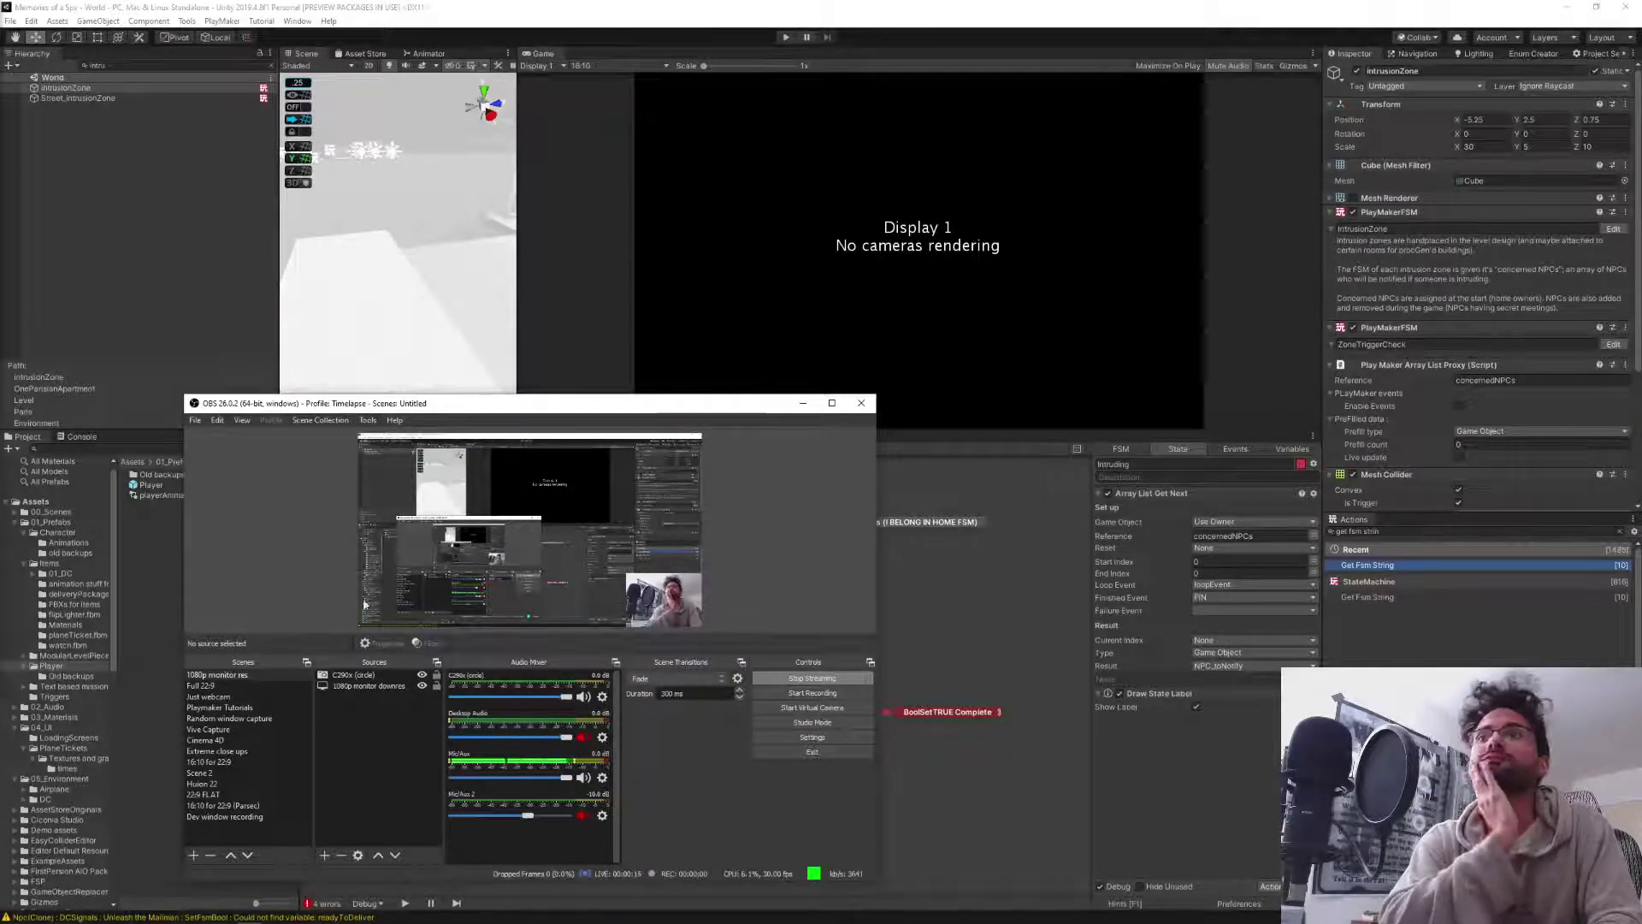
Clear the Hierarchy search filter and select the IntrusionZone object under OneParisianApartment.
click(802, 403)
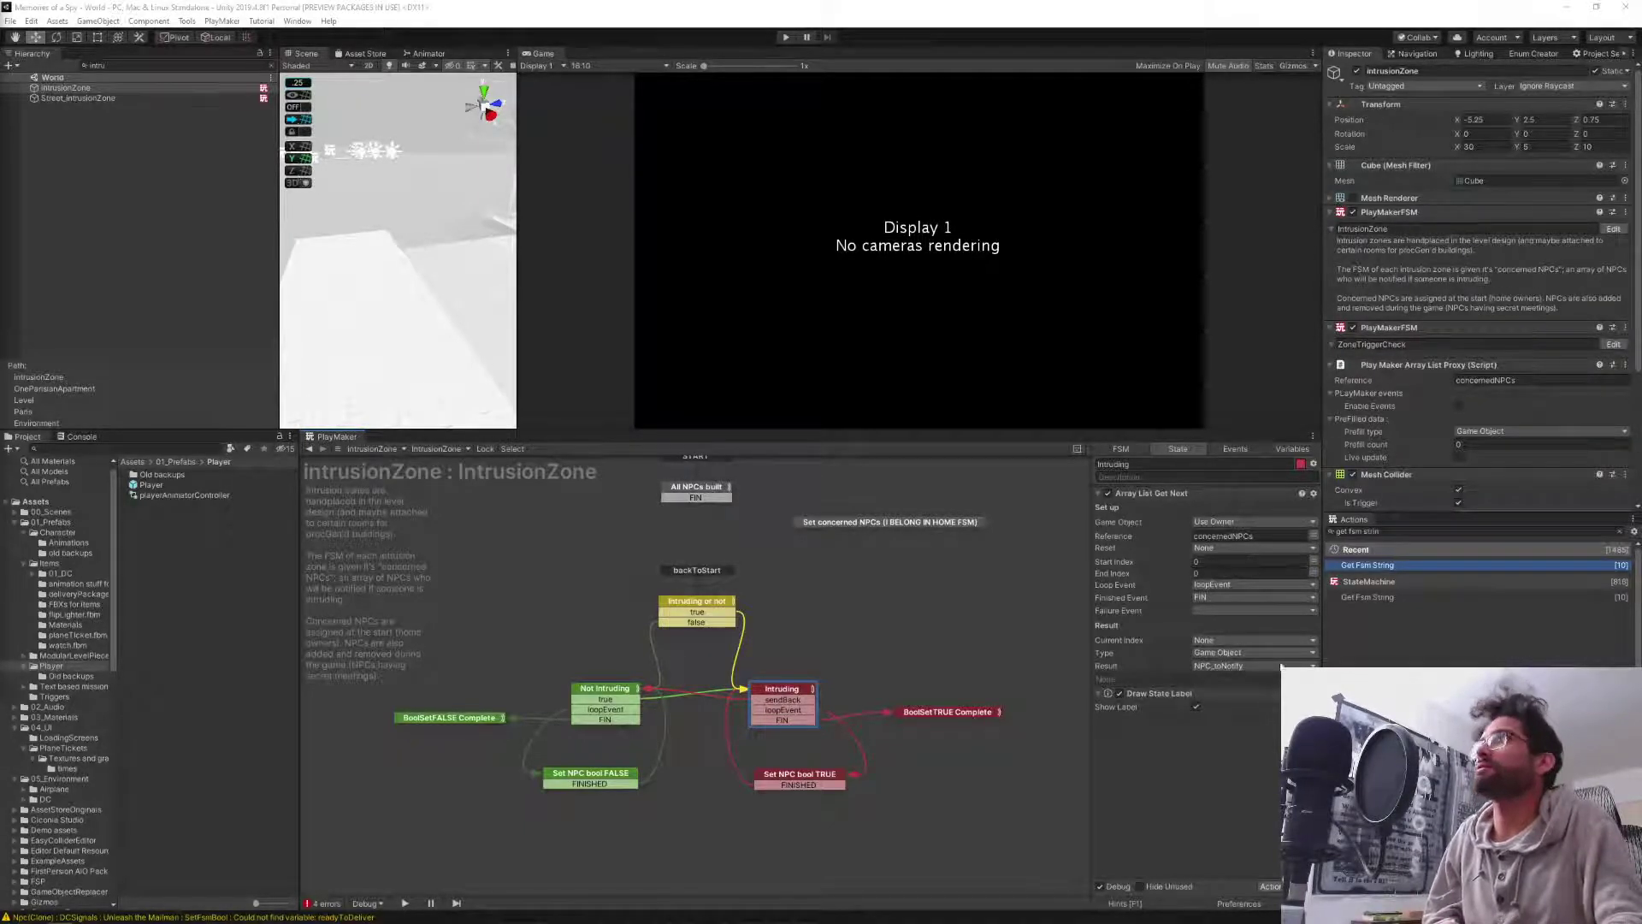
scroll(1443, 454, down, 4)
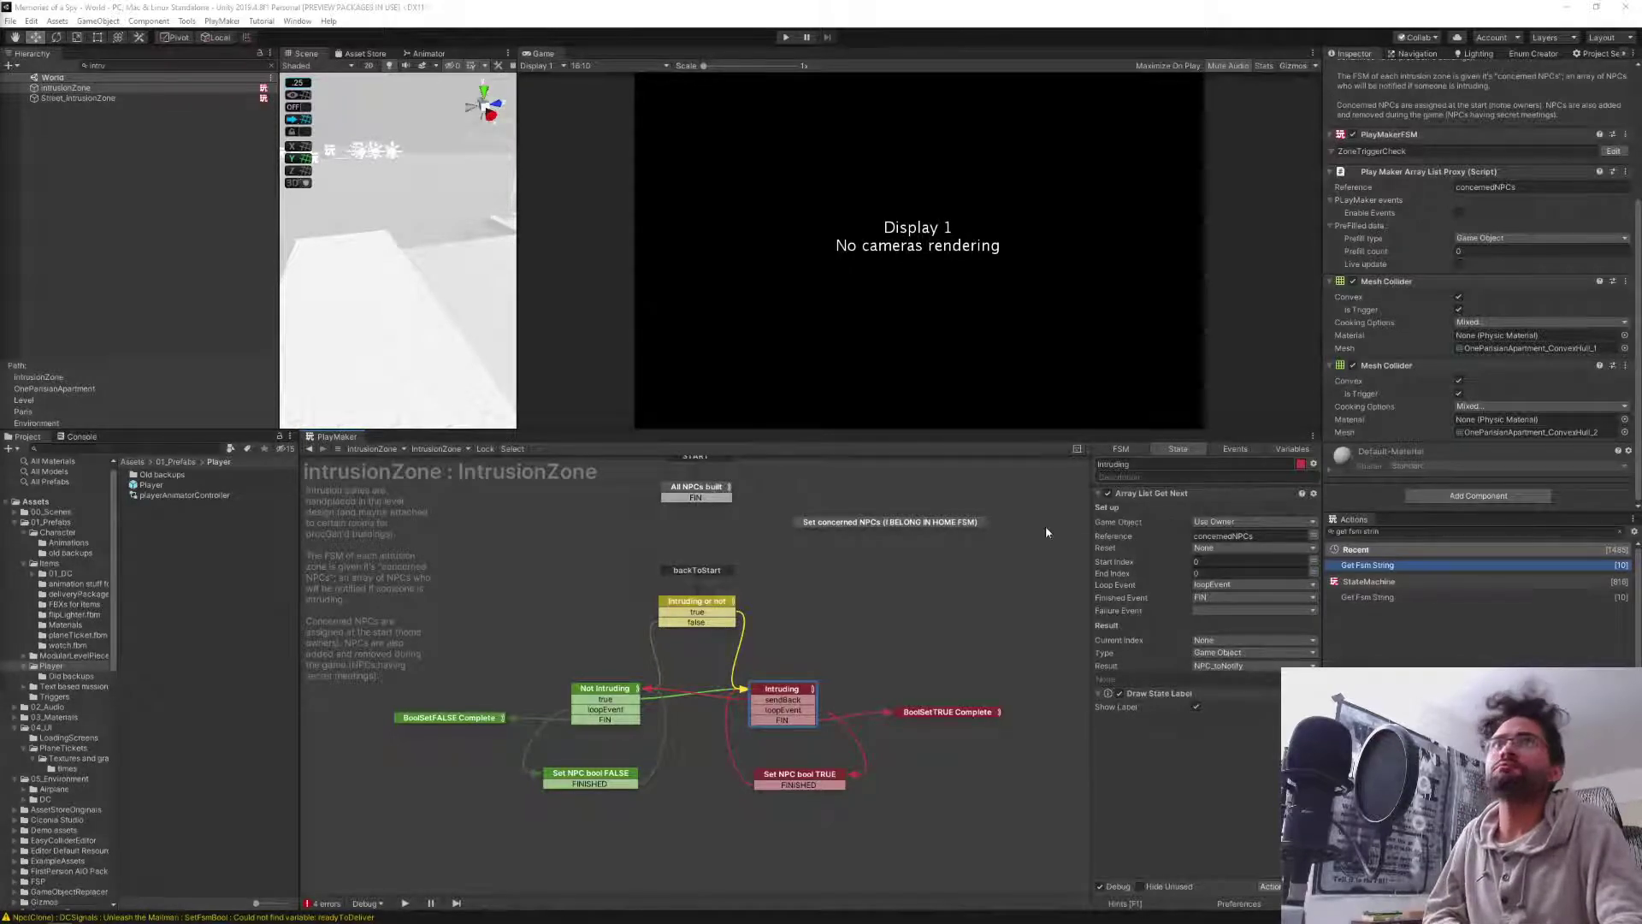
click(117, 88)
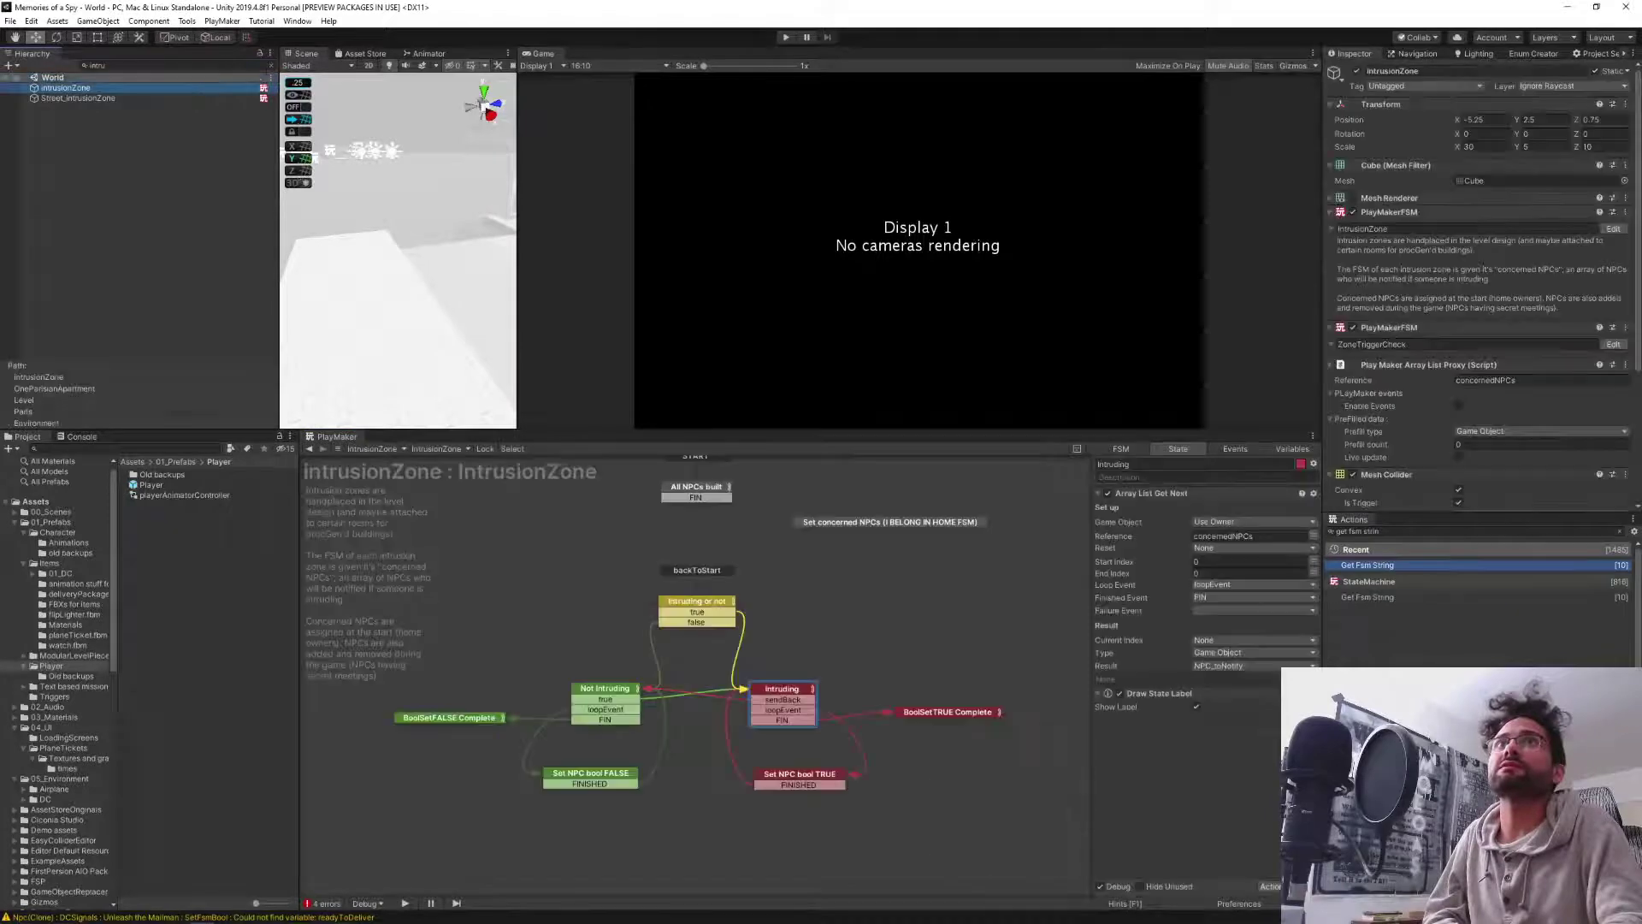
click(271, 66)
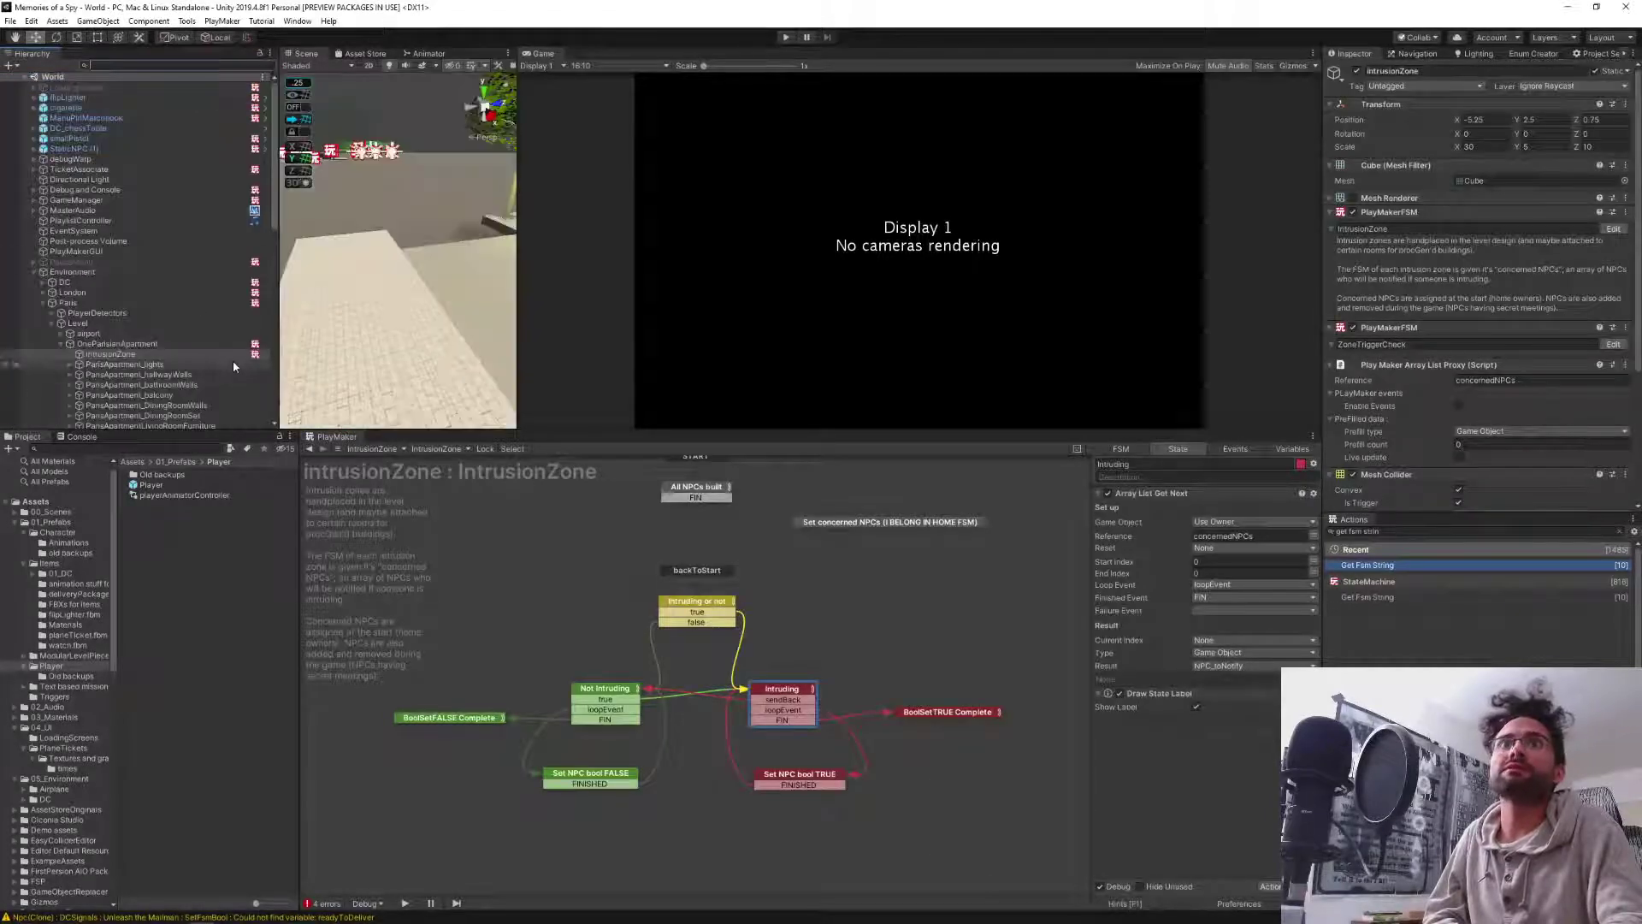
click(130, 355)
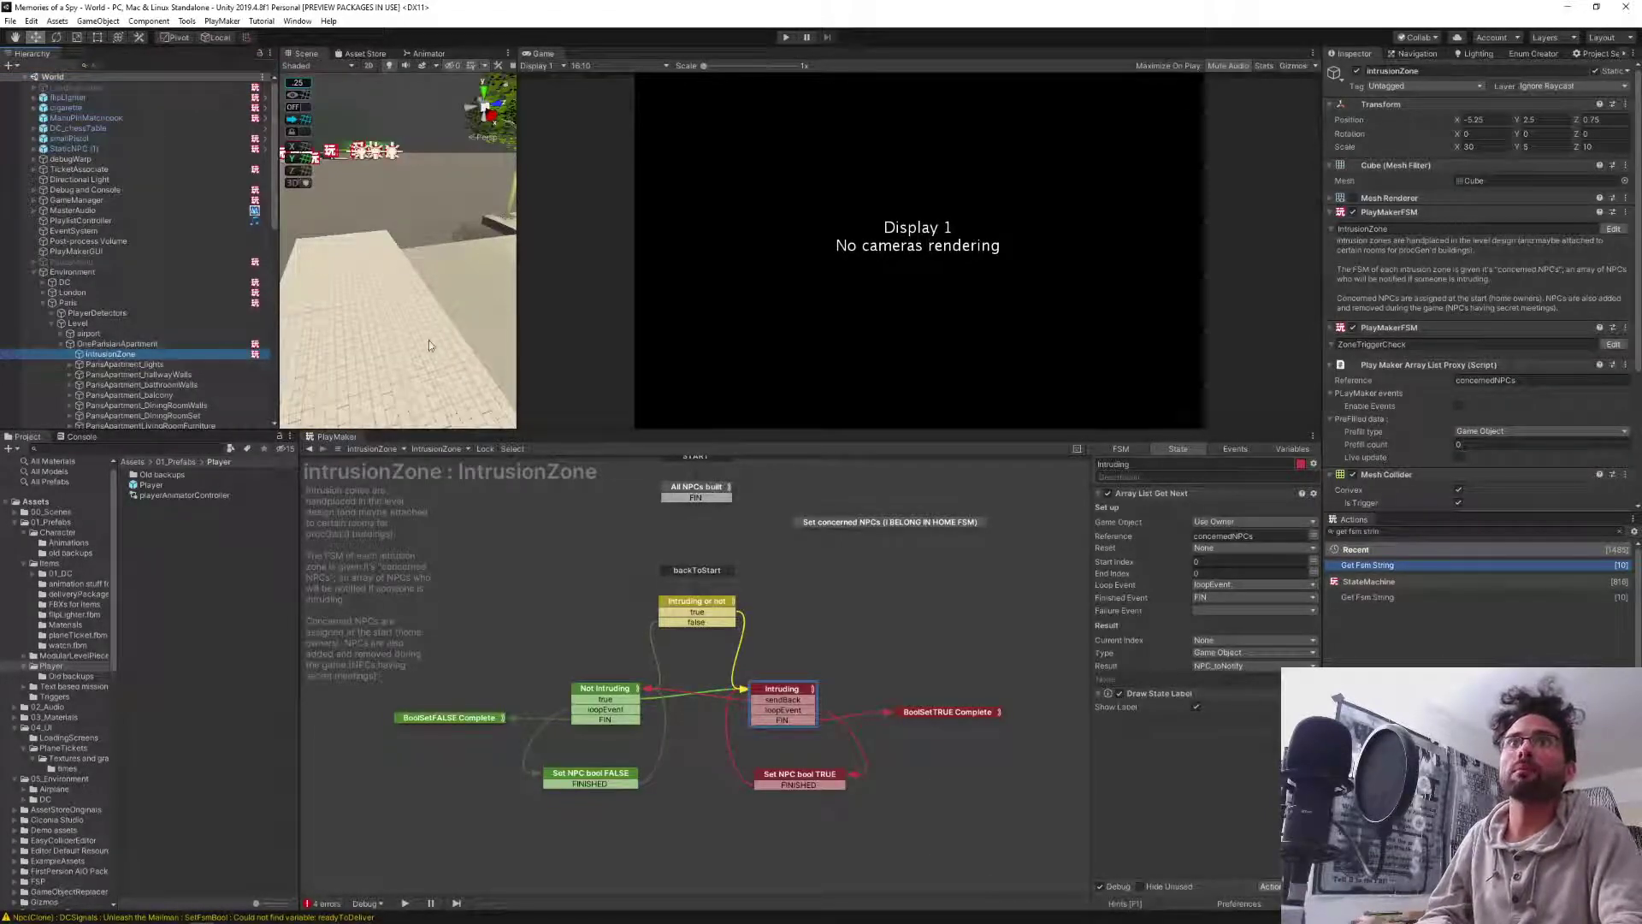
Frame IntrusionZone in a widened Scene view and look inside the Paris apartment it covers.
key(f)
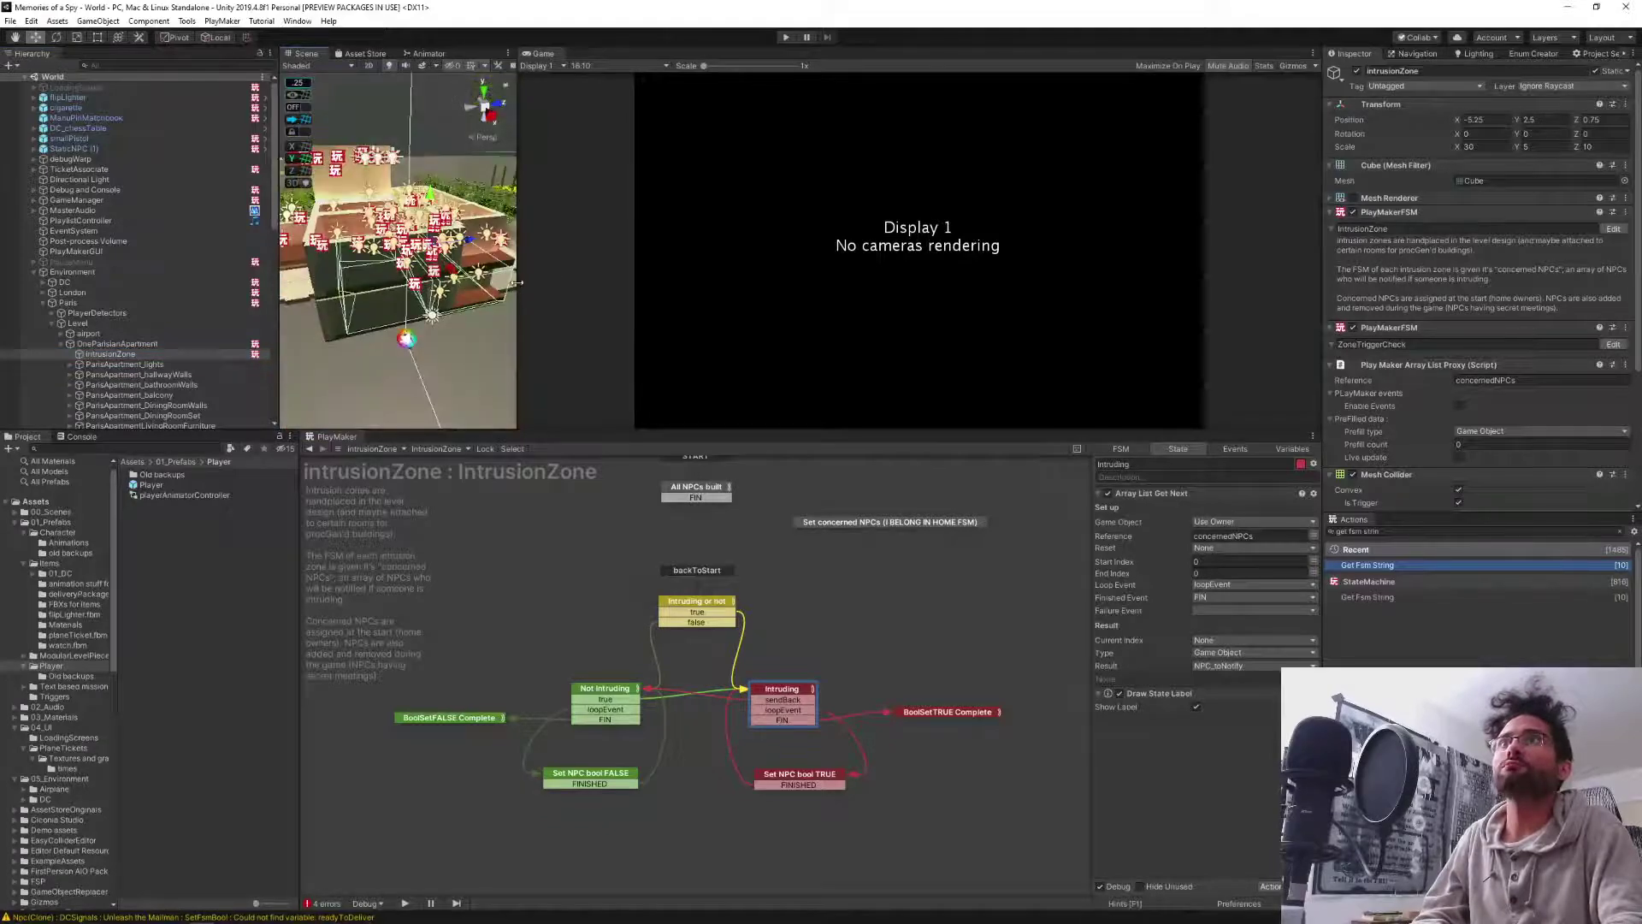
drag(873, 285, 984, 285)
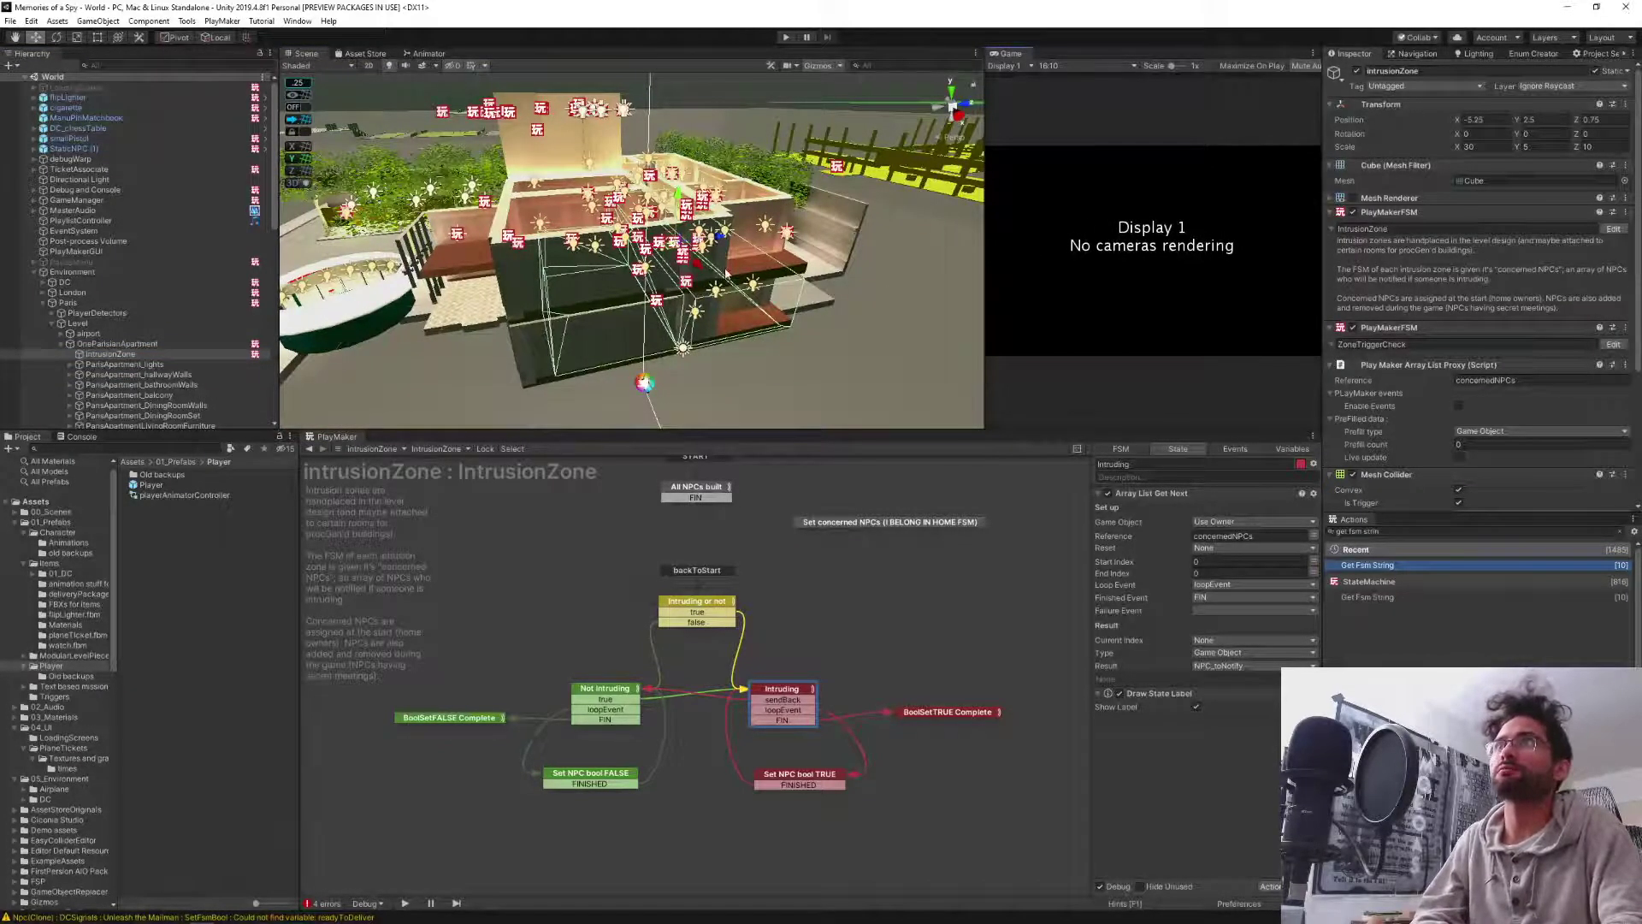
right_drag(650, 274, 1473, 157)
key(w)
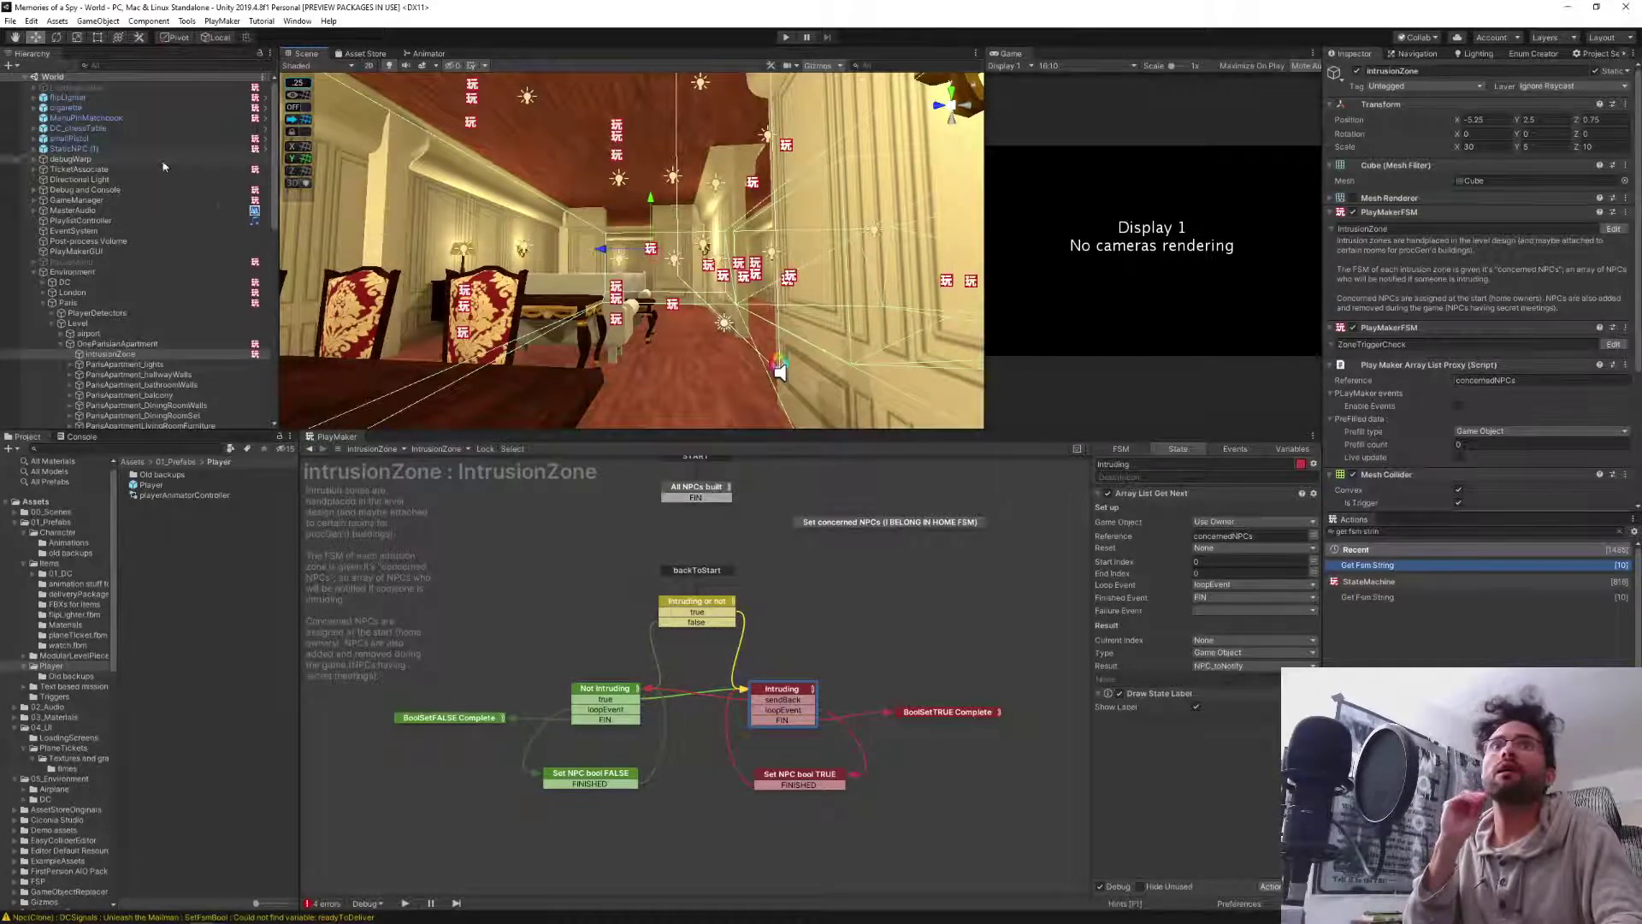
Add an Array List Add action to State 3 of the Npc testing spawner FSM, targeting a specified game object.
scroll(150, 340, down, 6)
scroll(154, 346, down, 7)
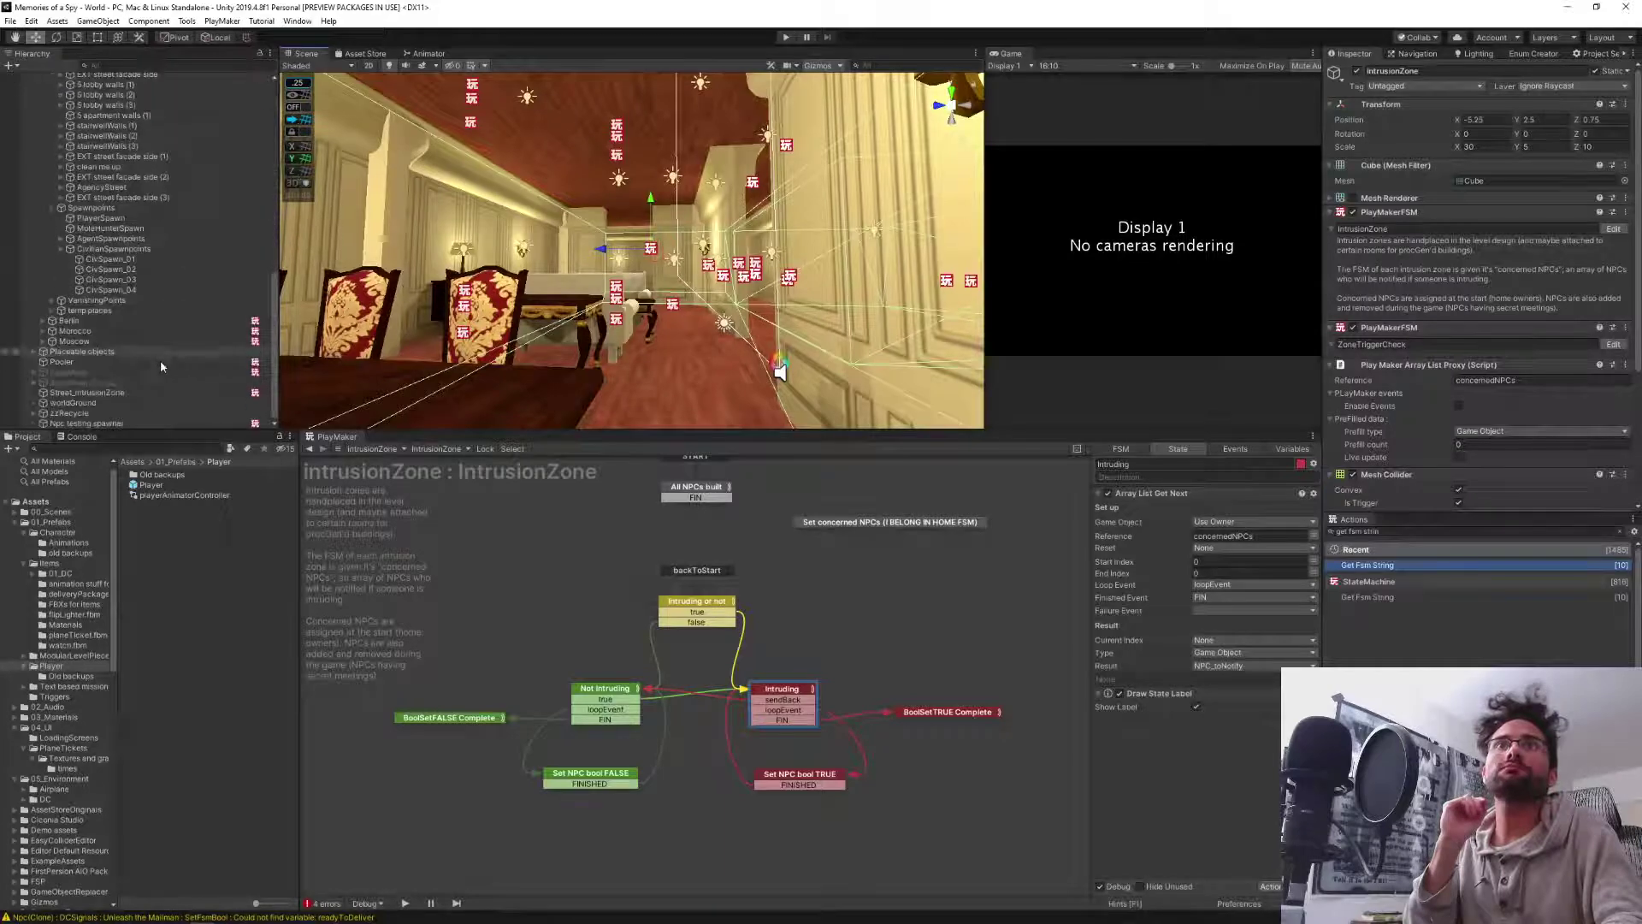
click(72, 423)
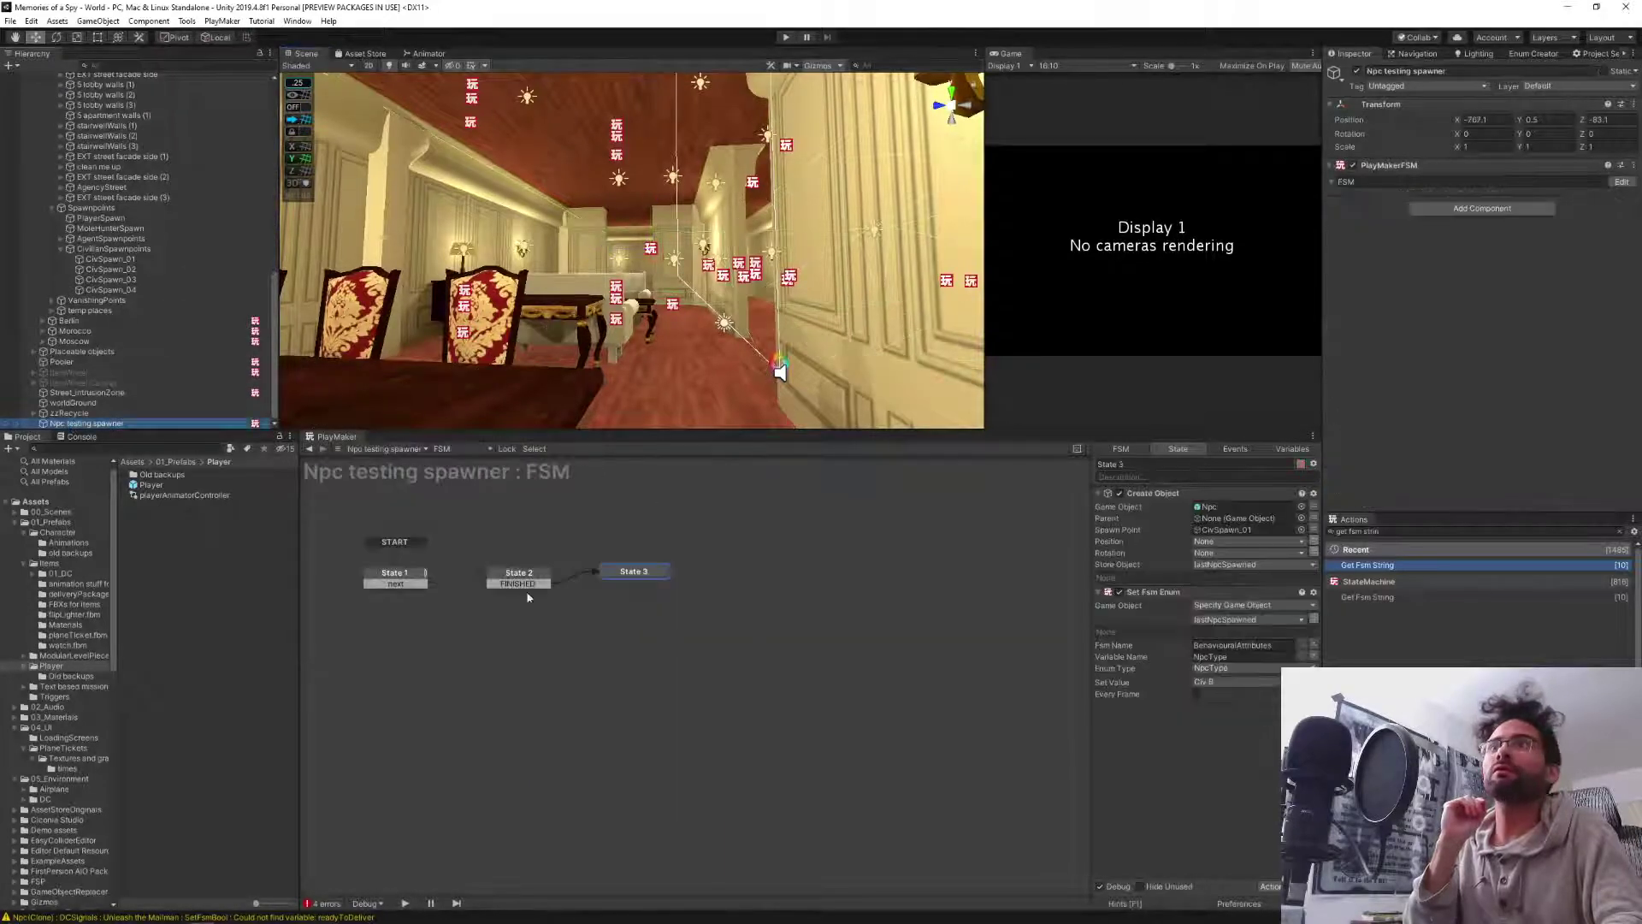
click(1382, 531)
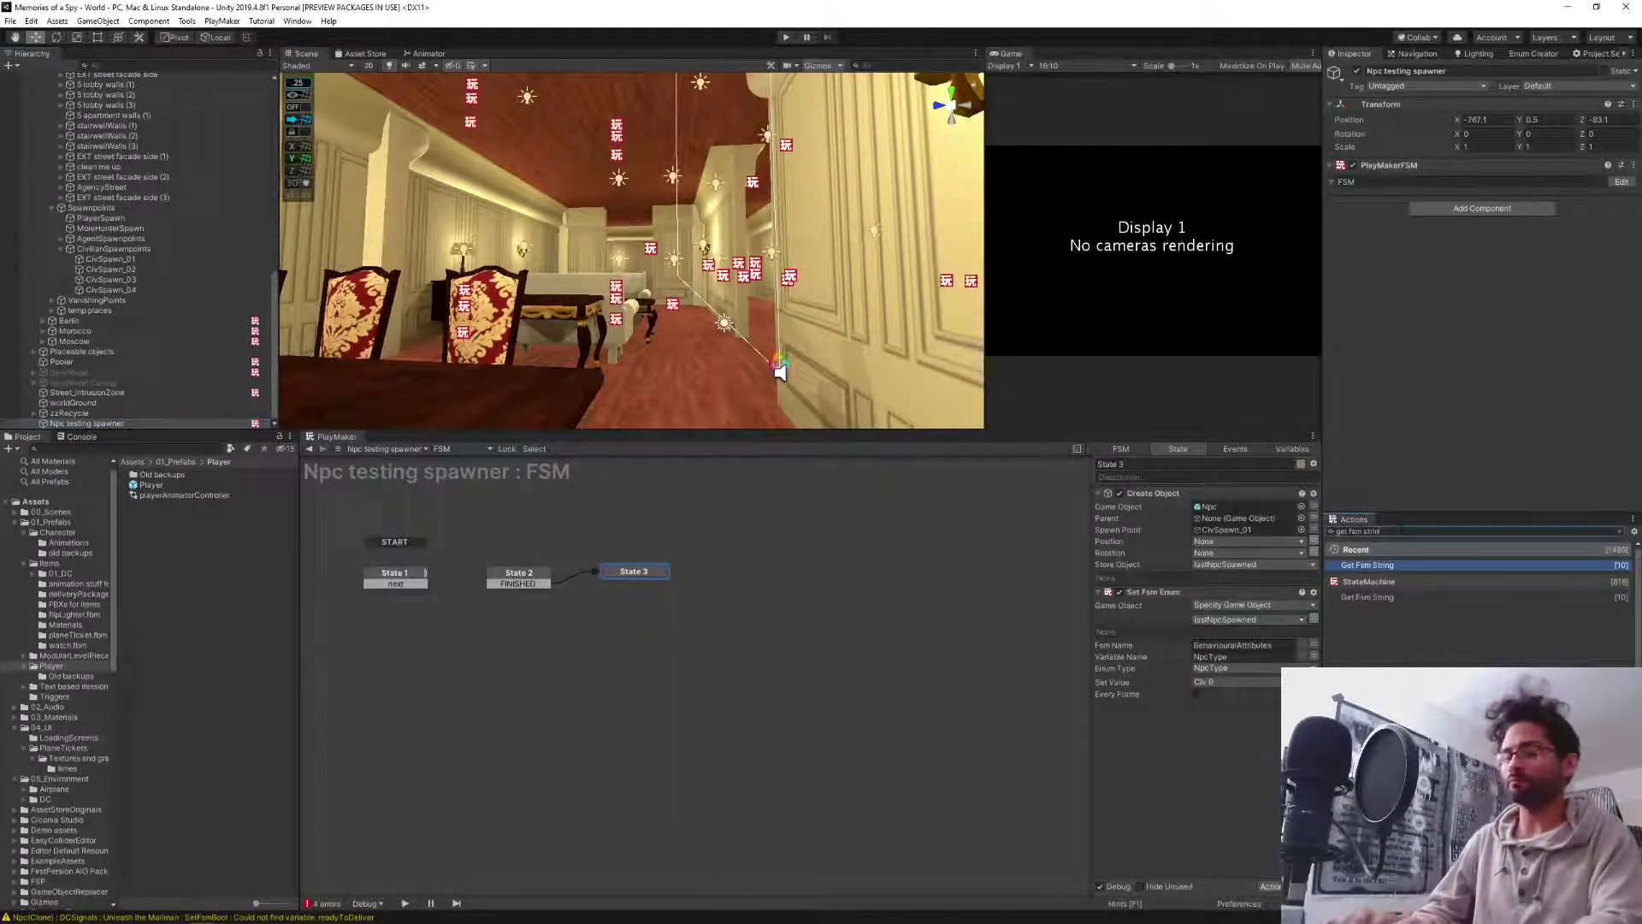
key(ctrl+a)
text(array liust)
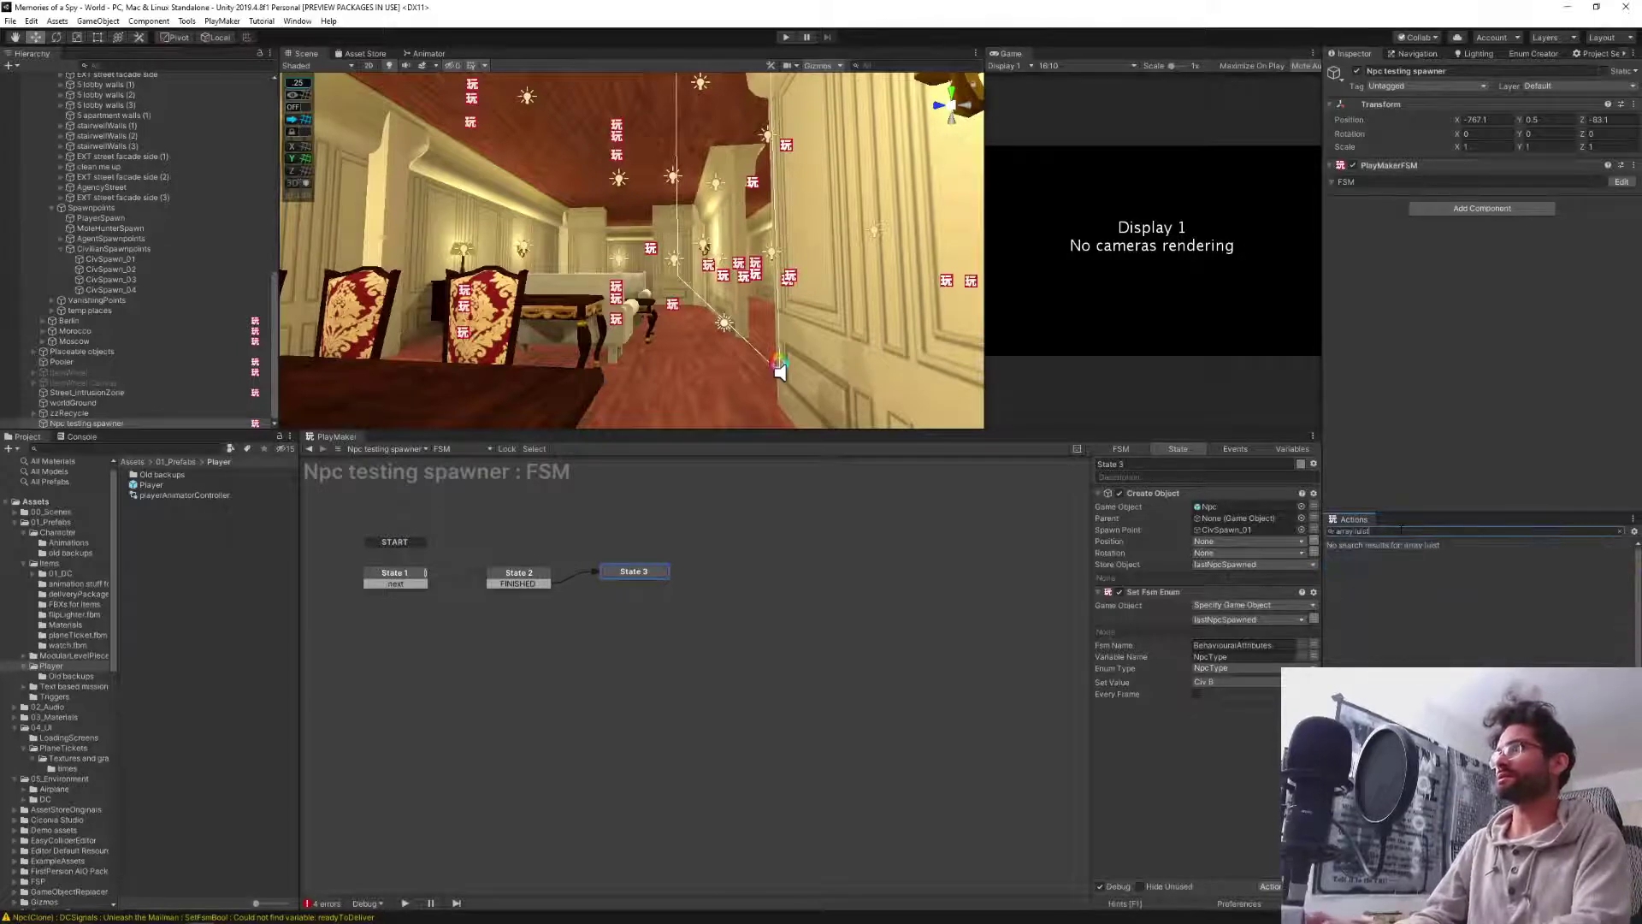
key(BackSpace)
key(BackSpace)
key(BackSpace)
text(st add)
key(Return)
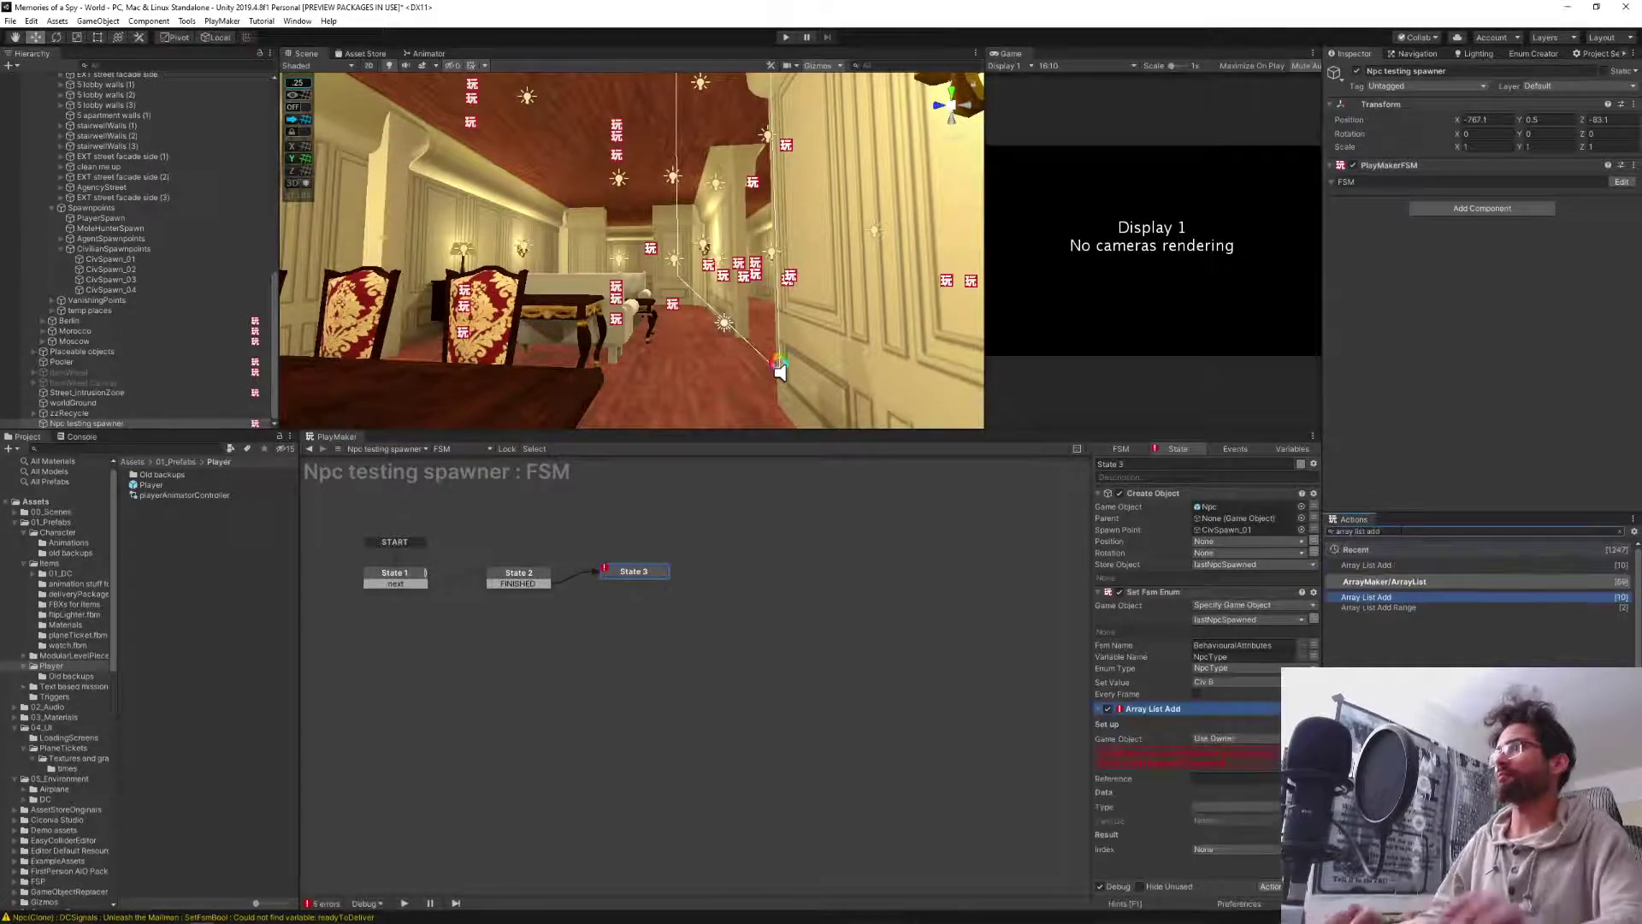
click(1224, 739)
click(1231, 756)
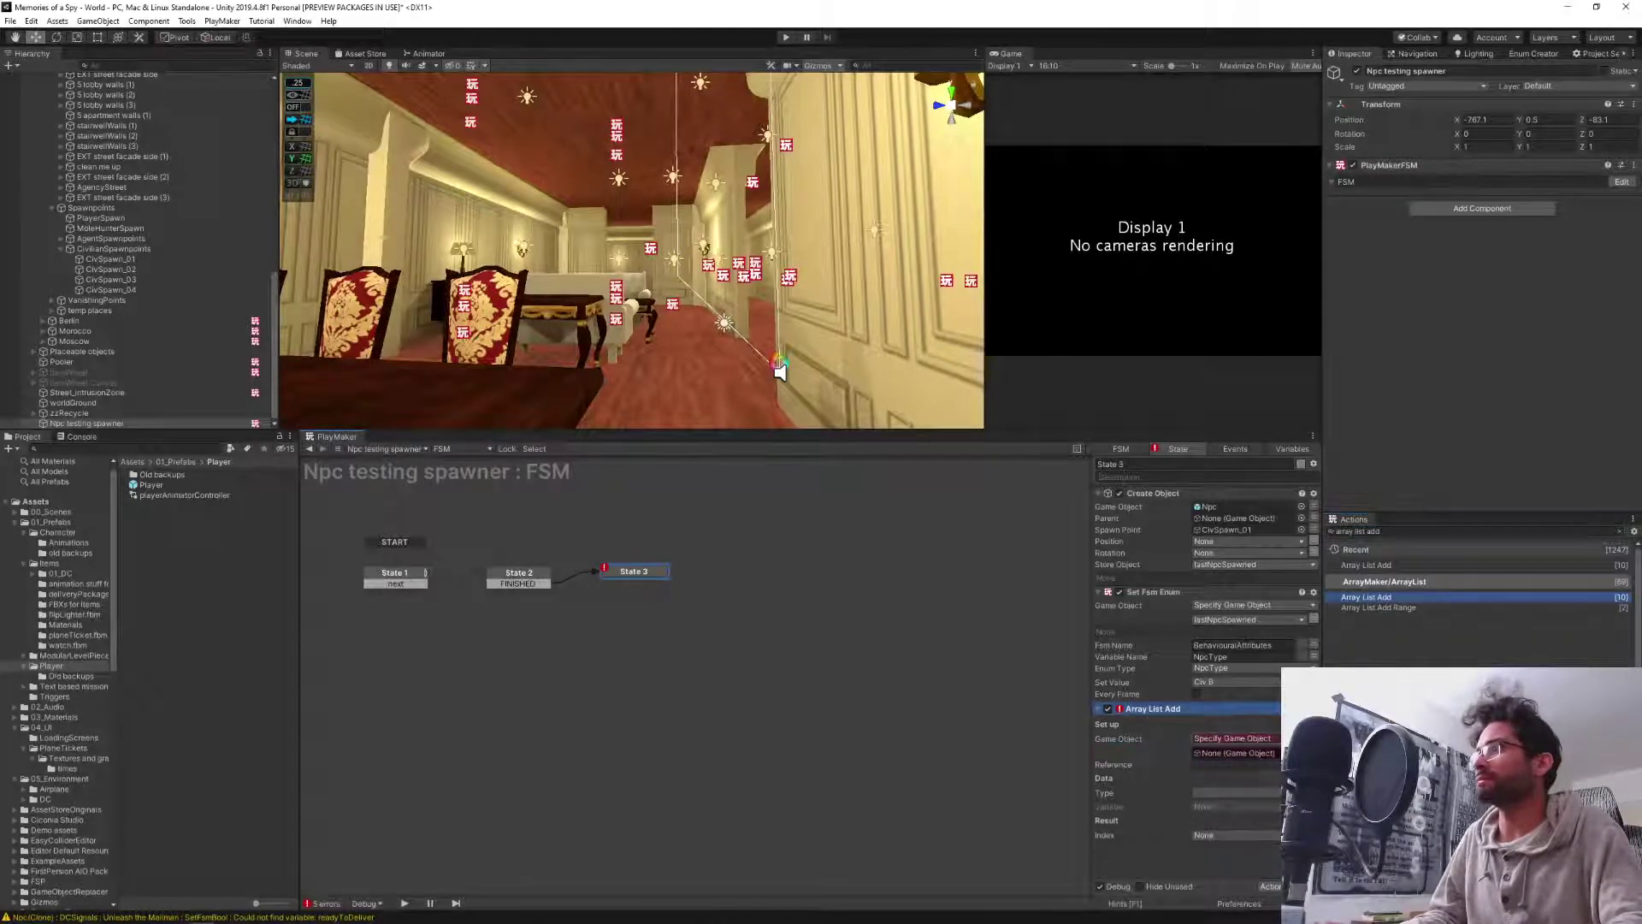
click(1313, 753)
click(1255, 754)
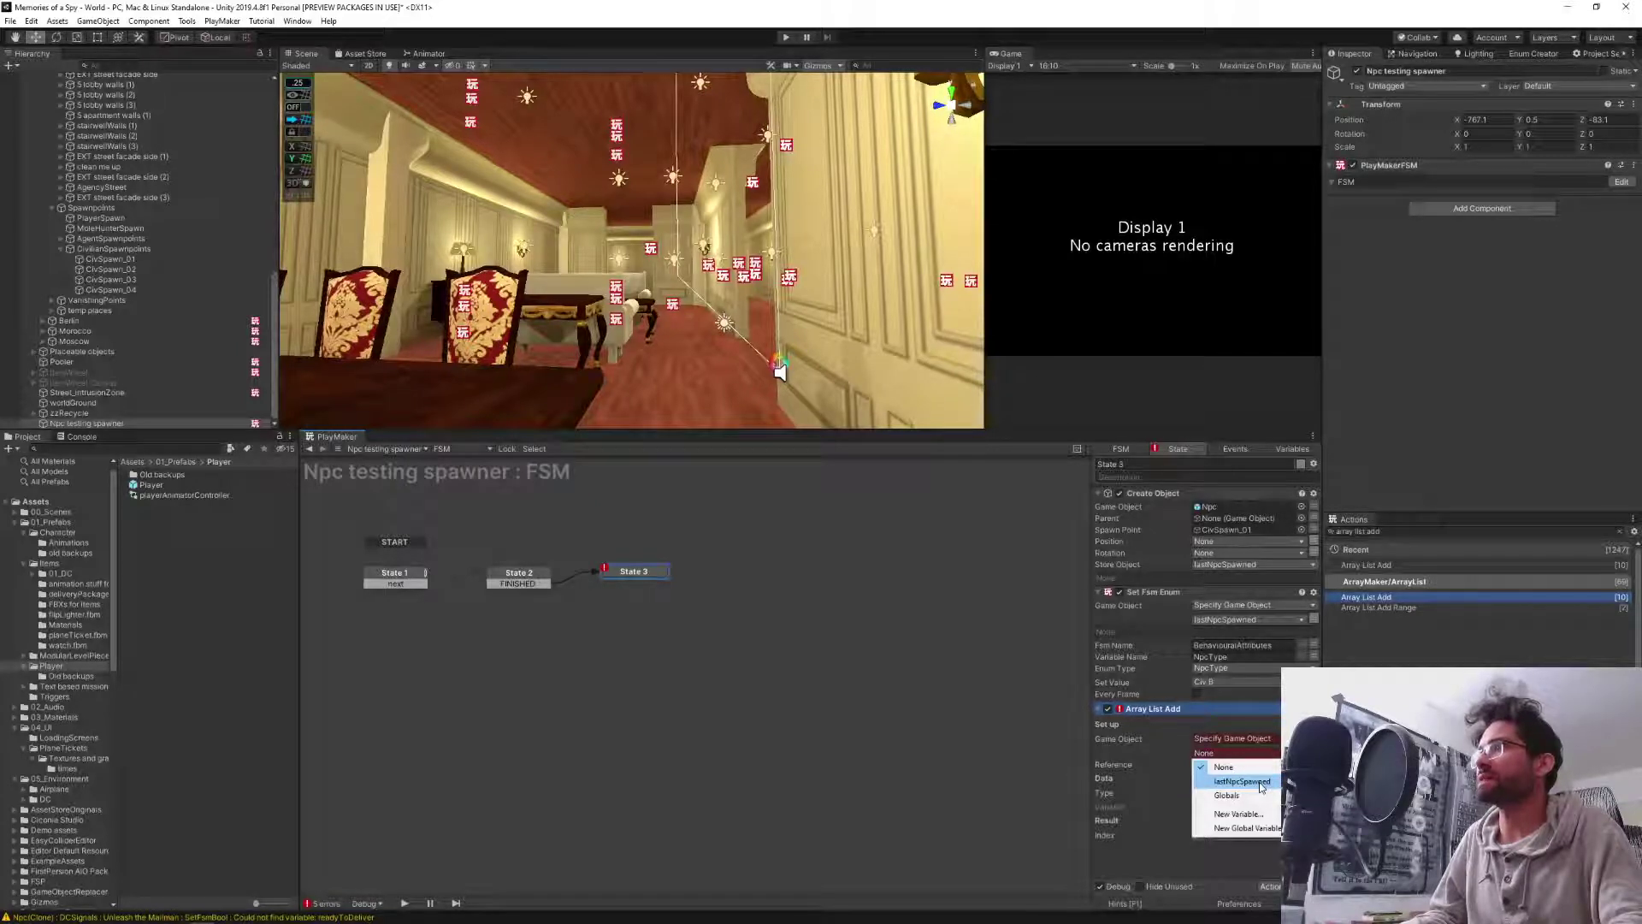
click(1260, 783)
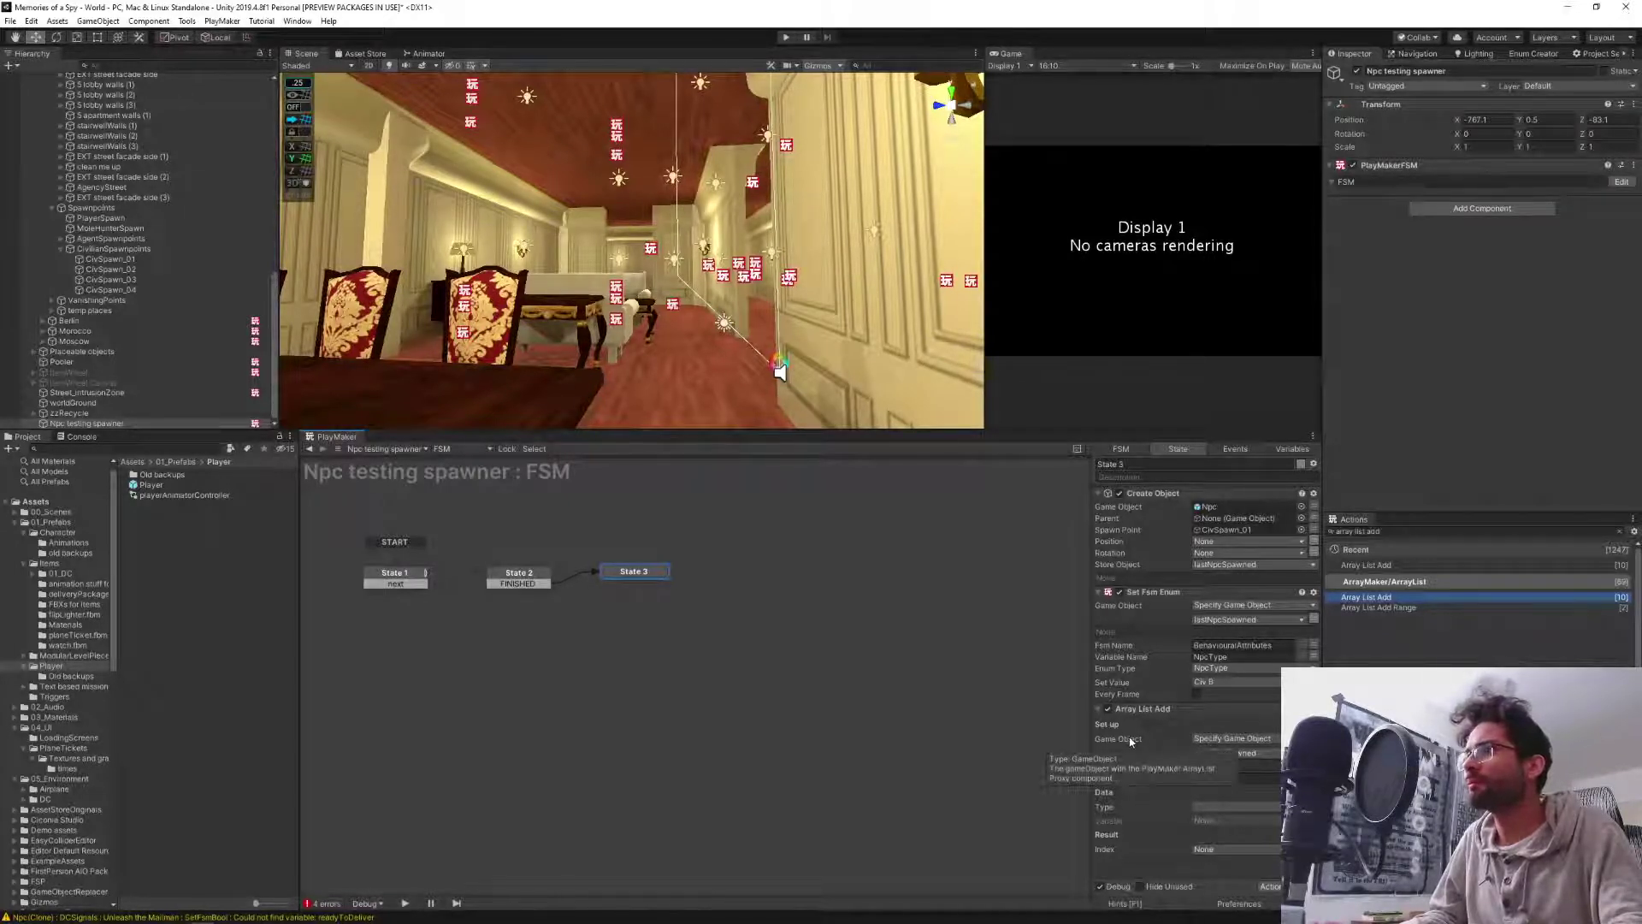
click(1238, 738)
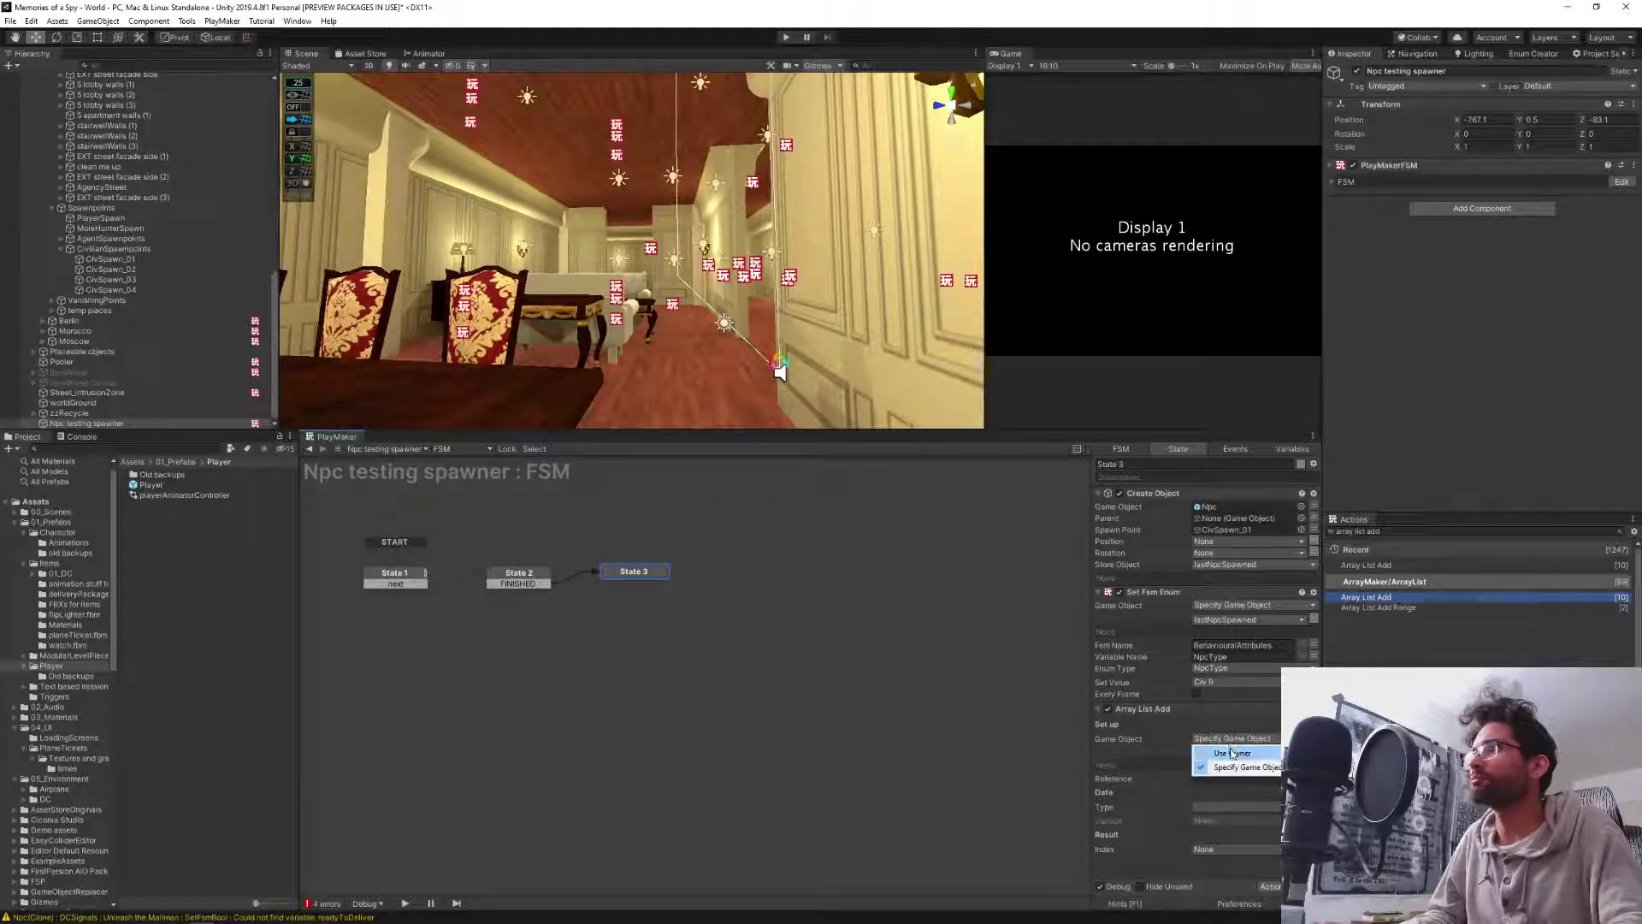
click(1242, 767)
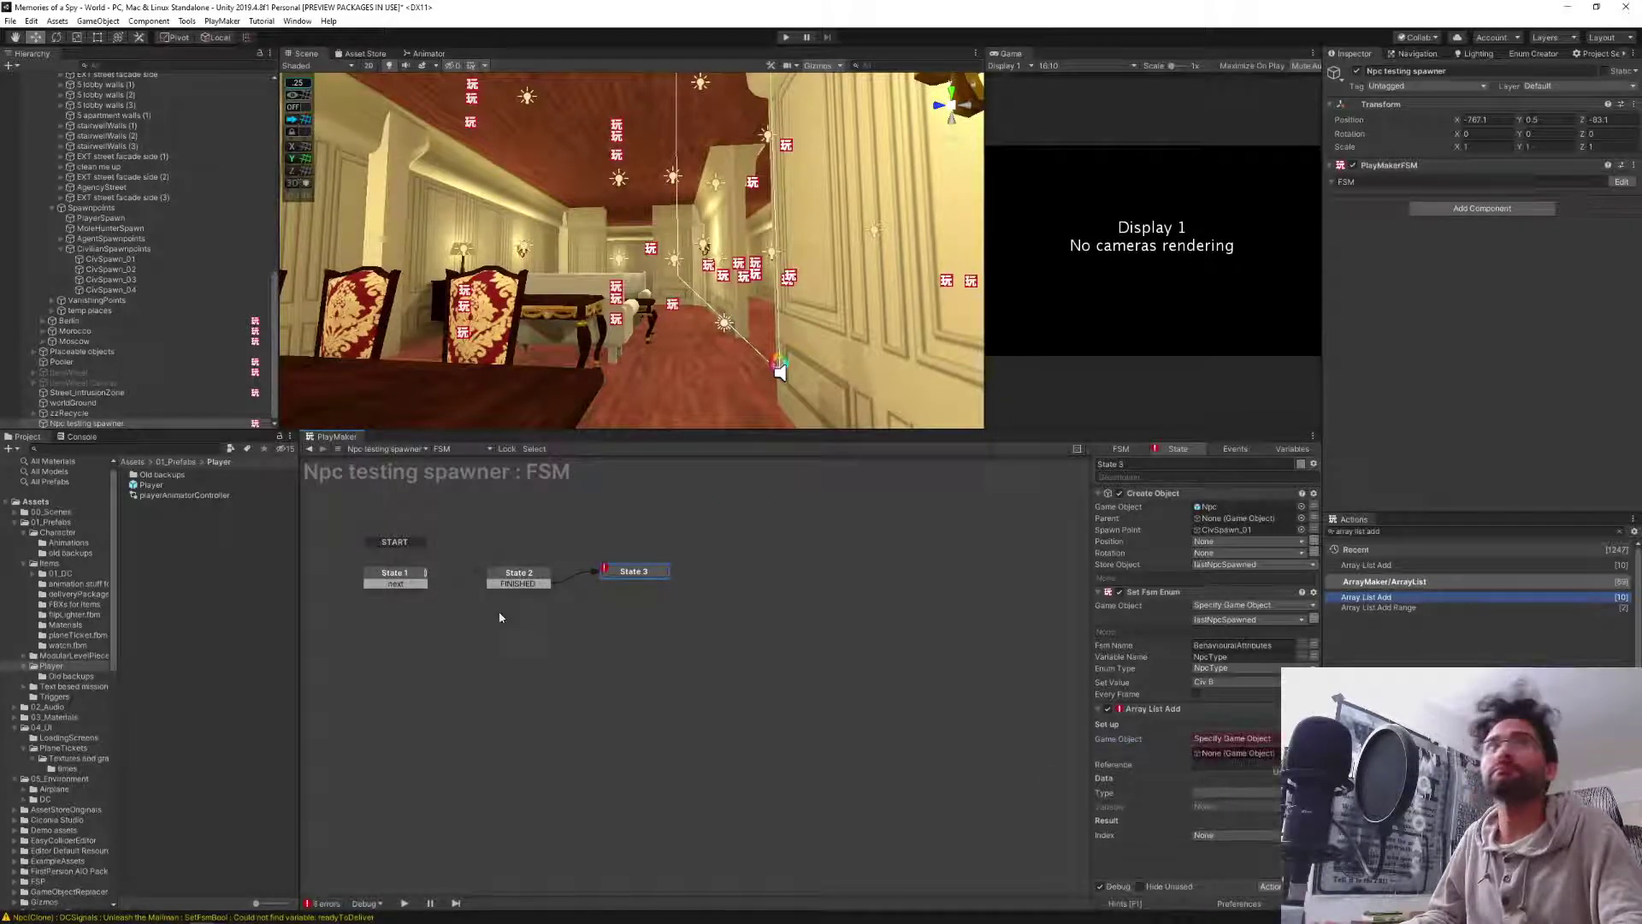
Assign the Paris apartment's IntrusionZone as the game object of the Array List Add action.
scroll(199, 292, up, 4)
scroll(200, 292, up, 8)
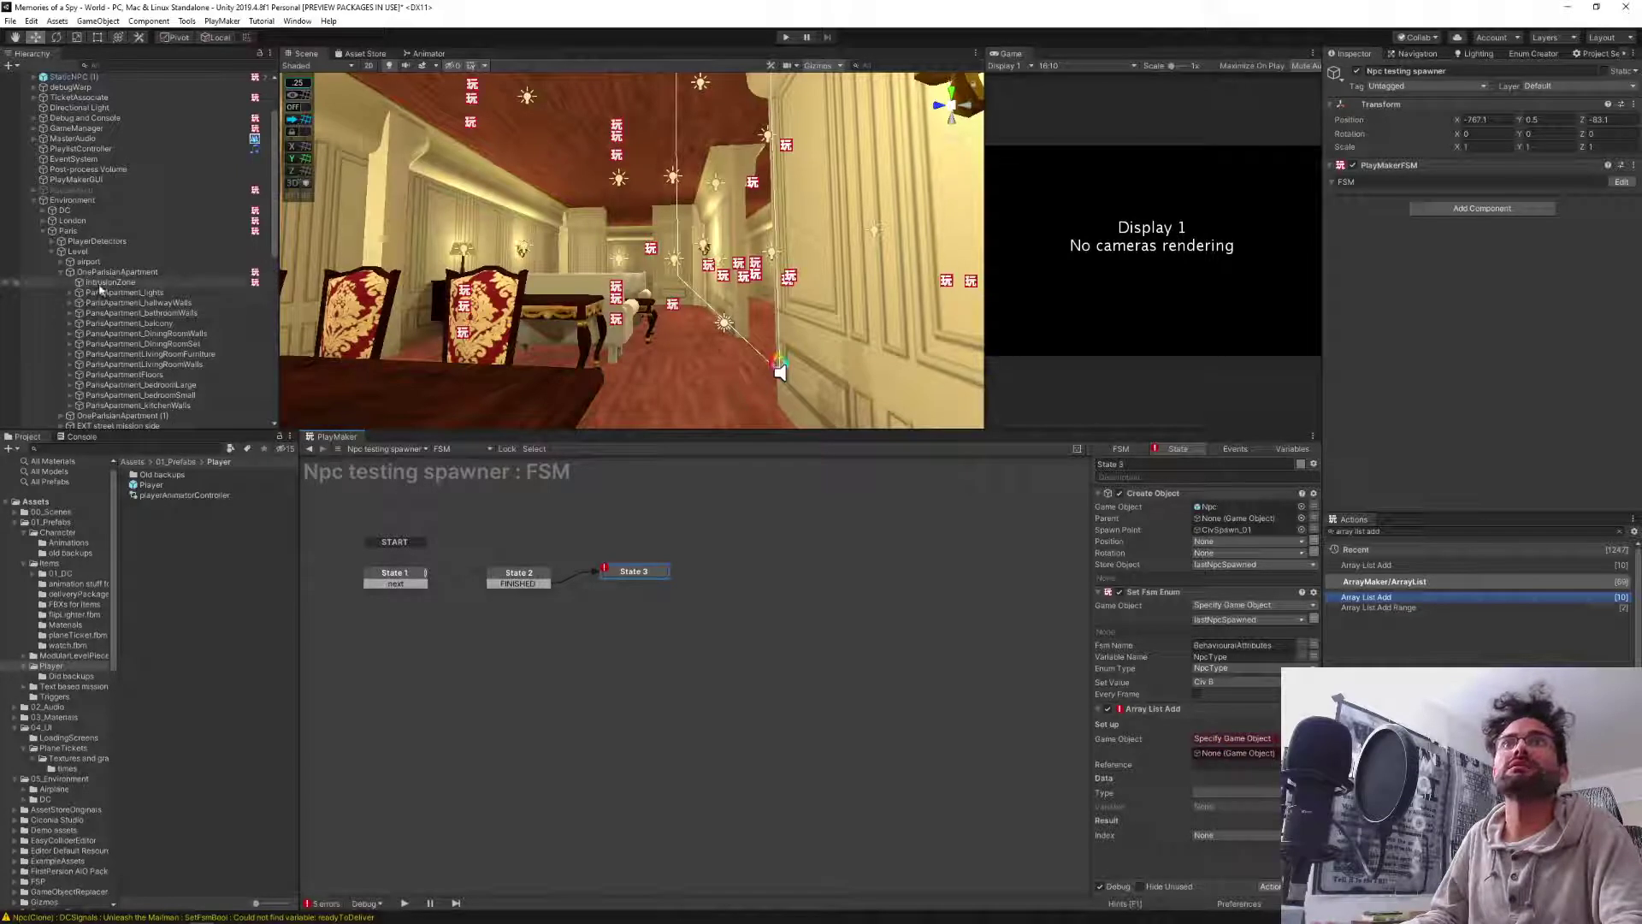
drag(931, 665, 1215, 756)
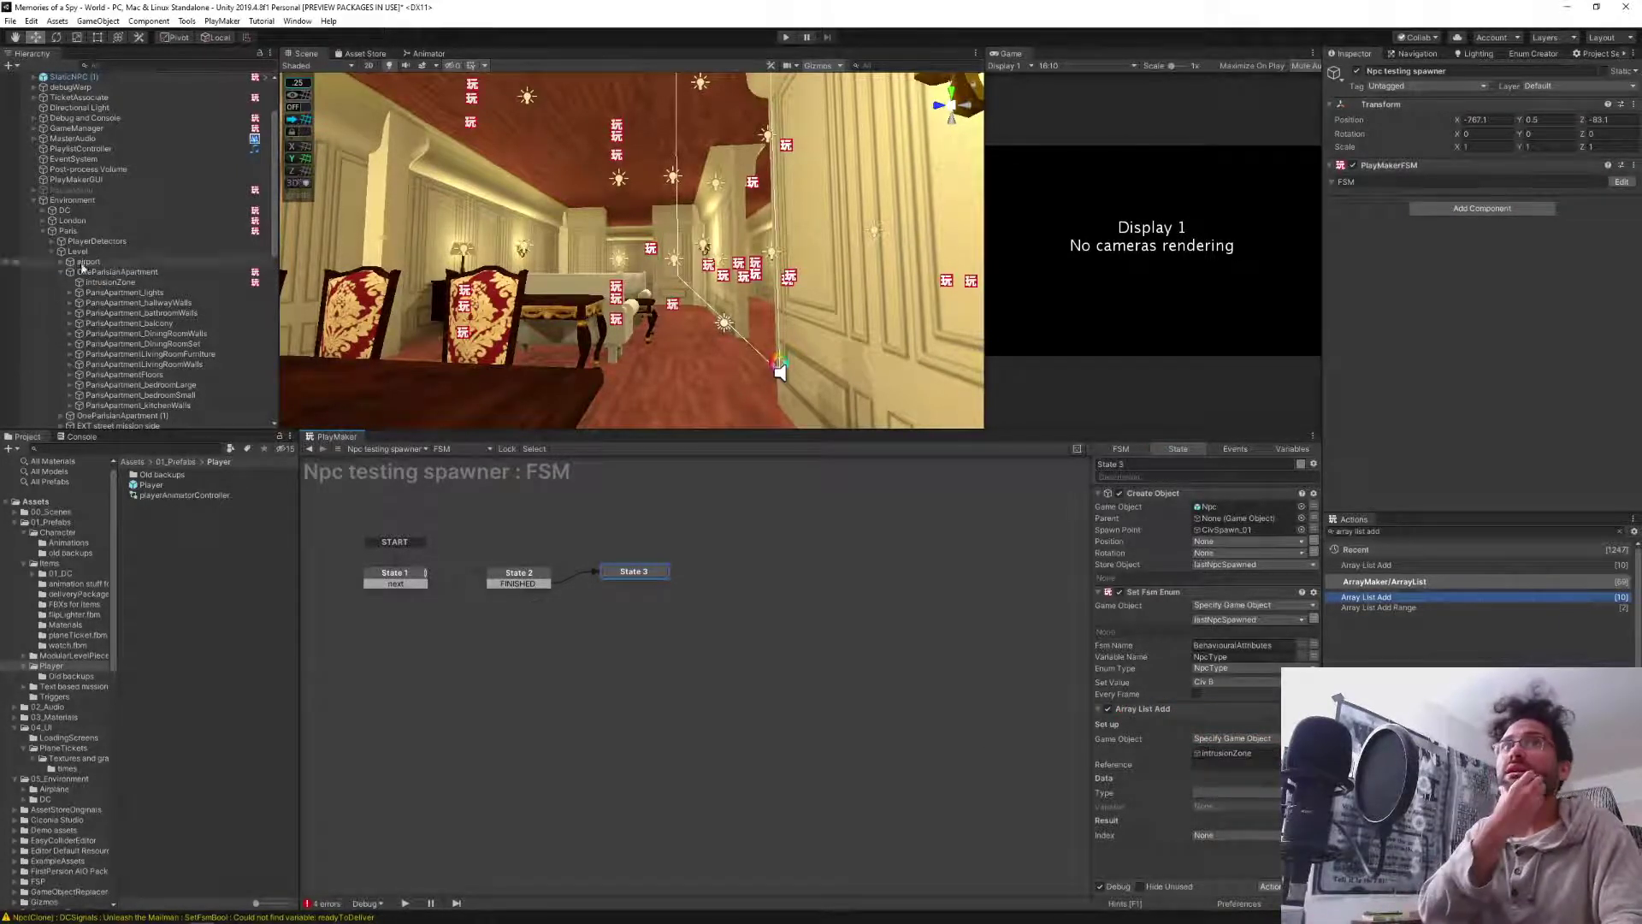
Copy the array list reference concernedNPCs from IntrusionZone into the Array List Add action's reference in Npc testing spawner.
click(107, 283)
click(1488, 380)
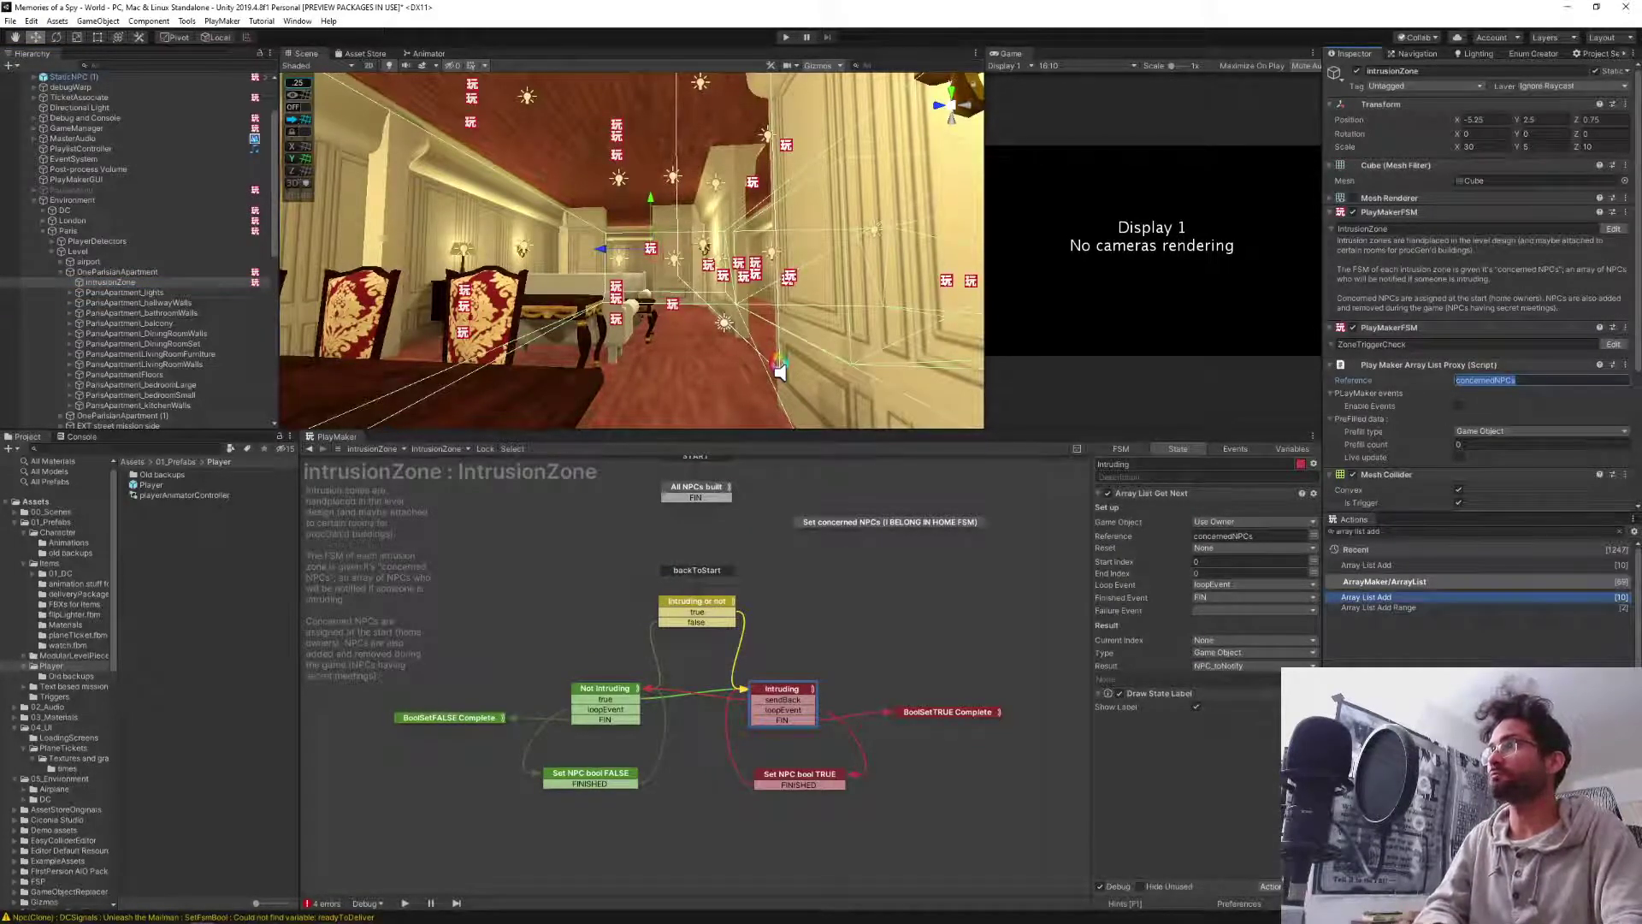
scroll(126, 408, down, 10)
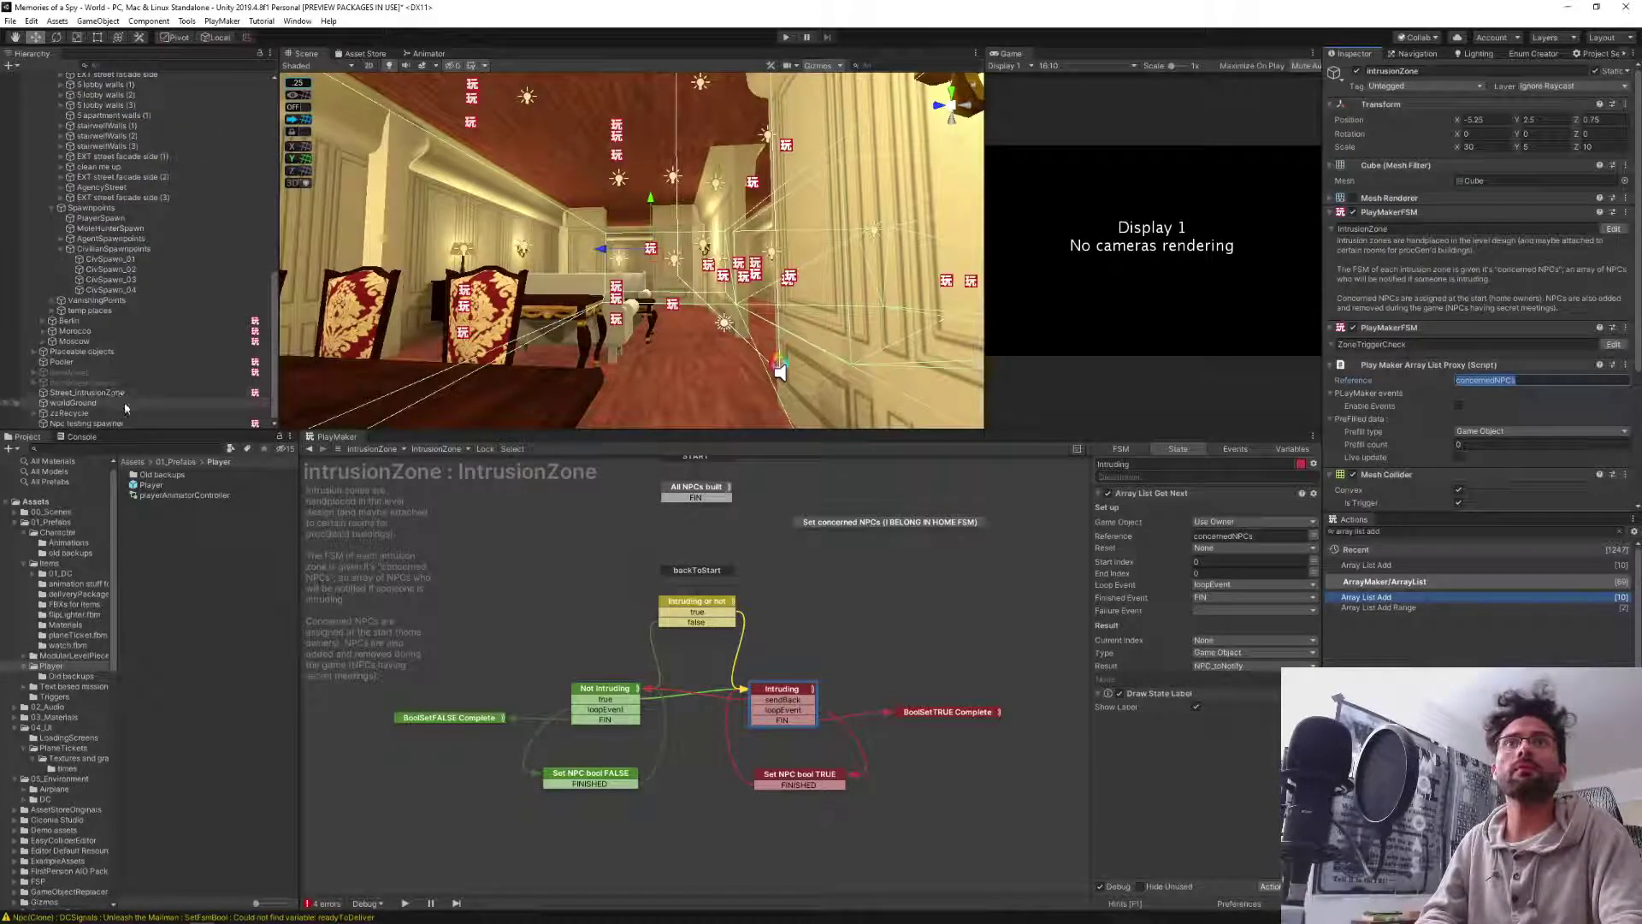
click(117, 423)
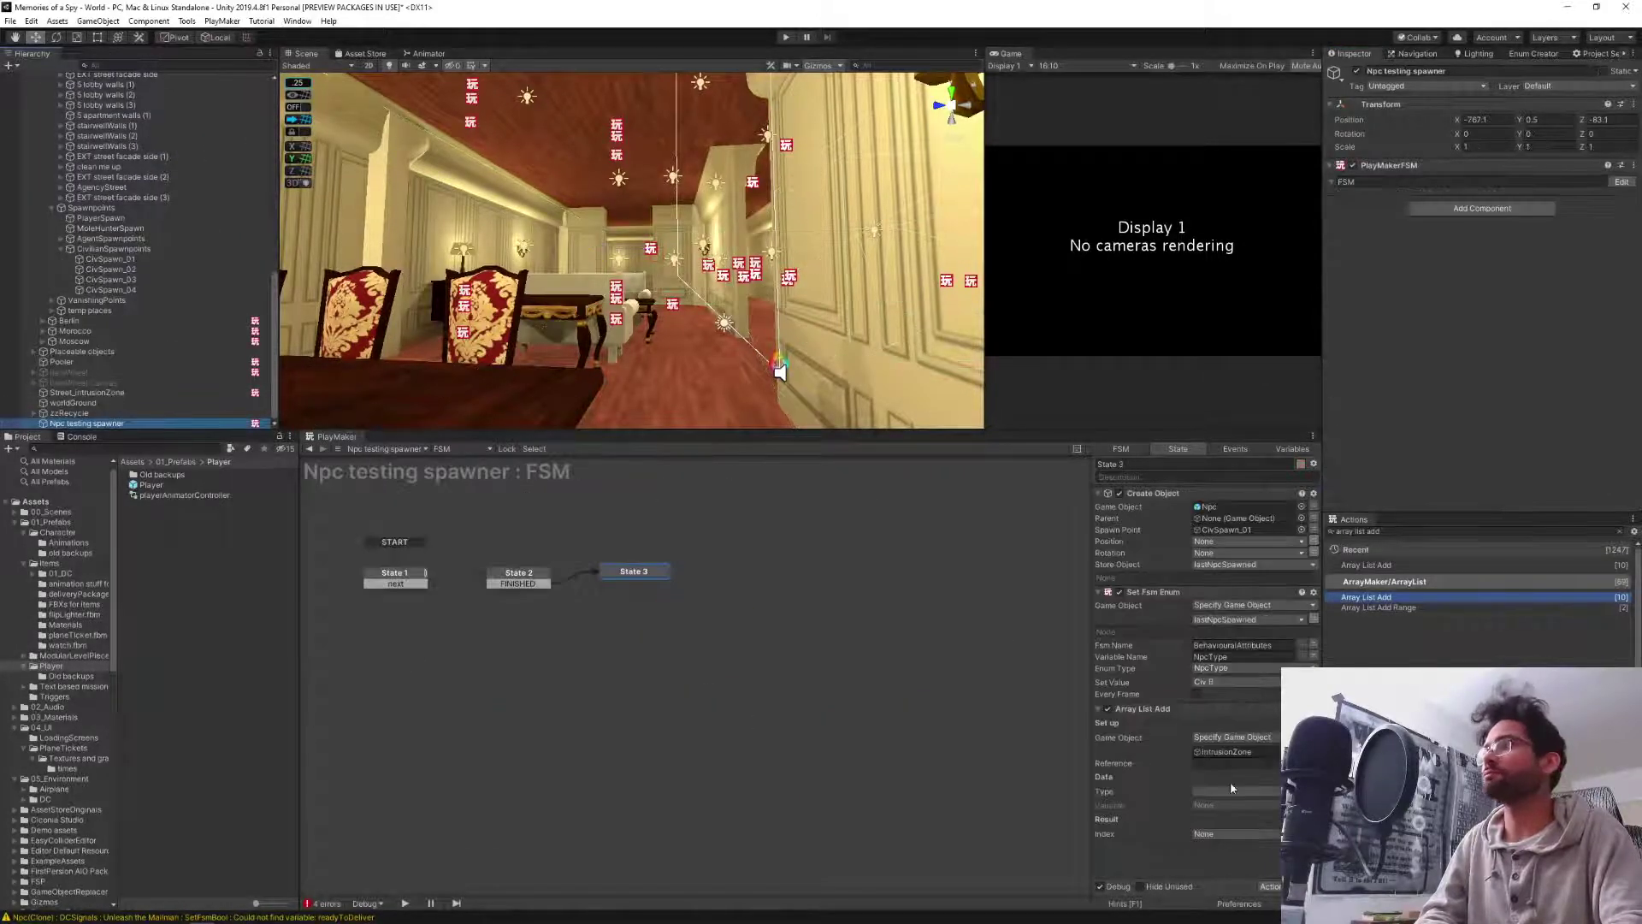
click(1231, 763)
text(concernedNPCs)
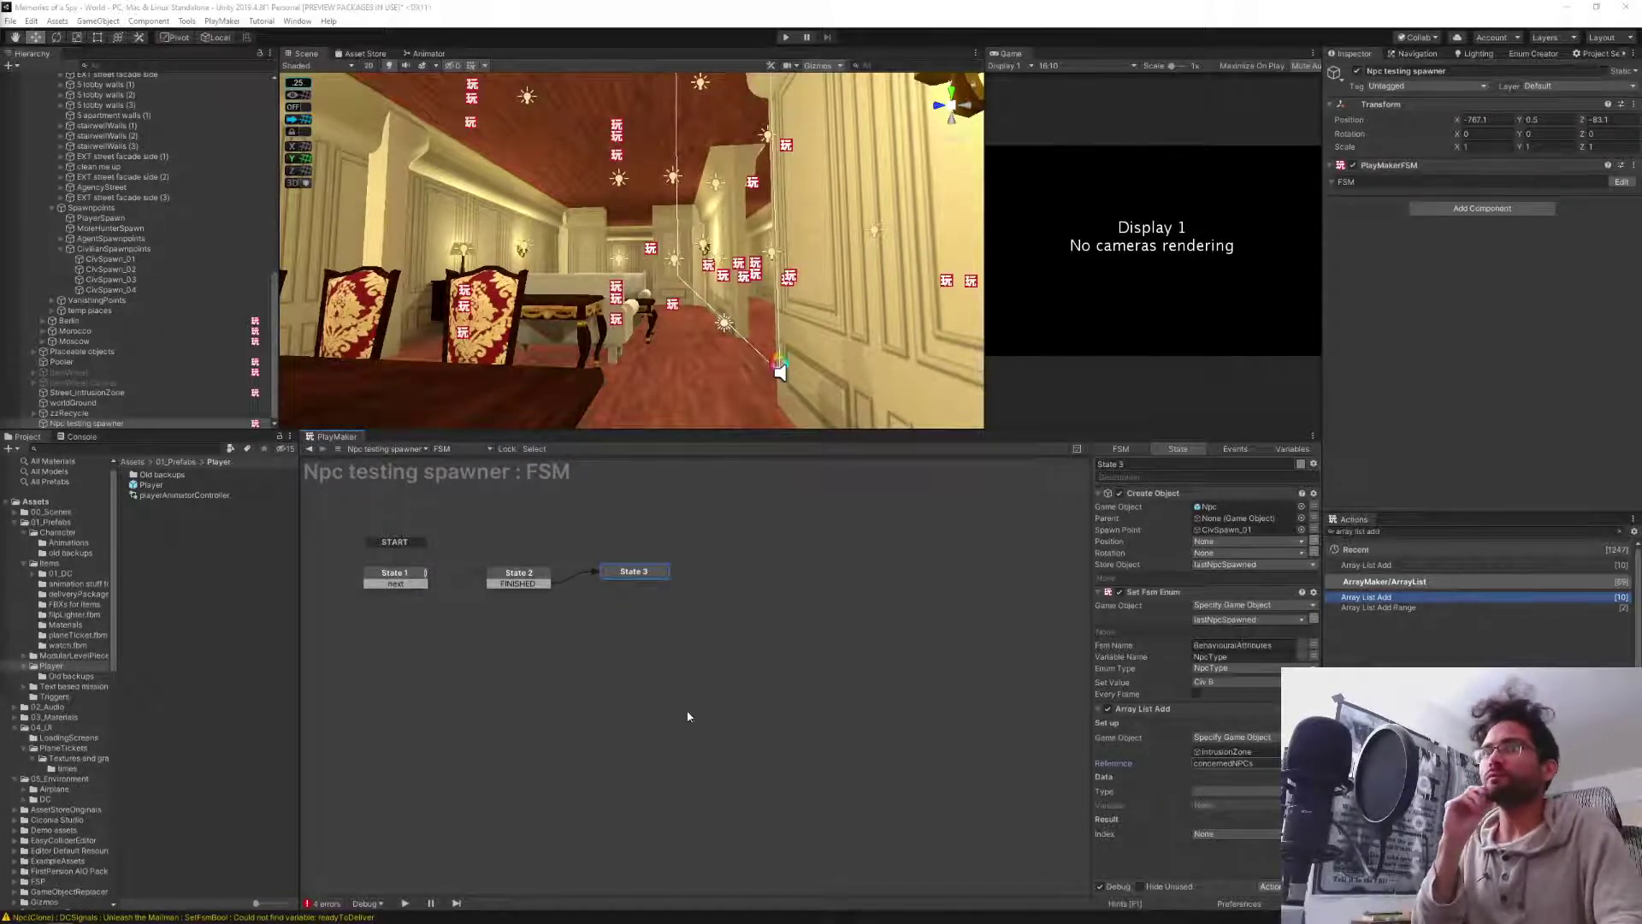
Set the Array List Add data type to Game Object and its variable to lastNpcSpawned.
click(1234, 791)
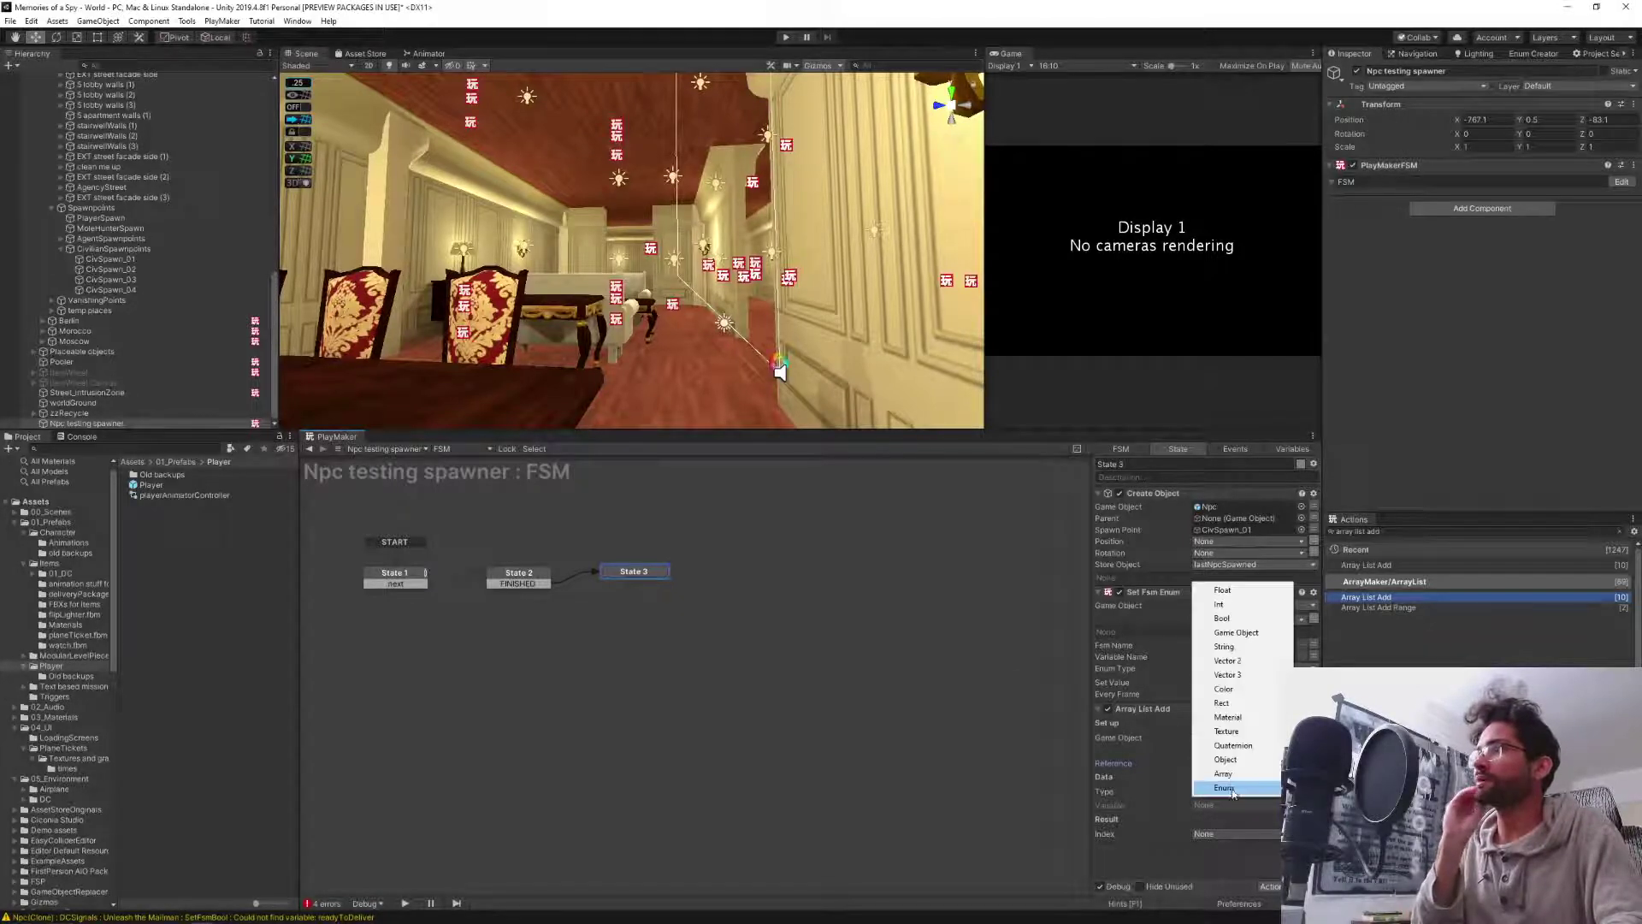
click(1246, 634)
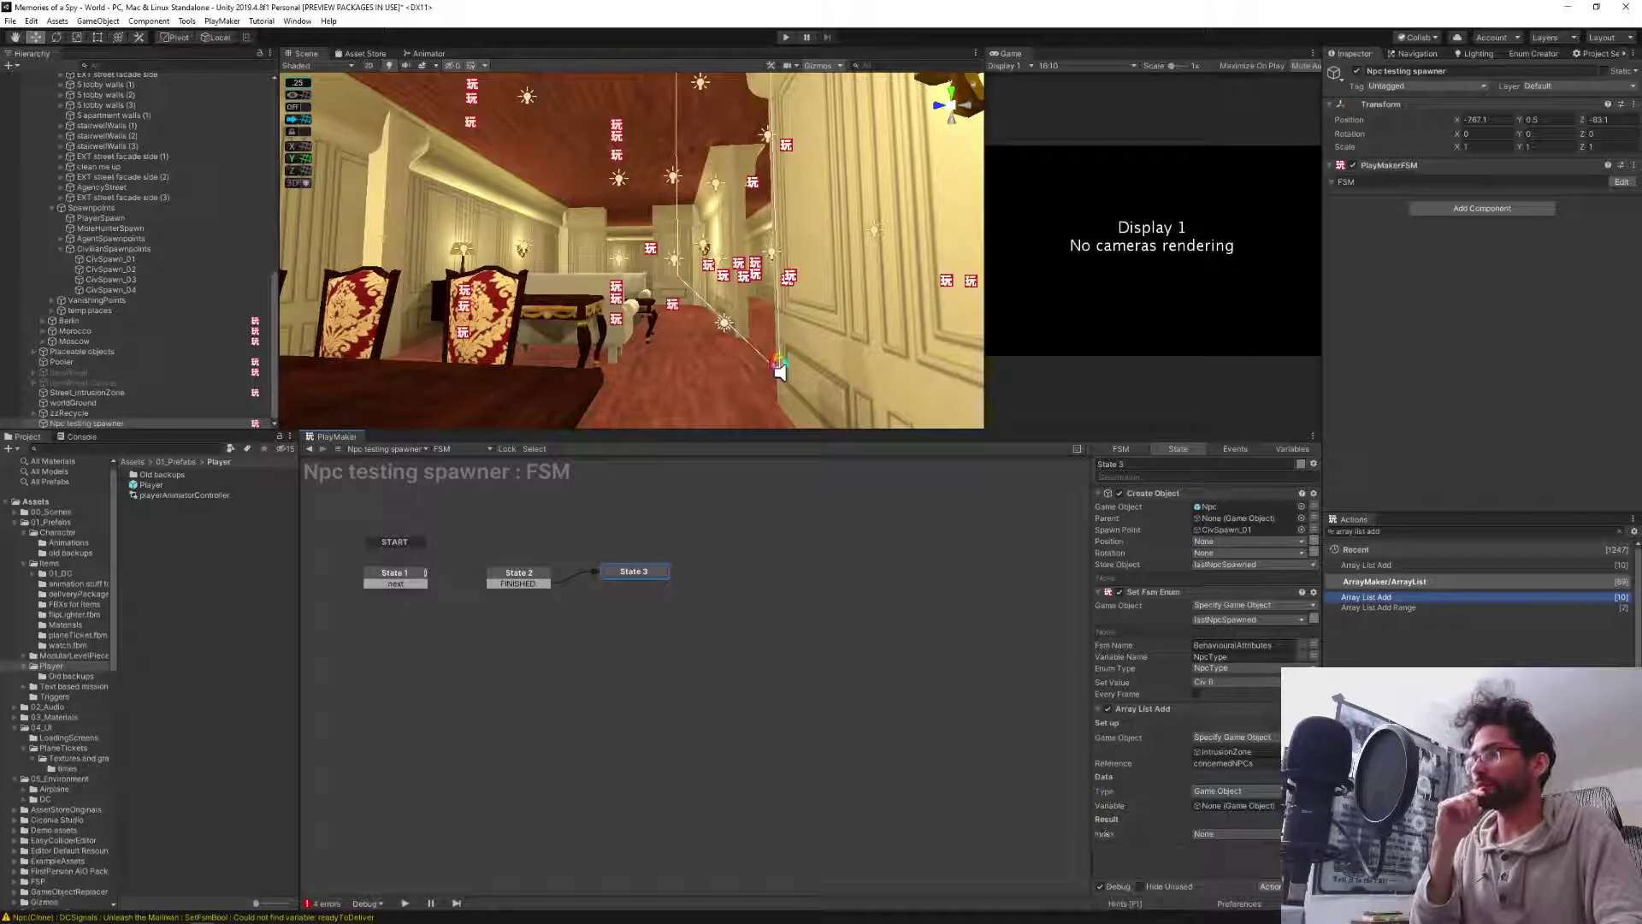
click(1277, 806)
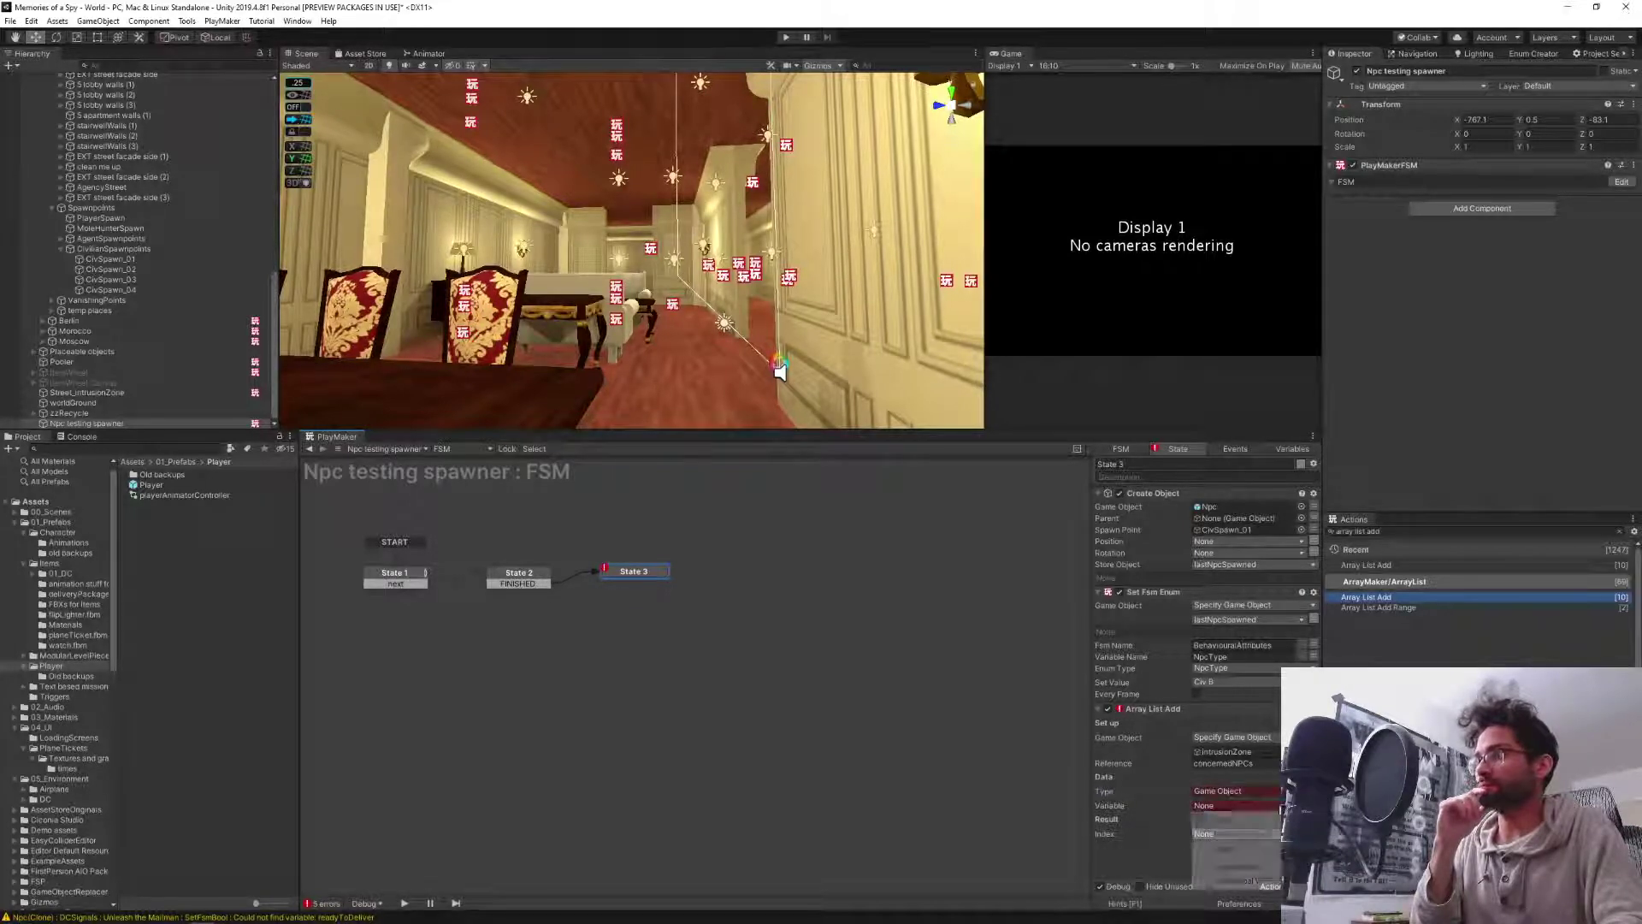
click(1279, 835)
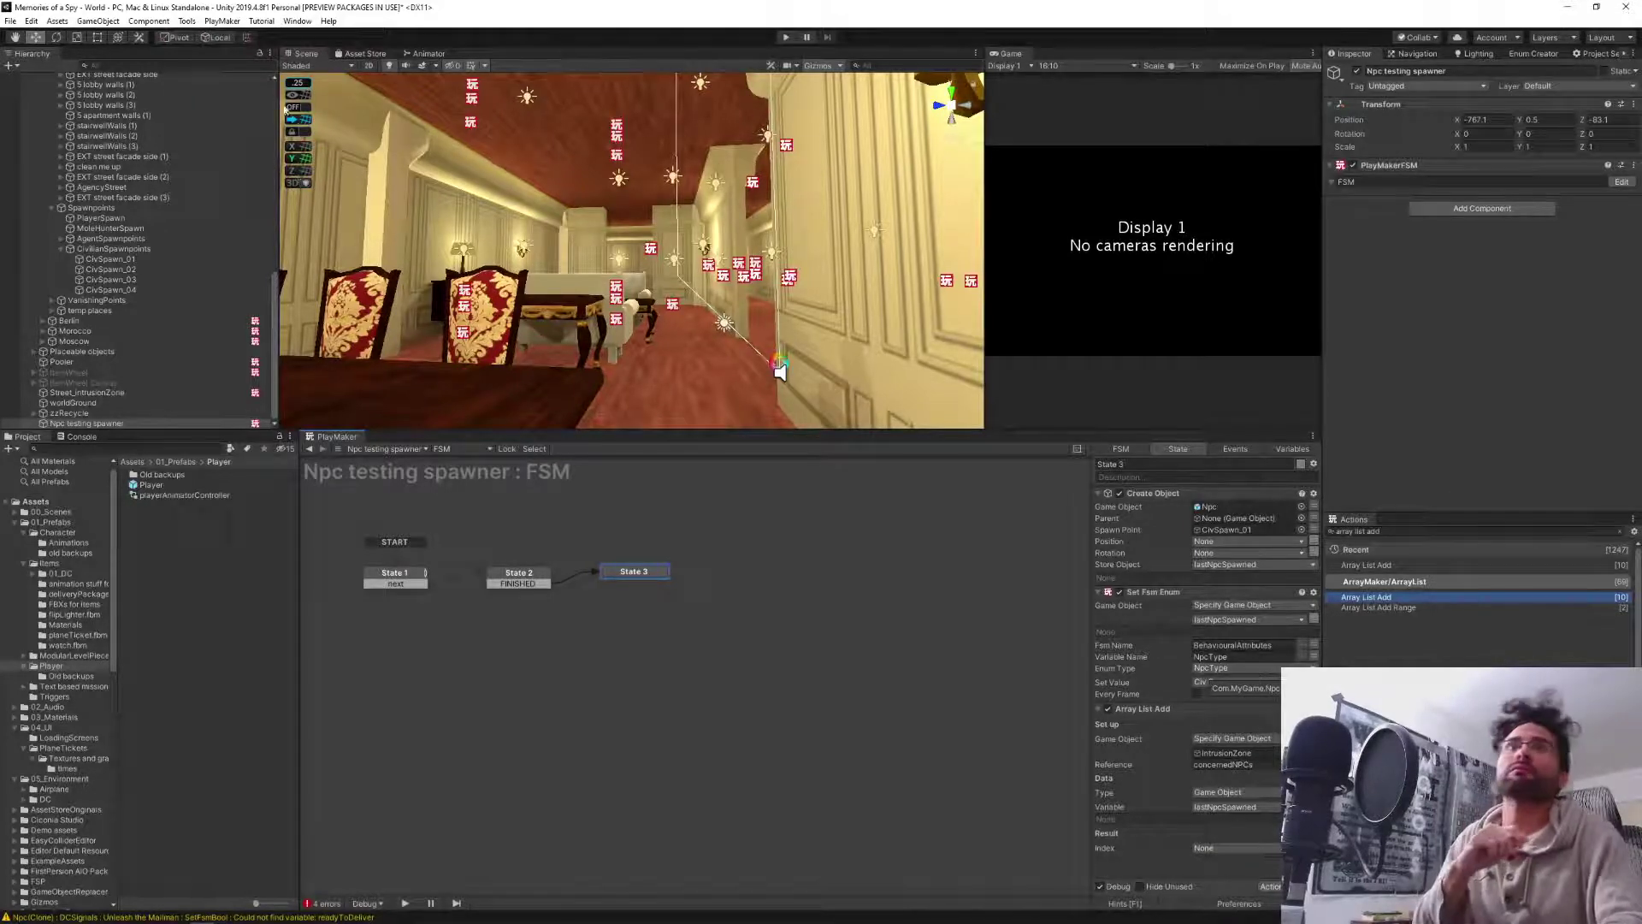
Review the actions in IntrusionZone's BoolSetTRUE Complete, Intruding and Set NPC bool TRUE states, and look around the apartment.
scroll(239, 313, up, 10)
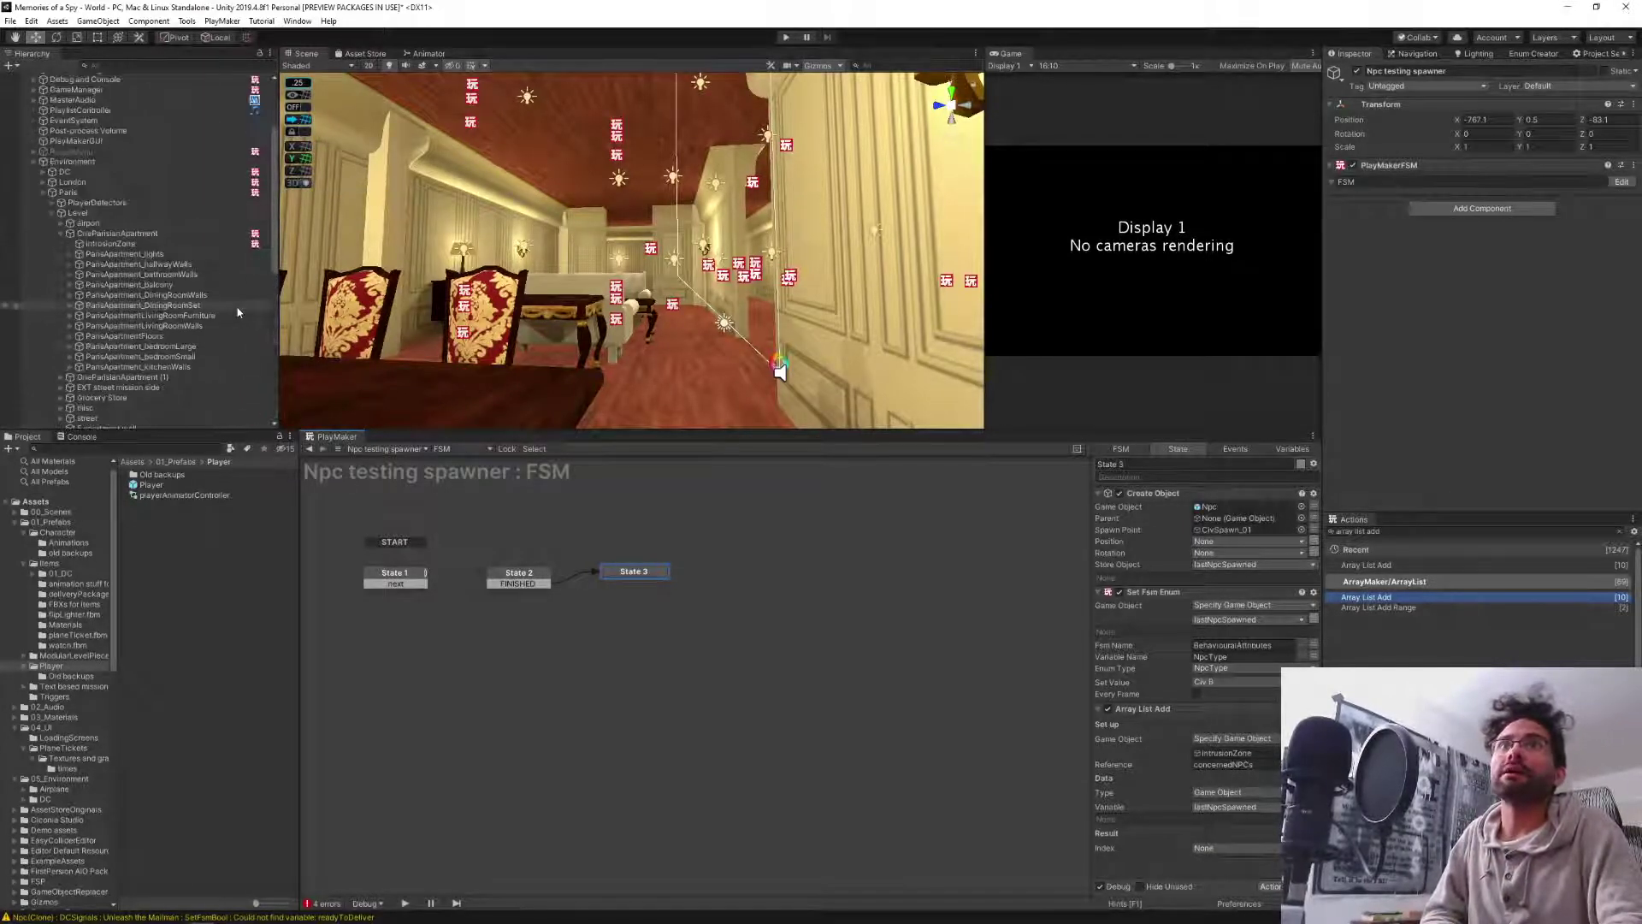
click(129, 243)
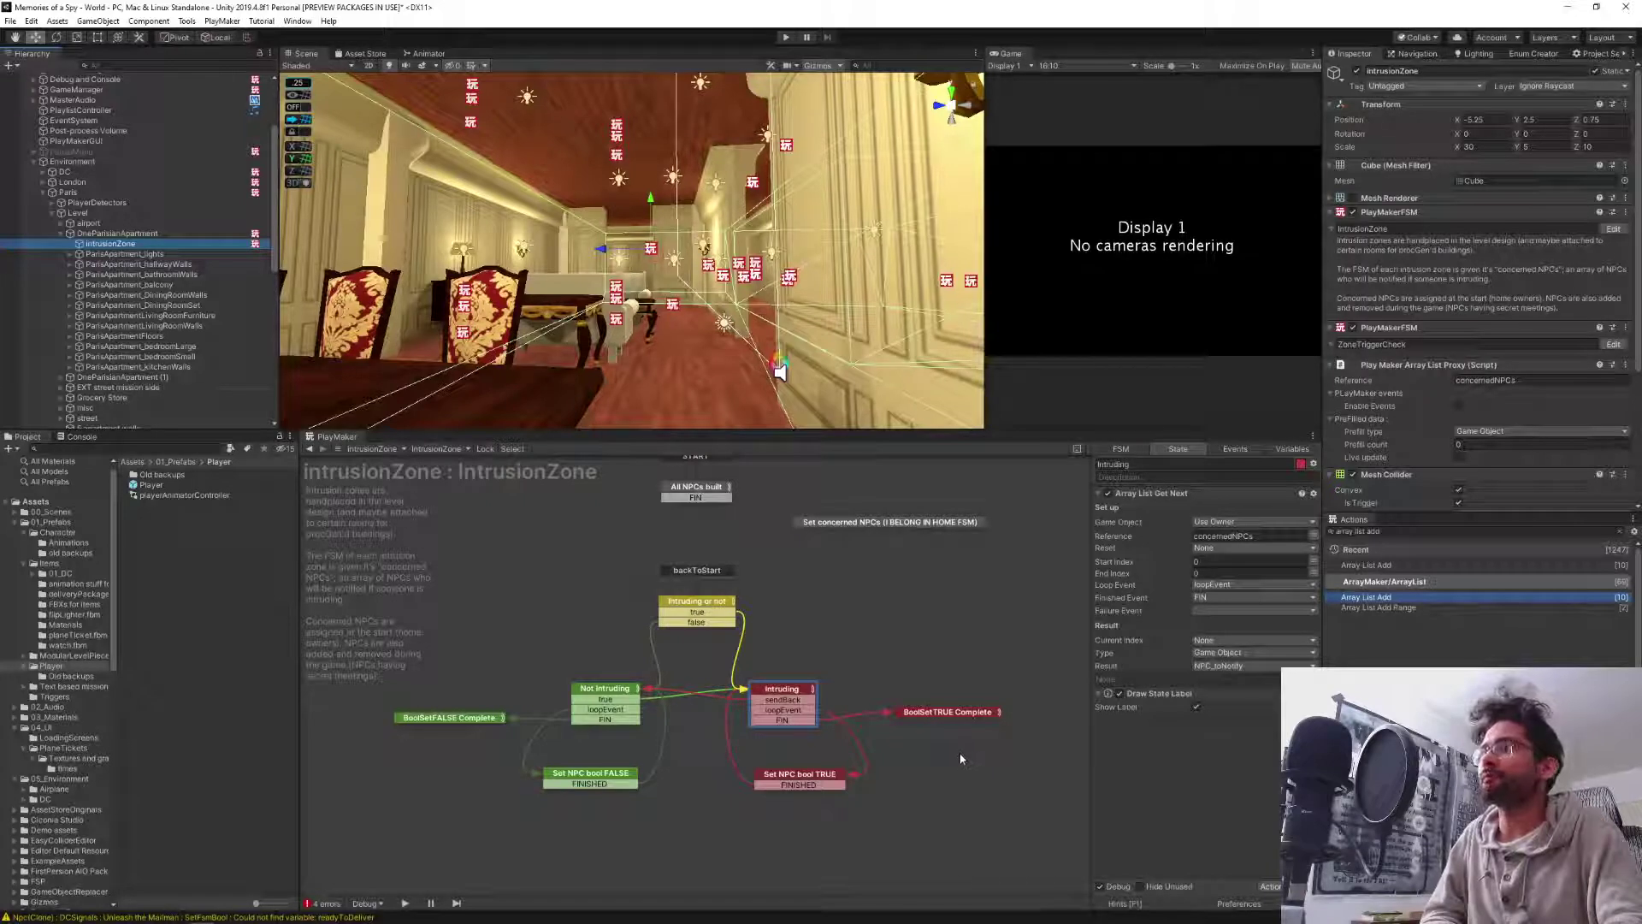
click(958, 715)
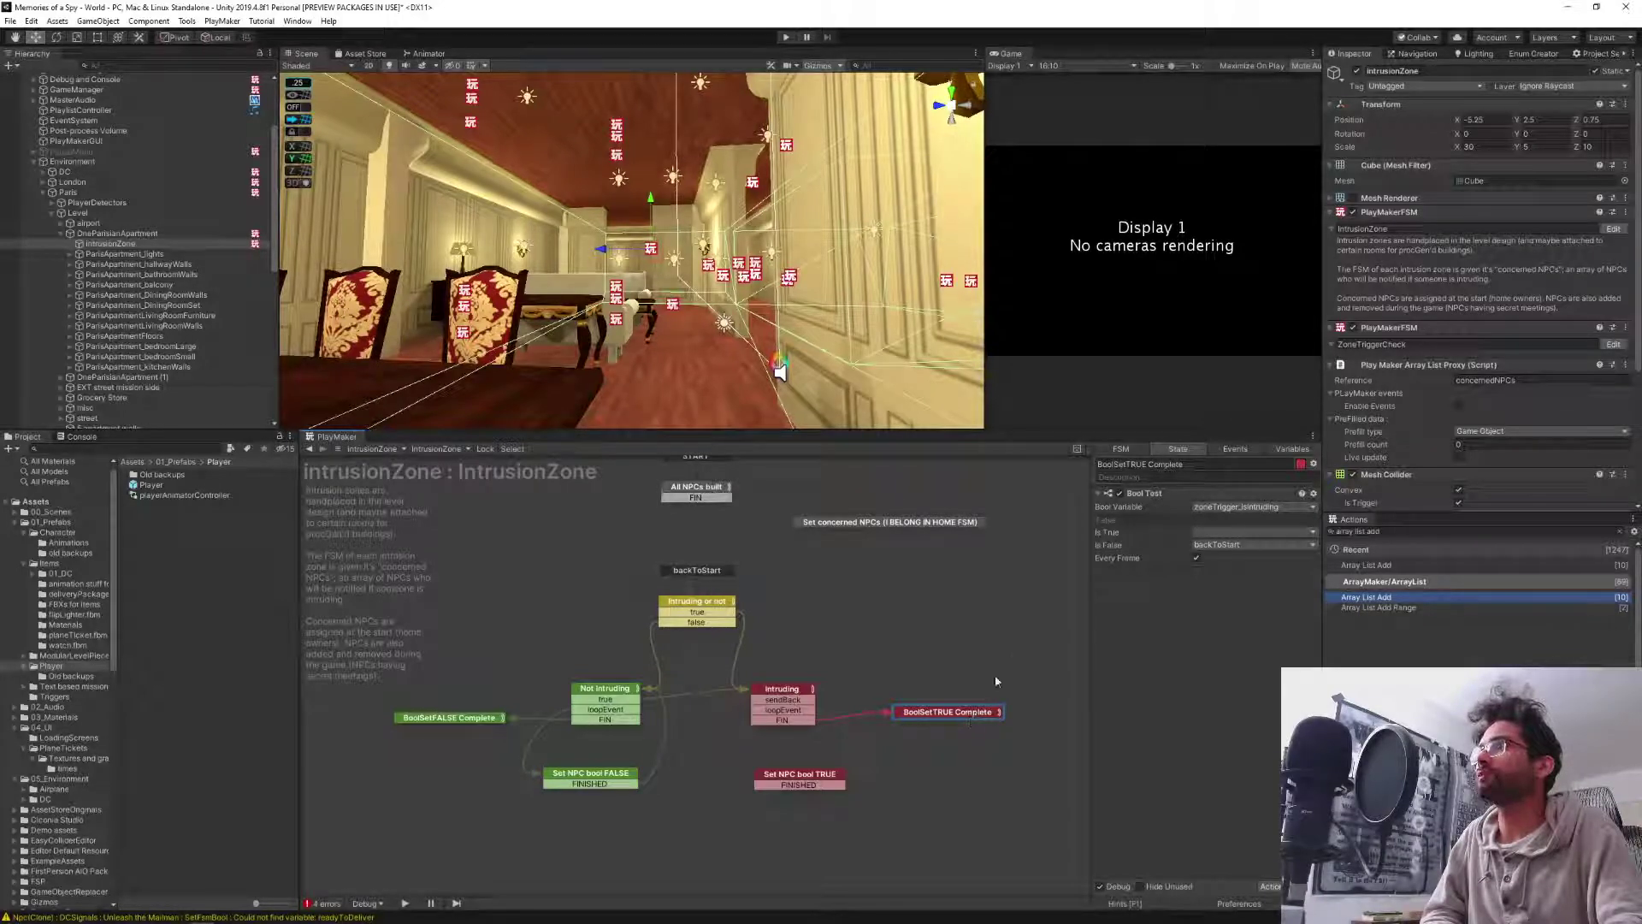
click(782, 691)
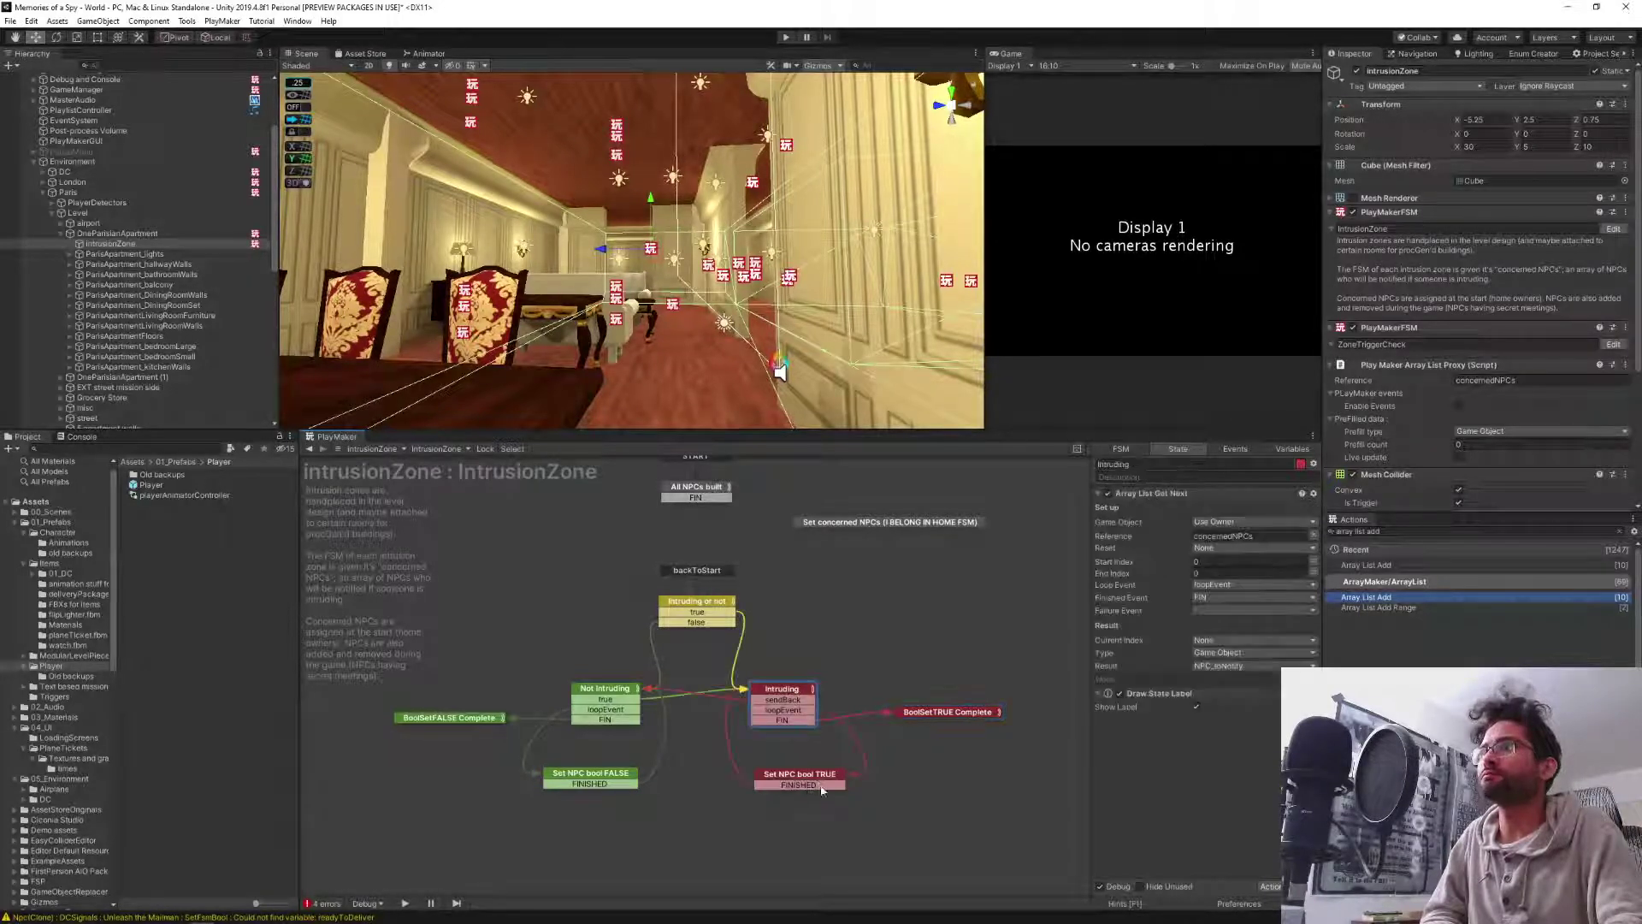
click(822, 781)
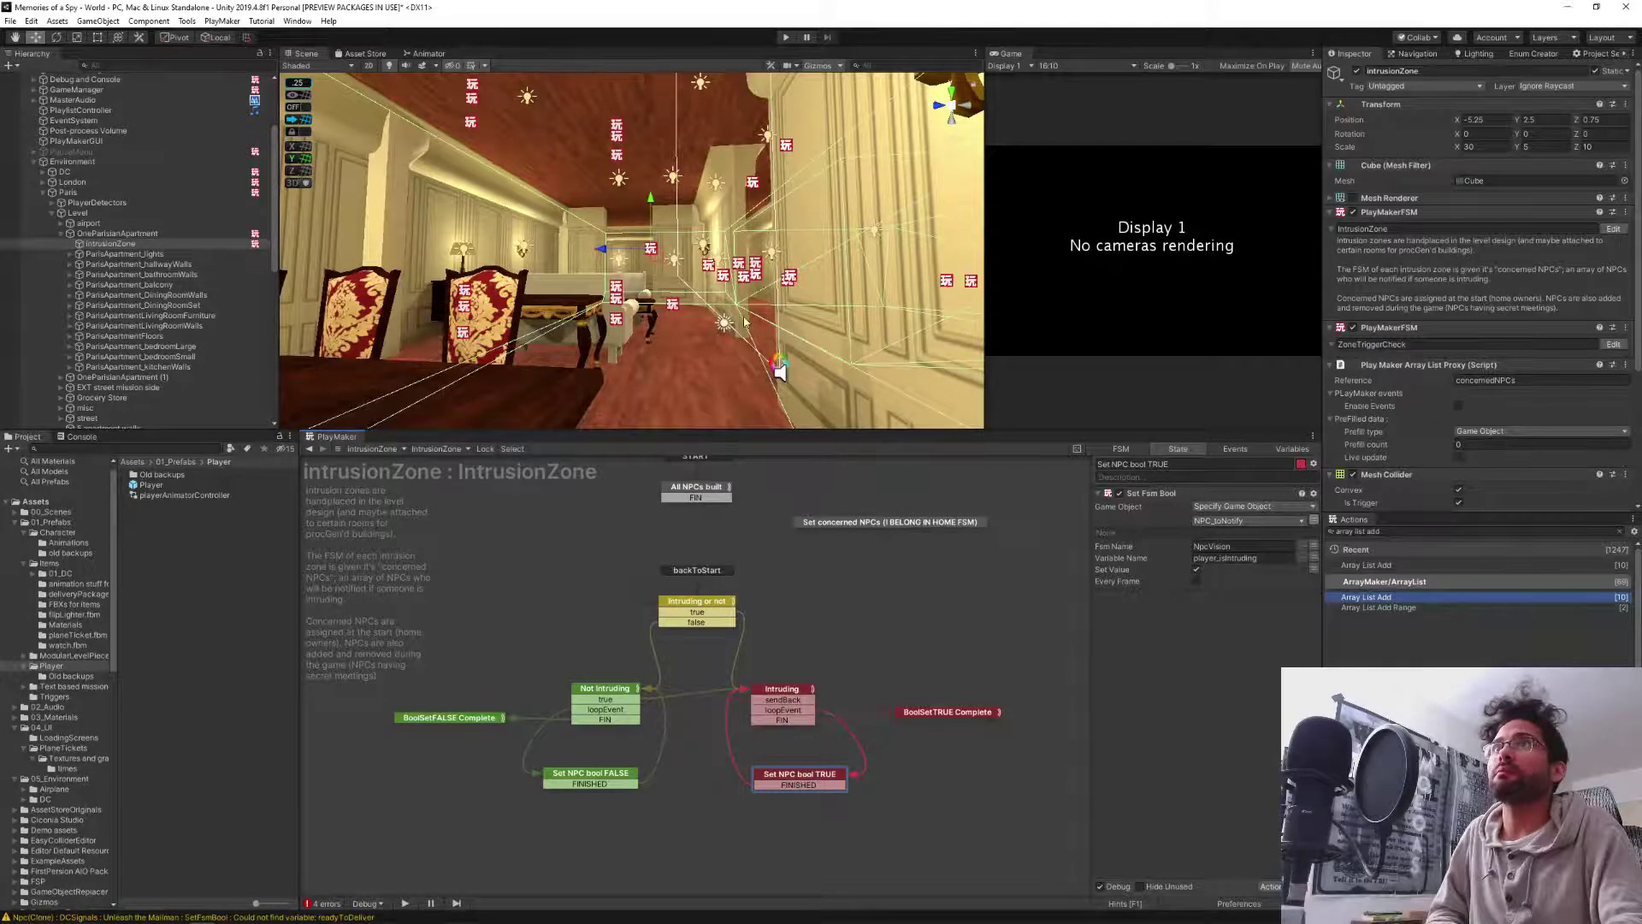
right_drag(779, 370, 263, 348)
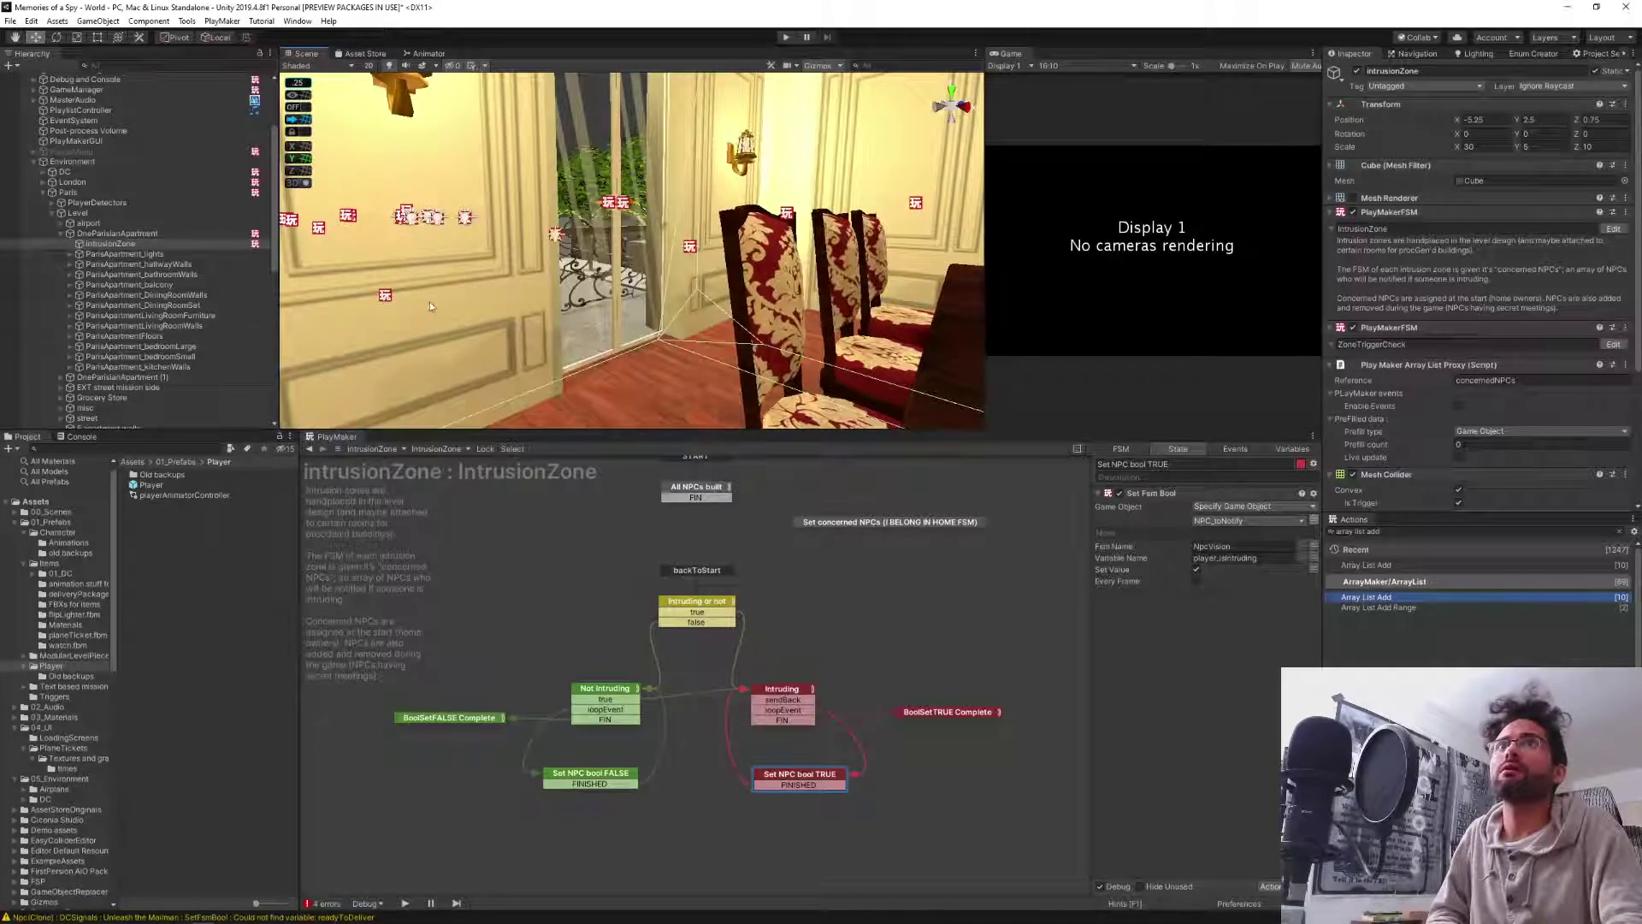
scroll(169, 389, down, 10)
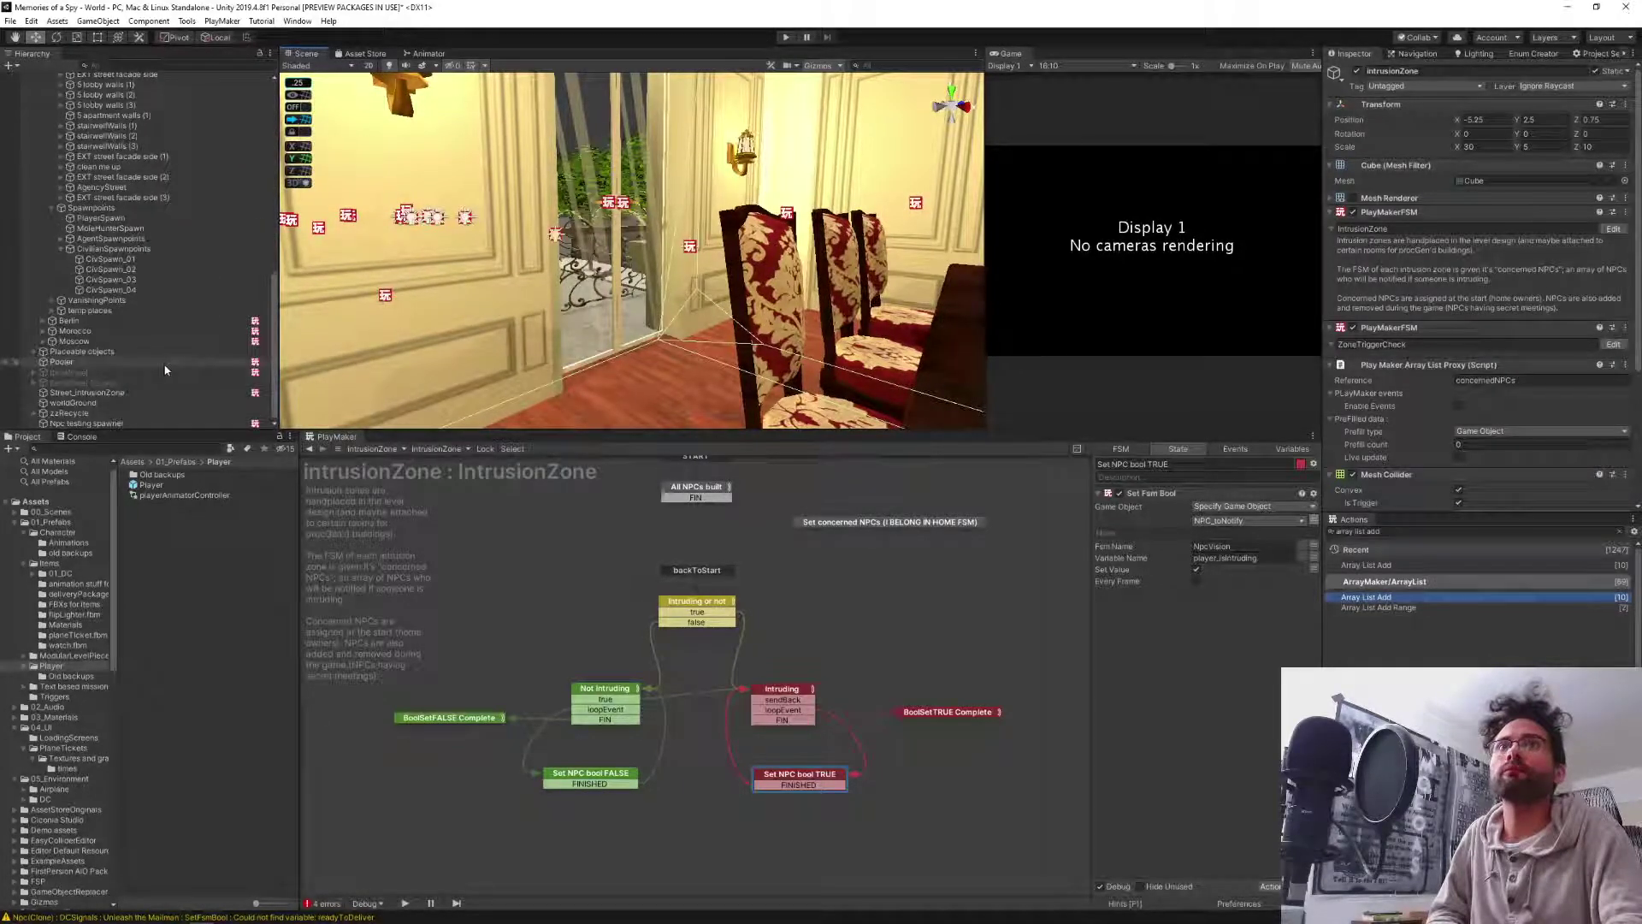
Create an empty child object named "paris apartment spawn" under Npc testing spawner.
click(81, 423)
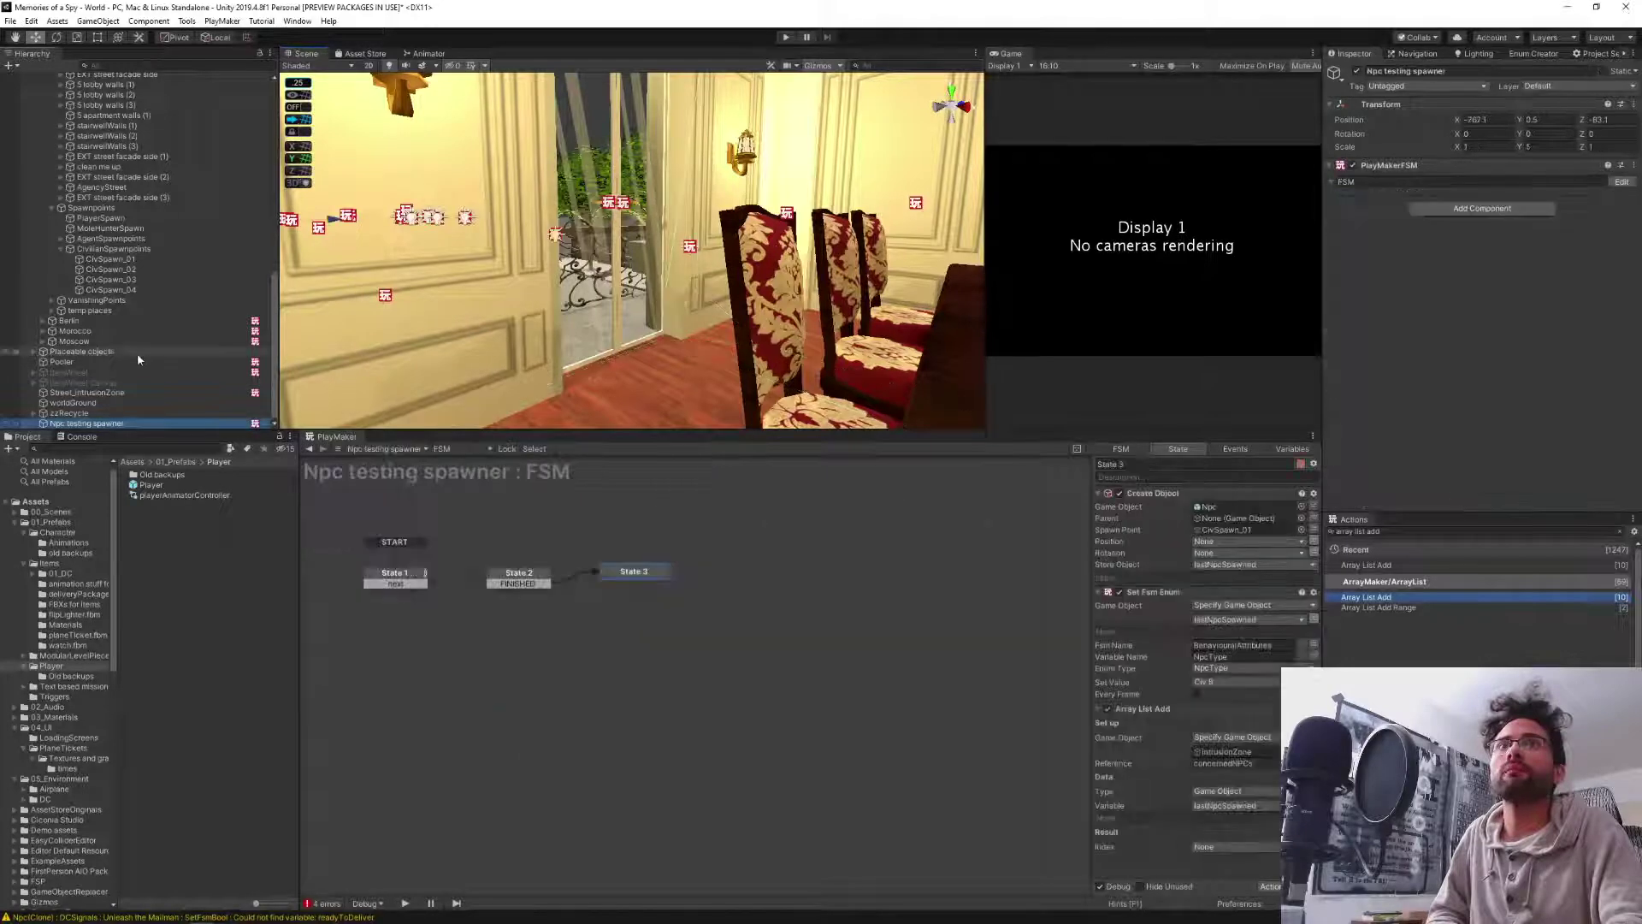
right_click(81, 424)
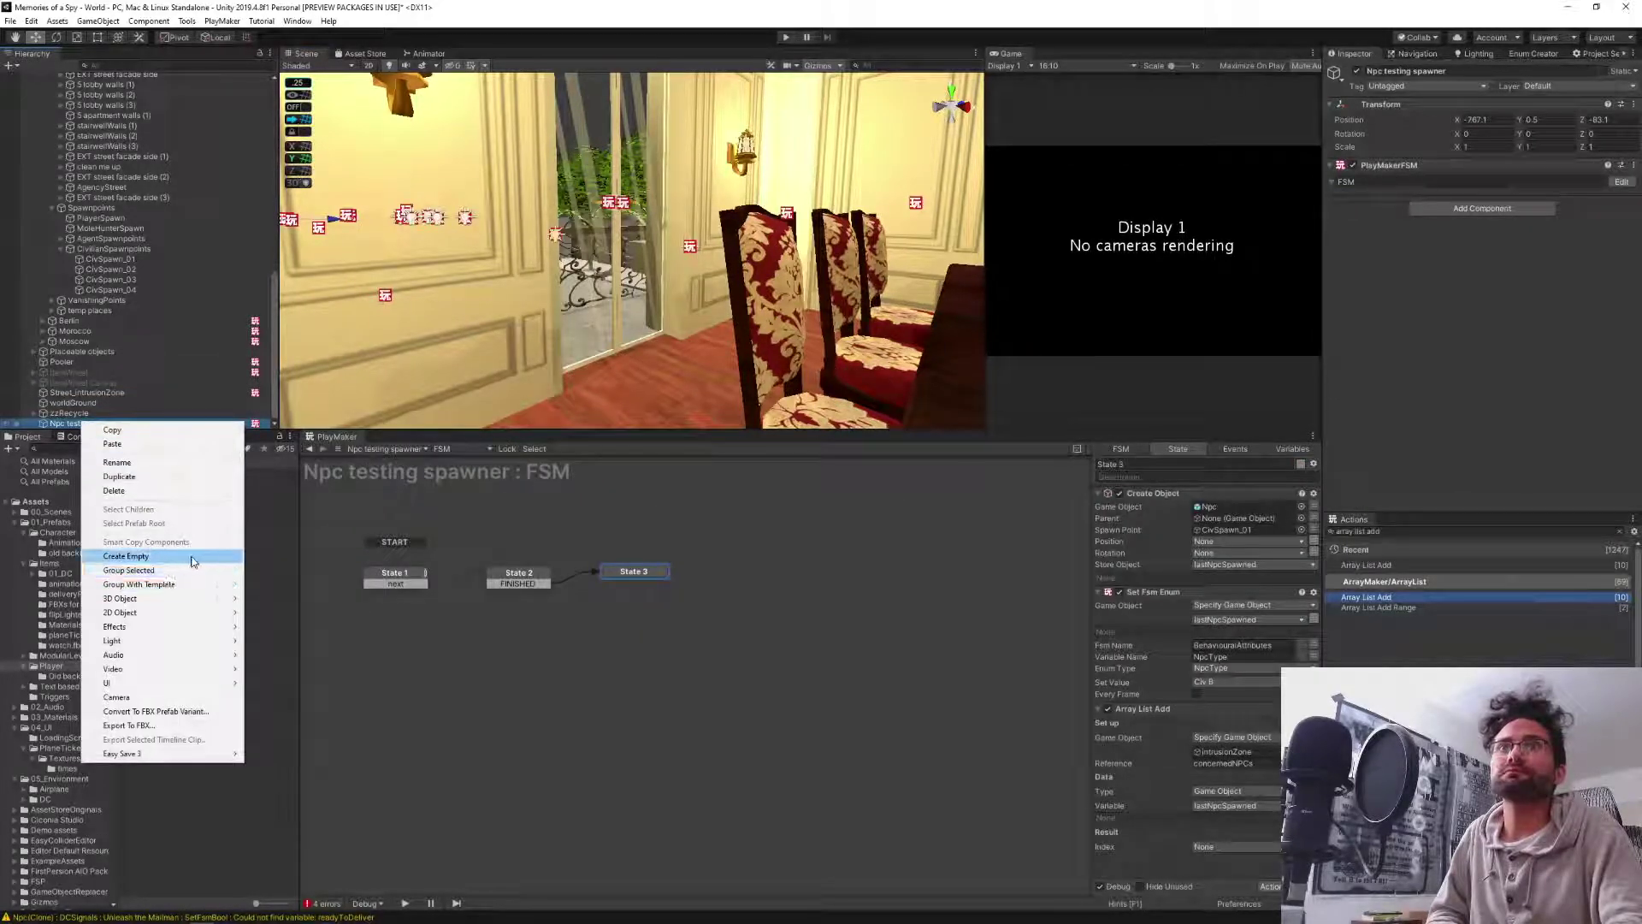
click(193, 562)
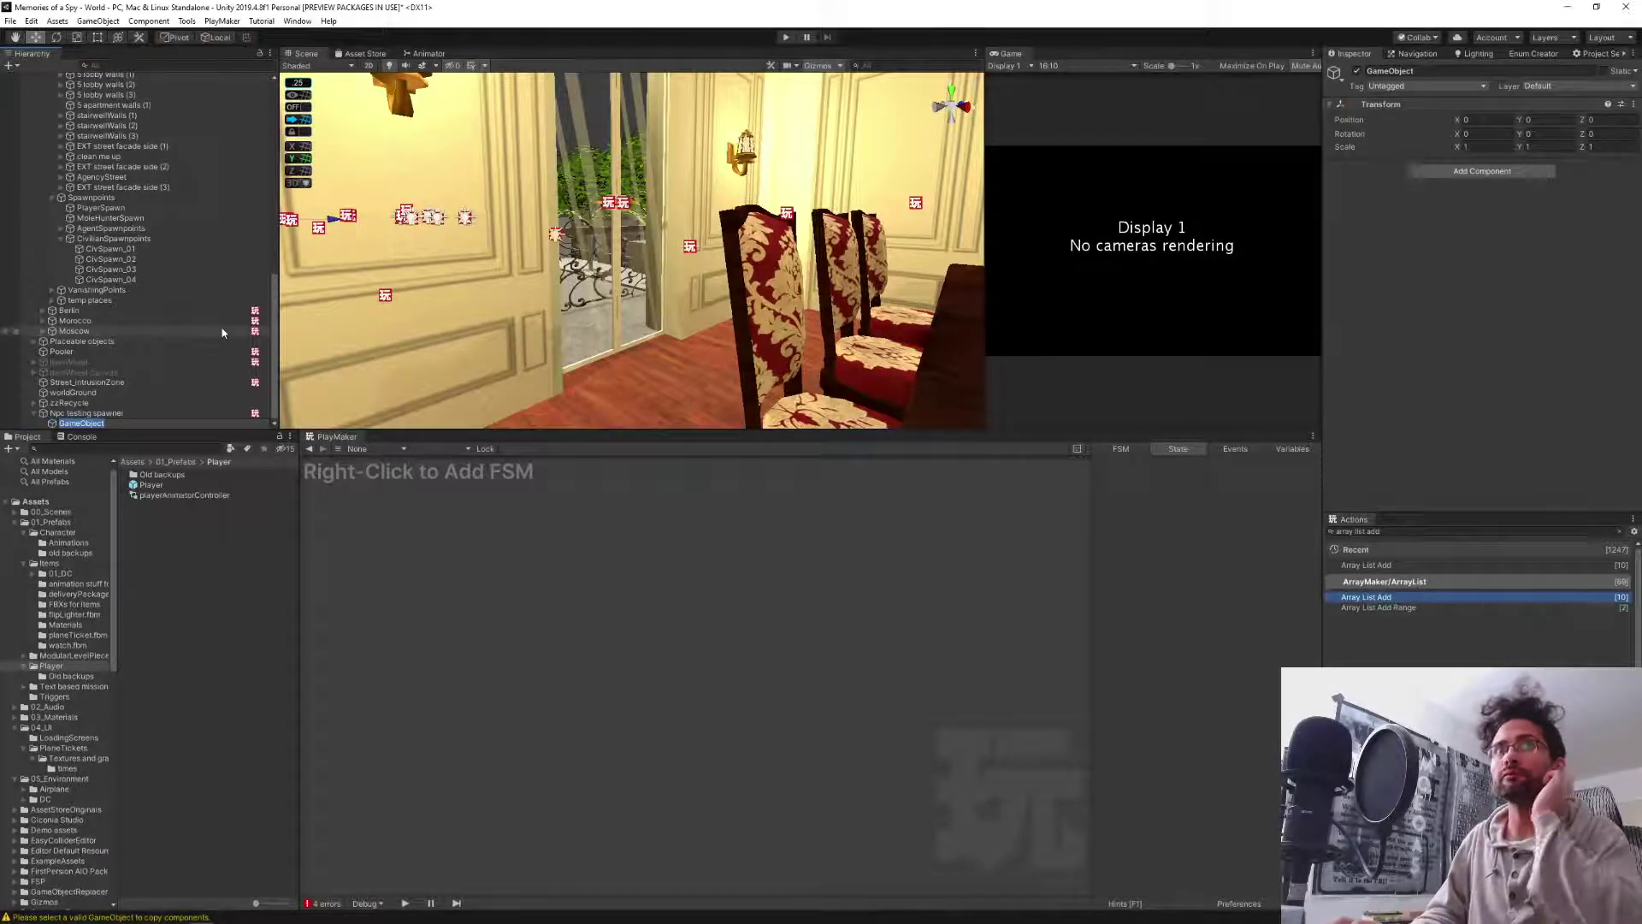
text(paris apa)
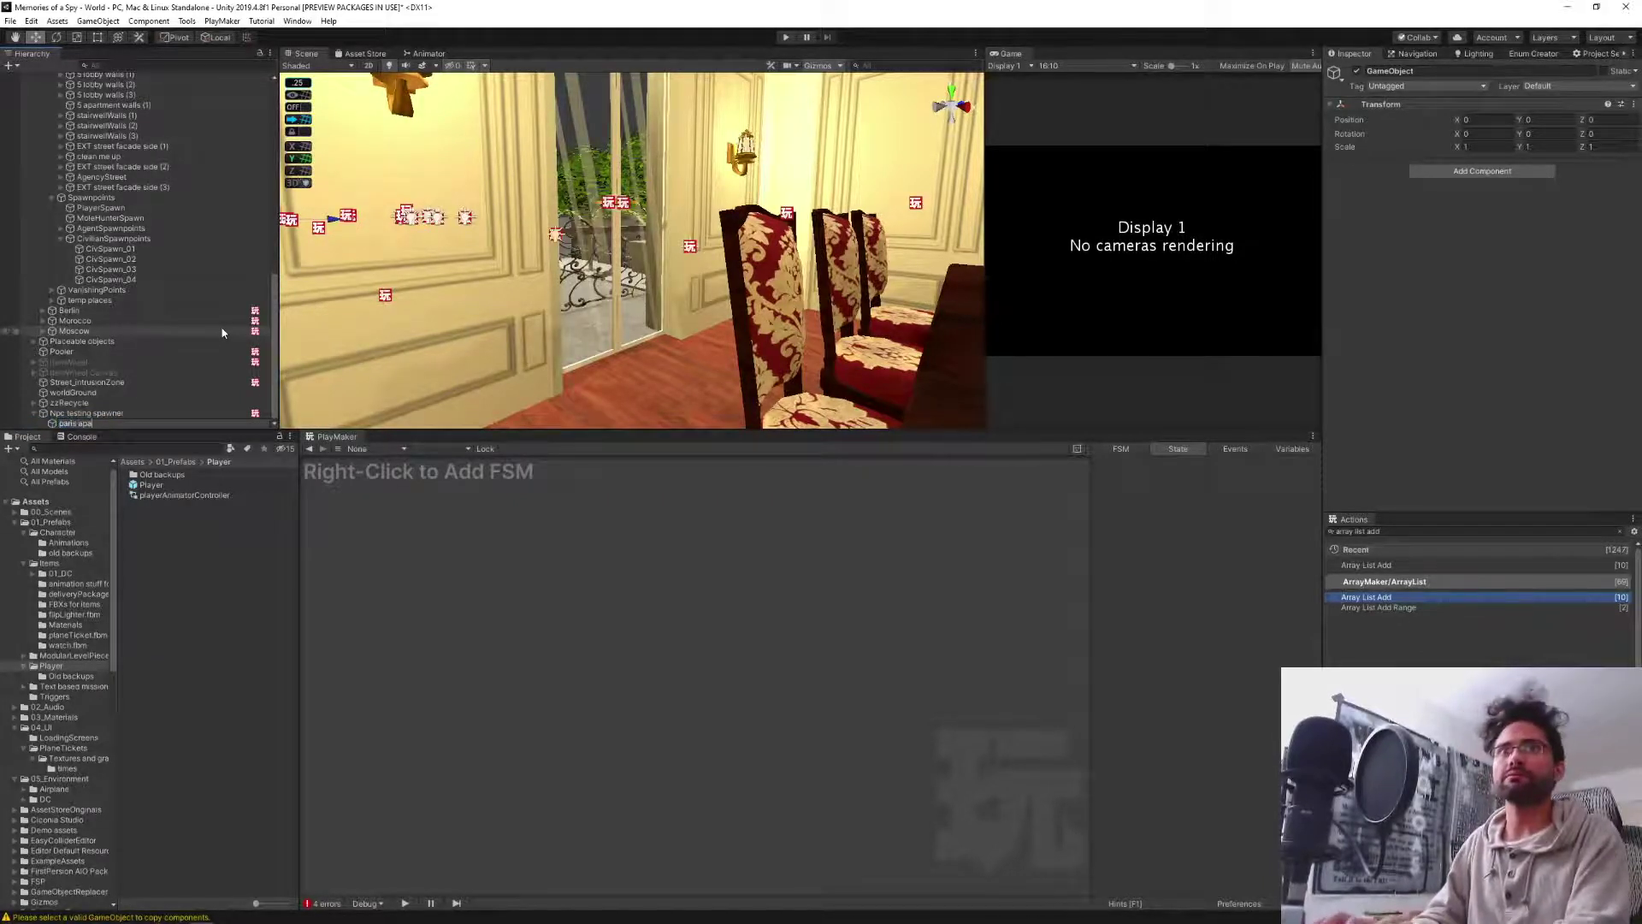
text(rtment spawn)
key(Return)
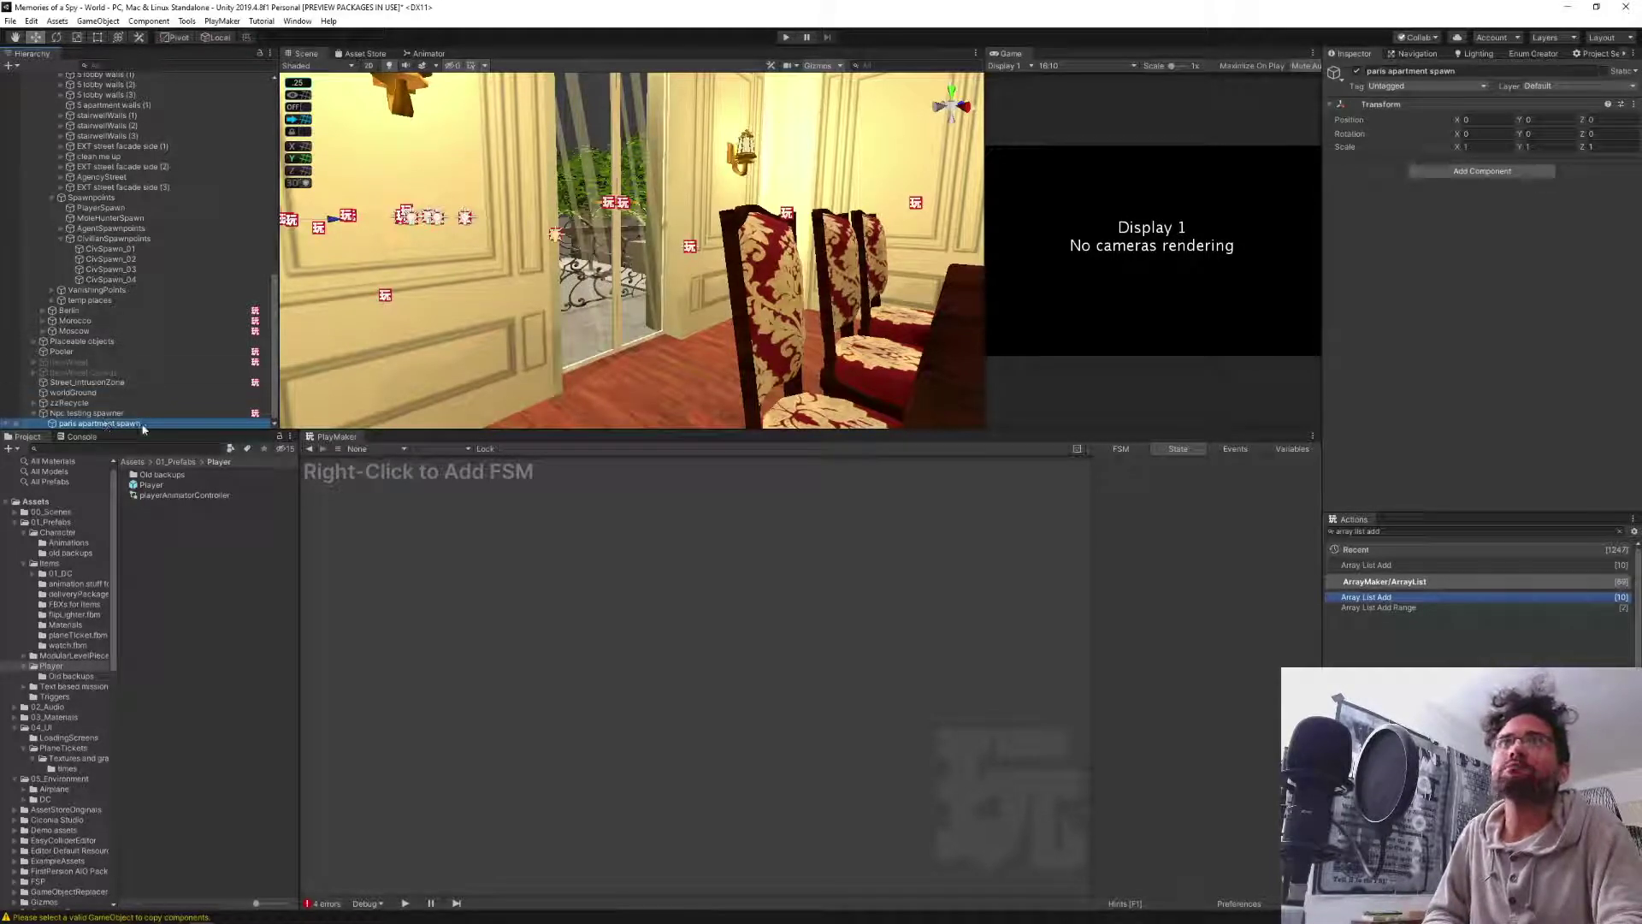
Delete the "paris apartment spawn" object from Npc testing spawner.
right_drag(540, 313, 276, 416)
scroll(667, 257, down, 12)
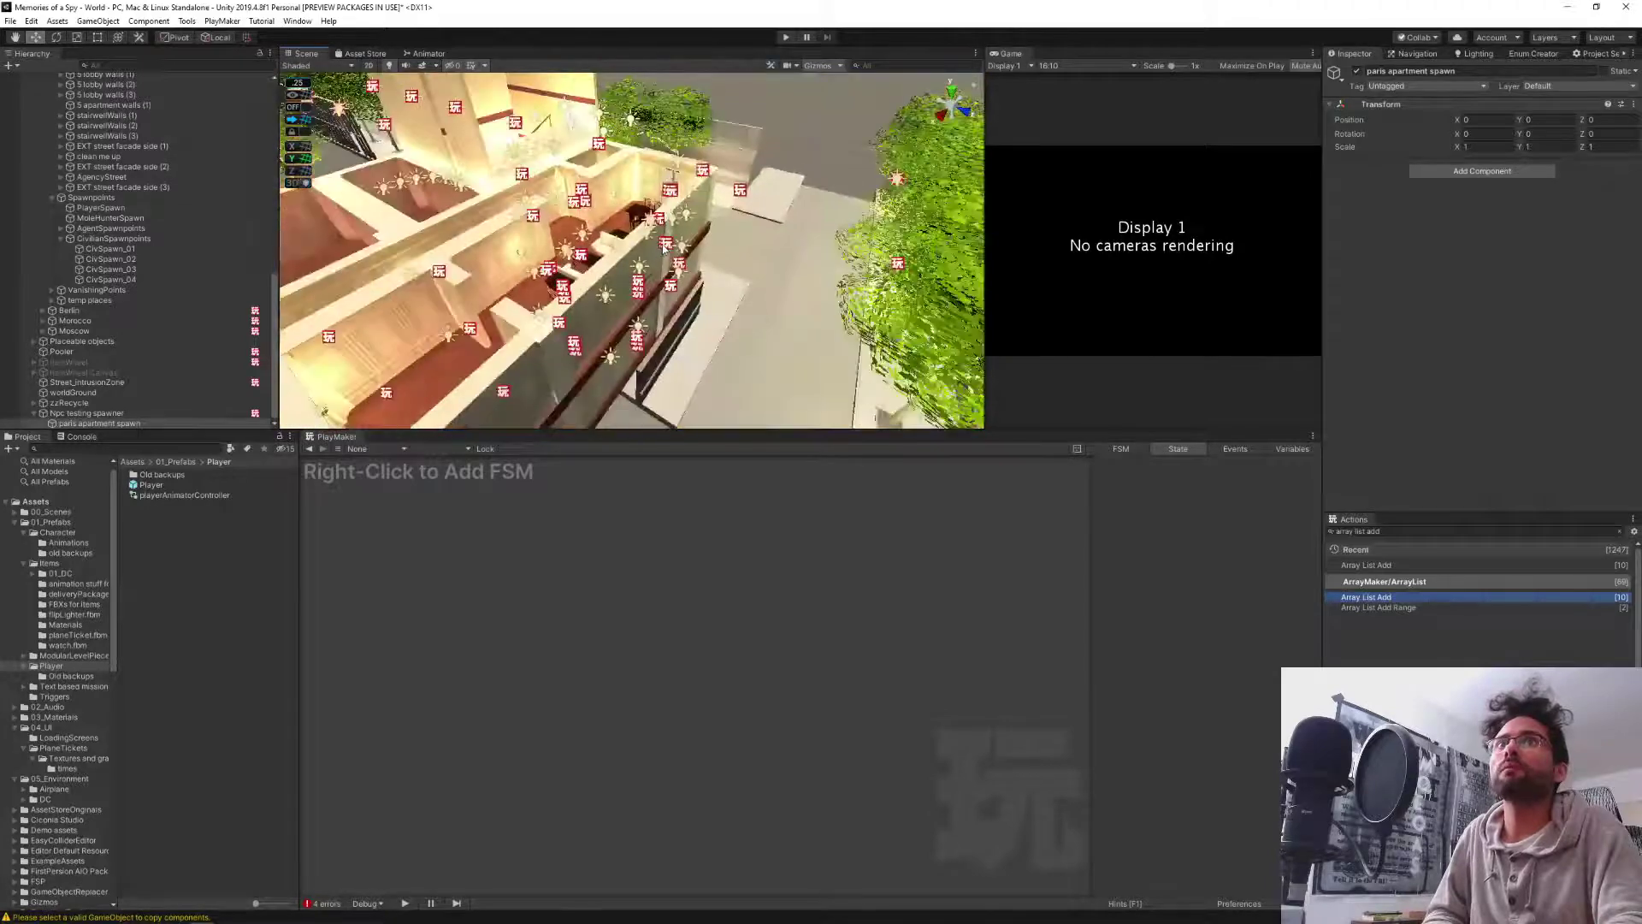
right_drag(678, 238, 678, 237)
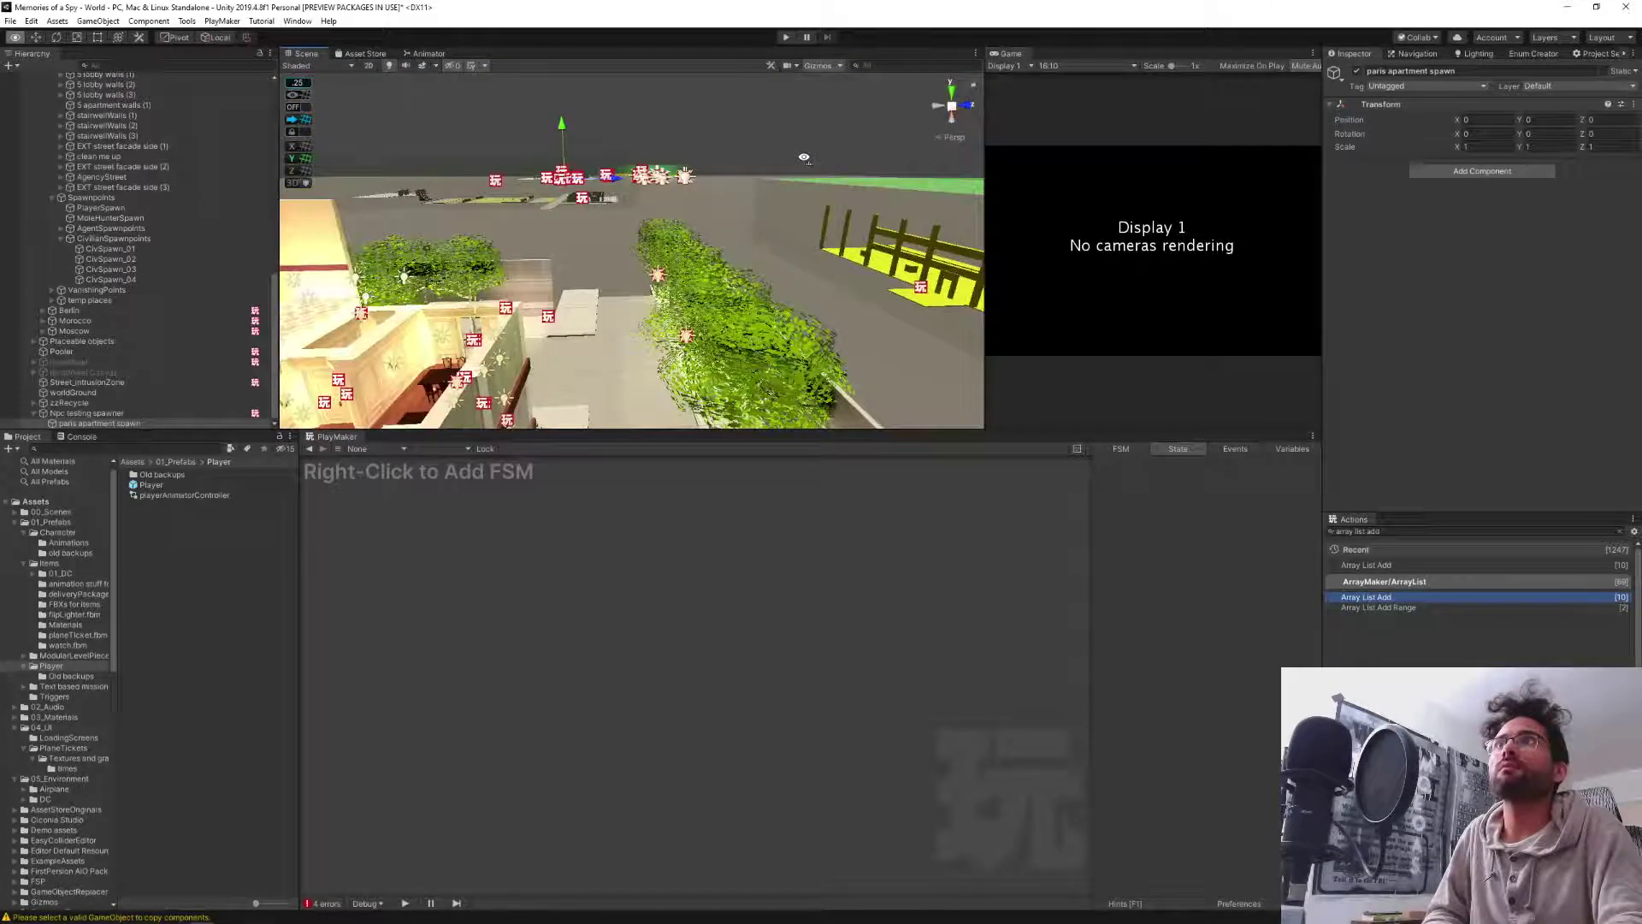
right_drag(804, 157, 712, 195)
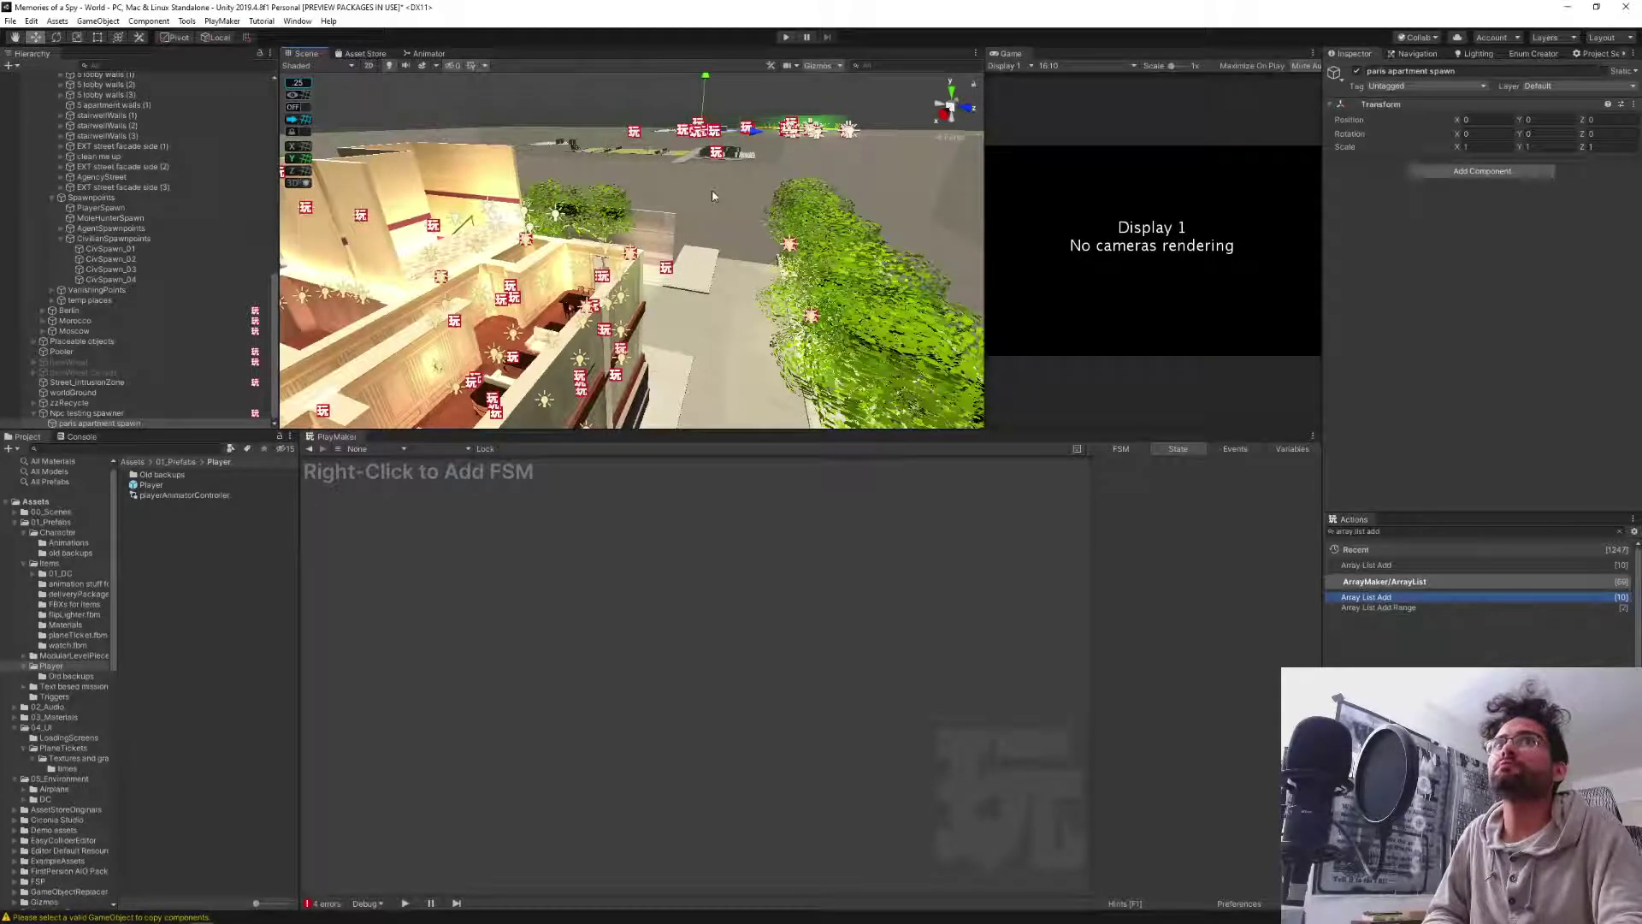
key(Delete)
Make State 3 the start state of the Npc testing spawner FSM.
click(63, 424)
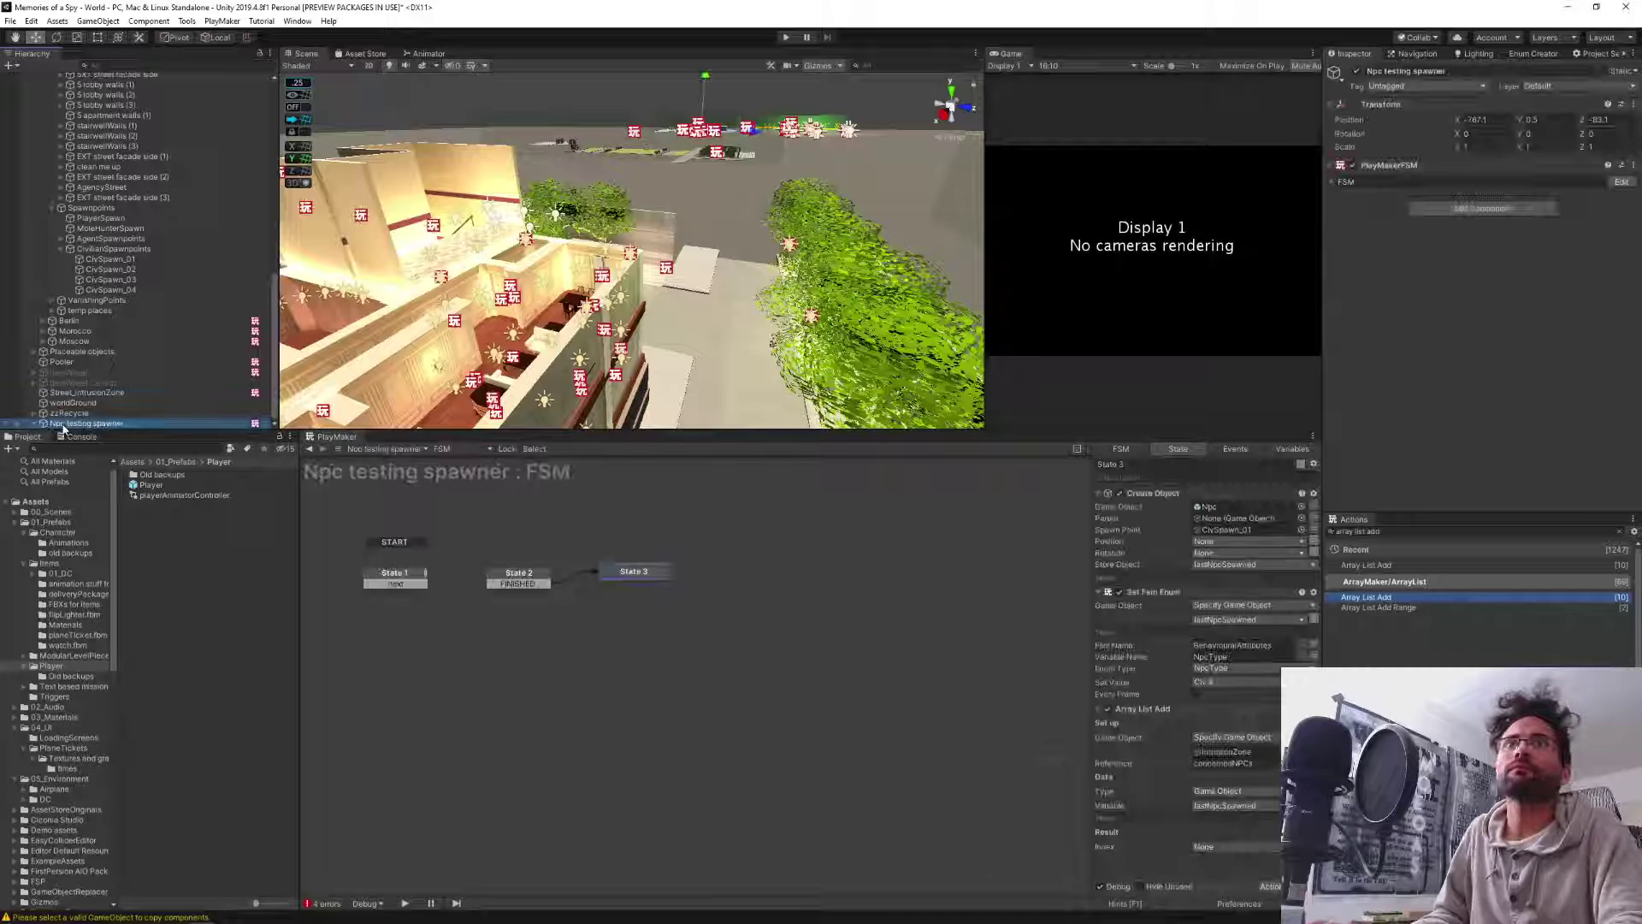
right_click(622, 581)
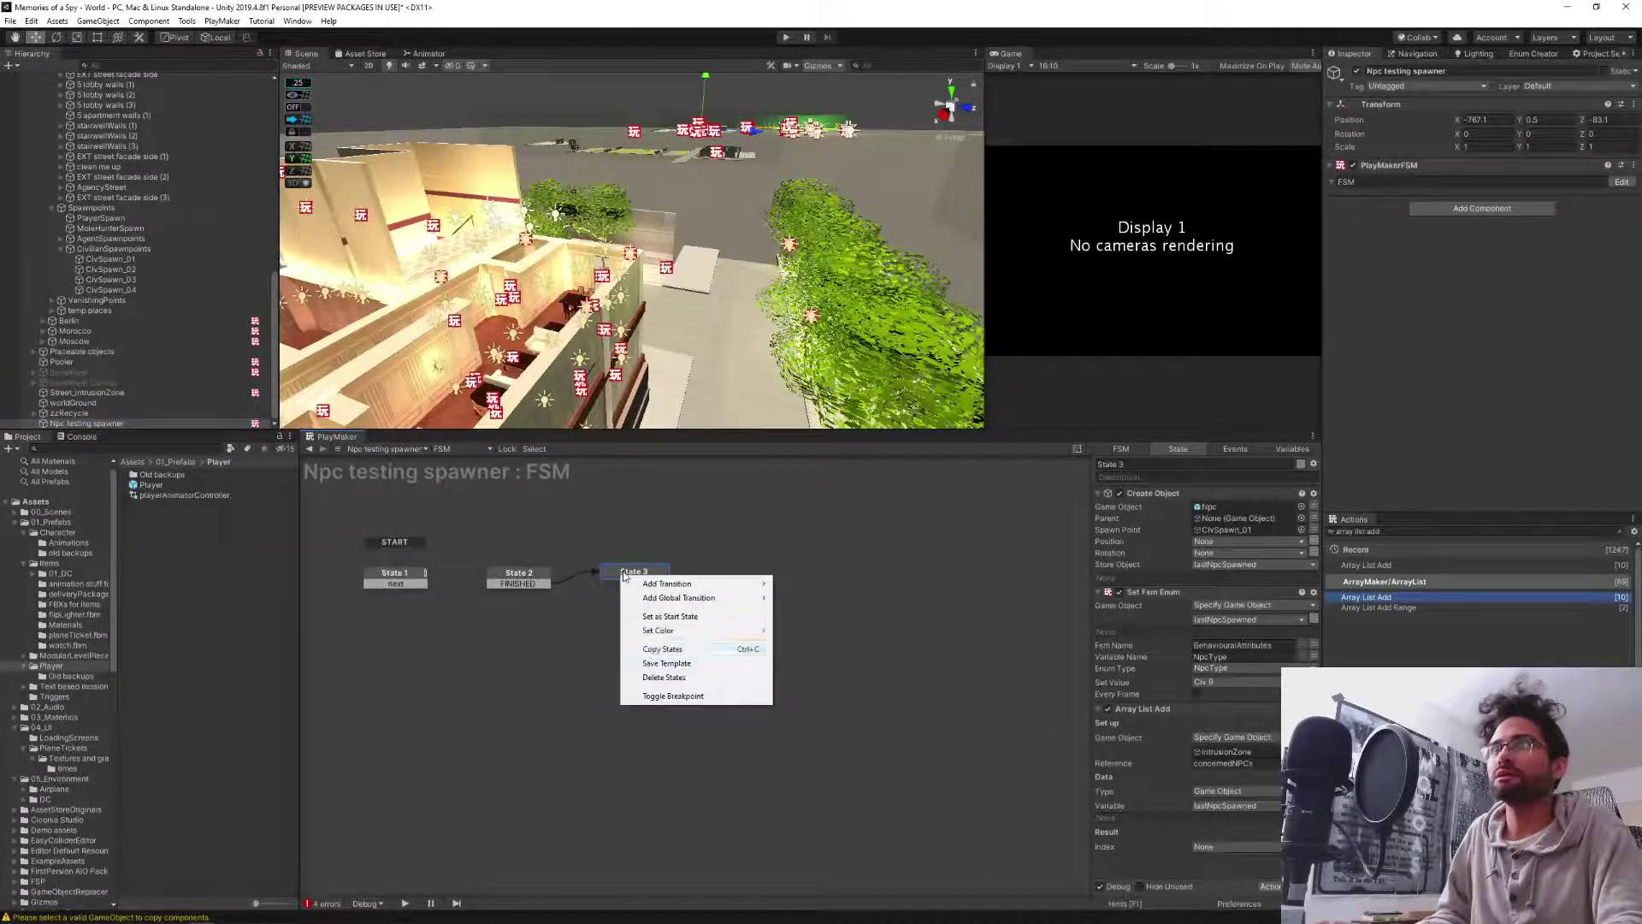
click(684, 619)
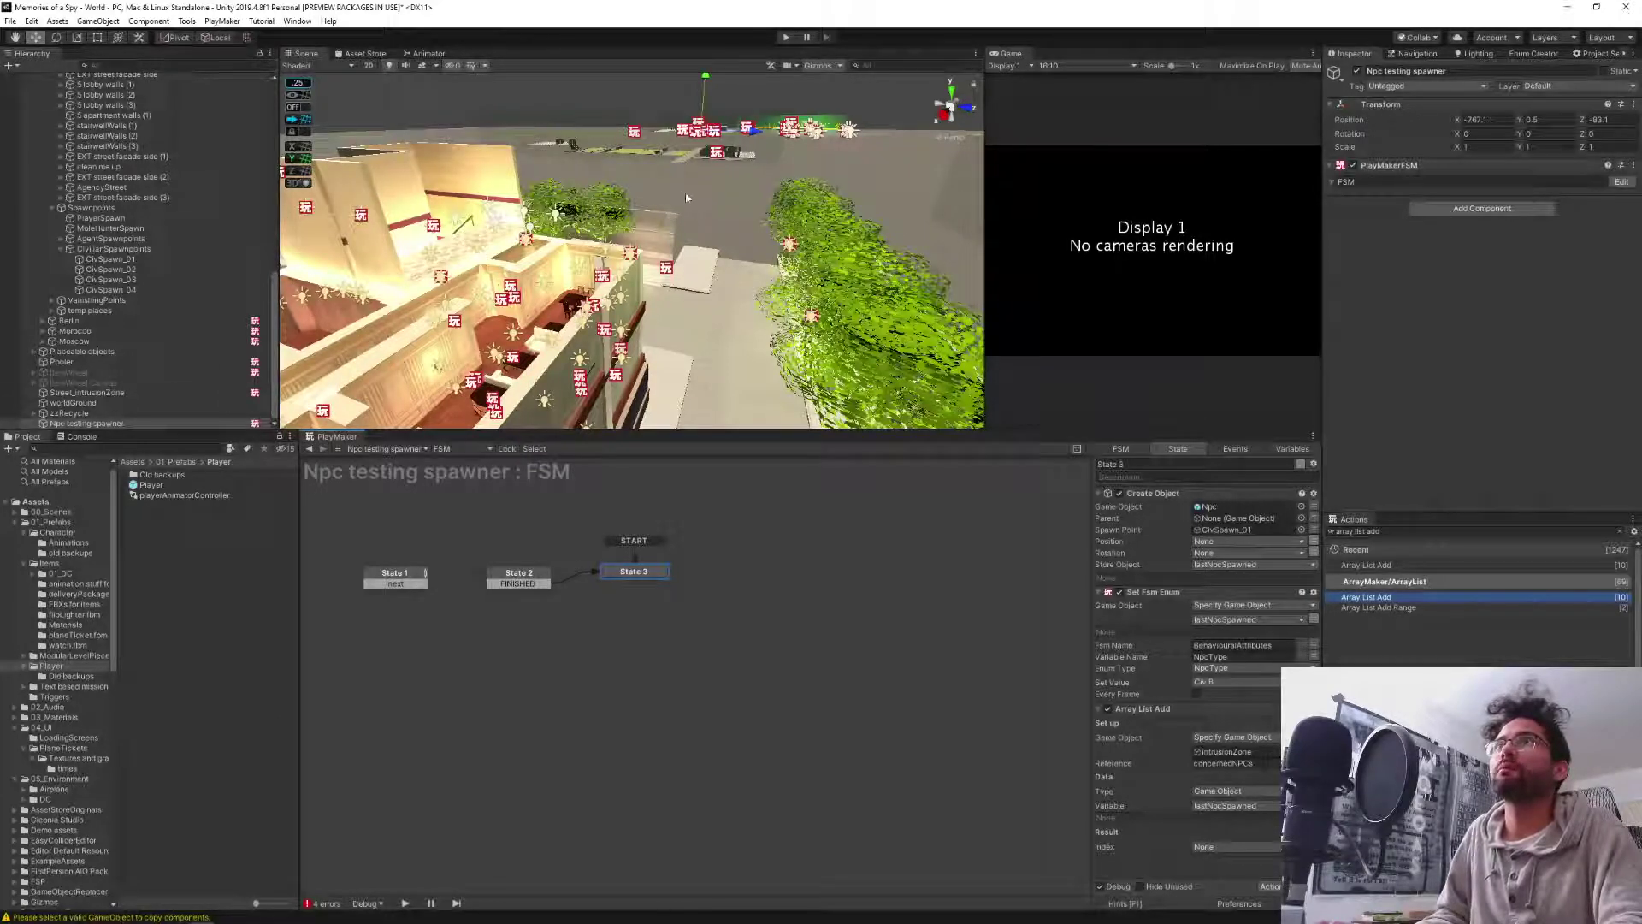
Look over the Paris level from outside and inspect the apartment's rooms around the dining and living area.
alt+drag(686, 198, 414, 257)
scroll(414, 257, down, 8)
alt+drag(838, 231, 789, 257)
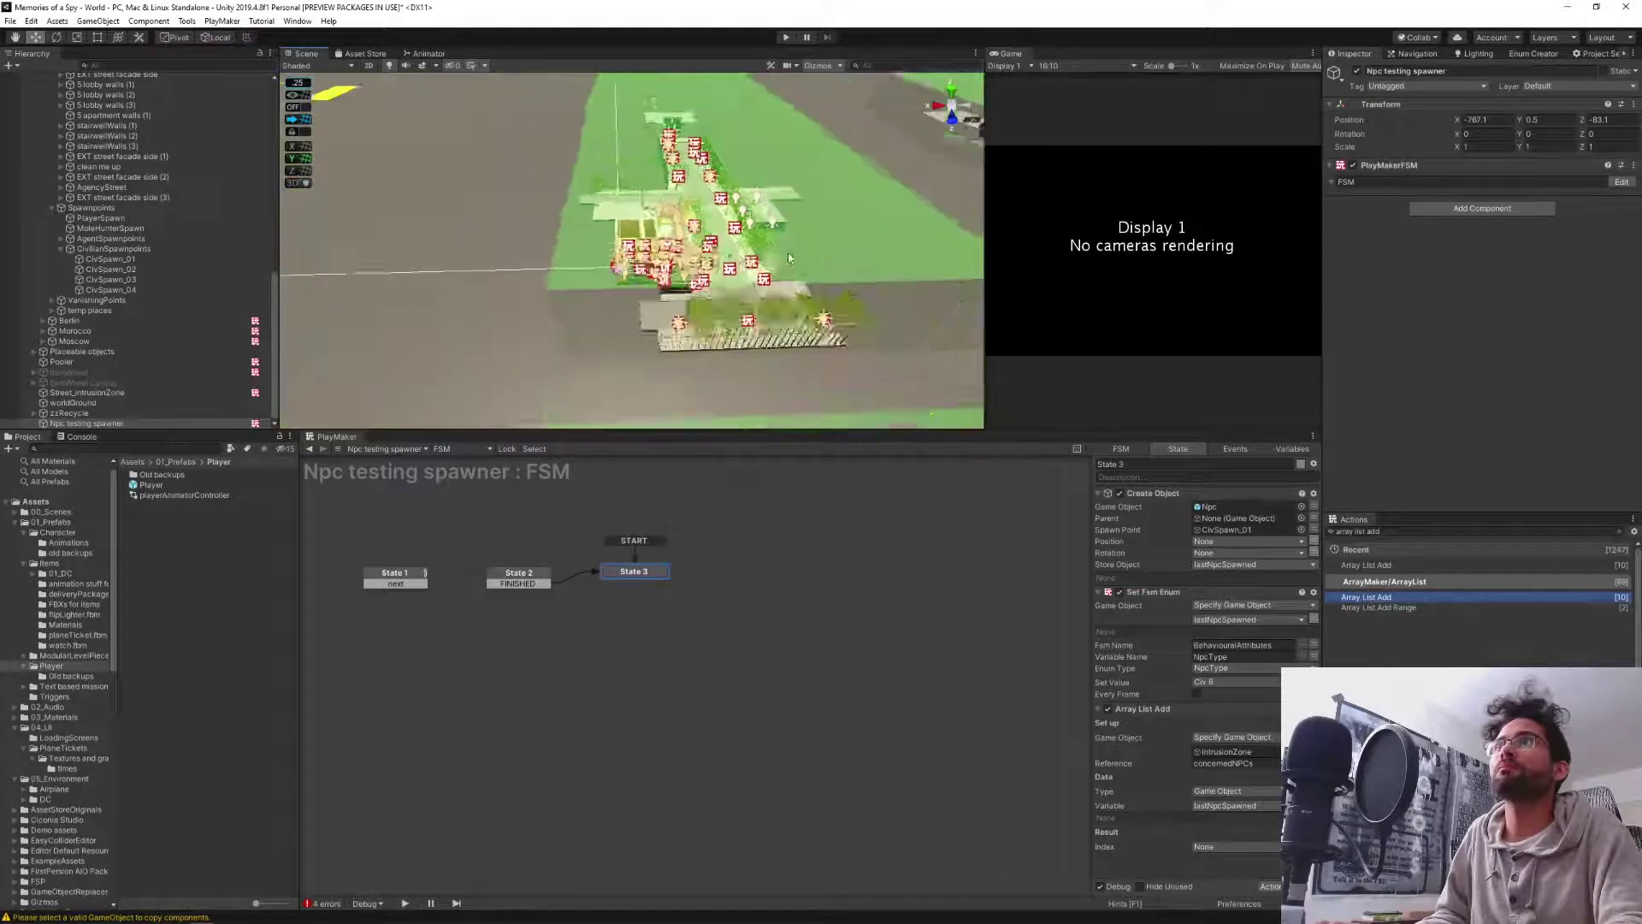
scroll(789, 257, up, 10)
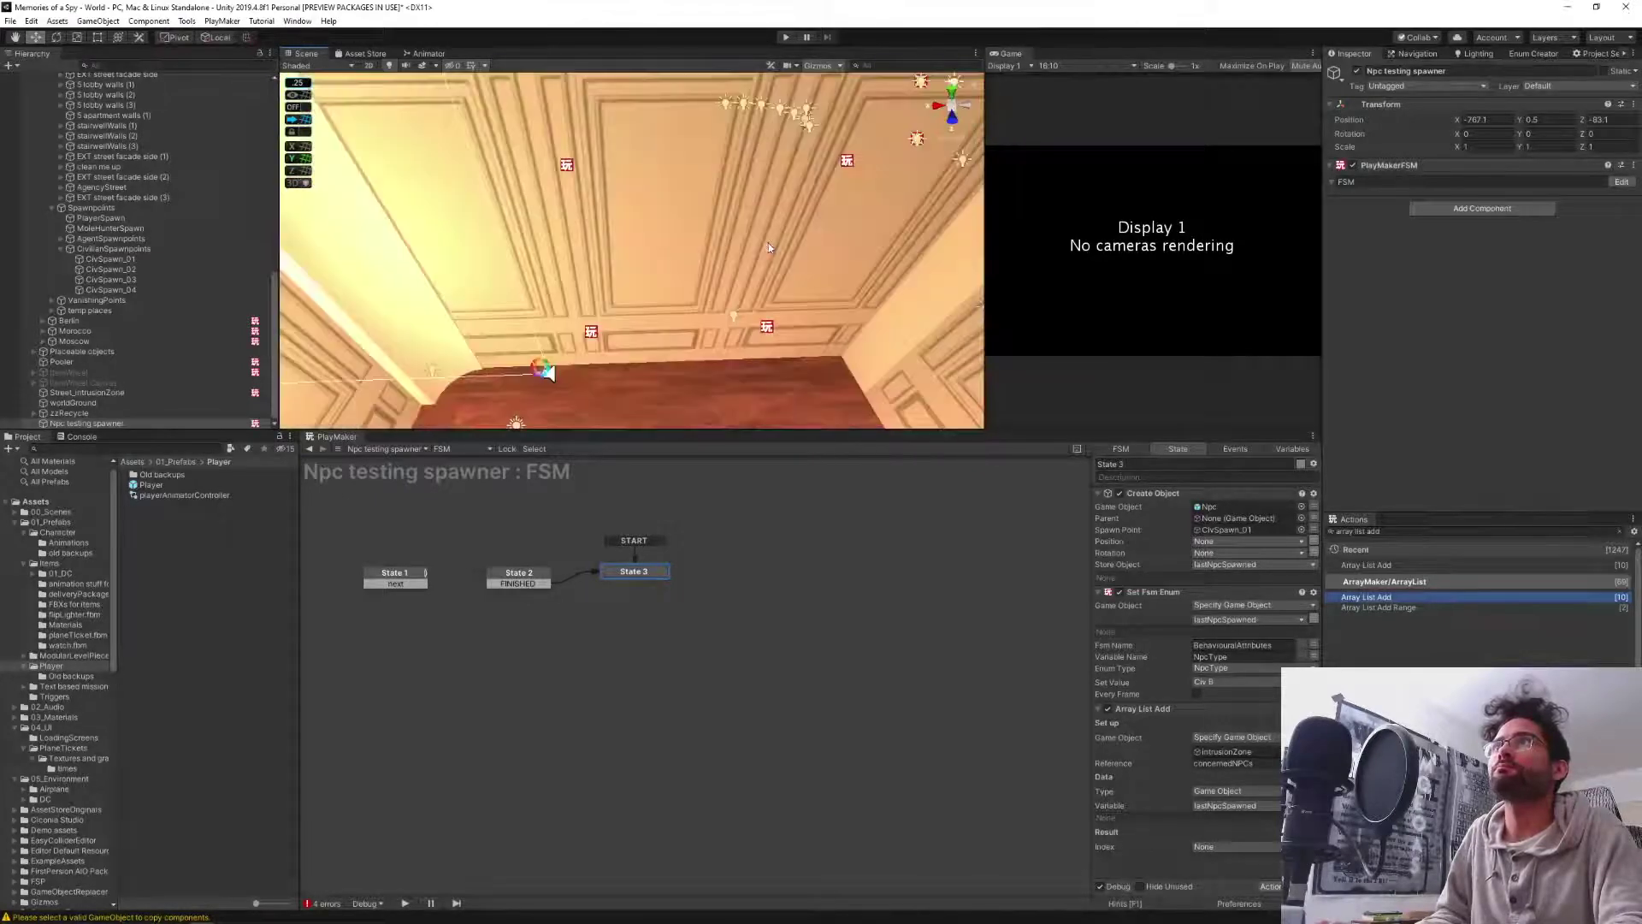
scroll(768, 243, down, 10)
middle_drag(779, 199, 375, 254)
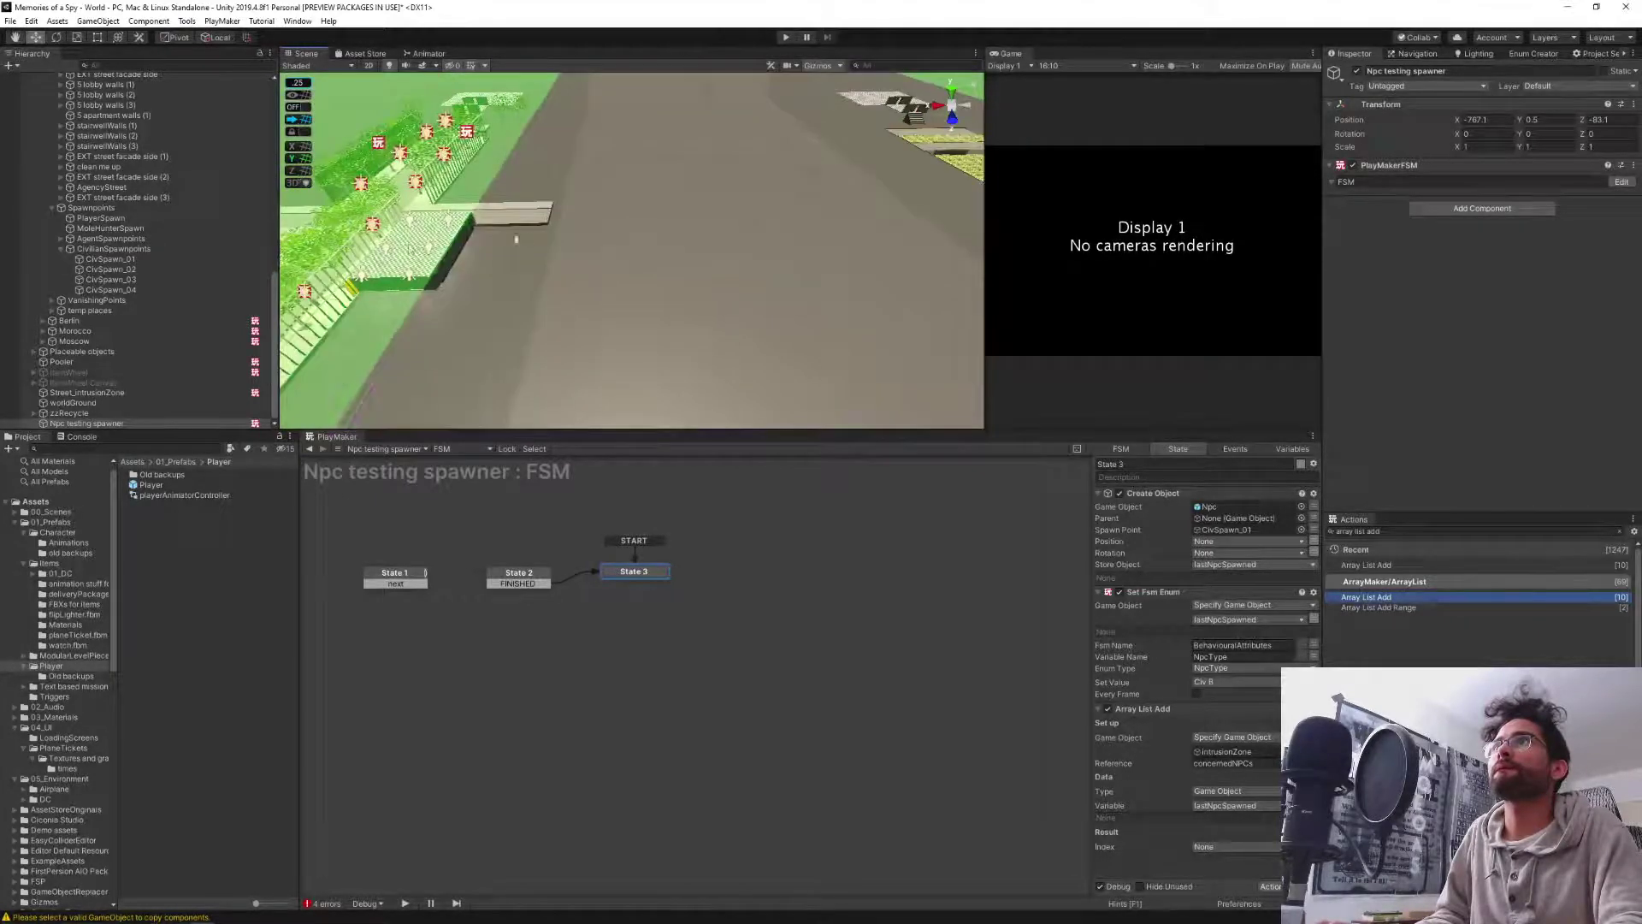
scroll(515, 239, down, 8)
scroll(641, 249, up, 10)
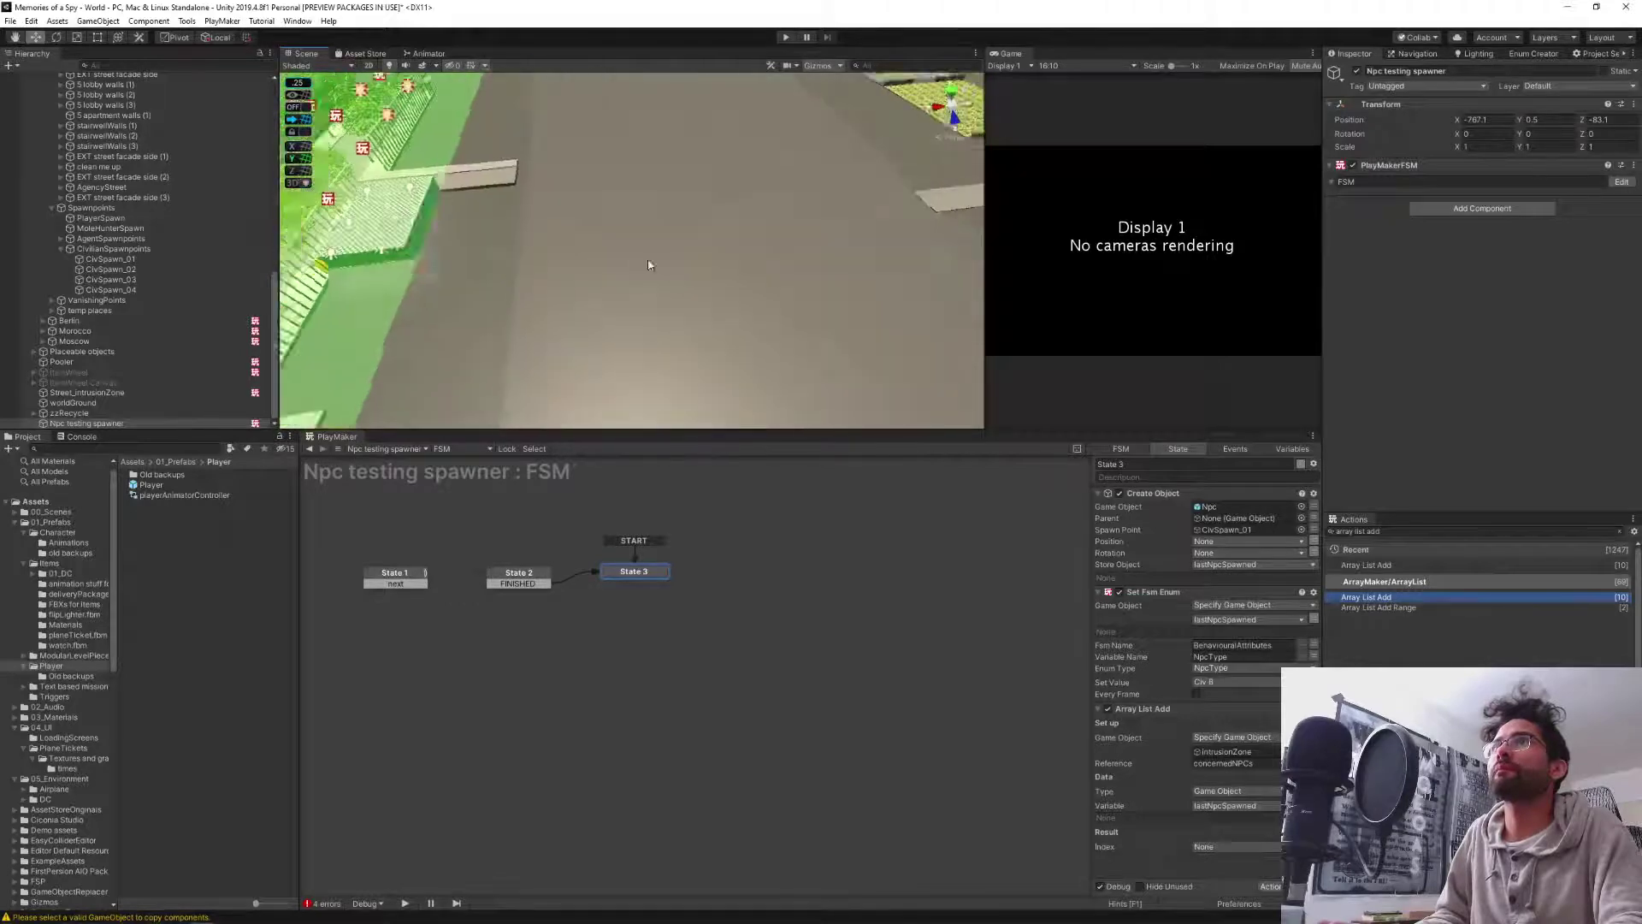
scroll(667, 259, down, 9)
right_drag(660, 250, 568, 129)
scroll(547, 249, up, 5)
scroll(551, 249, up, 8)
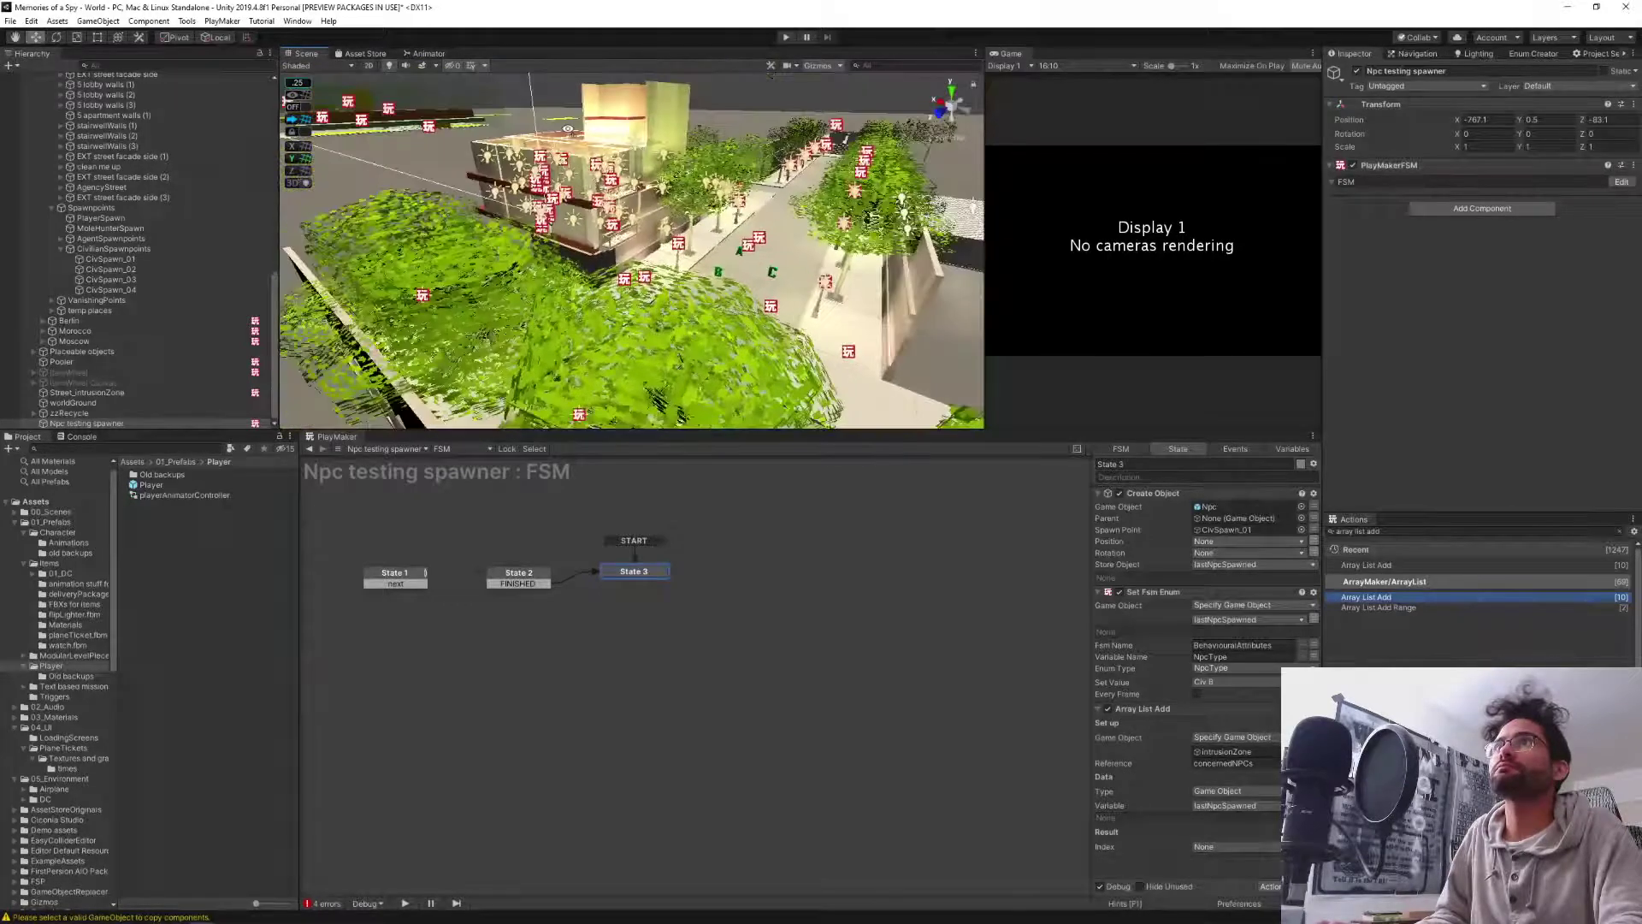
scroll(569, 133, up, 6)
right_drag(658, 256, 623, 192)
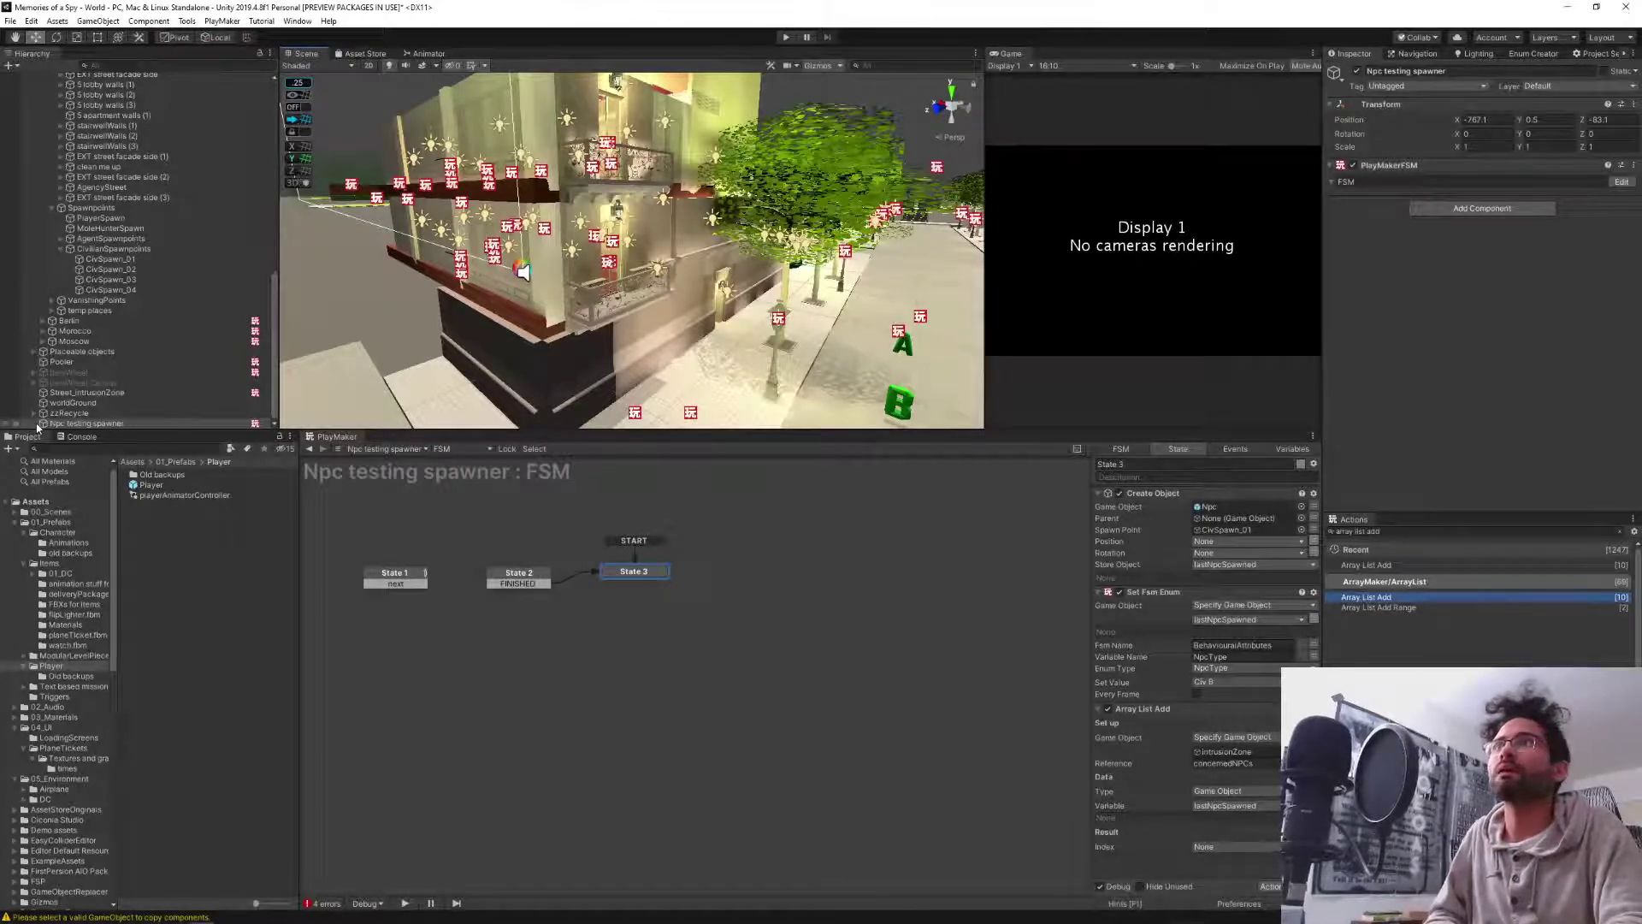
right_drag(627, 251, 593, 232)
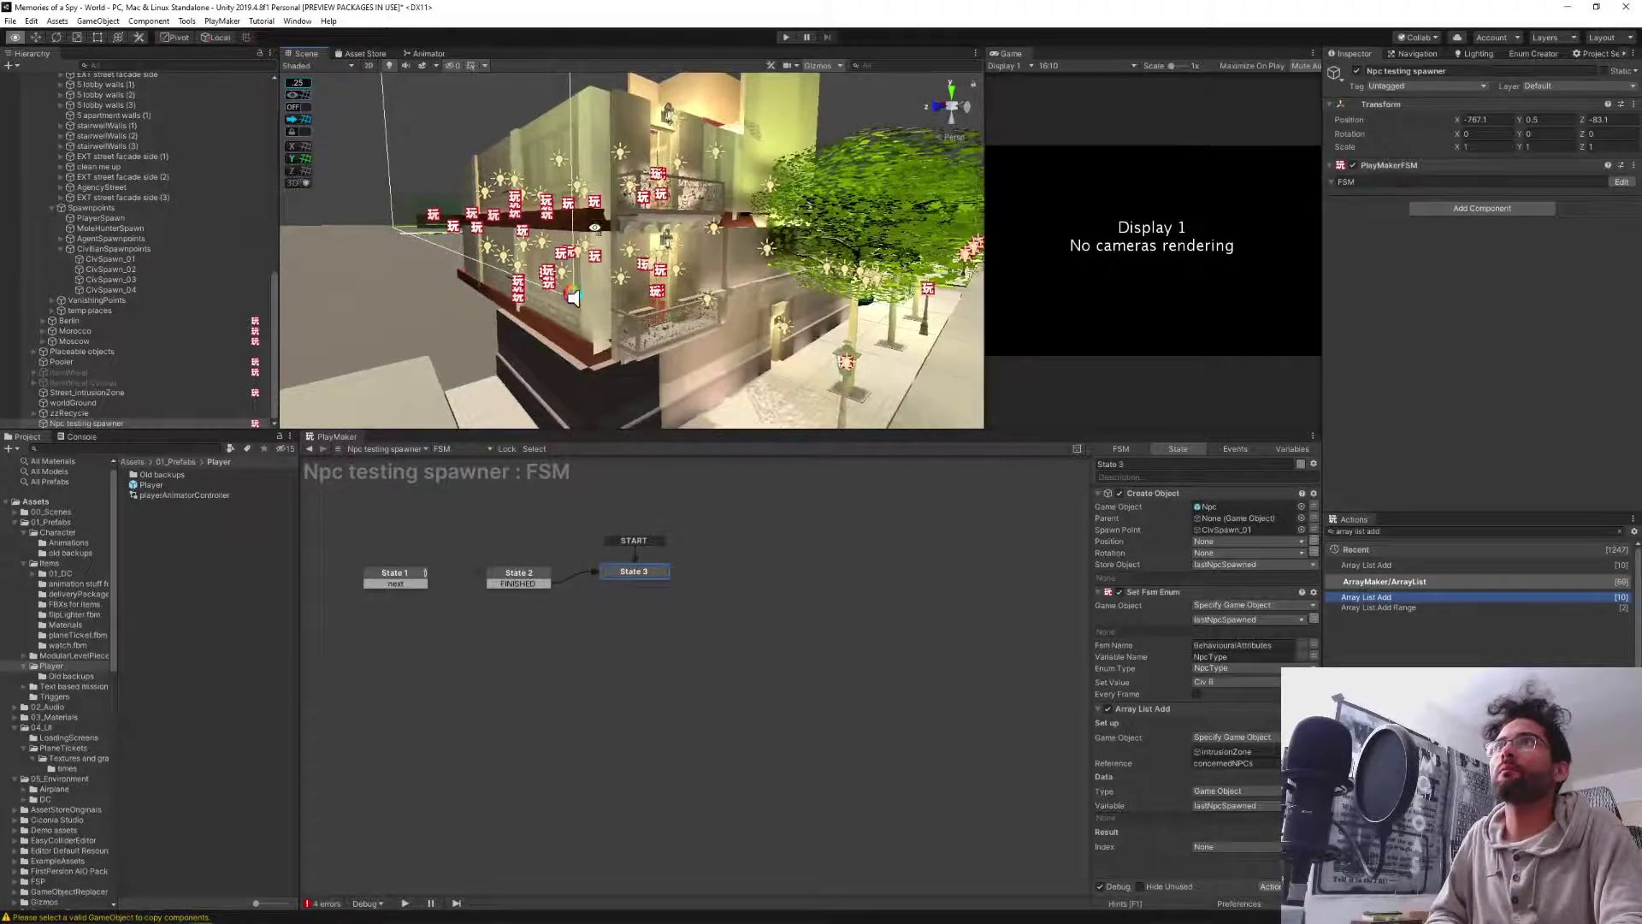
scroll(549, 305, up, 6)
scroll(549, 304, up, 3)
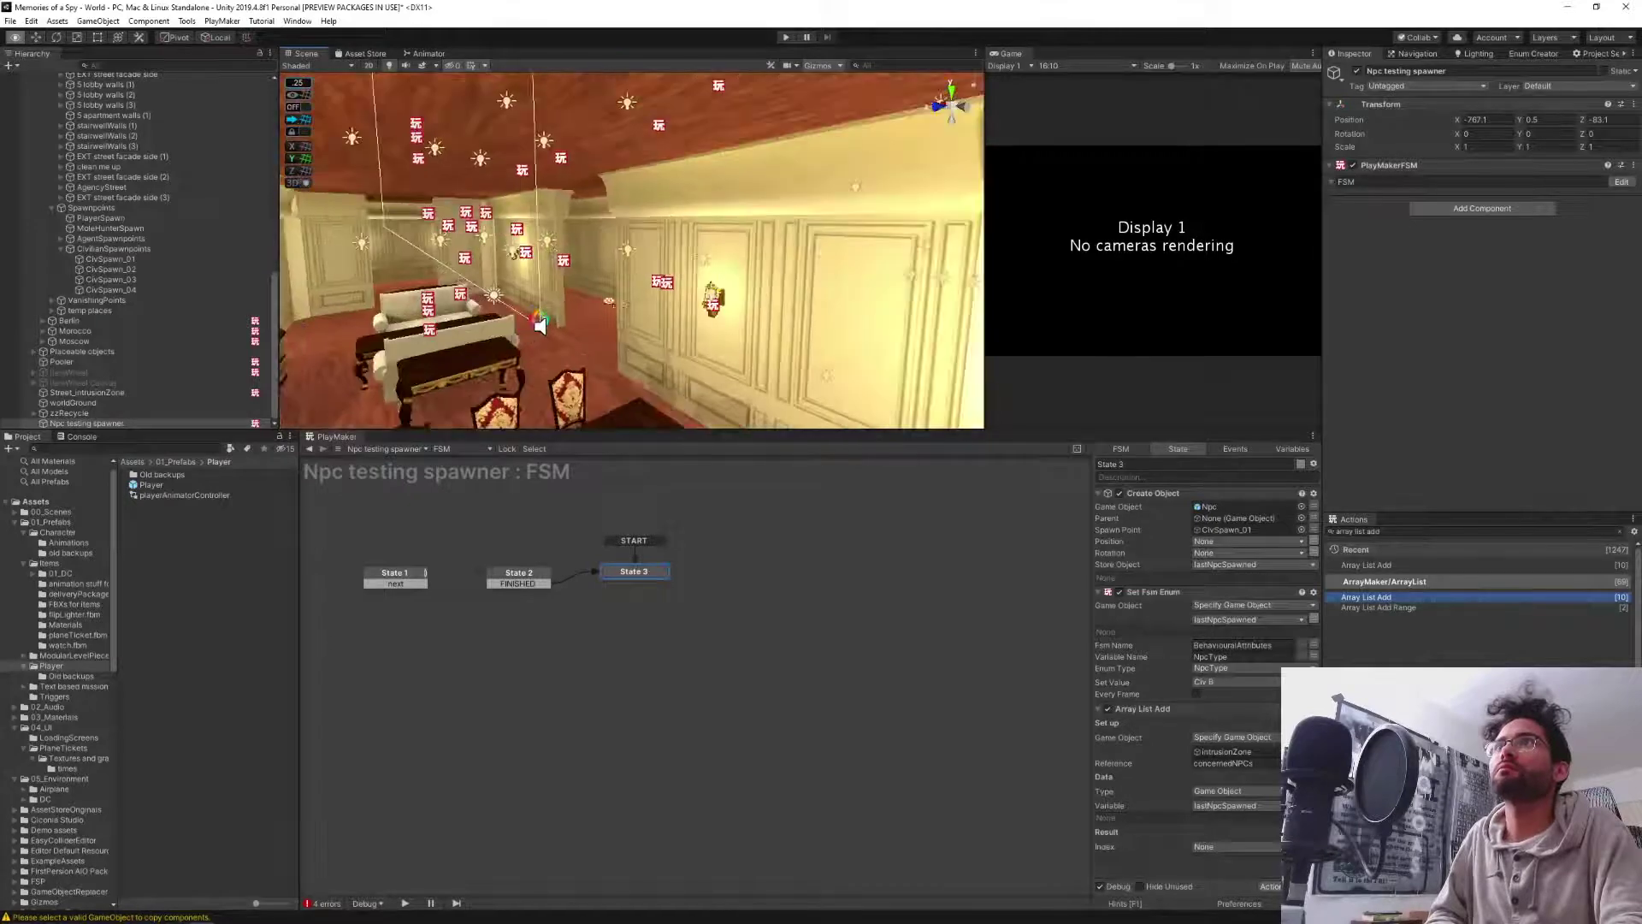
right_drag(609, 301, 501, 319)
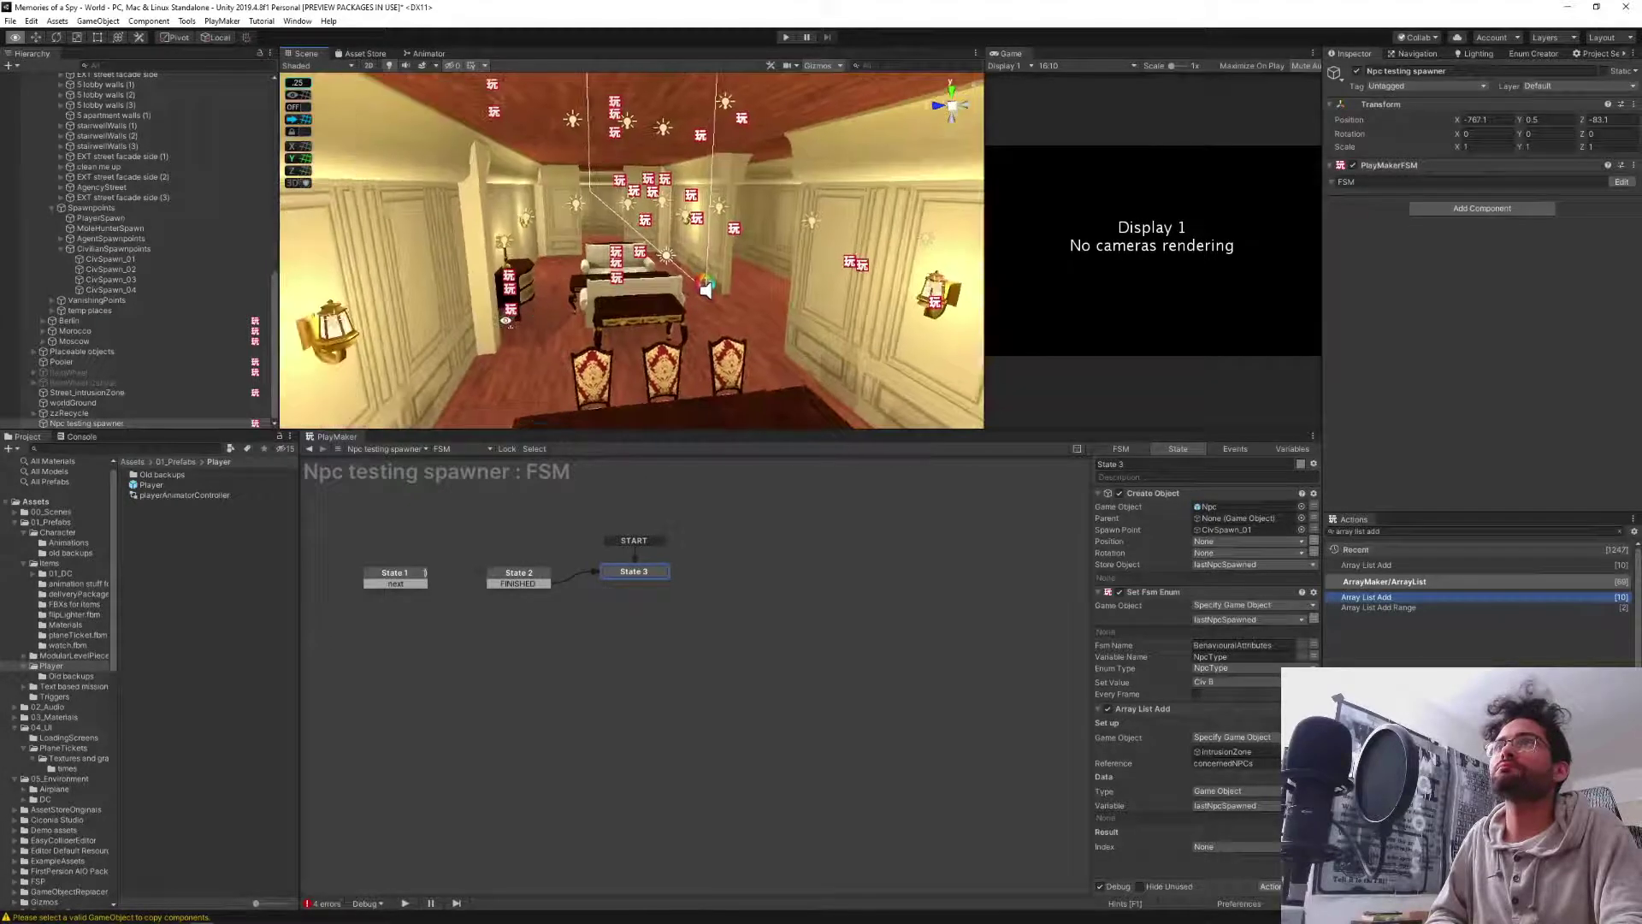
click(46, 424)
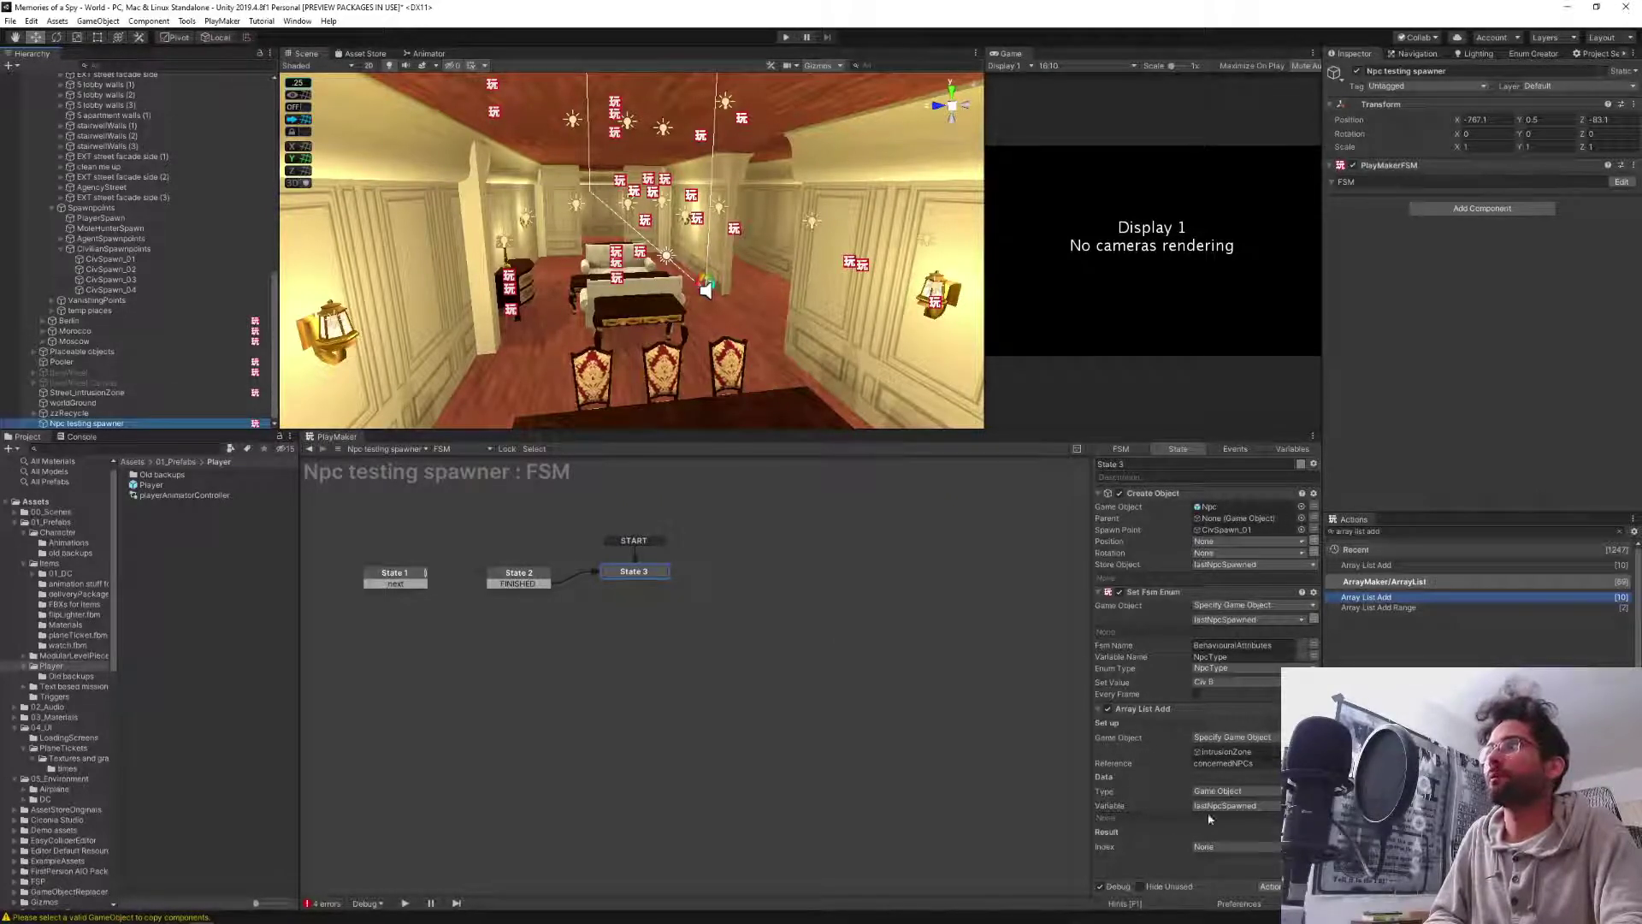
right_drag(551, 297, 550, 295)
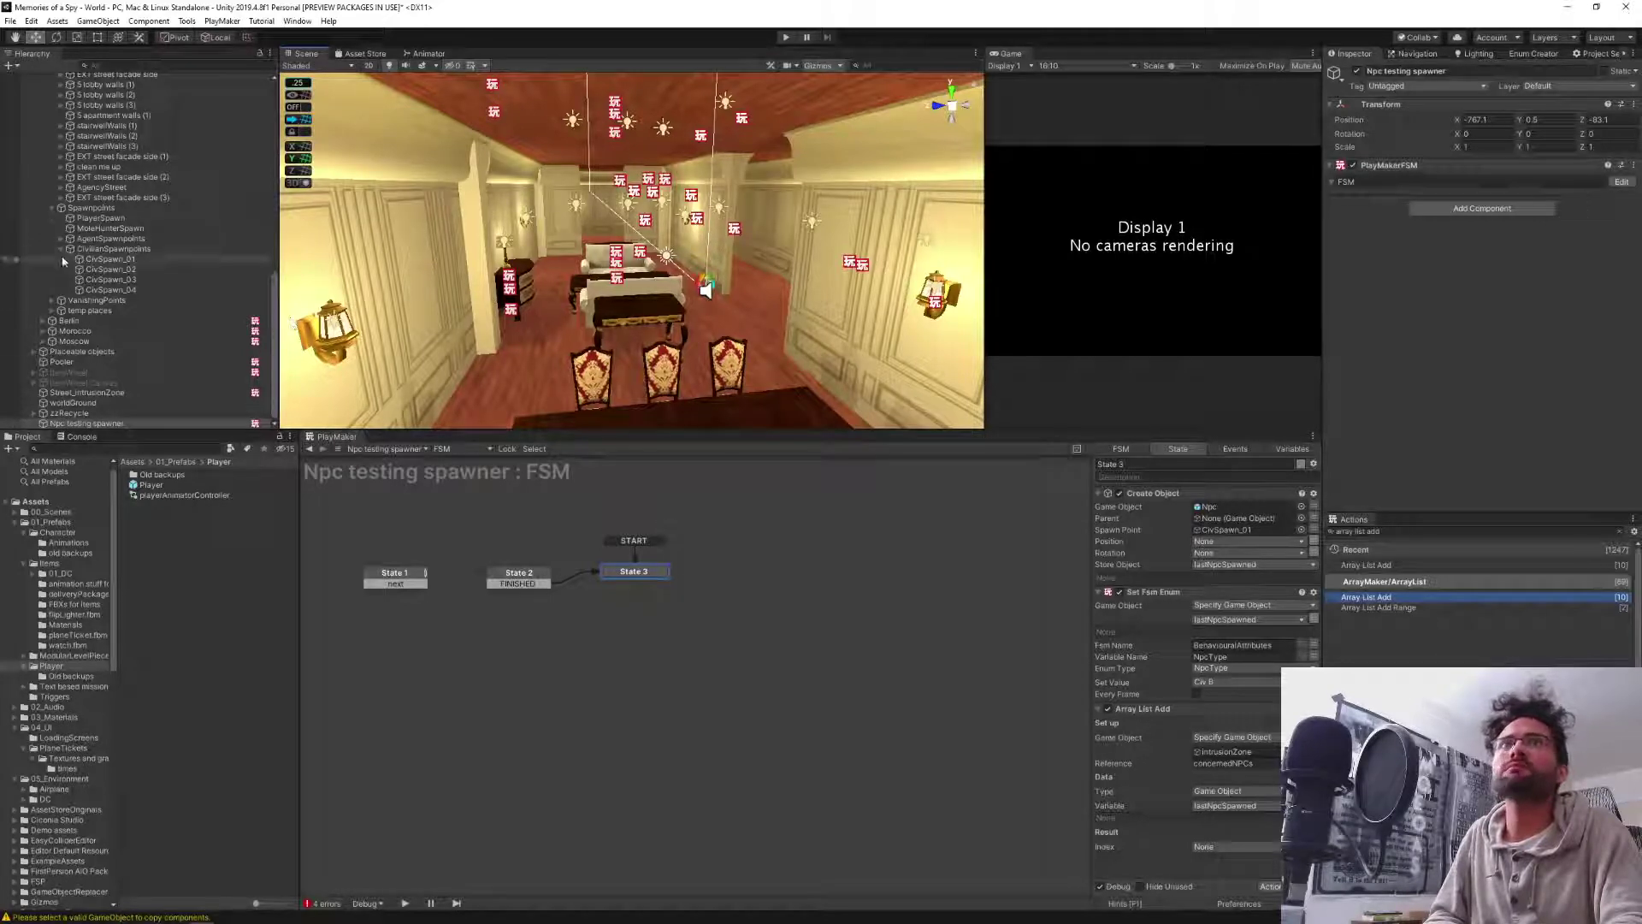
Examine where the Paris apartment's IntrusionZone object sits within the rooms.
scroll(89, 265, up, 10)
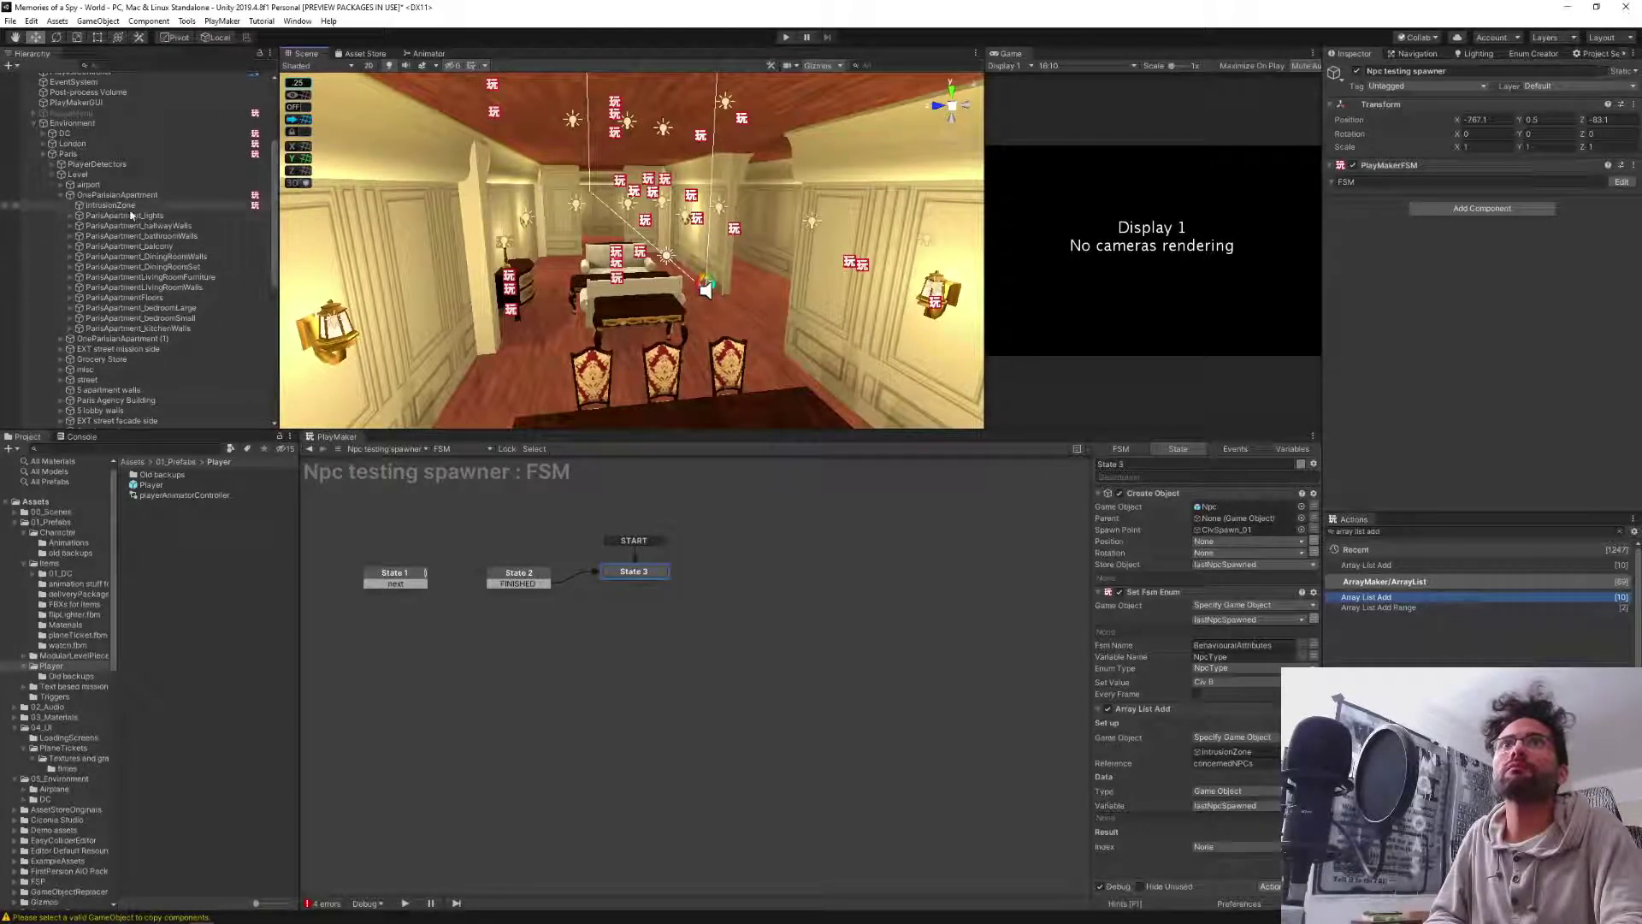
click(110, 205)
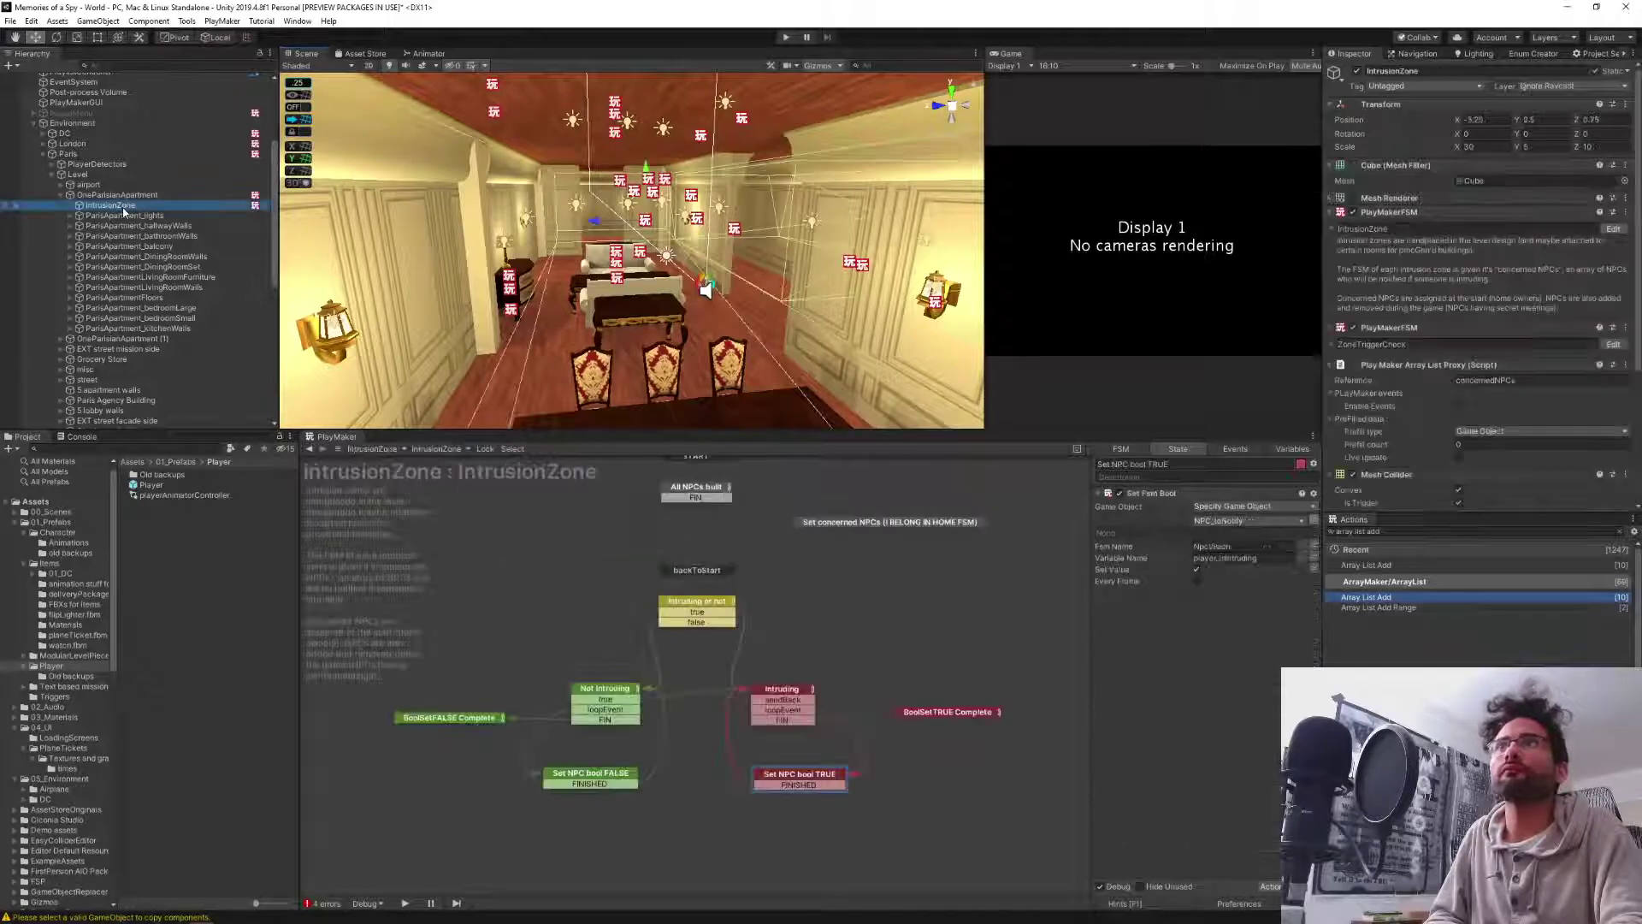
scroll(717, 329, up, 2)
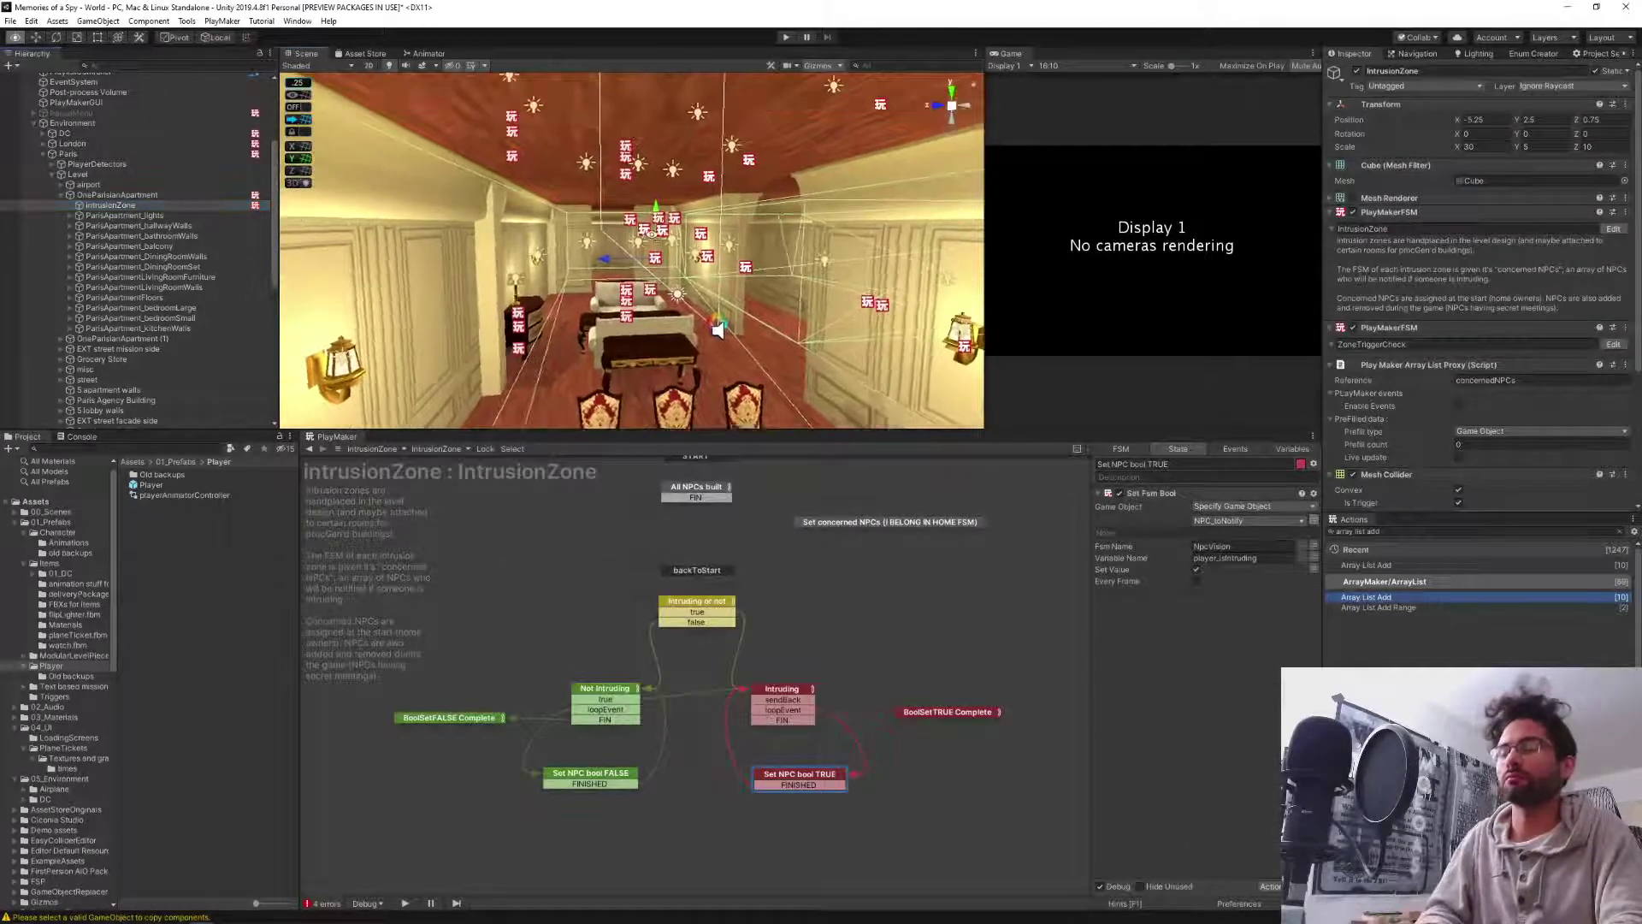
key(w)
right_drag(651, 234, 951, 260)
scroll(115, 336, down, 4)
scroll(115, 336, down, 5)
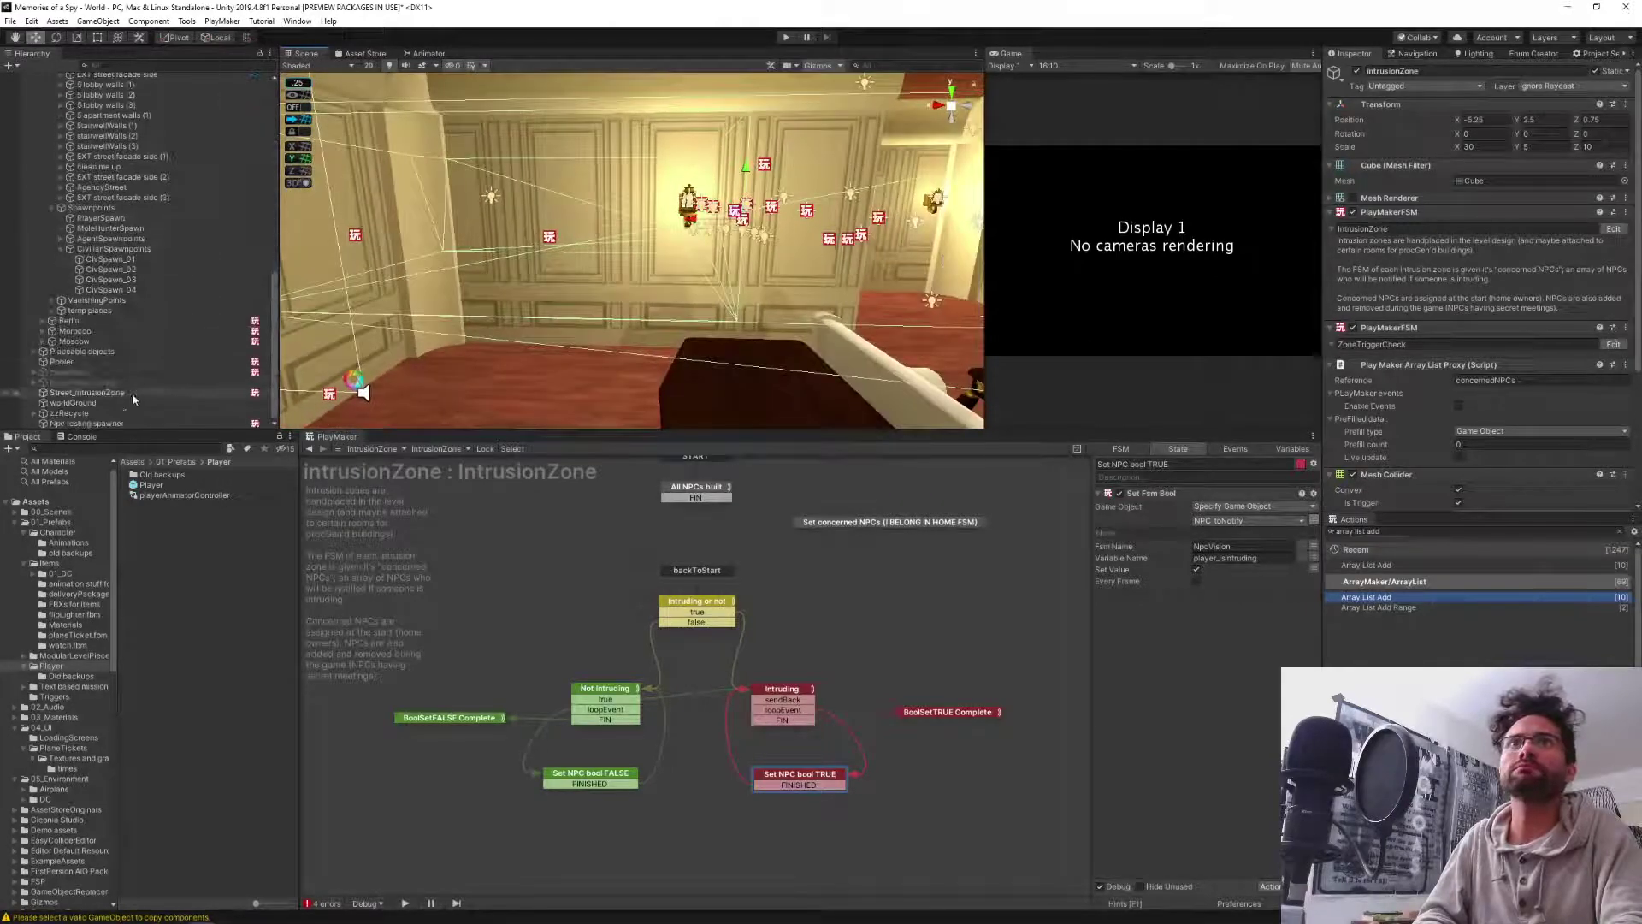
Assign the Paris apartment's IntrusionZone as the spawn point of the Create Object action in State 3 of Npc testing spawner, and clear the selection.
click(94, 422)
scroll(188, 161, up, 8)
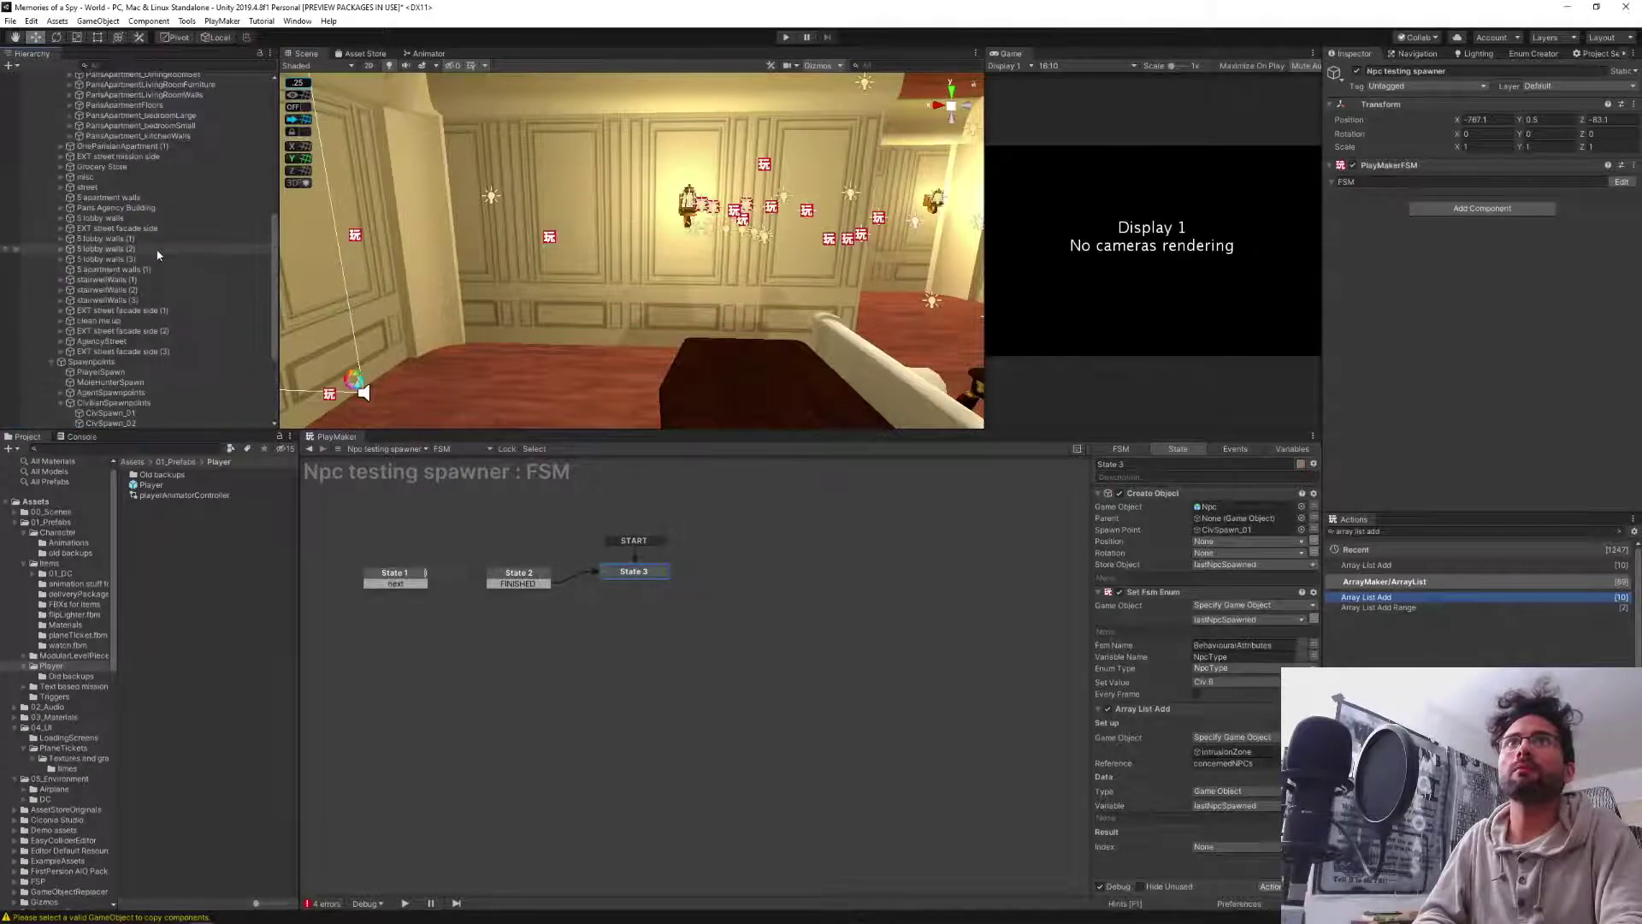
drag(104, 168, 1222, 533)
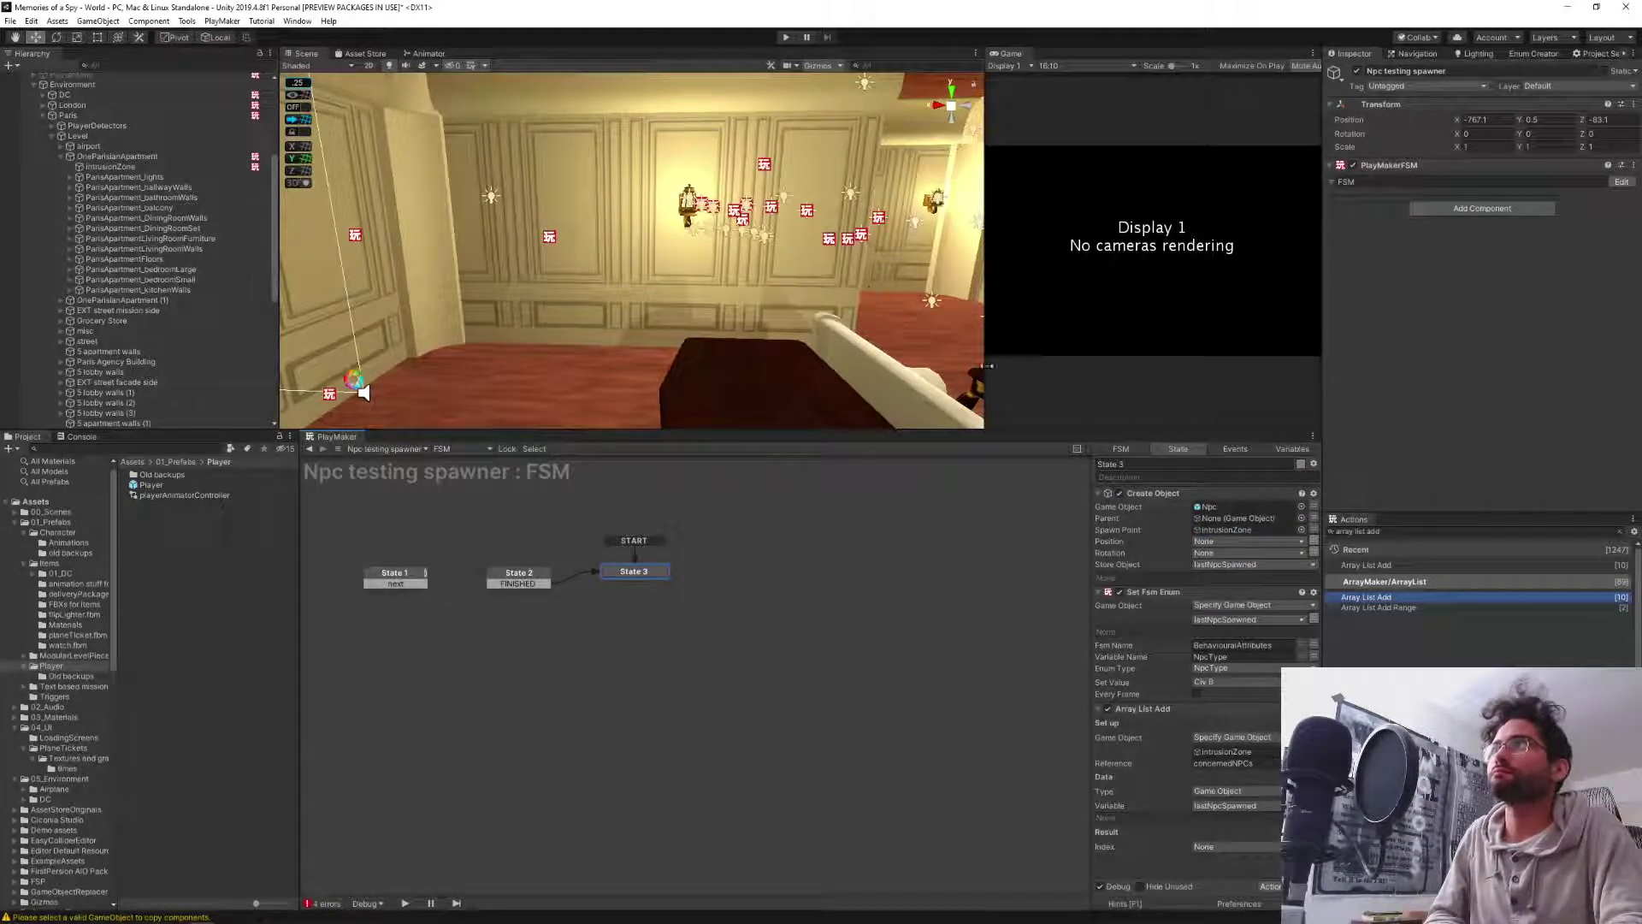
click(106, 167)
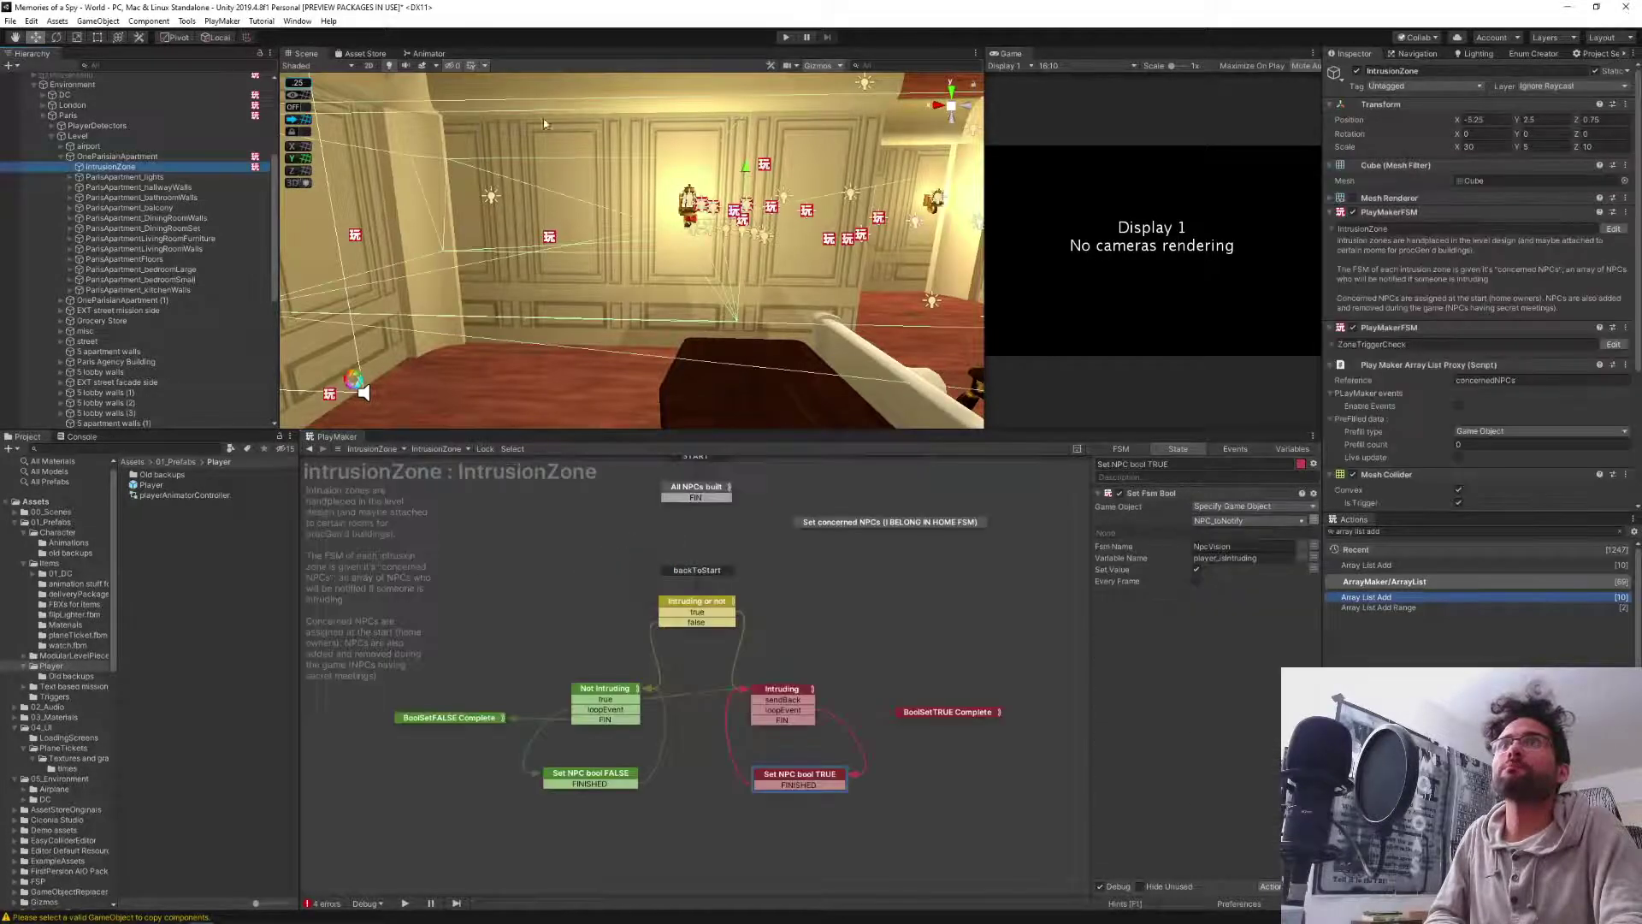
click(732, 175)
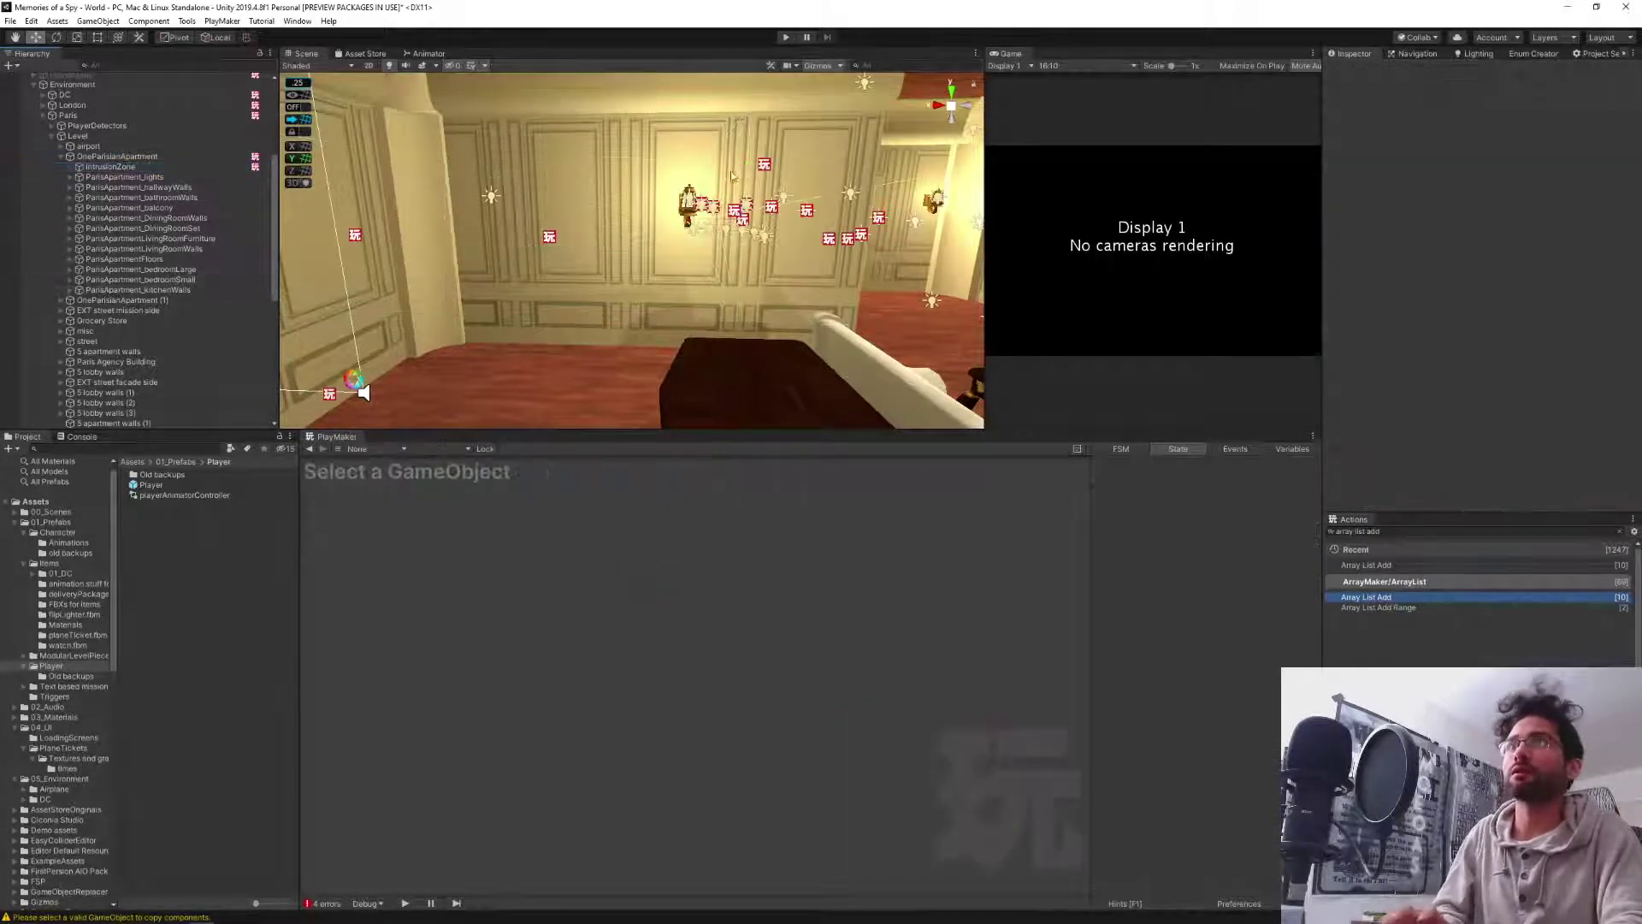
Play-test the game, walking the player through Paris and into the apartment's dining room.
click(785, 38)
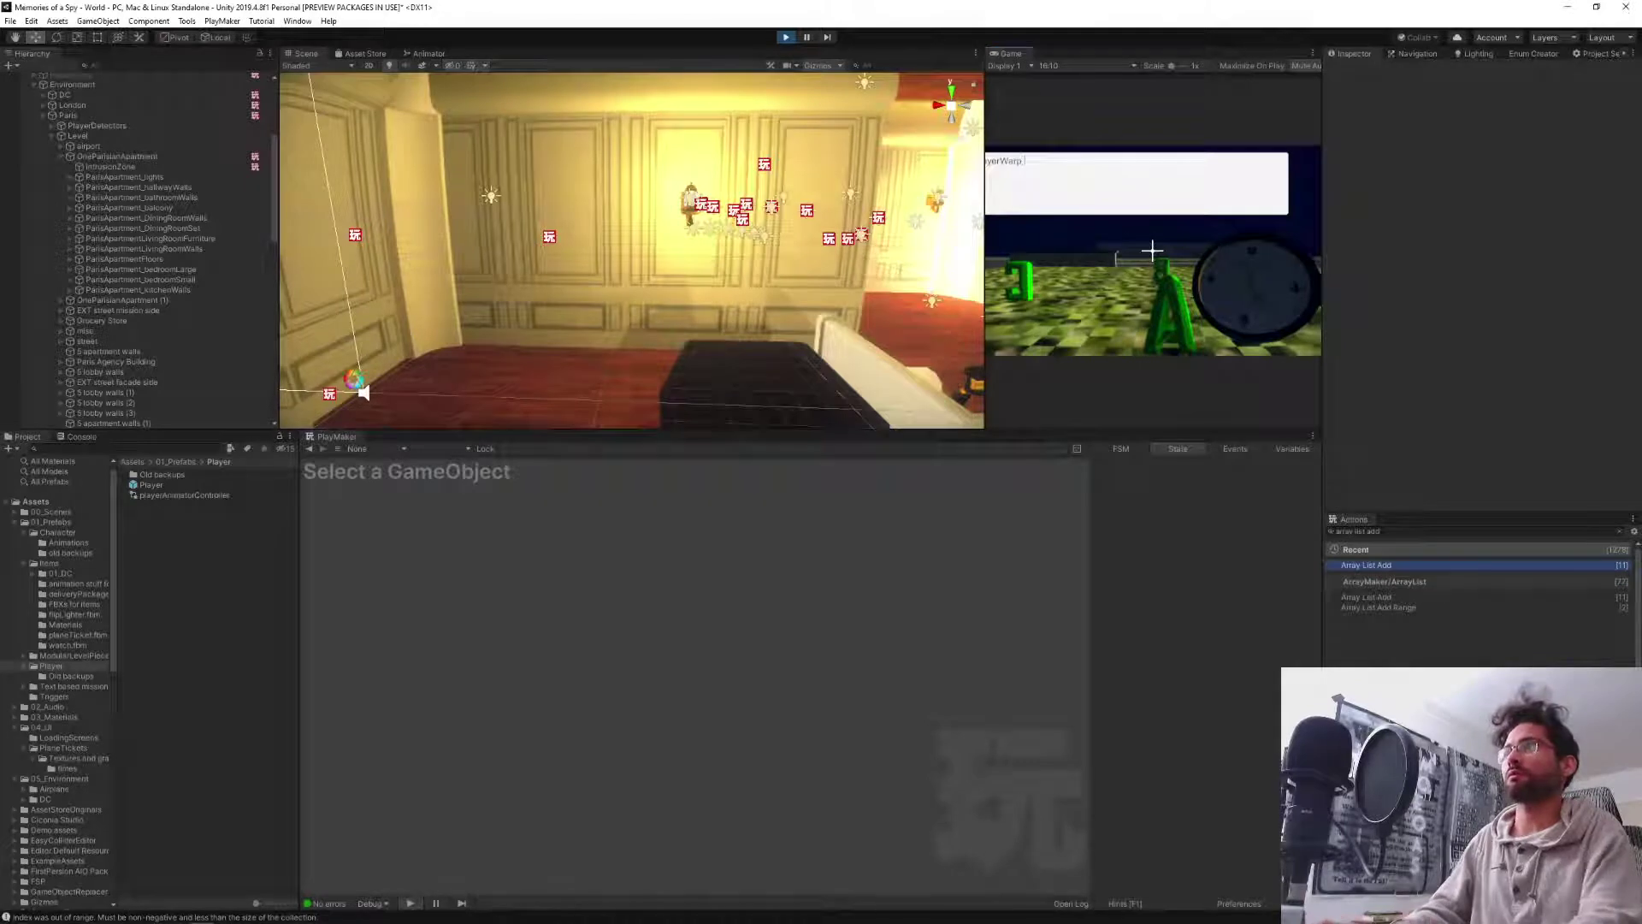
key(w)
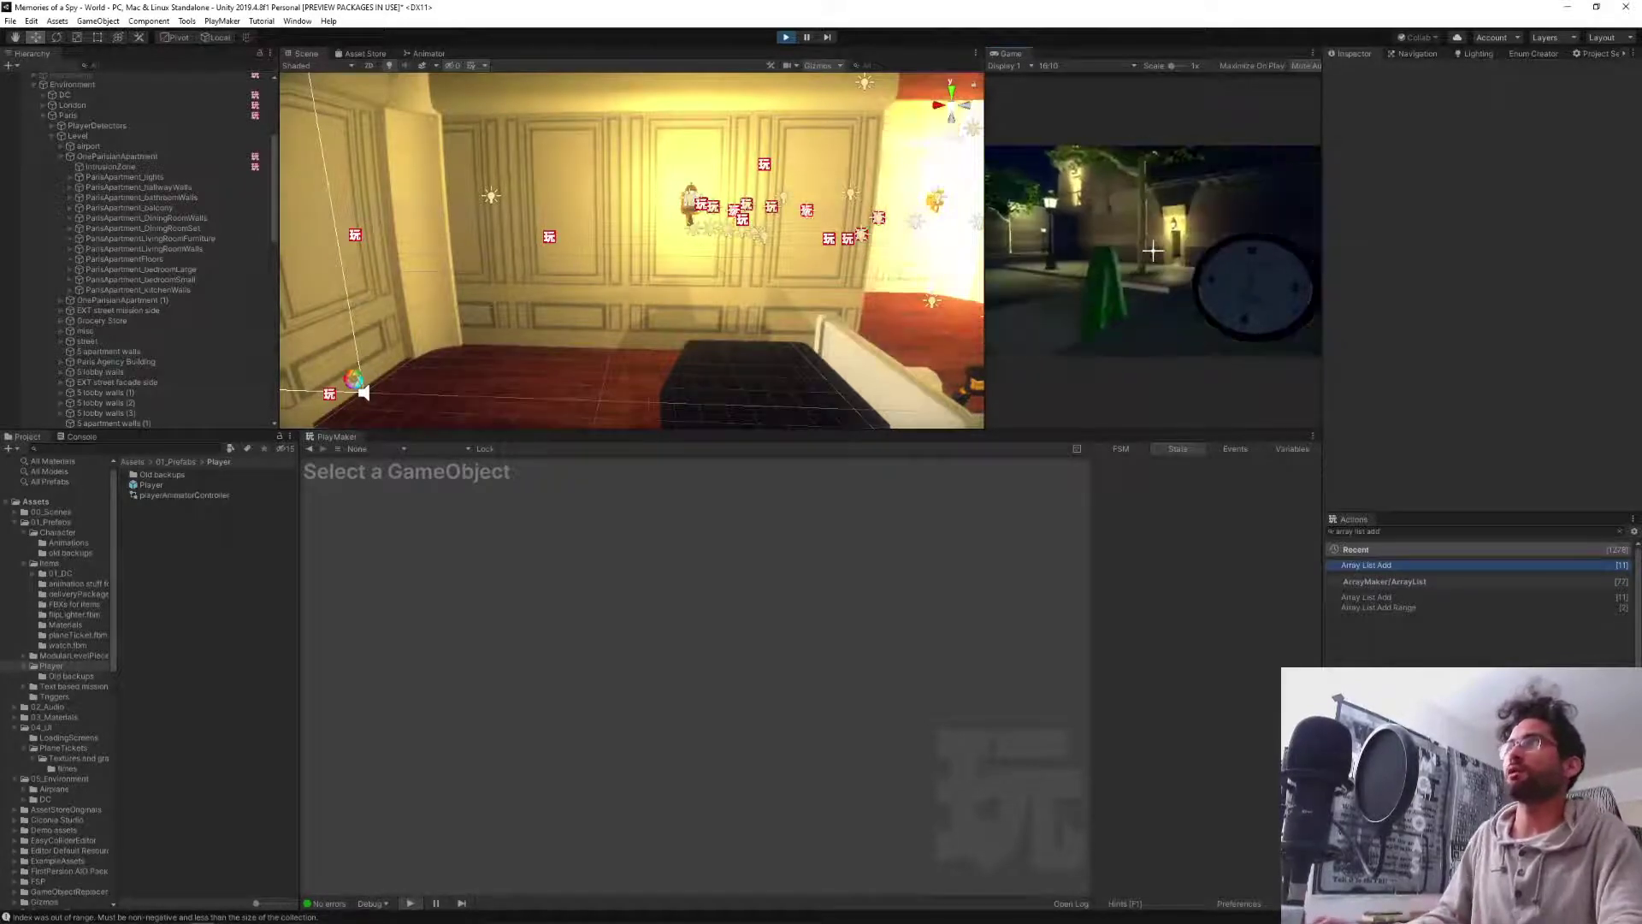
key(w)
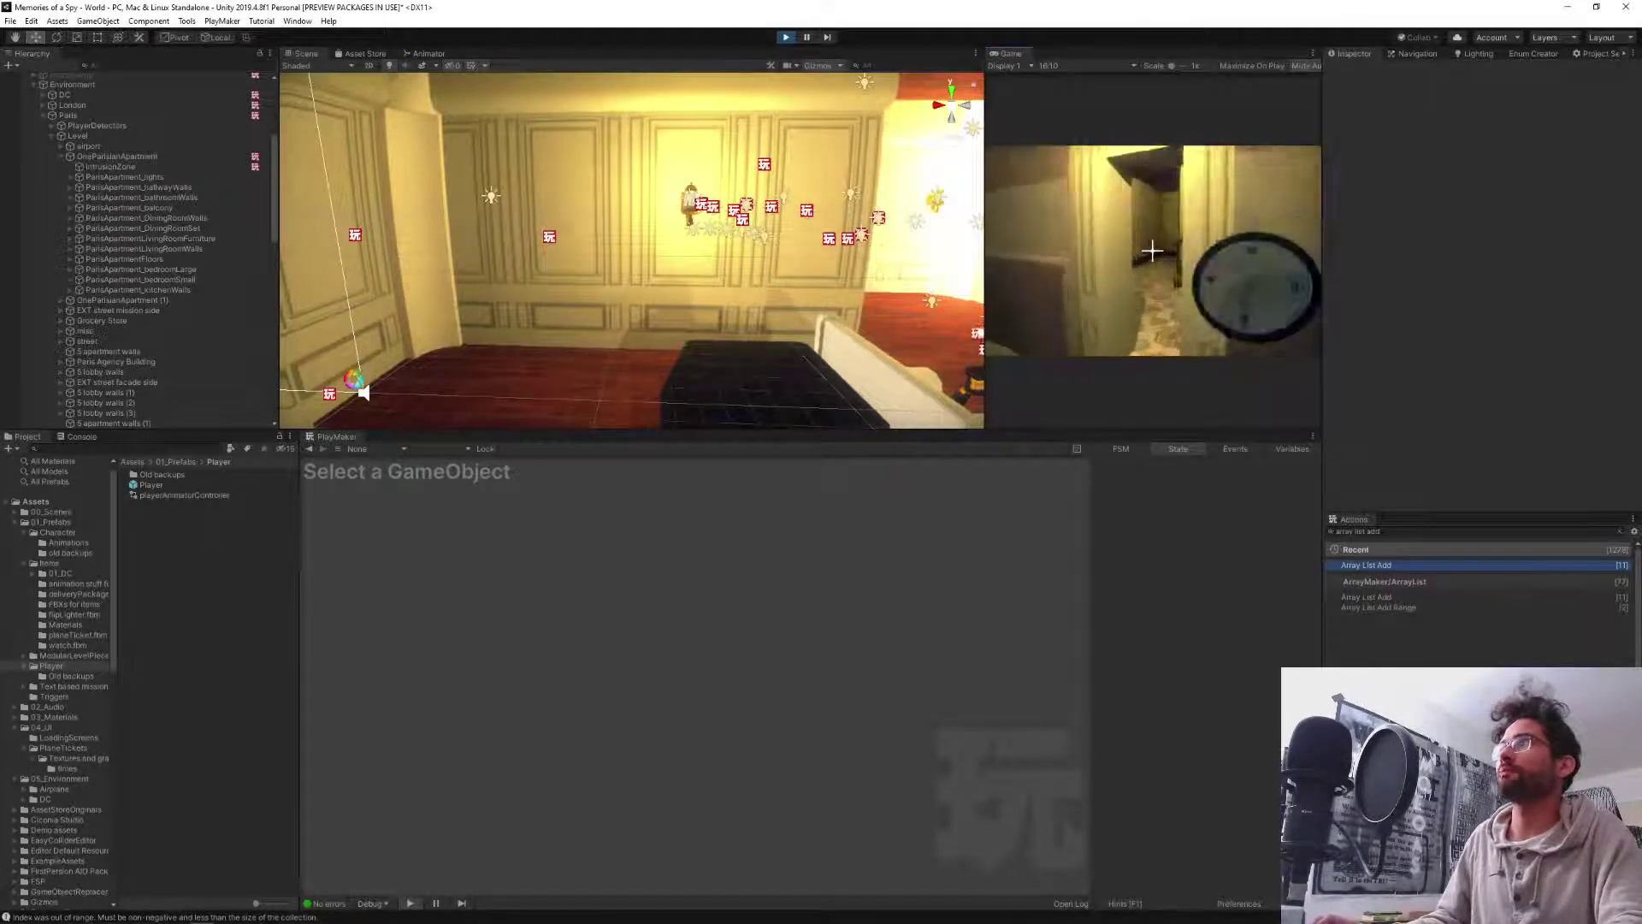
key(w)
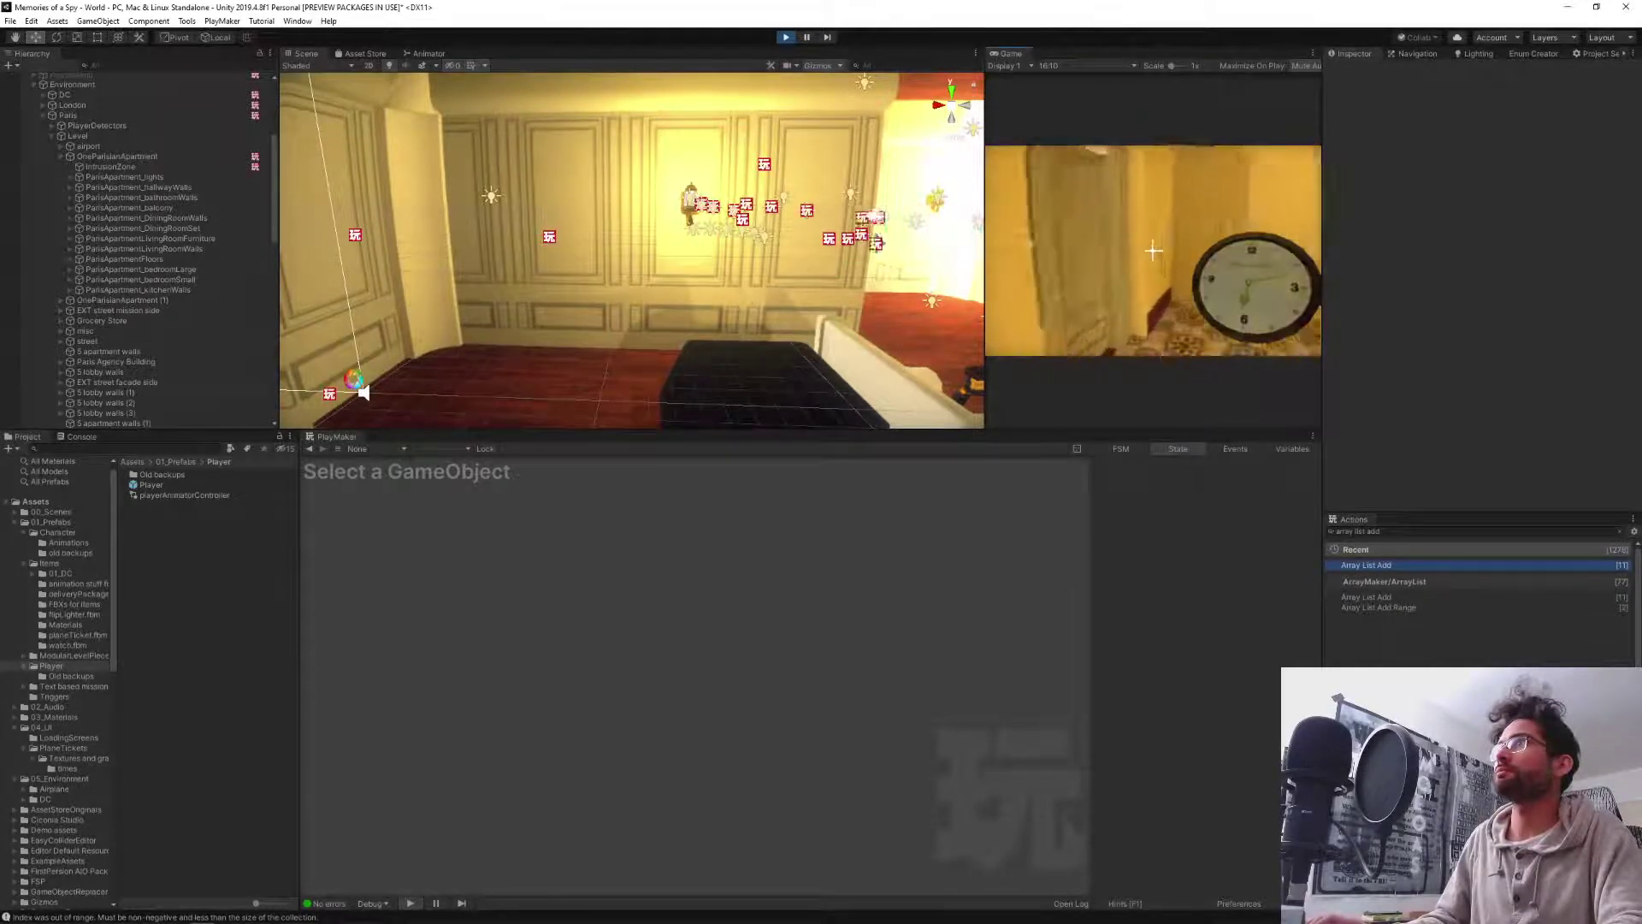
key(w)
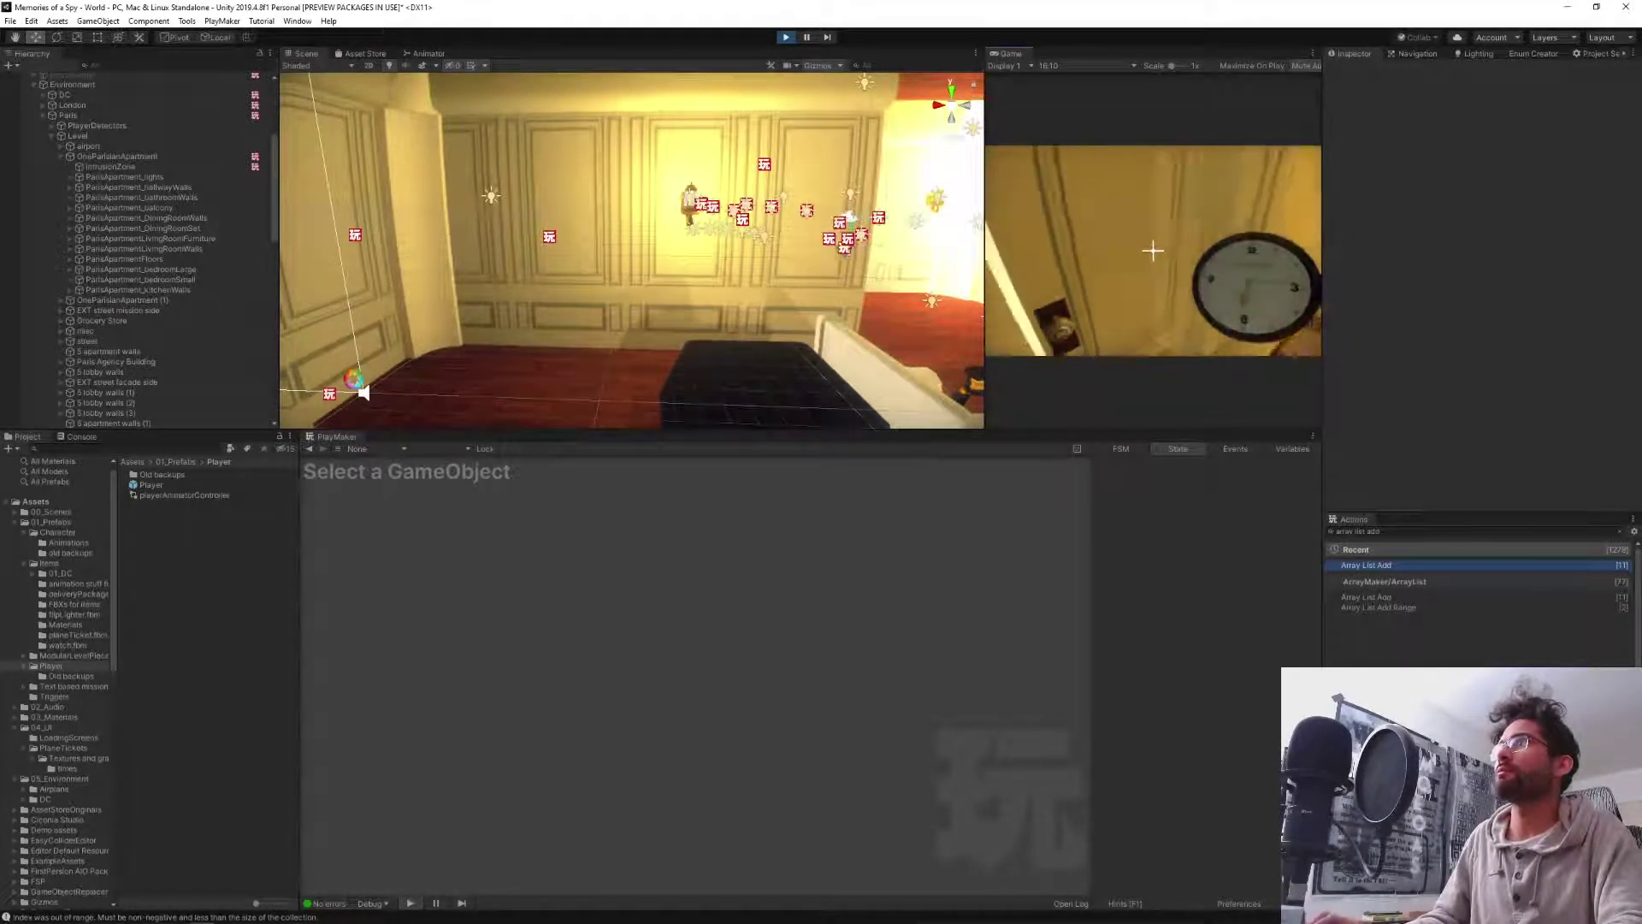
key(s)
key(w)
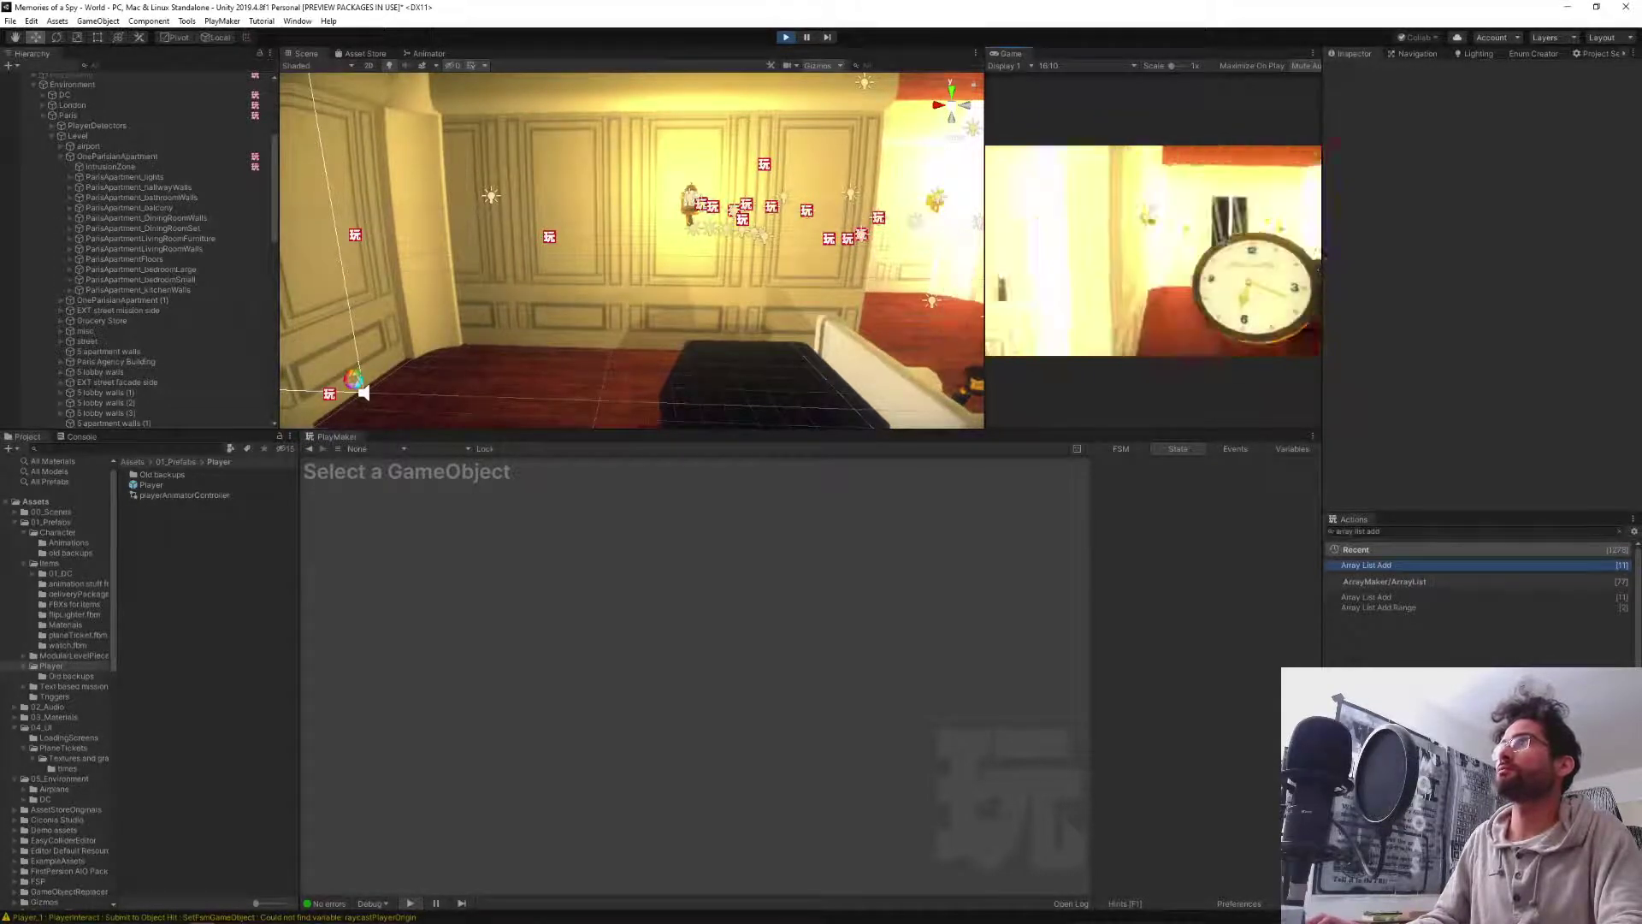
key(w)
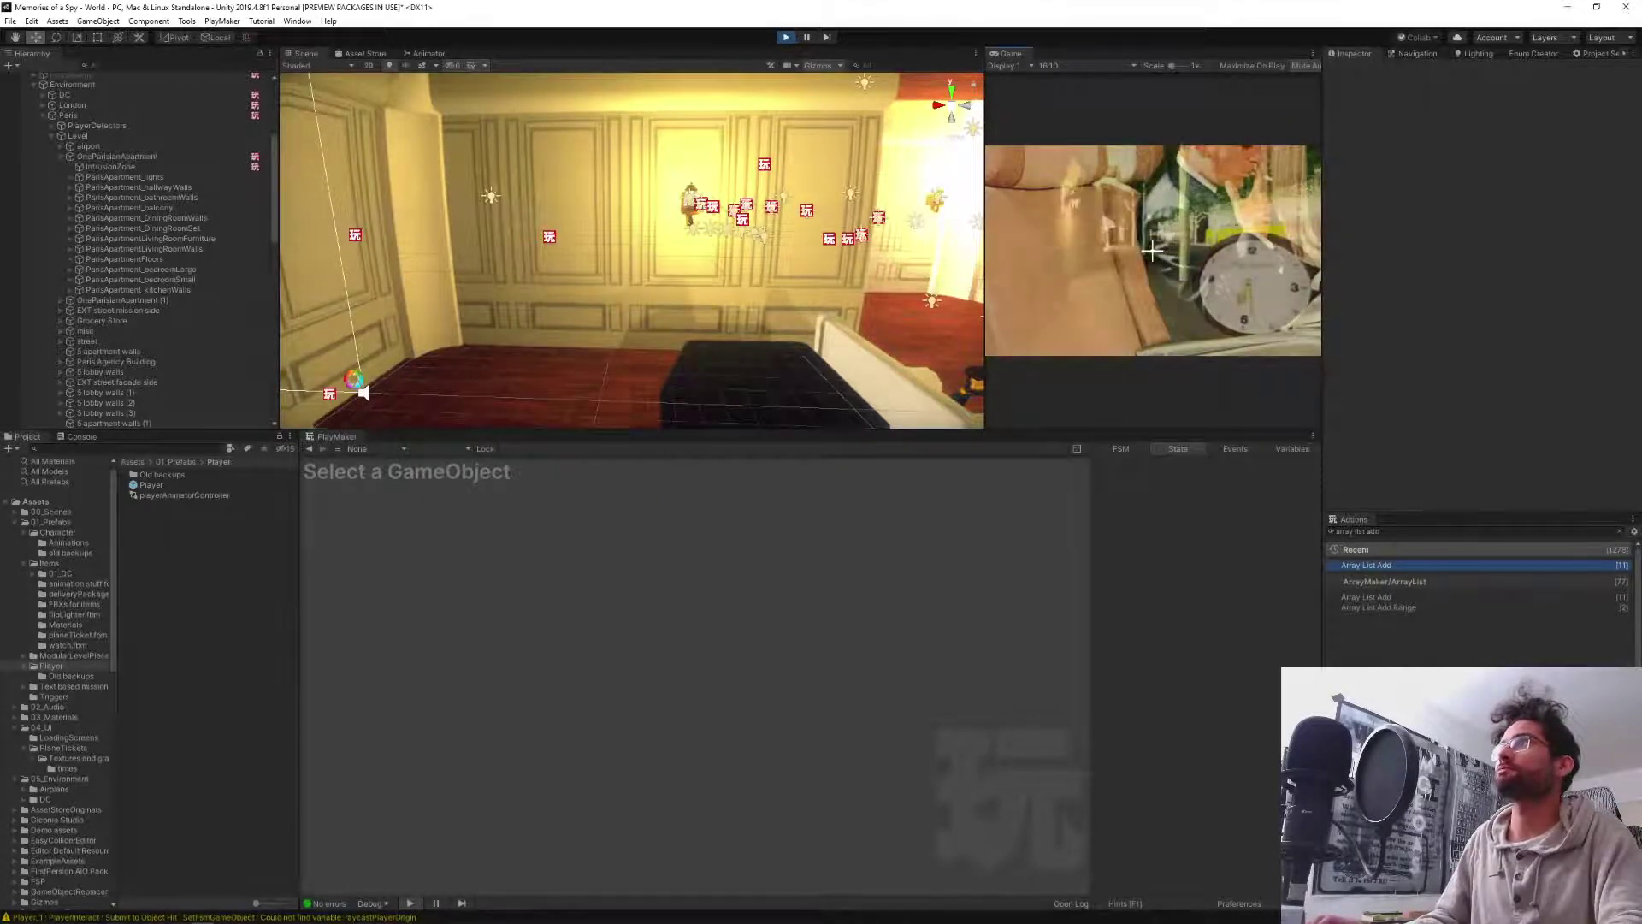
key(w)
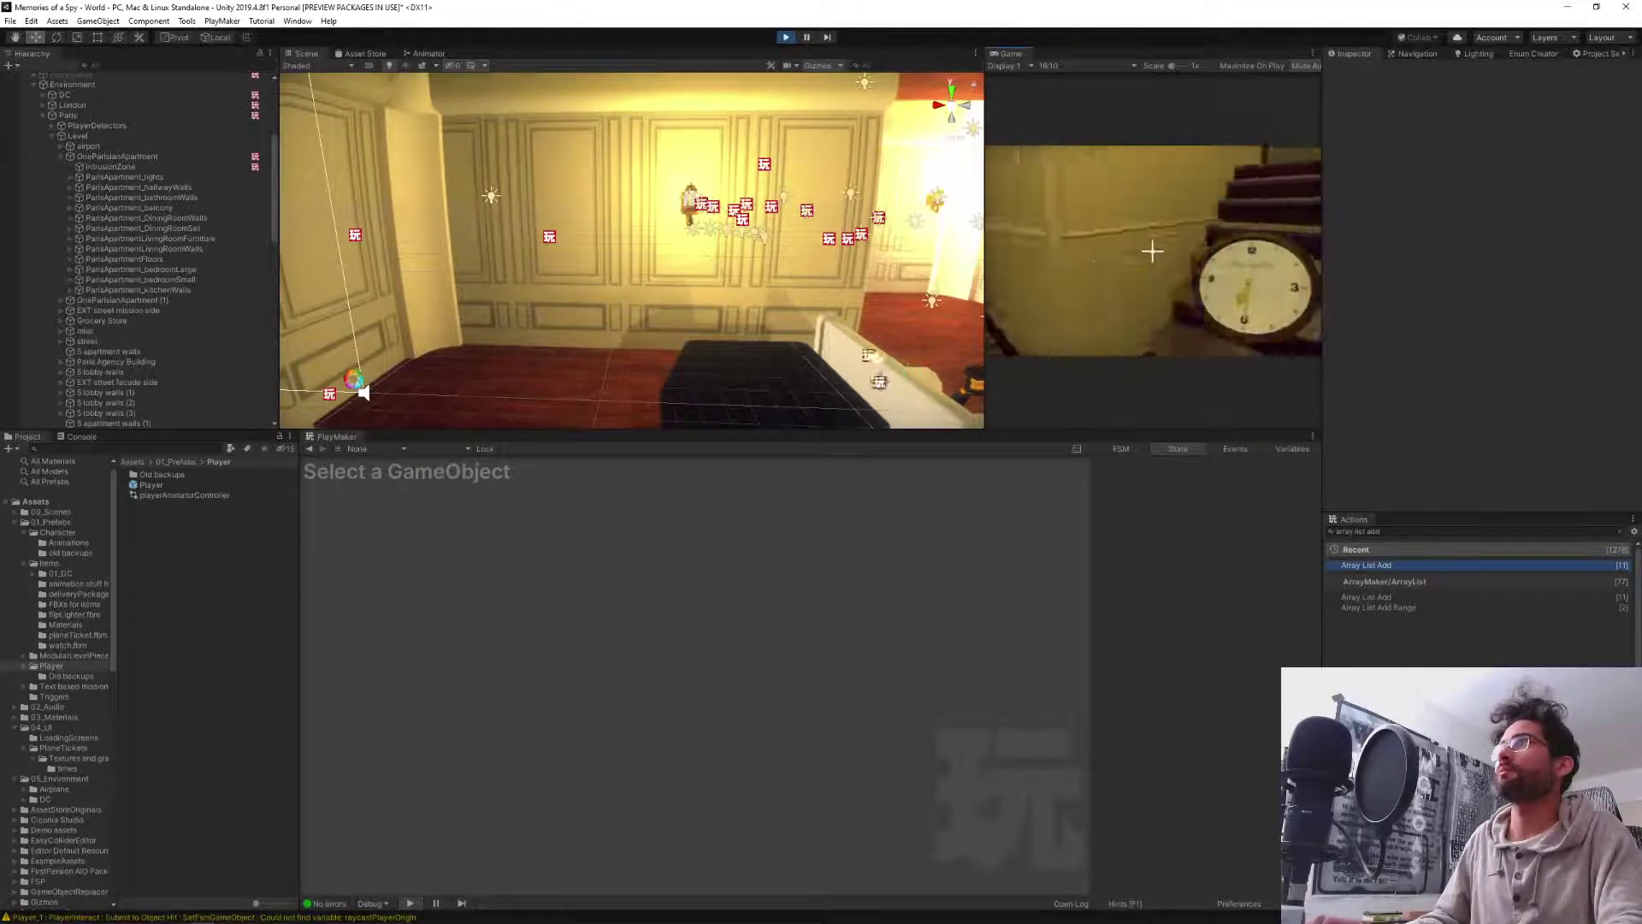
key(w)
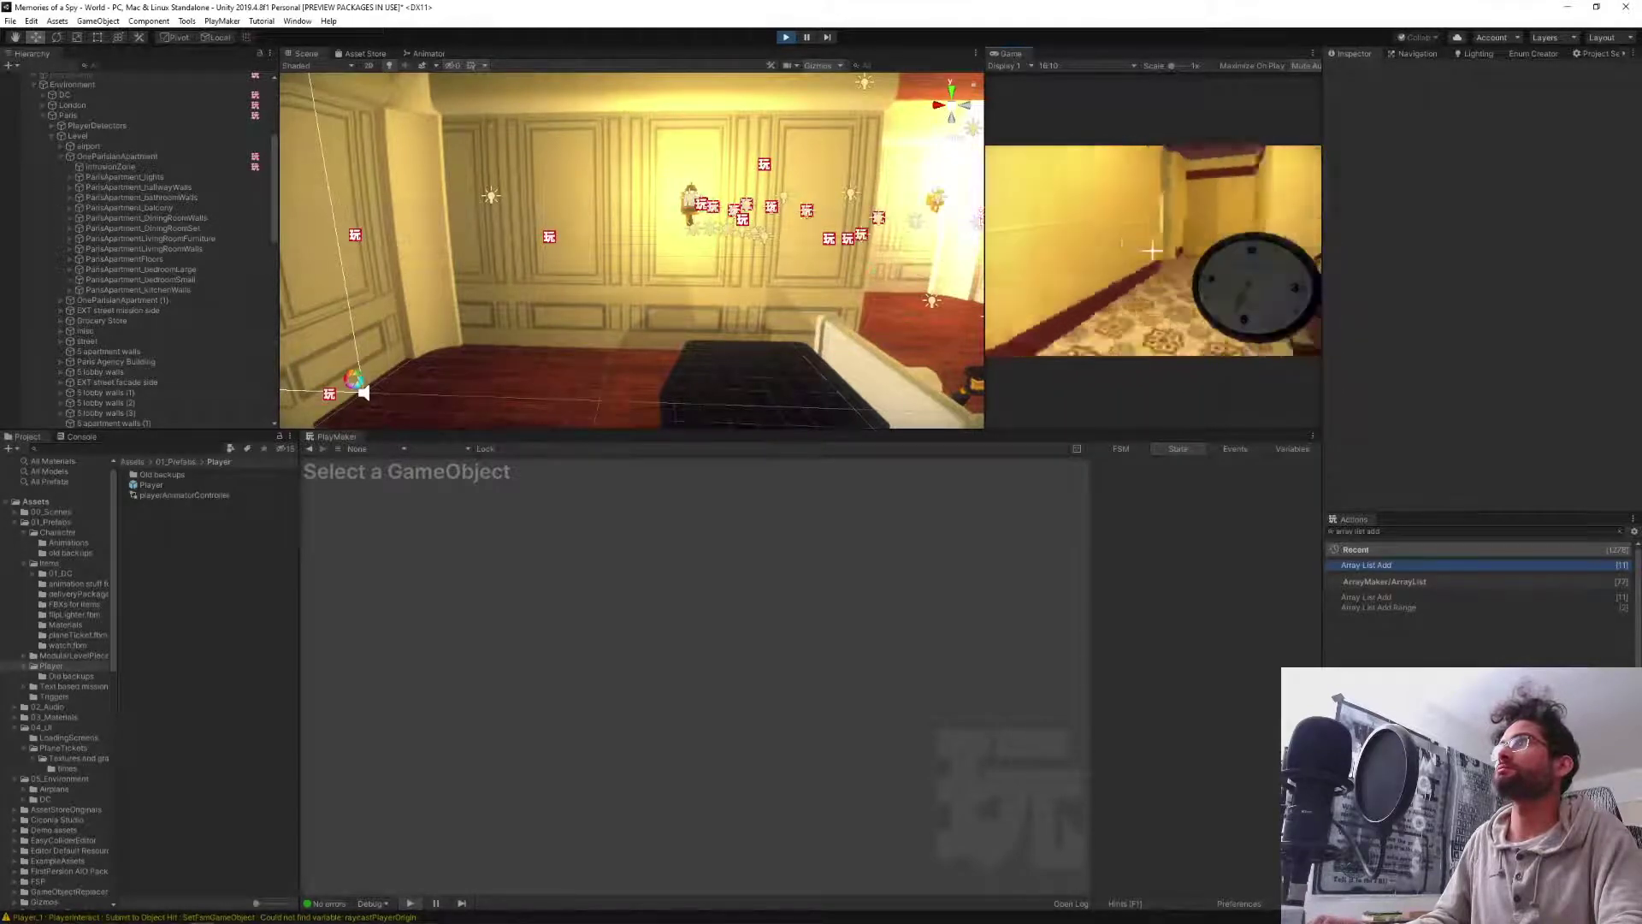
key(w)
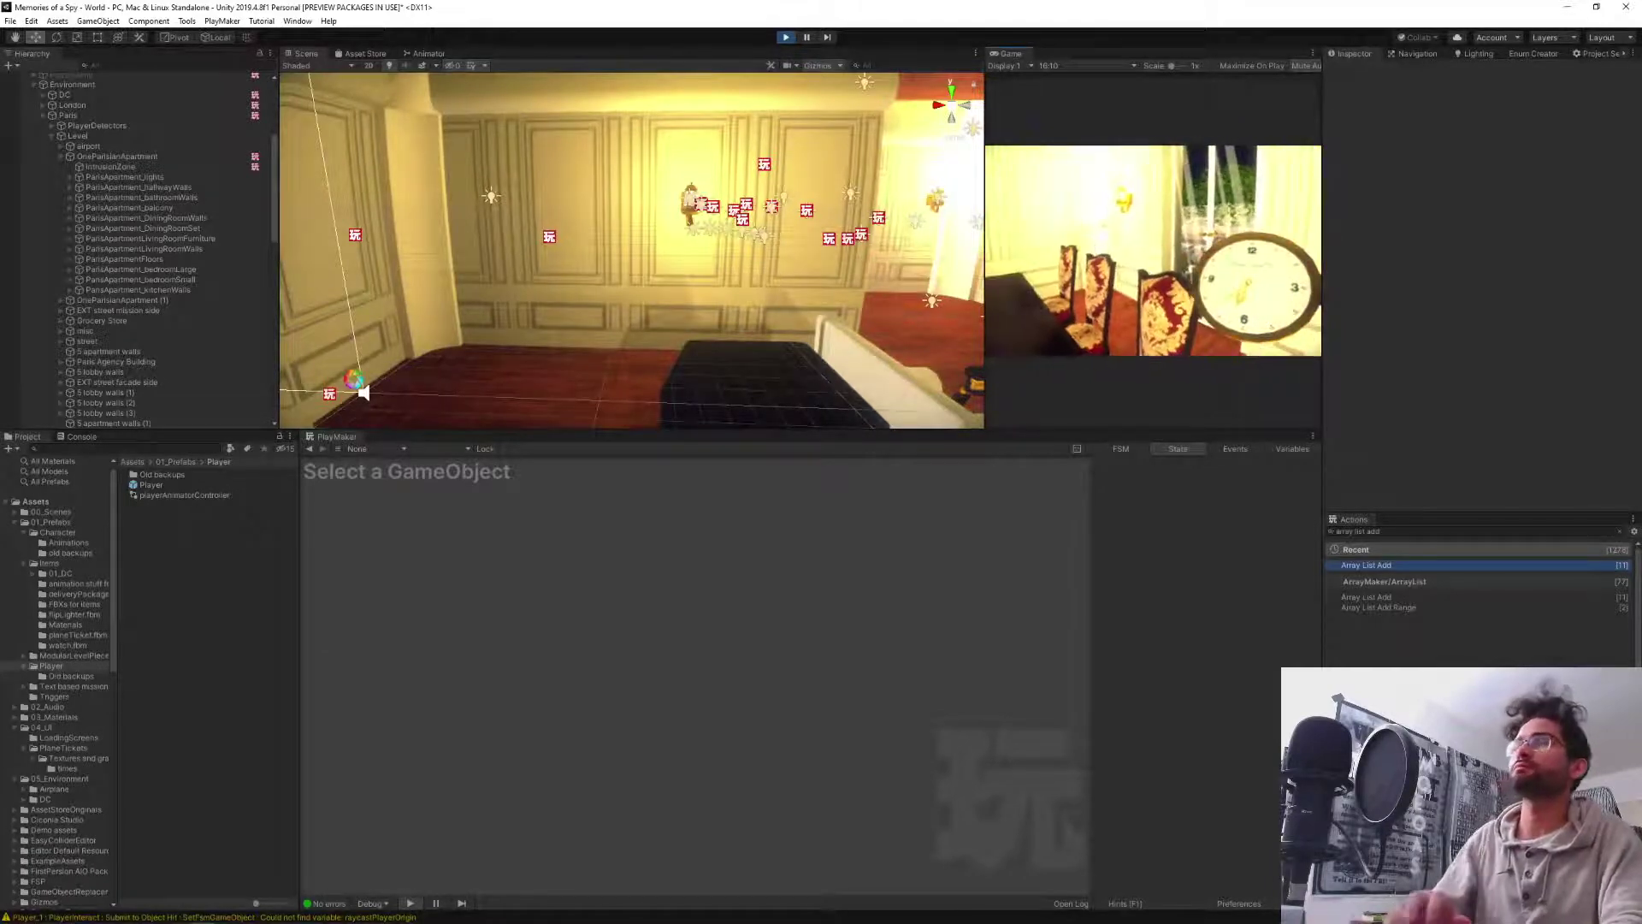
Find the spawned Npc(Clone) near the dining room in the Scene view, select it and follow its movement around the apartment.
alt+drag(601, 271, 843, 241)
scroll(577, 272, up, 4)
scroll(577, 272, up, 3)
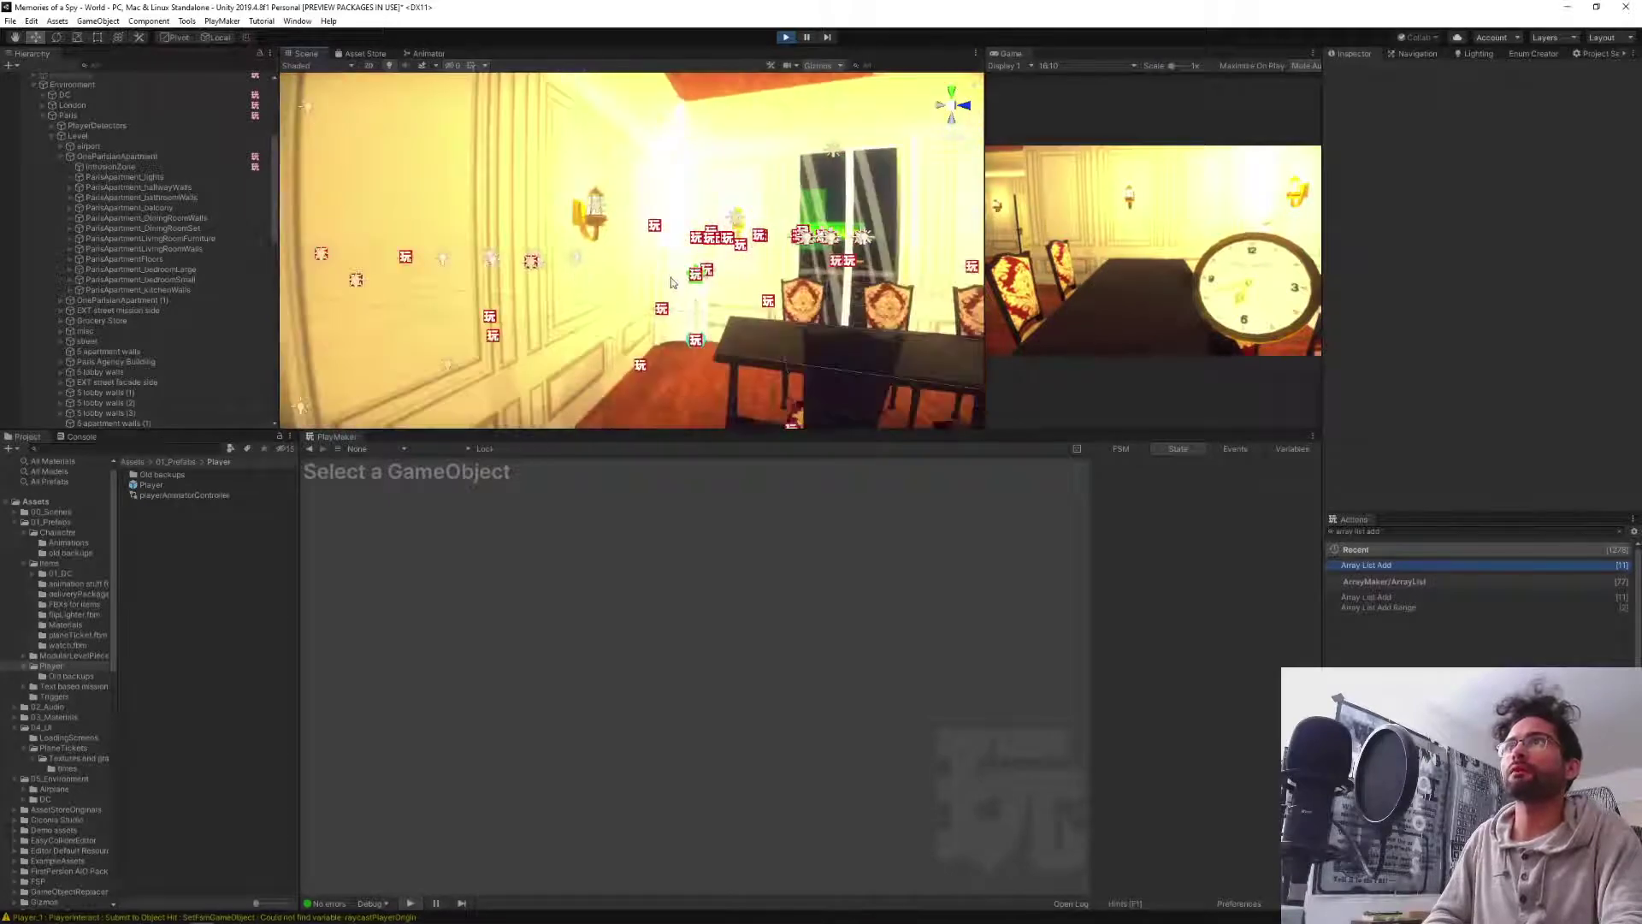
scroll(674, 282, up, 2)
click(712, 364)
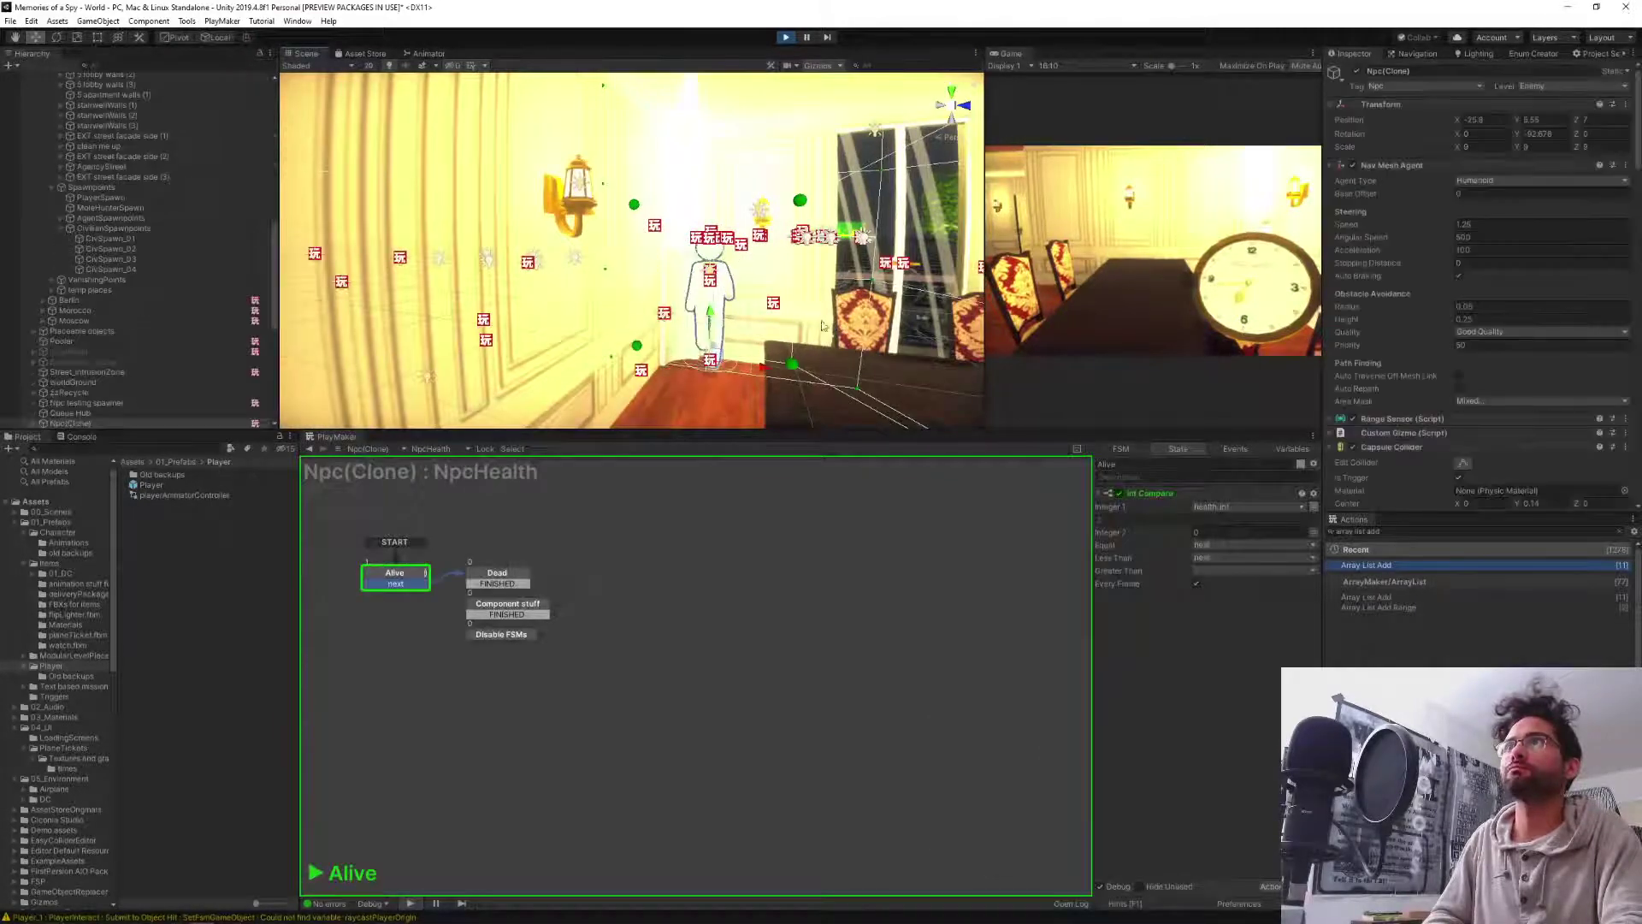
alt+drag(712, 365, 677, 369)
scroll(676, 369, down, 3)
scroll(676, 369, down, 4)
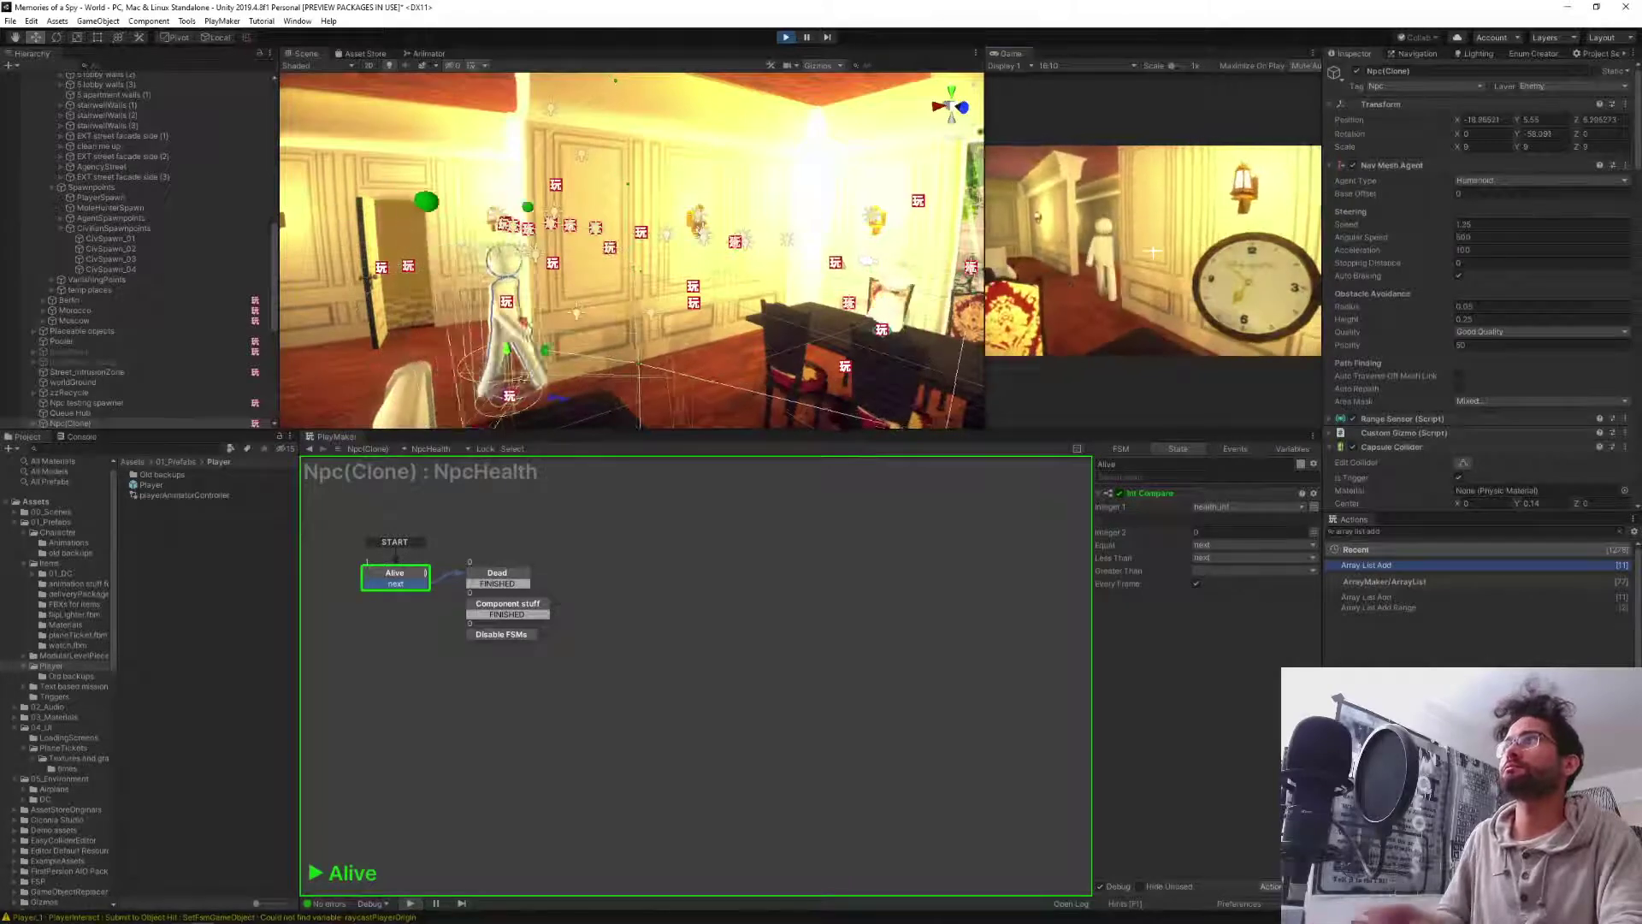
Pause the game and inspect the Player not in view and Player in view states of Npc(Clone)'s NpcVision FSM.
click(806, 37)
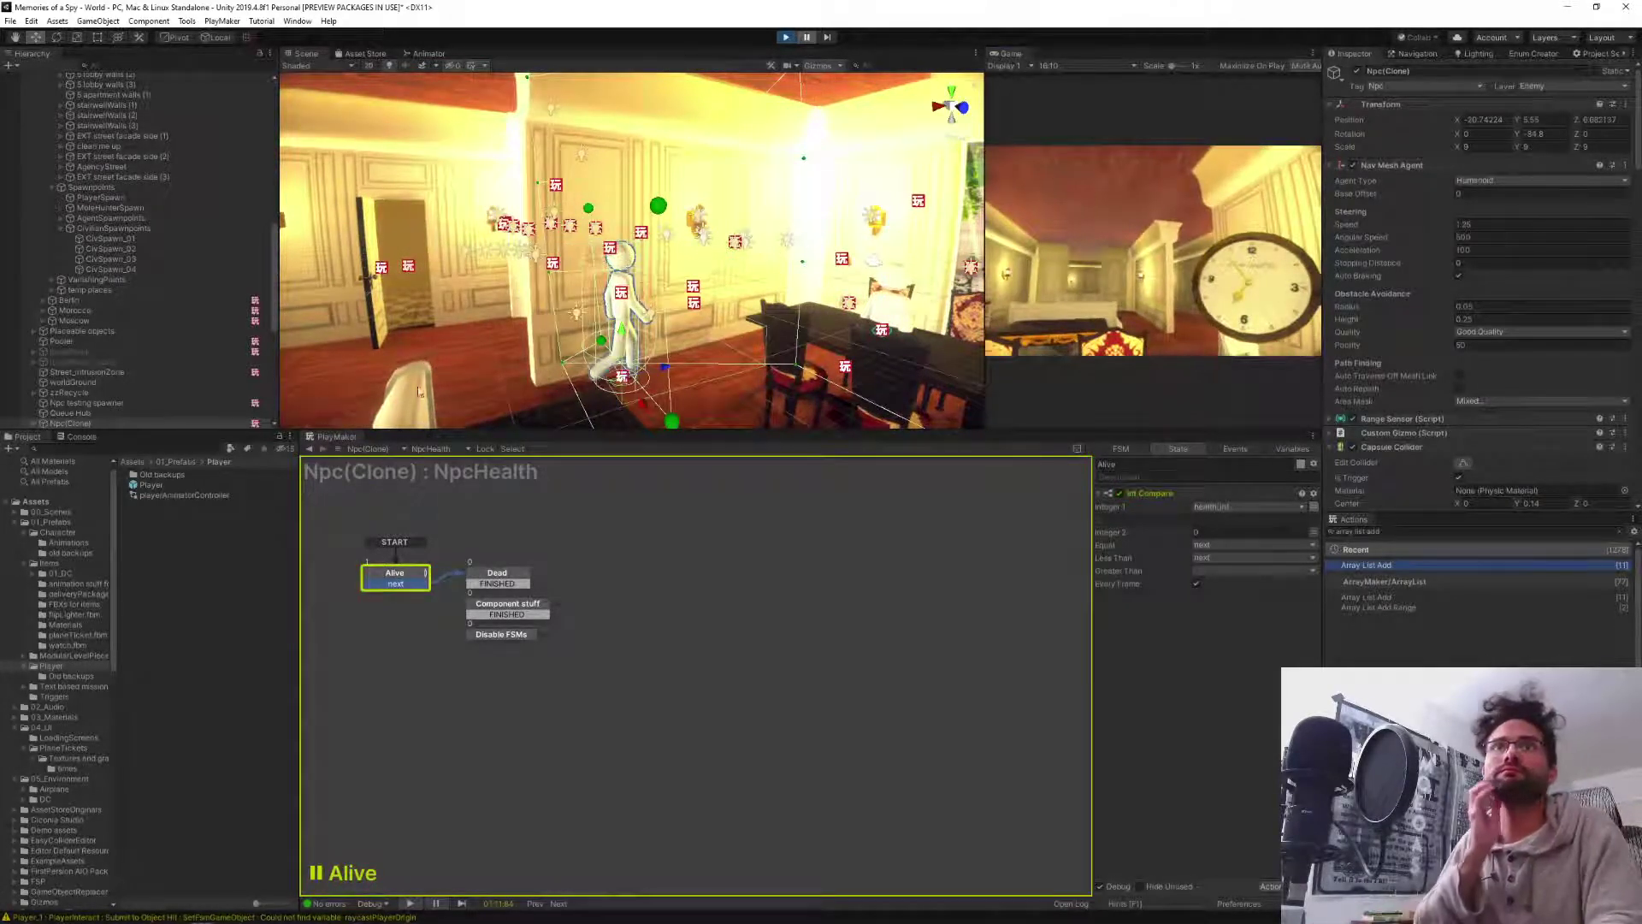
click(432, 448)
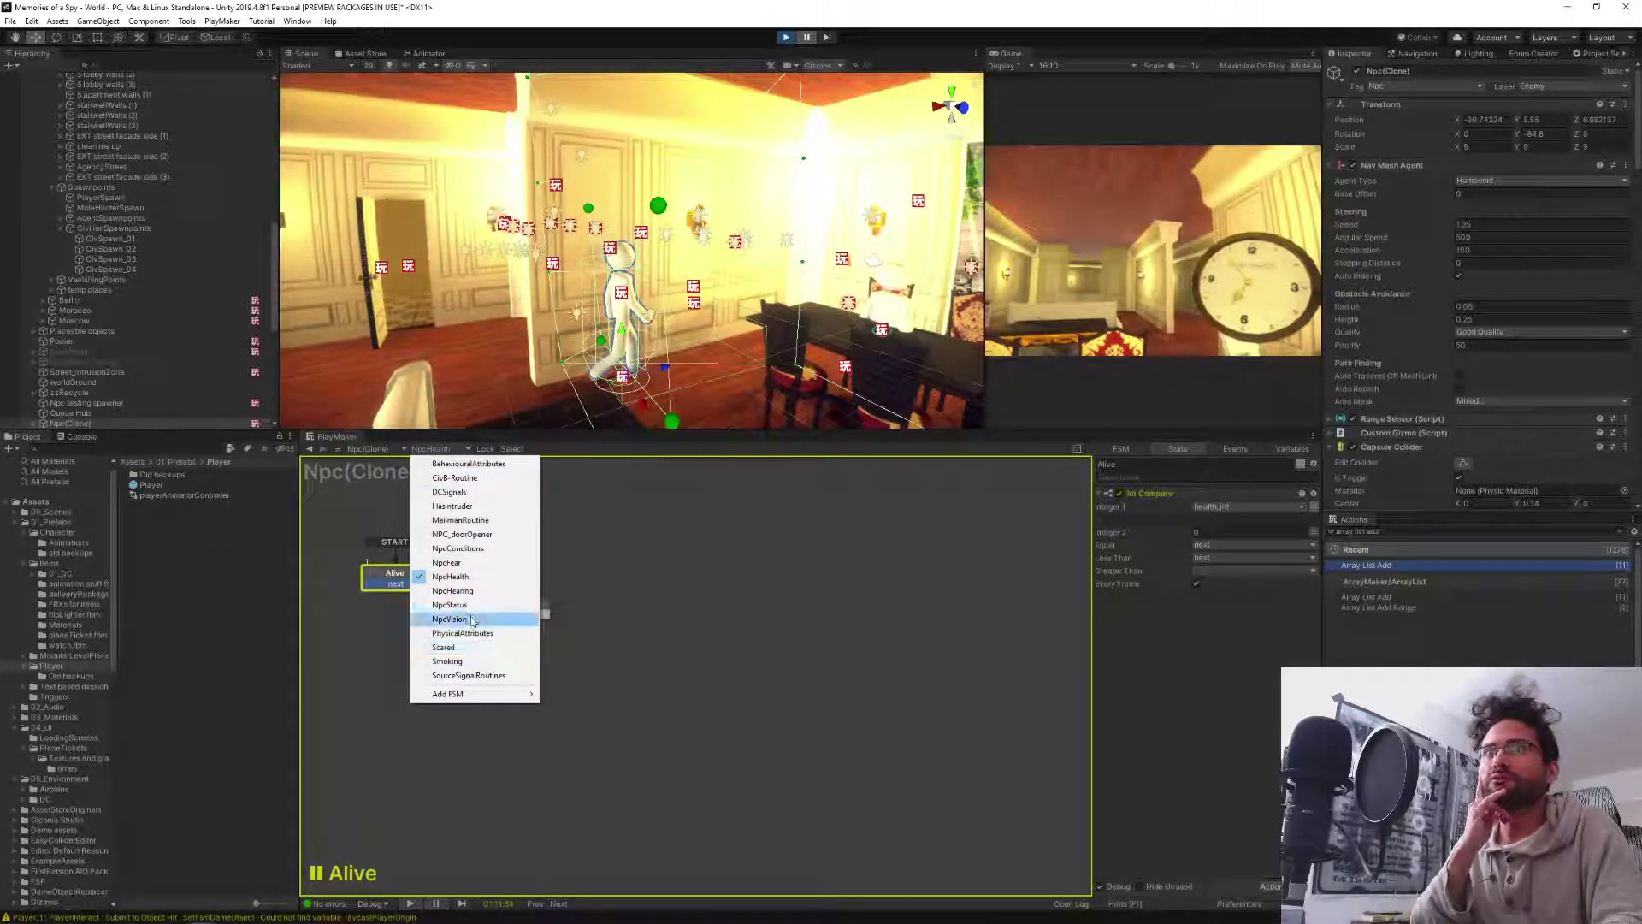
click(471, 618)
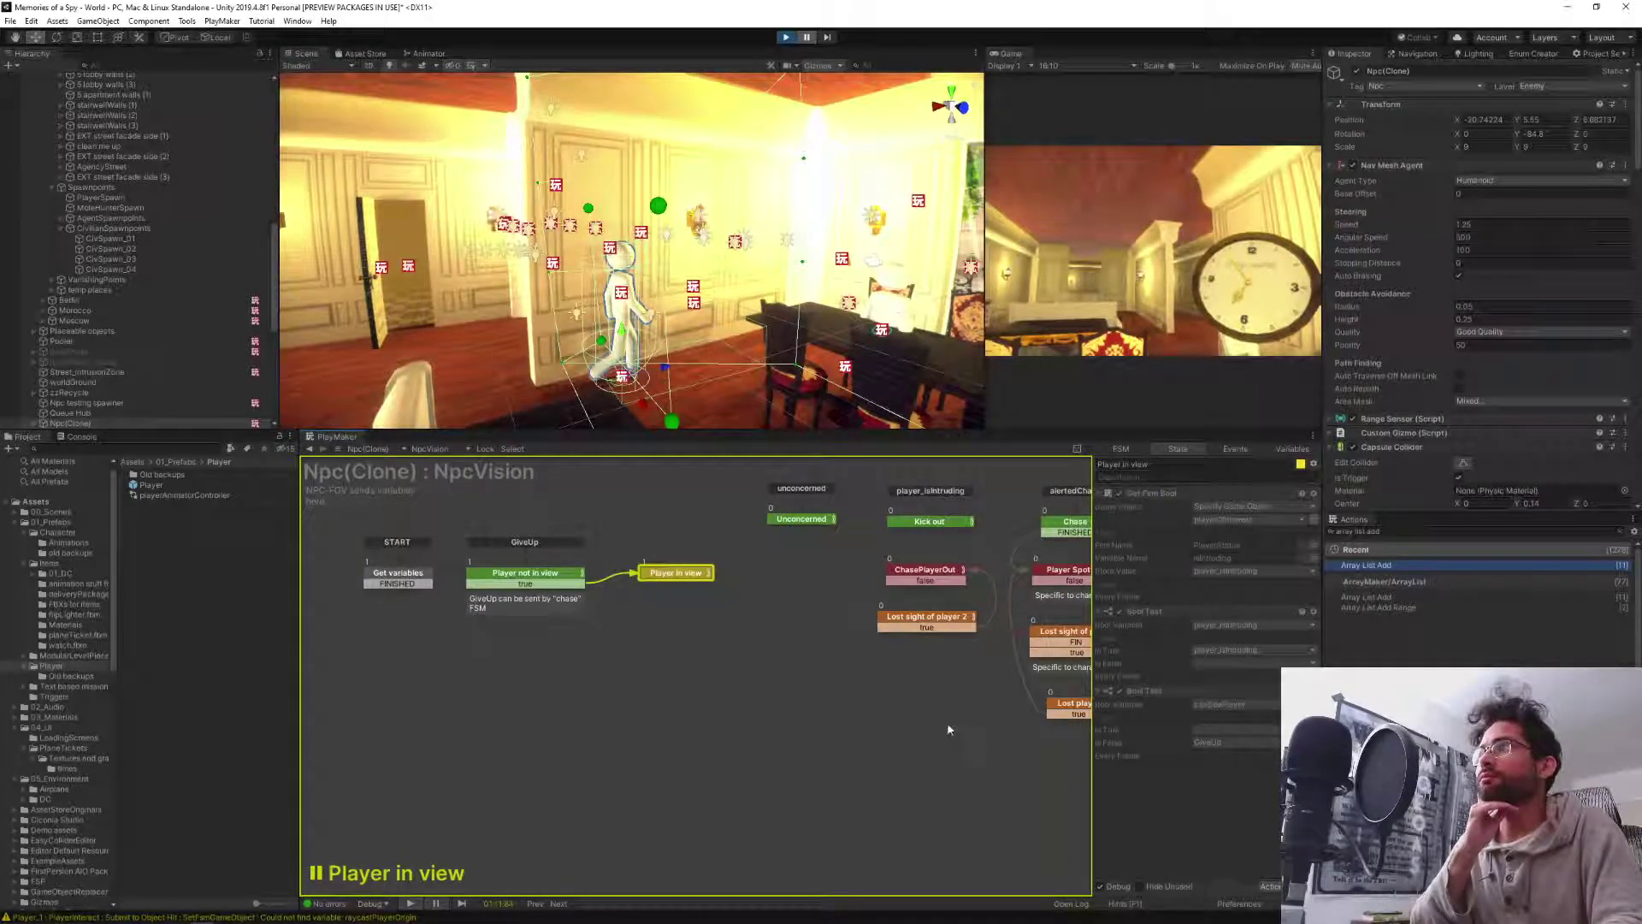
middle_drag(948, 729, 837, 749)
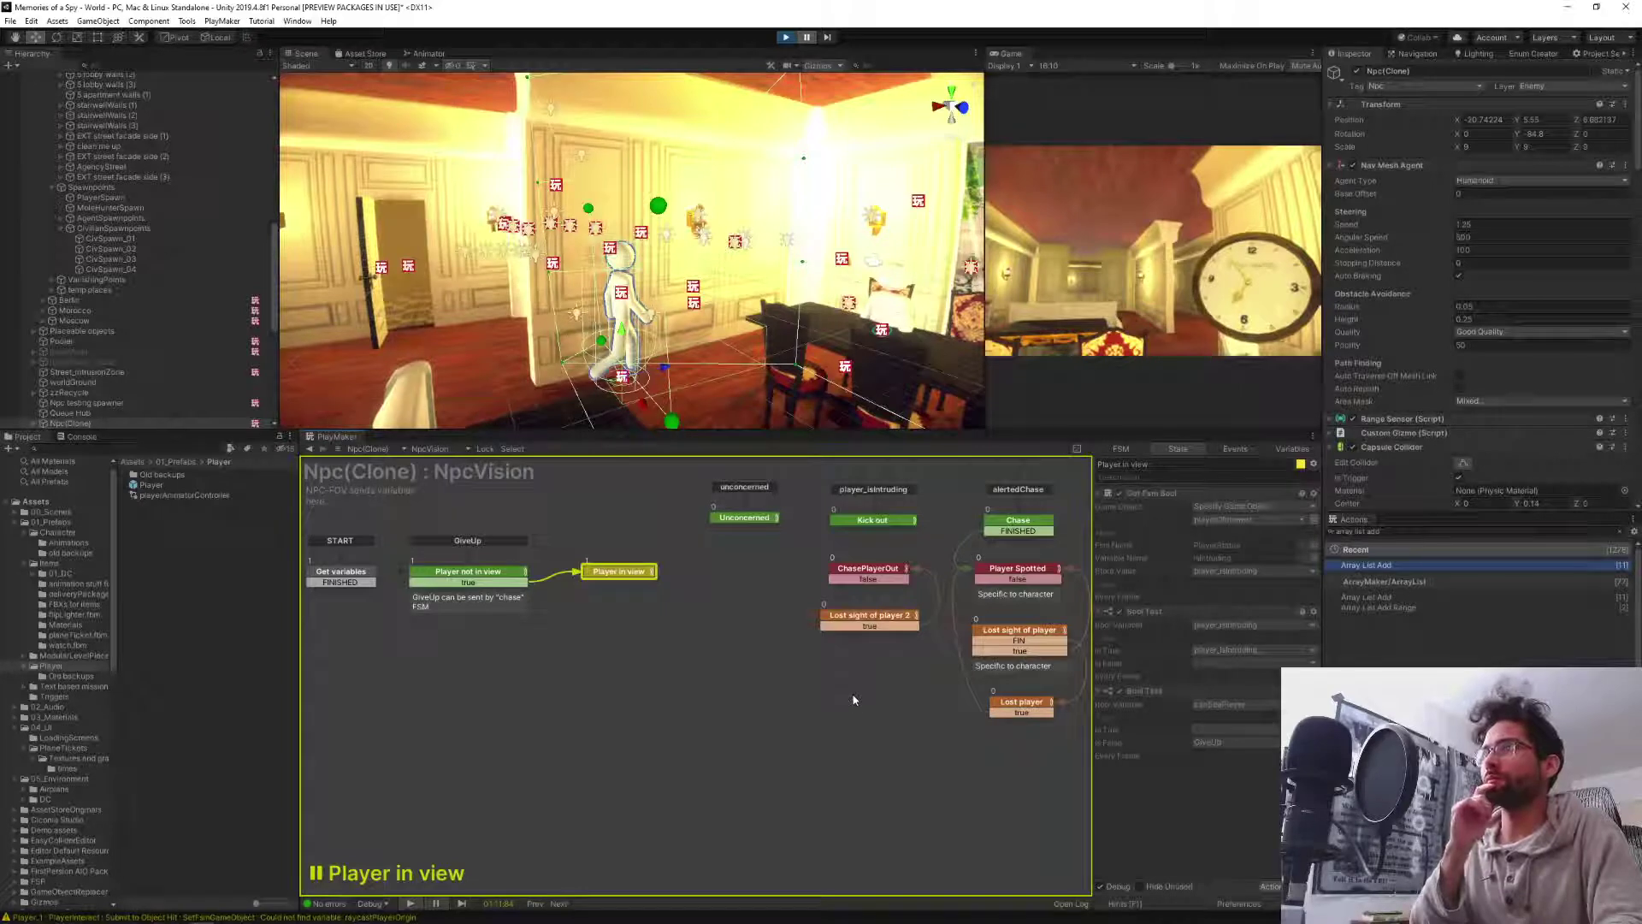
click(458, 578)
click(609, 573)
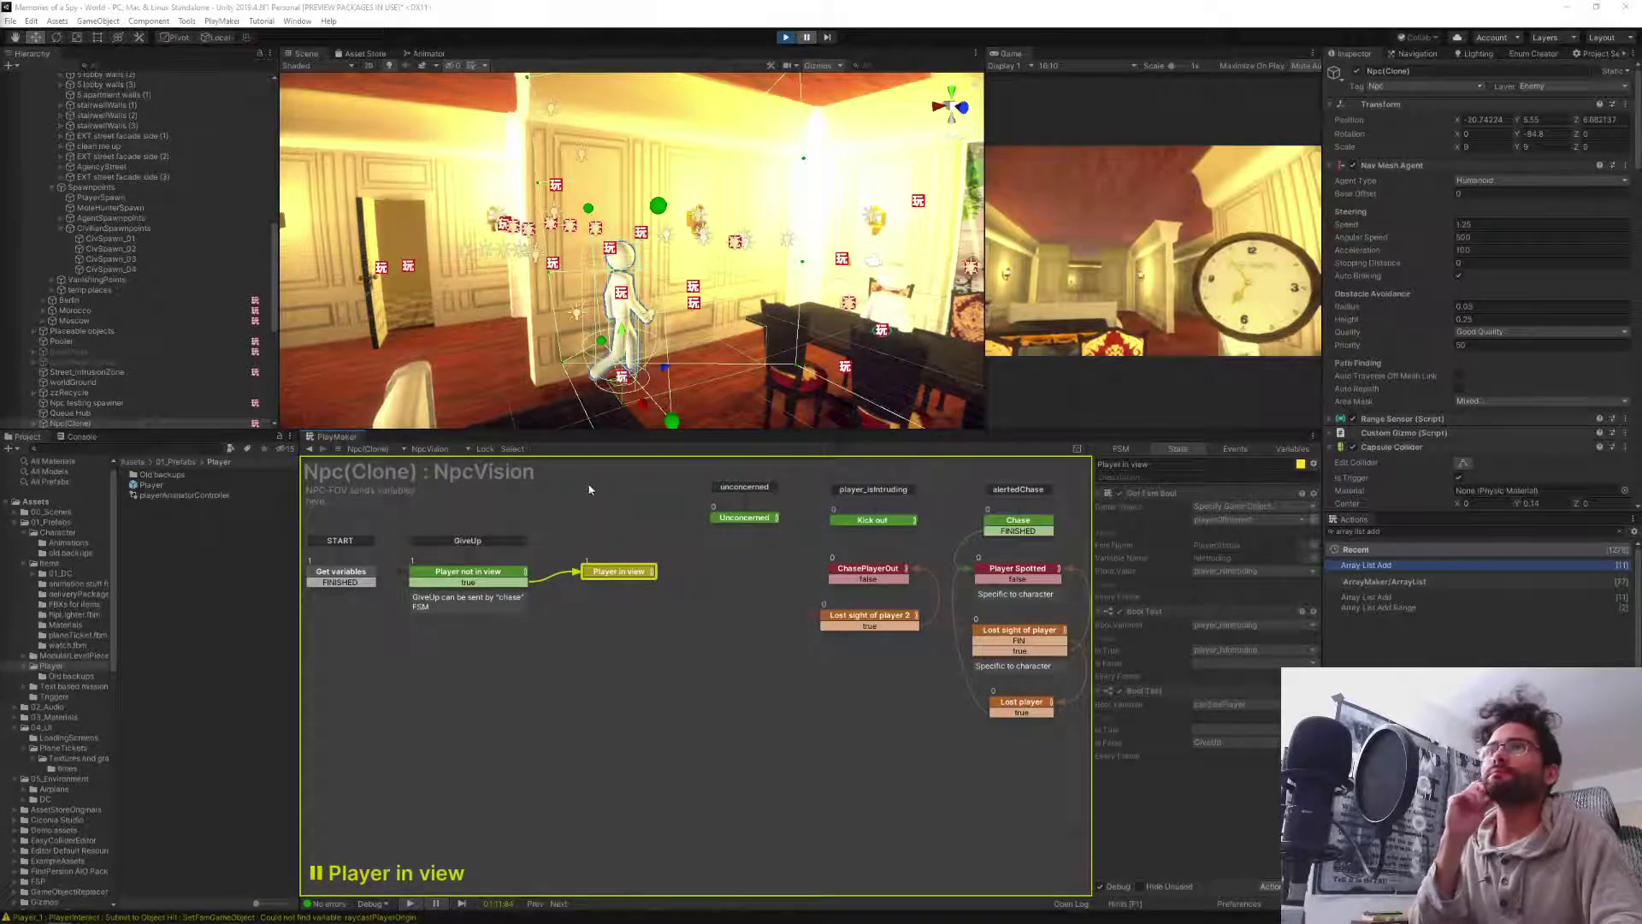
Recheck the actions in NpcVision's Player not in view and Player in view states and look over the NPC's list of FSMs.
click(436, 448)
click(630, 717)
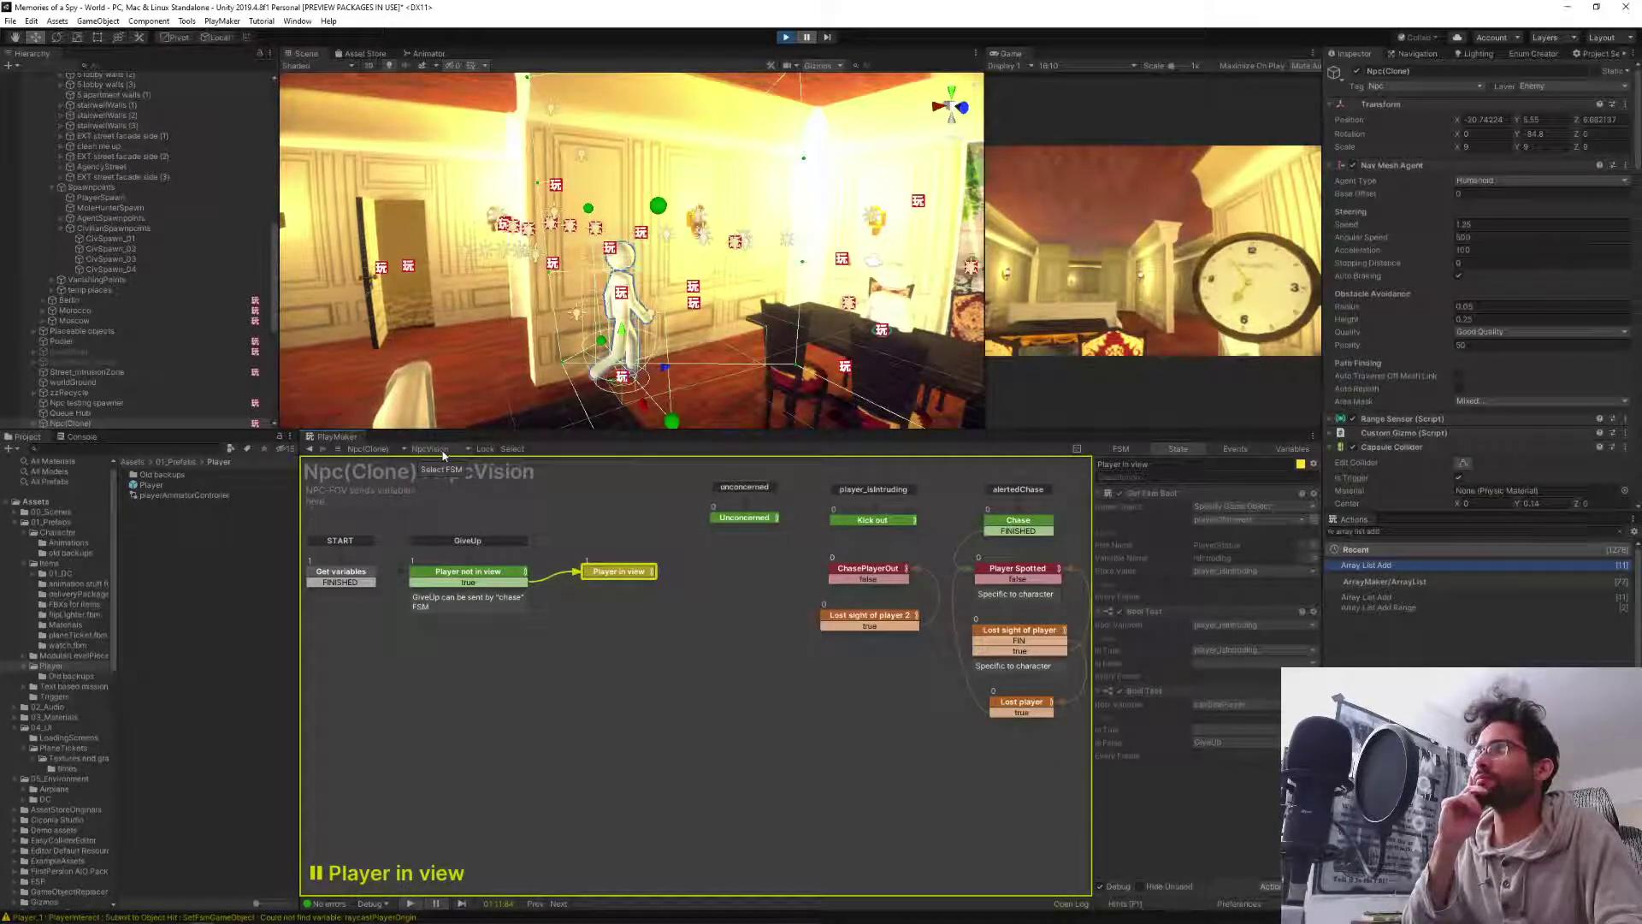
click(454, 573)
click(454, 575)
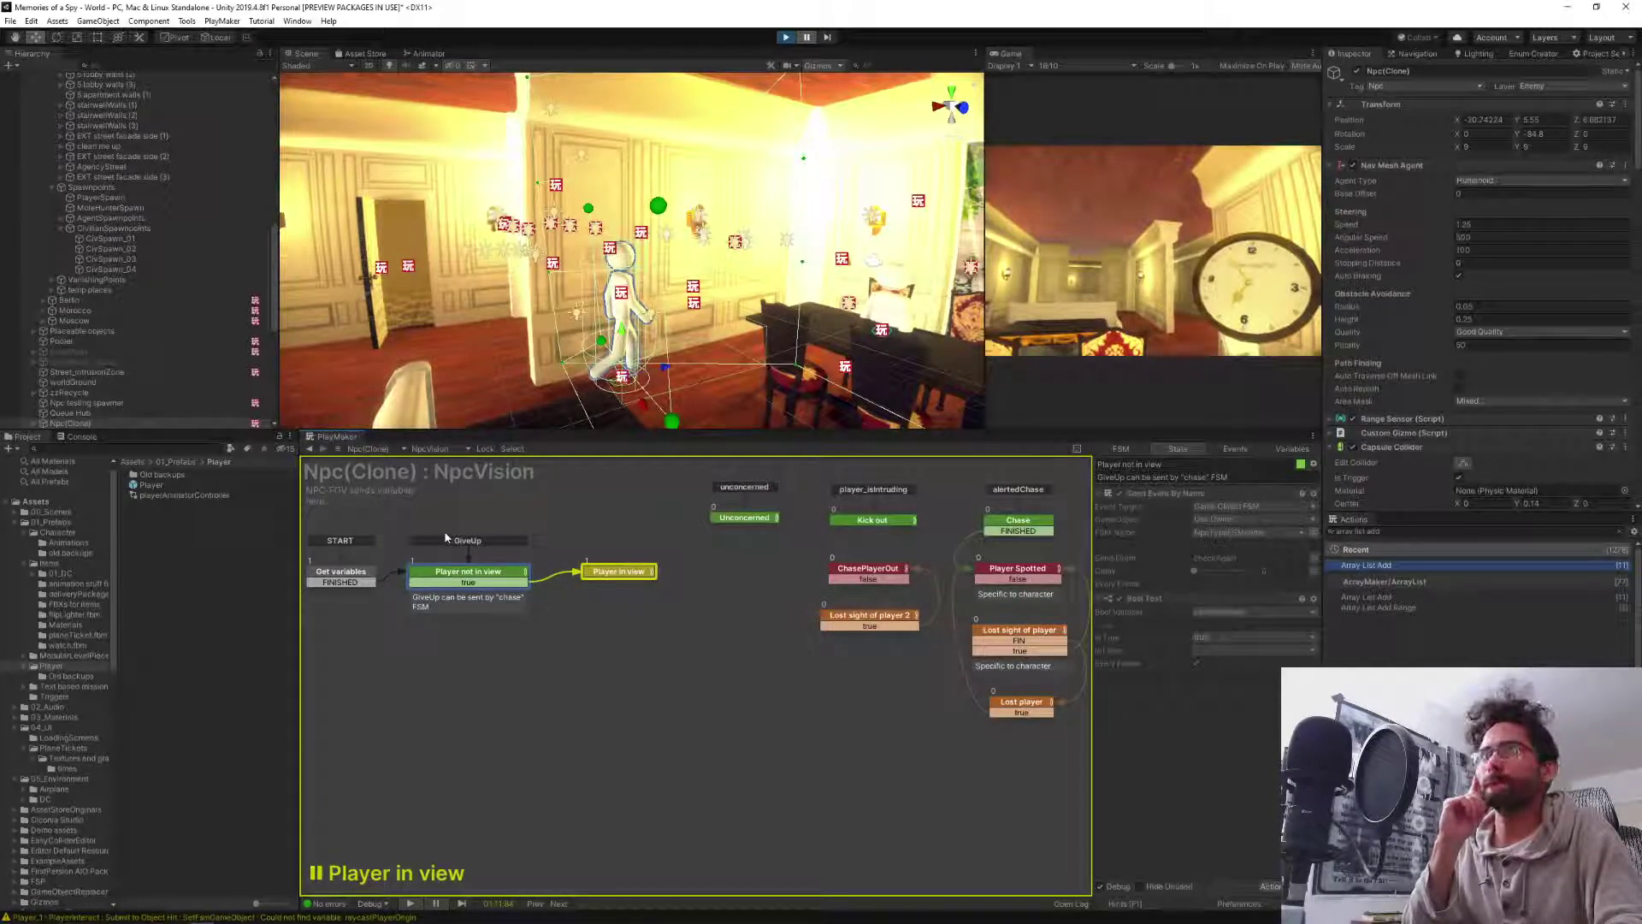
click(422, 451)
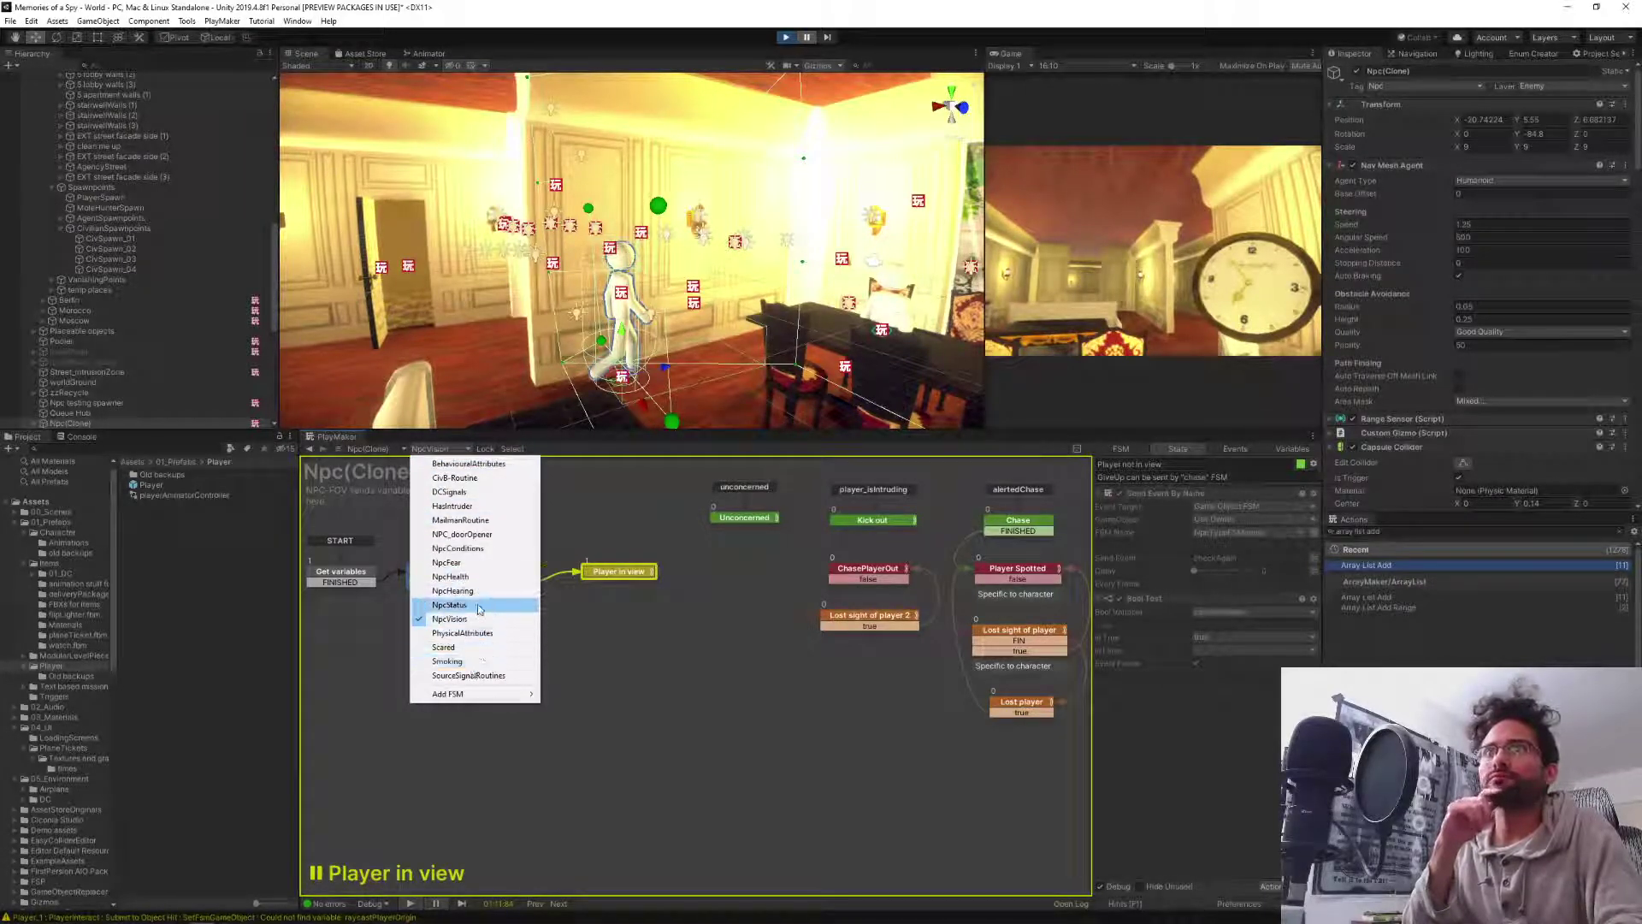
click(658, 677)
middle_drag(729, 716, 683, 732)
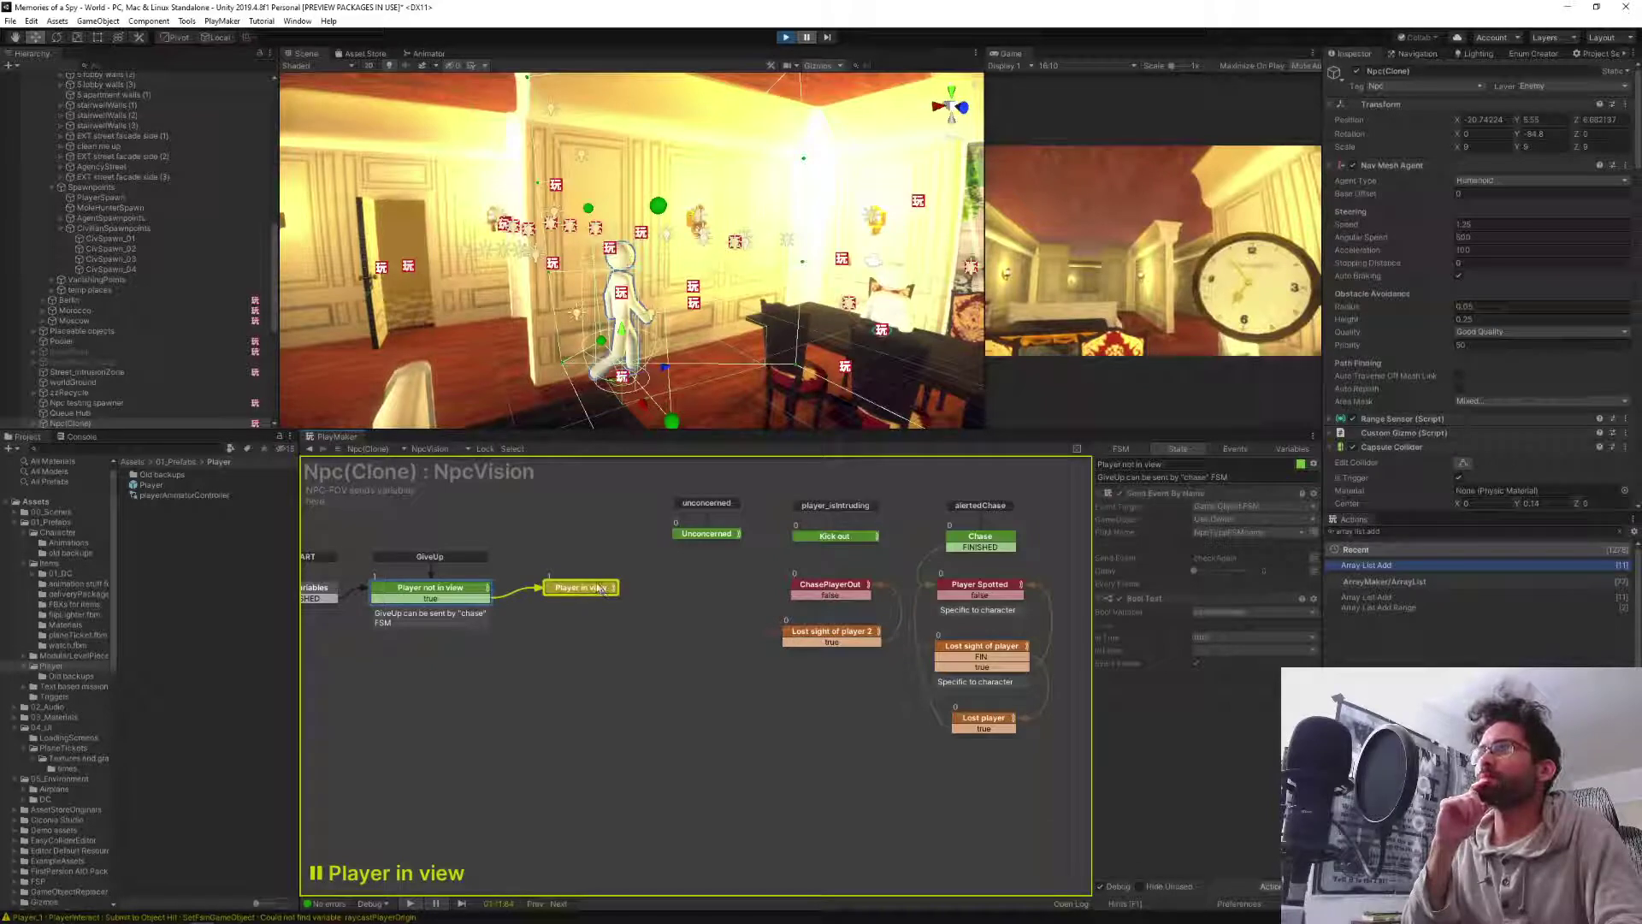
click(563, 592)
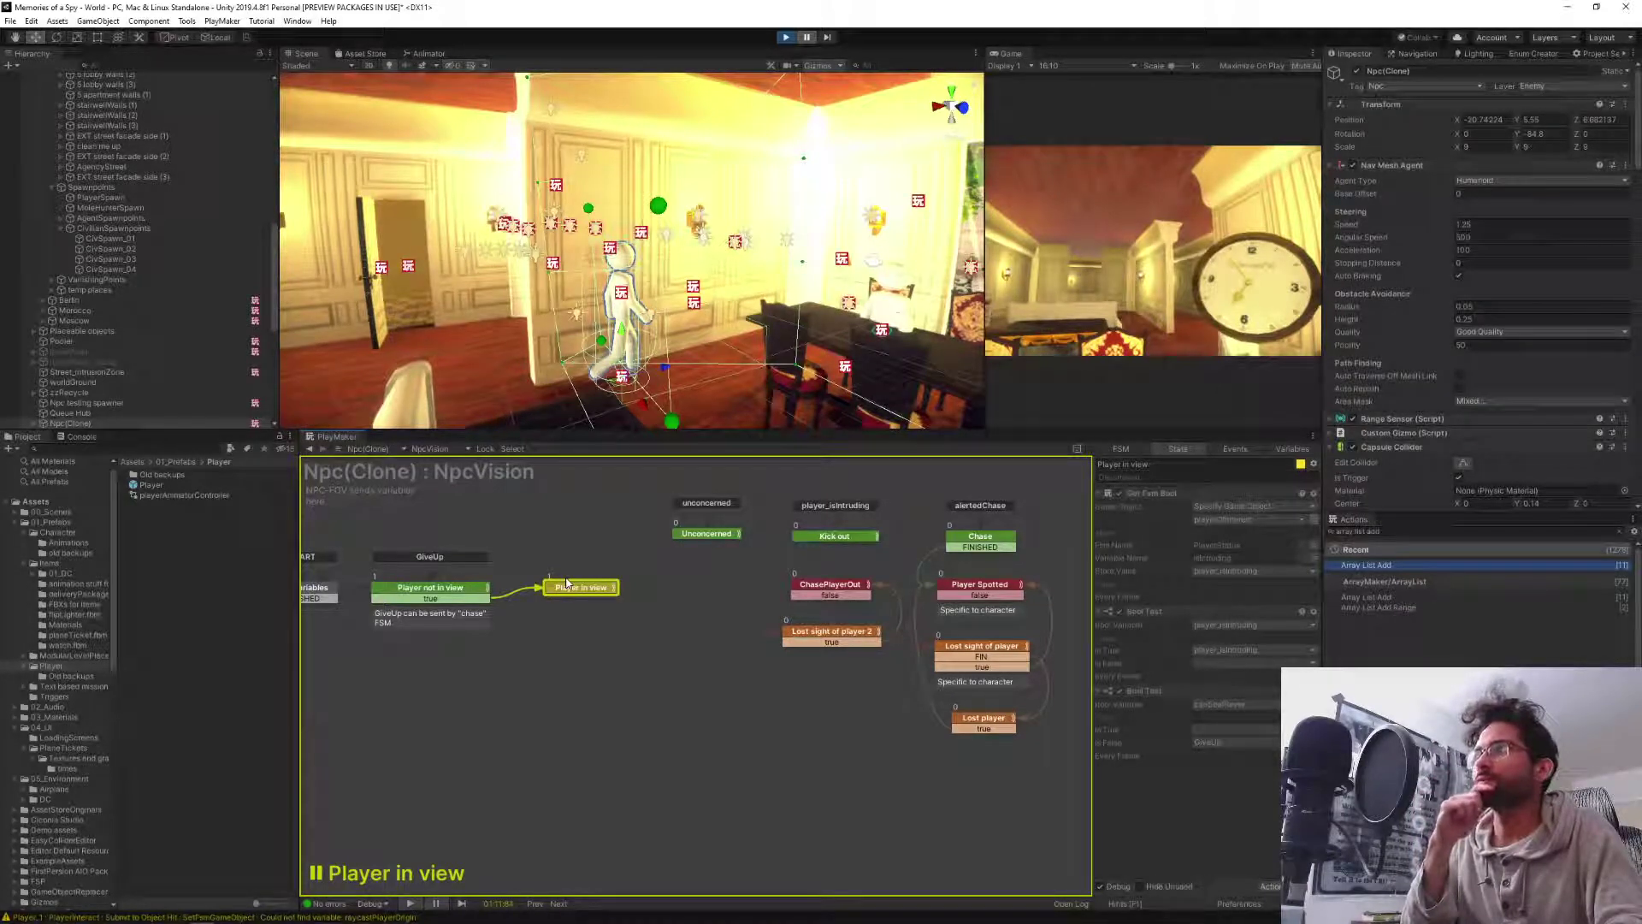
click(437, 449)
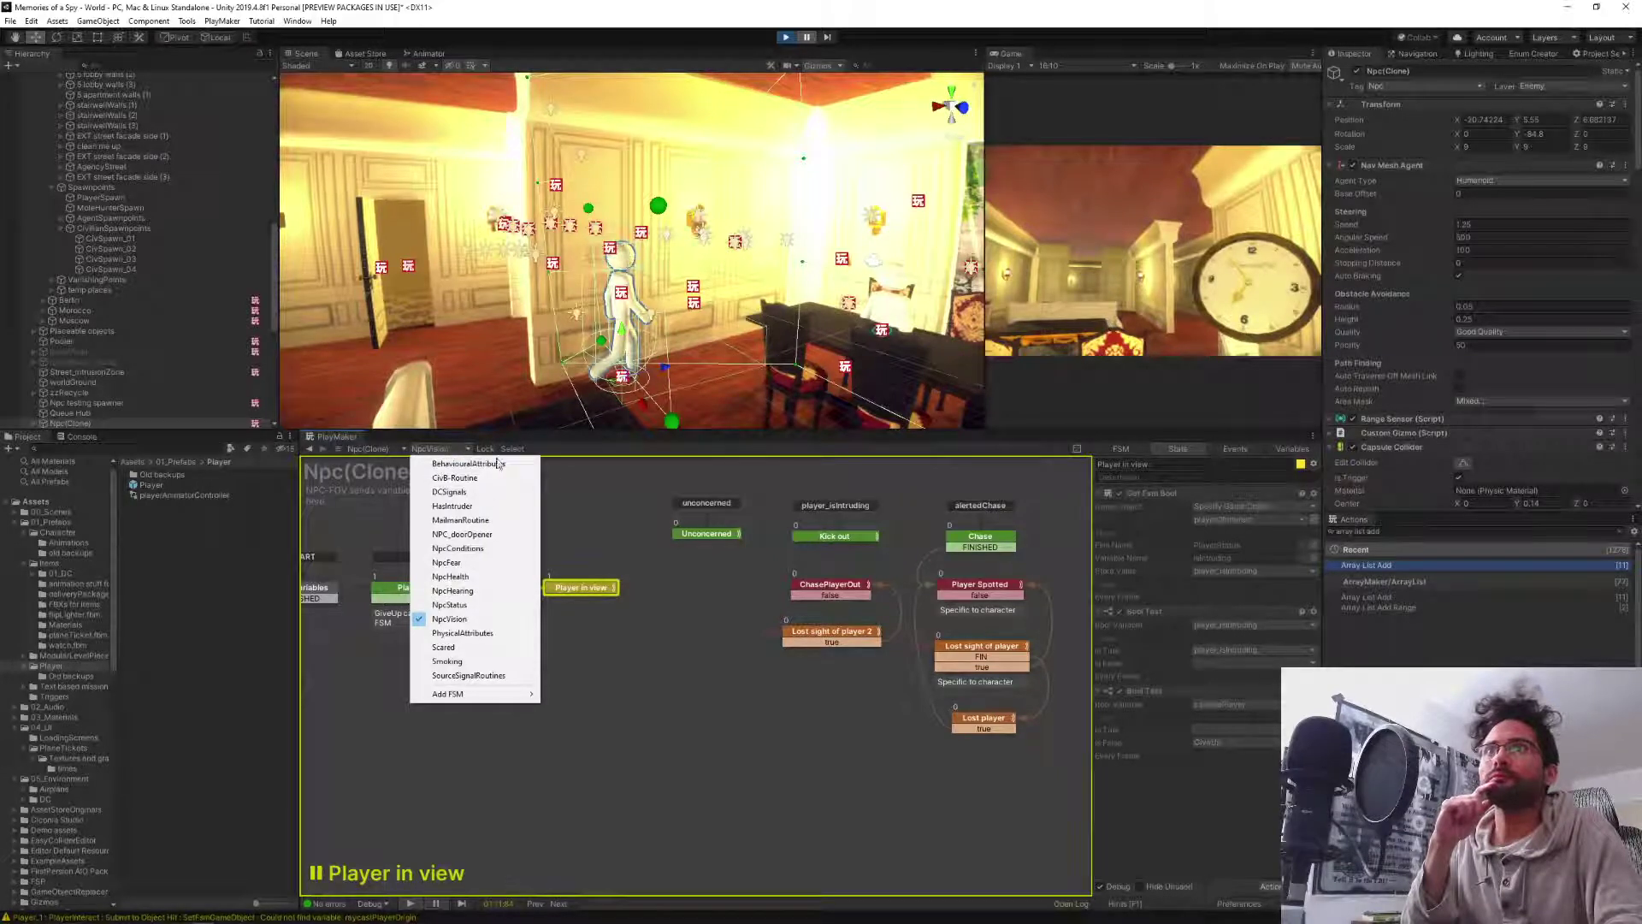
click(147, 253)
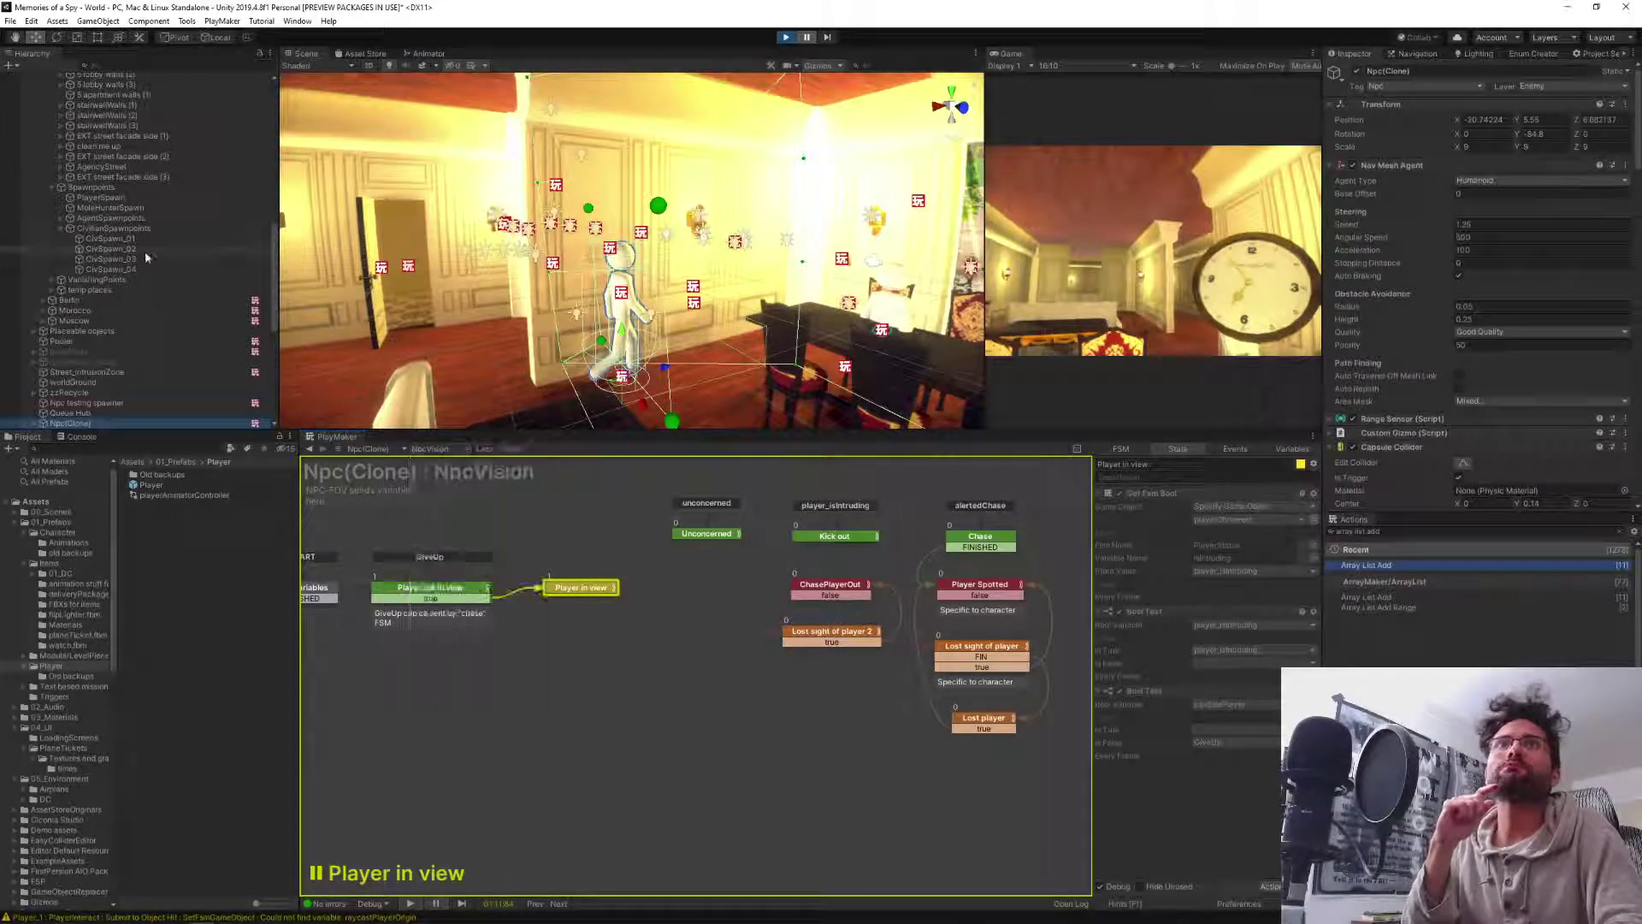
Inspect the IntrusionZone FSM of the Paris apartment, then resume the game and move the player to watch its state transitions.
scroll(145, 247, up, 5)
scroll(143, 224, up, 4)
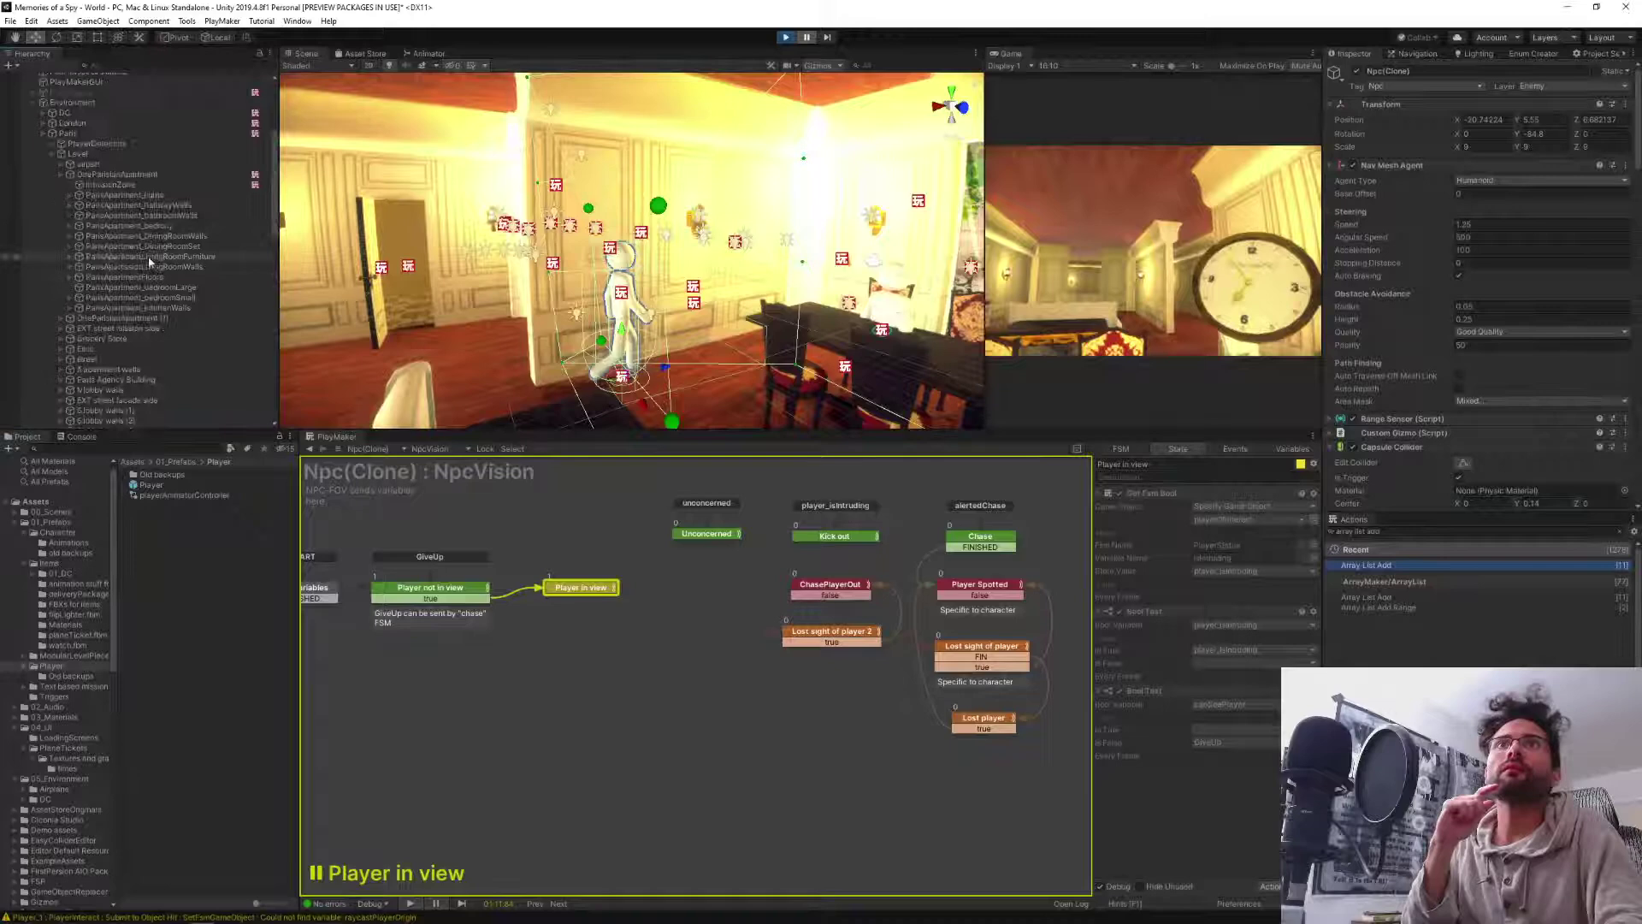
click(127, 183)
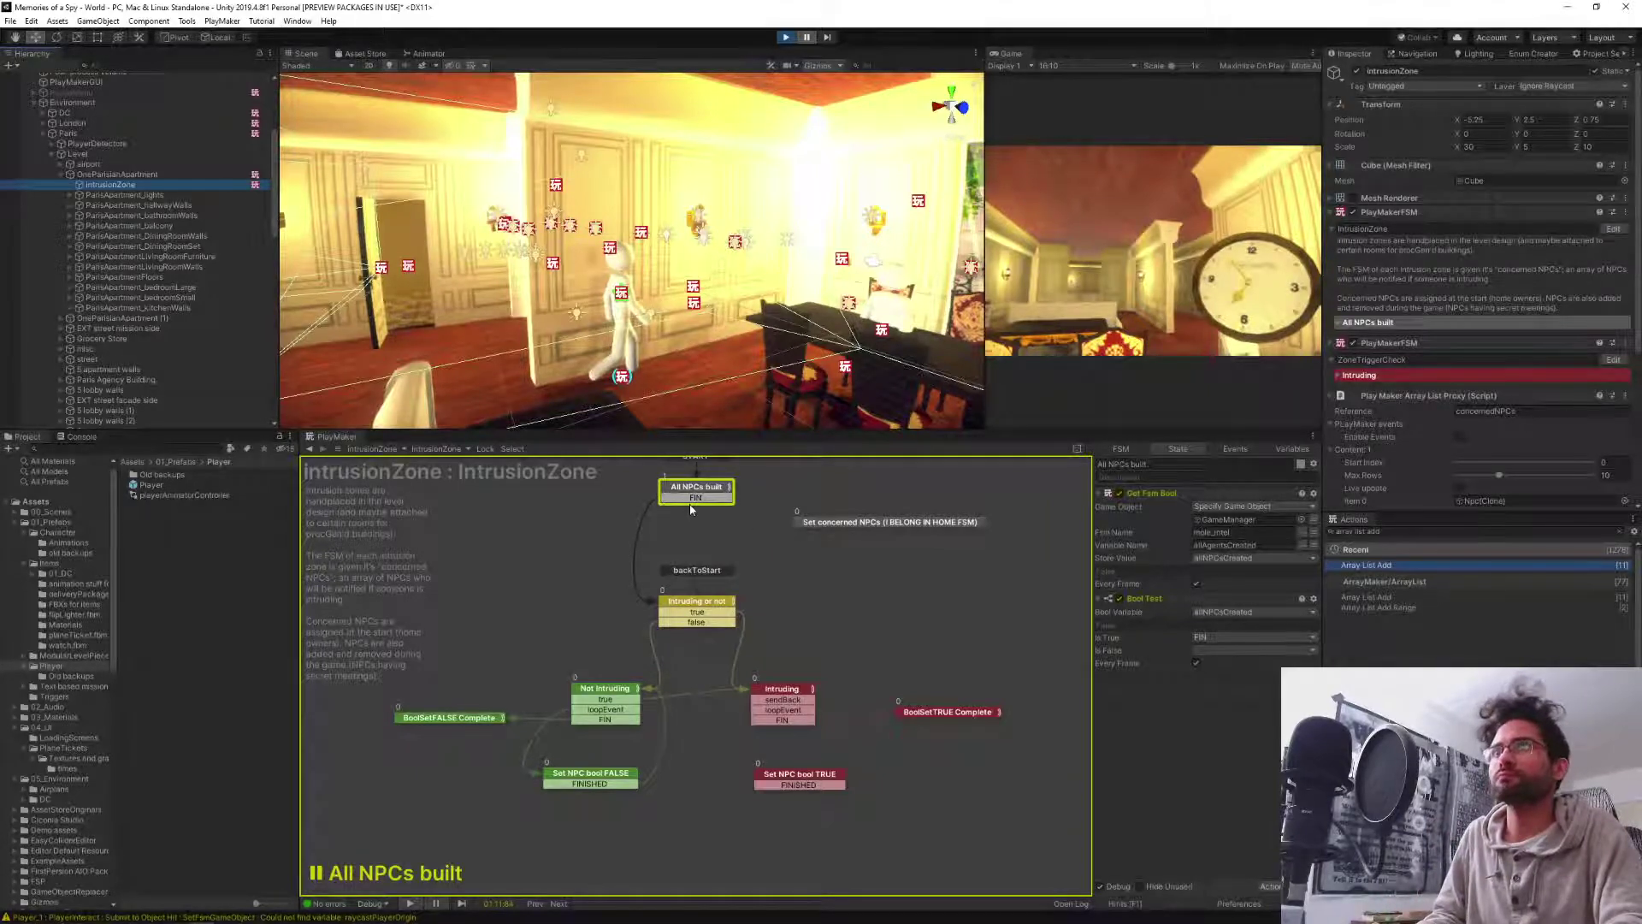
click(806, 38)
click(1152, 250)
key(w)
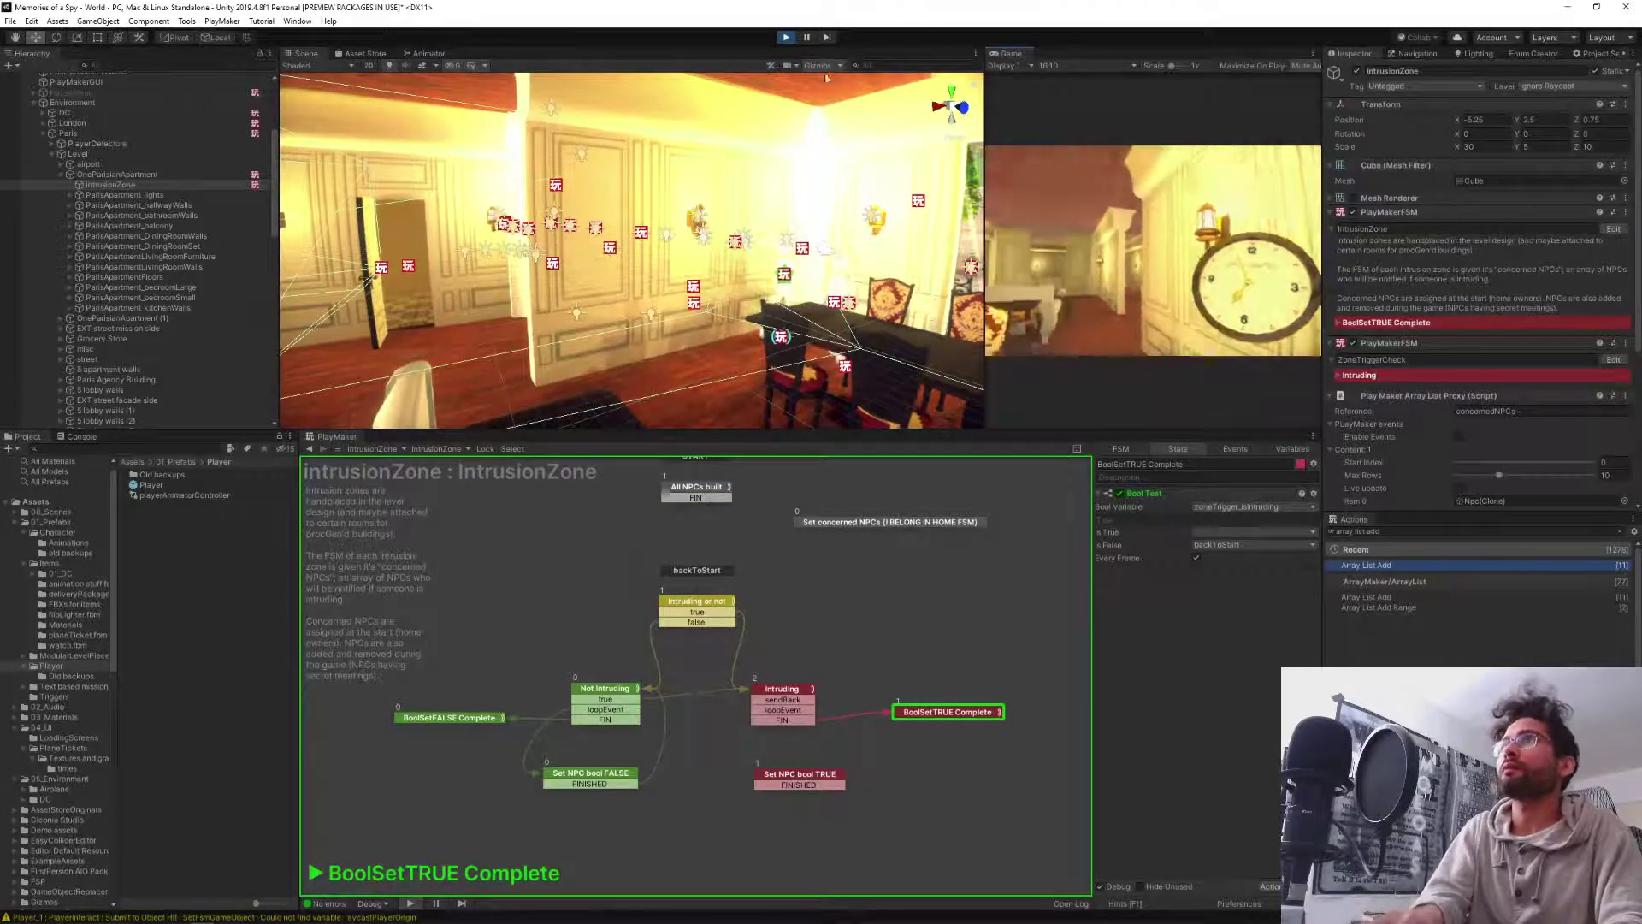
Pause the game and select the spawned Npc(Clone) to check the active state of its NpcVision FSM.
click(809, 38)
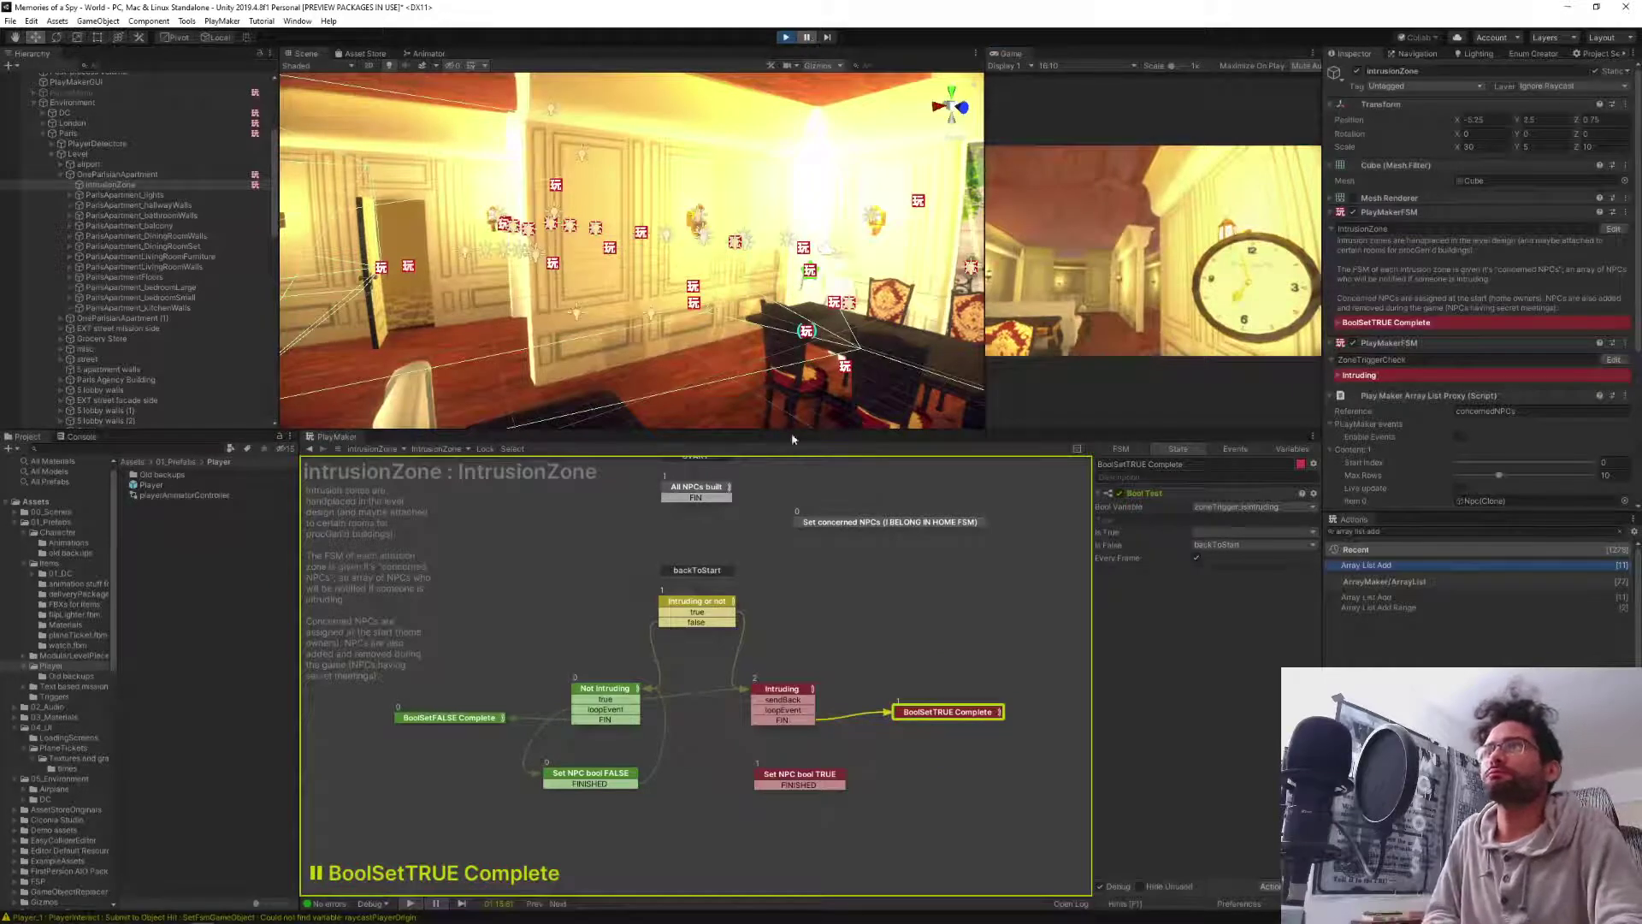
click(809, 271)
scroll(141, 308, down, 3)
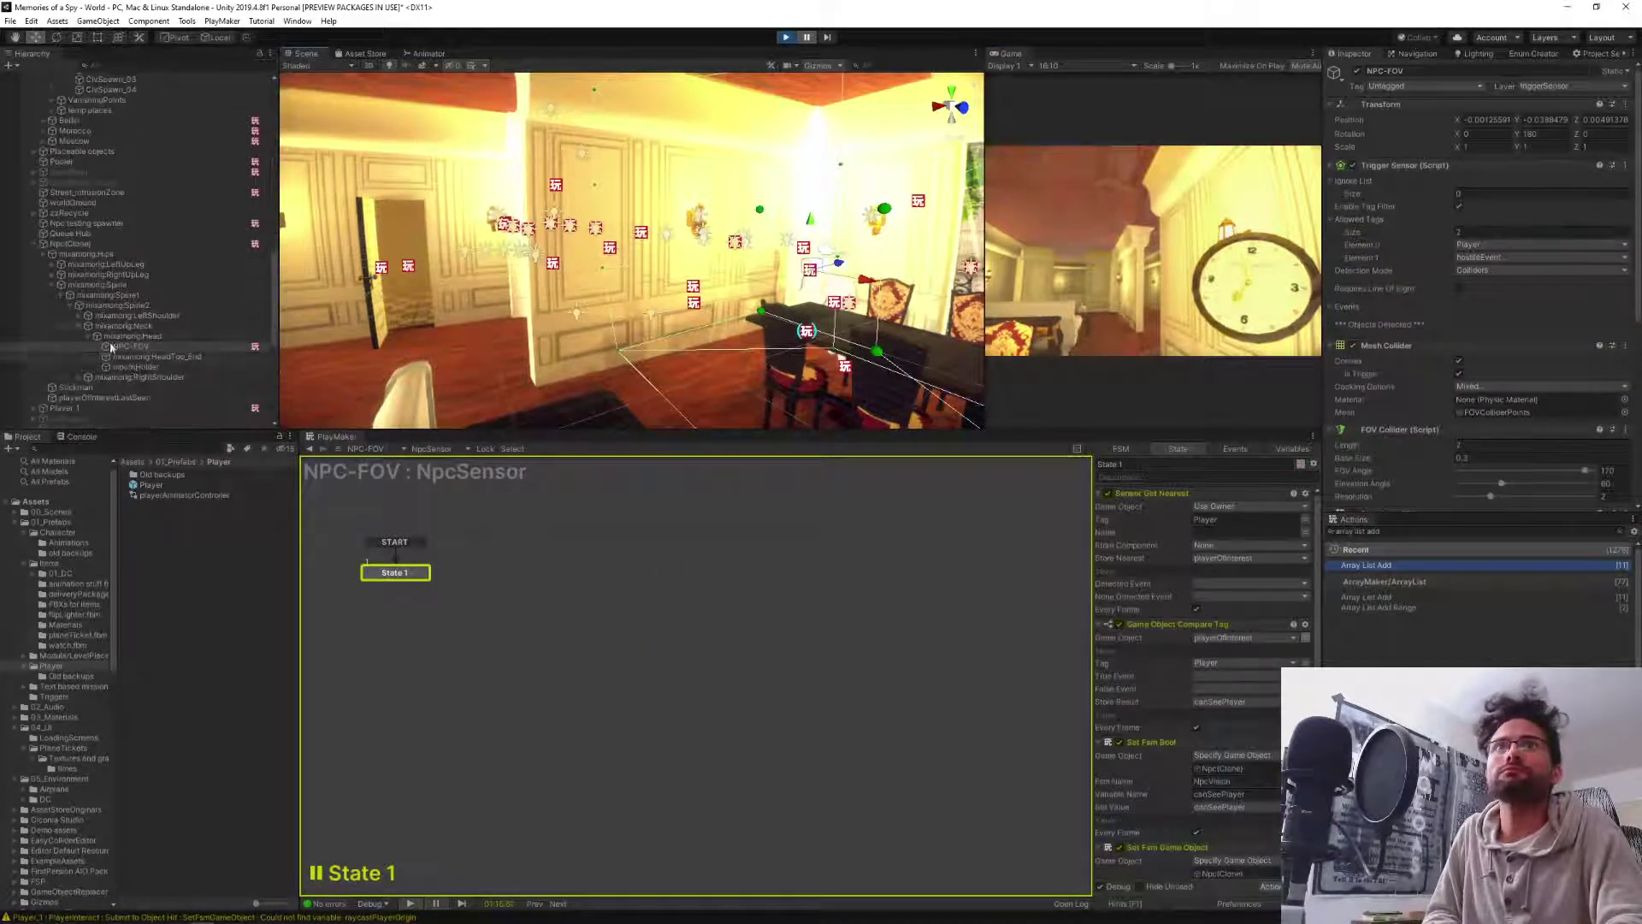
click(100, 245)
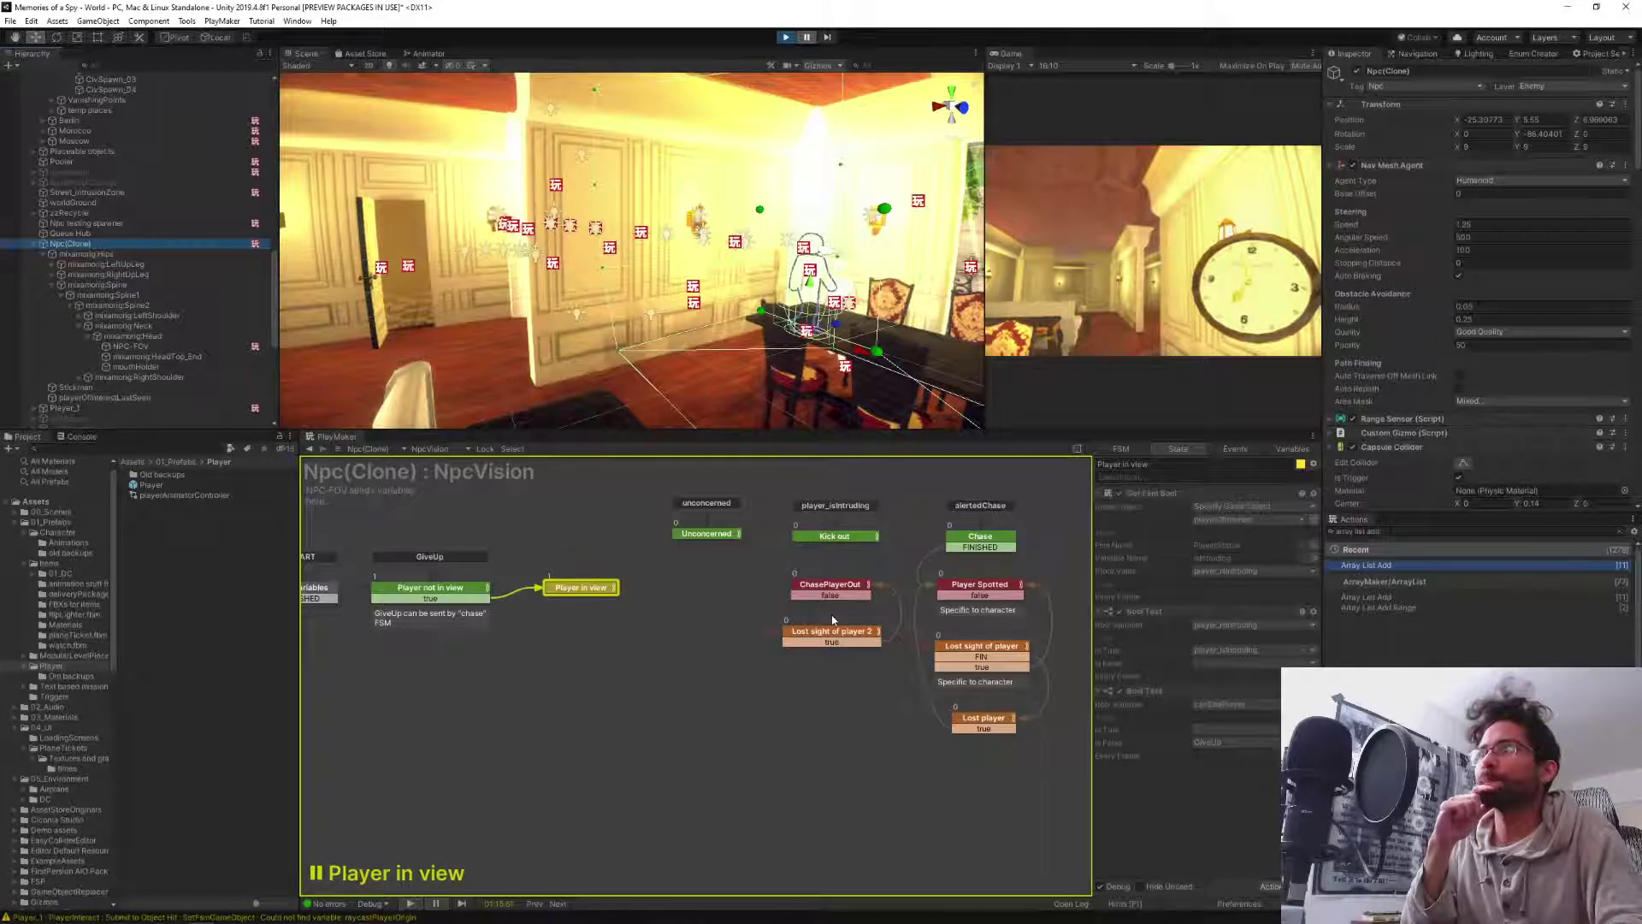
click(447, 601)
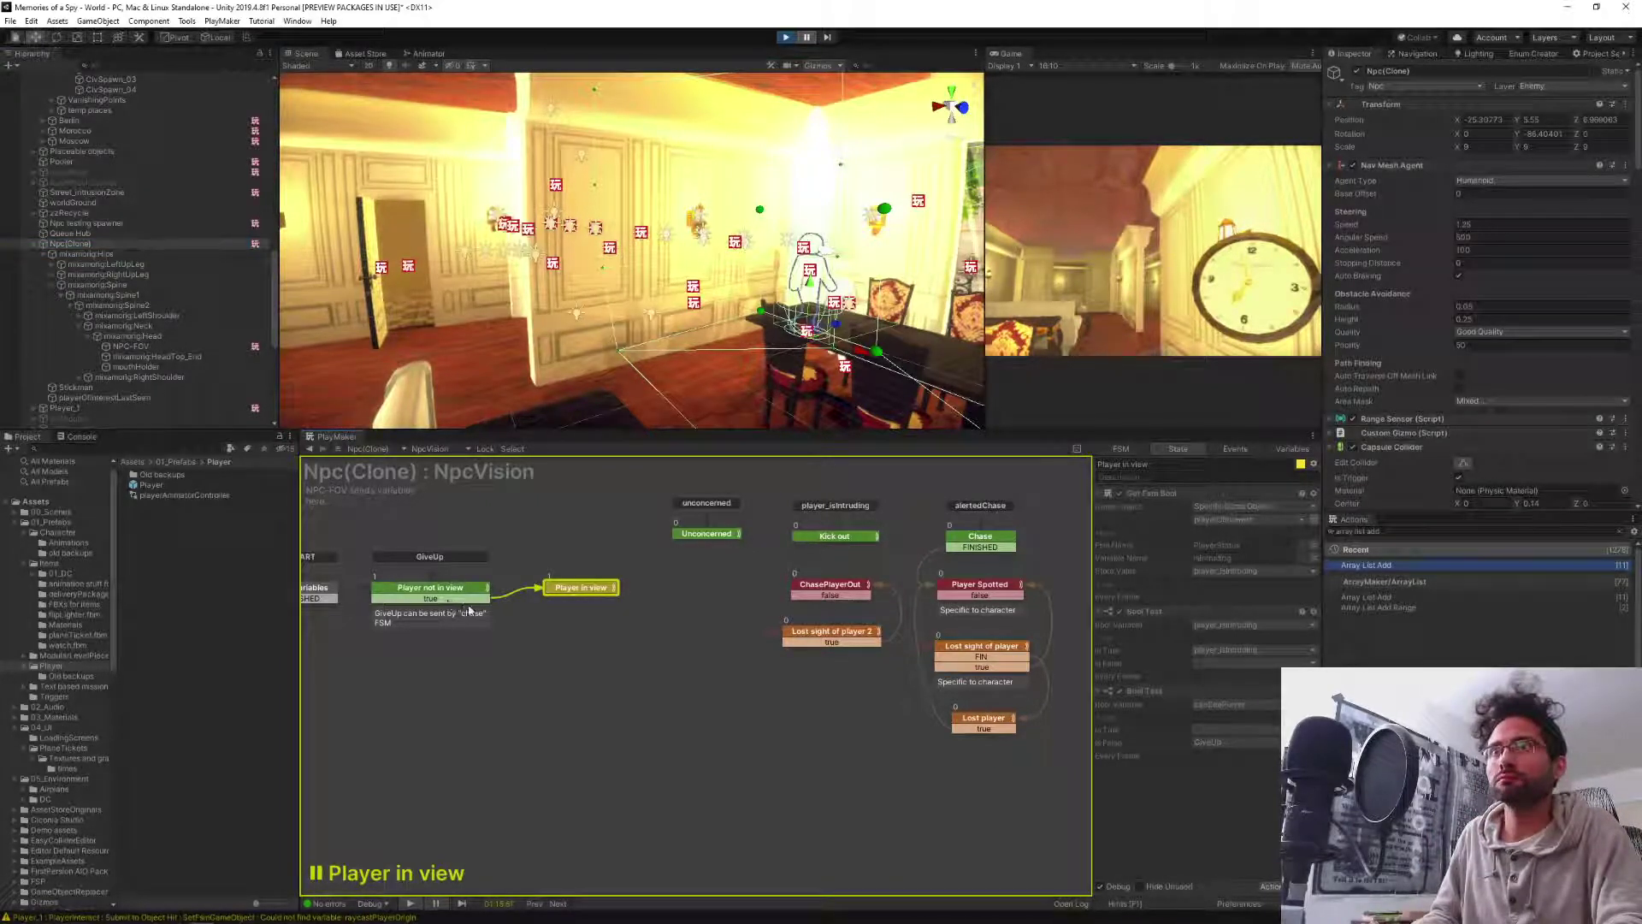
Resume the game and watch NpcVision run, checking the true event of Player not in view and the active state's actions.
click(806, 38)
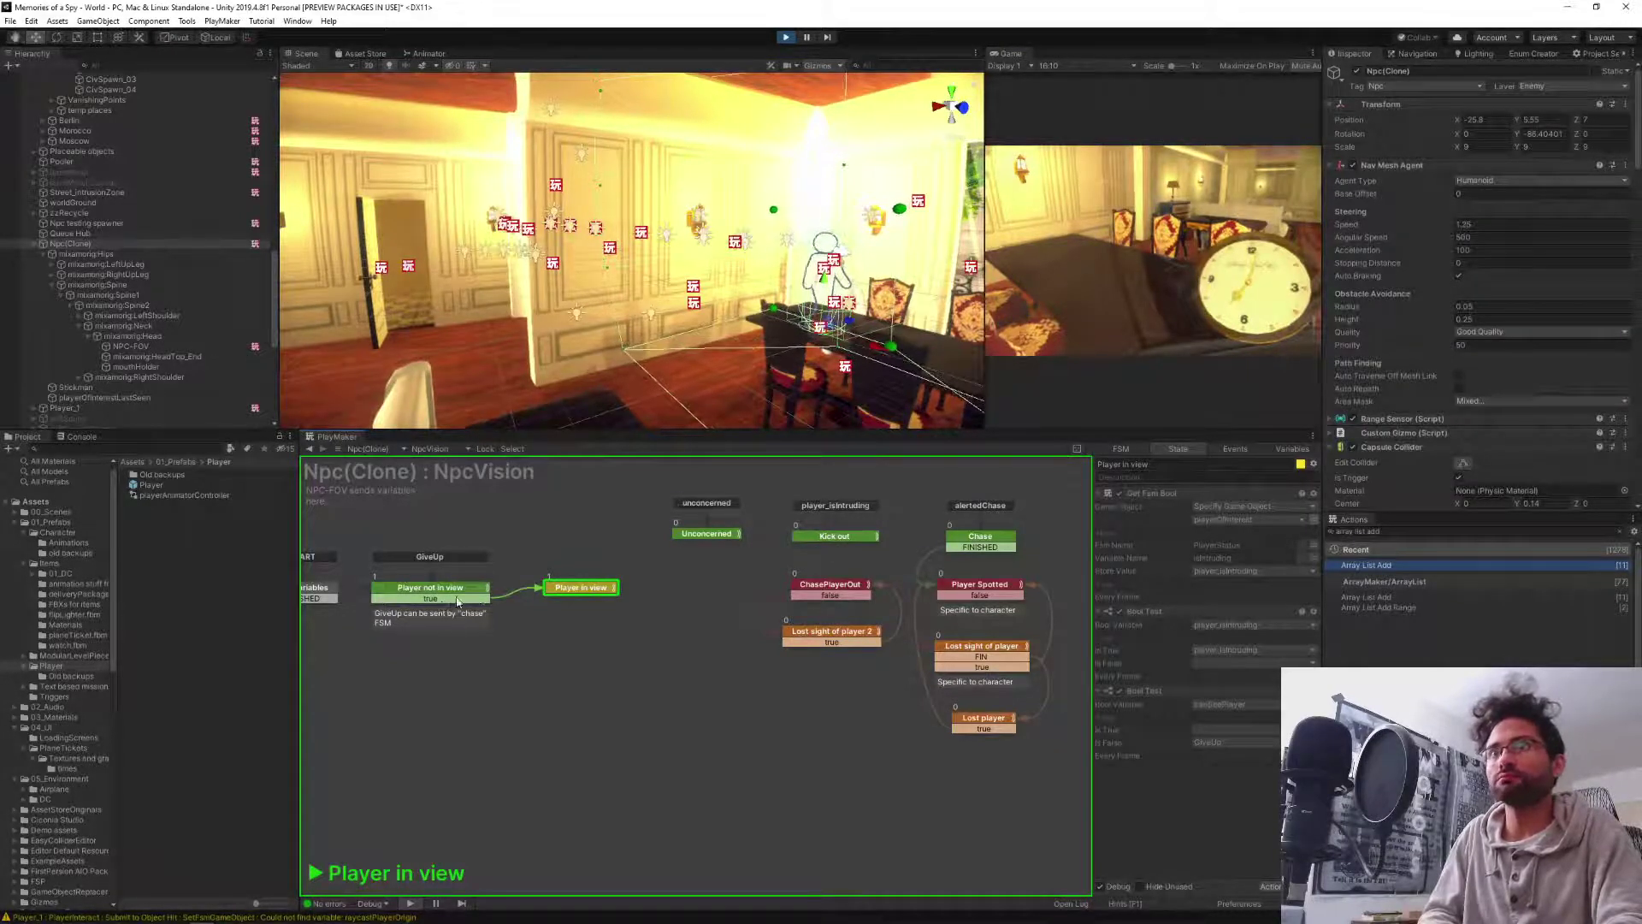
click(479, 599)
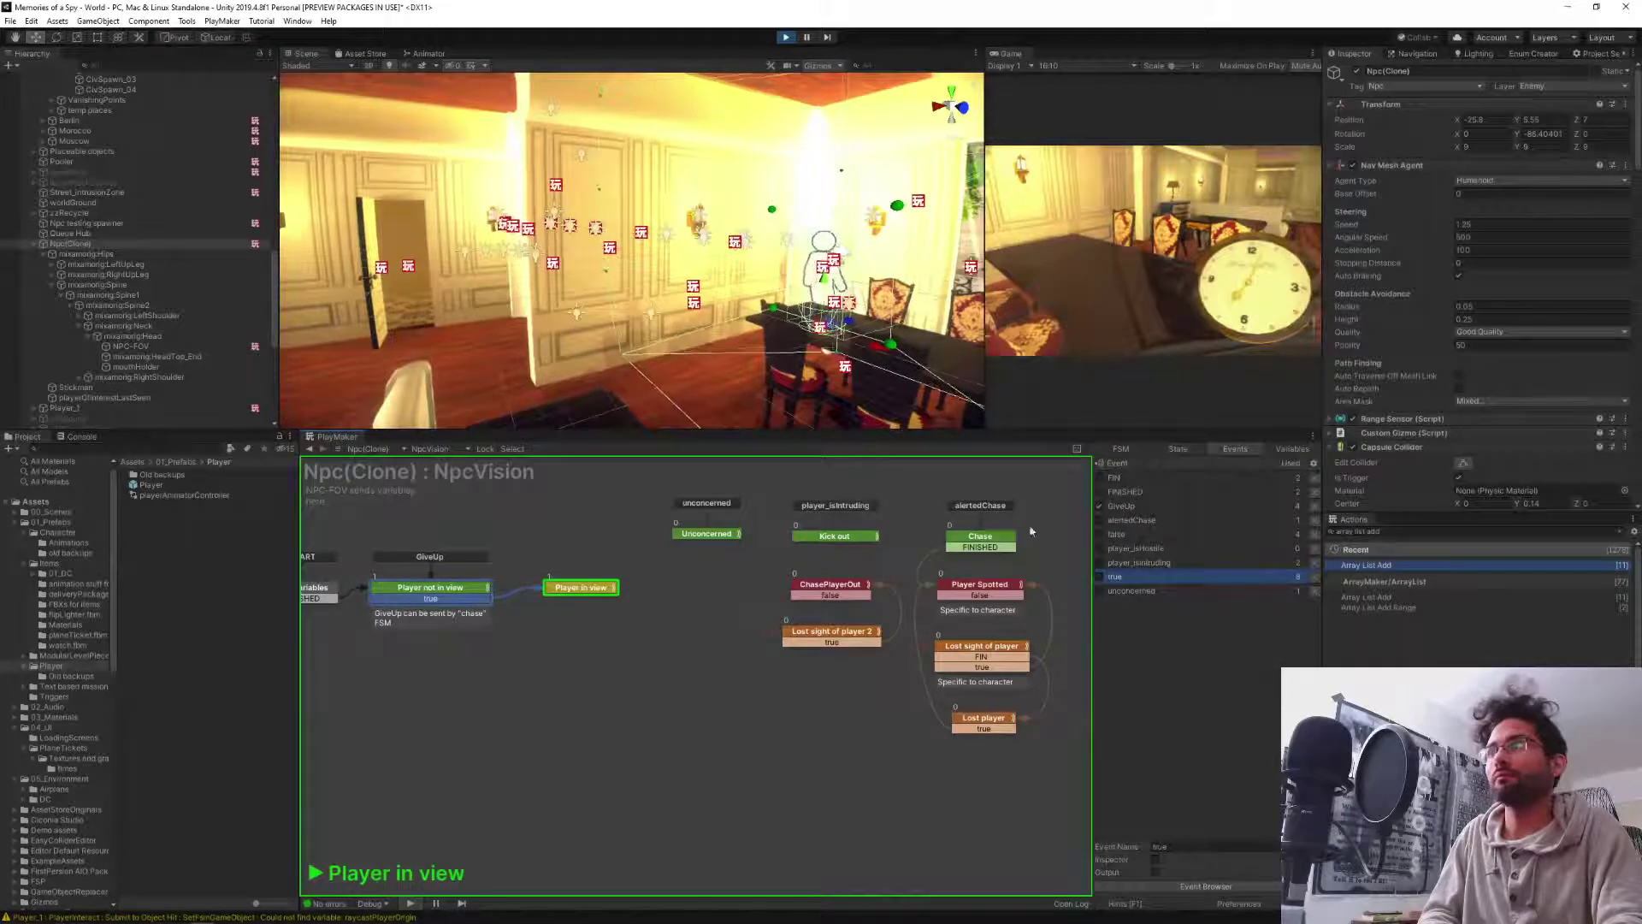
click(1187, 448)
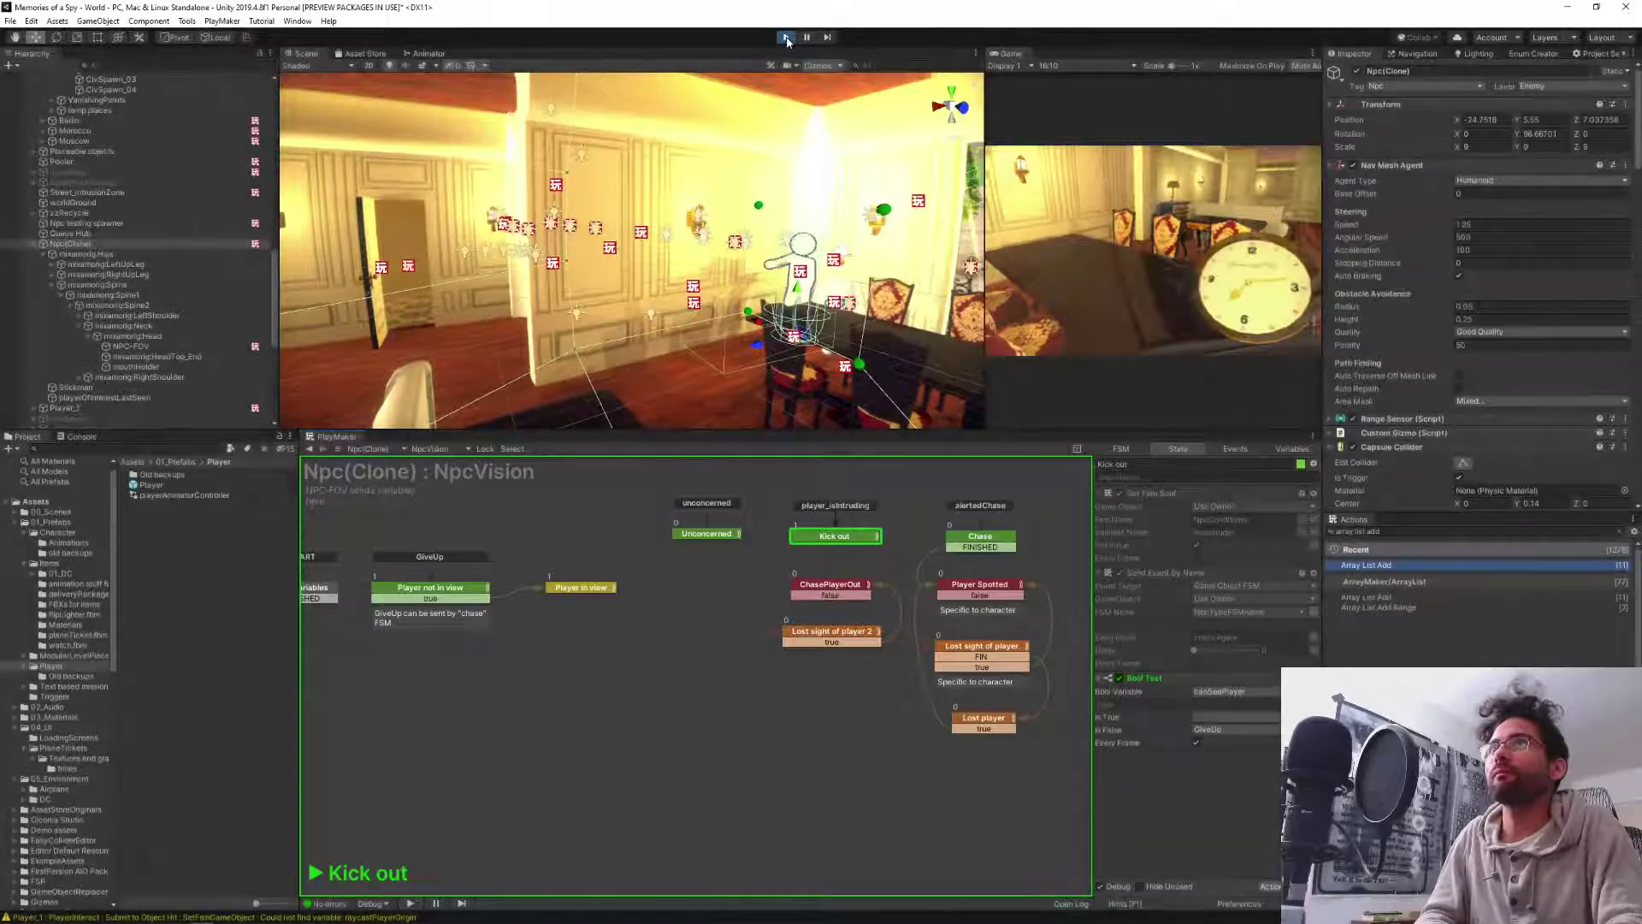
Stop the game and make Intruding or not the start state of the Paris apartment's IntrusionZone FSM.
click(785, 37)
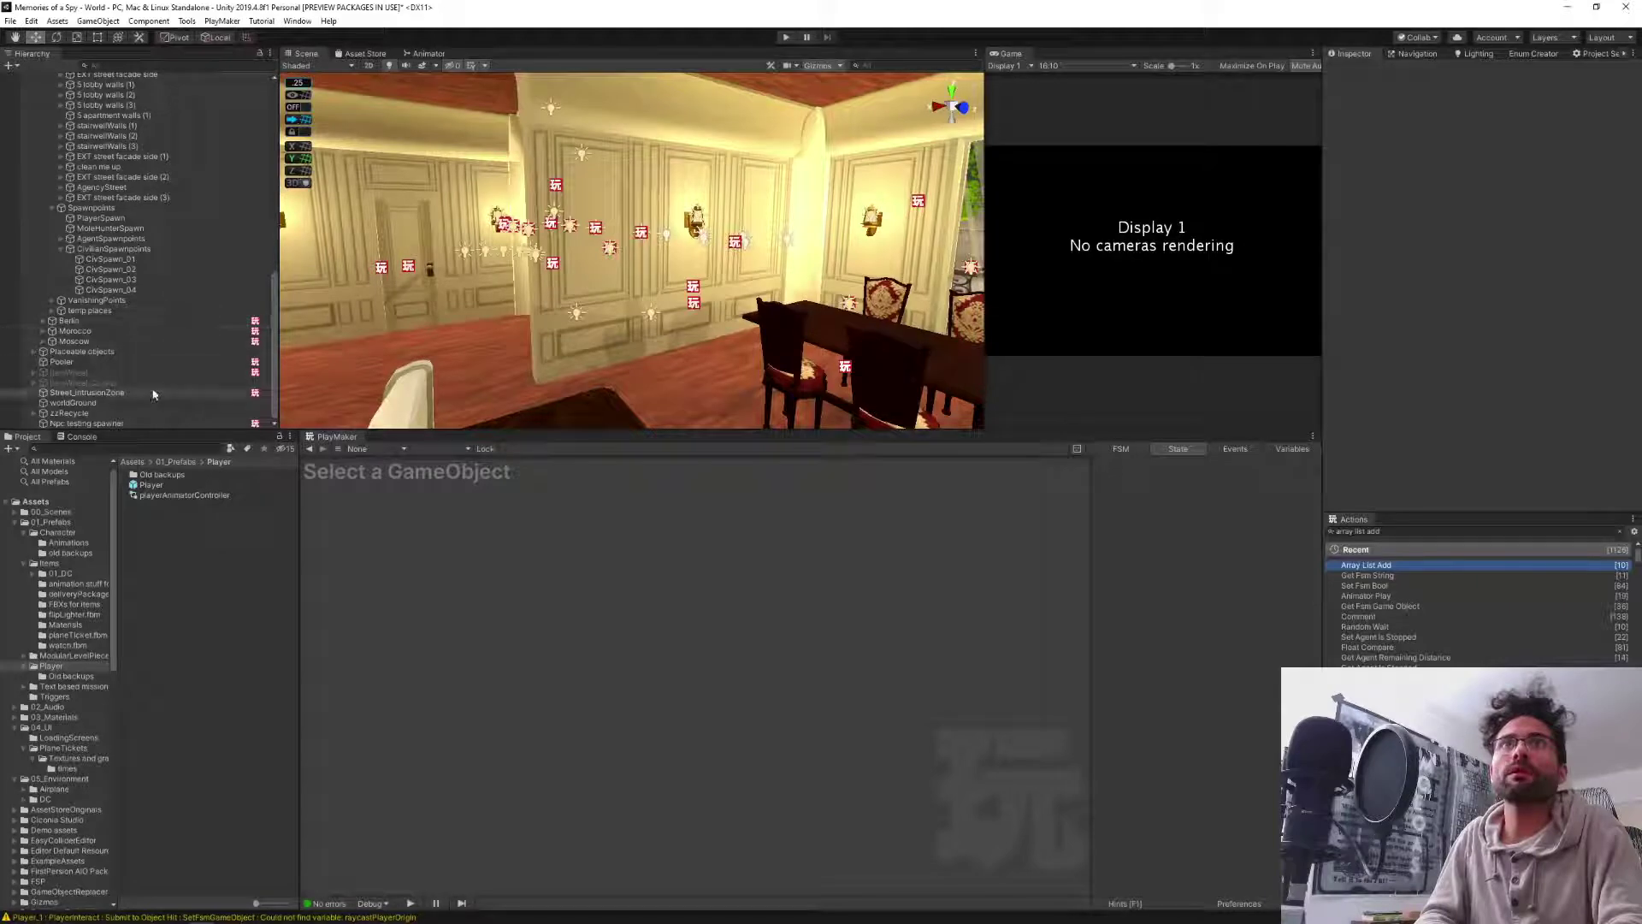
scroll(153, 391, up, 5)
scroll(154, 392, up, 5)
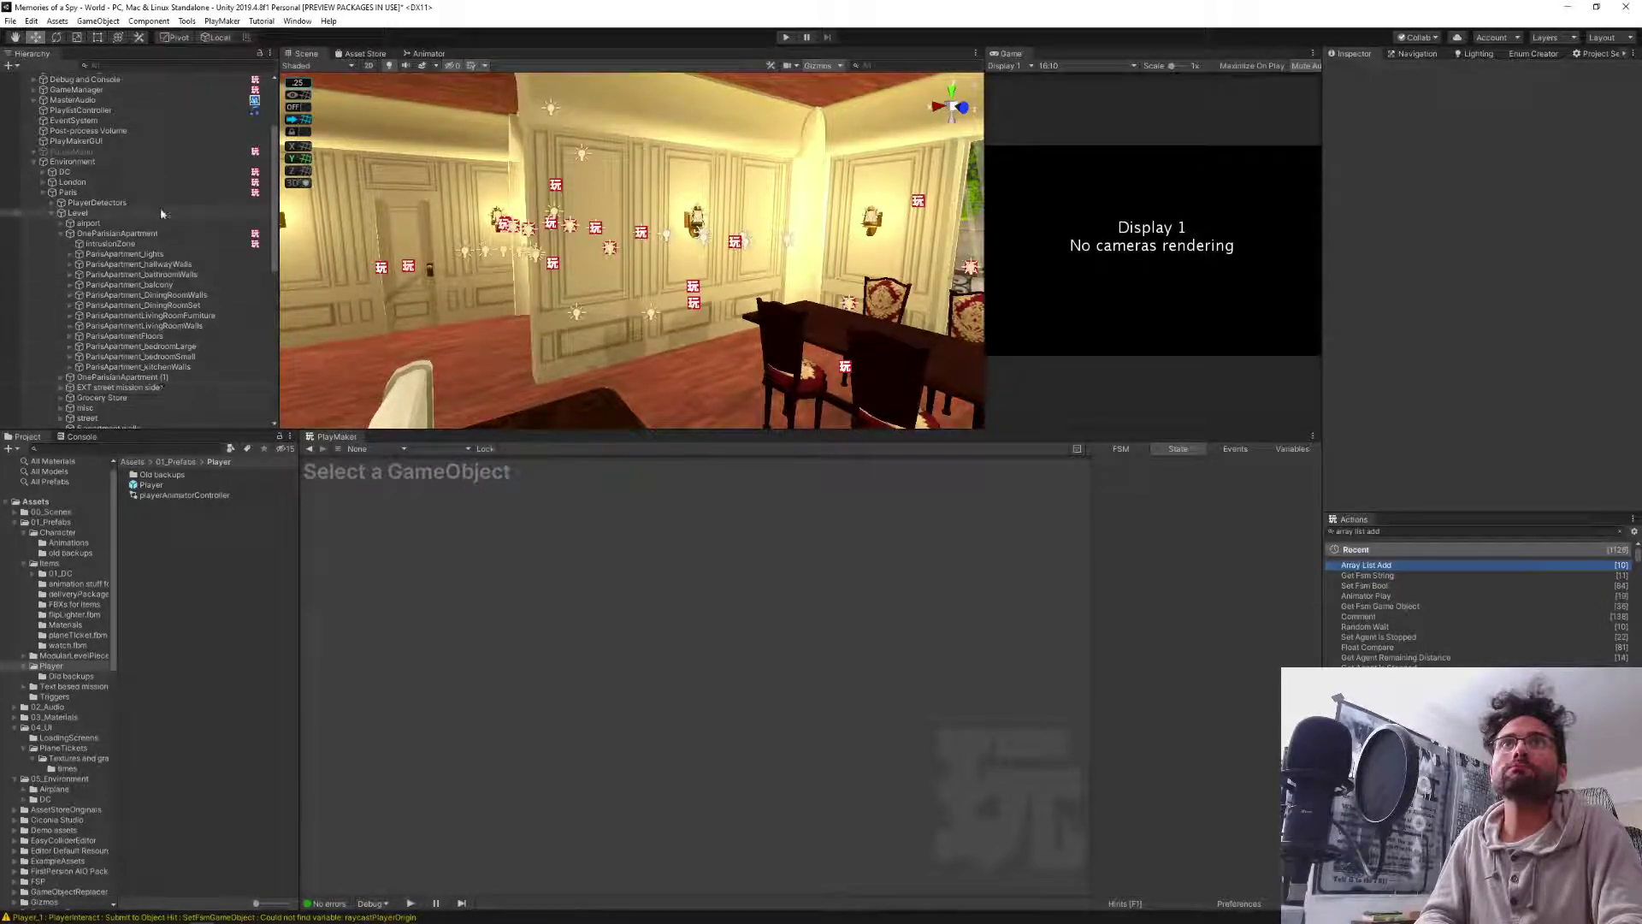
click(128, 244)
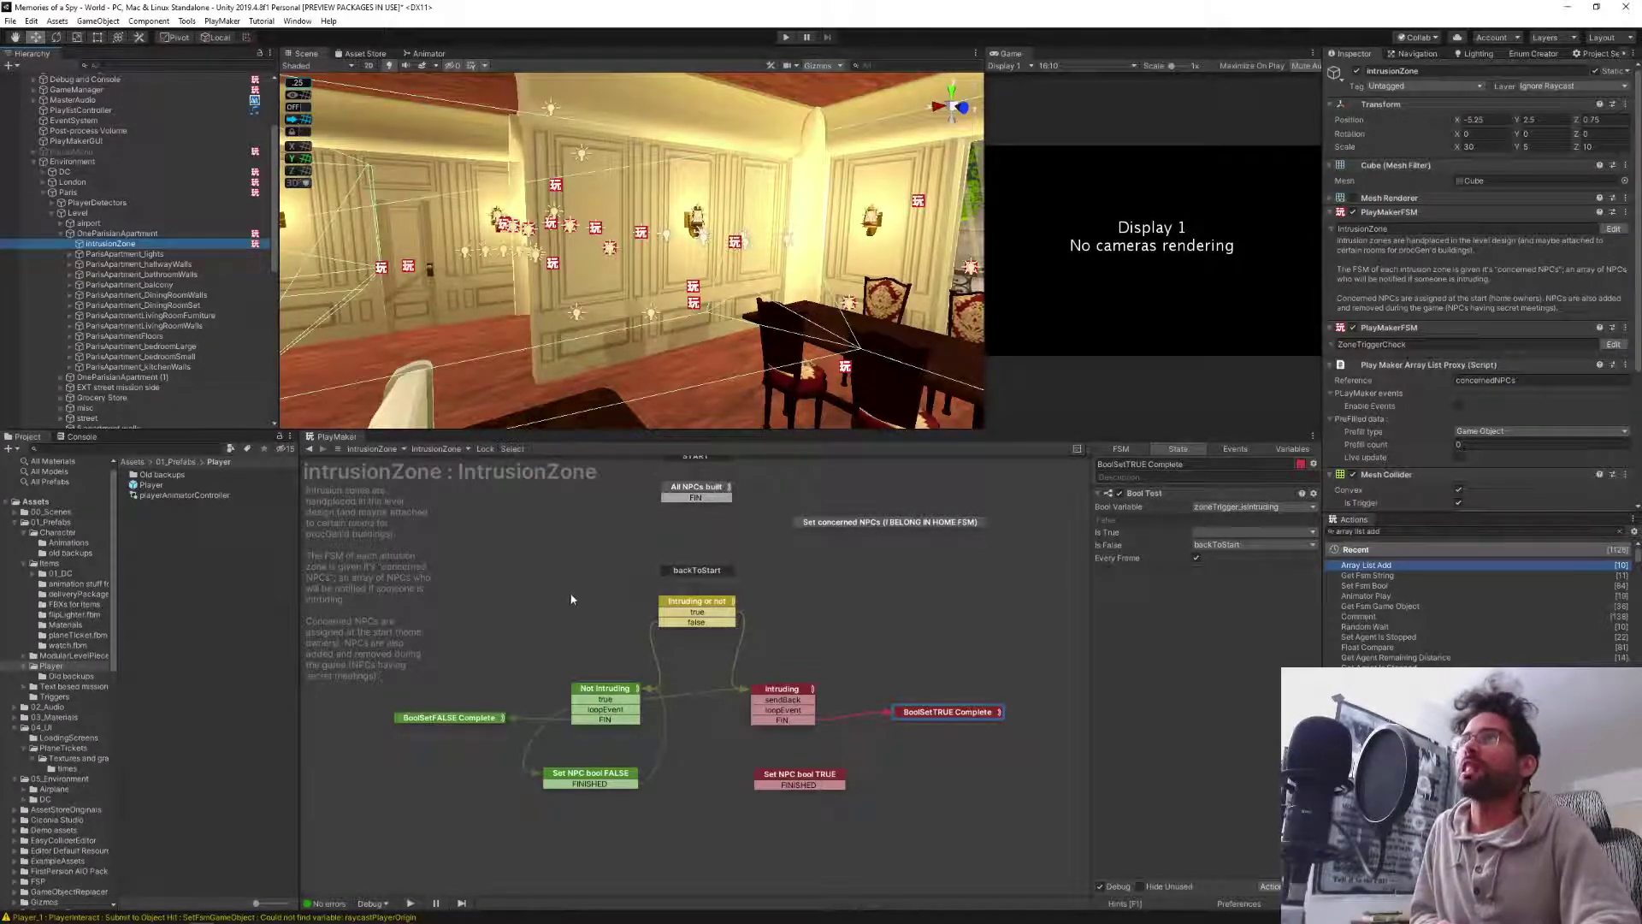
middle_drag(555, 579, 563, 622)
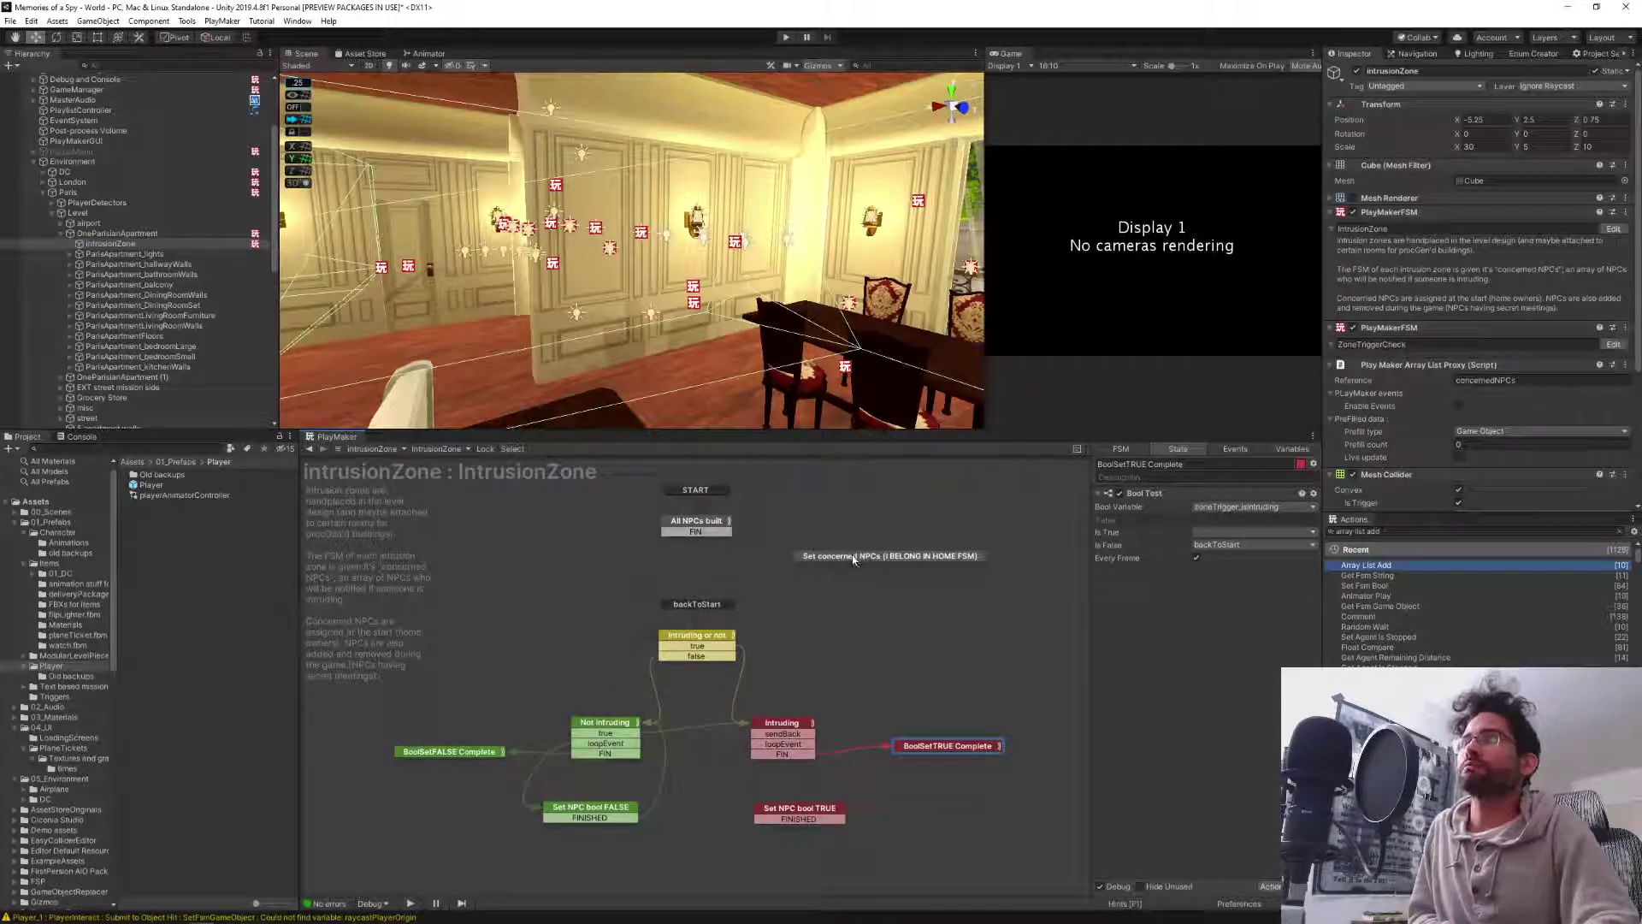
click(709, 642)
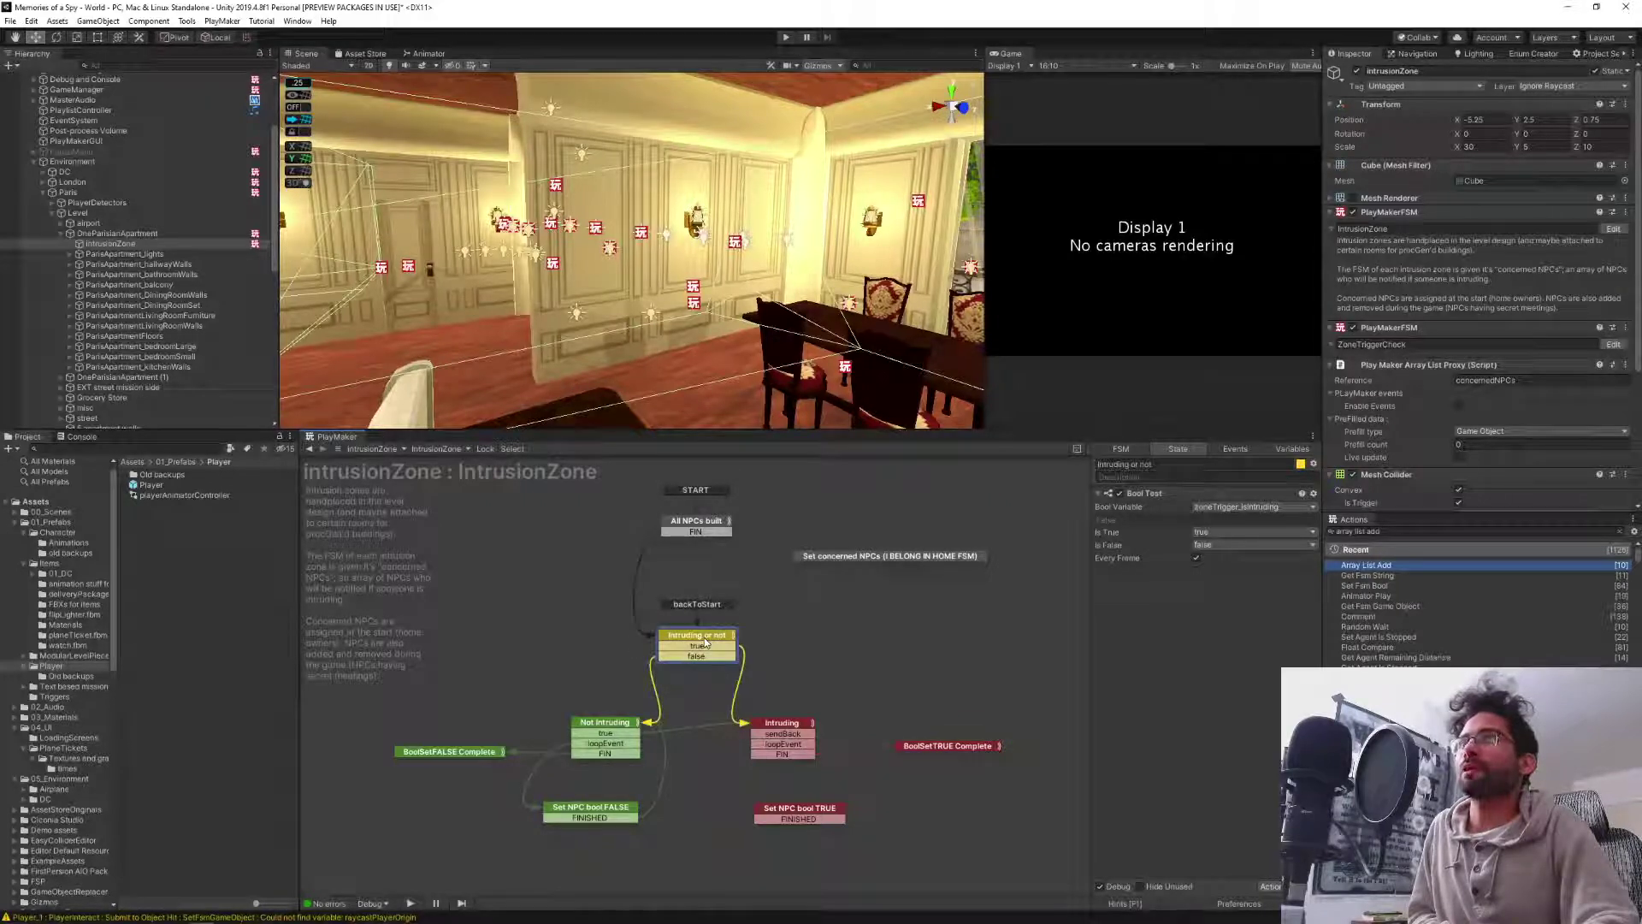
right_click(704, 638)
click(751, 678)
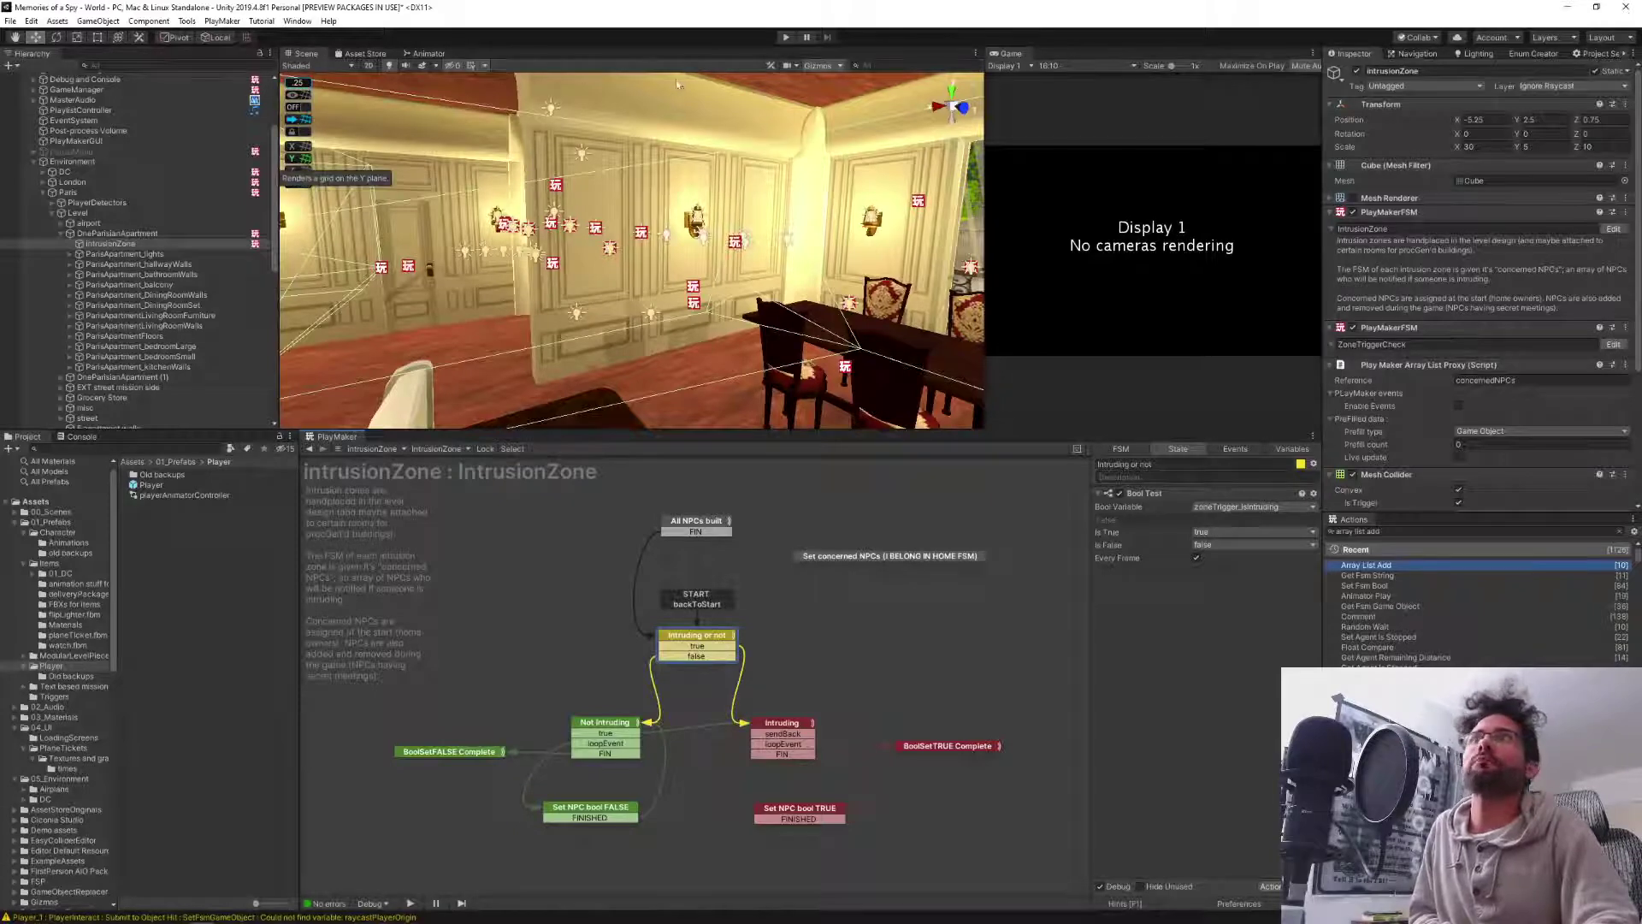
Widen the Game view and run the game to test the IntrusionZone FSM.
drag(985, 233, 854, 233)
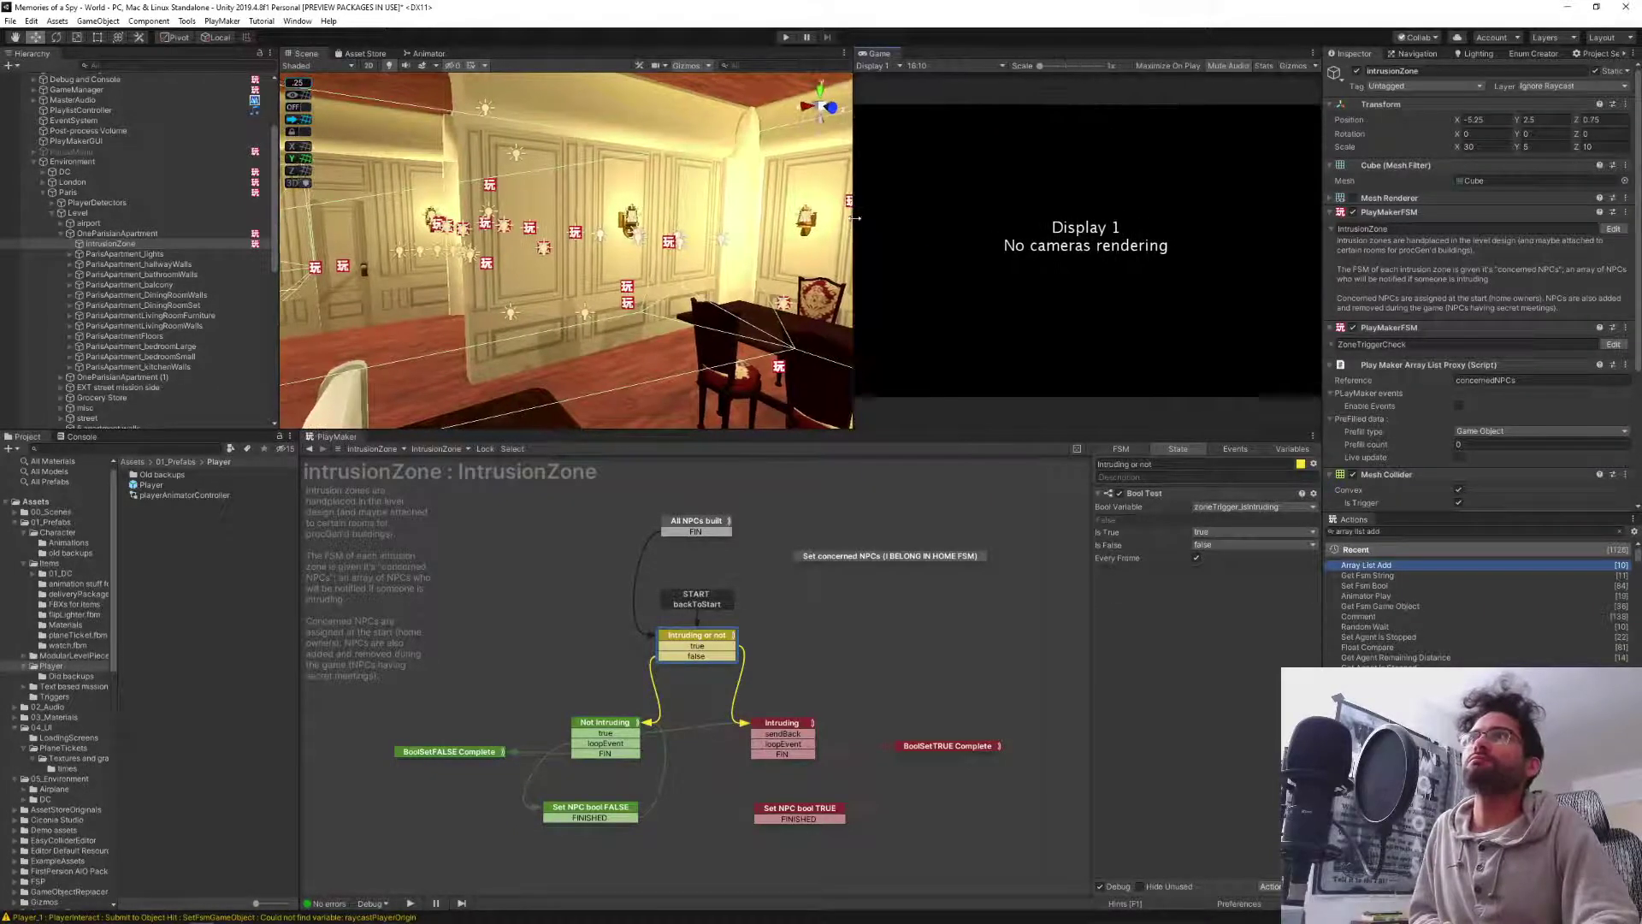
click(785, 38)
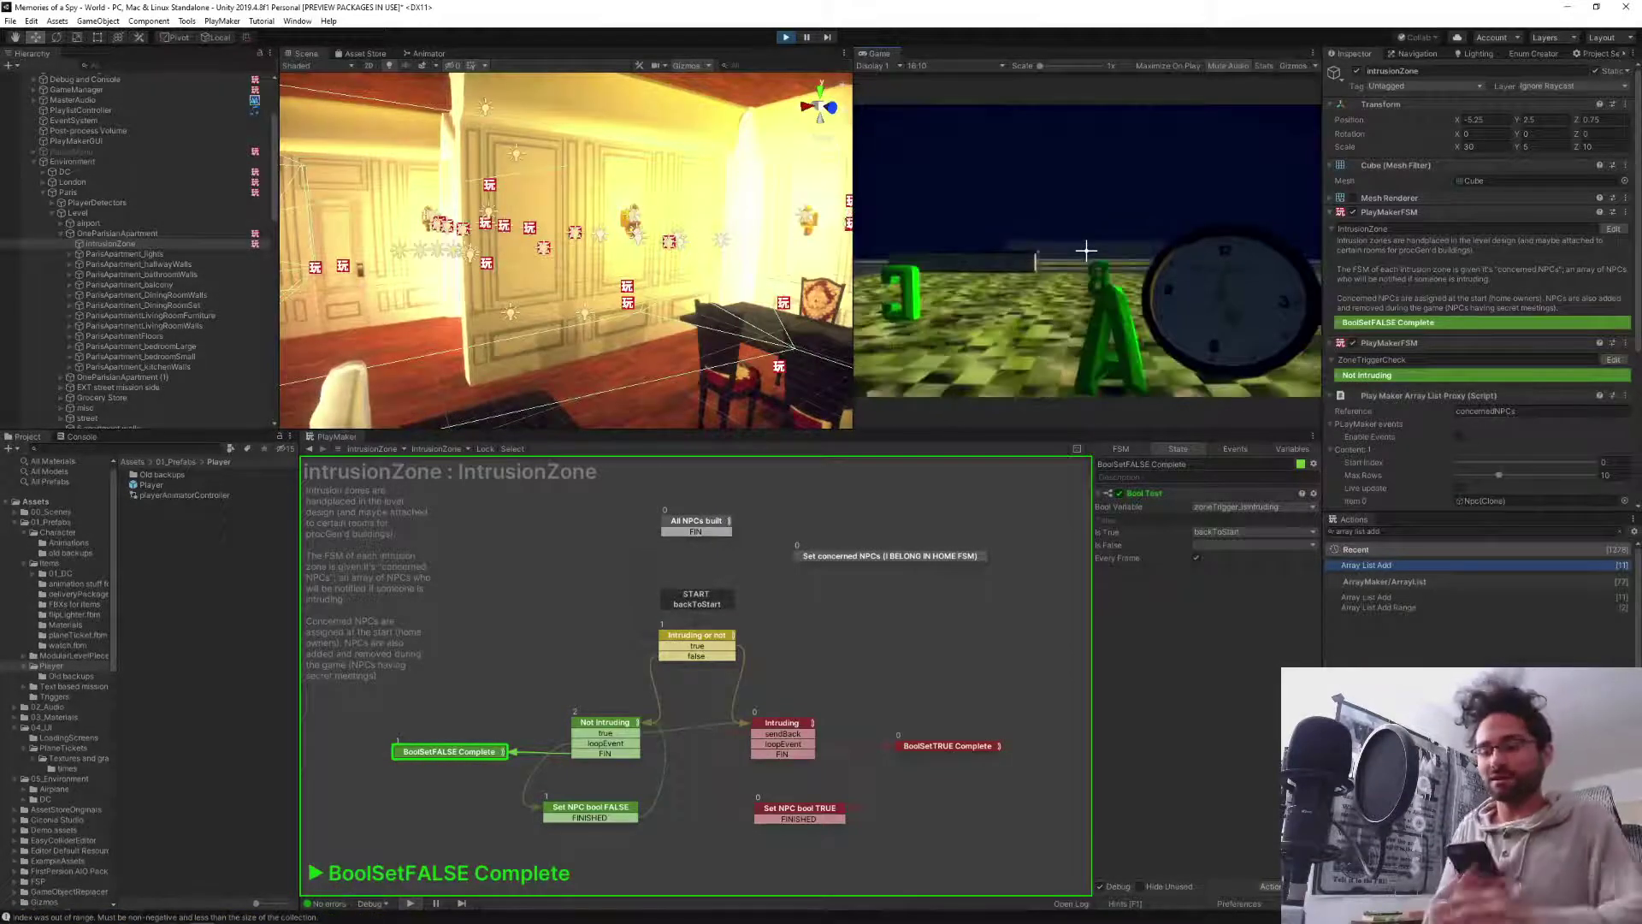
Switch to OBS, show the Just webcam scene, restore the 1080p monitor scene, and return to Unity.
key(alt+Tab)
key(Tab)
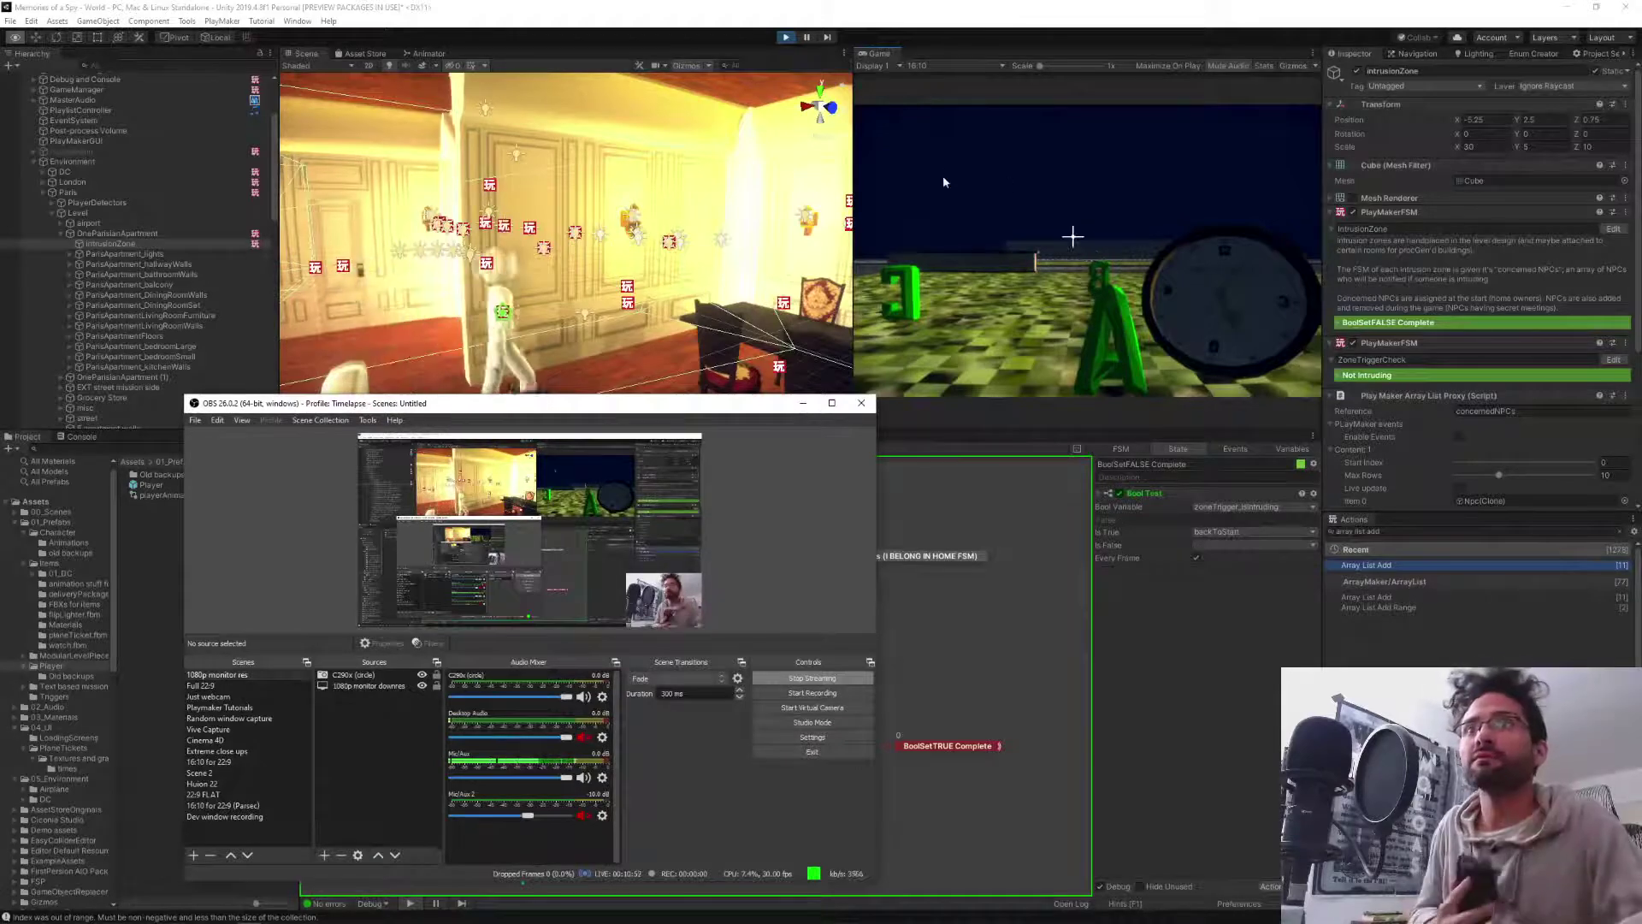
click(206, 696)
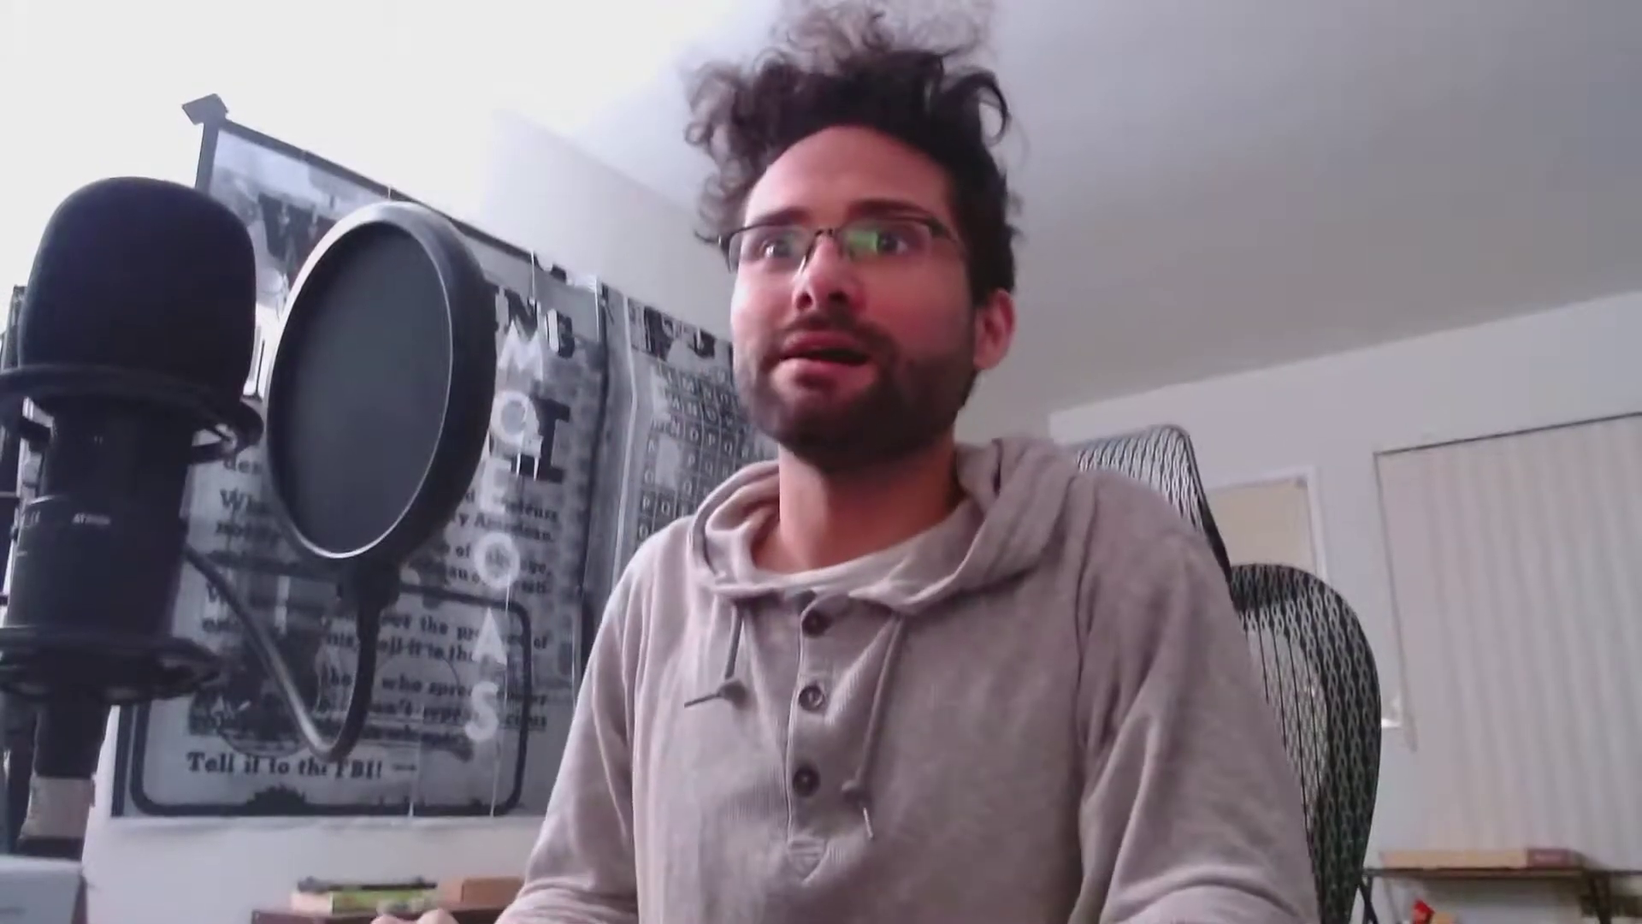
click(216, 675)
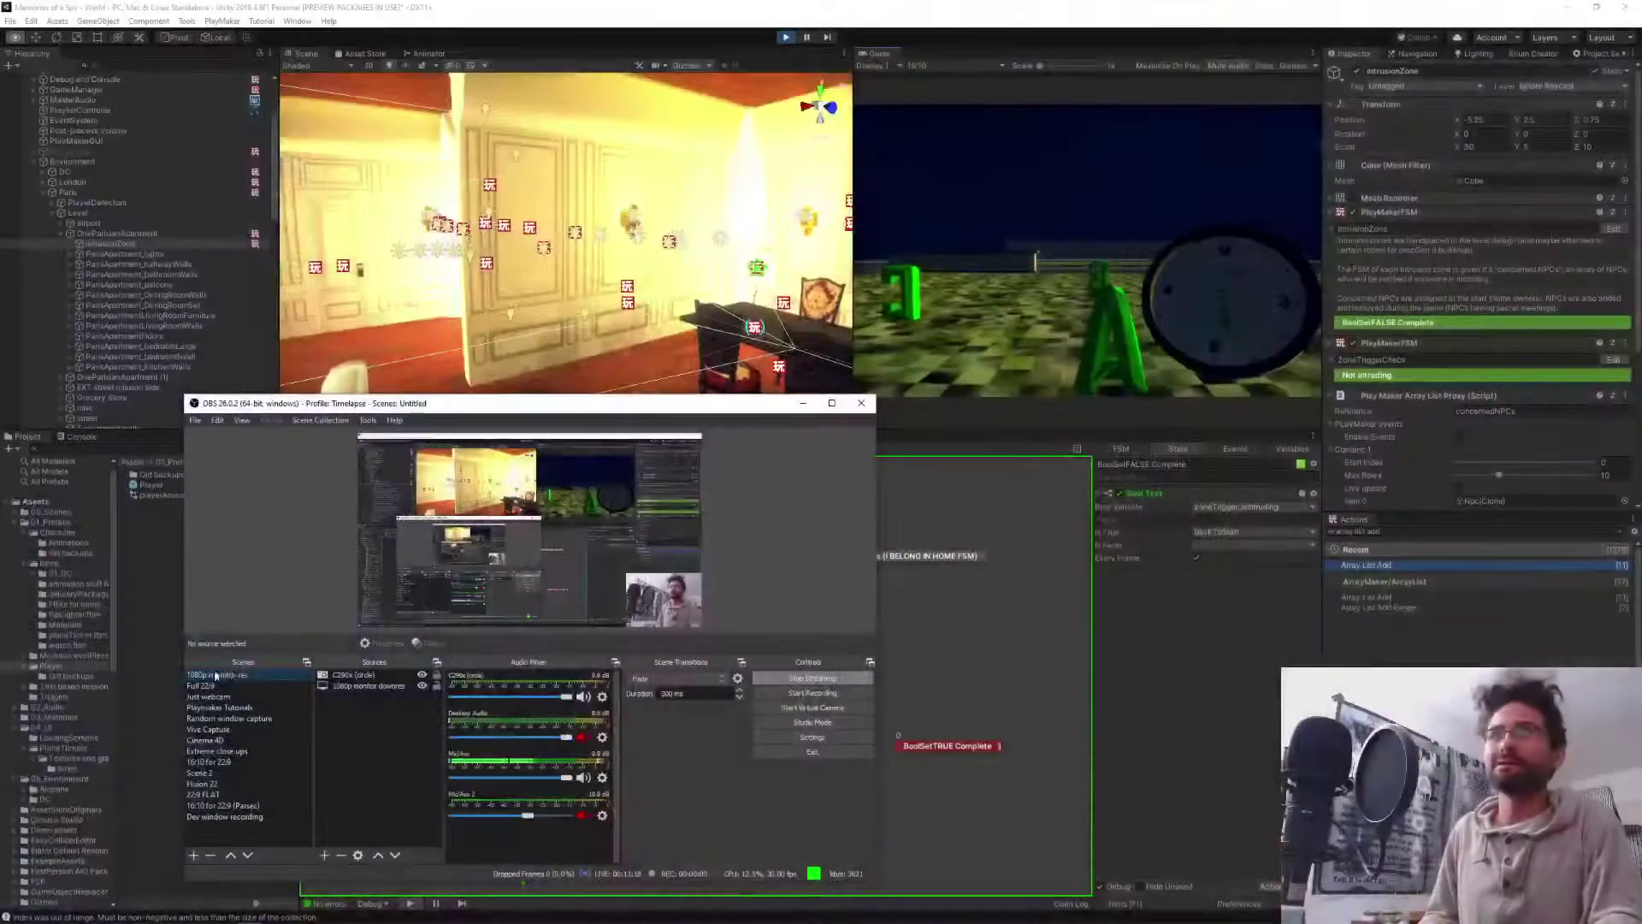
key(alt+Tab)
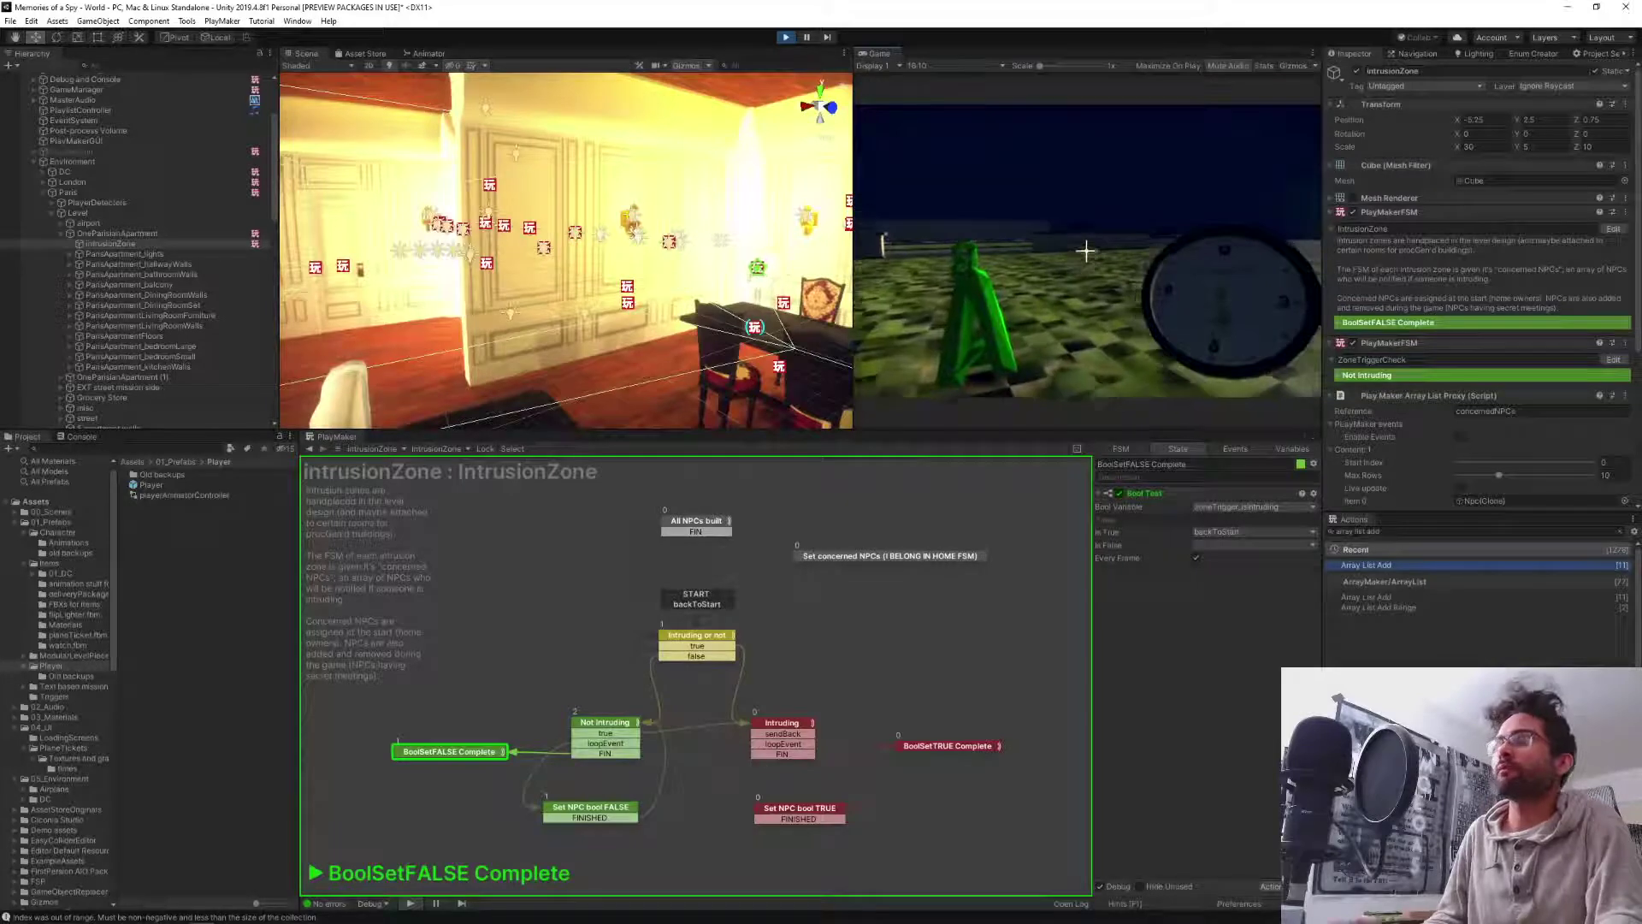
Stop the running game and switch to the untitled Notepad notes, moving their window higher on the screen.
key(Escape)
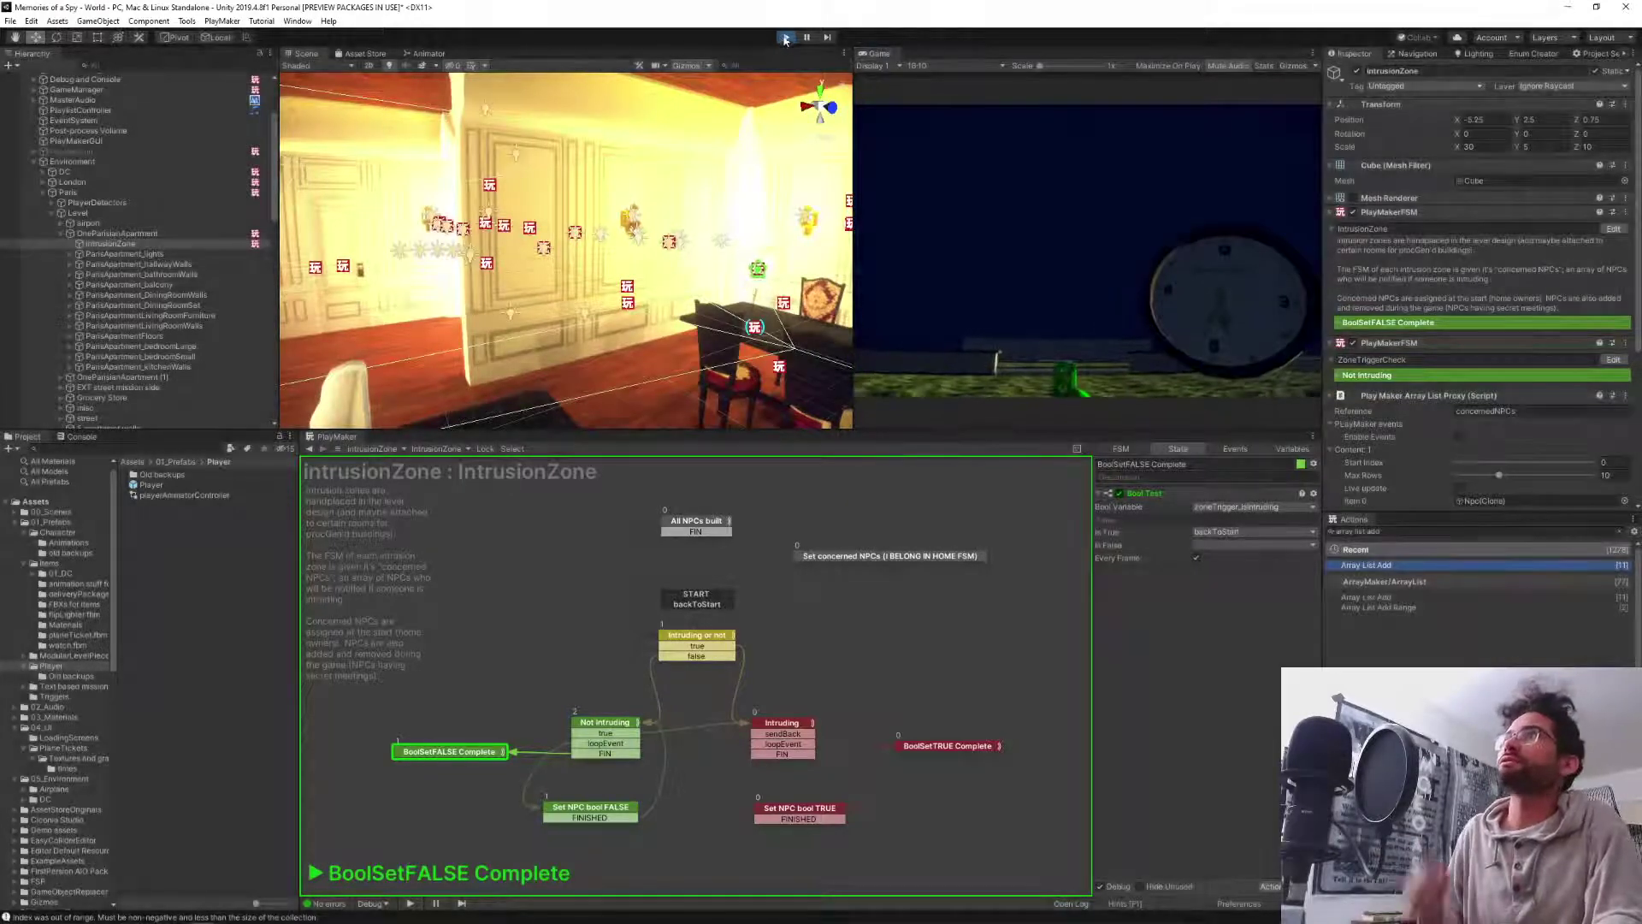
key(ctrl+p)
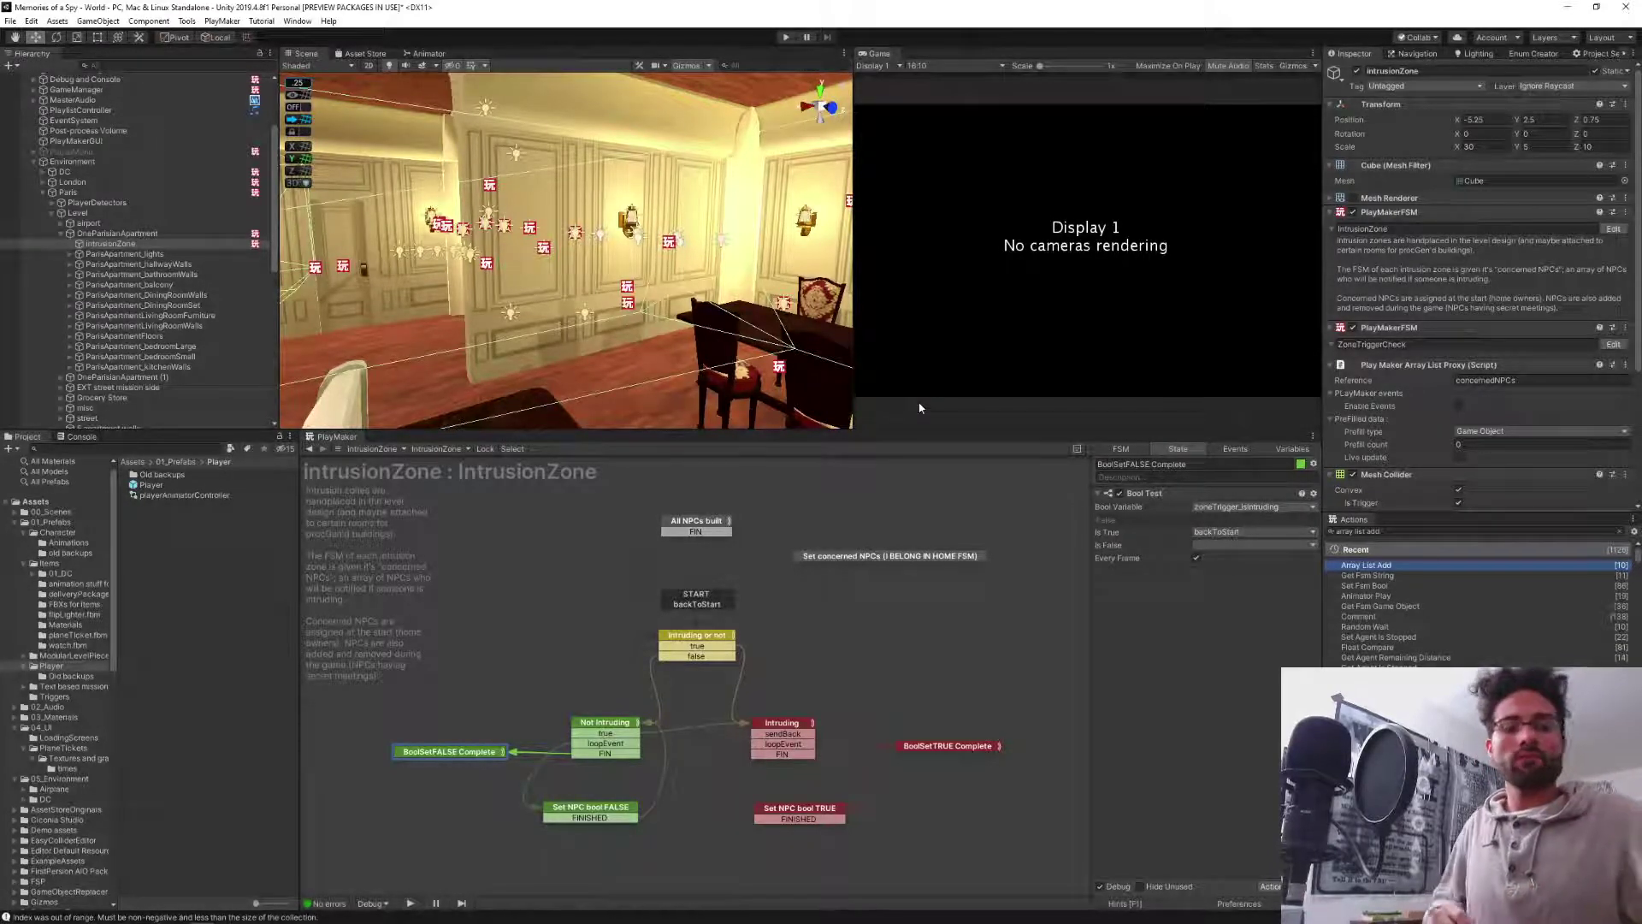
key(alt+Tab)
key(alt+Tab)
key(alt+Tab)
key(alt+Tab)
key(alt+Tab)
key(alt+Tab)
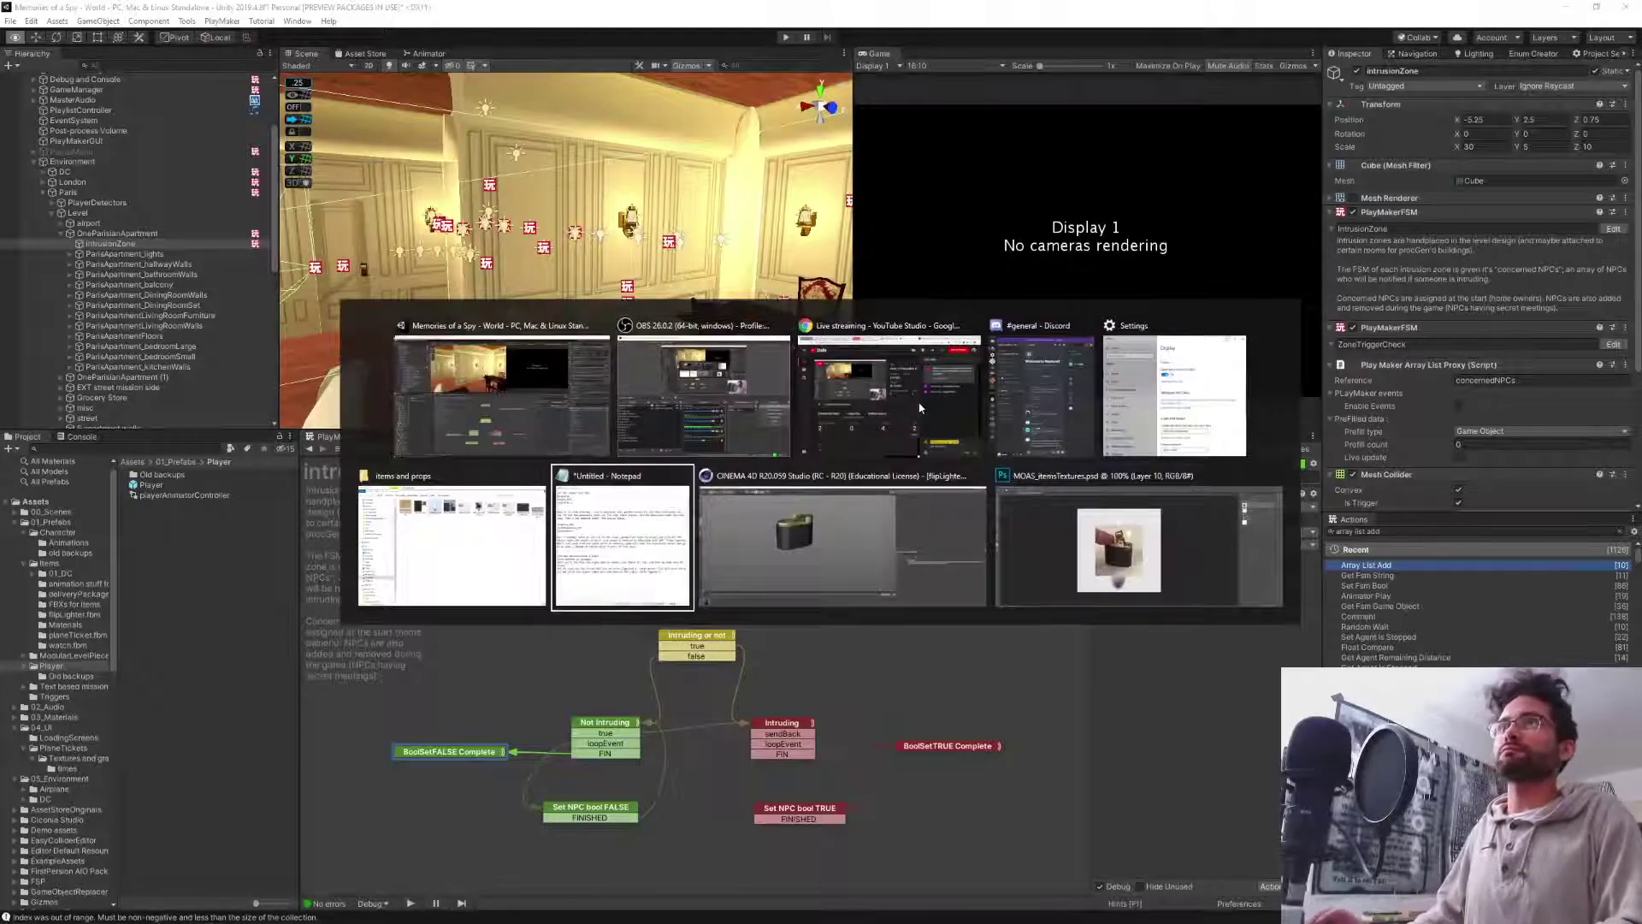
click(498, 659)
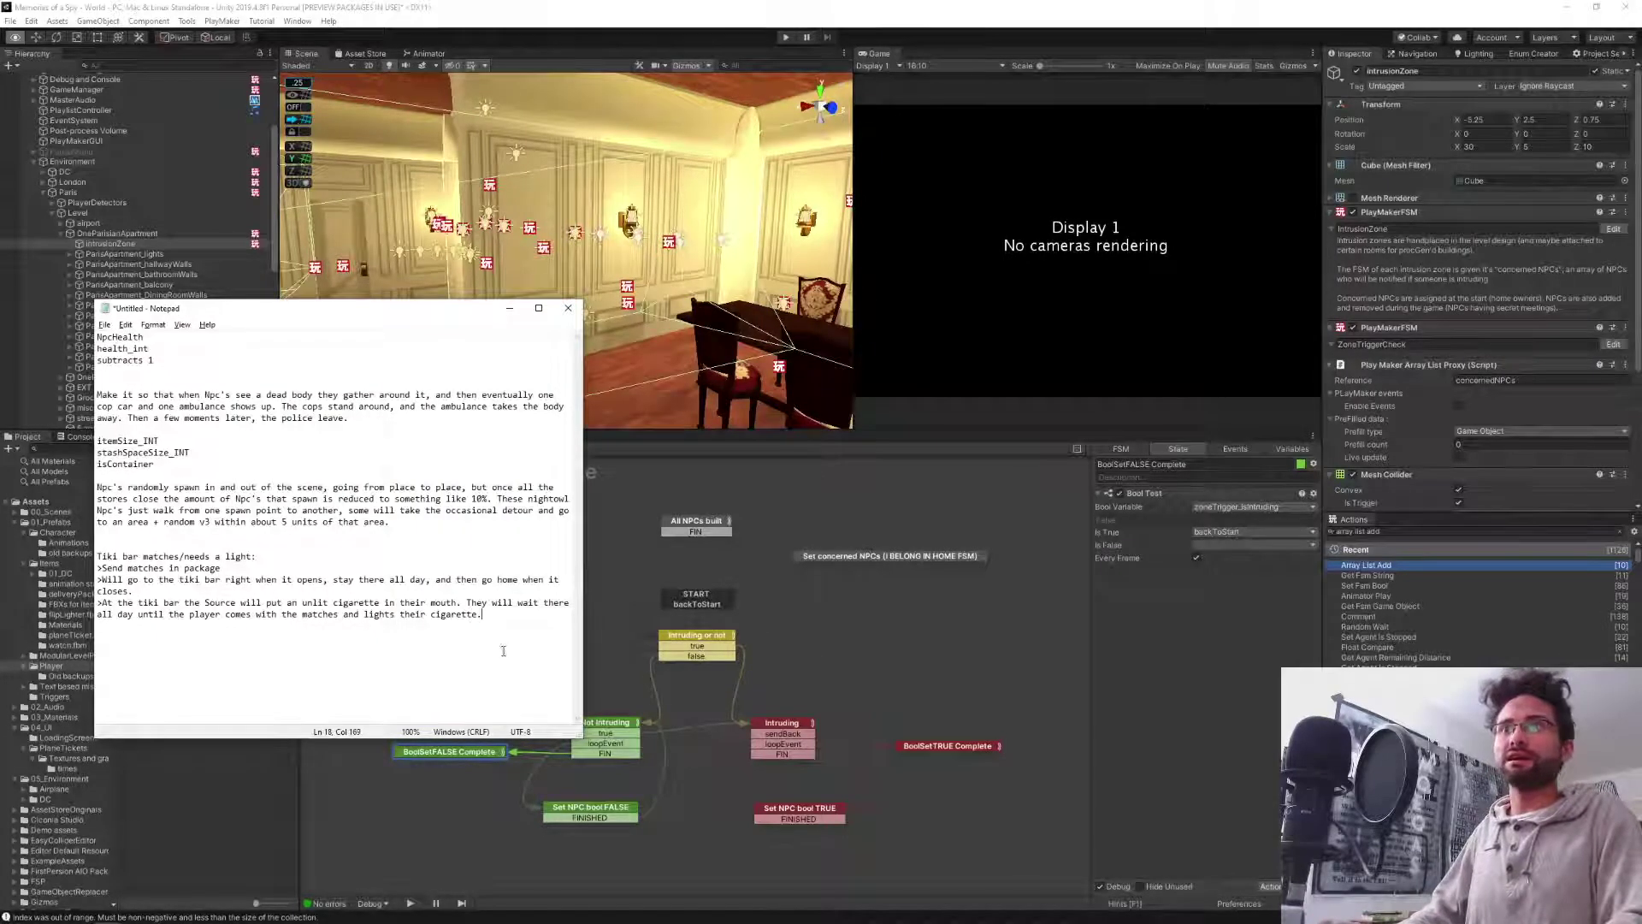
drag(396, 301, 392, 188)
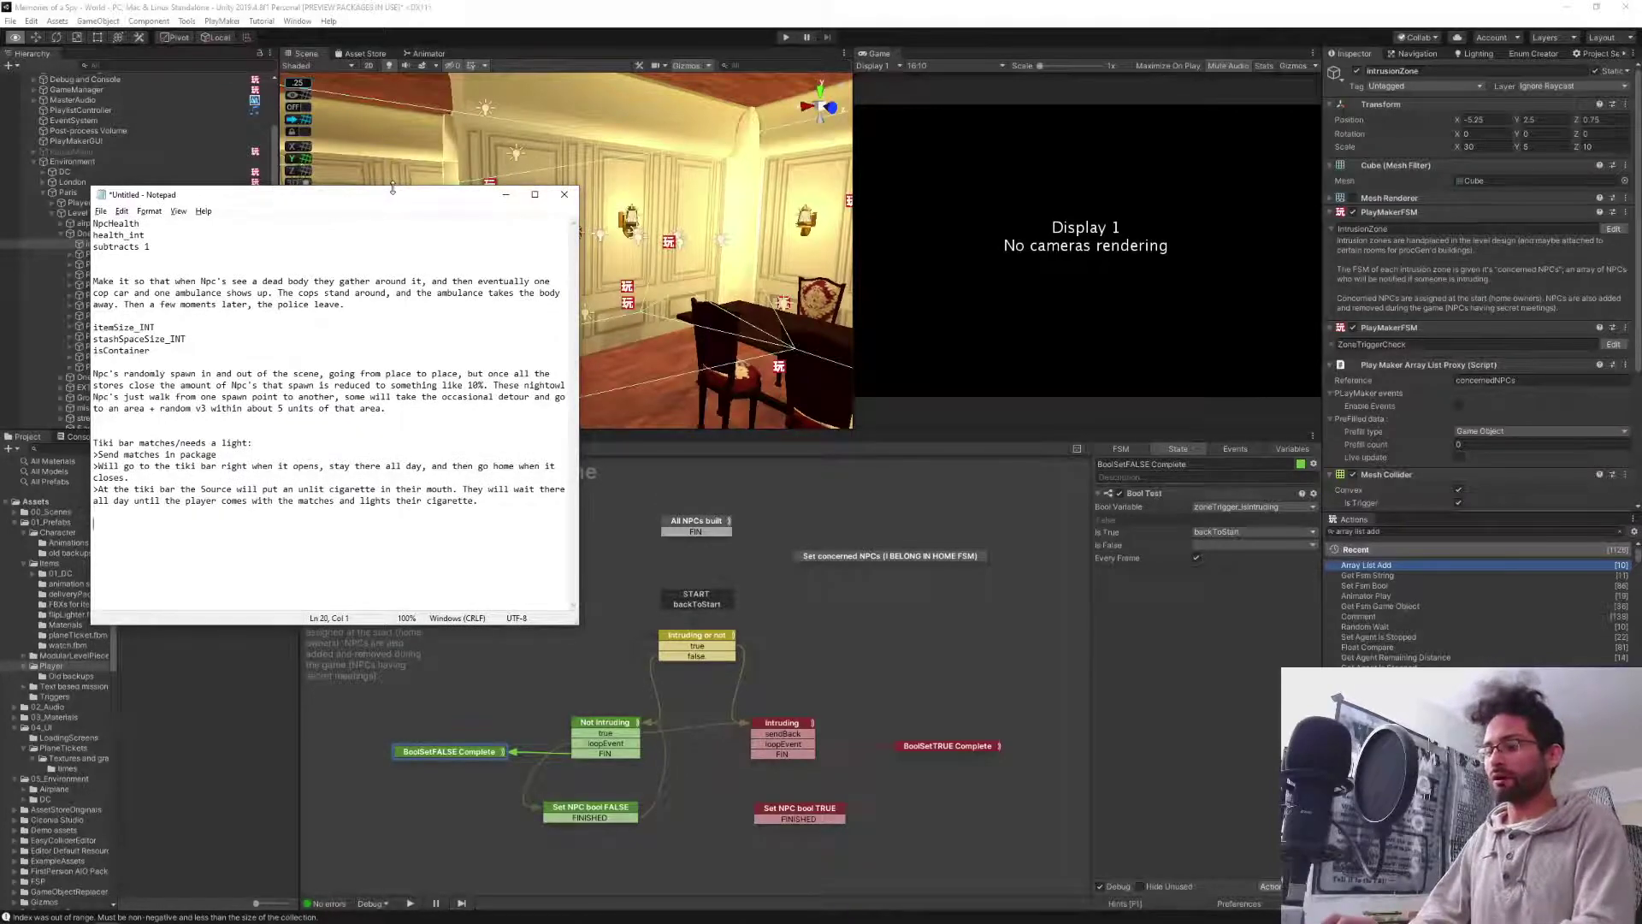
Add the to-do line ">Make "atHomeWander" FSM for NPCs" at the end of the notes.
text(>Set)
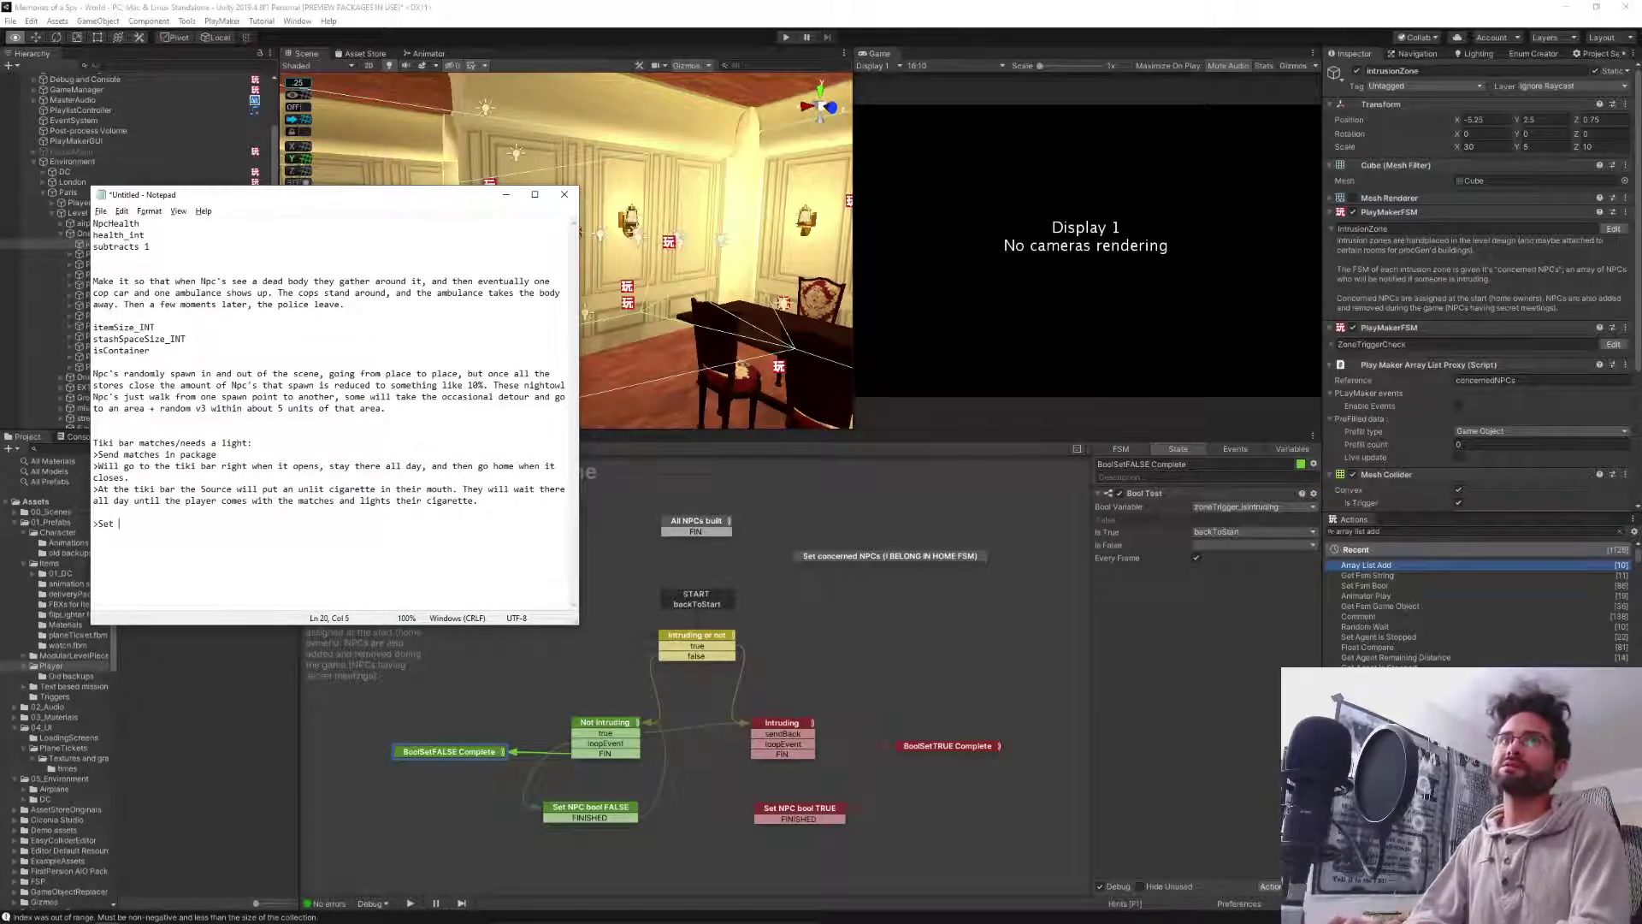
key(BackSpace)
key(BackSpace)
key(BackSpace)
text(M)
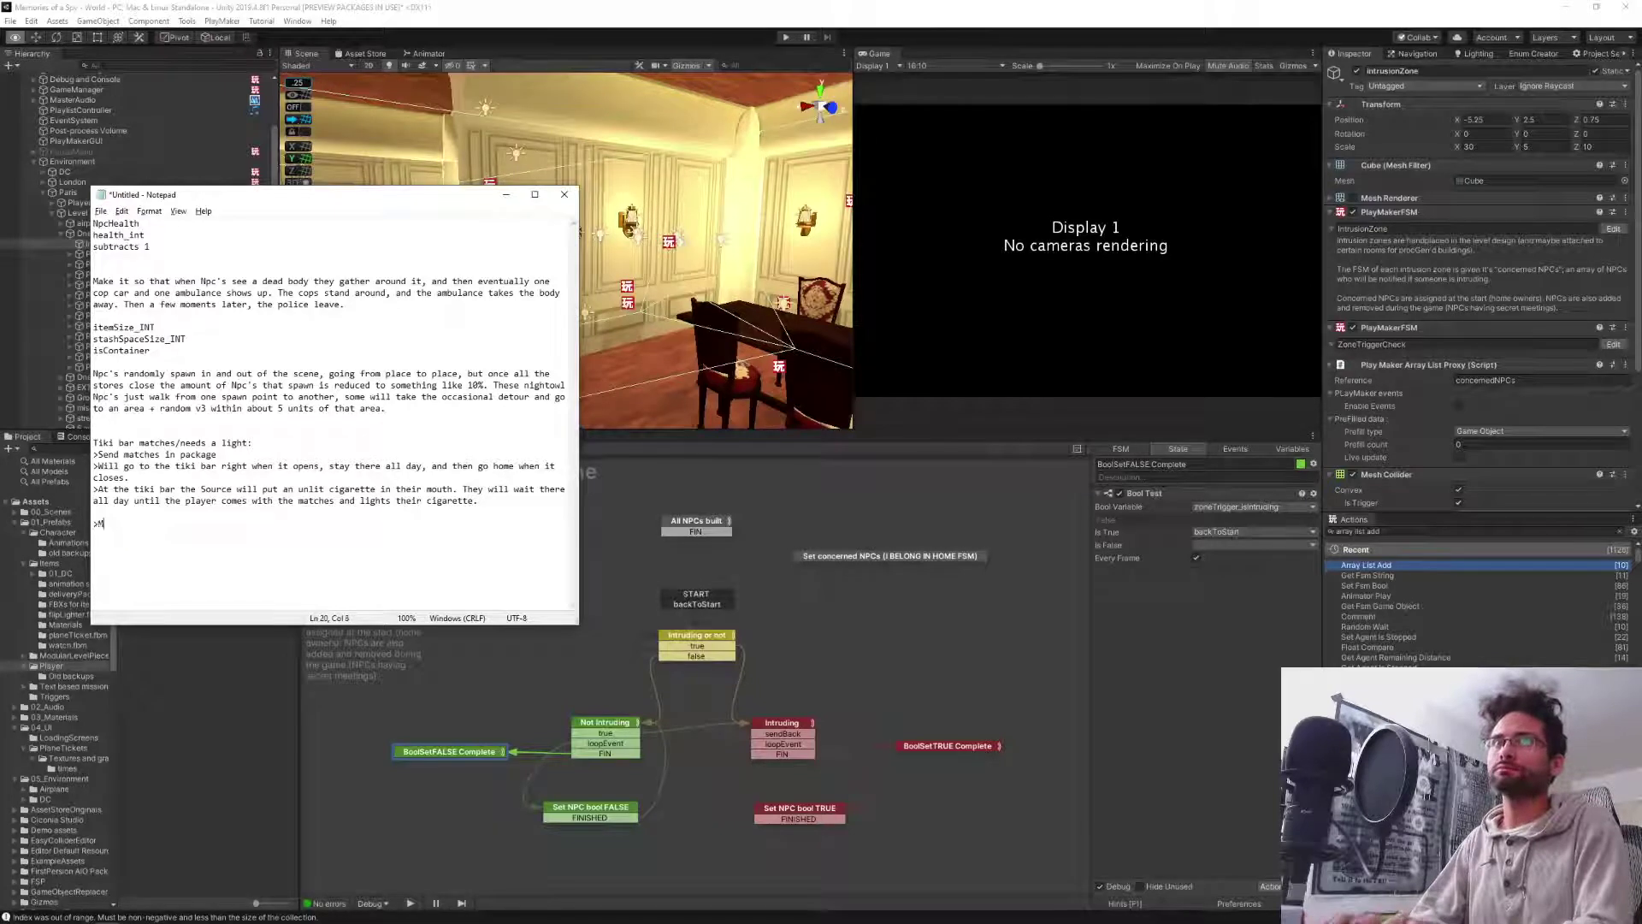
text(ake )
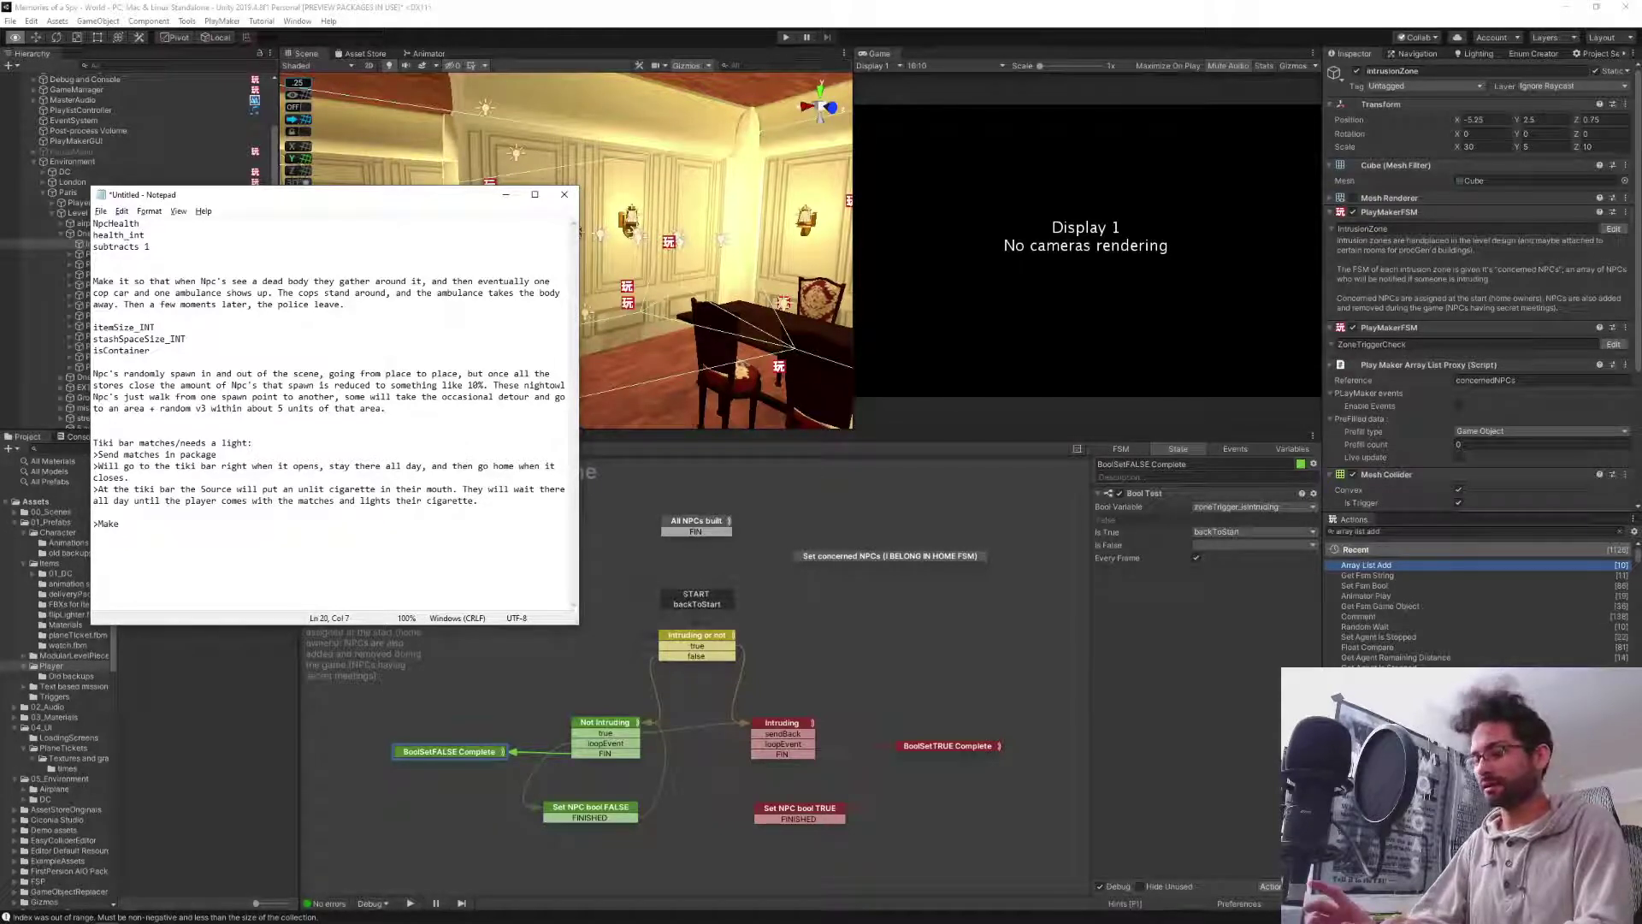
text("atHome)
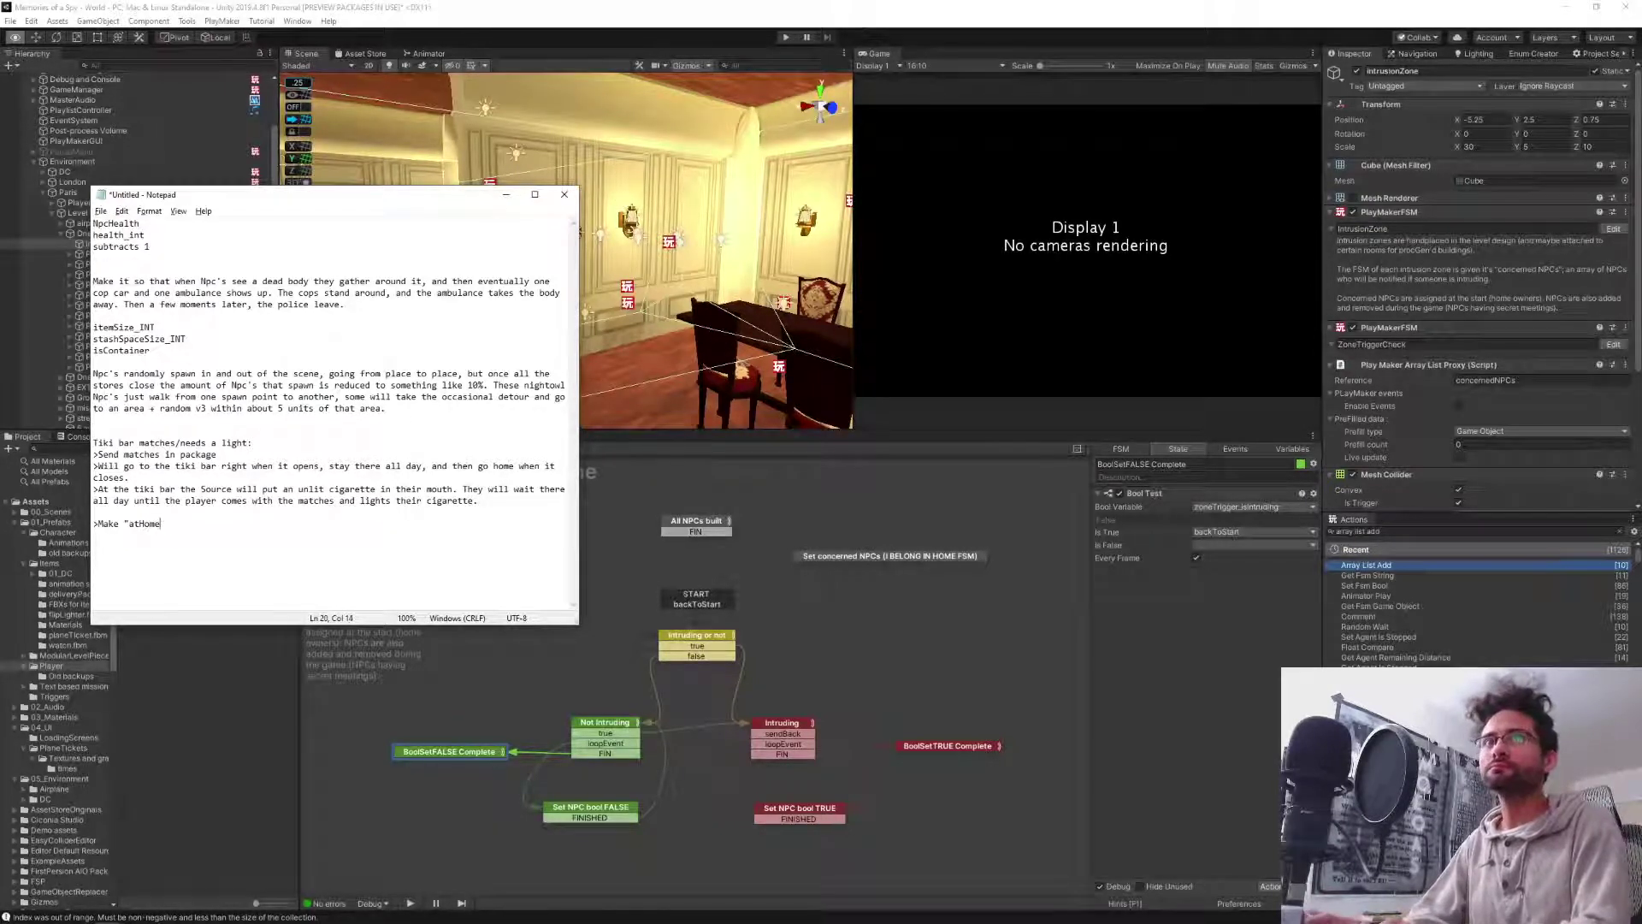
text(Wander" )
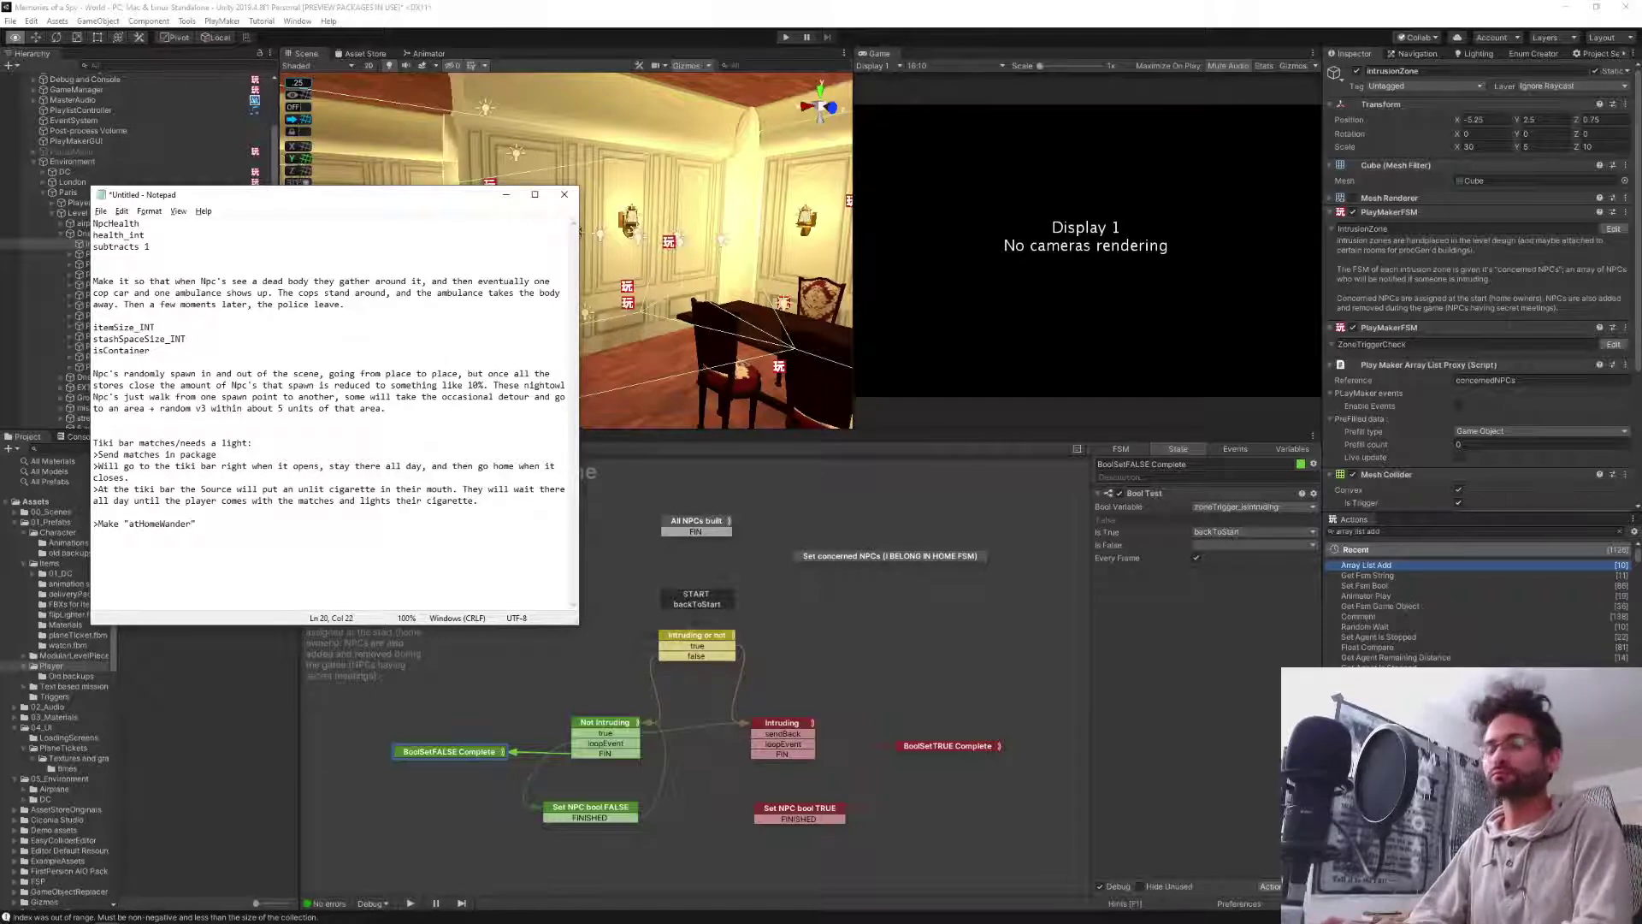
text(FSM for N)
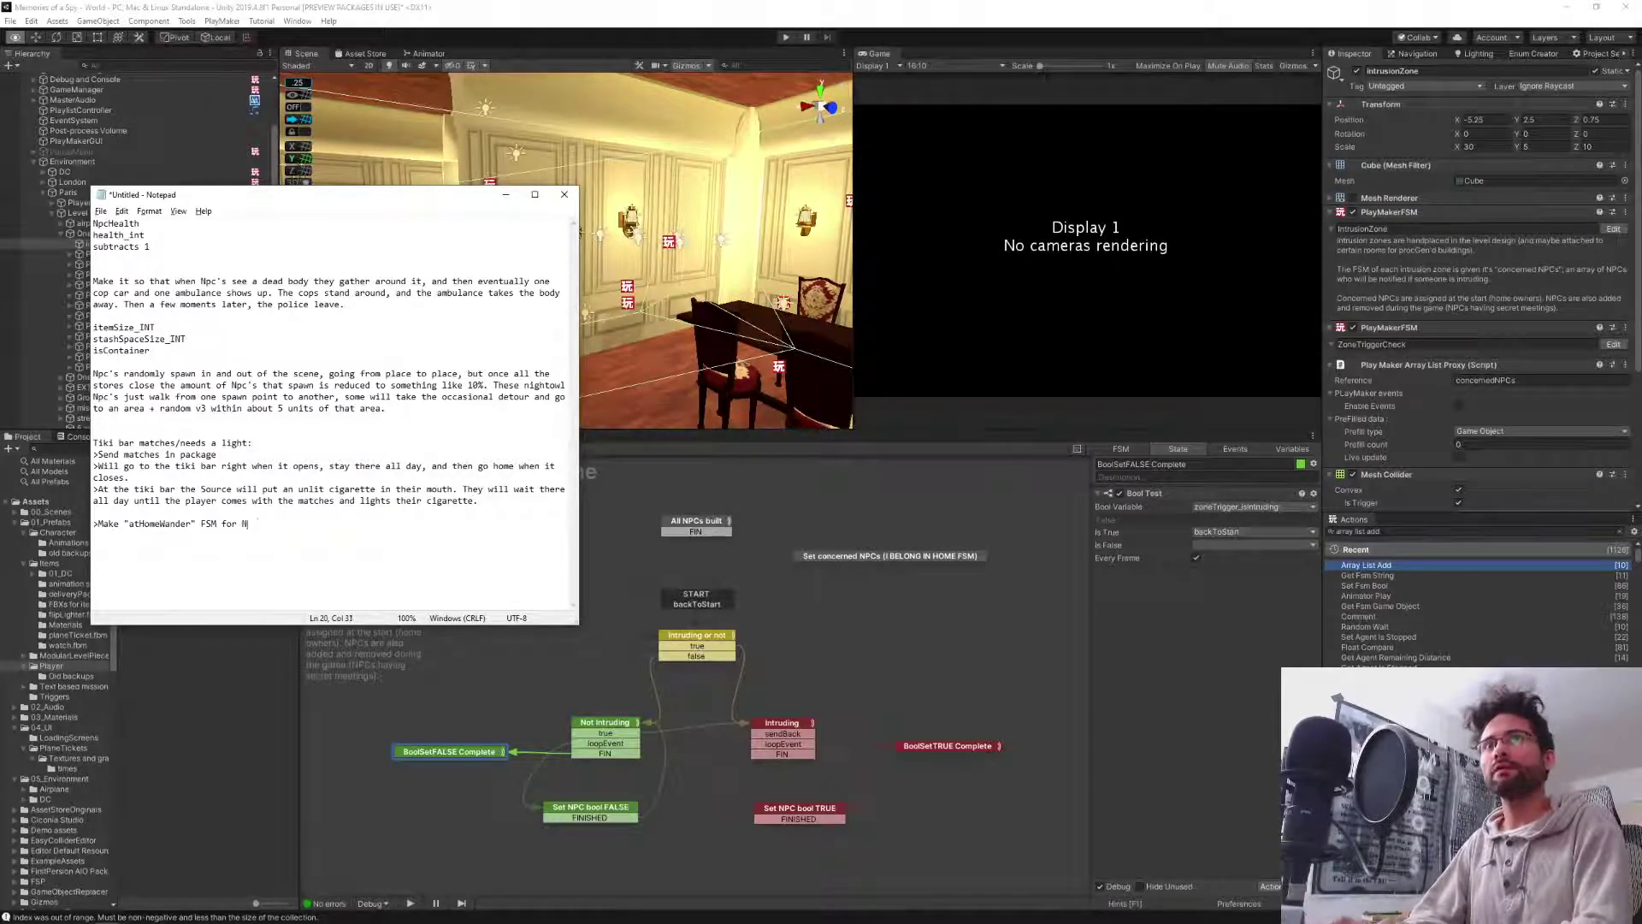
text(PC)
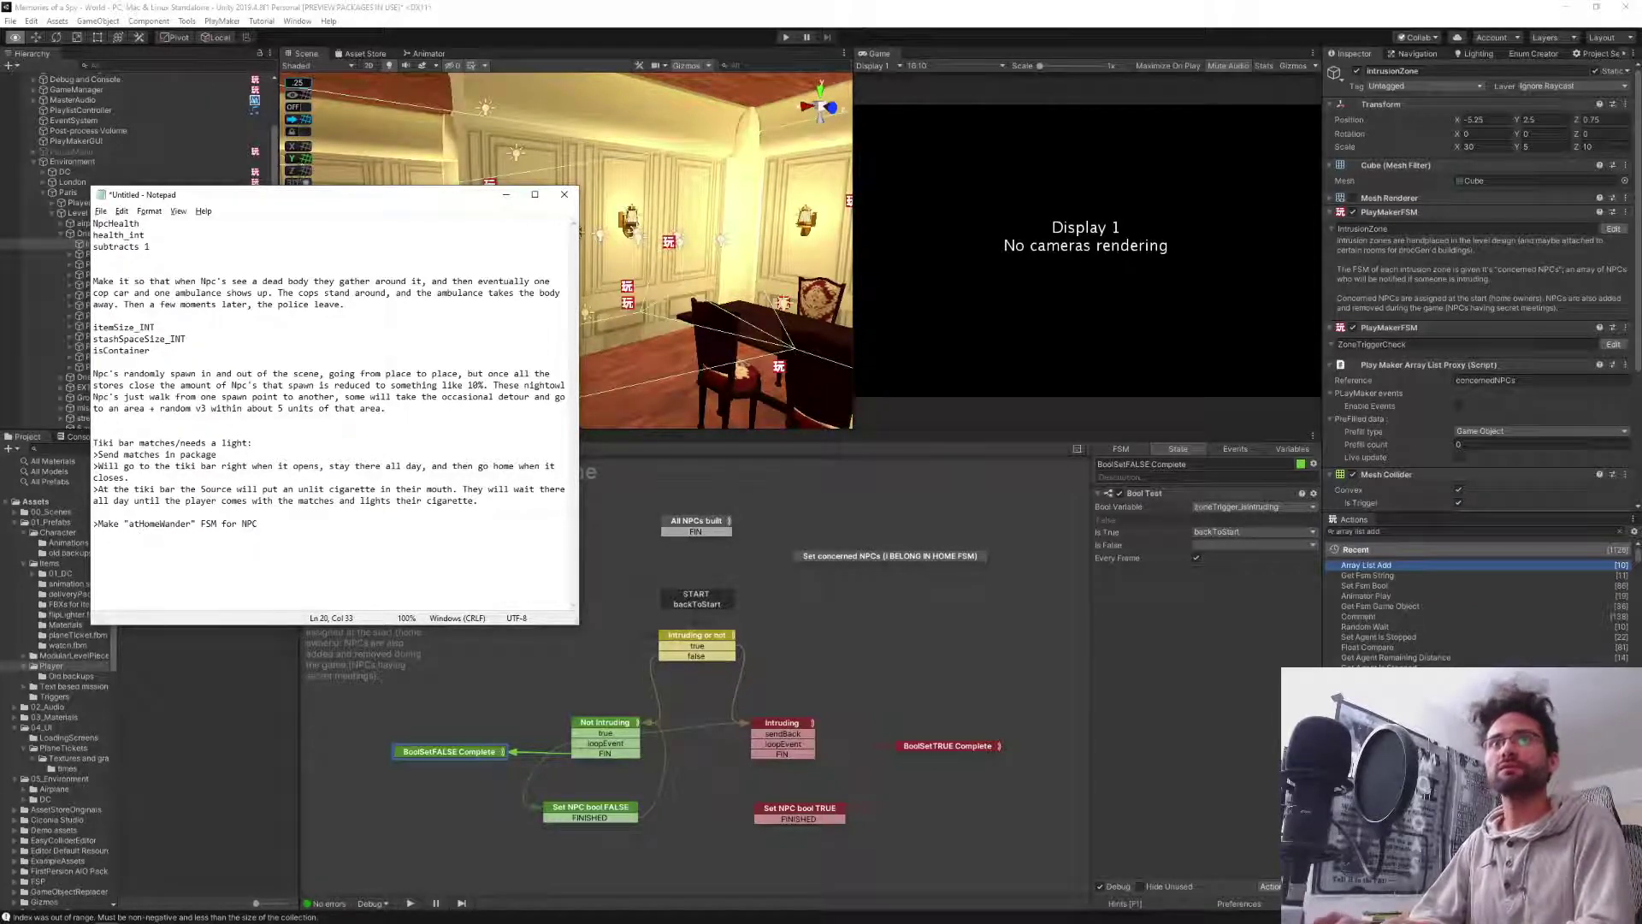
key(BackSpace)
key(BackSpace)
text(or NPC)
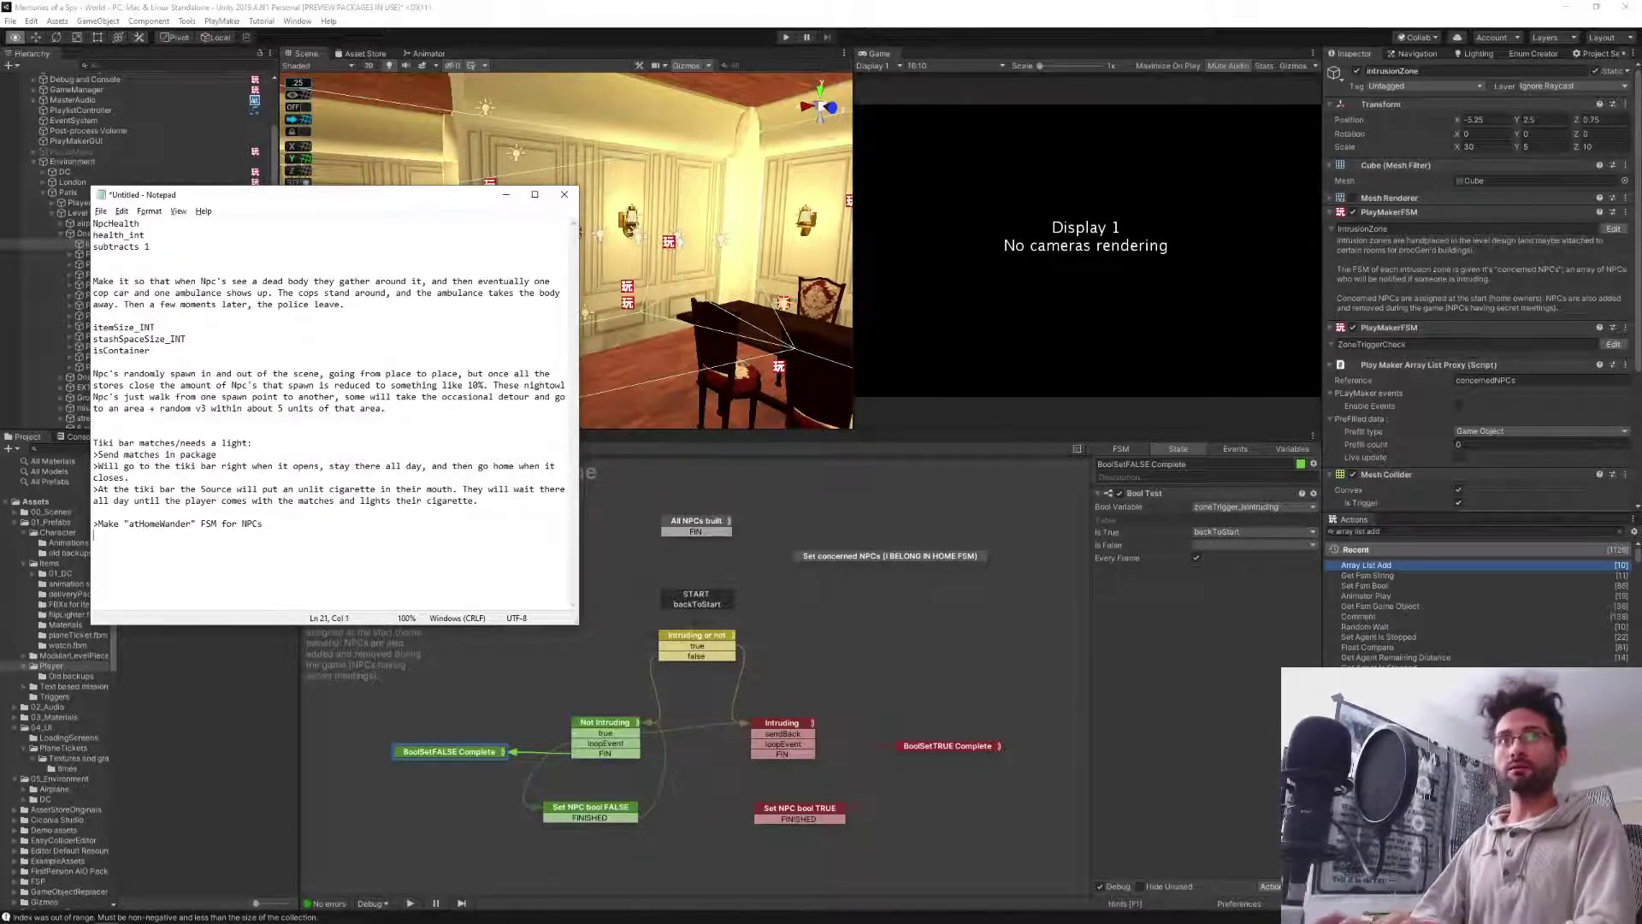
Add a second to-do line reading ">Test intrusion reaction FSMs" below the atHomeWander line.
text(> )
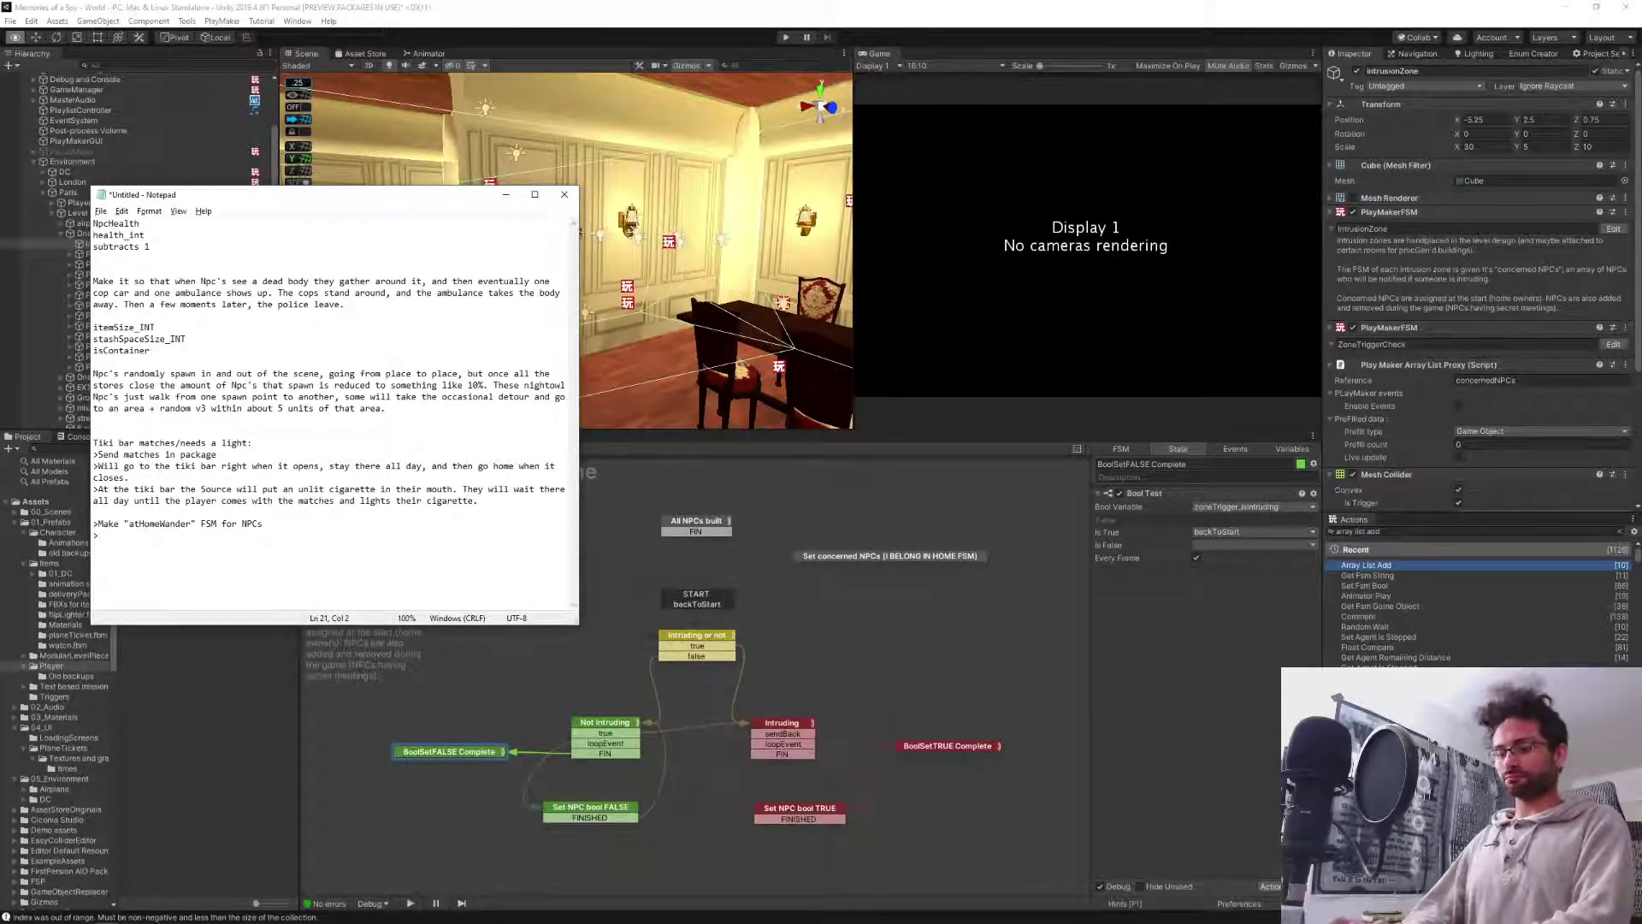
text(Tes)
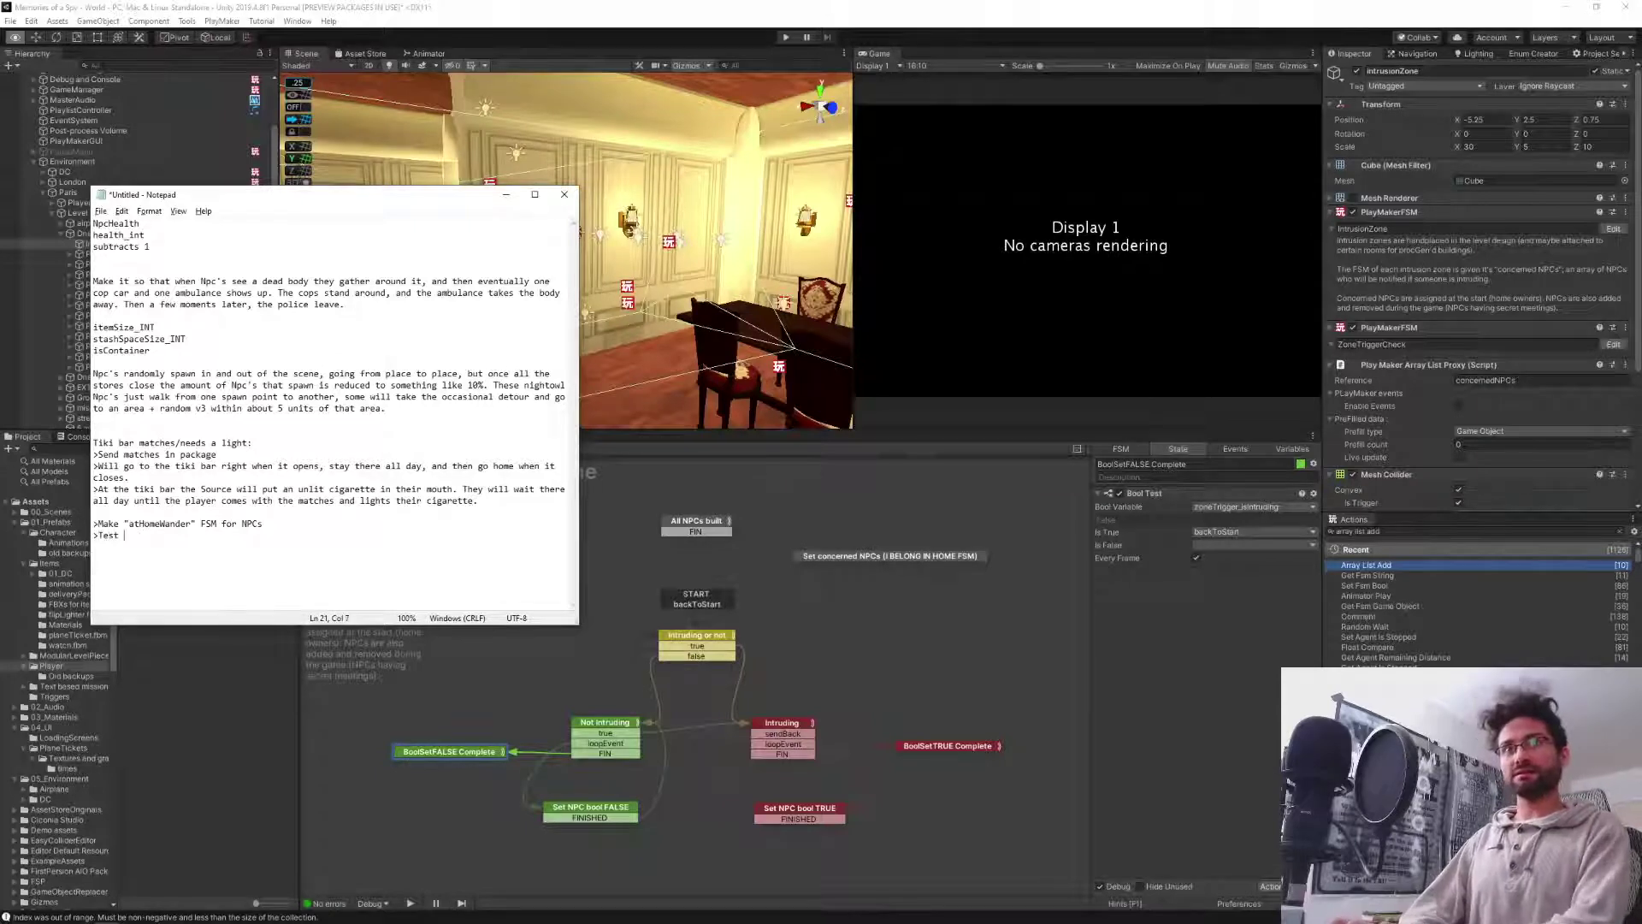
text(t )
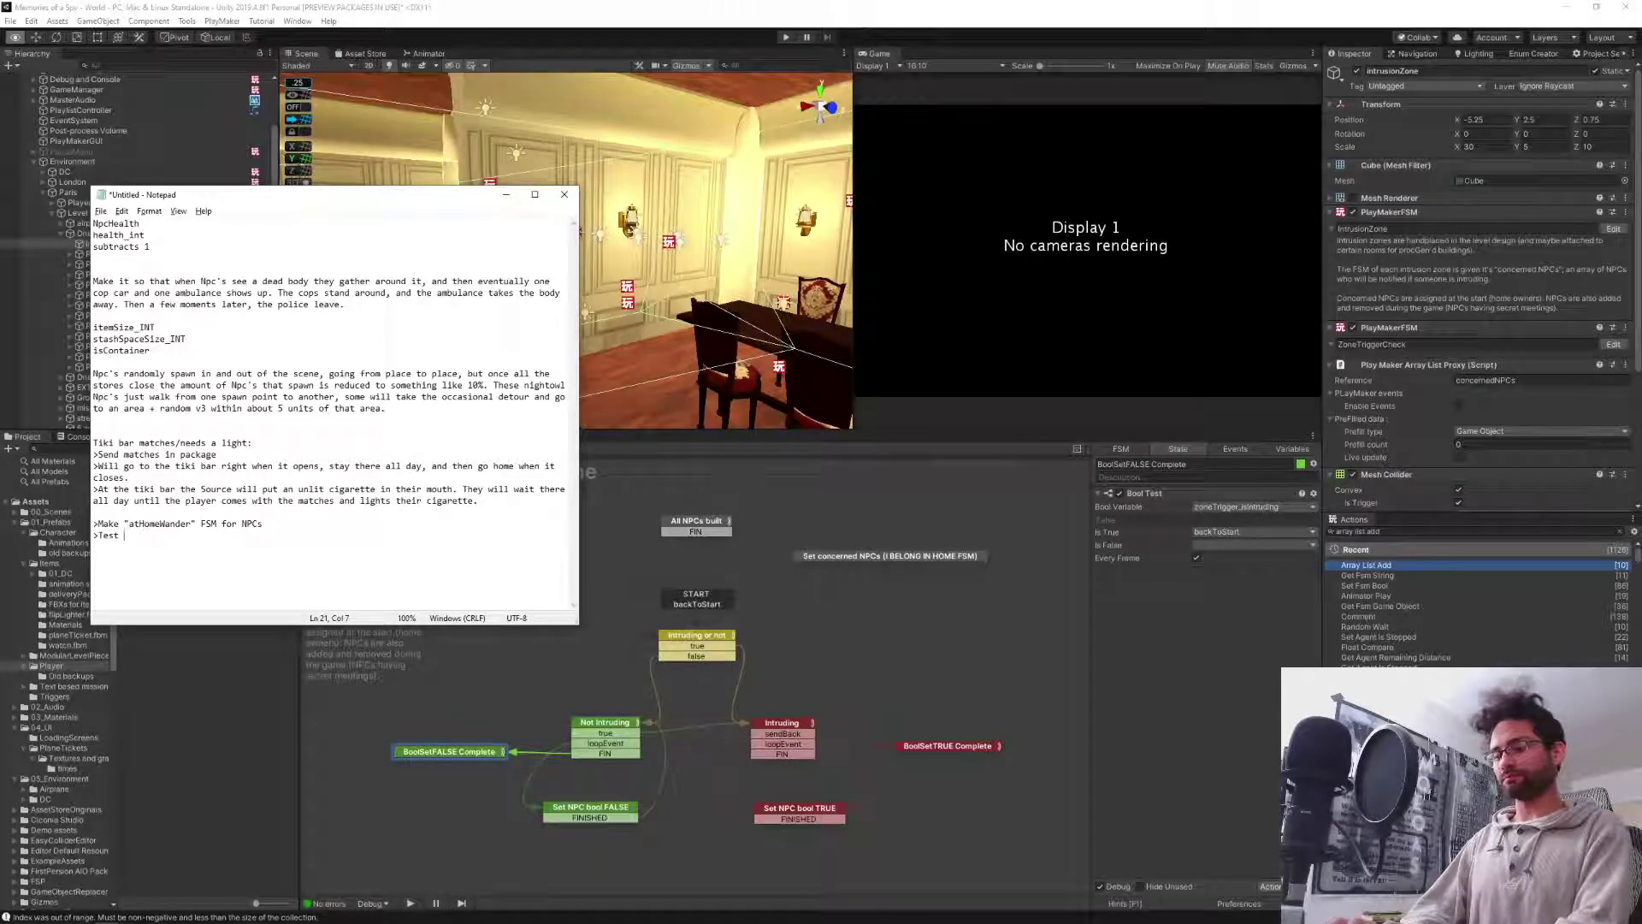
text(intrusion reac)
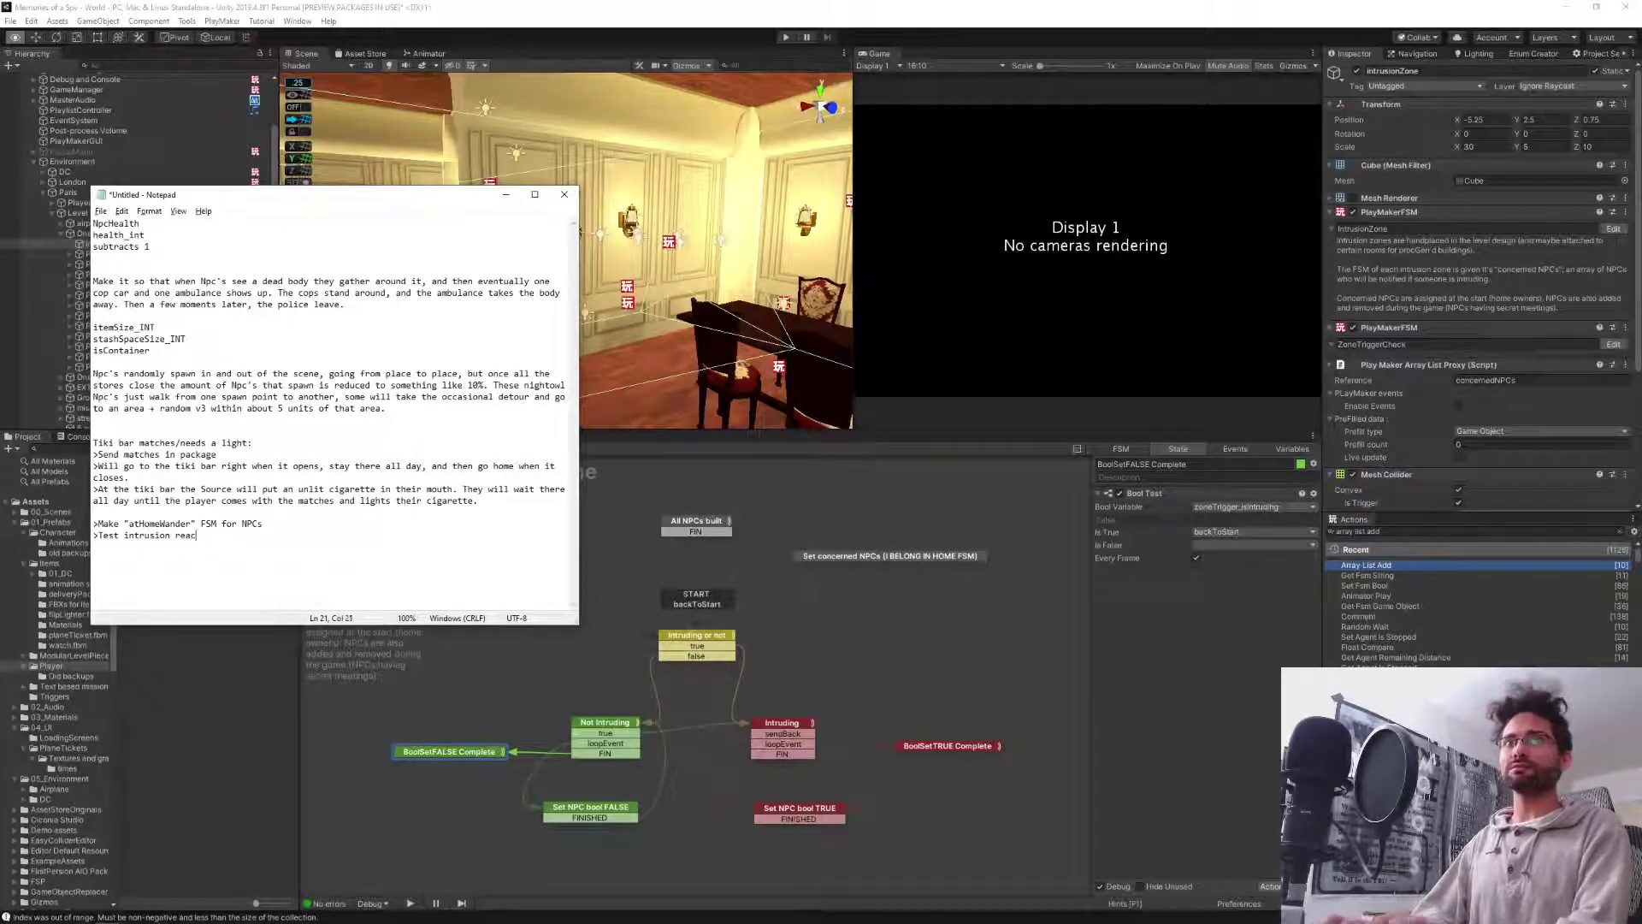
text(tion FSMs)
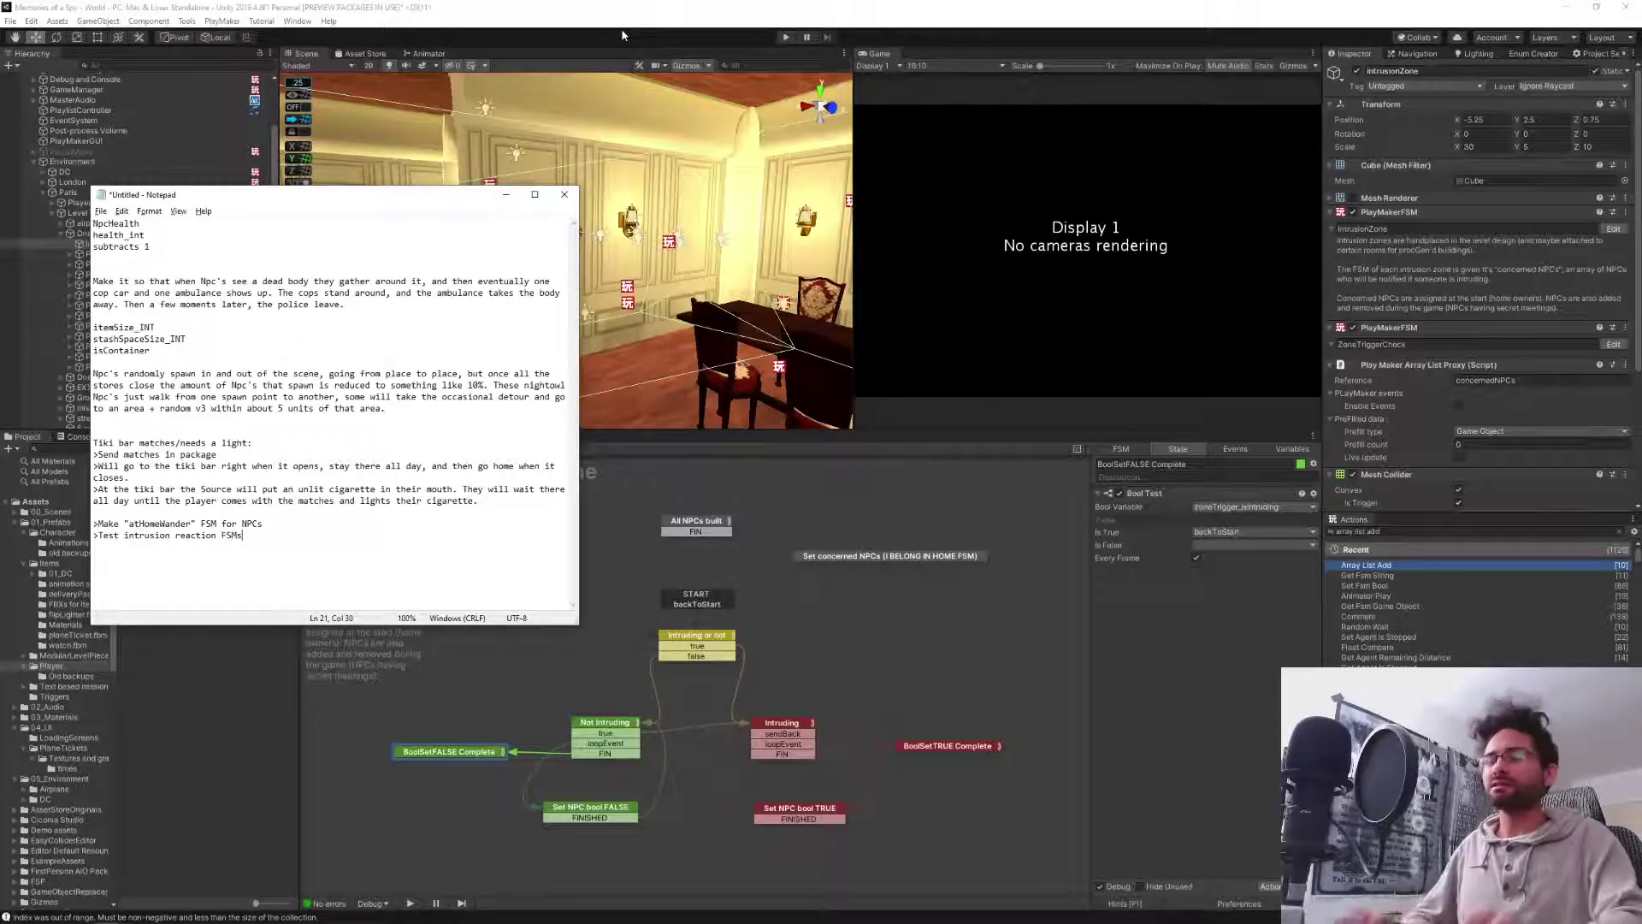
Recheck the notes, return to Unity, and open the Character folder inside 01_Prefabs.
key(alt+Tab)
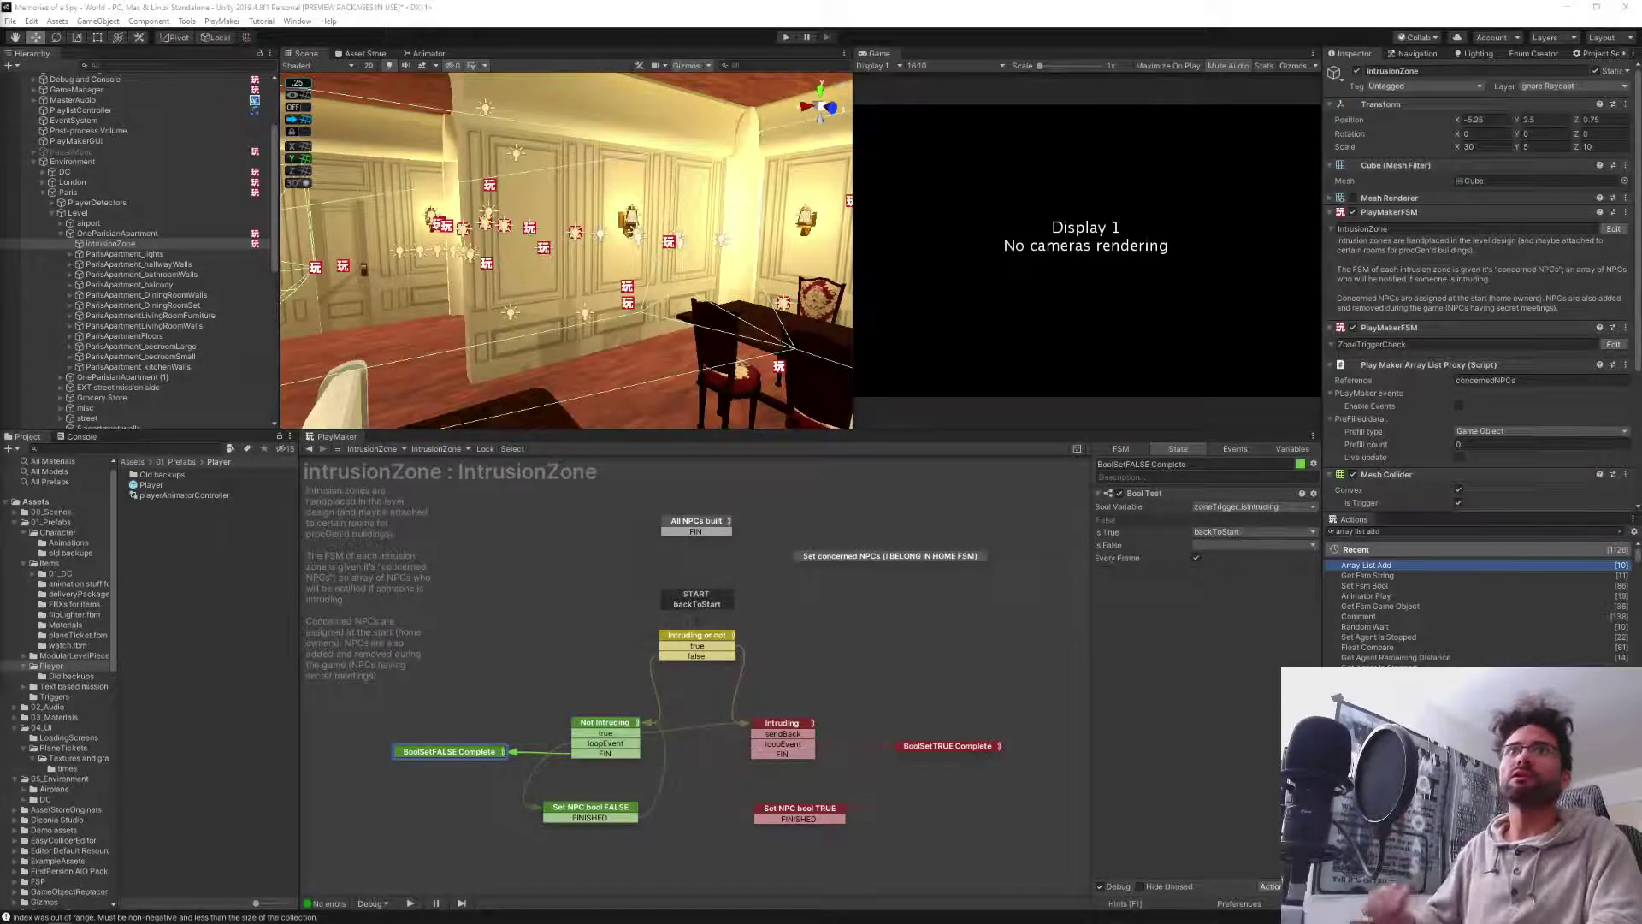
key(alt+Tab)
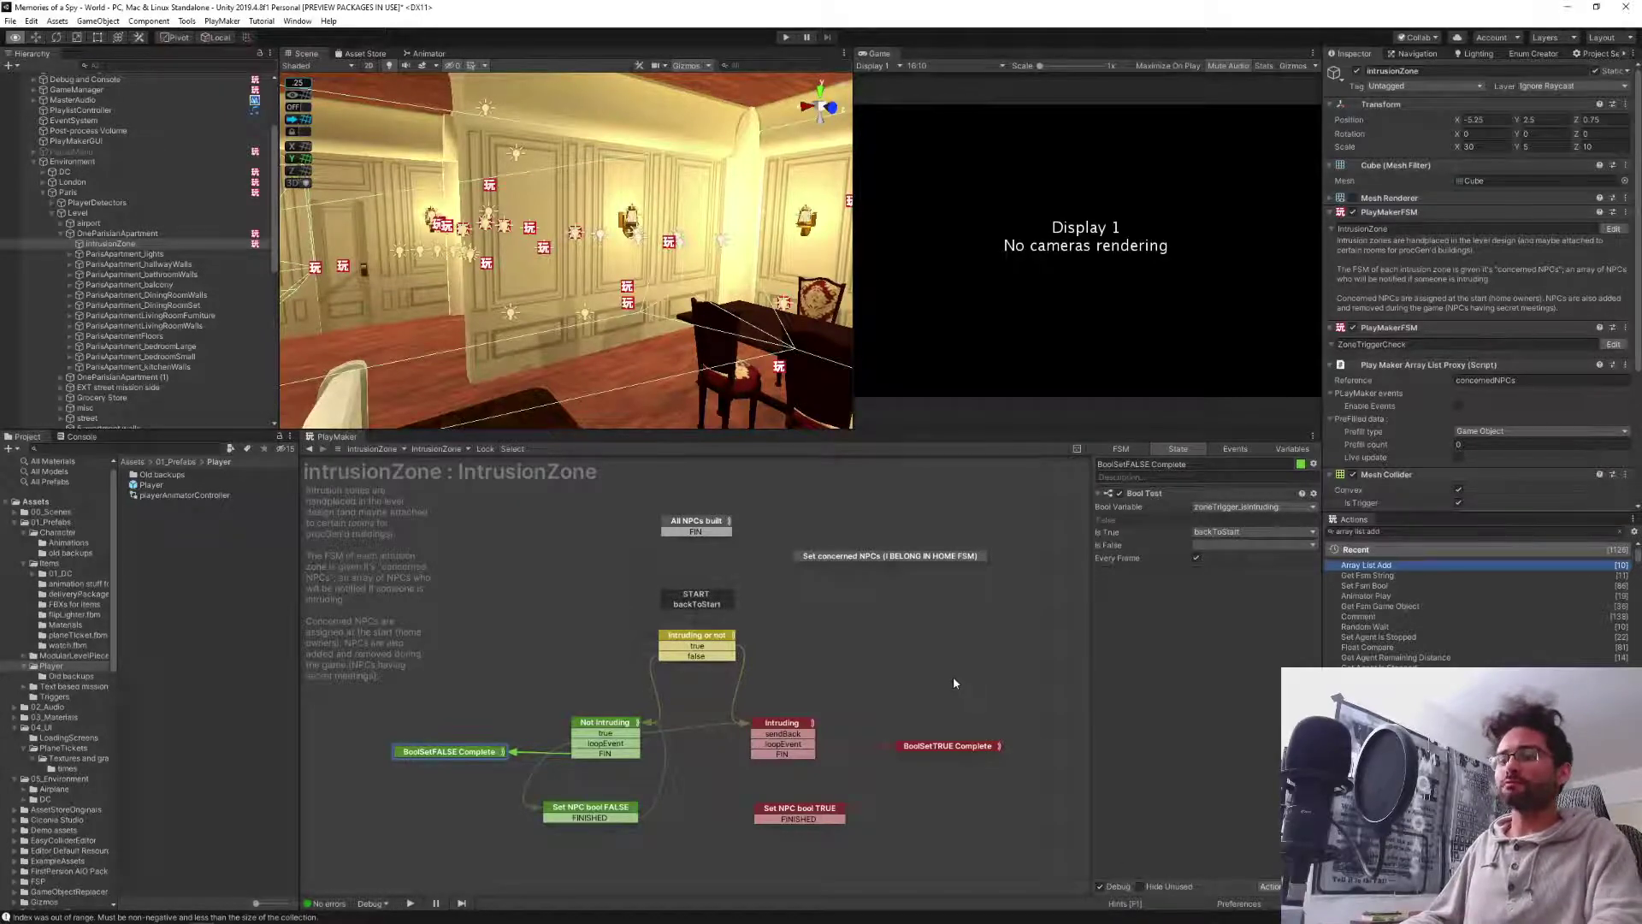
key(alt+Tab)
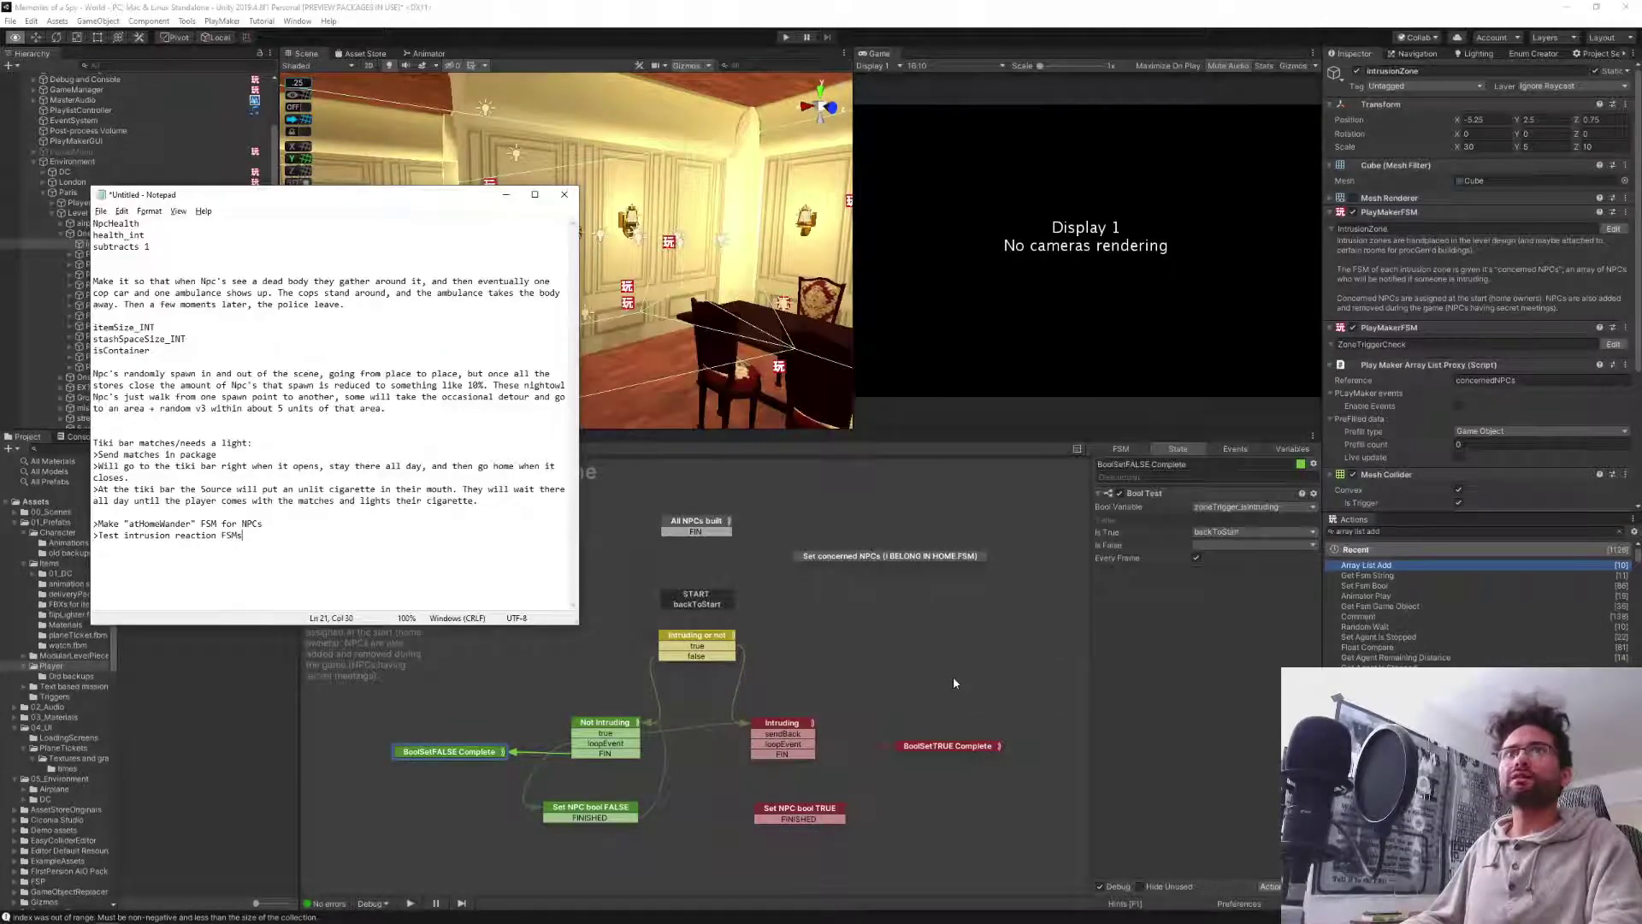
key(alt+Tab)
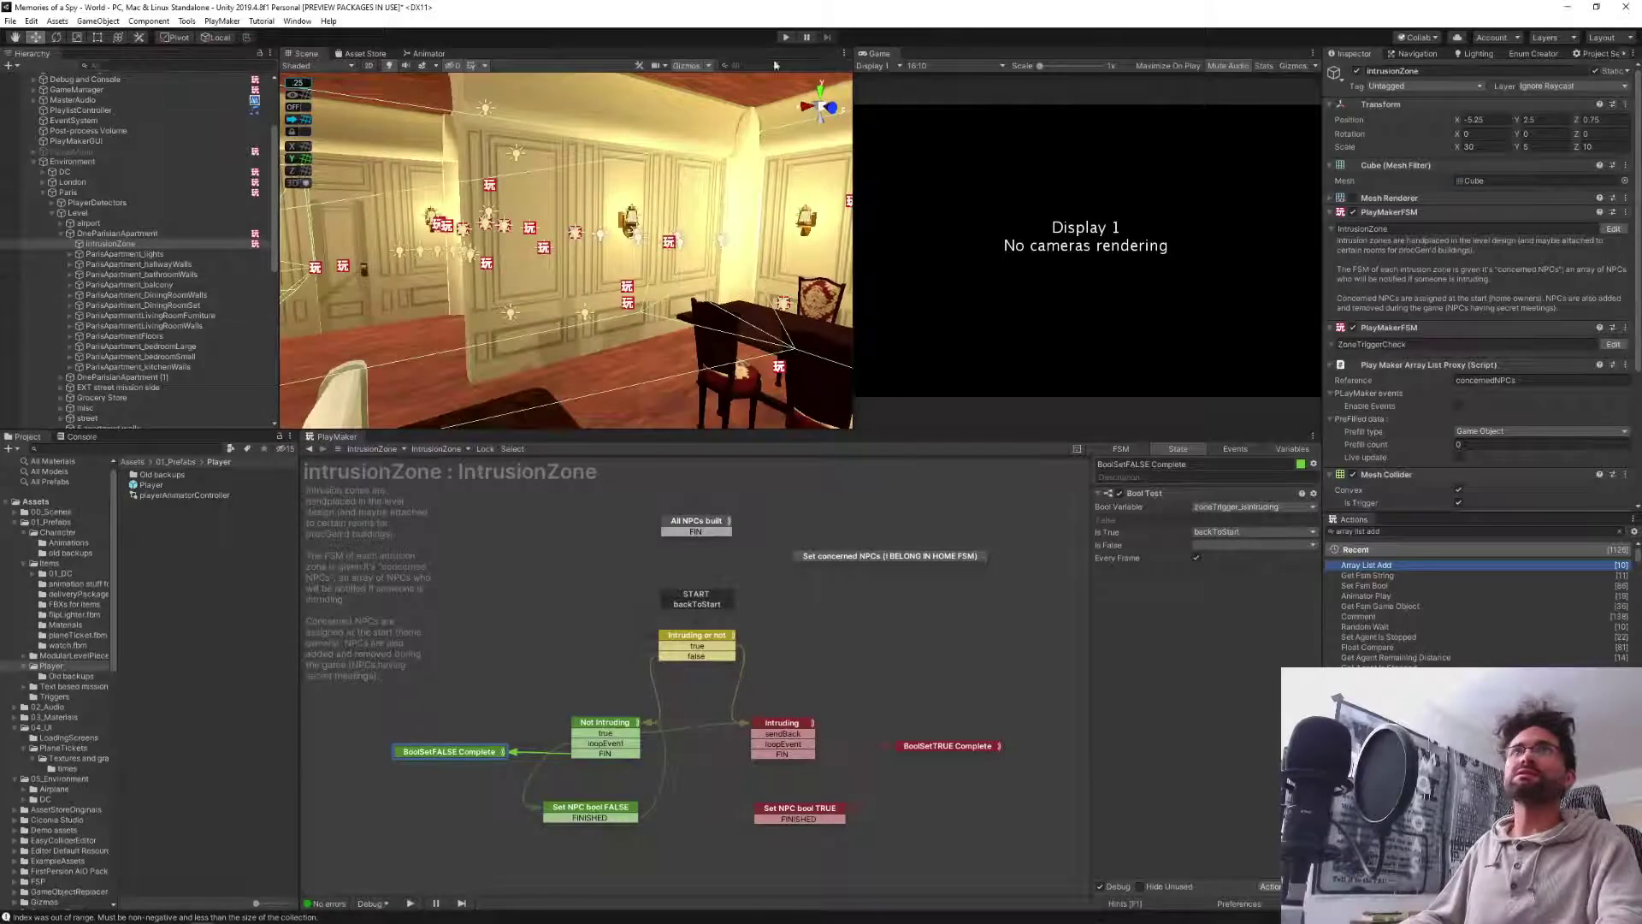
click(51, 532)
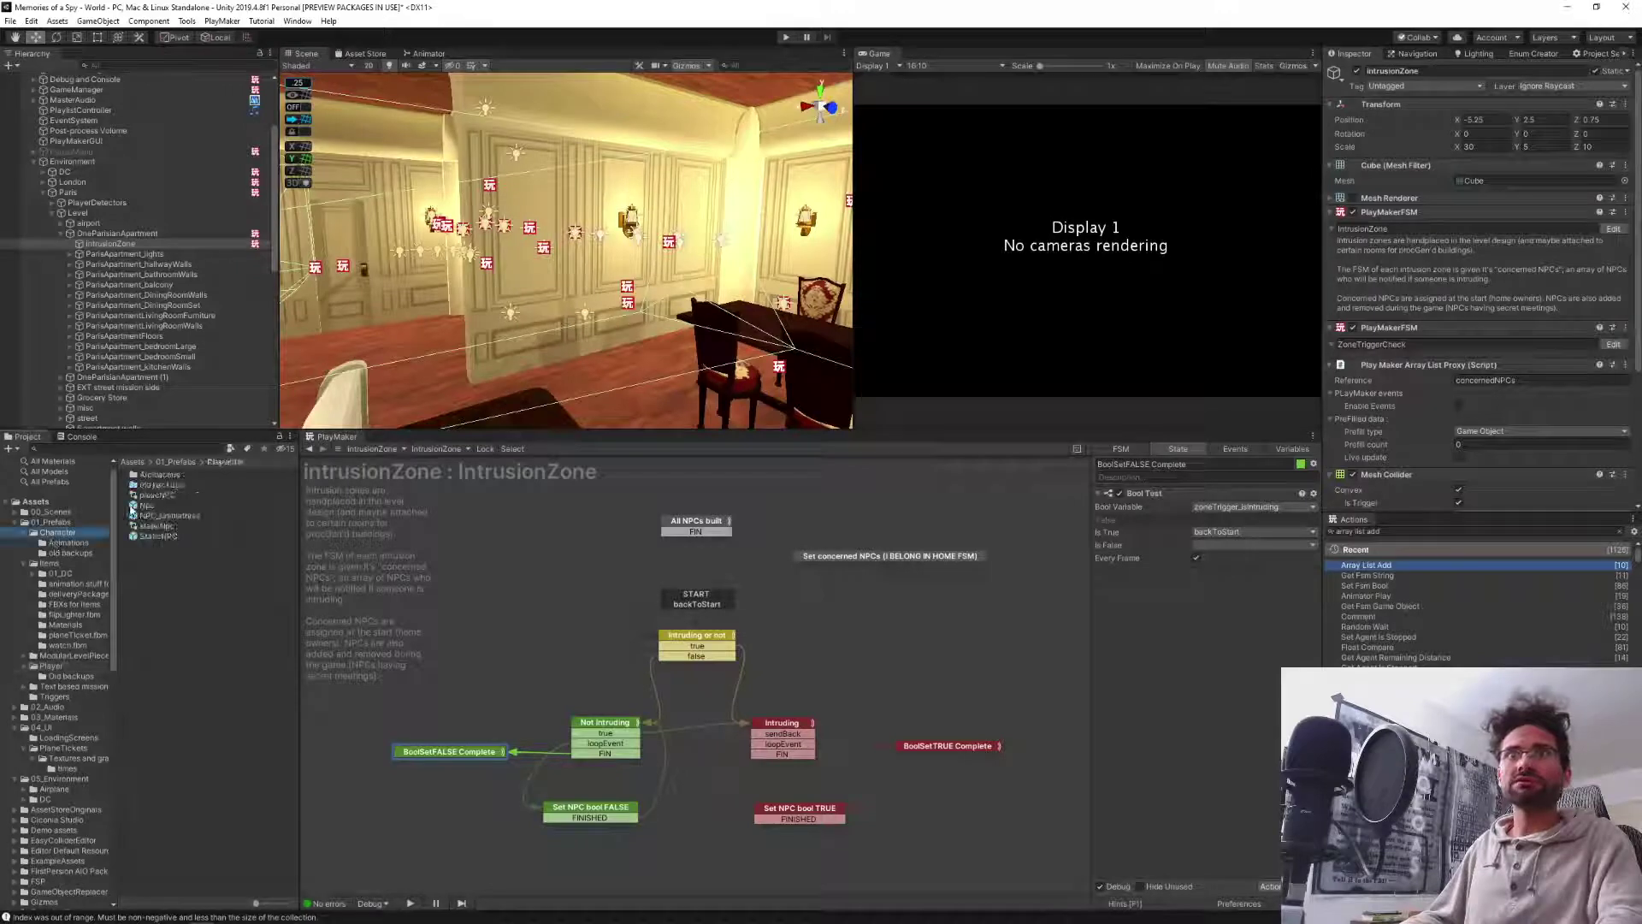
Open the Npc prefab with its CivB-Routine FSM and widen the PlayMaker graph area.
double_click(141, 505)
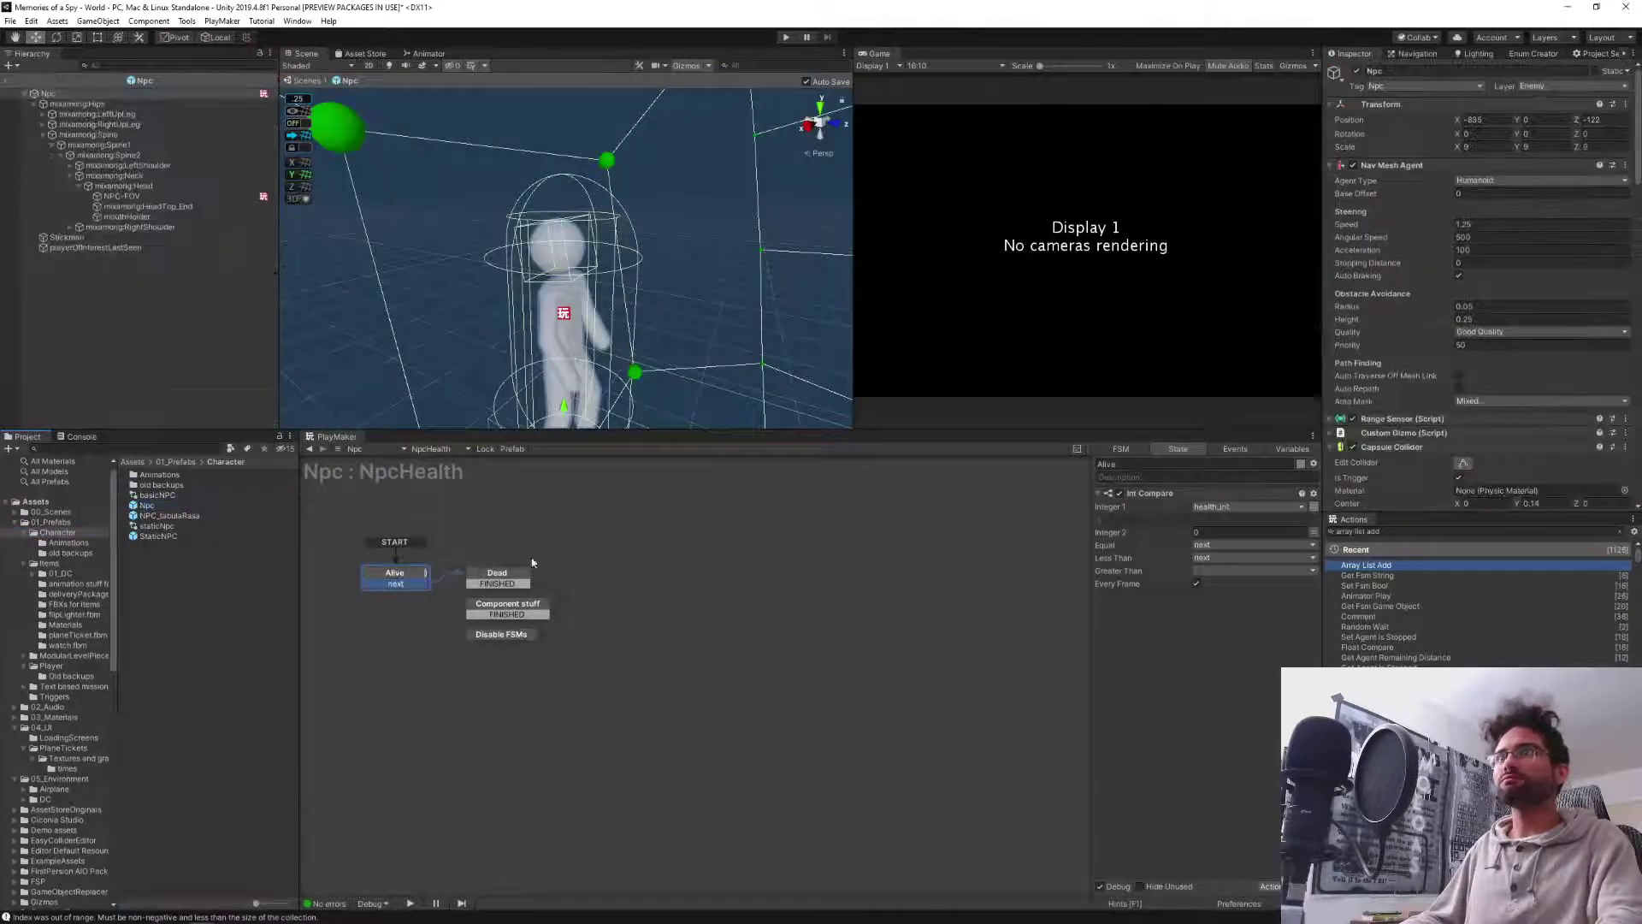
click(438, 448)
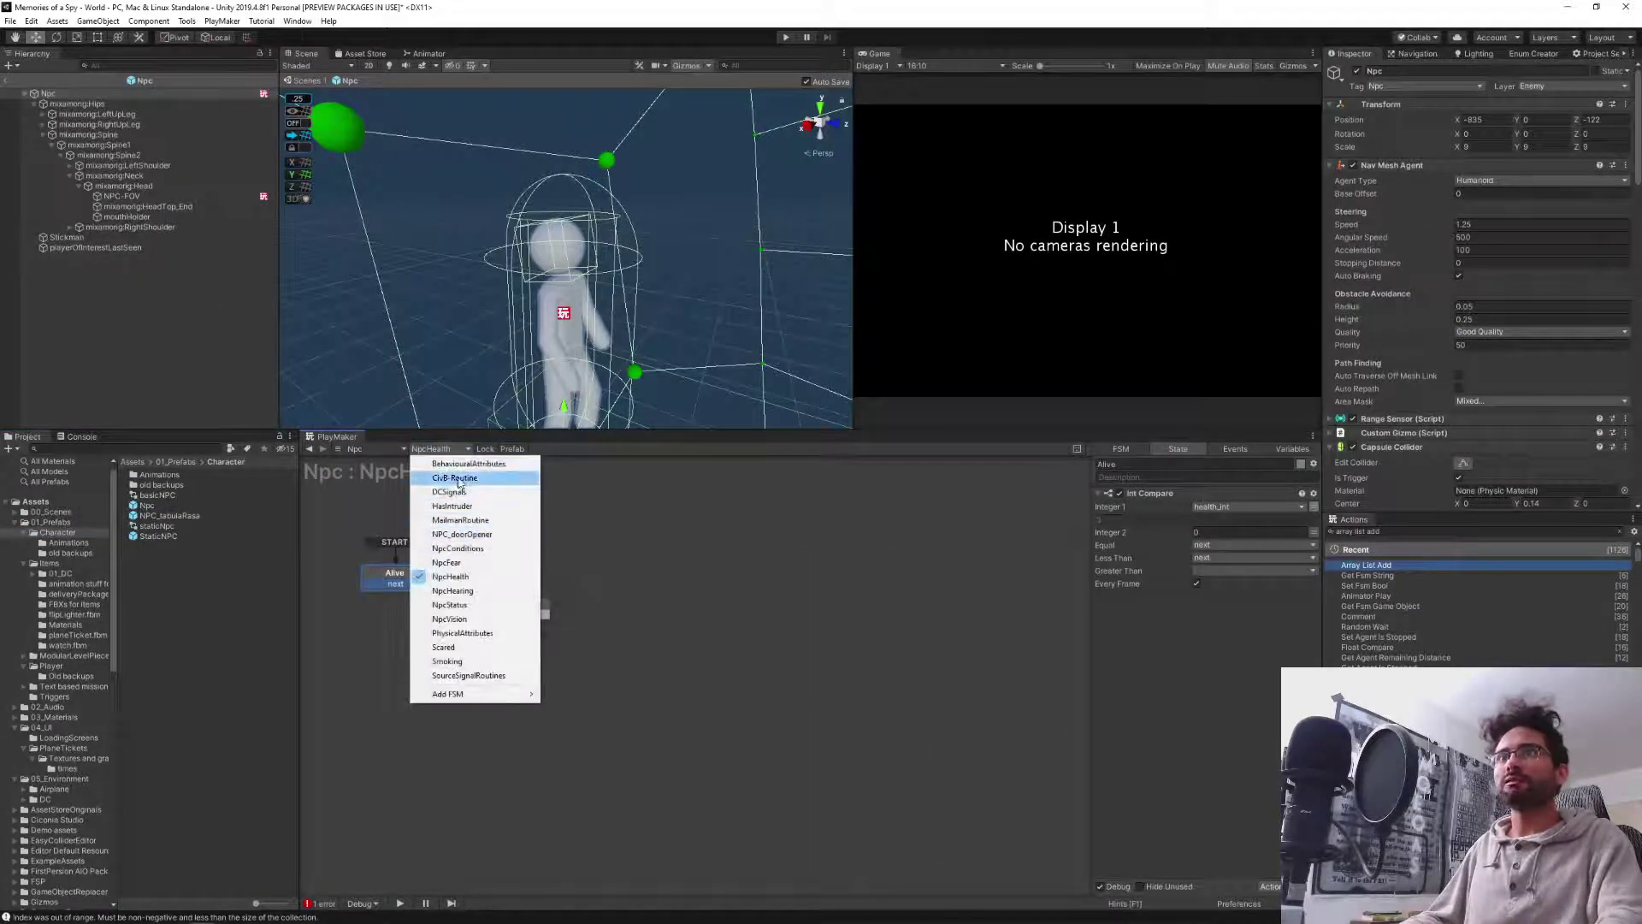
click(454, 478)
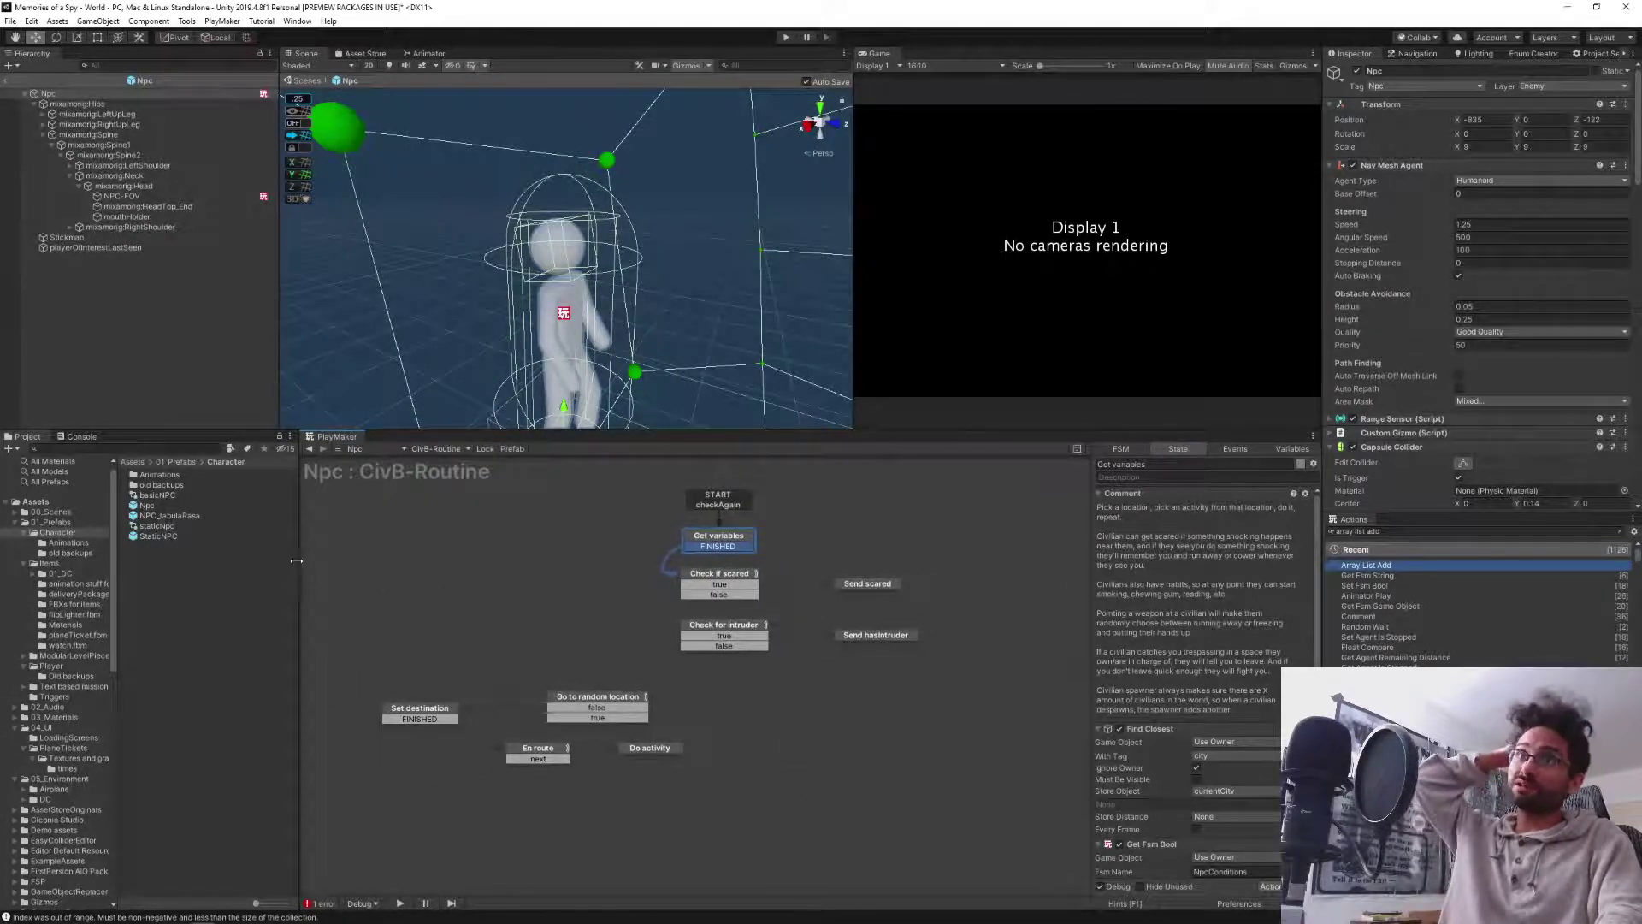
drag(300, 559, 236, 559)
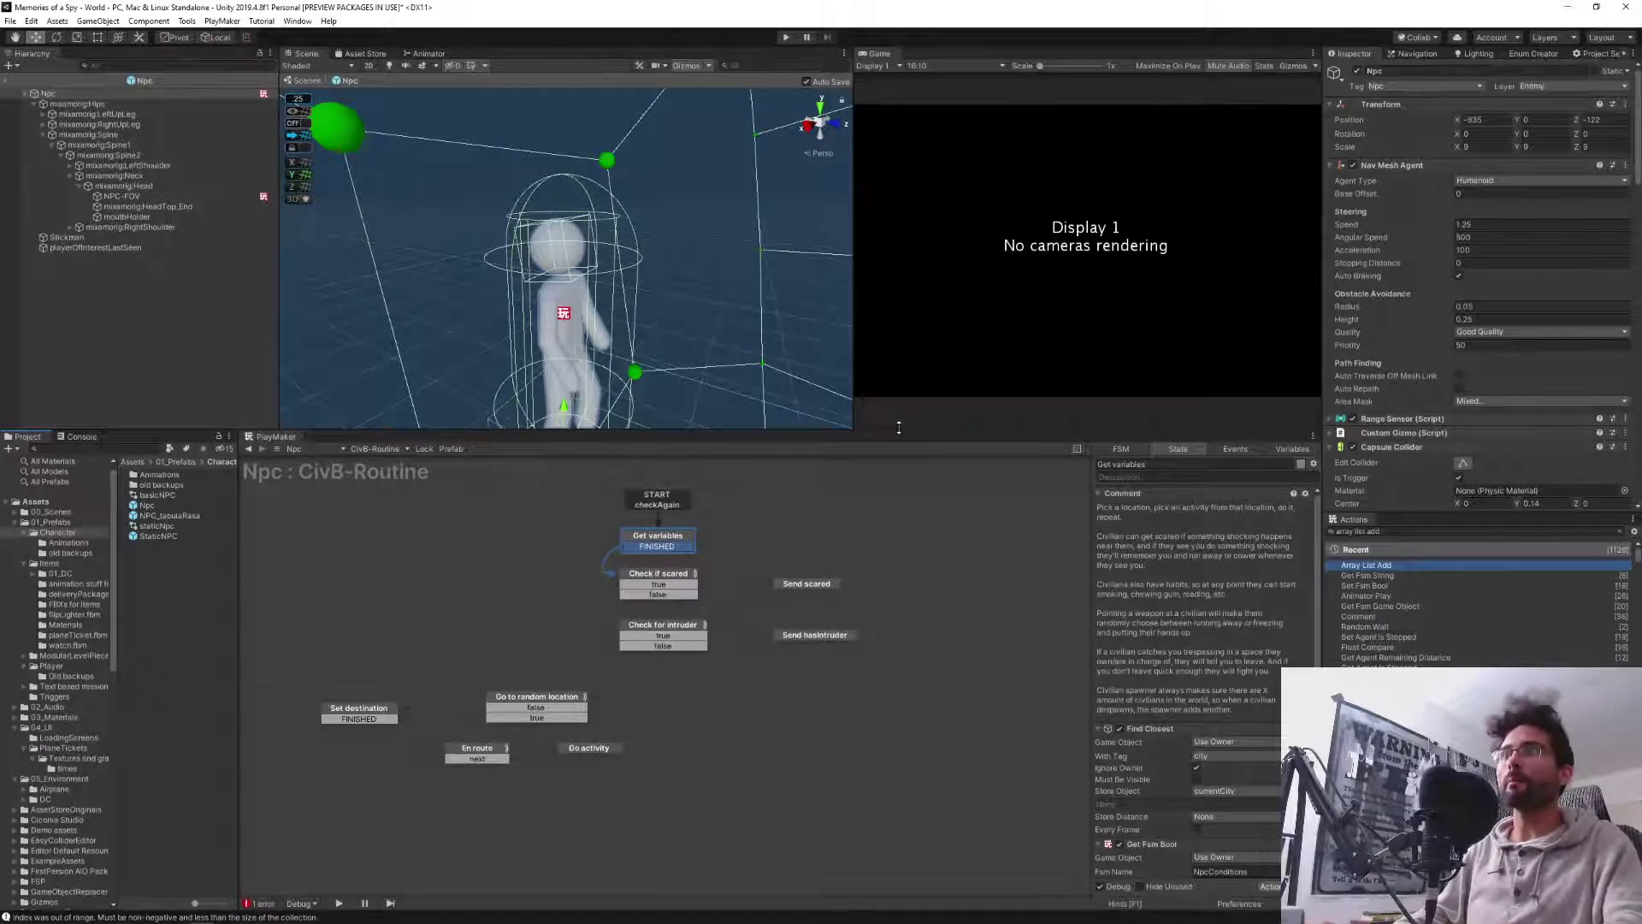
middle_drag(759, 516, 762, 572)
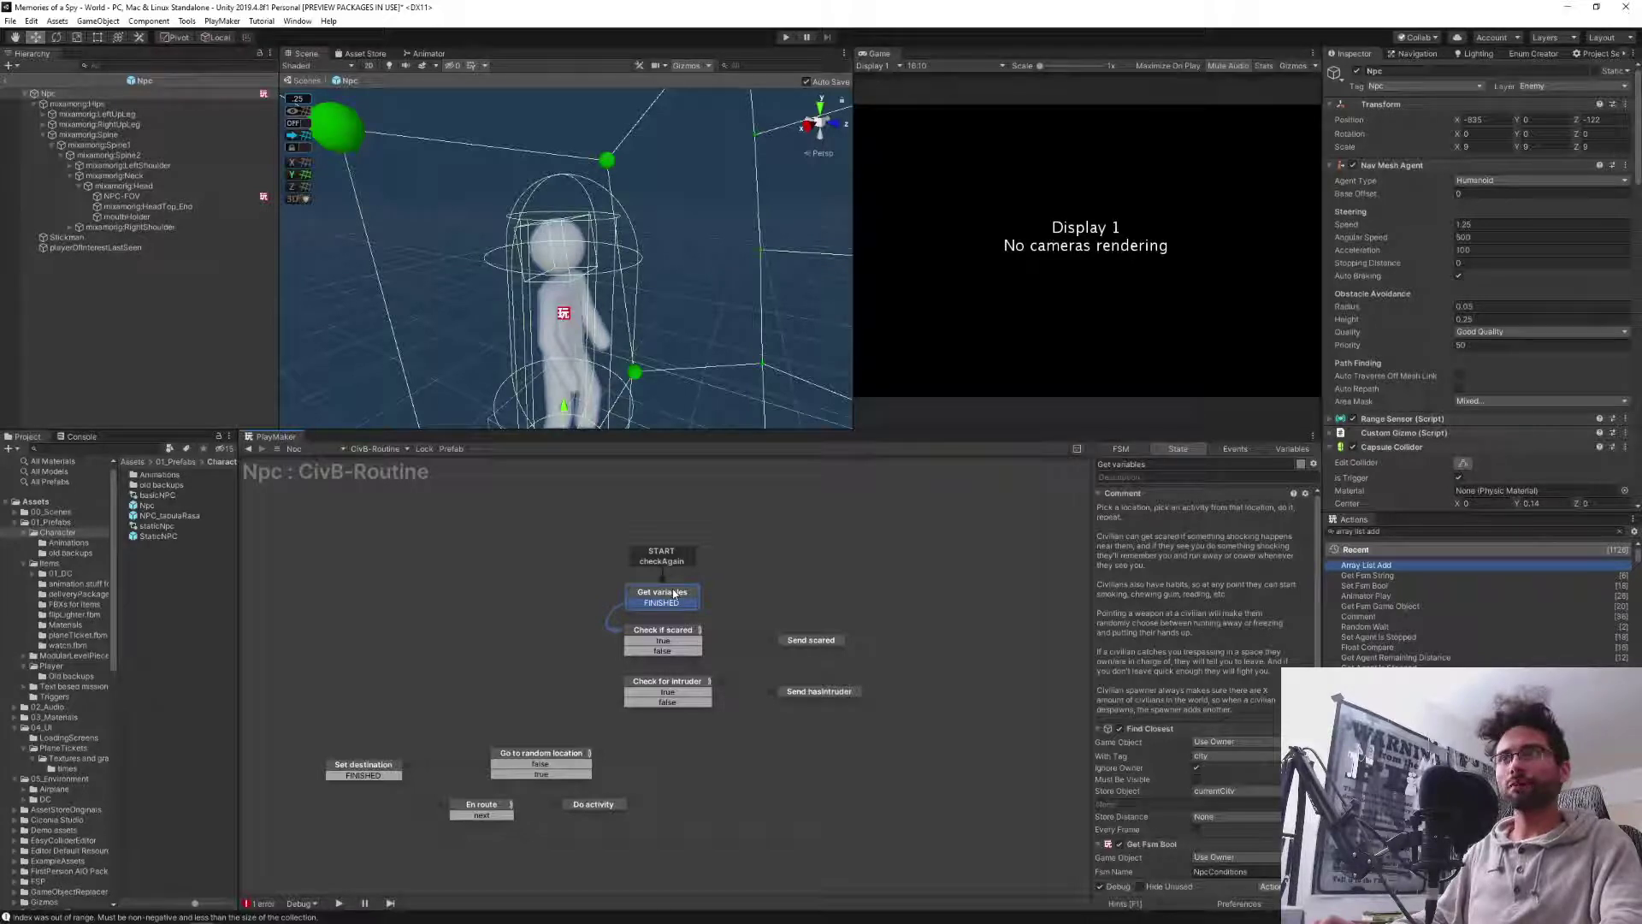
Shift the variables, scared and intruder states up together to free space above Go to random location.
click(648, 684)
drag(927, 722, 509, 508)
drag(663, 596, 662, 529)
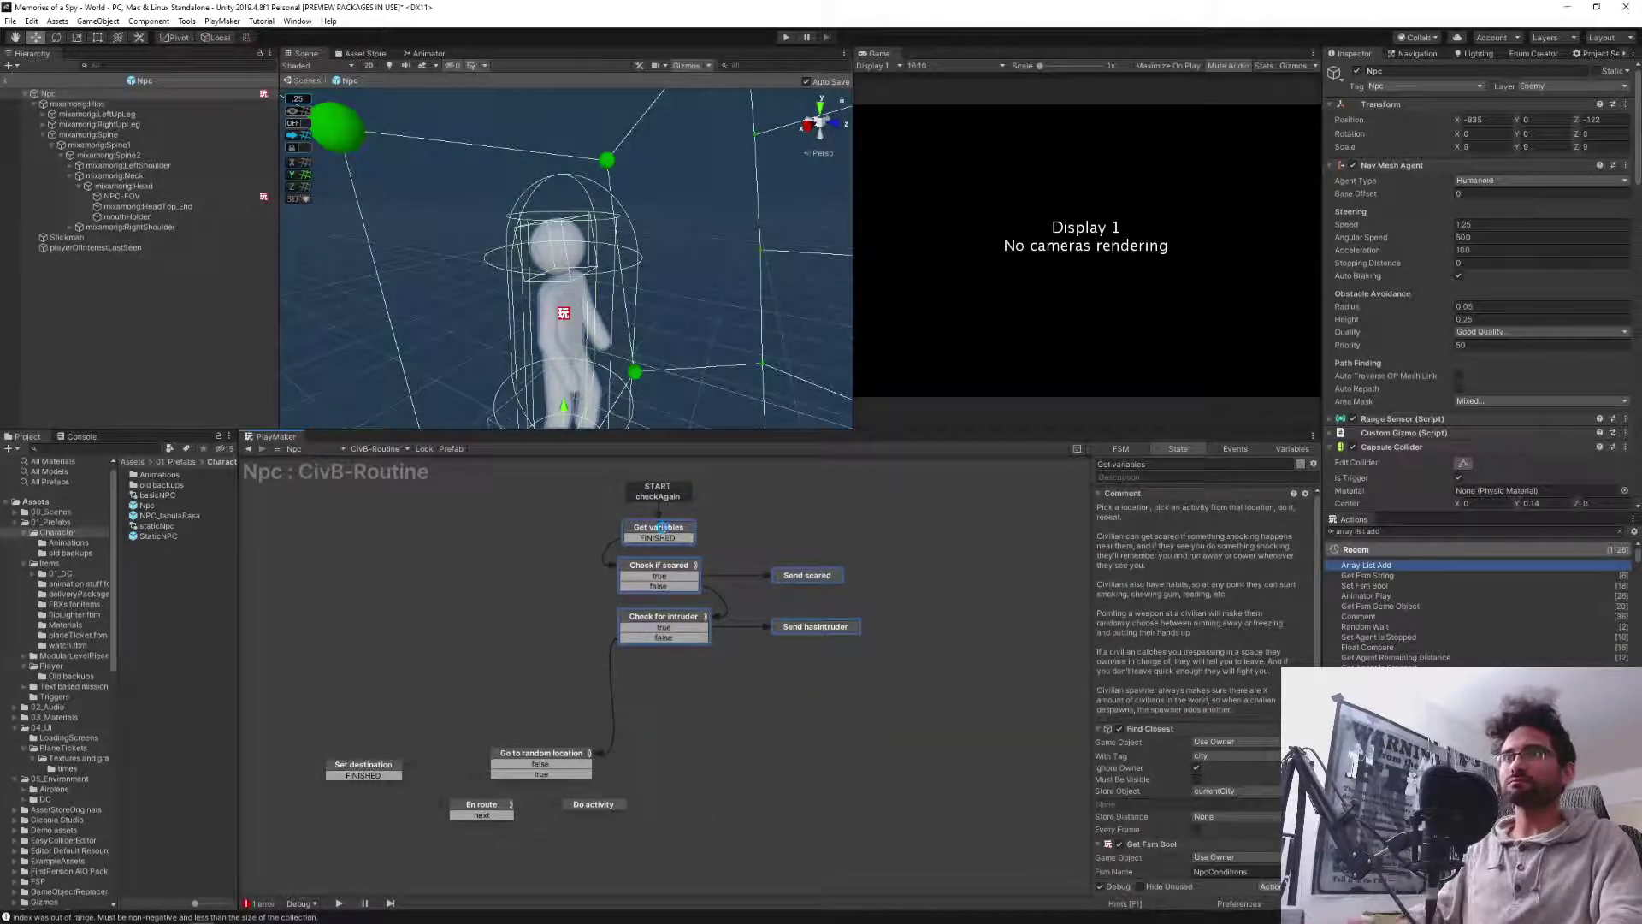
click(530, 582)
Create a state named "Check if at home" from the false transition of Check for intruder.
drag(664, 637, 662, 680)
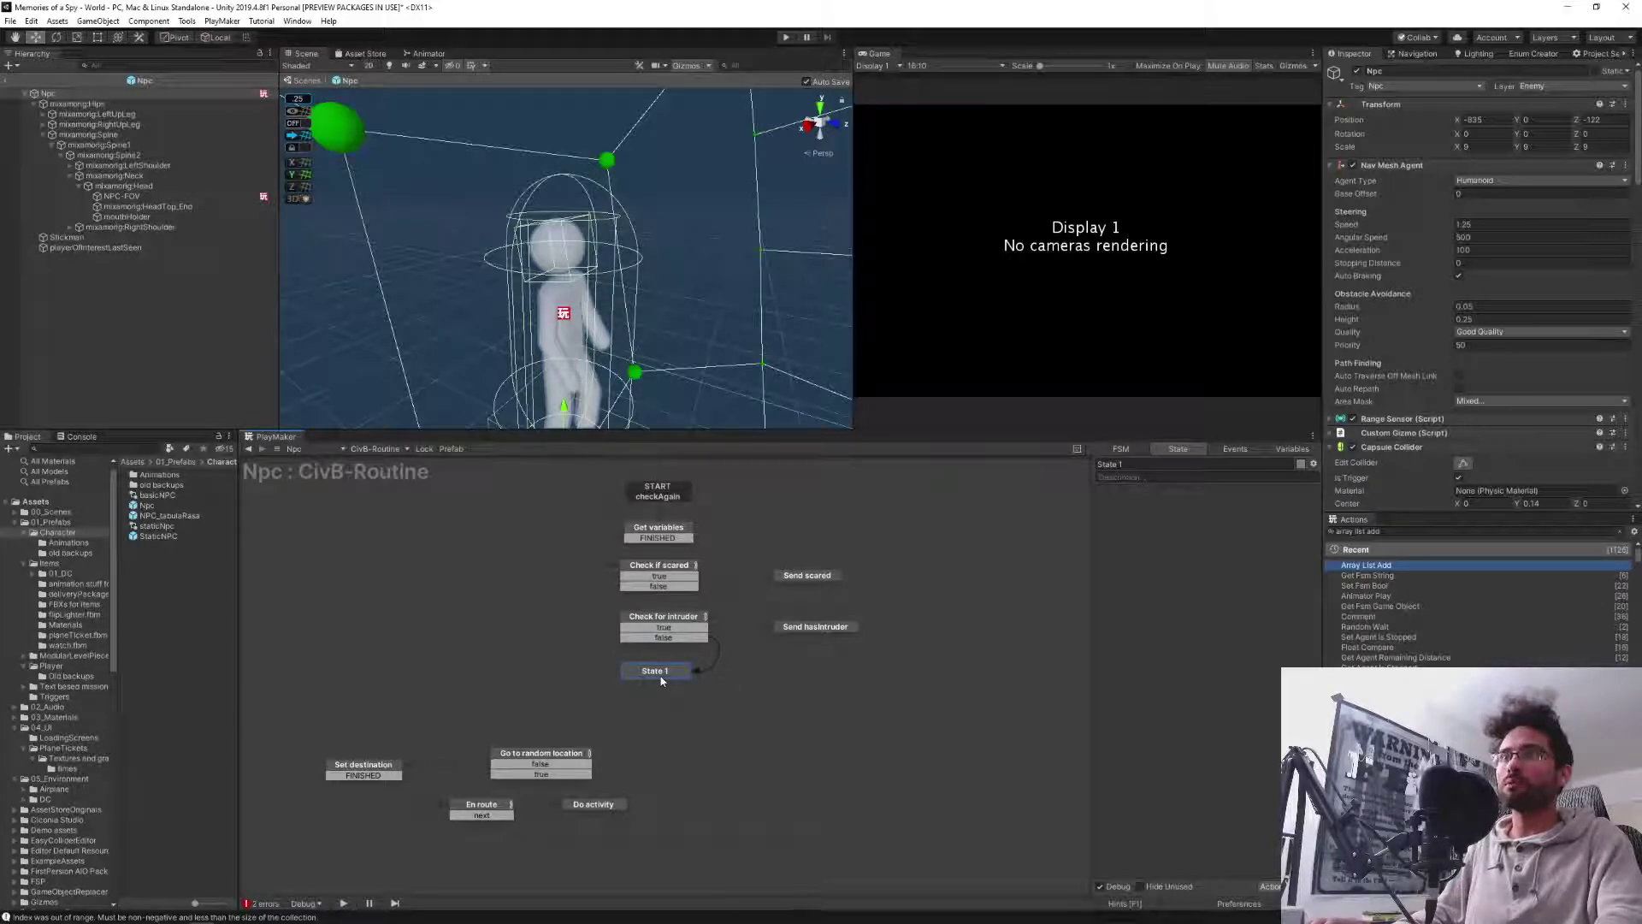
key(Tab)
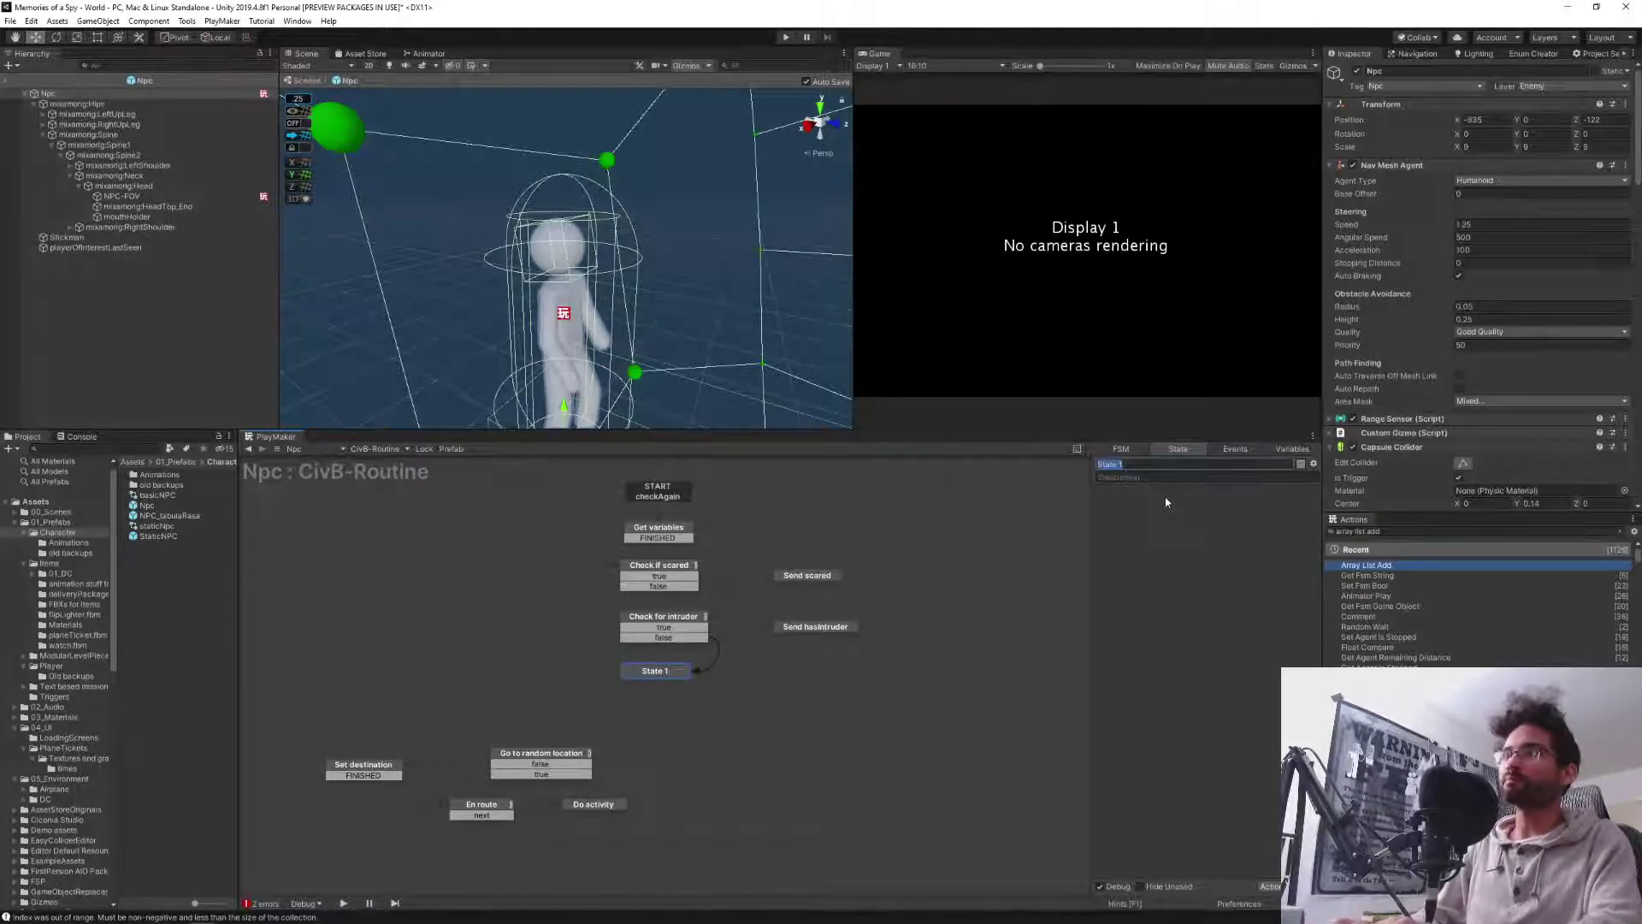
text(Chewck)
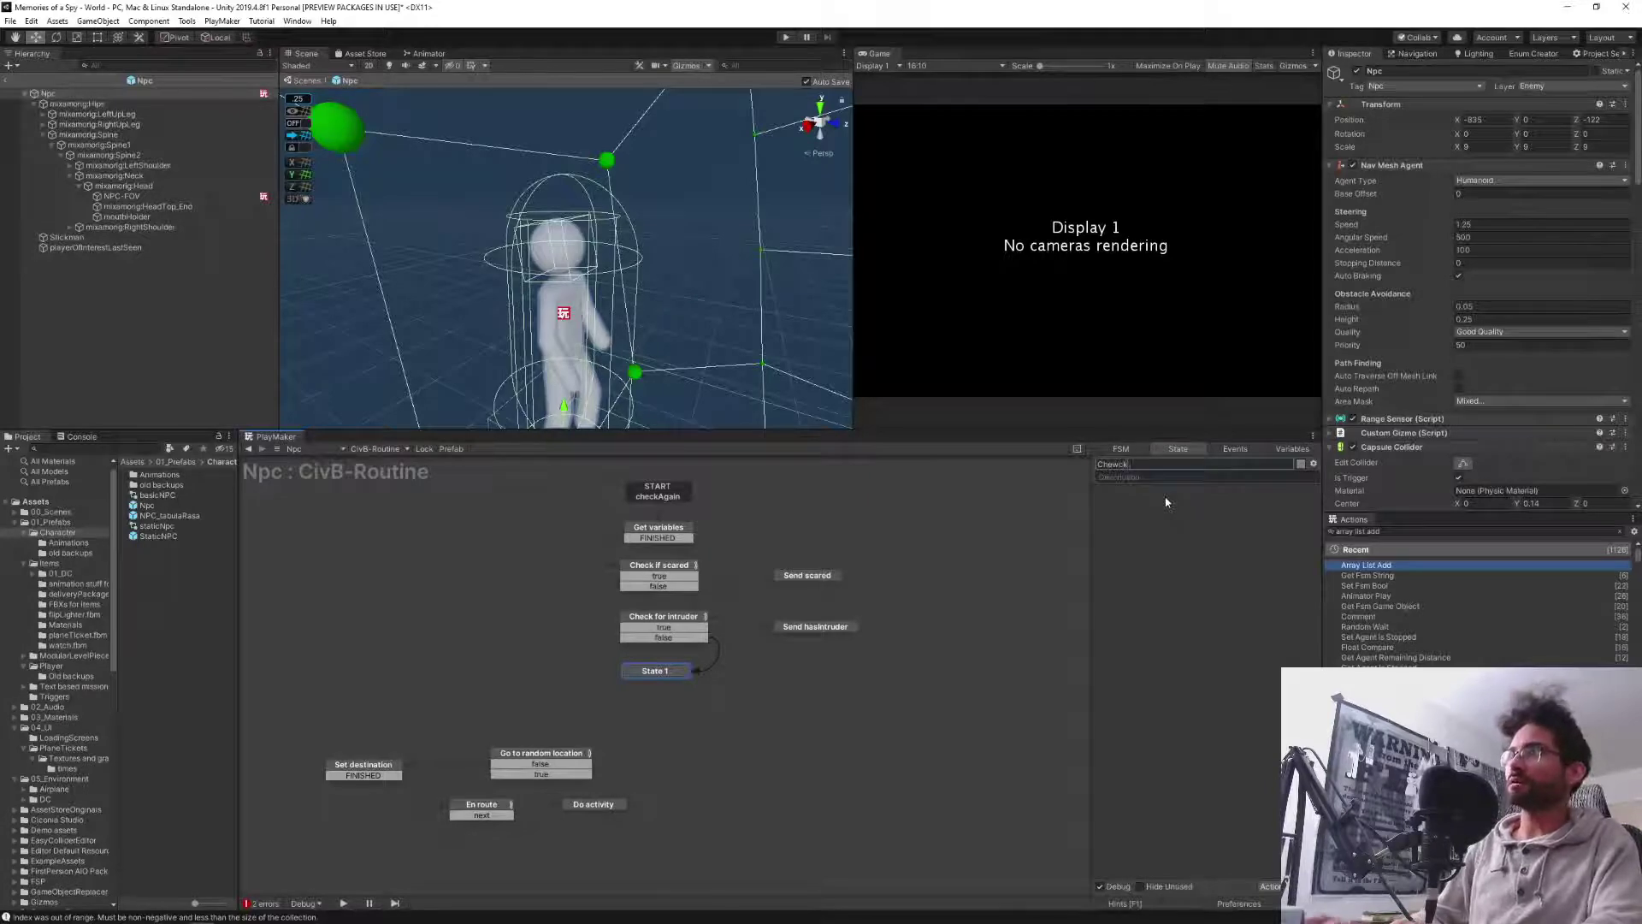
key(BackSpace)
key(BackSpace)
key(BackSpace)
text(ck if at home)
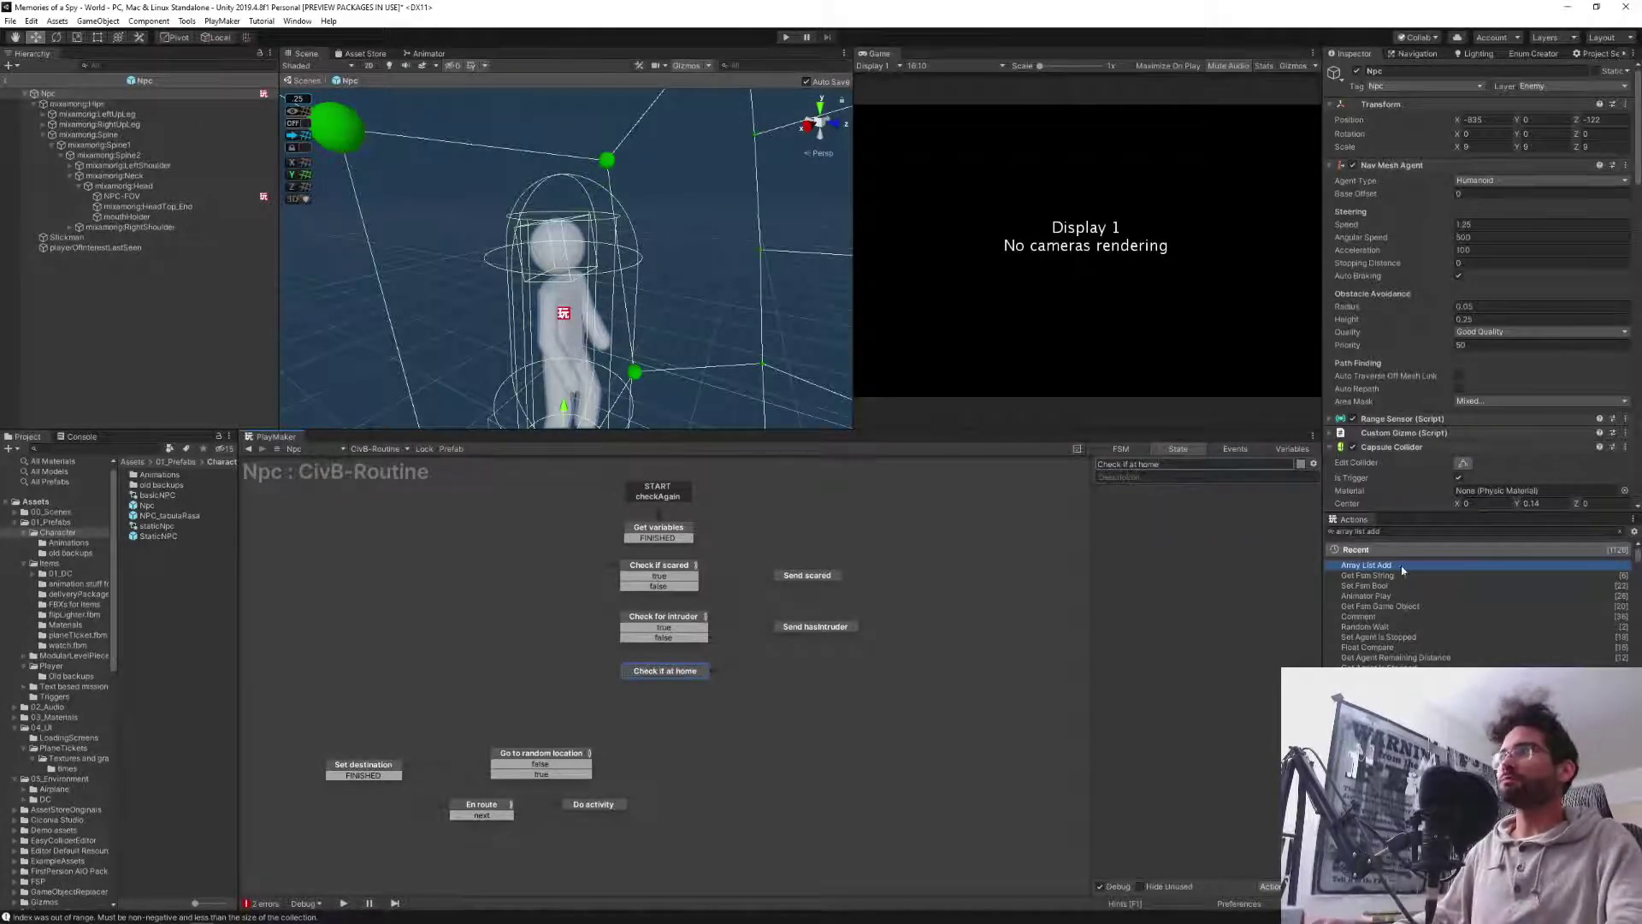
Add a Bool Test action to Check if at home that tests a new bool variable named isHome.
click(1377, 531)
text(bool tes)
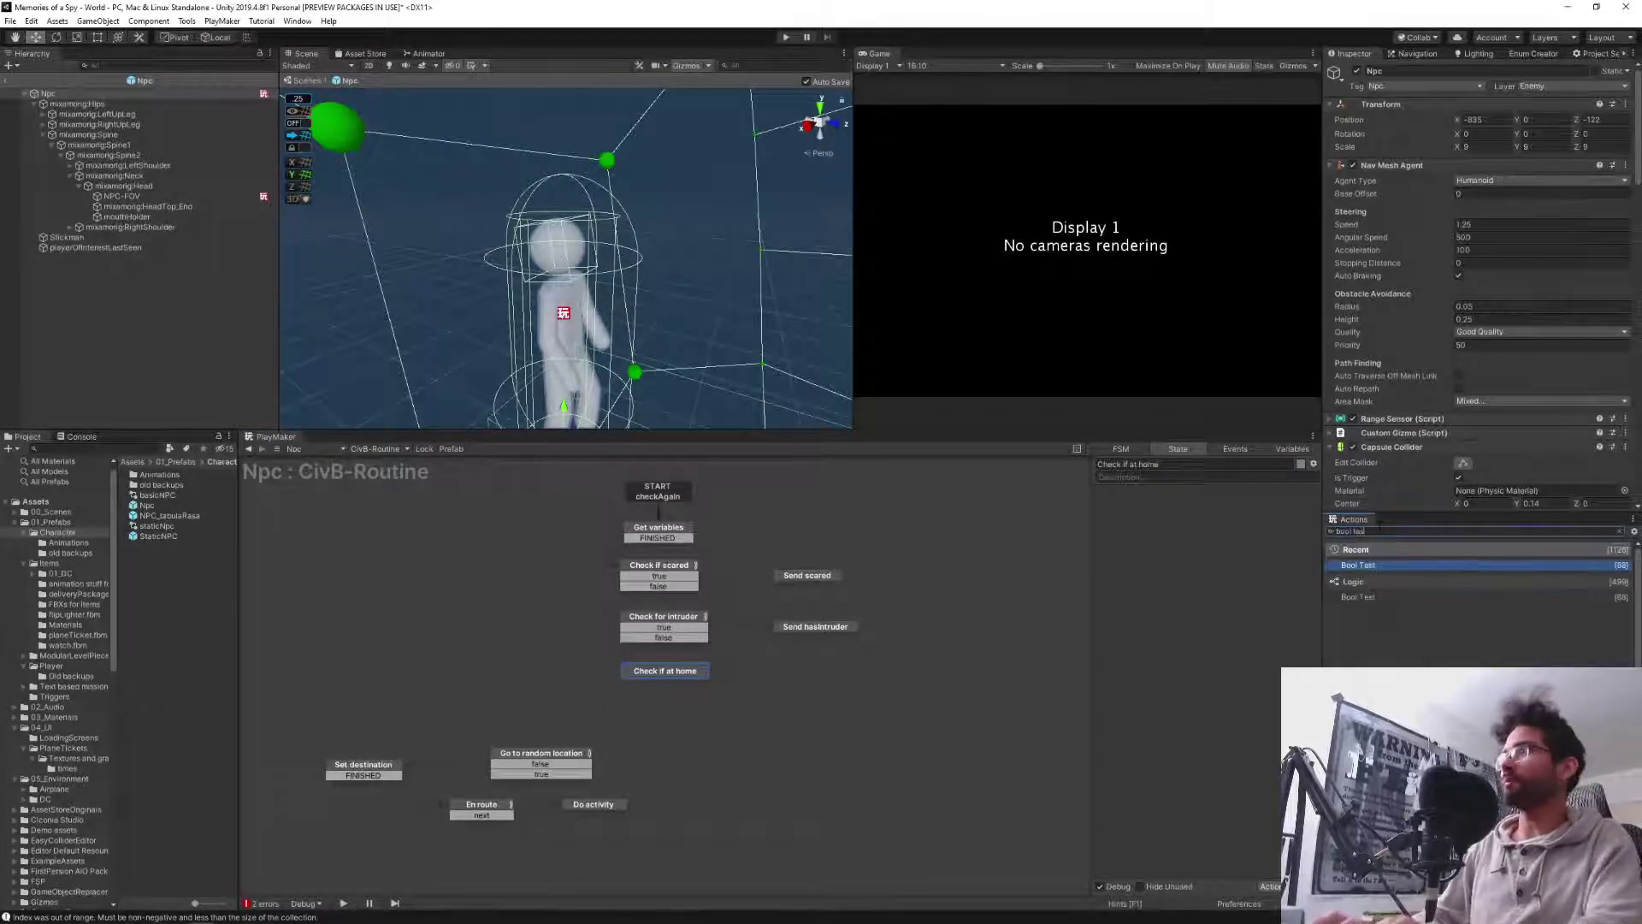
key(Return)
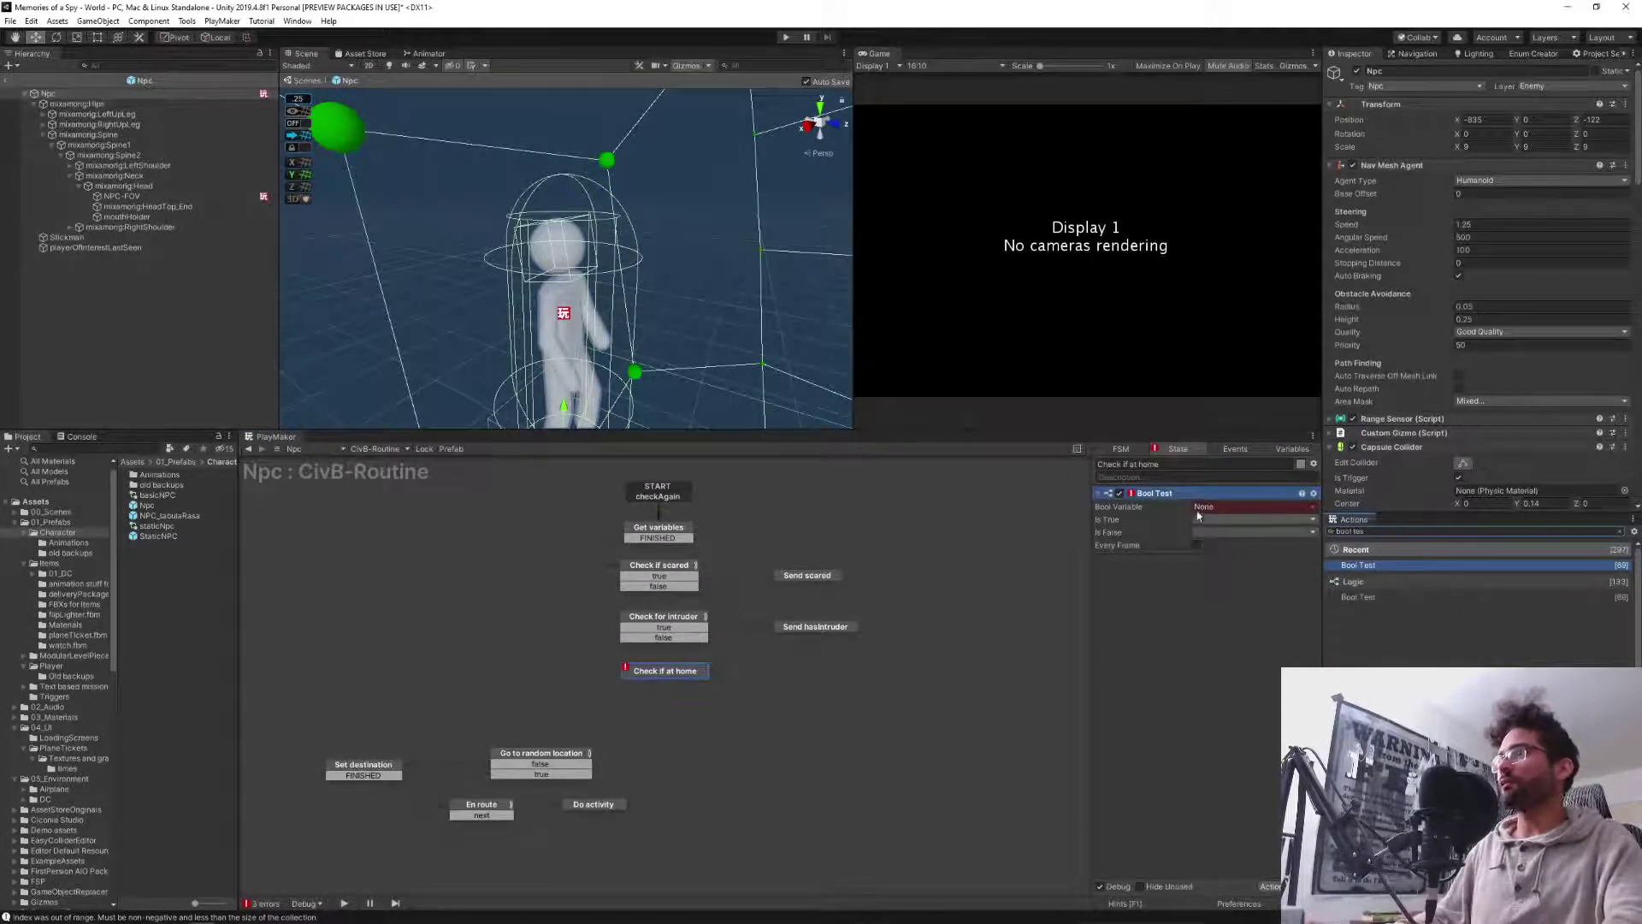
click(1197, 512)
click(1231, 583)
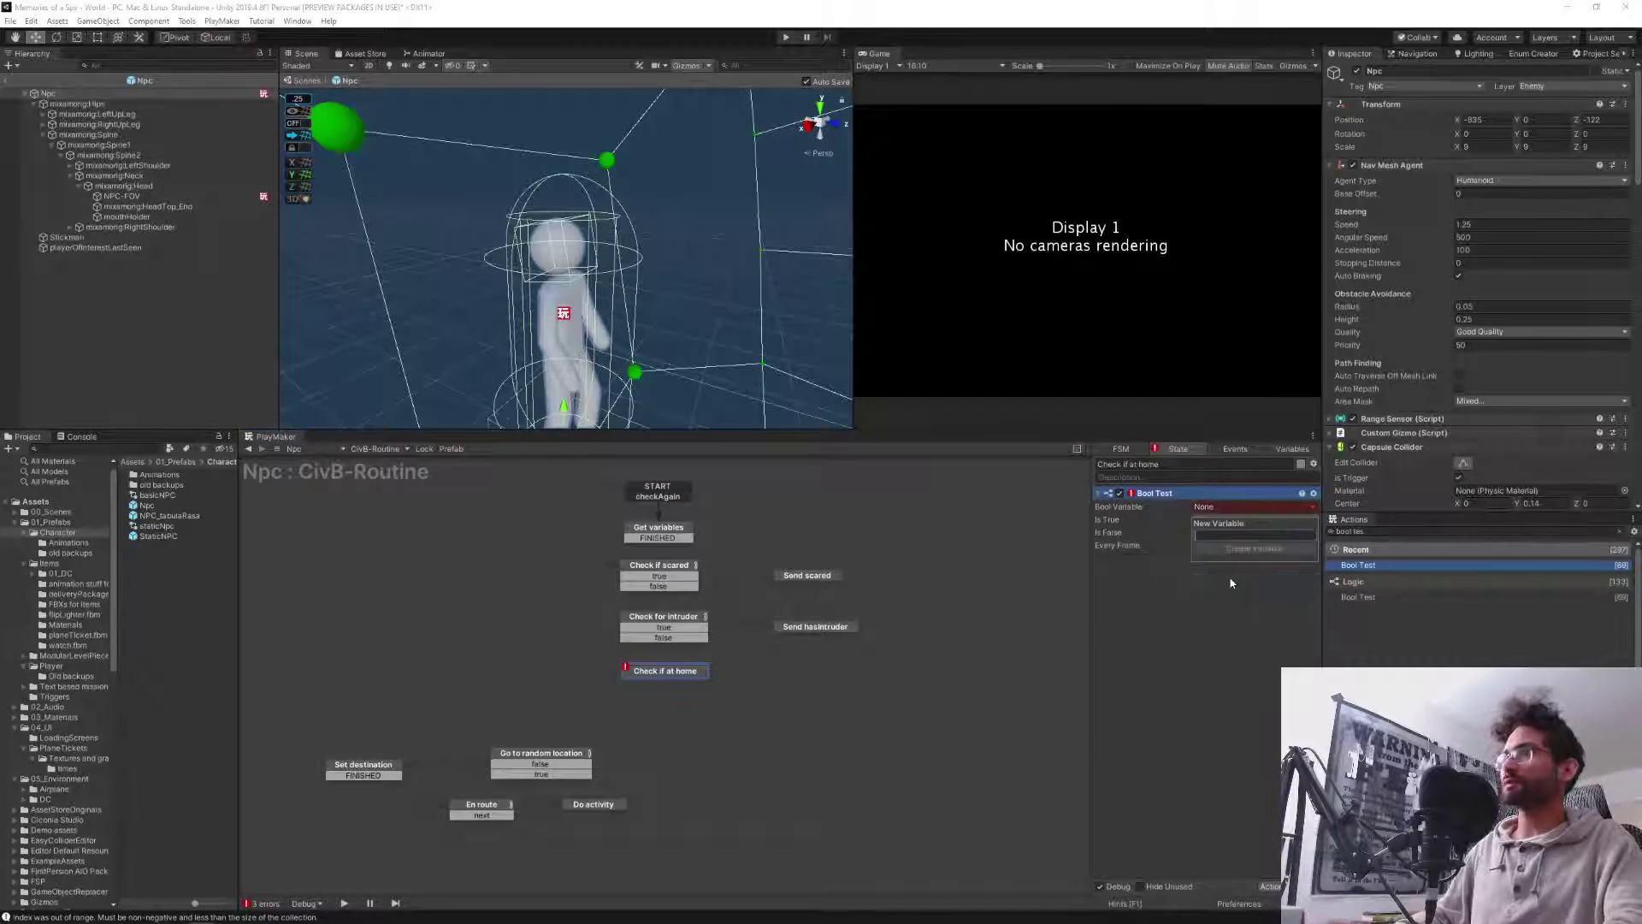
text(isHome)
key(Return)
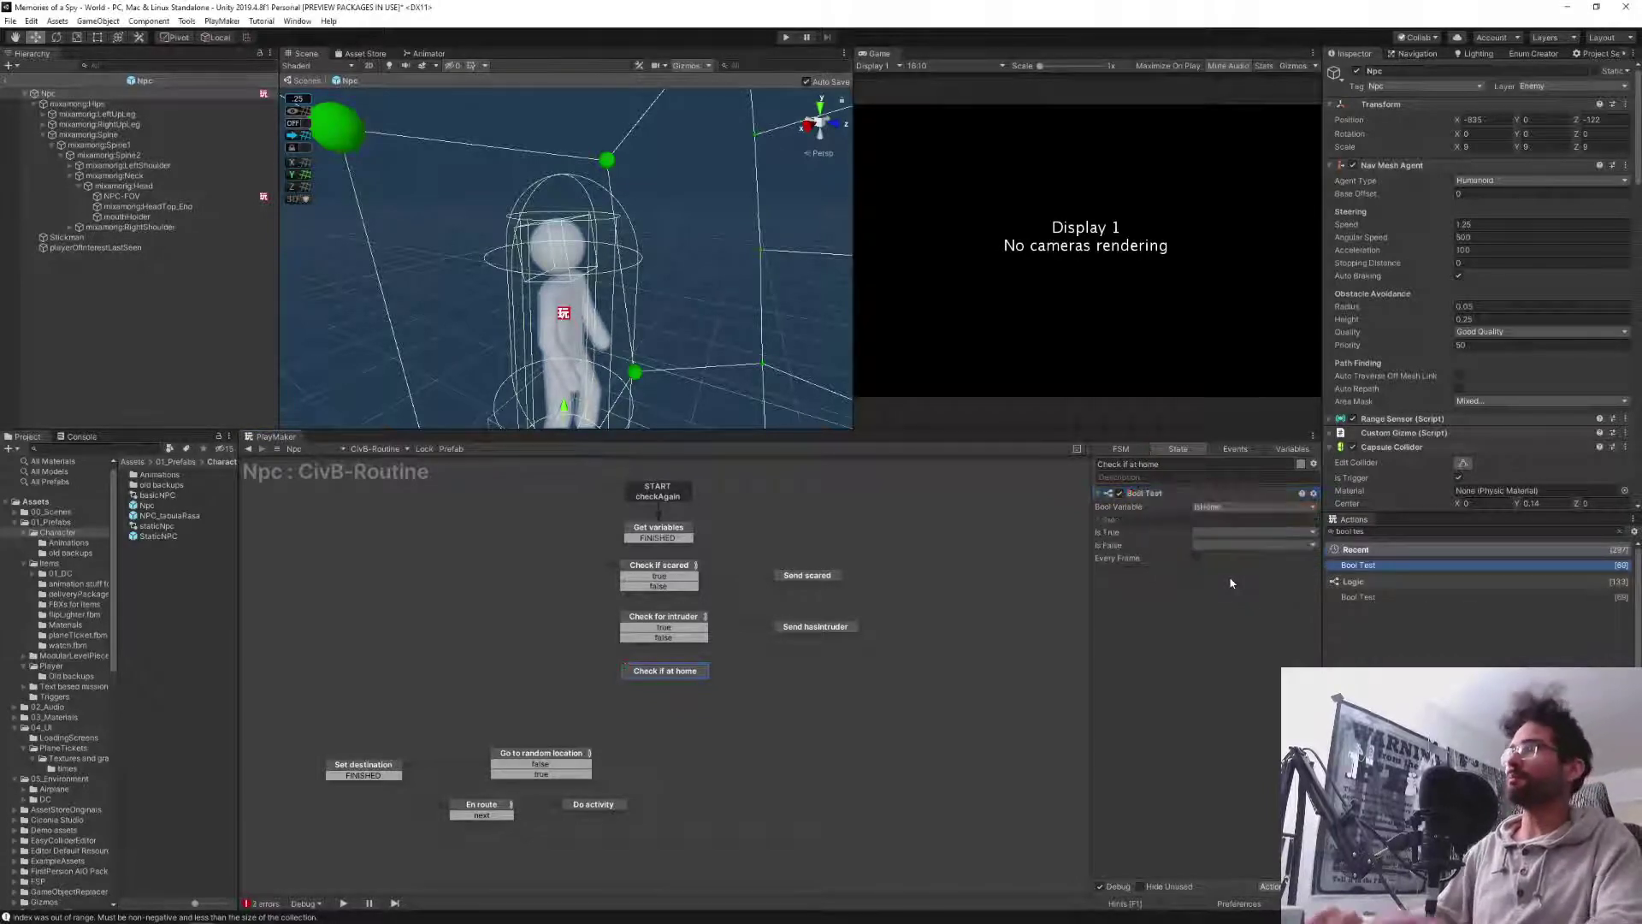
Set the Bool Test to send the true event when isHome is true and the false event otherwise.
click(1205, 537)
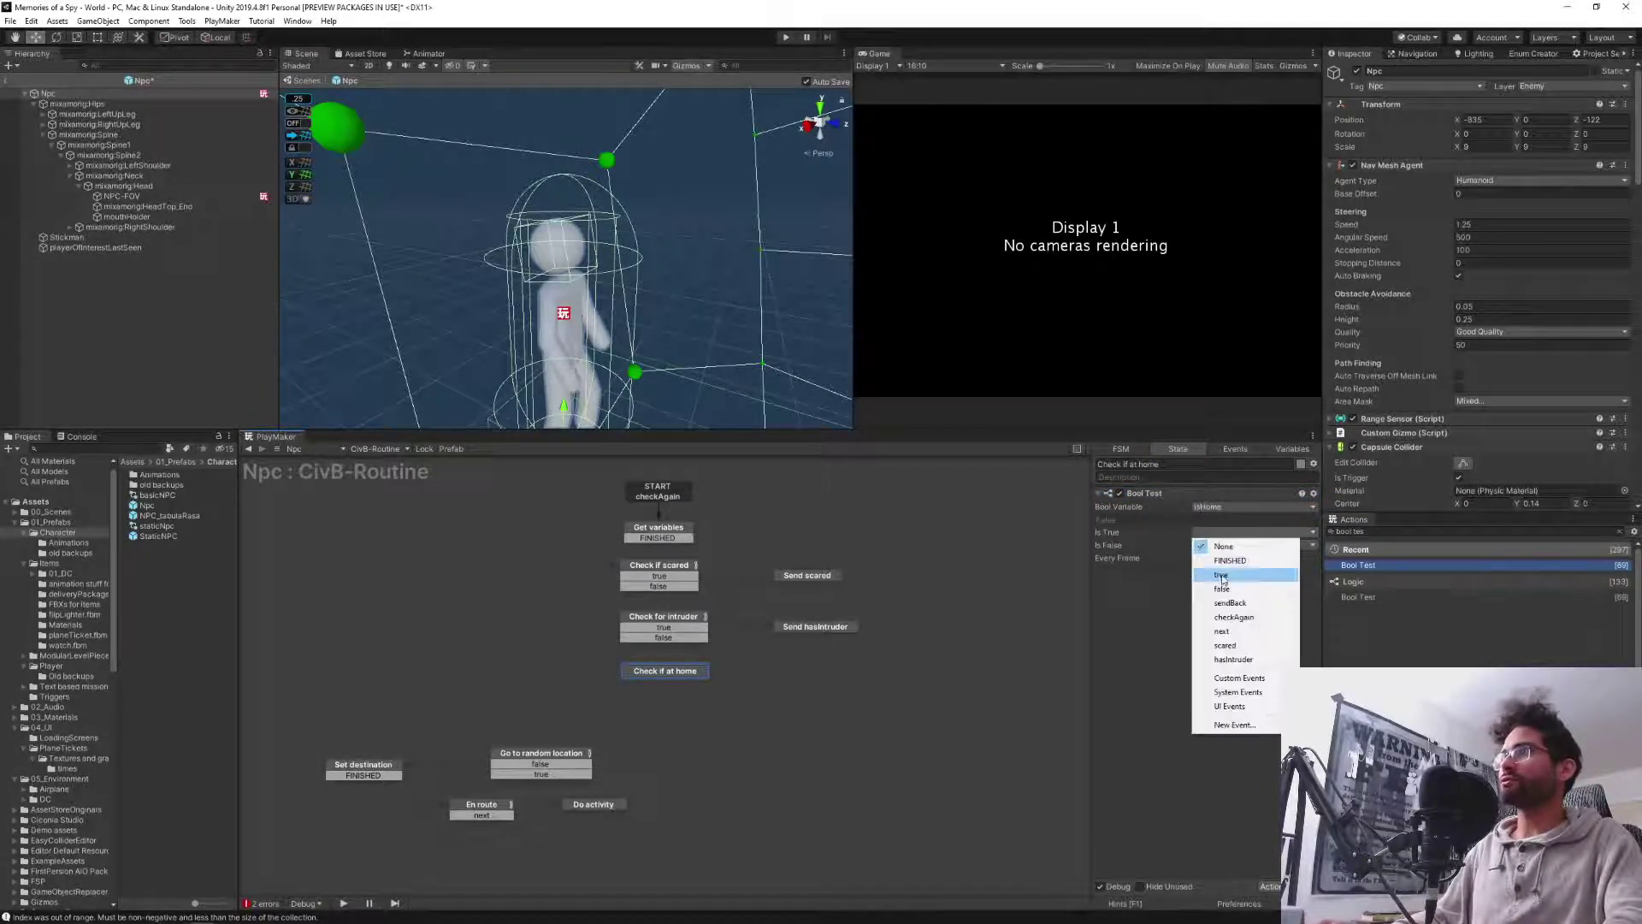
click(1221, 581)
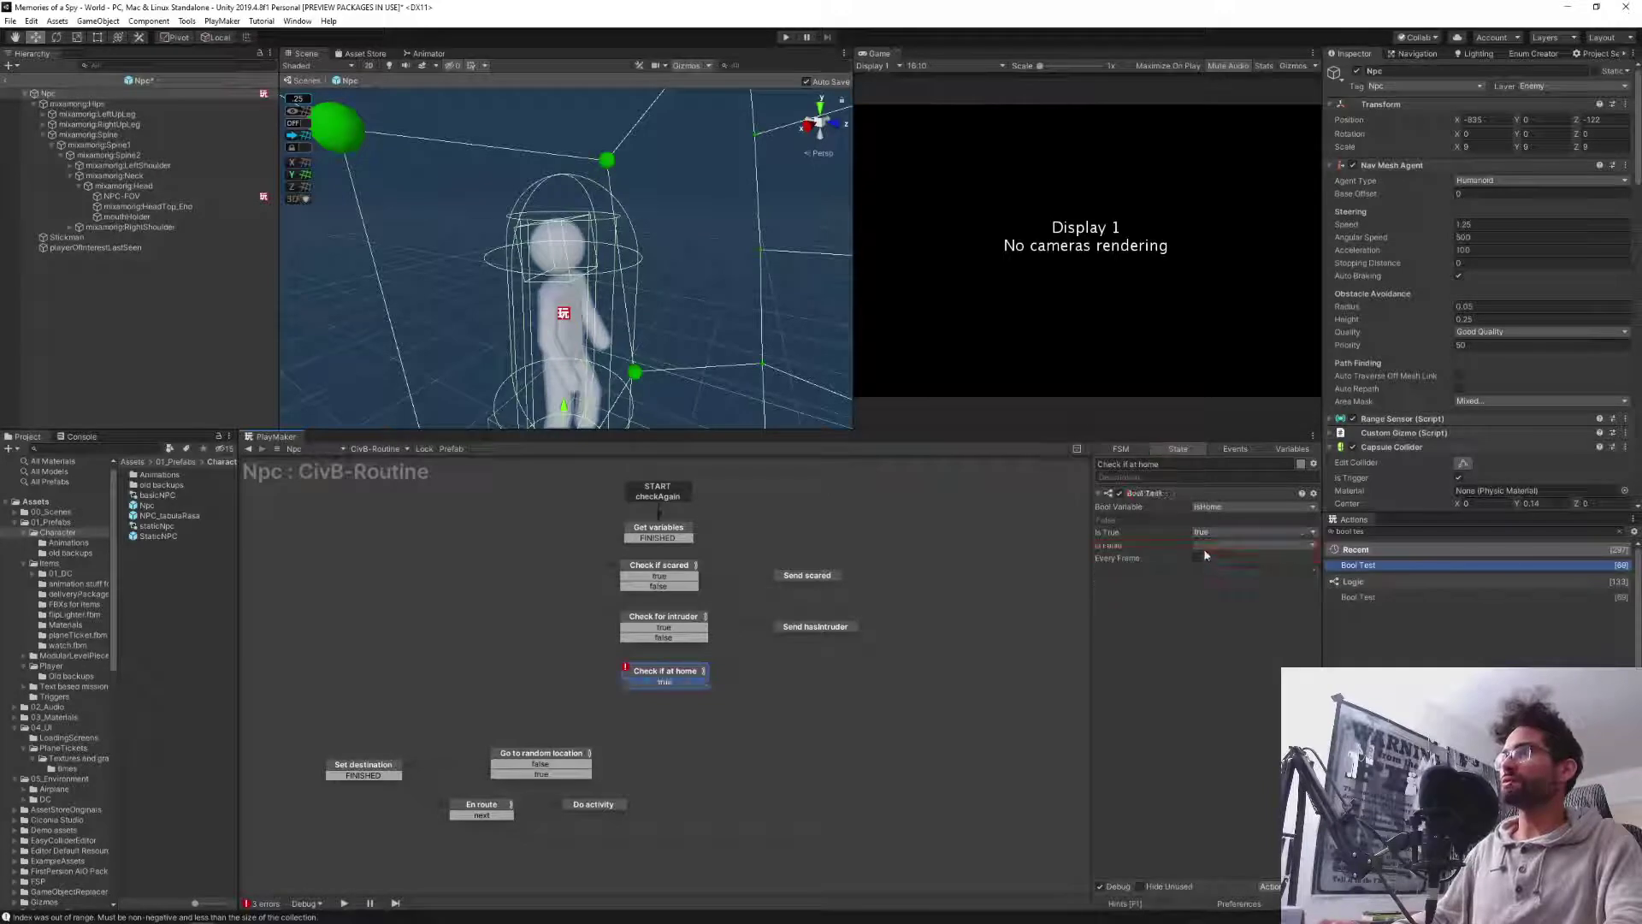
click(1203, 545)
click(1221, 598)
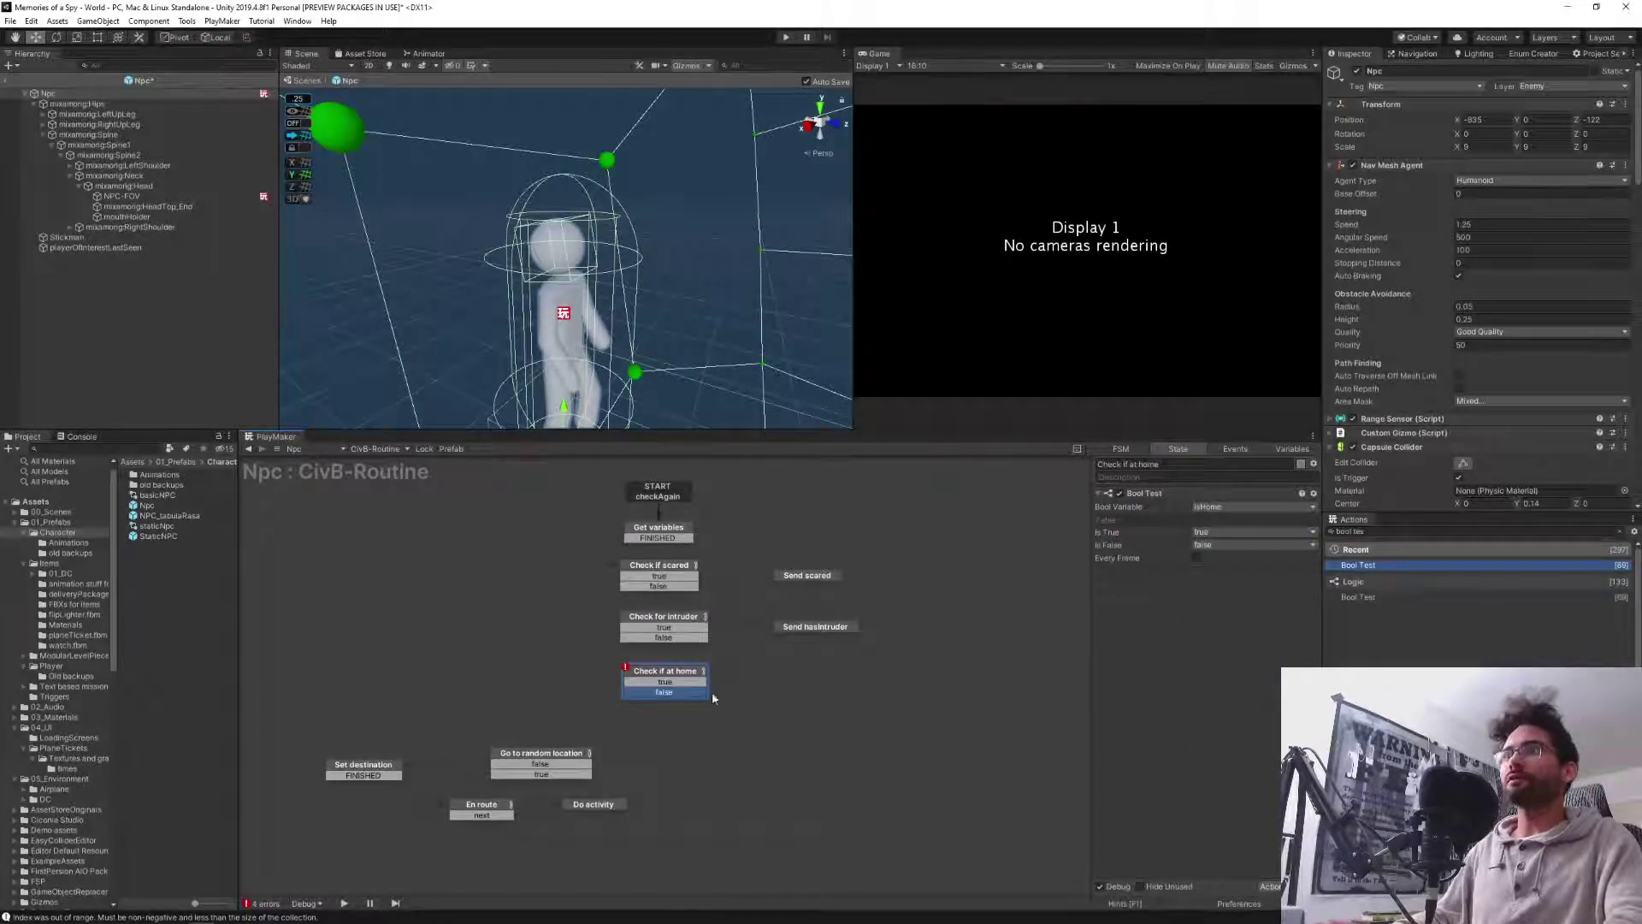
Link Check if at home's true event to a new state named "At home" and its false event to Go to random location.
drag(705, 681, 804, 685)
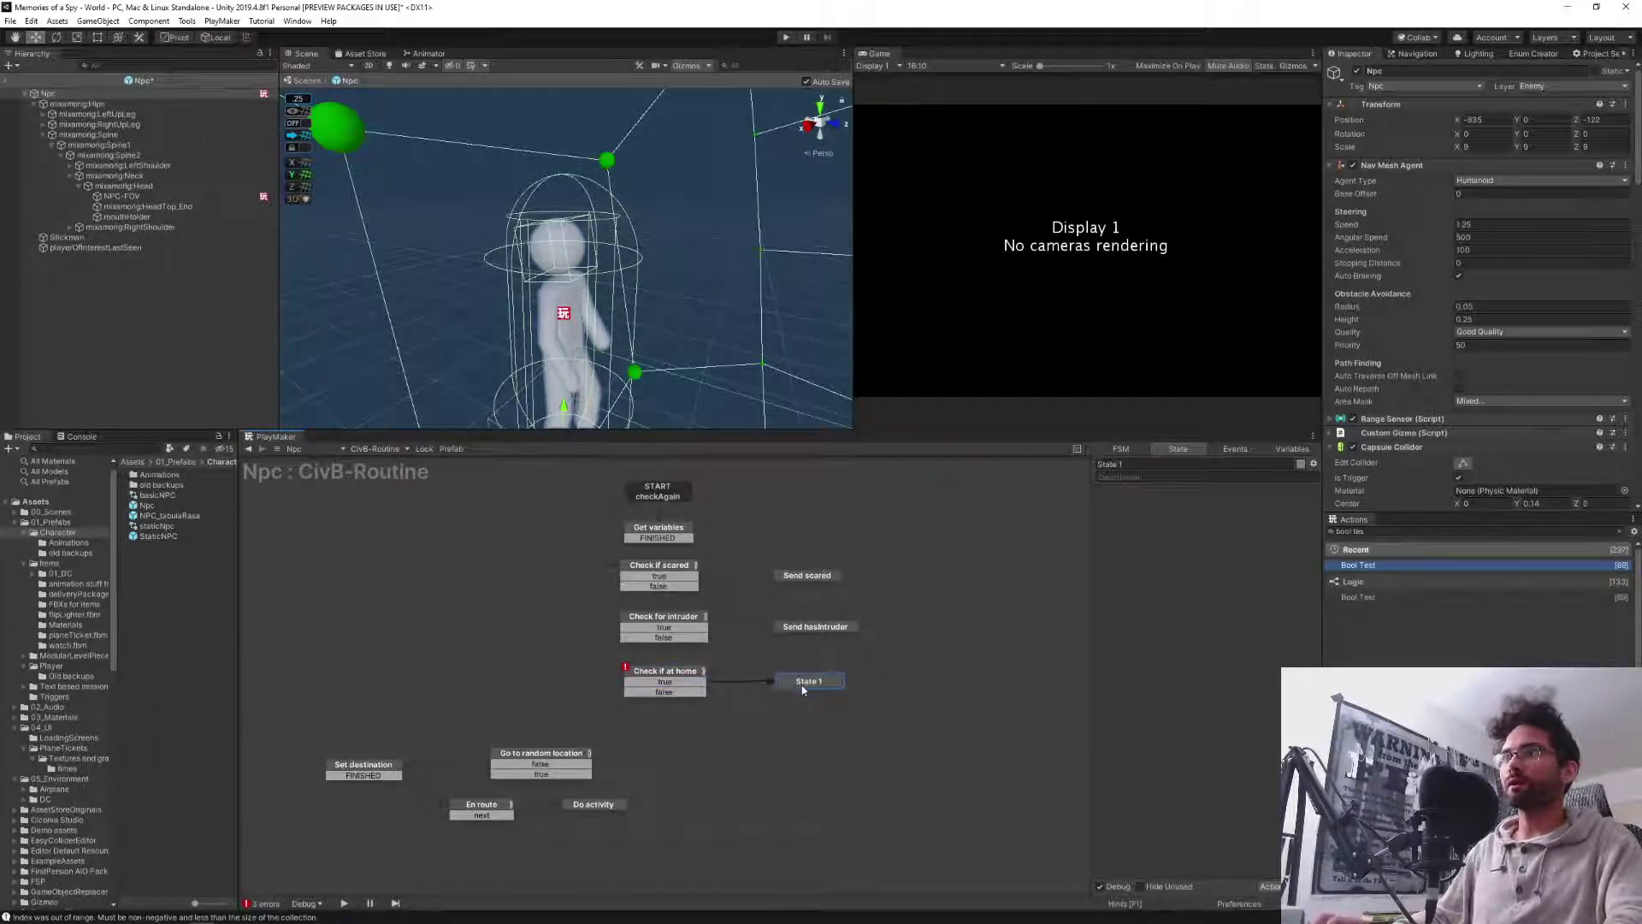
text(A)
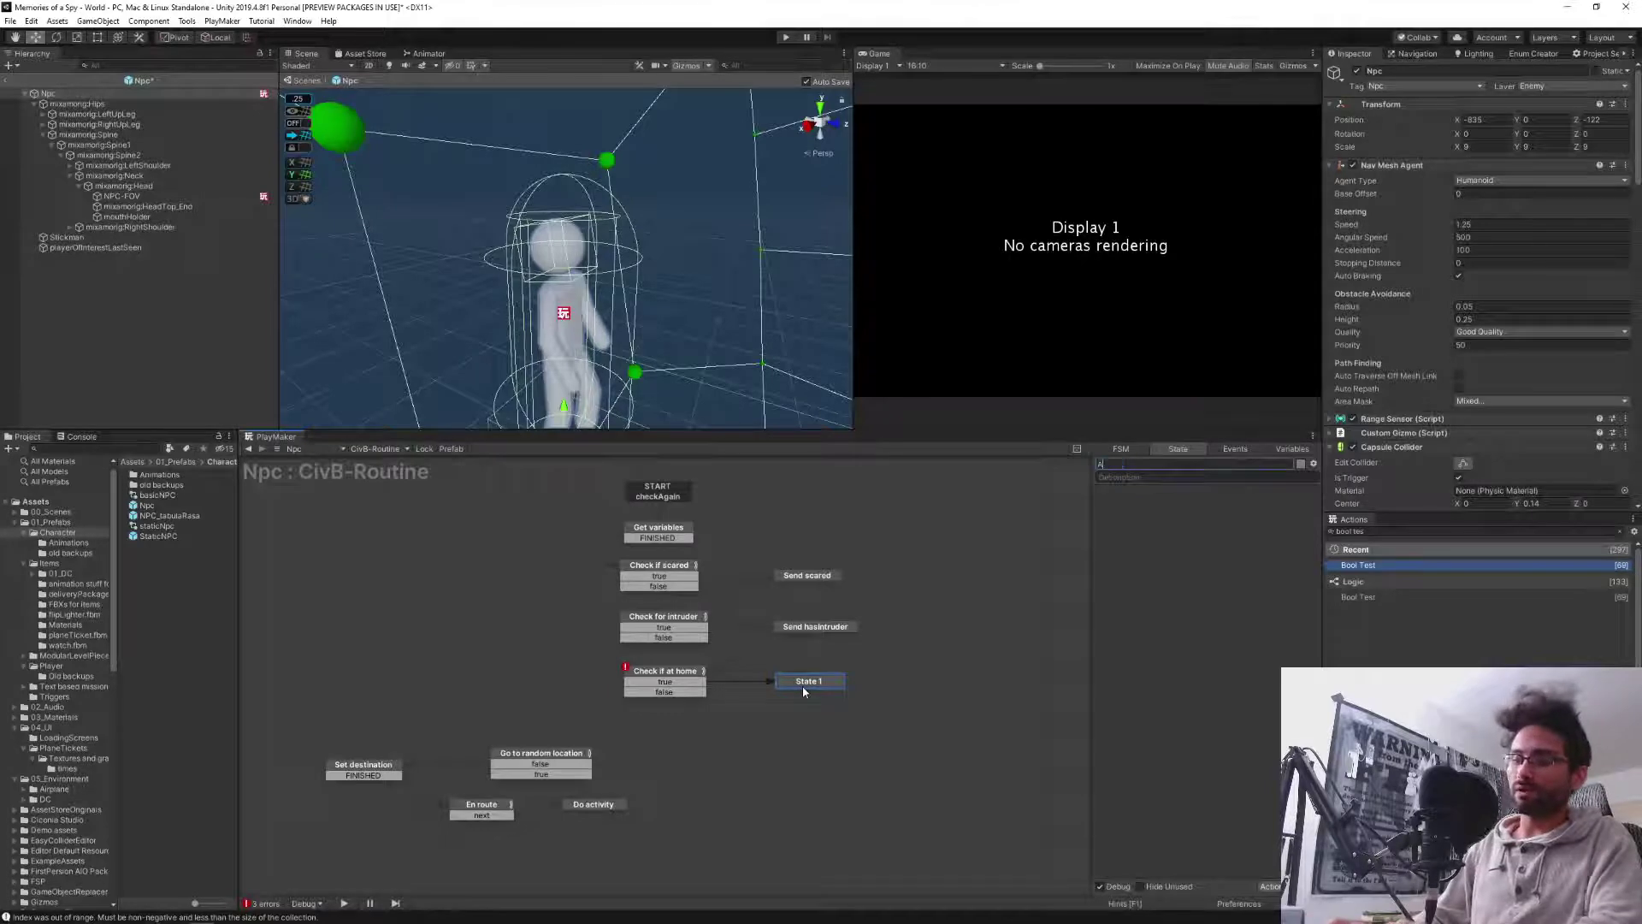
text(t home)
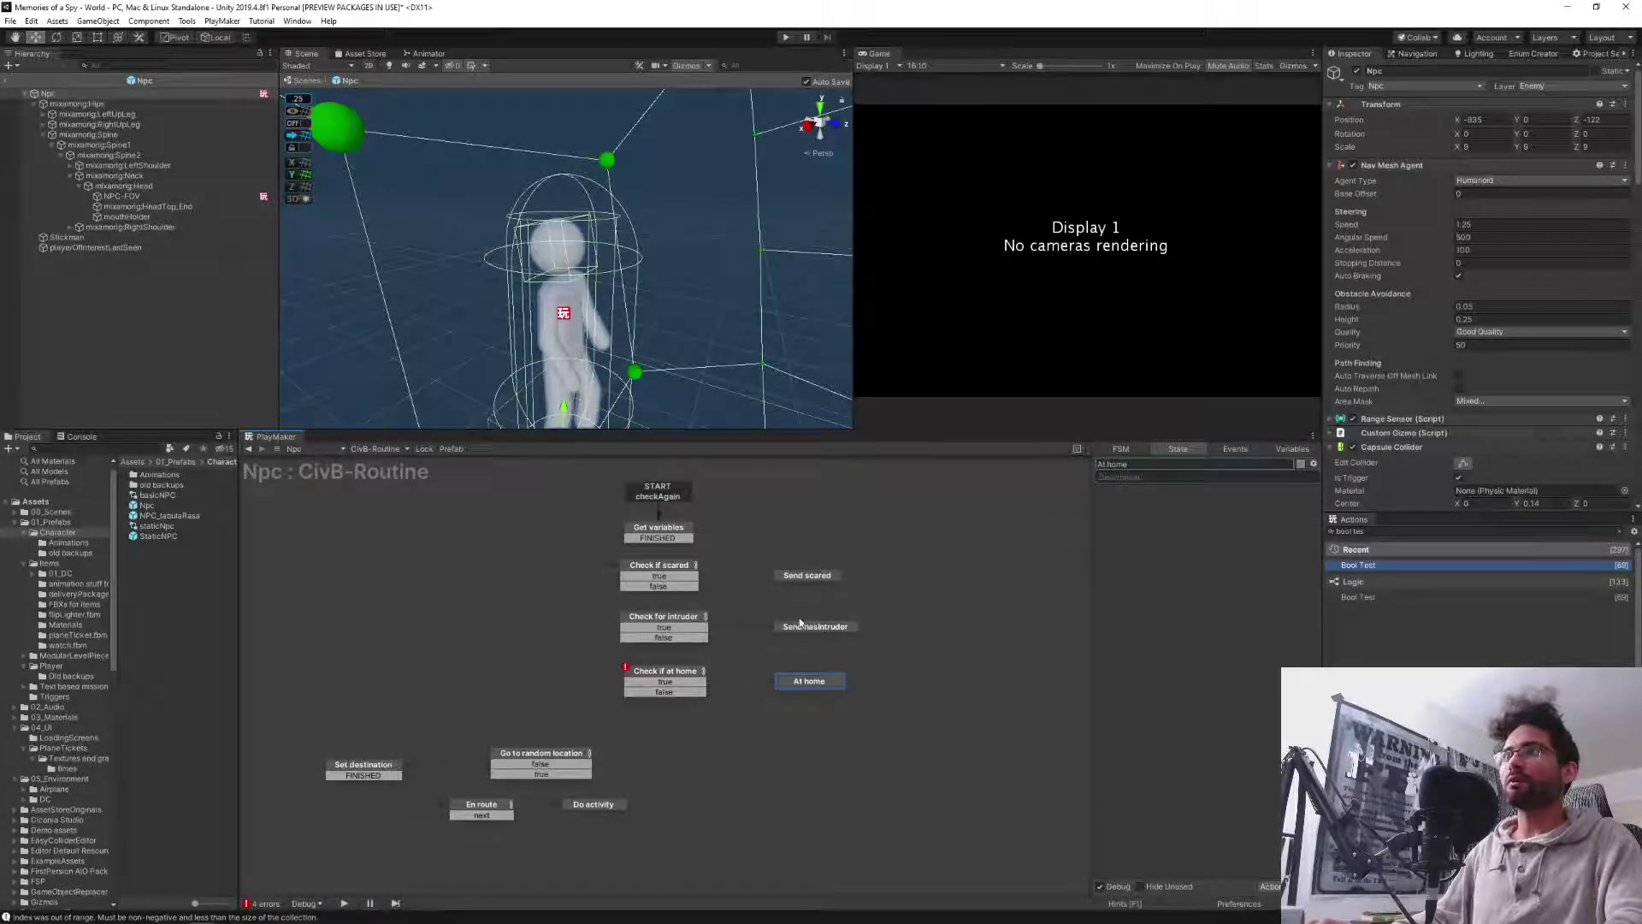
drag(654, 691, 588, 758)
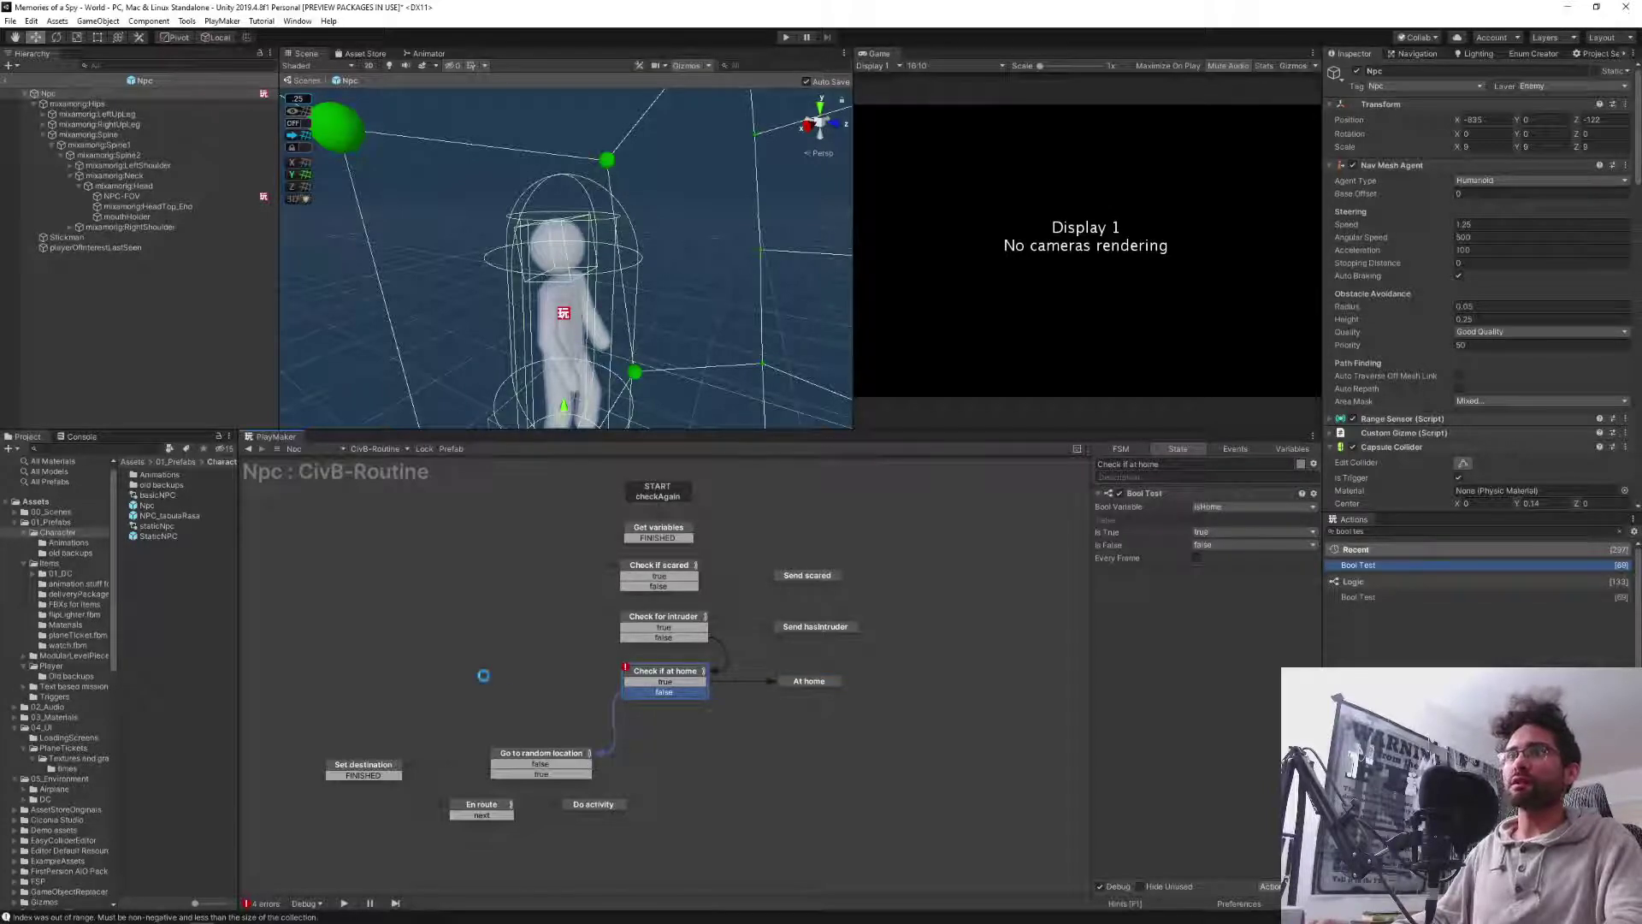
click(503, 635)
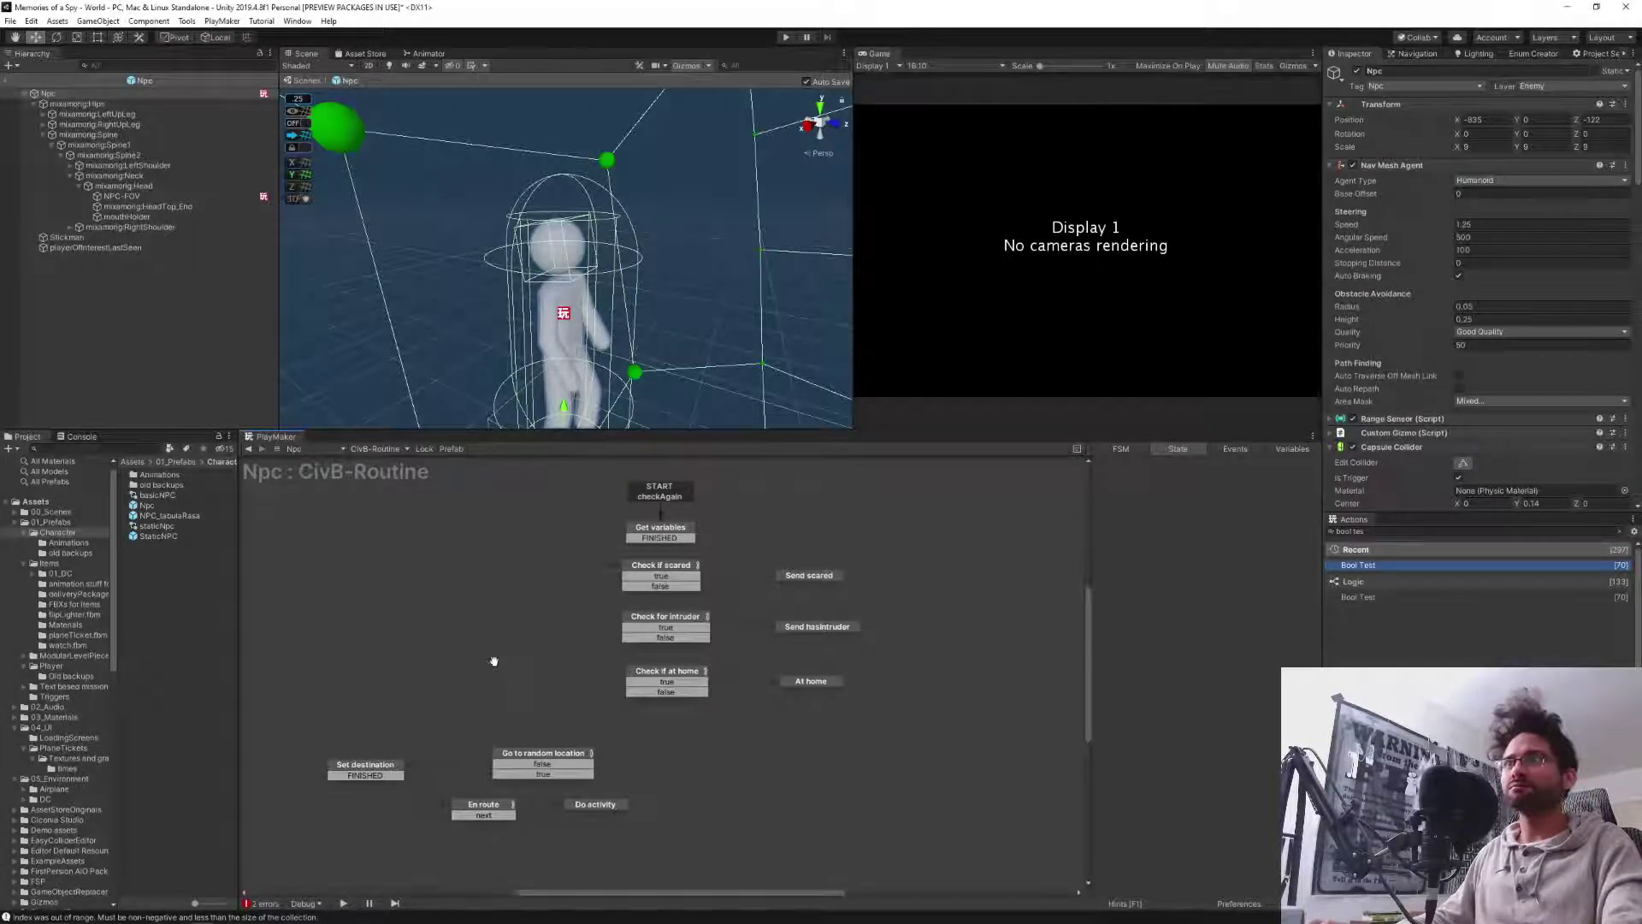
Check the action used in Send hasIntruder and add a Start FSM action to the At home state.
middle_drag(487, 667, 504, 665)
click(676, 671)
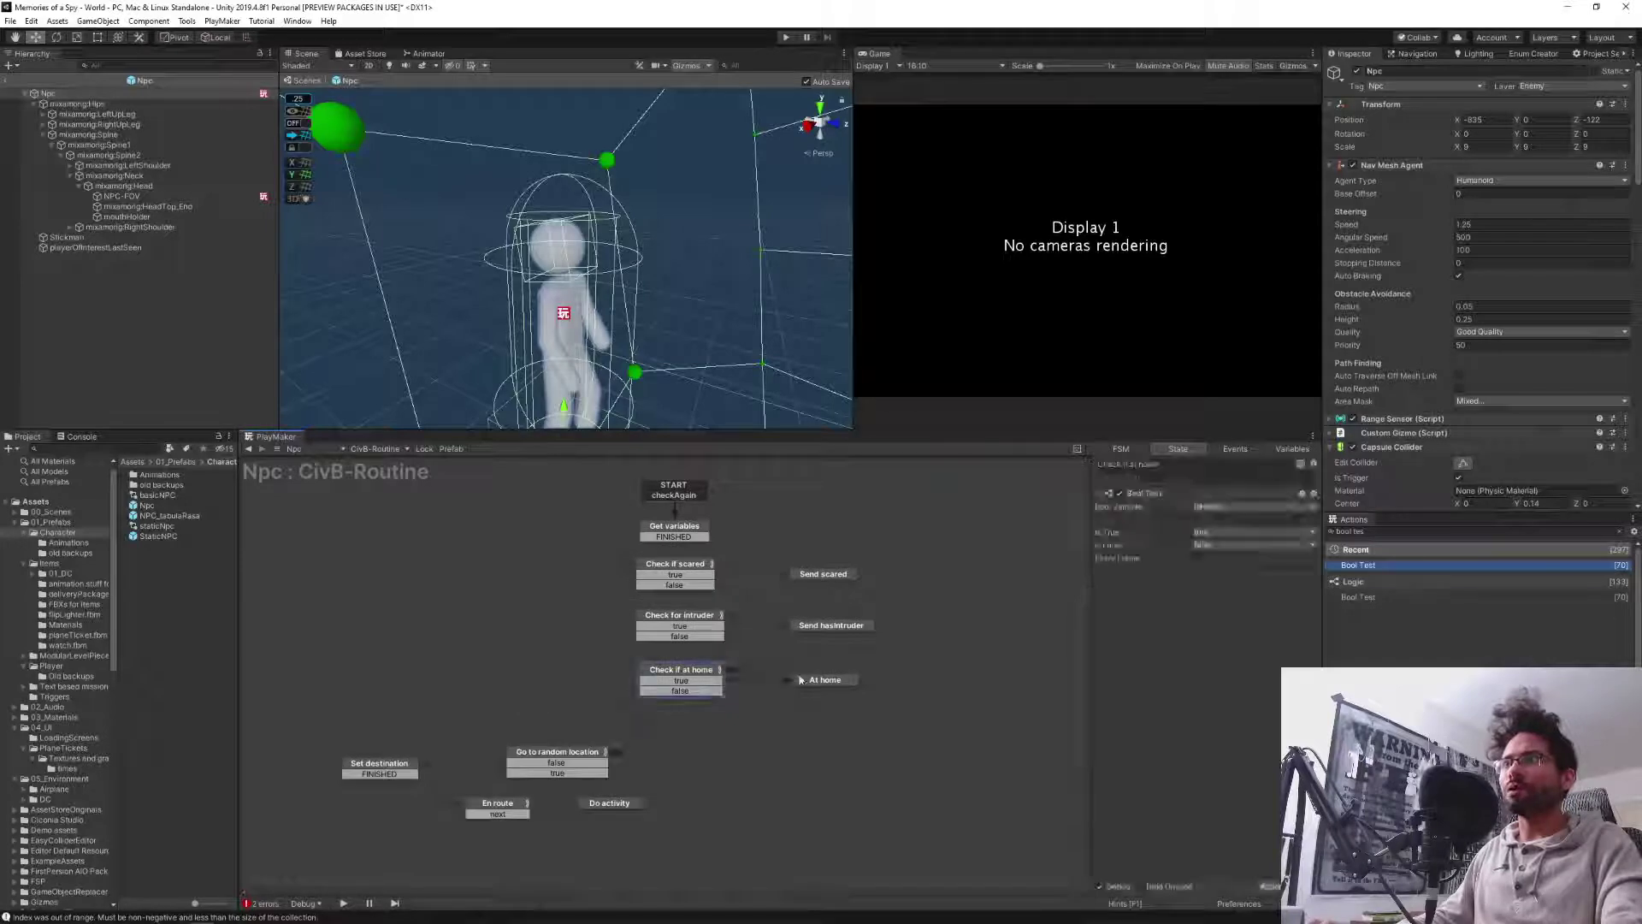
click(819, 682)
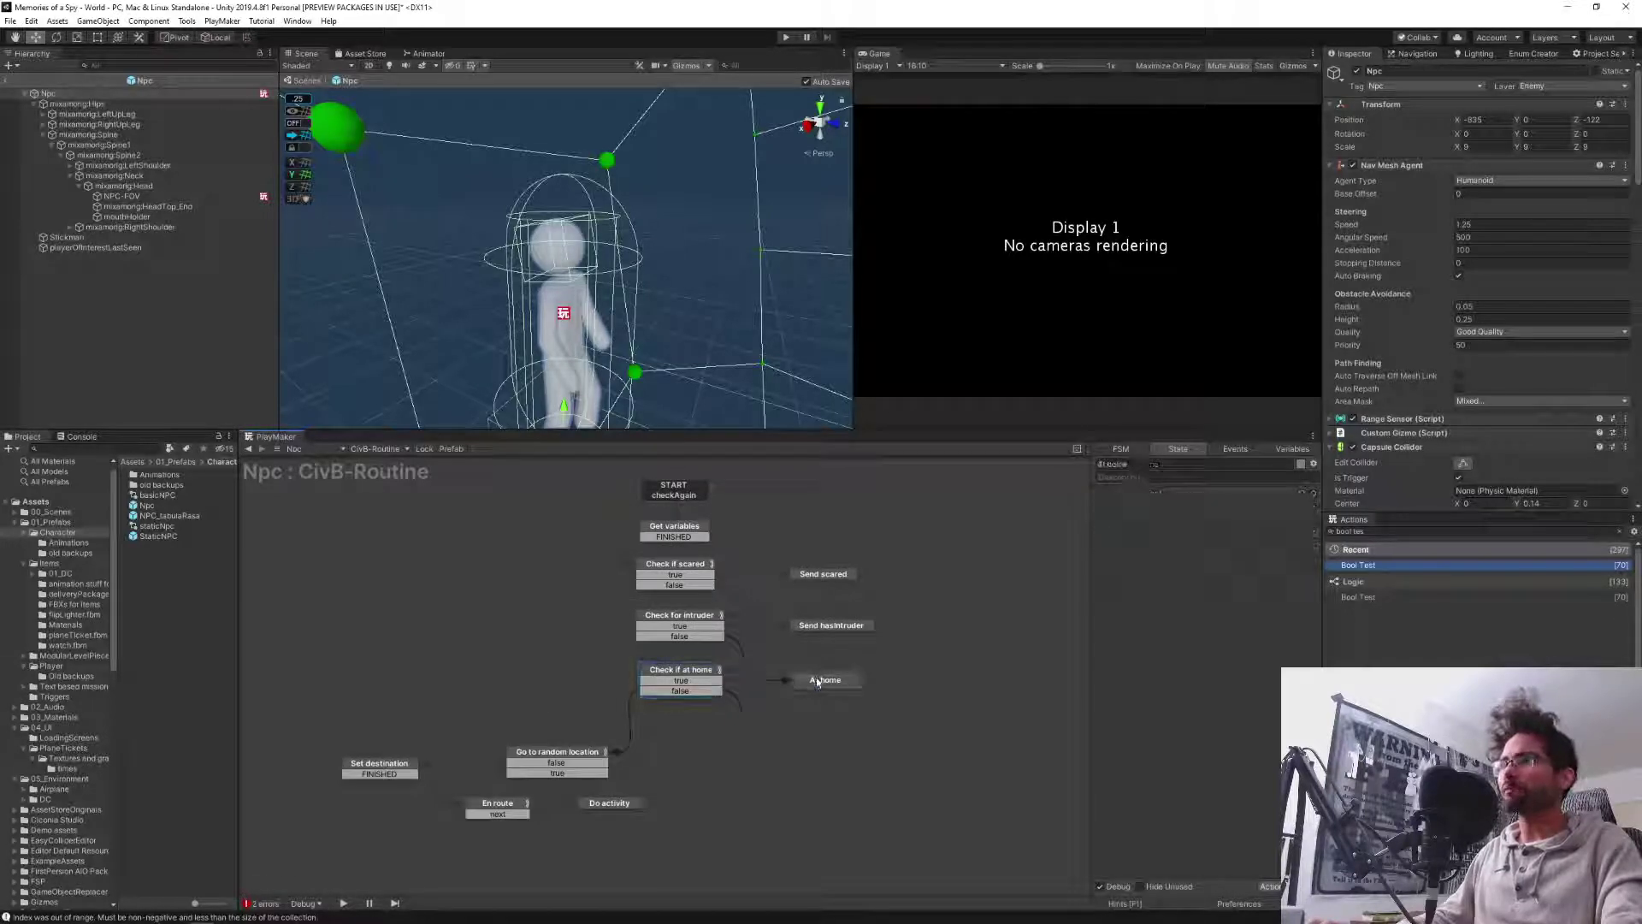
click(821, 627)
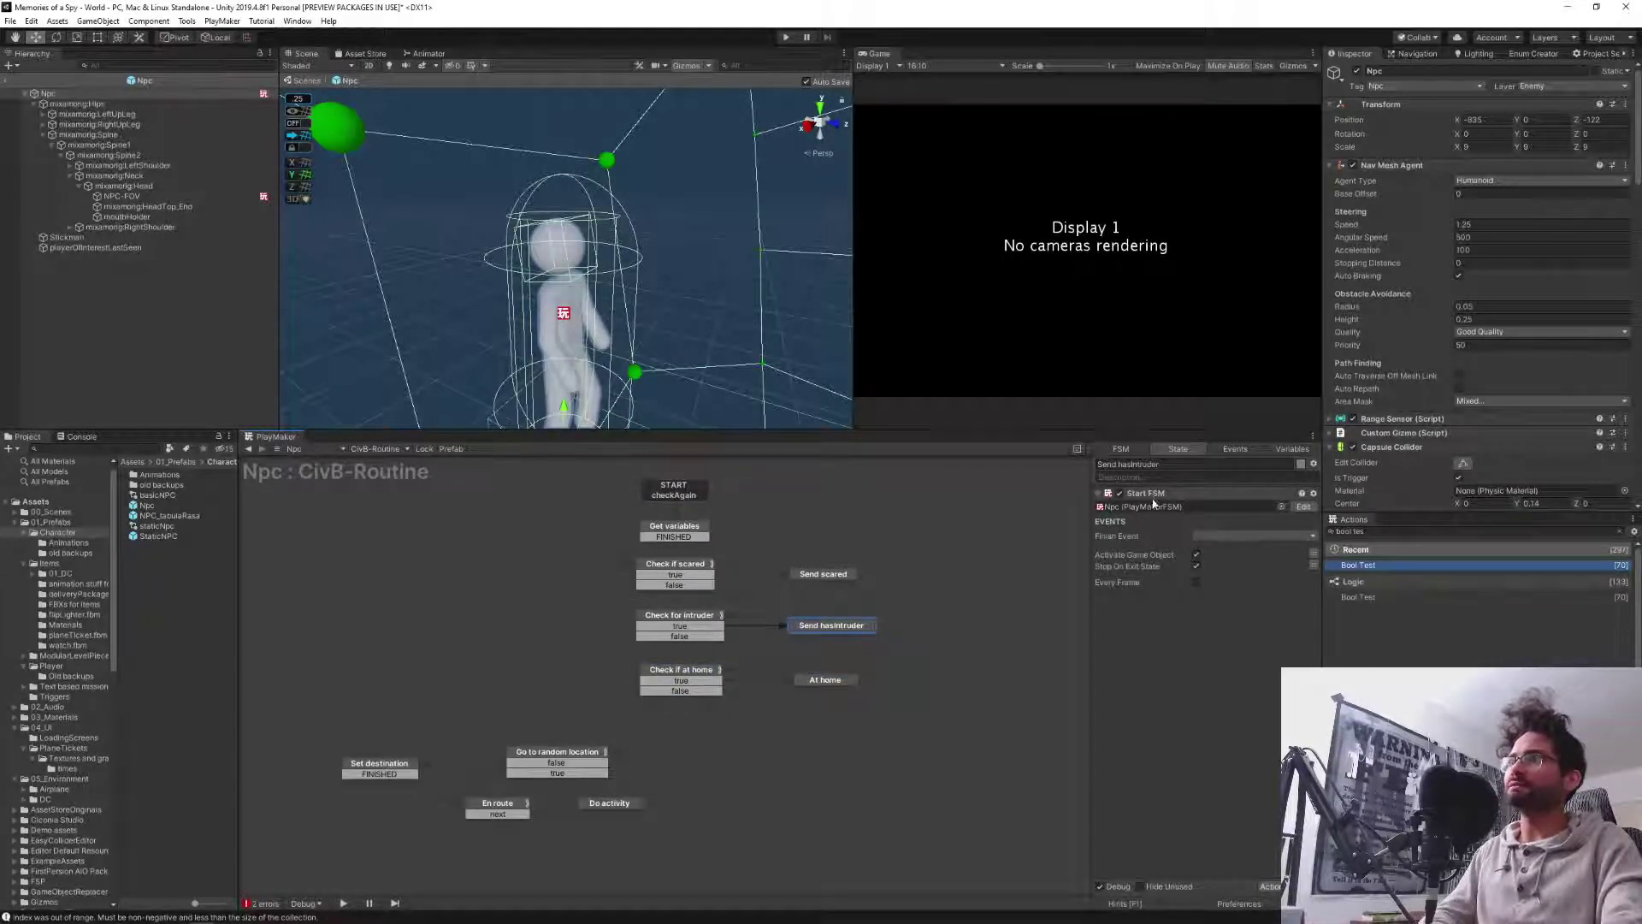
click(825, 680)
click(1404, 537)
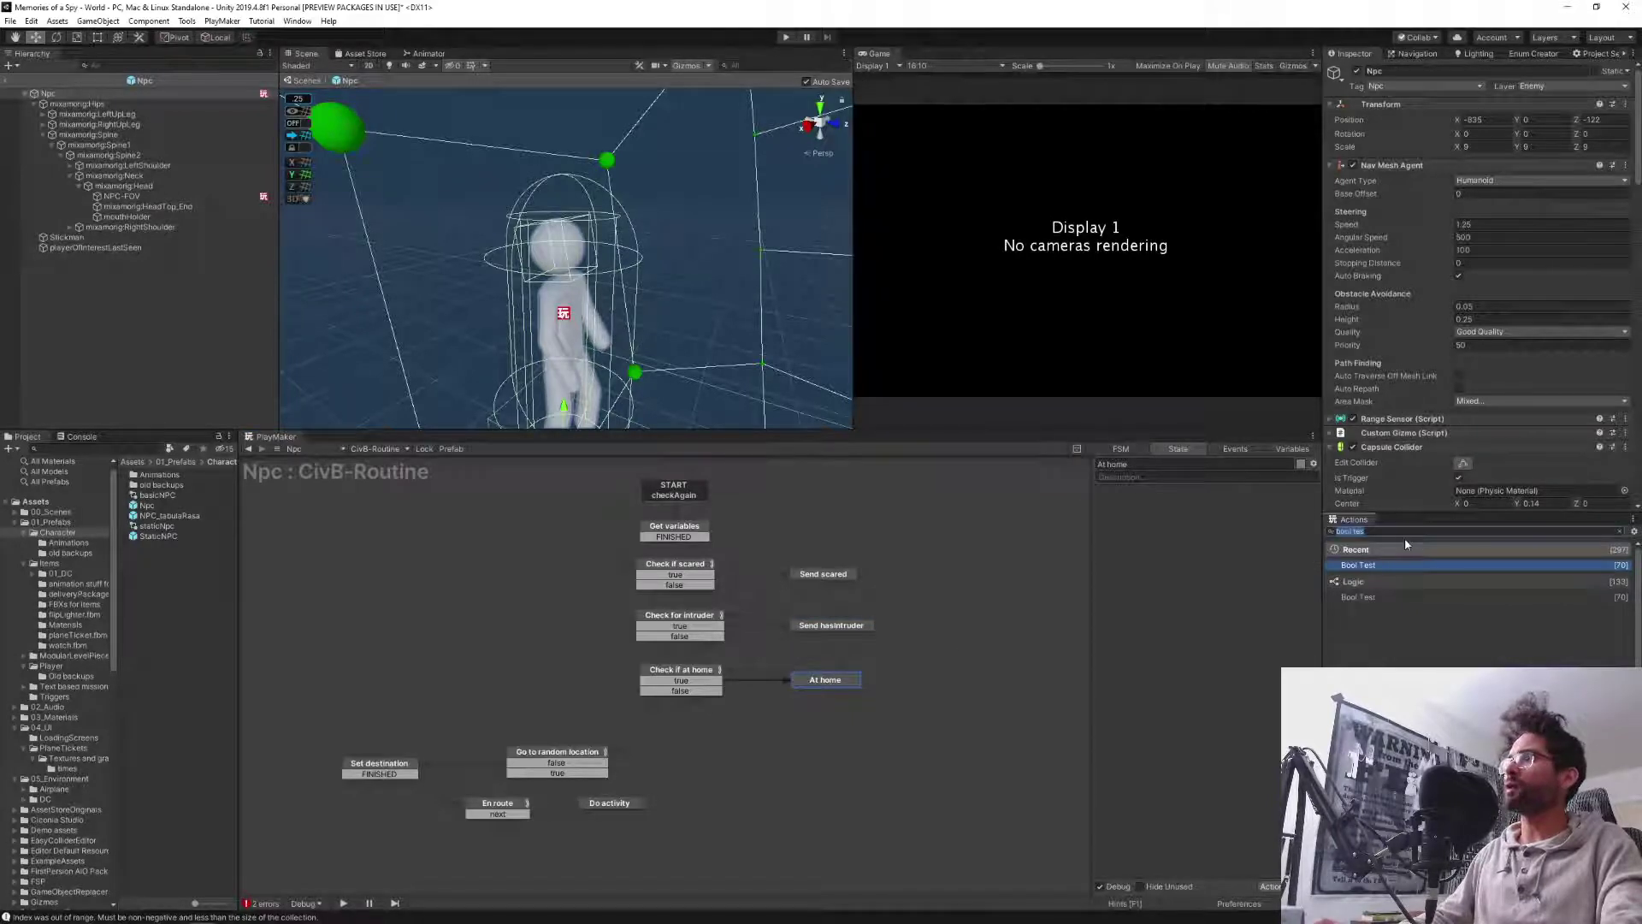
text(start)
key(Return)
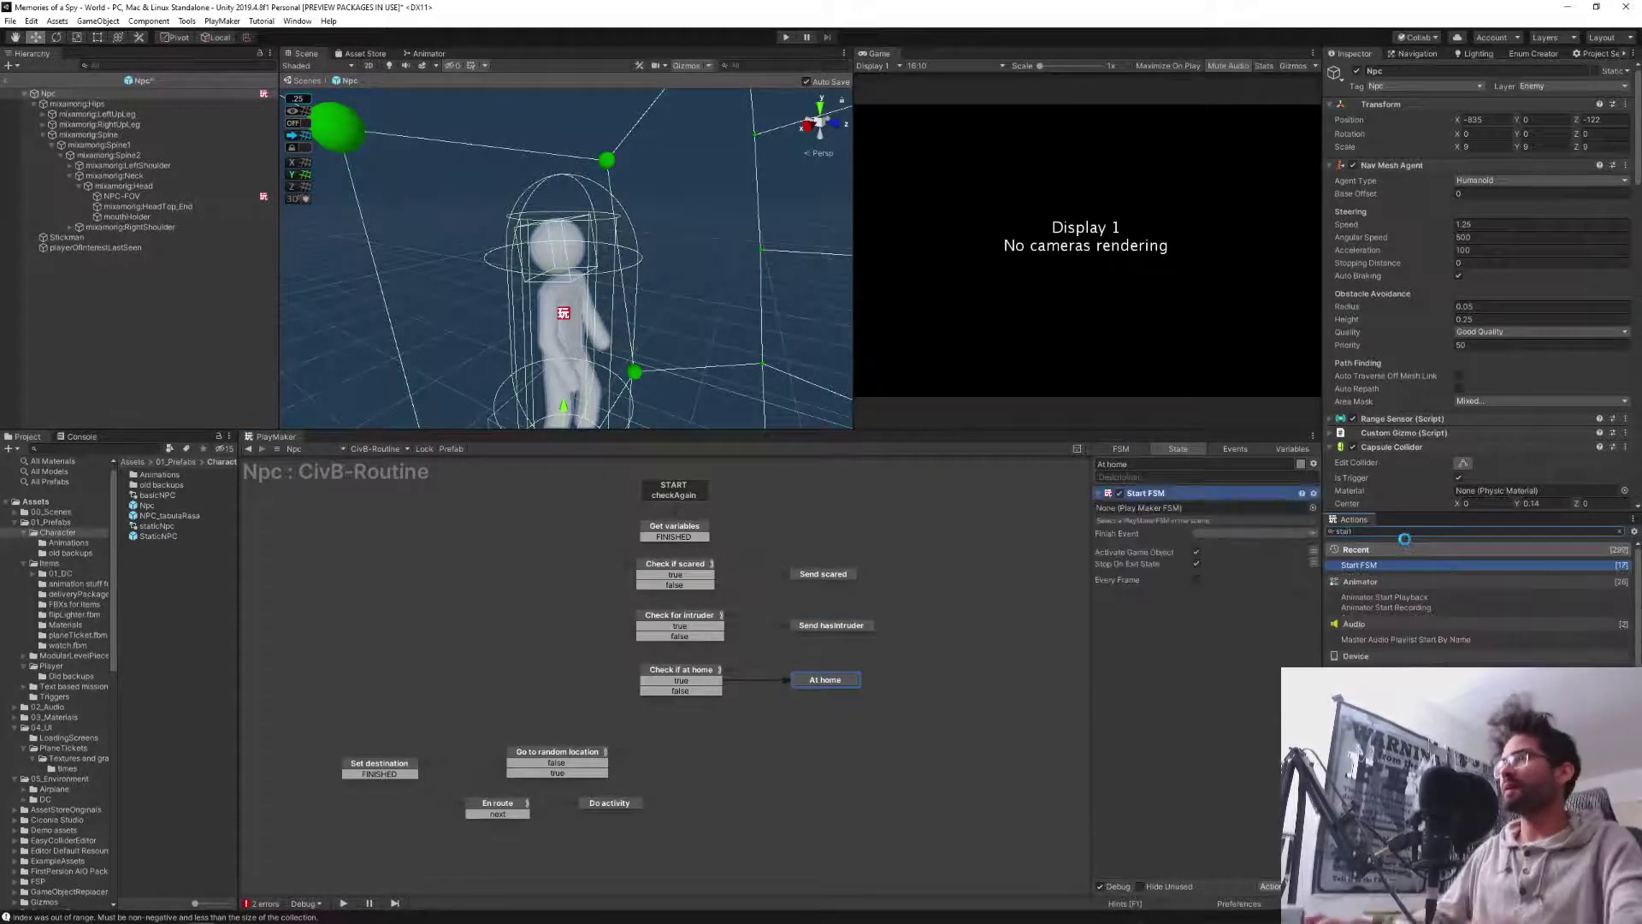
Add a PlayMakerFSM component to the Npc prefab, name it AtHome, and leave it disabled.
scroll(1428, 427, down, 15)
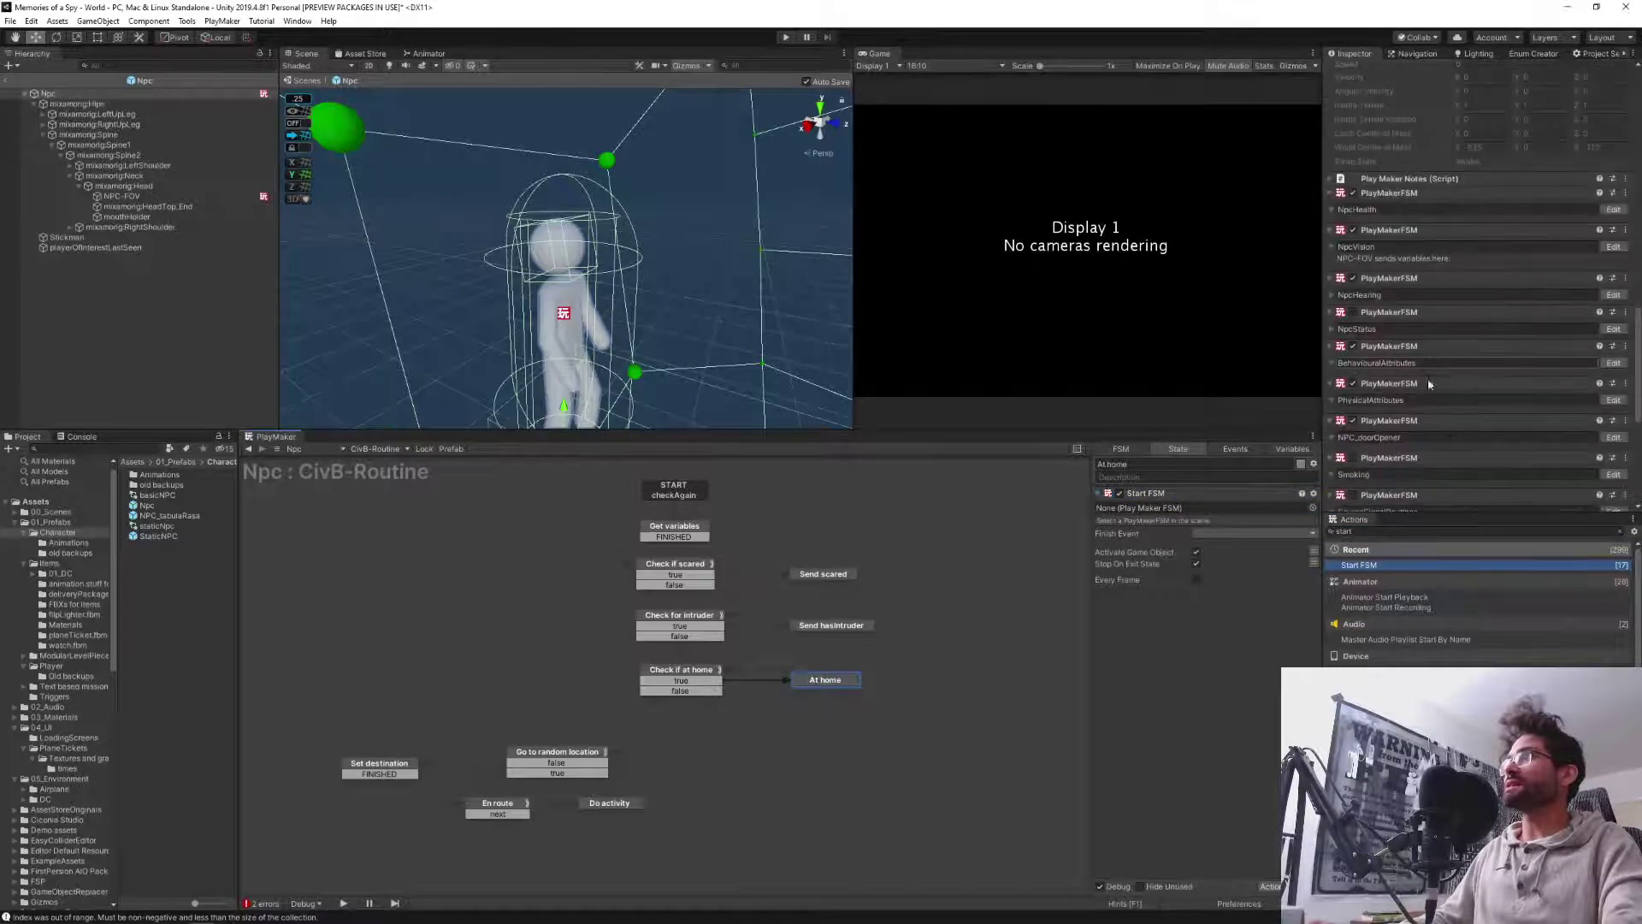
click(1433, 503)
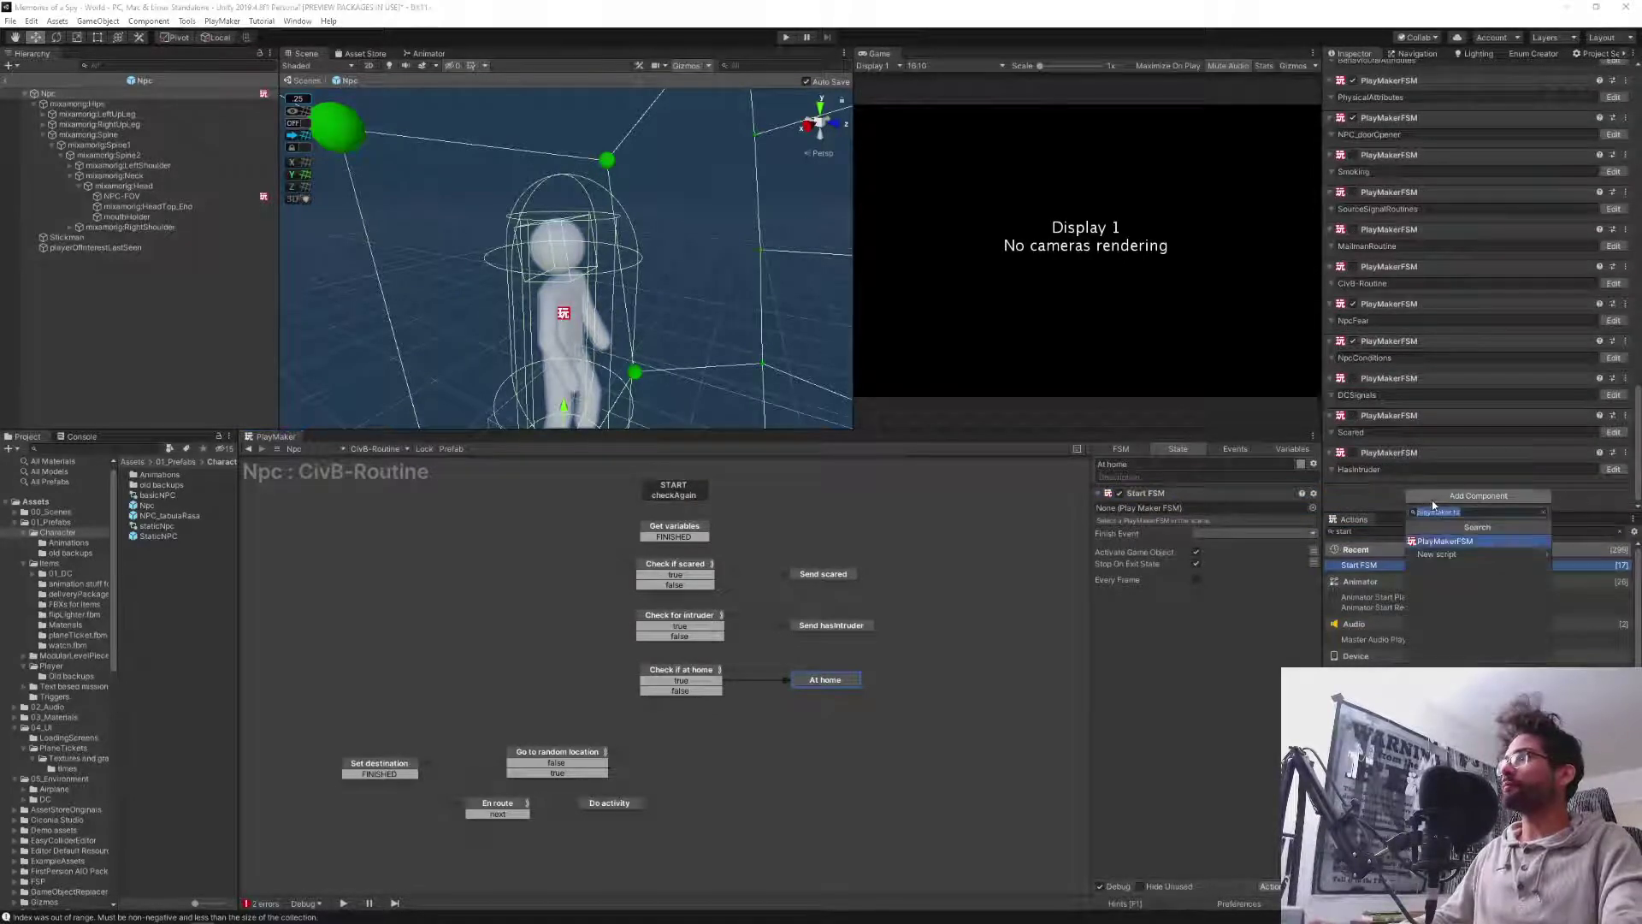
click(1444, 541)
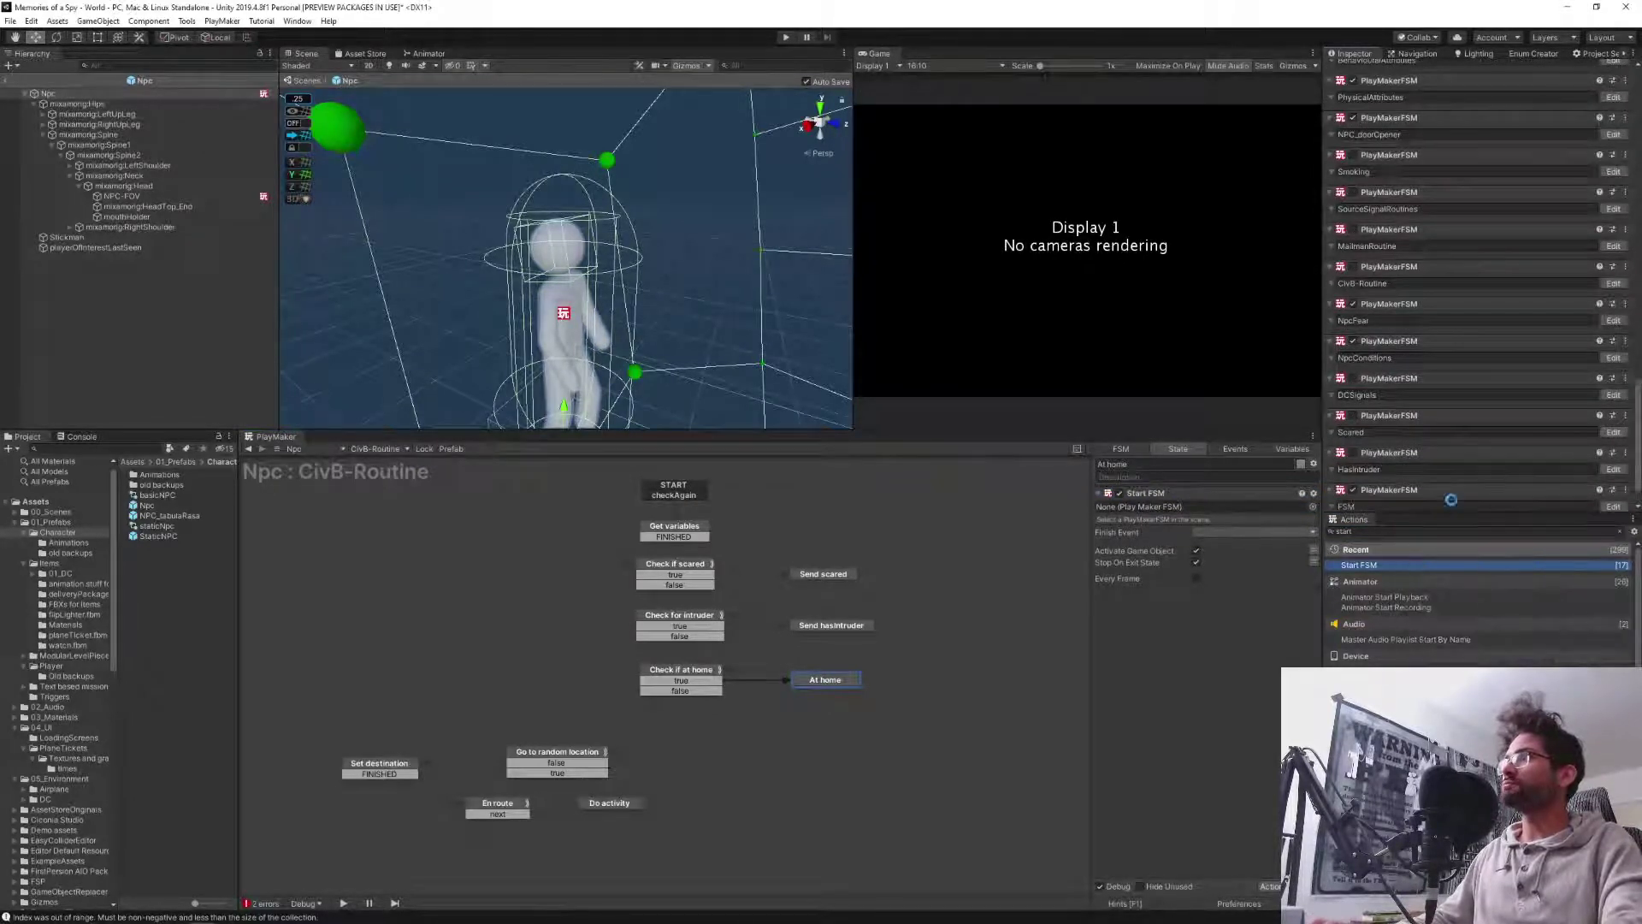
scroll(1375, 488, down, 3)
click(1370, 471)
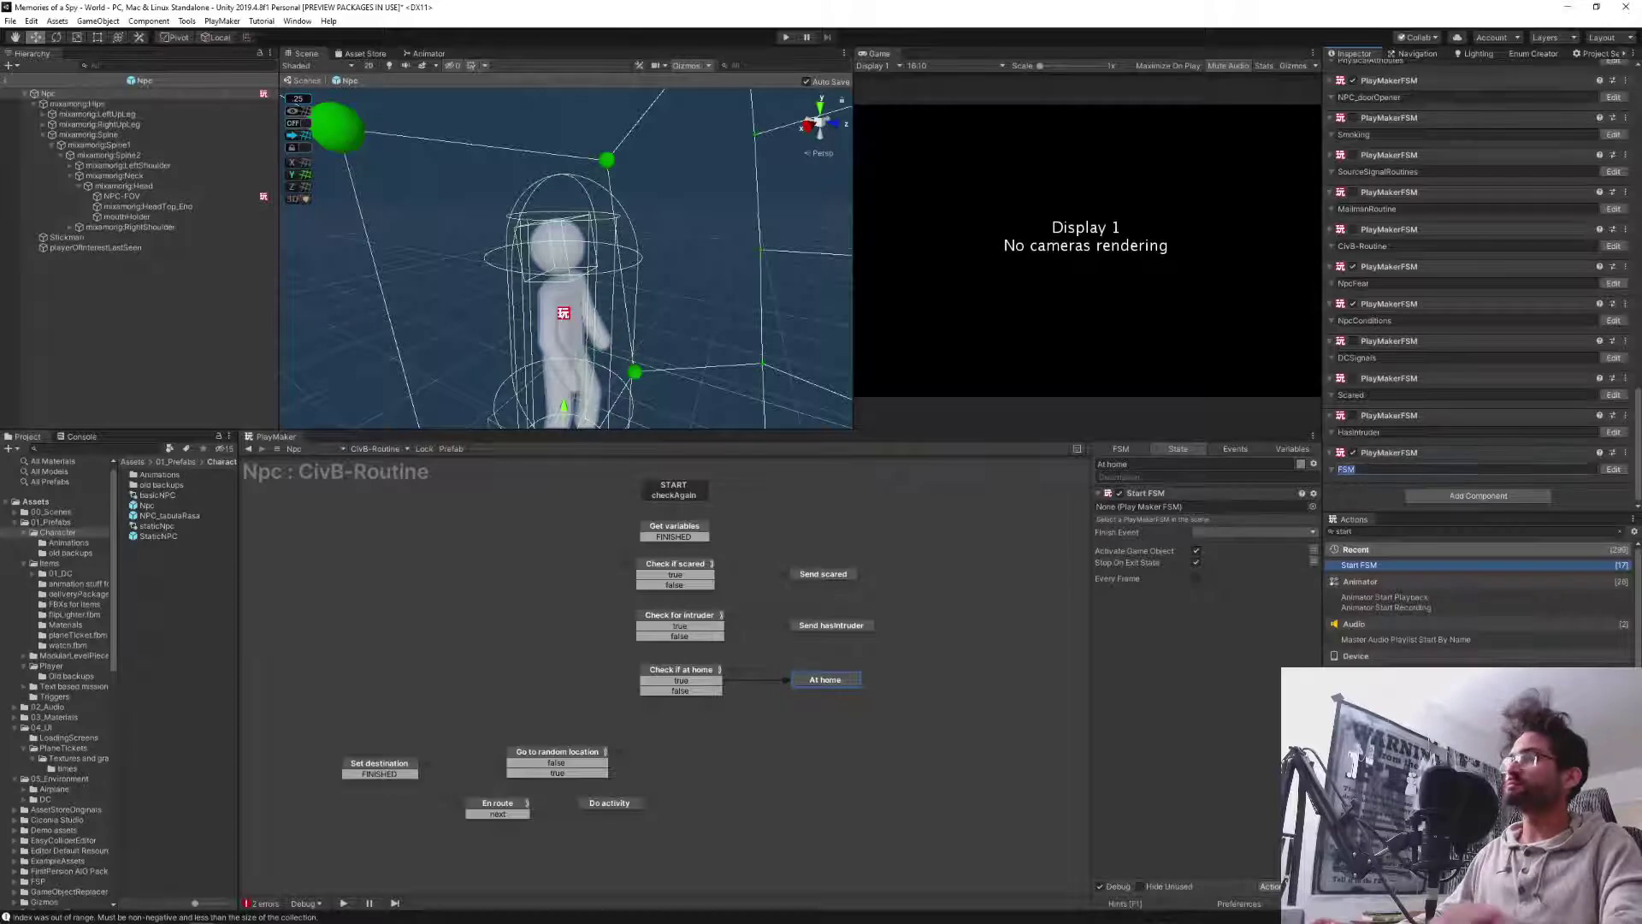
text(AtHome)
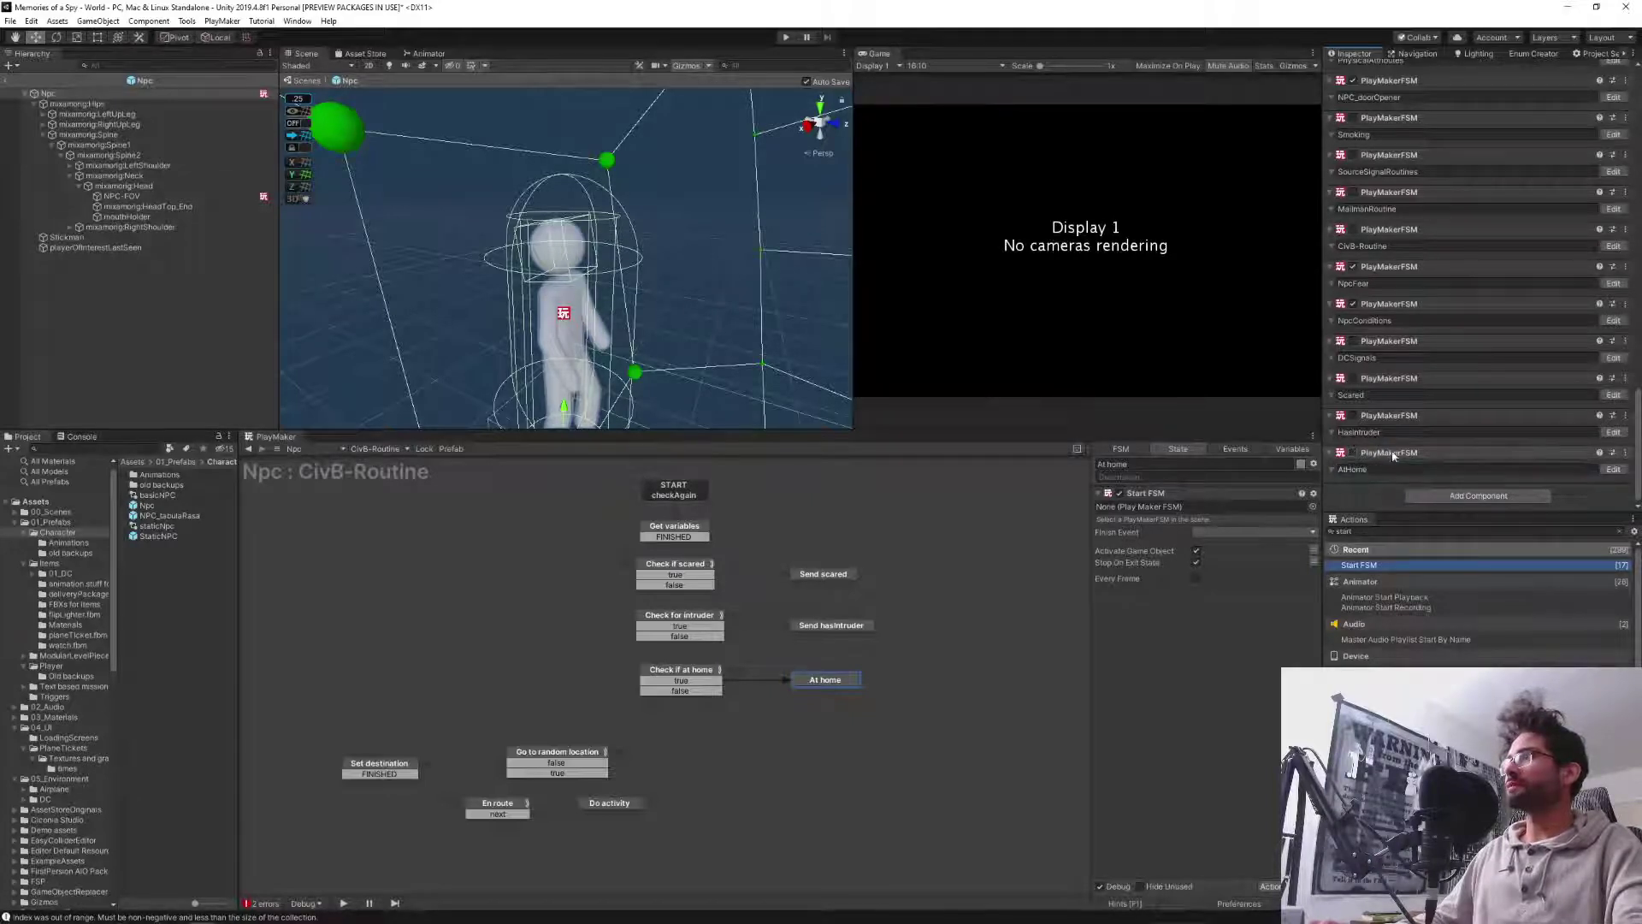
Assign the AtHome FSM to the At home state's Start FSM action and open that FSM for editing.
drag(1385, 453, 1152, 513)
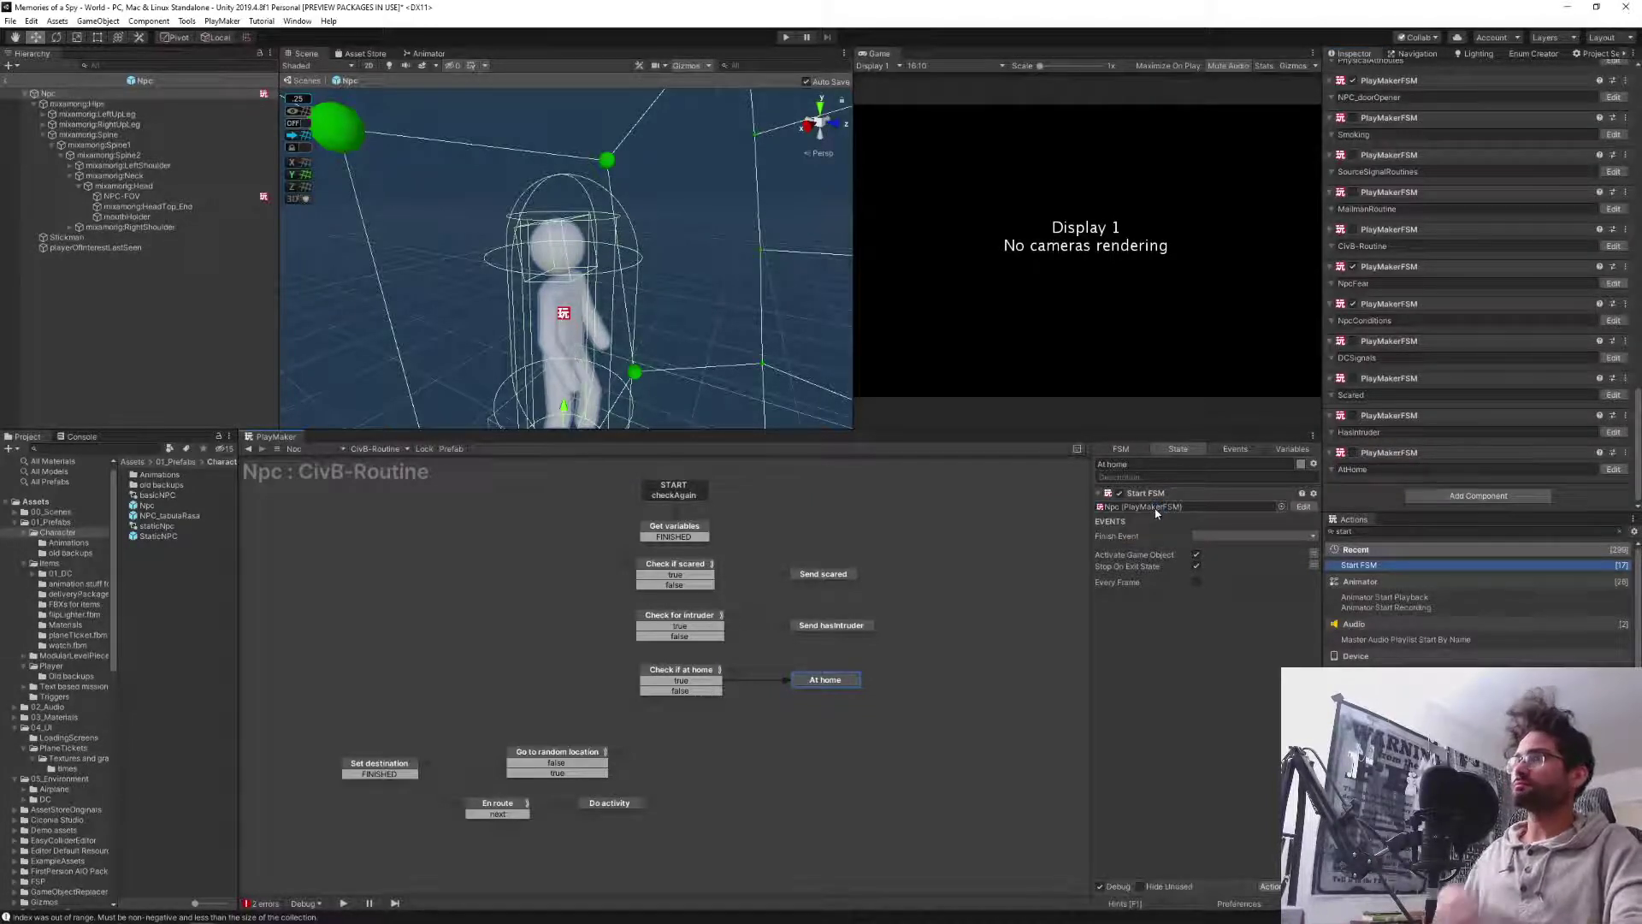
click(1302, 506)
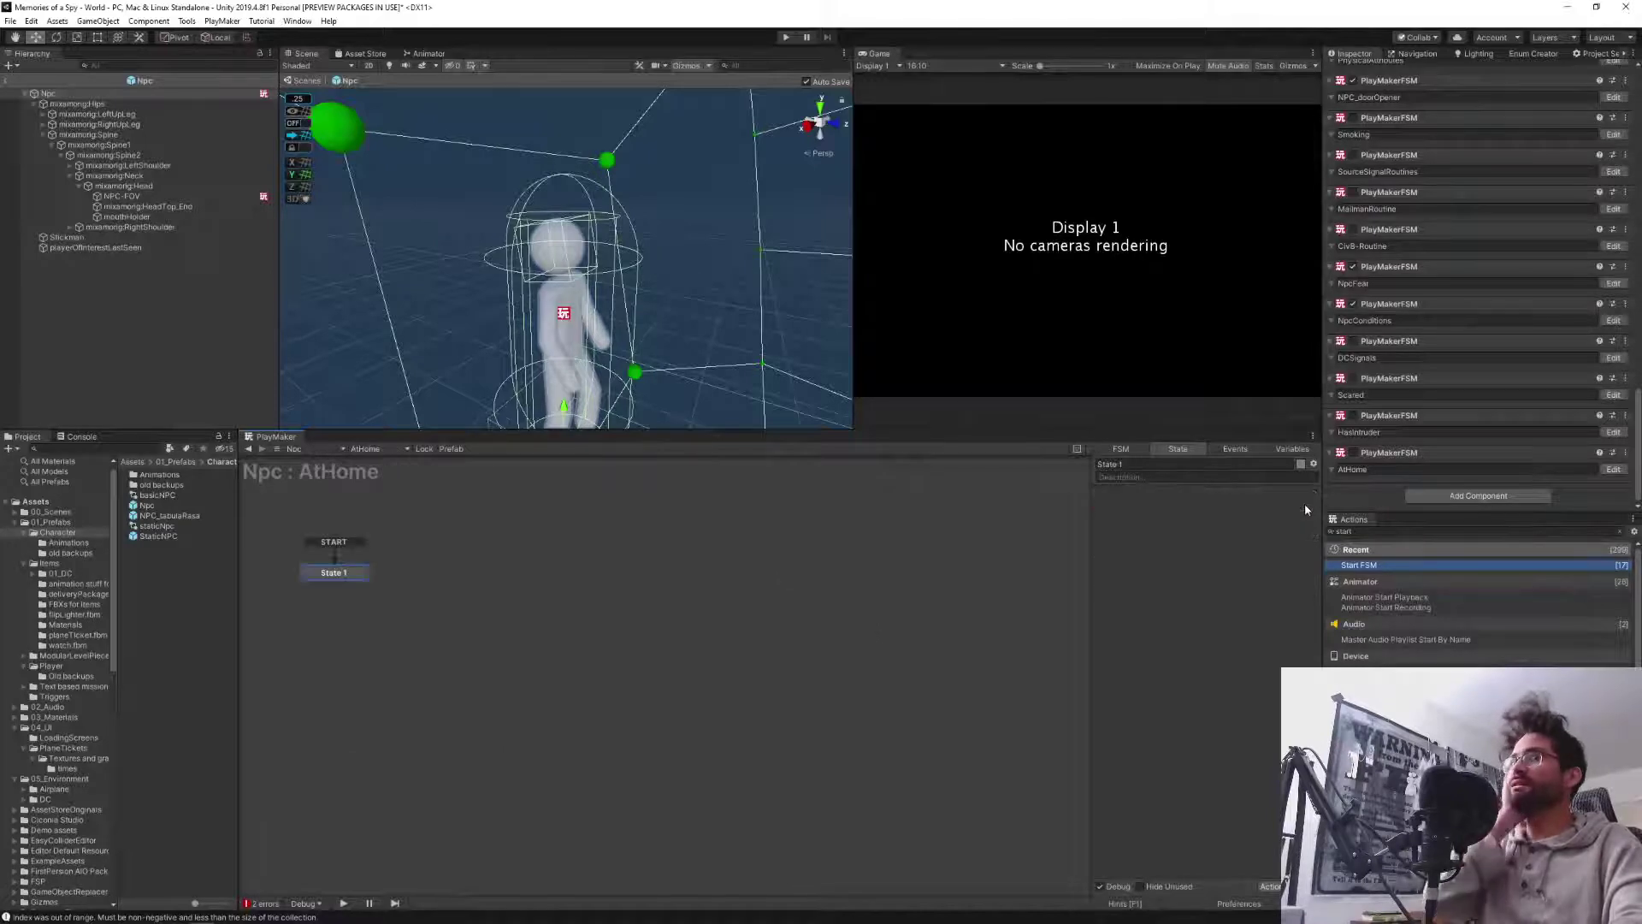
middle_drag(582, 567, 938, 564)
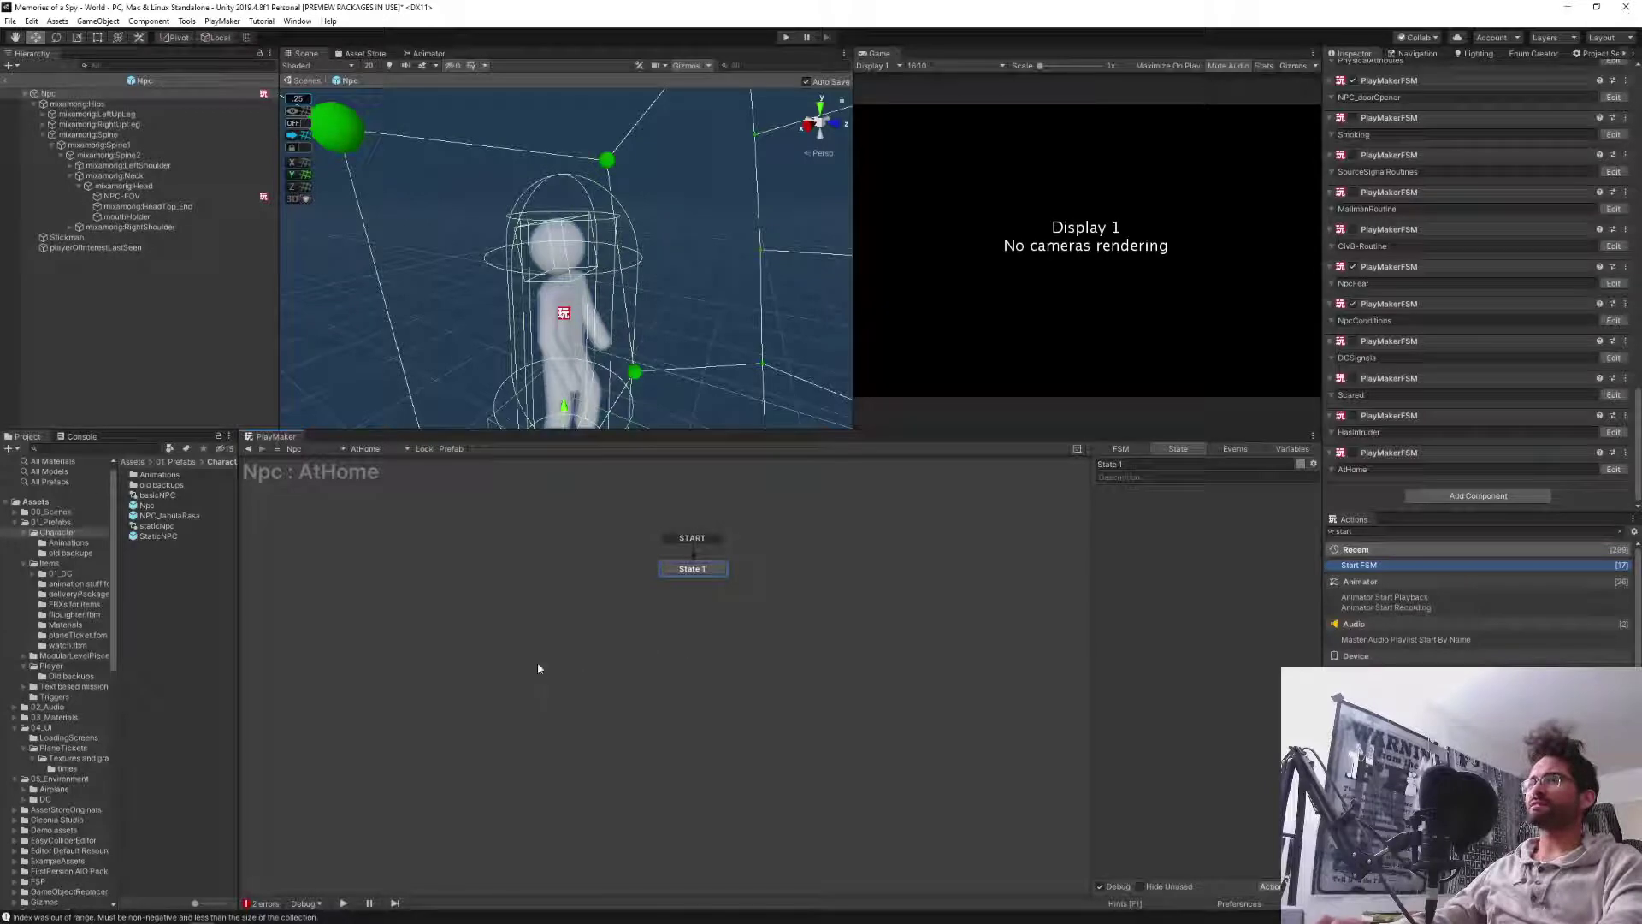
Add three new states in a row below State 1 in the AtHome FSM.
click(488, 669)
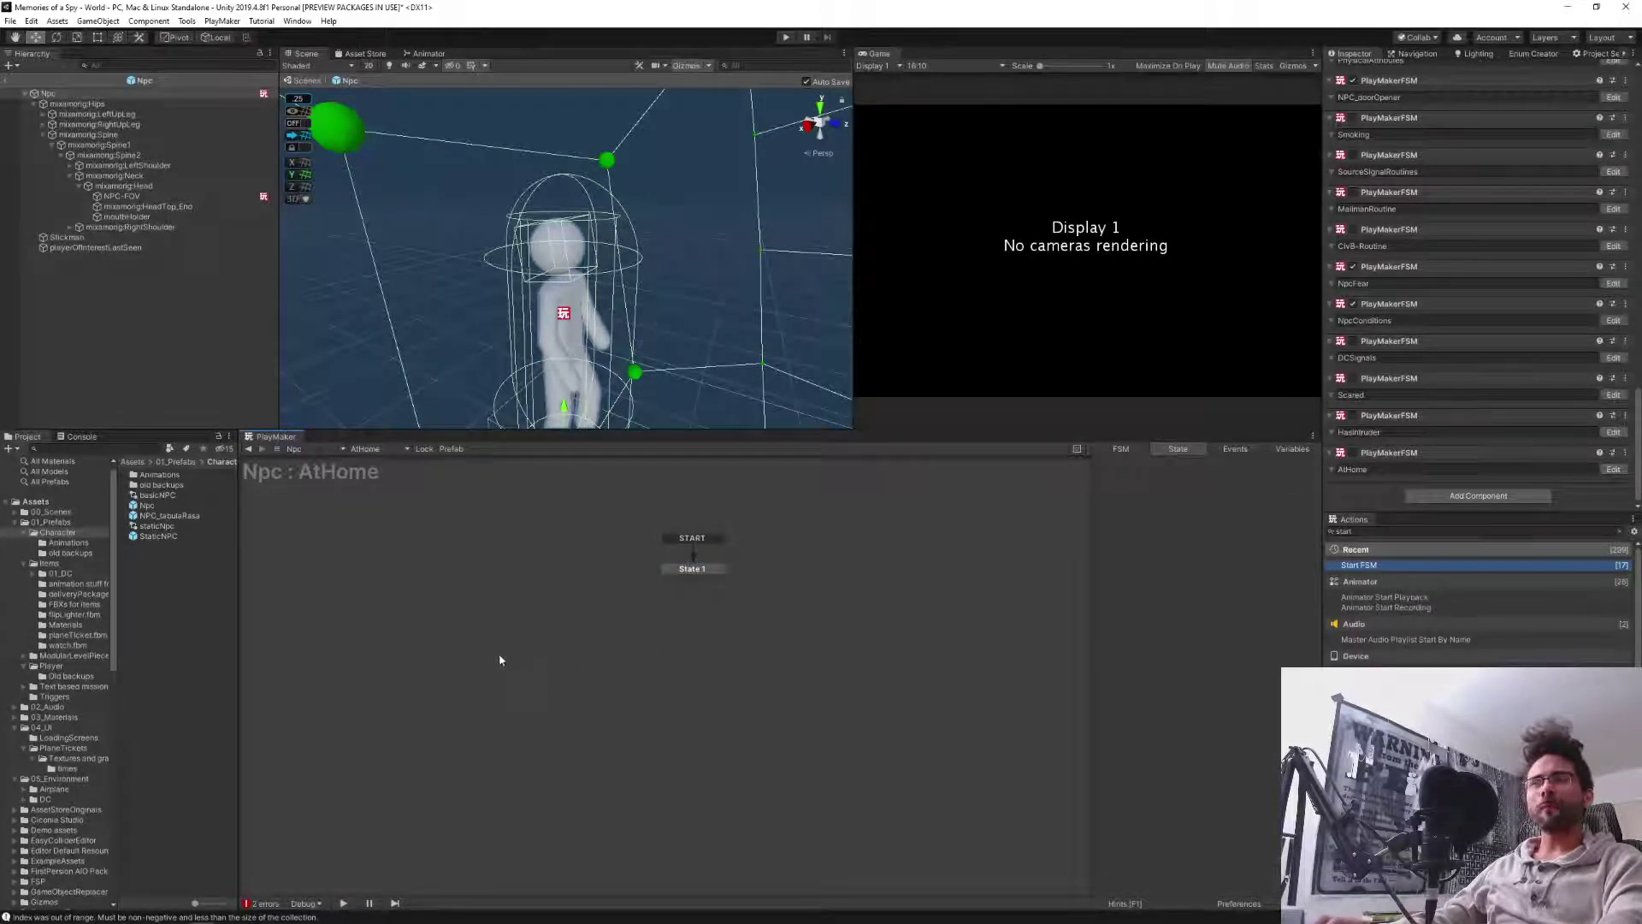
ctrl+click(481, 646)
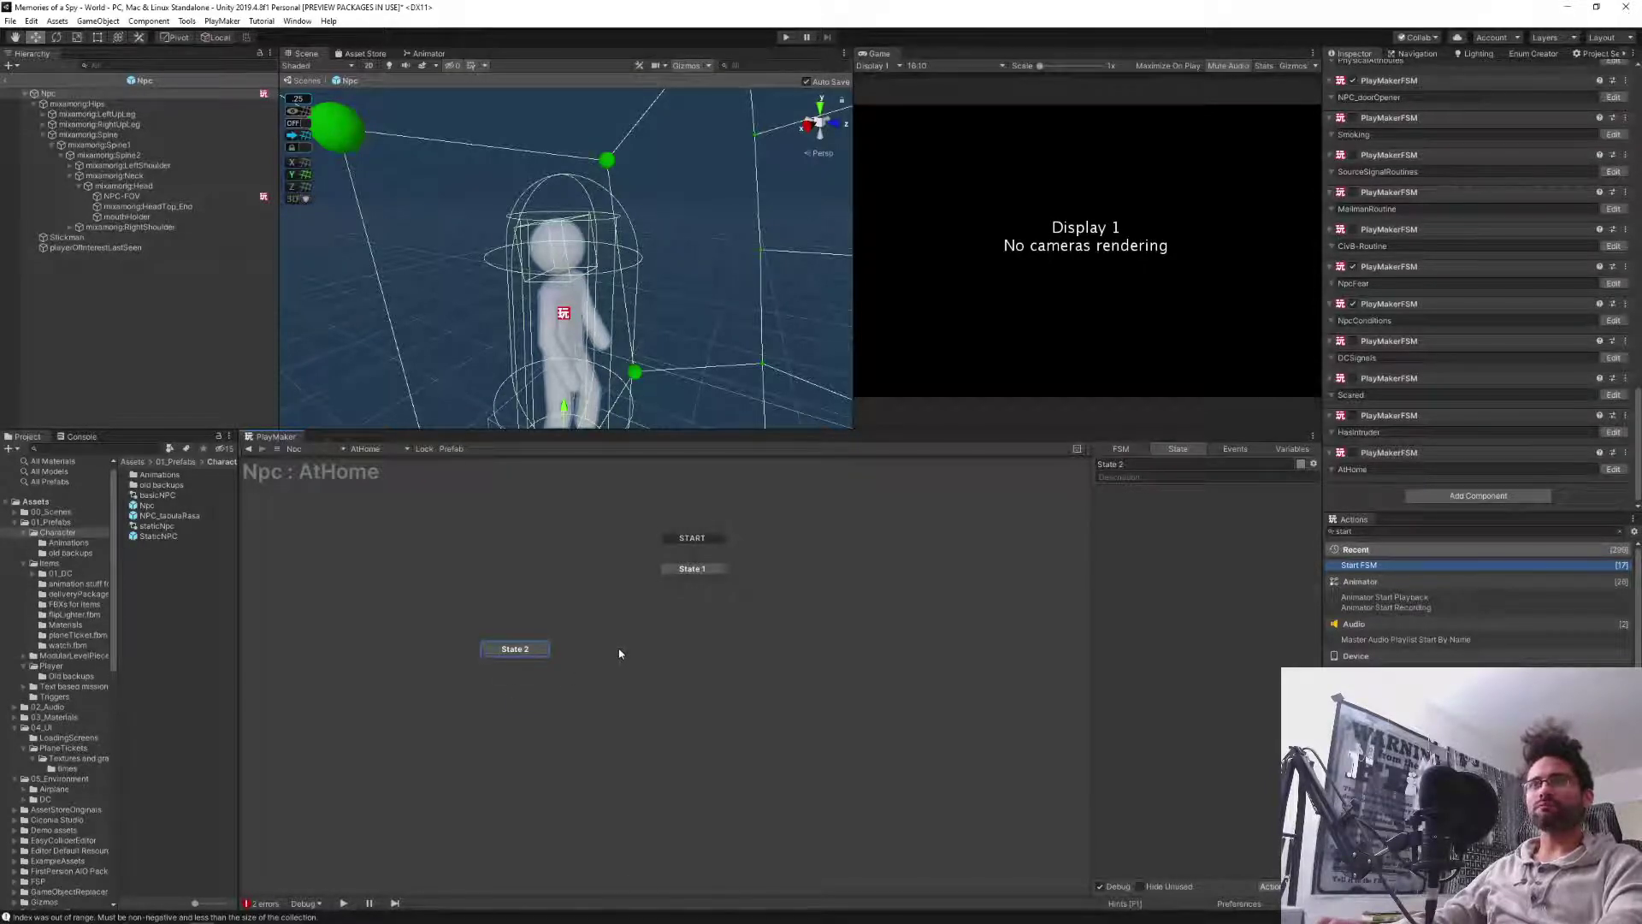
ctrl+click(615, 647)
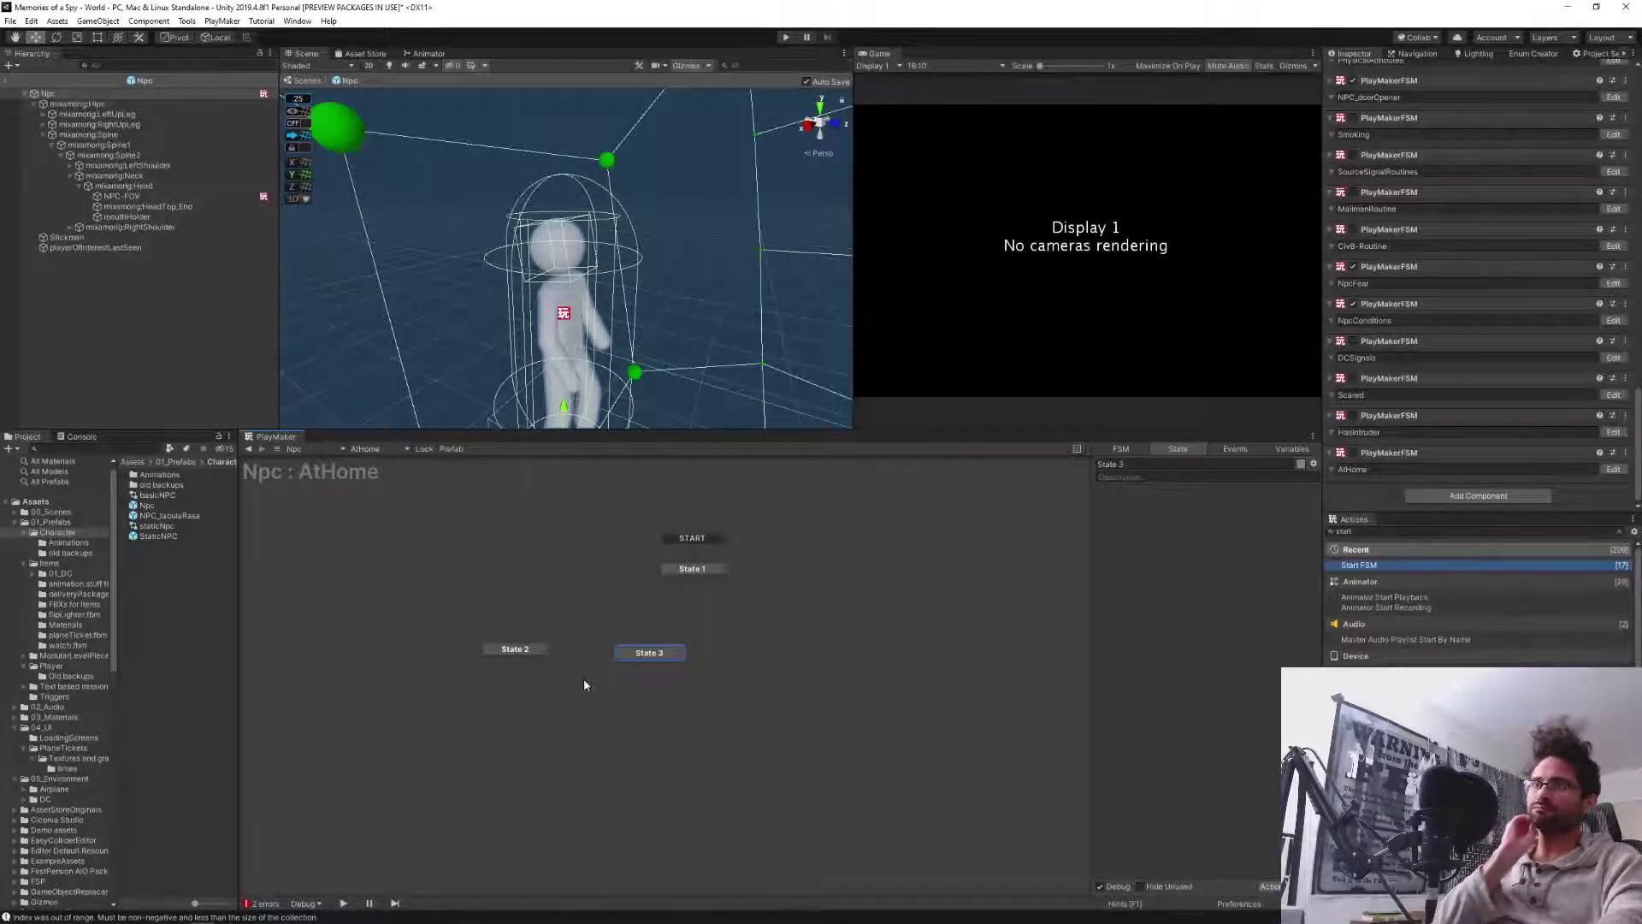
ctrl+click(734, 648)
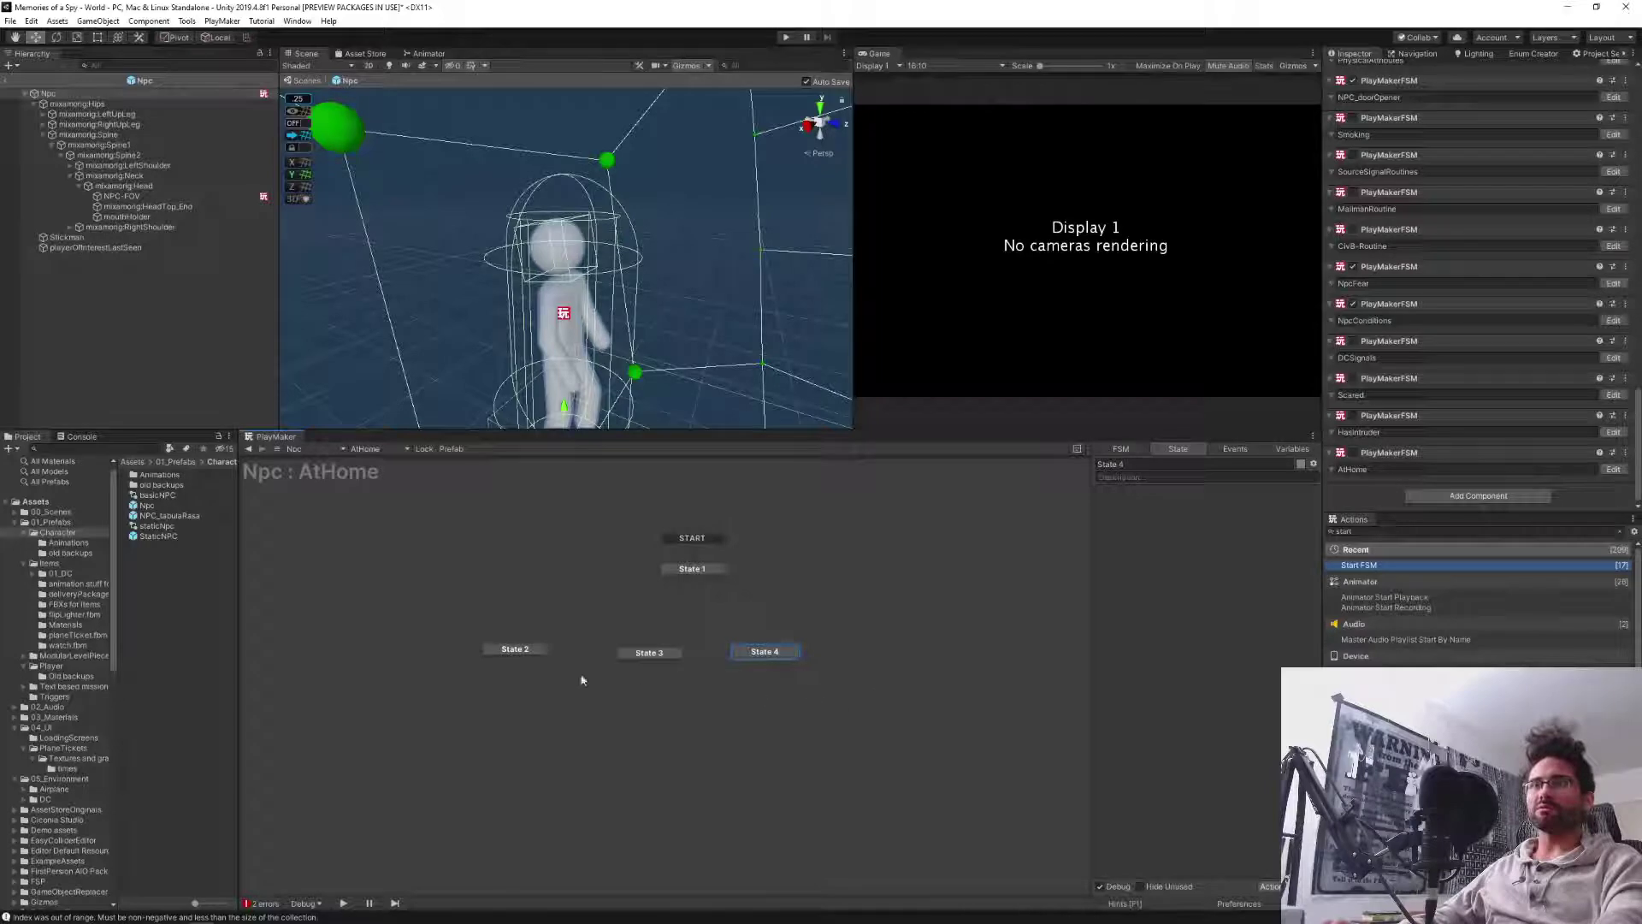
Rename State 2 as "Choose random seat" and State 3 as "En route".
click(523, 652)
double_click(522, 651)
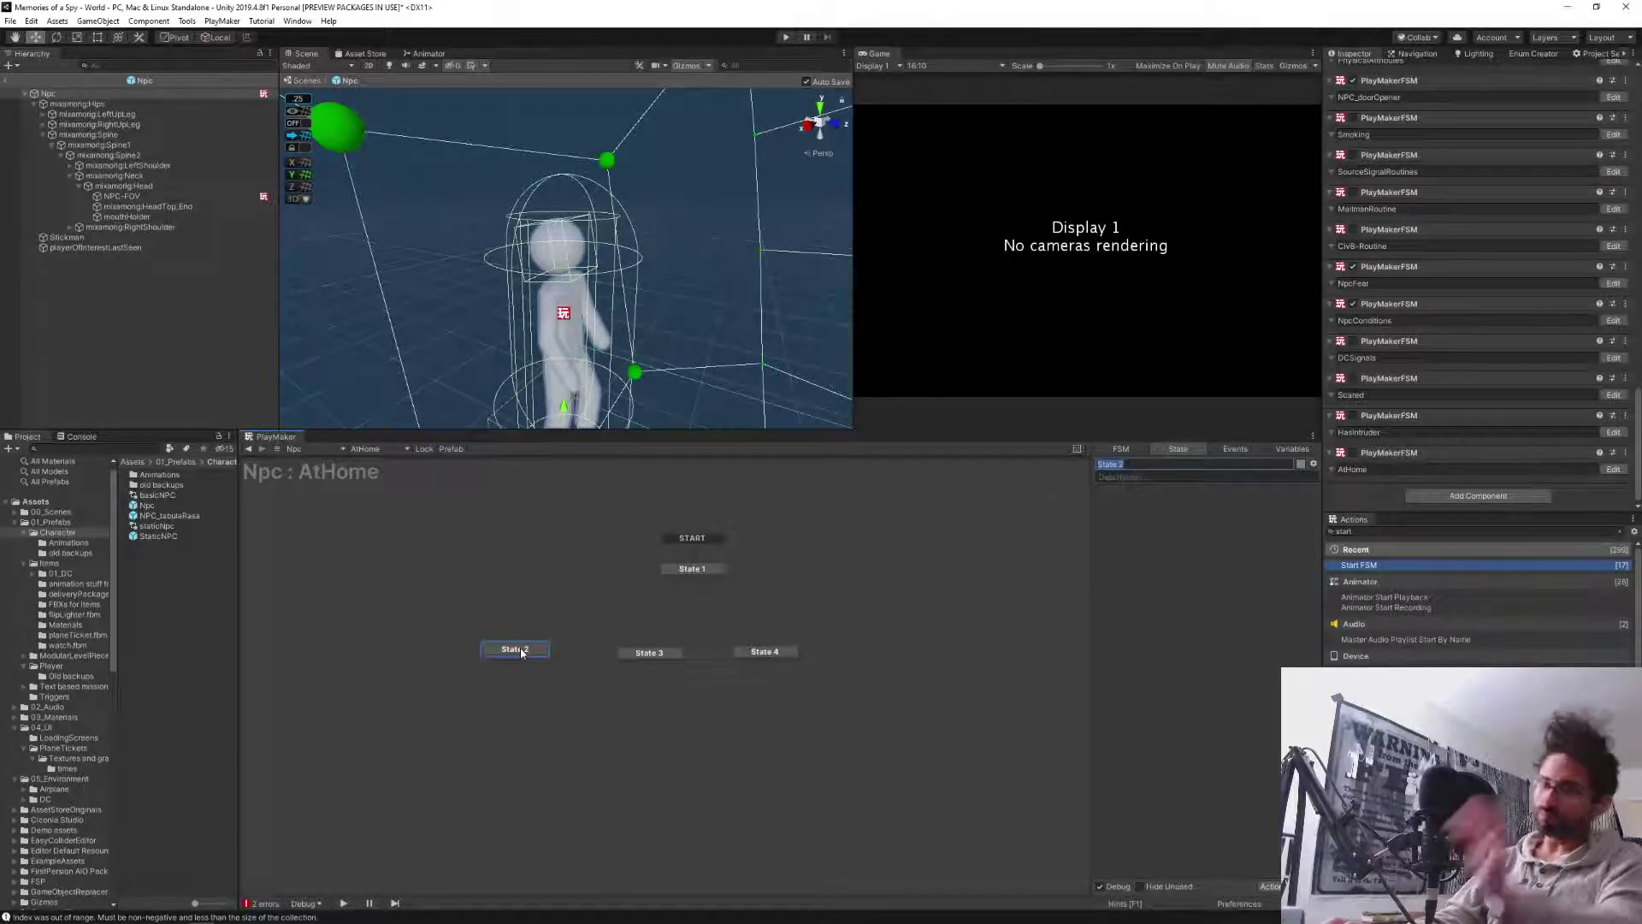
text(C)
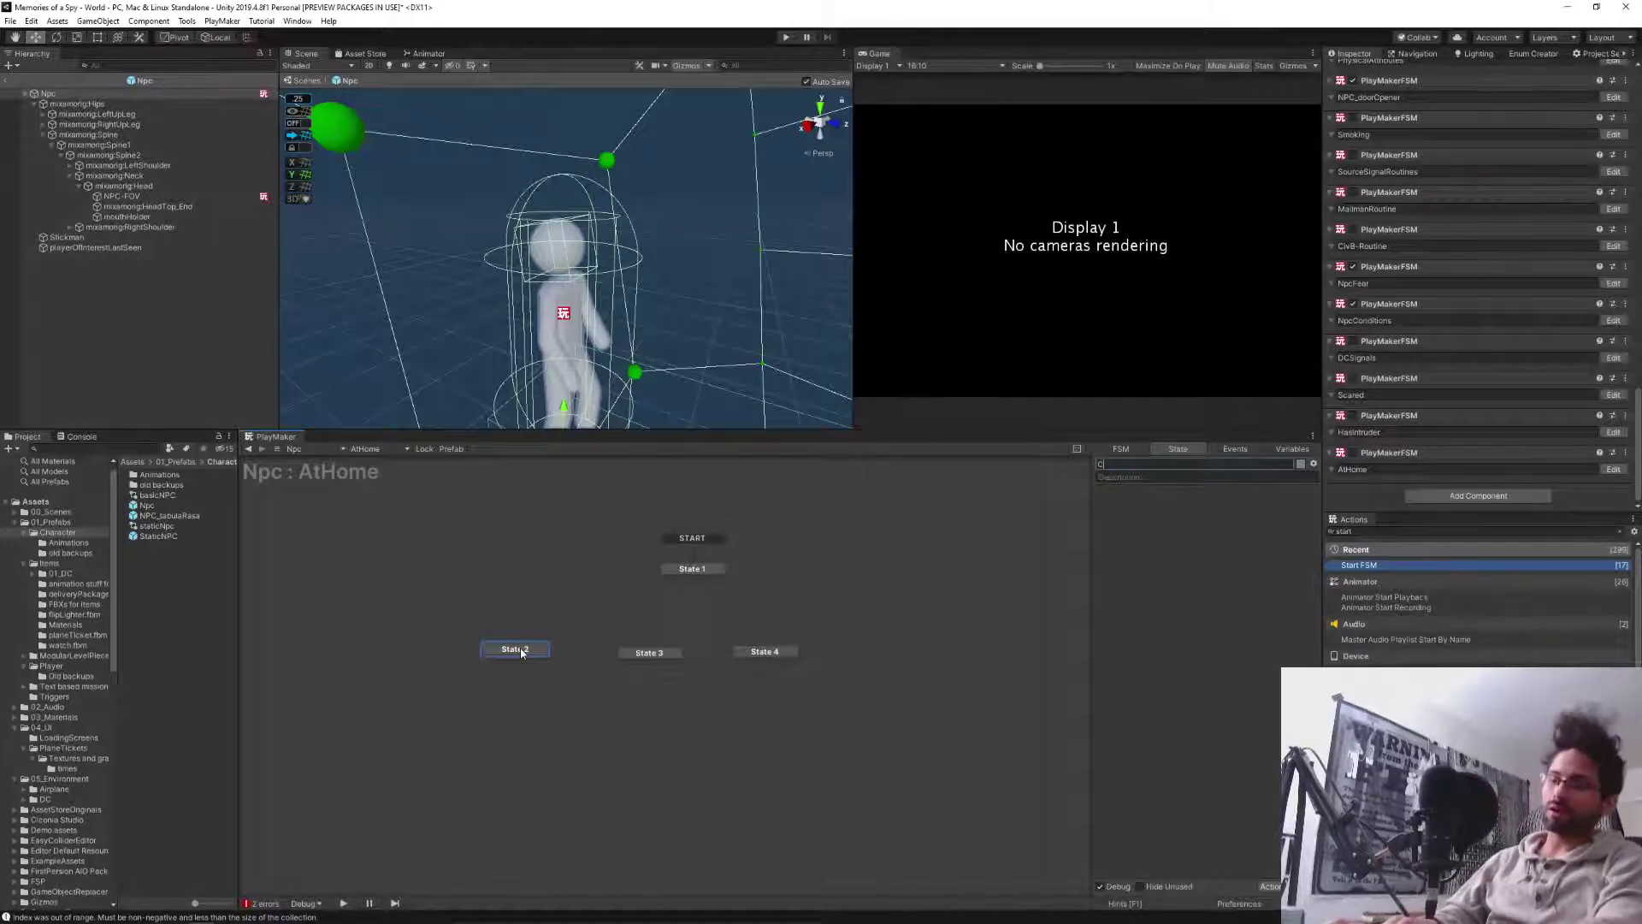
text(hoose random st)
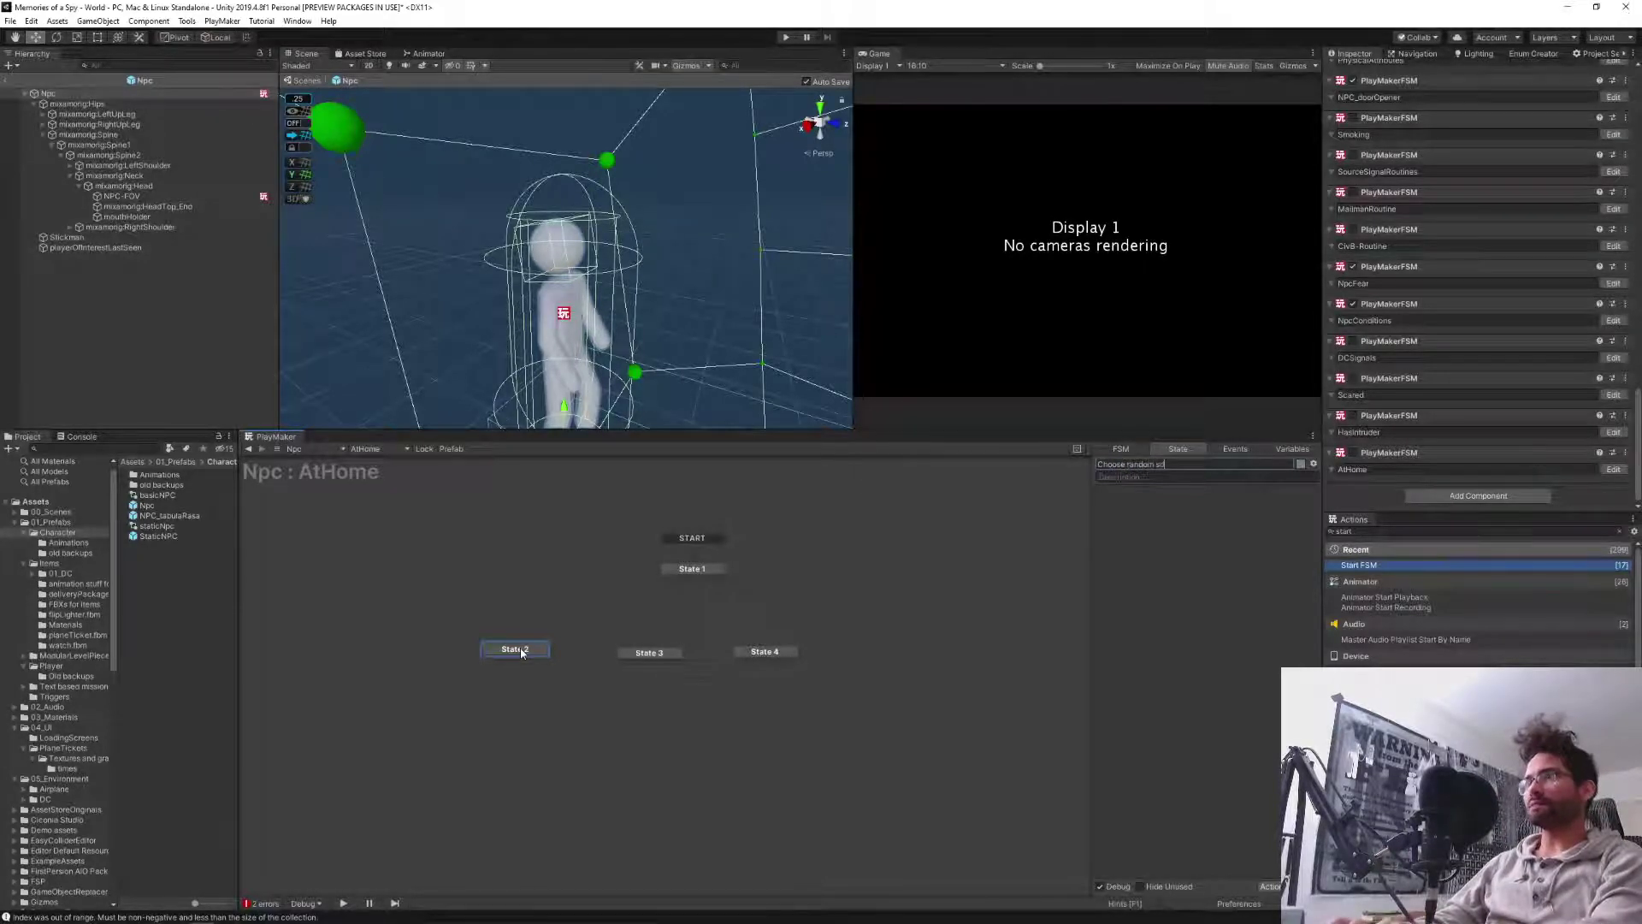
key(BackSpace)
text(eat)
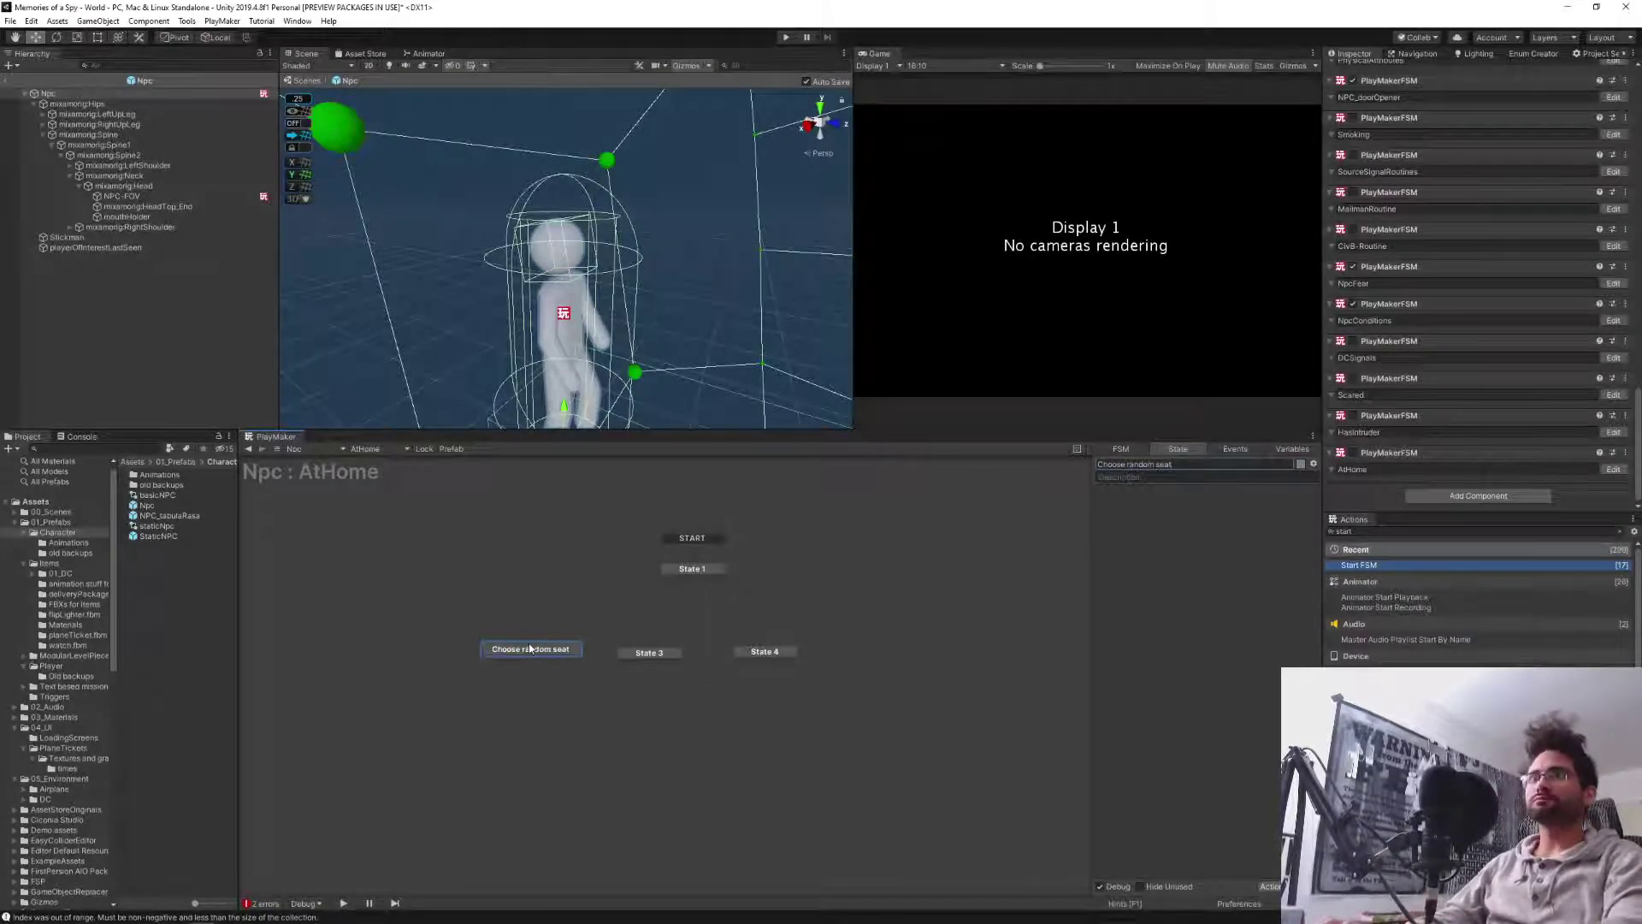
key(Tab)
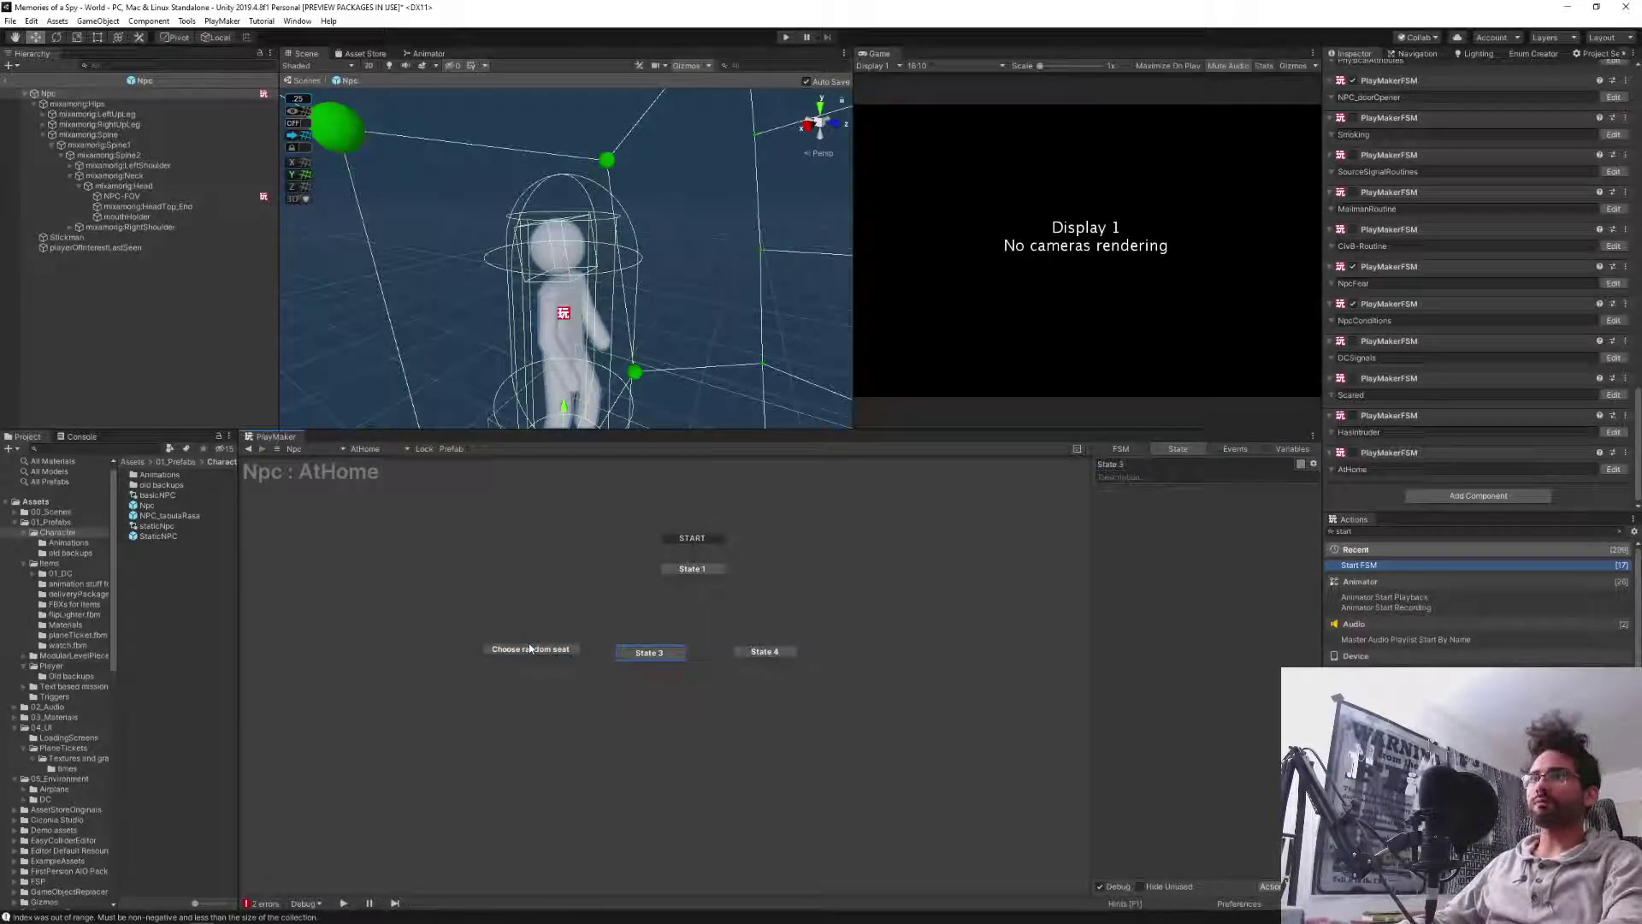
key(Tab)
text(En route)
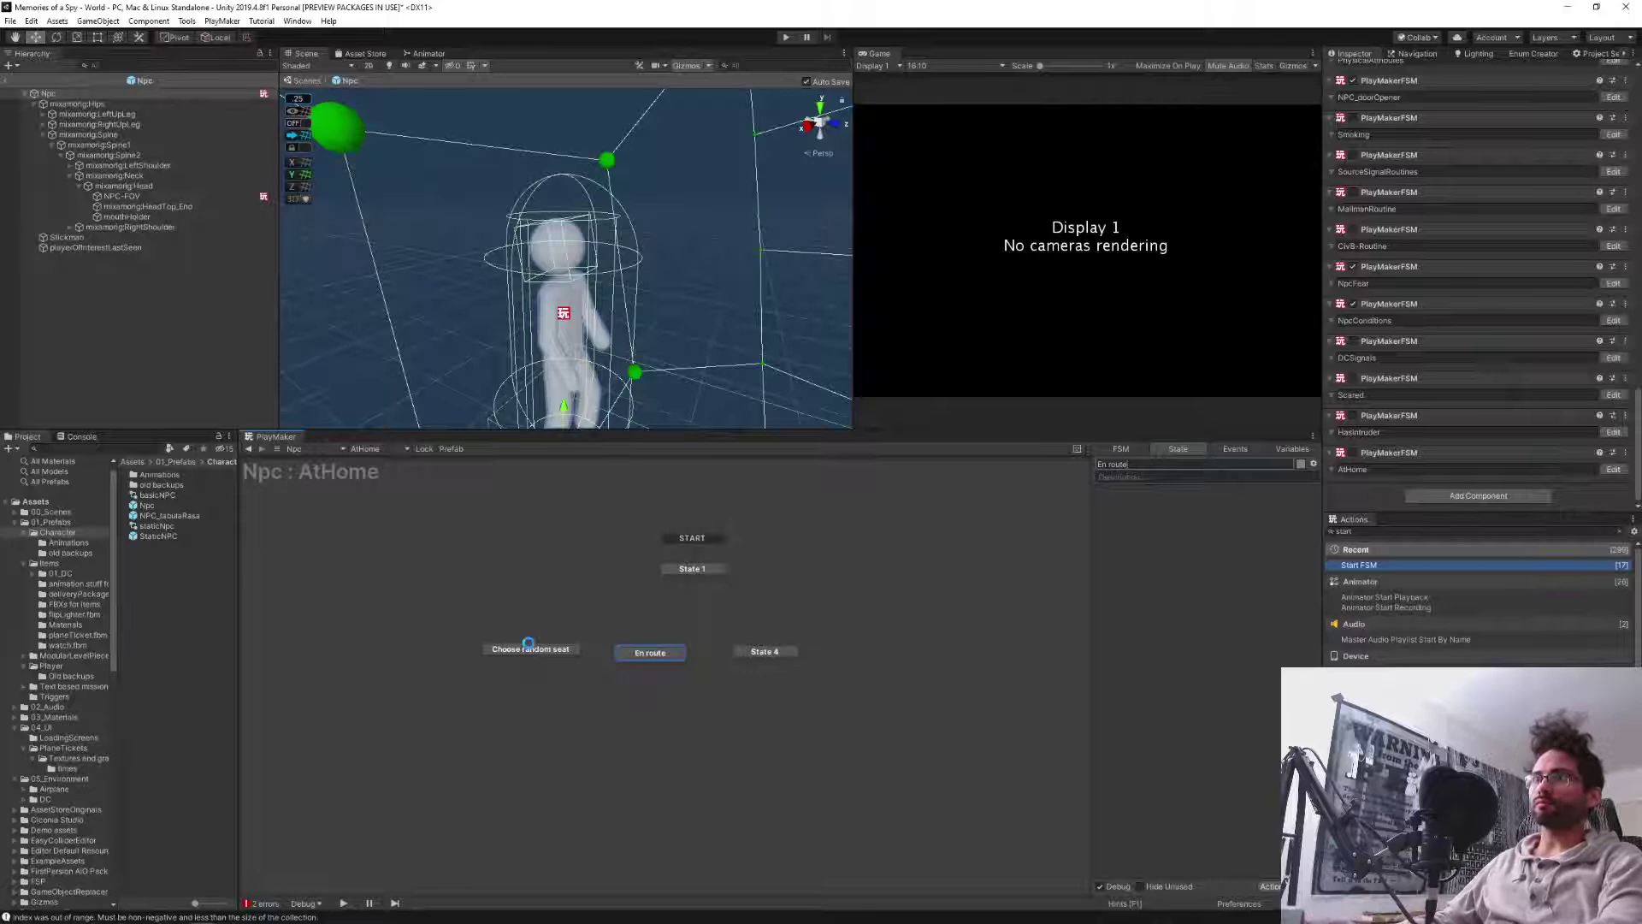
key(Tab)
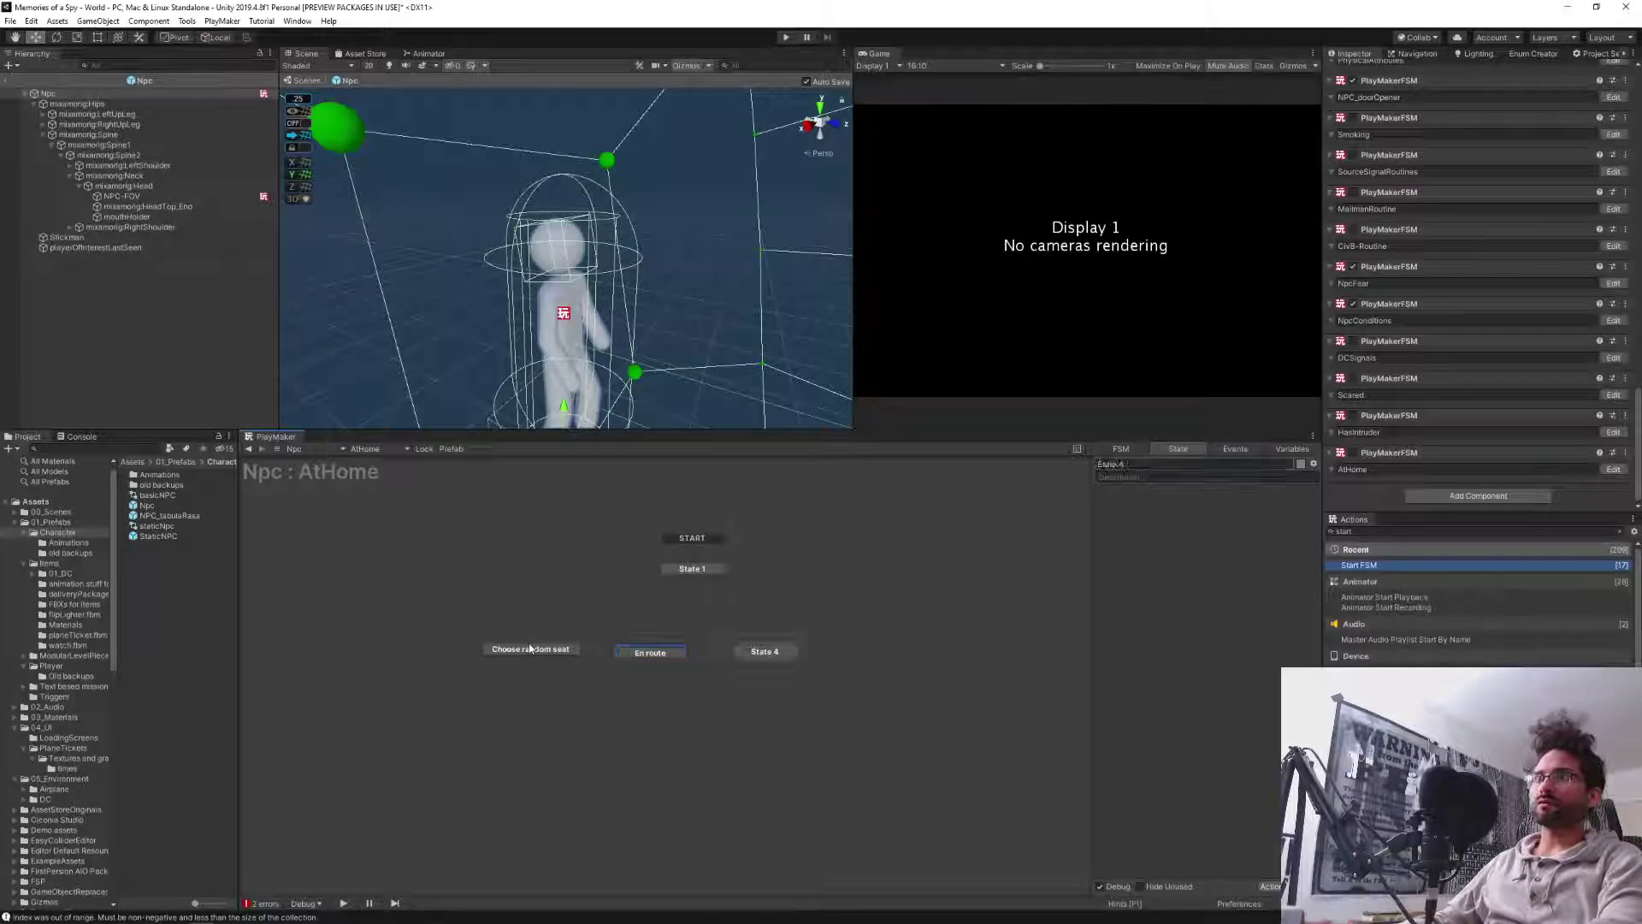
Rename State 4 as "Sit and wait".
key(Tab)
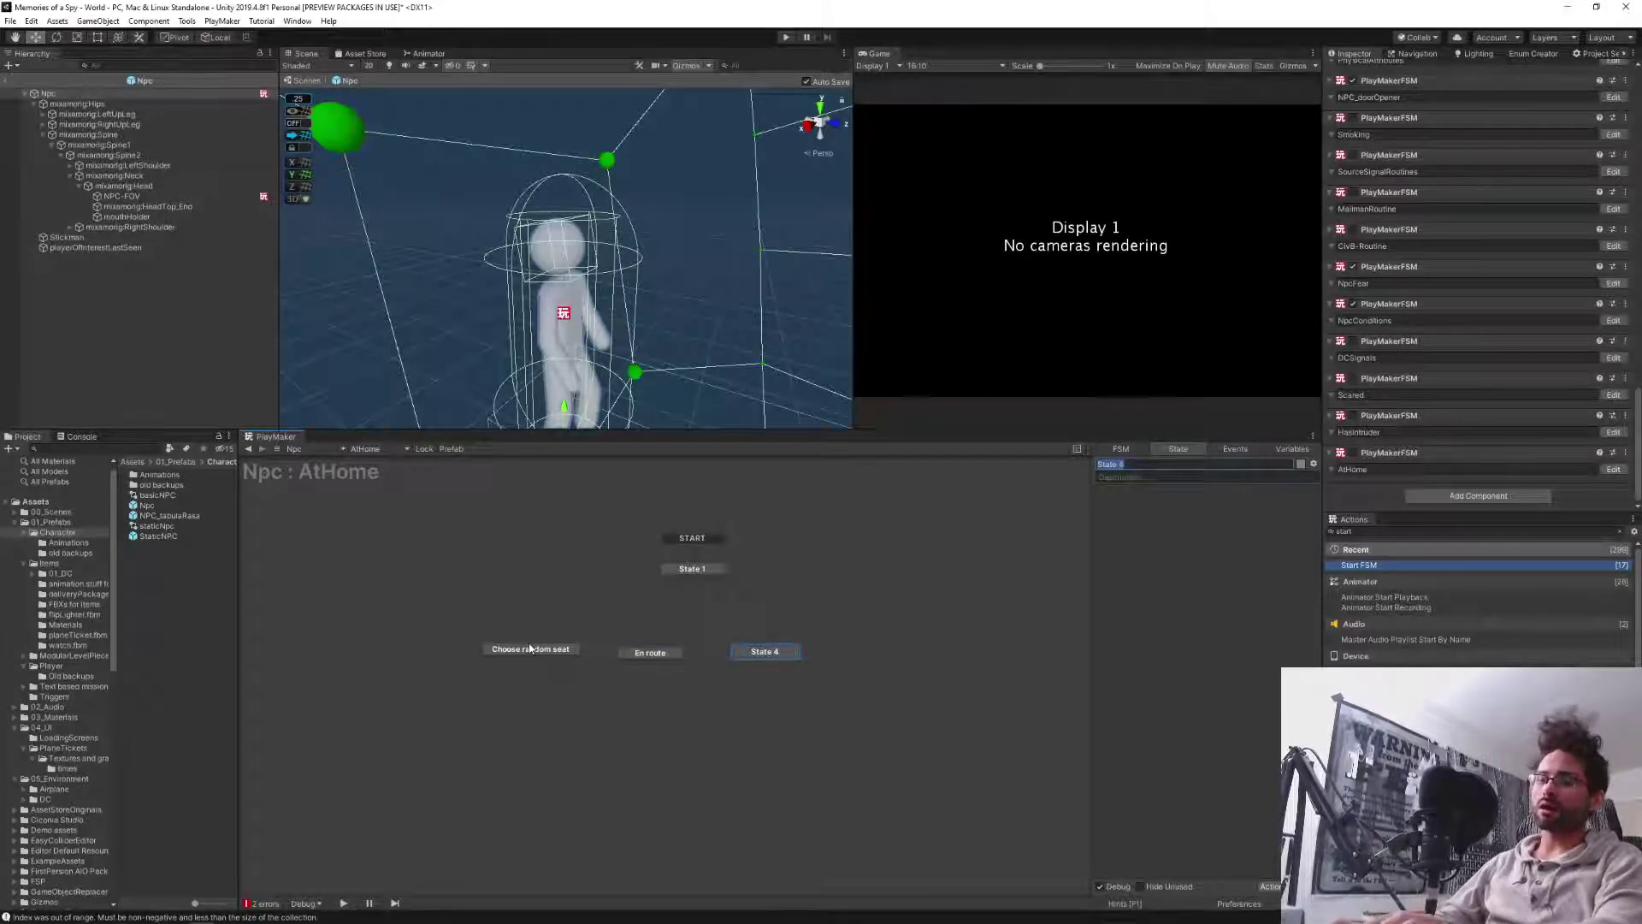
text(Sit down and)
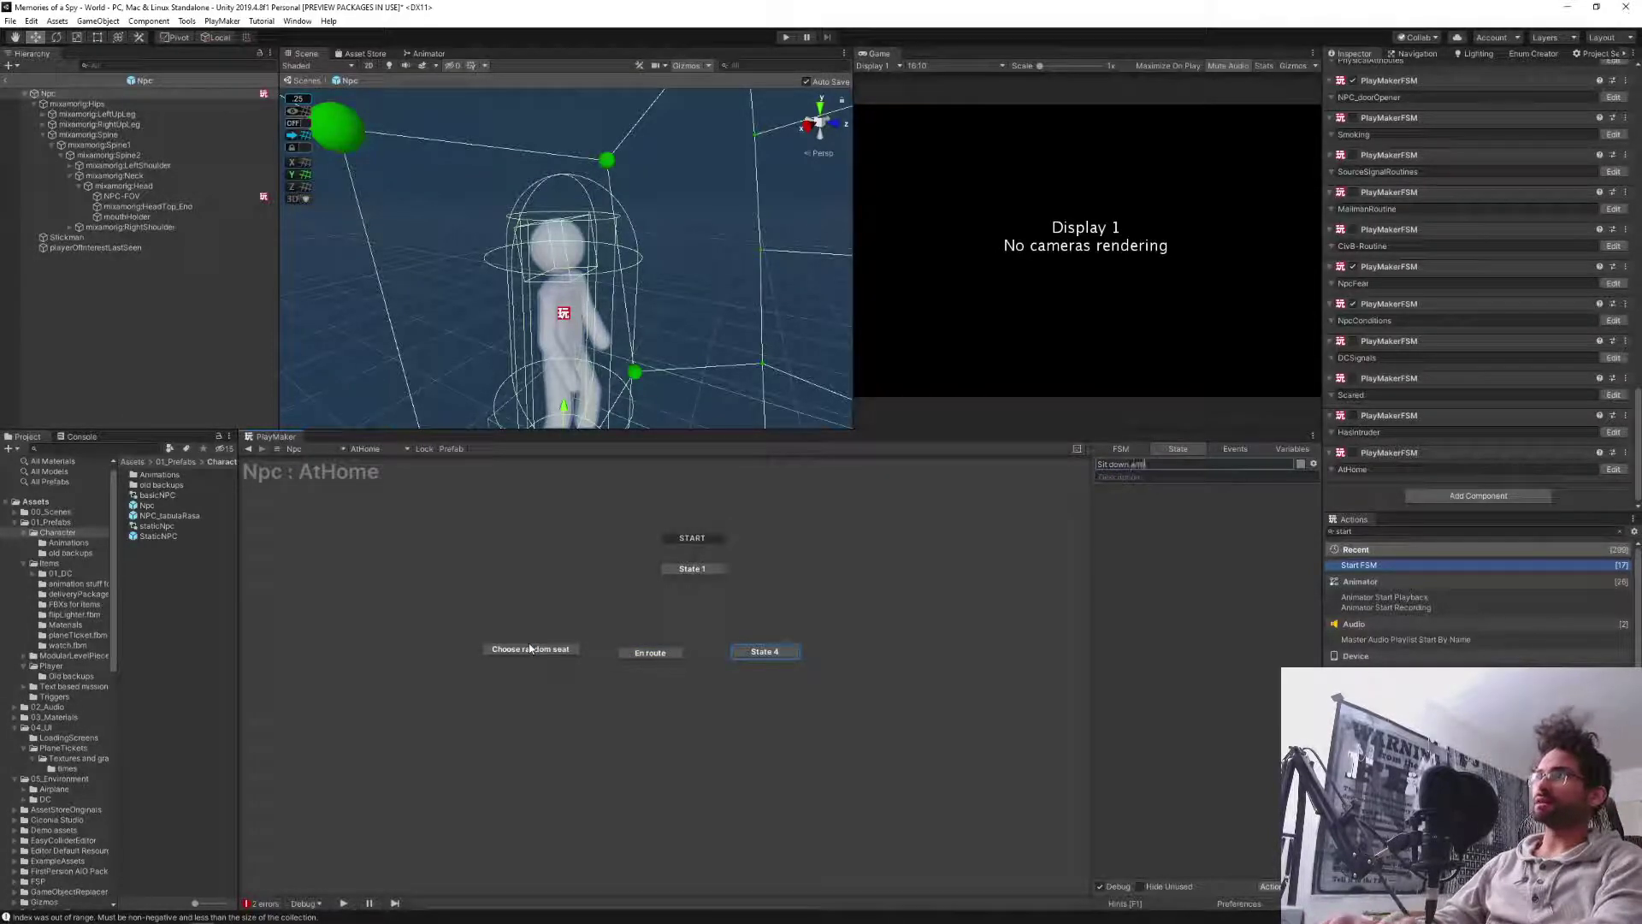
text( wait)
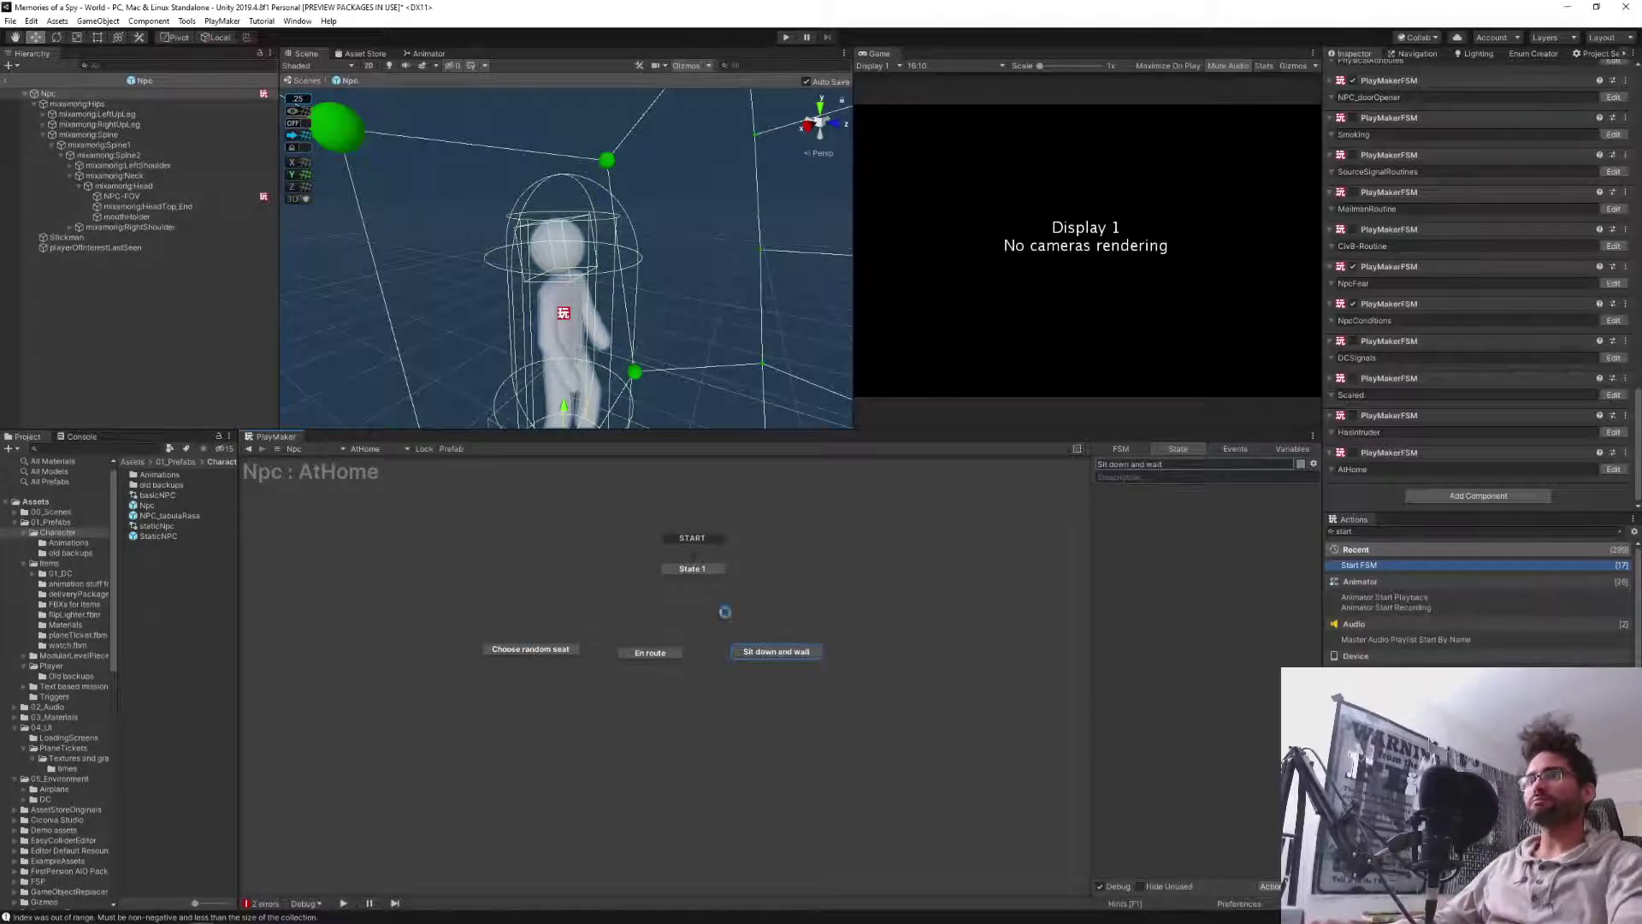
click(1151, 464)
double_click(1151, 464)
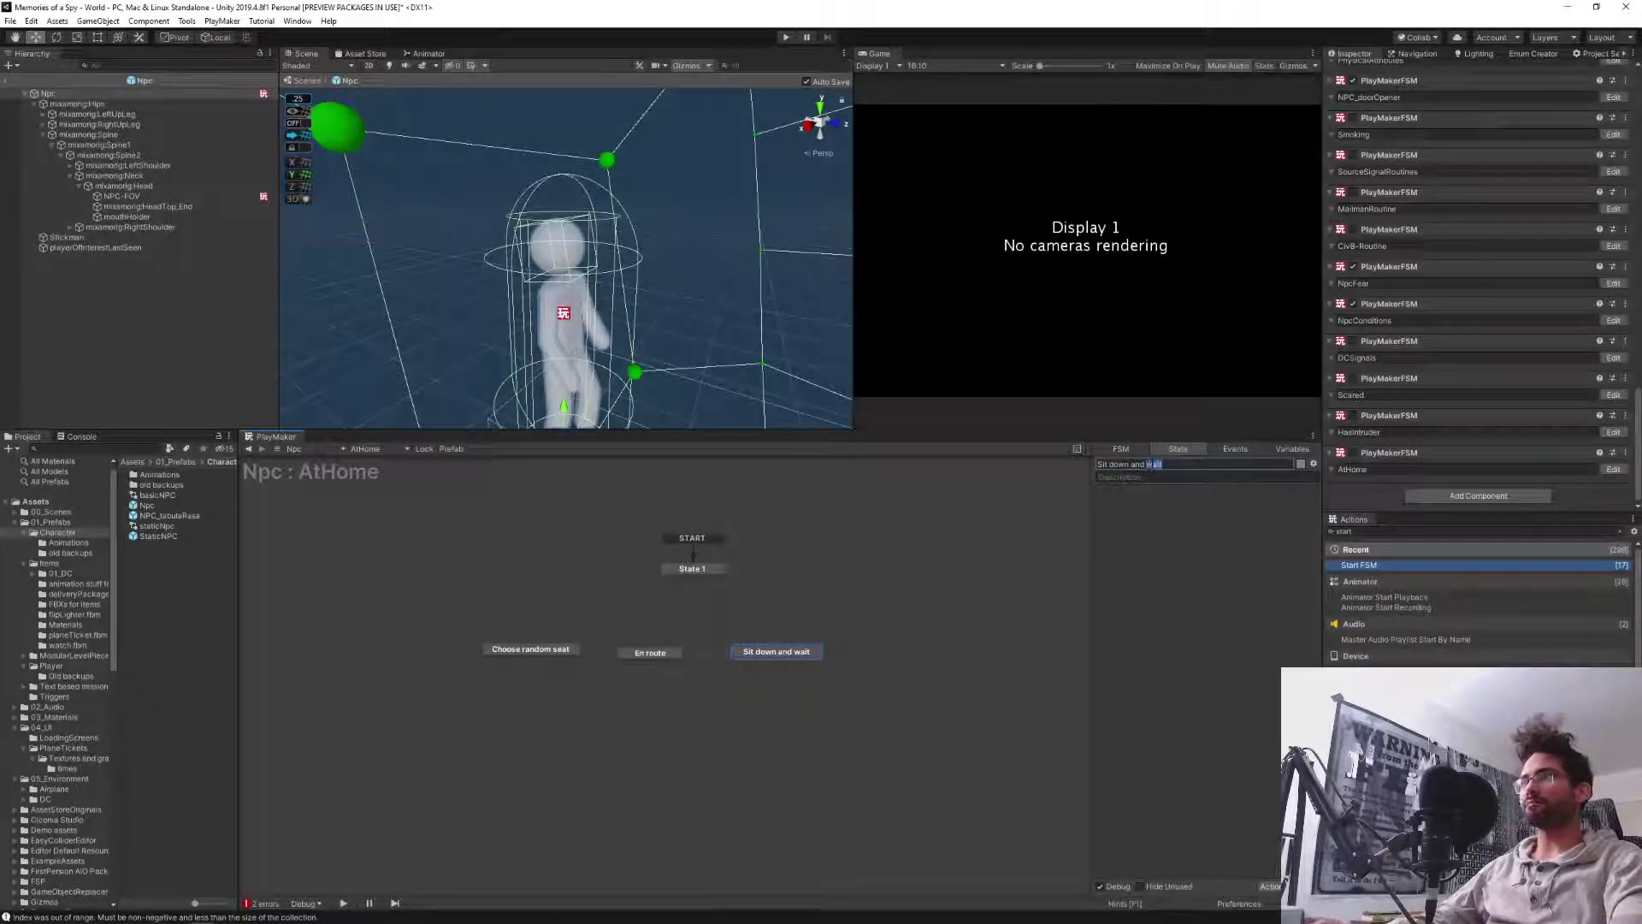
key(ctrl+a)
text(Sit and wait)
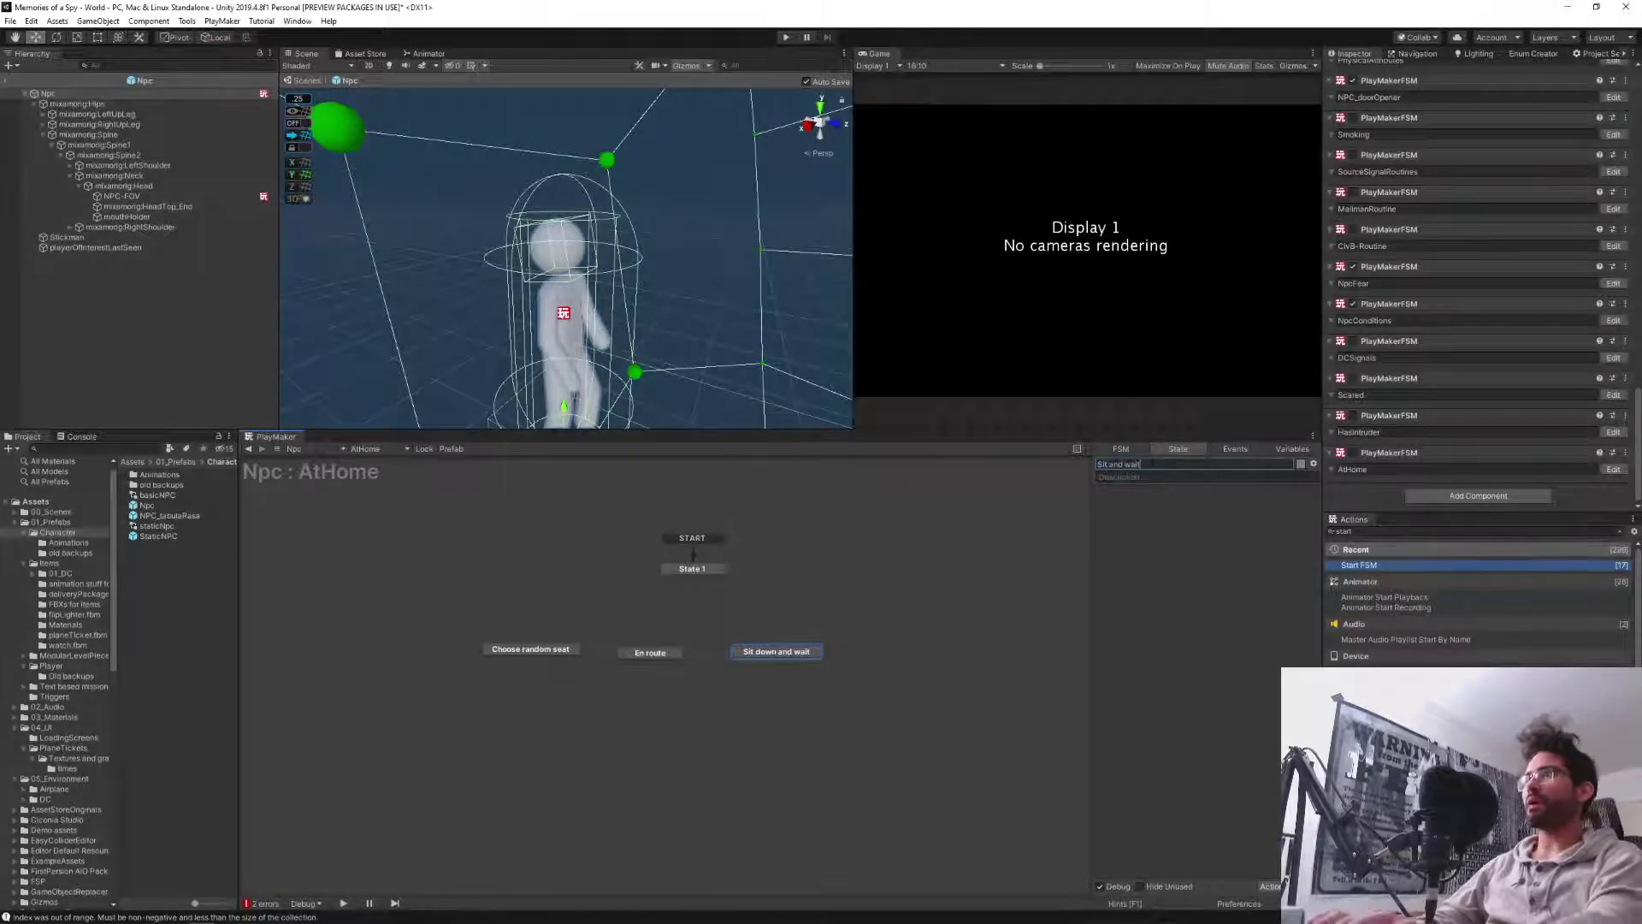
key(Return)
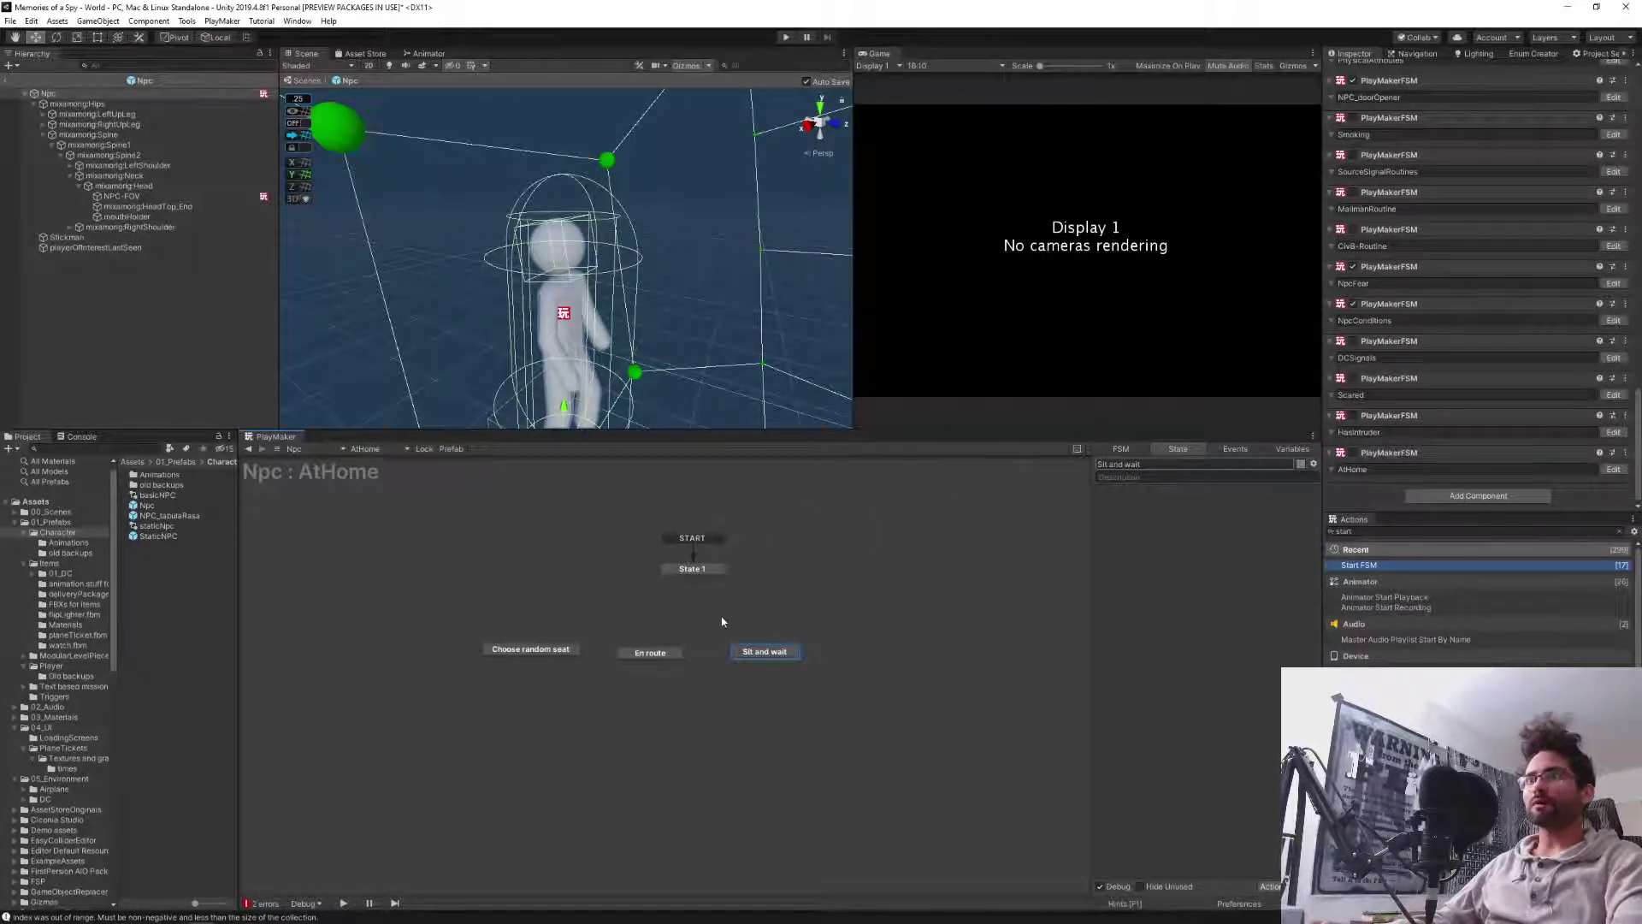
Align Choose random seat, En route and Sit and wait in an evenly spaced row below State 1, and select Choose random seat.
drag(675, 573, 663, 581)
drag(527, 652, 530, 661)
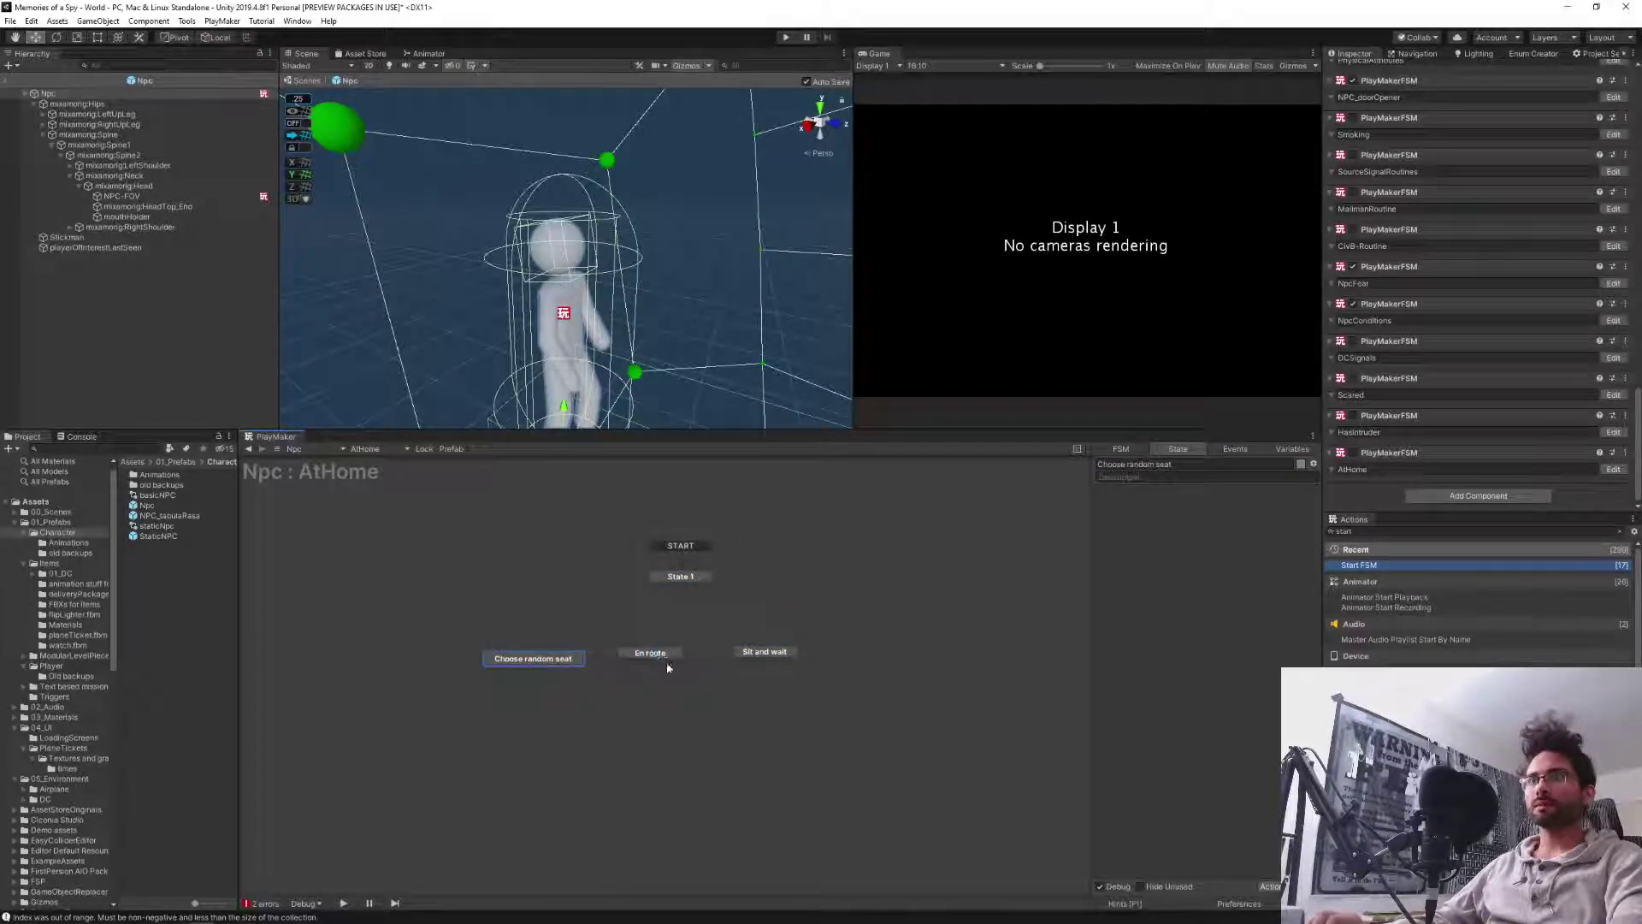
drag(655, 664, 663, 664)
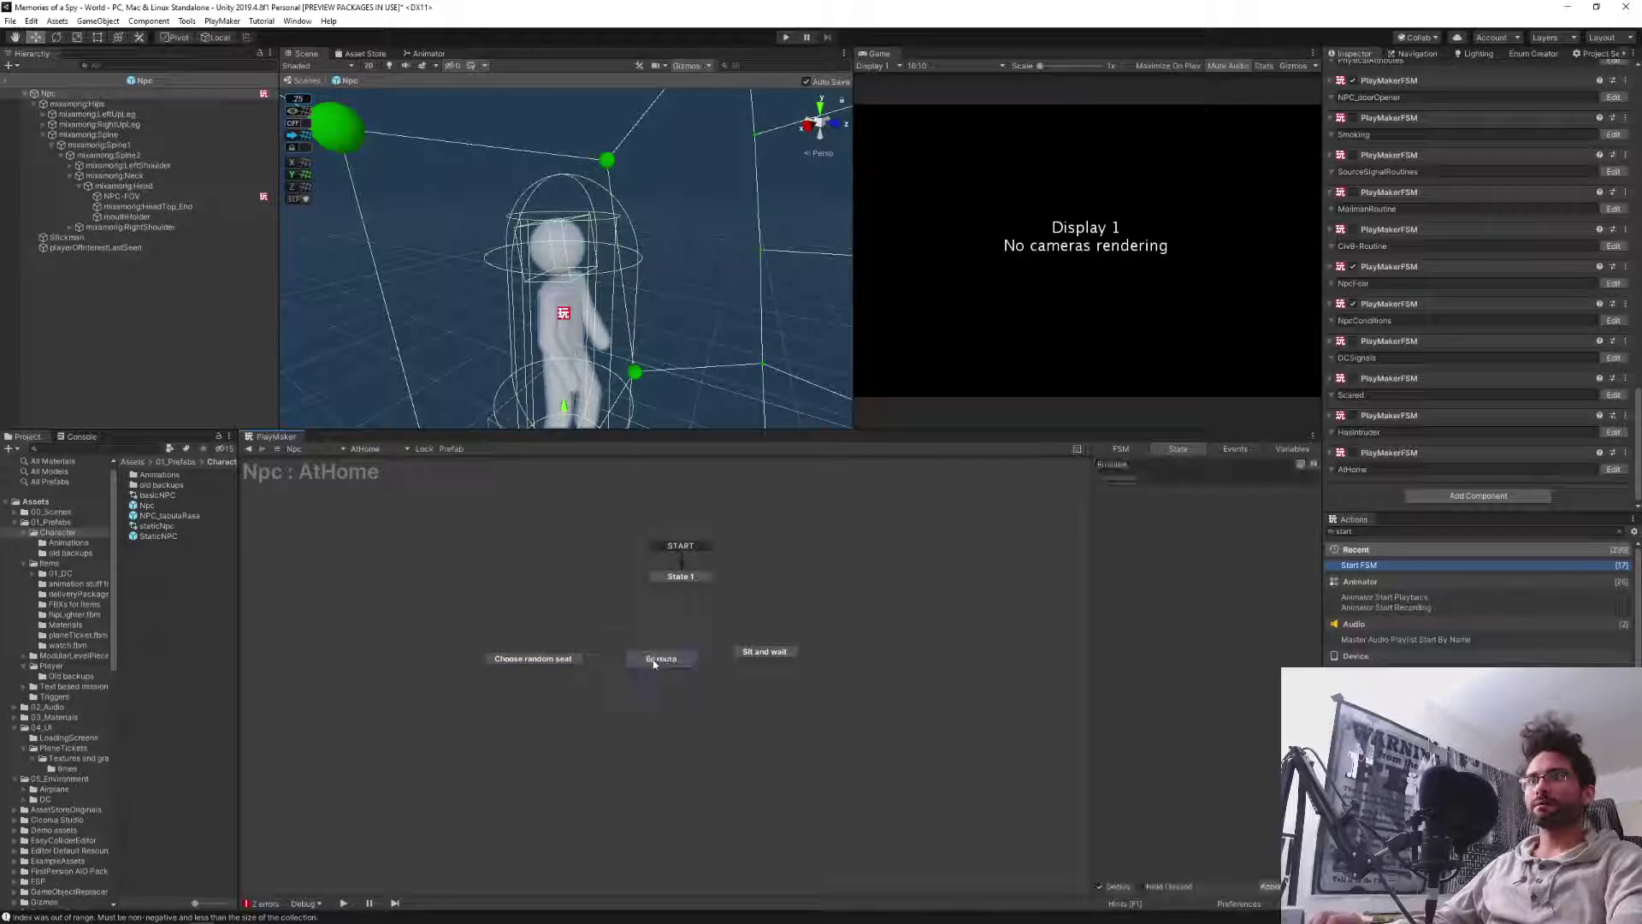
drag(776, 666, 795, 673)
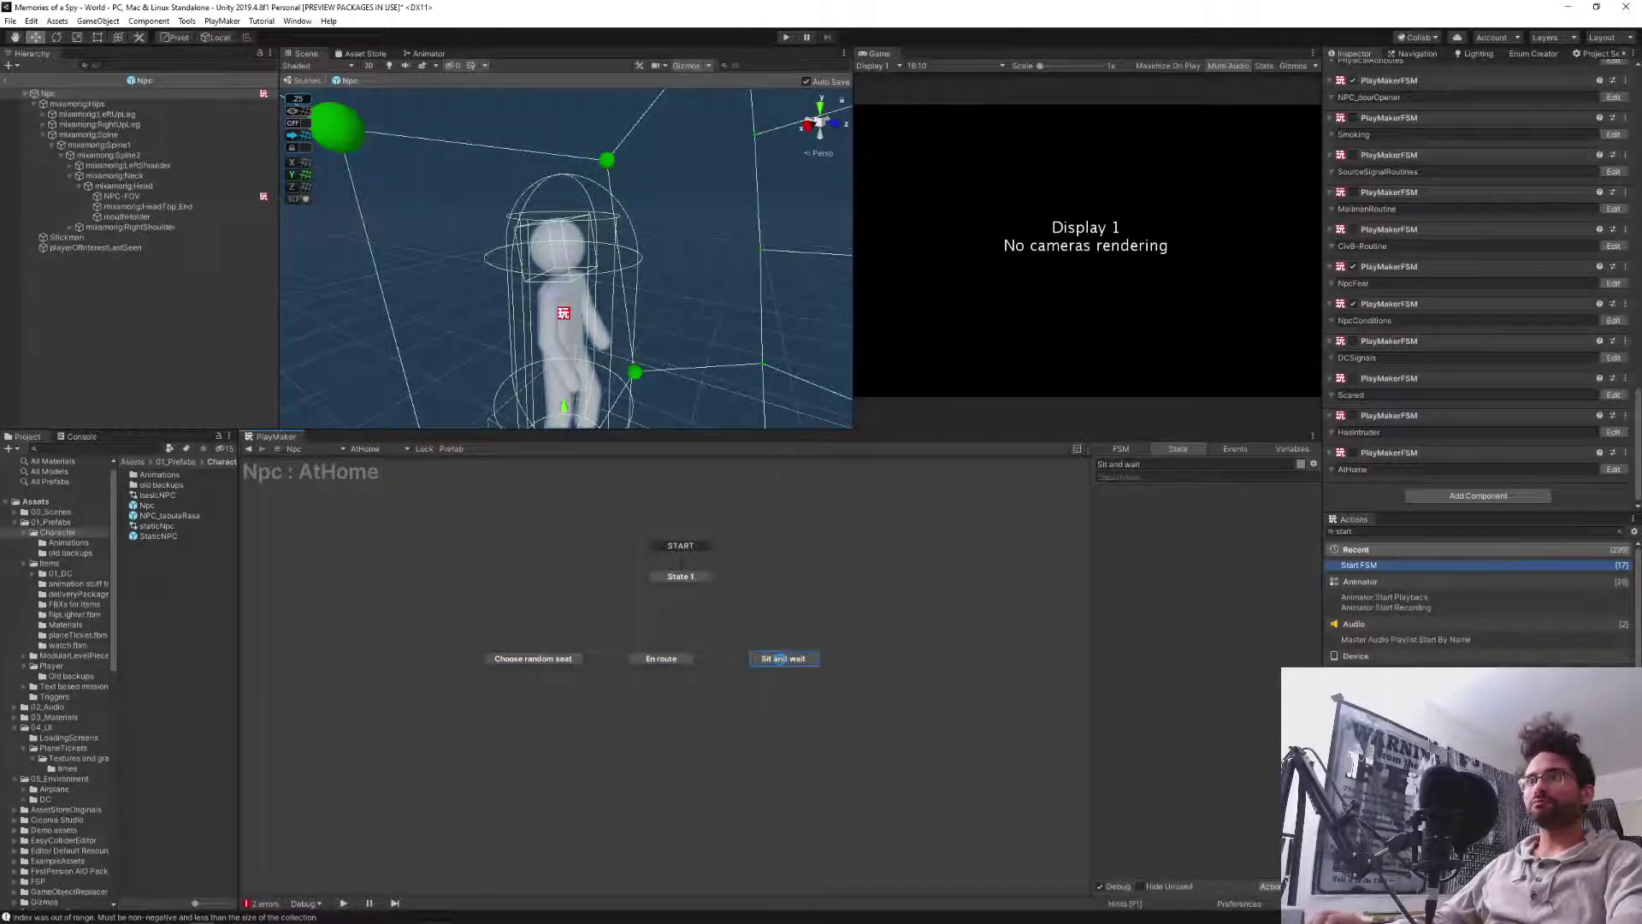
click(527, 660)
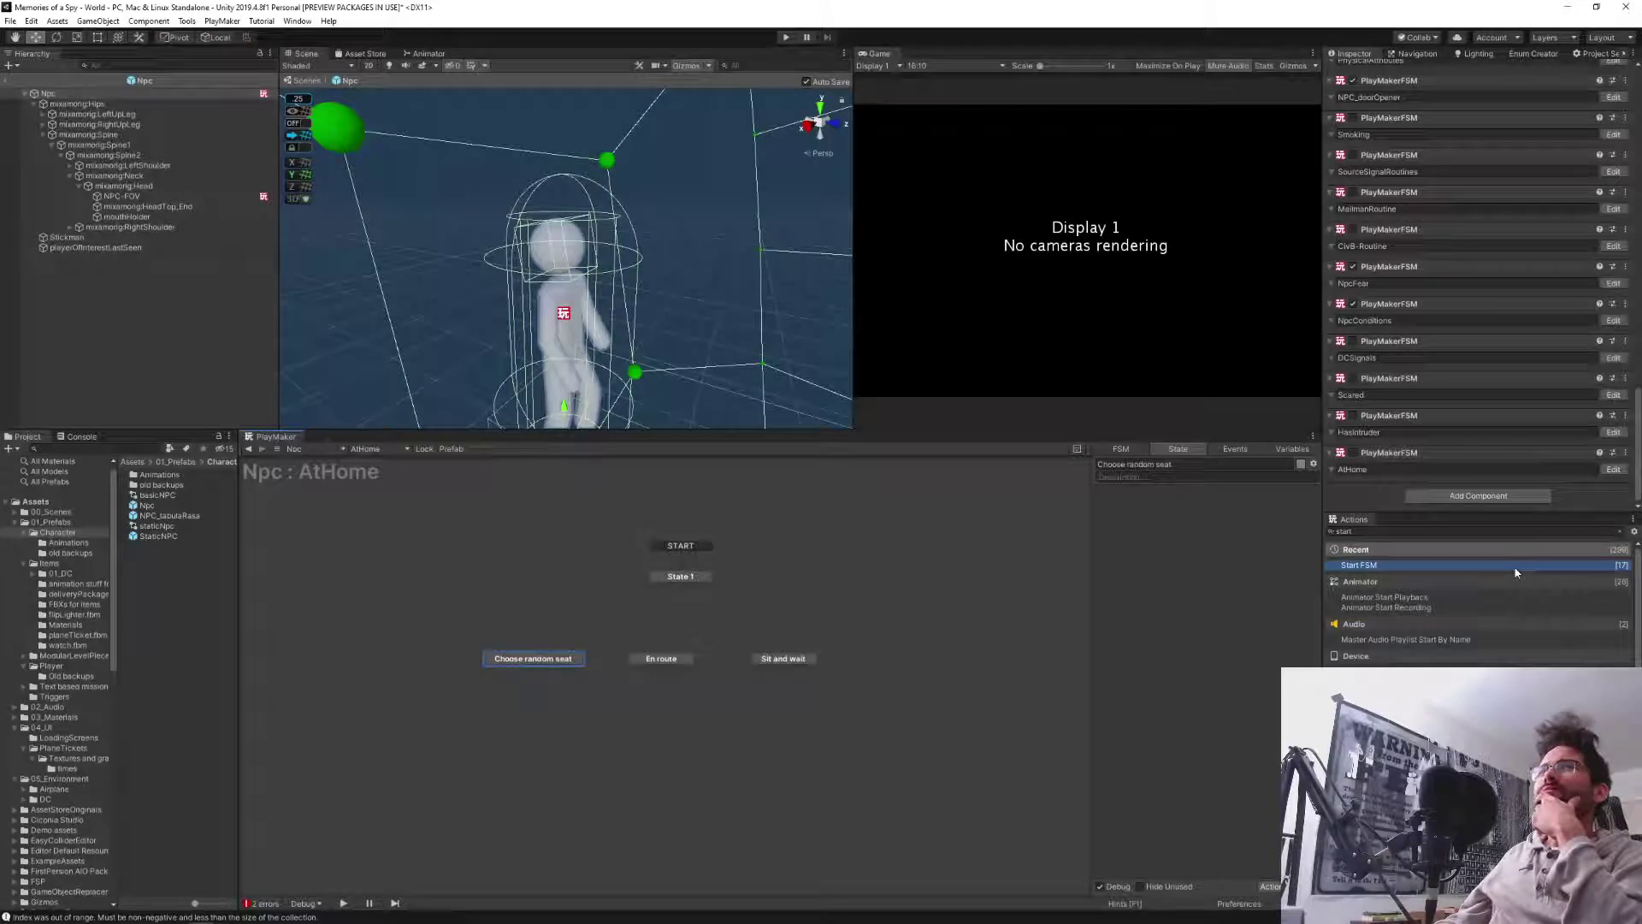
Leave the Npc prefab for the main scene and enlarge the Scene view in height and width.
click(4, 83)
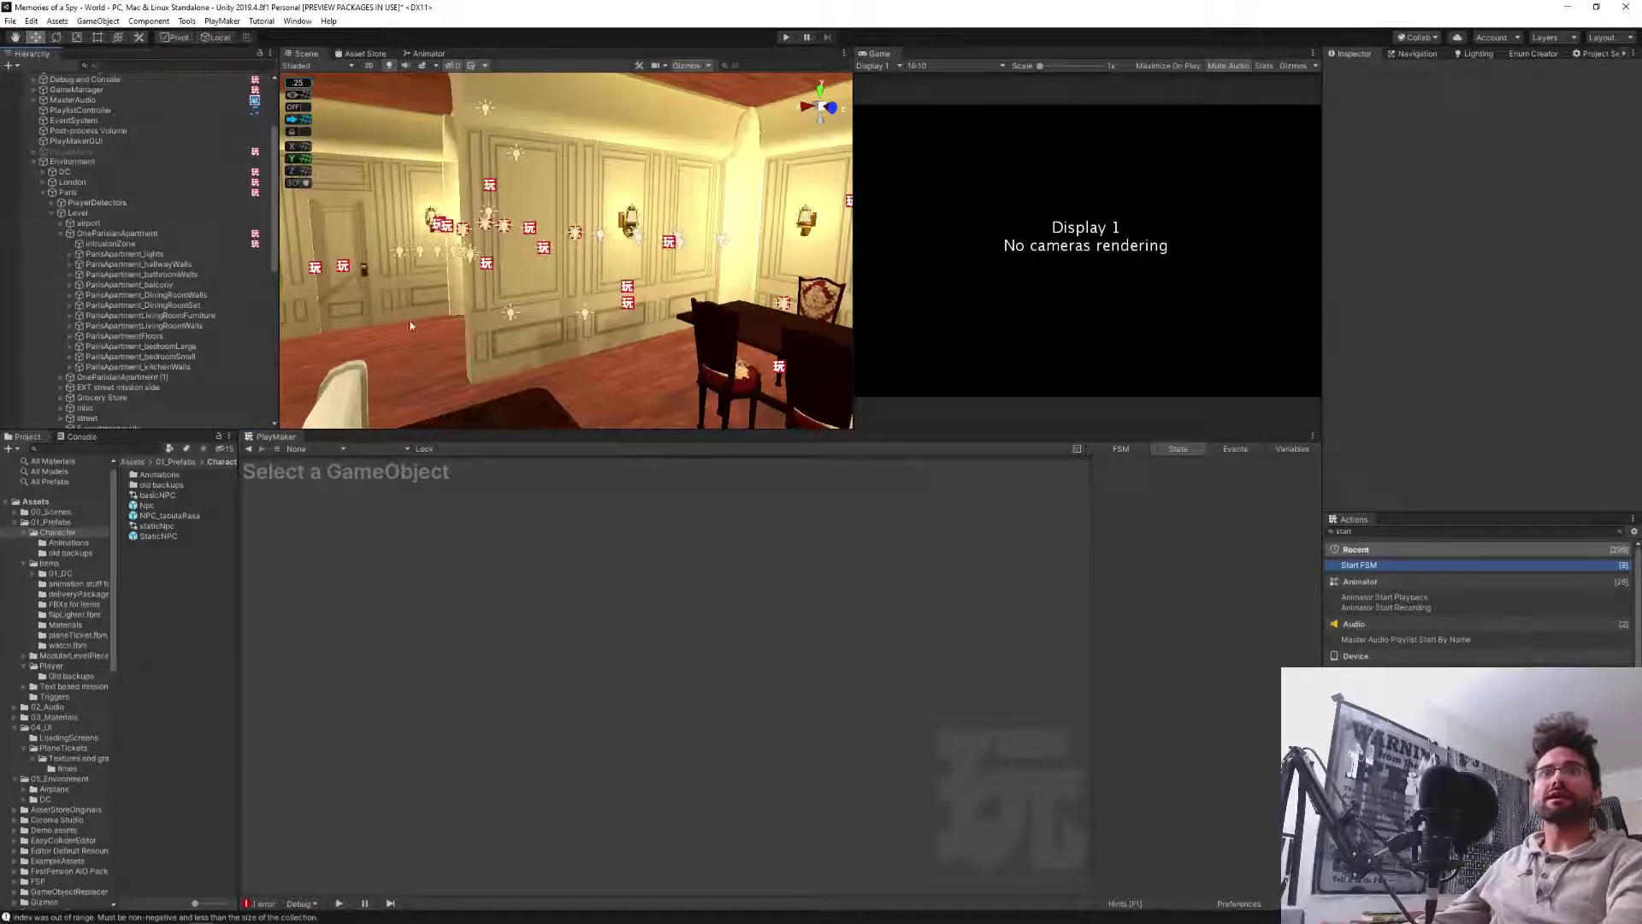
drag(772, 431, 771, 625)
drag(853, 500, 1207, 473)
Walk through the Paris apartment and examine its rooms, dining chairs and sofas as places for the NPC to sit.
right_drag(759, 389, 842, 390)
key(w)
right_drag(508, 440, 312, 370)
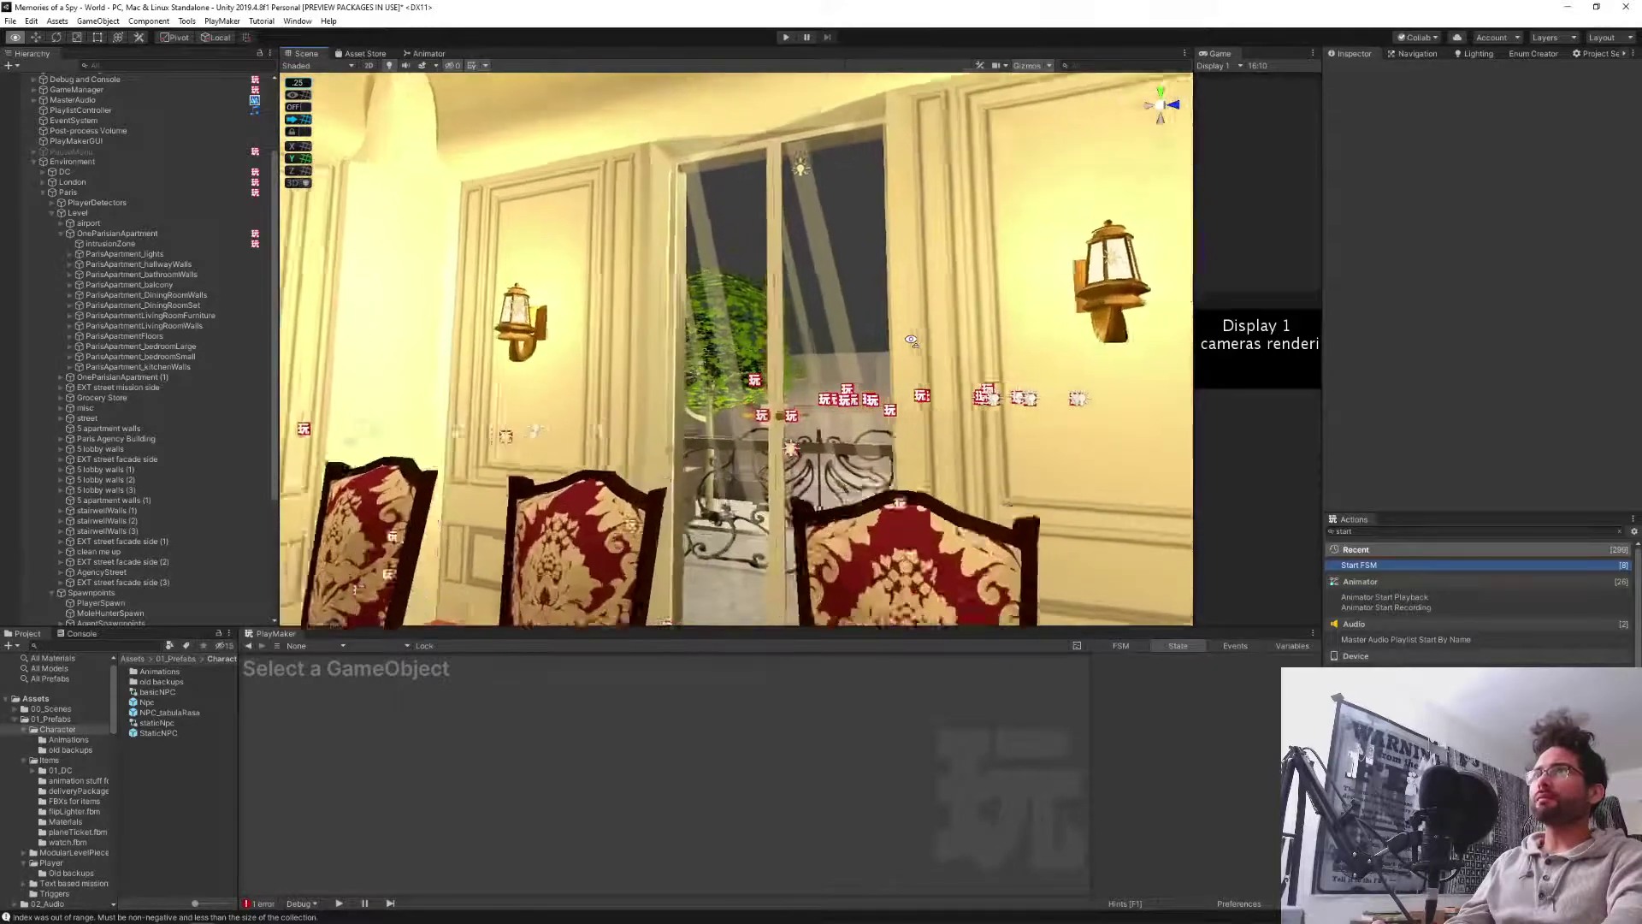
right_drag(911, 339, 913, 349)
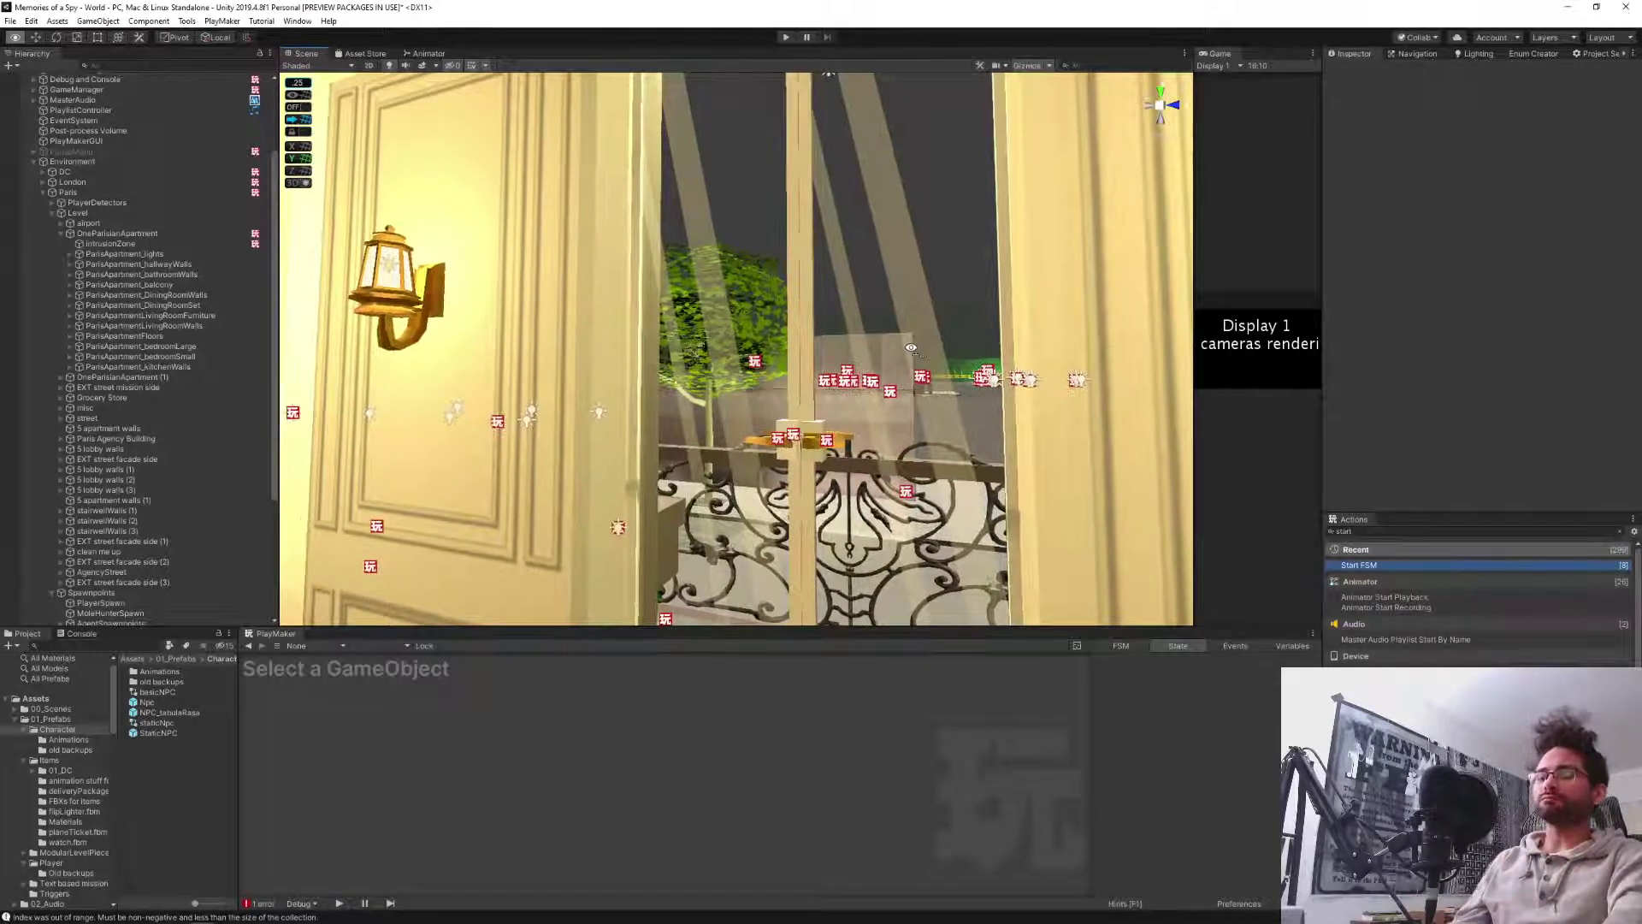
right_drag(911, 348, 914, 362)
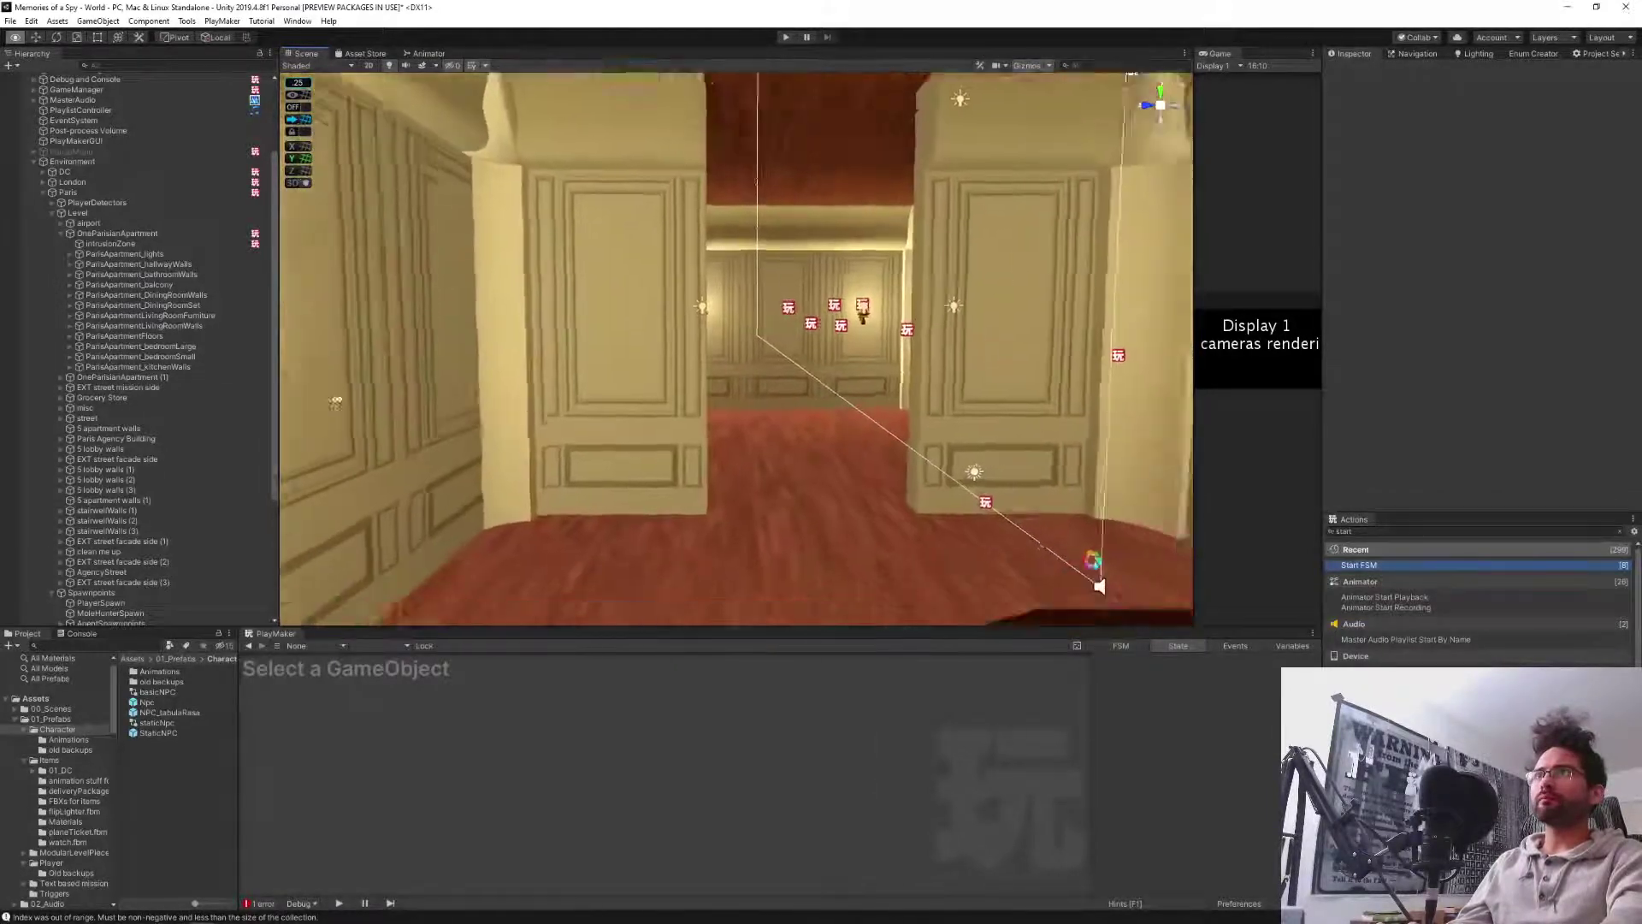
right_drag(336, 402, 323, 383)
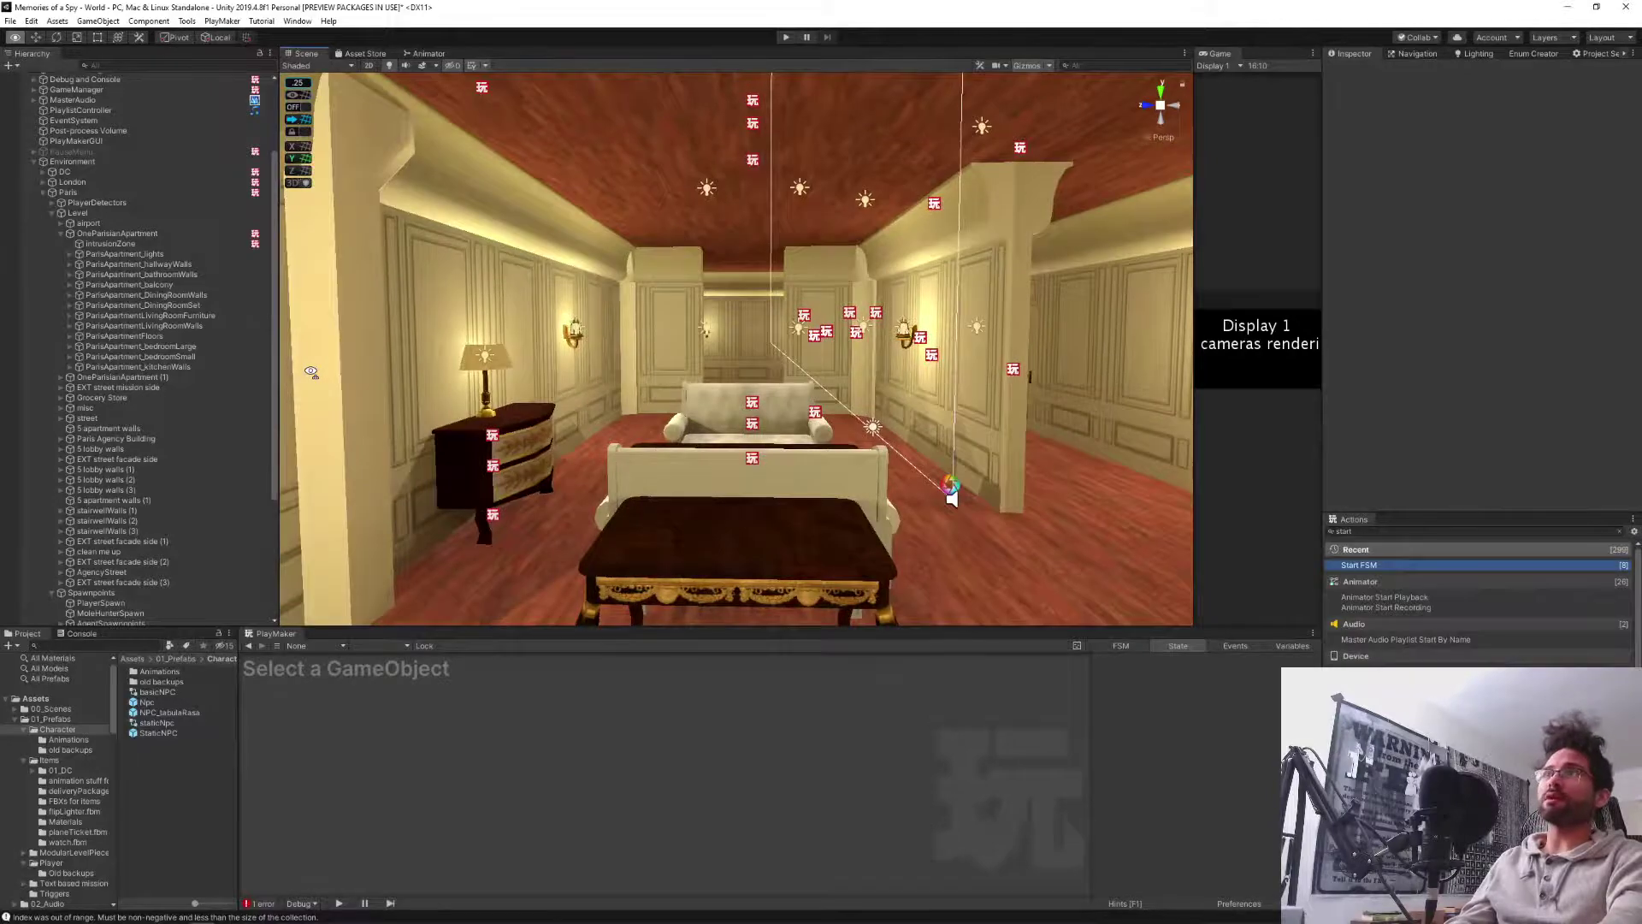
key(w)
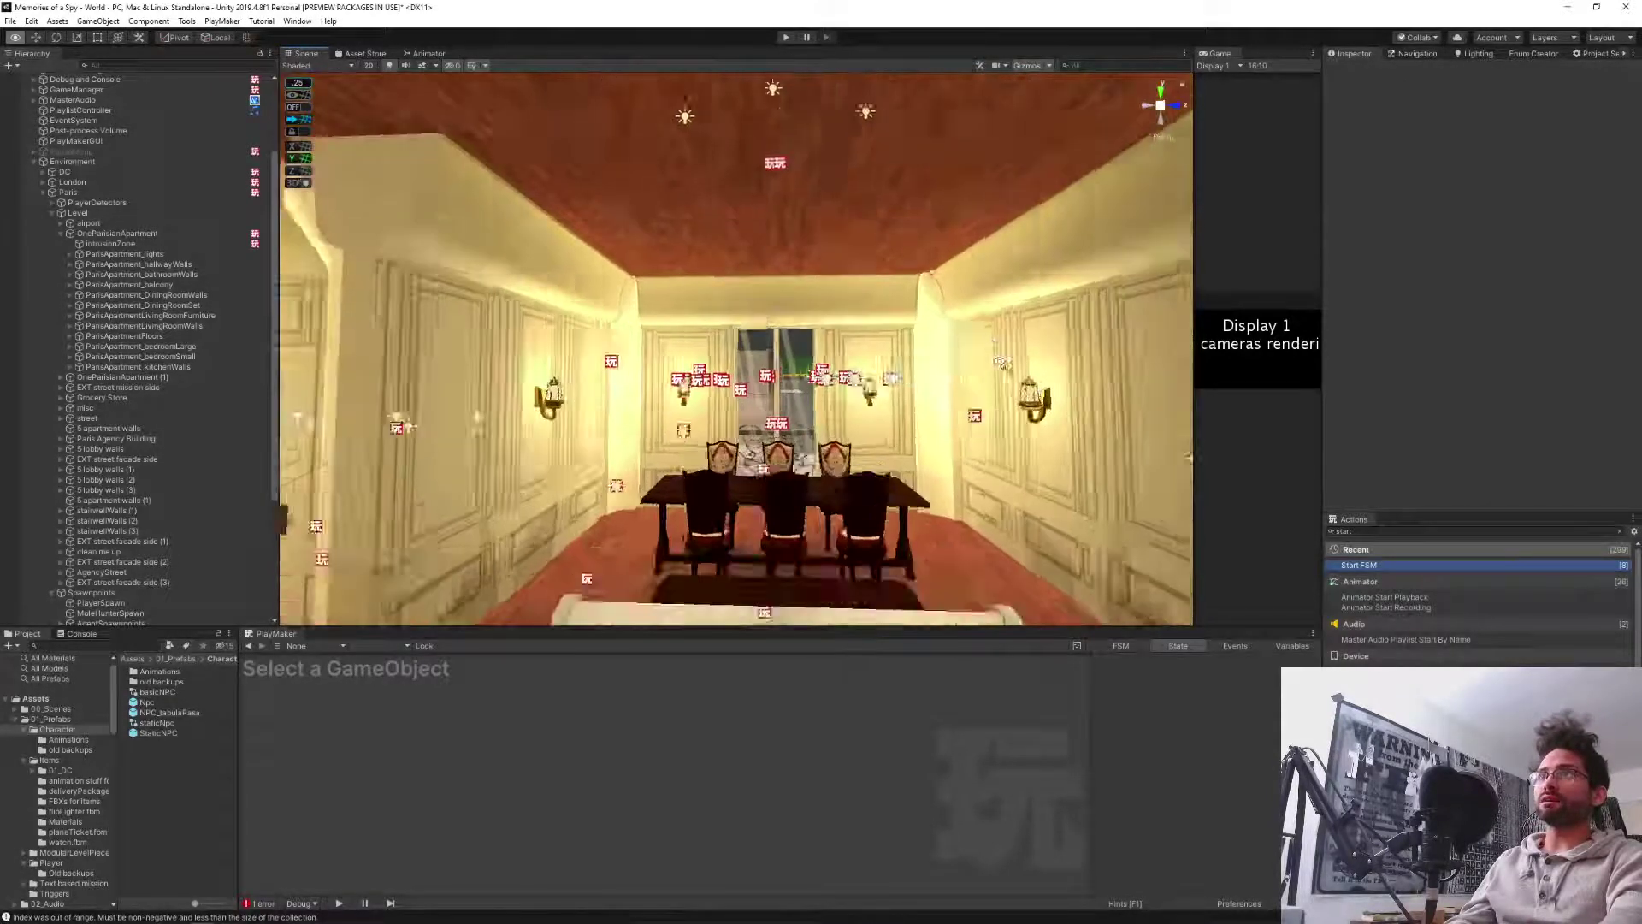
right_drag(1009, 369, 681, 363)
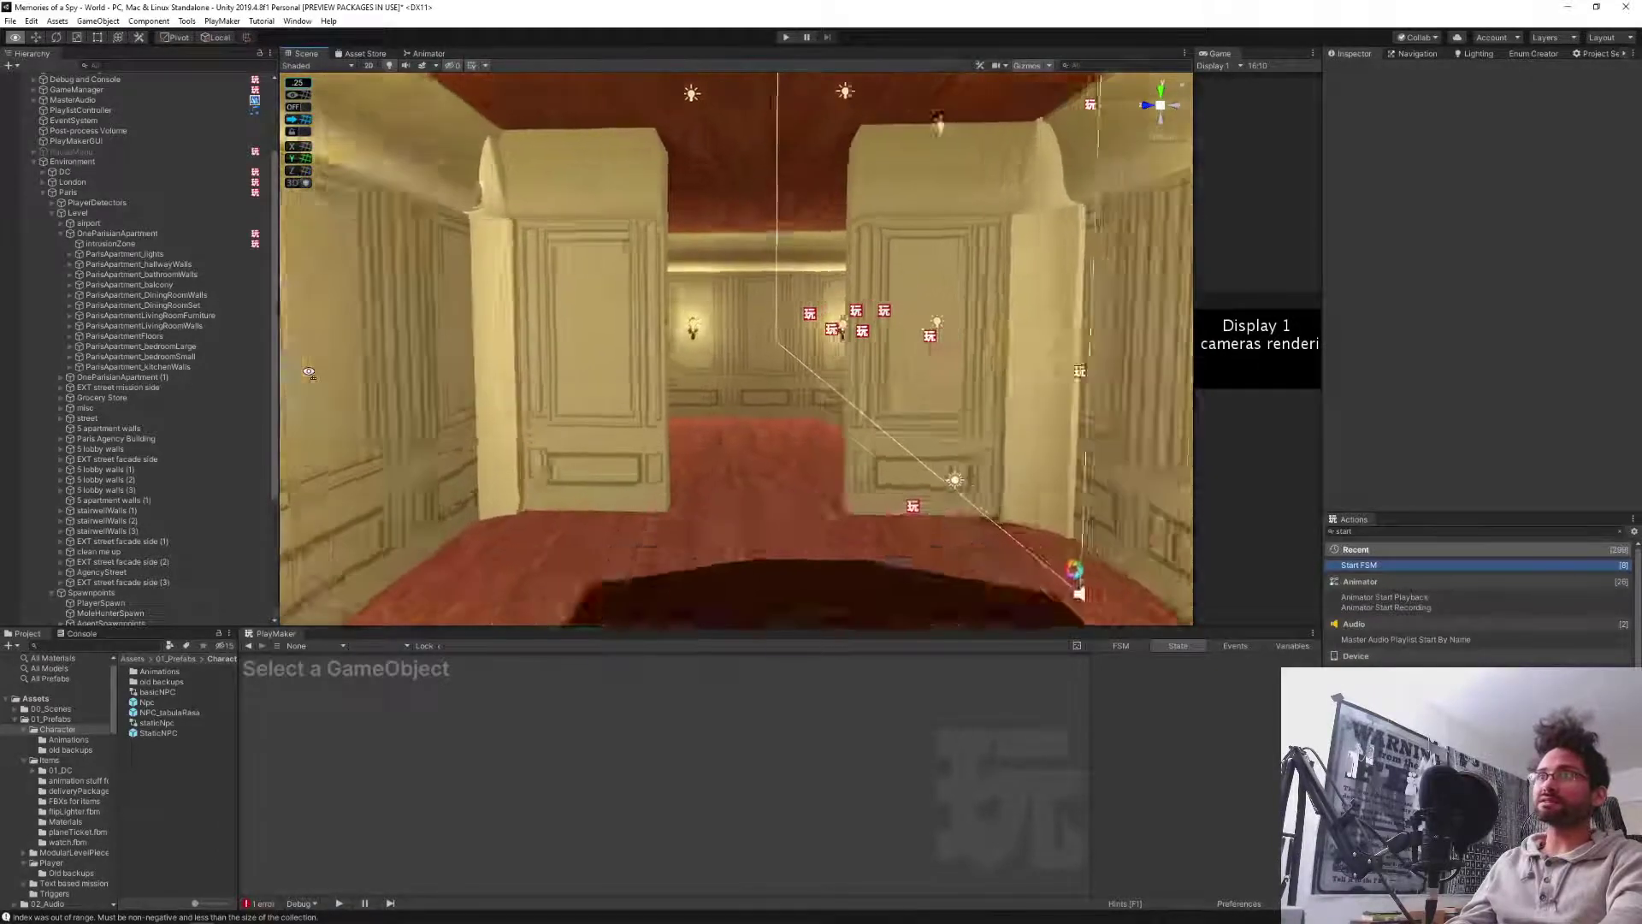
key(w)
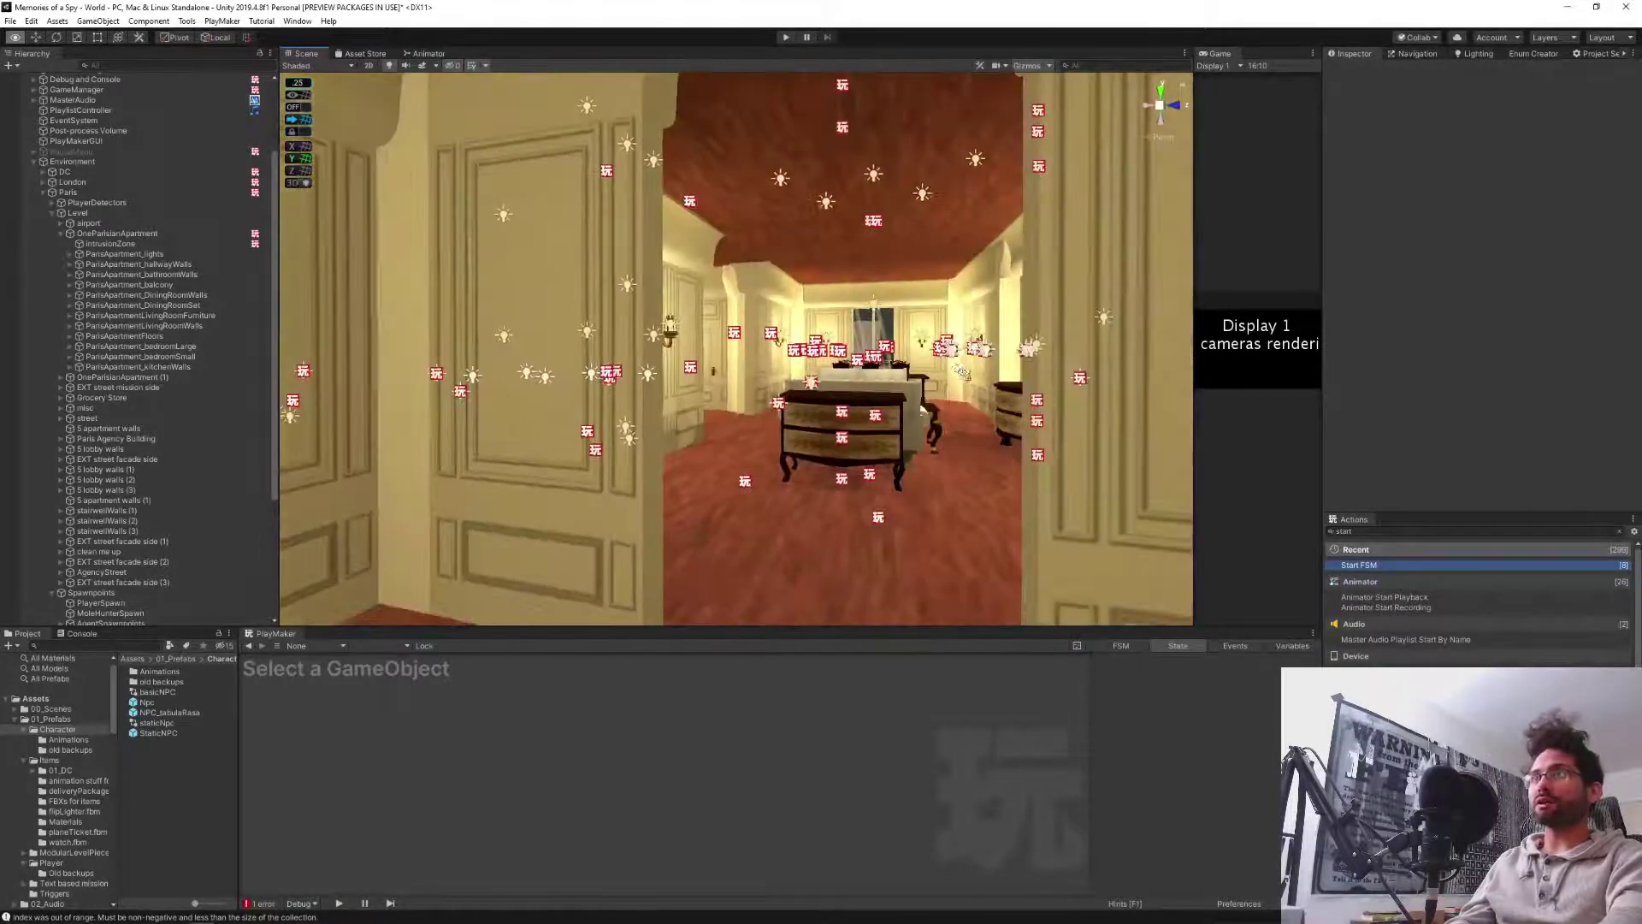
key(w)
right_drag(961, 371, 257, 368)
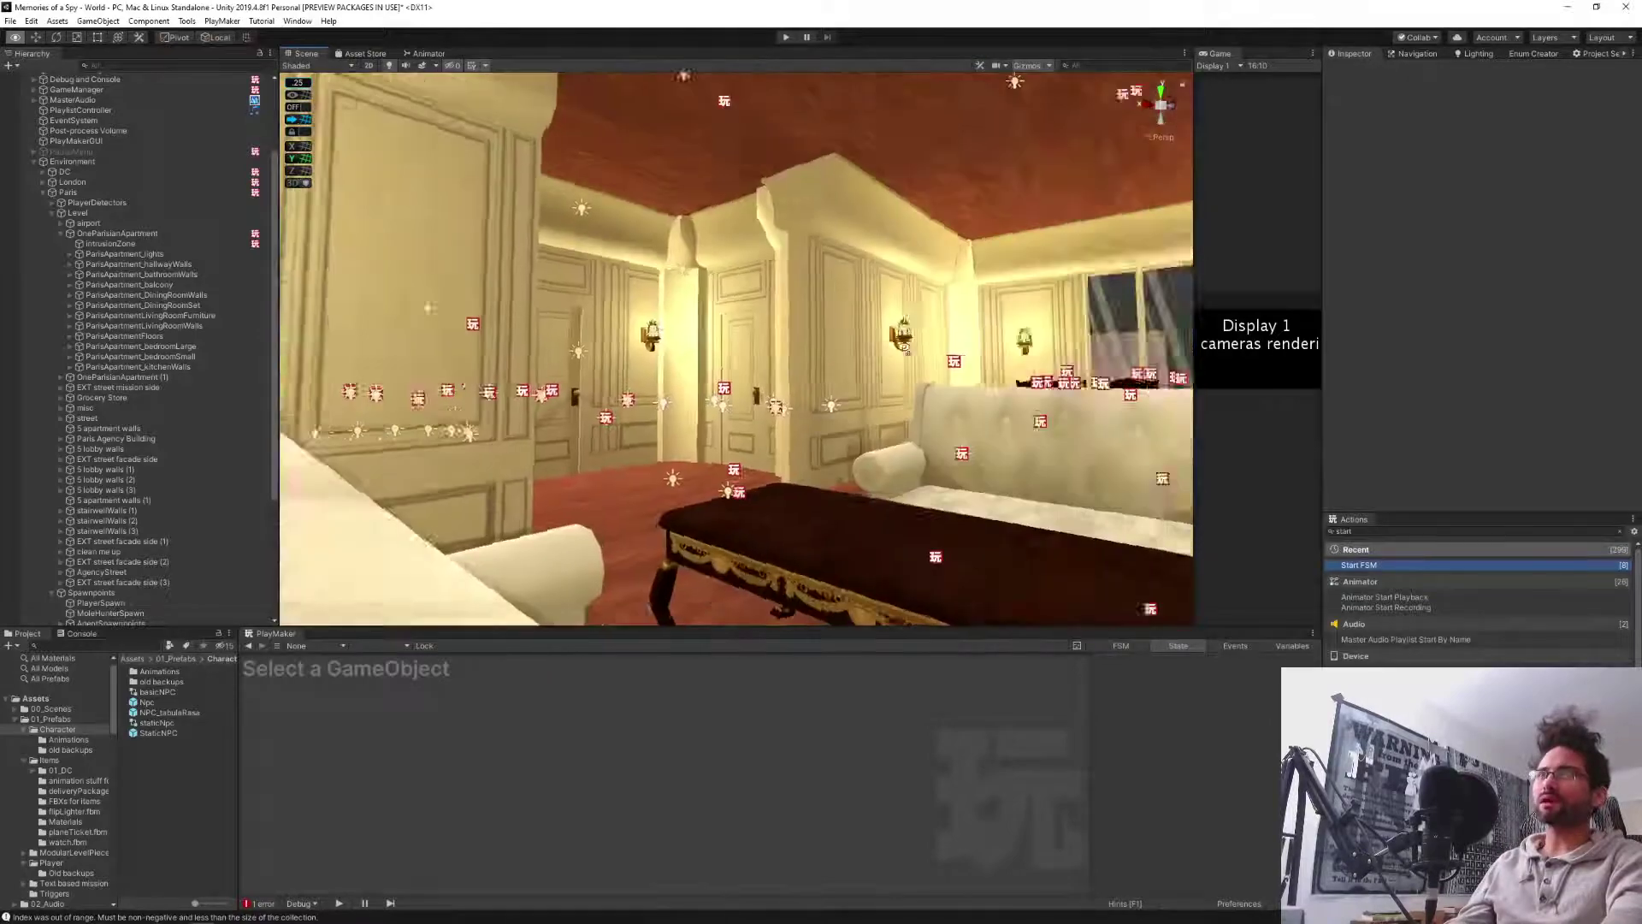
right_drag(904, 348, 1368, 376)
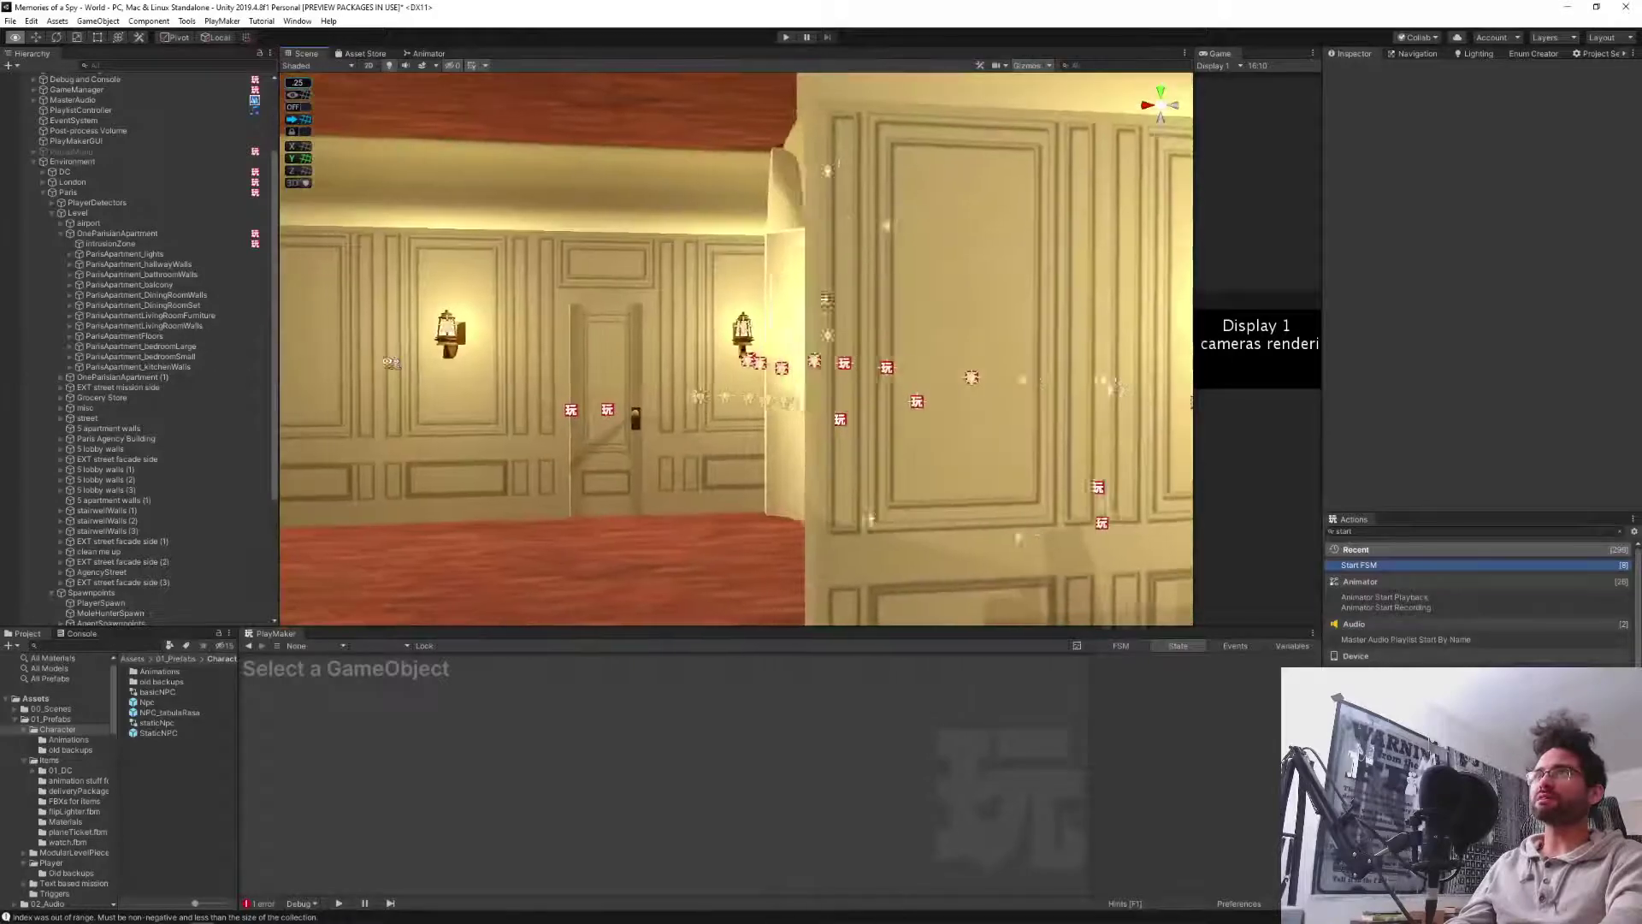
right_drag(392, 362, 346, 440)
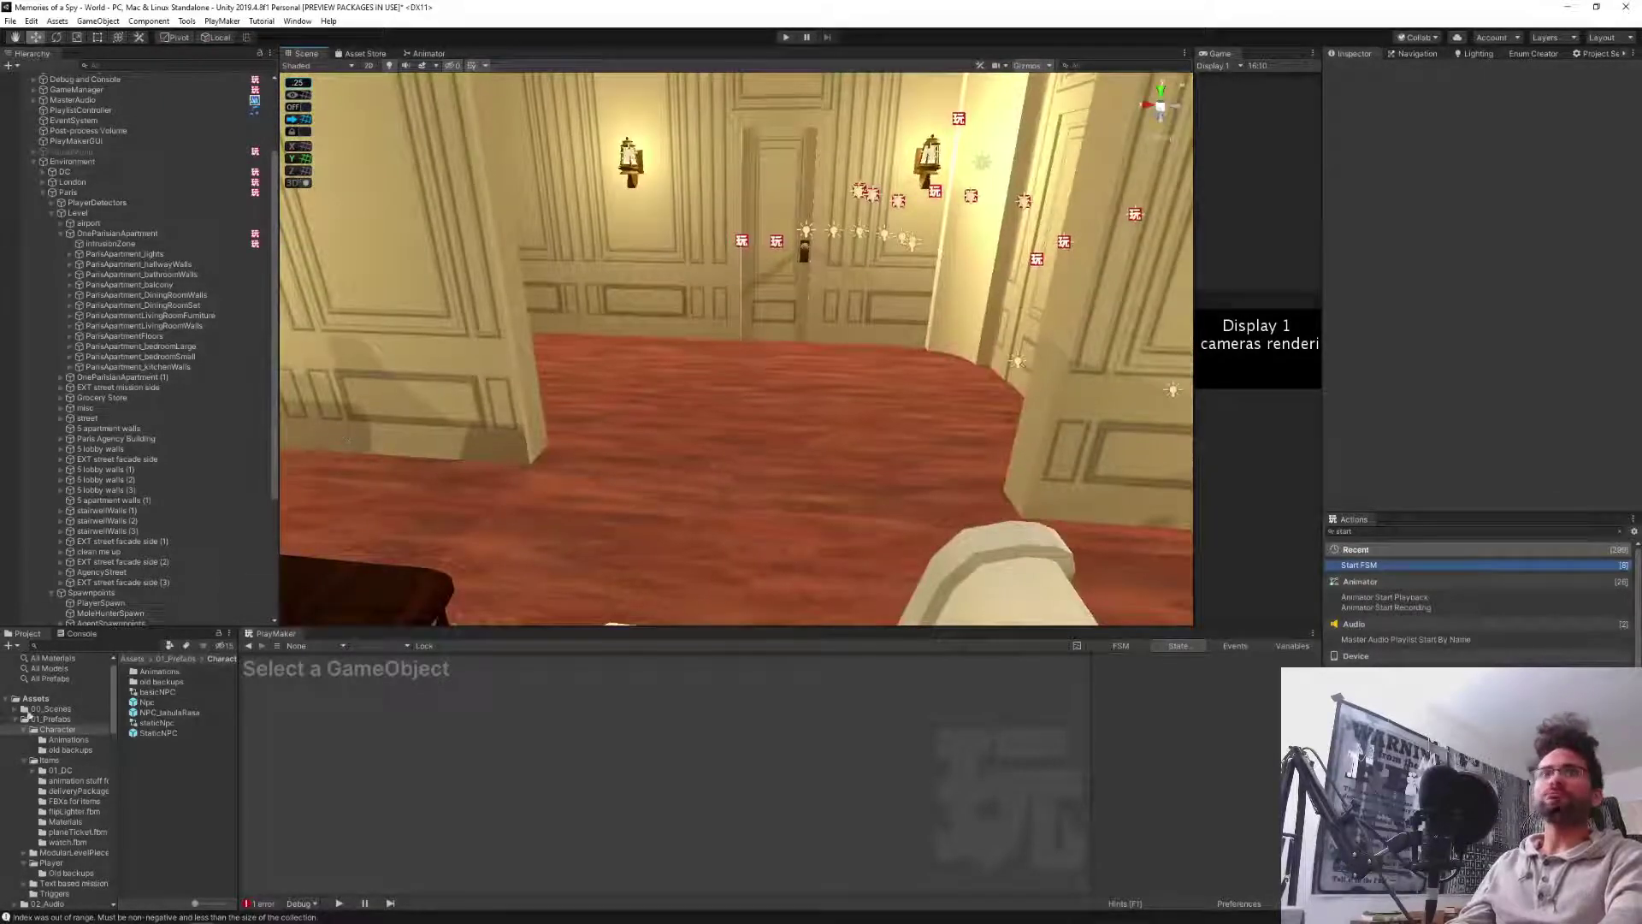
Reopen the Npc prefab and show its AtHome FSM for editing.
double_click(134, 703)
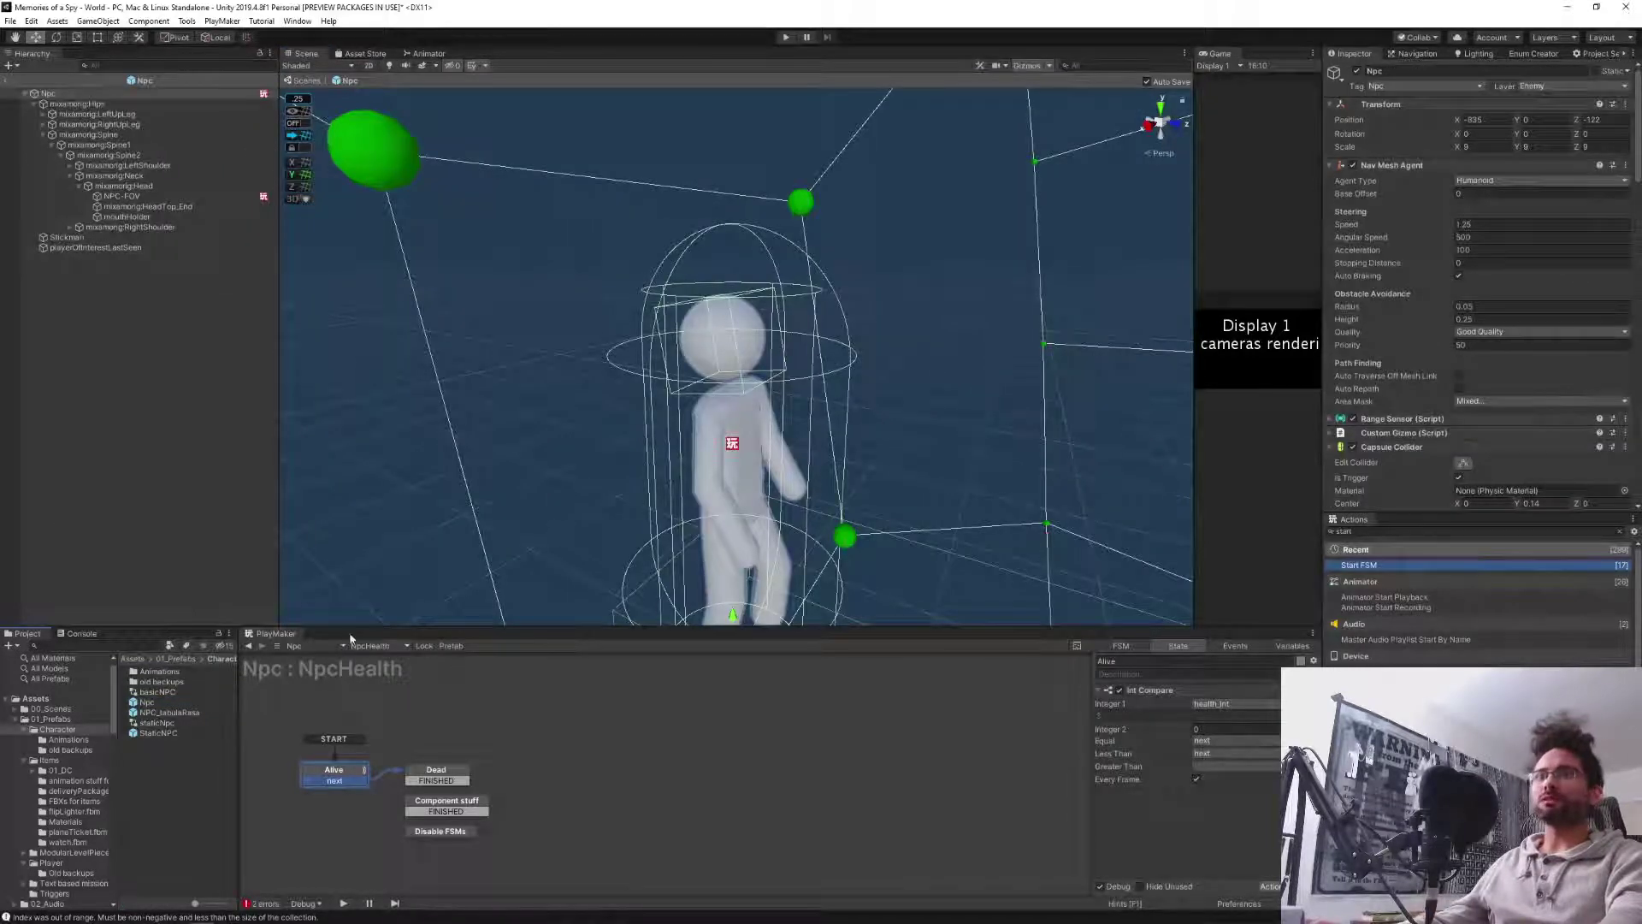
click(375, 645)
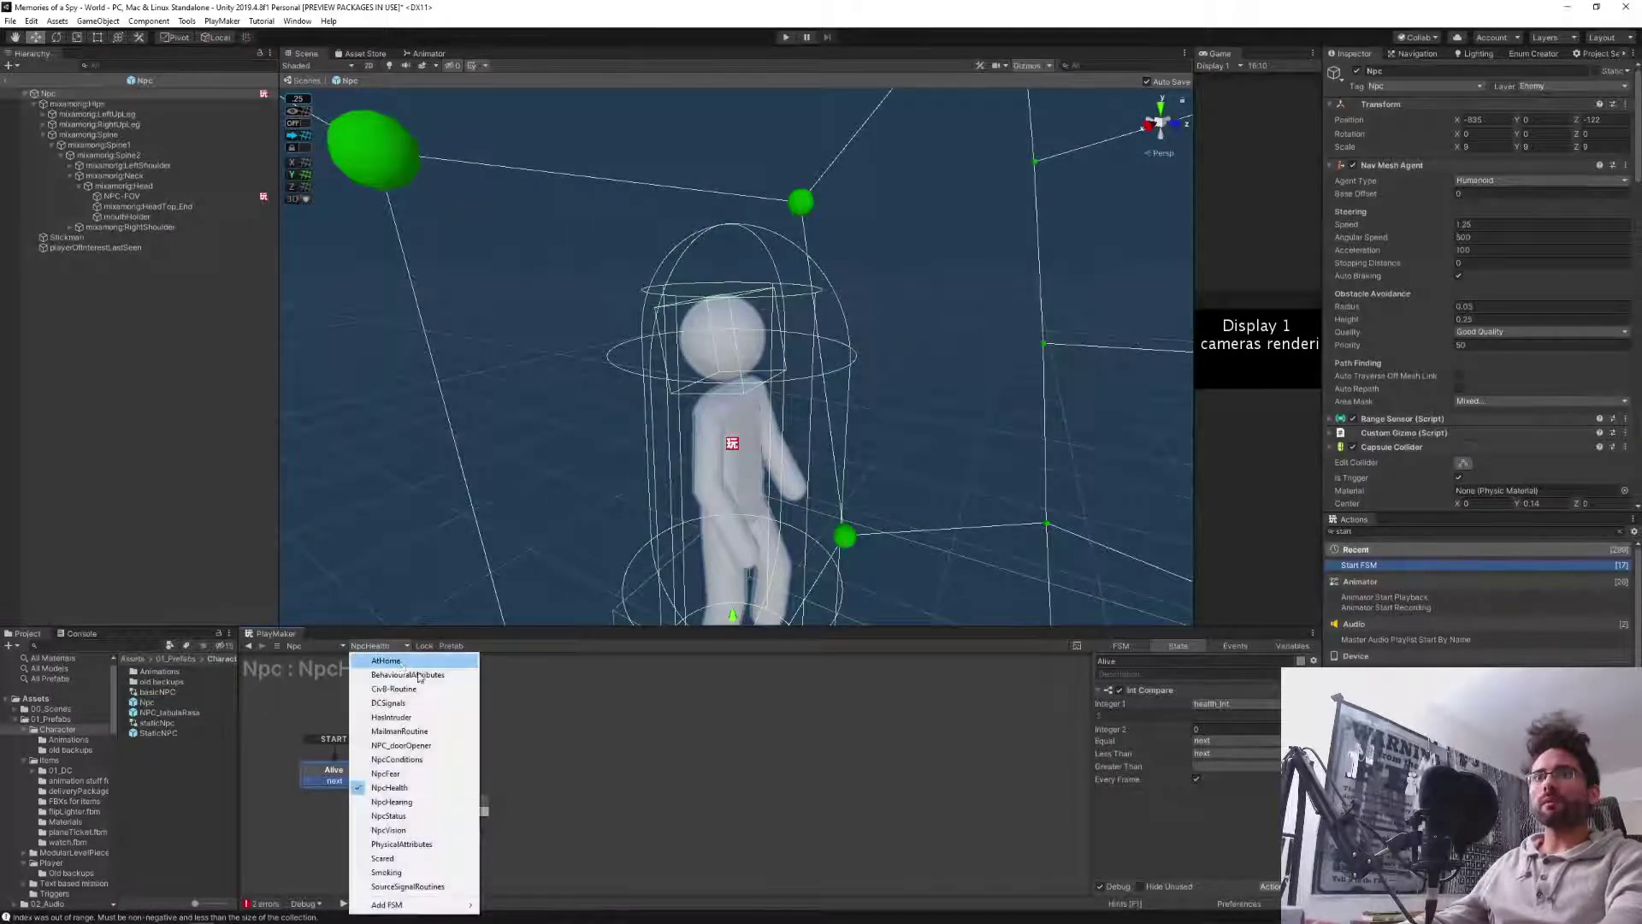
click(389, 660)
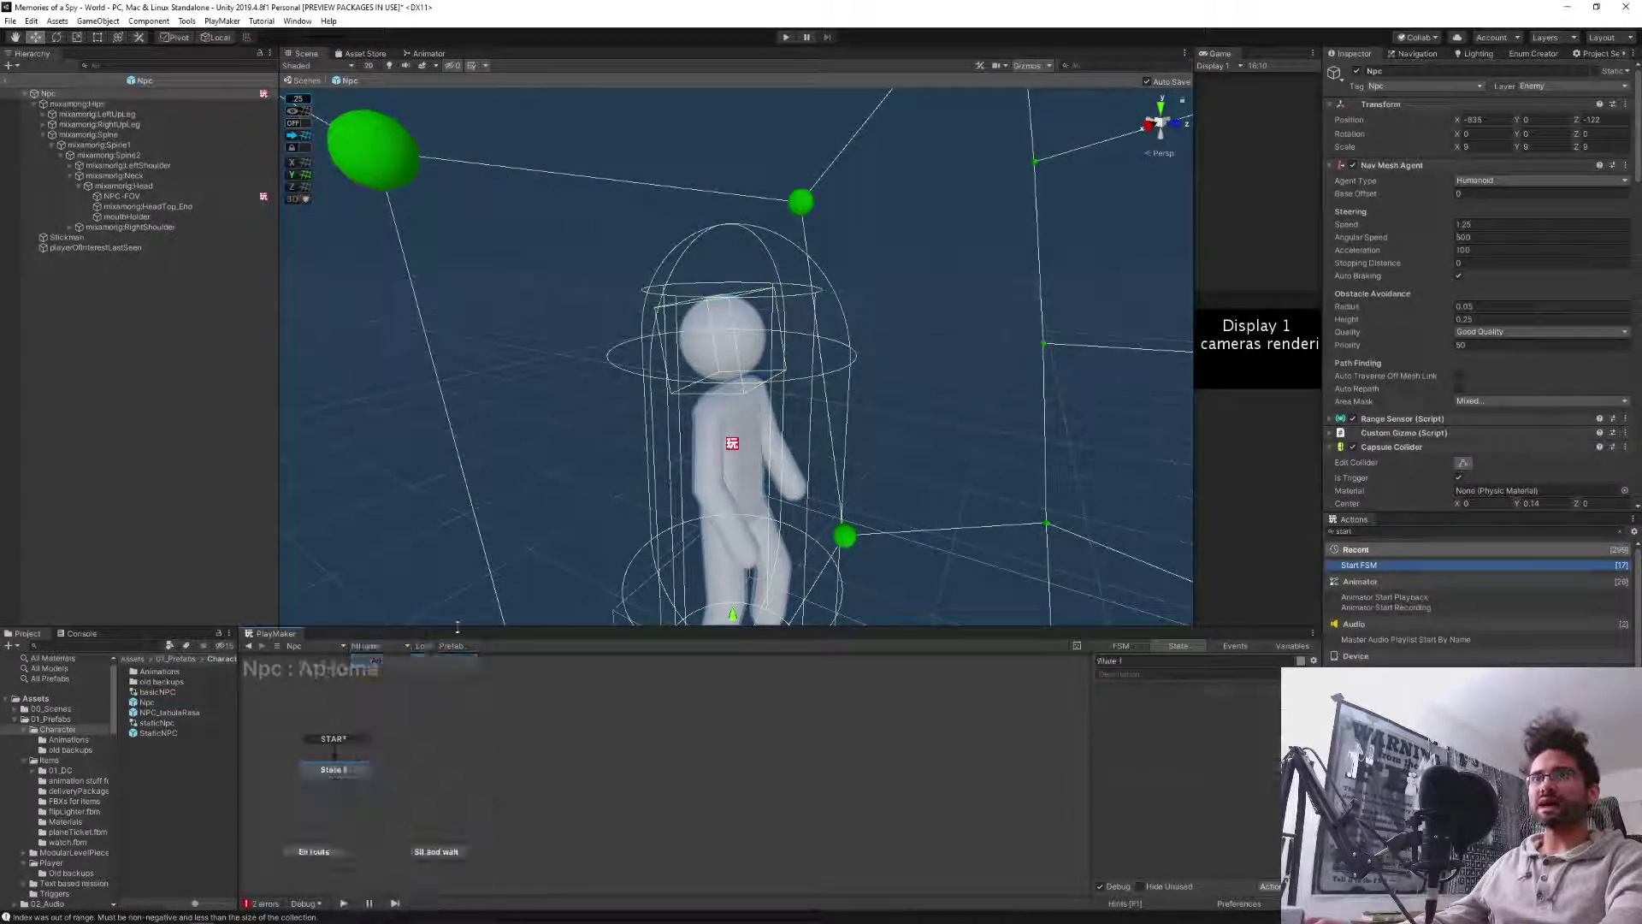
Enlarge the FSM graph area and stack Choose random seat, En route and Sit and wait in a column left of and below State 1.
drag(506, 629, 492, 449)
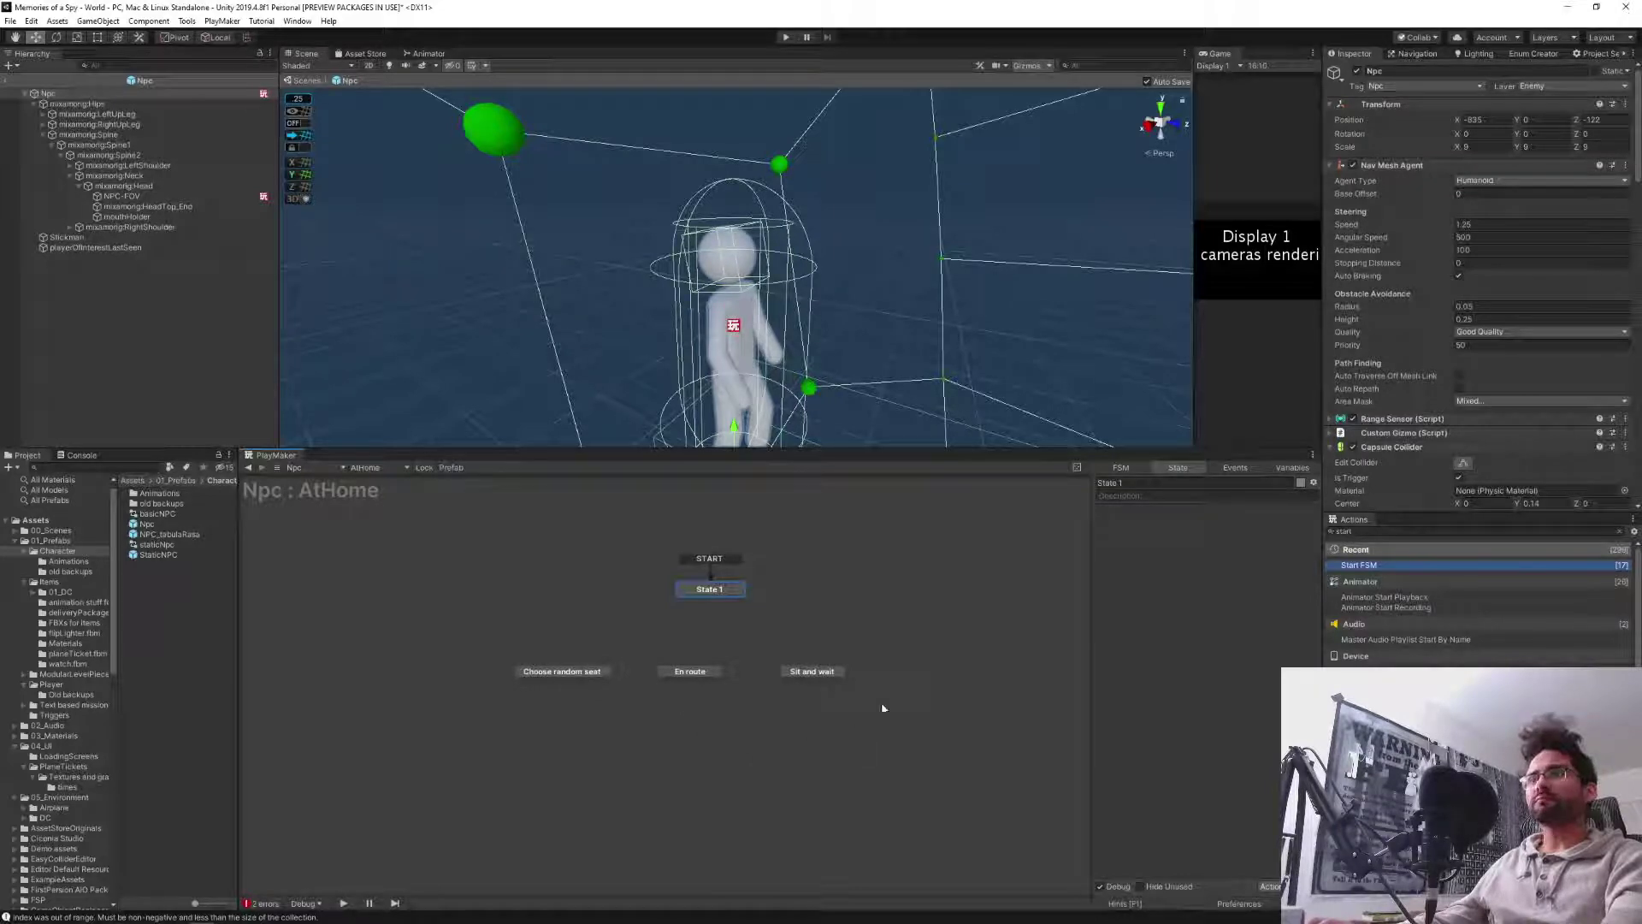
drag(881, 706, 471, 633)
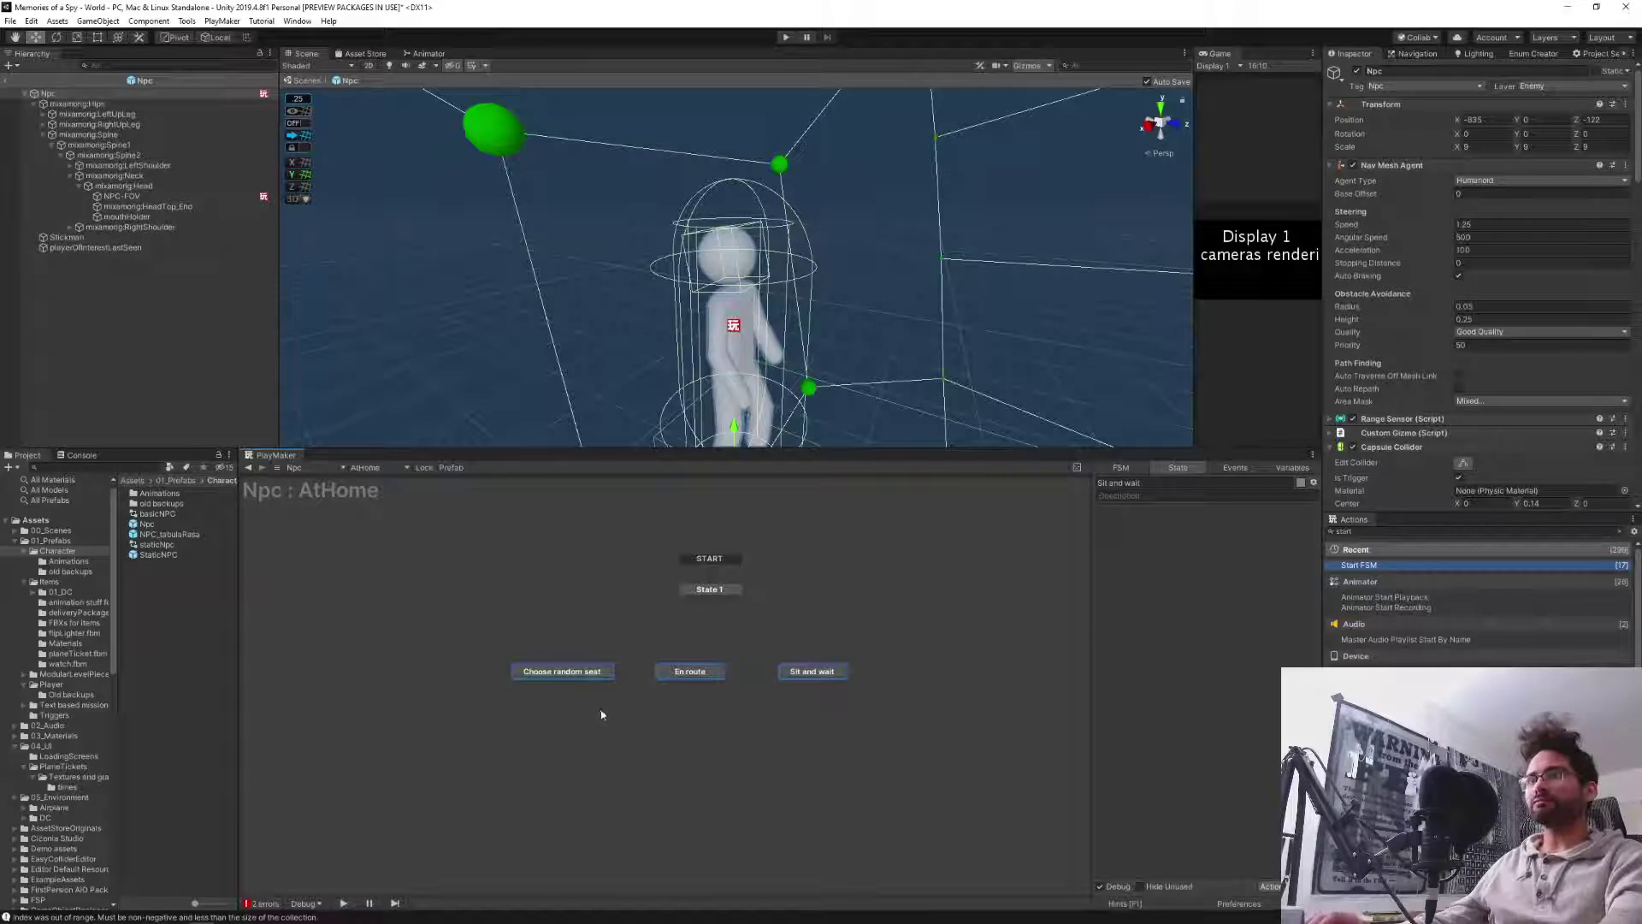
drag(576, 675, 587, 737)
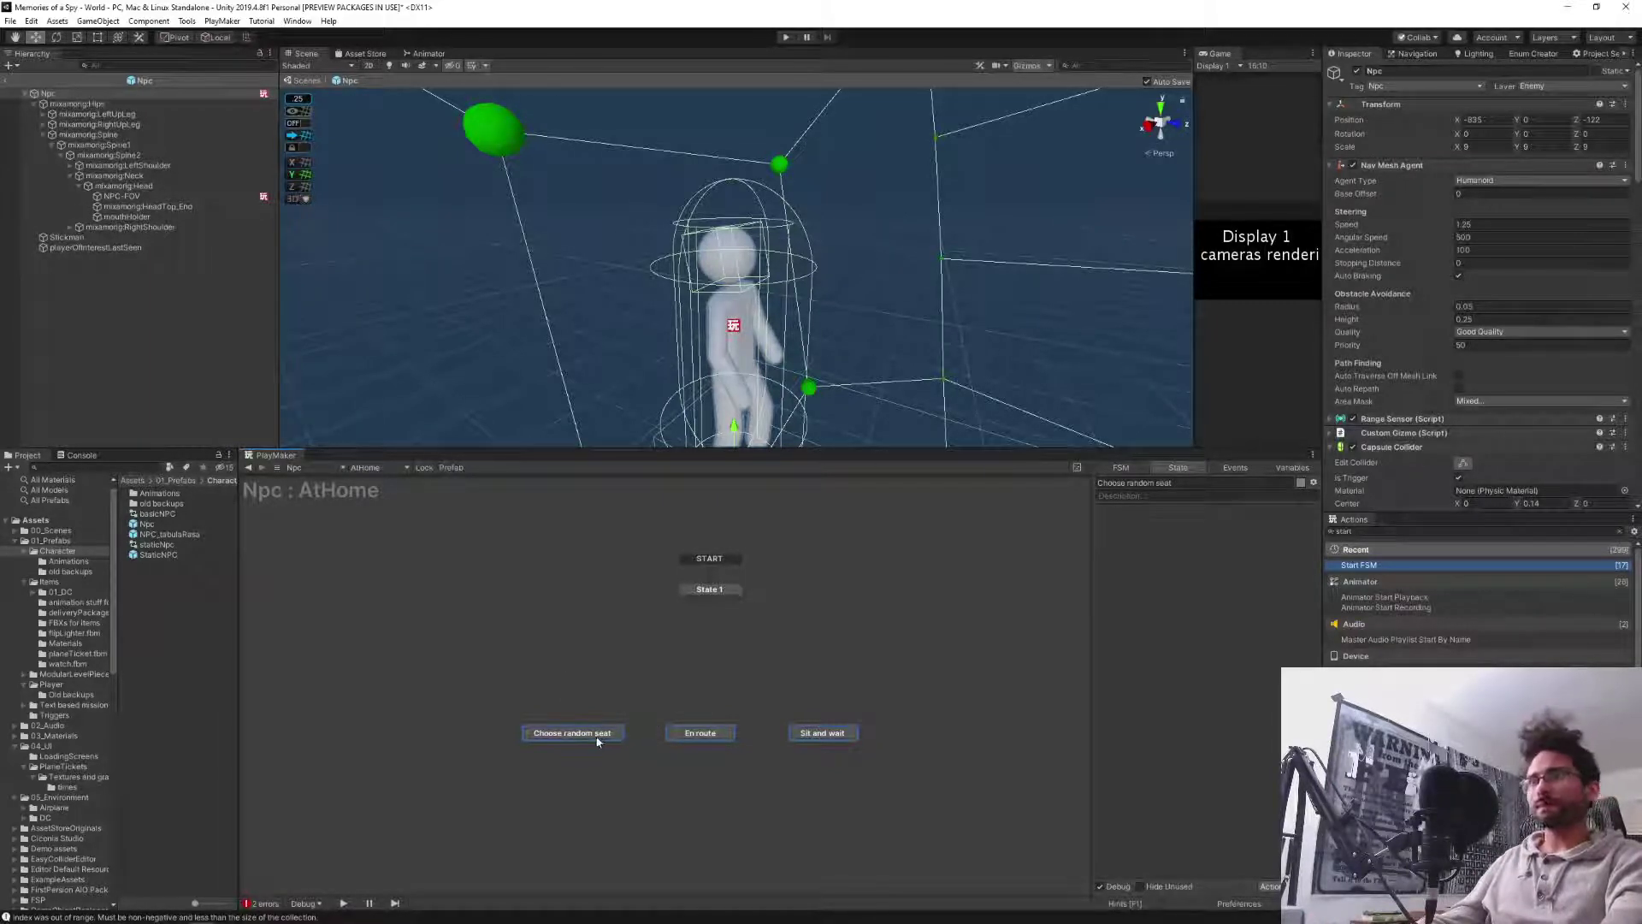
drag(700, 732, 560, 760)
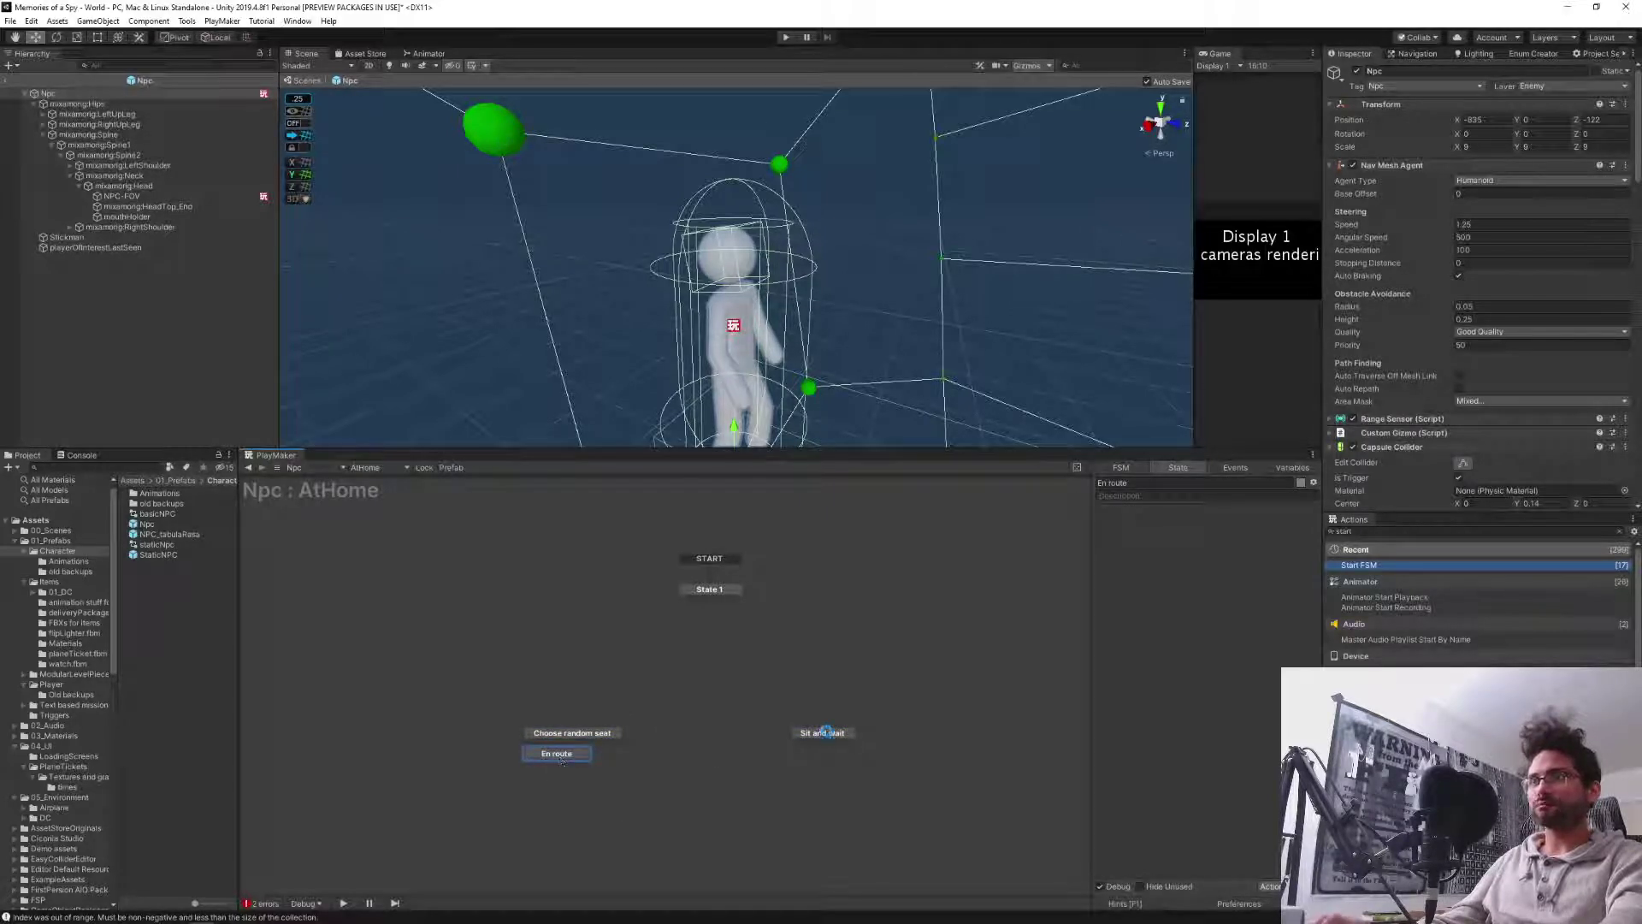
mouse_move(826, 735)
mouse_down()
mouse_move(561, 817)
mouse_move(560, 776)
mouse_move(490, 750)
mouse_move(555, 765)
mouse_move(544, 802)
mouse_up()
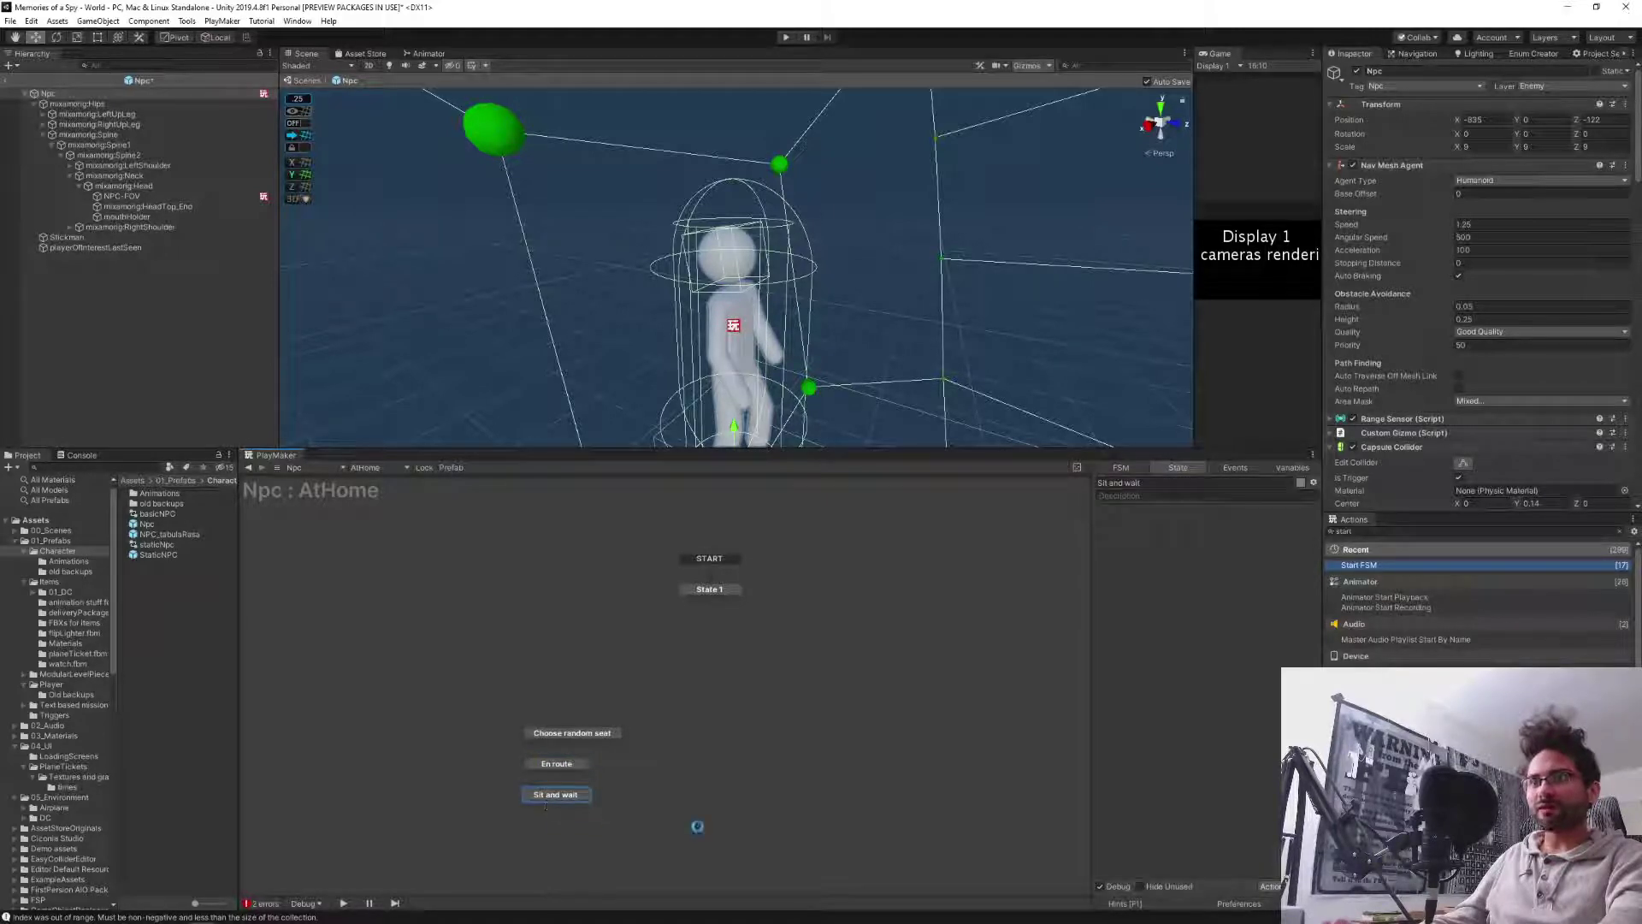
drag(690, 830, 478, 680)
drag(546, 736, 527, 676)
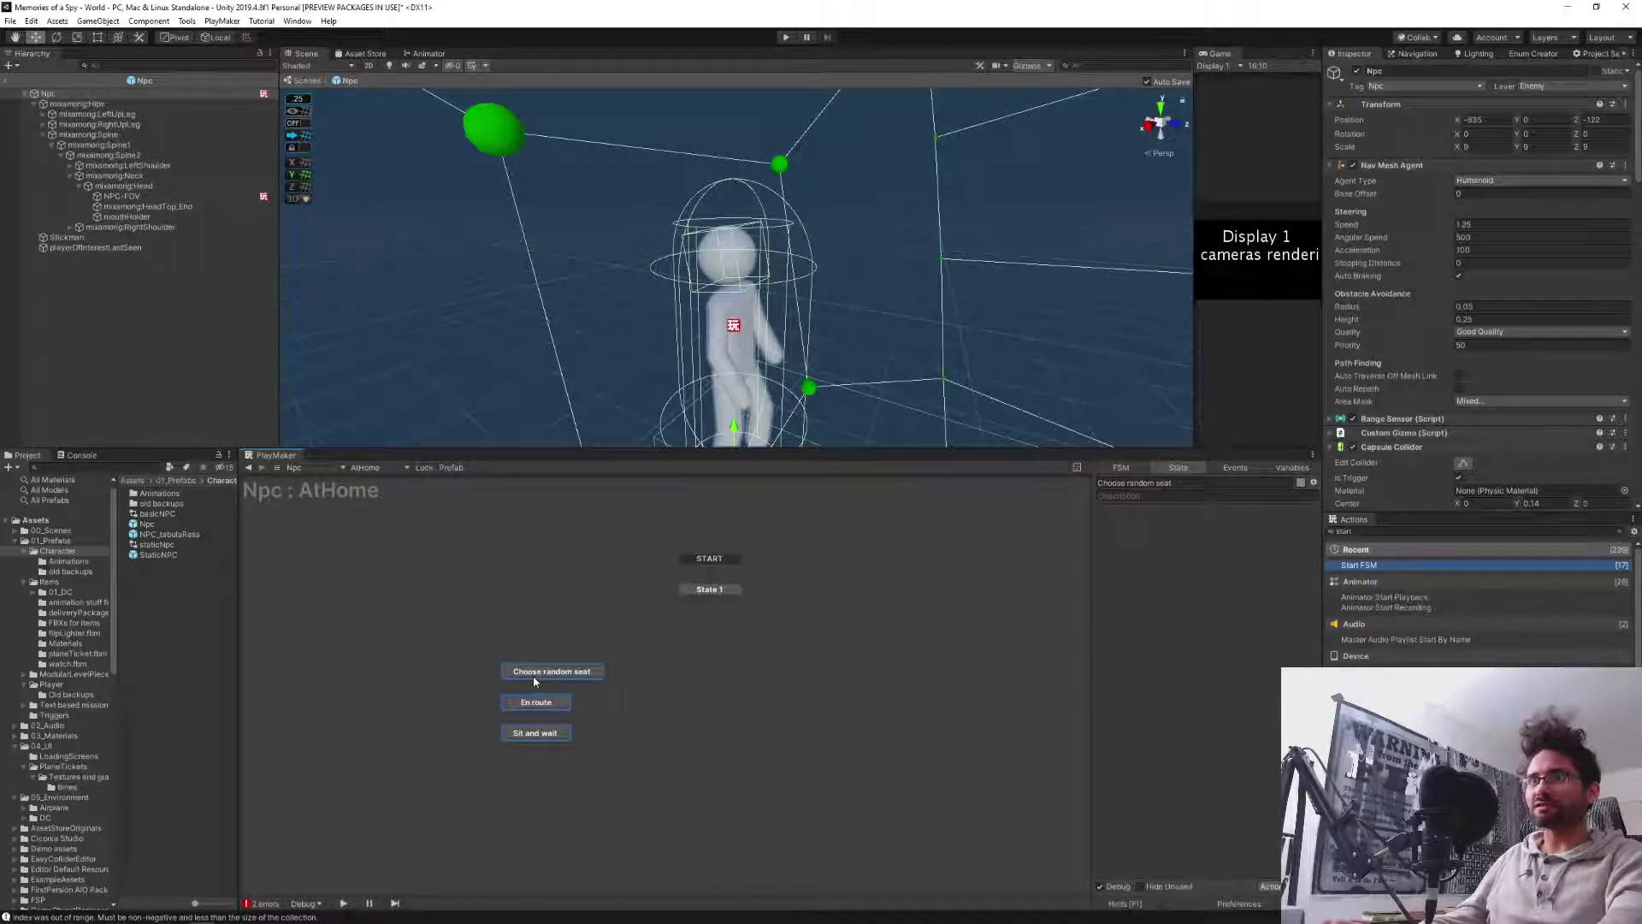
click(690, 689)
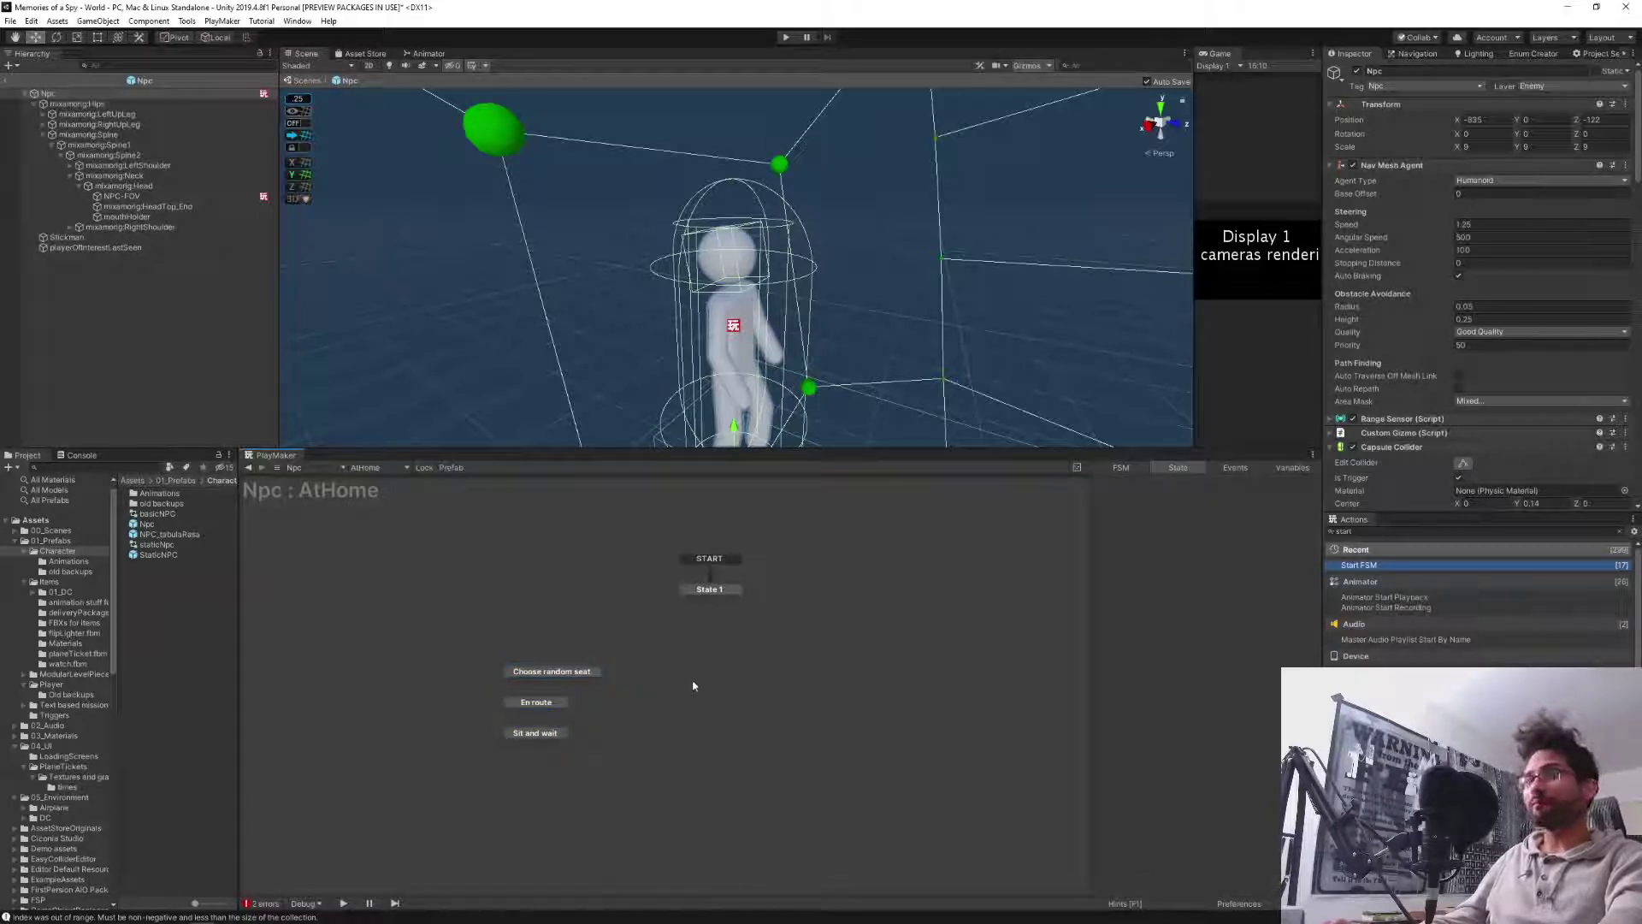
Add a new state directly below State 1, level with Choose random seat, and open its name for editing.
ctrl+click(694, 670)
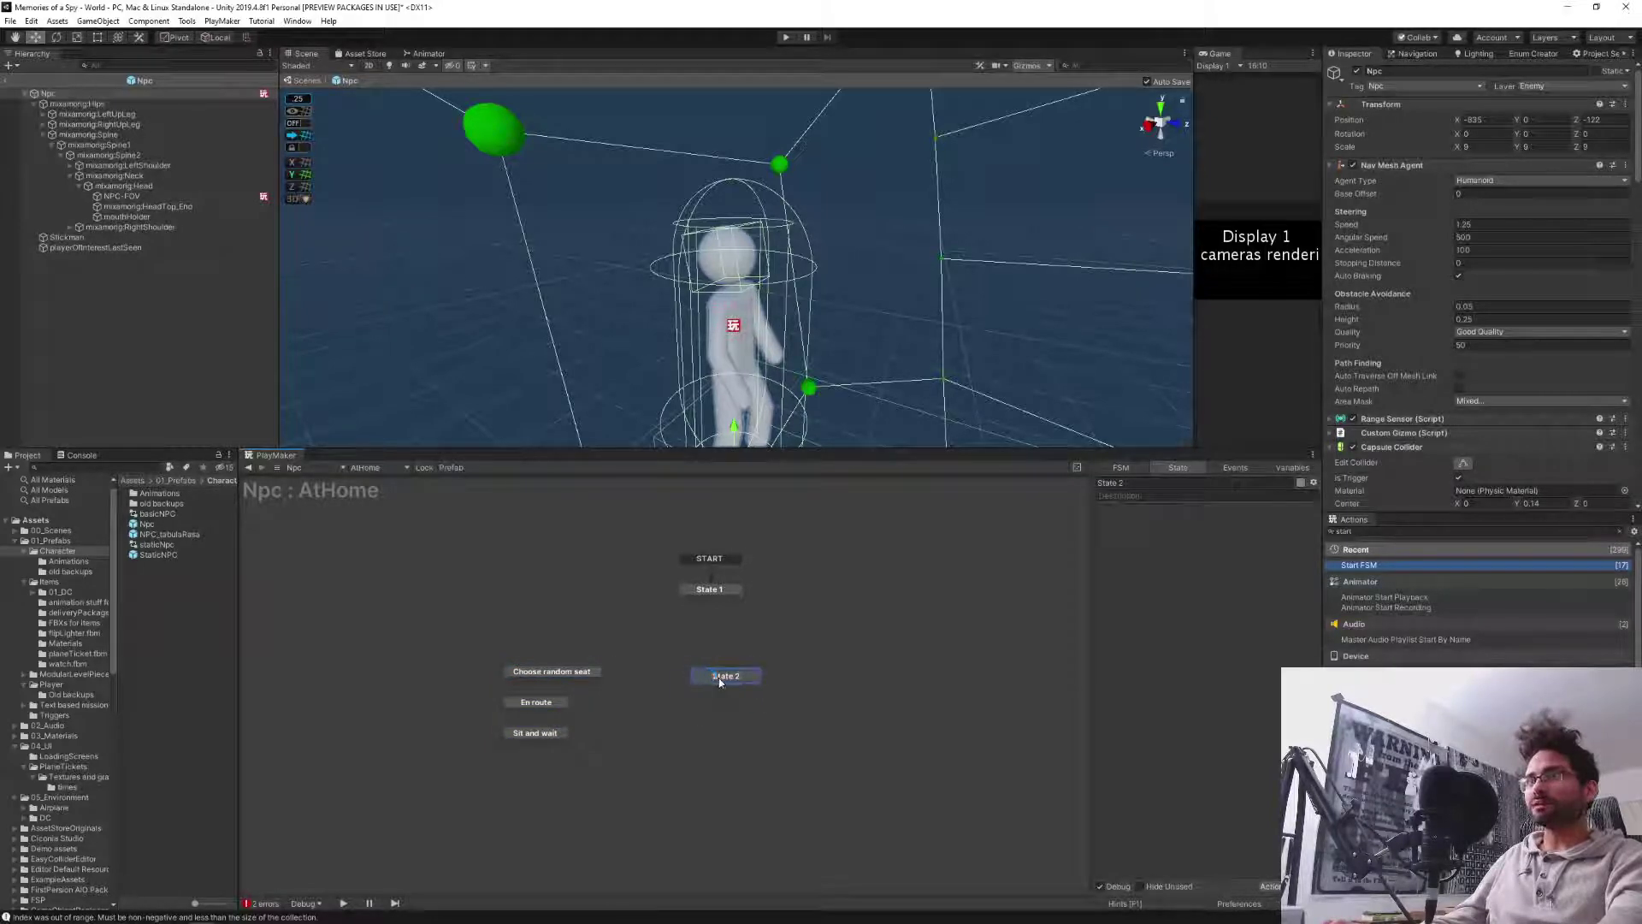
drag(720, 679, 708, 677)
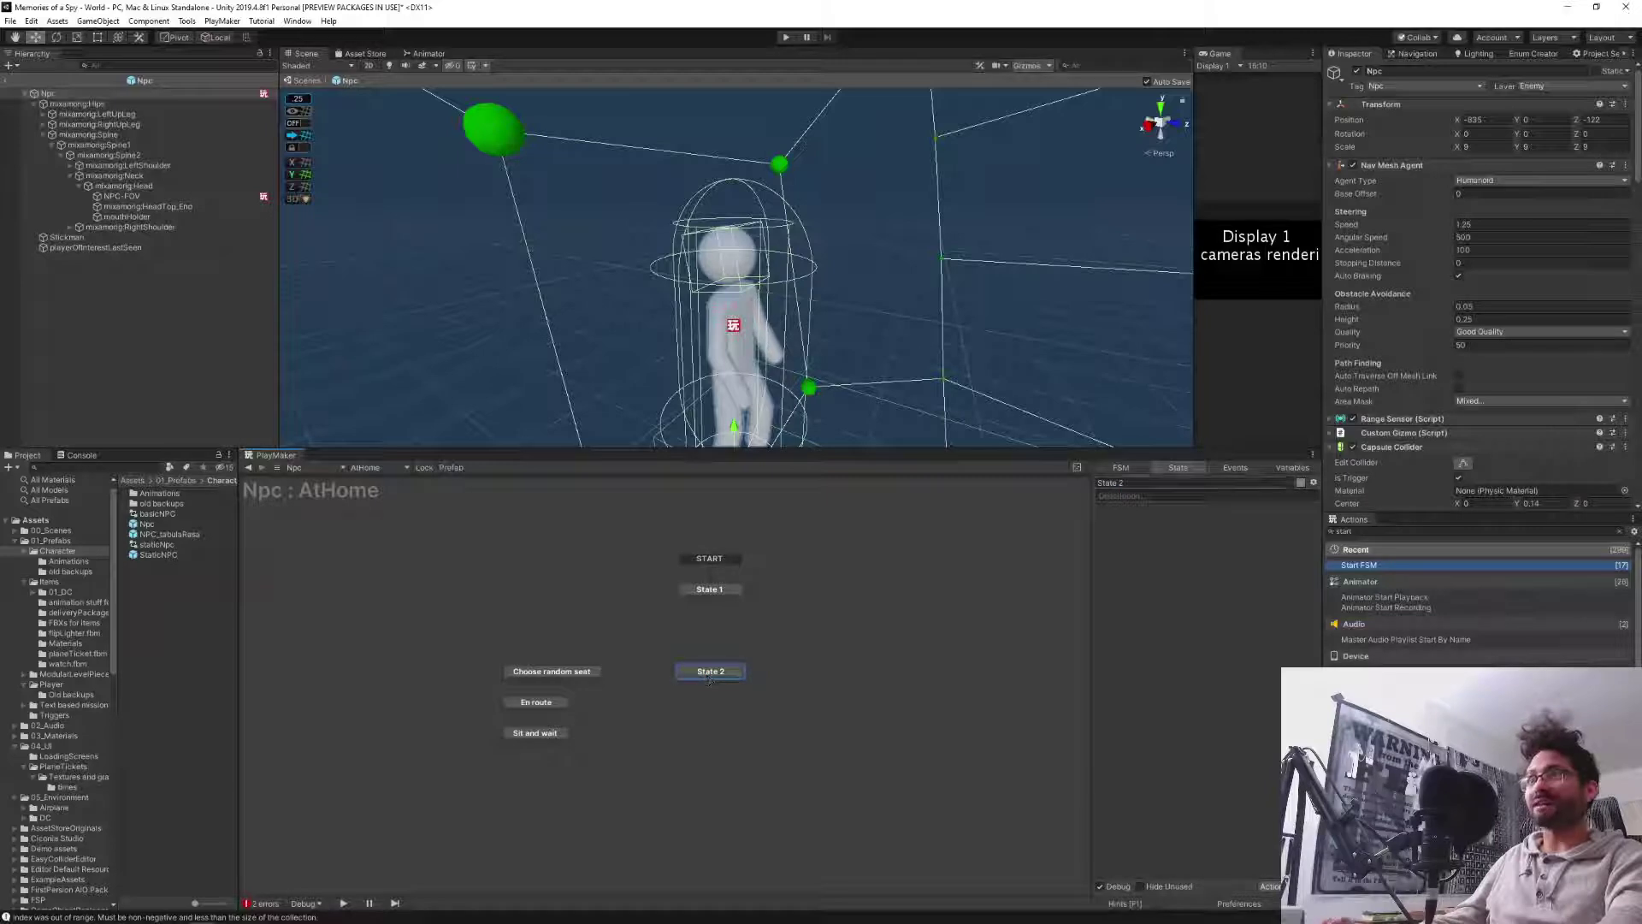
click(1146, 483)
text(Sitand somewhere)
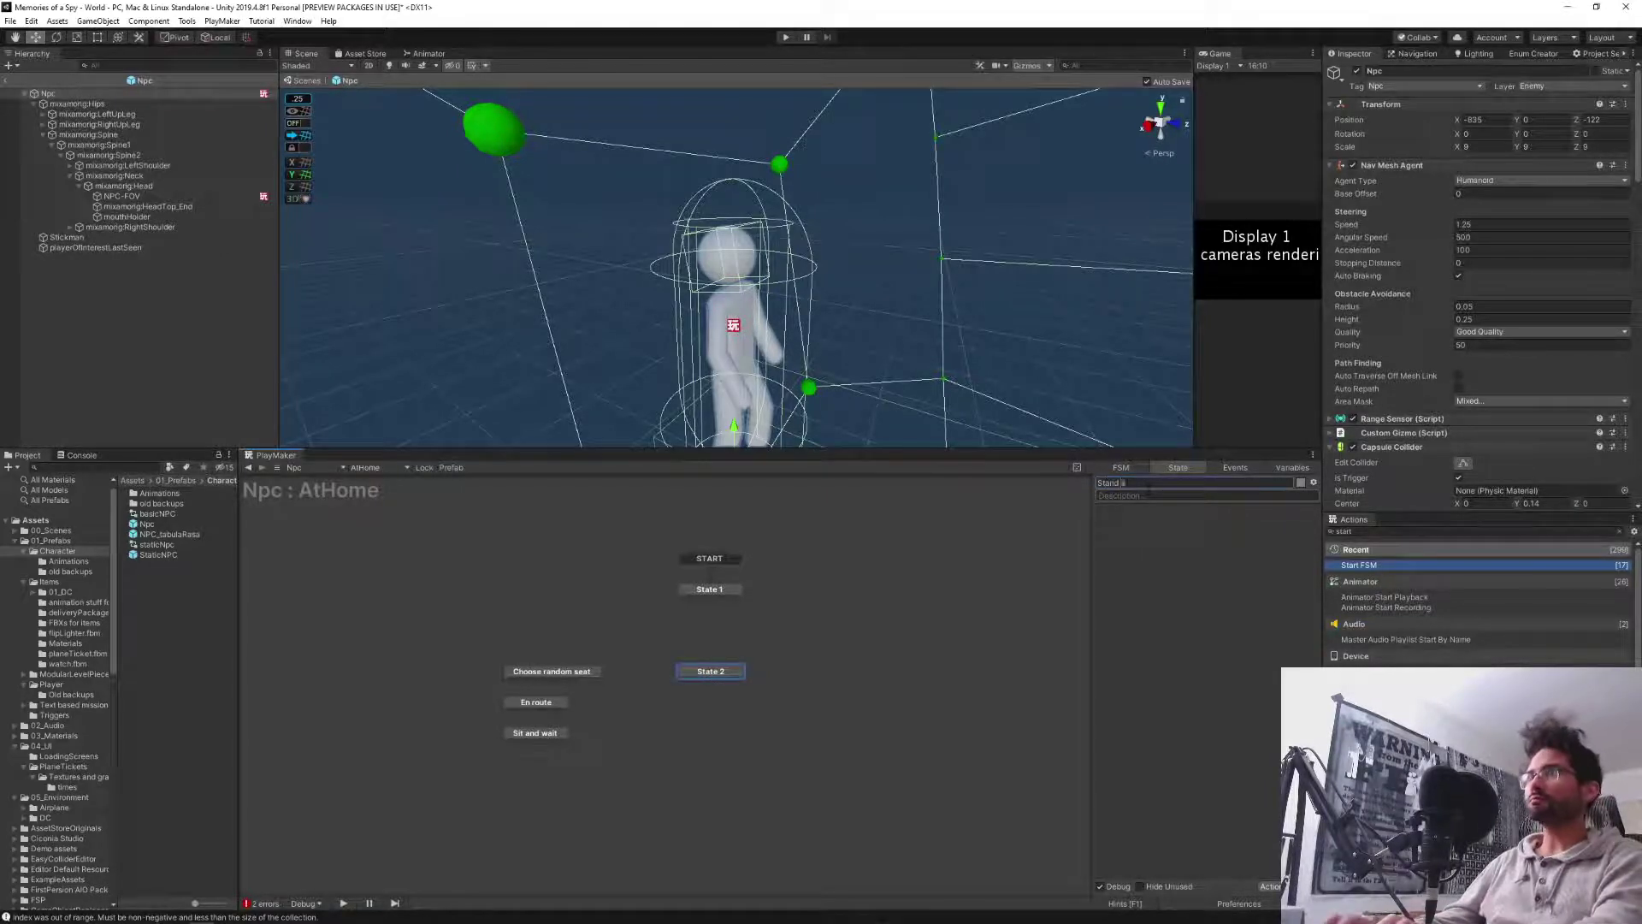
key(ctrl+a)
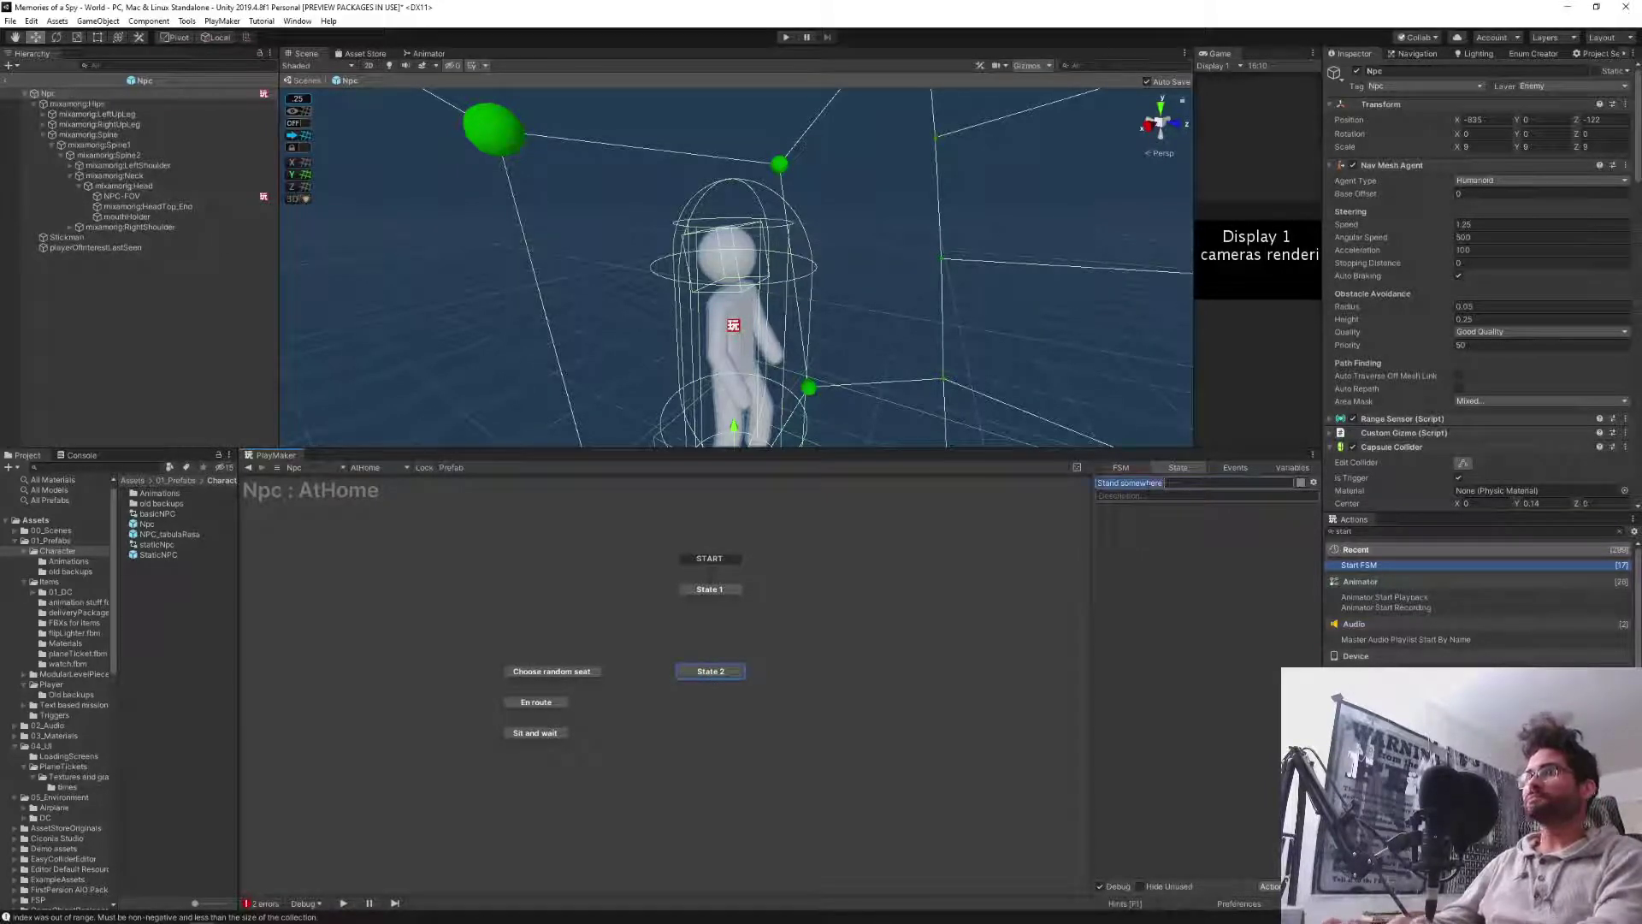
text(Choose random place)
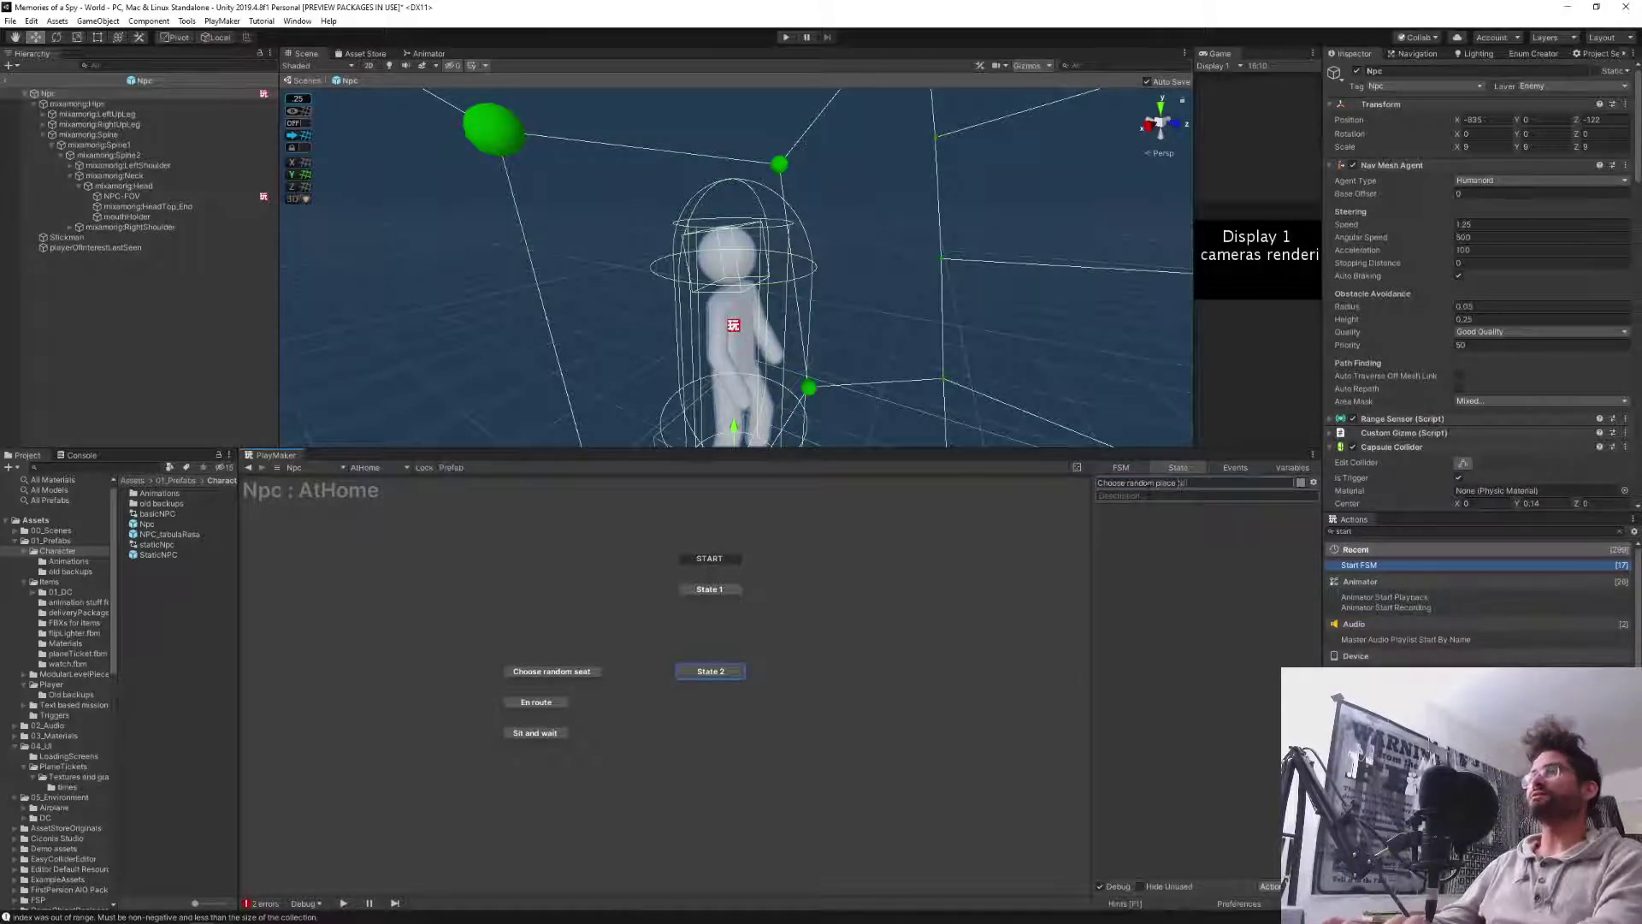
key(ctrl+a)
key(BackSpace)
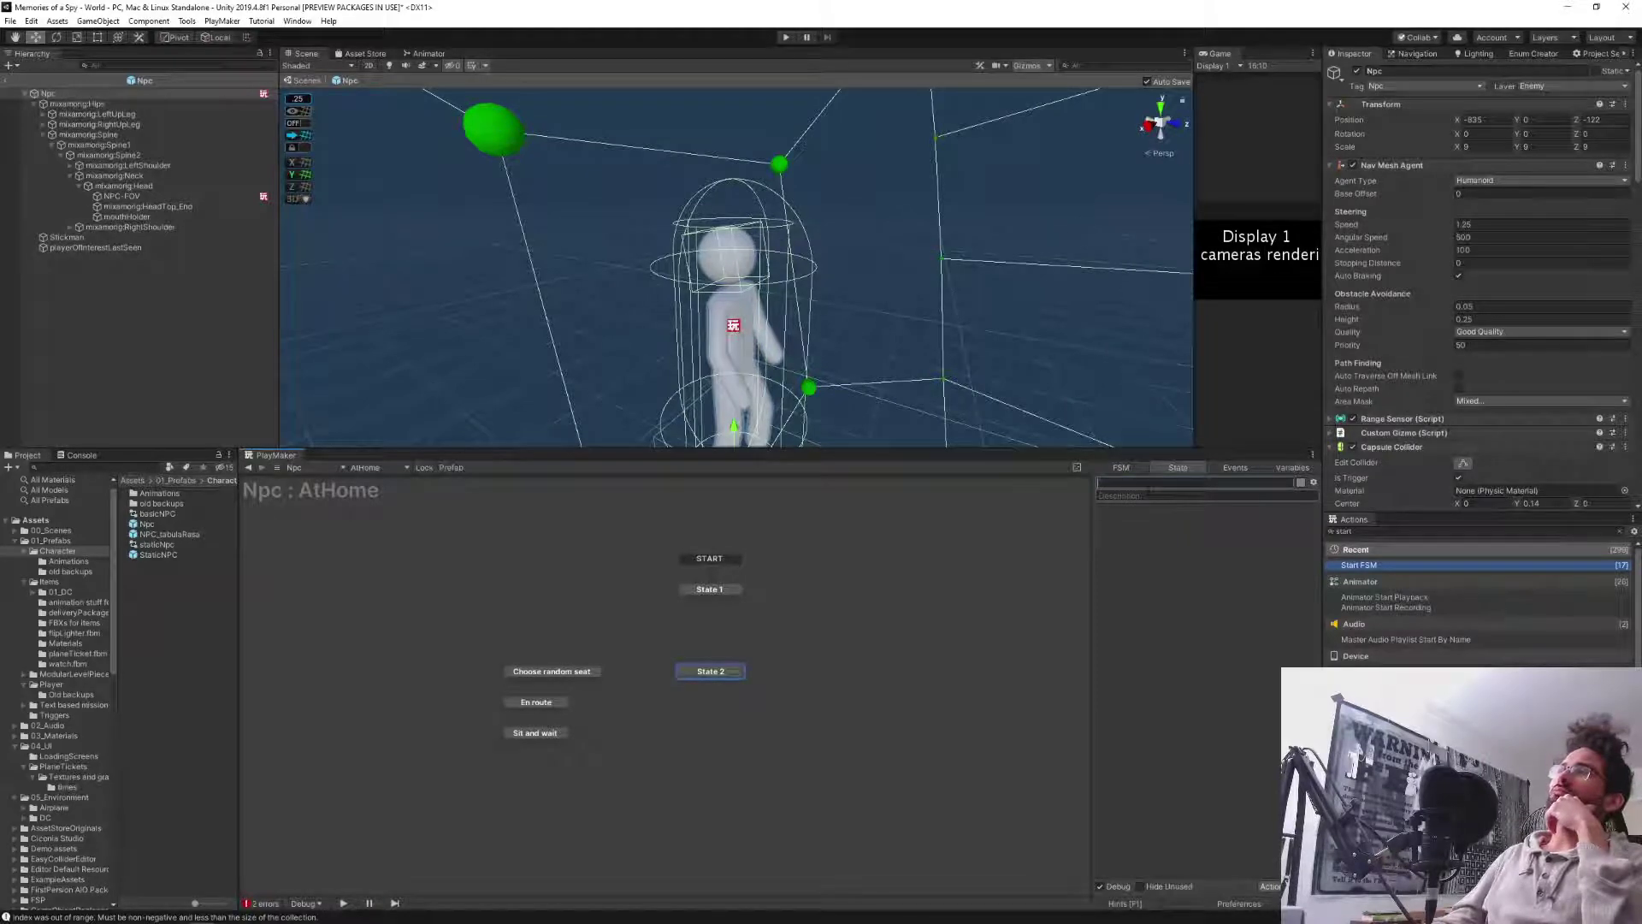
Name the new state Choose activity.
text(Choose a)
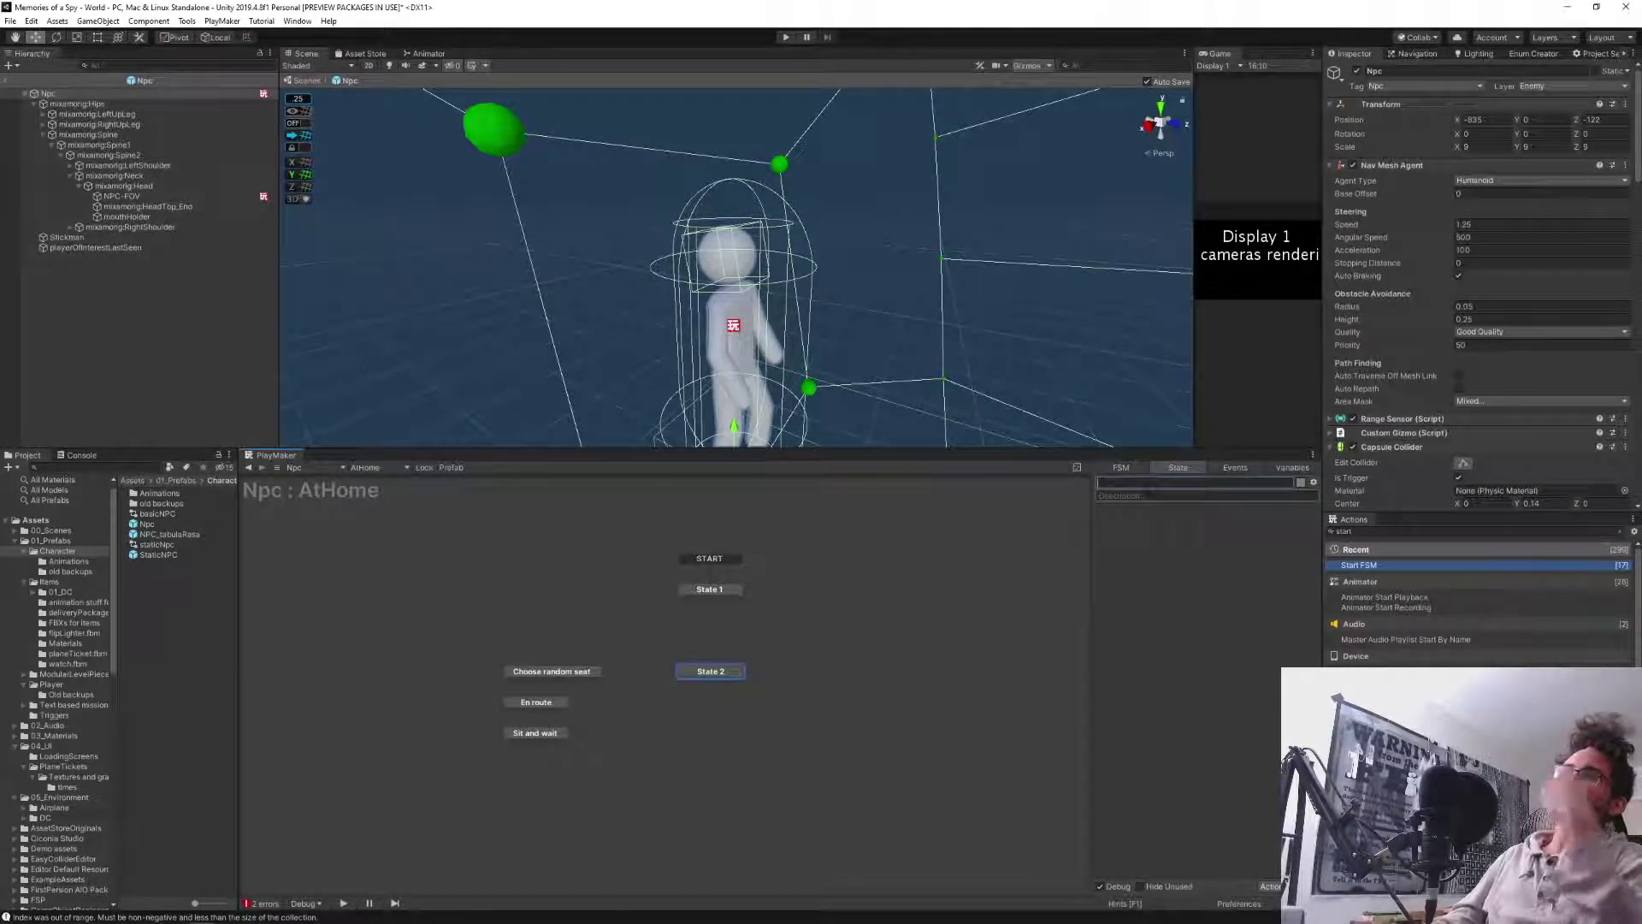
text(ctivity)
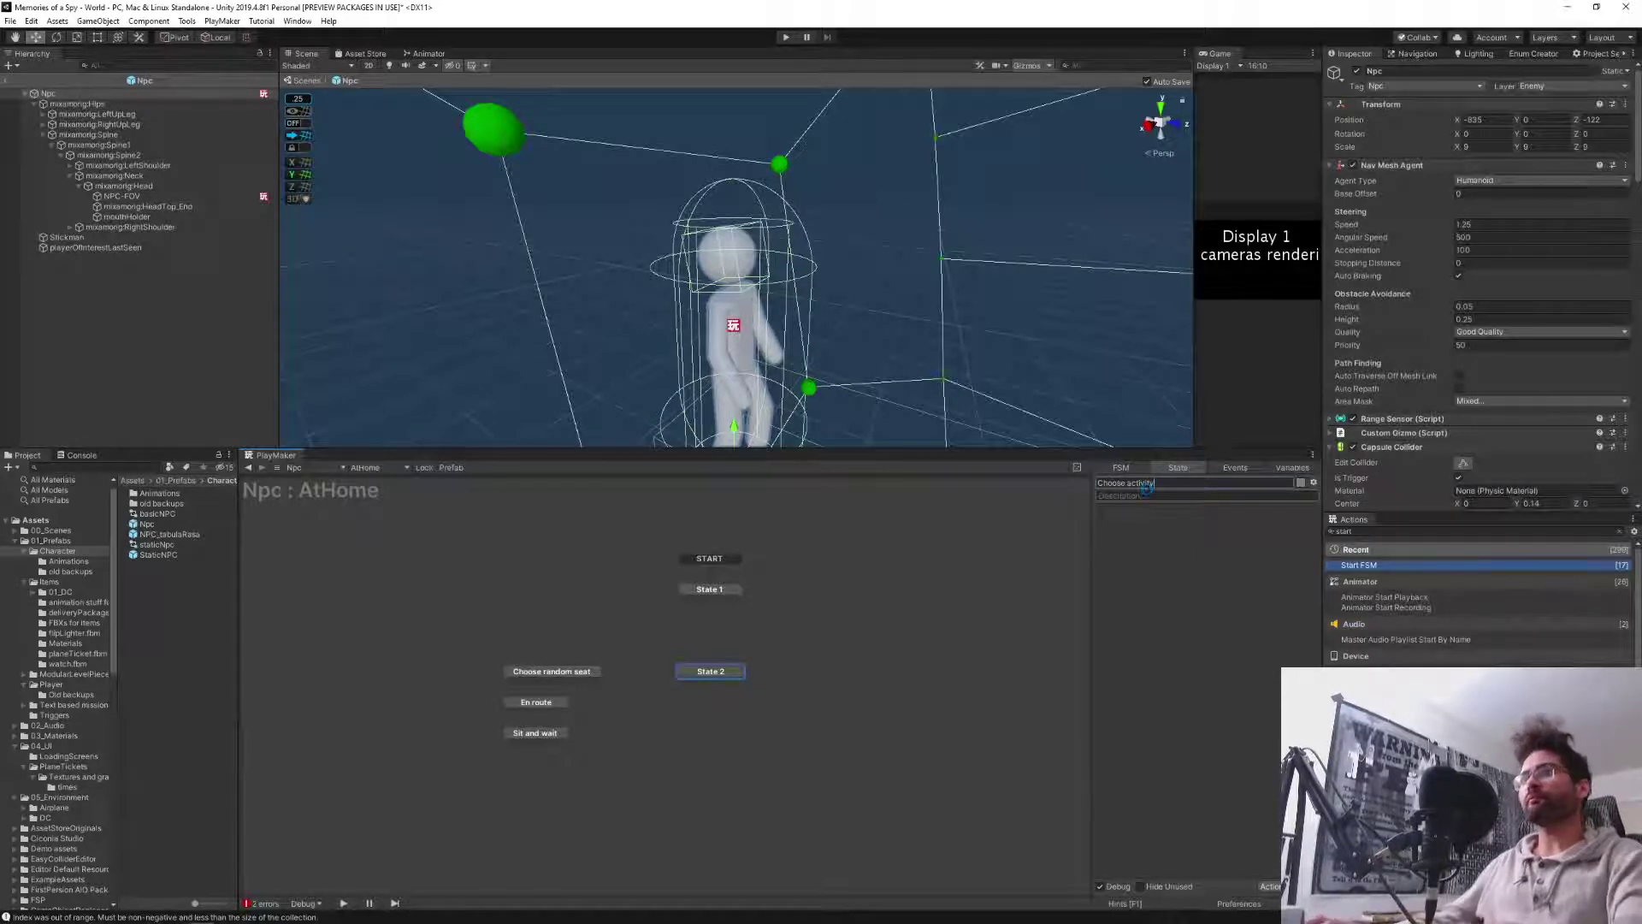
key(Return)
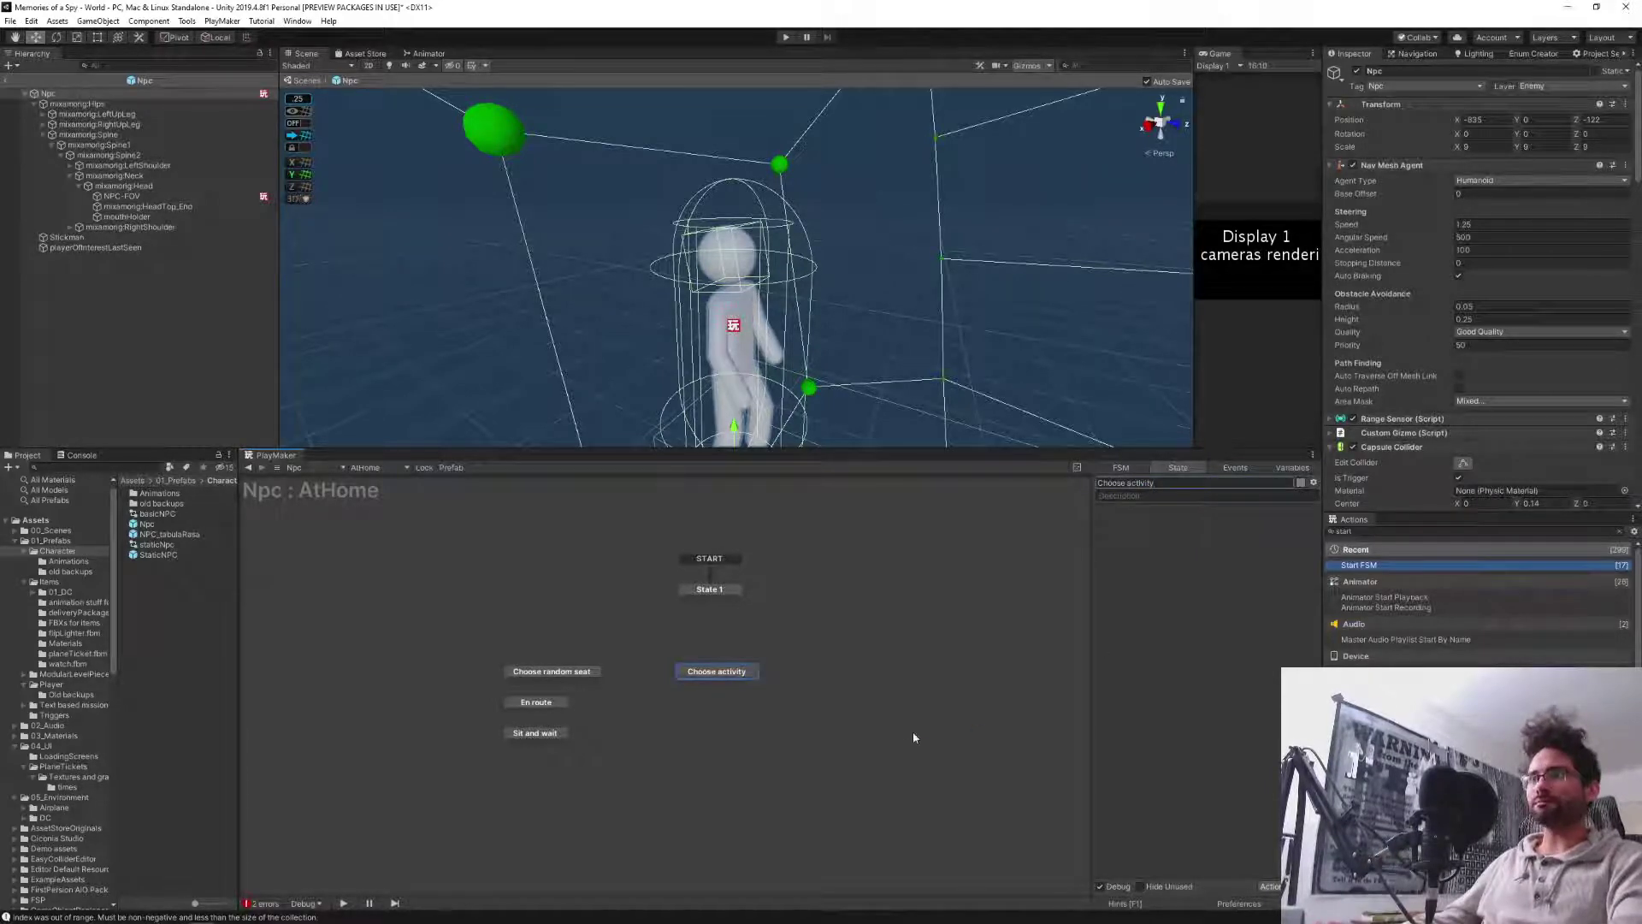
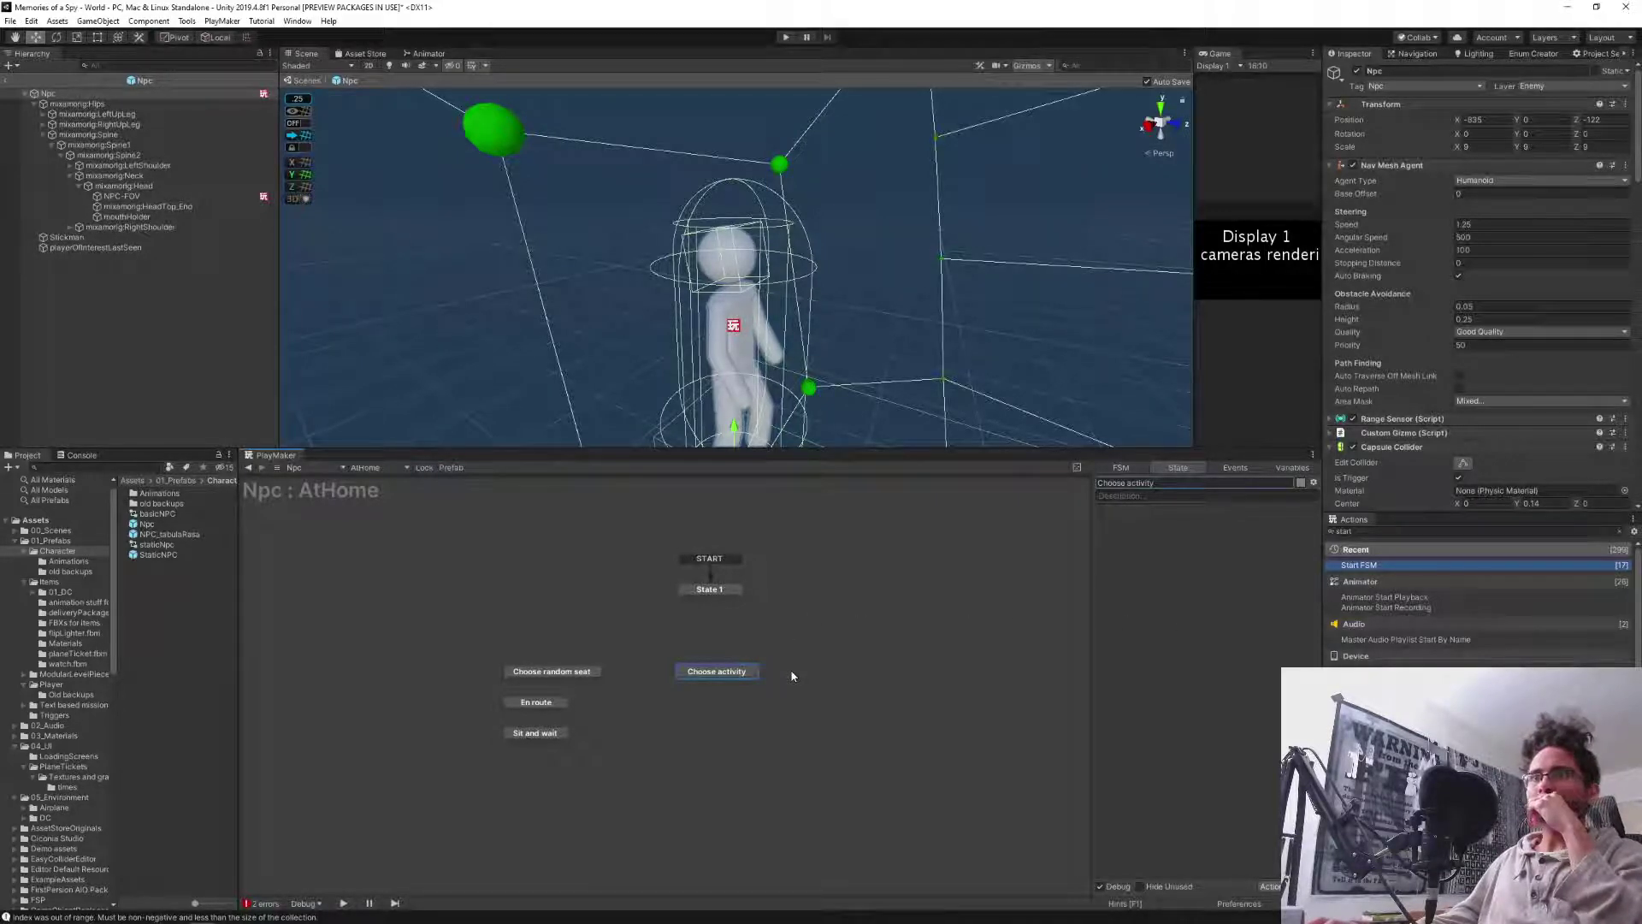
Move the seat column under State 1 with Choose activity to its right, and duplicate the three seat states to its left.
drag(816, 744, 707, 680)
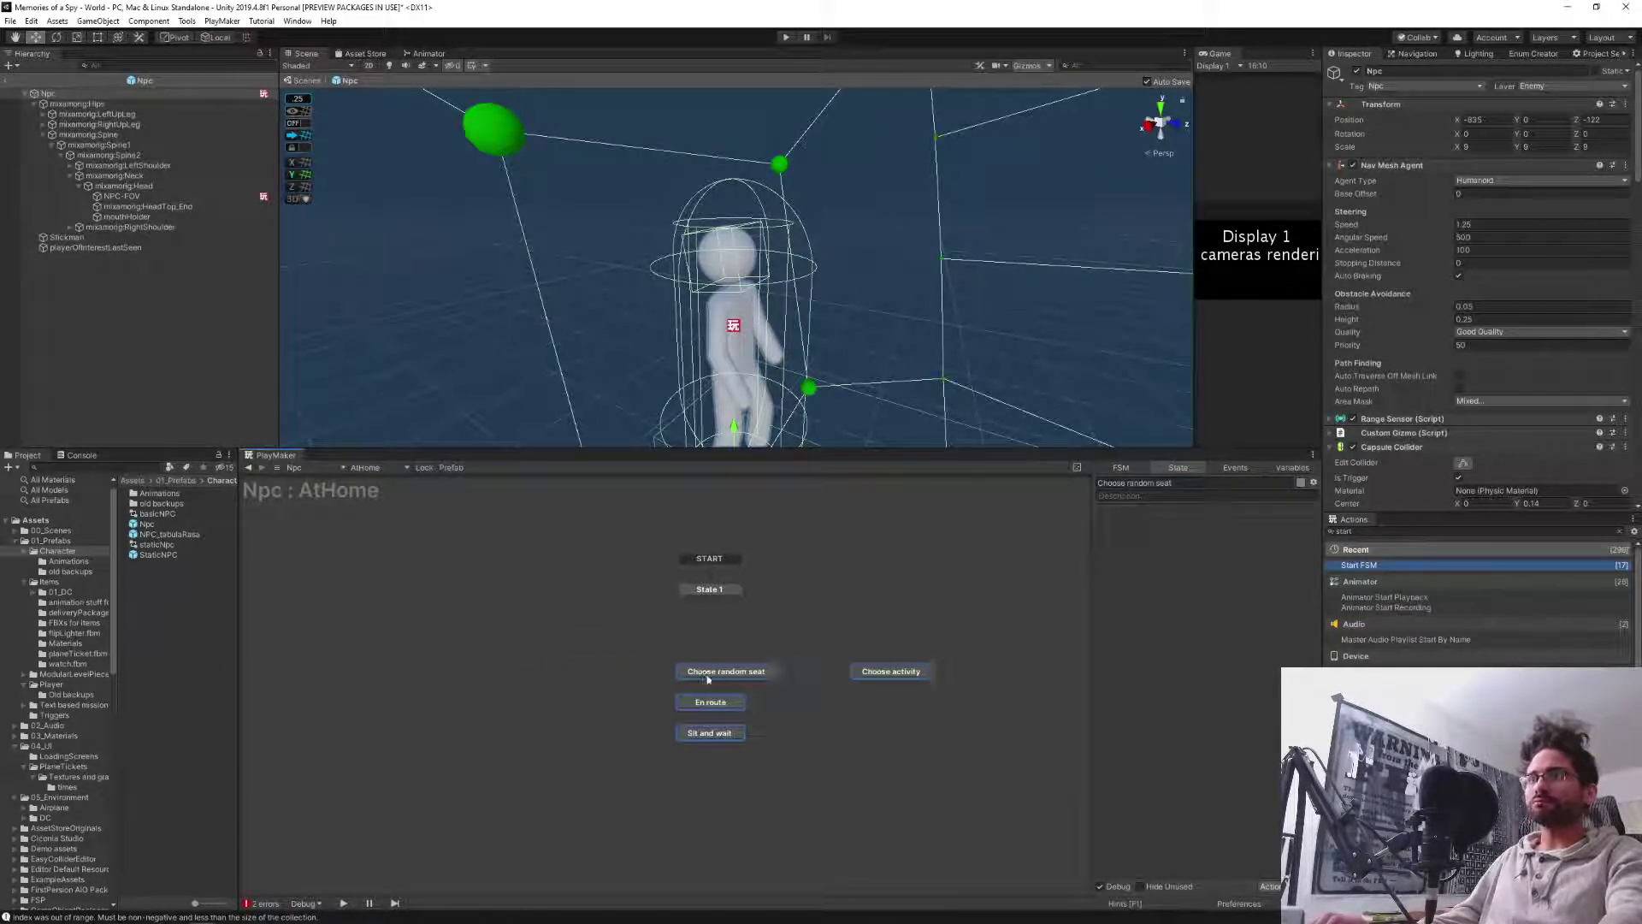
click(534, 673)
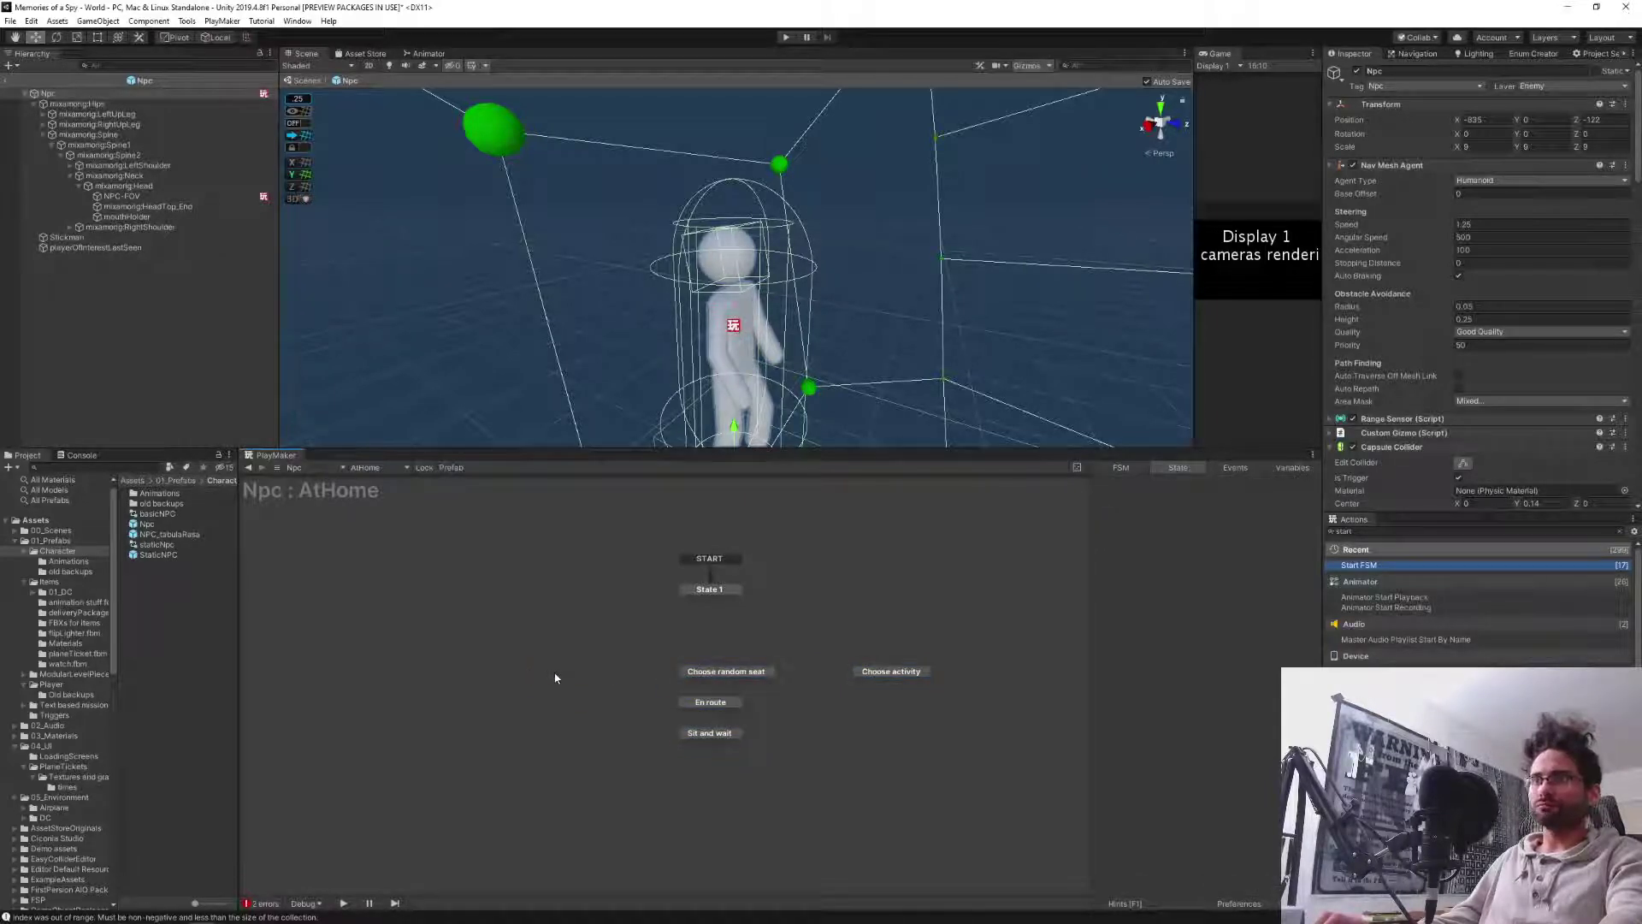
drag(633, 650, 802, 773)
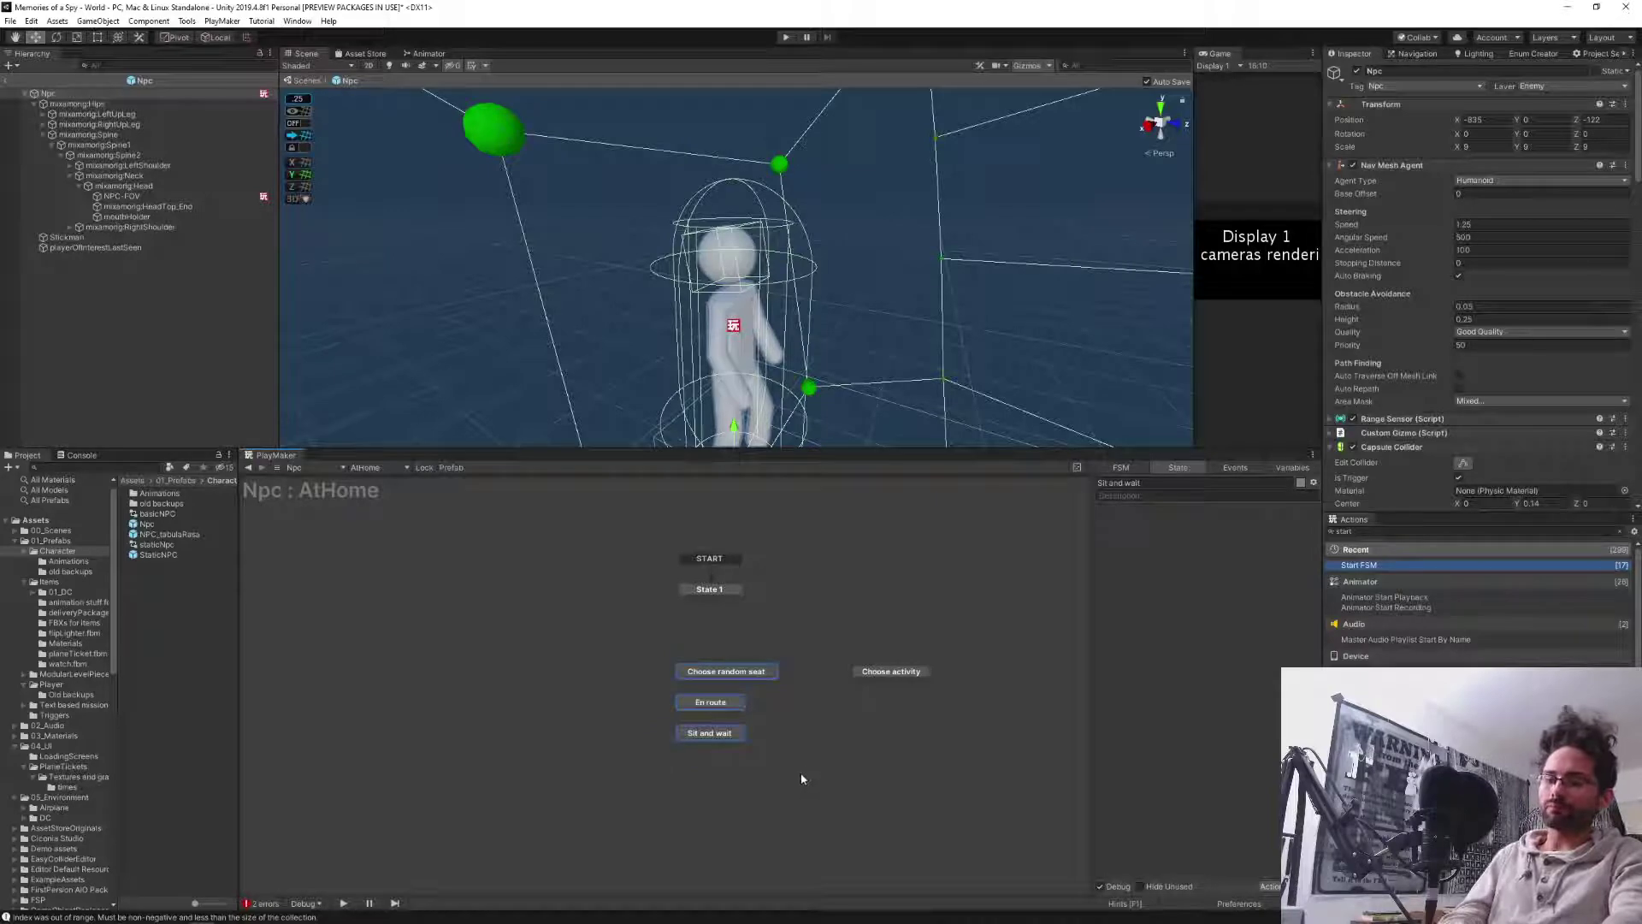
ctrl+drag(693, 675, 507, 679)
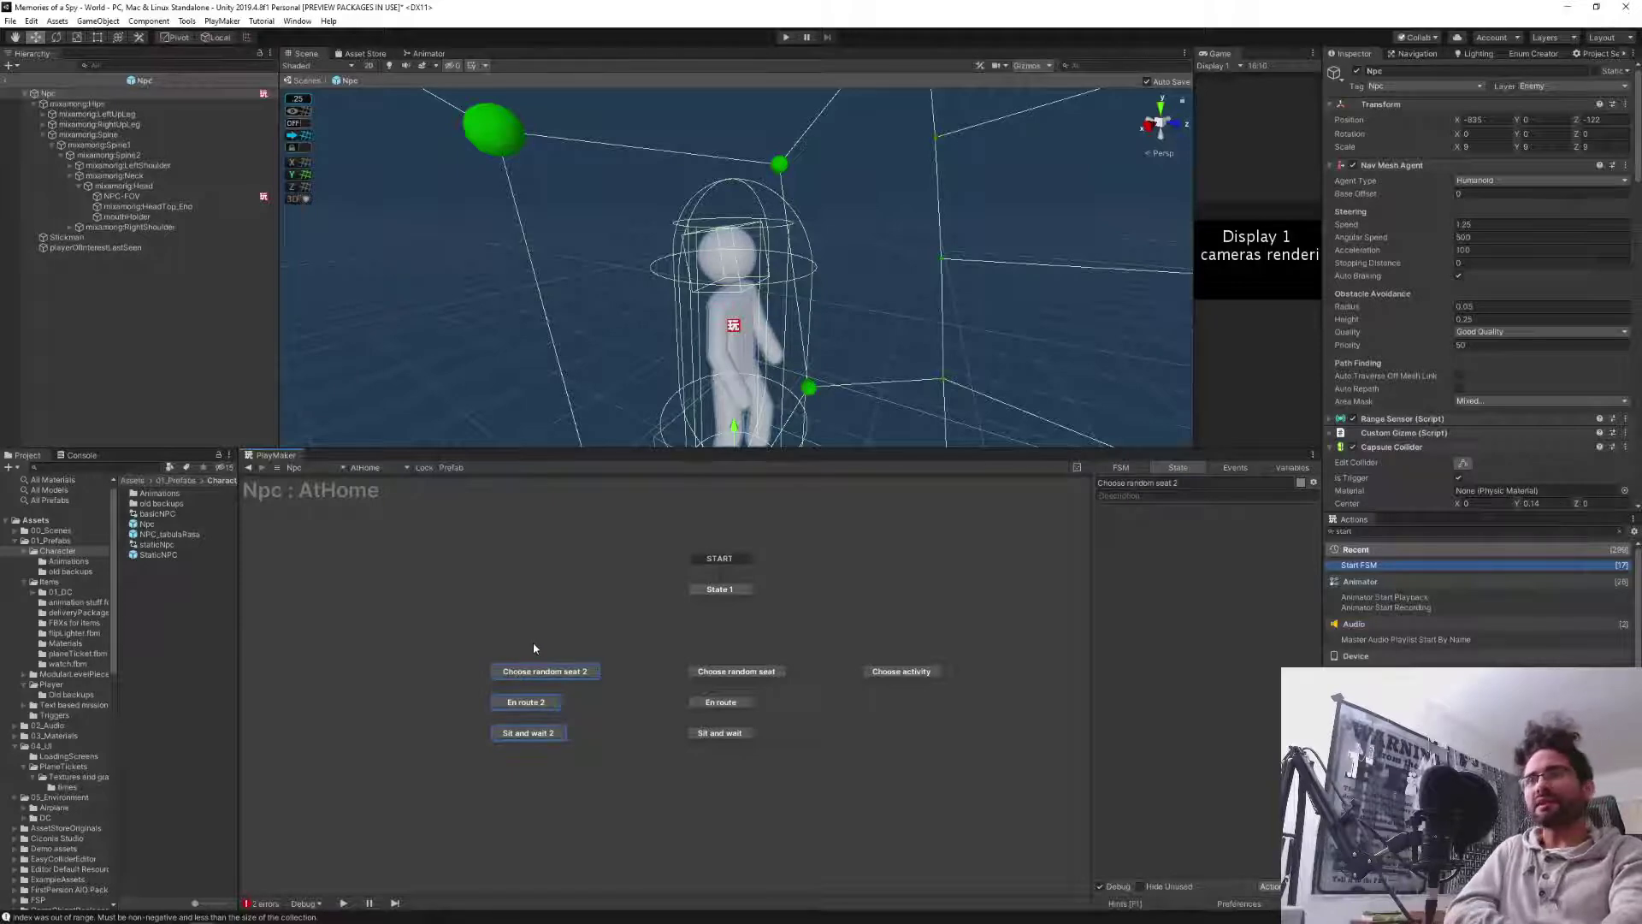
click(532, 642)
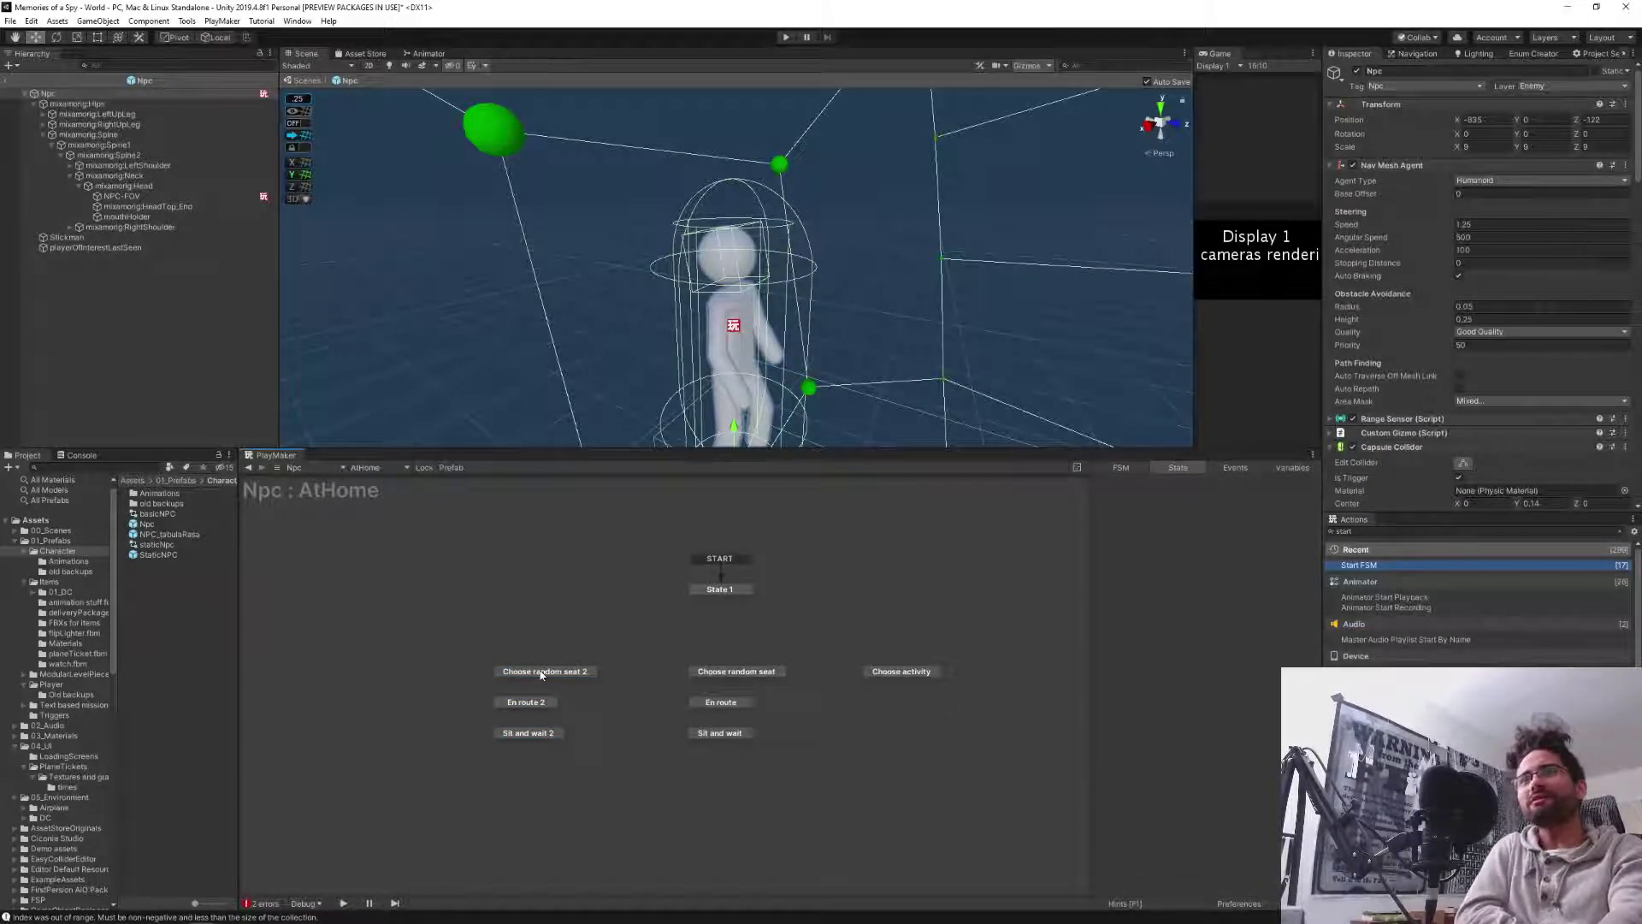
Rename the duplicated Choose random seat 2 and En route 2 states as Choose spot and En route to spot.
click(541, 672)
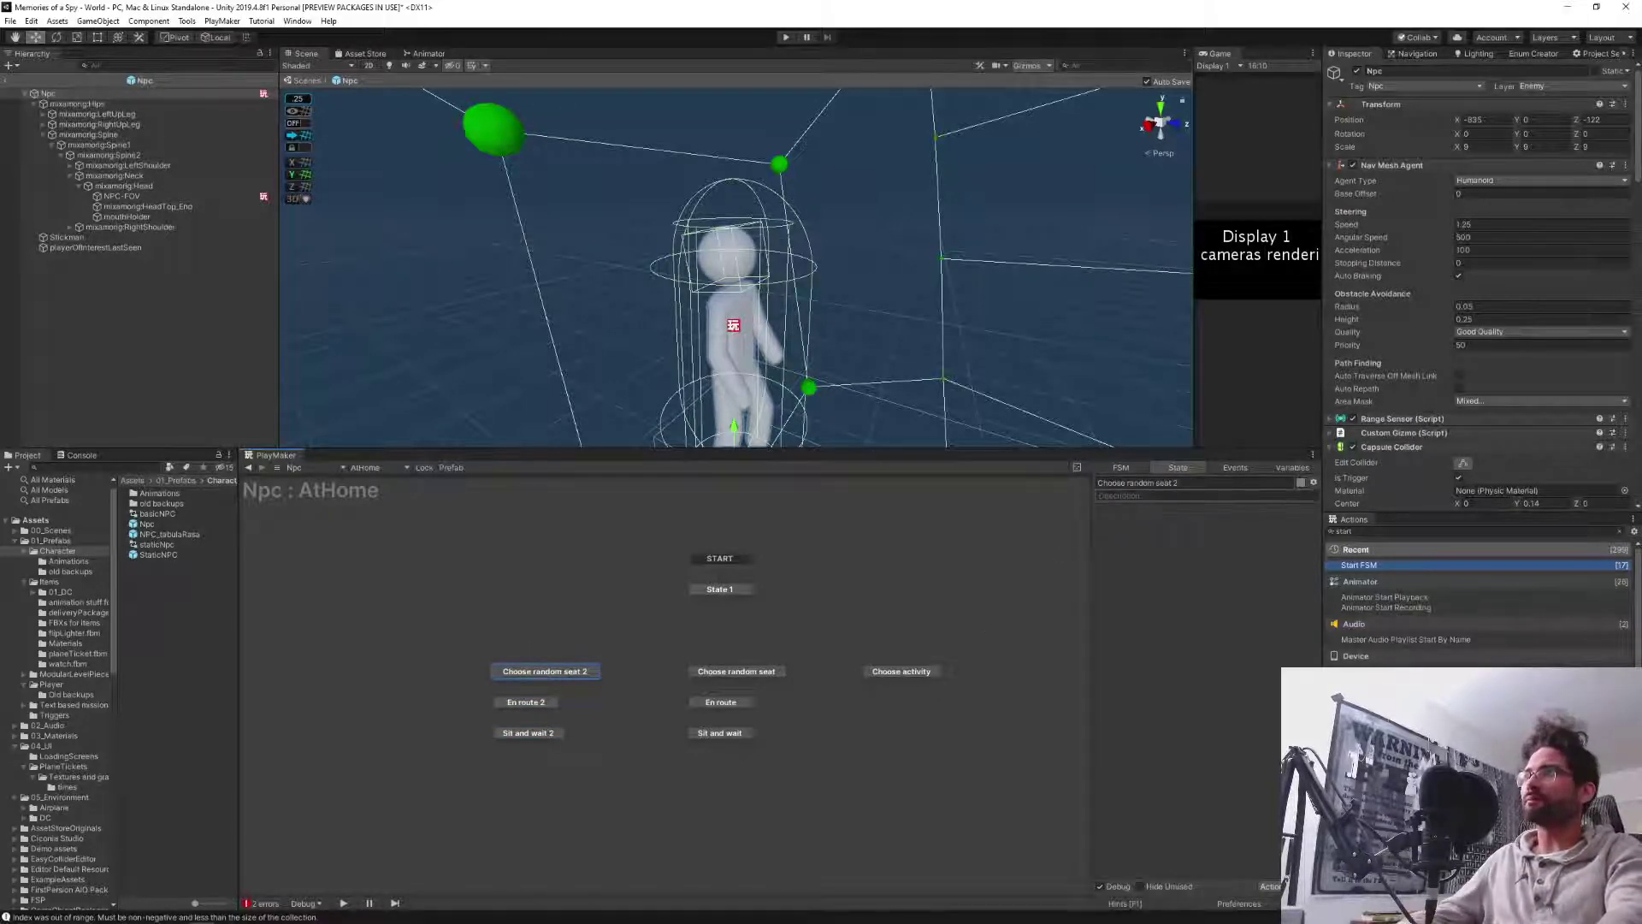
click(1177, 483)
text(Choose)
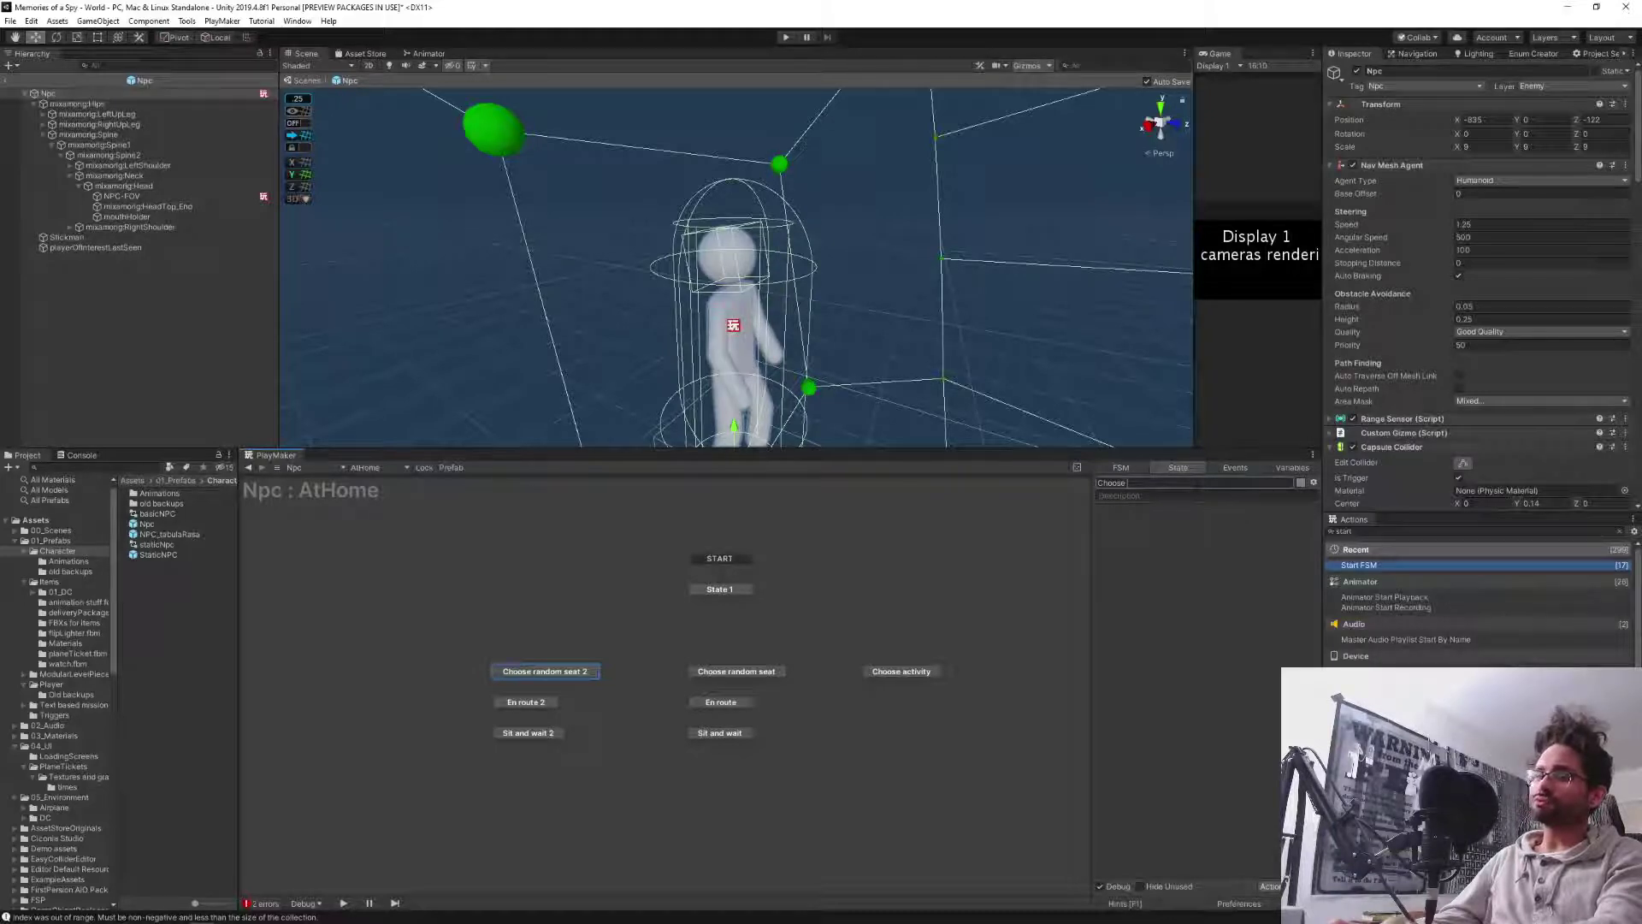
text(spot)
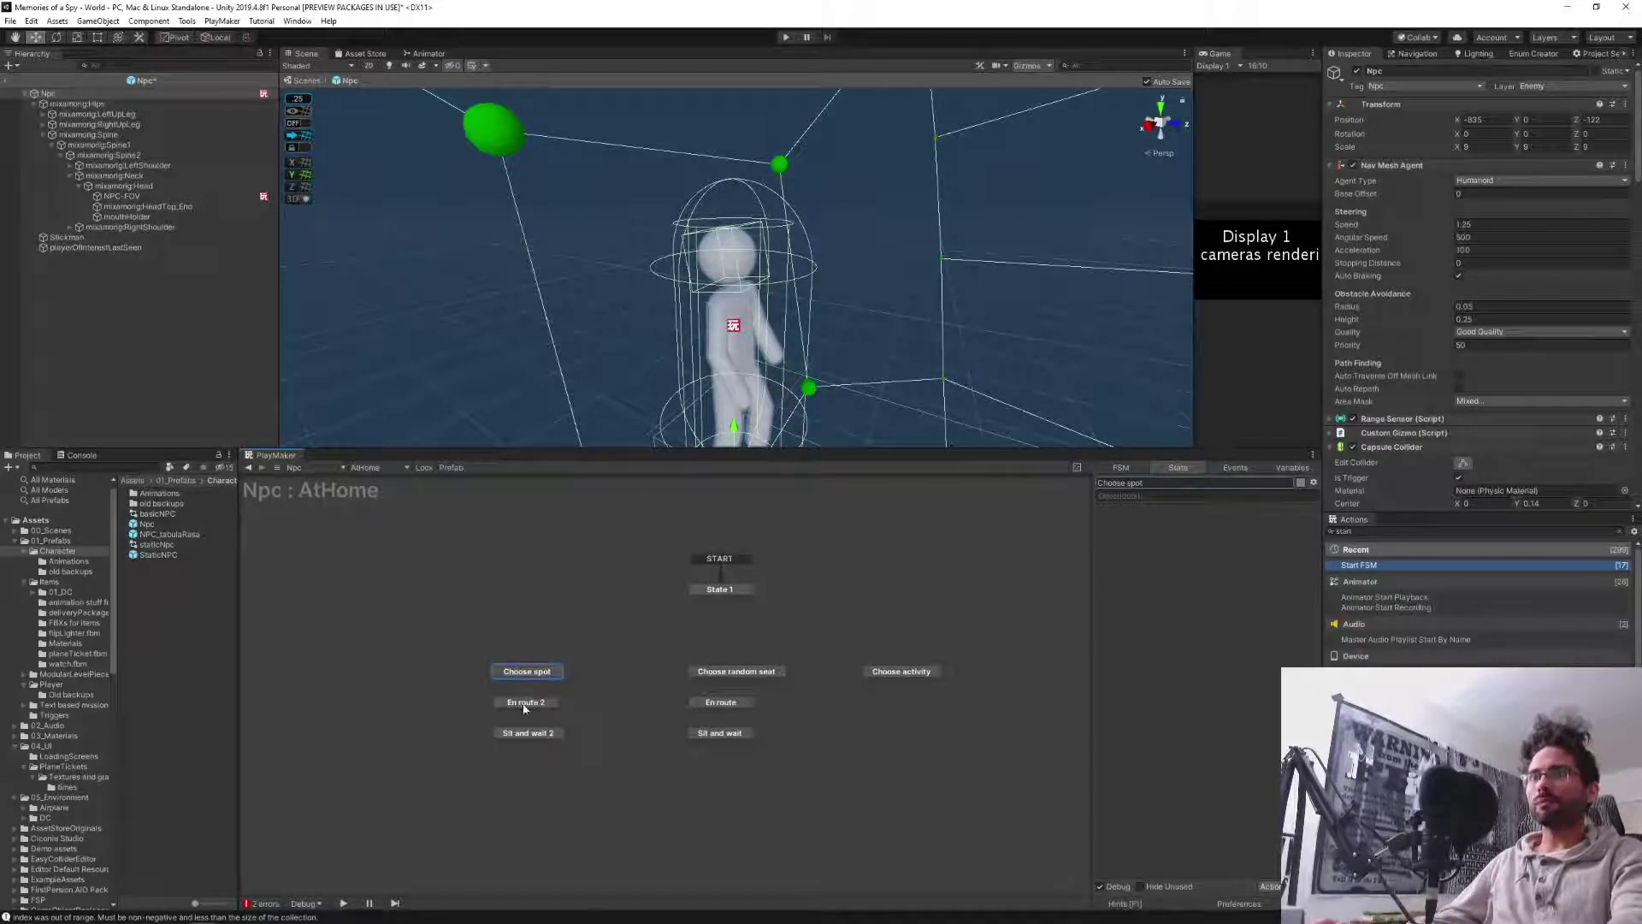
click(524, 703)
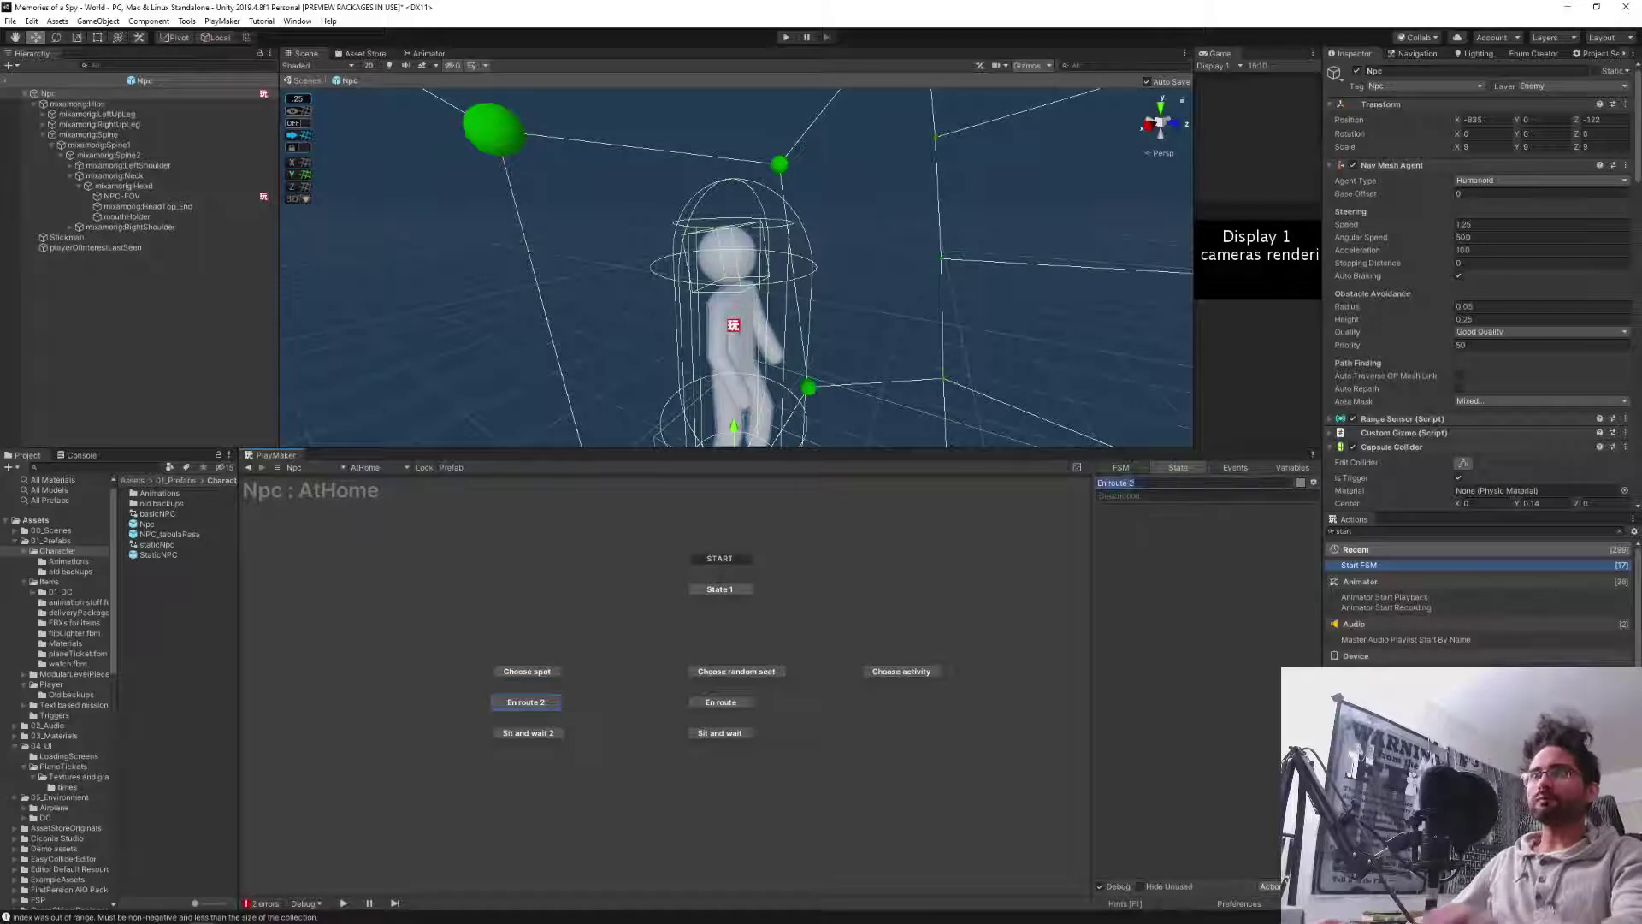
text(En route to spot)
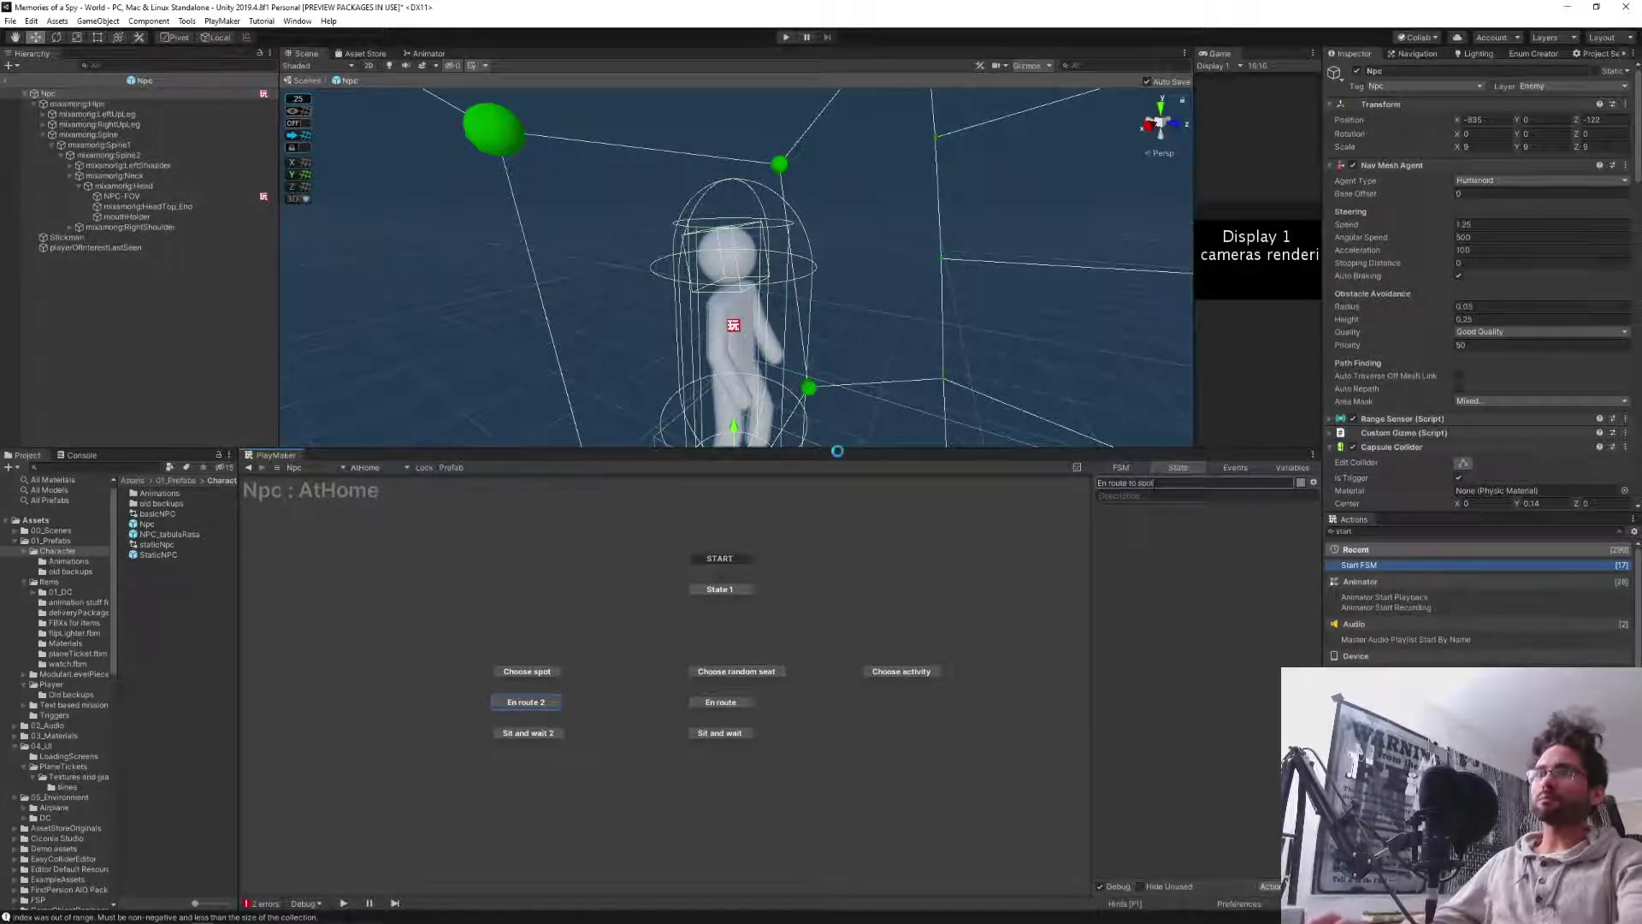
key(Return)
Rename the duplicated Sit and wait 2 state as Stand and wait.
click(534, 735)
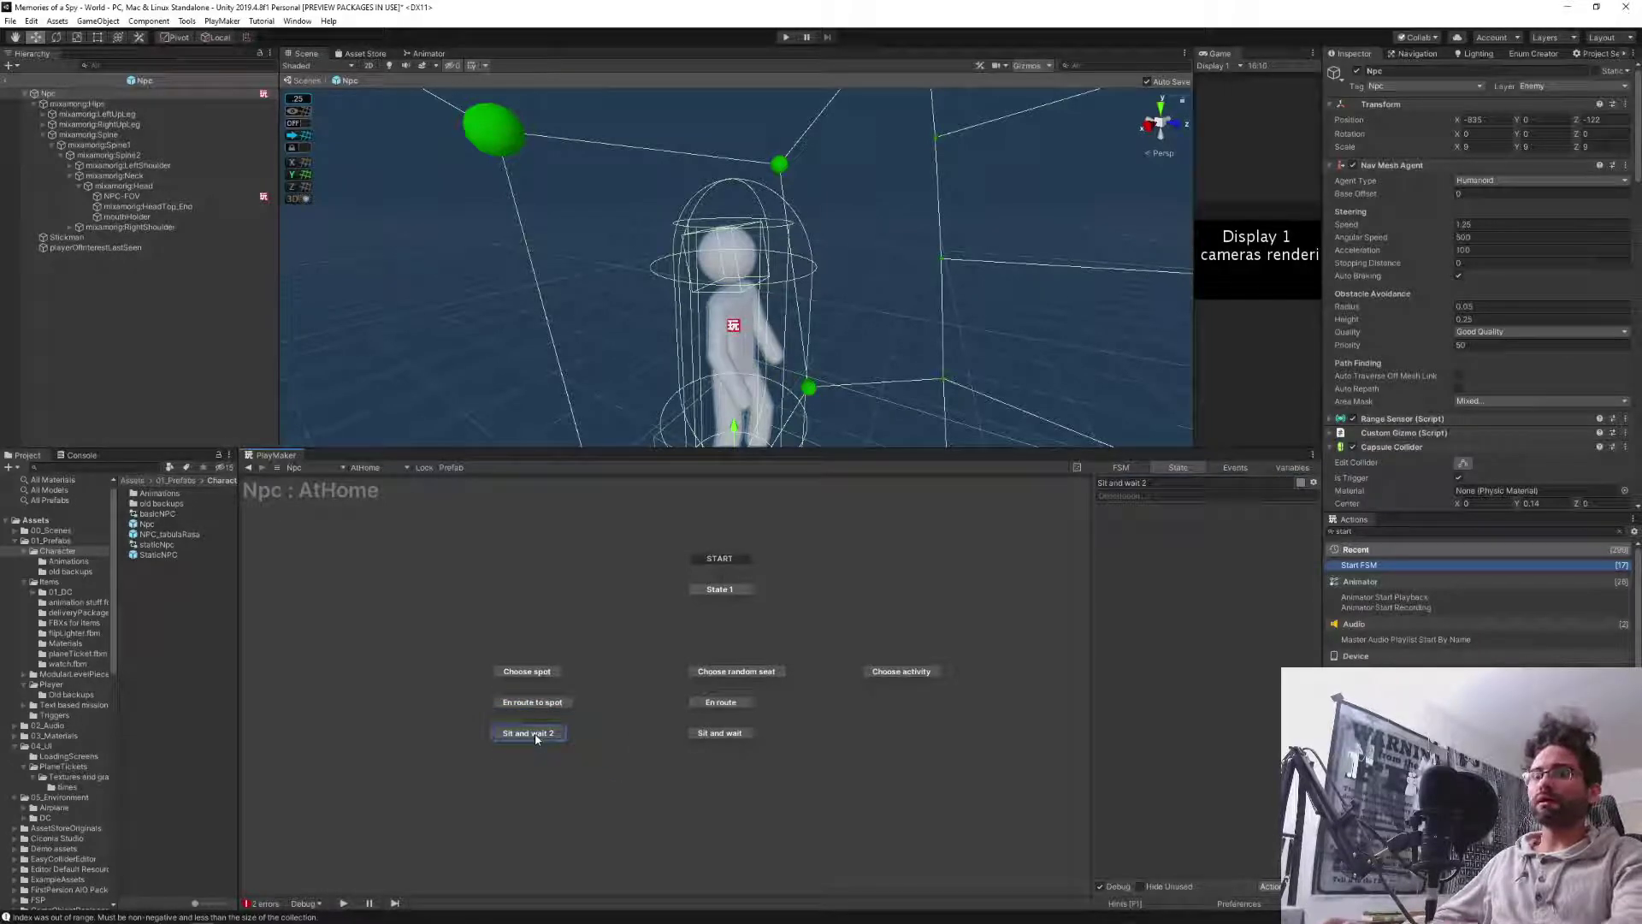
key(Tab)
text(Stand)
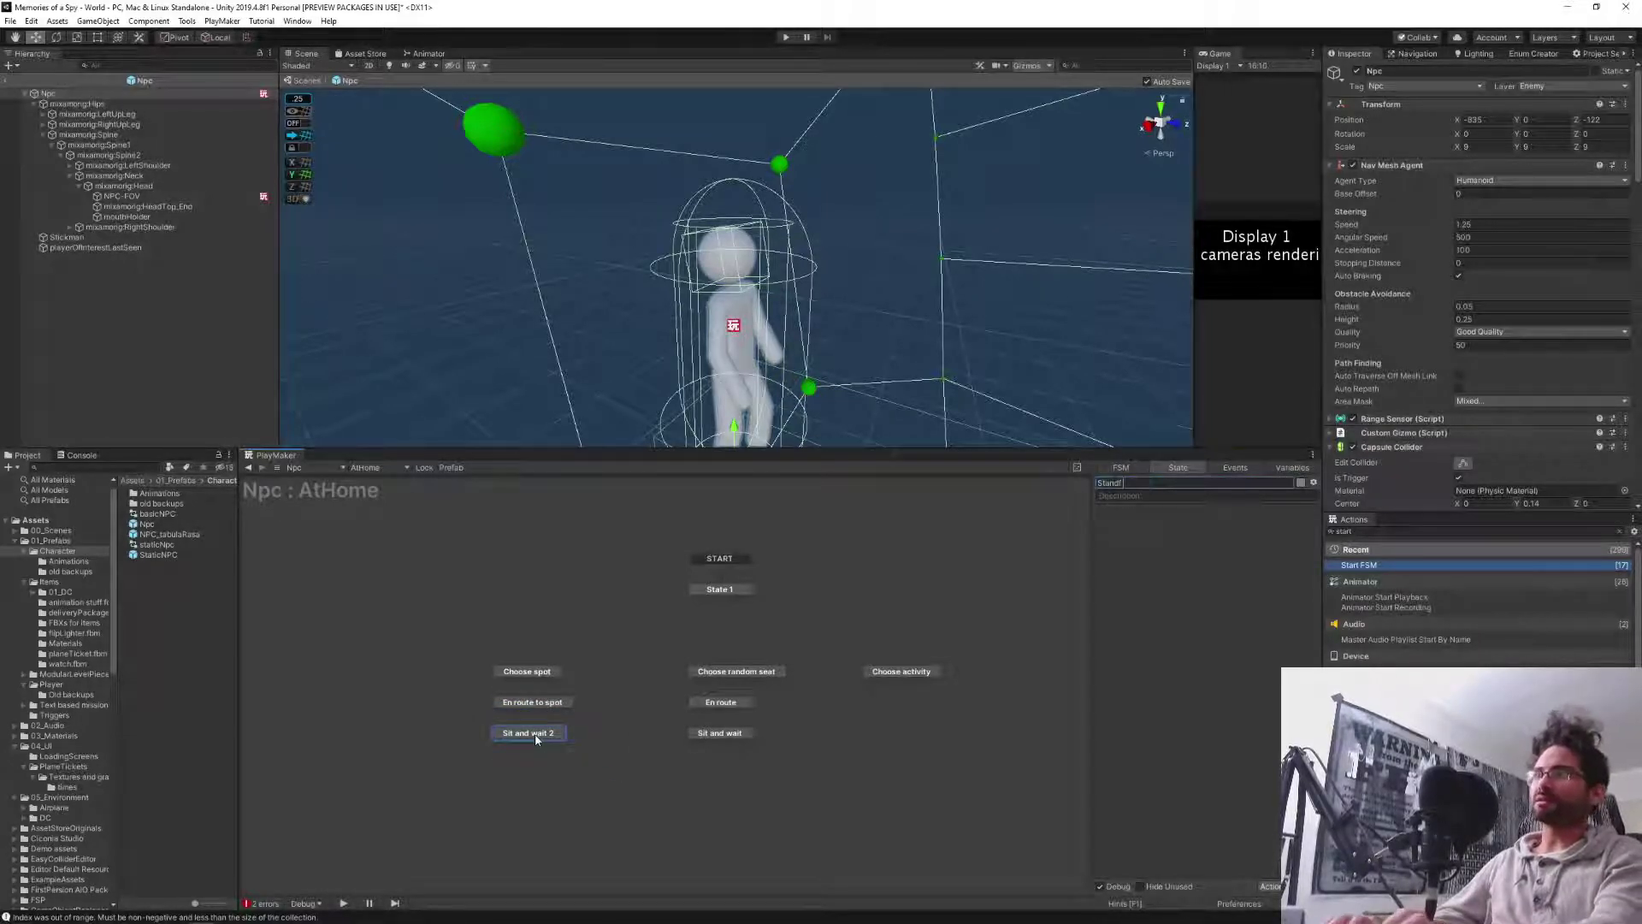
text( and wait)
key(Return)
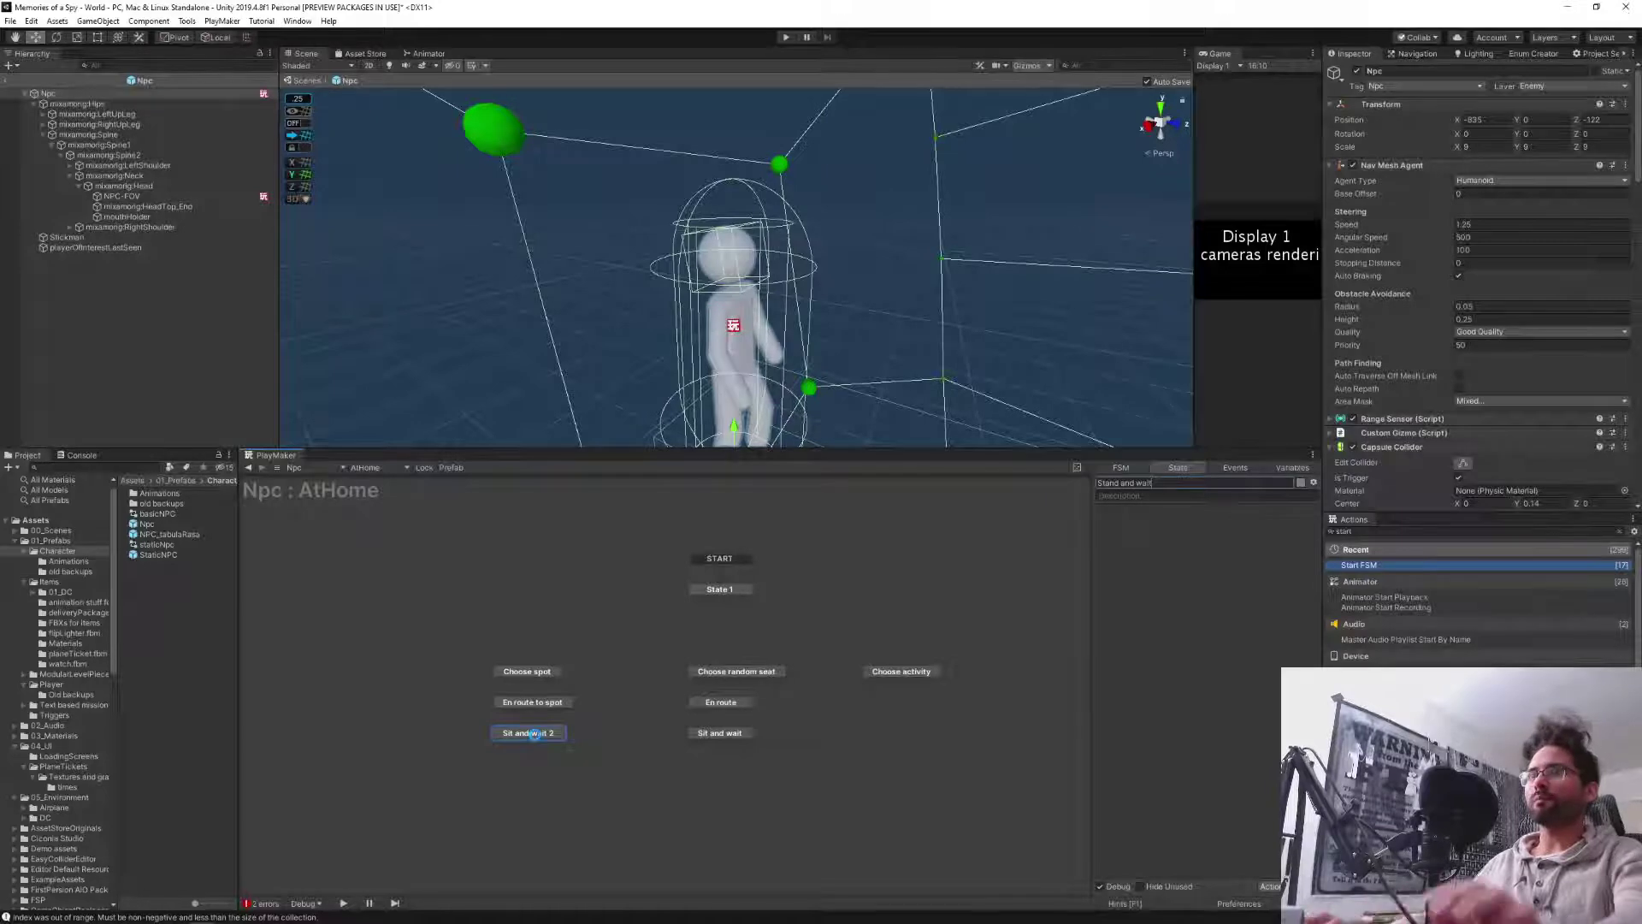
Duplicate the En route and Sit and wait states and place the copies in a column below Choose activity.
click(828, 797)
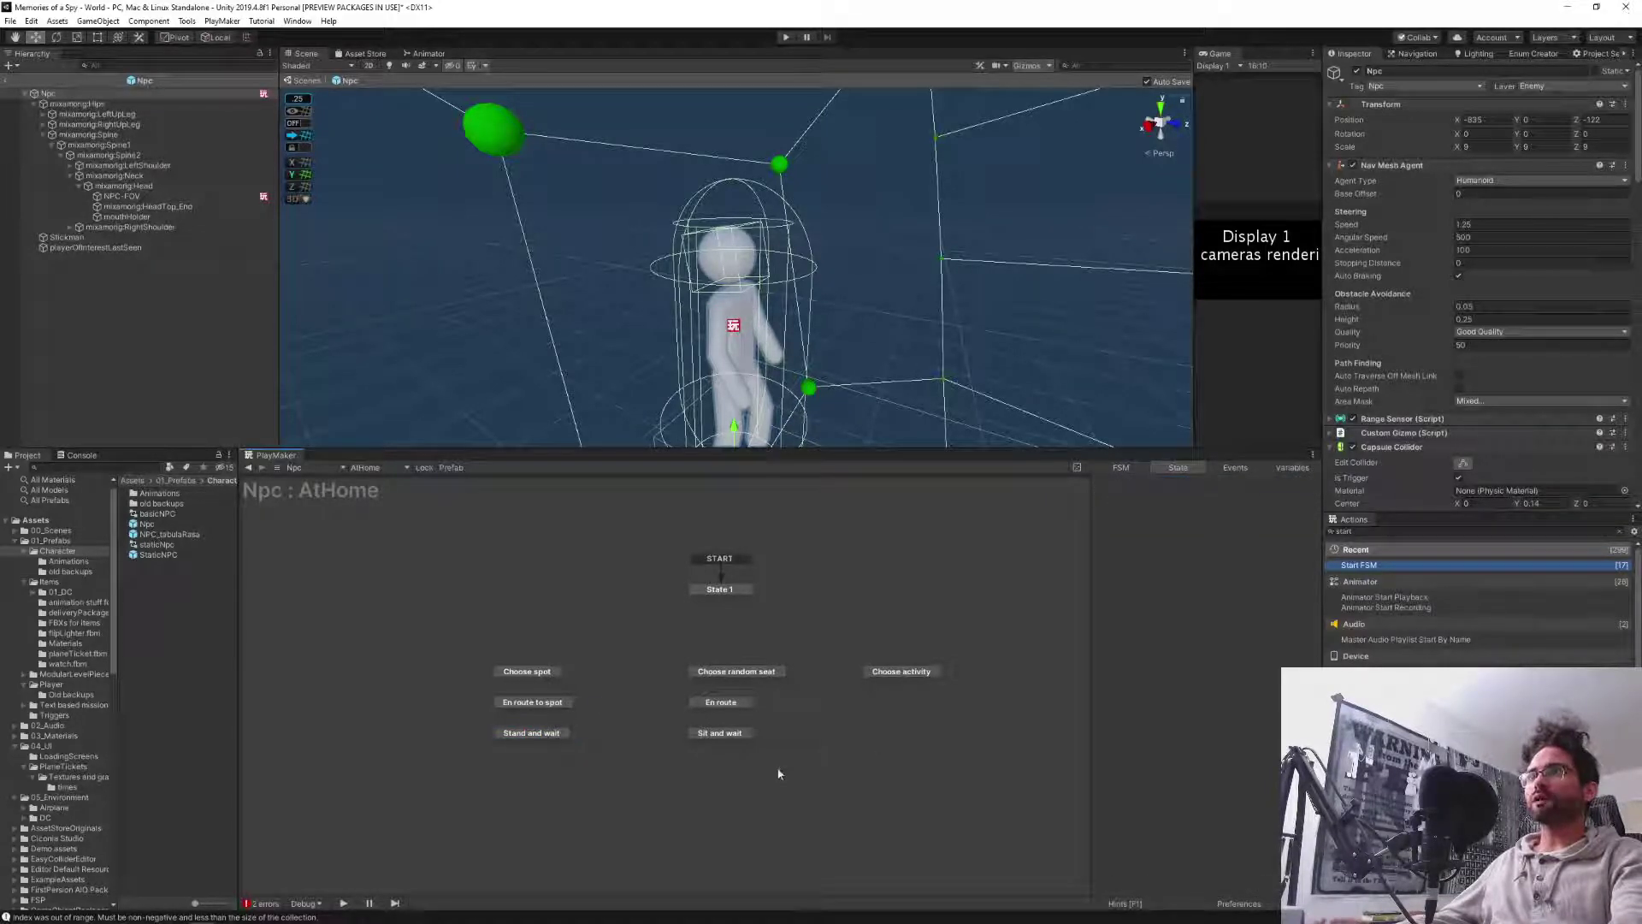
drag(778, 770, 883, 712)
click(903, 774)
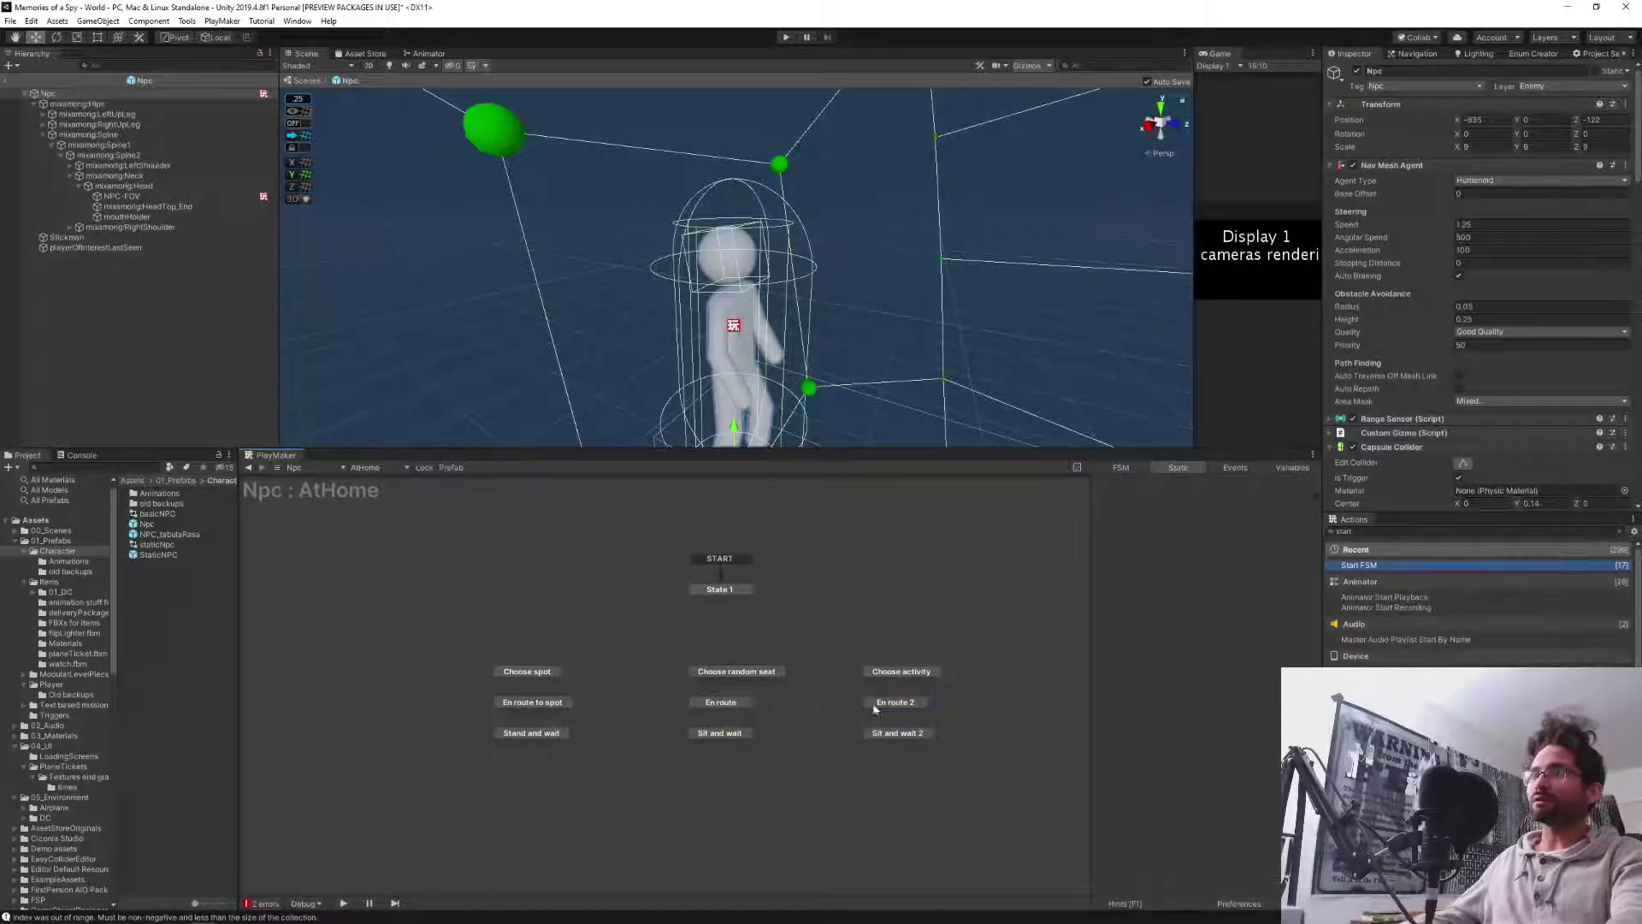
Rename the En route 2 state below Choose activity as En route to activity.
click(880, 704)
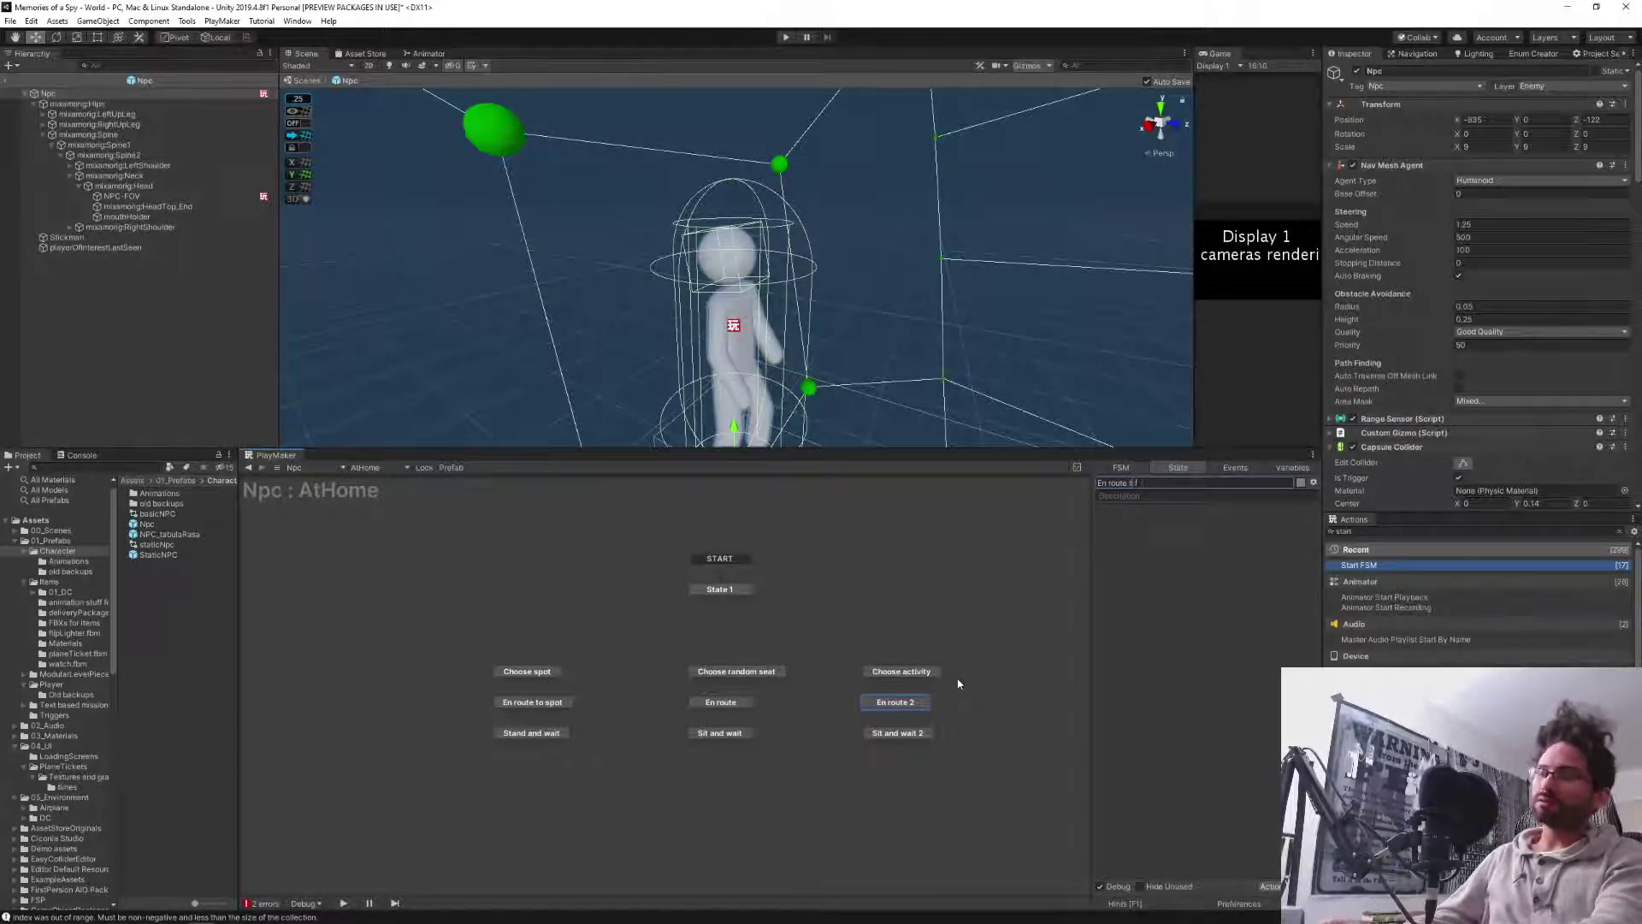
text(o activity)
key(Return)
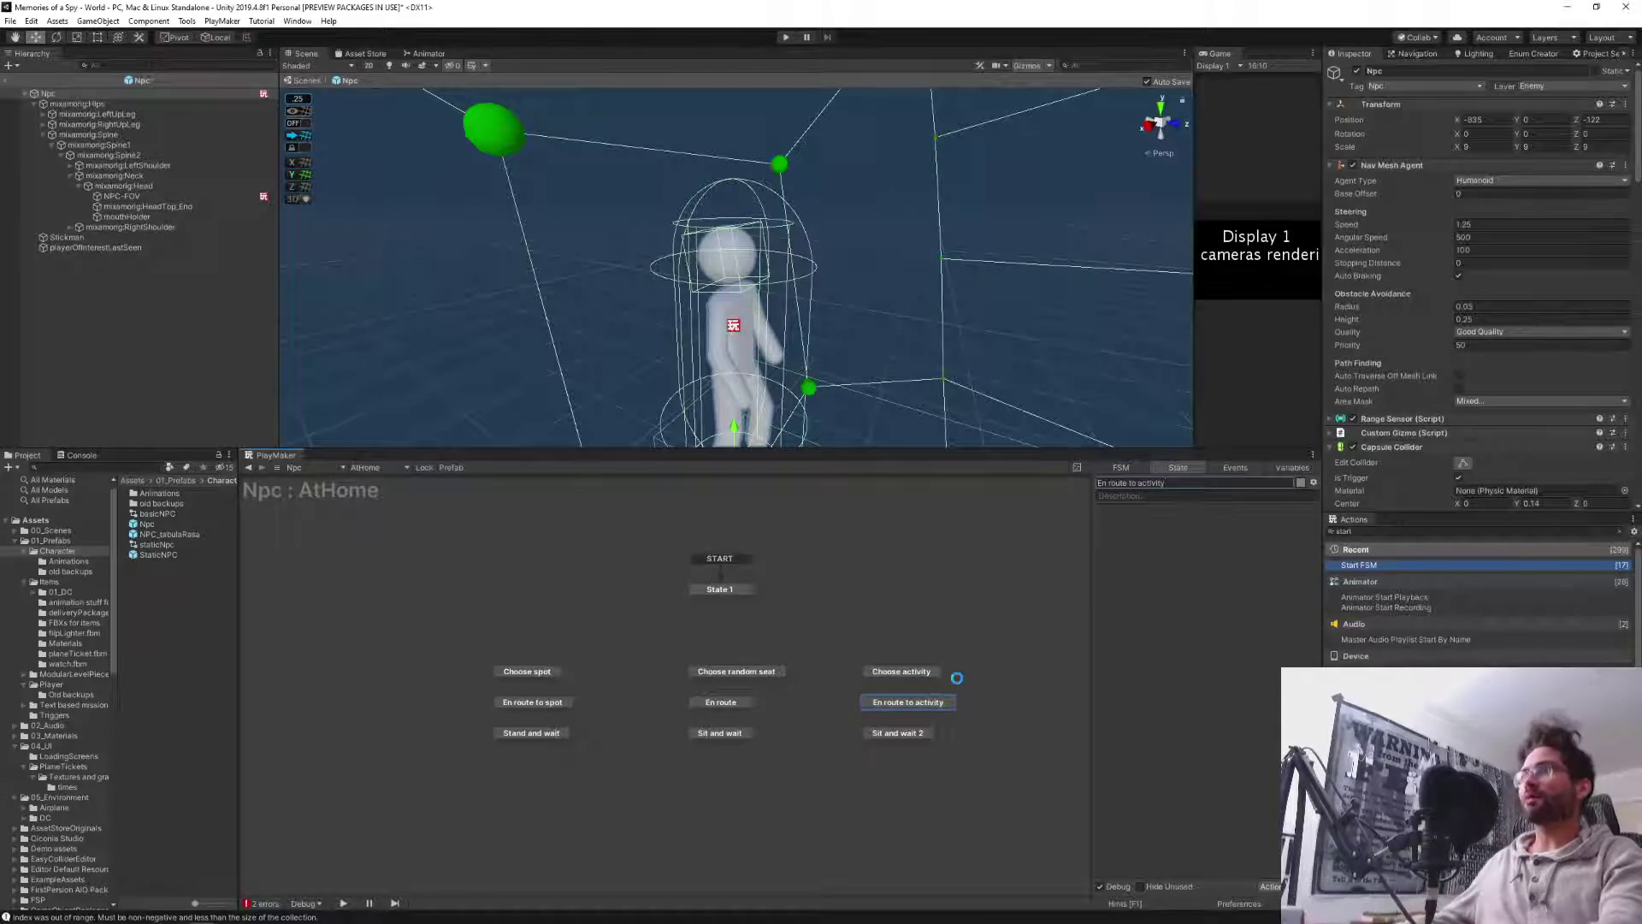
Rename the duplicated Sit and wait 2 state below En route to activity as Do activity.
key(Down)
key(Tab)
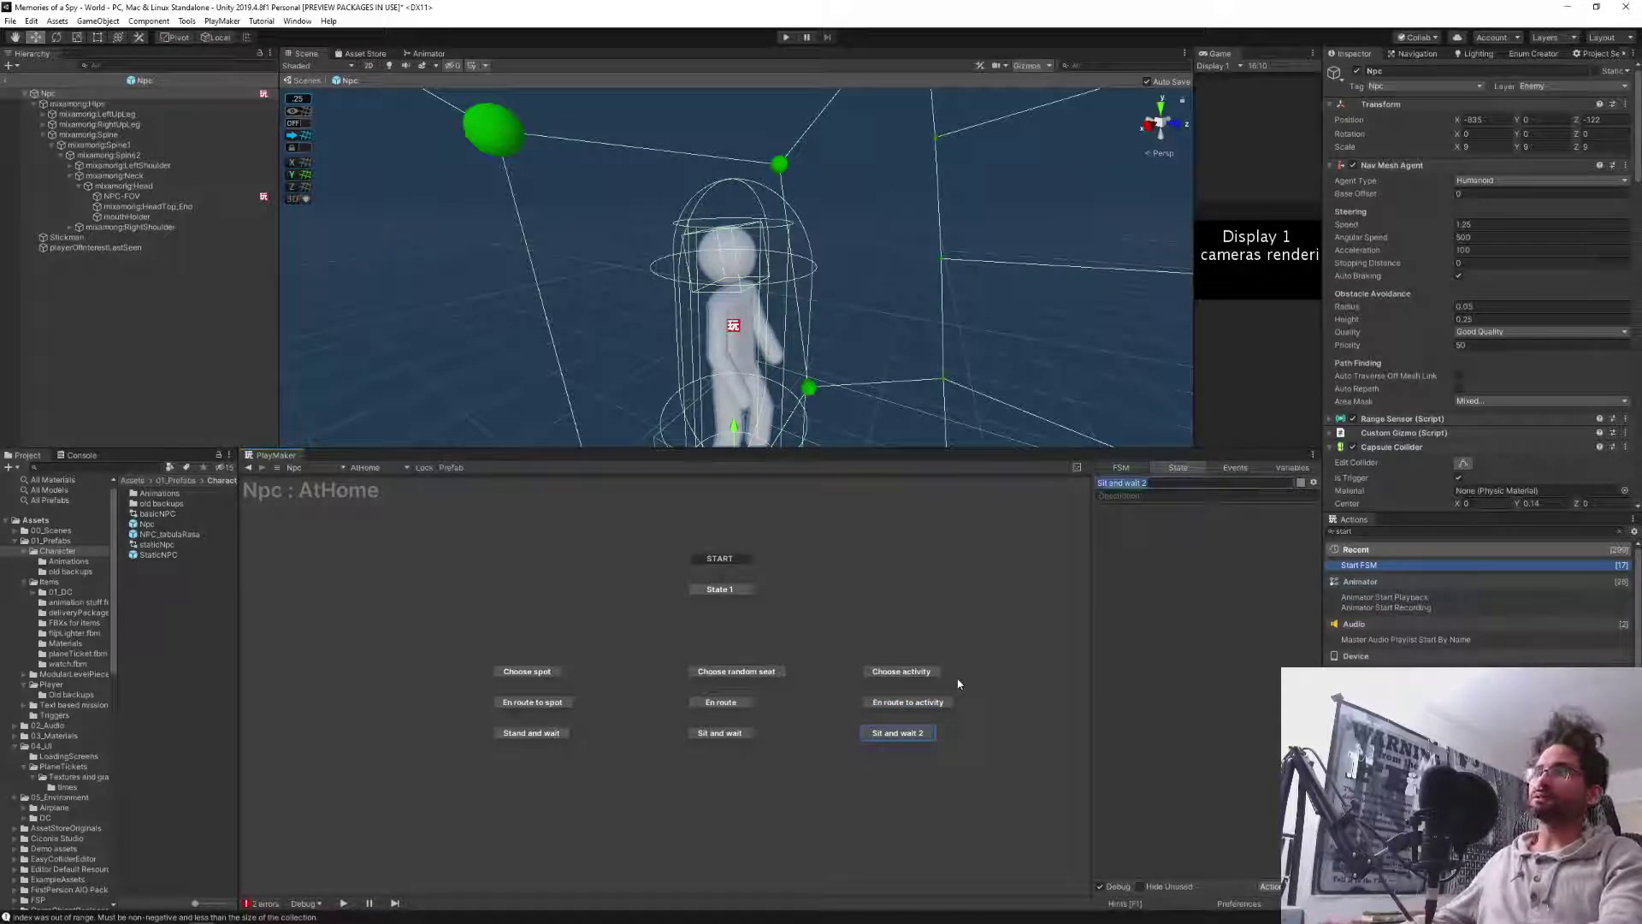
text(Do activity)
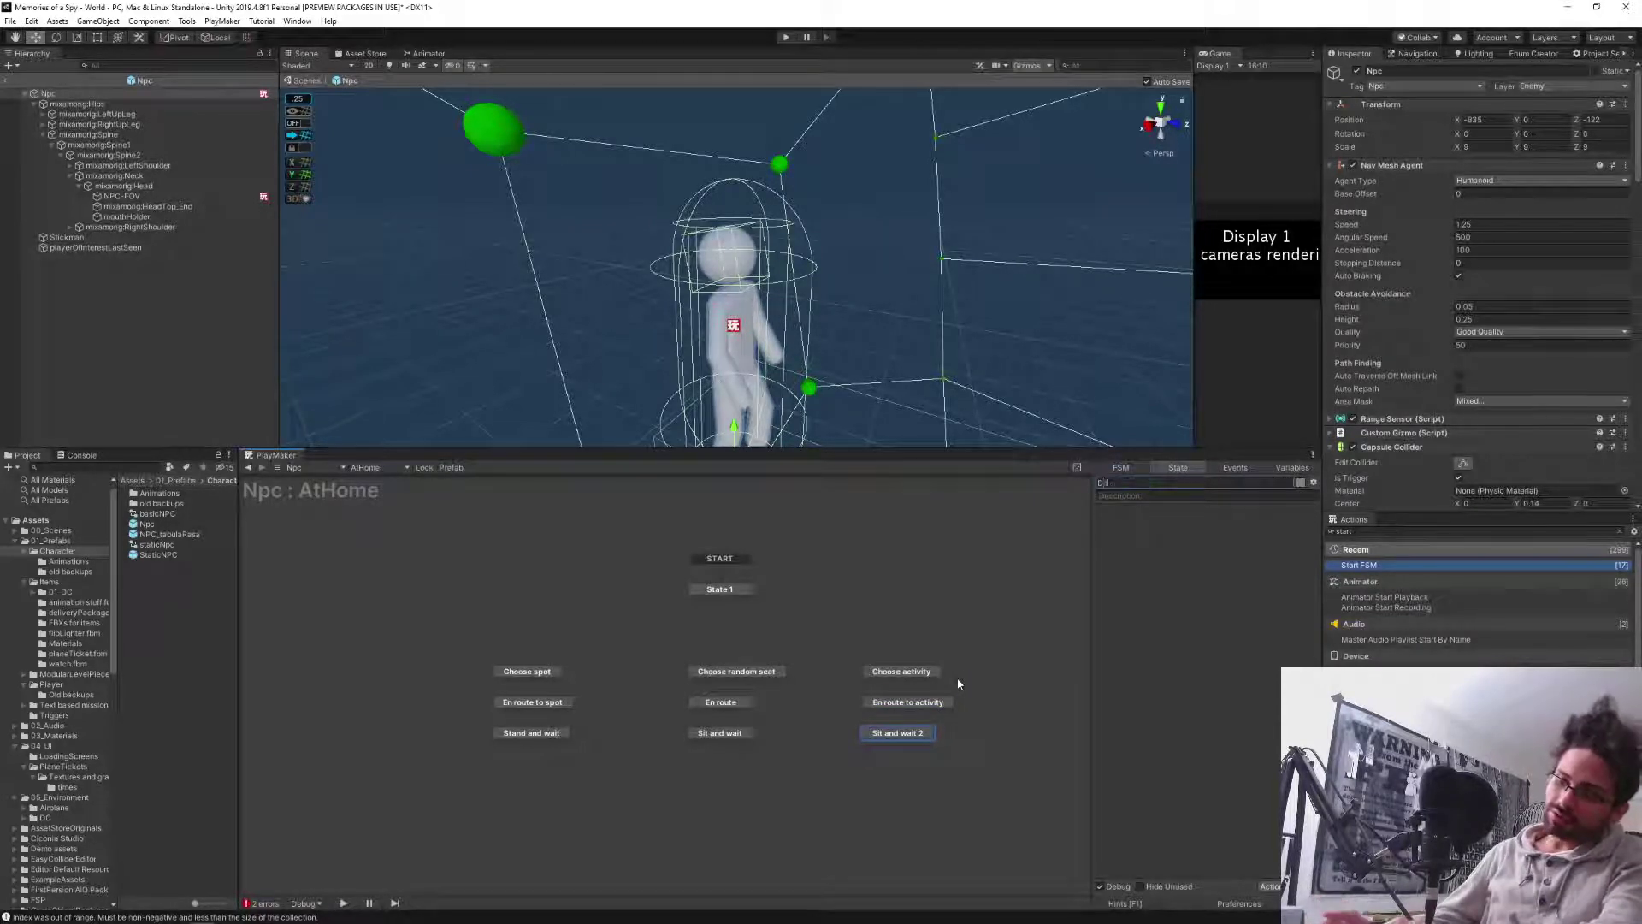
key(Return)
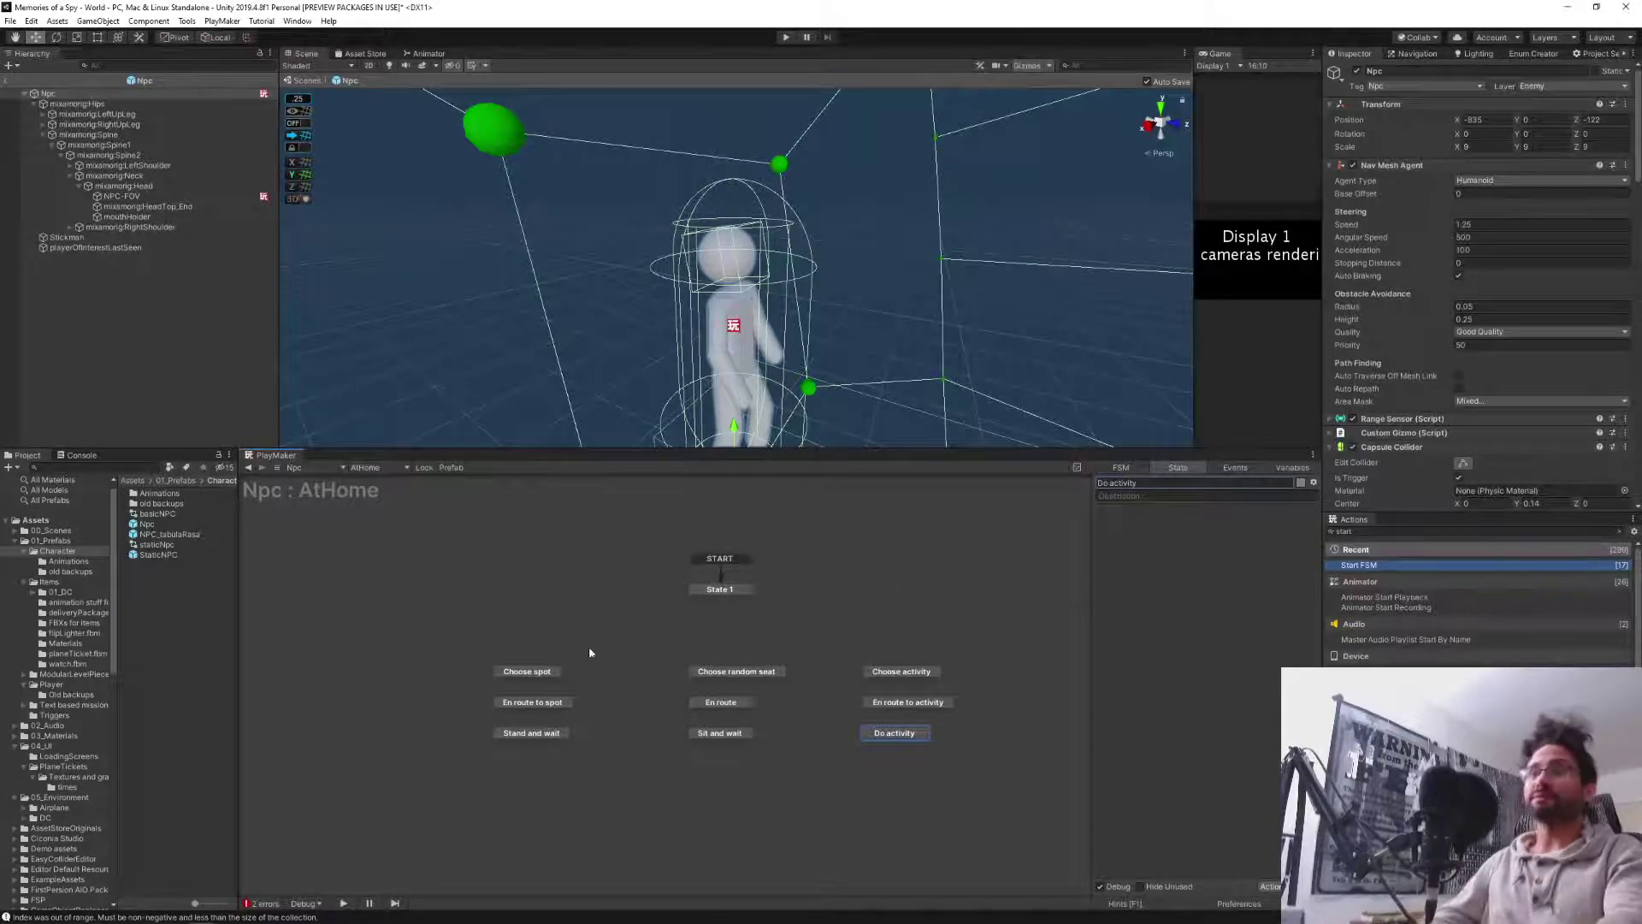
click(556, 616)
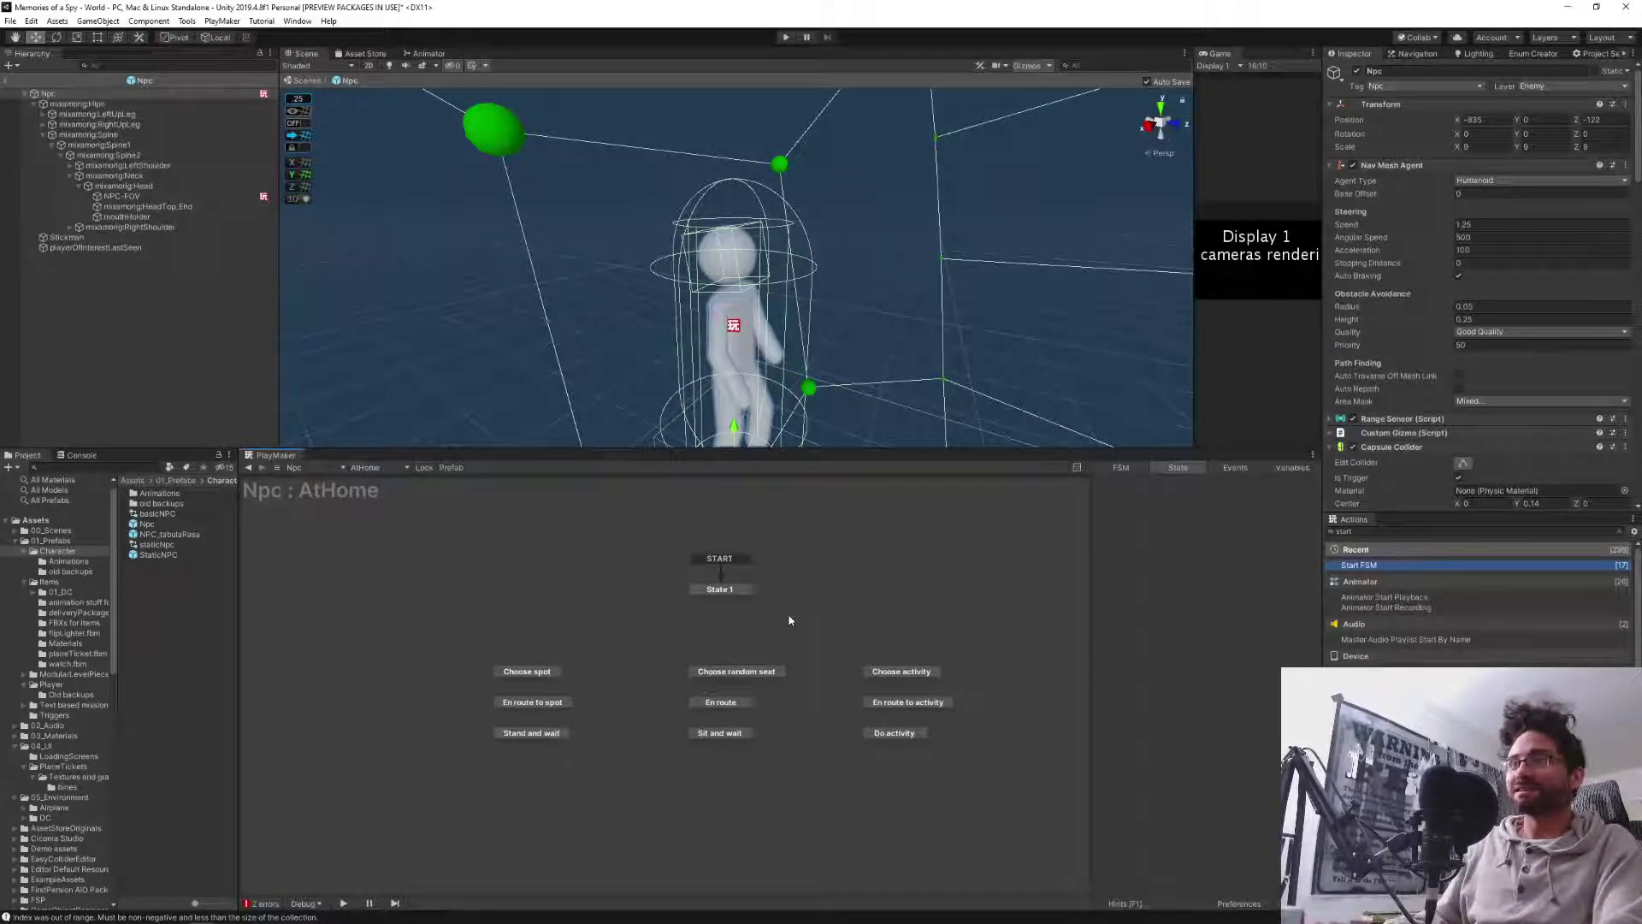
click(516, 673)
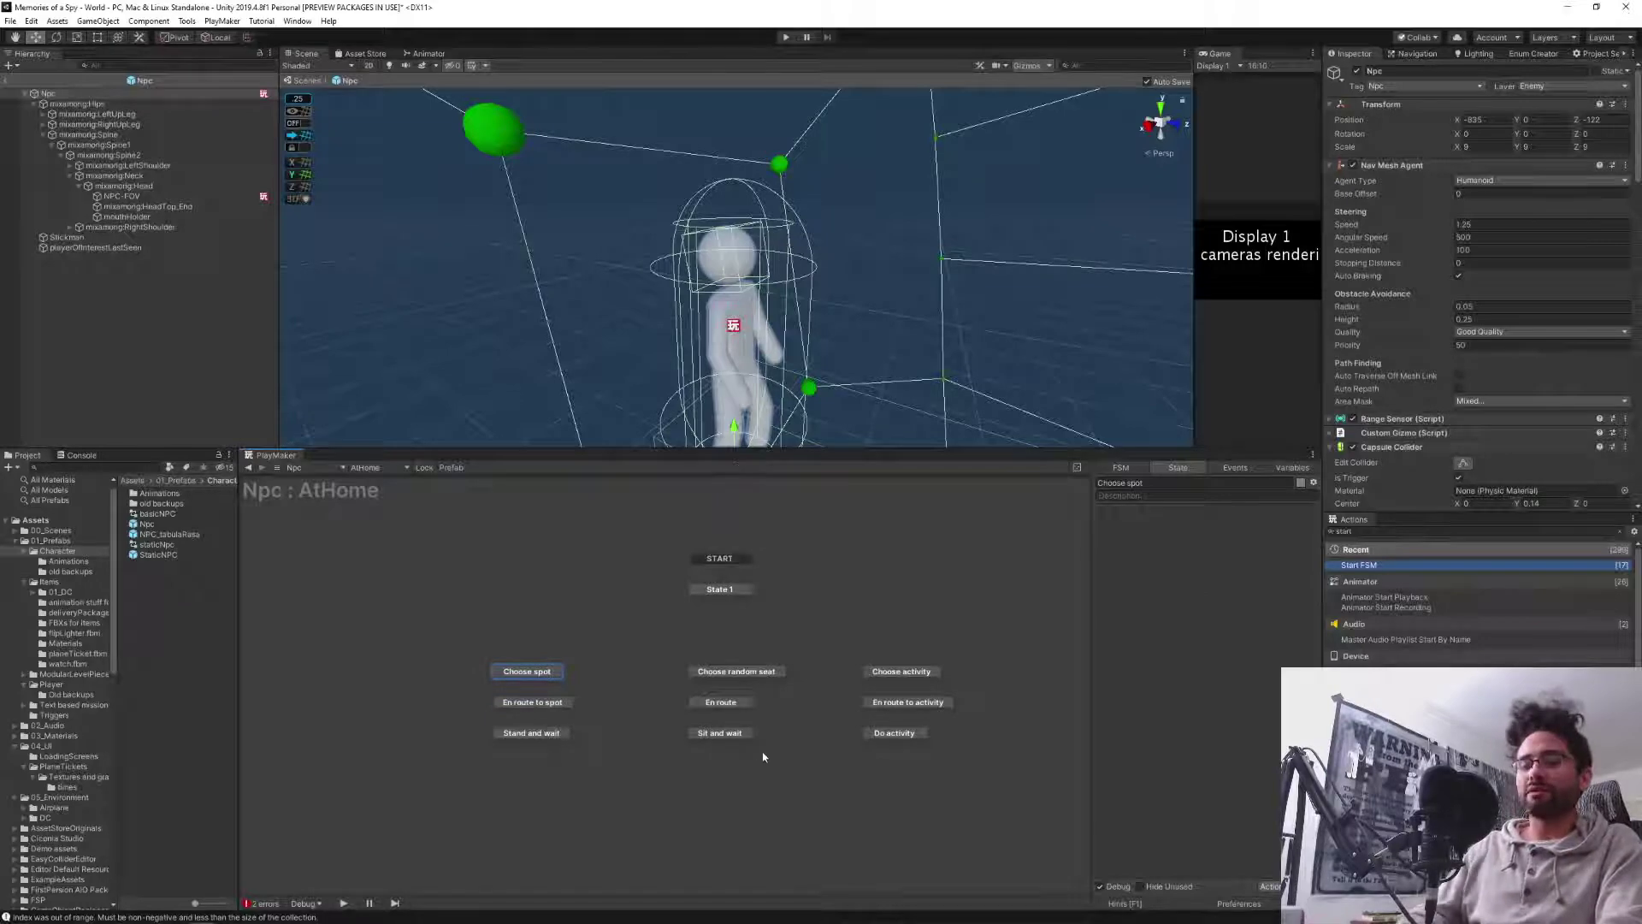
click(591, 624)
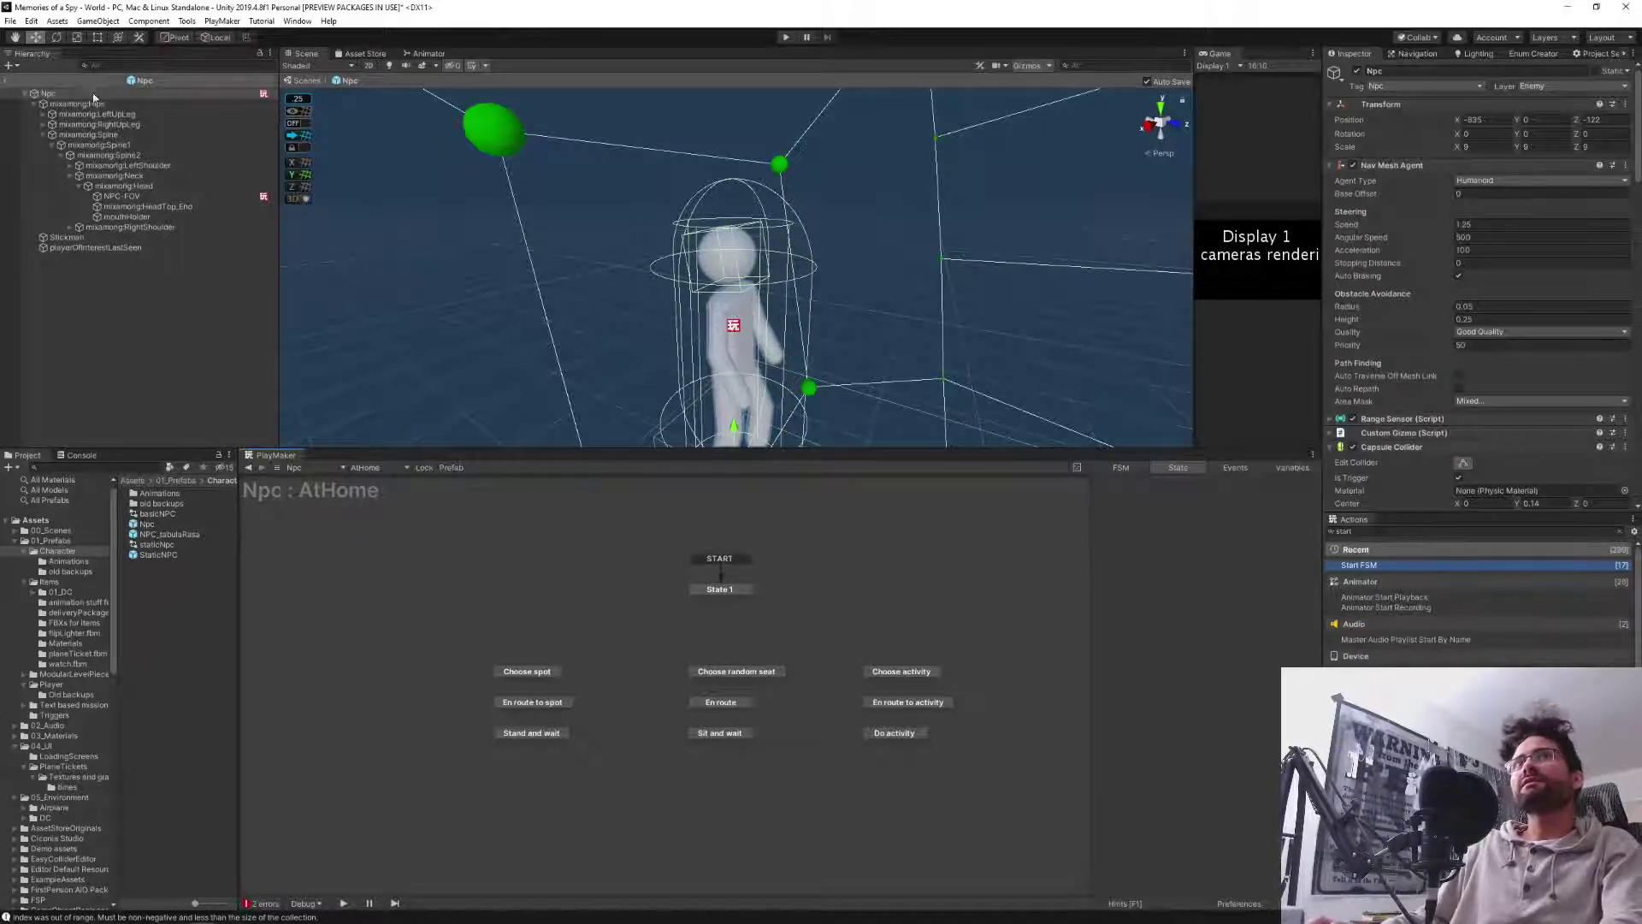
Exit the Npc prefab and look around the Paris apartment's living room, dining area and hallway in the scene.
click(7, 82)
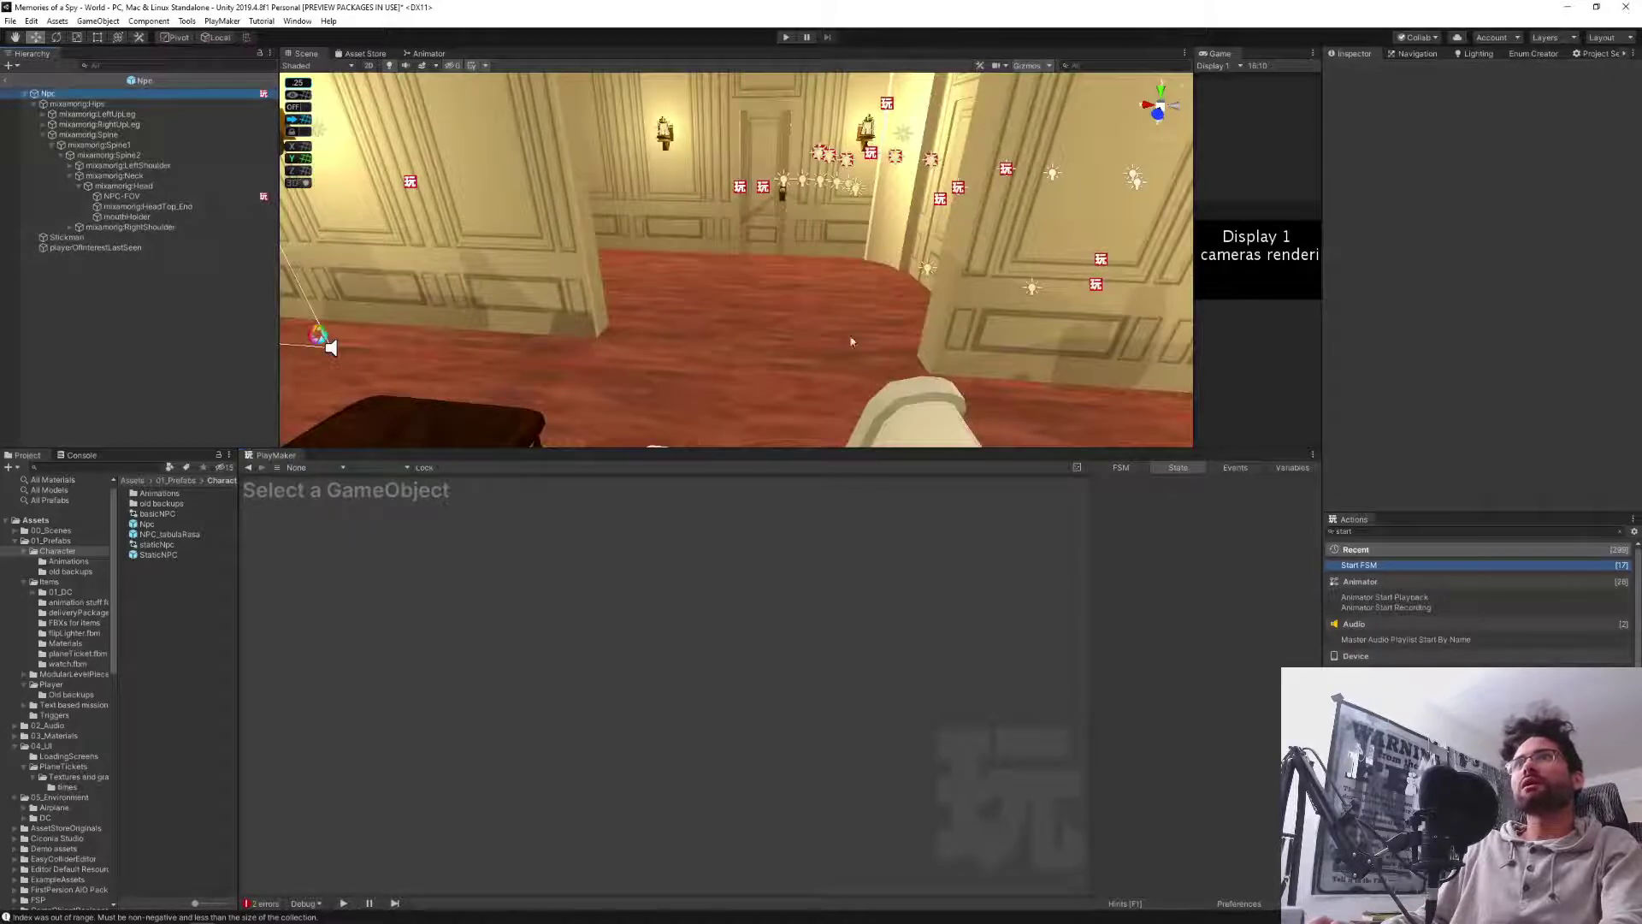
right_drag(853, 342, 359, 204)
key(a)
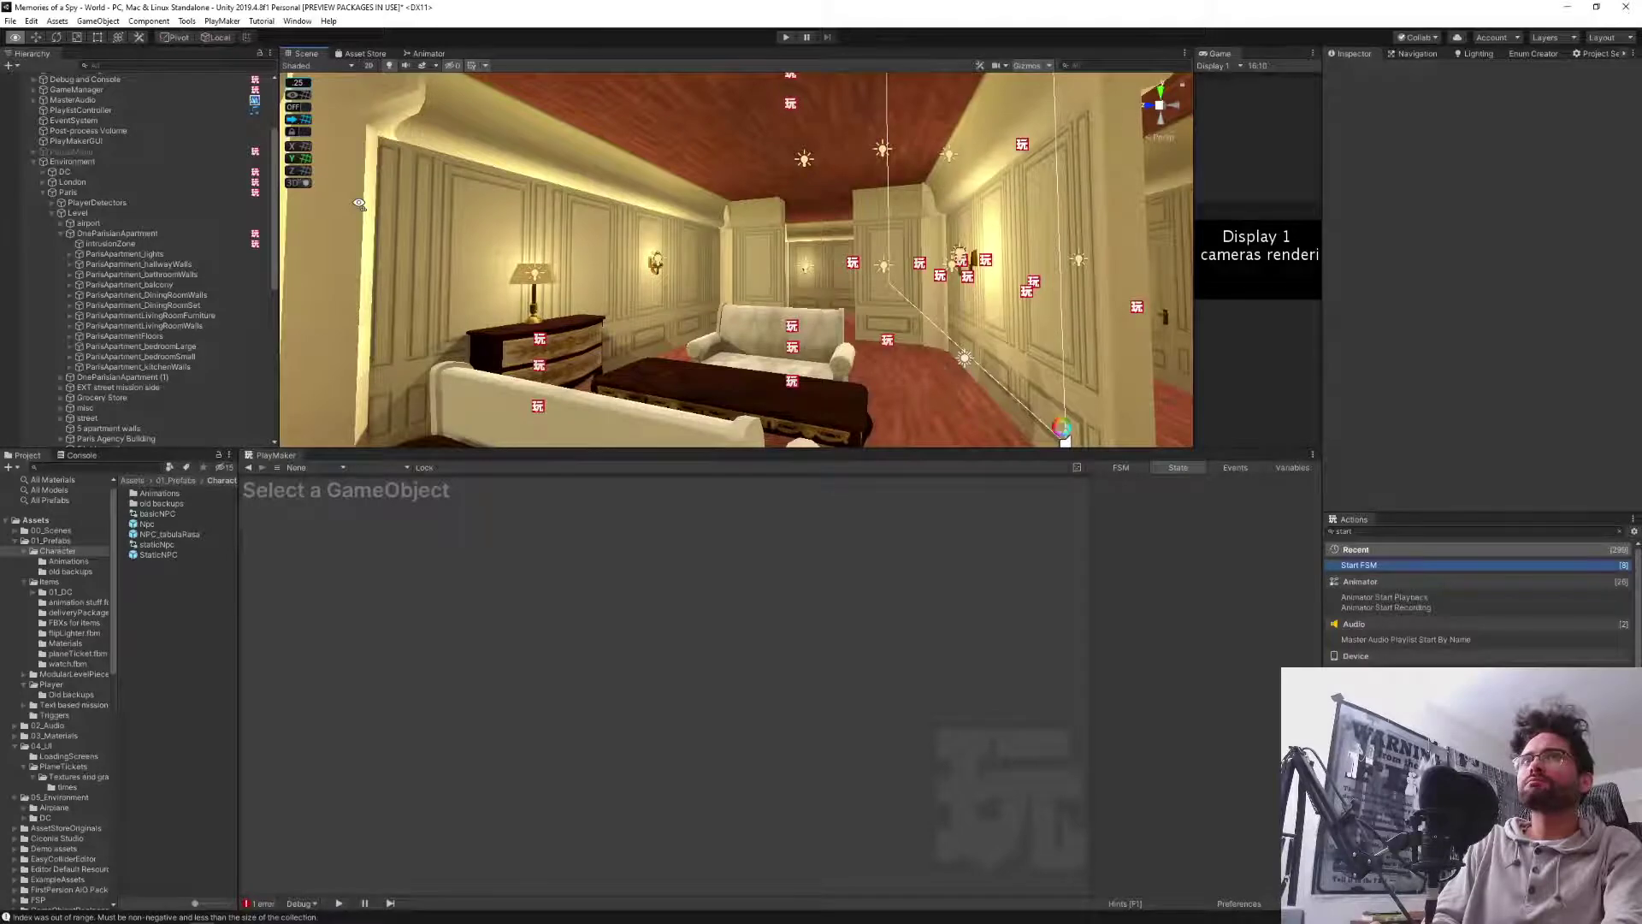
right_drag(365, 206, 881, 252)
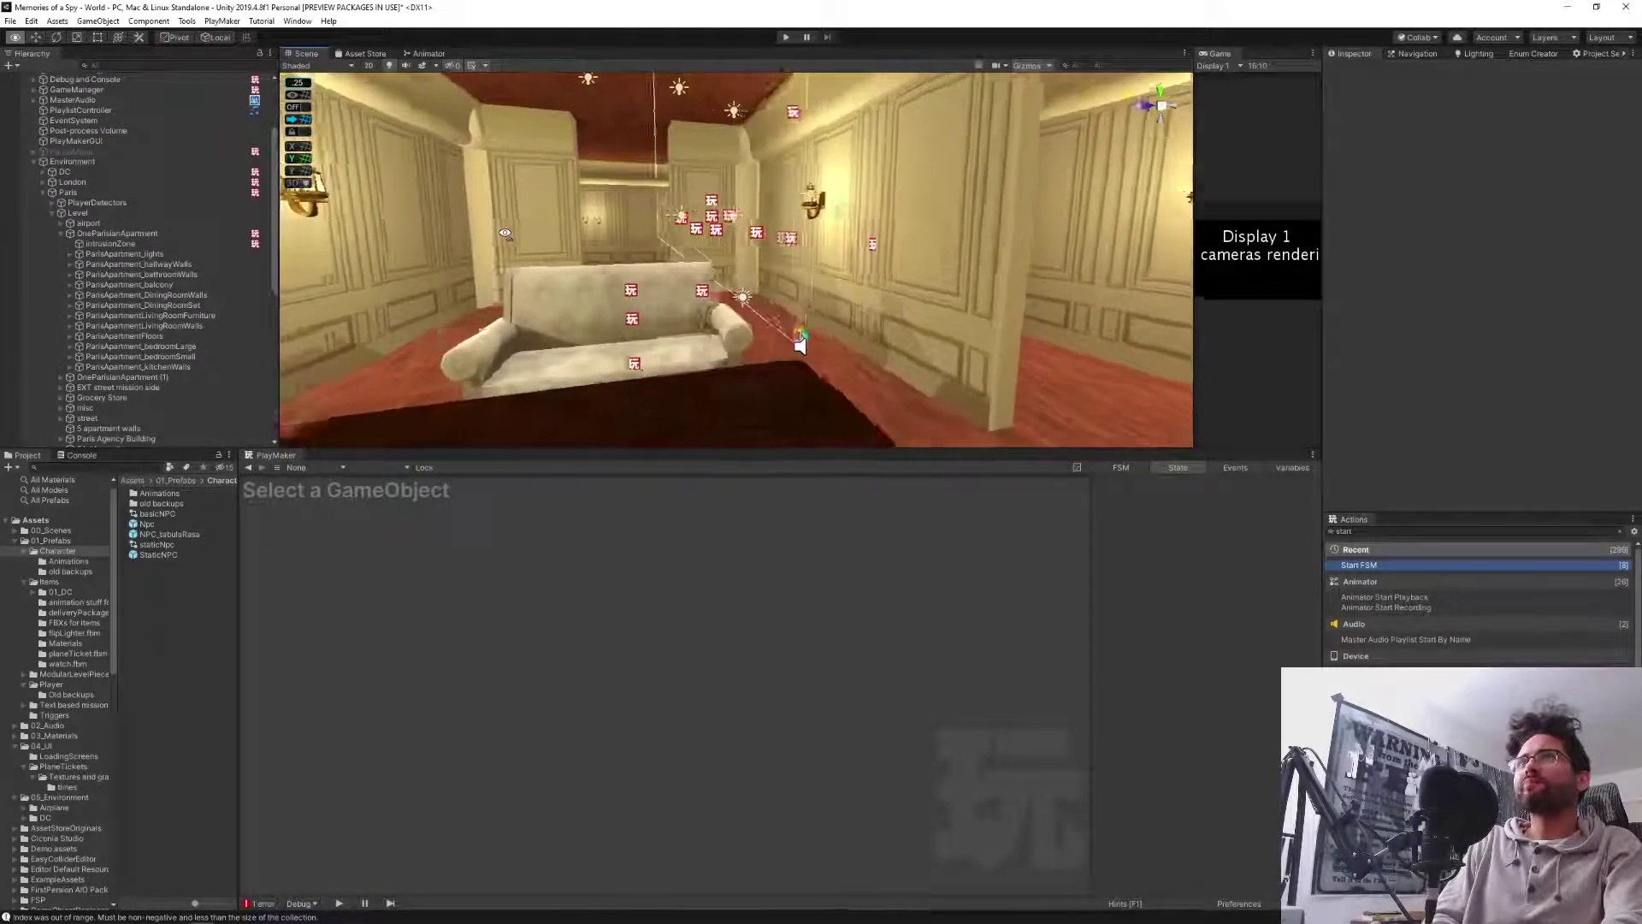
right_drag(505, 233, 762, 211)
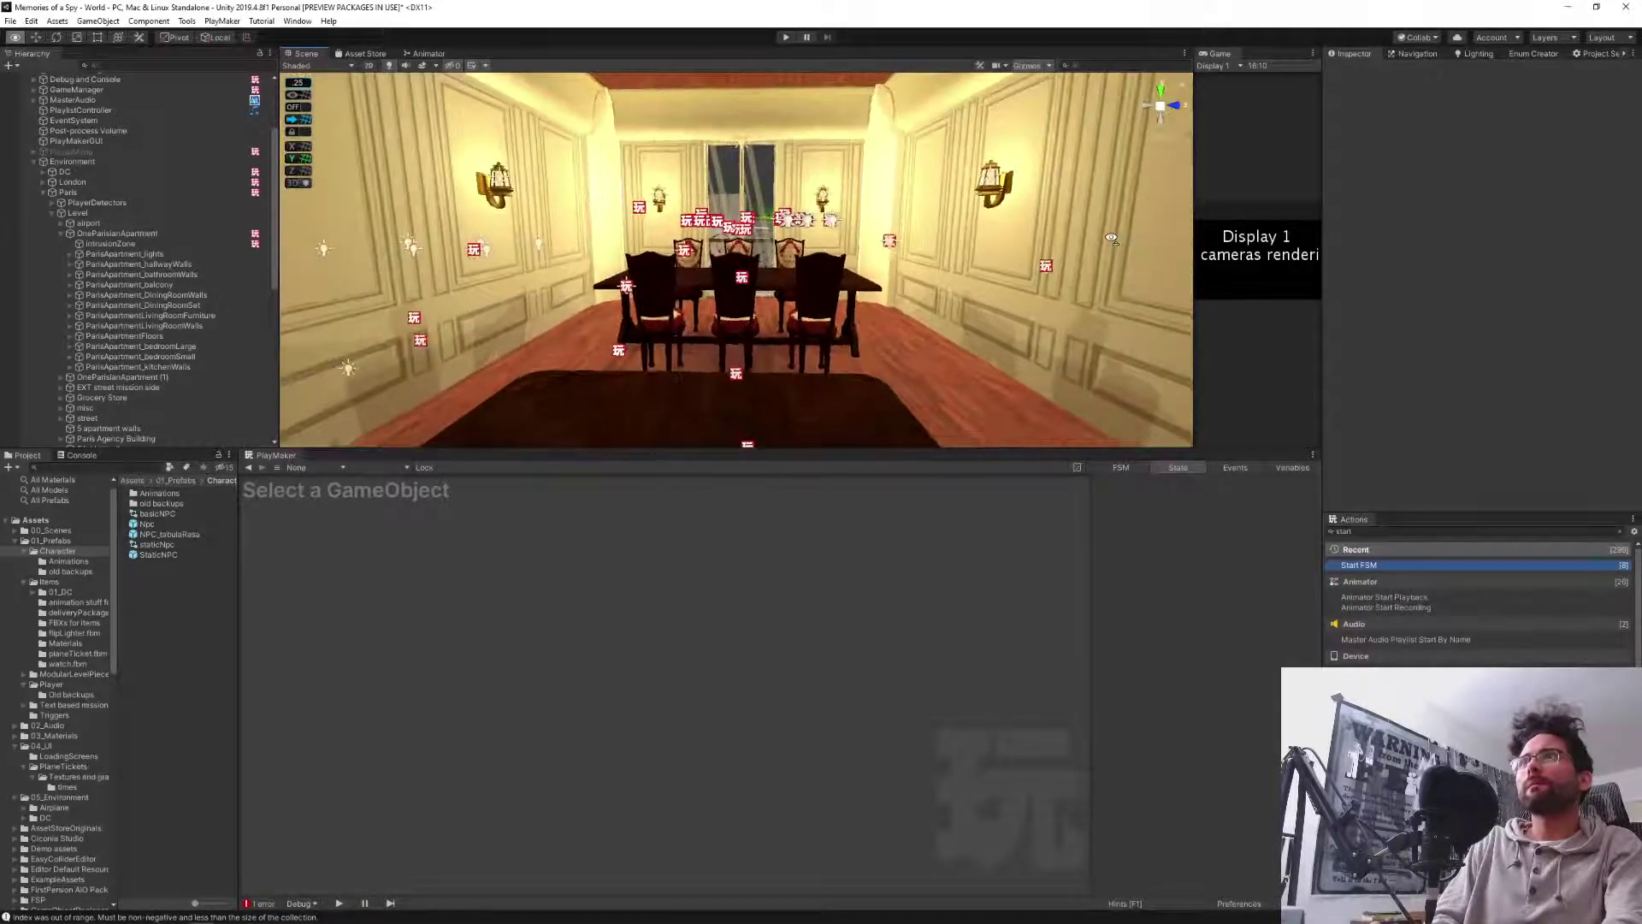
right_drag(1111, 238, 1074, 214)
key(w)
right_drag(672, 203, 672, 204)
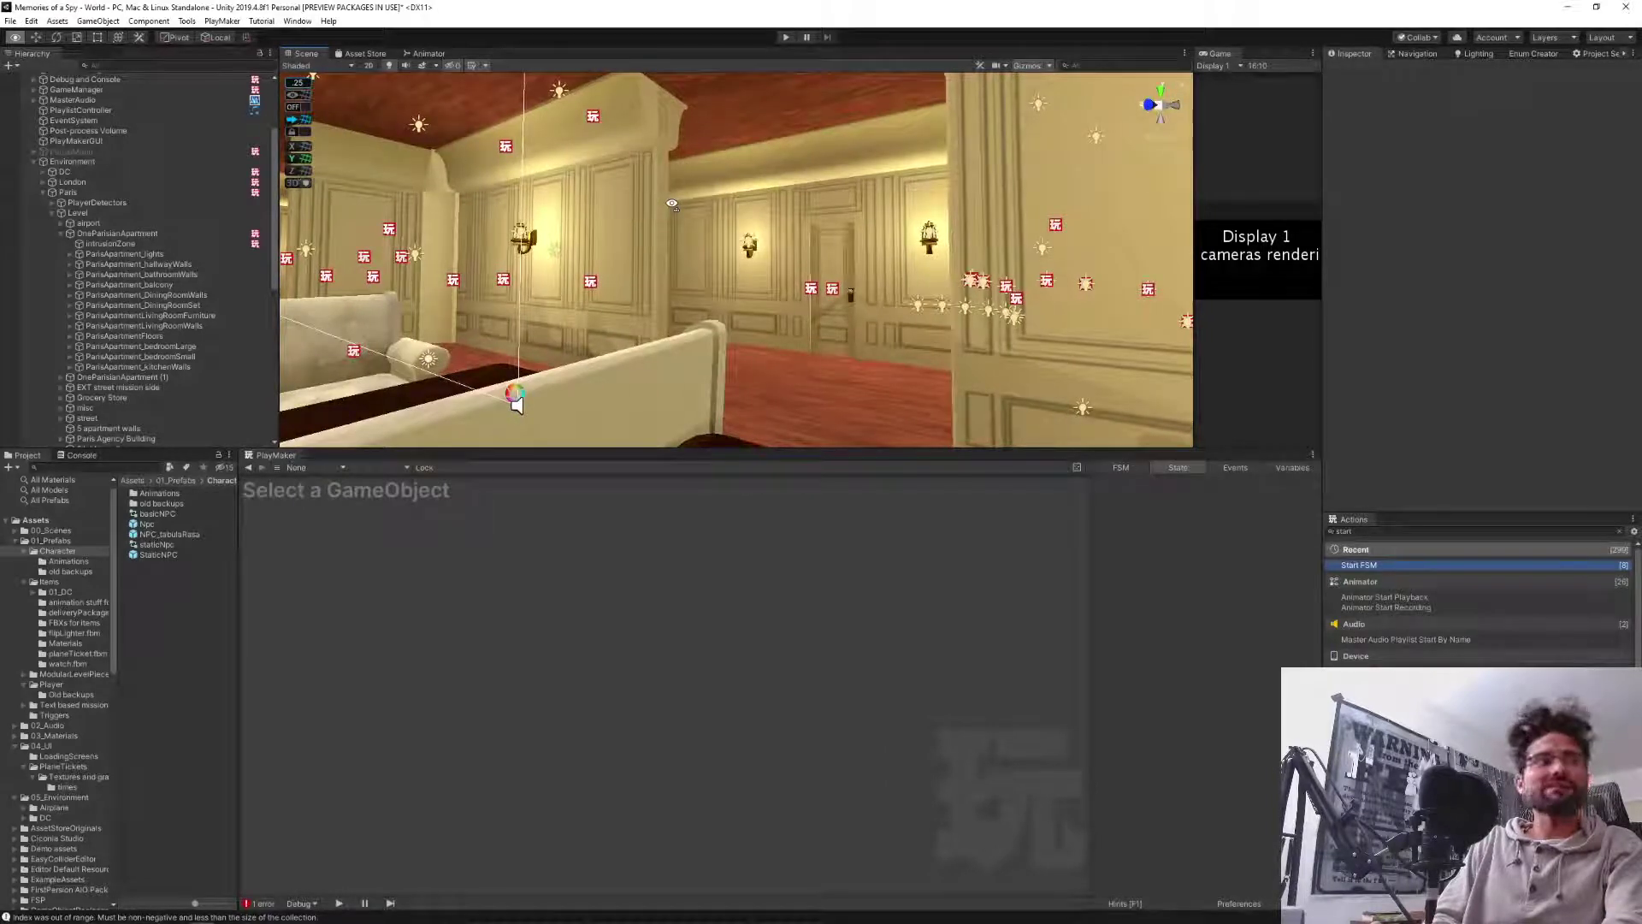
right_drag(672, 203, 665, 192)
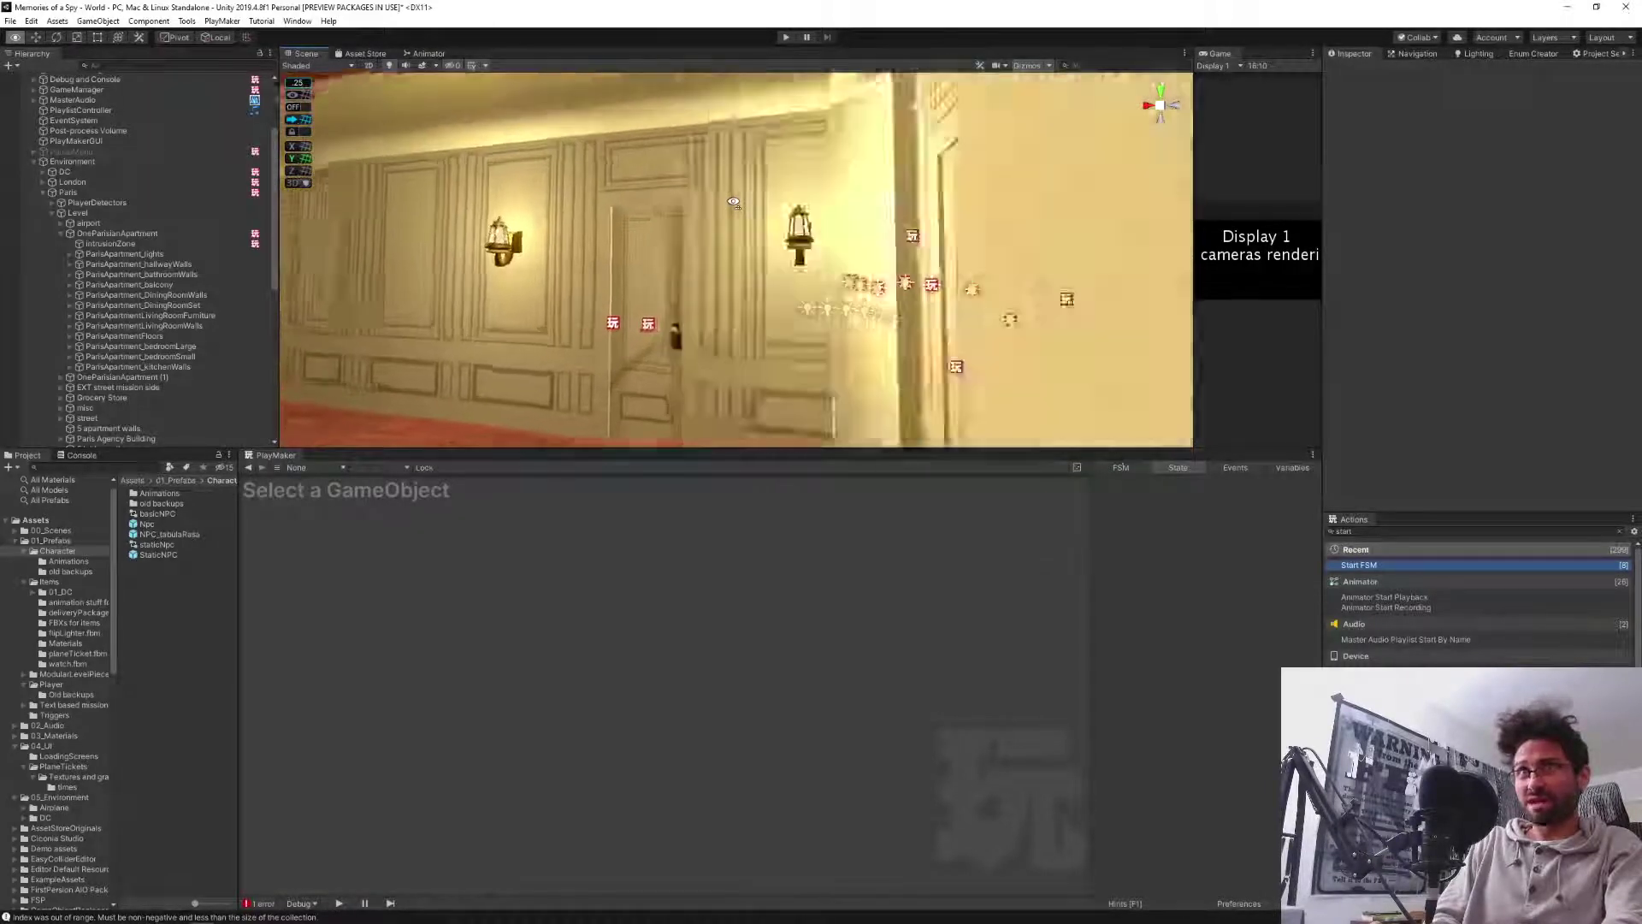
Examine the IntrusionZone object of OneParisianApartment, including its ZoneTriggerCheck and IntrusionZone FSMs and the rooms it covers.
click(111, 244)
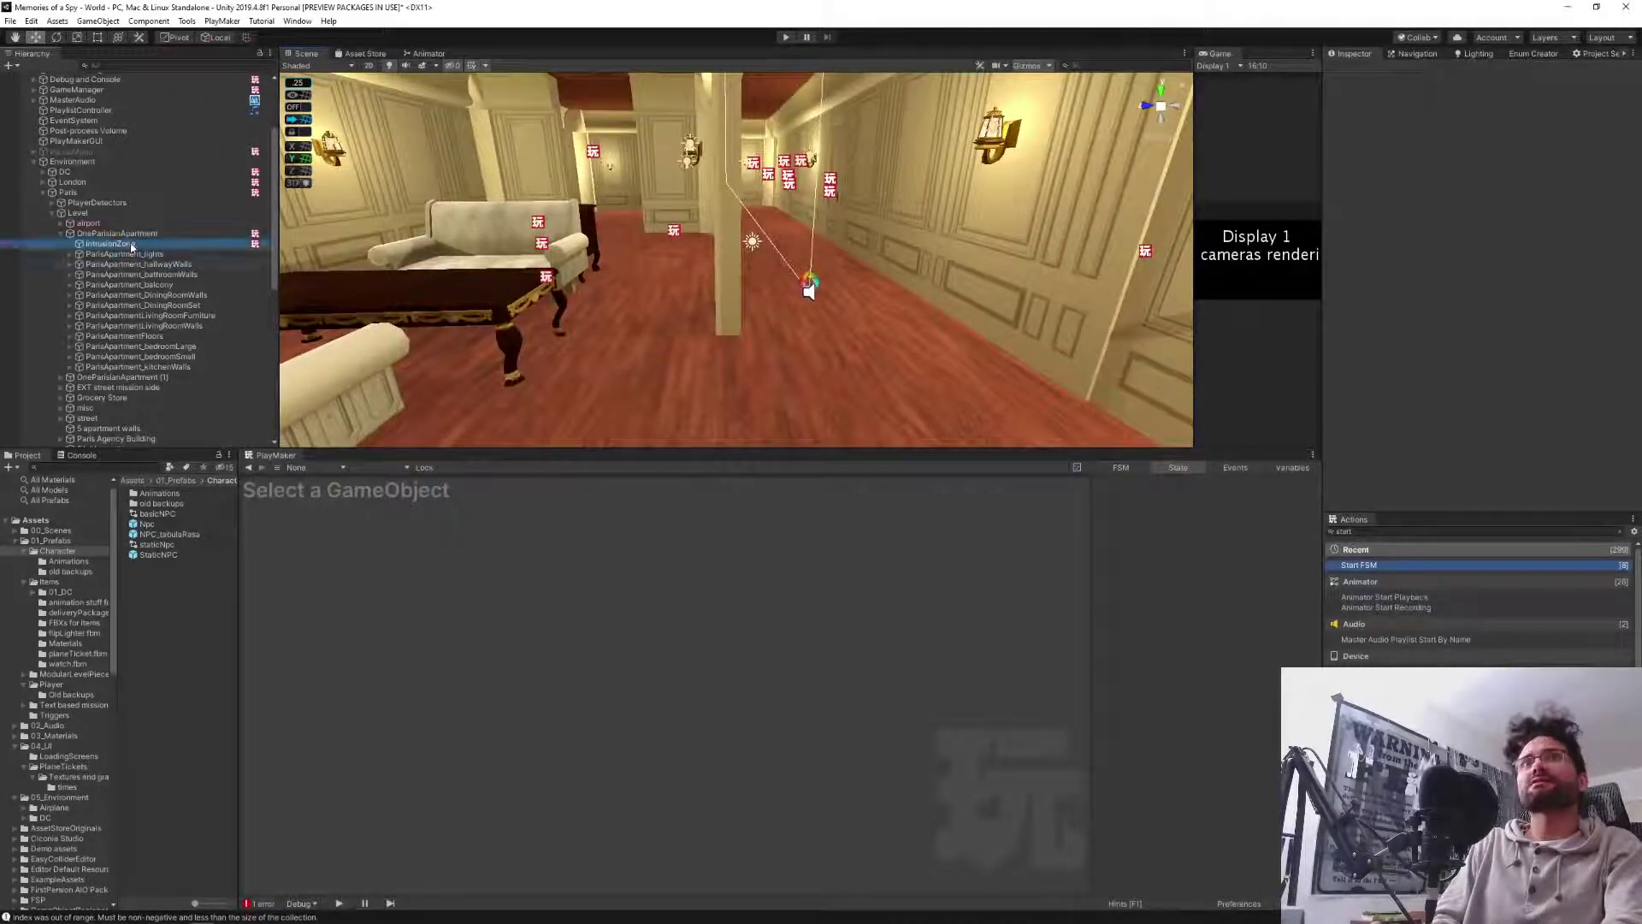
right_drag(574, 309, 555, 239)
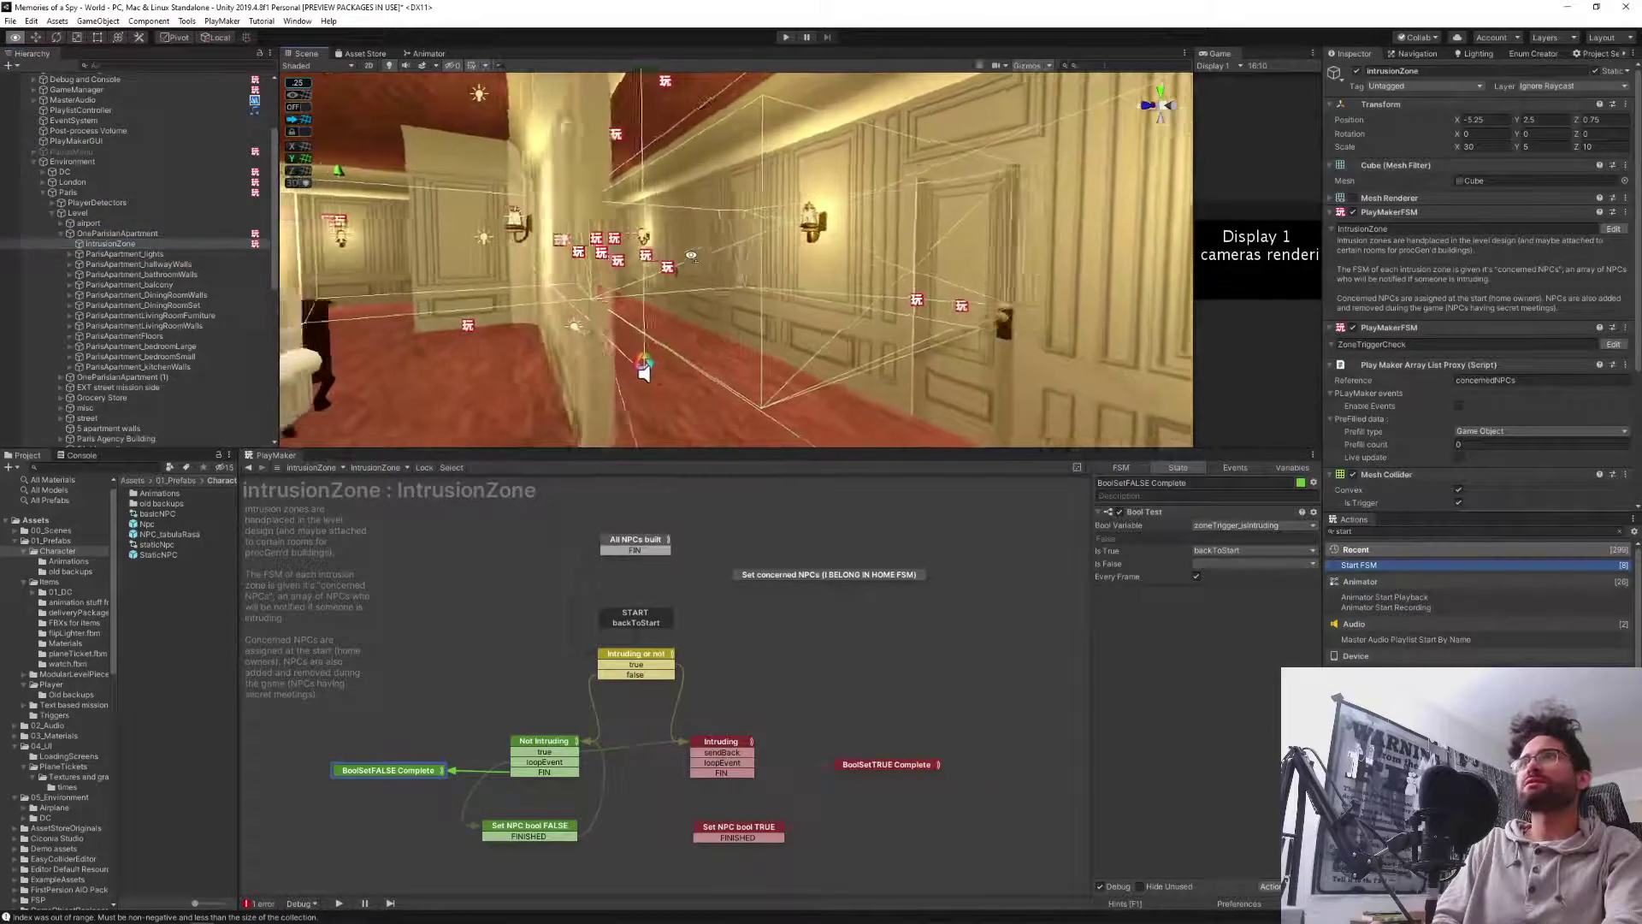
right_drag(691, 255, 859, 244)
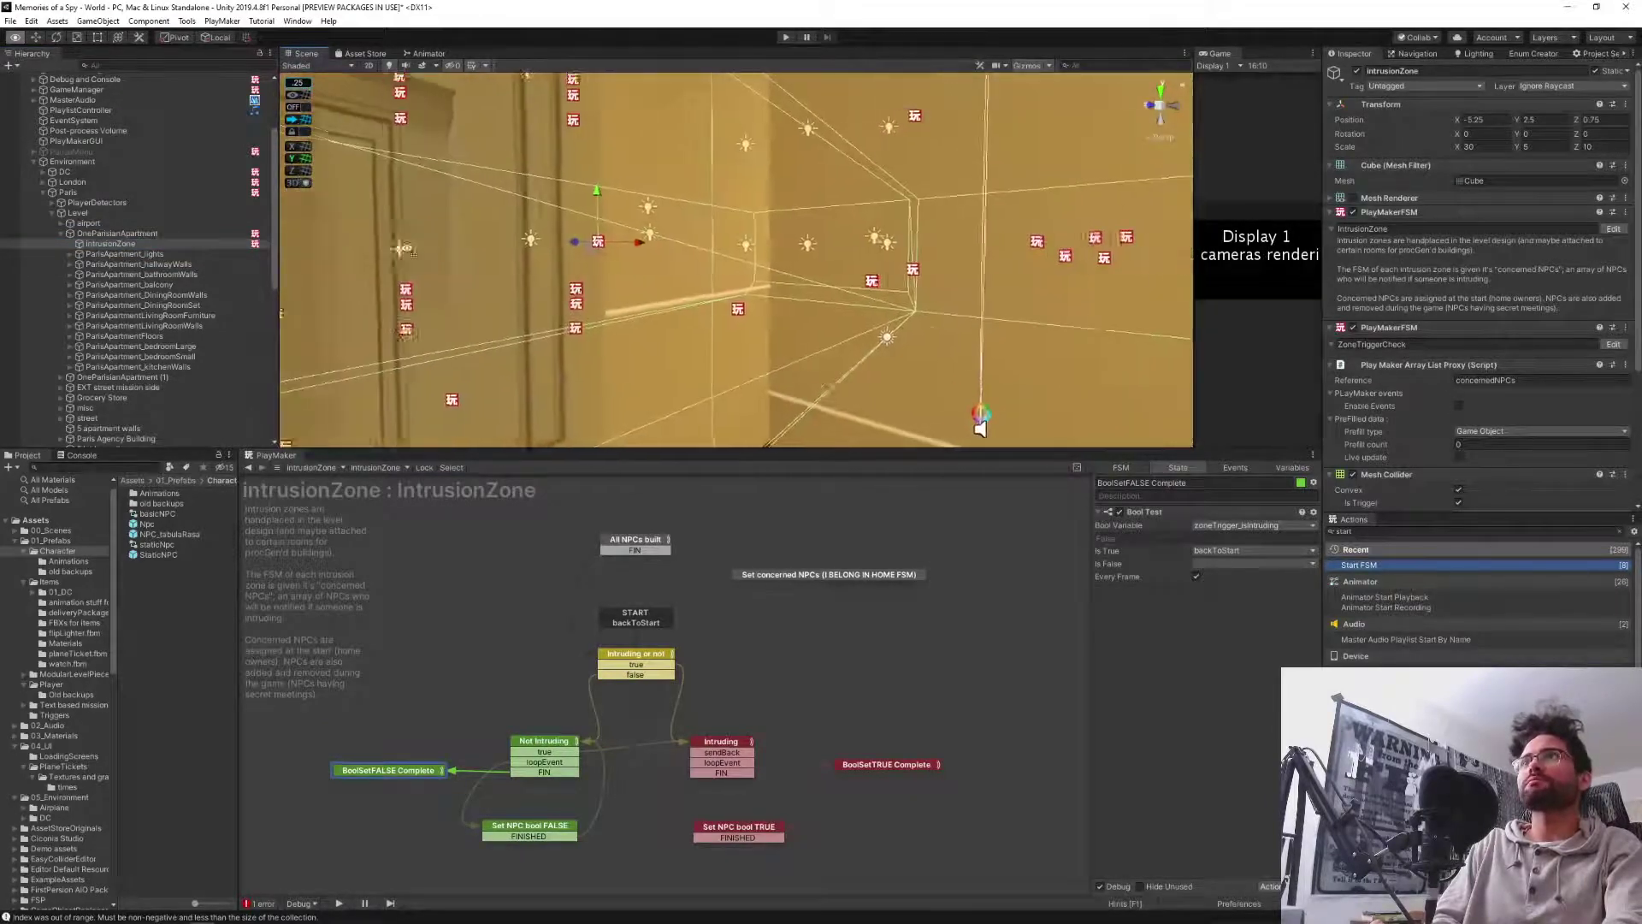
right_drag(221, 244, 99, 251)
right_drag(415, 247, 301, 243)
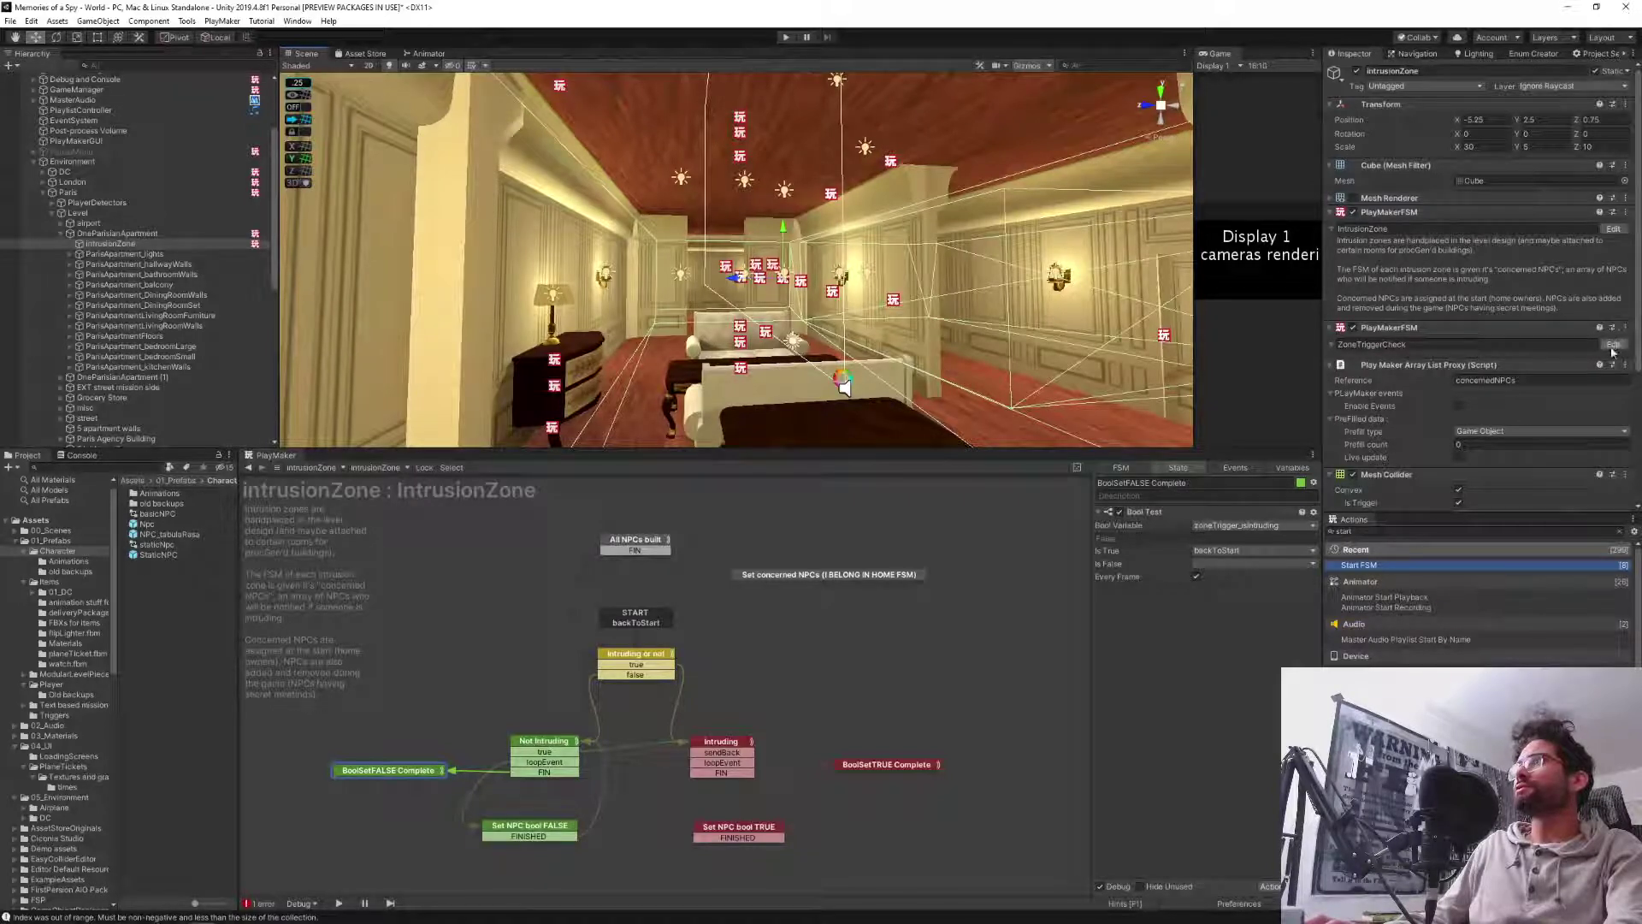
click(1614, 344)
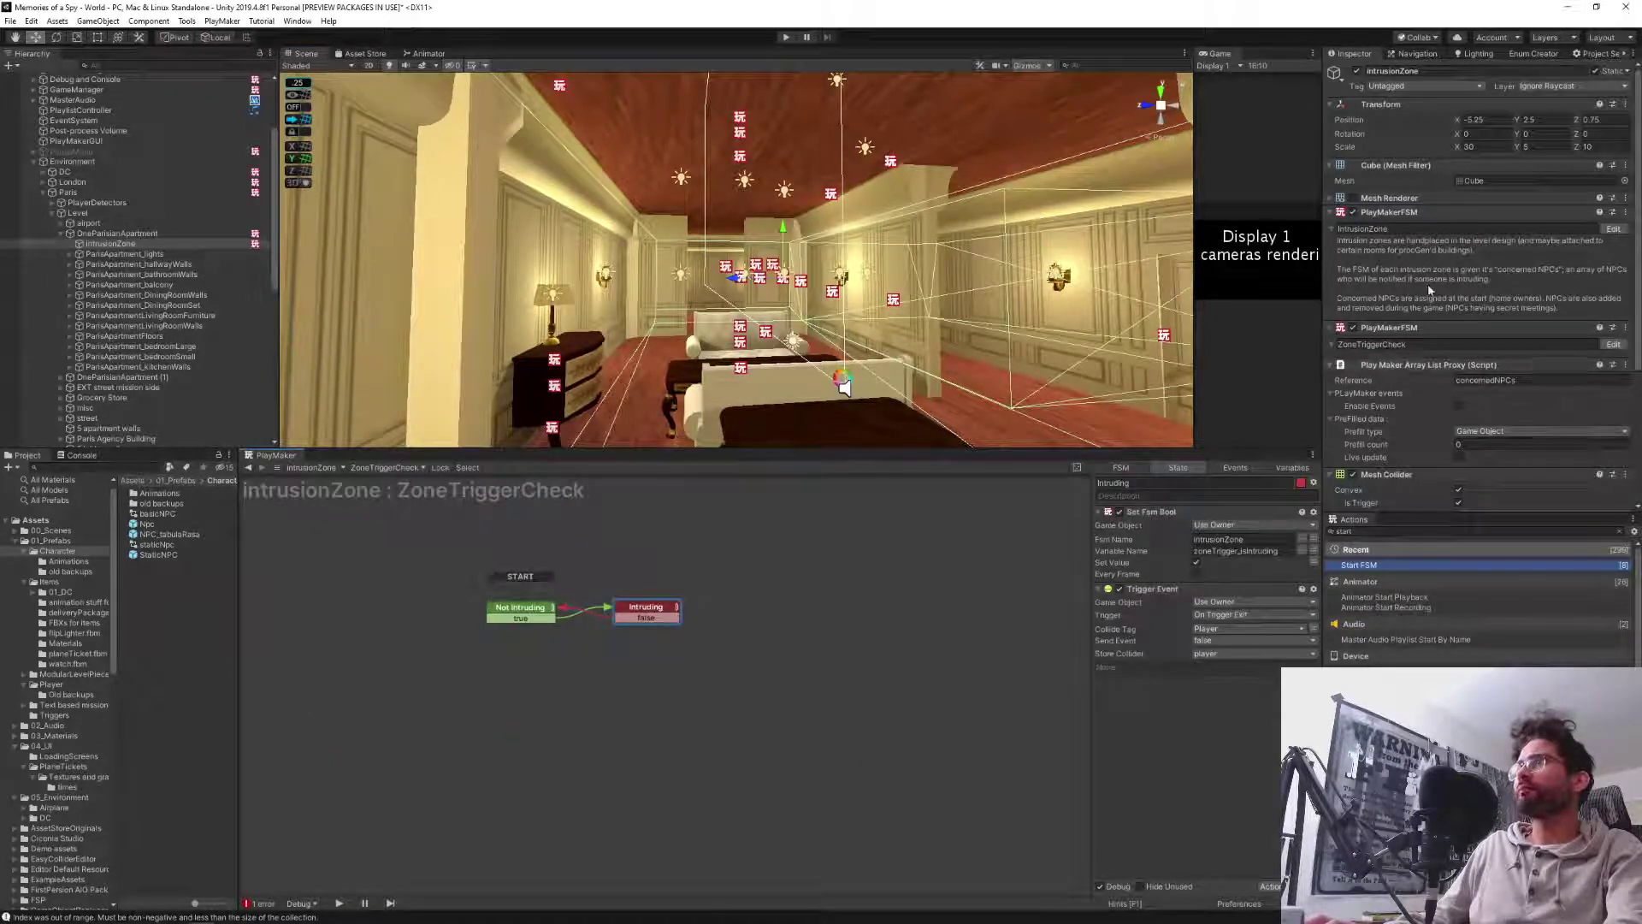
click(1613, 228)
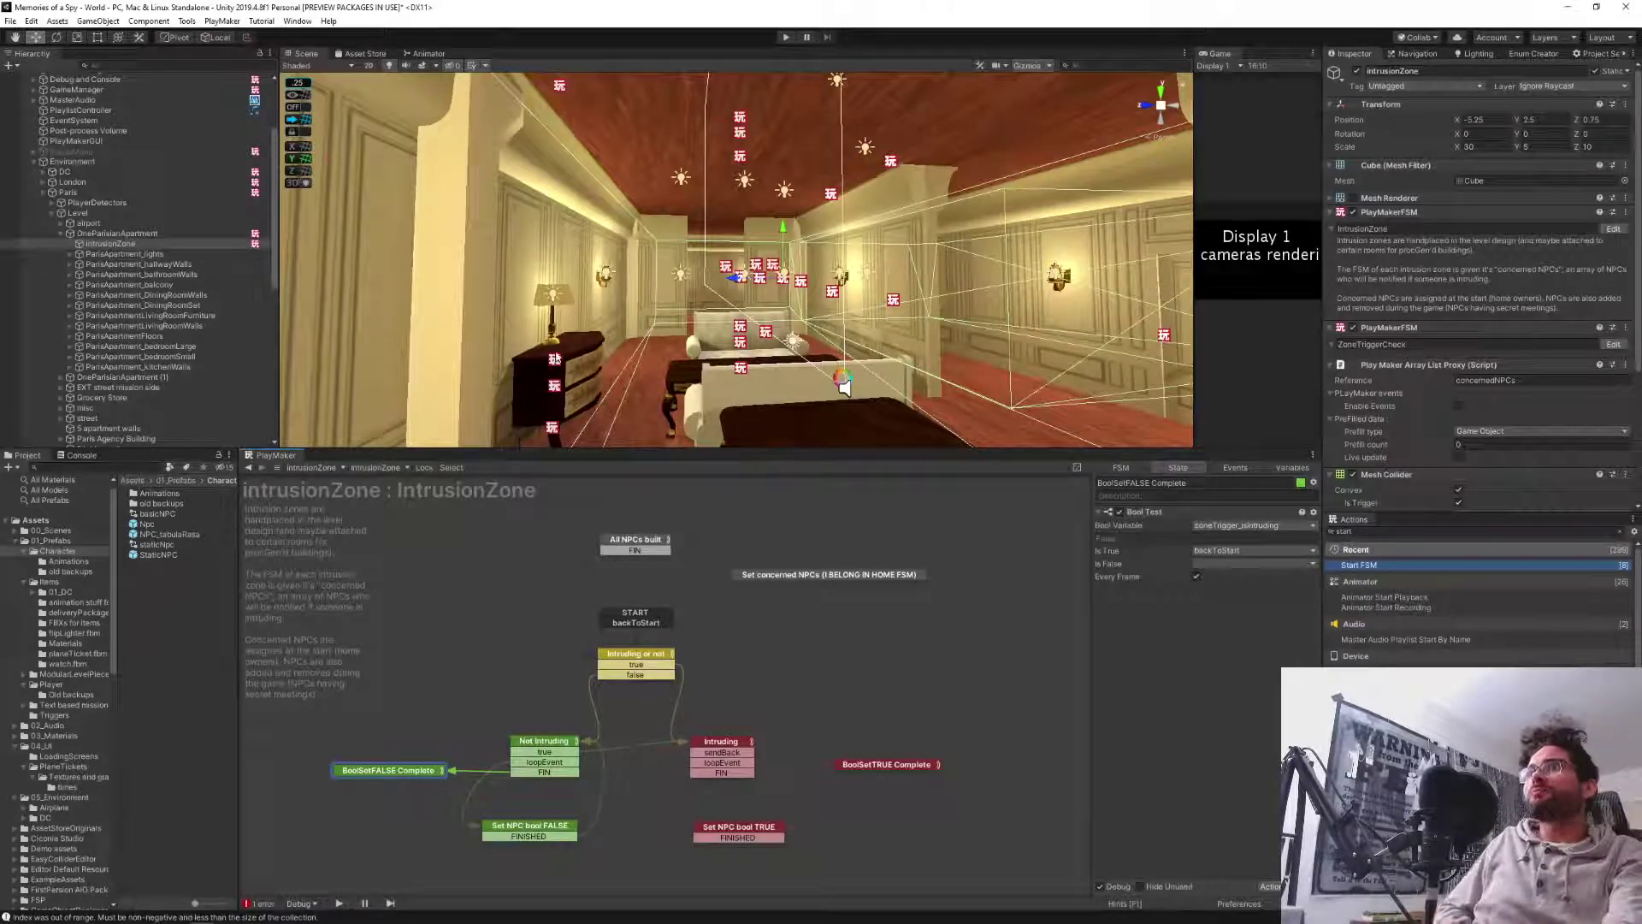
right_drag(562, 355, 1366, 329)
key(w)
key(w)
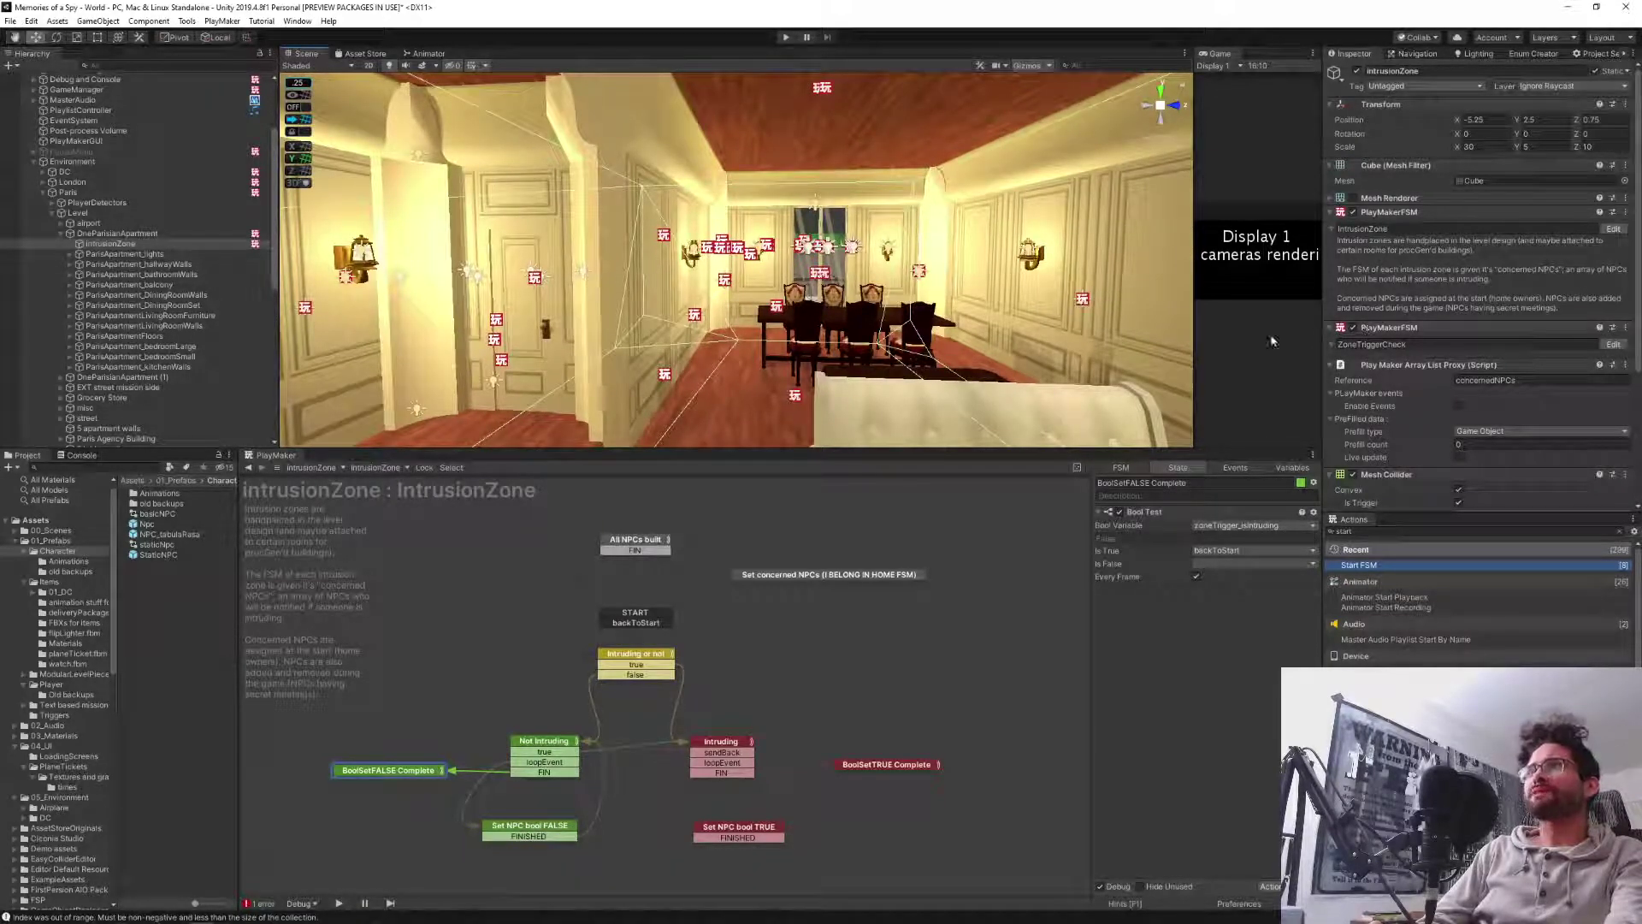
right_drag(1077, 365, 291, 316)
right_drag(898, 299, 513, 260)
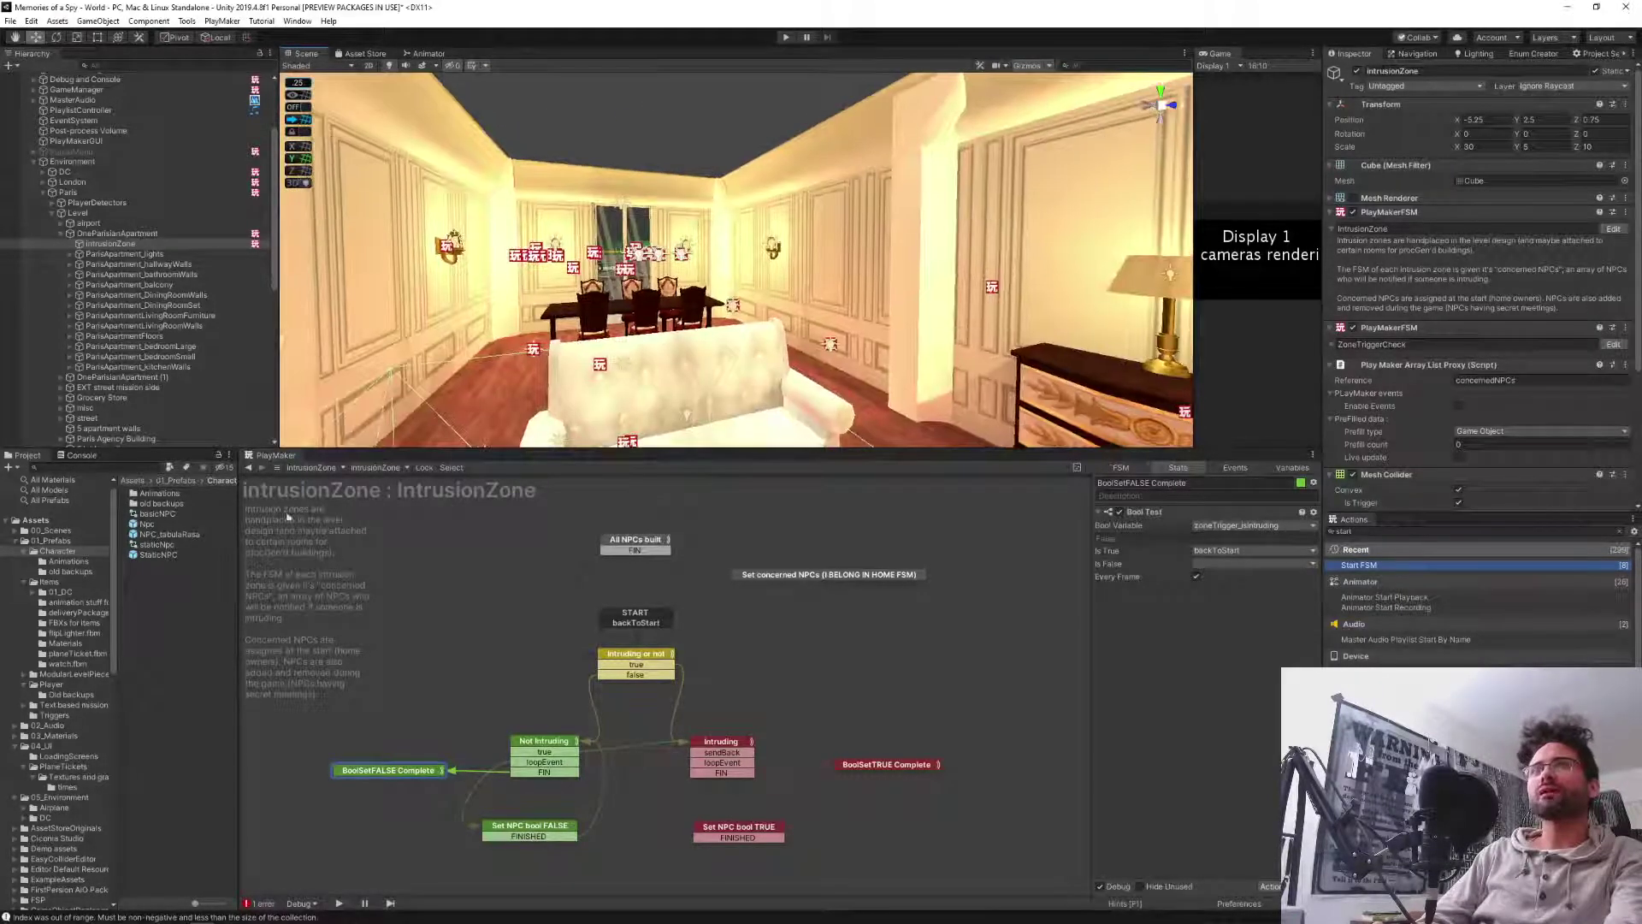
Reopen the Npc prefab and return to its AtHome FSM, checking the CivB-Routine FSM on the way.
click(134, 524)
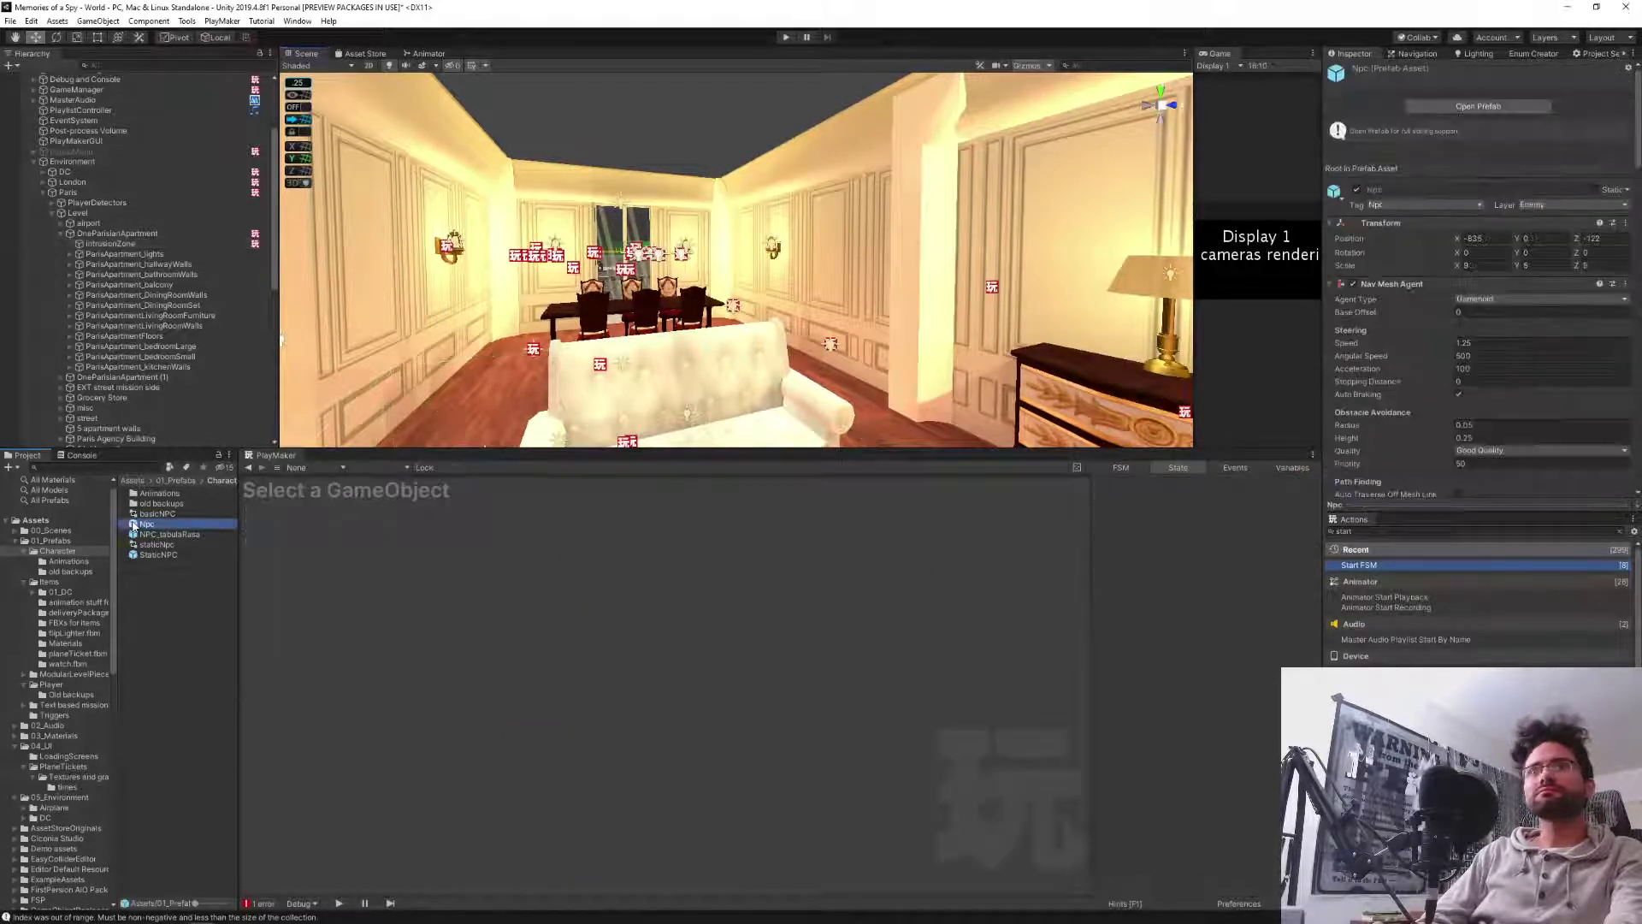
double_click(133, 524)
middle_drag(481, 717, 548, 746)
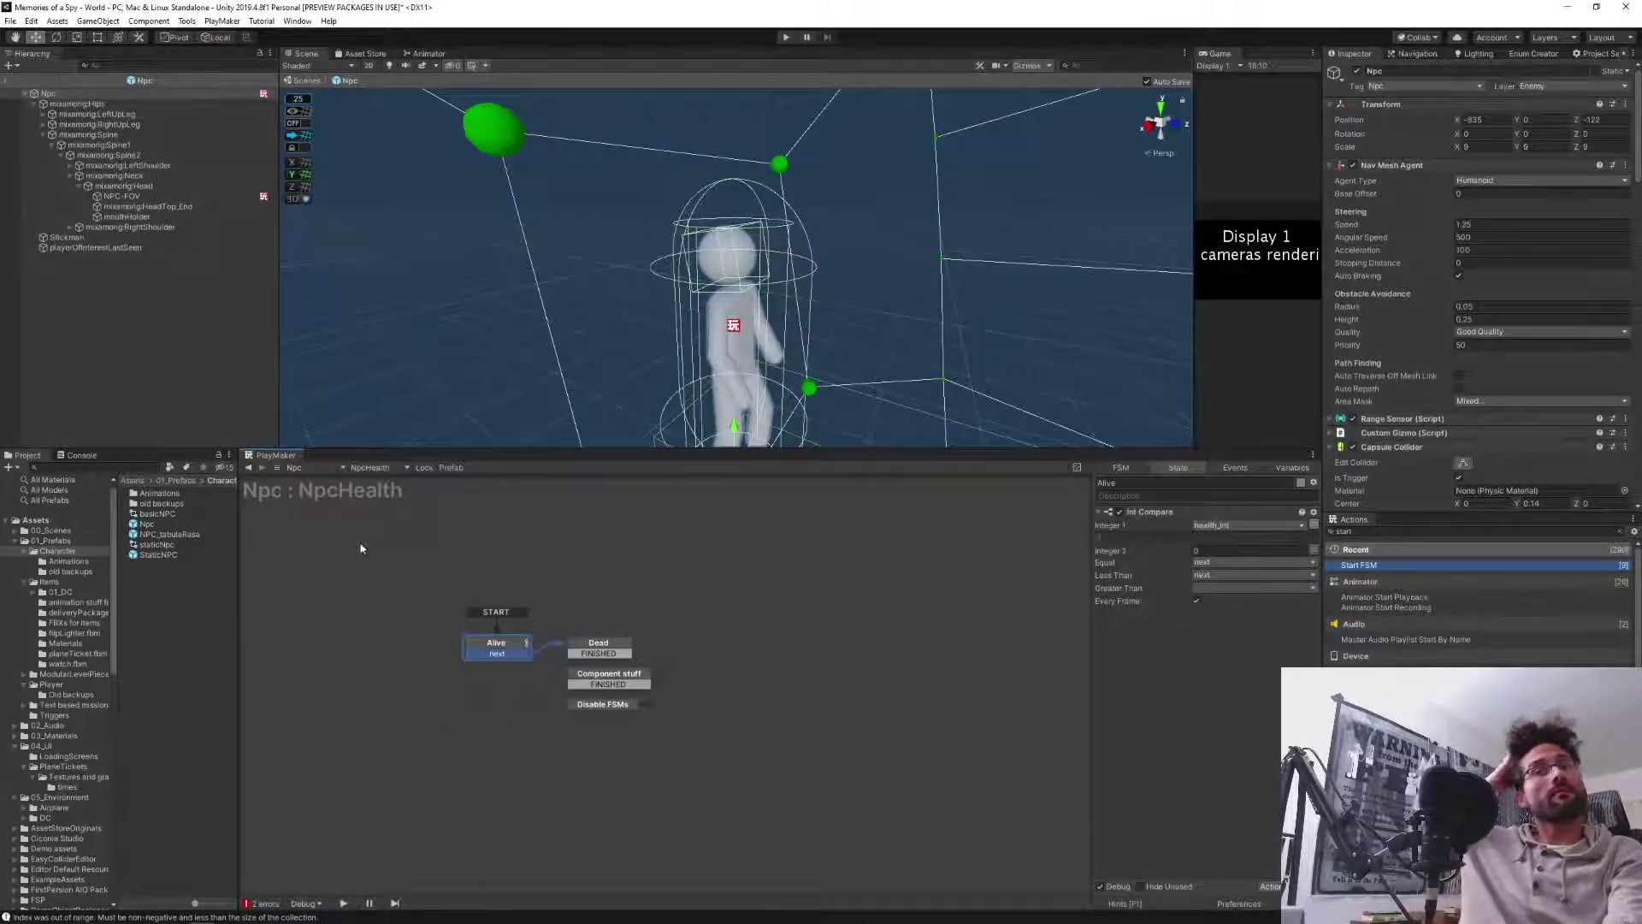
click(385, 467)
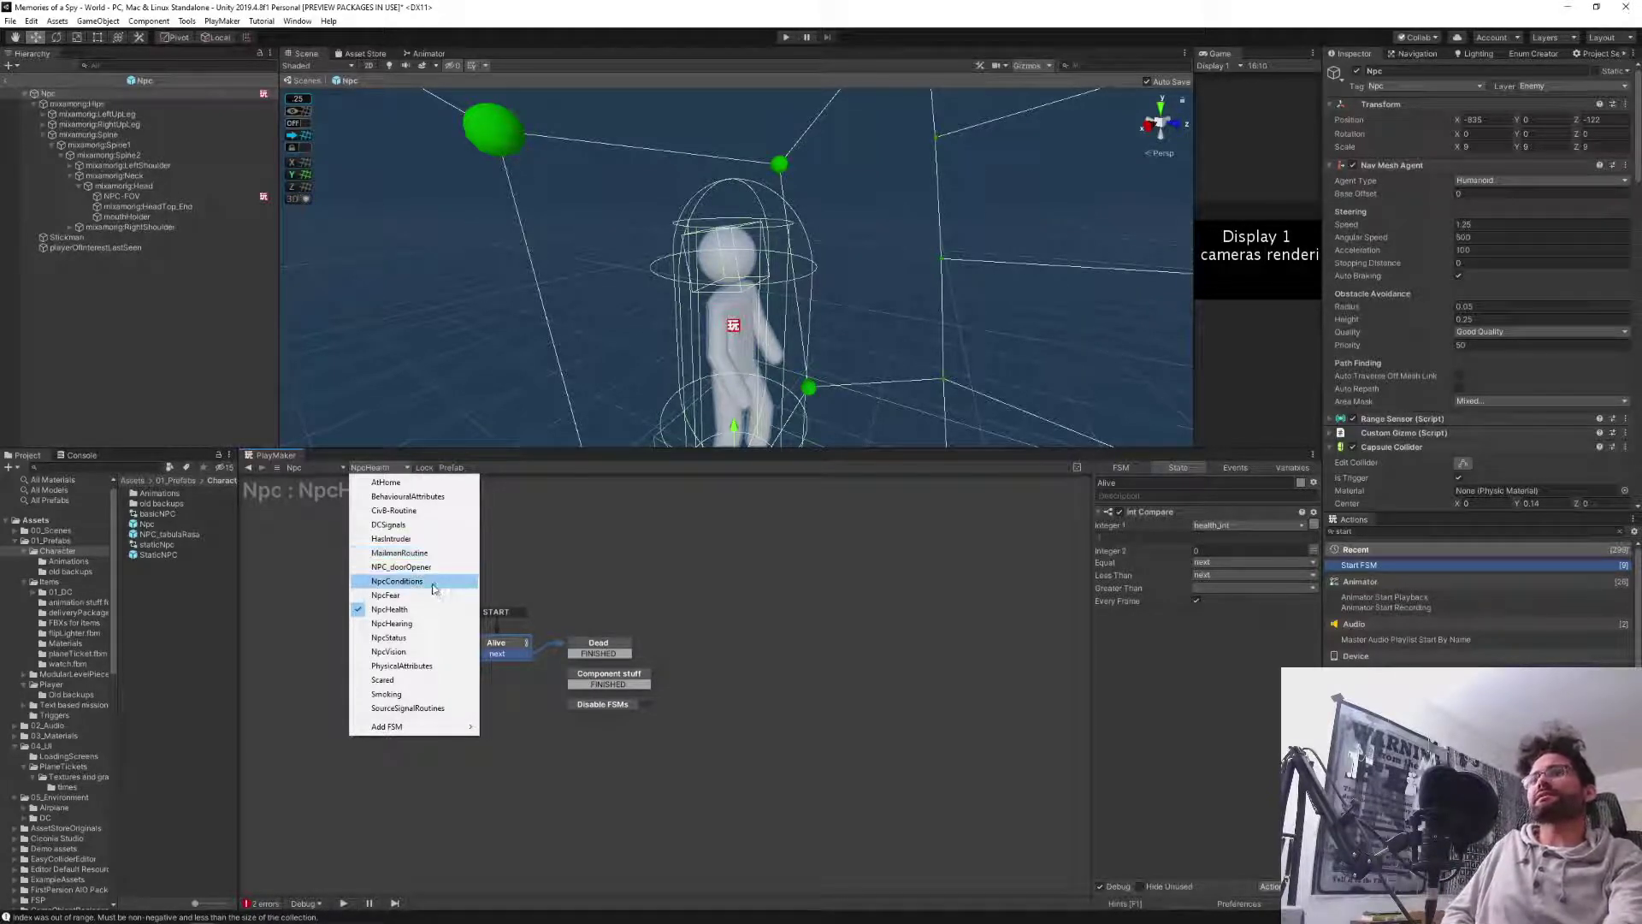
click(392, 513)
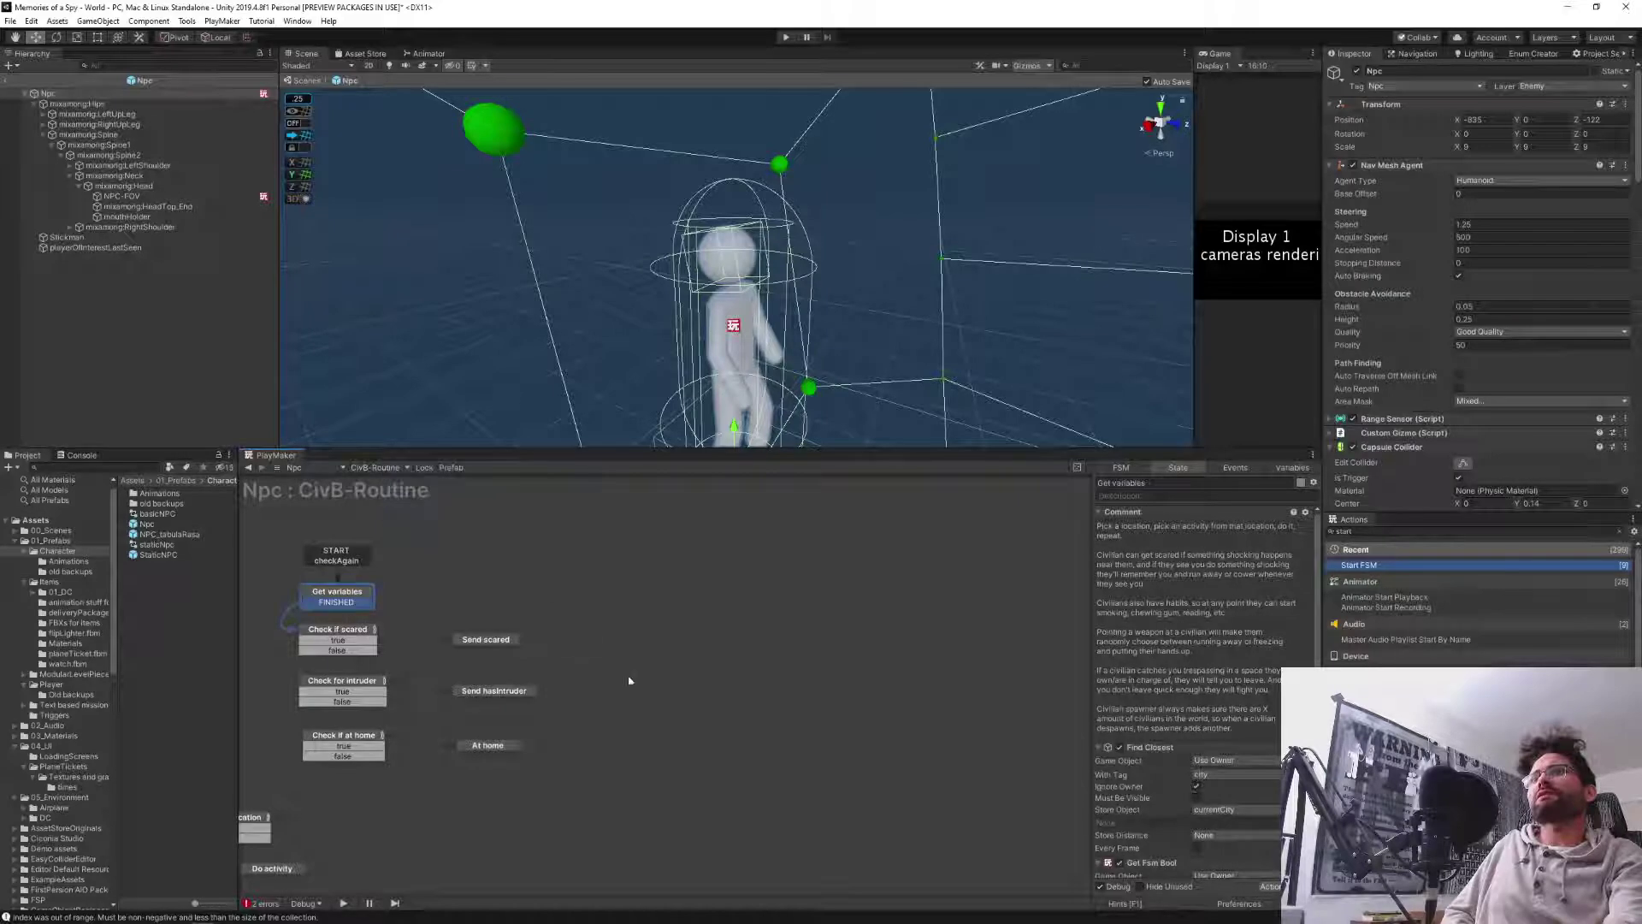
middle_drag(630, 678, 811, 581)
middle_drag(766, 778, 805, 744)
click(376, 471)
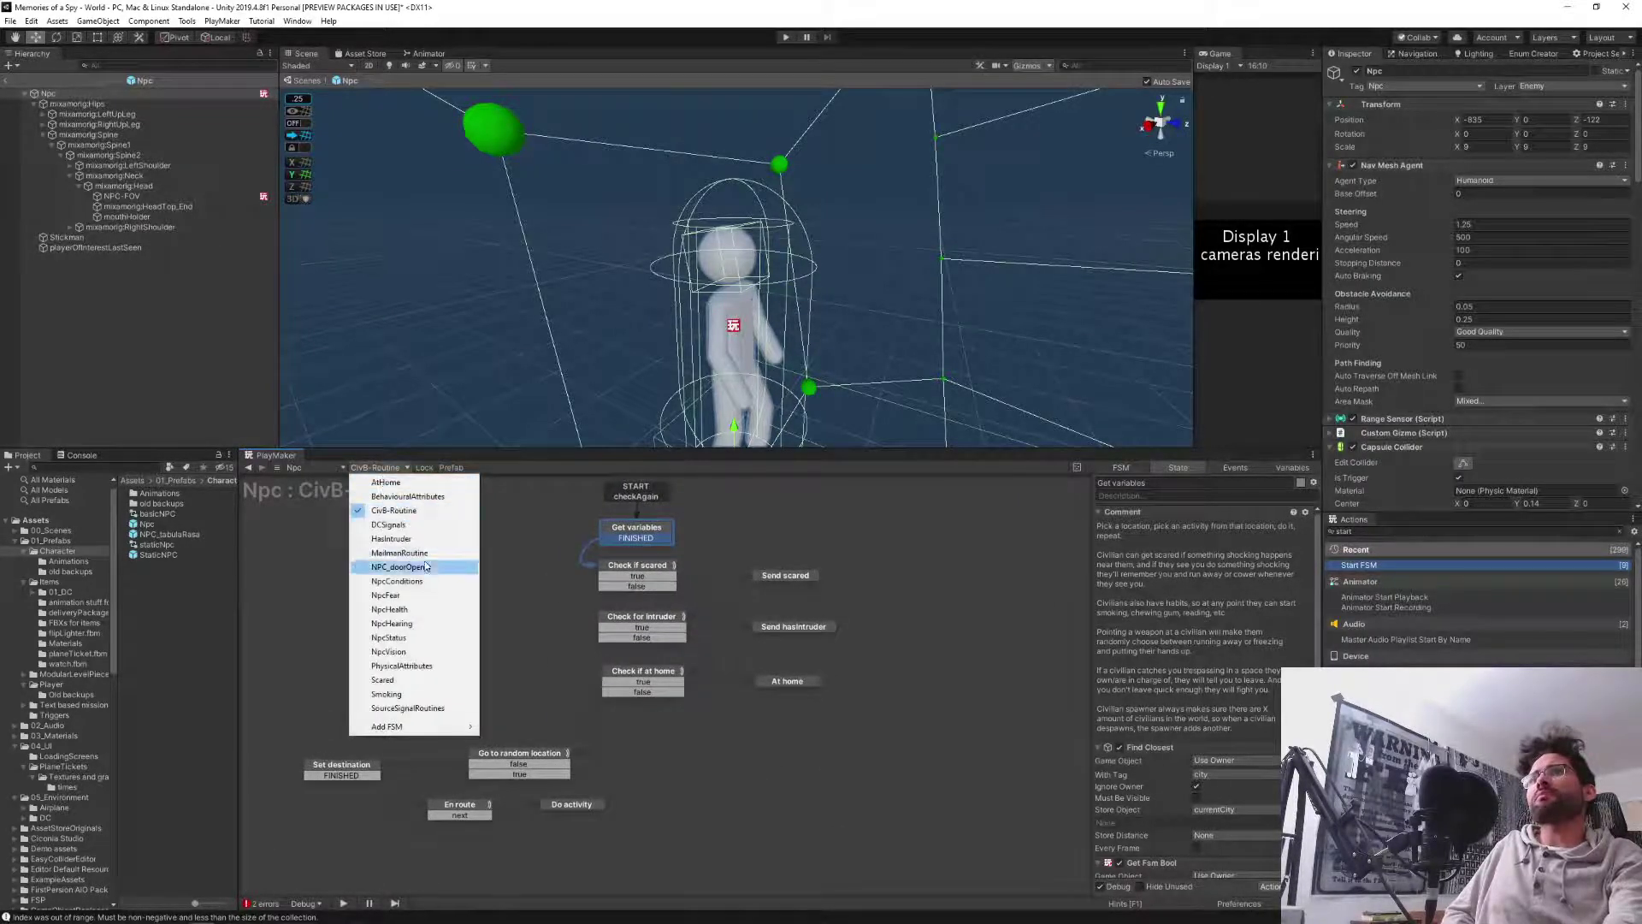
click(389, 482)
middle_drag(420, 608, 691, 607)
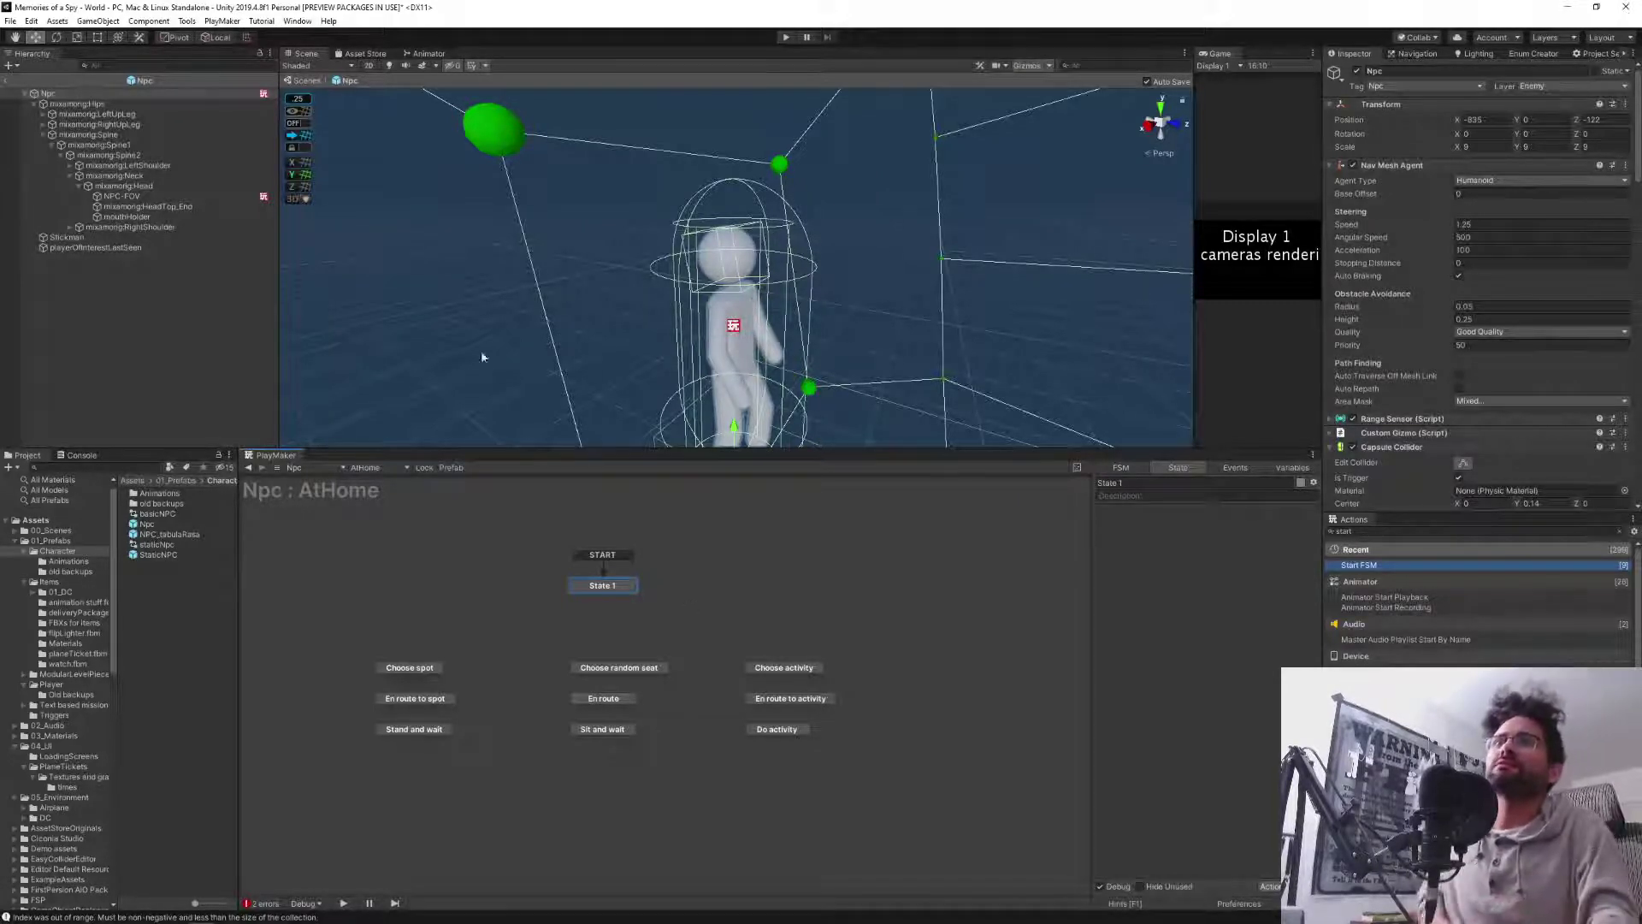
Add an array variable named openStandingSpots to the AtHome FSM and set its array type to GameObject.
click(1291, 467)
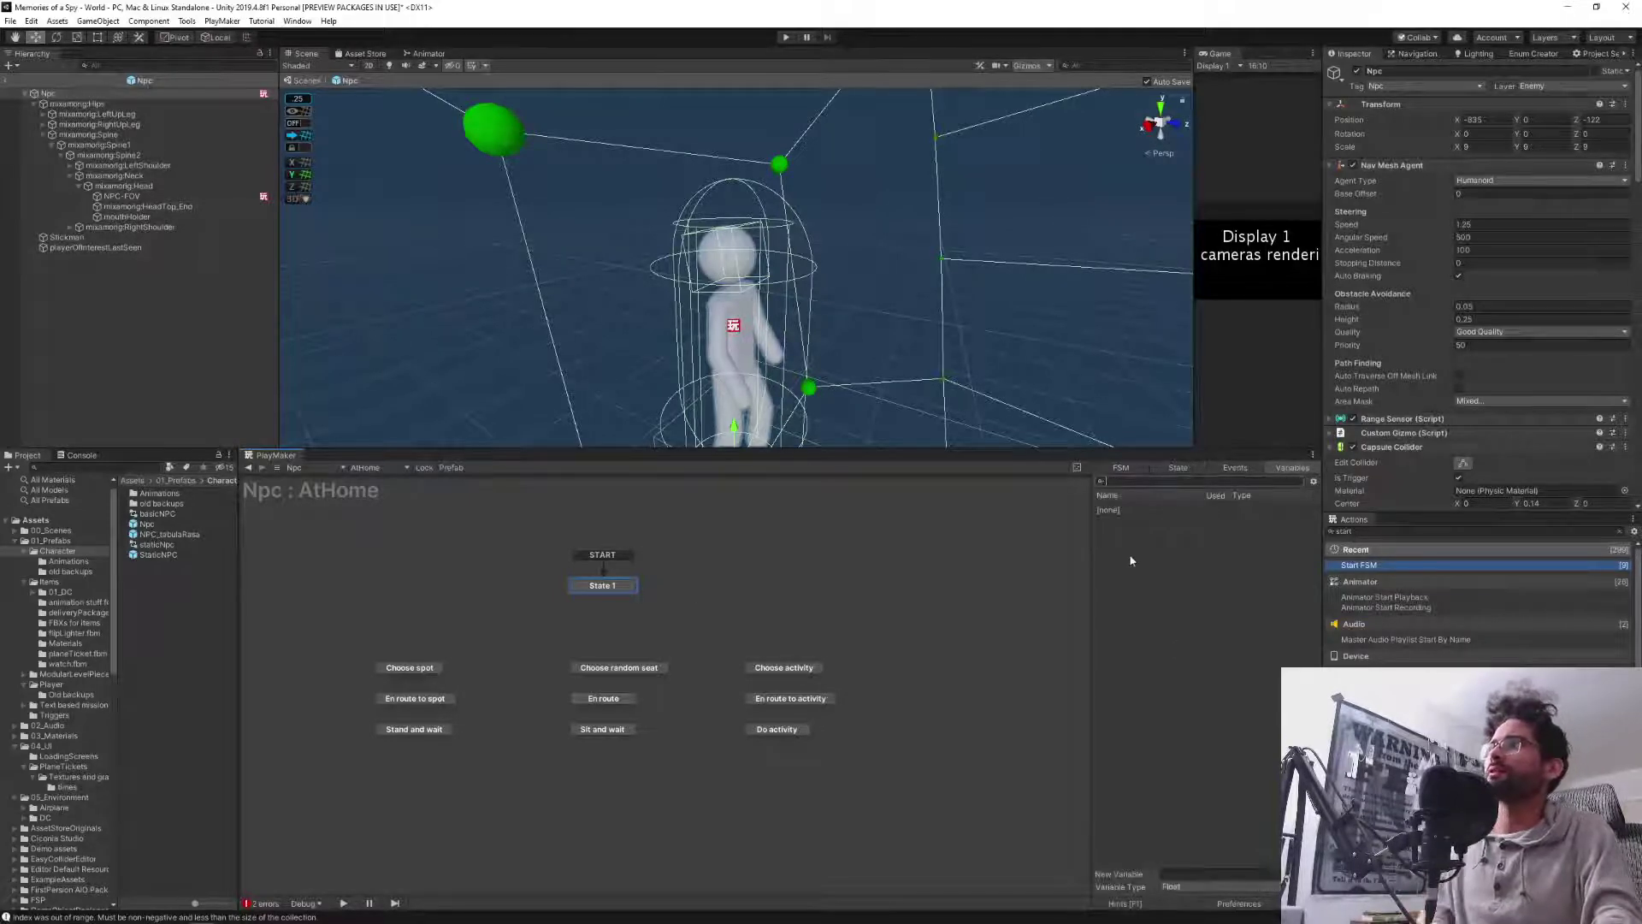
click(1182, 894)
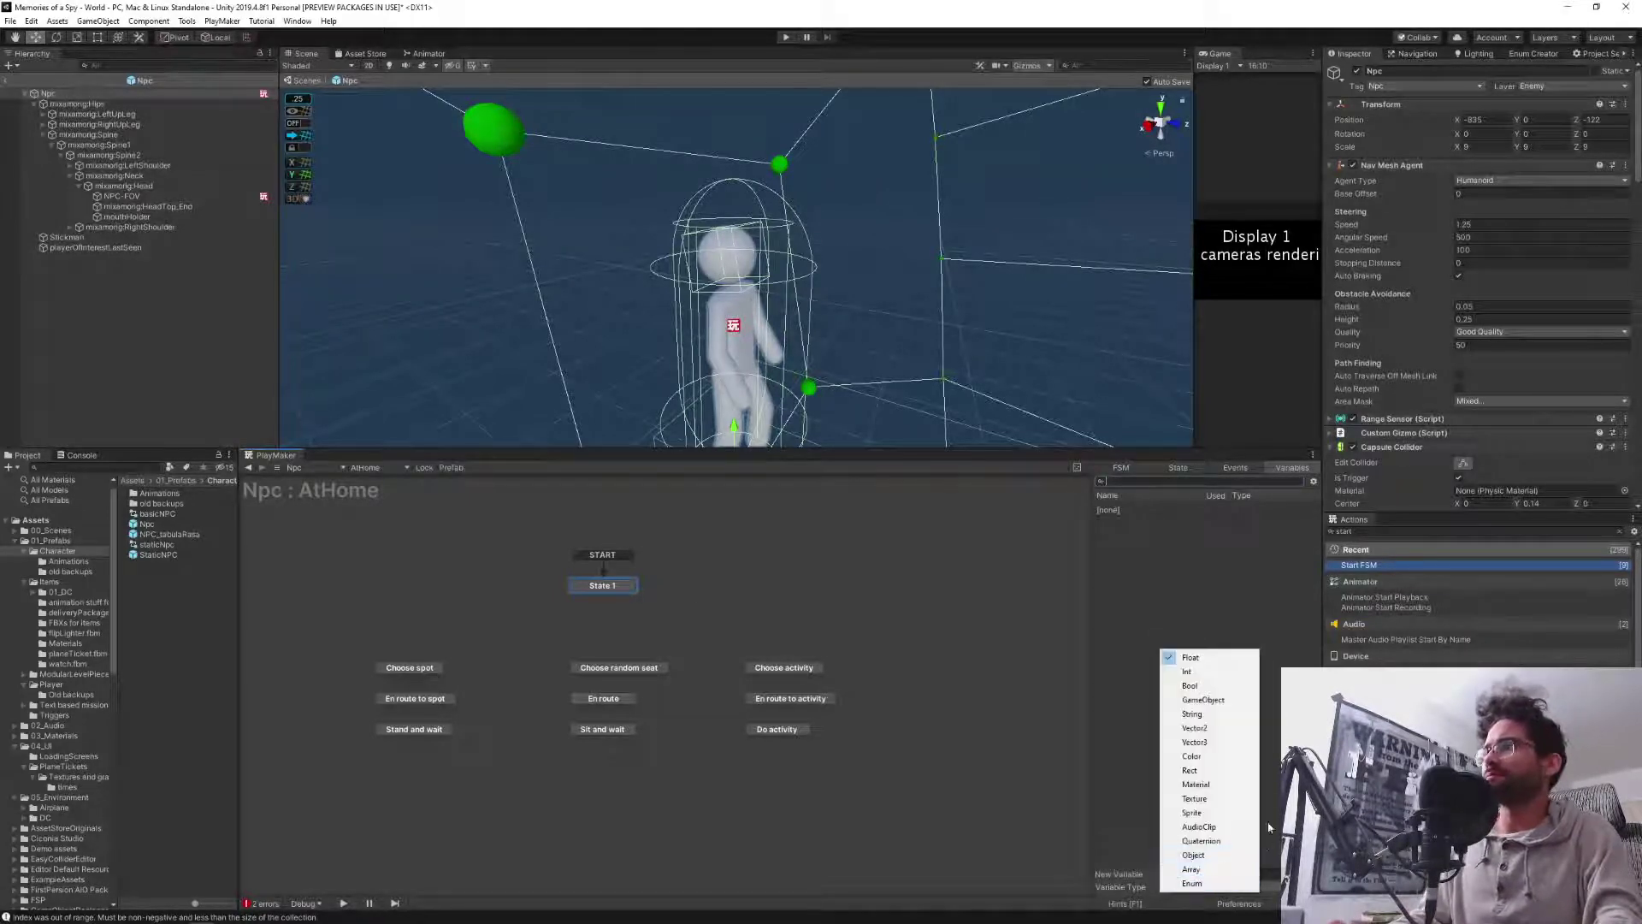
click(1190, 869)
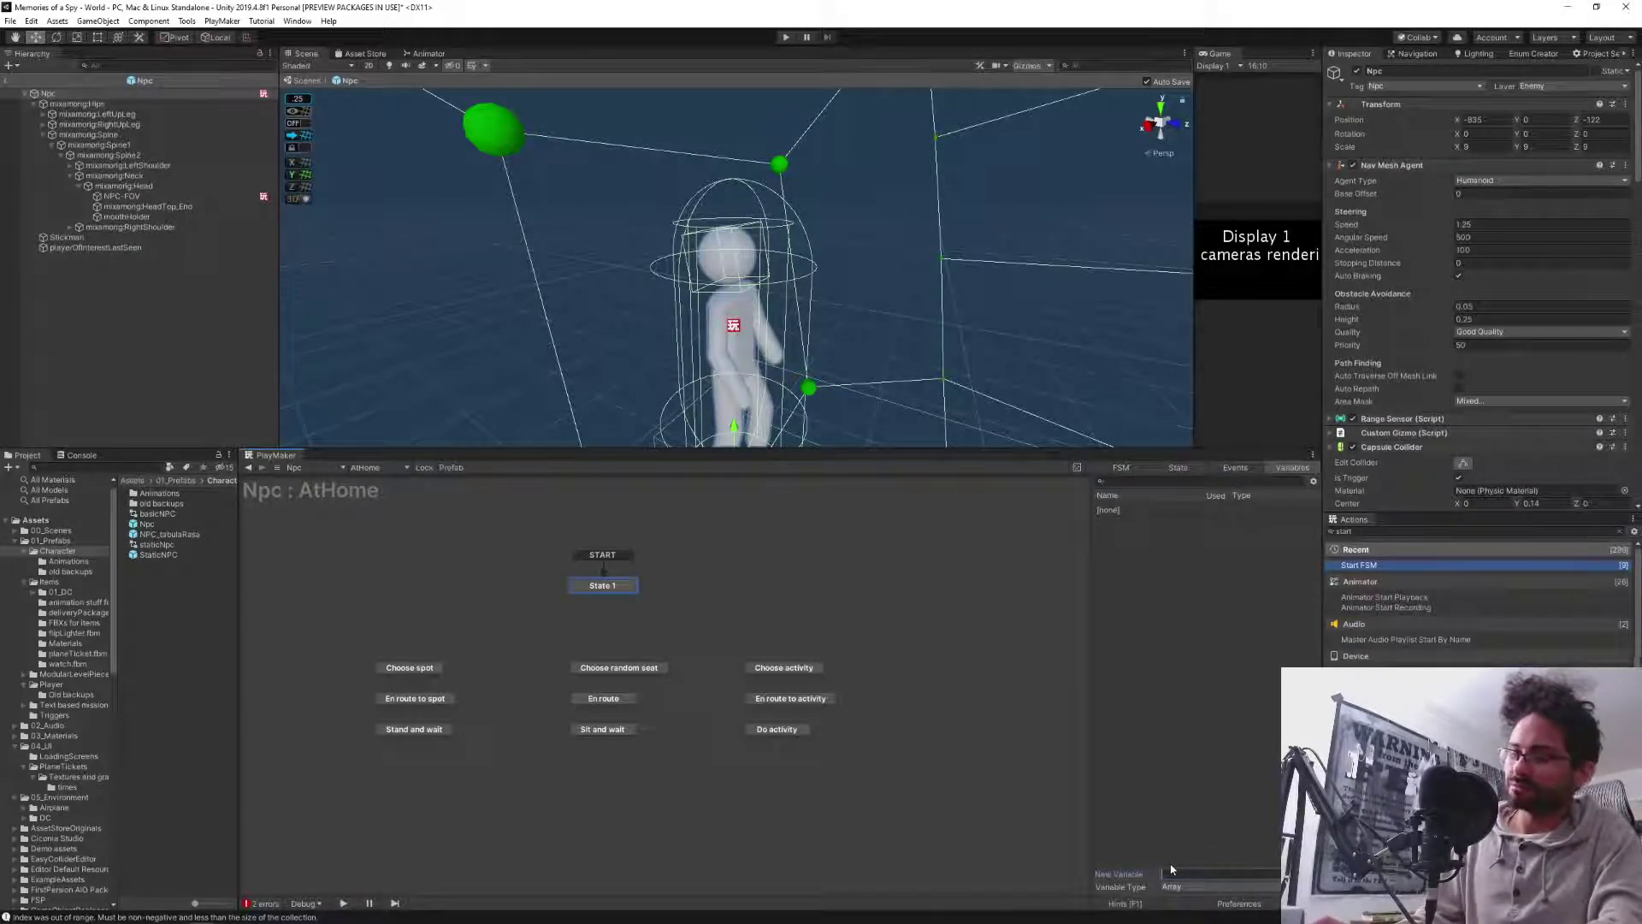
text(openSt)
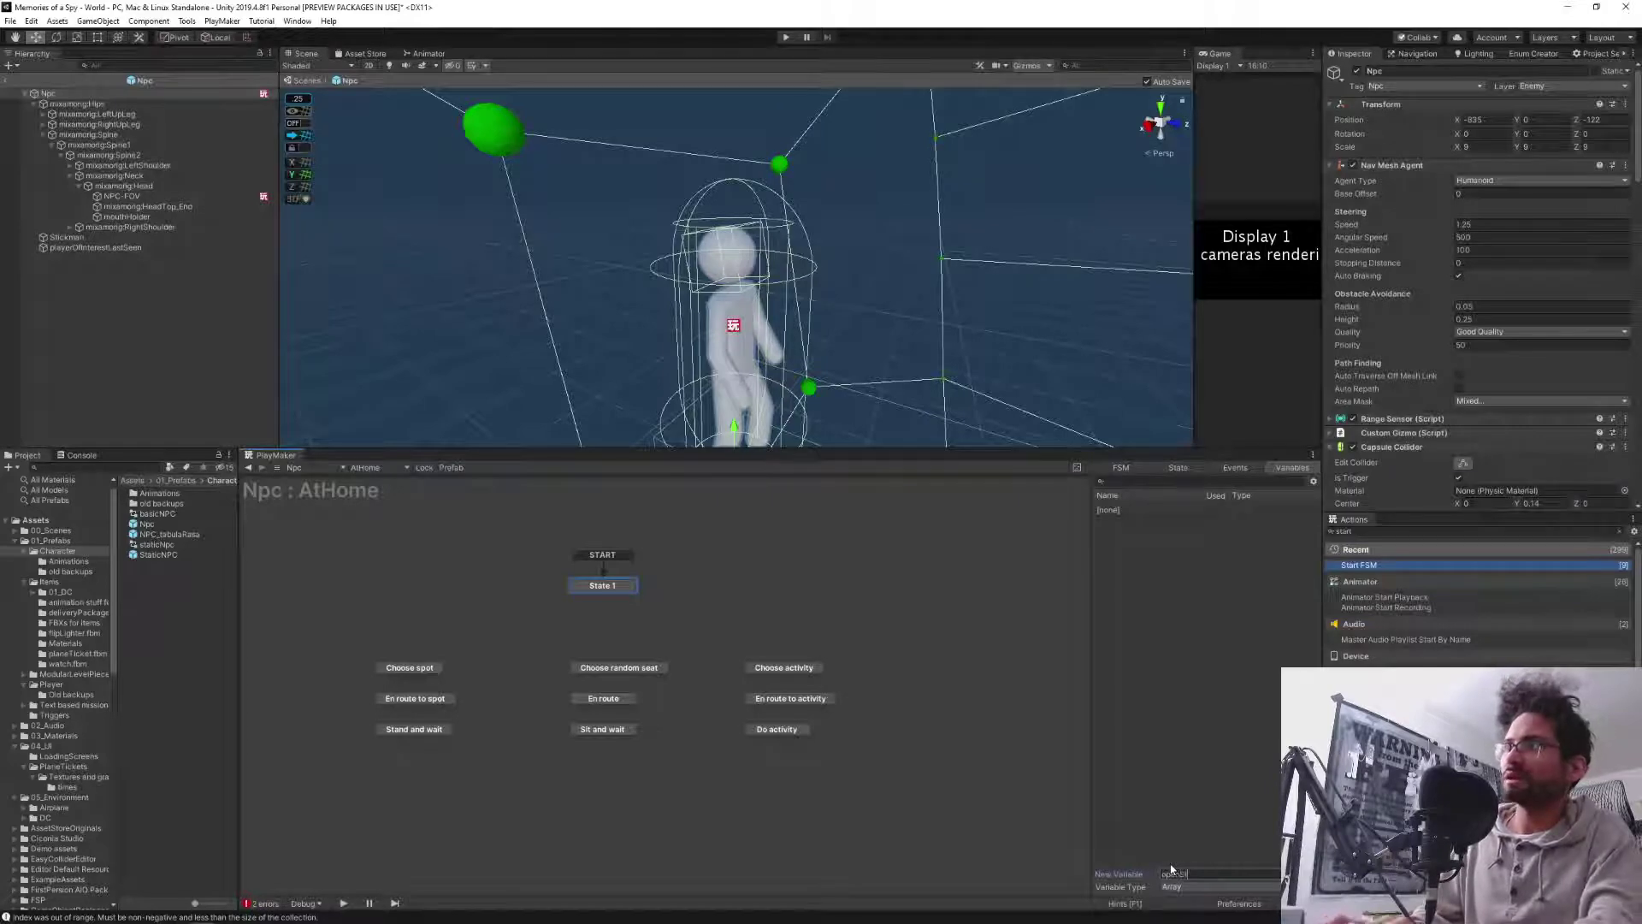
text(andingSpots)
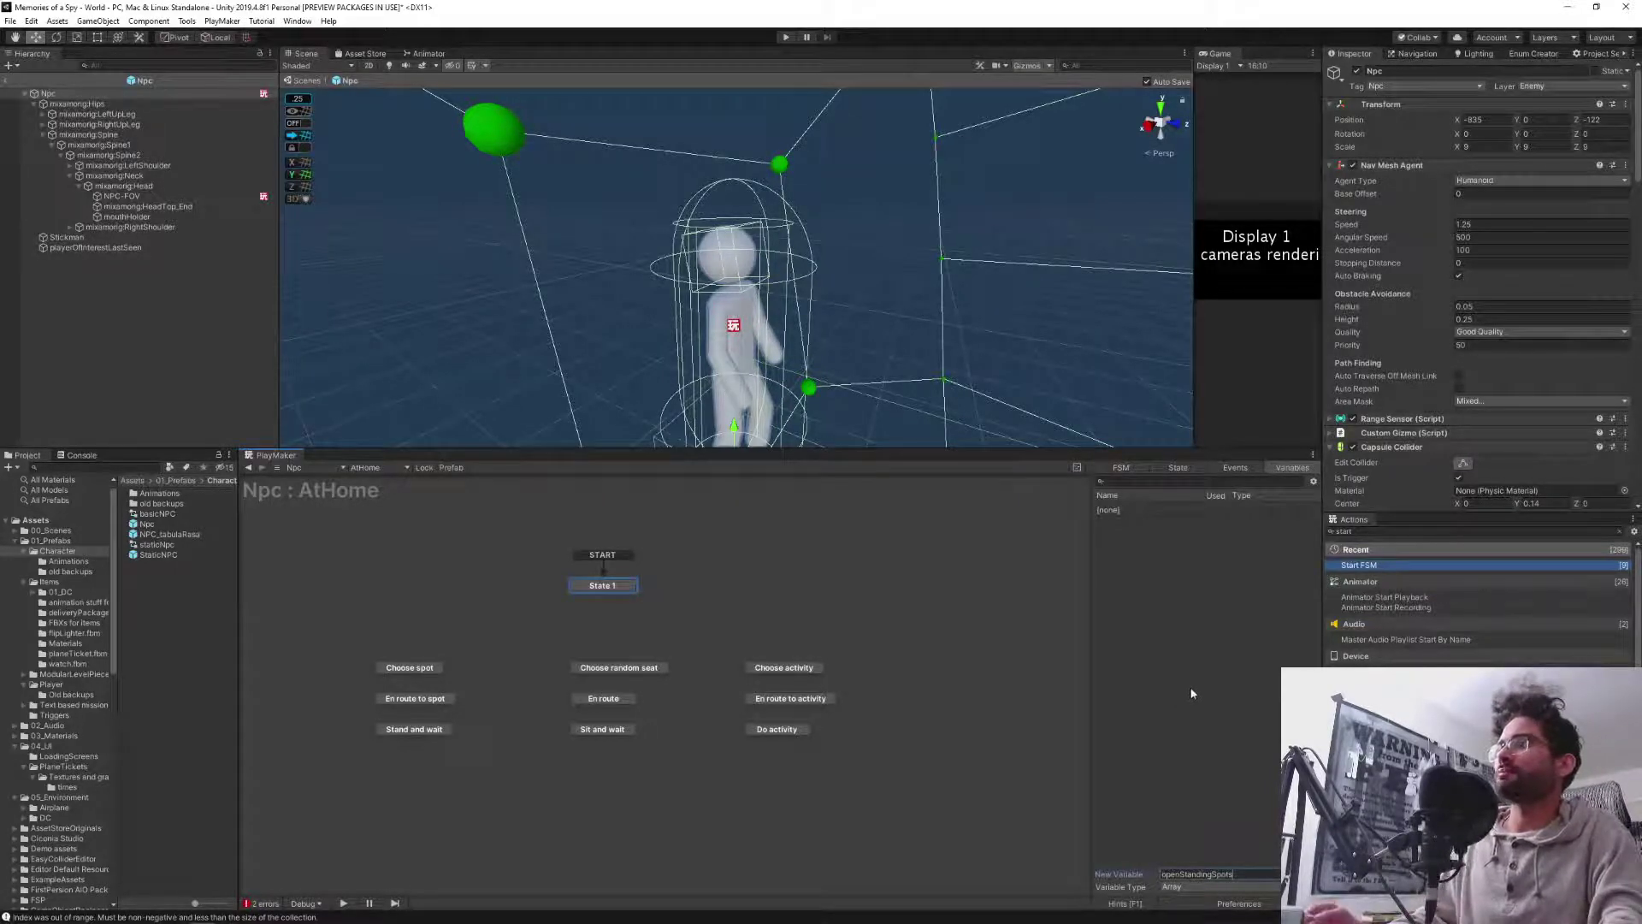
key(Return)
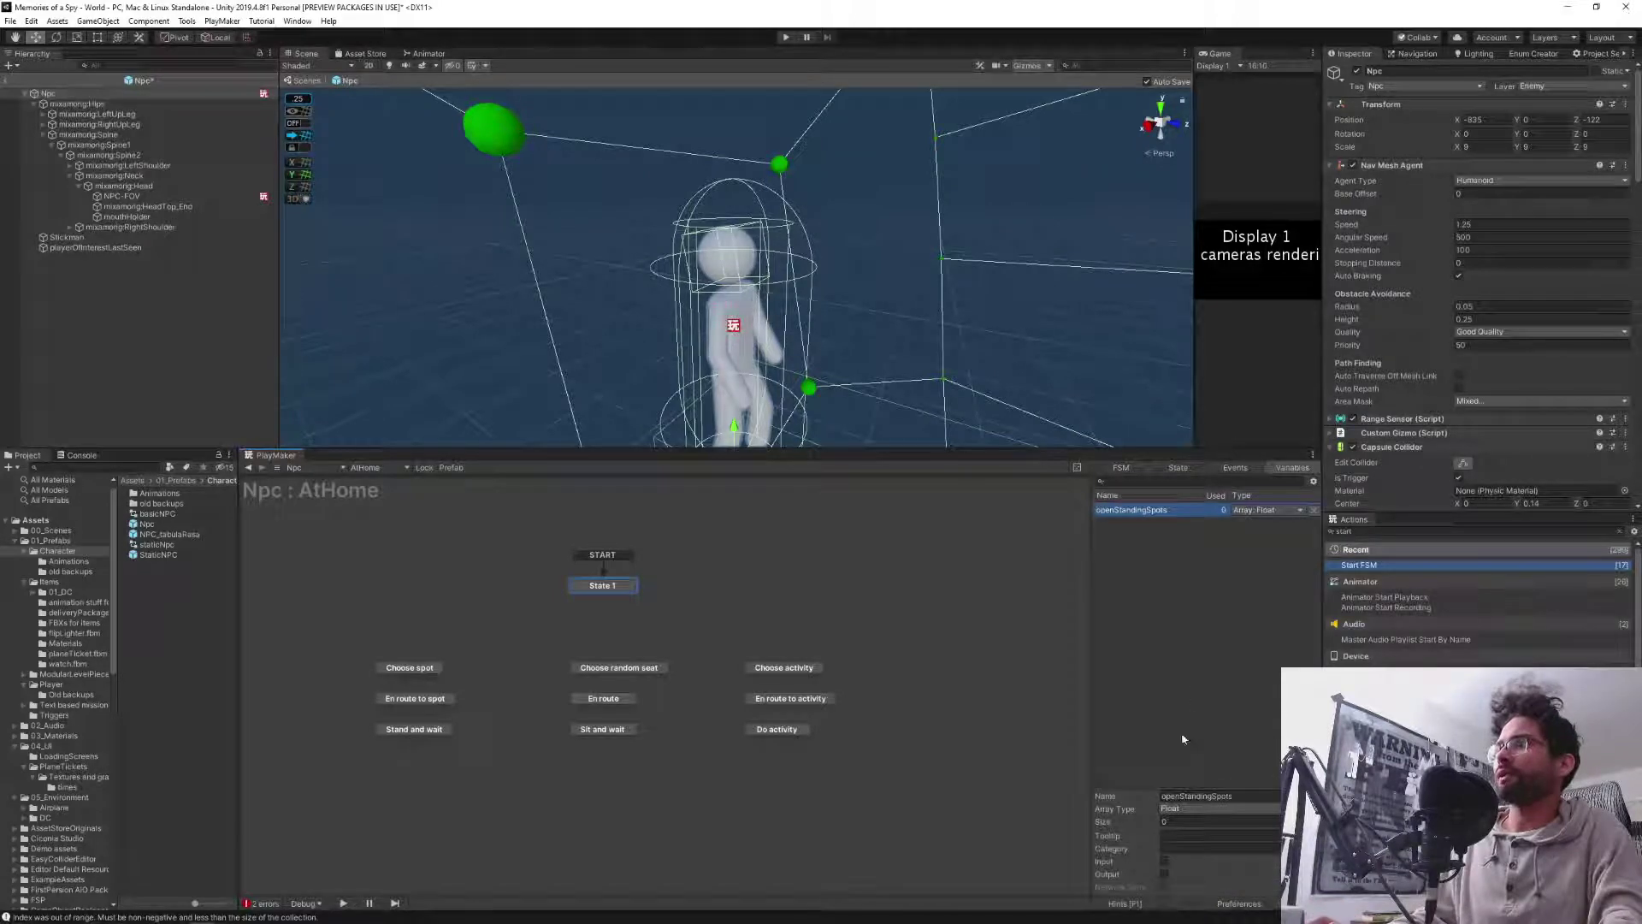
click(1186, 810)
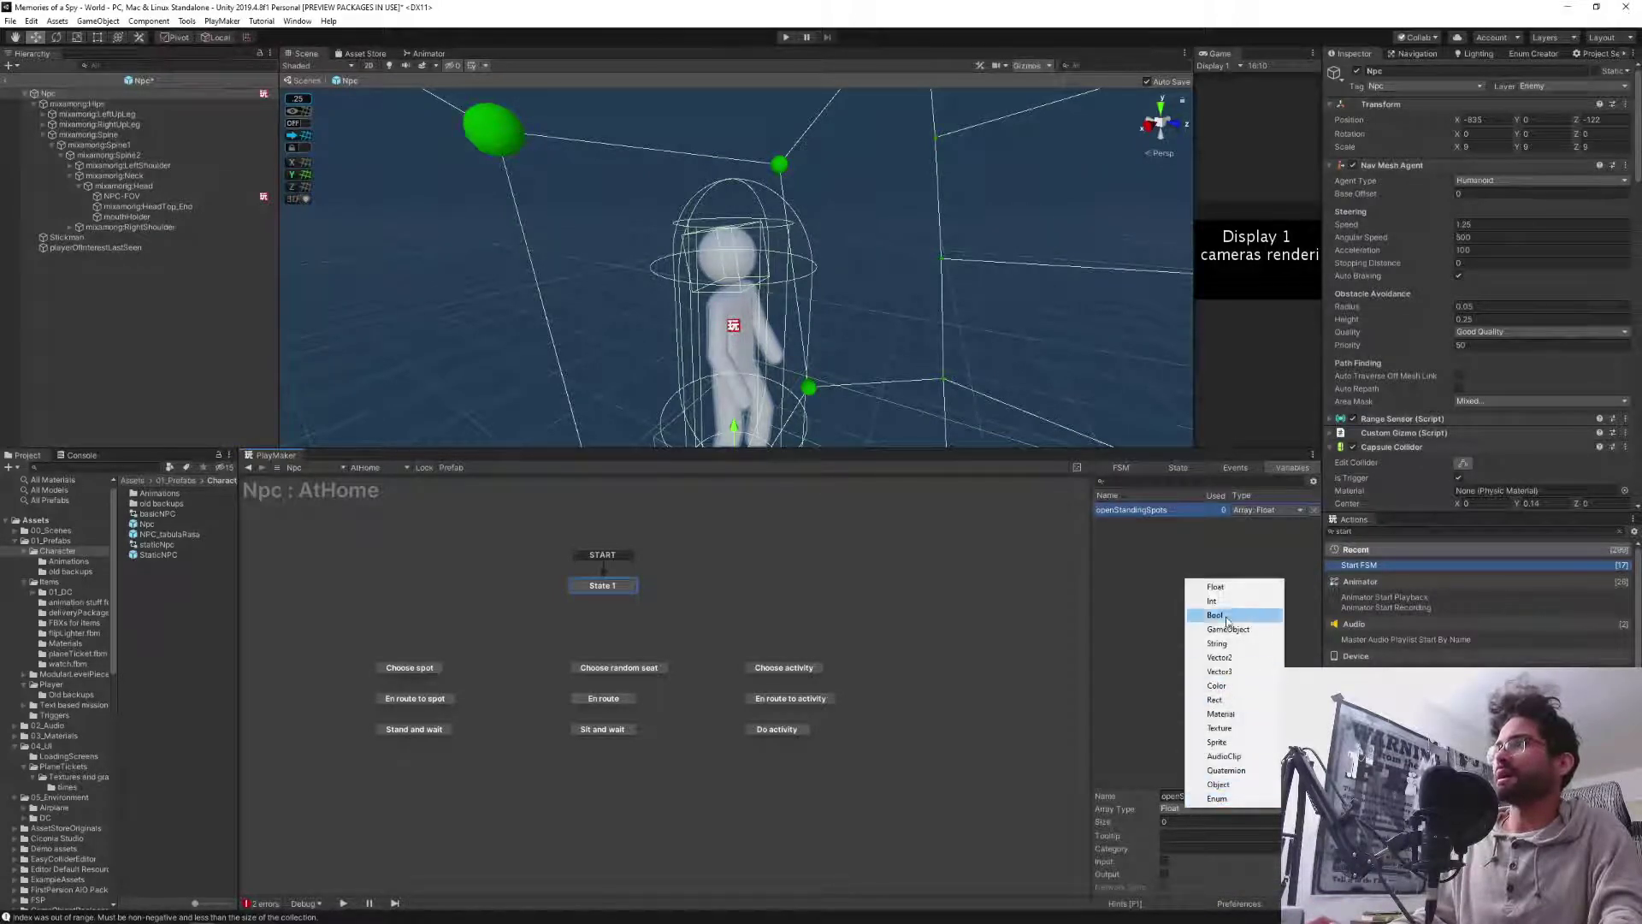
click(1228, 630)
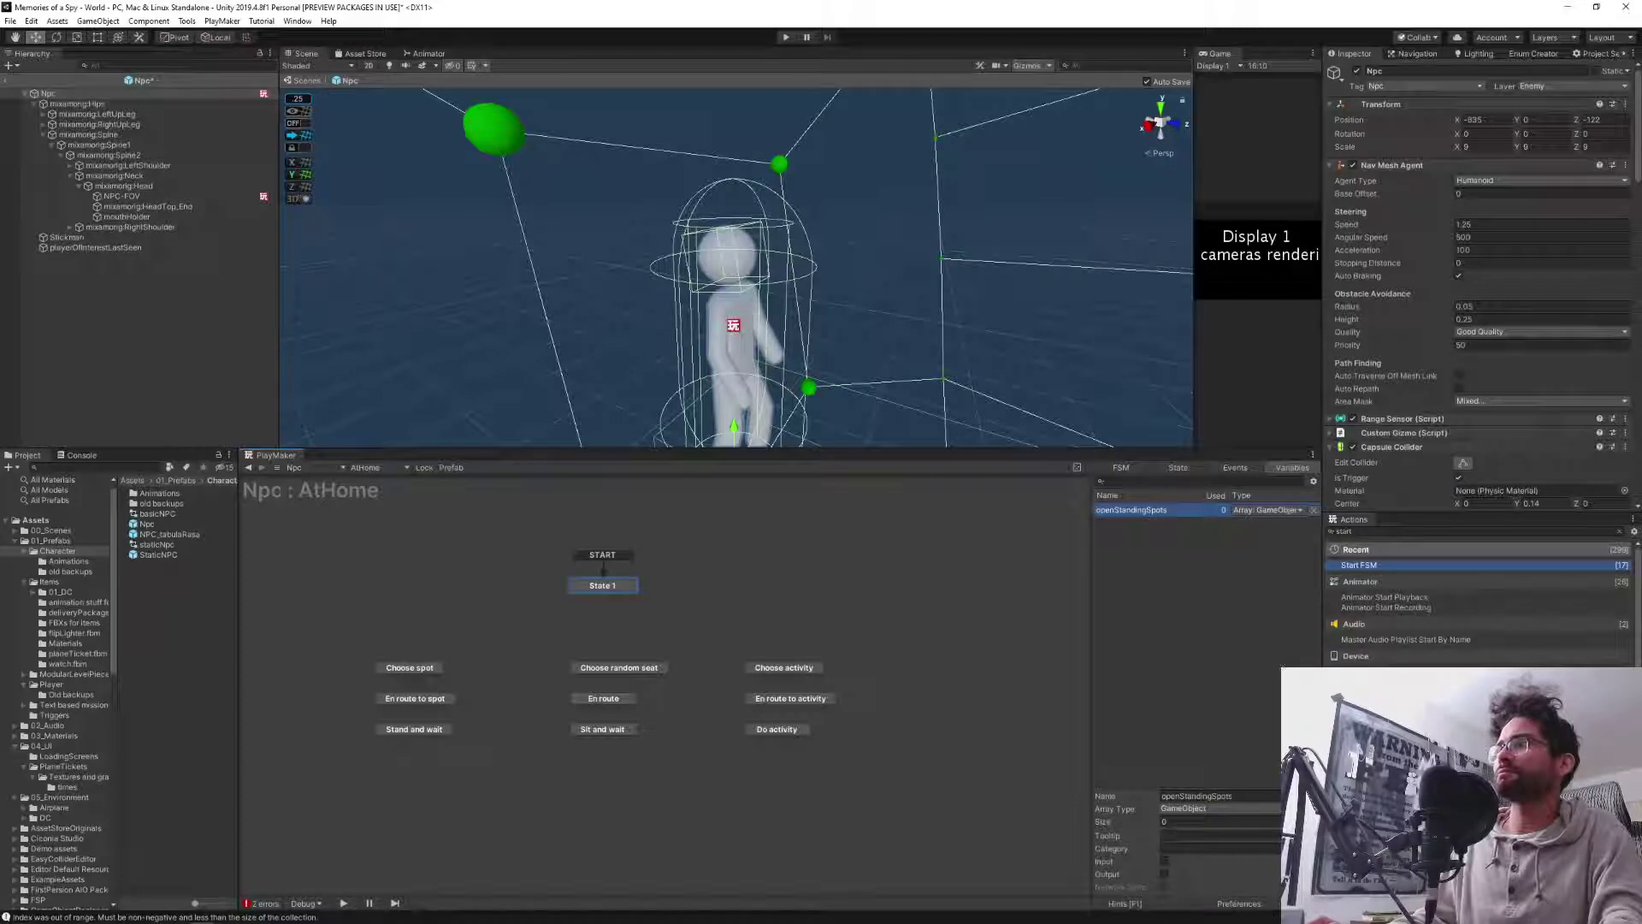
click(1207, 638)
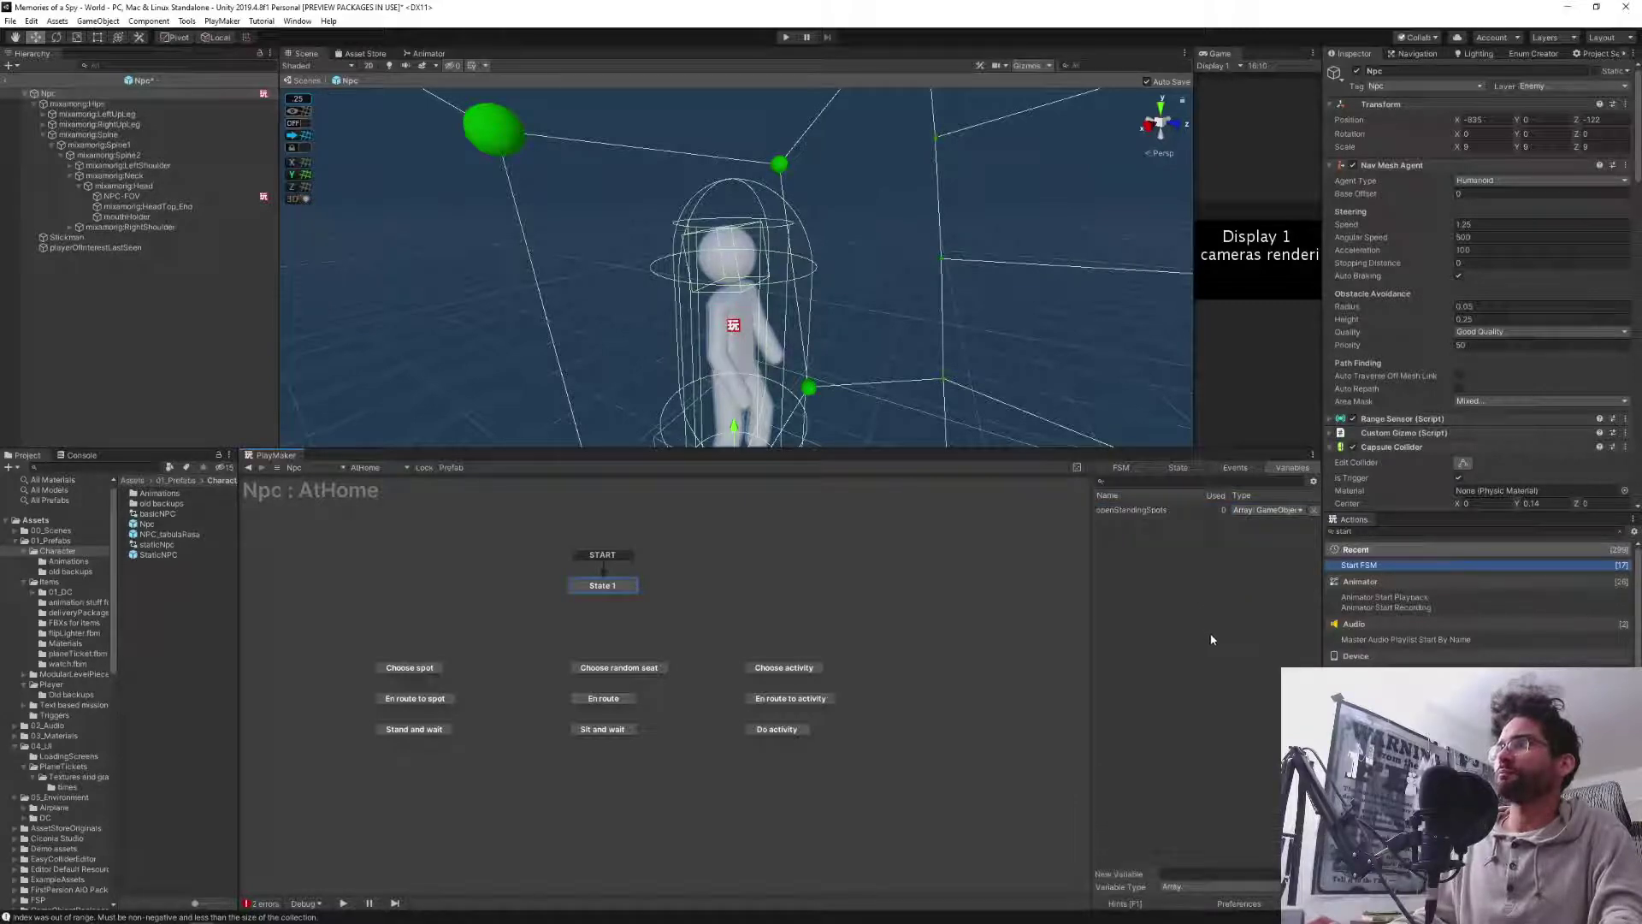
Add a Find Closest action to State 1 of the AtHome FSM.
click(1131, 509)
click(1183, 794)
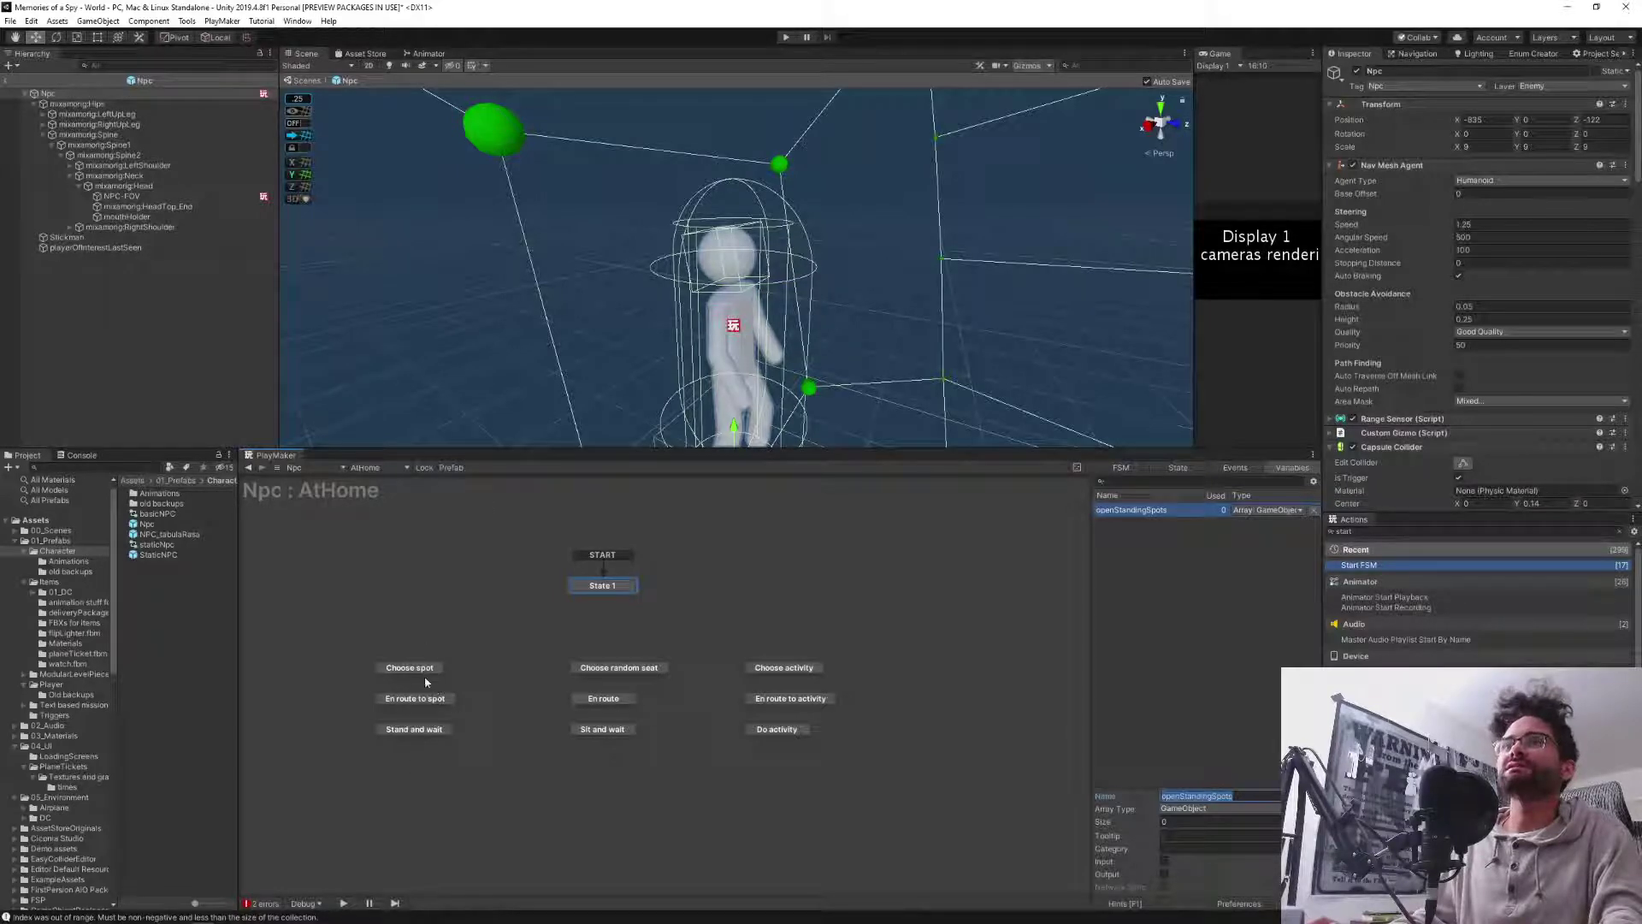
click(604, 587)
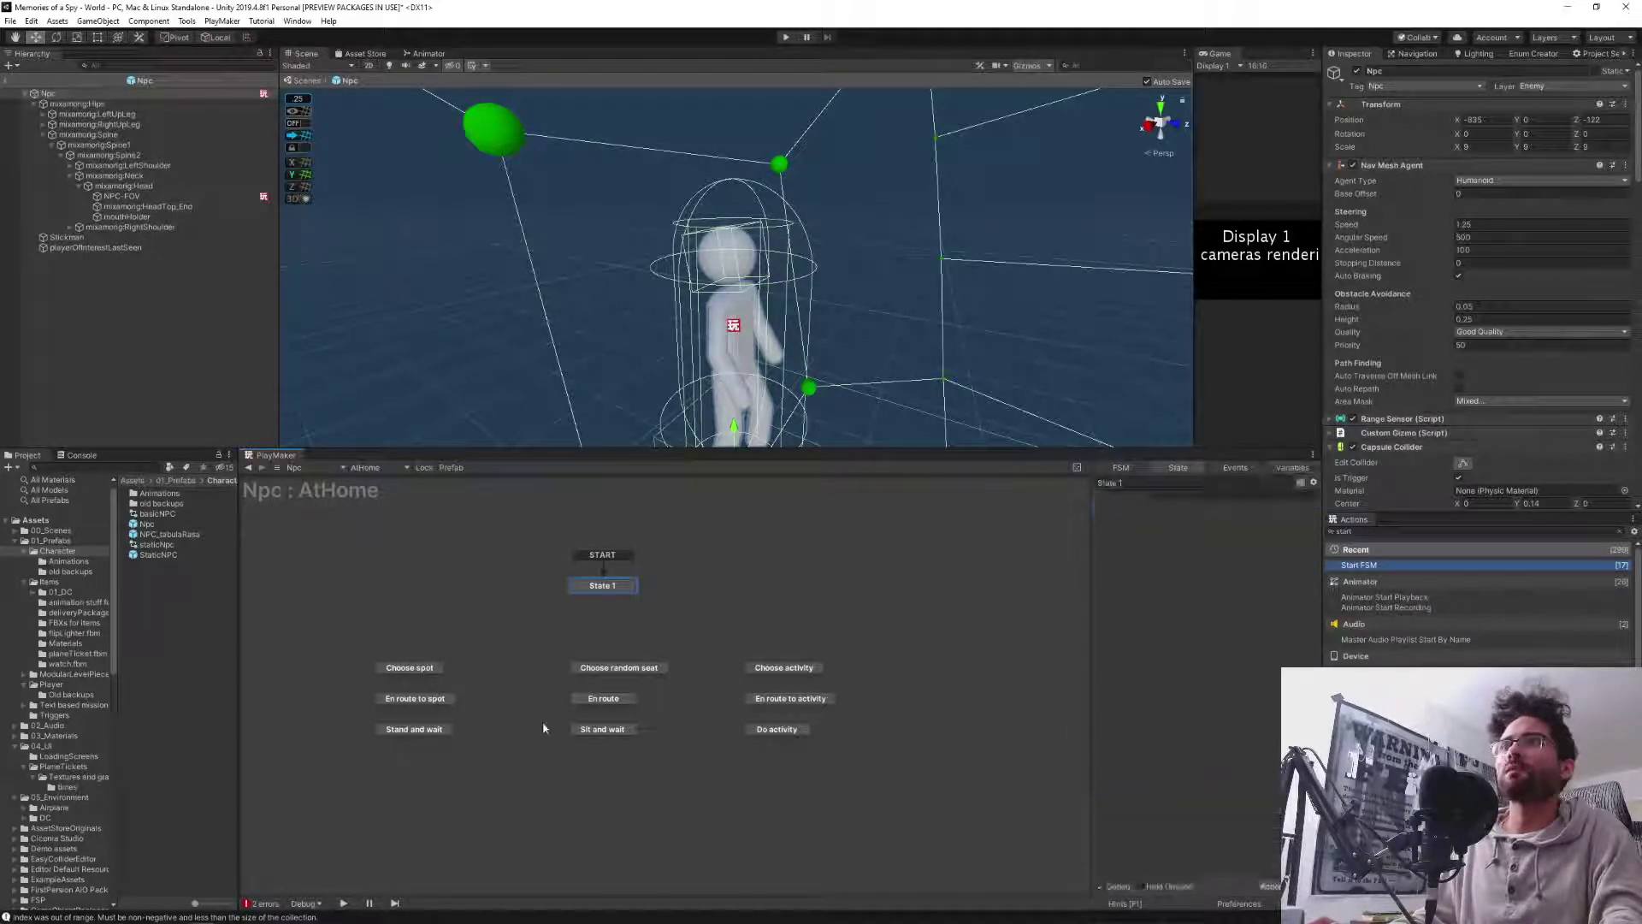
click(1392, 525)
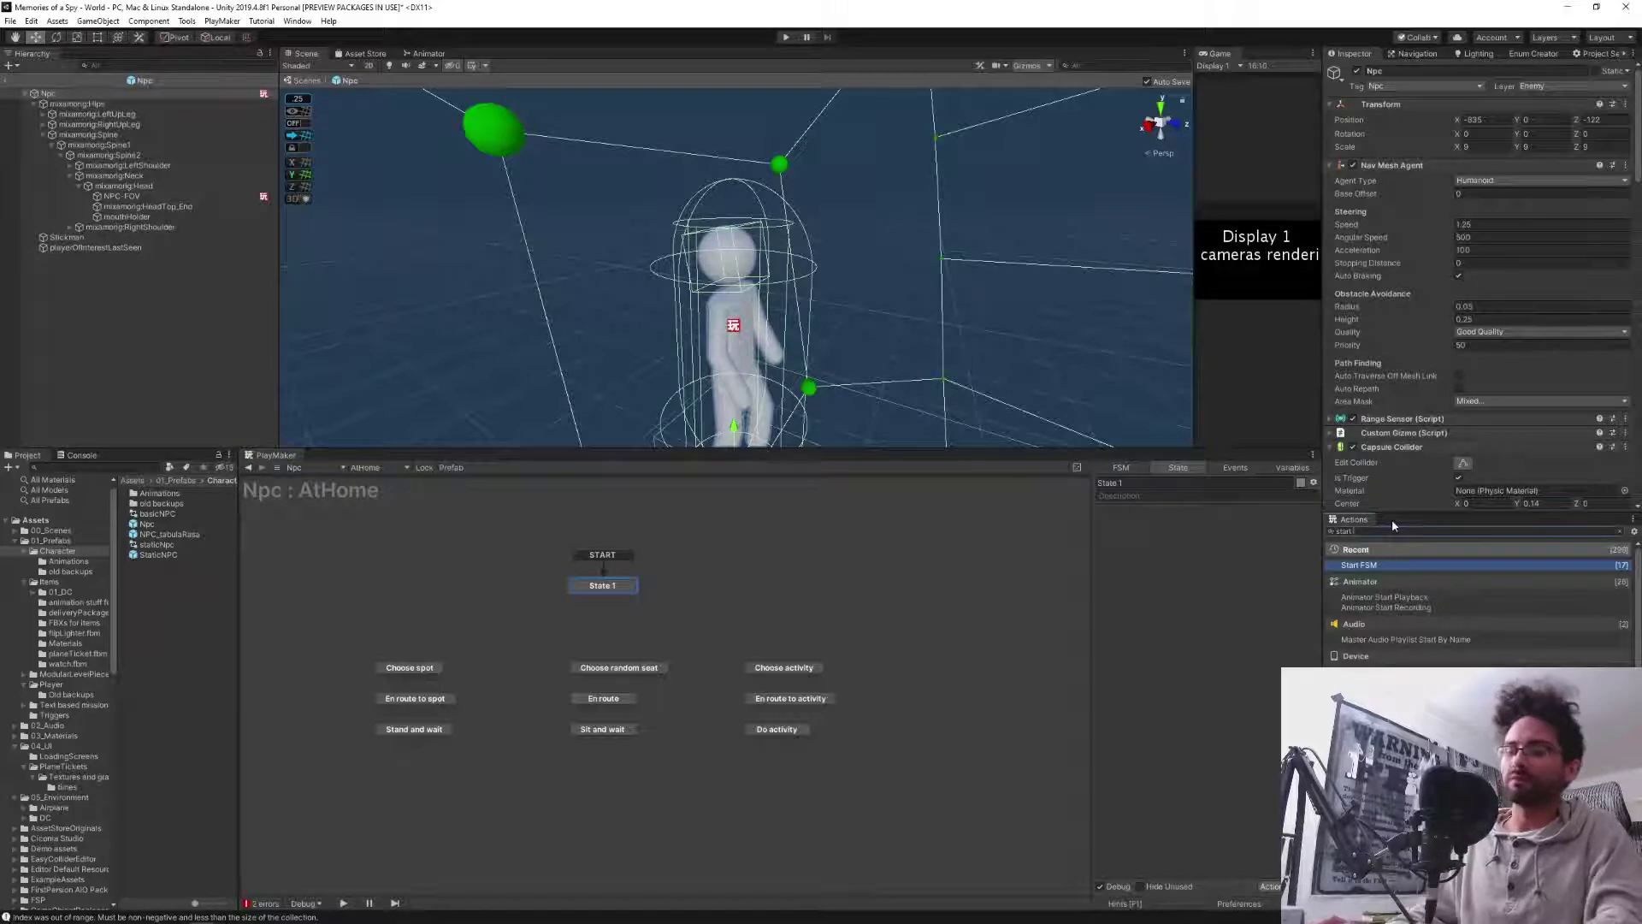
text(get closest)
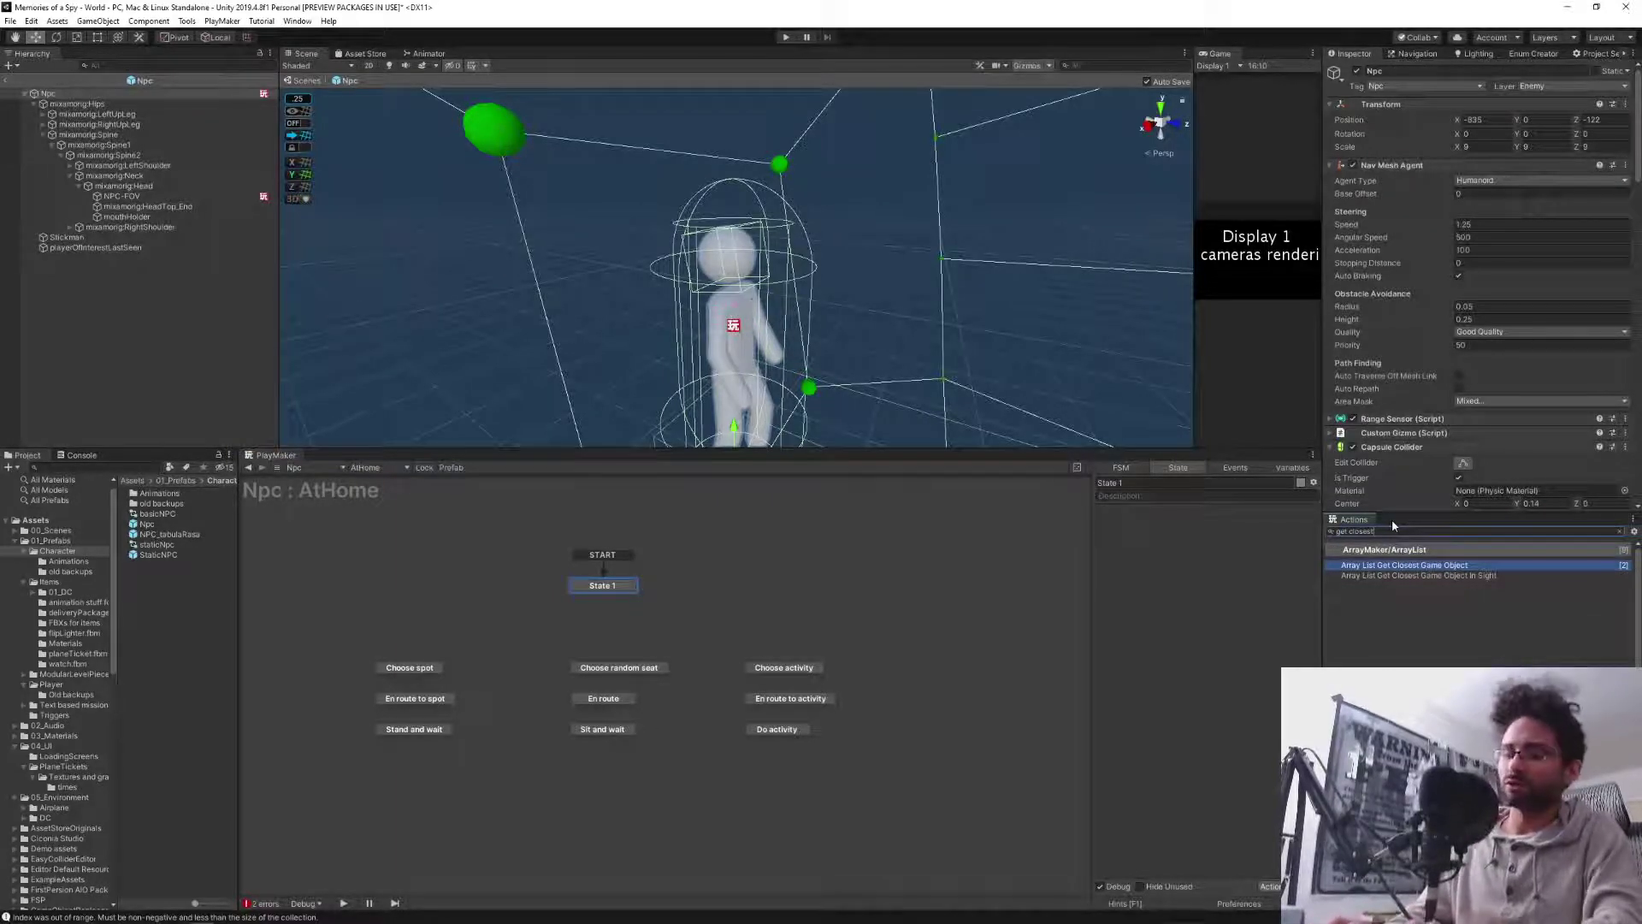
key(ctrl+a)
text(find close)
key(Return)
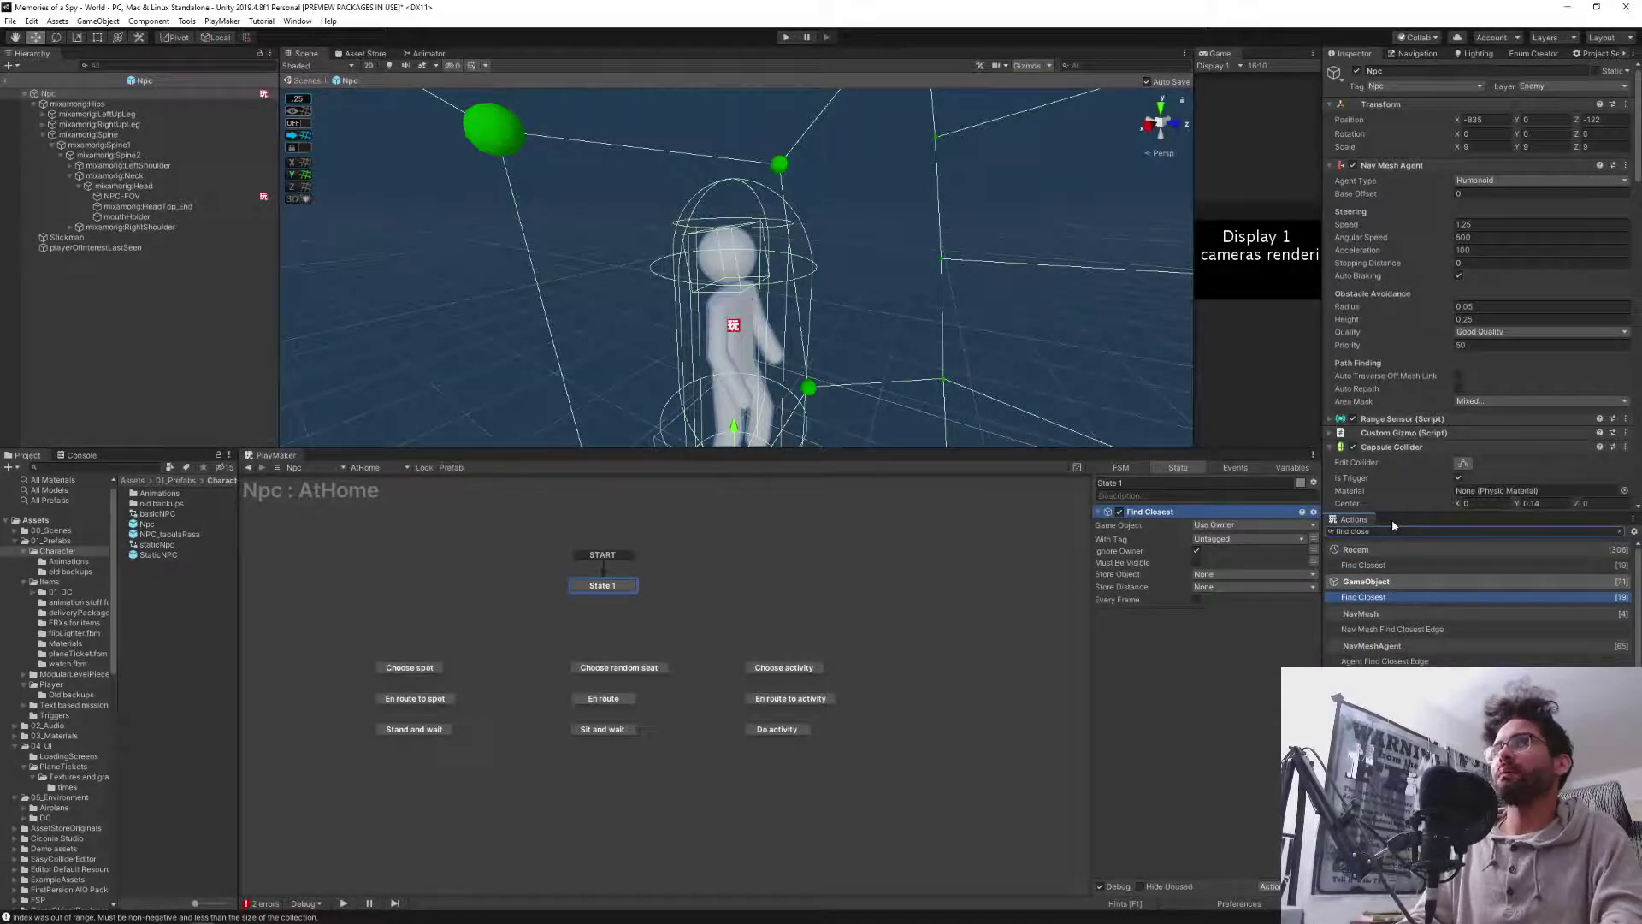
Create a new project tag named place from the Find Closest action's tag options.
click(1234, 538)
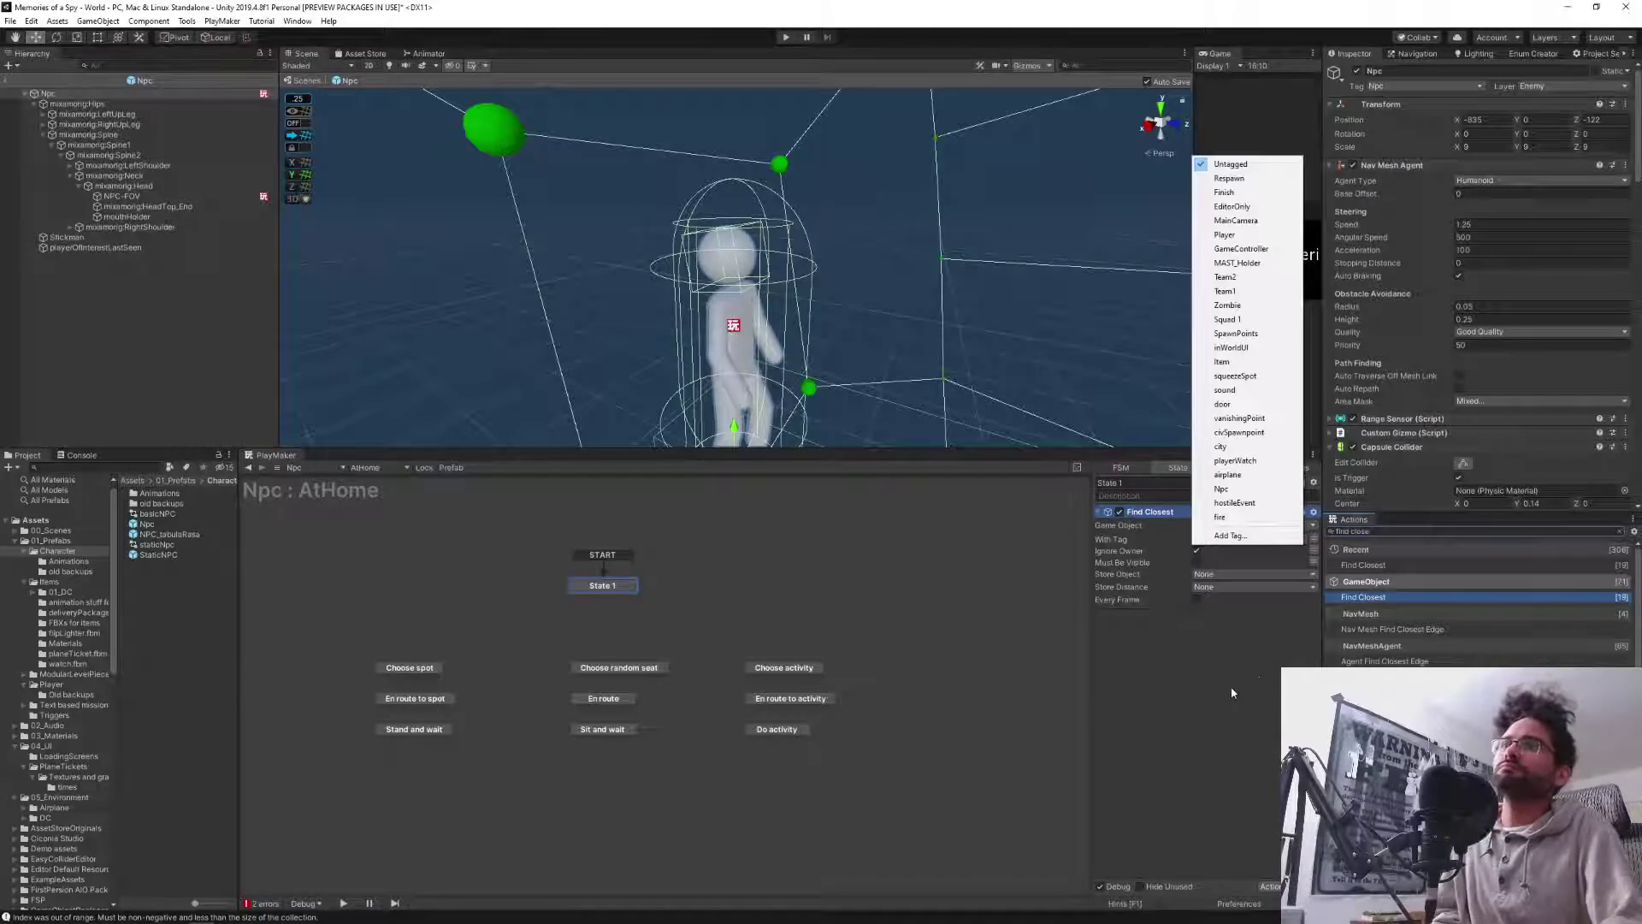
click(1240, 536)
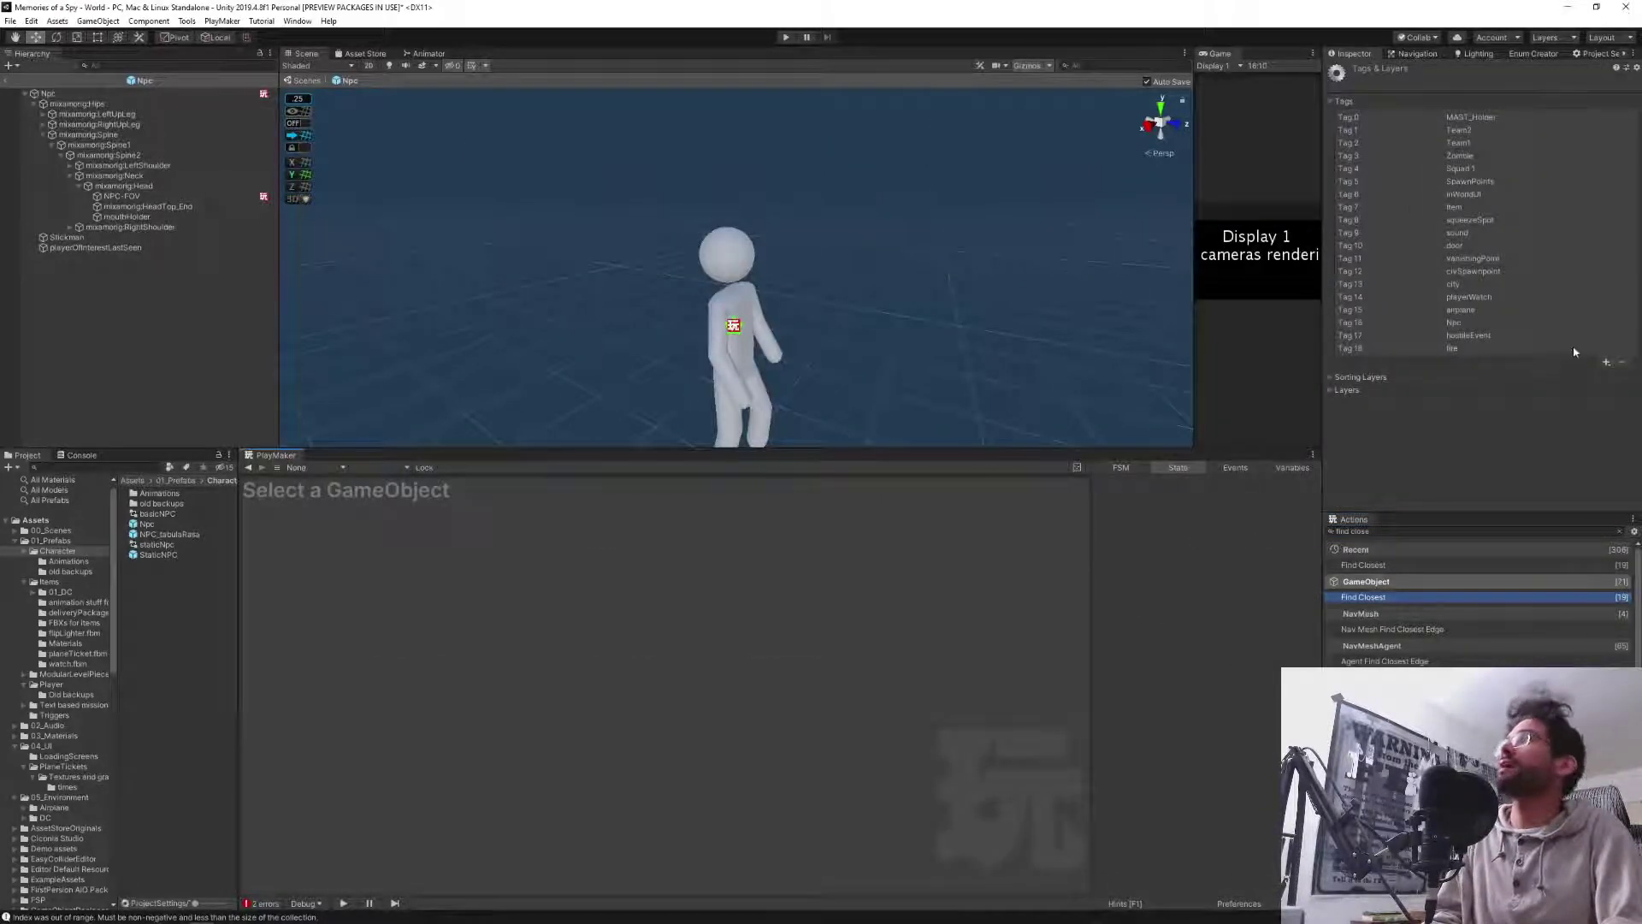
click(1606, 362)
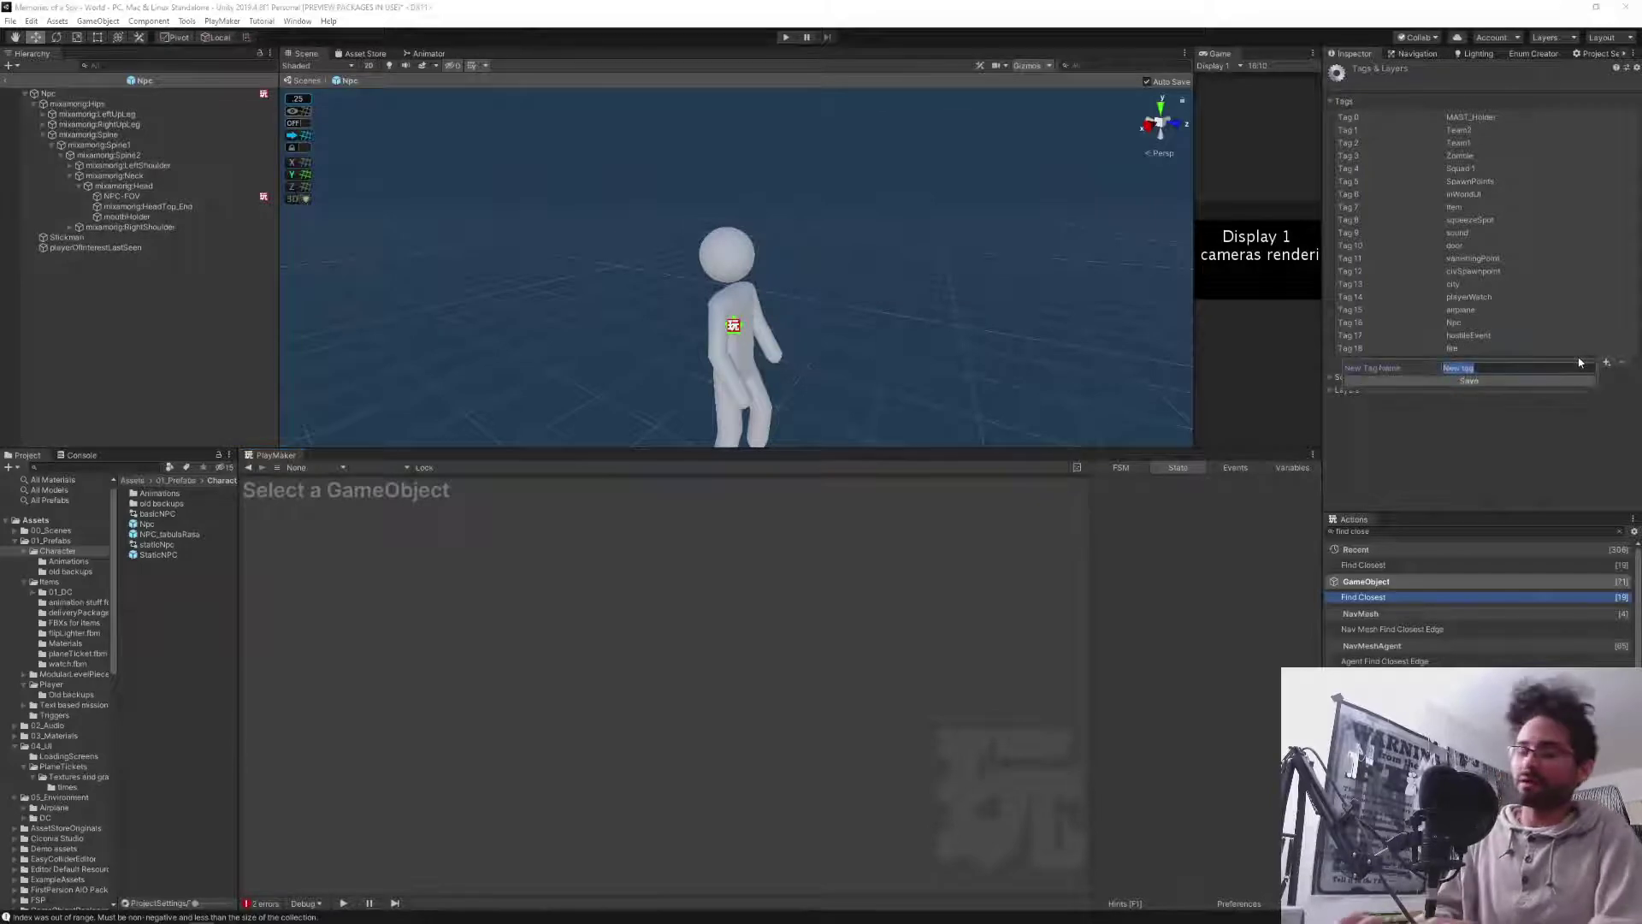
text(place)
key(Return)
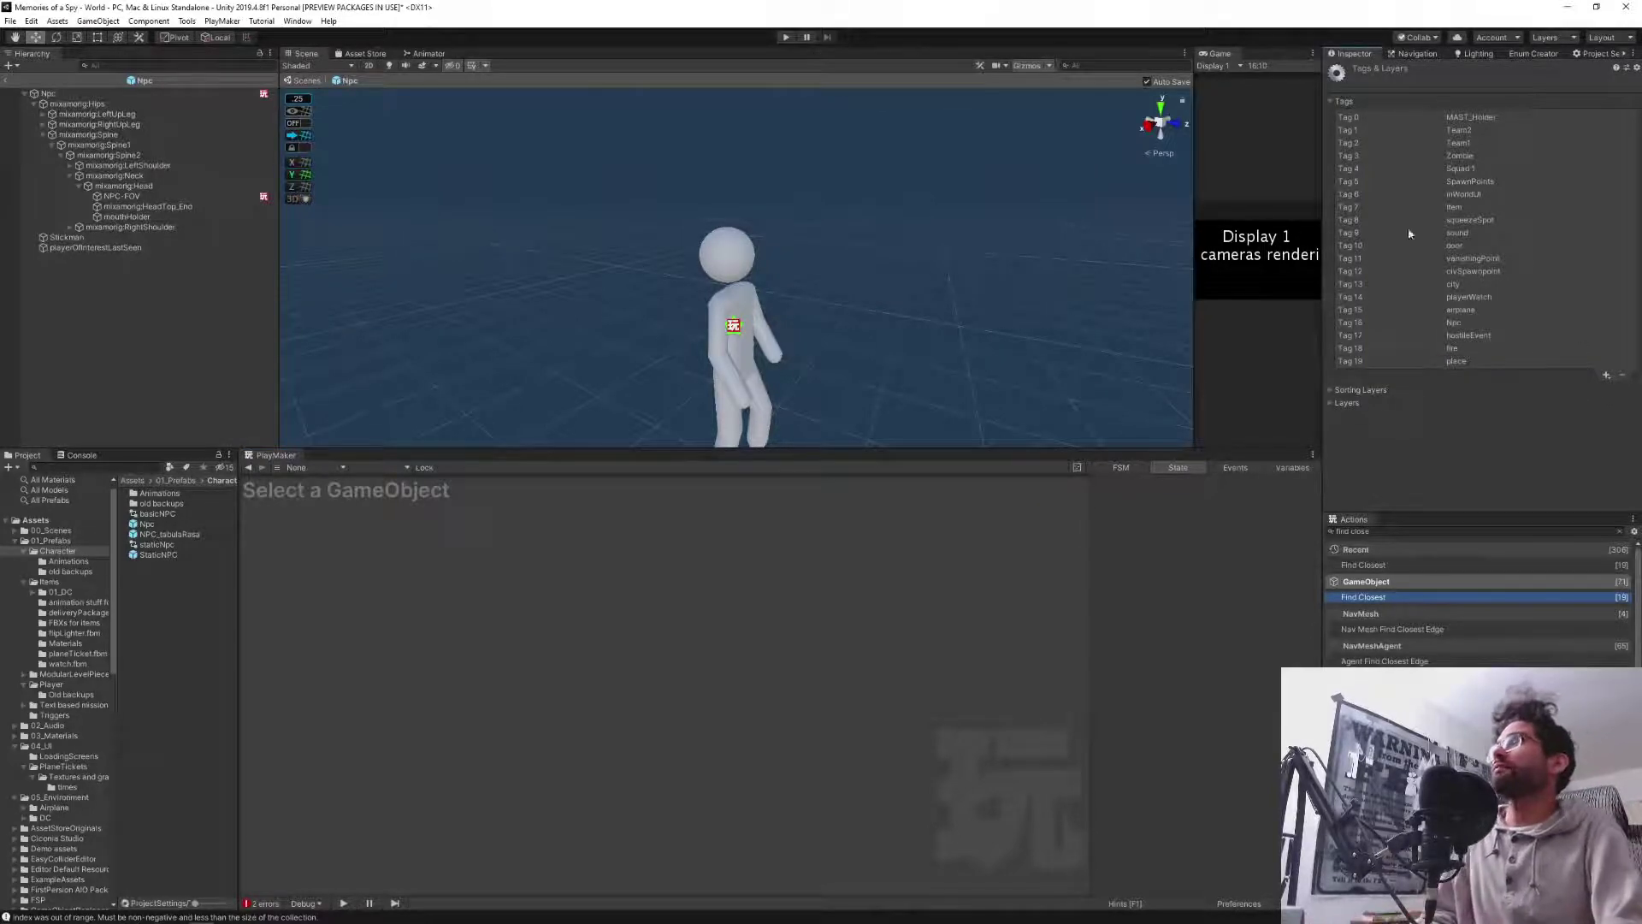
Return to the Npc's Find Closest action, set its tag to place and store the object in a new variable named currentPlace.
click(134, 90)
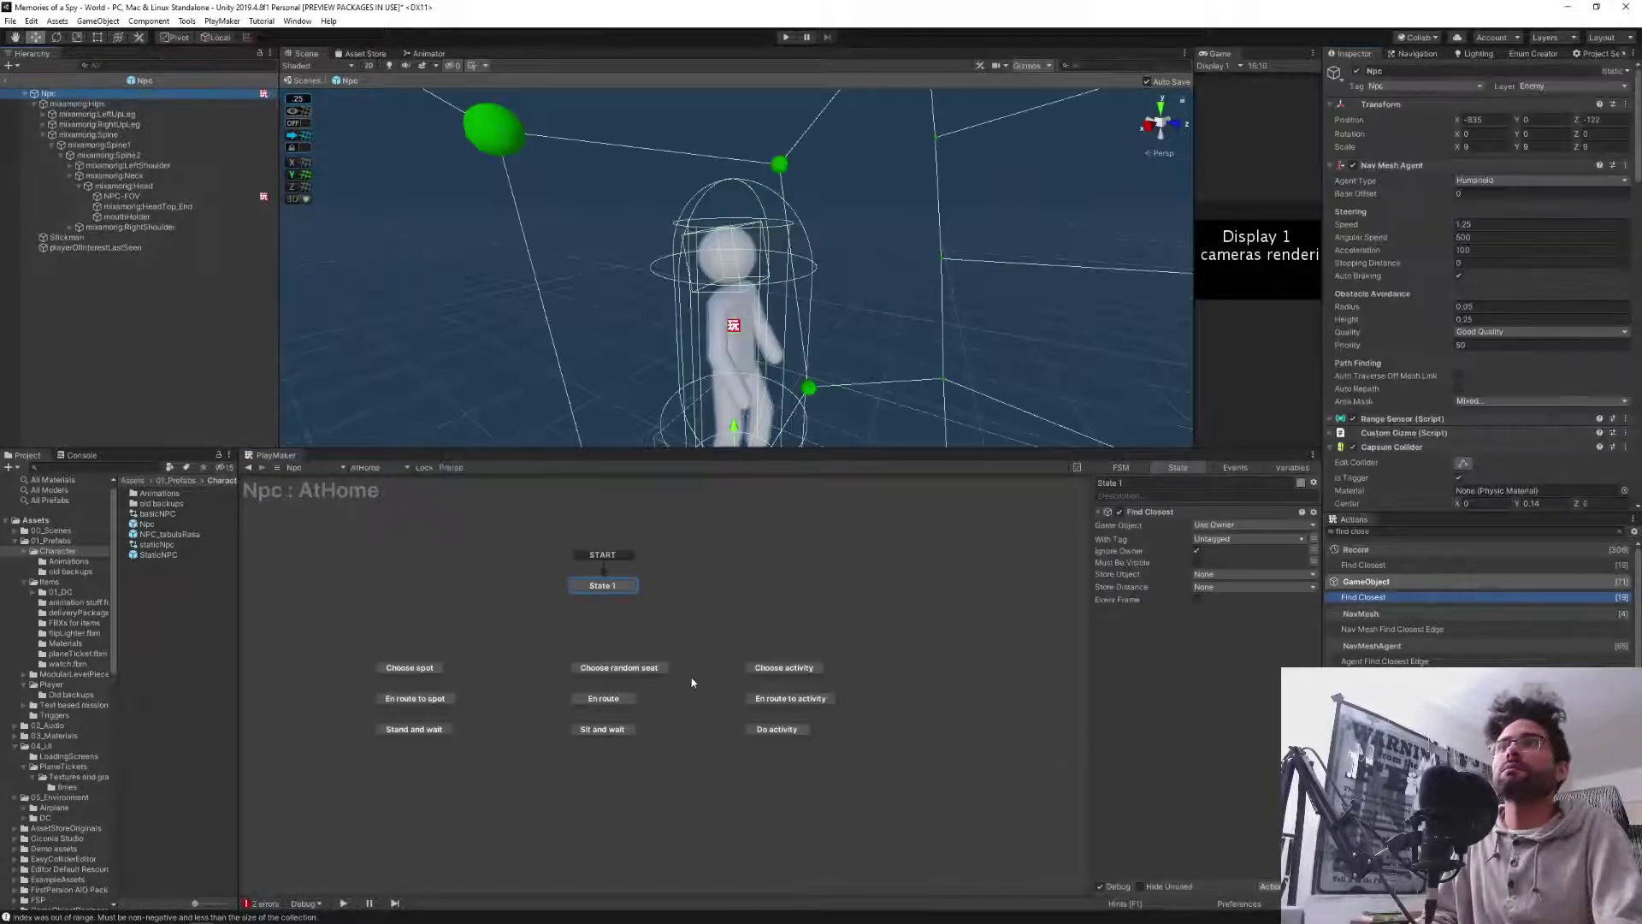
click(1209, 538)
click(1244, 517)
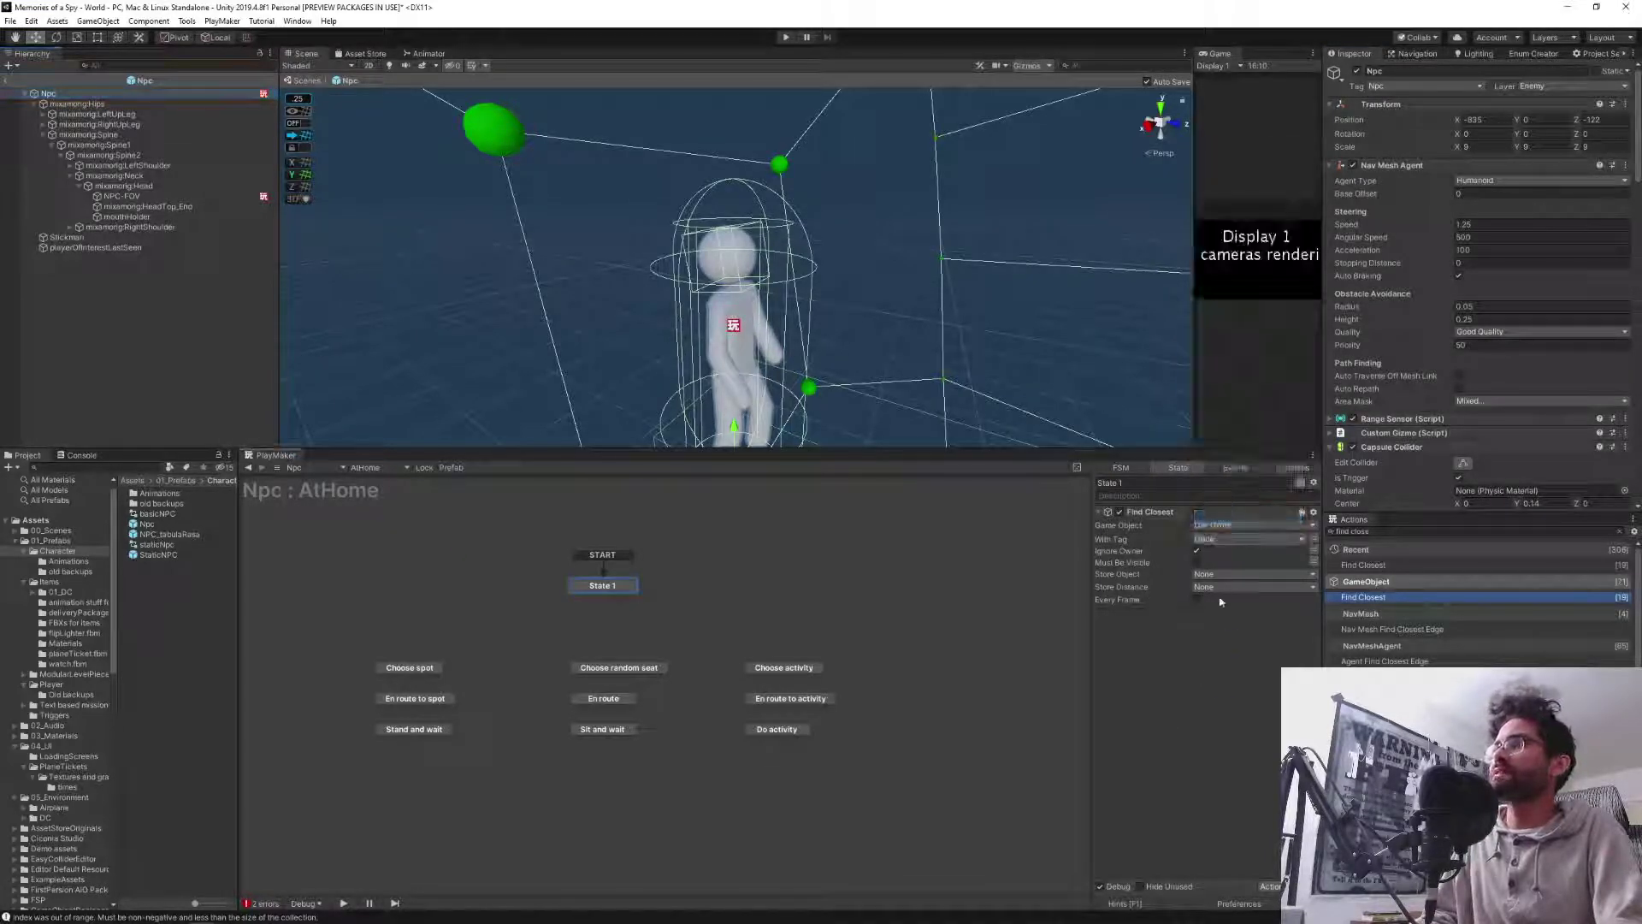
click(1210, 576)
click(1236, 620)
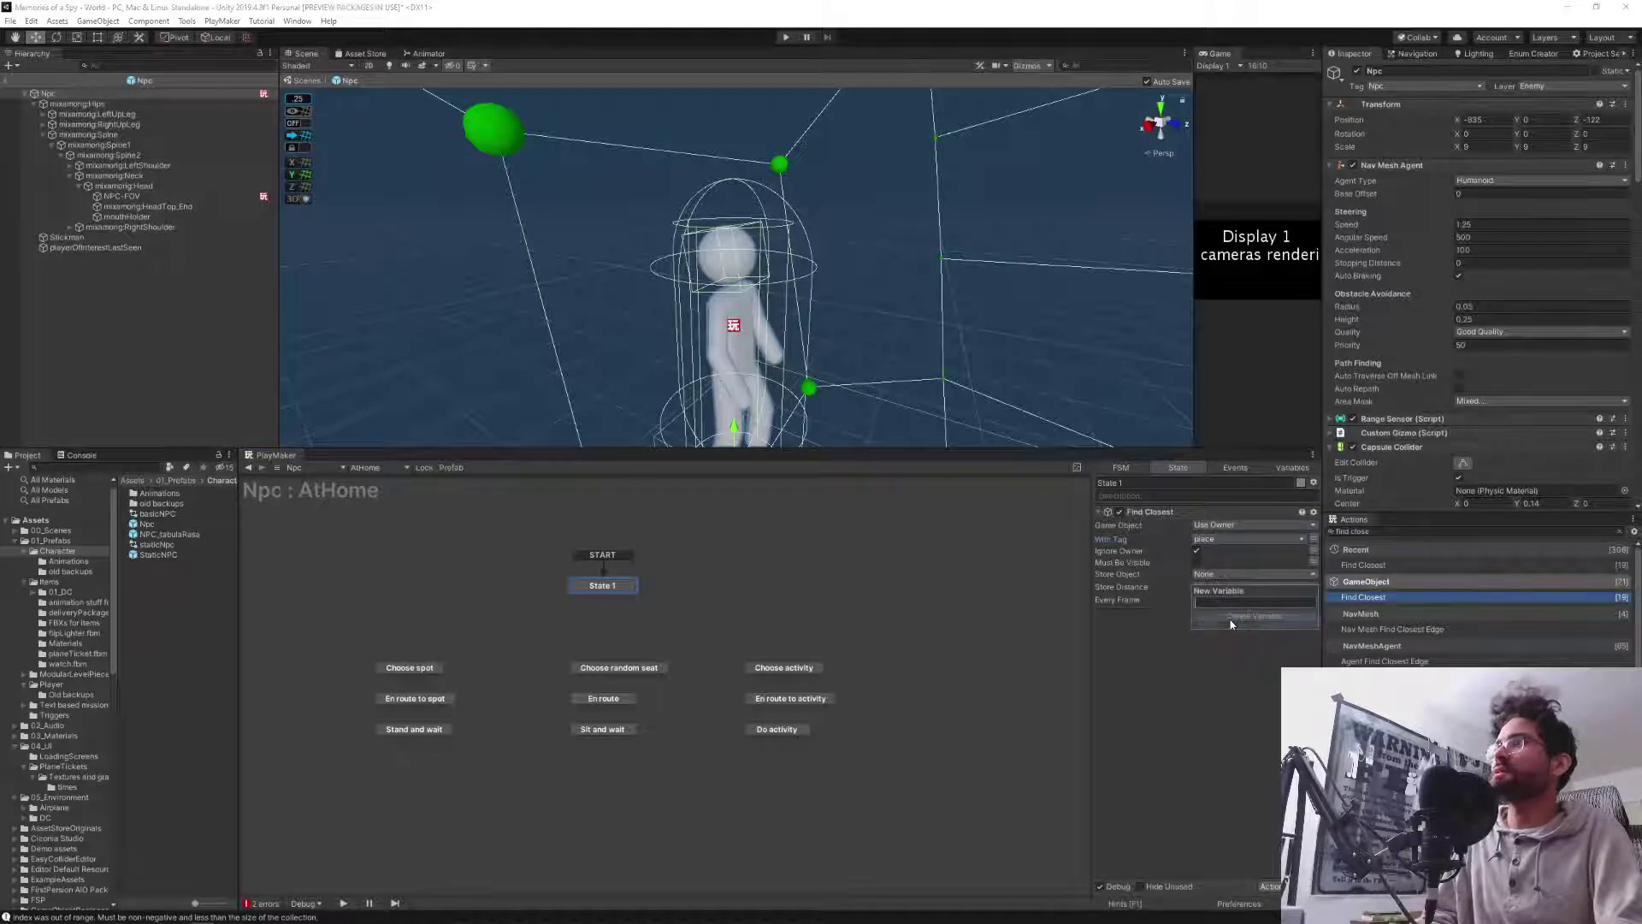
text(currentPlace)
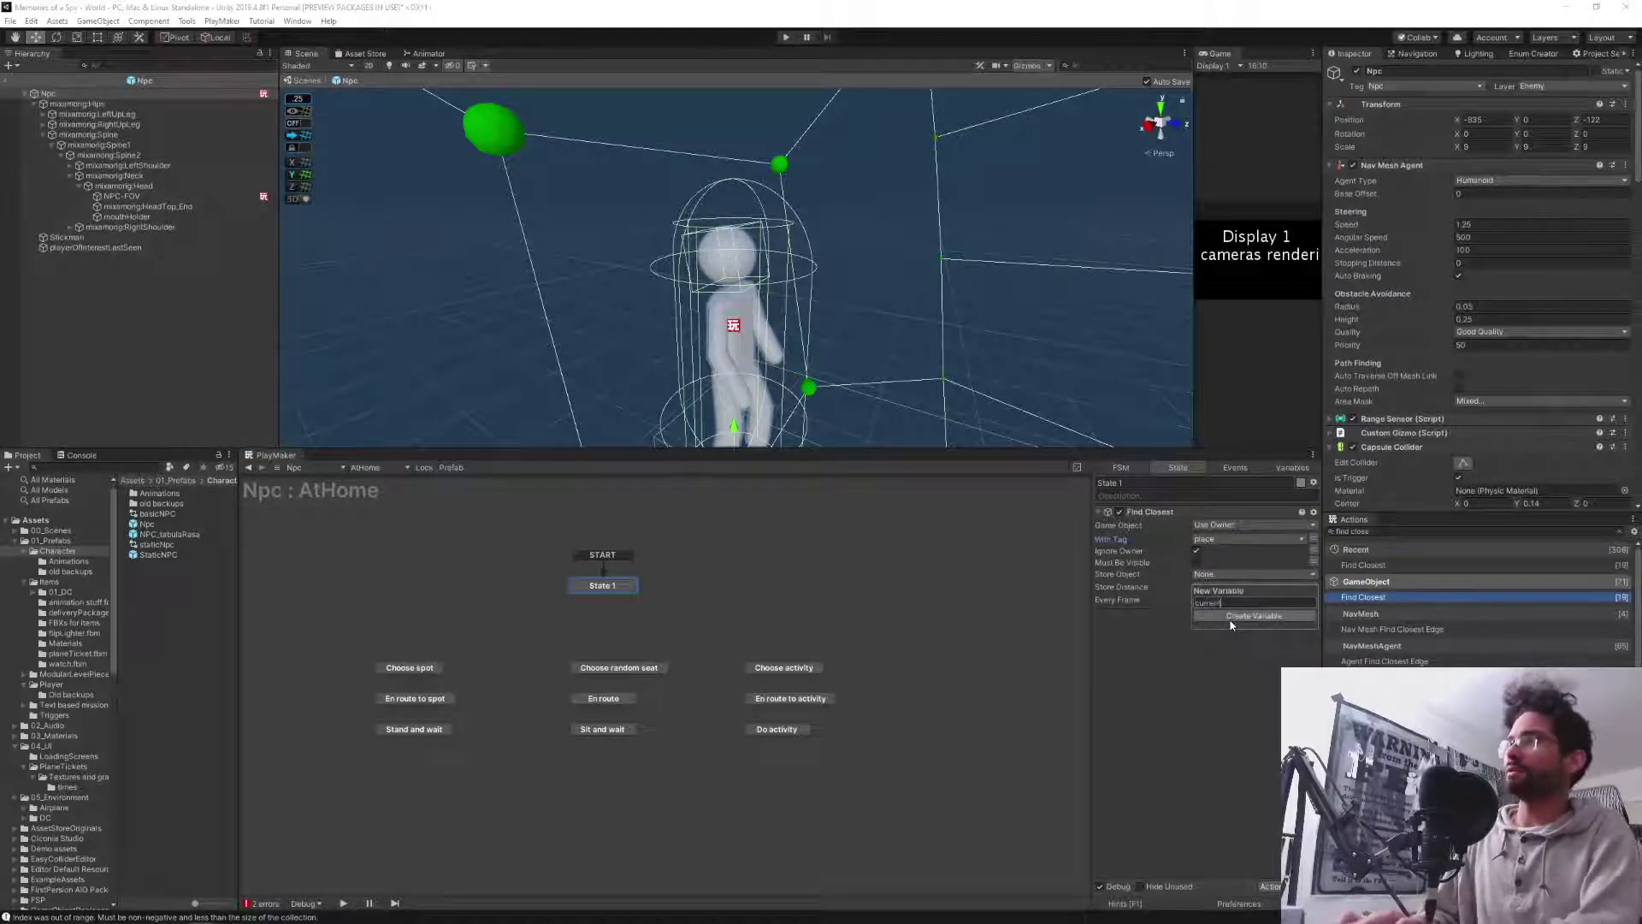
click(1231, 621)
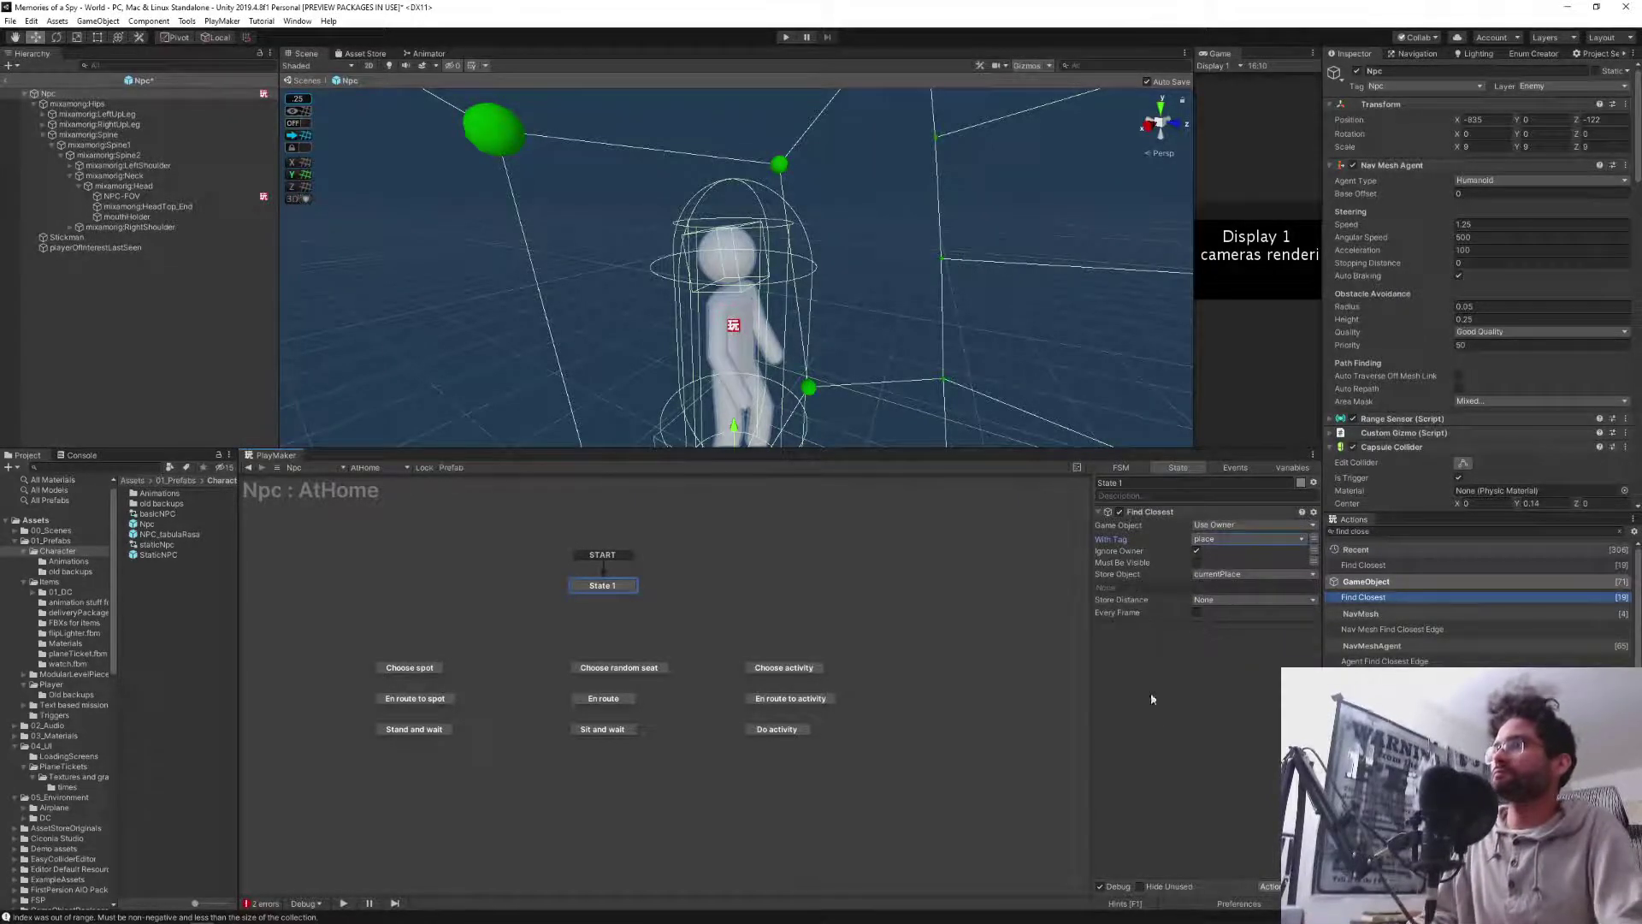
Give State 1 a FINISHED transition and link it to the Choose spot state.
ctrl+click(603, 587)
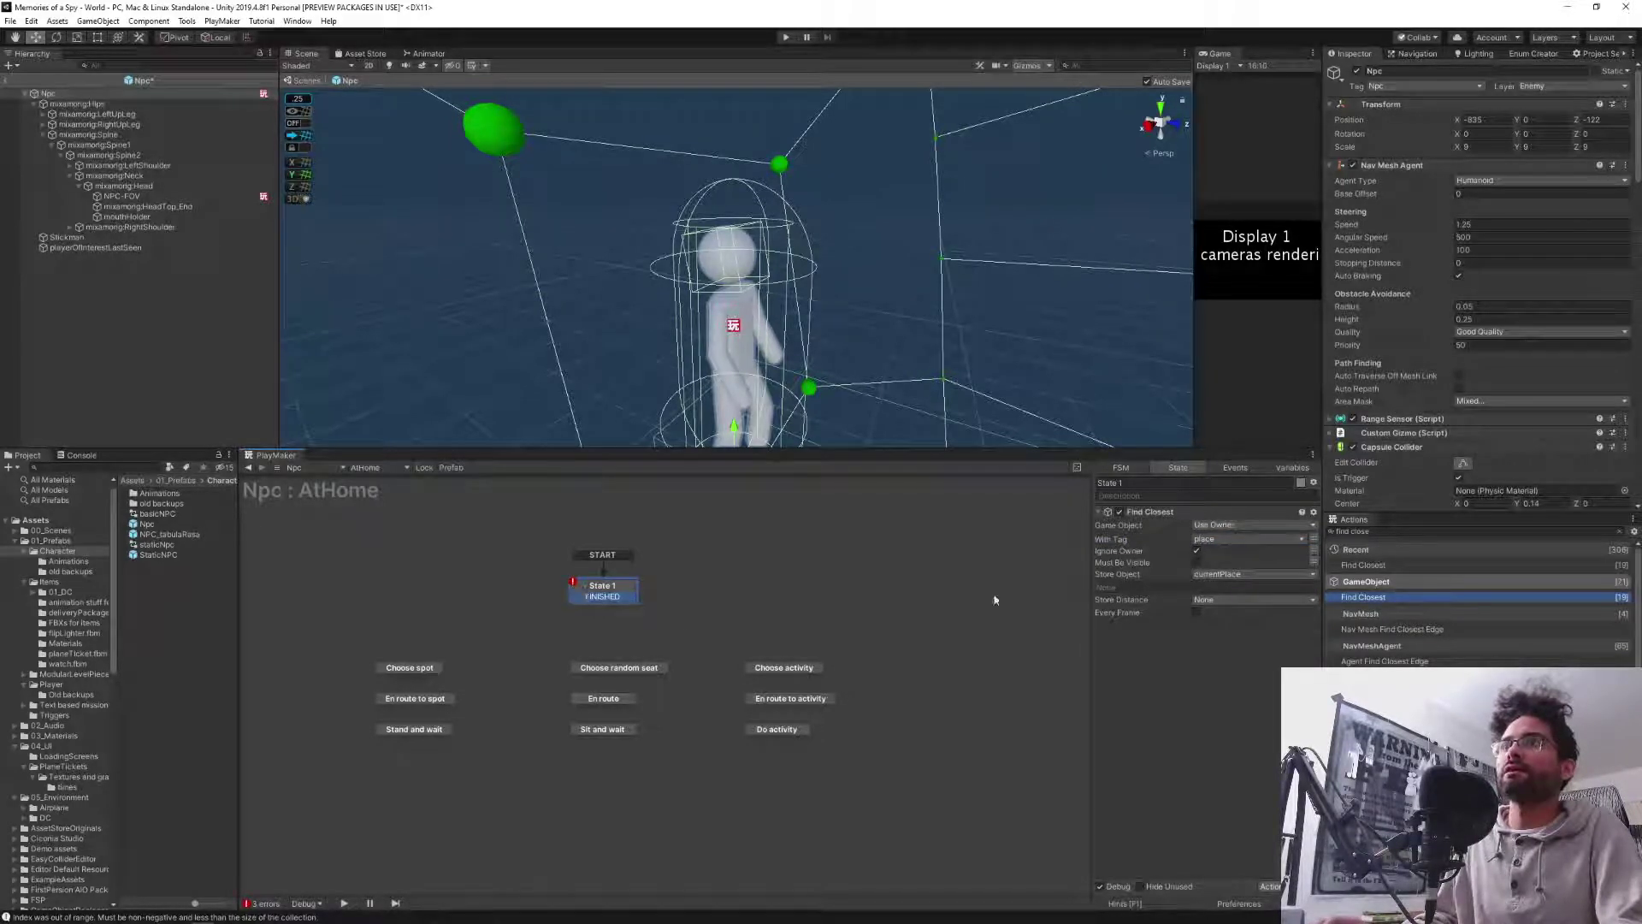
drag(603, 596, 396, 667)
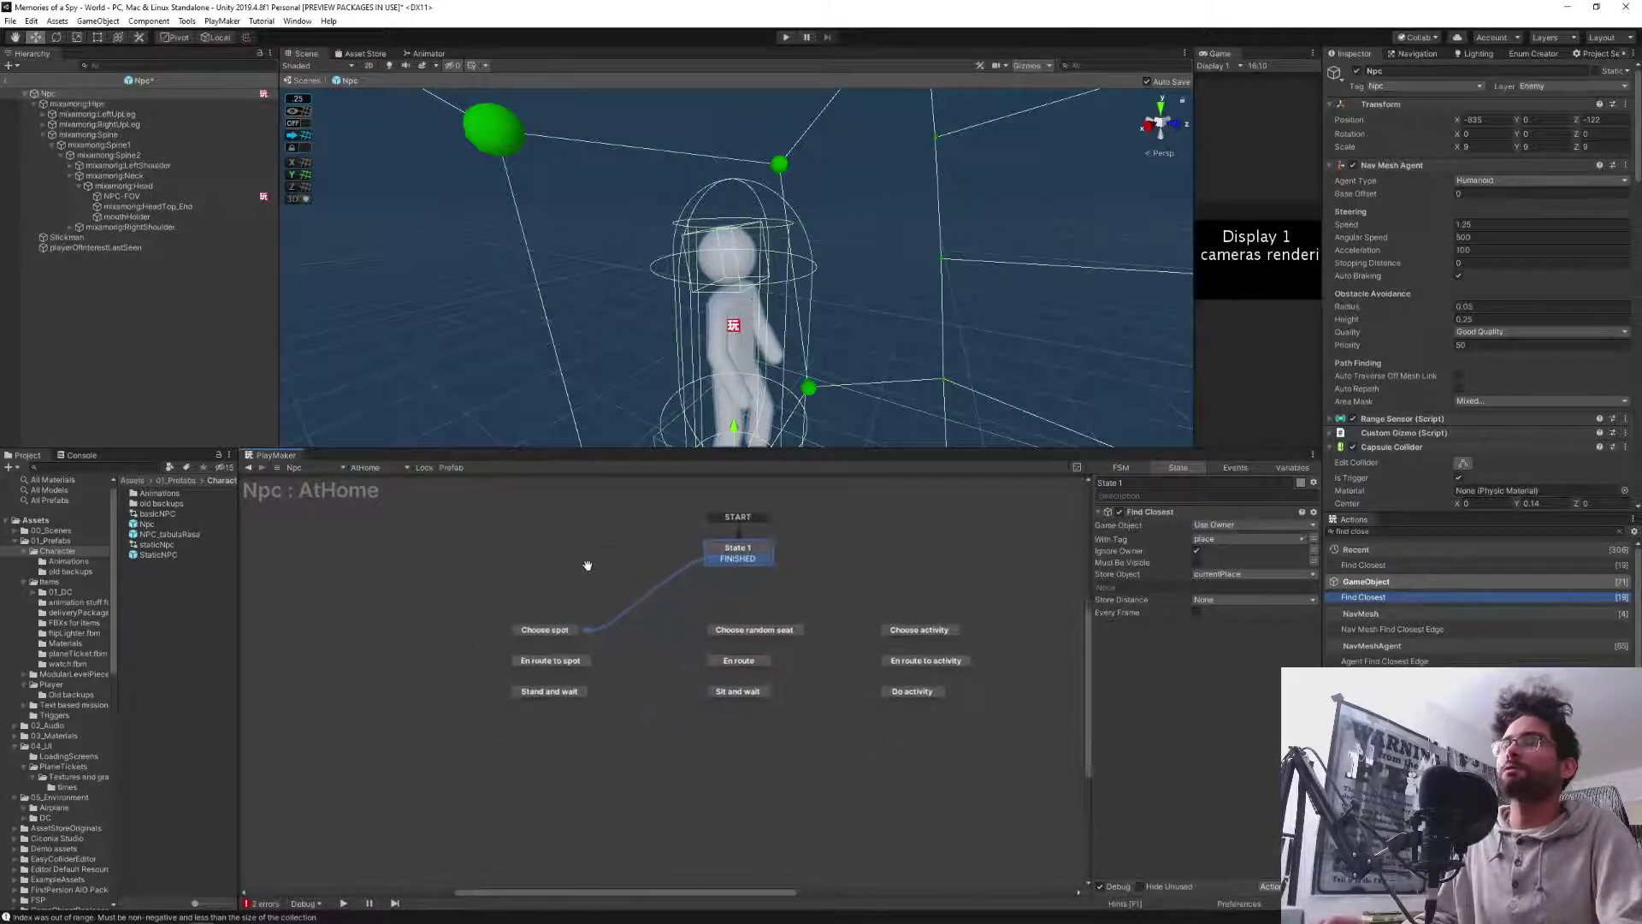
click(554, 630)
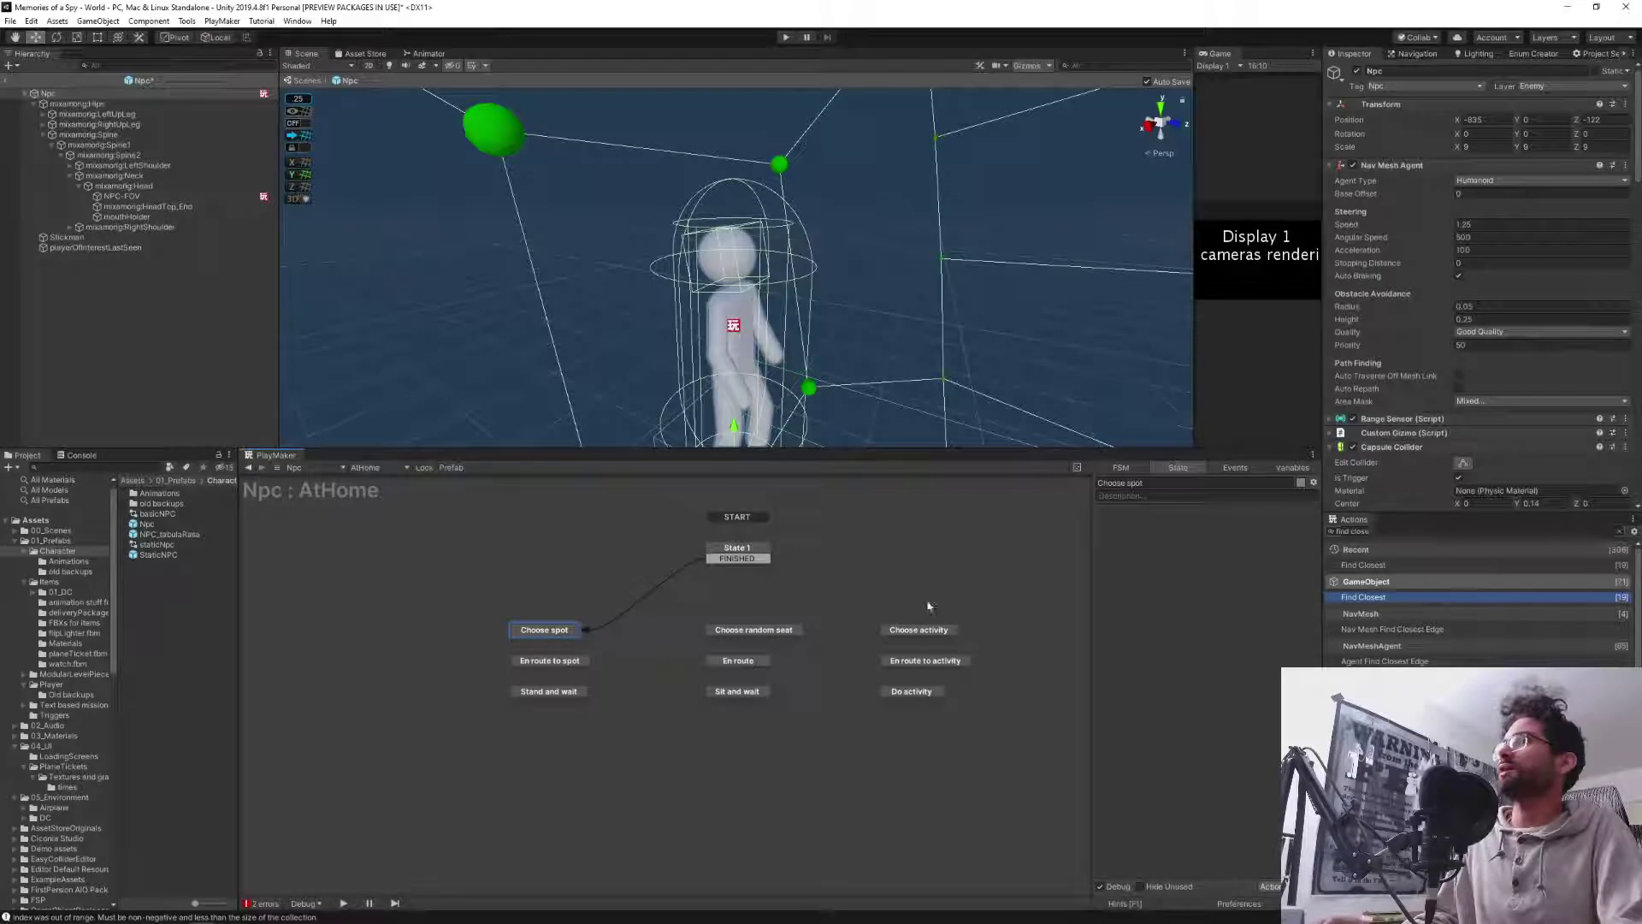
Add a Get Fsm Array action to State 1 below Find Closest.
click(726, 552)
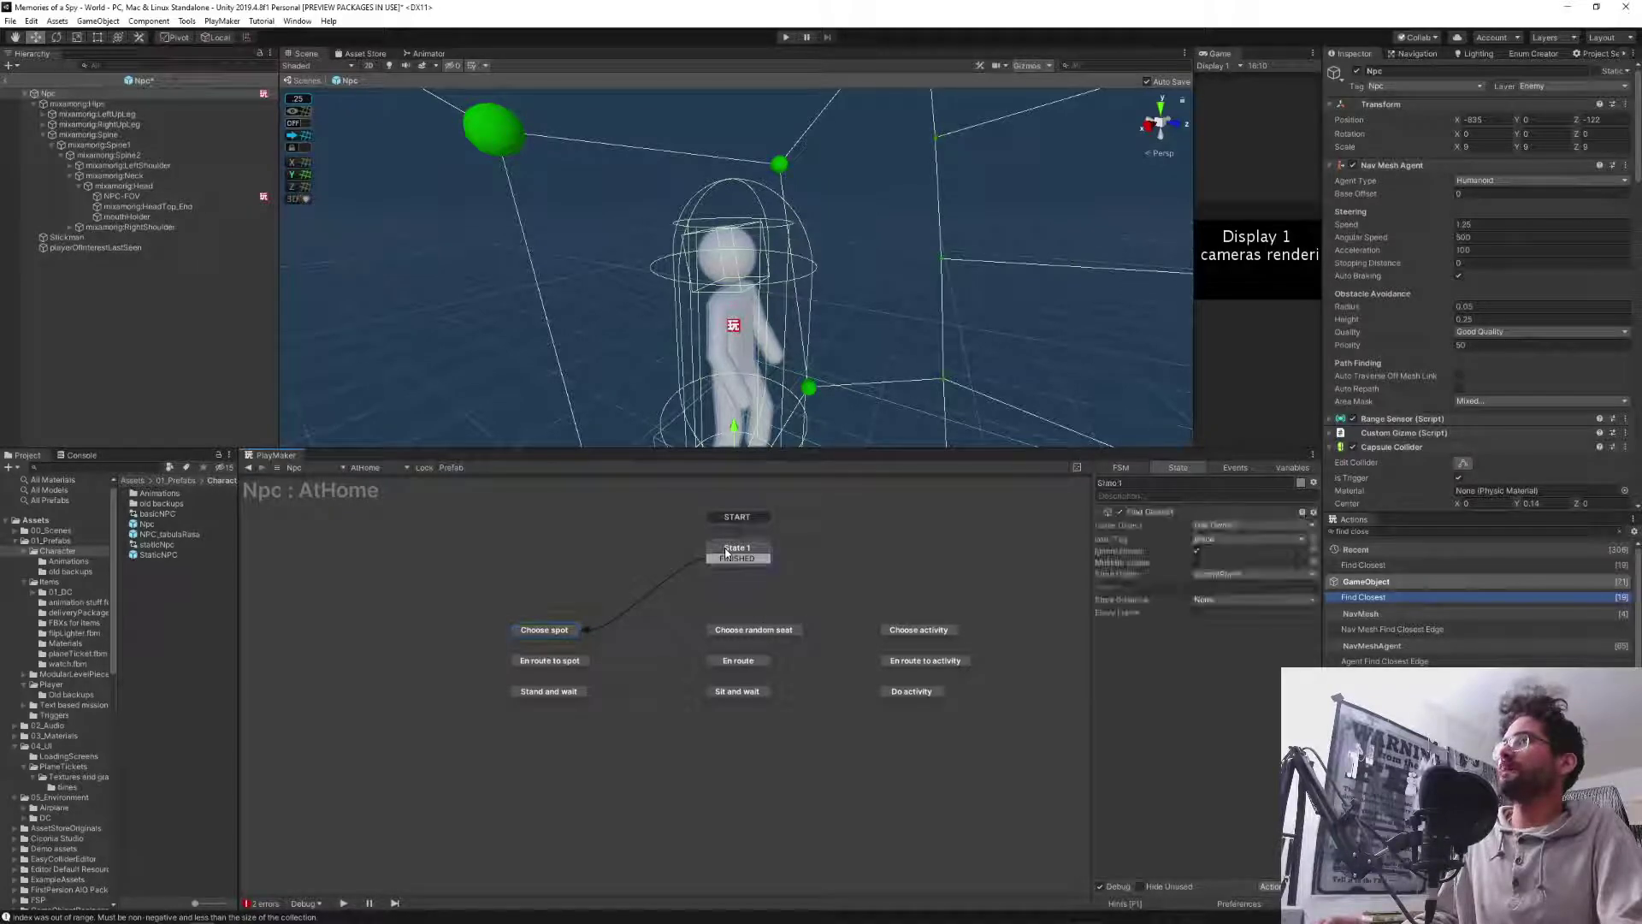
click(1370, 532)
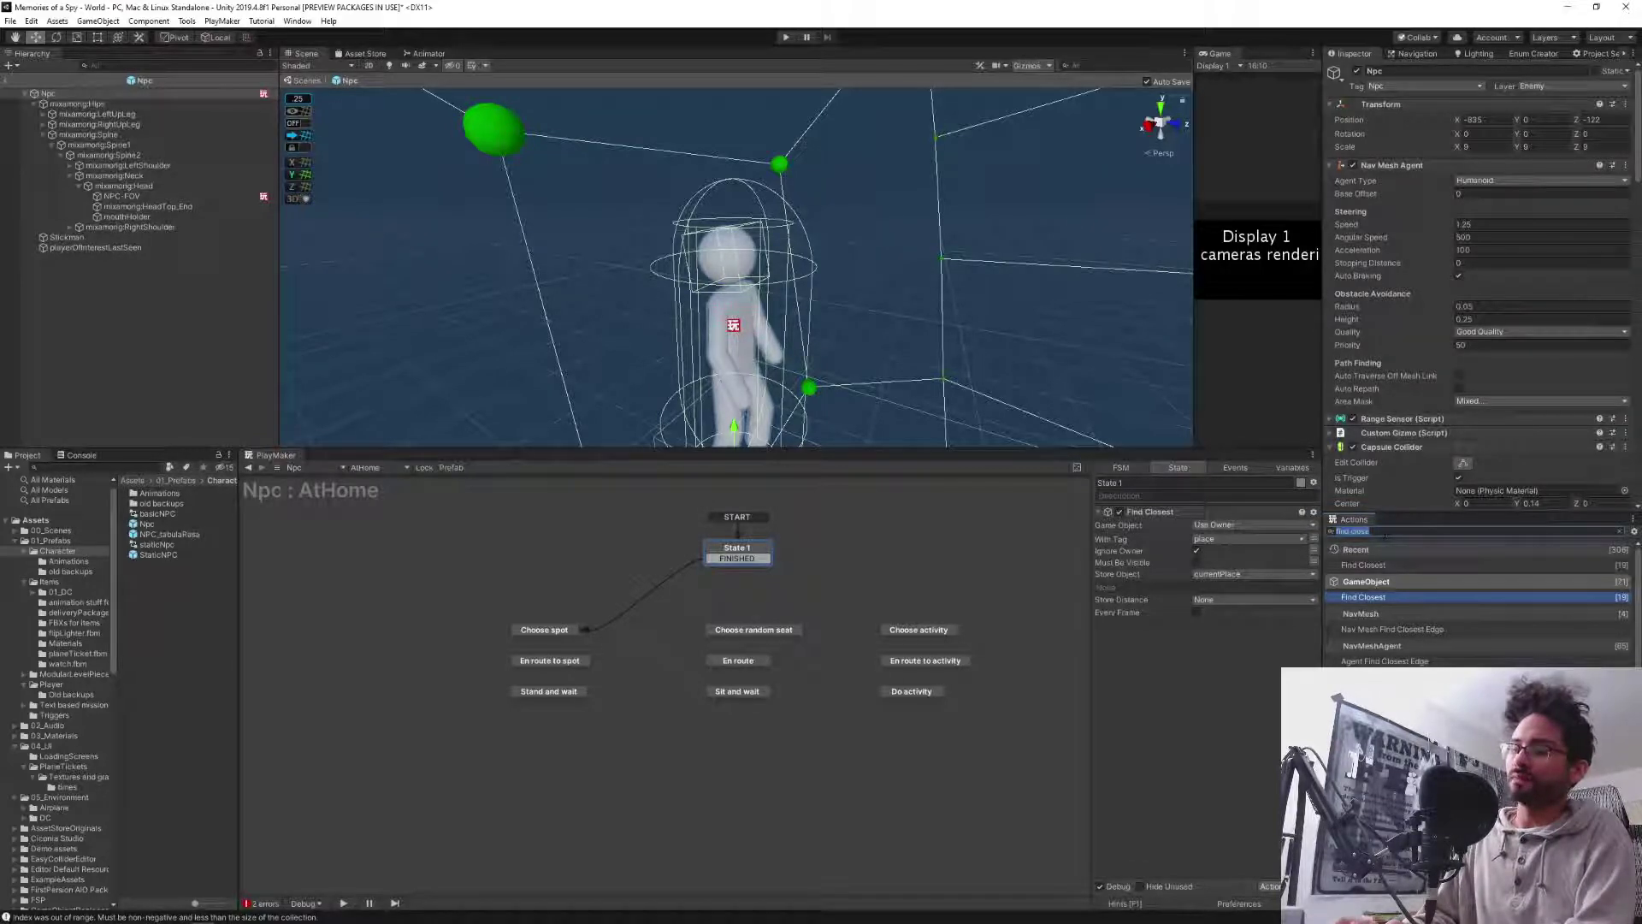
text(fsm get arra)
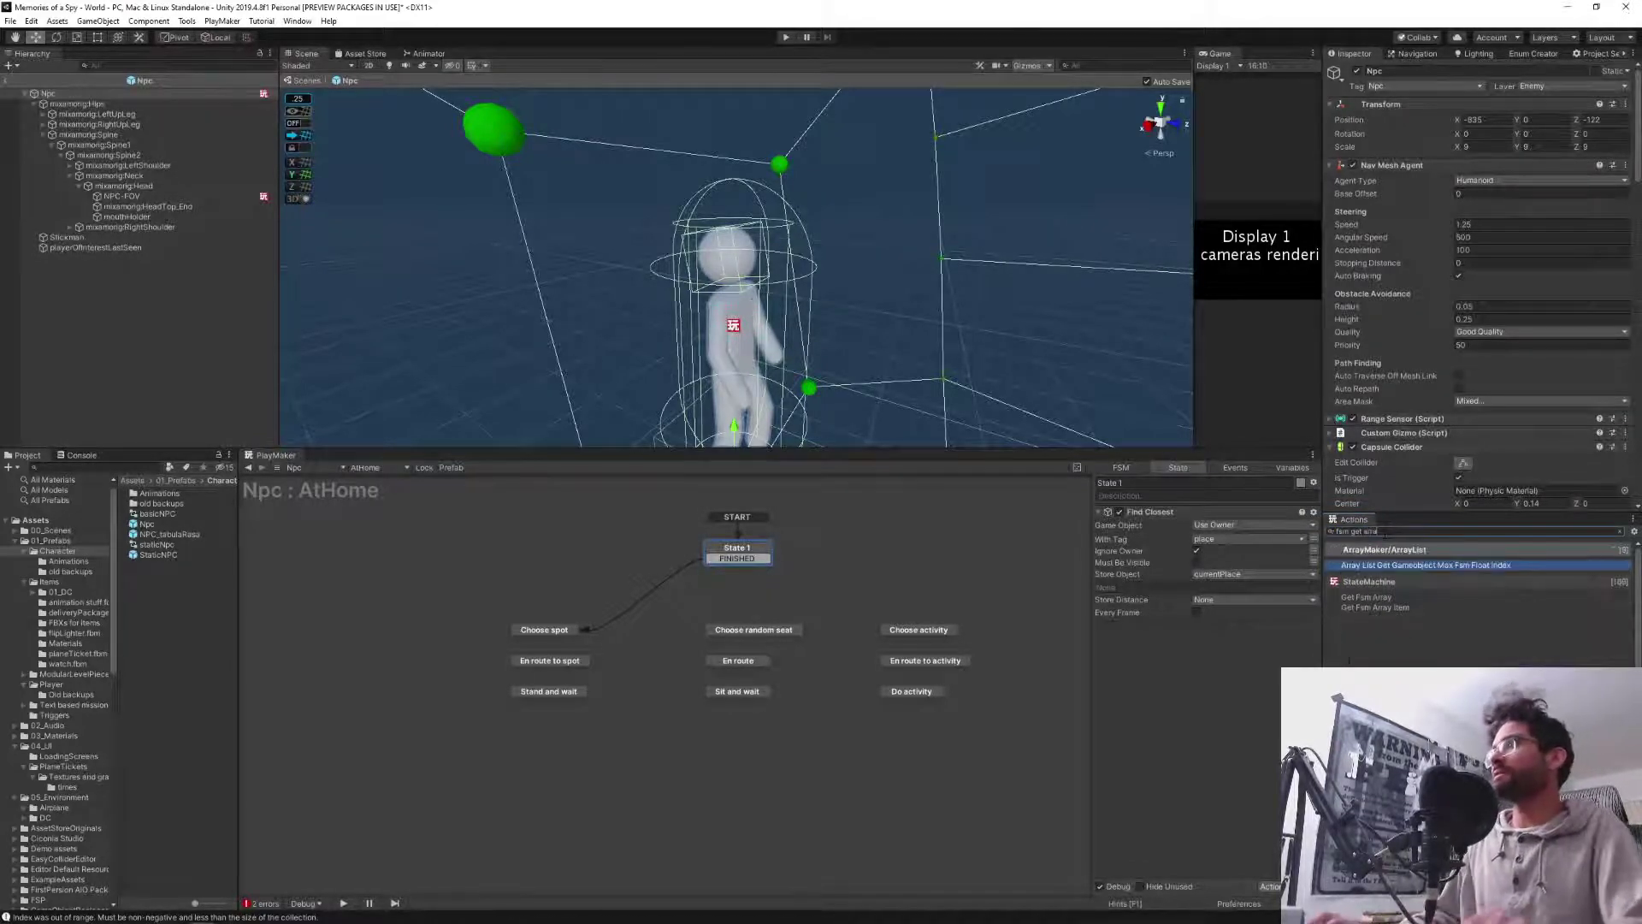
key(Down)
key(Return)
click(1207, 783)
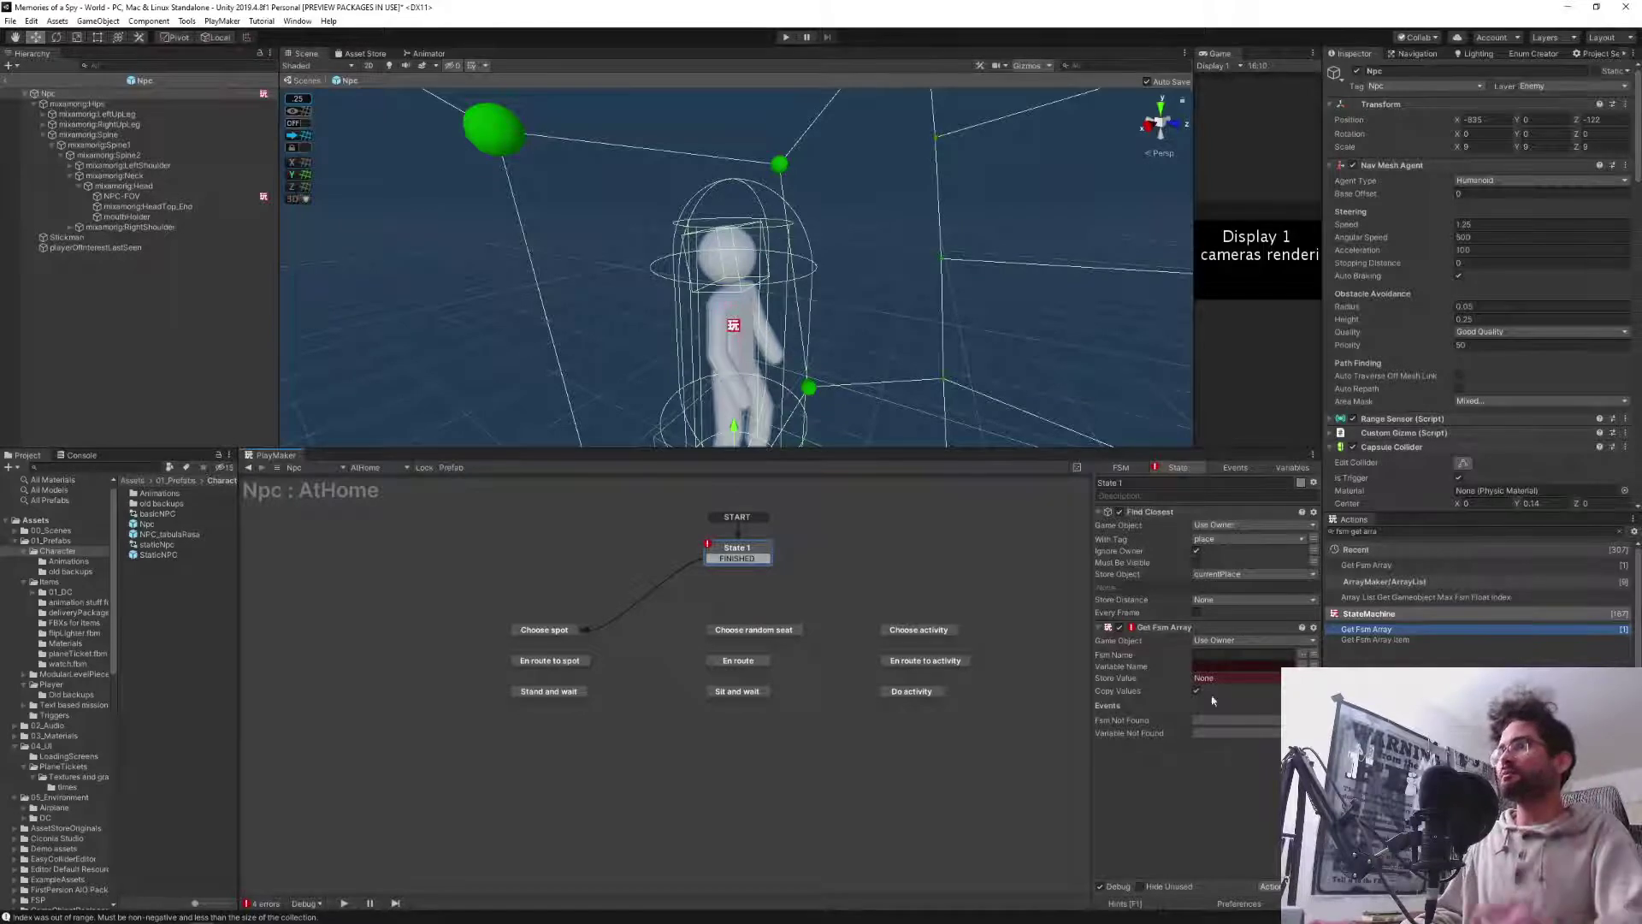
Make Get Fsm Array target a specified game object and use the currentPlace variable for it.
click(1253, 640)
click(1248, 668)
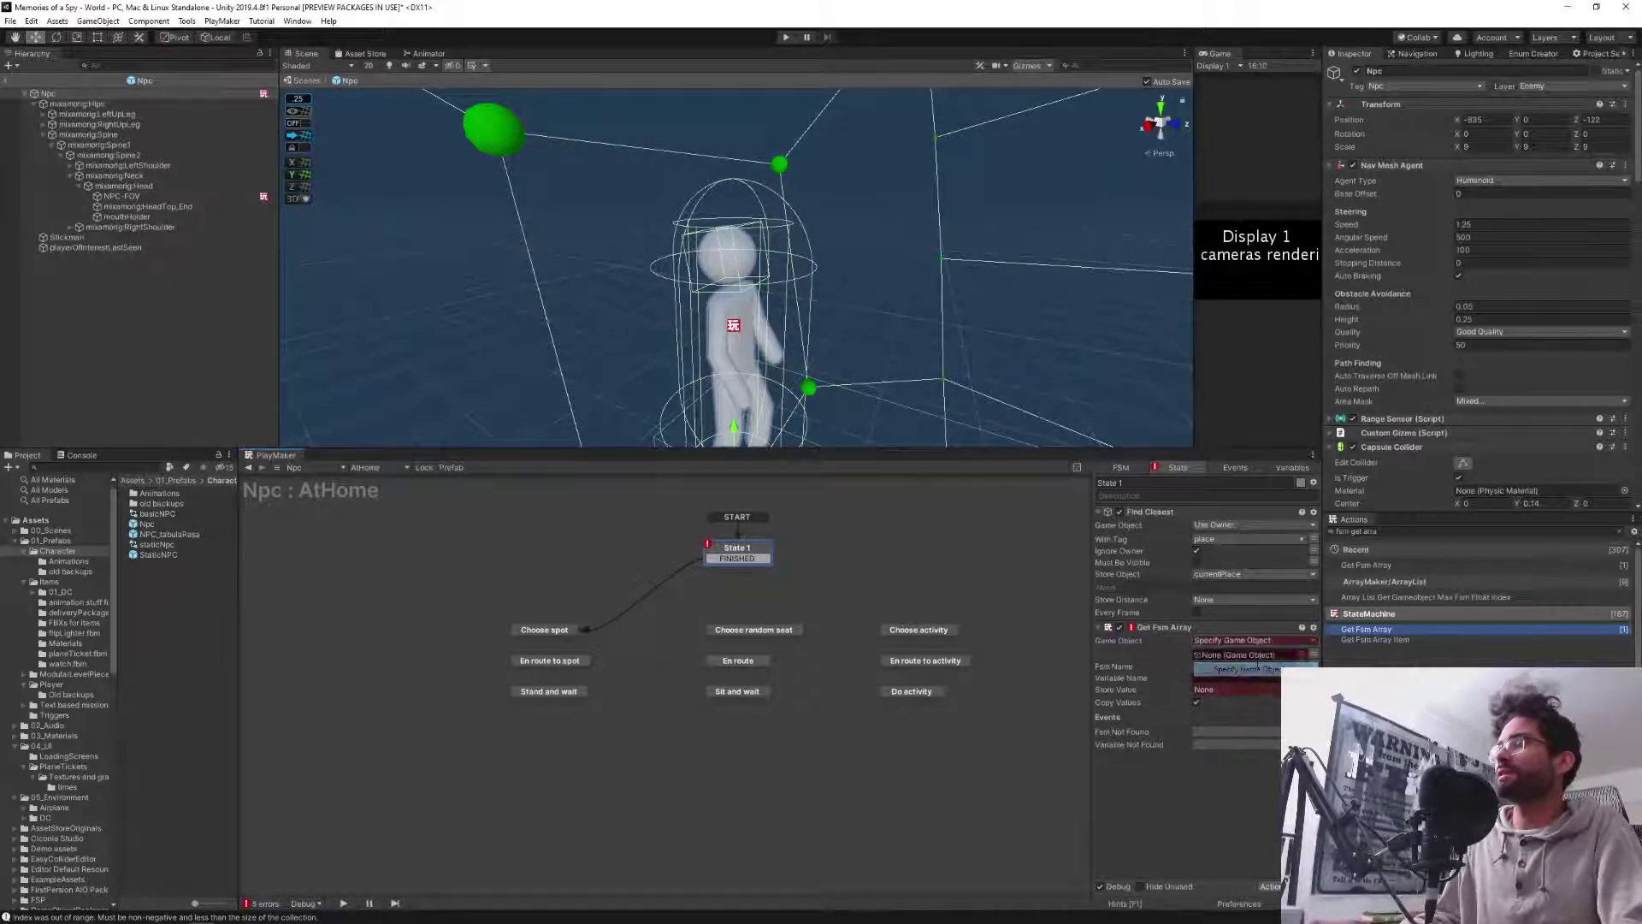
click(1313, 654)
click(1252, 654)
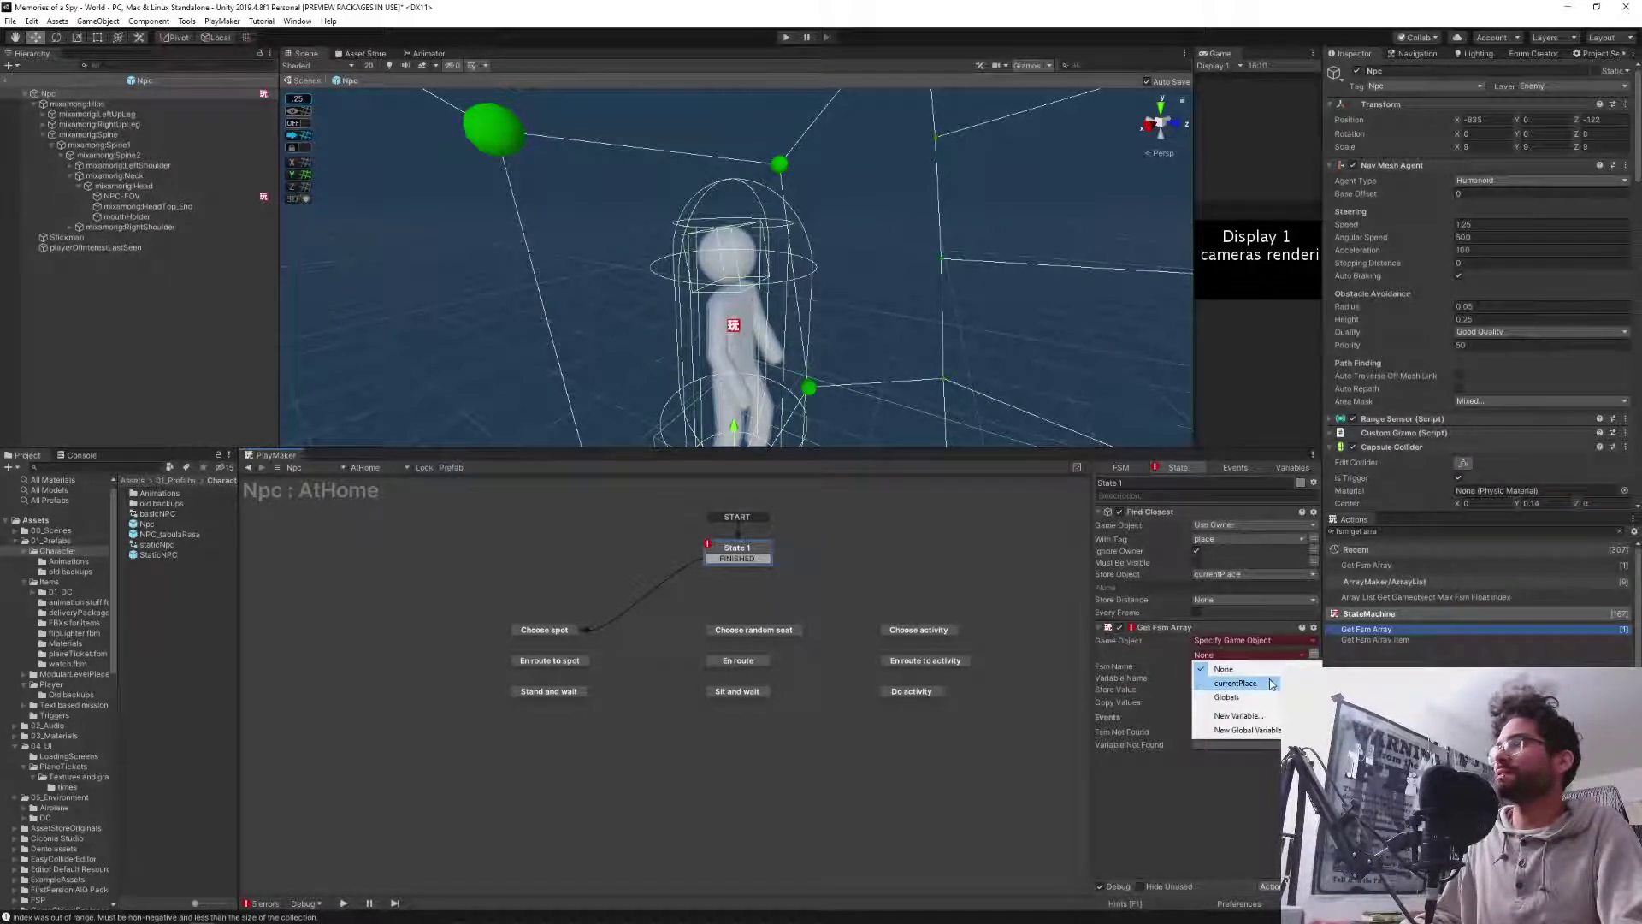
click(1271, 683)
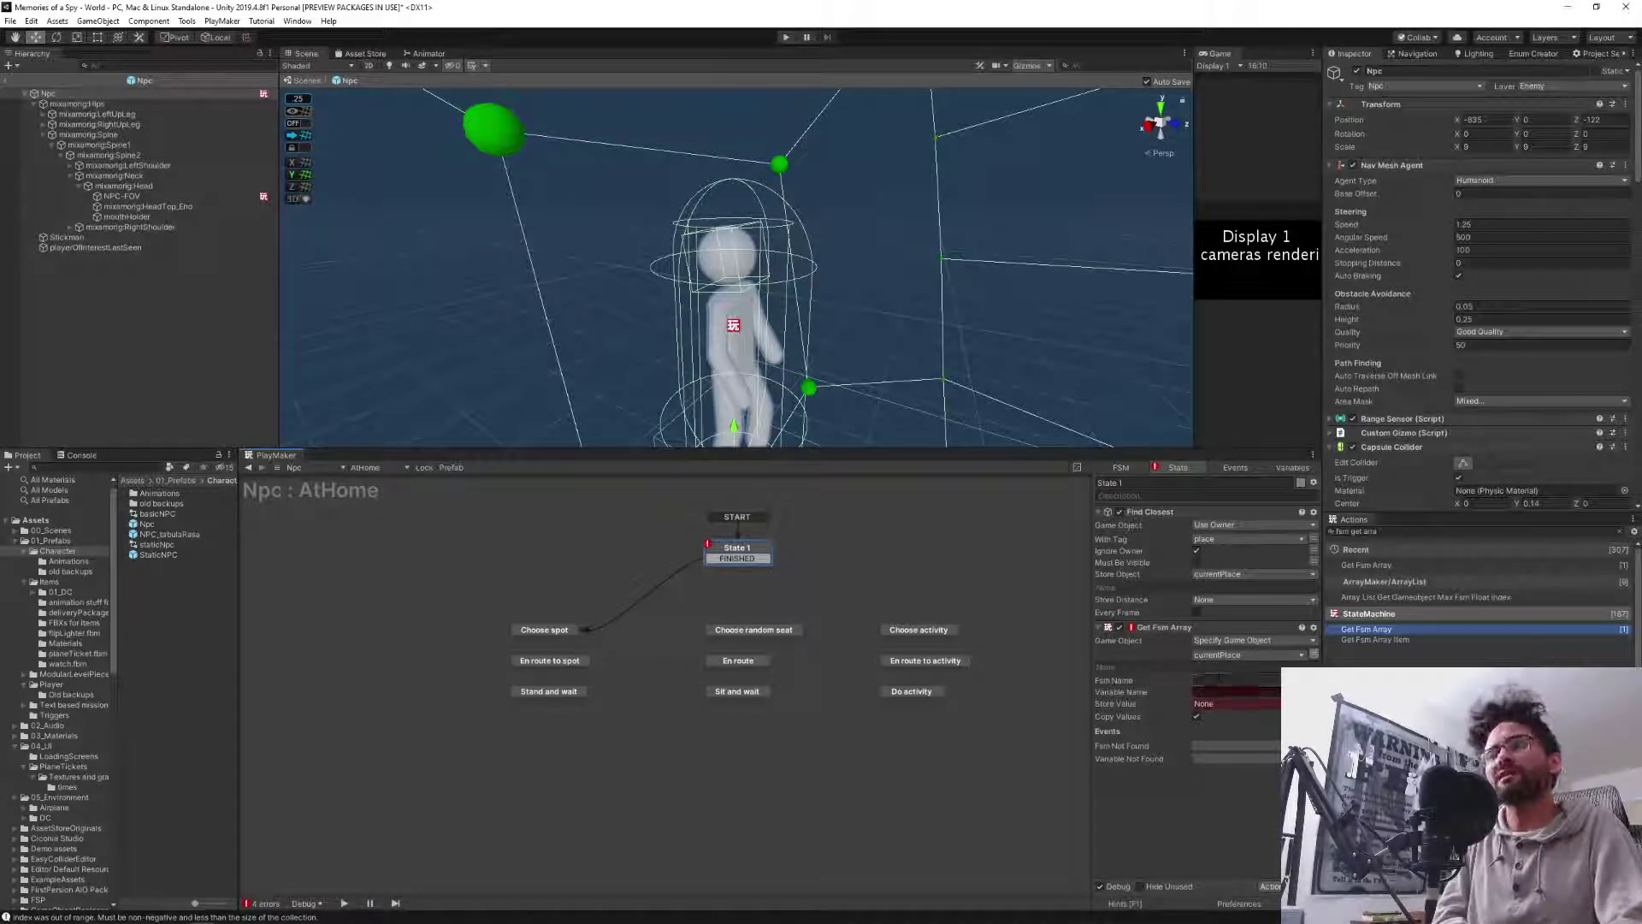
Set Get Fsm Array's variable name to openStandingSpots and store its value in the openStandingSpots array.
click(1237, 692)
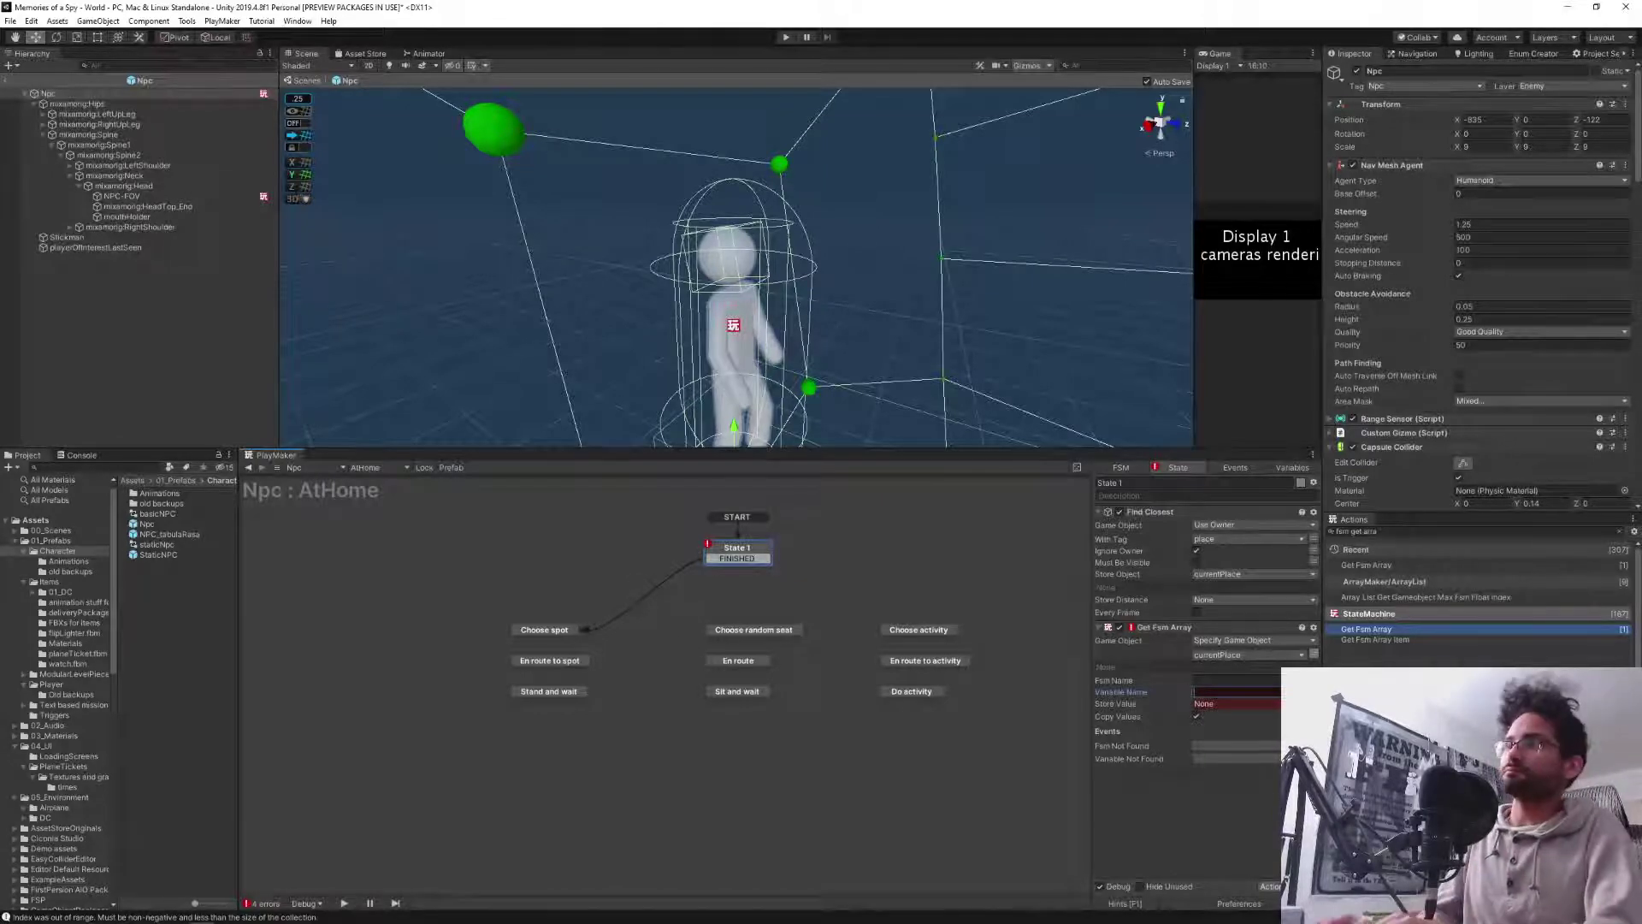
text(openStandingSpots)
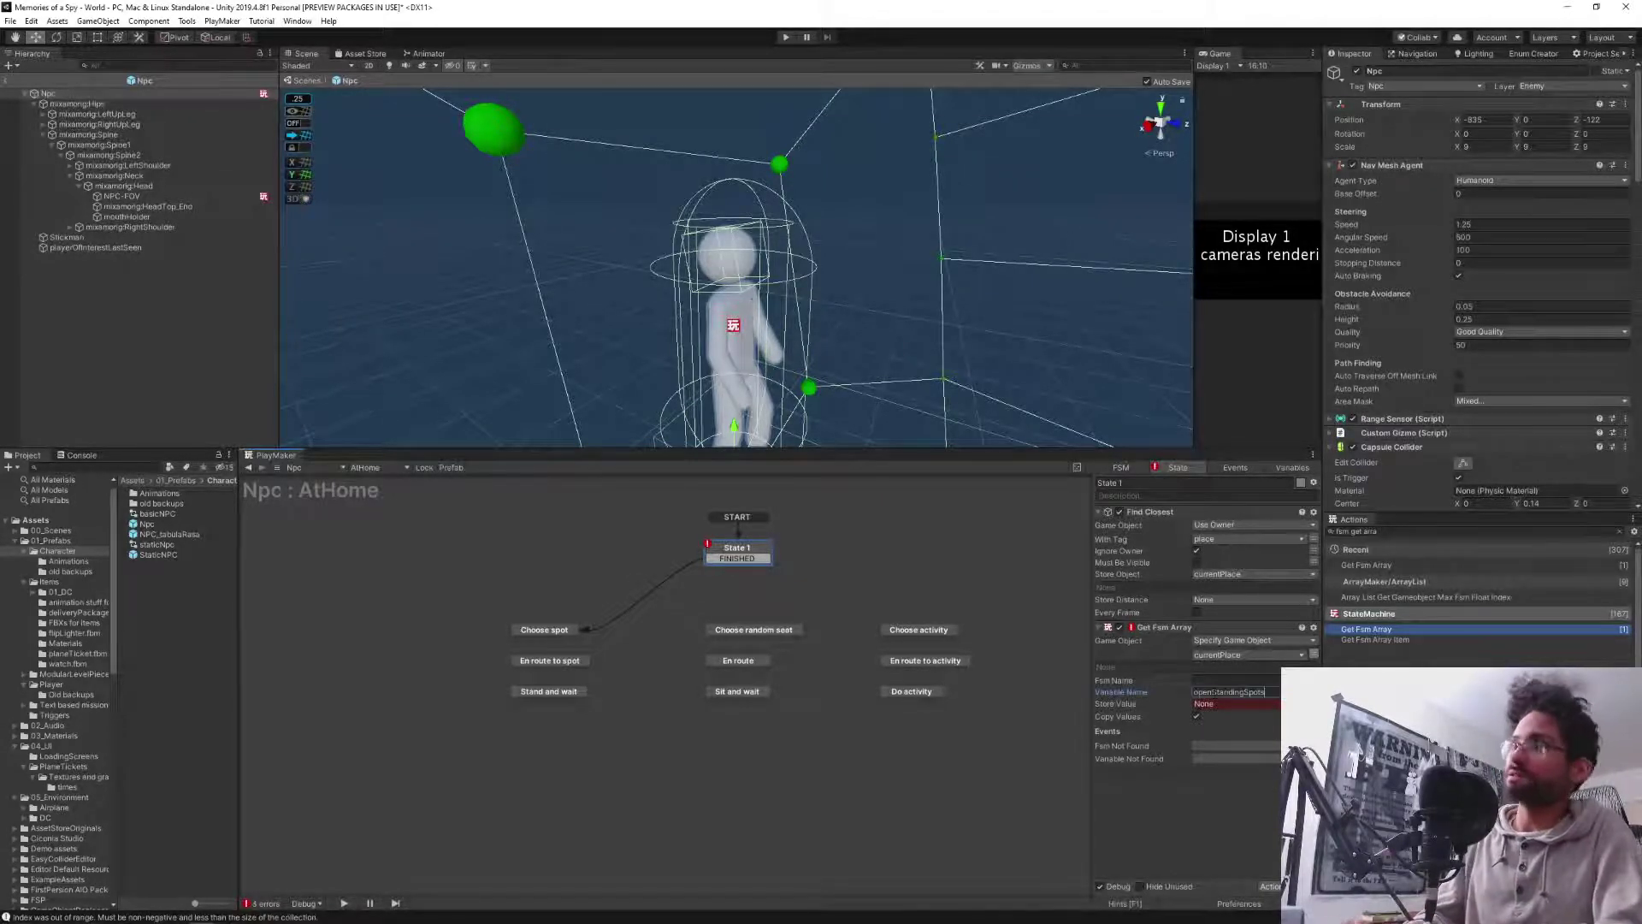
click(1215, 707)
click(1227, 732)
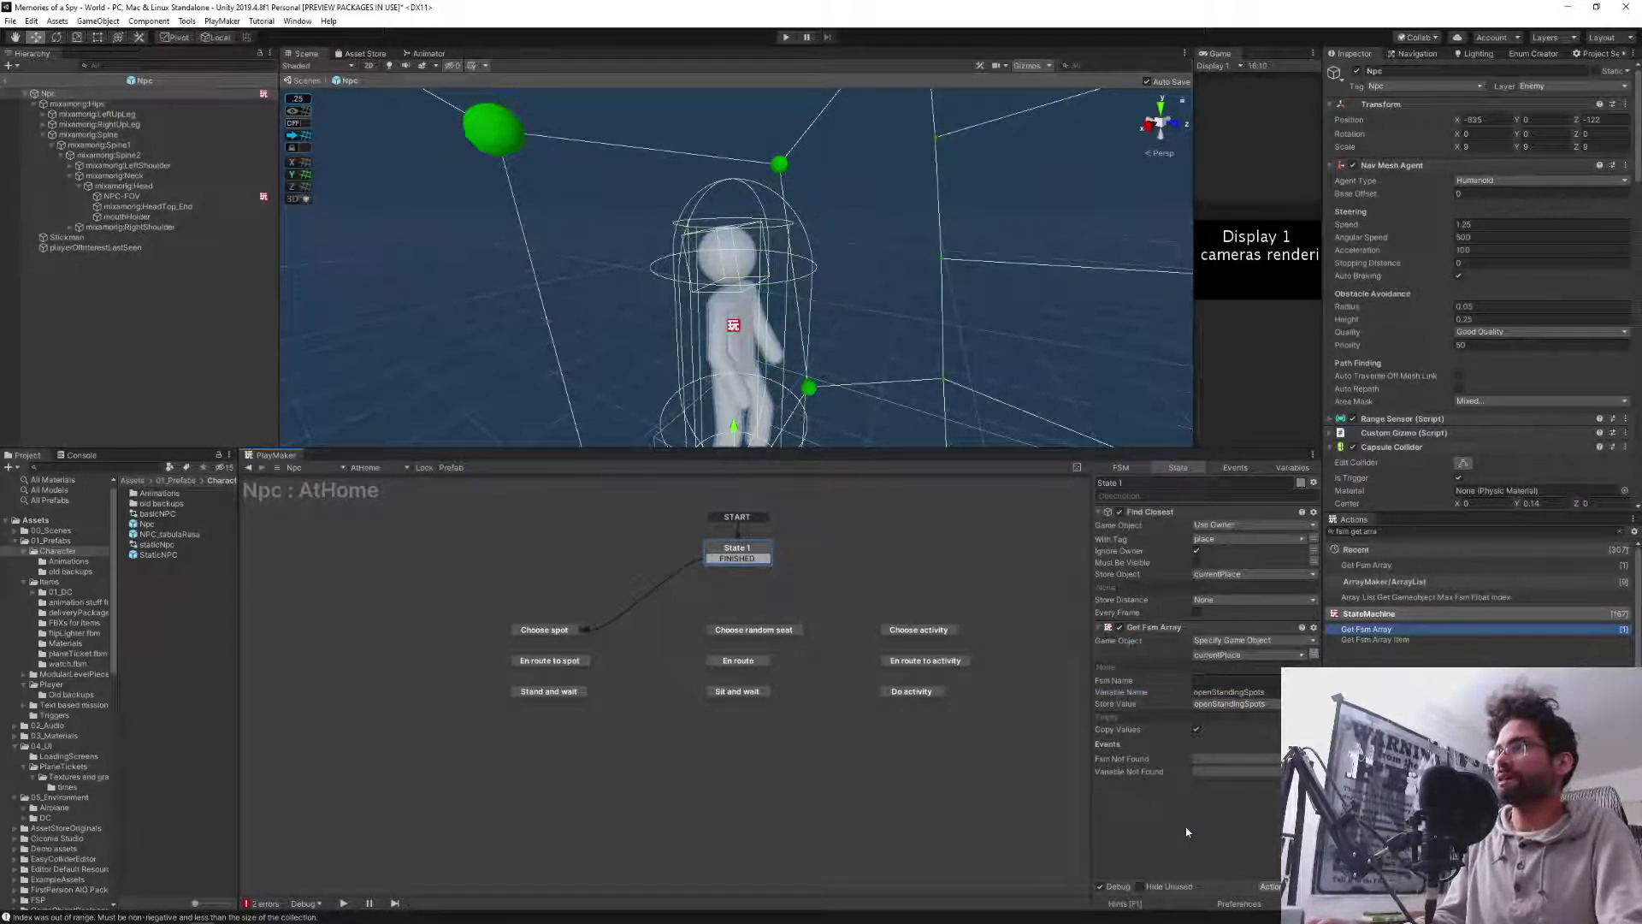
Add an Array Get Random action to the Choose spot state.
click(539, 633)
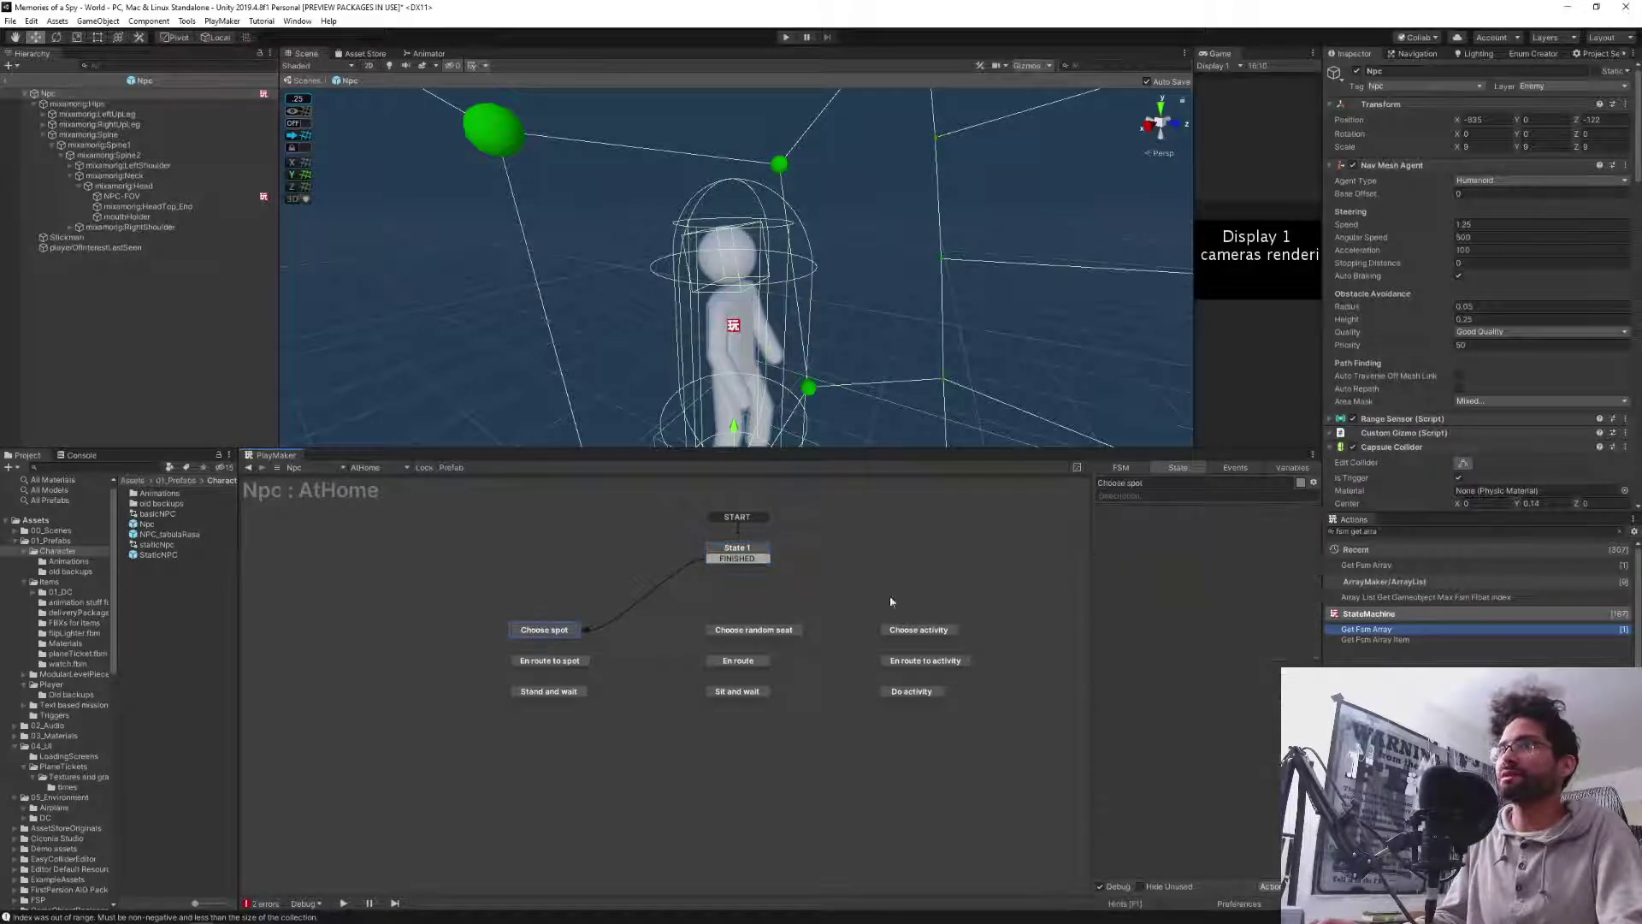
click(1394, 531)
text(a)
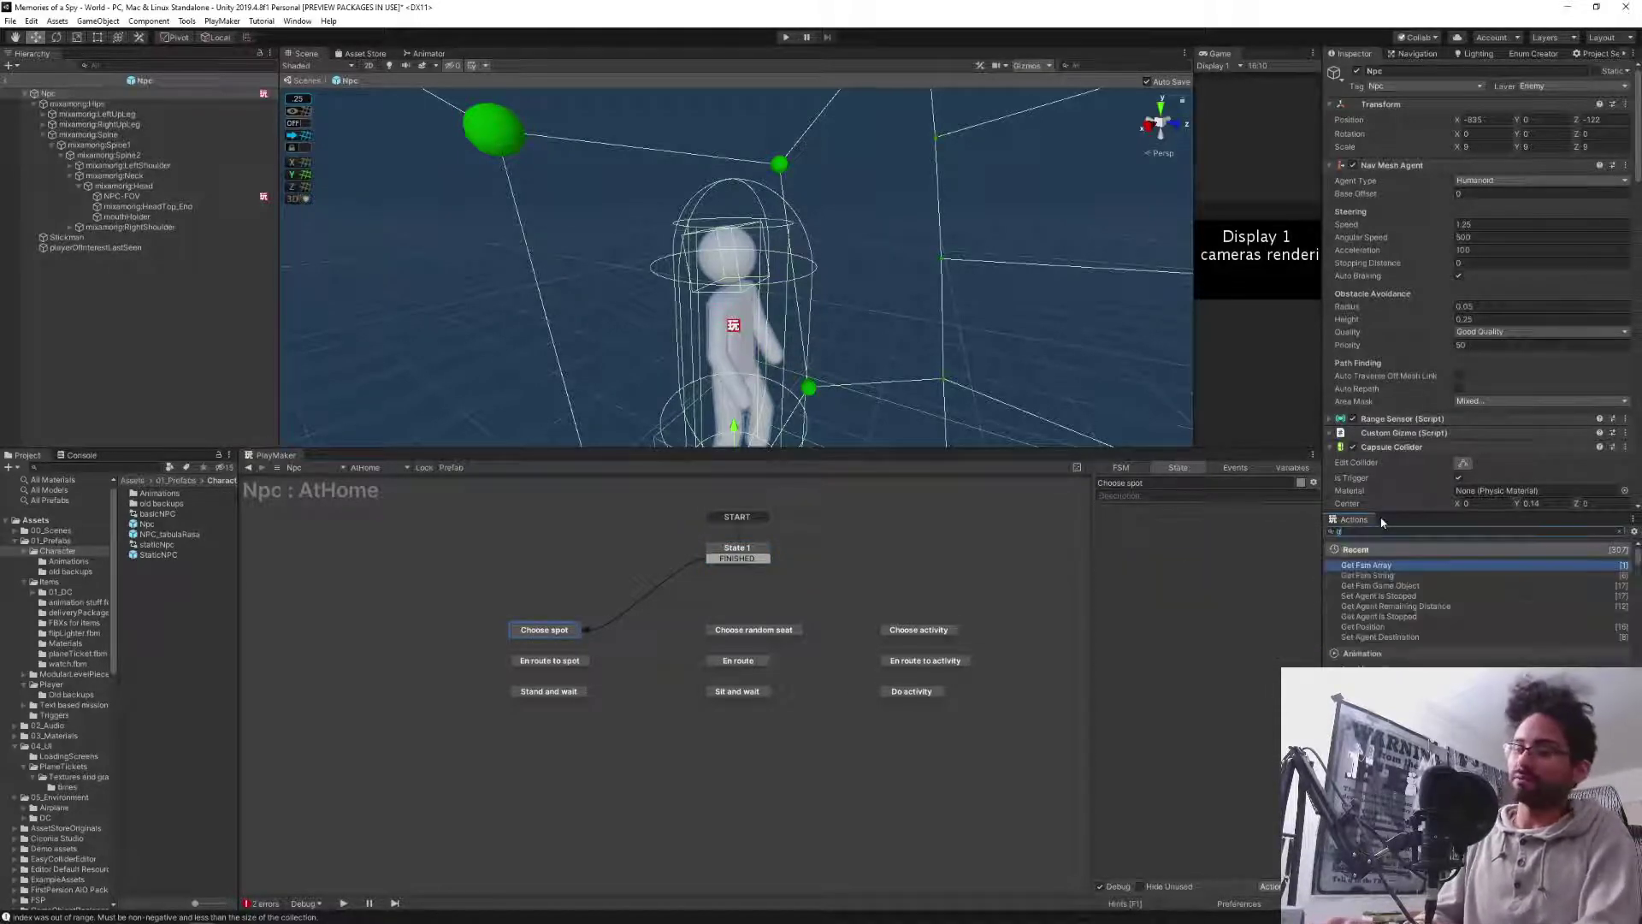
text(rray get ran)
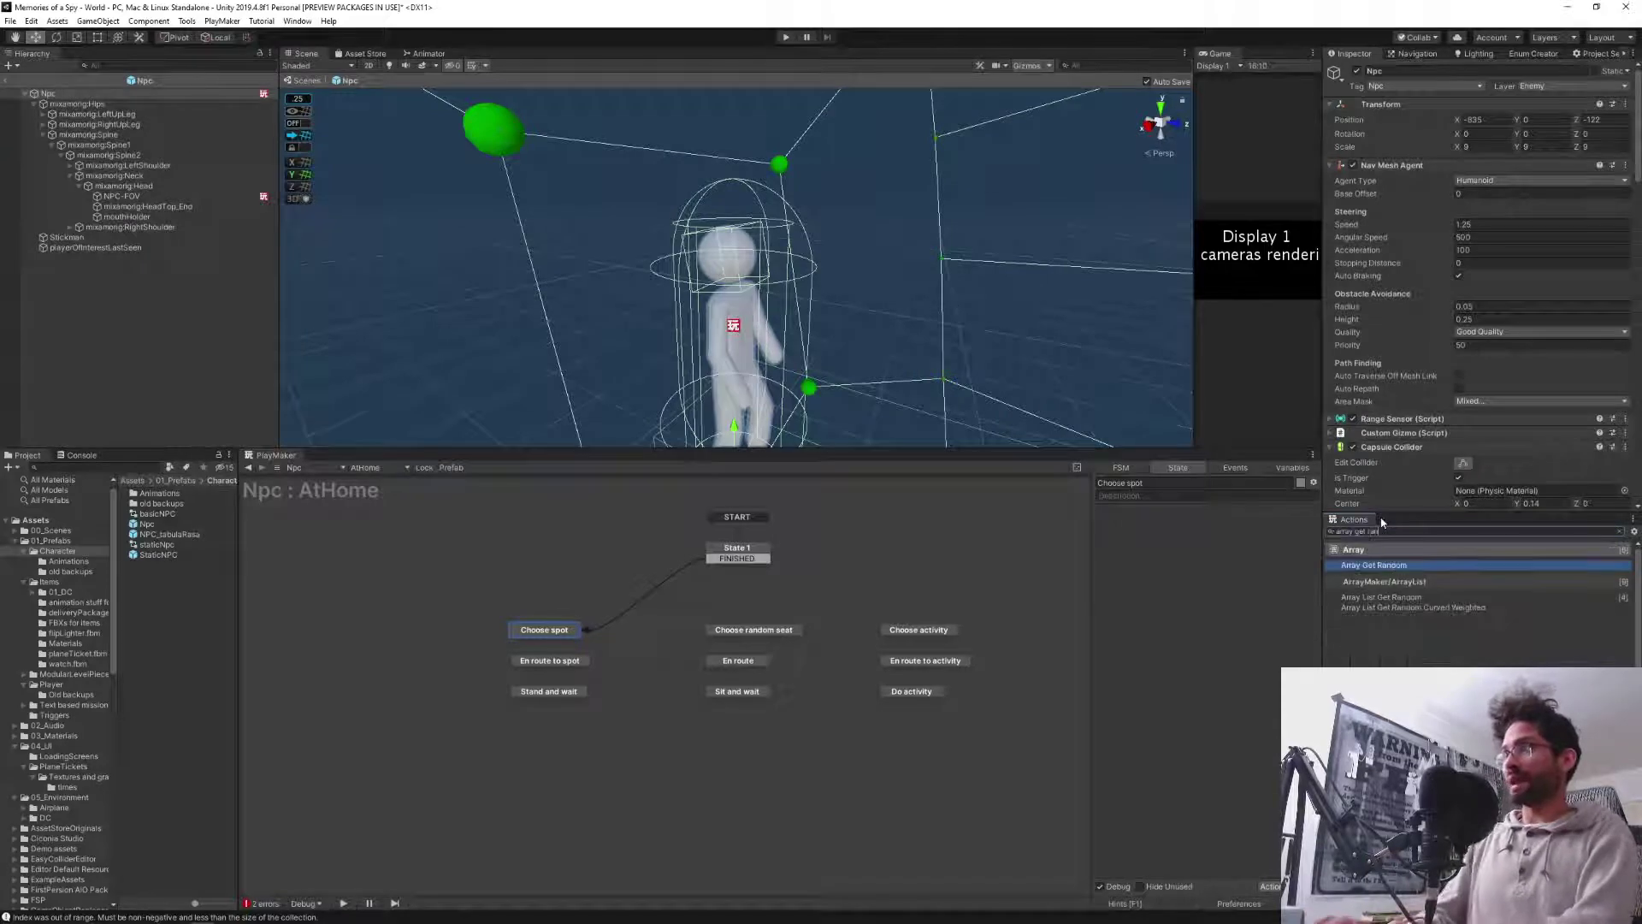
key(Return)
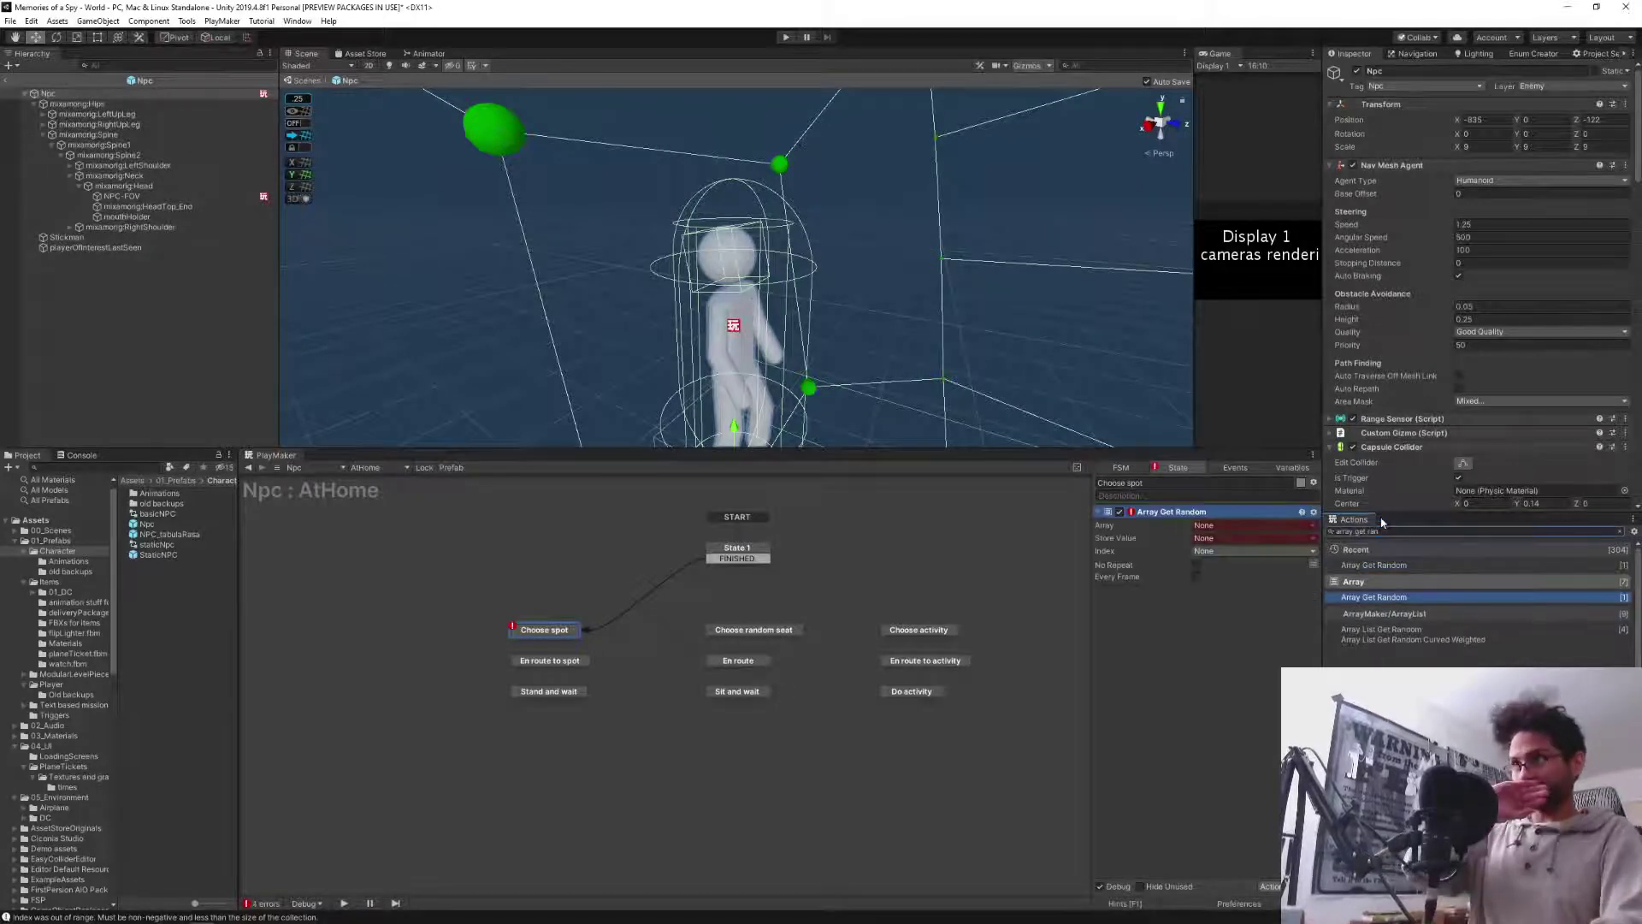
Set Array Get Random's array to openStandingSpots and store its value in a new variable named currentStandingSpot.
click(1203, 526)
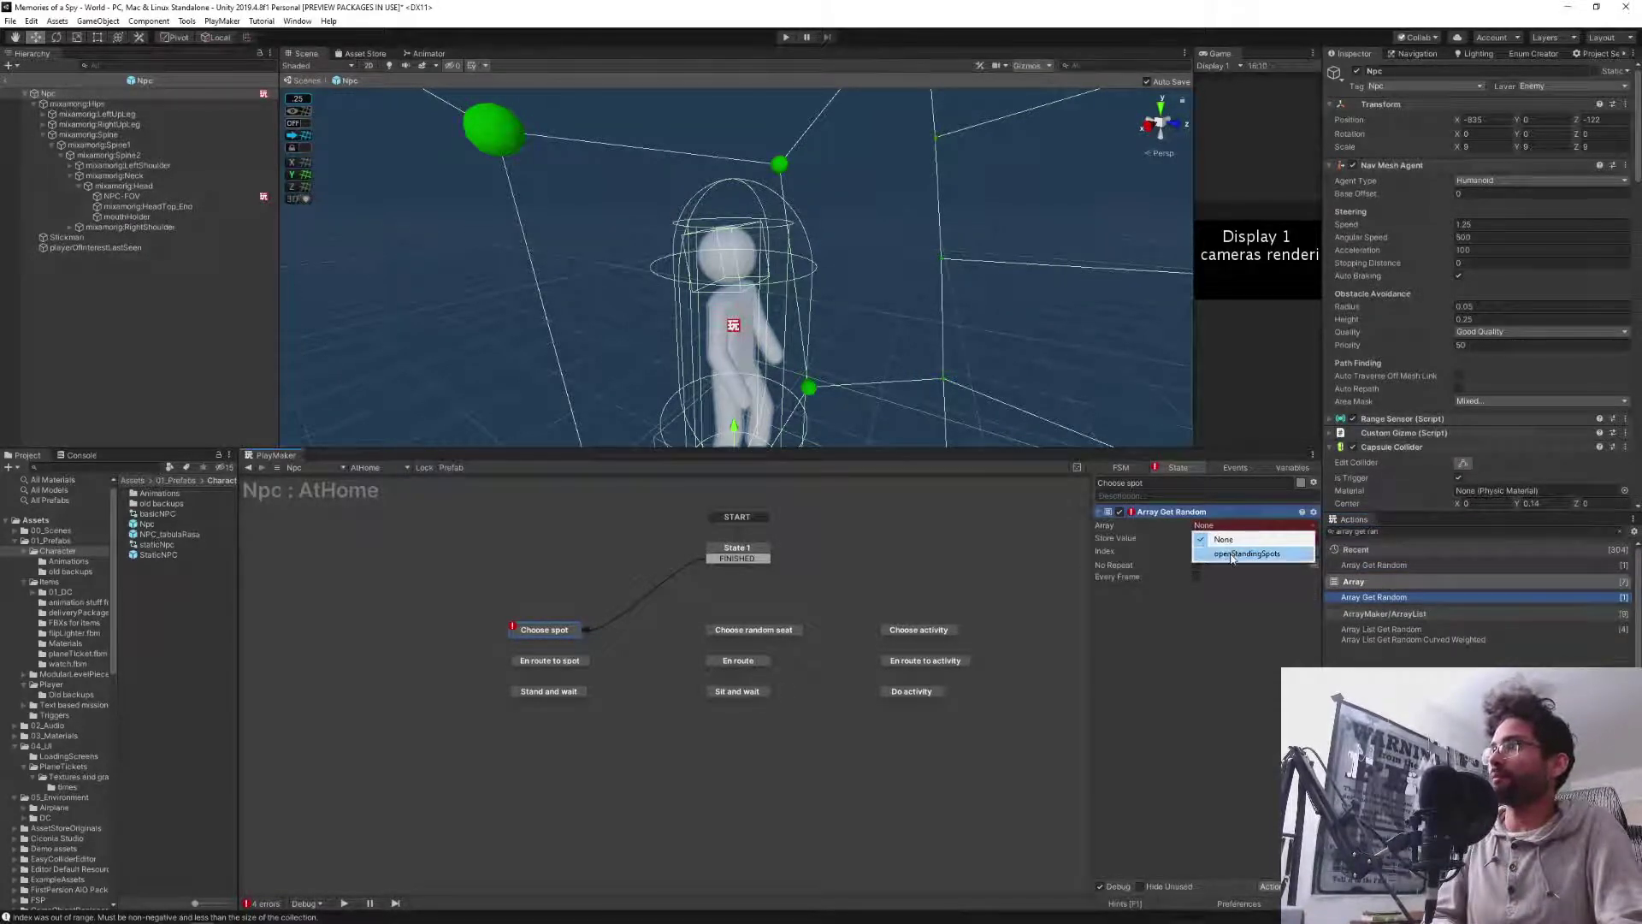
click(1229, 554)
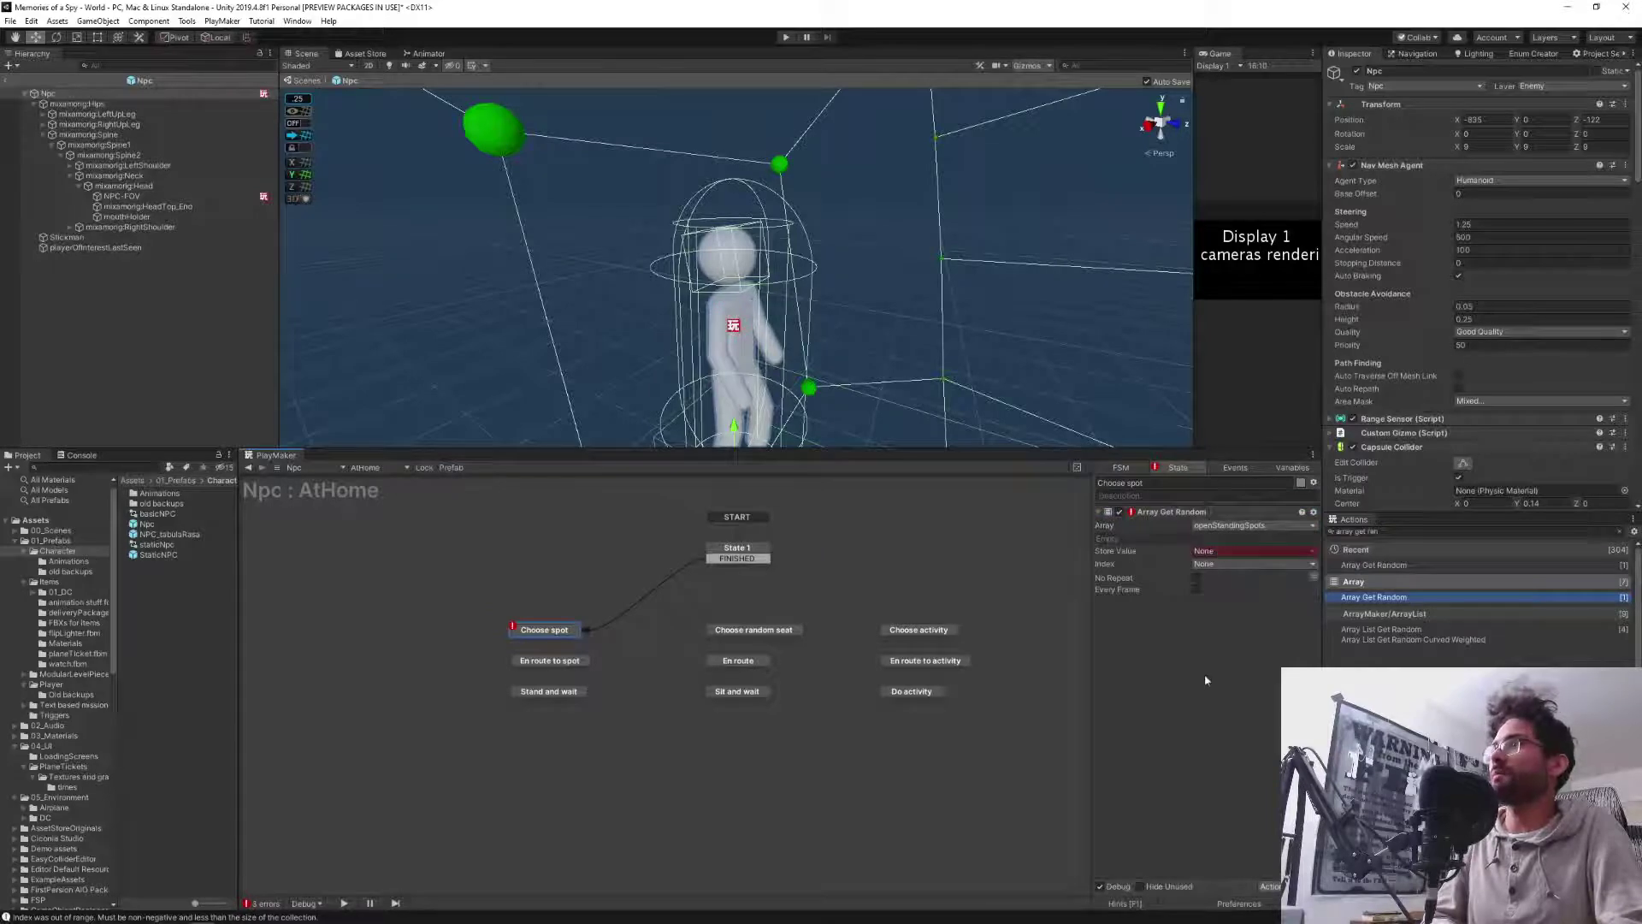
click(1206, 555)
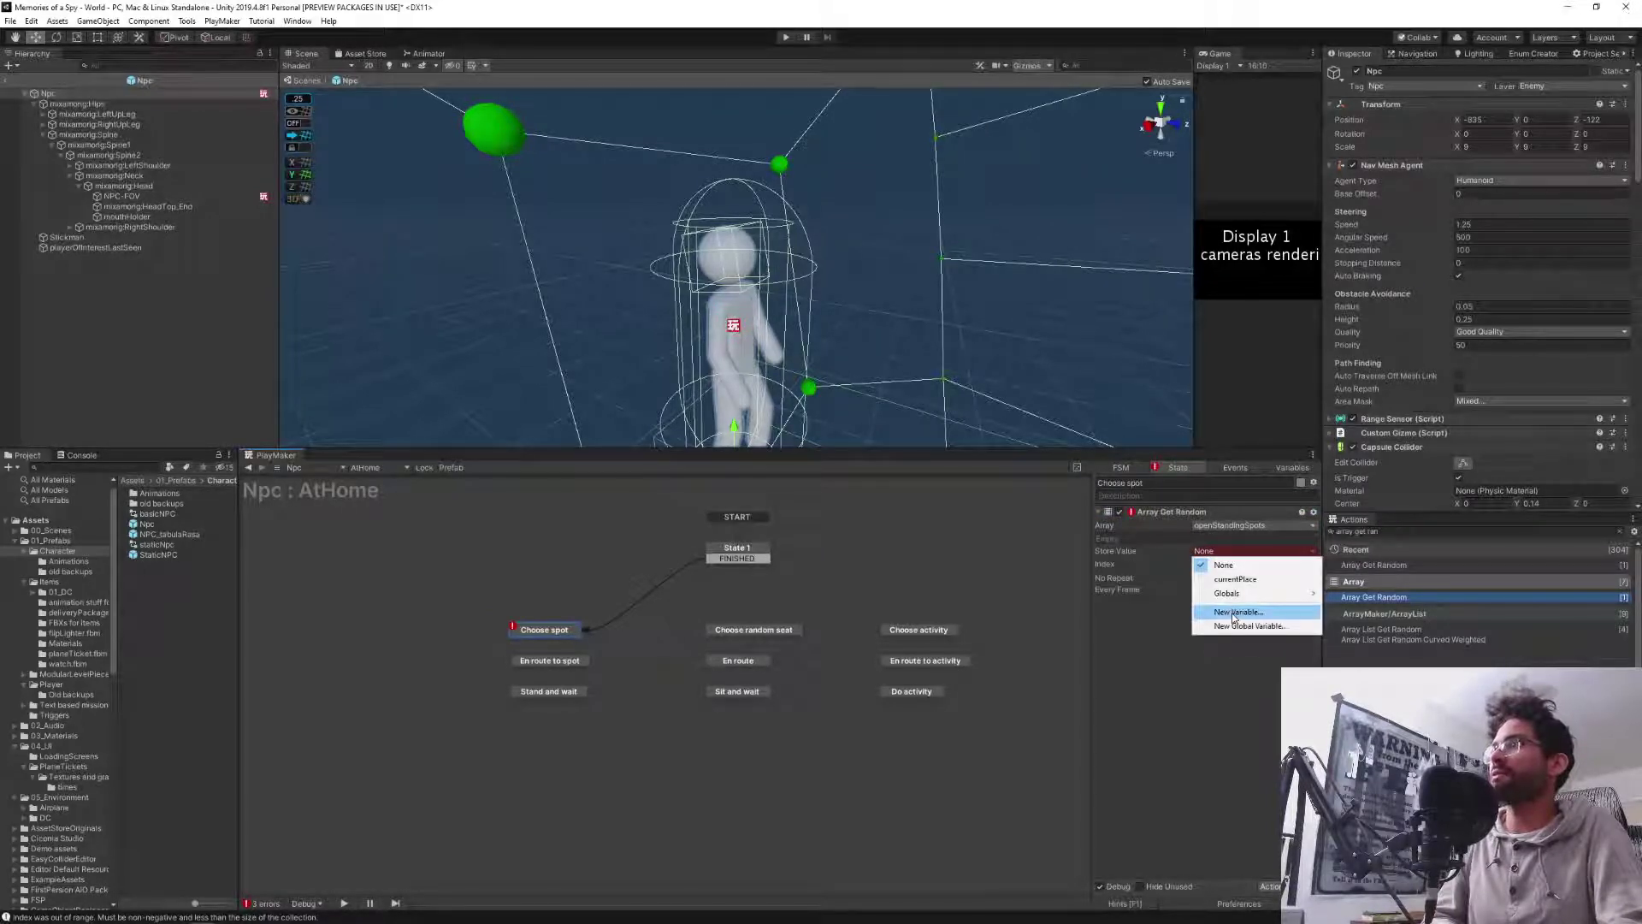
click(1253, 623)
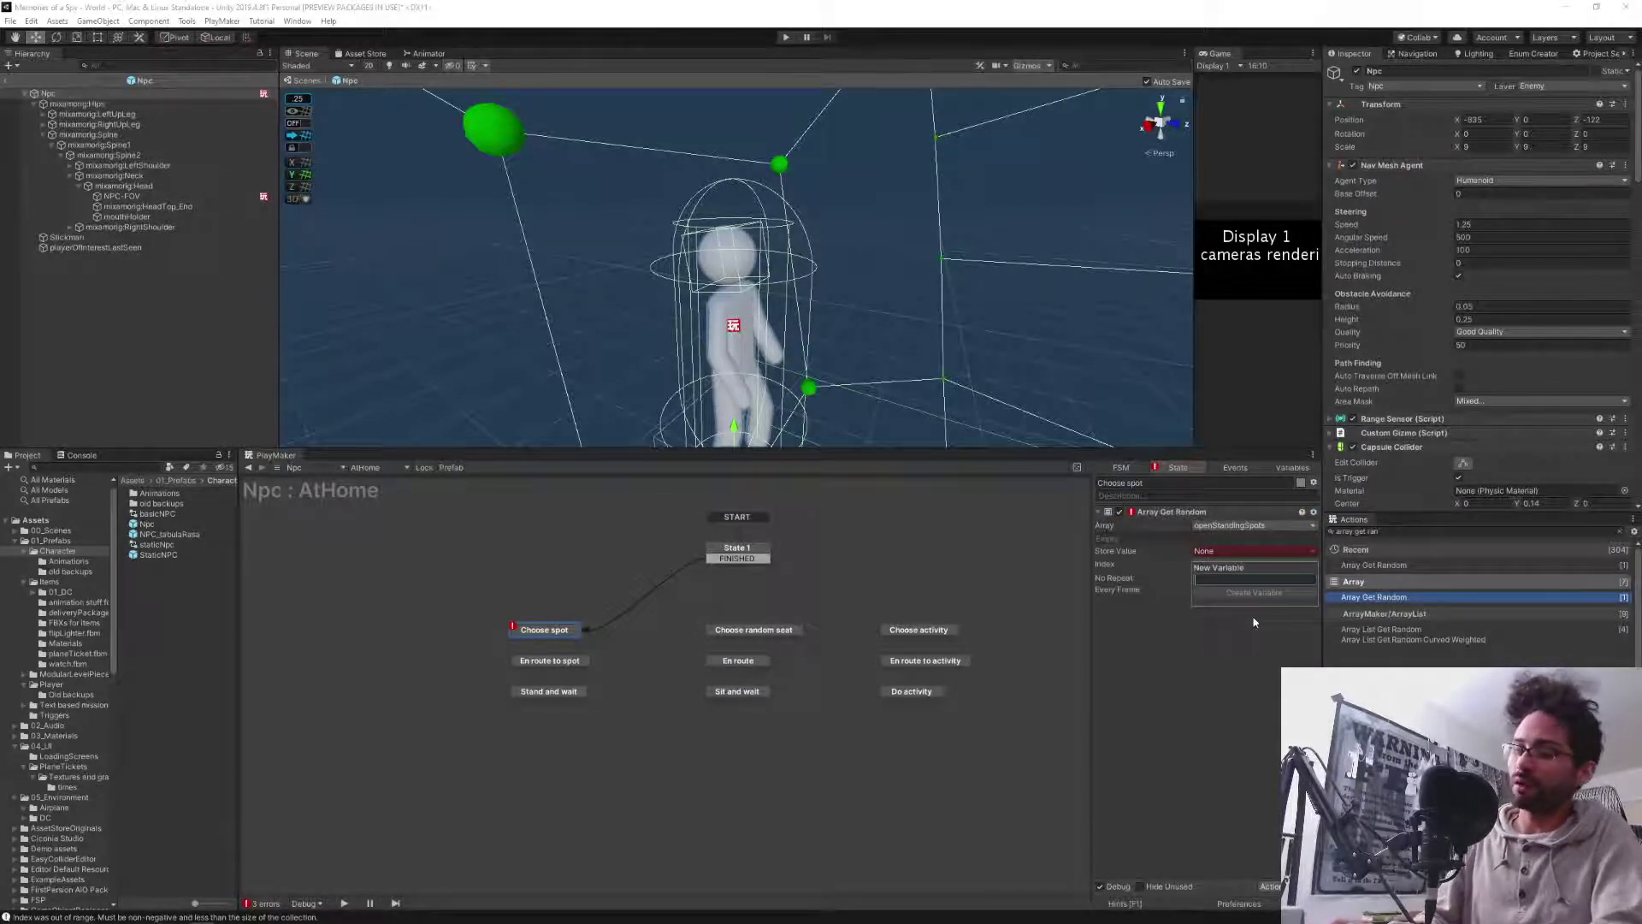
text(cure)
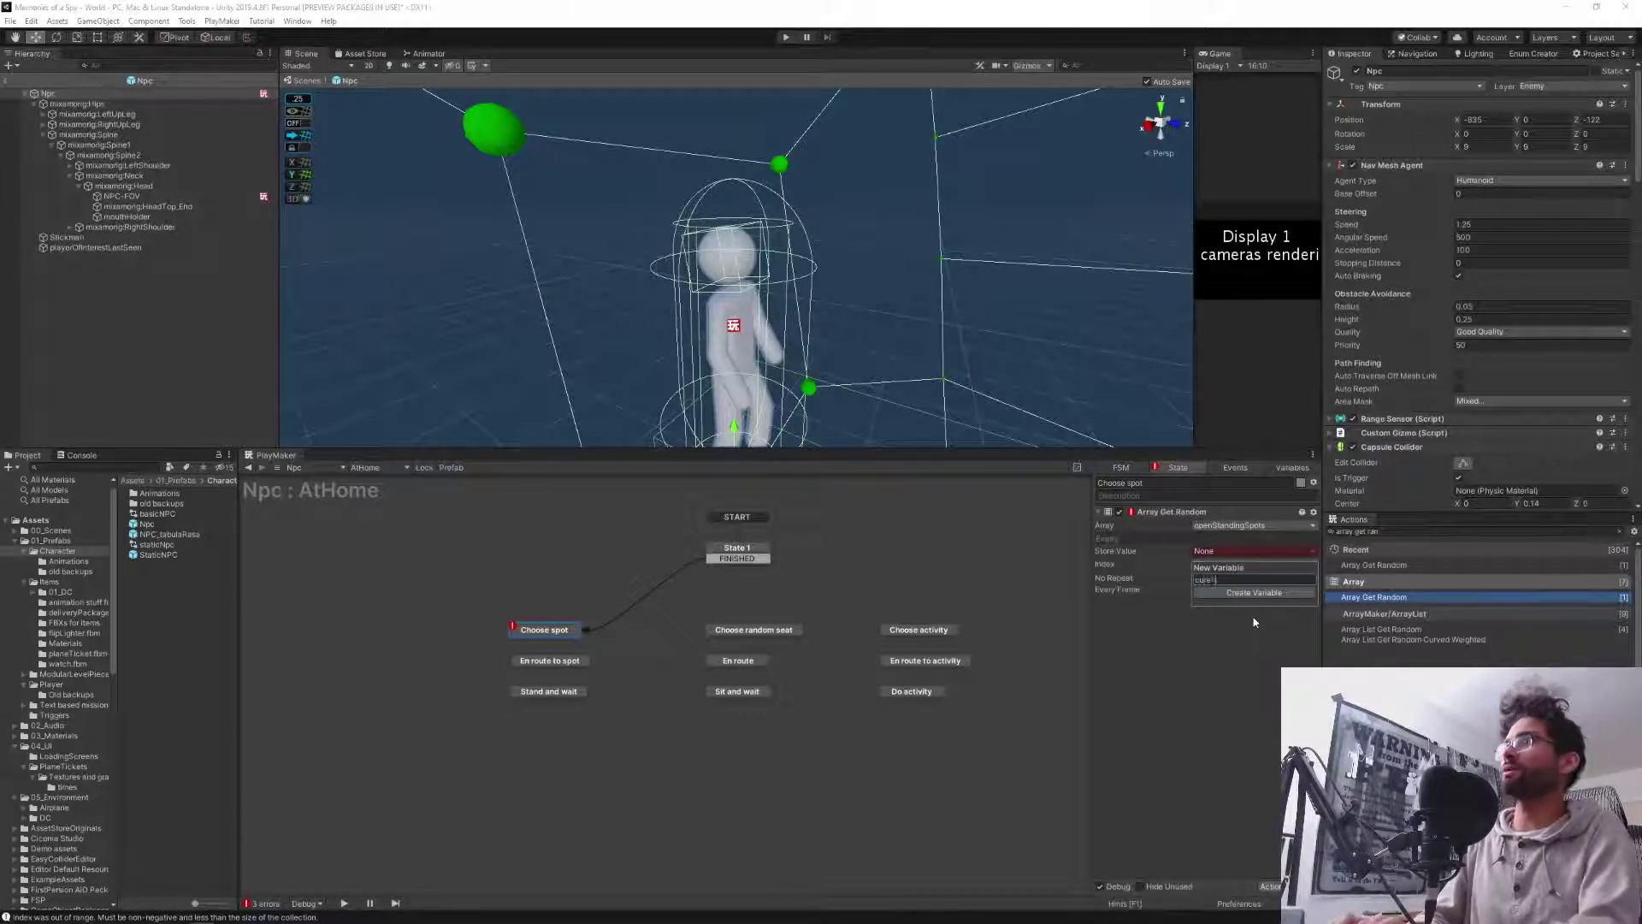
text(ntStandingSpot)
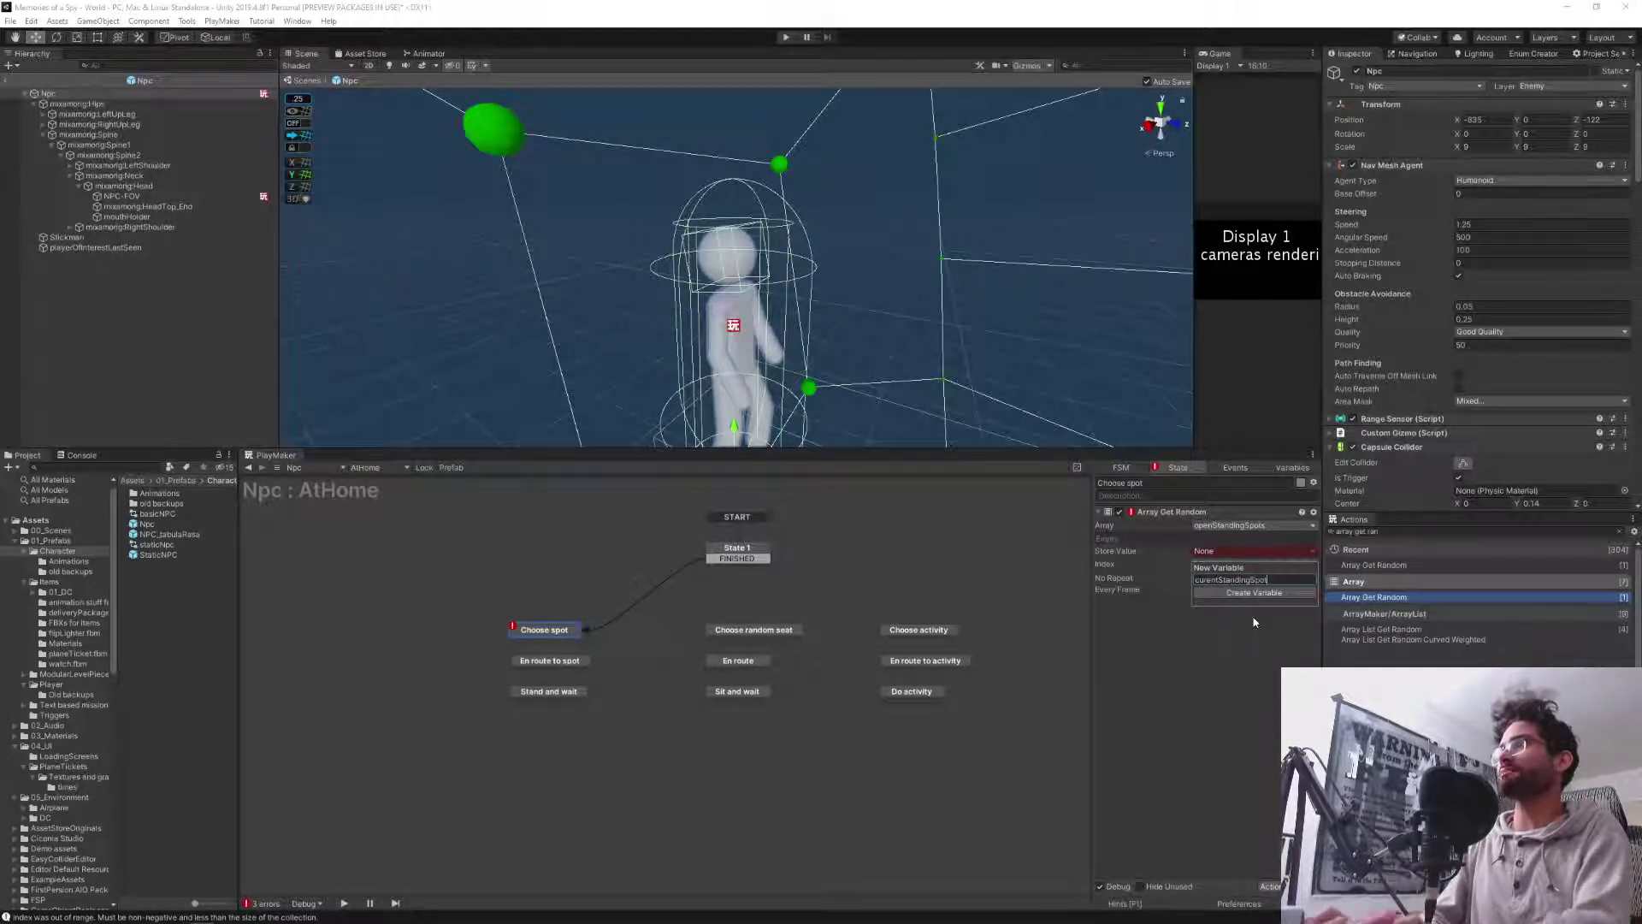
key(Return)
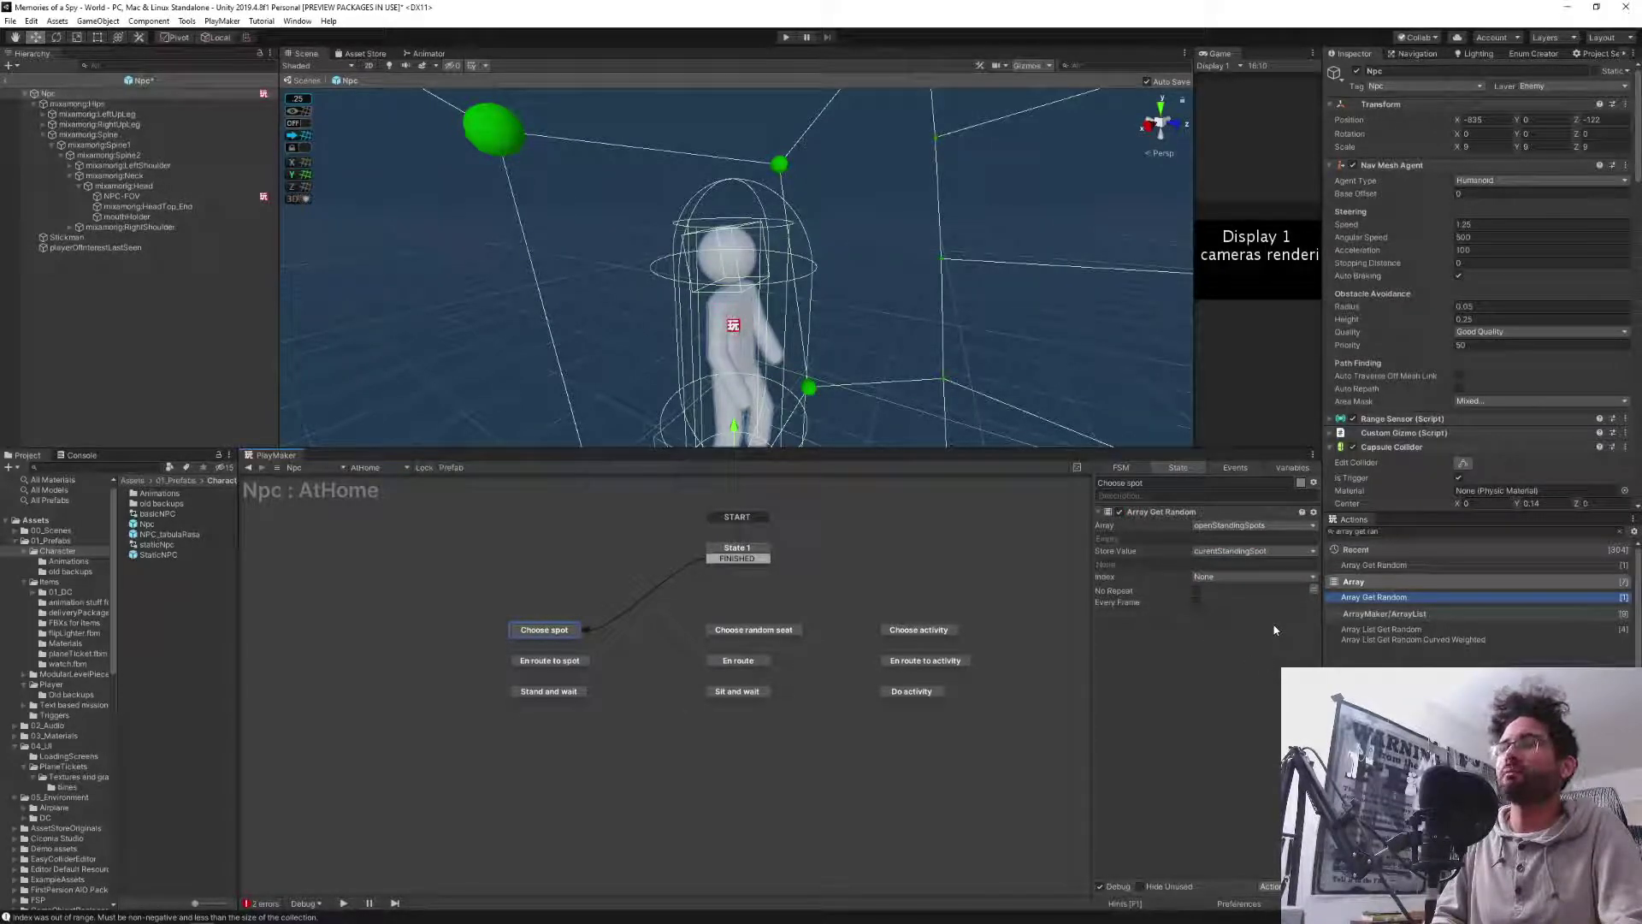
Rename the currentStandingSpot variable to destination and return to the Choose spot state's actions.
click(1284, 467)
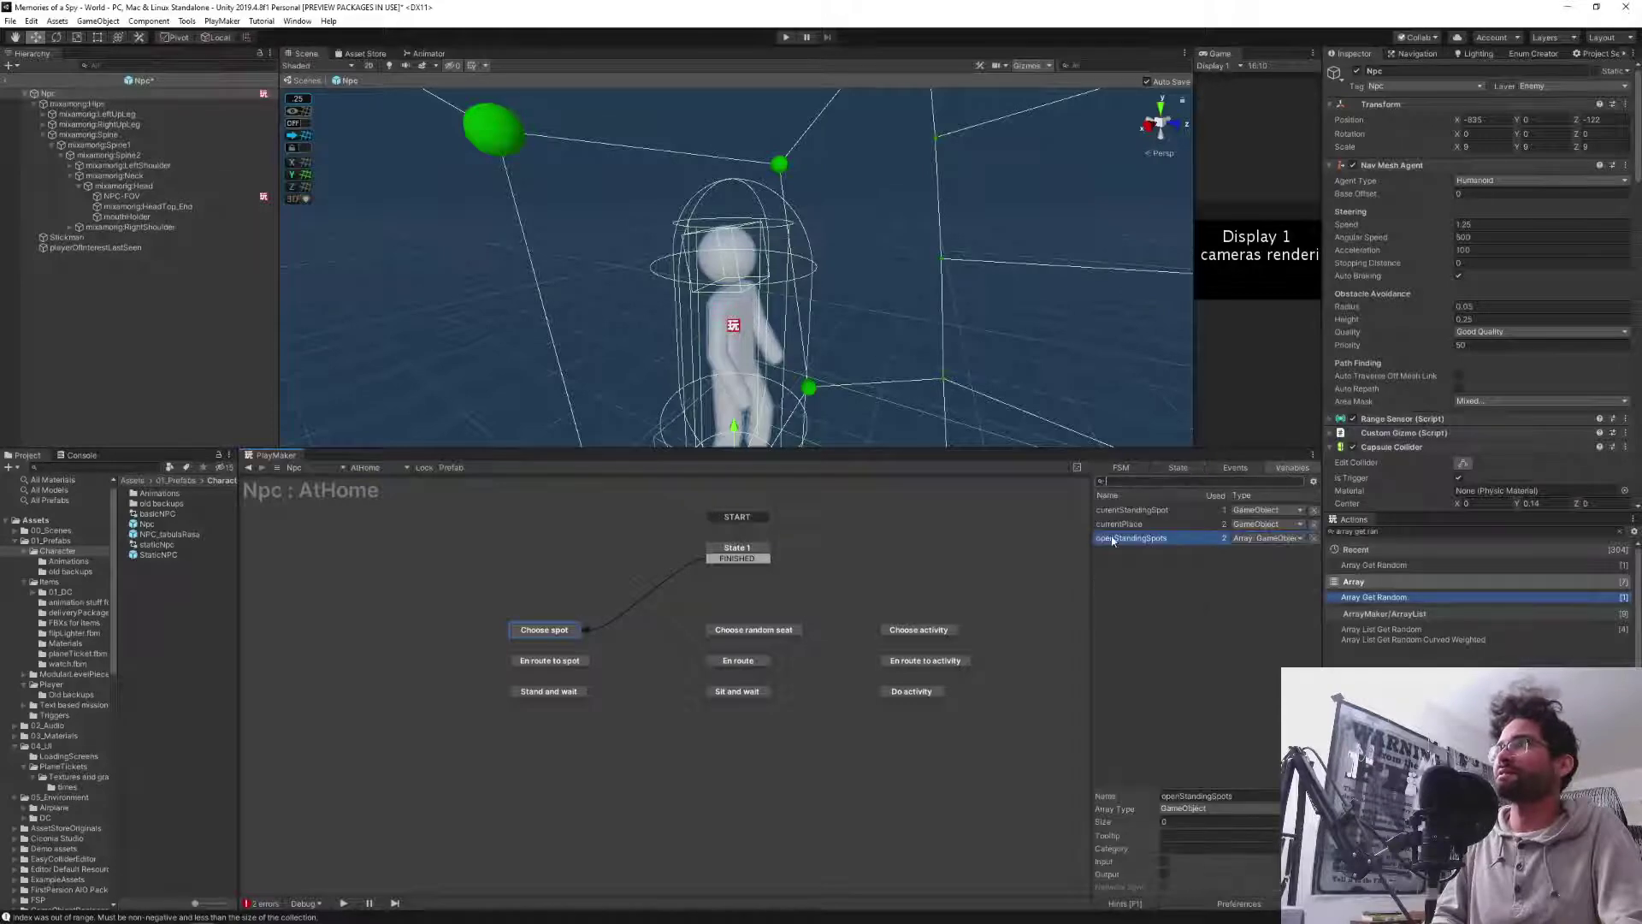
click(1131, 510)
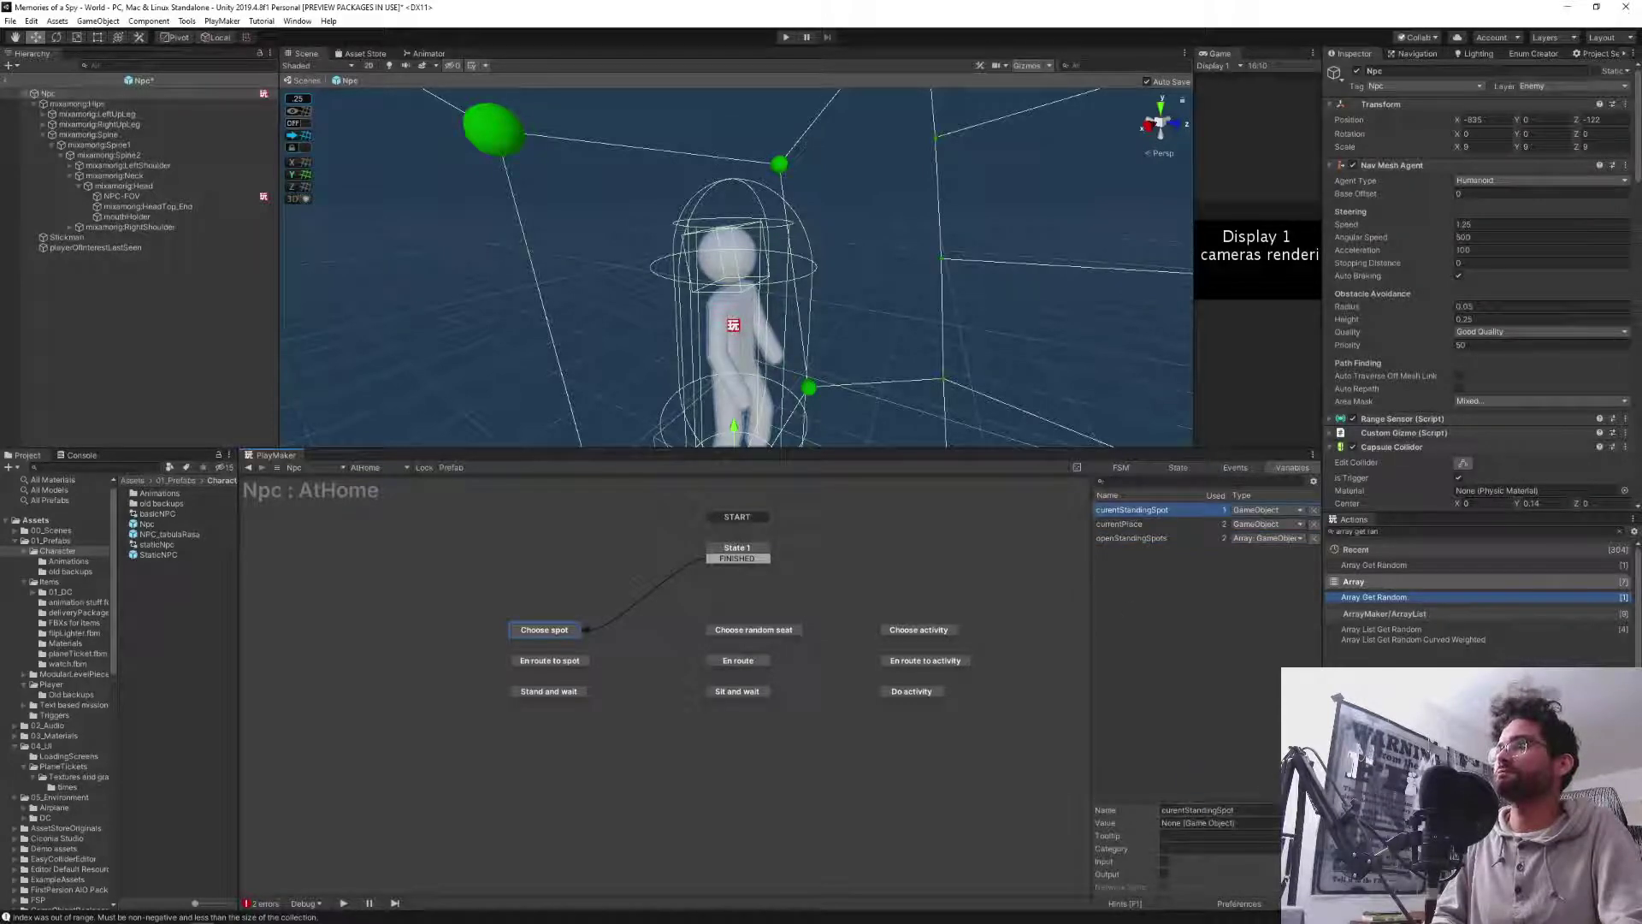
click(1194, 808)
text(destina)
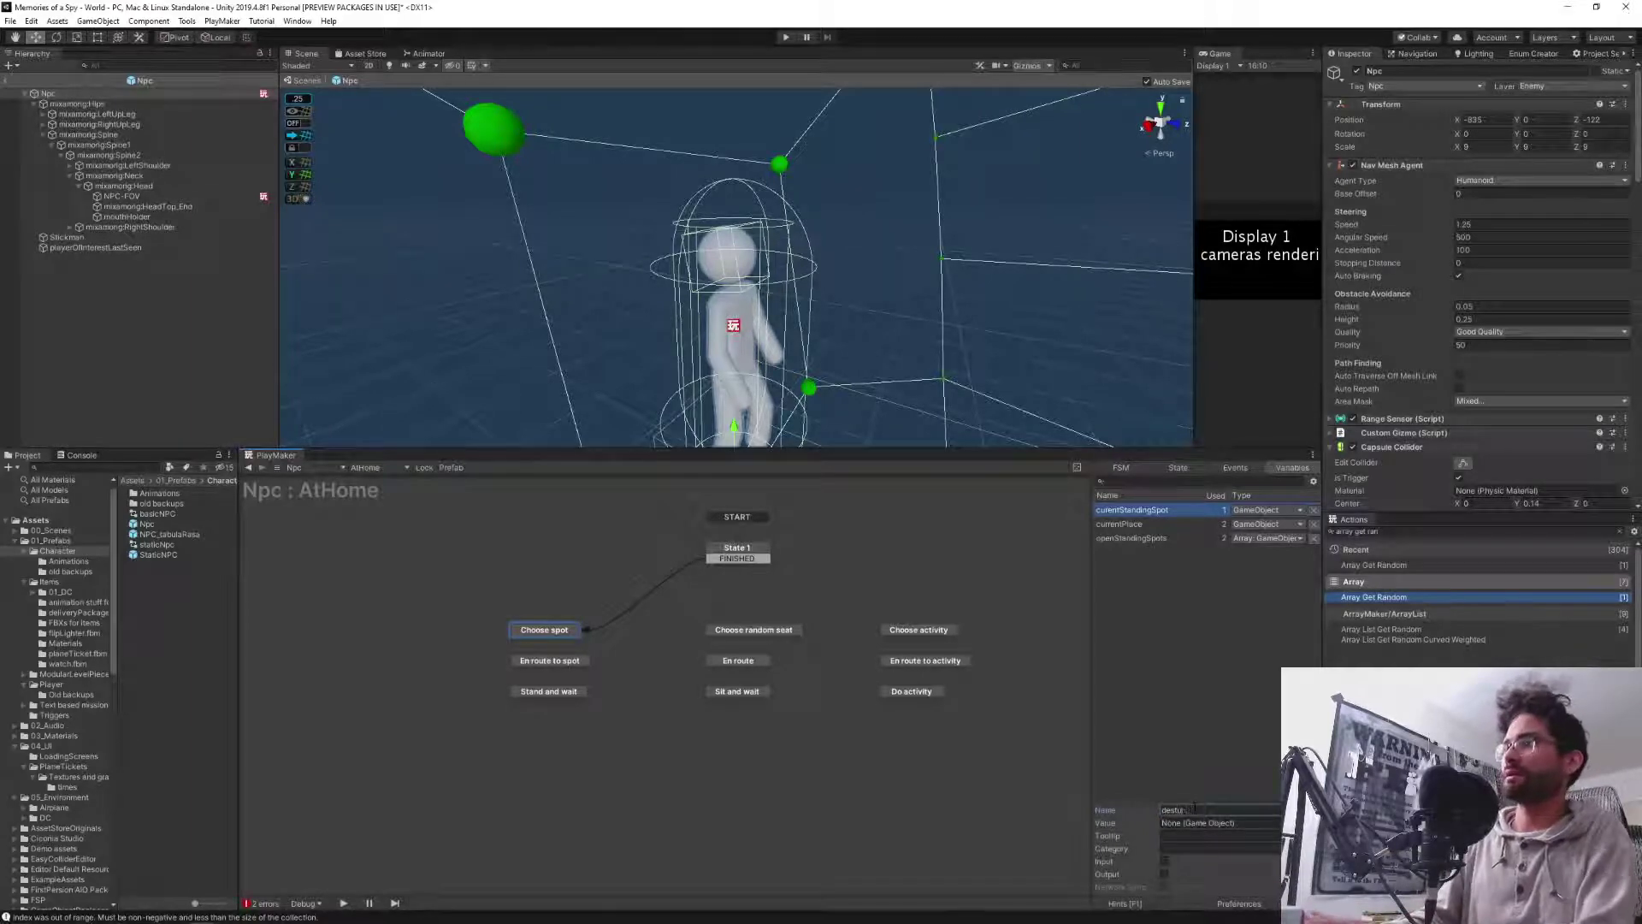
text(stun)
key(BackSpace)
key(BackSpace)
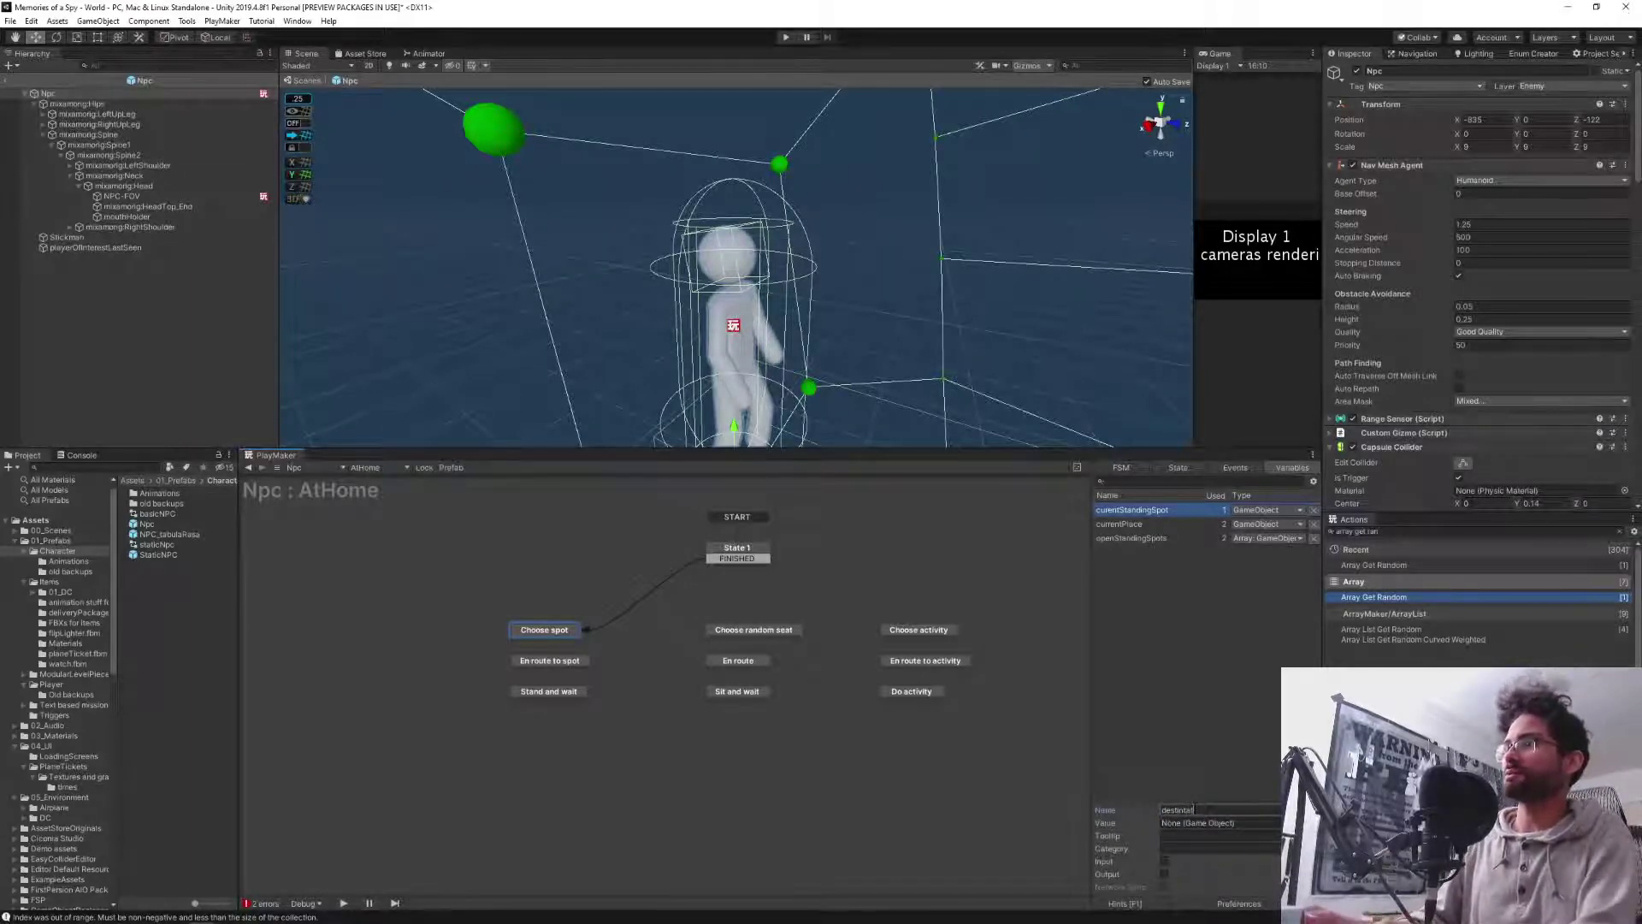
key(Return)
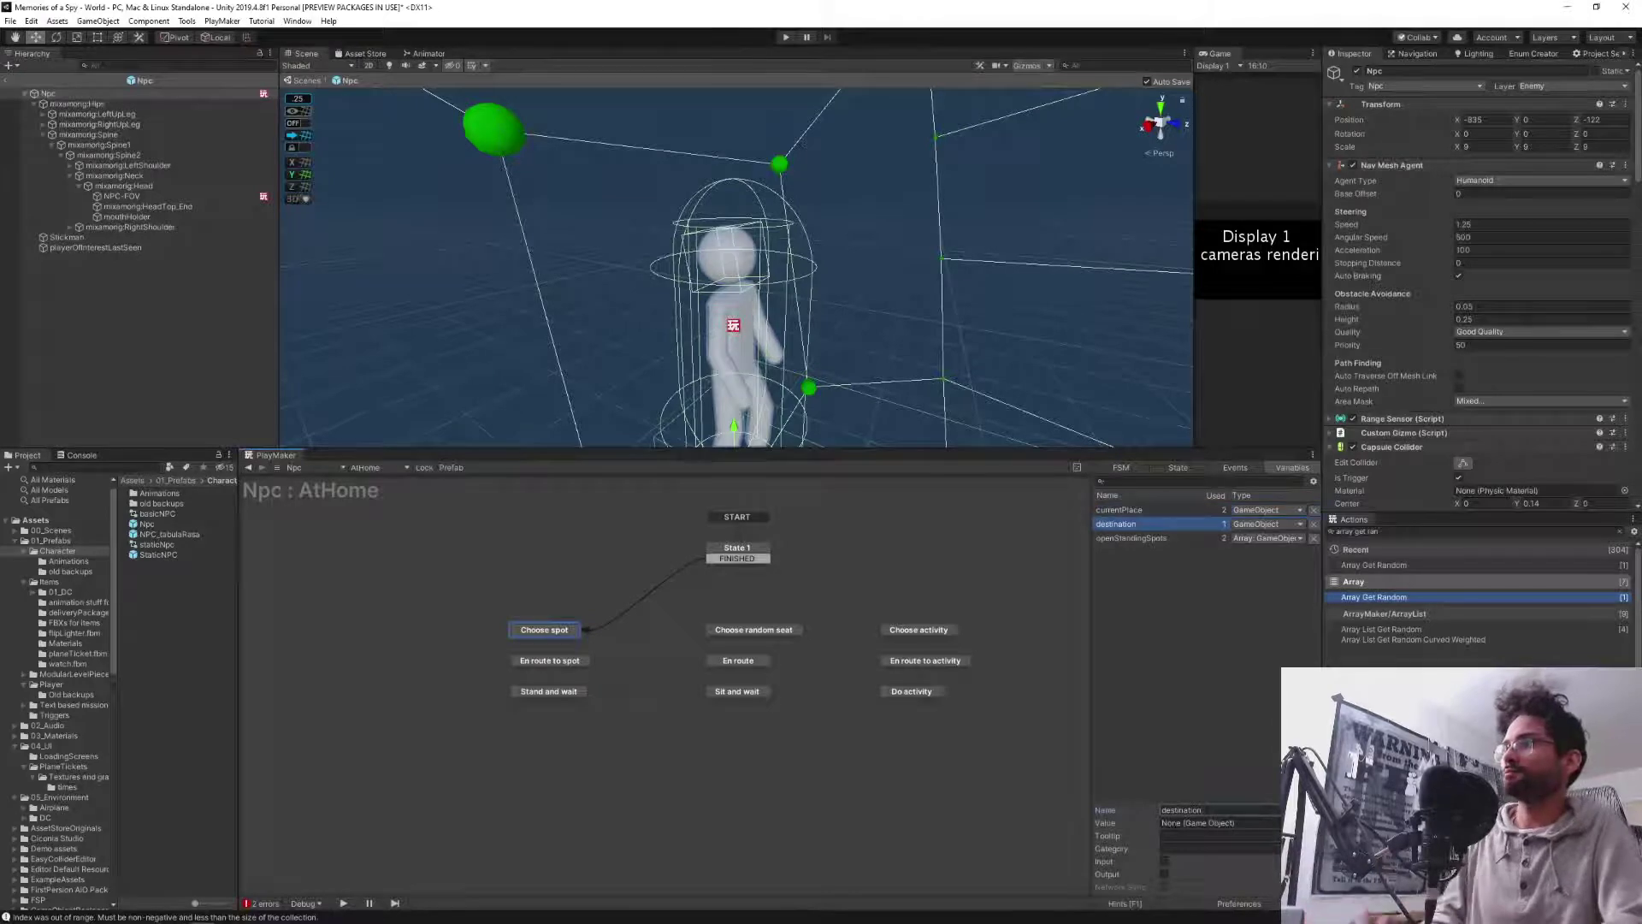
click(1178, 467)
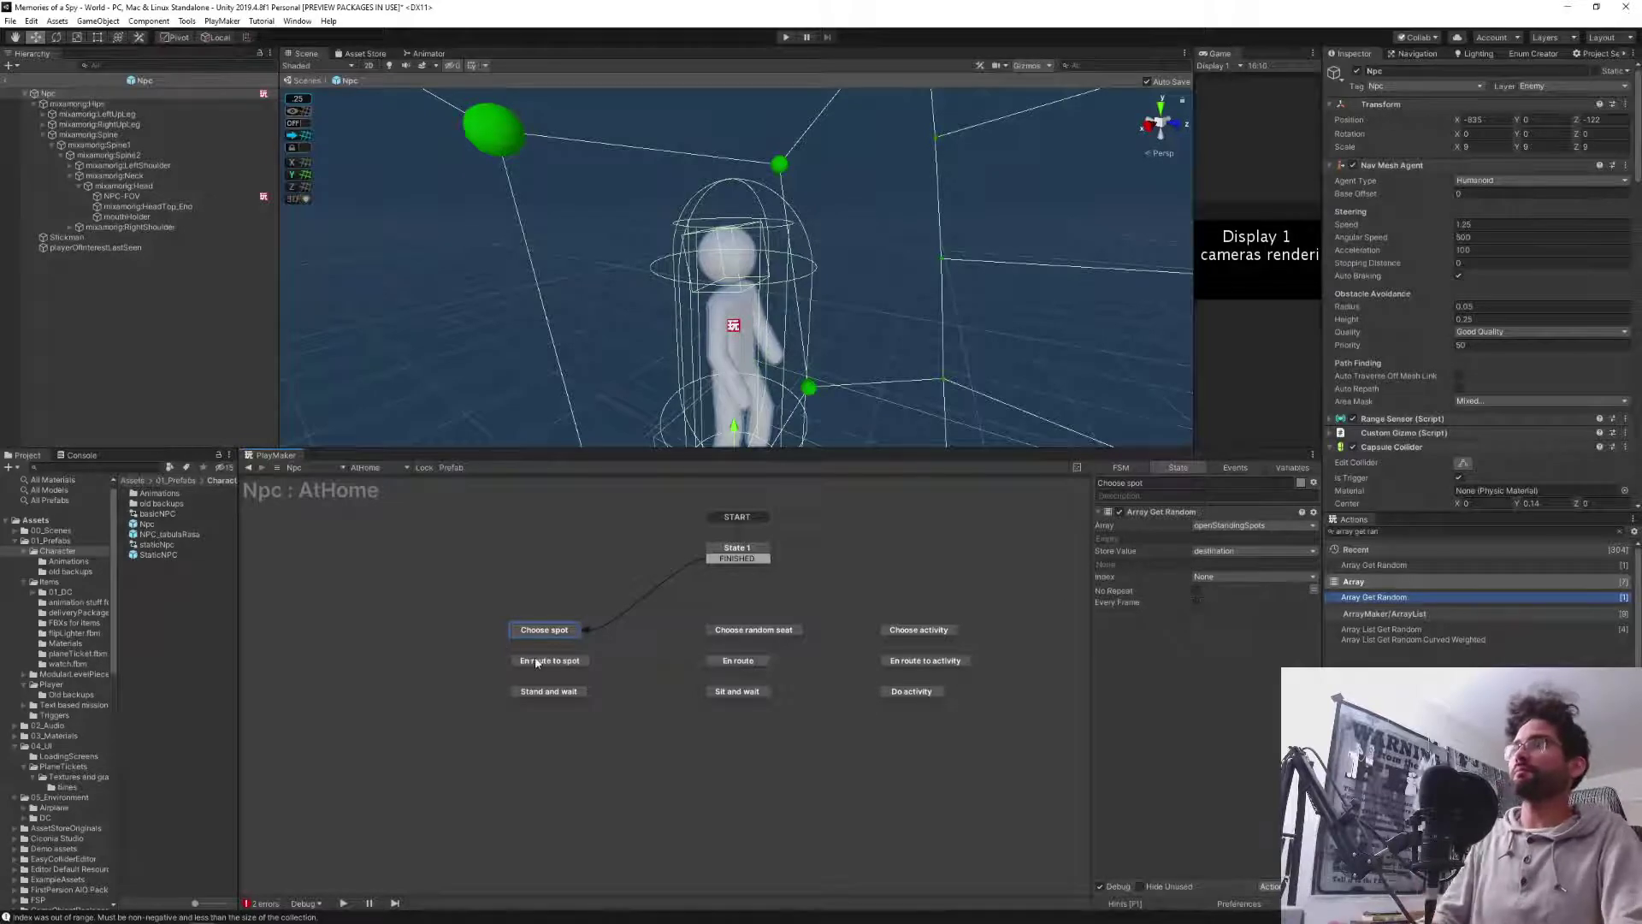
right_click(534, 630)
ctrl+click(536, 630)
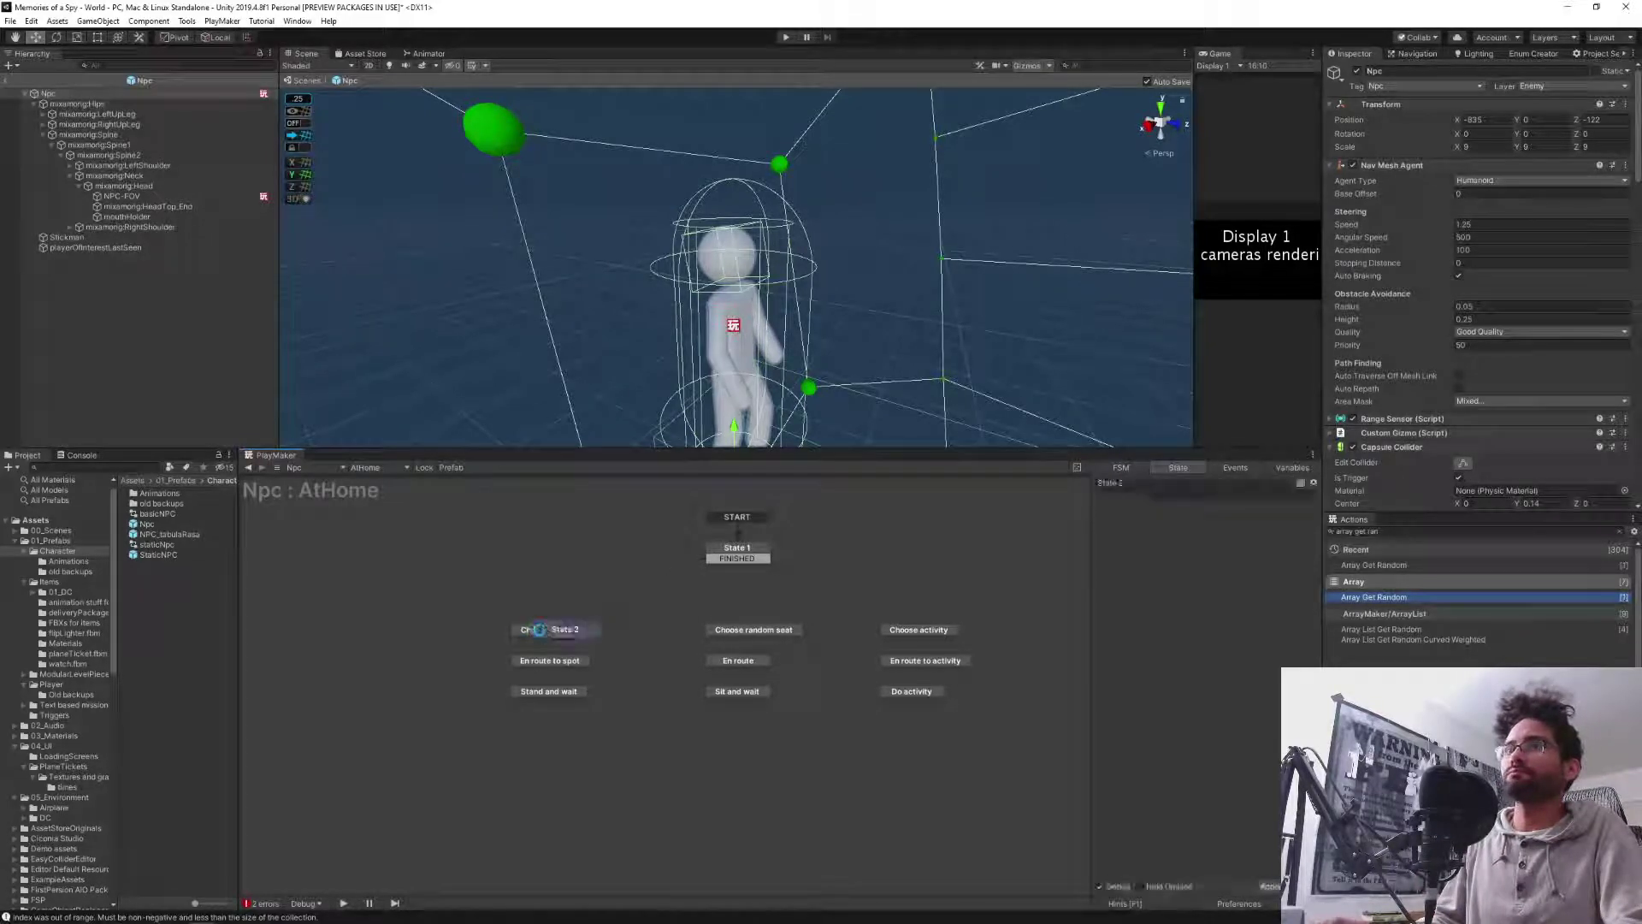
key(ctrl+z)
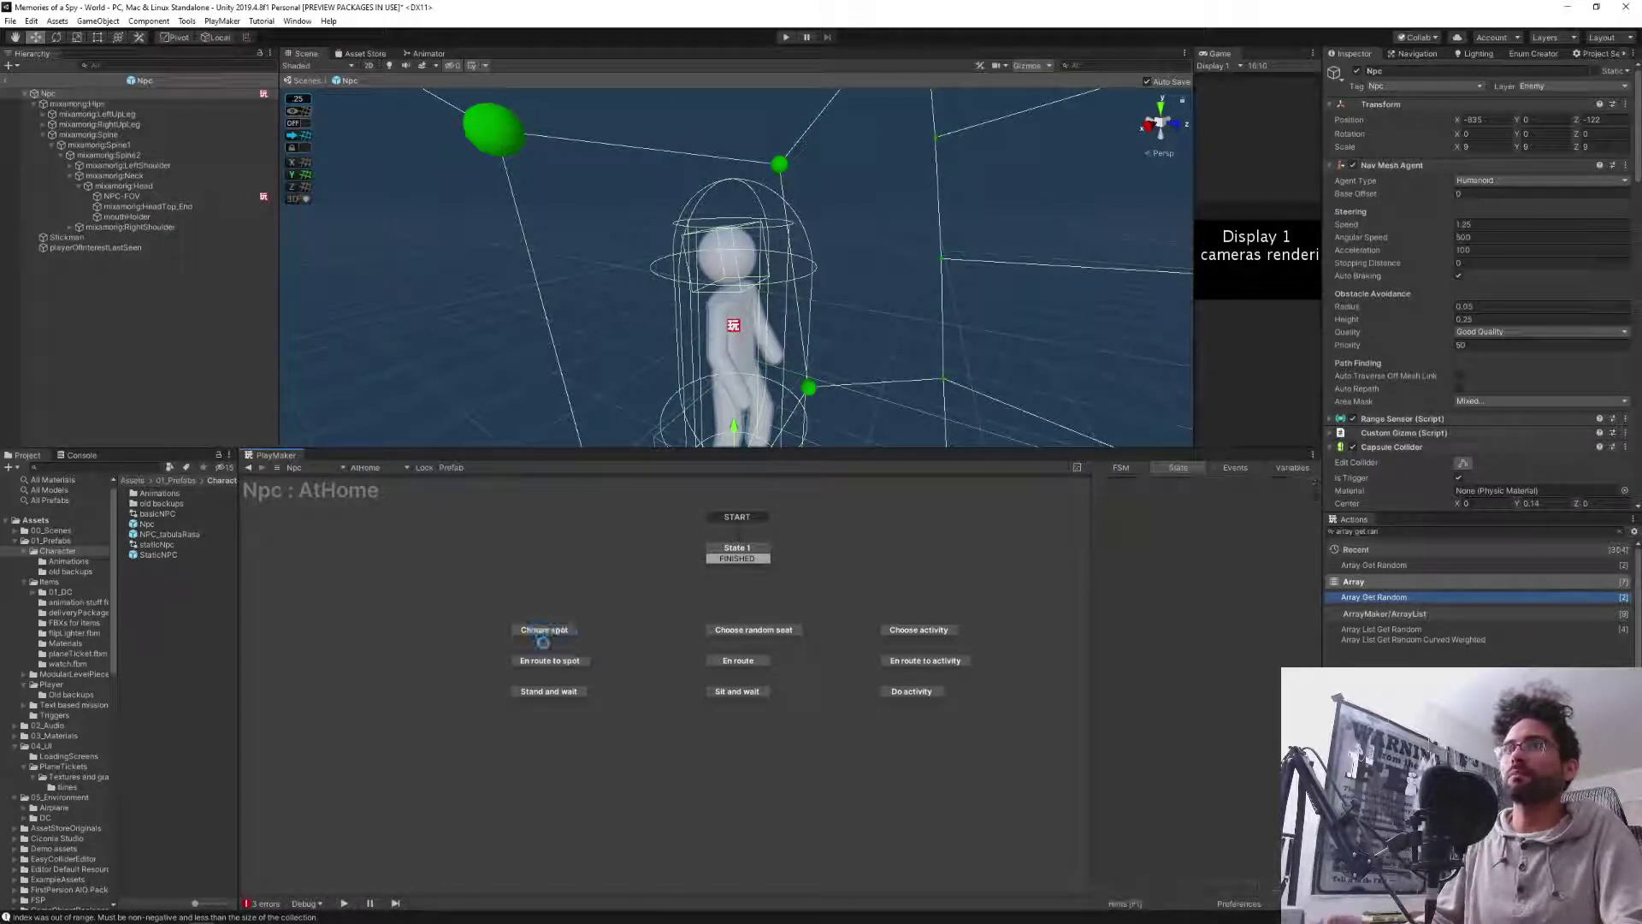
Add a FINISHED transition to the Choose spot state and link it to En route to spot.
click(542, 631)
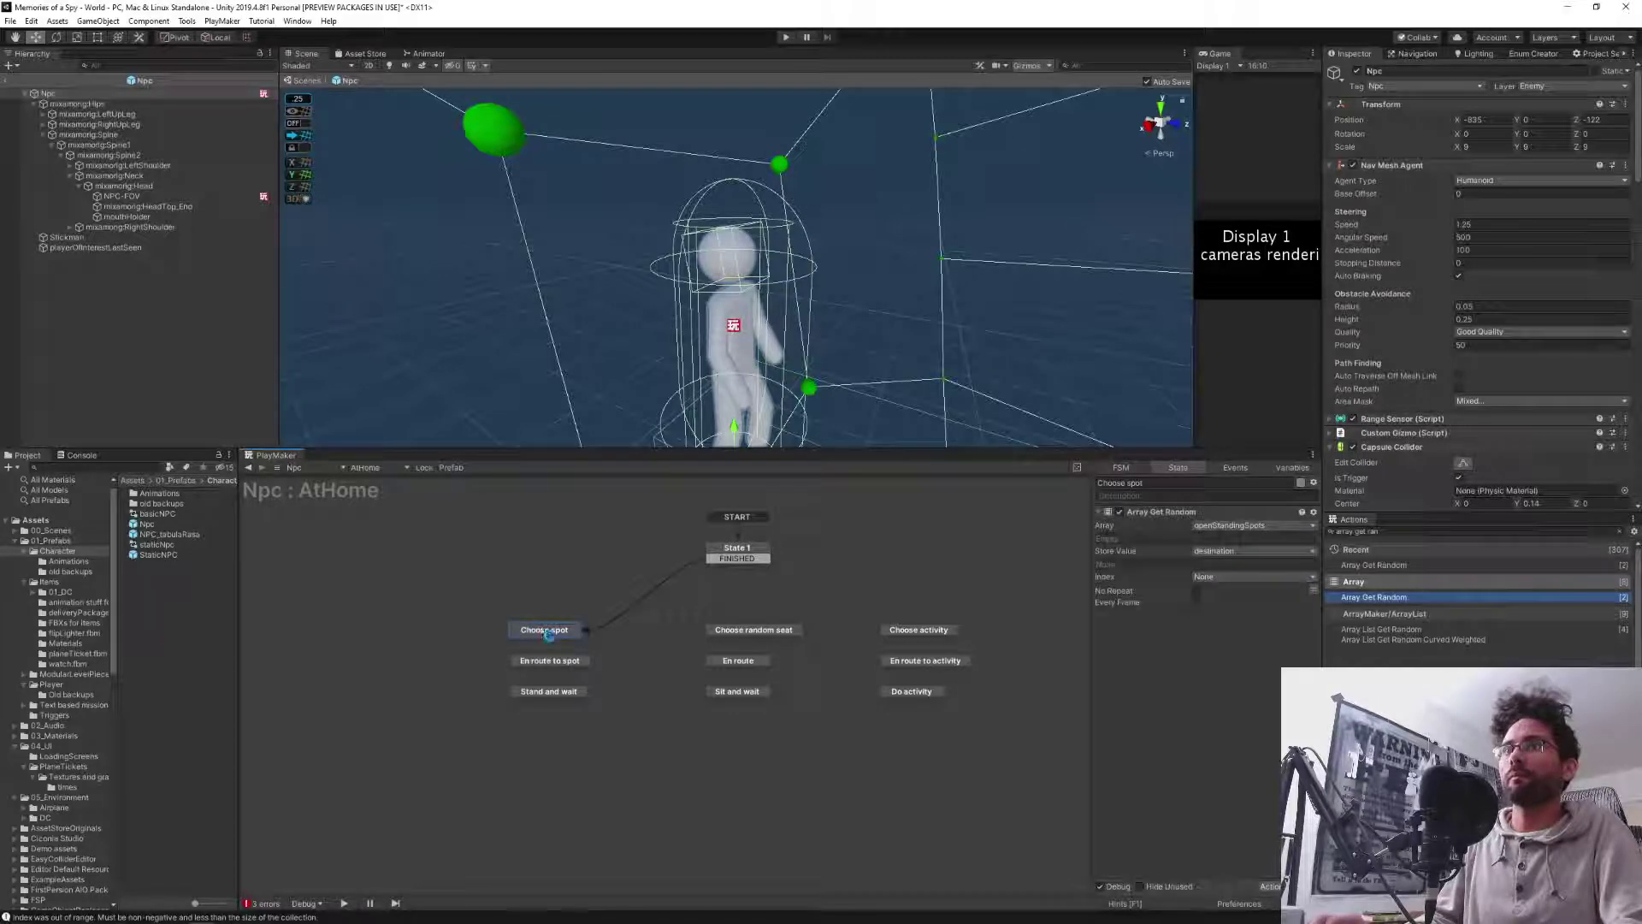
ctrl+click(548, 636)
click(558, 661)
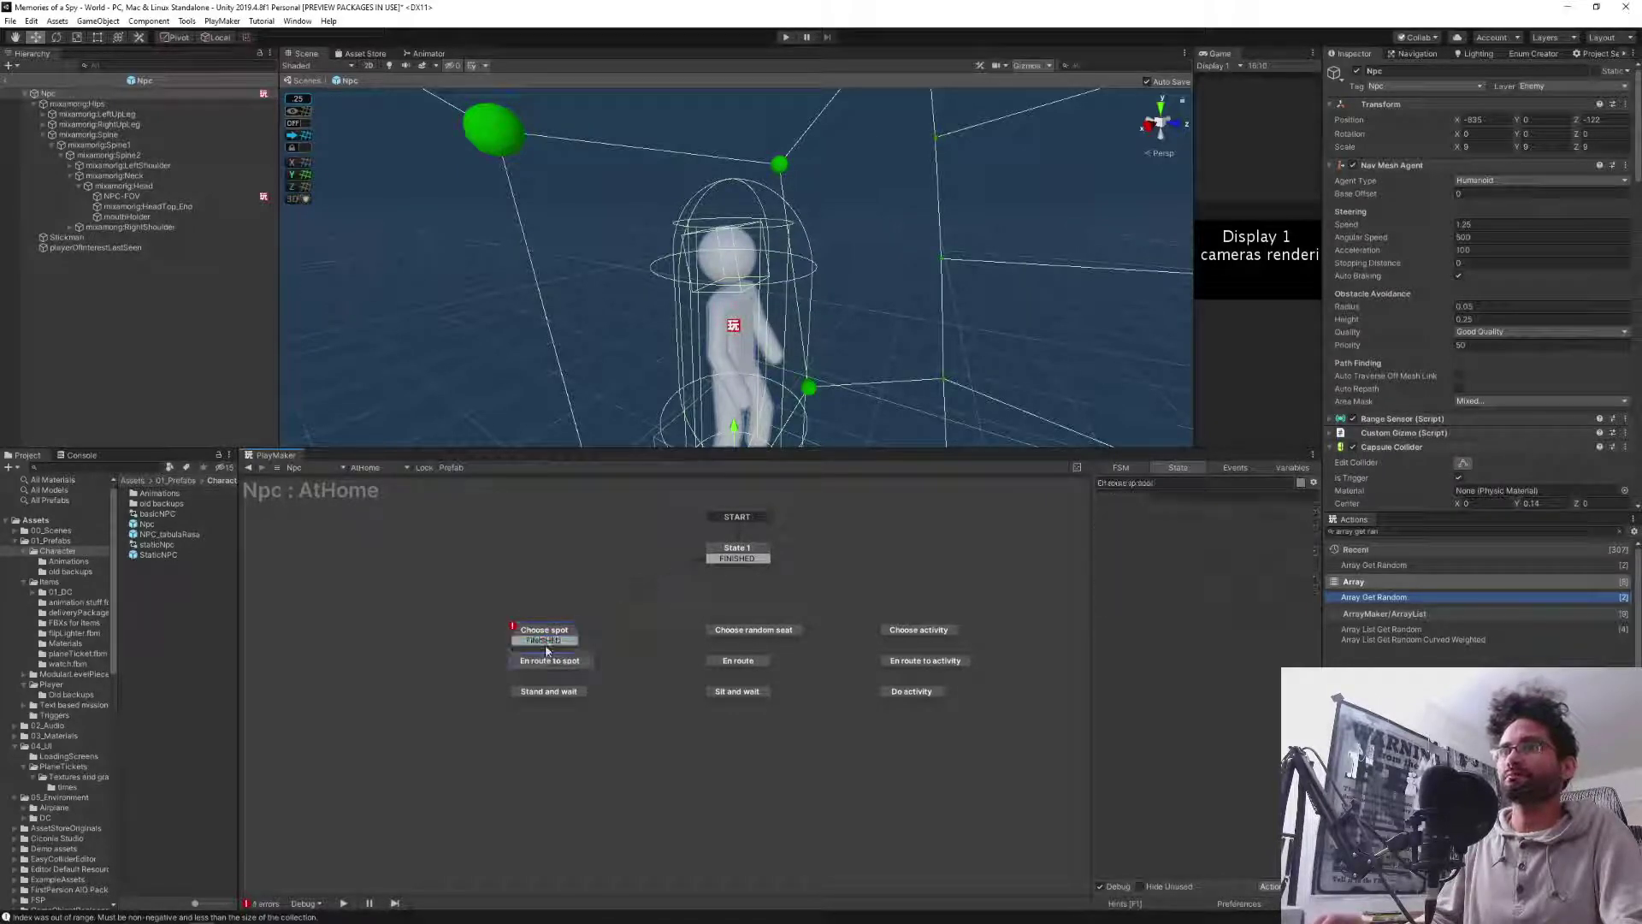
drag(546, 650, 554, 667)
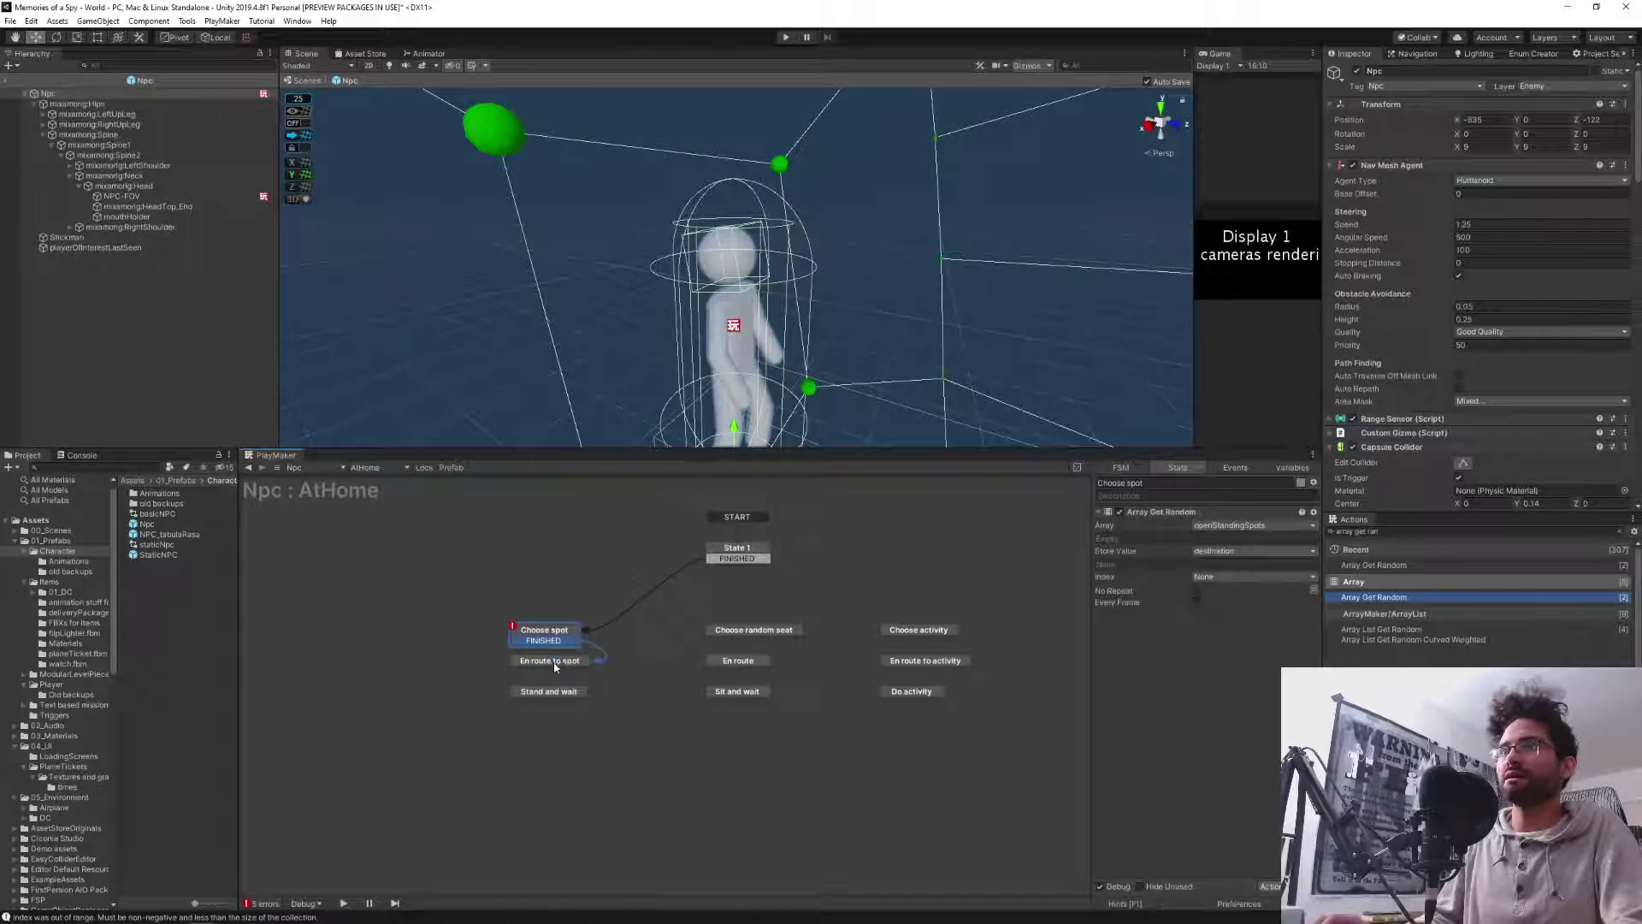
Add a Get Position action to the Choose spot state below Array Get Random.
click(551, 664)
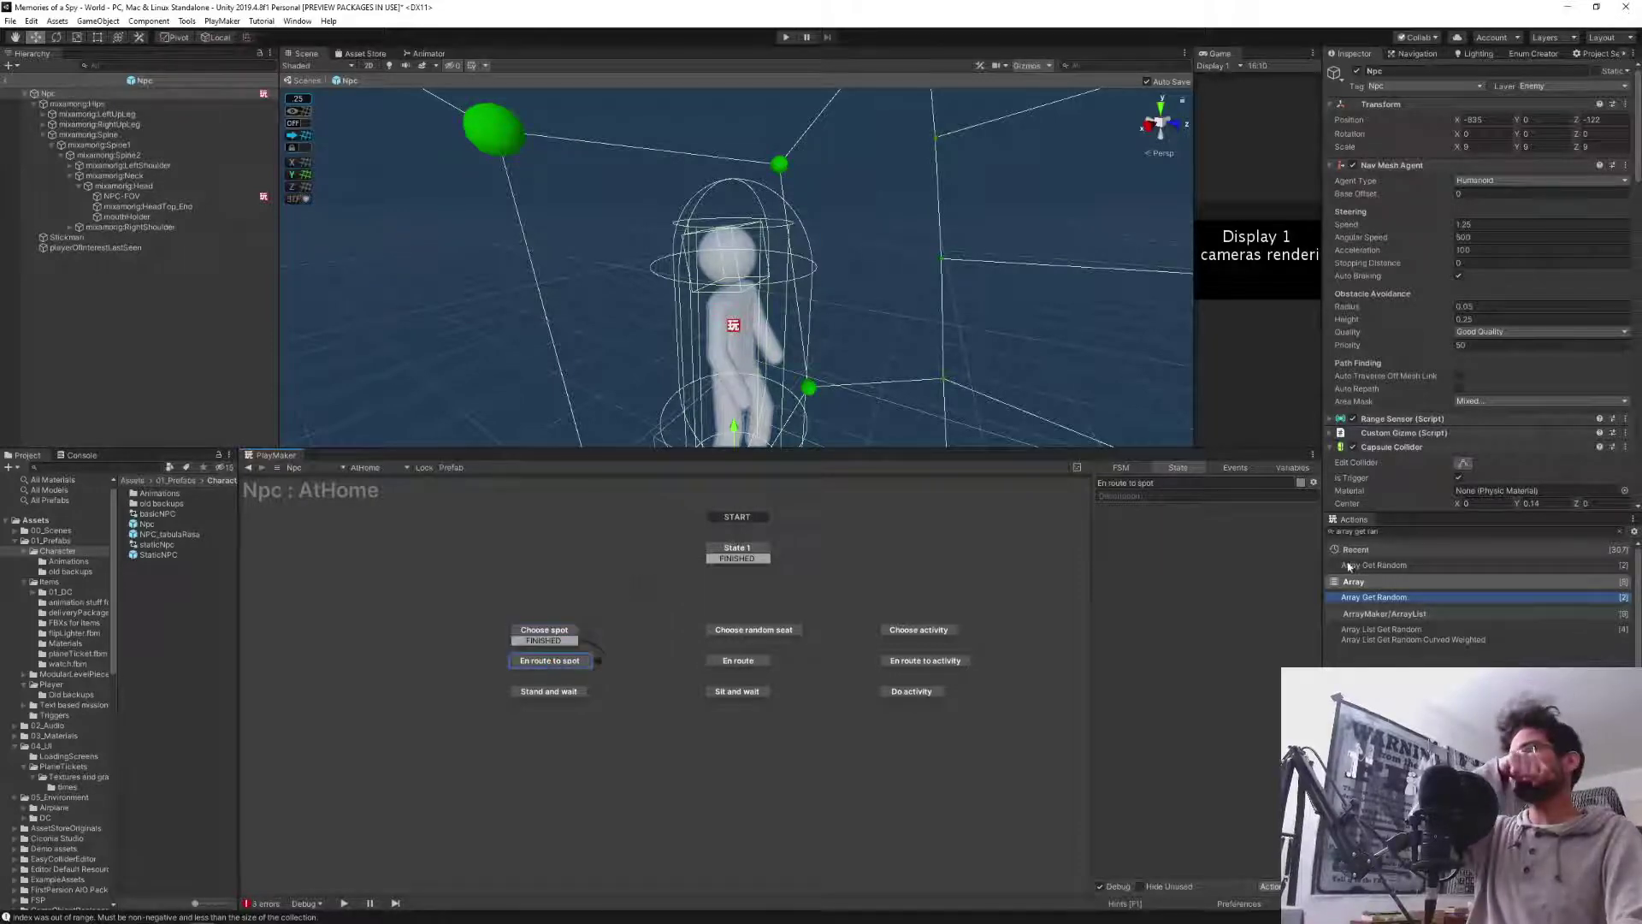
click(1403, 531)
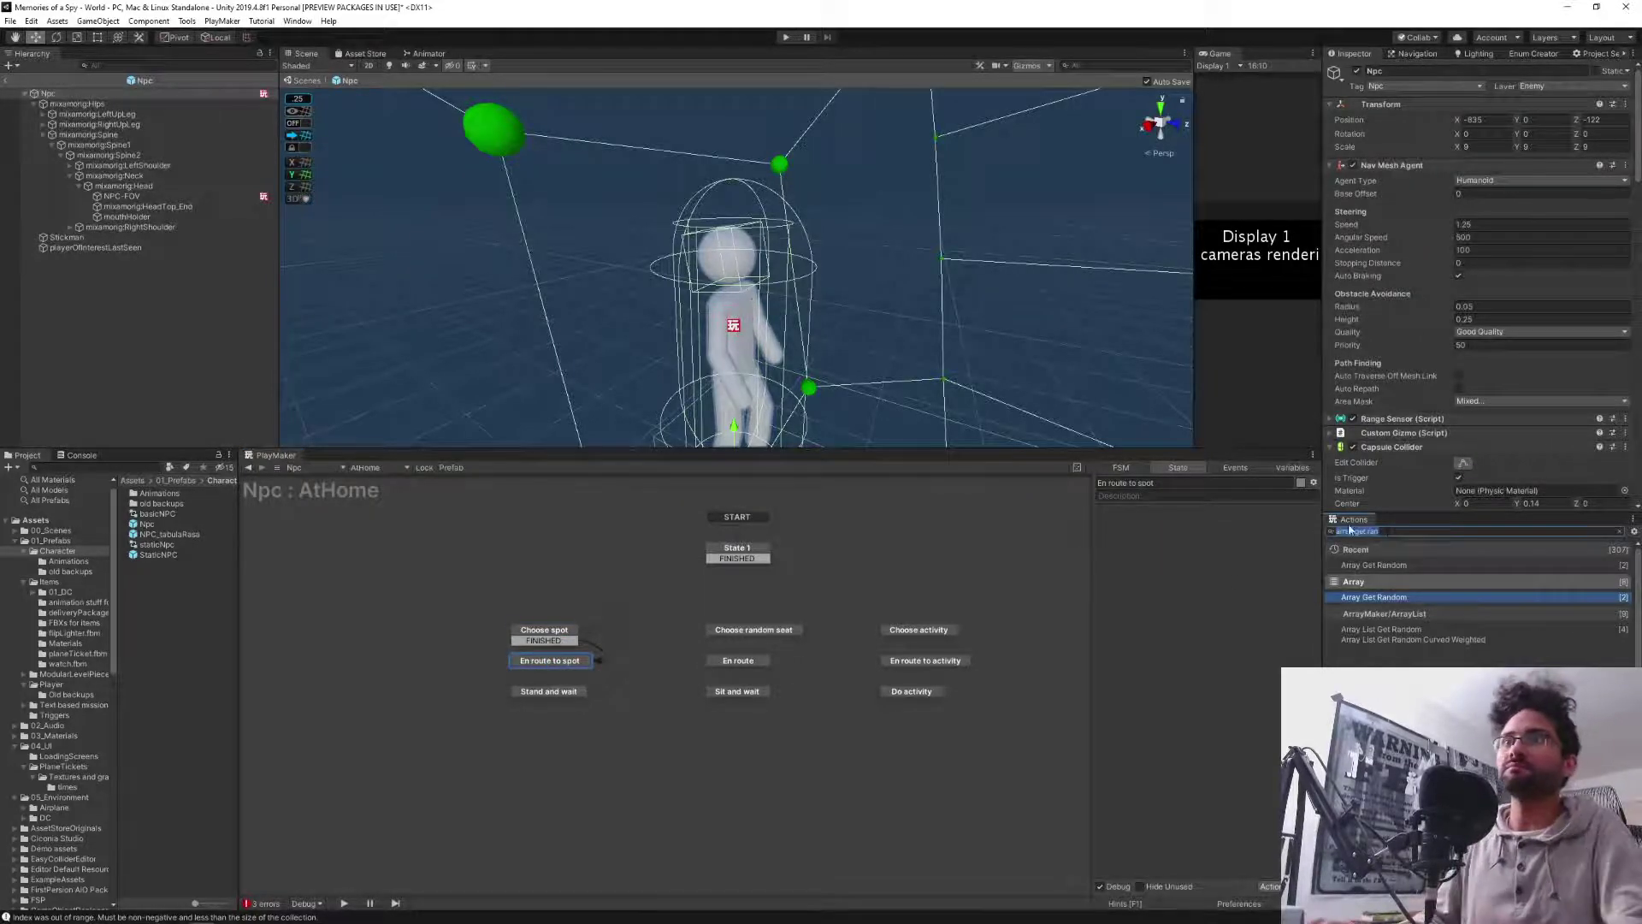
click(528, 631)
click(1471, 531)
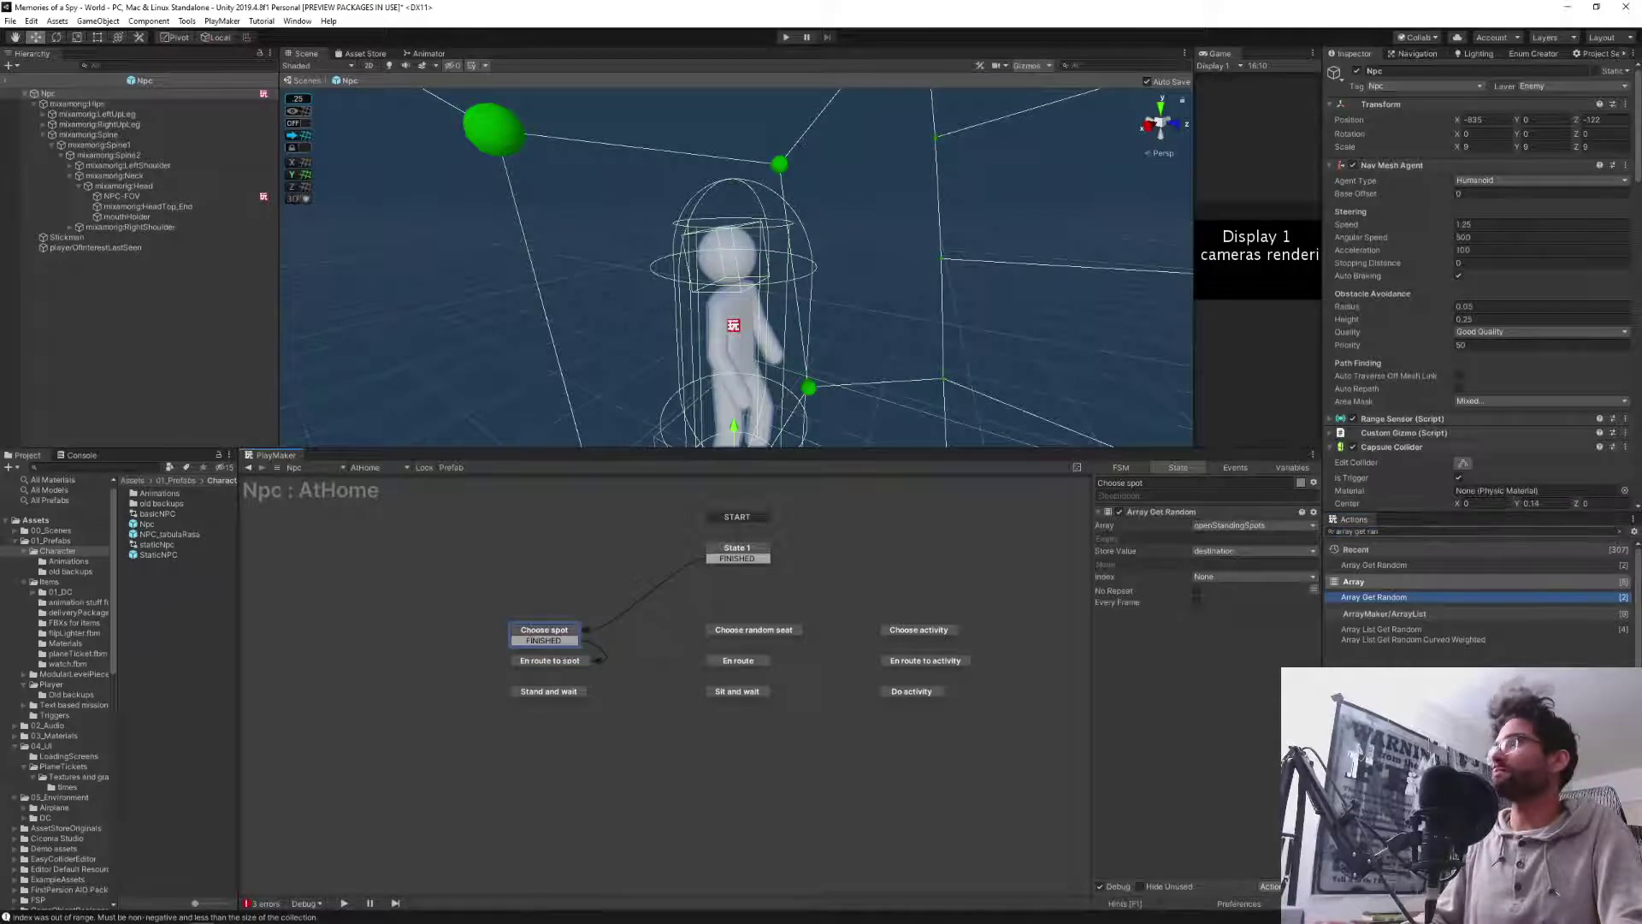
text(se)
key(BackSpace)
key(BackSpace)
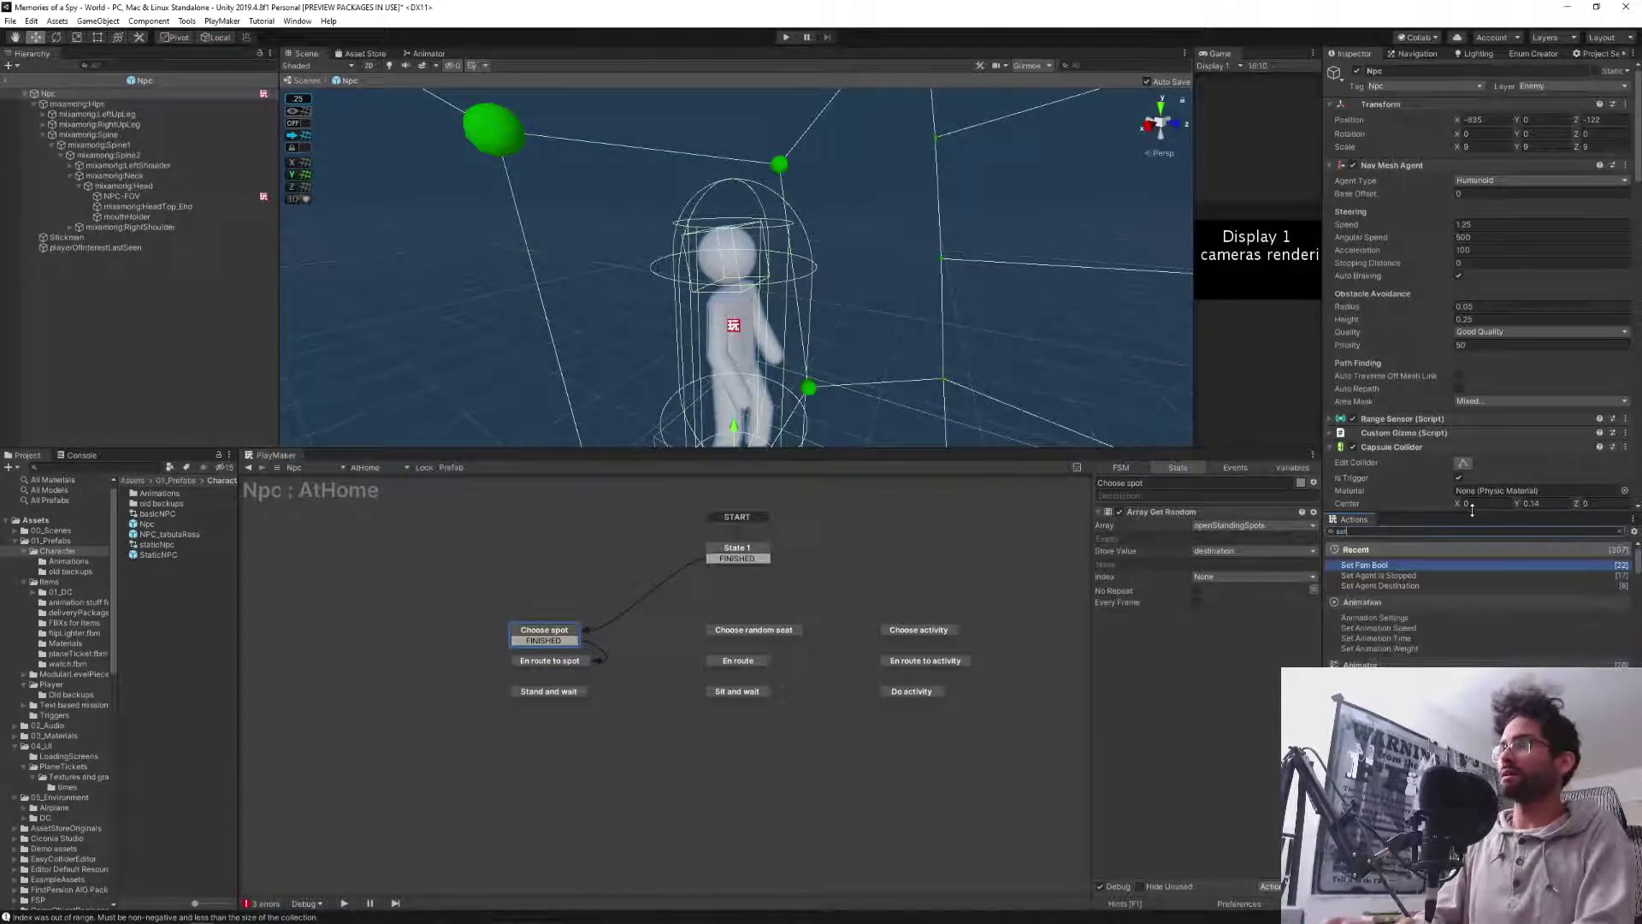
text(get vect)
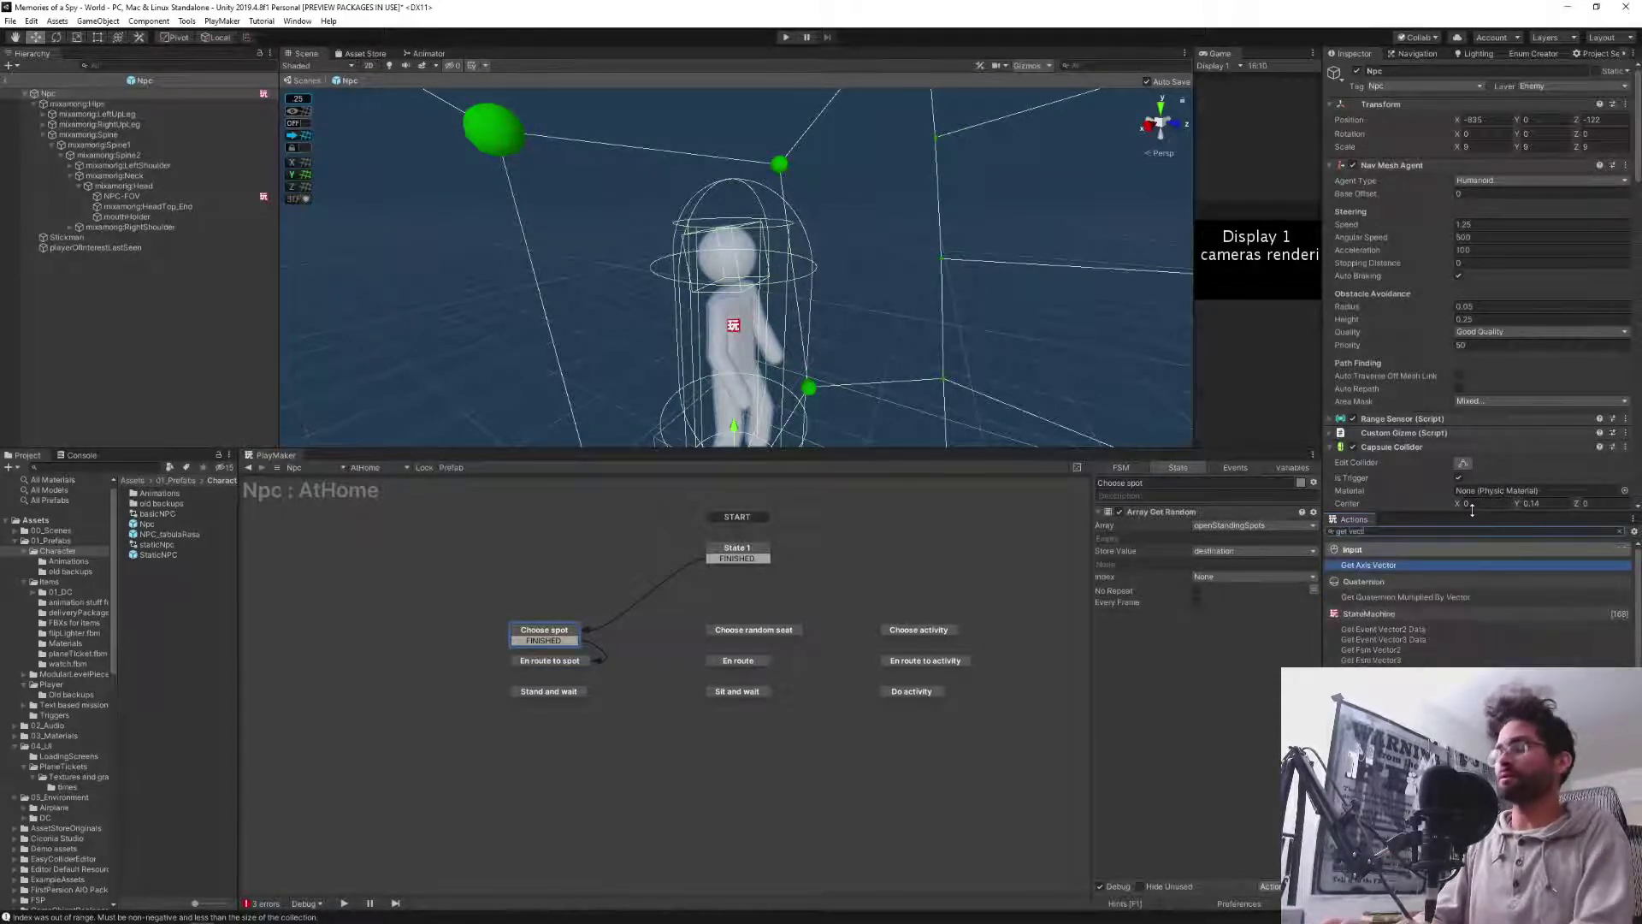
key(BackSpace)
key(BackSpace)
key(BackSpace)
key(BackSpace)
text(pos)
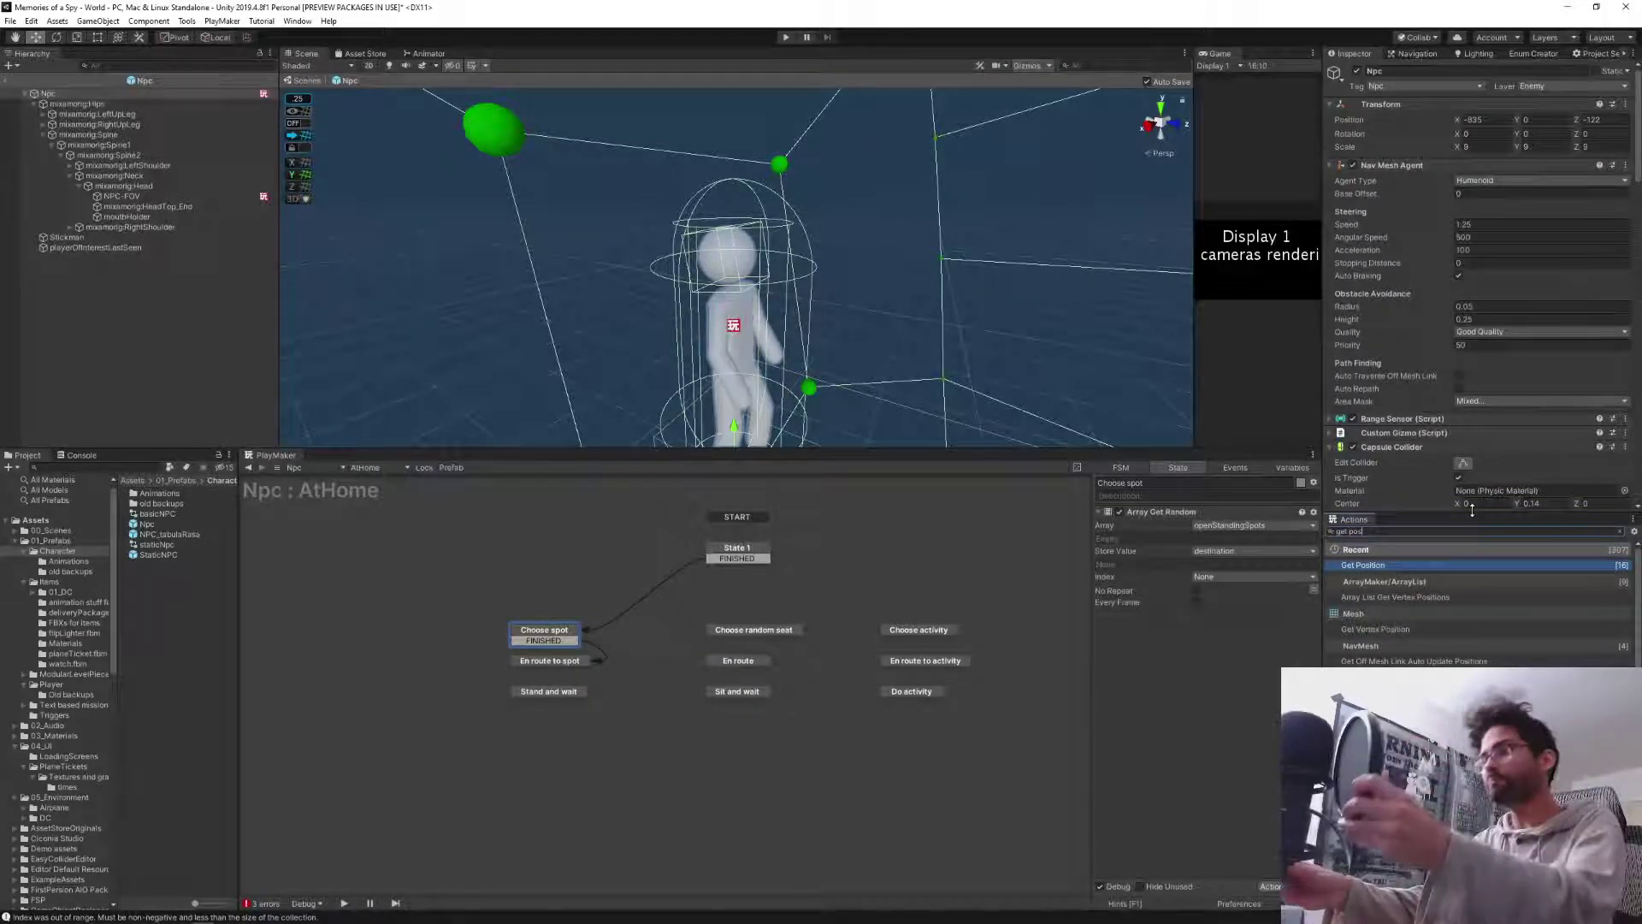
key(Return)
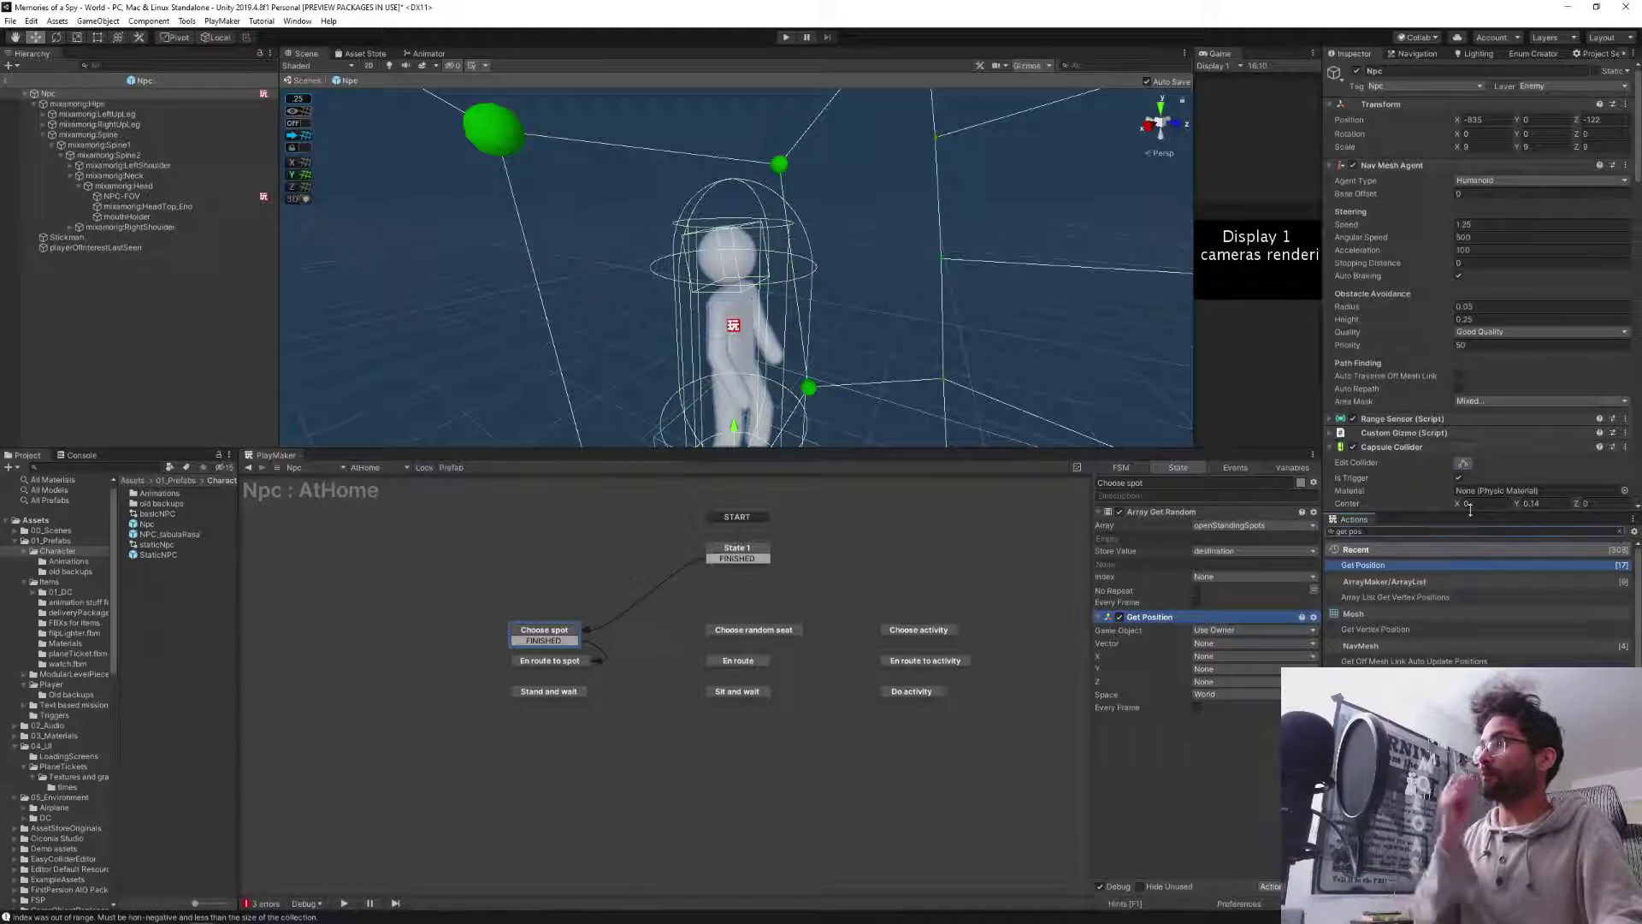
Add a Set Agent Destination action to the Choose spot state and place it below Get Position.
key(ctrl+a)
text(set)
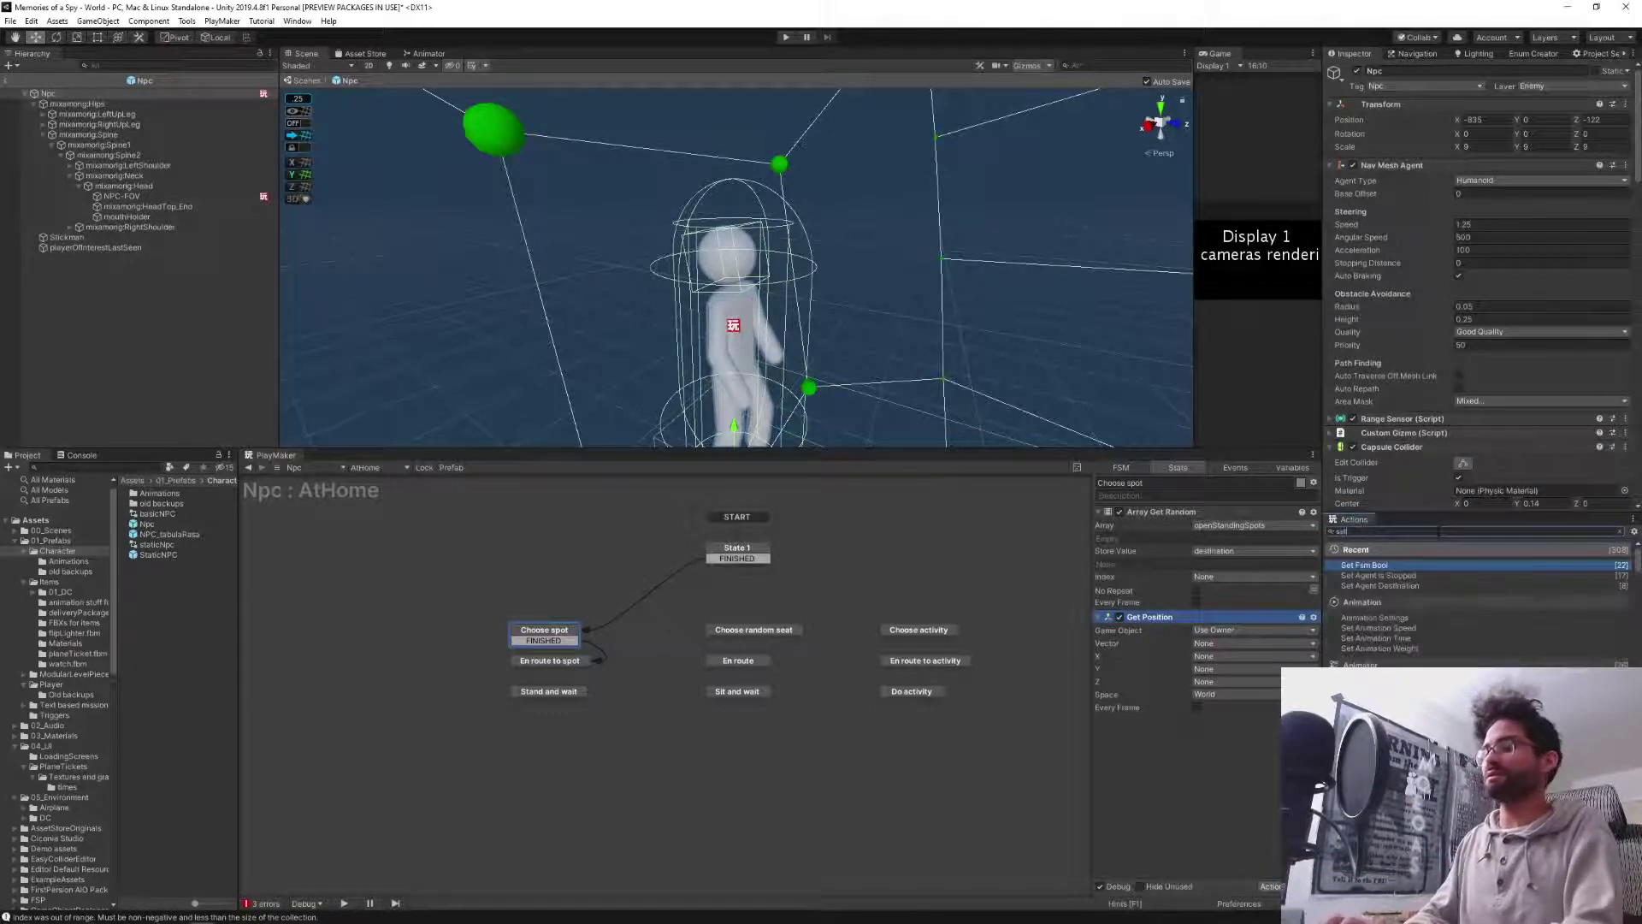
key(Down)
key(Down)
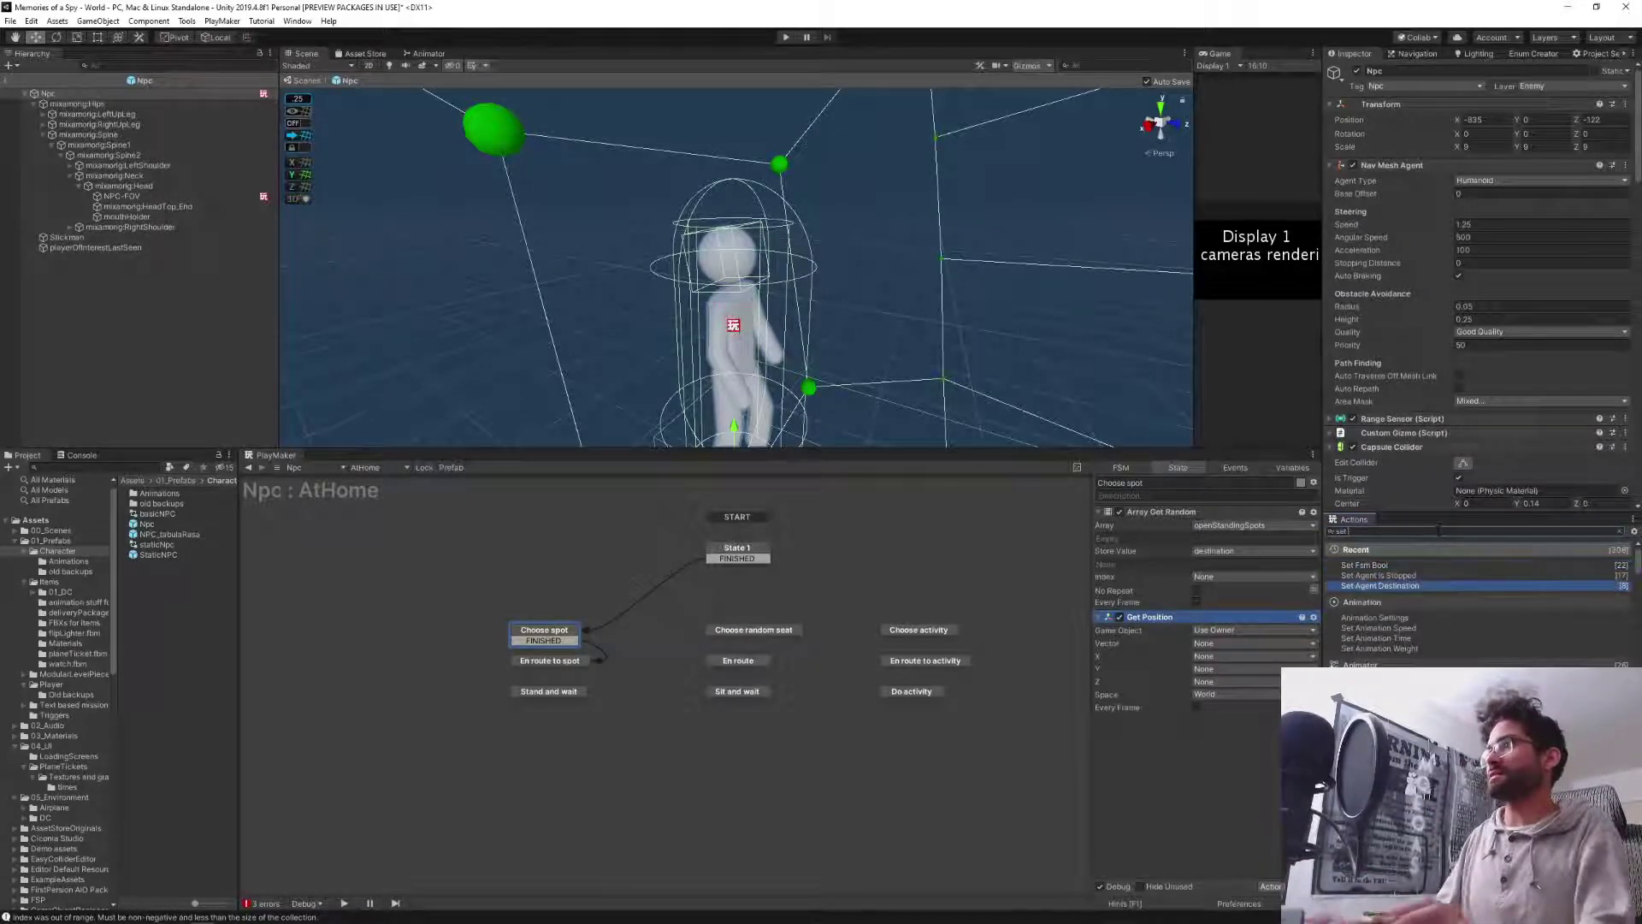
key(Return)
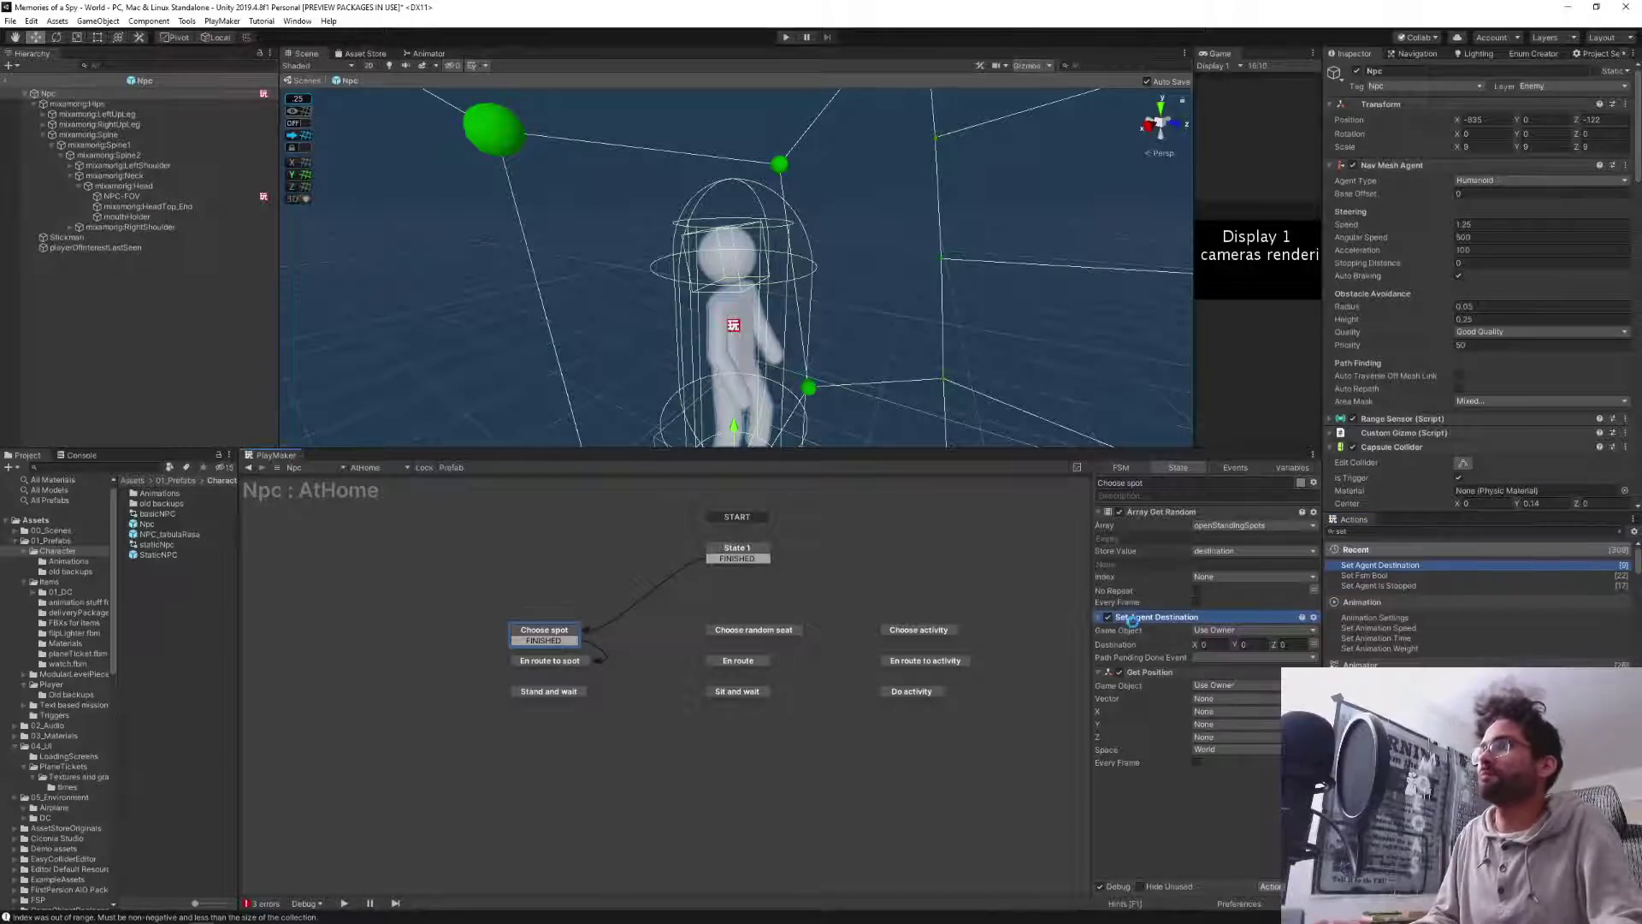
drag(1131, 619, 1172, 630)
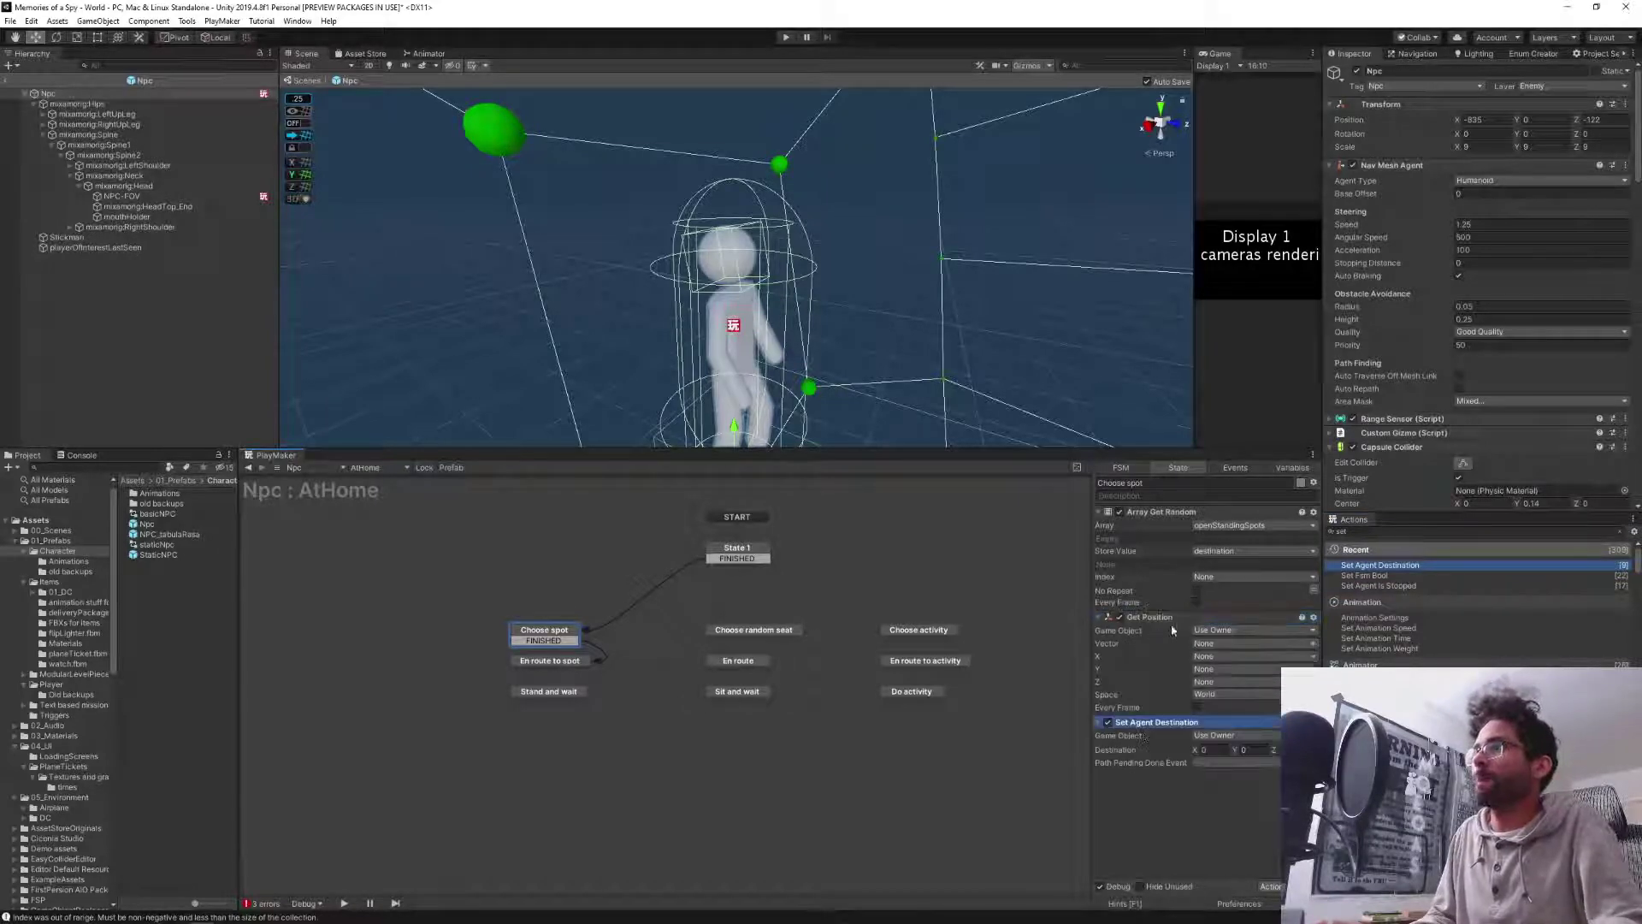
Make Get Position target a specified game object and use the destination variable for it.
click(1215, 630)
click(1219, 659)
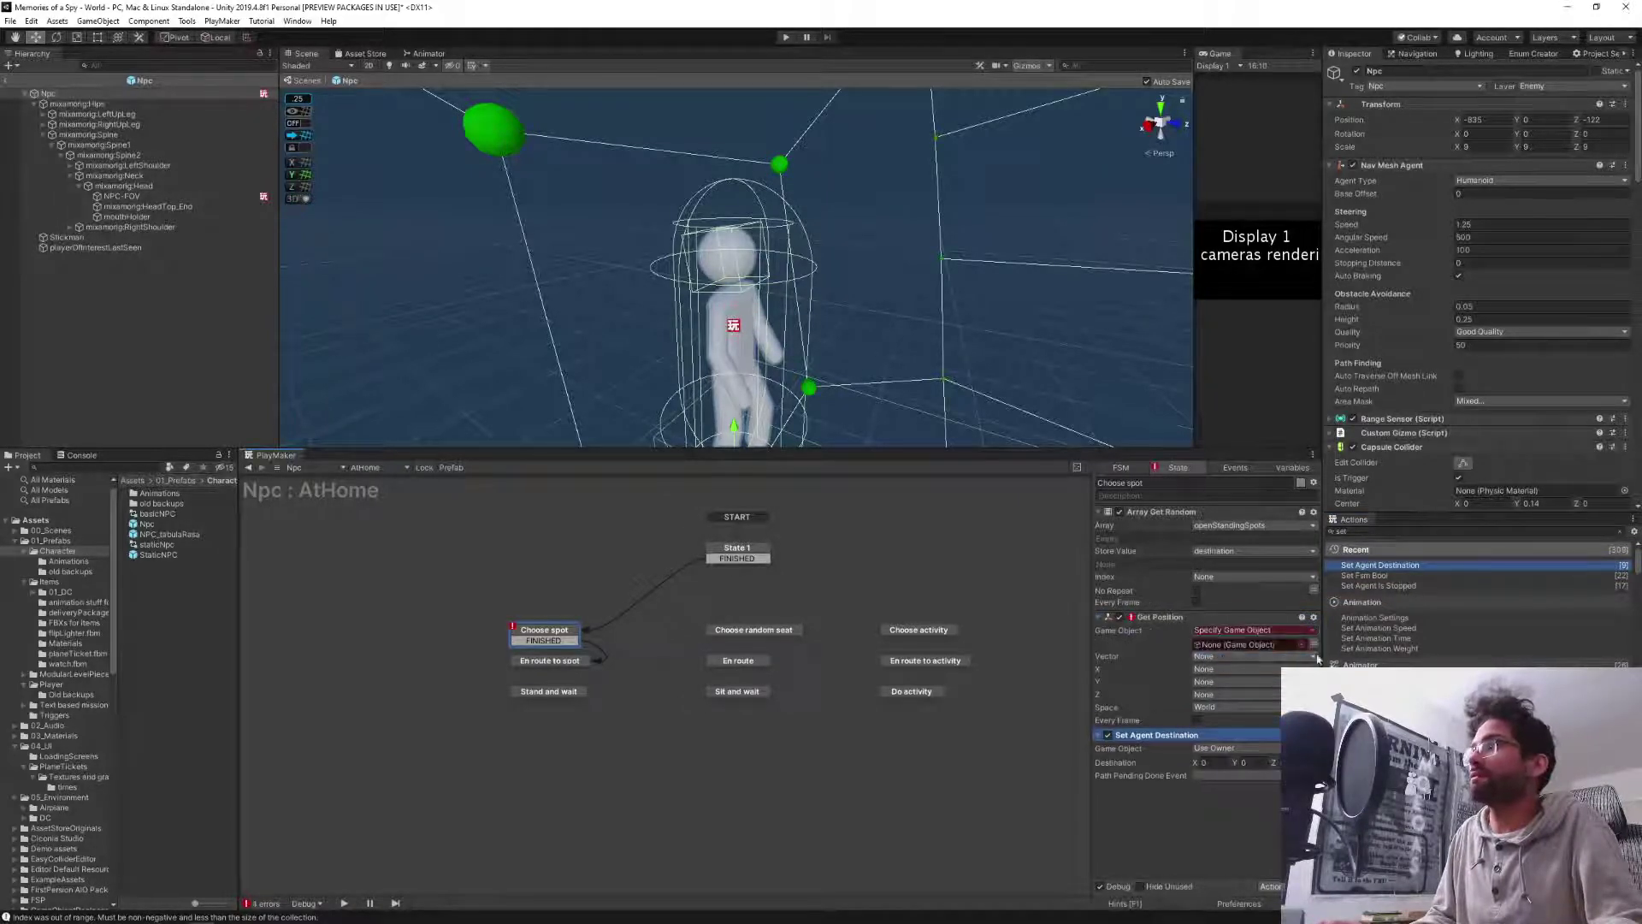
click(1314, 643)
click(1244, 644)
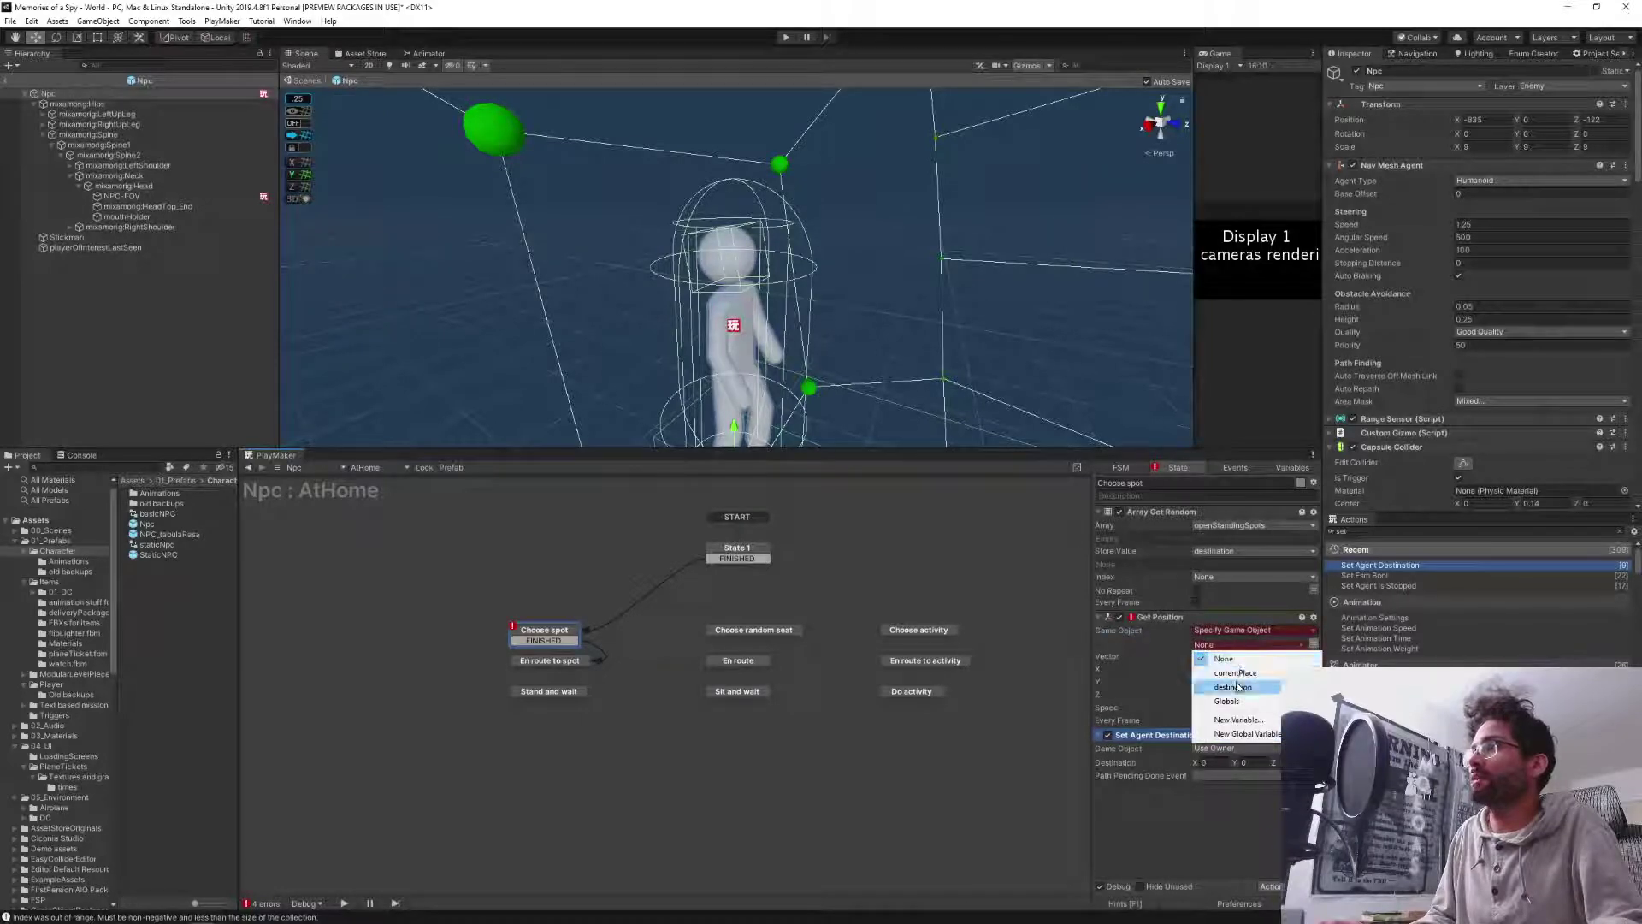
click(1238, 687)
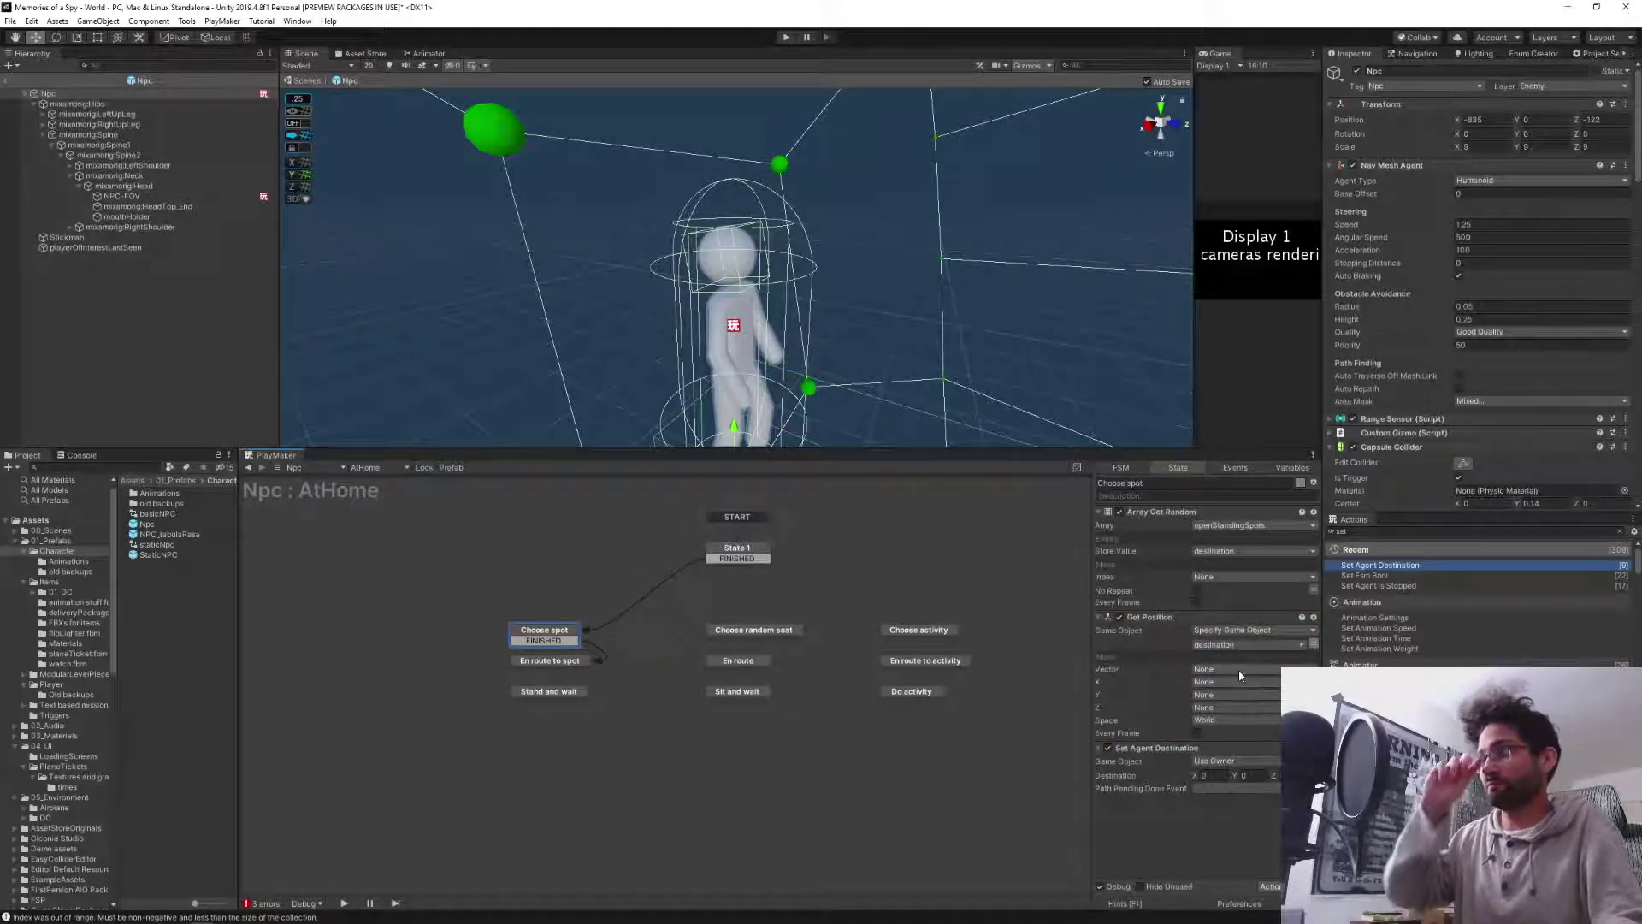
Store Get Position's vector in a new variable named destination_v3.
click(1215, 670)
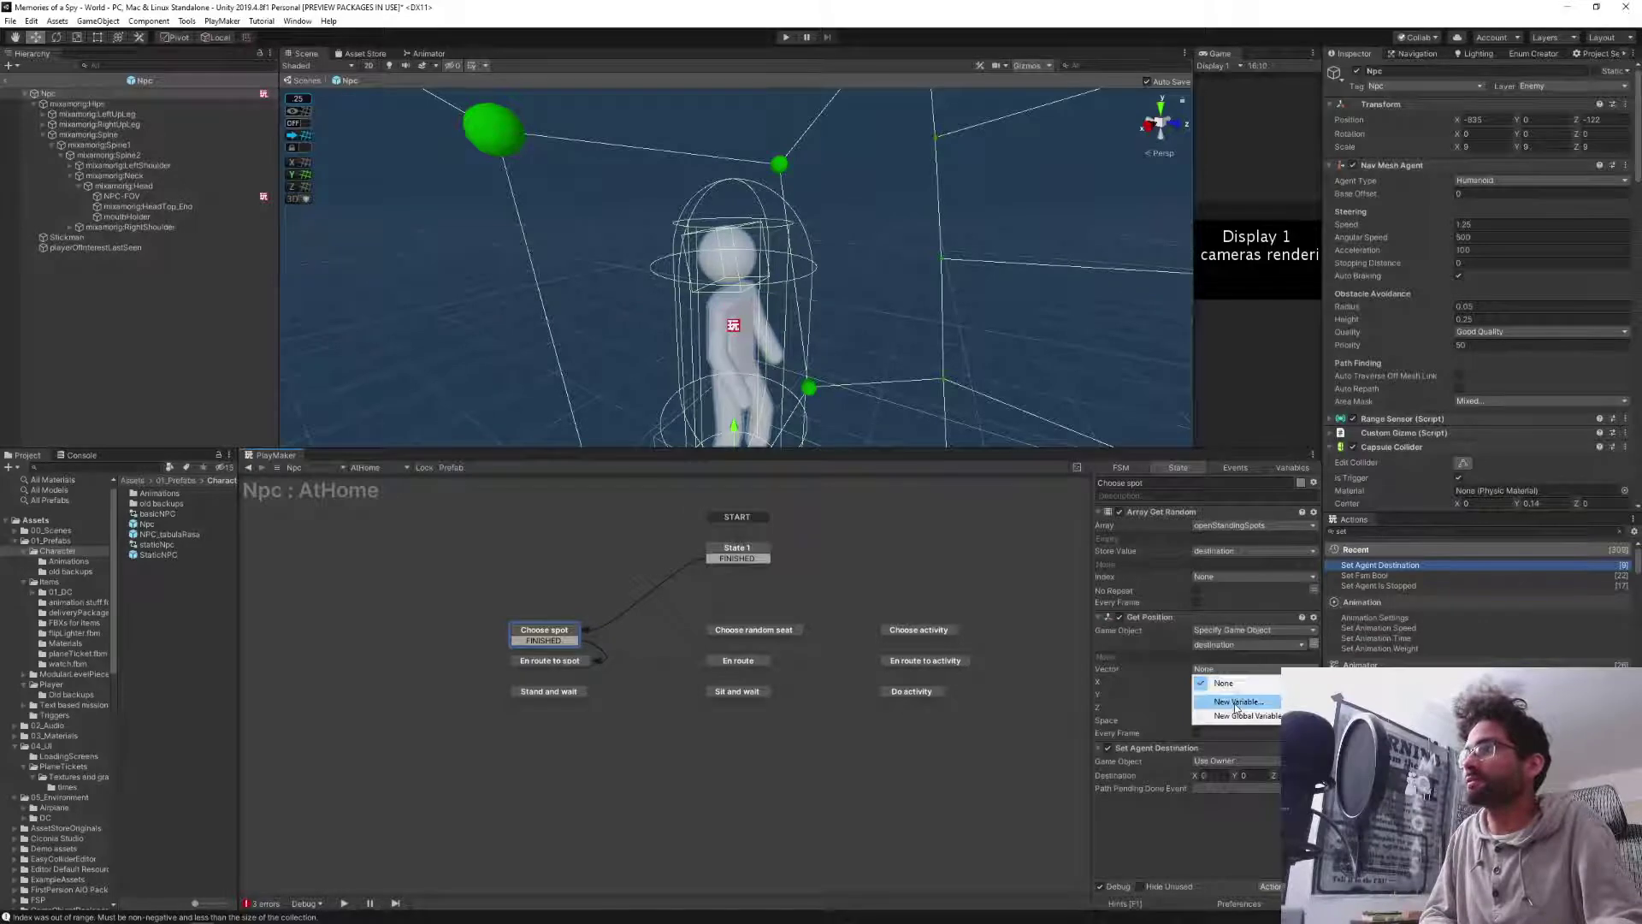
click(1236, 703)
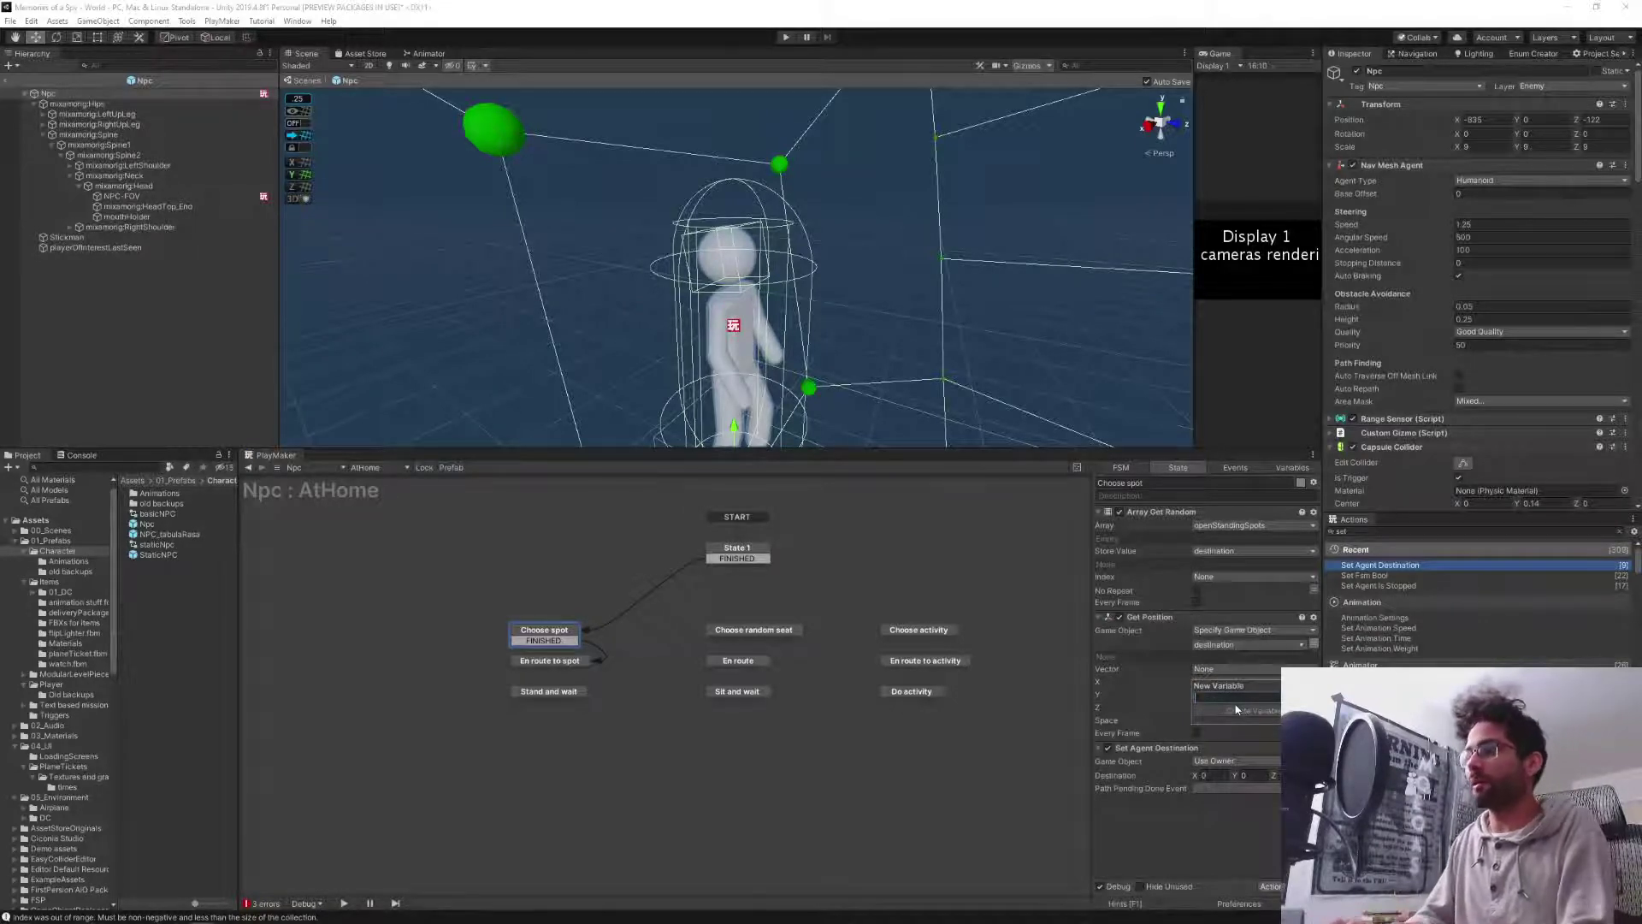
text(destination_)
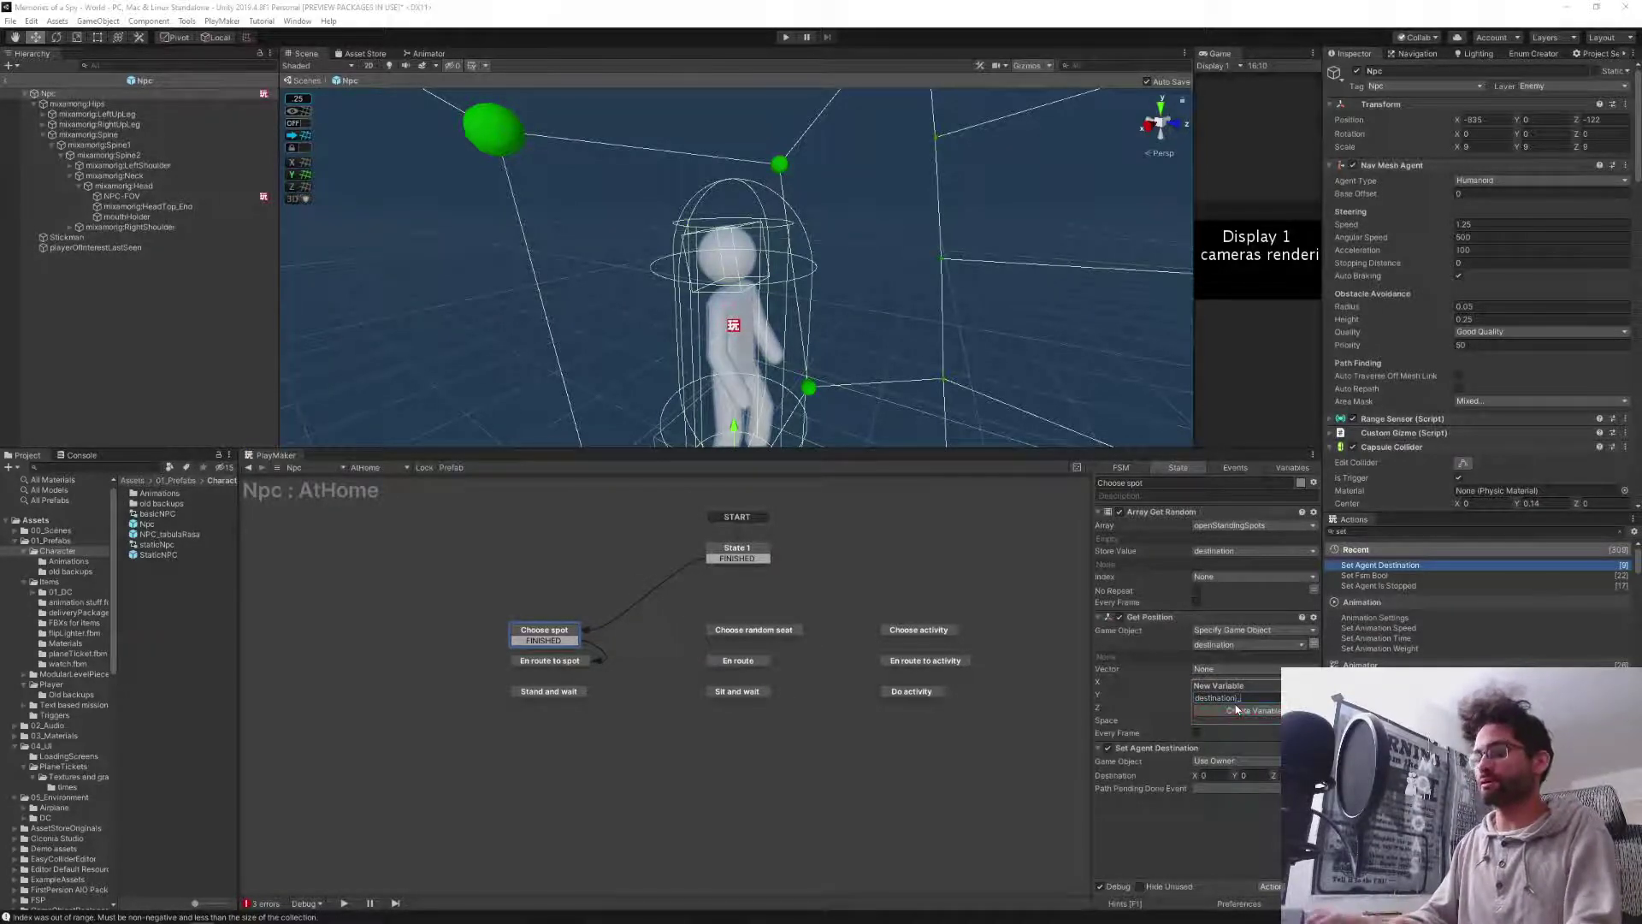
key(BackSpace)
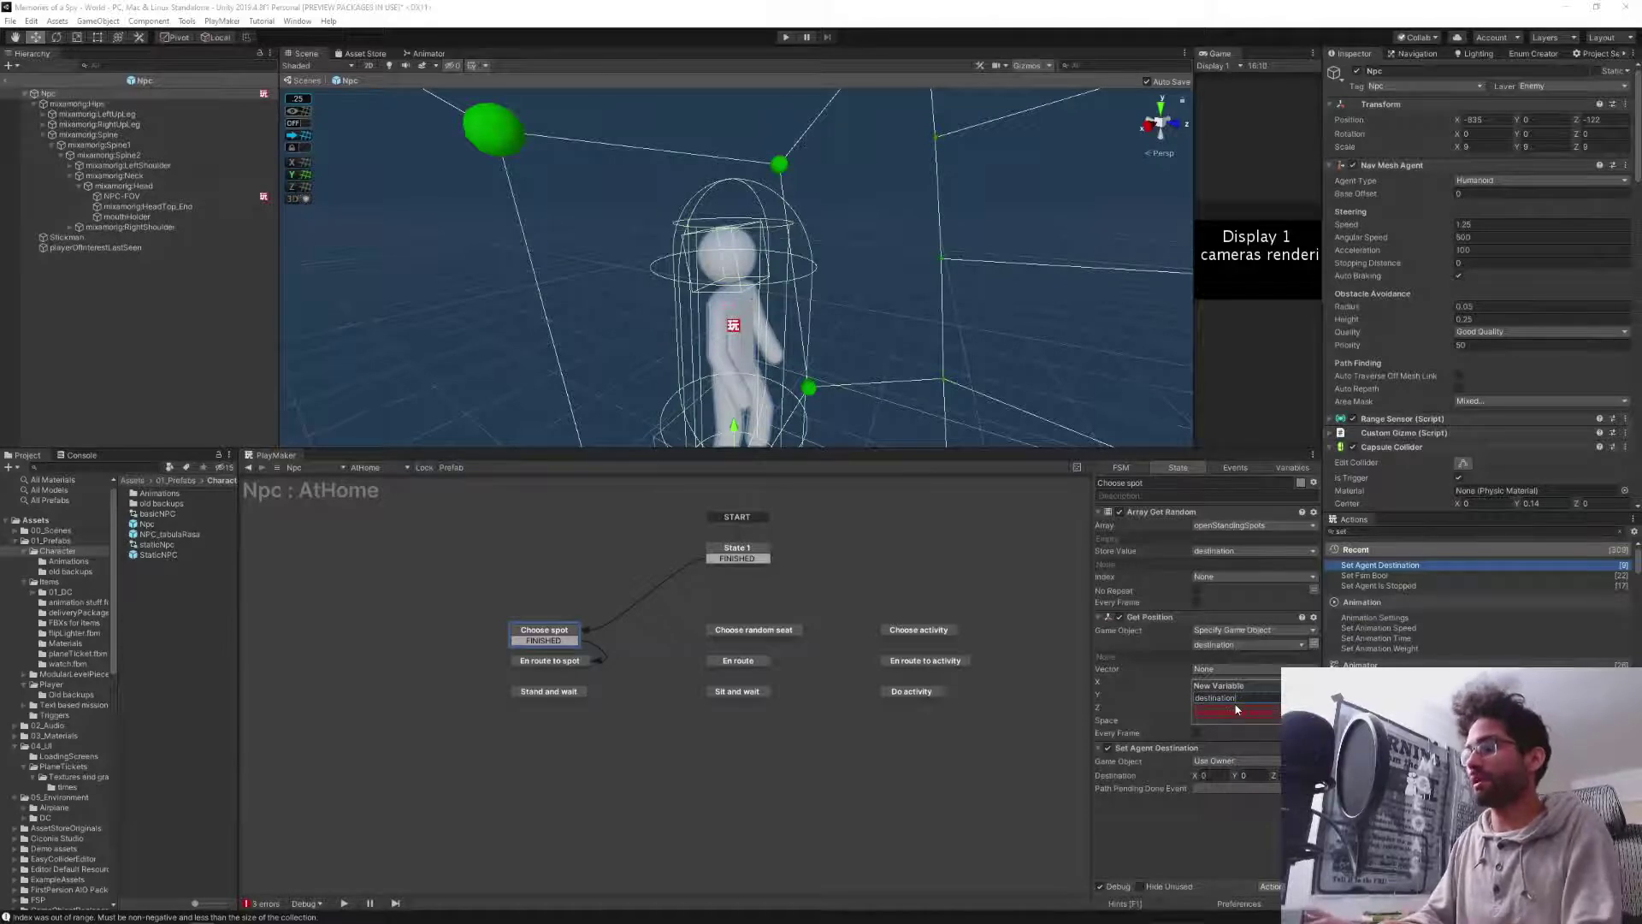
text(_v3)
click(1236, 710)
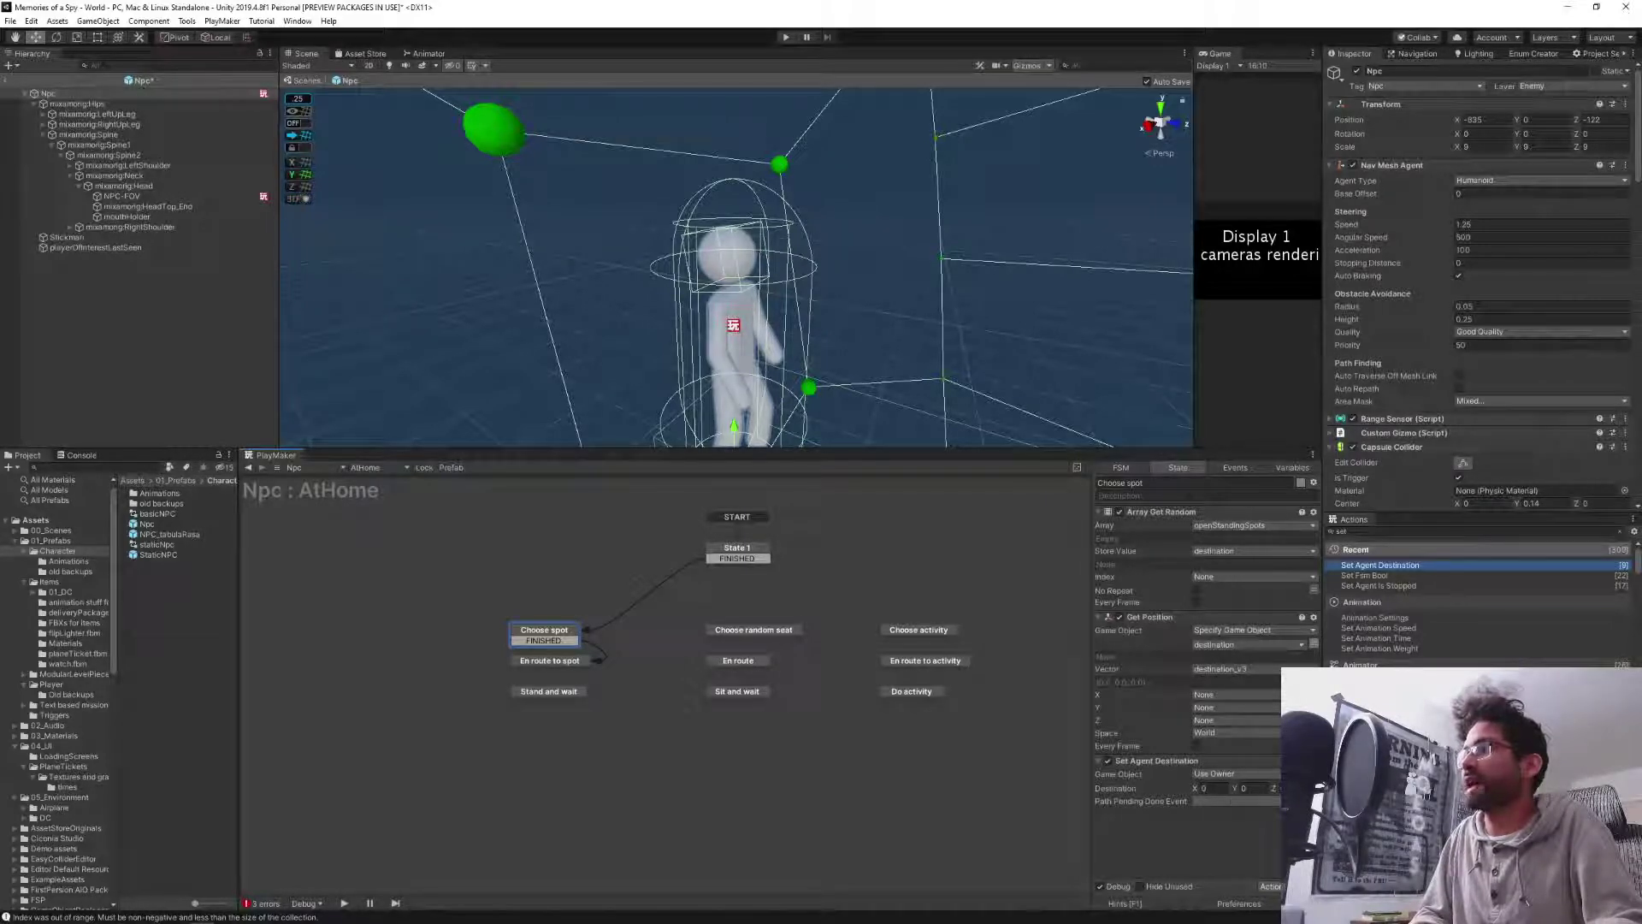
Use the destination_v3 variable as Set Agent Destination's destination and open the choices for its Path Pending Done Event.
click(1313, 788)
click(1244, 788)
click(1260, 819)
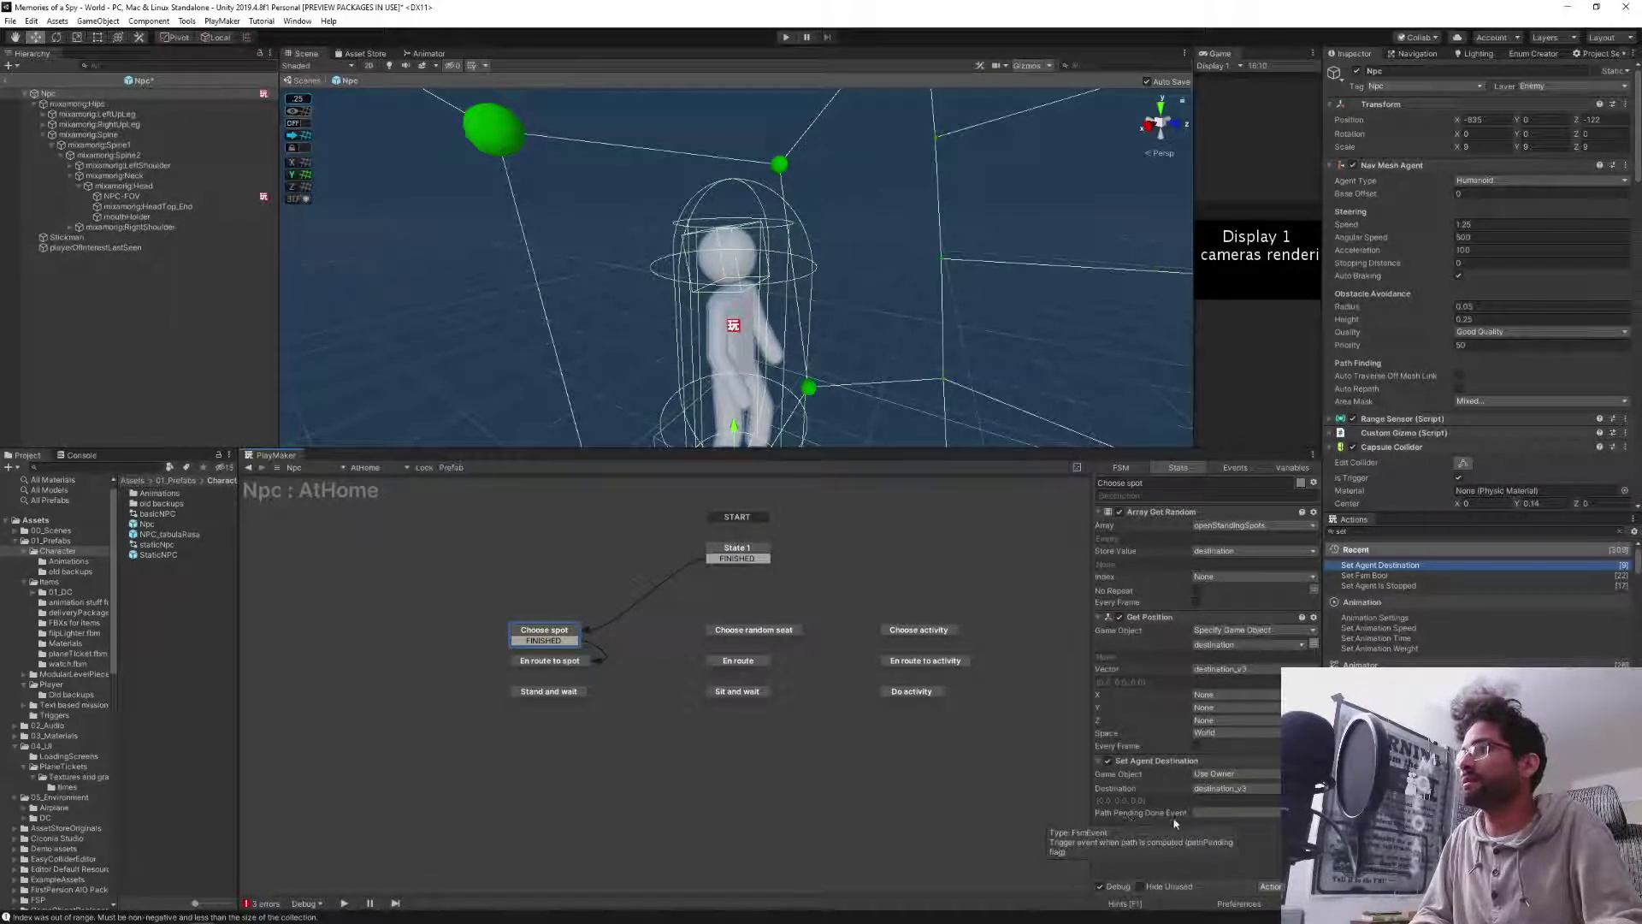
click(1198, 815)
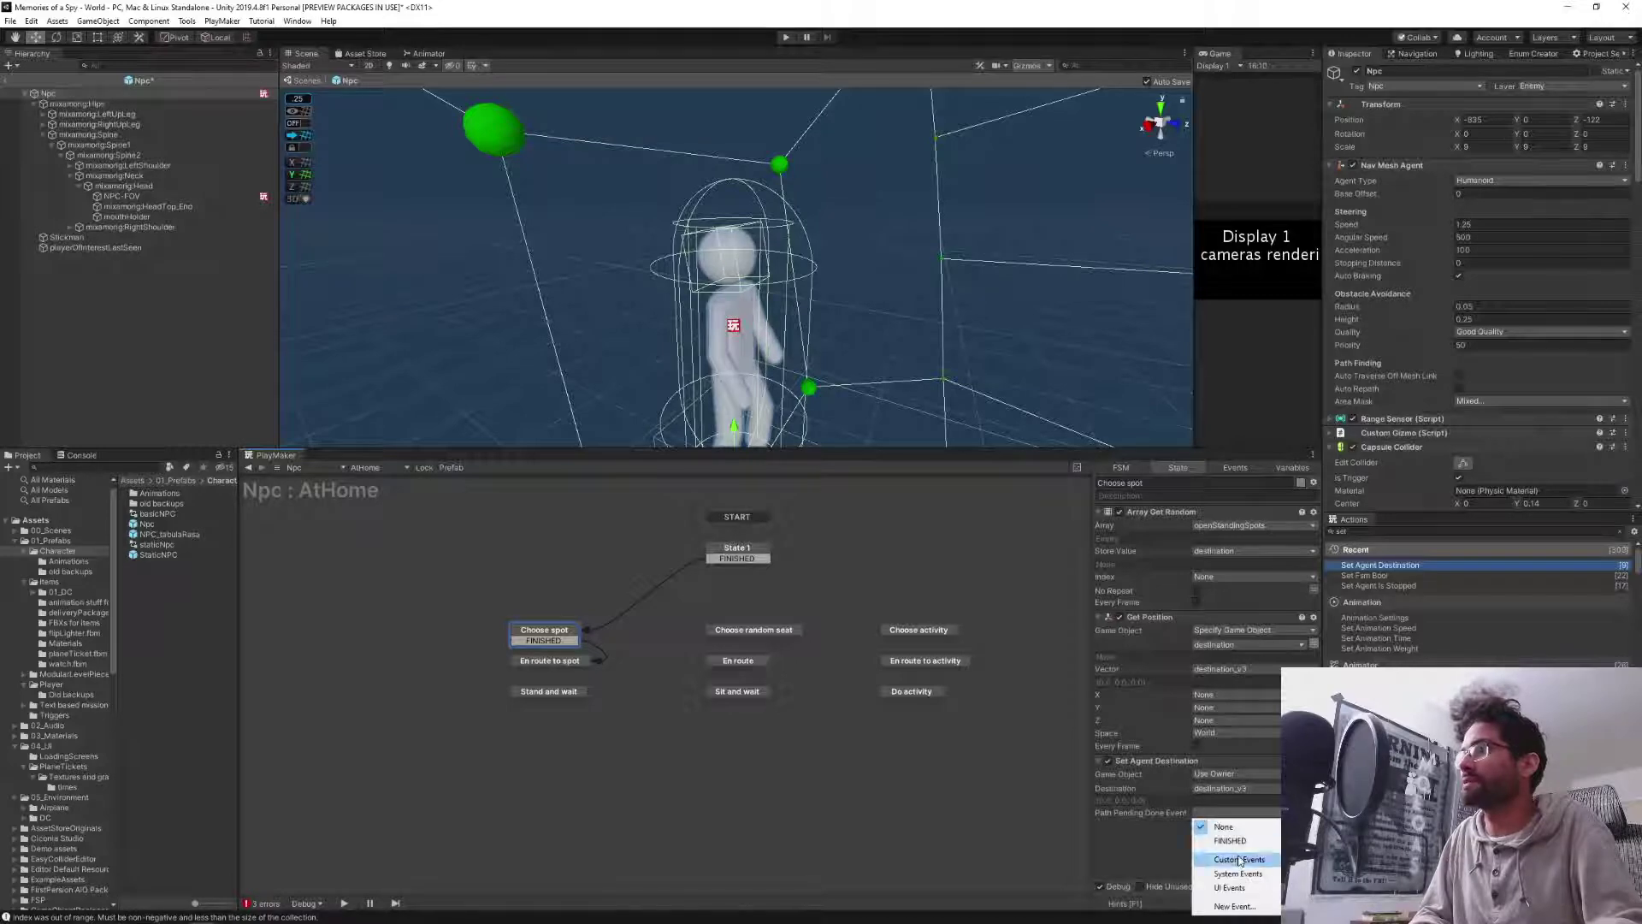
Set the Path Pending Done Event of the Choose spot state's Set Agent Destination action to the custom event next.
mouse_move(1239, 860)
key(n)
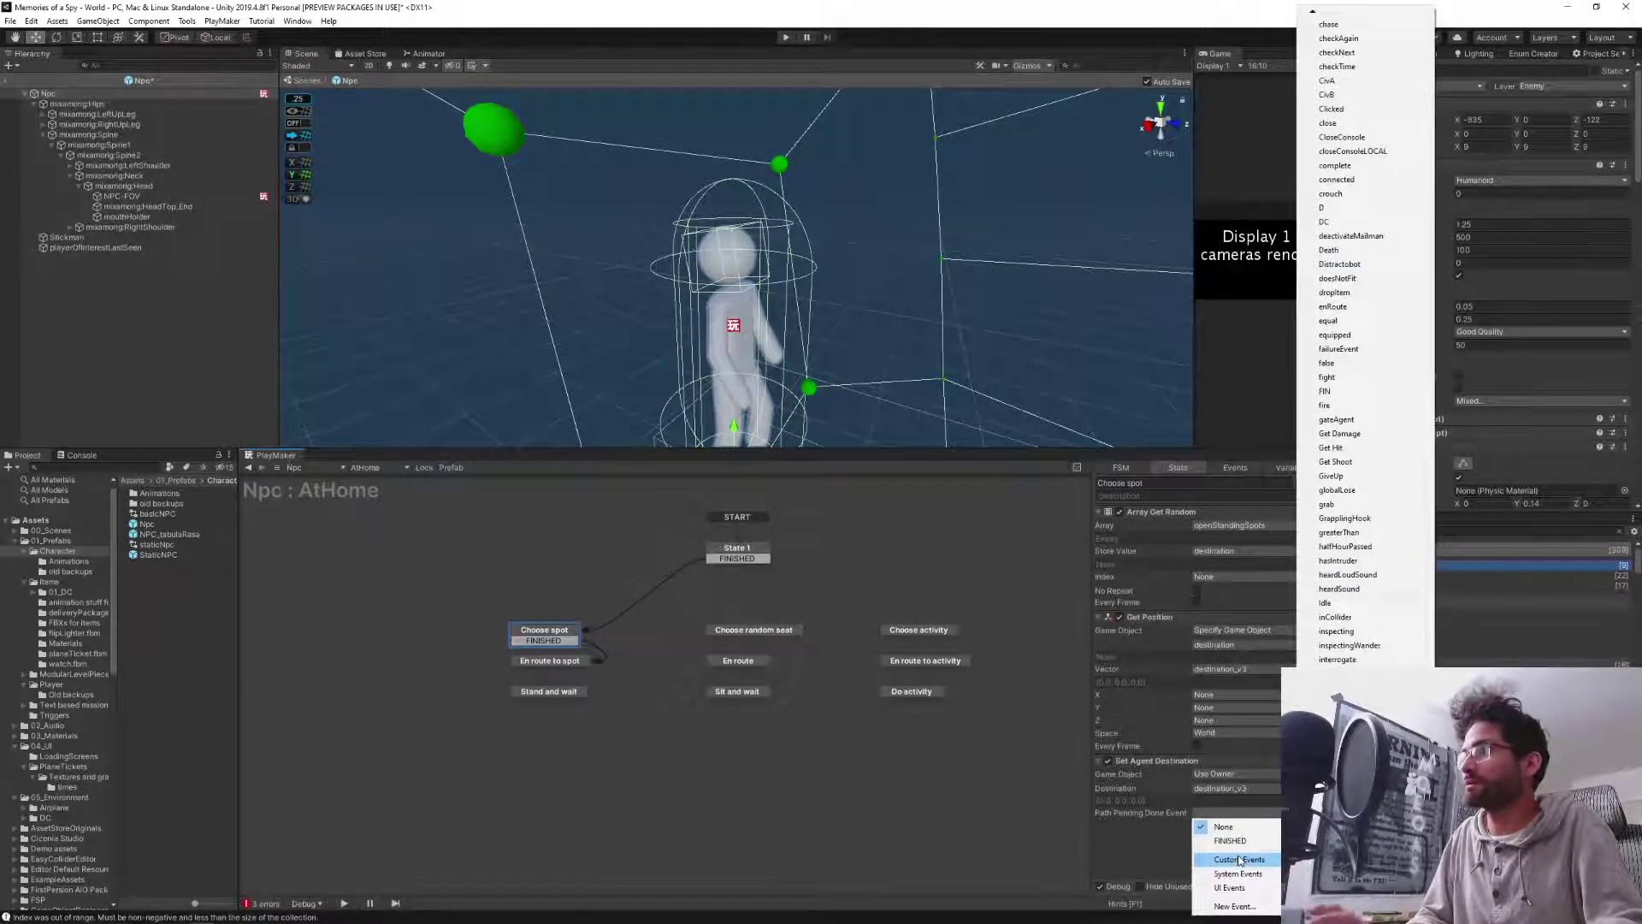
key(Return)
click(1199, 837)
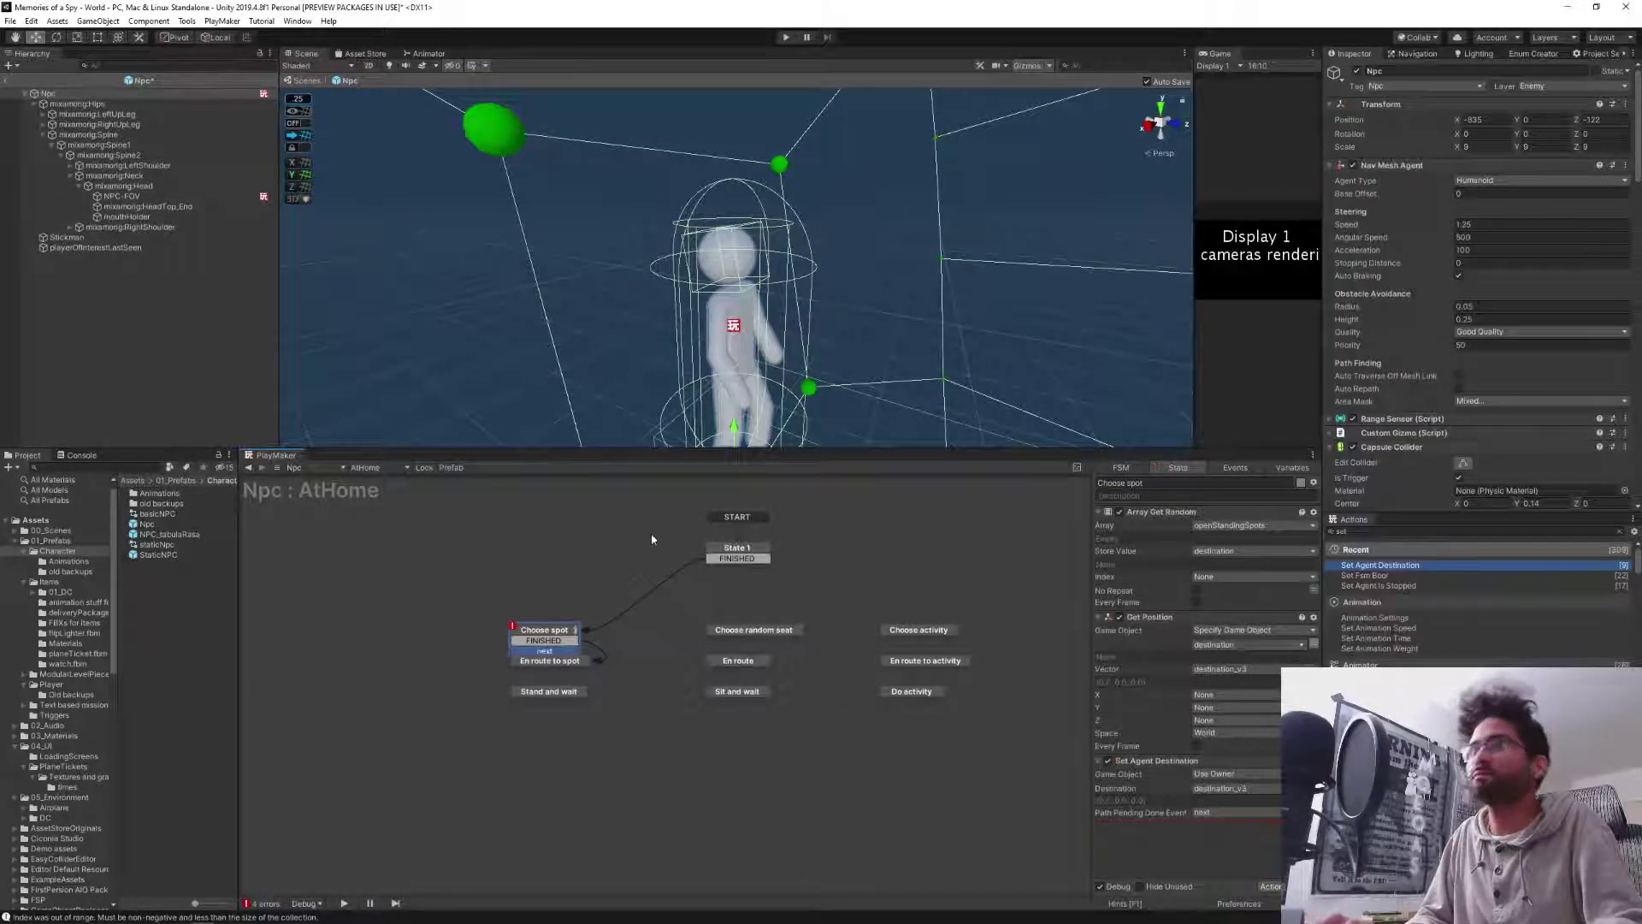
Delete the FINISHED transition from Choose spot and link its next transition to the En route to spot state.
right_click(570, 643)
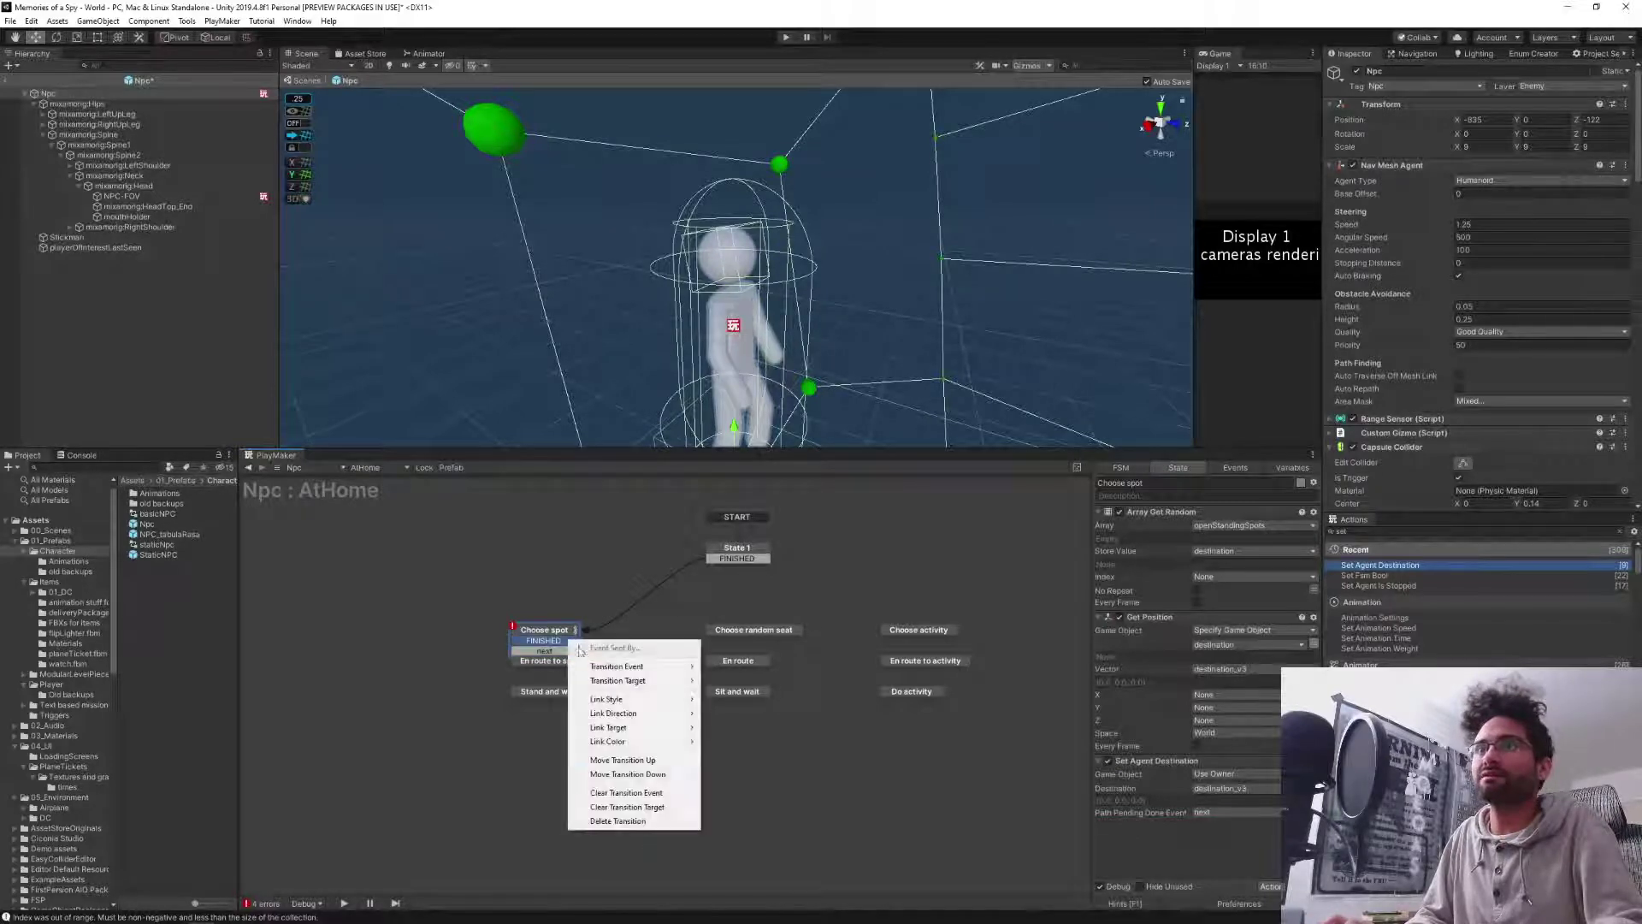
click(616, 812)
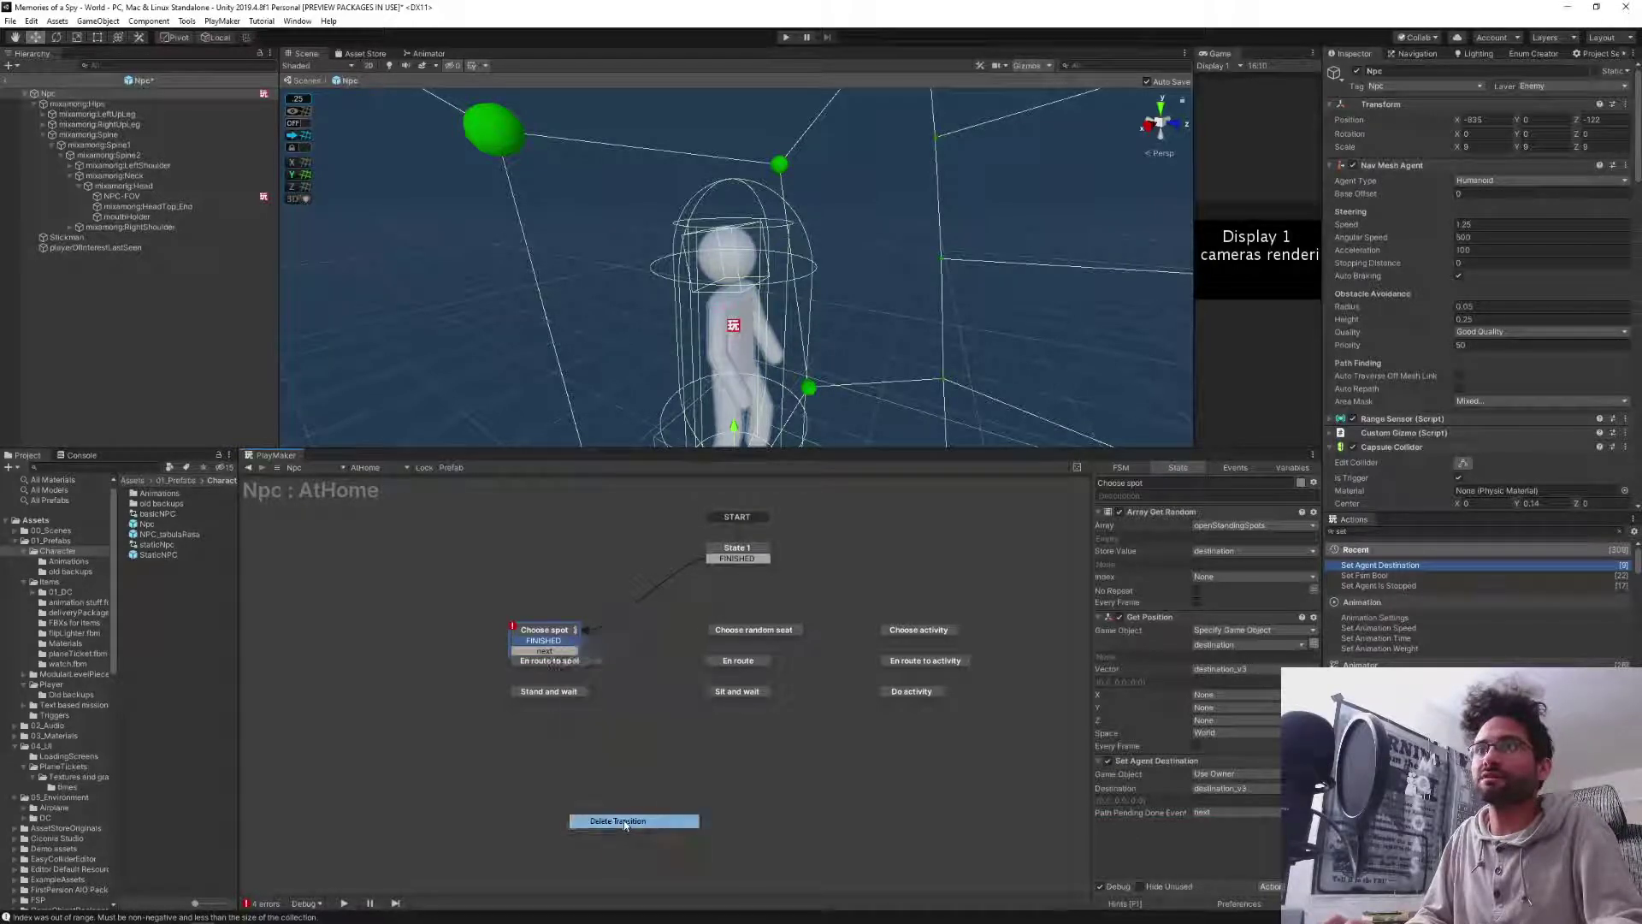
click(553, 643)
click(548, 662)
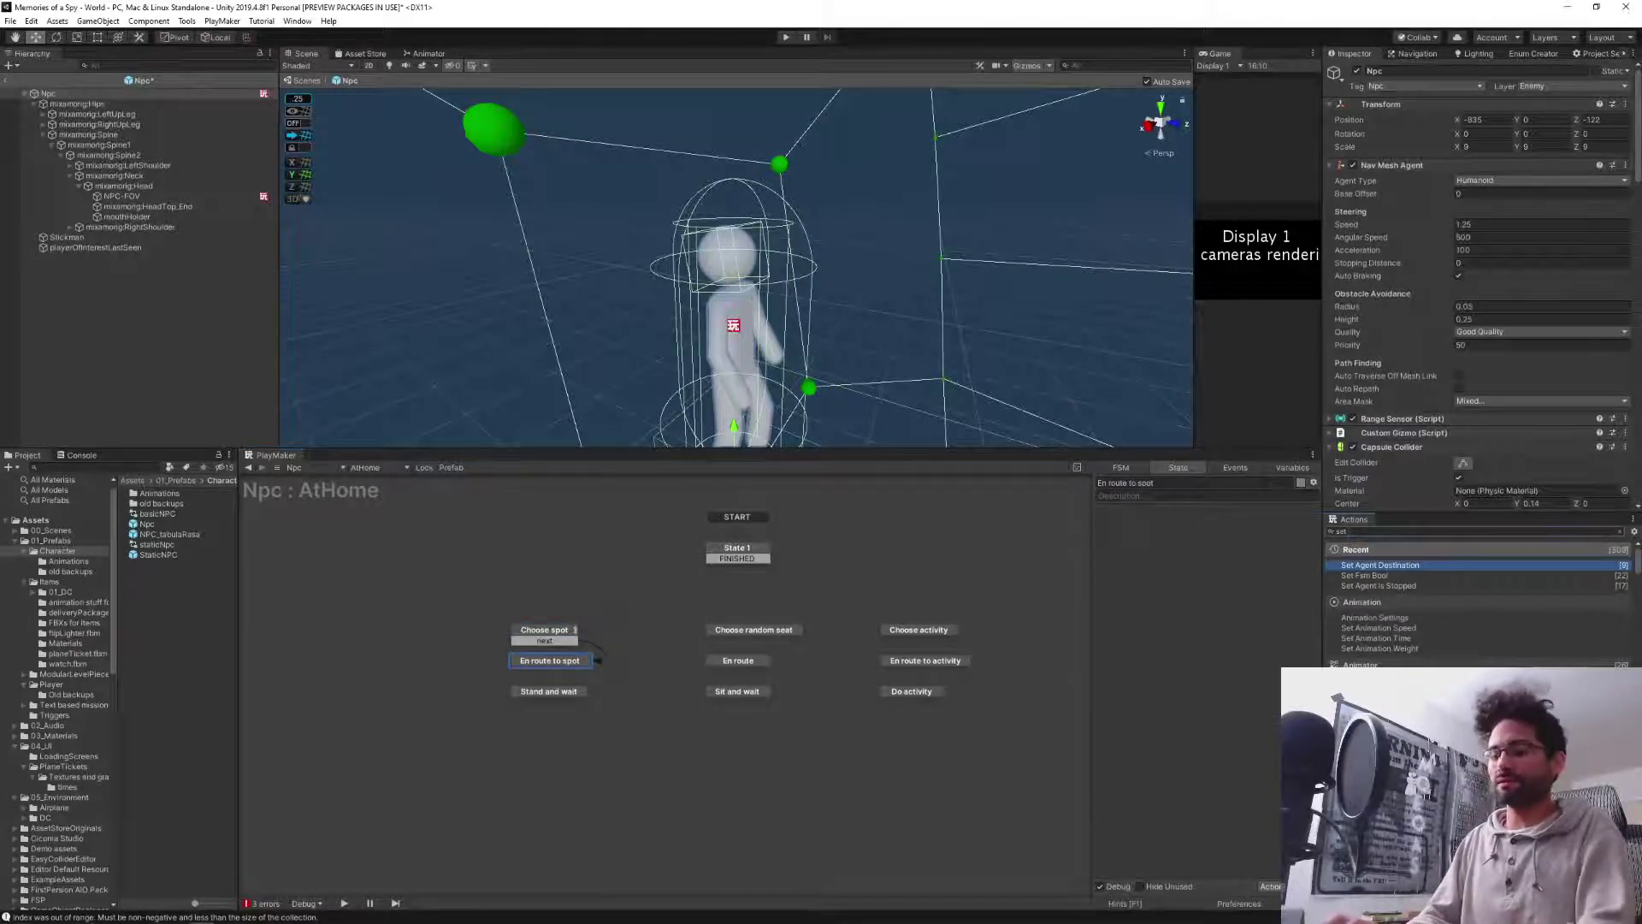
Add the Set Agent Is Stopped and Get Agent Remaining Distance actions to the En route to spot state.
click(1416, 532)
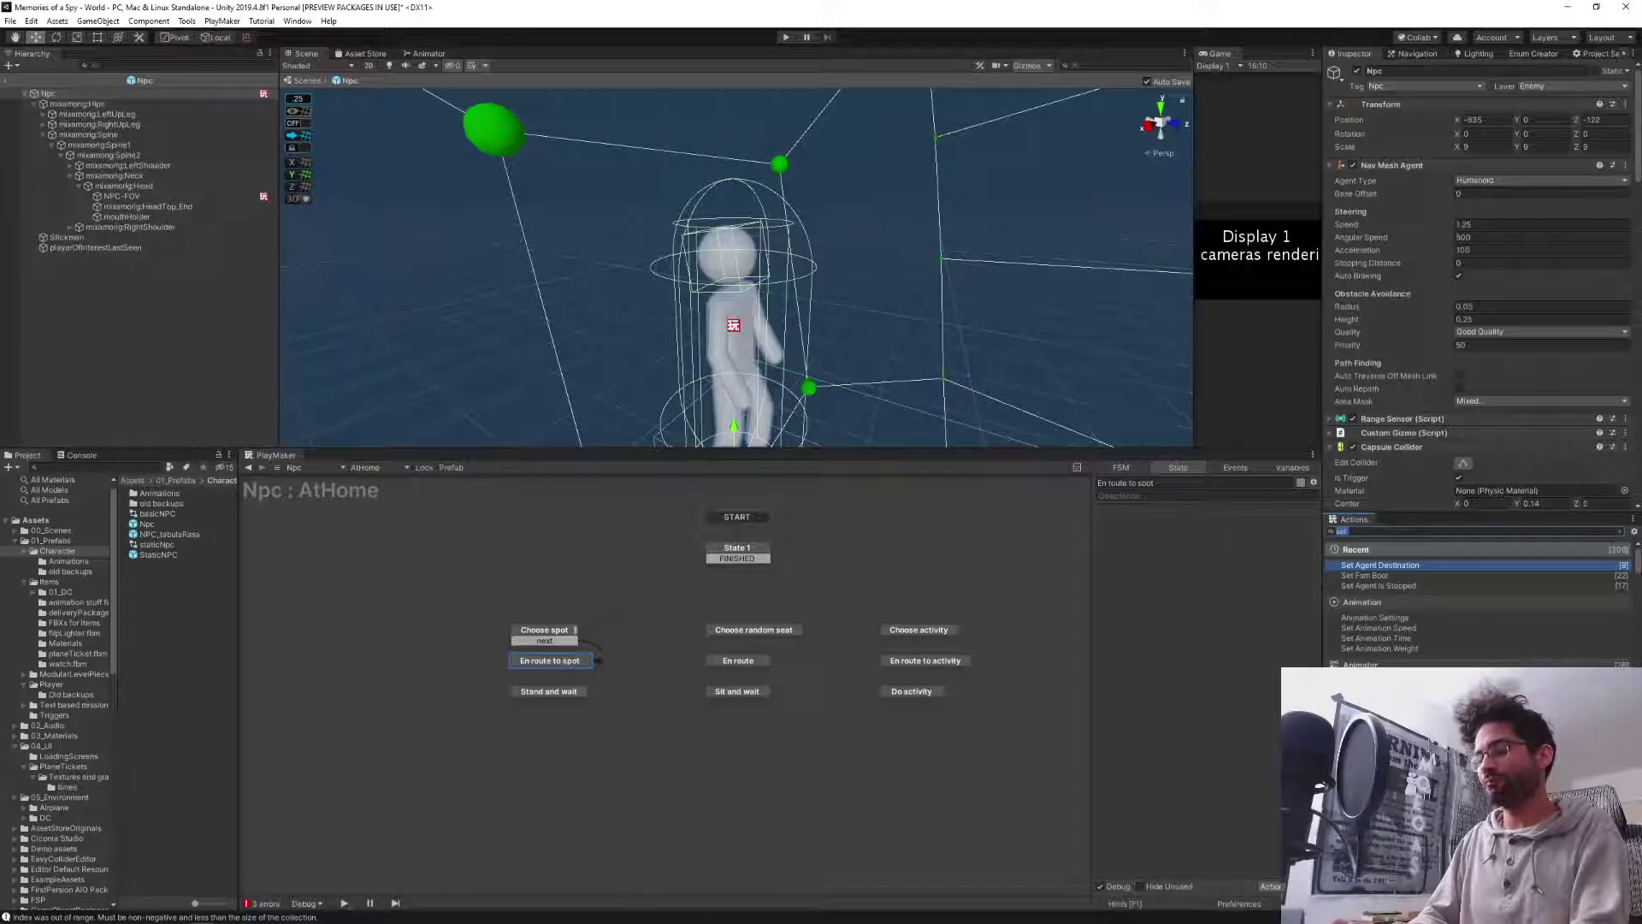
text(set act)
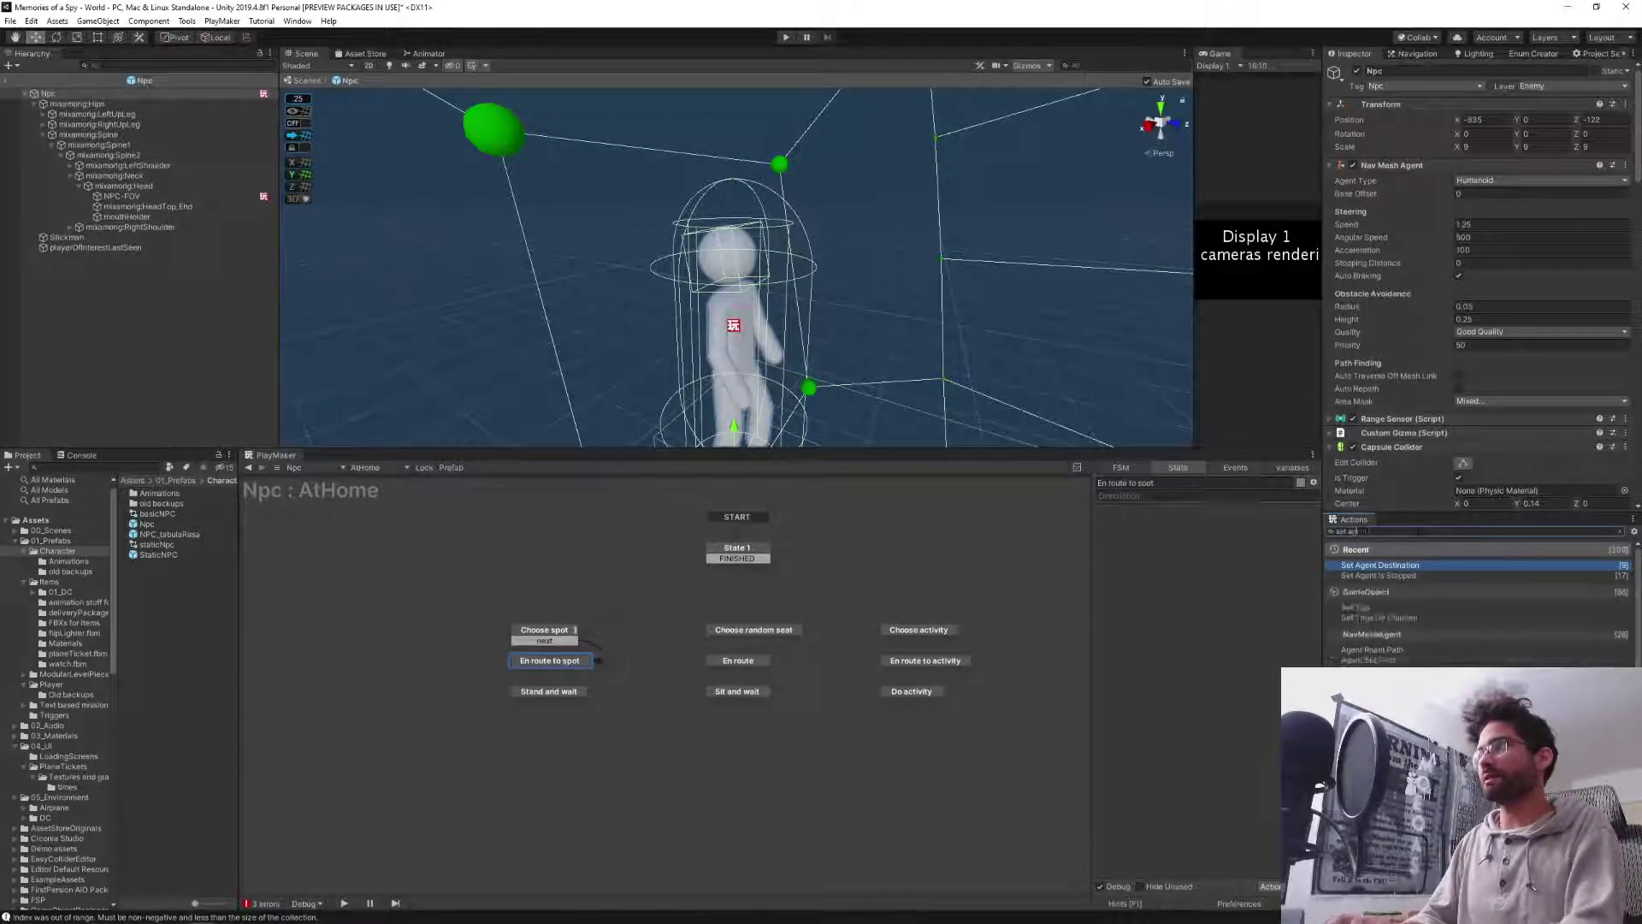
text(ent is)
key(Return)
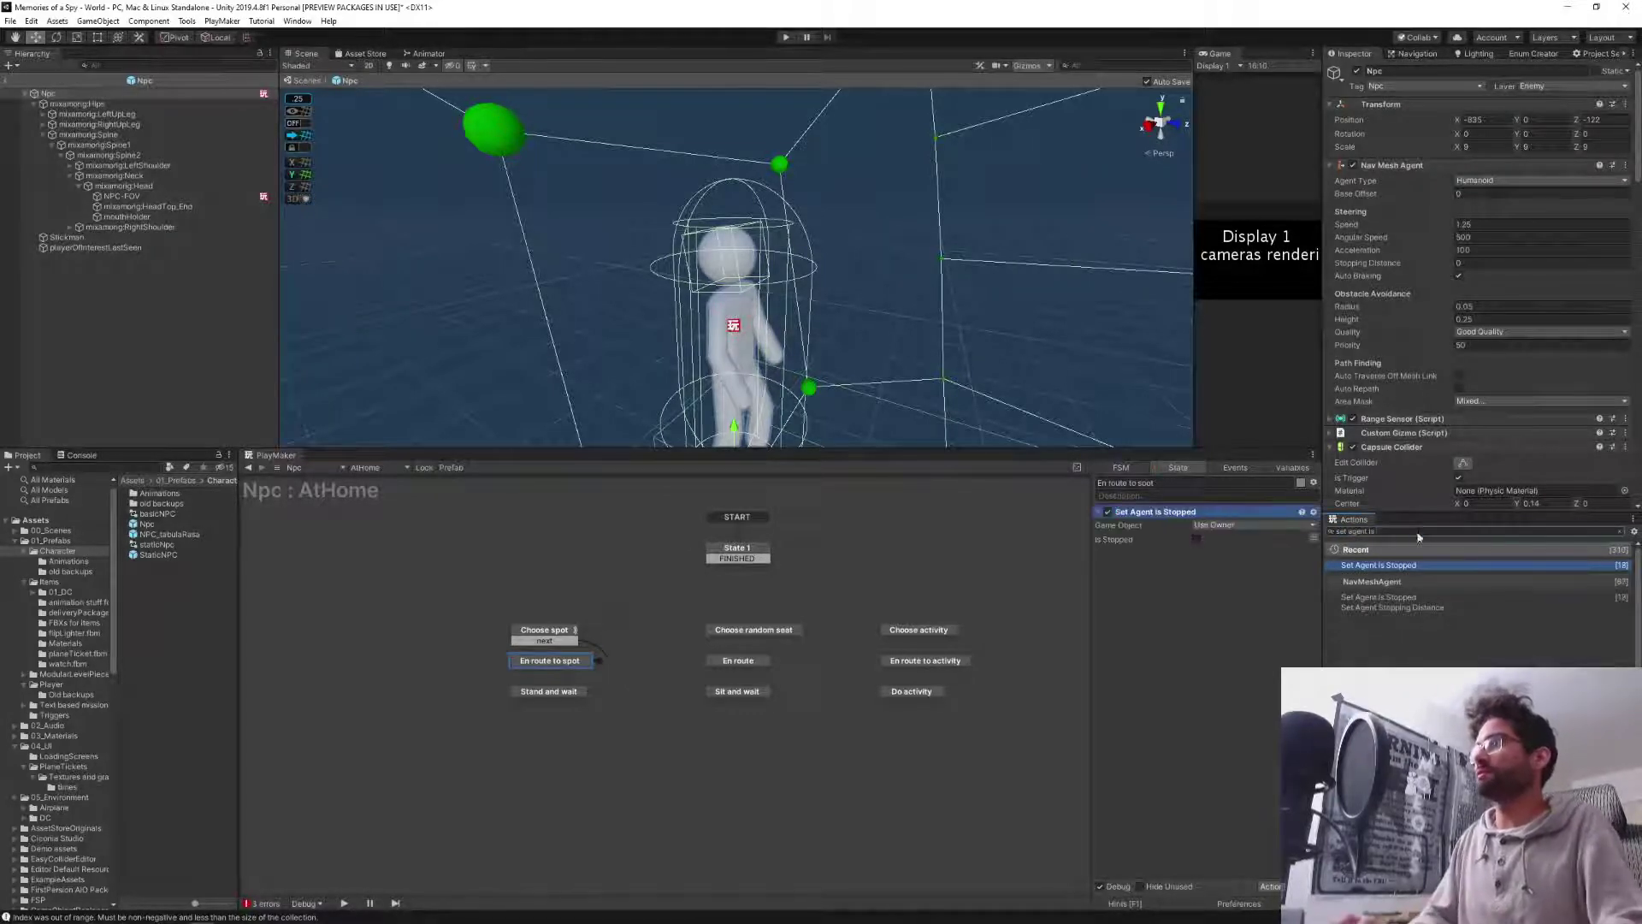
key(ctrl+a)
text(get remai)
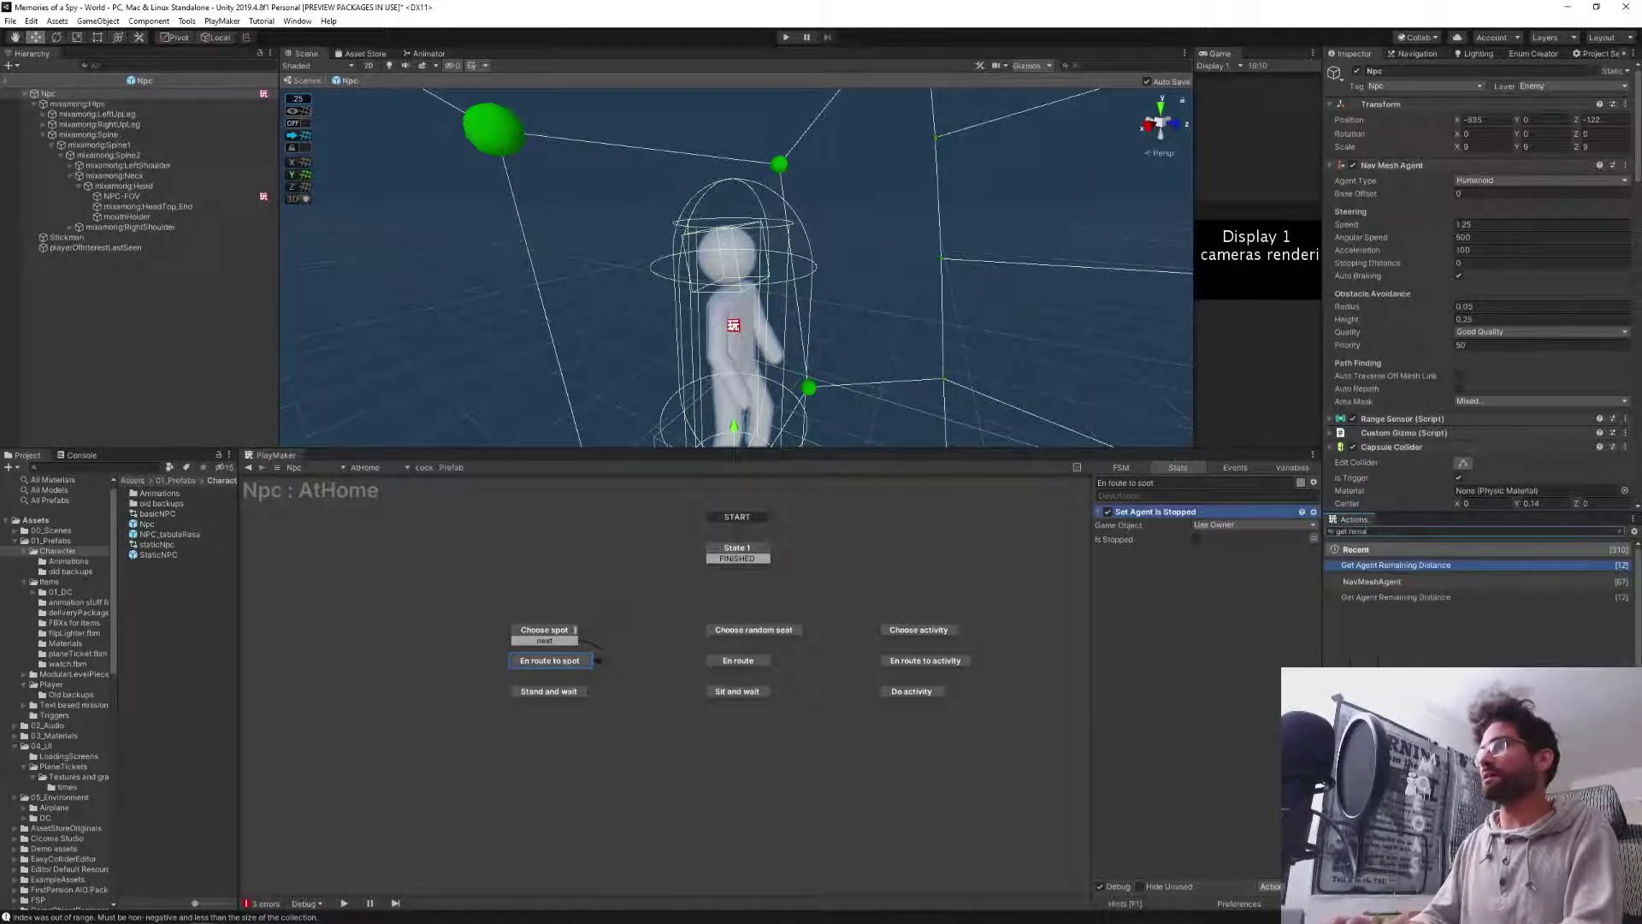
key(Return)
Add a Float Compare action and order the actions as Set Agent Is Stopped, Get Agent Remaining Distance, Float Compare.
key(ctrl+a)
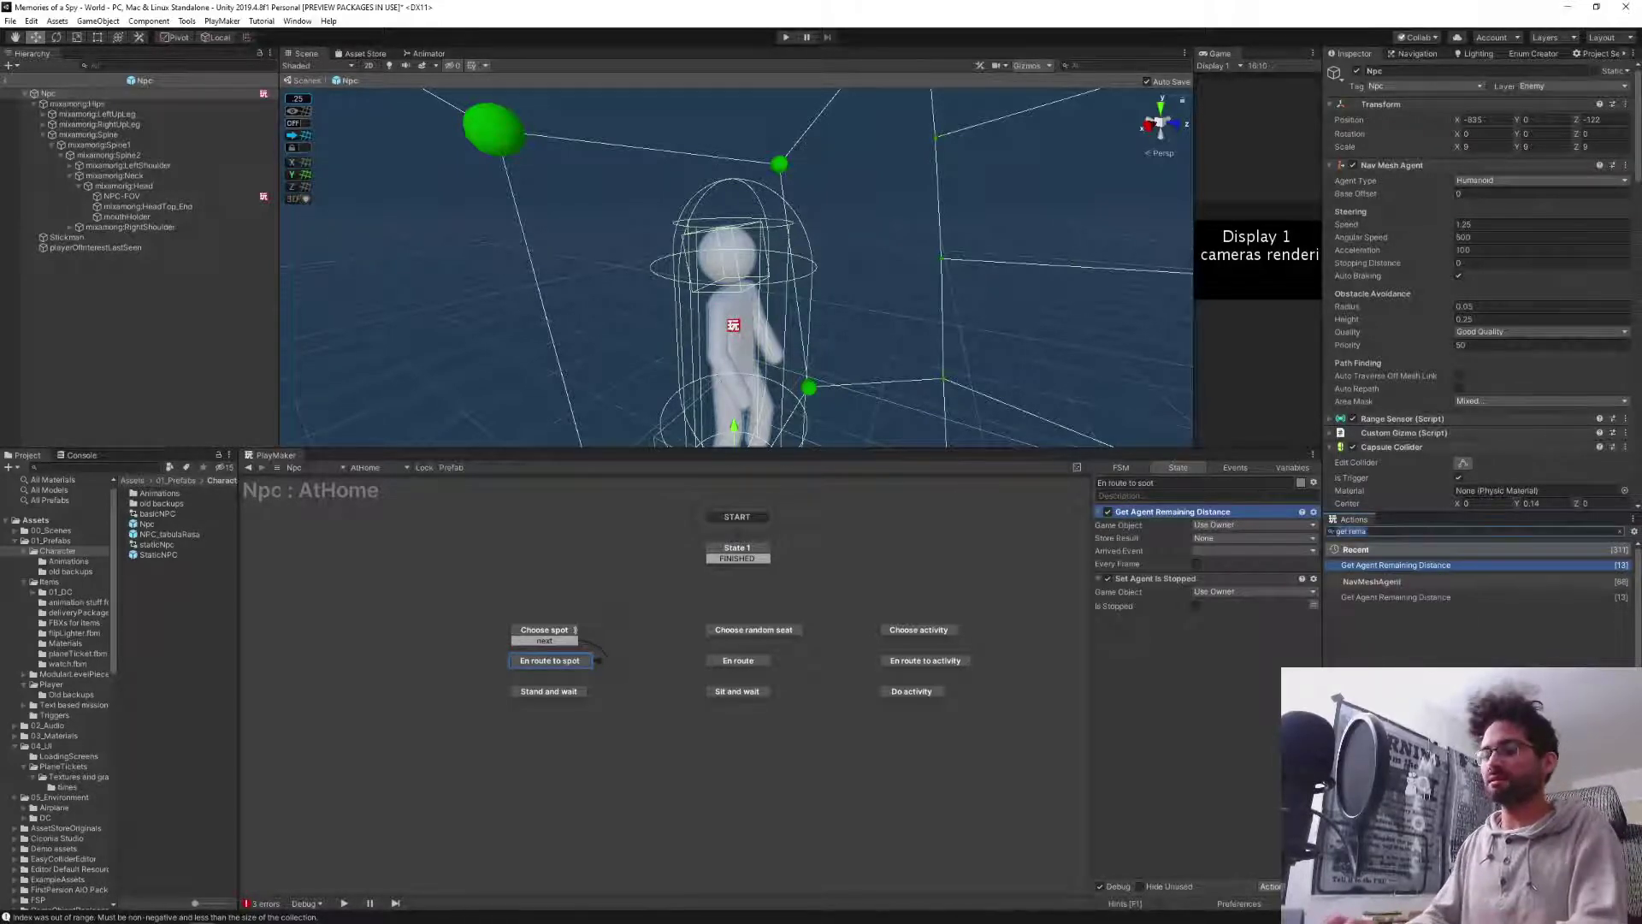
text(float c)
key(Return)
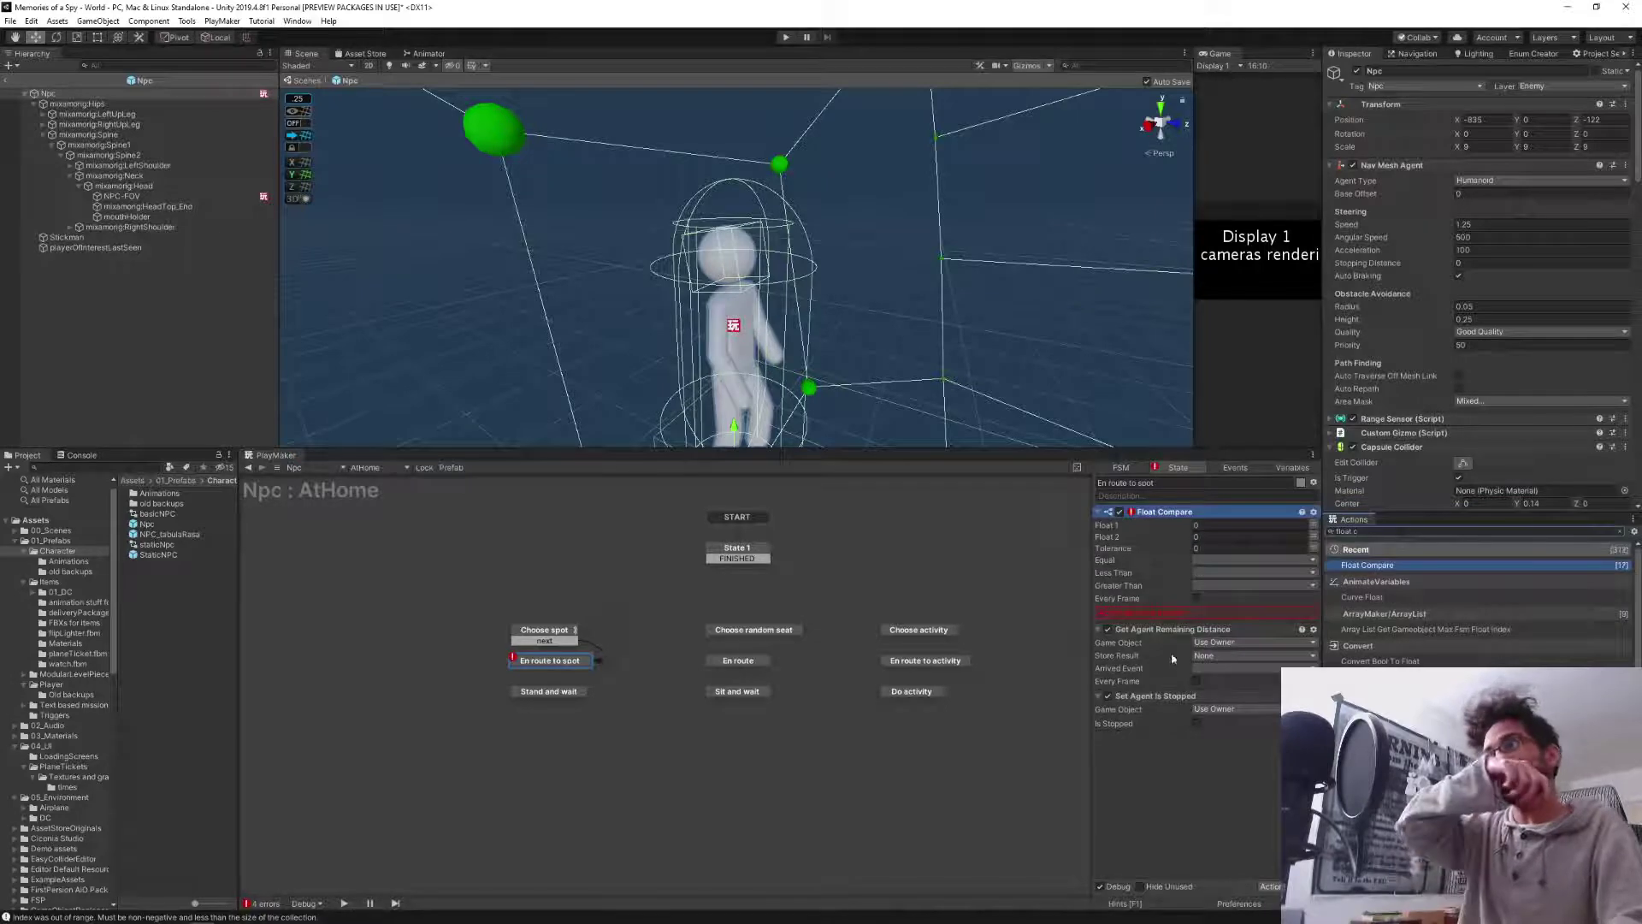
click(1187, 771)
drag(1158, 519, 1110, 603)
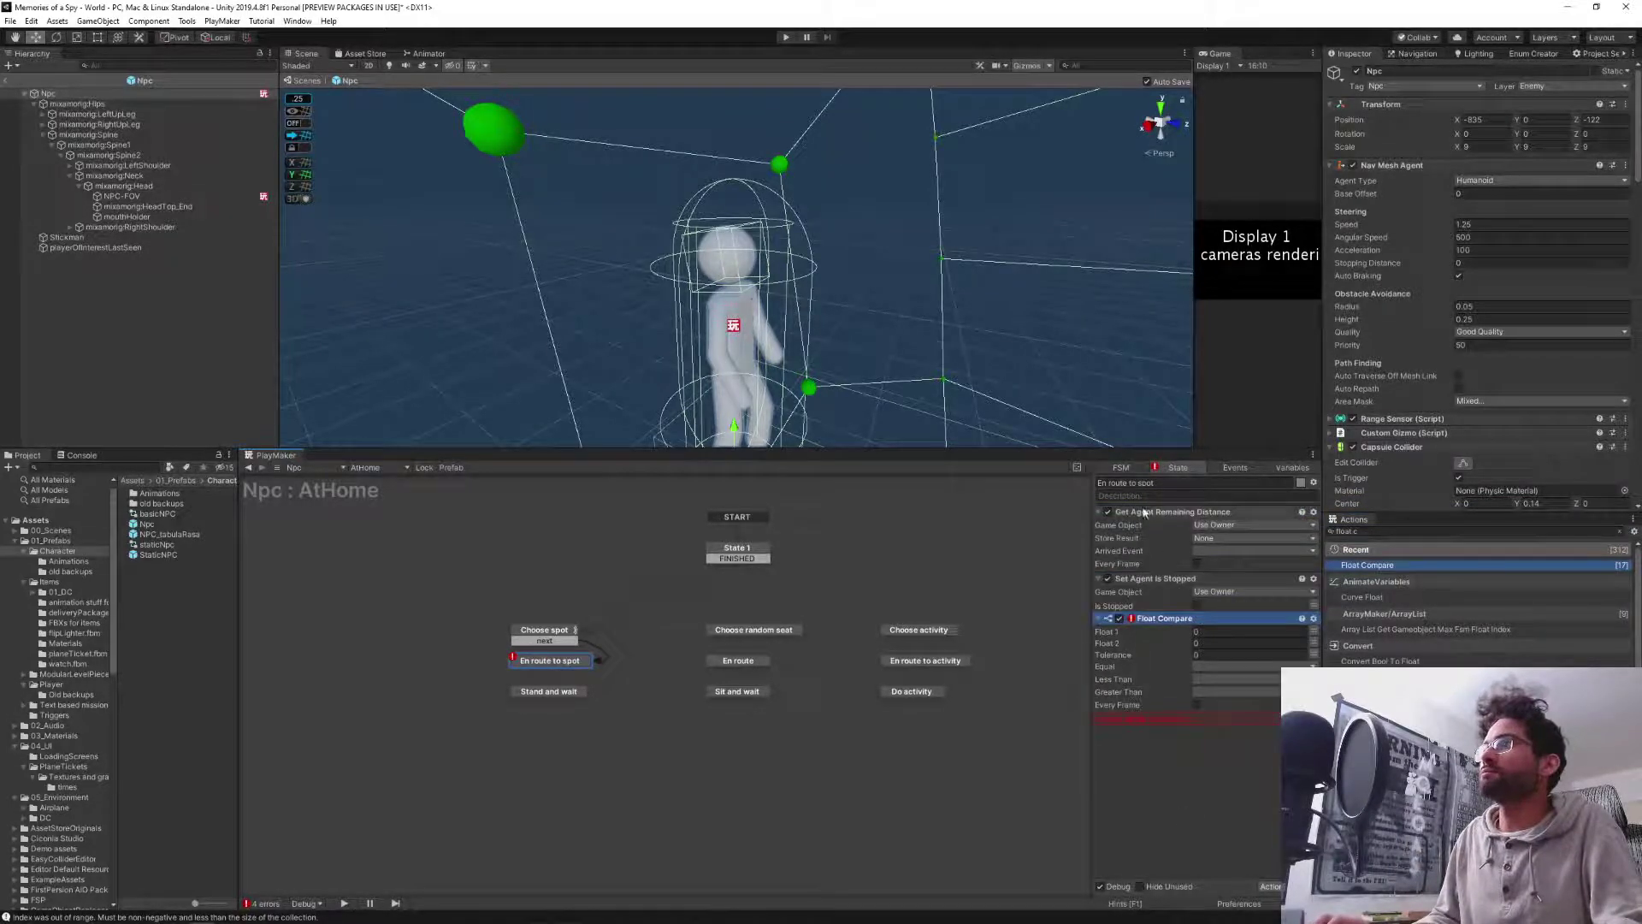
drag(1145, 511, 1172, 669)
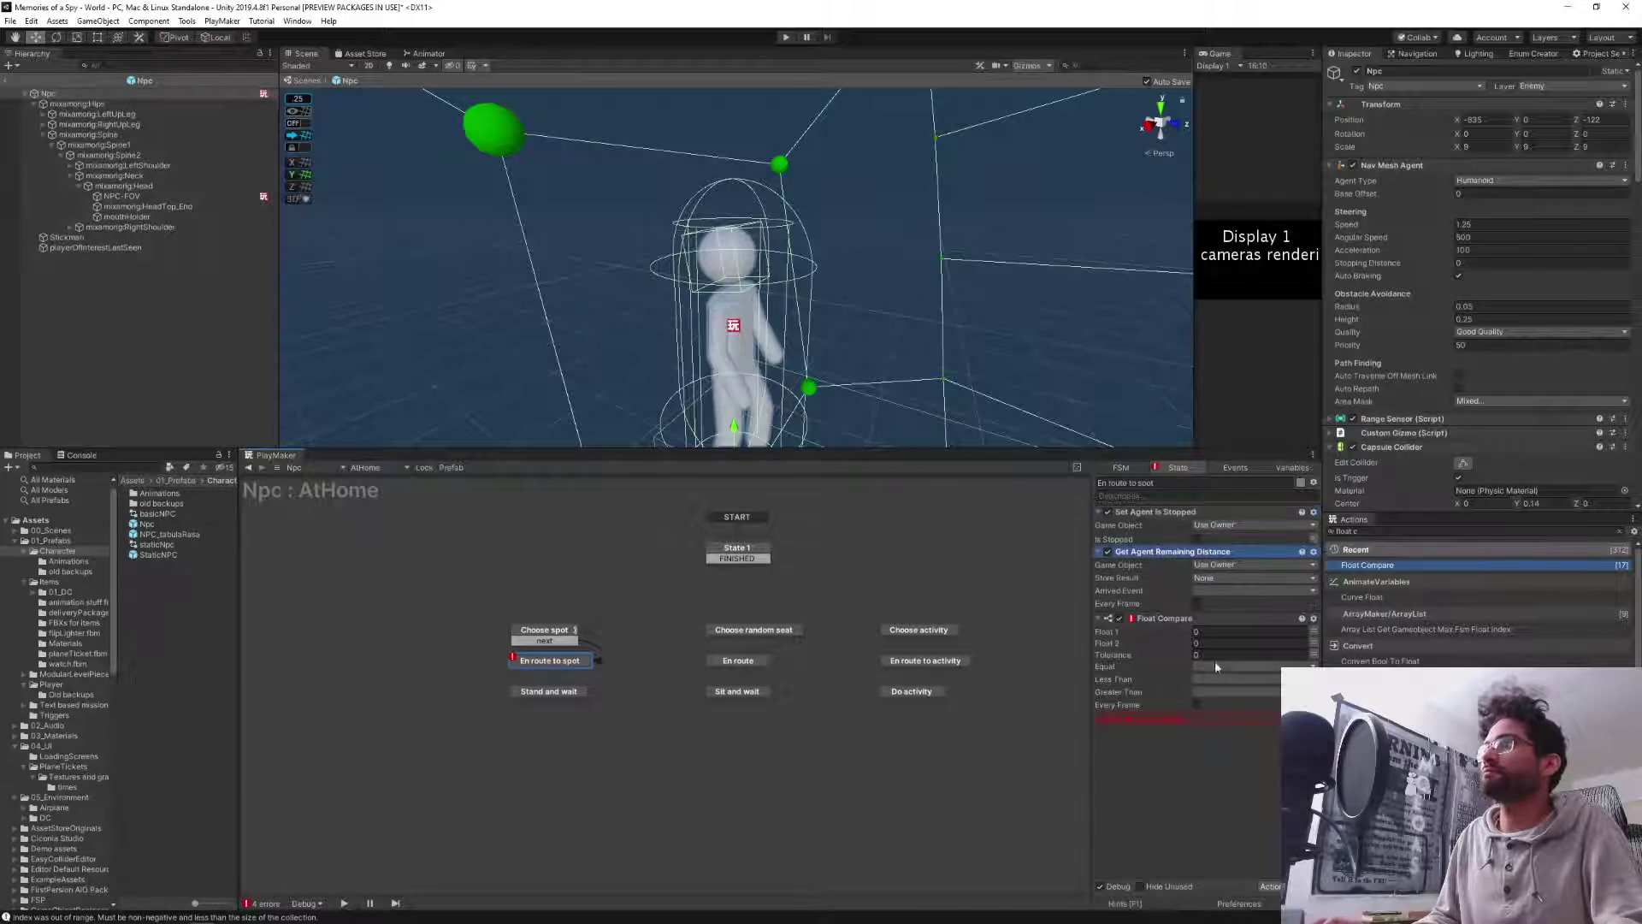
click(1171, 758)
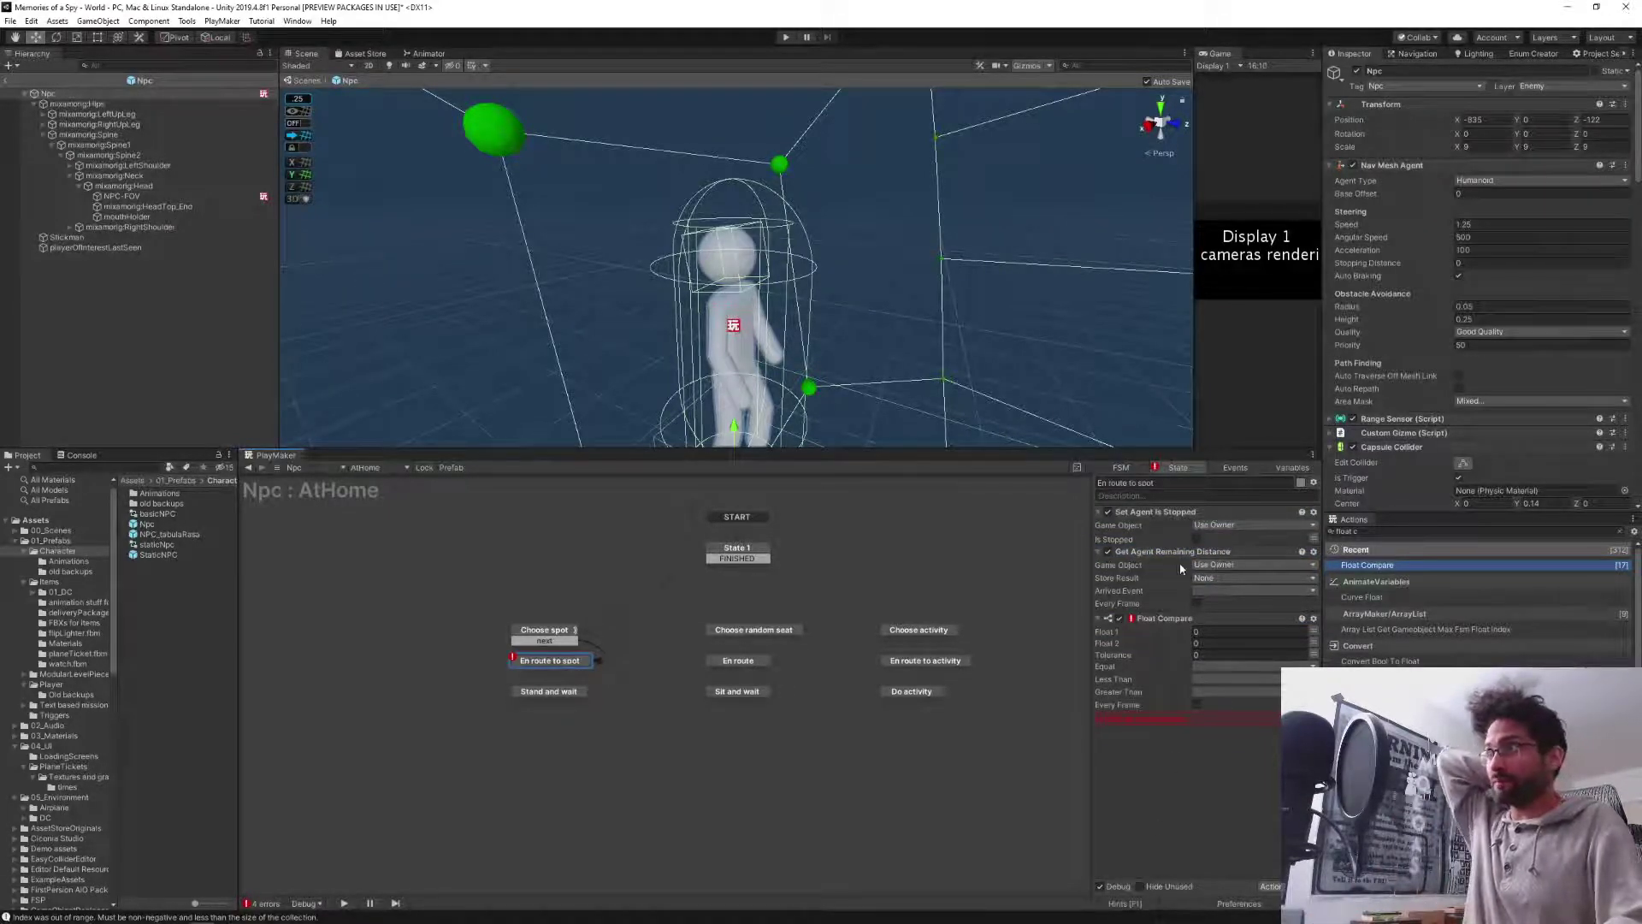
Store the Get Agent Remaining Distance result in a new variable named remainingDistance, updated every frame.
click(1219, 582)
click(1224, 594)
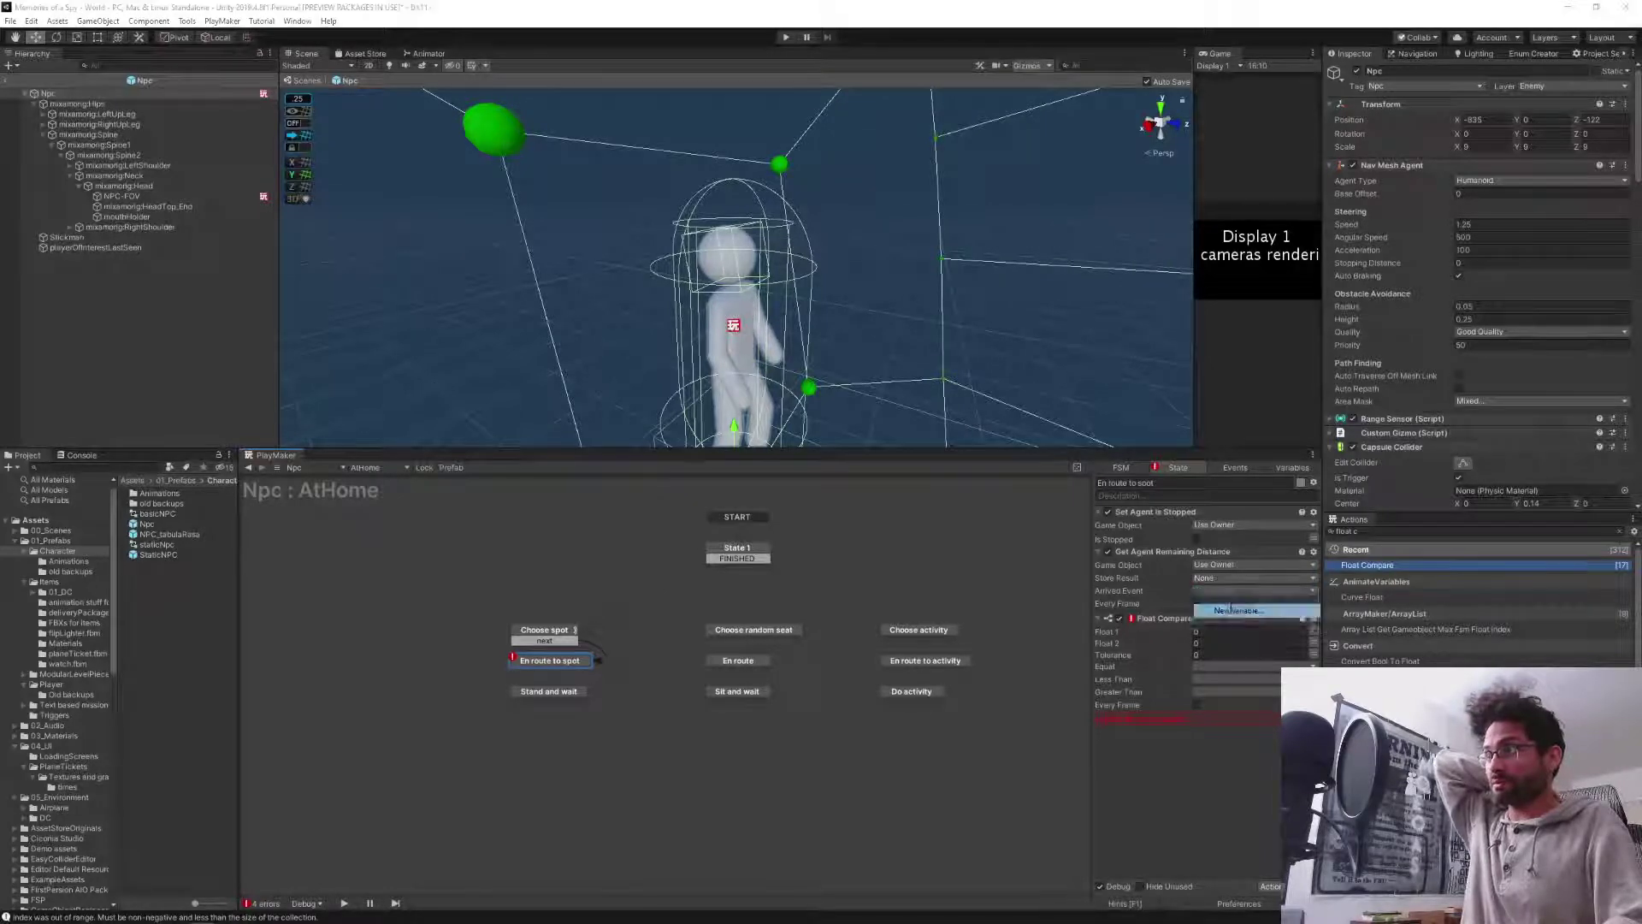
text(remainingDistance)
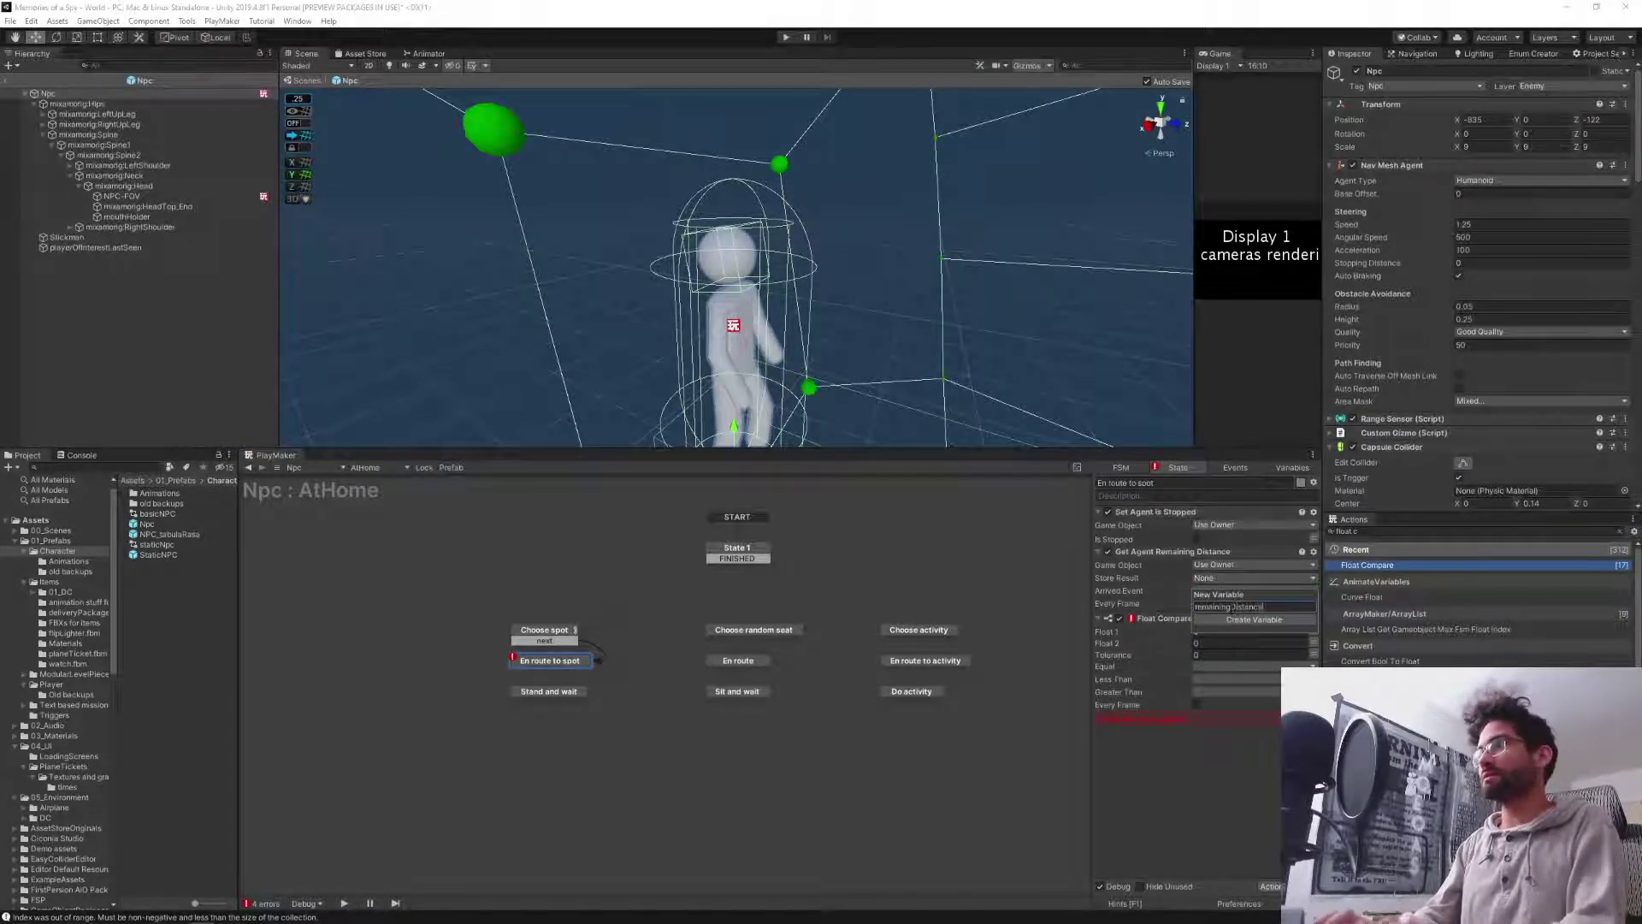
key(Return)
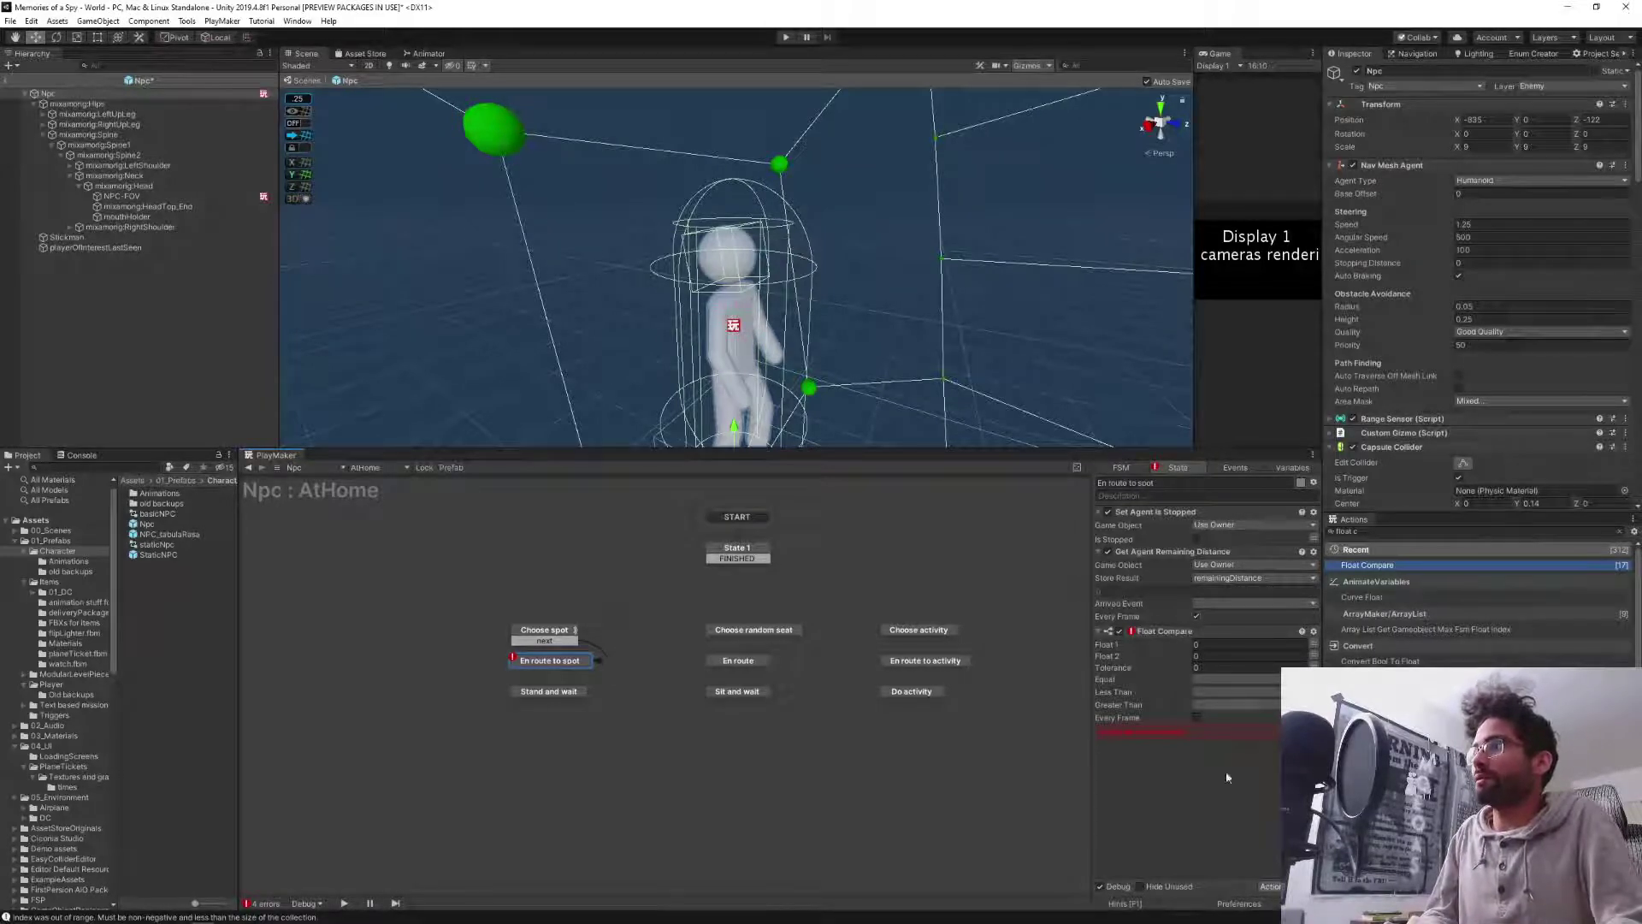
Set Float Compare to compare the remainingDistance variable as Float 1 with a Float 2 value of 2.
click(1314, 644)
click(1248, 644)
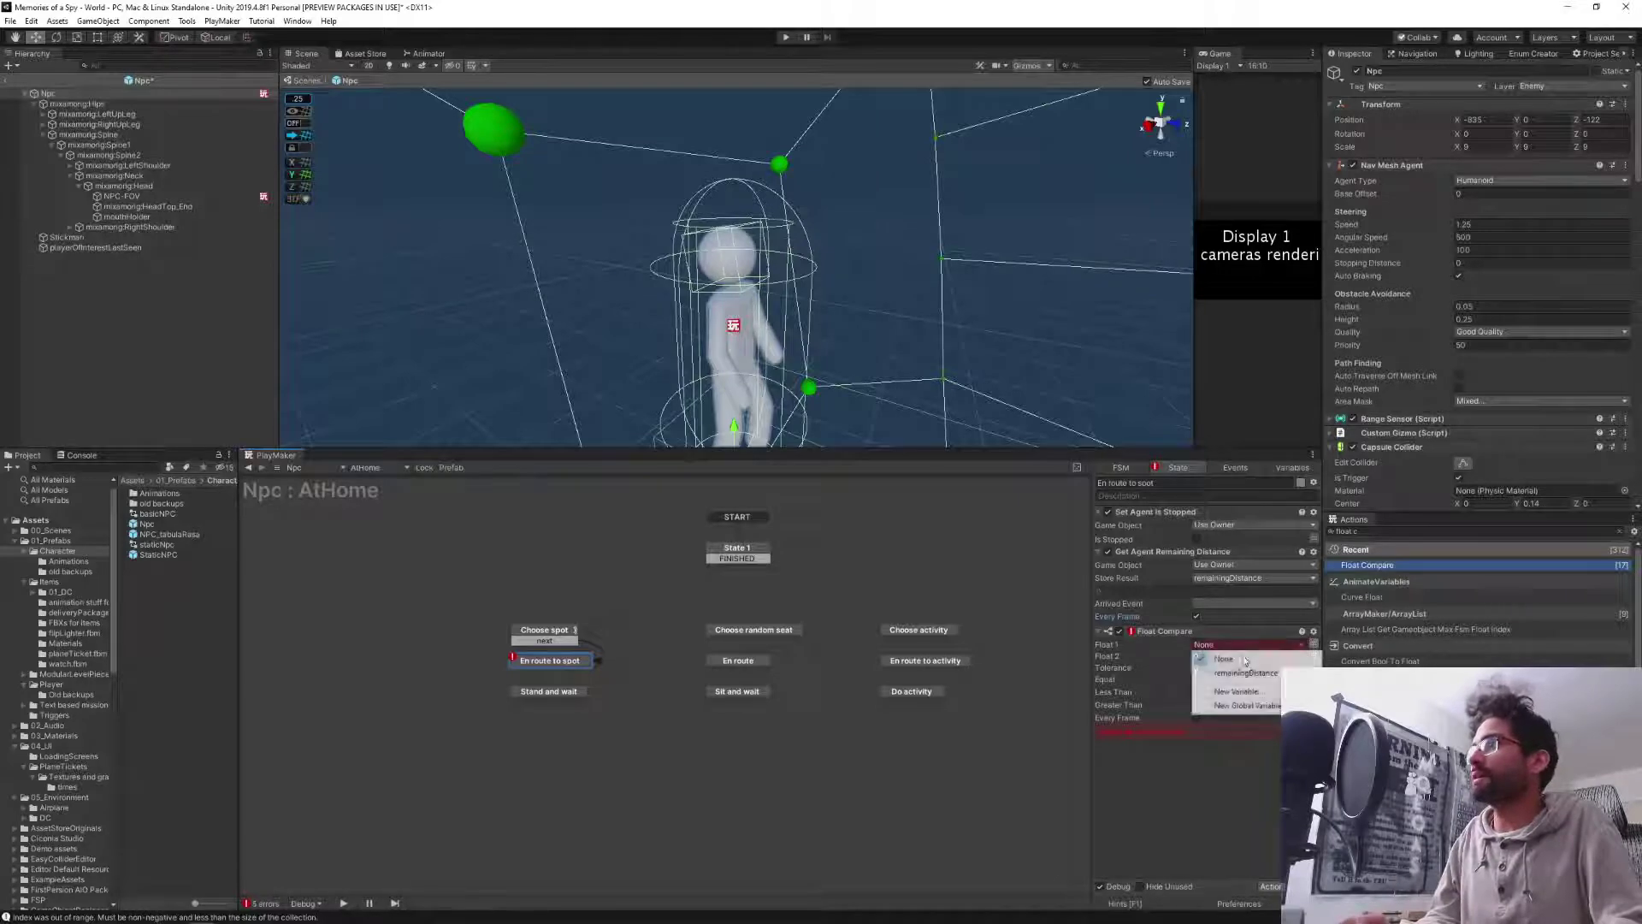
click(1245, 673)
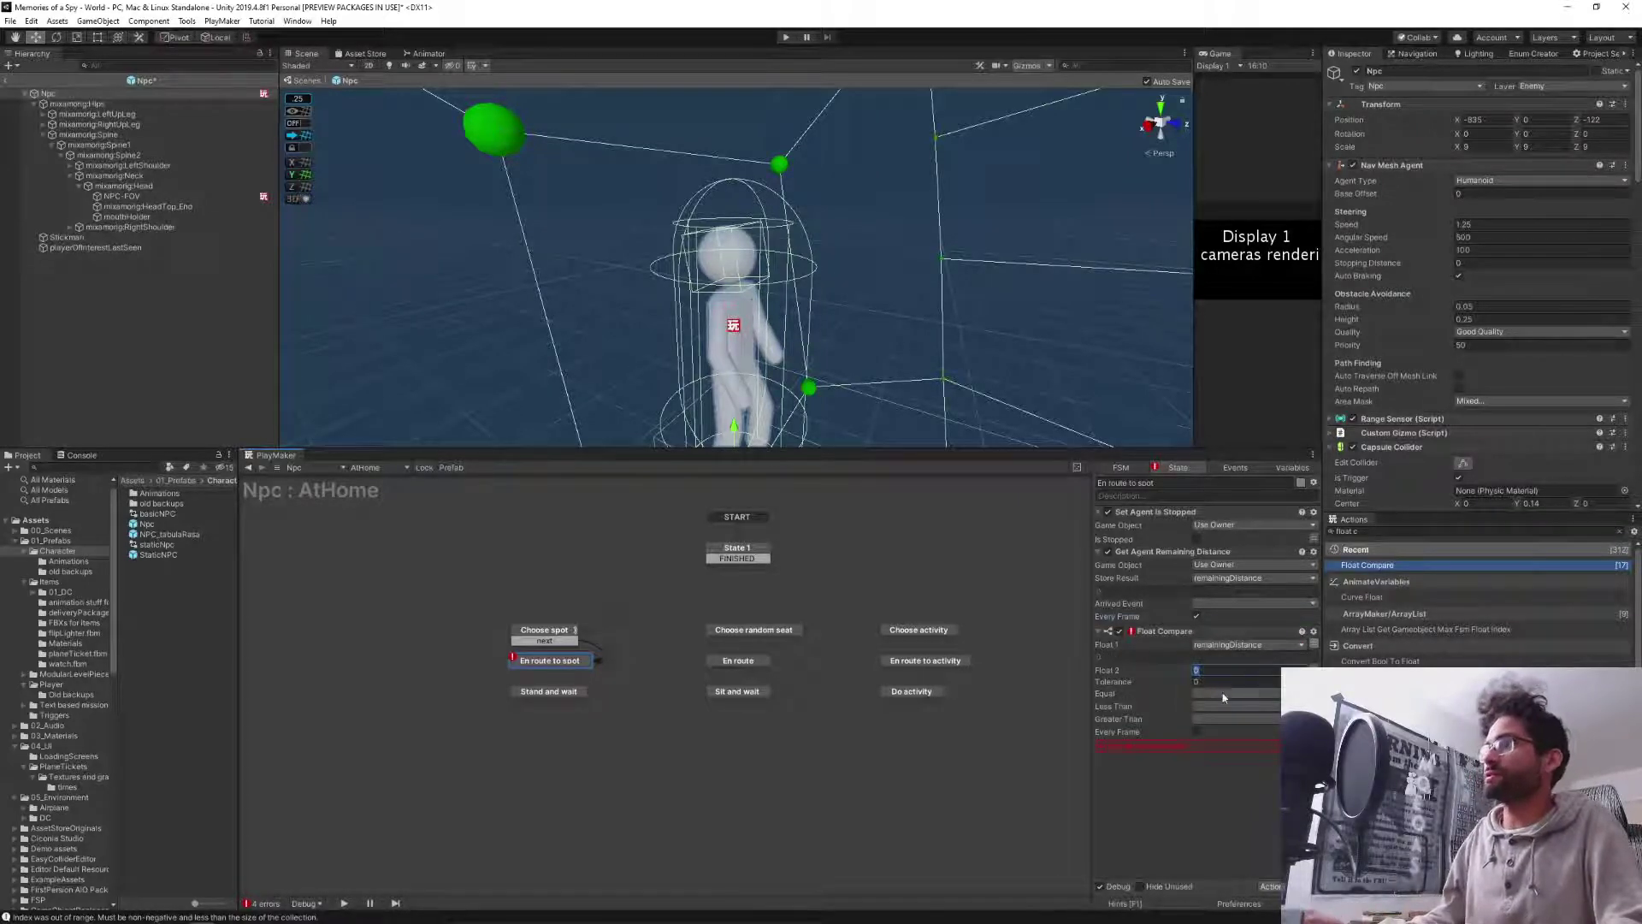
text(2)
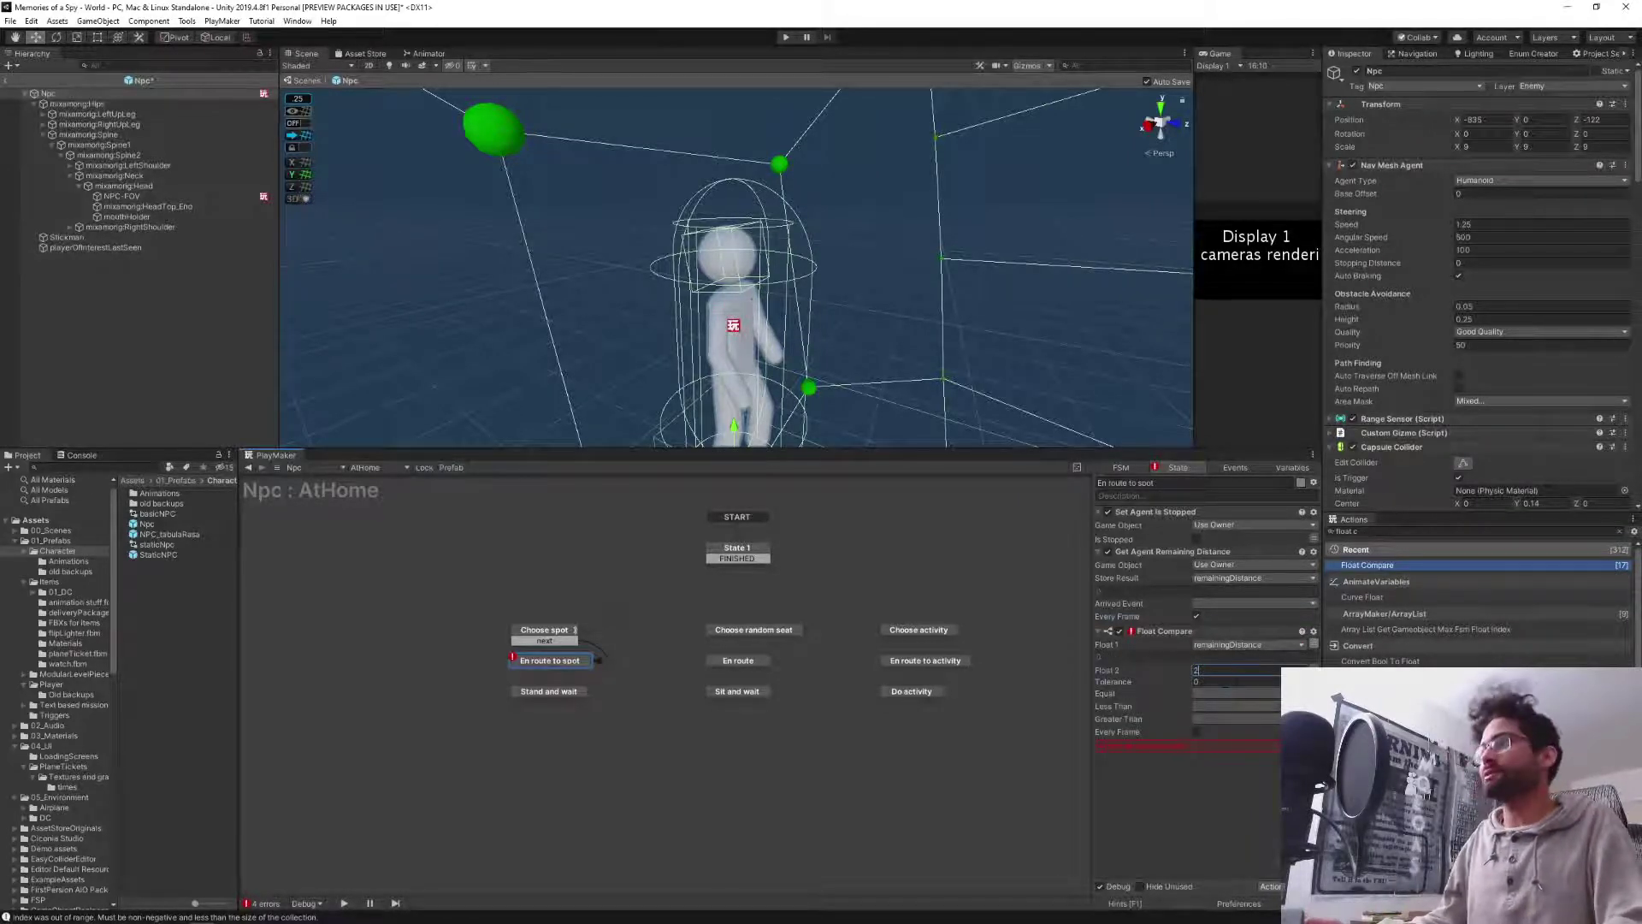
Send the next event for both Equal and Less Than in Float Compare, and have it check every frame.
click(1231, 693)
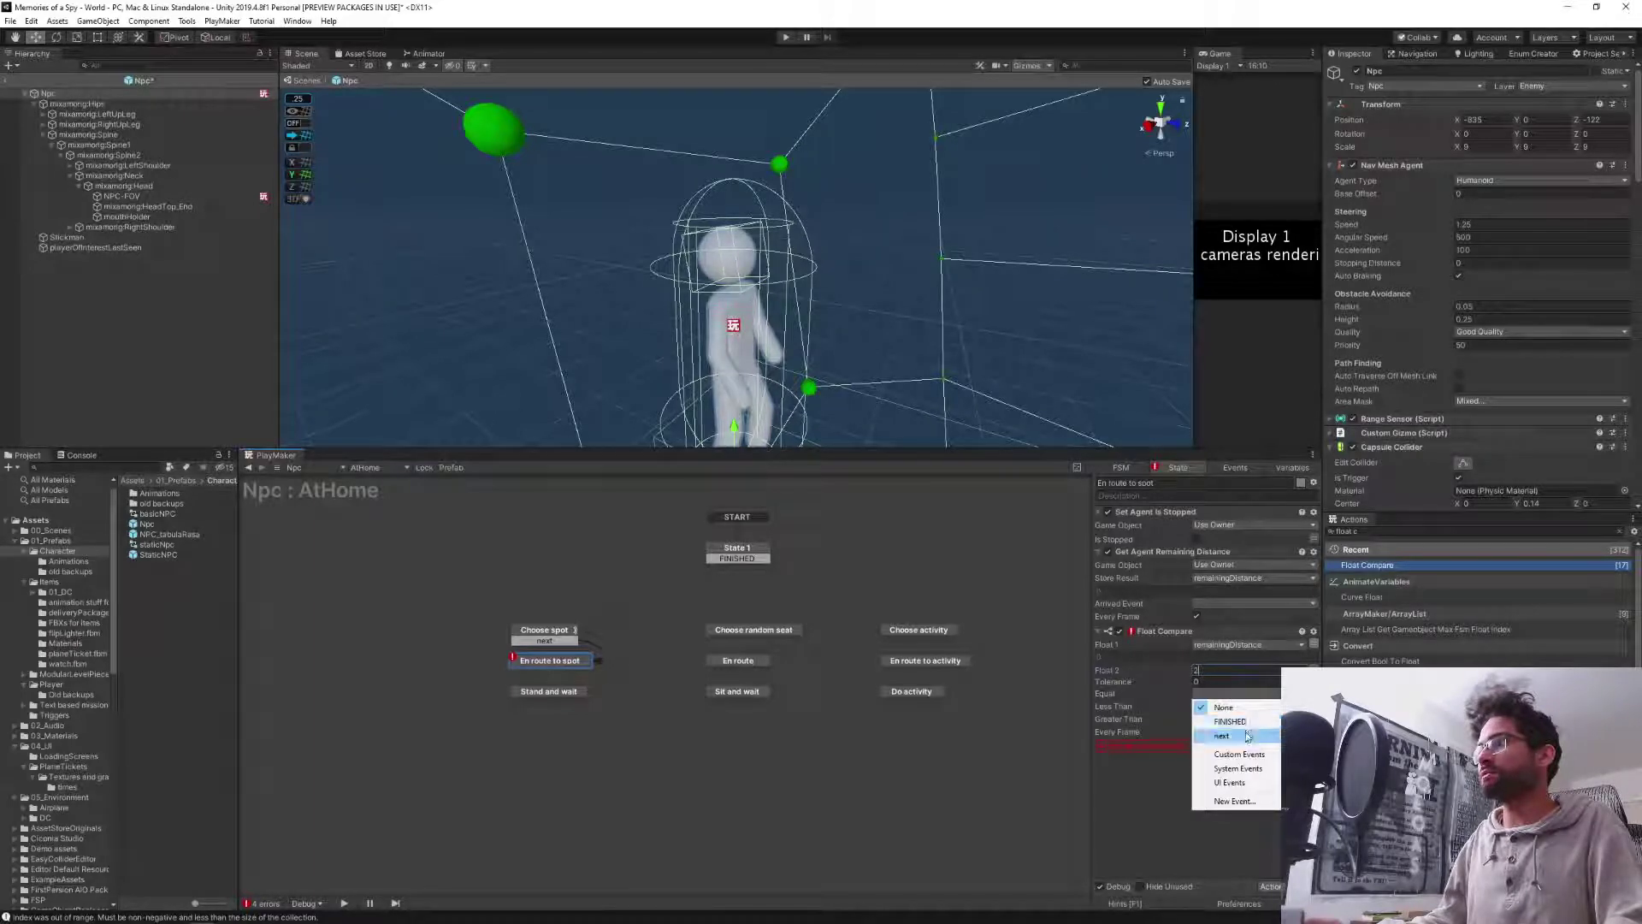
click(1247, 737)
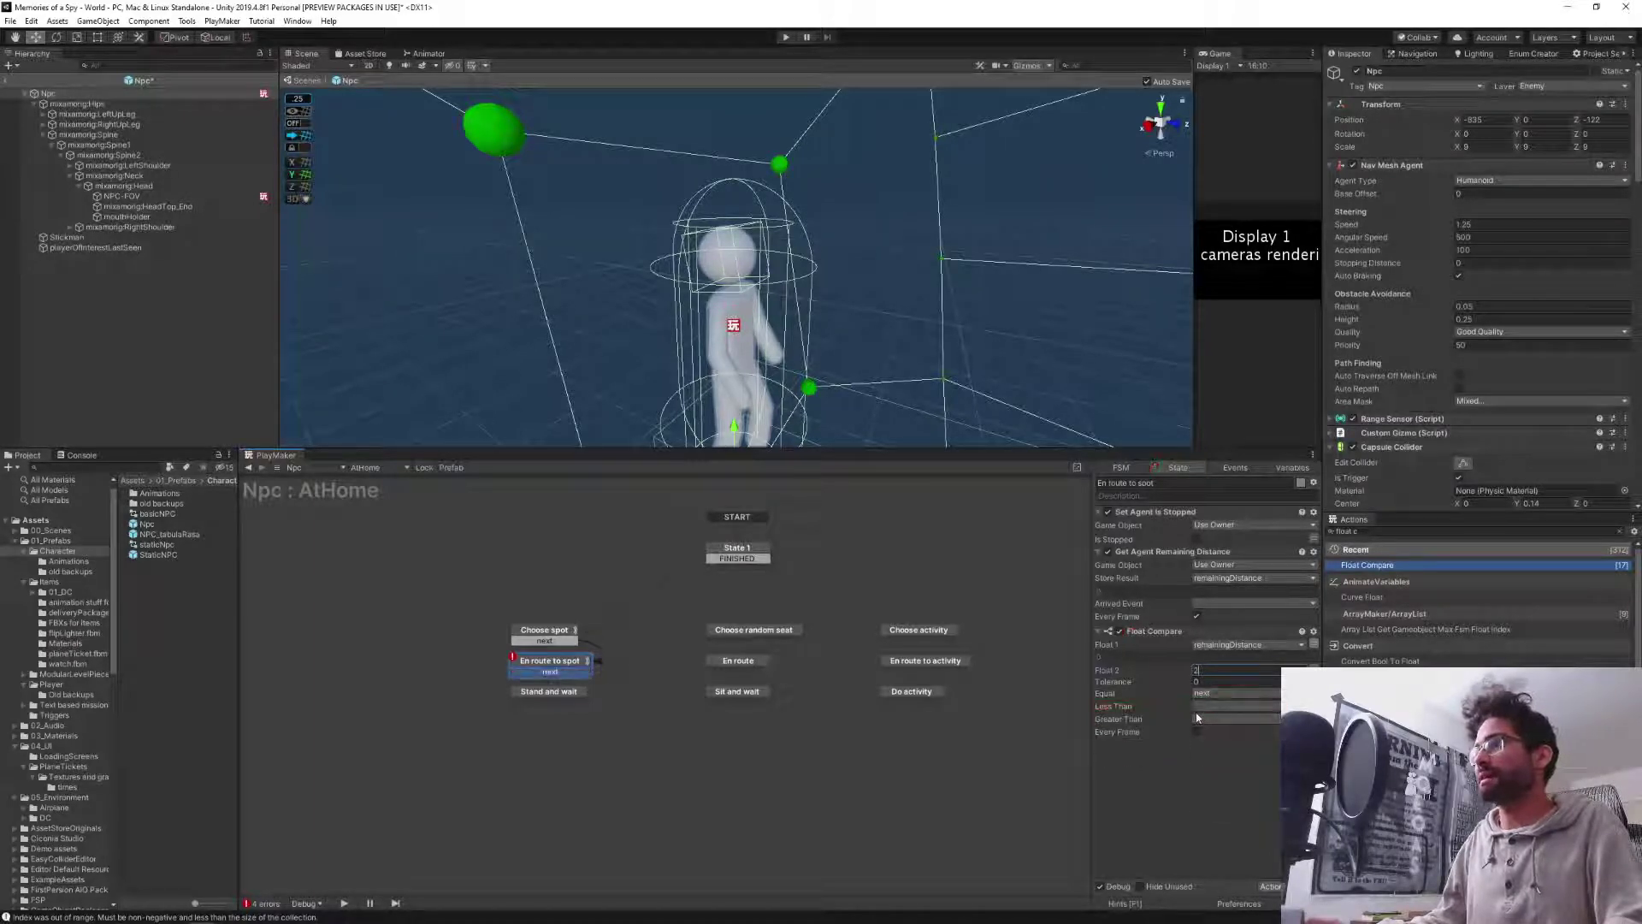
click(1215, 706)
click(1239, 749)
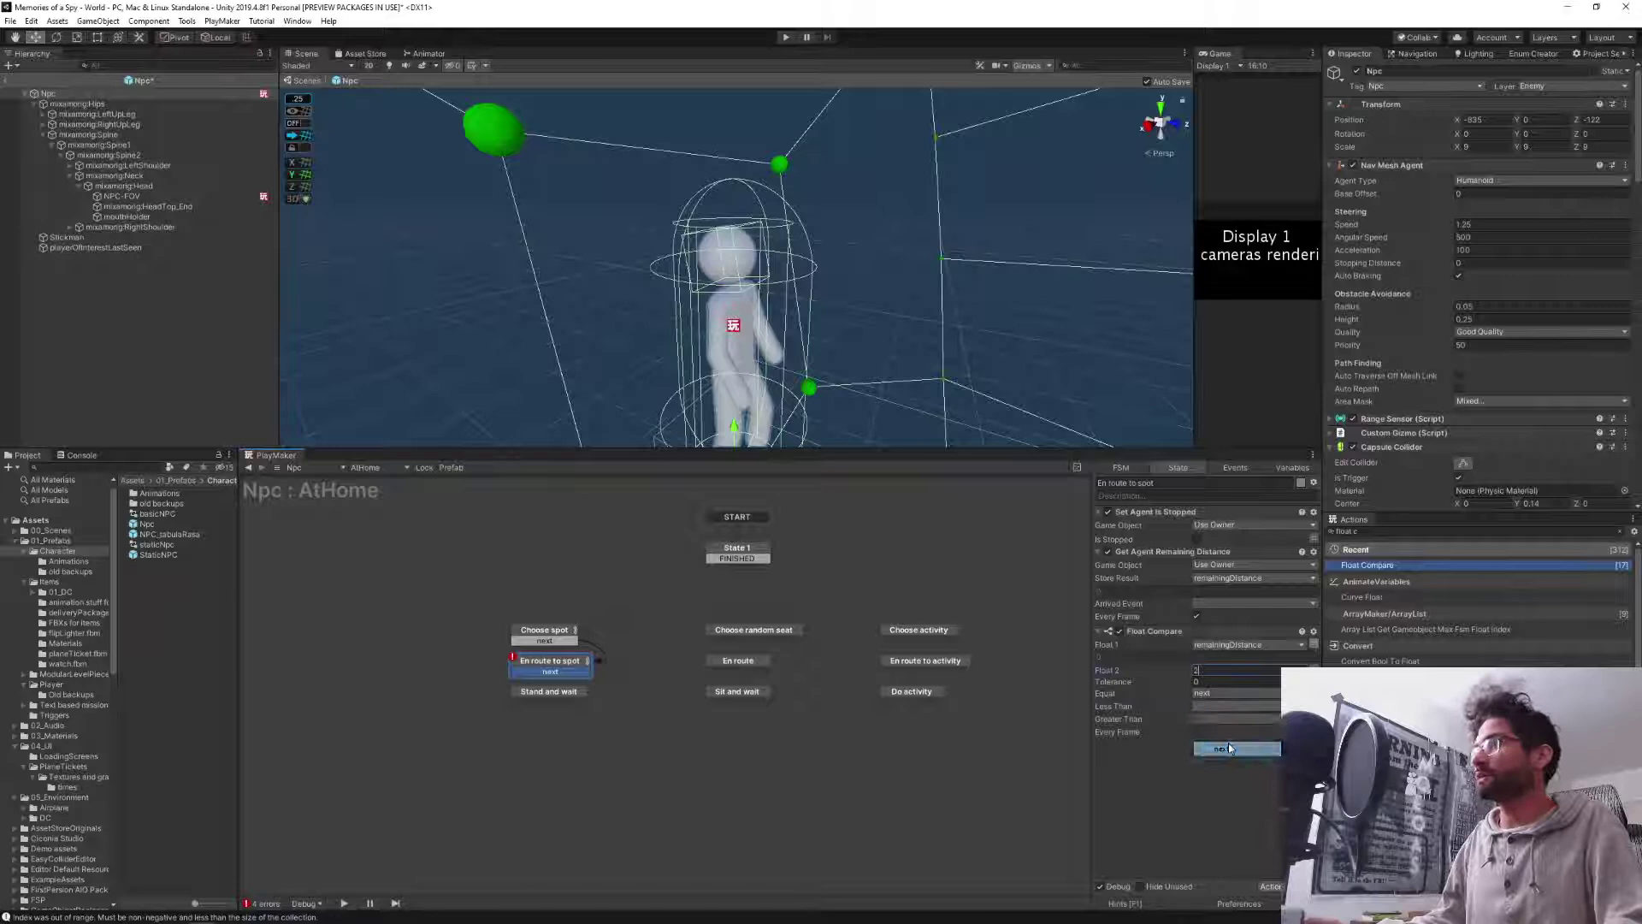
click(1192, 785)
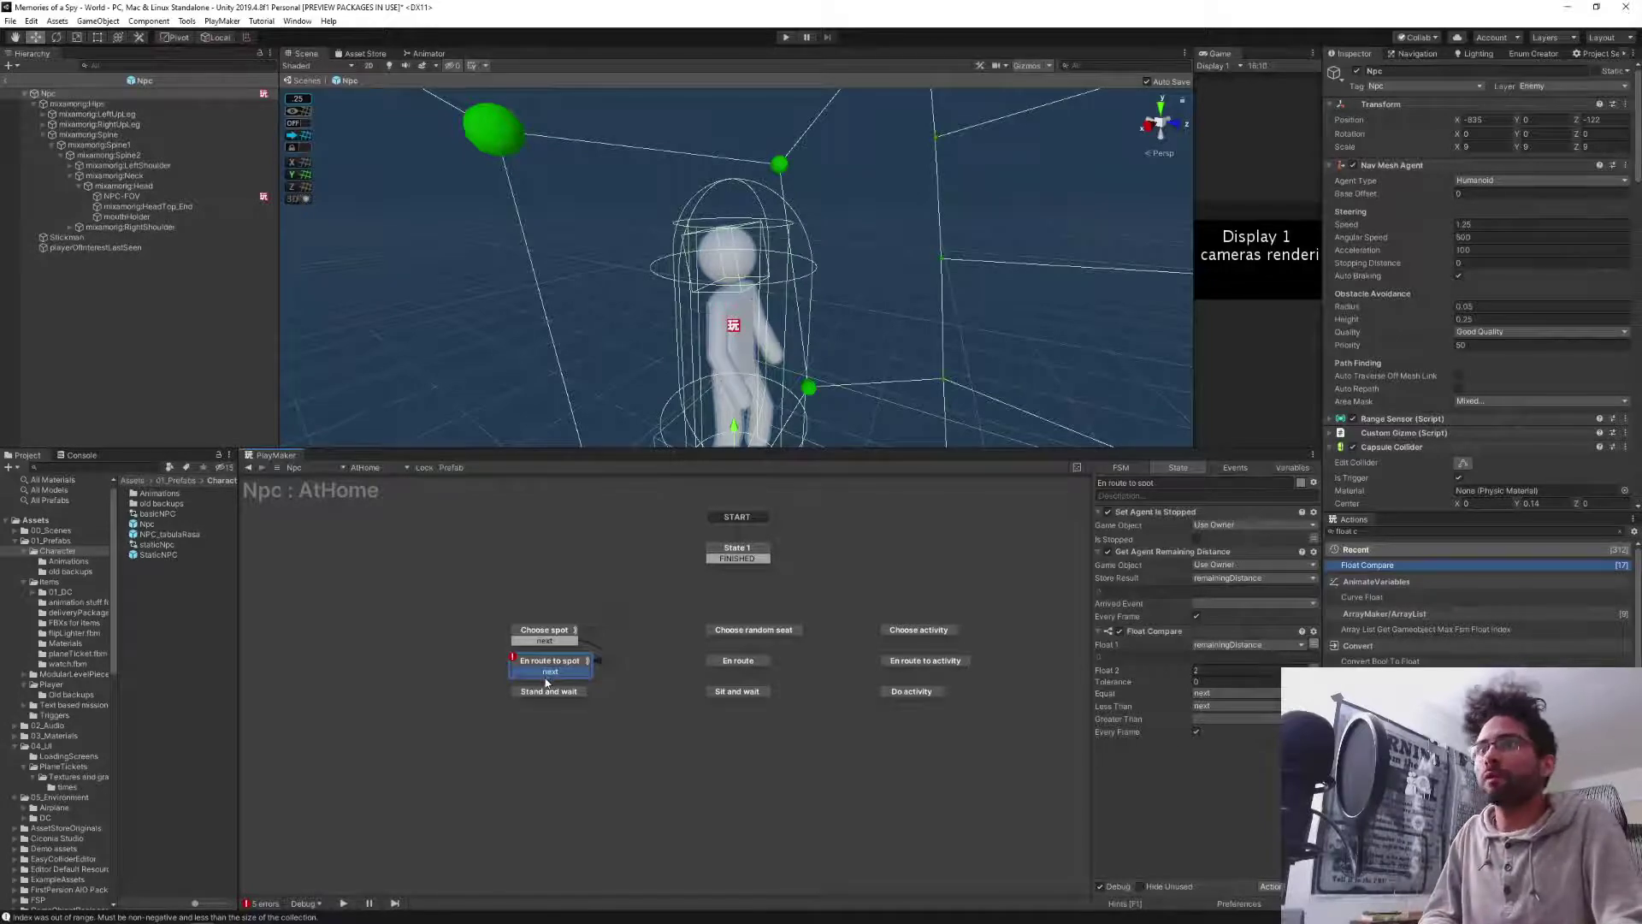
Link the next transition of En route to spot to the Stand and wait state.
click(546, 681)
click(544, 672)
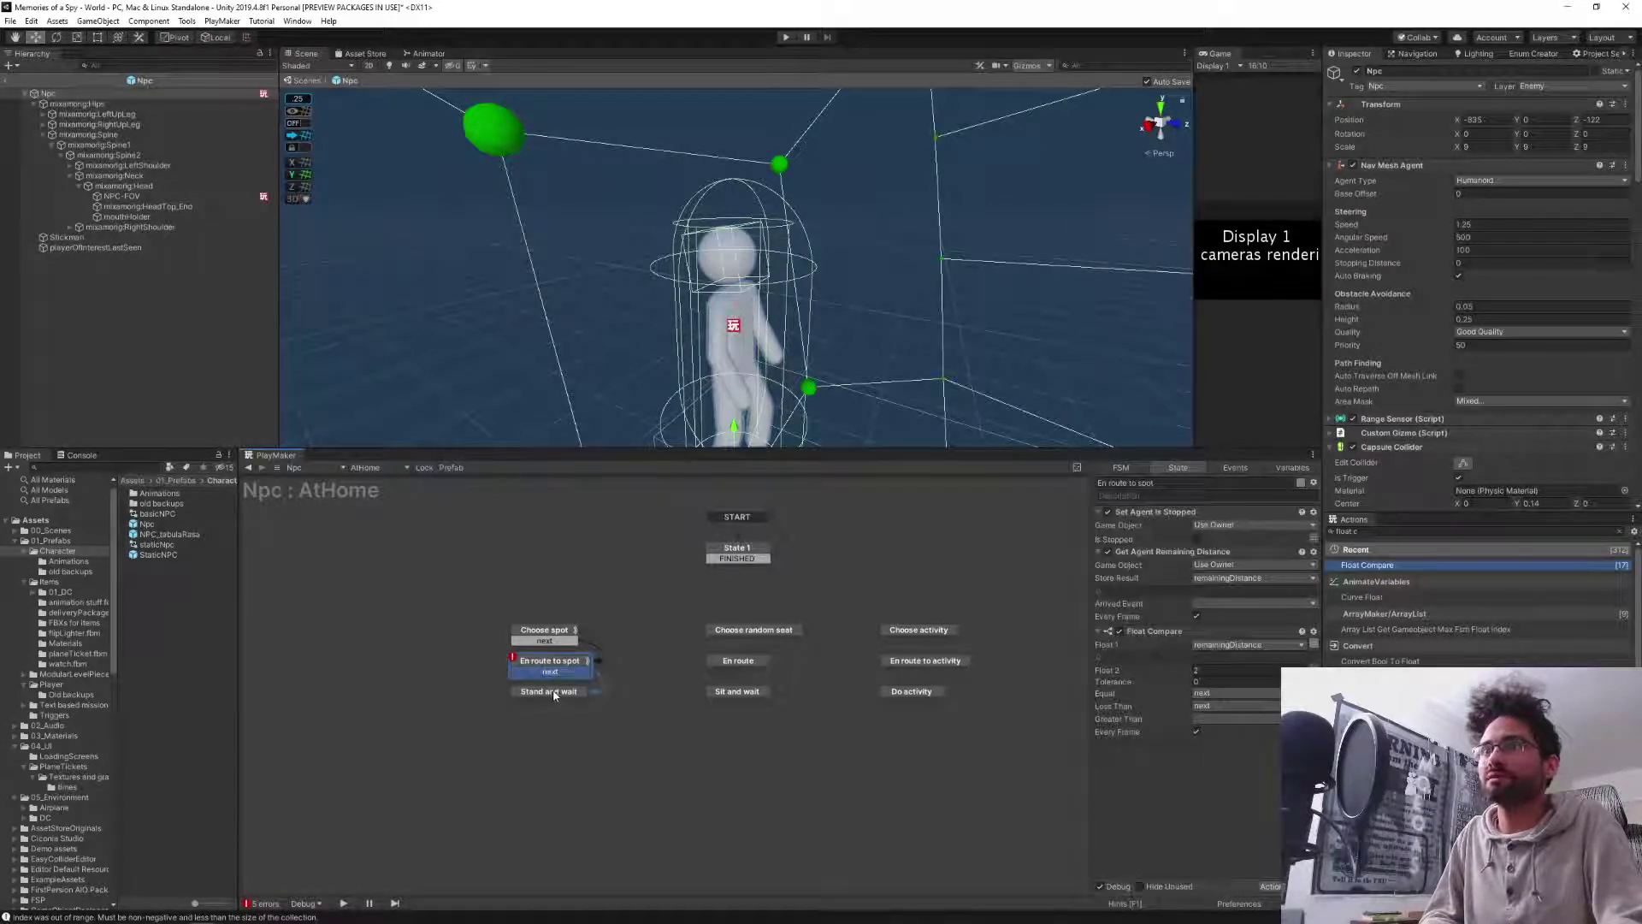
click(552, 692)
Add the Animator Play and Set Agent Is Stopped actions to the Stand and wait state.
click(551, 693)
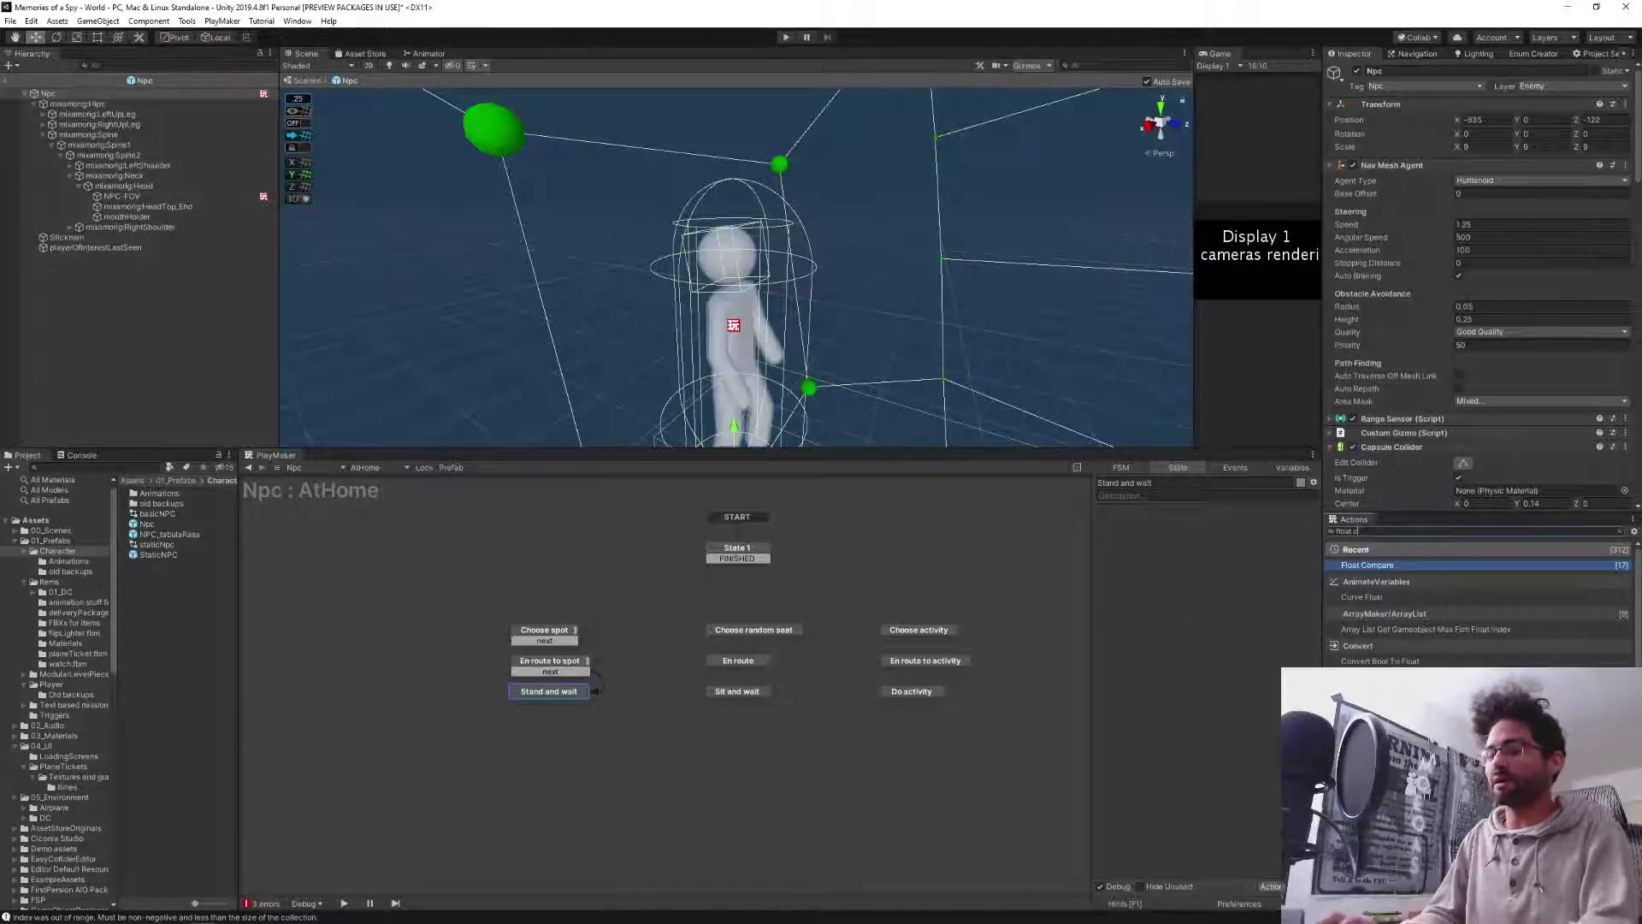
click(1366, 531)
key(BackSpace)
text(anioma)
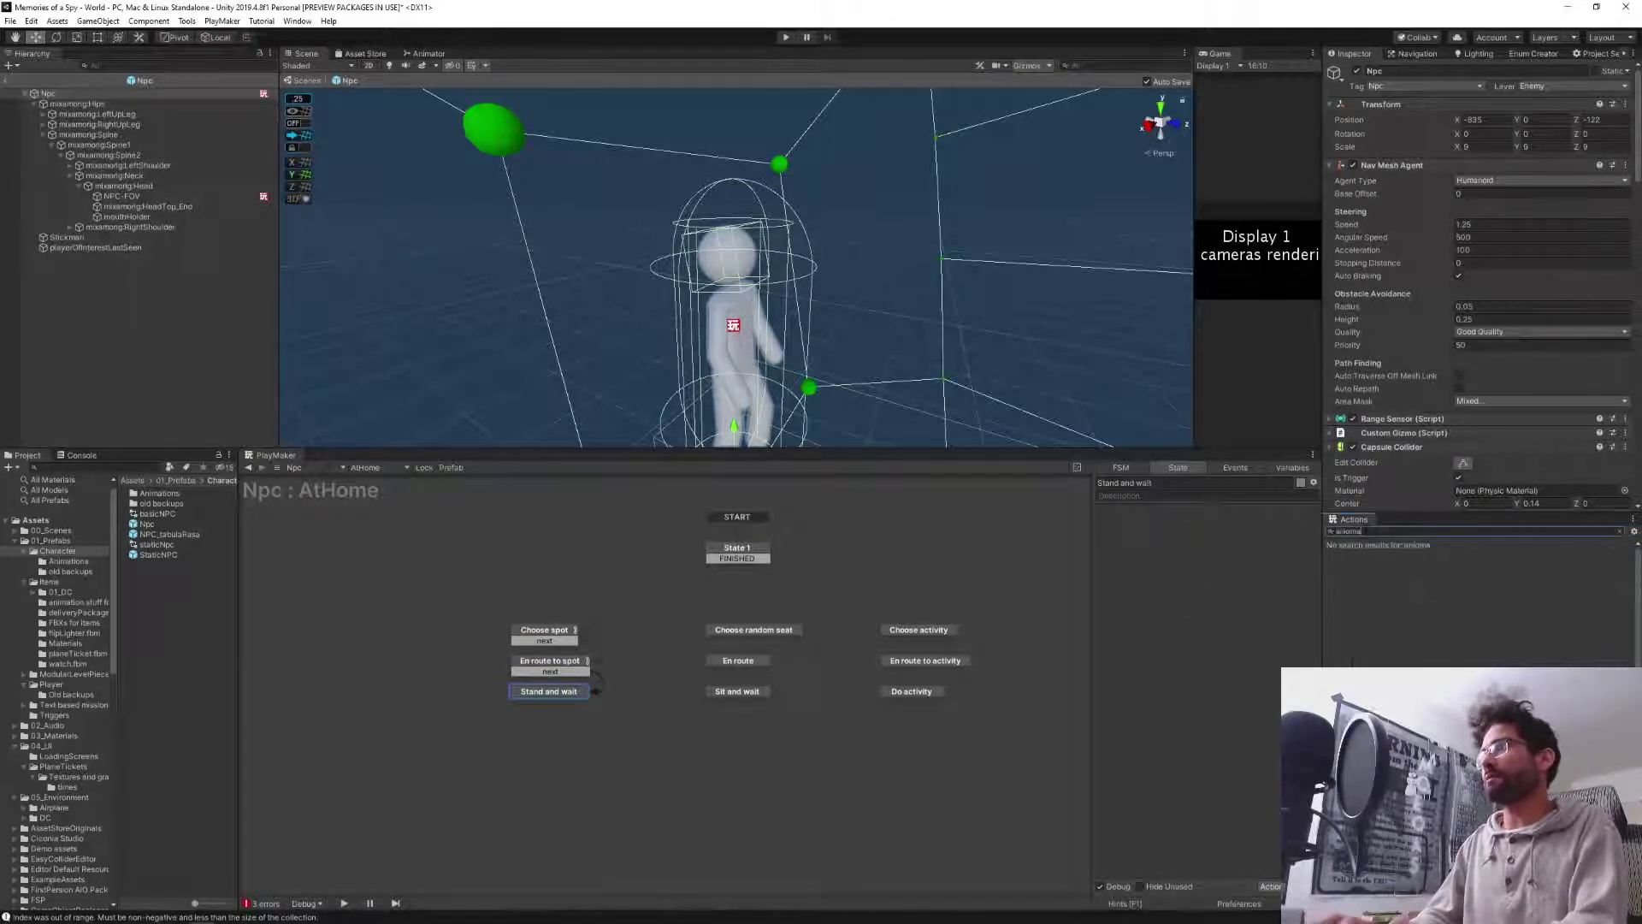
key(BackSpace)
key(BackSpace)
key(Return)
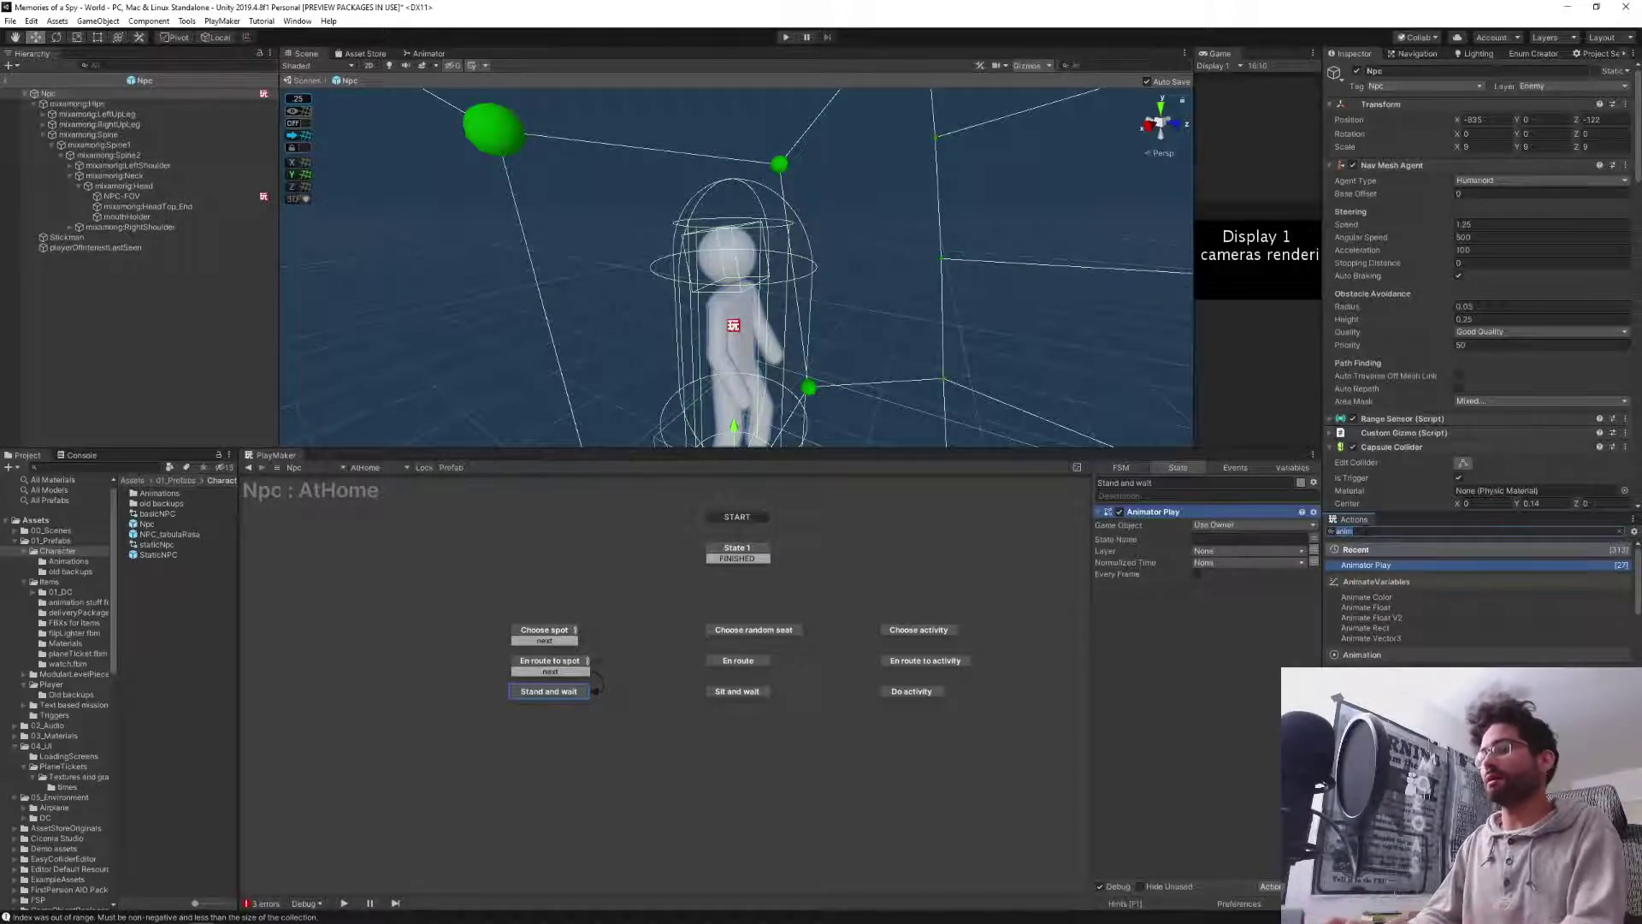
text(set agen)
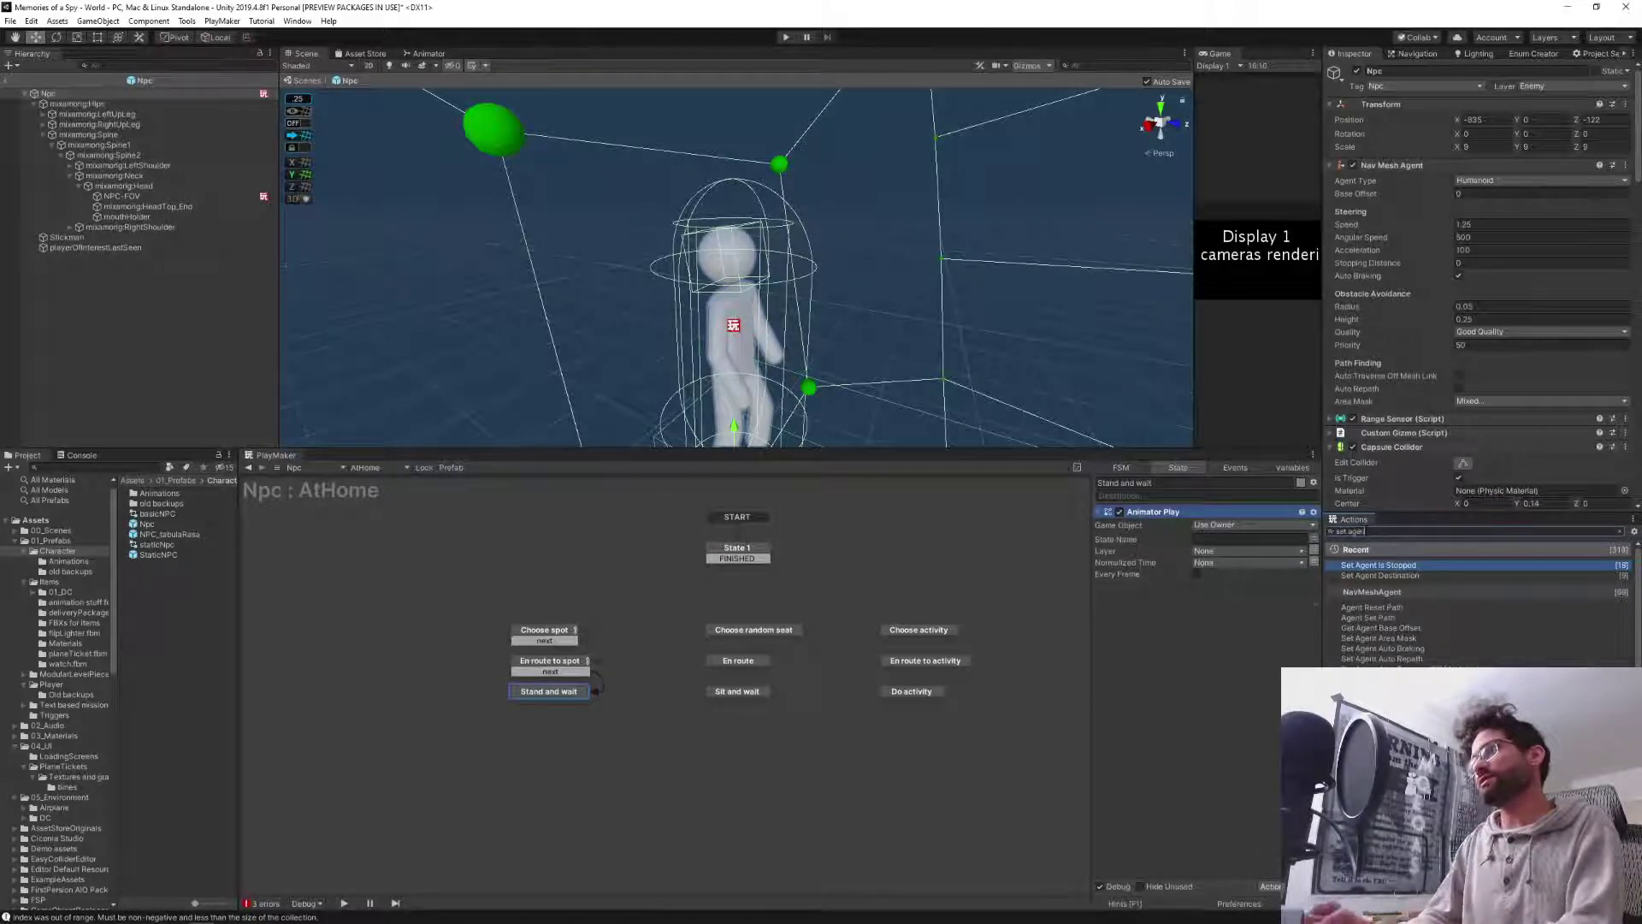
key(Return)
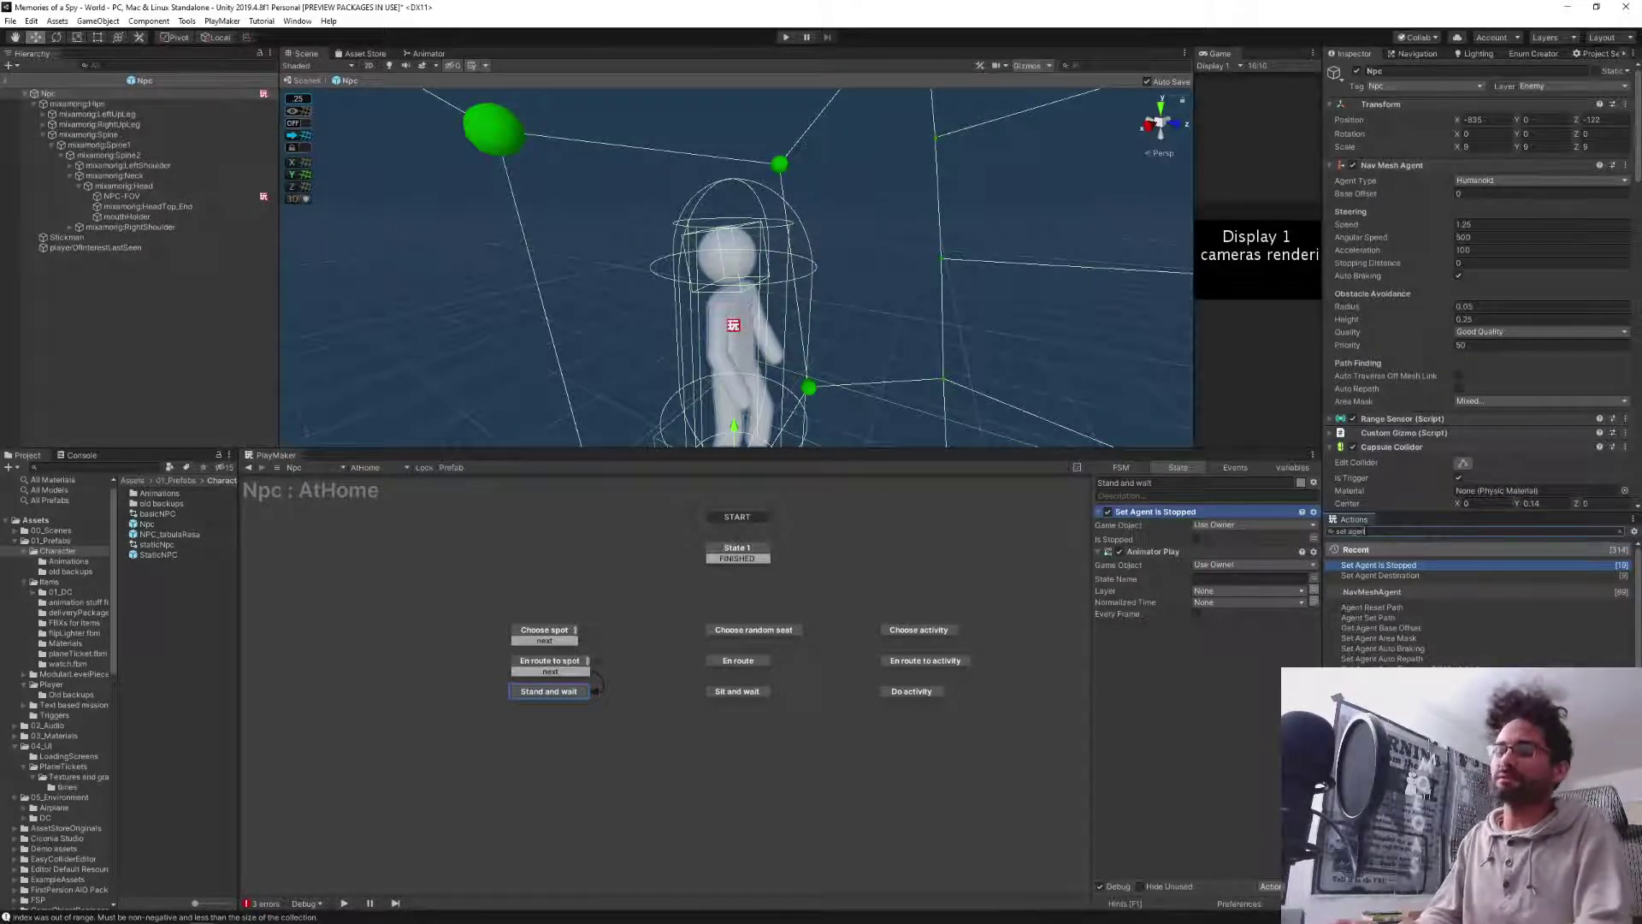
Add a Random Wait action to Stand and wait and place it after Animator Play.
key(ctrl+a)
text(wait)
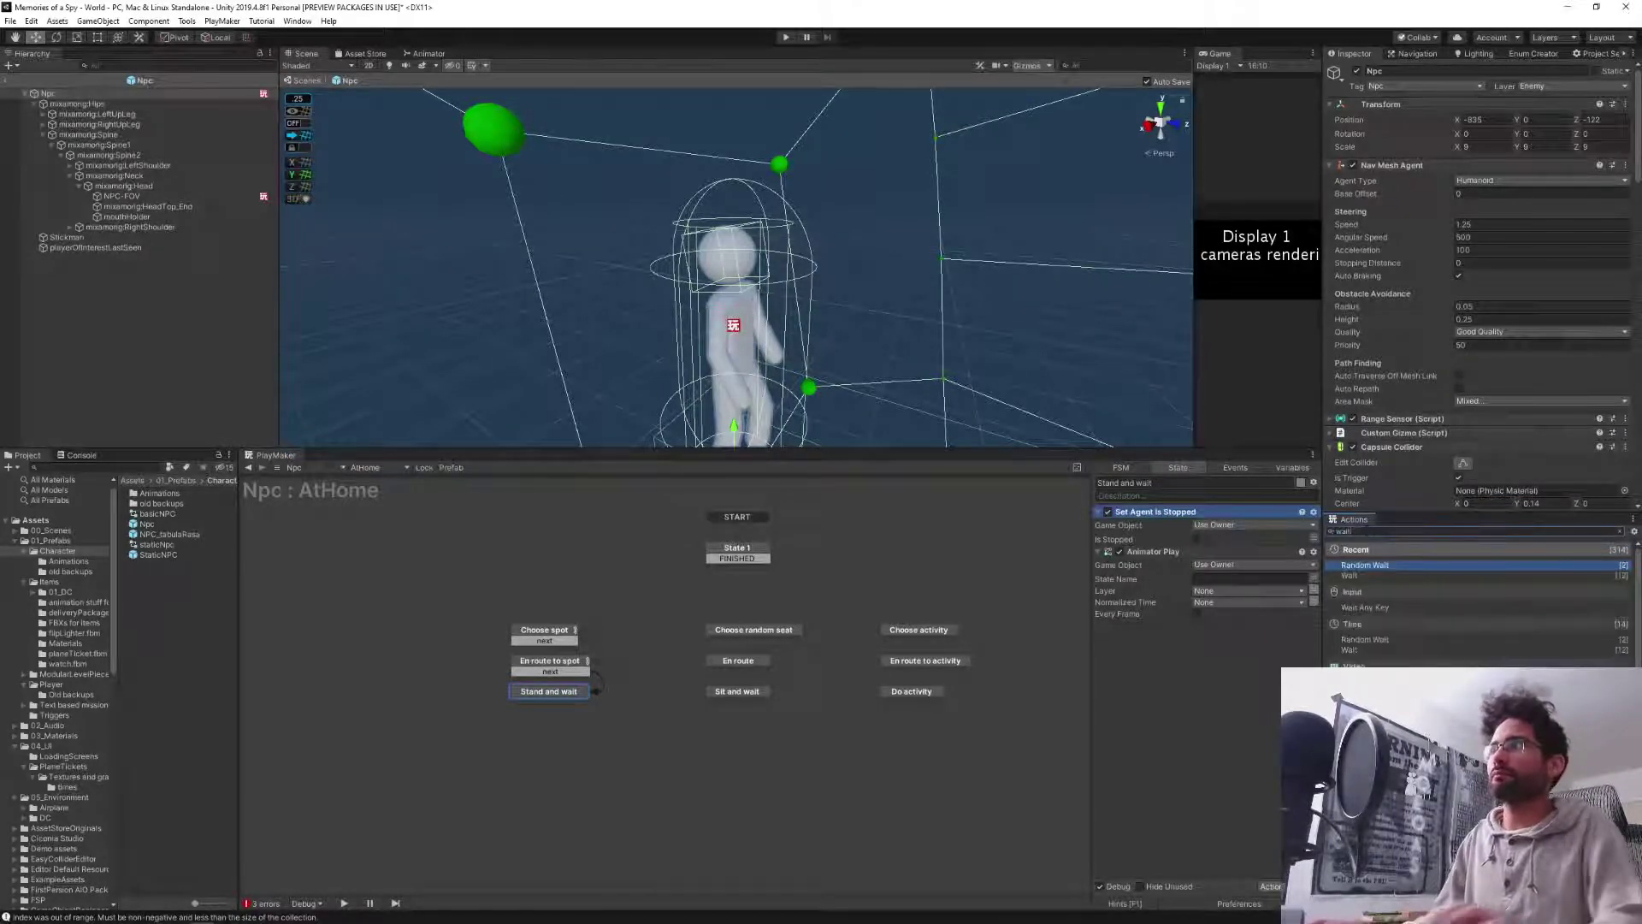
key(Return)
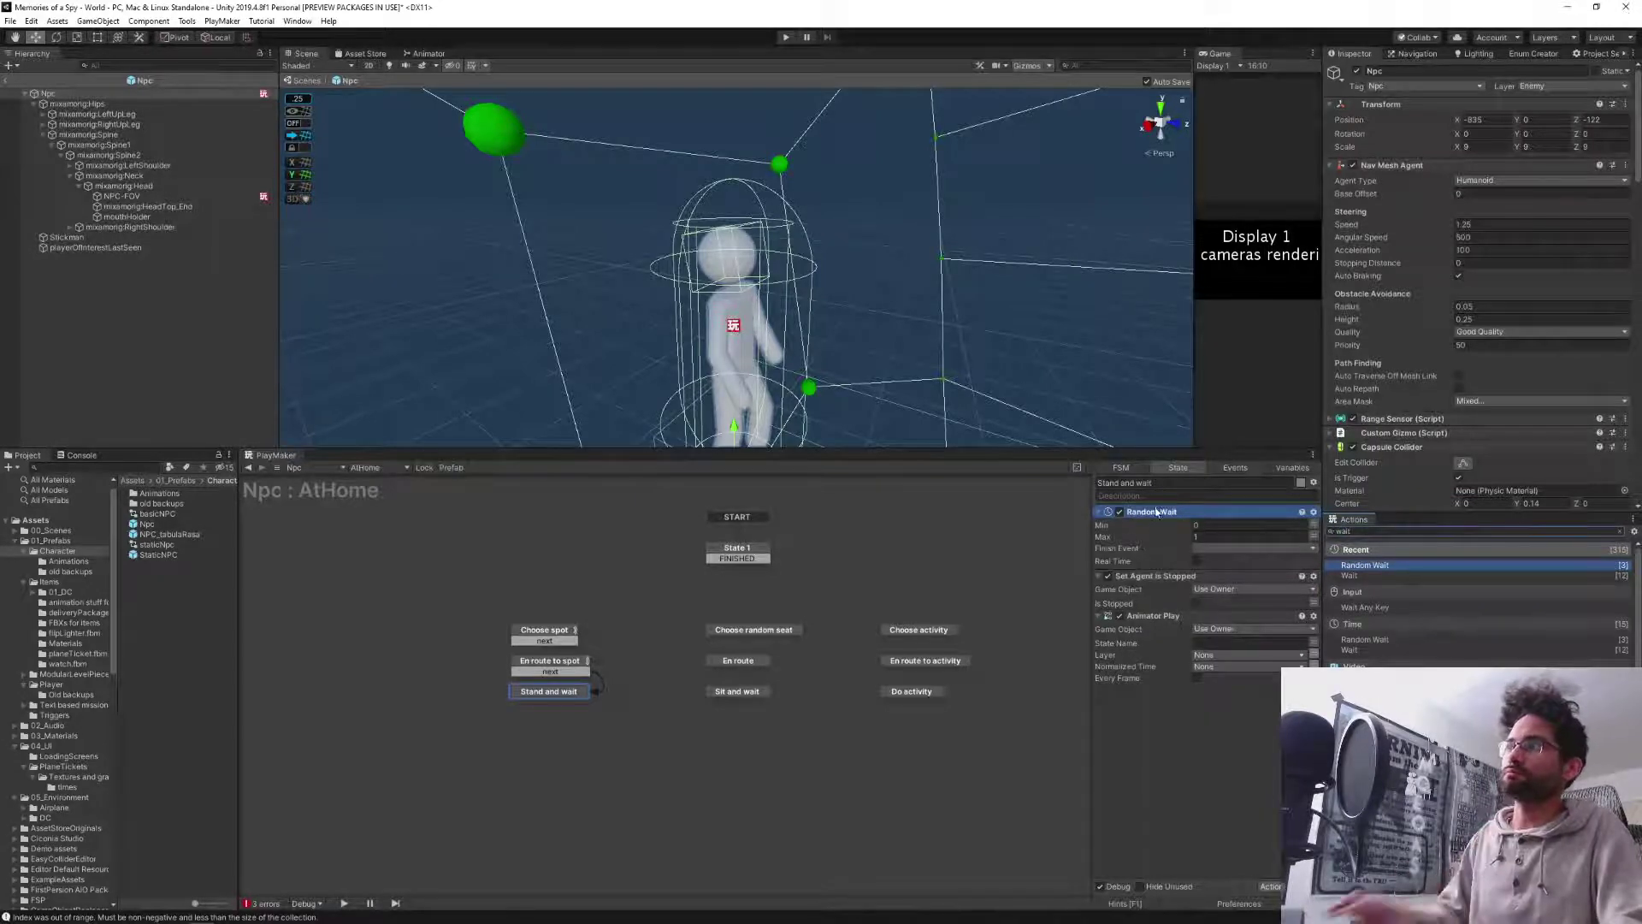
drag(1164, 531, 1164, 738)
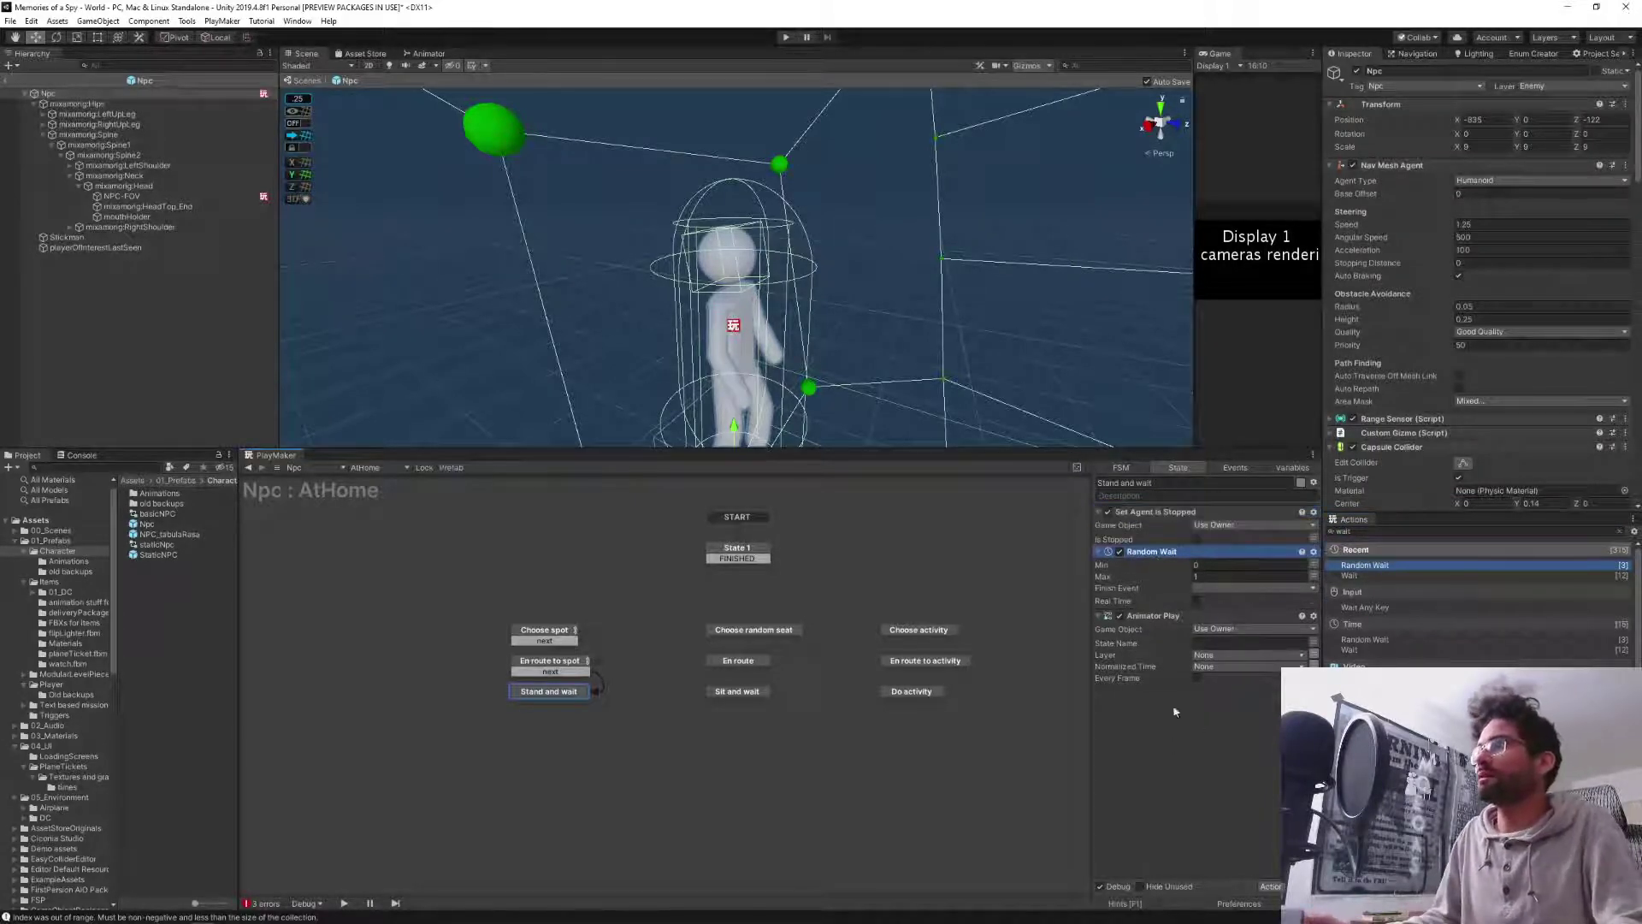
drag(1150, 551, 1189, 684)
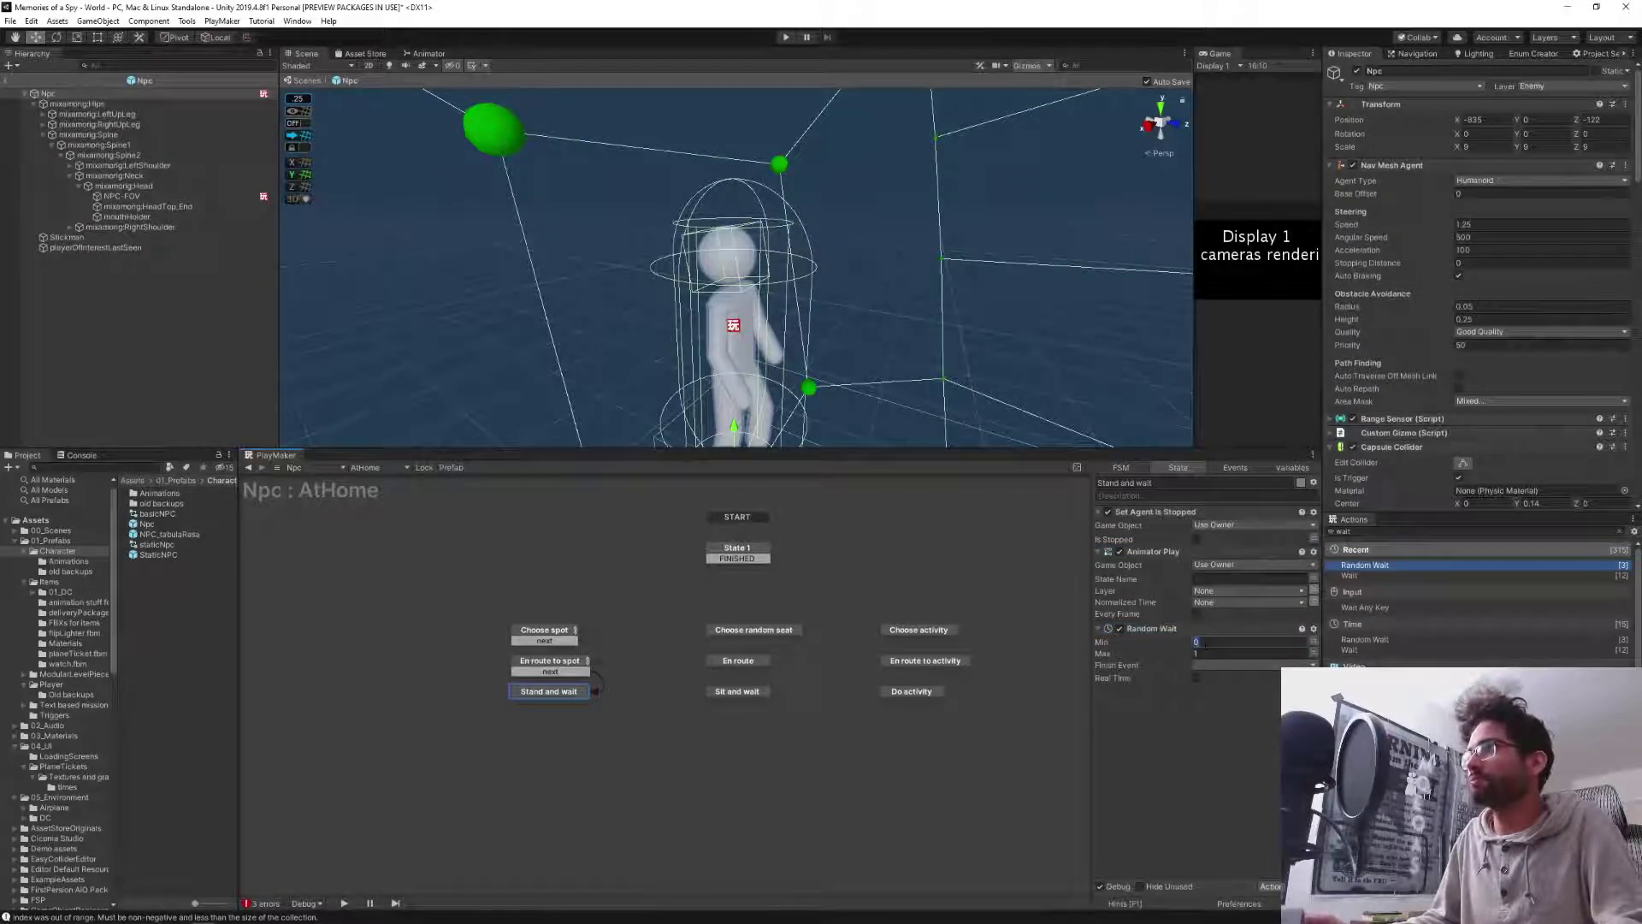
Set the Random Wait action's minimum to 5 and maximum to 15 in the Stand and wait state.
text(5)
key(Tab)
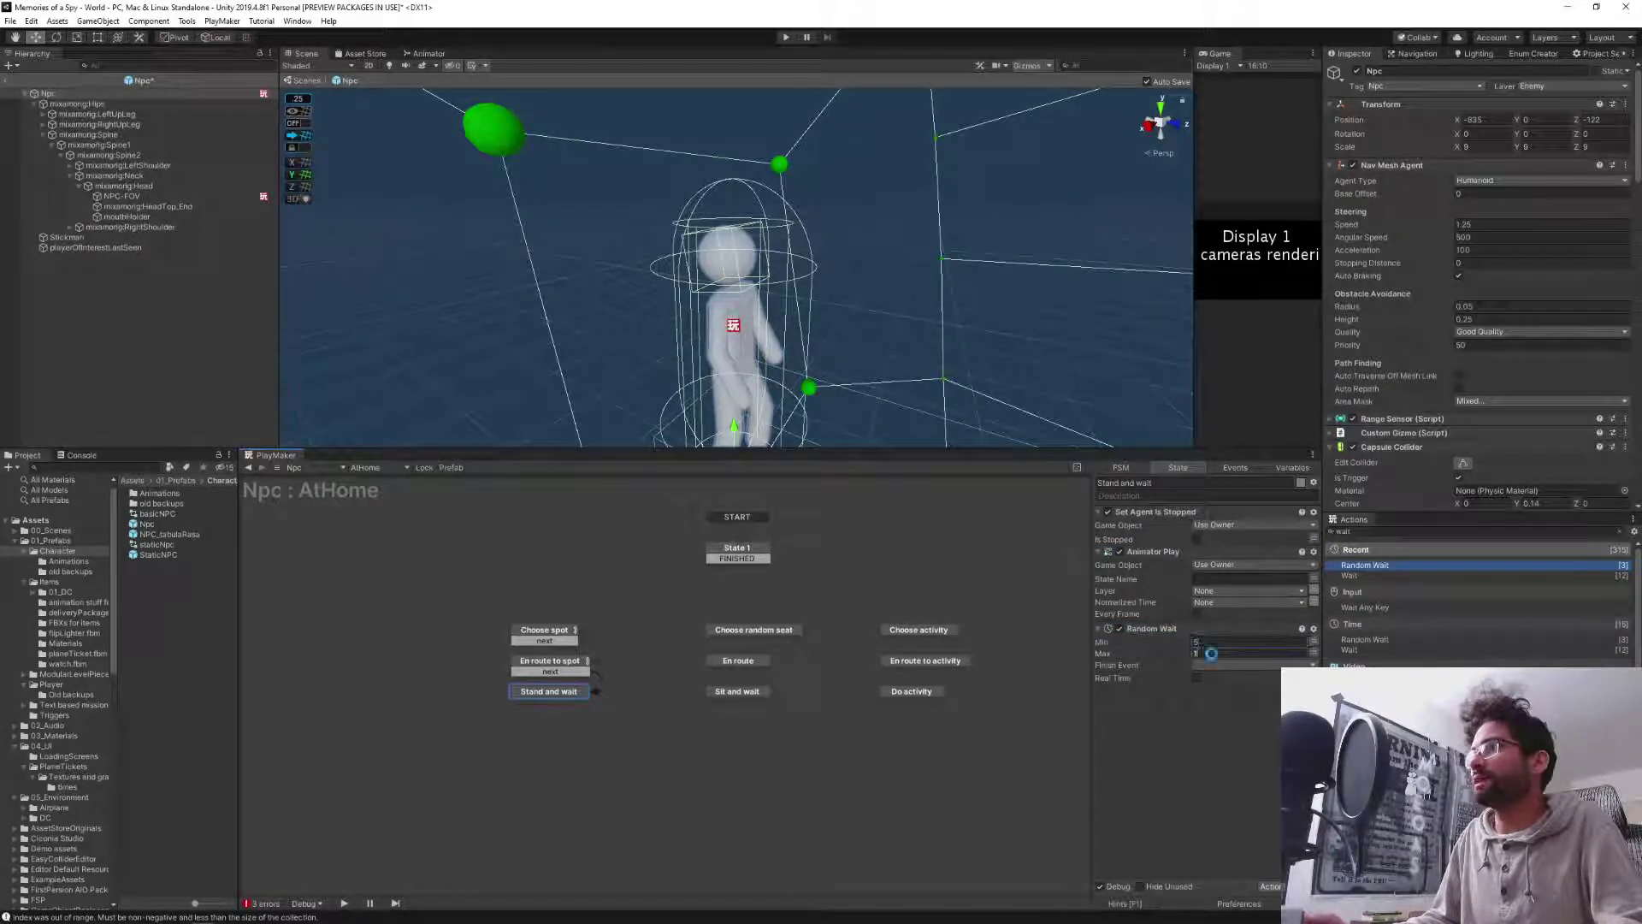
text(20)
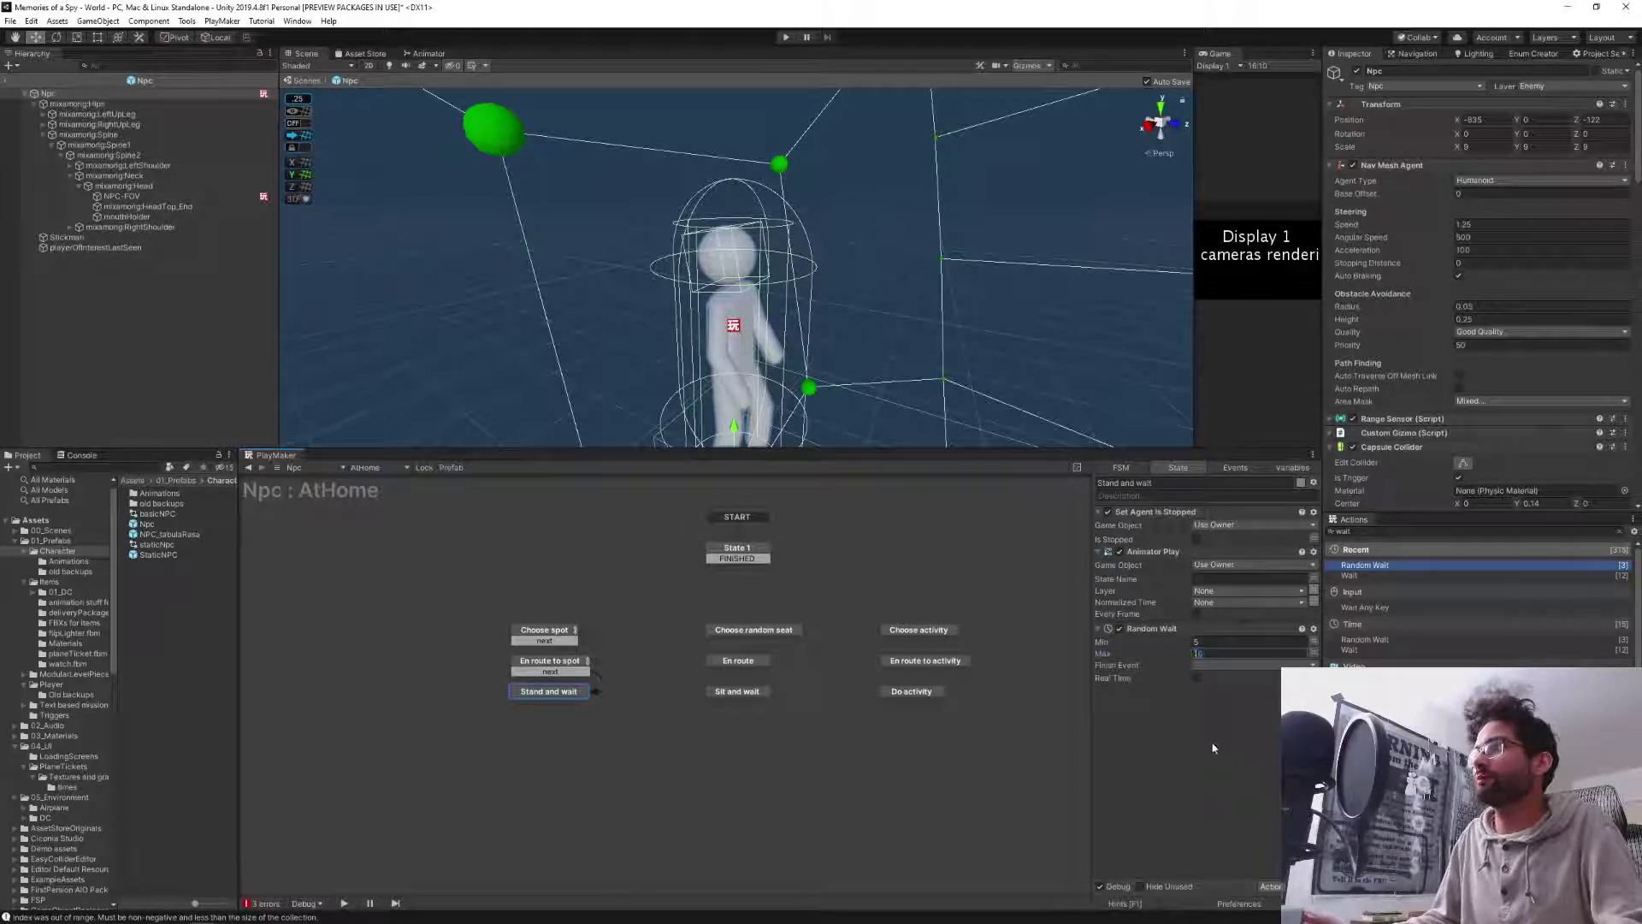
text(15)
key(Return)
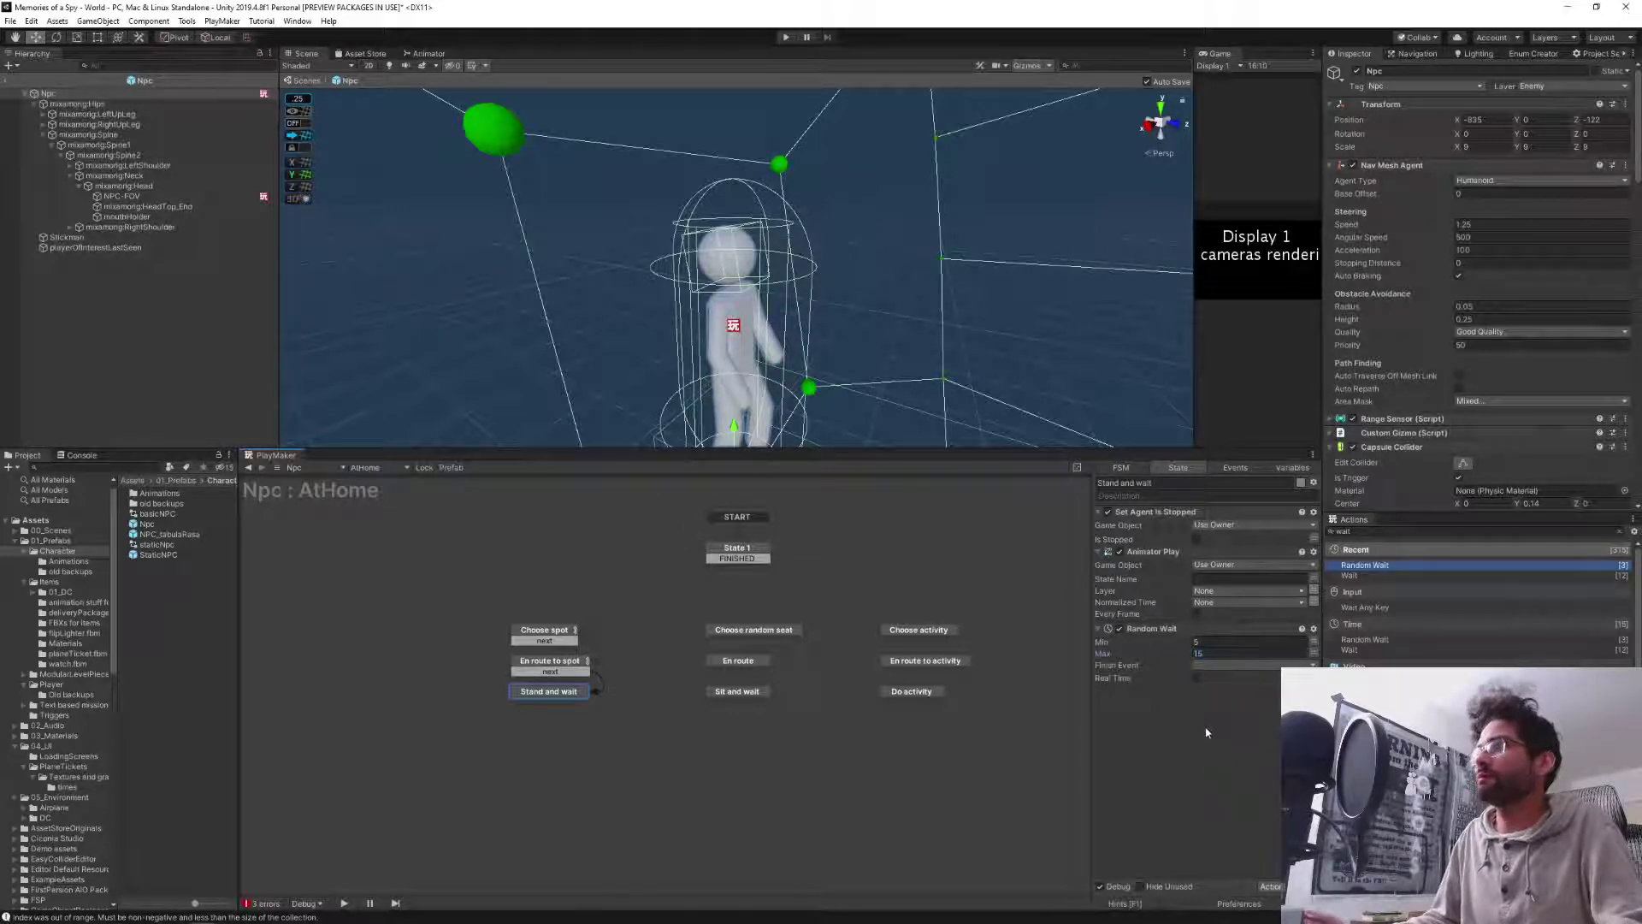
Set the Random Wait finish event to the custom event sendBack.
click(1225, 664)
mouse_move(1266, 744)
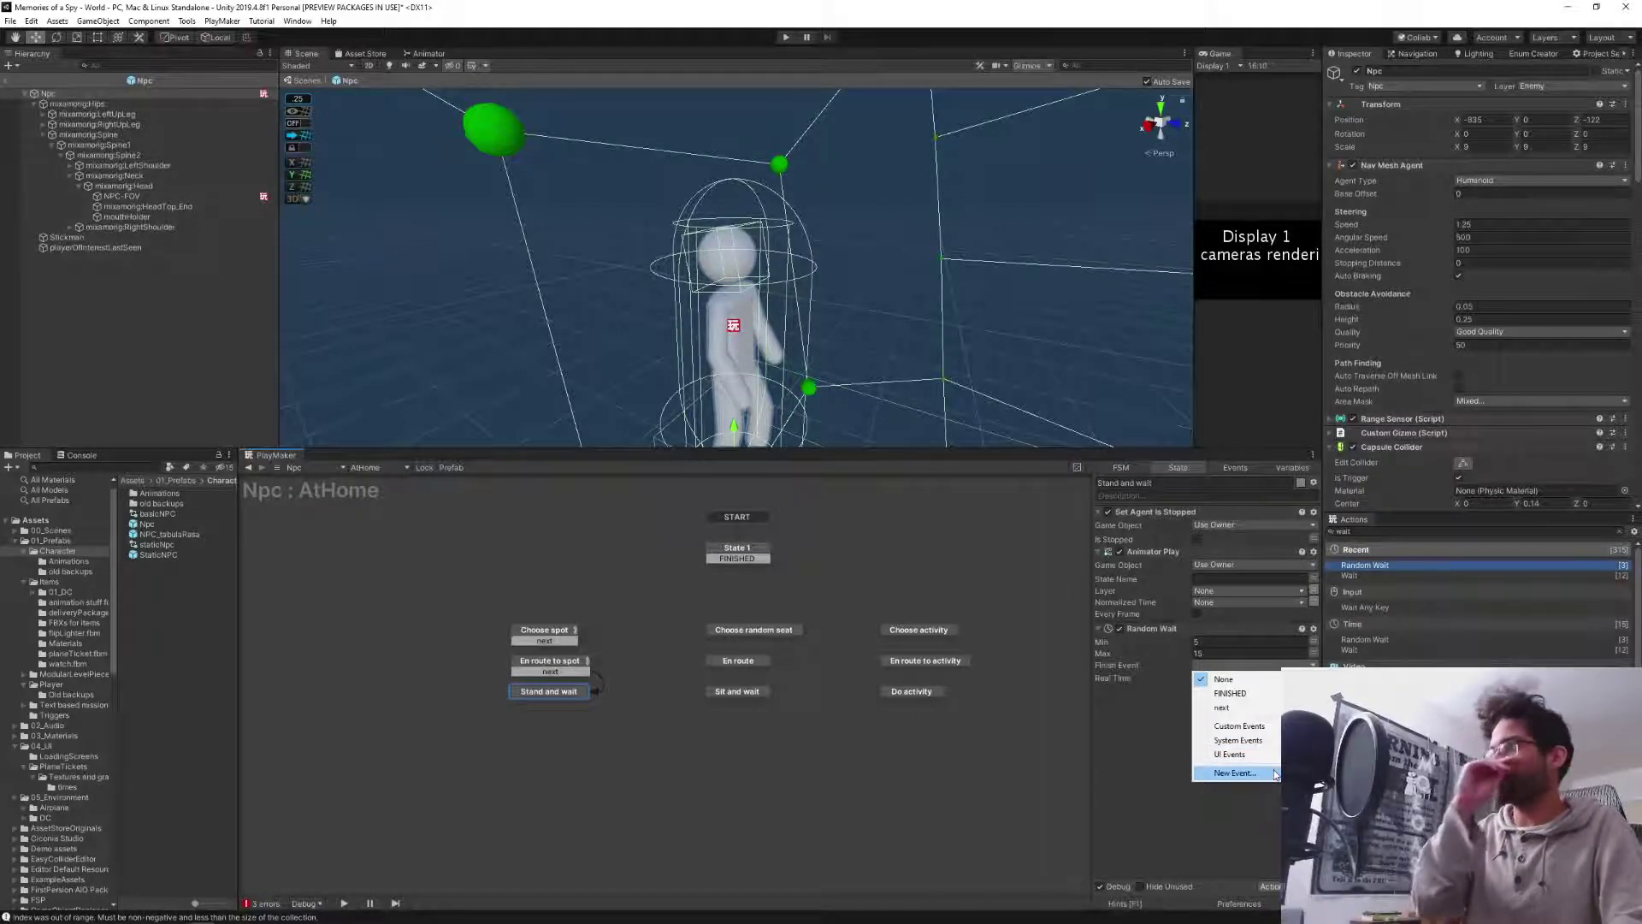
mouse_move(1211, 733)
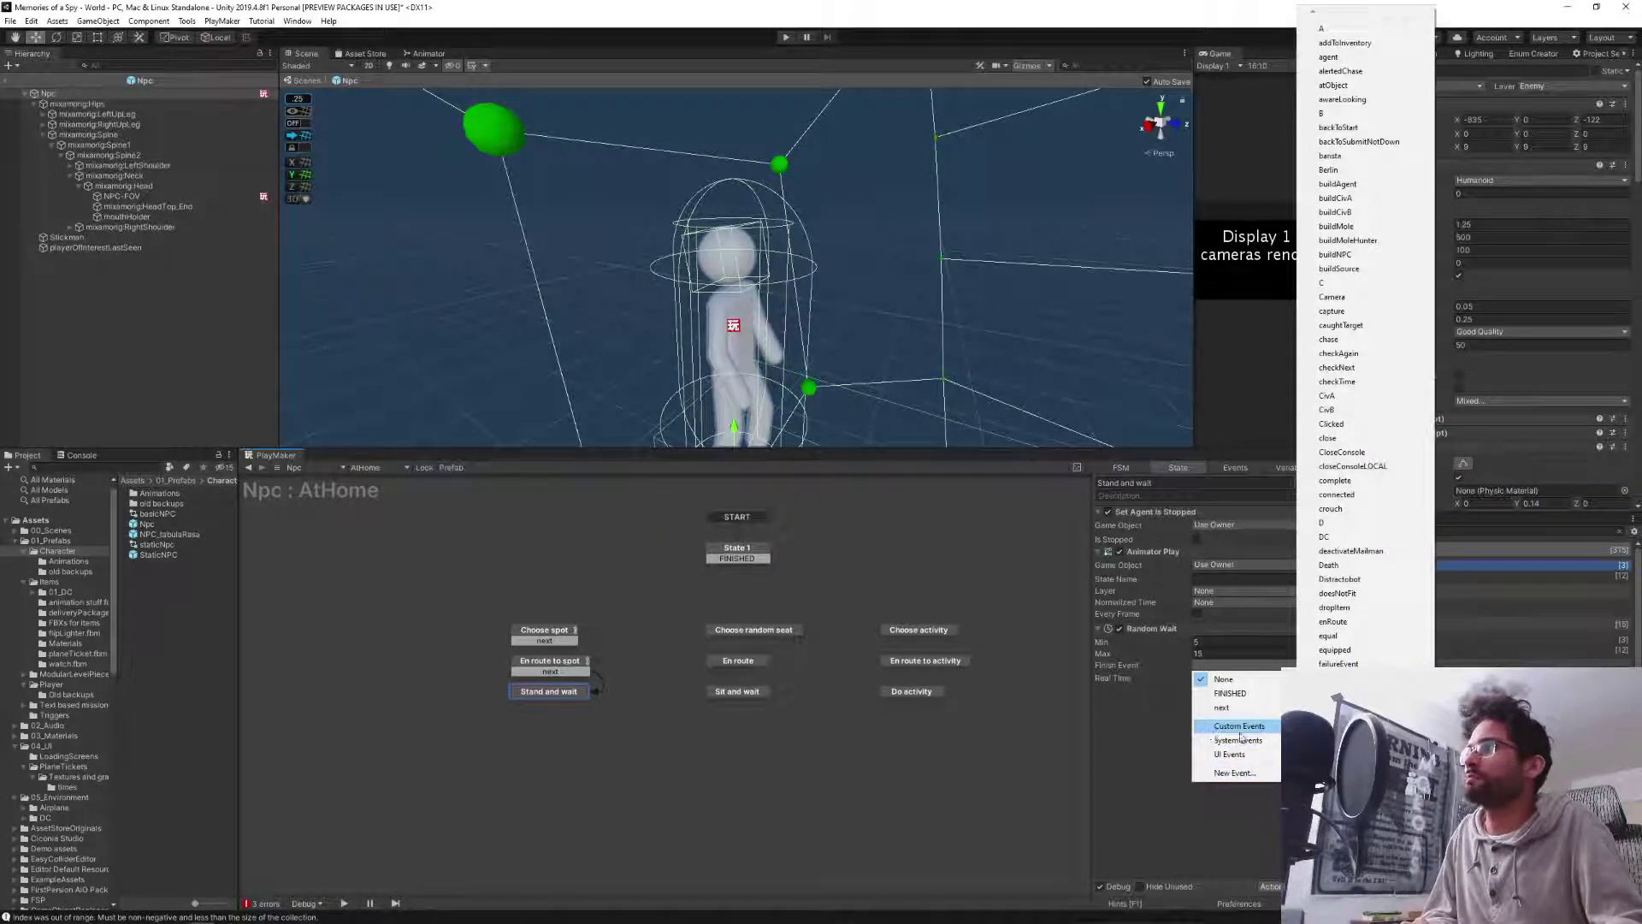
scroll(1359, 770, down, 10)
scroll(1360, 769, down, 4)
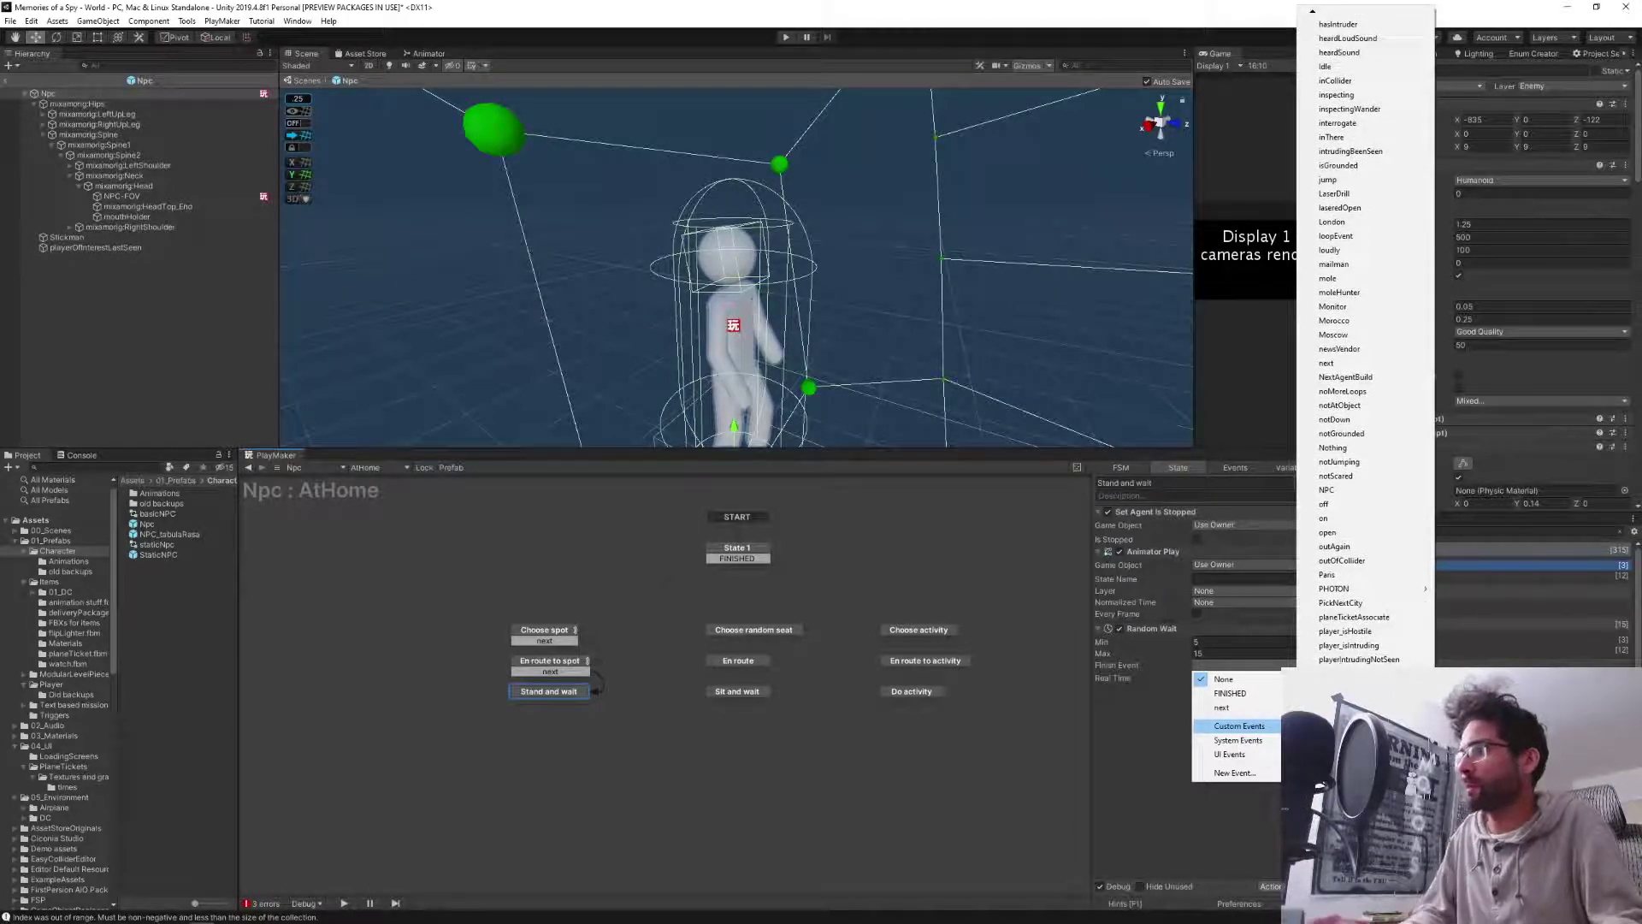
click(1347, 842)
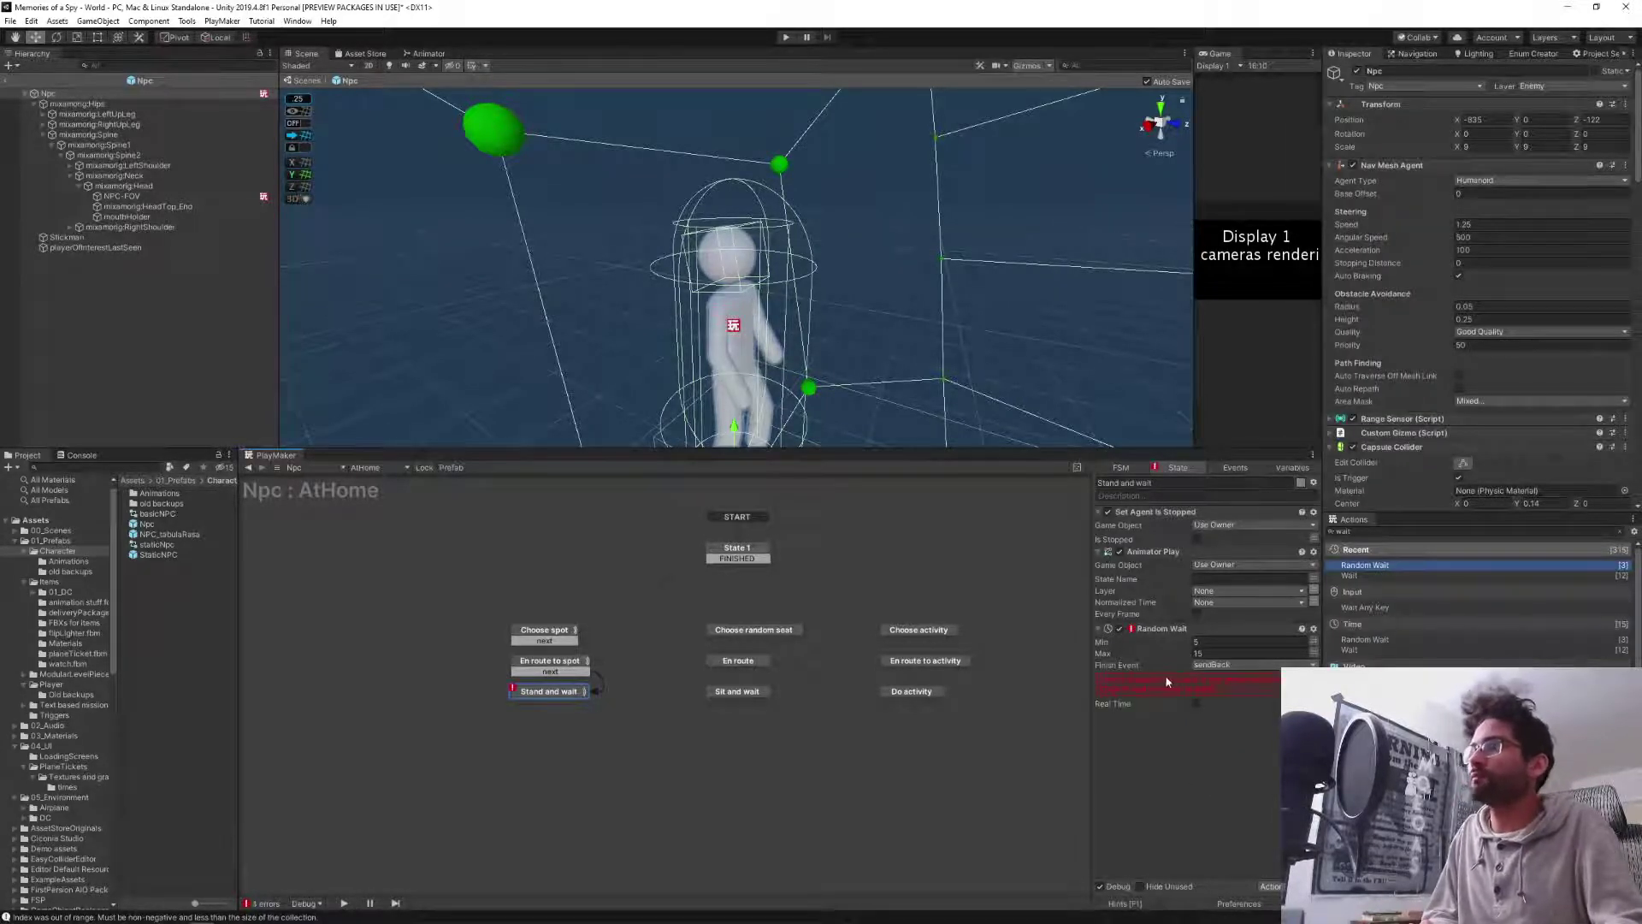
Add a sendBack global transition to State 1.
click(743, 554)
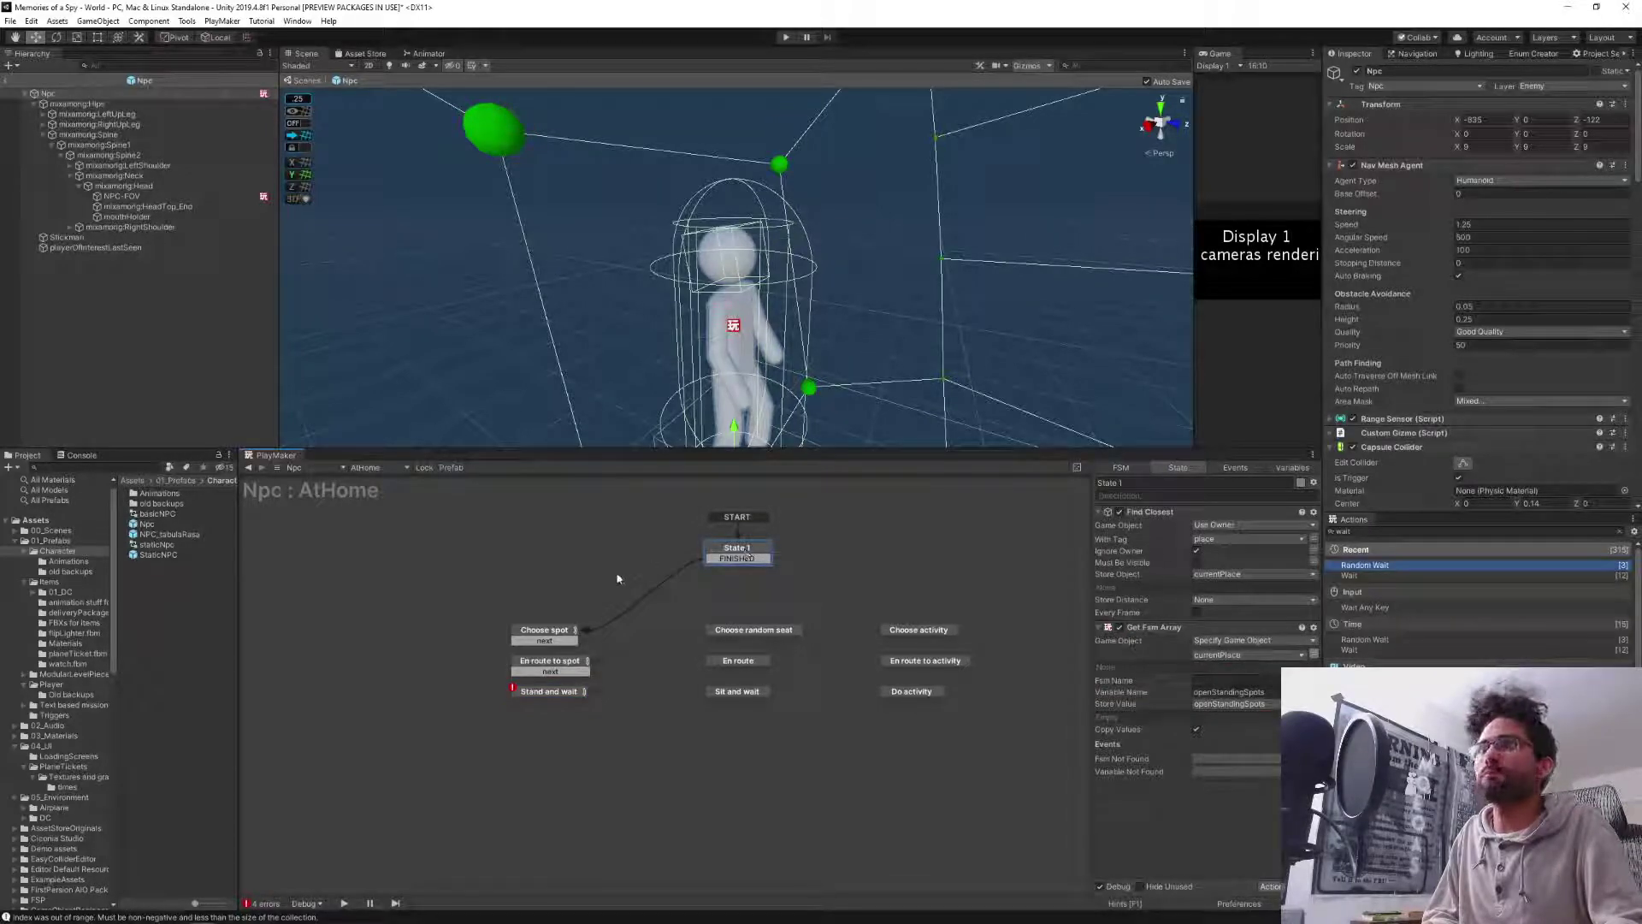
right_click(740, 554)
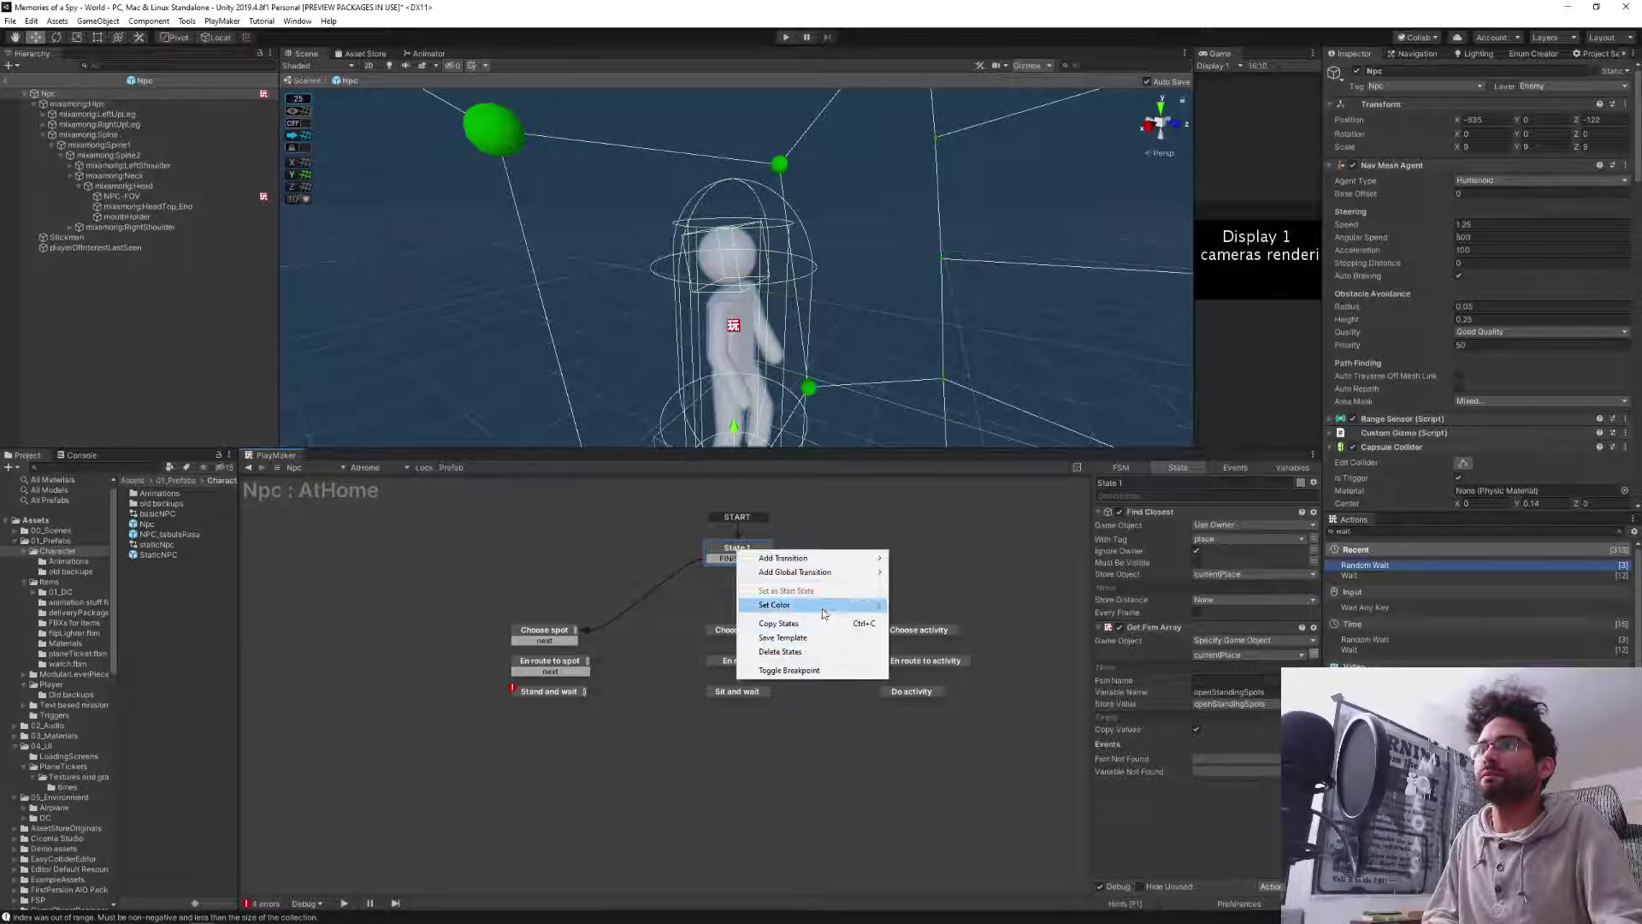
mouse_move(812, 580)
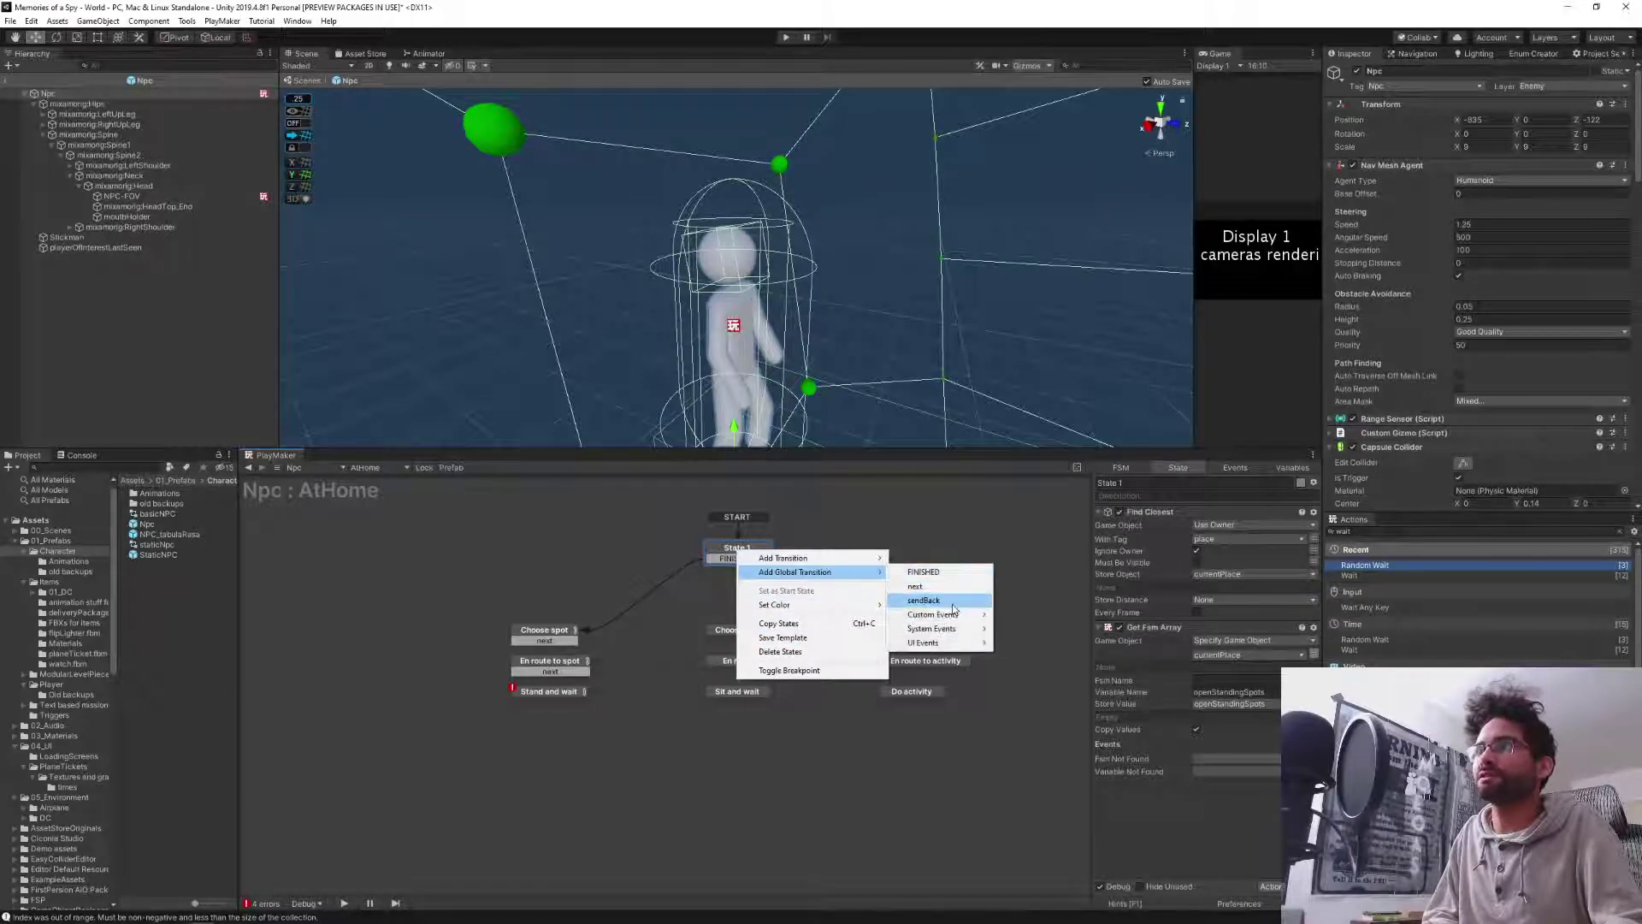
click(947, 601)
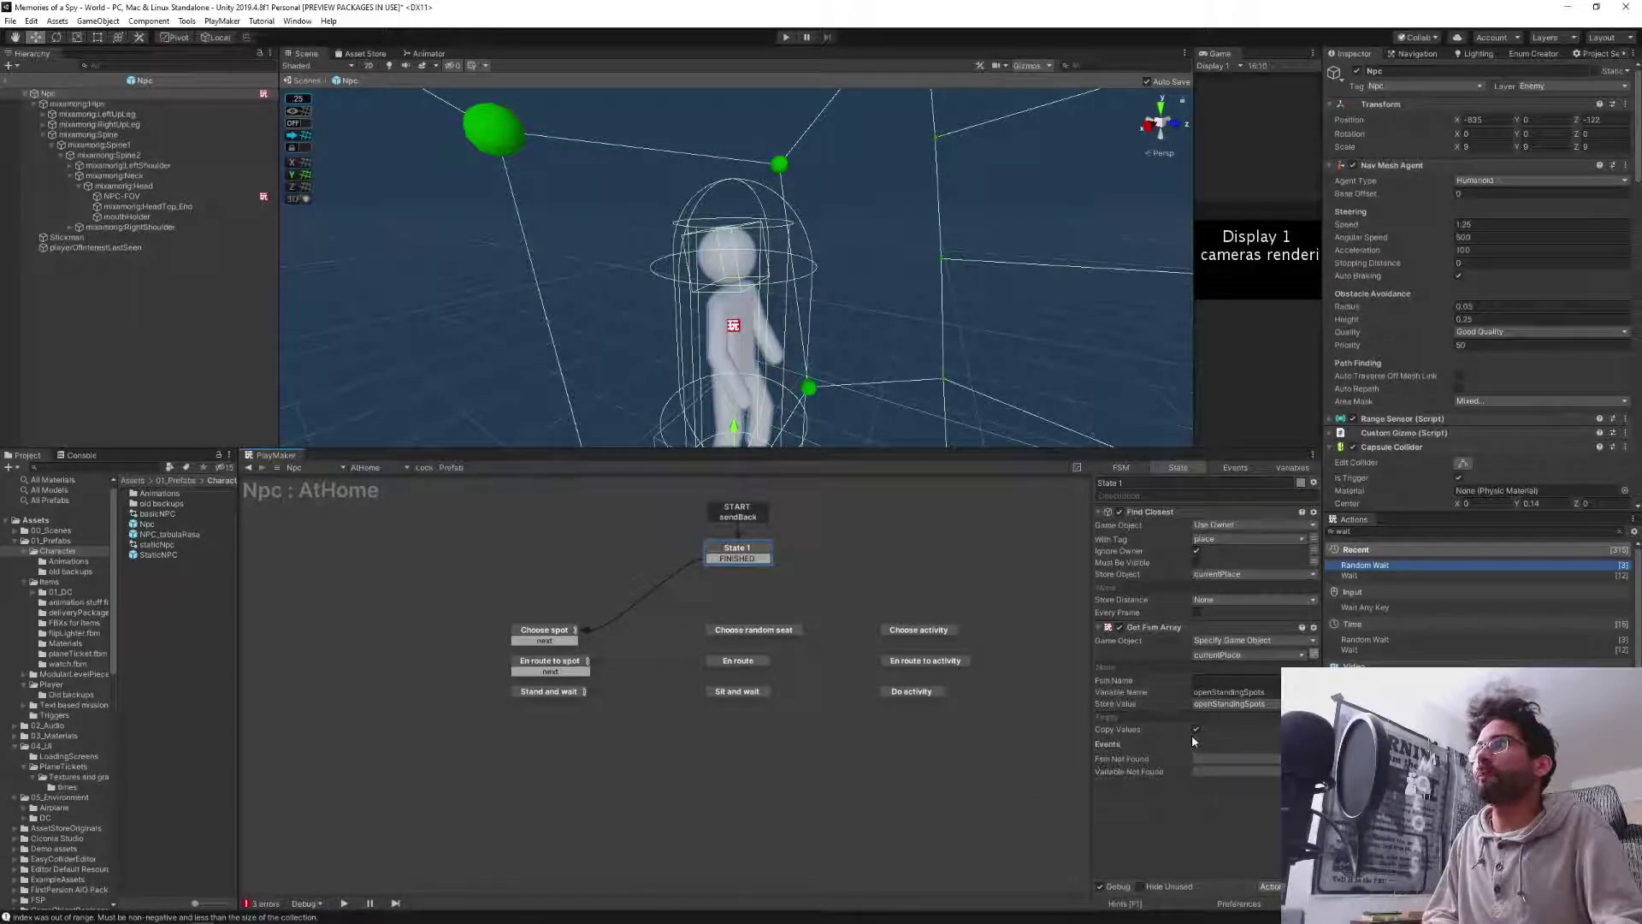
Add an Animator Play action to En route to spot, place it first, and set its state name to walk1.
click(531, 692)
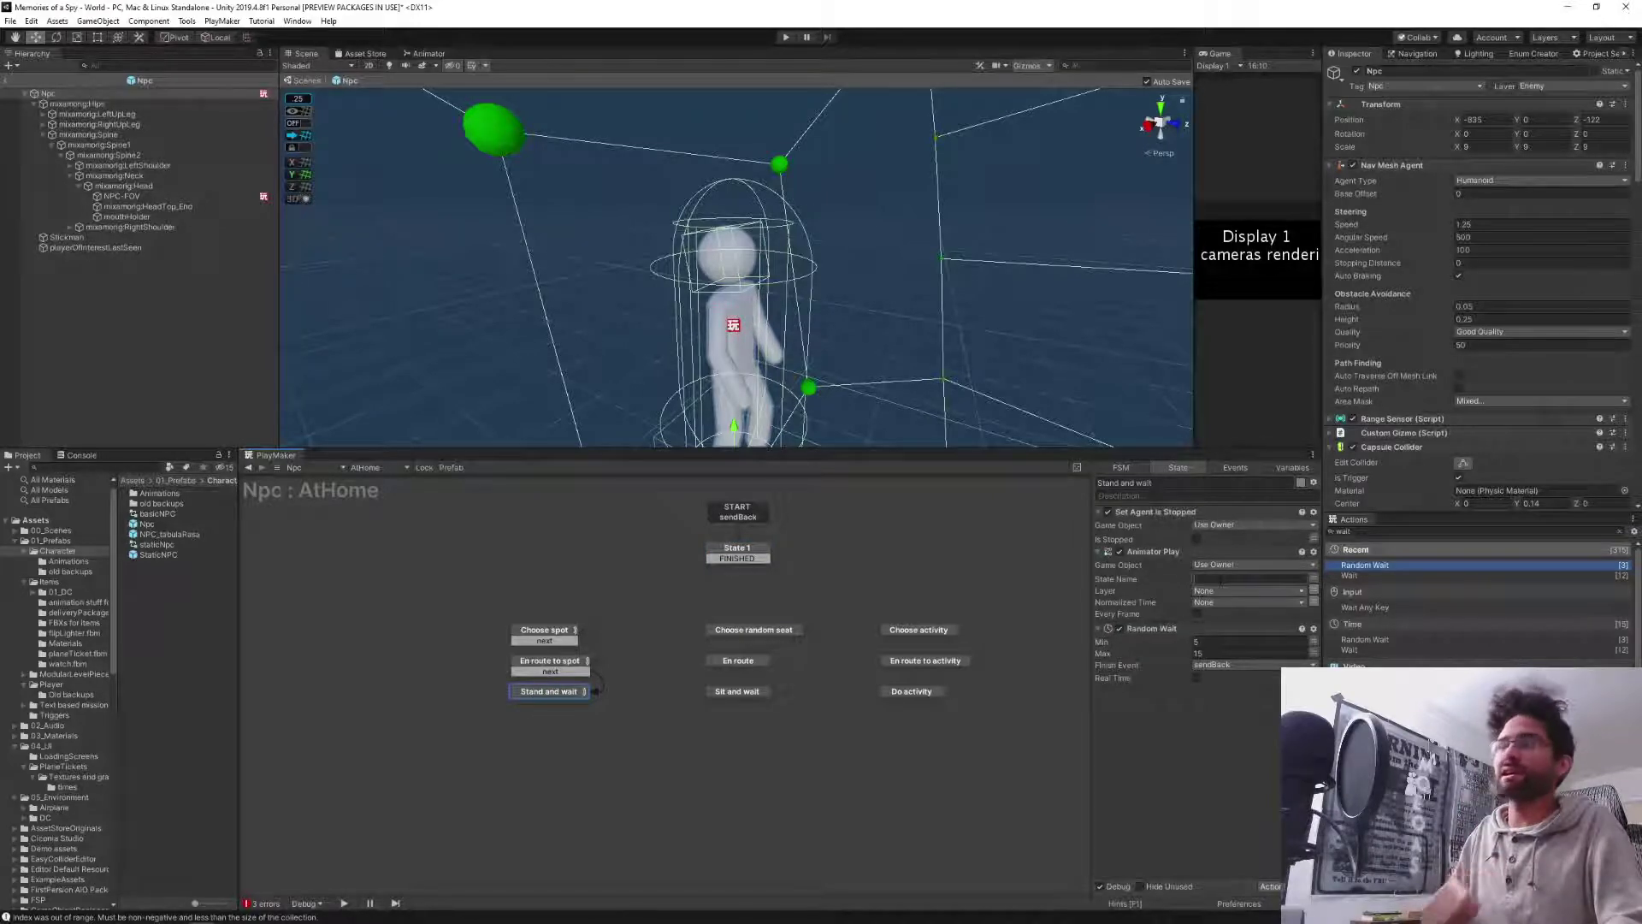
click(541, 671)
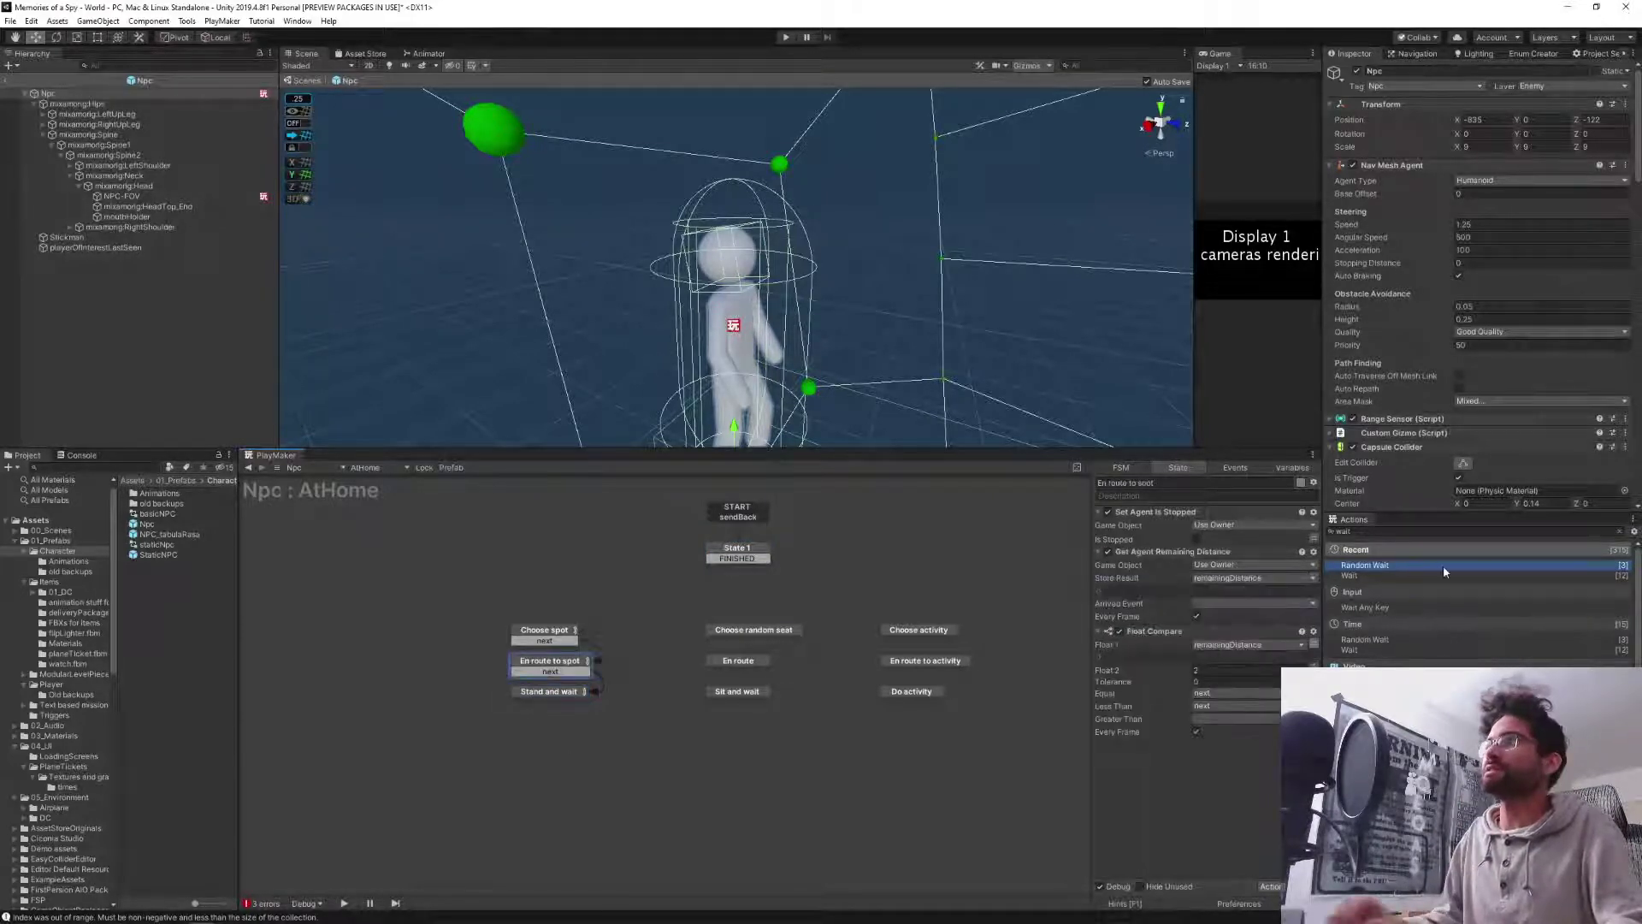
click(1373, 532)
text(animator)
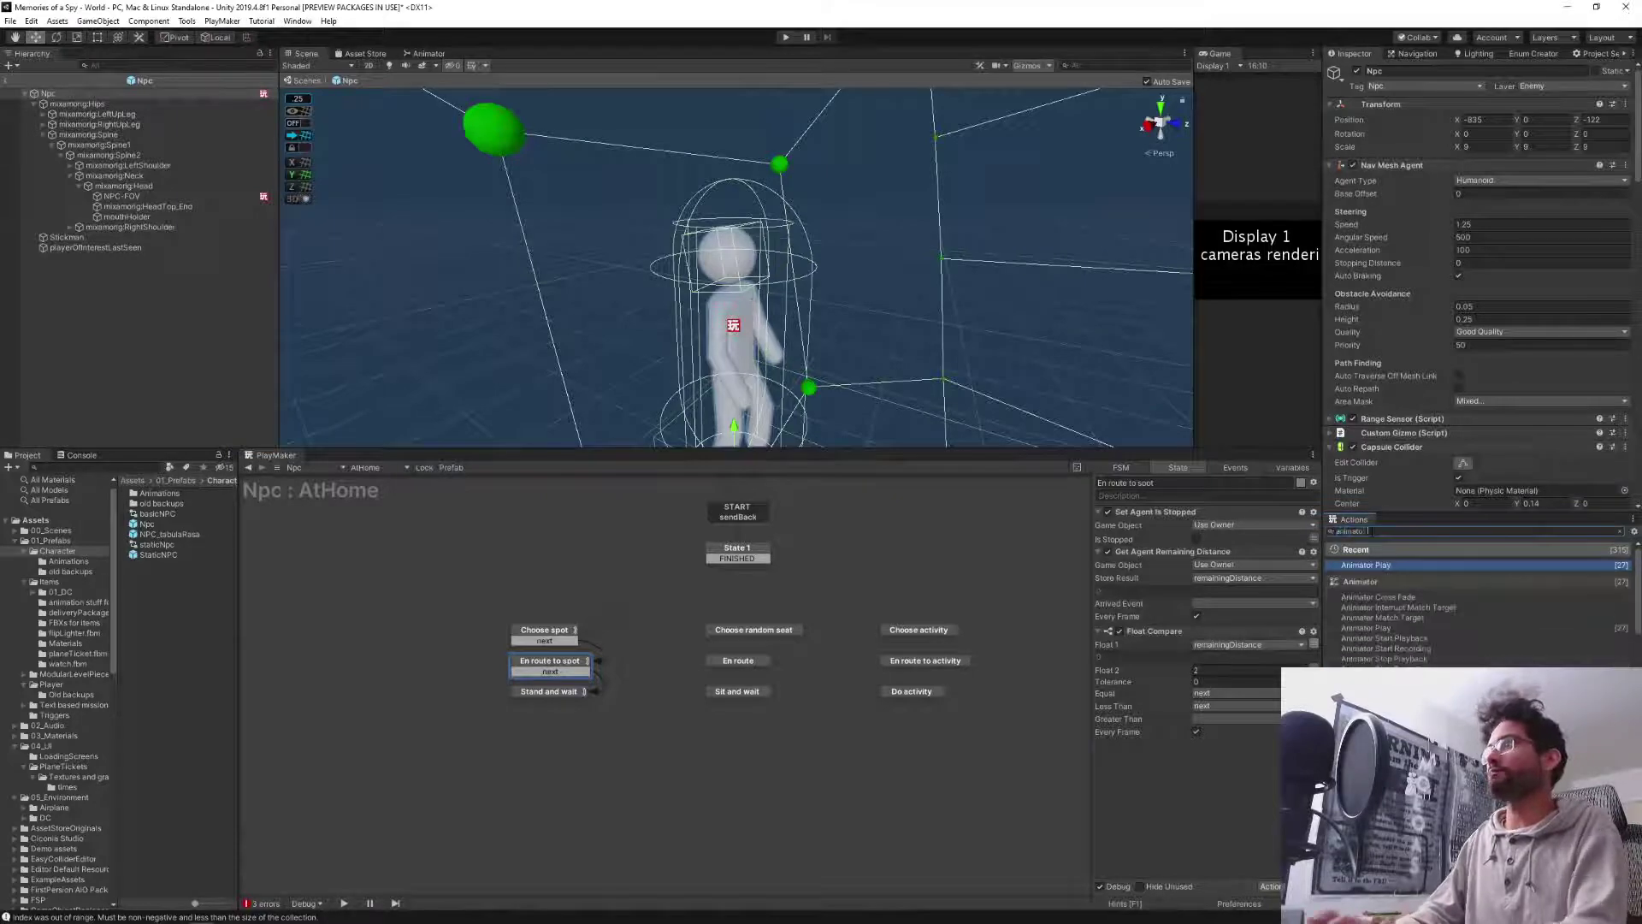
key(Return)
click(1152, 747)
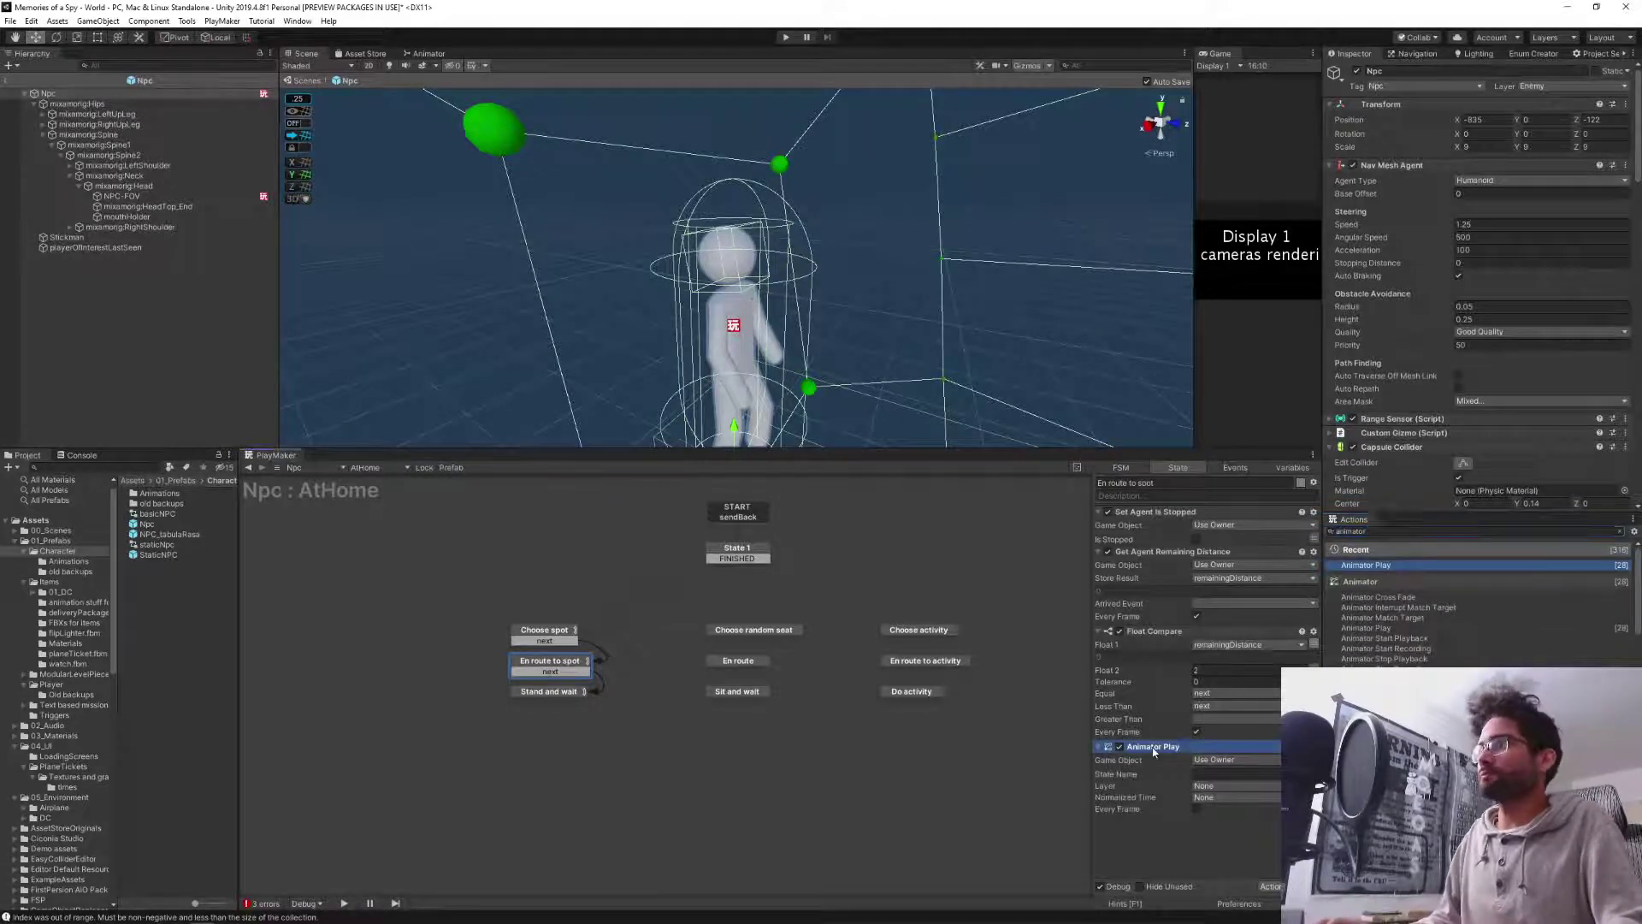
key(ctrl+Up)
key(ctrl+Up)
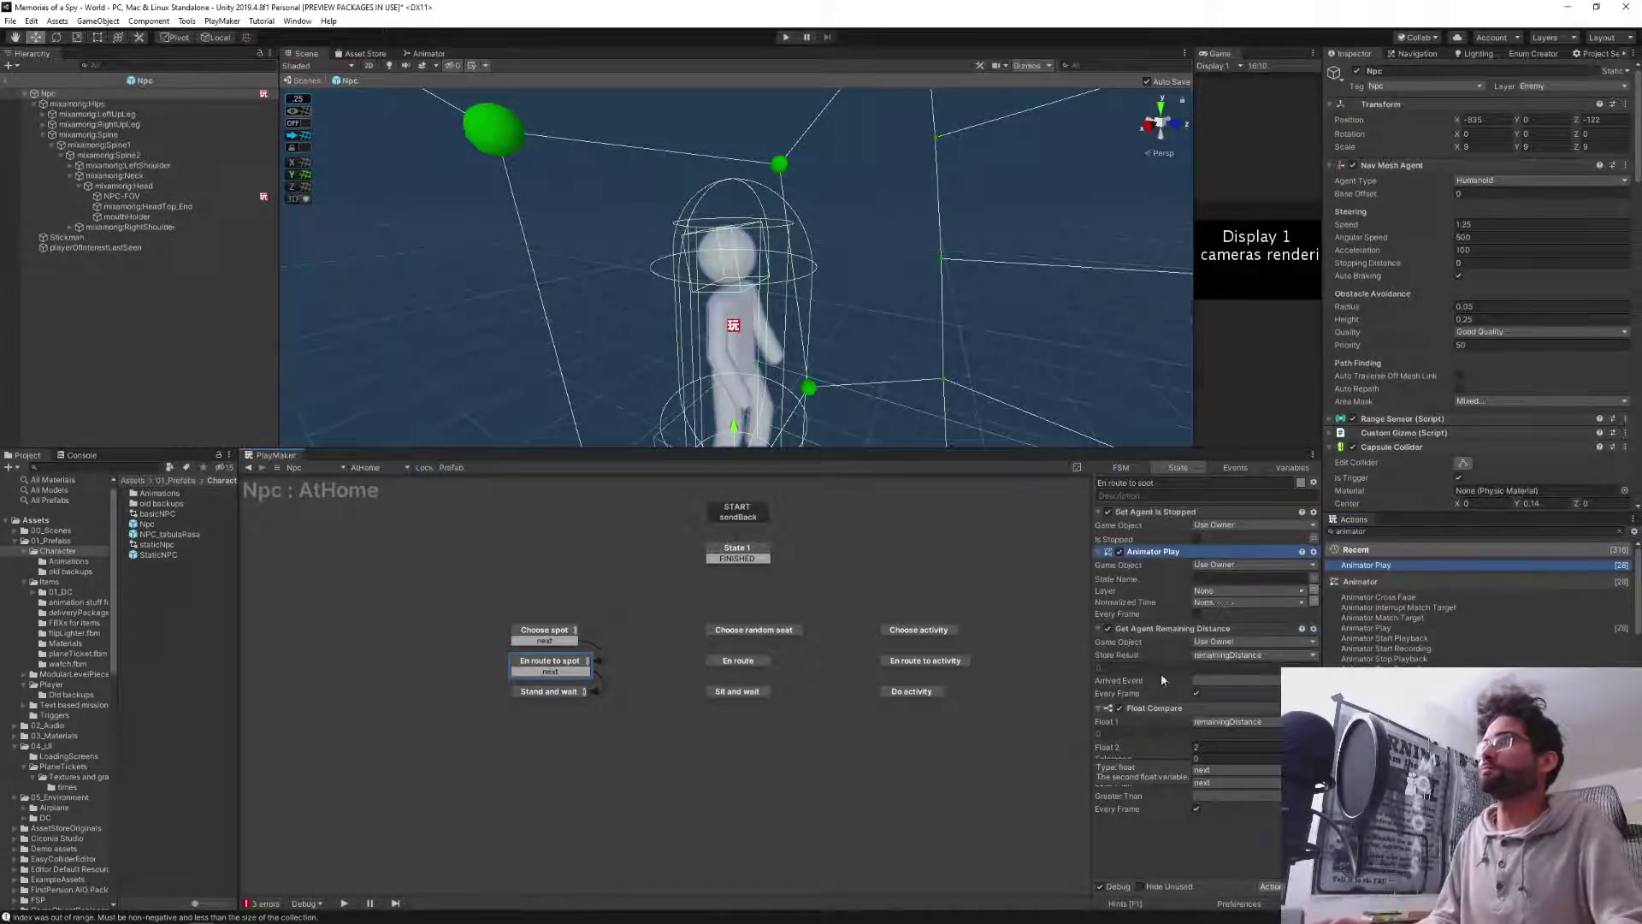
key(ctrl+Up)
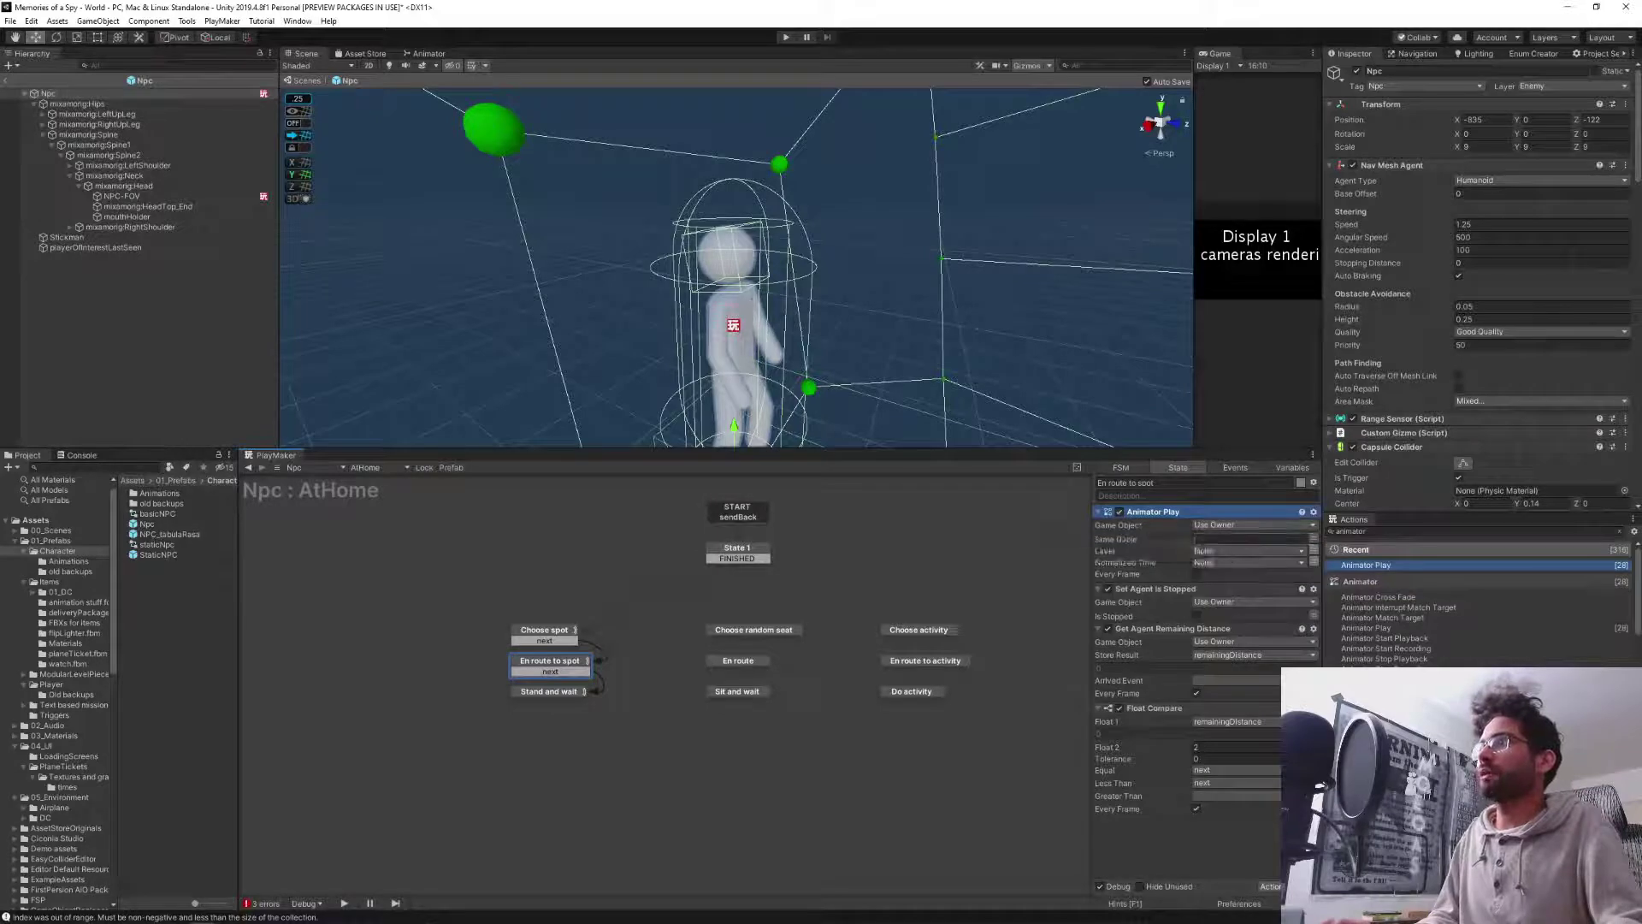
text(walk1)
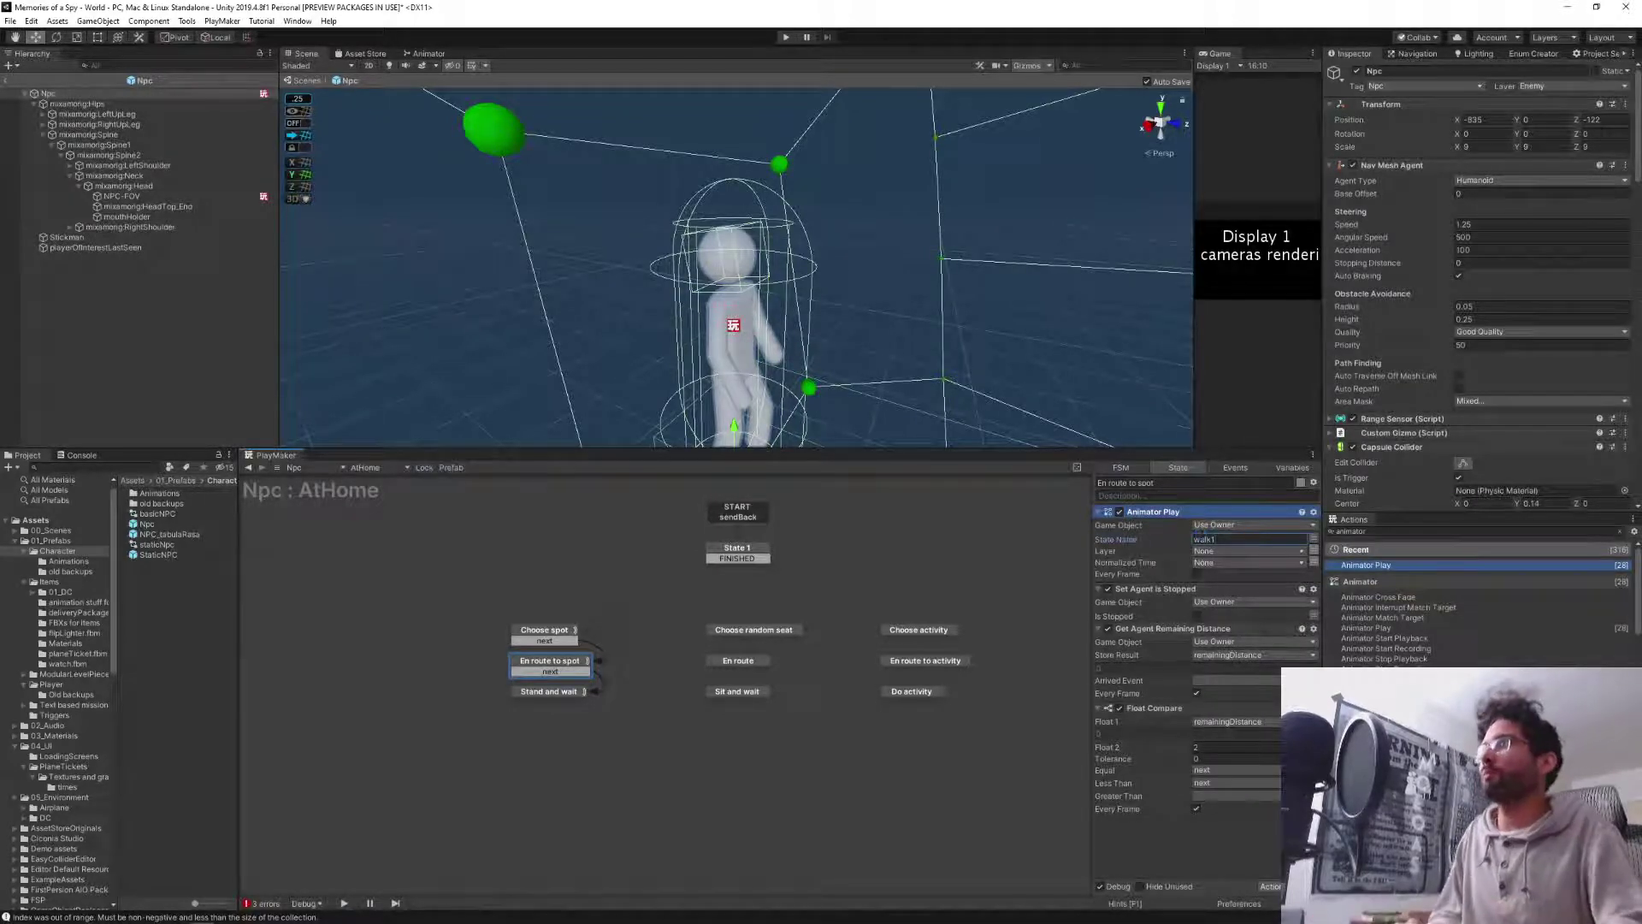
Look up the idle state in the basicNPC animator controller and set Stand and wait's Animator Play state name to idle1.
click(554, 693)
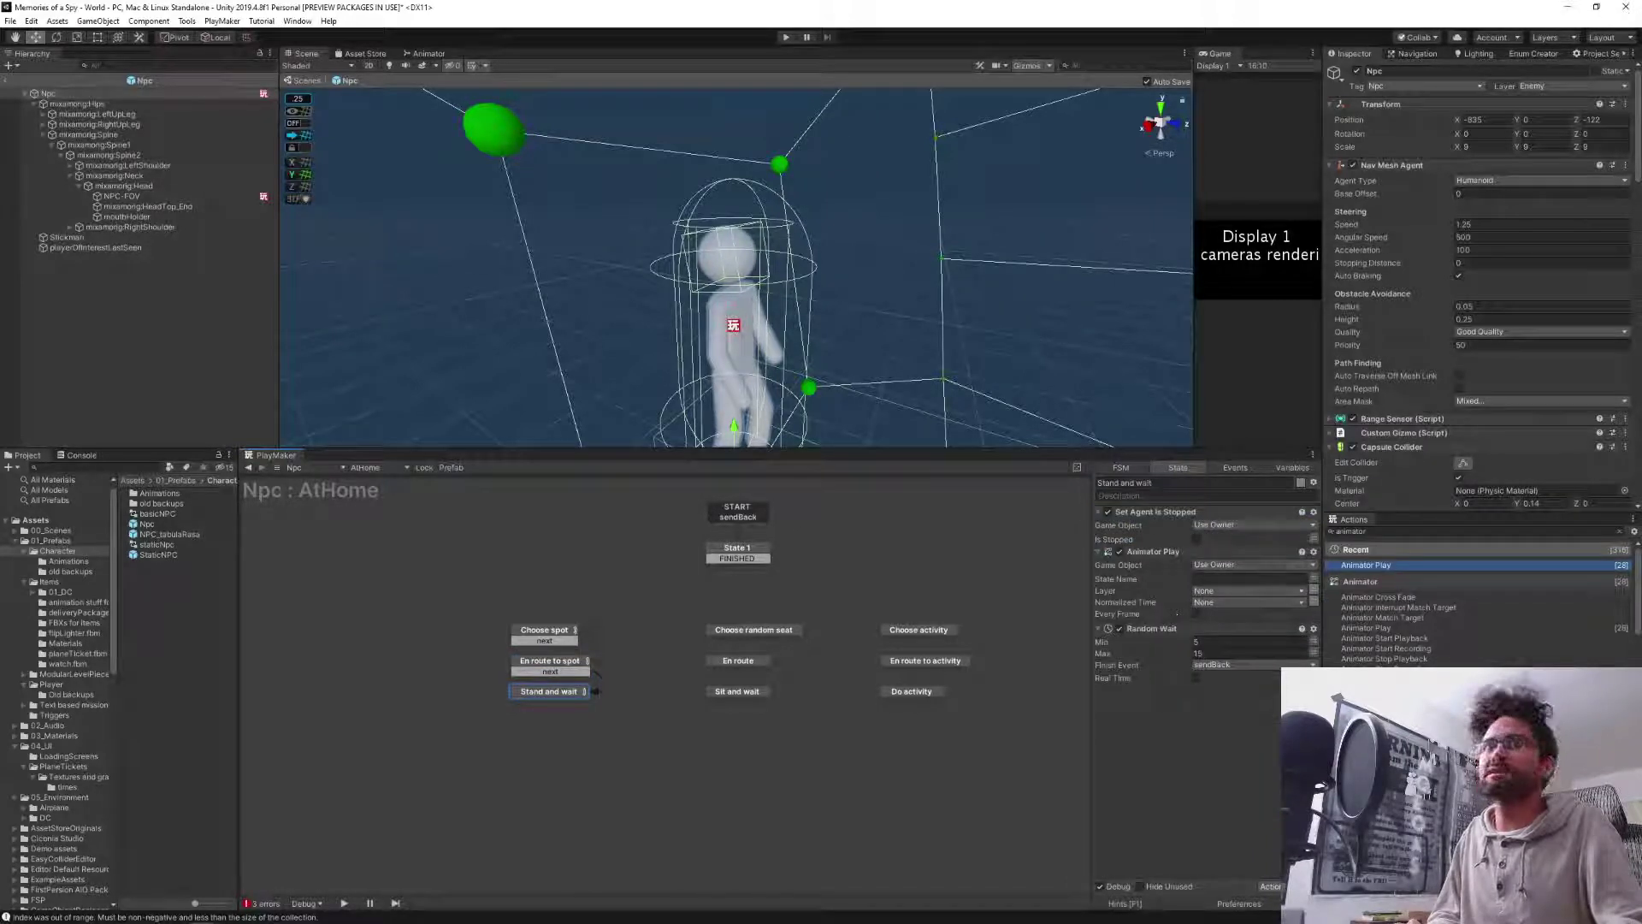
double_click(133, 514)
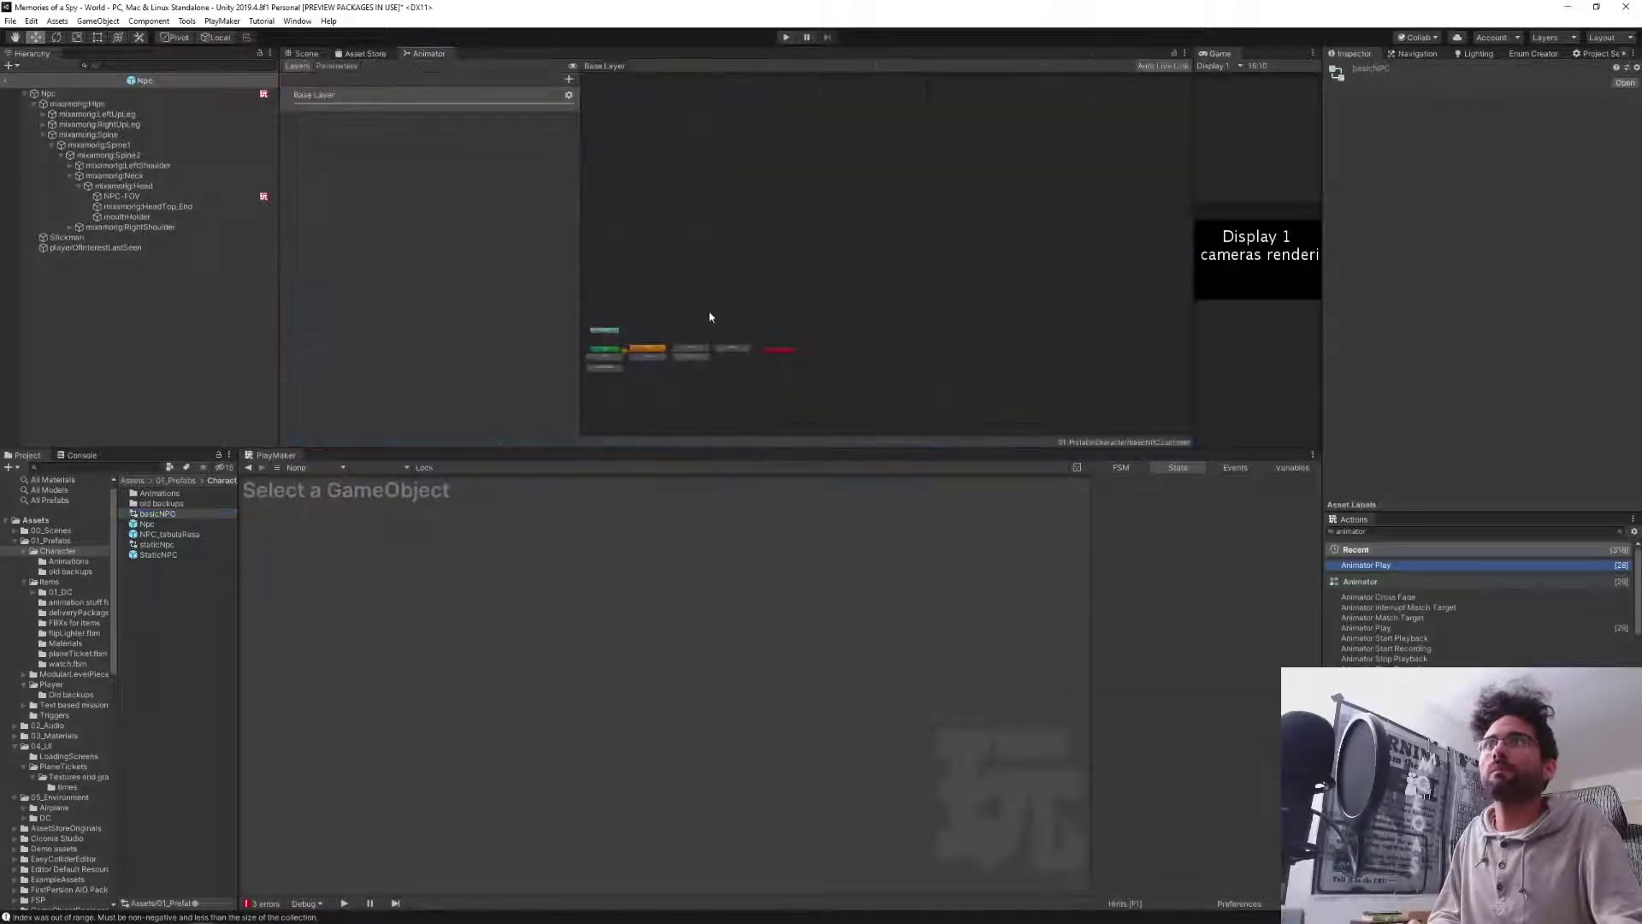
scroll(709, 317, up, 5)
middle_drag(738, 329, 990, 224)
scroll(941, 271, up, 4)
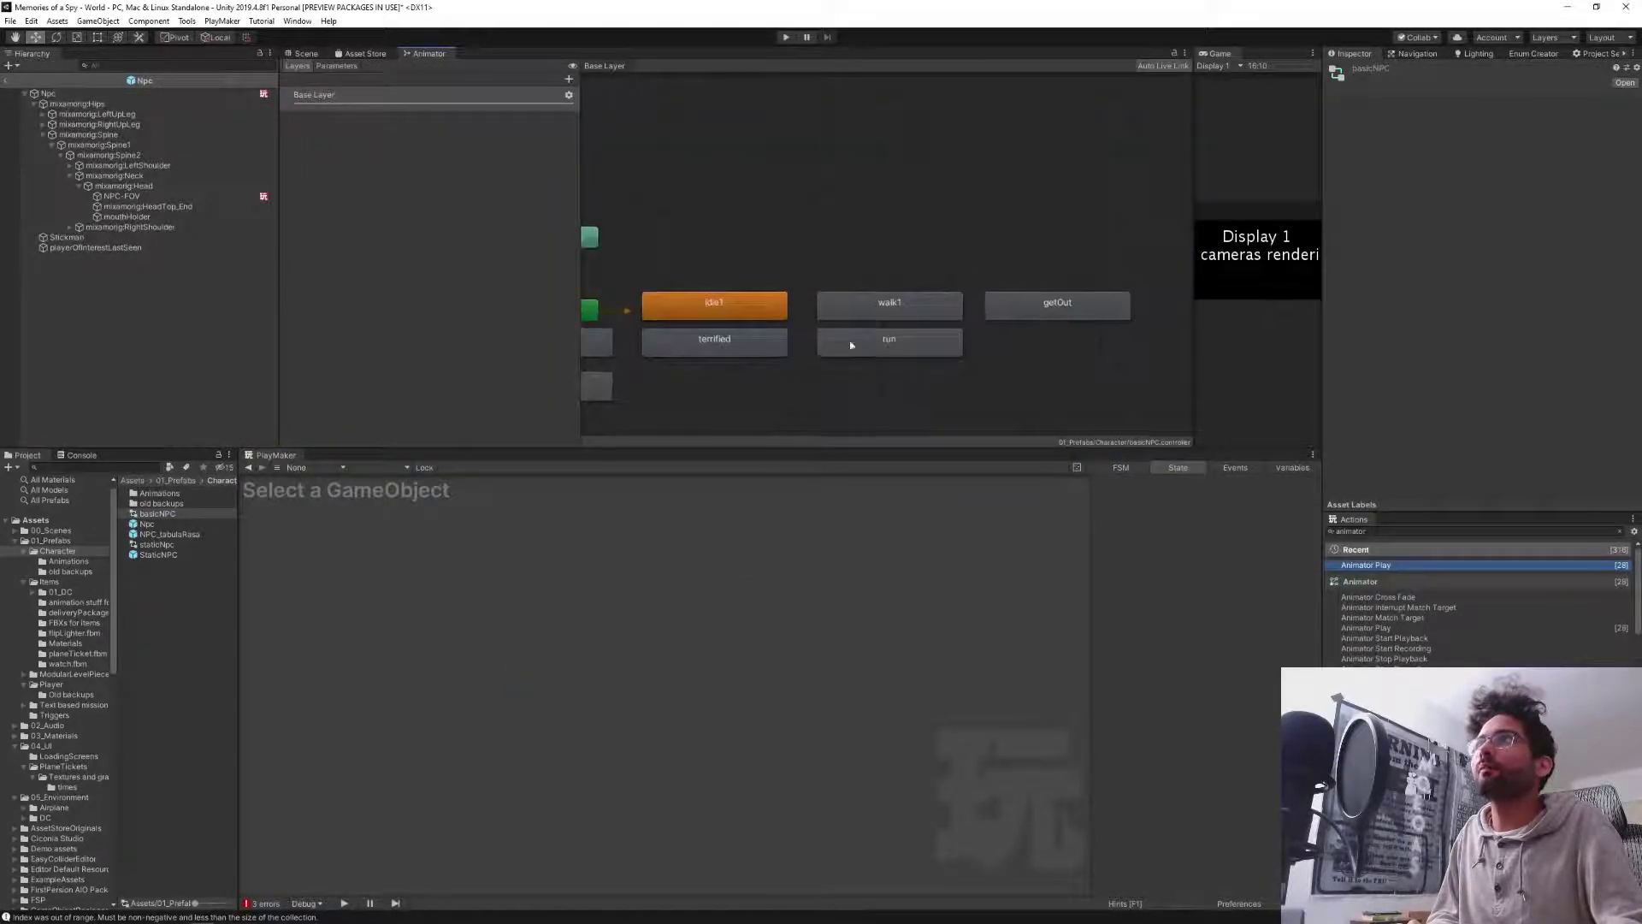
middle_drag(850, 345, 941, 297)
scroll(996, 292, down, 3)
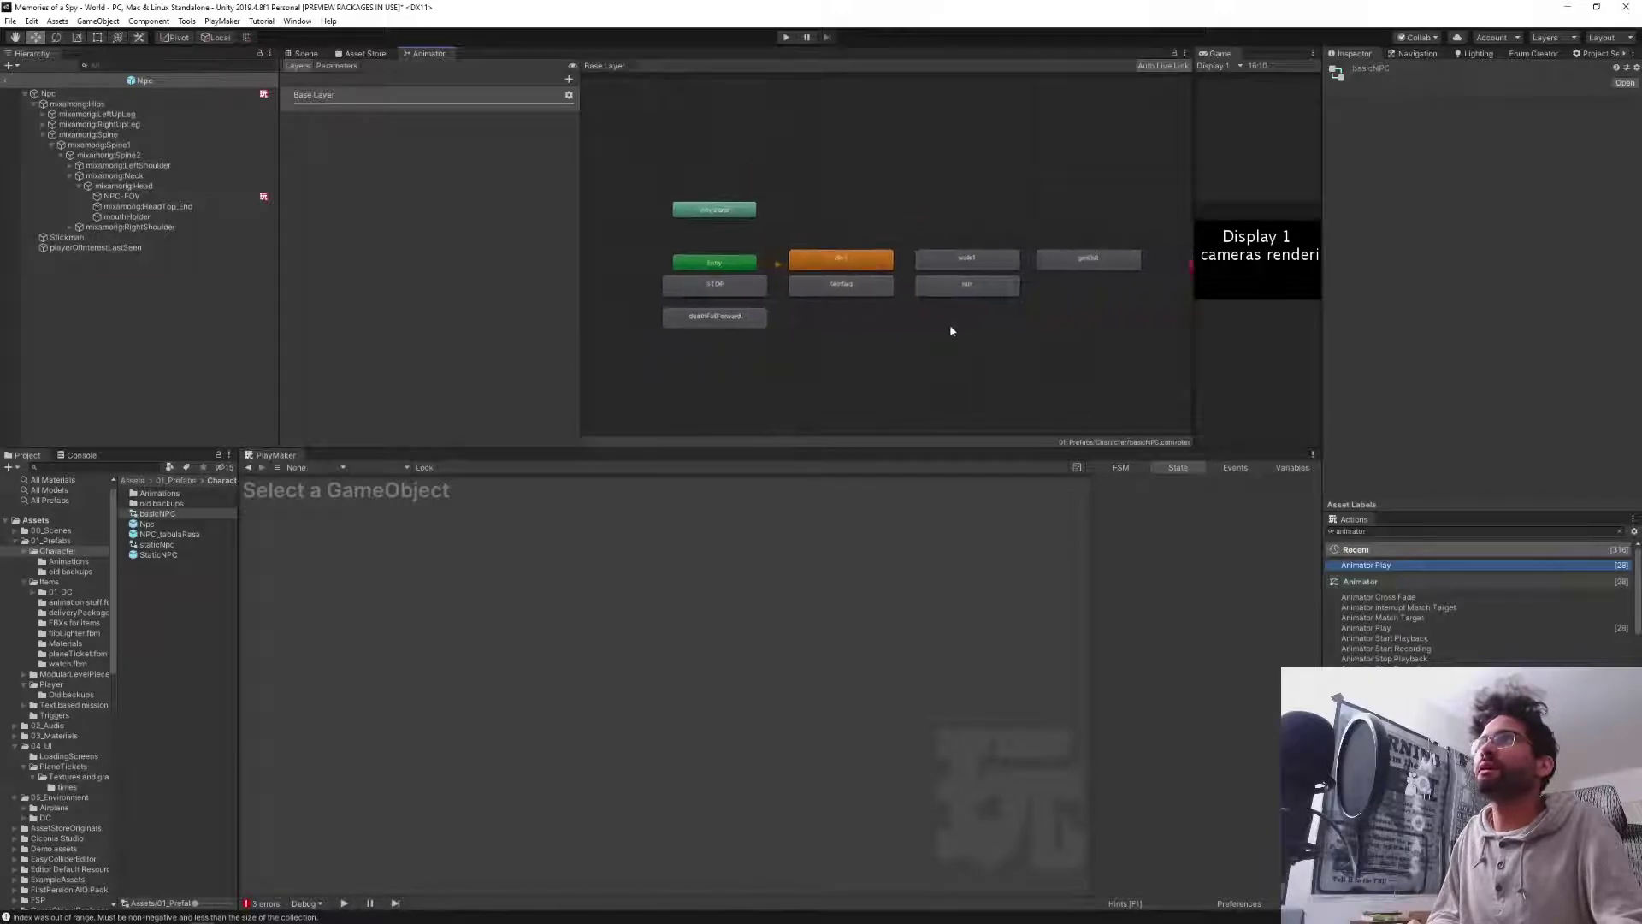
click(129, 93)
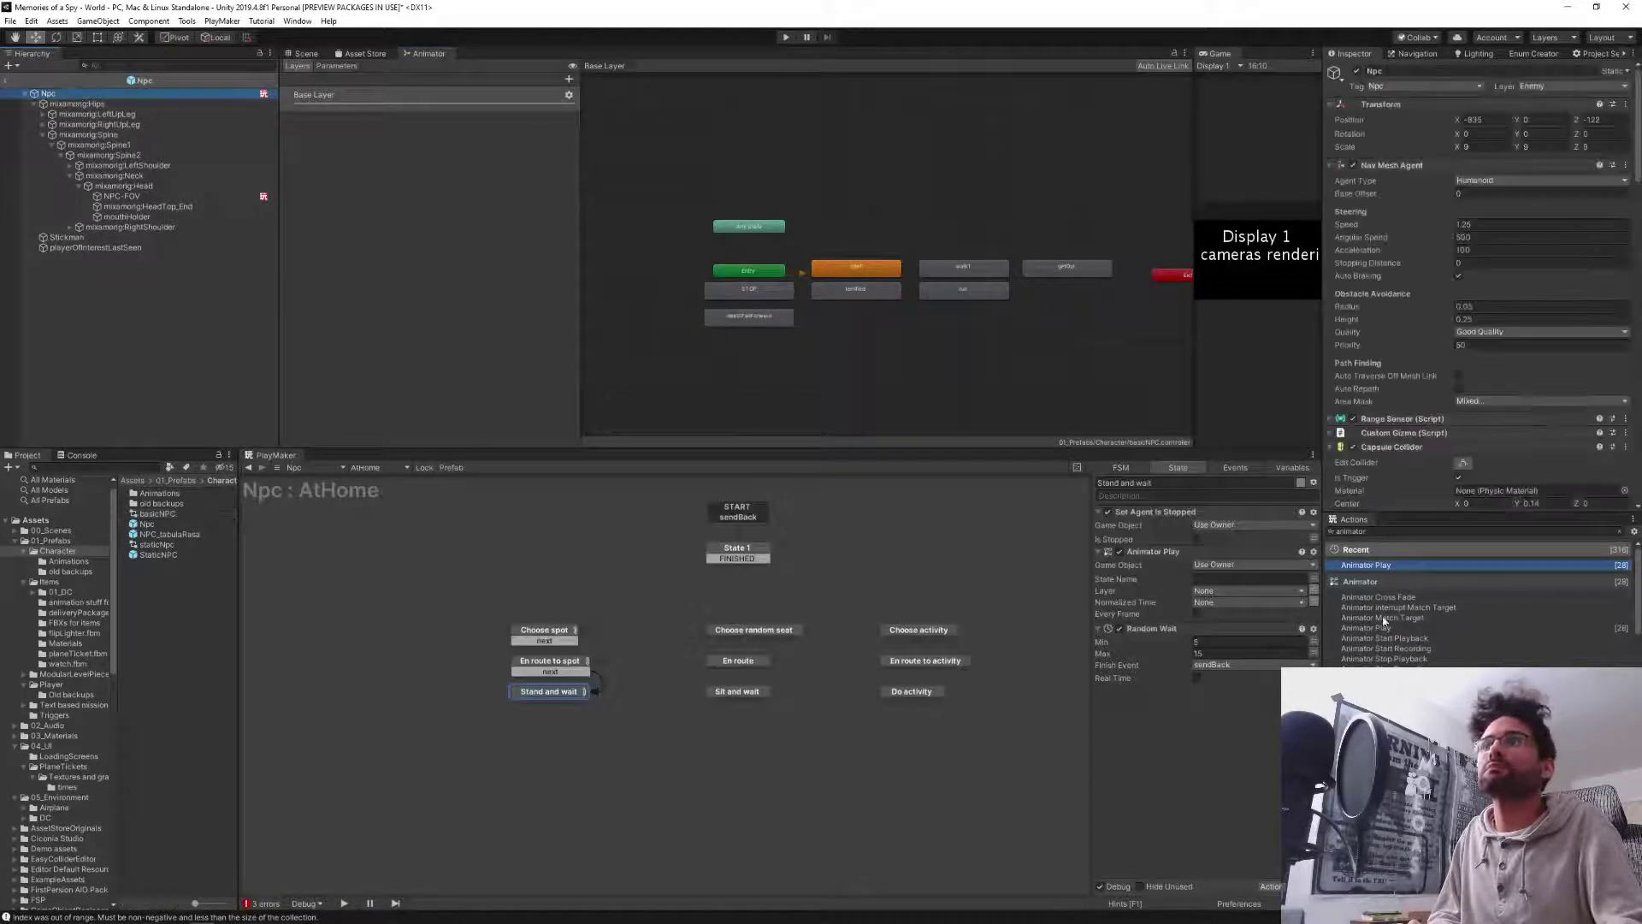
click(1223, 580)
text(id)
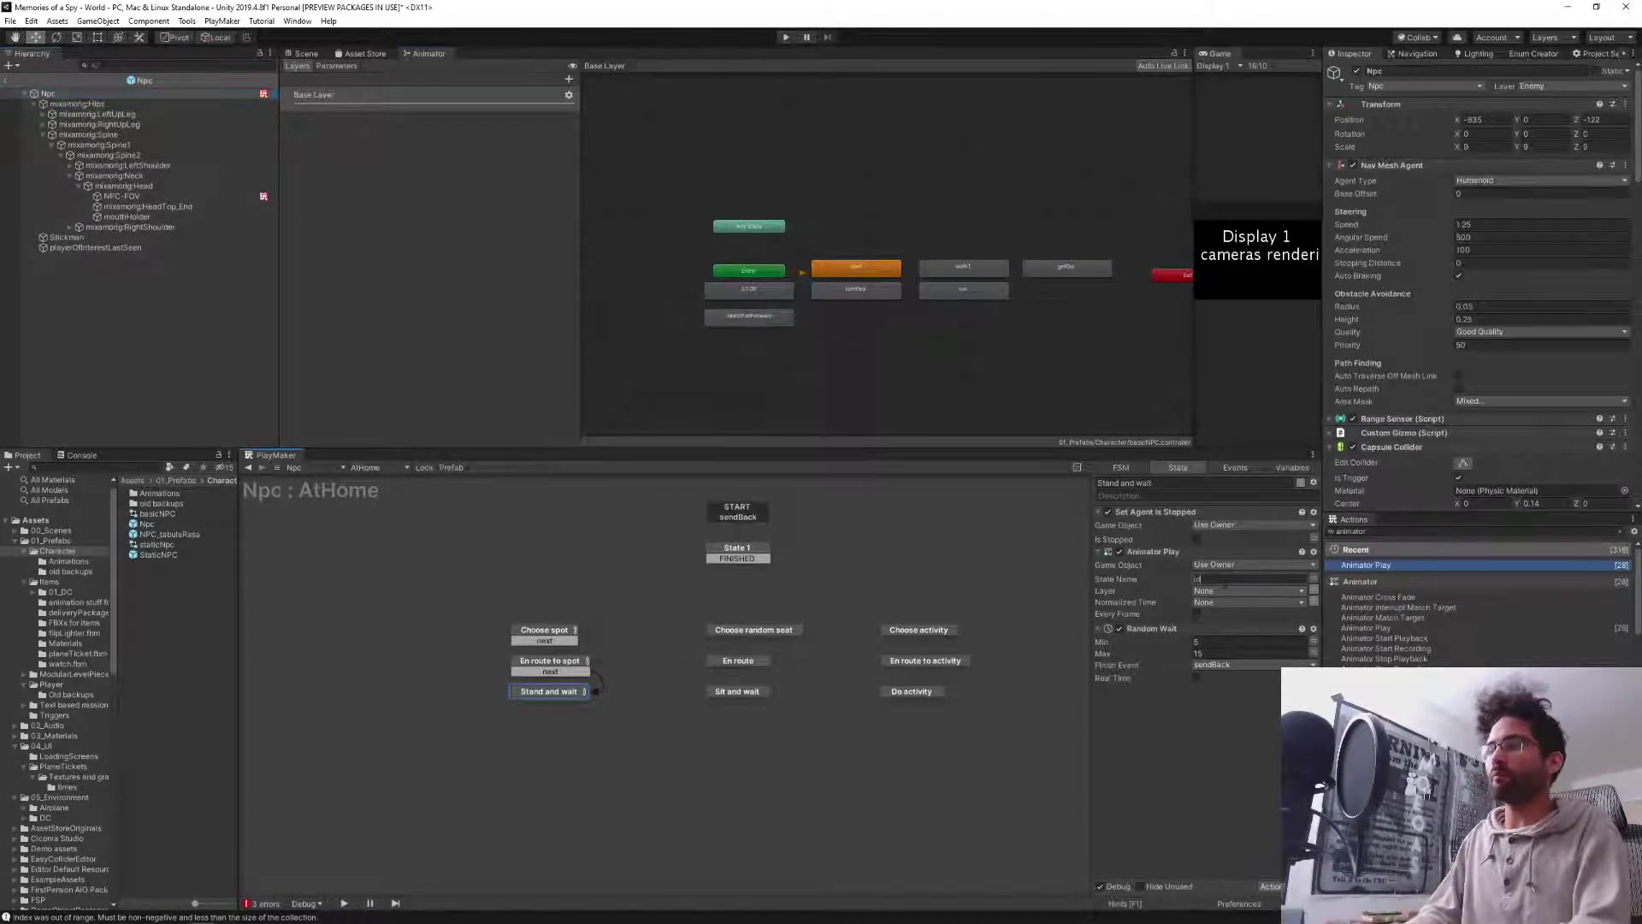
text(le1)
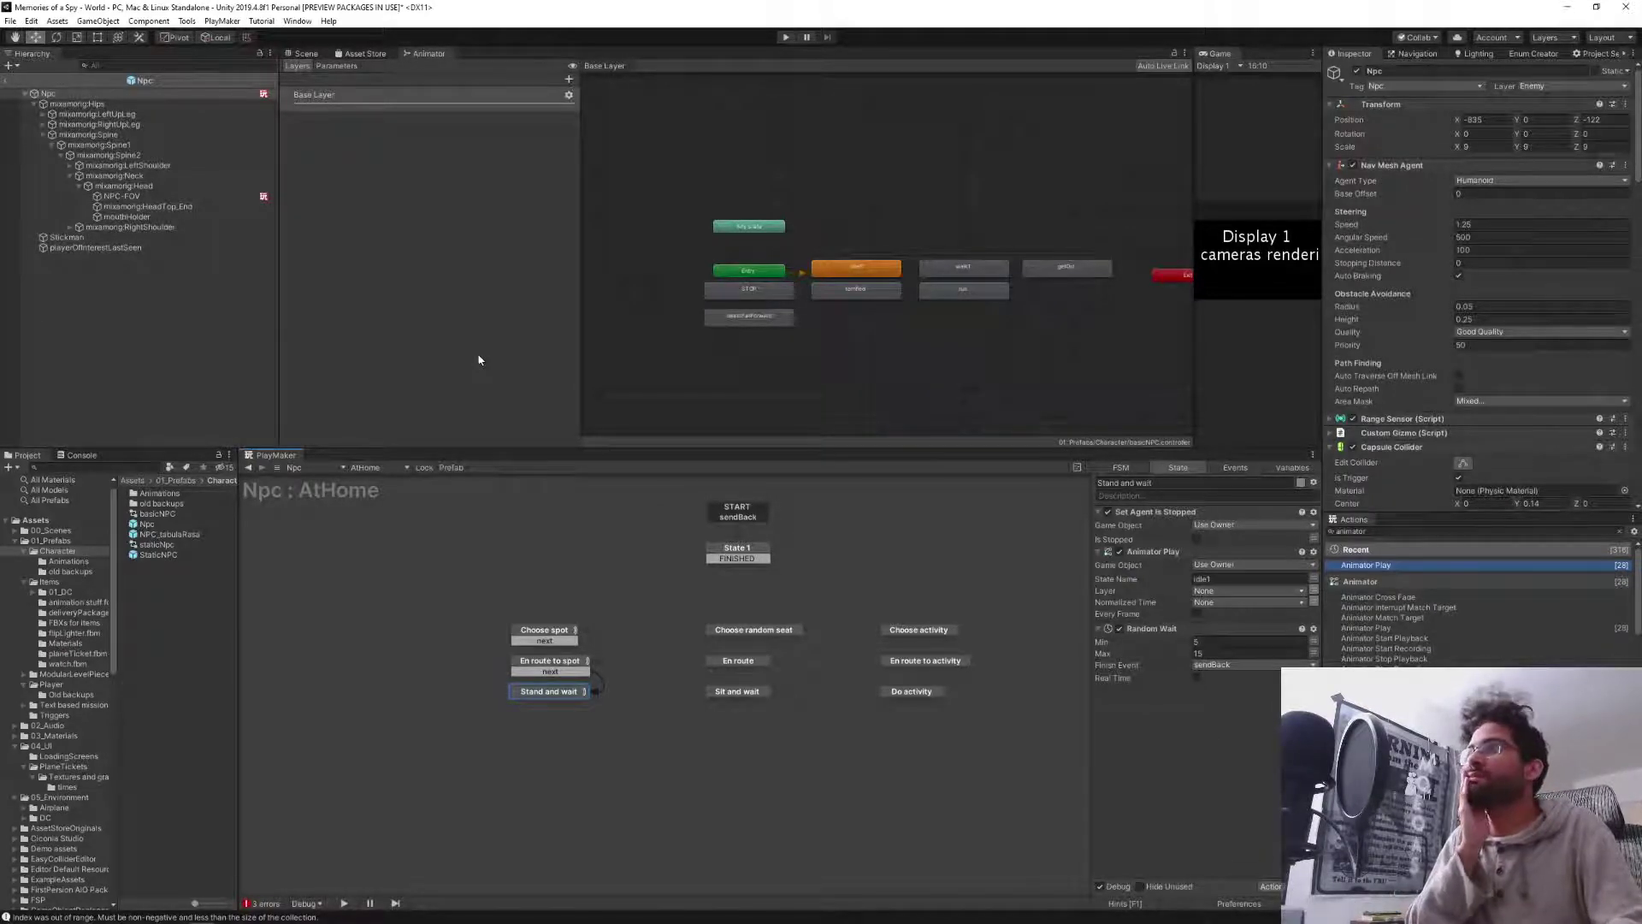
Select State 1's openStandingSpots variable name in Get Fsm Array, and return from the Npc prefab to the World scene view.
click(731, 552)
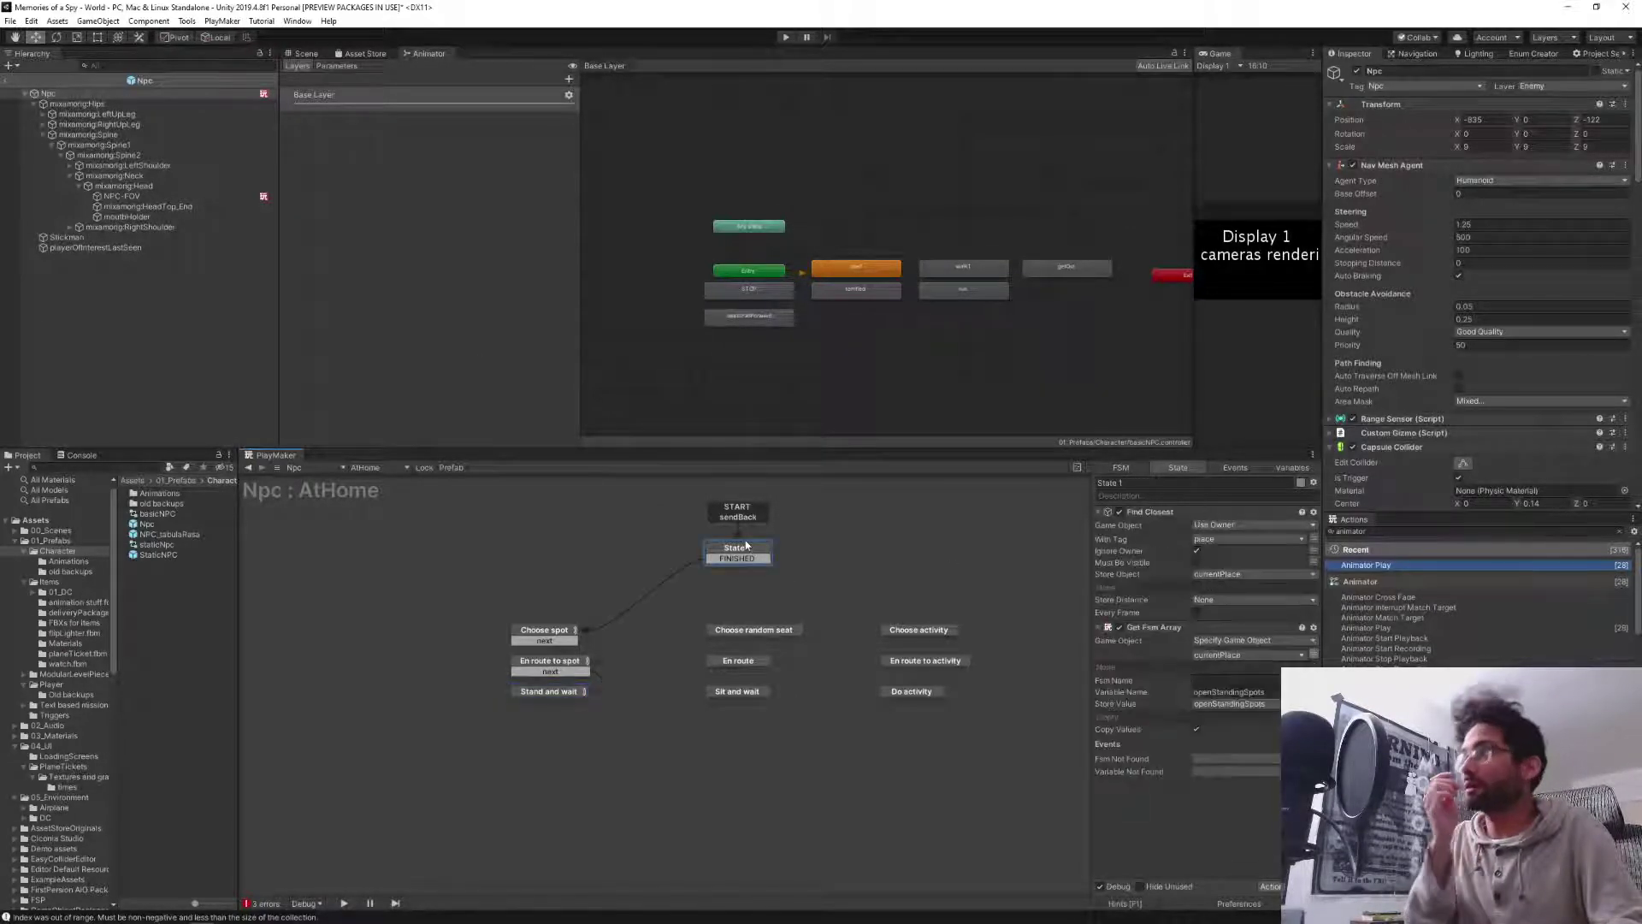
click(1231, 692)
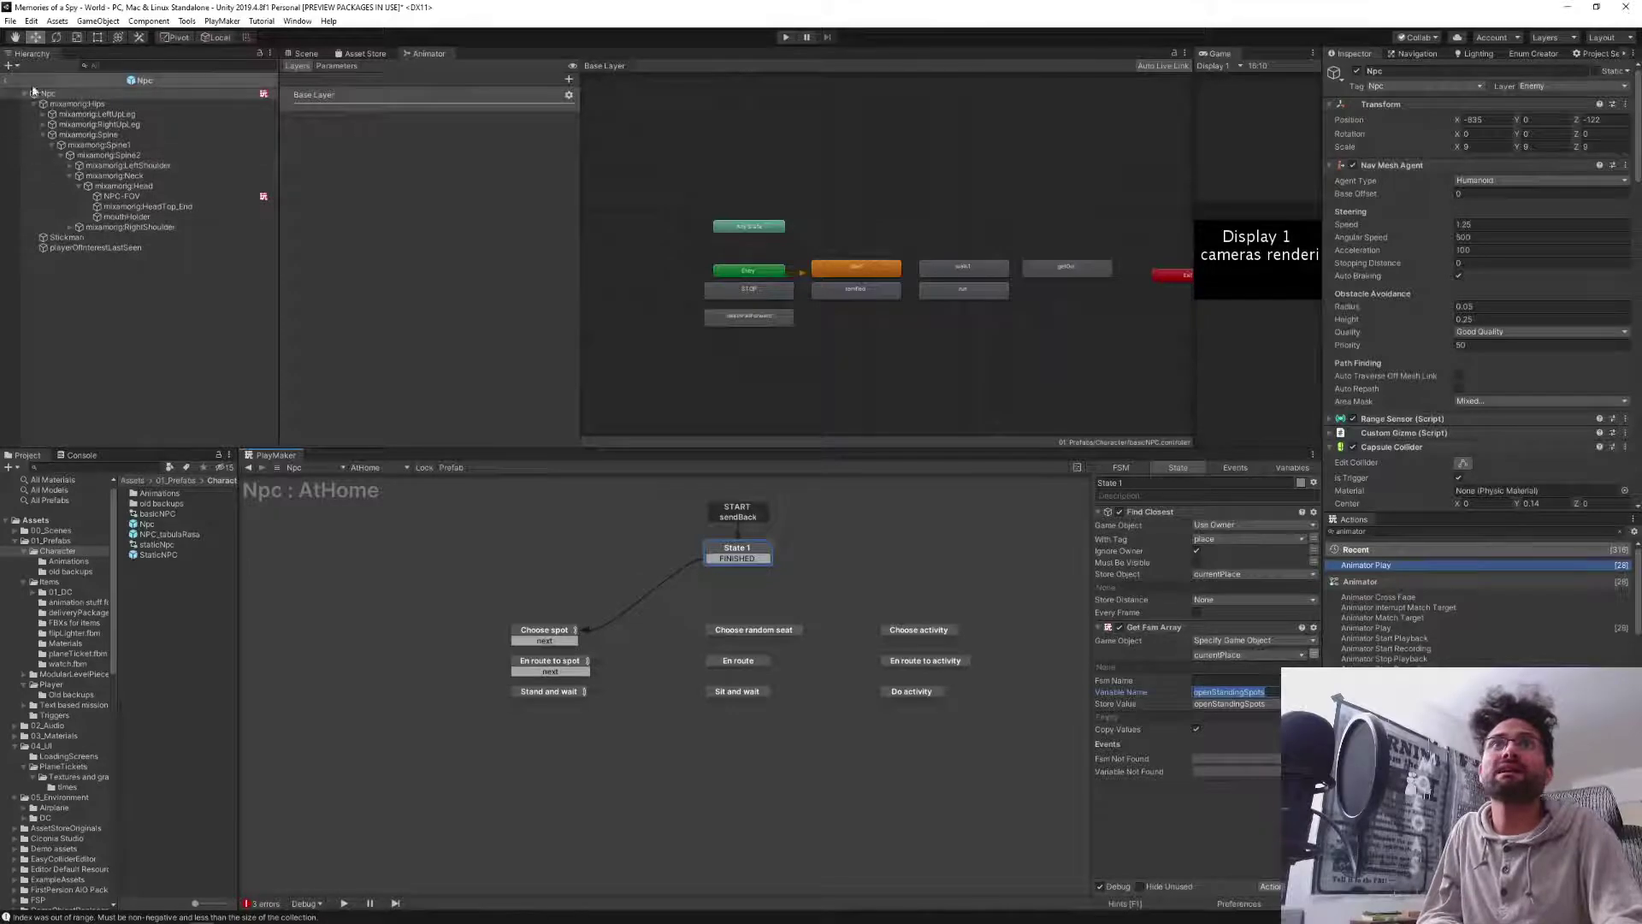
click(6, 80)
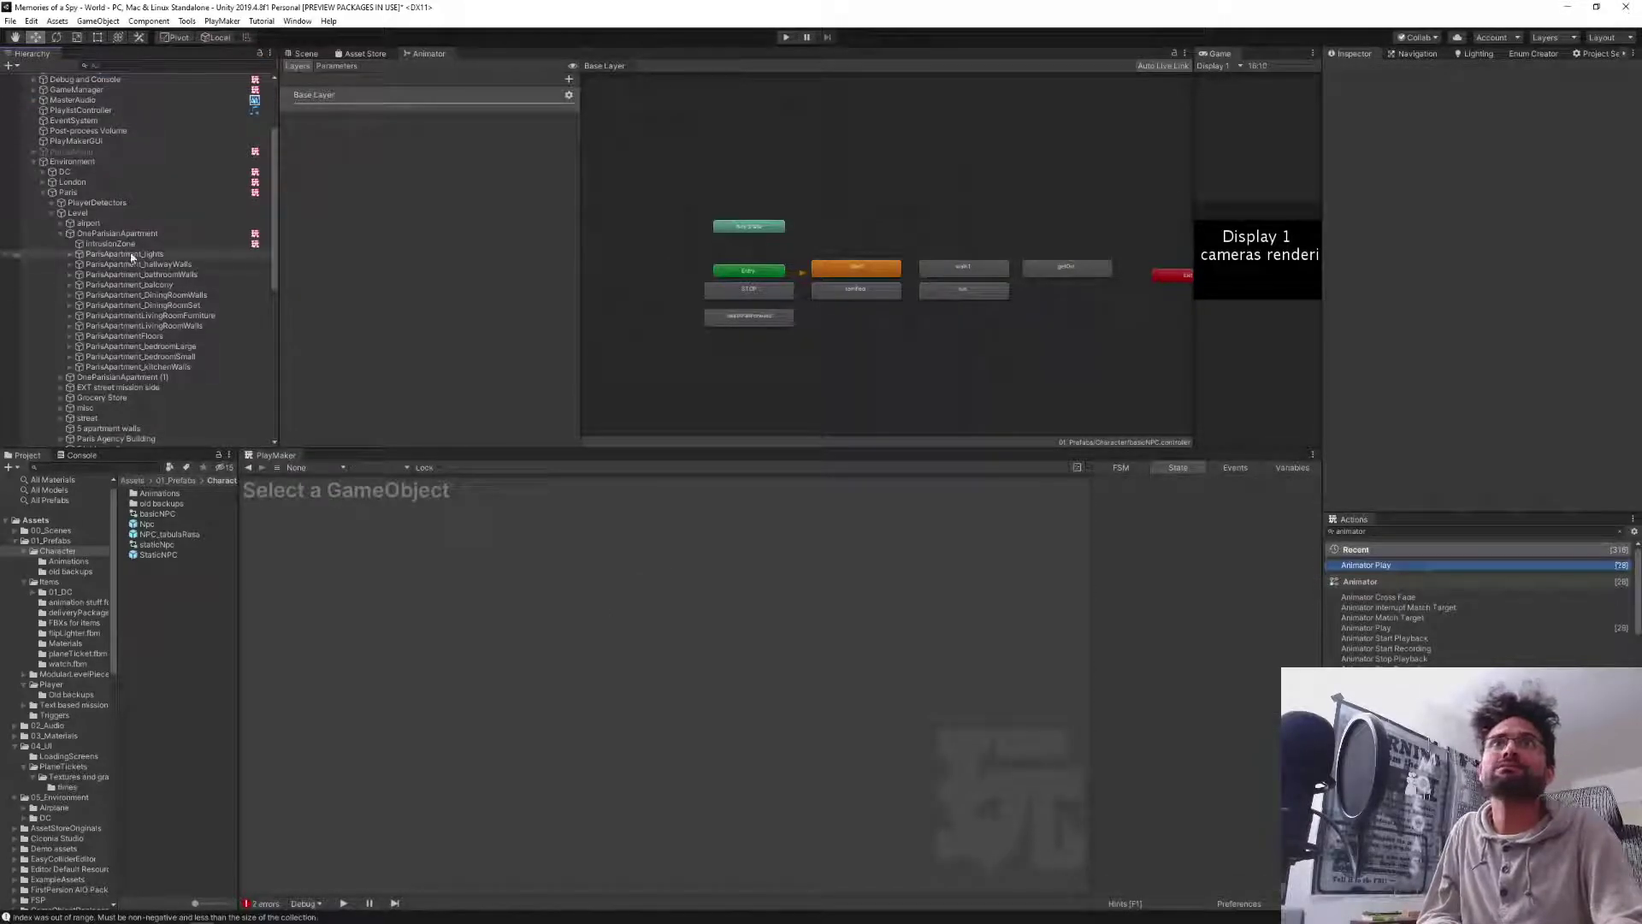
click(309, 55)
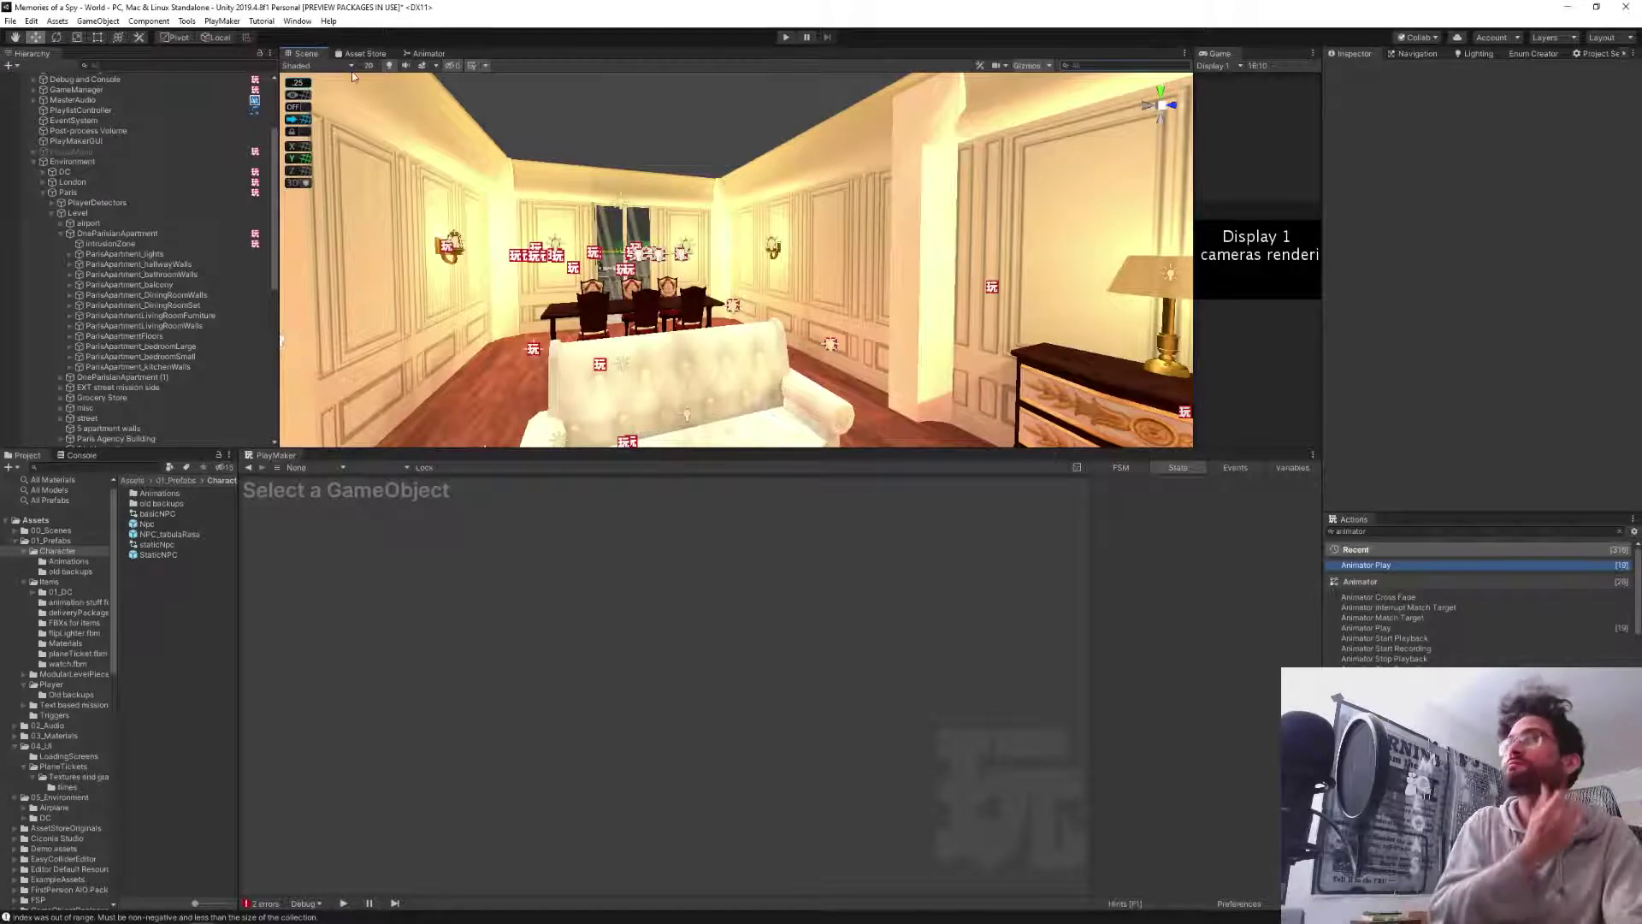
Examine the DC level's Destination points and the Paris level's OneParisianApartment children to see how places are organised.
click(44, 173)
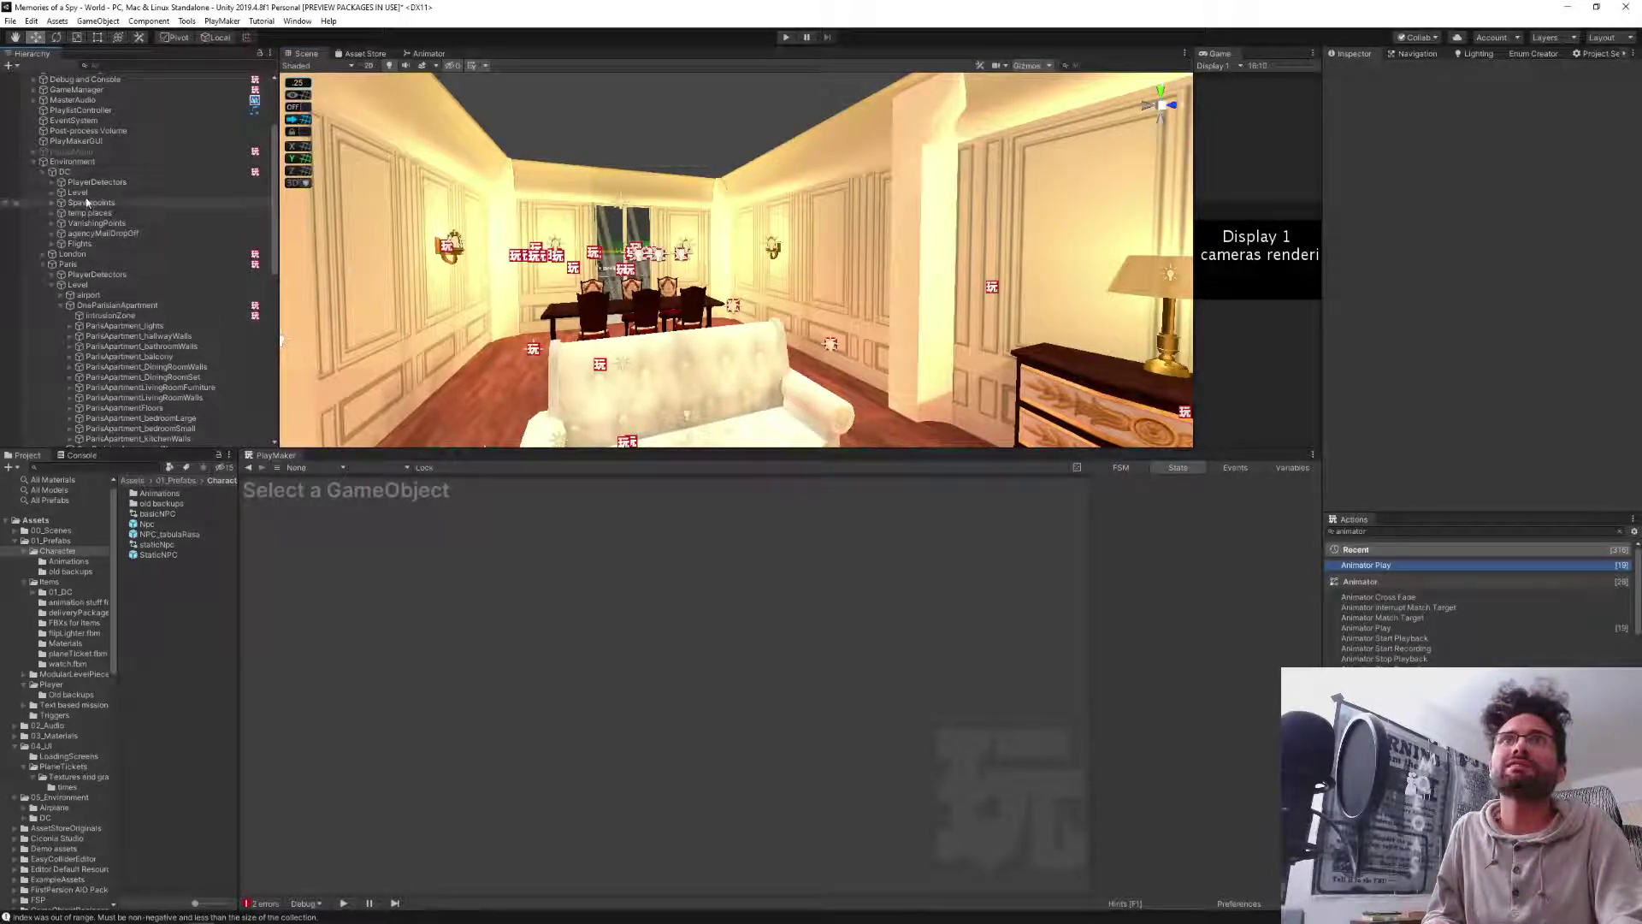
click(51, 193)
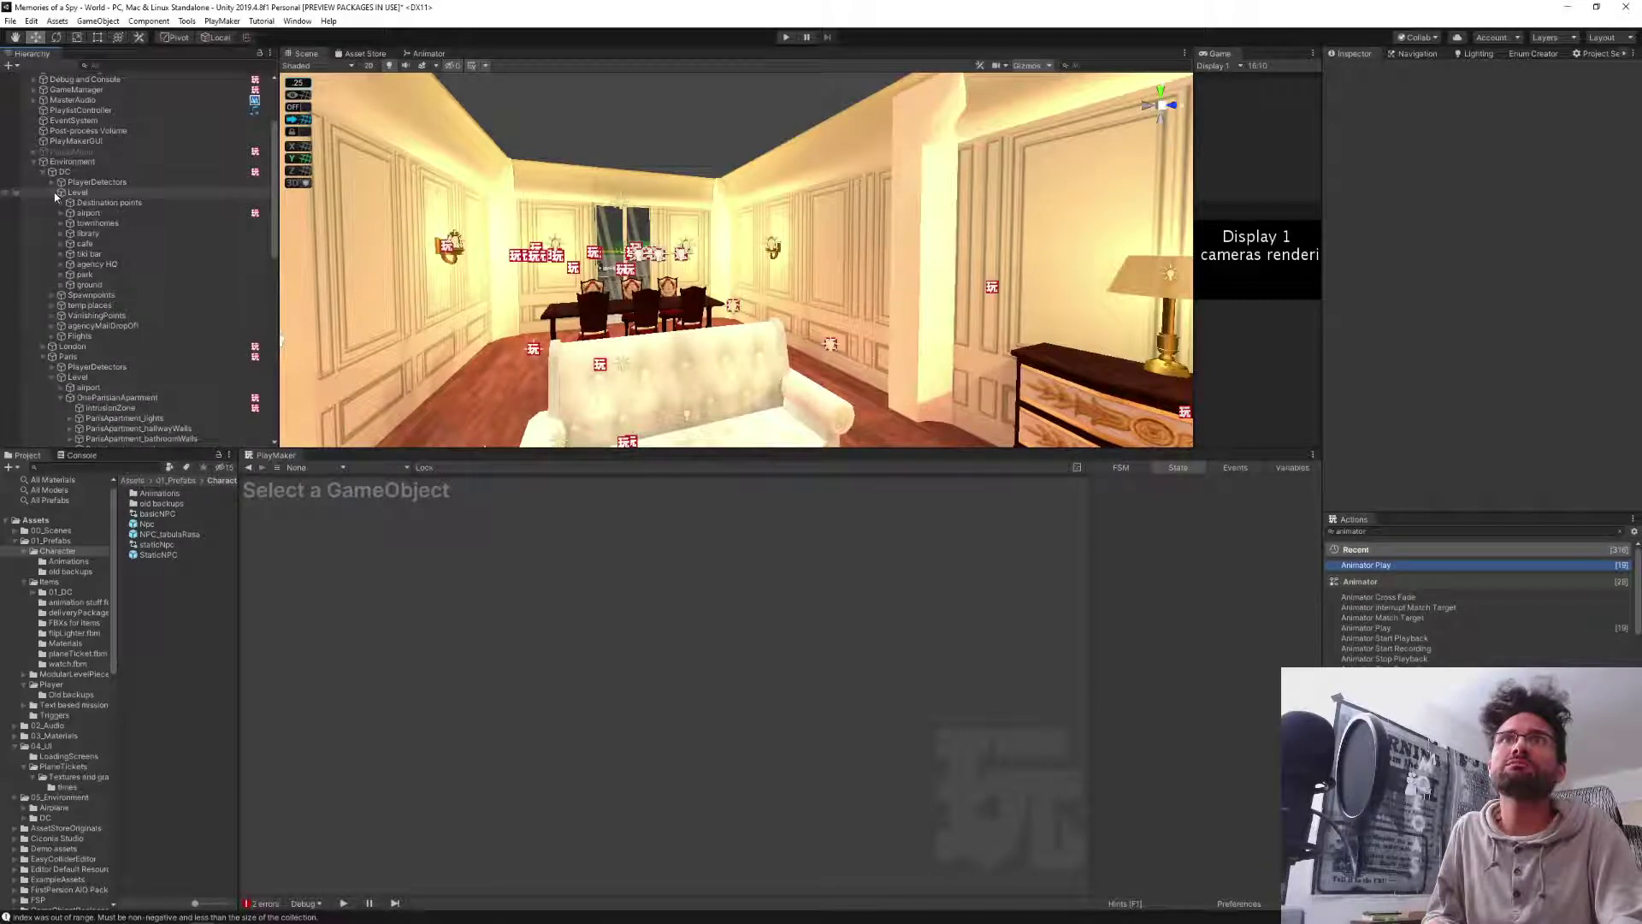
click(61, 204)
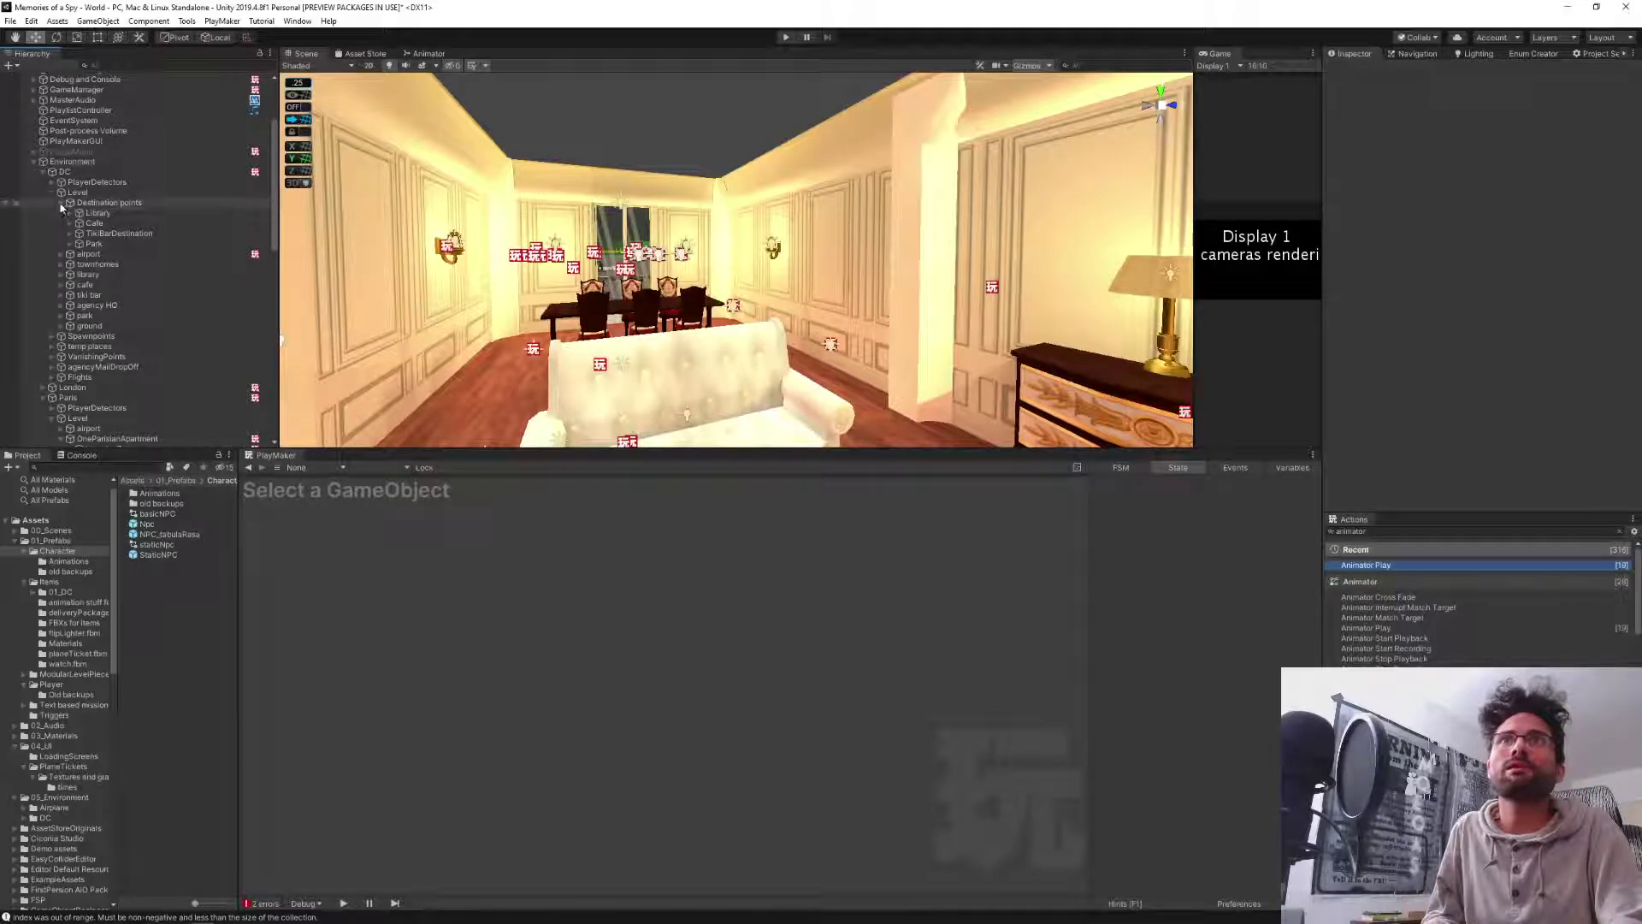
click(61, 204)
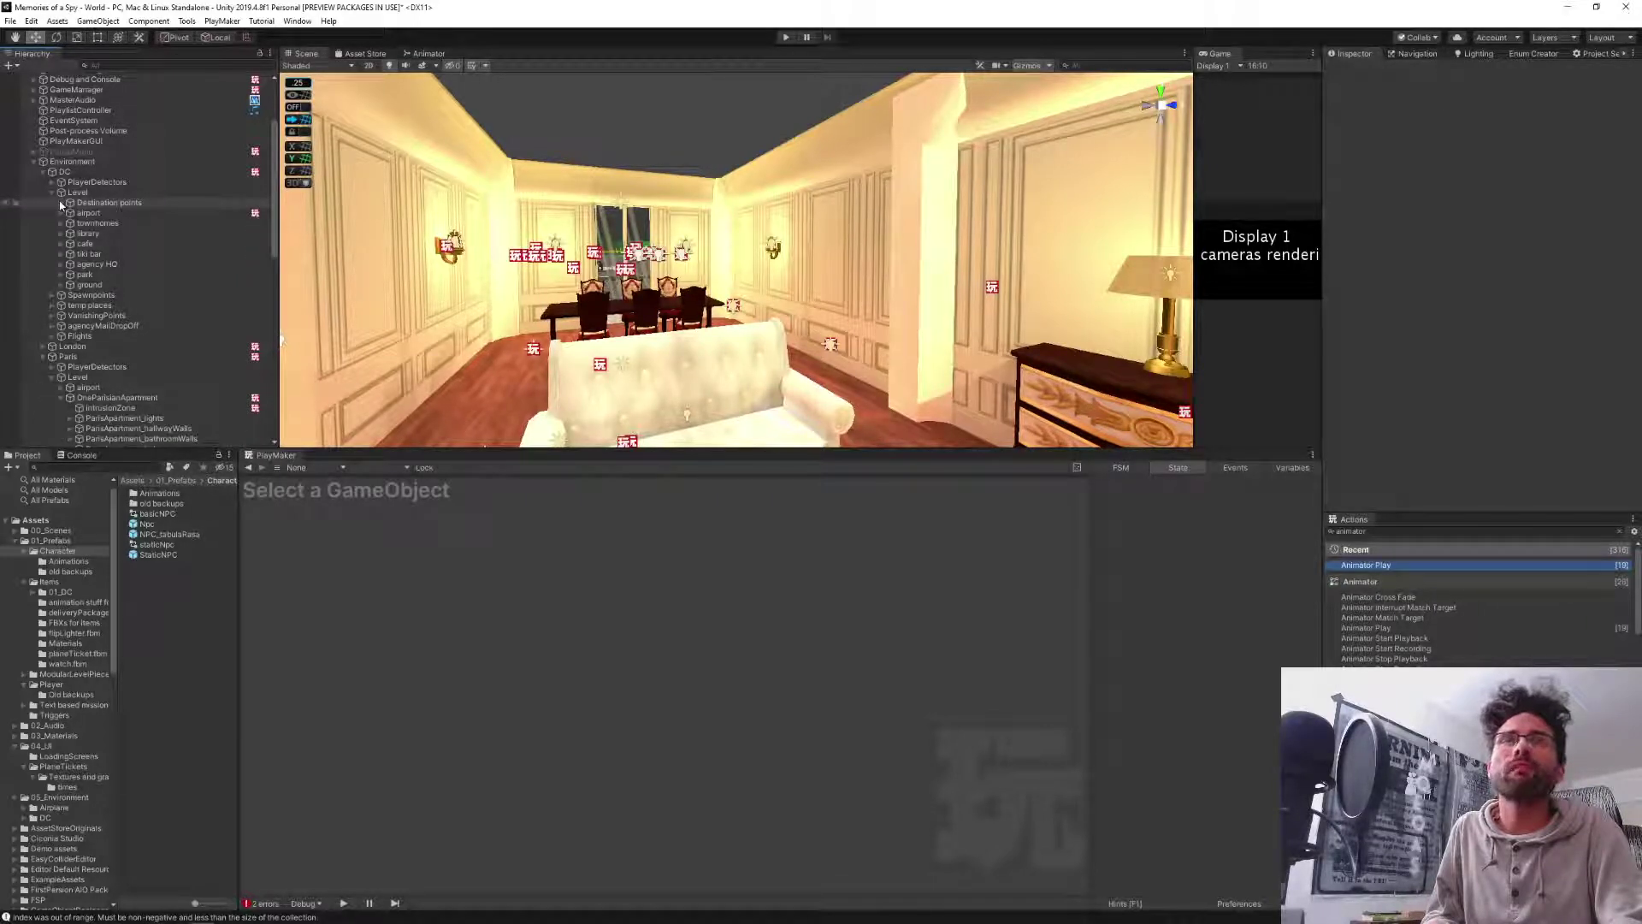
click(52, 194)
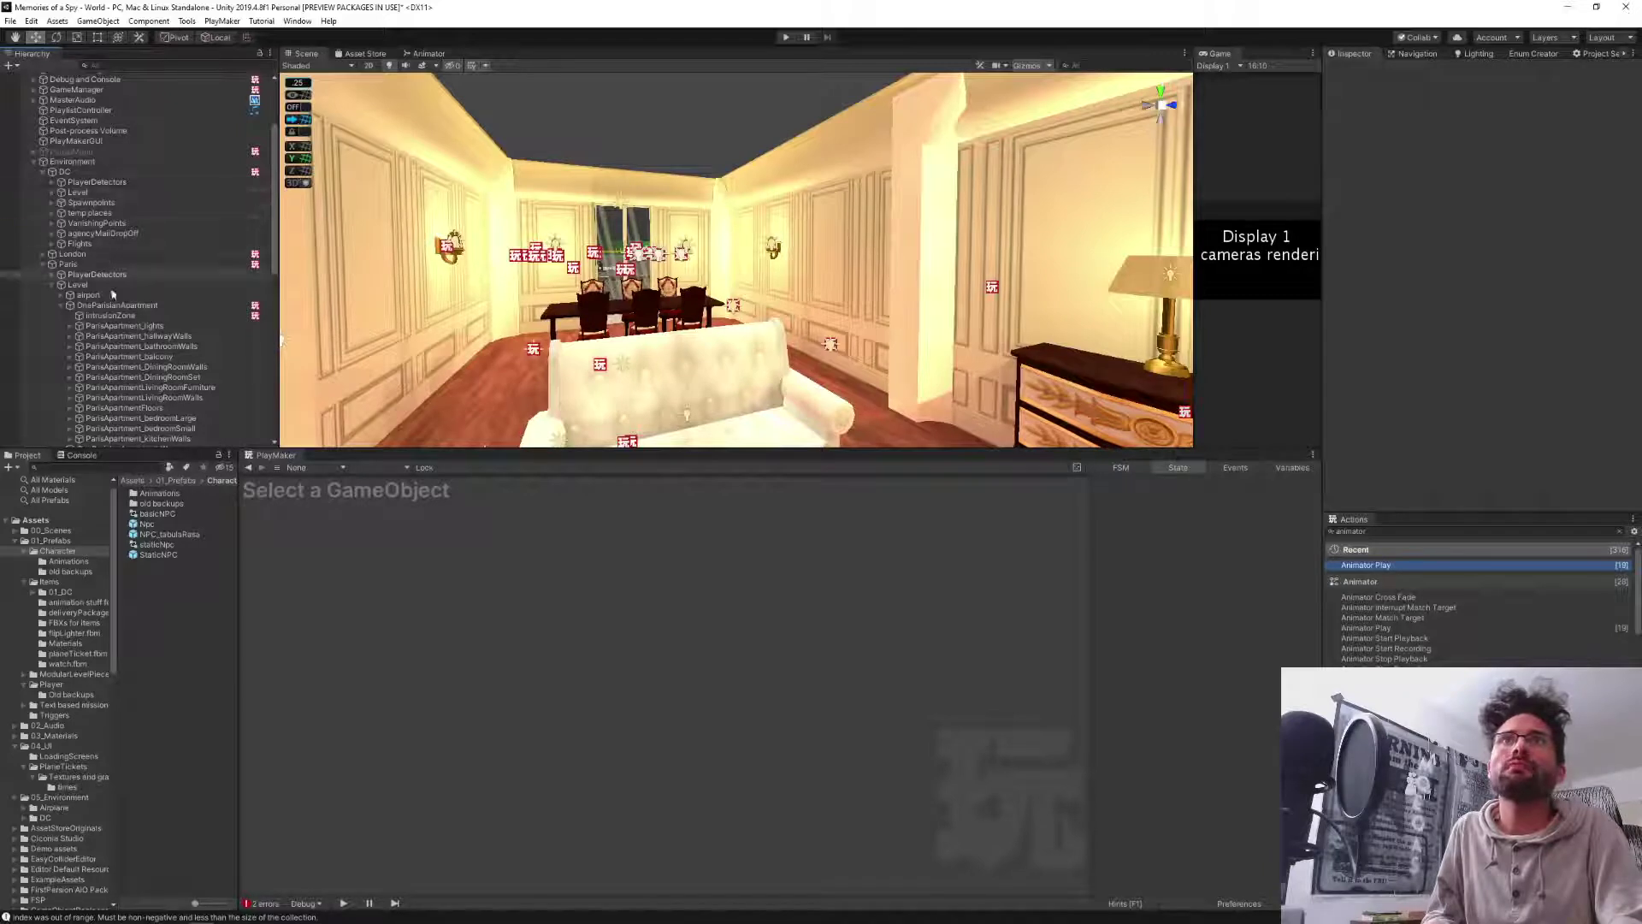
click(61, 307)
click(62, 306)
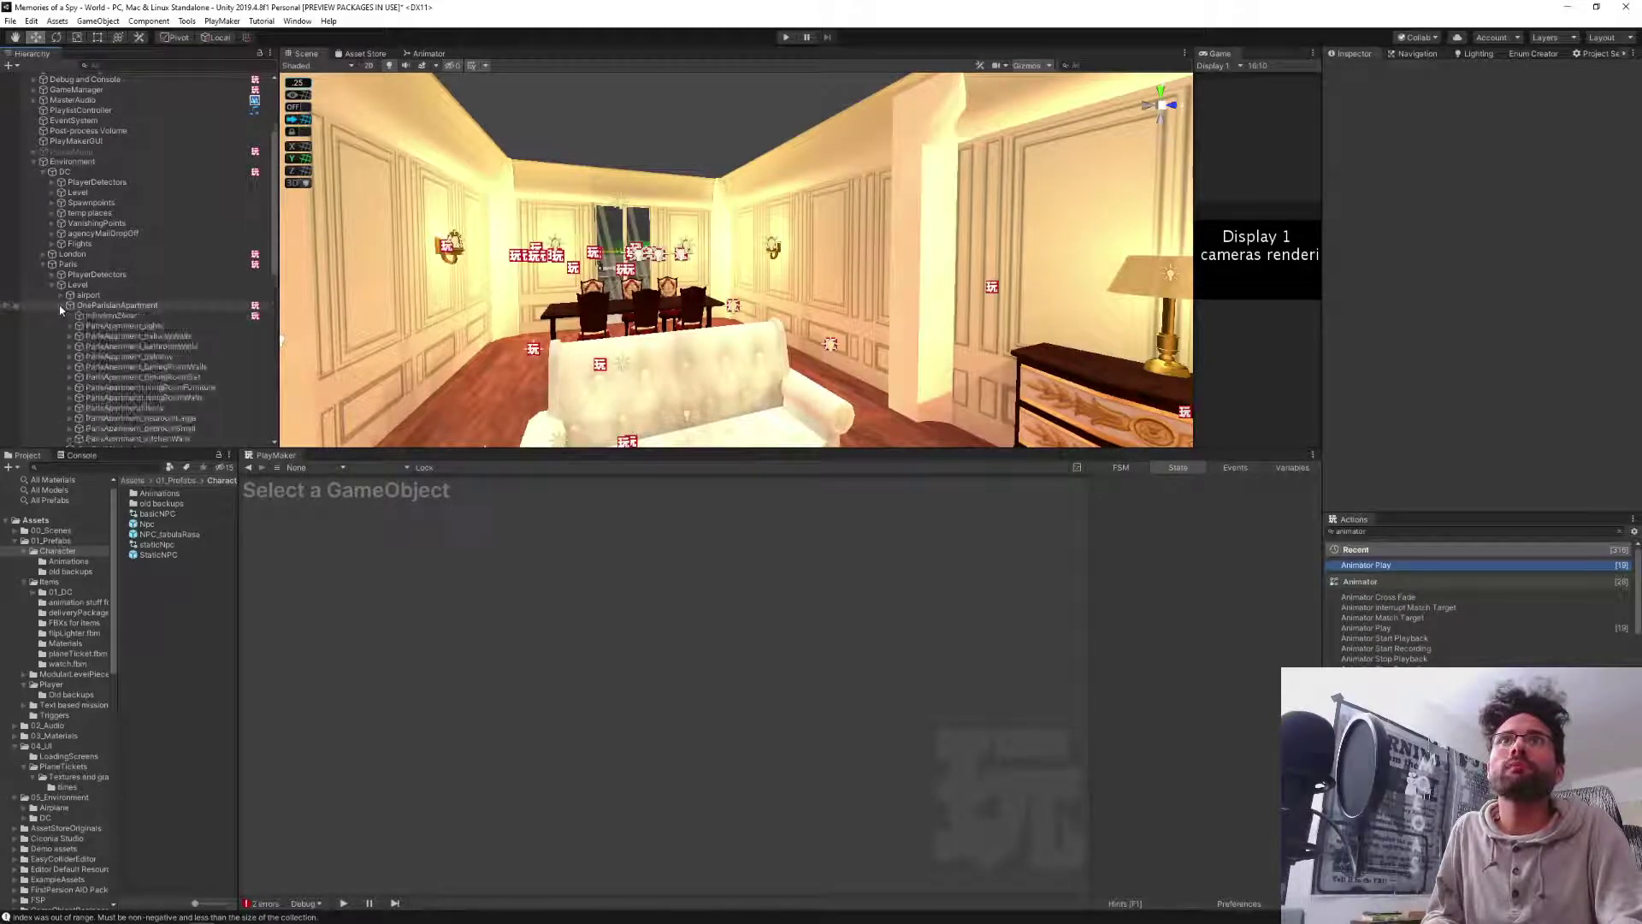
click(62, 306)
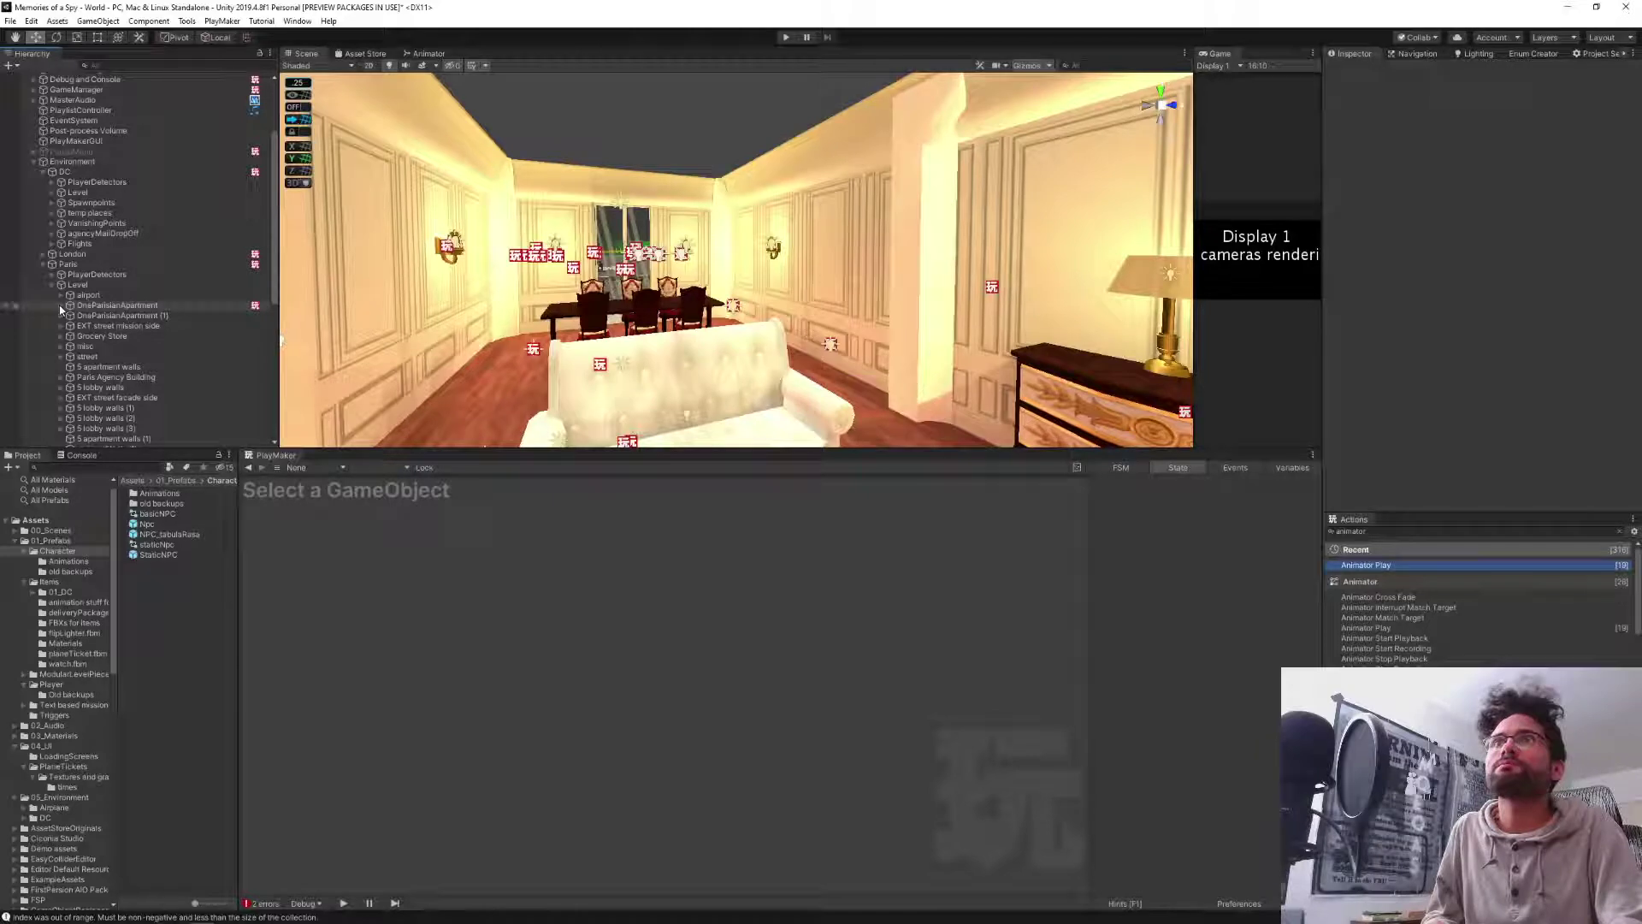
click(60, 305)
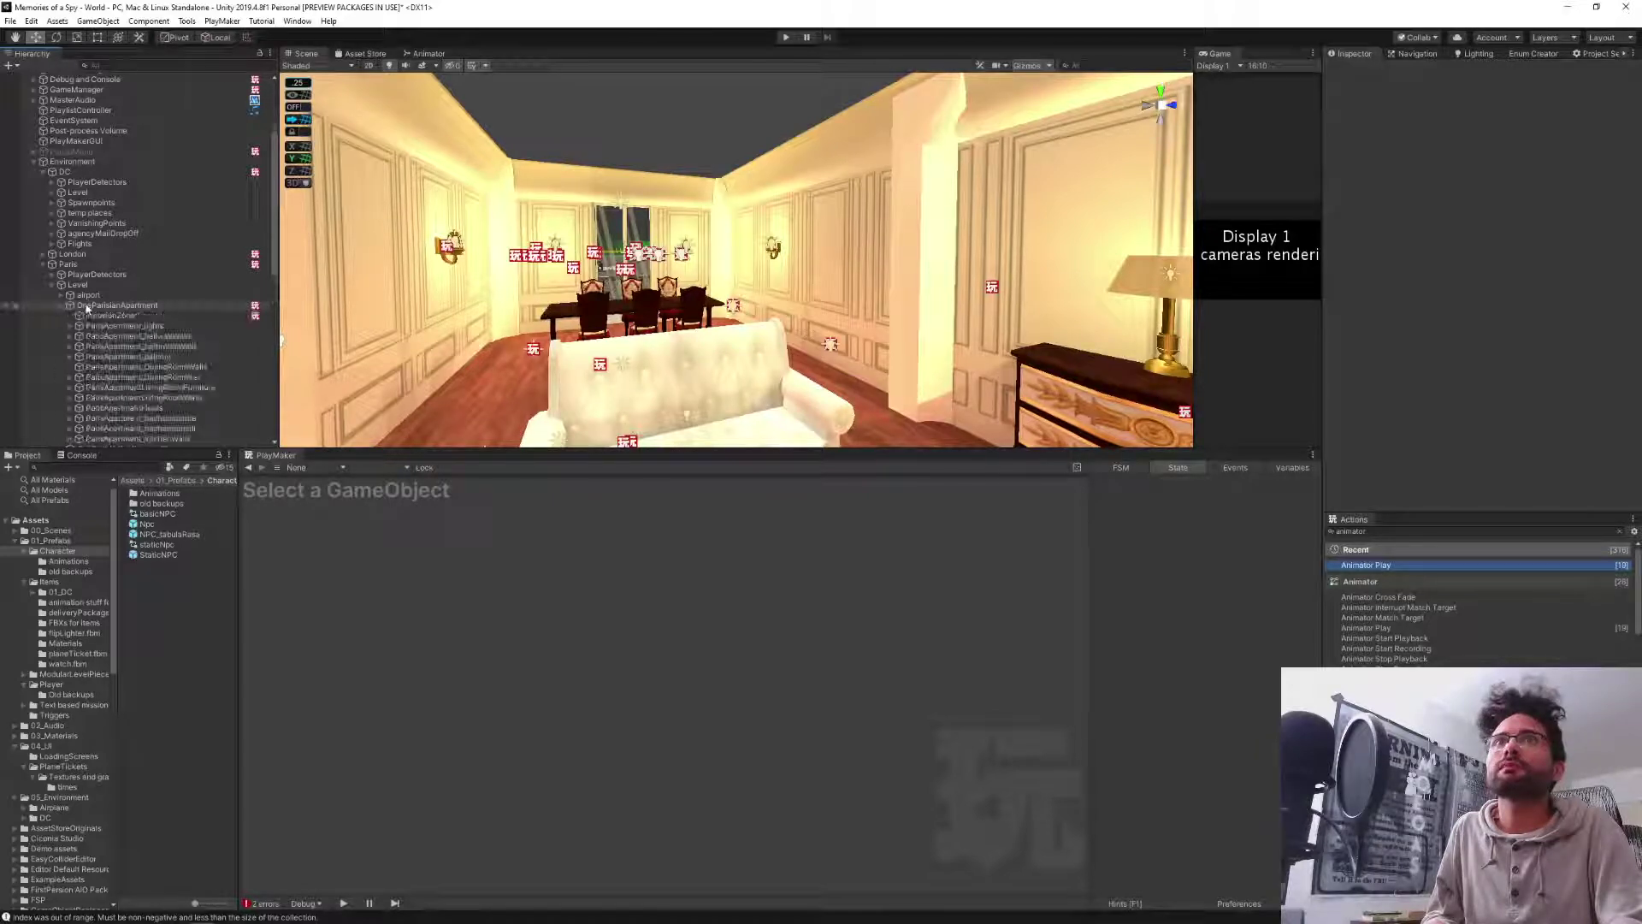
Create an empty child object in OneParisianApartment and make it the apartment's first child, above intrusionZone.
click(83, 308)
right_click(83, 310)
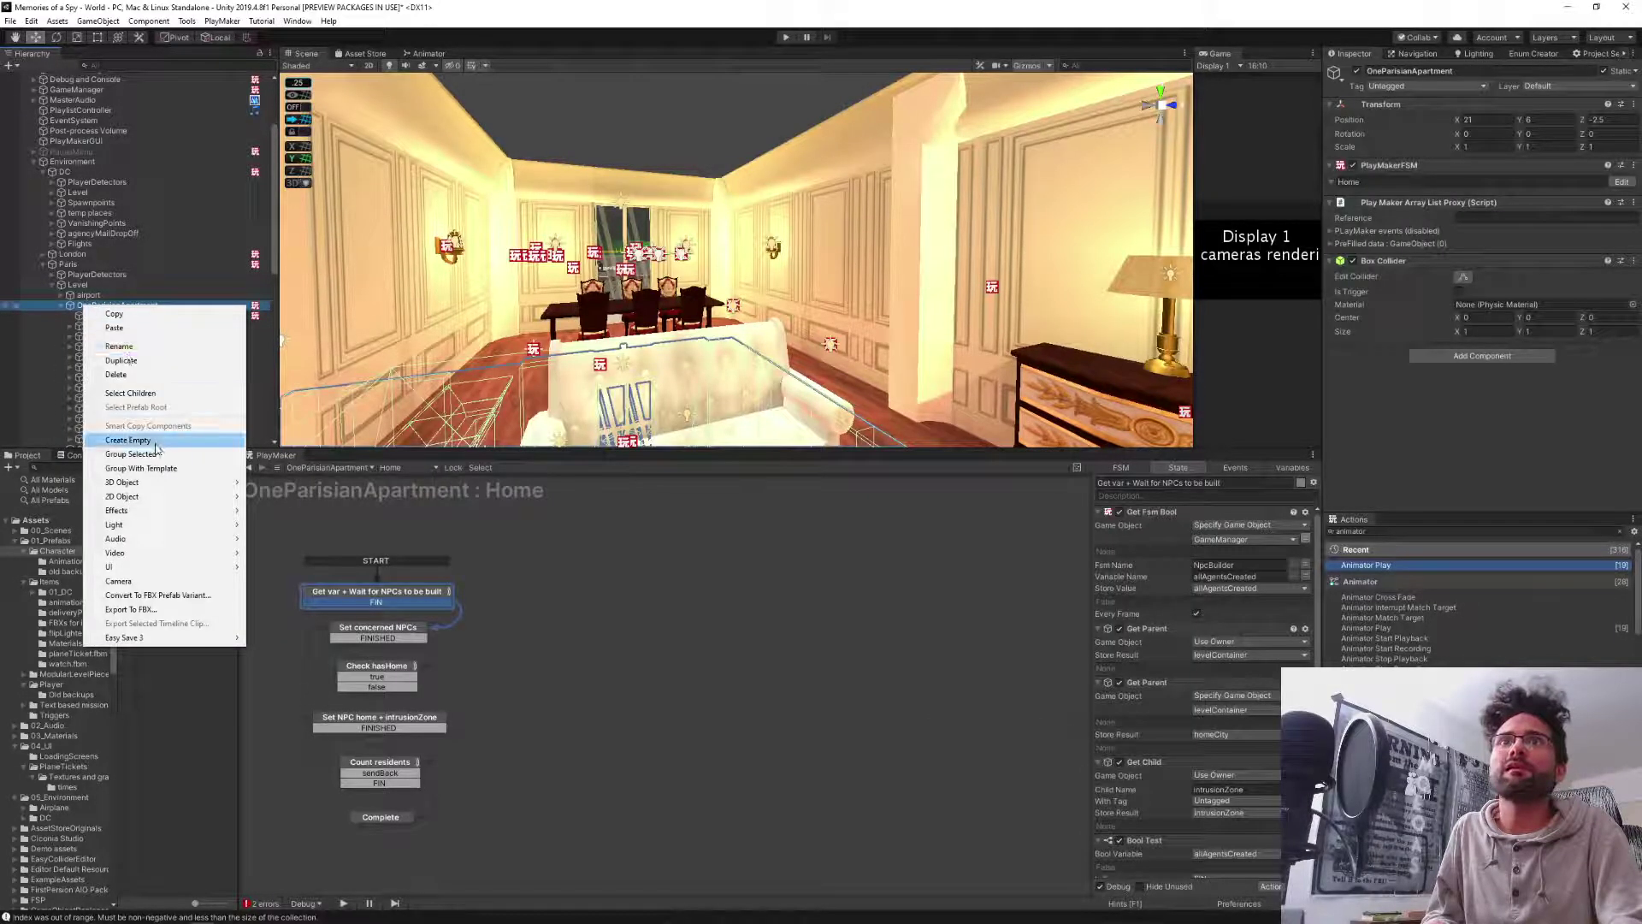
click(128, 440)
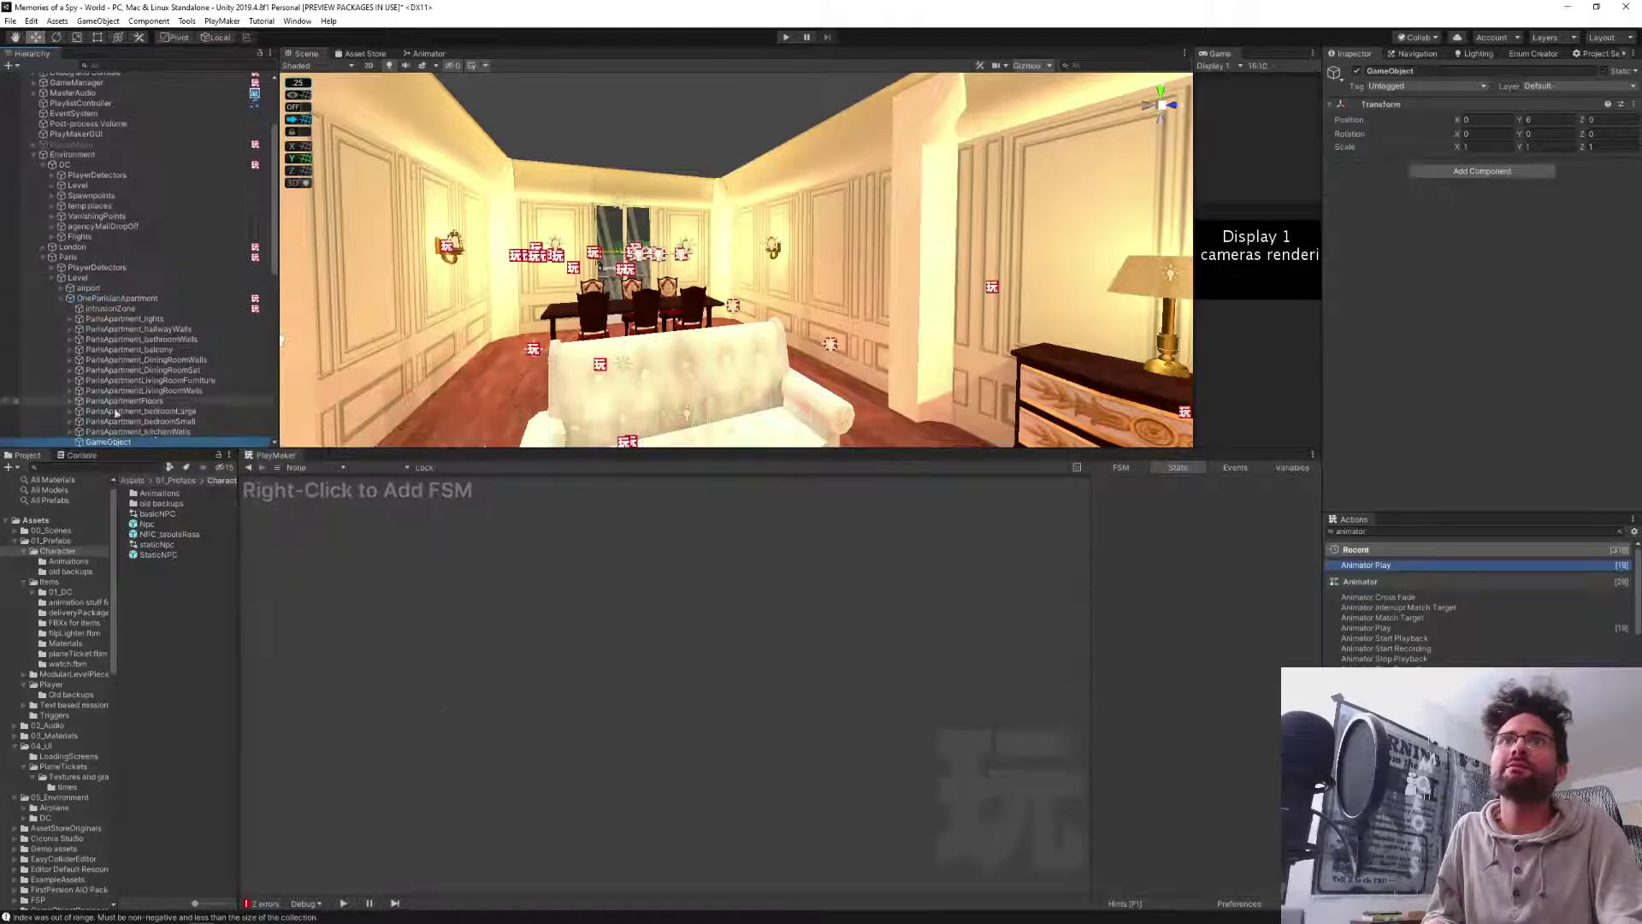
drag(102, 444, 107, 310)
Try the names placeCenter and centerOfPlace for the apartment's new empty object.
click(107, 310)
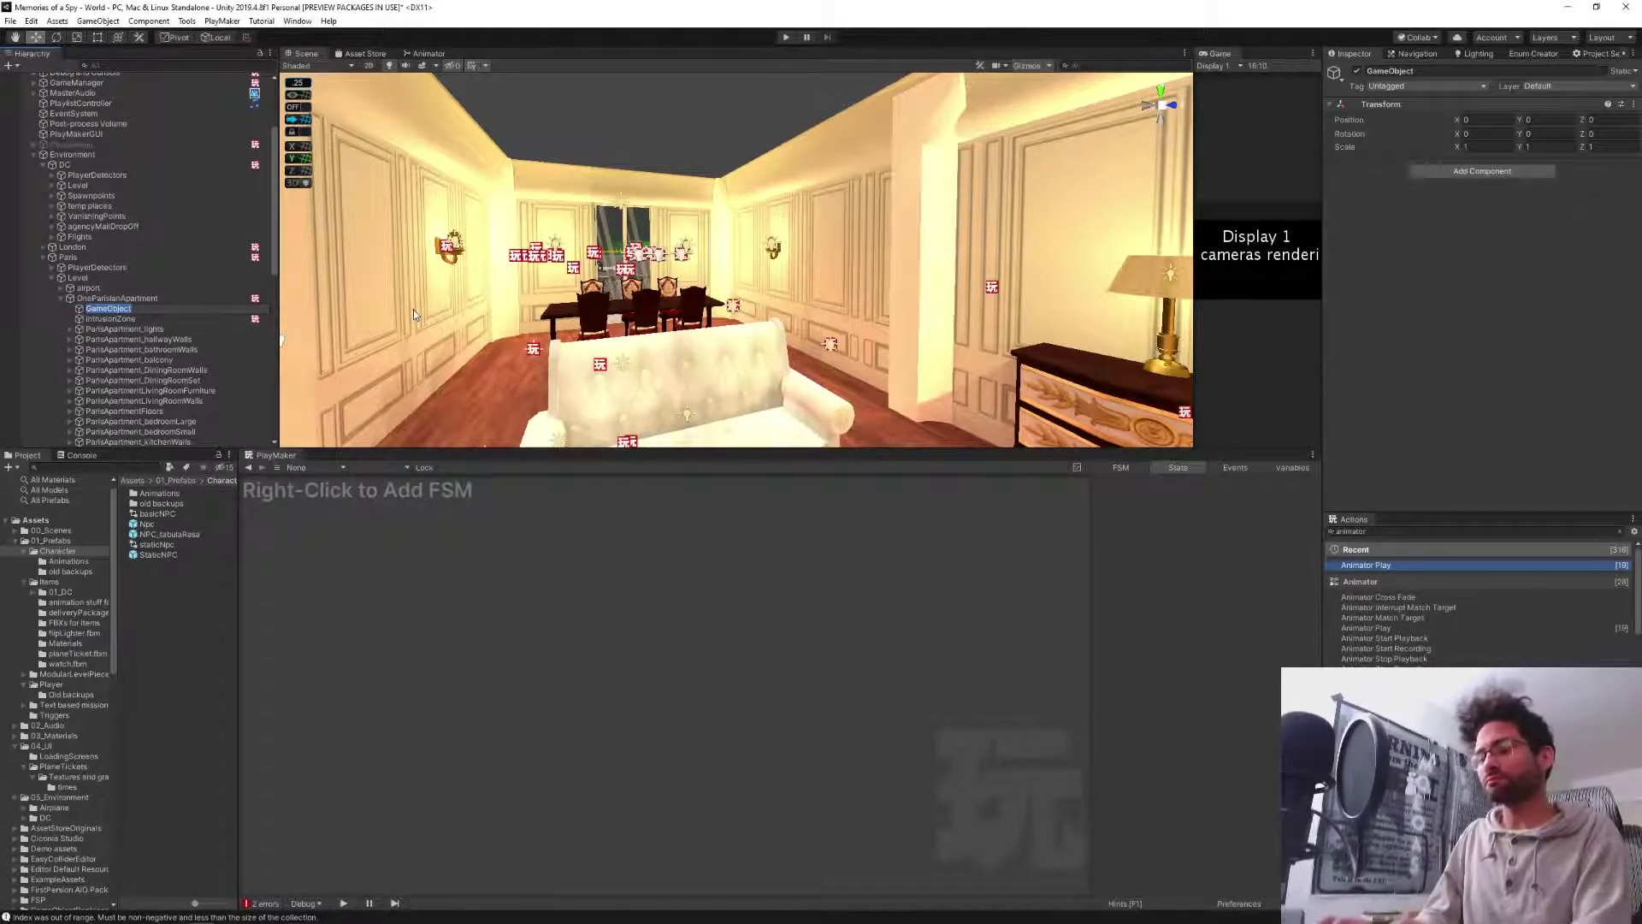
text(placeOb)
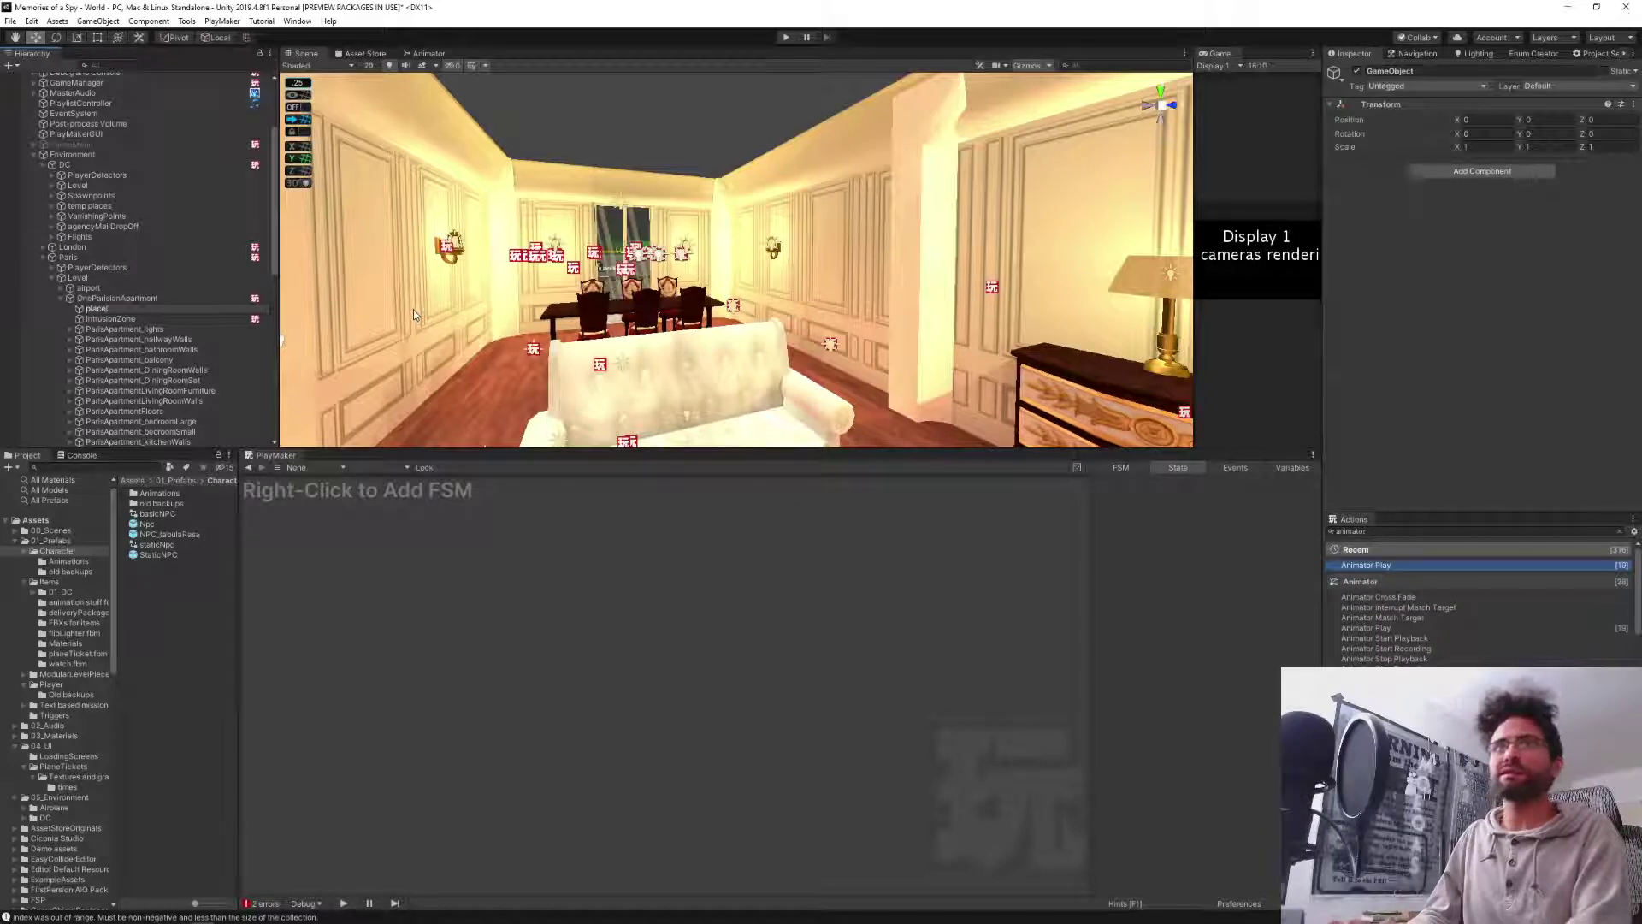
key(ctrl+a)
key(BackSpace)
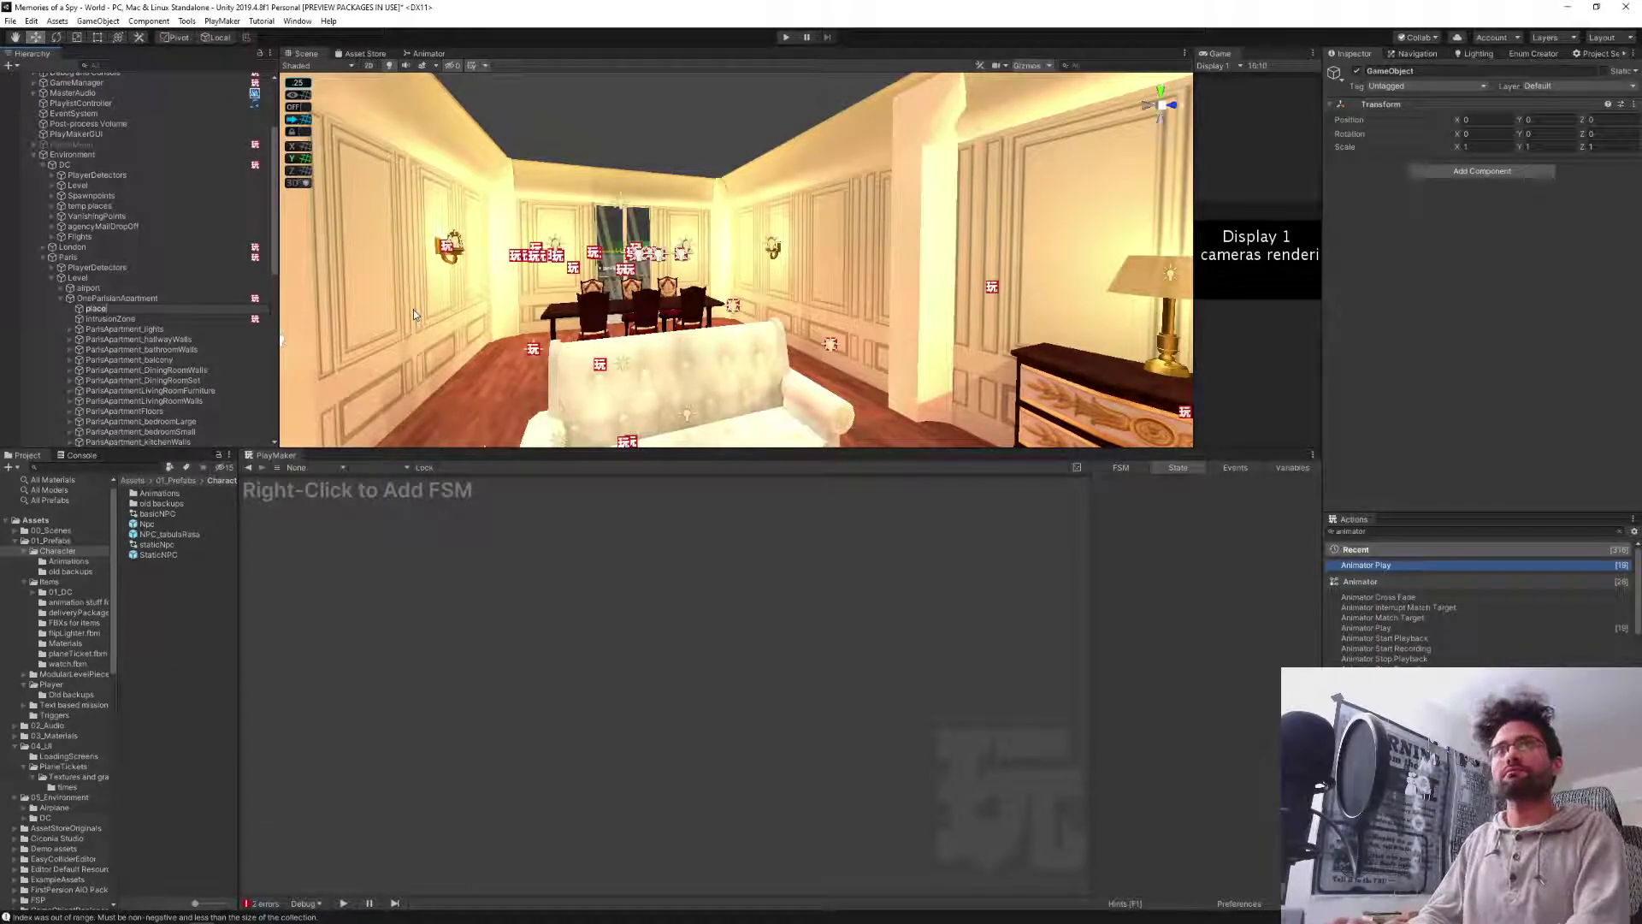
text(placeCenter)
key(Return)
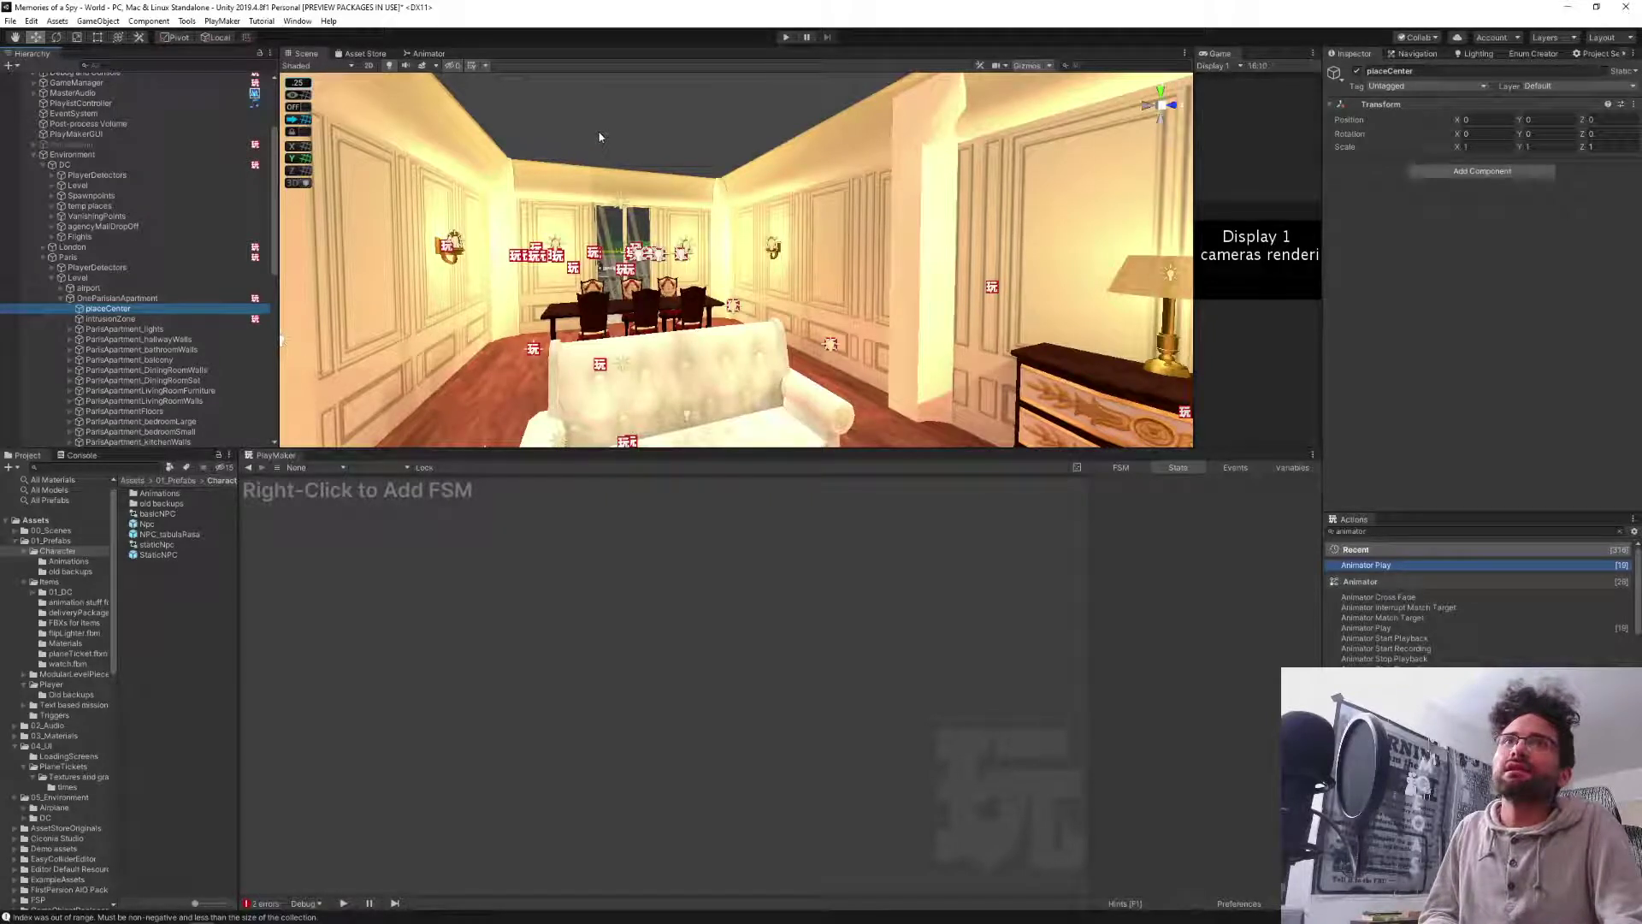
key(F2)
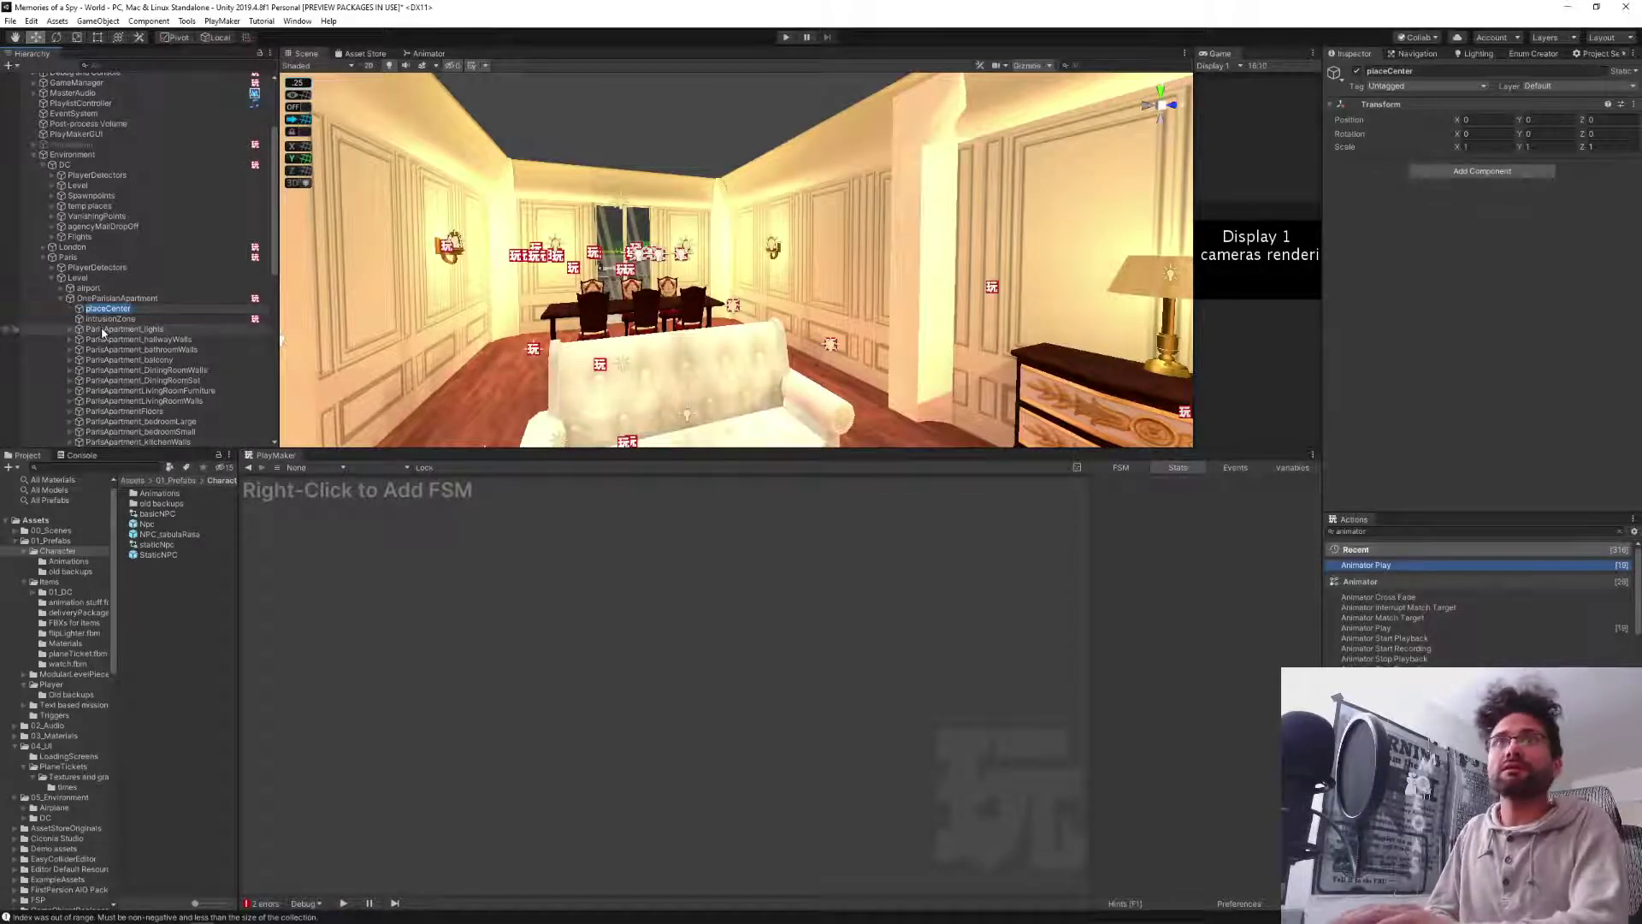
text(center p)
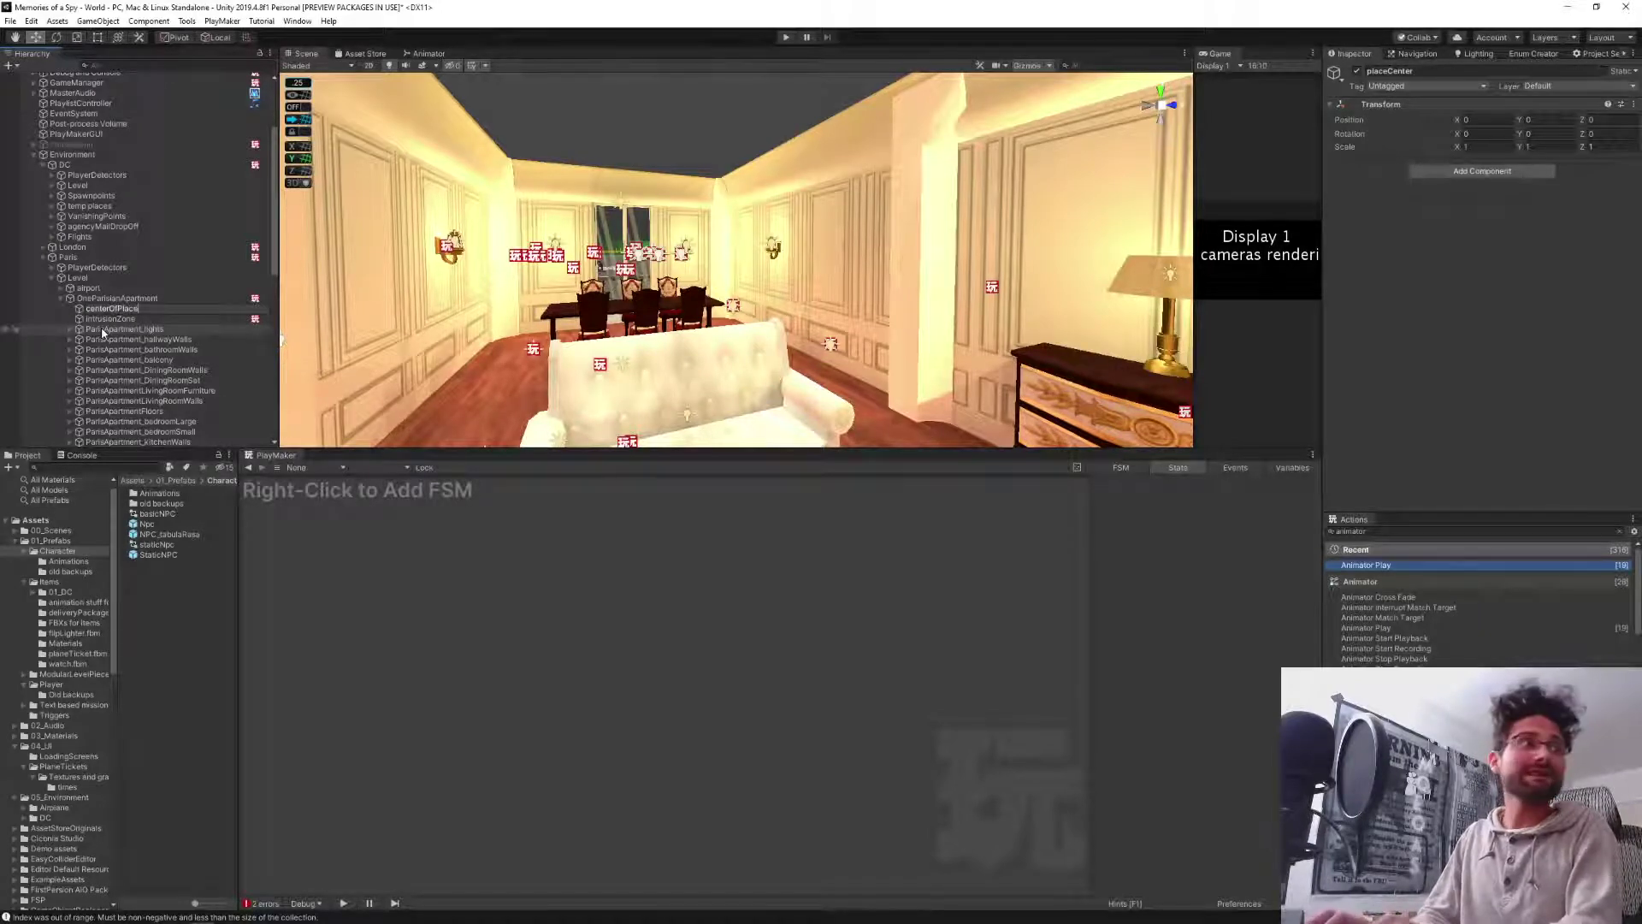
key(Return)
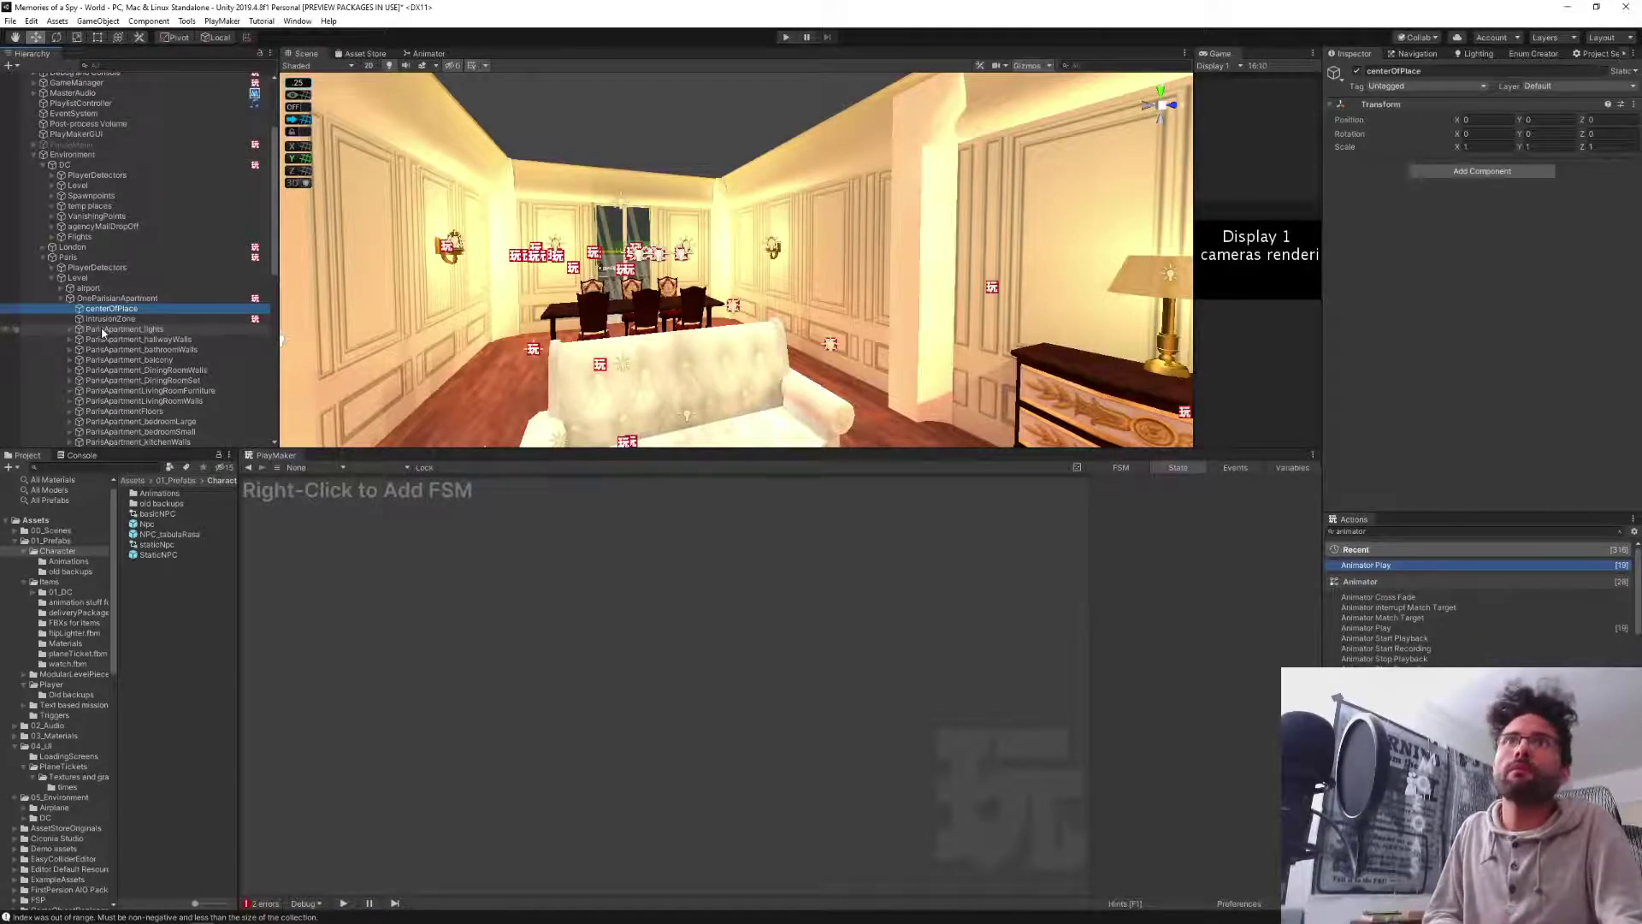
Rename the apartment's new empty object as placeMarker.
key(F2)
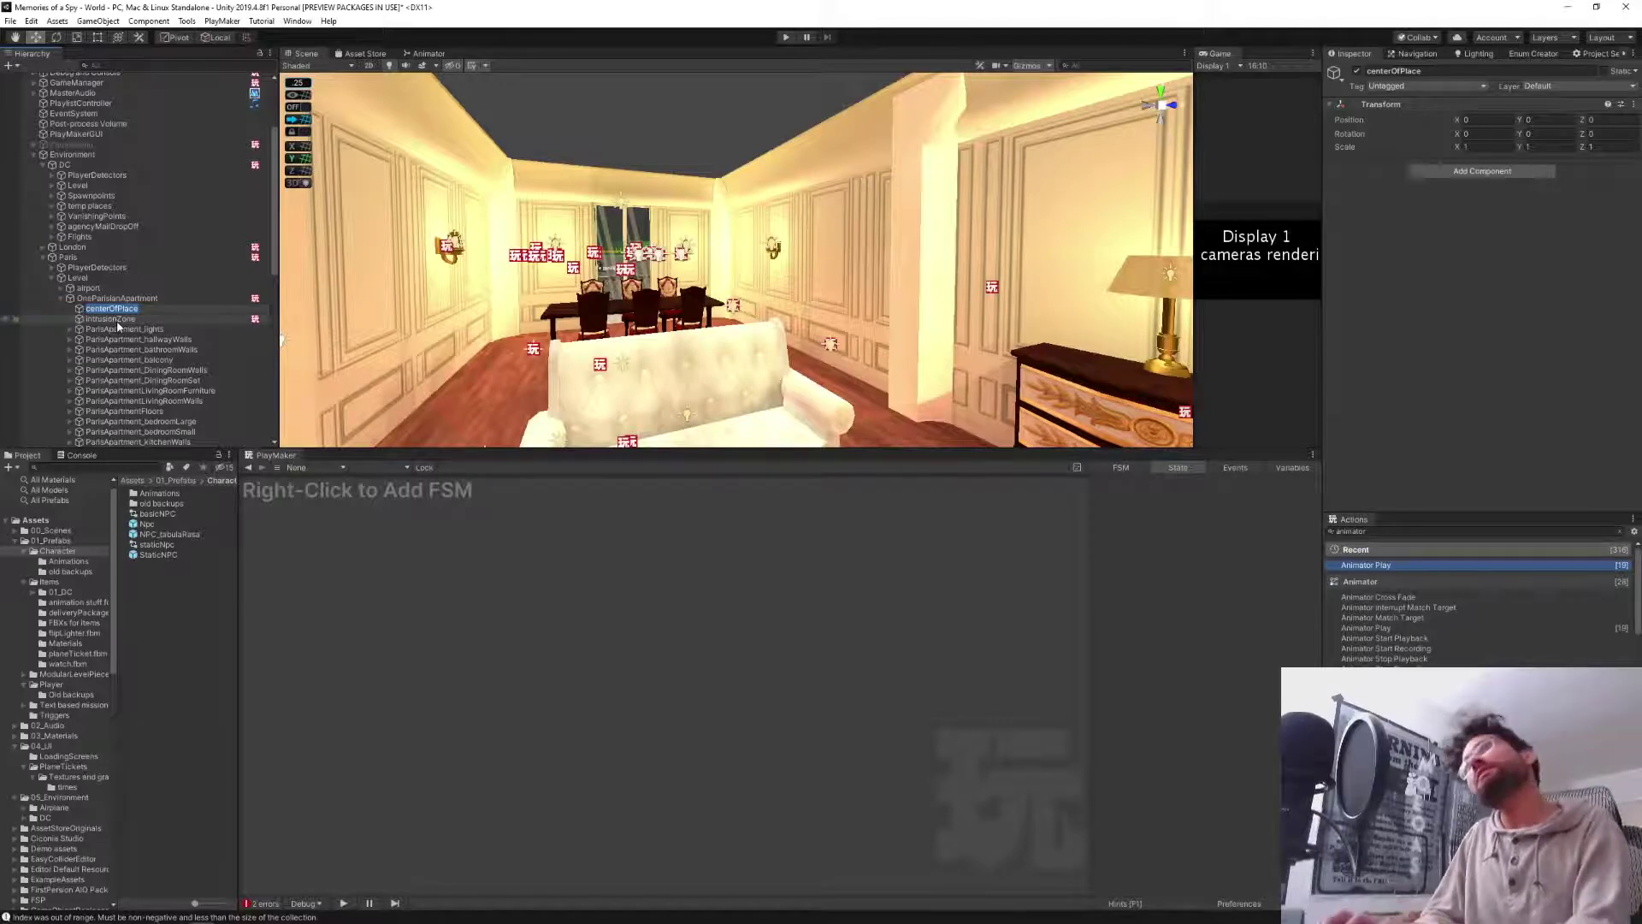
text(place)
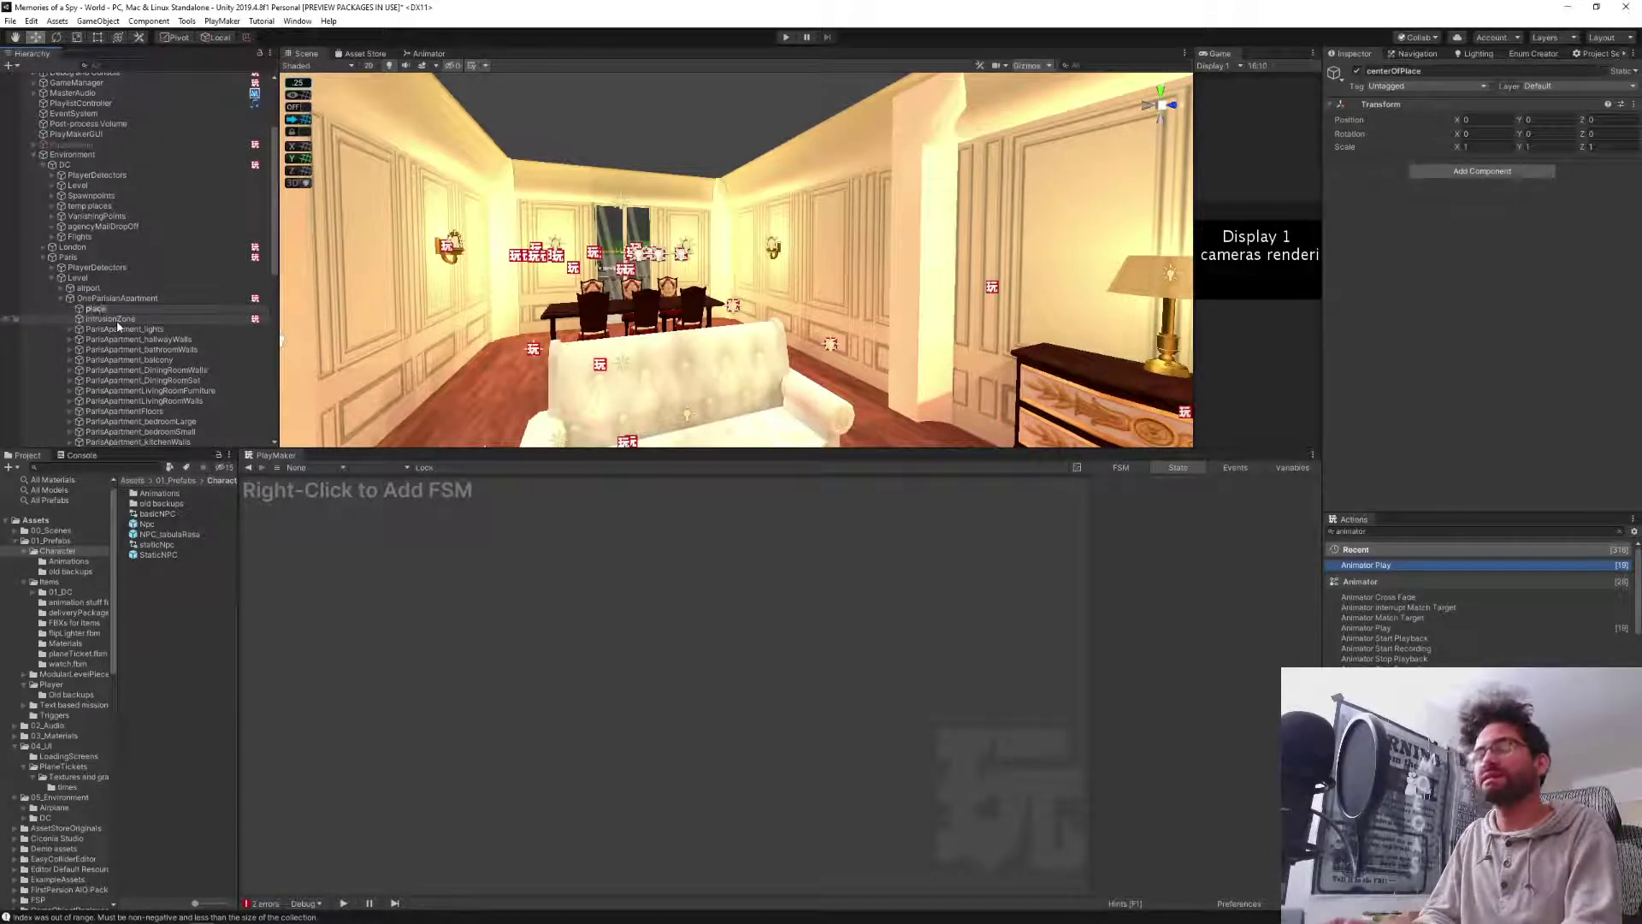
text(Marker)
key(Return)
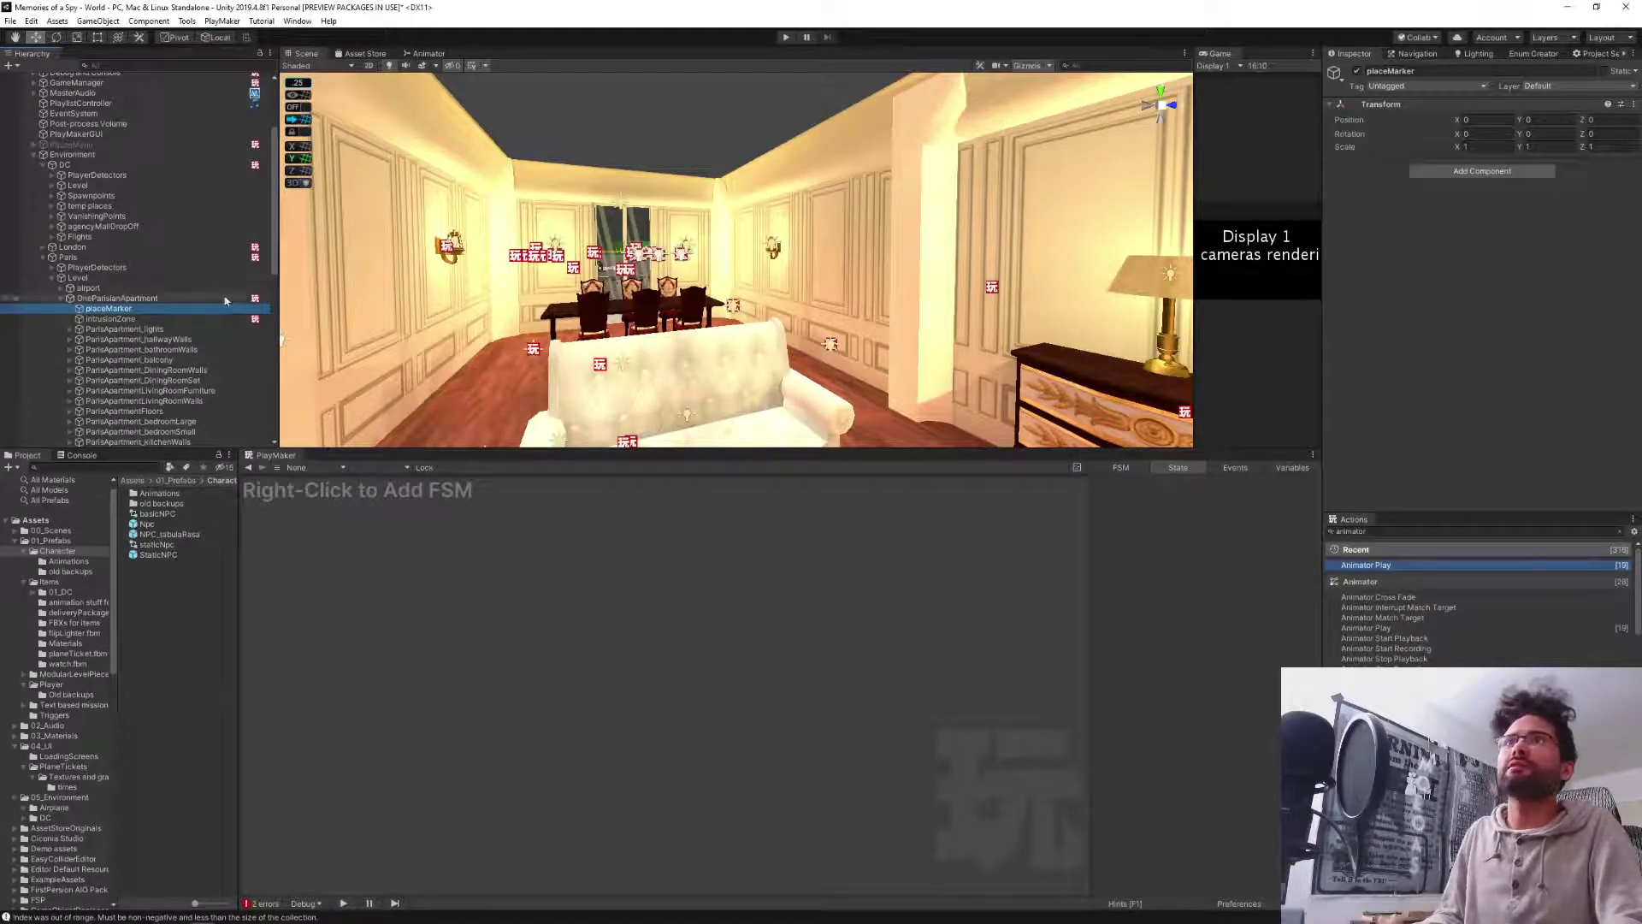
Move placeMarker into the living room's seating area between the sofas, raised to a Y position of about 1.66.
right_drag(676, 195, 1101, 321)
middle_drag(723, 201, 690, 213)
right_drag(724, 337, 654, 376)
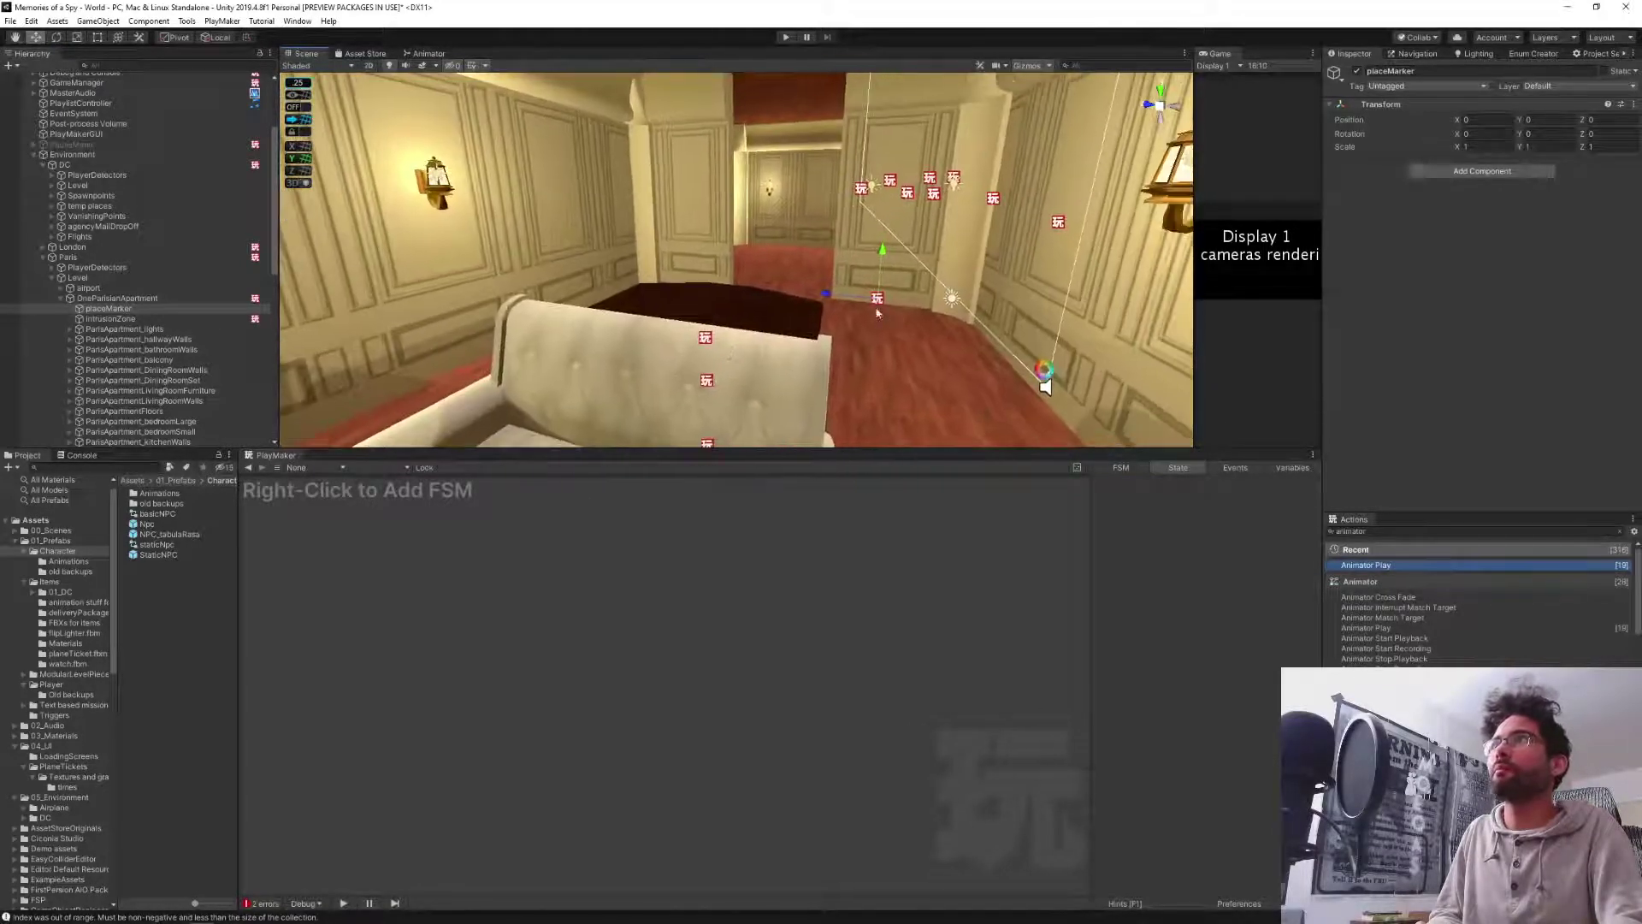
drag(873, 304, 587, 424)
right_drag(587, 423, 590, 436)
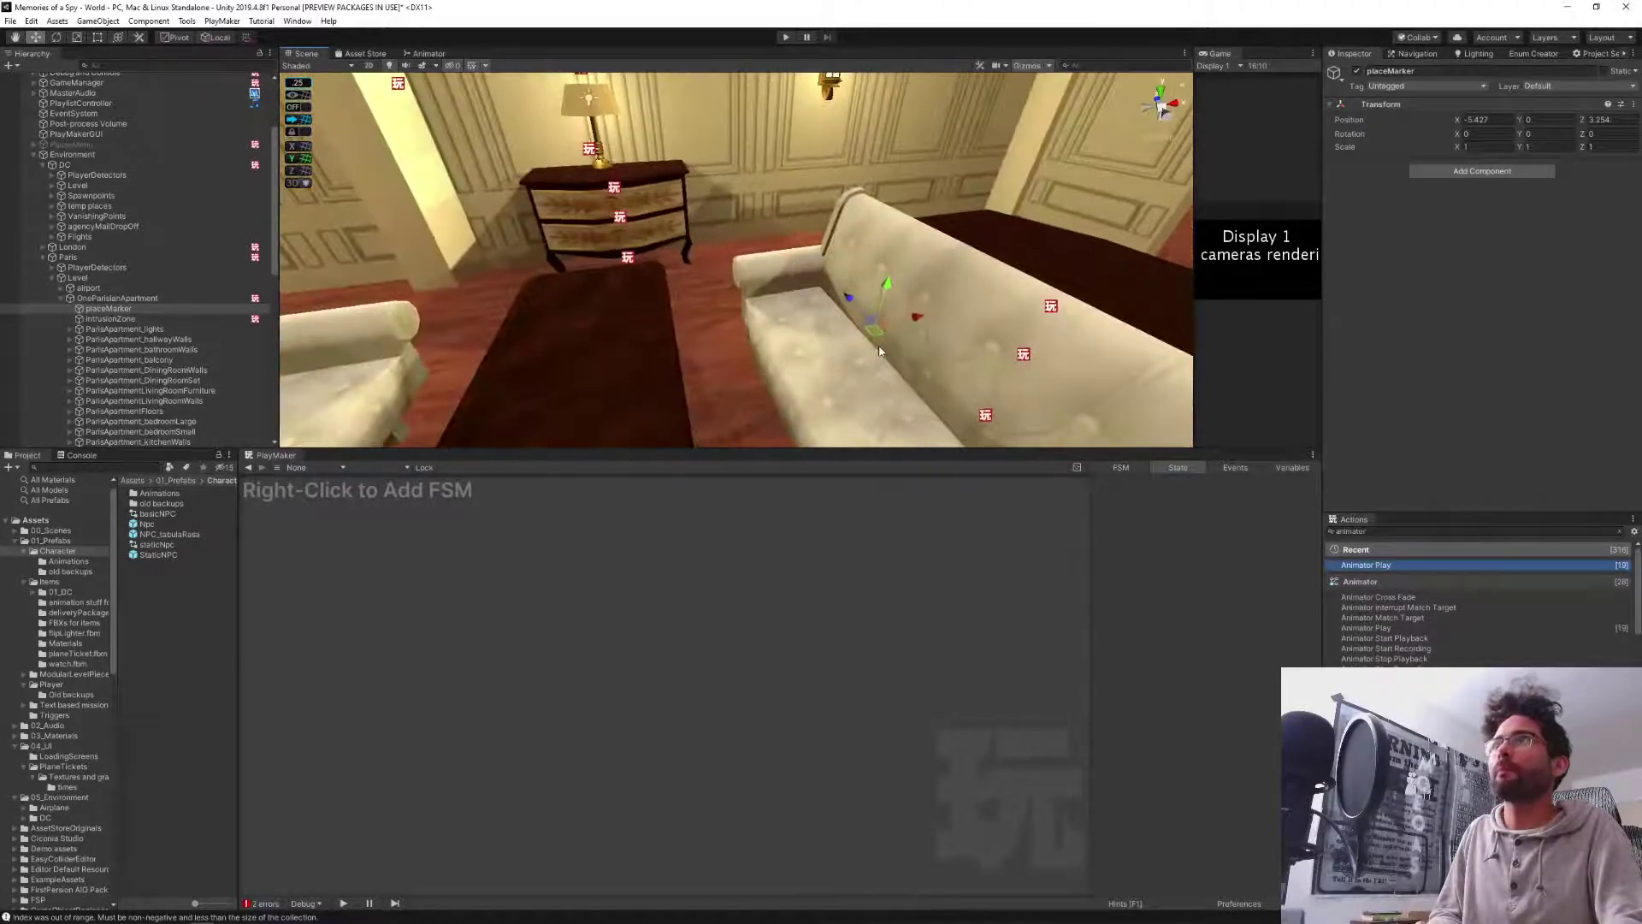
drag(872, 342, 622, 404)
right_drag(622, 404, 720, 357)
drag(697, 335, 525, 215)
right_drag(525, 216, 651, 268)
key(a)
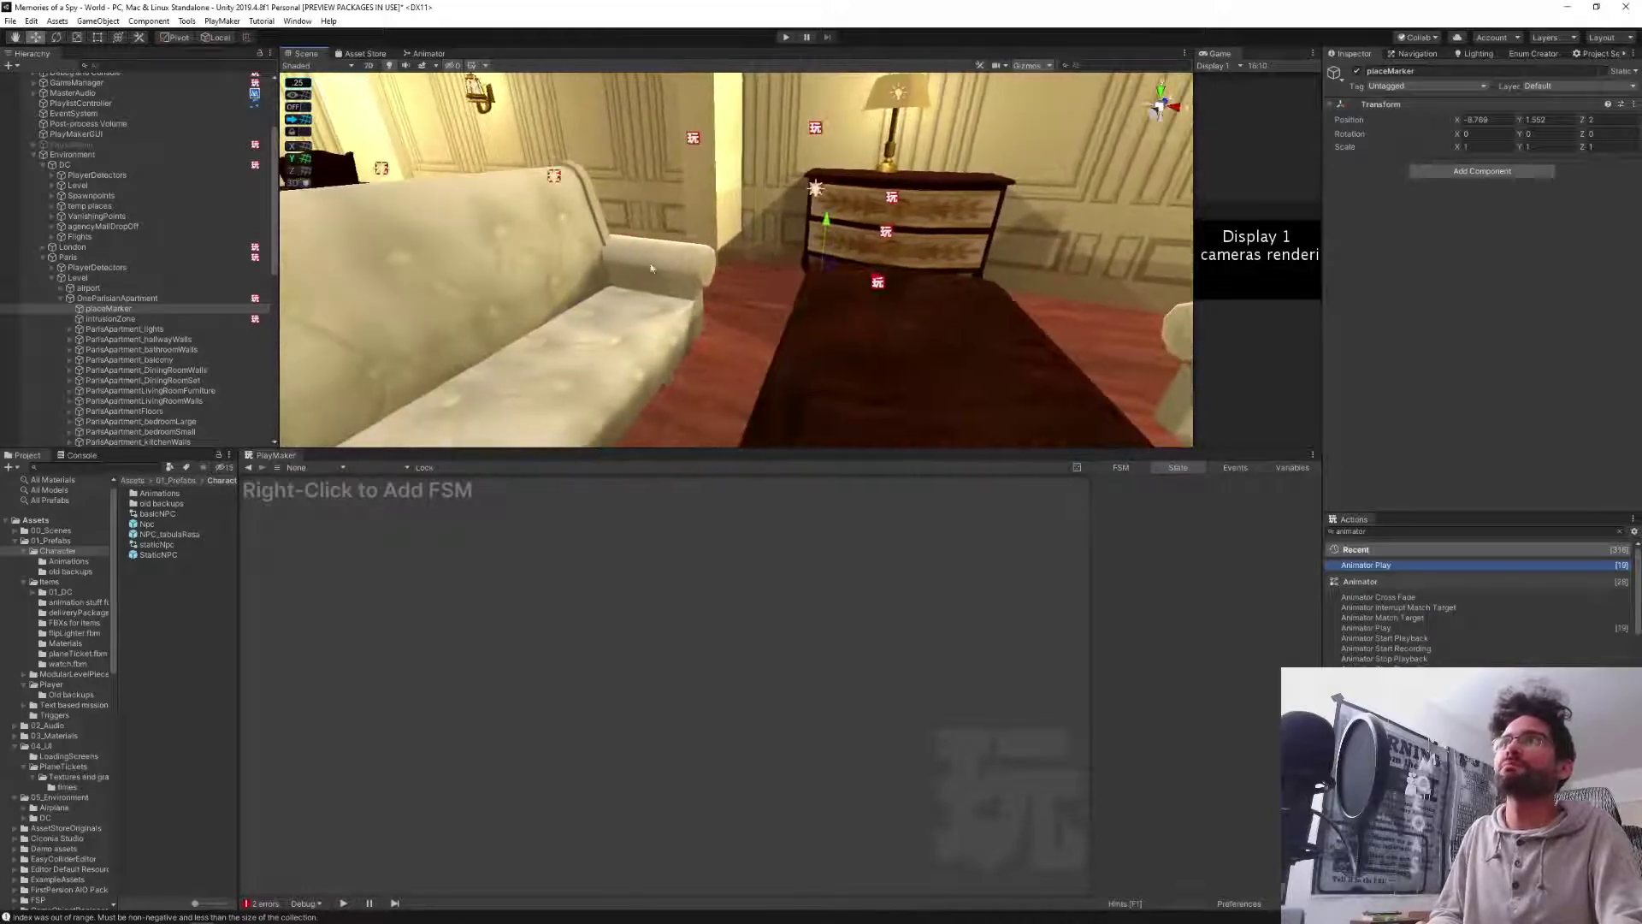
drag(829, 220, 830, 202)
mouse_move(829, 255)
right_down()
mouse_move(965, 238)
mouse_move(828, 272)
mouse_move(842, 284)
right_up()
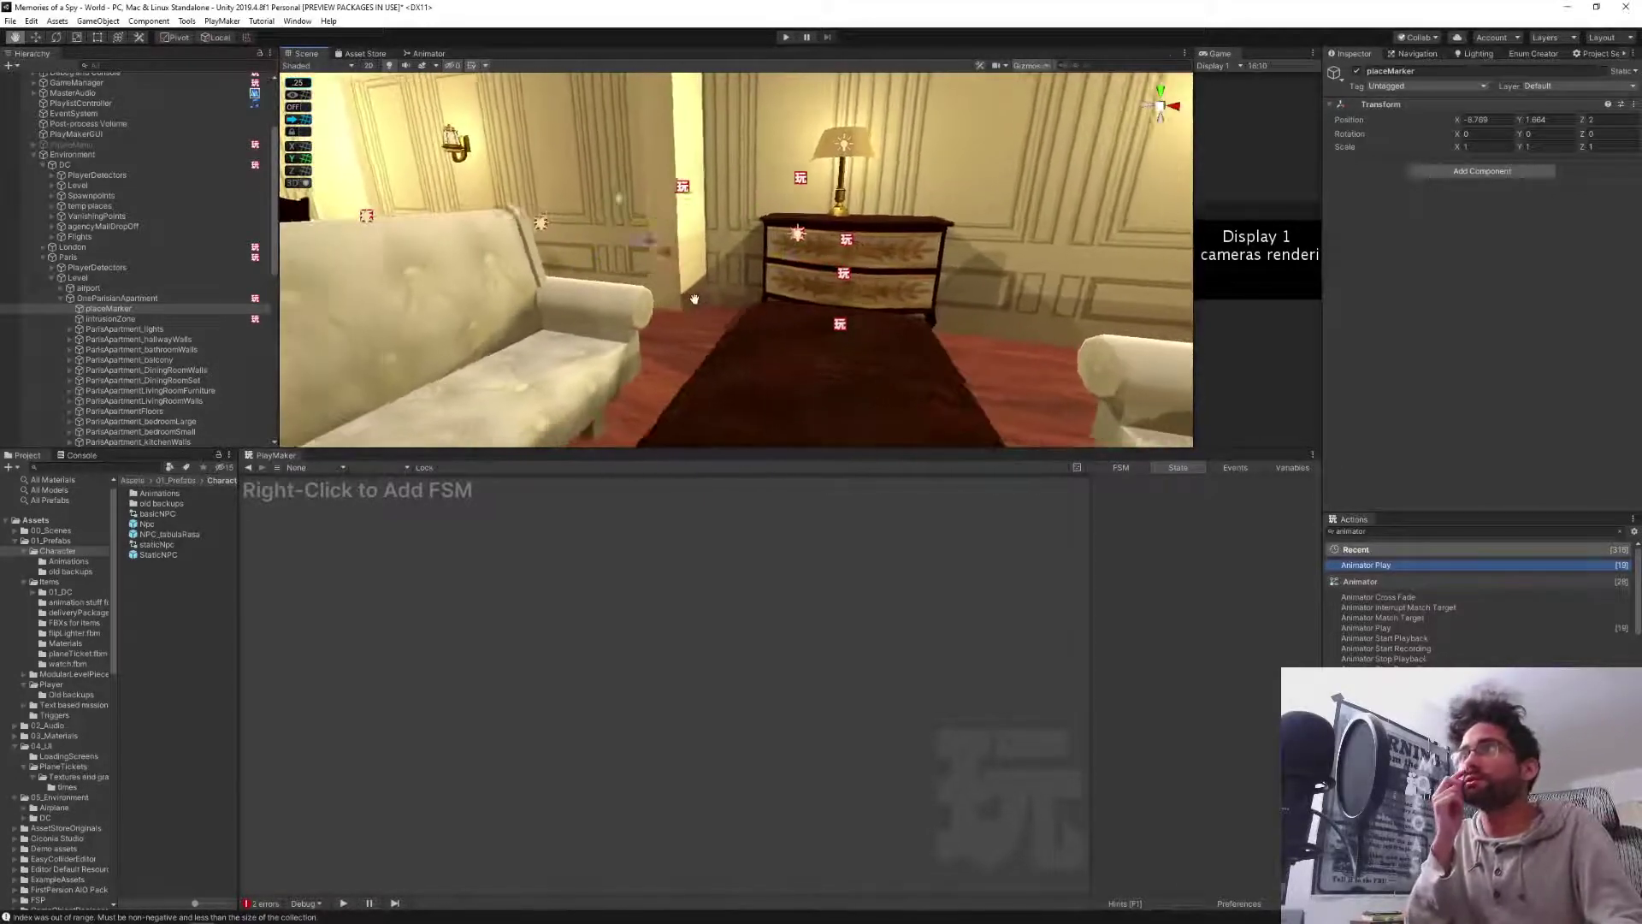
right_drag(764, 337, 567, 363)
middle_drag(688, 289, 683, 291)
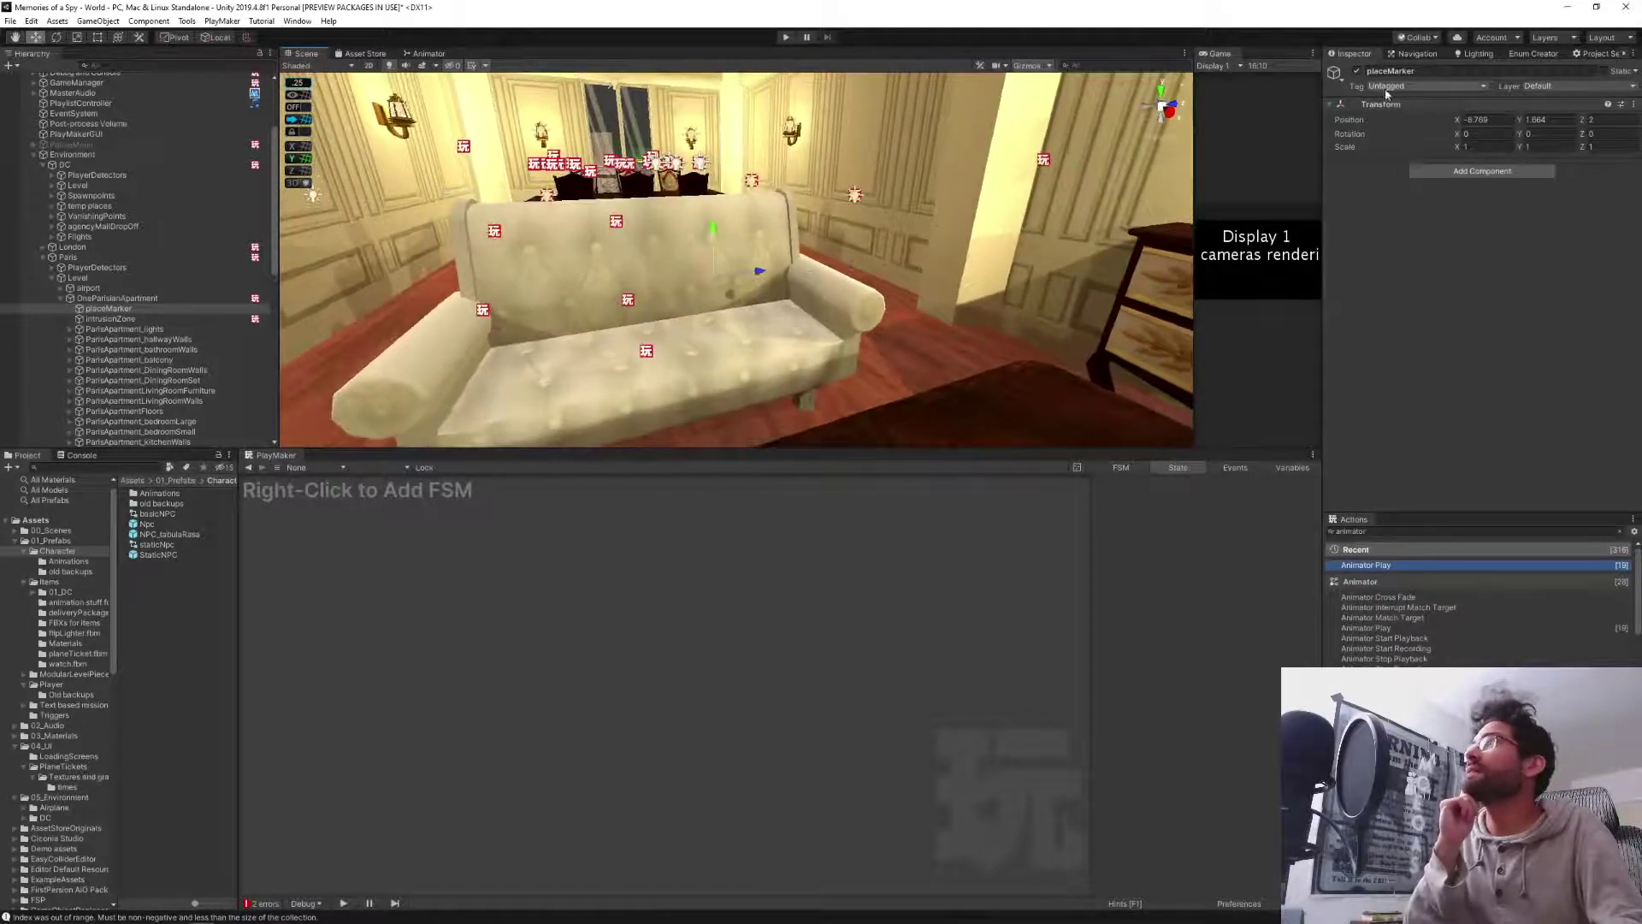
Tag placeMarker as place and add a PlayMakerFSM component to it.
click(1423, 86)
click(1402, 466)
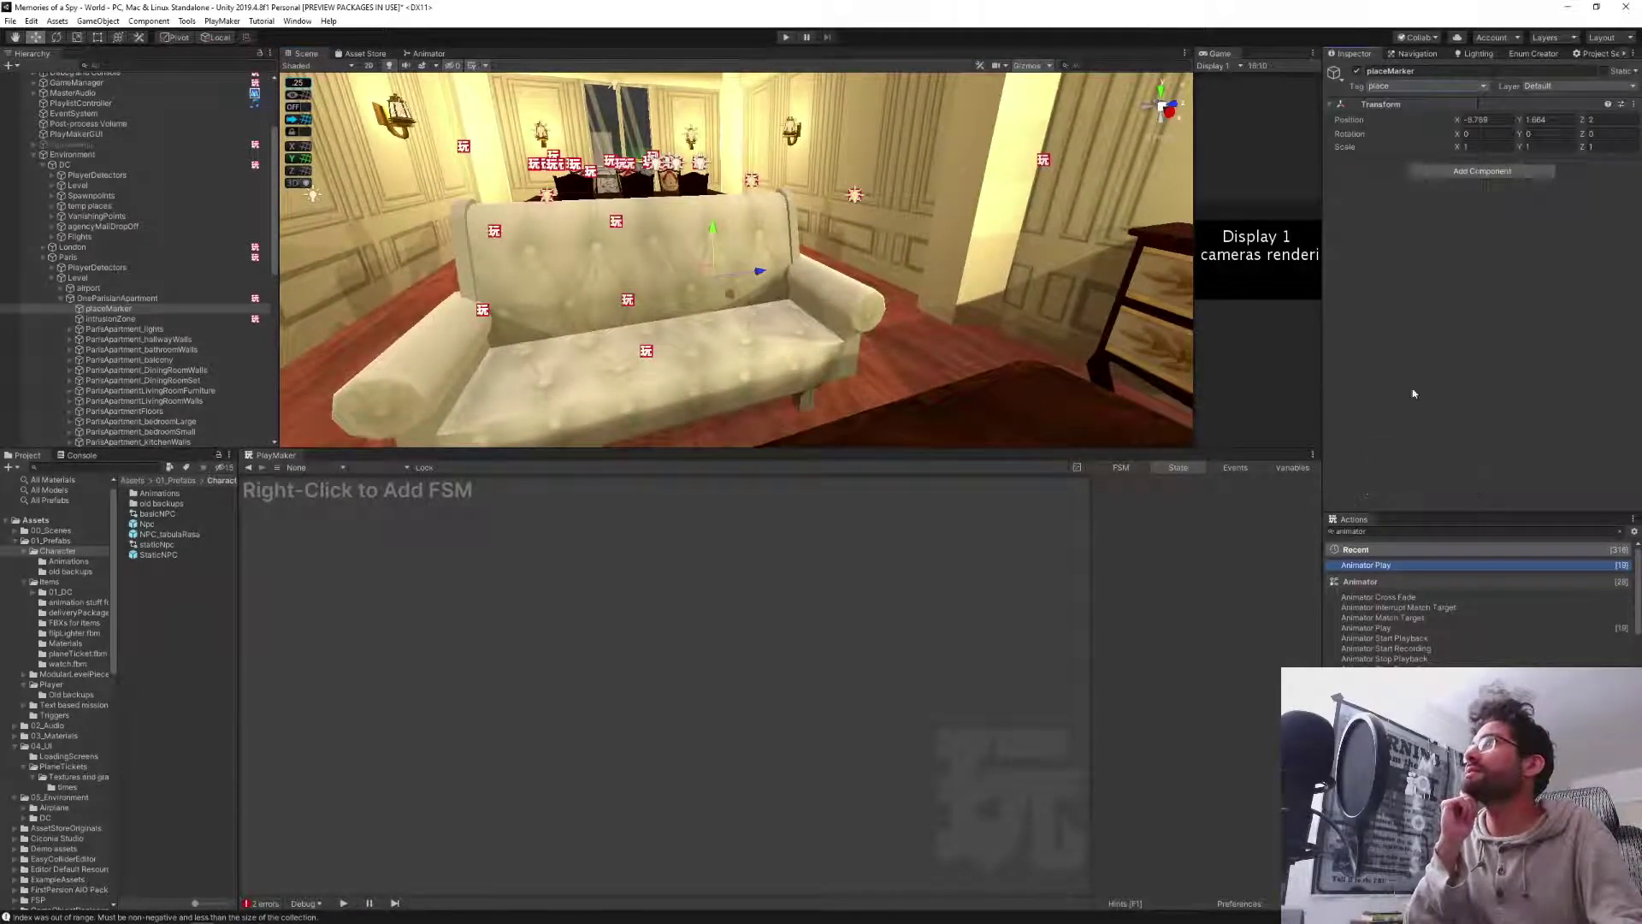
click(1437, 173)
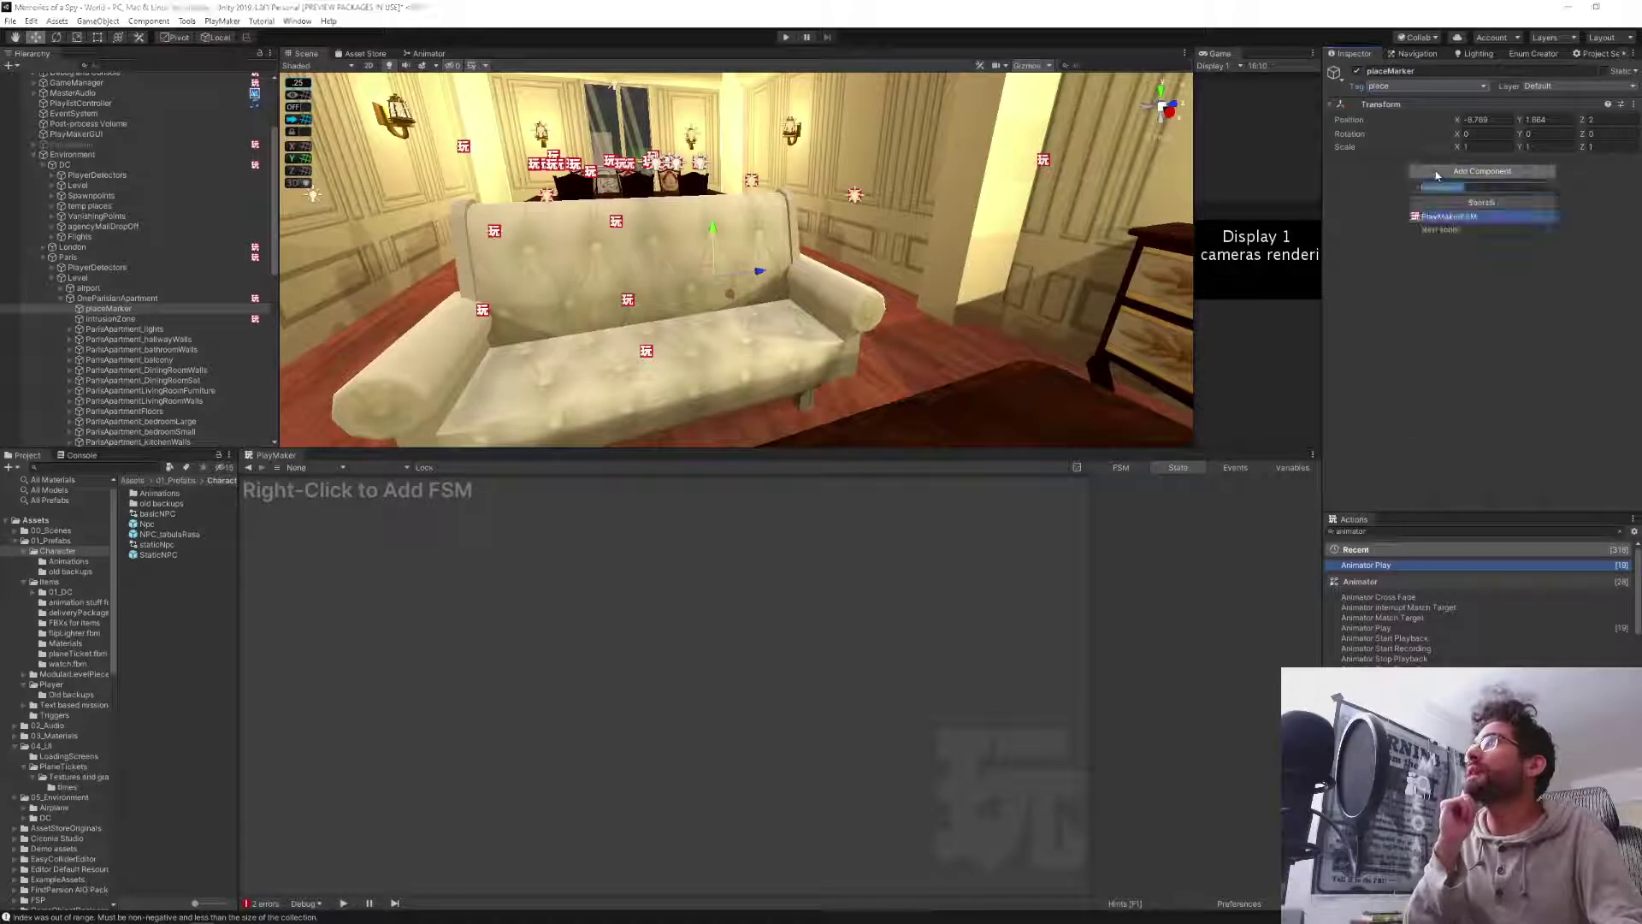
click(1483, 210)
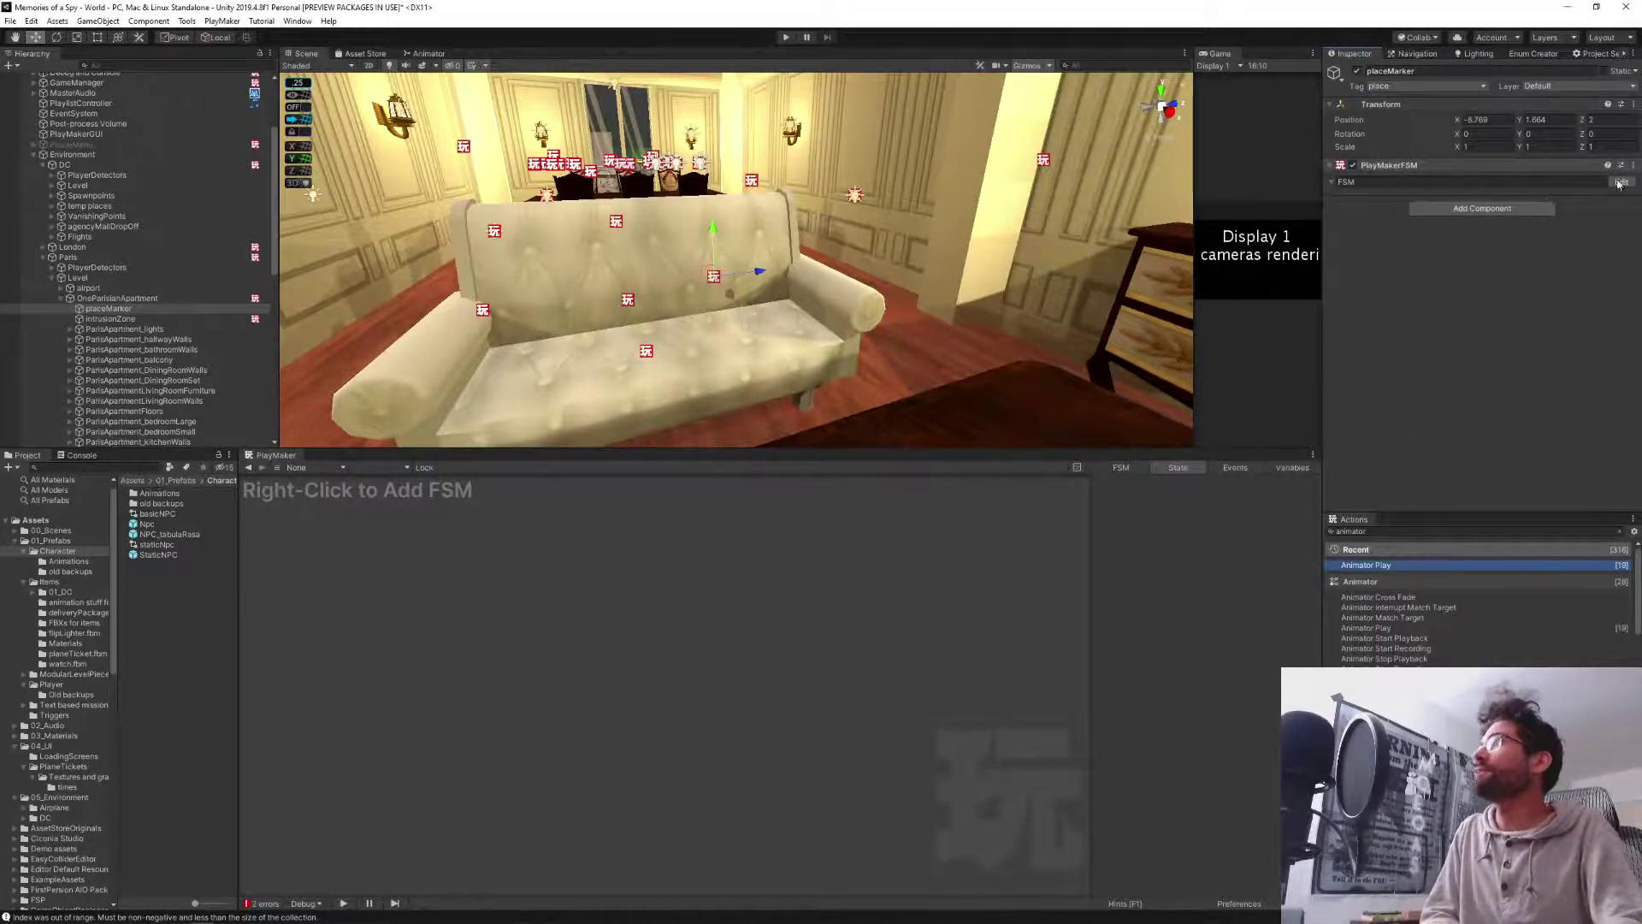
Add an Array variable named openStandingSpots to placeMarker's FSM.
click(1292, 467)
click(1184, 886)
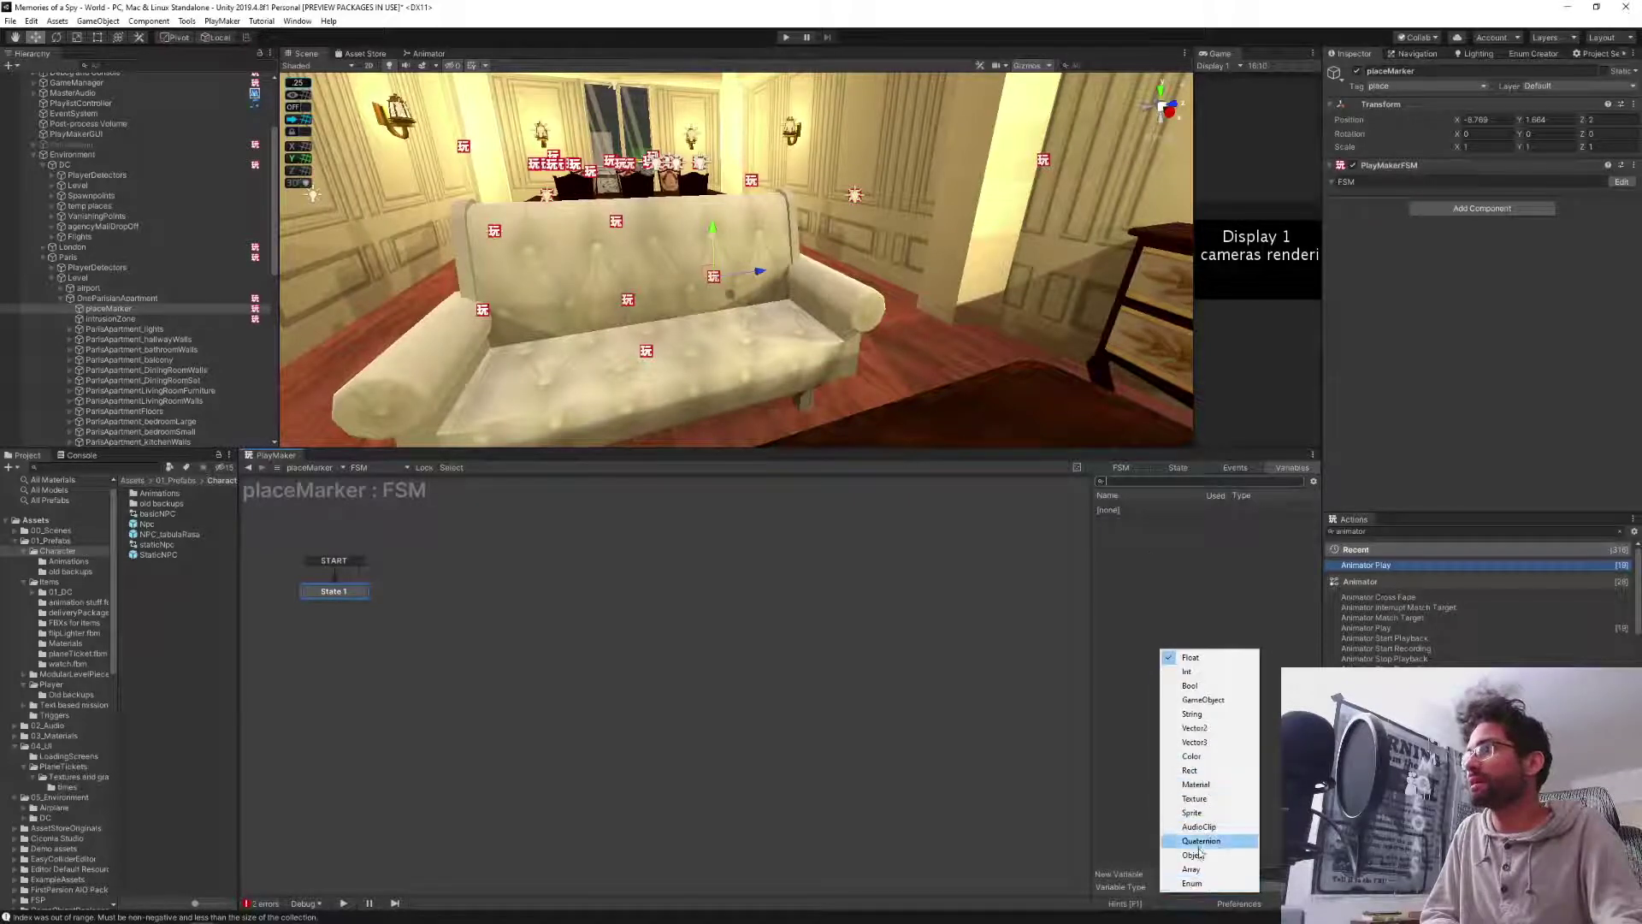
click(1191, 869)
text(openStandingSpots)
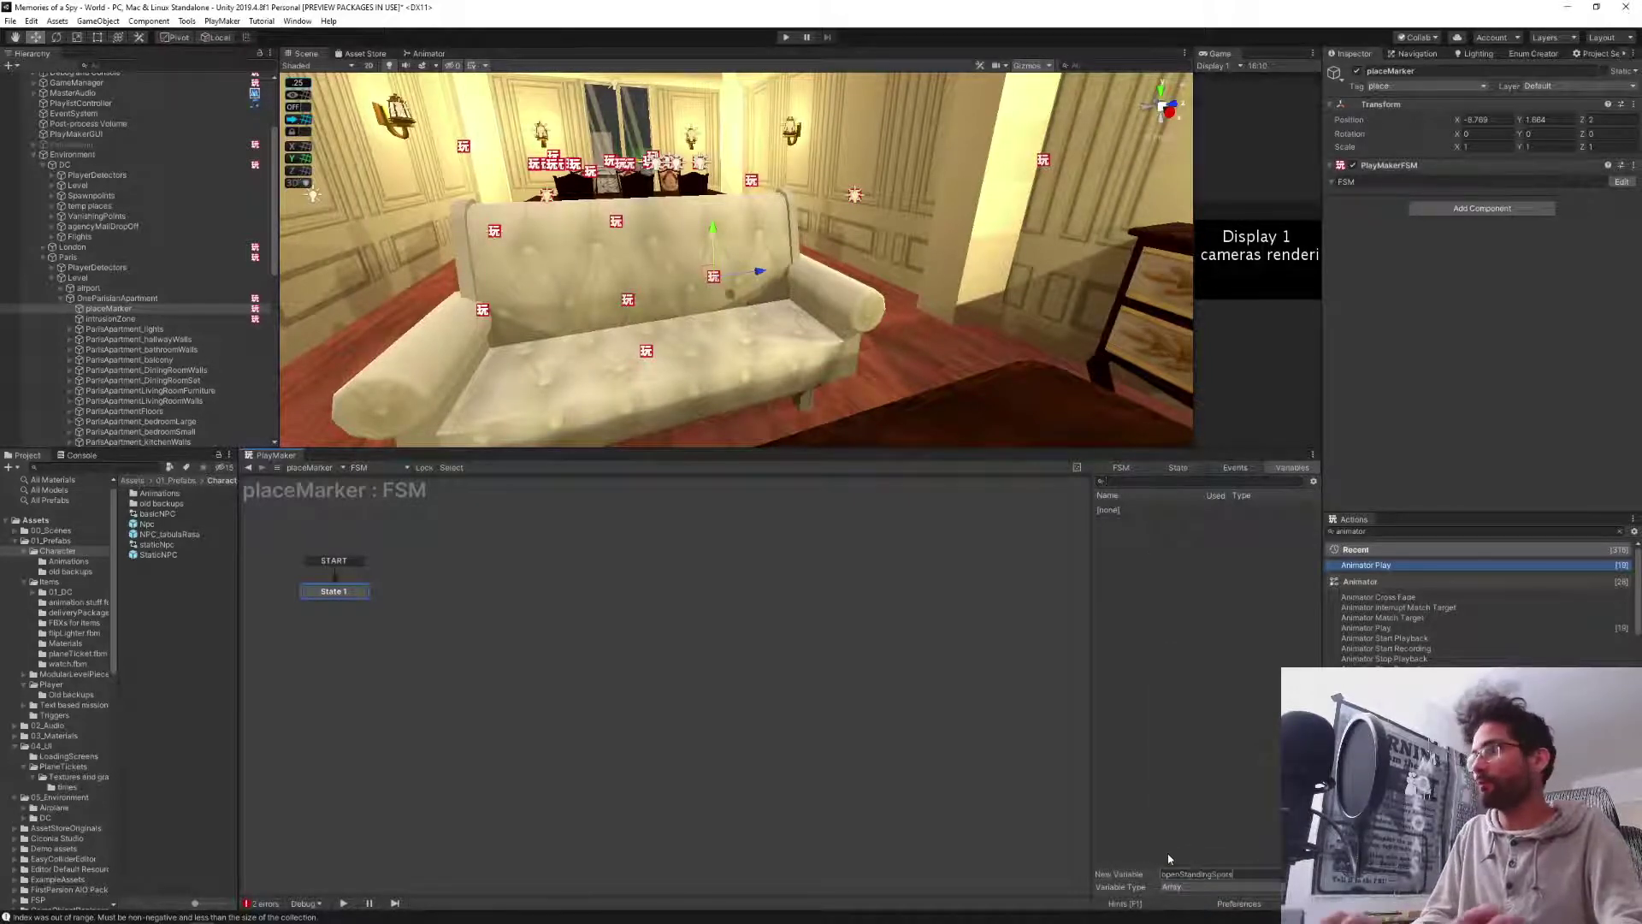
key(Return)
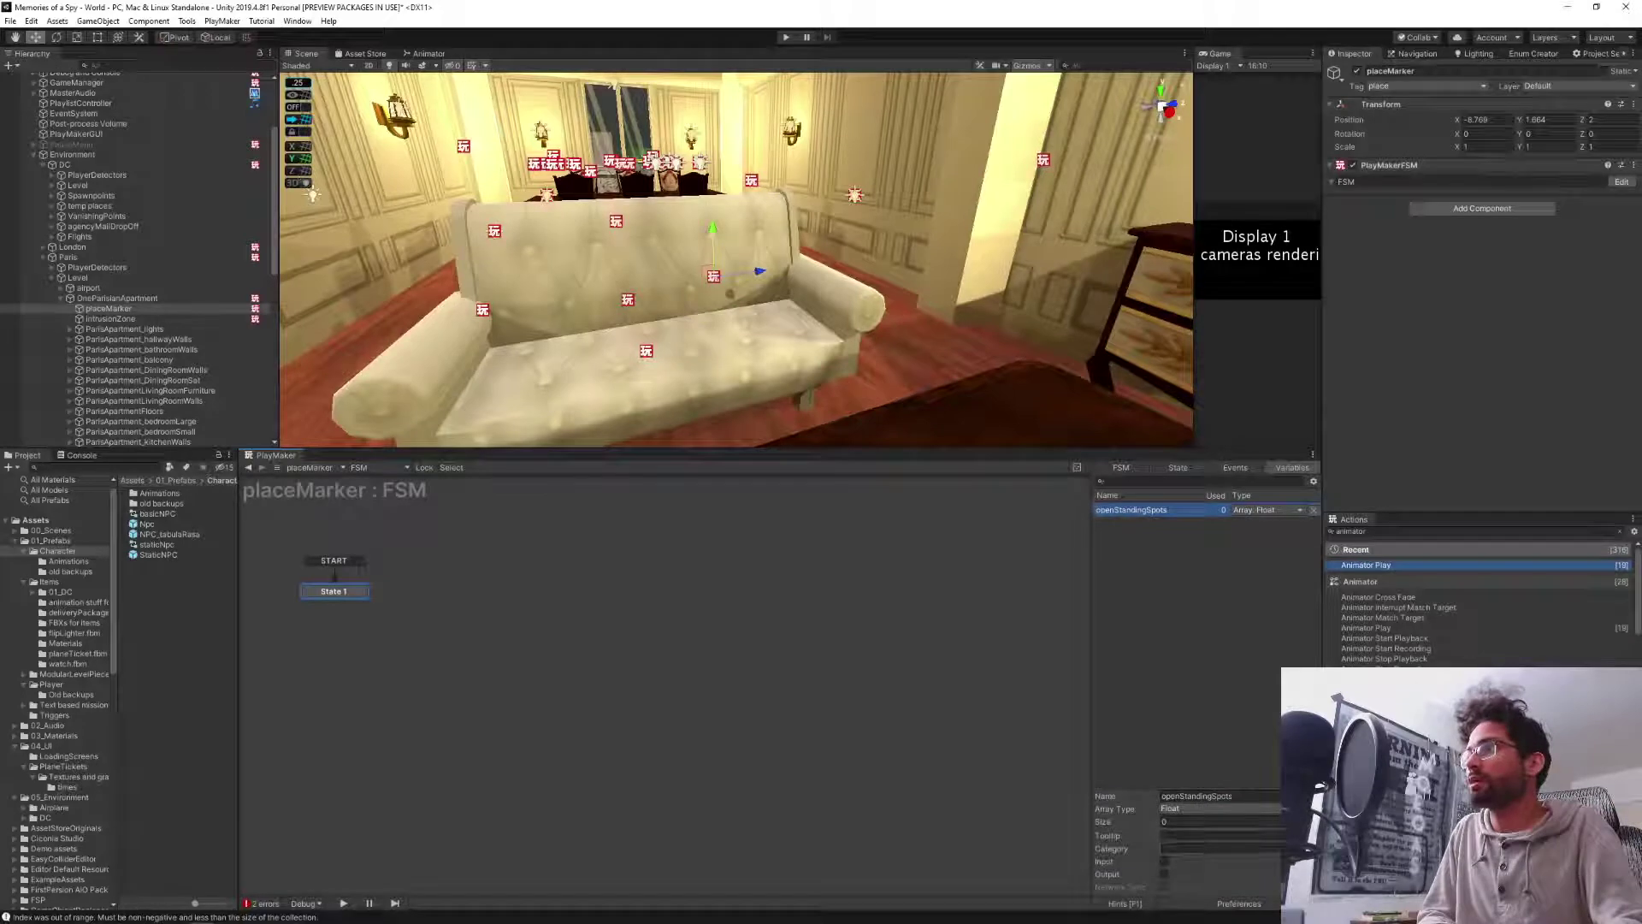
Set the openStandingSpots array type to GameObject and its size to 3.
click(1192, 810)
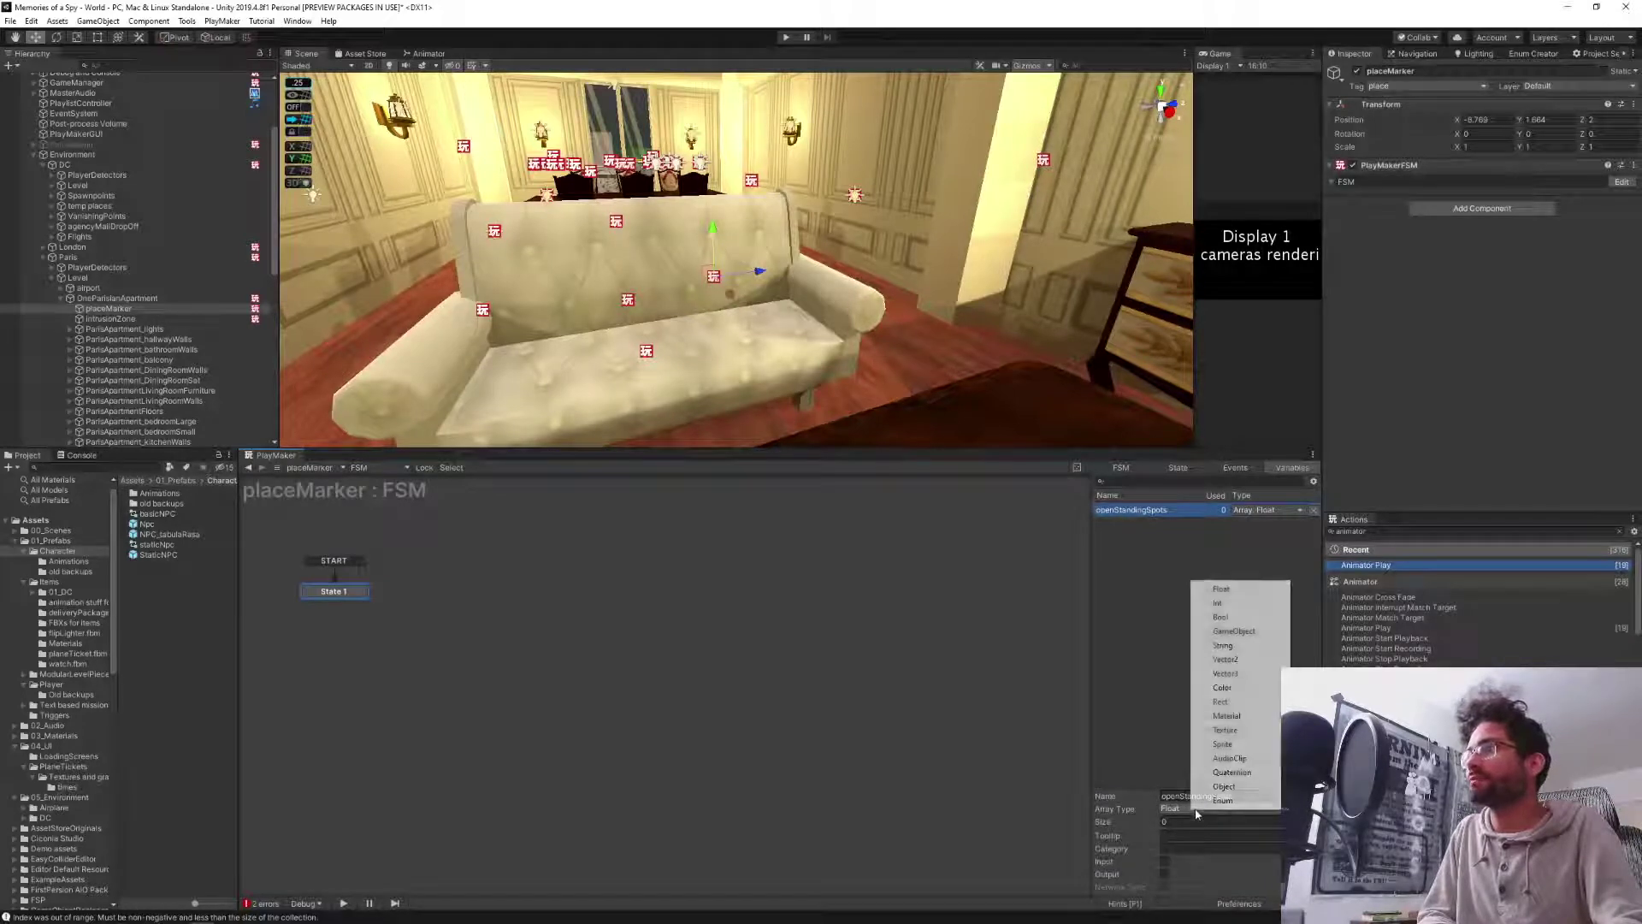
click(1235, 632)
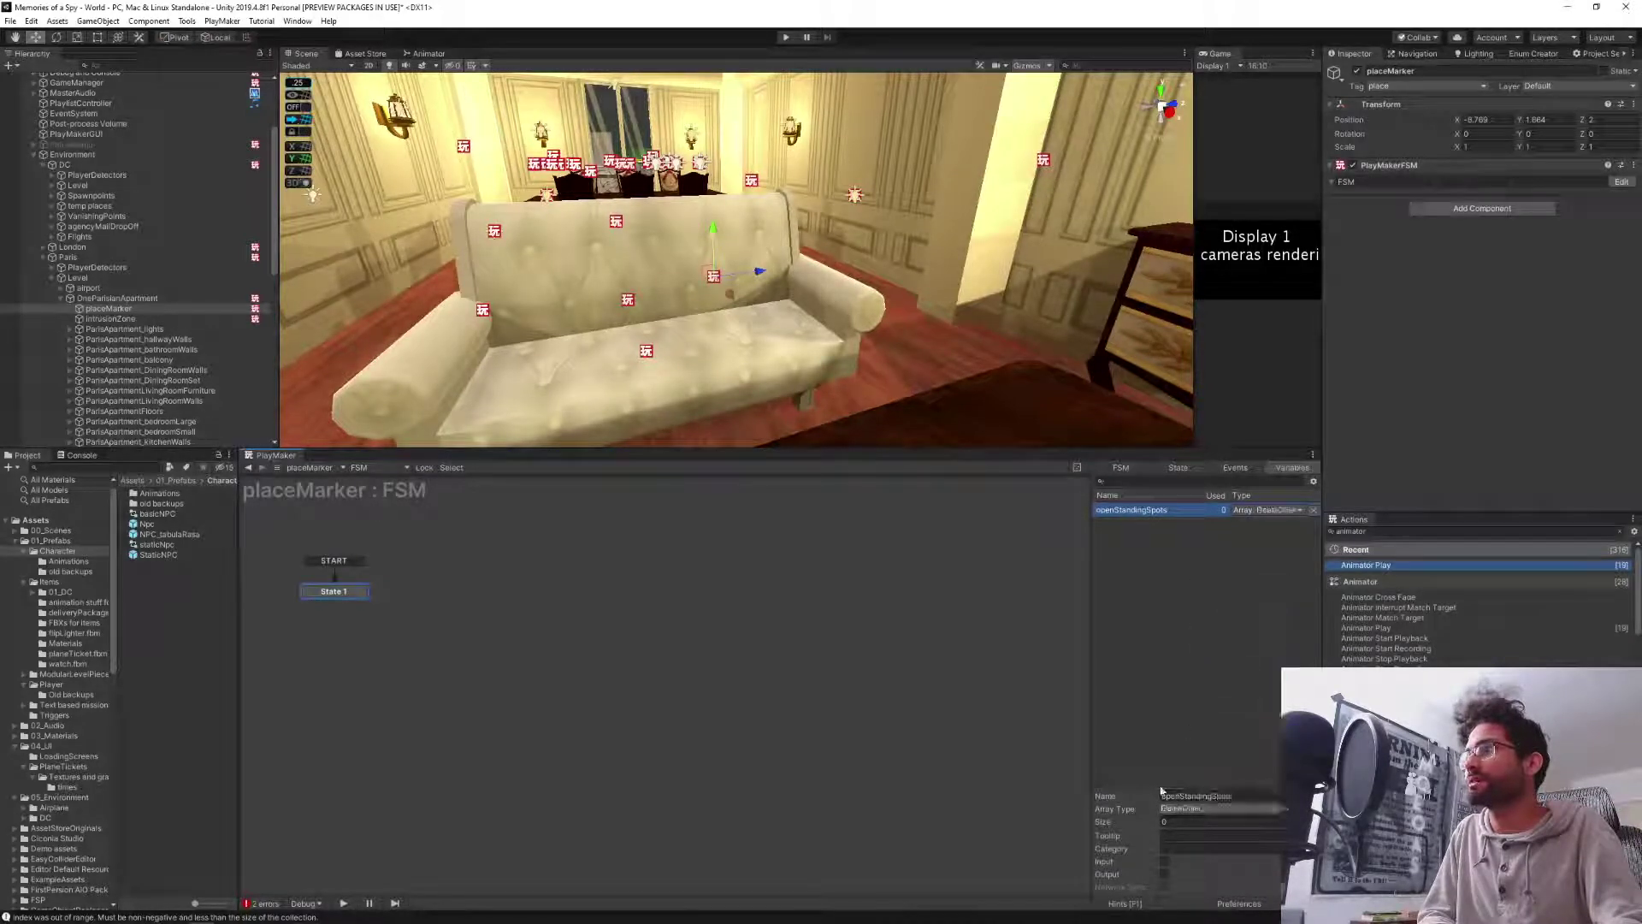
click(1174, 822)
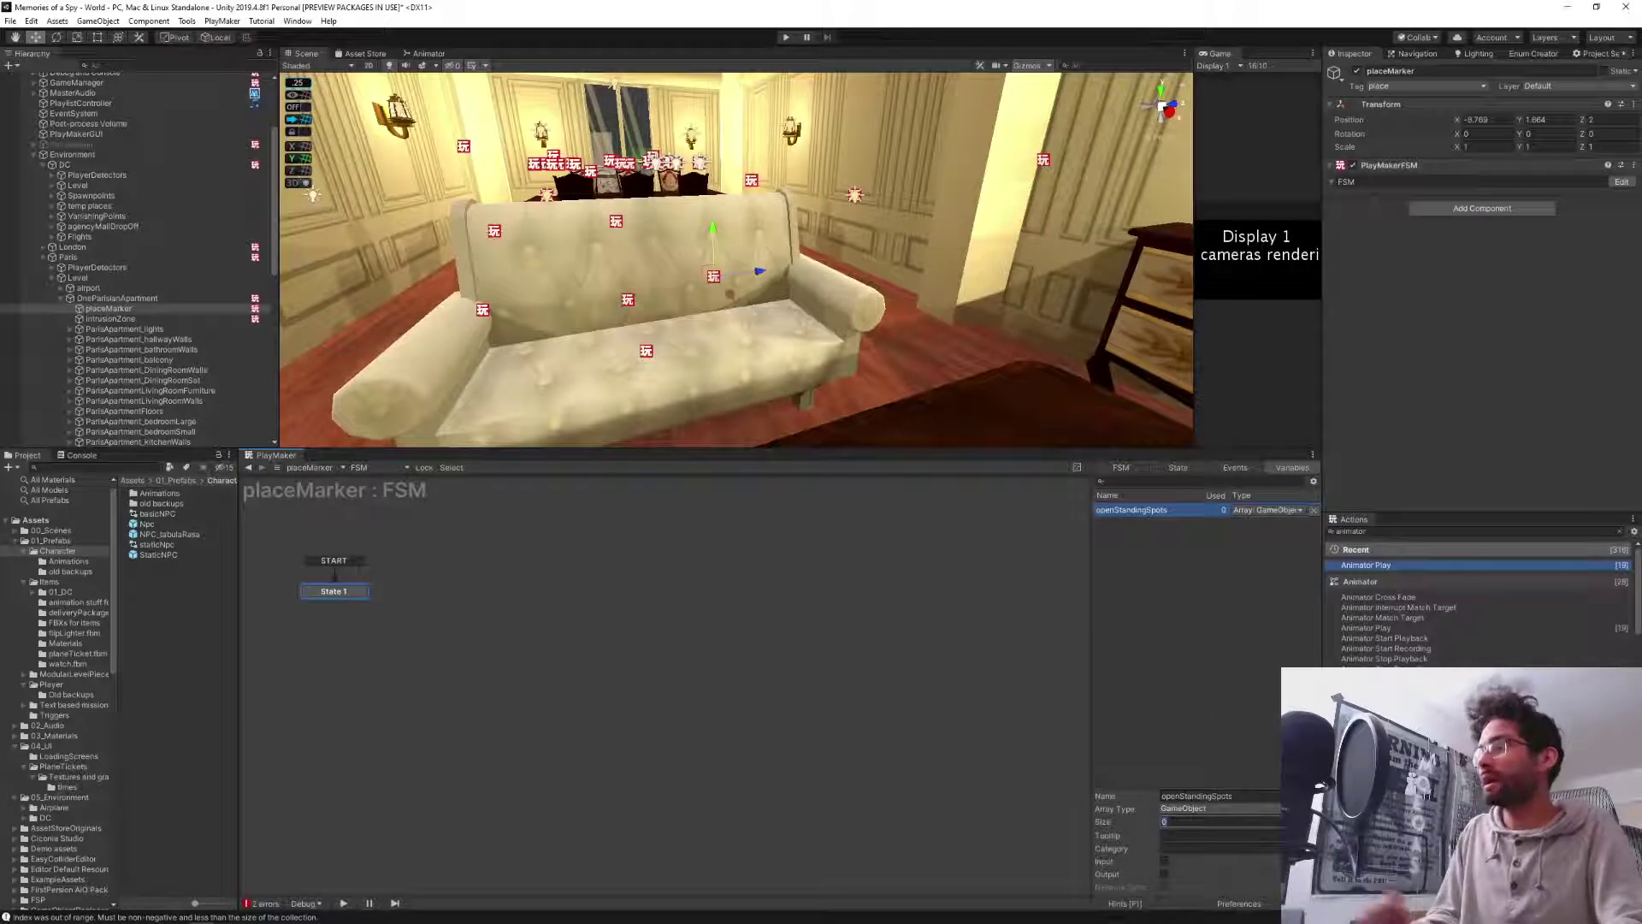
text(3)
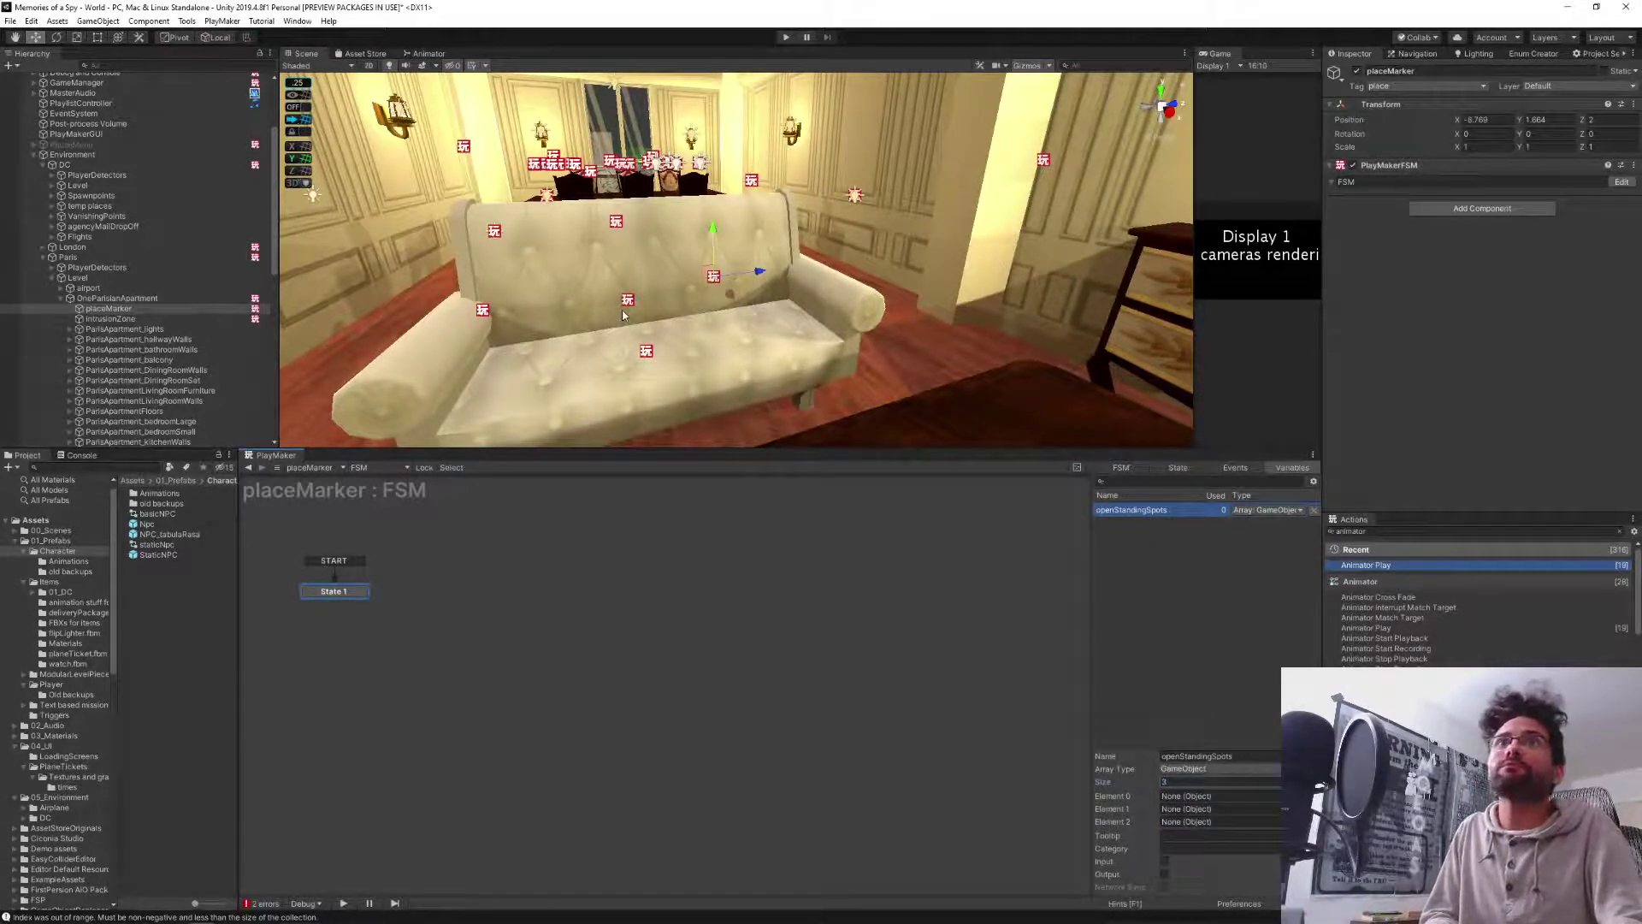
Create an empty child object named standingSpots under placeMarker.
right_click(103, 309)
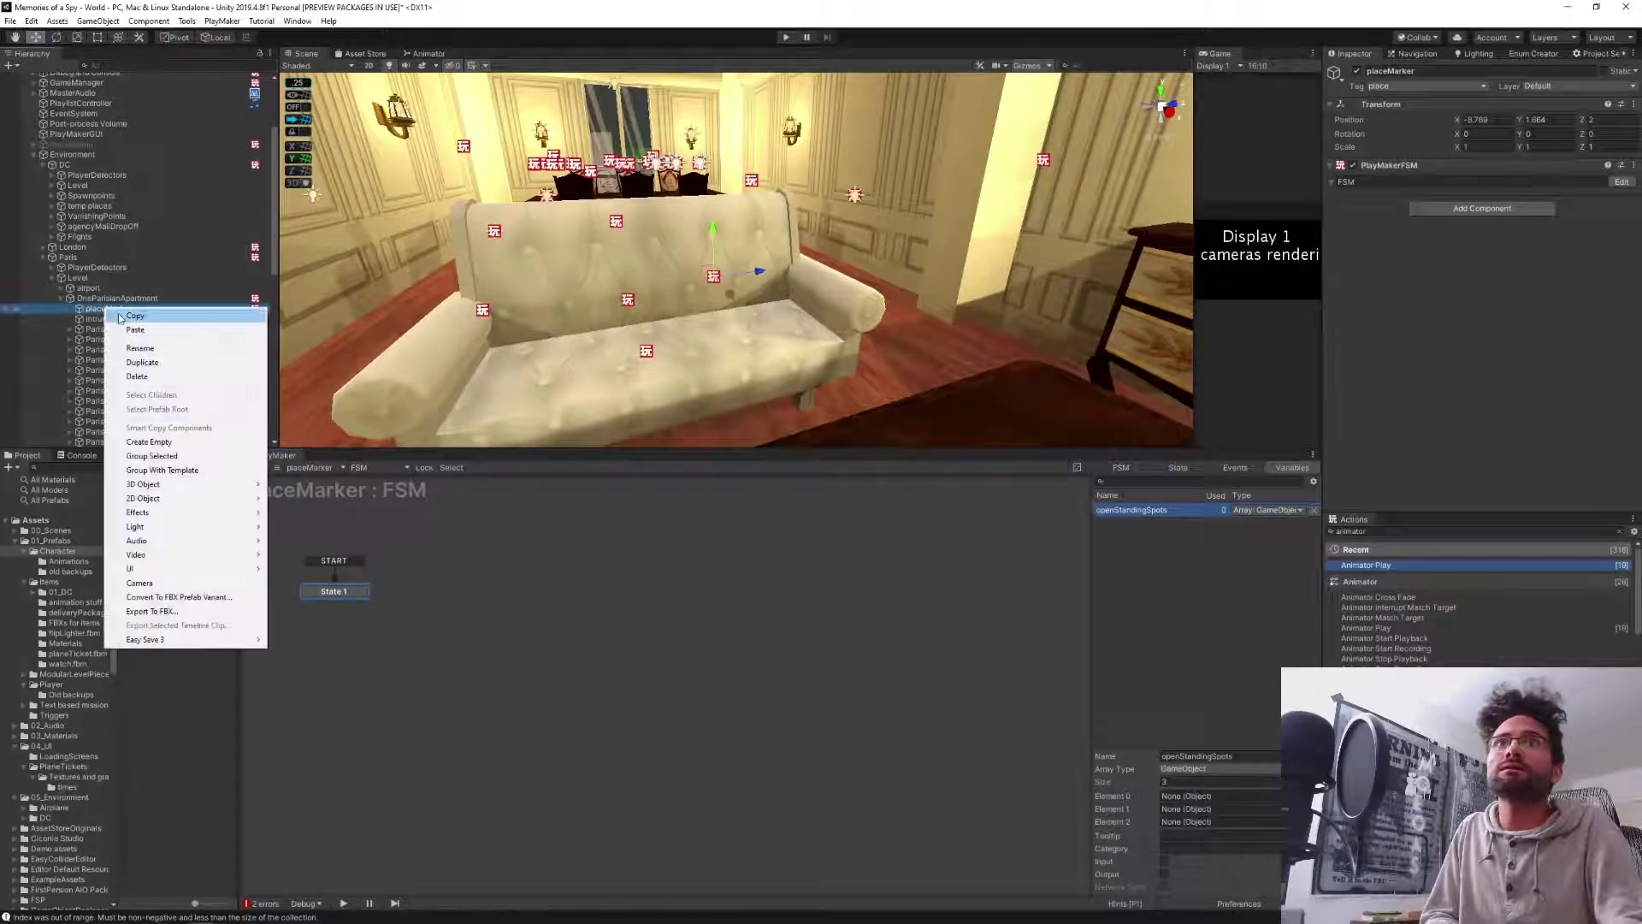
click(149, 442)
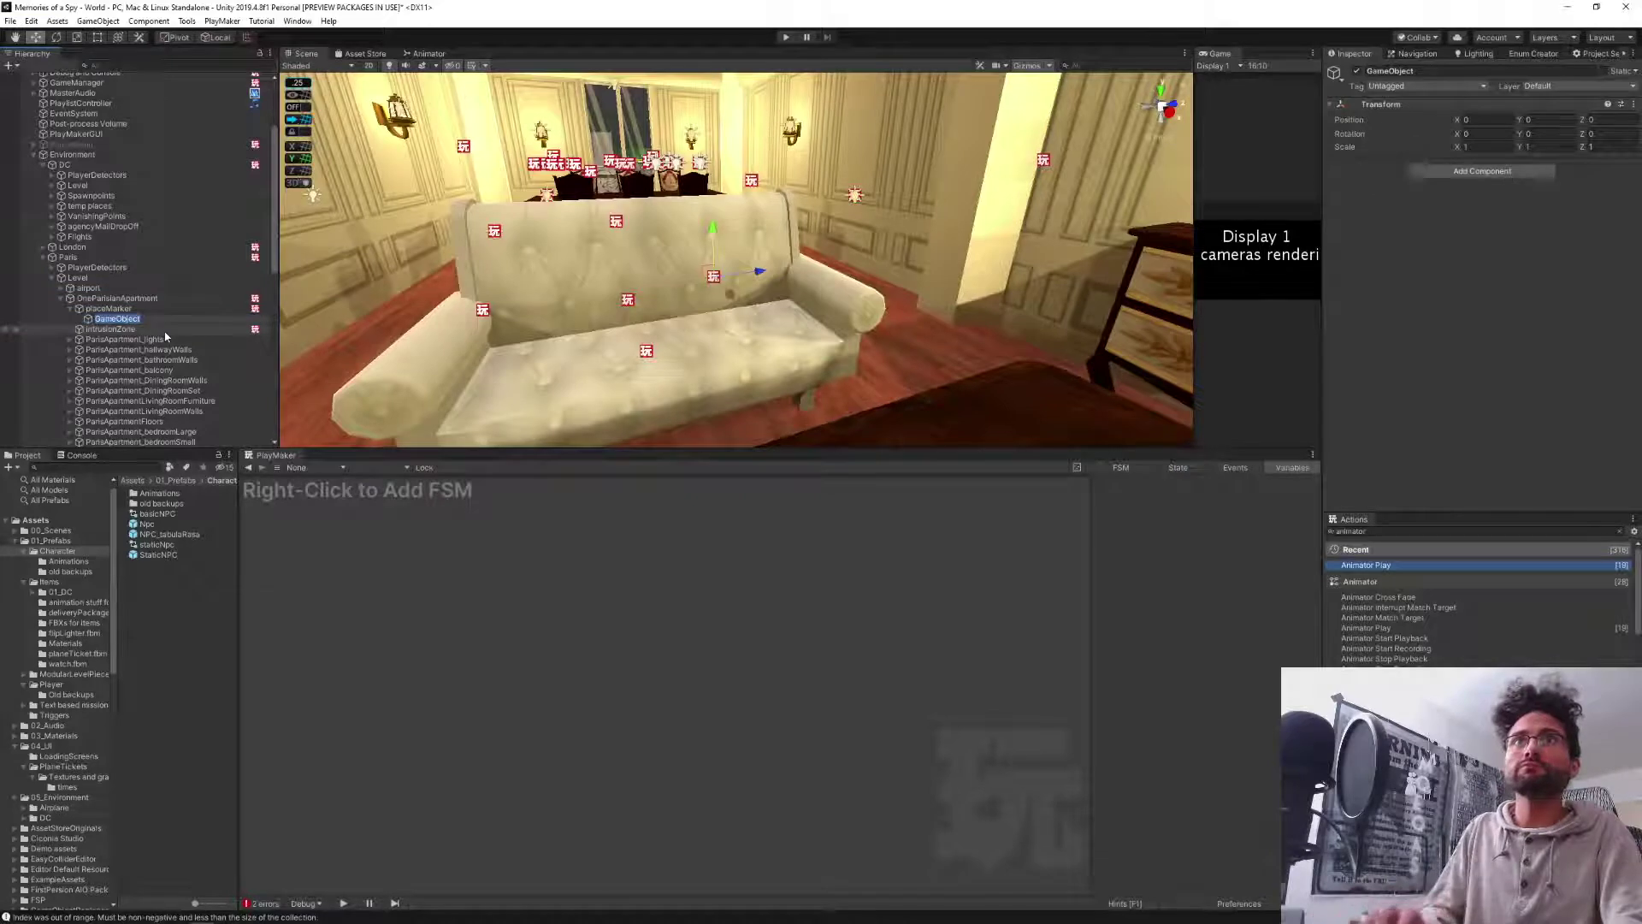
key(BackSpace)
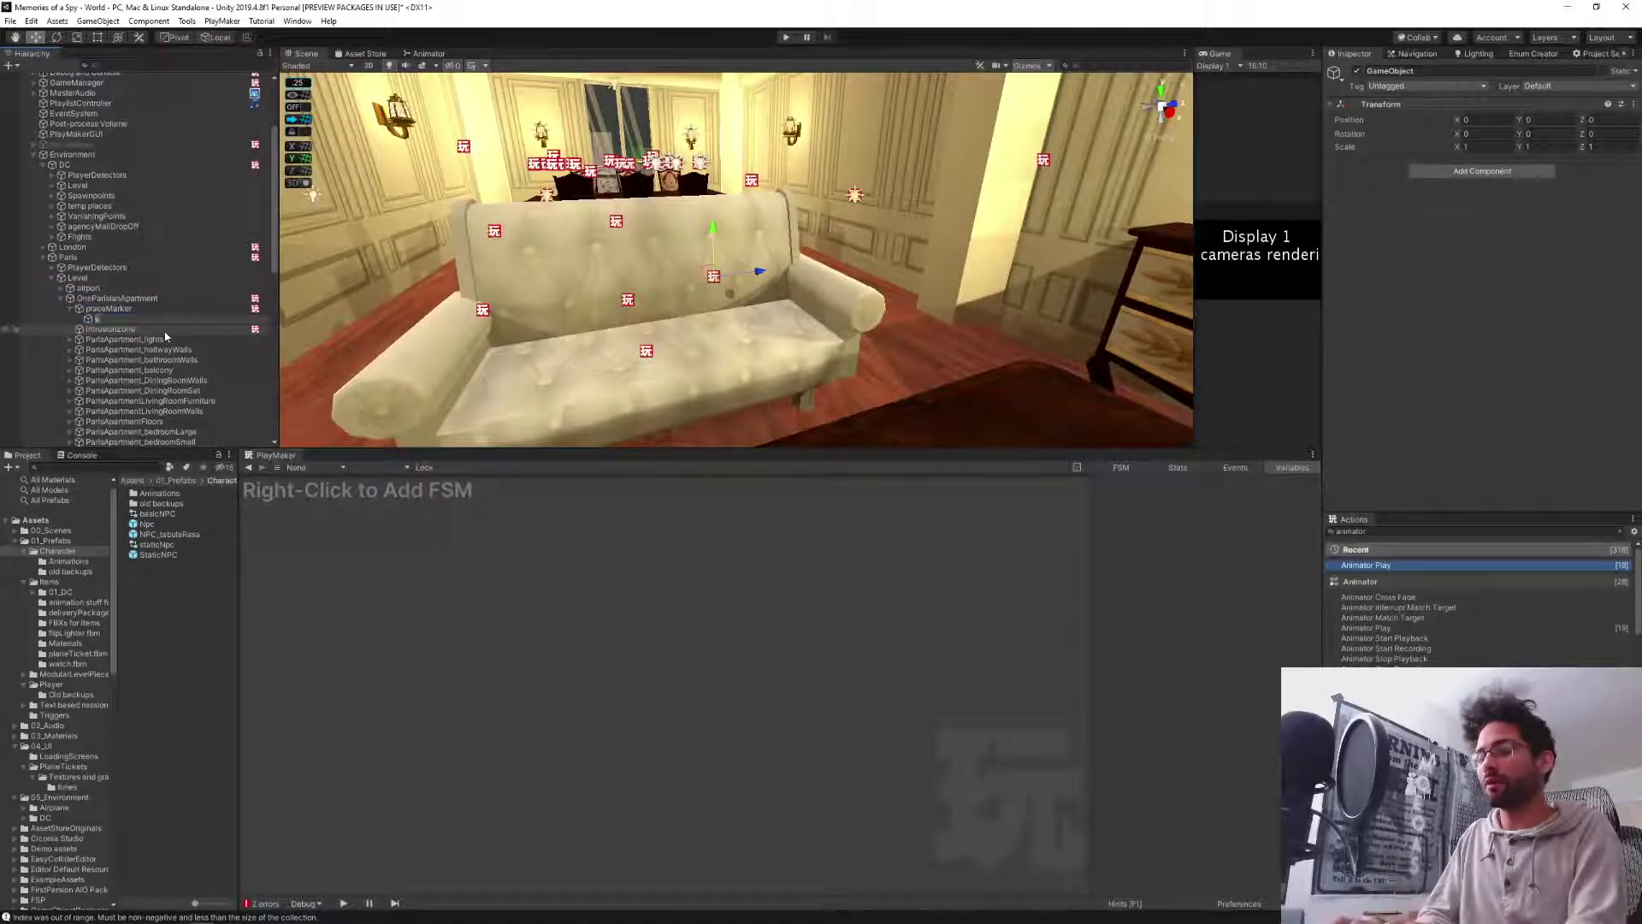
text(standing)
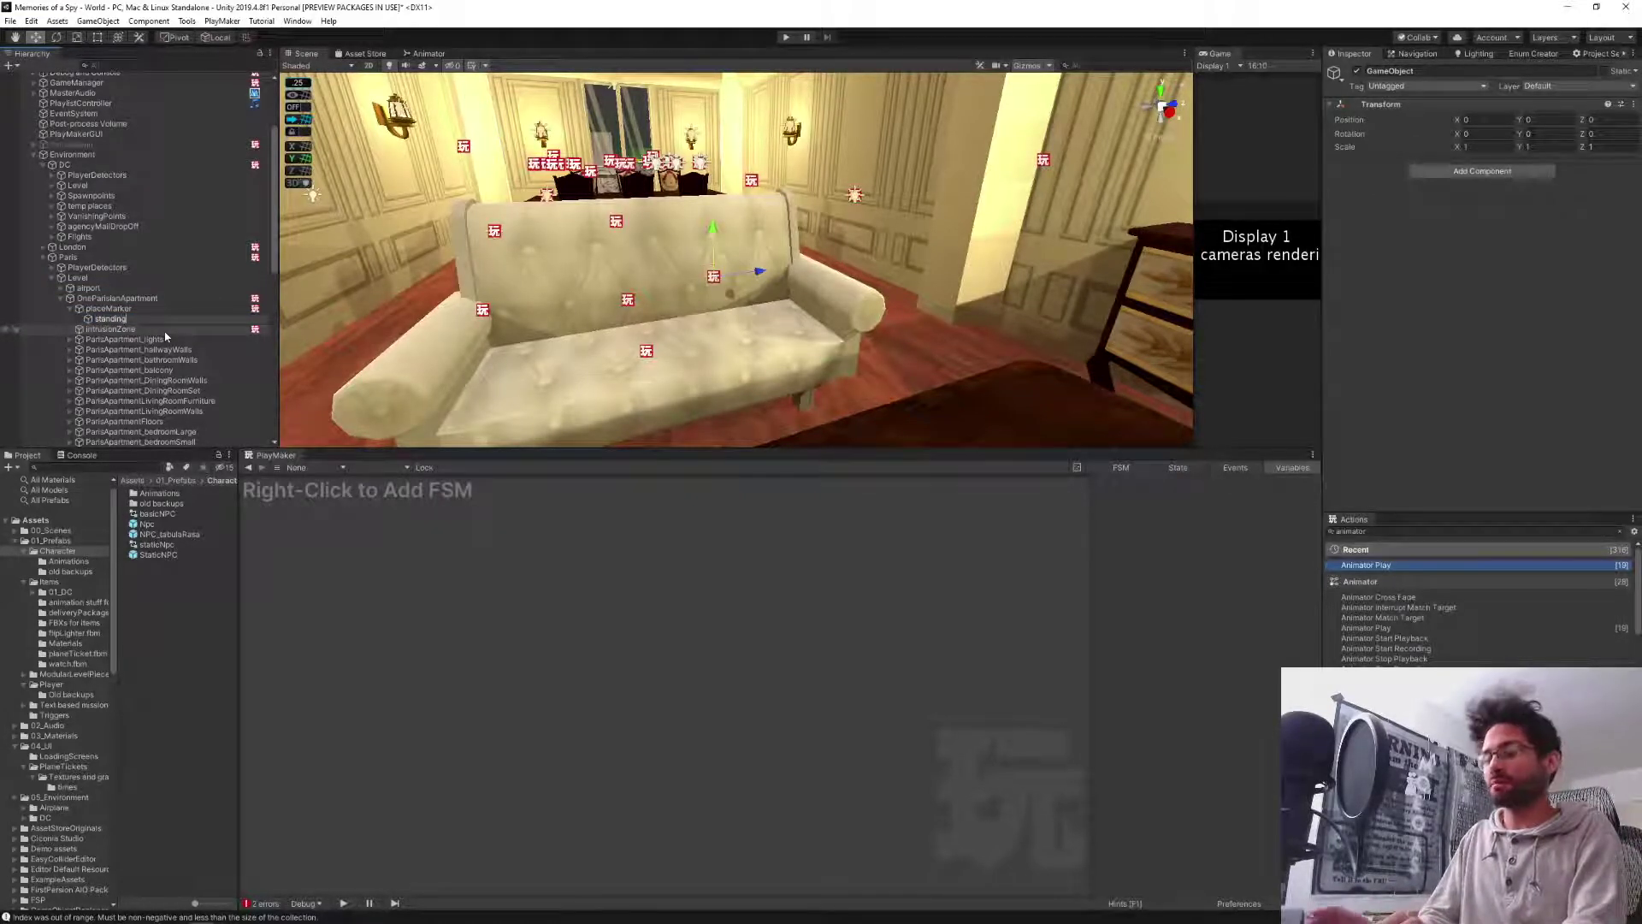
text(Spots)
key(Return)
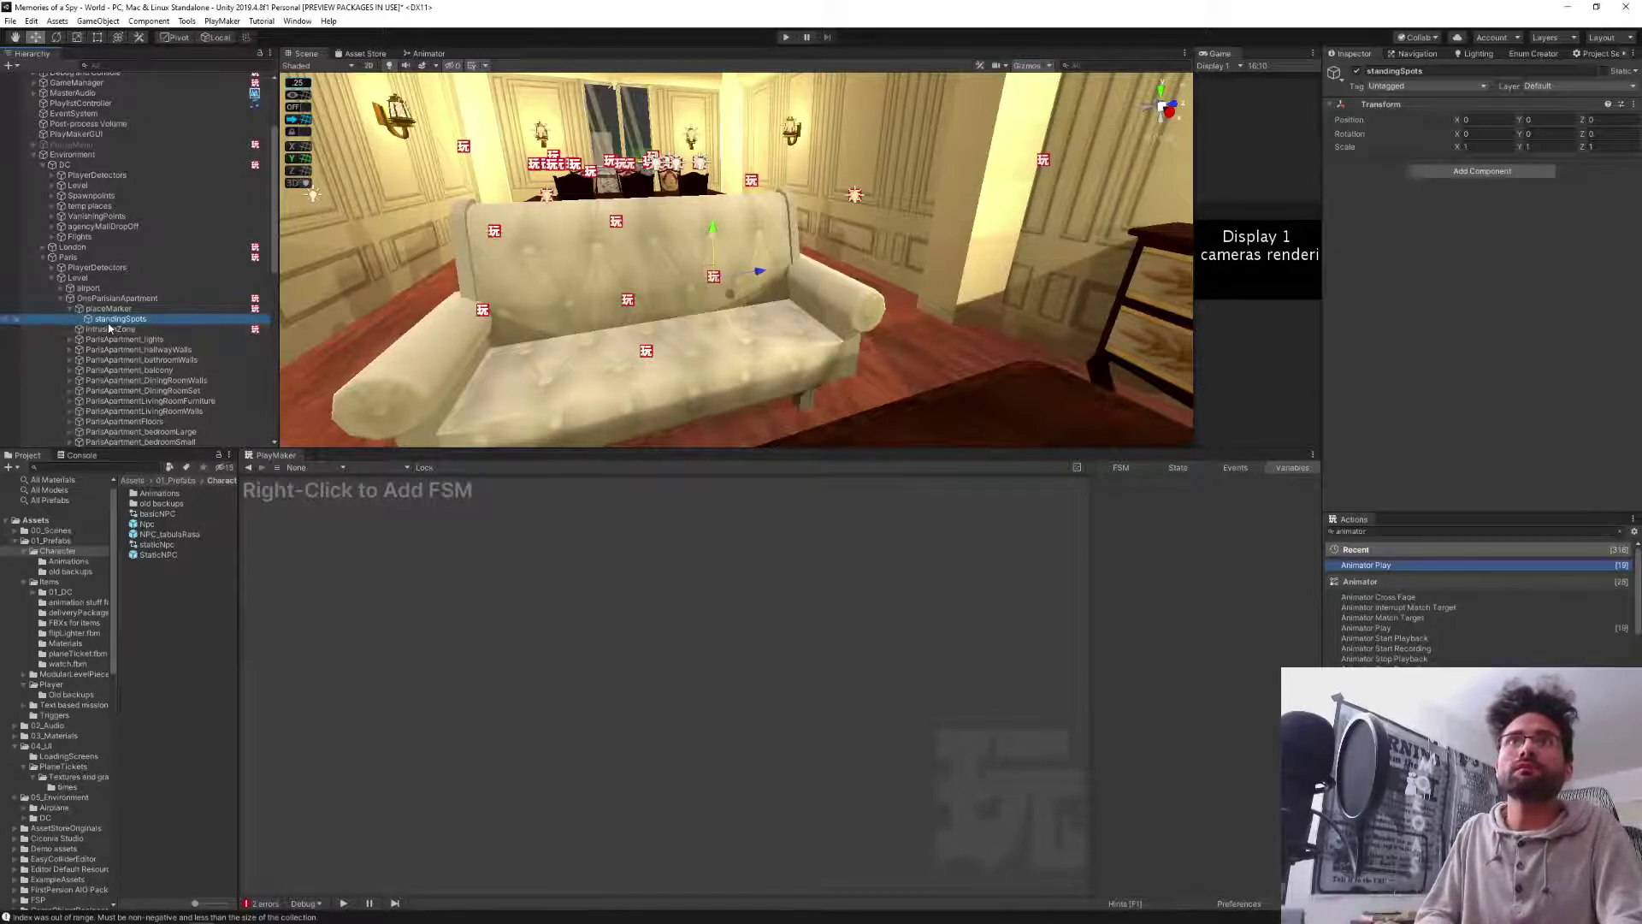
Create an empty child object named standingSpot1 under standingSpots.
right_click(105, 323)
click(150, 452)
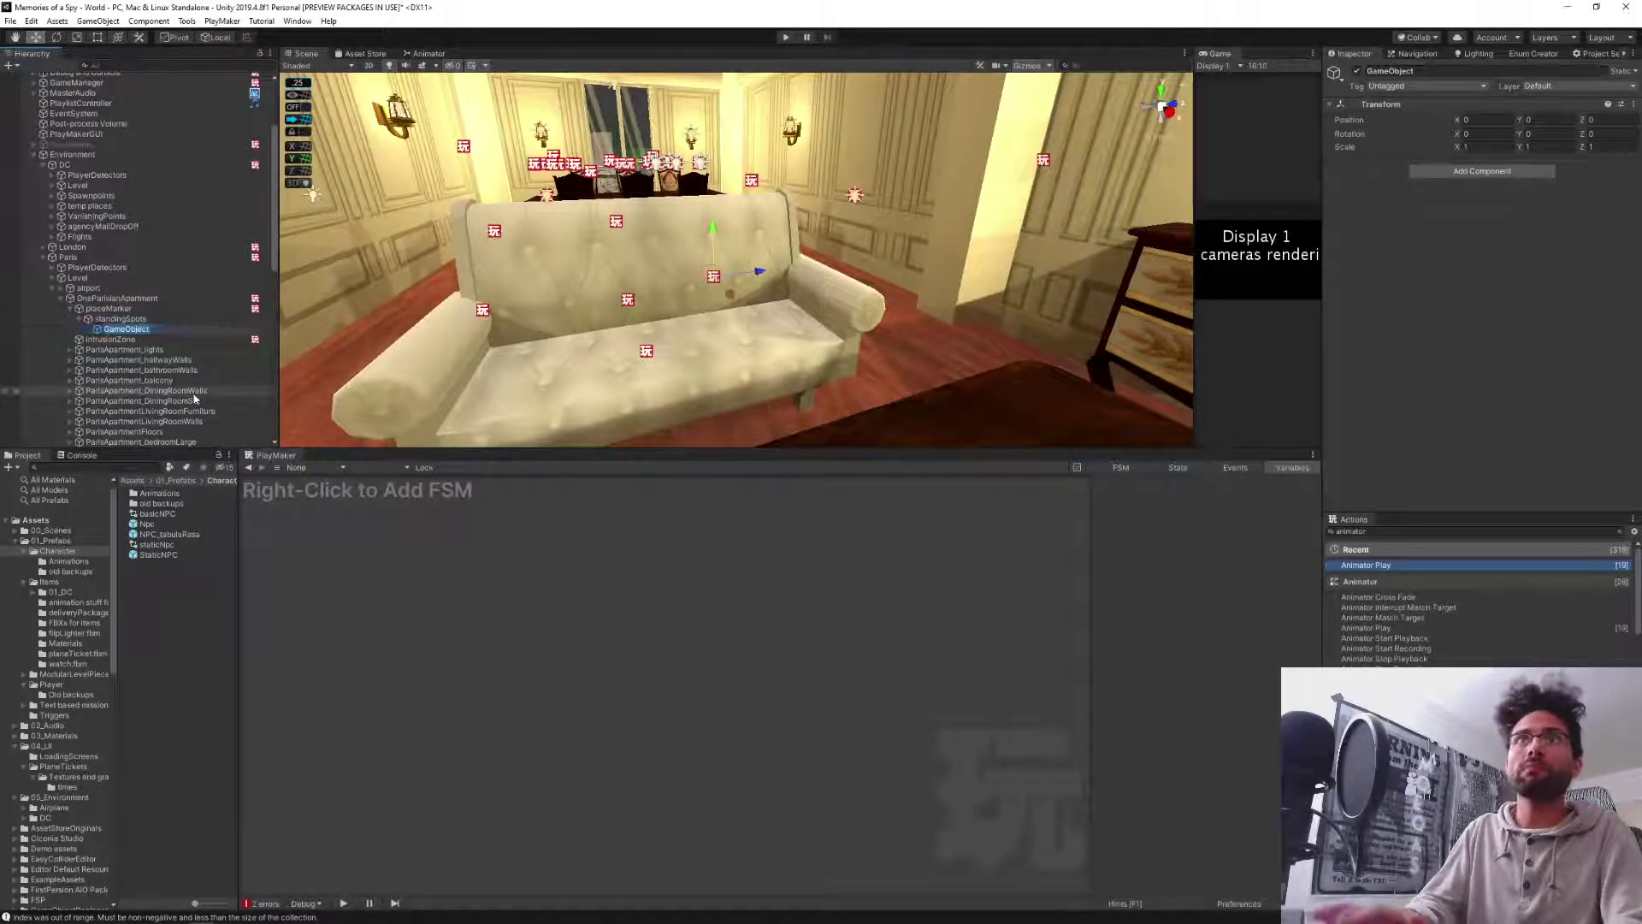
text(stand)
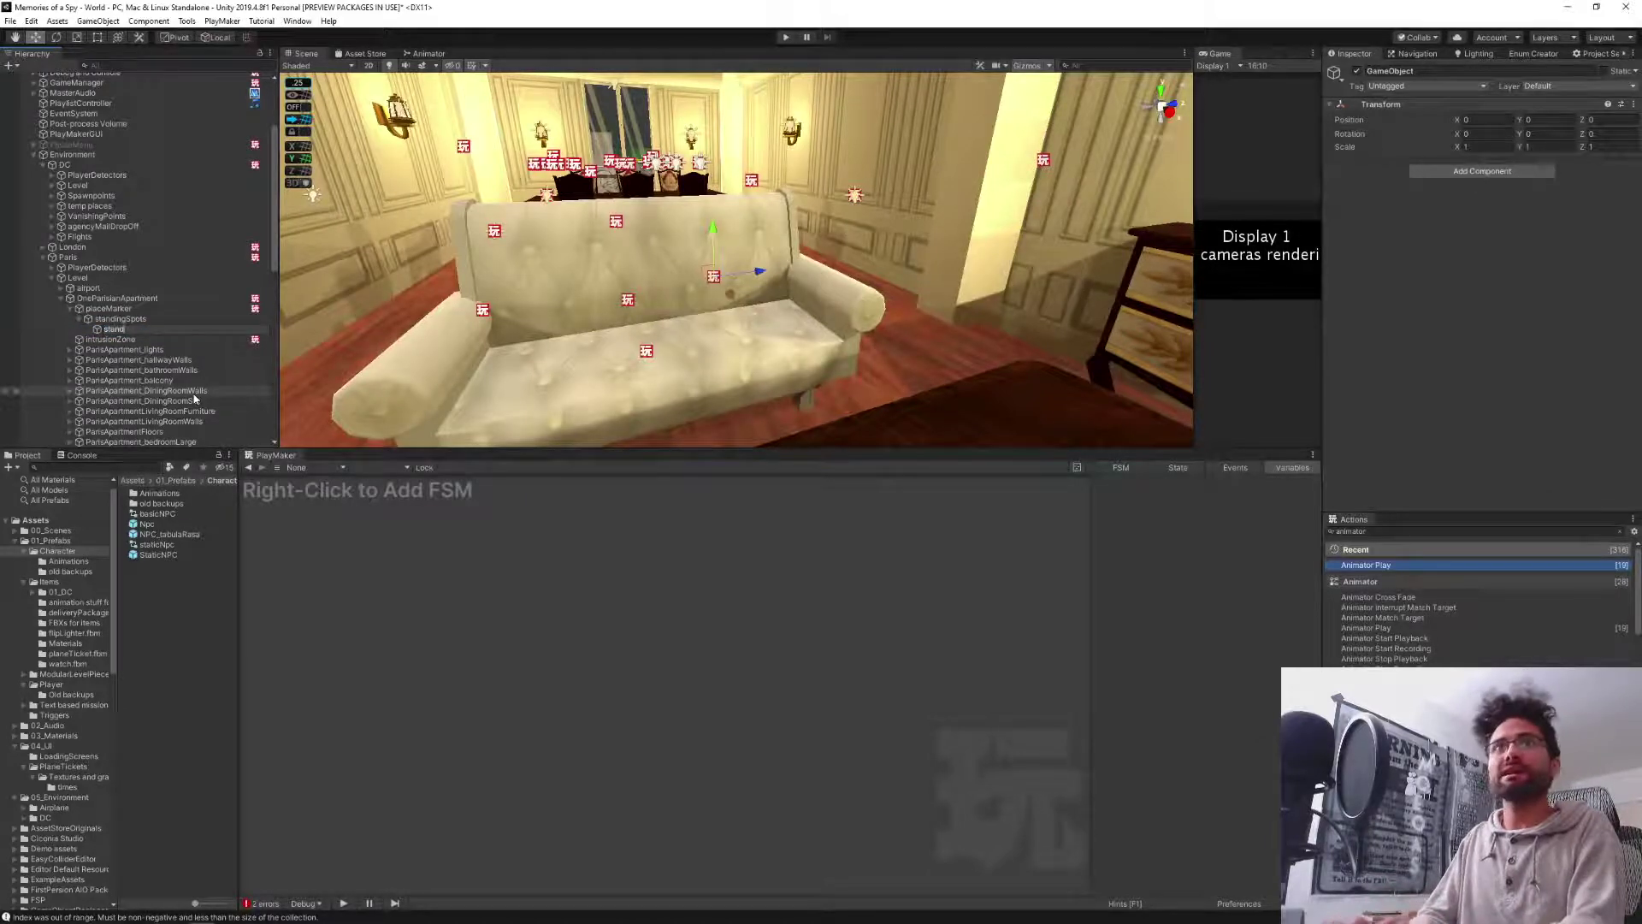
text(ingSpot1)
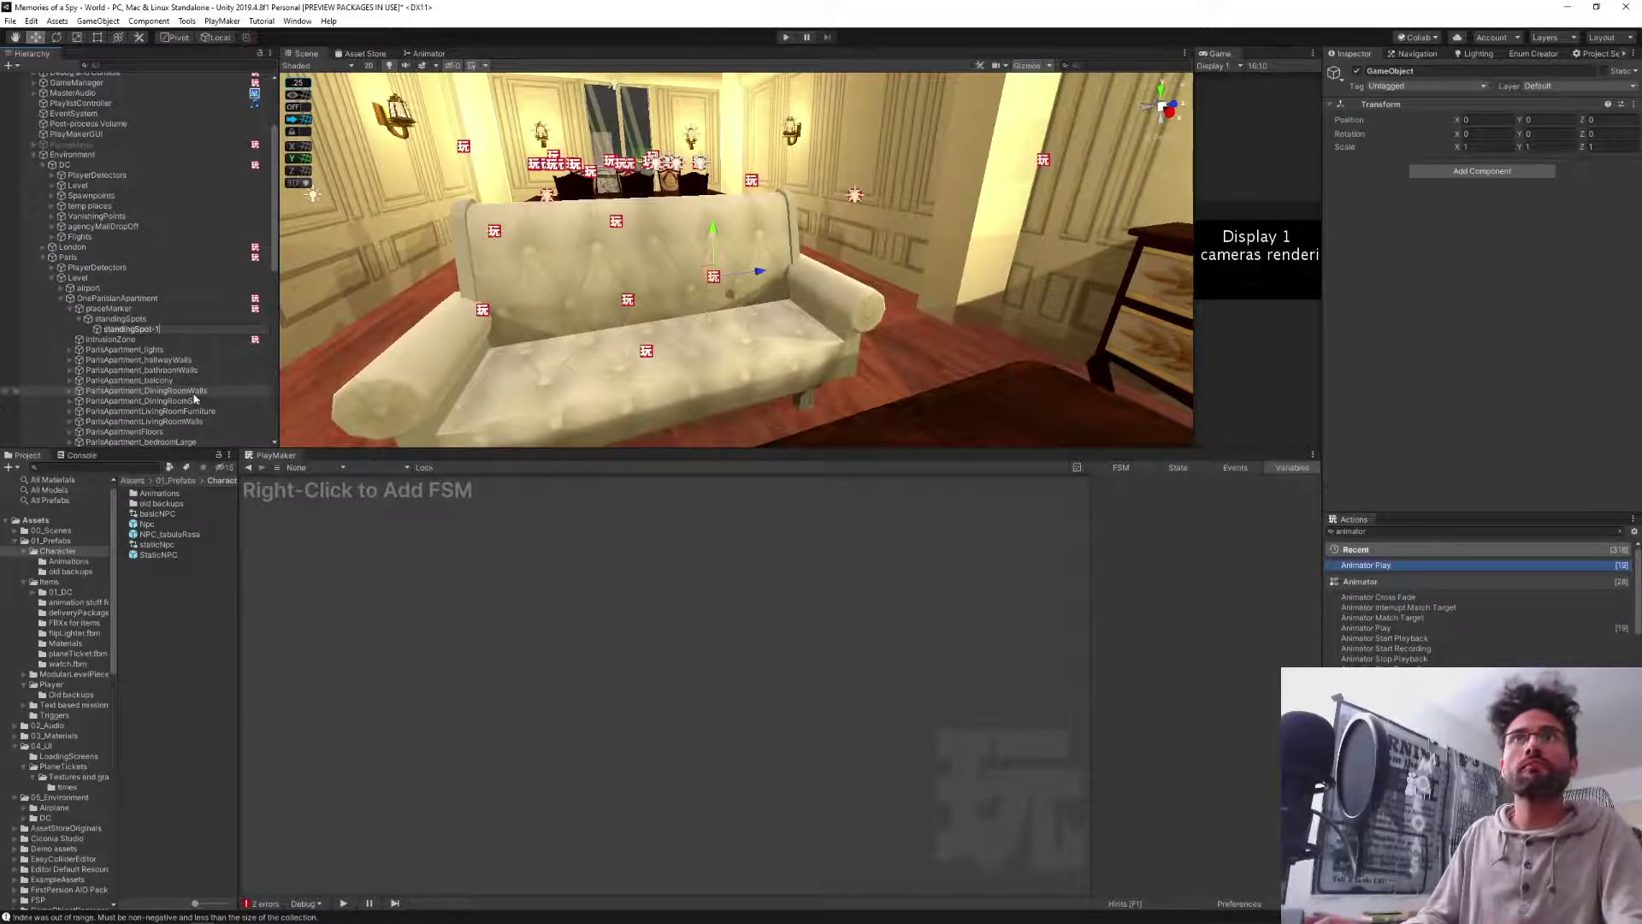
key(Return)
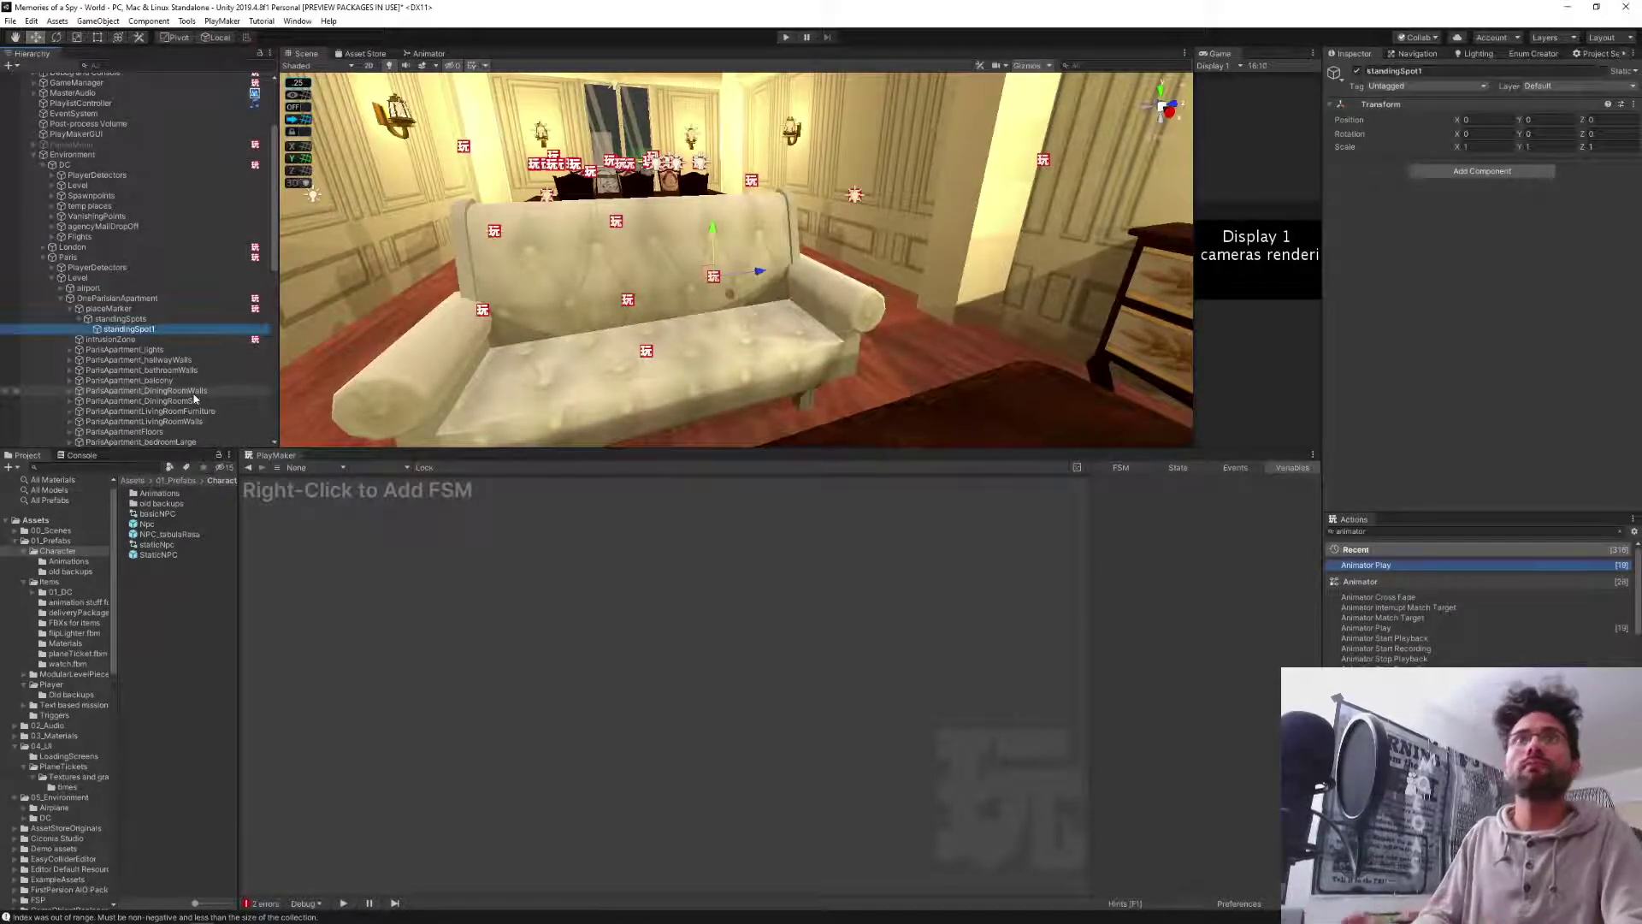
Duplicate standingSpot1 twice and rename the second copy to standingSpot3.
key(ctrl+d)
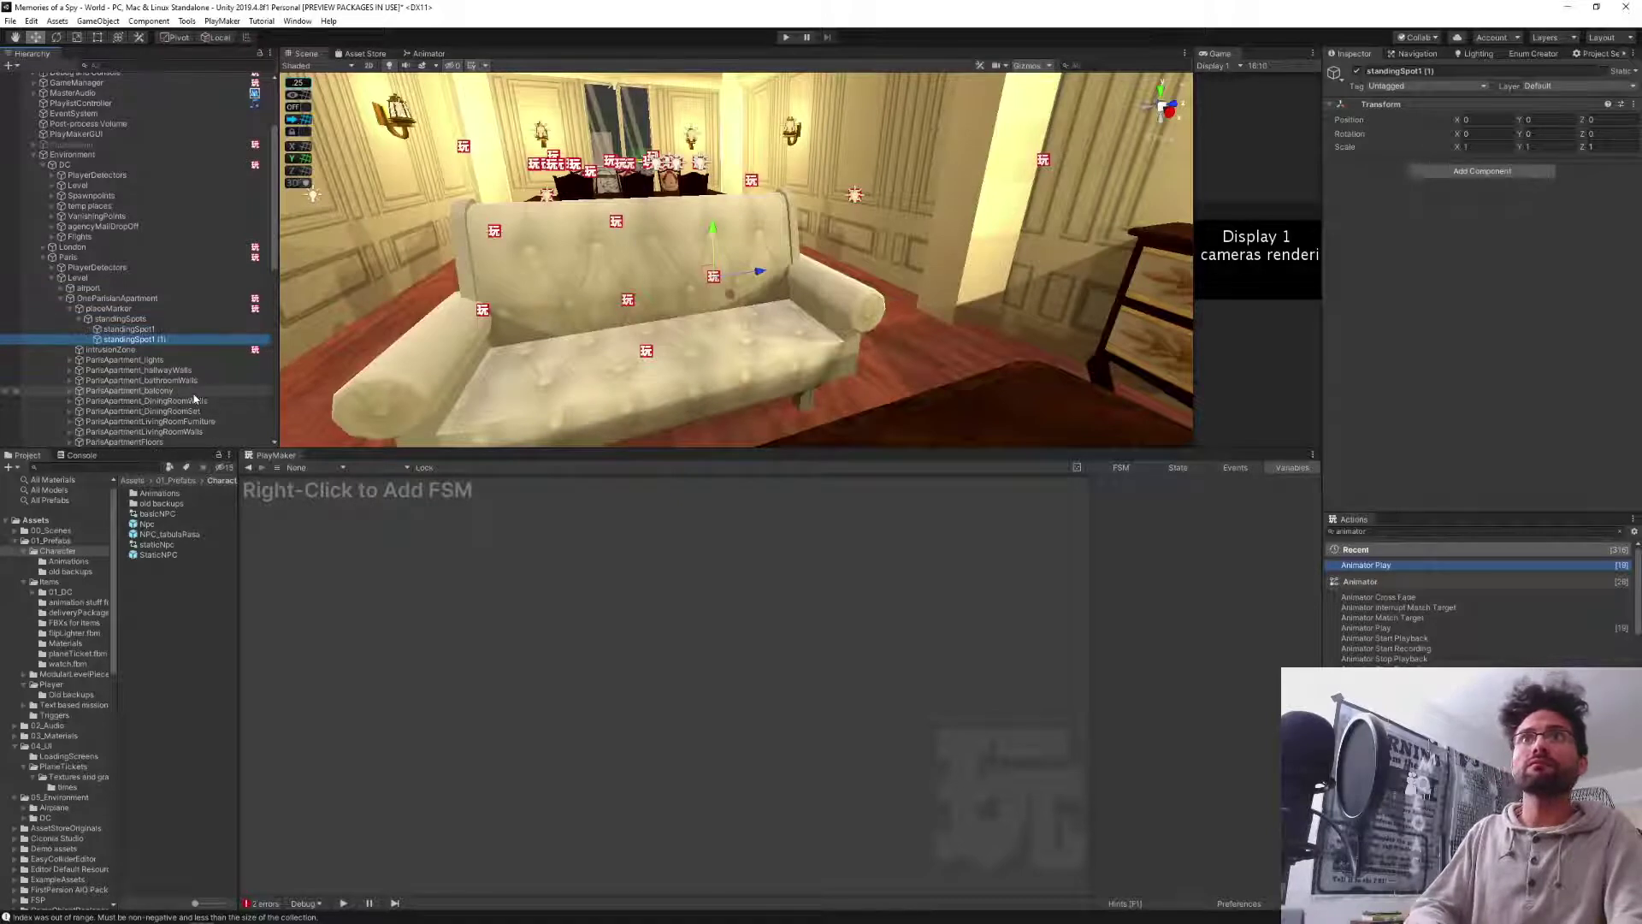
key(ctrl+d)
key(F2)
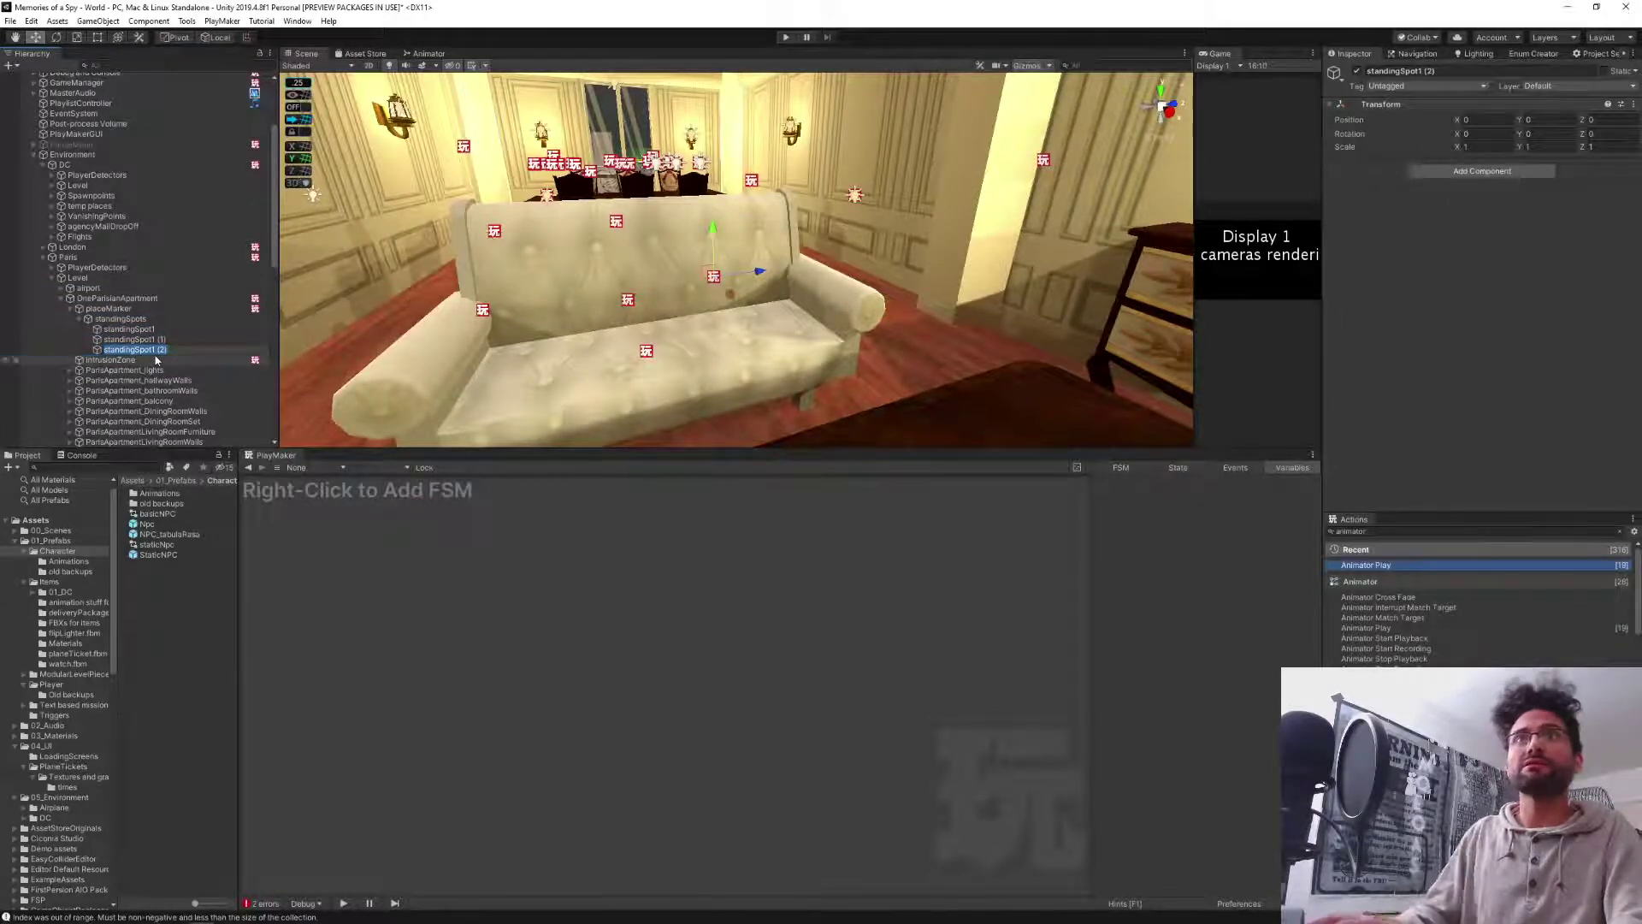
key(Right)
key(BackSpace)
key(BackSpace)
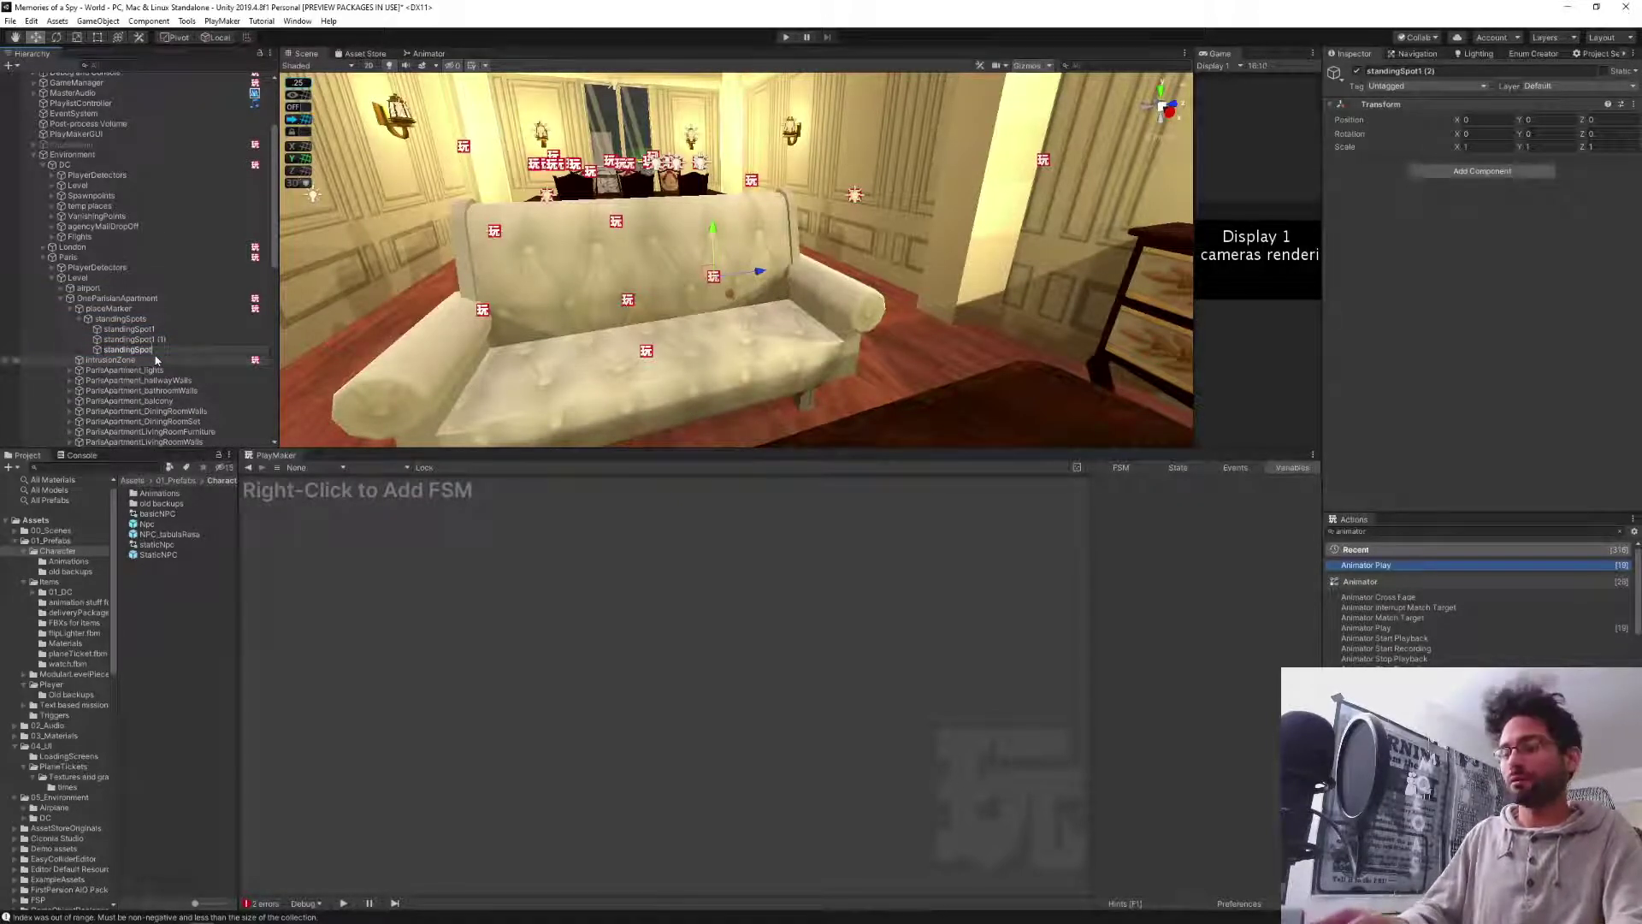
Rename the first copy of standingSpot1 to standingSpot2.
click(133, 339)
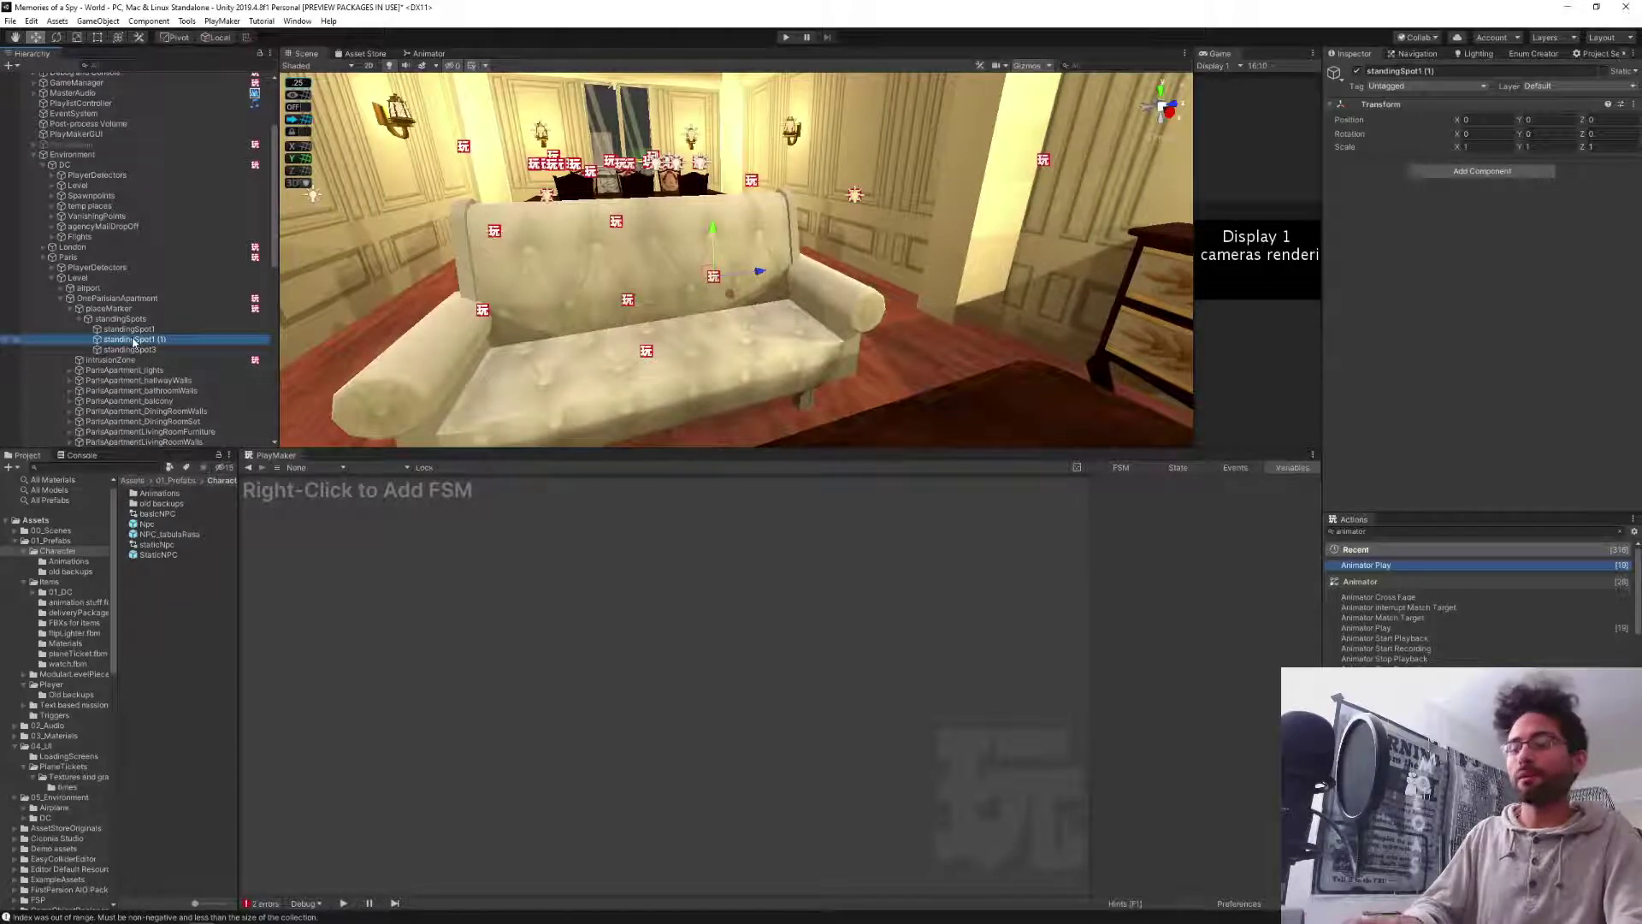
key(F2)
key(Right)
key(BackSpace)
key(BackSpace)
key(BackSpace)
key(BackSpace)
key(BackSpace)
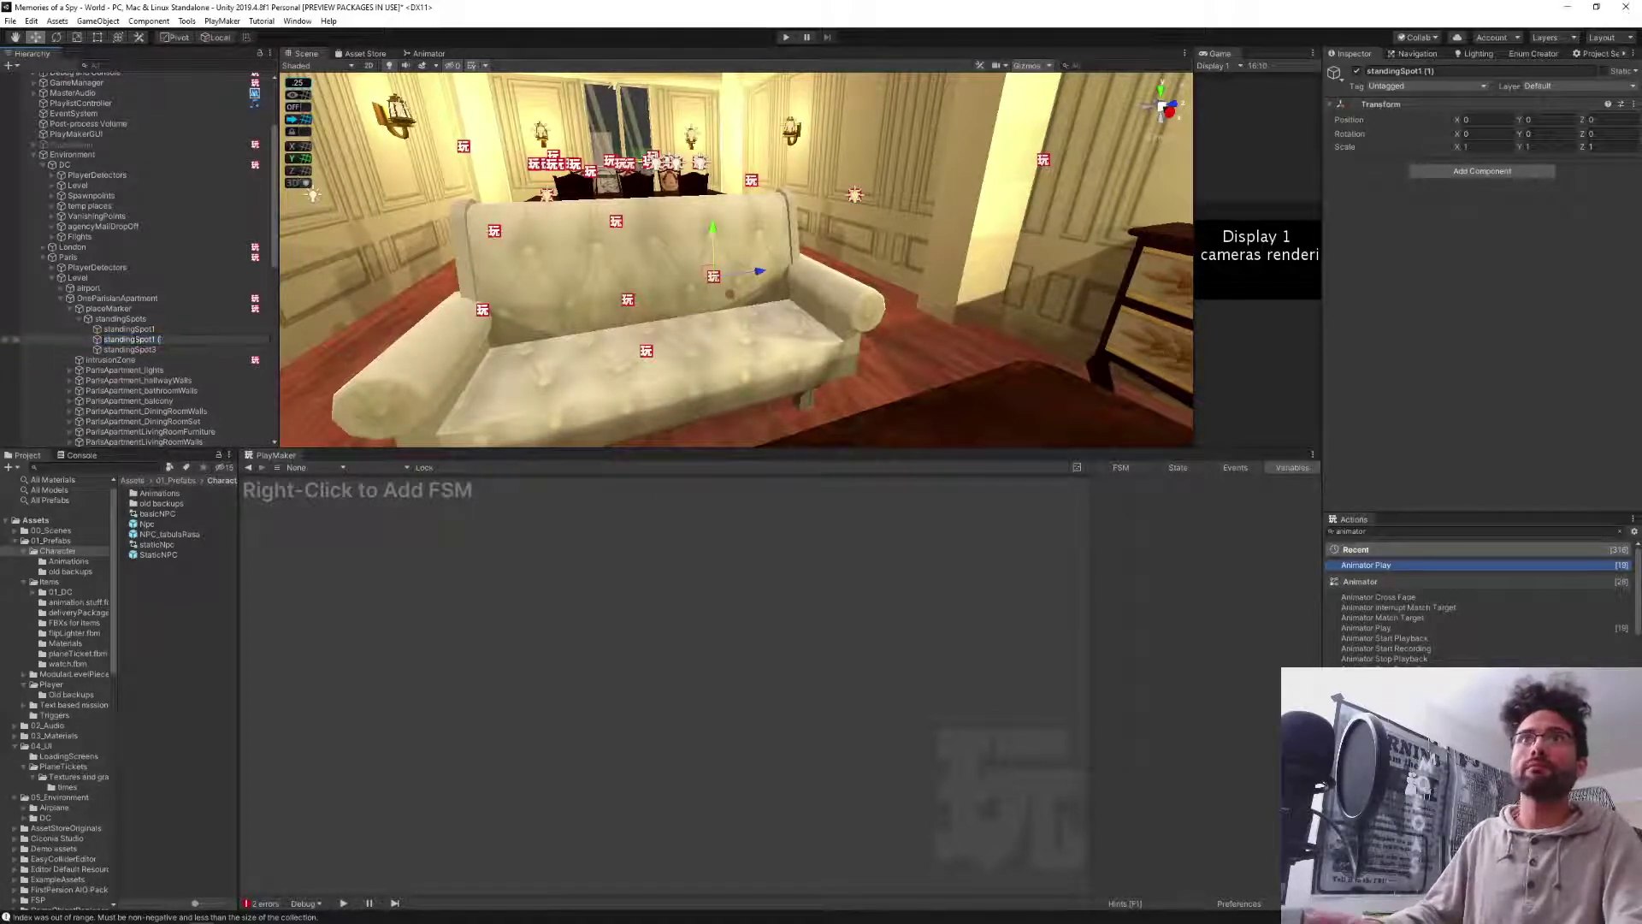
text(2)
key(Return)
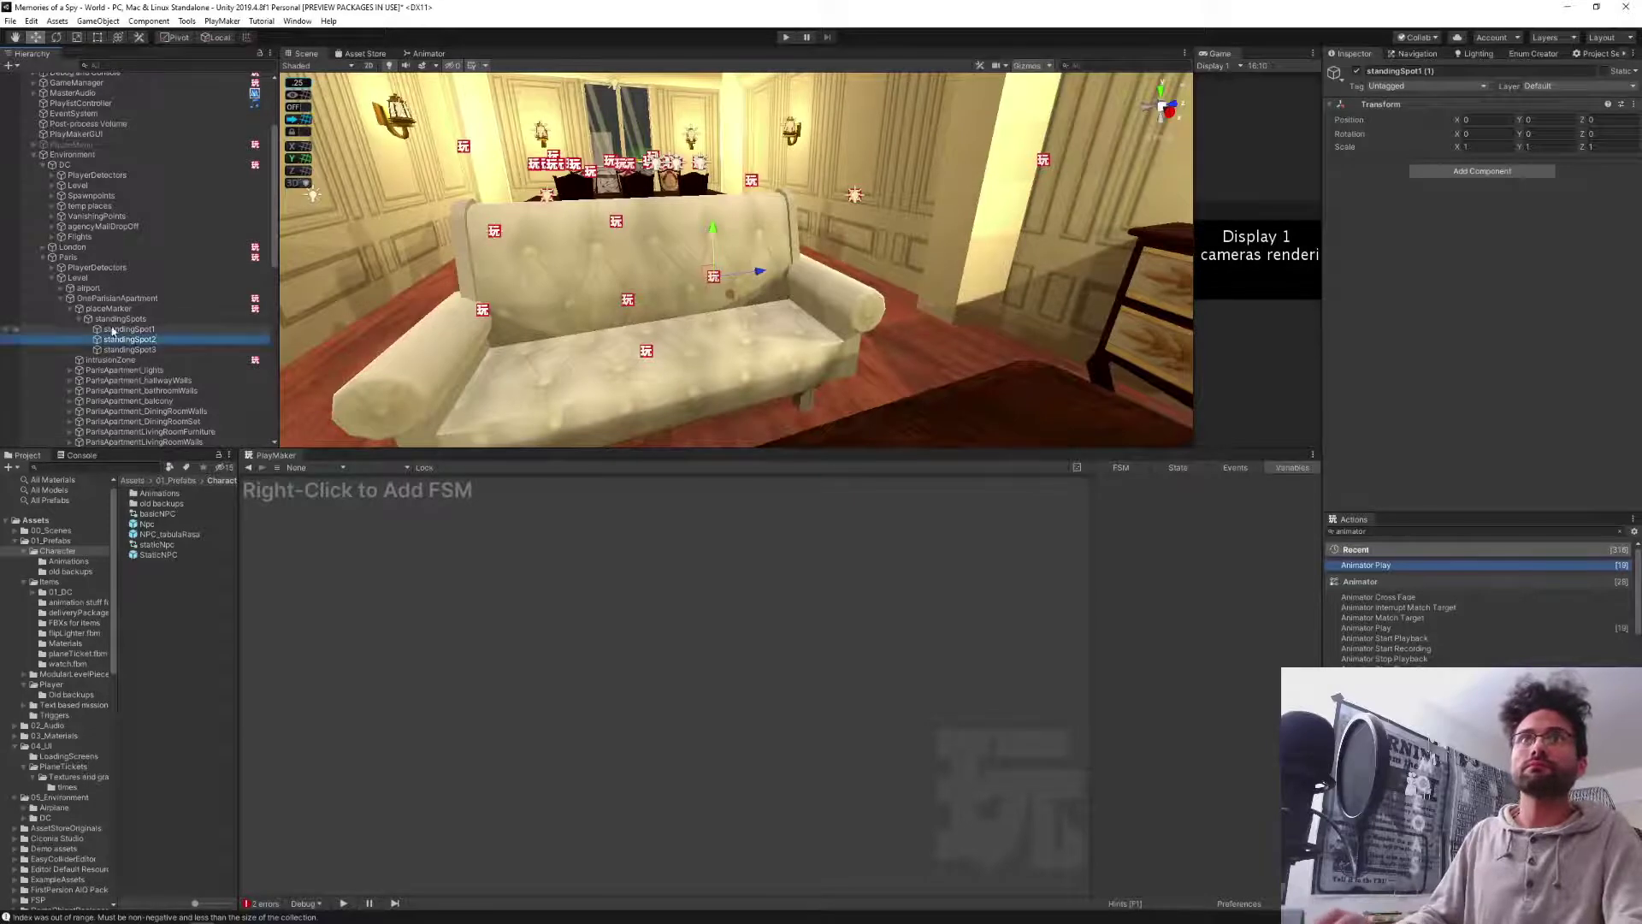
Assign standingSpot1, standingSpot2 and standingSpot3 to elements 0, 1 and 2 of placeMarker's openStandingSpots array.
click(103, 309)
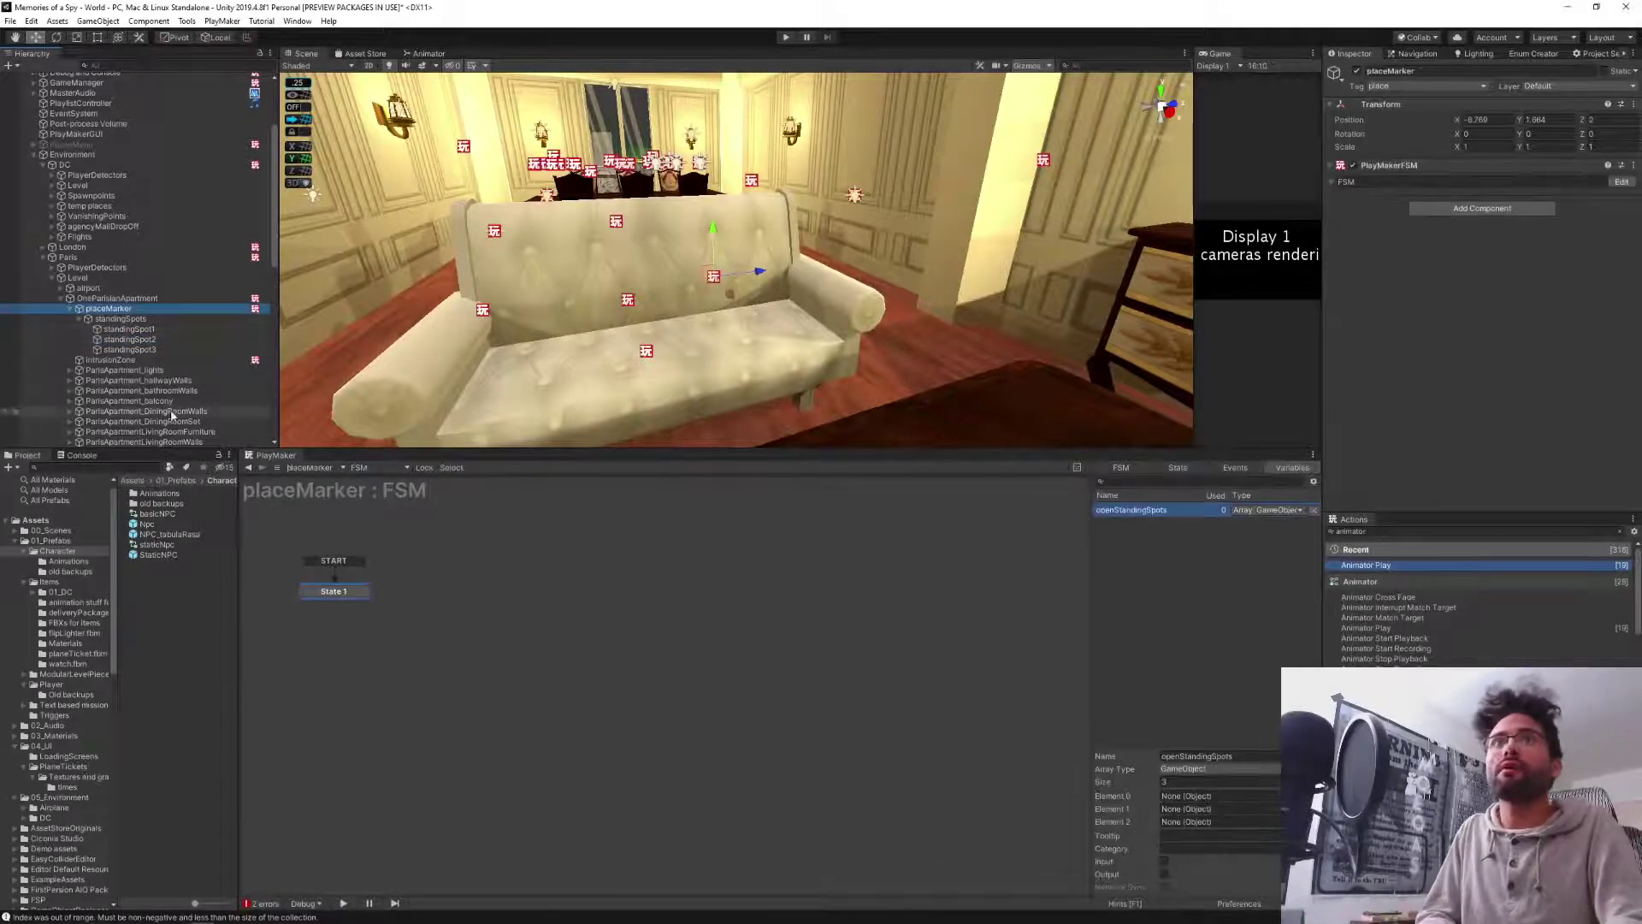
drag(772, 566, 1171, 798)
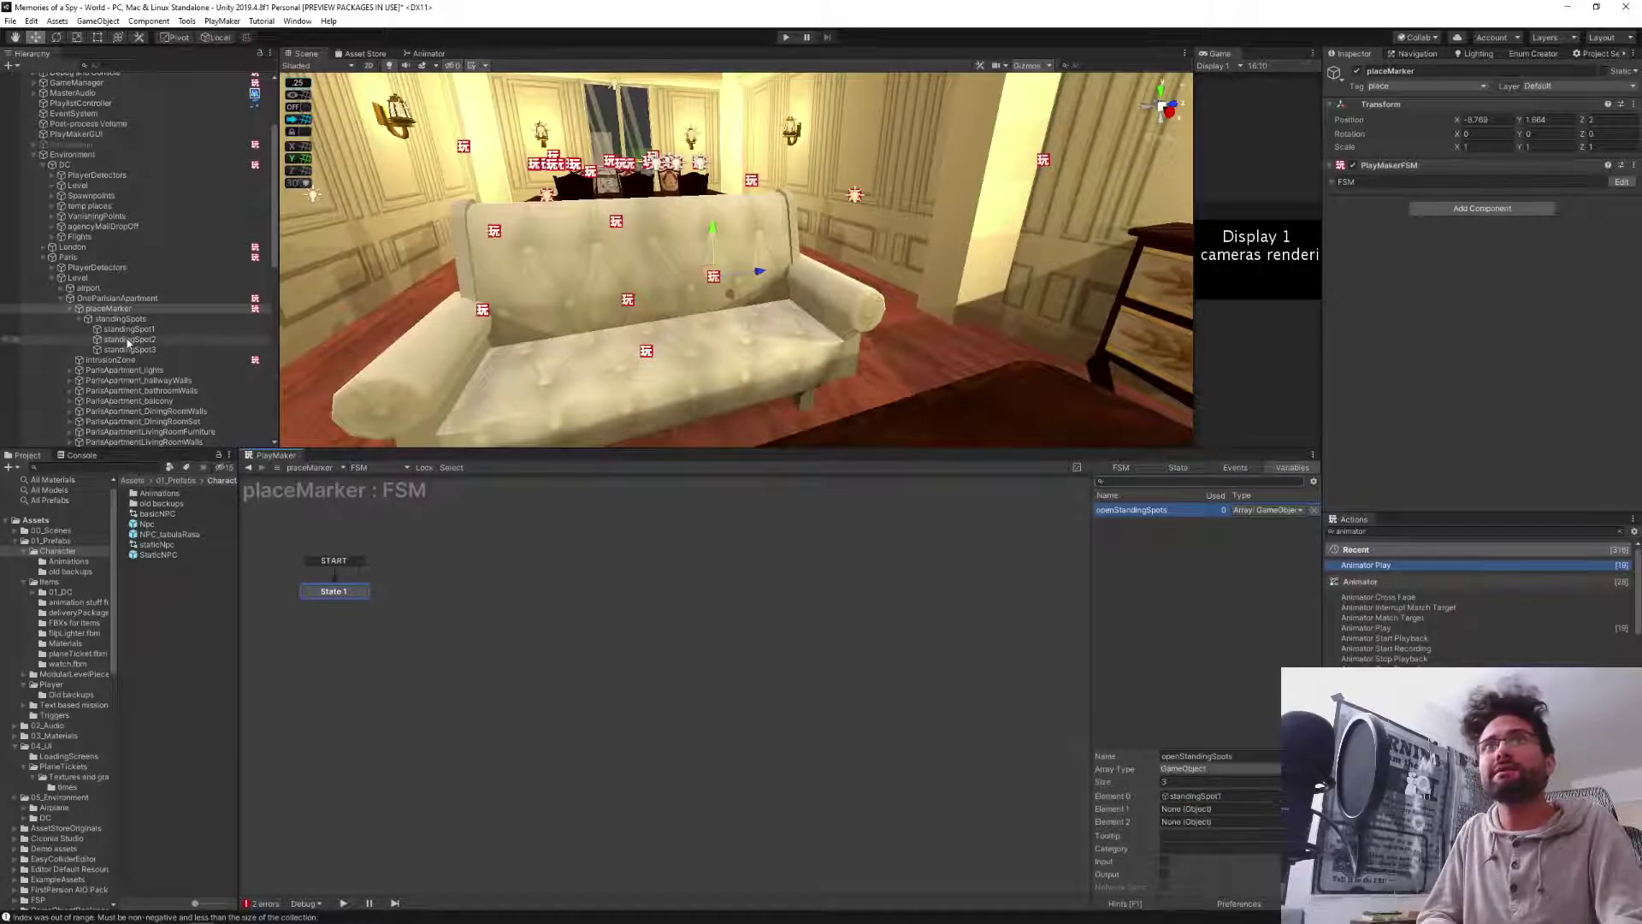
drag(135, 340, 1193, 808)
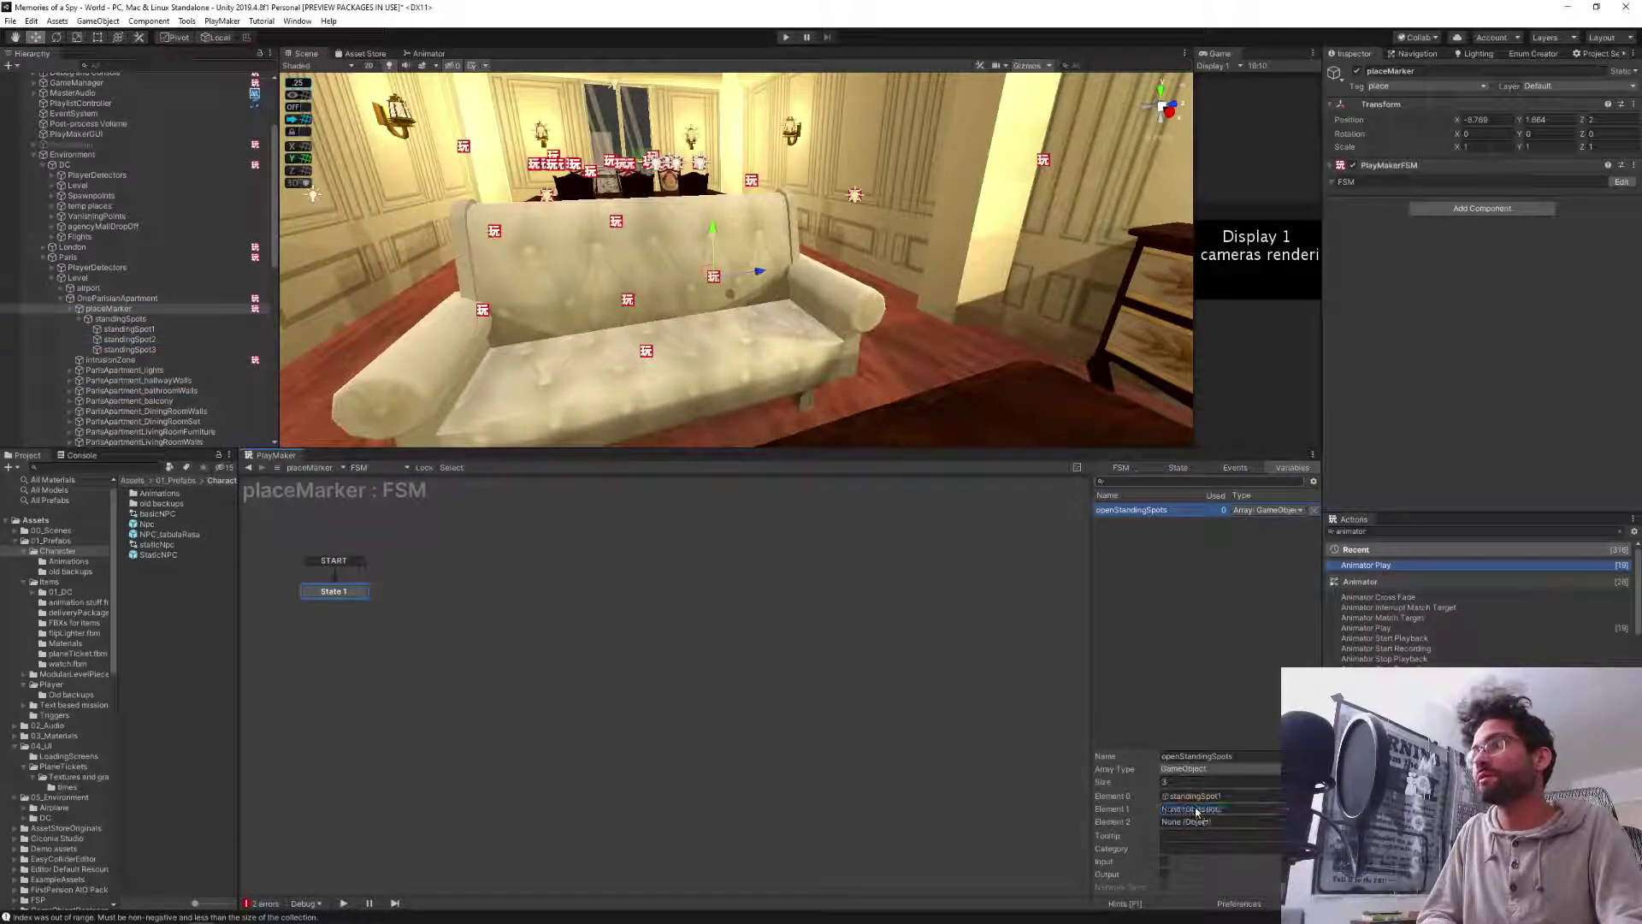
drag(124, 350, 1198, 823)
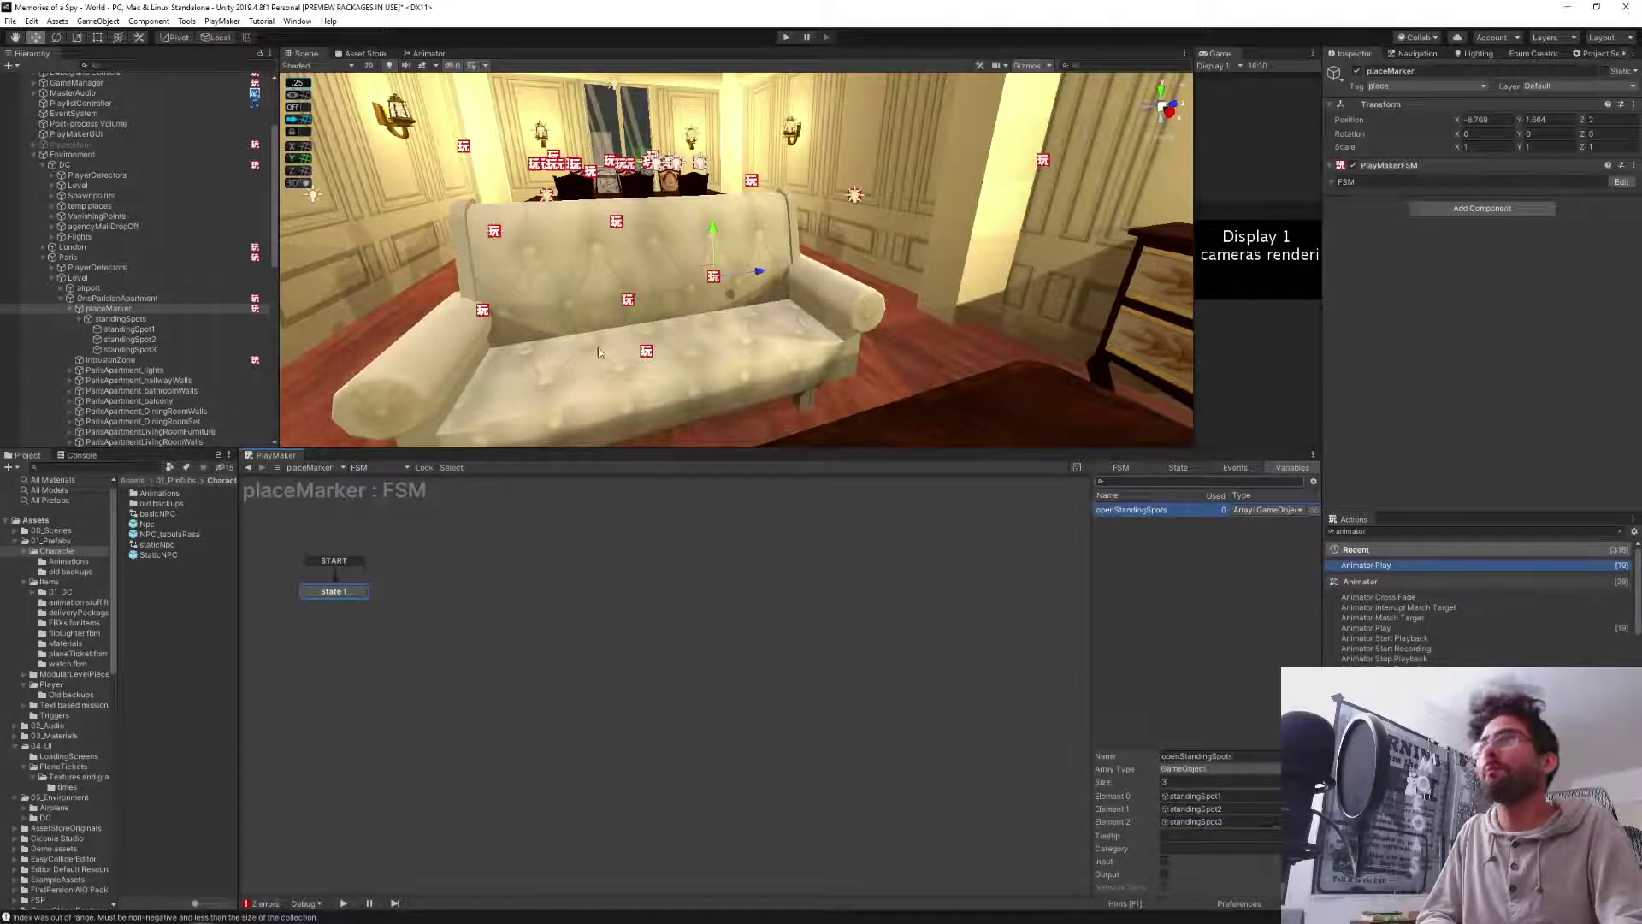
Move standingSpot1 along X past the dining table to the balcony window, at an X position of about -9.26.
click(128, 329)
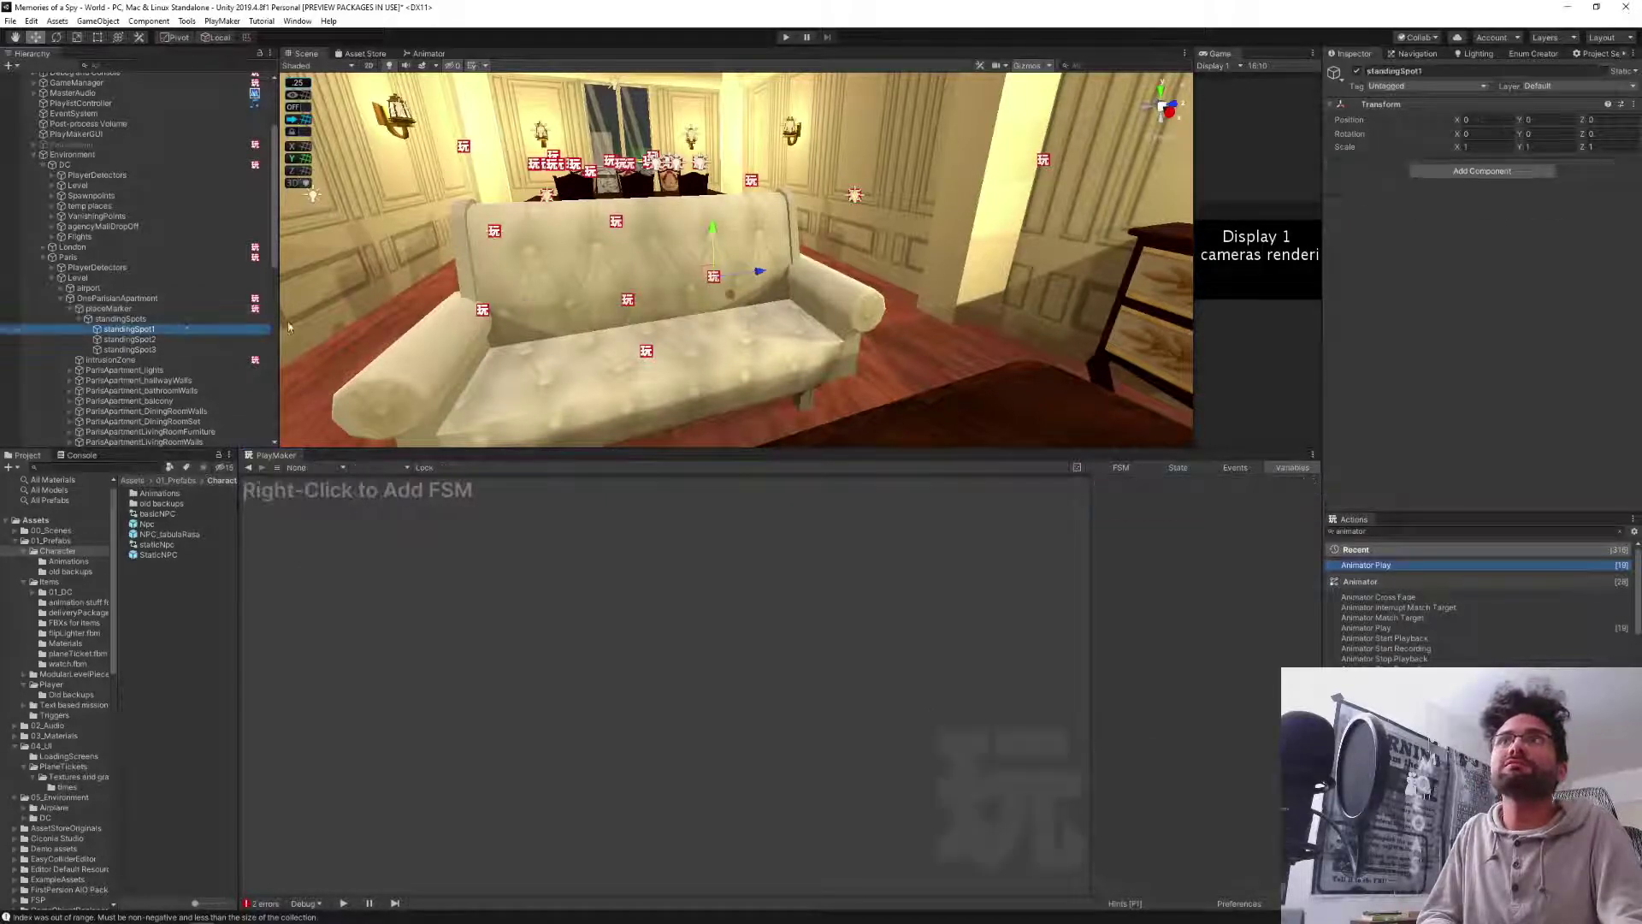
key(f)
mouse_move(554, 281)
right_down()
mouse_move(588, 301)
mouse_move(571, 287)
right_up()
scroll(621, 290, down, 5)
middle_drag(571, 288, 771, 325)
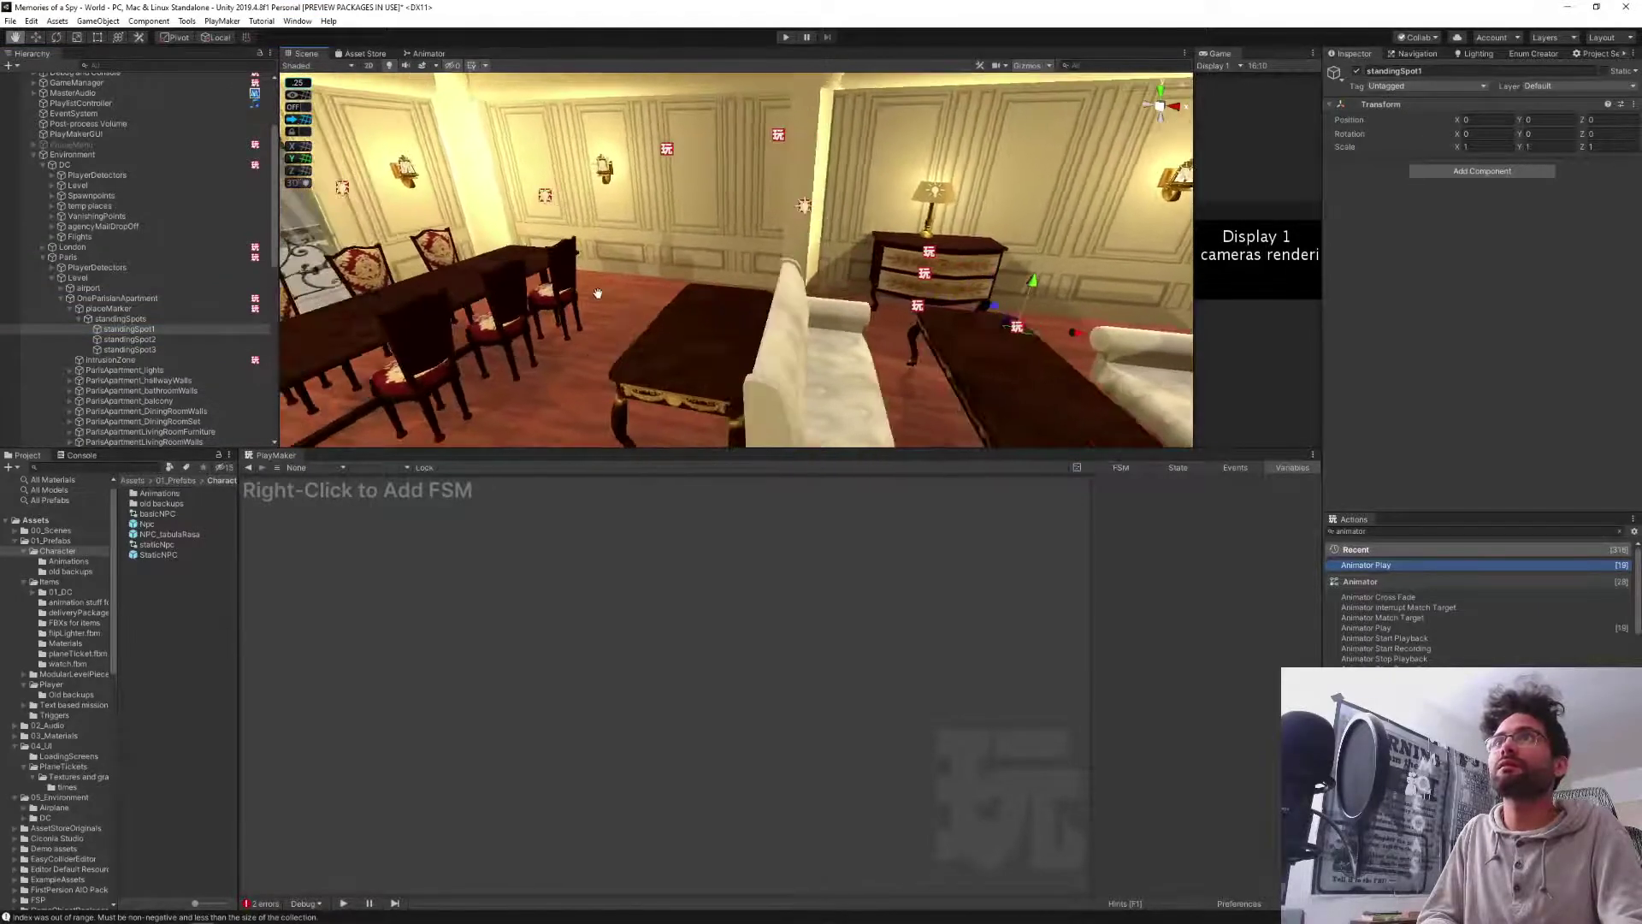
drag(1044, 335, 524, 276)
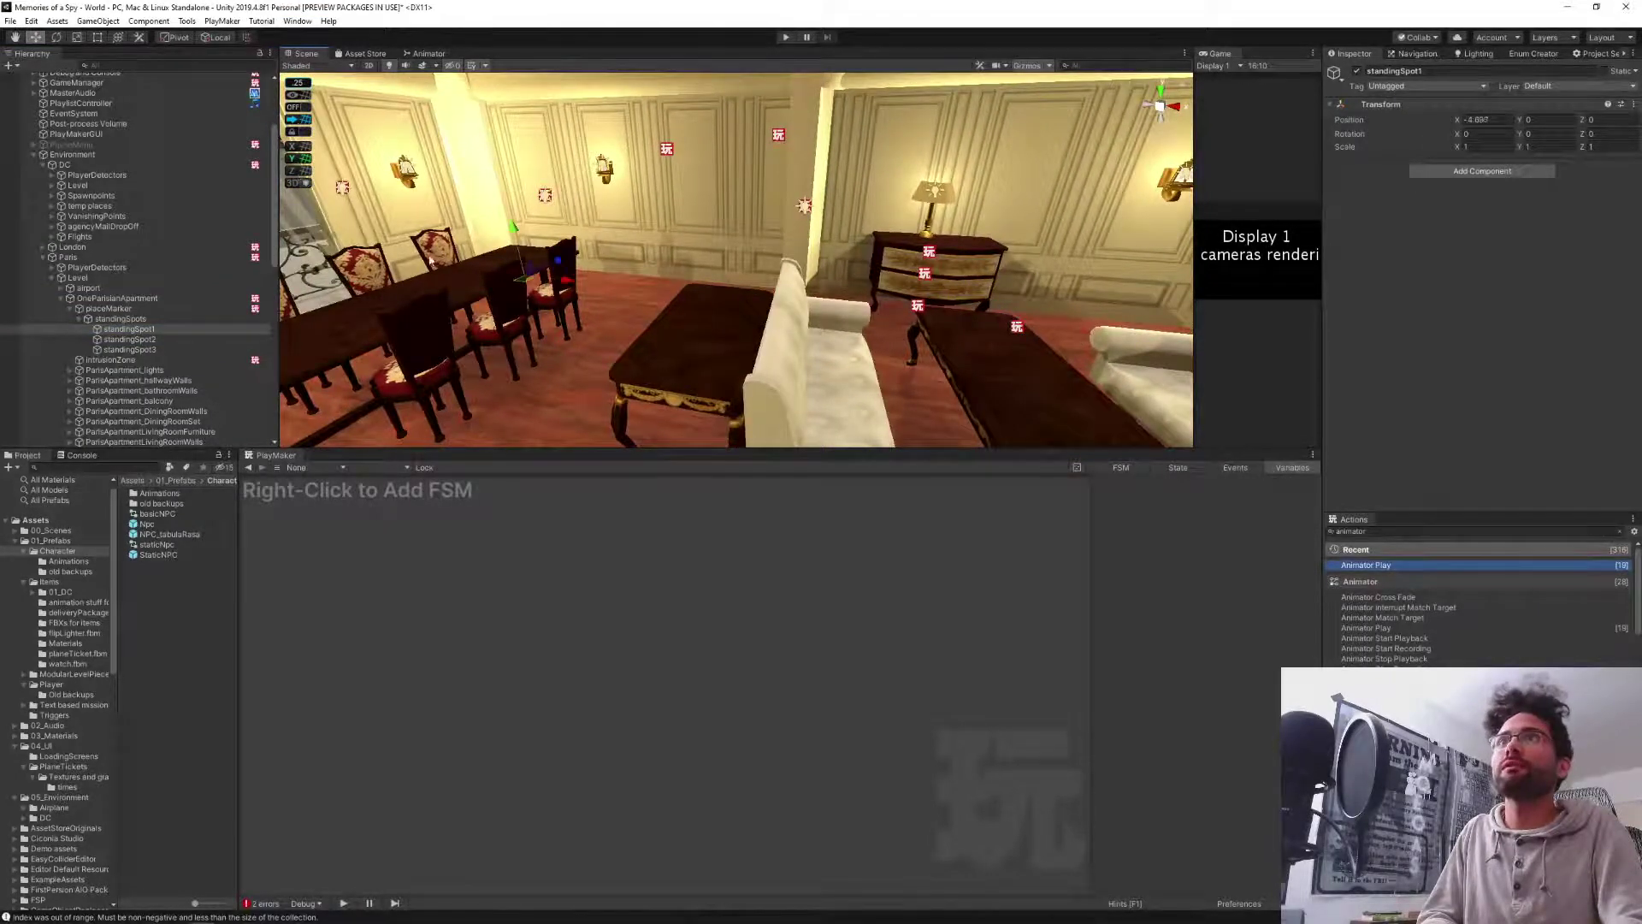
middle_drag(517, 274, 864, 336)
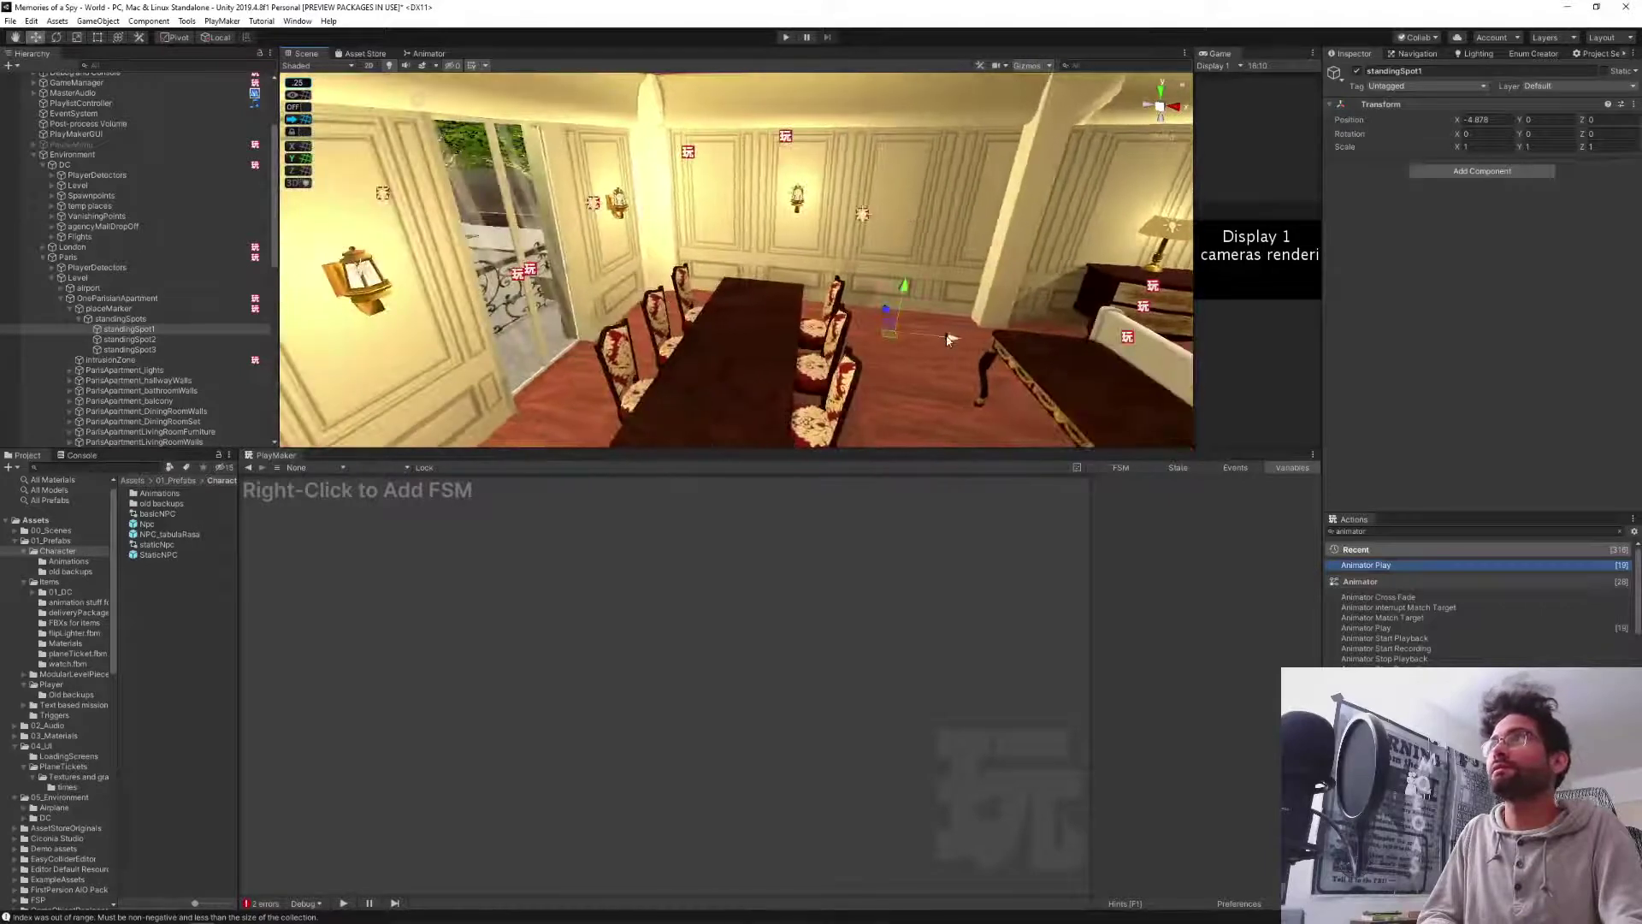
drag(948, 340, 601, 318)
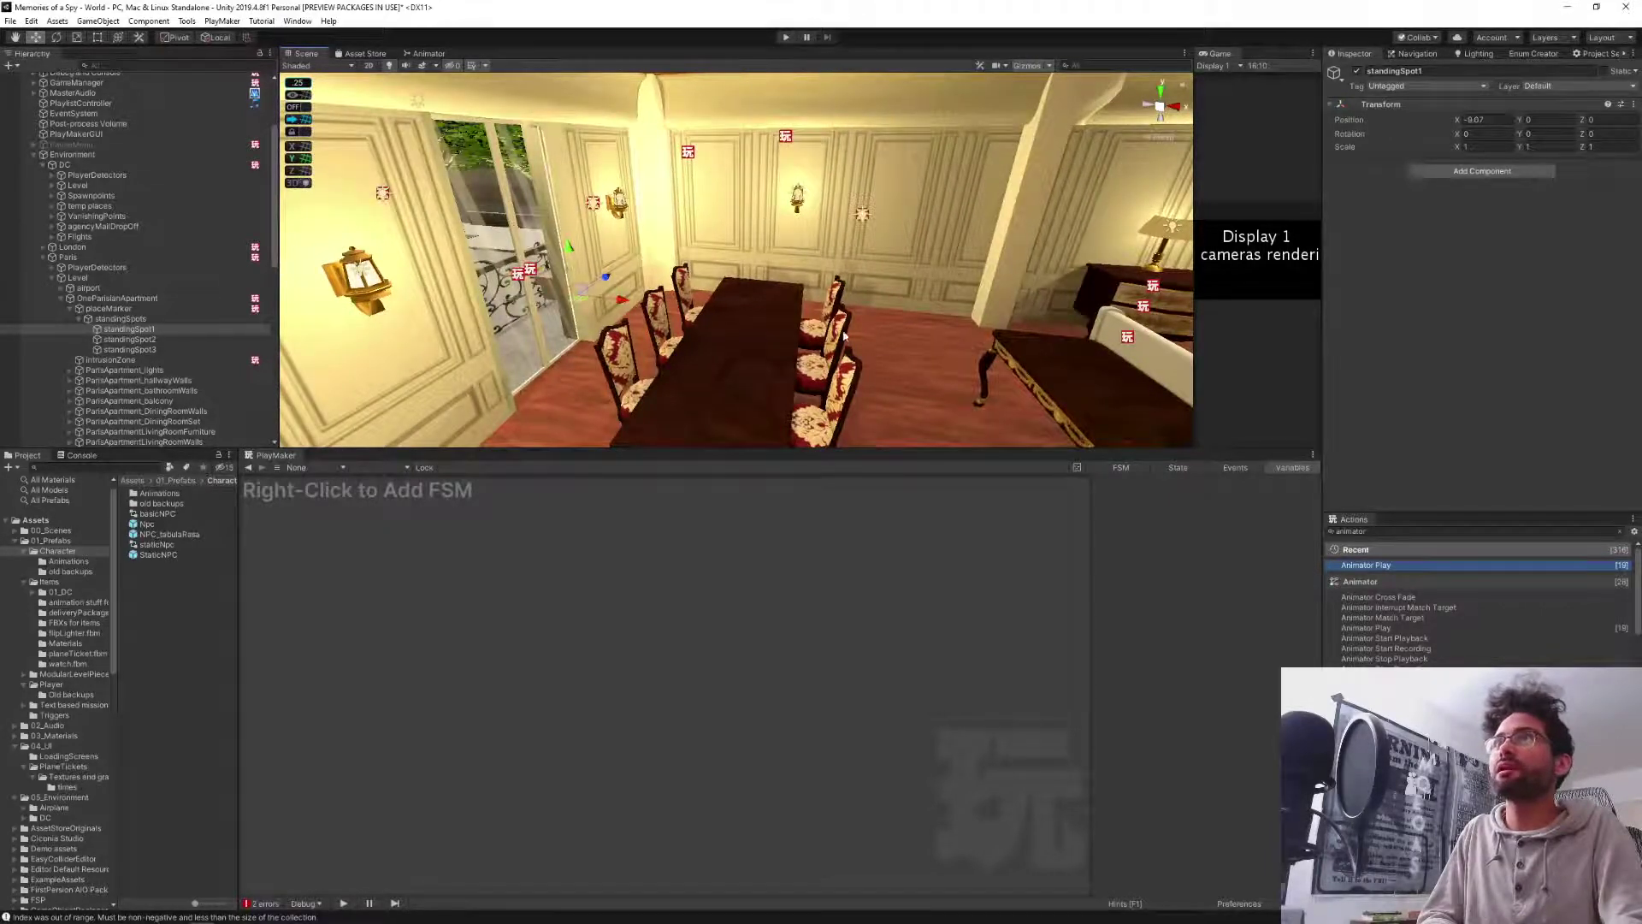
mouse_move(706, 328)
middle_down()
mouse_move(741, 322)
mouse_move(703, 340)
middle_up()
drag(610, 344, 599, 346)
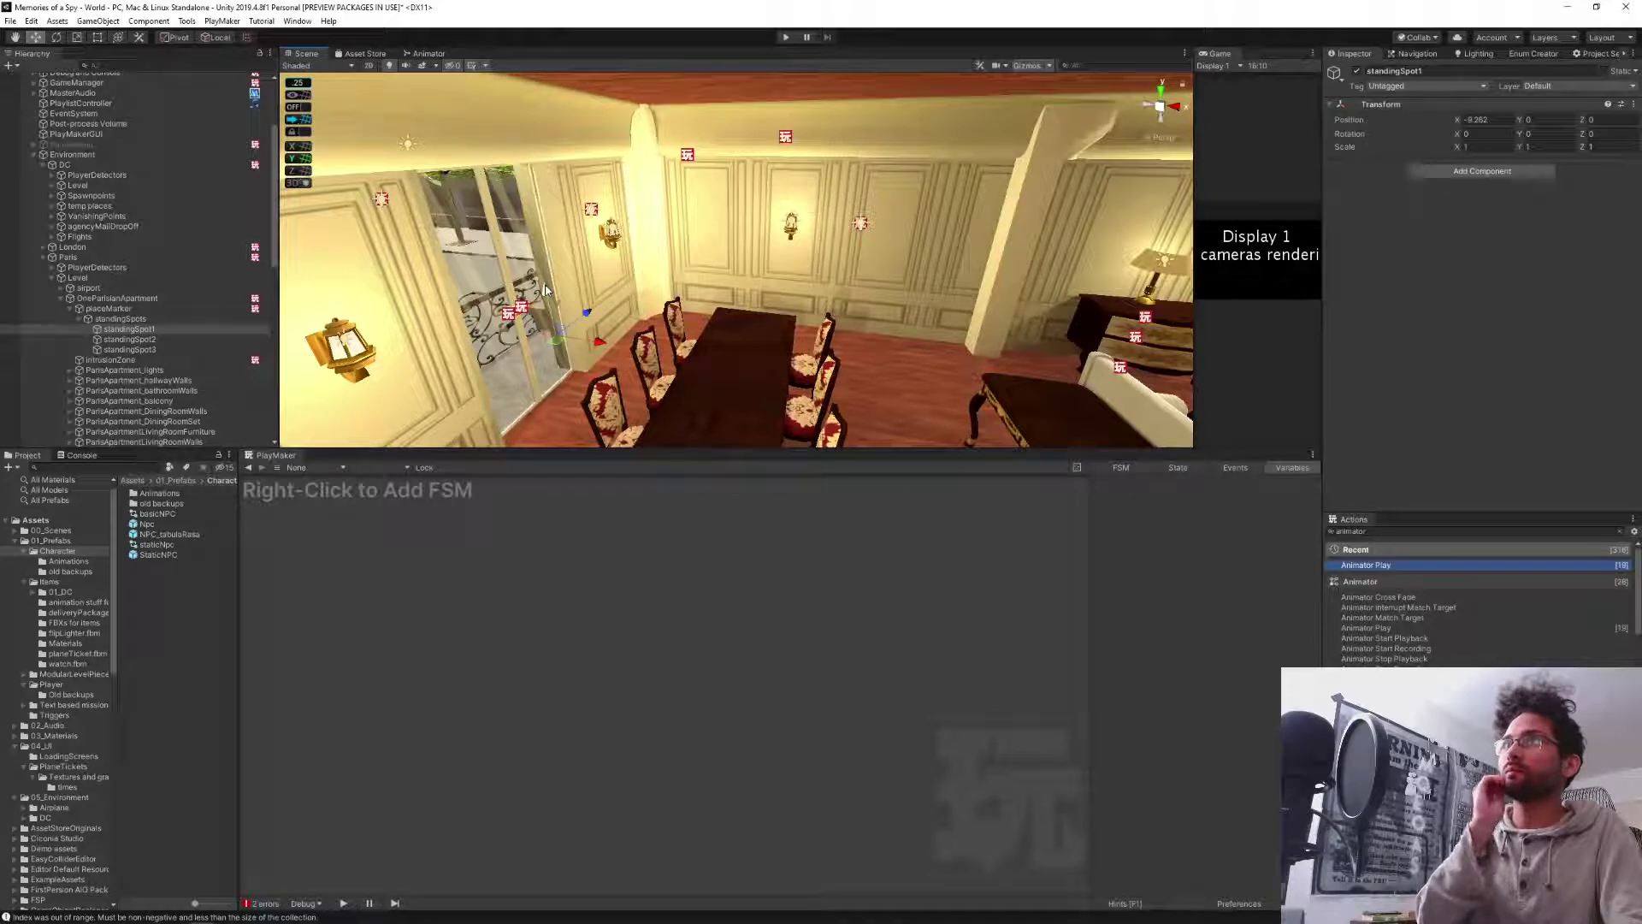
Move standingSpot2 to the spot beside the dresser with the lamp, at about X -0.44 and Z 3.68.
click(130, 340)
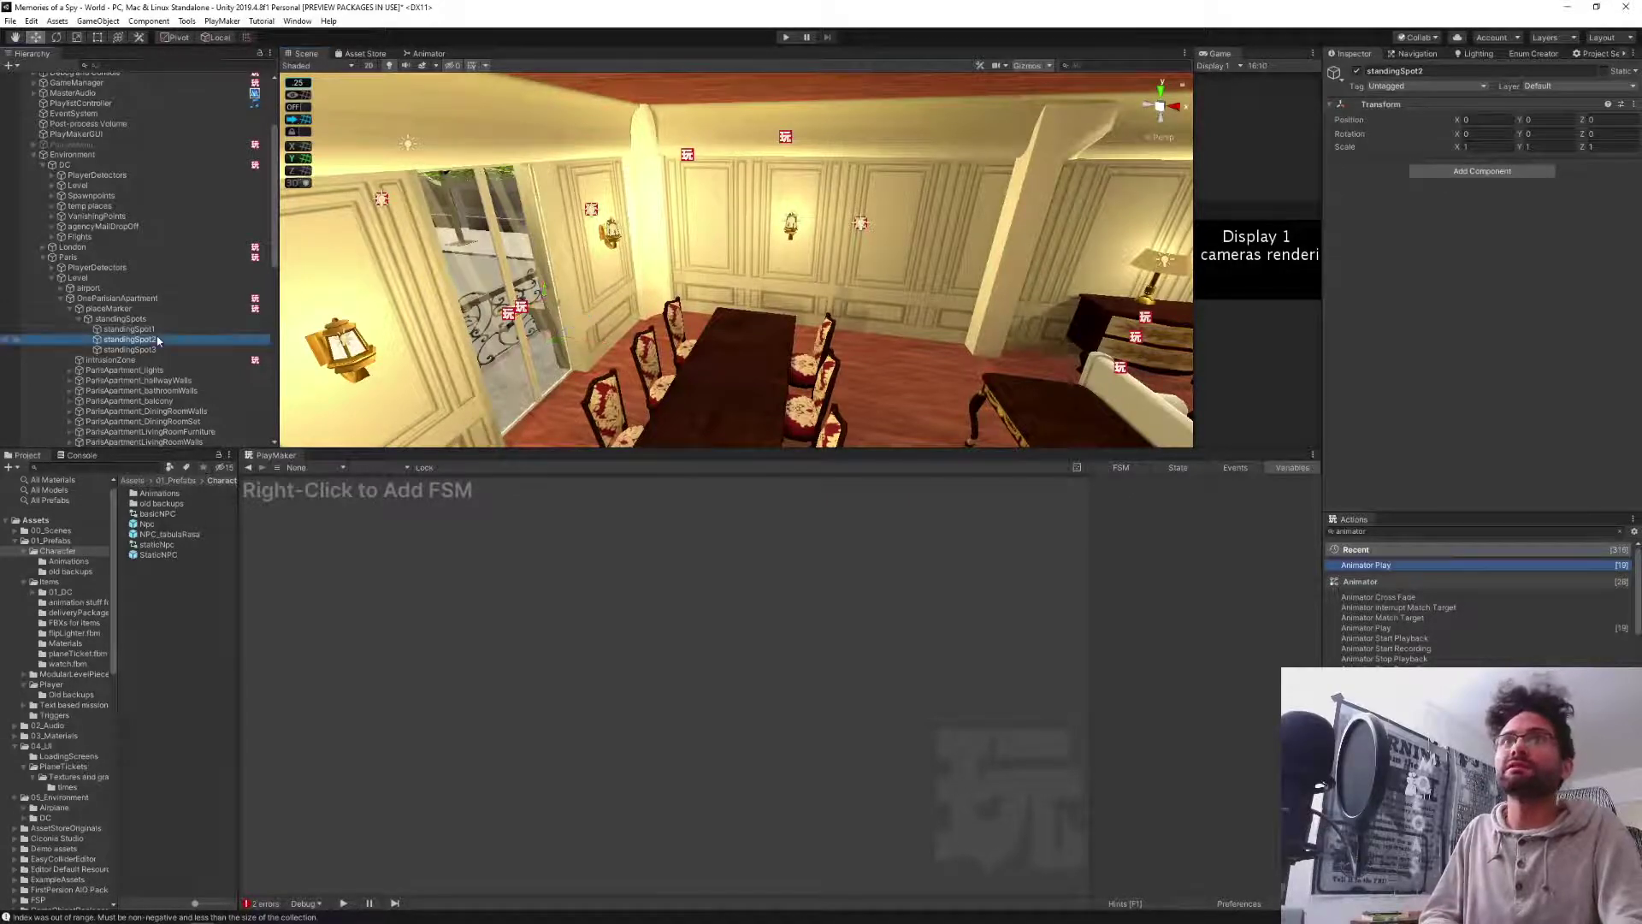
middle_drag(1137, 395, 788, 321)
drag(799, 310, 766, 254)
right_drag(844, 318, 602, 294)
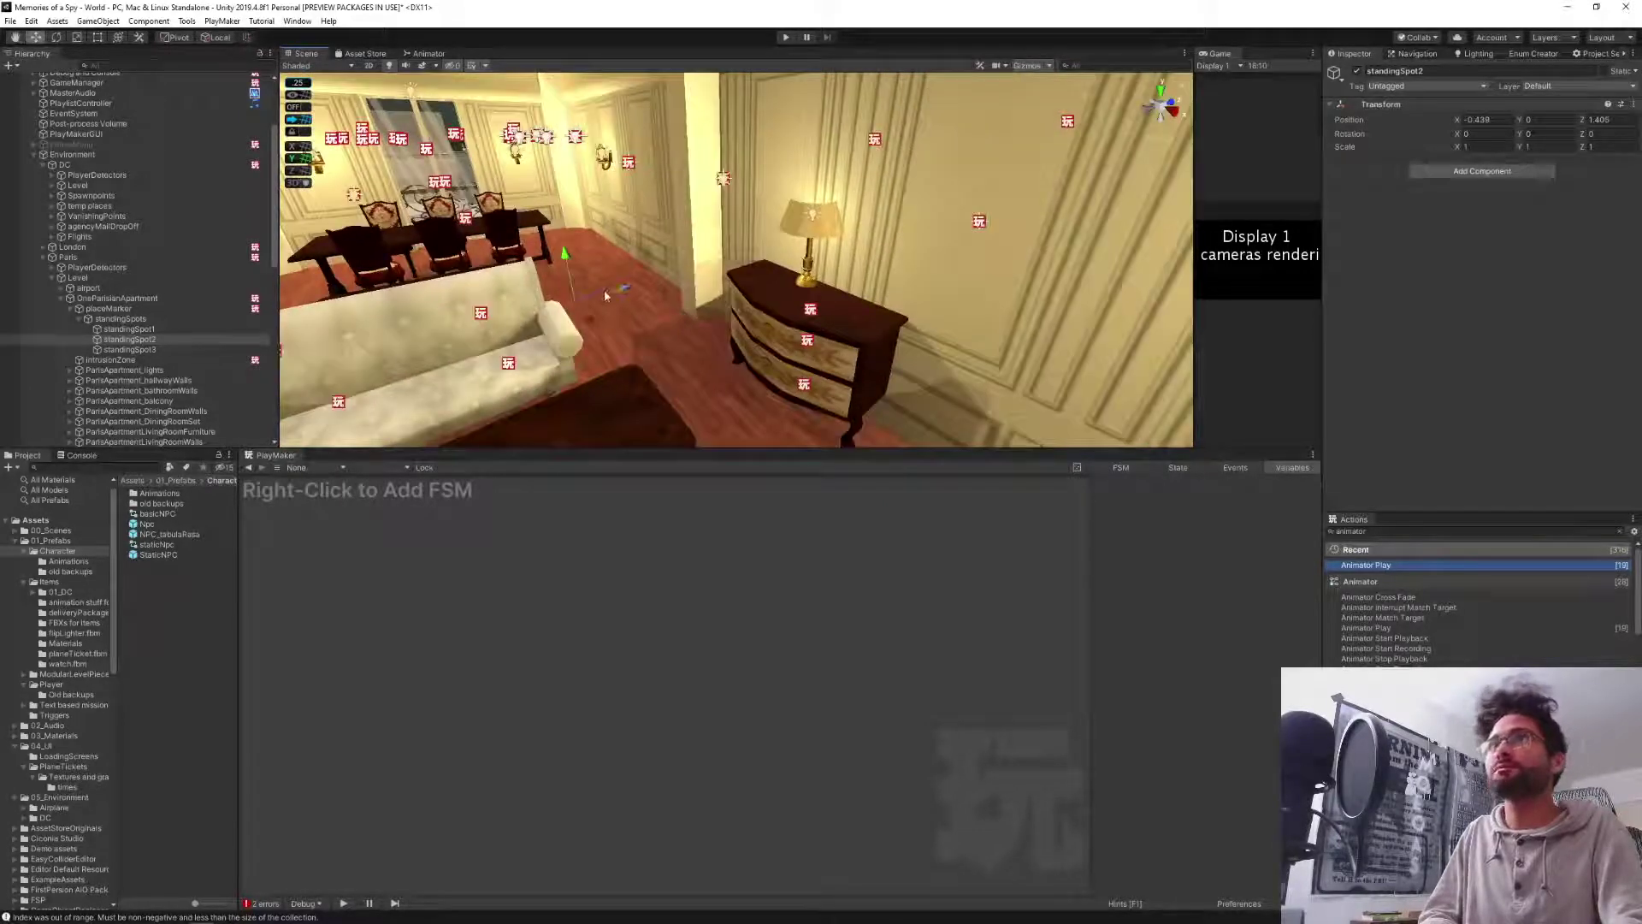
drag(605, 296, 732, 287)
right_drag(731, 286, 587, 291)
middle_drag(603, 306, 642, 332)
Move standingSpot3 out of the seating area into the hallway behind the living room wall, at about X 6.9 and Z -5.3.
click(137, 348)
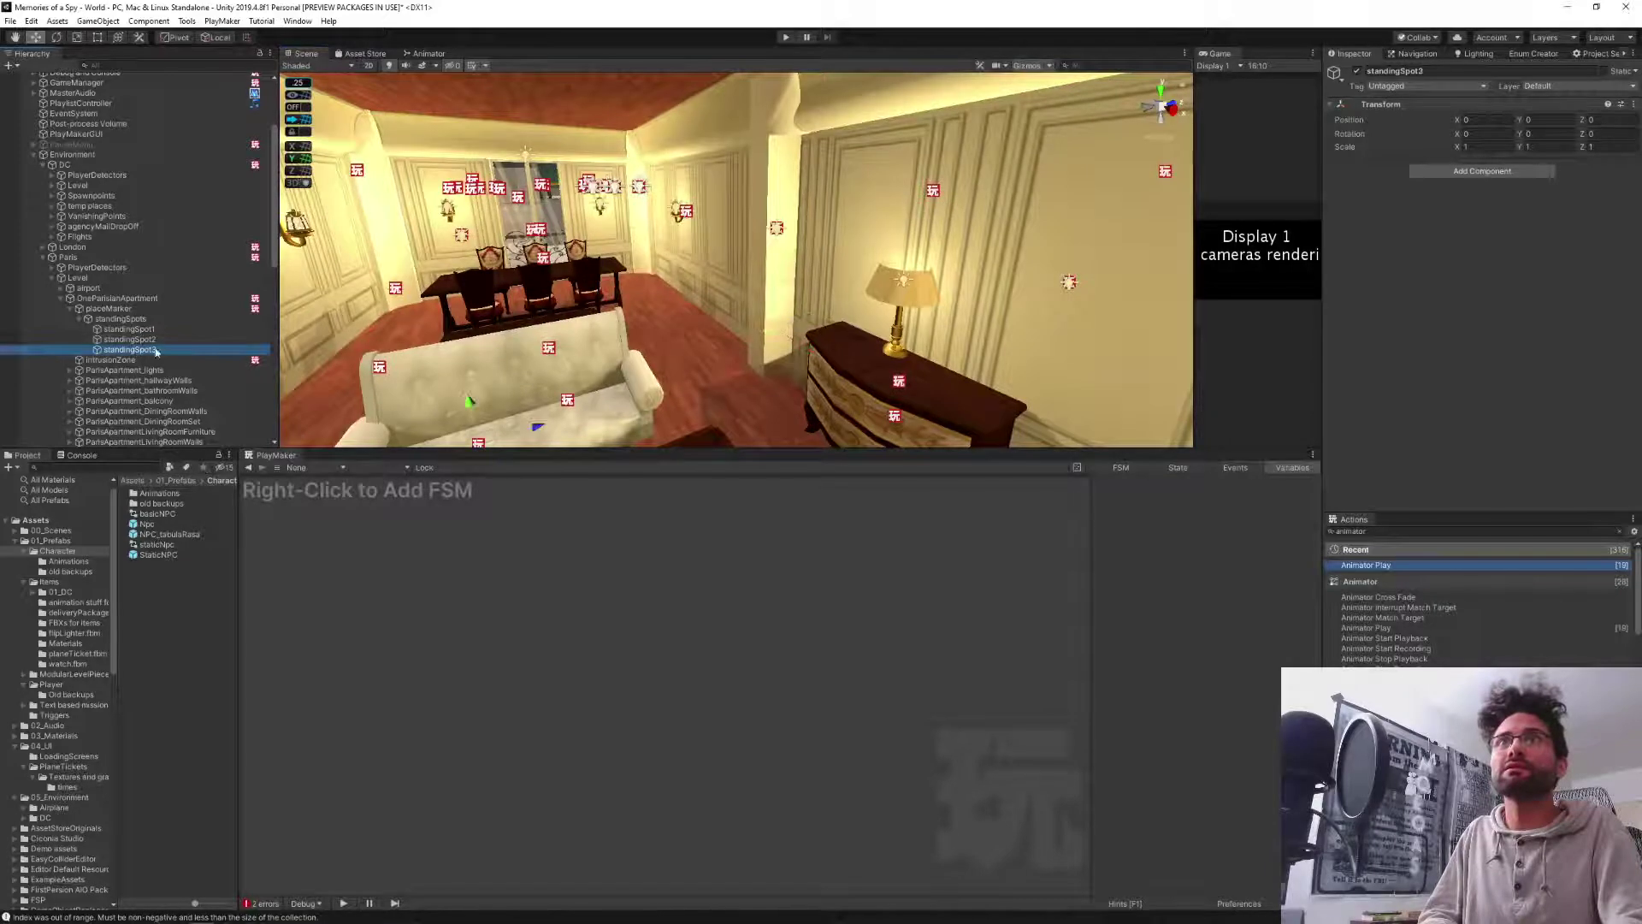
right_drag(602, 369, 821, 362)
scroll(821, 362, down, 5)
middle_drag(572, 385, 817, 363)
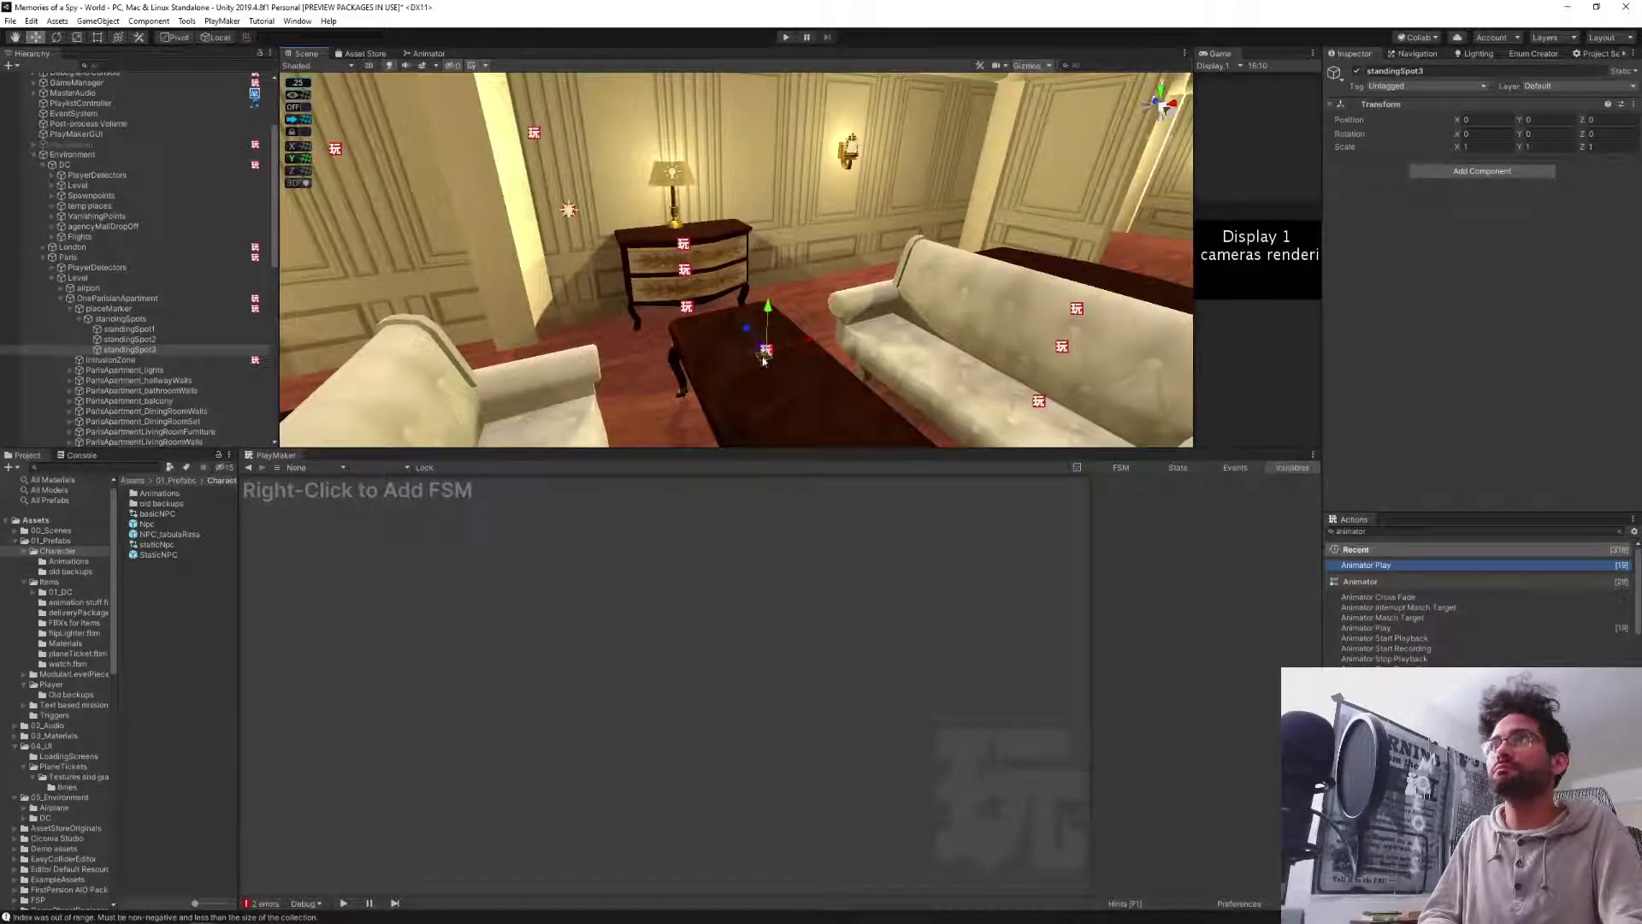
scroll(761, 360, down, 4)
right_drag(761, 360, 1073, 360)
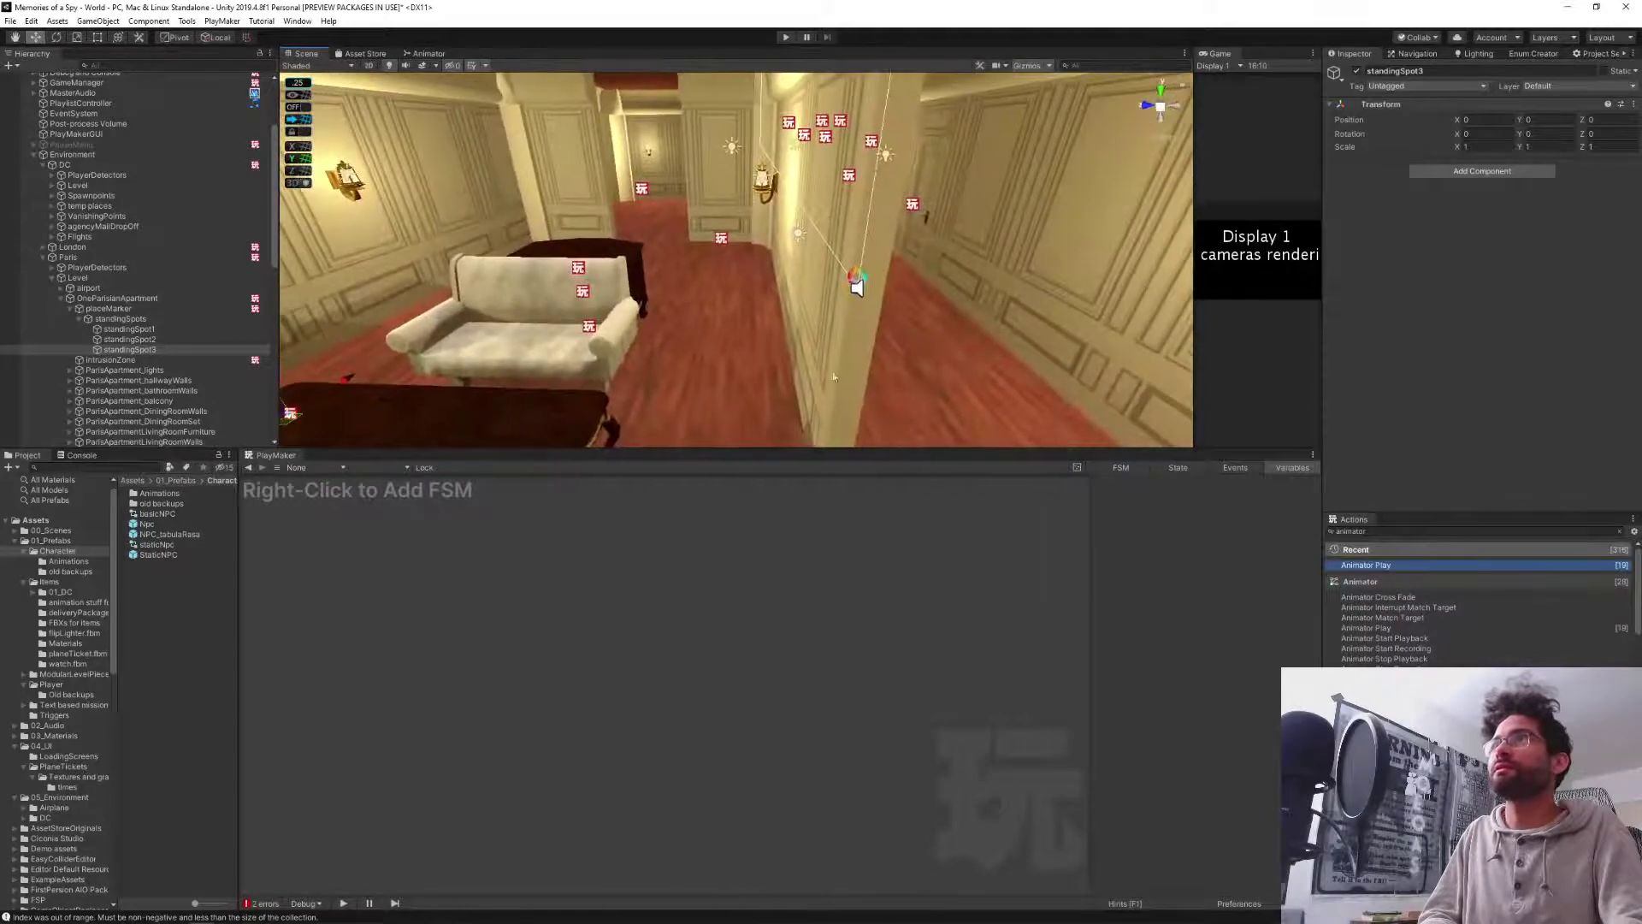
drag(289, 424, 872, 293)
right_drag(872, 293, 777, 307)
drag(784, 294, 731, 274)
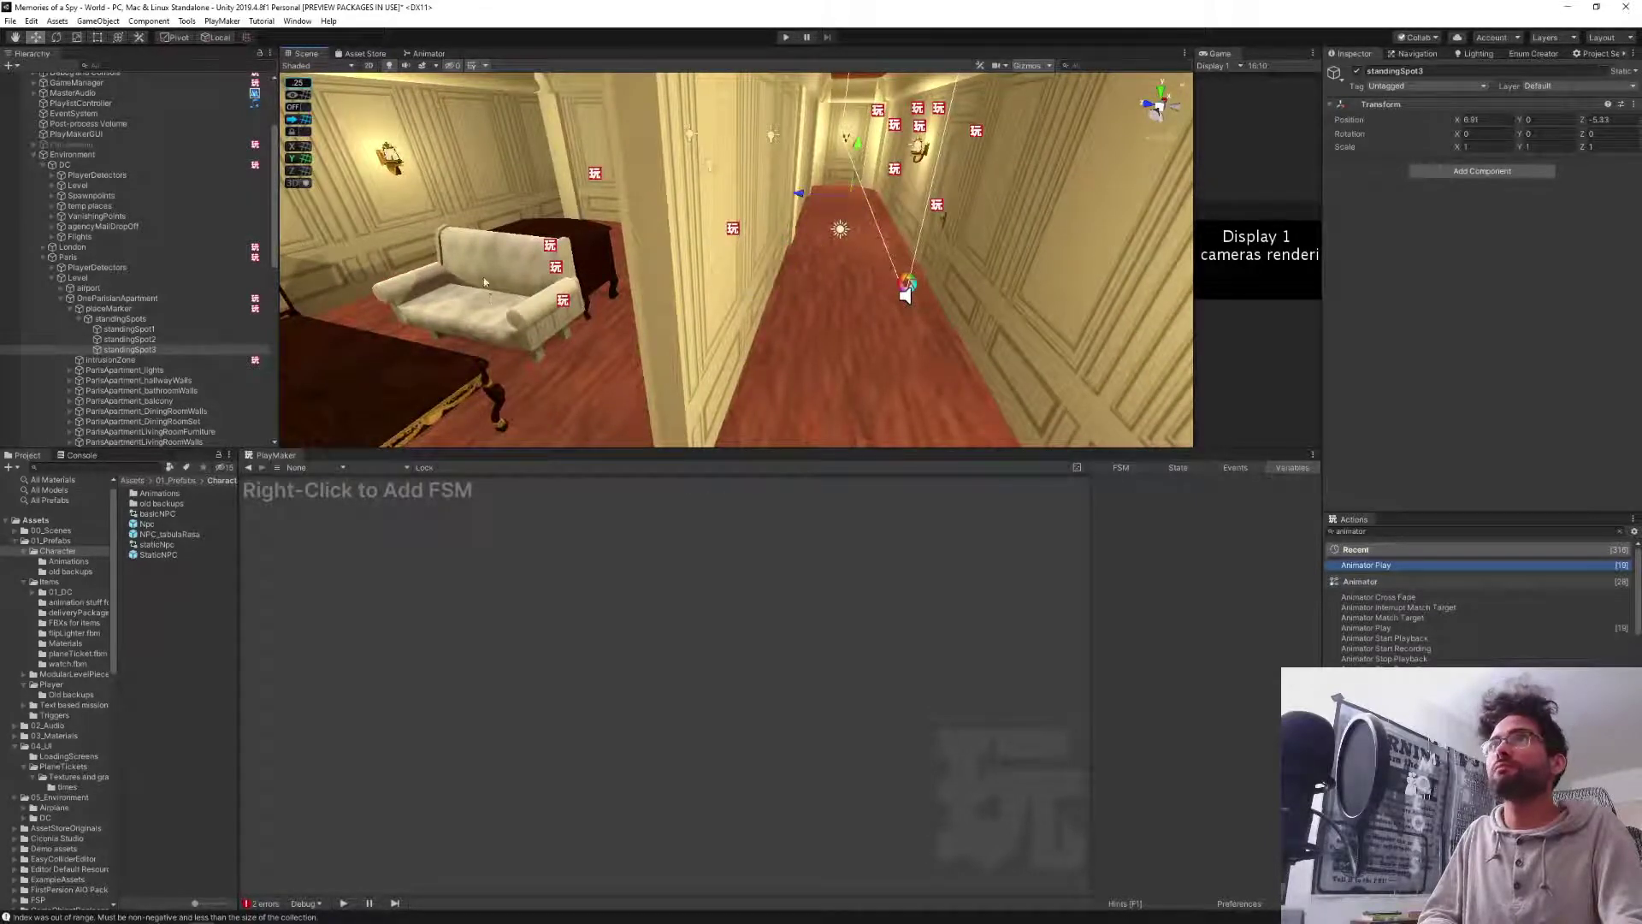
Move standingSpot2 from beside the dresser into the room across the hallway, at about X 12.7 and Z 0.77.
right_drag(484, 282, 374, 288)
click(161, 339)
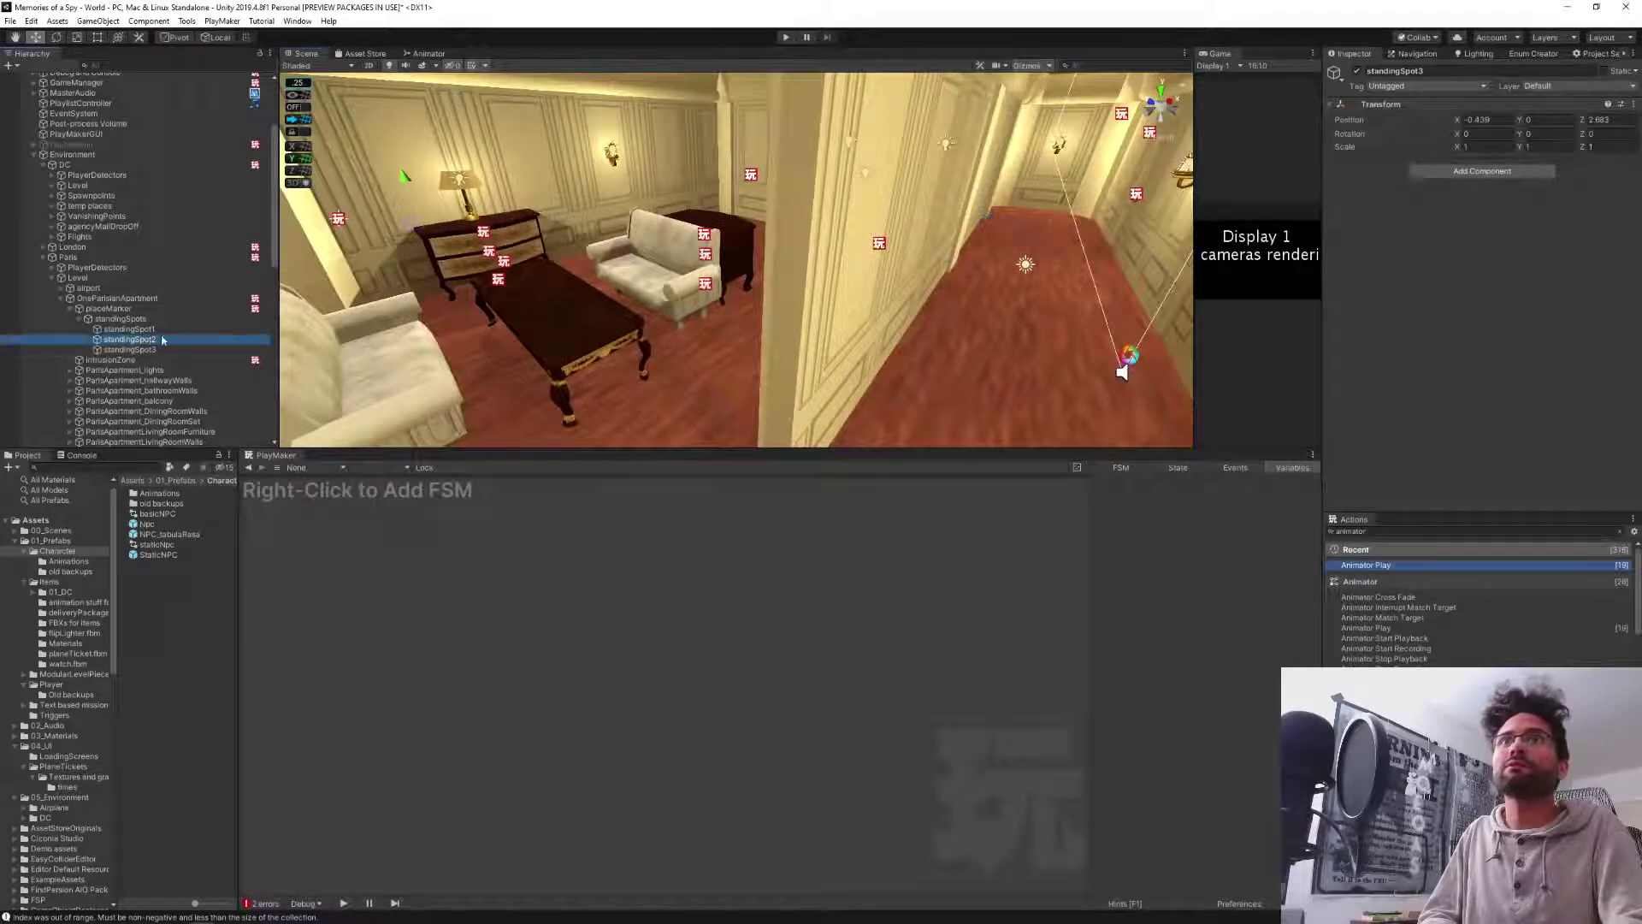
right_drag(536, 292, 500, 254)
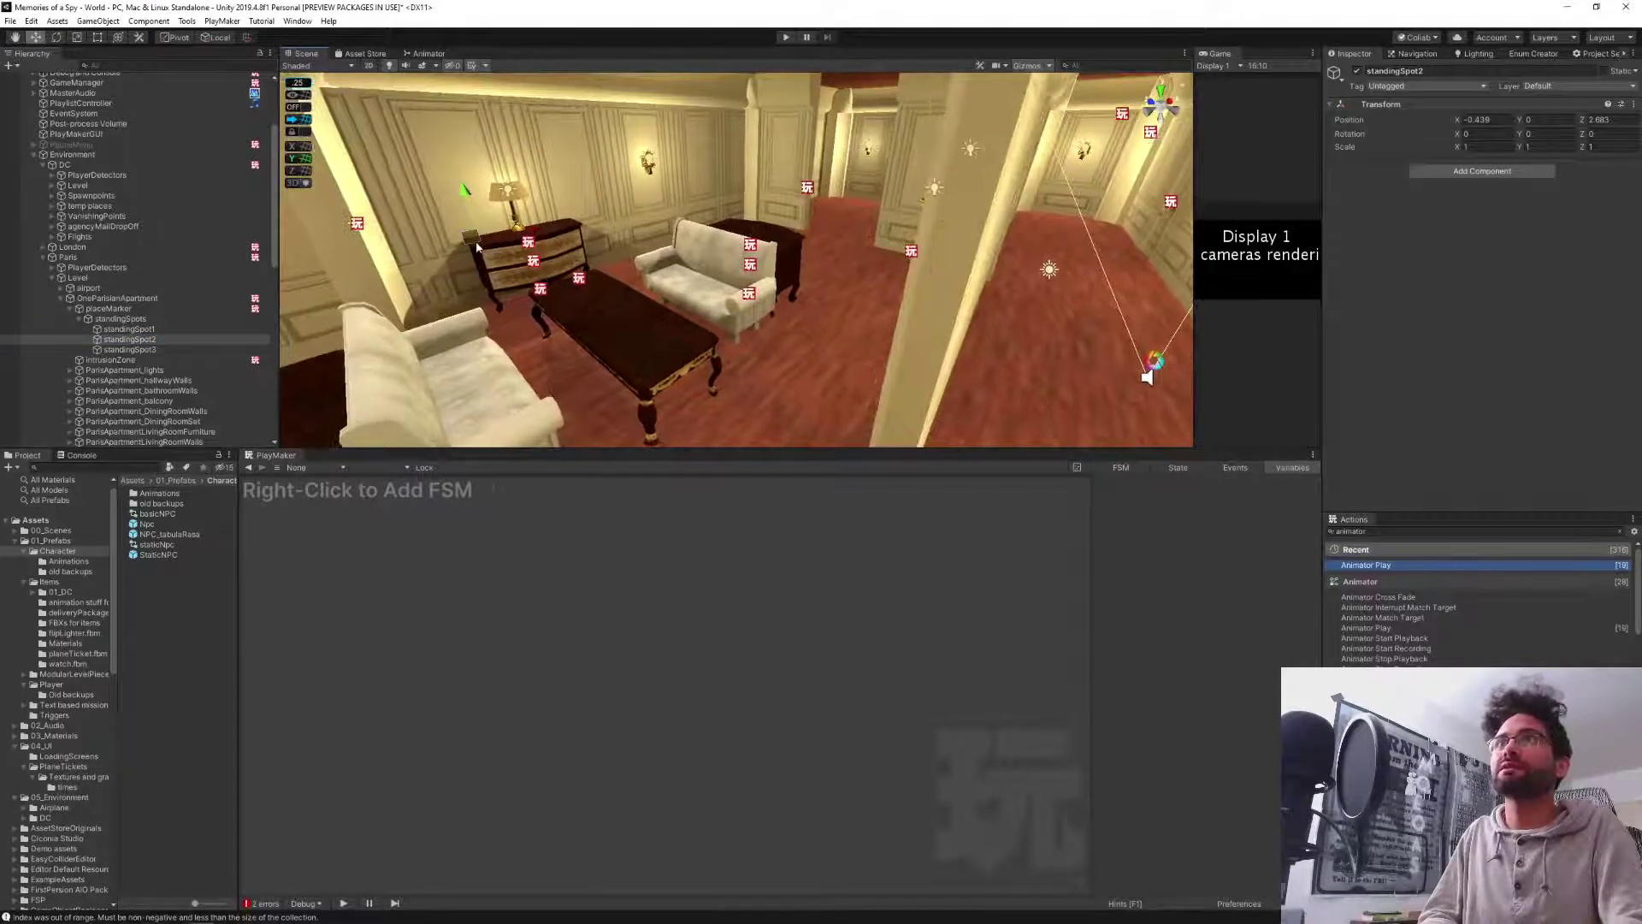
drag(476, 248, 853, 177)
key(f)
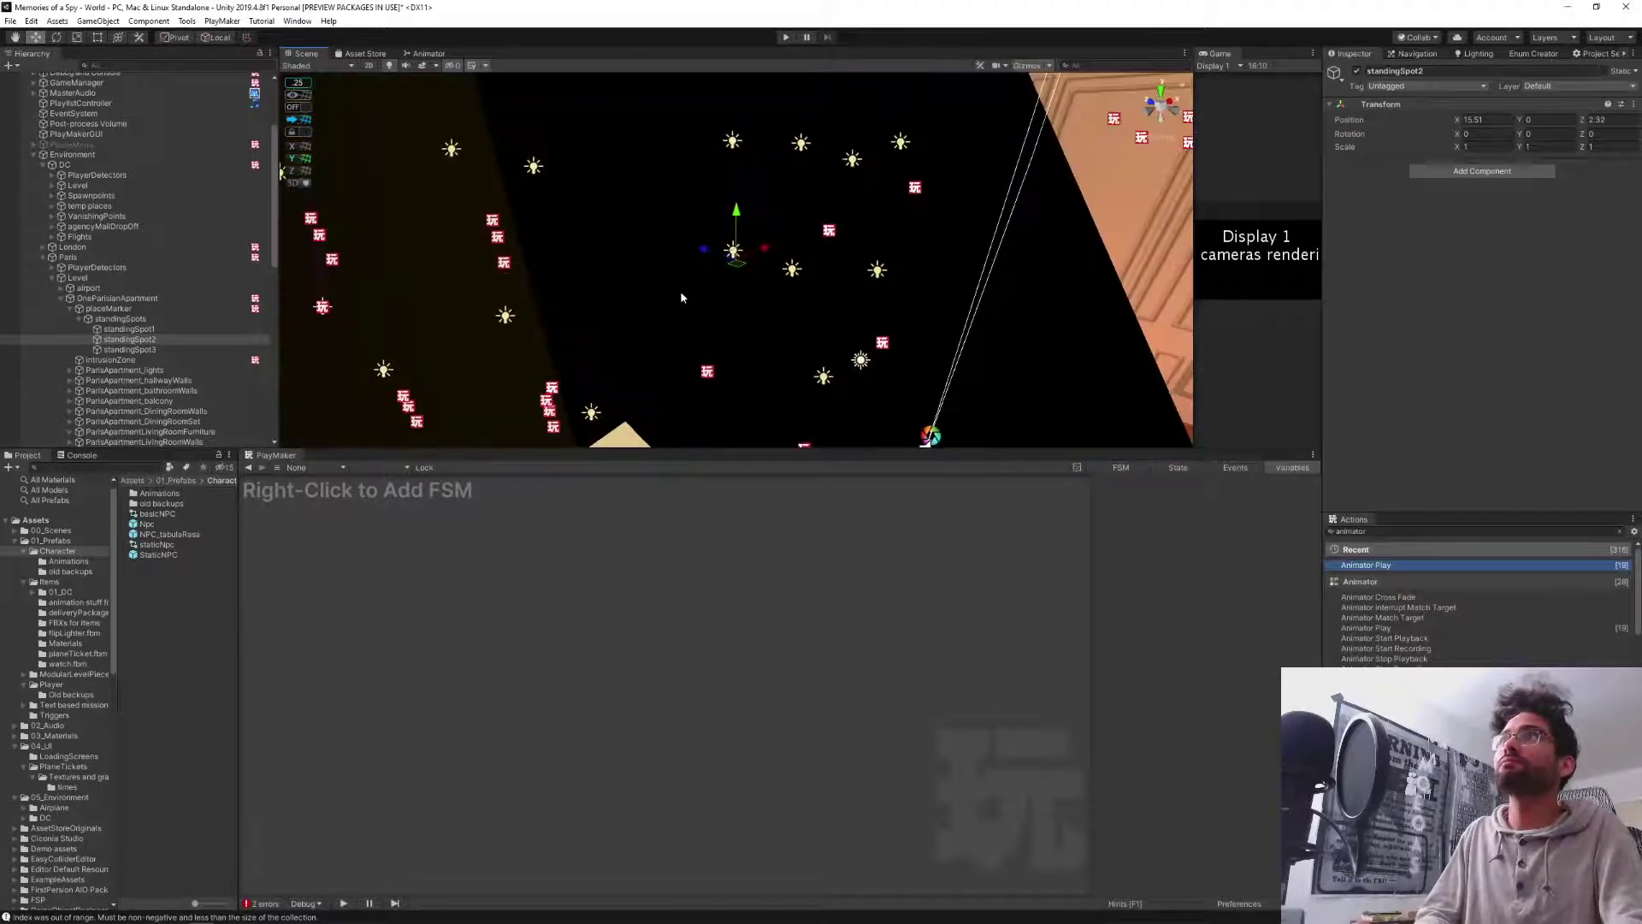
scroll(682, 297, up, 10)
right_drag(843, 289, 990, 299)
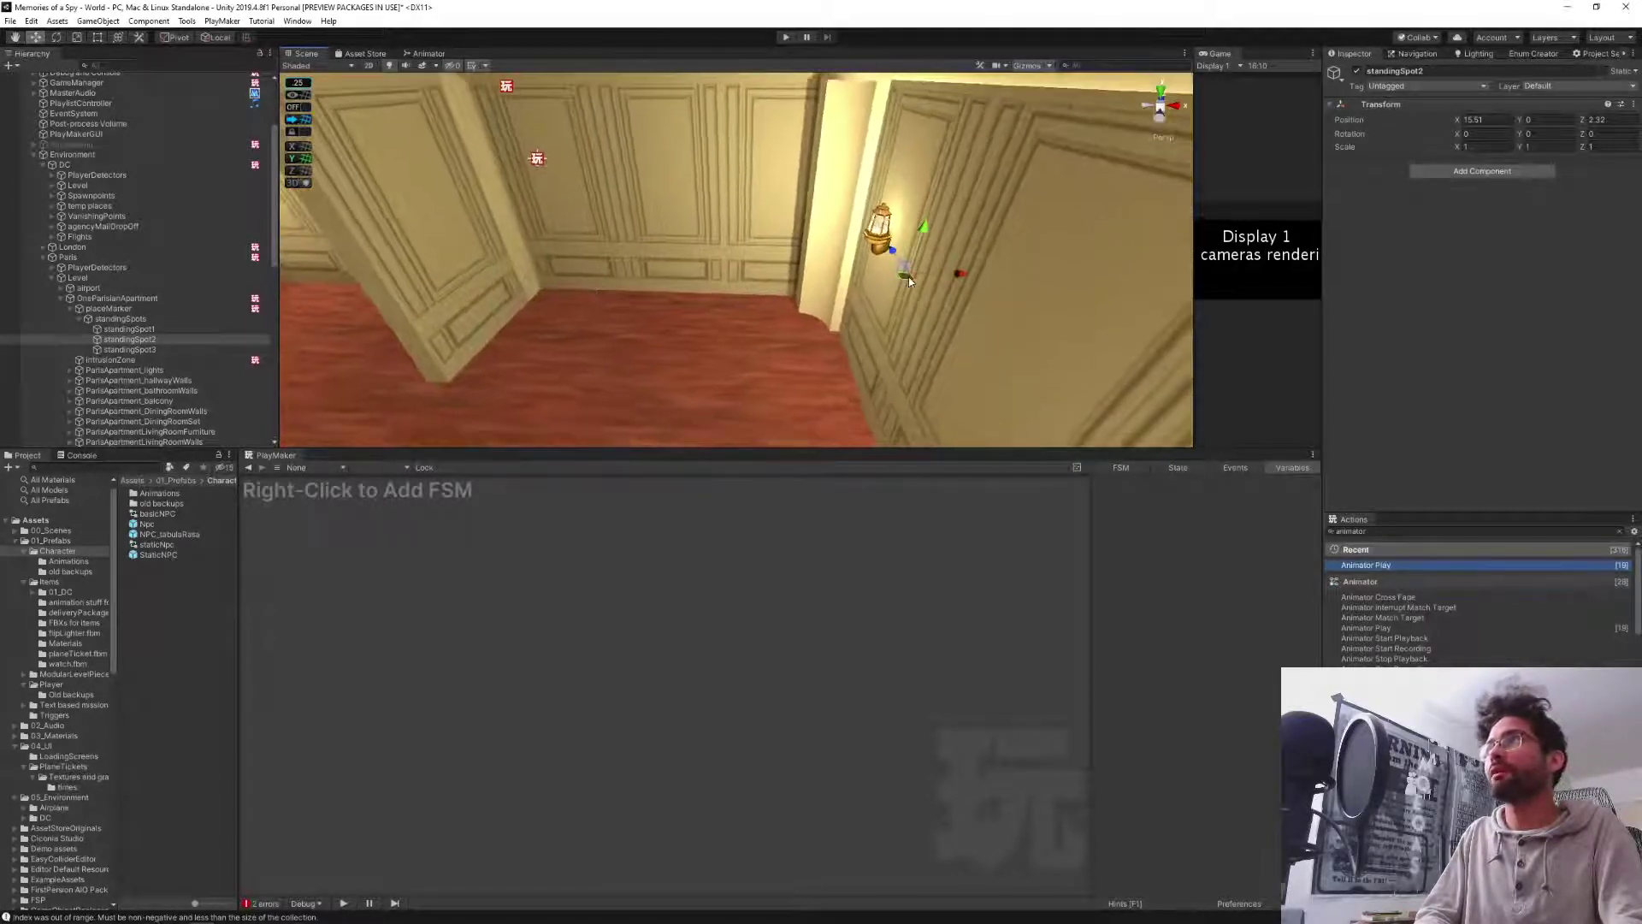
drag(909, 281, 682, 356)
right_drag(682, 355, 598, 291)
middle_drag(599, 291, 902, 281)
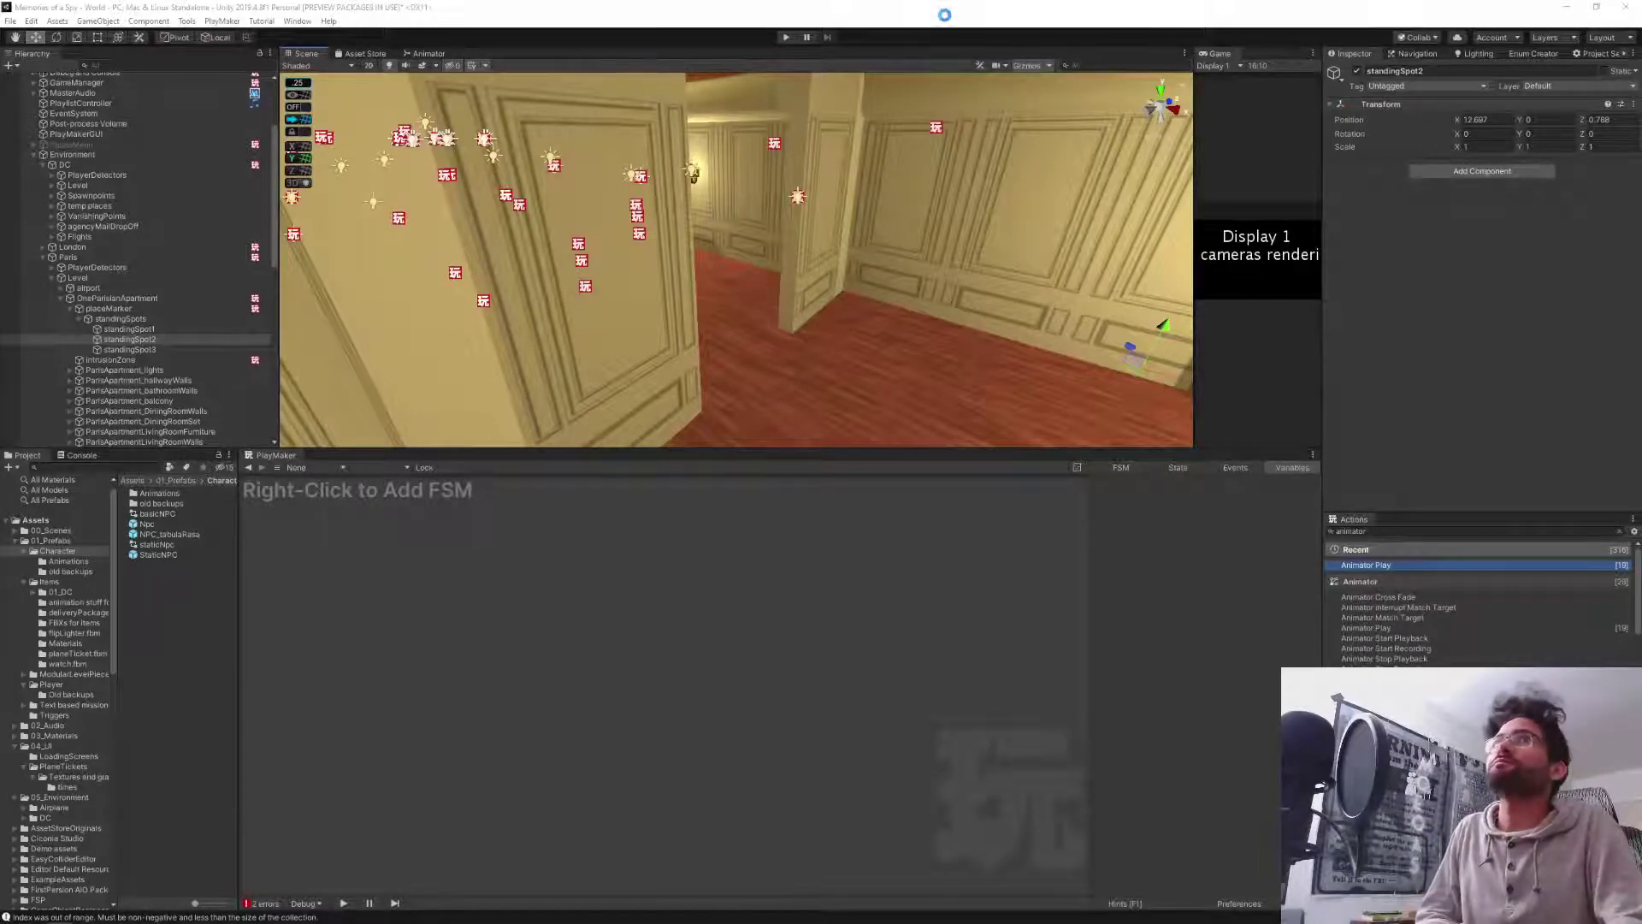
Review placeMarker's FSM and the standing spots assigned in its openStandingSpots array.
click(128, 318)
click(111, 308)
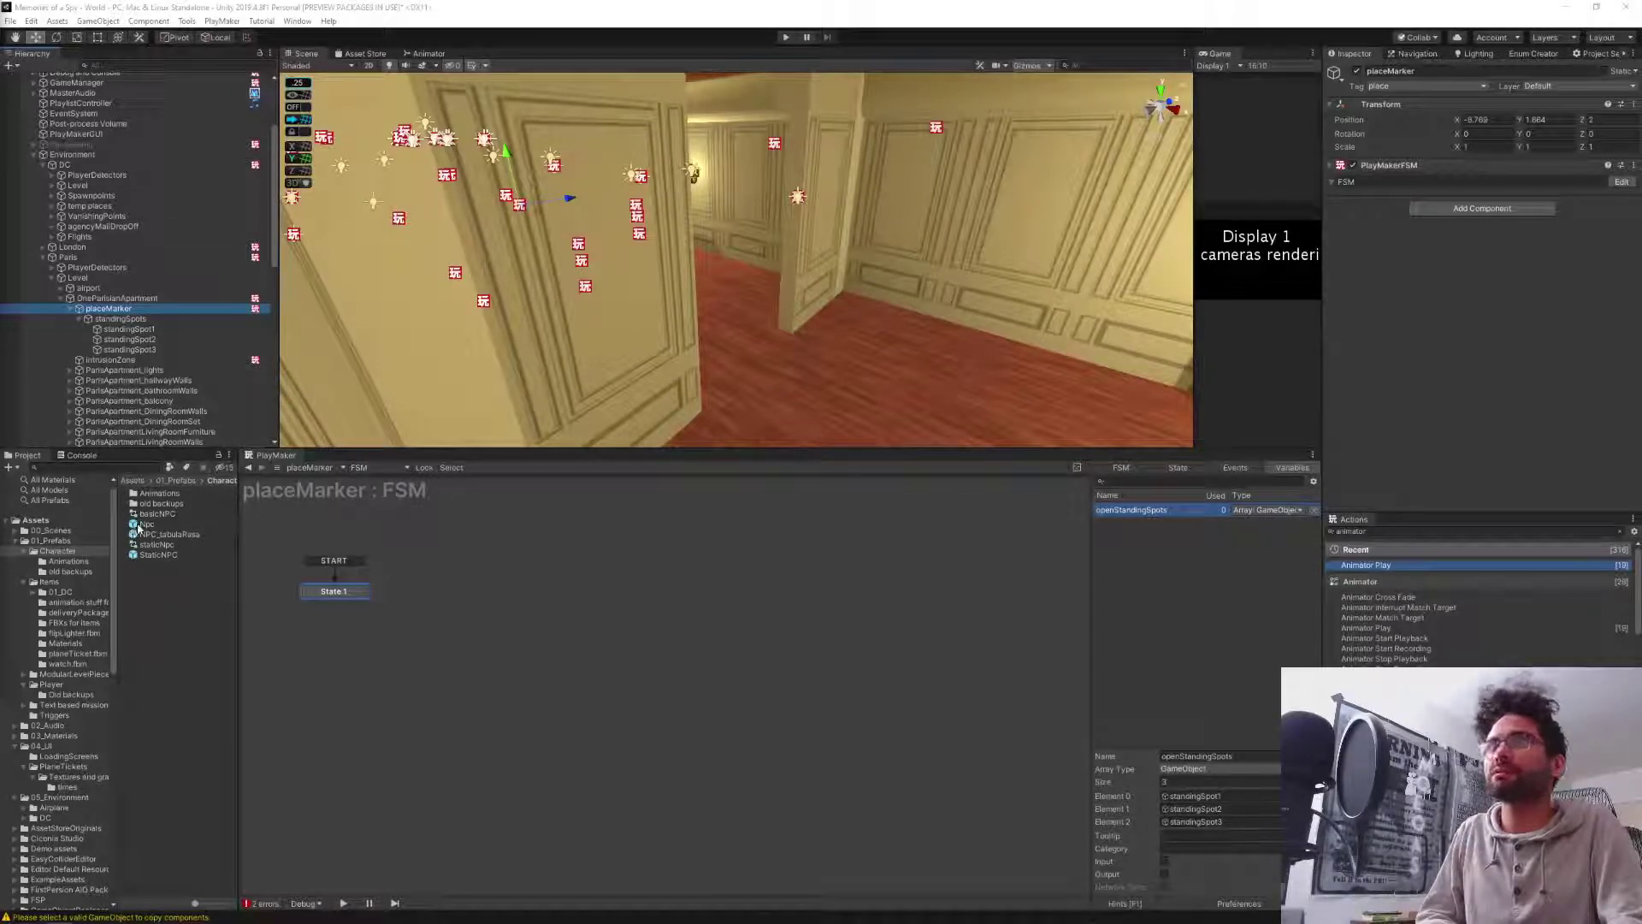
click(174, 633)
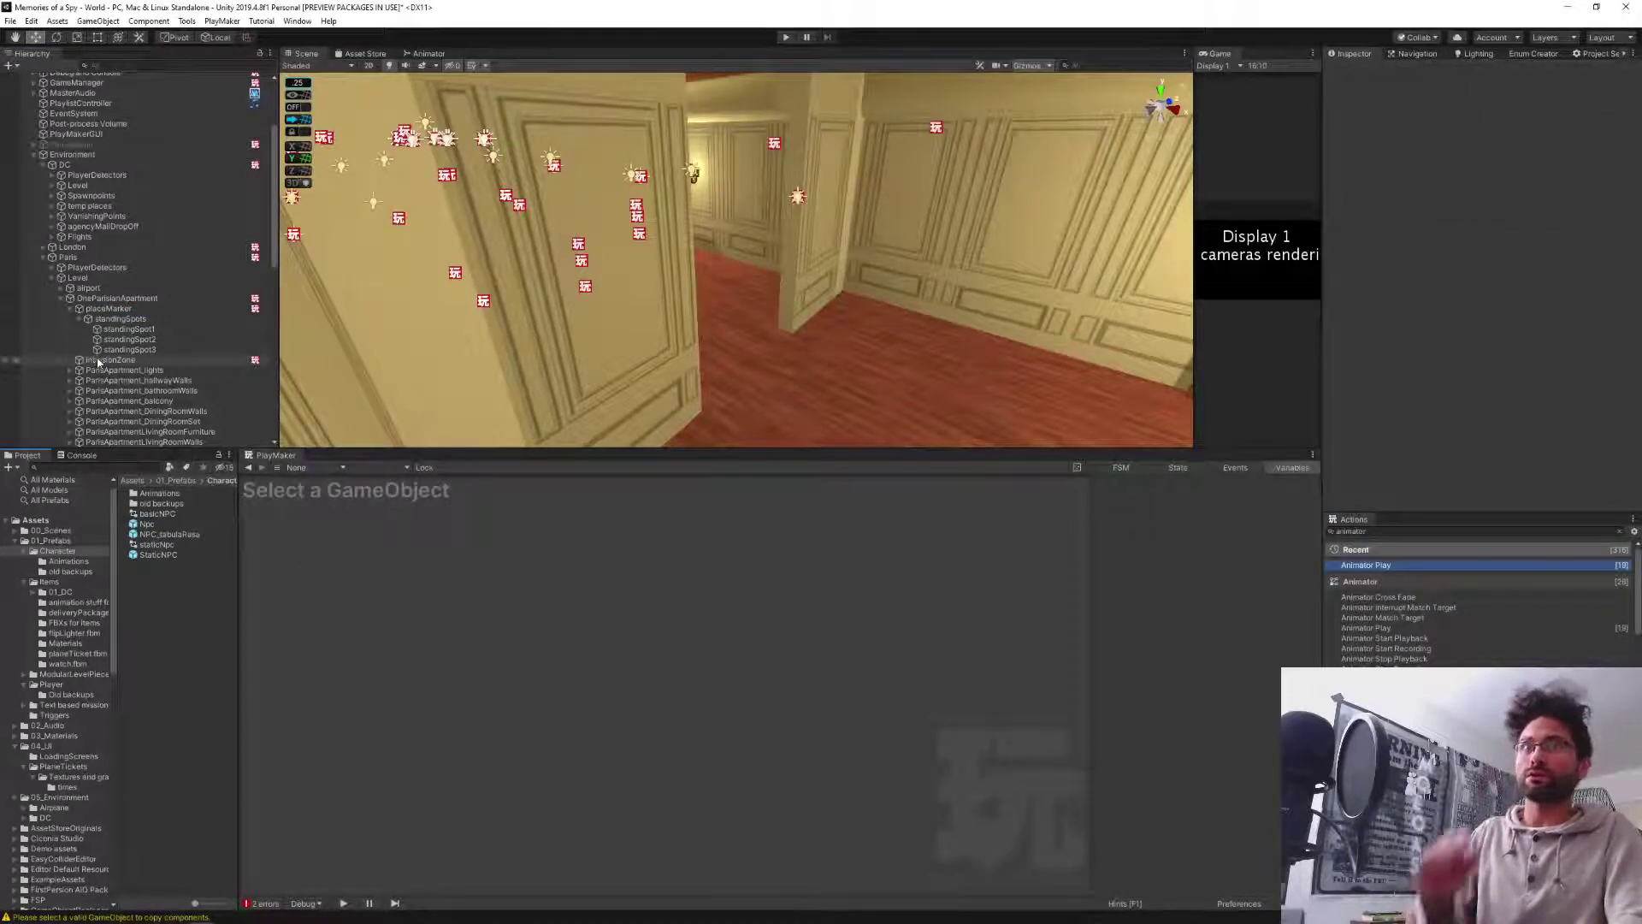
click(154, 309)
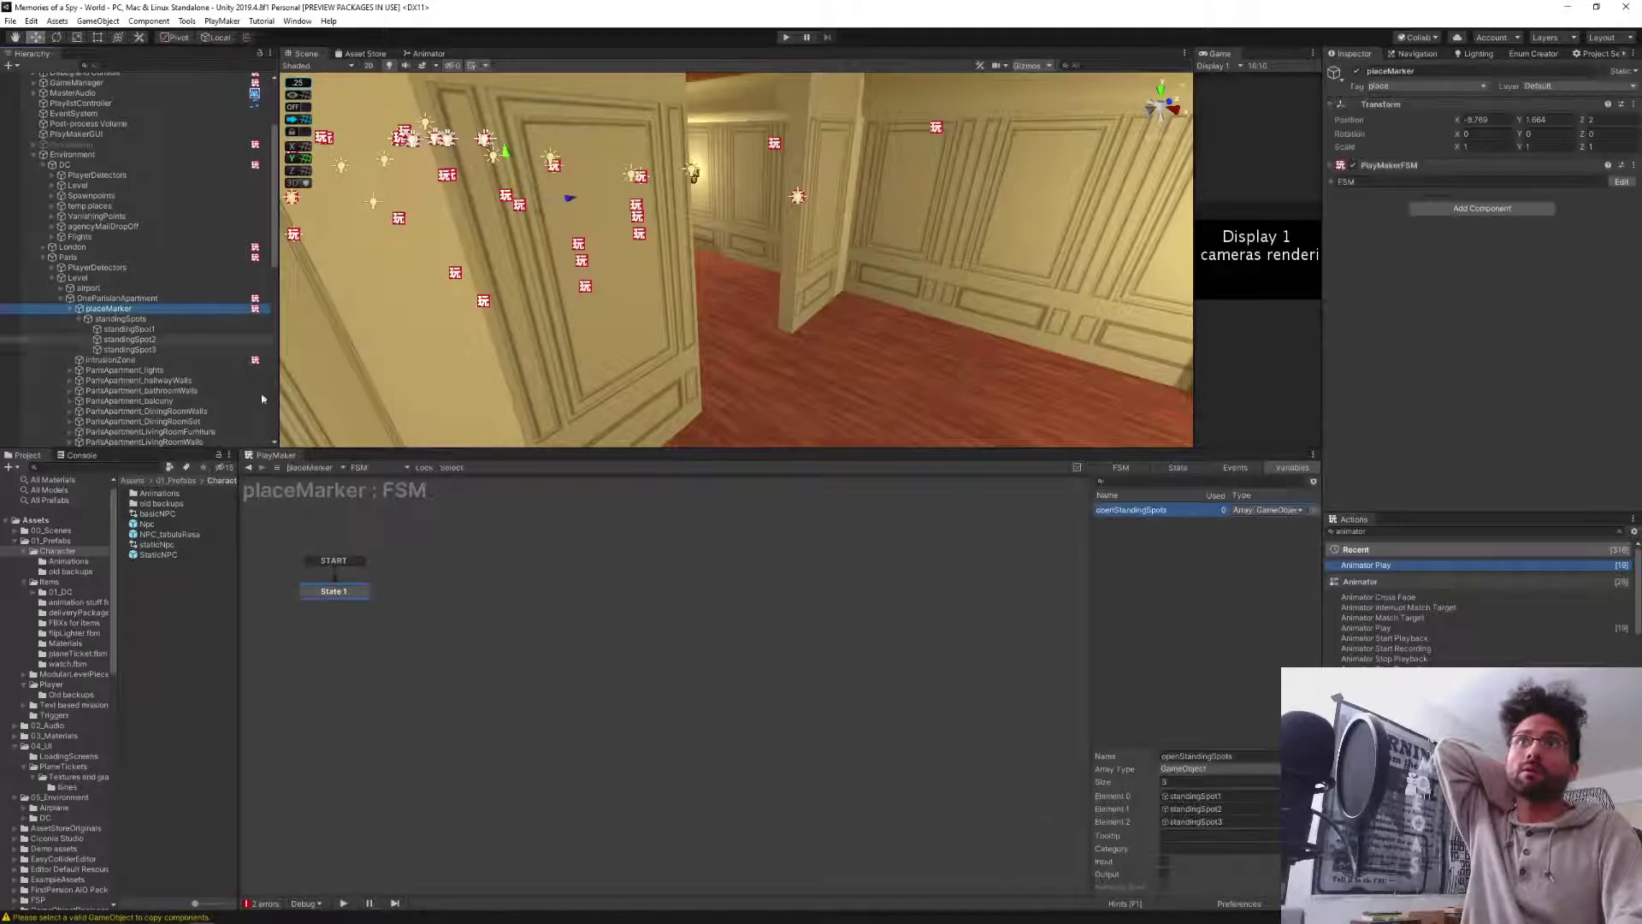
click(359, 467)
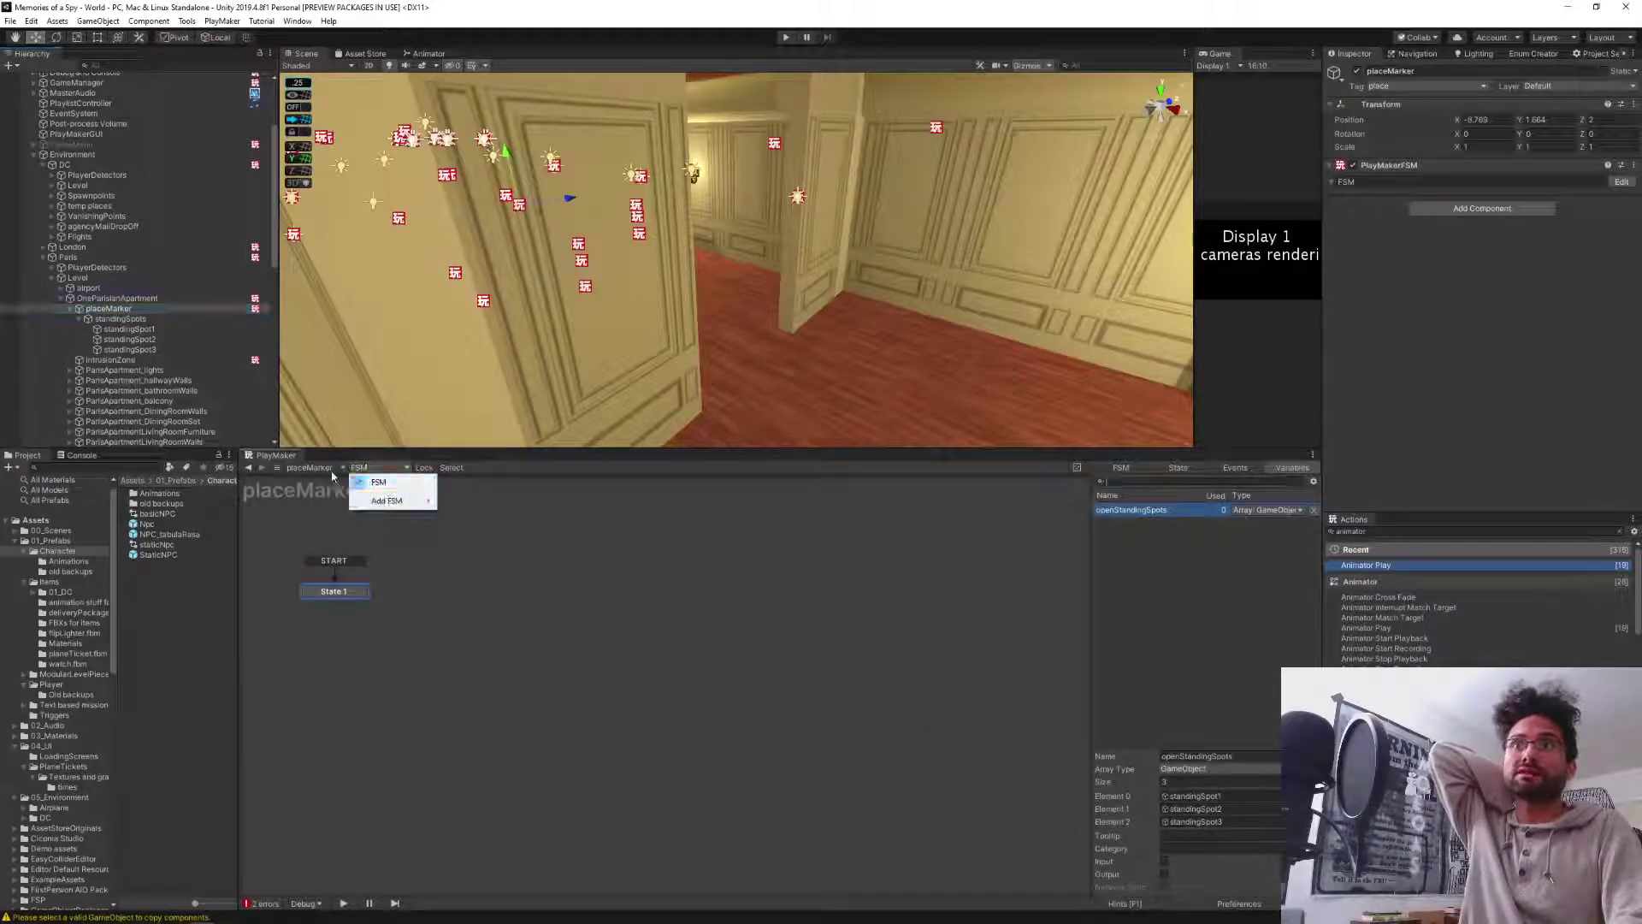
click(376, 481)
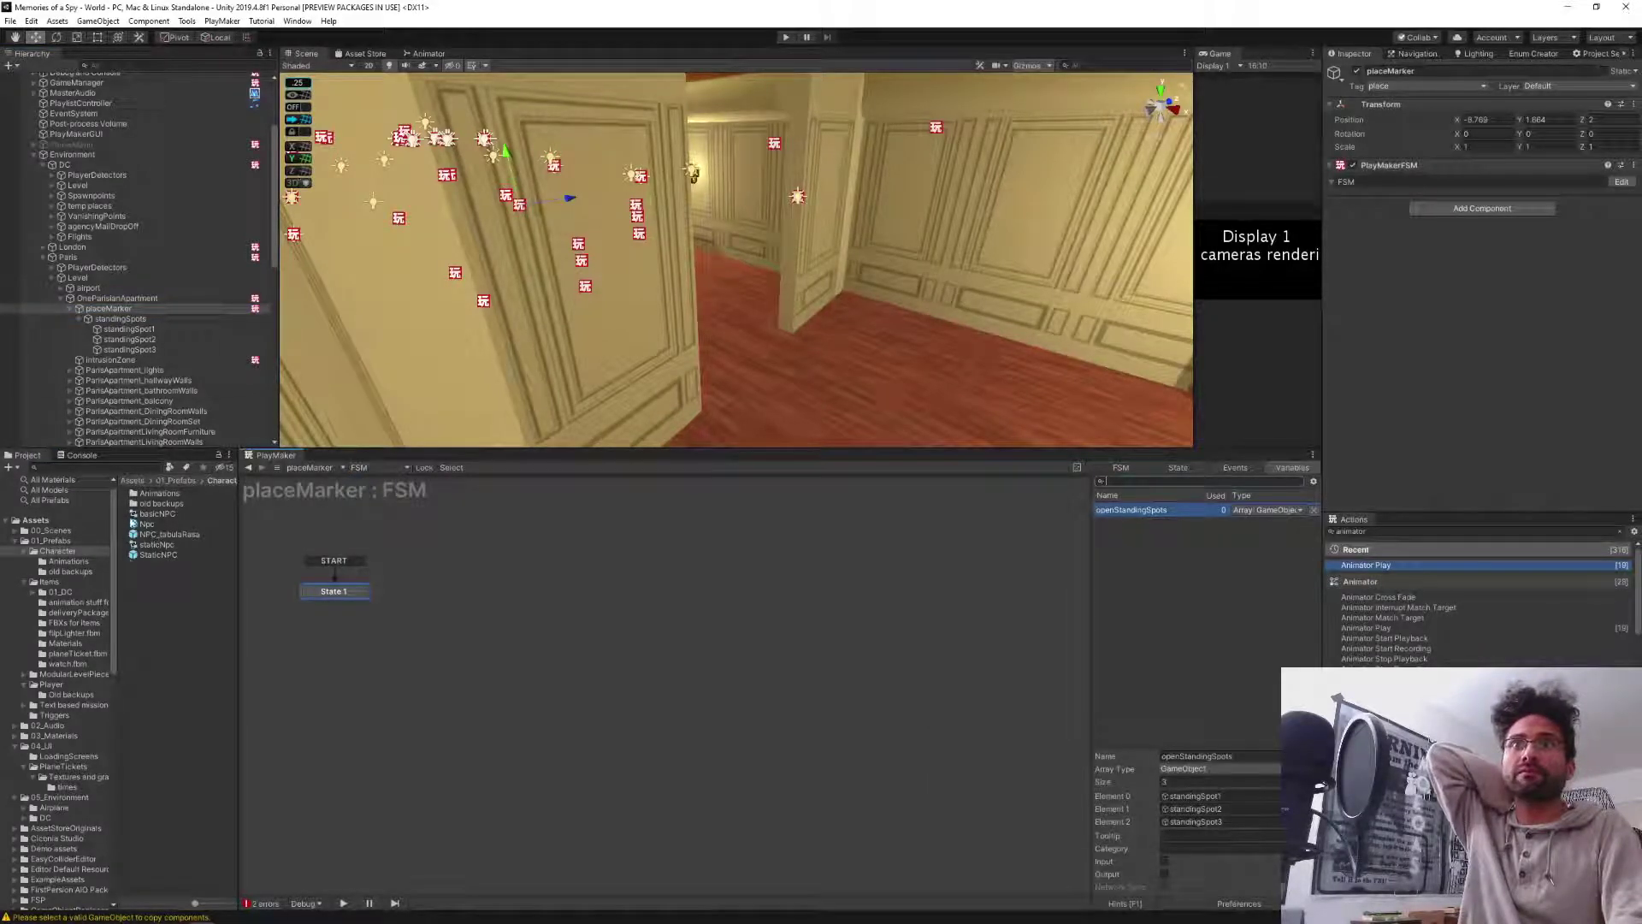
Open the Npc prefab and follow its CivB-Routine FSM from Check if at home through At home to the AtHome FSM.
double_click(133, 525)
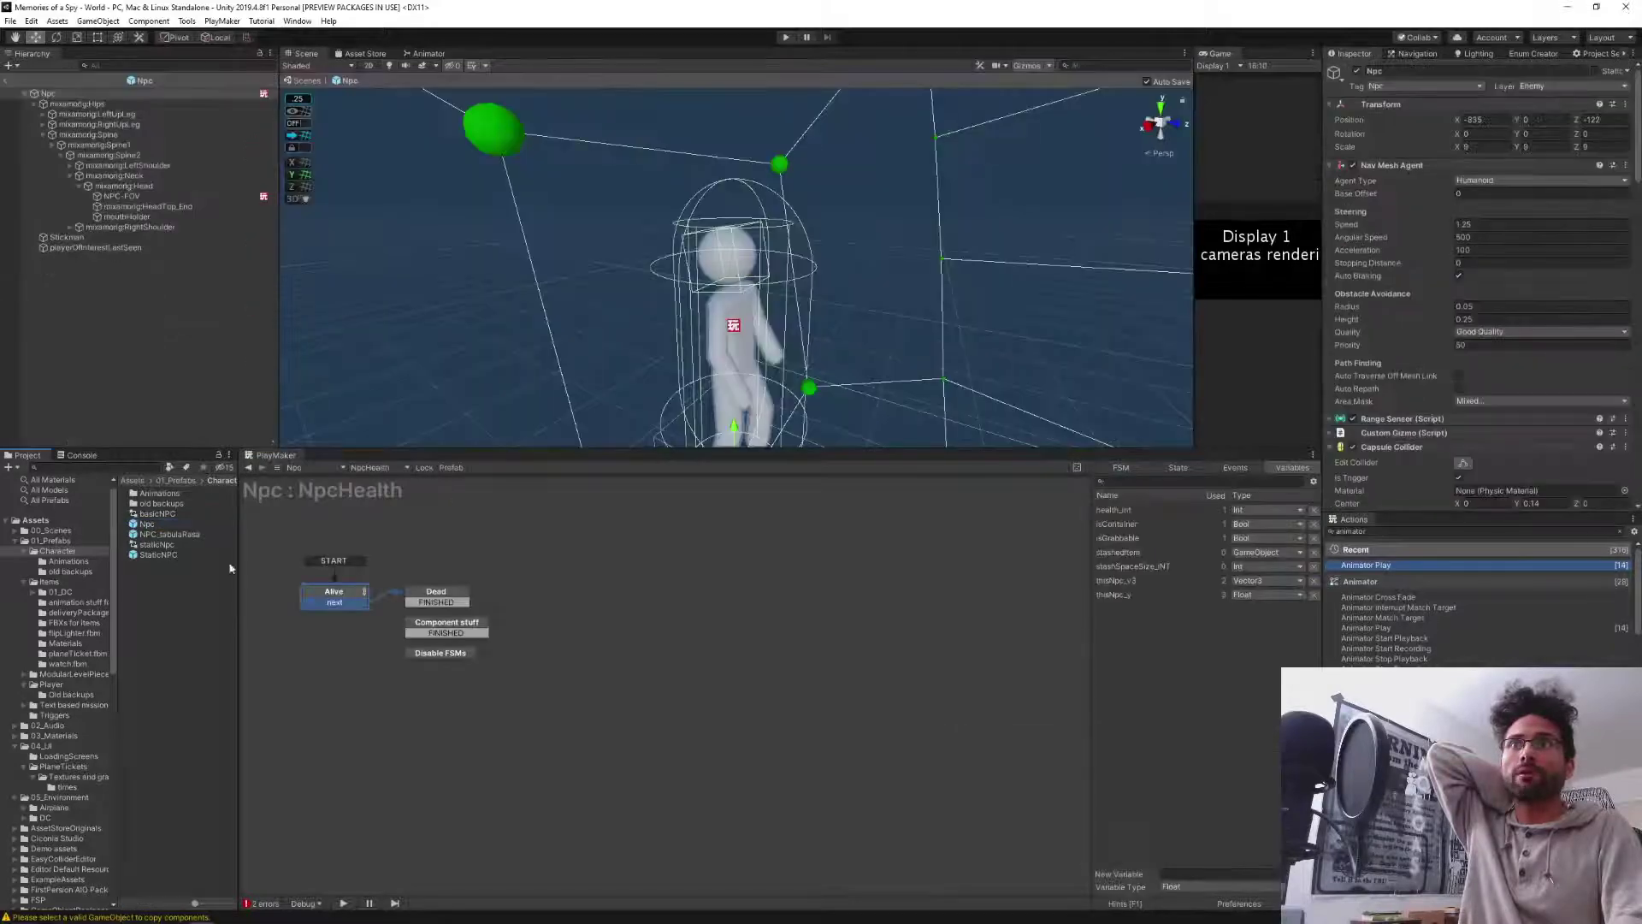
click(374, 475)
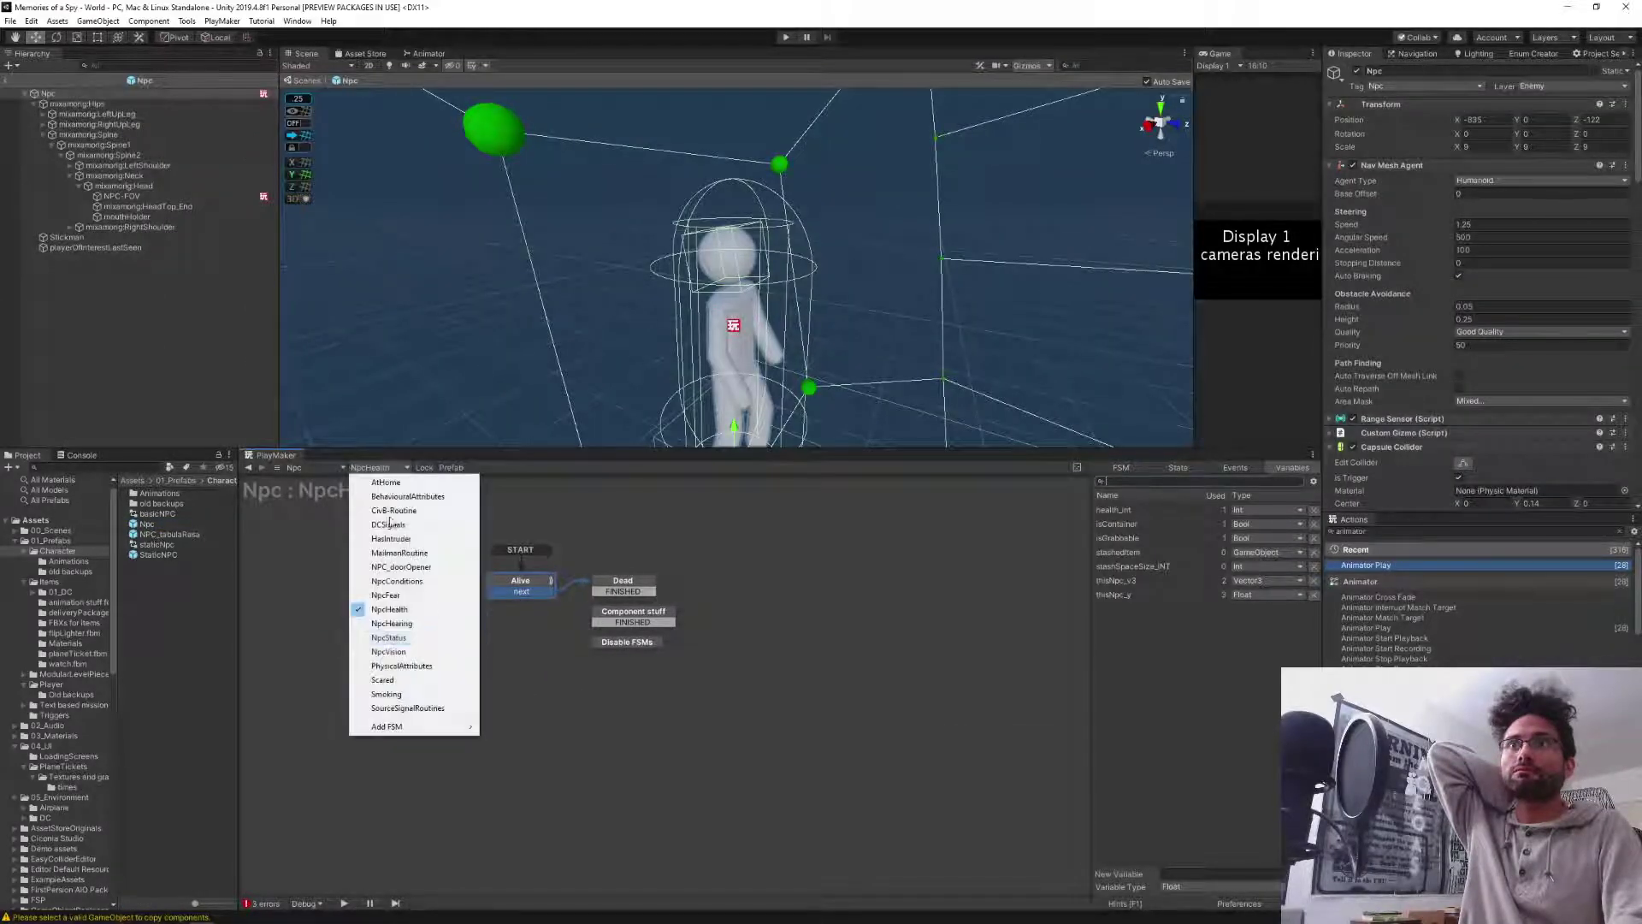
click(401, 513)
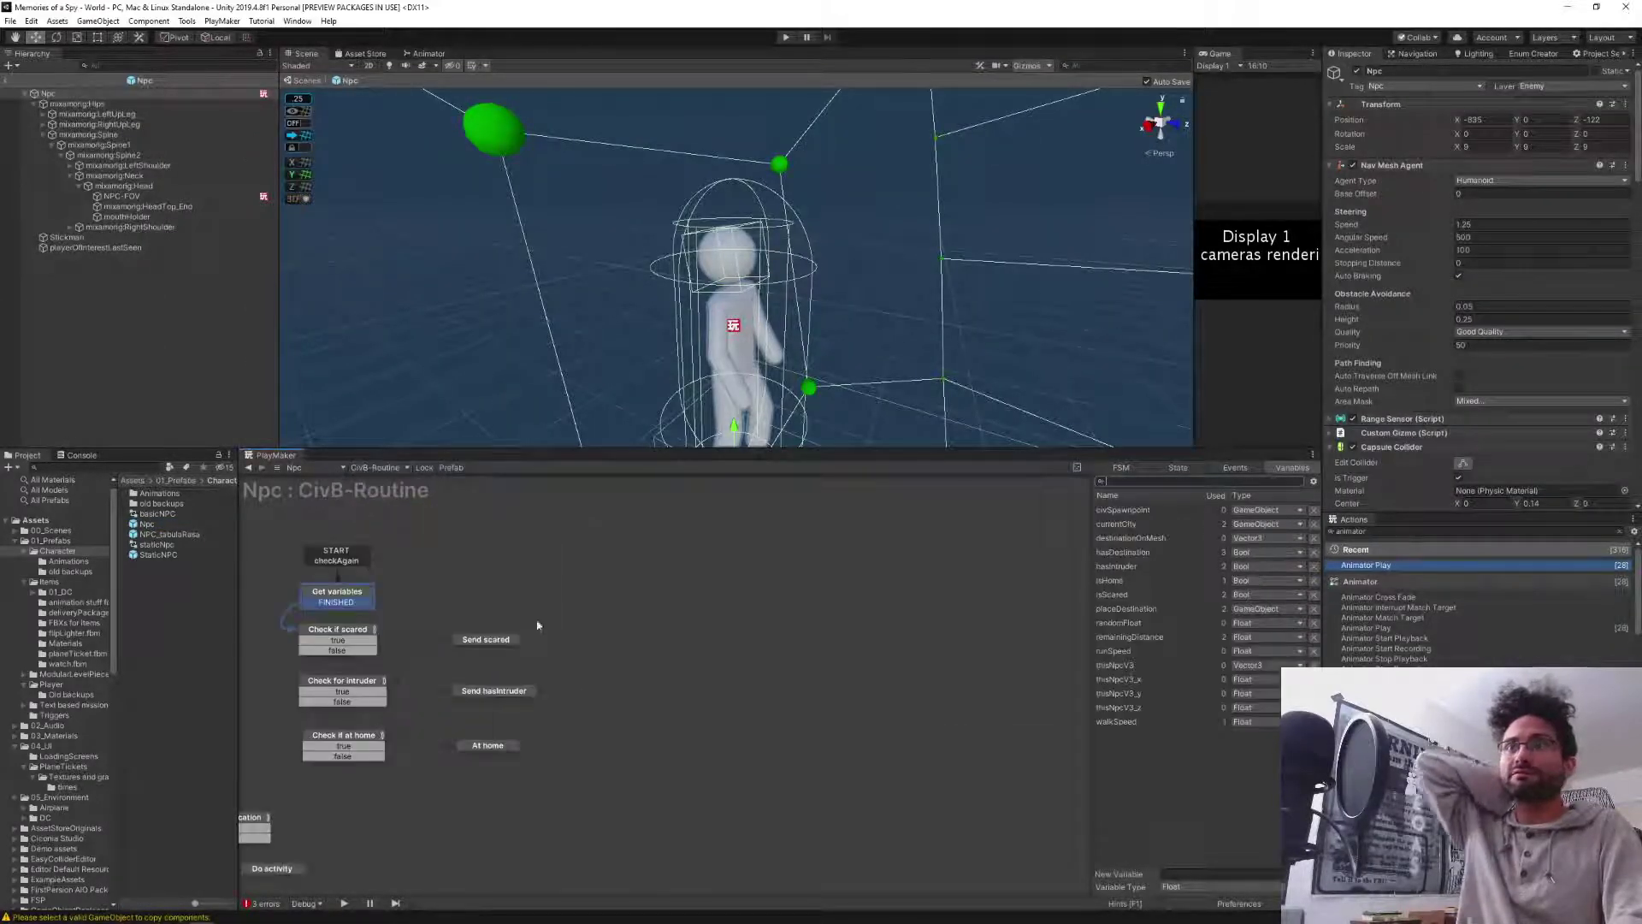
middle_drag(768, 687, 786, 688)
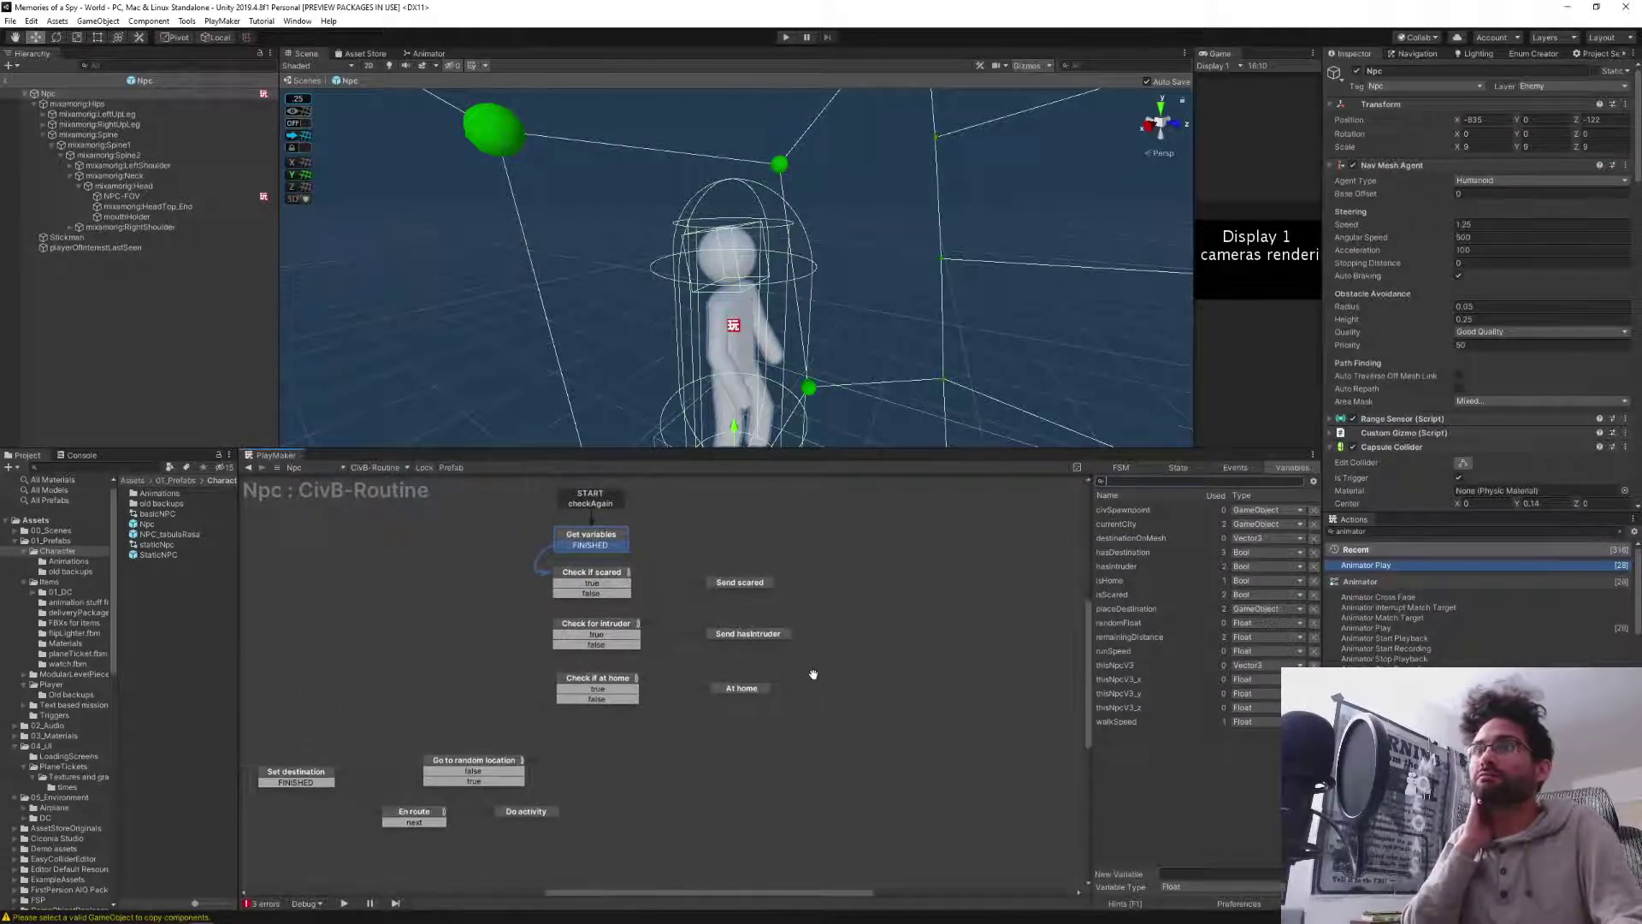
click(566, 680)
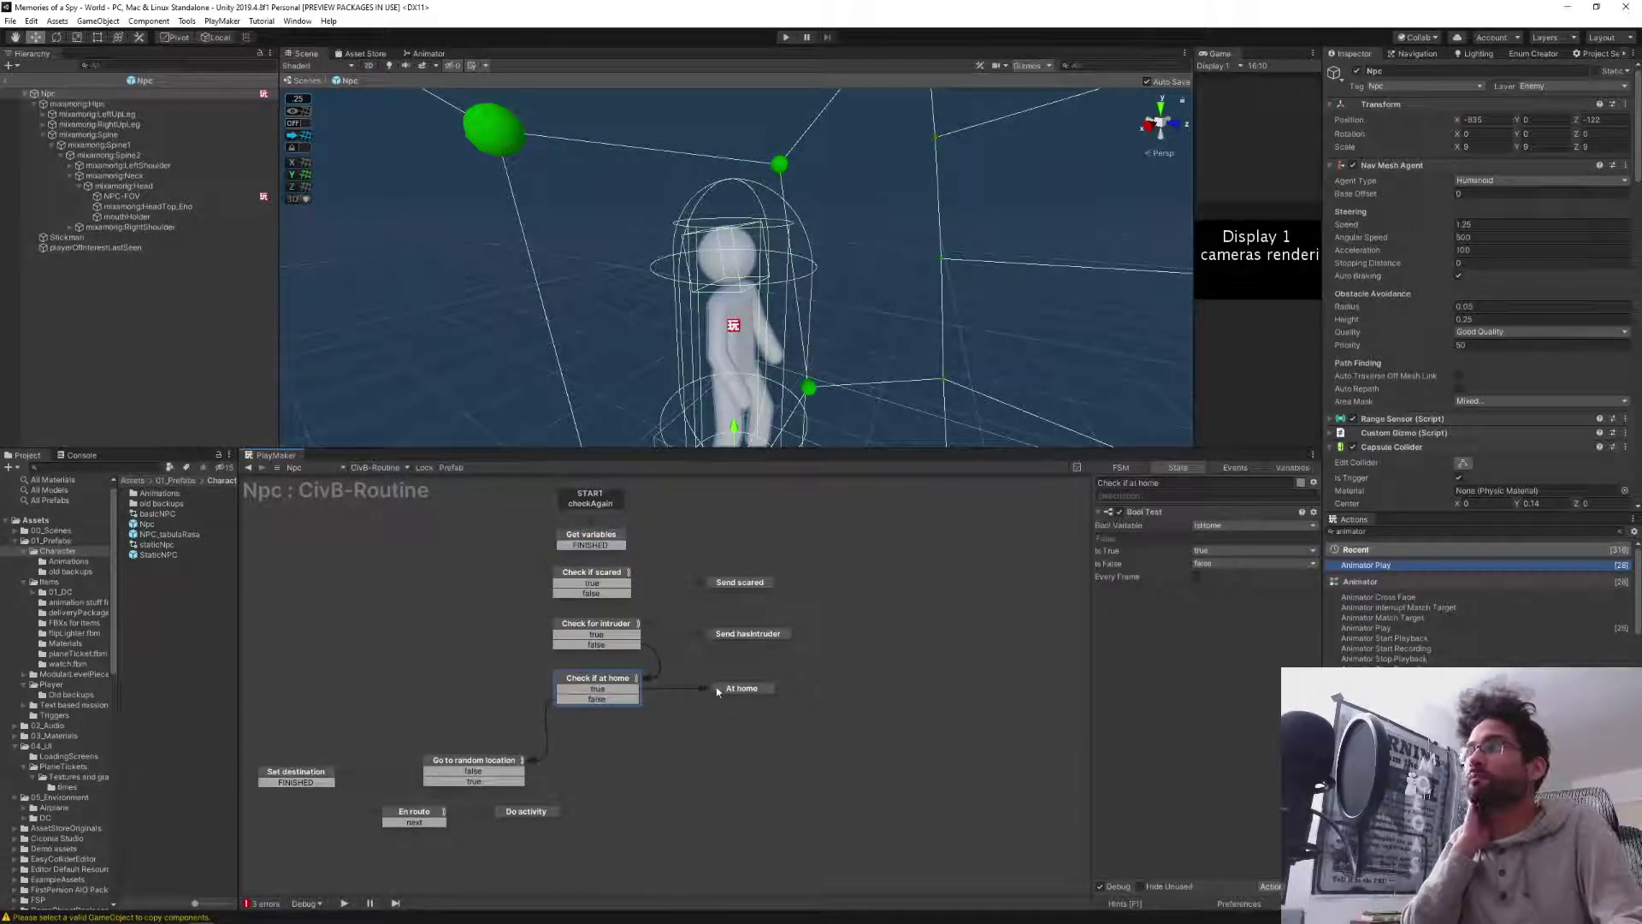
click(726, 690)
click(1300, 525)
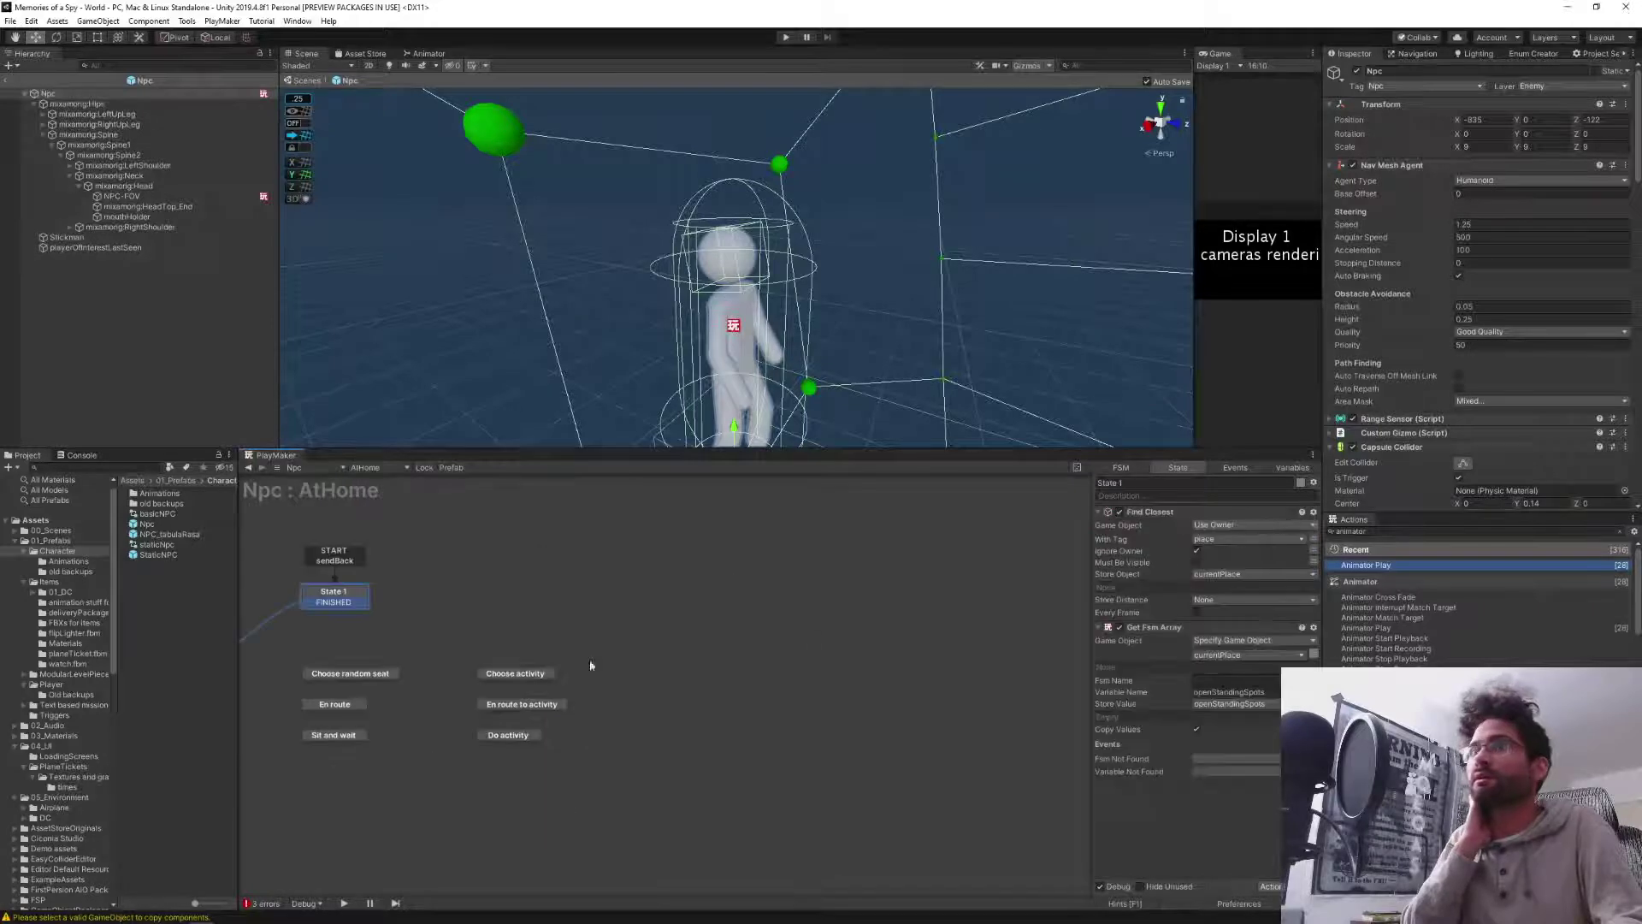
Review the actions in AtHome's State 1, Choose spot, En route to spot and Stand and wait states.
middle_drag(781, 611, 833, 593)
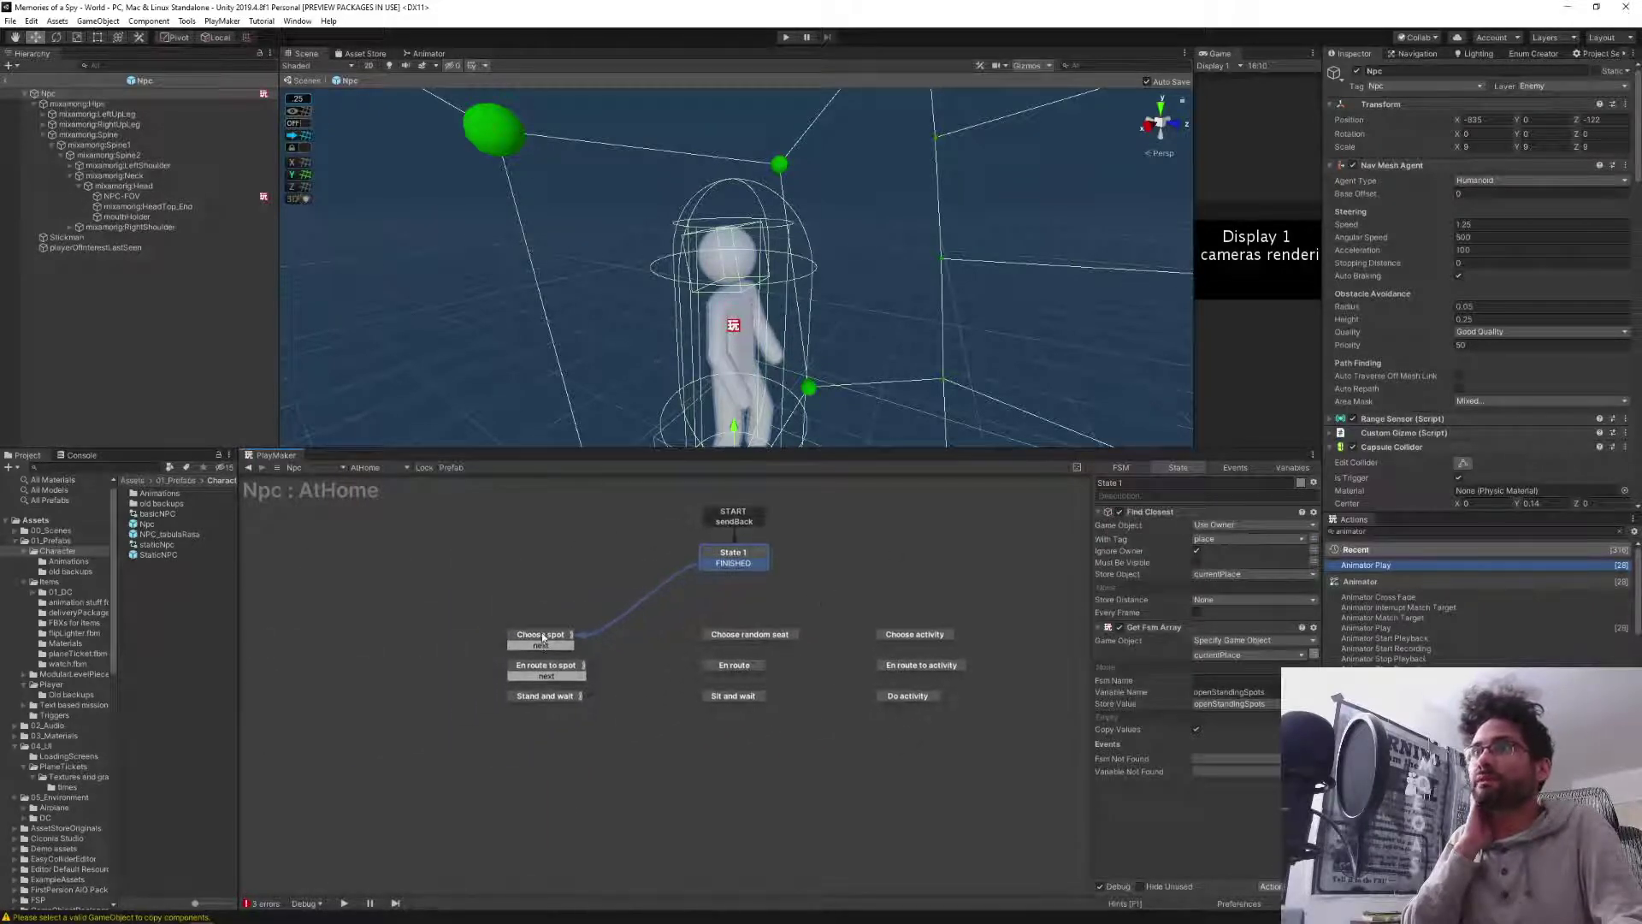
click(542, 637)
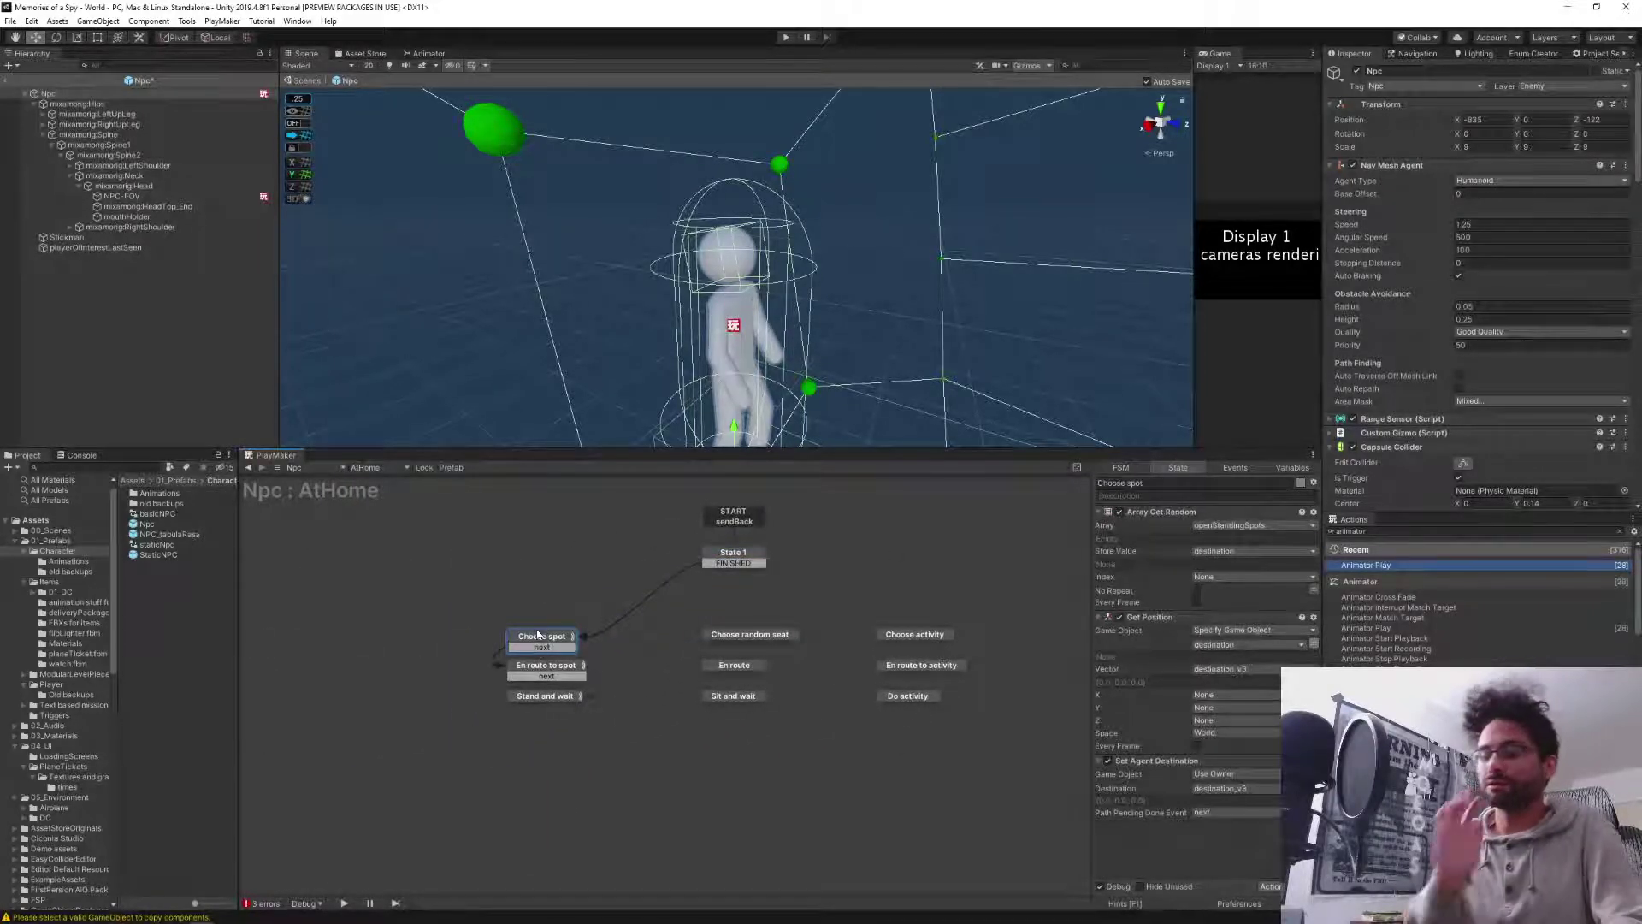
drag(530, 639, 538, 635)
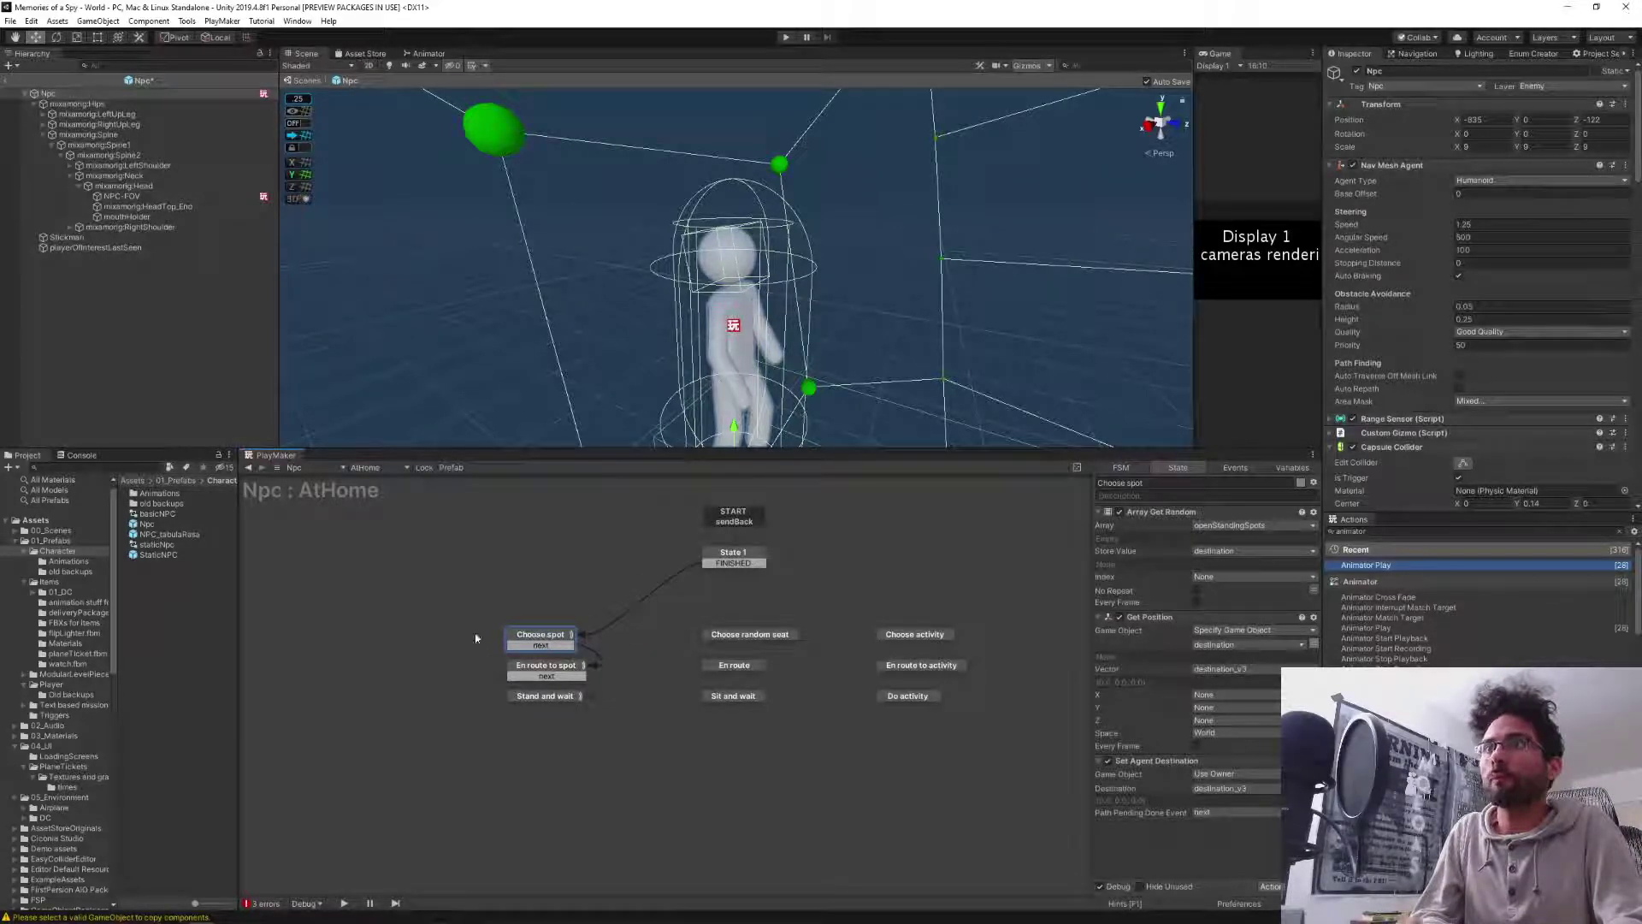
click(726, 555)
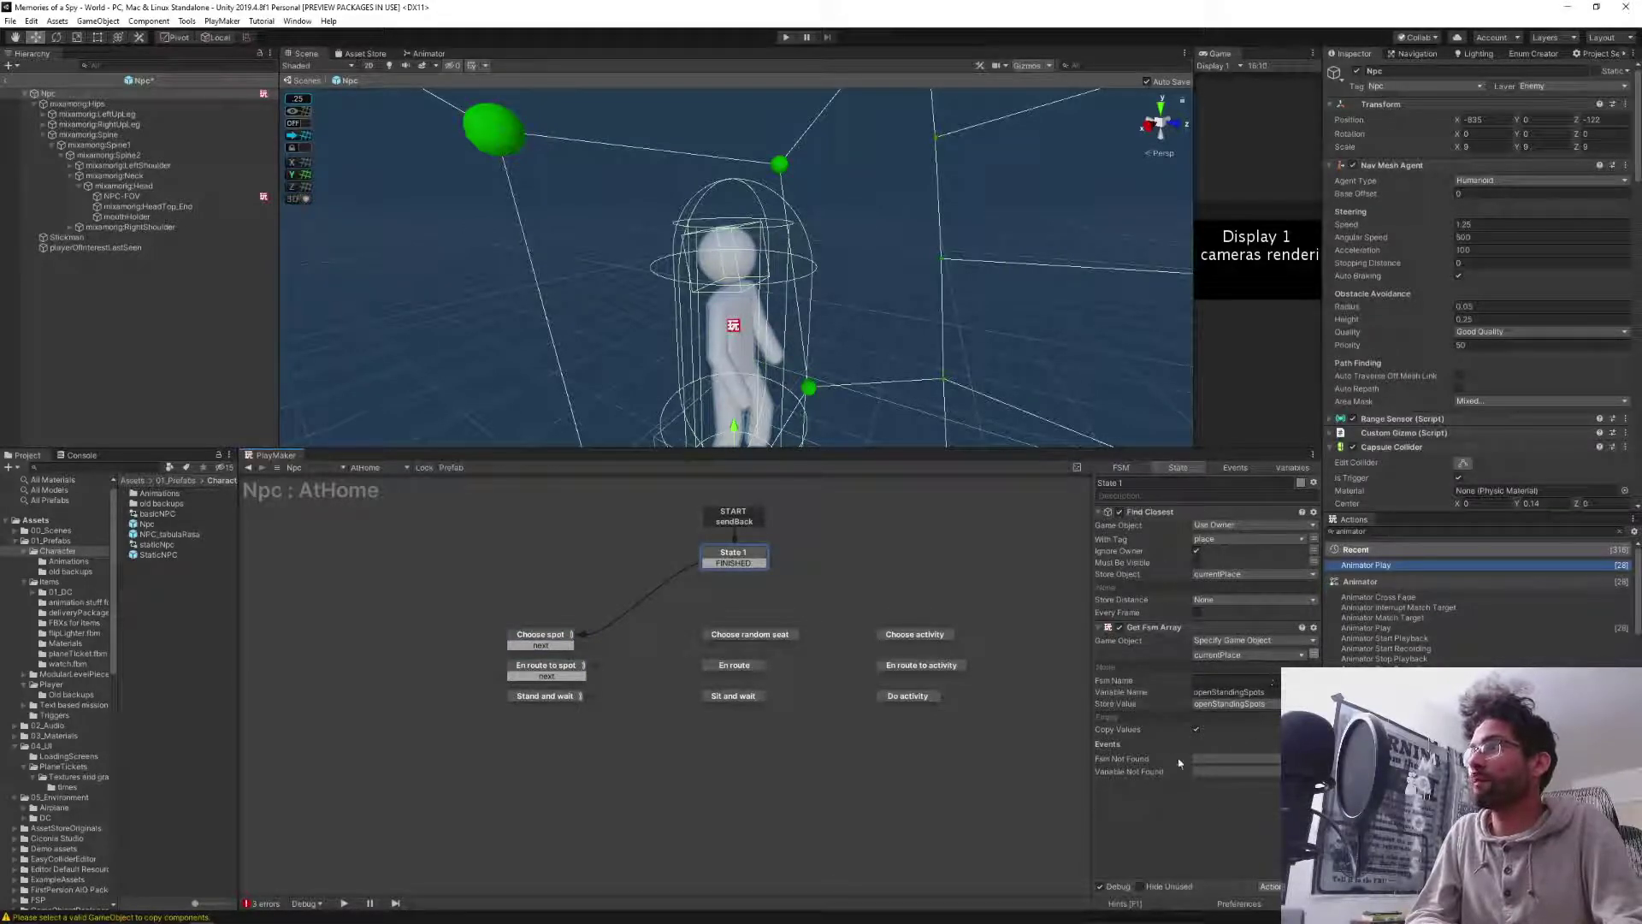
click(531, 644)
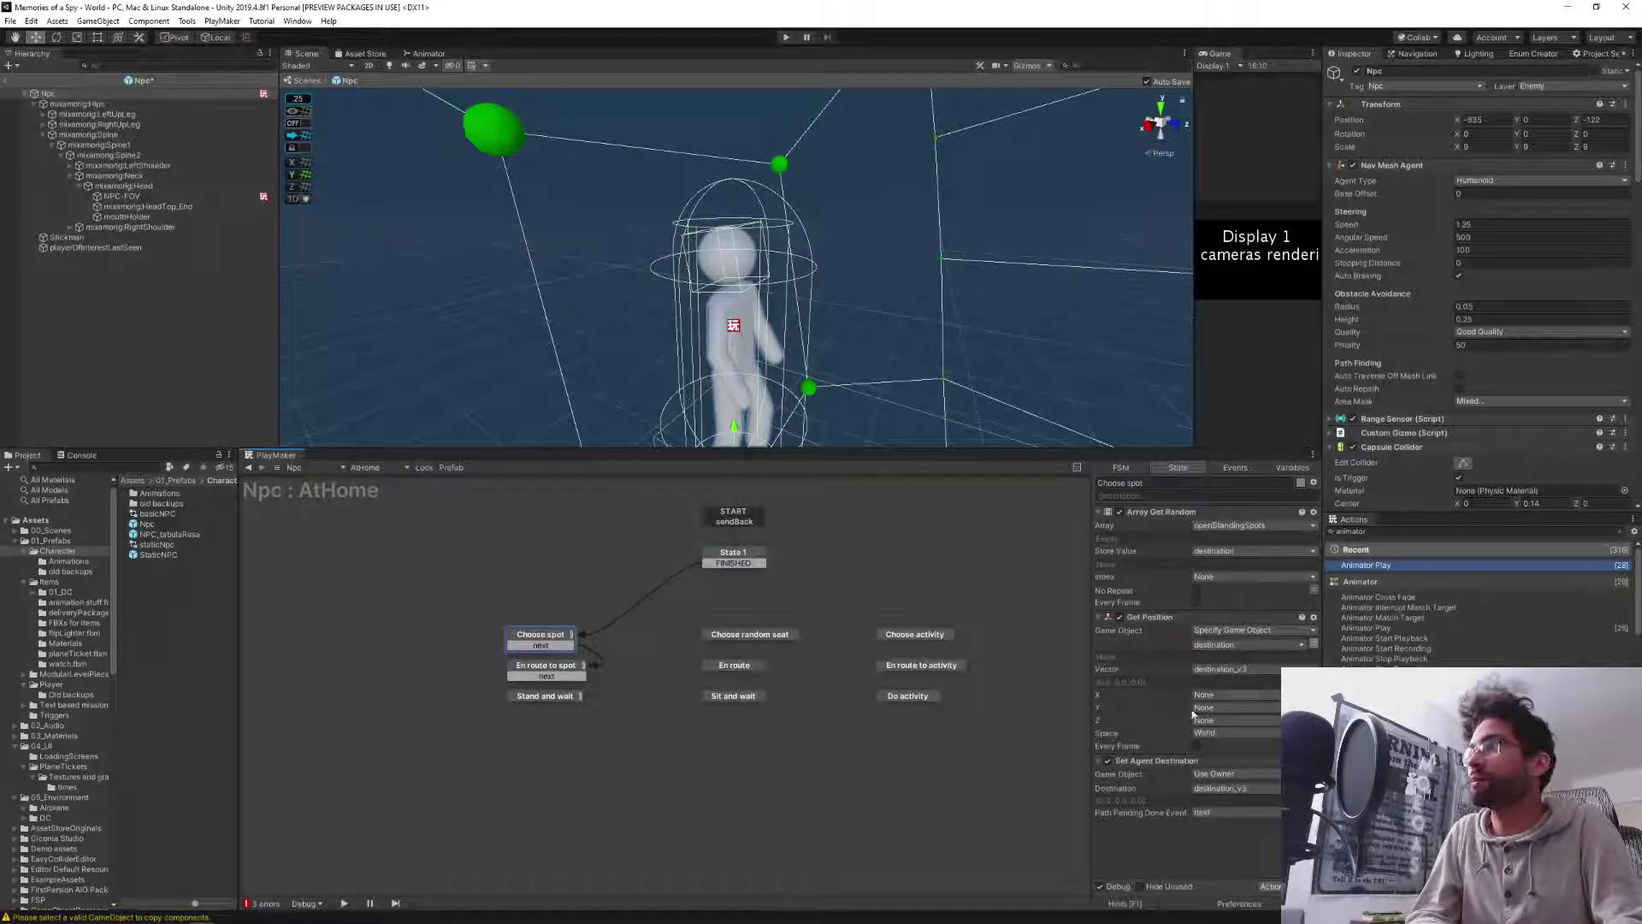
click(525, 667)
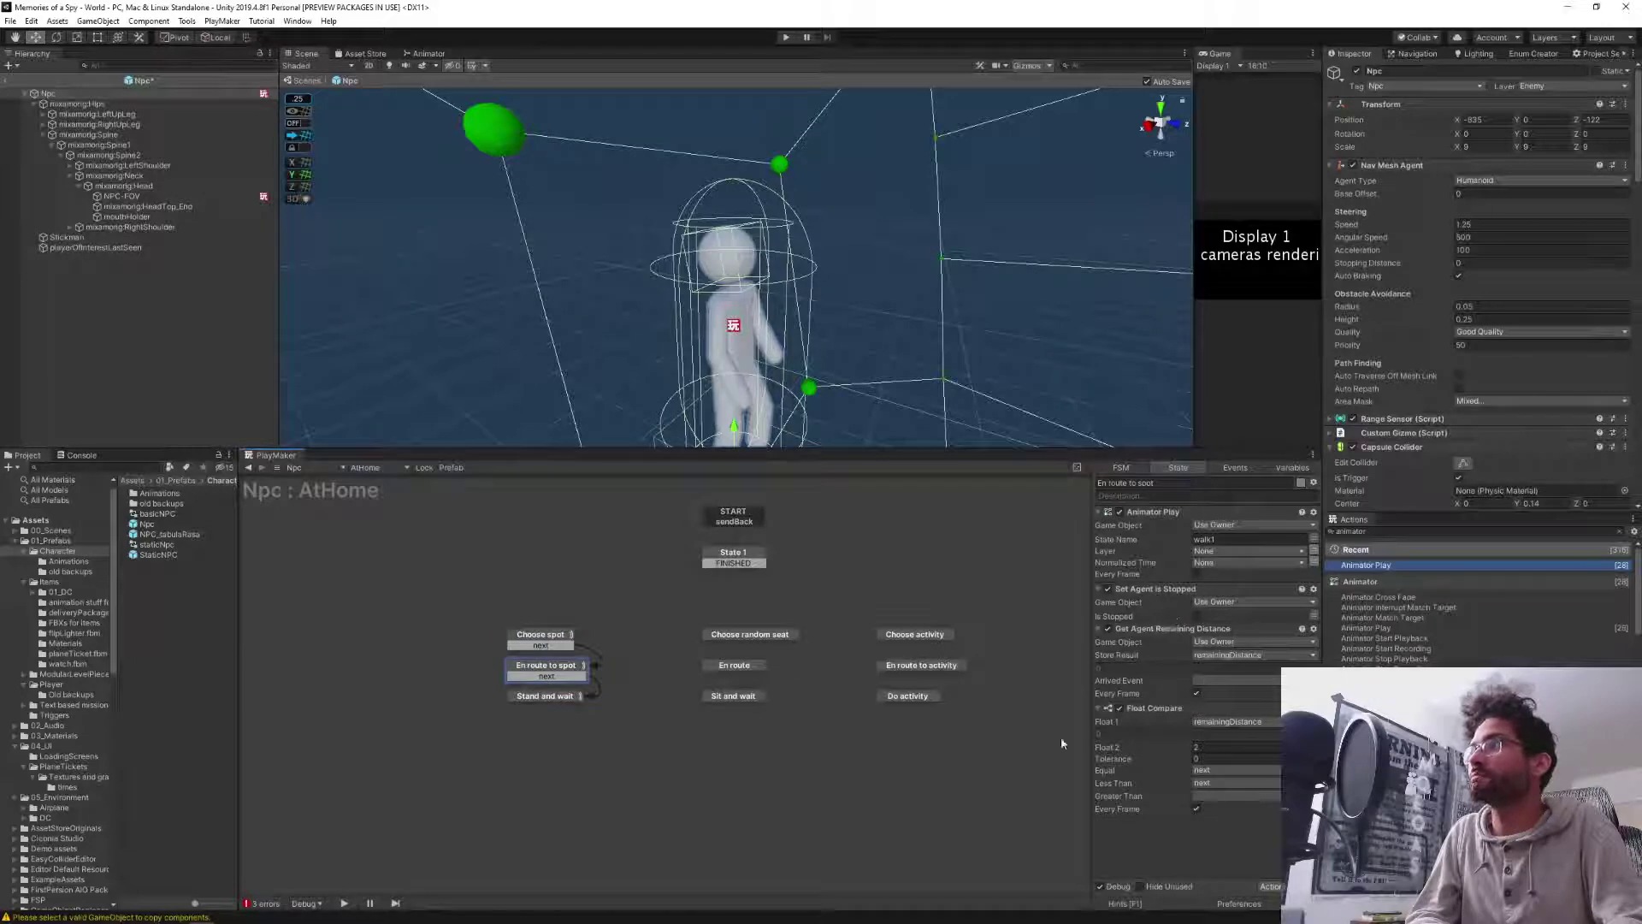
click(542, 698)
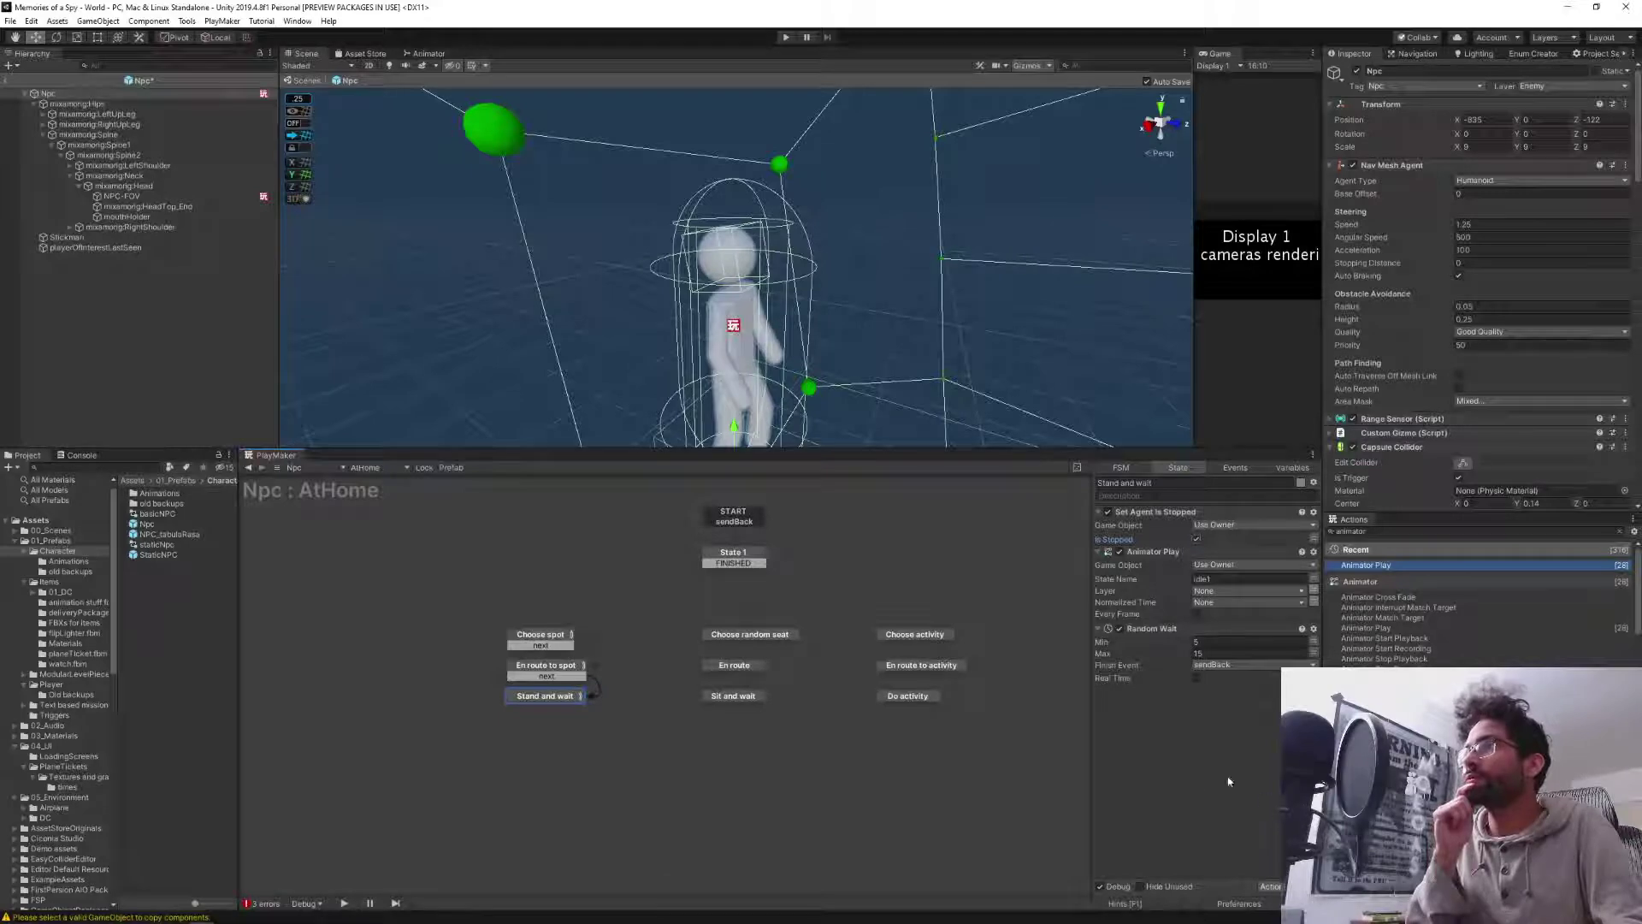
click(819, 787)
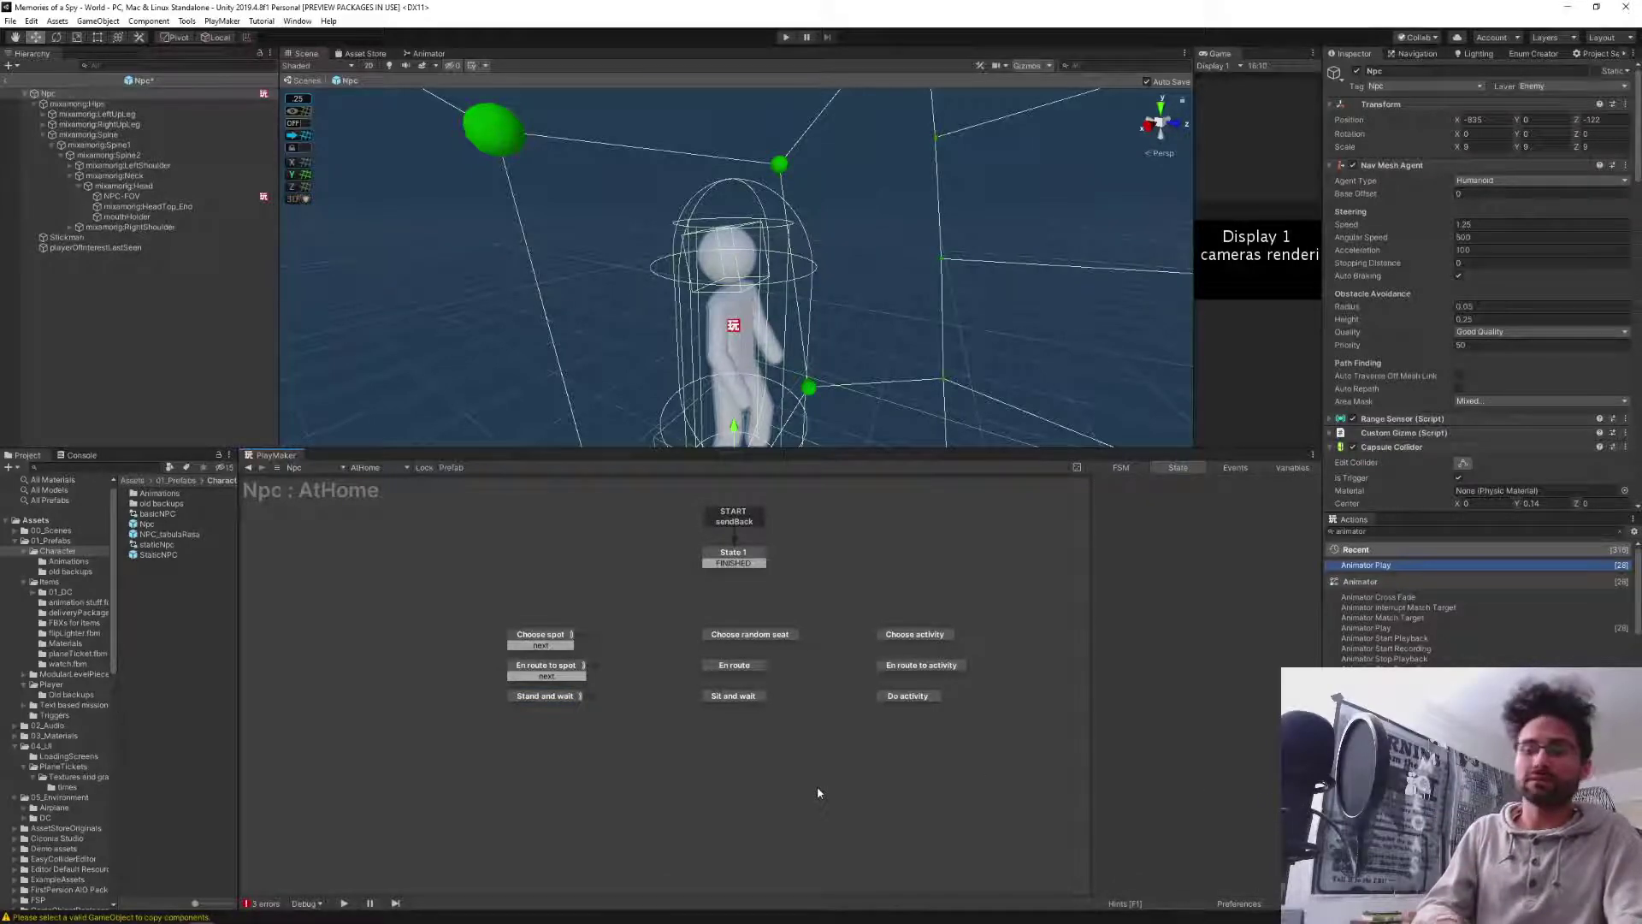
Return from the Npc prefab to the World scene and enlarge the Game view in both width and height.
click(6, 82)
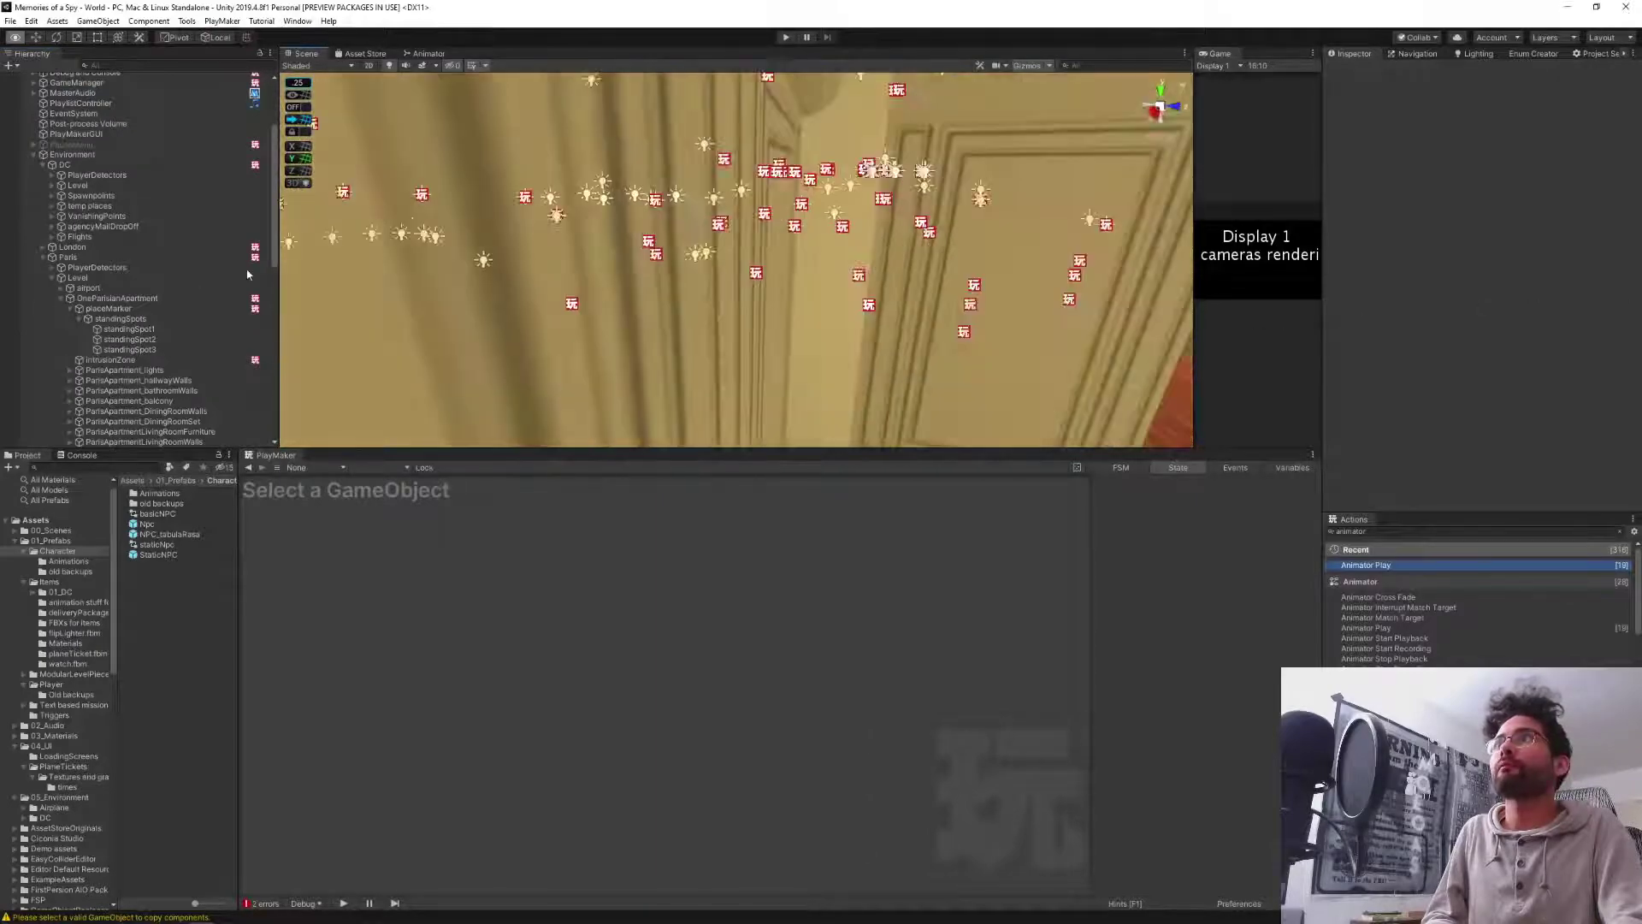
middle_drag(536, 235, 337, 246)
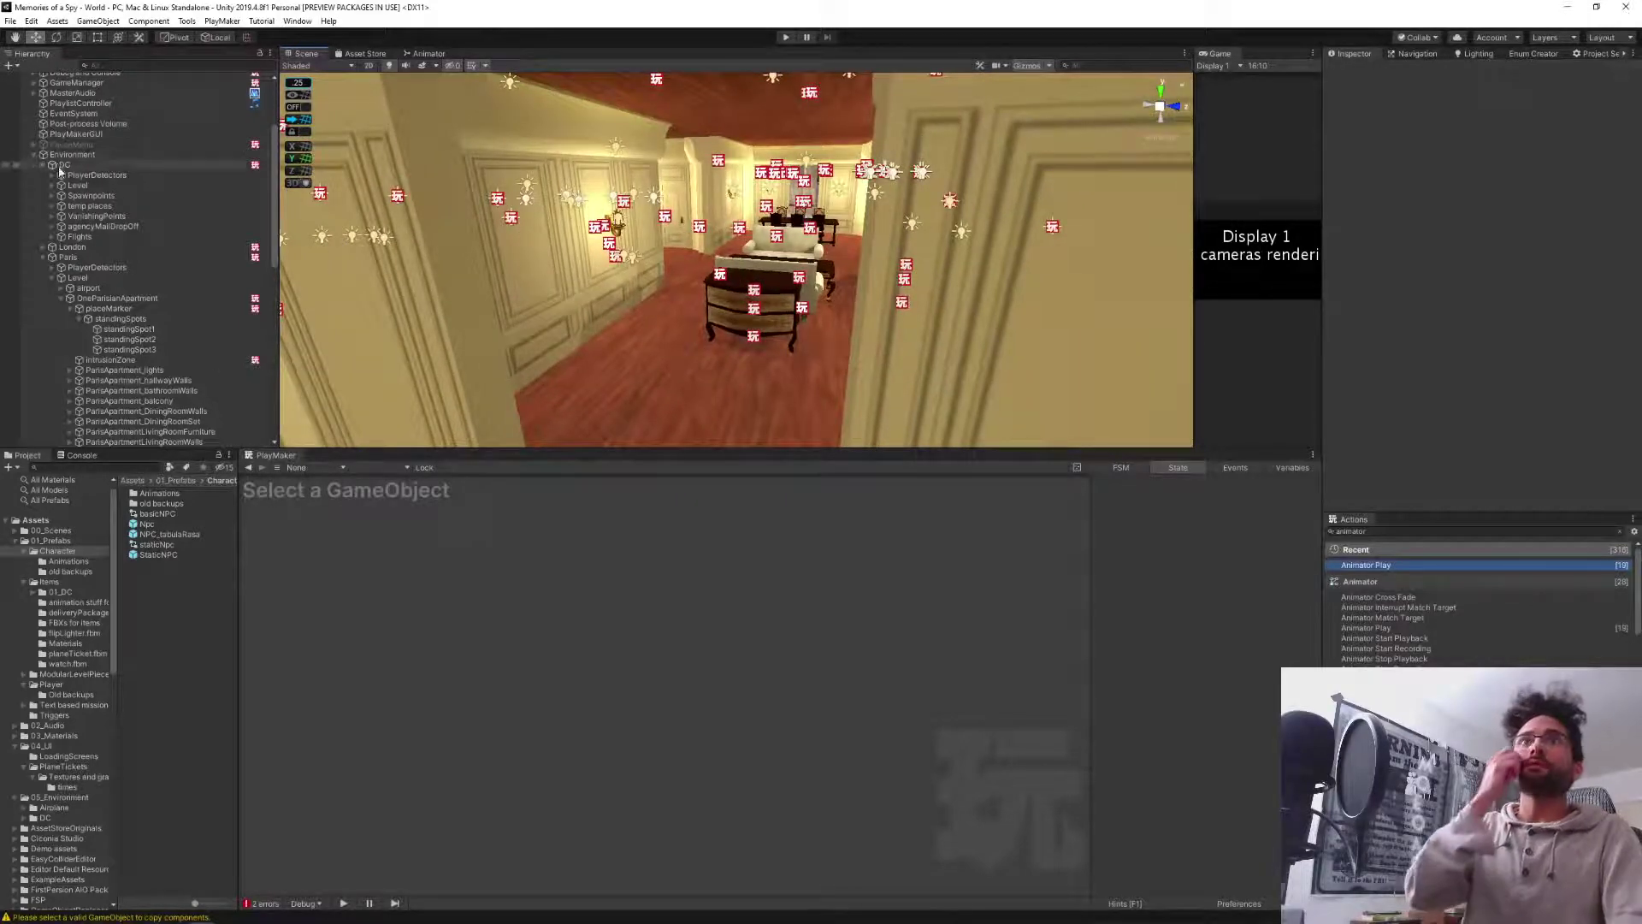
click(60, 155)
ctrl+click(59, 156)
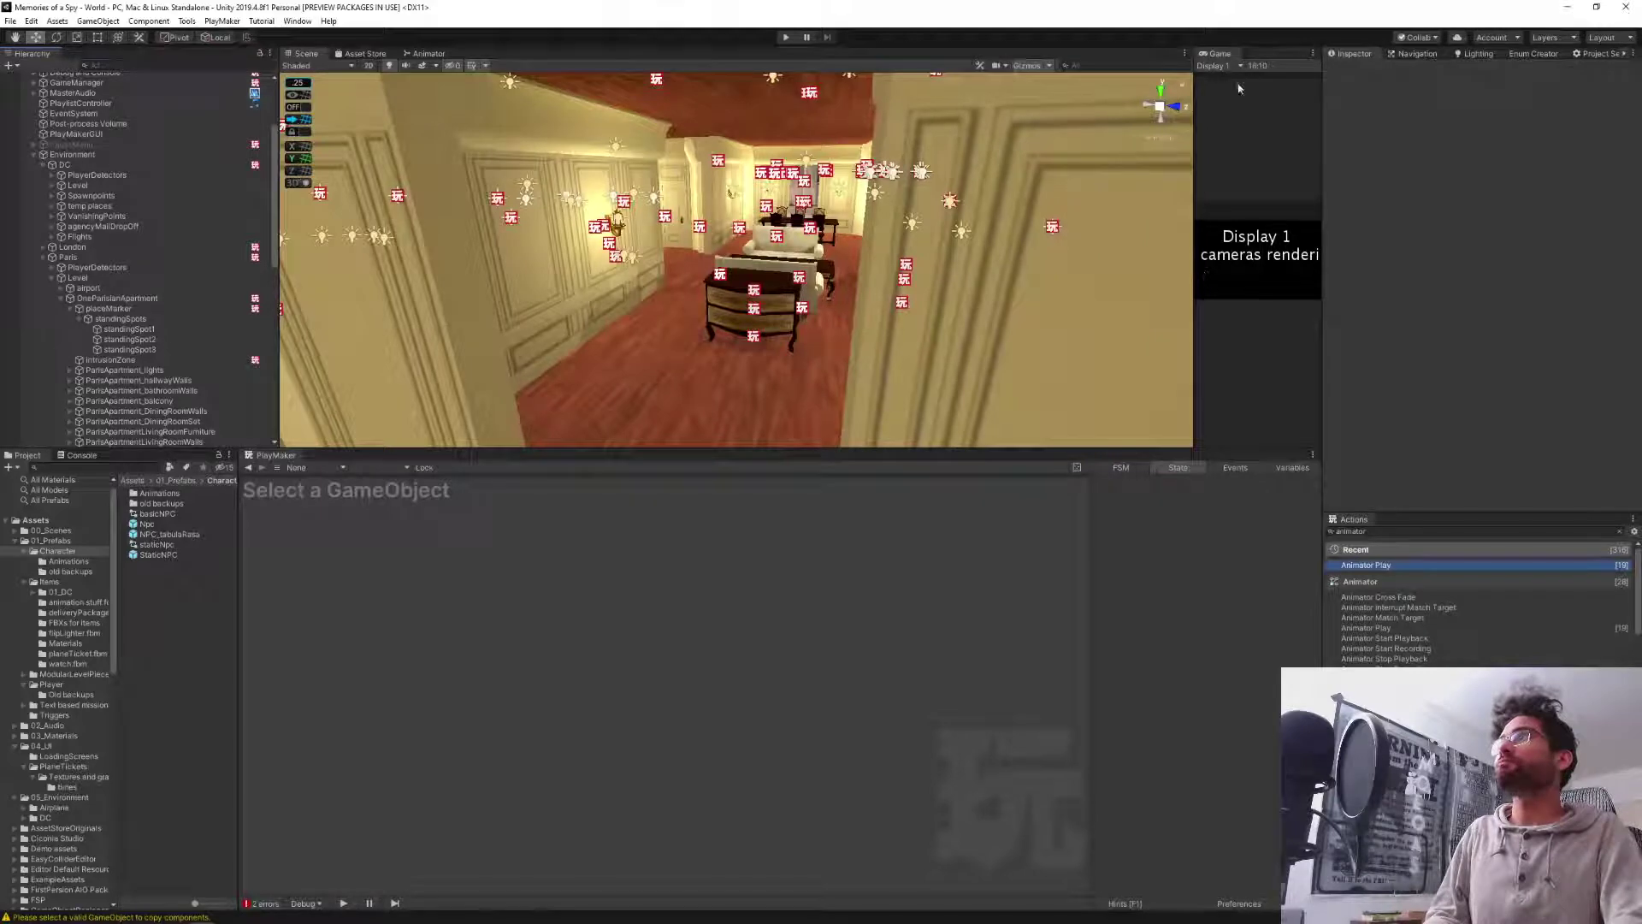
drag(1189, 162, 540, 195)
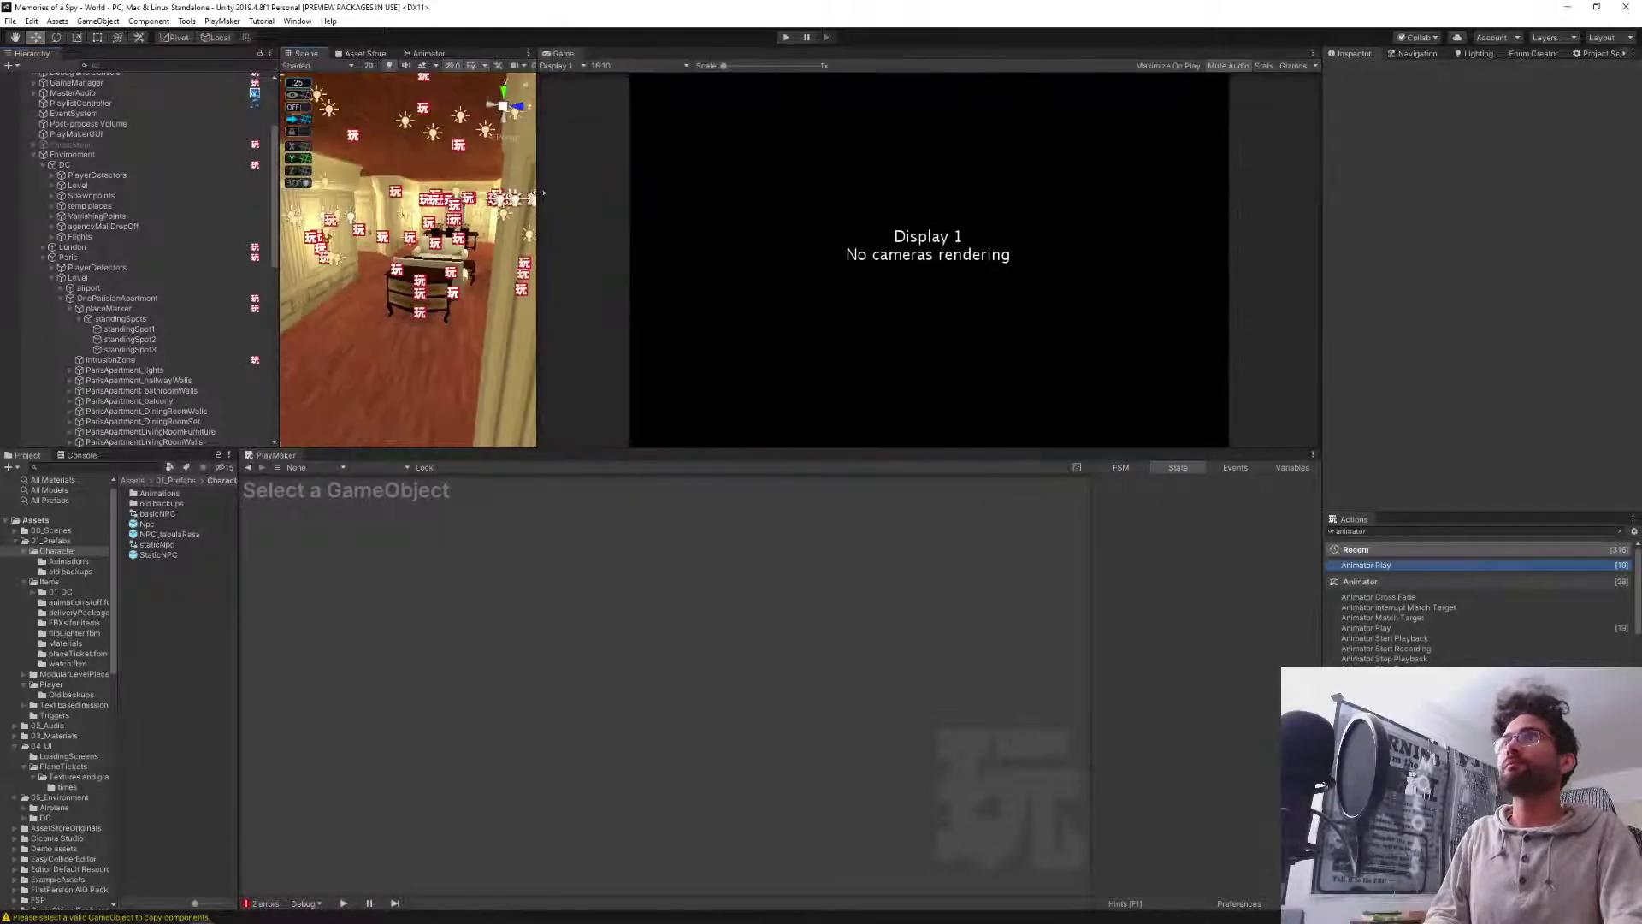
drag(741, 450, 740, 624)
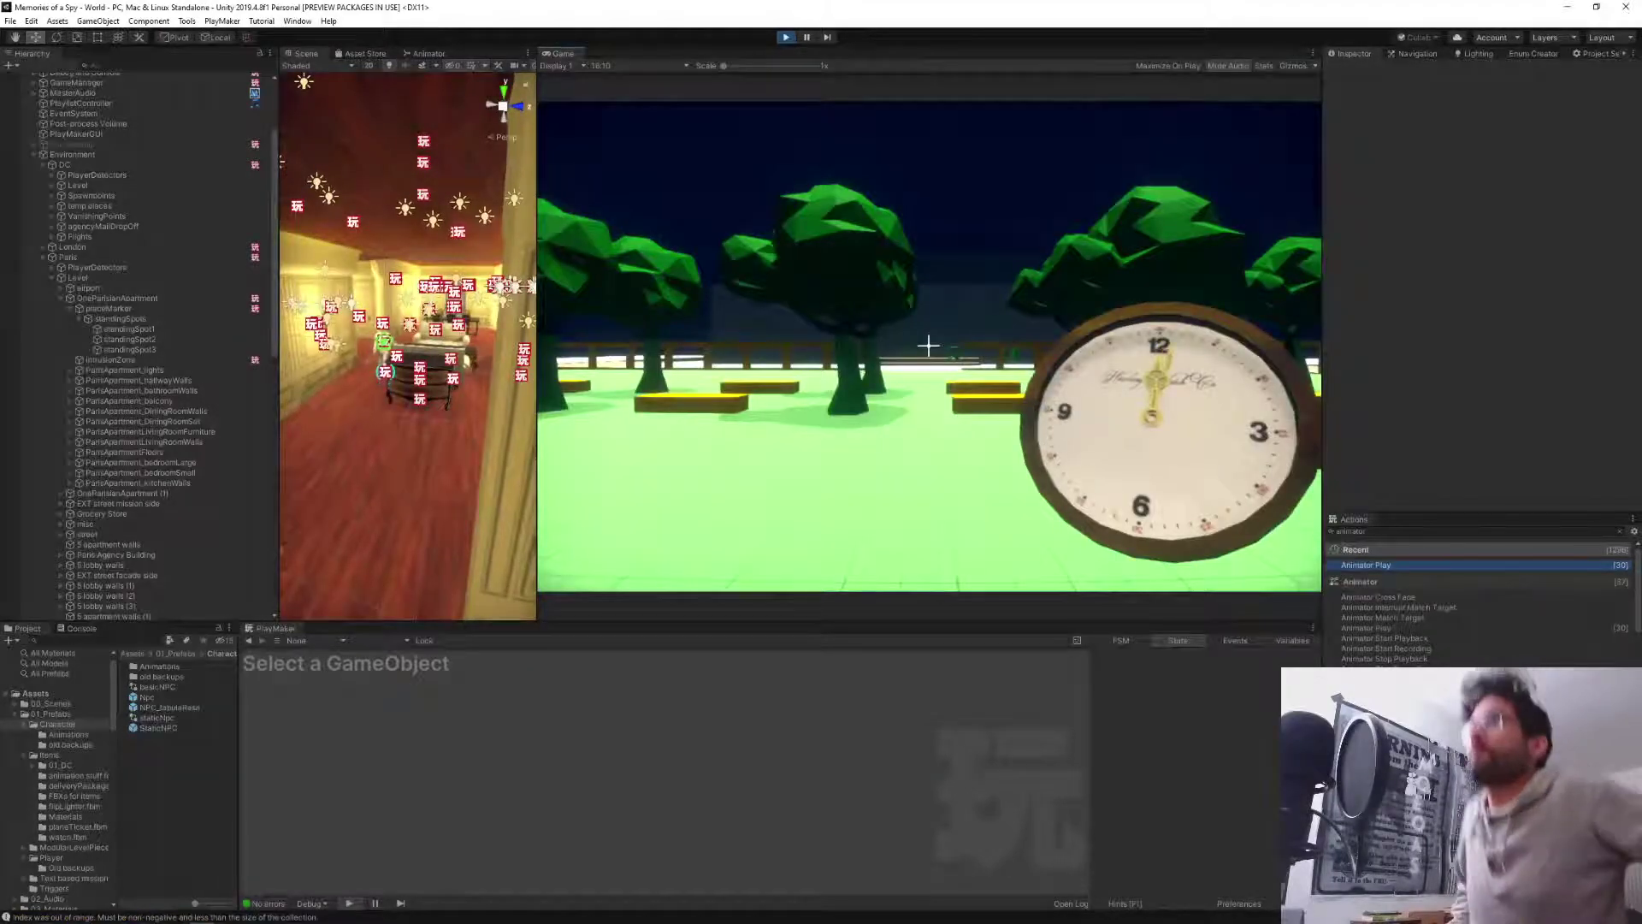
Run the playerWarp command in the running game's console.
key(grave)
text(pl)
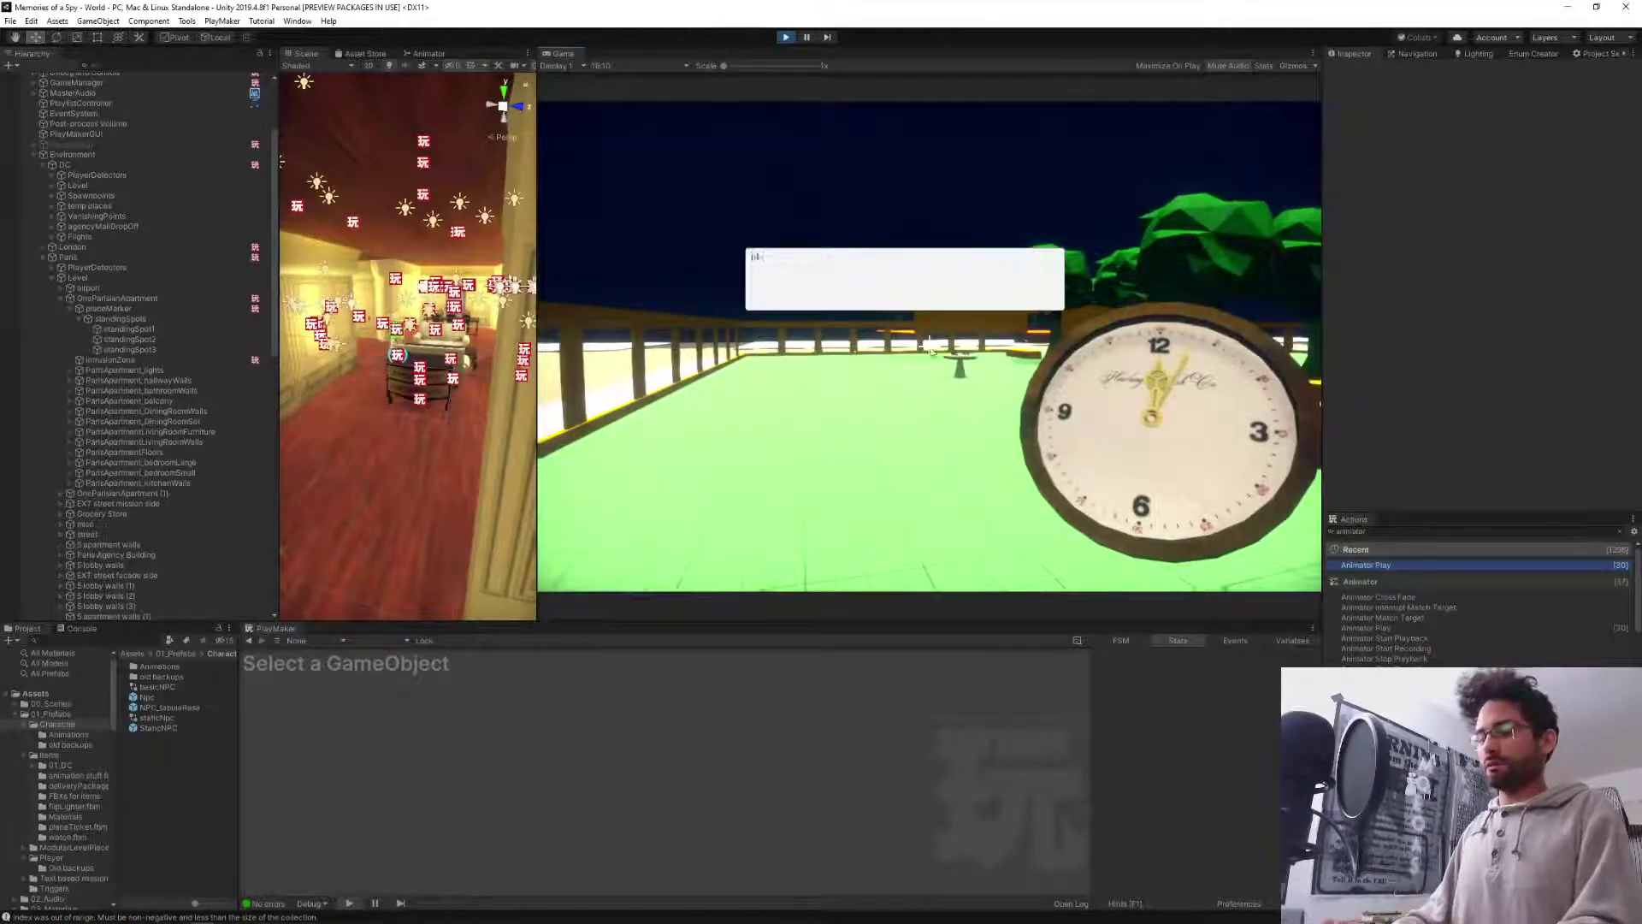
text(ayerWarp)
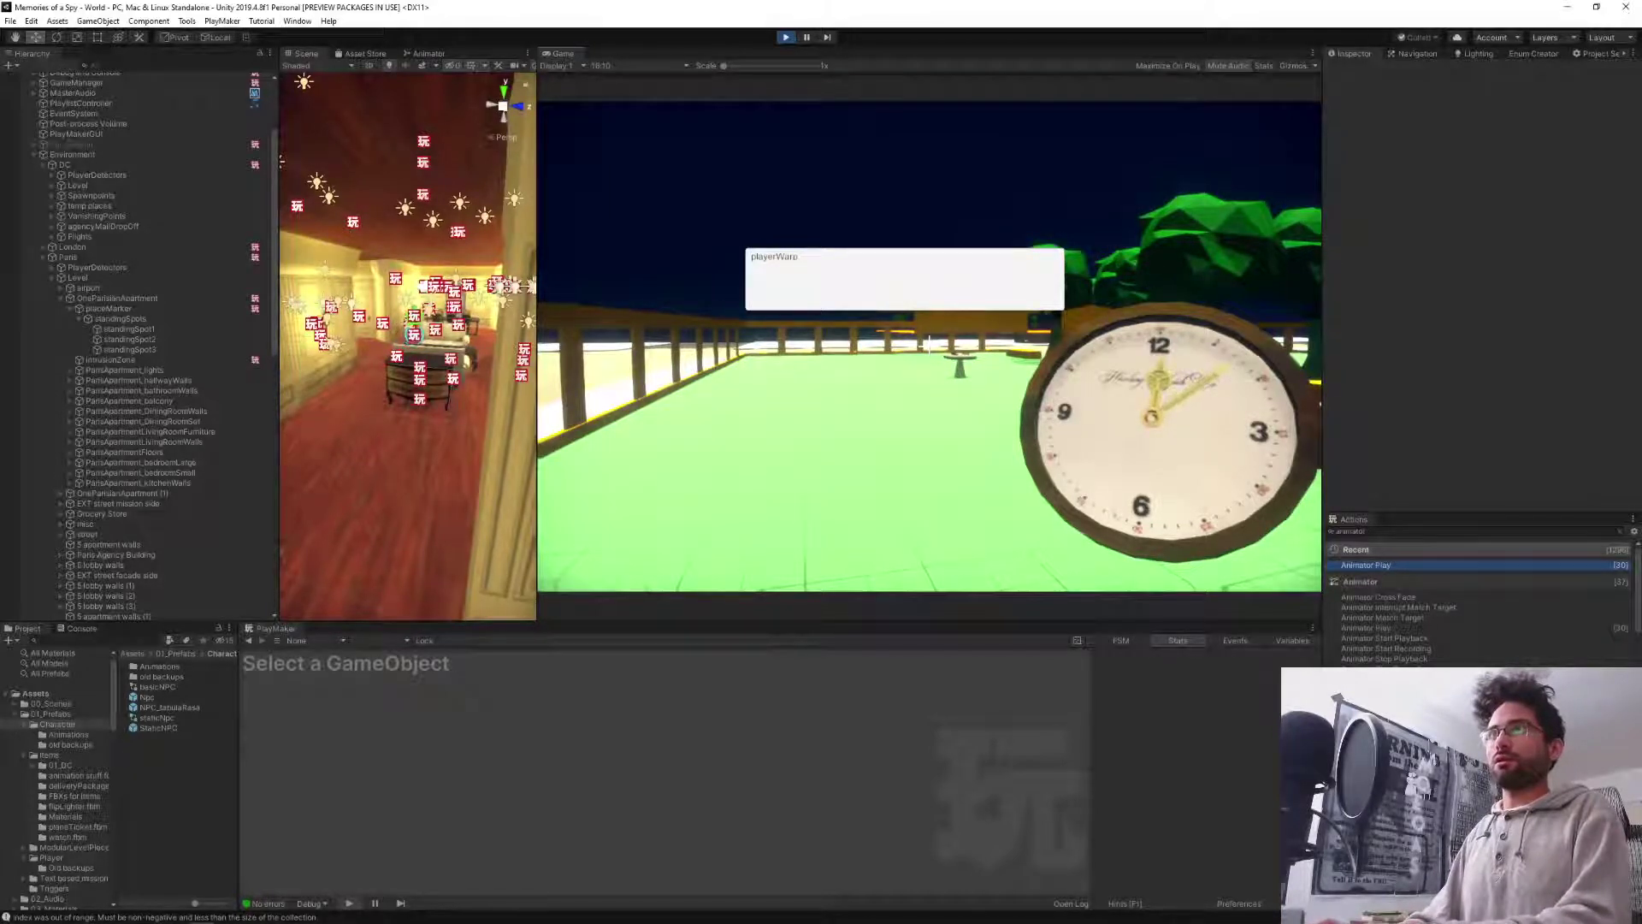
key(Return)
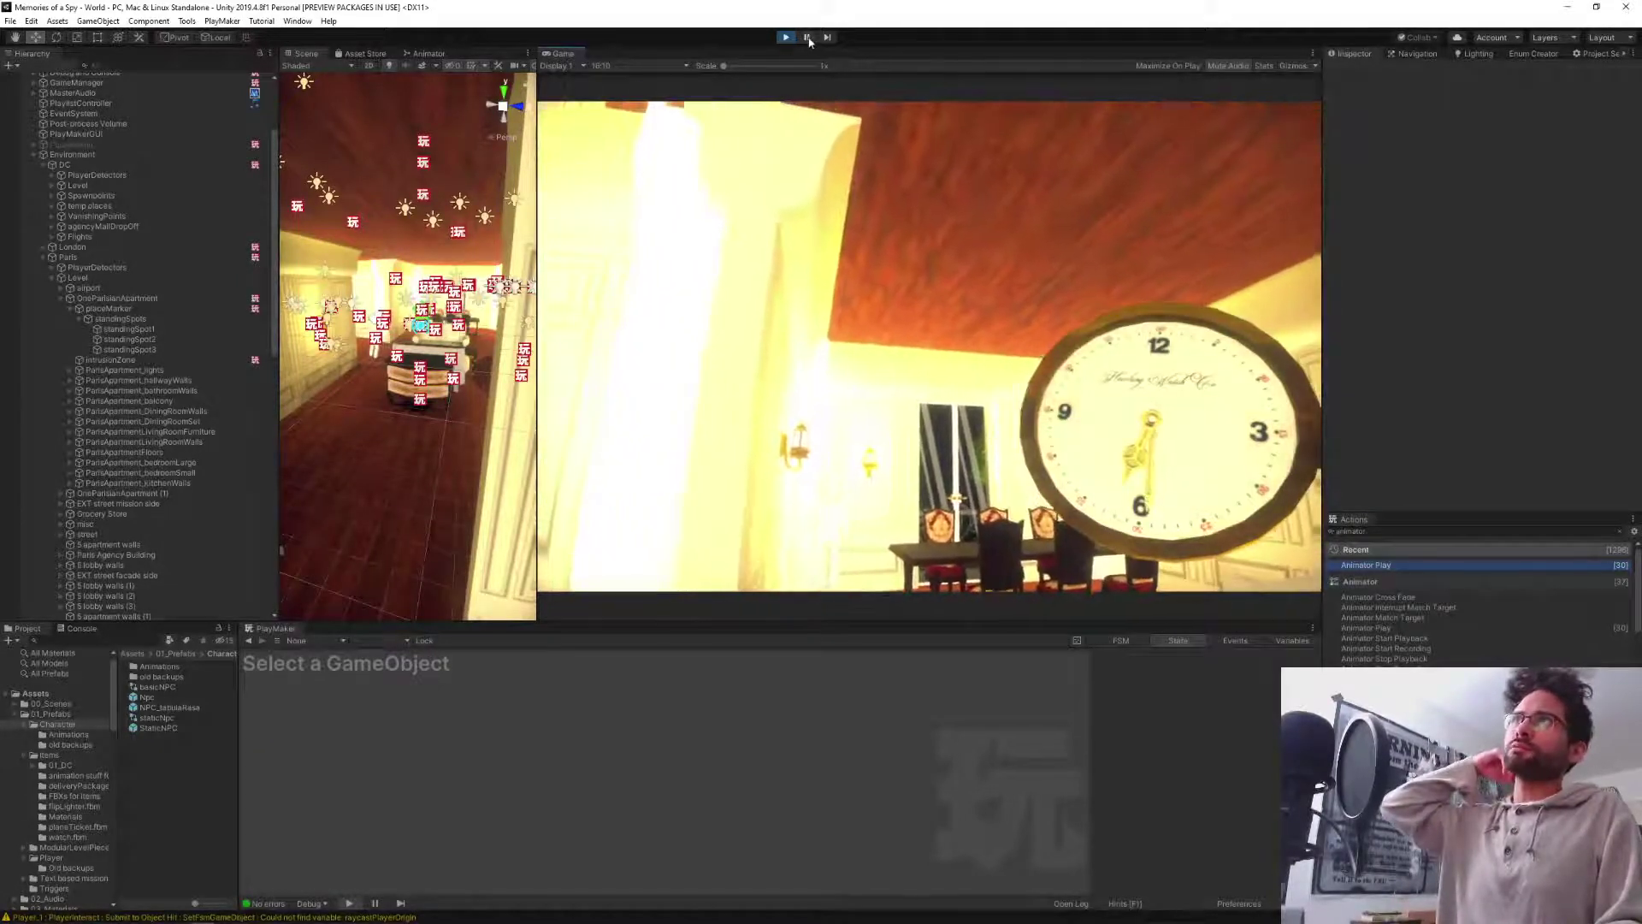
Pause the game and select the Npc clone standing near the dining table in the Paris apartment to inspect its FSMs.
key(ctrl+shift+p)
scroll(414, 343, up, 3)
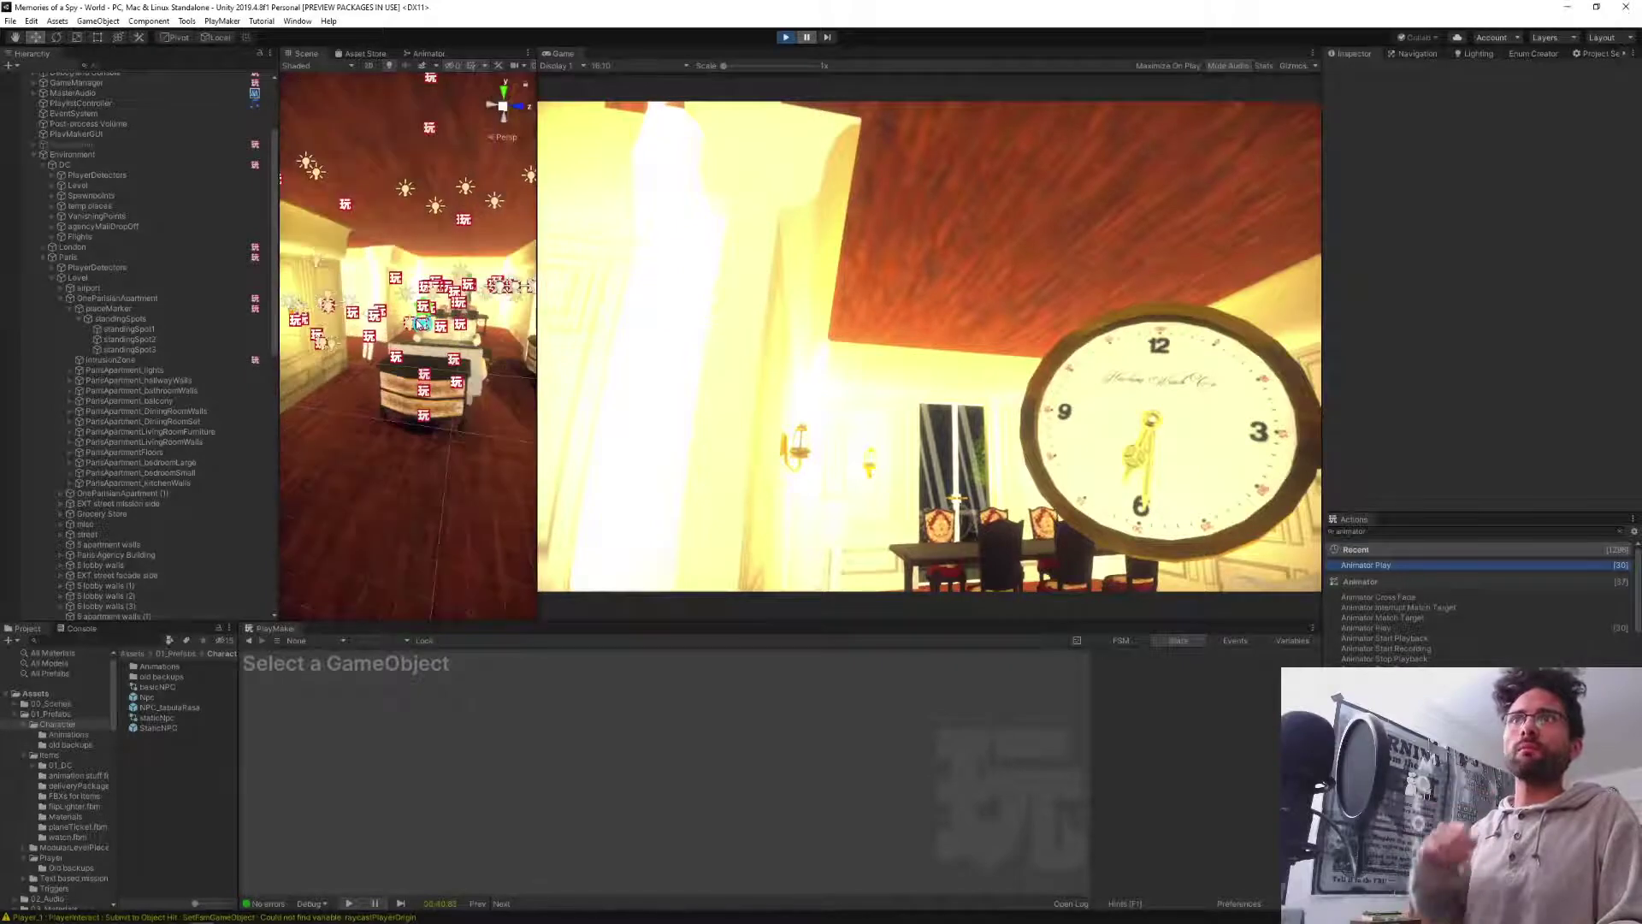
right_drag(414, 344, 427, 309)
key(w)
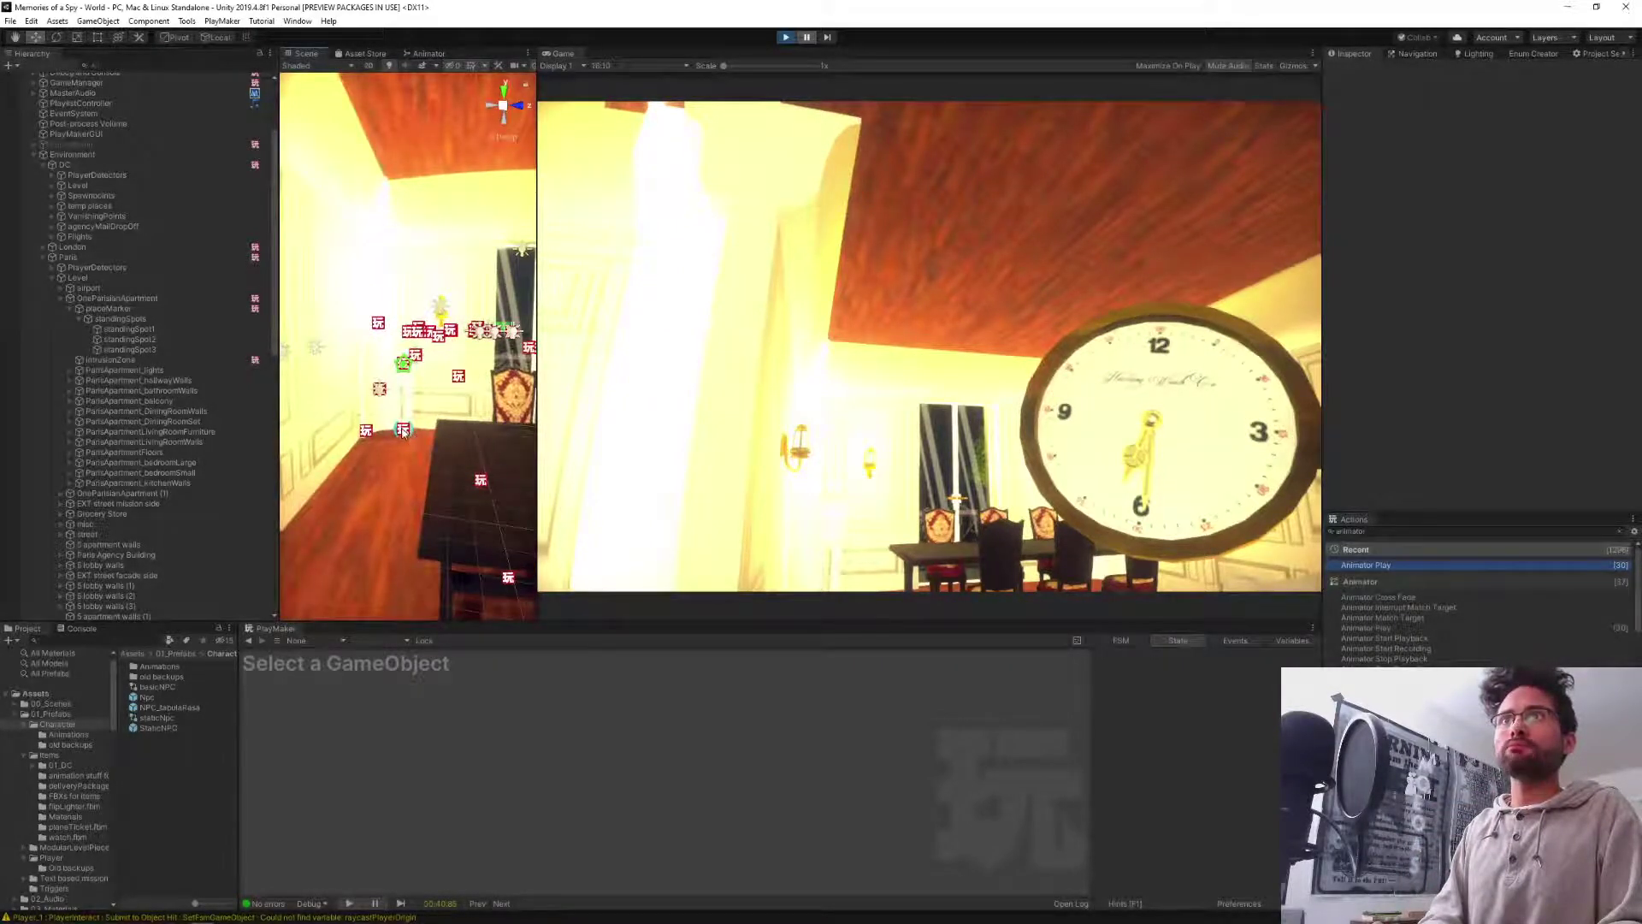
click(403, 430)
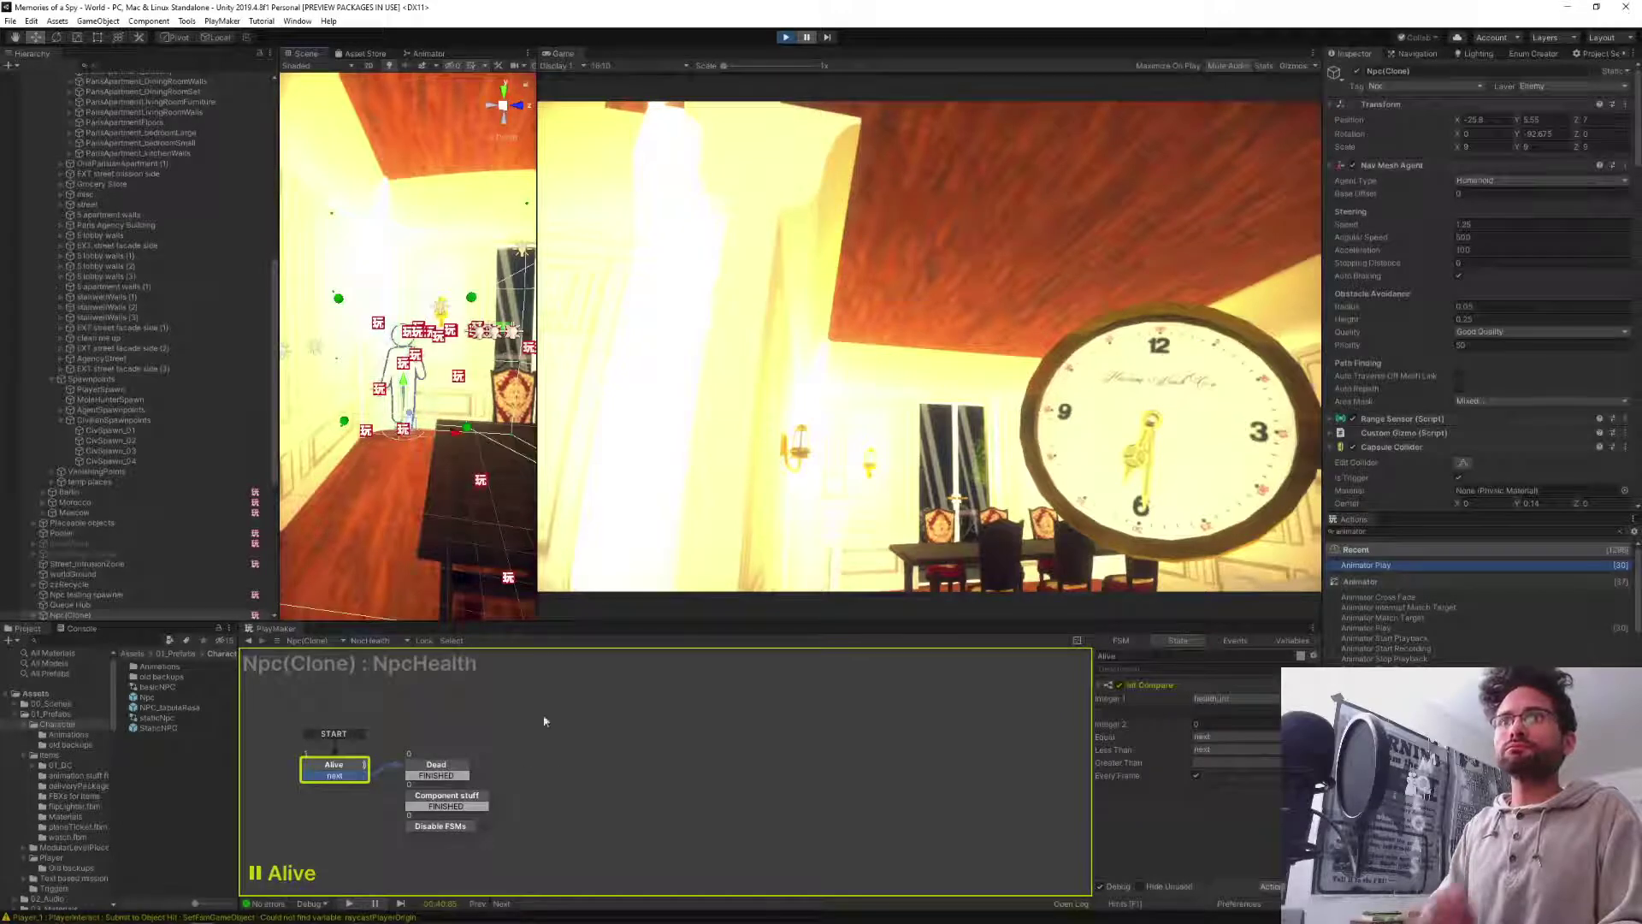
Examine the Npc clone's CivB-Routine FSM, checking its active state and the Check if at home state.
click(374, 640)
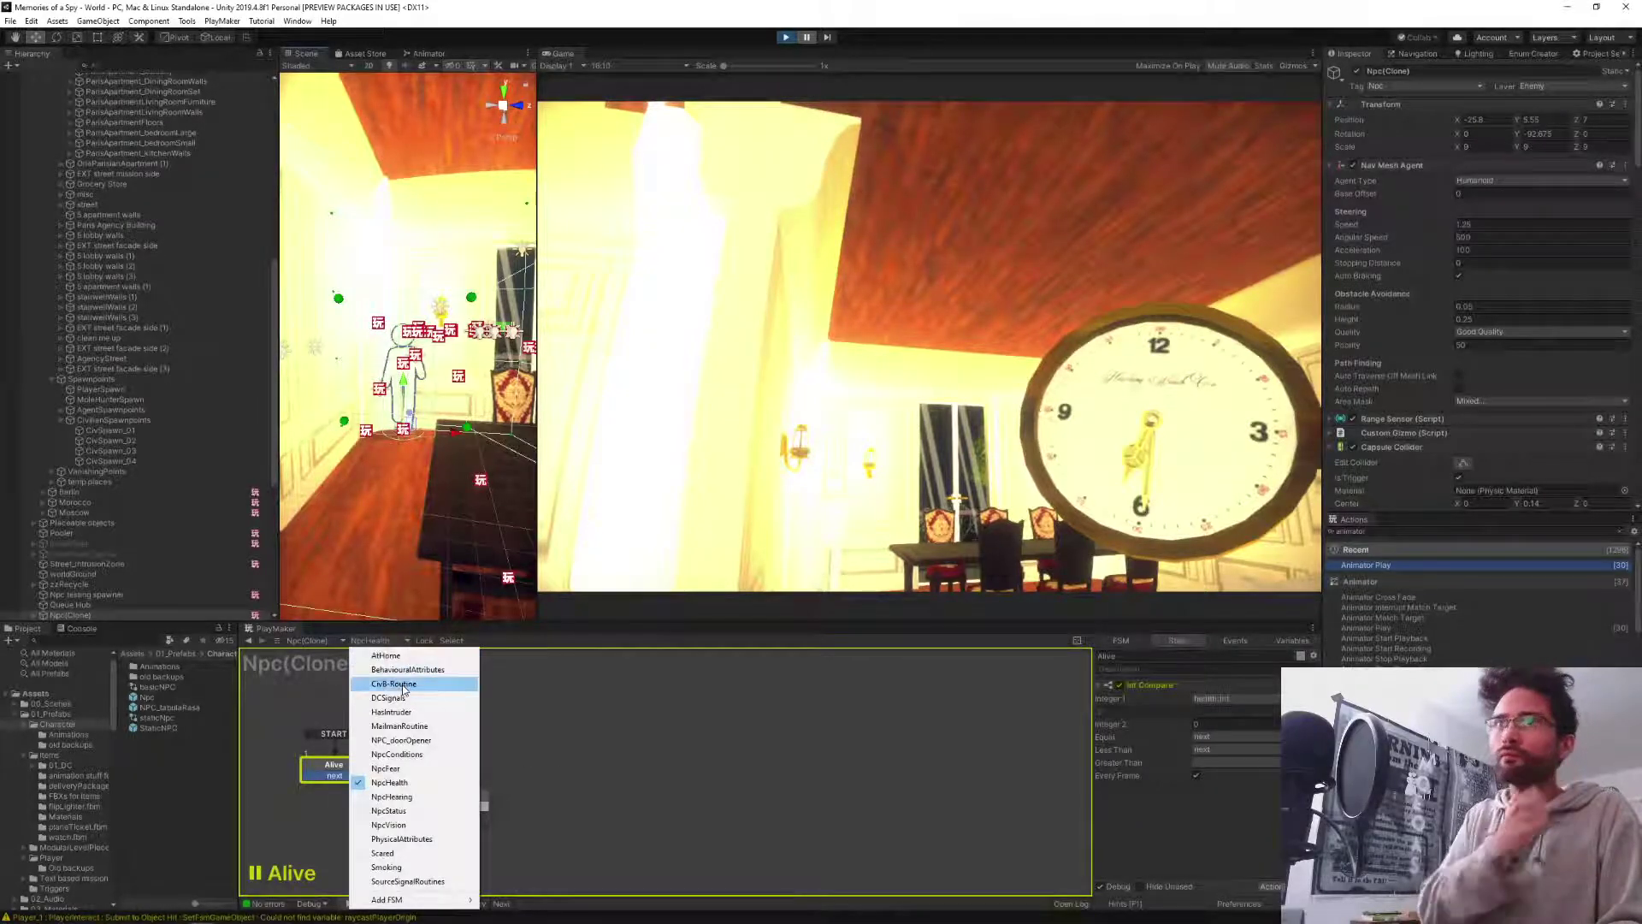
click(393, 684)
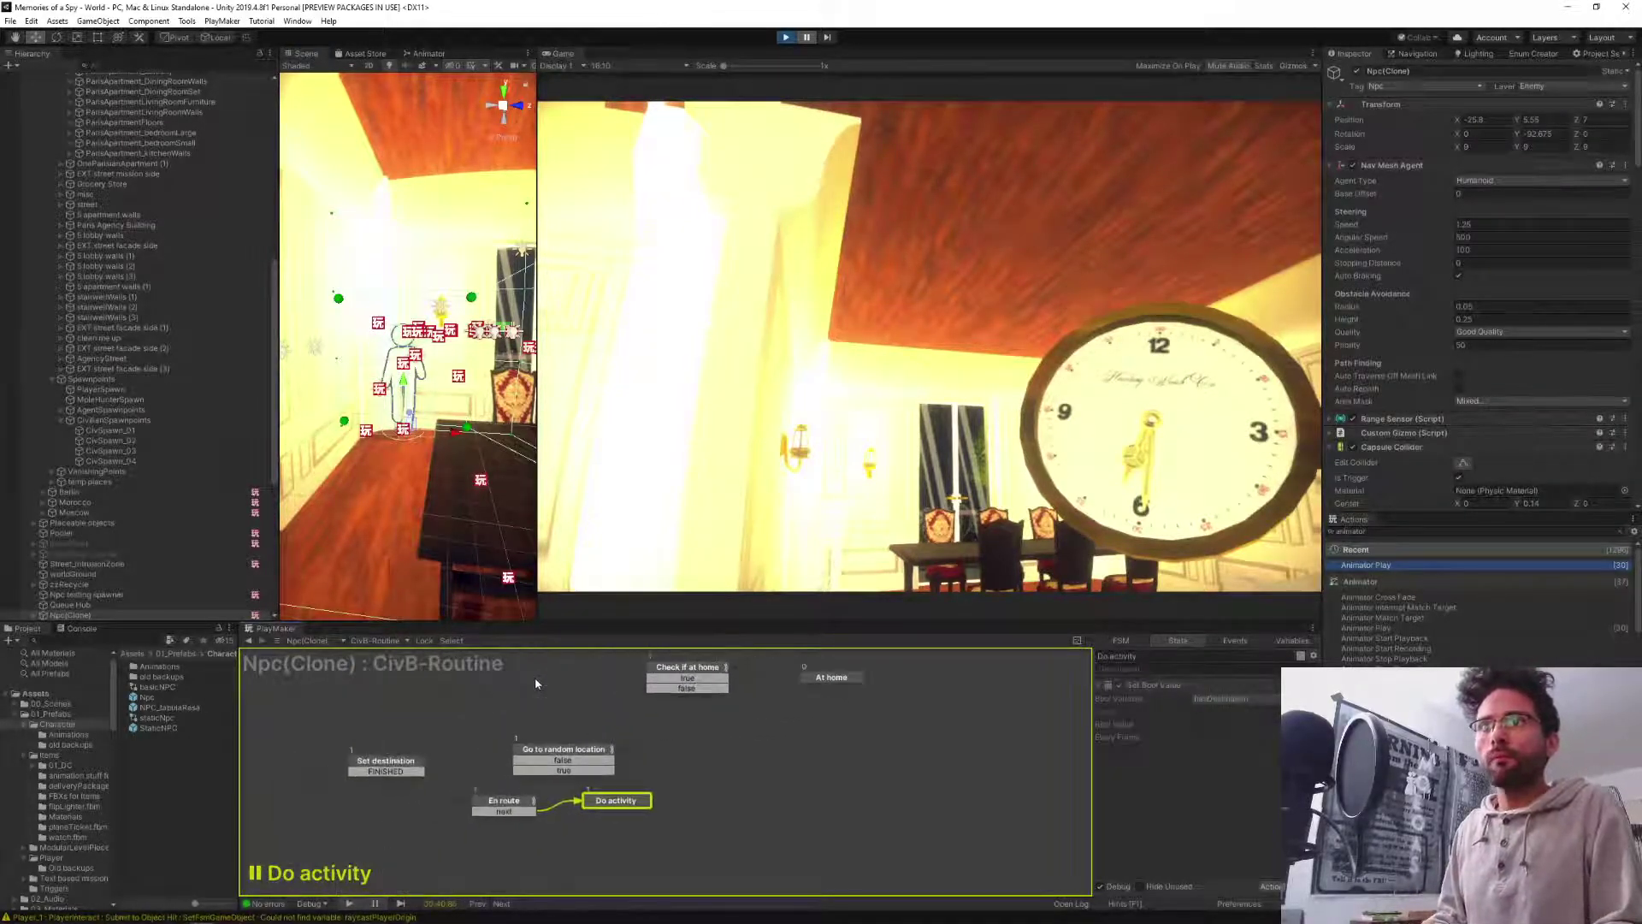
middle_drag(868, 776, 848, 825)
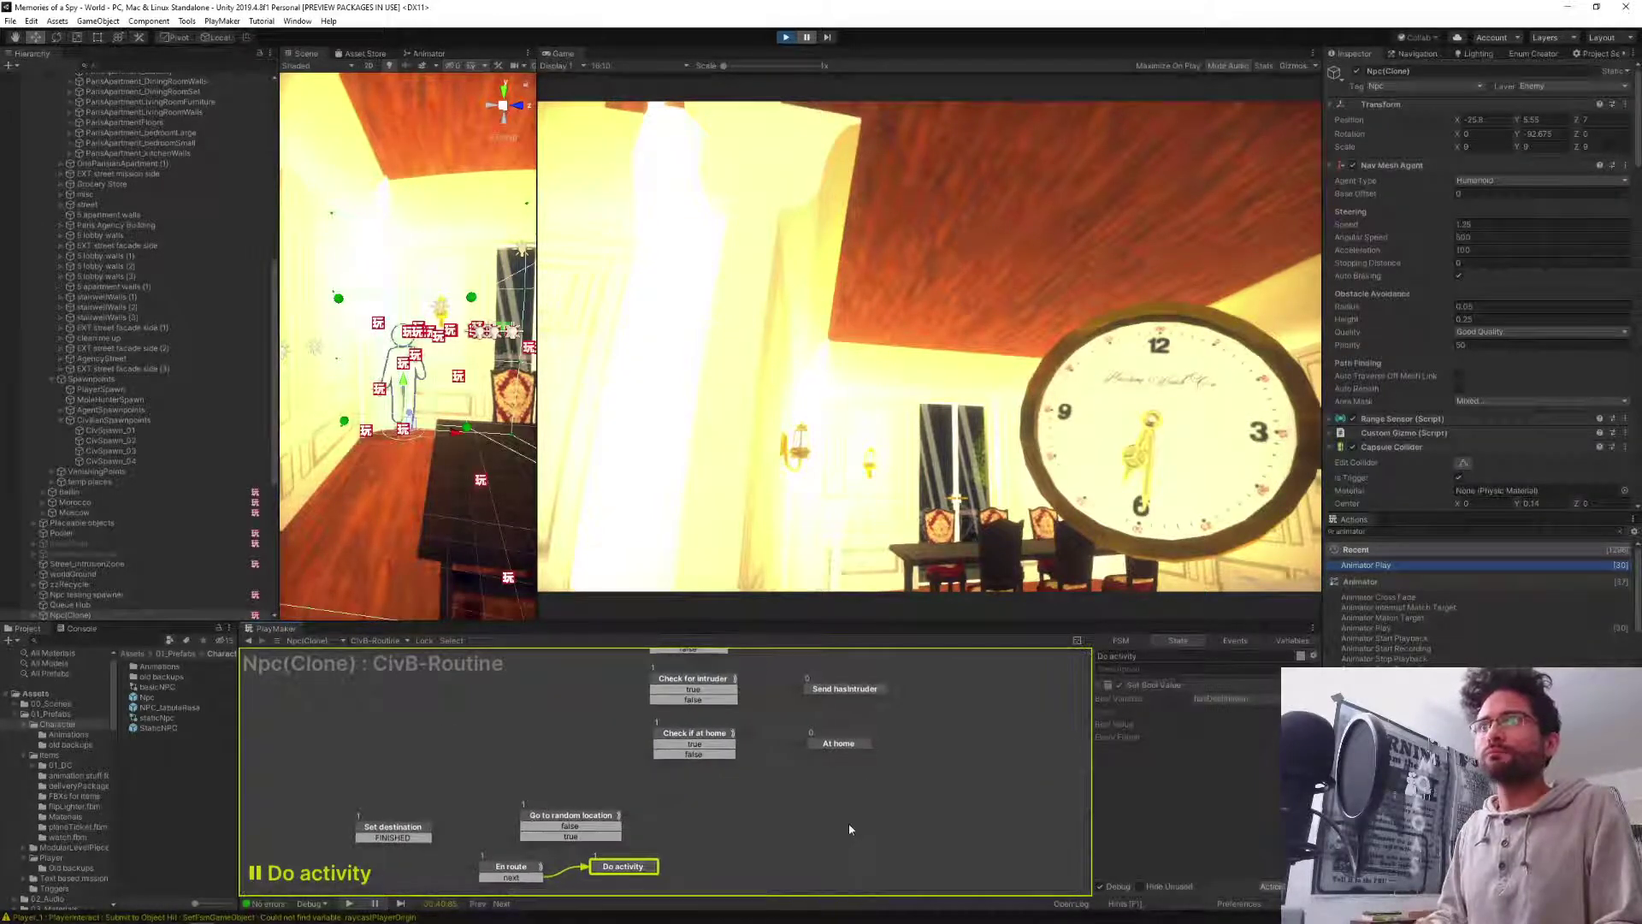
click(700, 739)
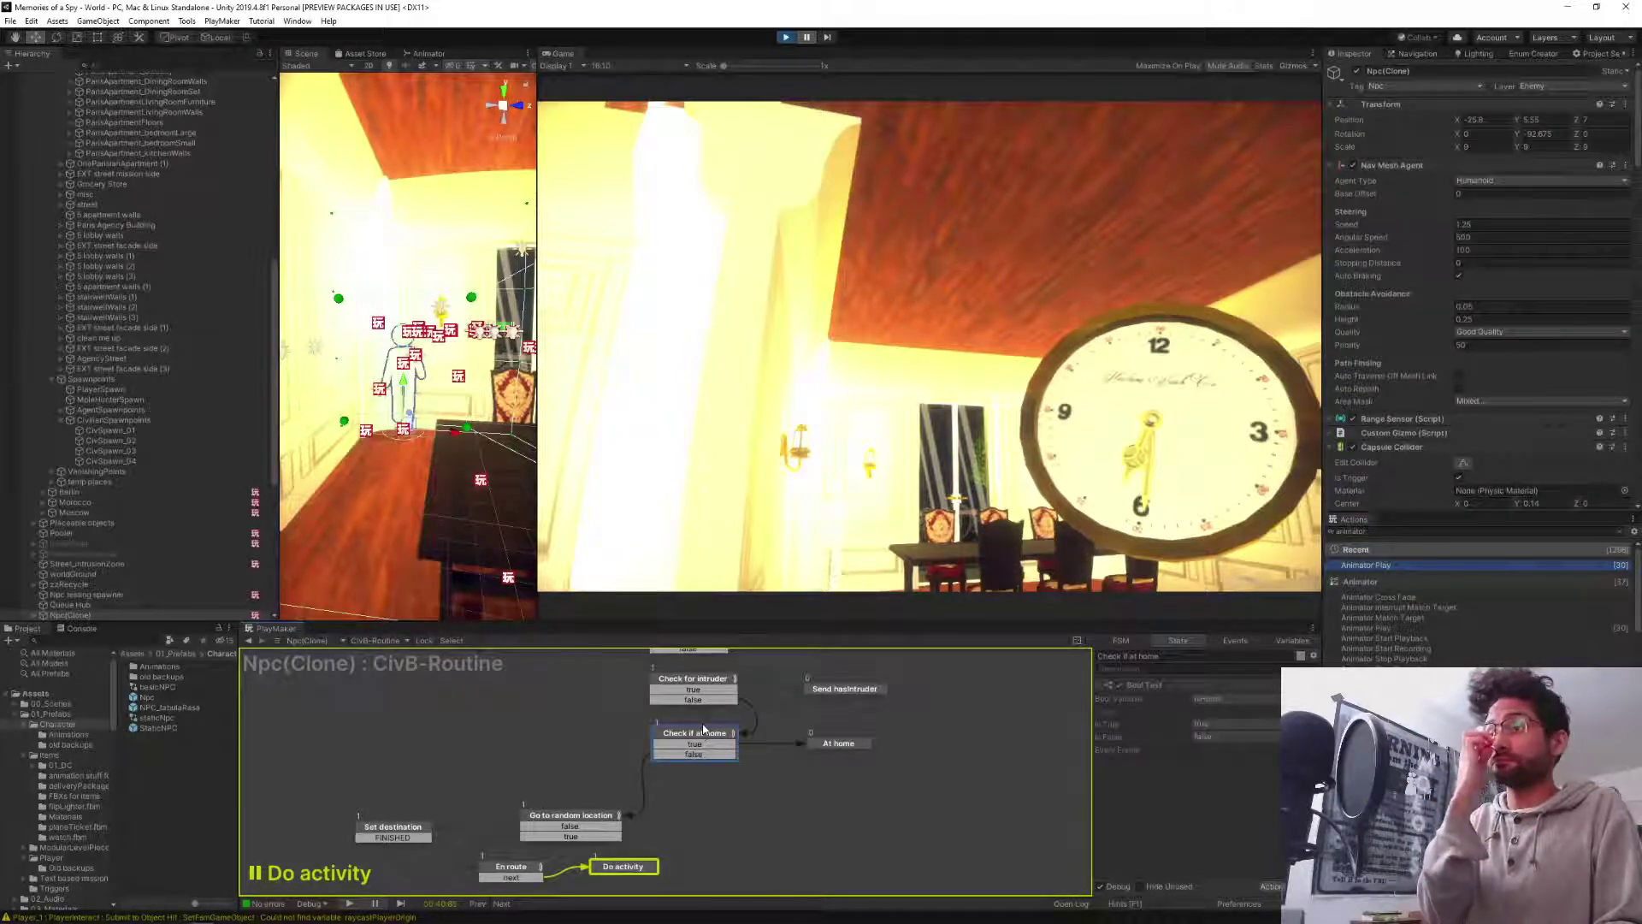
Stop the game and open the Npc prefab's CivB-Routine FSM in an enlarged graph area.
click(787, 38)
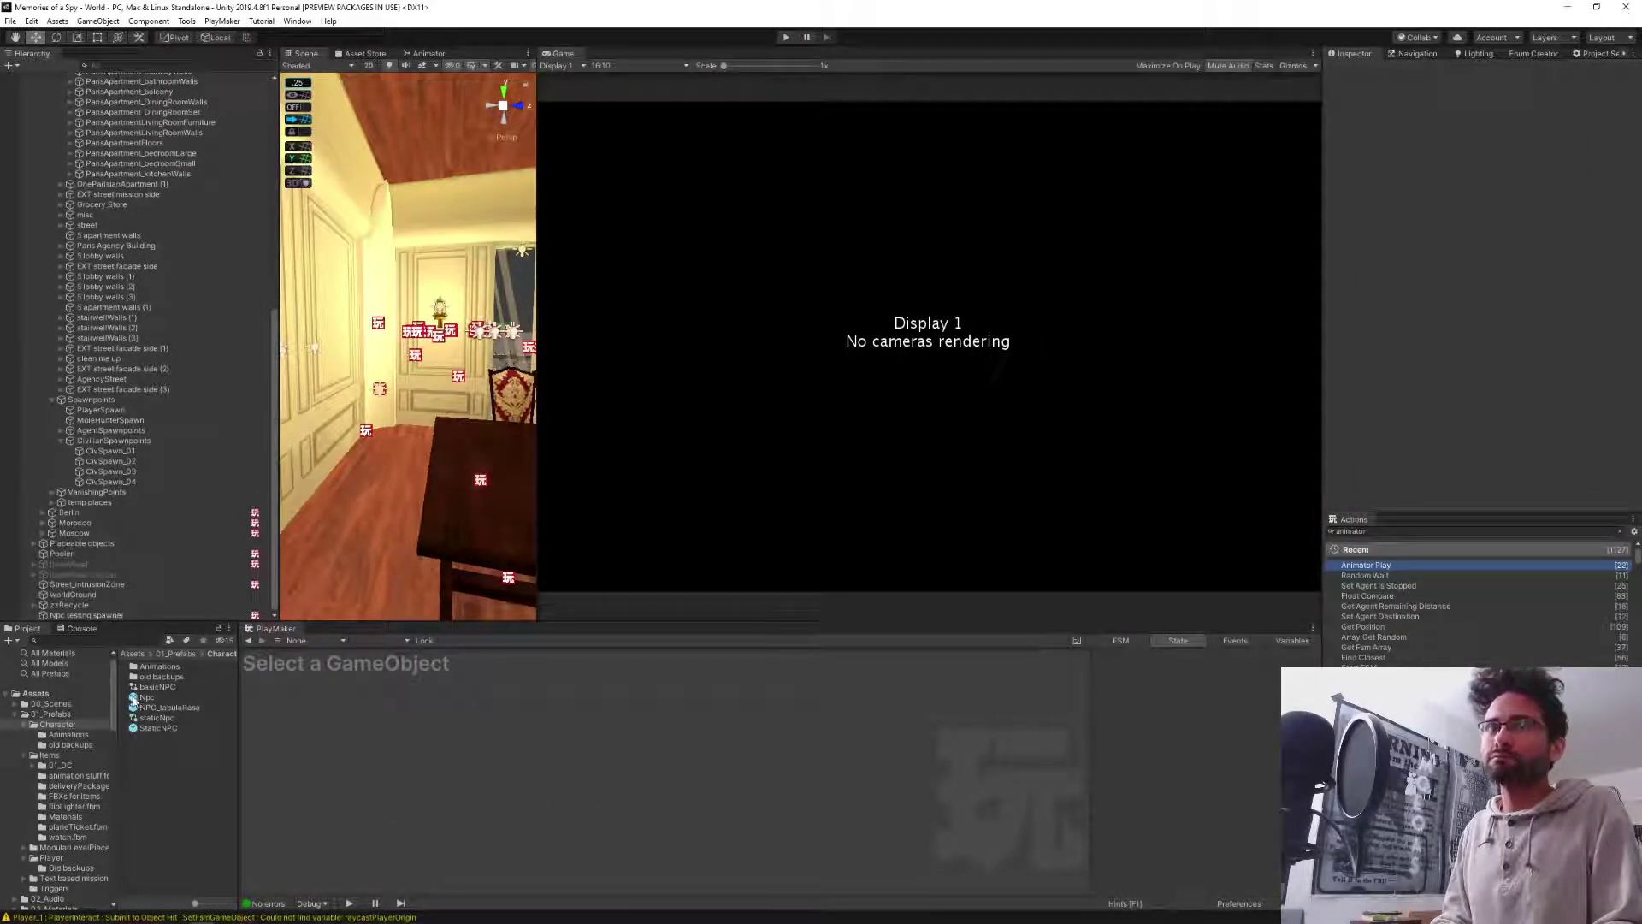
double_click(144, 698)
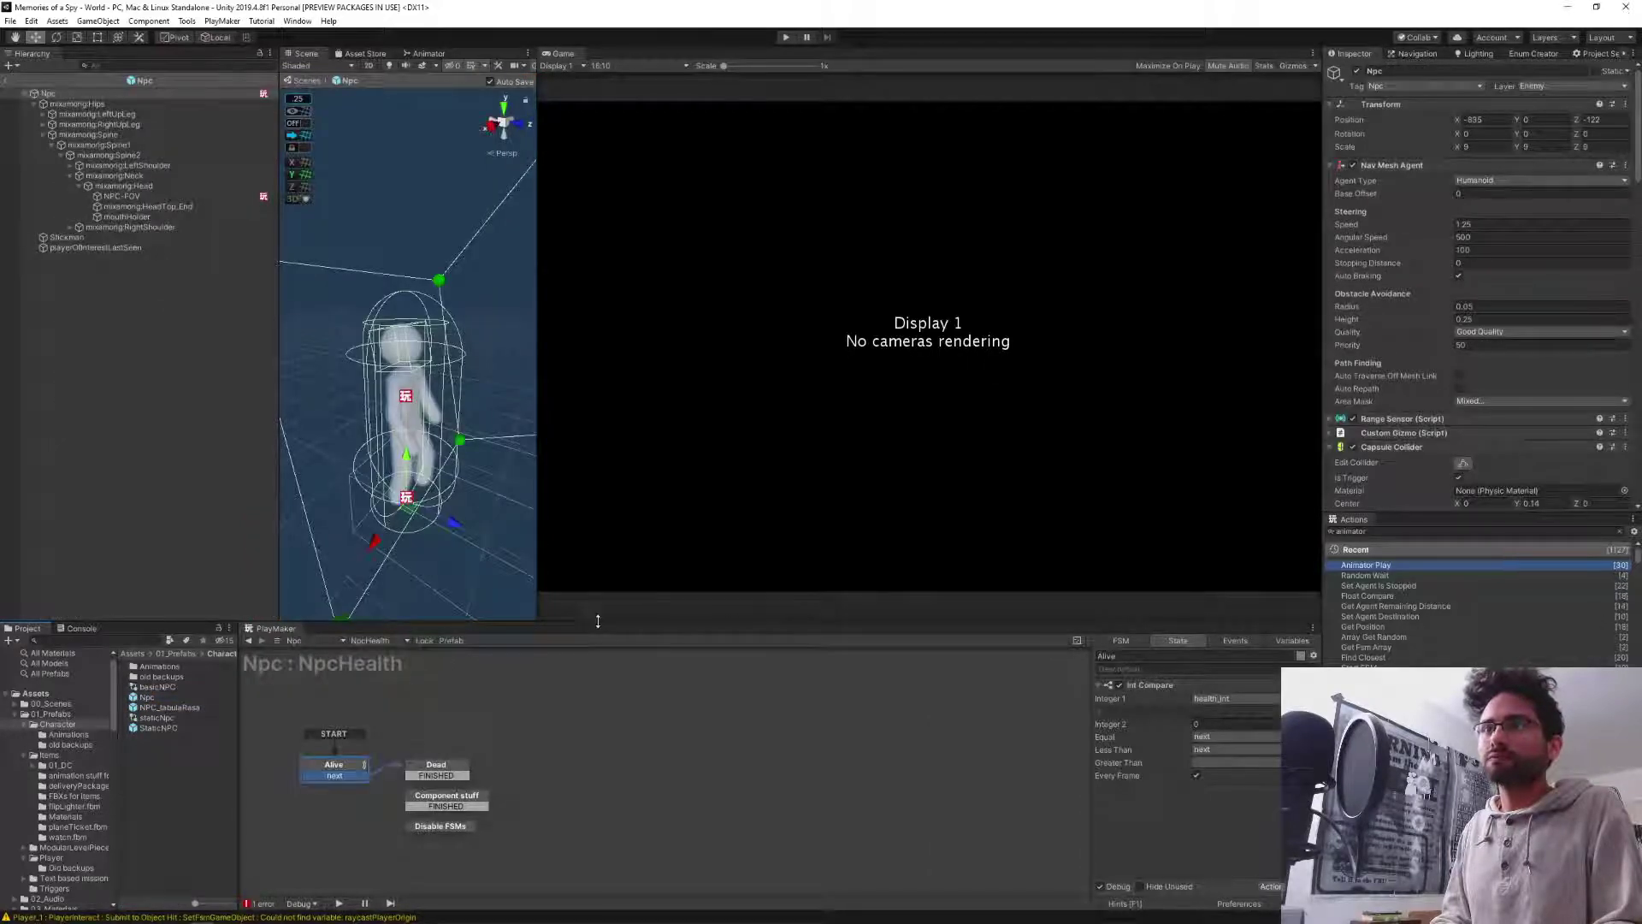
click(399, 639)
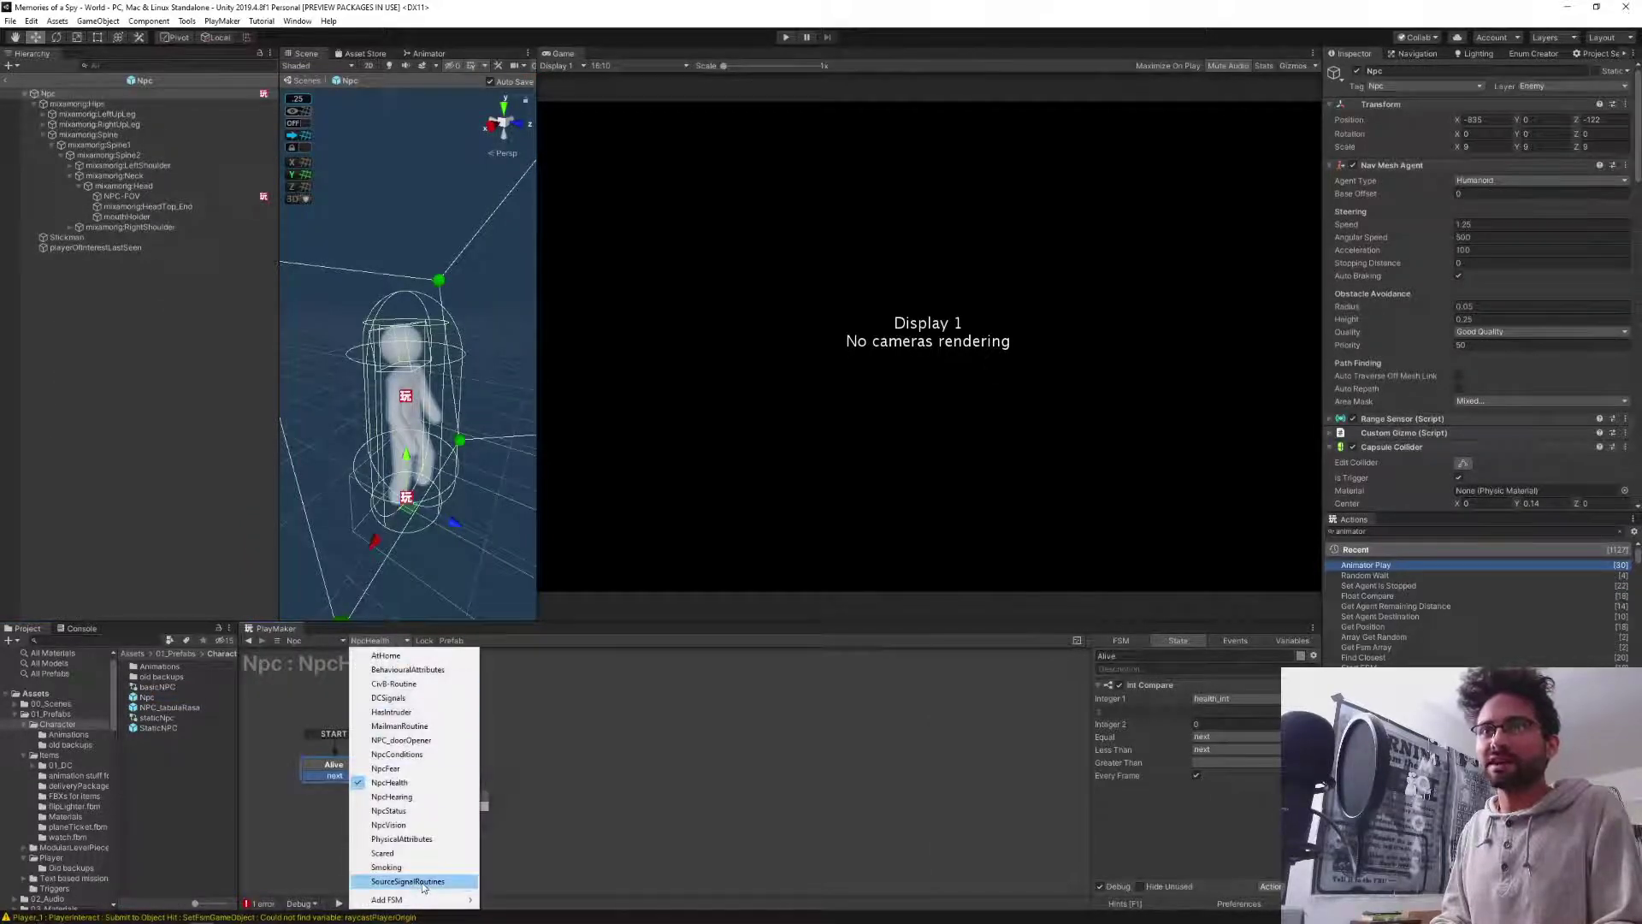
click(409, 684)
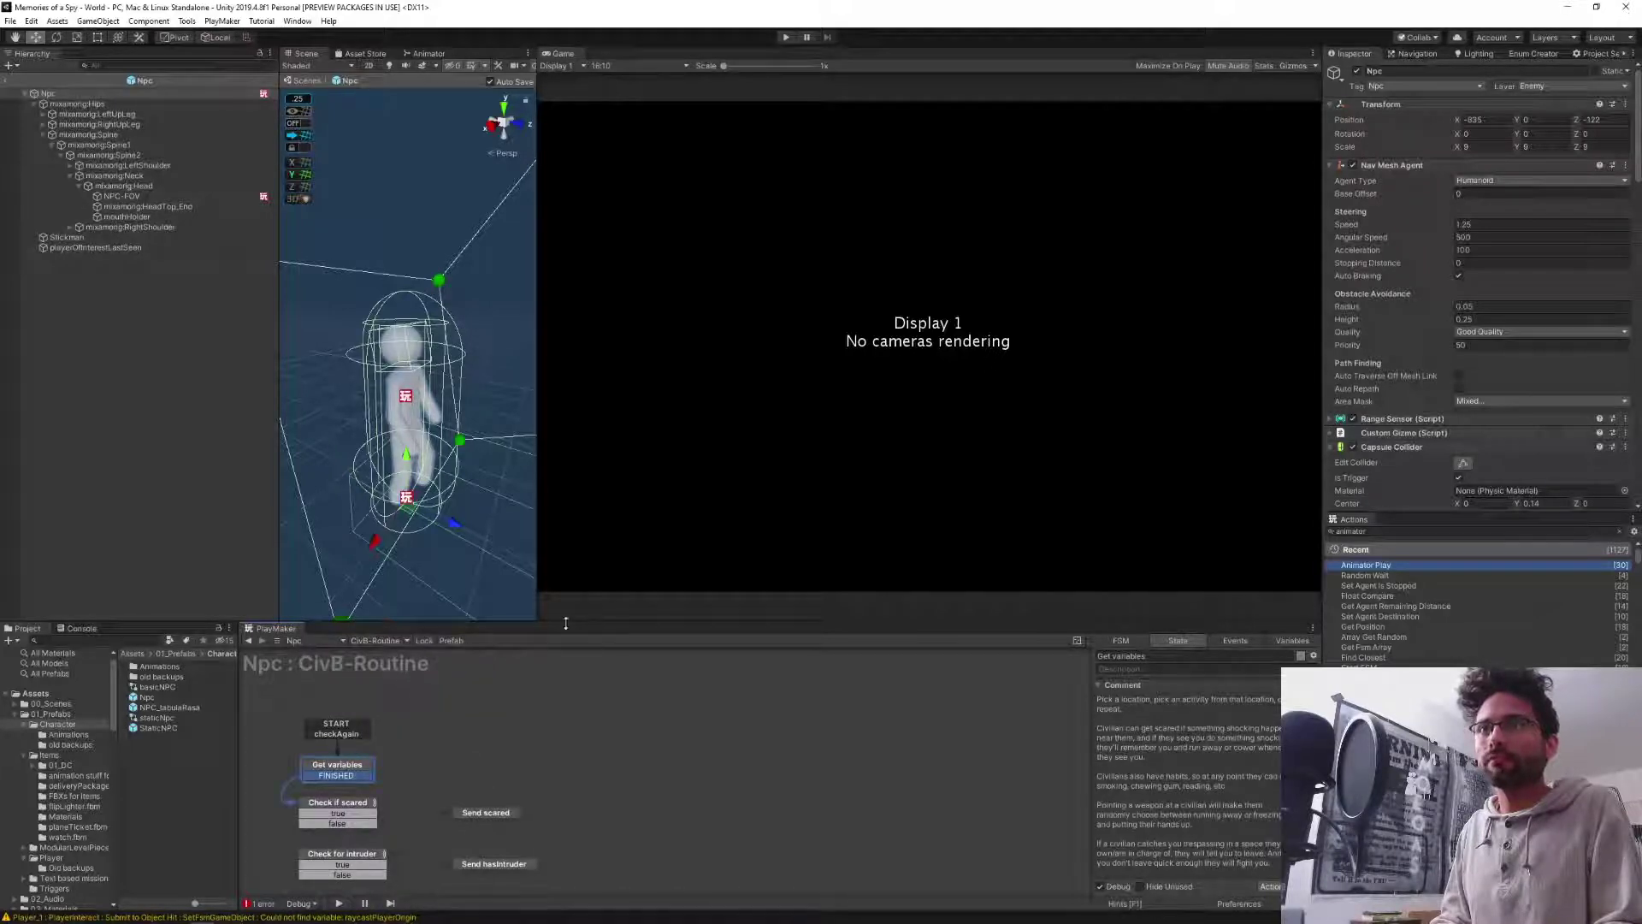
drag(565, 623, 565, 370)
middle_drag(568, 641, 946, 599)
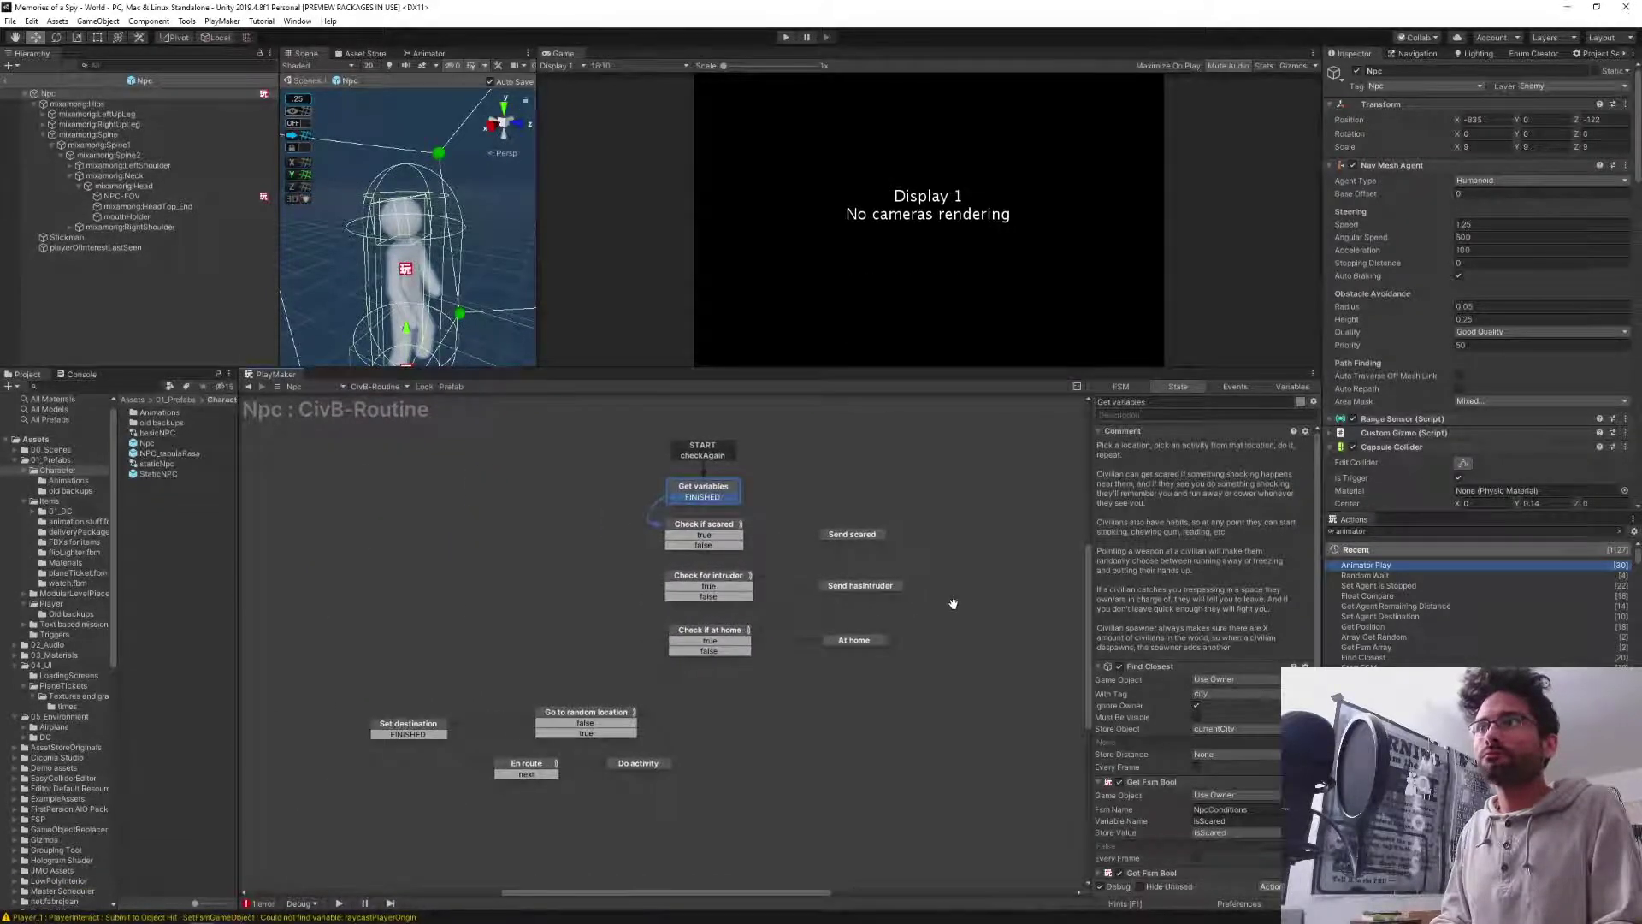
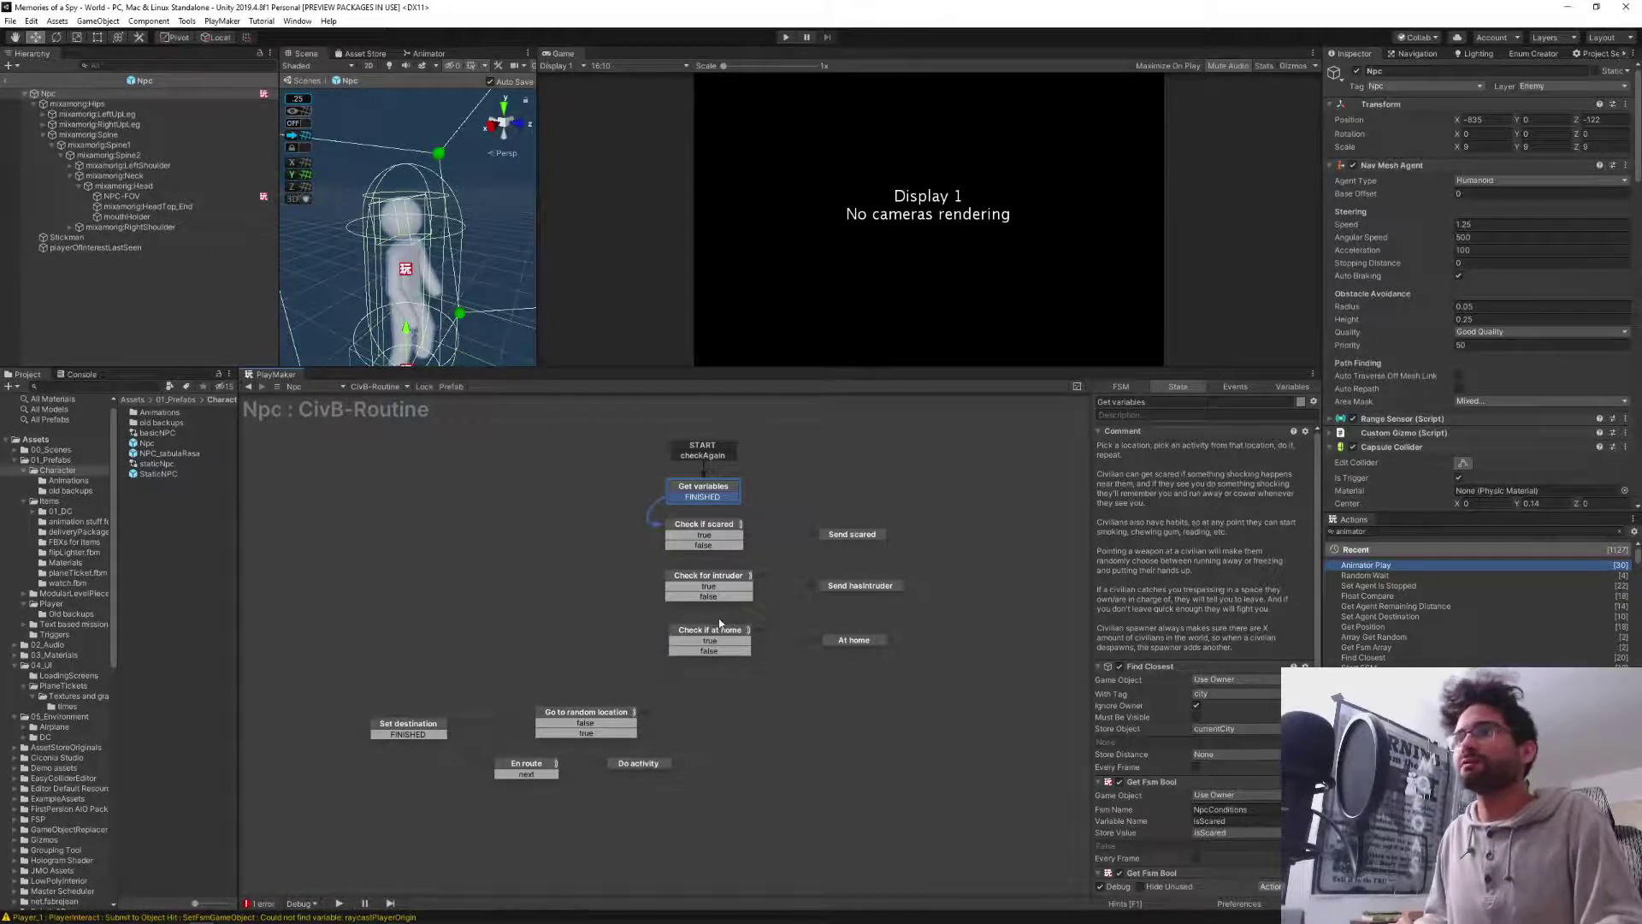
Enable the default value of the isHome bool variable used by CivB-Routine's Check if at home state.
click(713, 635)
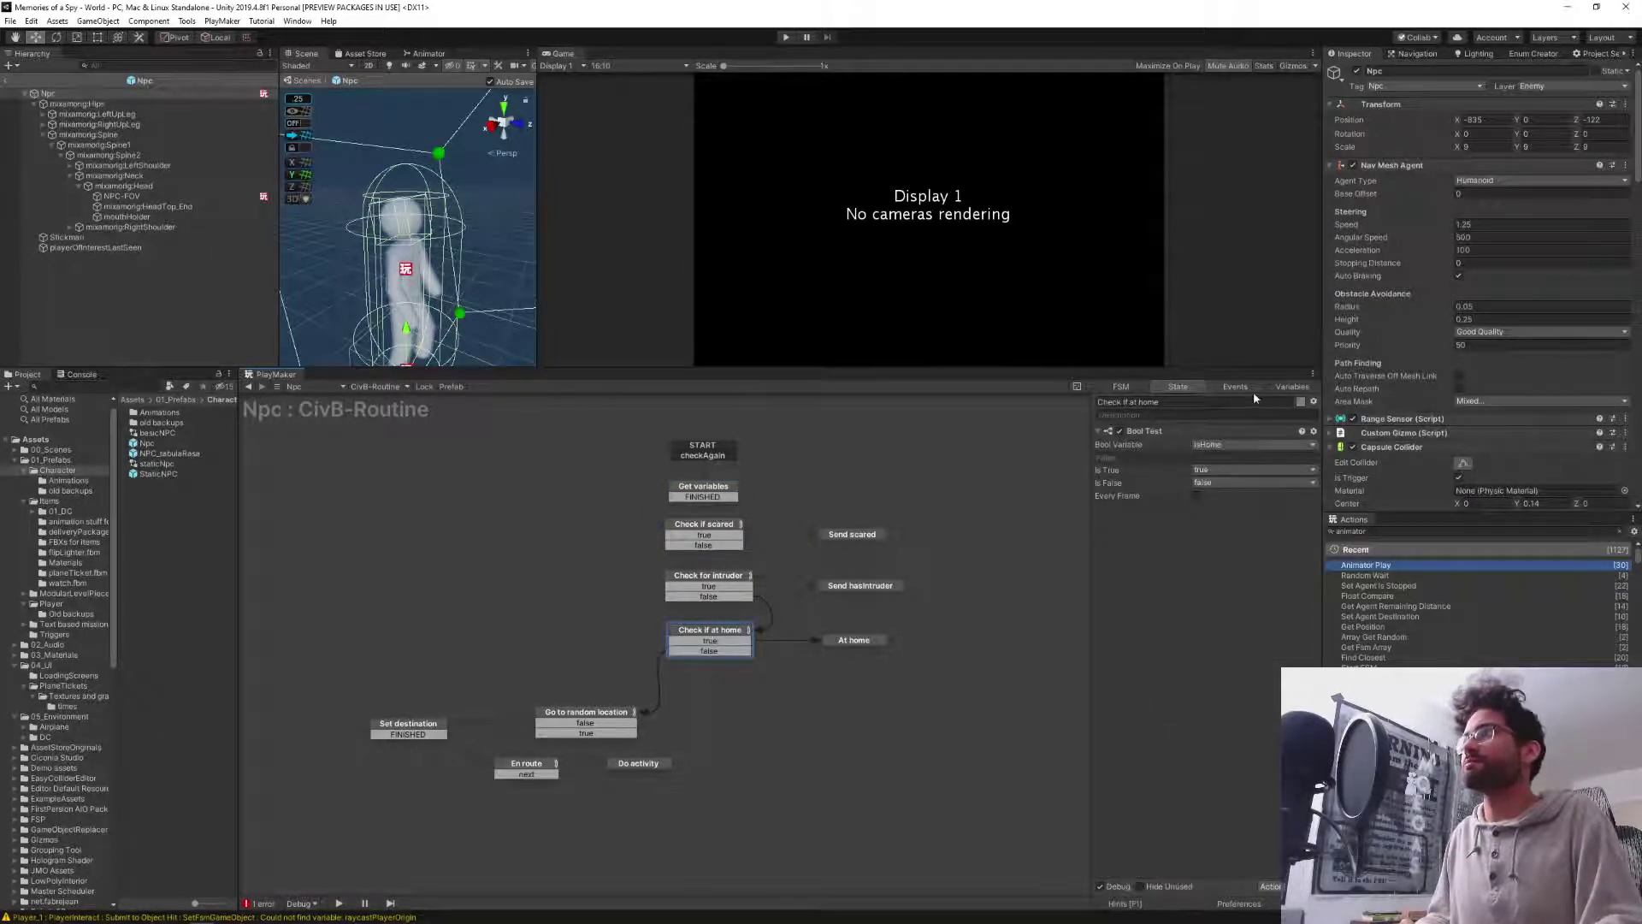
click(1283, 388)
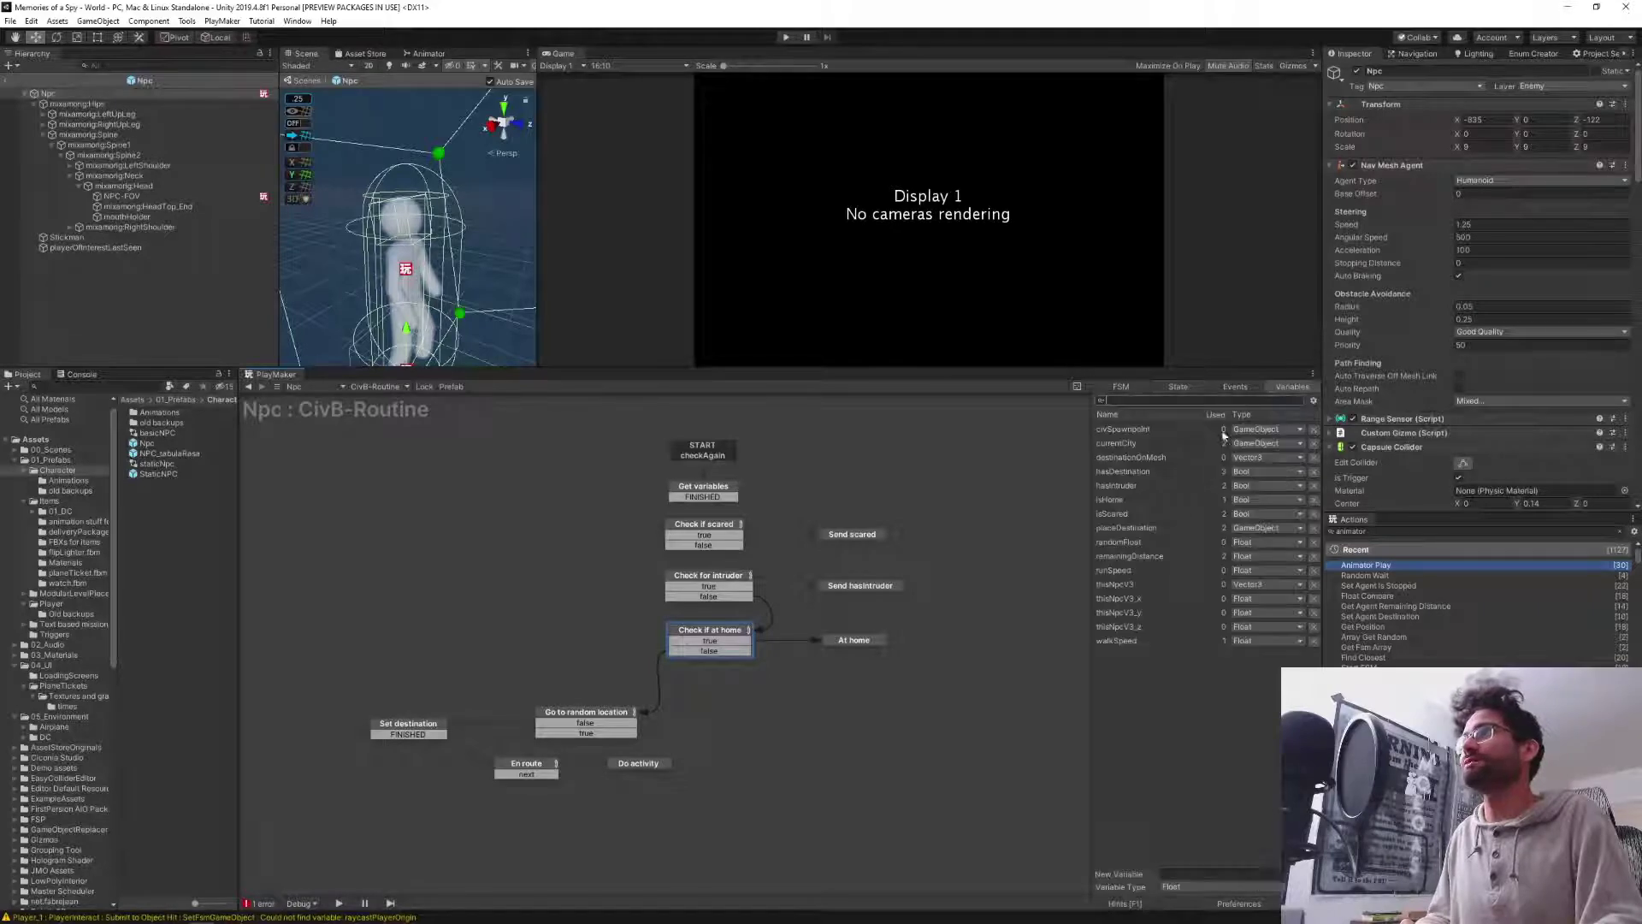
click(1111, 501)
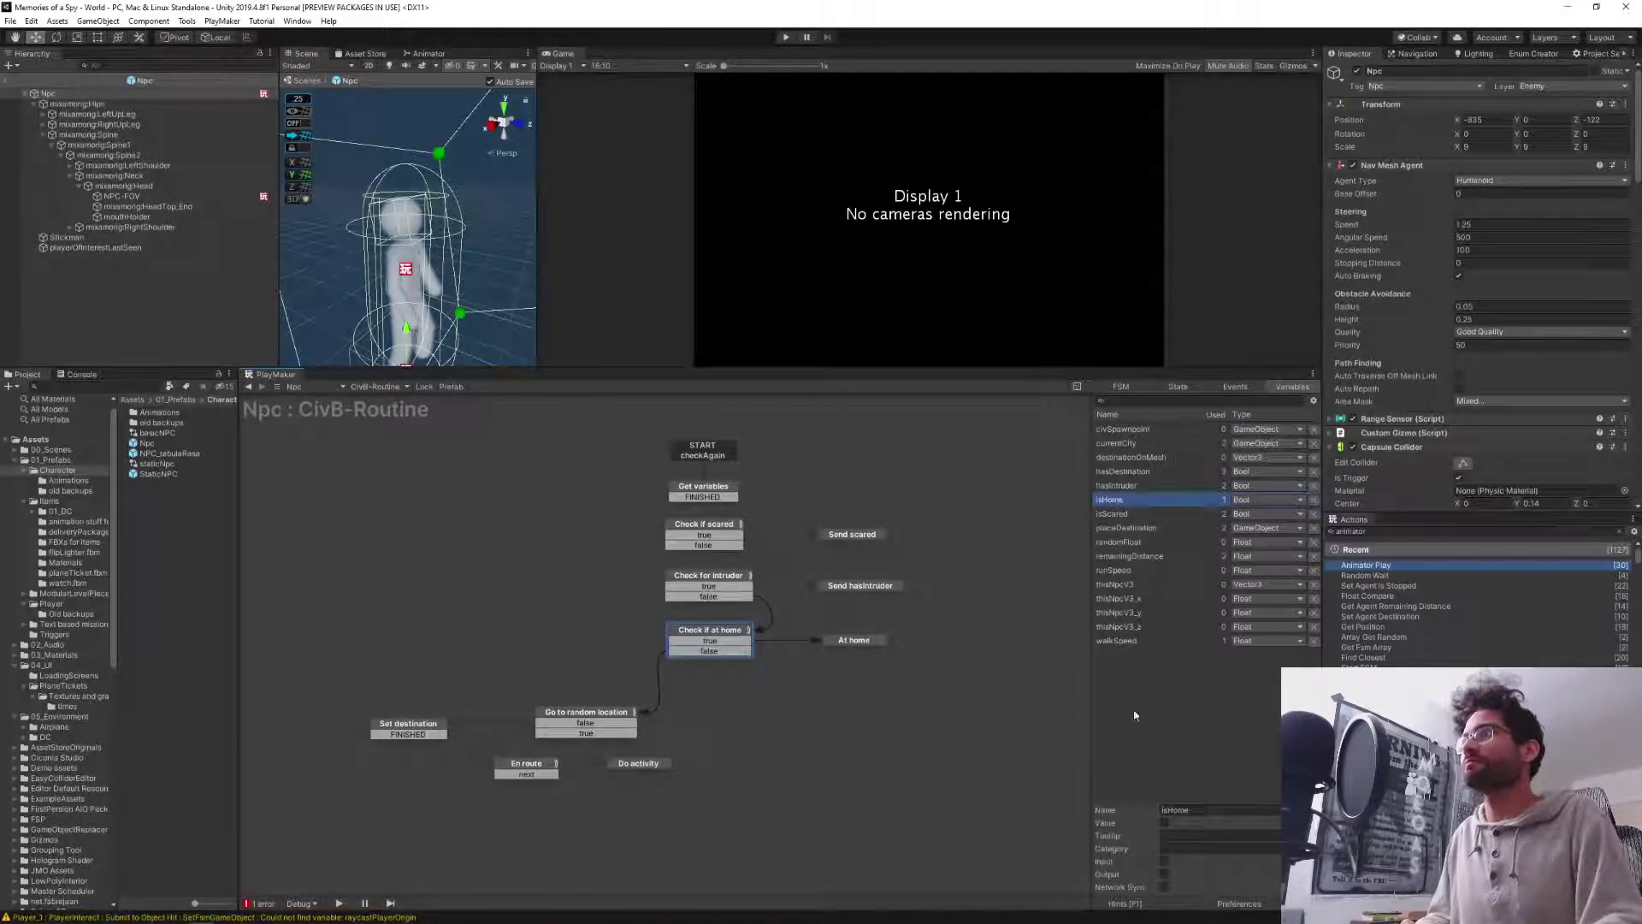
click(1164, 821)
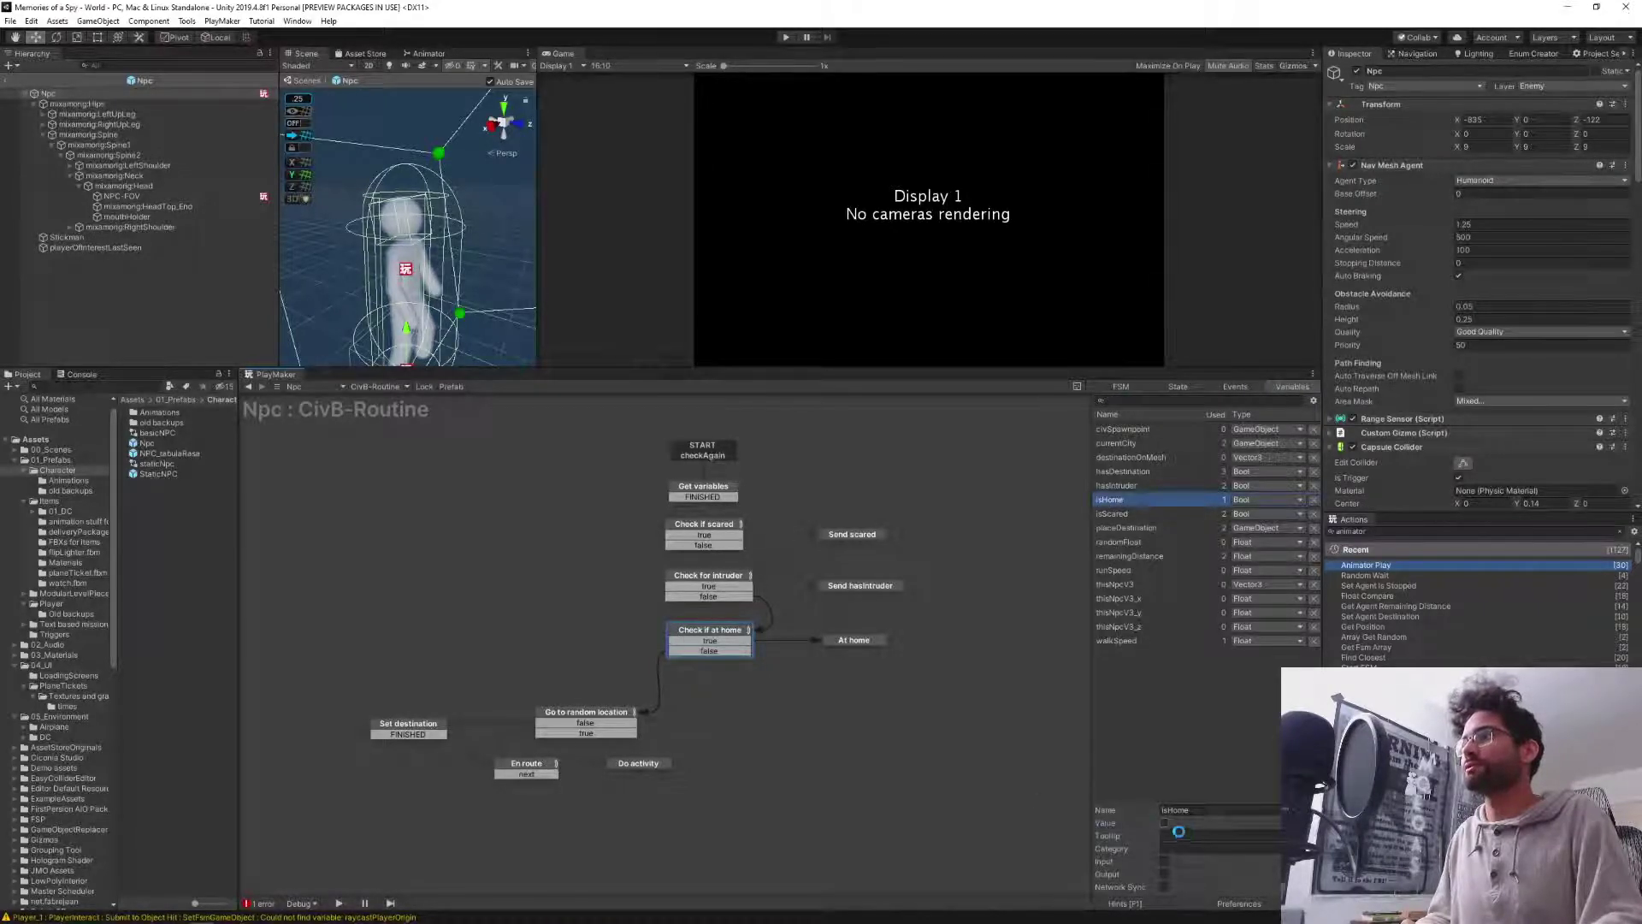
click(486, 564)
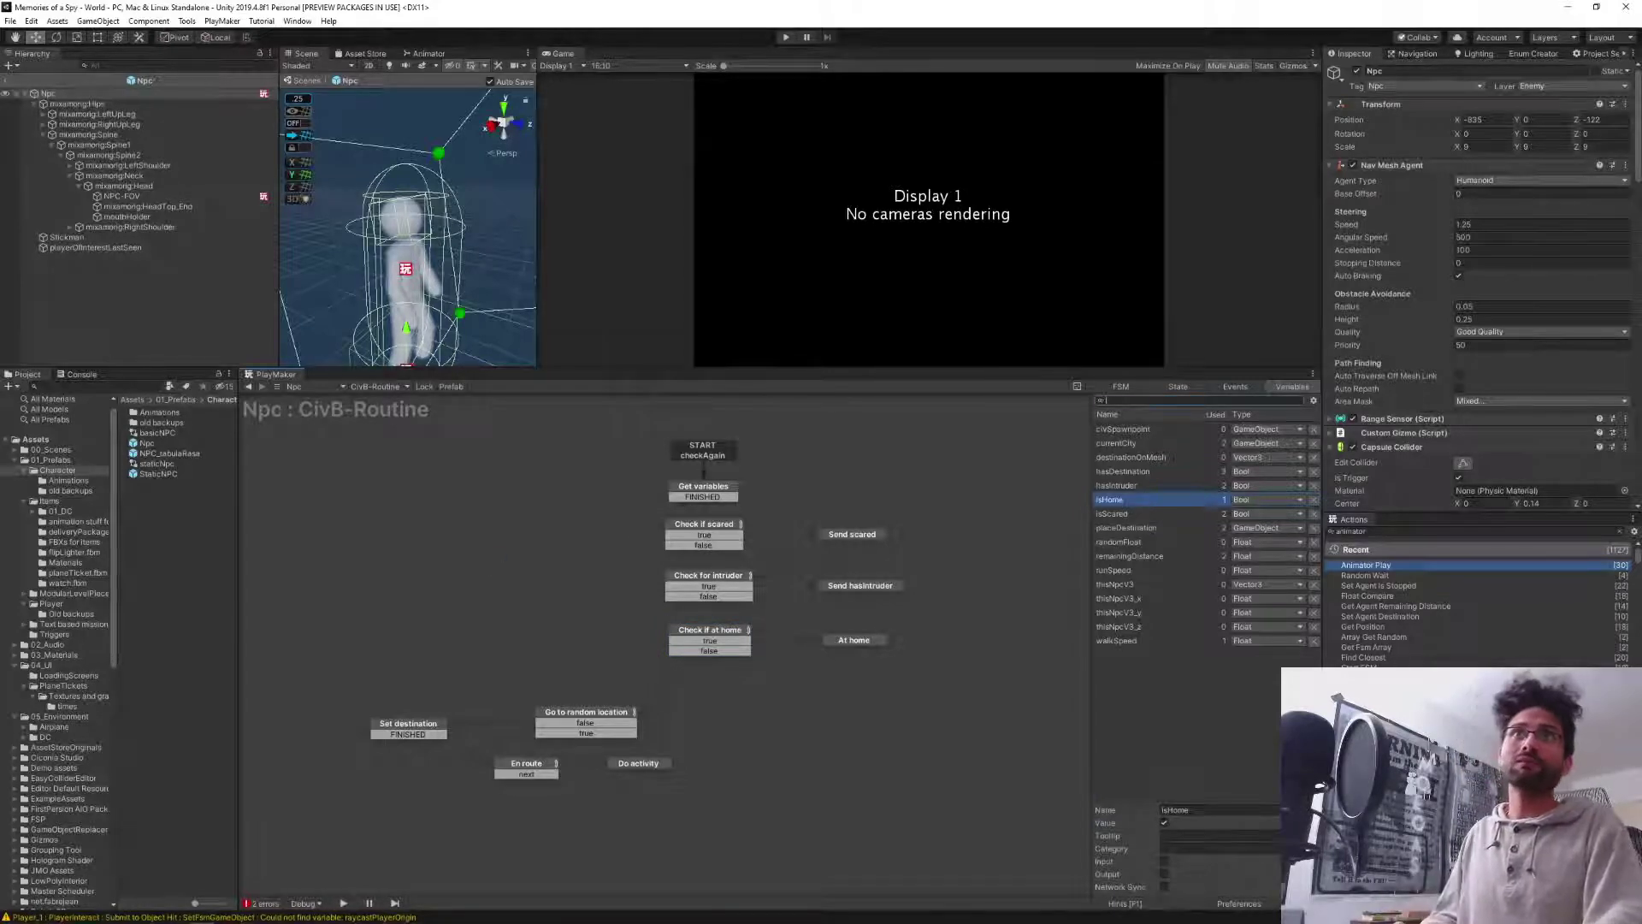
Return from the Npc prefab to the World scene, make the Game view taller and start the game.
click(8, 80)
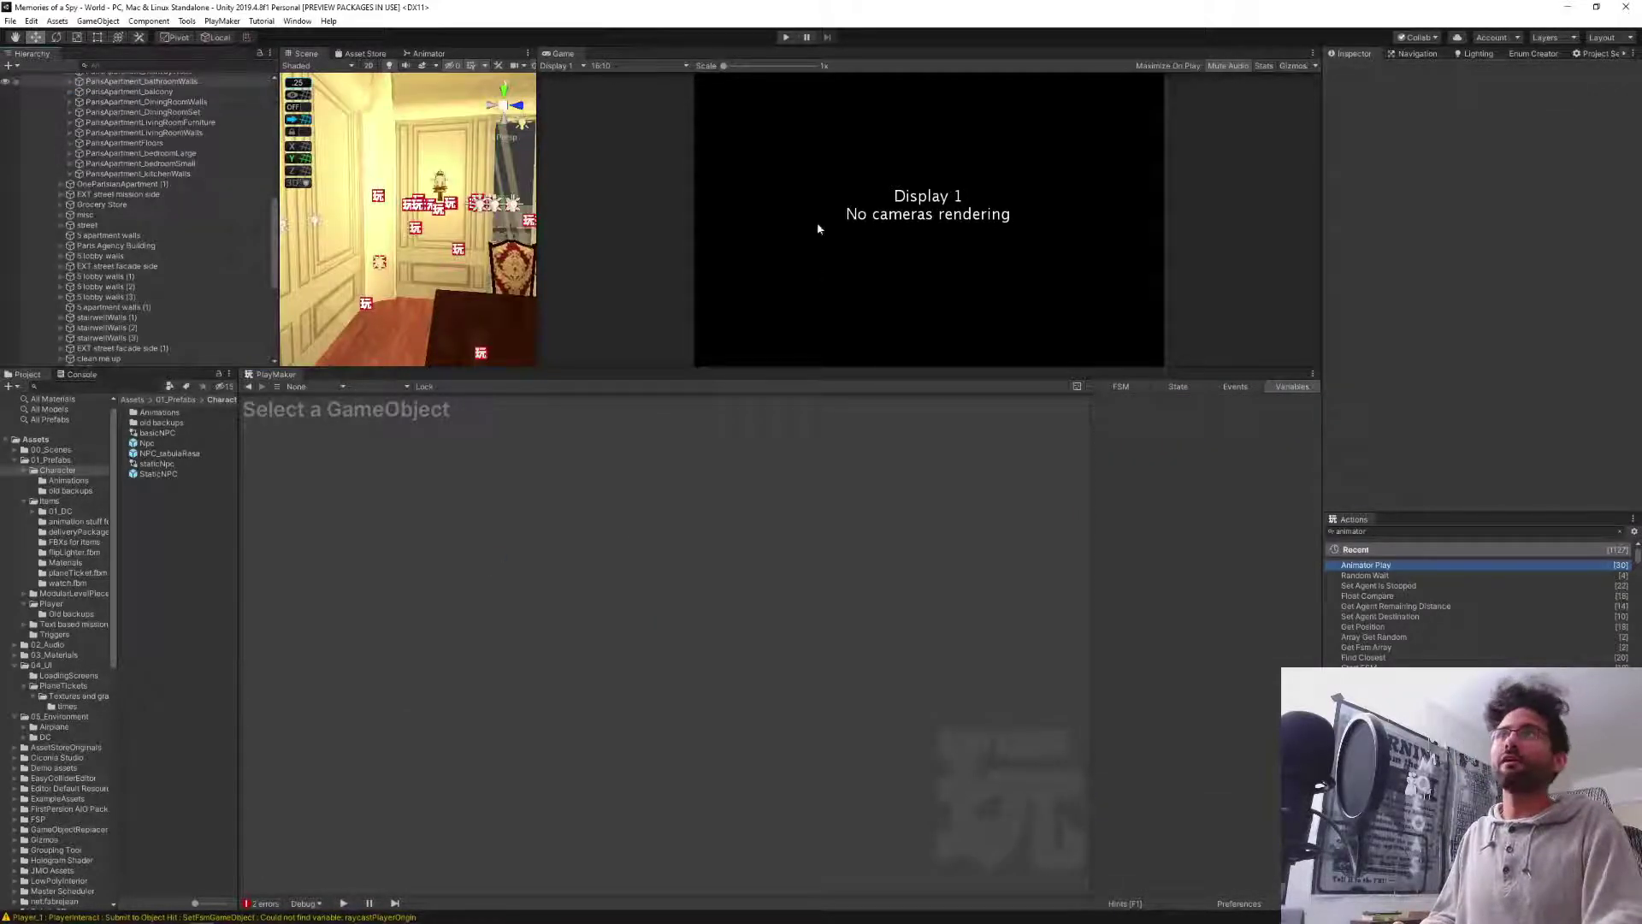
drag(777, 367, 766, 626)
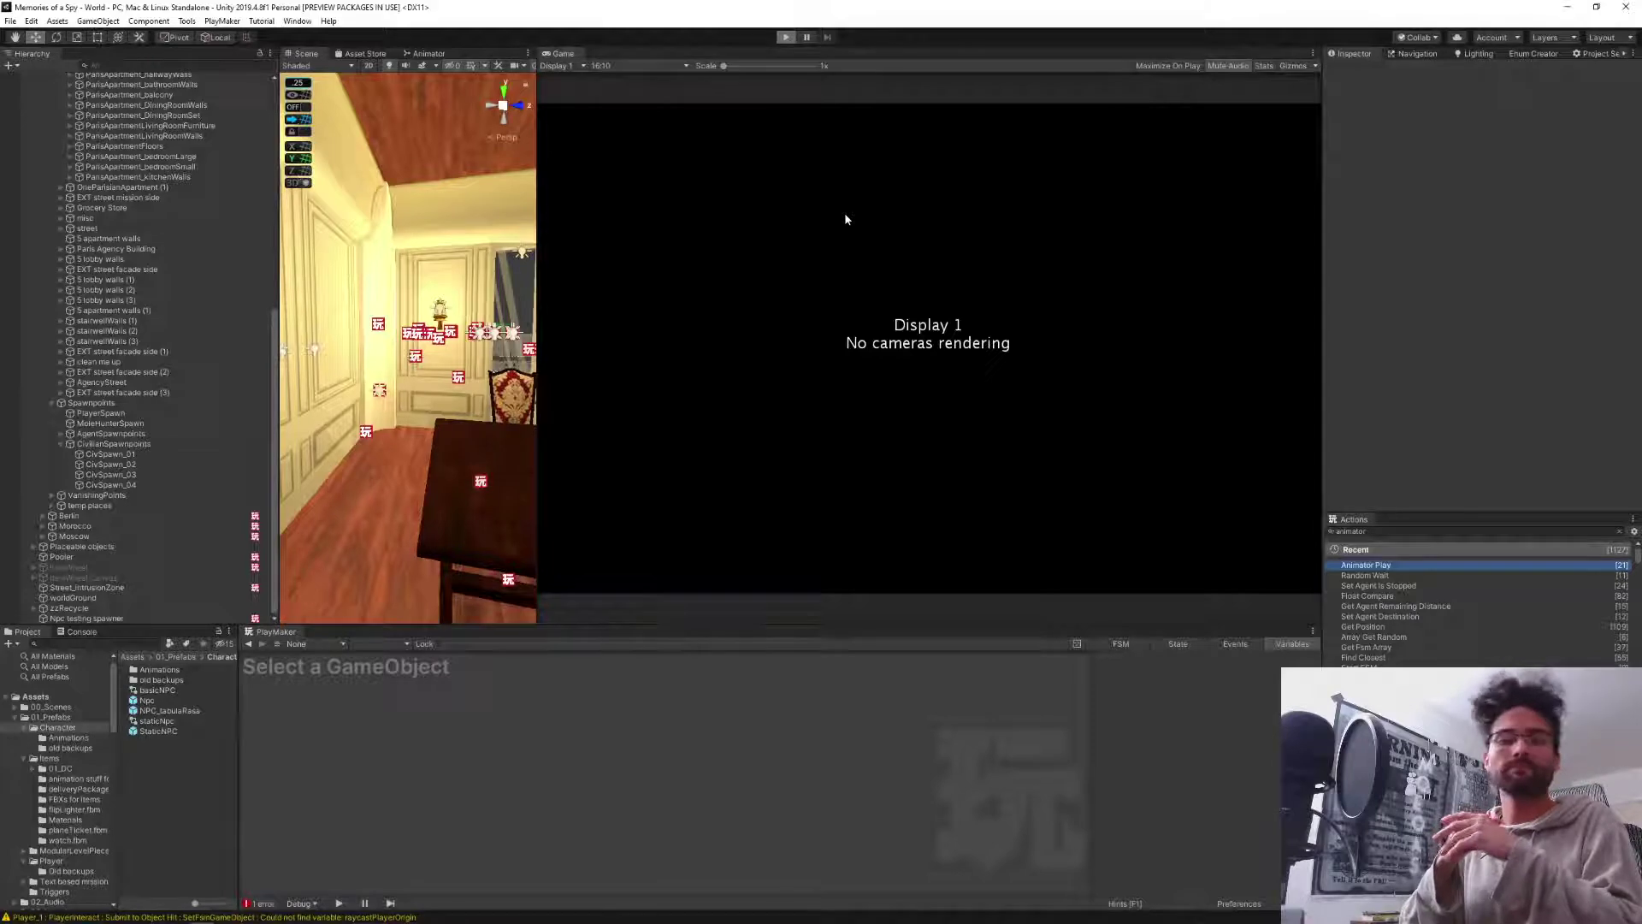
key(ctrl+p)
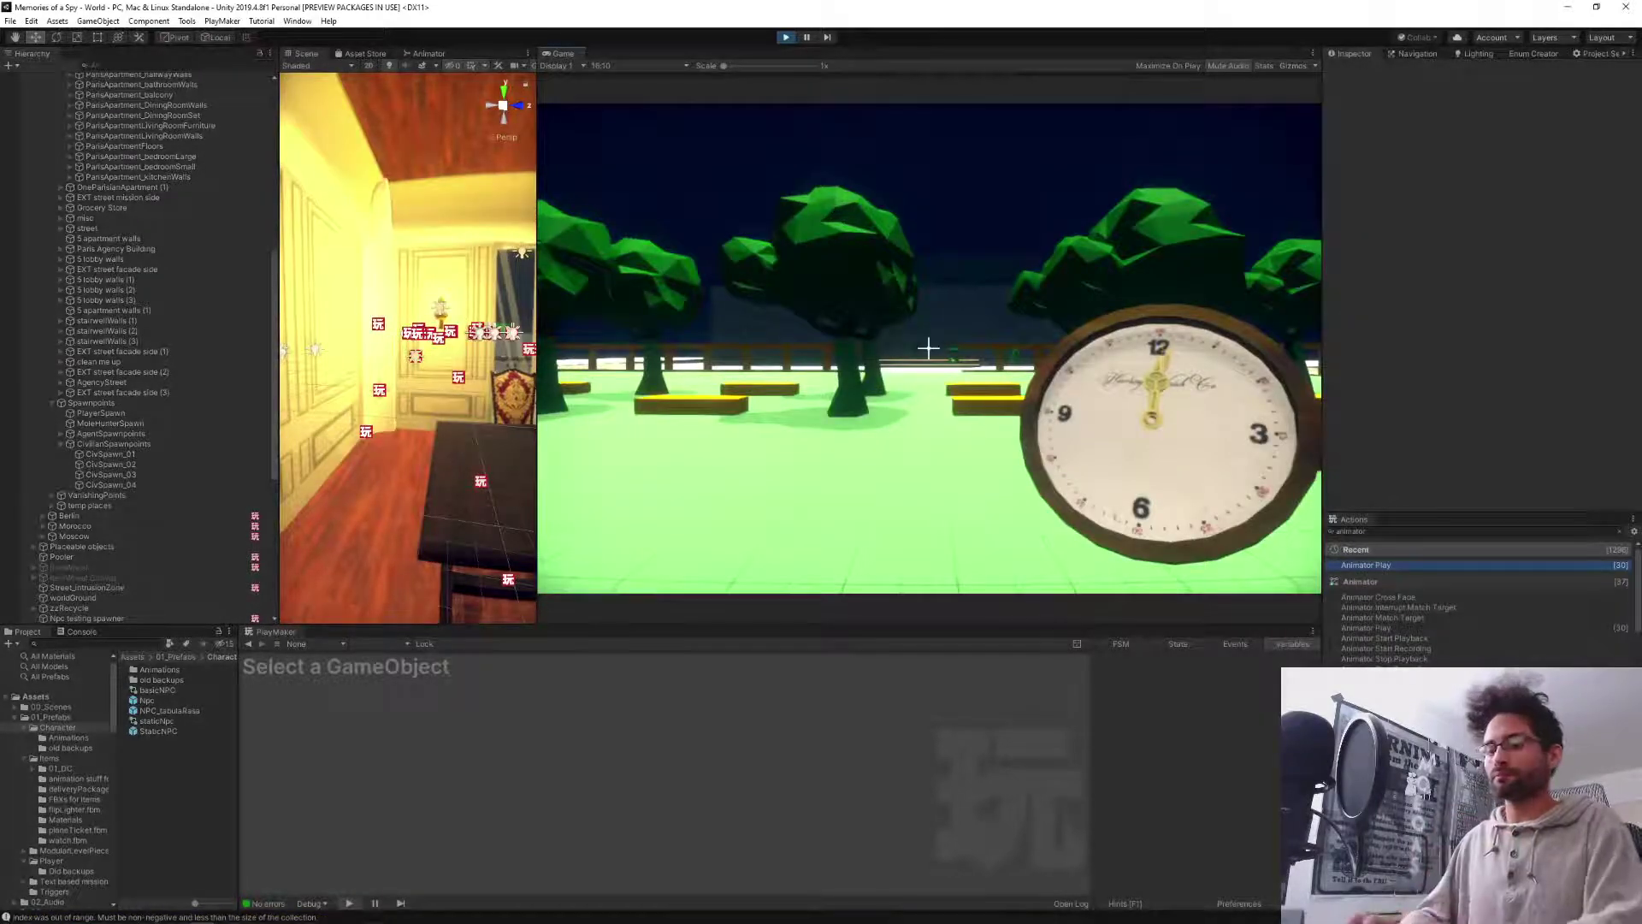
Run playerWarp in the in-game console to move the player to the Paris street.
text(playerWal)
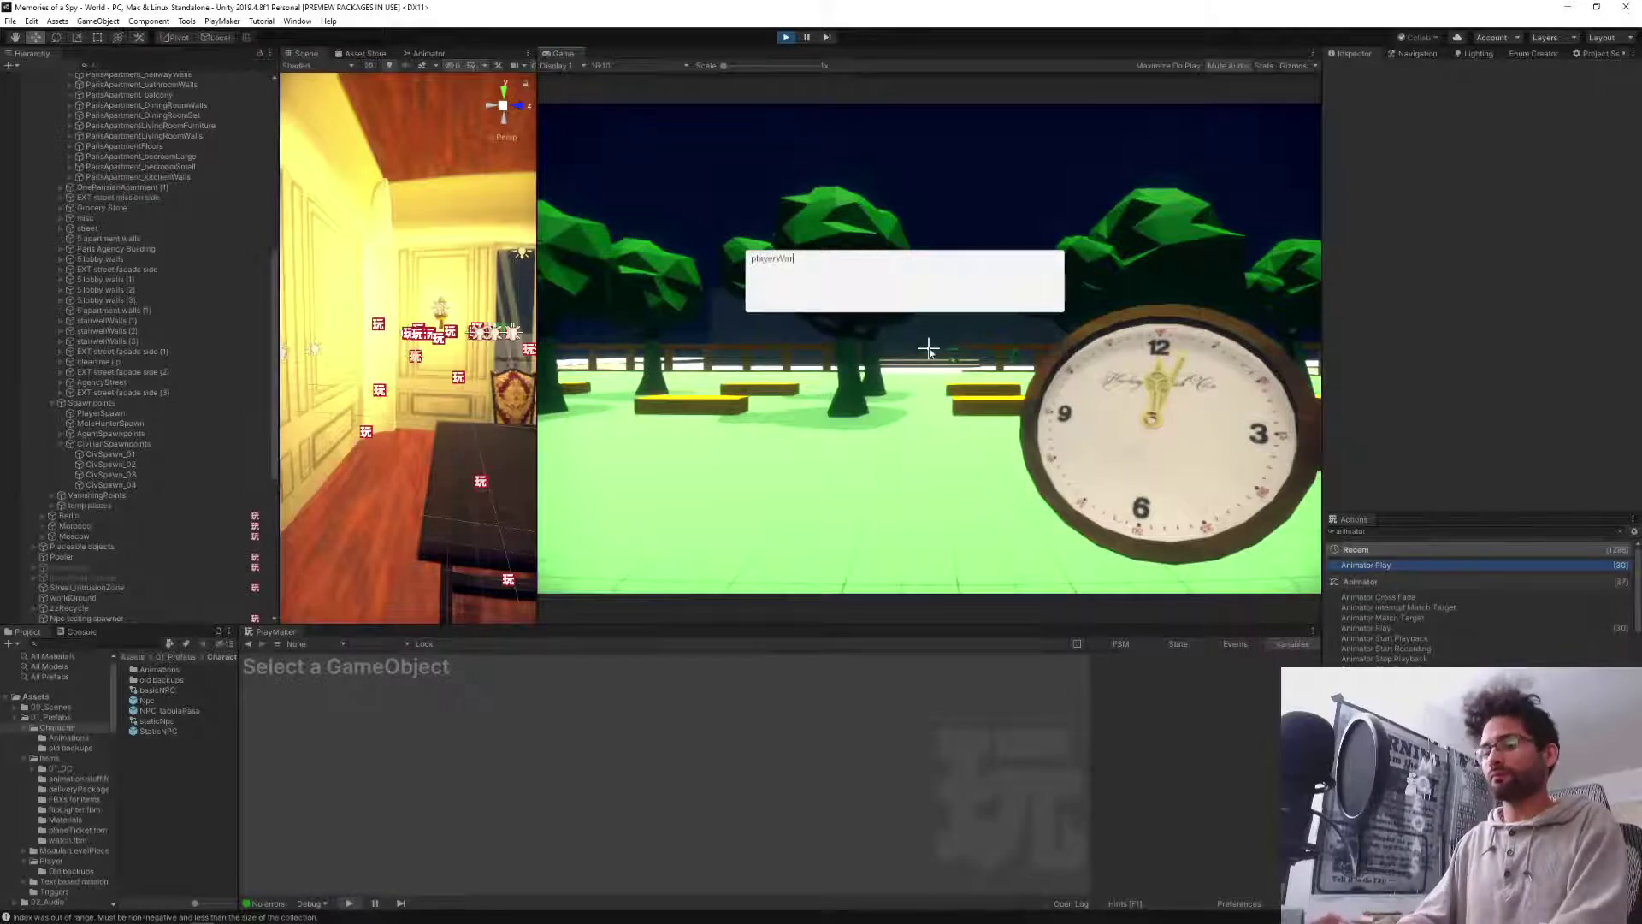
text(p)
key(Return)
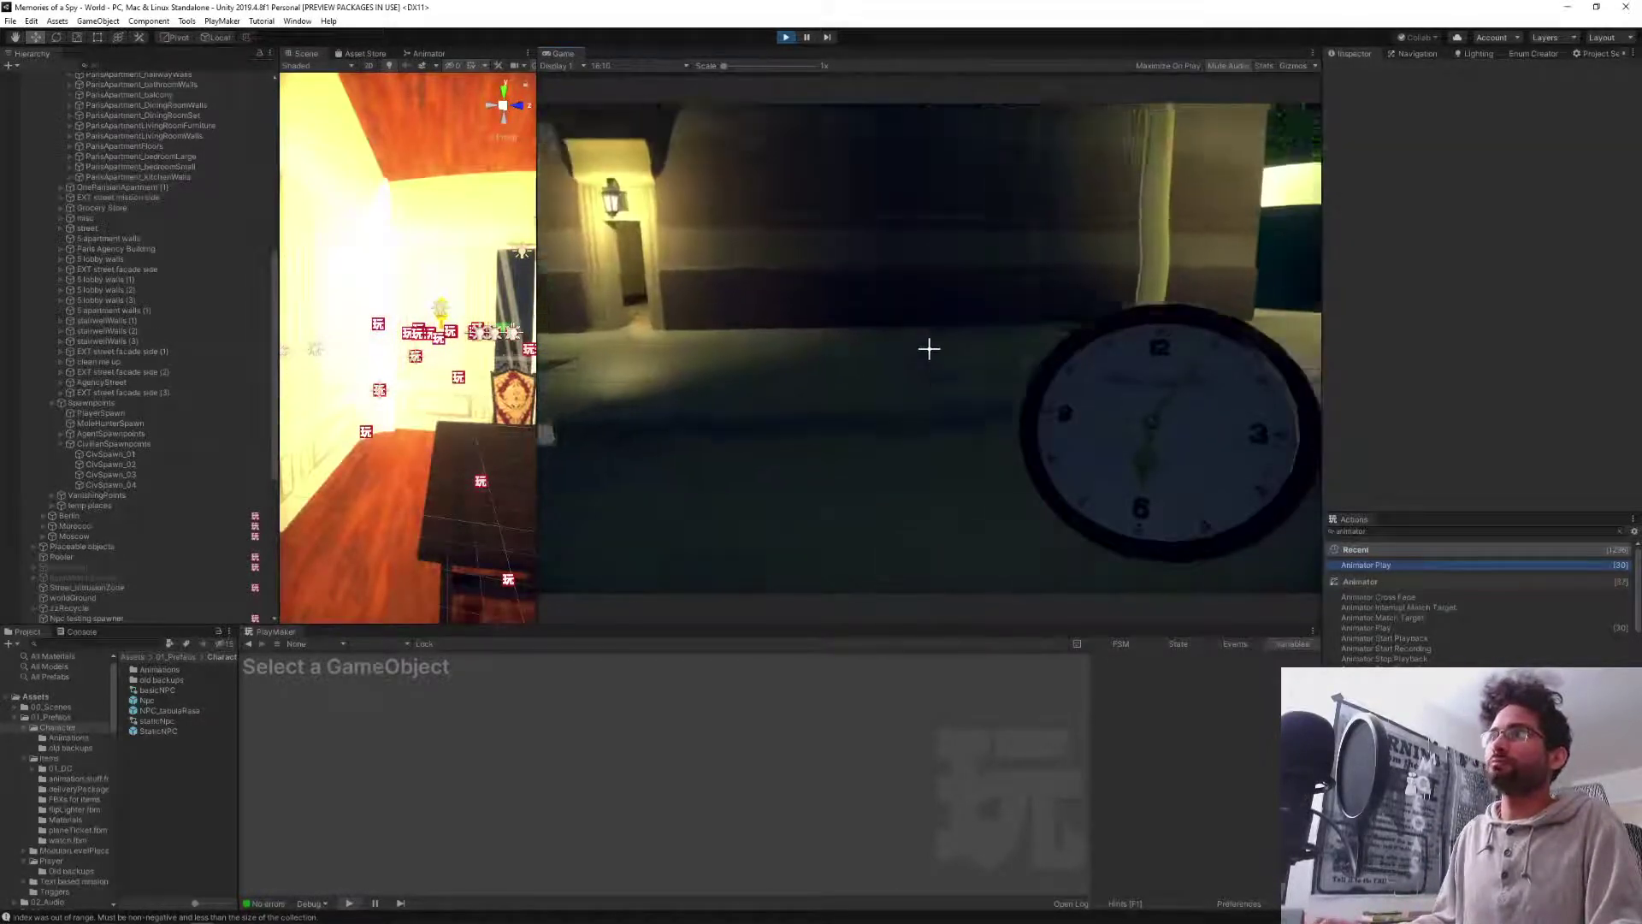
Walk the player from the street through the stairwell to the Paris apartment and open its door.
key(w)
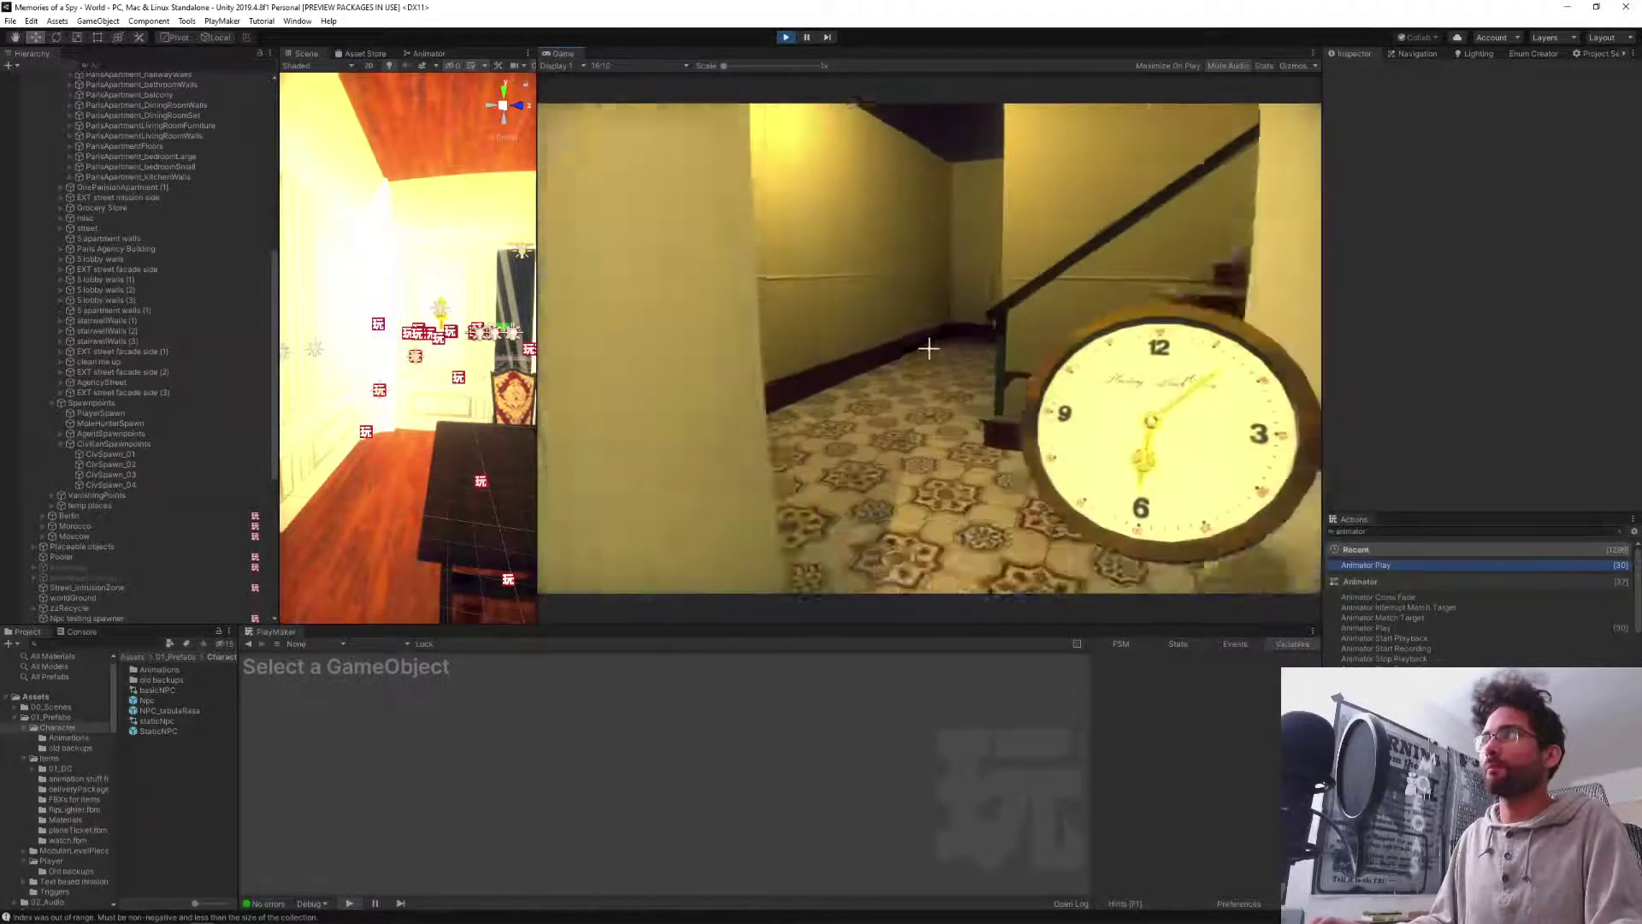
key(w)
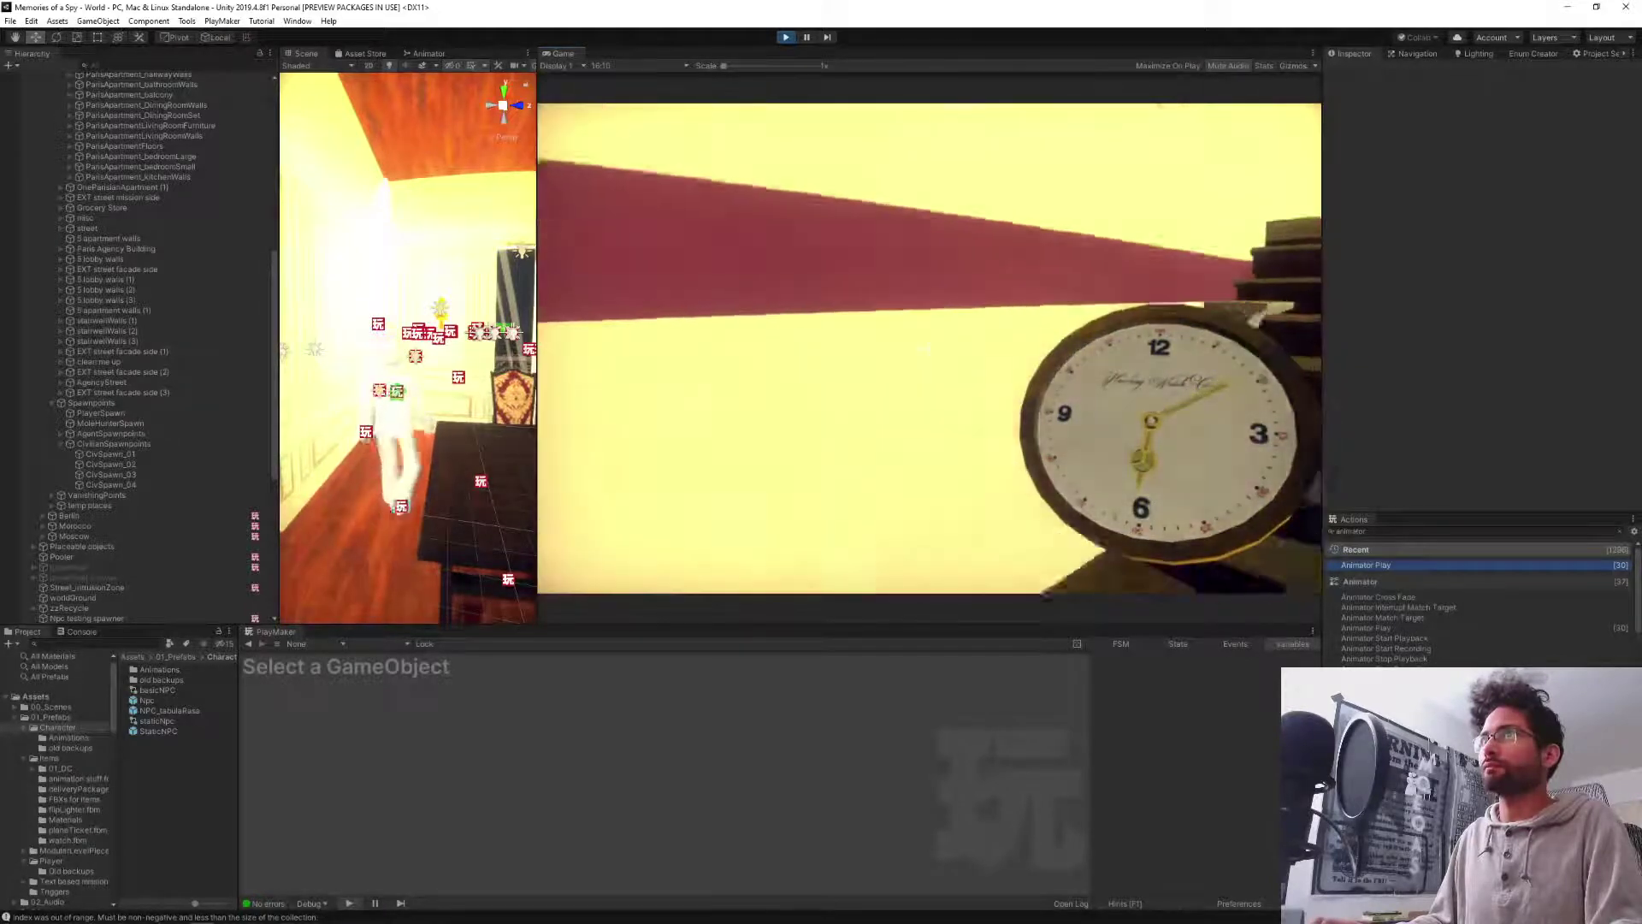
key(w)
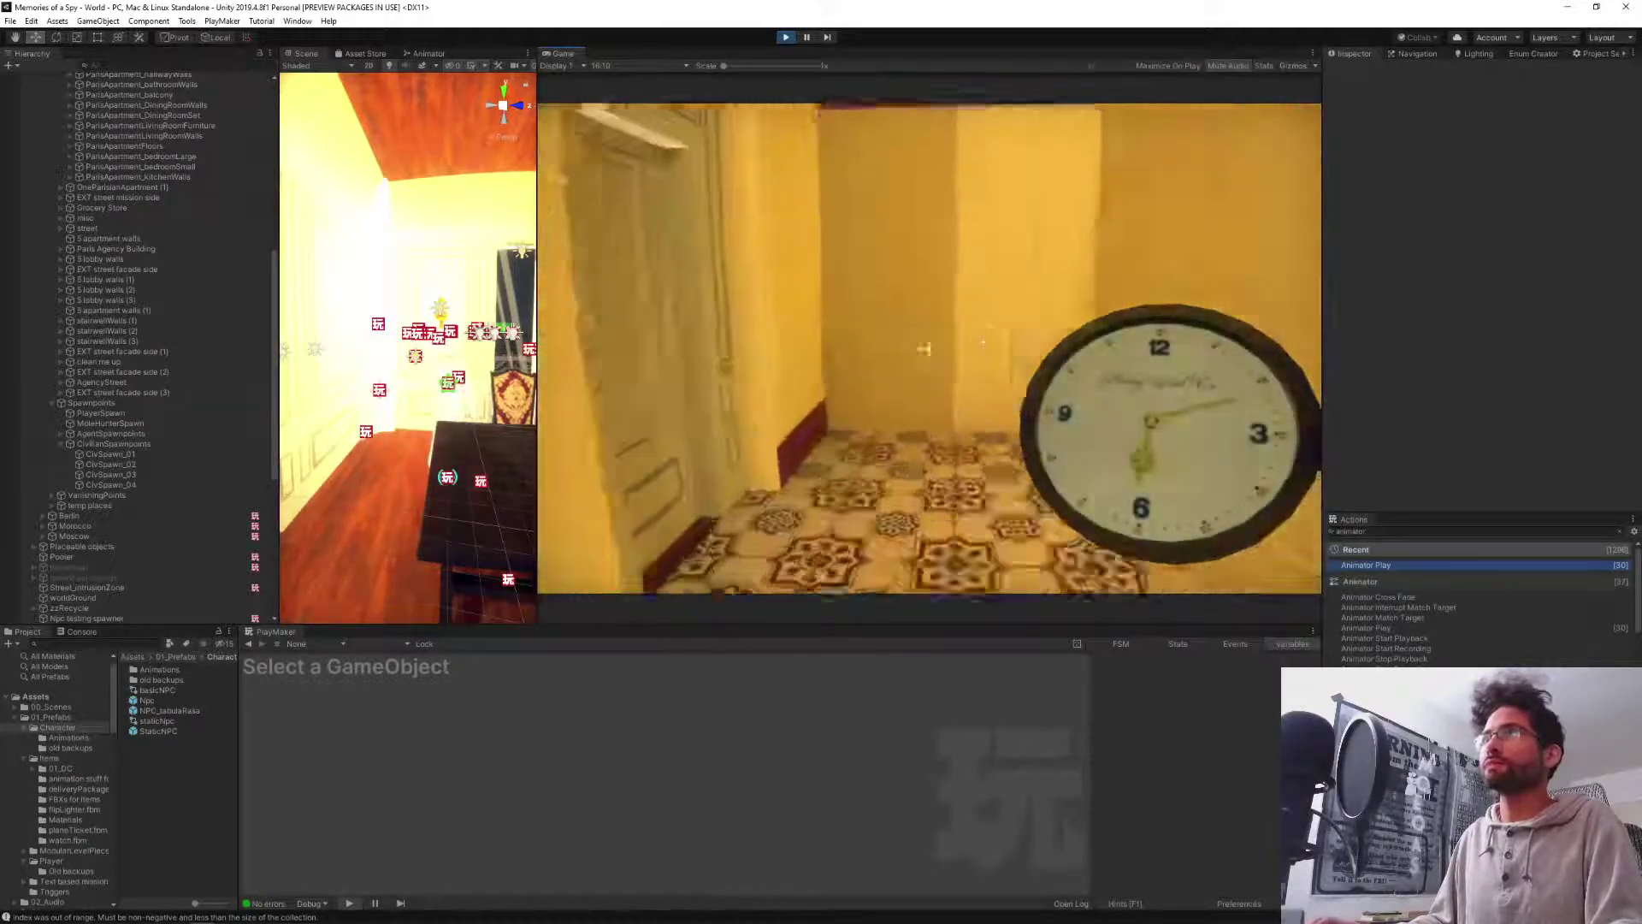
key(w)
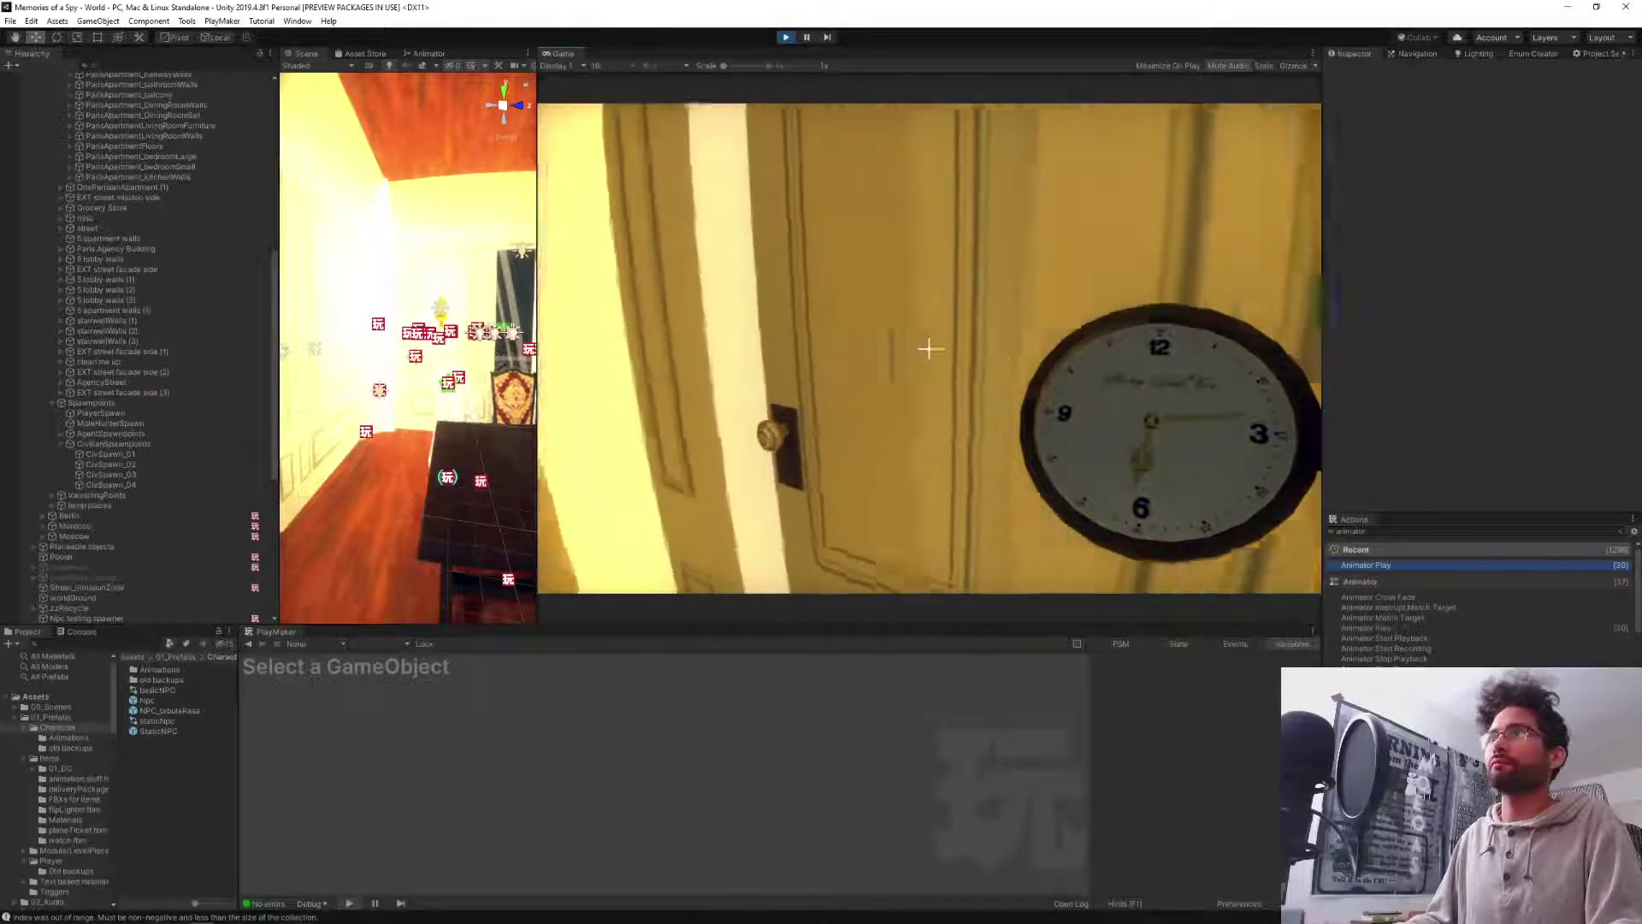
click(929, 348)
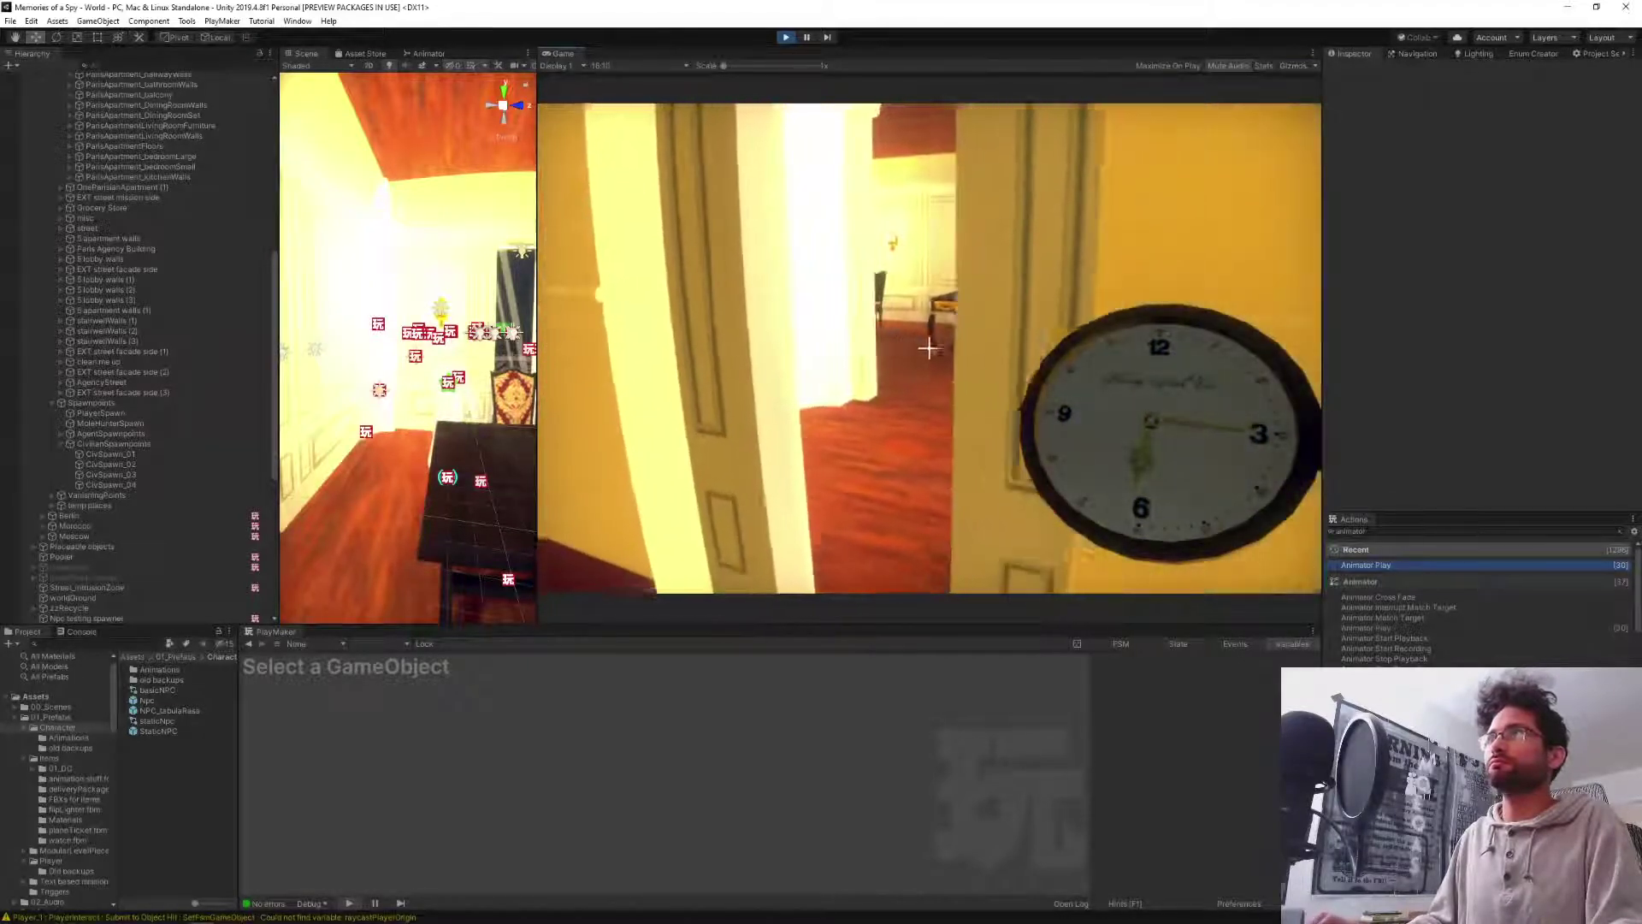
Enter the apartment and follow the NPC through the living room to observe its walking between standing spots.
key(w)
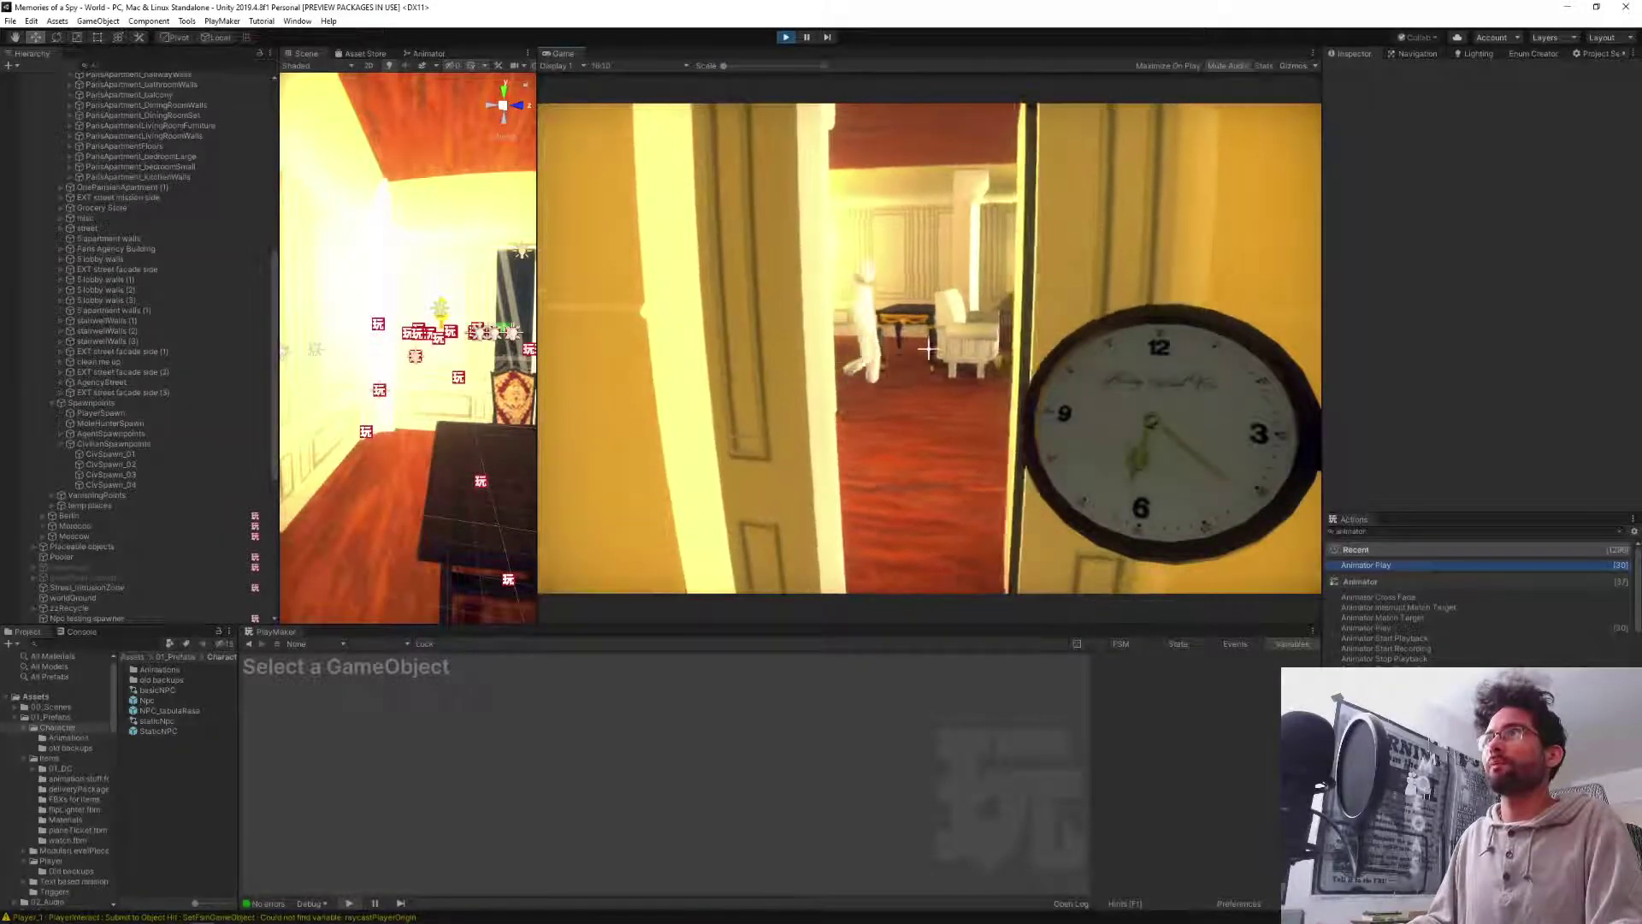
key(a)
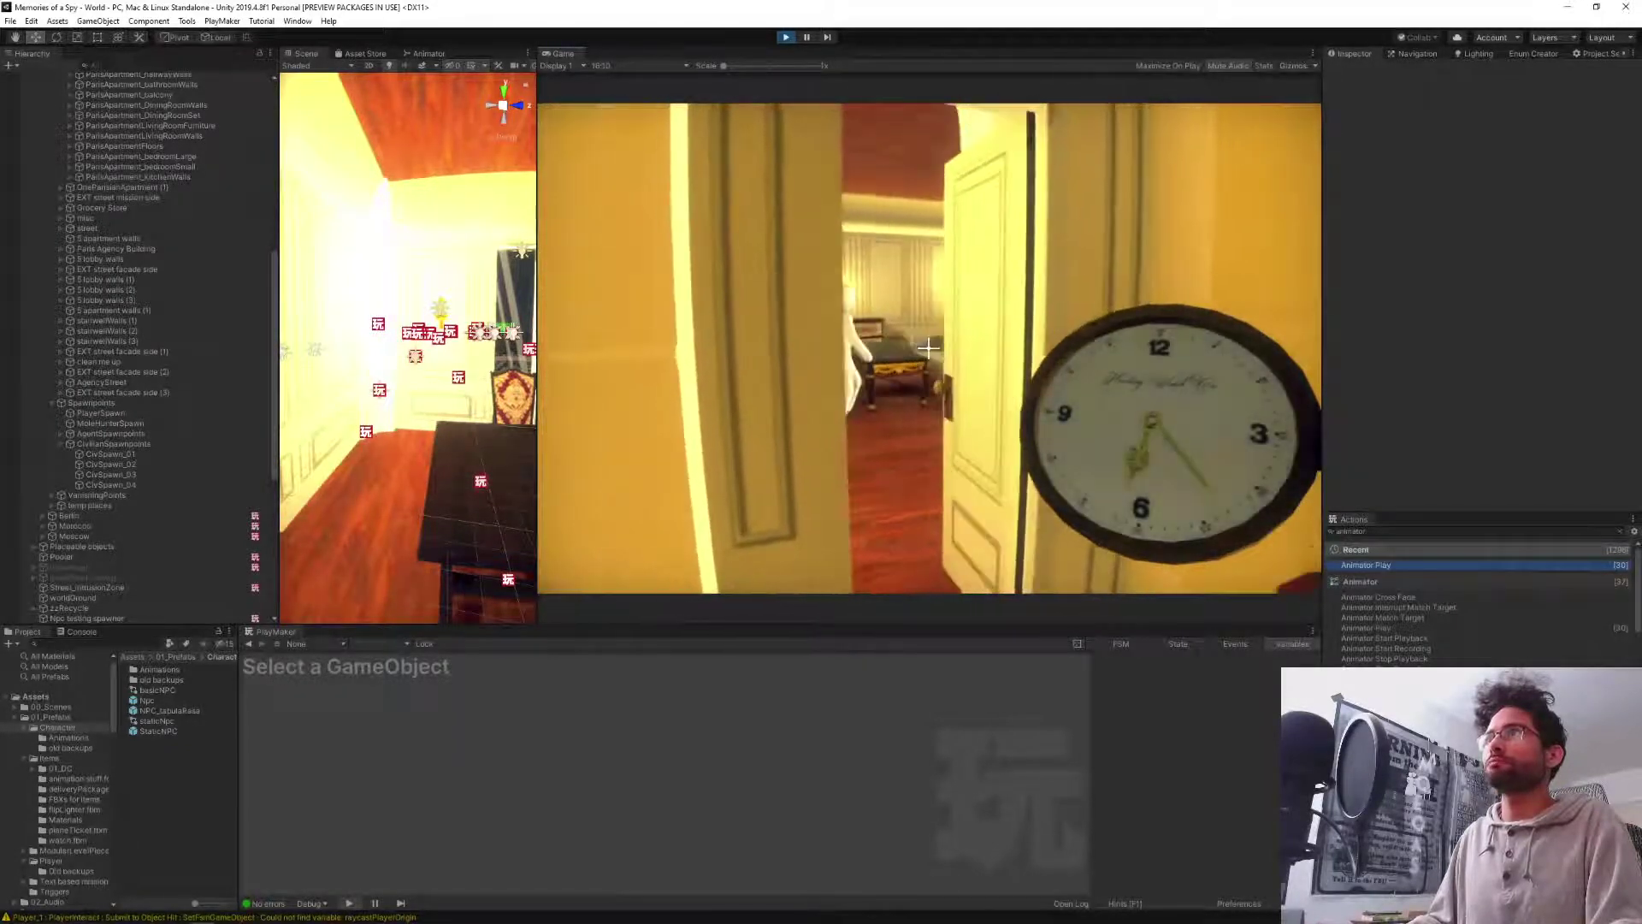
right_click(929, 348)
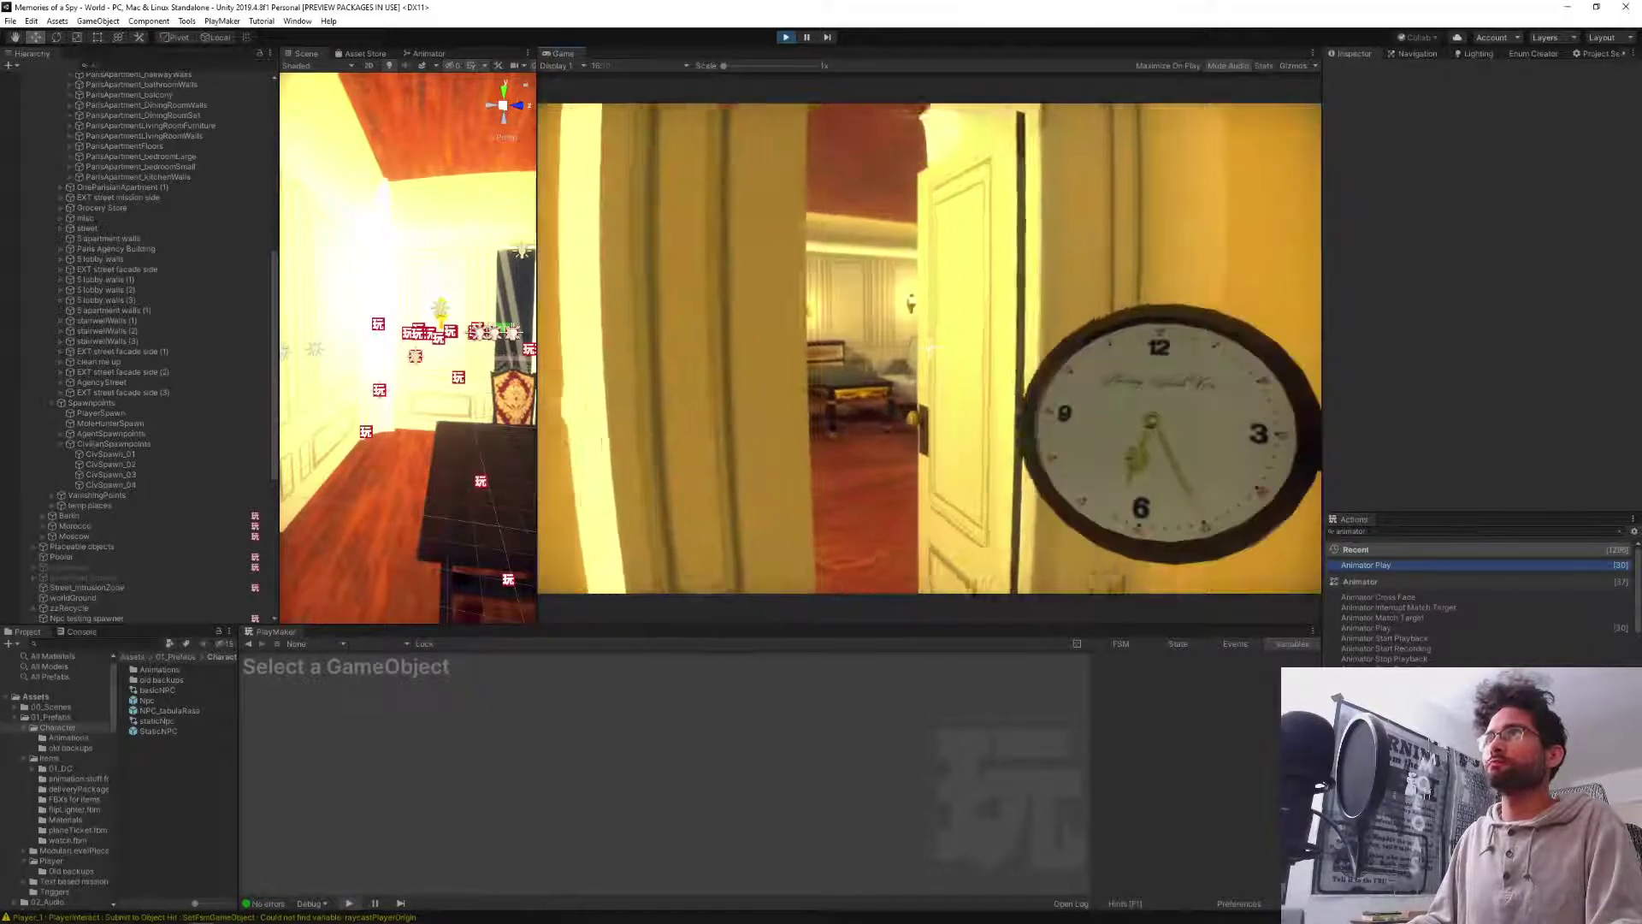
key(w)
key(w)
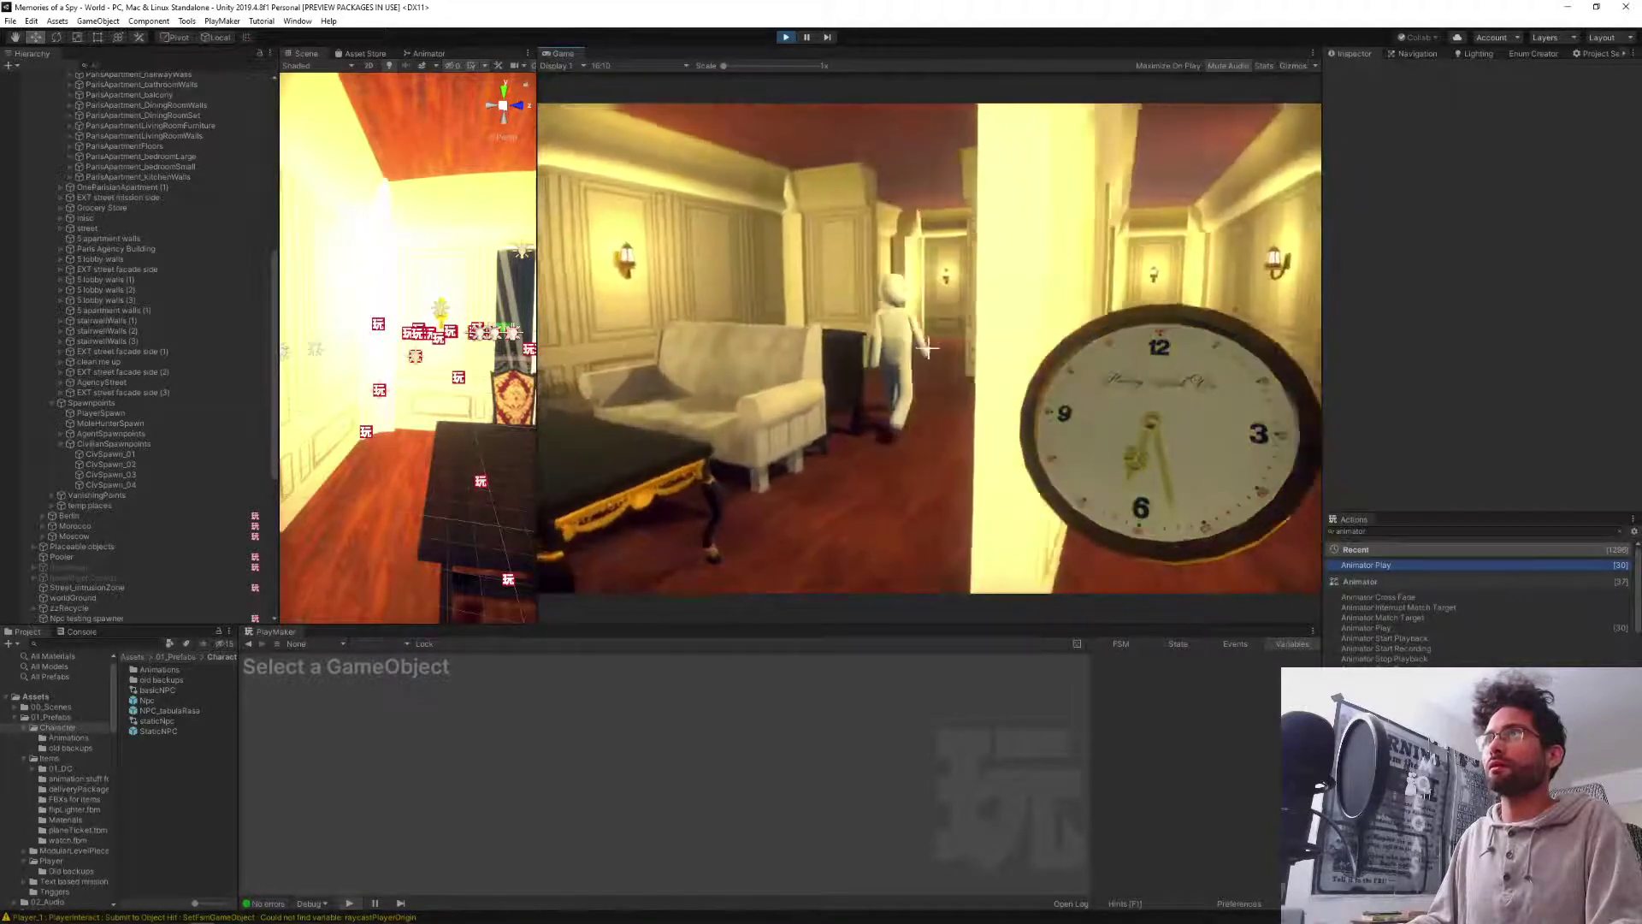
key(w)
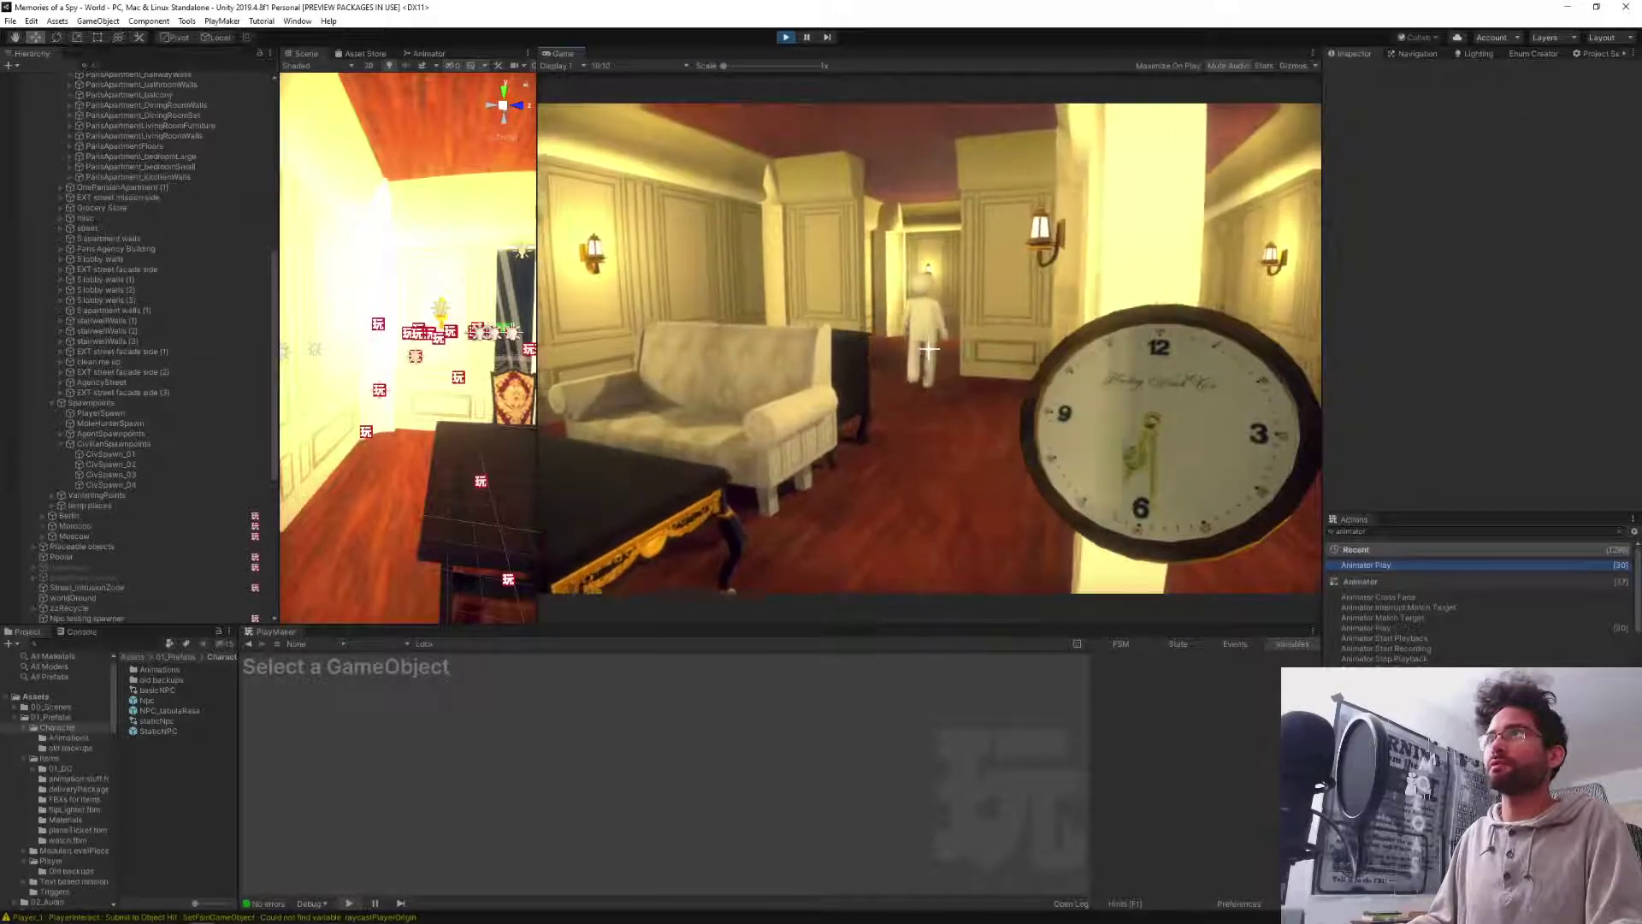
key(w)
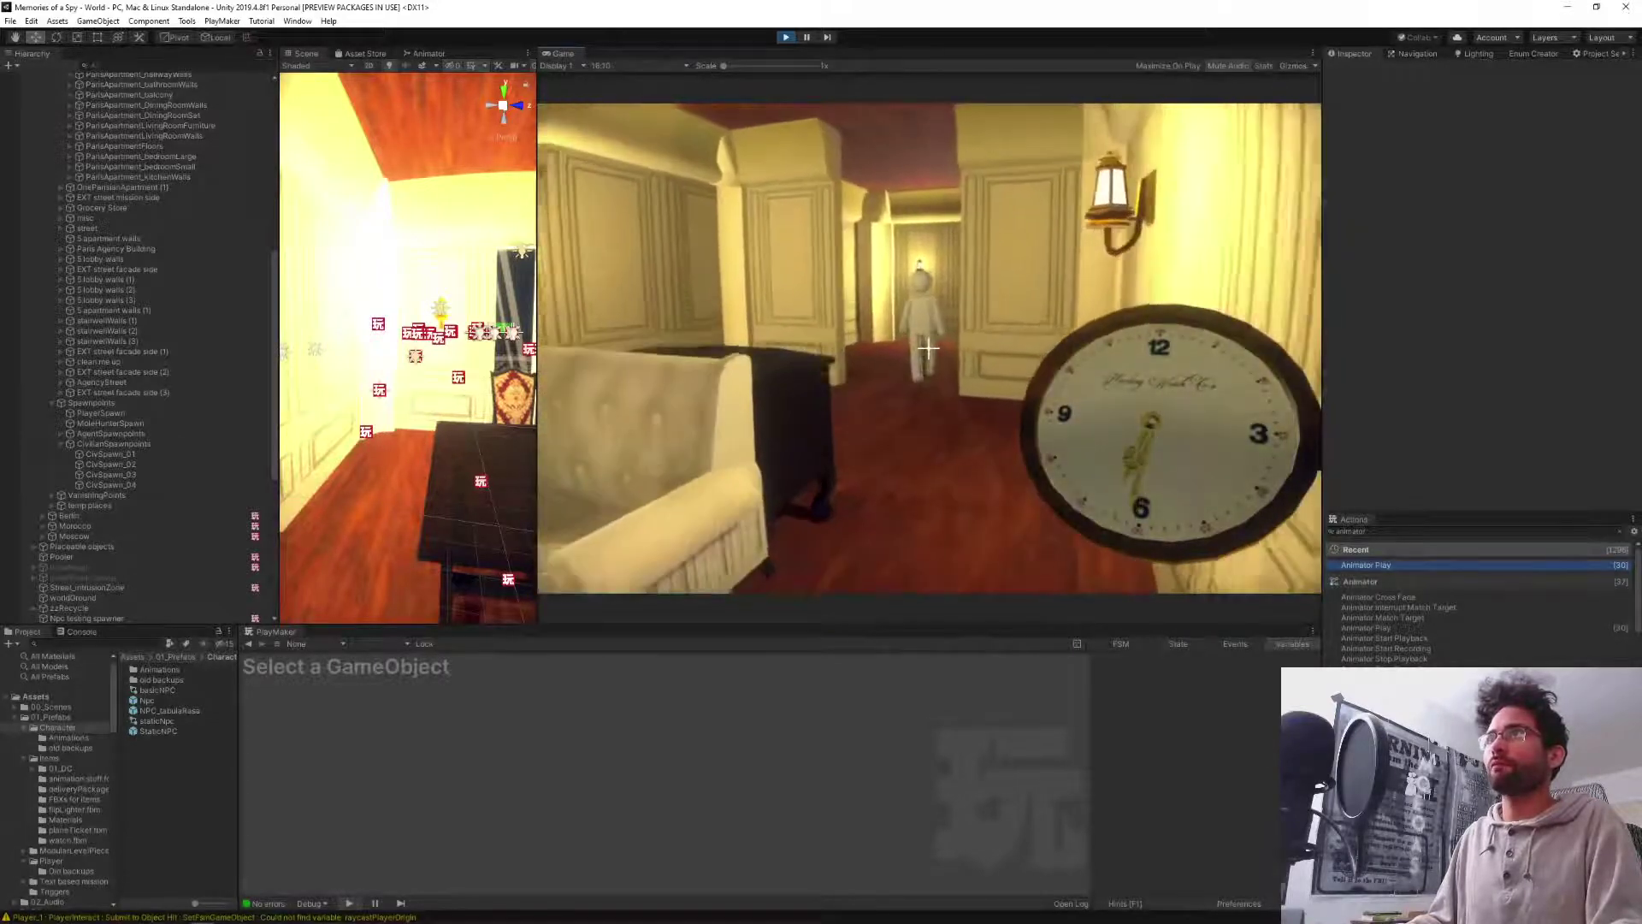
key(w)
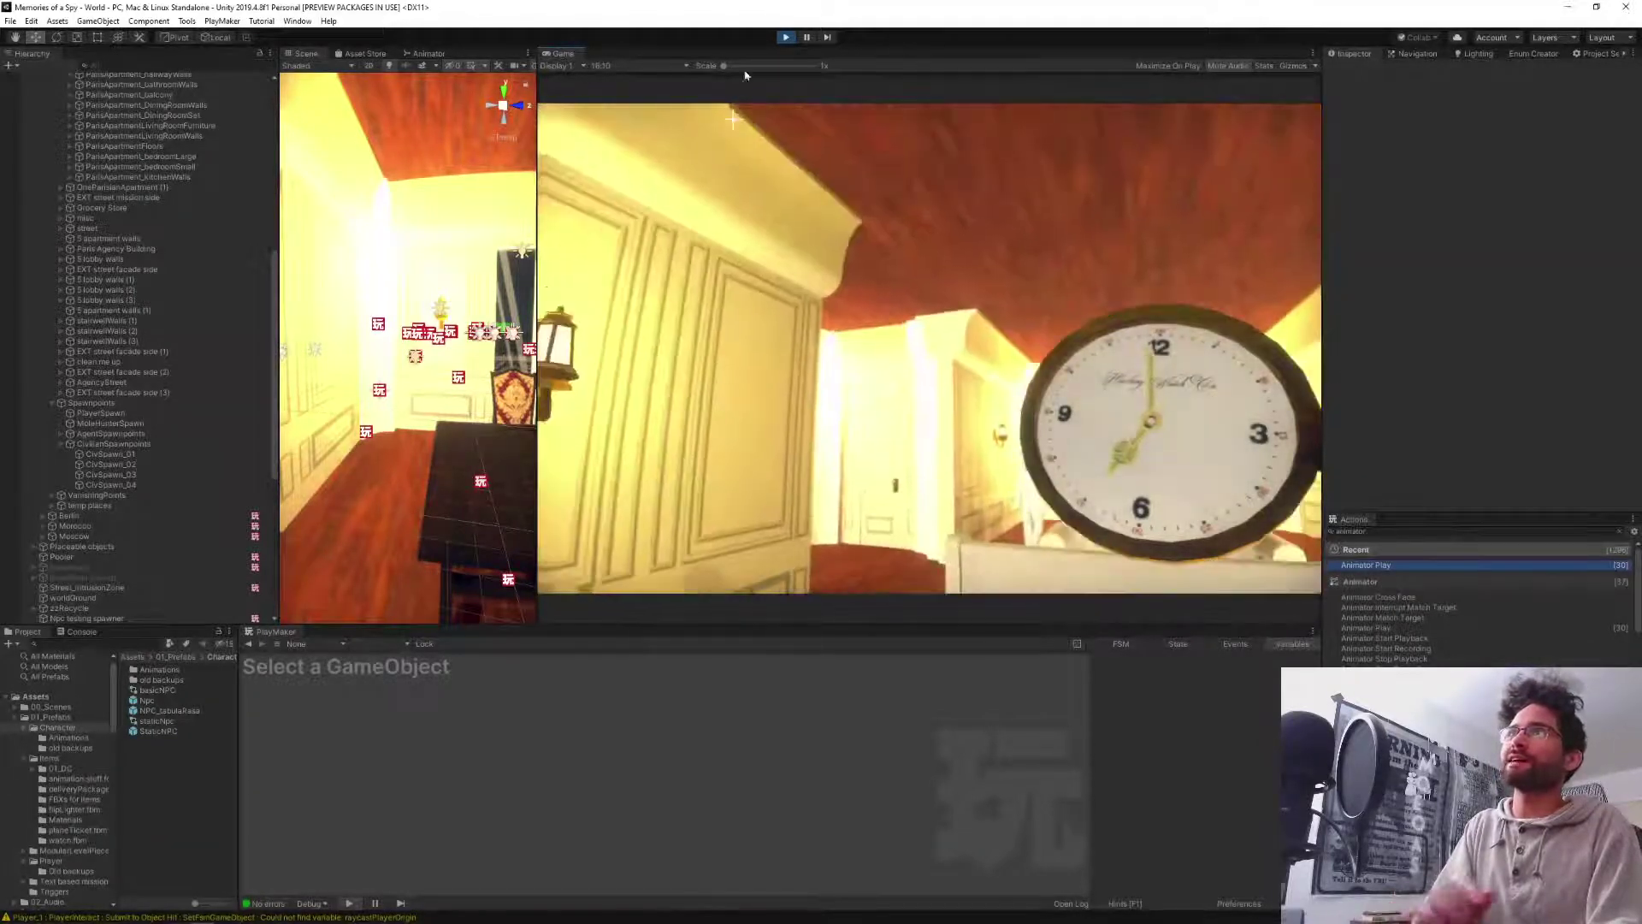
Pause the running game and select Npc(Clone) in the scene hierarchy to show its NpcHealth FSM.
click(806, 36)
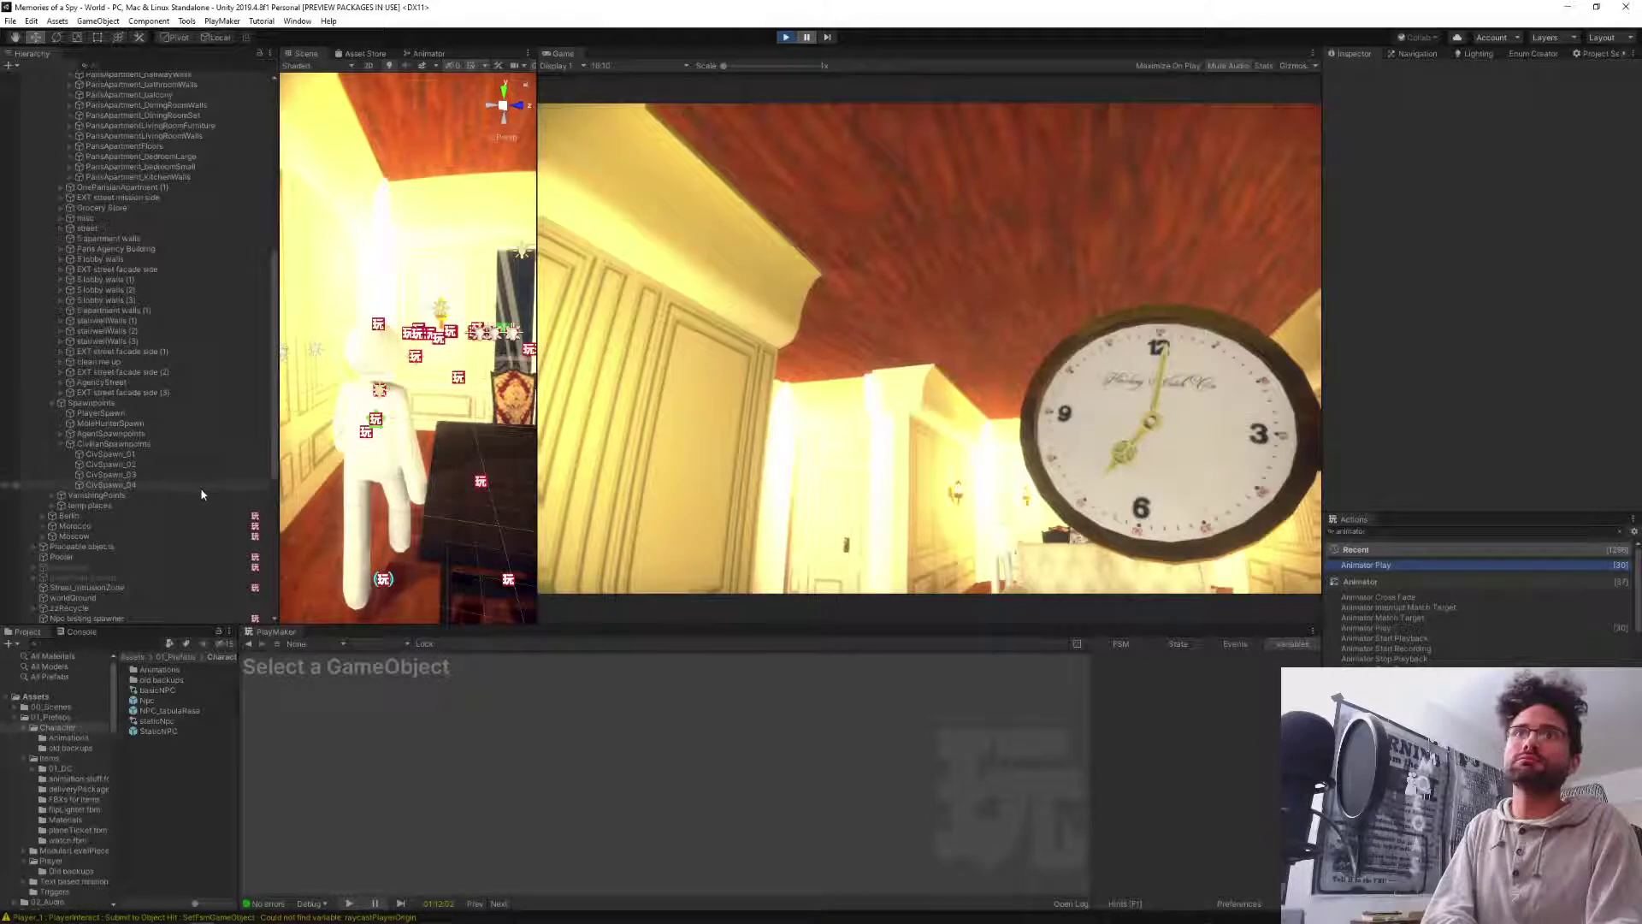
scroll(200, 487, down, 10)
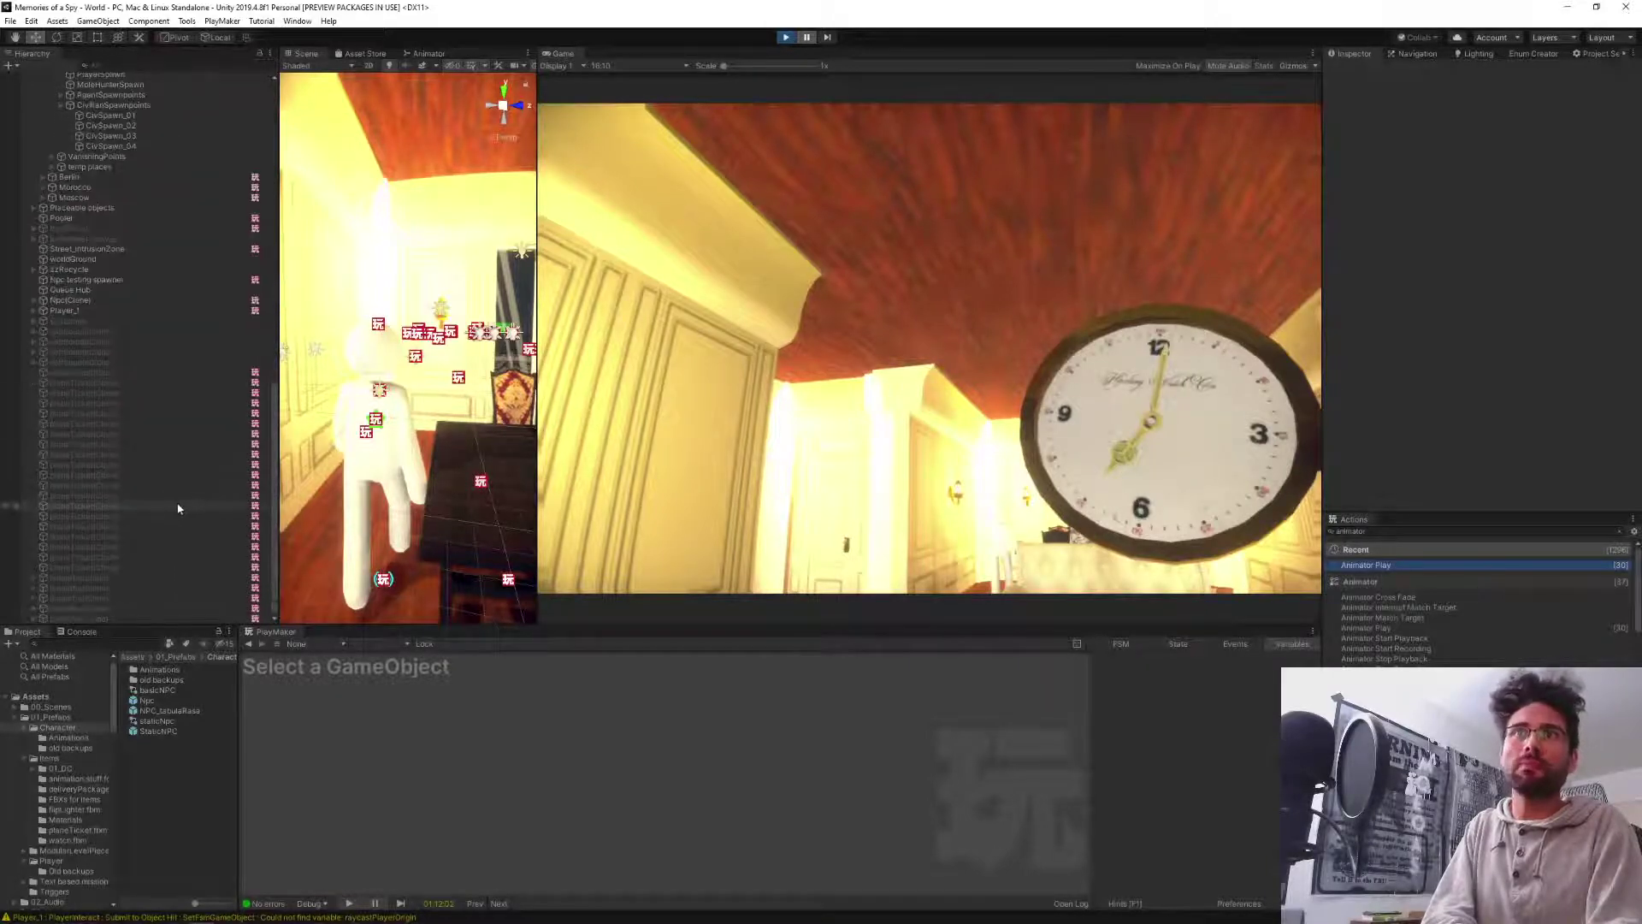
click(68, 301)
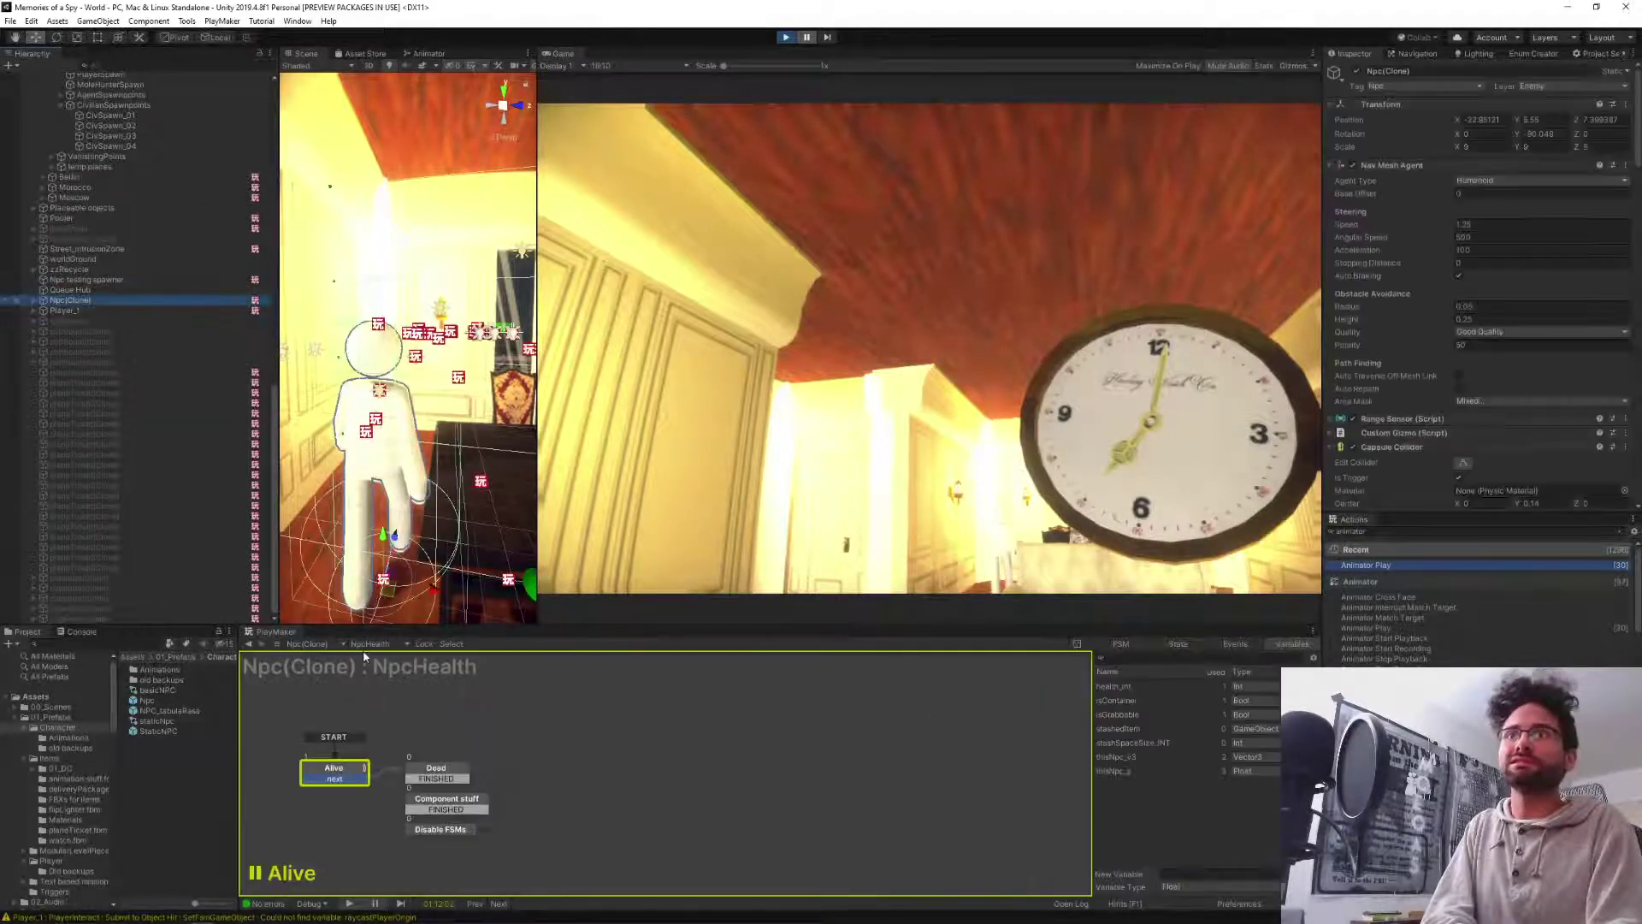
Show Npc(Clone)'s HasIntruder FSM with its states in view in an enlarged graph area, and check the NPC's FSM components.
click(369, 643)
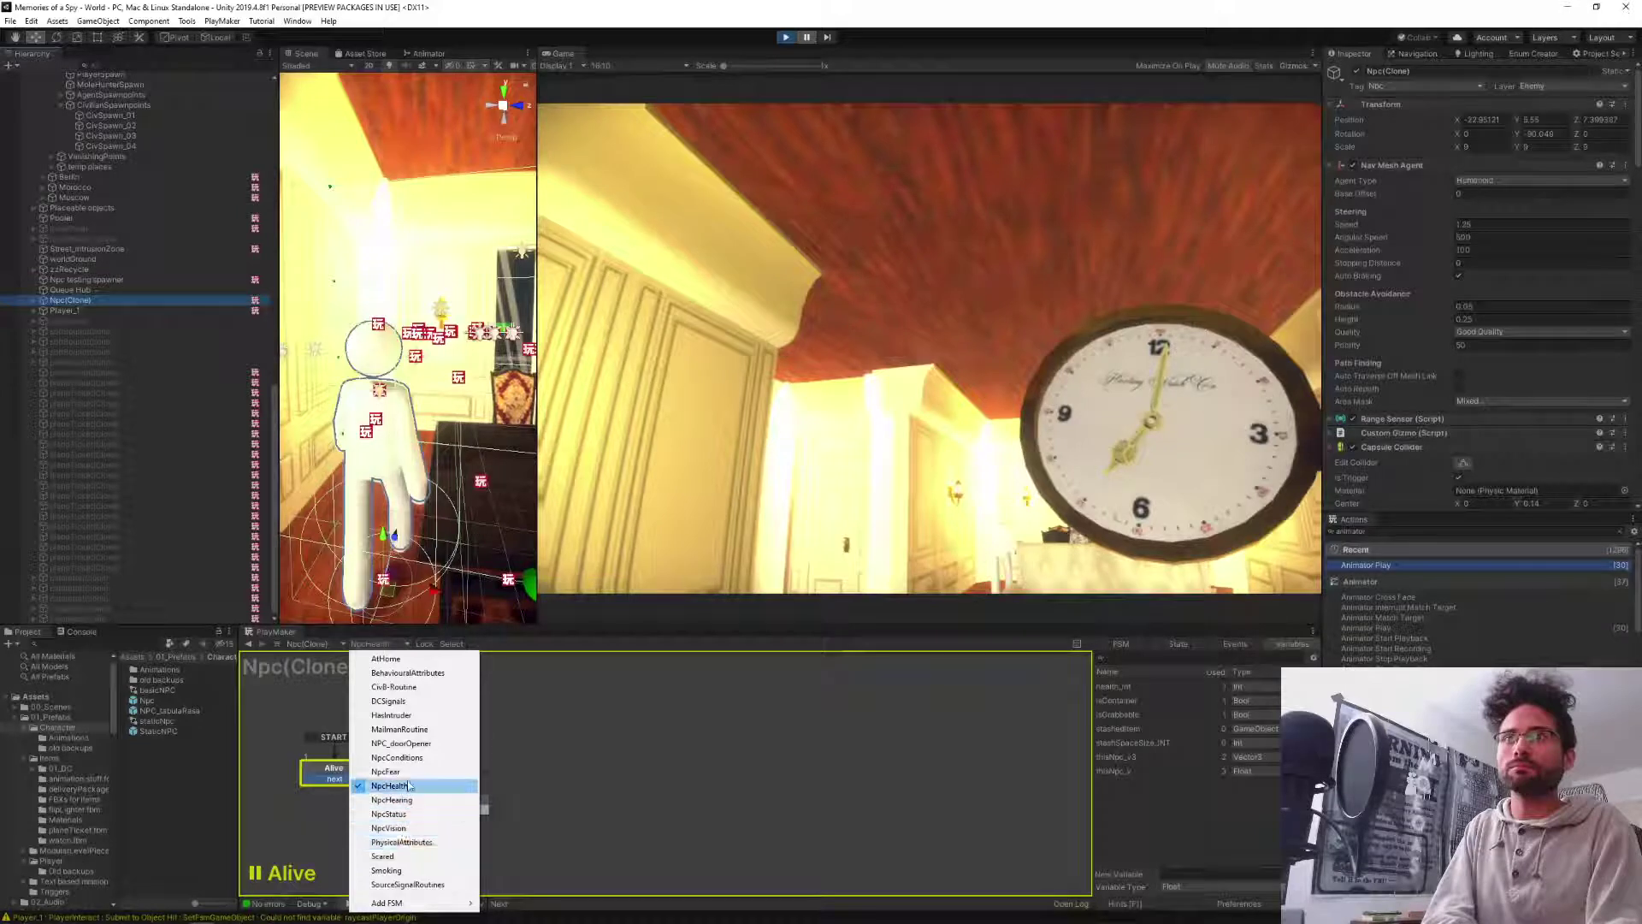
click(385, 716)
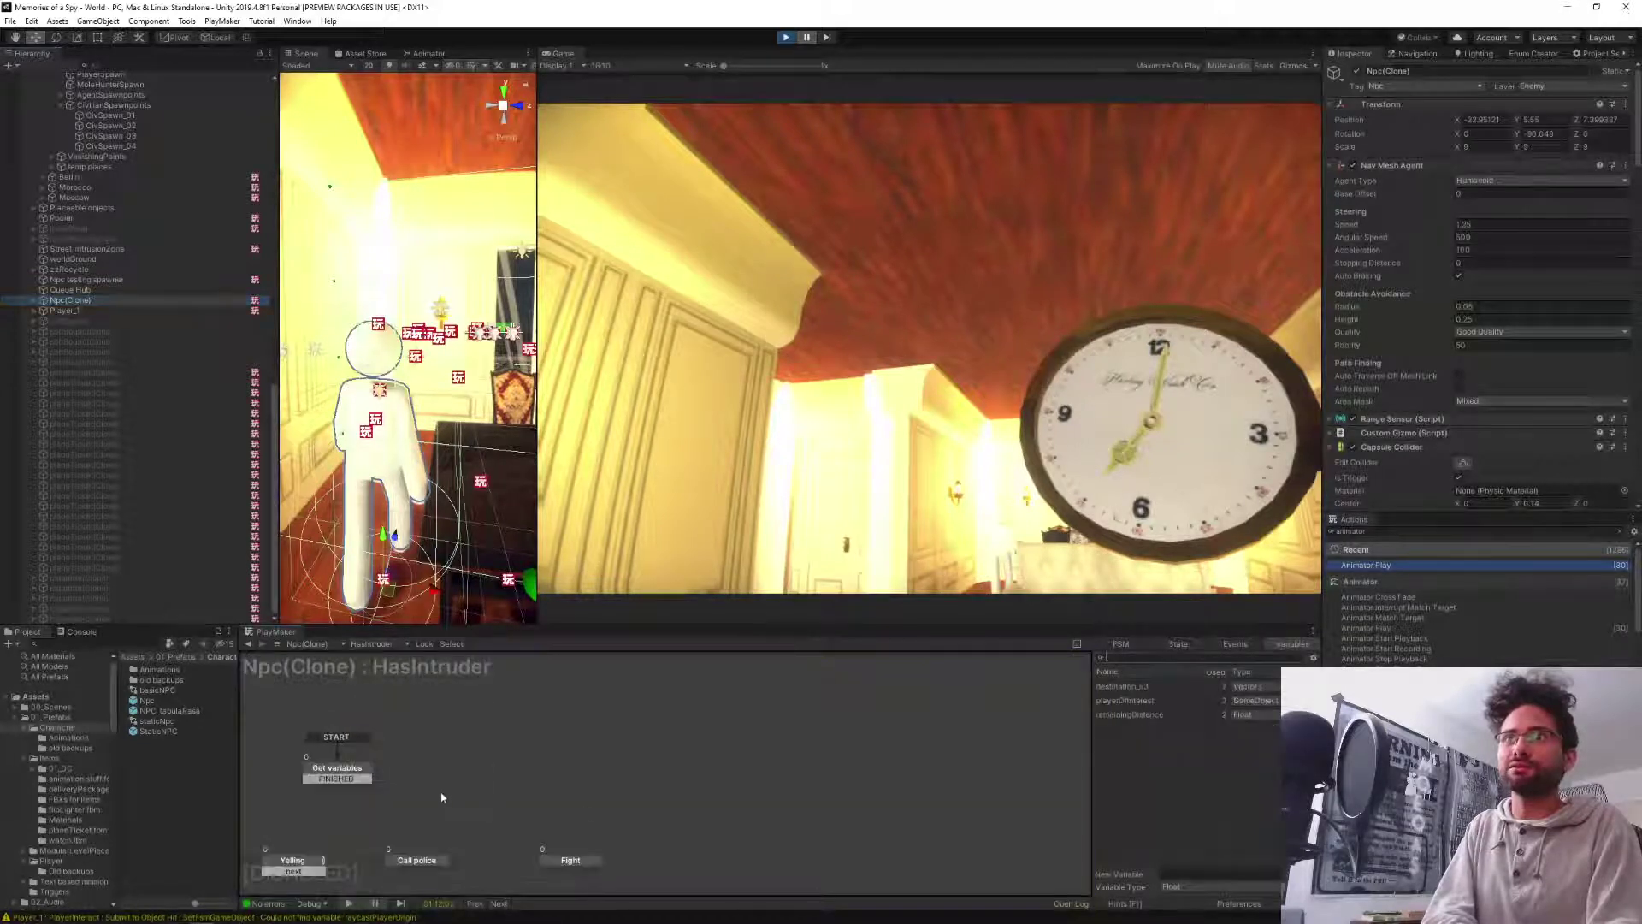
middle_drag(441, 797, 725, 759)
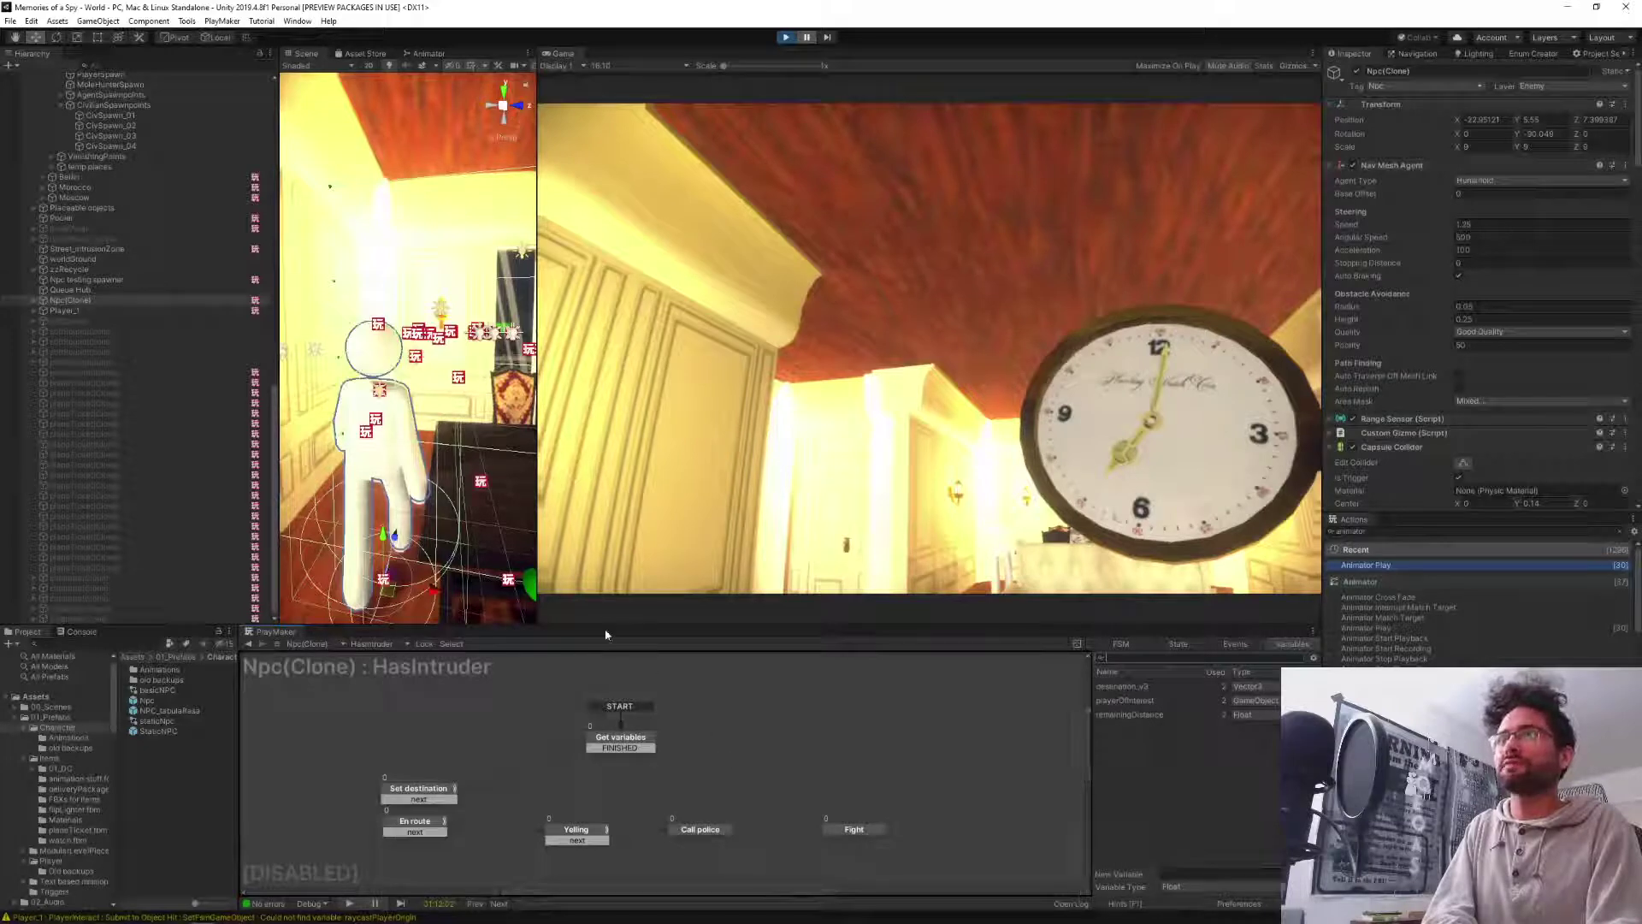
drag(606, 633, 642, 504)
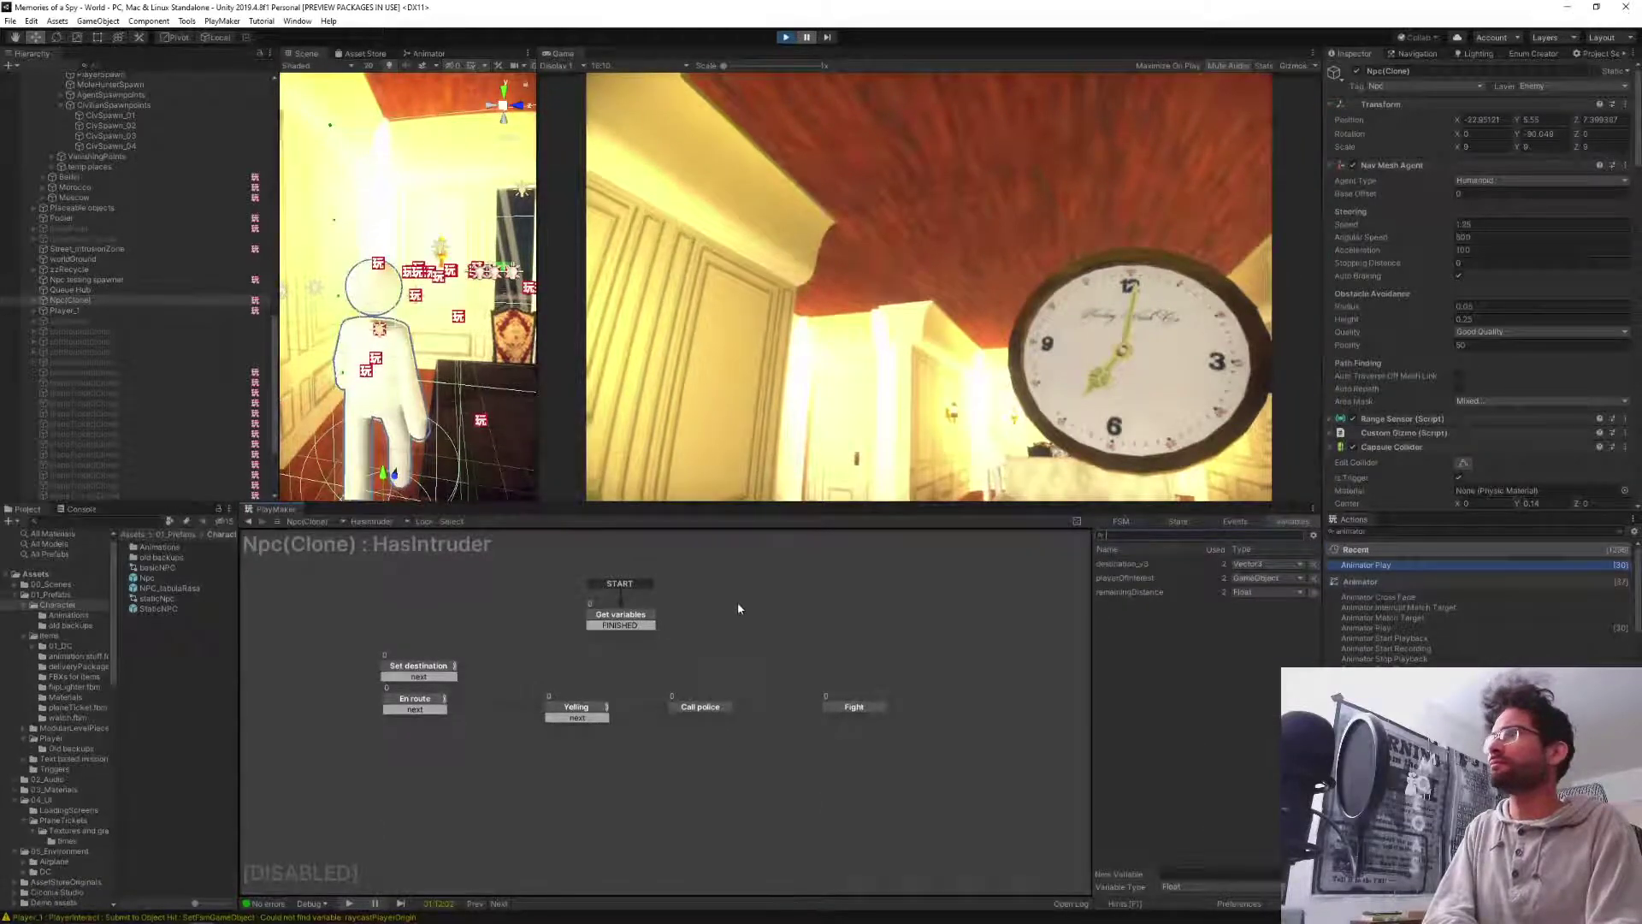
scroll(1408, 334, down, 15)
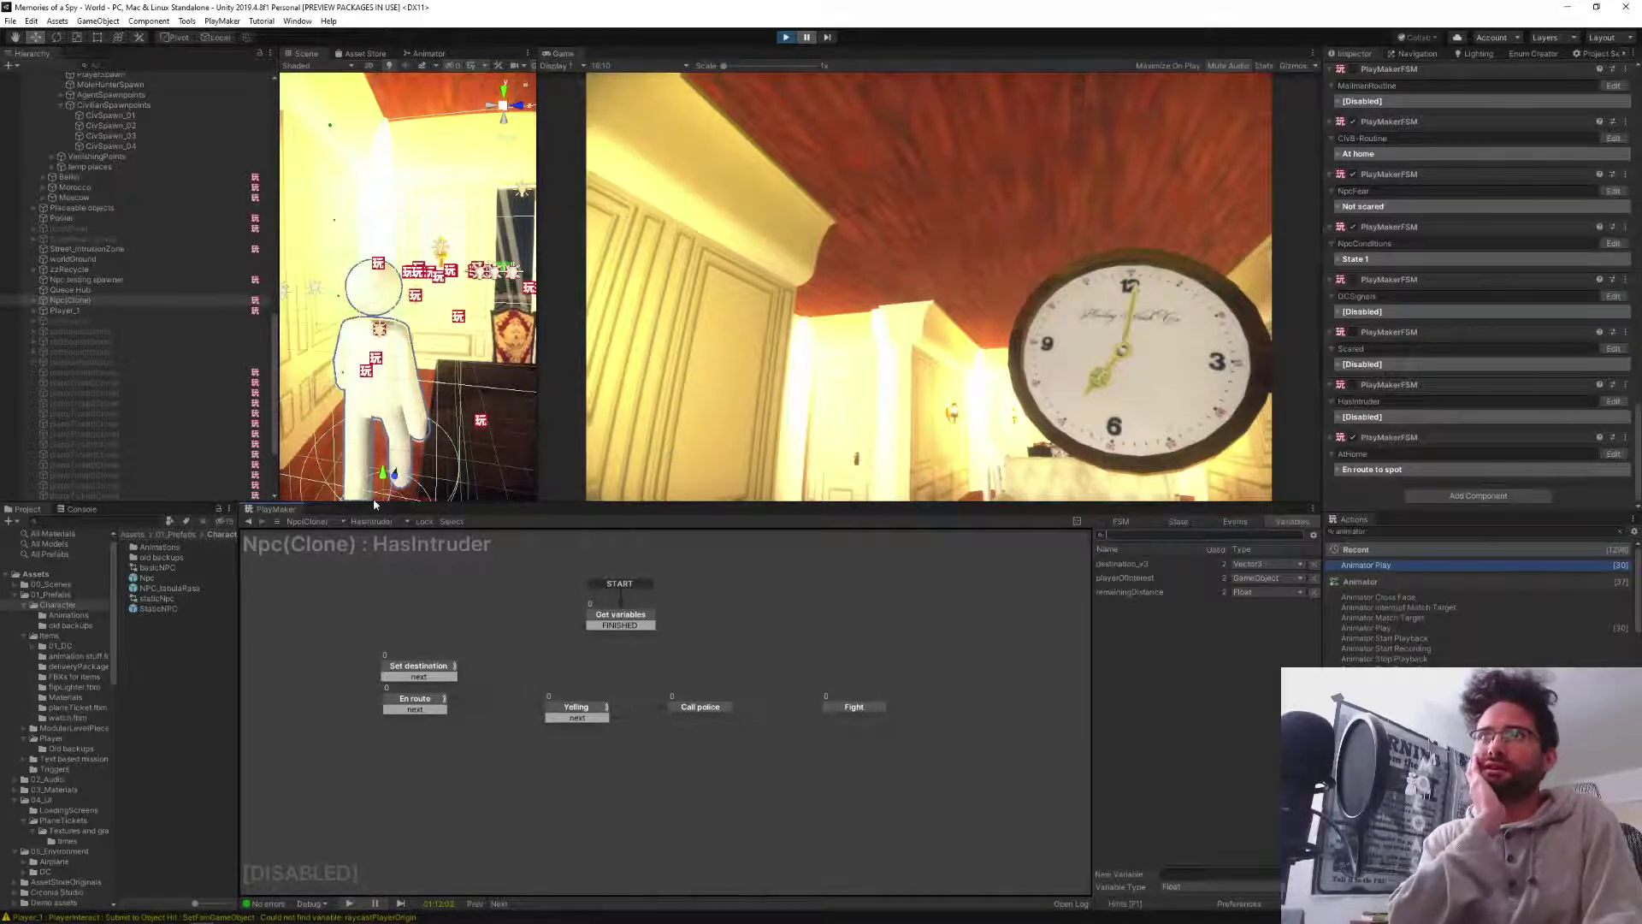
Switch to Npc(Clone)'s CivB-Routine FSM and inspect the actions of its At home state.
click(371, 521)
click(389, 564)
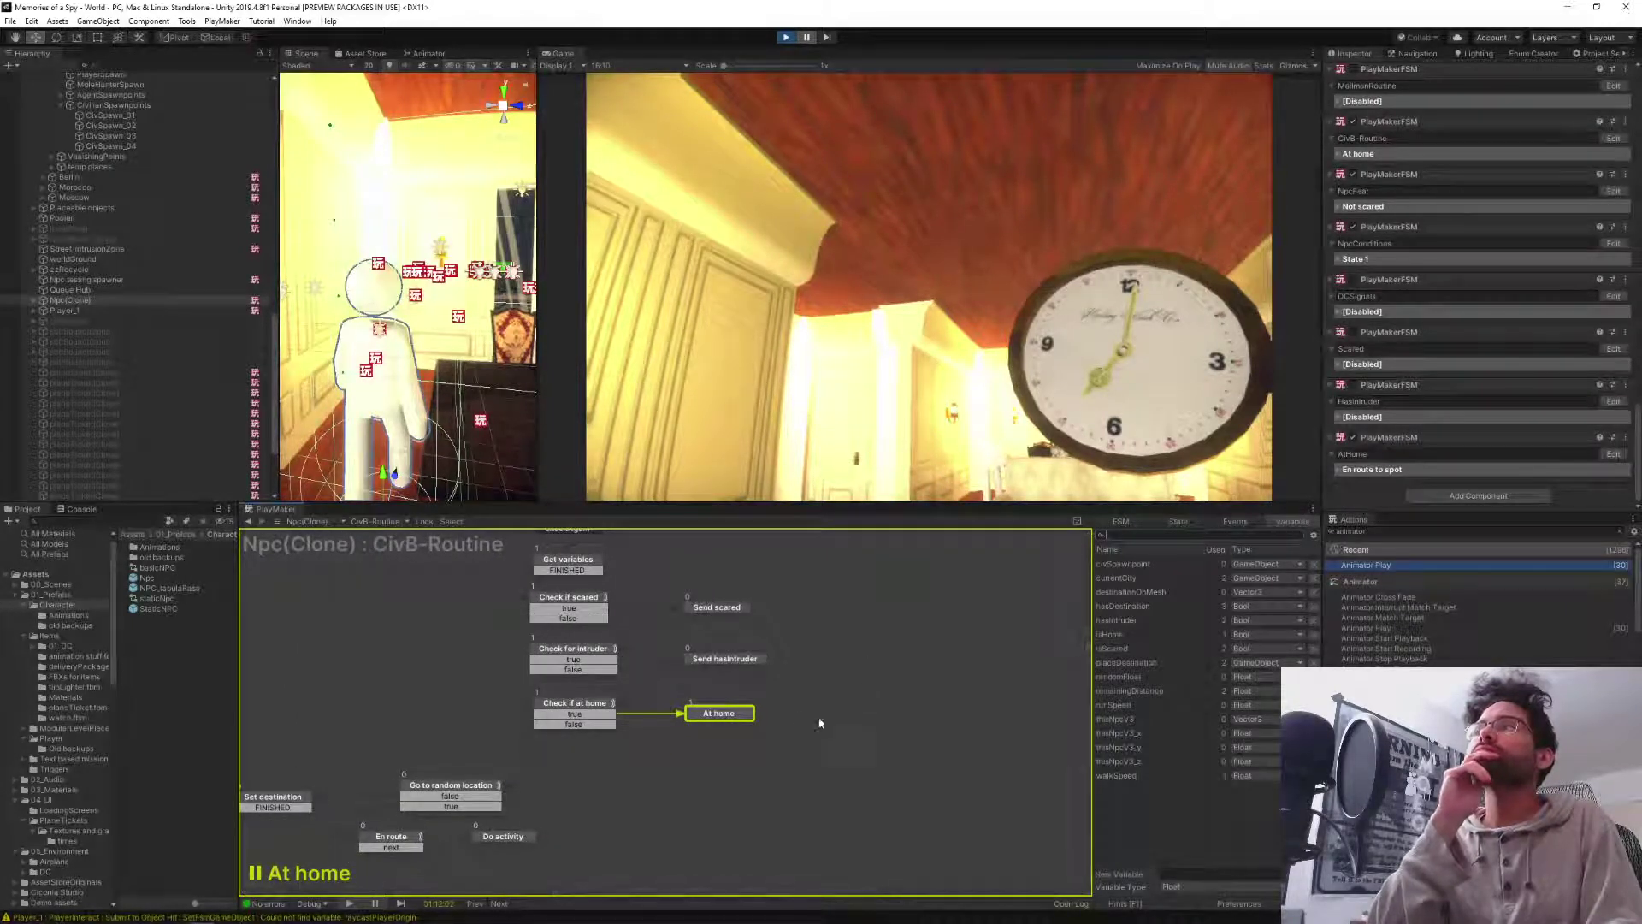
click(1168, 523)
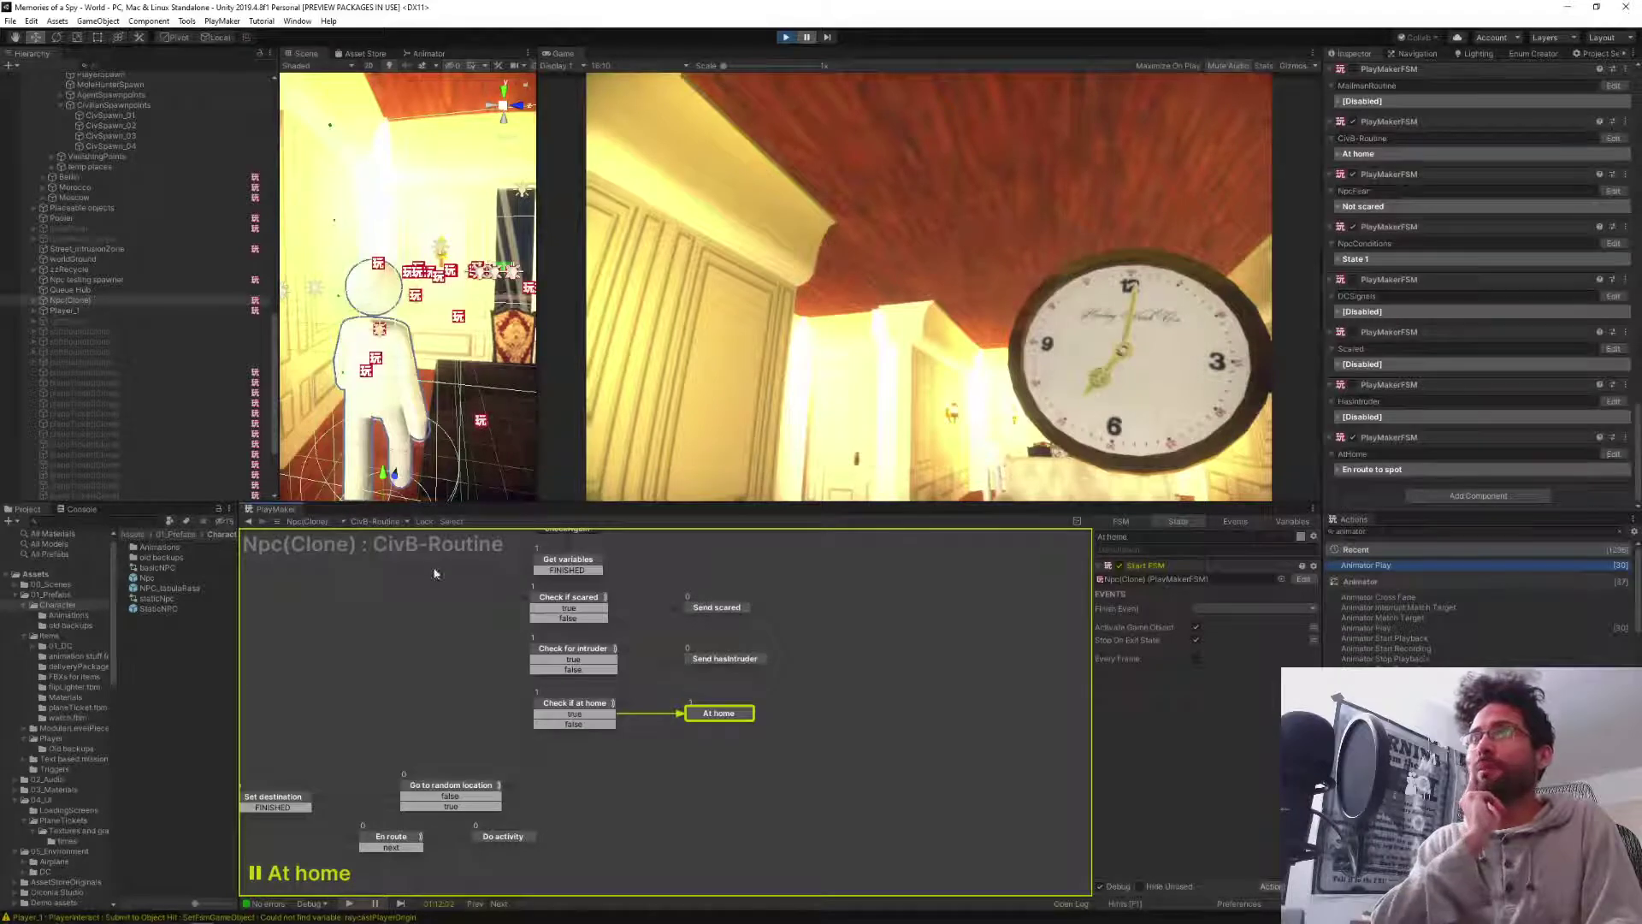
click(370, 521)
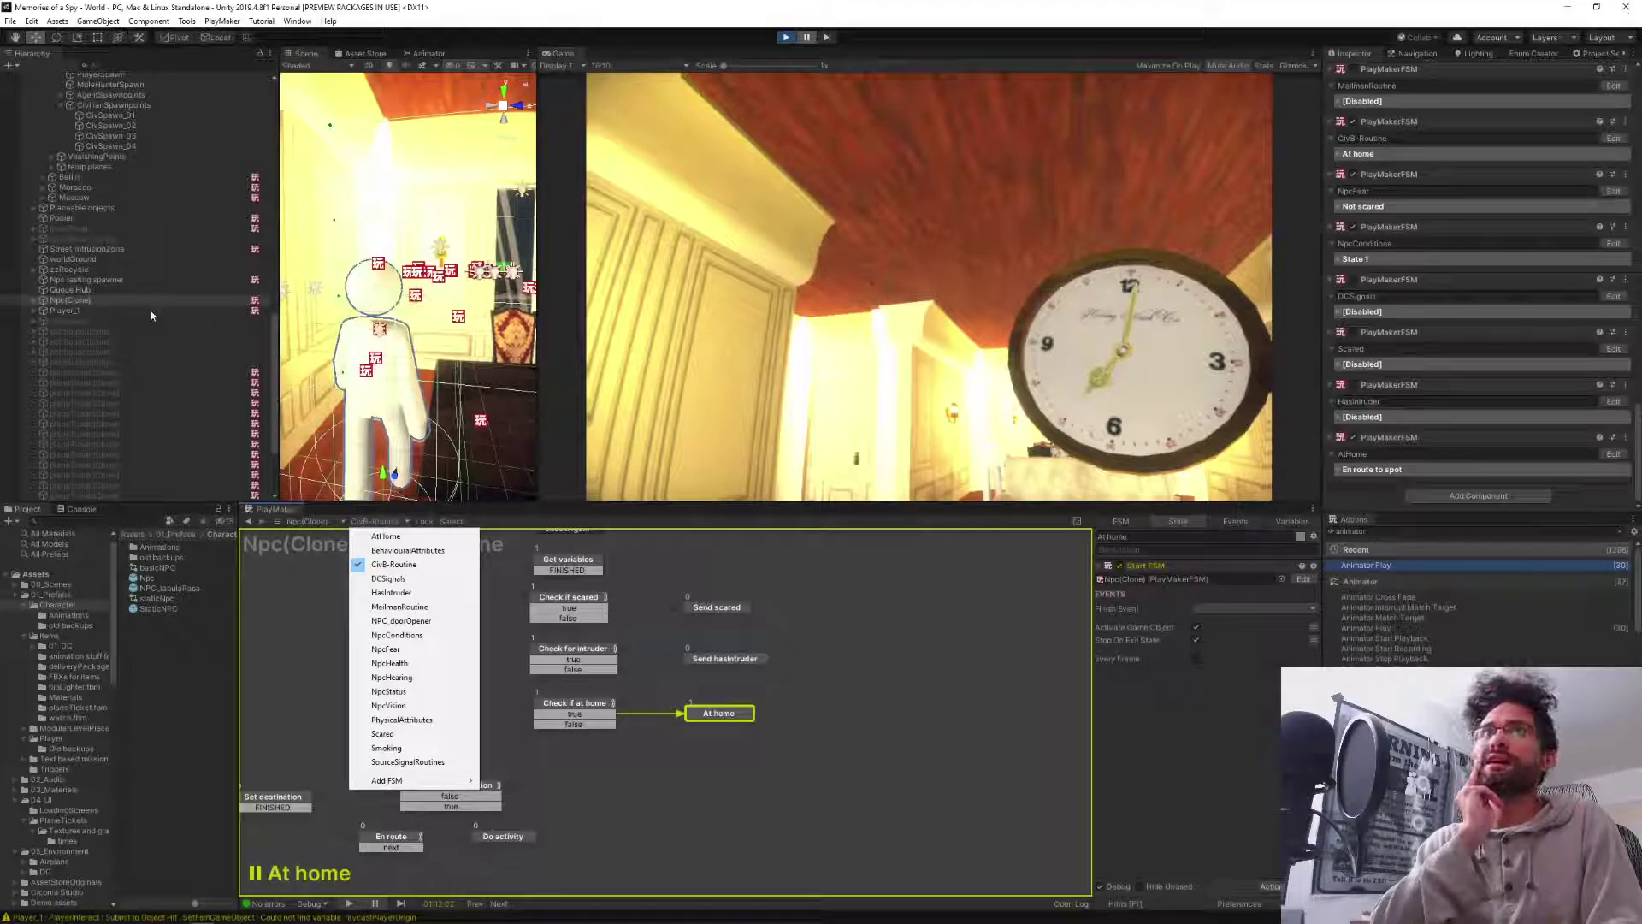
Select the Paris apartment's intrusionZone and inspect the Intruding and Set NPC bool TRUE states of its IntrusionZone FSM.
click(276, 377)
drag(275, 365, 268, 176)
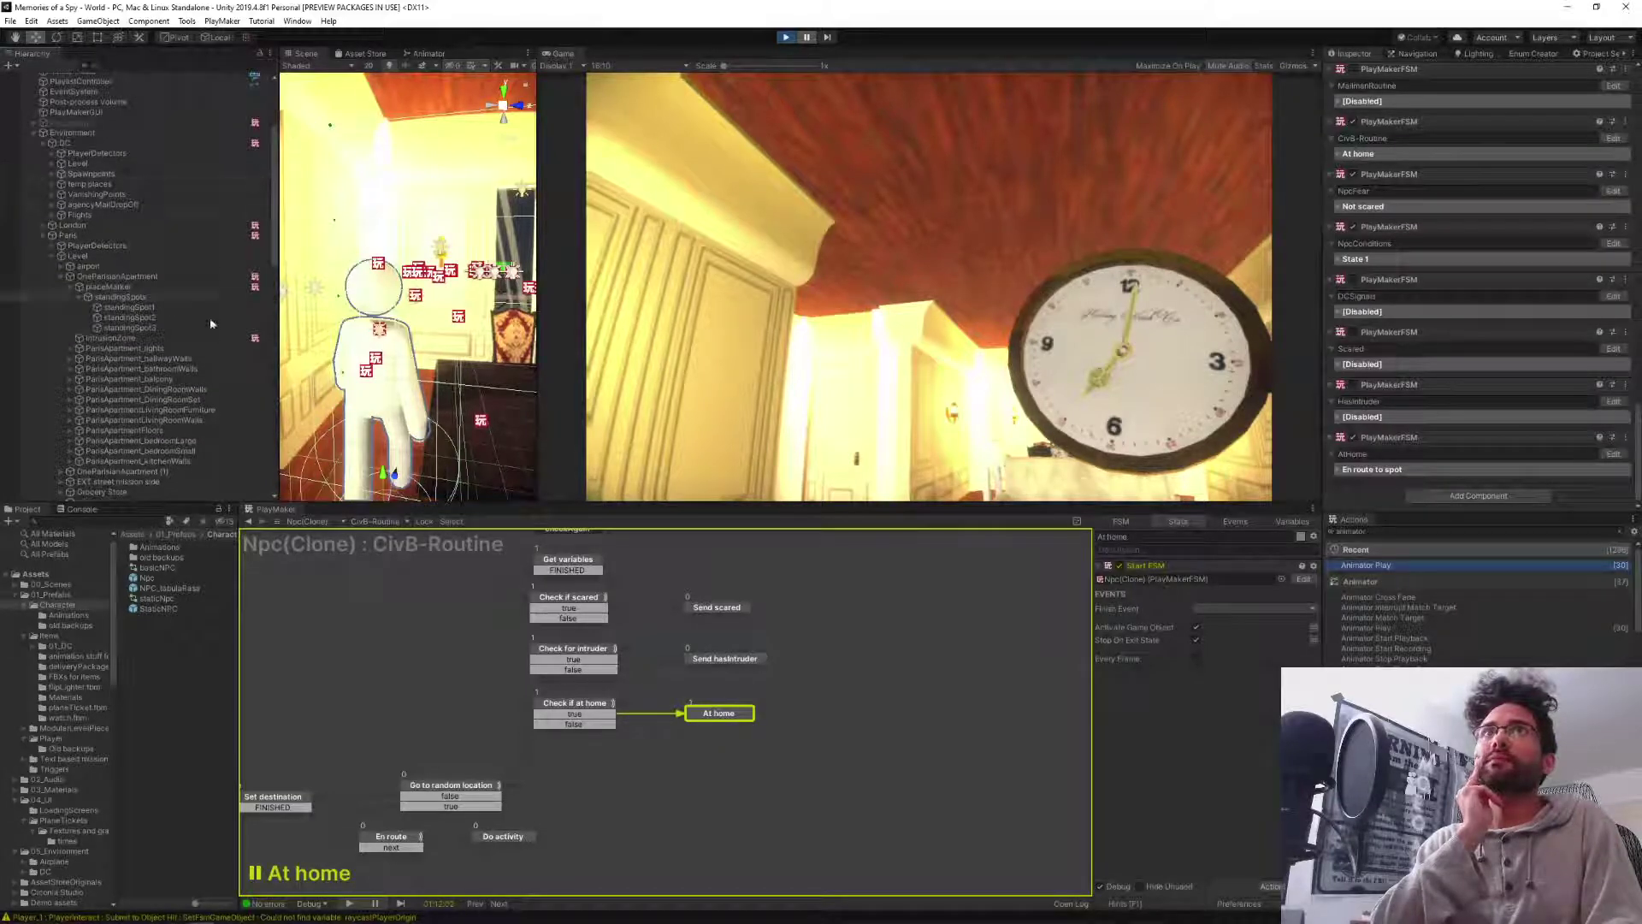
click(161, 337)
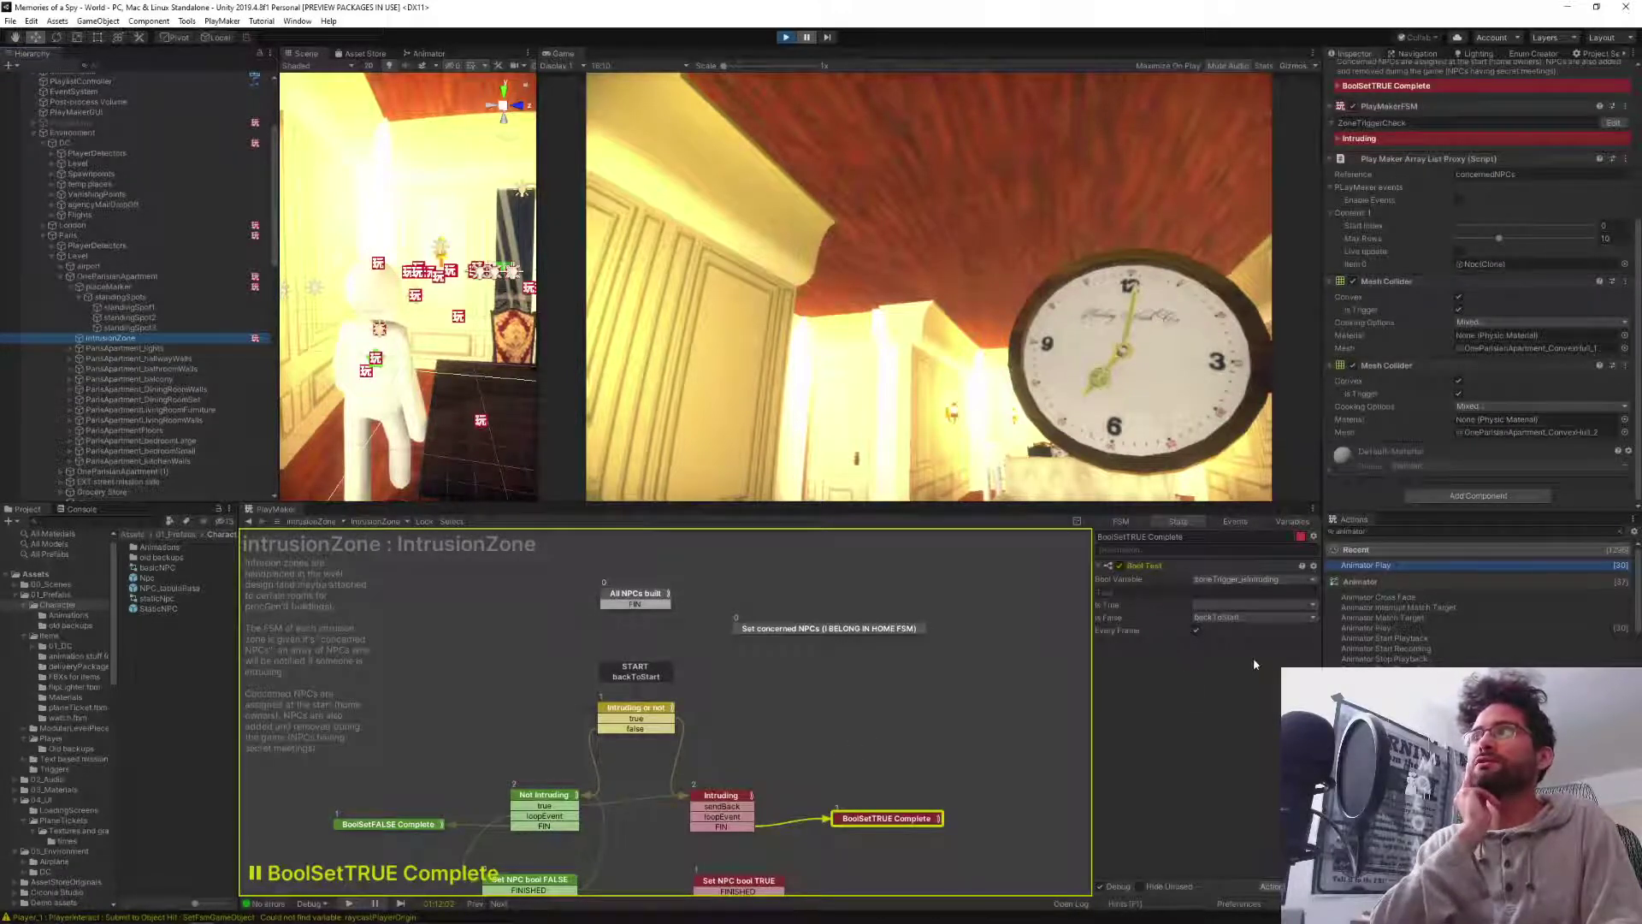
middle_drag(780, 760, 710, 643)
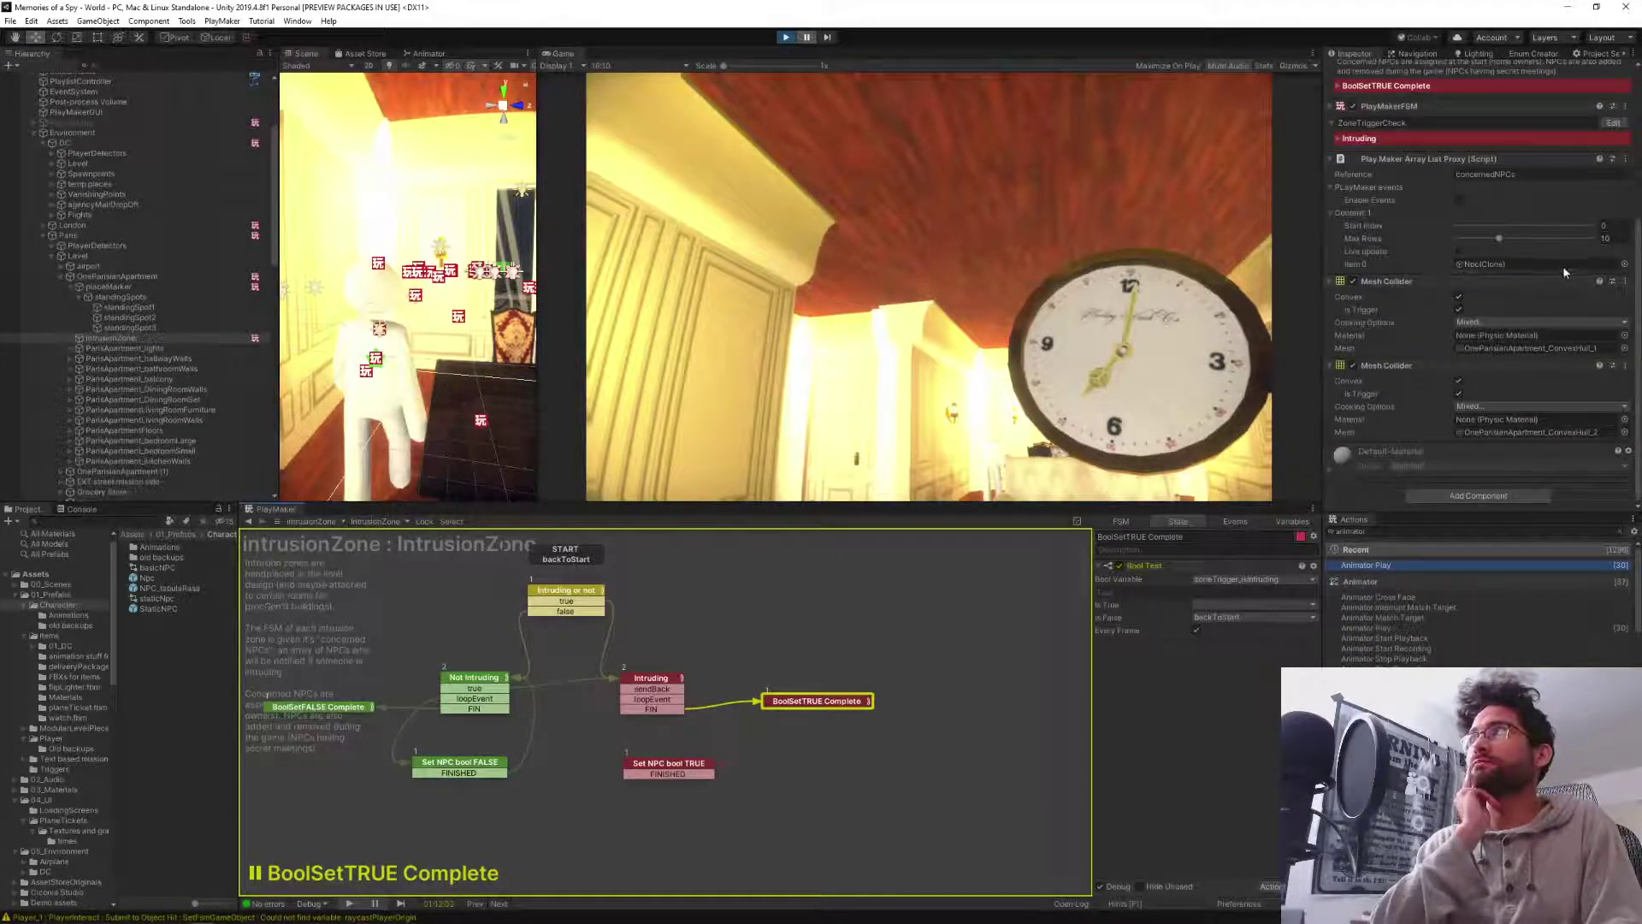
click(650, 685)
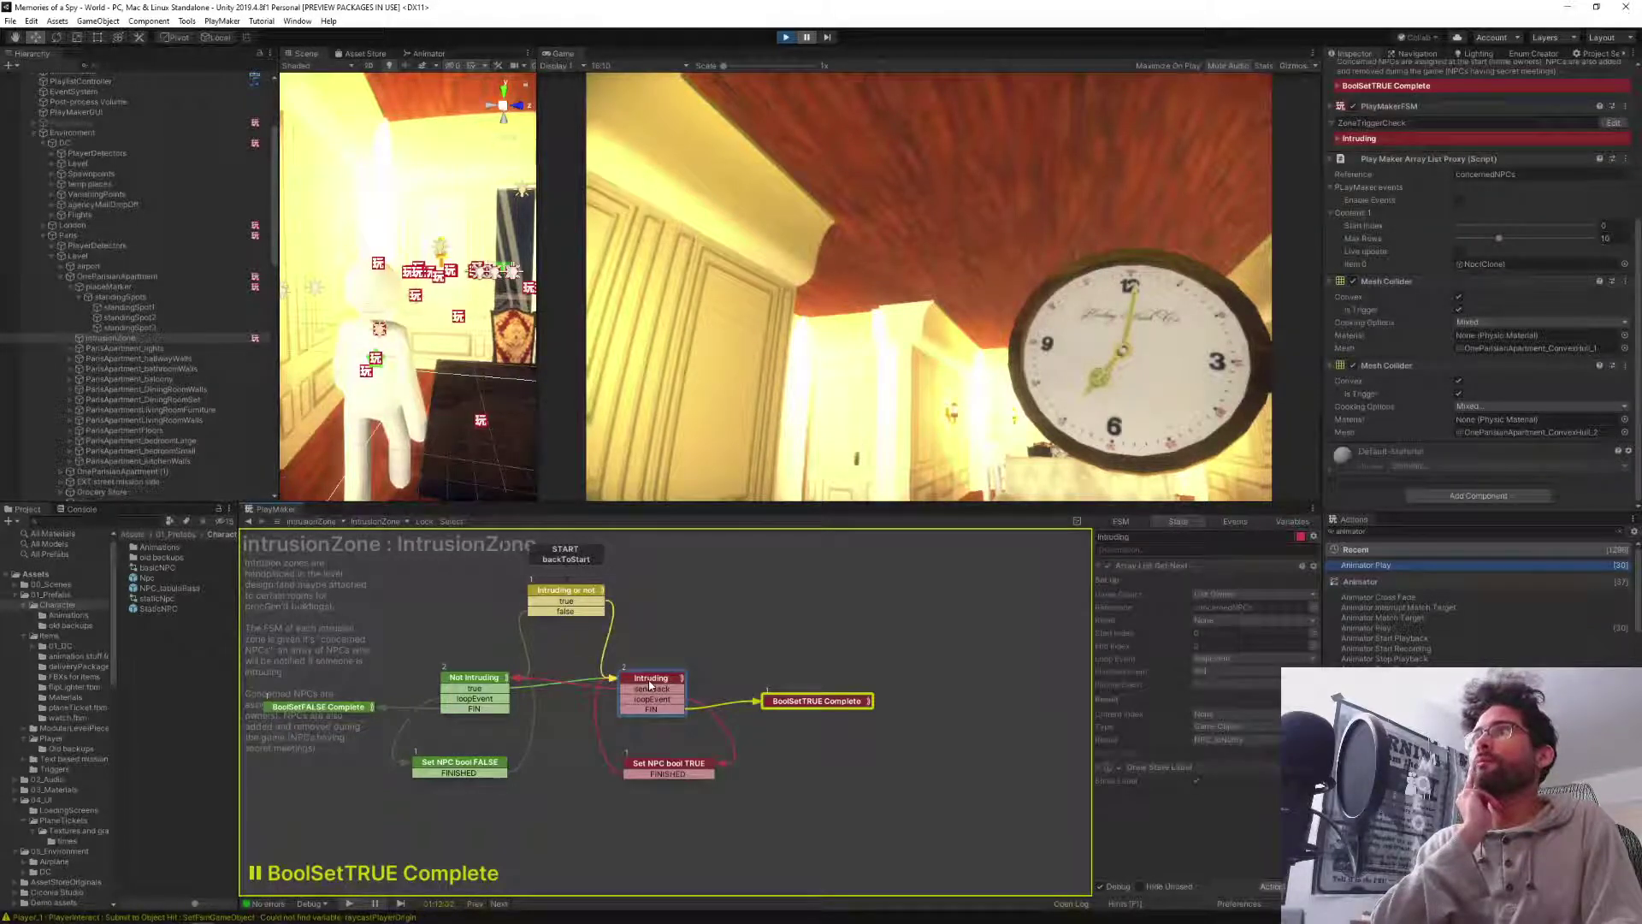
click(653, 769)
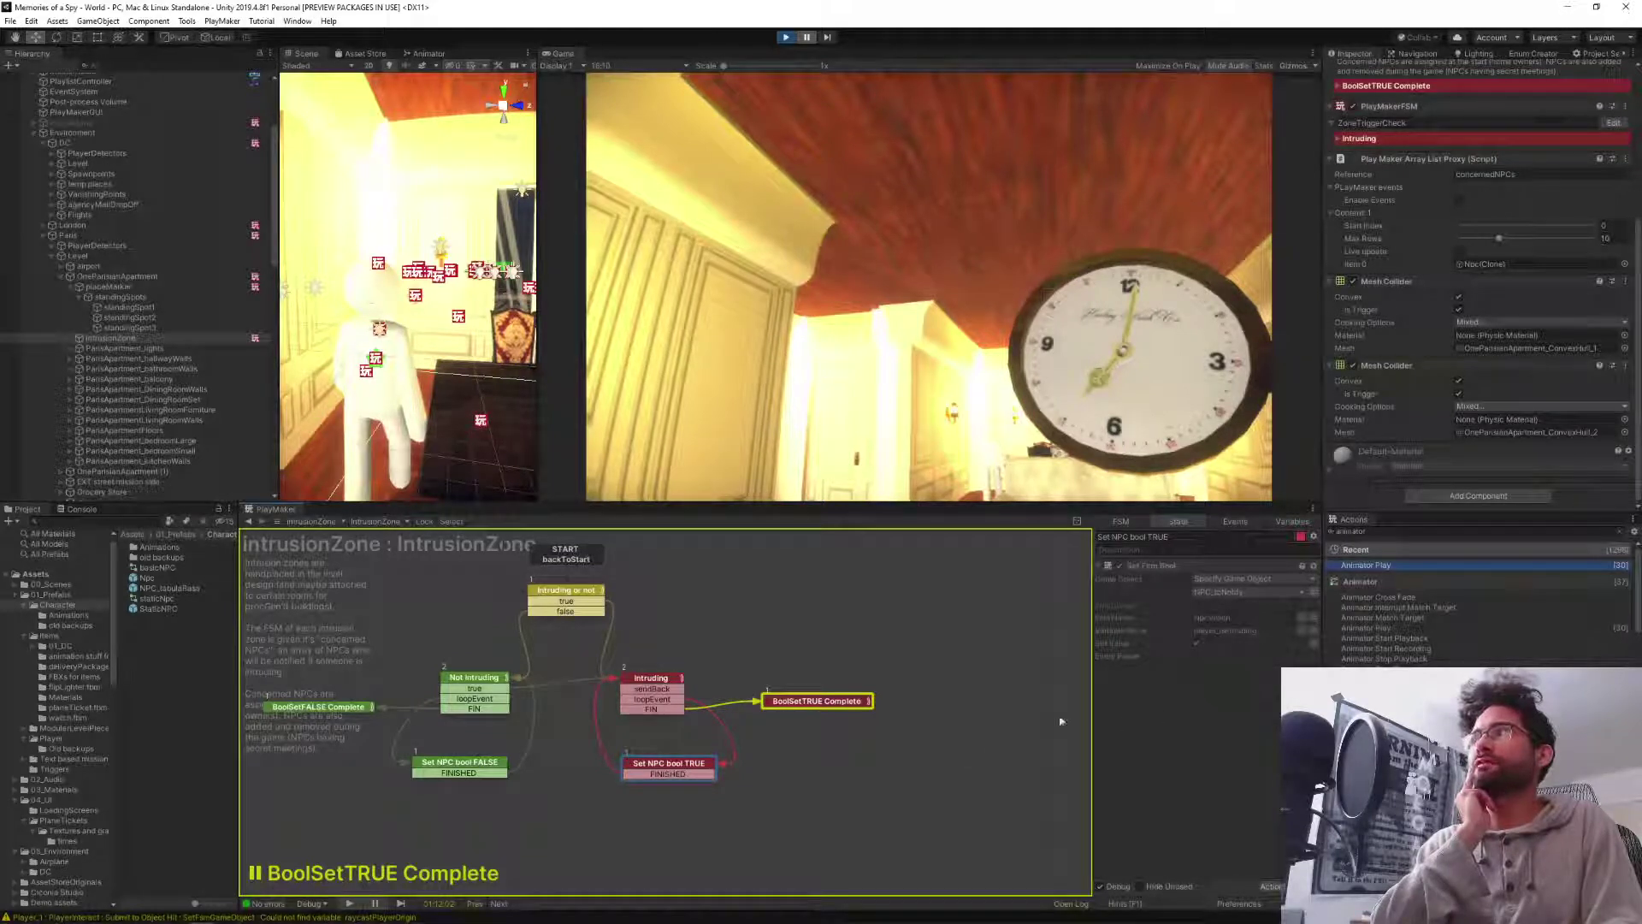
Return to Npc(Clone) and examine the NpcVision FSM's player_isIntruding variable and the actions of its active state.
scroll(111, 440, down, 10)
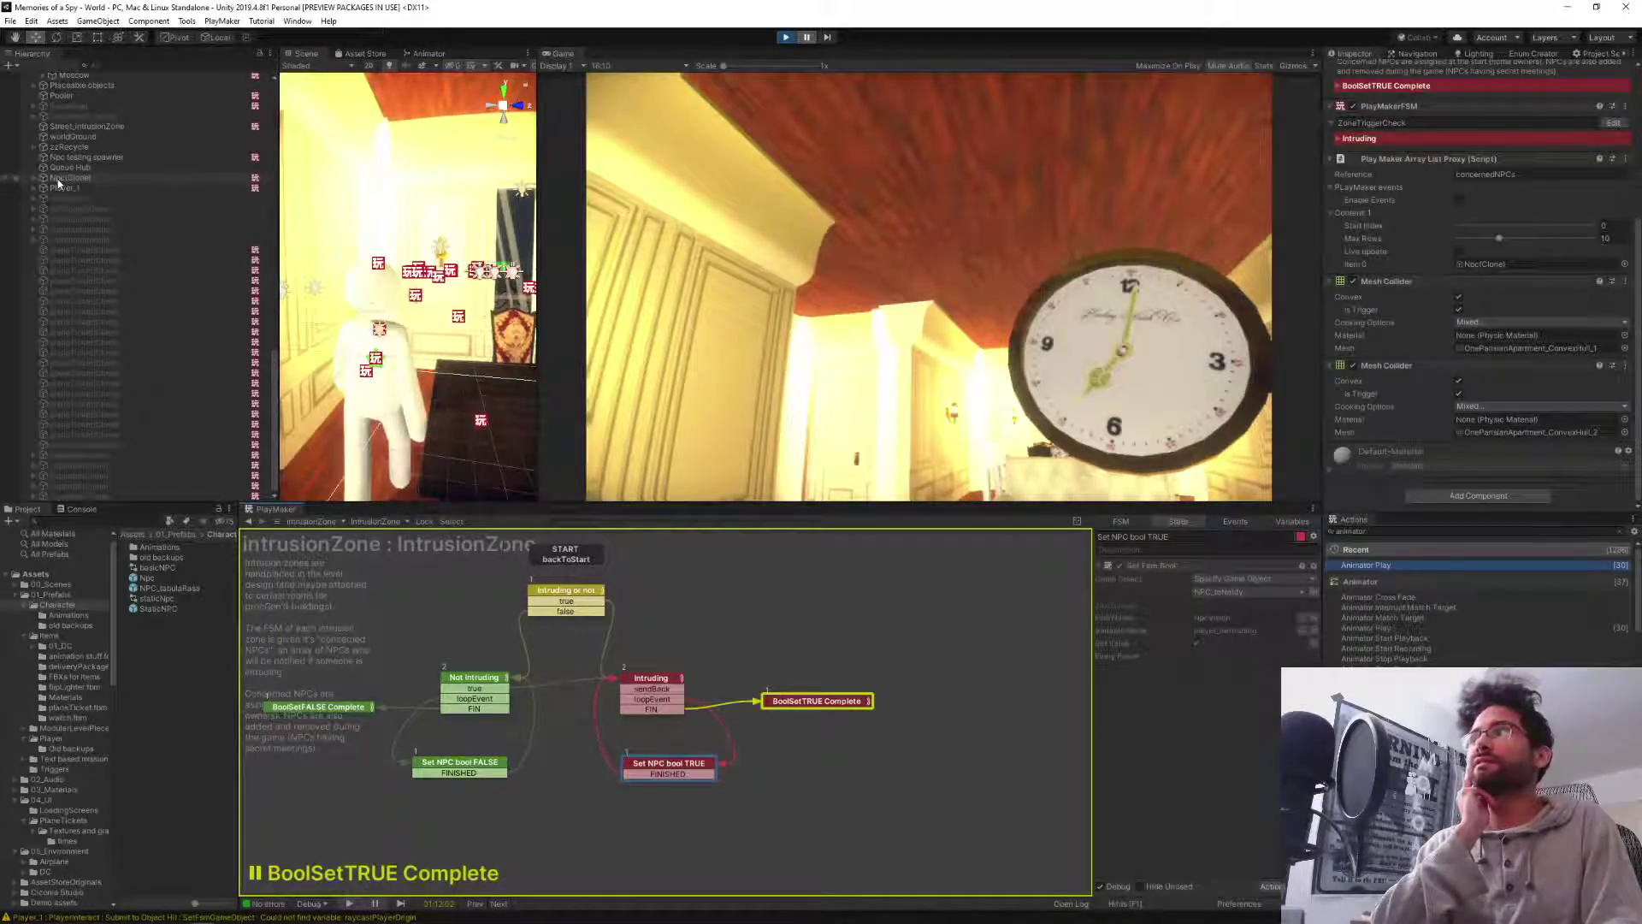
click(68, 177)
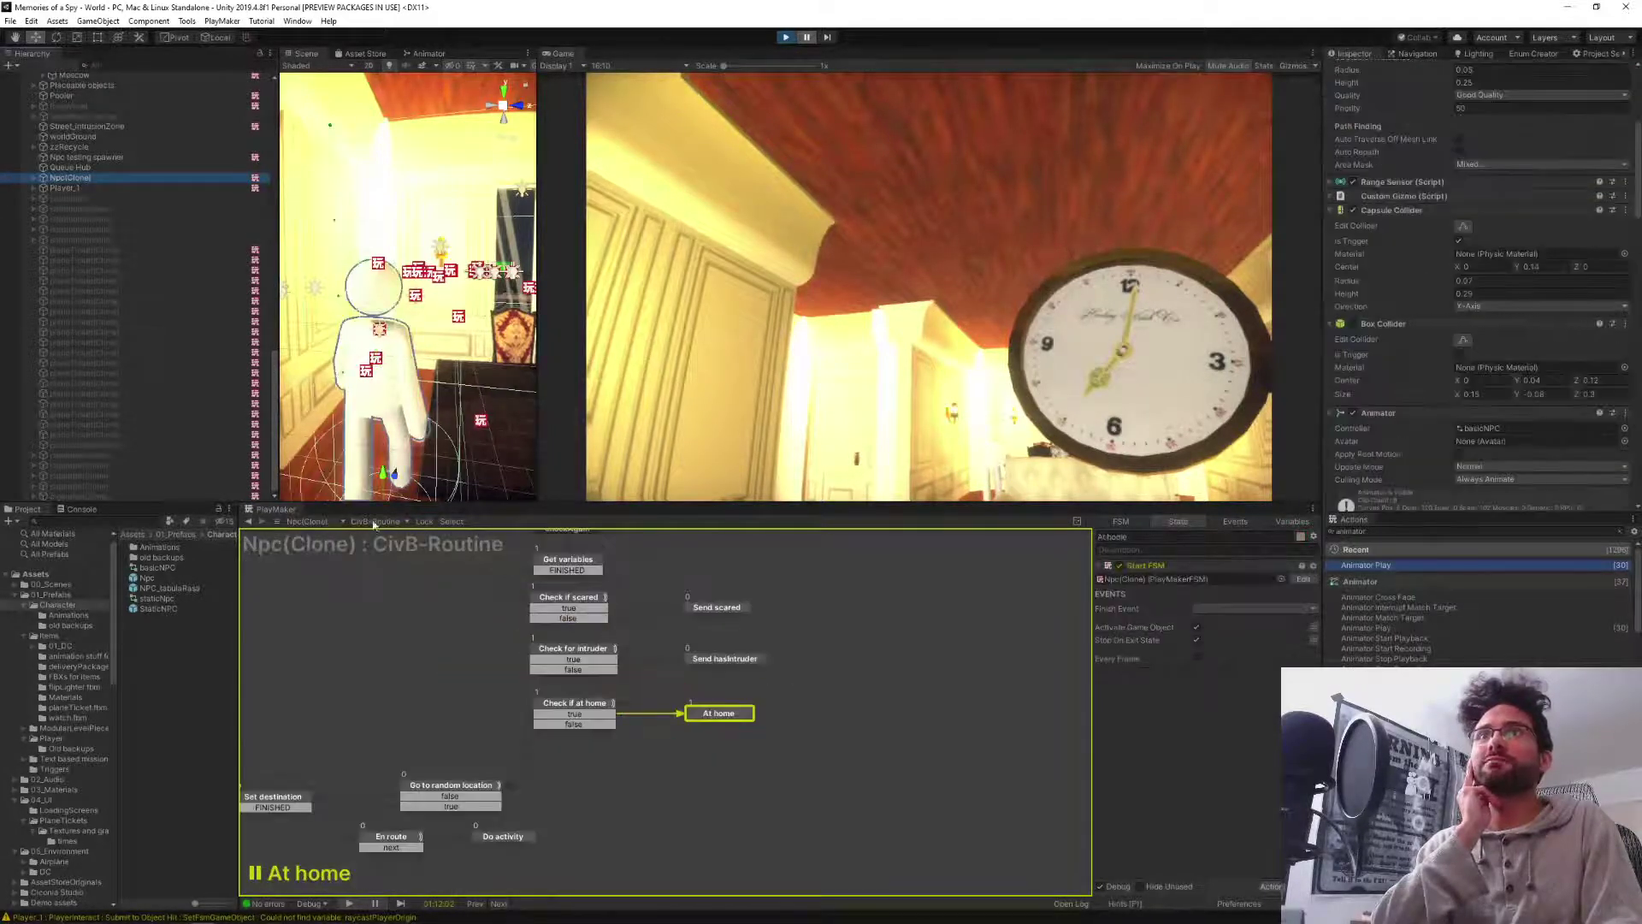
click(374, 521)
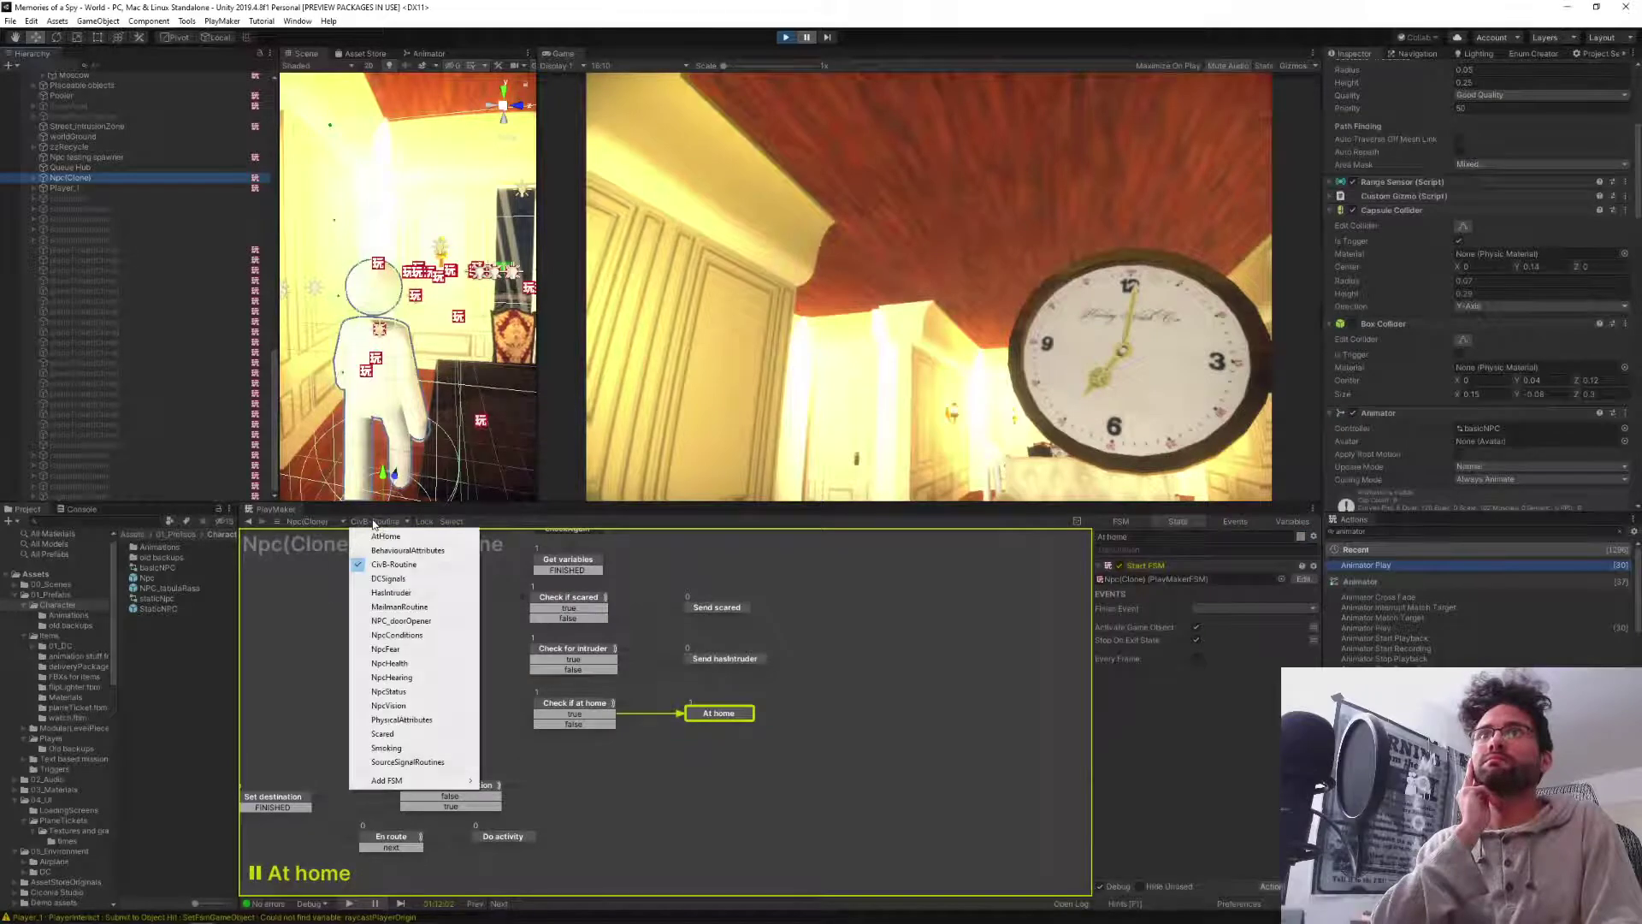
click(404, 705)
click(1291, 524)
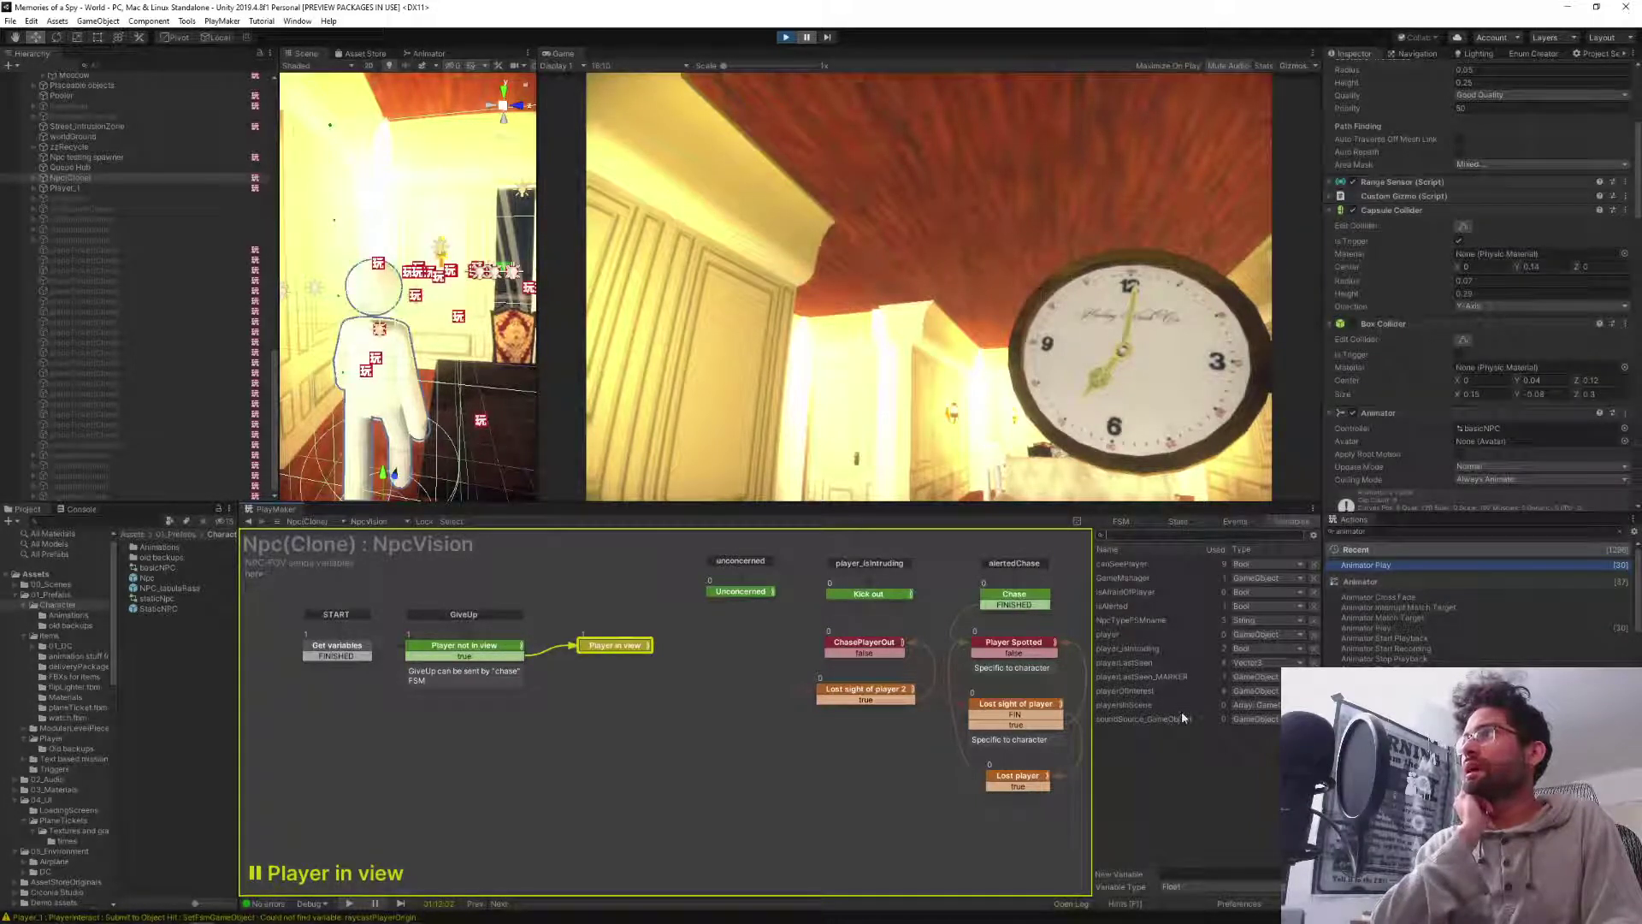
click(1129, 649)
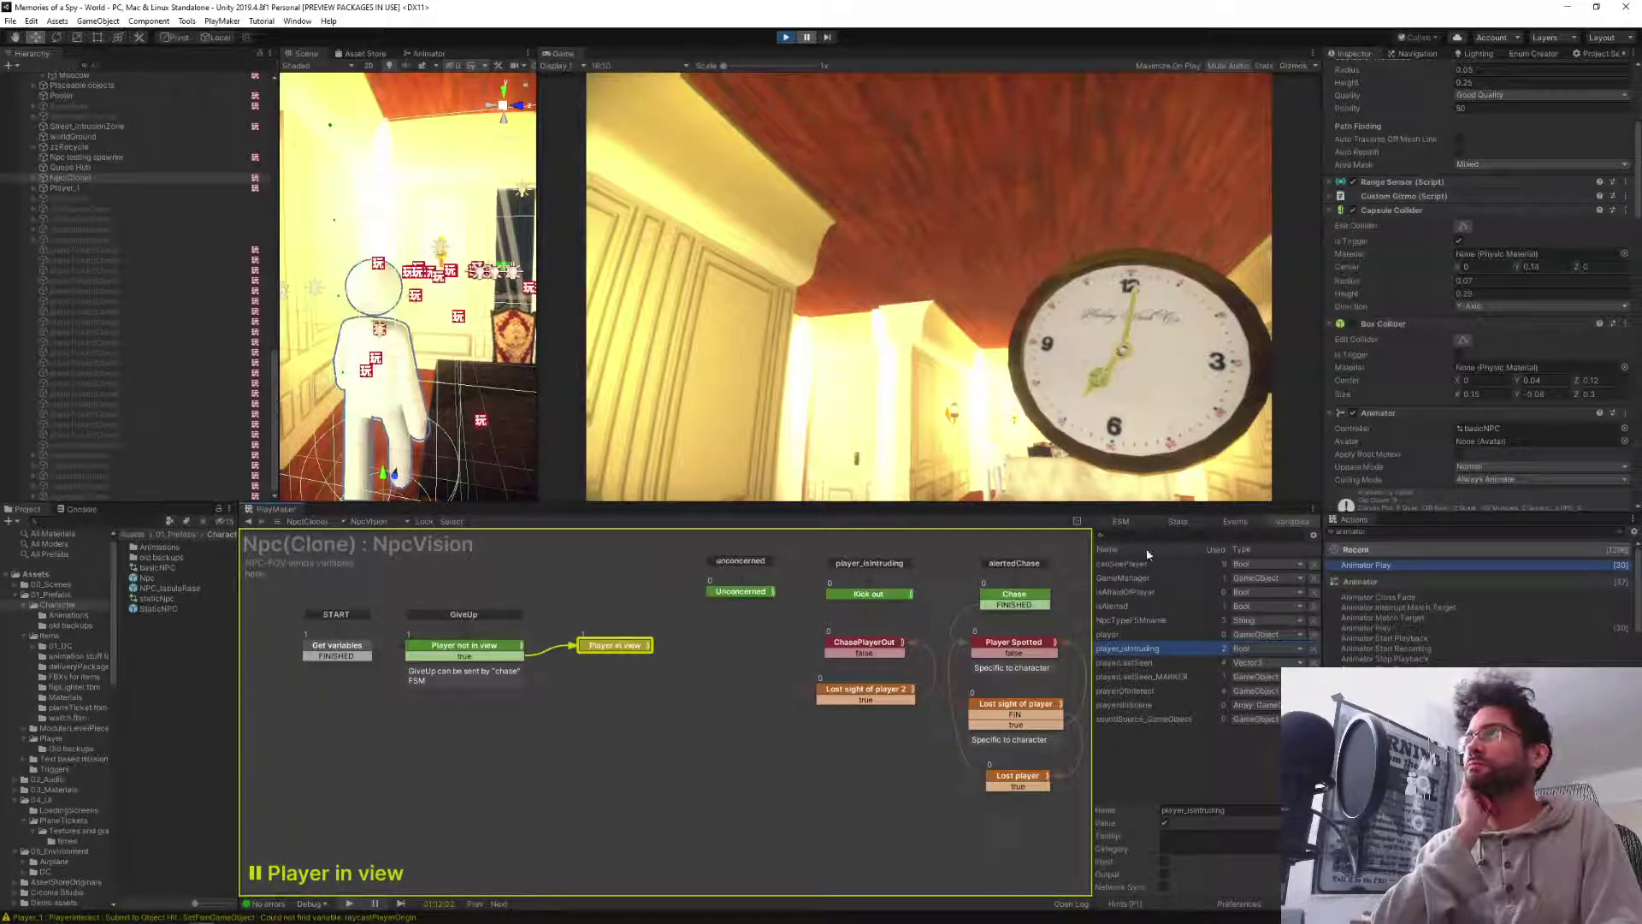
click(1166, 526)
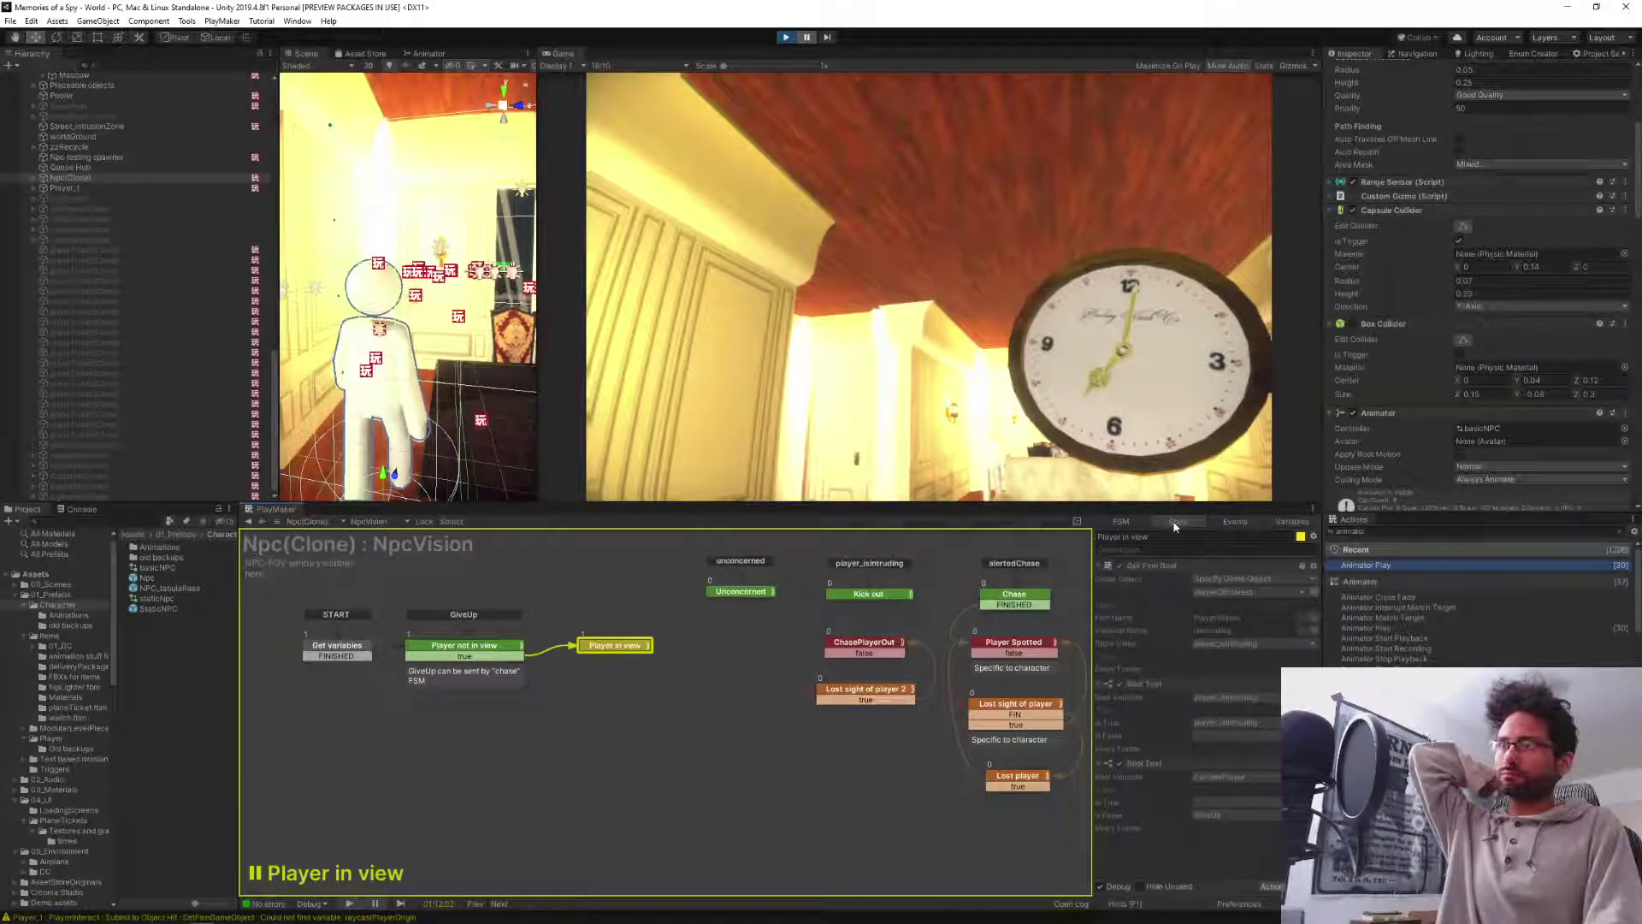
Compare CivB-Routine with NpcVision, examining the actions of NpcVision's Player not in view and Player in view states.
click(373, 523)
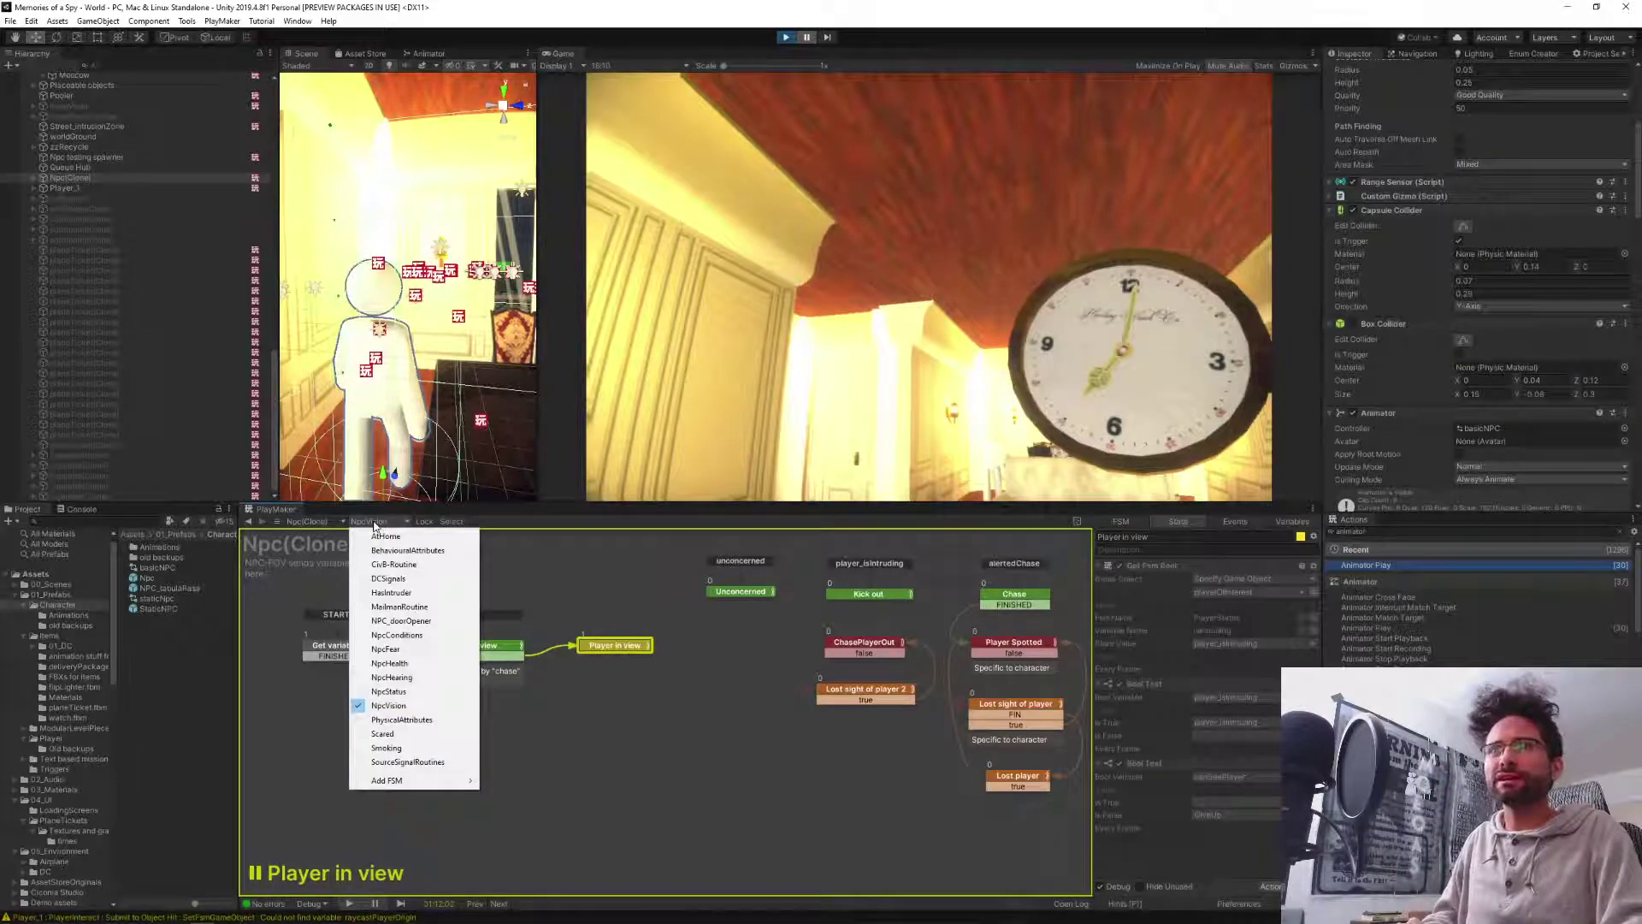
click(393, 565)
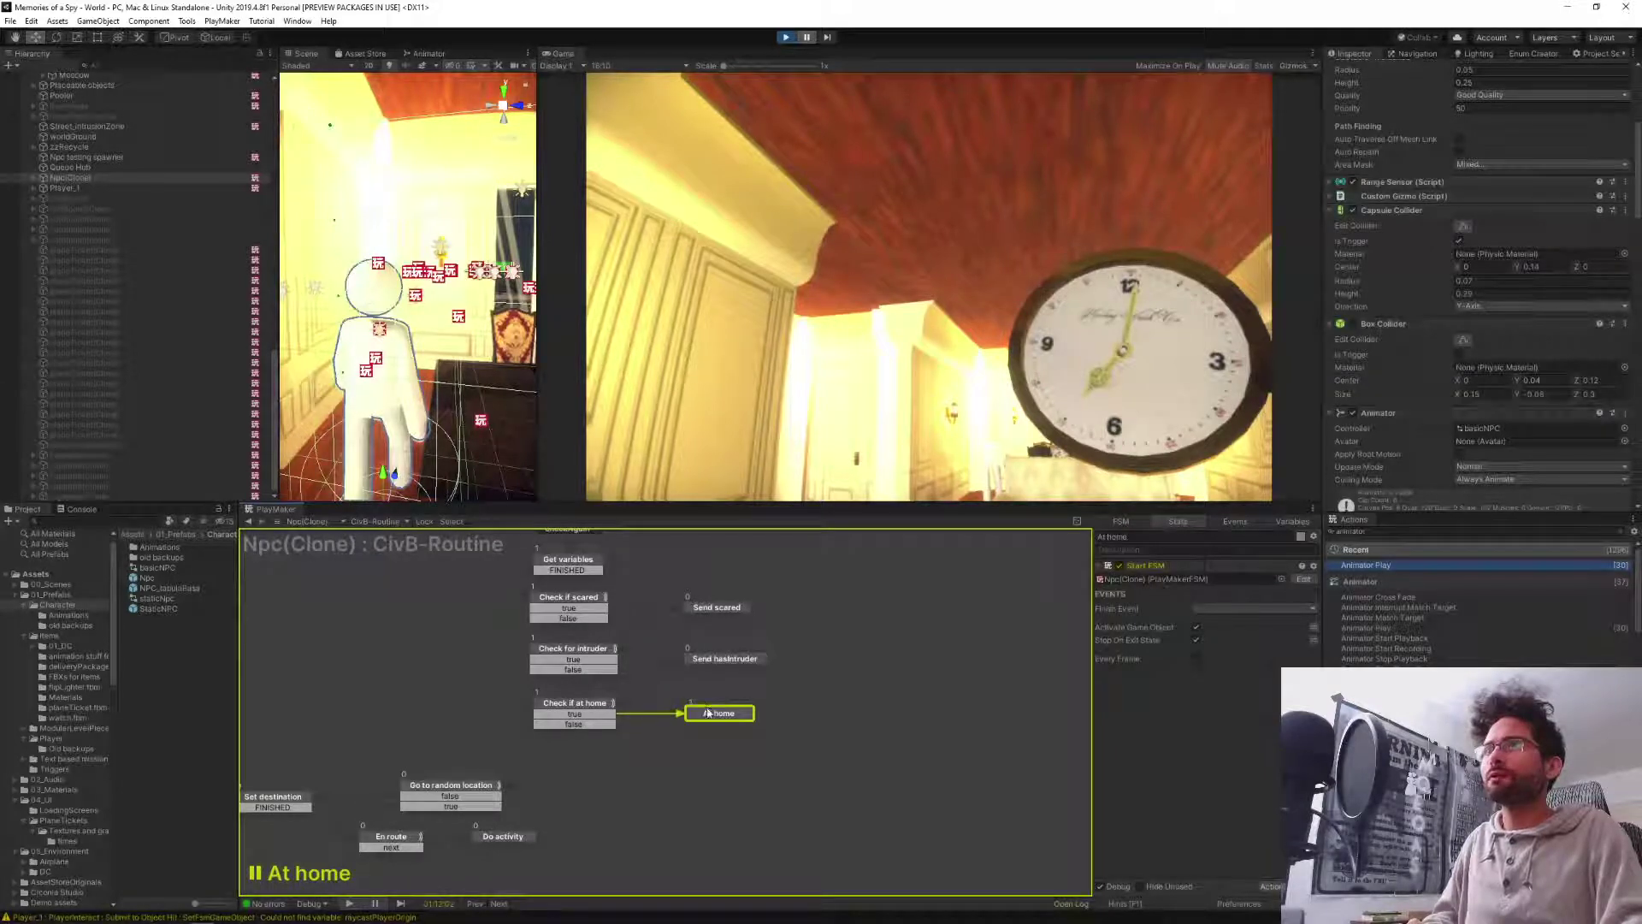
click(375, 521)
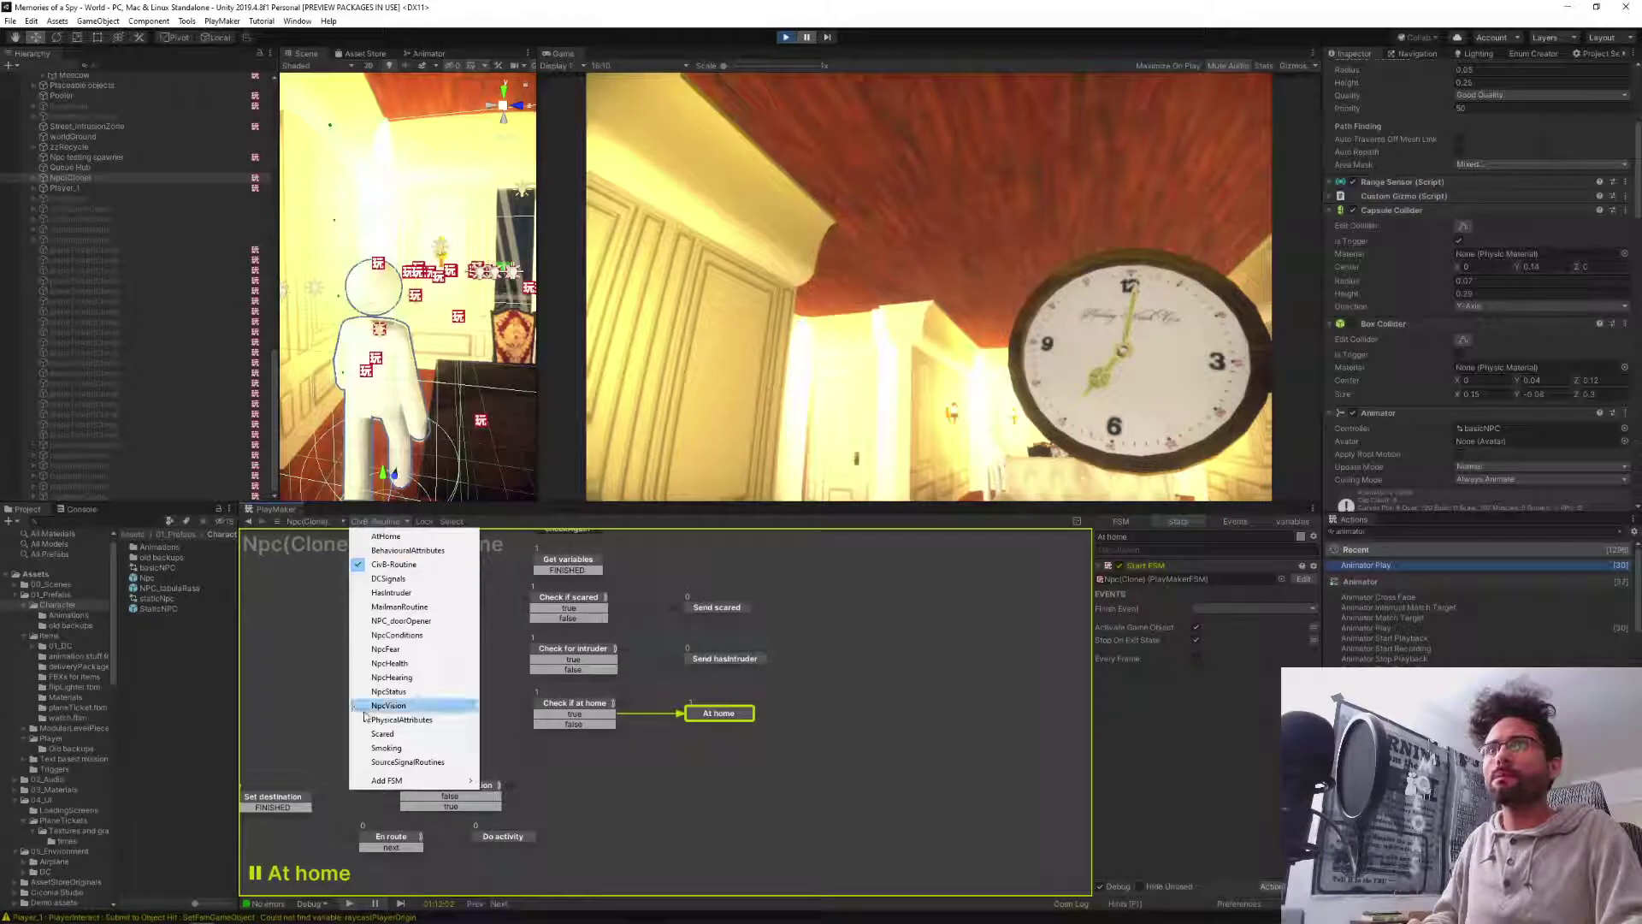
click(390, 705)
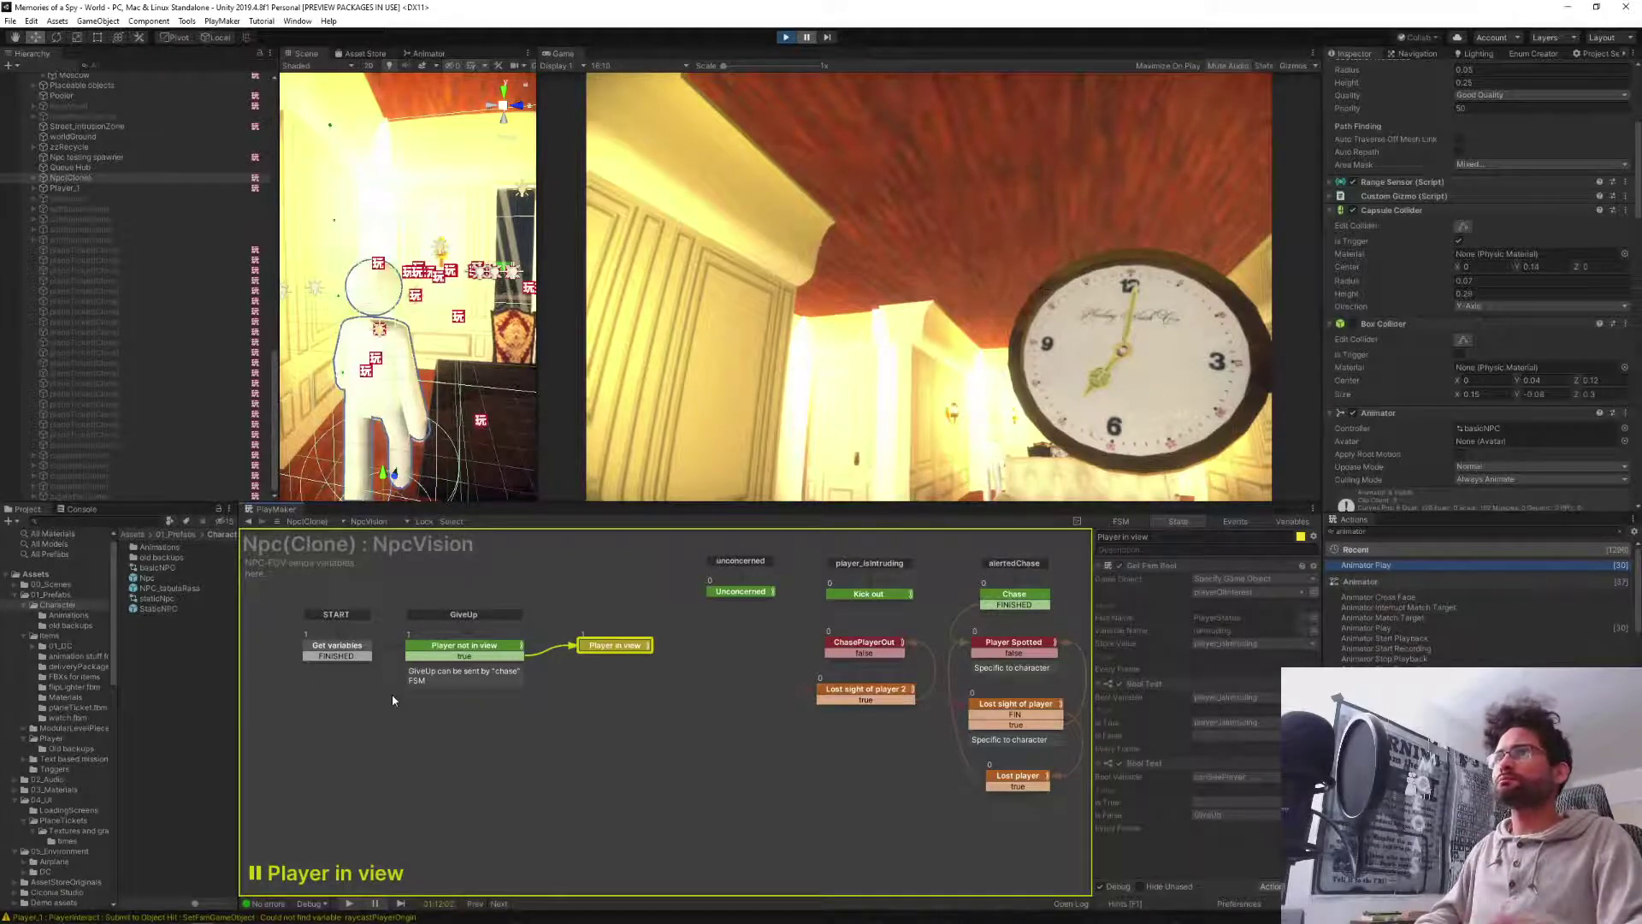
click(456, 655)
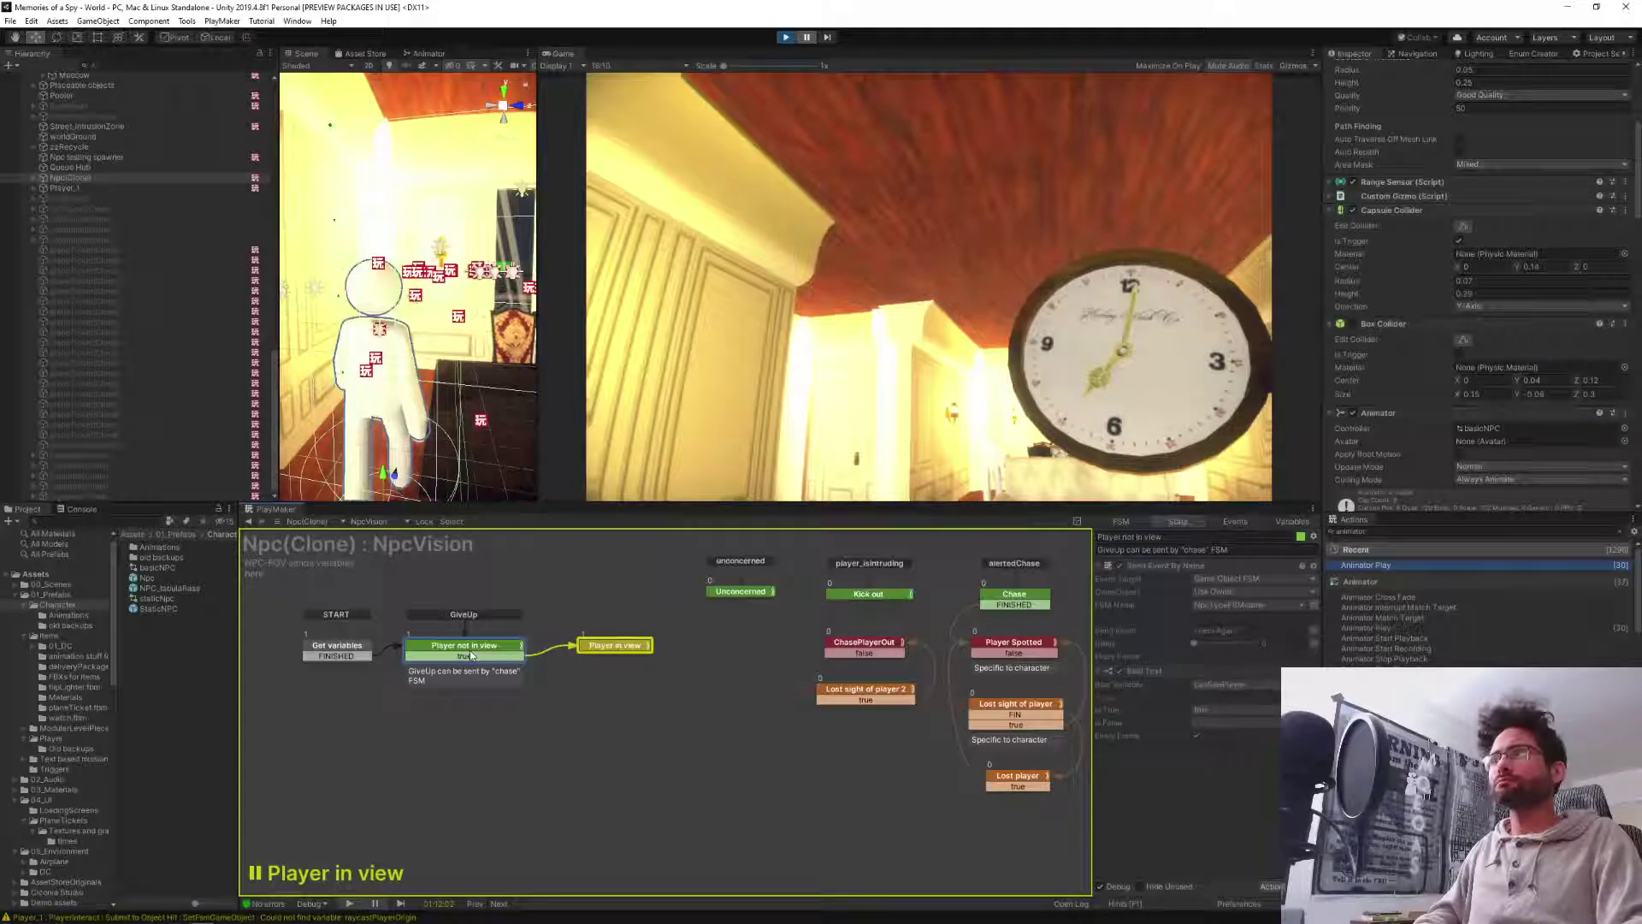
click(610, 650)
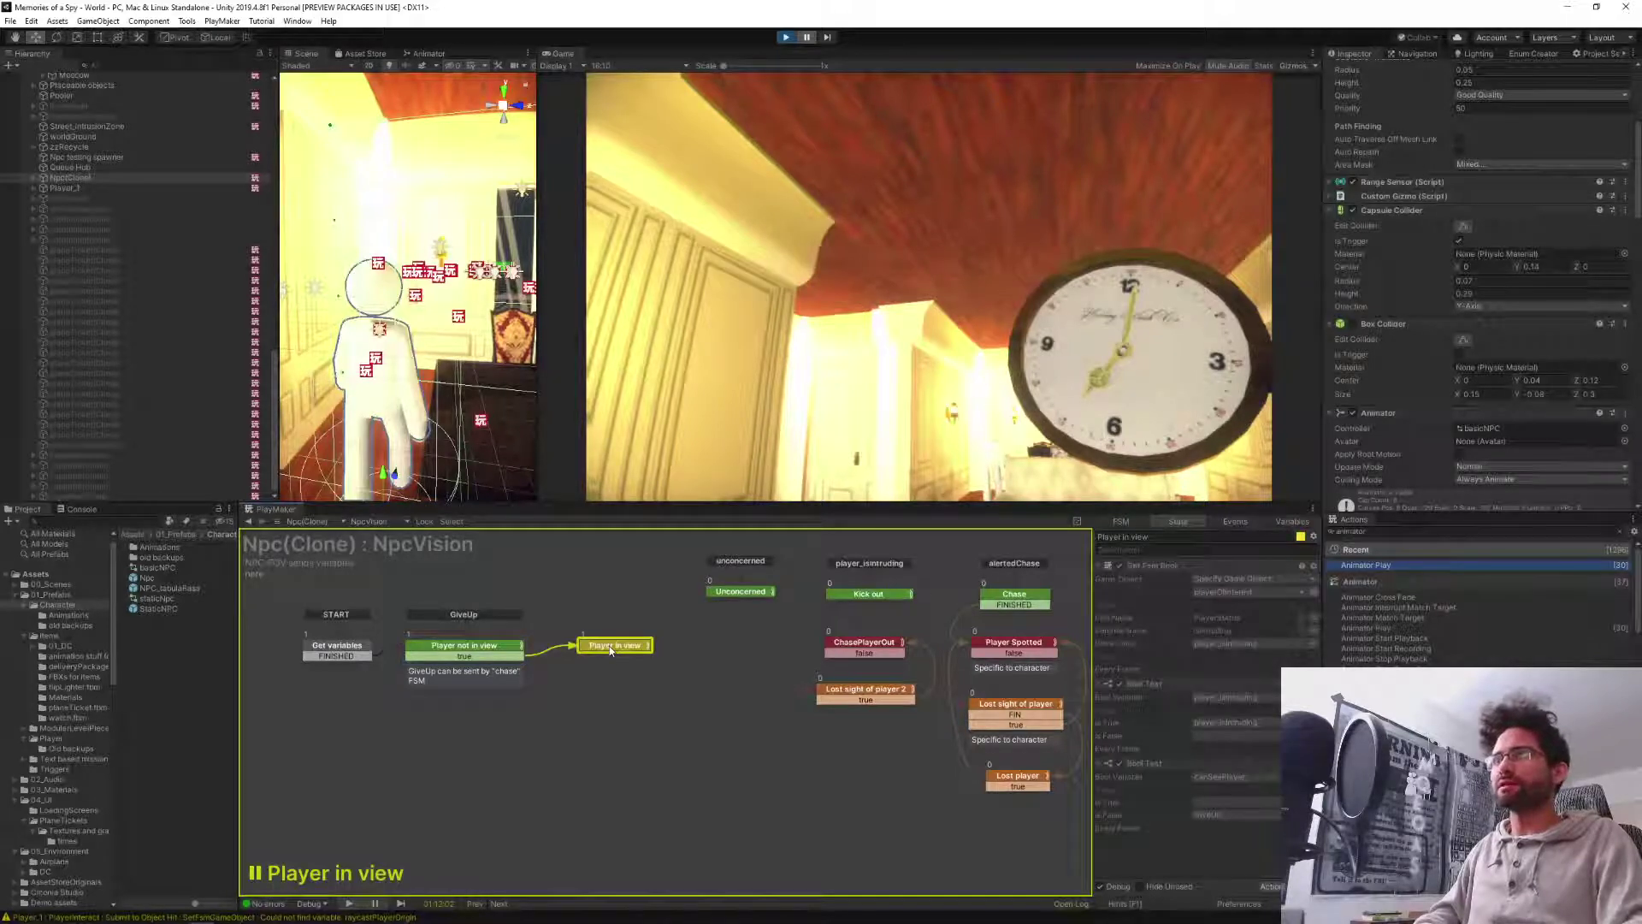
middle_drag(839, 809, 780, 801)
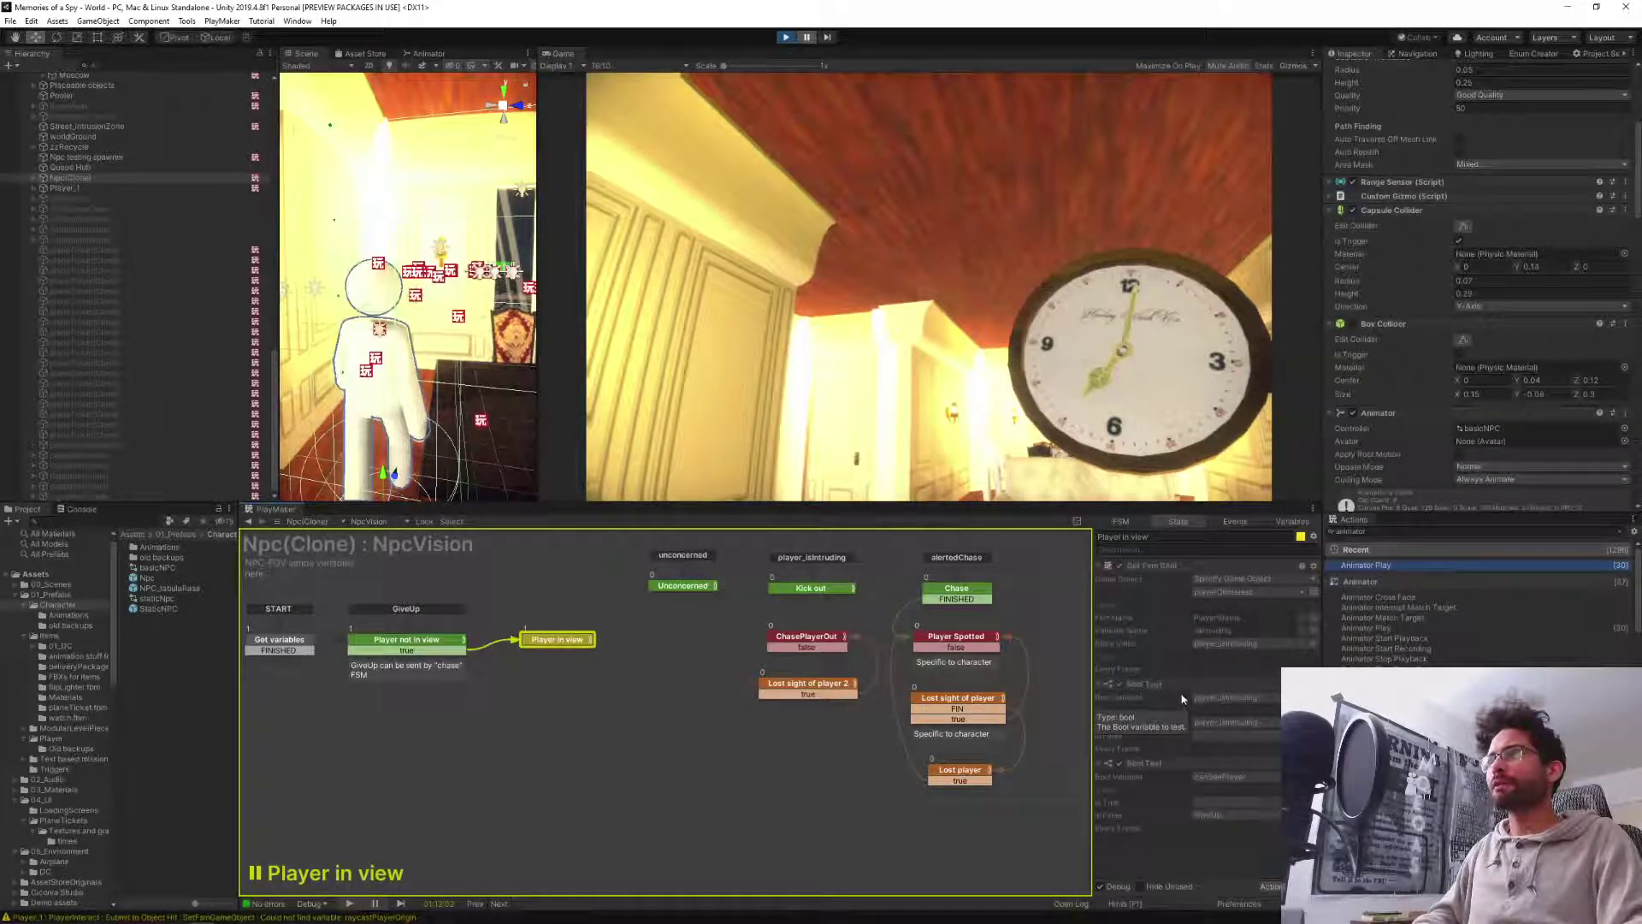
middle_drag(623, 722, 567, 752)
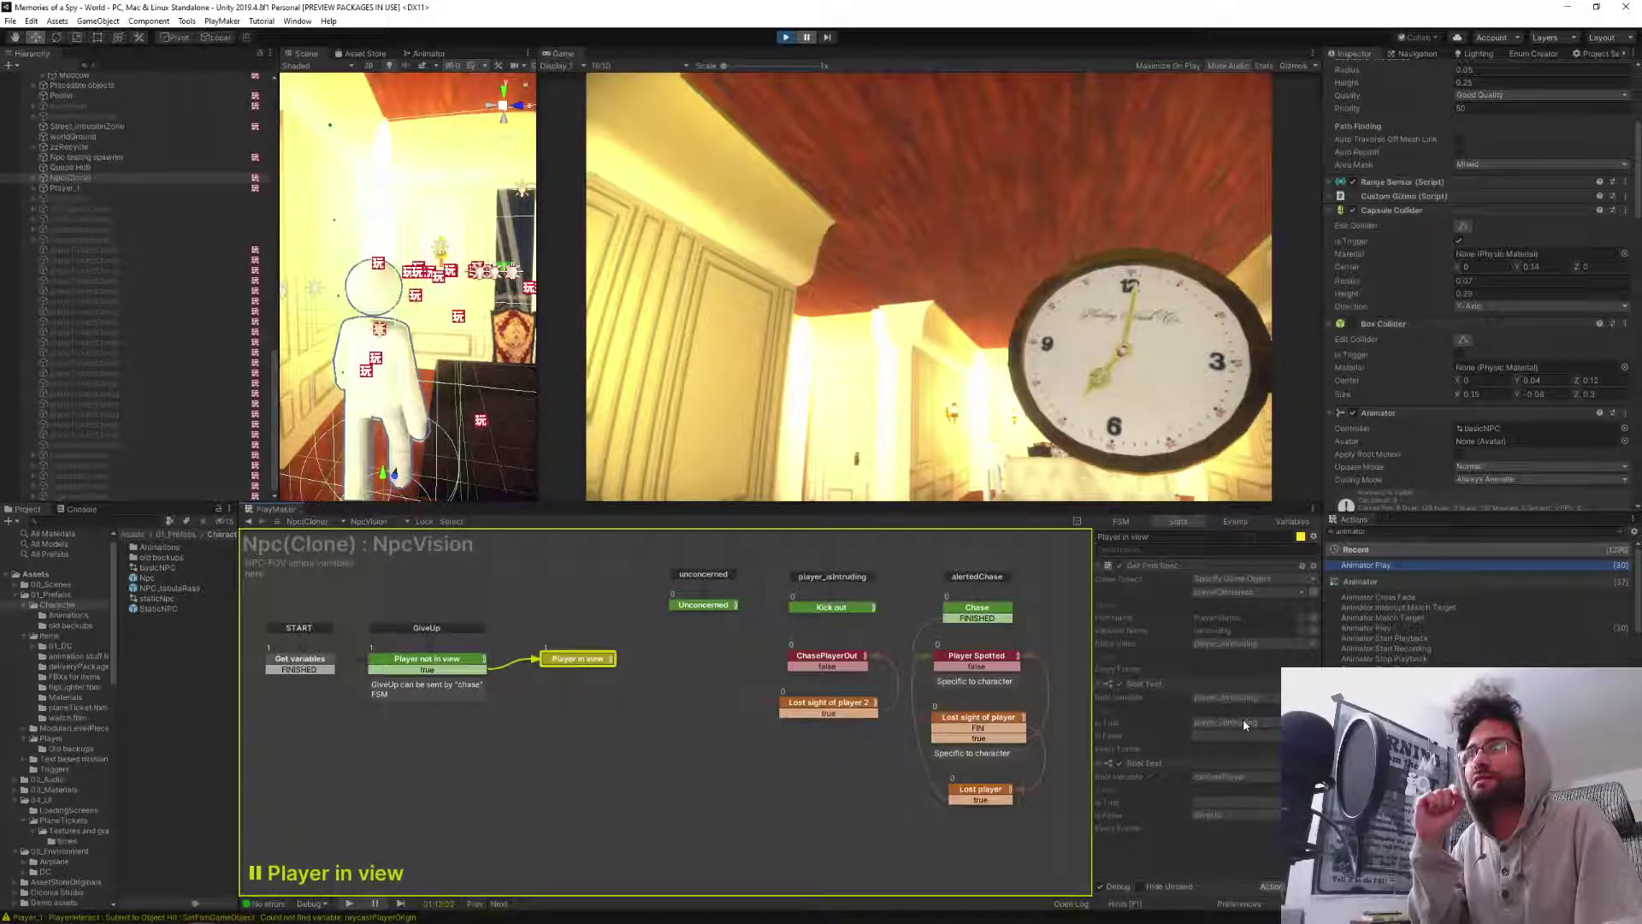
Stop the play test and open the Npc prefab's NpcVision FSM.
click(802, 38)
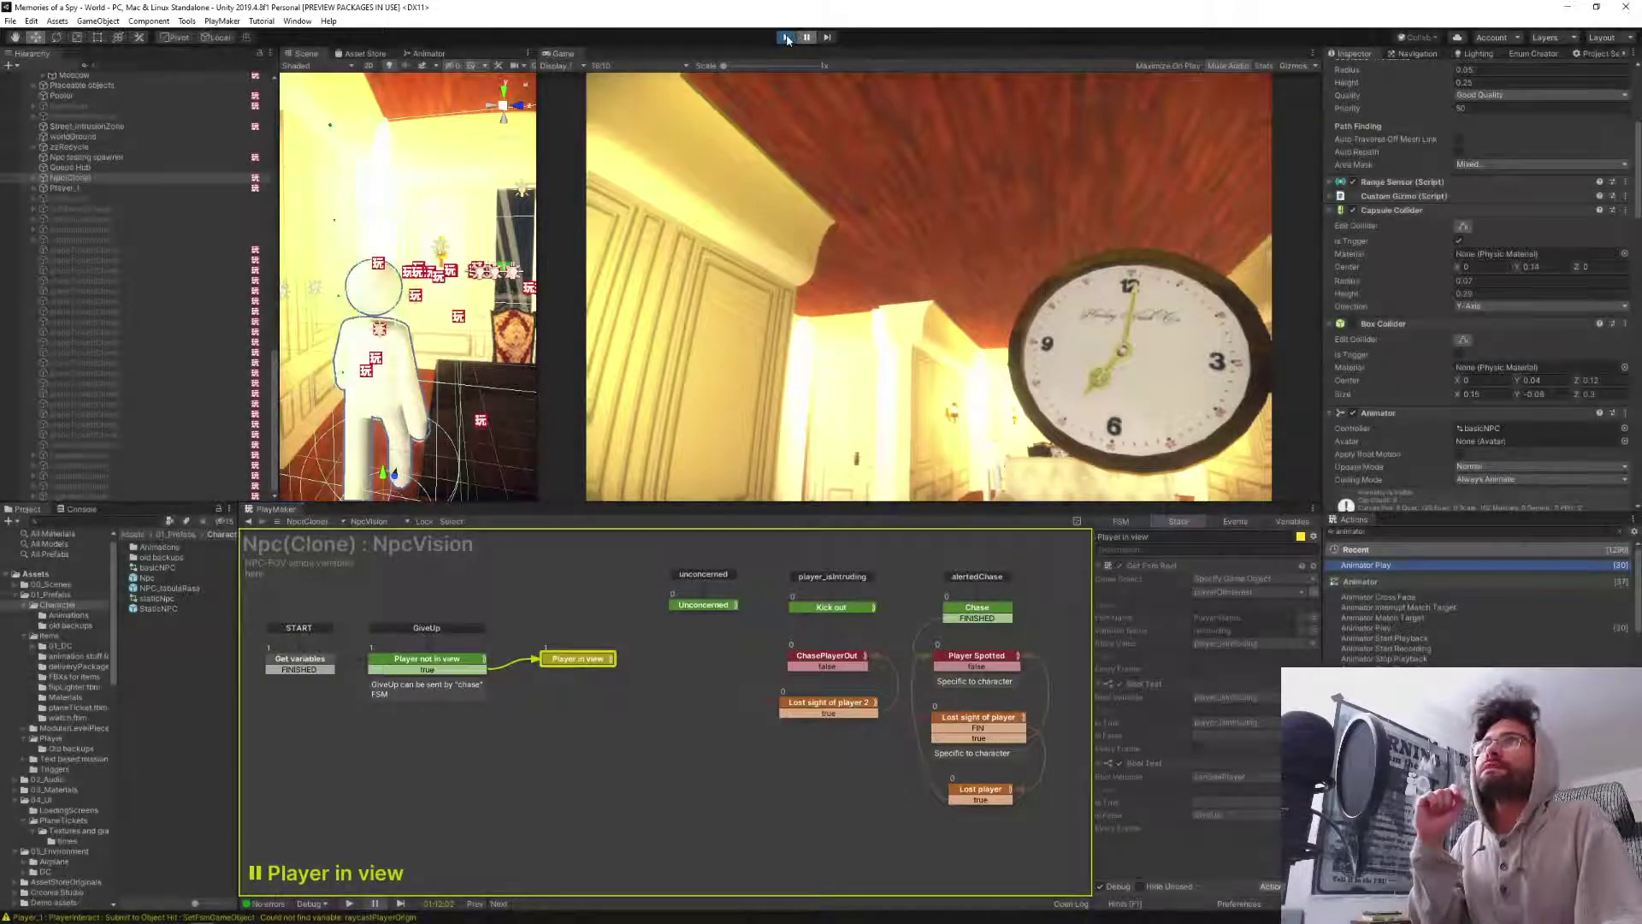
key(ctrl+p)
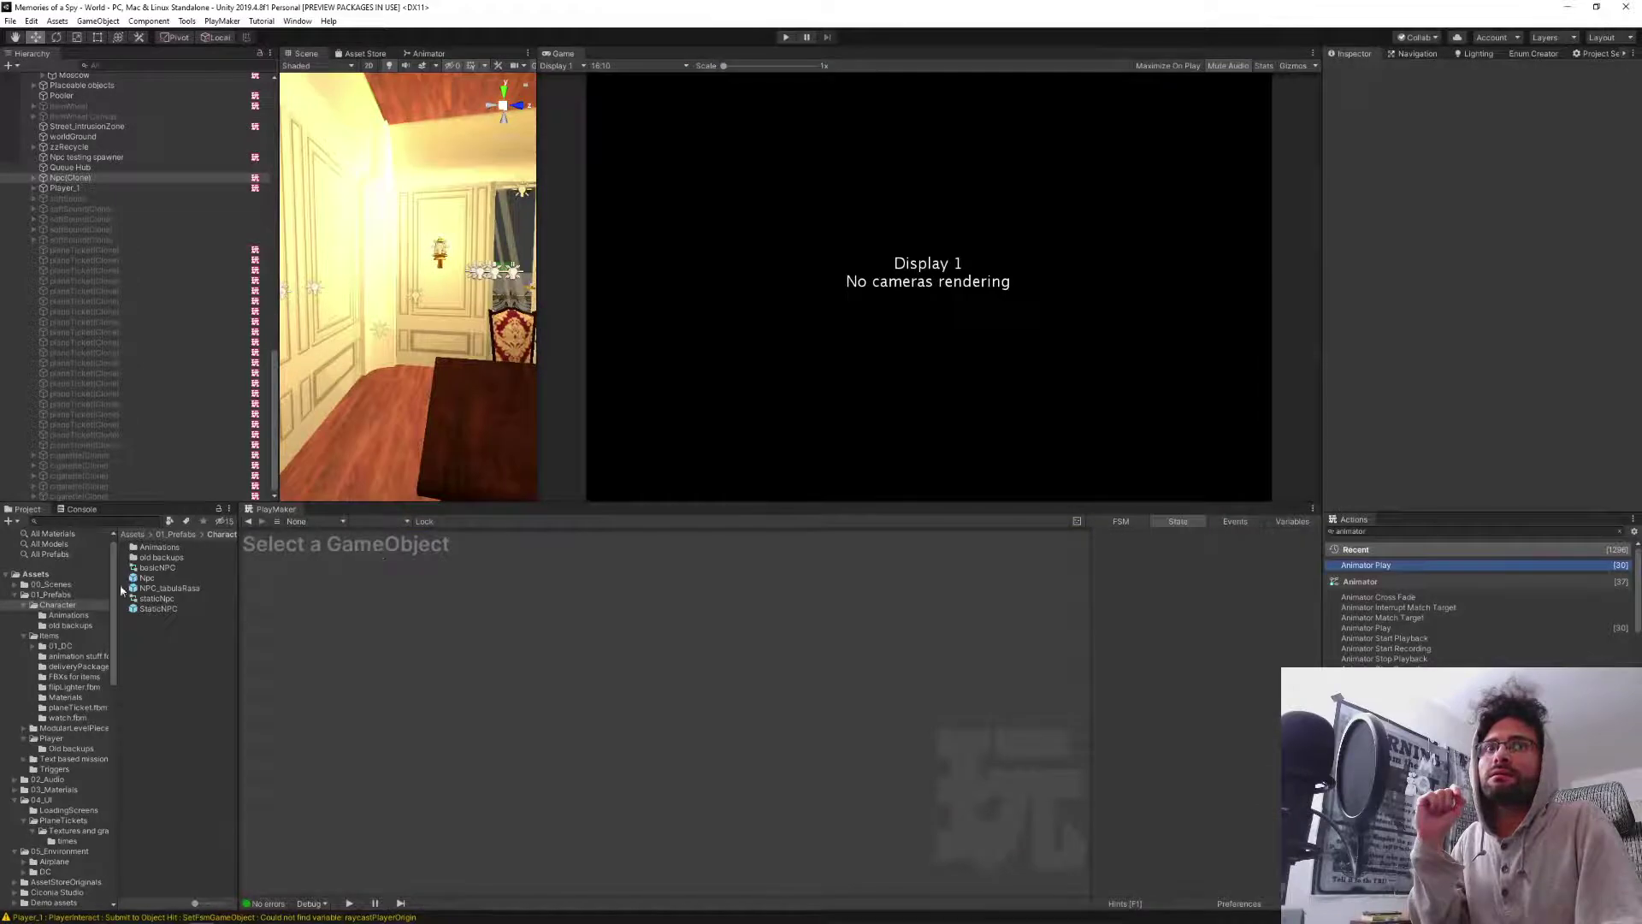
double_click(142, 579)
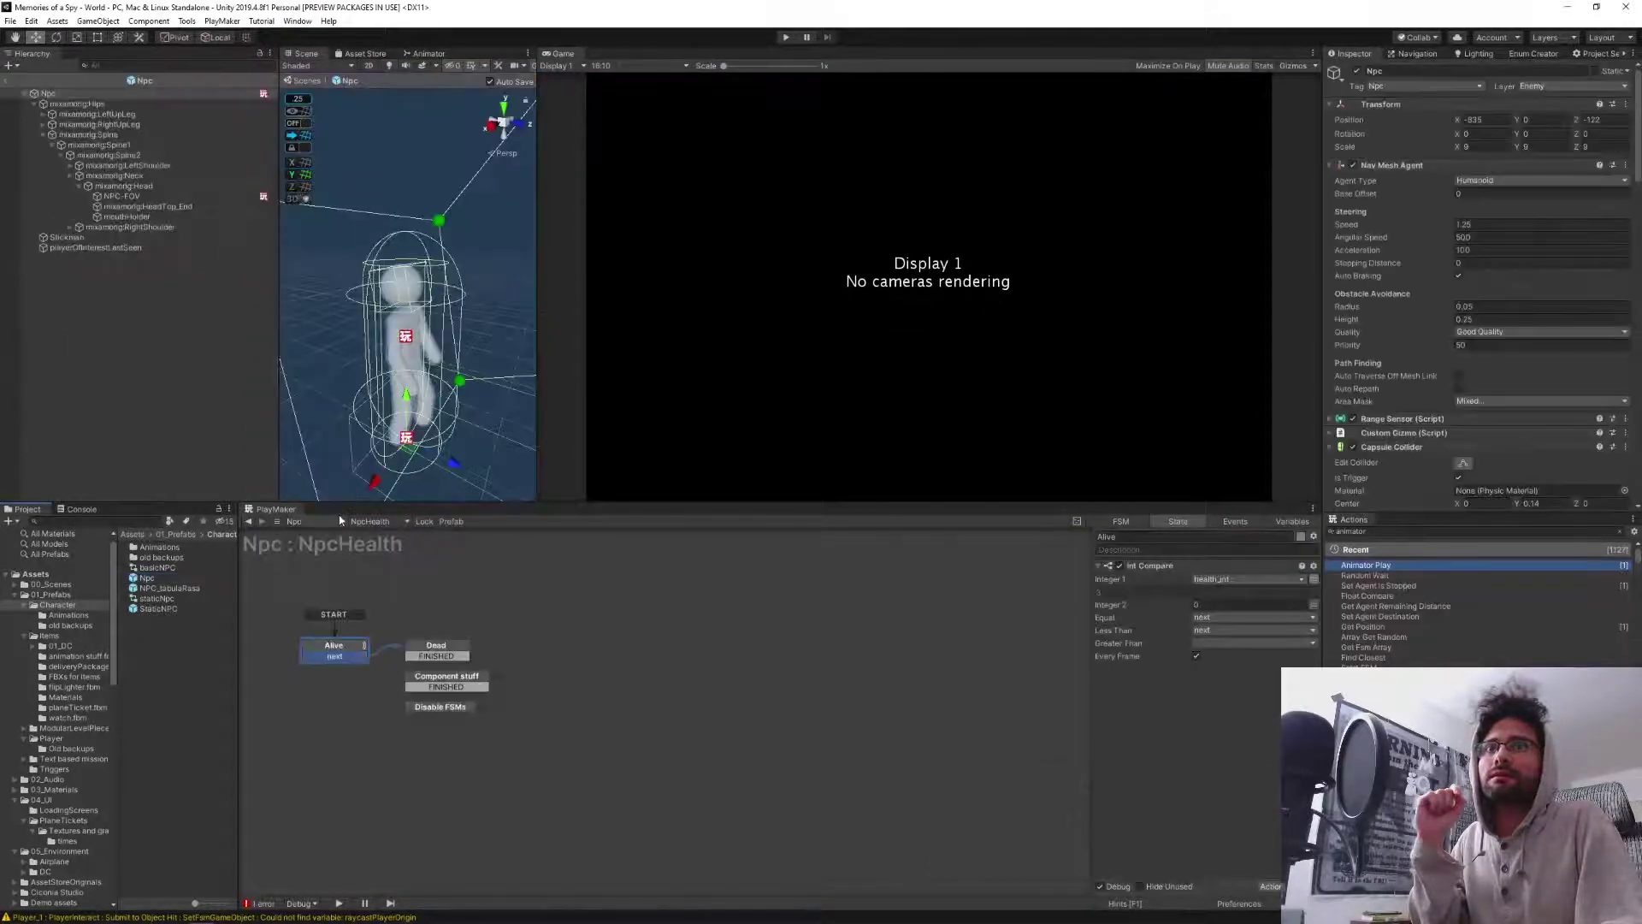
click(356, 525)
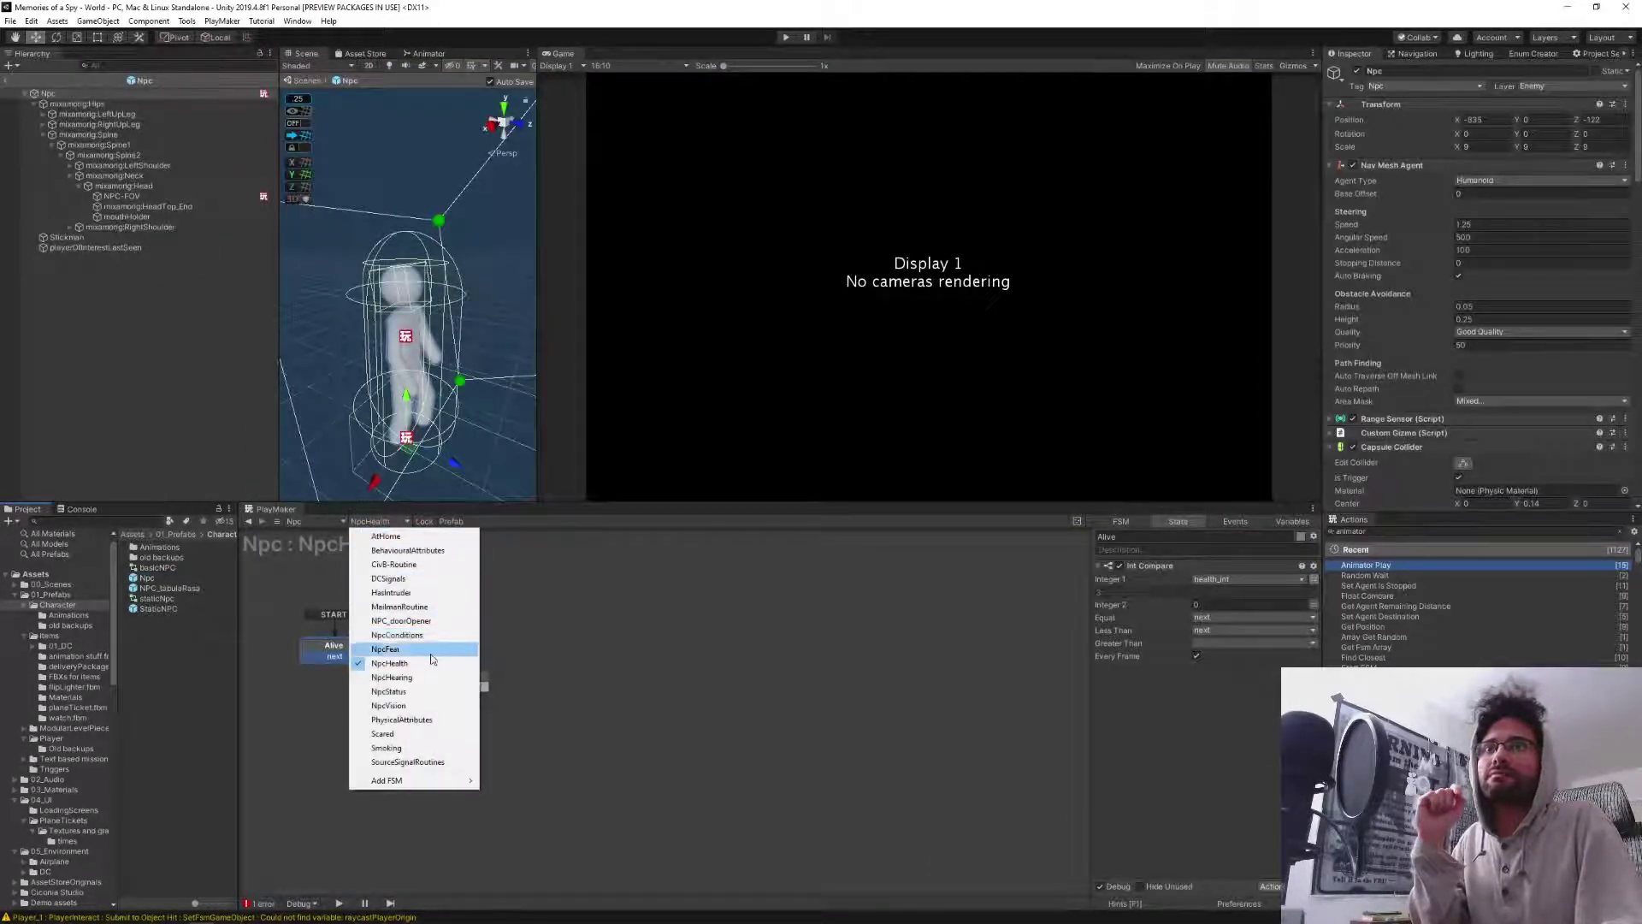
click(425, 701)
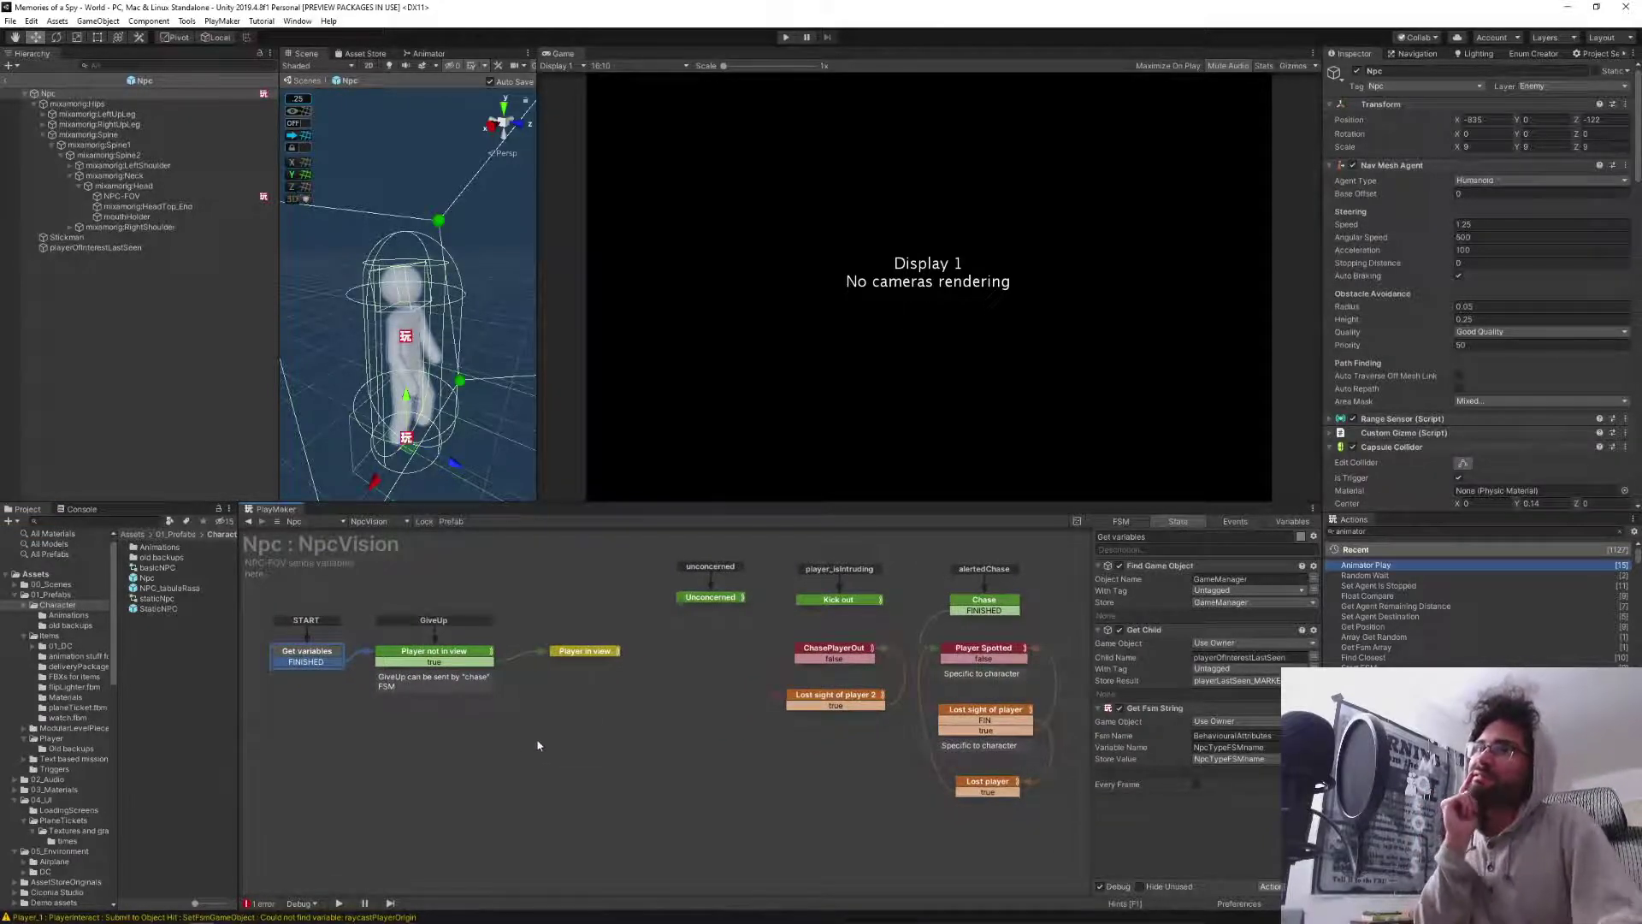
Enable Every Frame on the Get Fsm Bool action and both Bool Test actions of the Player in view state.
click(569, 650)
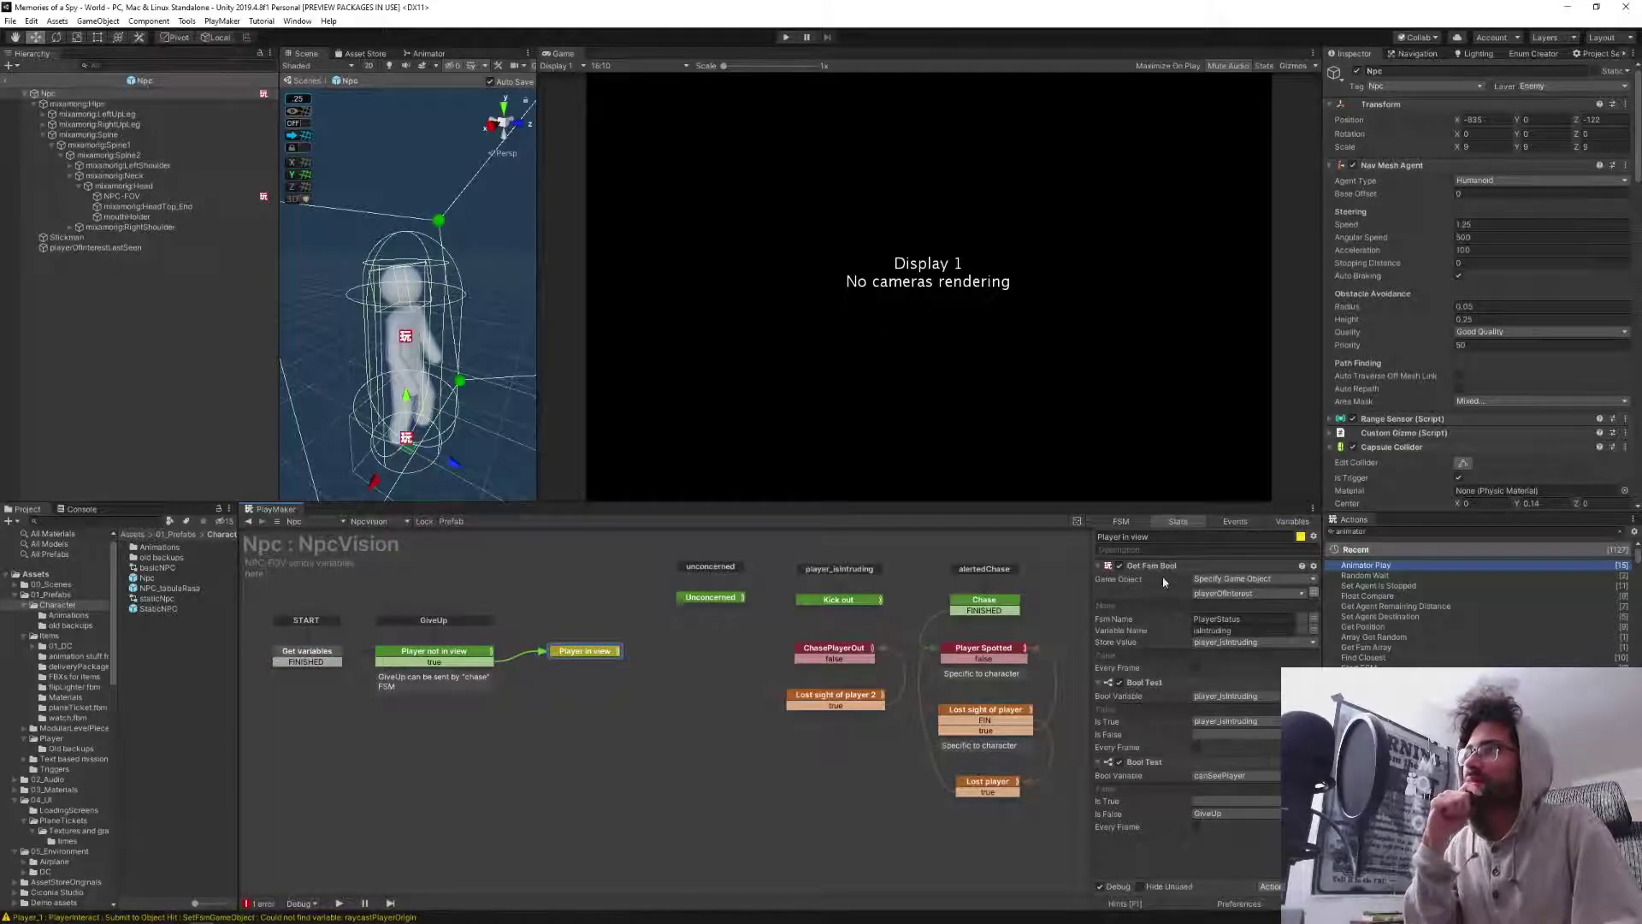
click(1195, 748)
click(1197, 667)
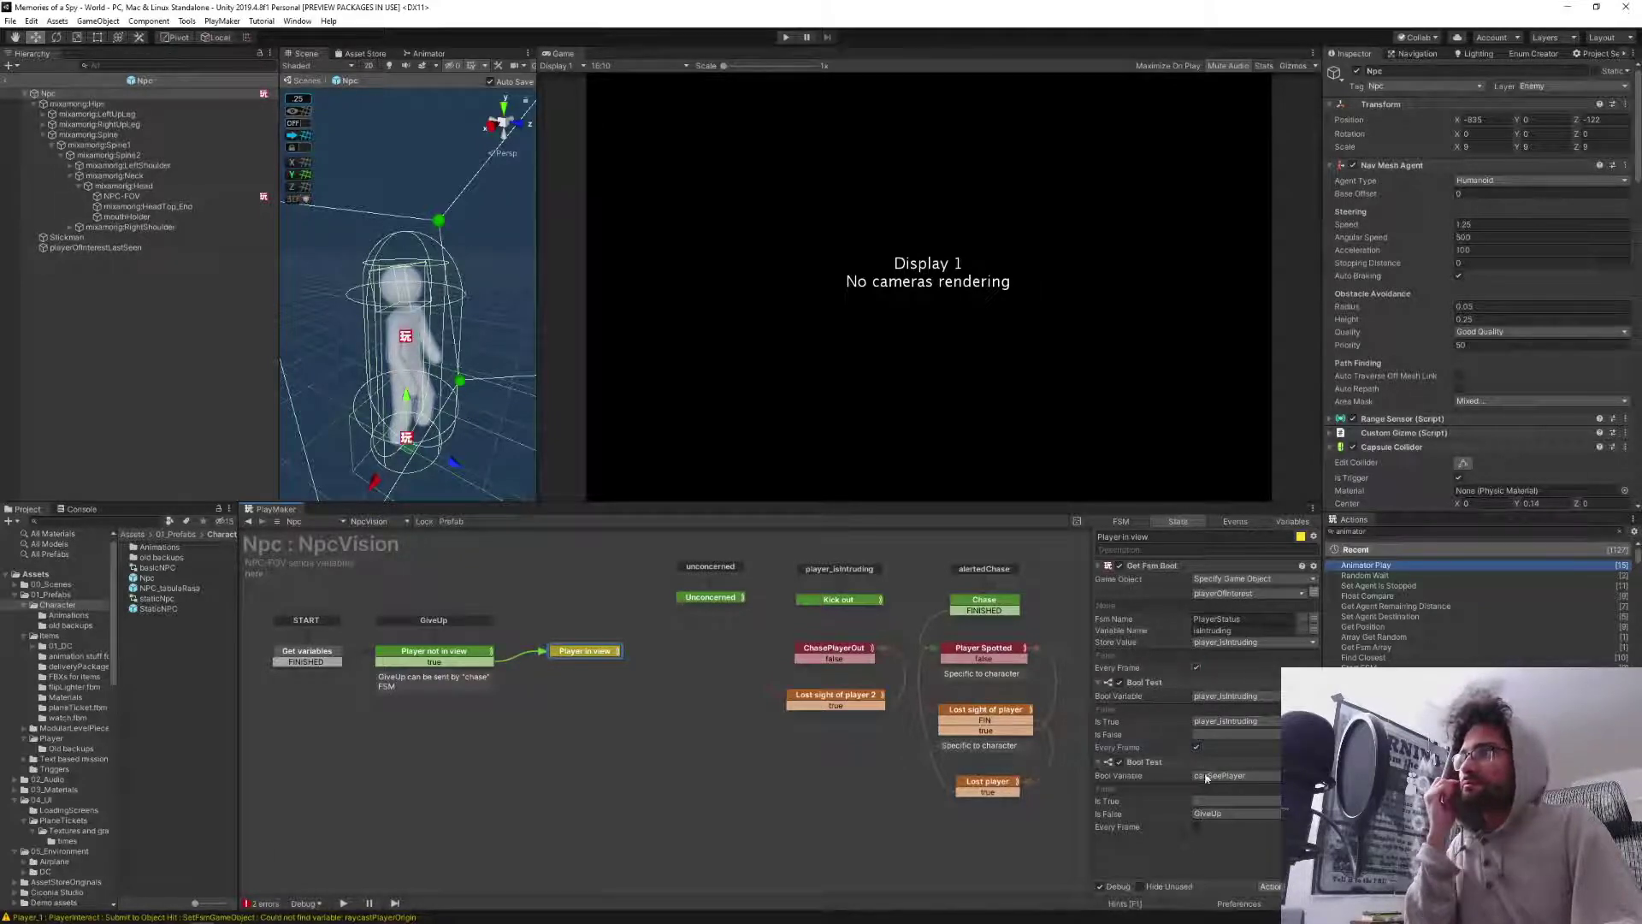
click(1196, 827)
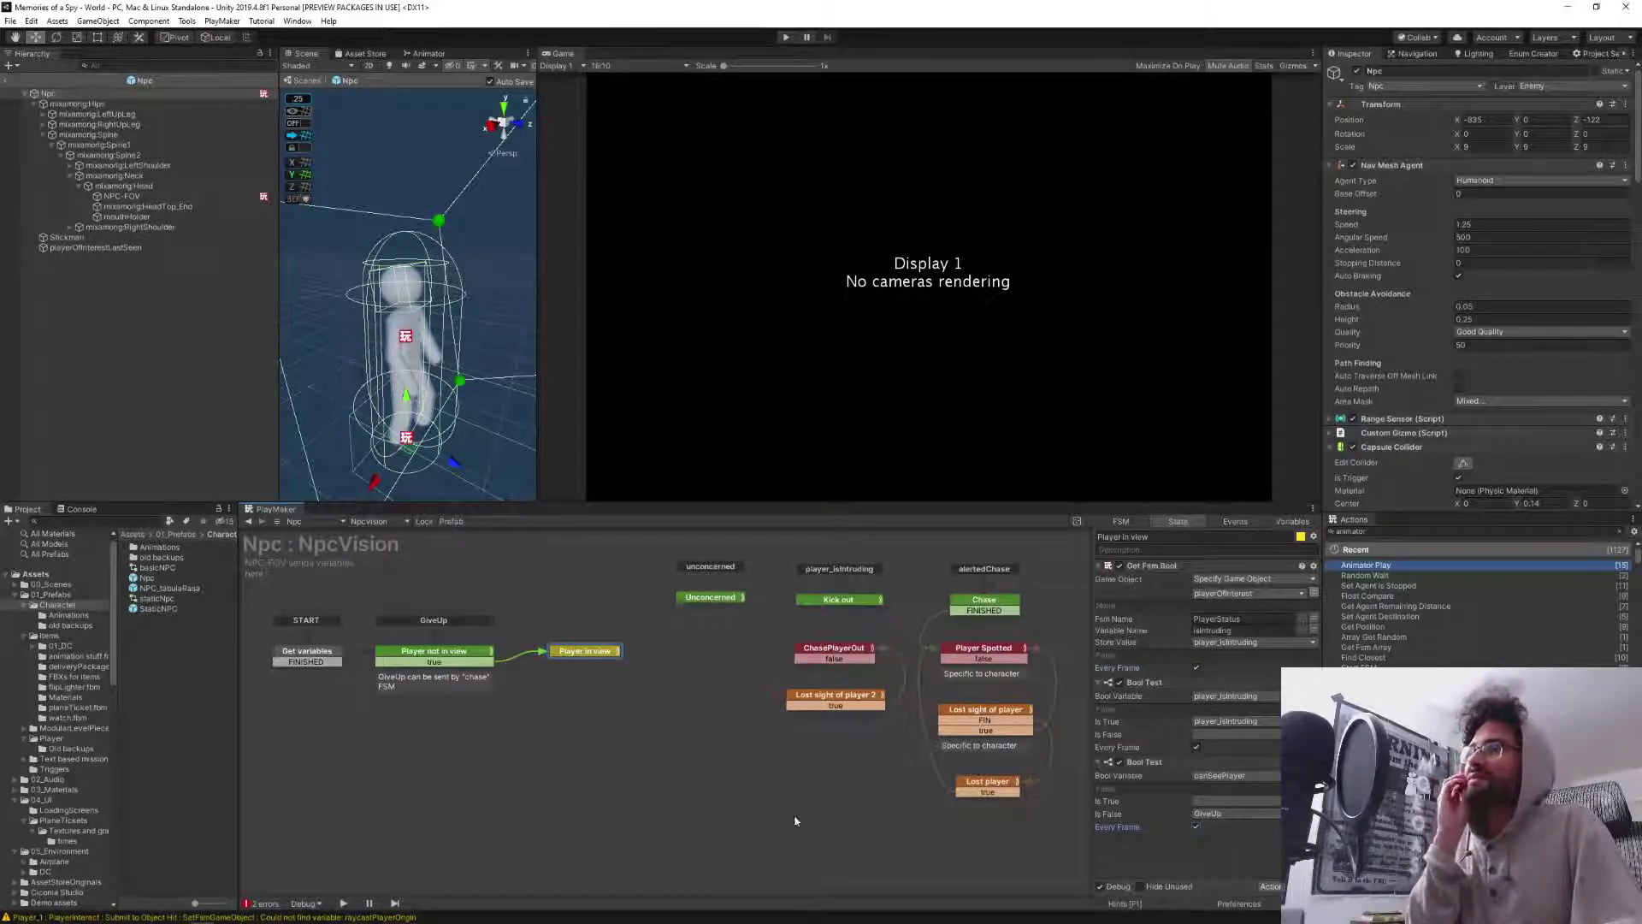
Check the actions of NpcVision's Kick out state, and leave the Npc prefab to return to the scene.
click(831, 602)
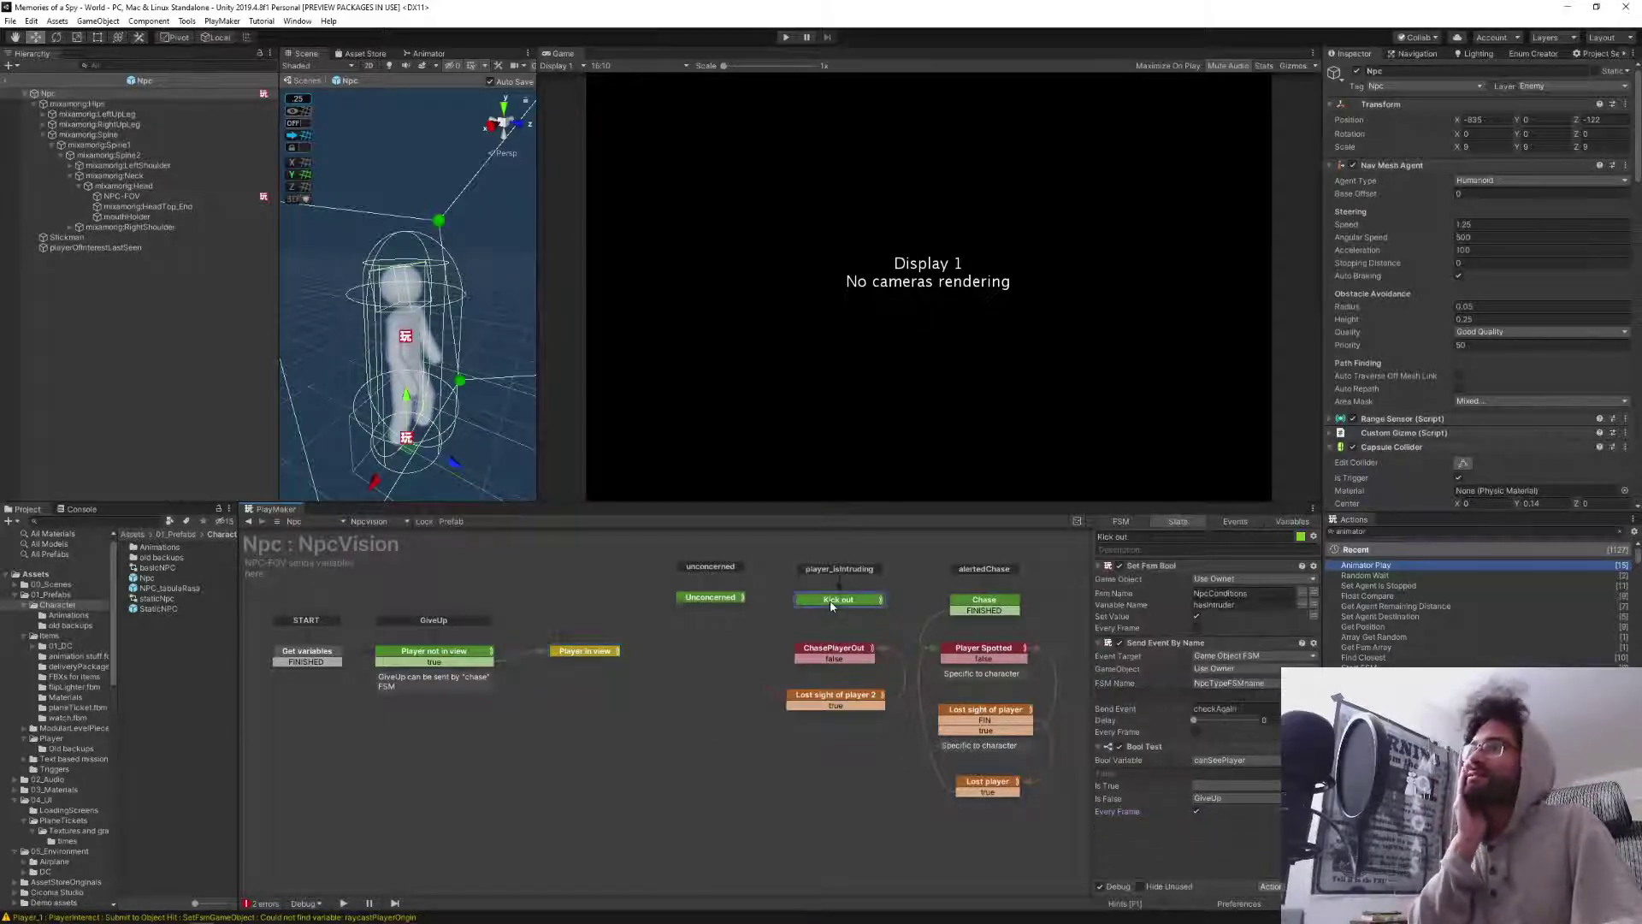
click(679, 702)
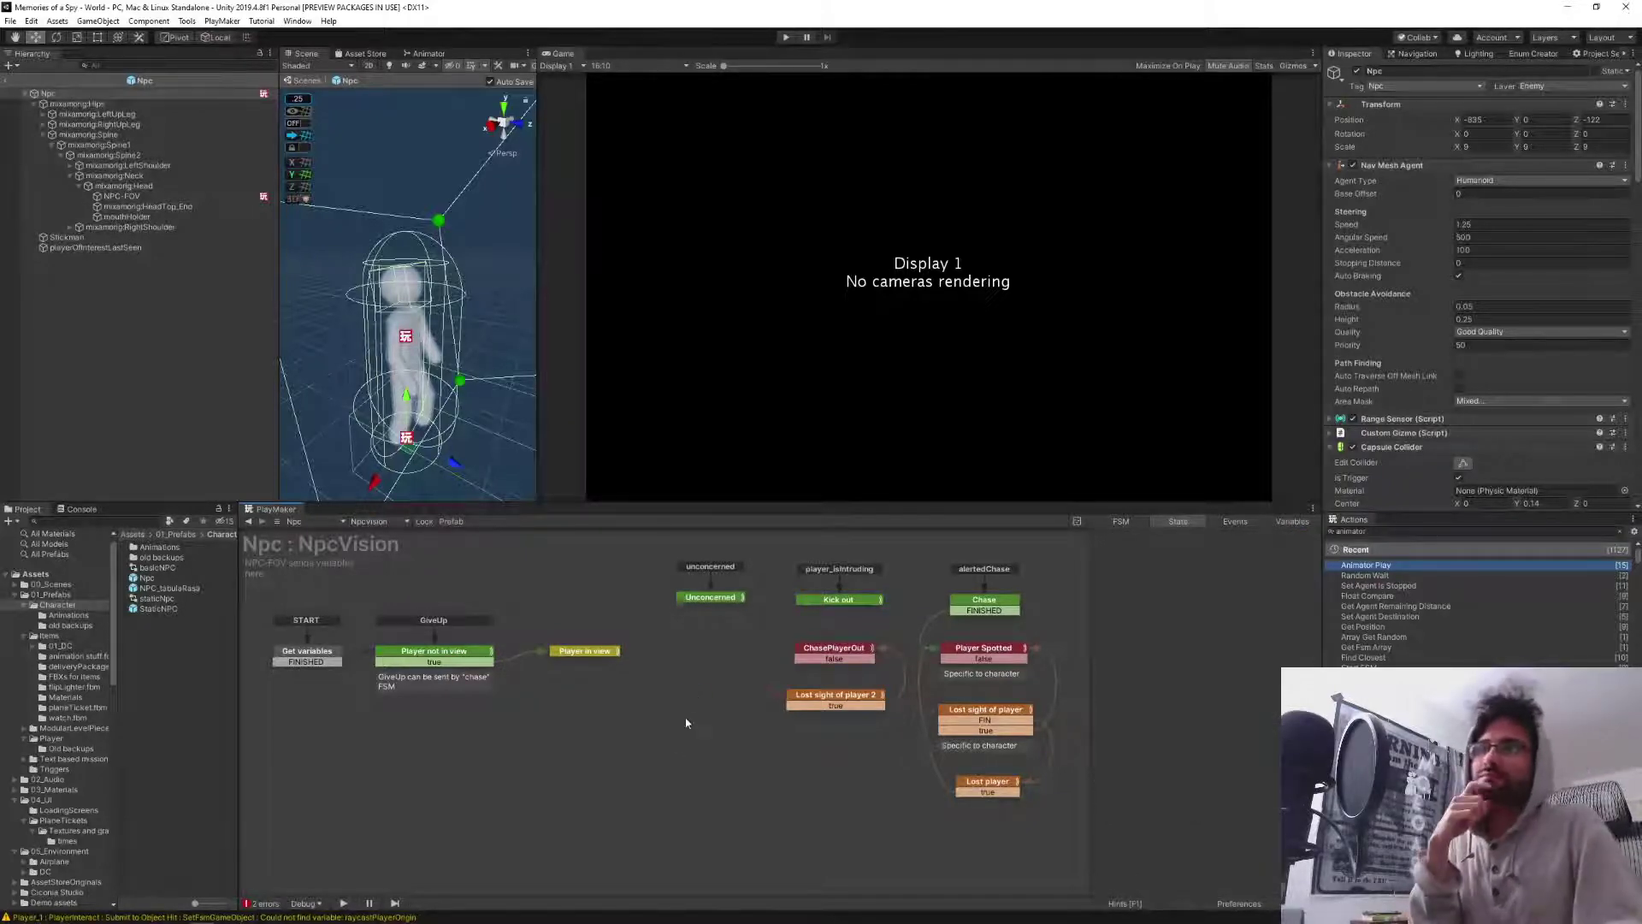
click(7, 82)
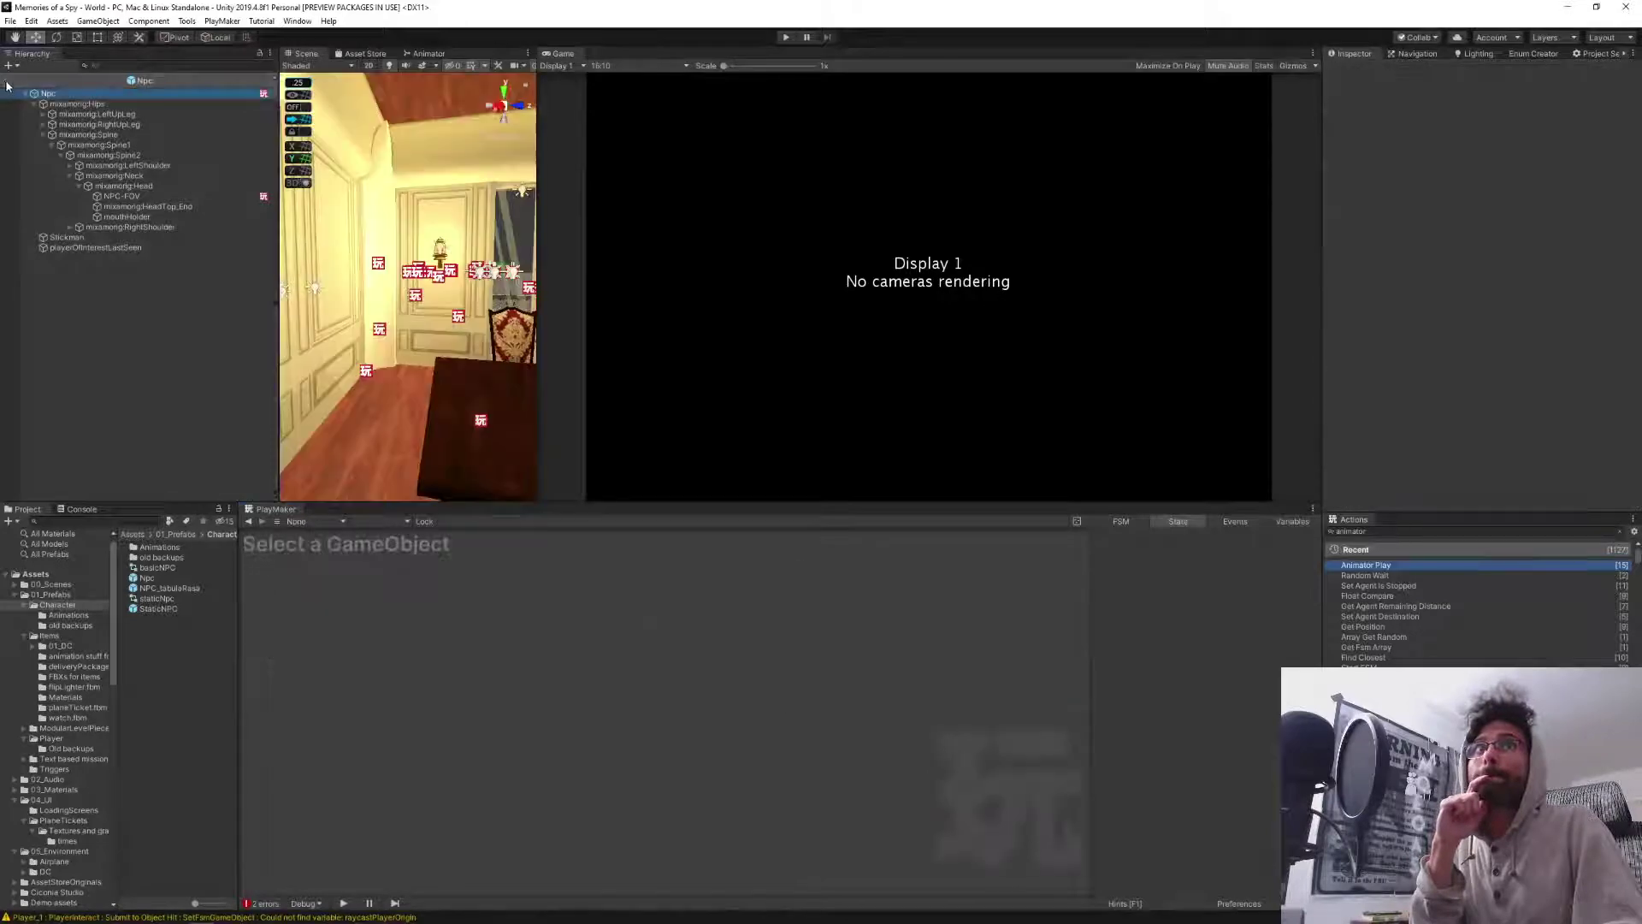
Start a play test and teleport the player to the city street with the playerWarp console command.
click(785, 38)
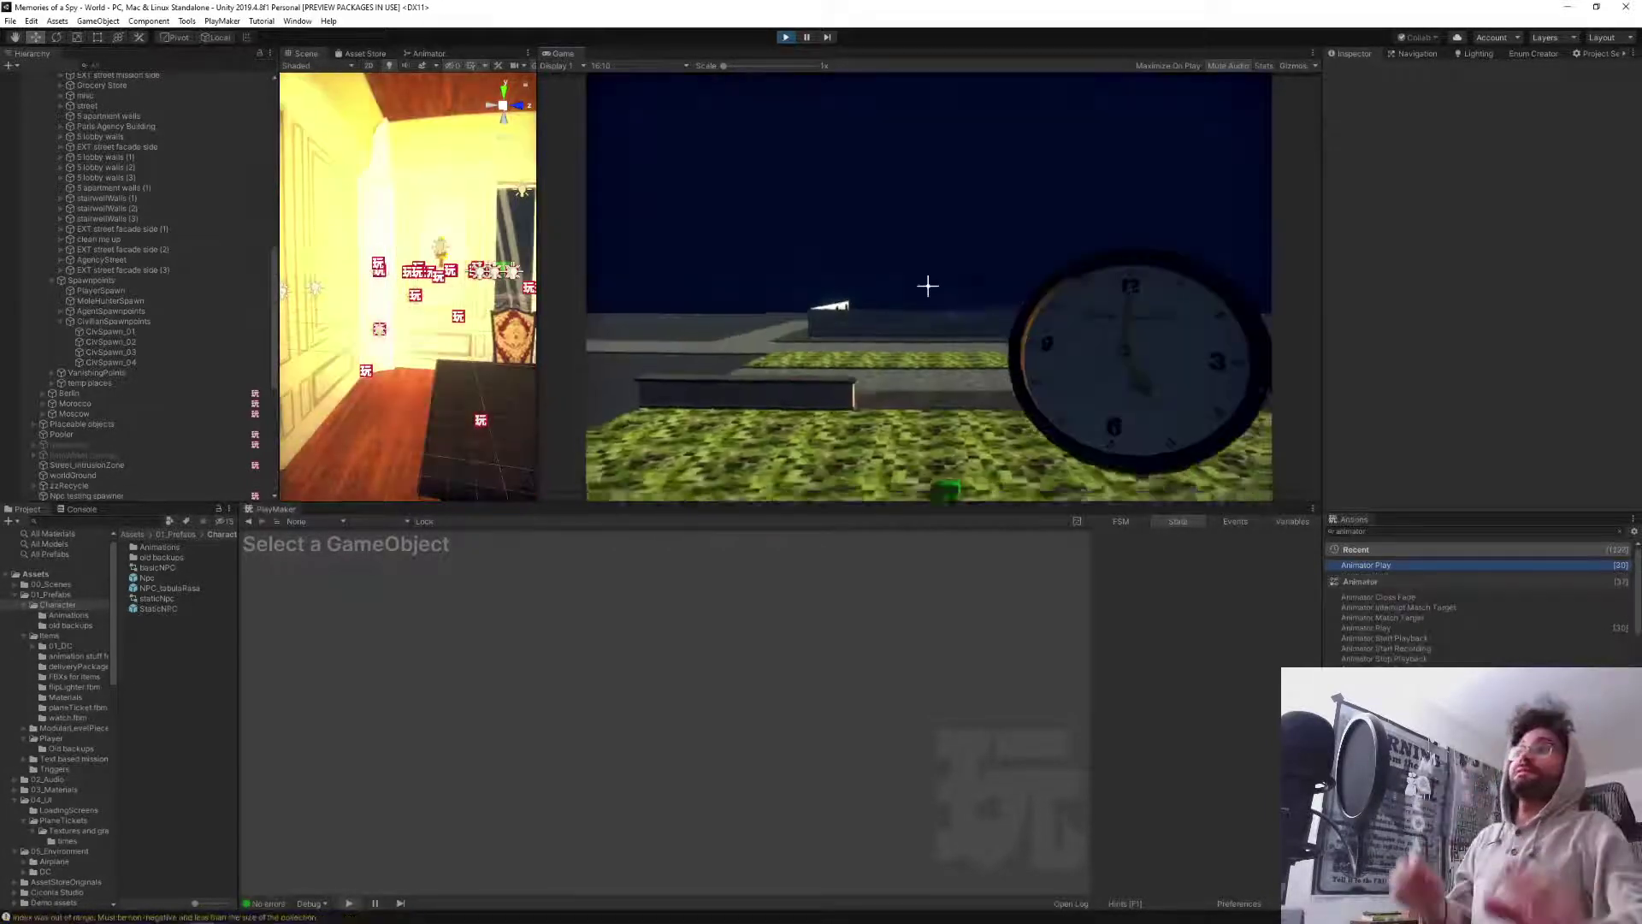
text(playerWarp)
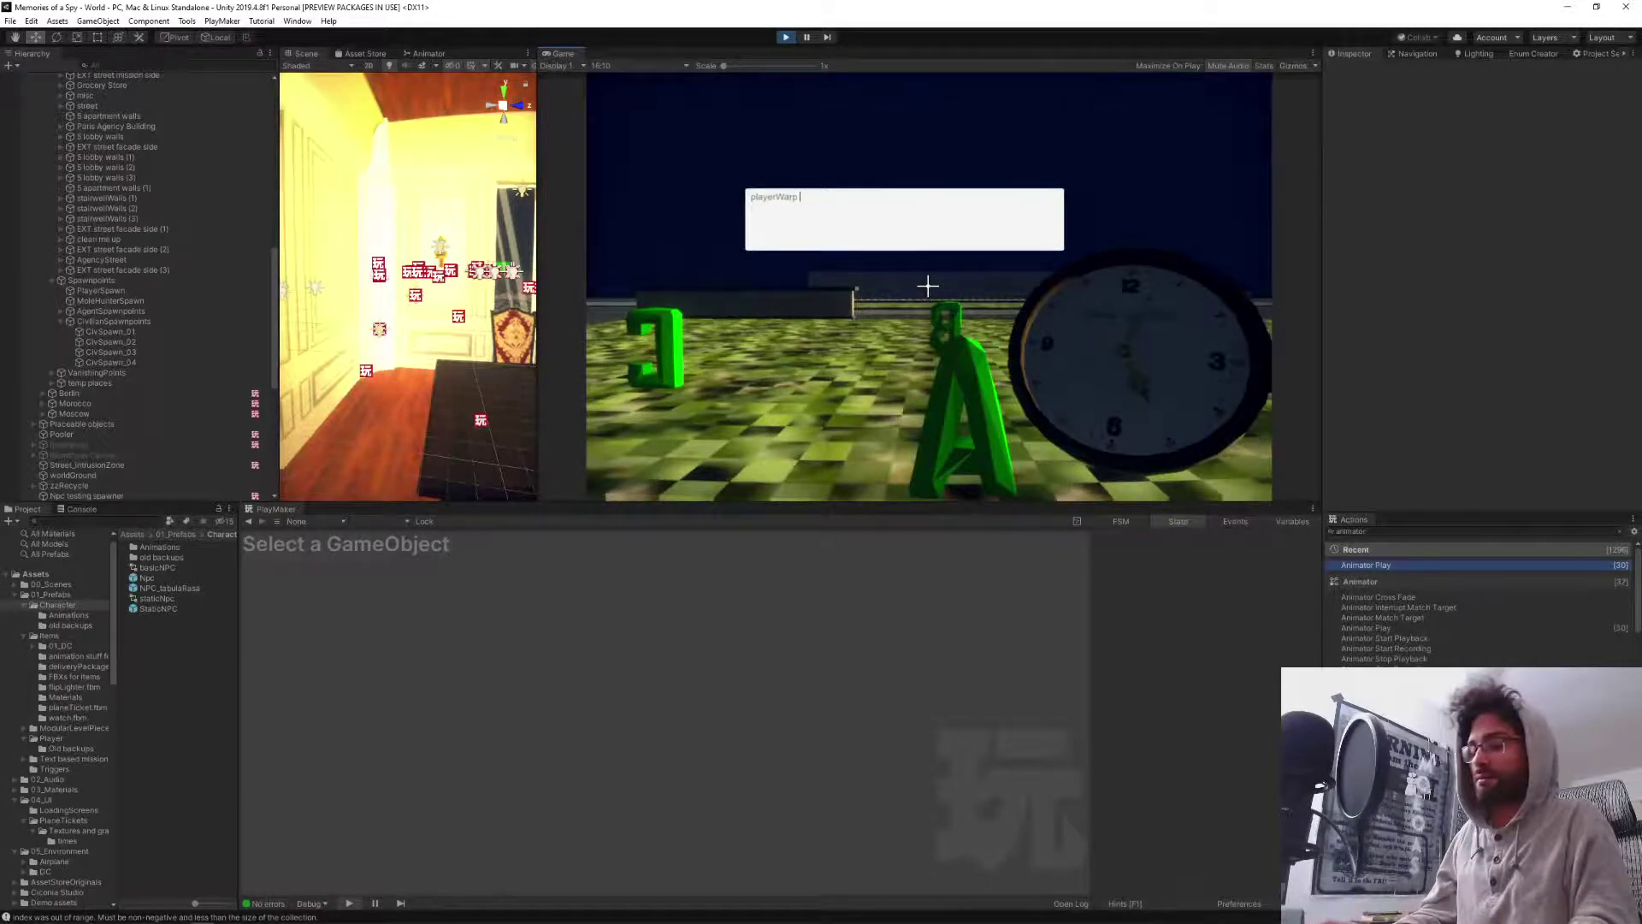
key(Return)
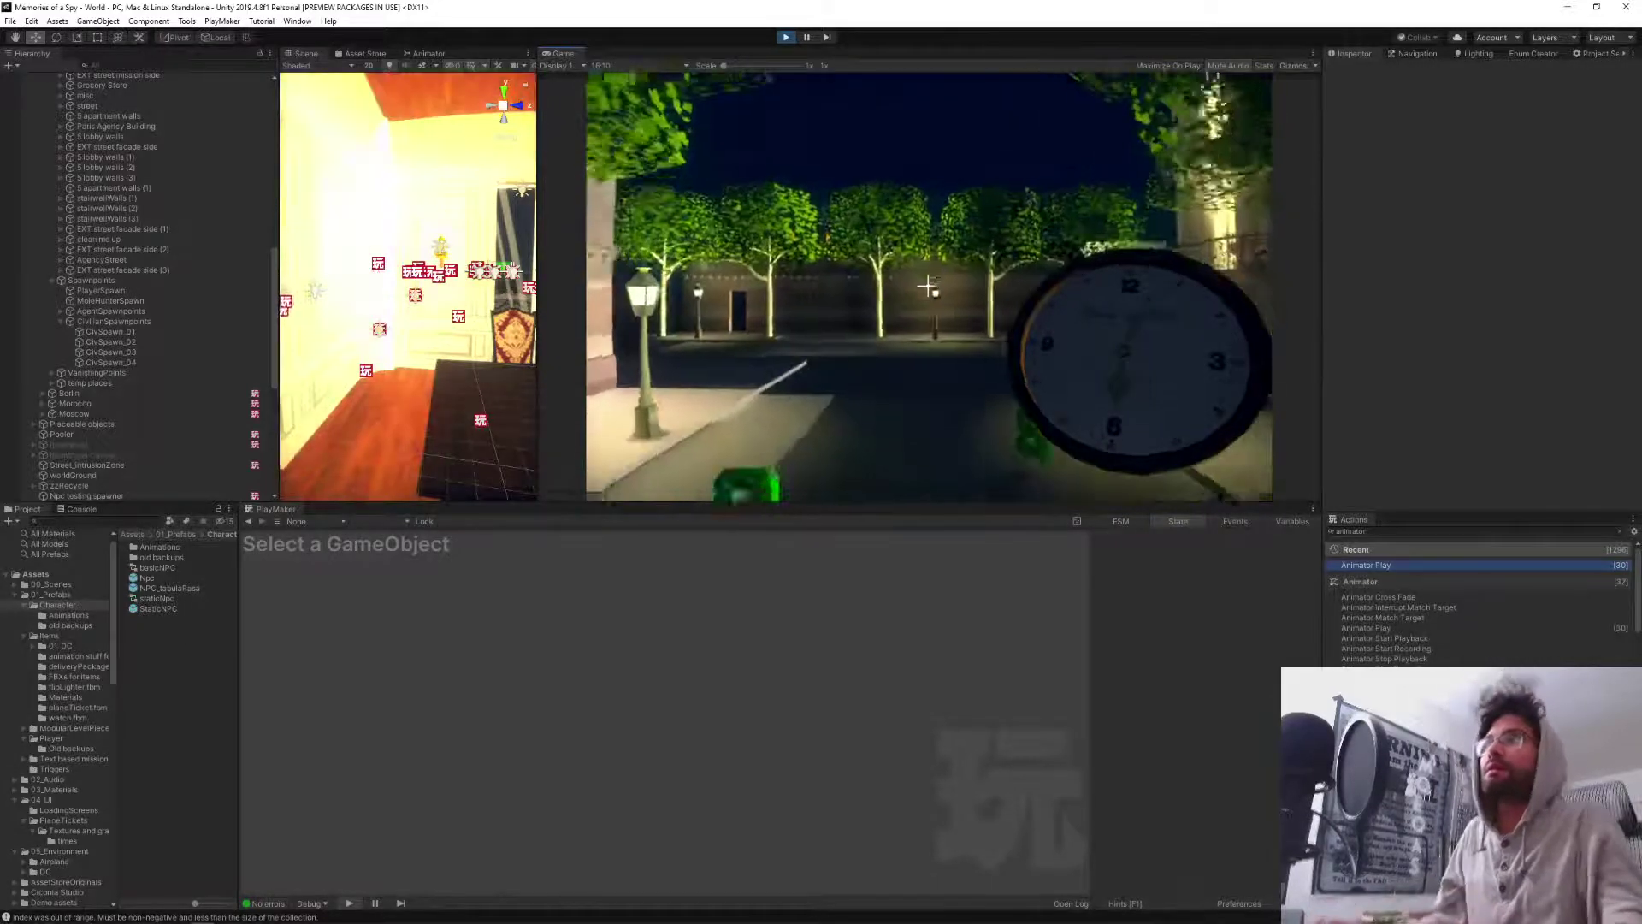
Walk the player from the street into the lit building and open the apartment door.
key(w)
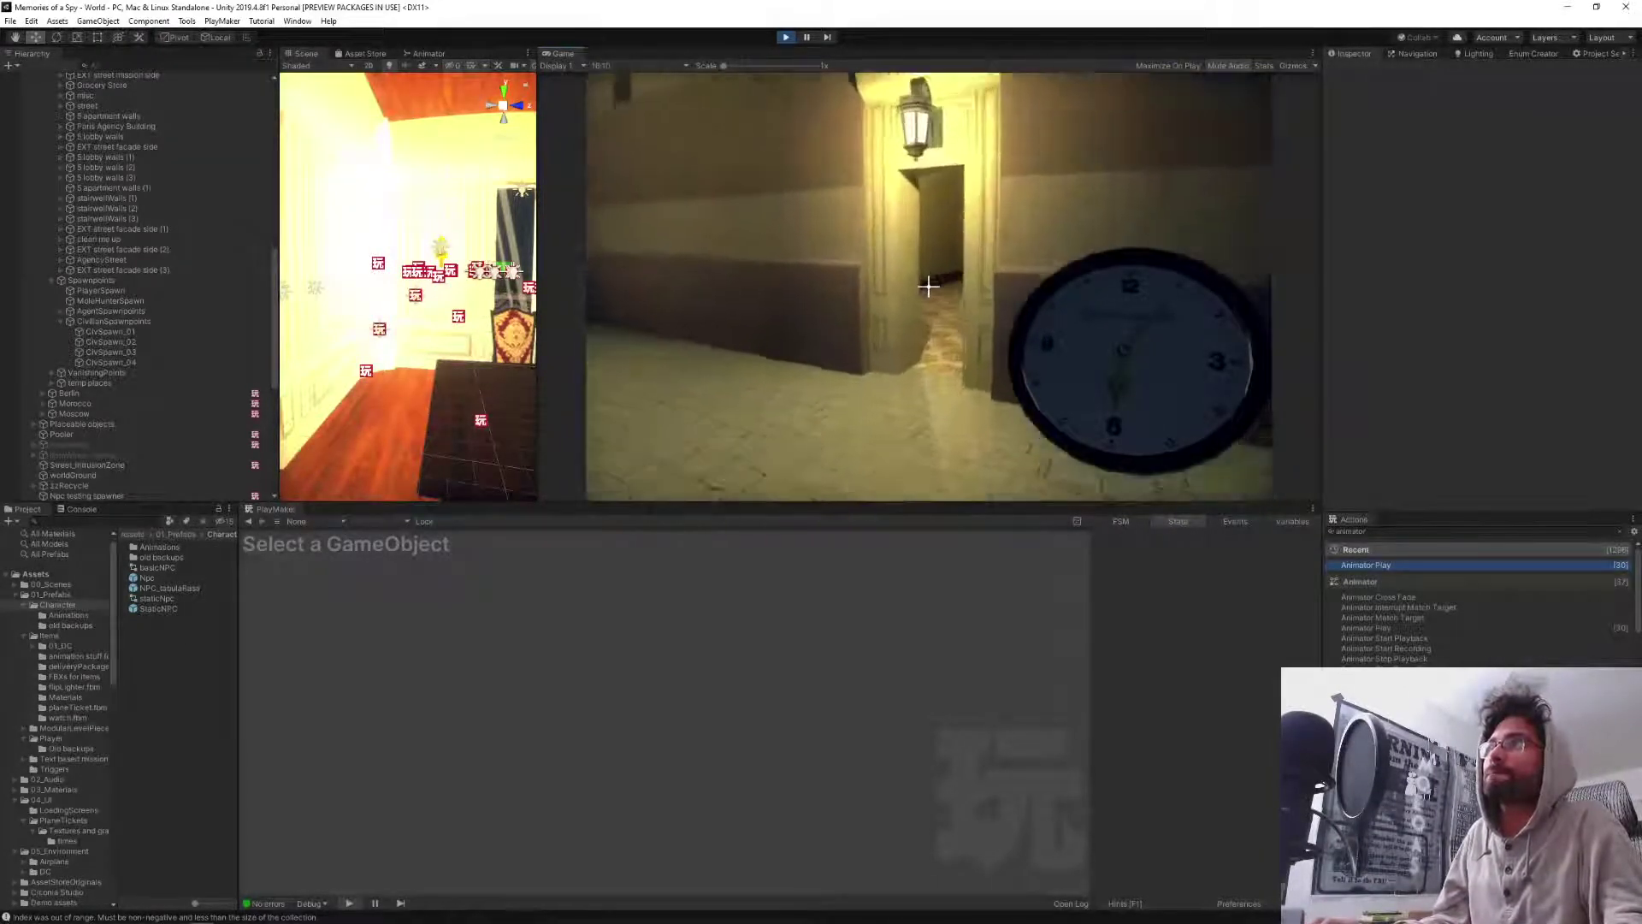
key(w)
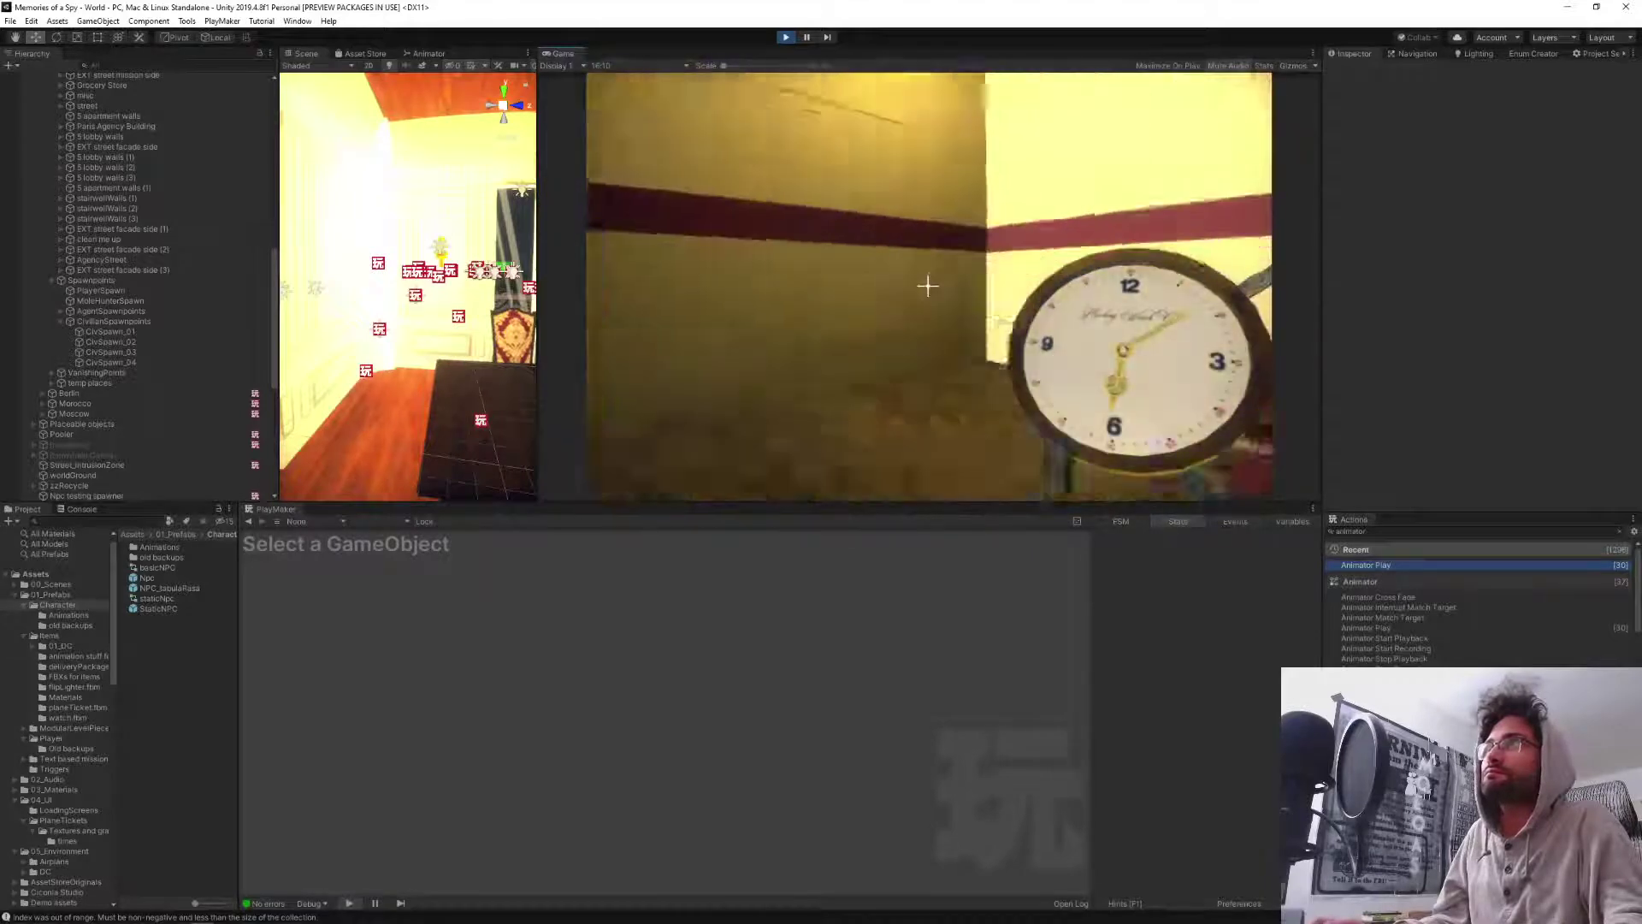
key(w)
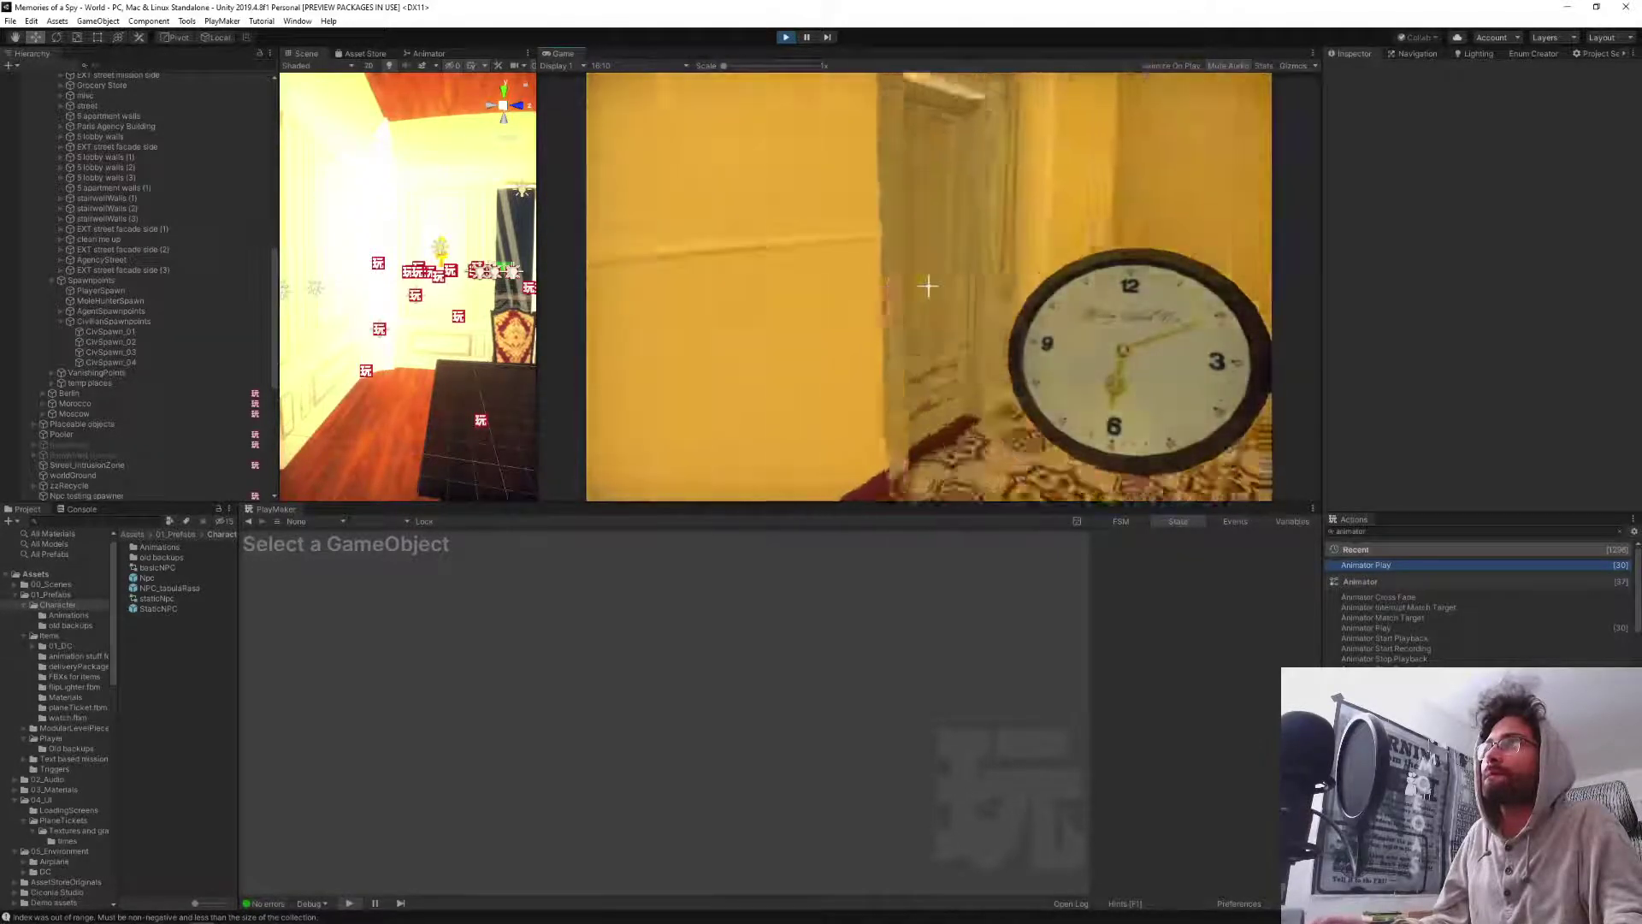
key(e)
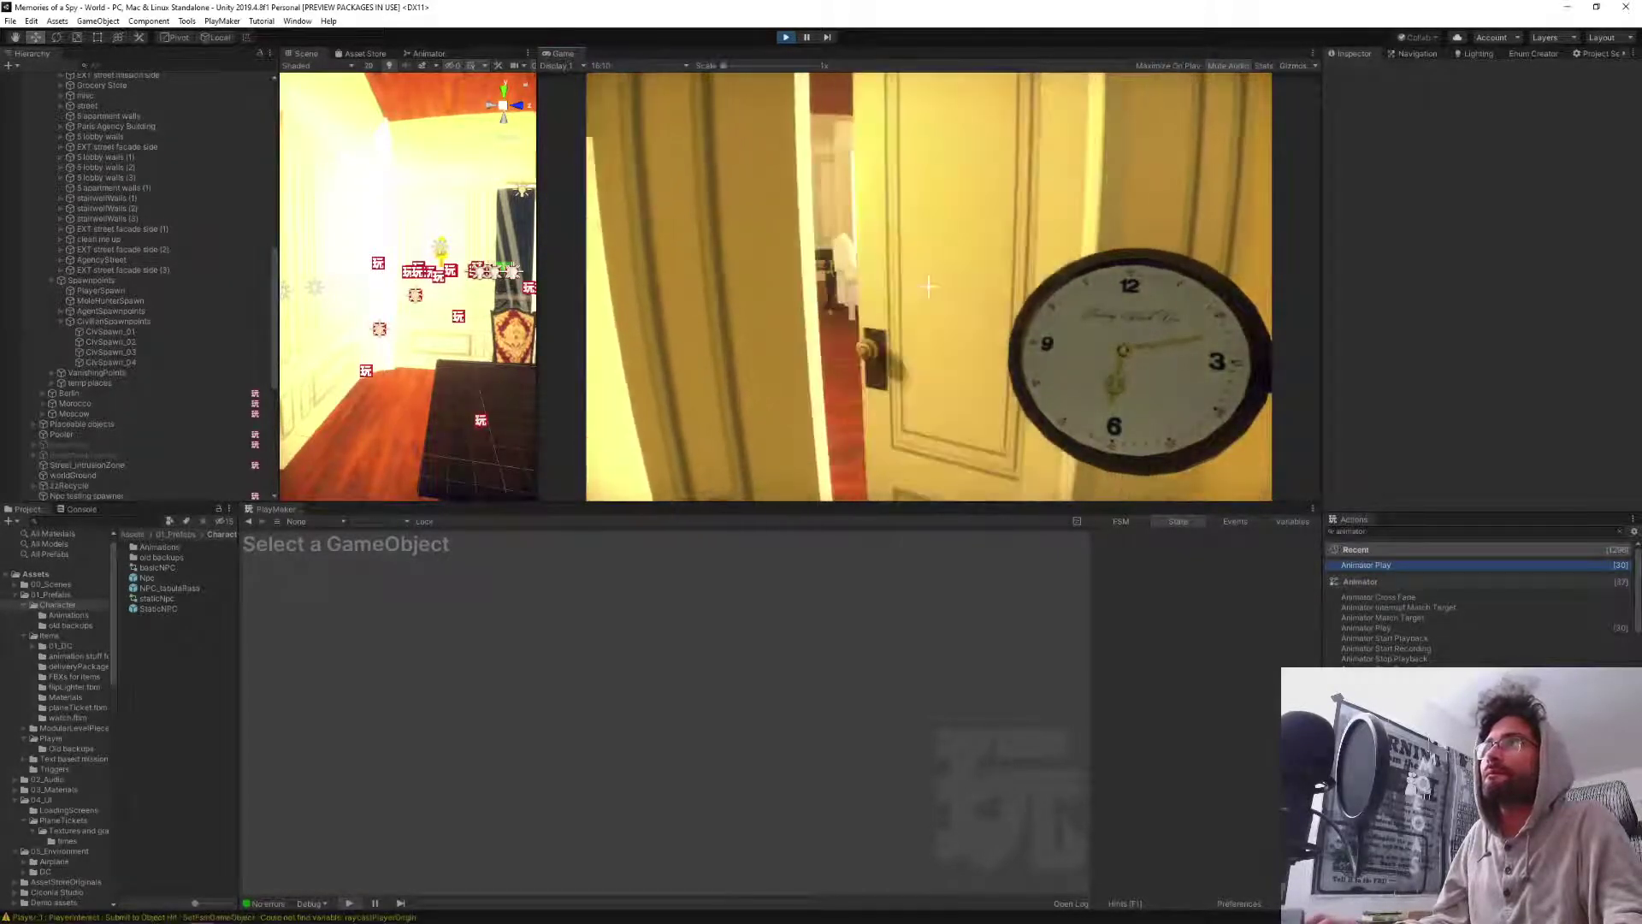
Enter the apartment and walk the player through the living room towards the NPC's back.
key(w)
key(a)
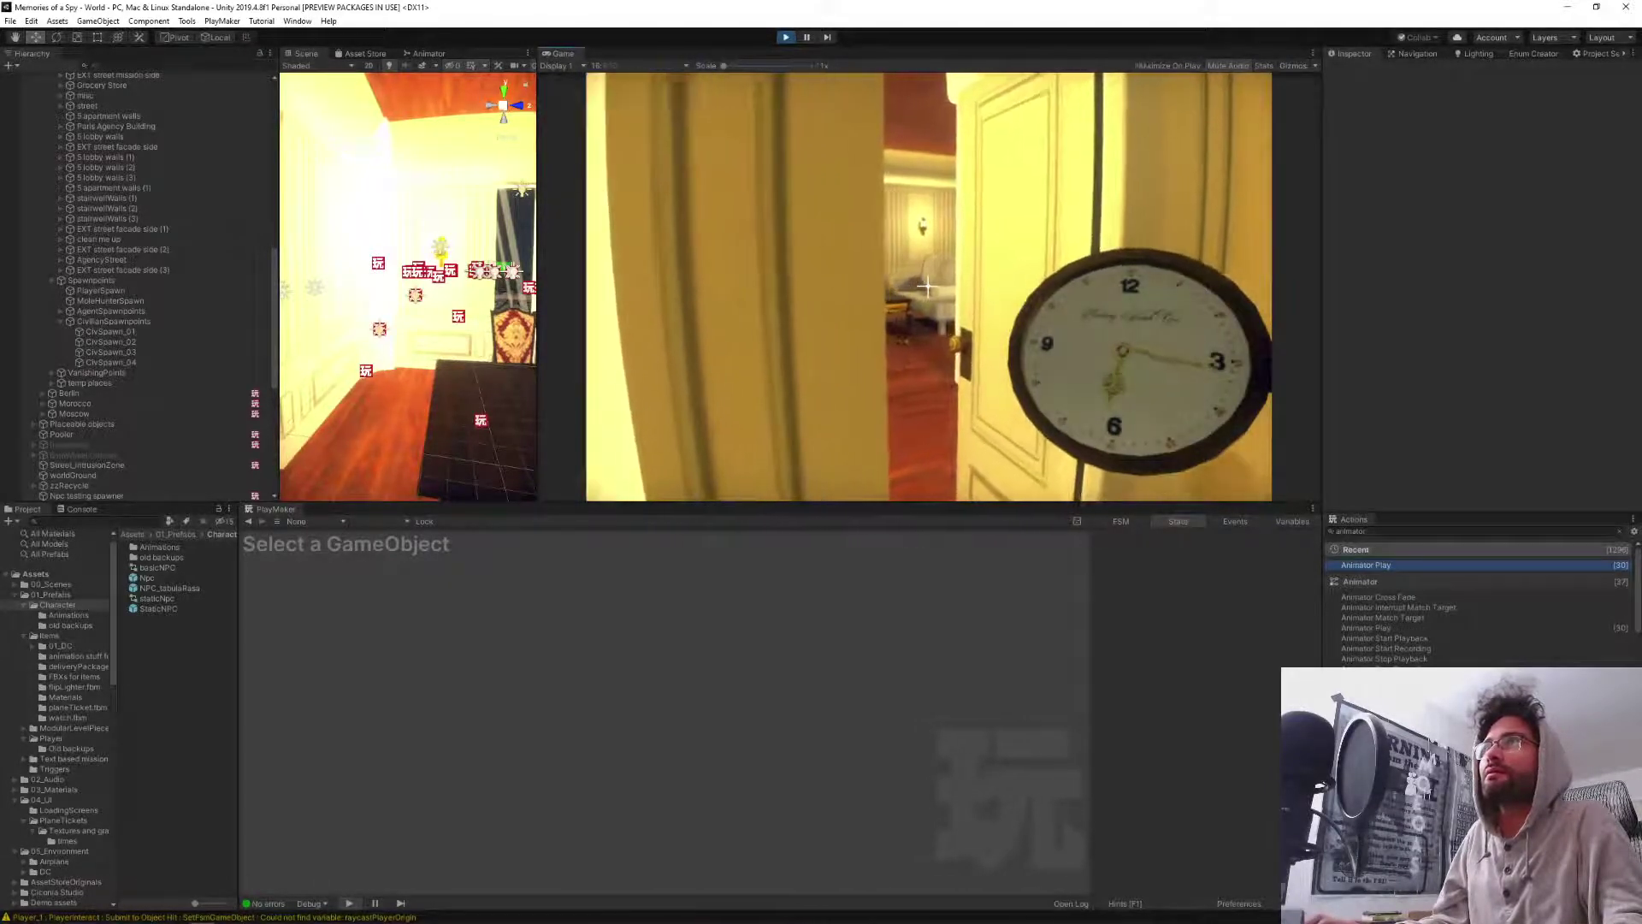
key(d)
key(w)
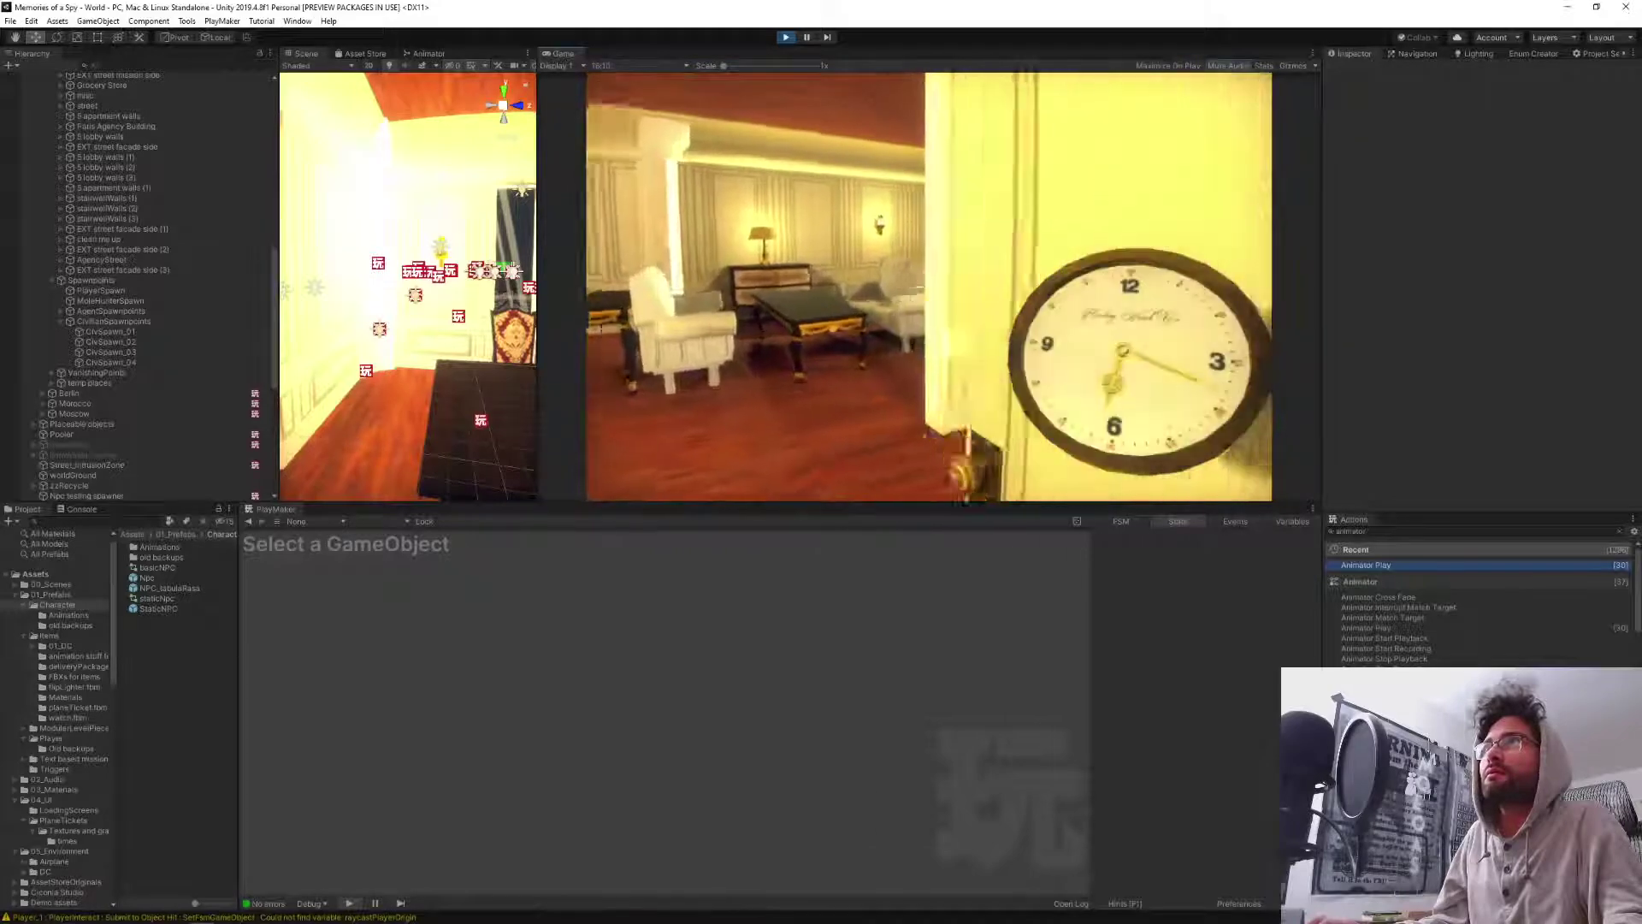
key(a)
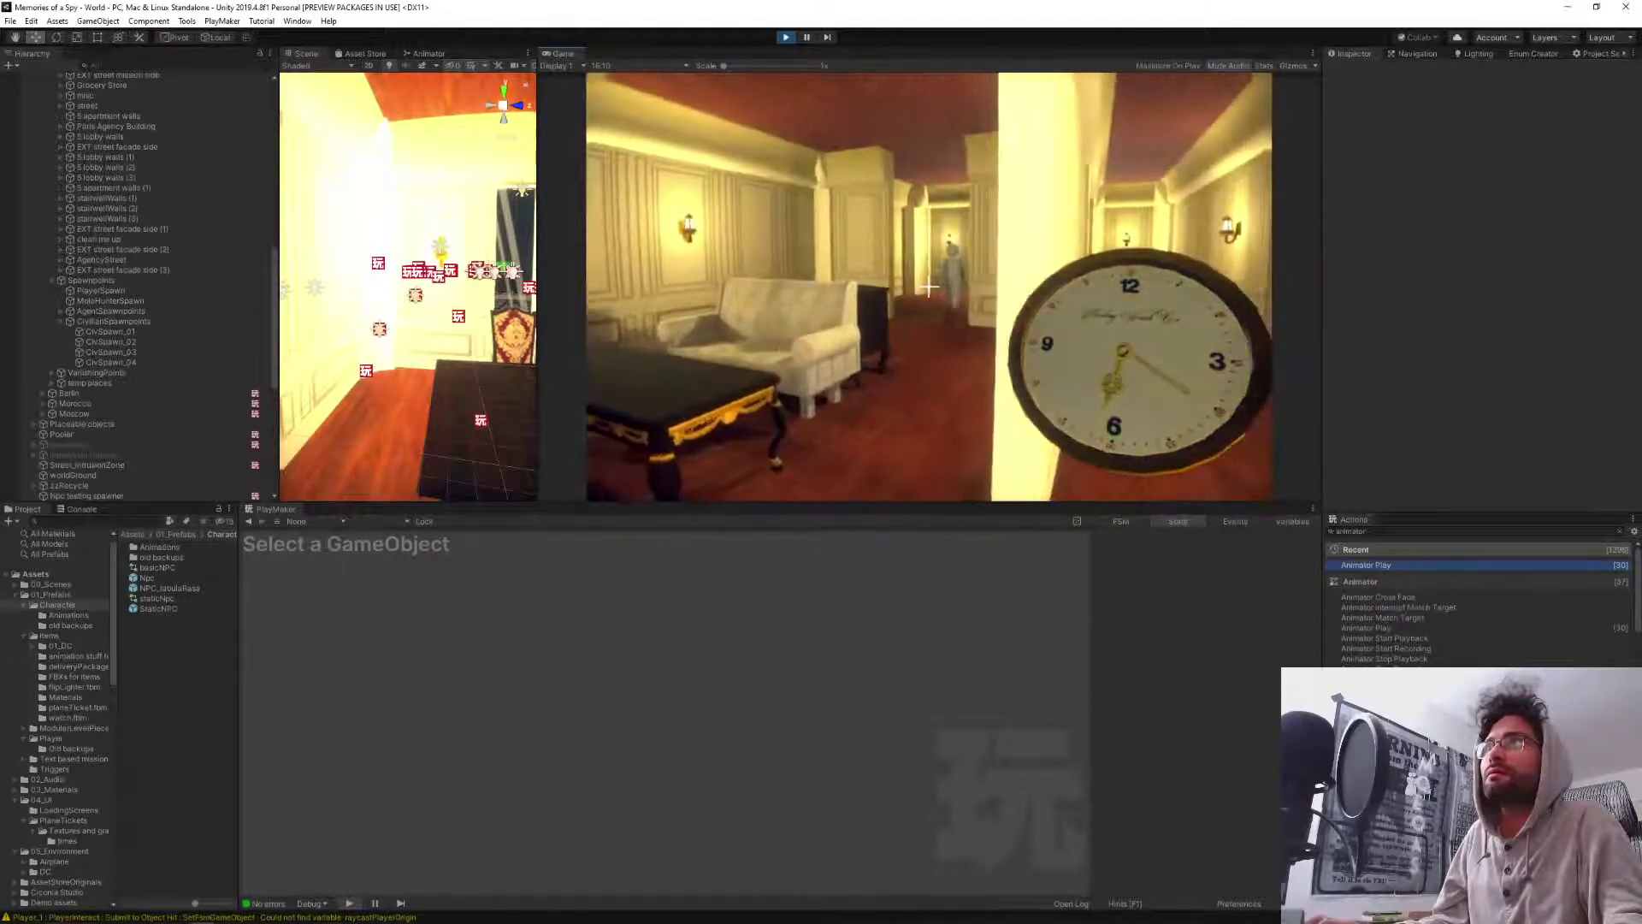
key(w)
key(w)
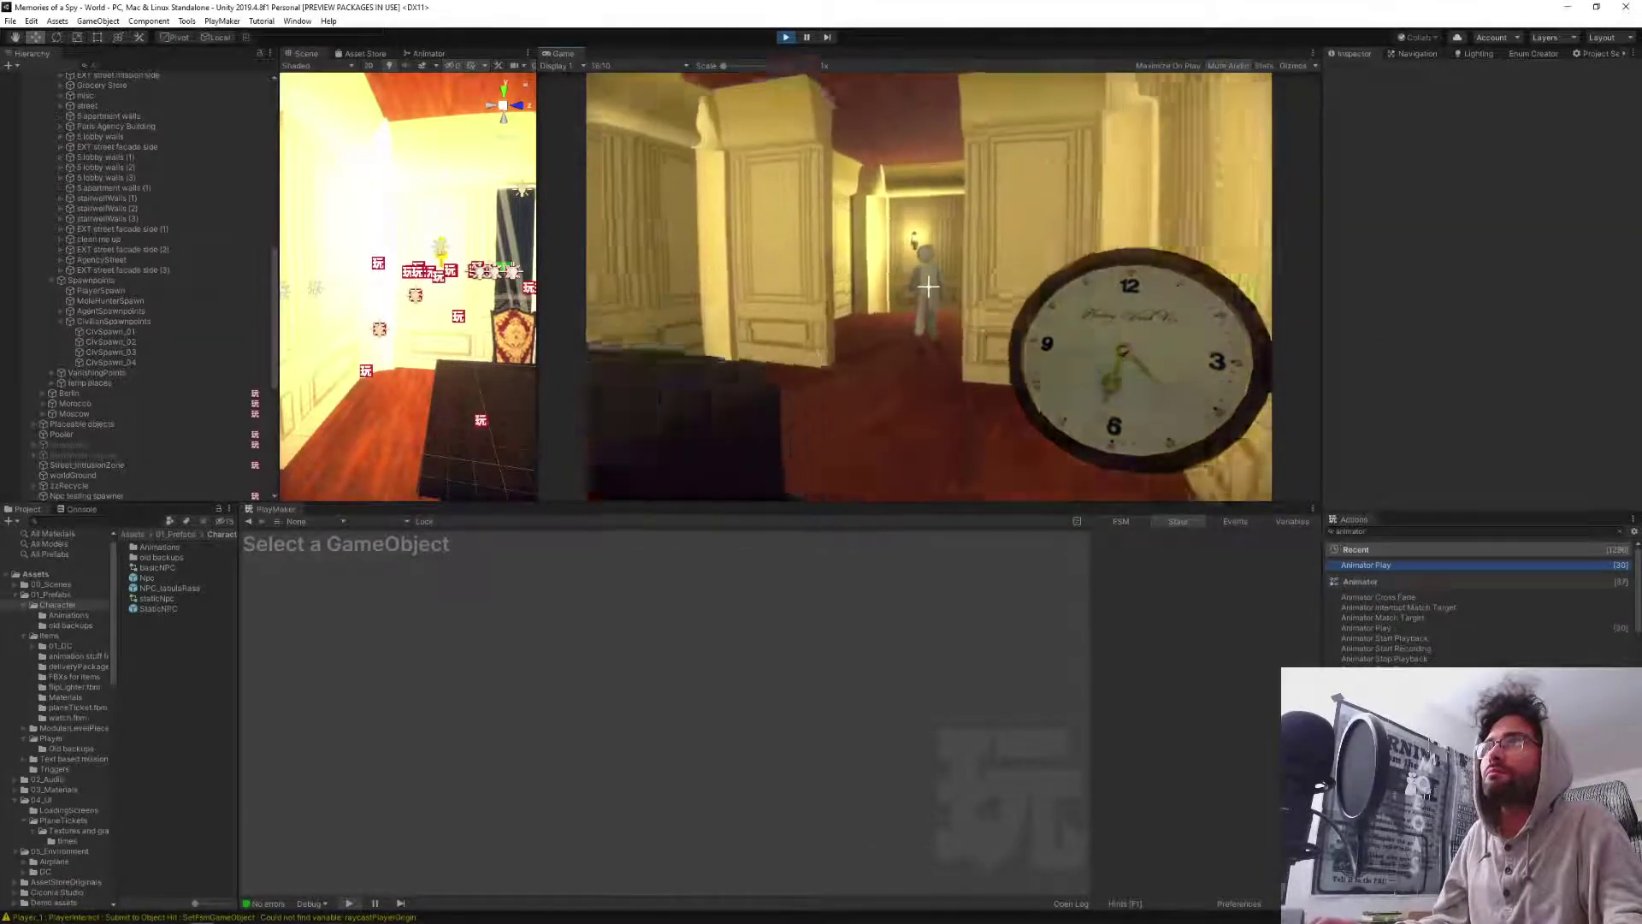
key(w)
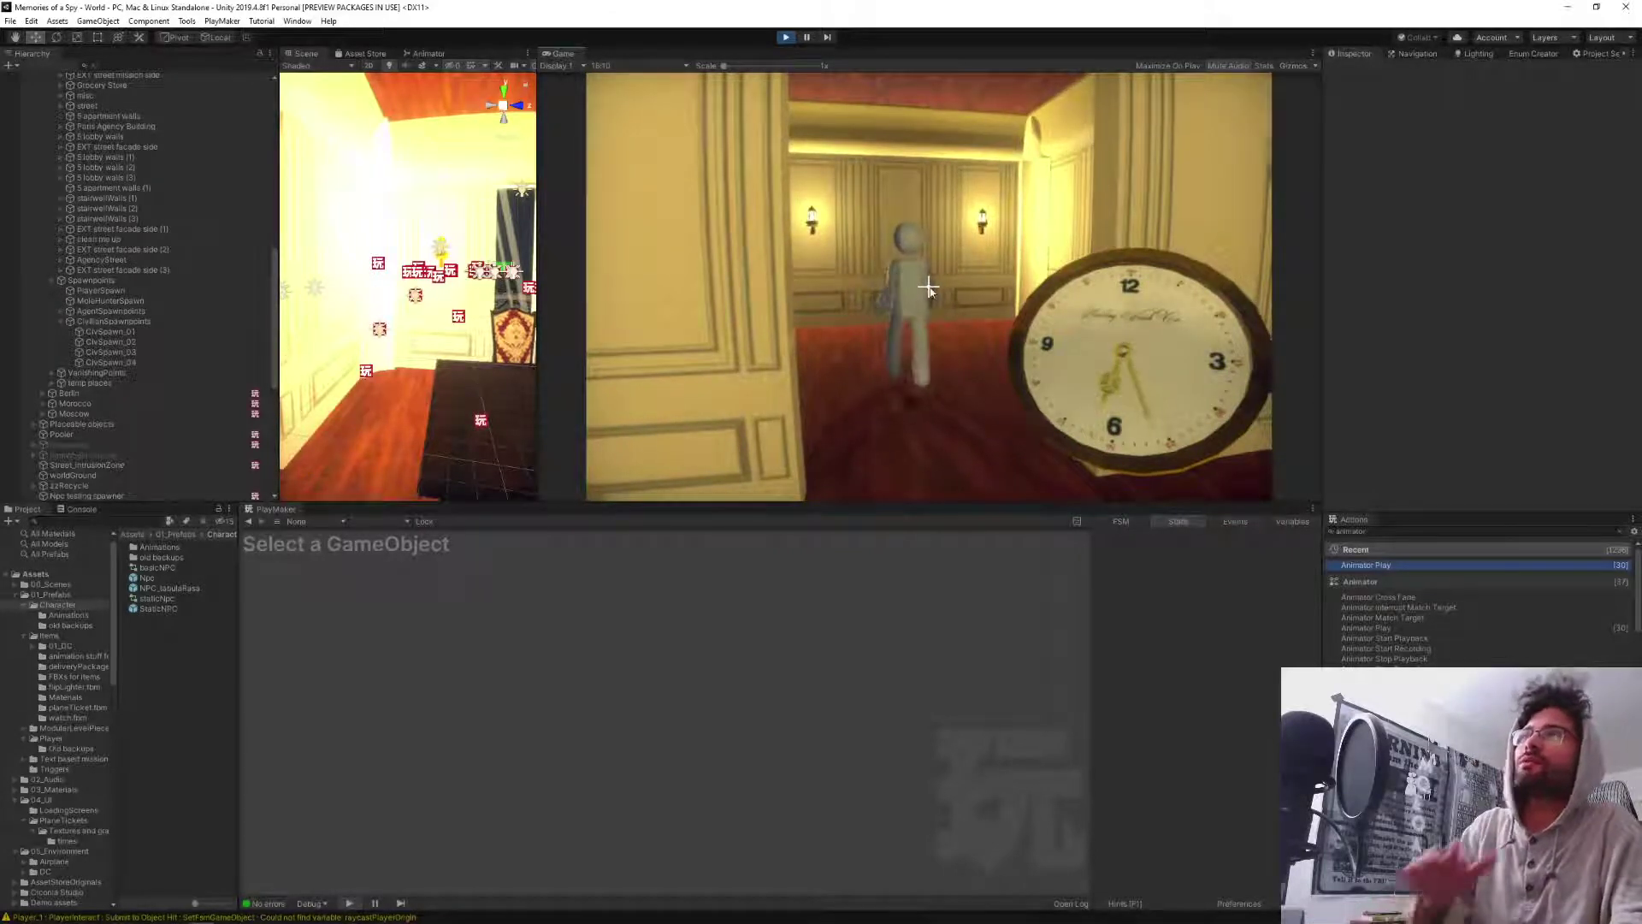
Pause the play test and trace Npc(Clone)'s active state from the CivB-Routine FSM into its AtHome FSM.
key(Escape)
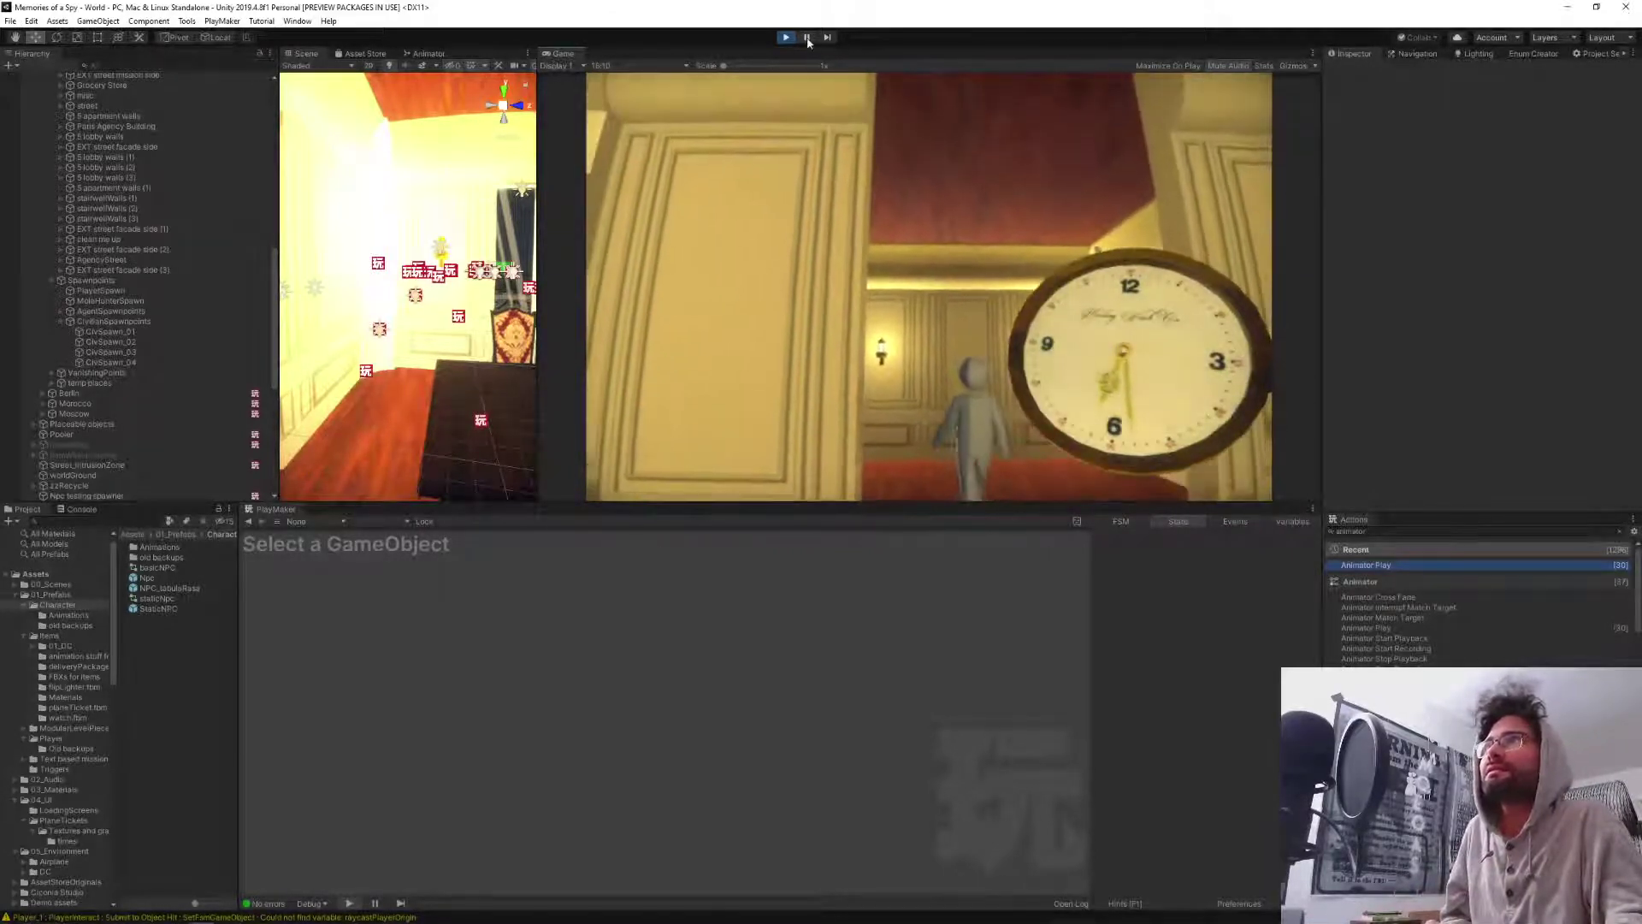
key(ctrl+shift+p)
scroll(157, 451, down, 5)
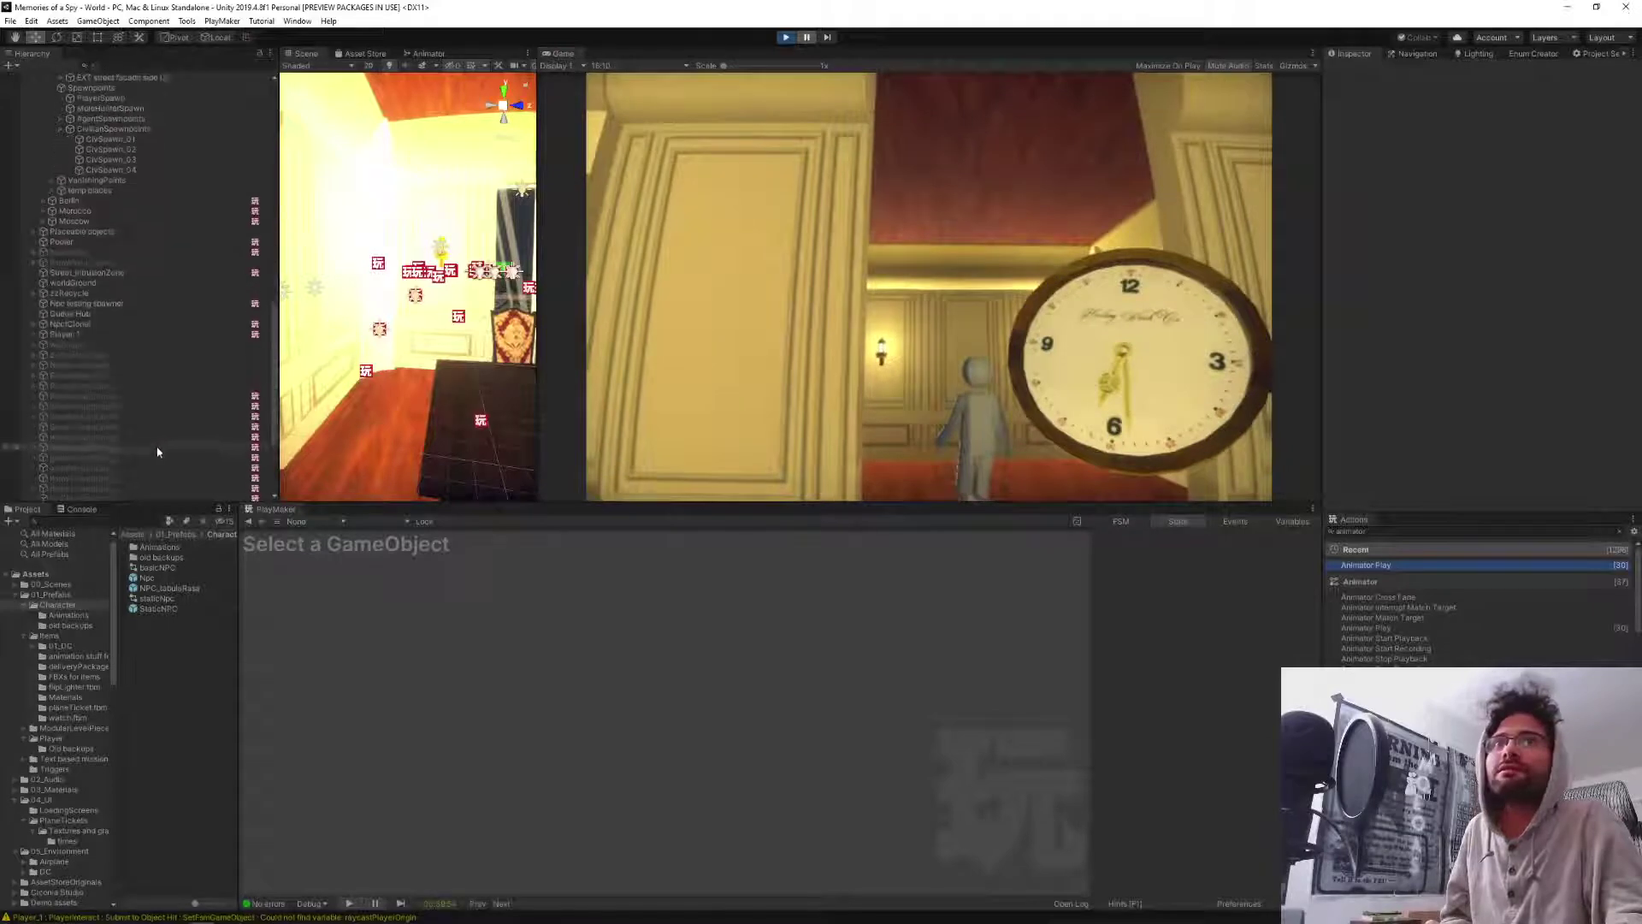
click(85, 323)
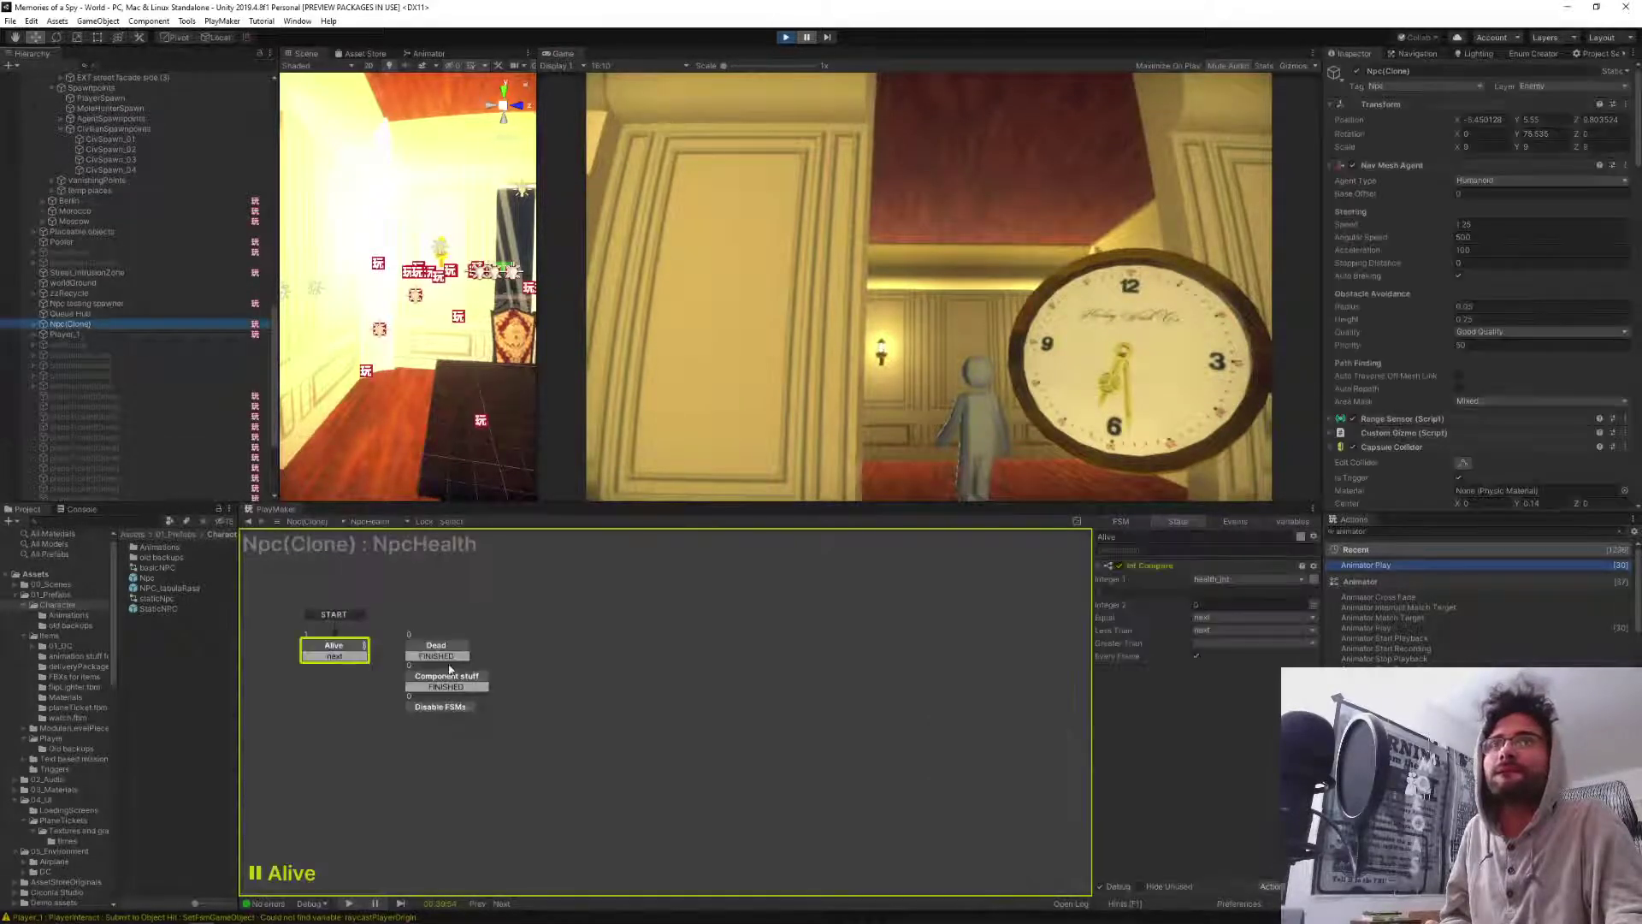
click(371, 522)
click(395, 564)
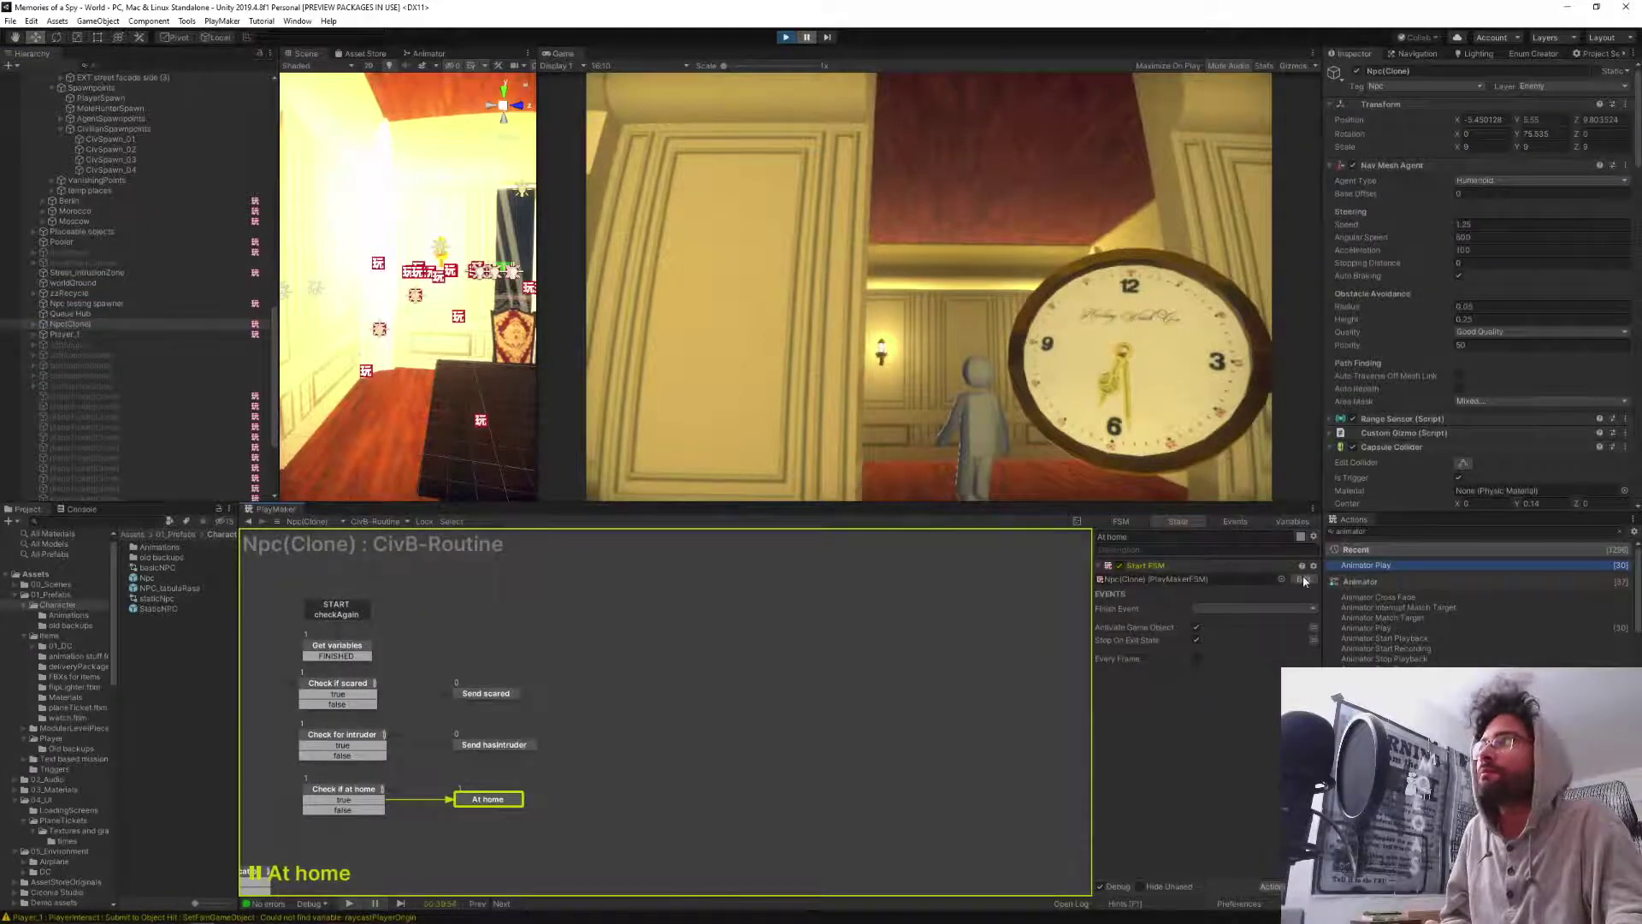
click(1301, 579)
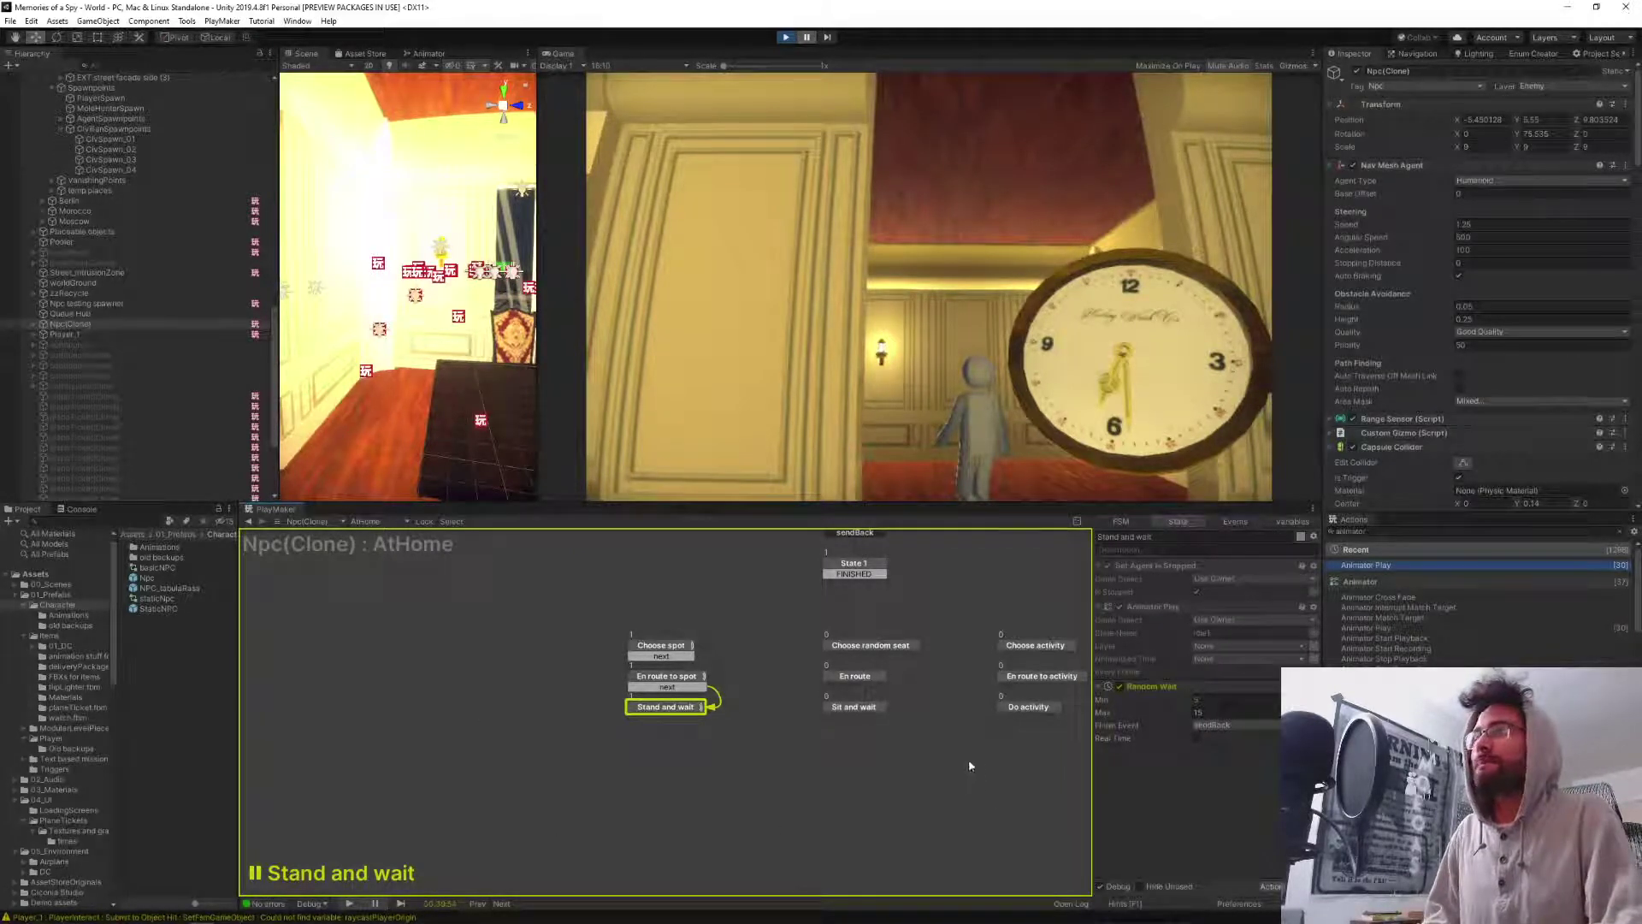
middle_drag(967, 766, 801, 788)
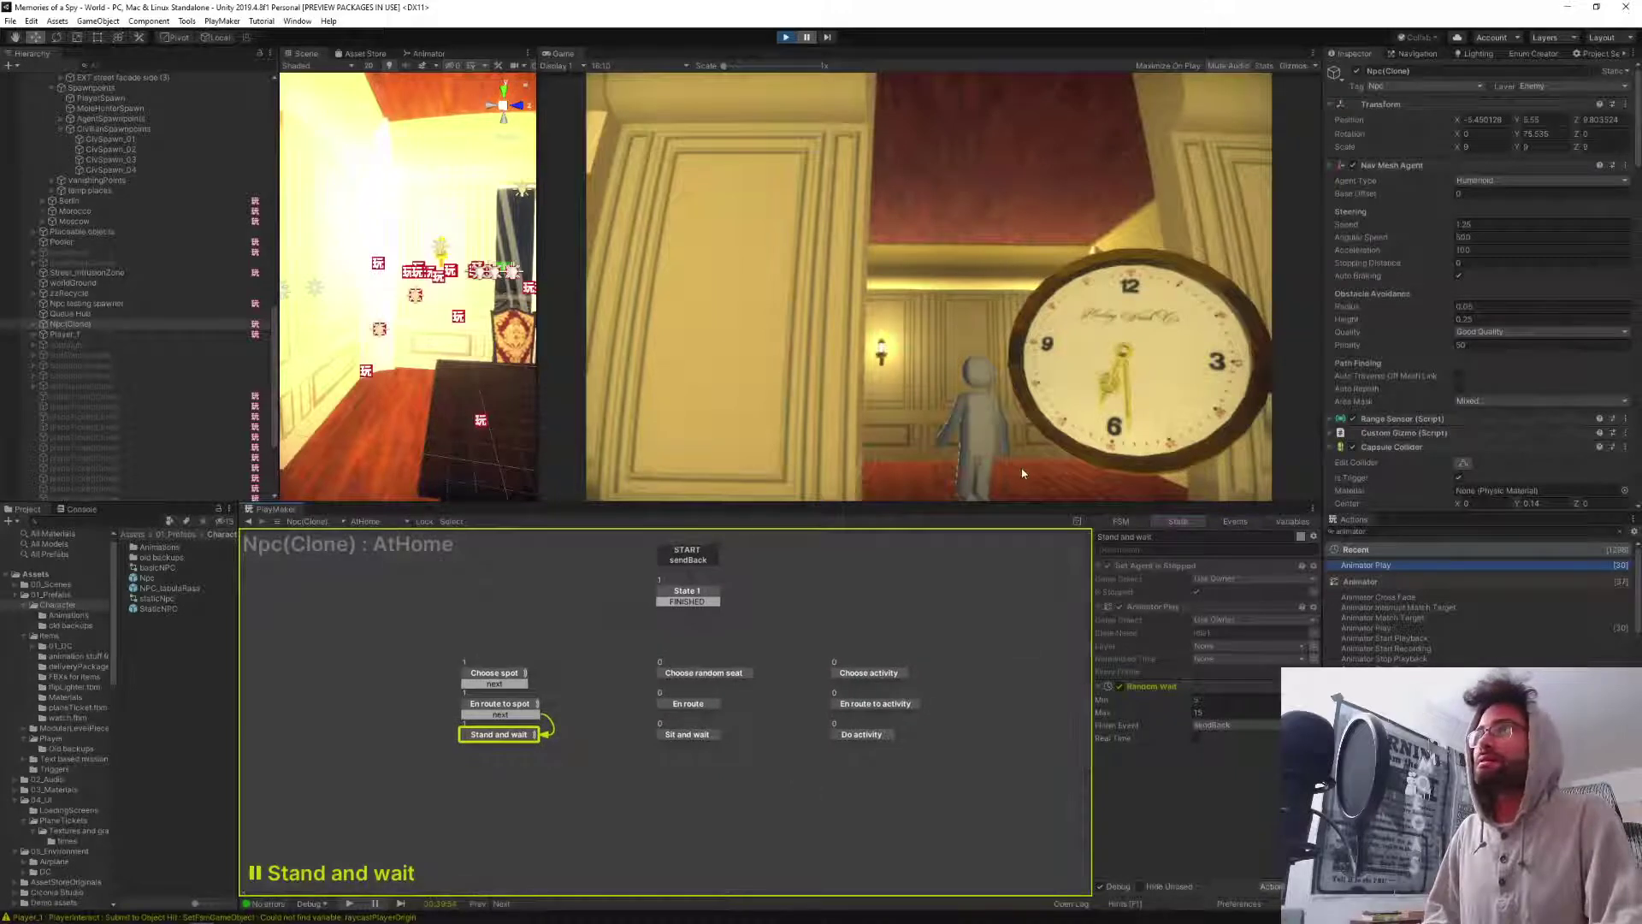
Display Npc(Clone)'s NpcVision FSM, resume the play test and walk the player past the NPC while monitoring the active state.
click(374, 522)
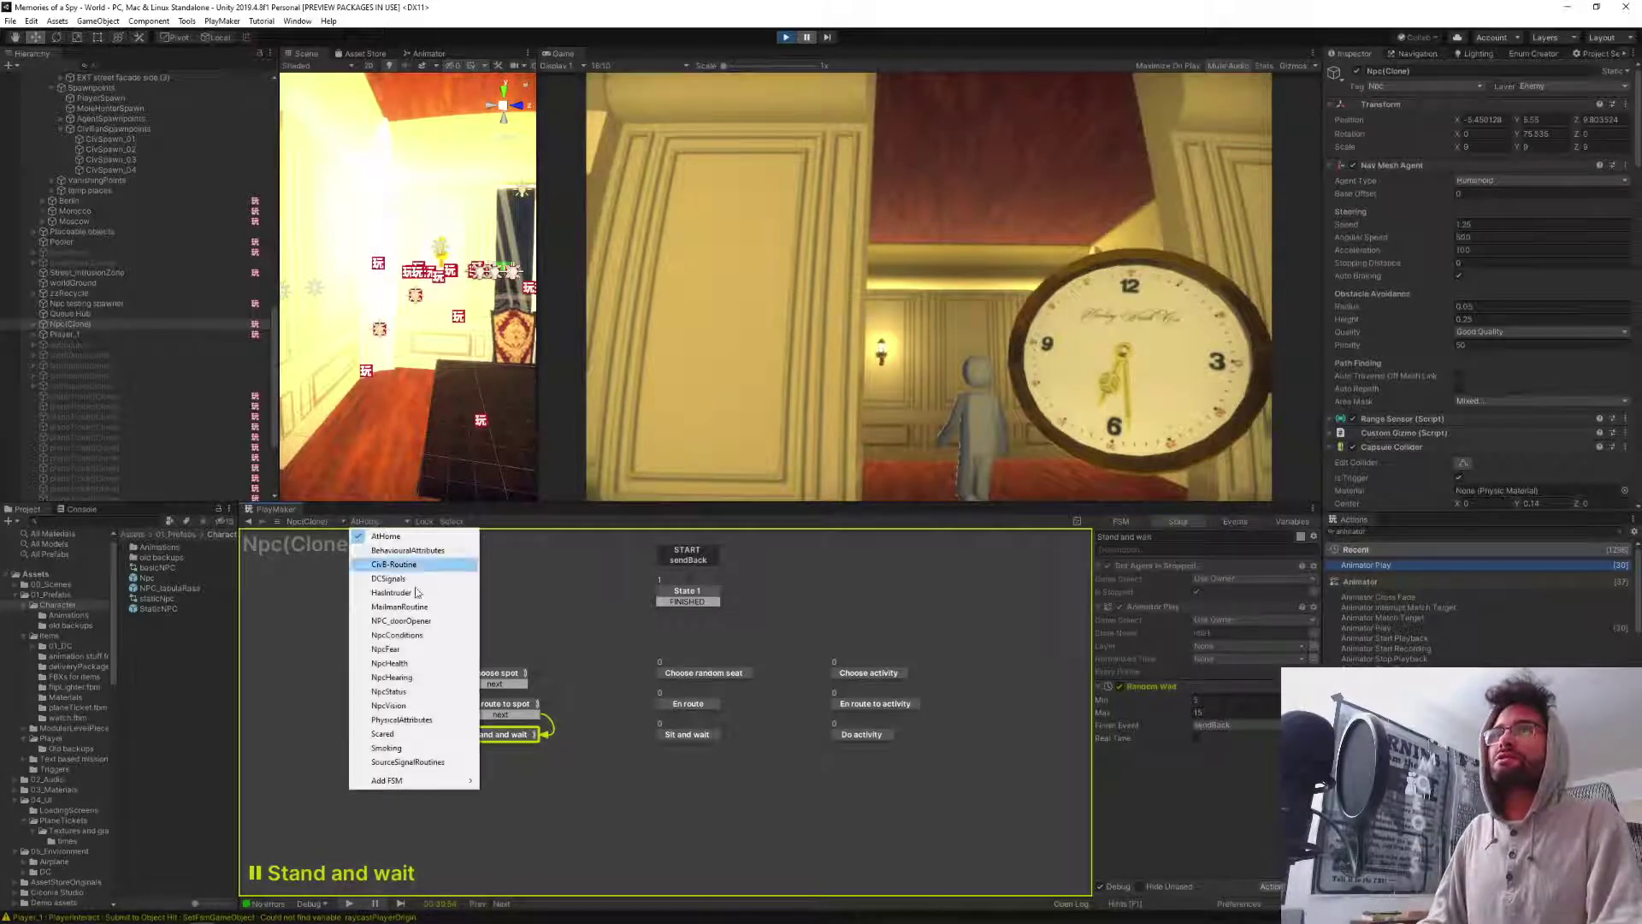
click(428, 705)
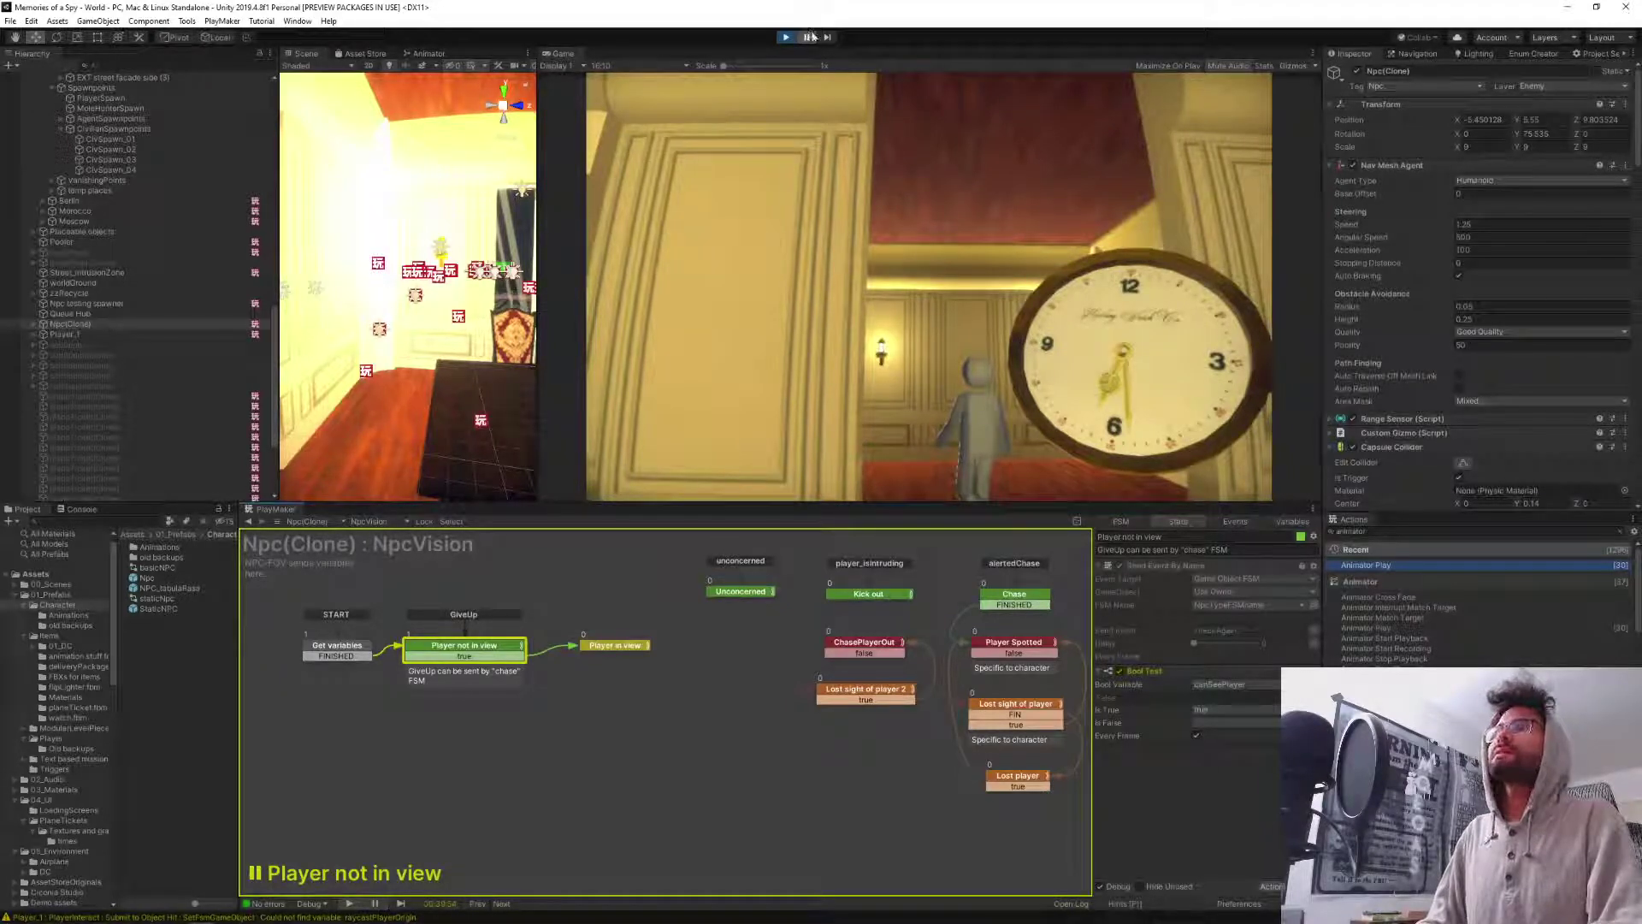
click(808, 37)
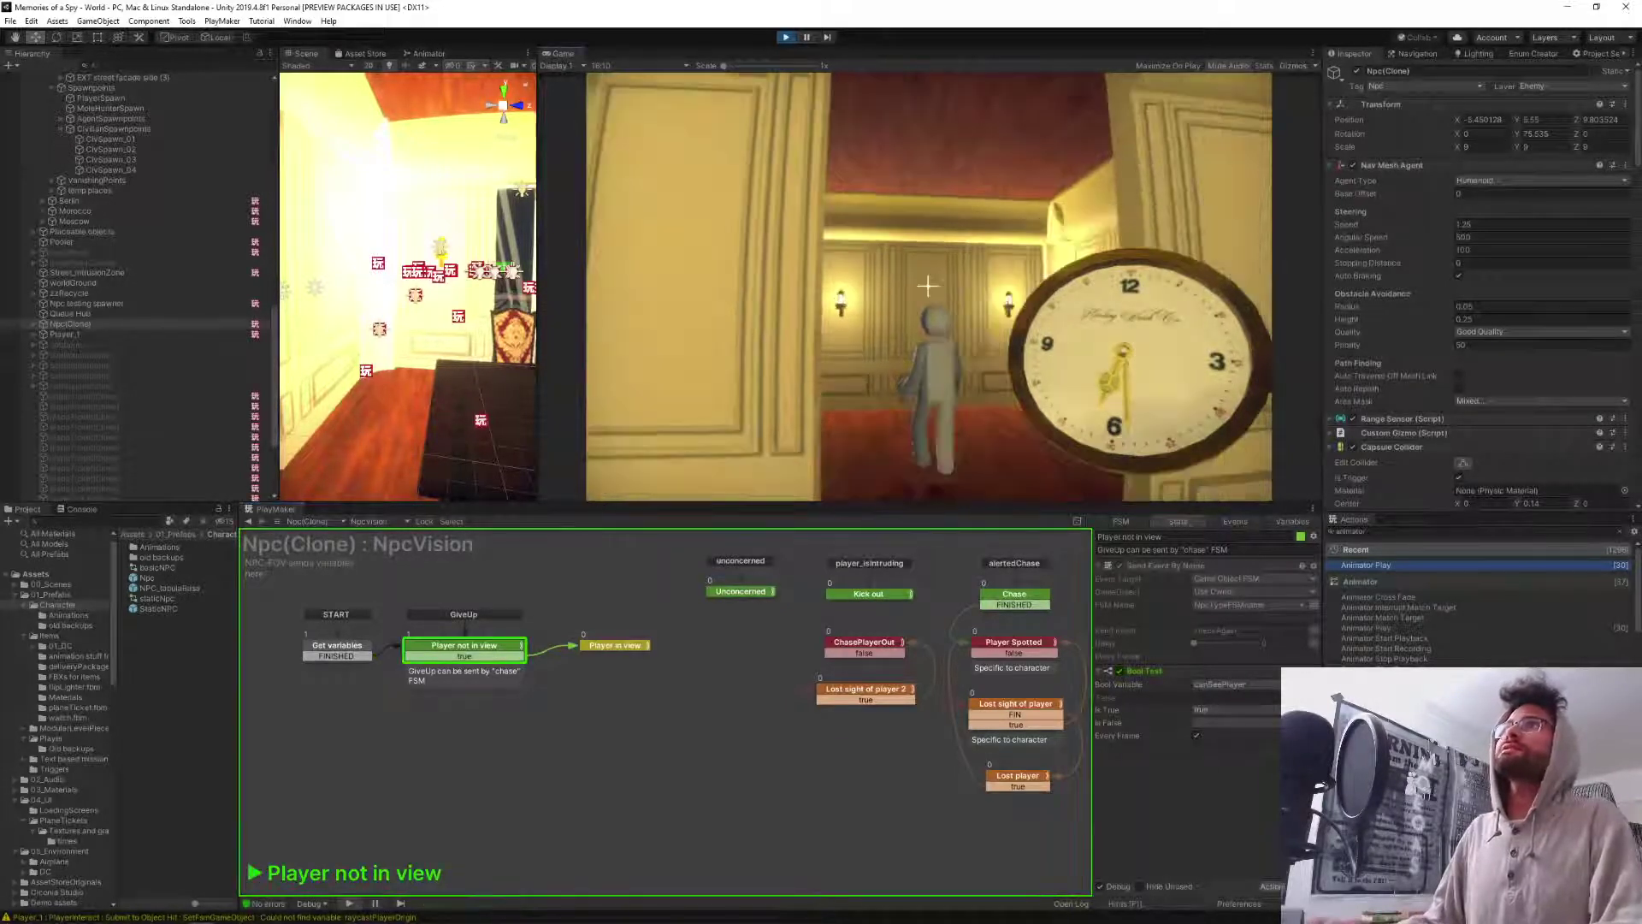
key(w)
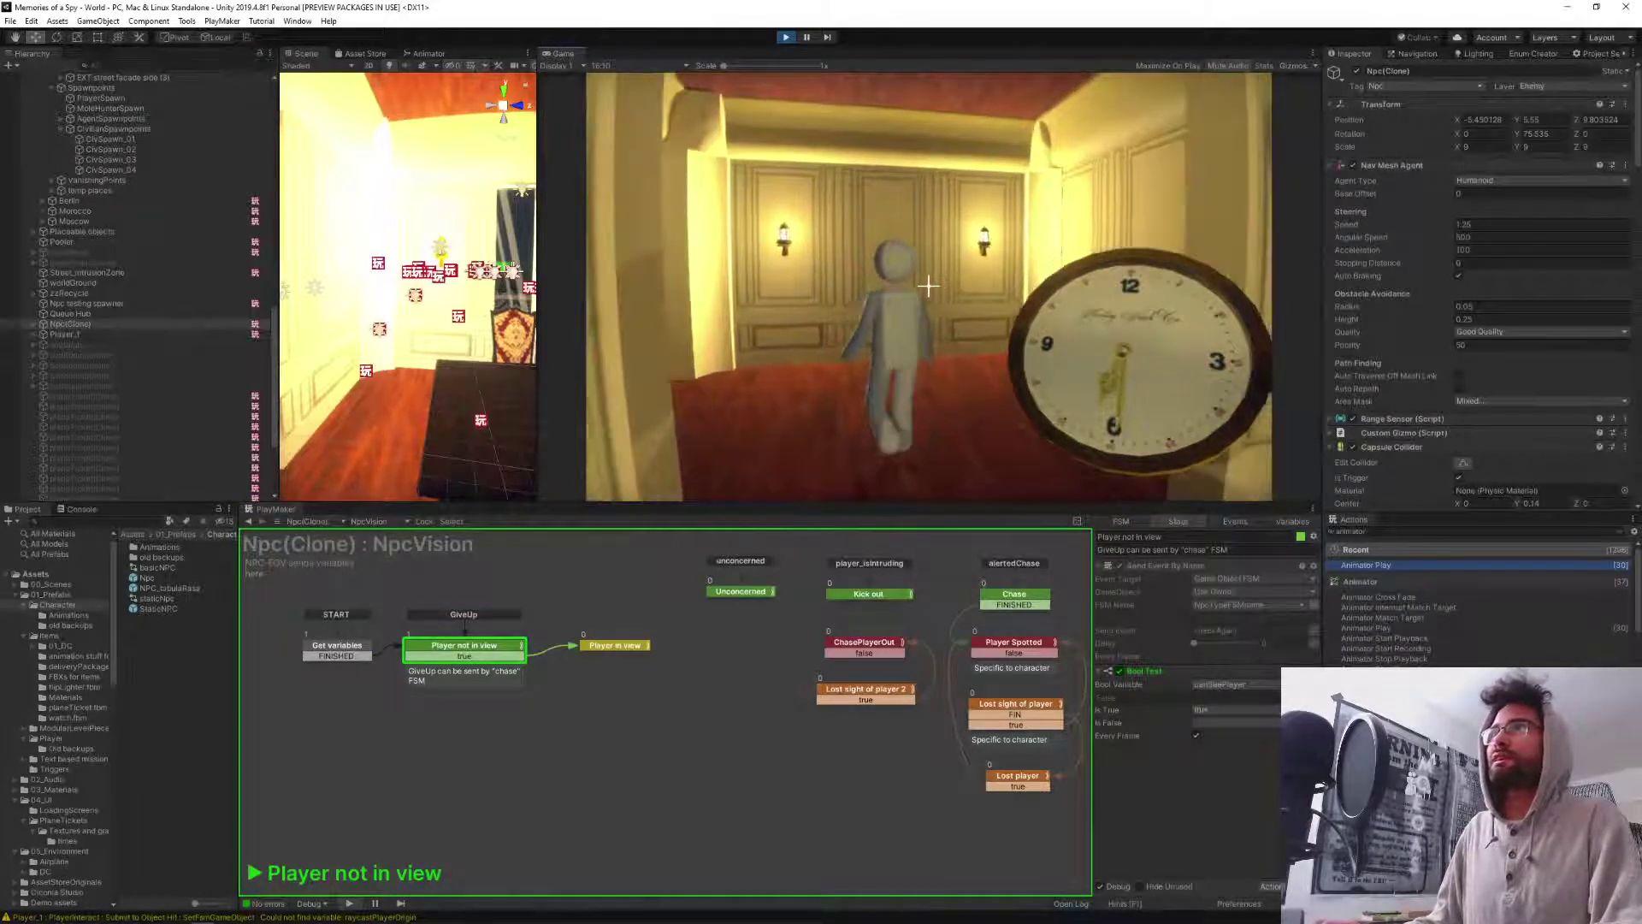
key(w)
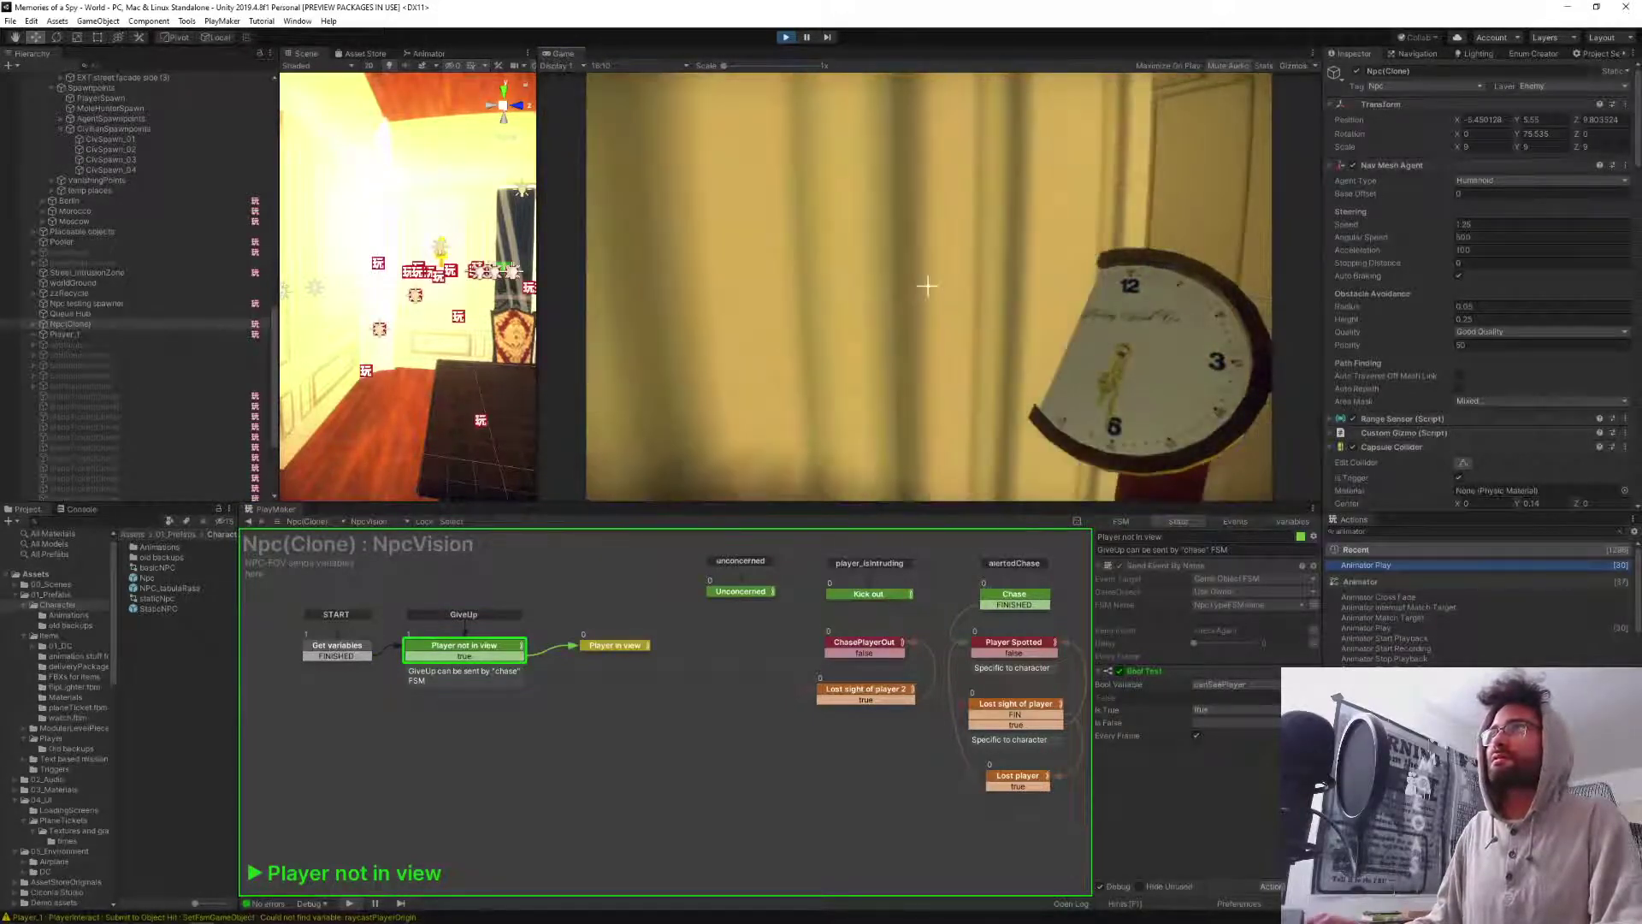
key(Escape)
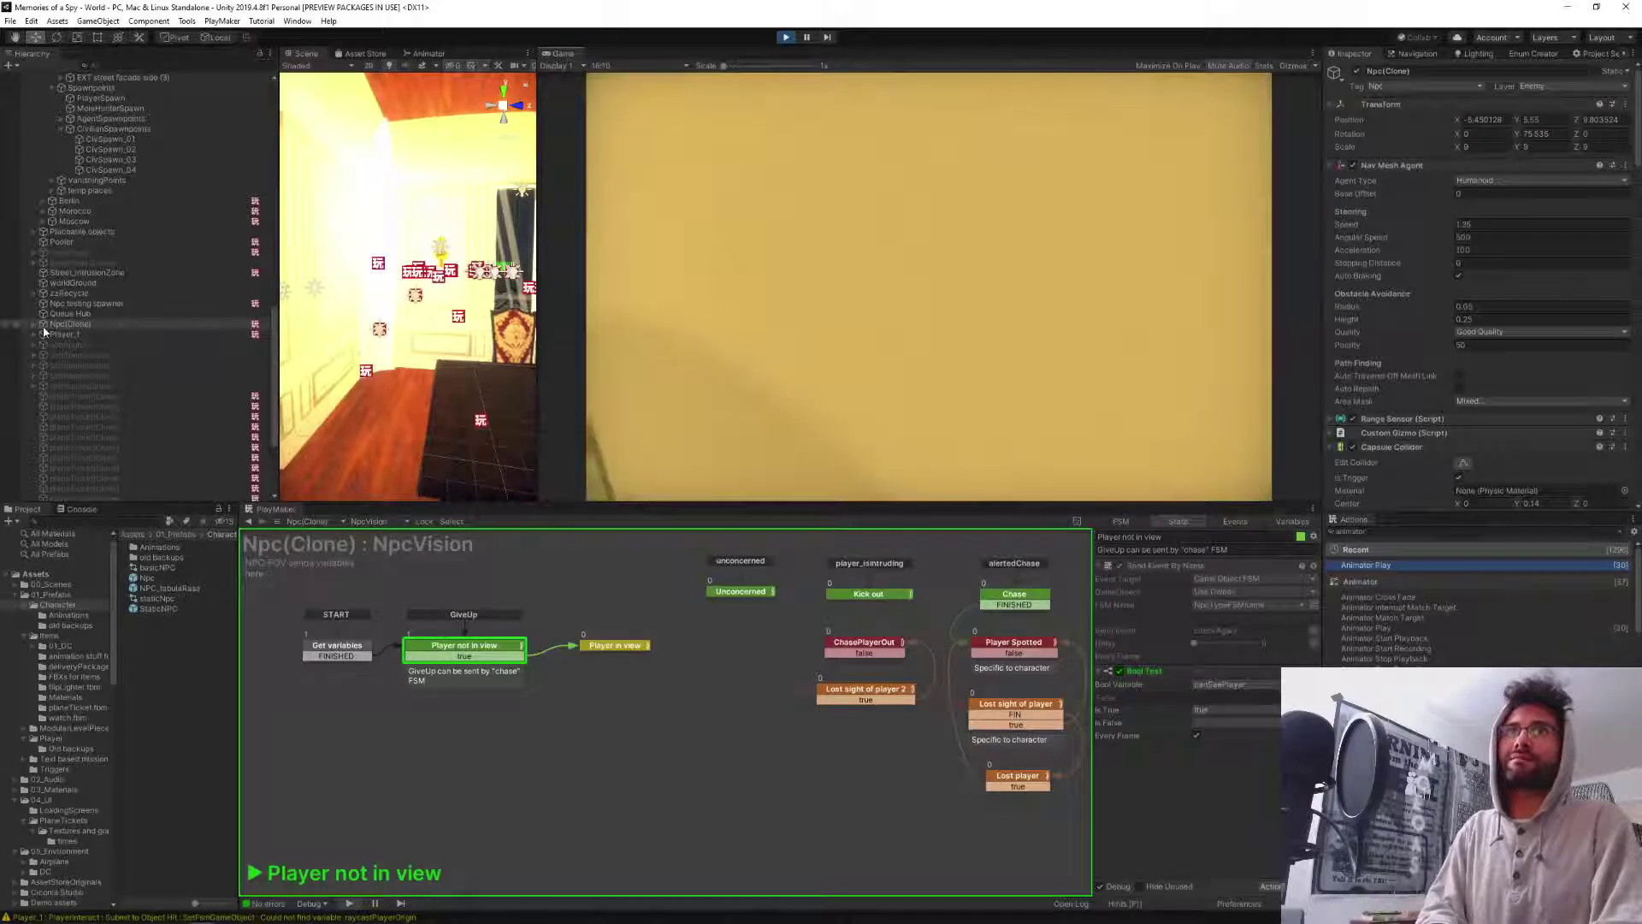
Deselect Npc(Clone) and move the player around in front of the NPC to test its reaction to the intrusion.
click(45, 328)
ctrl+click(44, 328)
click(927, 287)
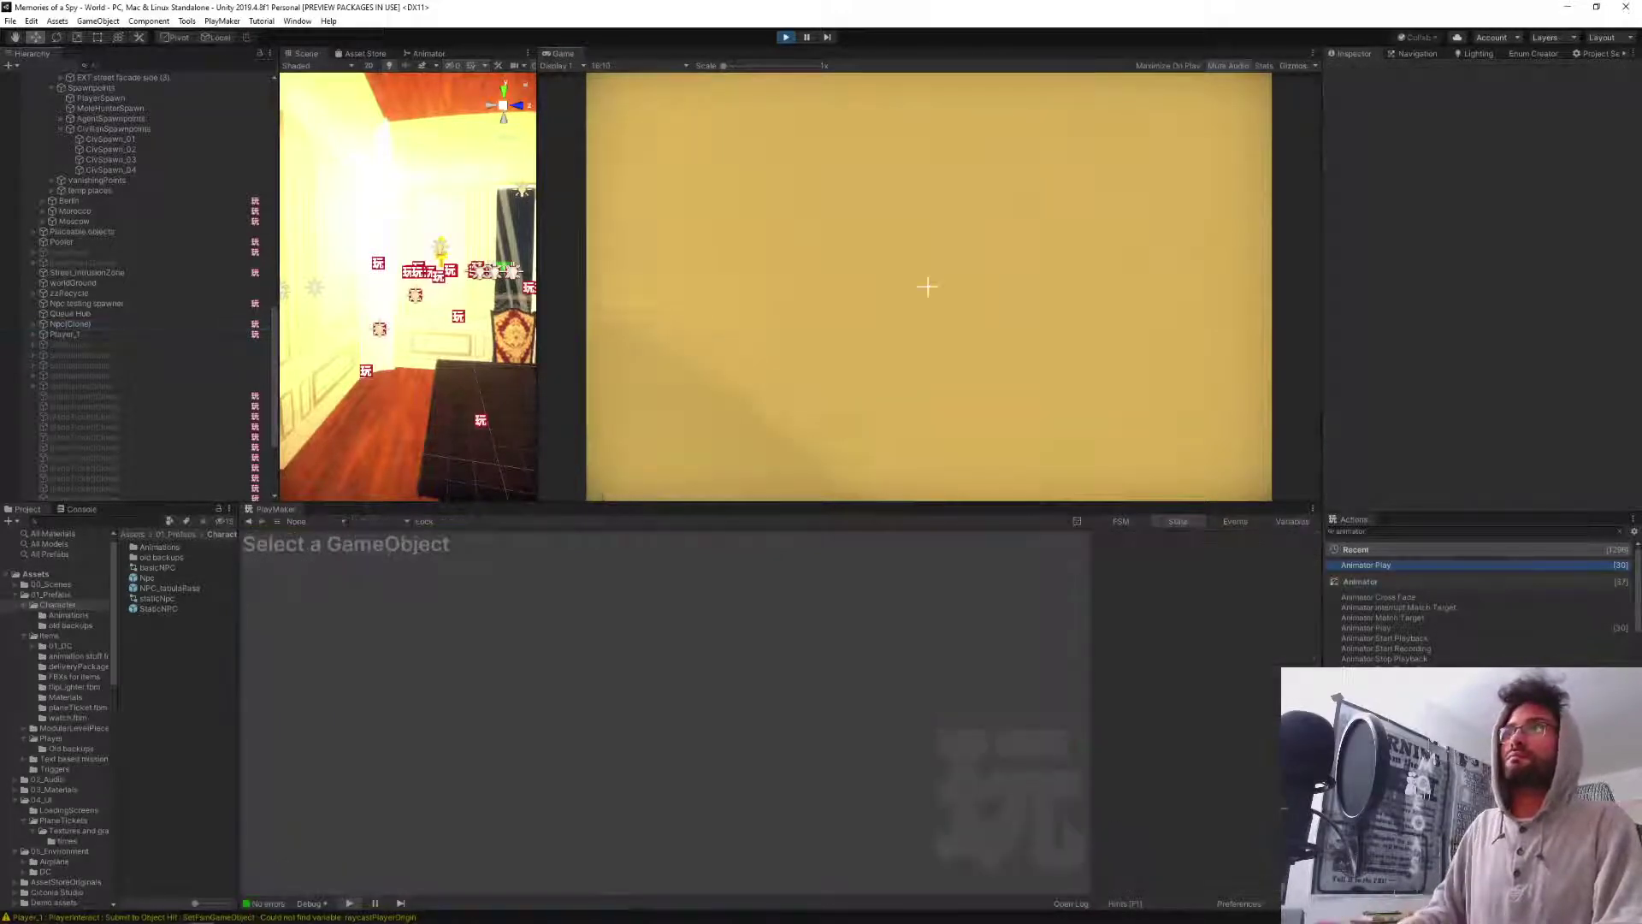
key(w)
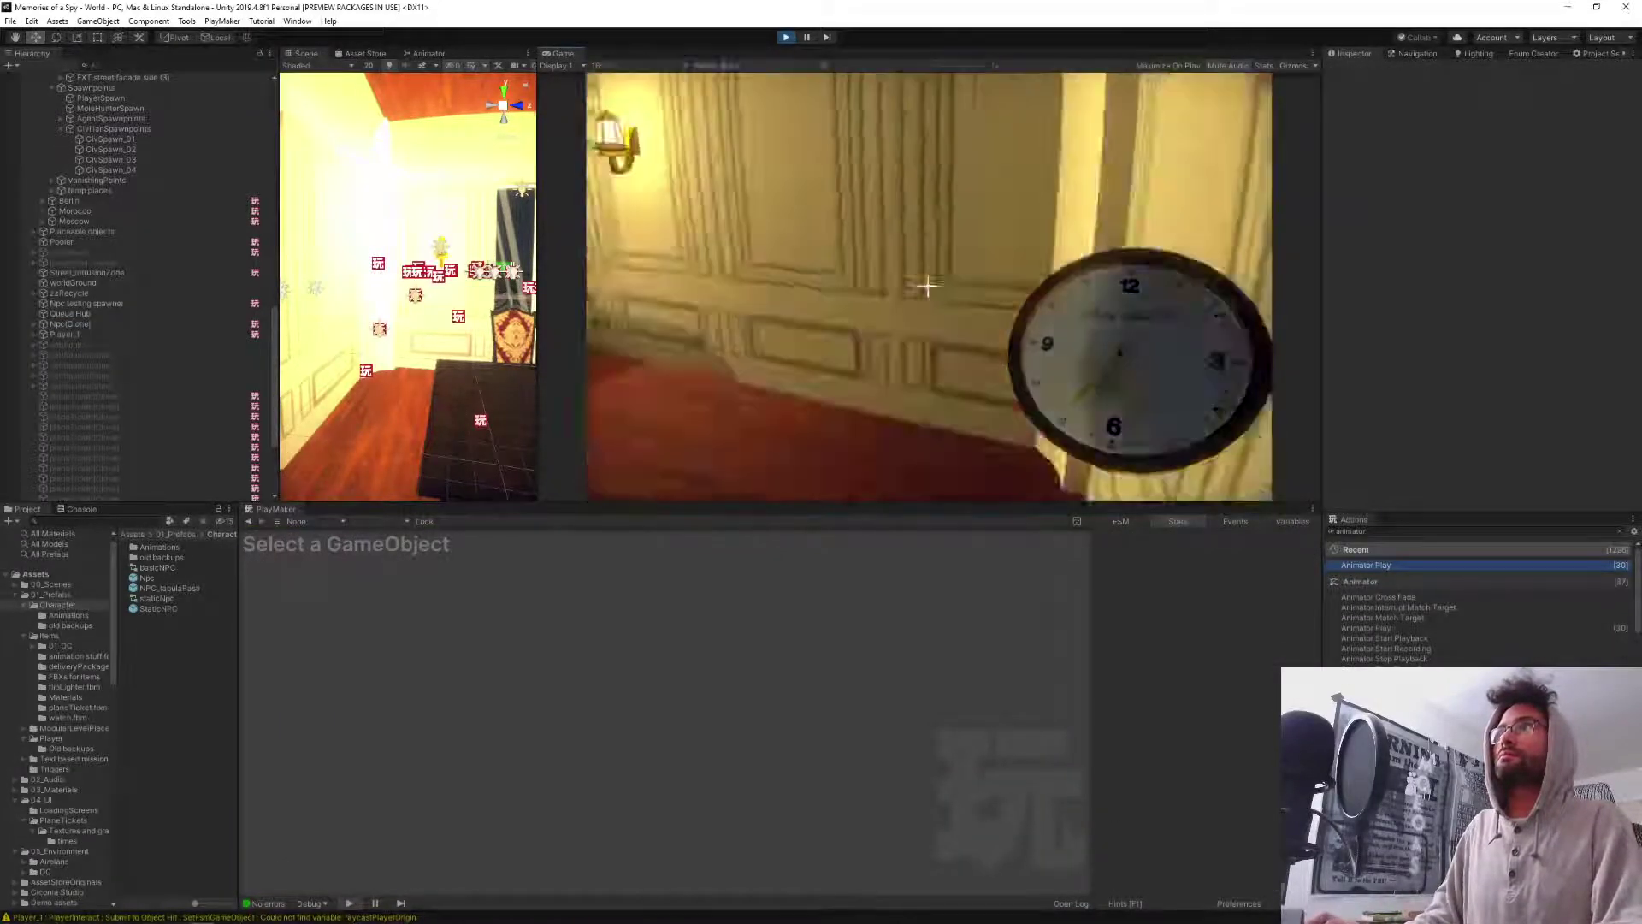
key(s)
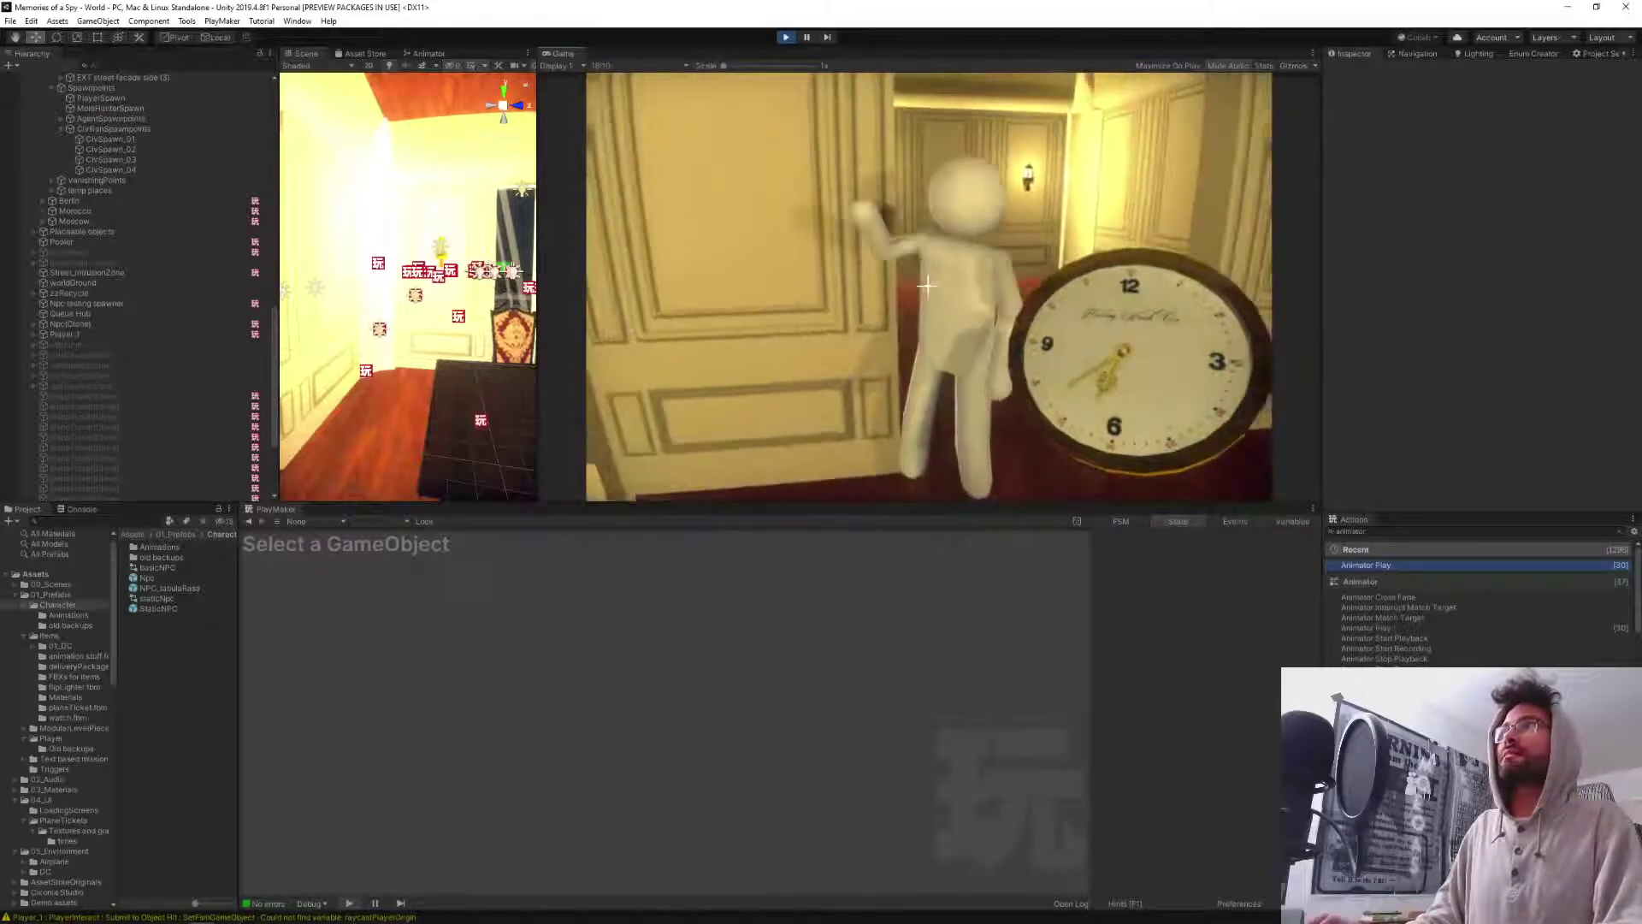
key(a)
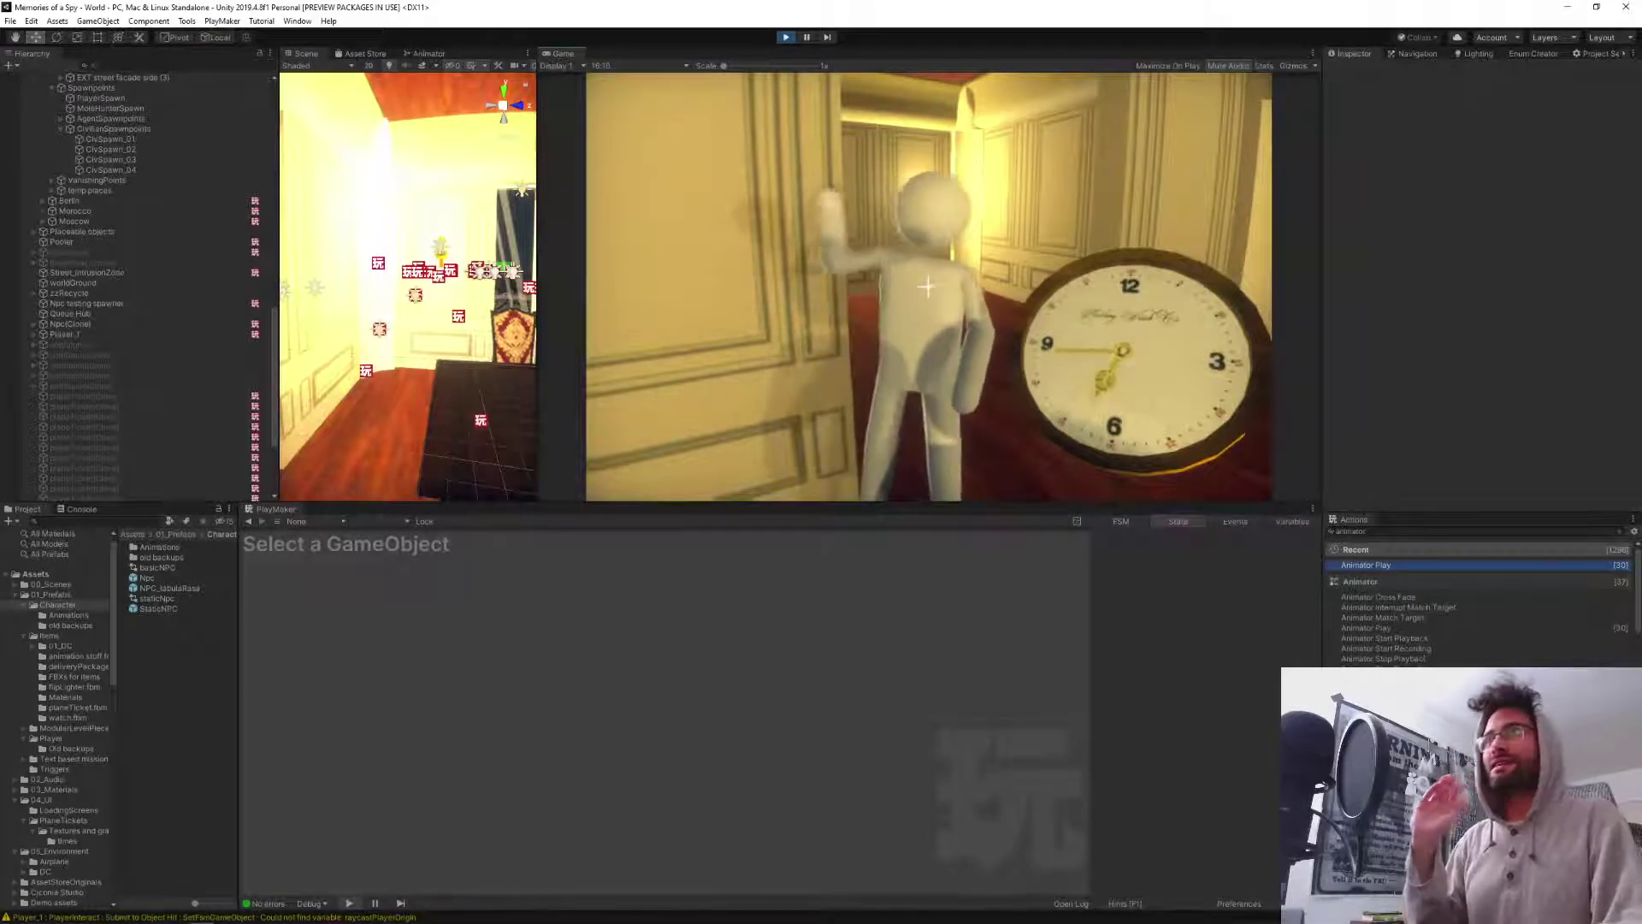
key(d)
key(d)
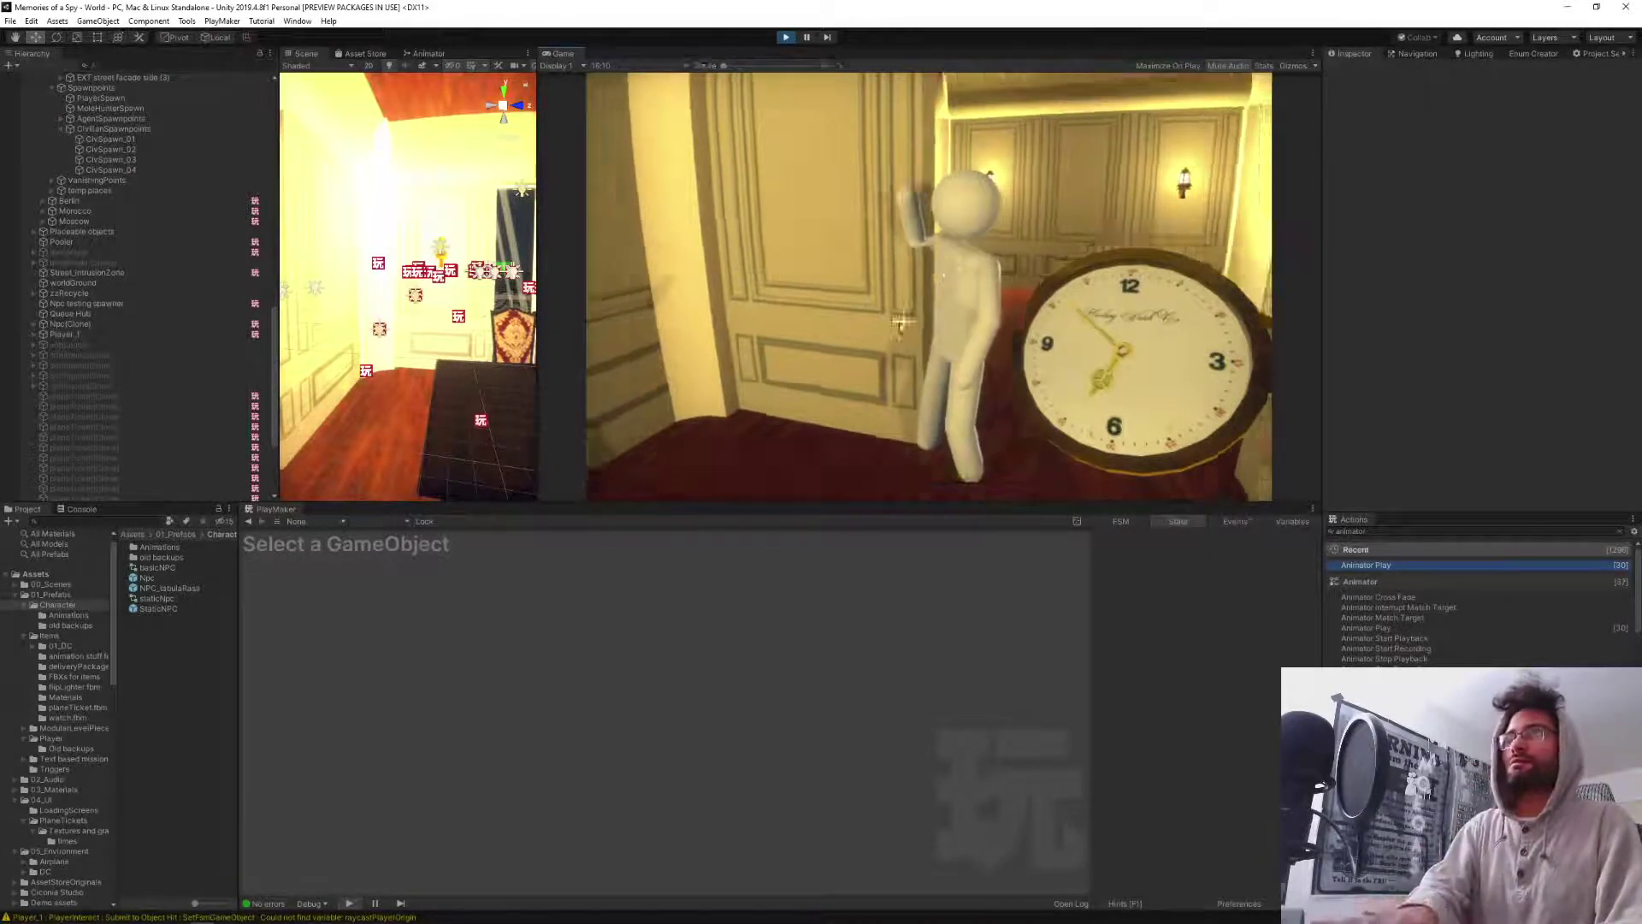
Pause the play test, inspect the Yelling and Call police states in Npc(Clone)'s HasIntruder FSM, and stop the play test.
click(806, 36)
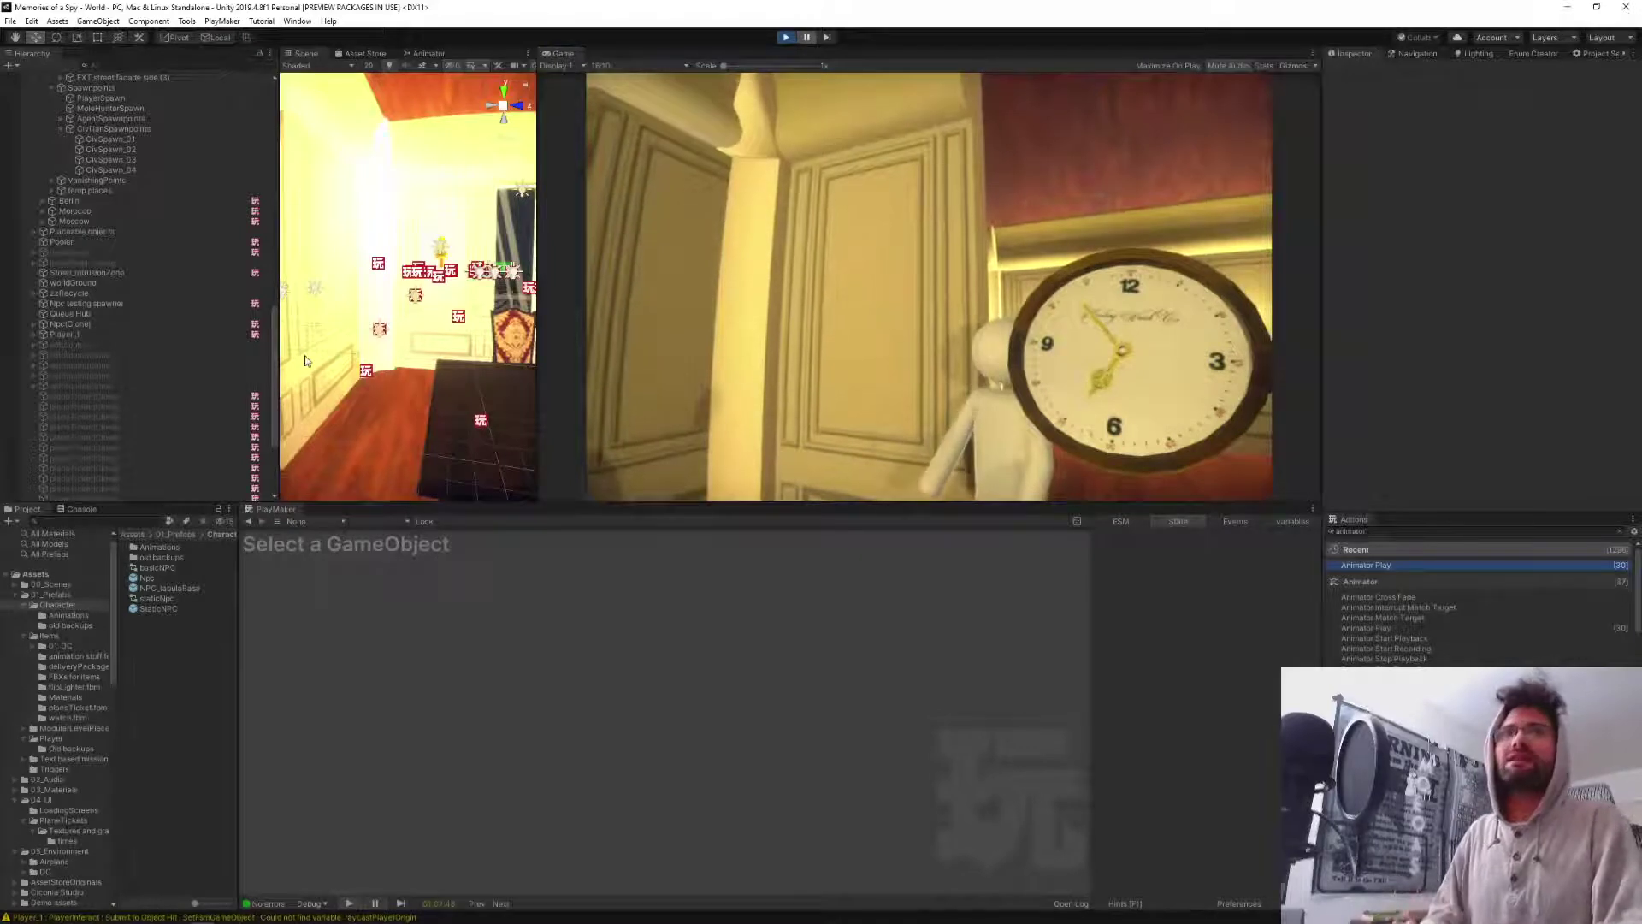
click(72, 324)
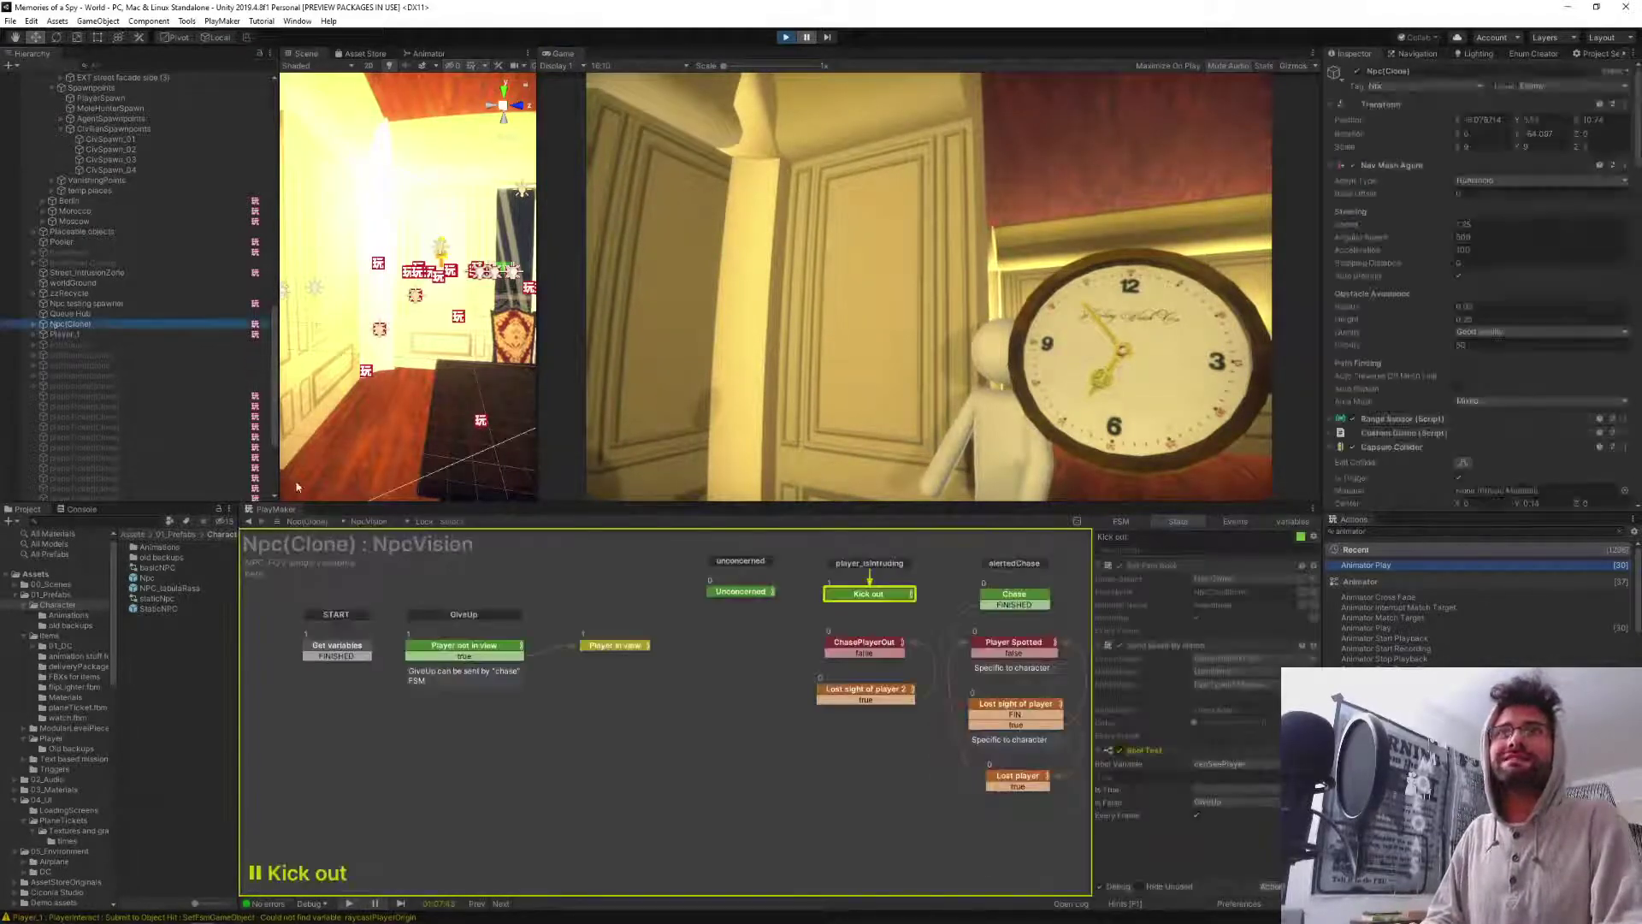
click(373, 521)
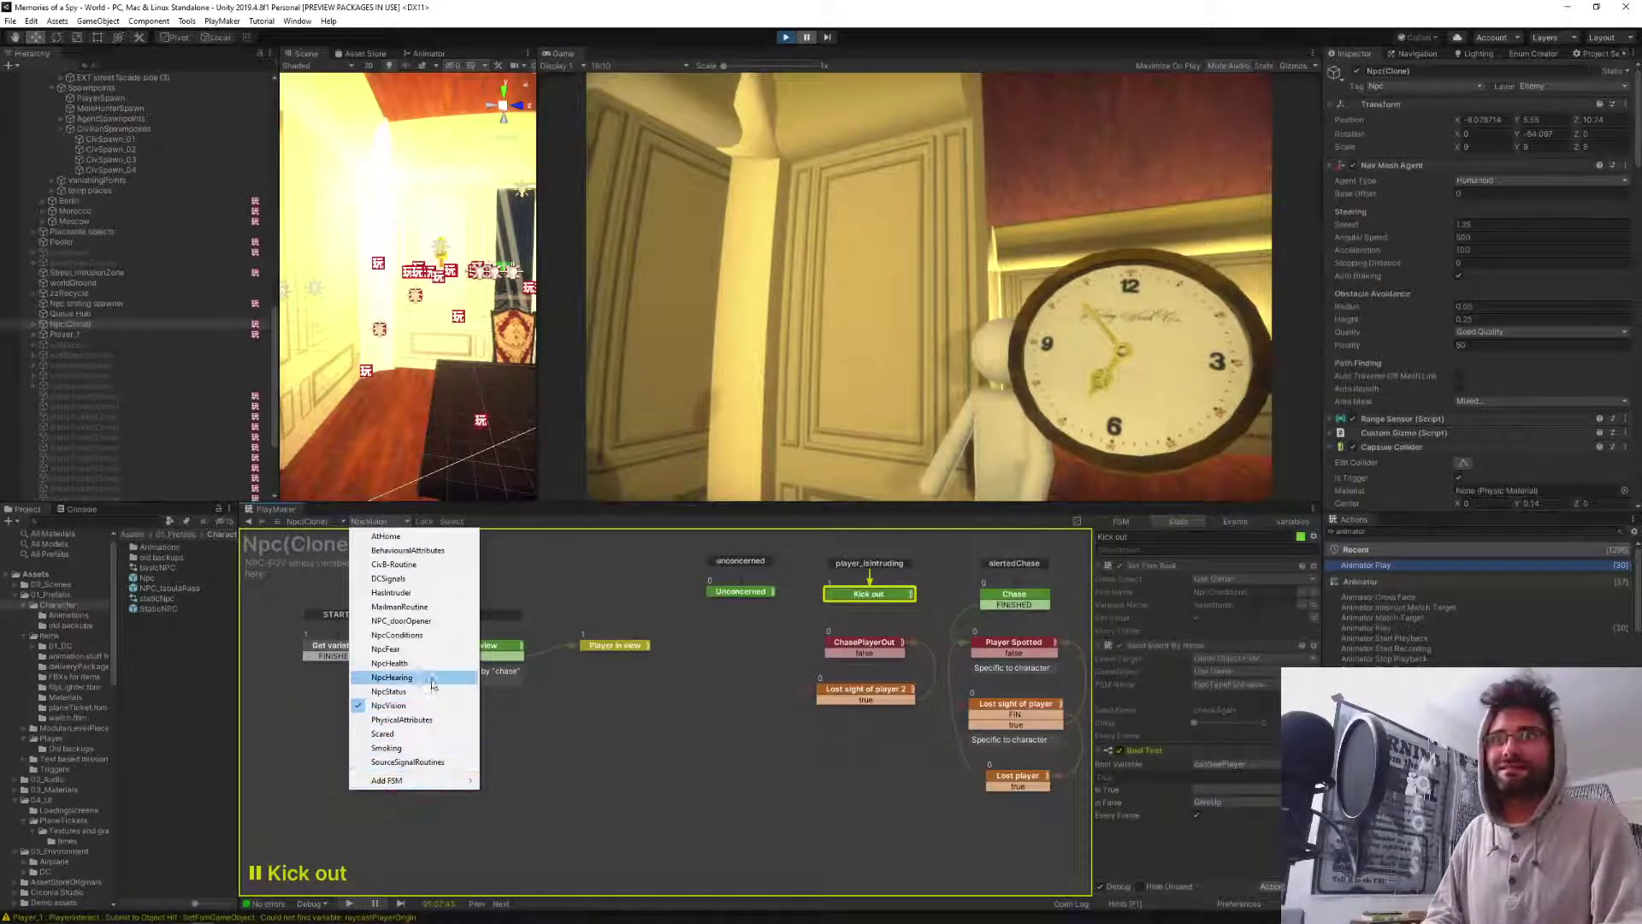
click(419, 598)
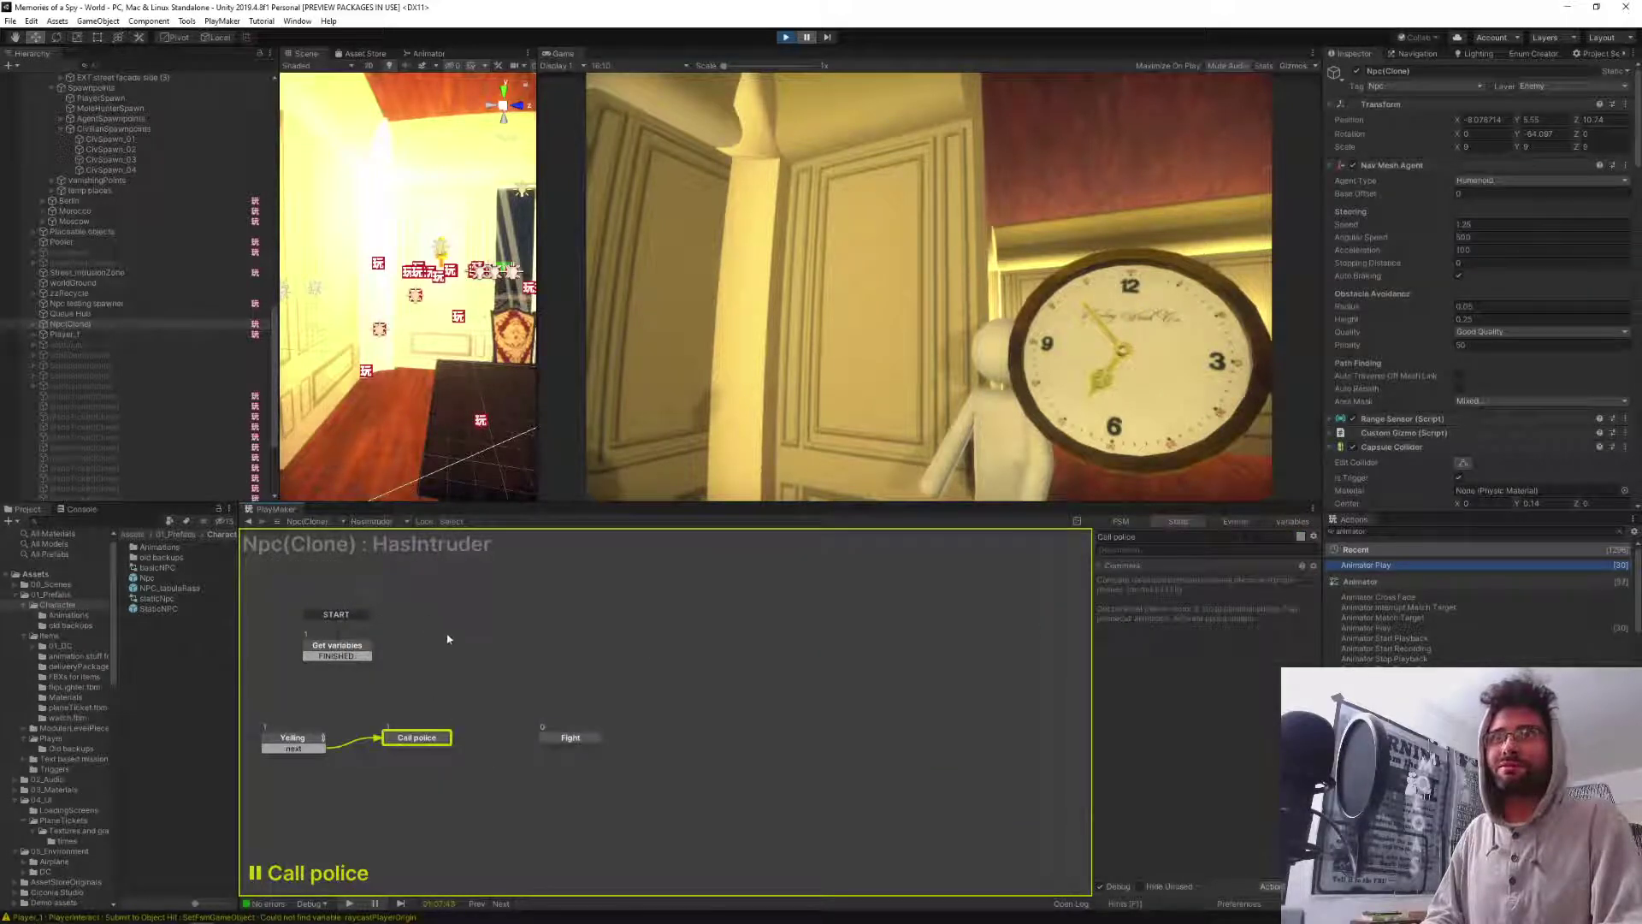
middle_drag(447, 641, 712, 611)
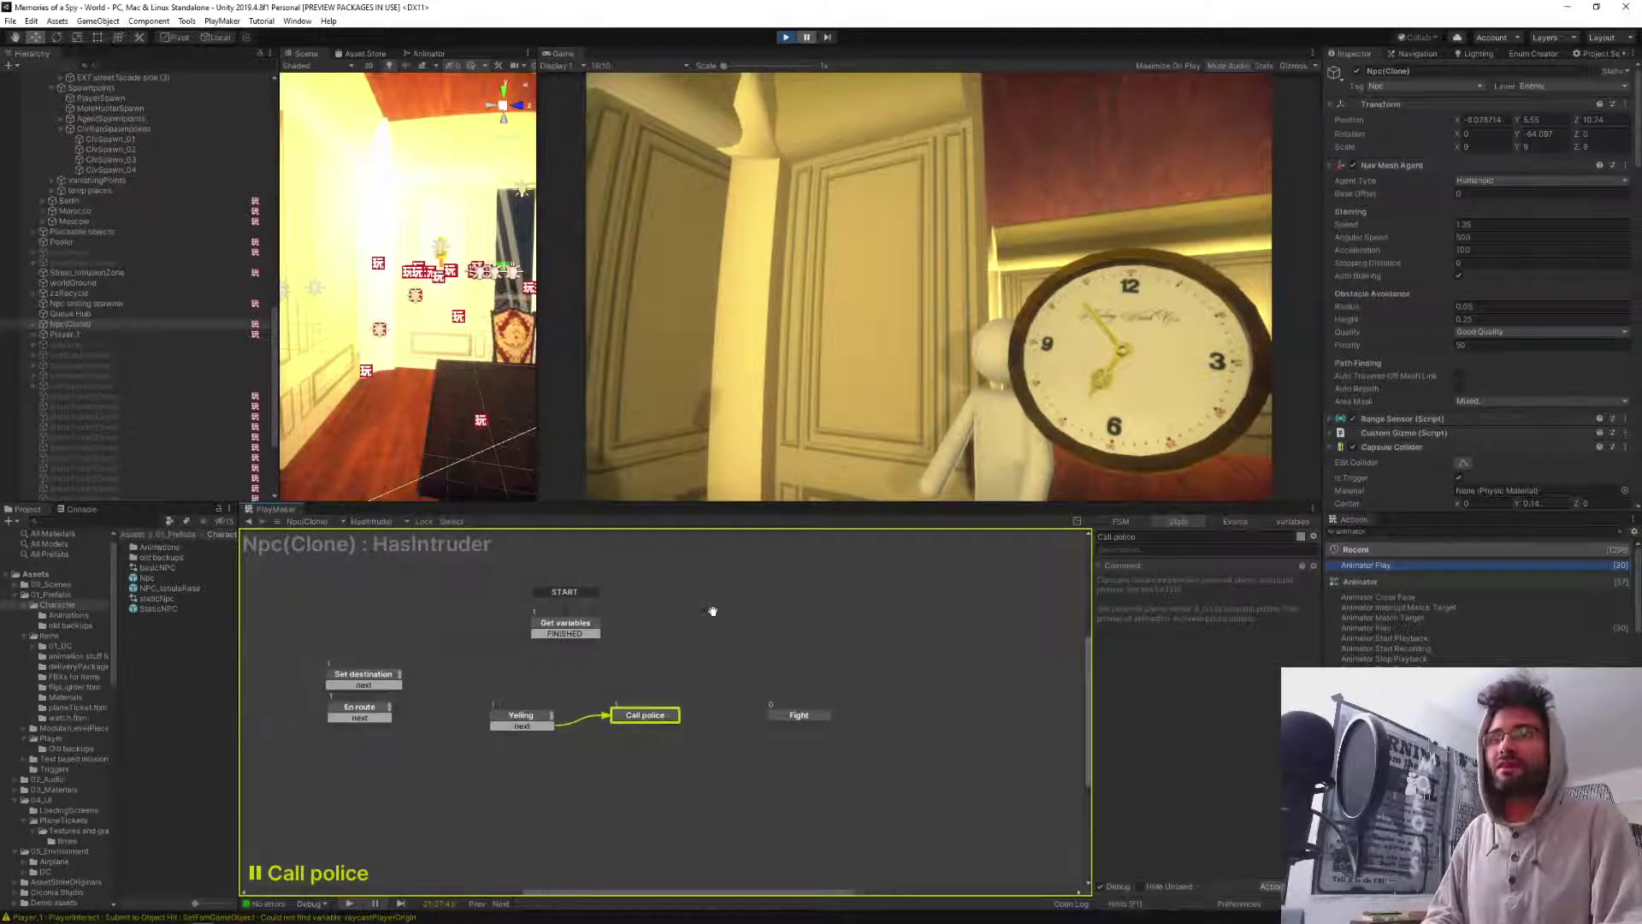
click(520, 715)
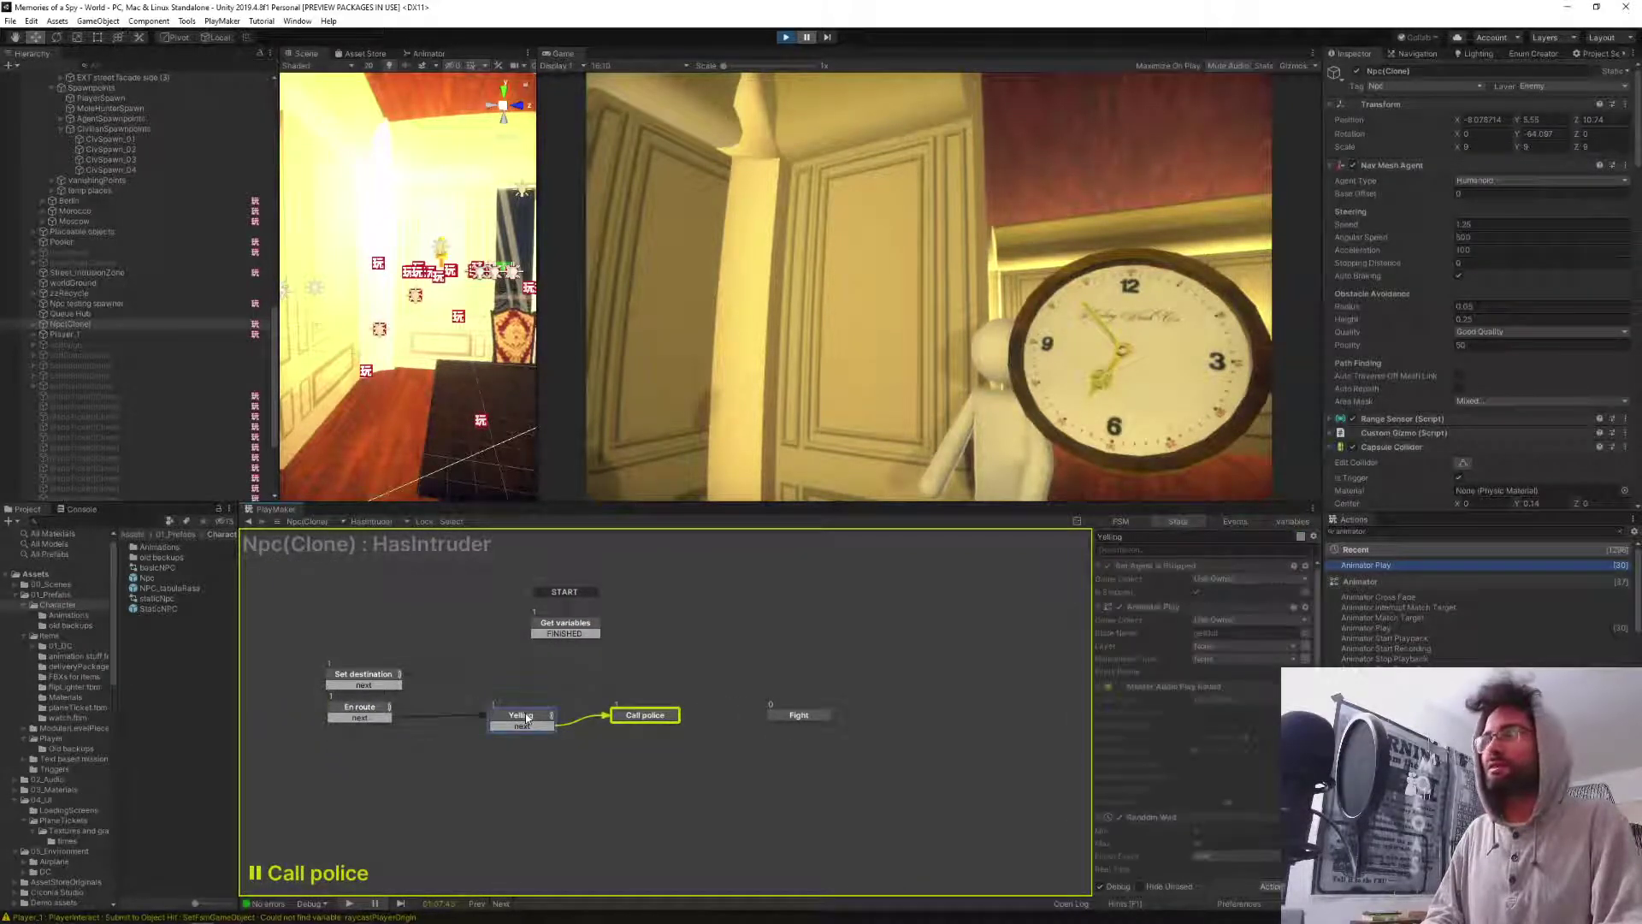
click(671, 716)
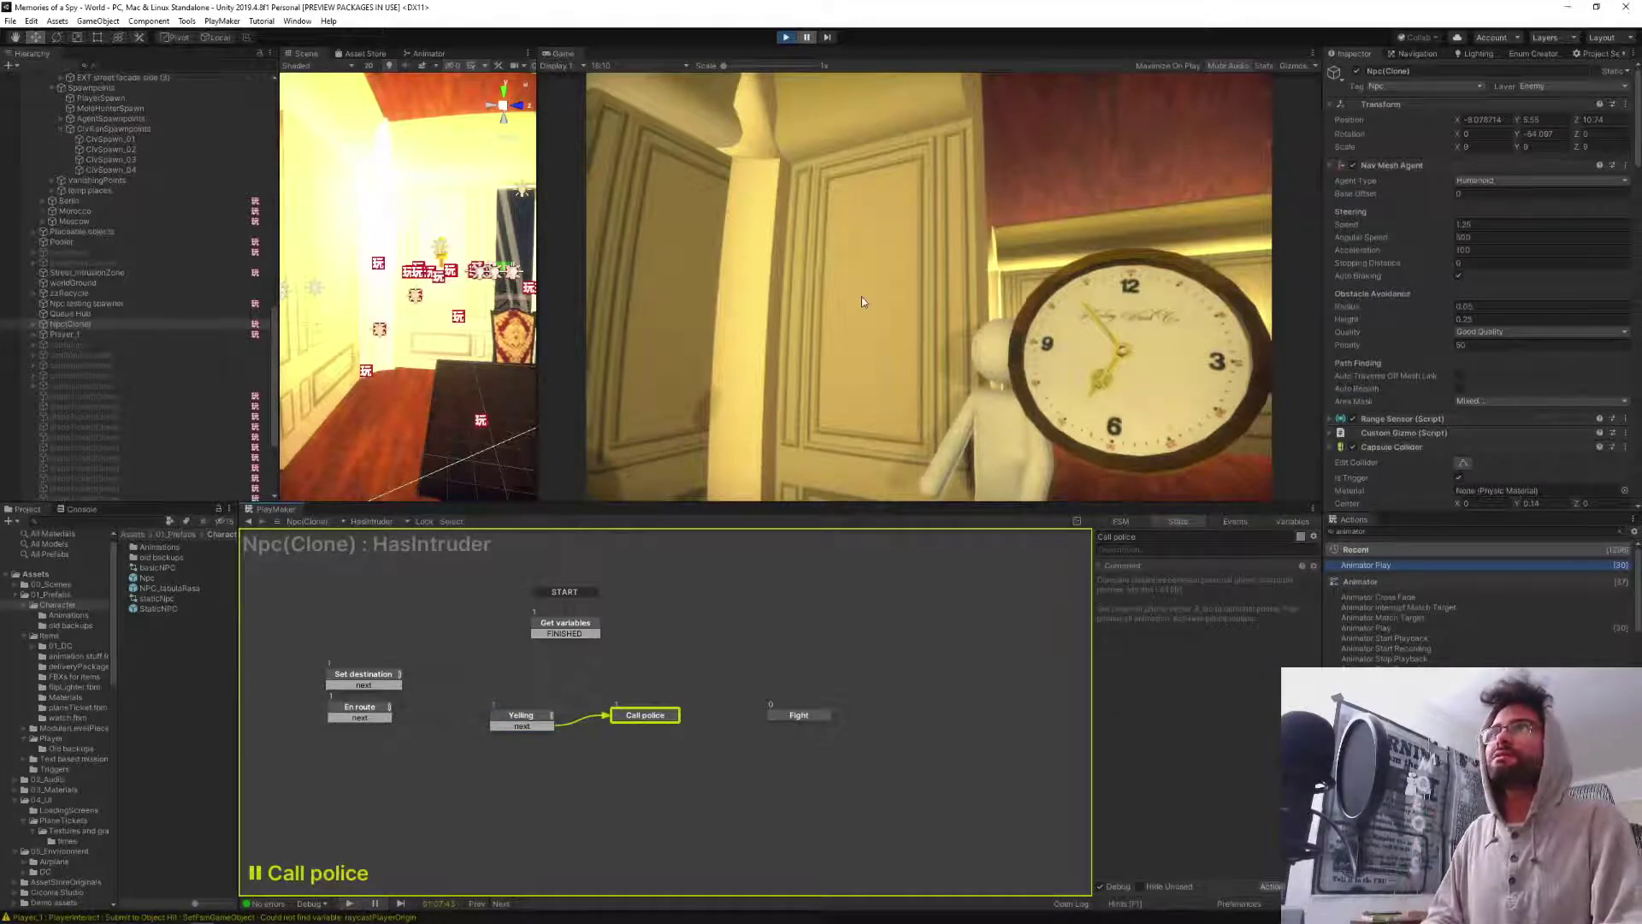
click(785, 38)
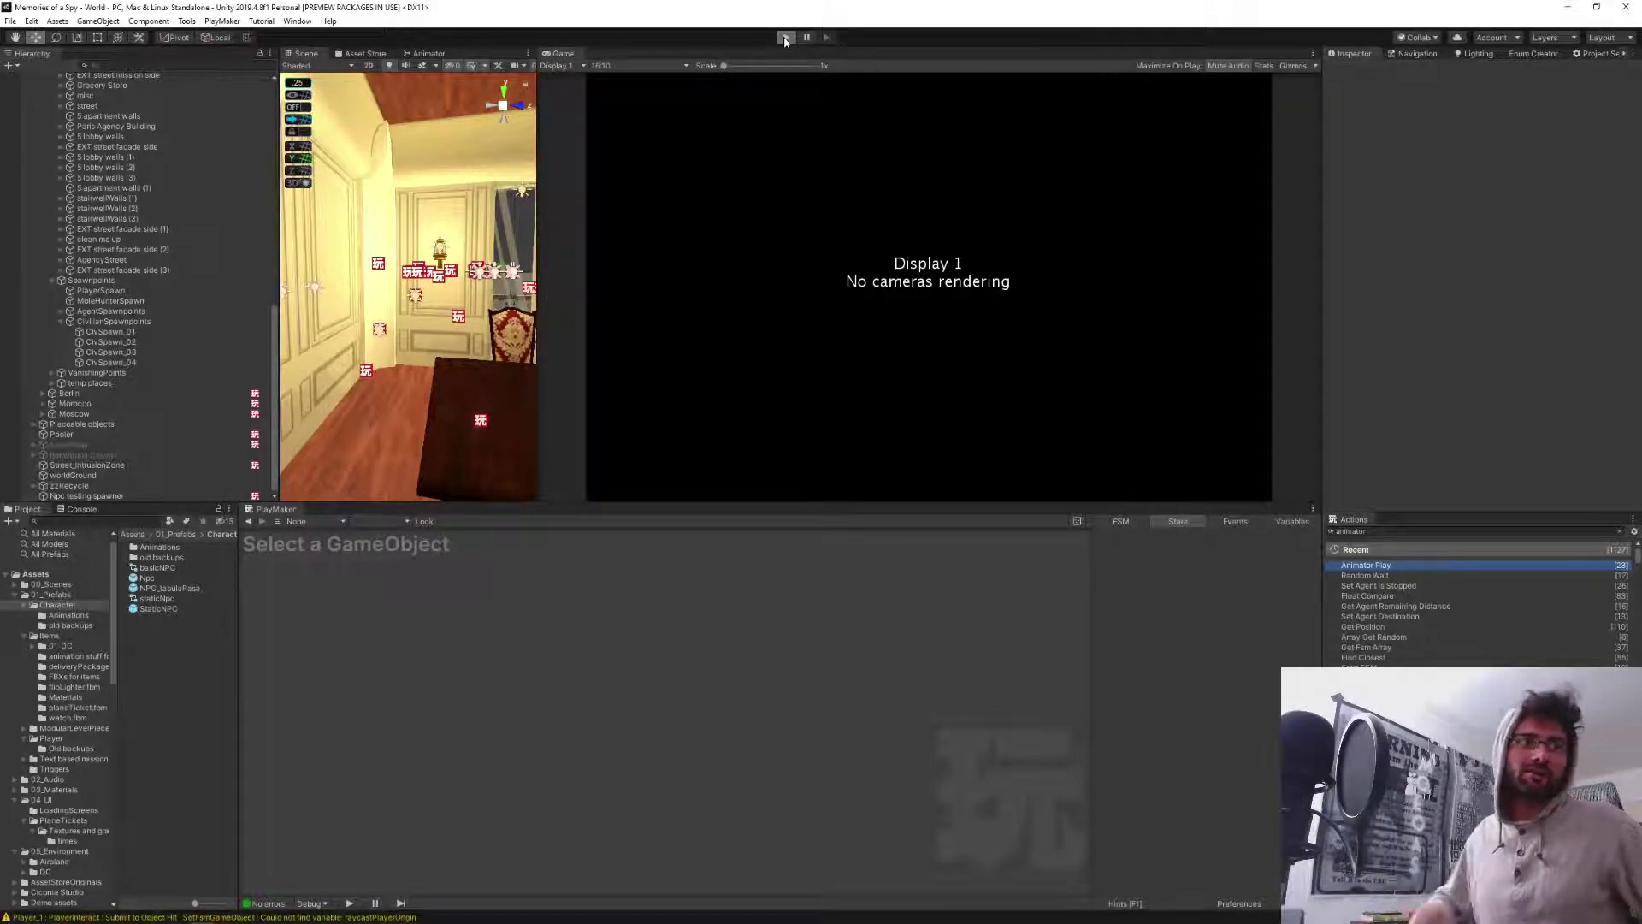
Start a new play test and warp the player with the in-game console command playerWarp.
click(785, 37)
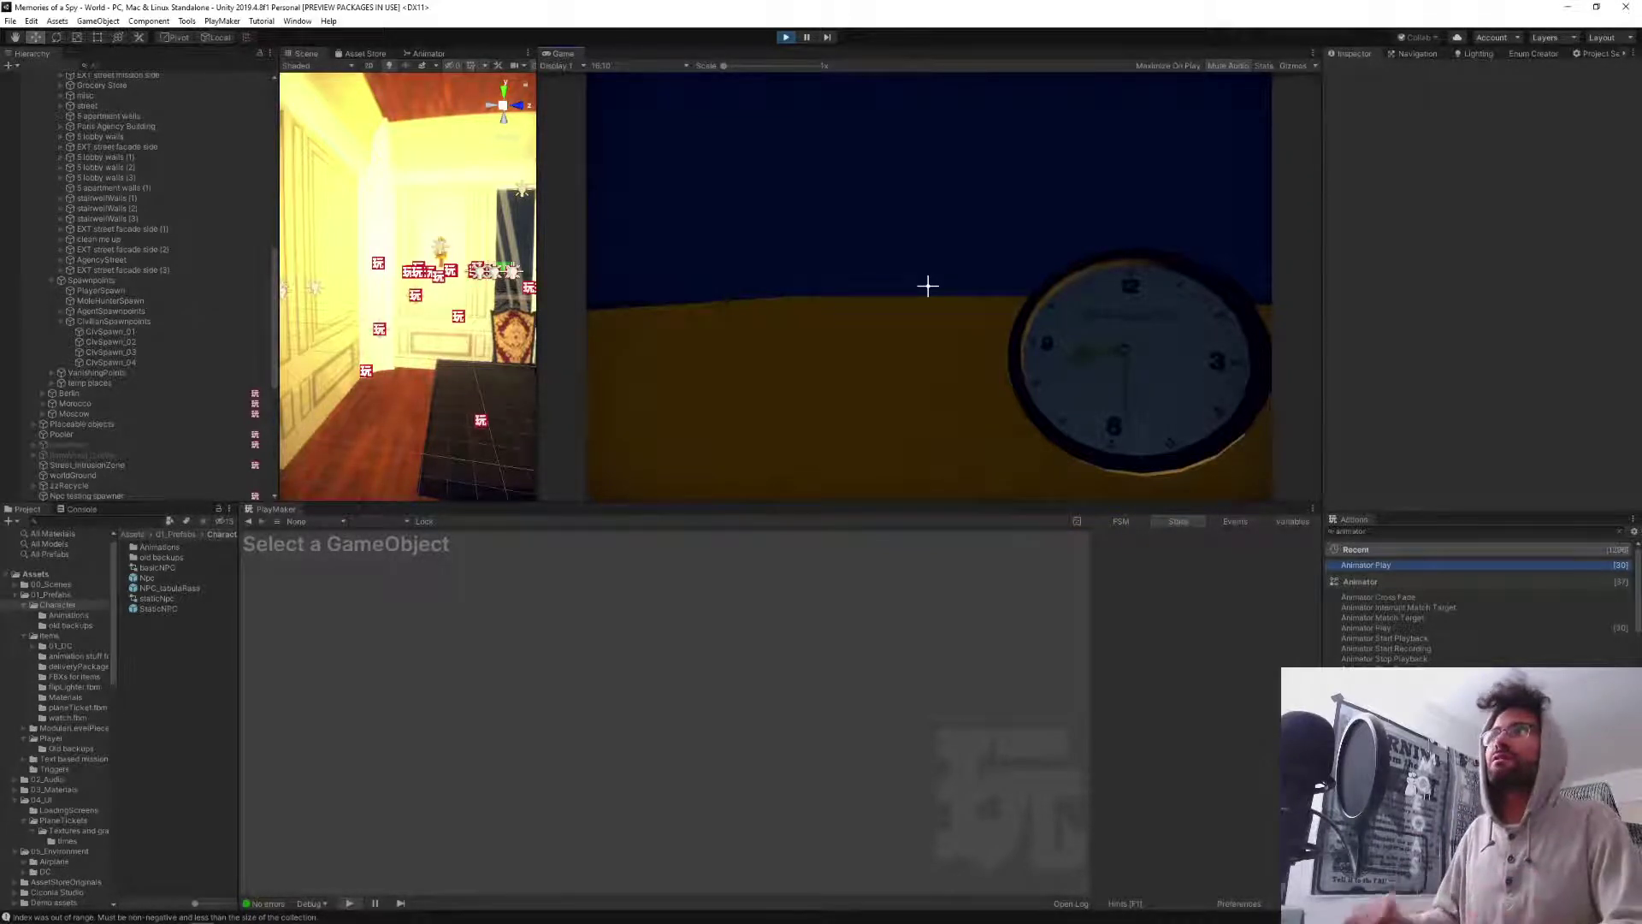
key(grave)
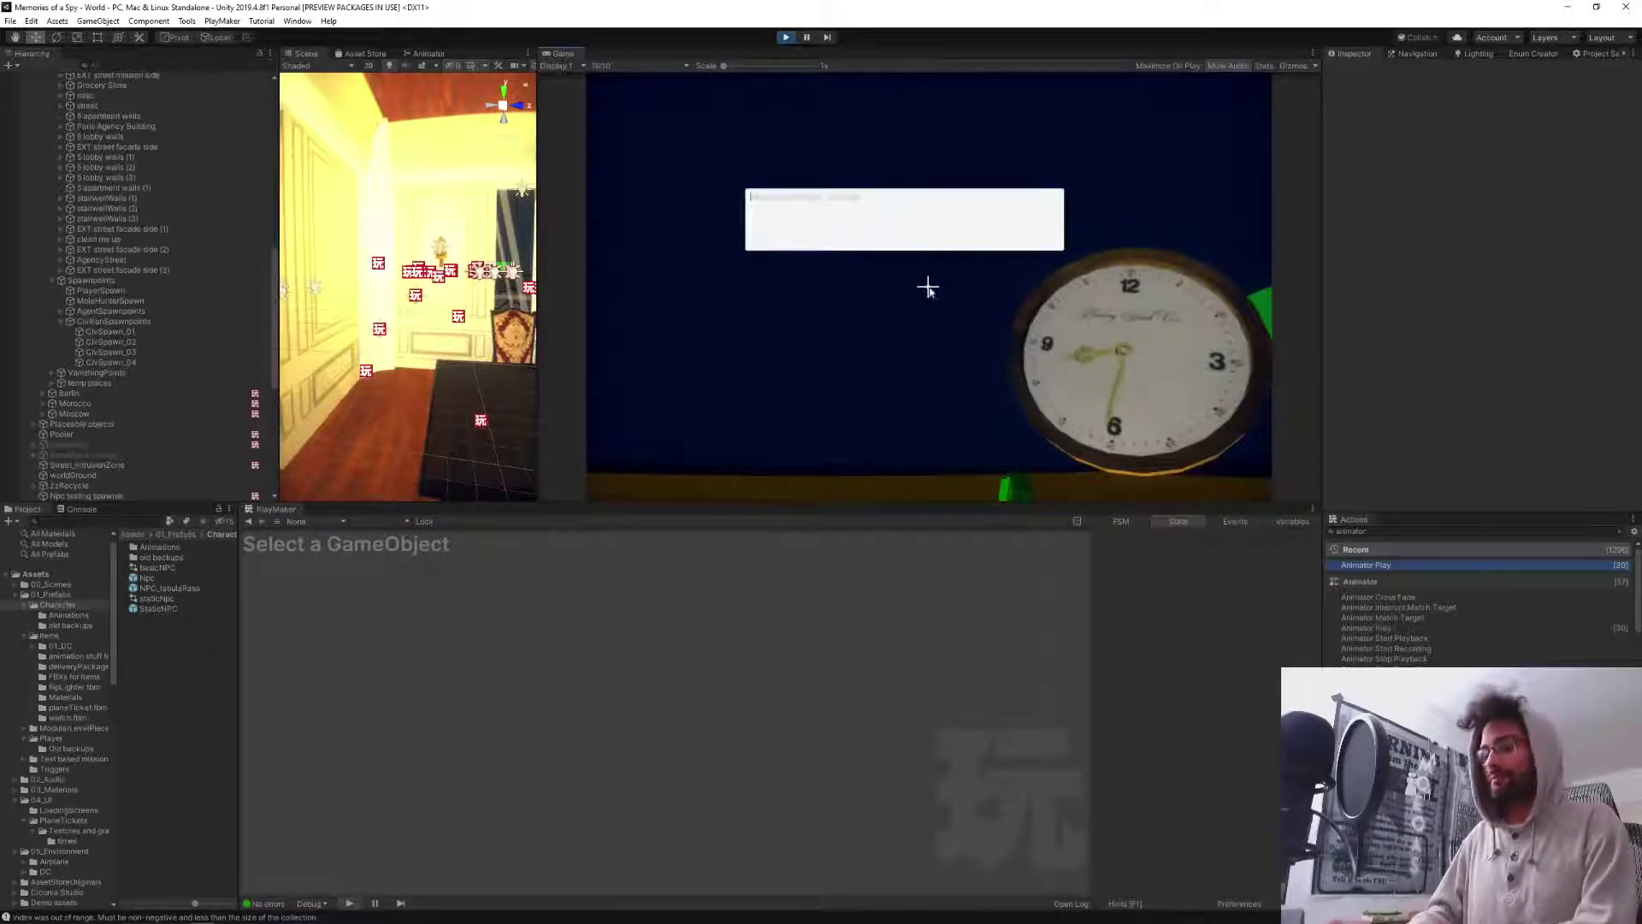
text(playerW)
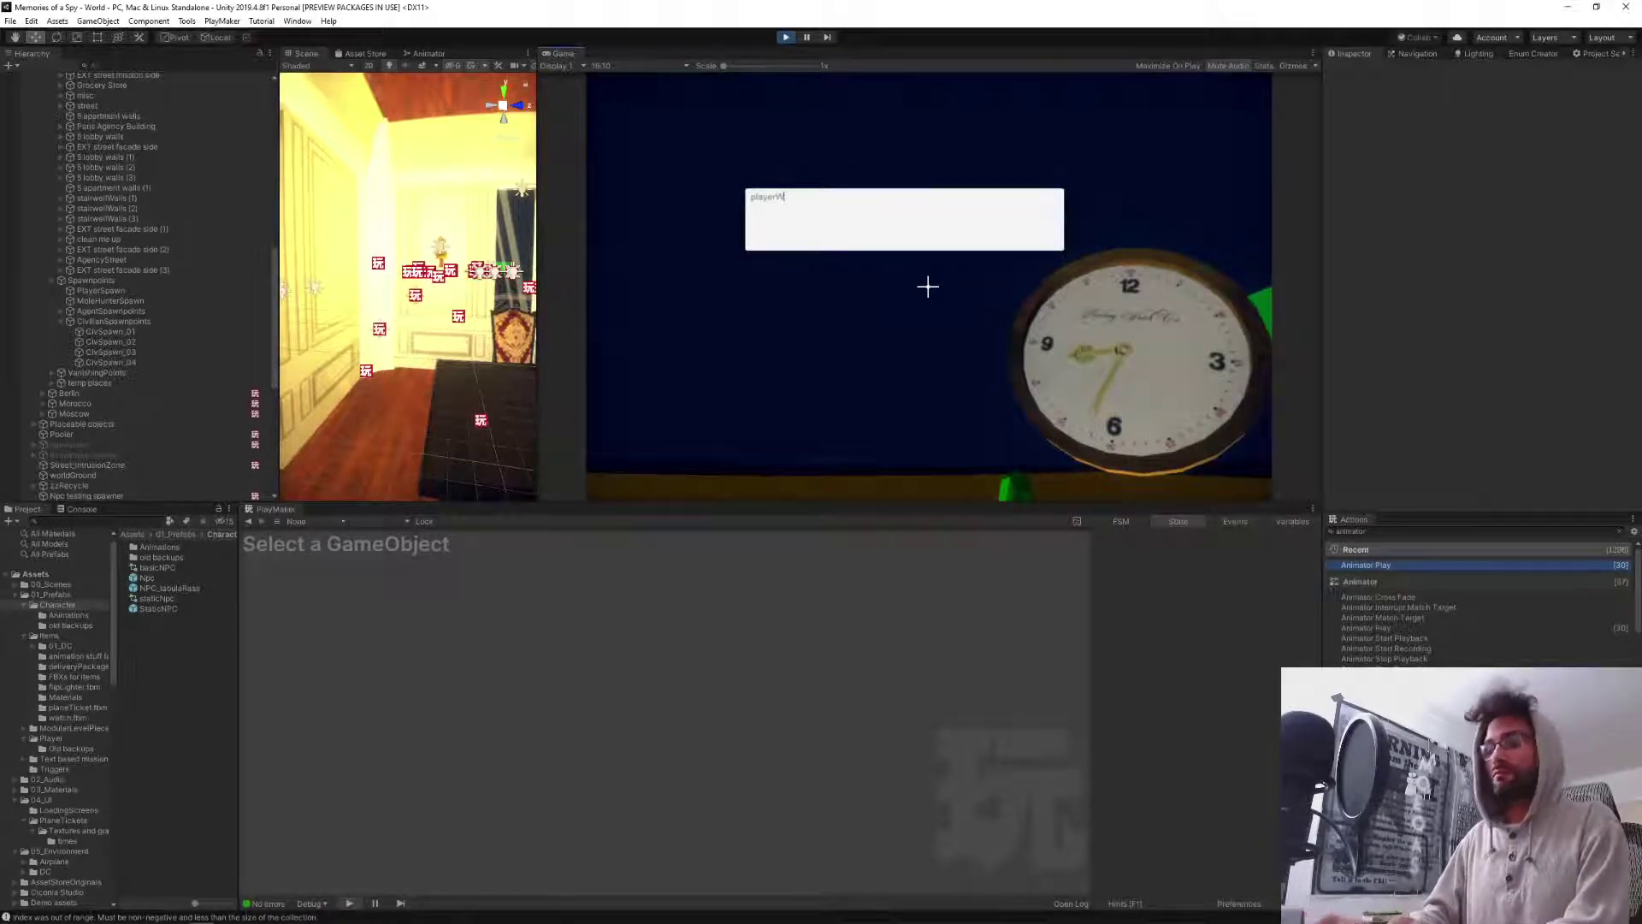
text(arp)
key(Return)
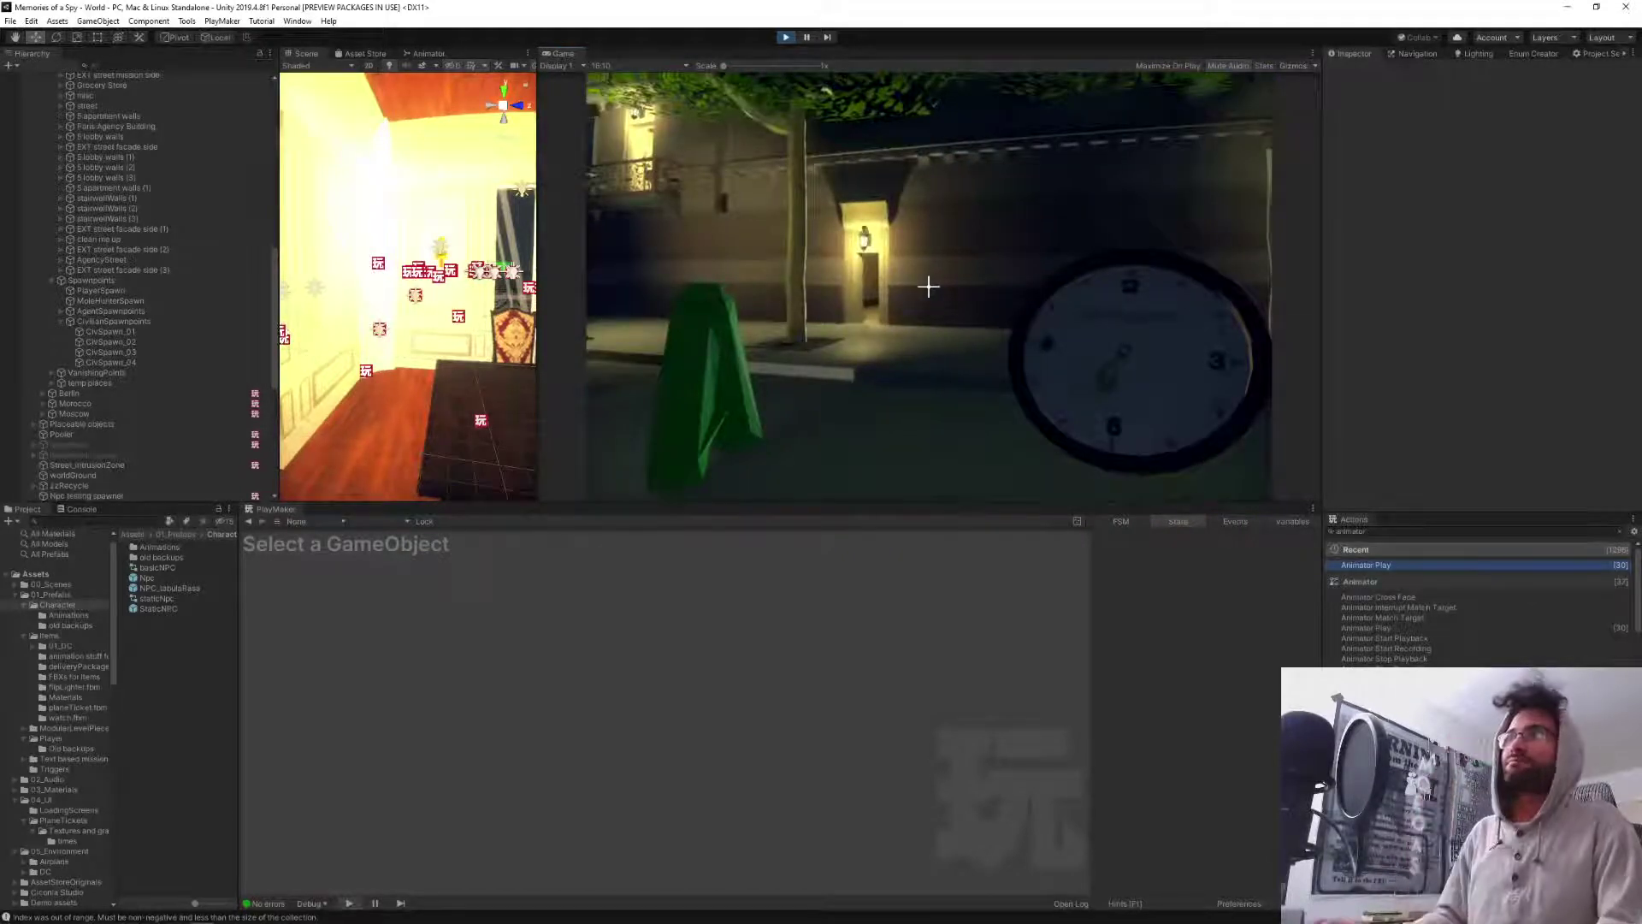
Walk the player across the street into the lit building, up the stairs to the apartment, and open its door.
key(w)
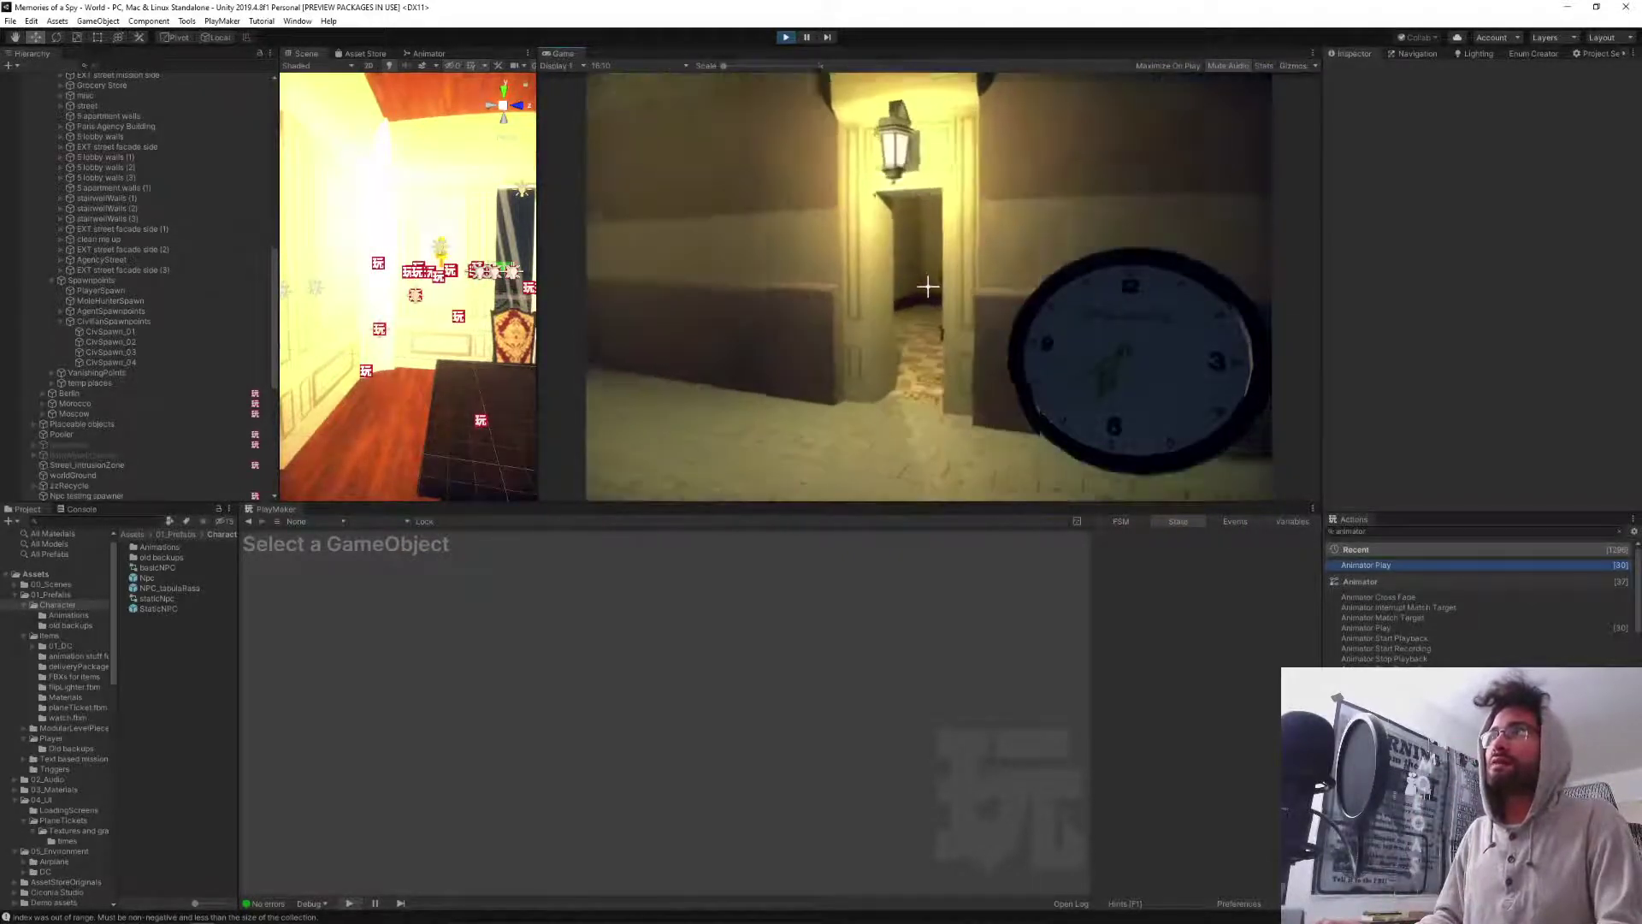
key(w)
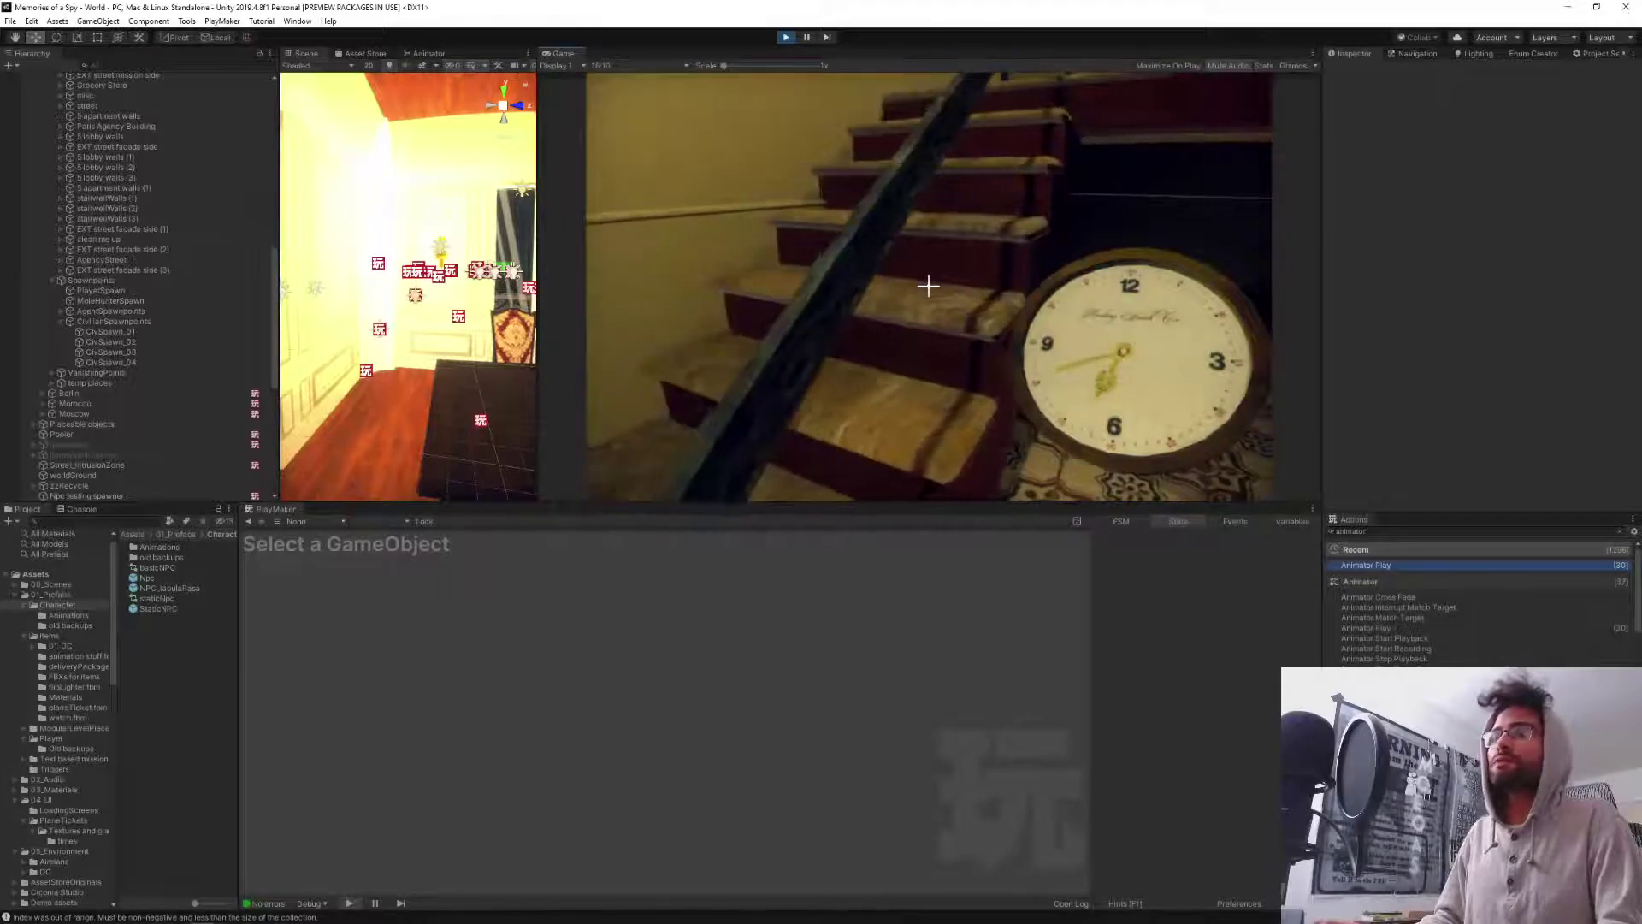
key(w)
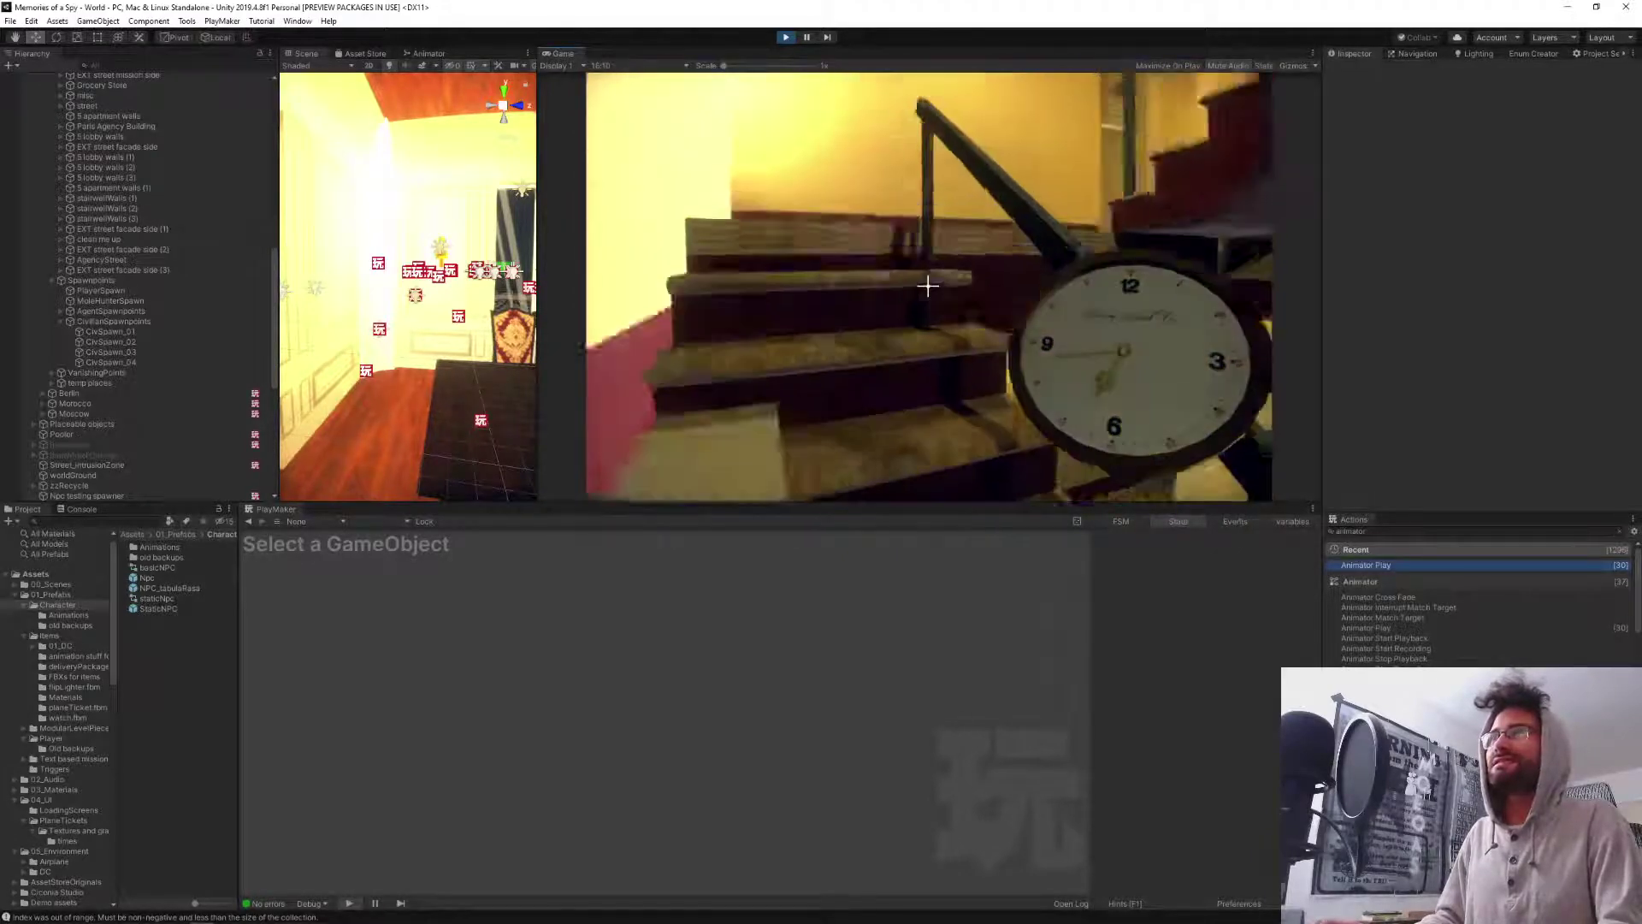
key(w)
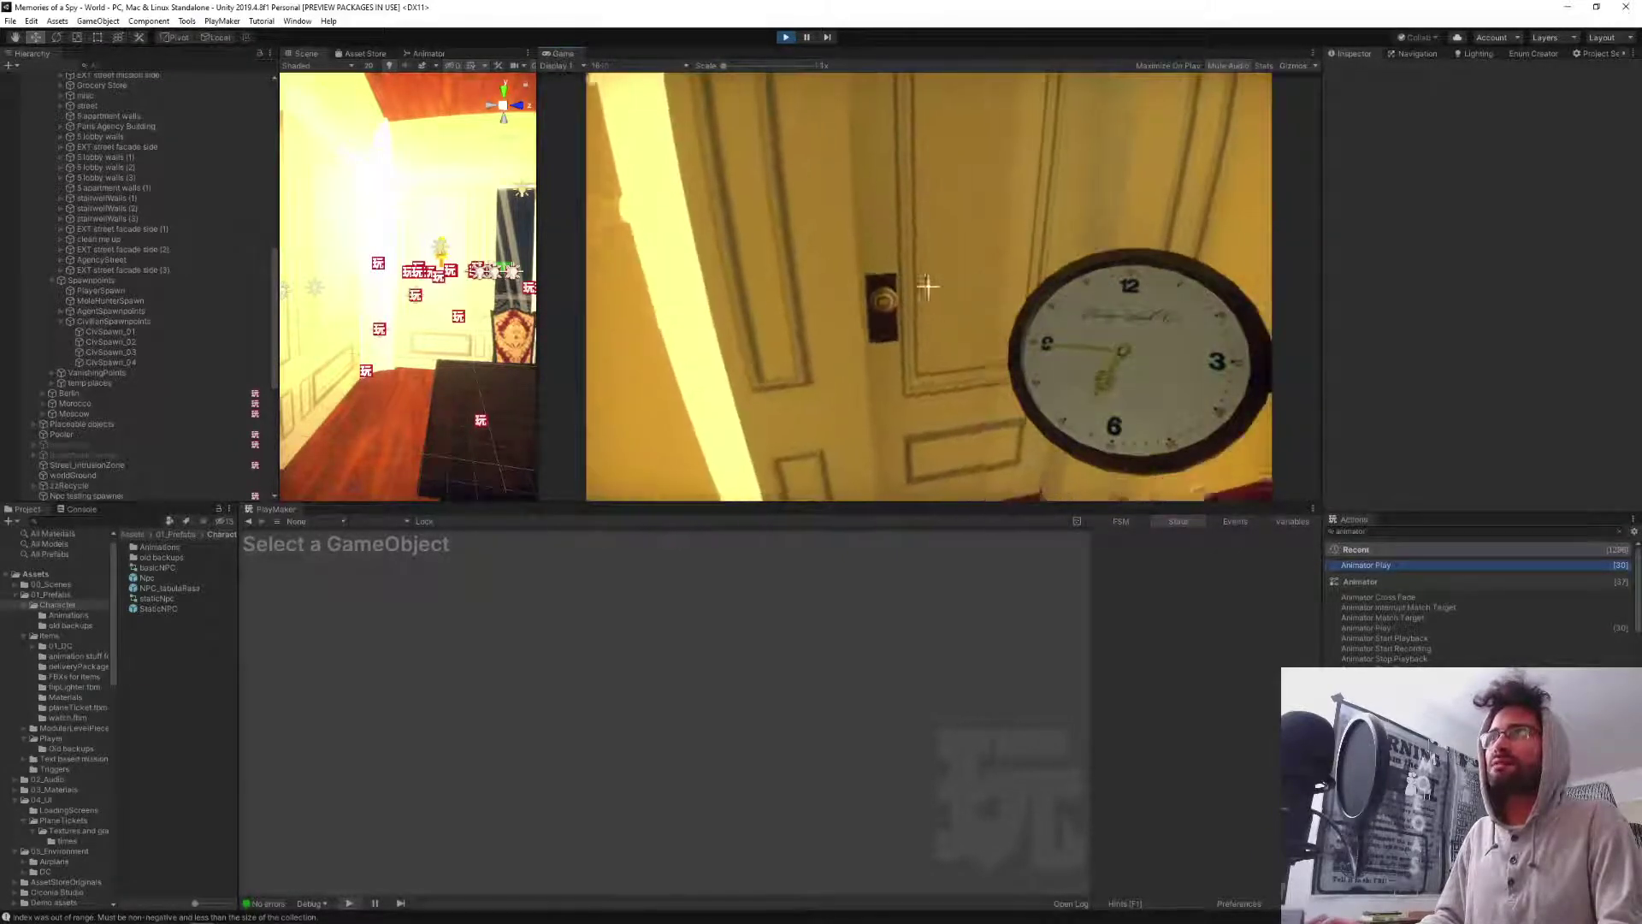
click(928, 286)
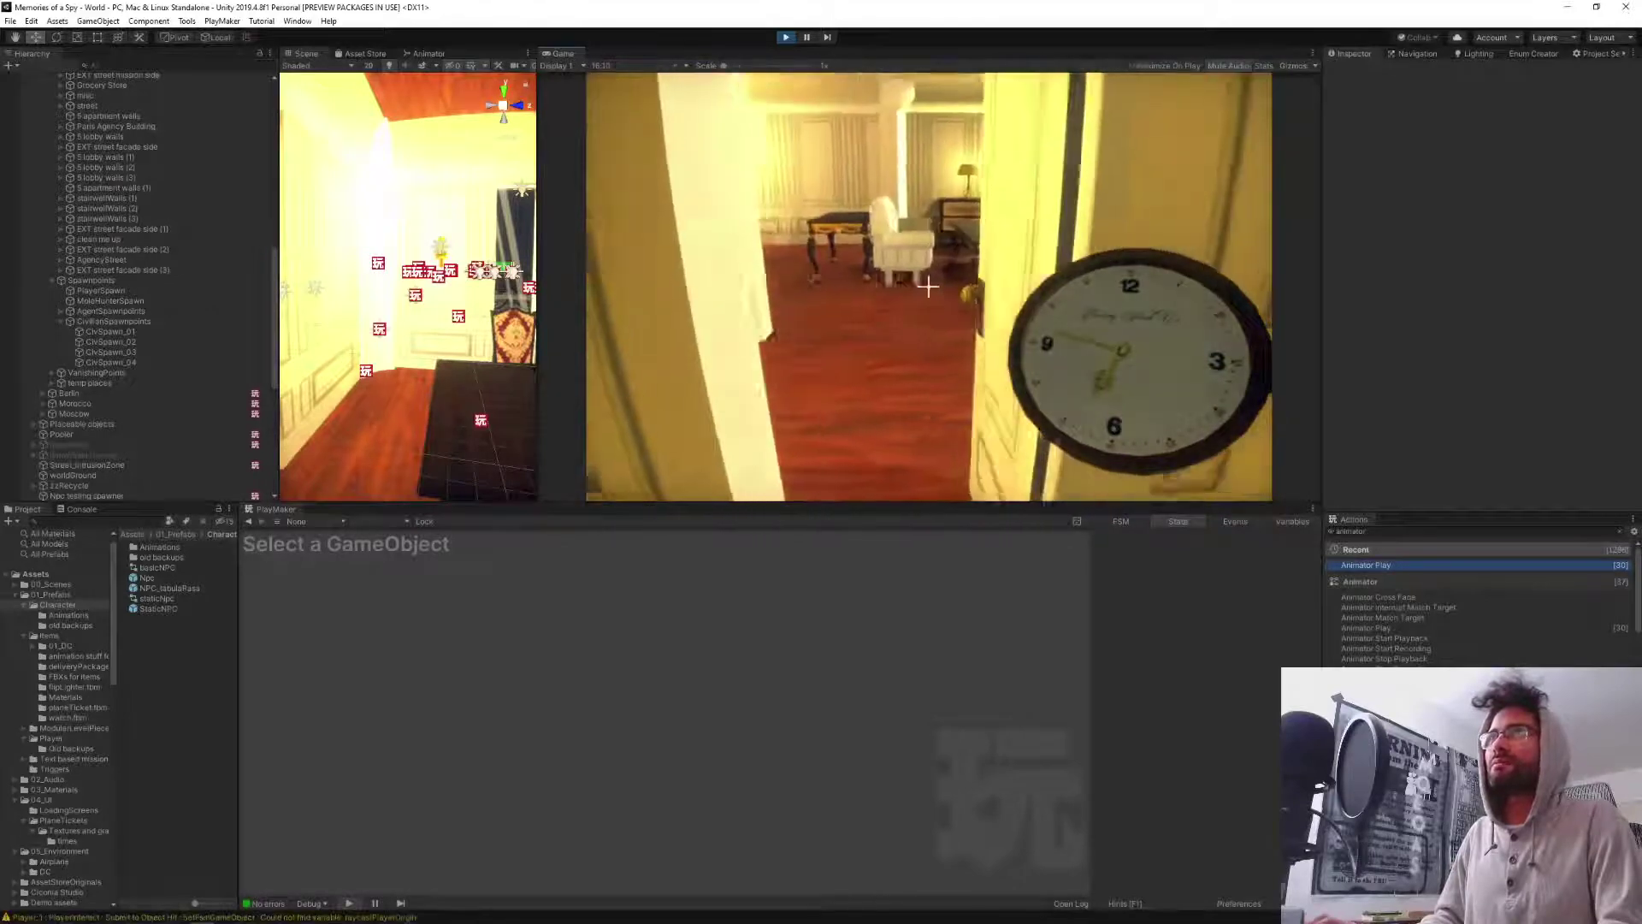
Scan the living room from the doorway and walk the player through the apartment towards the NPC.
key(d)
key(a)
key(d)
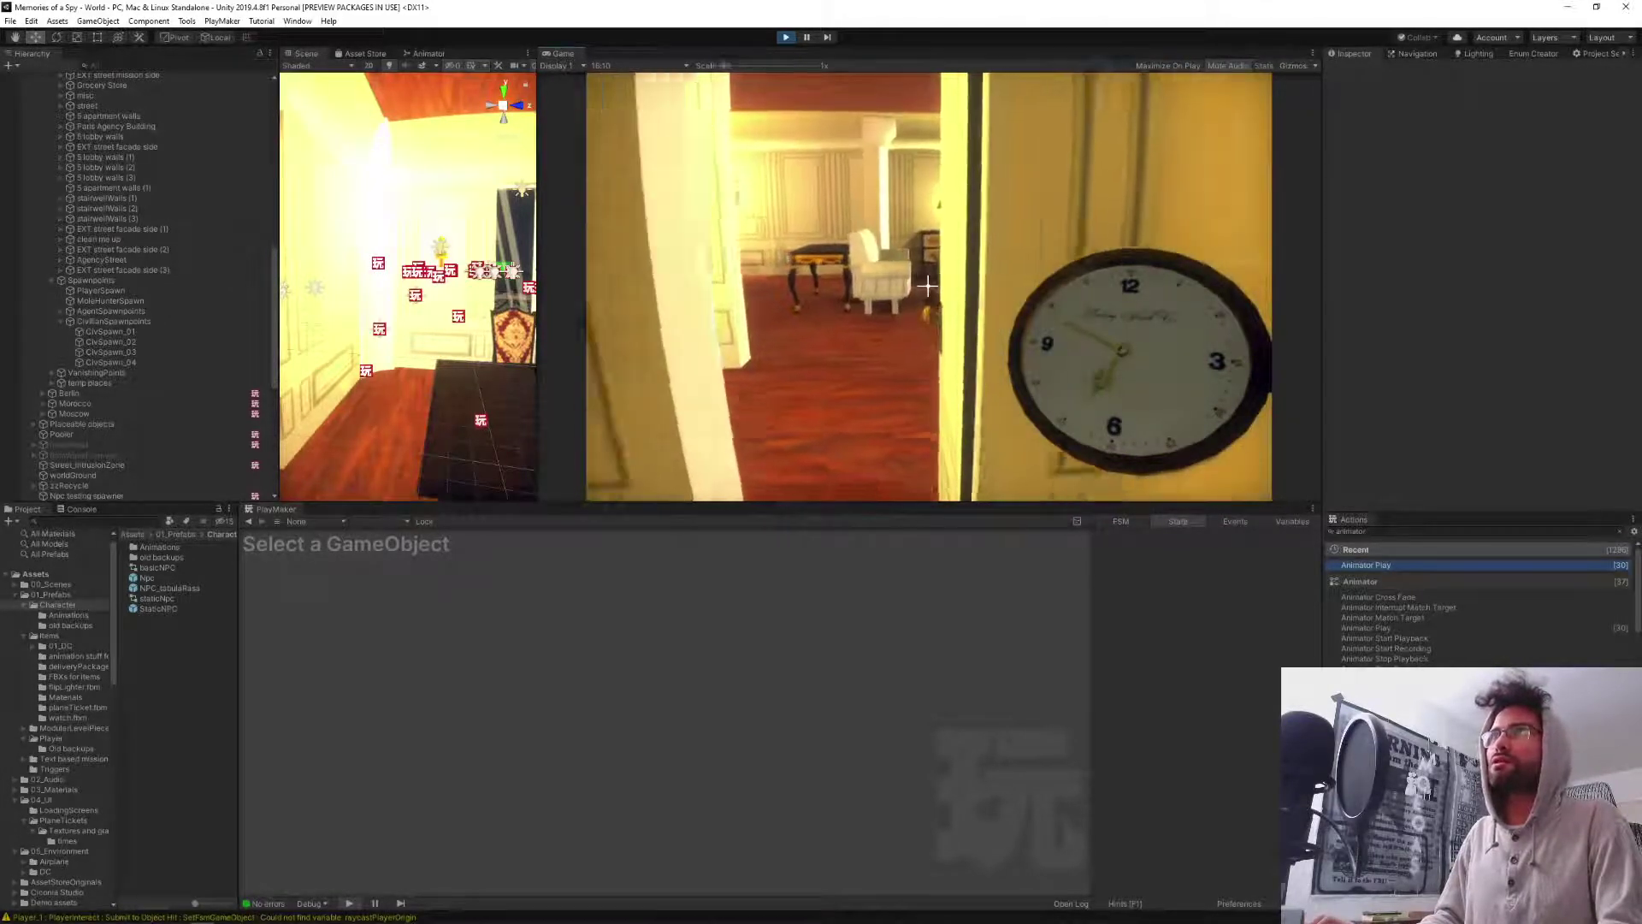
key(s)
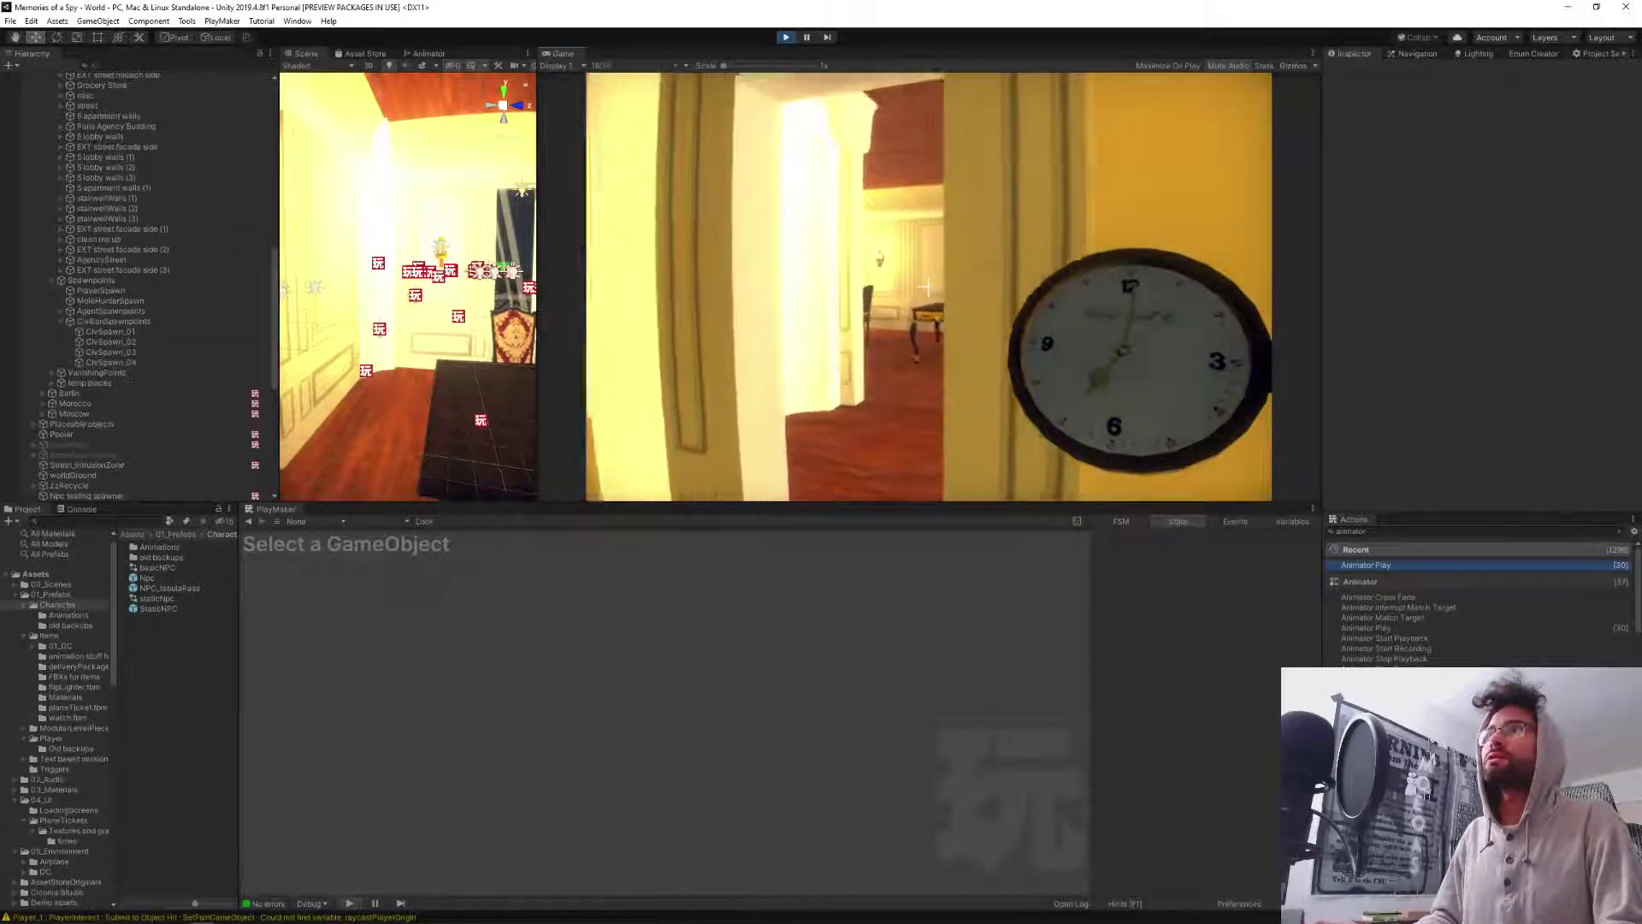
key(w)
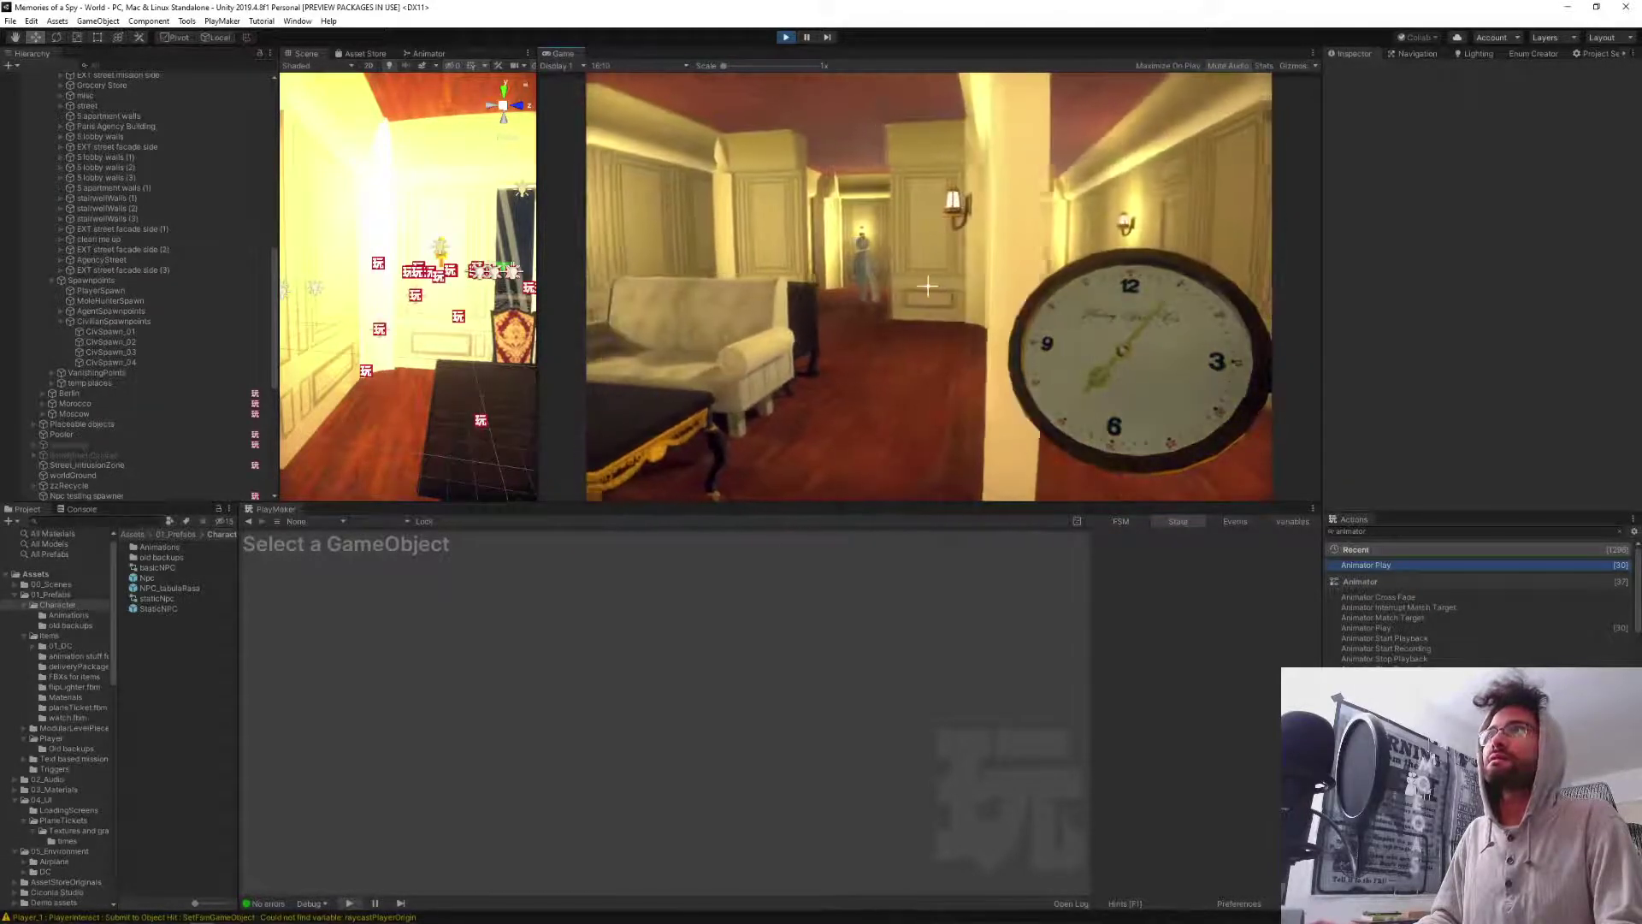
key(w)
key(w)
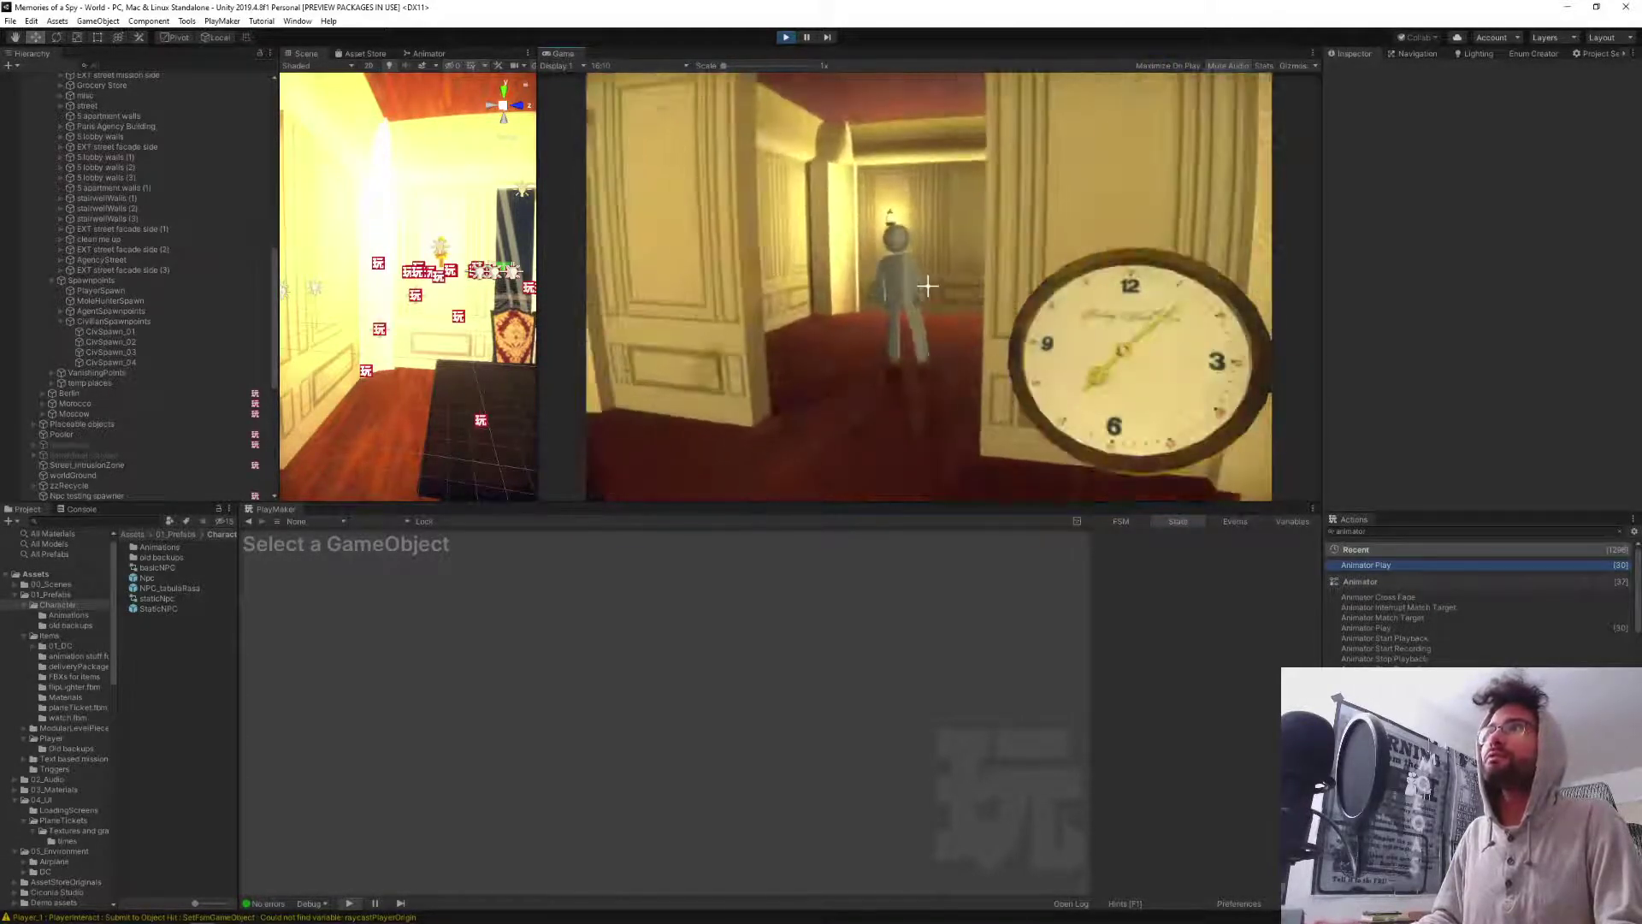
key(w)
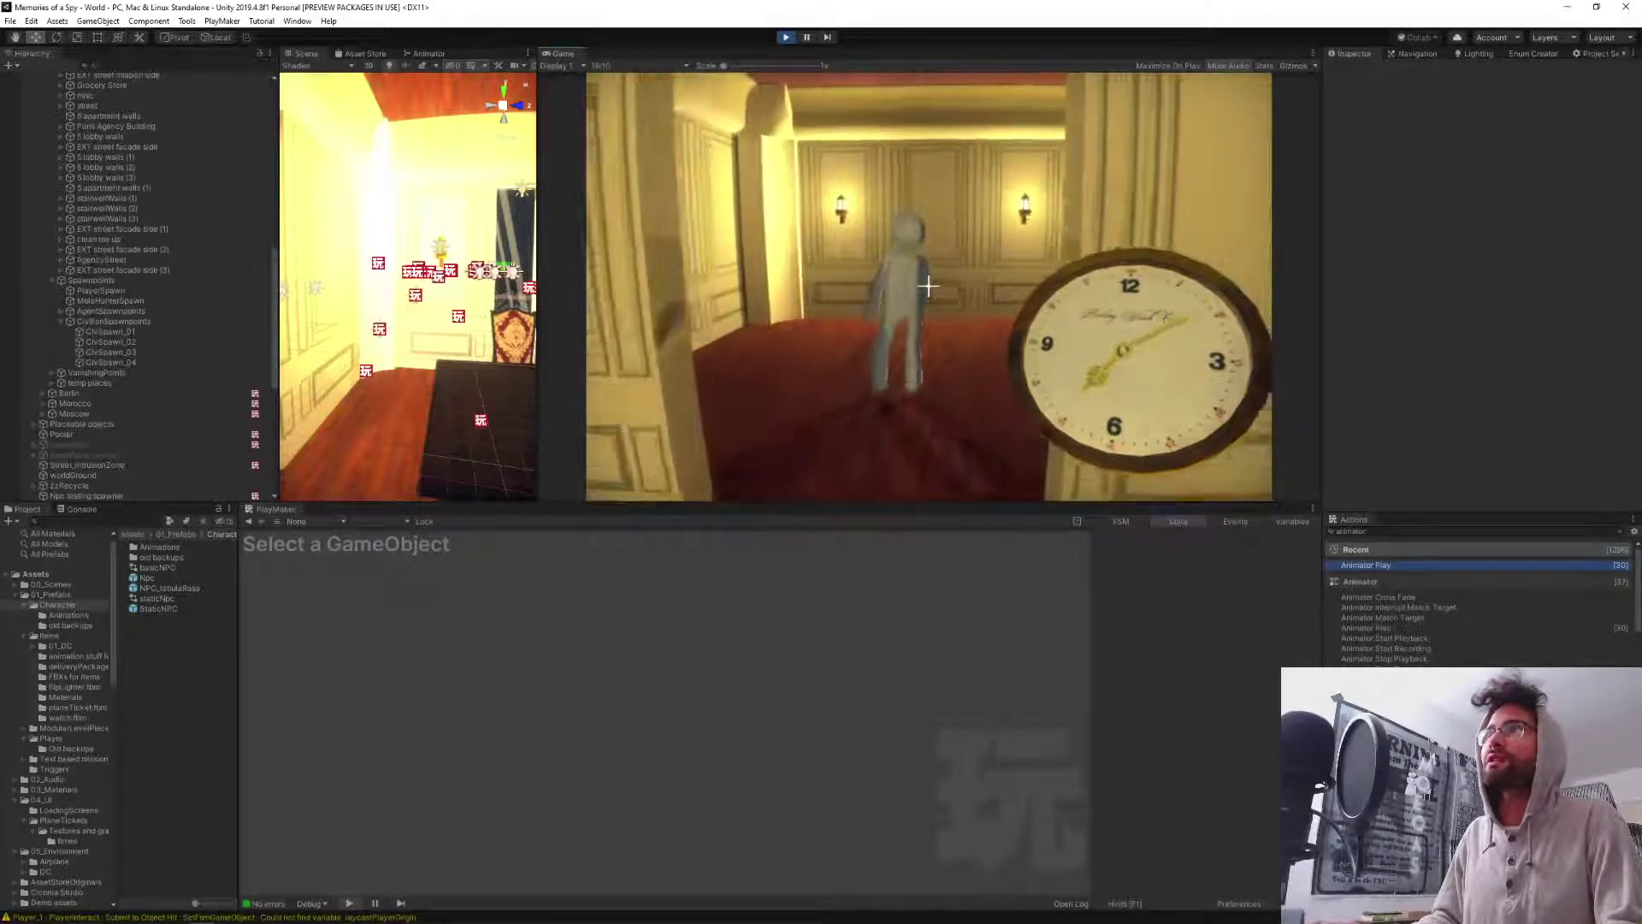
Move the player around the NPC and away through the living room to test its intruder reaction, ending the play test.
key(s)
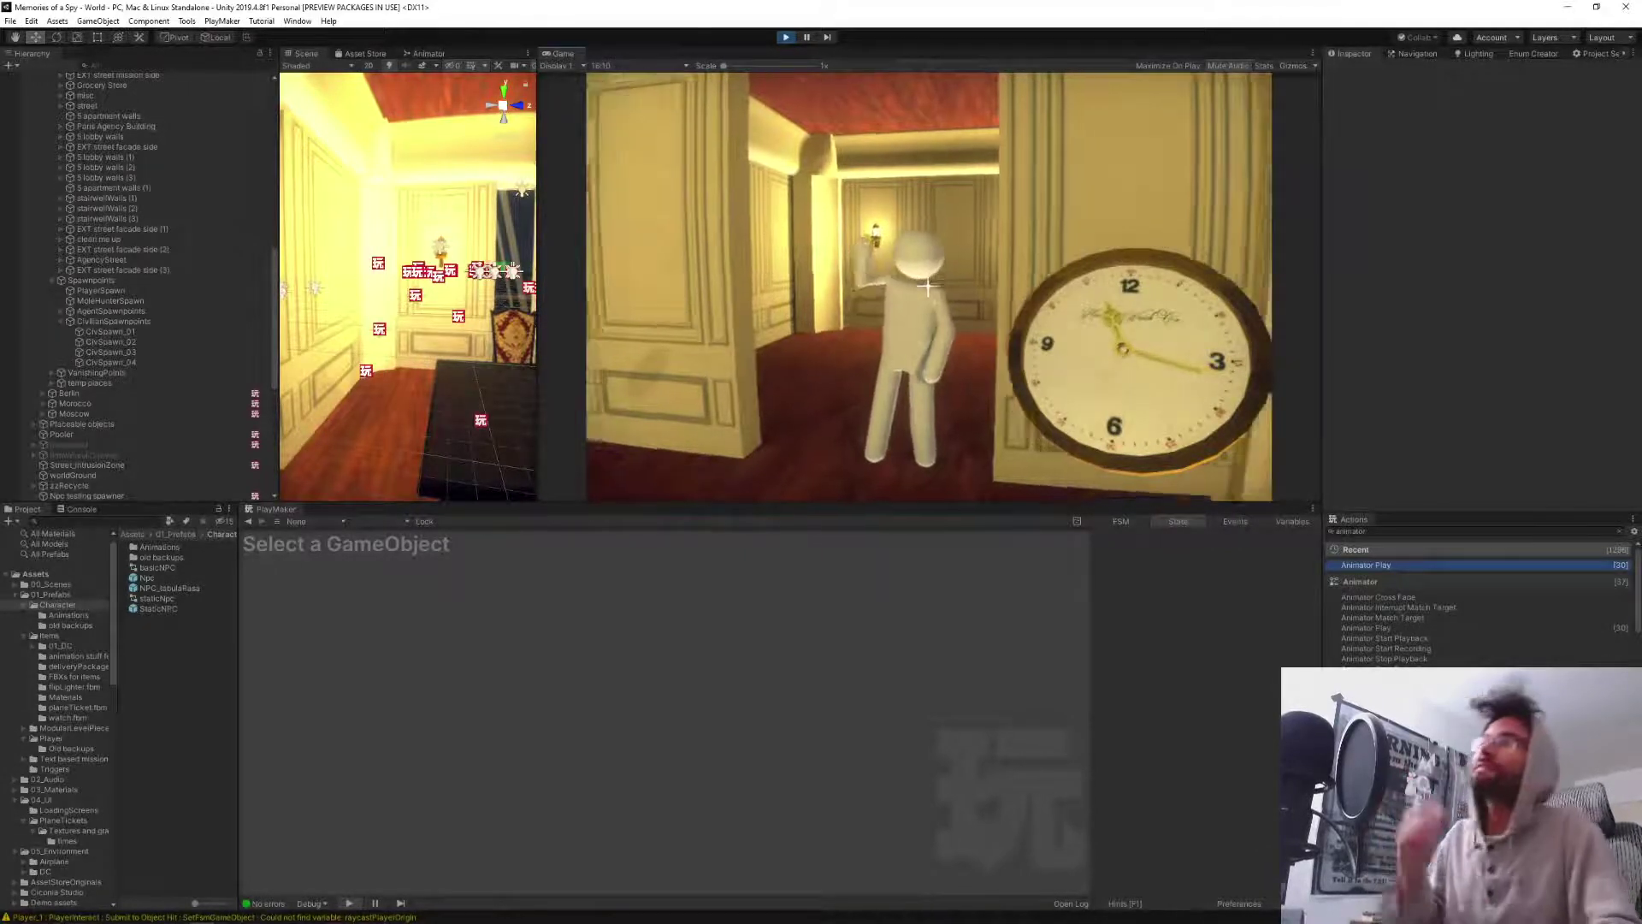
key(w)
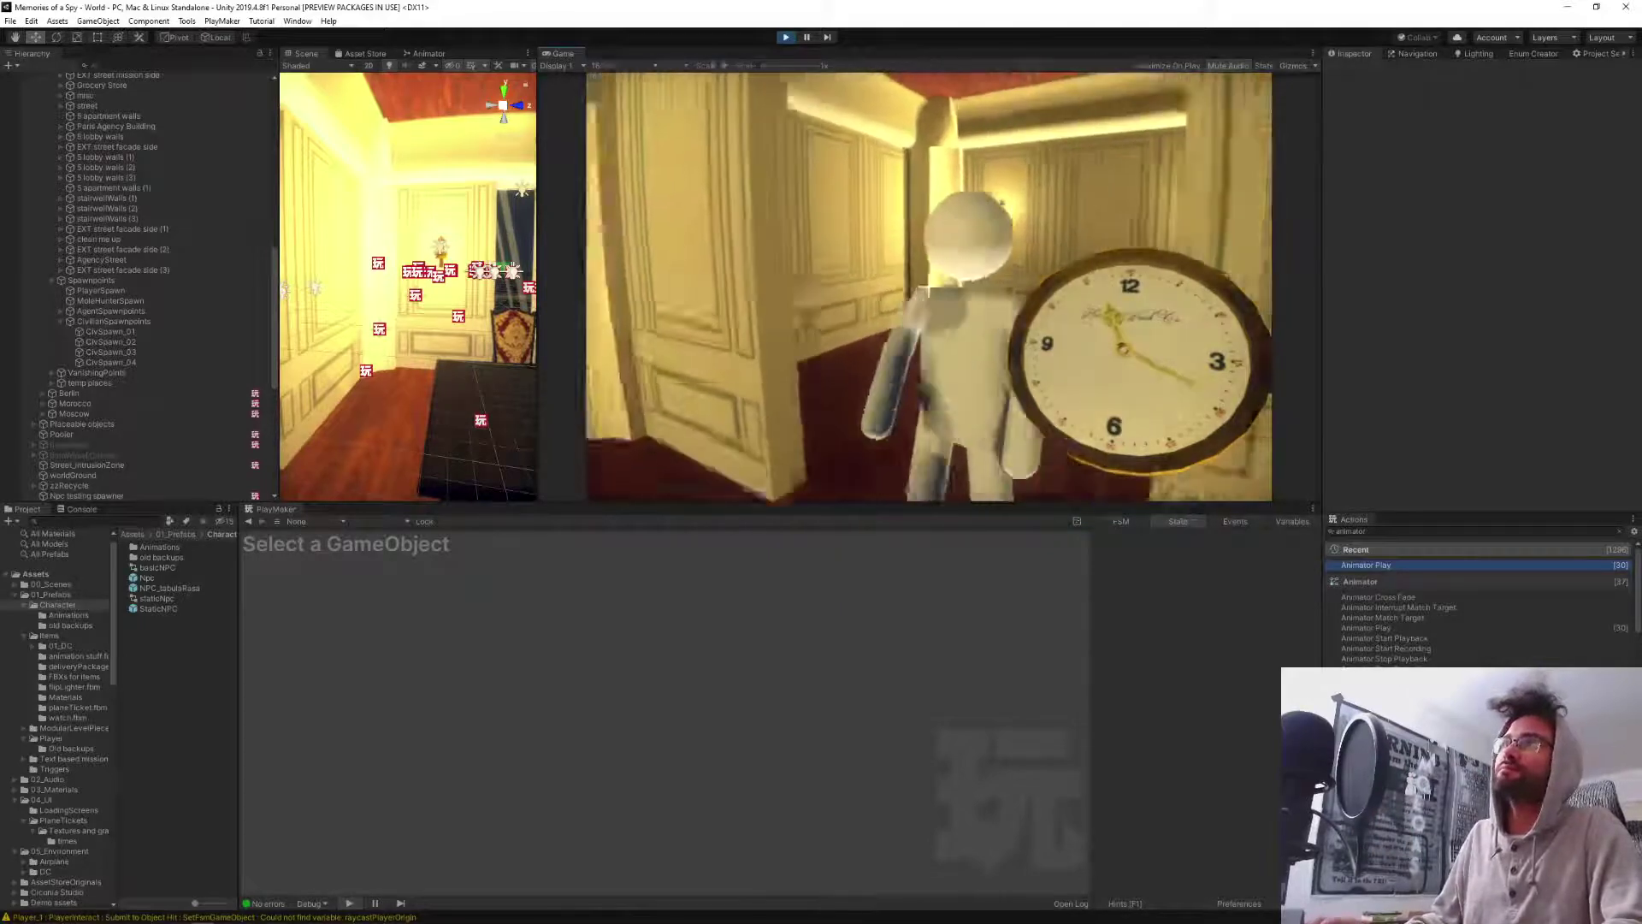
key(a)
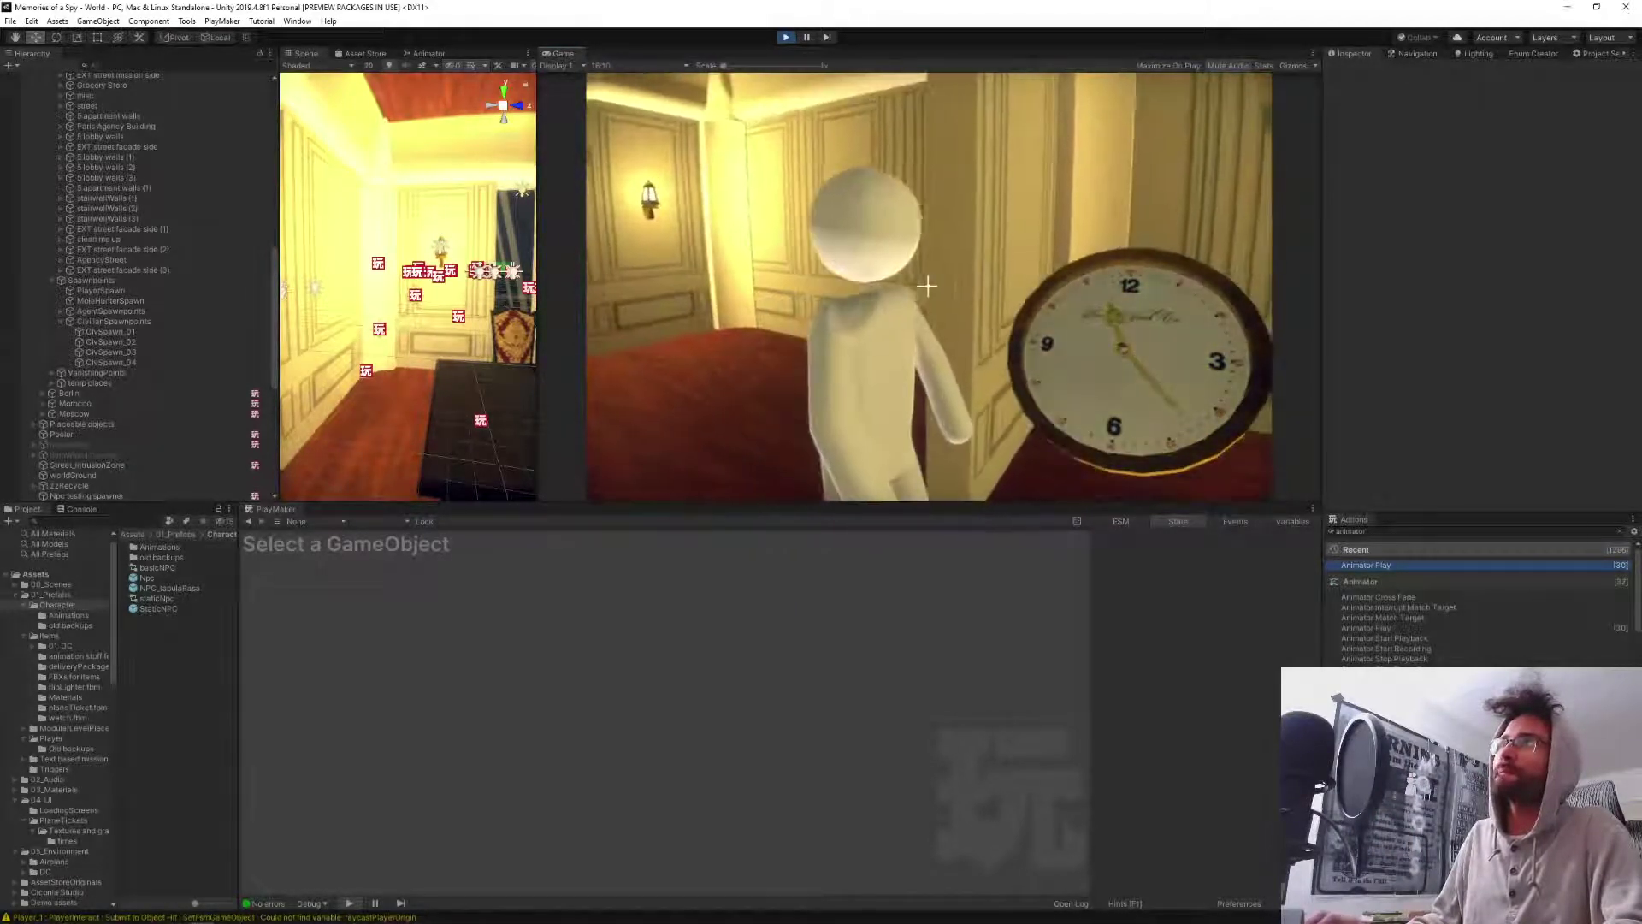
key(w)
key(w)
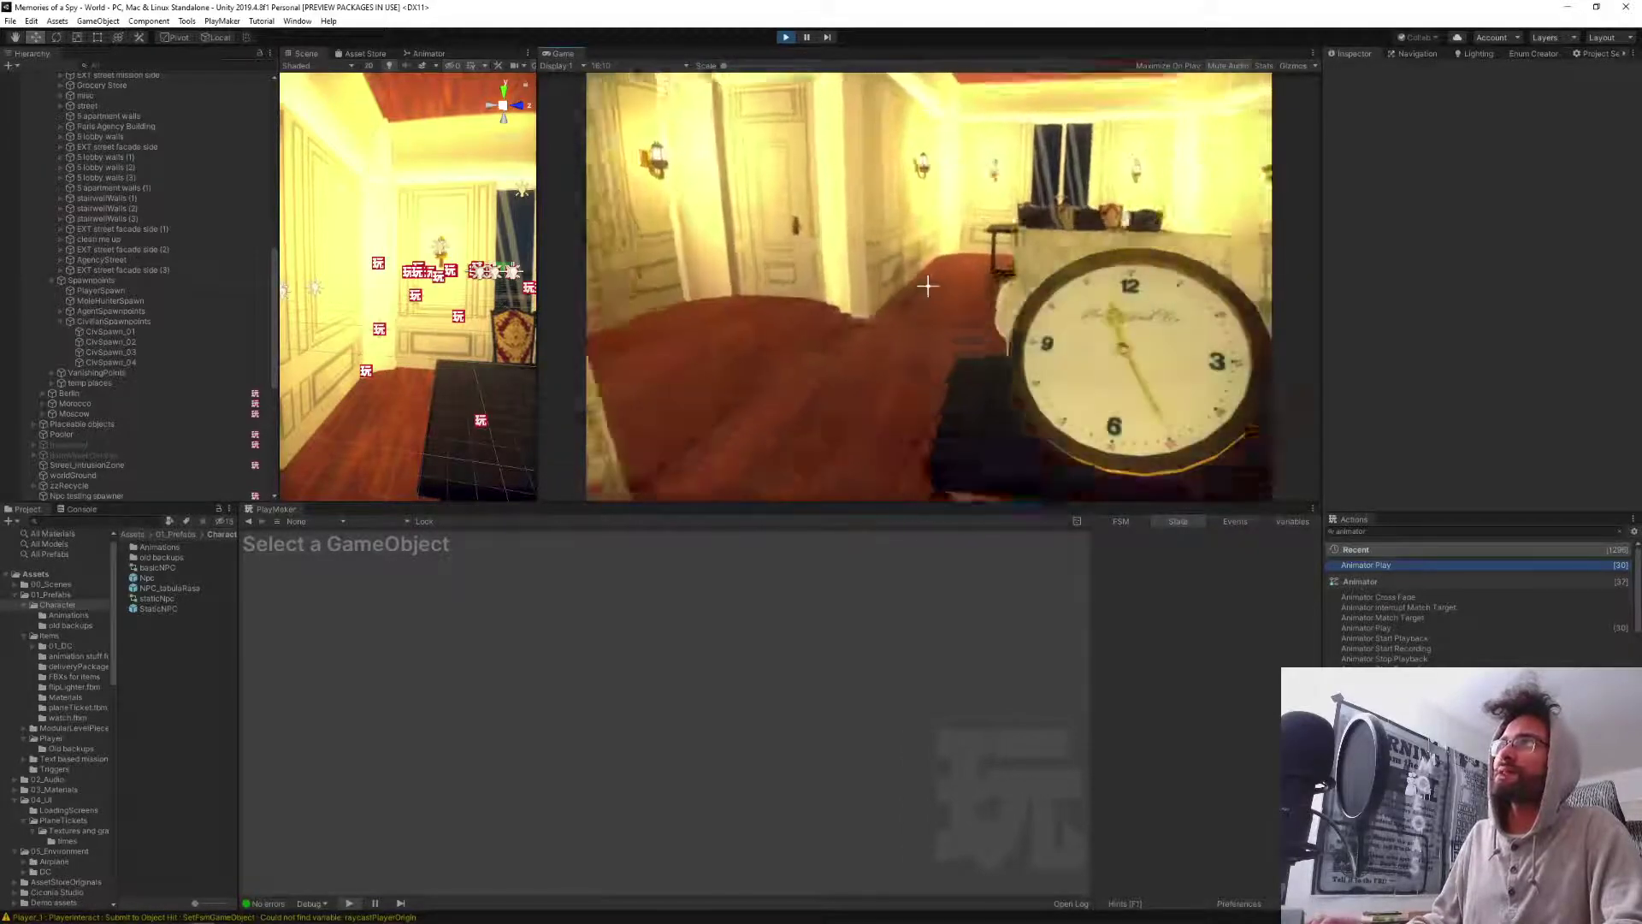
key(w)
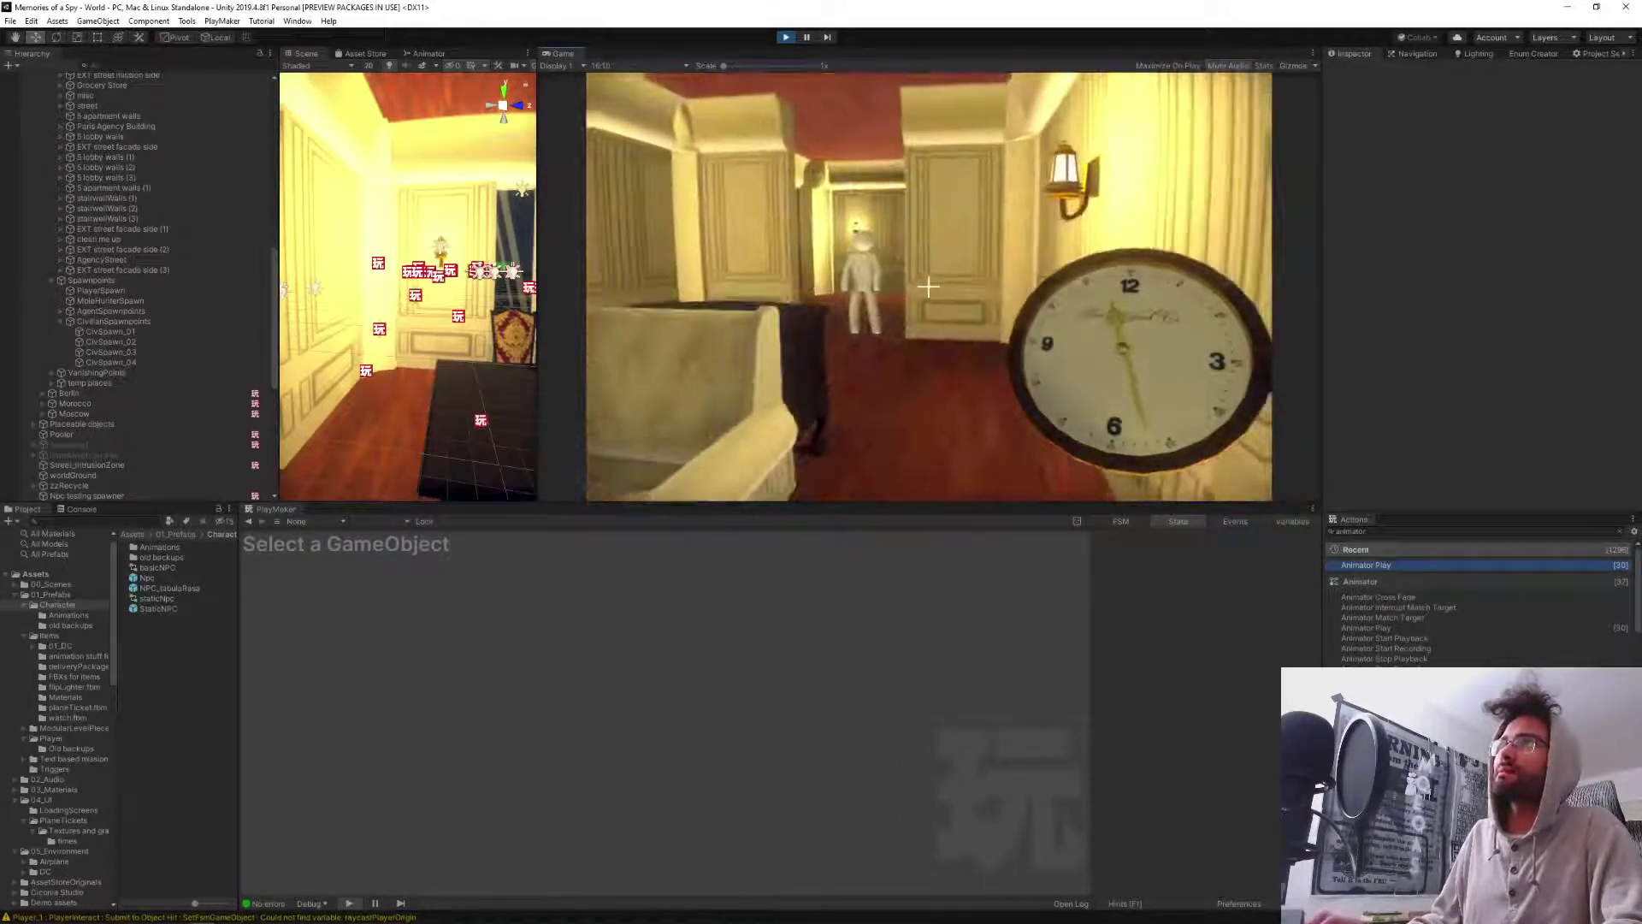
key(w)
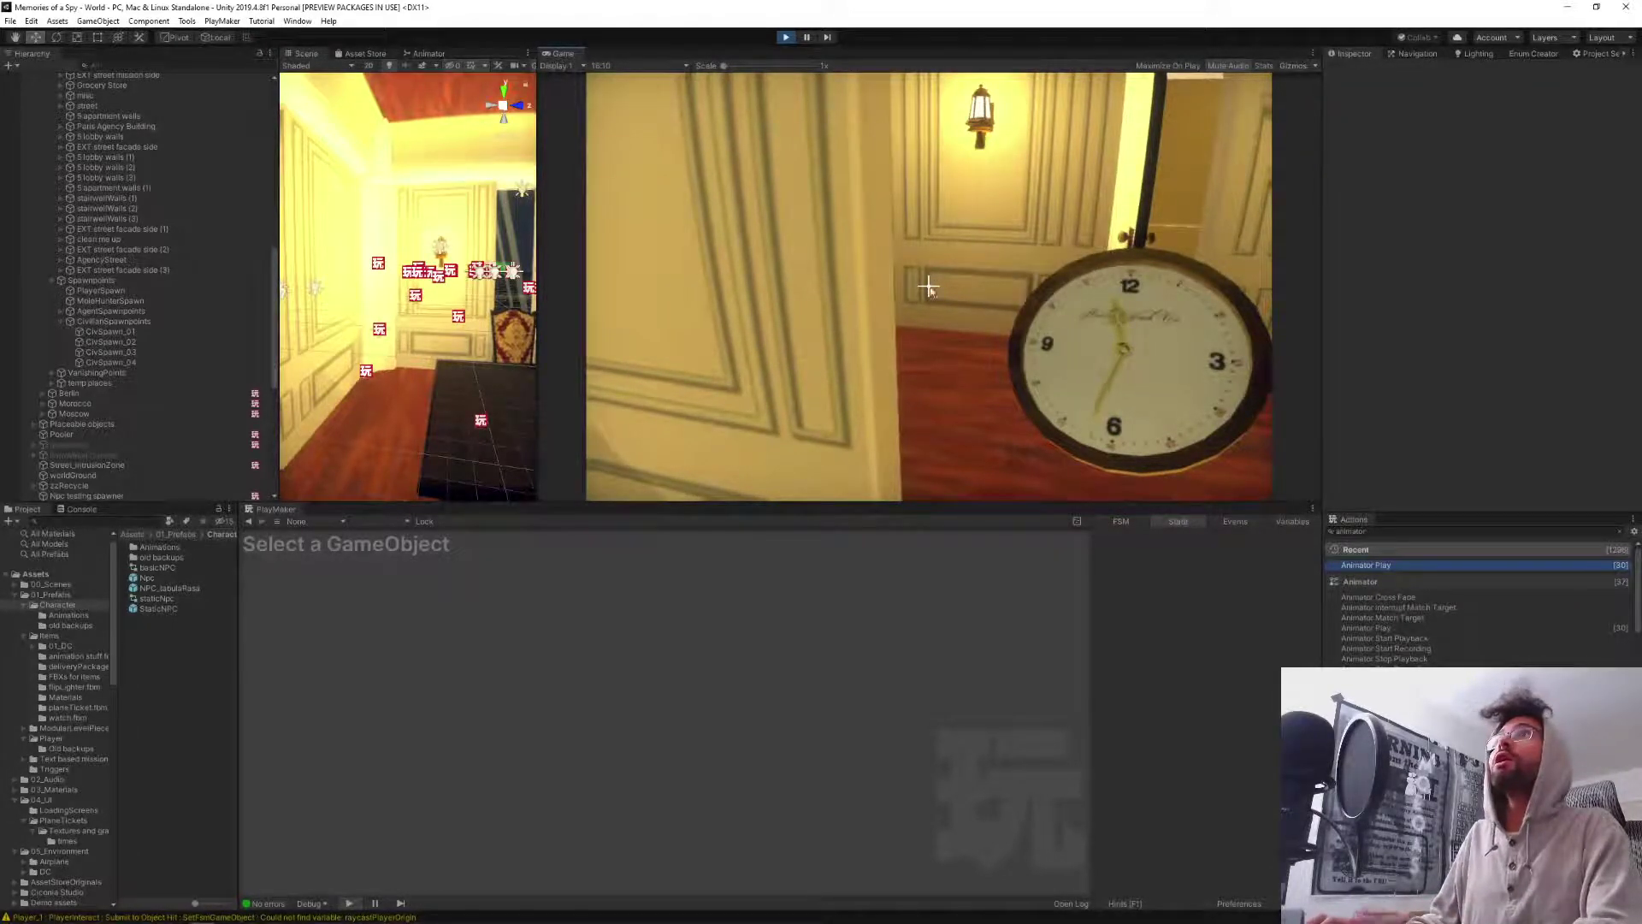
key(Escape)
click(785, 38)
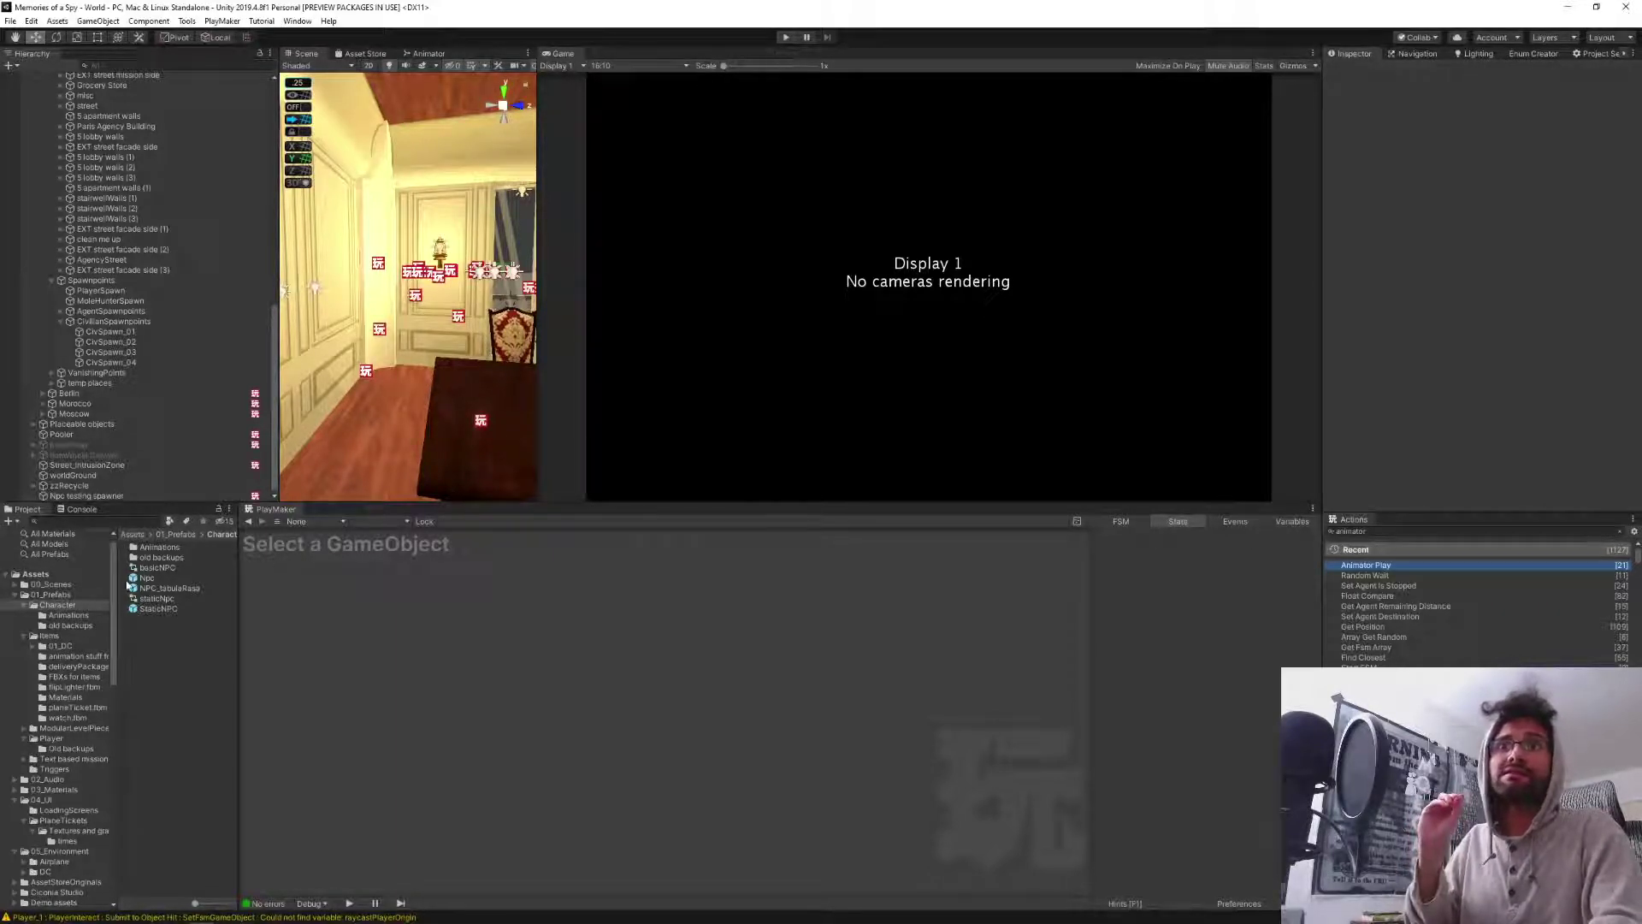
Open the Npc prefab and display the Yelling state of its HasIntruder FSM.
double_click(144, 578)
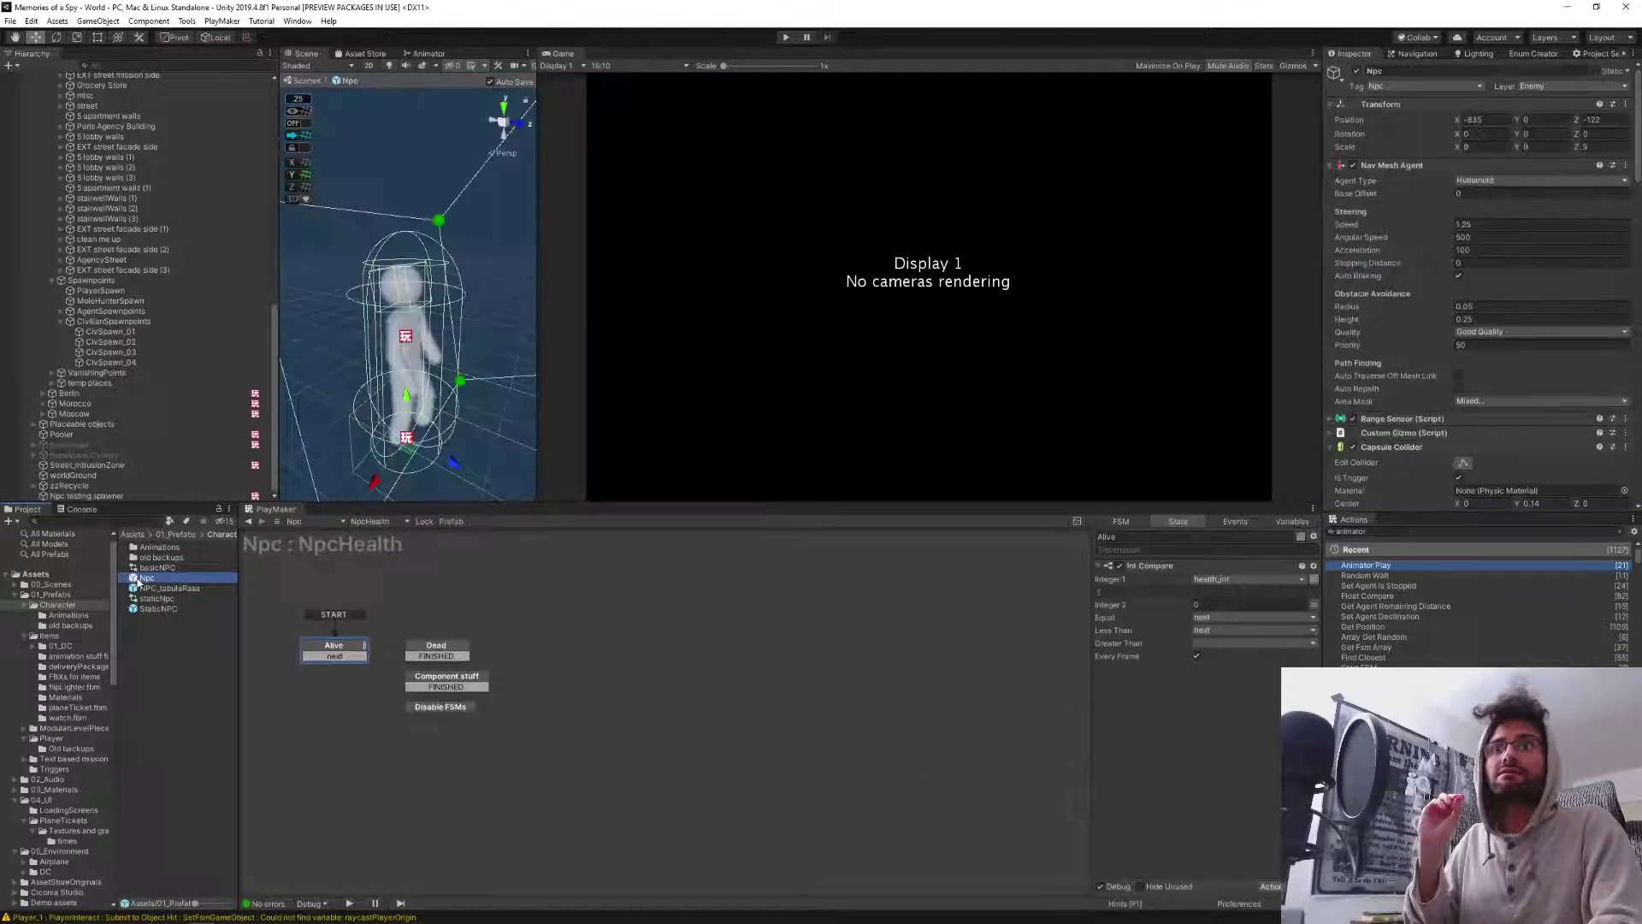
click(383, 523)
click(419, 590)
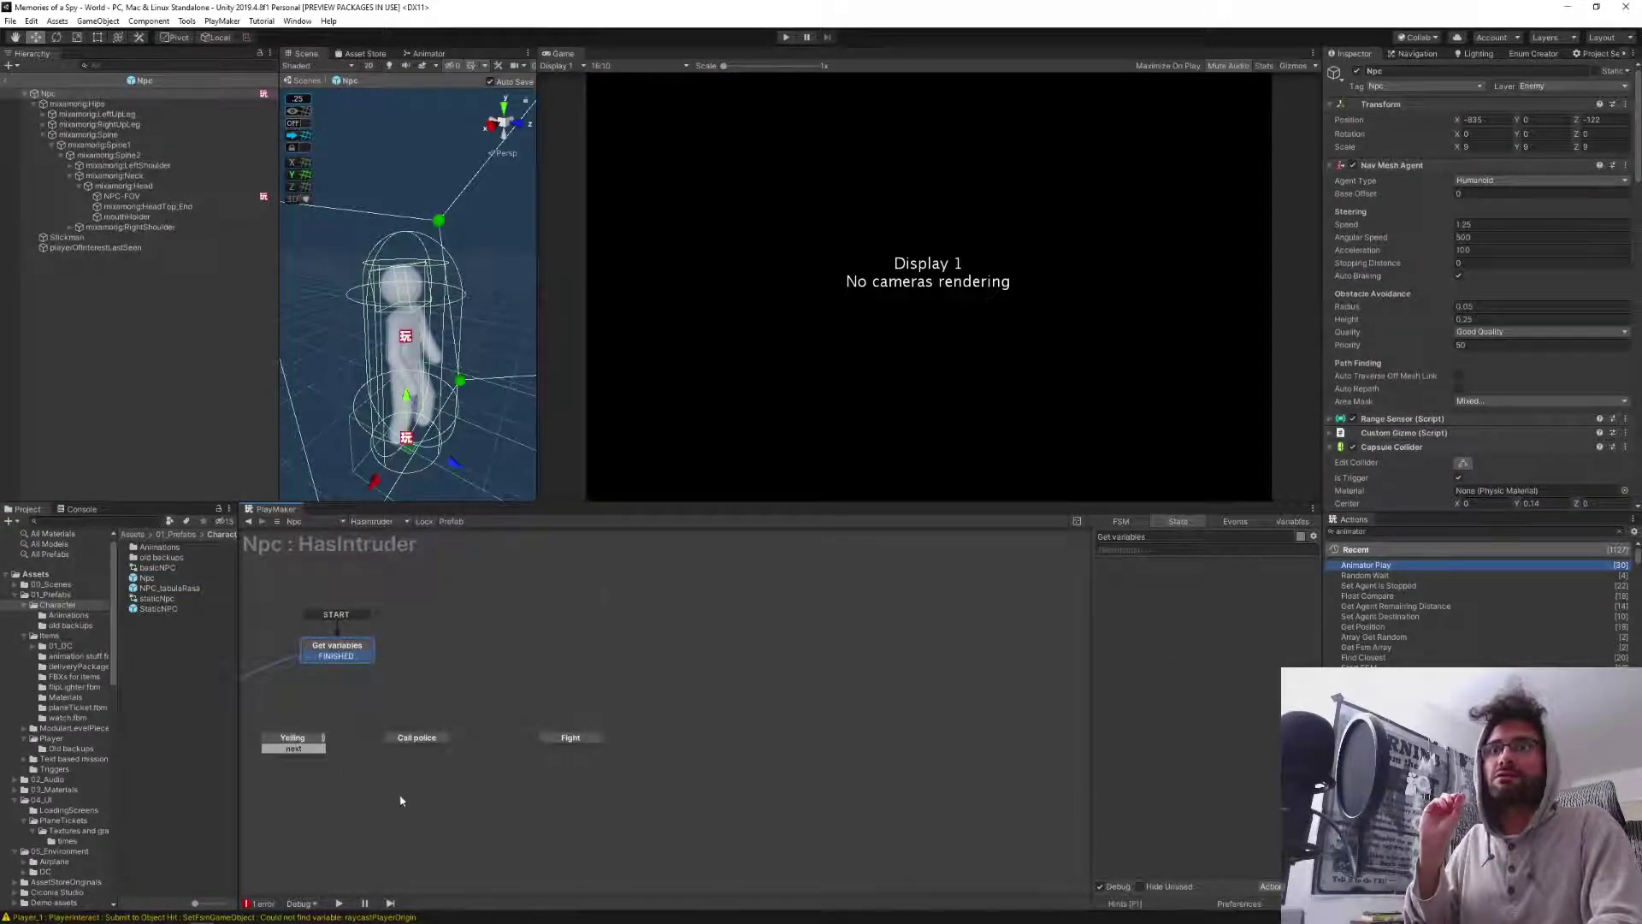
middle_drag(400, 800, 656, 733)
click(549, 681)
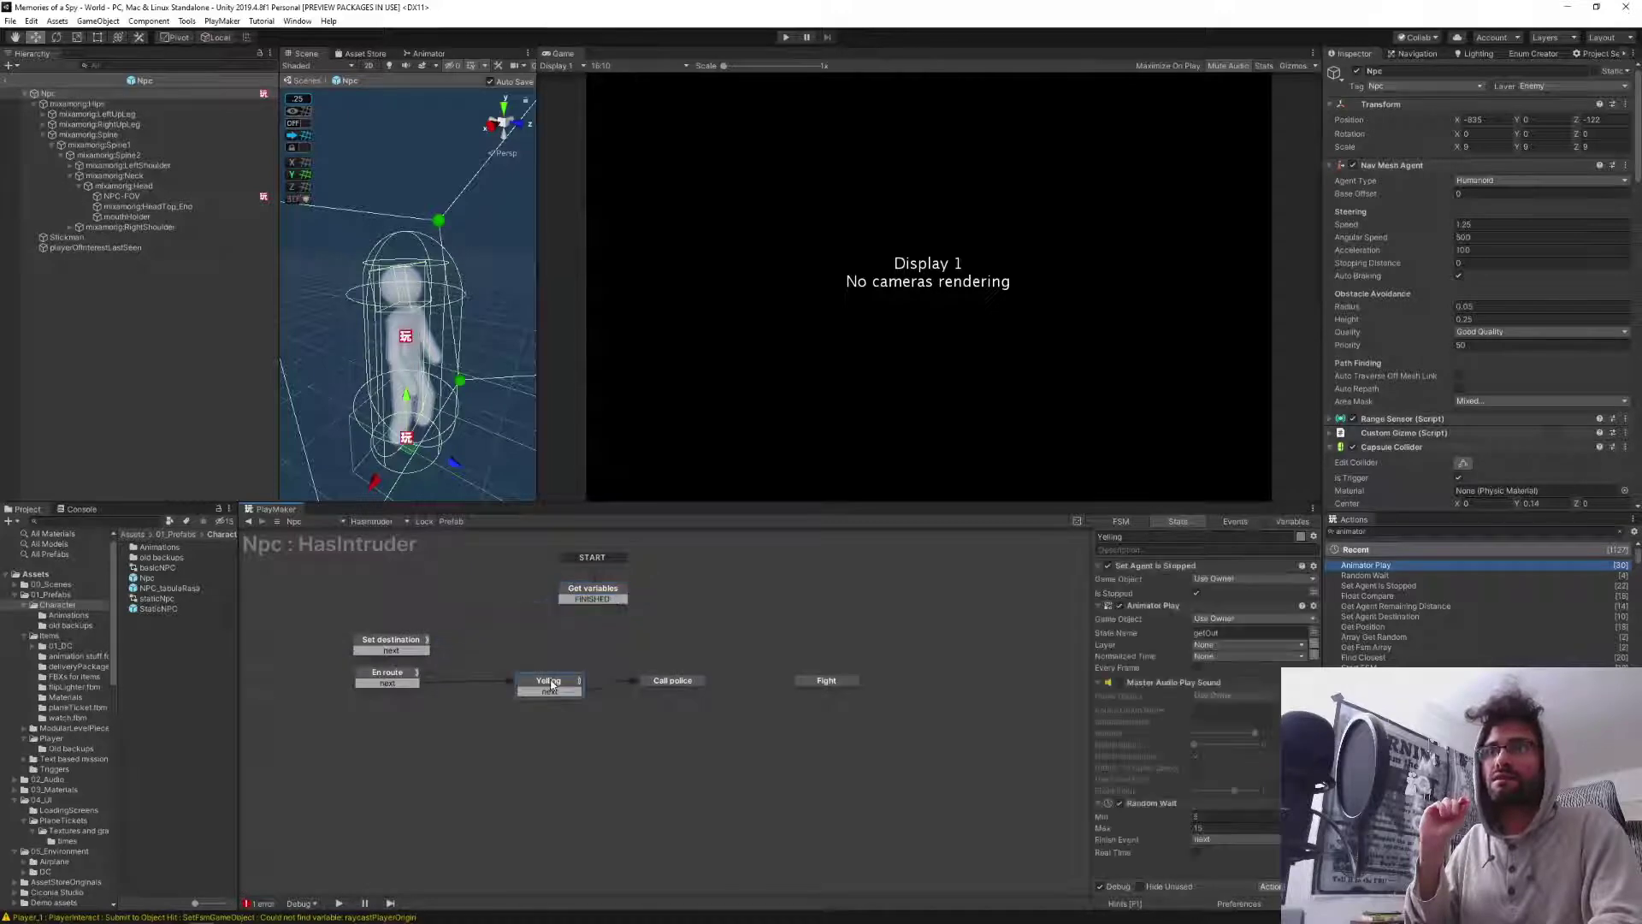
Add a Float Compare action to the end of the Yelling state.
mouse_move(1027, 502)
mouse_down()
mouse_move(997, 407)
mouse_move(1018, 480)
mouse_up()
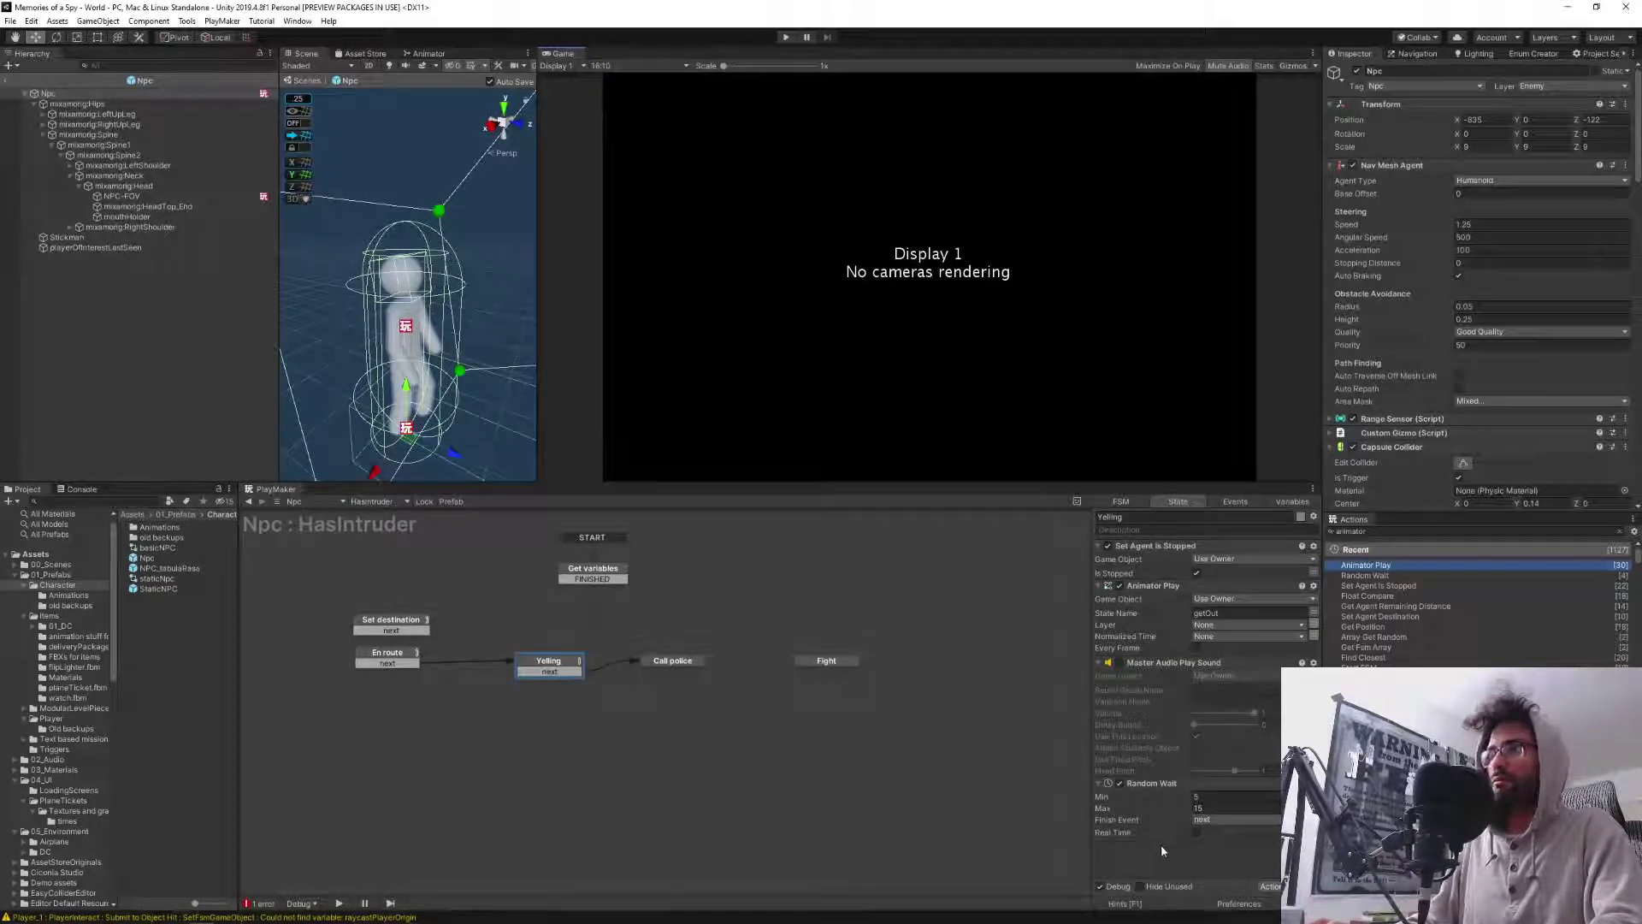
click(1387, 531)
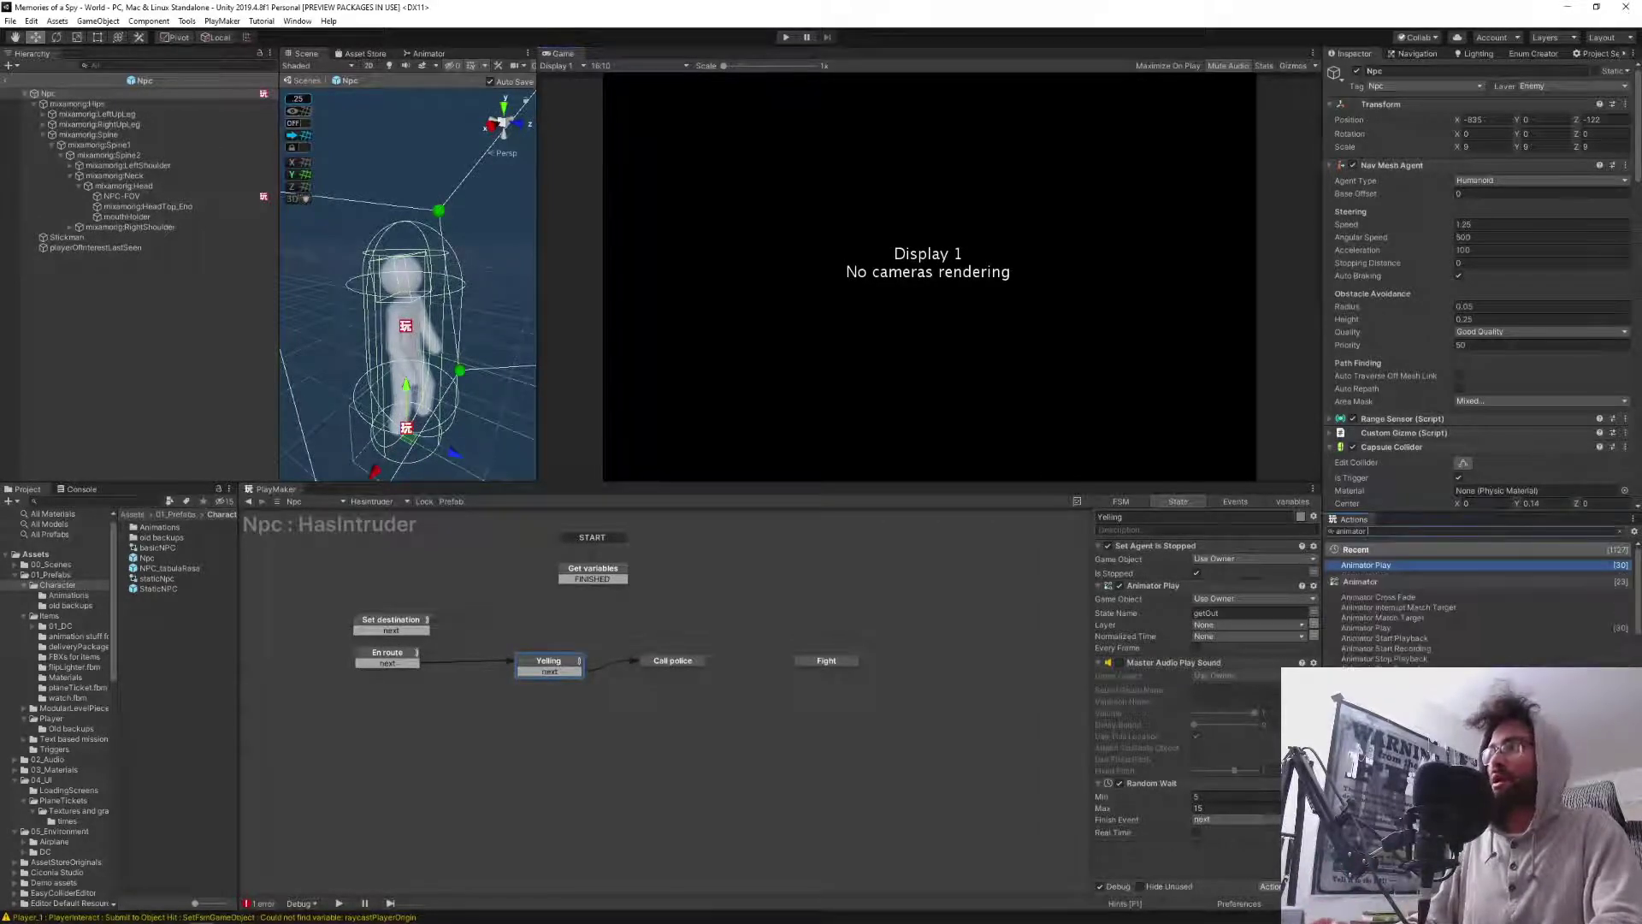
key(ctrl+a)
text(float comp)
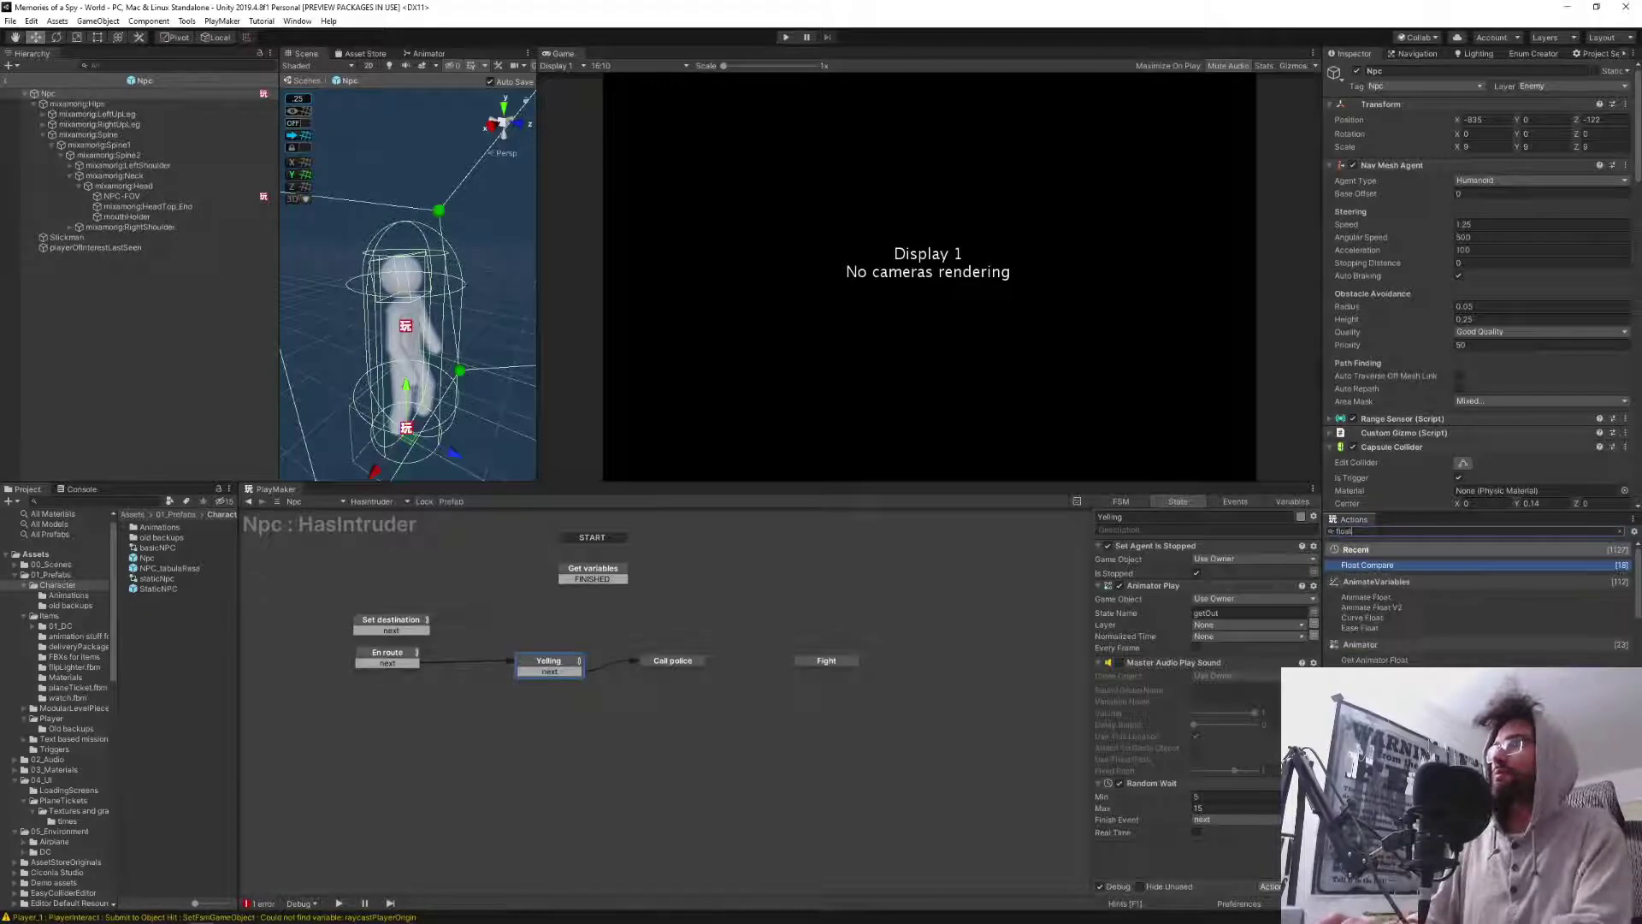
key(Return)
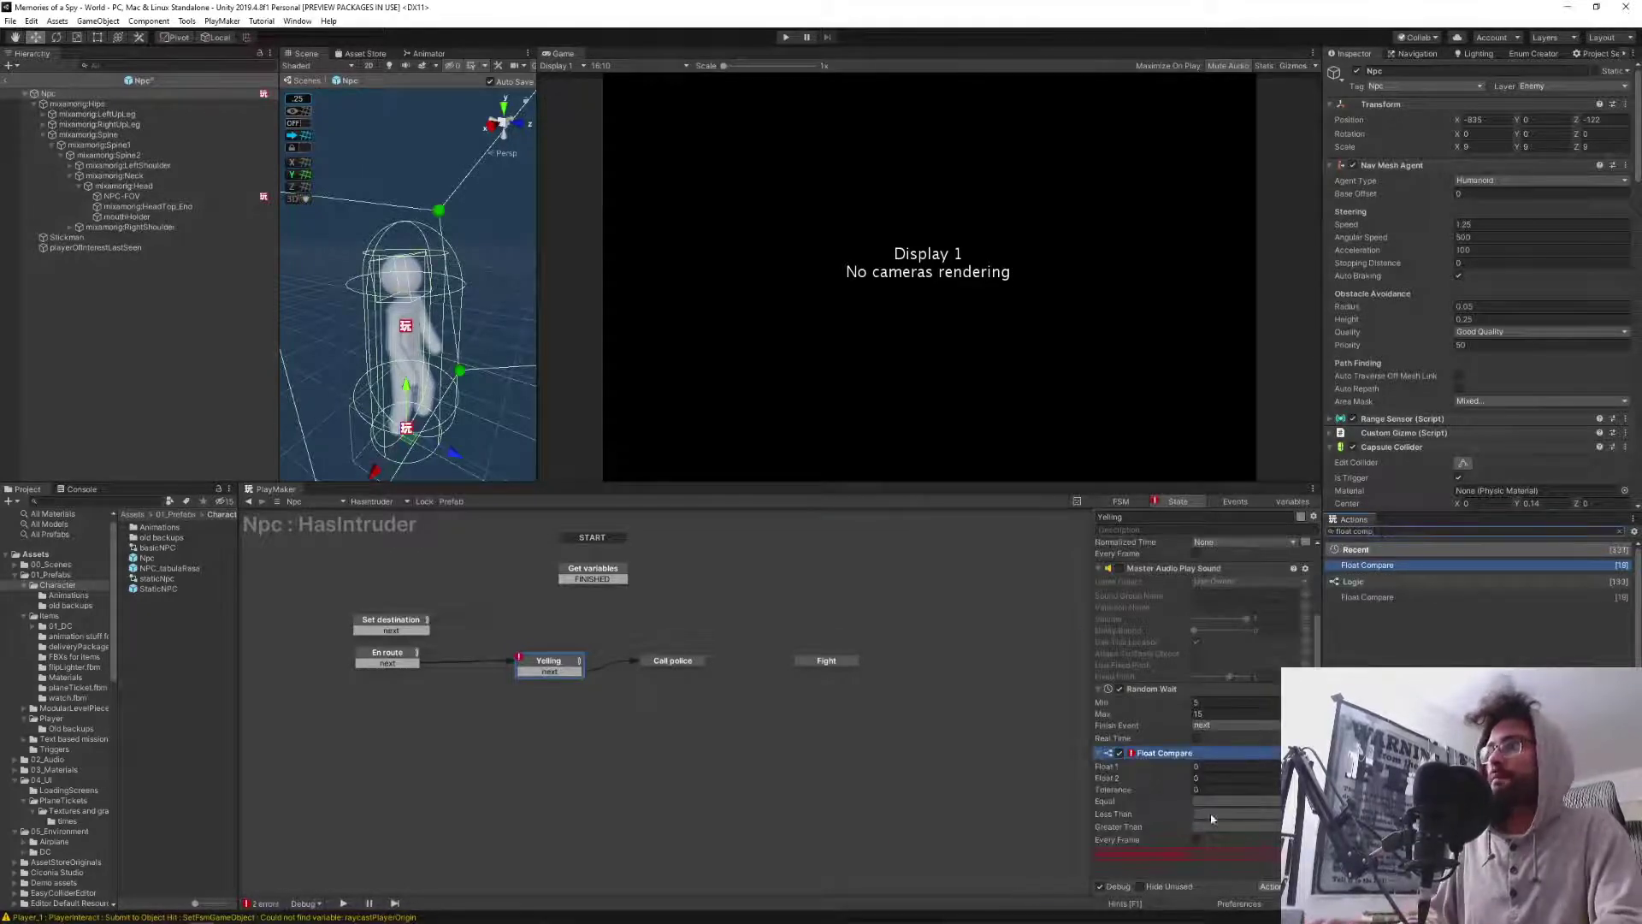
Insert a Get Distance action before Float Compare in the Yelling state, with playerOfInterest as its target.
key(ctrl+a)
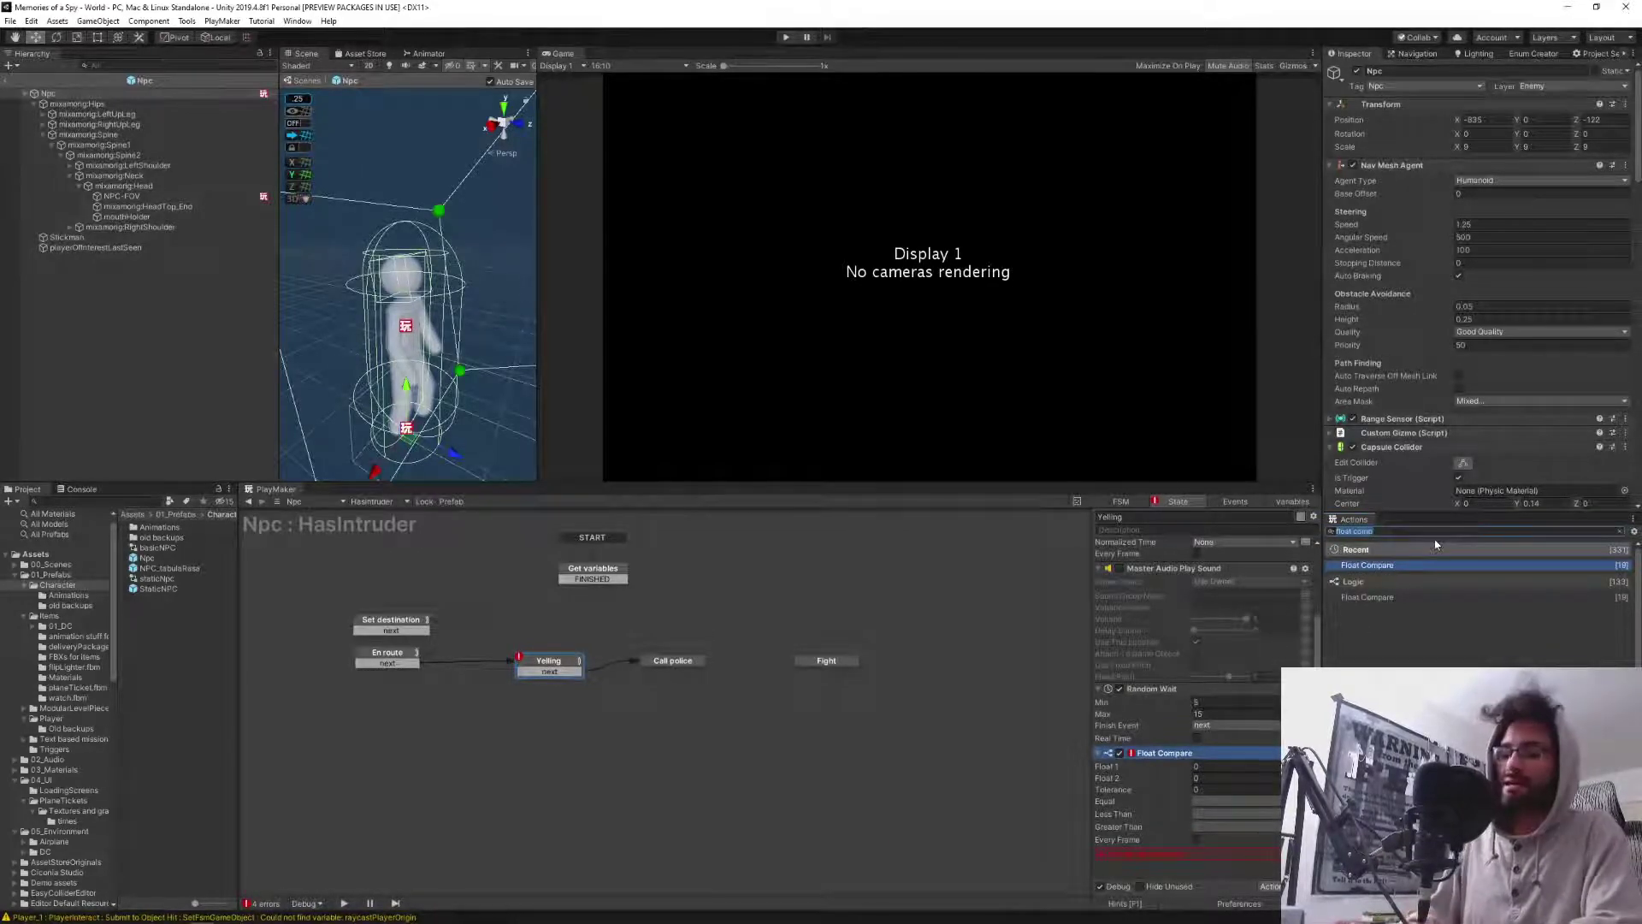
scroll(1193, 654, up, 3)
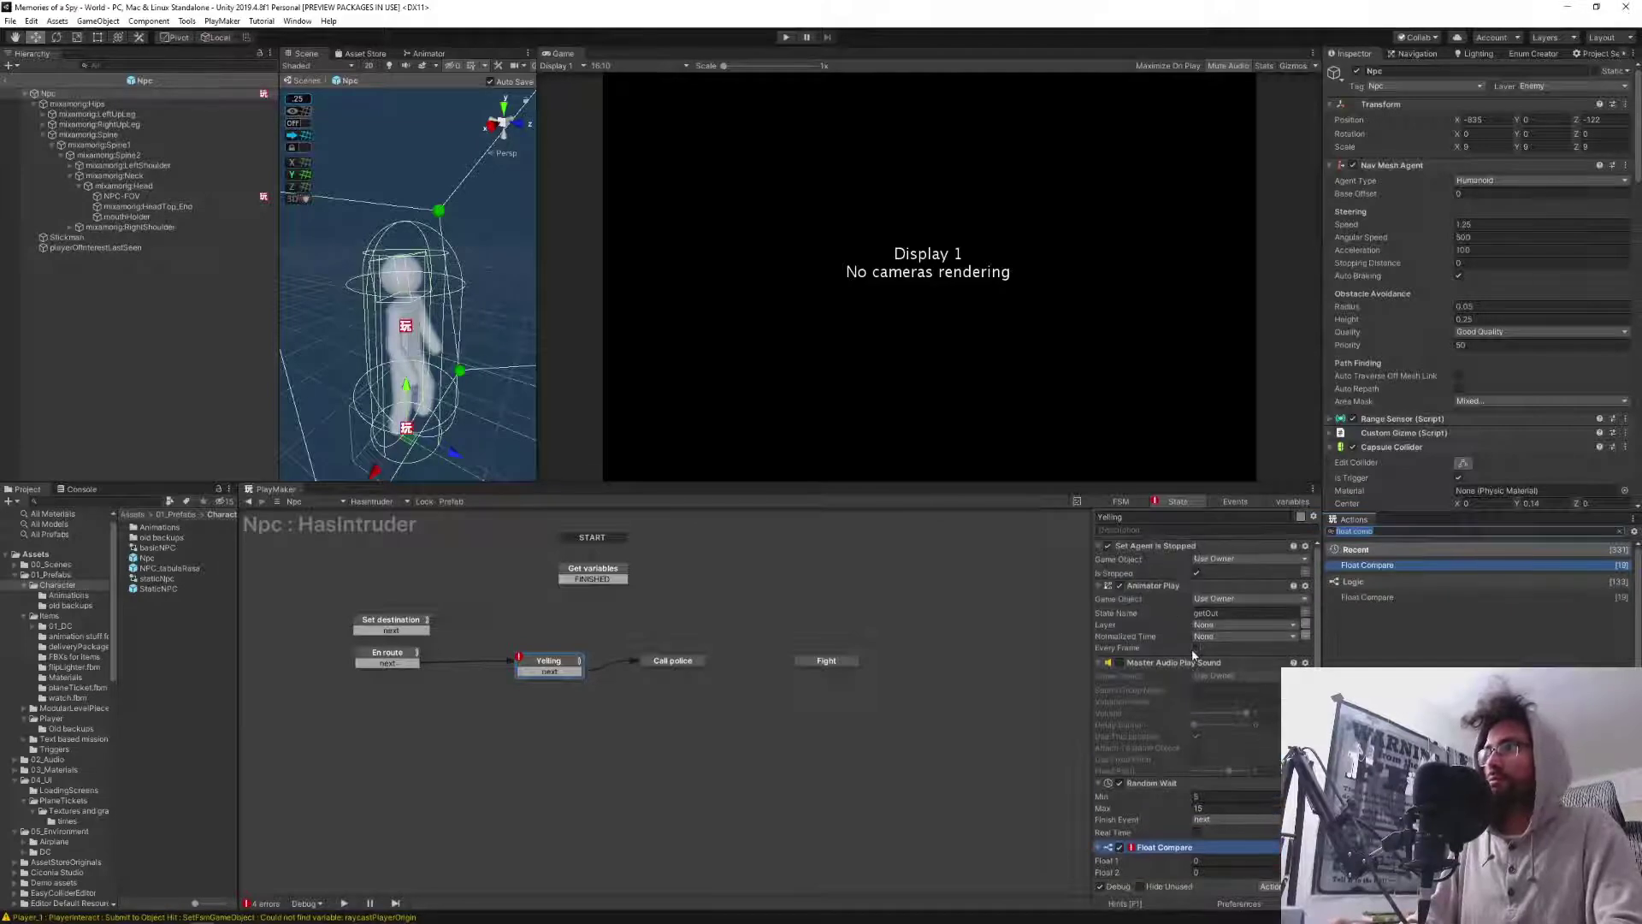
text(get dist)
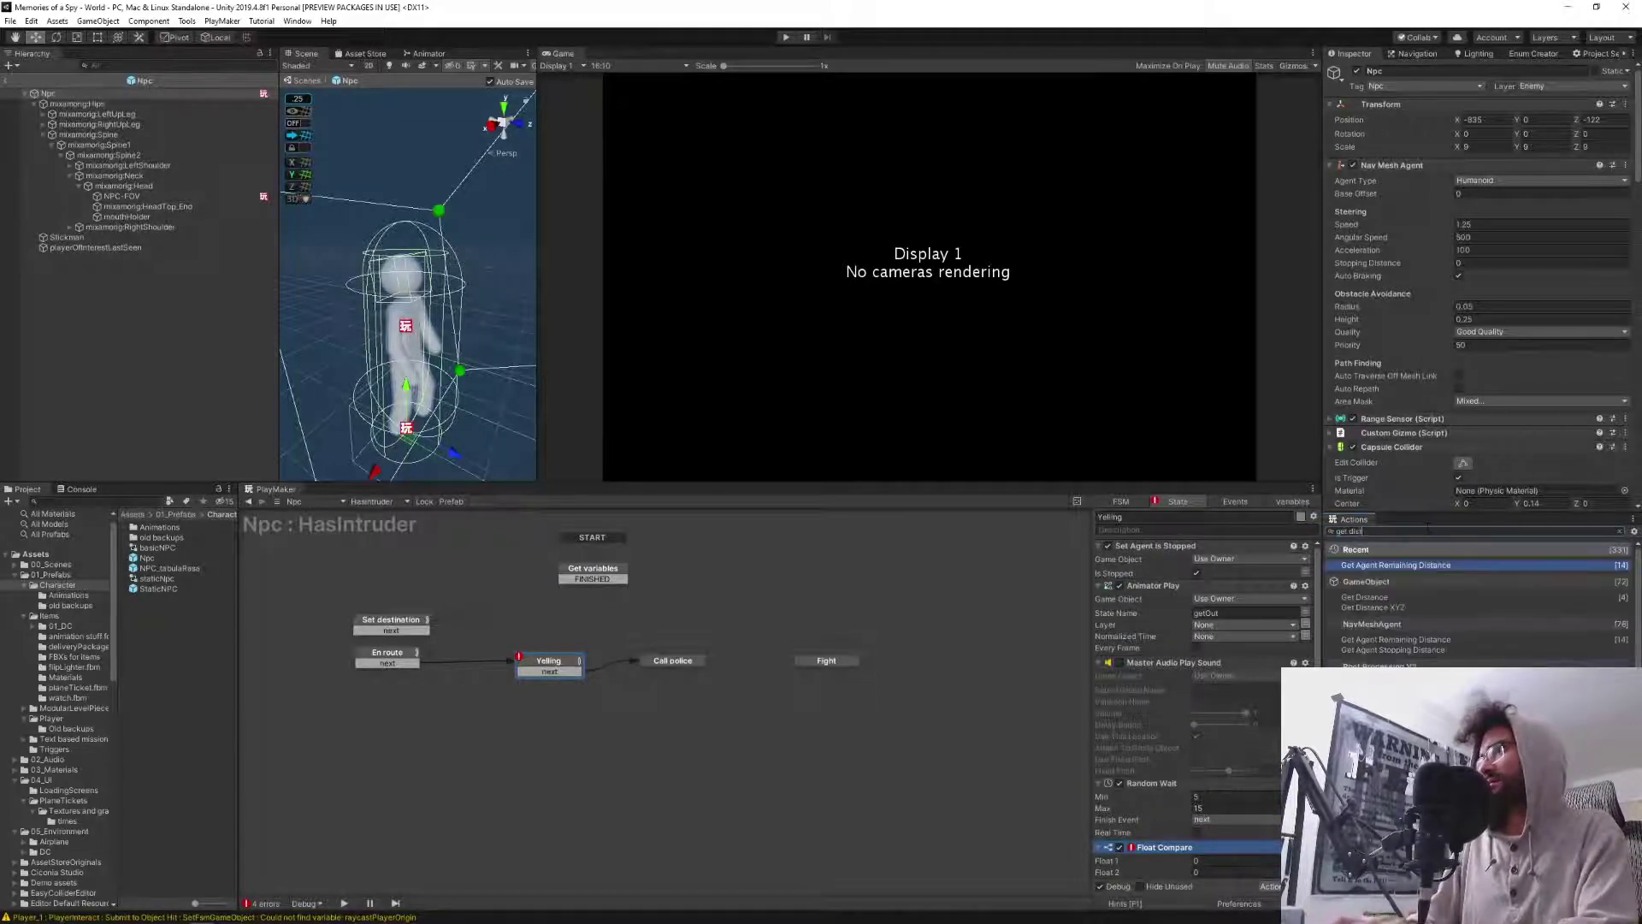
text(an)
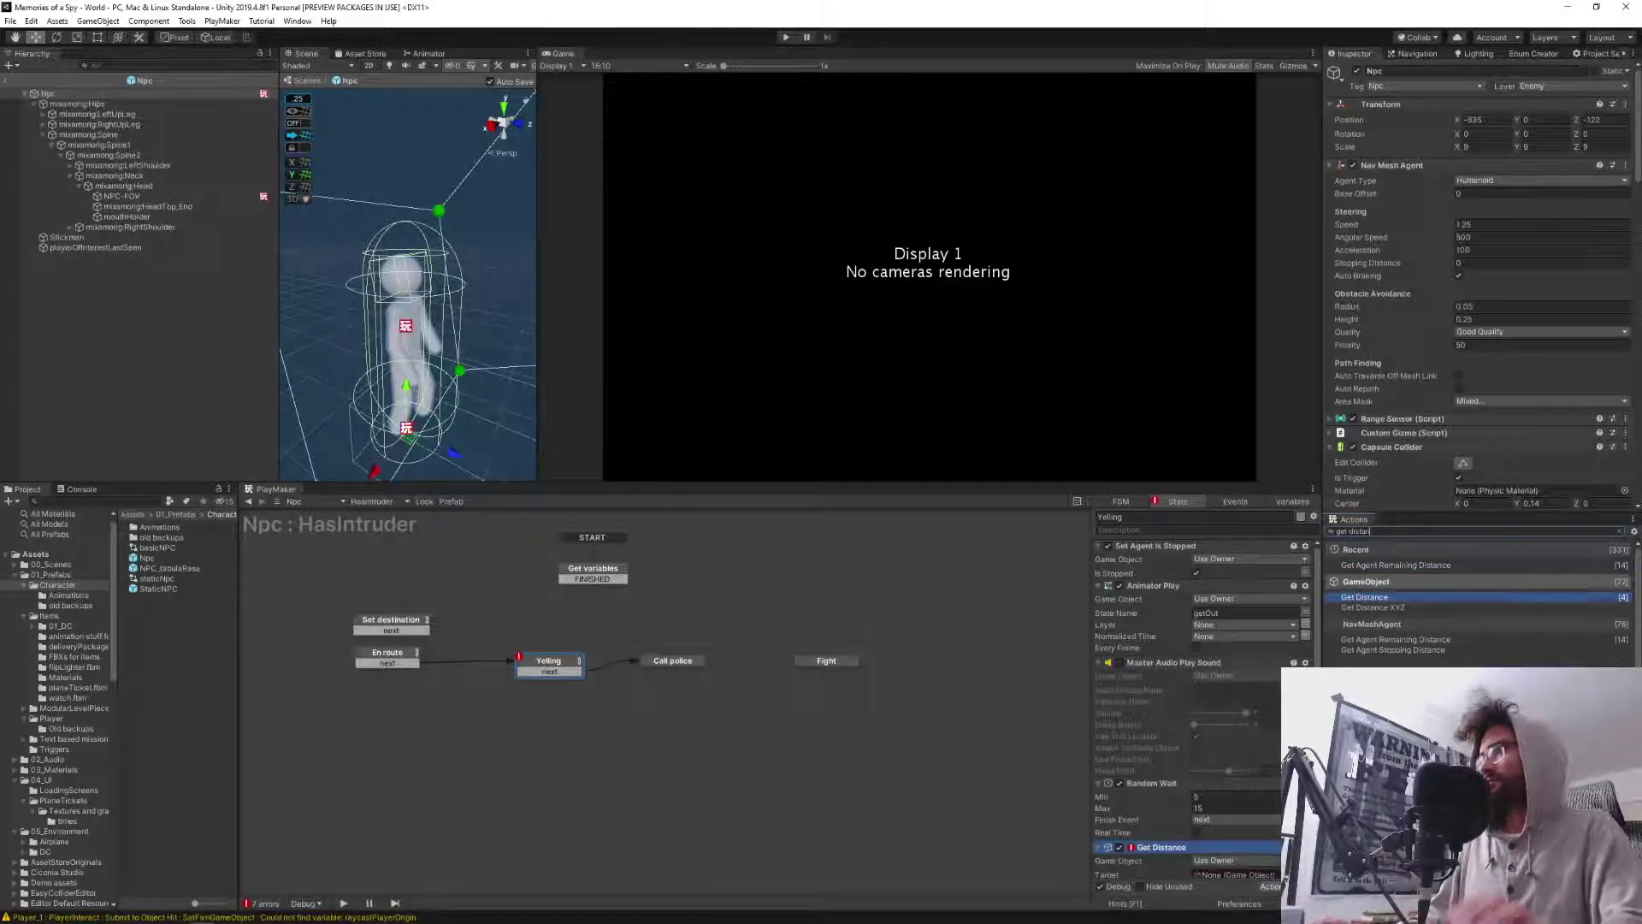
key(Return)
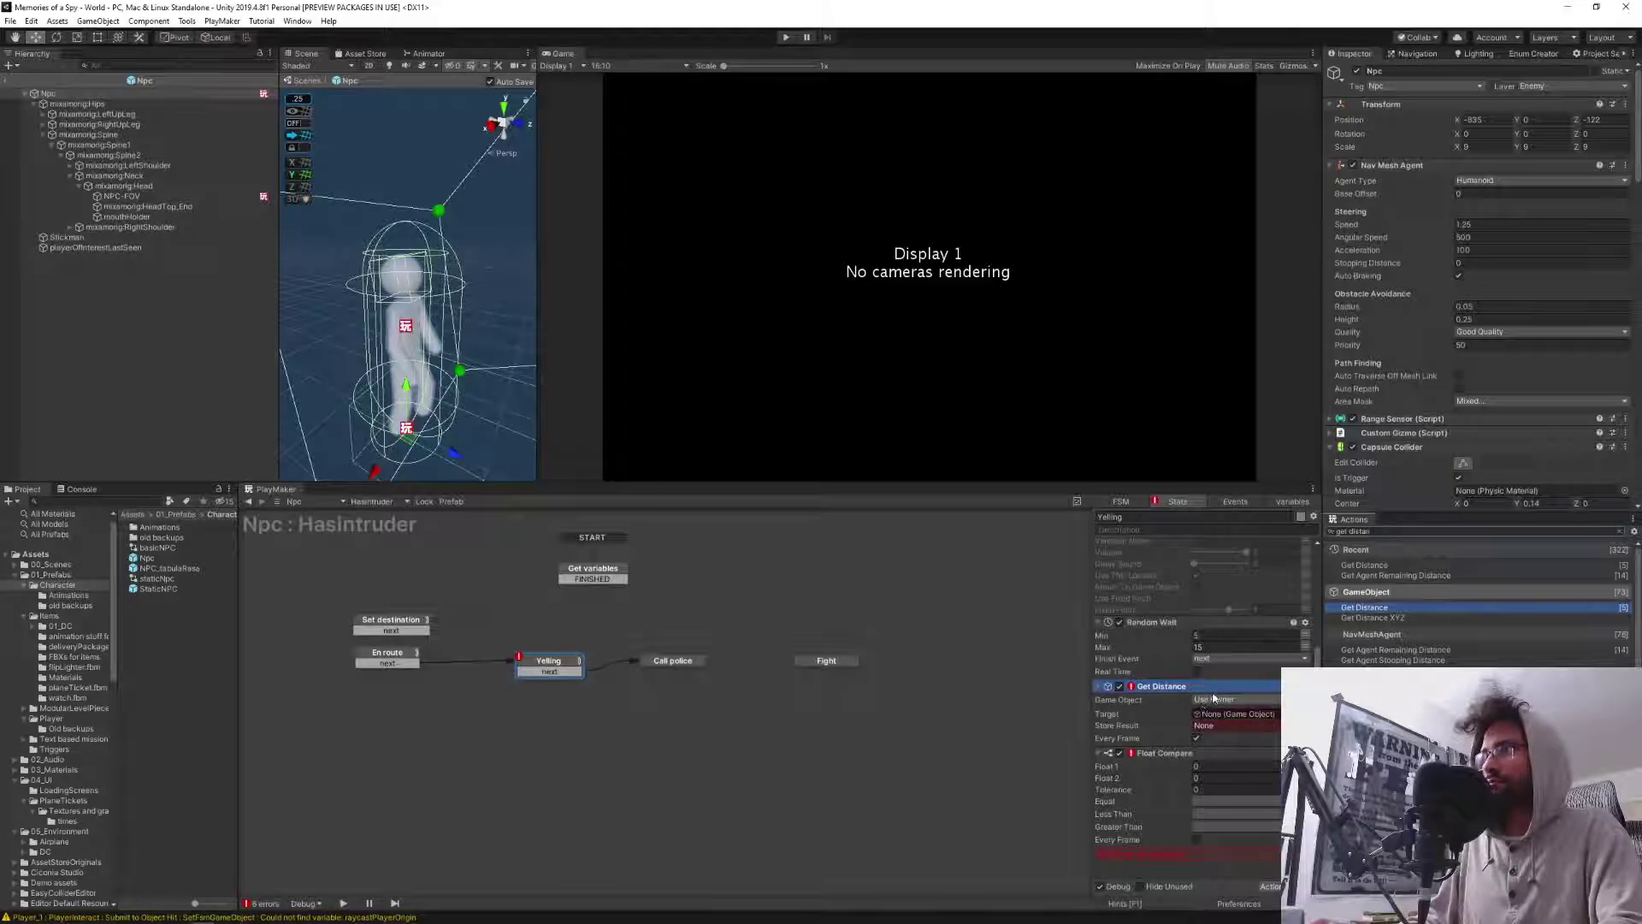
click(1276, 714)
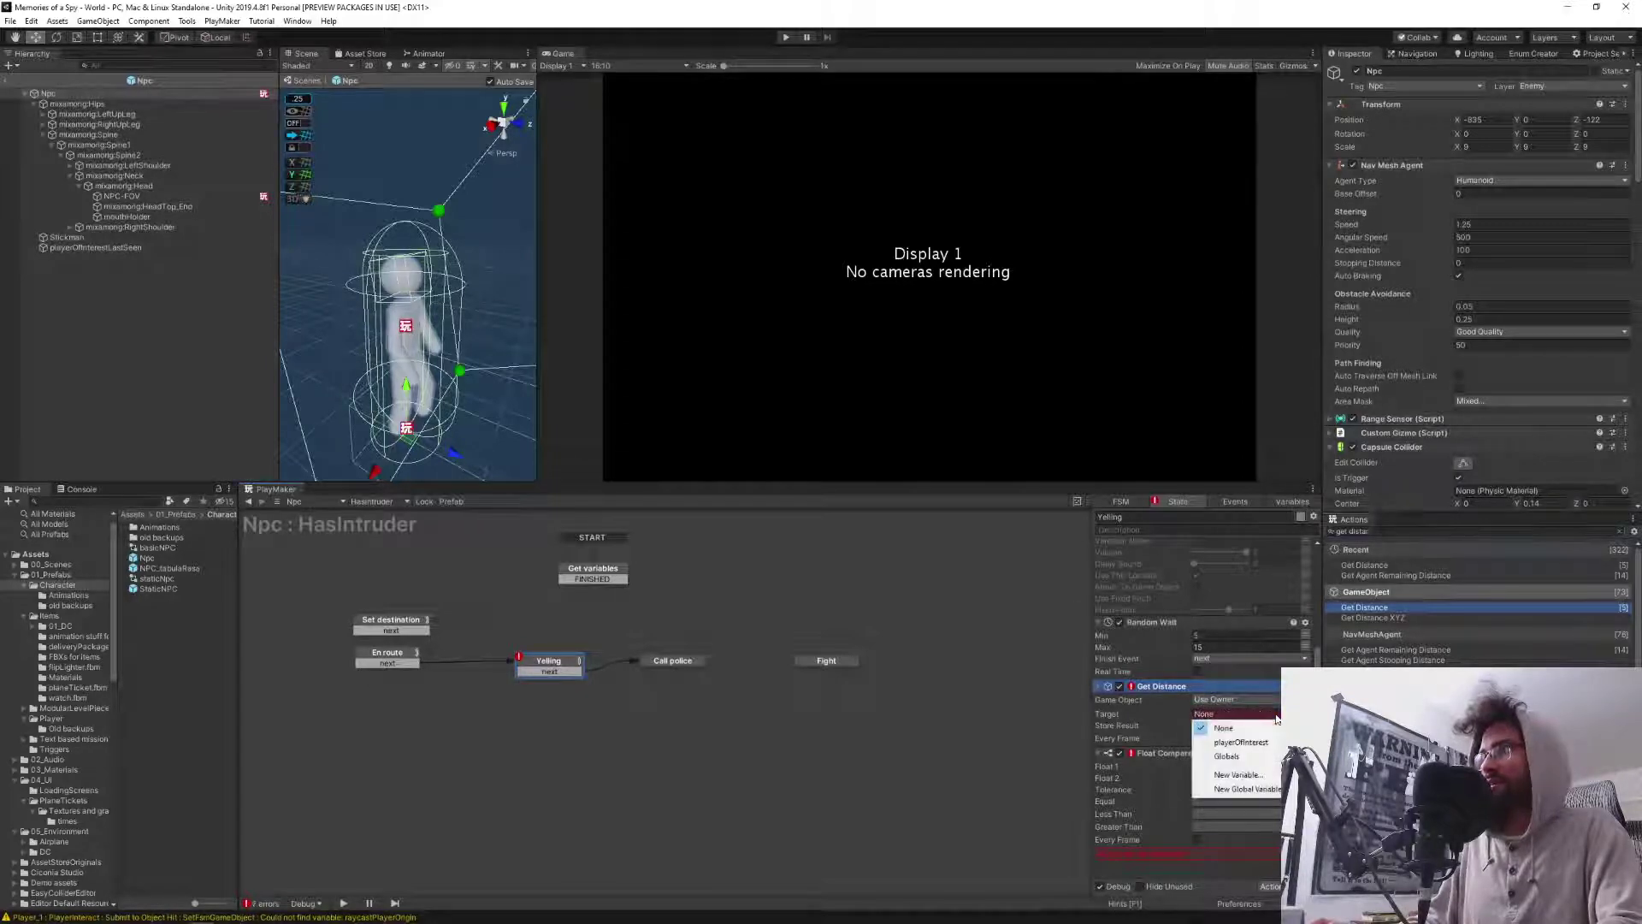
click(1240, 741)
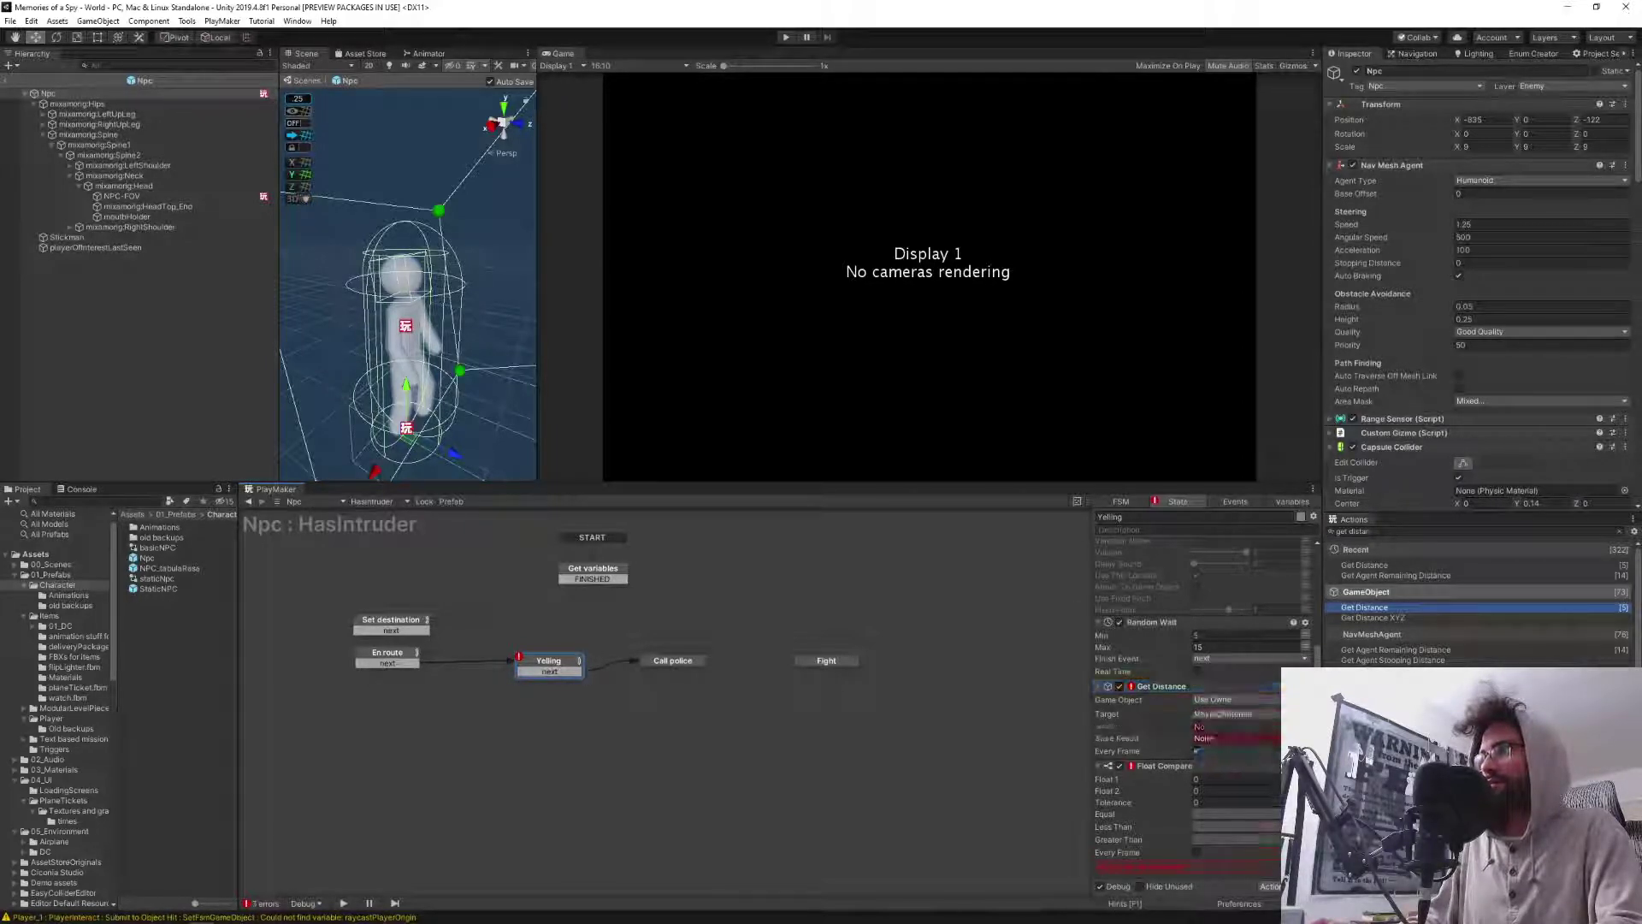
Store the Get Distance result in a new variable named distanceToPlayerOfInterest.
click(1206, 738)
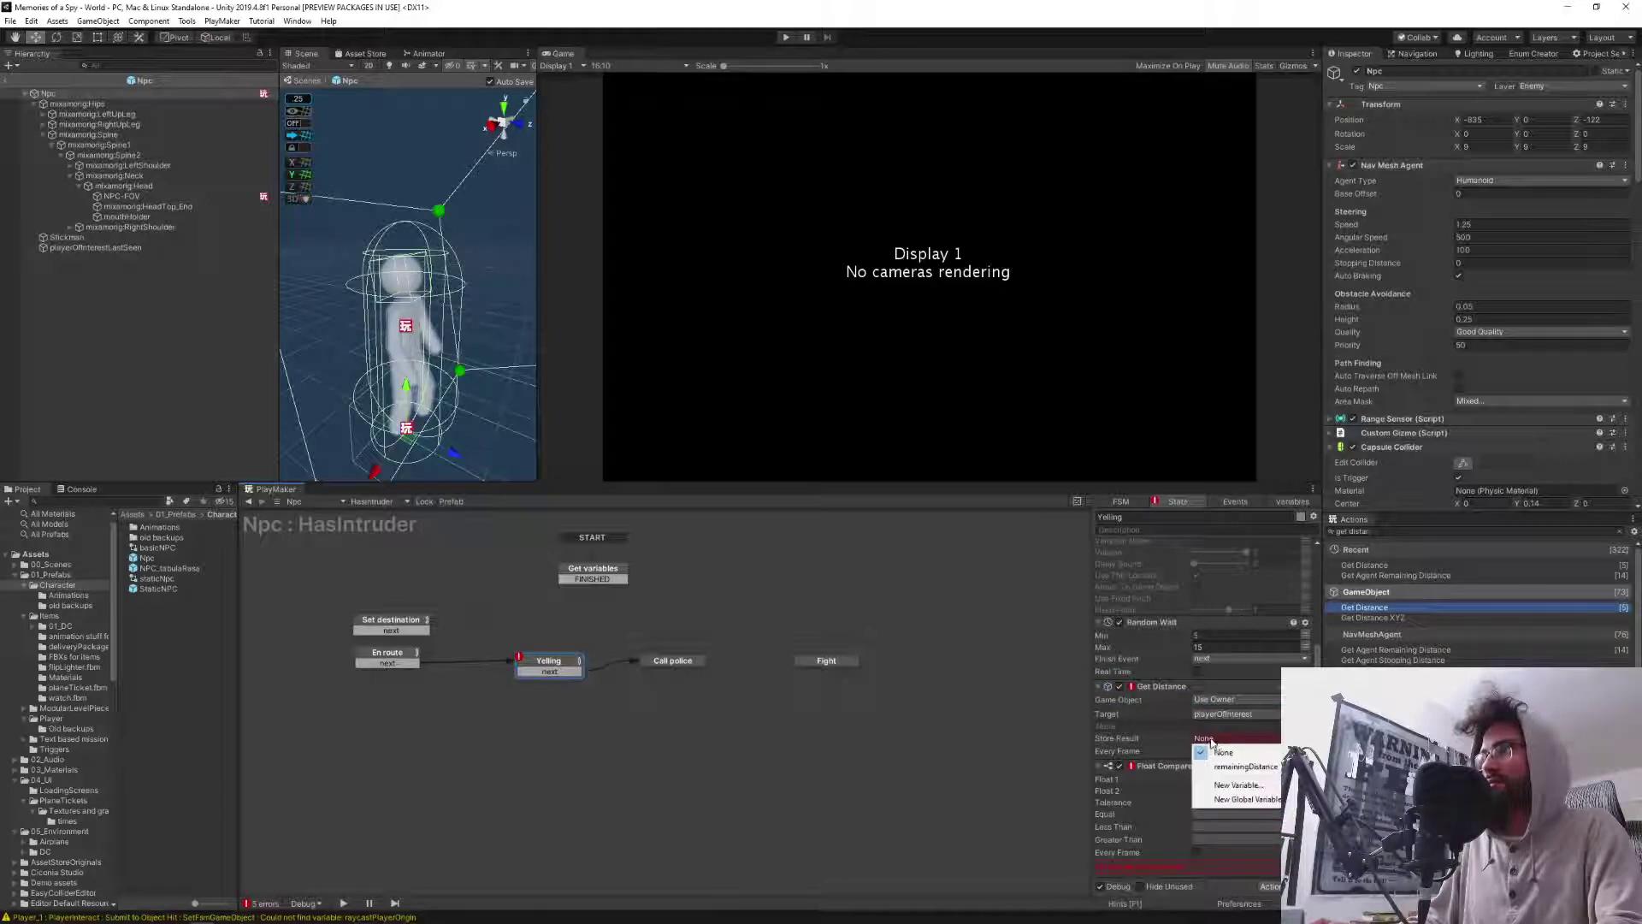
click(1208, 785)
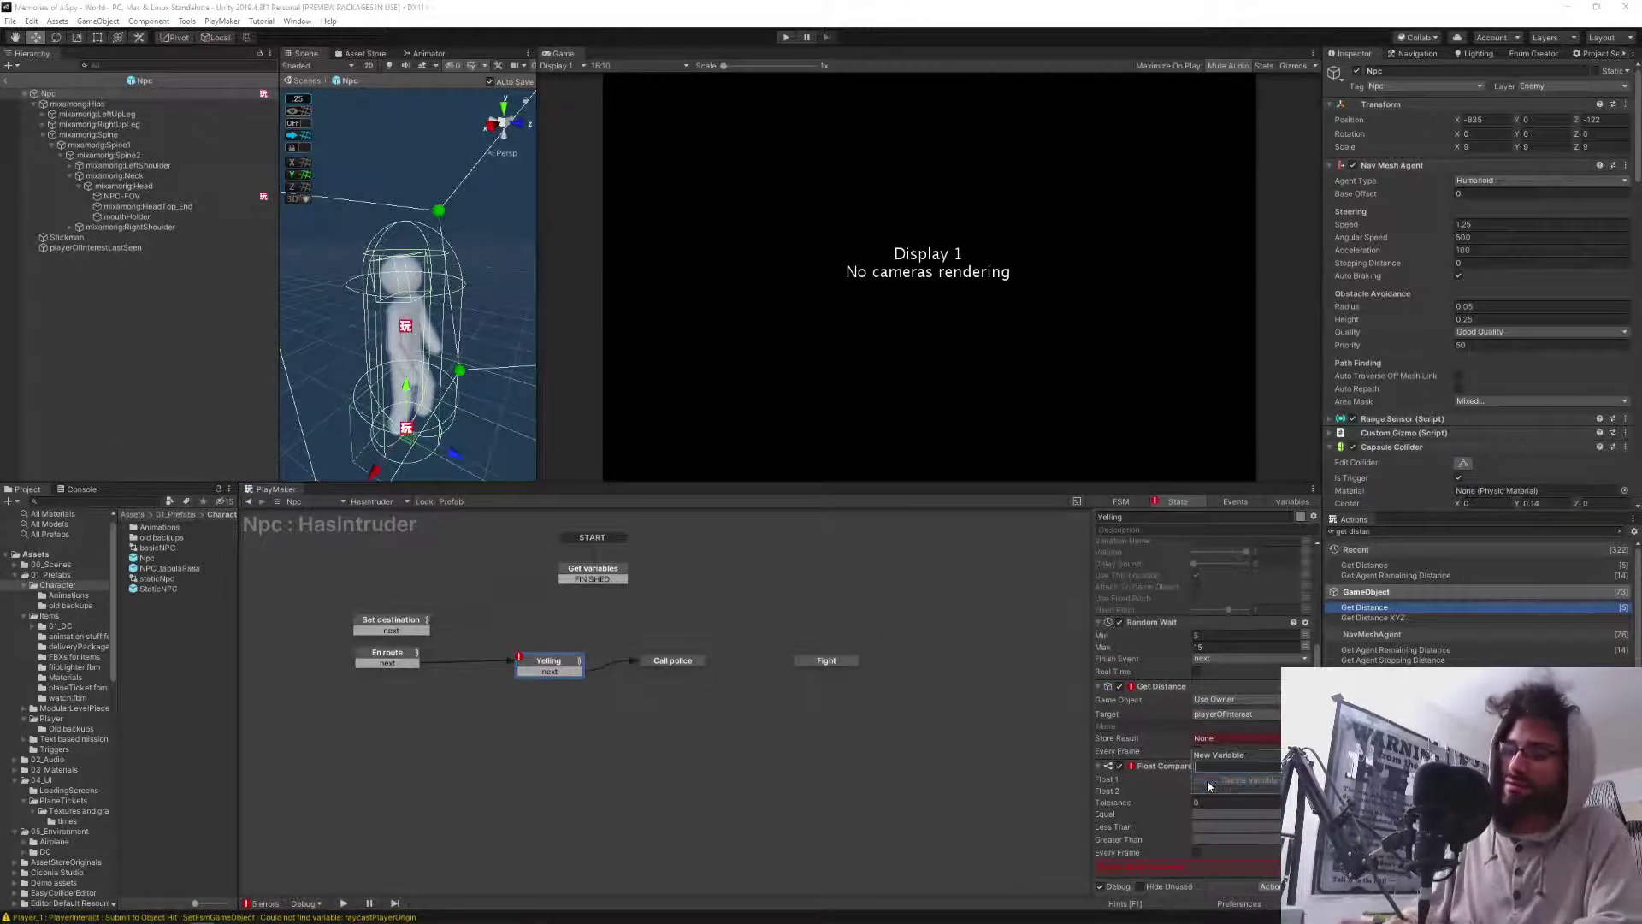
text(distanceBe)
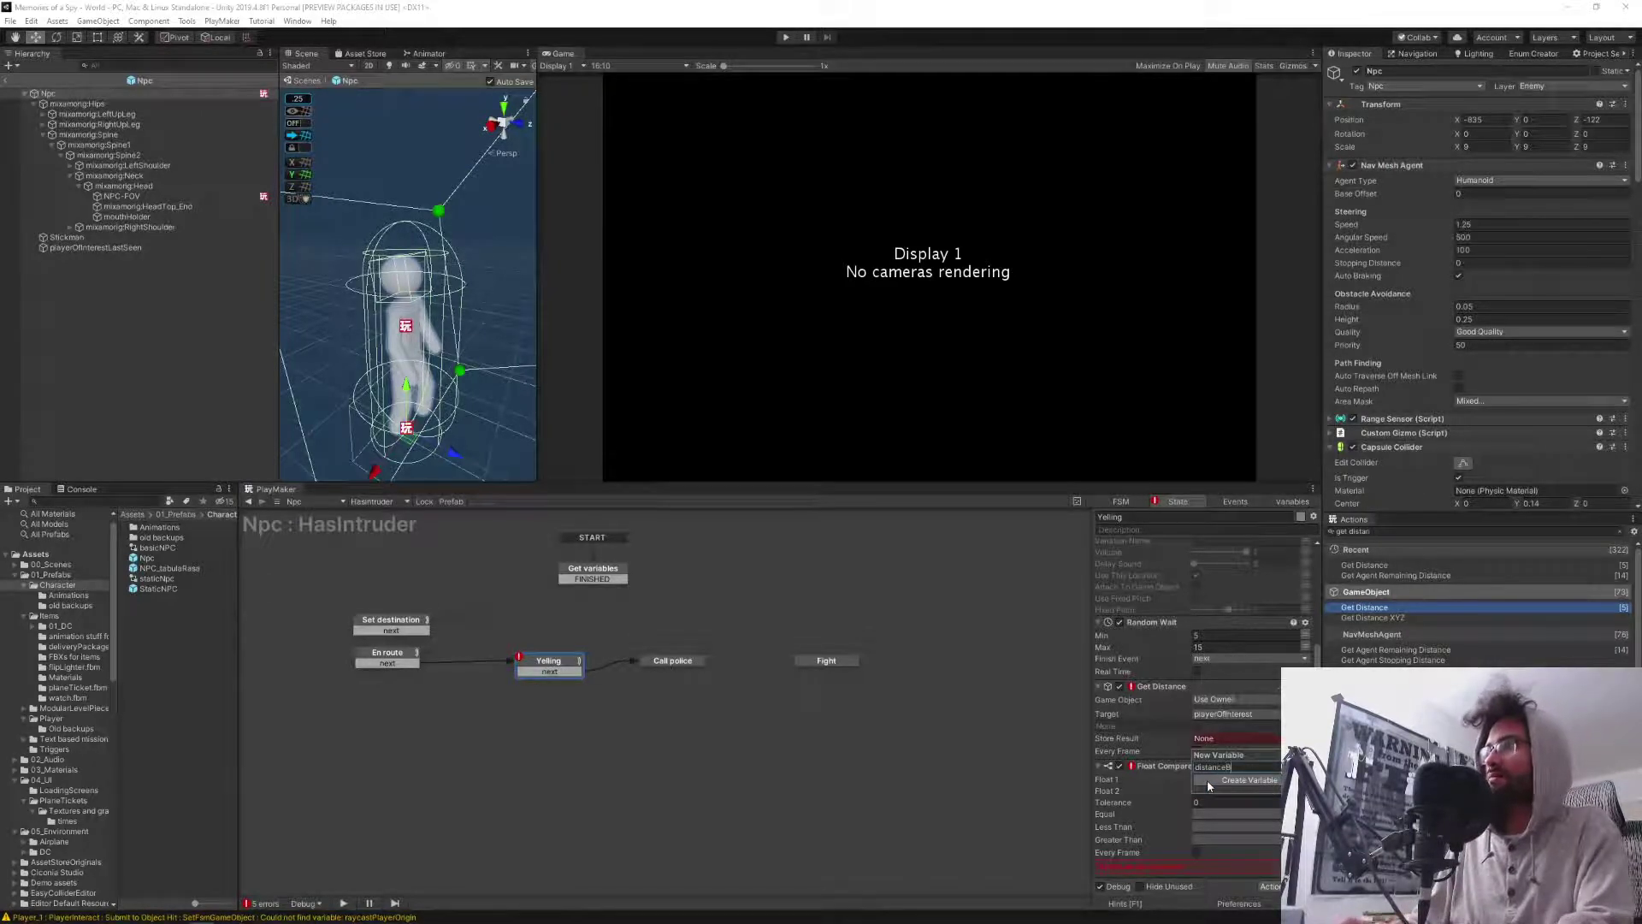
key(BackSpace)
key(BackSpace)
text(ToPlay)
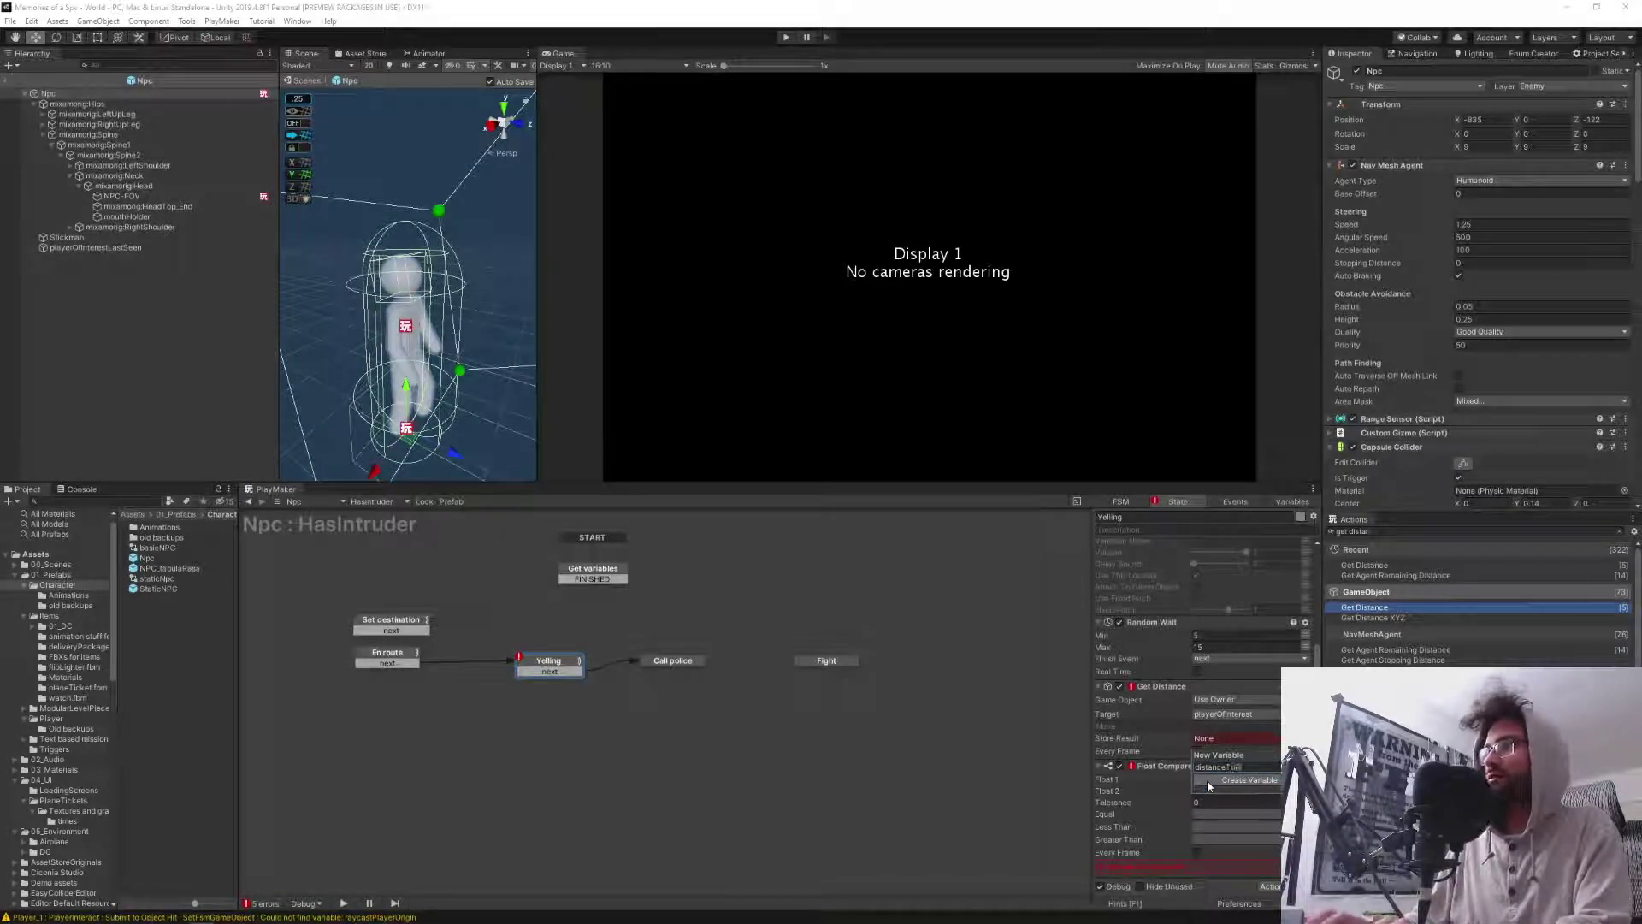
text(erOfInterest)
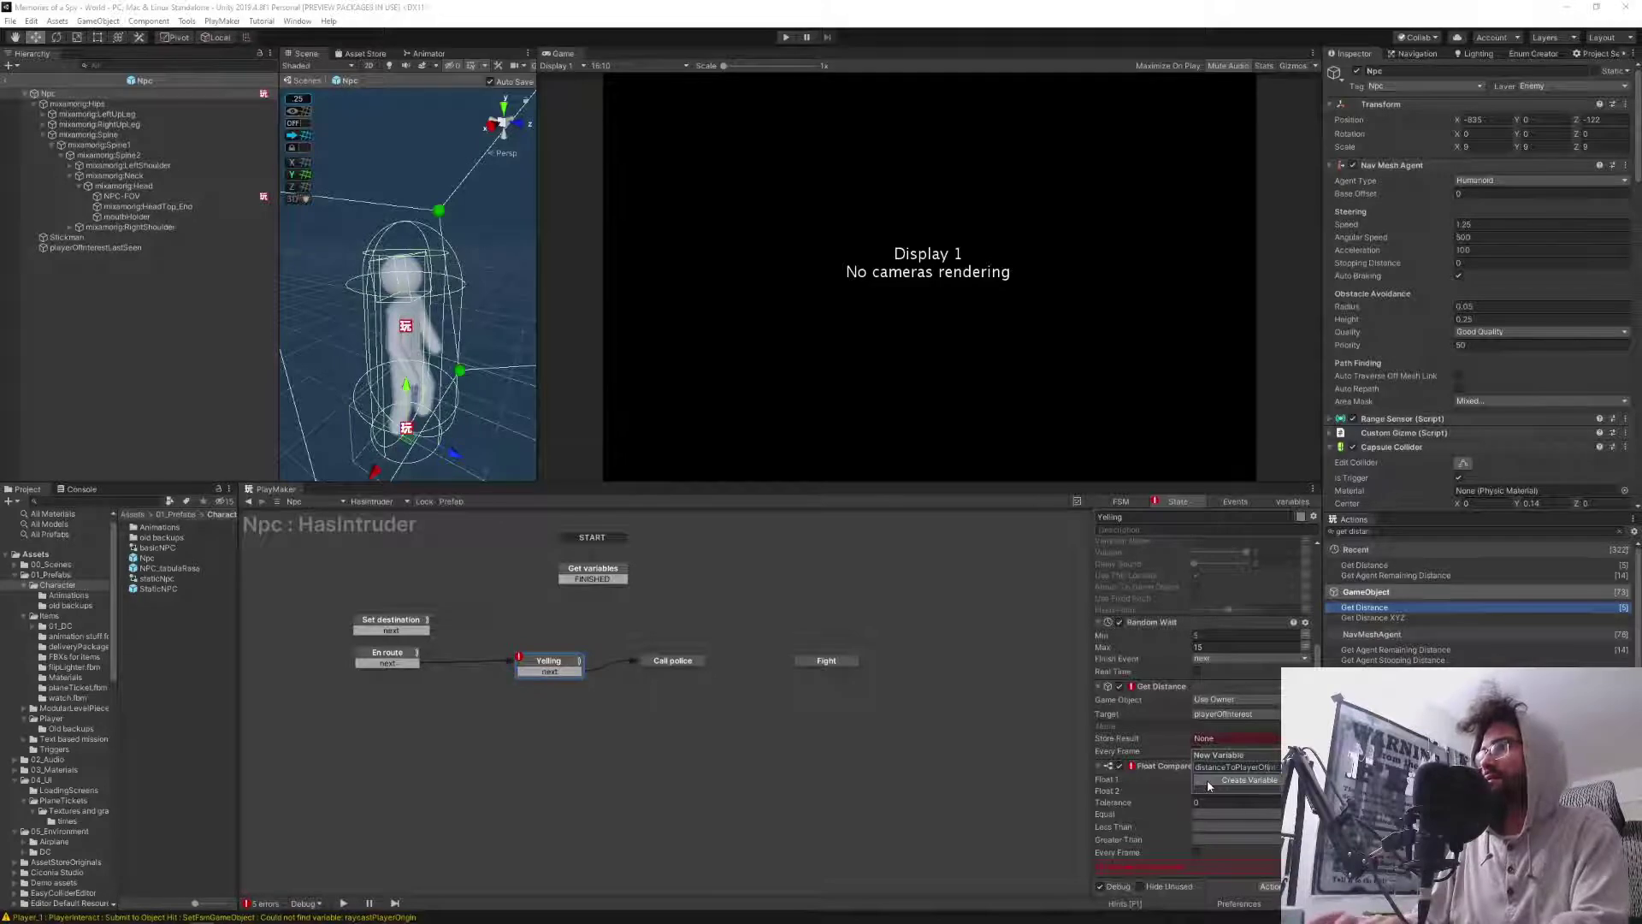
click(1208, 782)
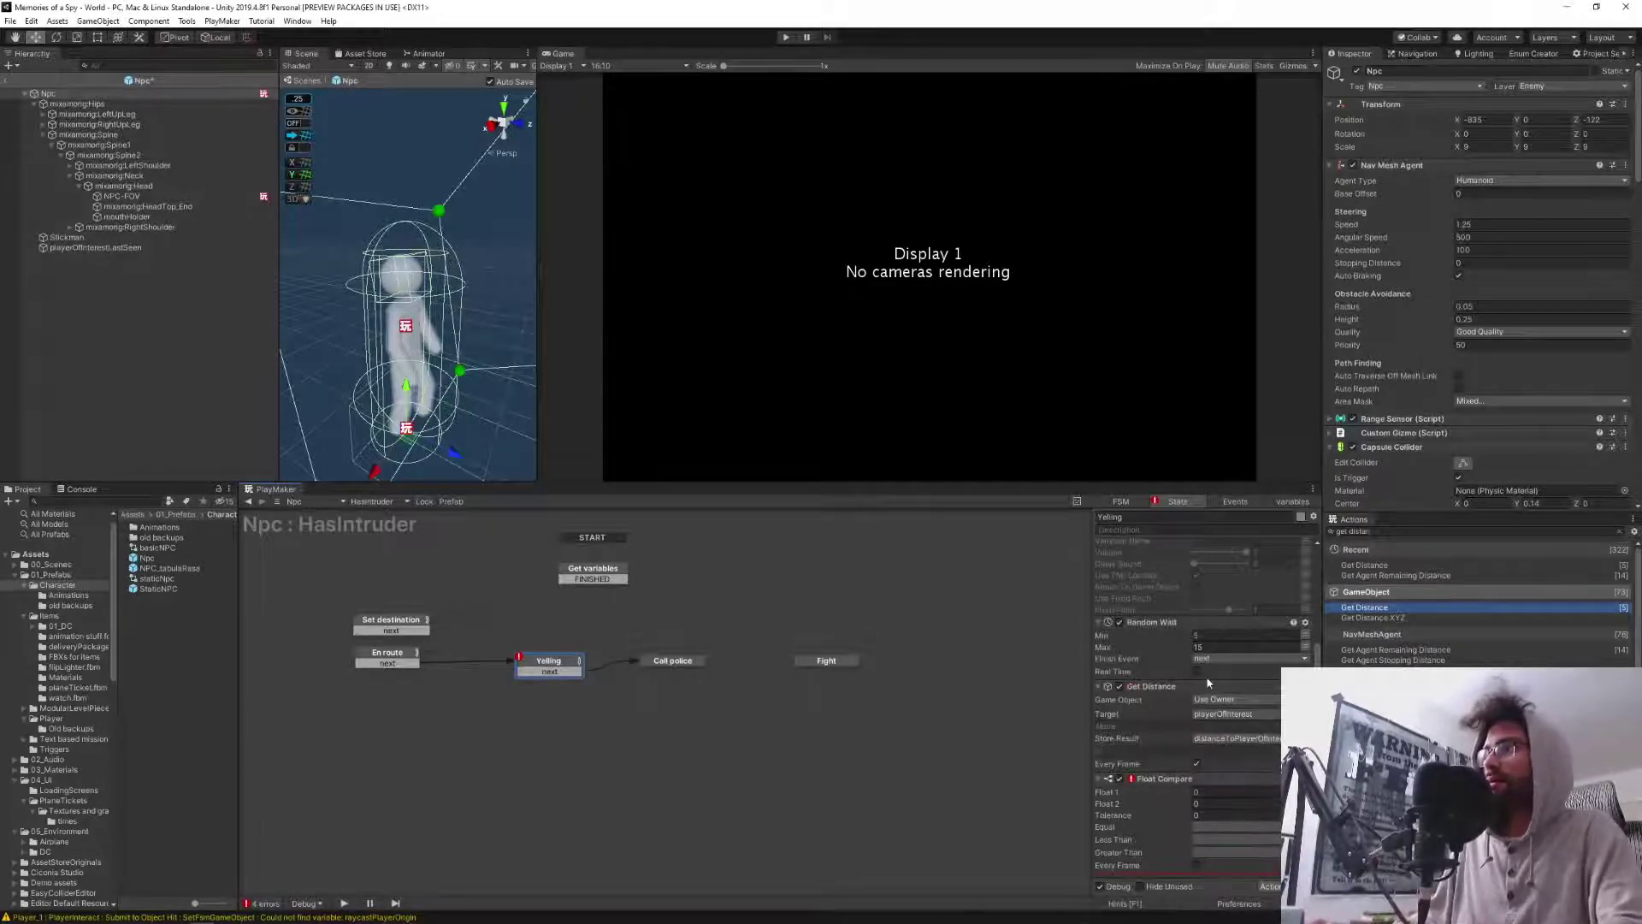
Set Float Compare's Float 1 to the distanceToPlayerOfInterest variable and Float 2 to 2.
scroll(1168, 779, down, 1)
click(1305, 767)
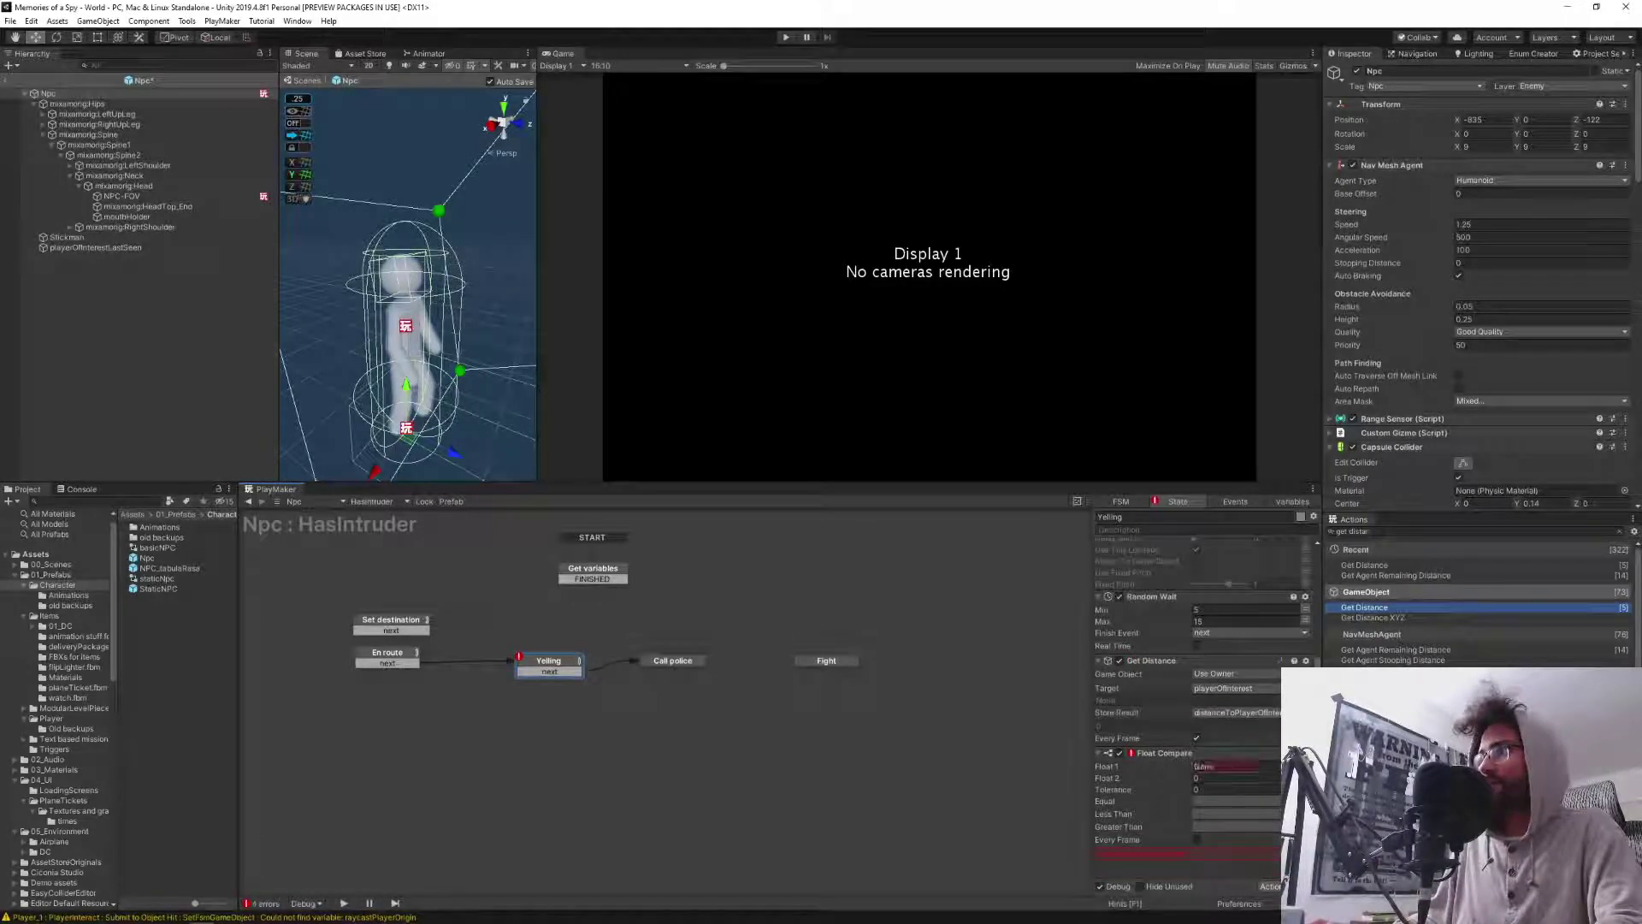
click(1274, 768)
click(1262, 794)
click(1257, 792)
text(2)
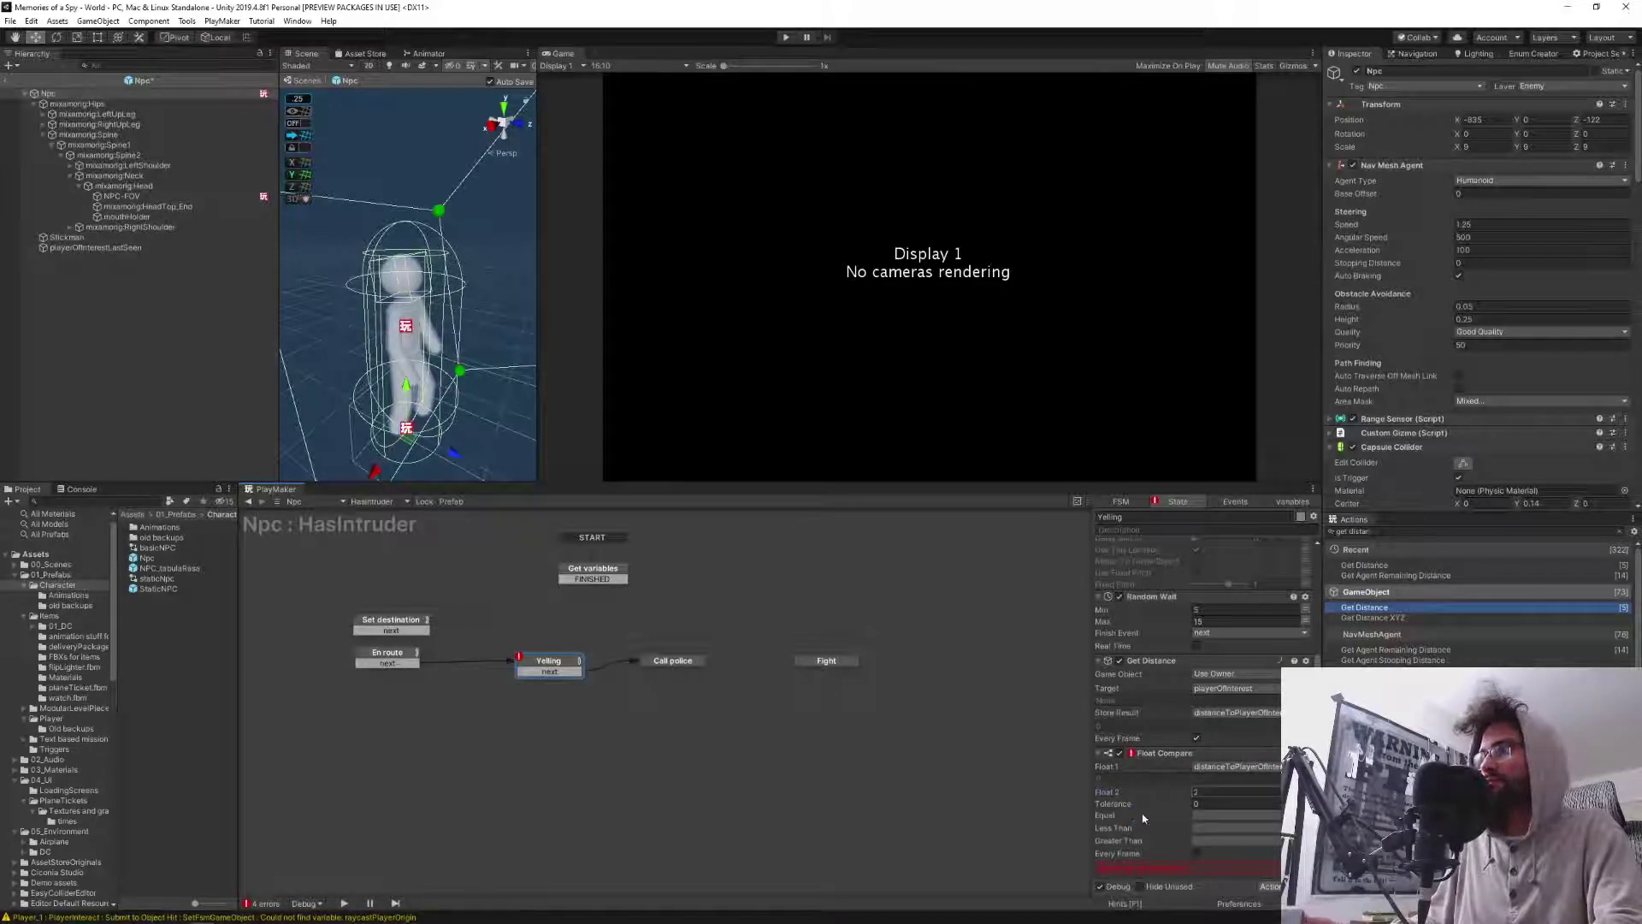
Assign the existing custom event sendBack to Float Compare's Equal outcome and add the matching transition to the Yelling state.
scroll(1164, 803, down, 1)
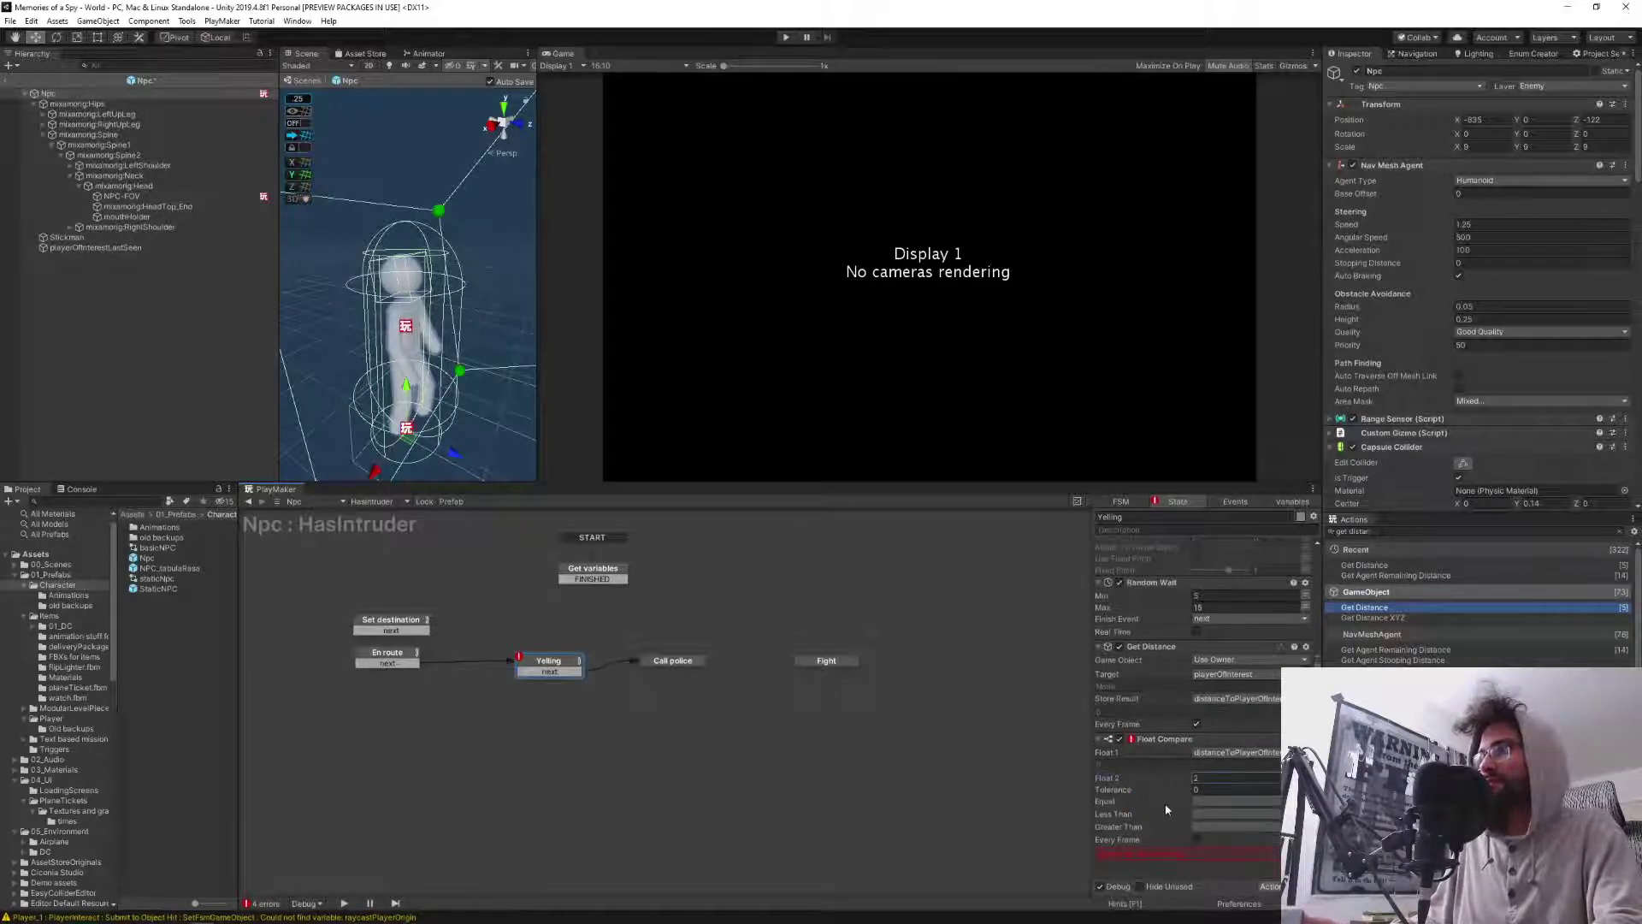
click(1211, 803)
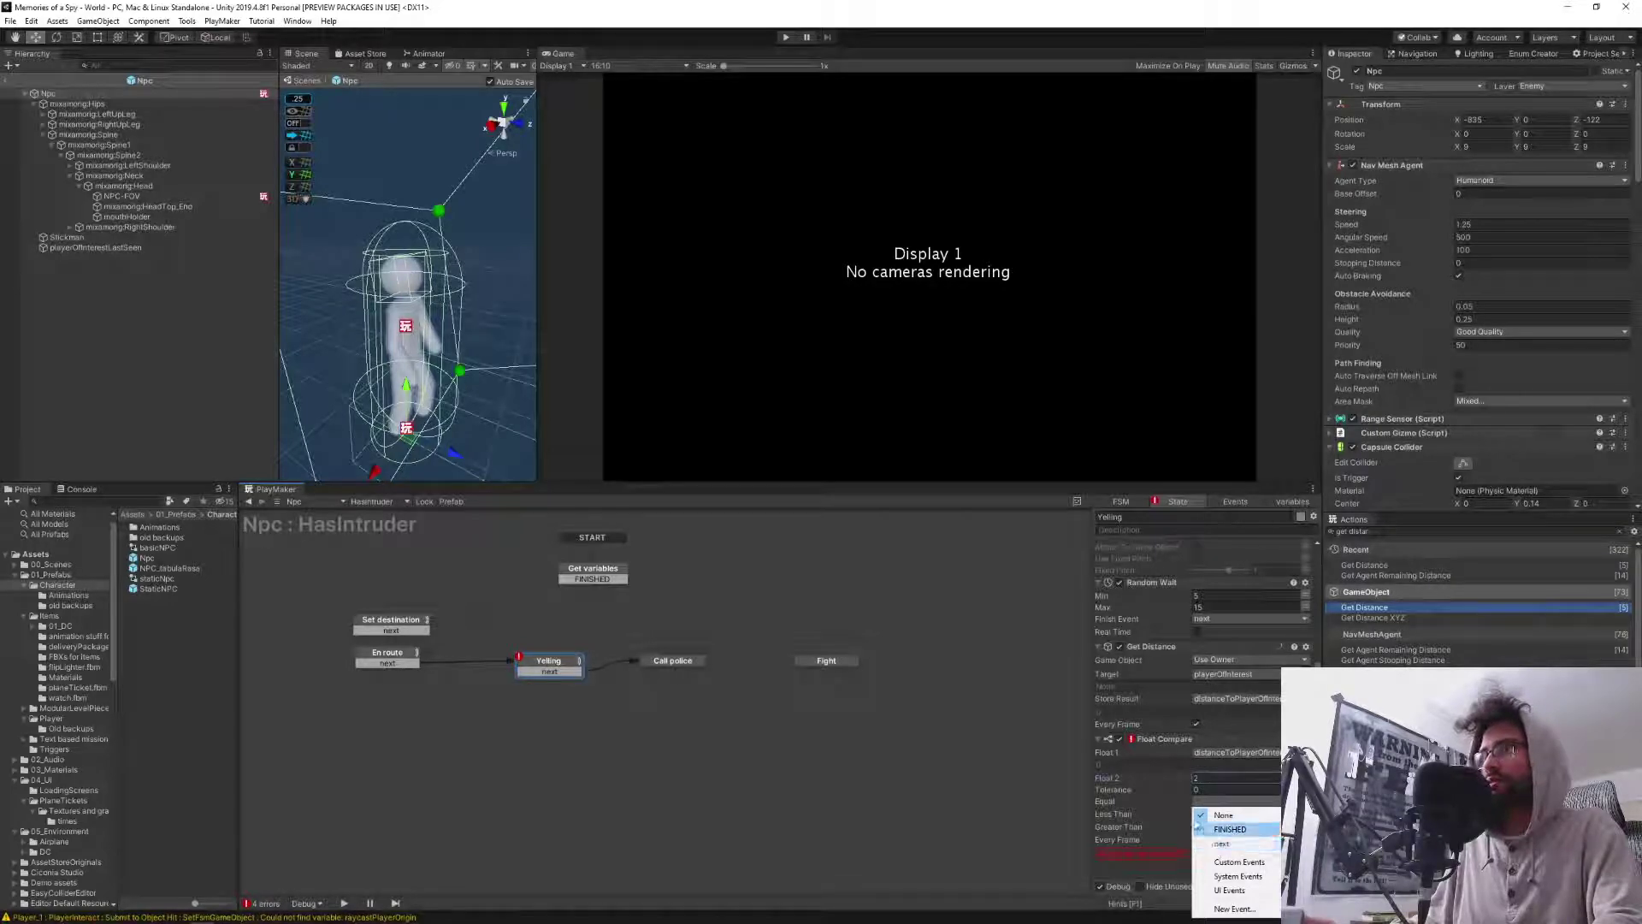
mouse_move(1277, 870)
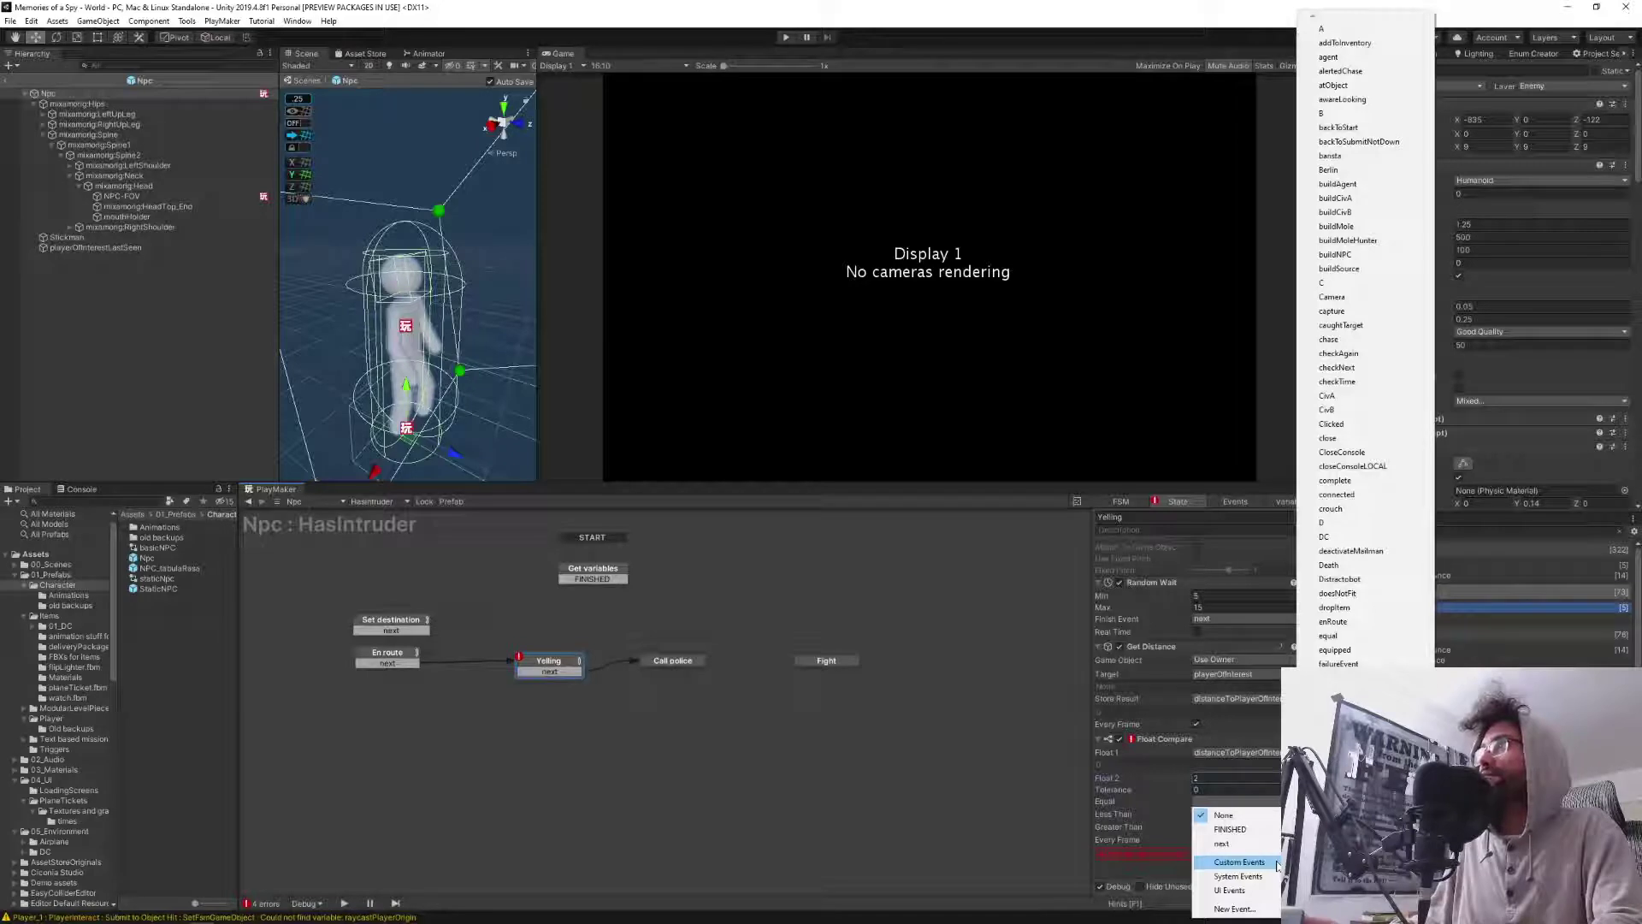
mouse_move(1333, 915)
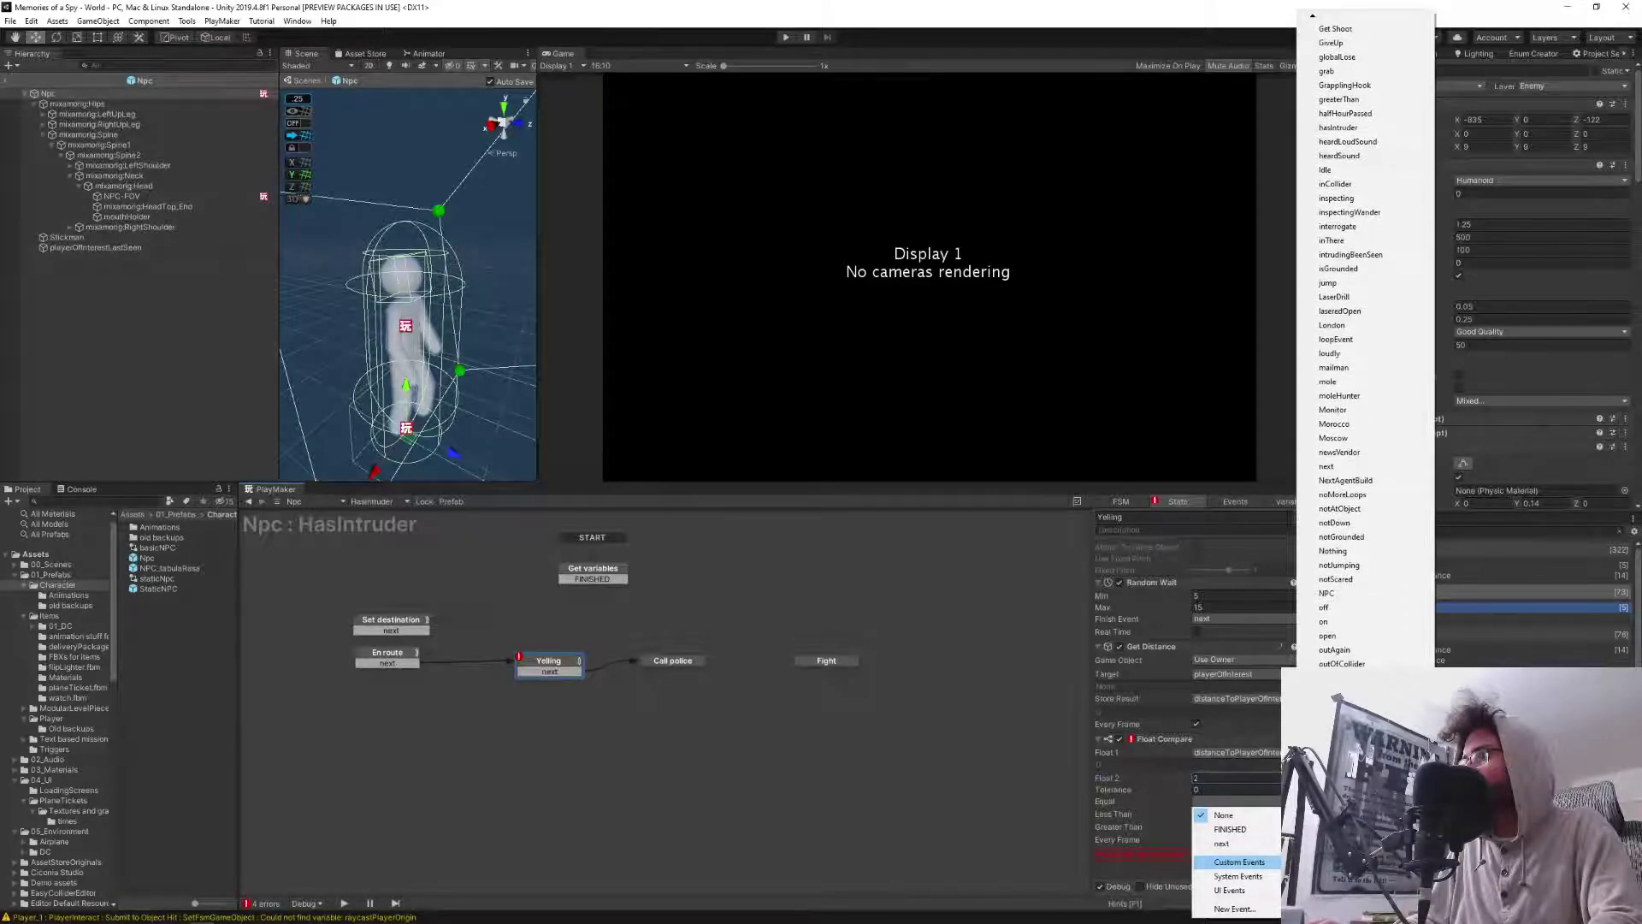
click(1133, 871)
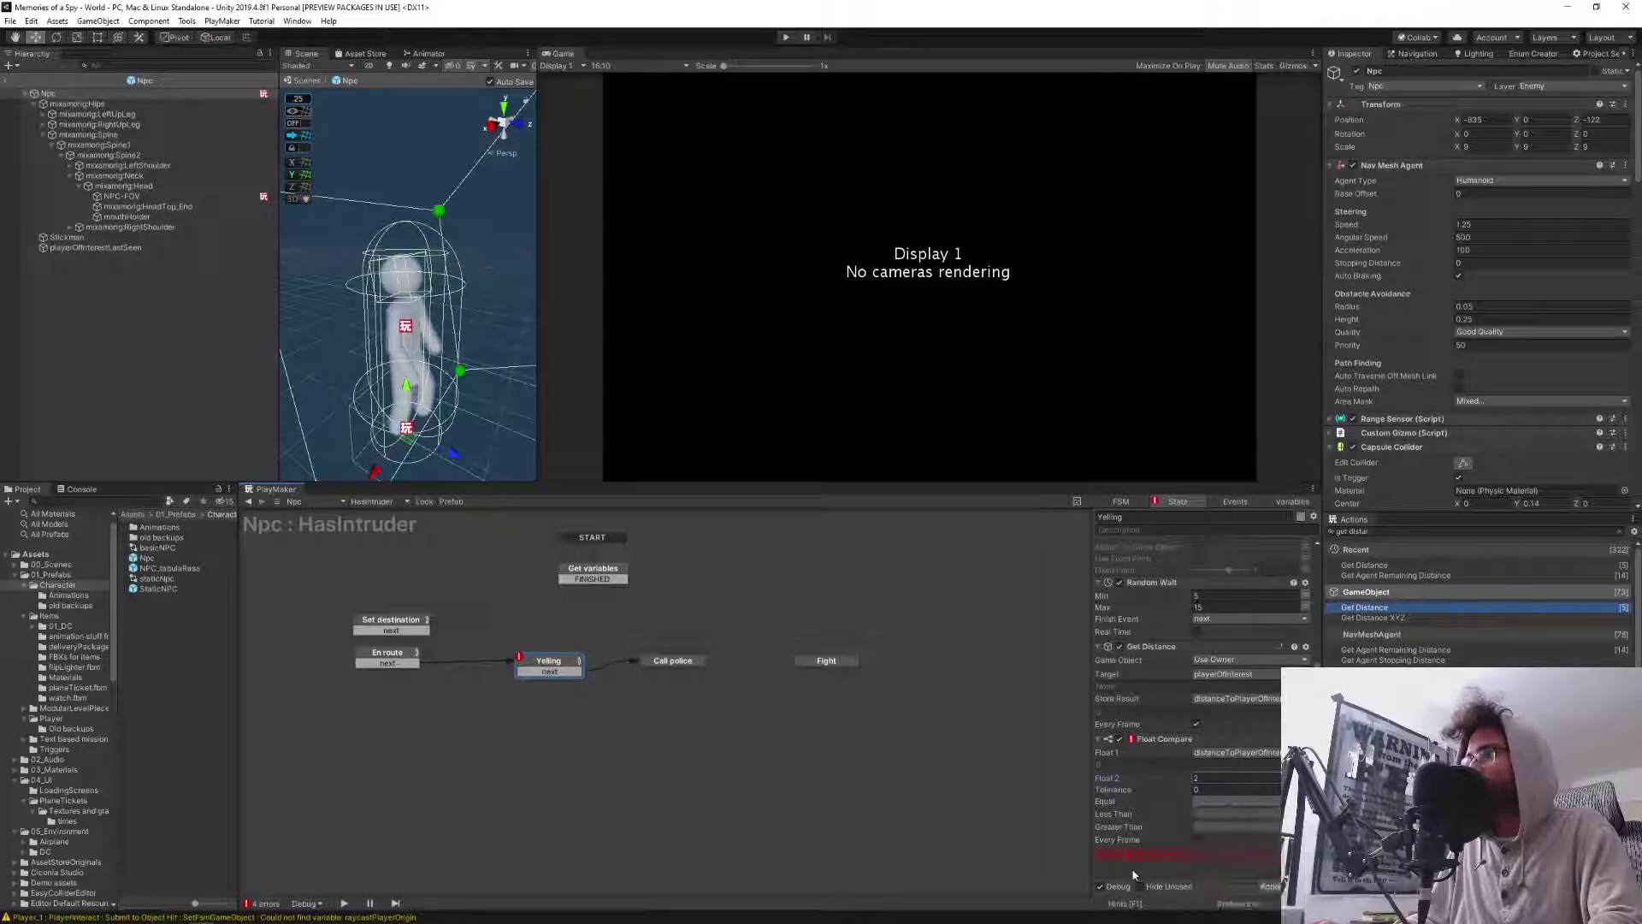
click(1214, 811)
mouse_move(1278, 862)
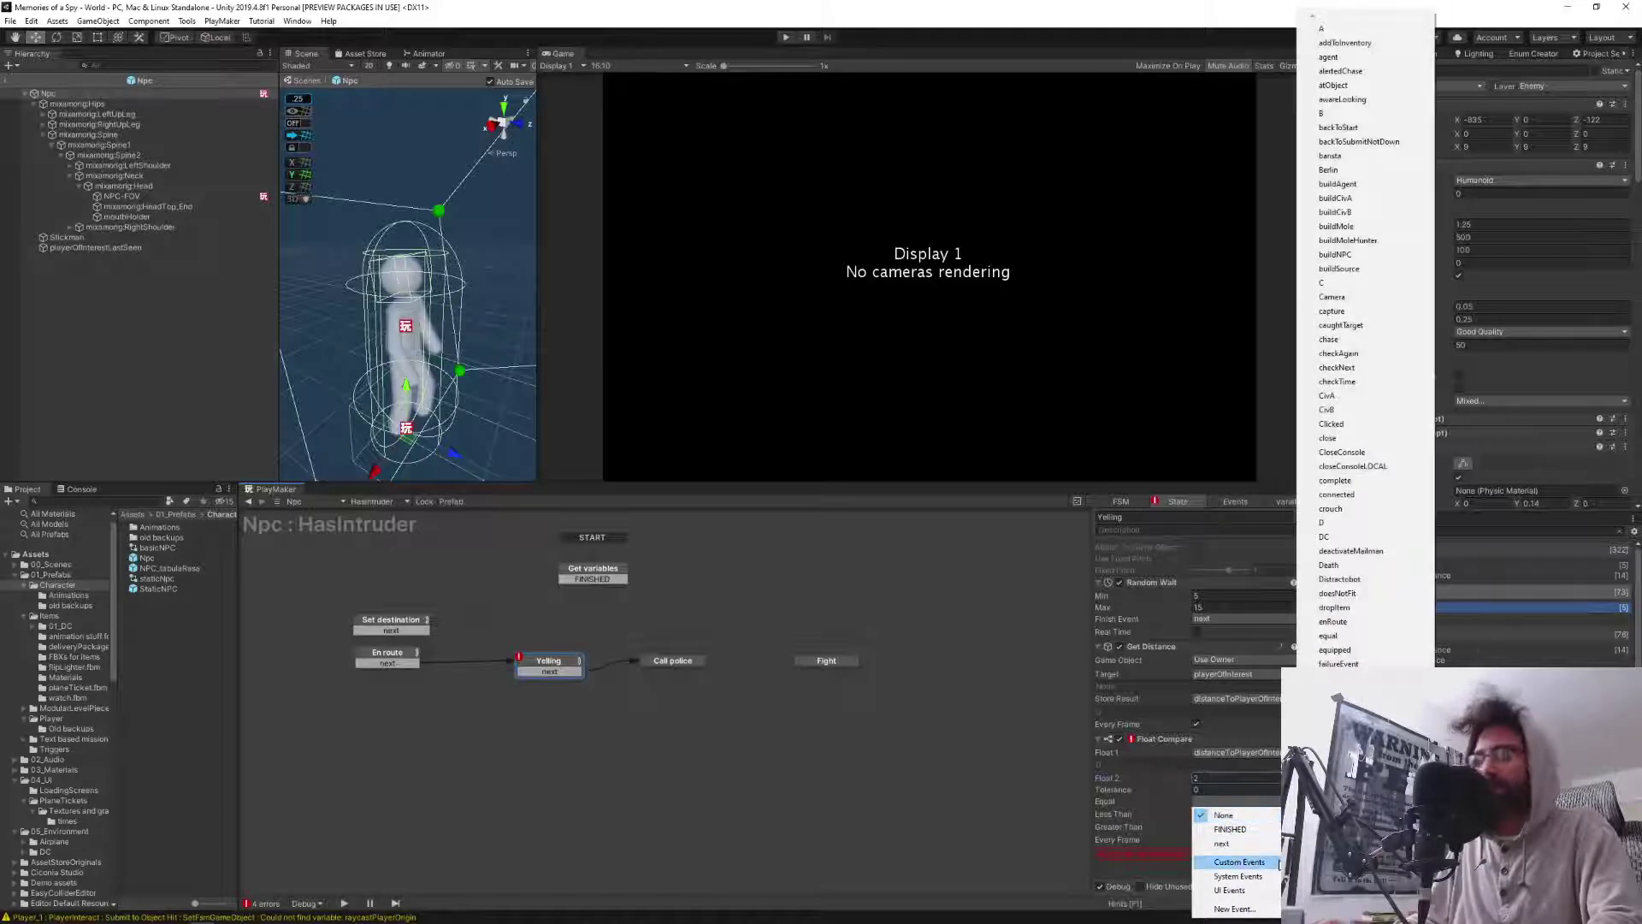
scroll(1279, 864, down, 10)
scroll(1280, 863, down, 4)
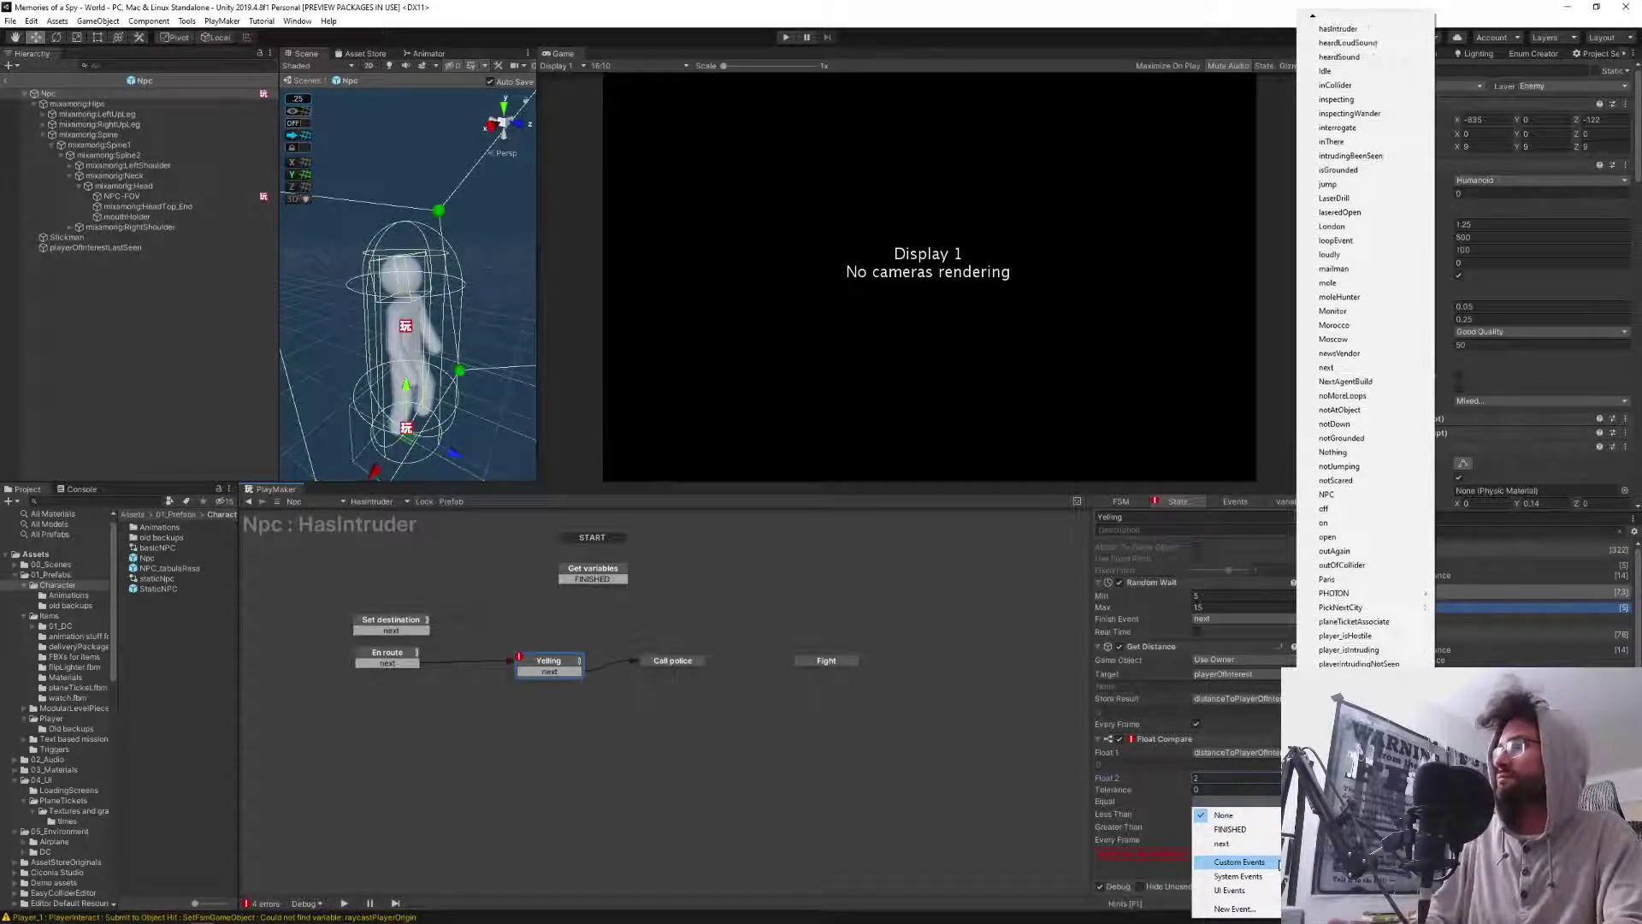
click(1326, 862)
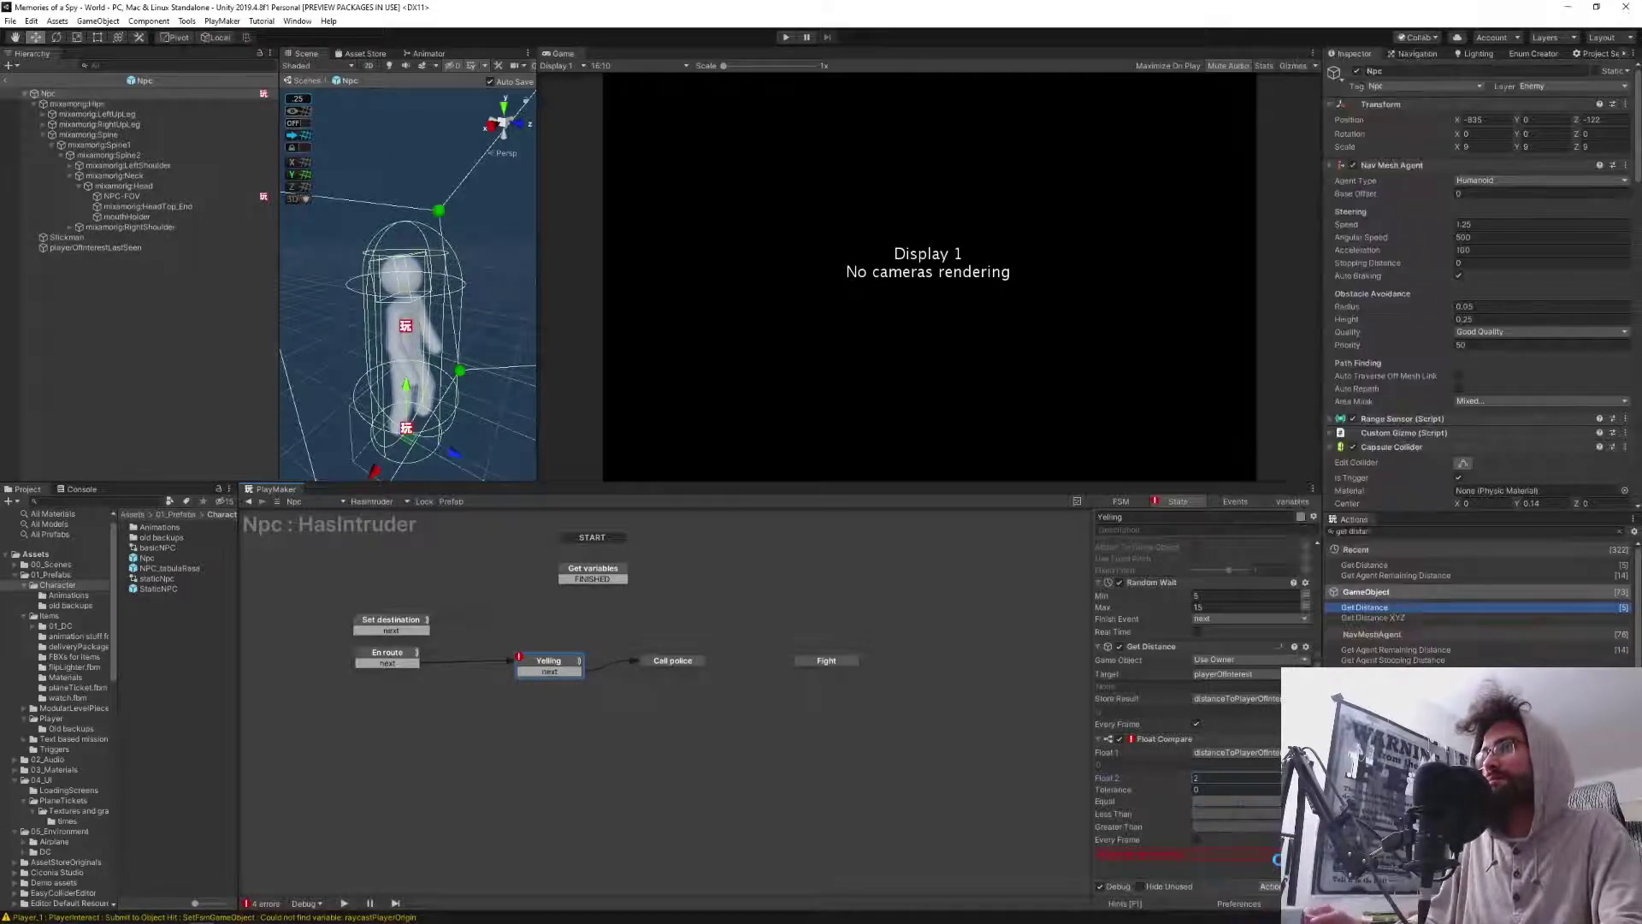
click(1170, 838)
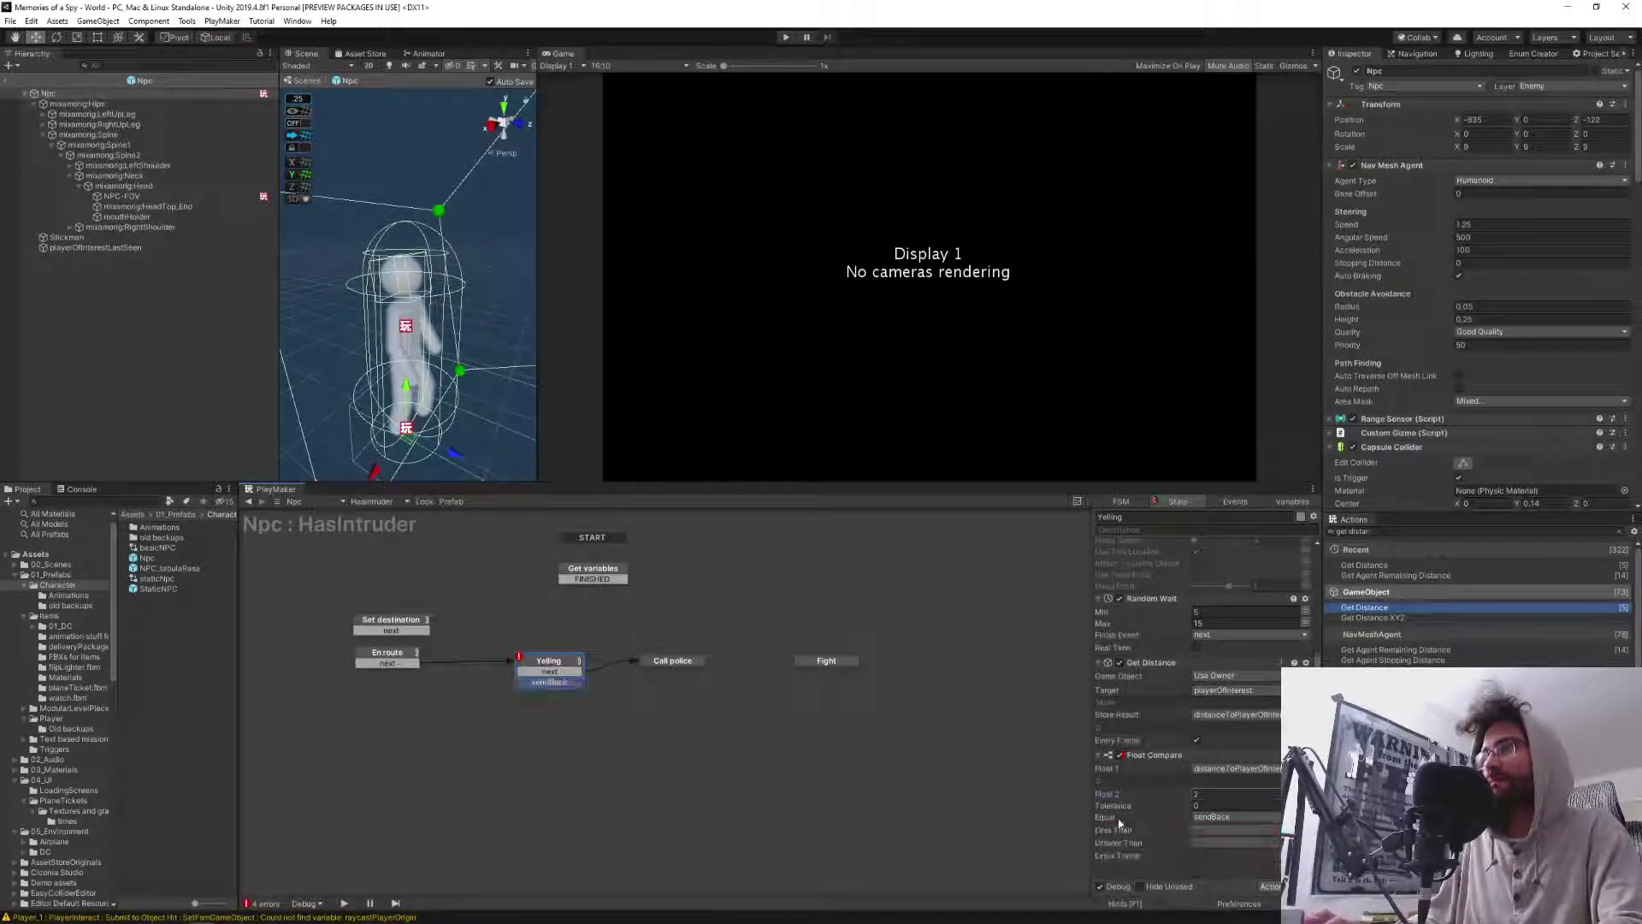
Clear Float Compare's Equal event and assign sendBack to Greater Than instead.
click(1205, 833)
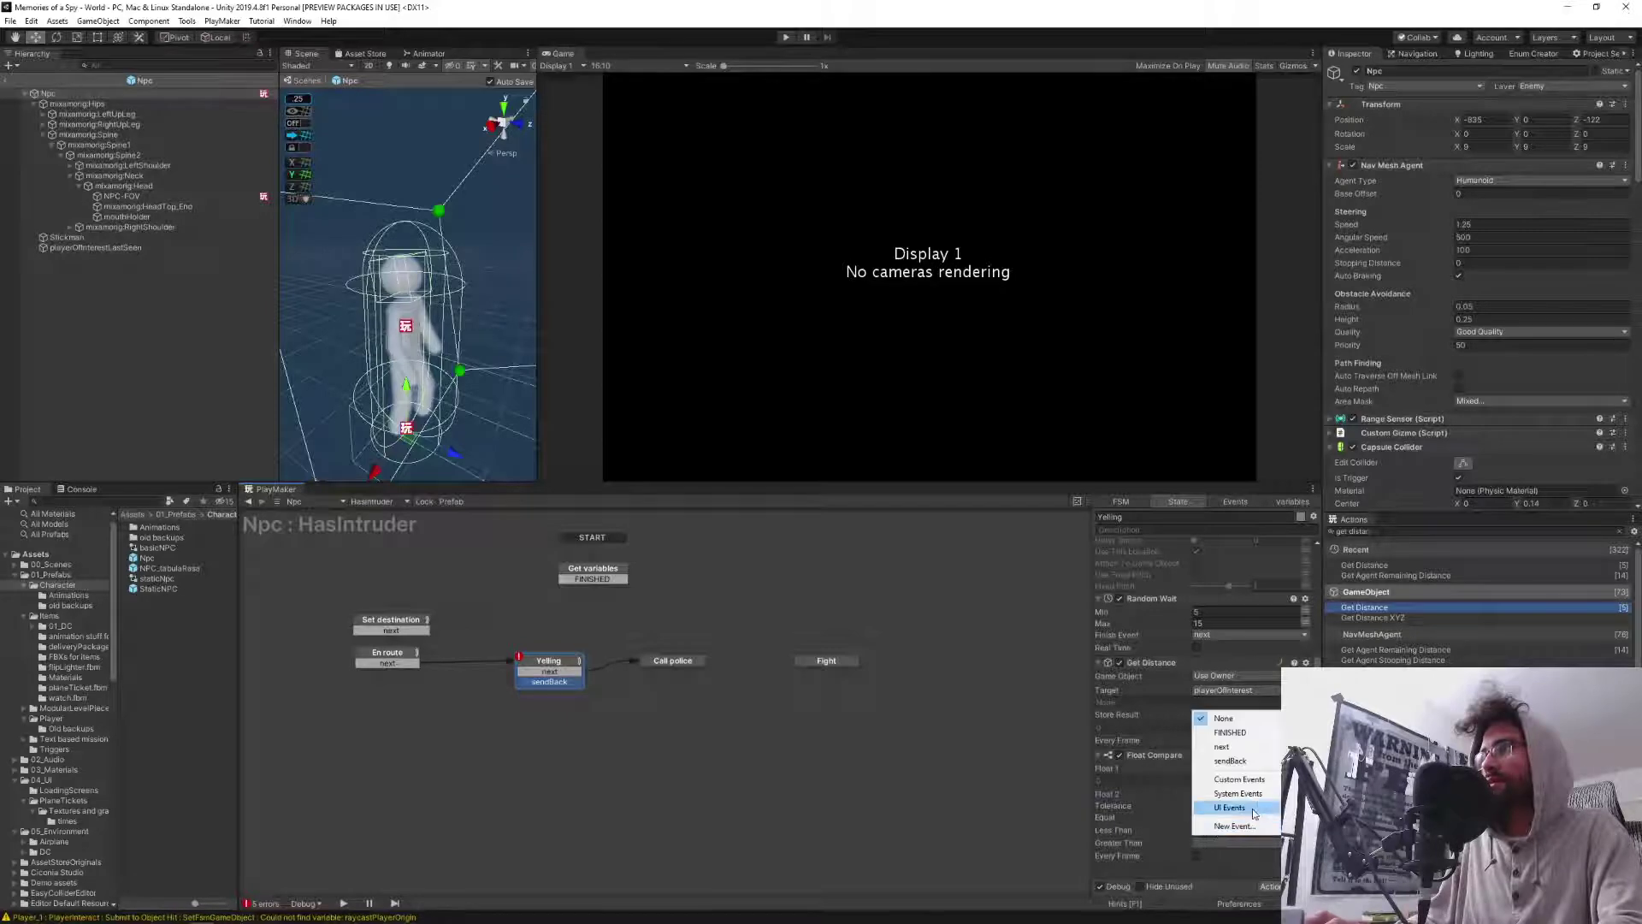
click(1151, 869)
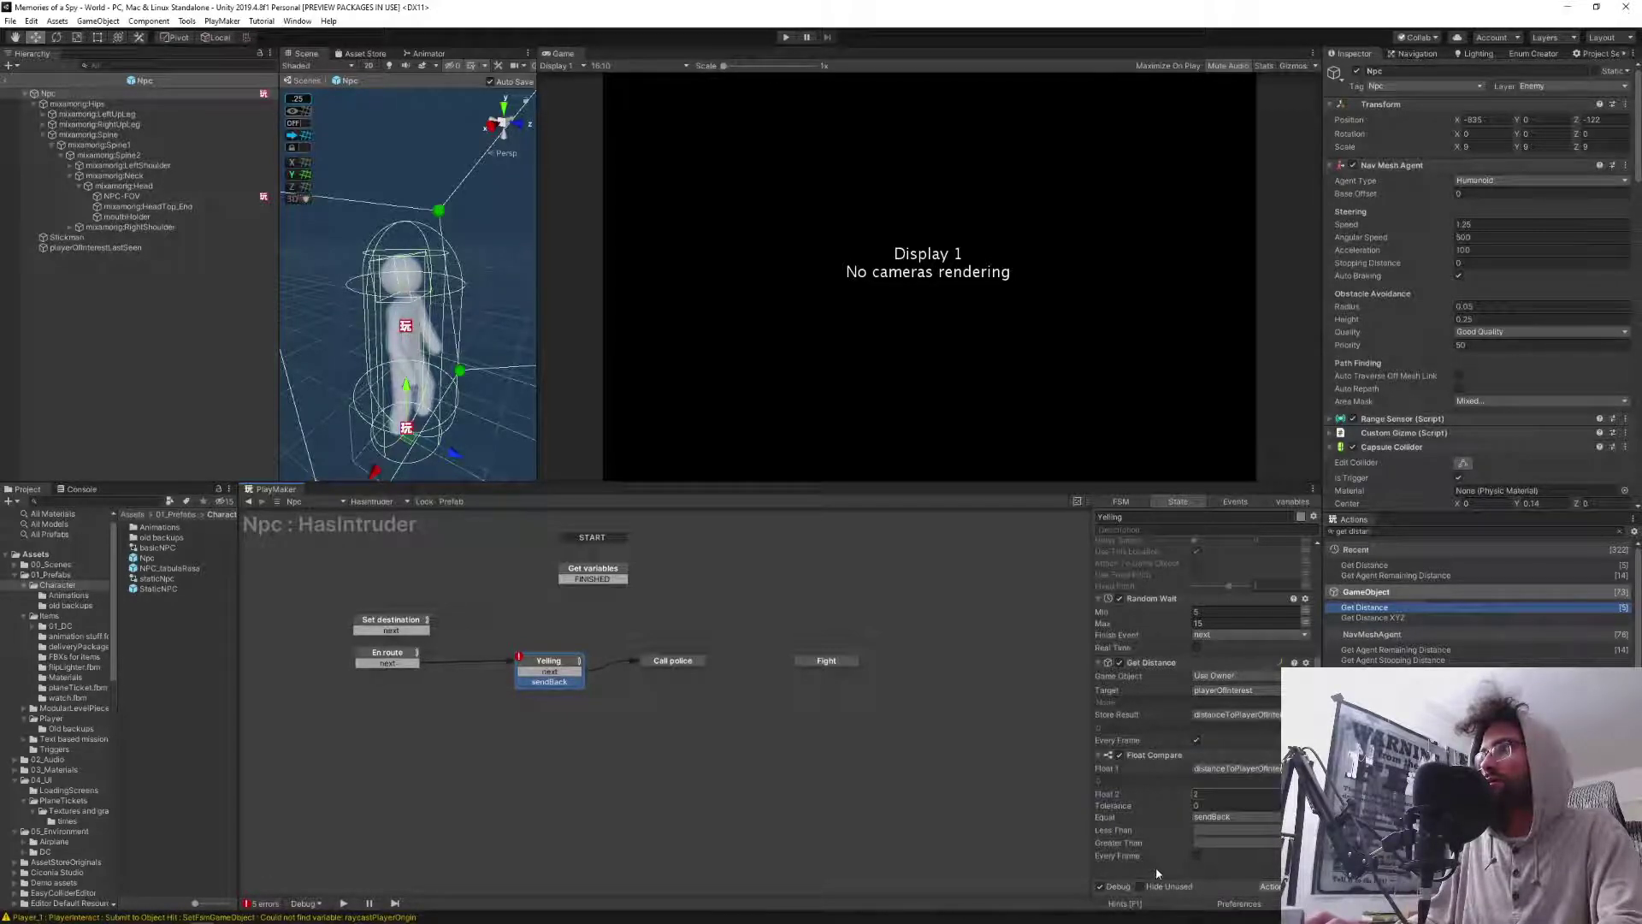
click(1204, 818)
click(1221, 706)
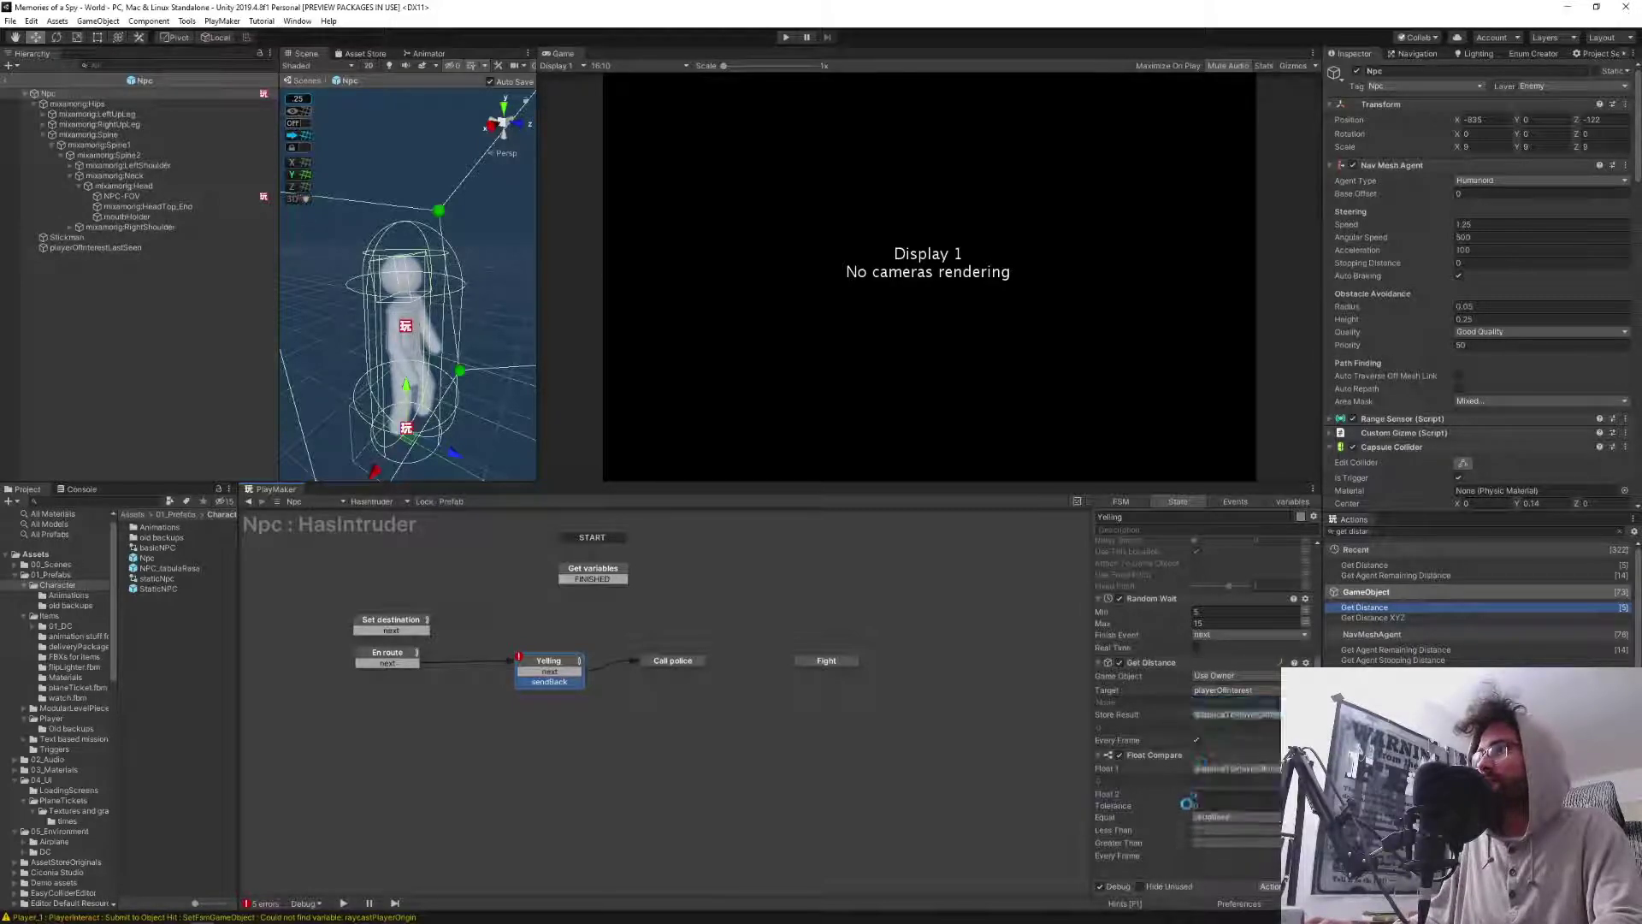
click(1209, 844)
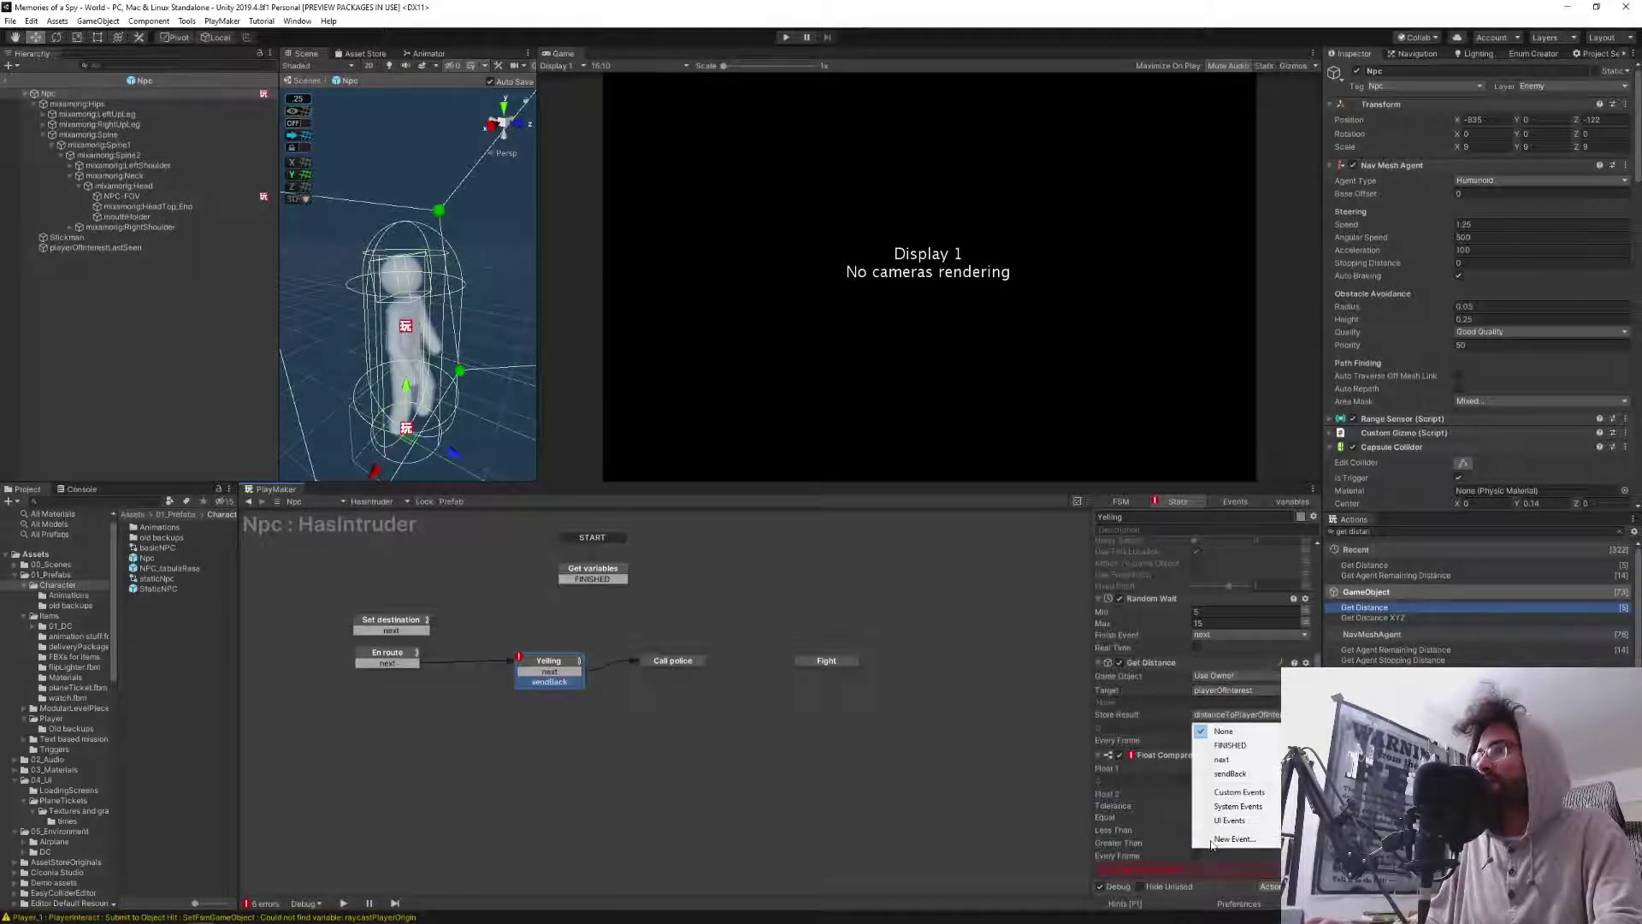
click(1251, 773)
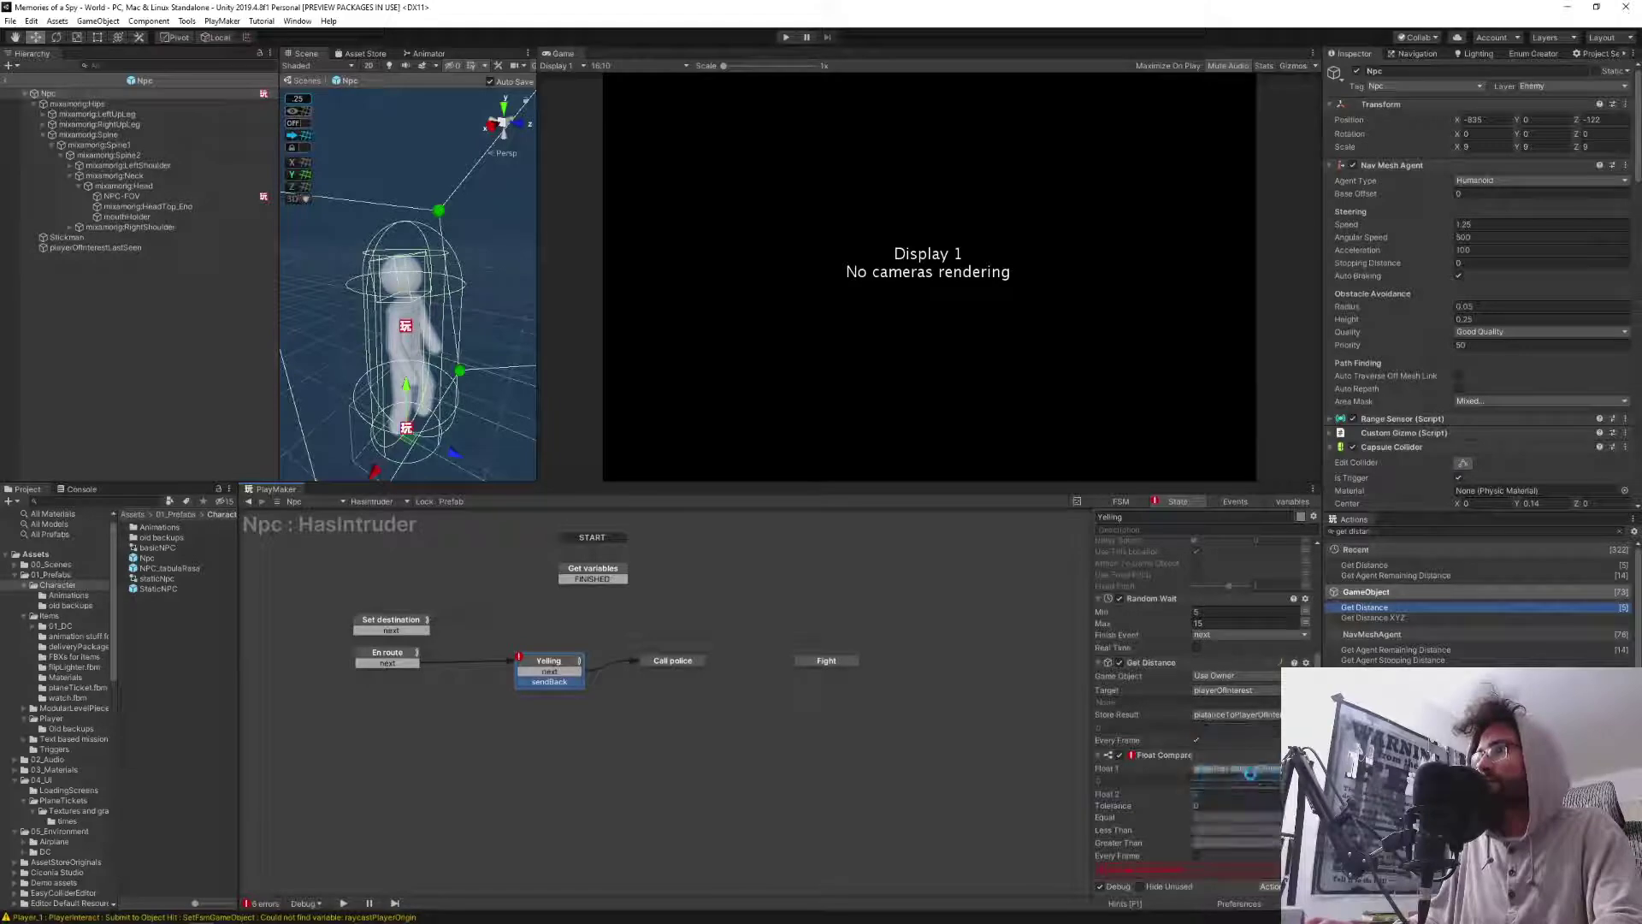
Make Float Compare run every frame and set its Float 2 threshold to 3.
click(1196, 856)
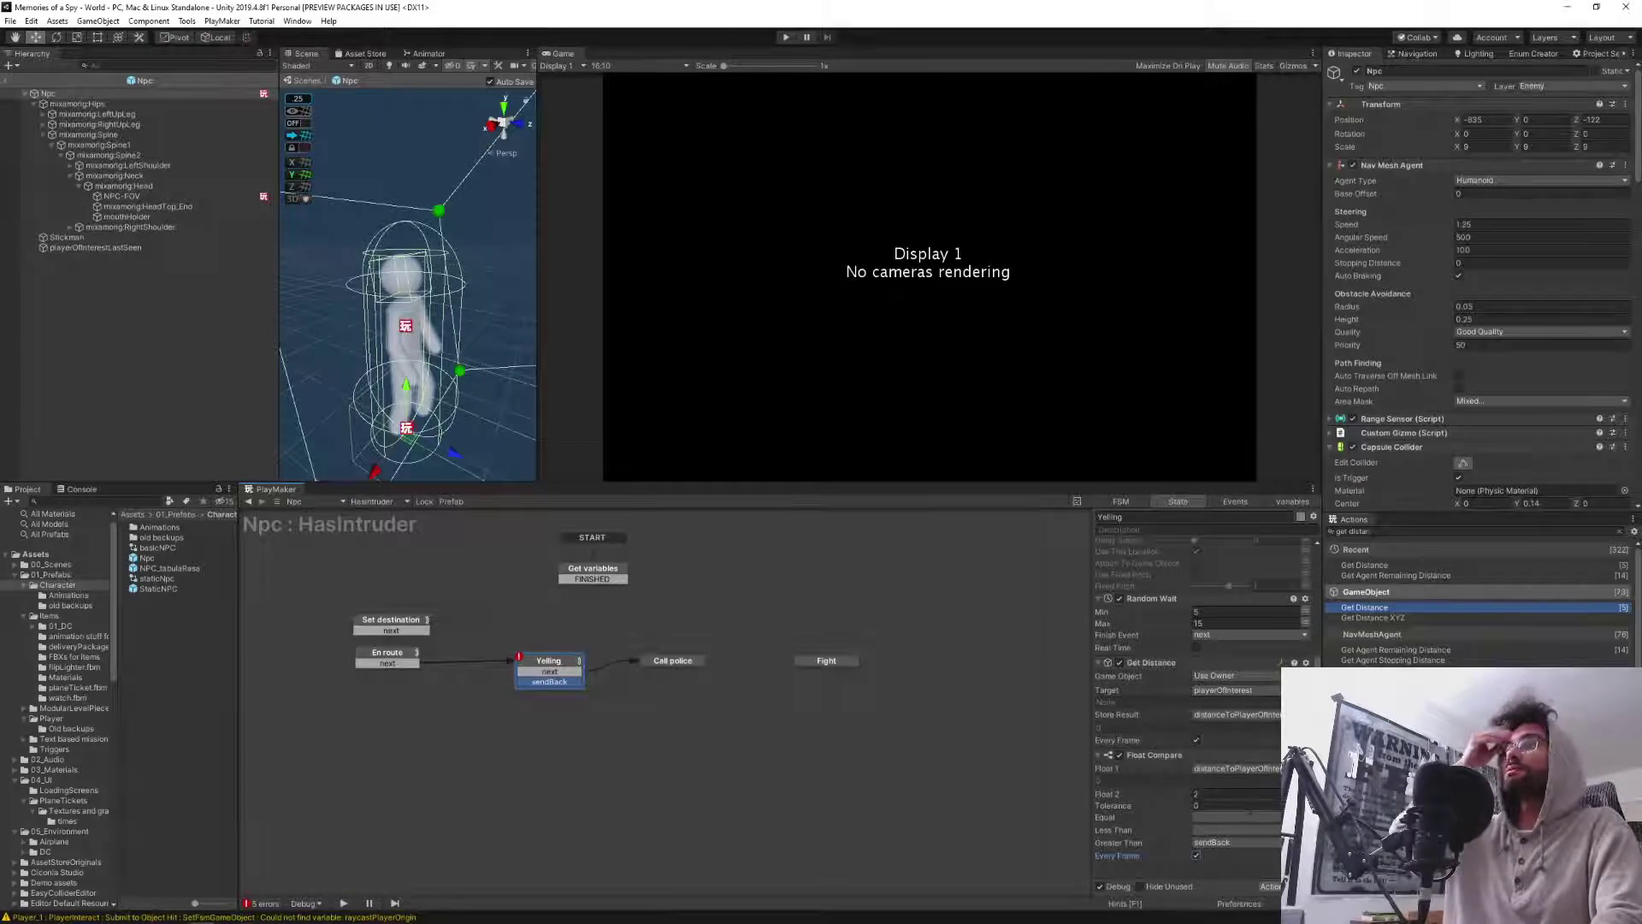
click(1214, 793)
text(3)
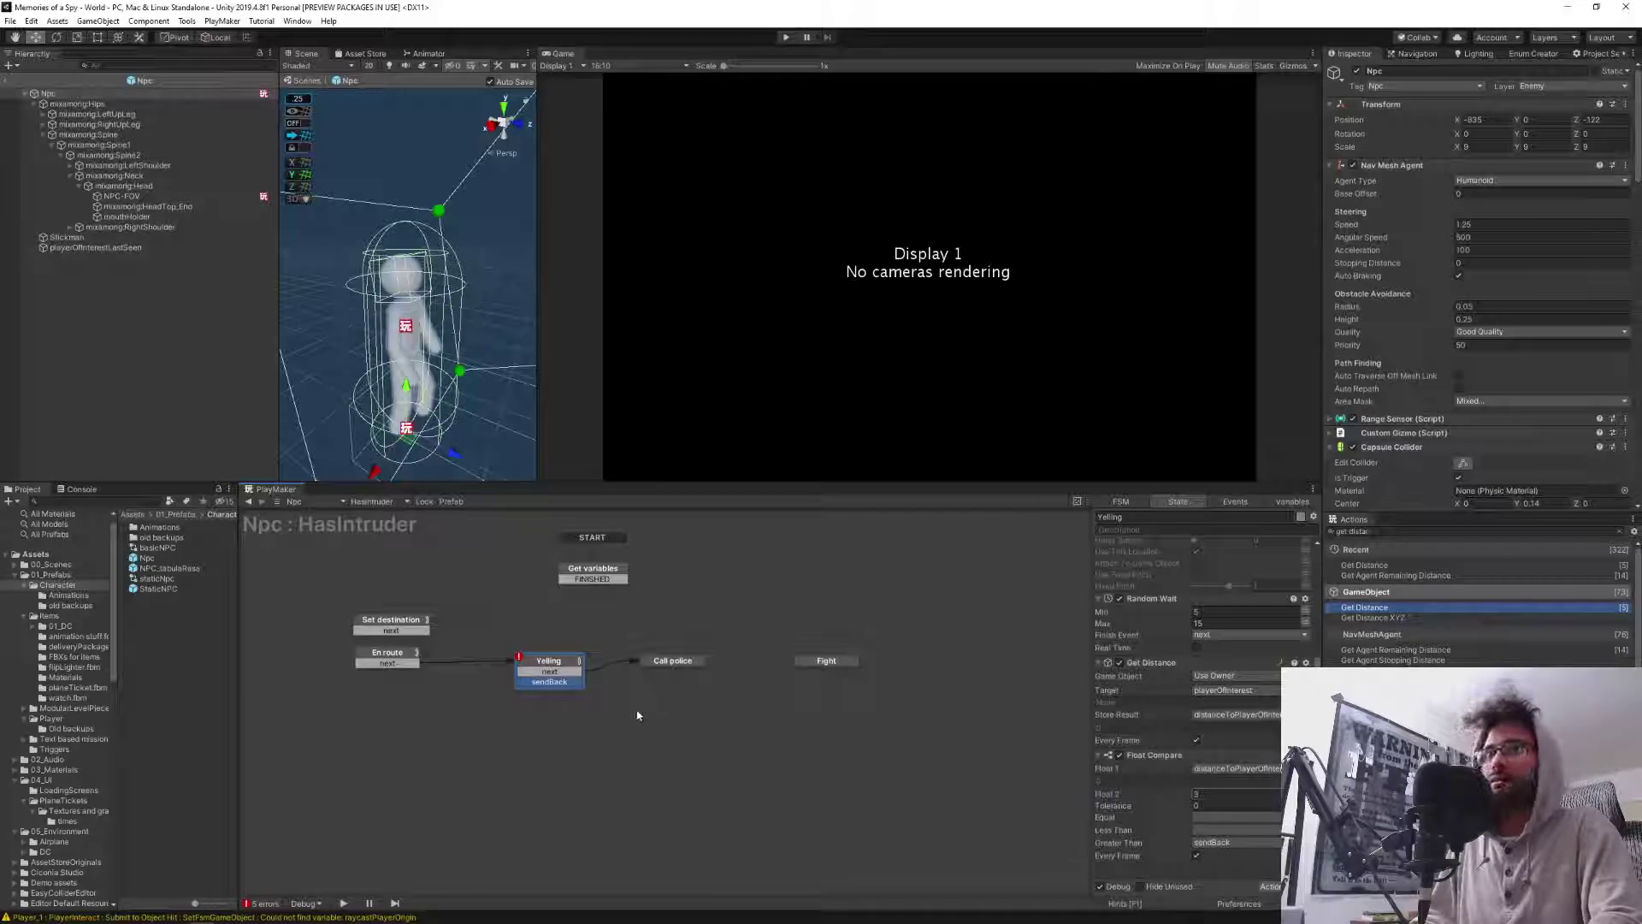
Connect the Yelling state's sendBack transition to the Set destination state and exit the Npc prefab back to the scene.
click(590, 576)
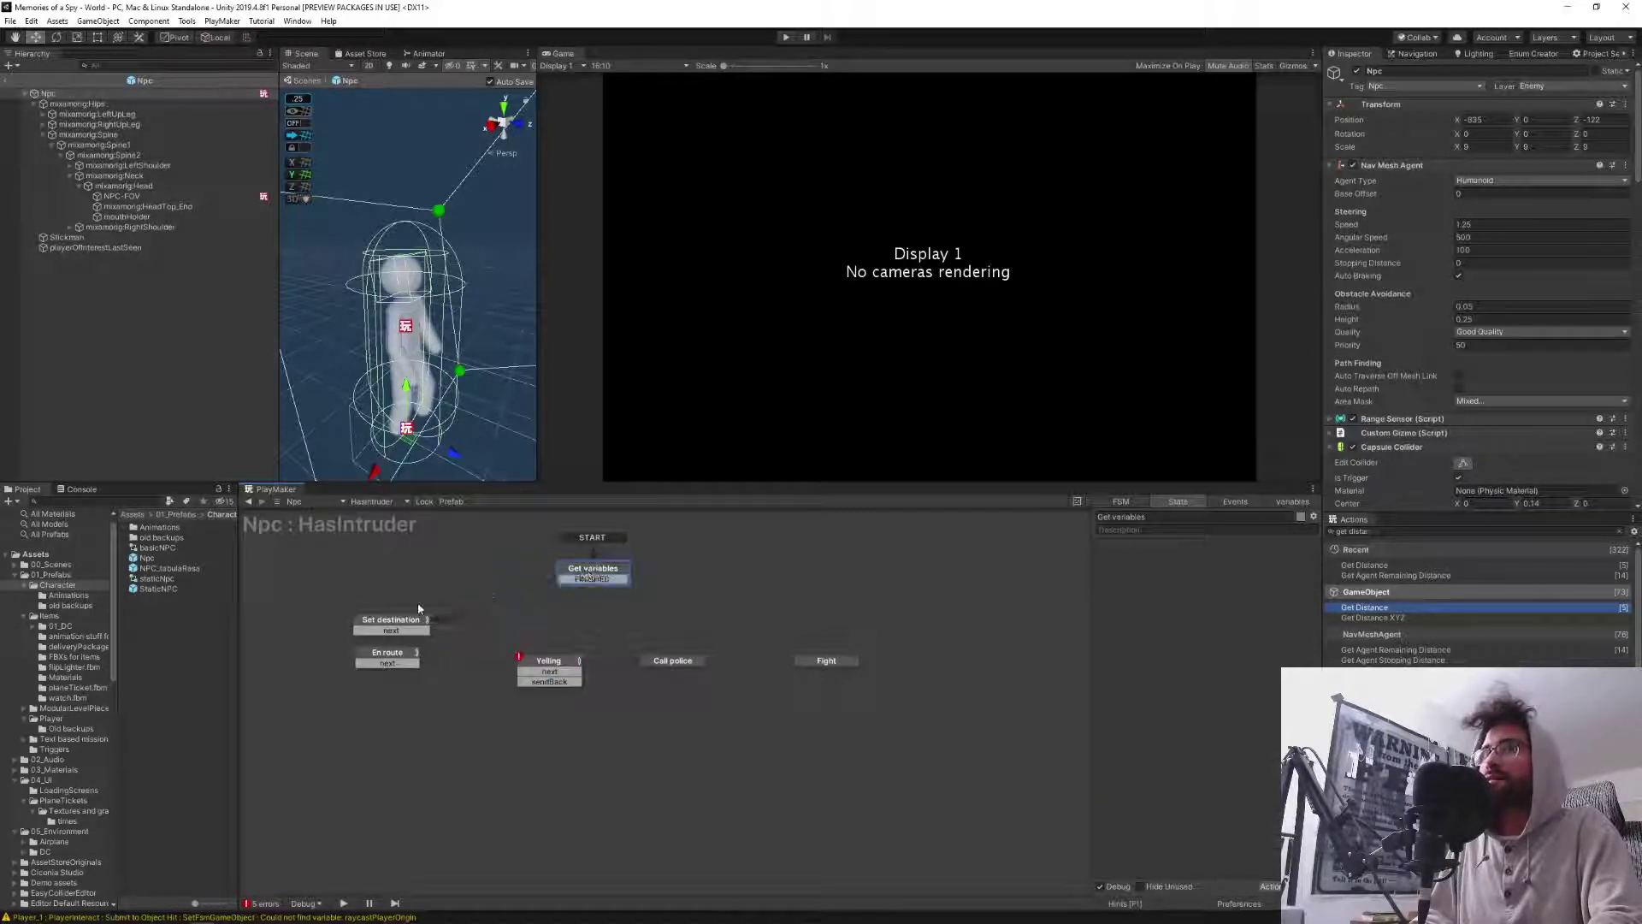
click(404, 624)
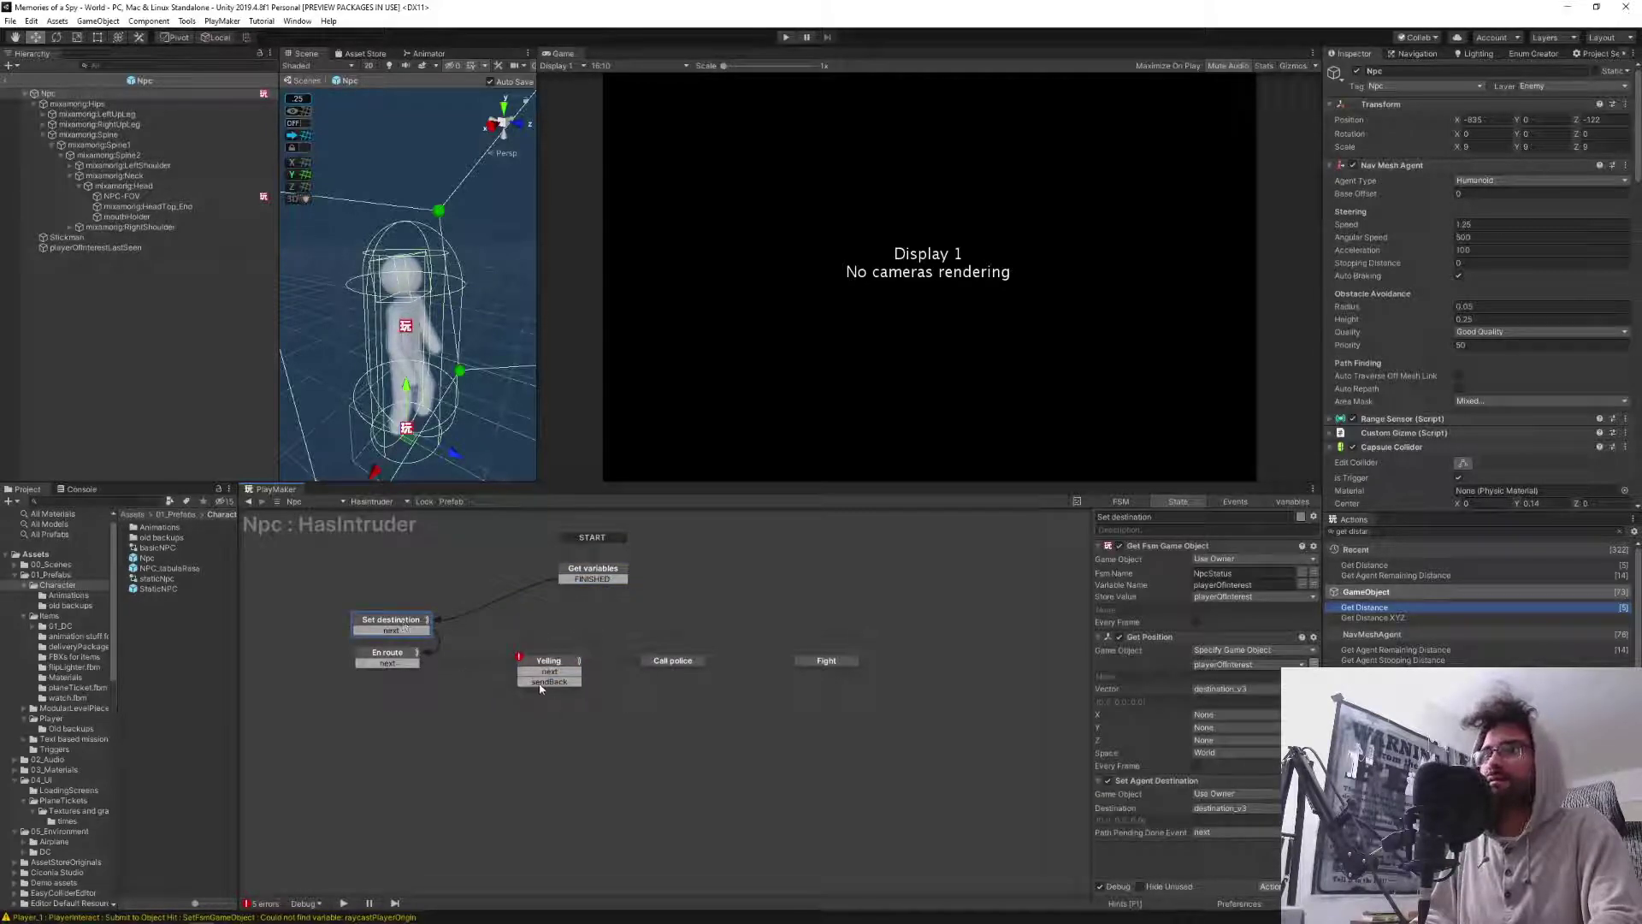
click(546, 672)
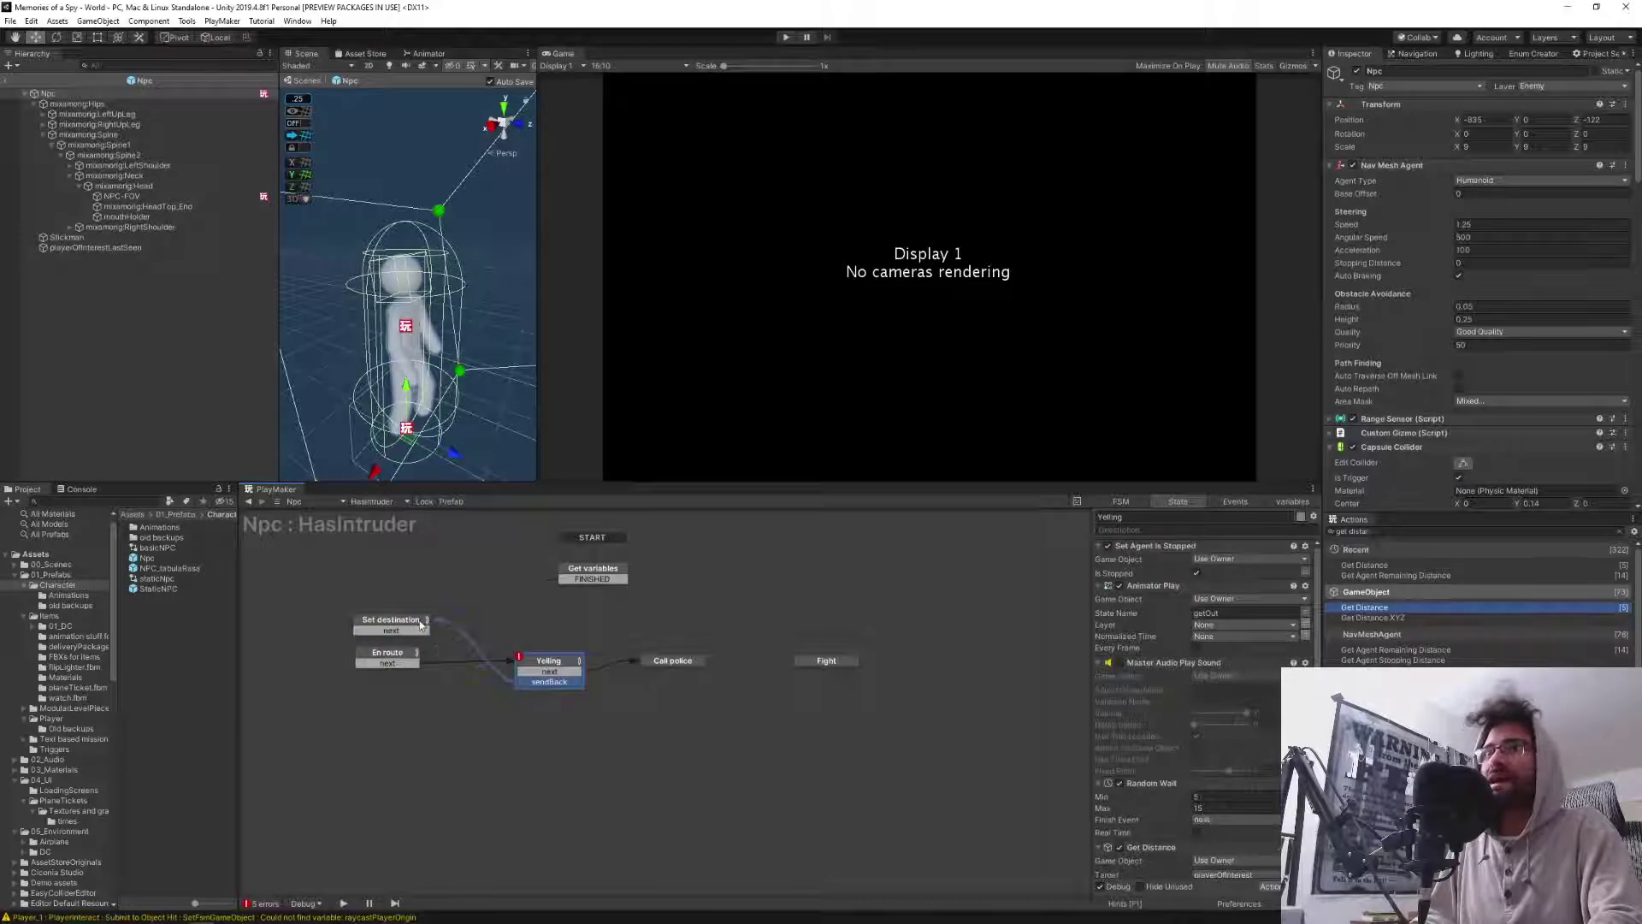
click(501, 742)
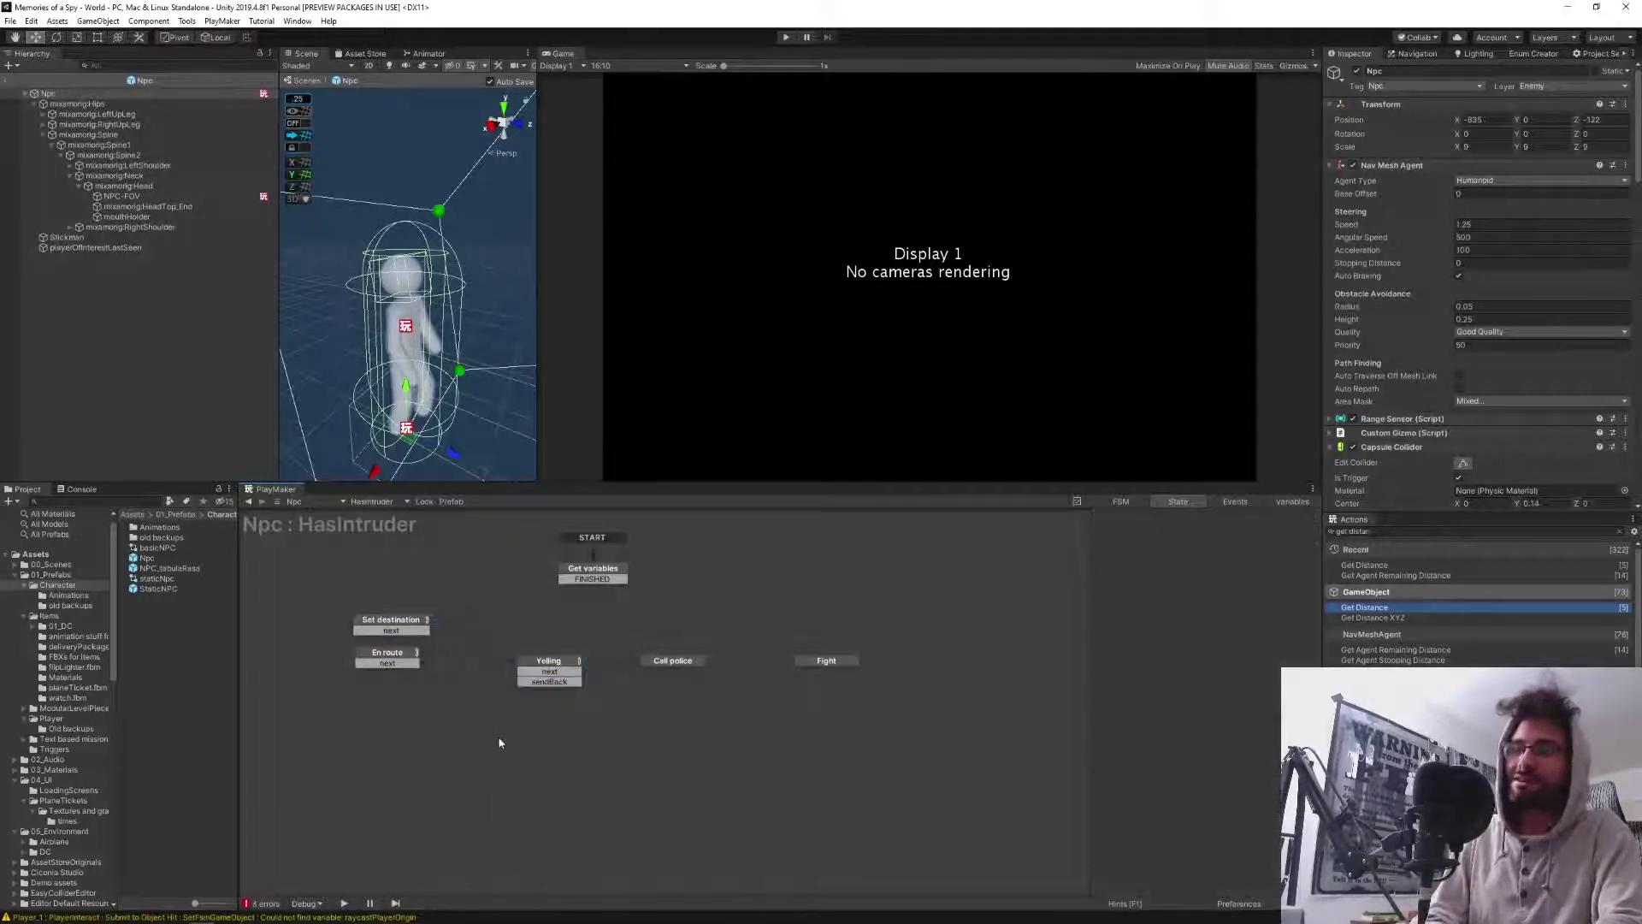
click(360, 624)
click(546, 788)
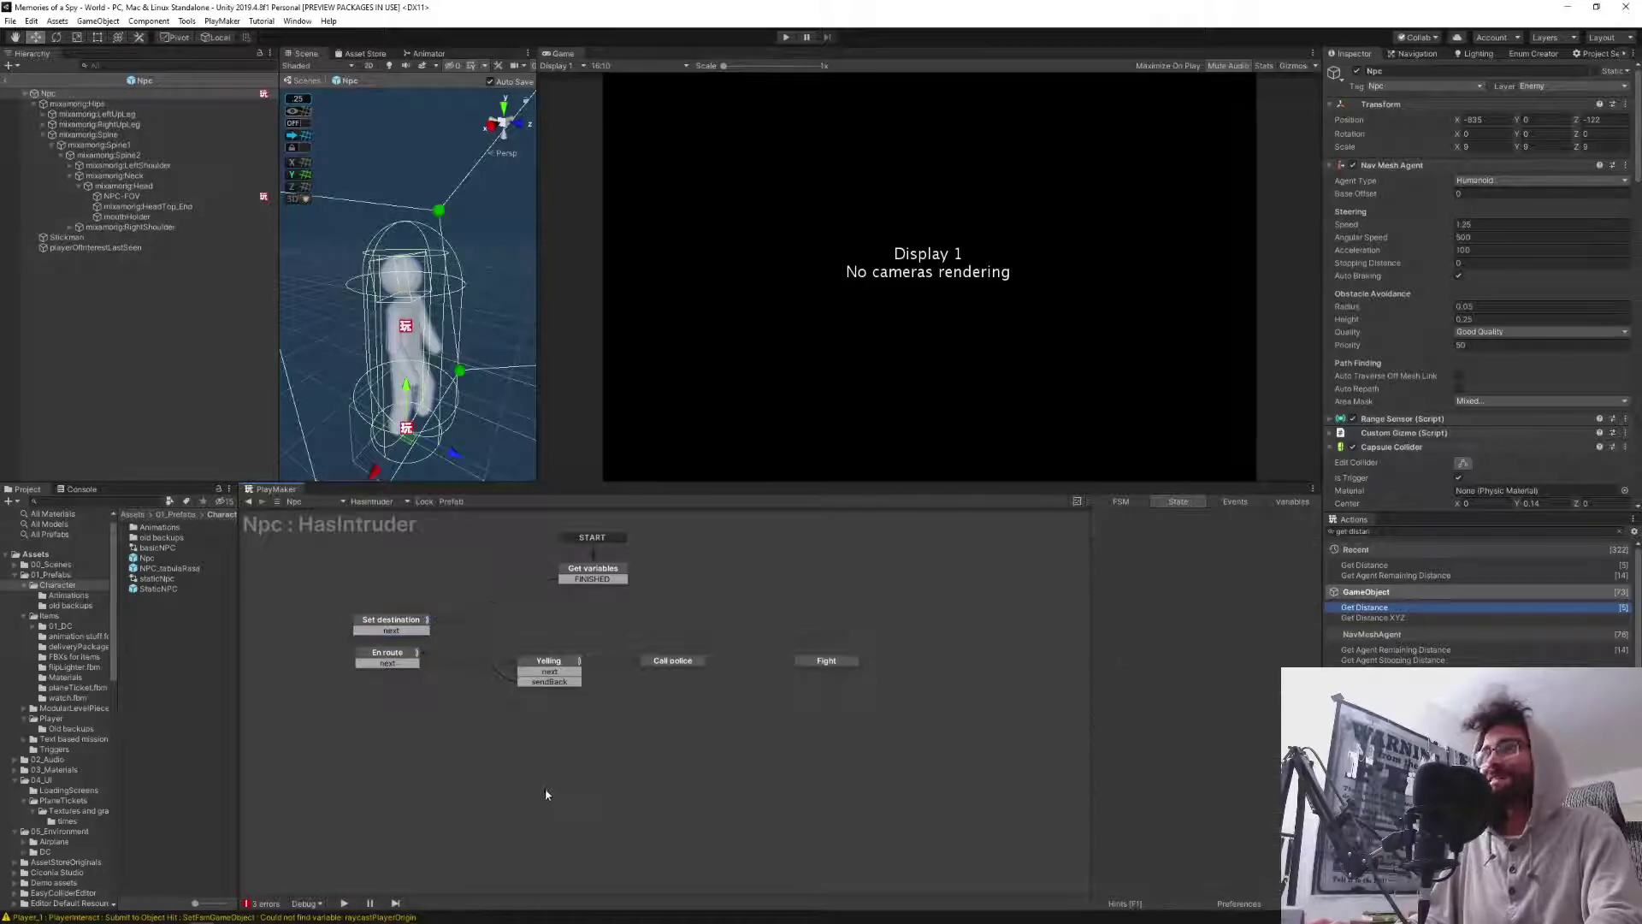
click(7, 82)
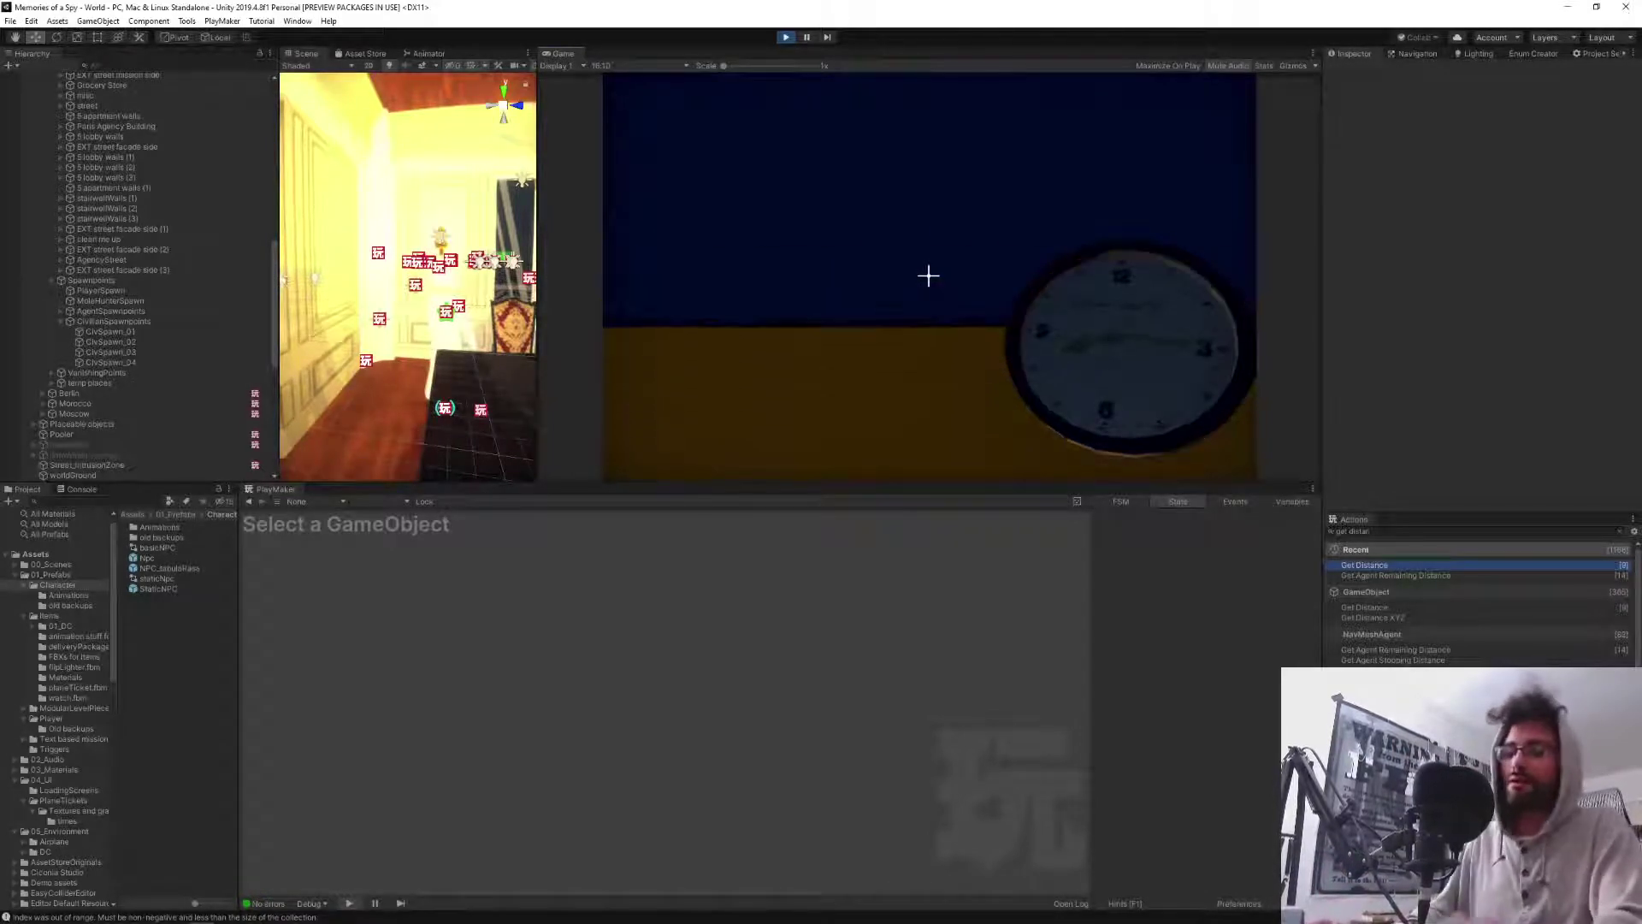
In the running game, execute the command playerWarp 2 and walk the player from the street into the building's stairwell entrance.
key(Return)
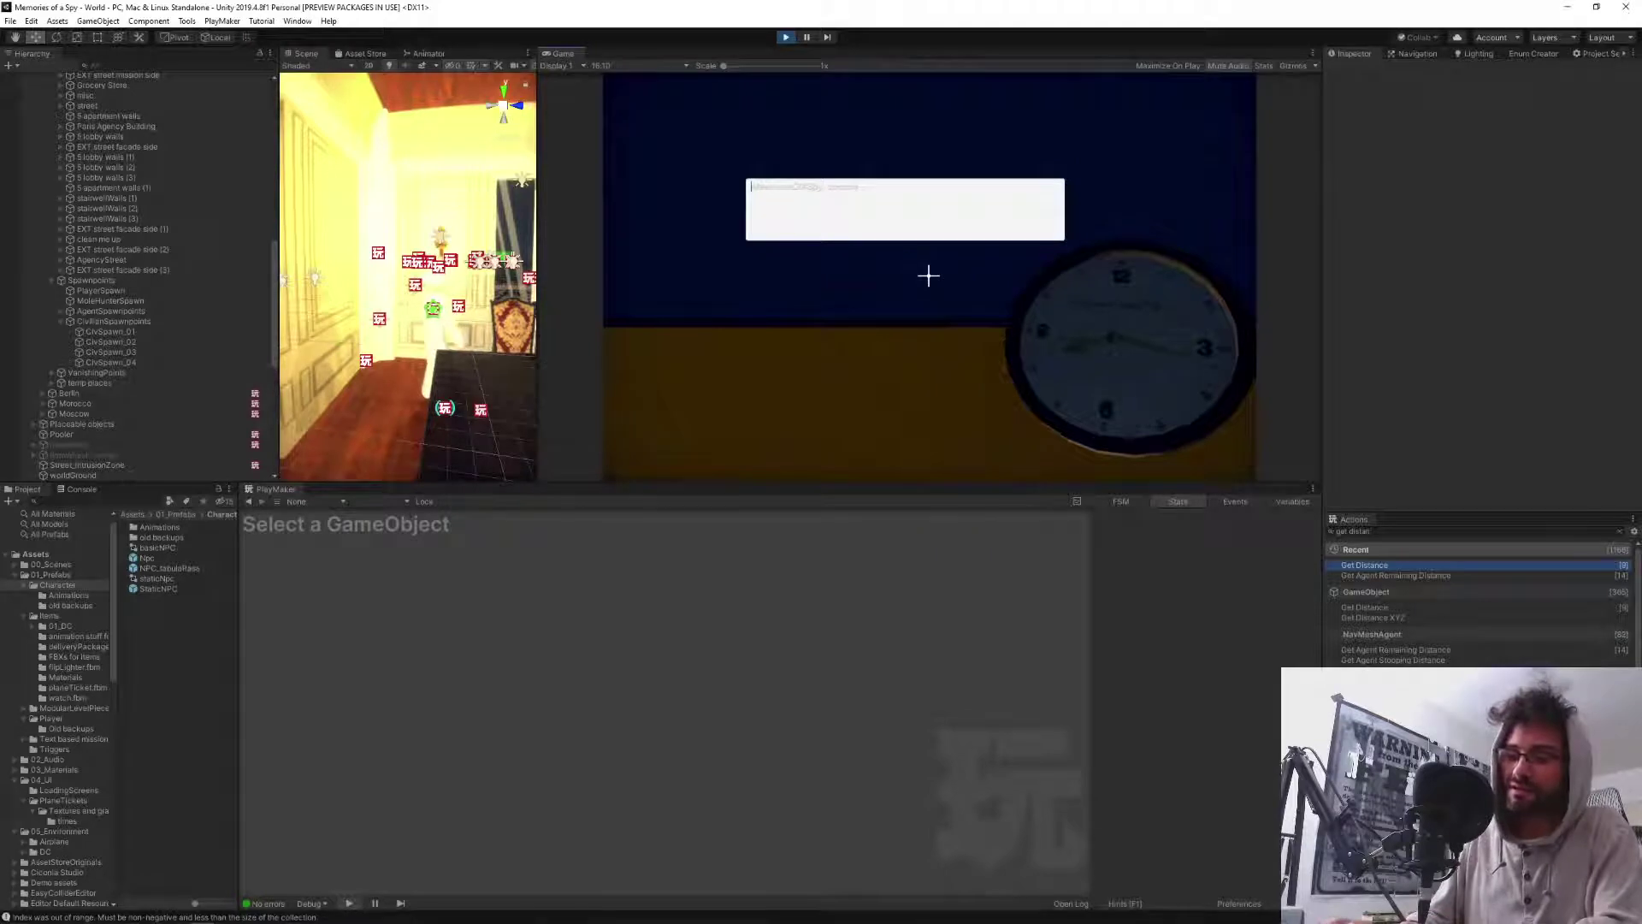
text(playerWarp 2)
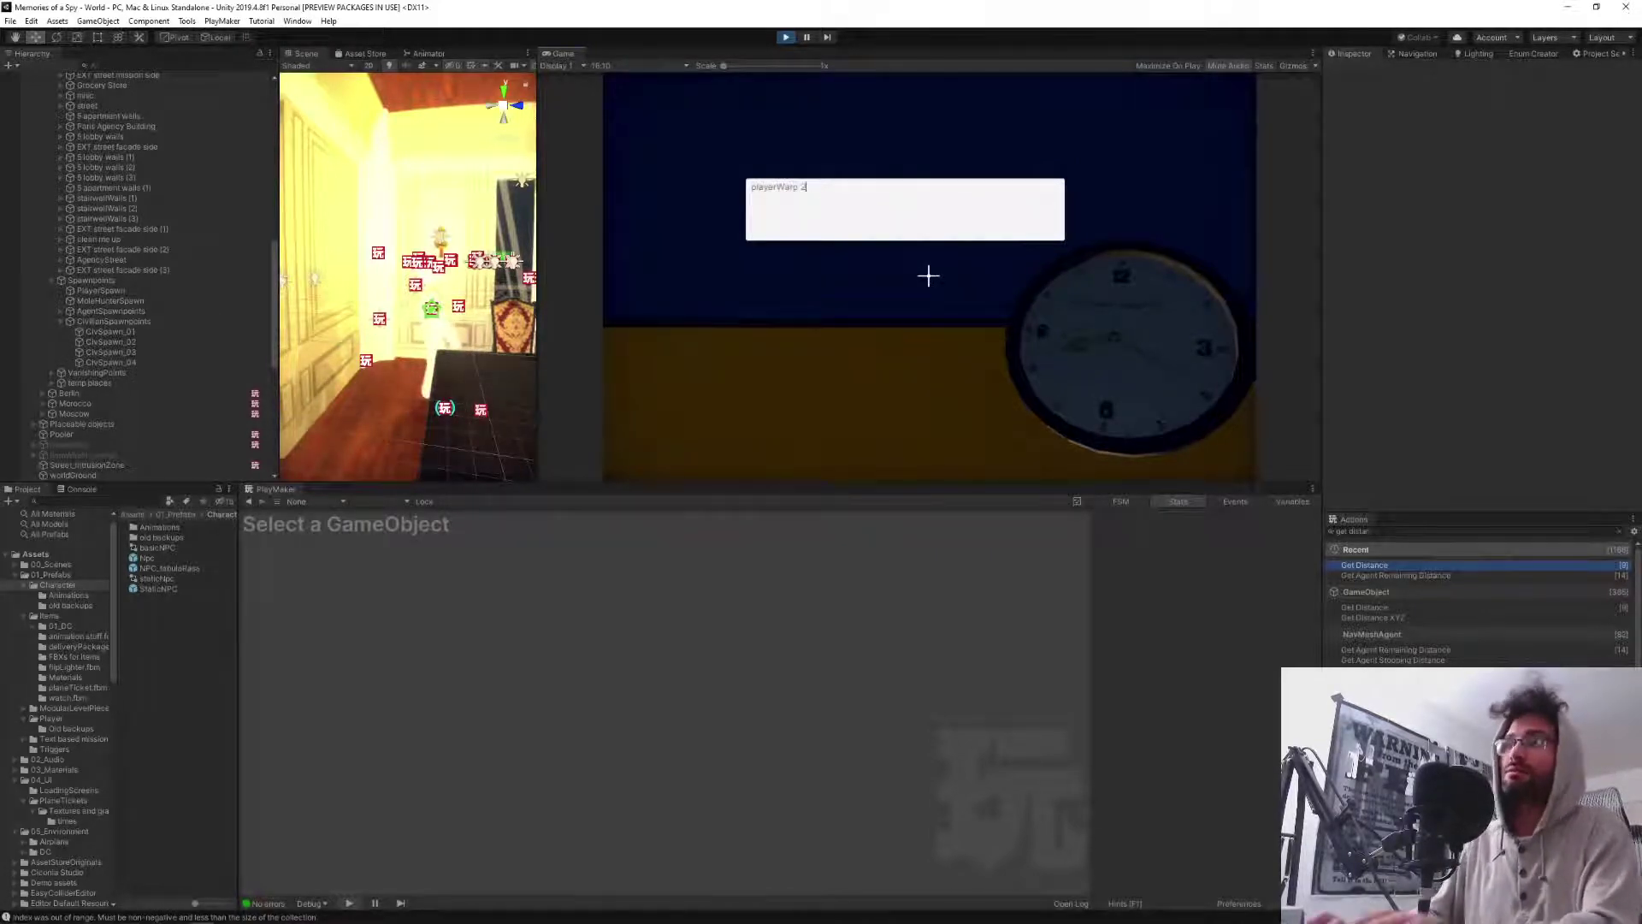
key(Return)
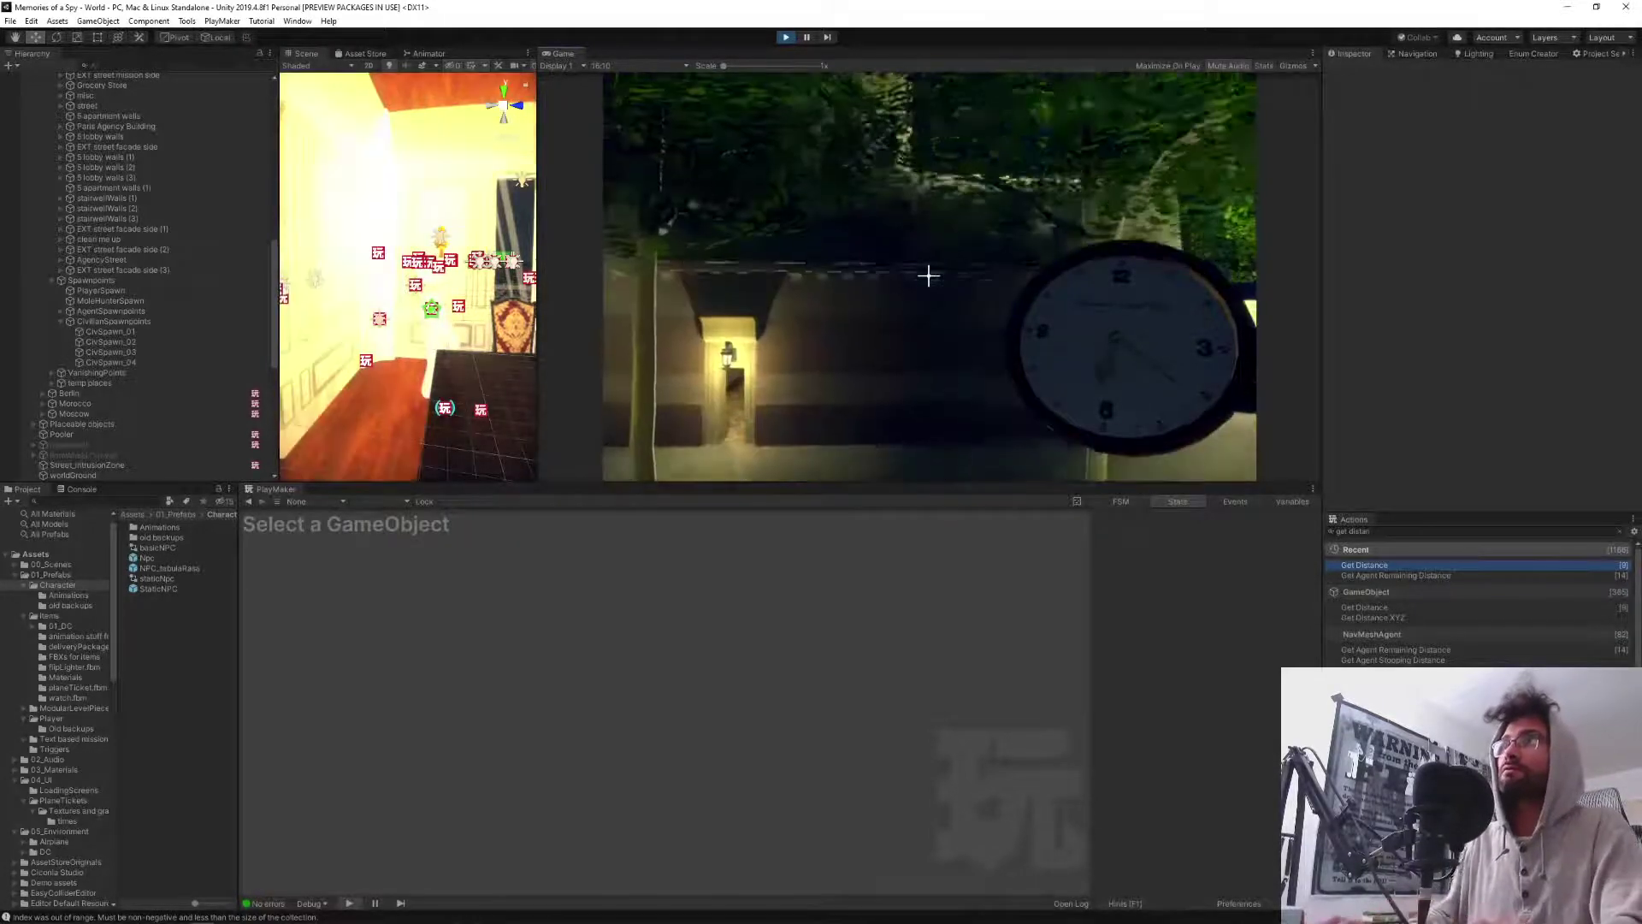
key(w)
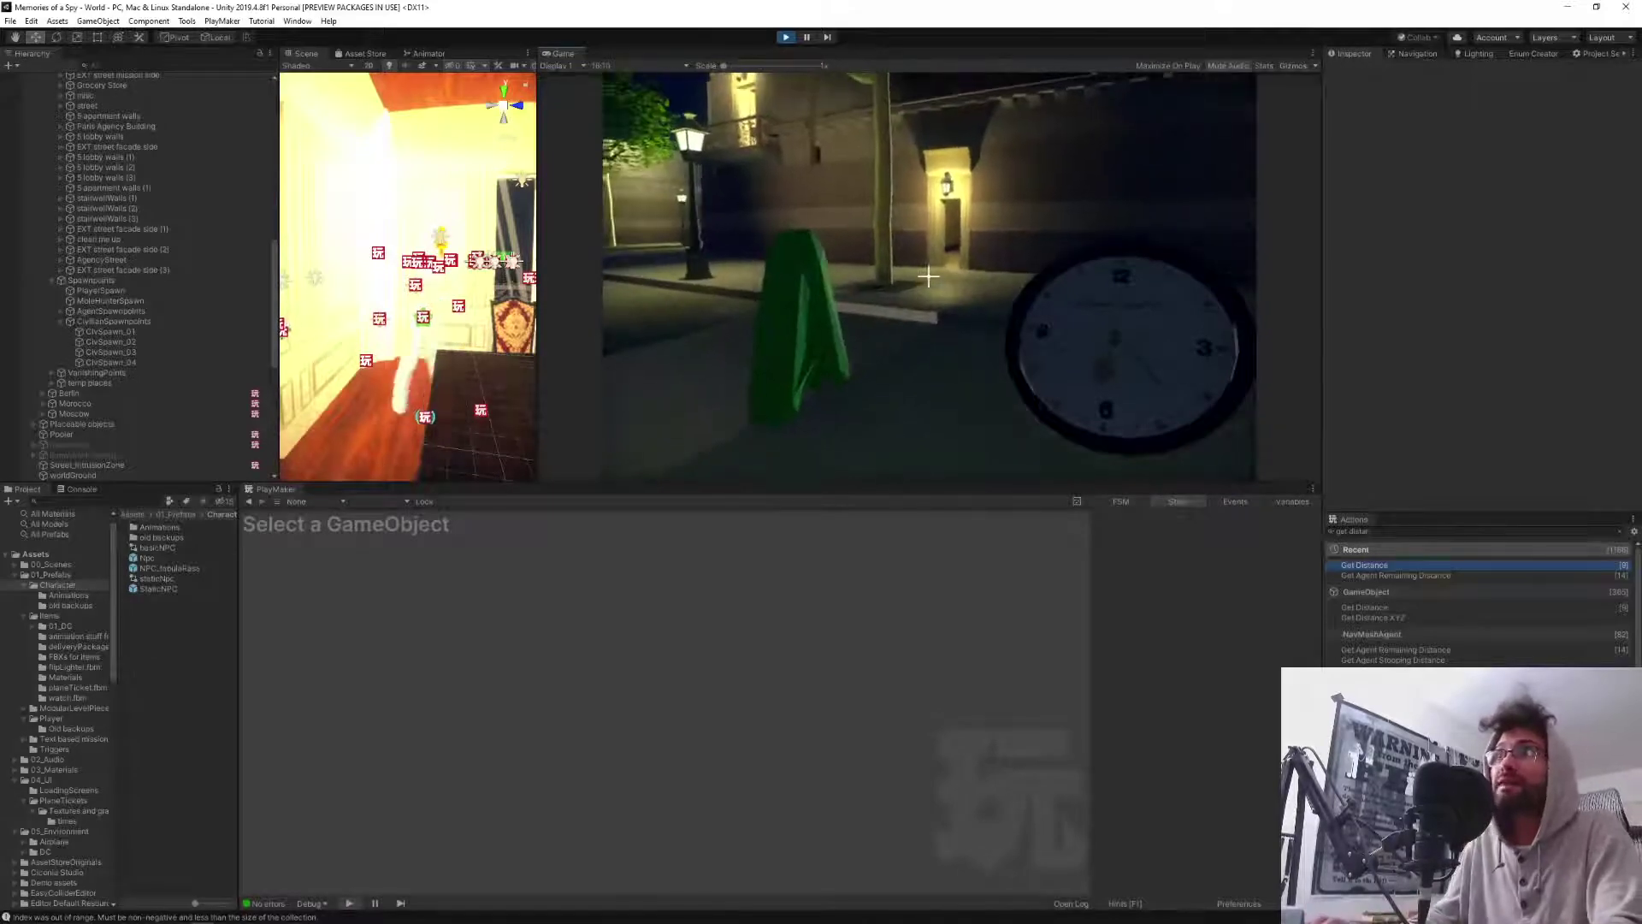
key(w)
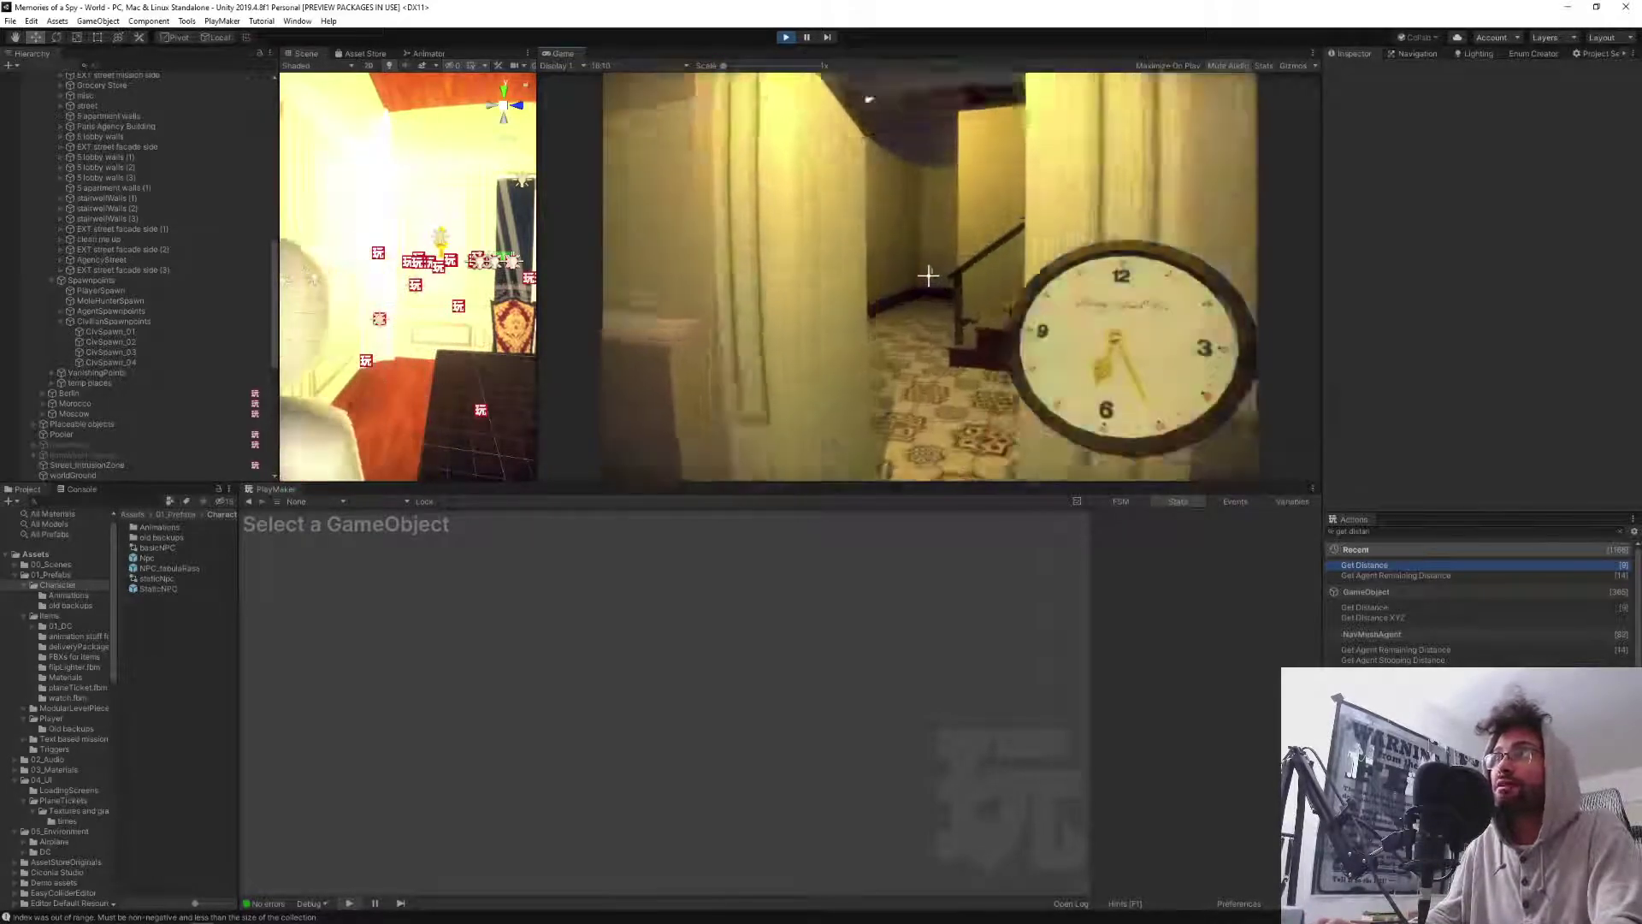
Playtest the running game by climbing the stairs into the apartment and following the NPC through its rooms.
key(w)
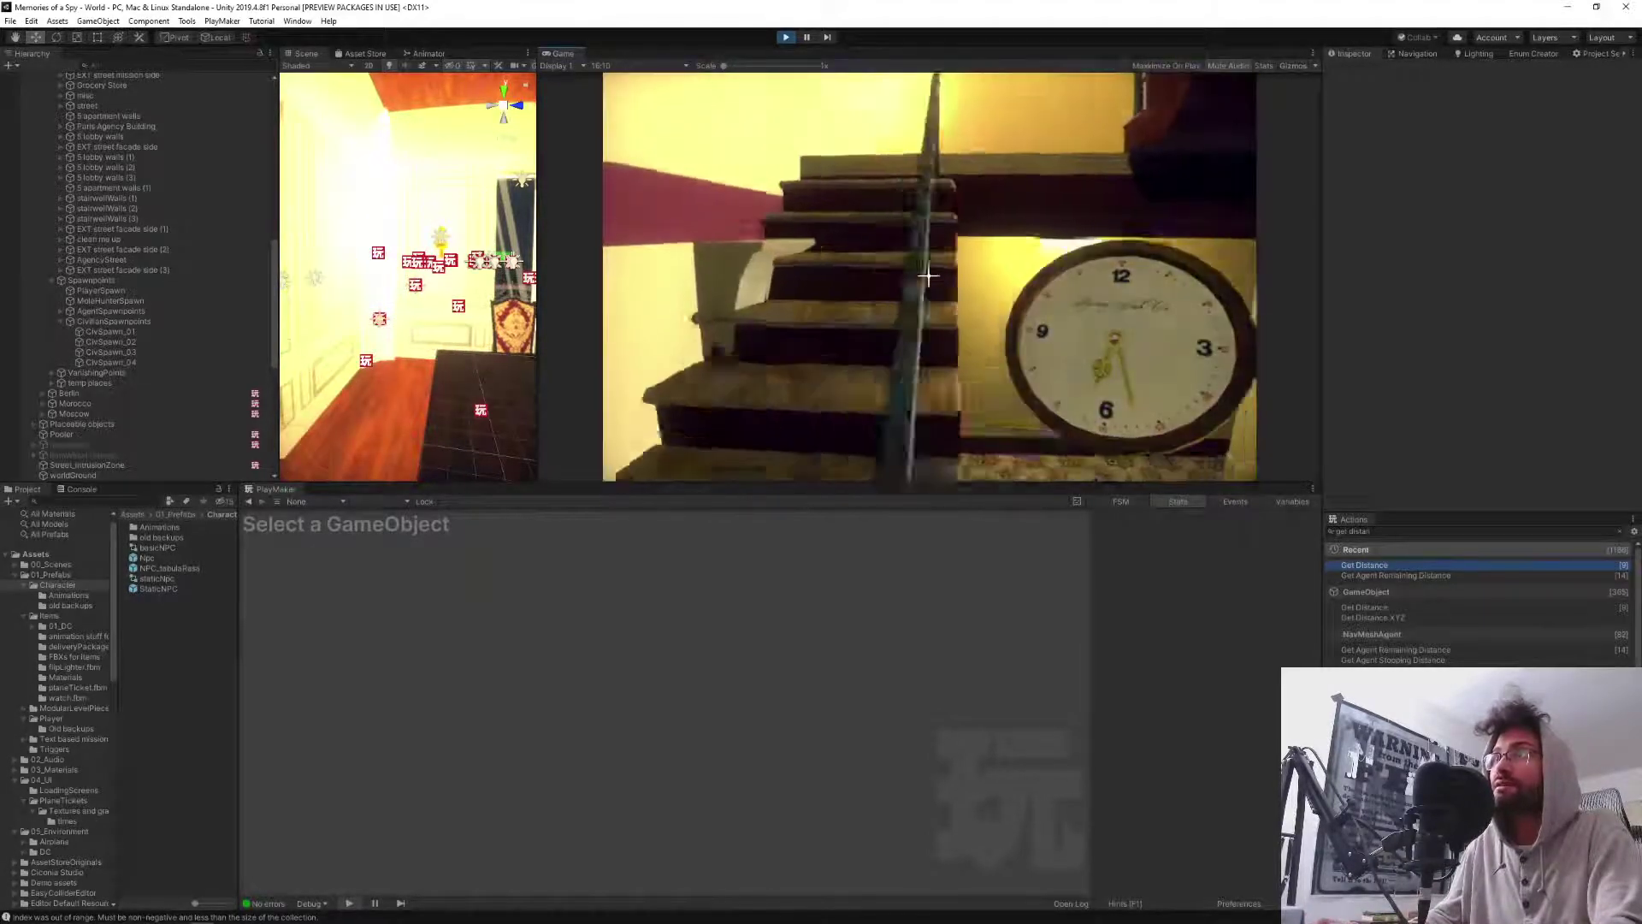
key(w)
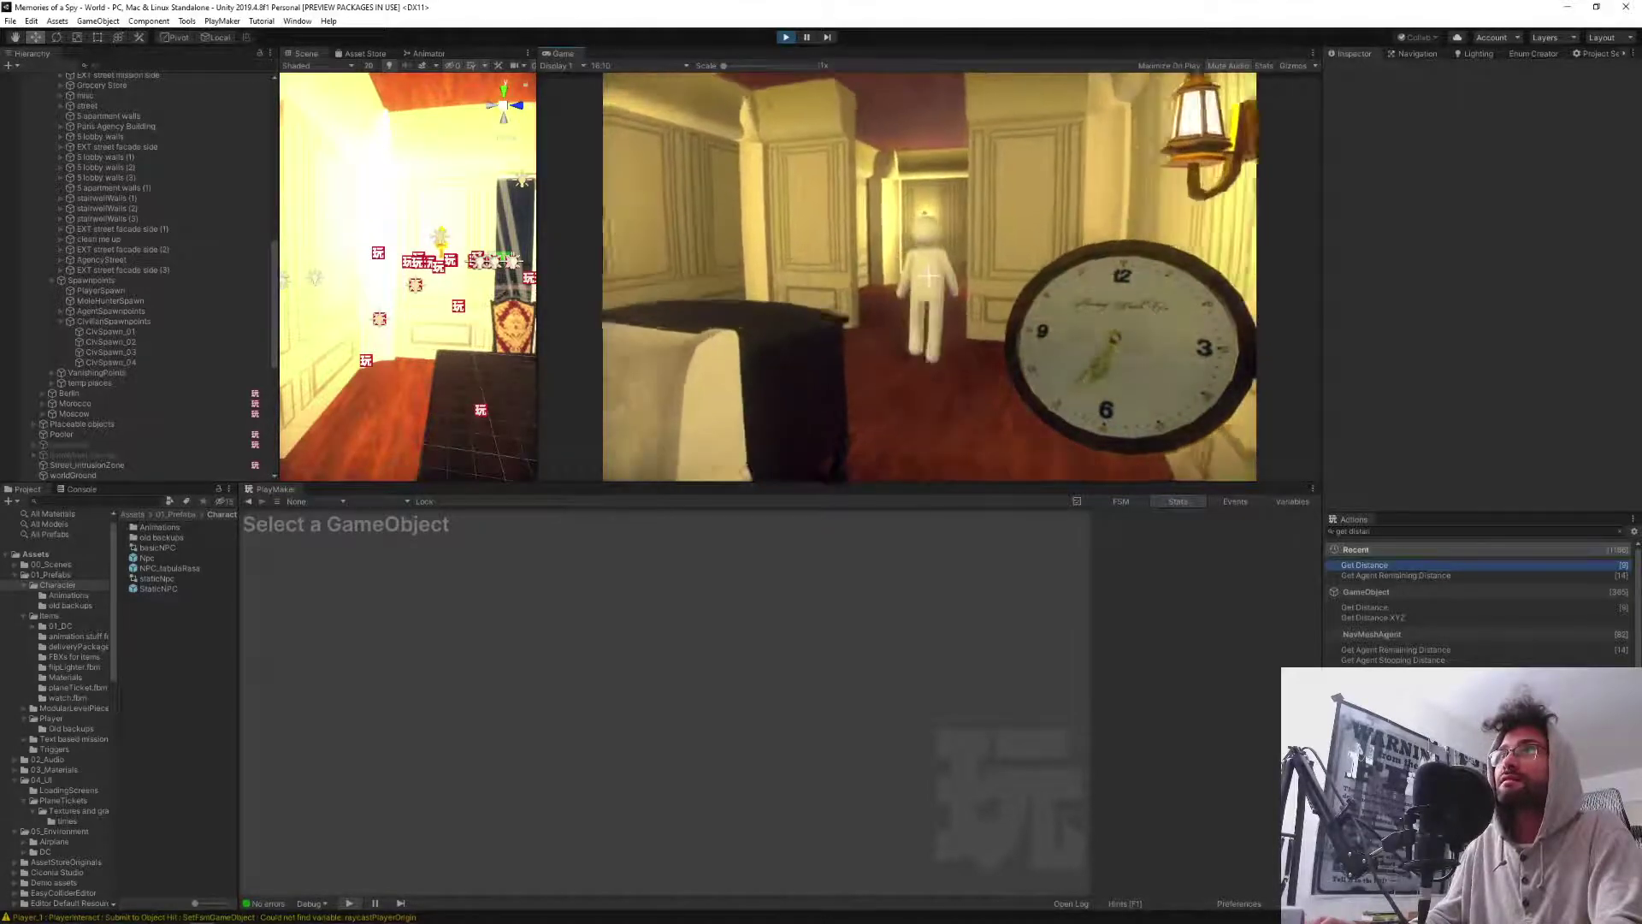
key(w)
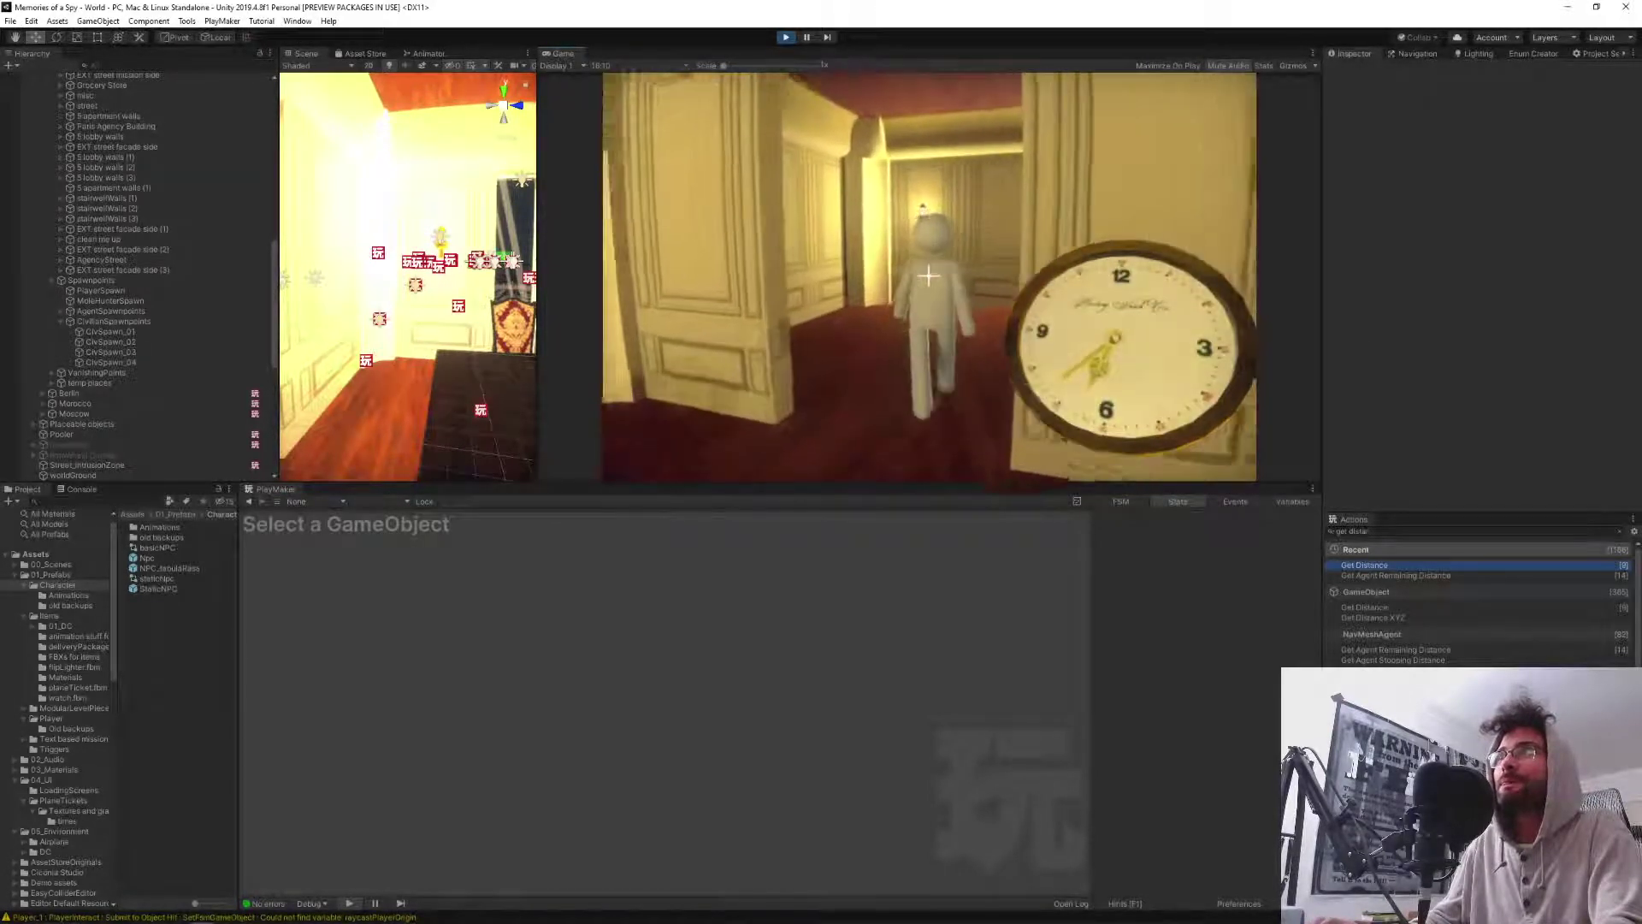
key(w)
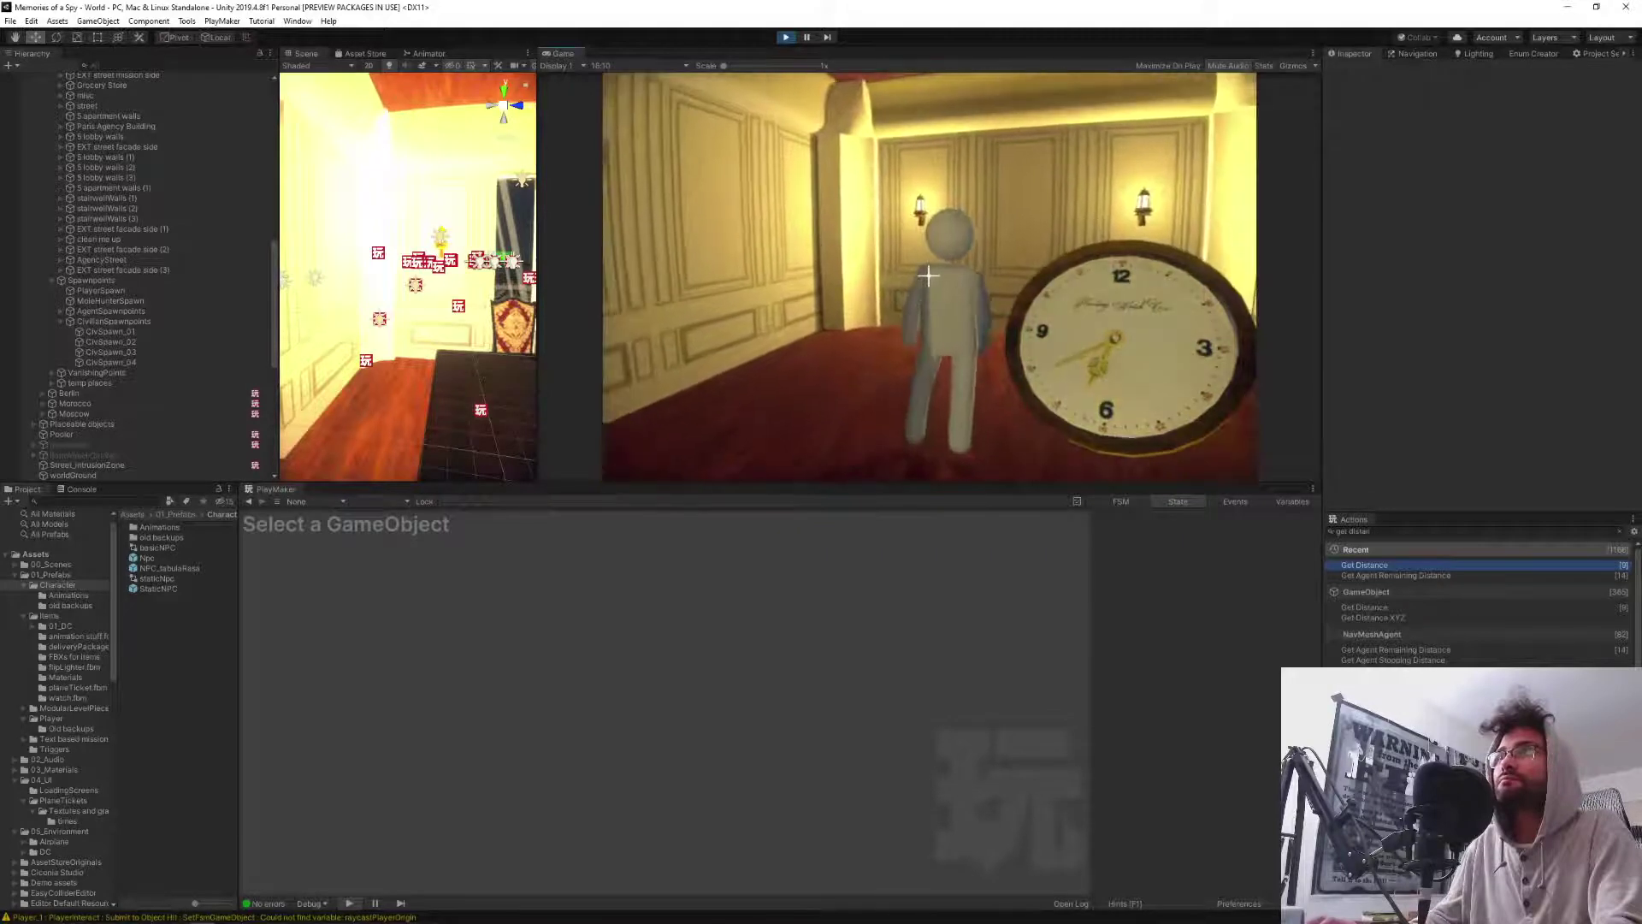
key(w)
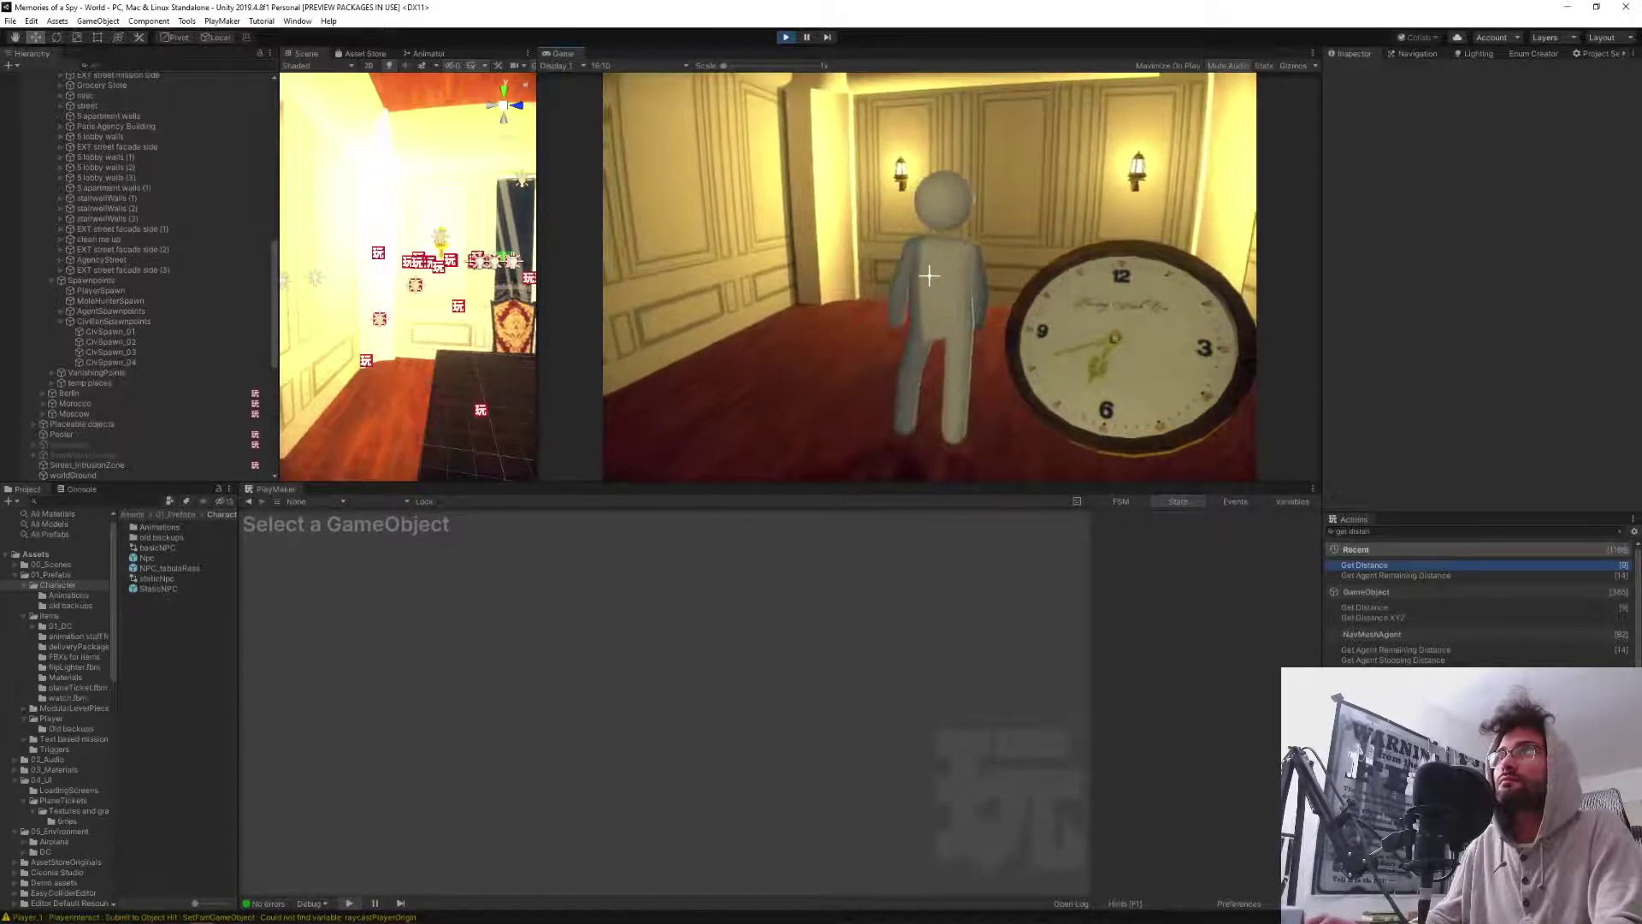
key(w)
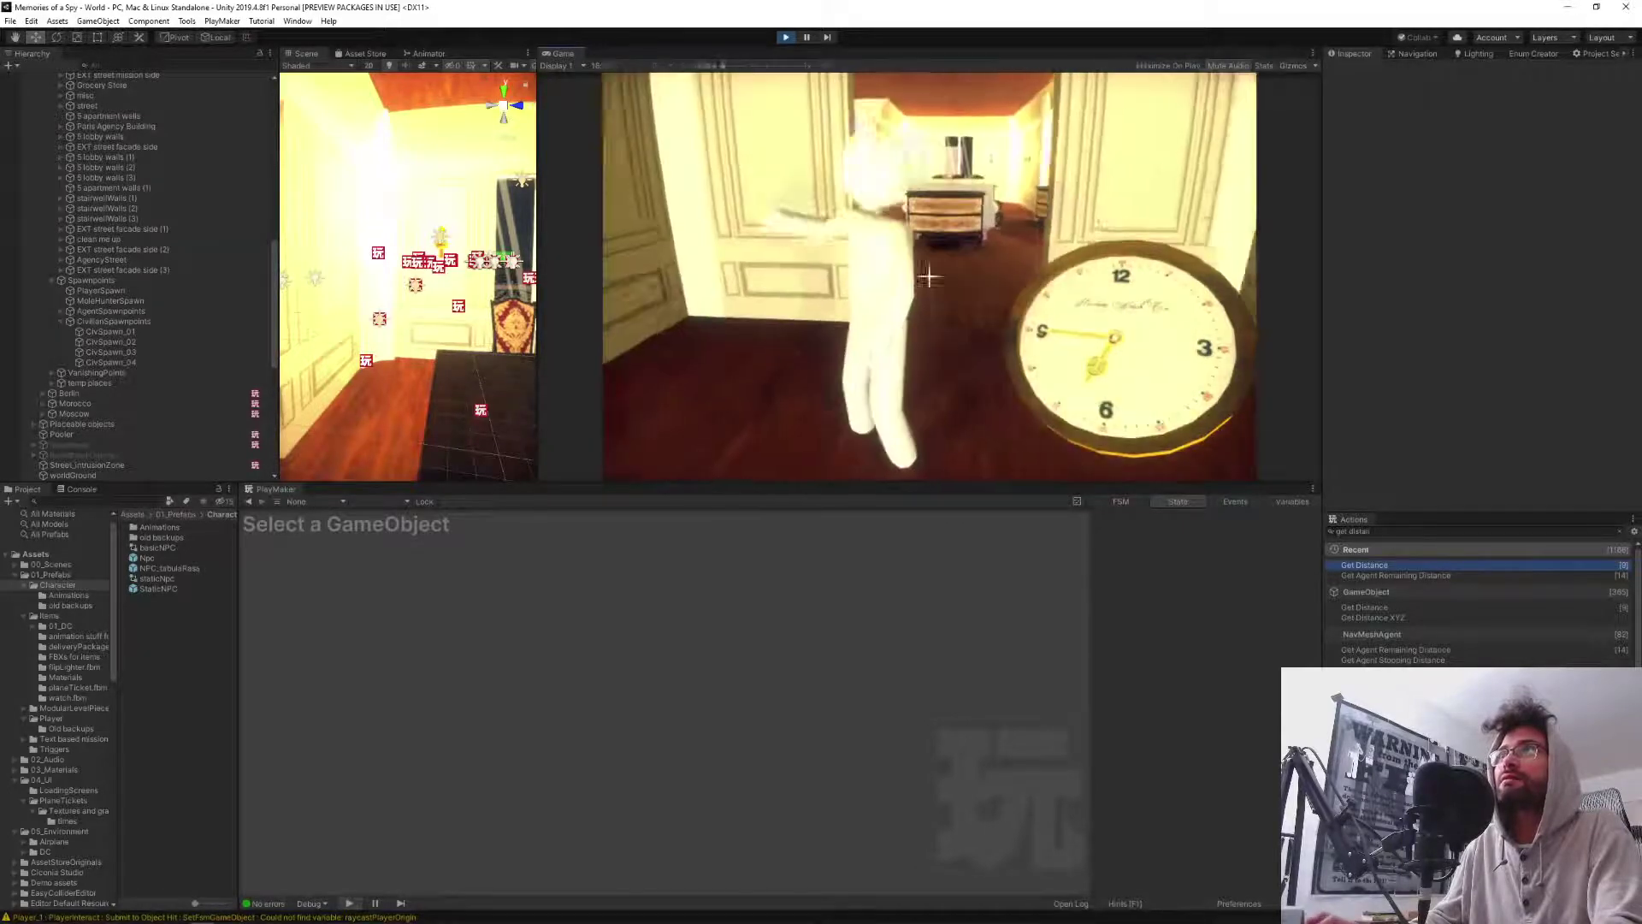
key(w)
key(w)
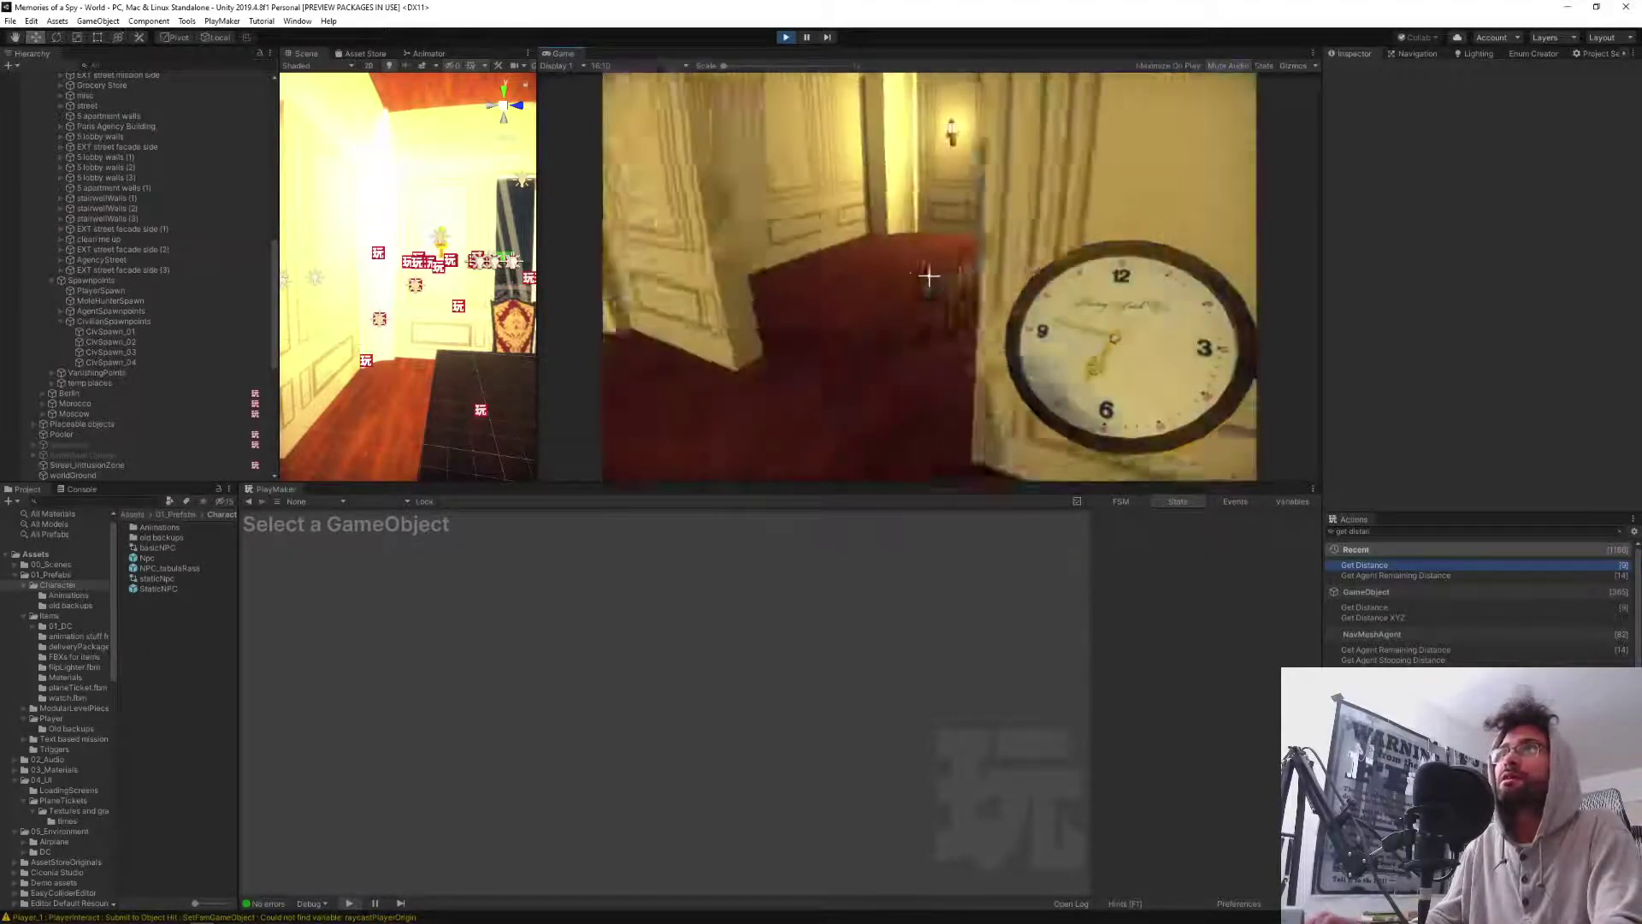
key(s)
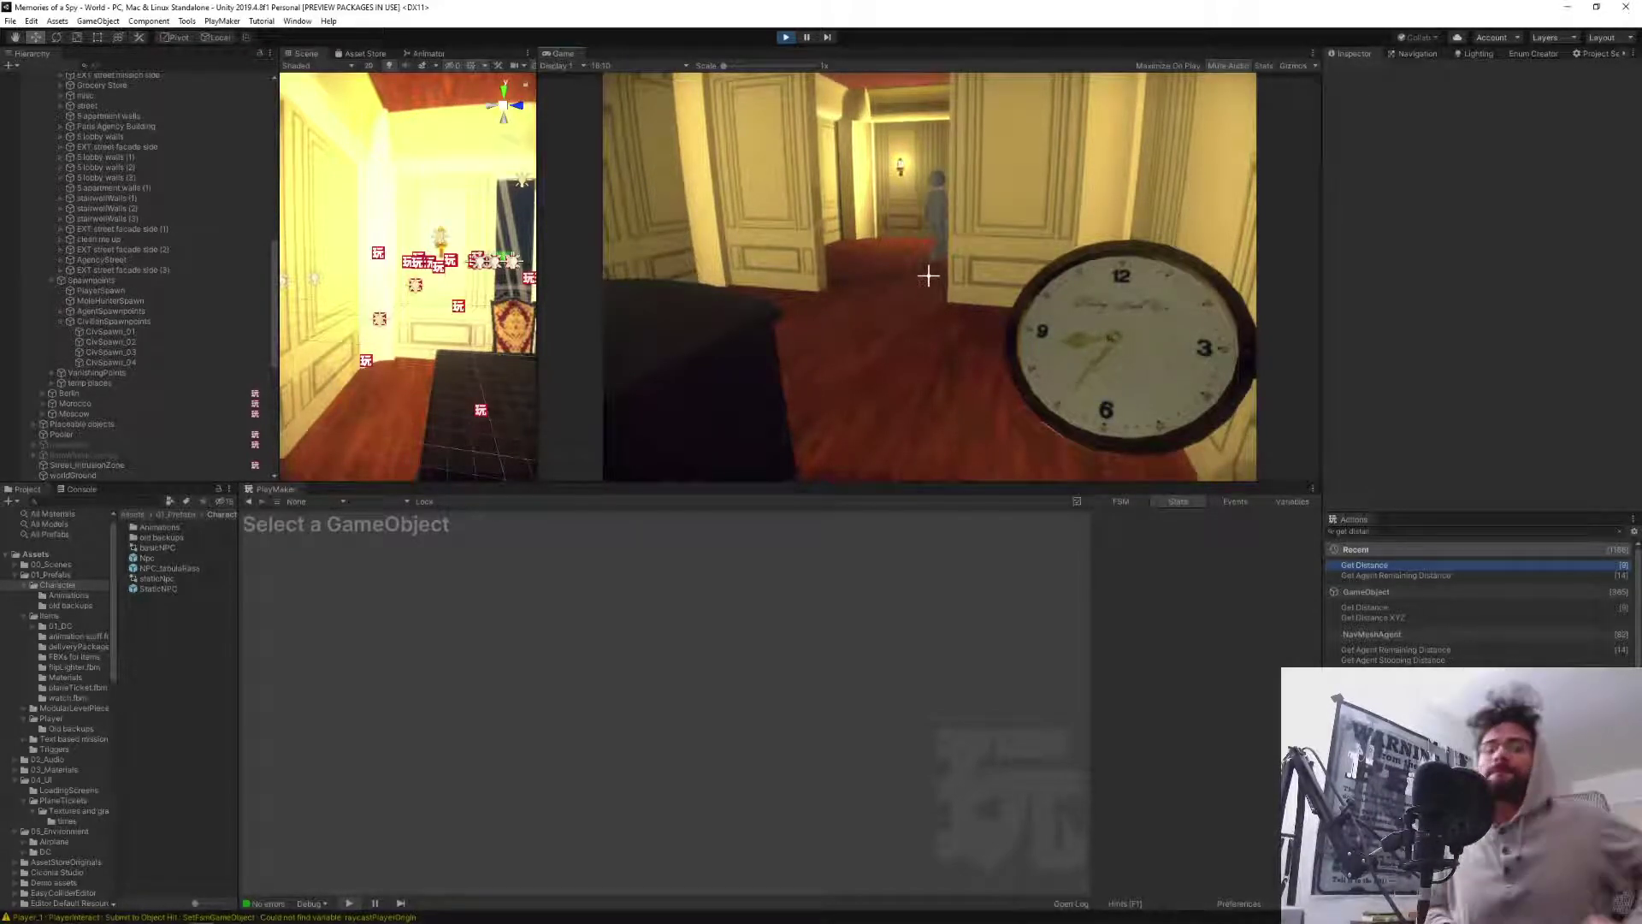
Approach the NPC in the apartment again to test its intruder reaction, and pause the running game.
key(w)
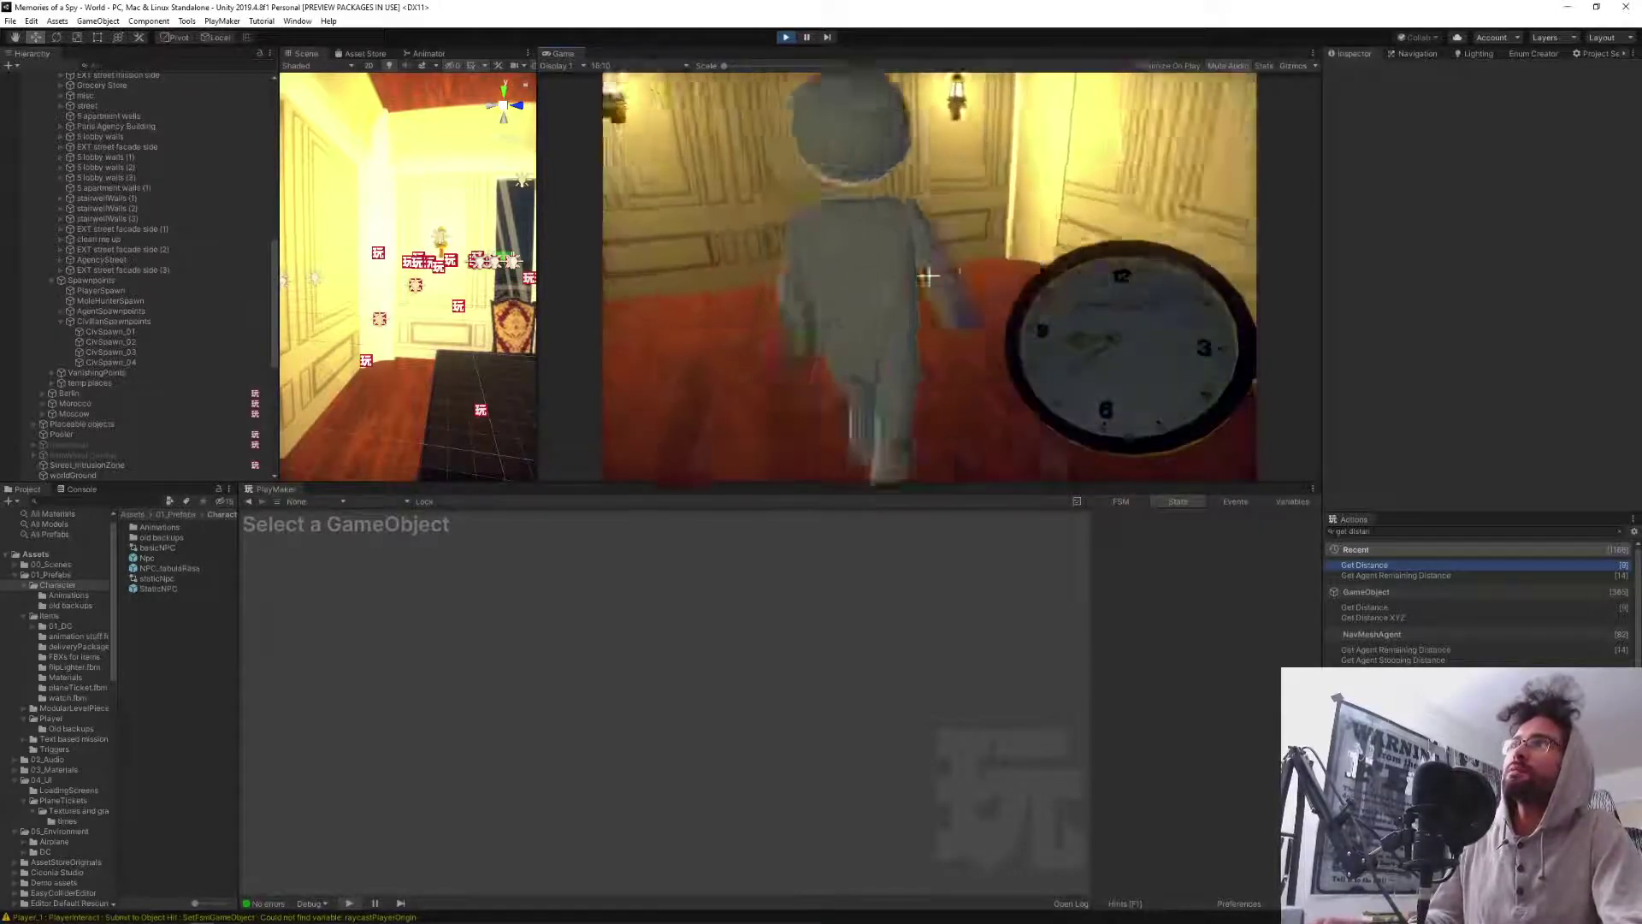
key(w)
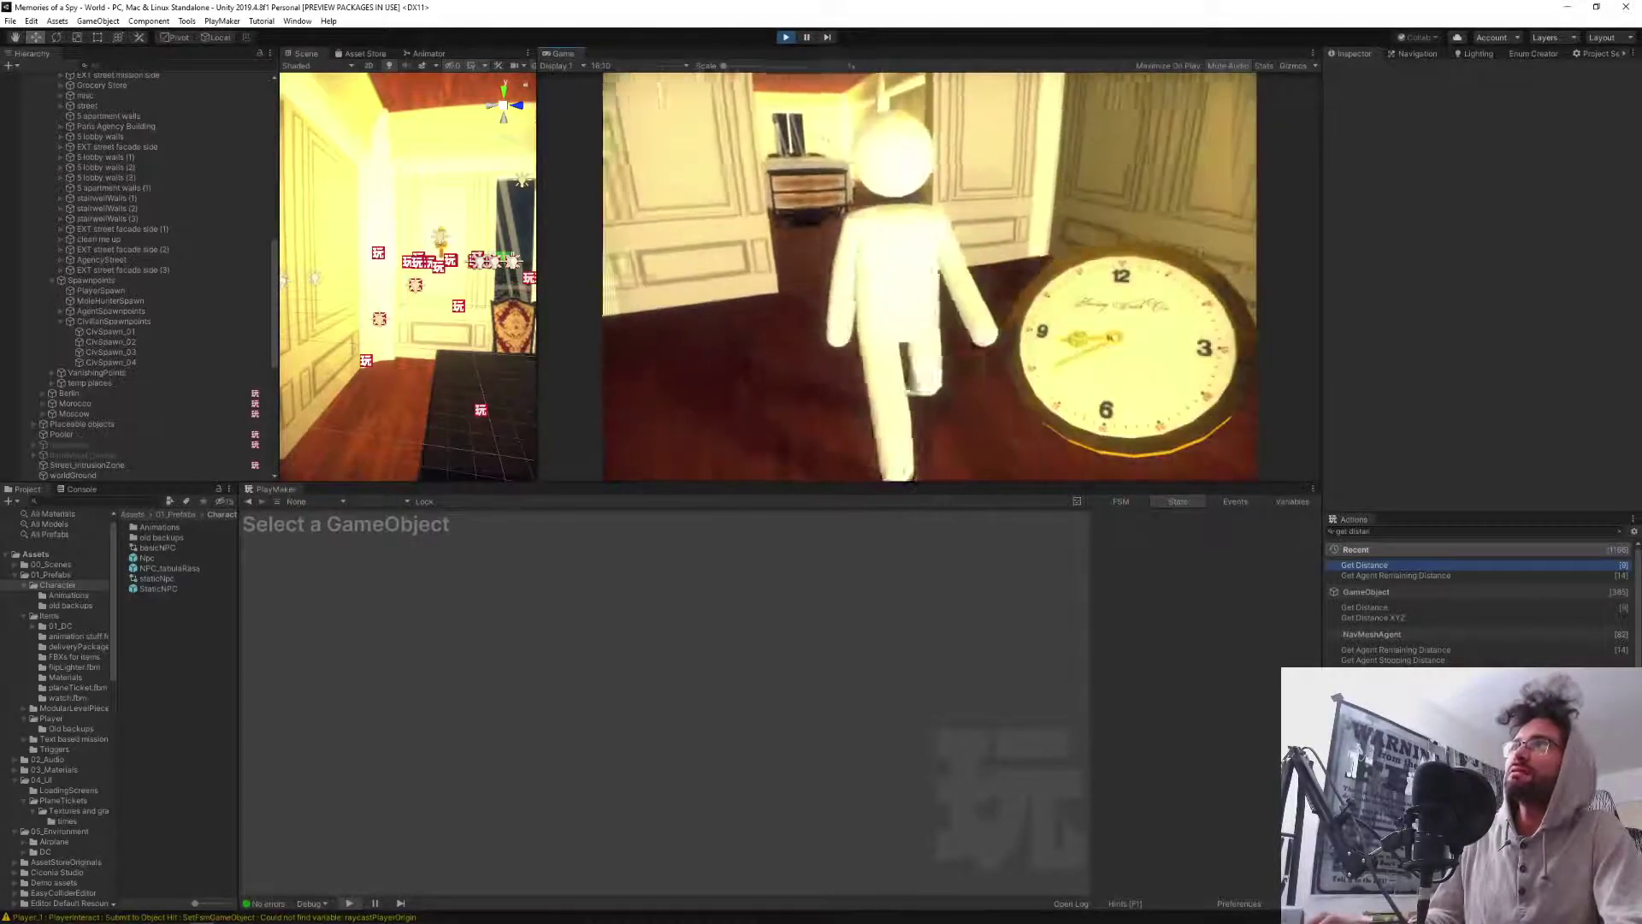
key(w)
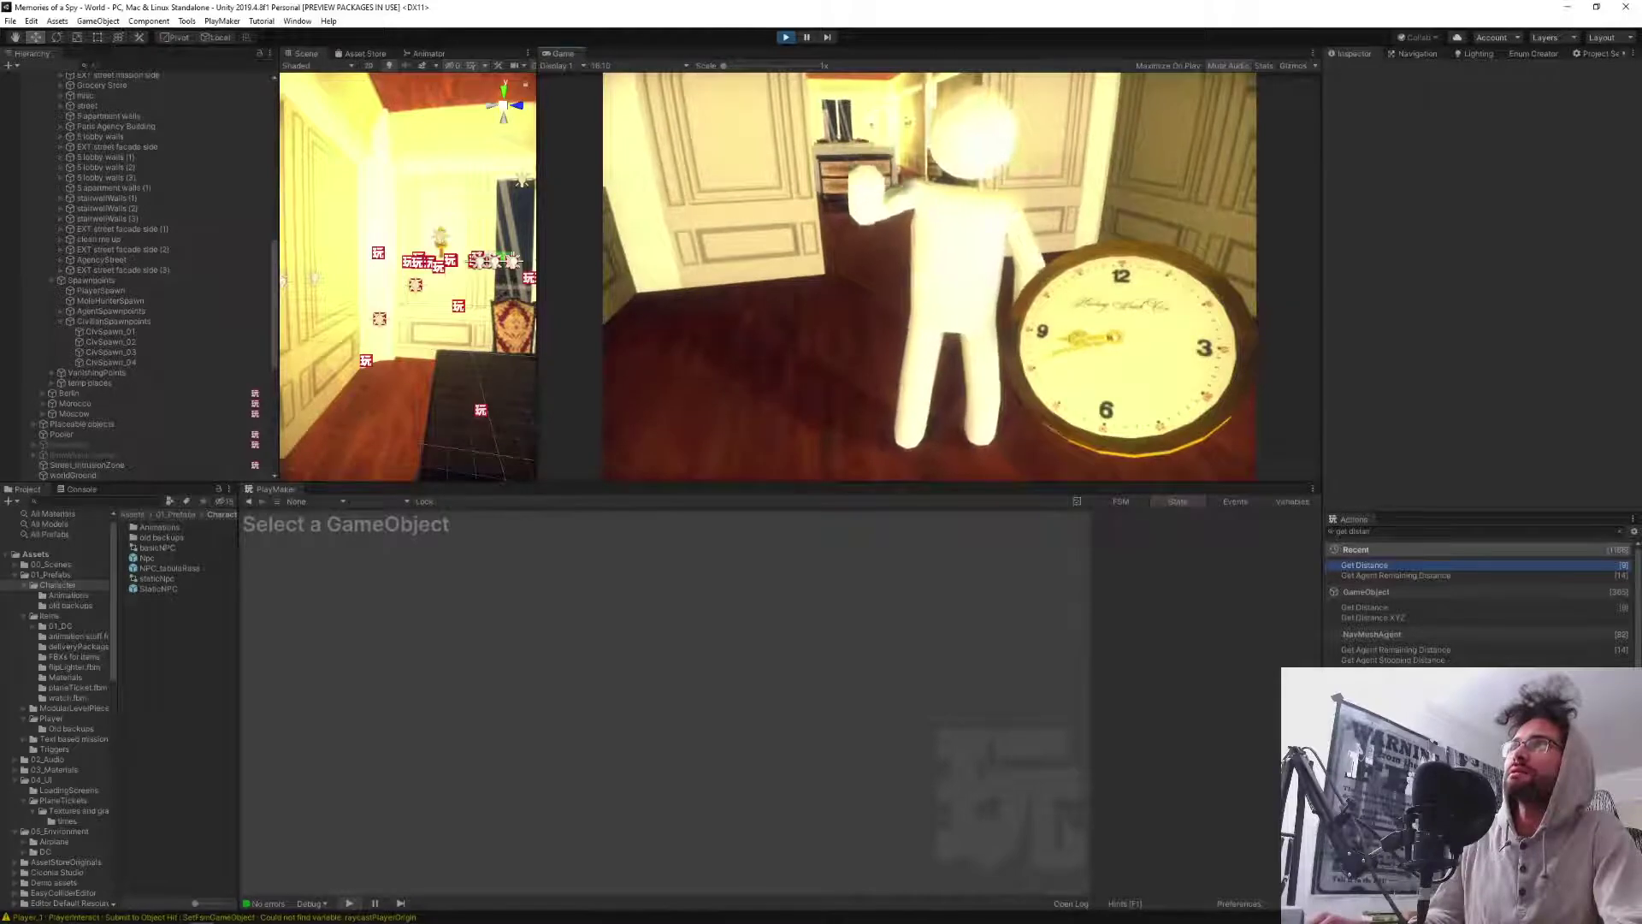
key(w)
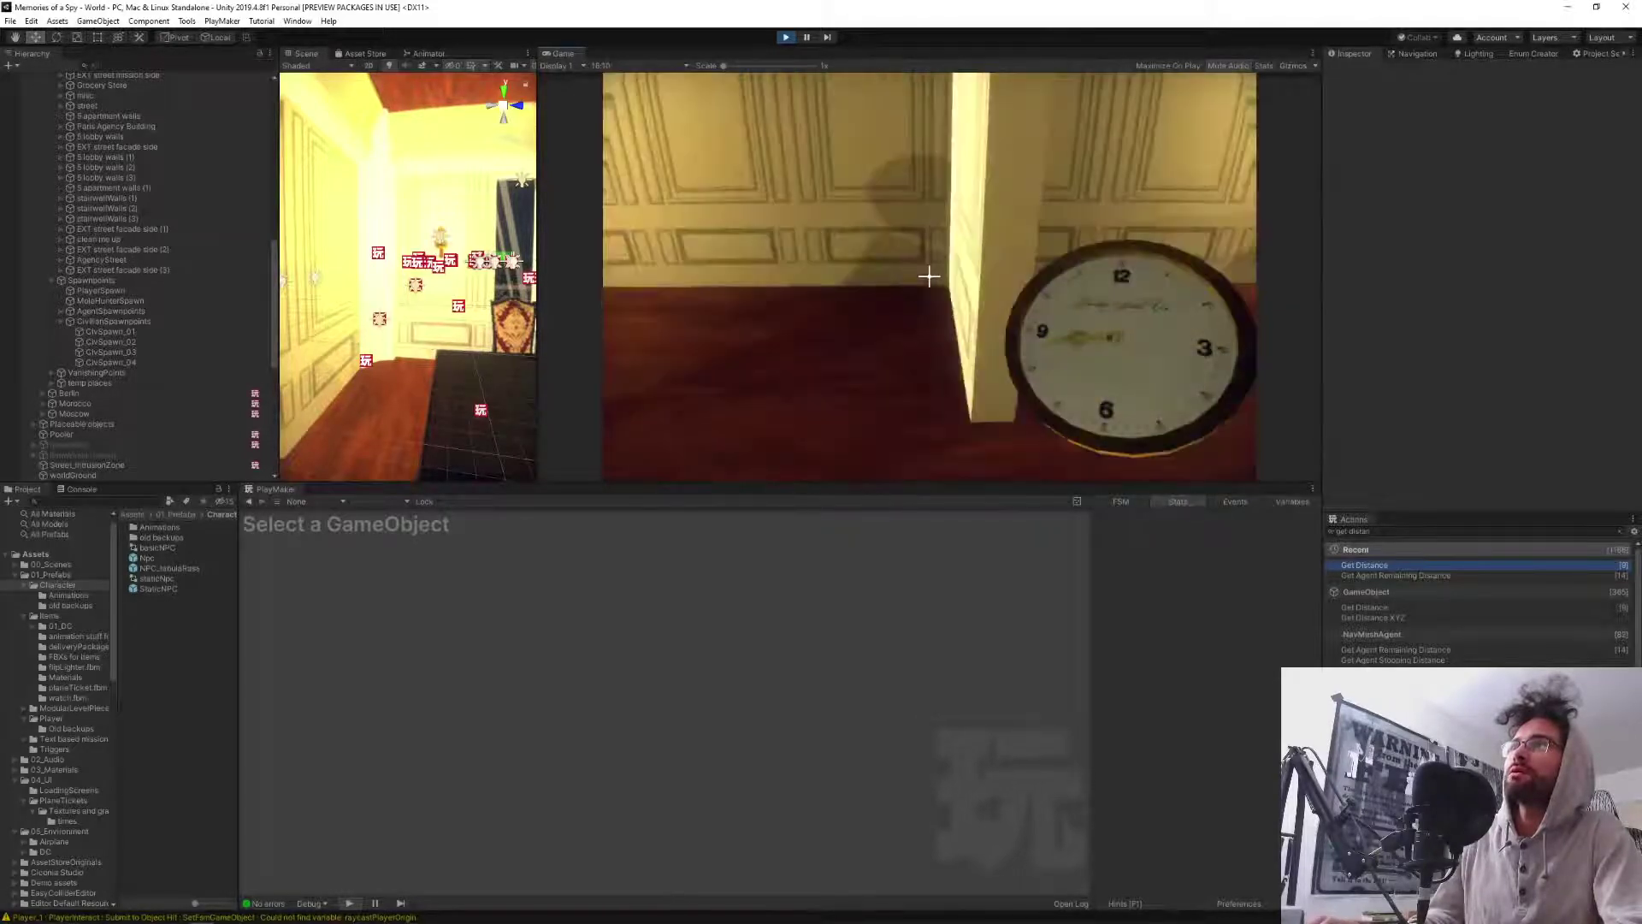
key(w)
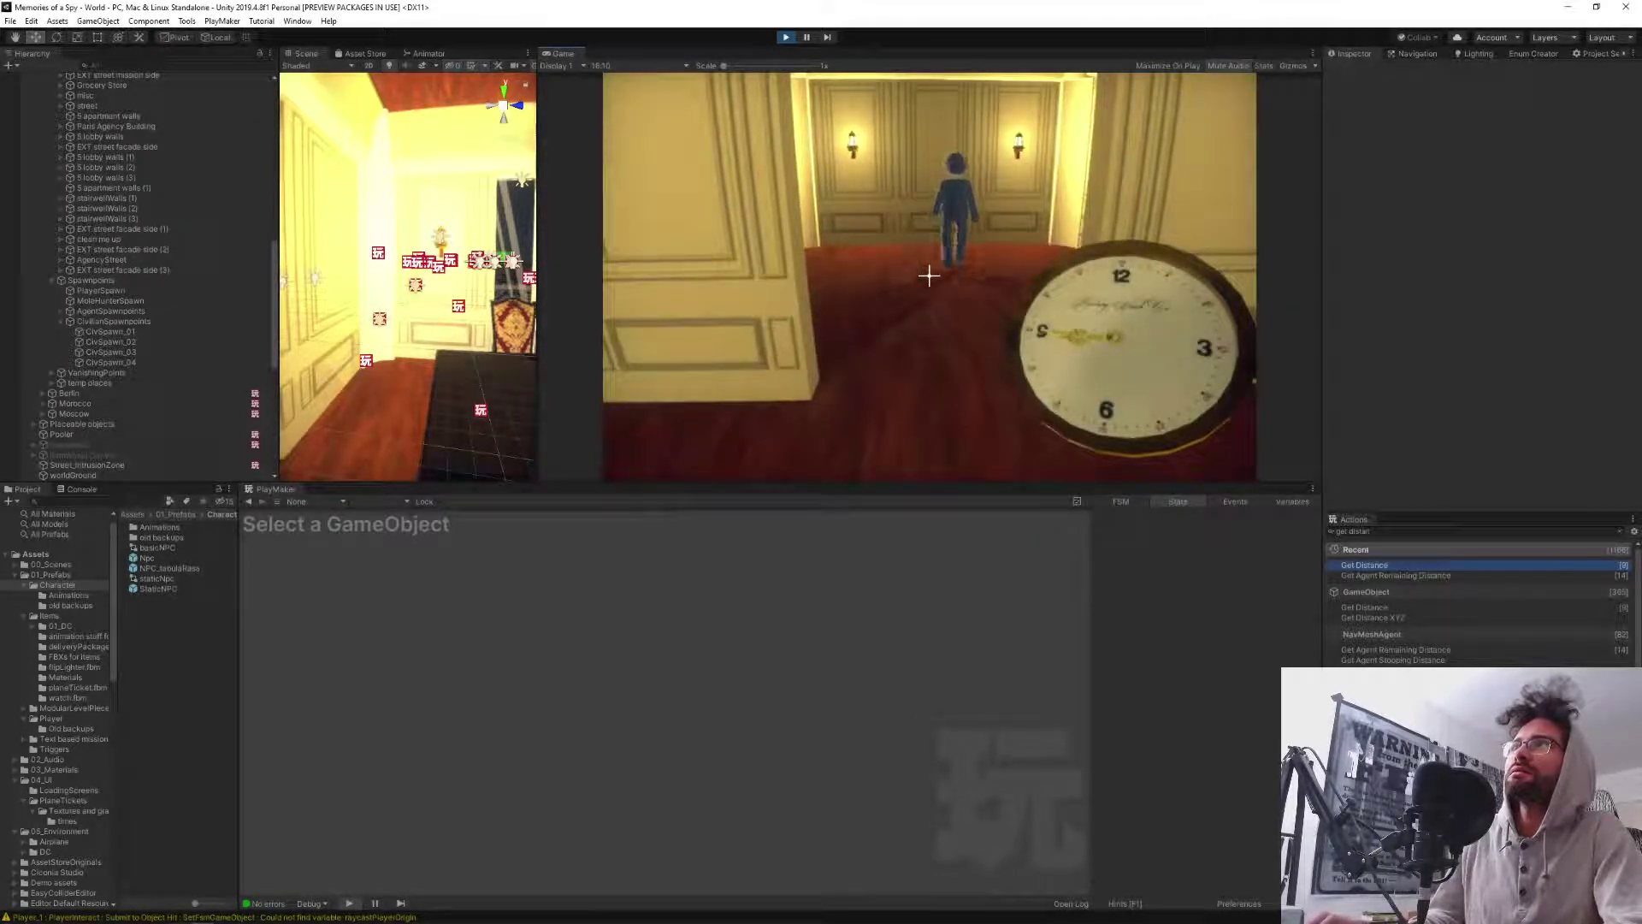
key(Escape)
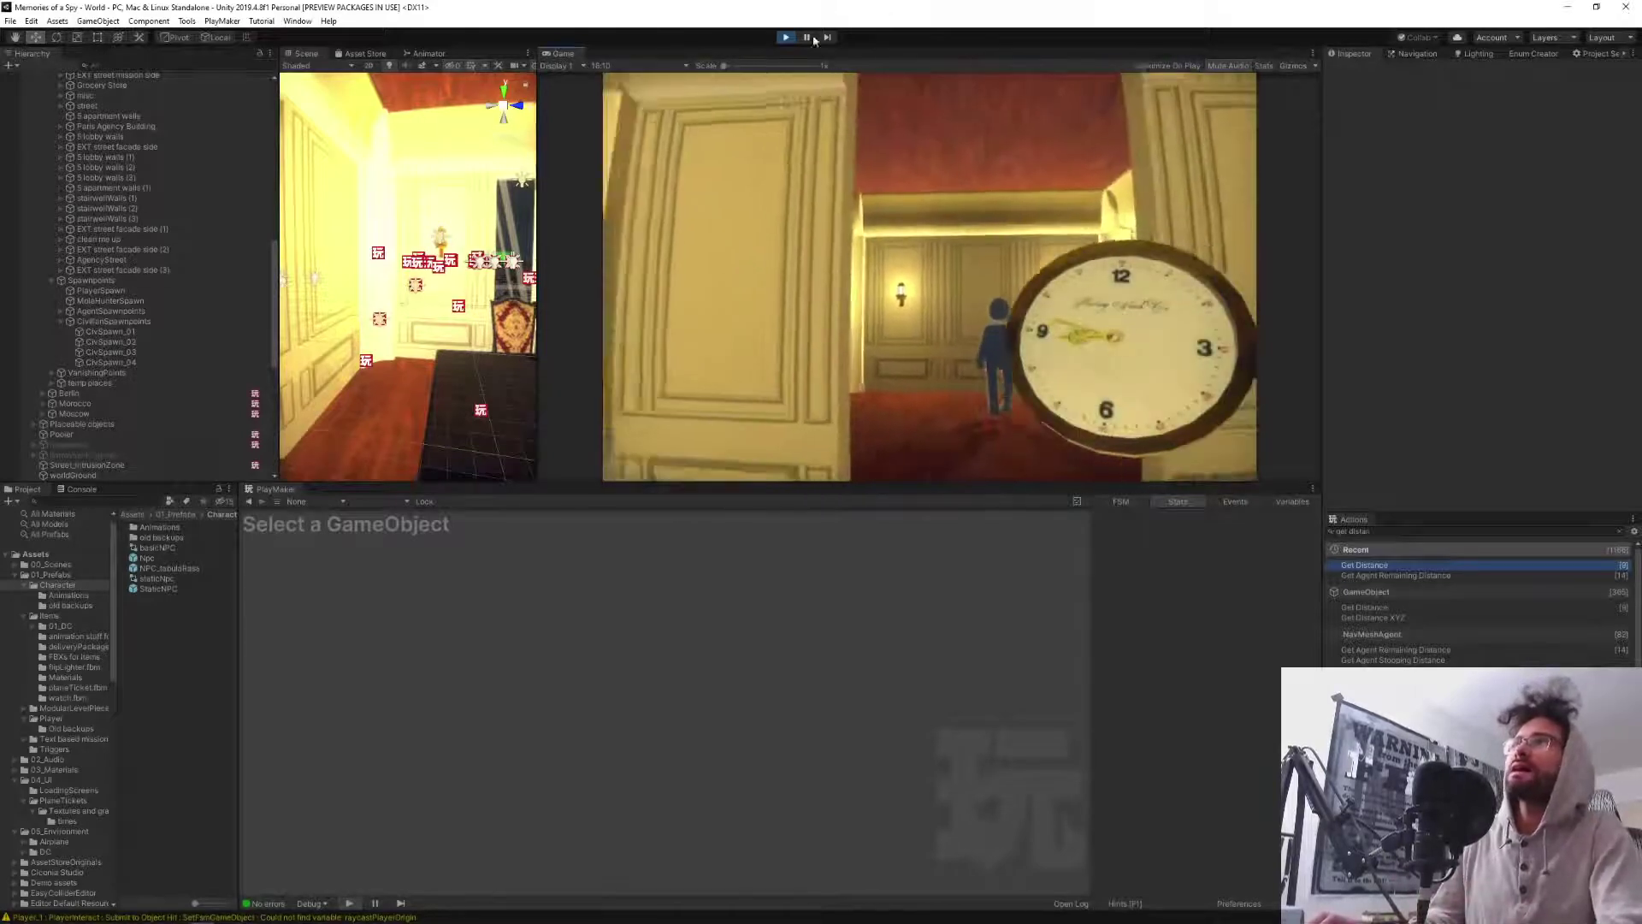
click(807, 38)
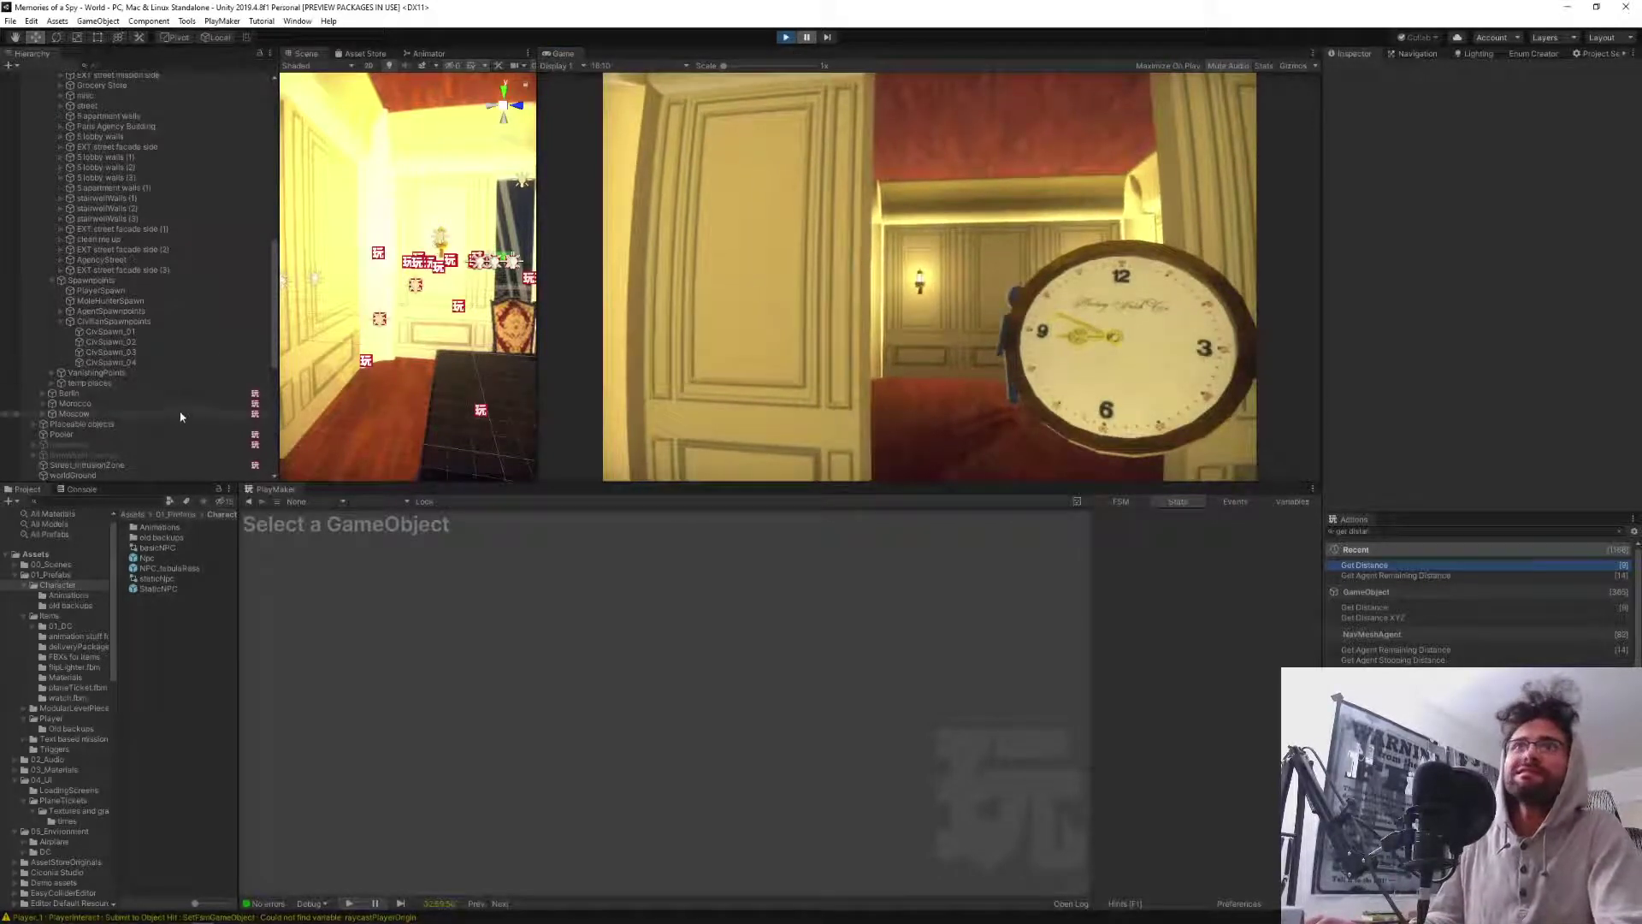
Inspect the CivB-Routine FSM of the spawned Npc(Clone) to check its active state.
scroll(180, 416, down, 5)
click(68, 324)
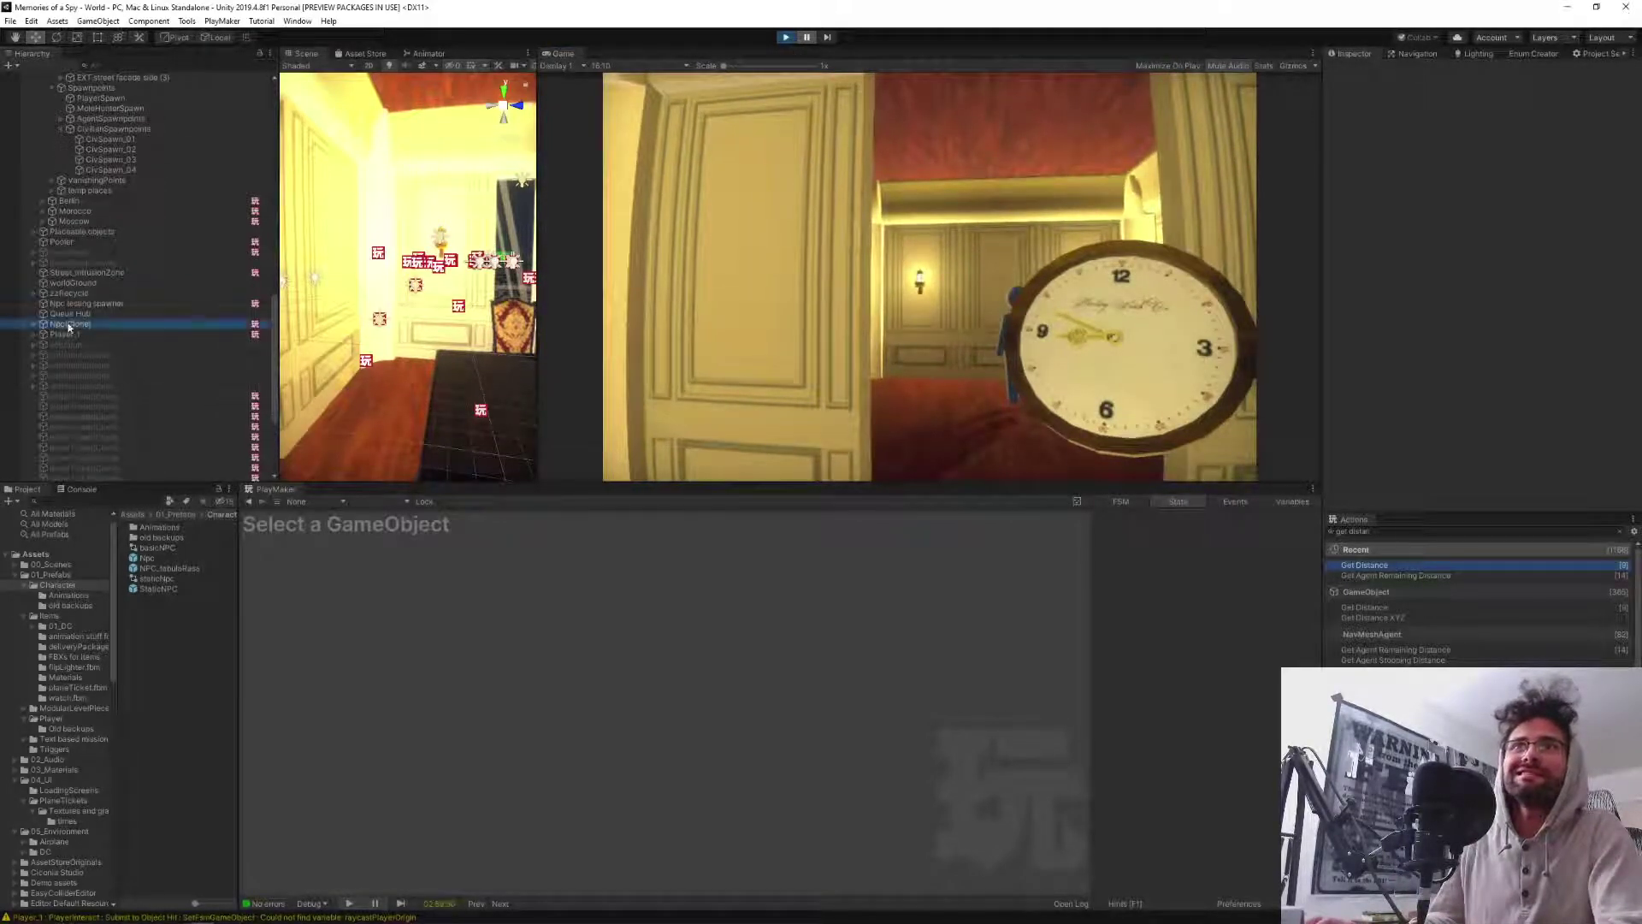
click(377, 501)
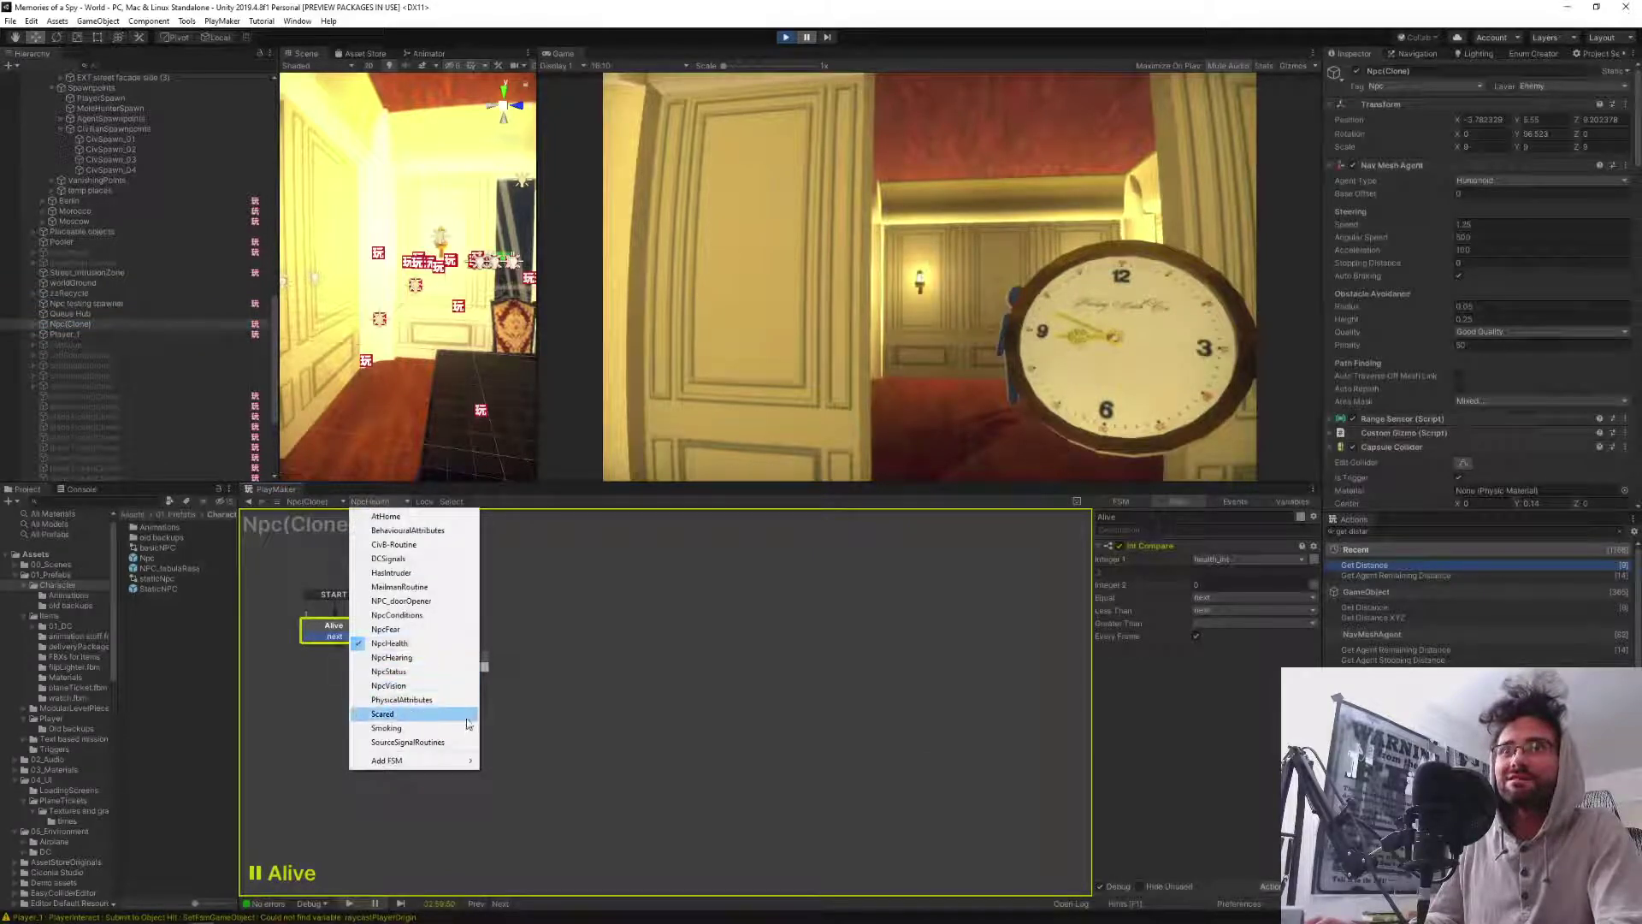
click(404, 548)
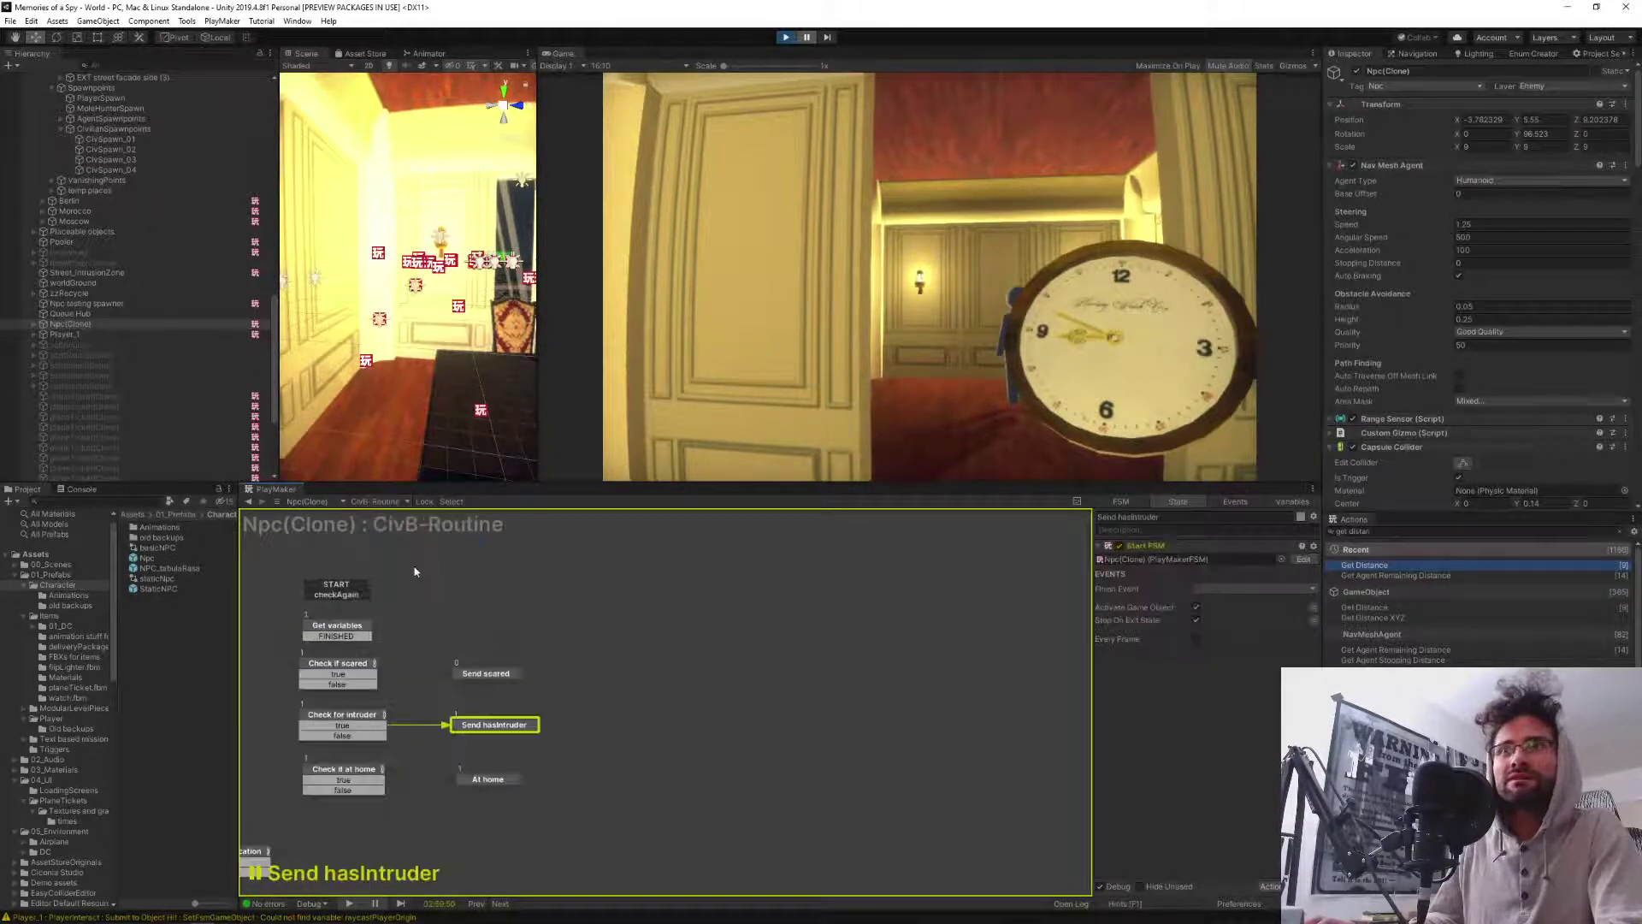
Examine the clone's HasIntruder FSM, reviewing the actions of the Yelling and Set destination states.
click(370, 505)
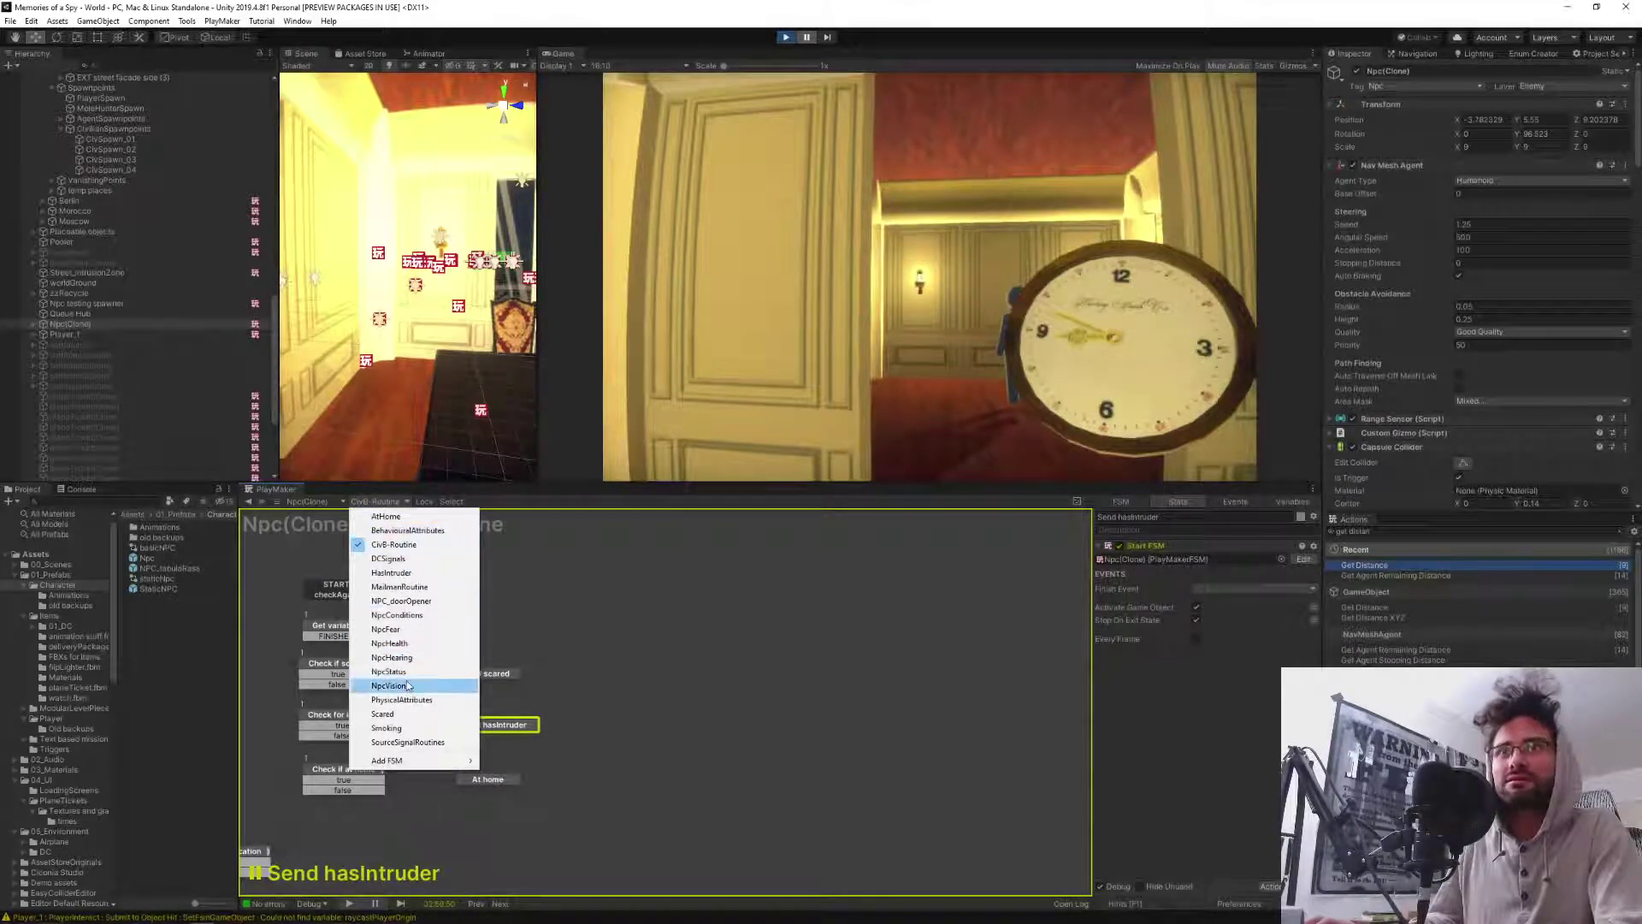
click(400, 573)
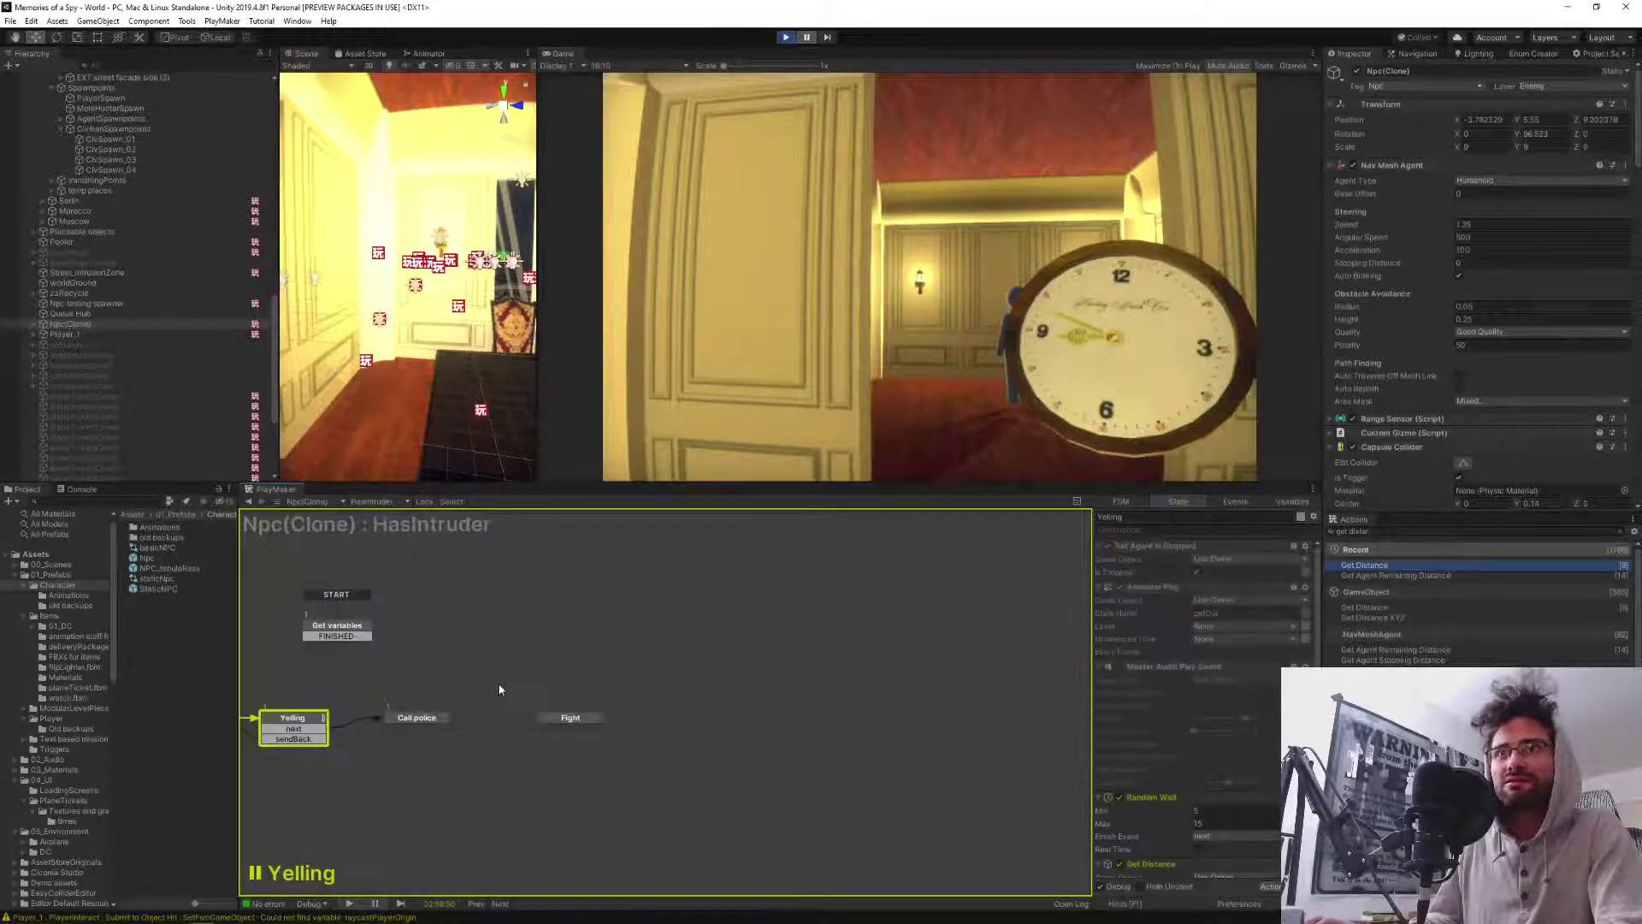
middle_drag(434, 641, 682, 608)
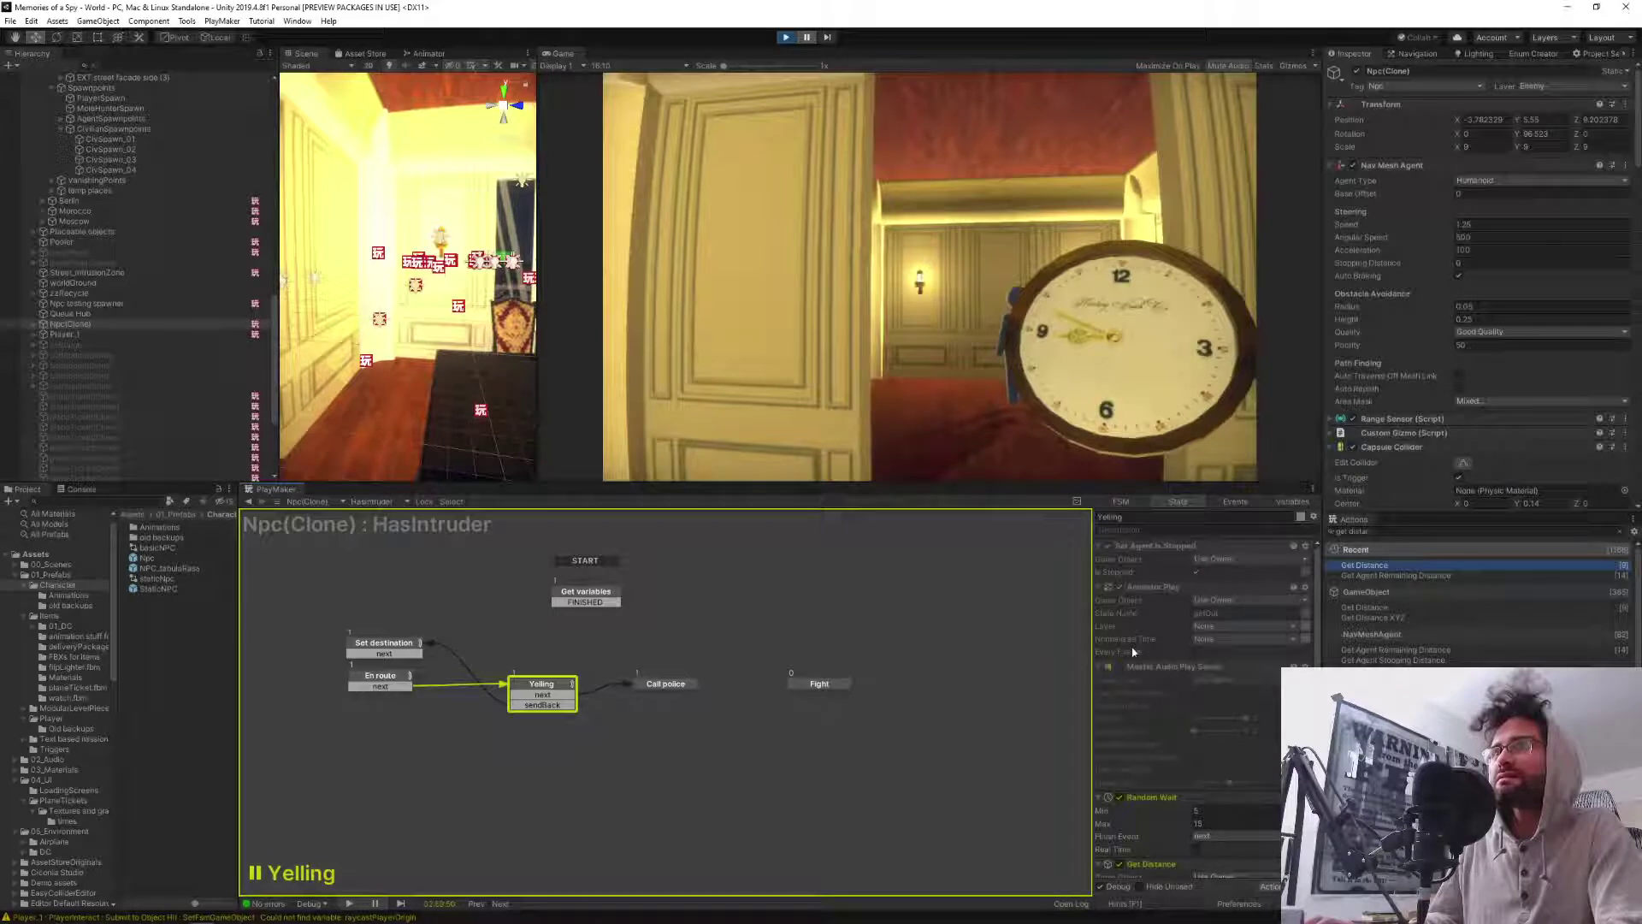
mouse_move(1133, 651)
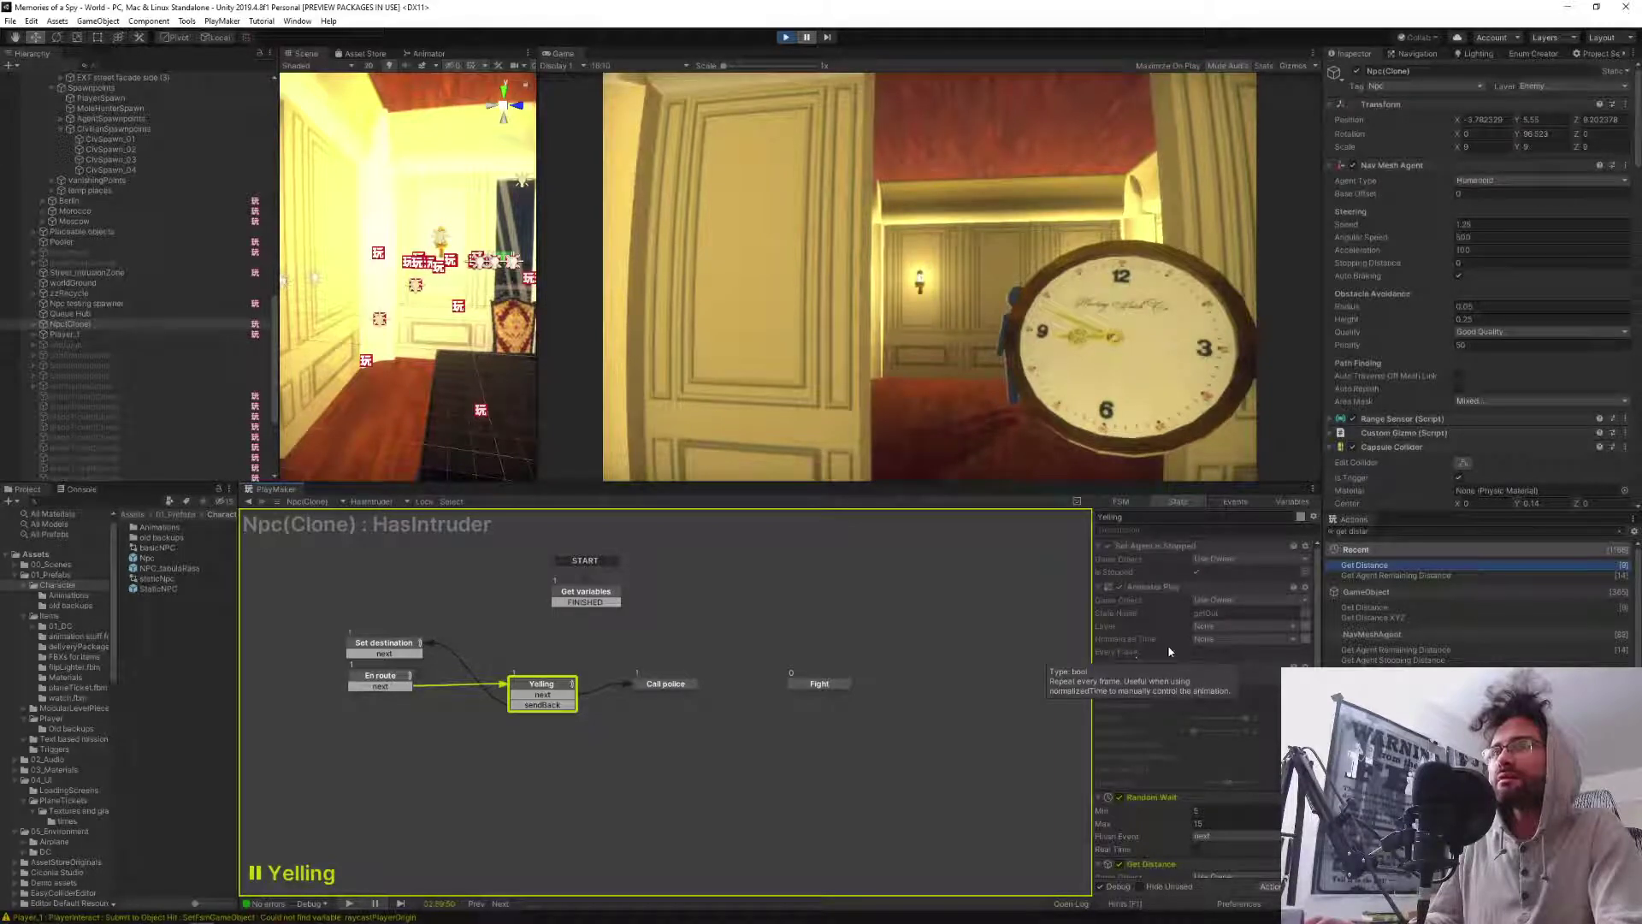
scroll(1191, 700, down, 5)
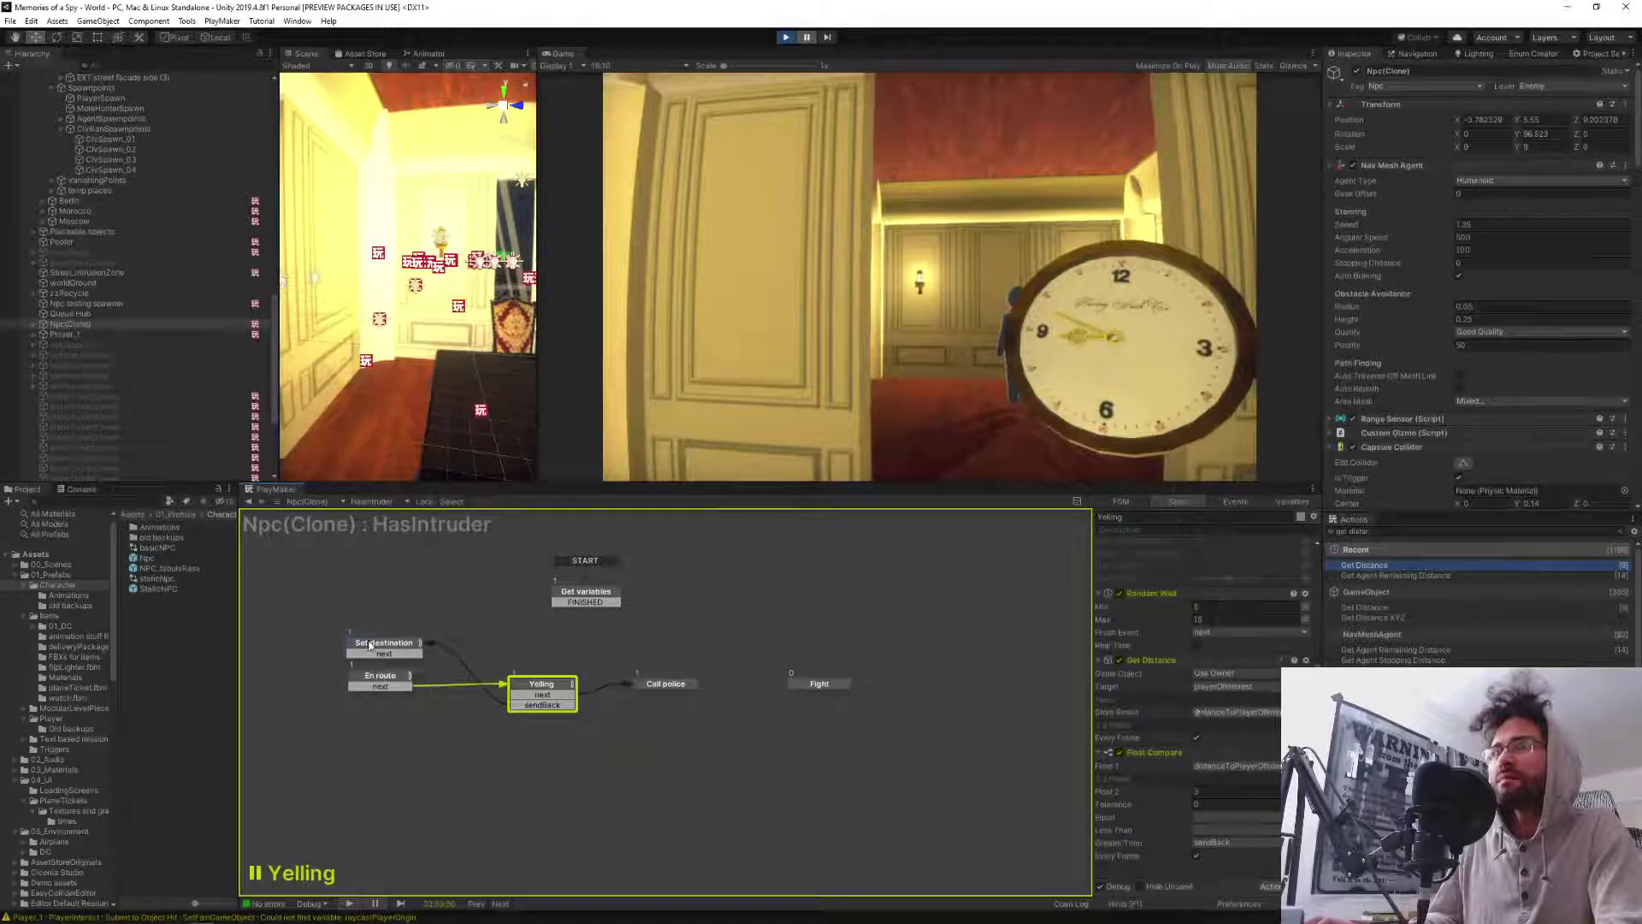
click(369, 646)
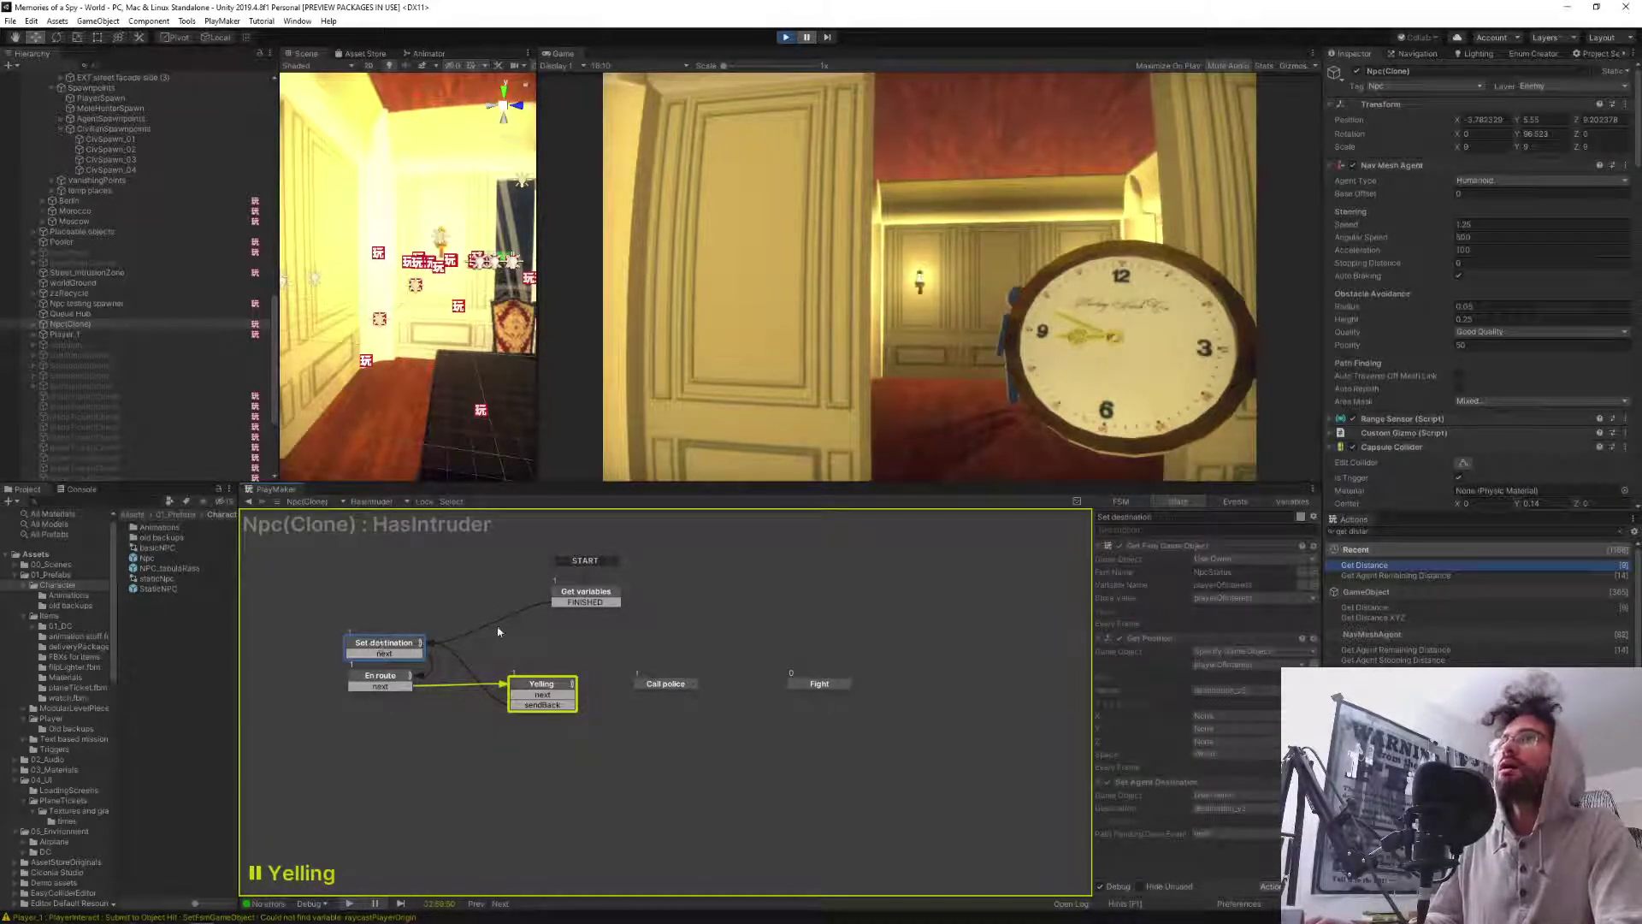
Stop the playtest and open the HasIntruder FSM of the Npc prefab for editing.
click(782, 40)
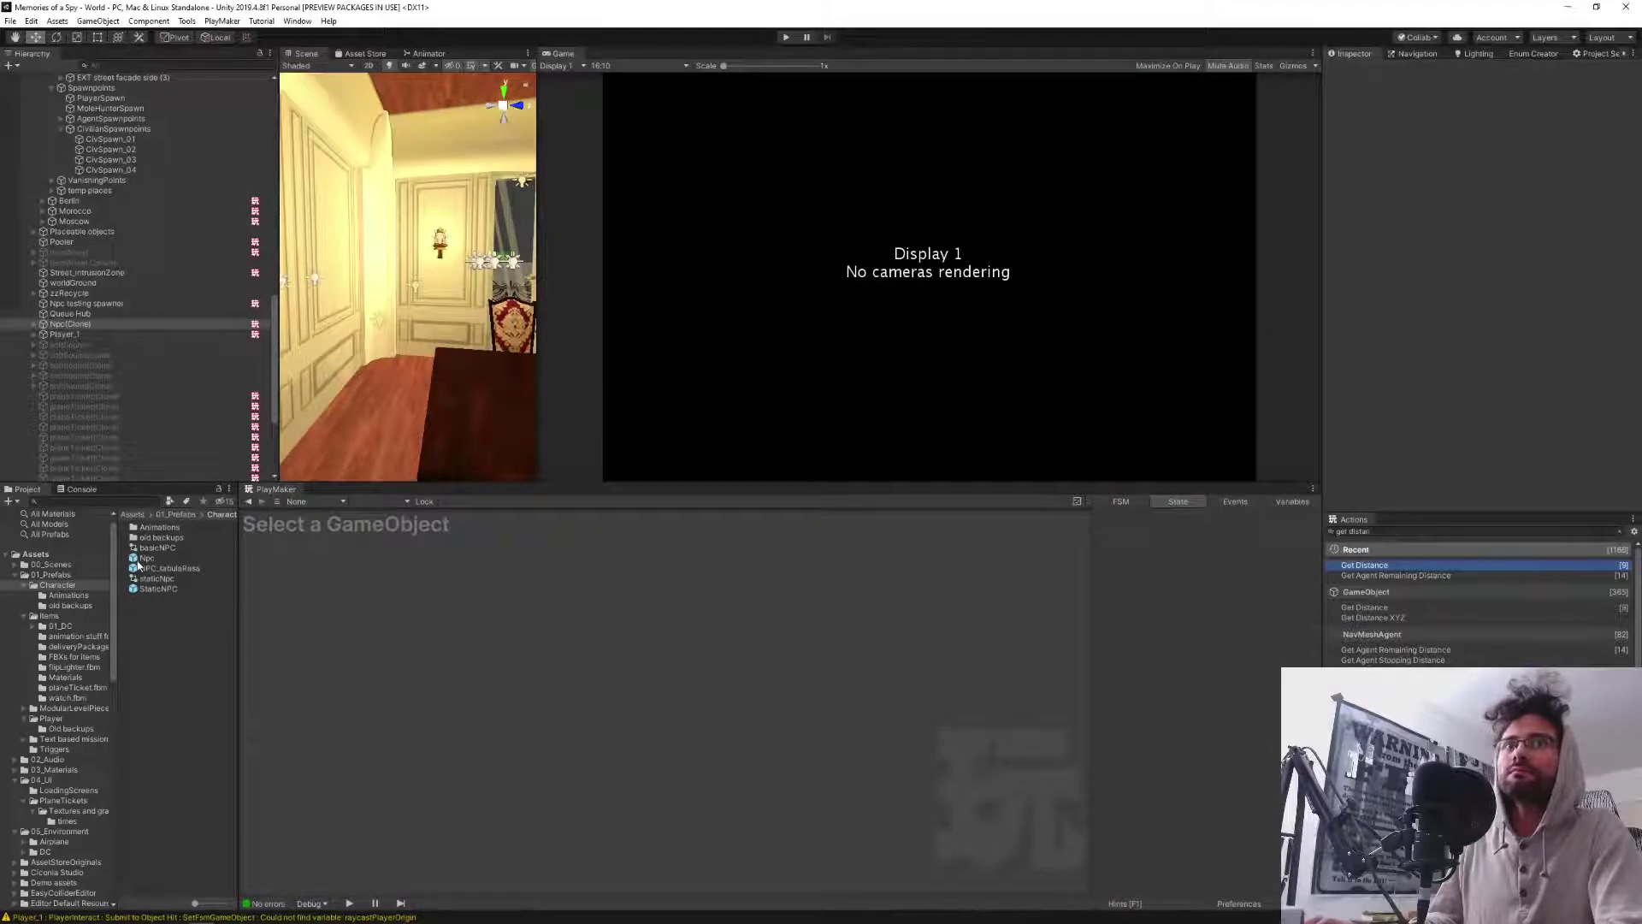
double_click(133, 561)
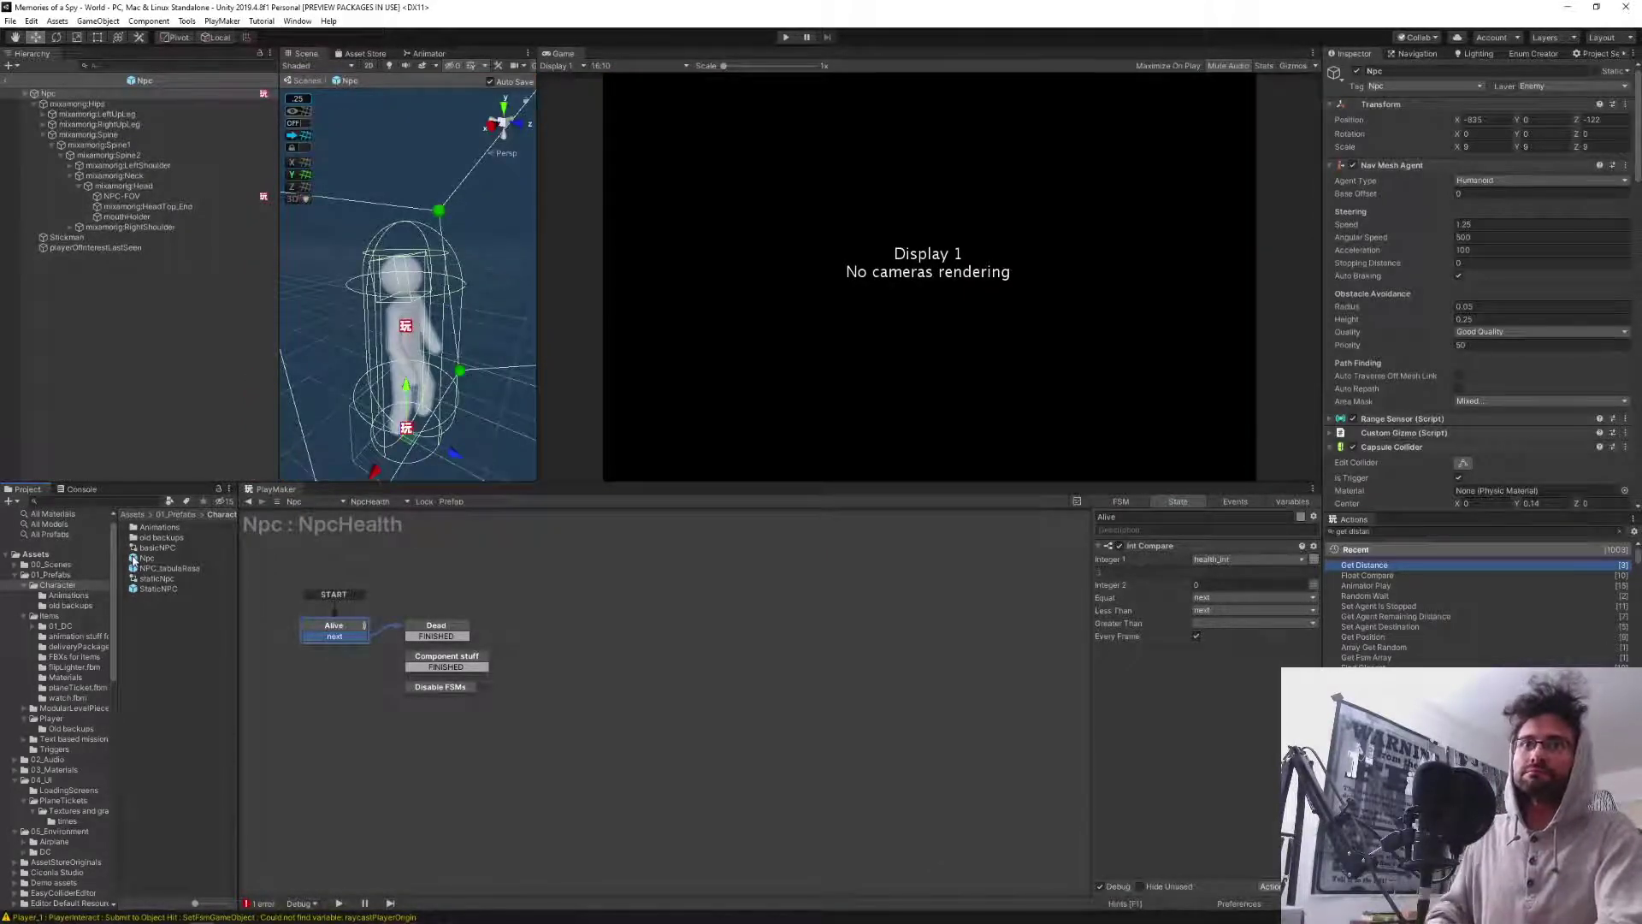
click(134, 558)
double_click(134, 560)
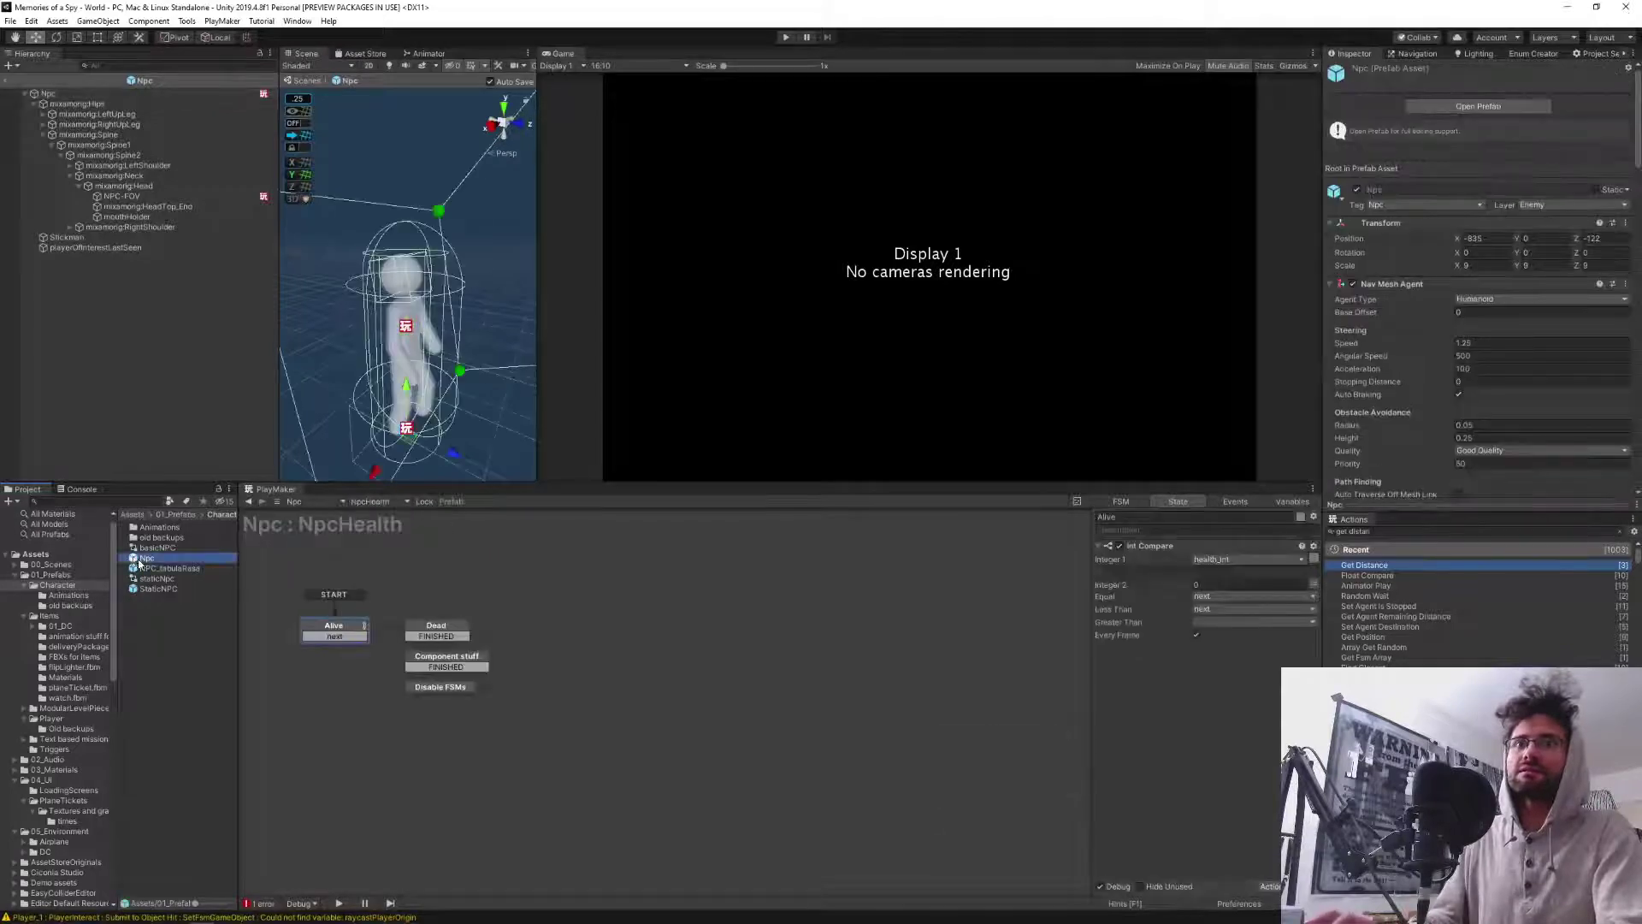
click(372, 502)
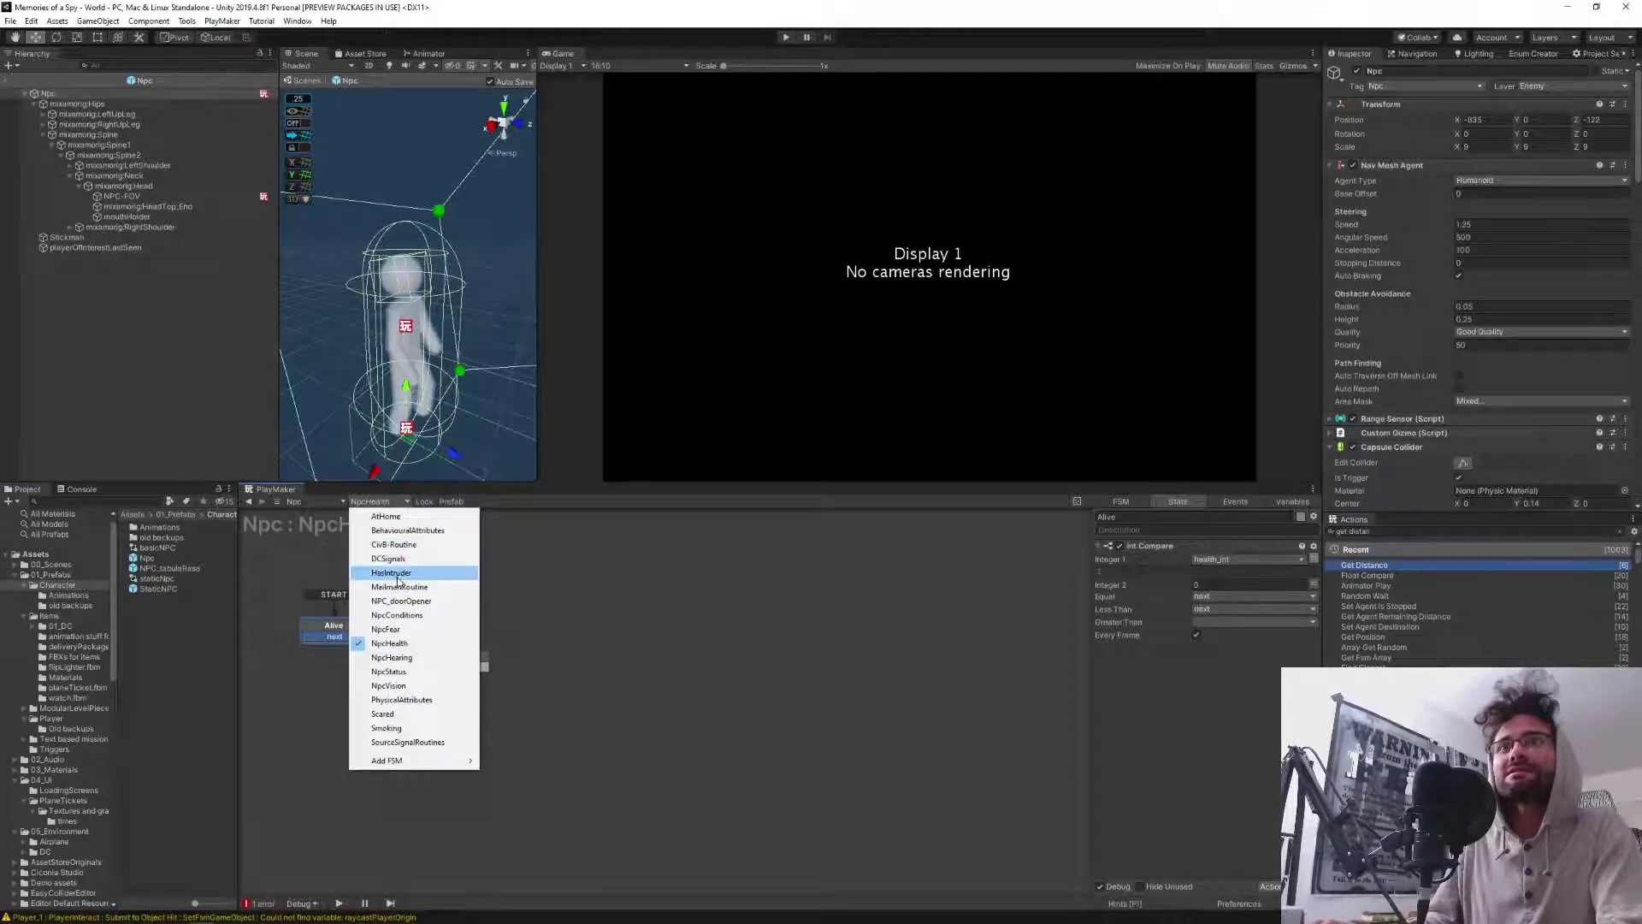
click(395, 574)
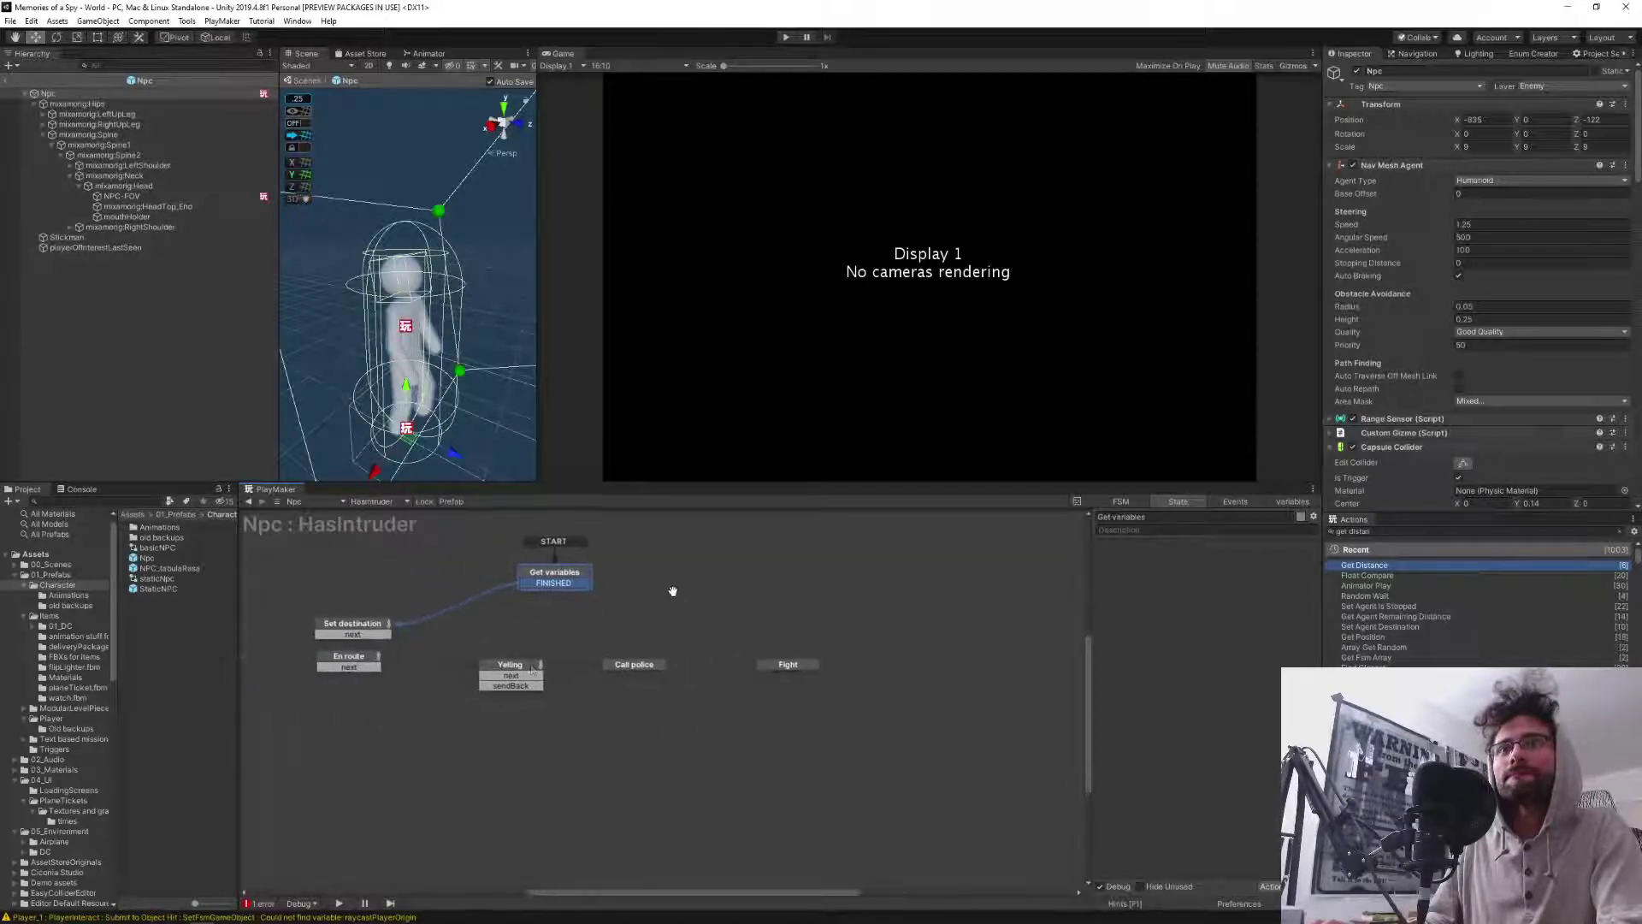
Link the Yelling state's sendBack transition to the Get variables state, and return from the prefab to the scene.
click(547, 667)
drag(553, 668, 565, 578)
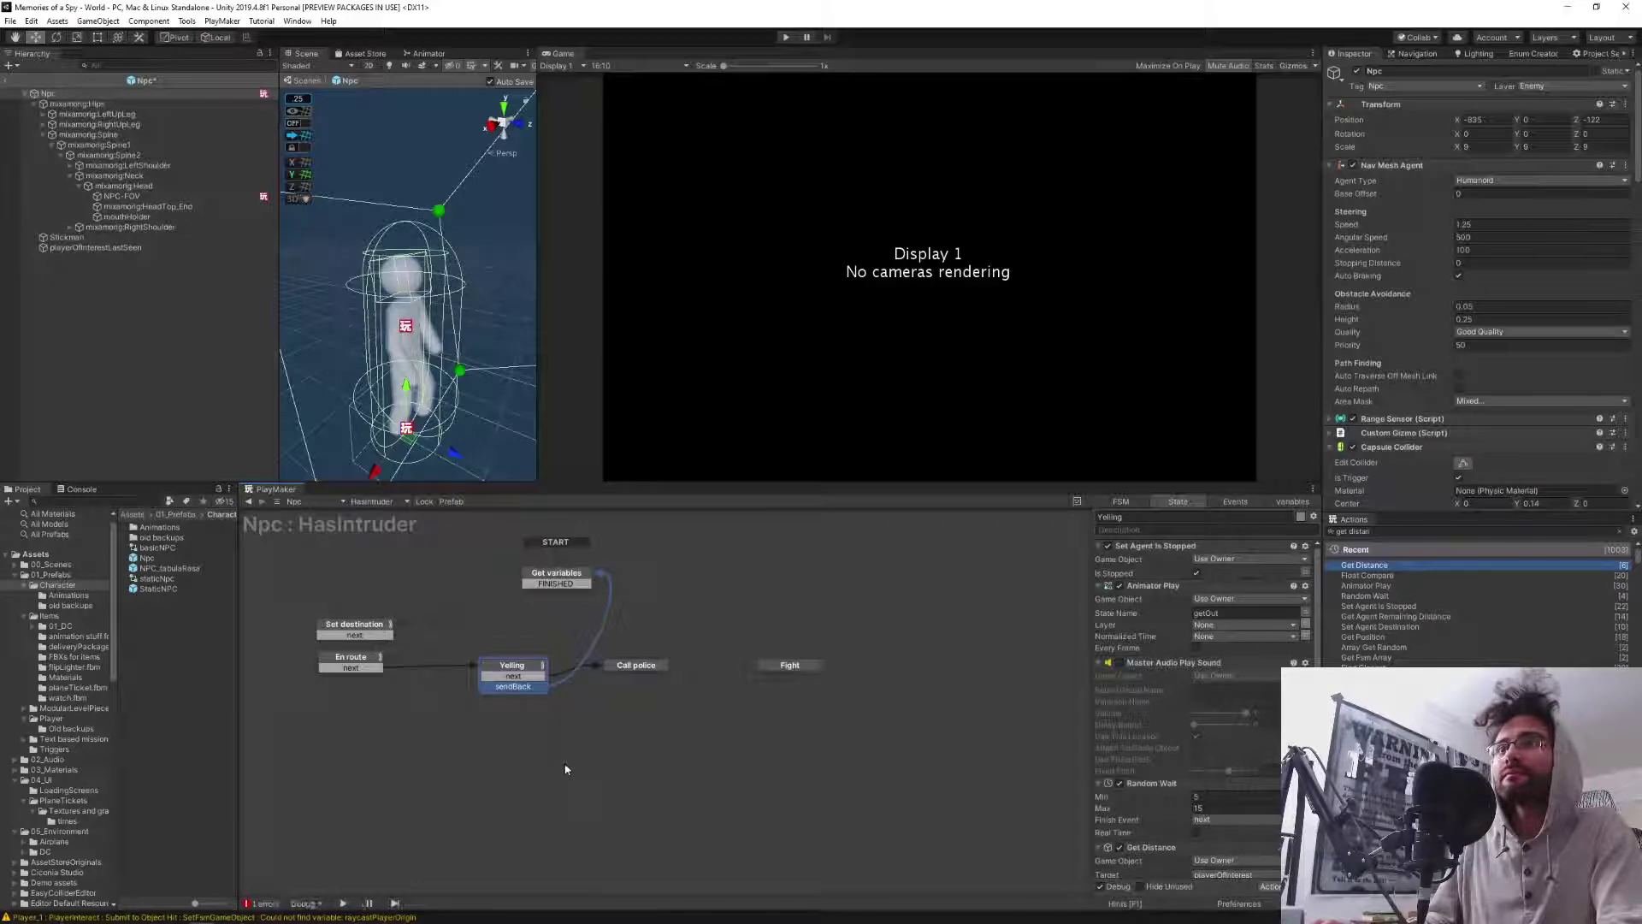
click(453, 599)
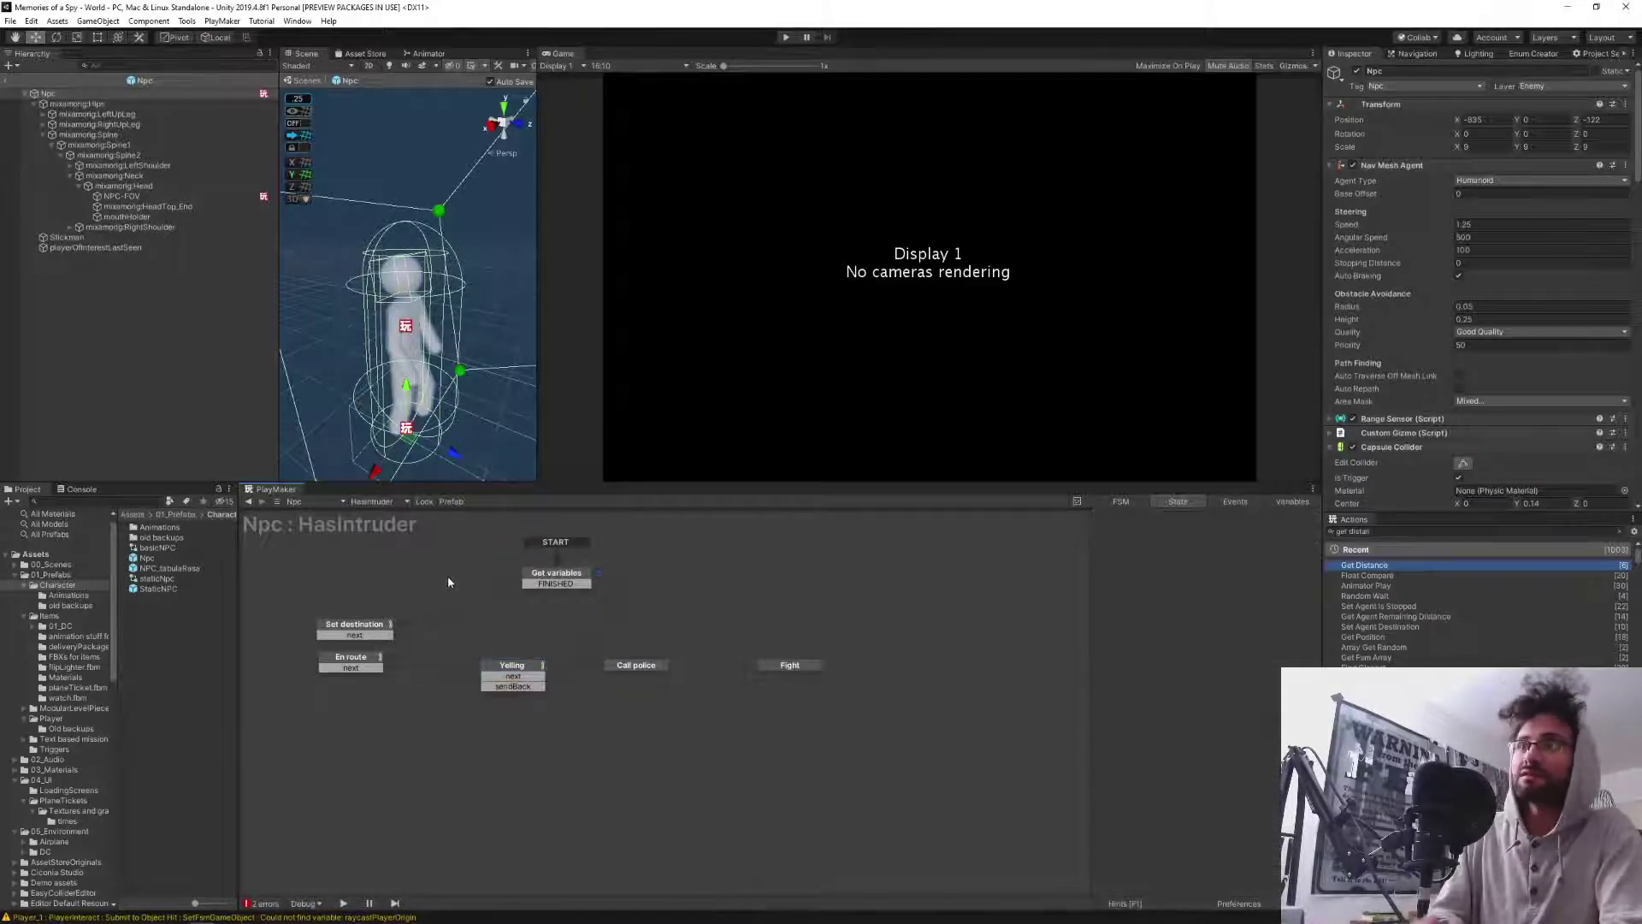
click(5, 80)
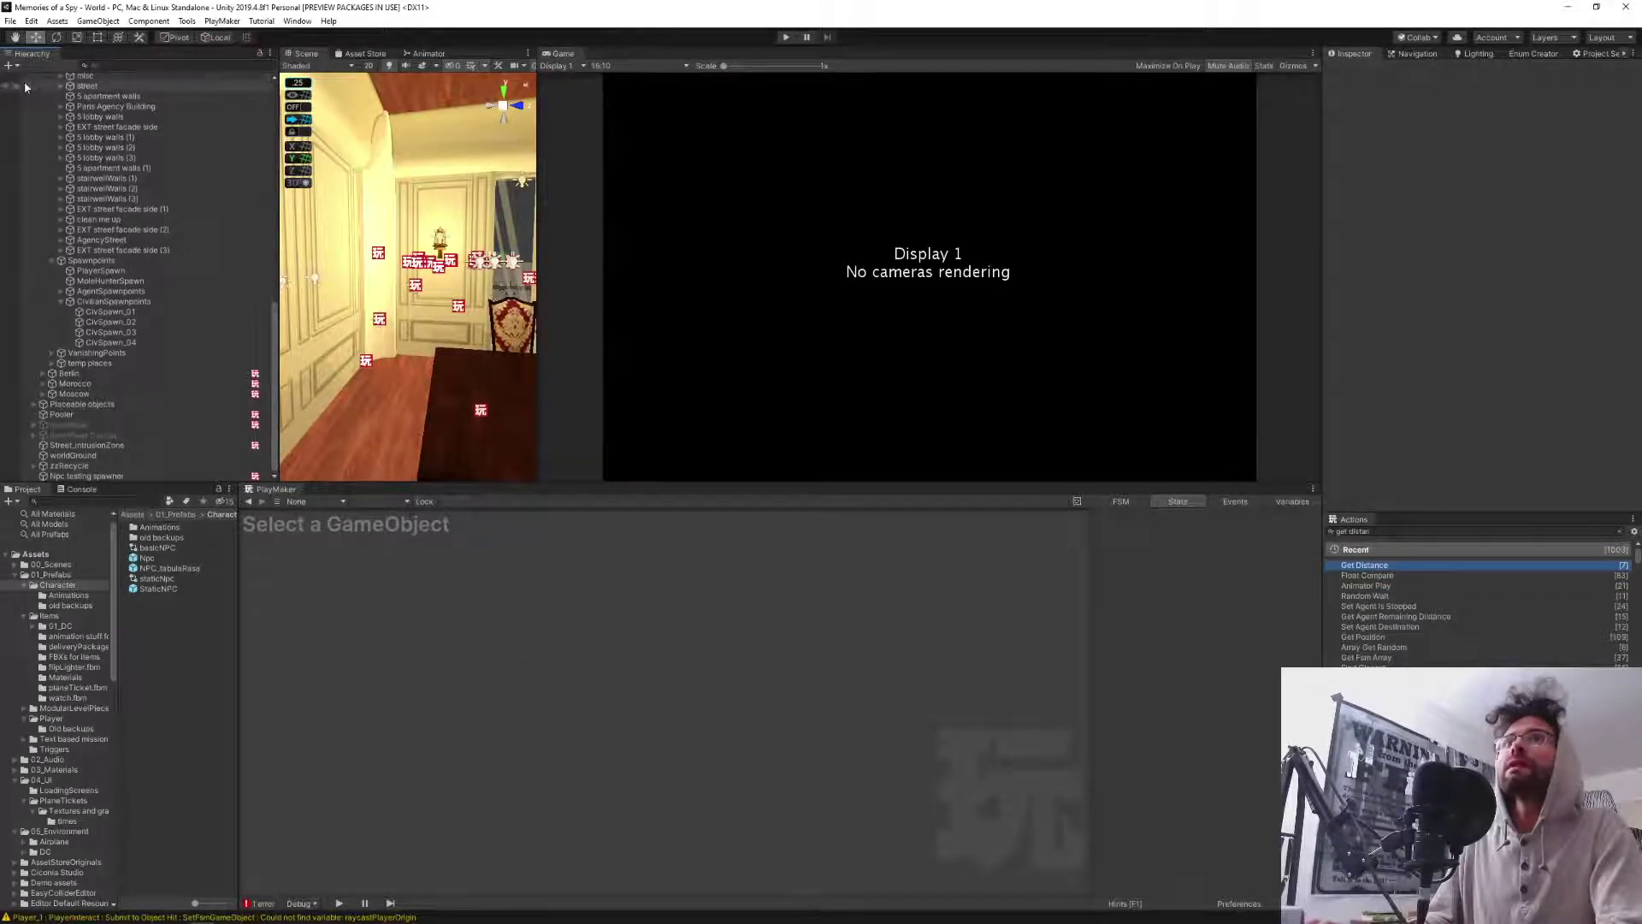
Reopen the Npc prefab and display its HasIntruder FSM.
click(134, 561)
double_click(134, 560)
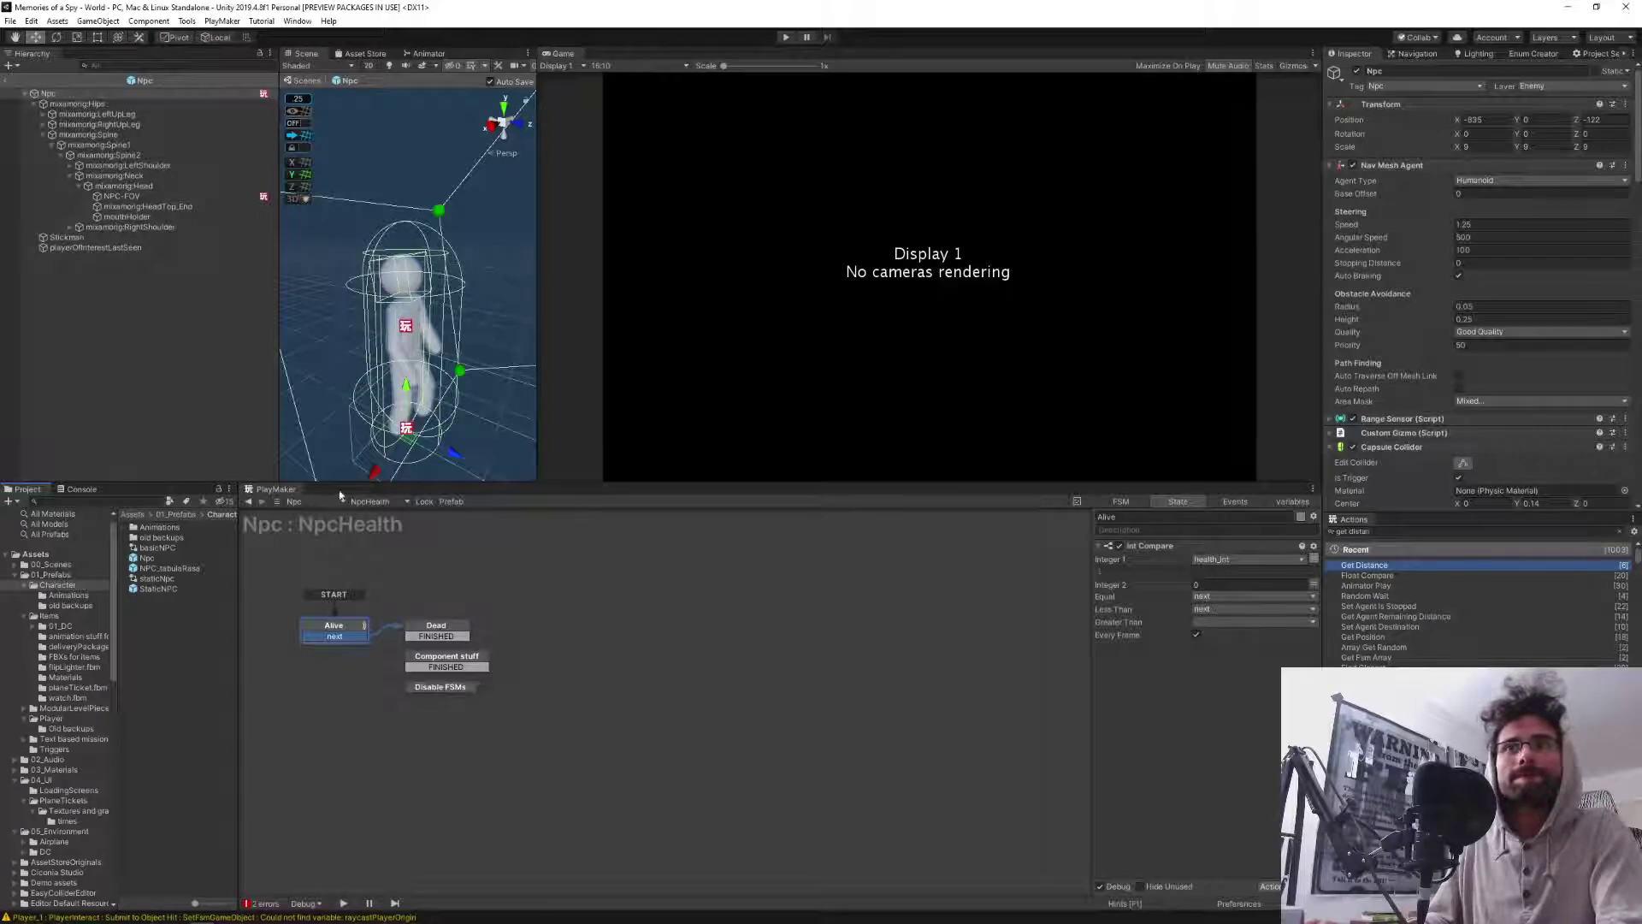
click(386, 503)
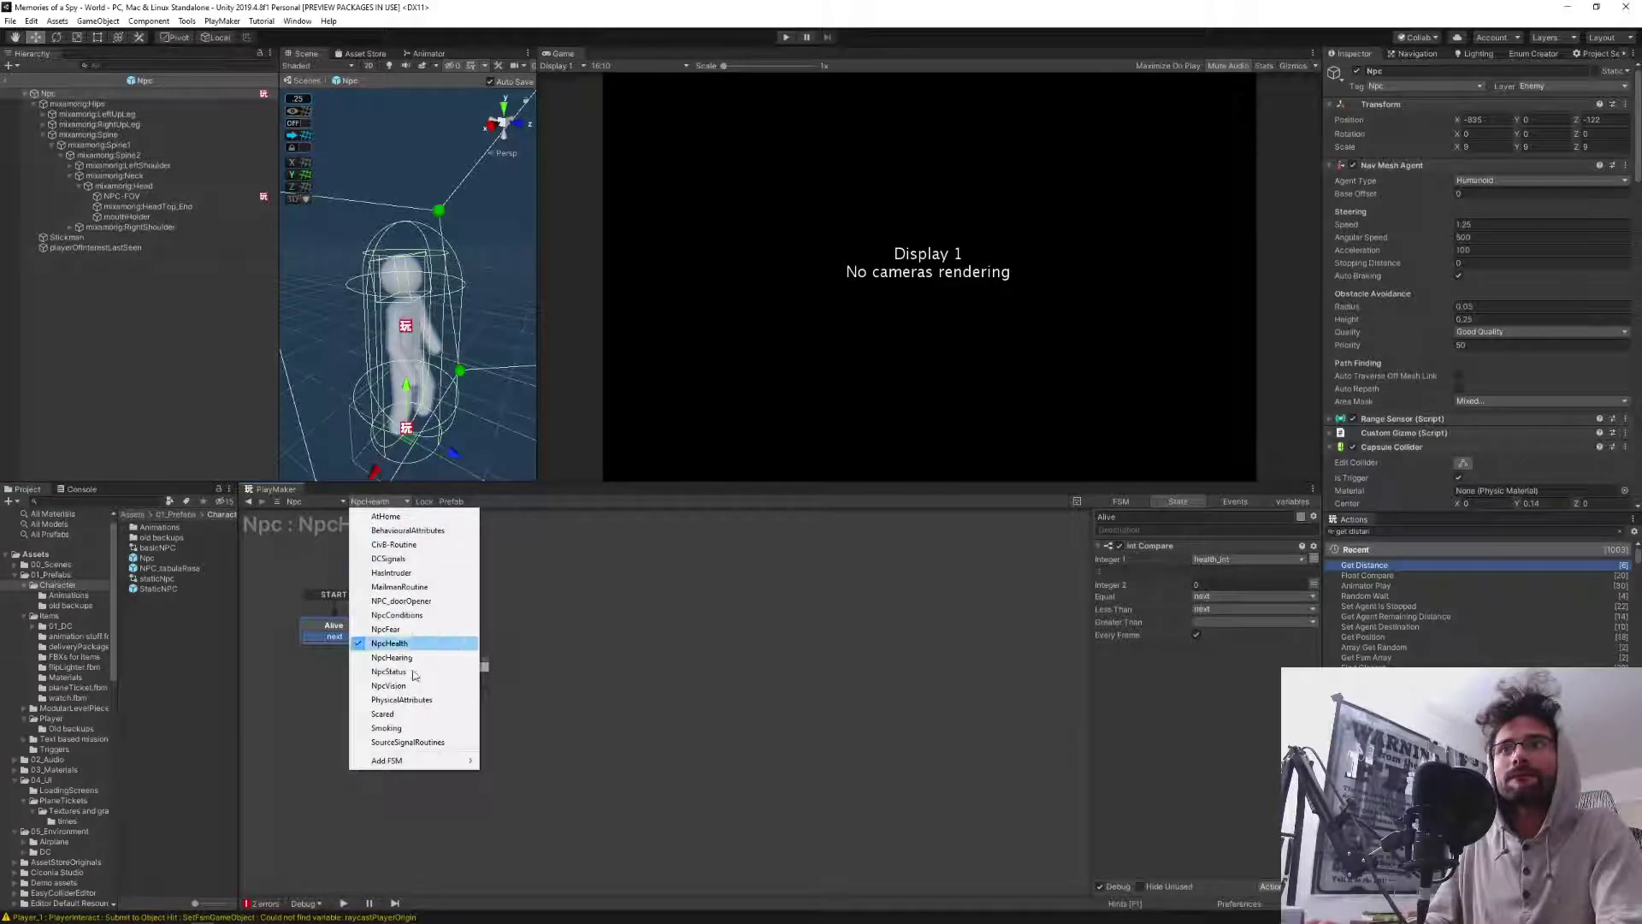
click(429, 572)
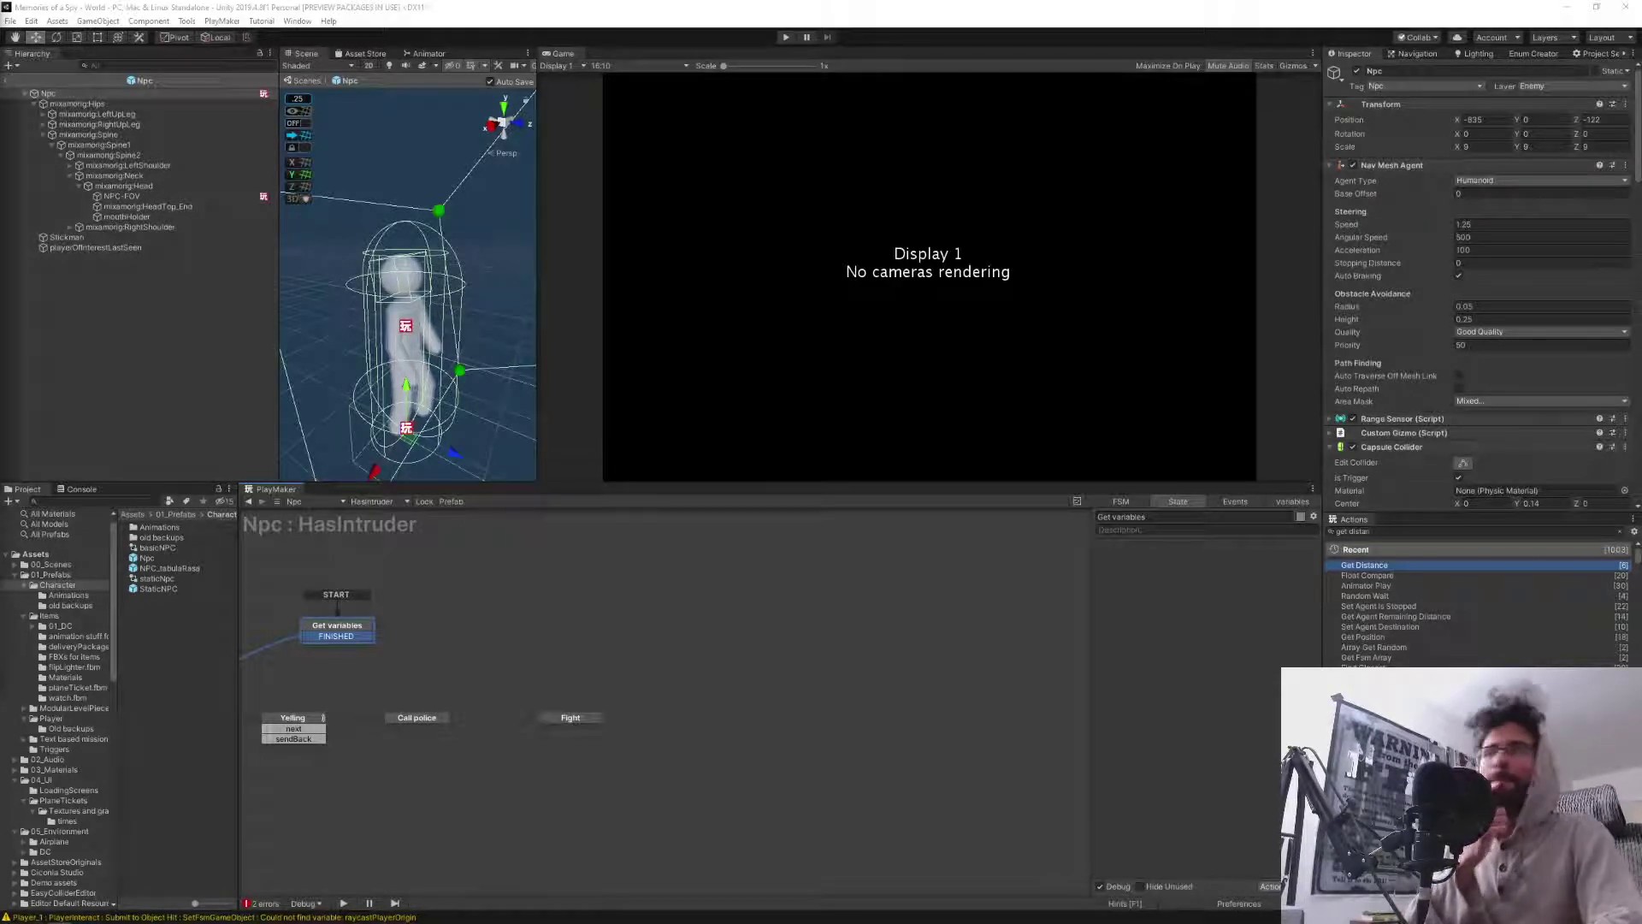
Search the action library for "save", review the listed Easy Save actions, and clear the search.
click(1332, 532)
click(1353, 531)
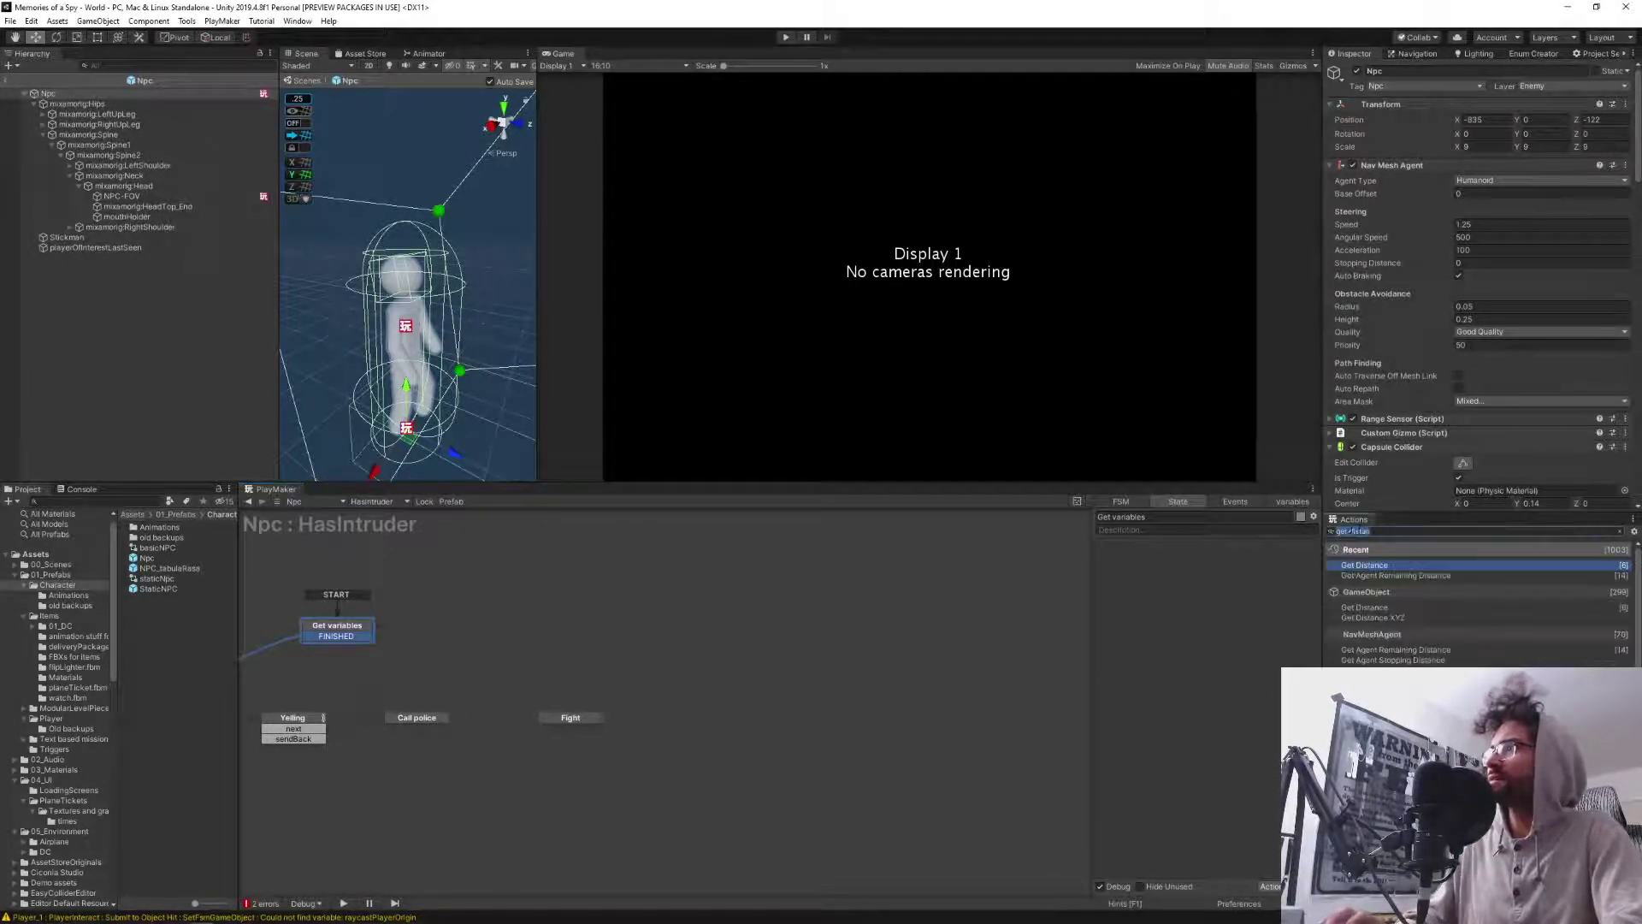
text(save)
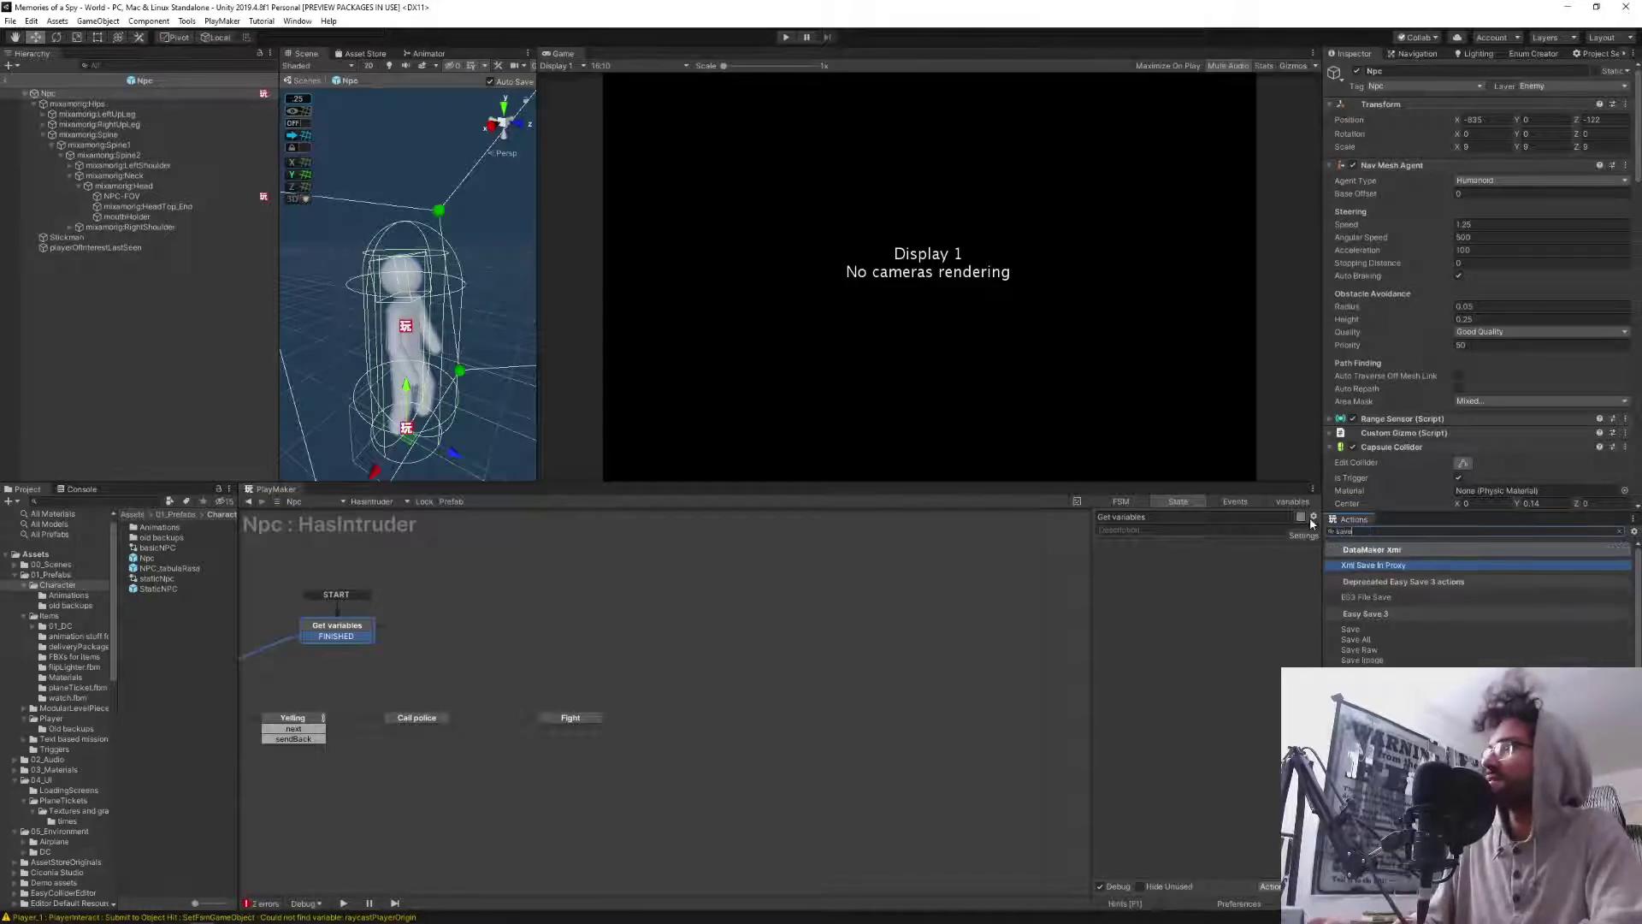
key(Down)
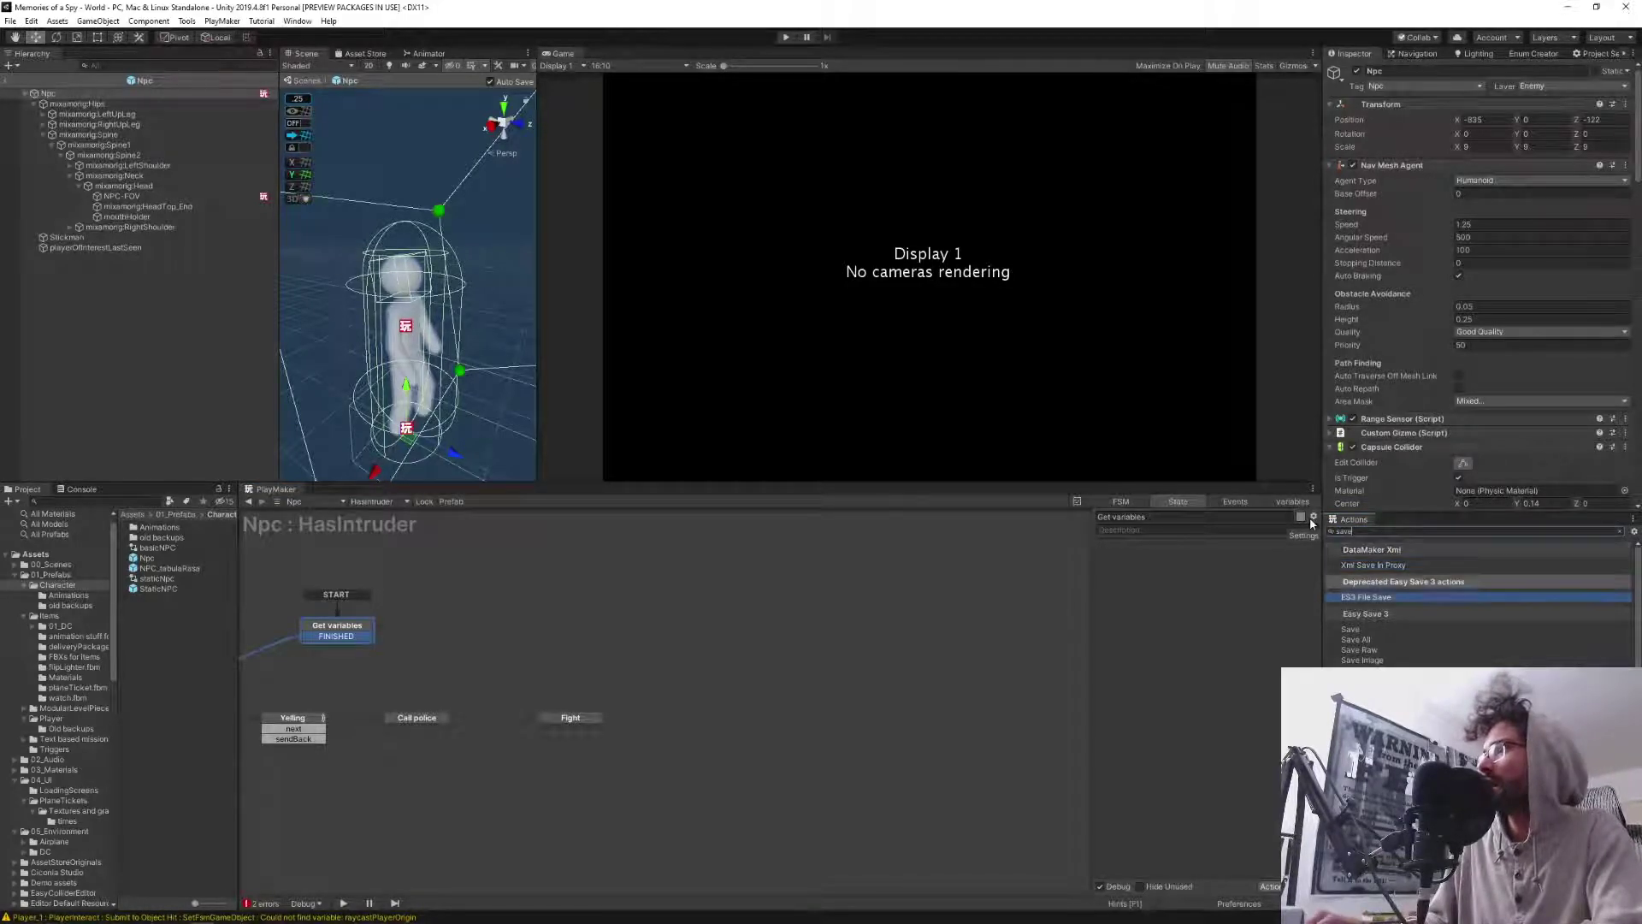
key(Down)
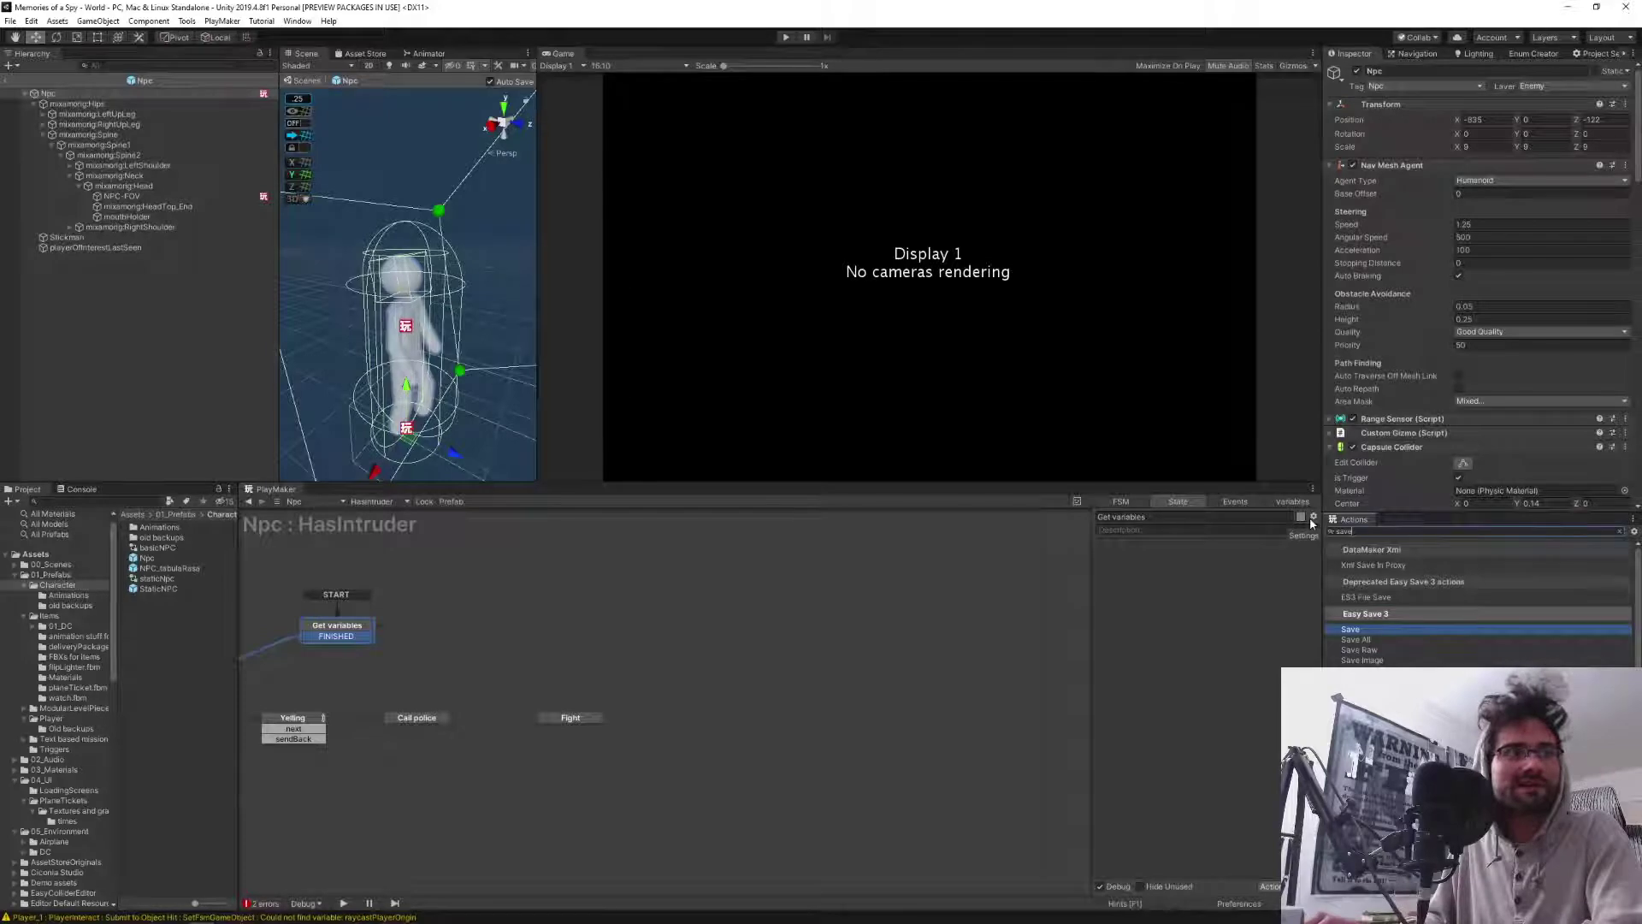
key(Down)
key(Down)
key(Down)
key(Up)
key(Up)
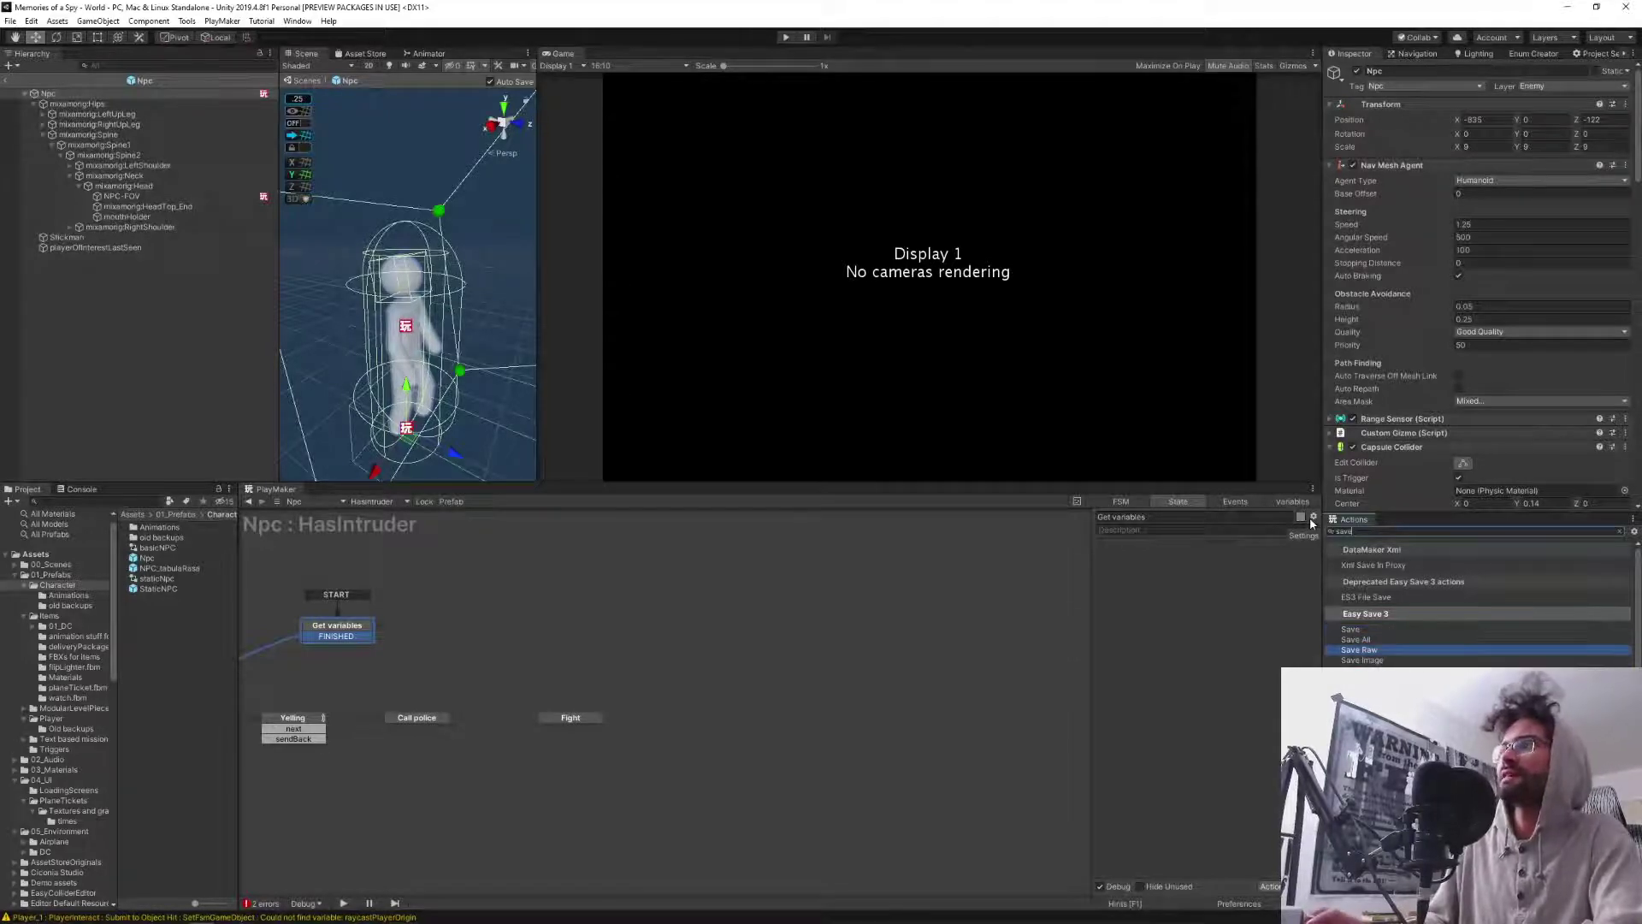
key(Down)
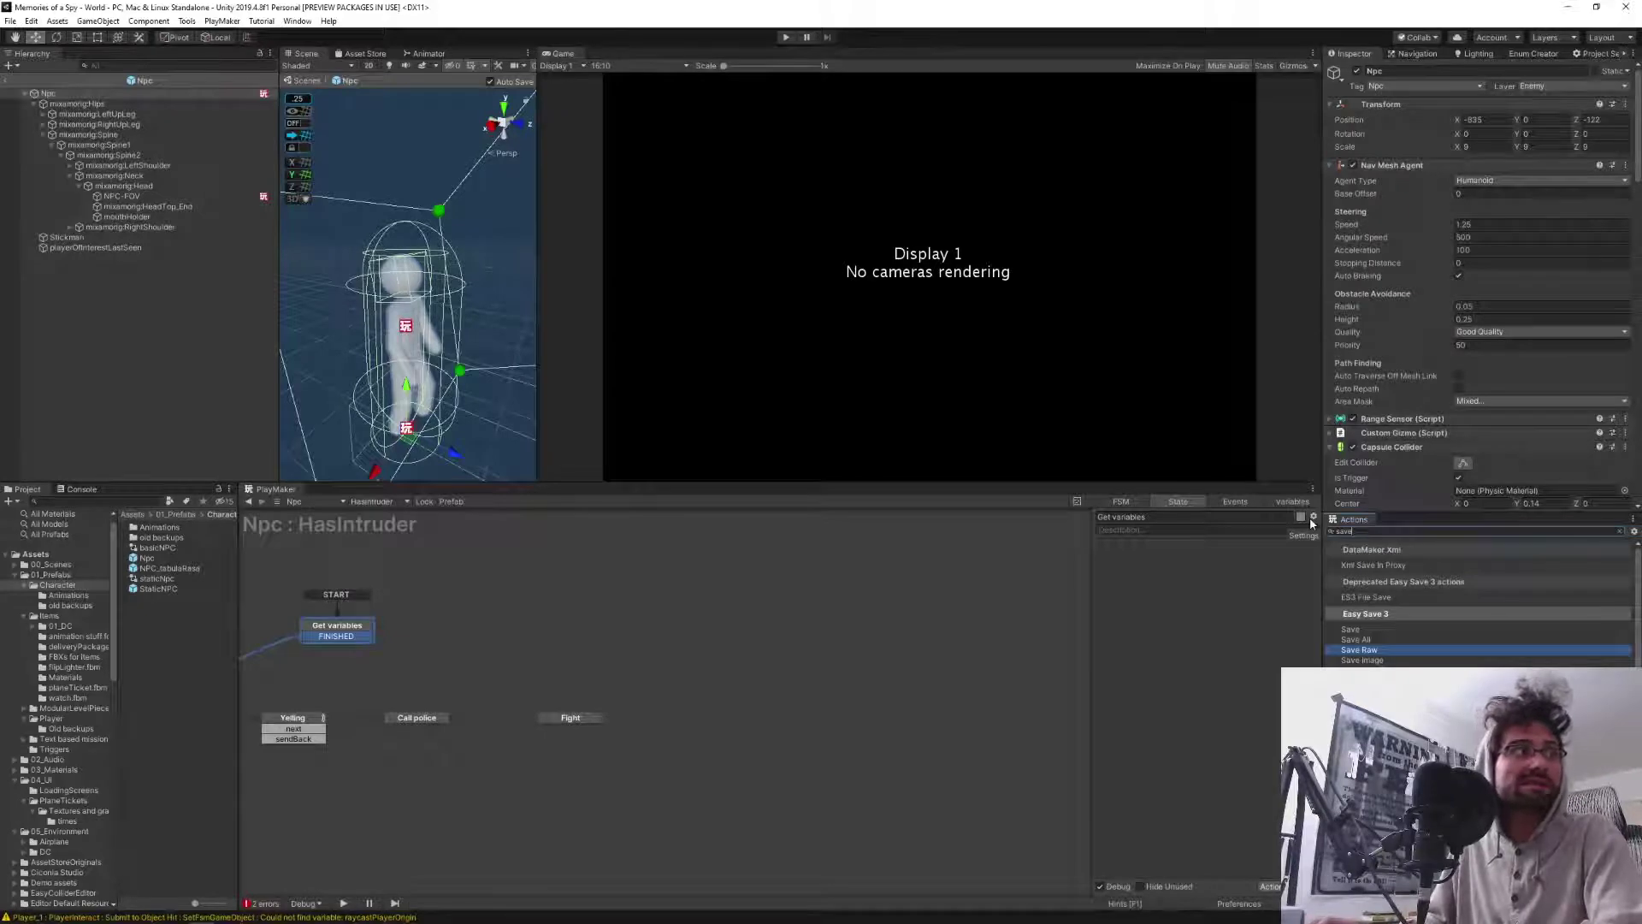
key(Down)
key(Down)
key(Down)
key(Down)
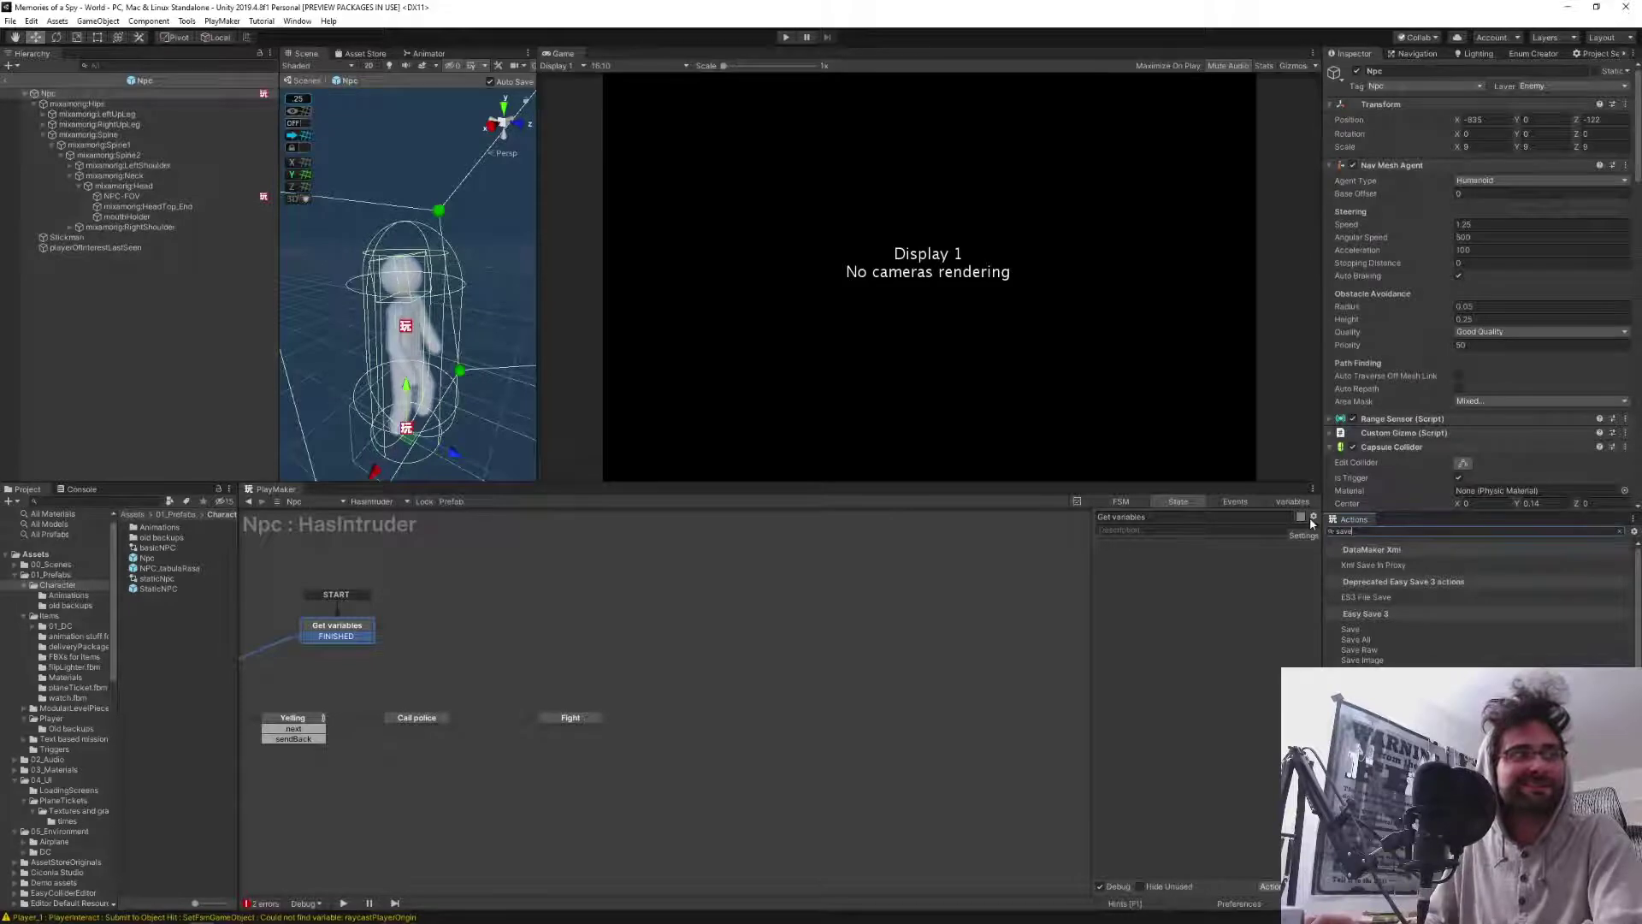
key(Up)
key(Up)
key(Up)
key(Up)
key(Up)
key(Up)
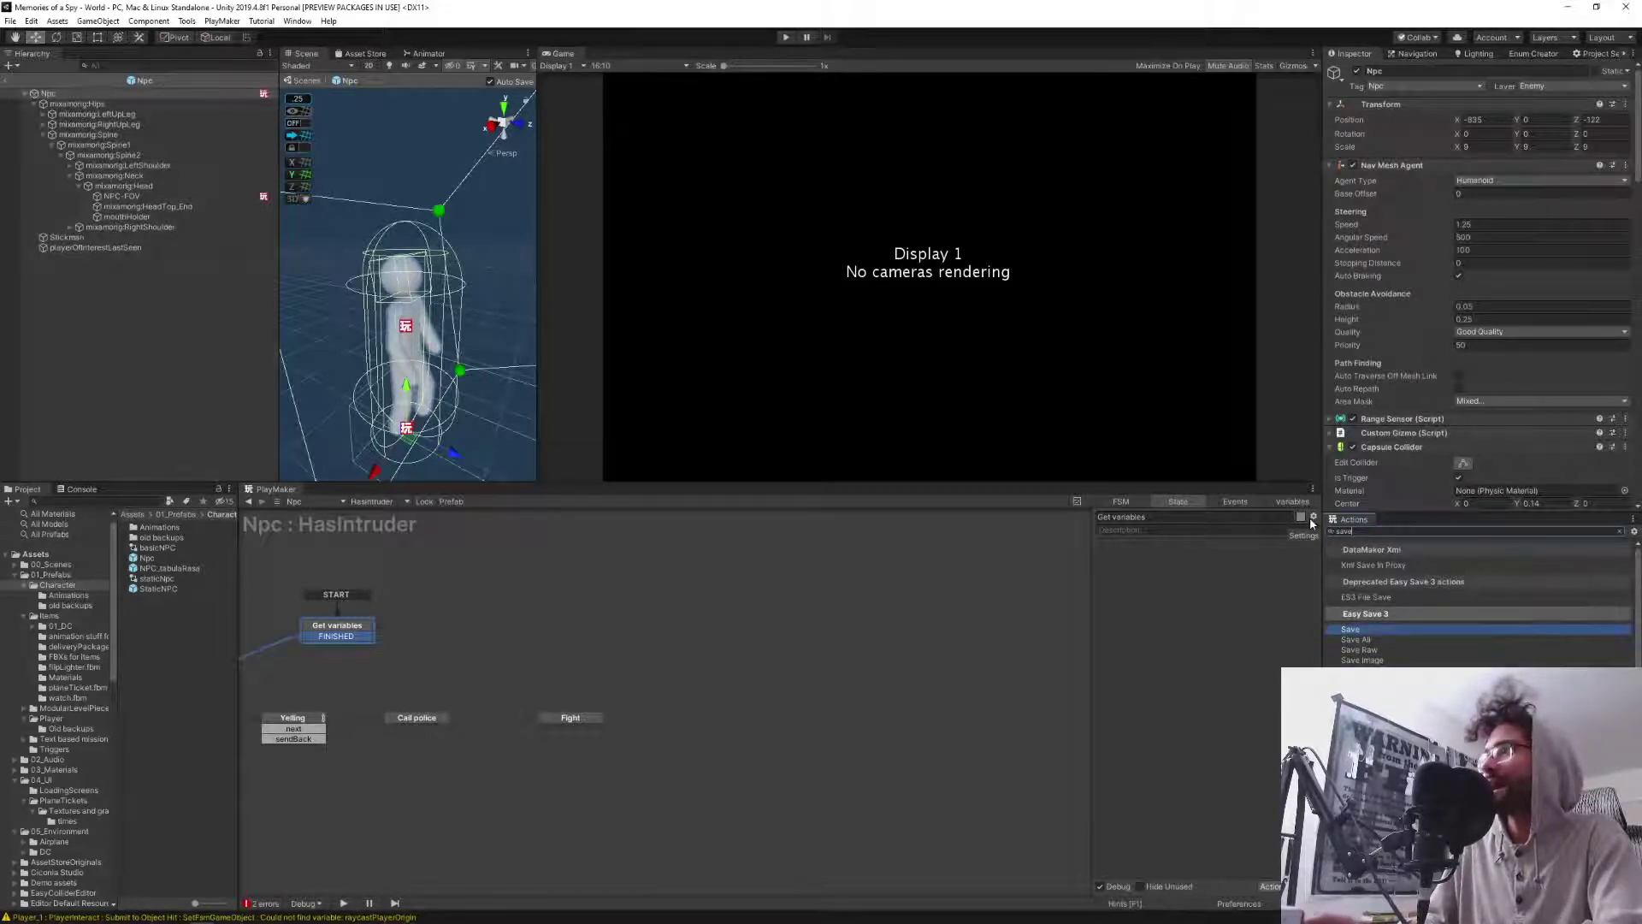
key(Down)
key(Down)
key(Down)
key(Down)
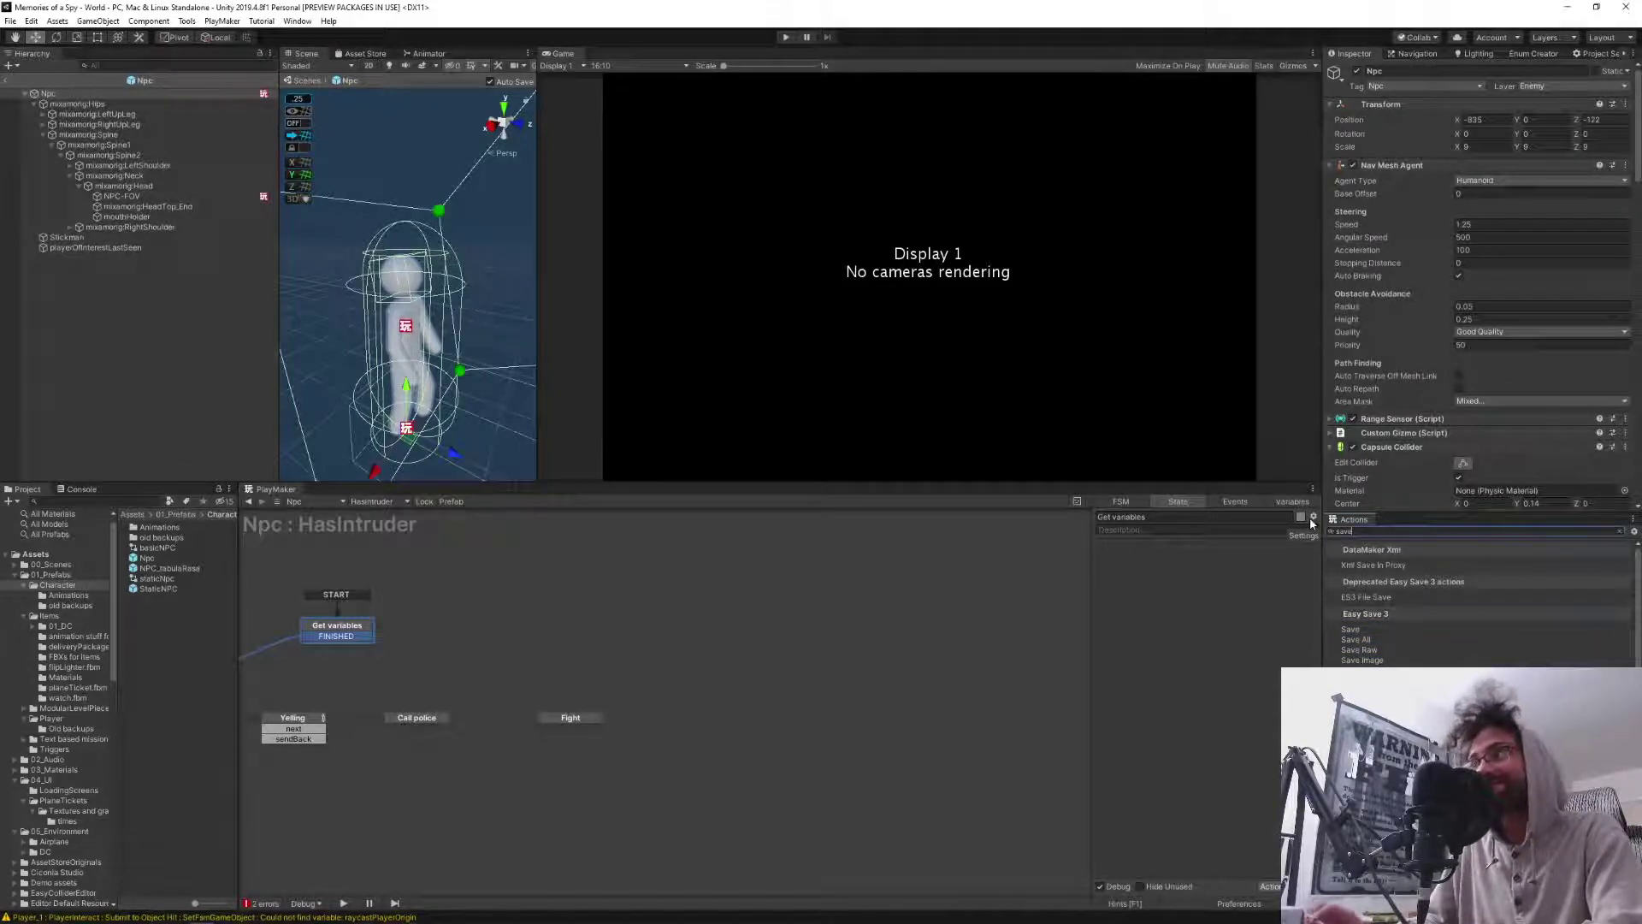
key(Up)
key(Up)
key(Up)
key(Up)
key(Up)
key(Up)
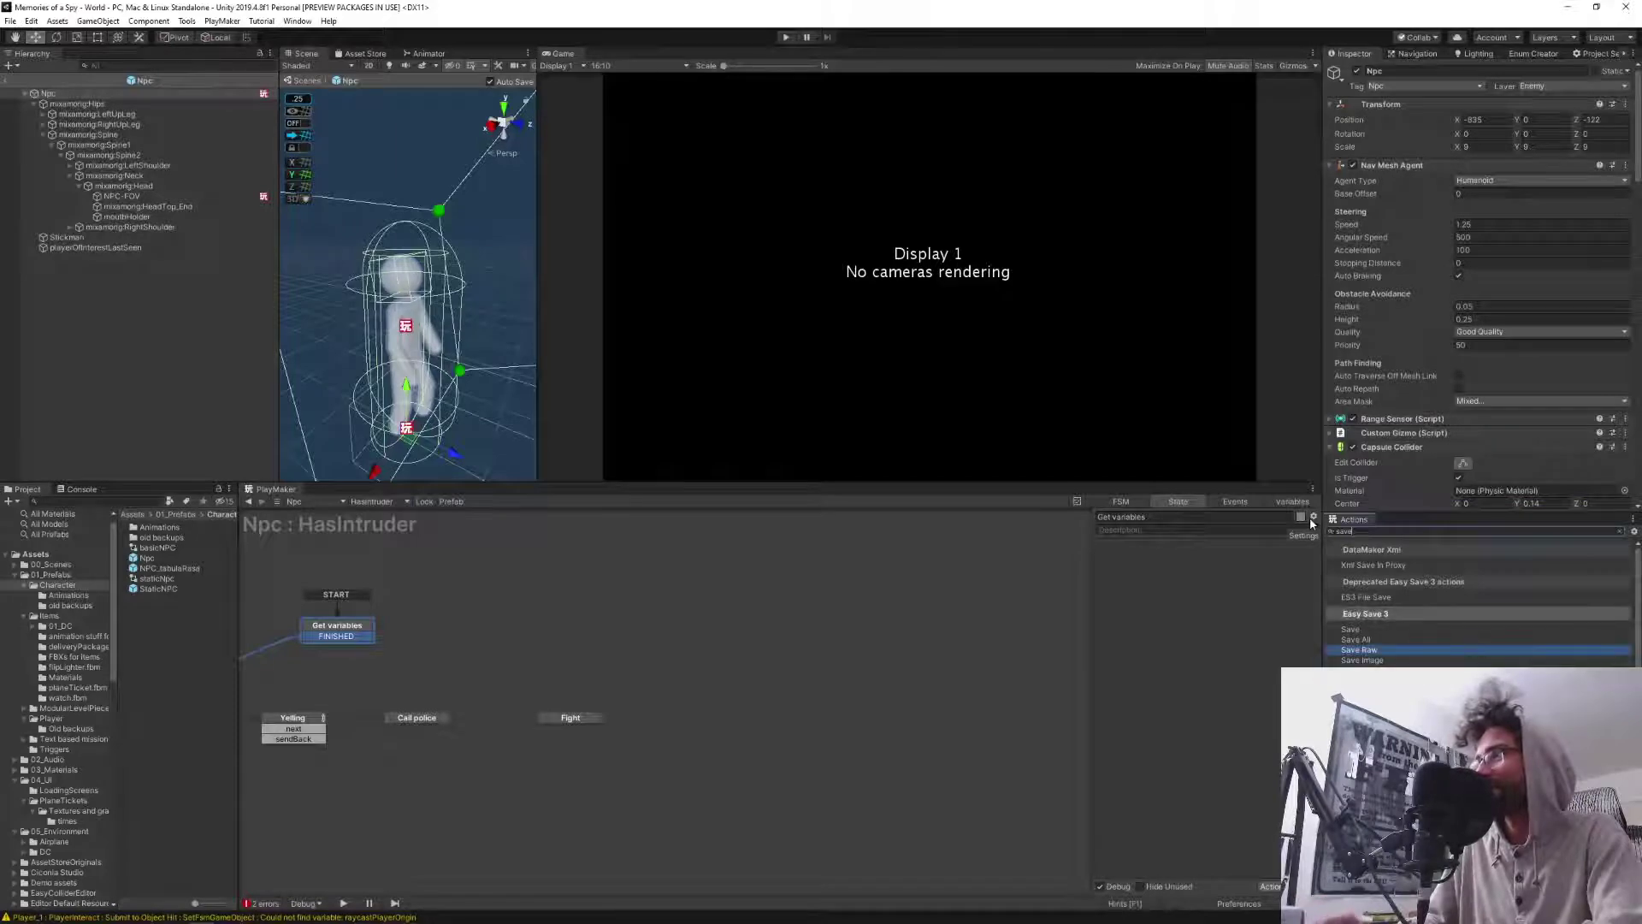
key(Up)
key(Down)
key(Up)
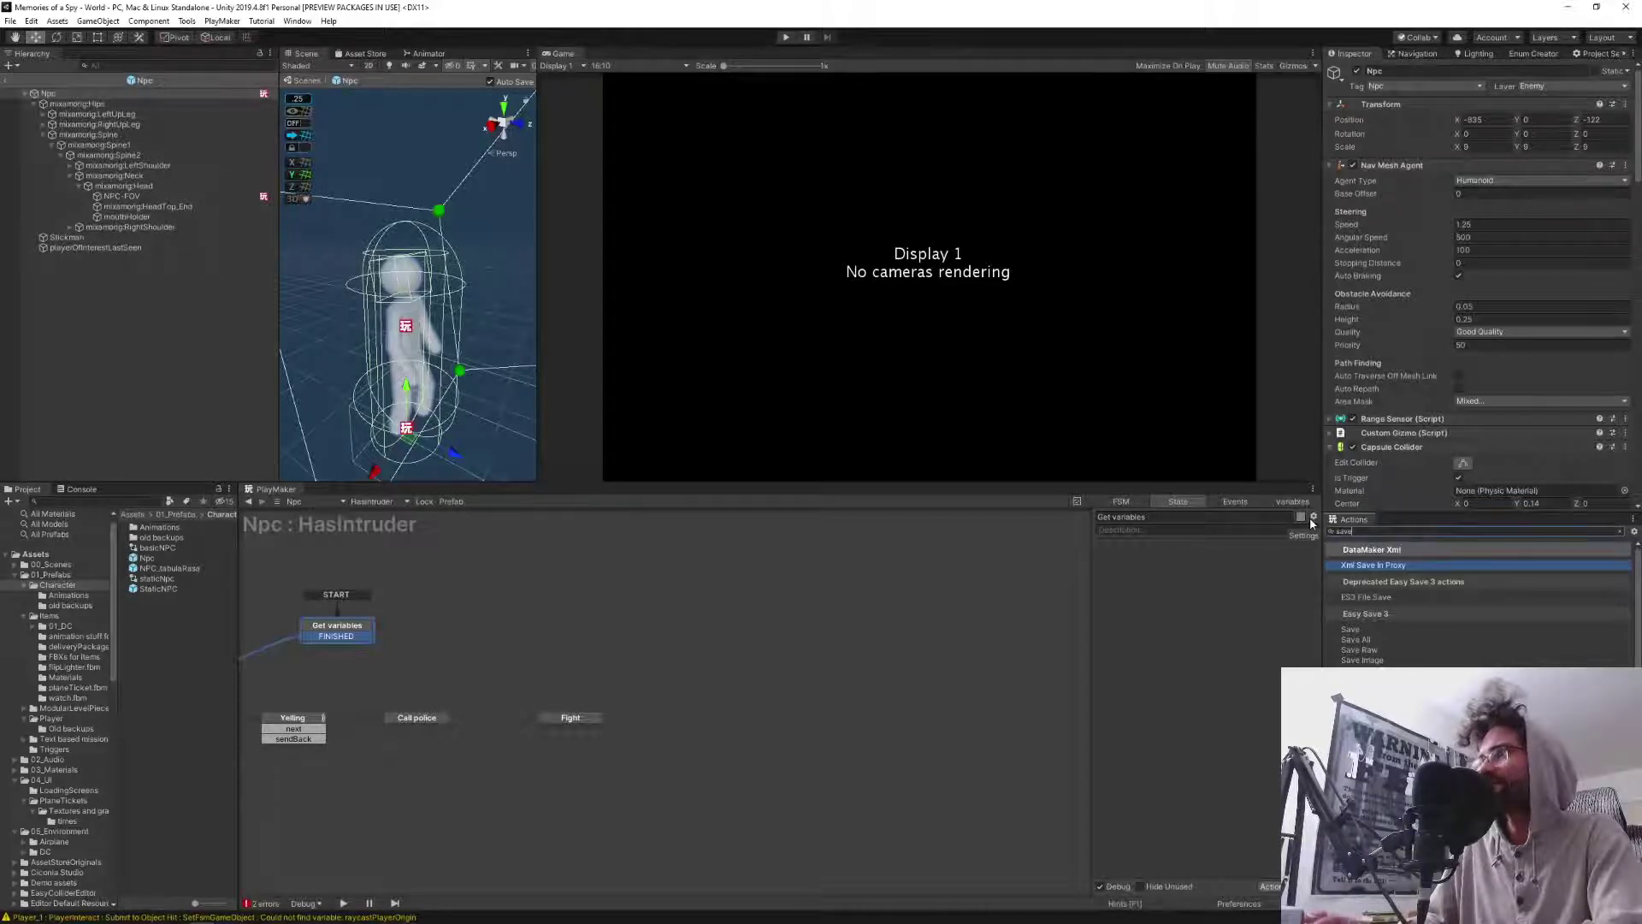
key(BackSpace)
key(BackSpace)
key(BackSpace)
key(BackSpace)
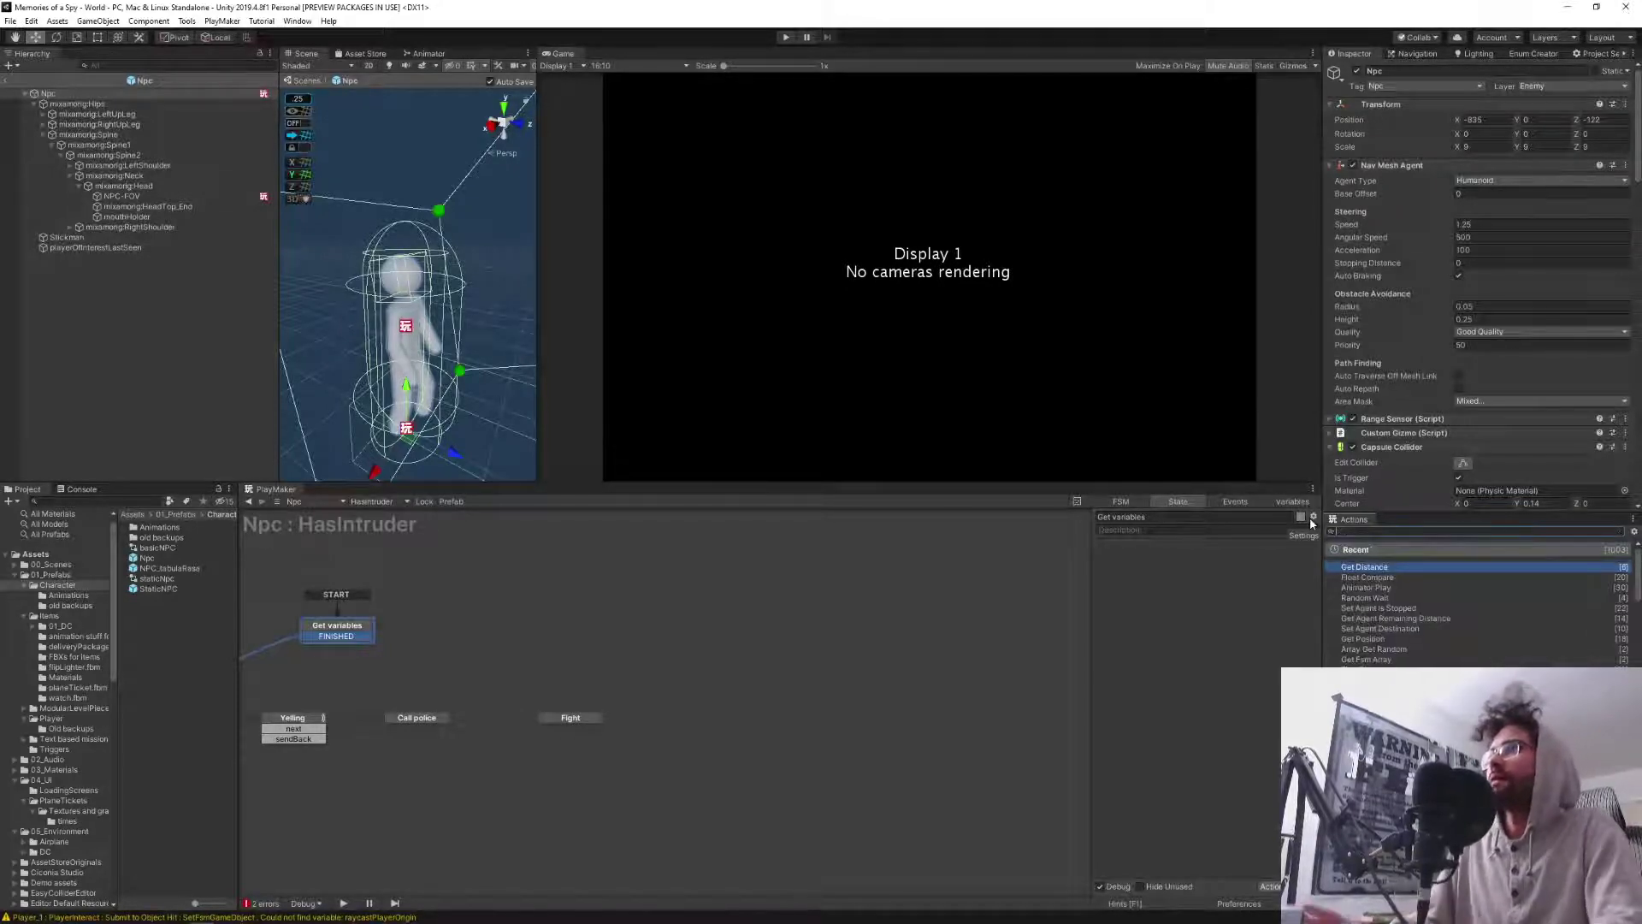
Set Float 2 of the Float Compare action in the Yelling state to 3.
middle_drag(569, 636, 879, 634)
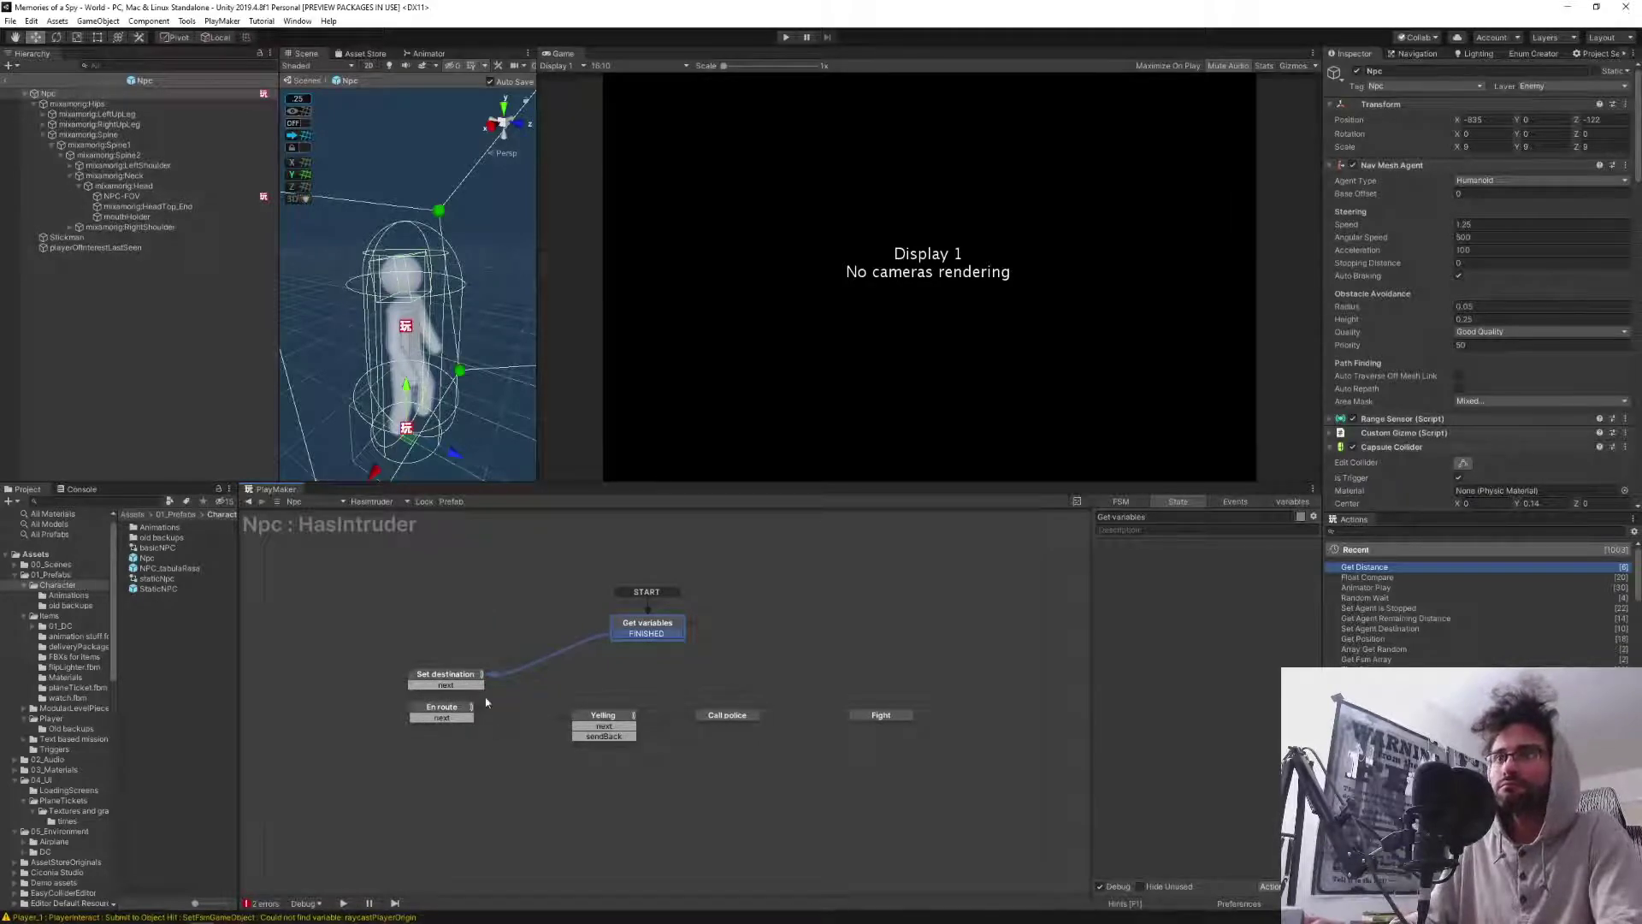
click(603, 715)
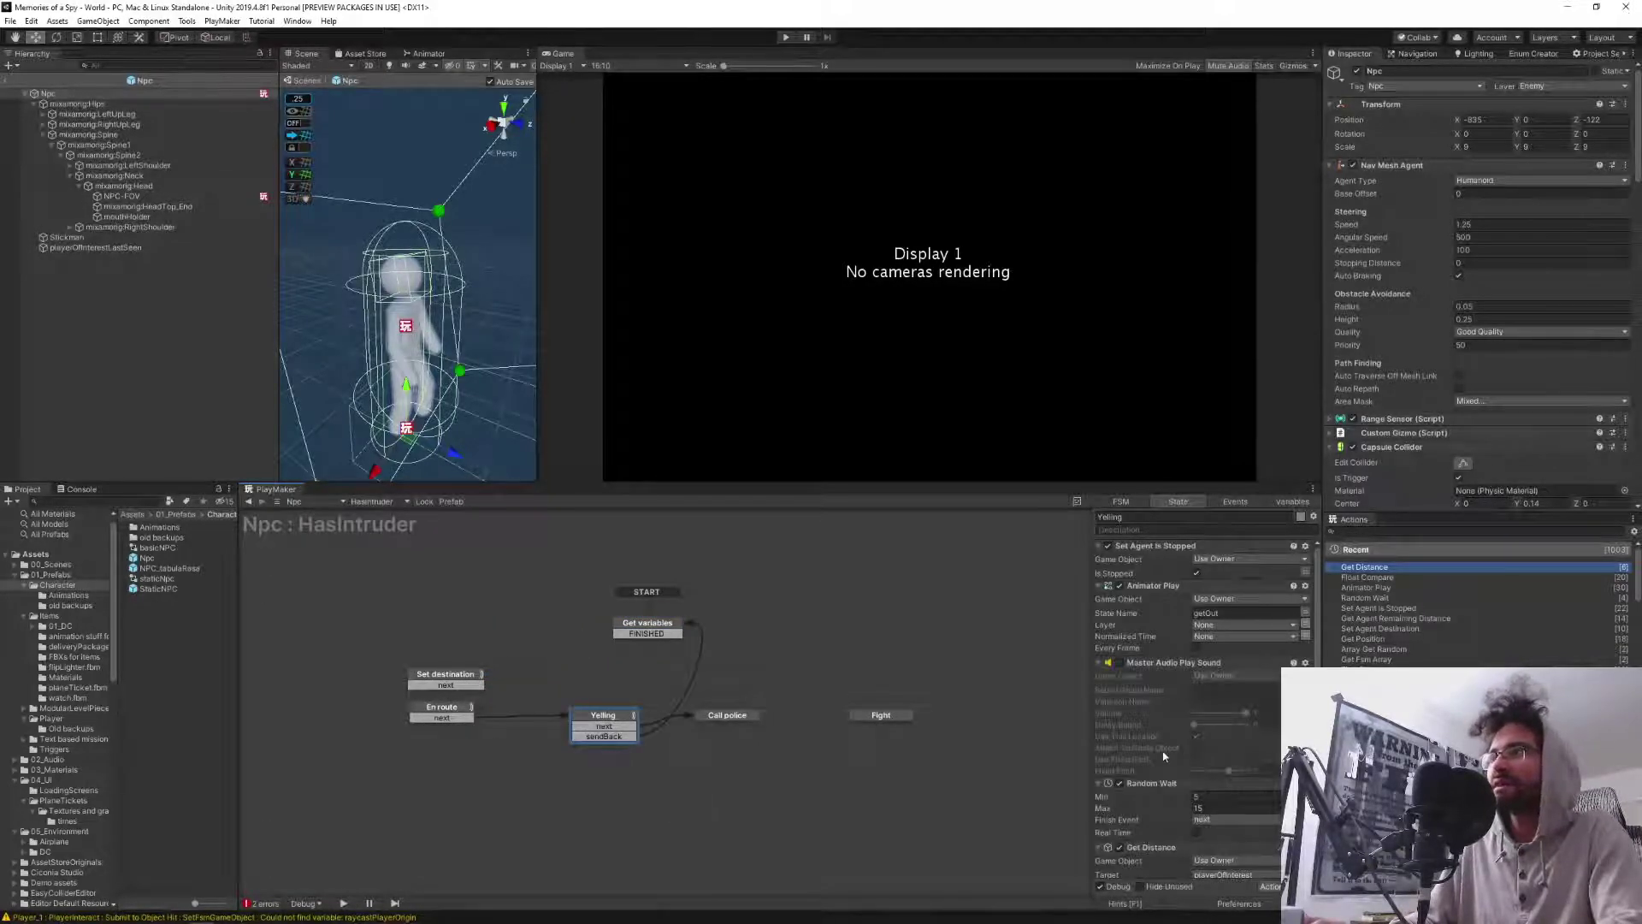
scroll(1162, 756, down, 5)
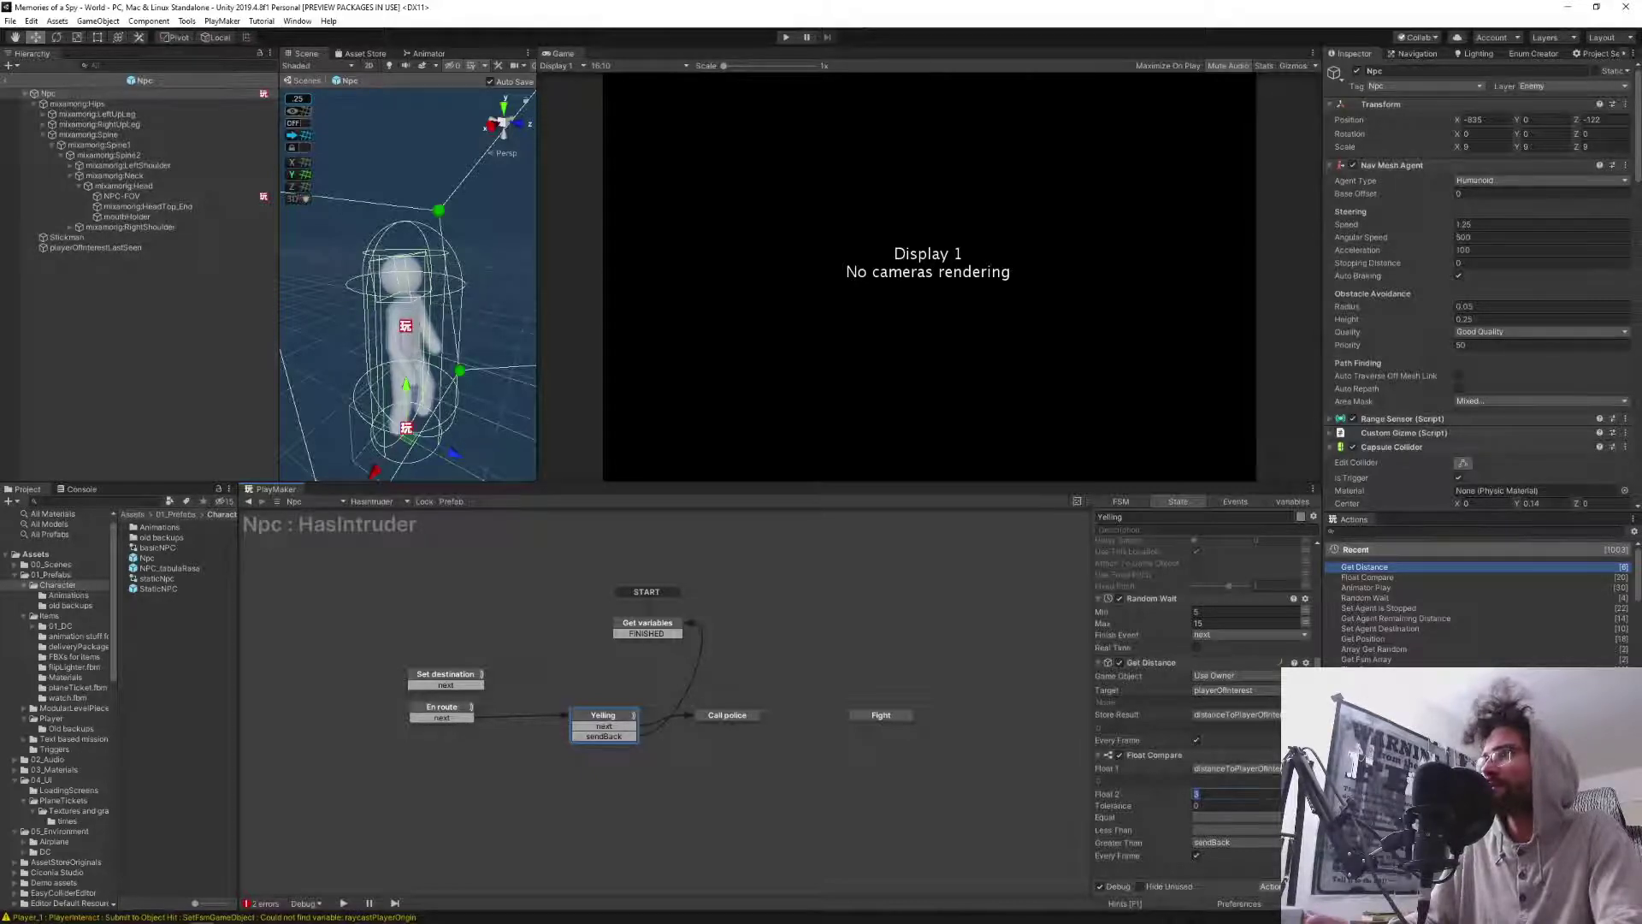
click(1228, 795)
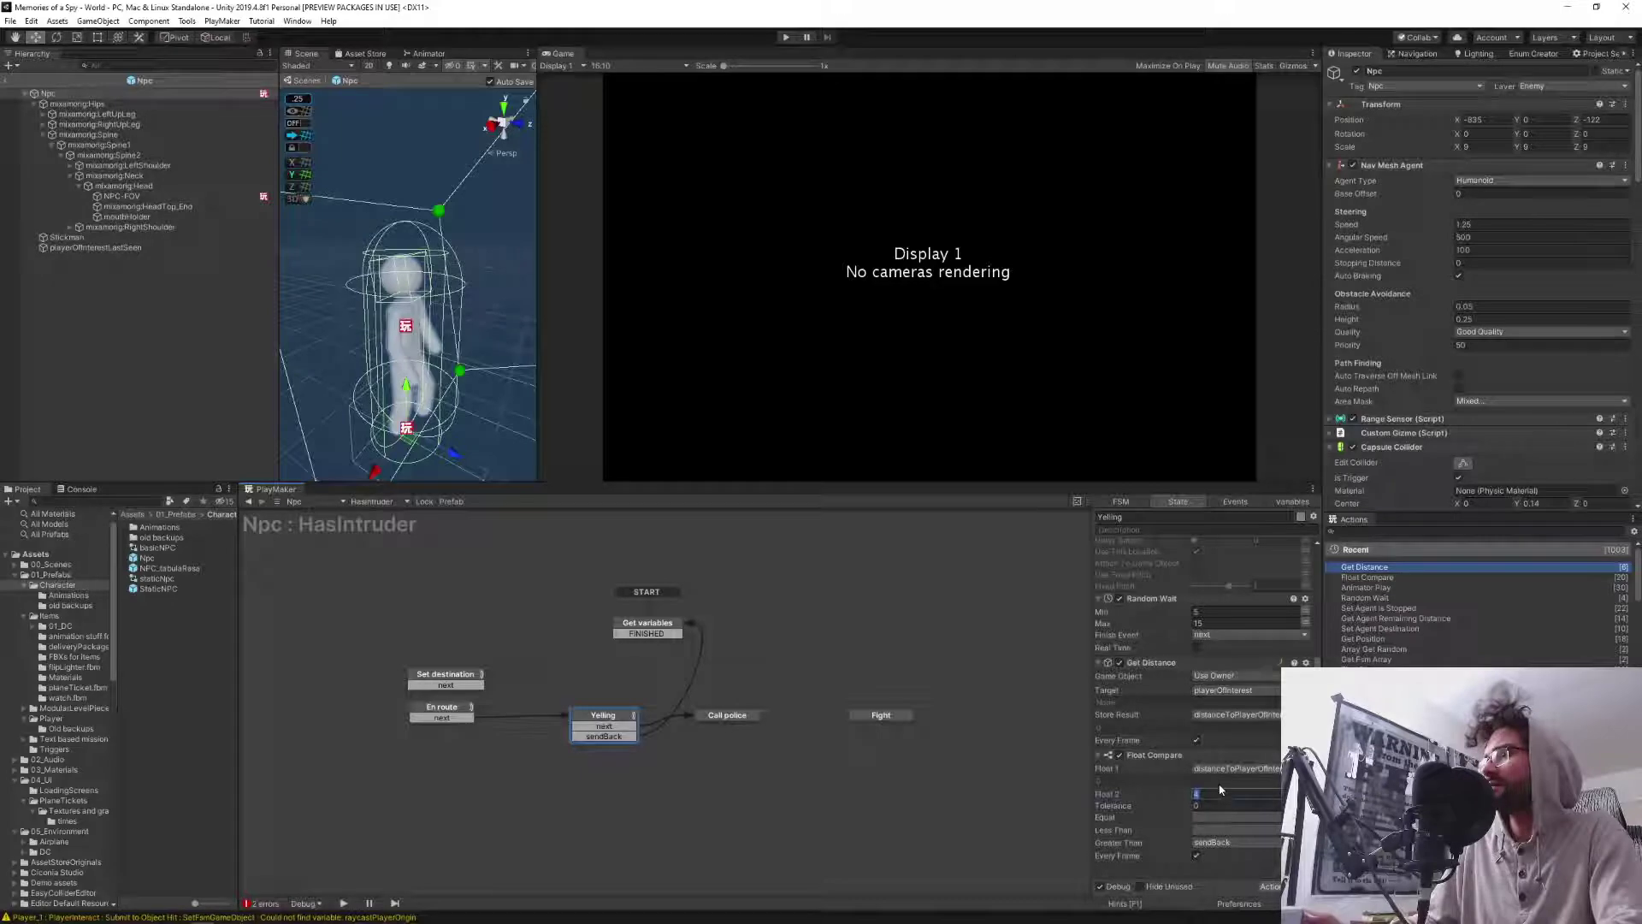
text(3)
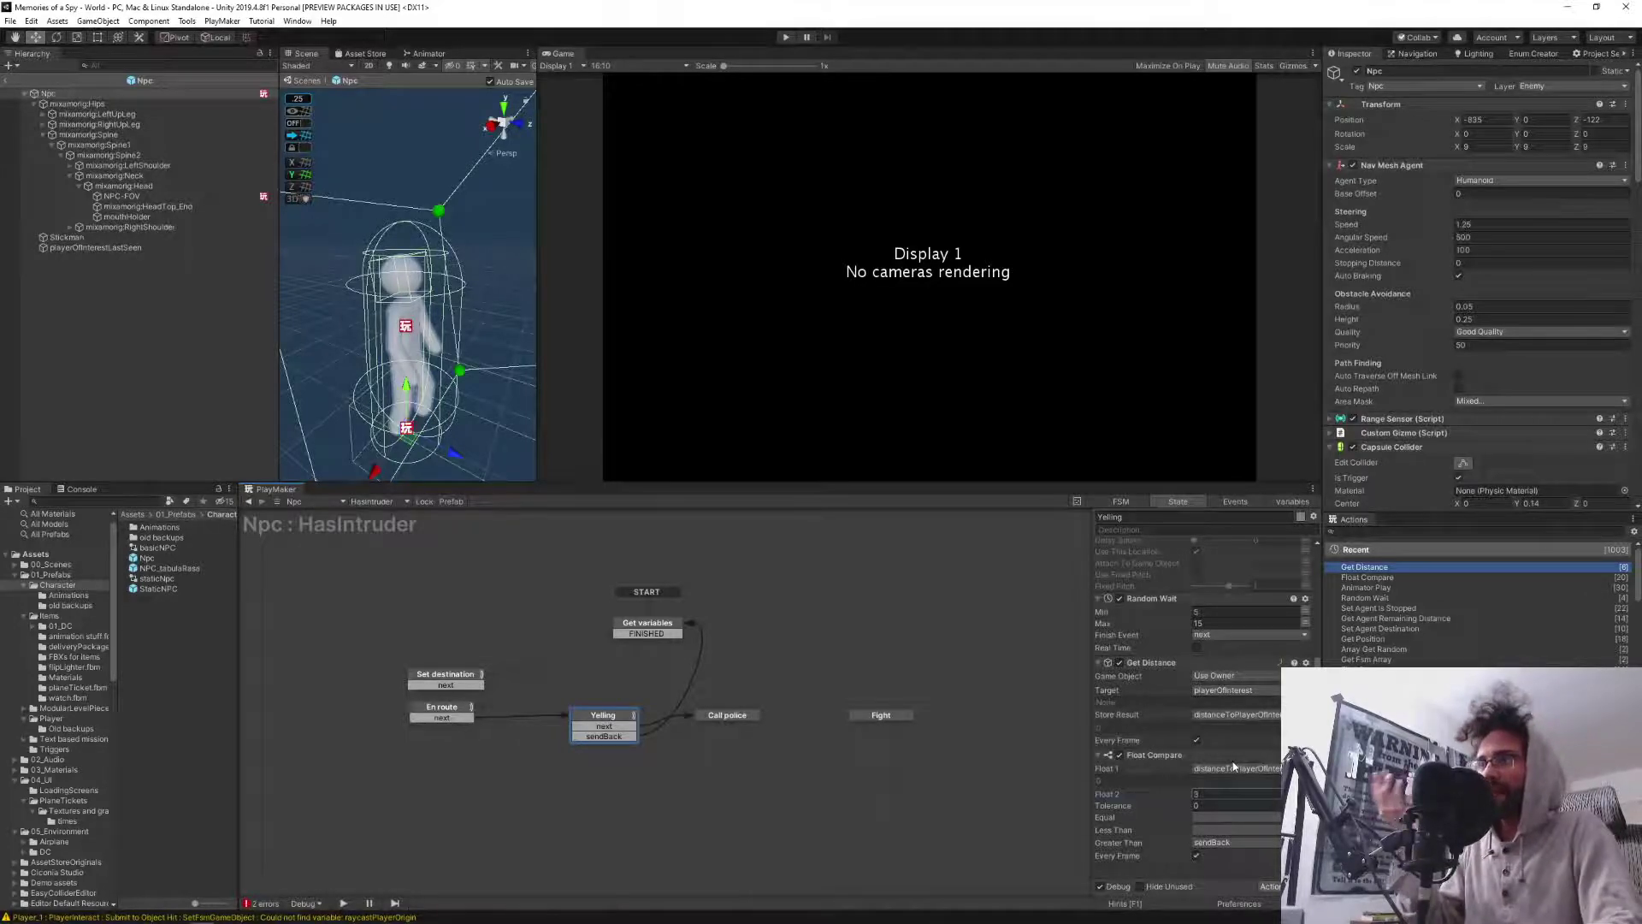
Move the Get Fsm Game Object action from the Set destination state to the Get variables state.
click(631, 625)
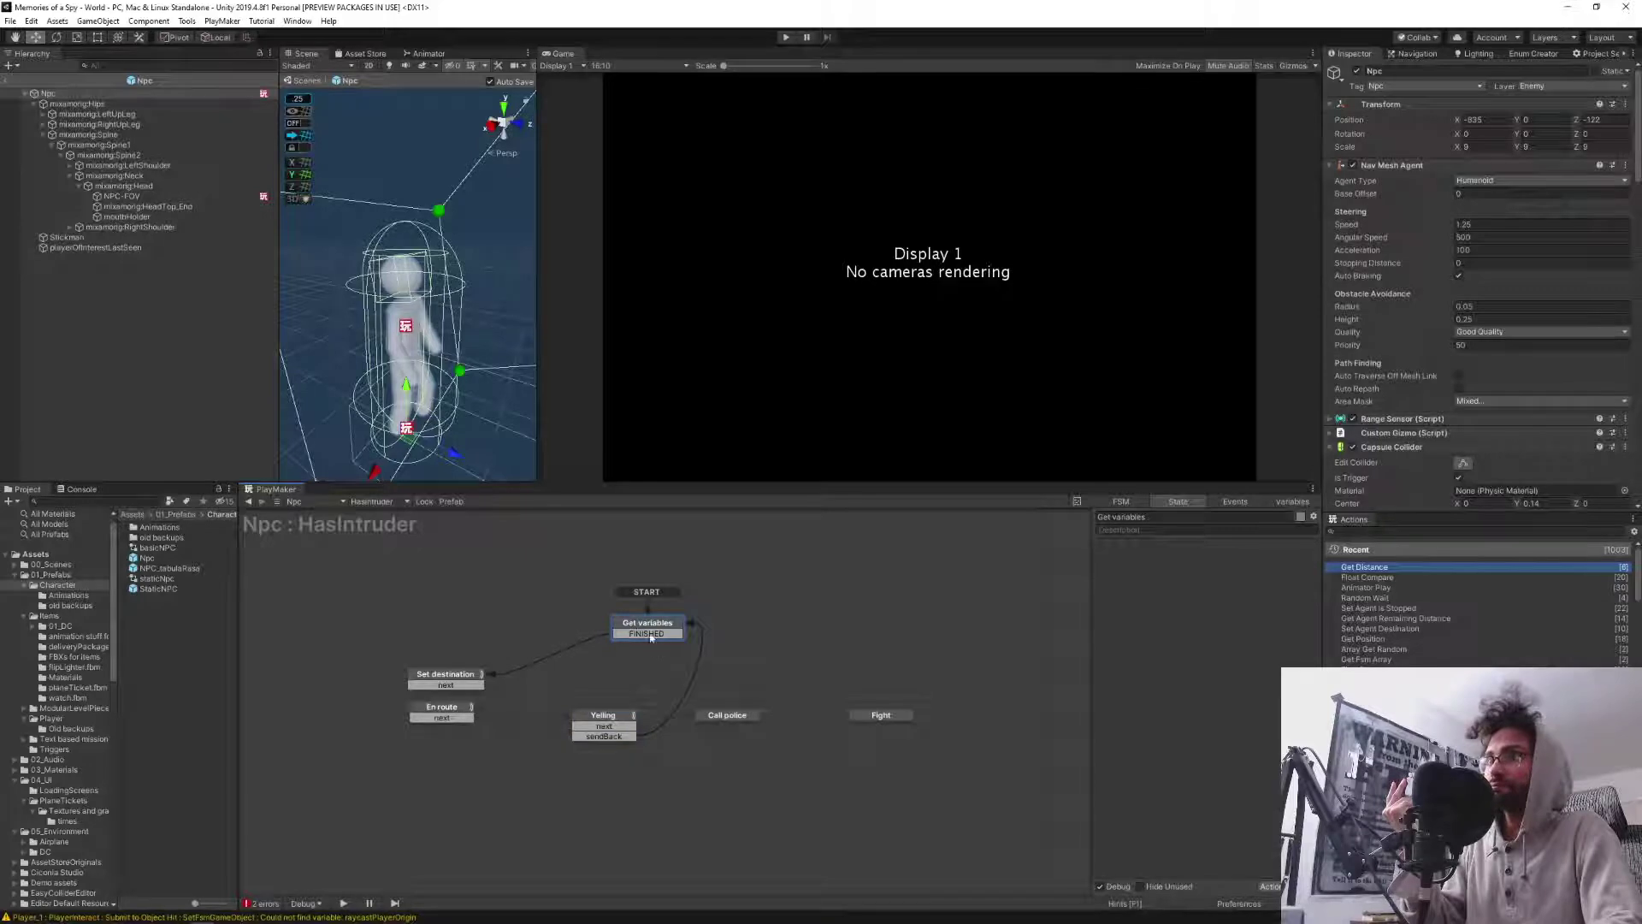
click(444, 682)
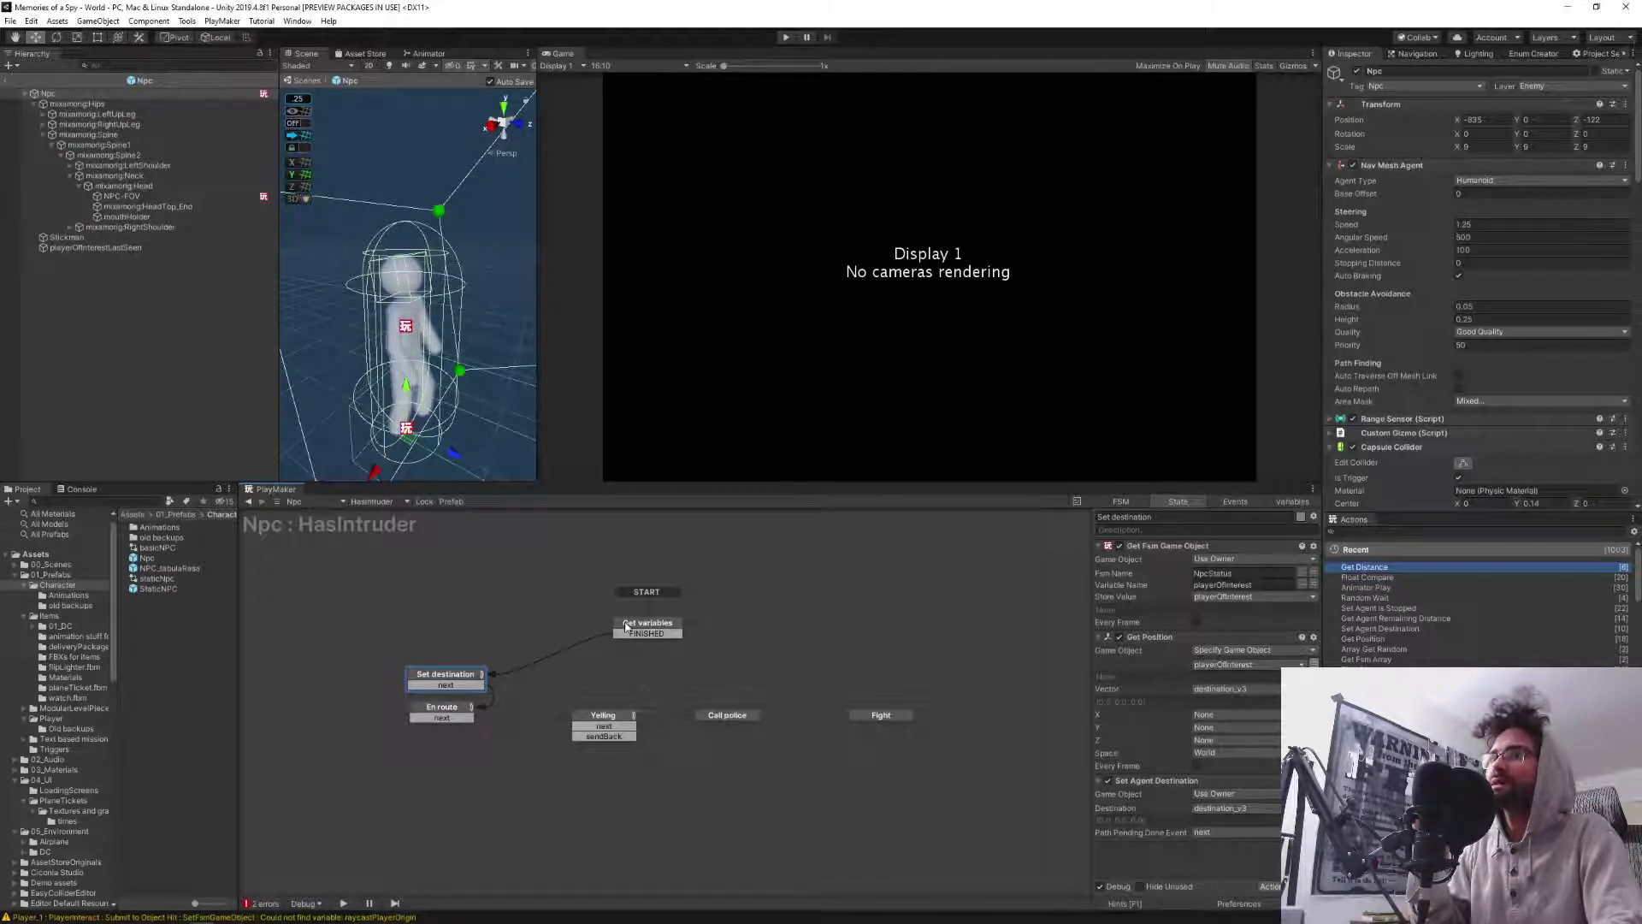
click(1153, 546)
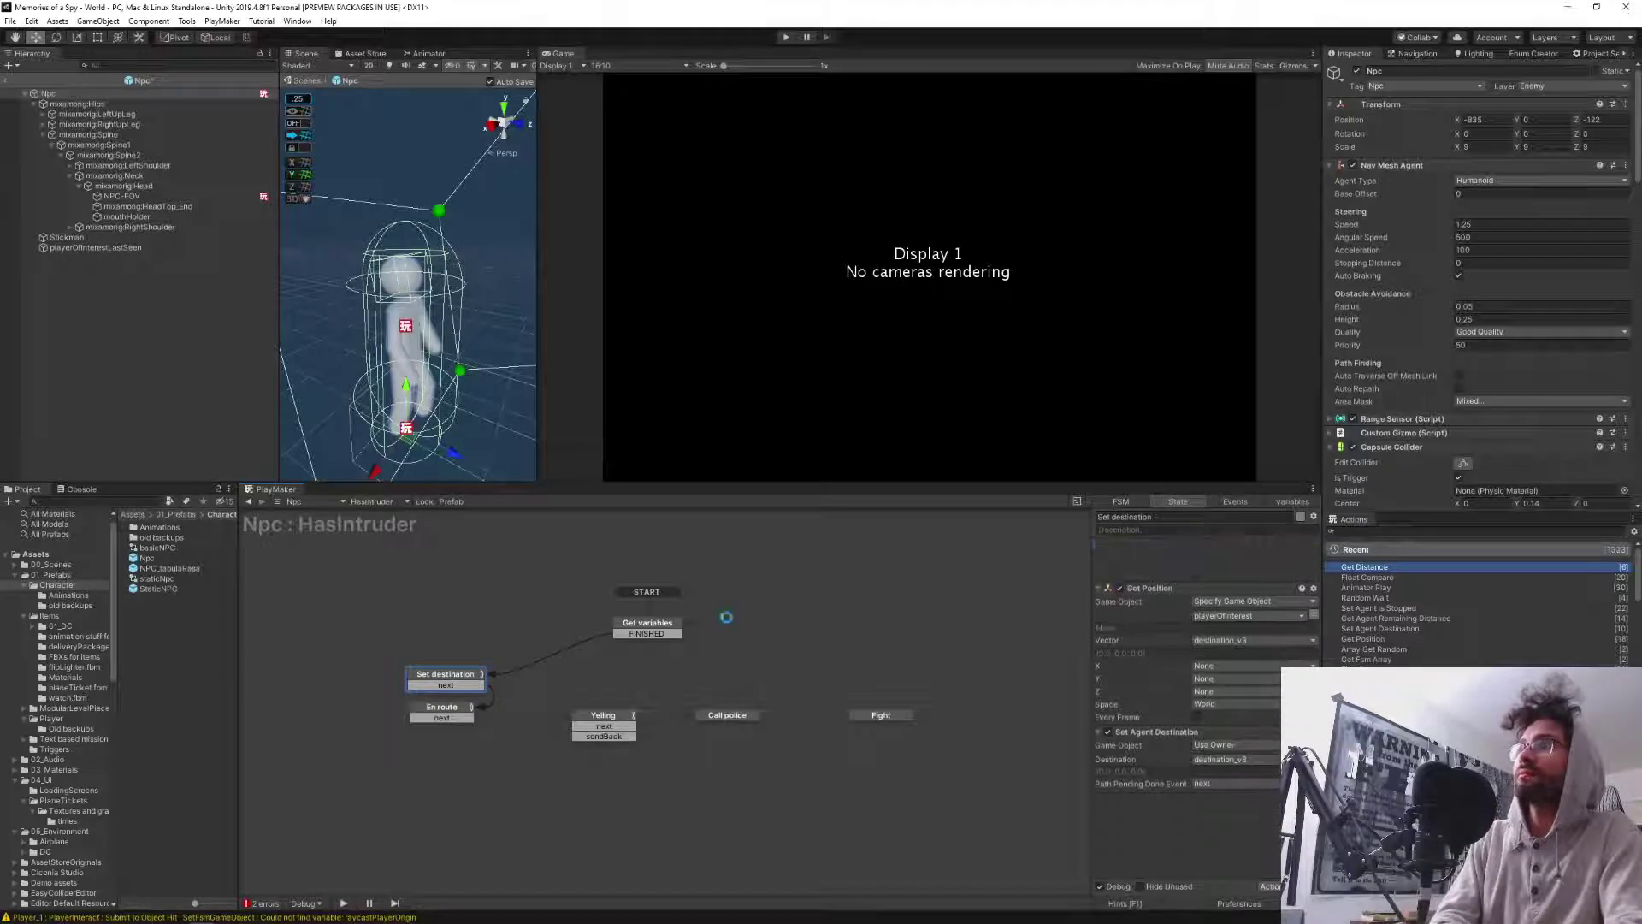
click(643, 628)
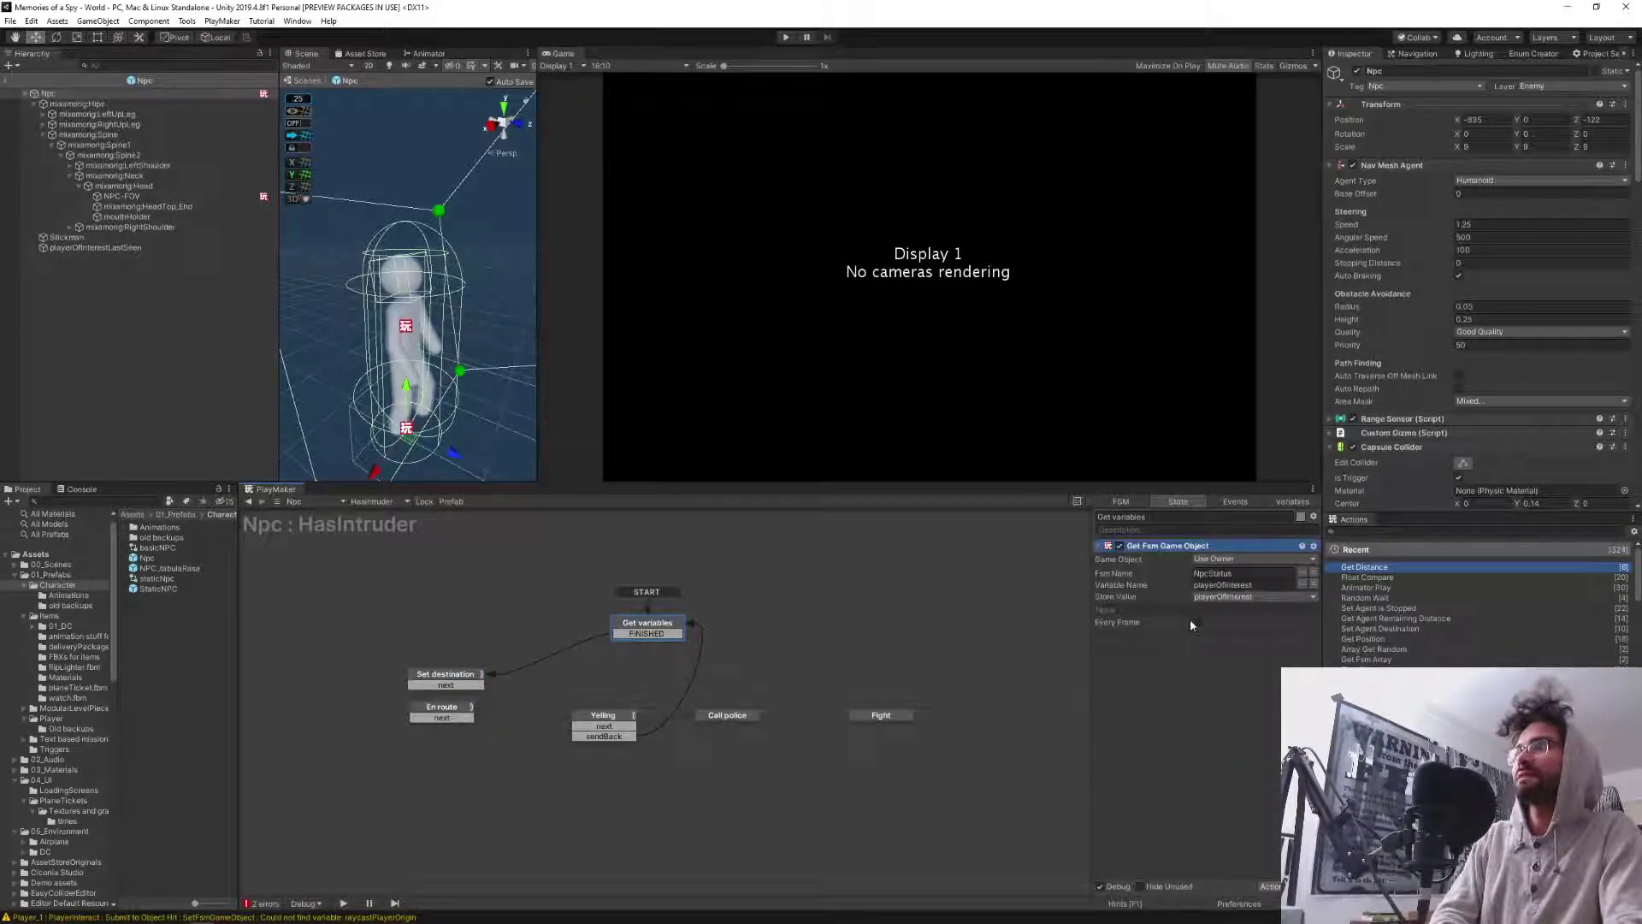
Relink the Yelling state's sendBack transition to the Set destination state, and return from the prefab to the scene.
click(607, 734)
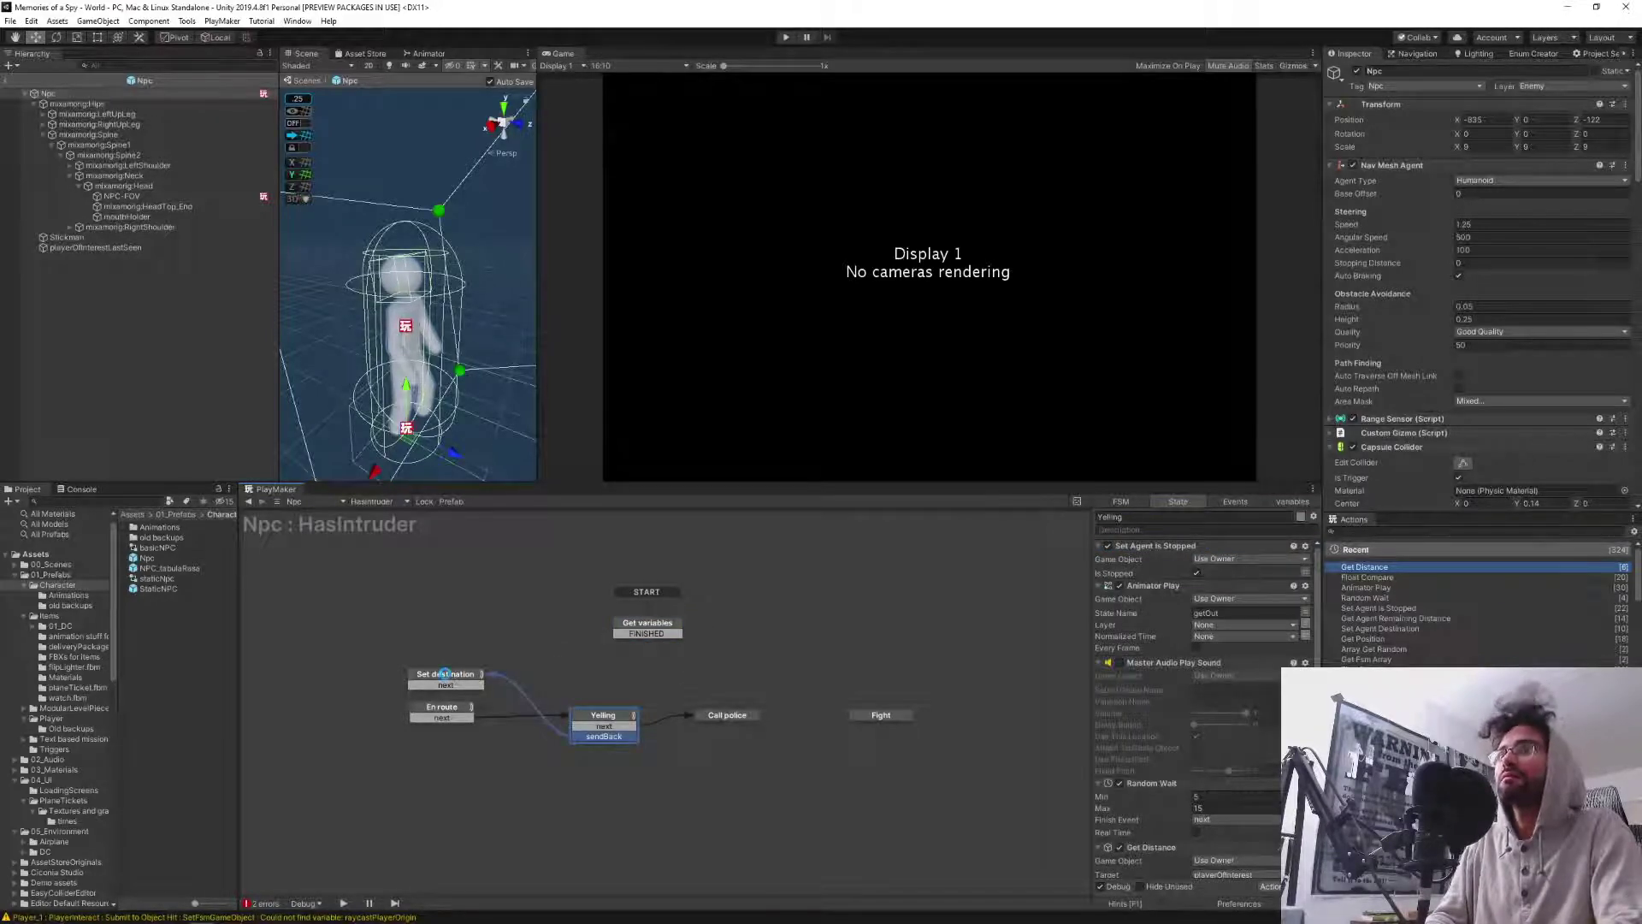
click(445, 678)
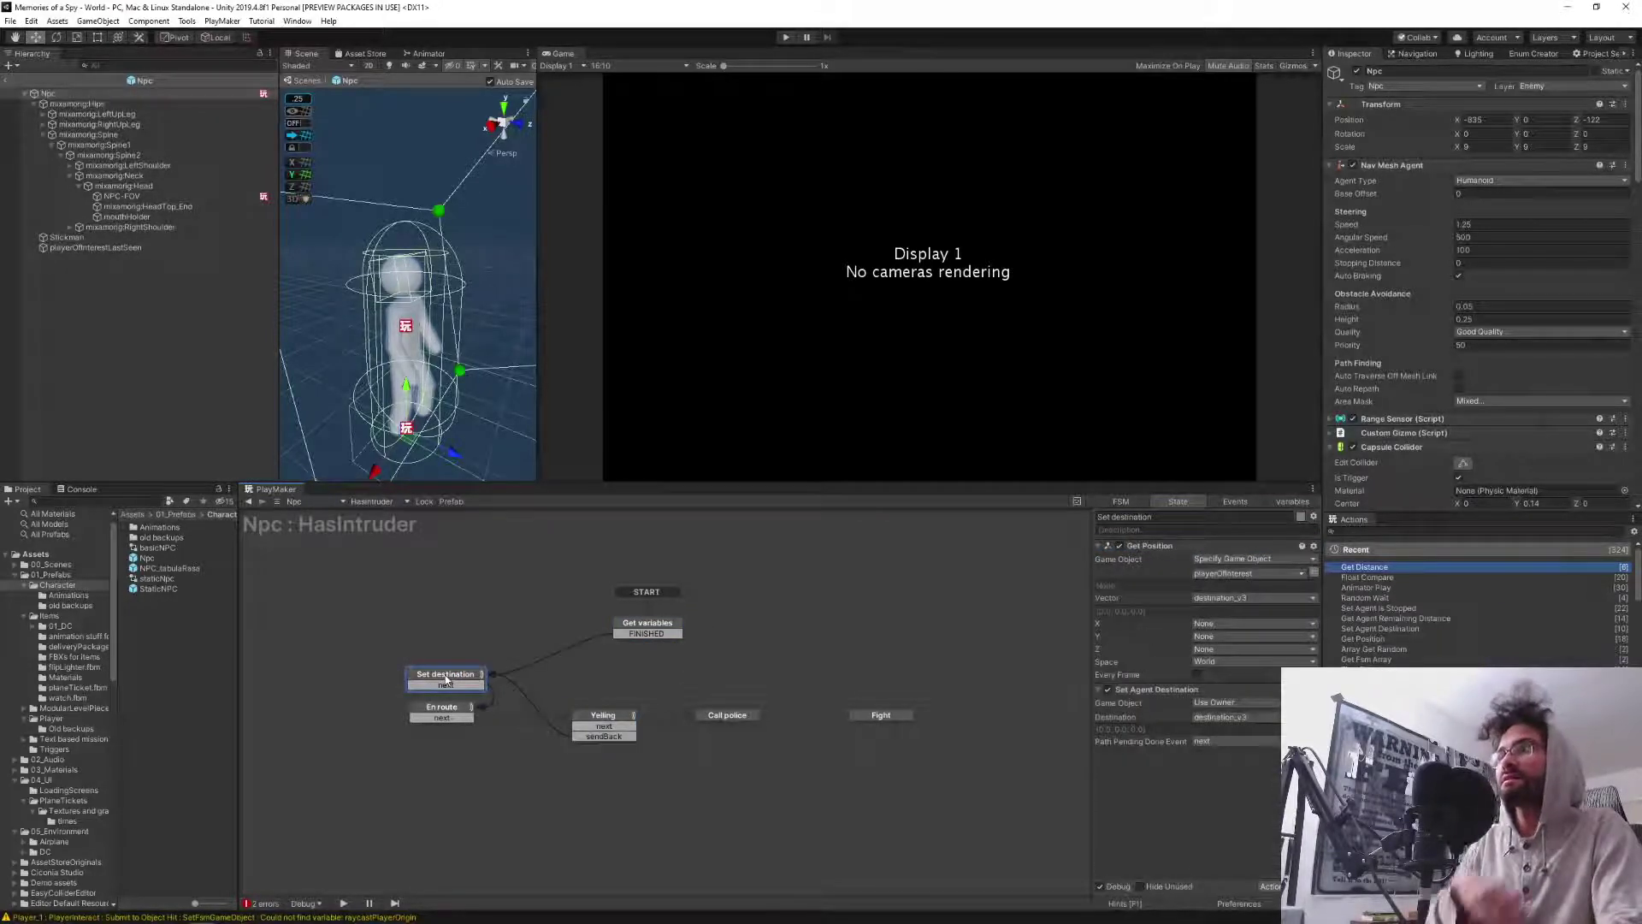
click(575, 812)
click(6, 81)
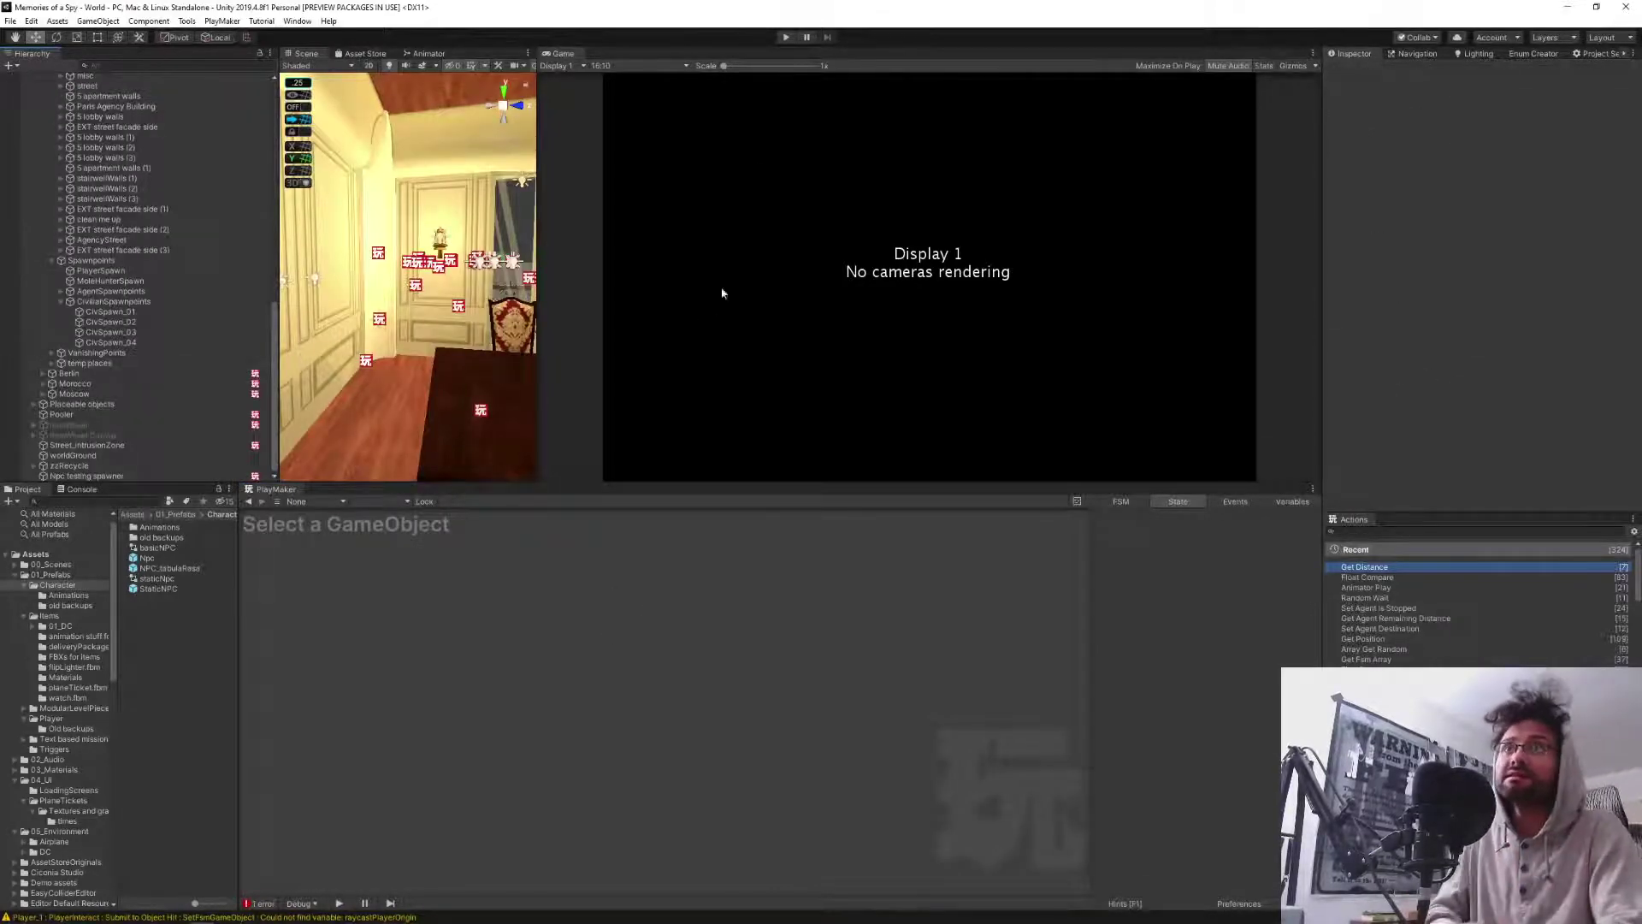
Start a playtest and run the in-game console command that moves the player to the tree-lined street.
click(788, 40)
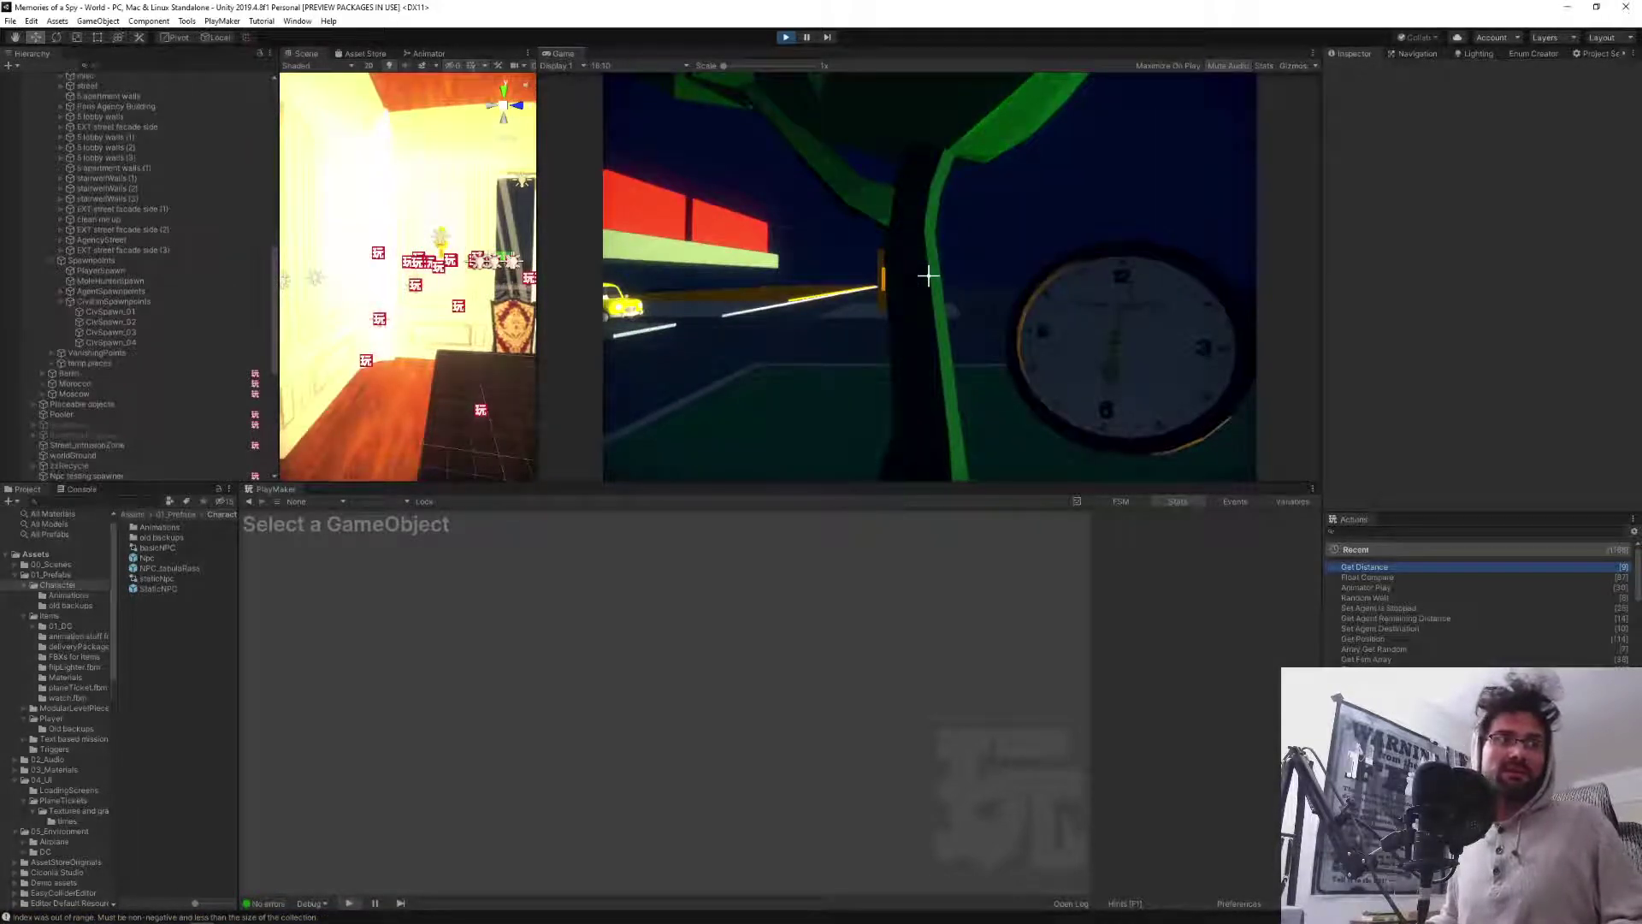
key(grave)
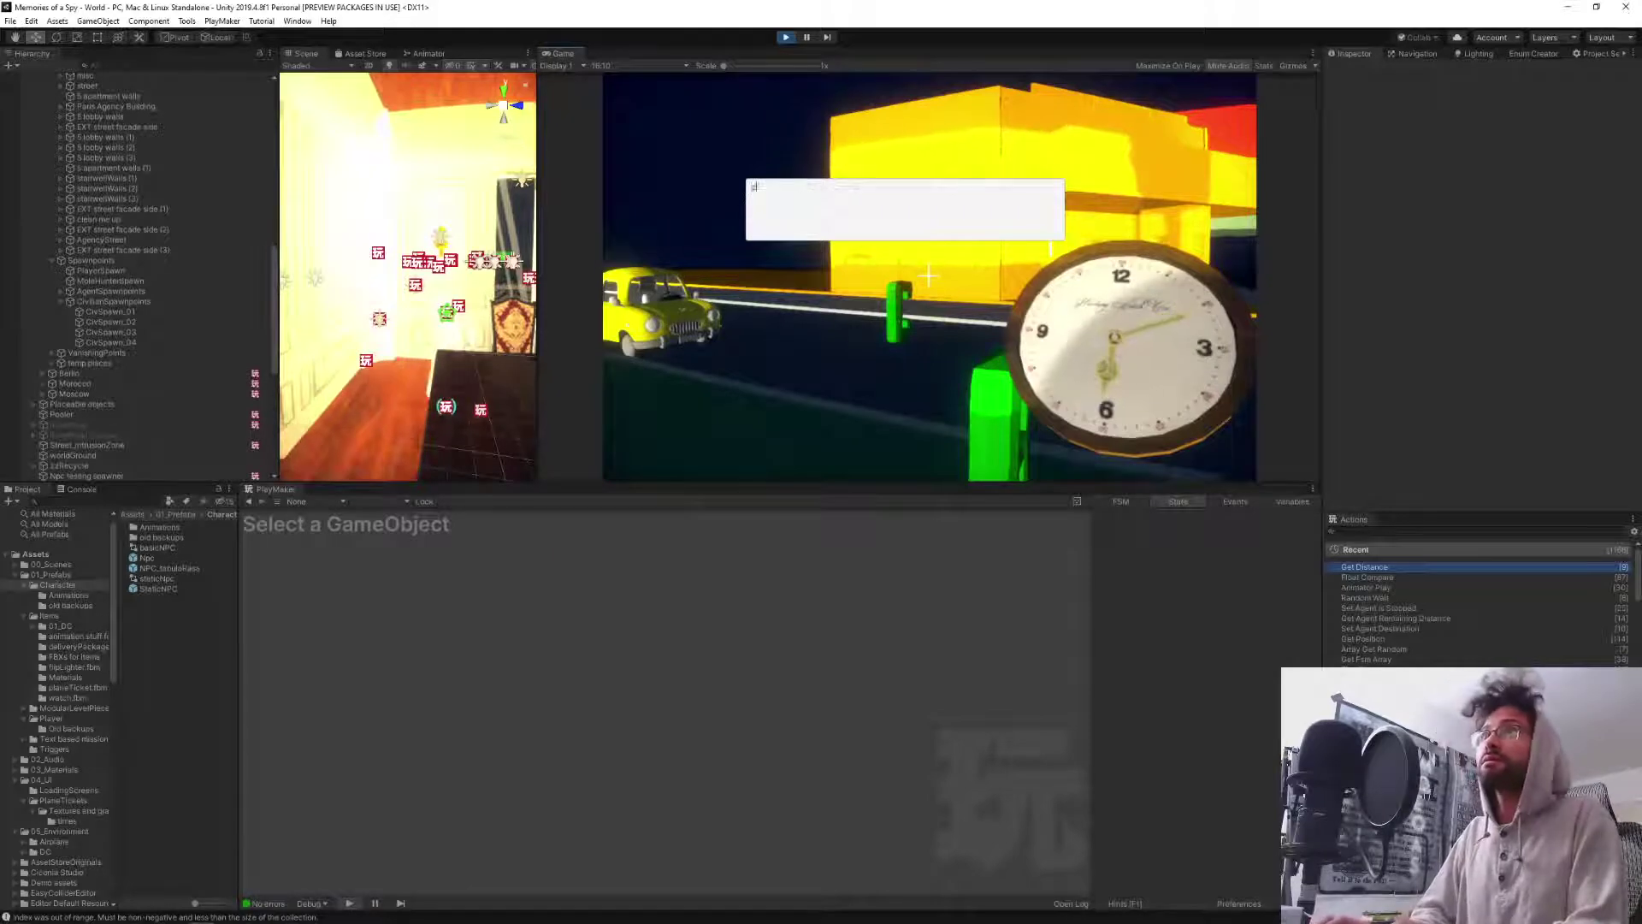
text(playerWE)
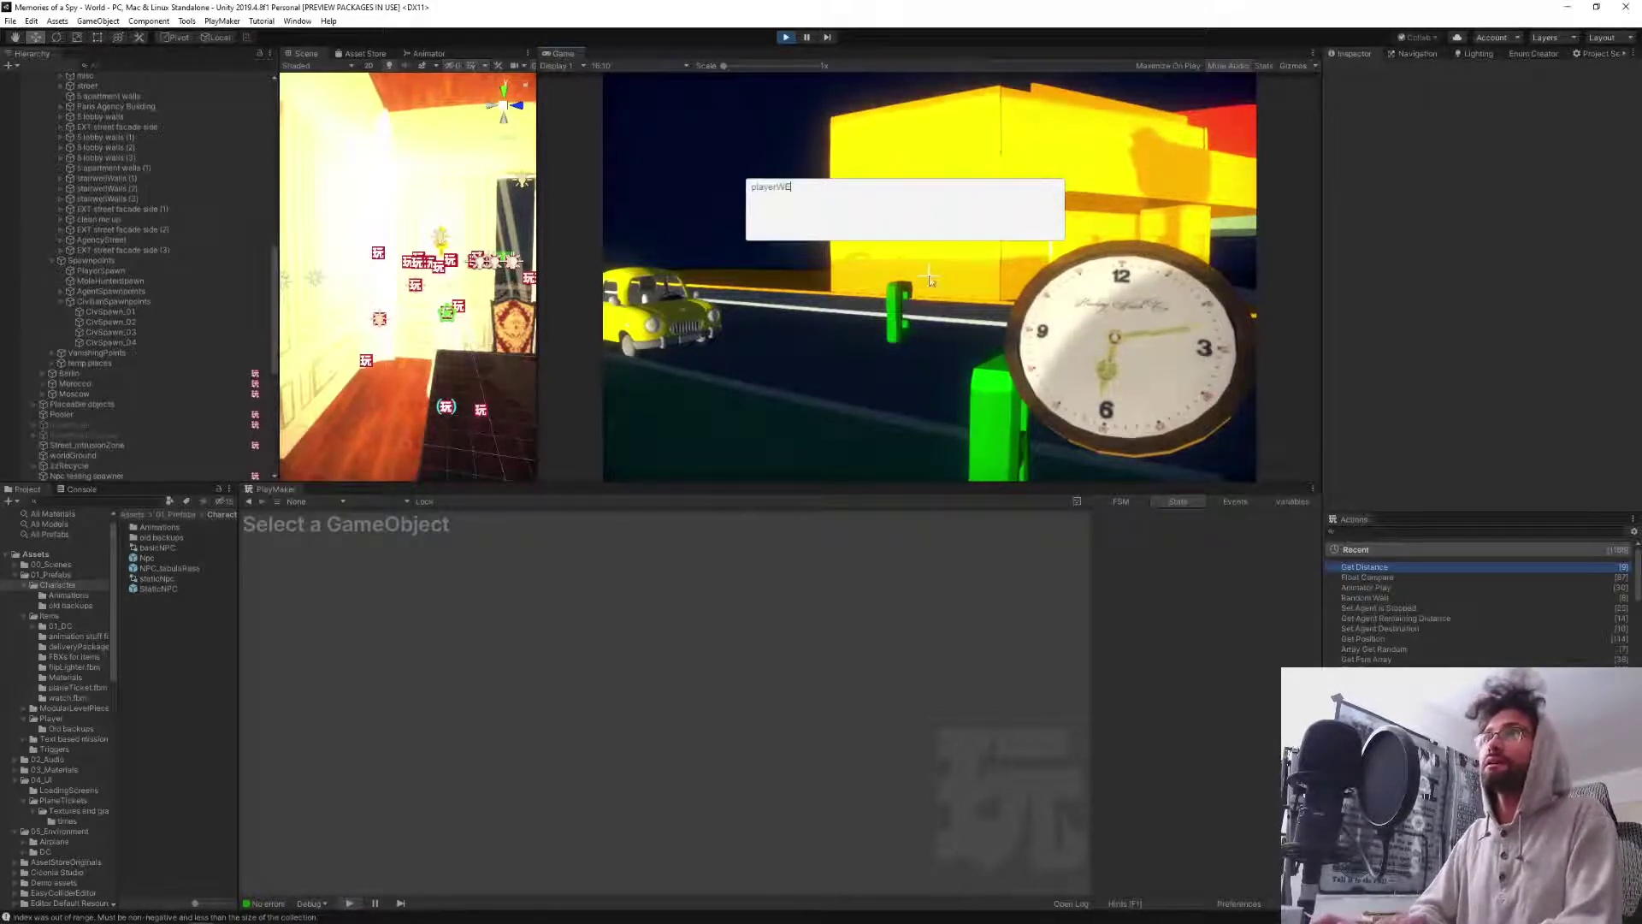
text(s)
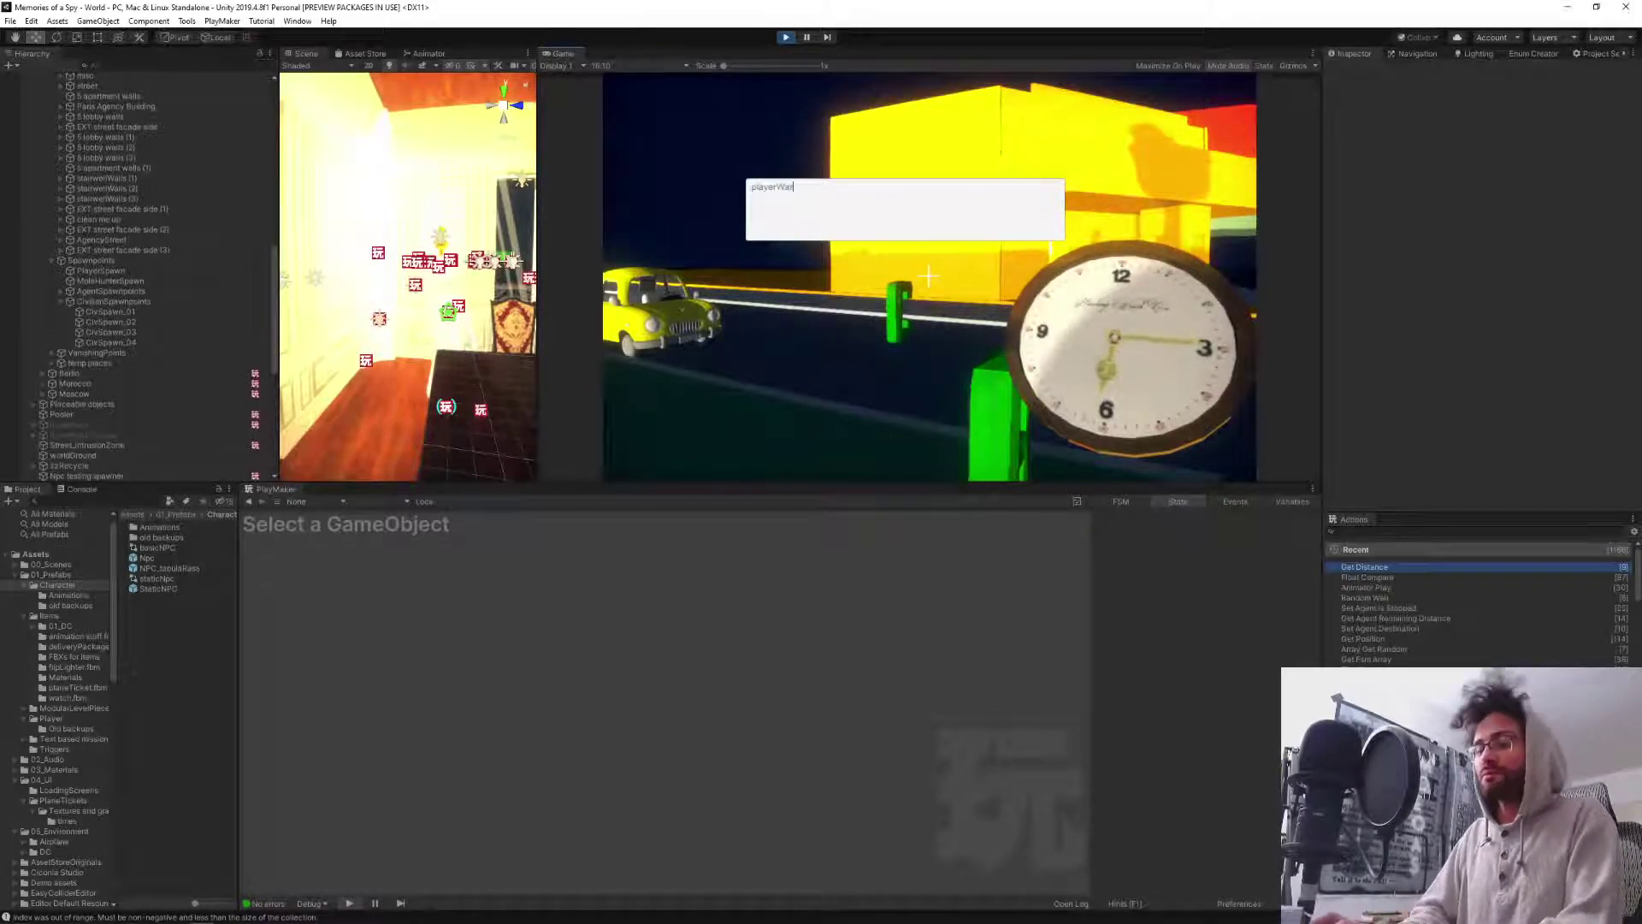
key(Return)
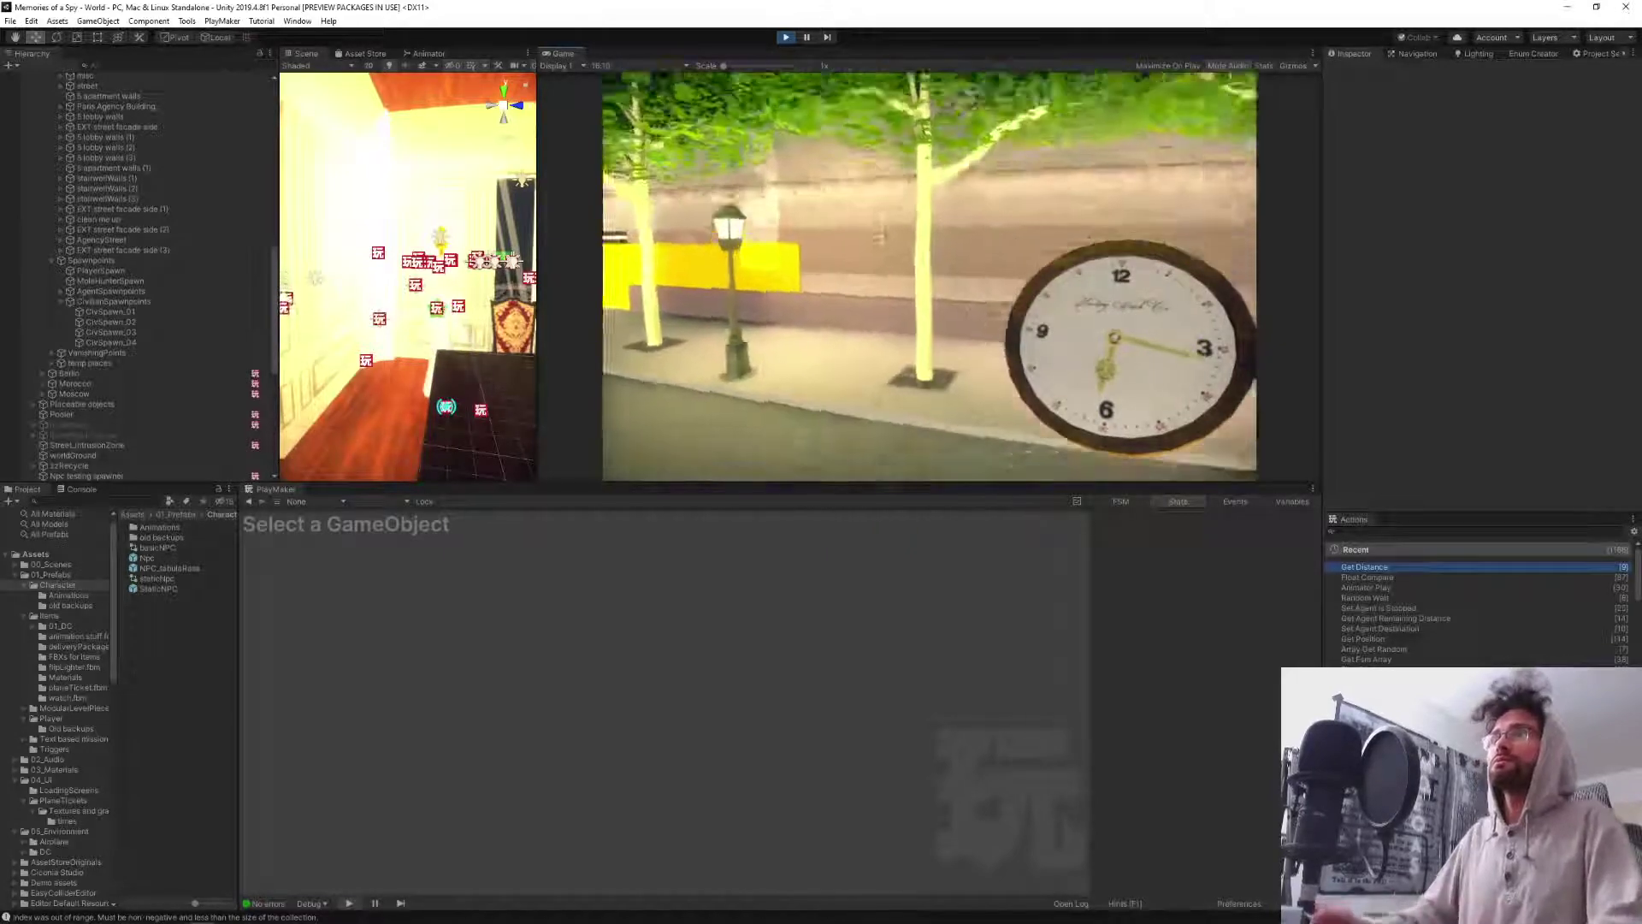
Walk the player through the building's entrance and hallway into the apartment, and approach the NPC to test its intruder reaction.
key(w)
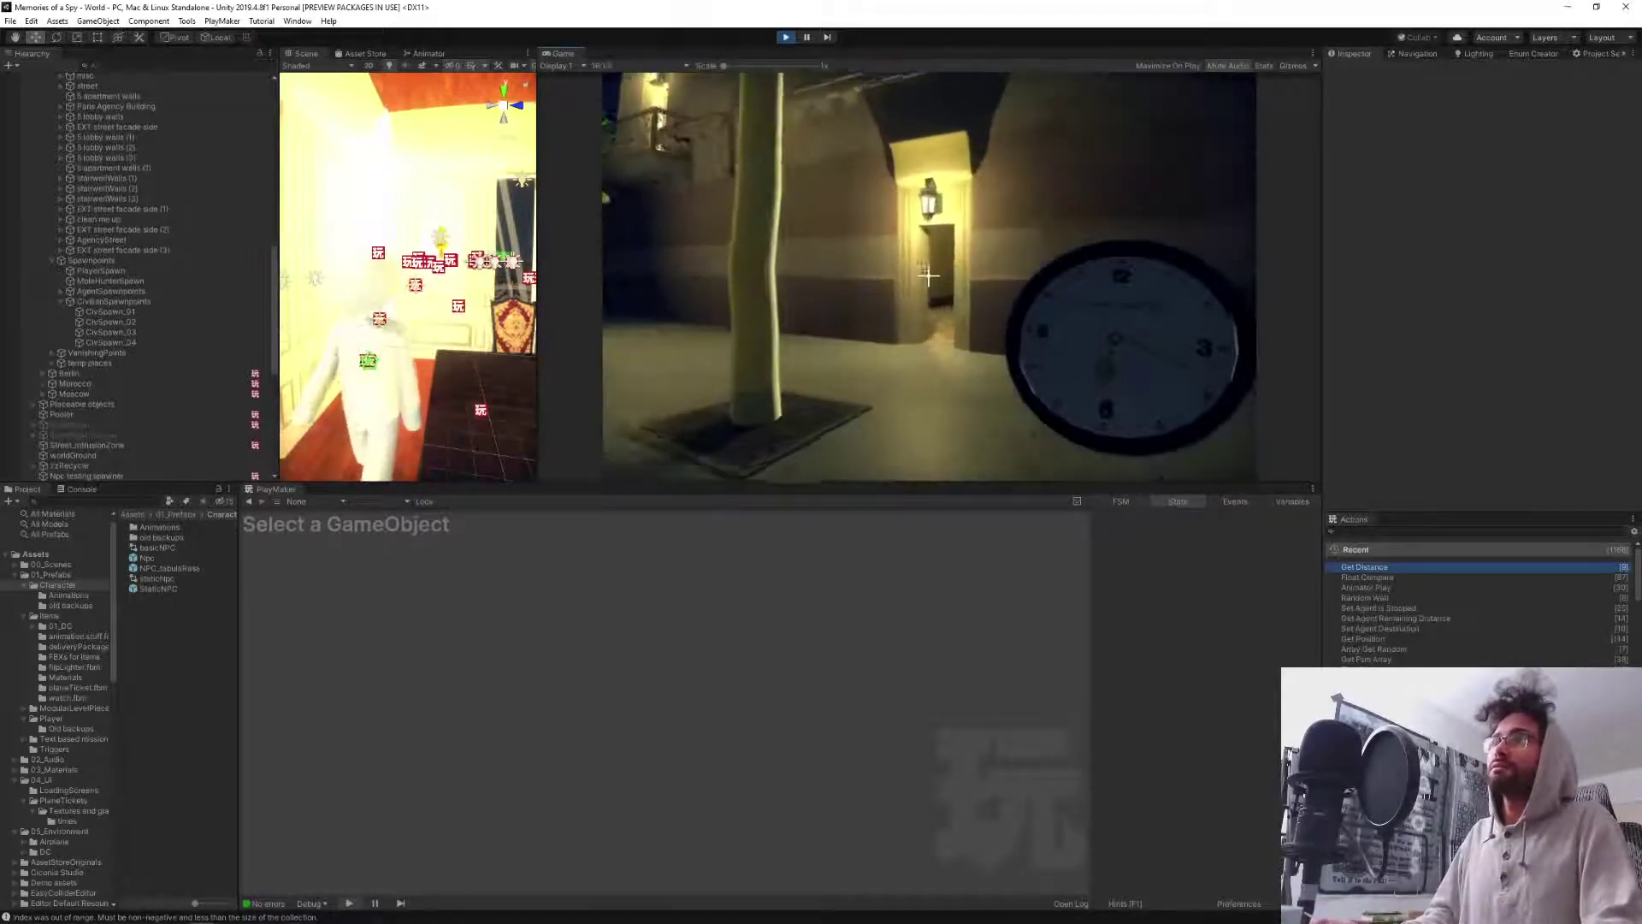
key(w)
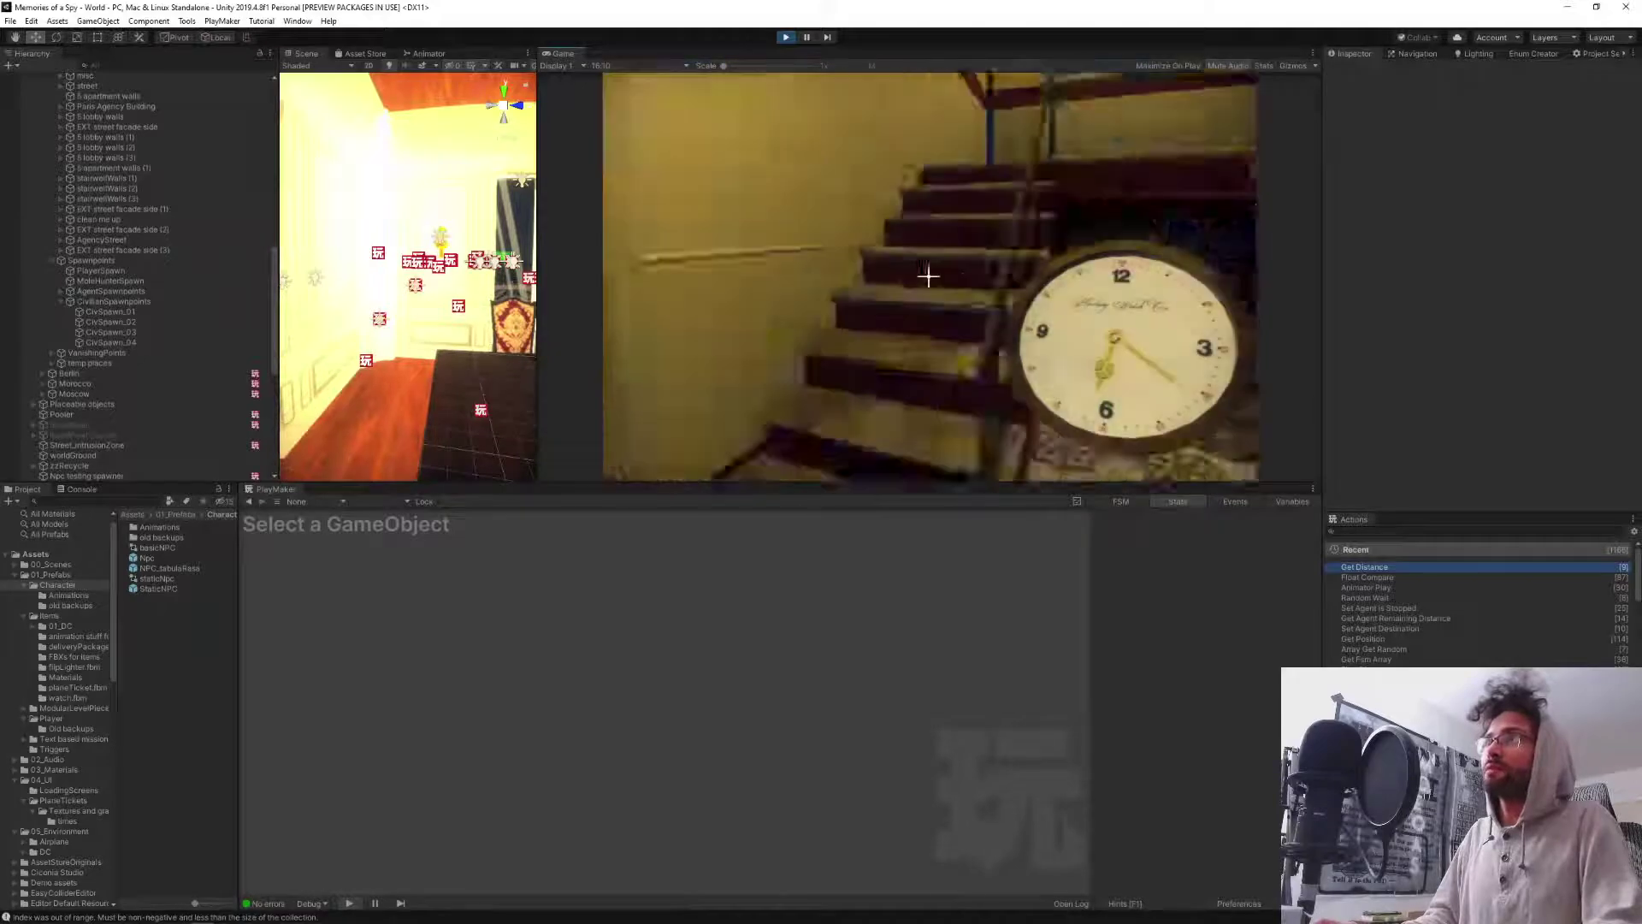
key(w)
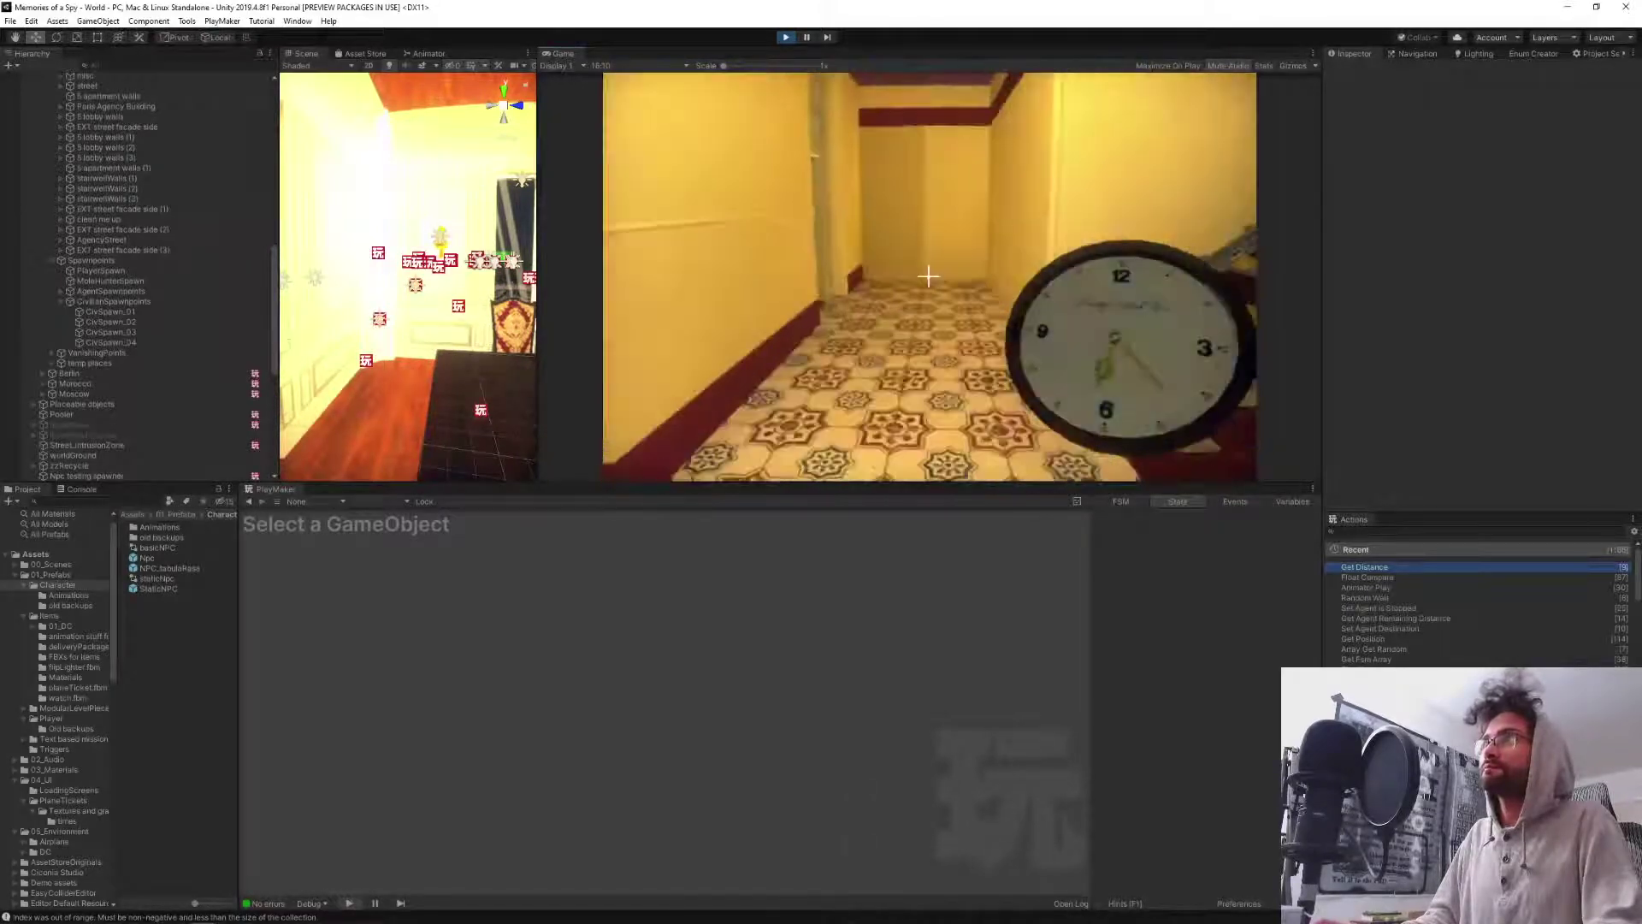
key(w)
key(e)
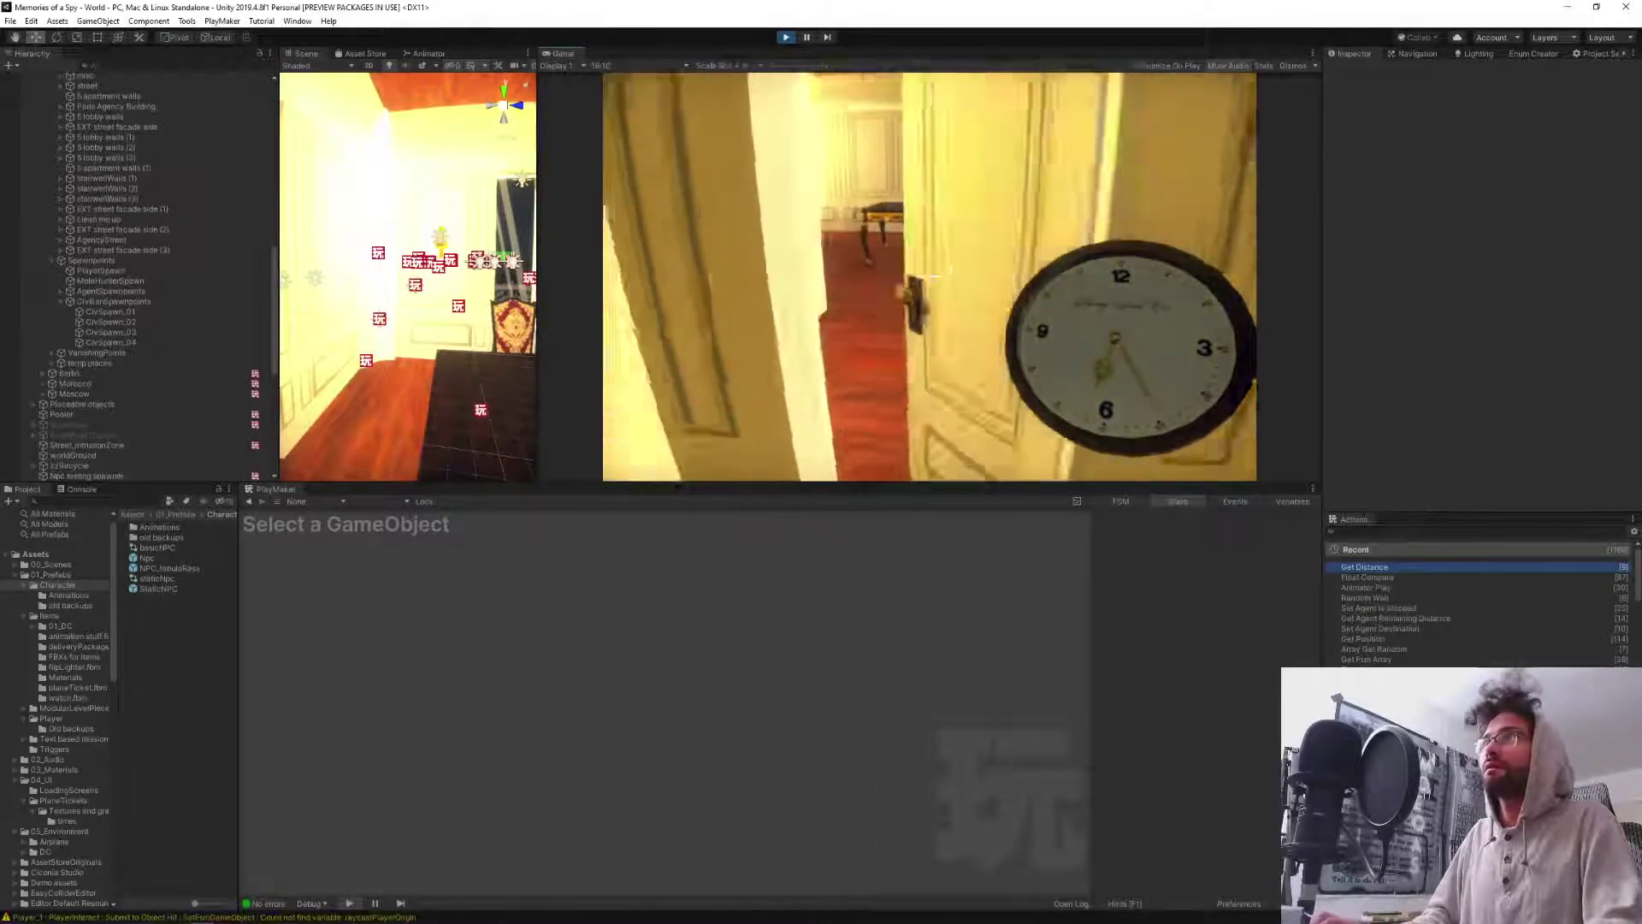
key(w)
key(w)
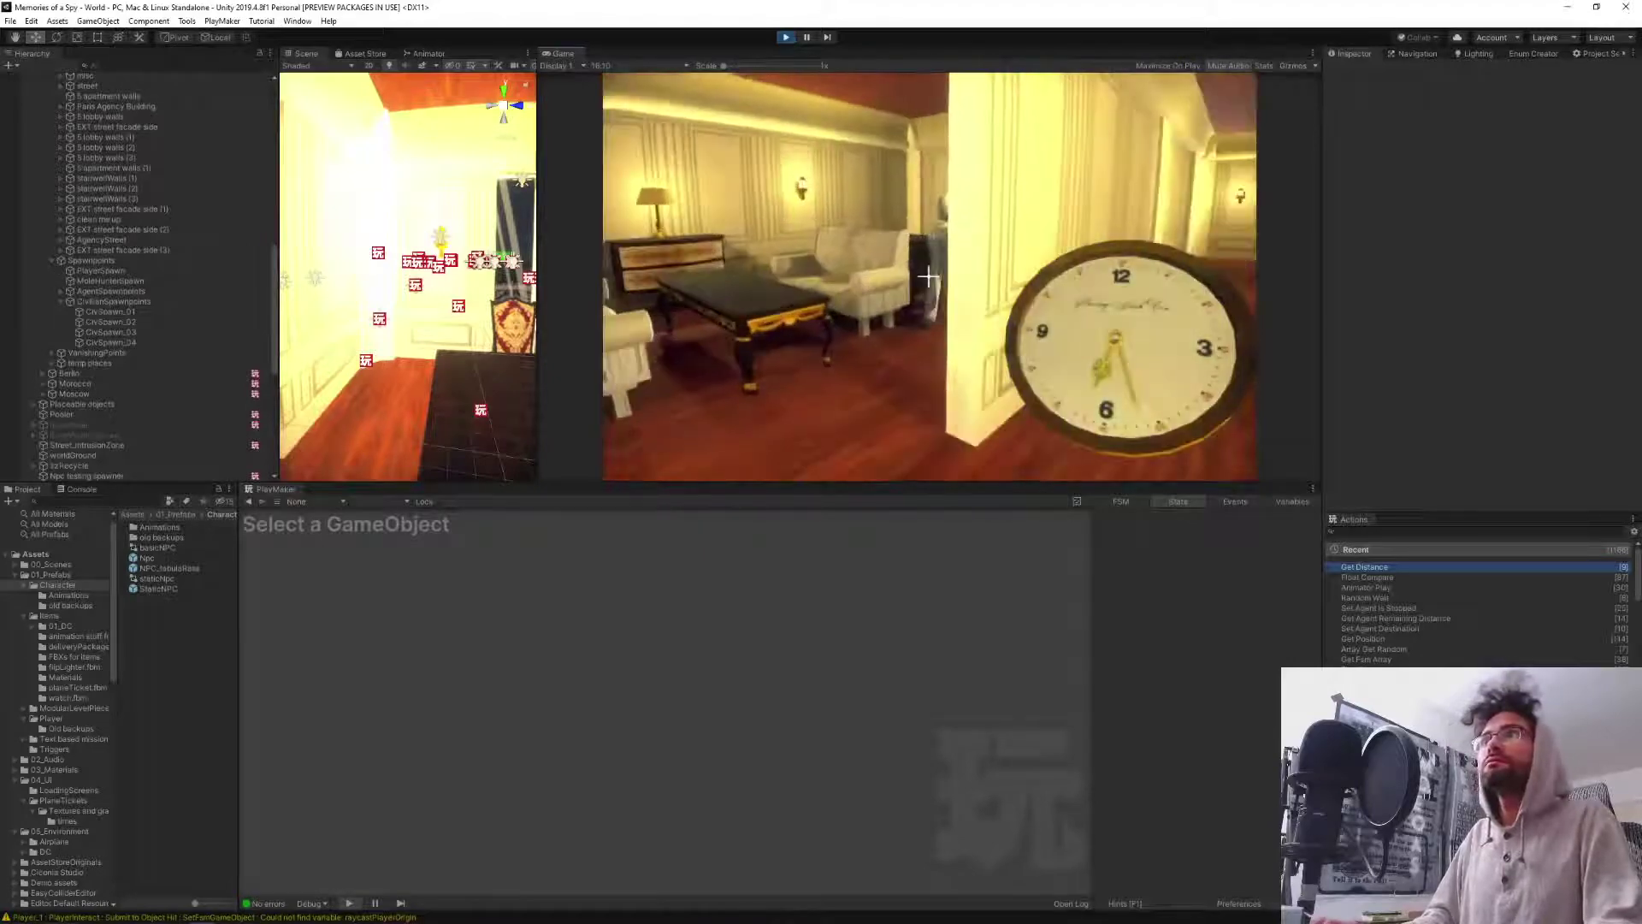
key(w)
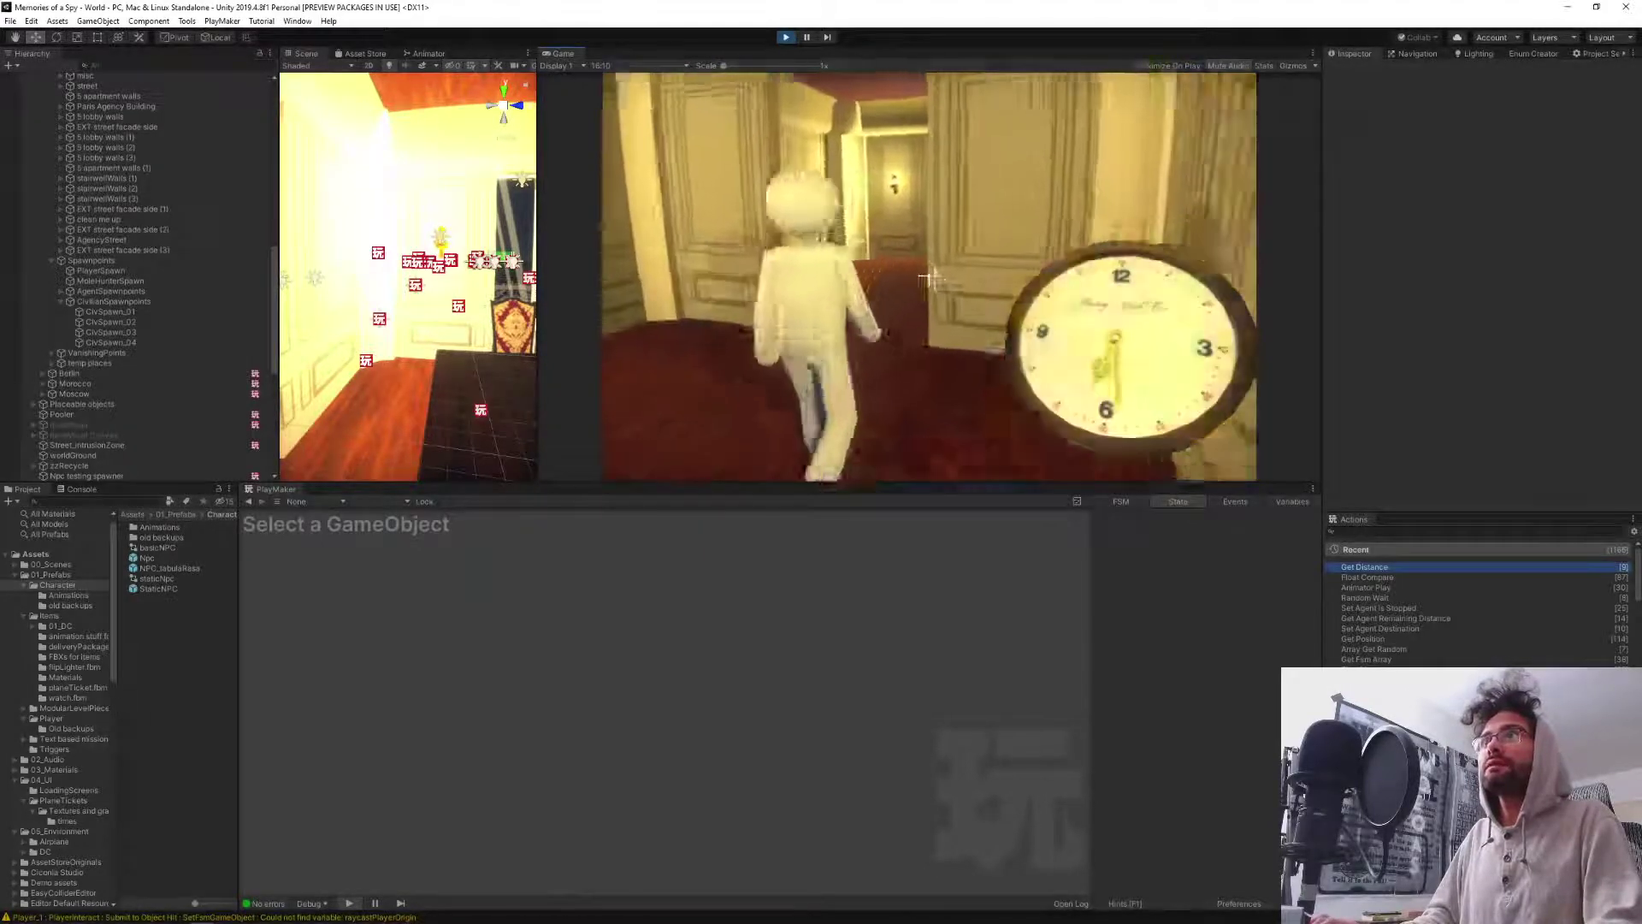
Move the player around and away from the NPC in the apartment to test its yelling and following, and stop the playtest.
key(w)
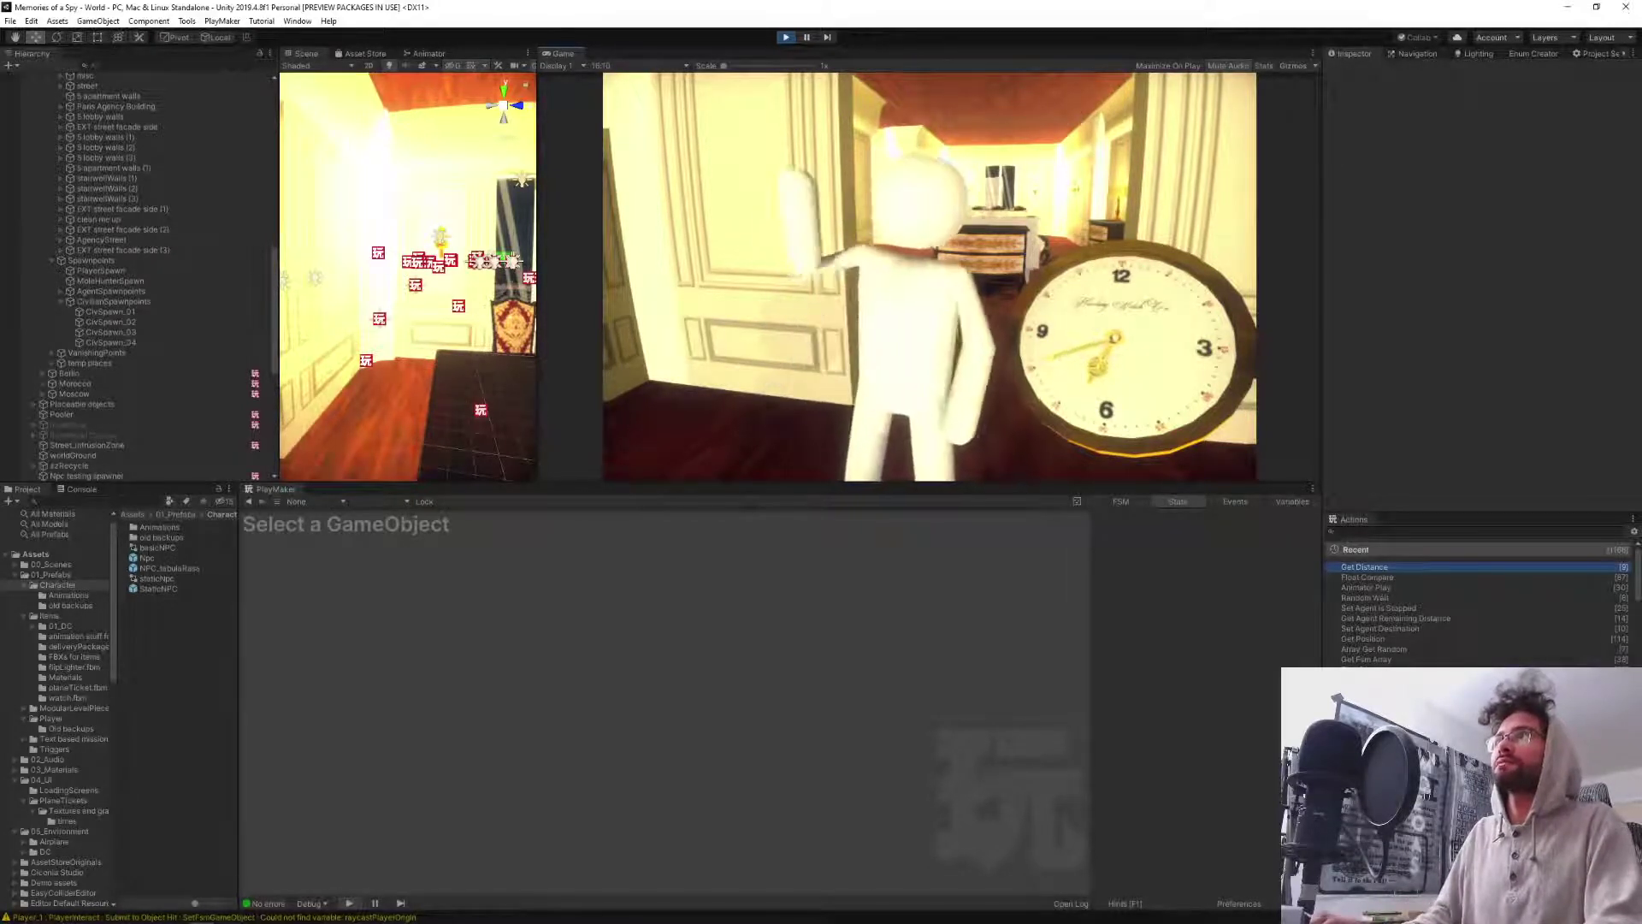
key(d)
key(d)
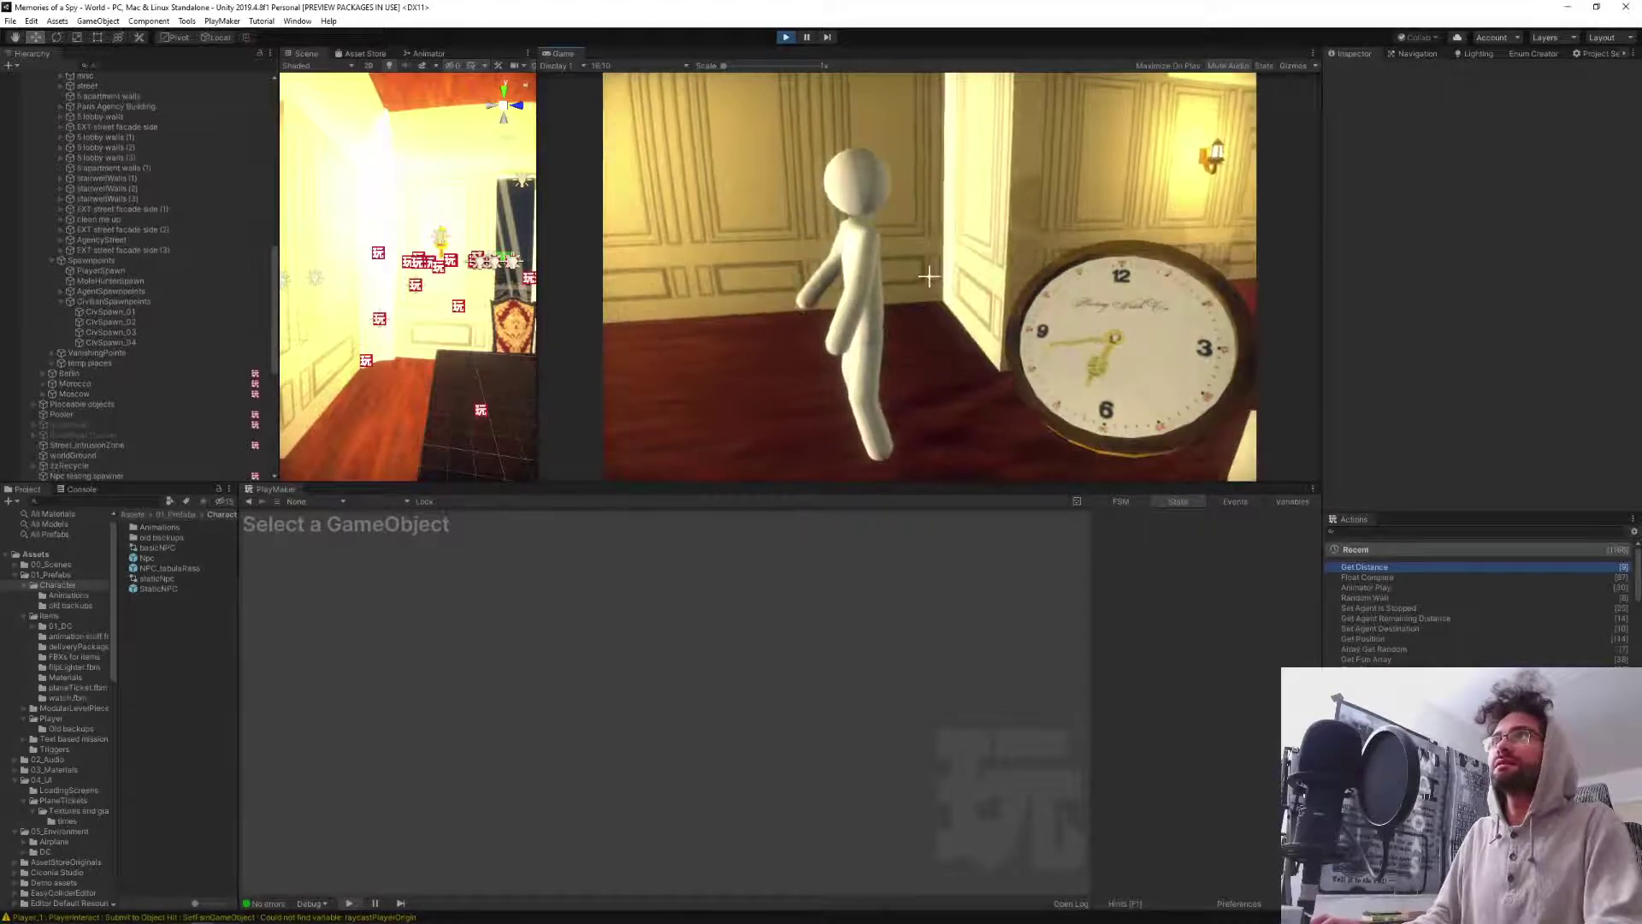
key(w)
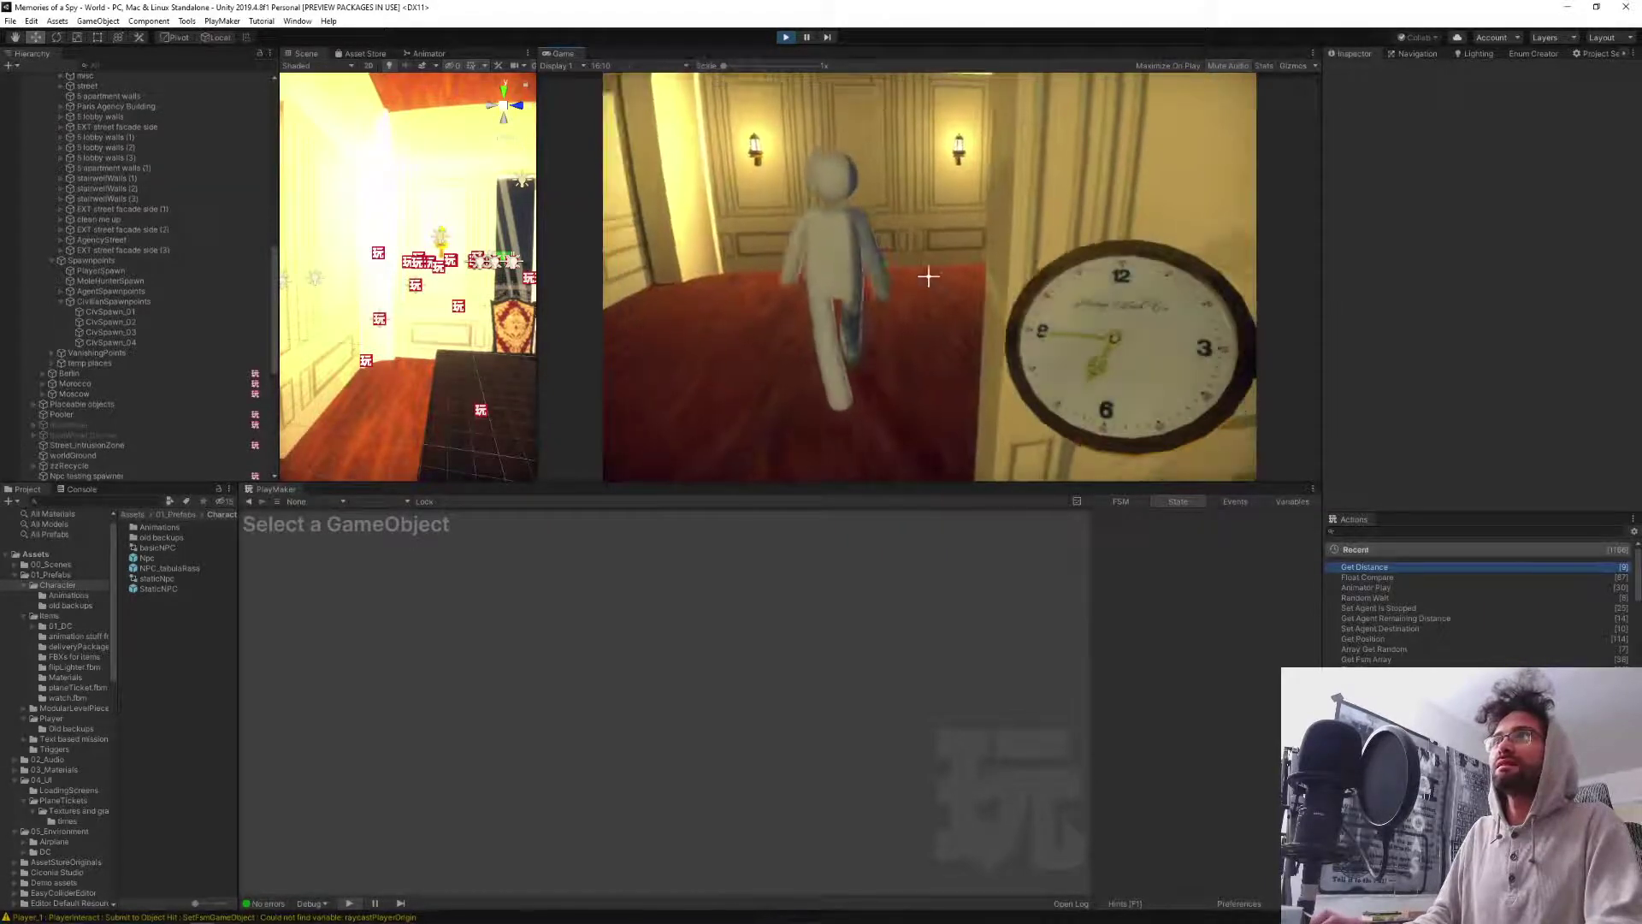
key(w)
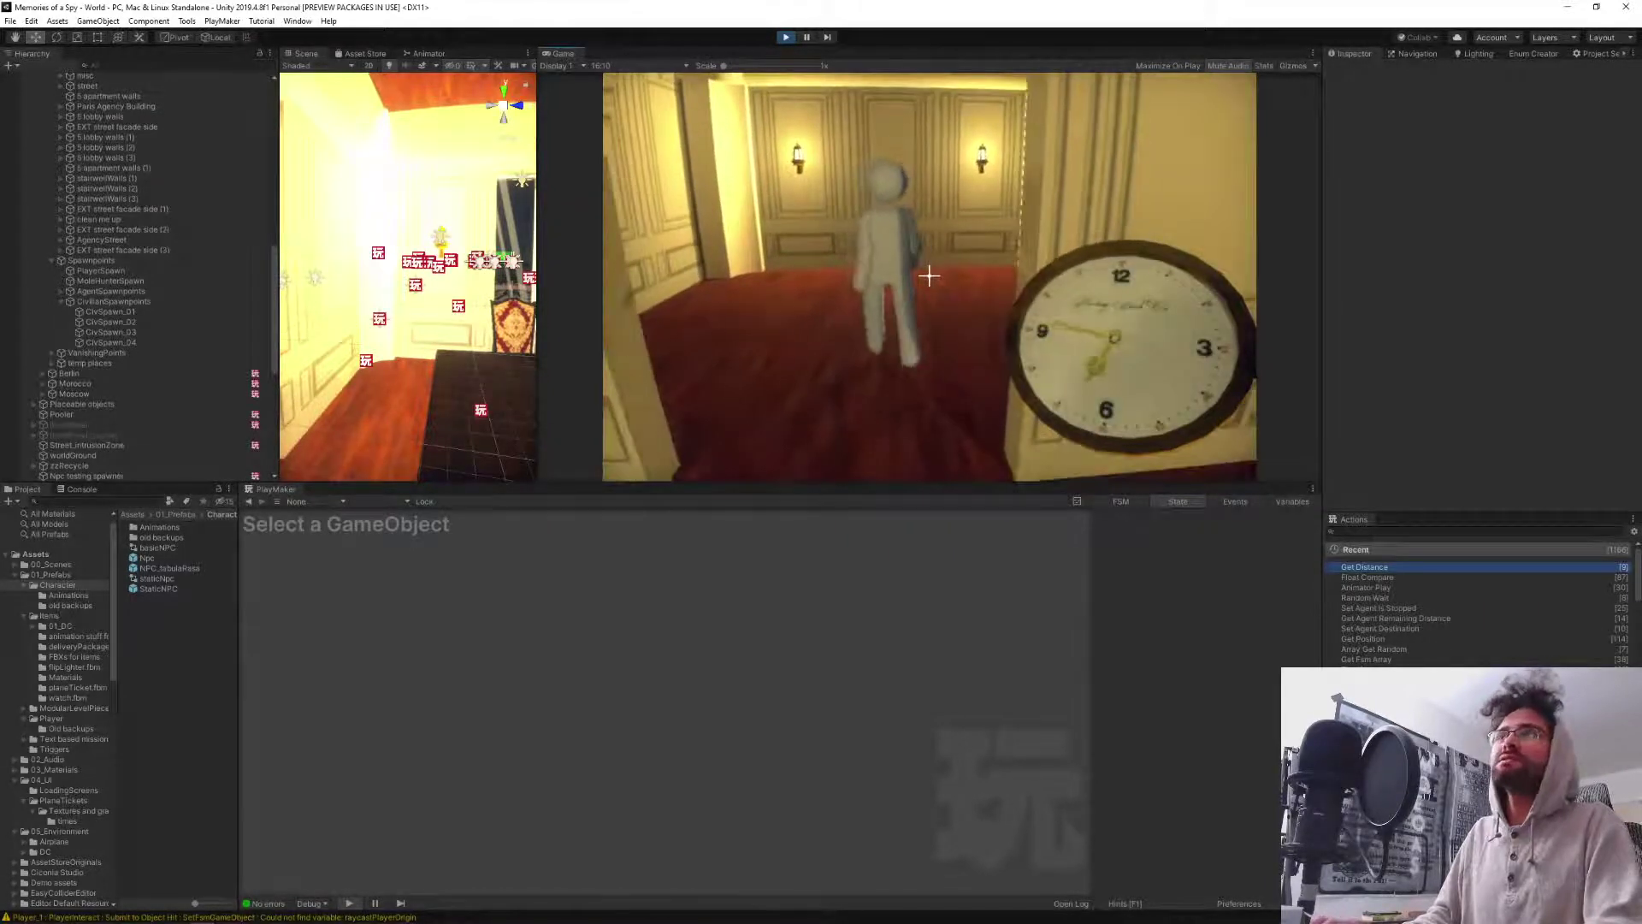
key(w)
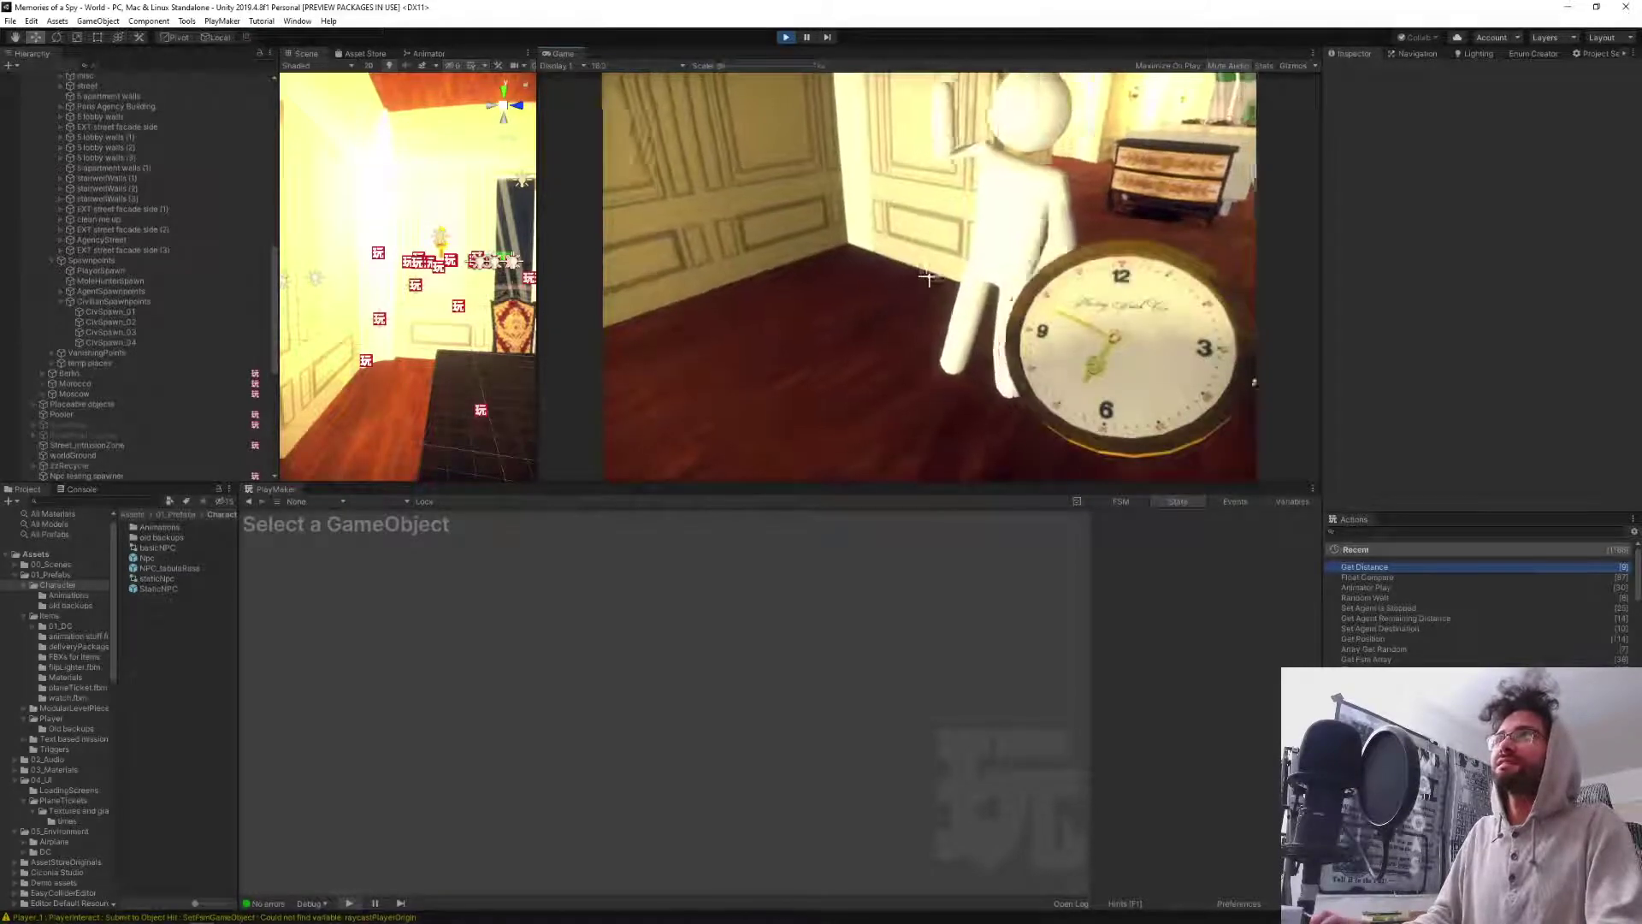
key(w)
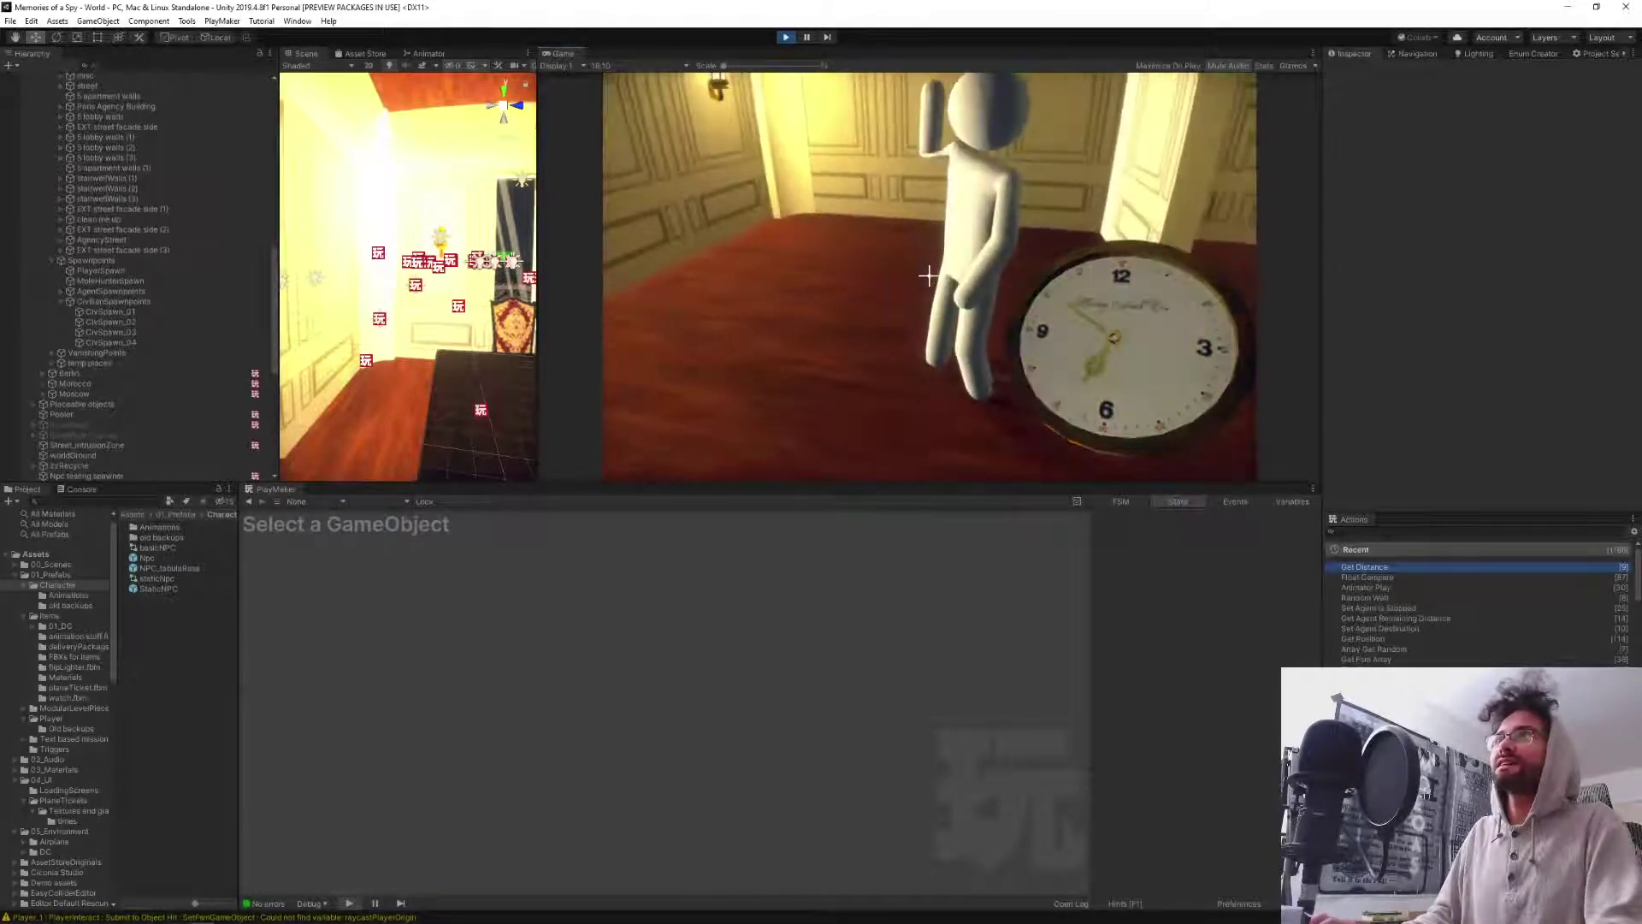
key(s)
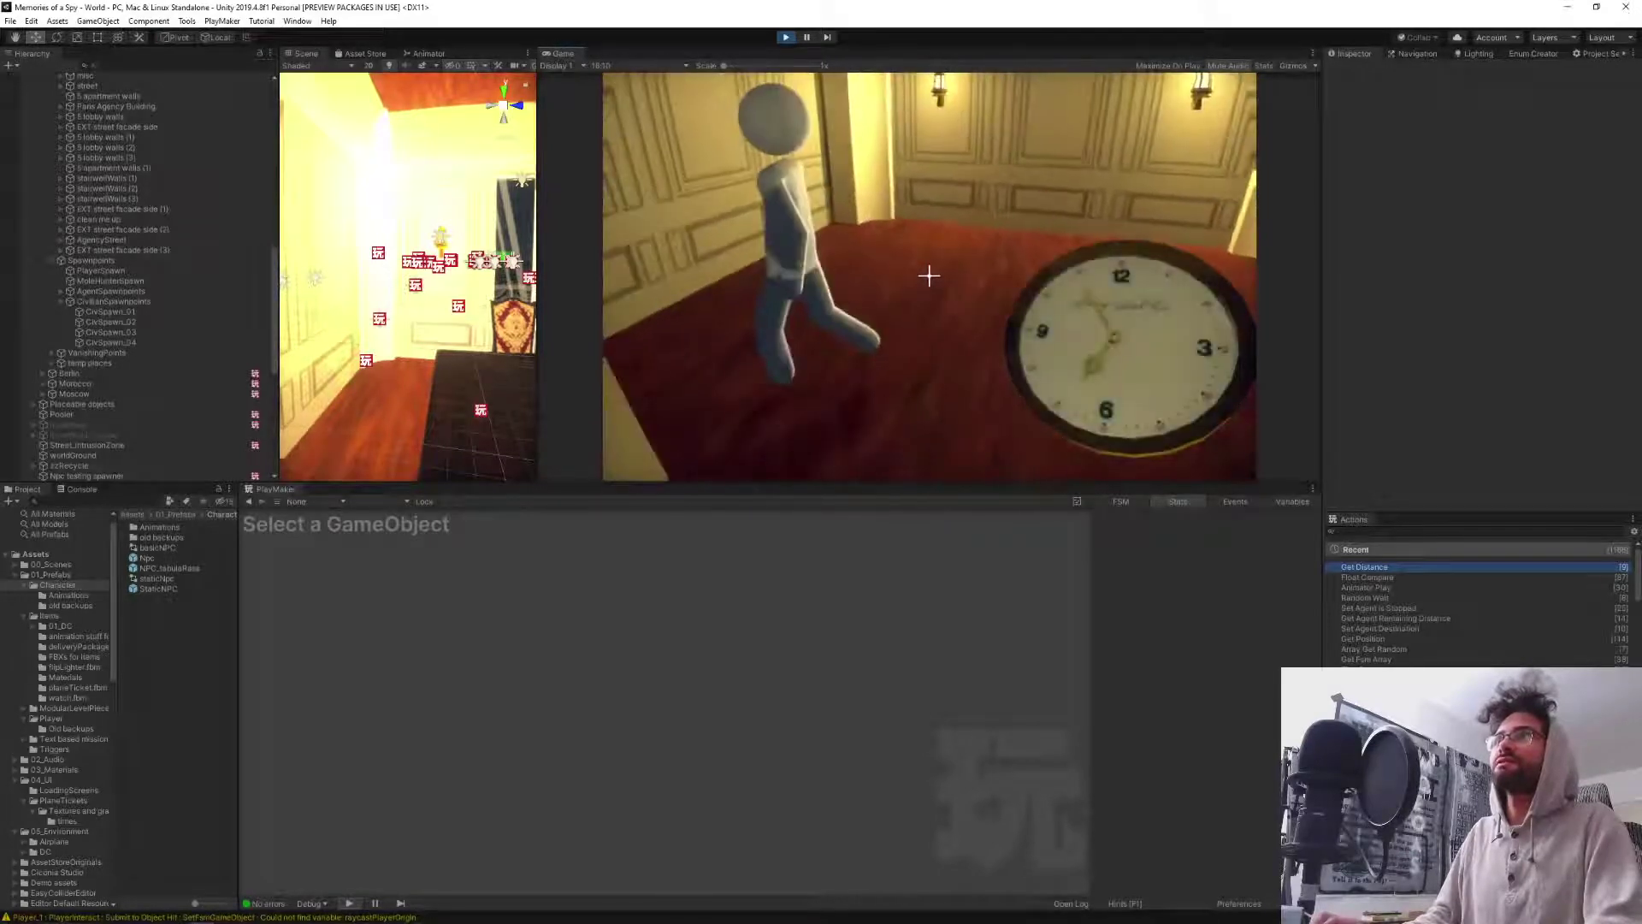
key(s)
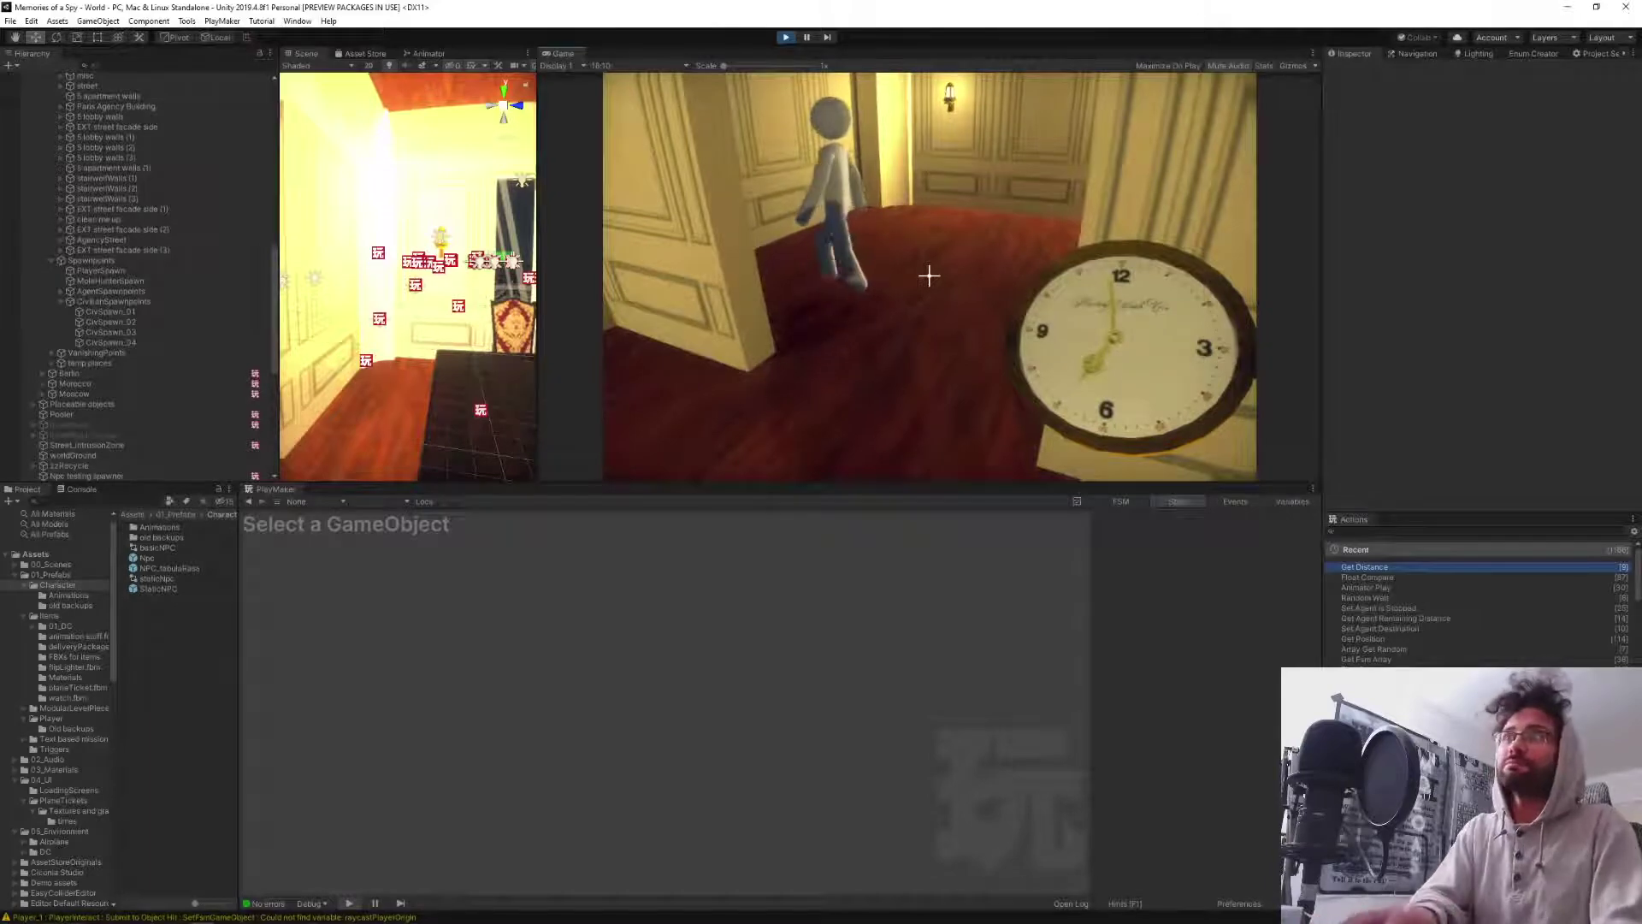
click(781, 35)
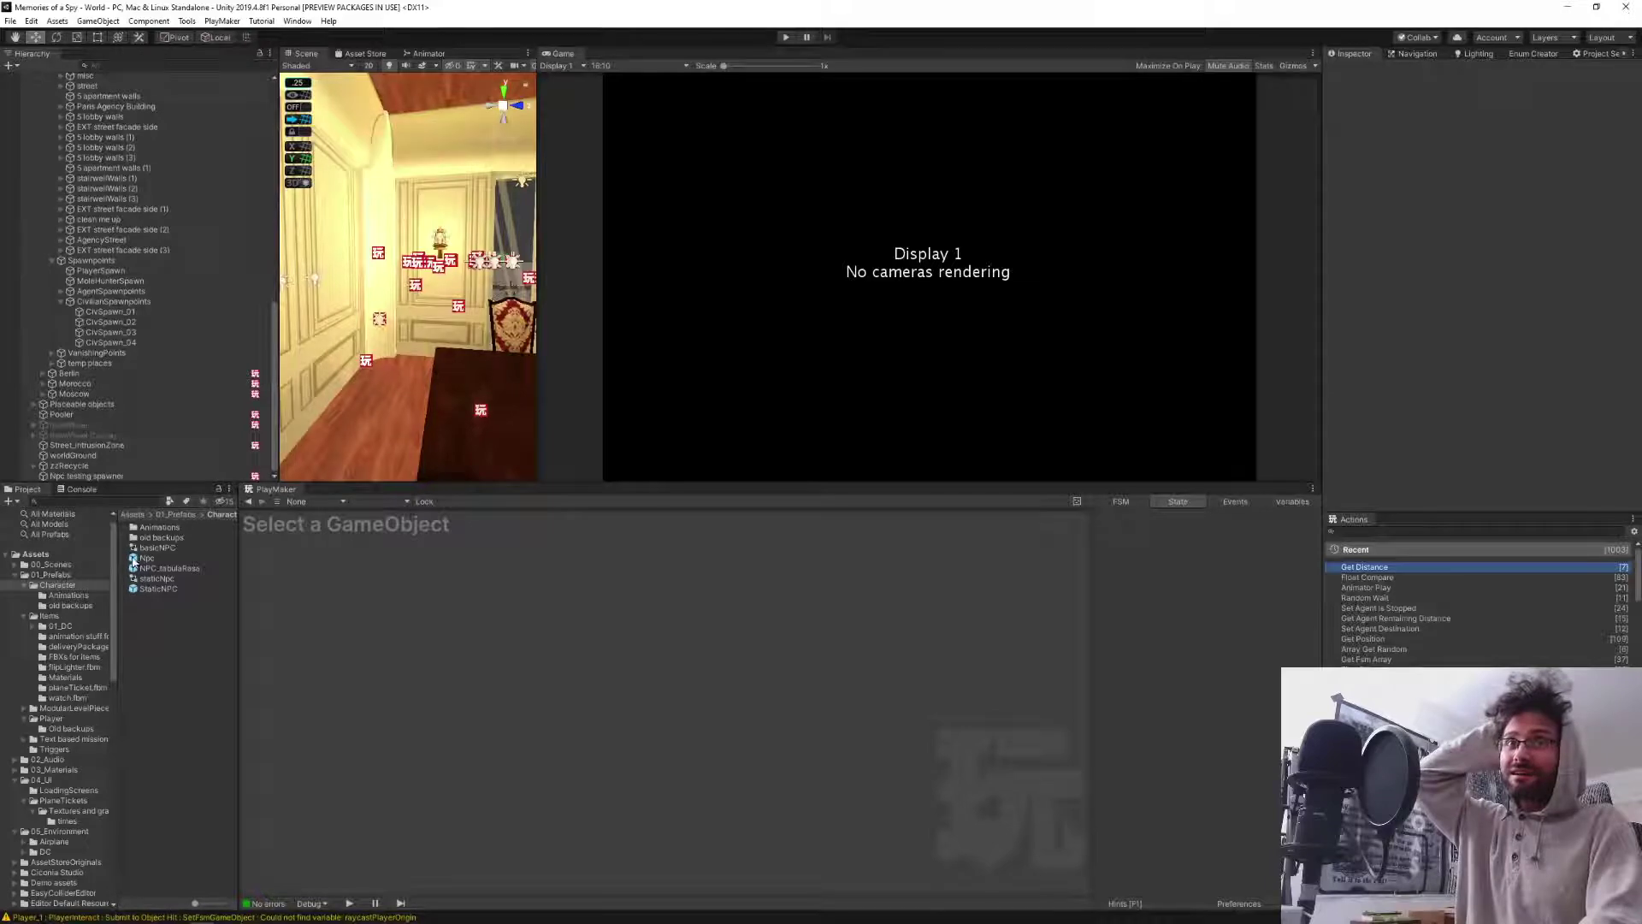
Open the Npc prefab's HasIntruder FSM and add a Smooth Look At action to the Yelling state.
double_click(133, 560)
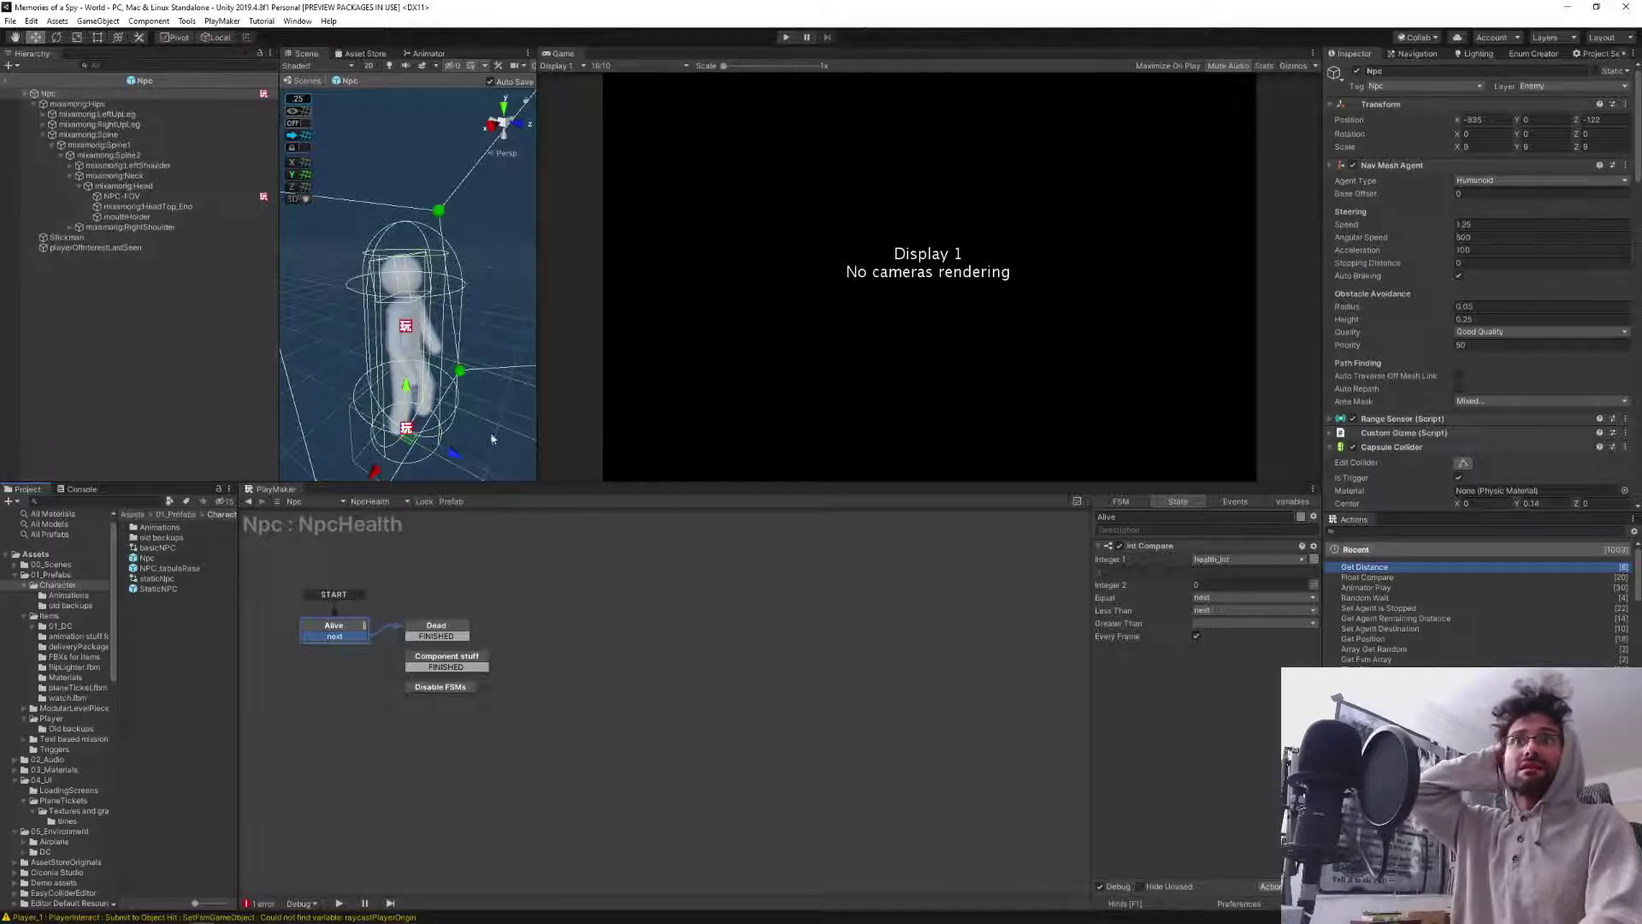
click(388, 502)
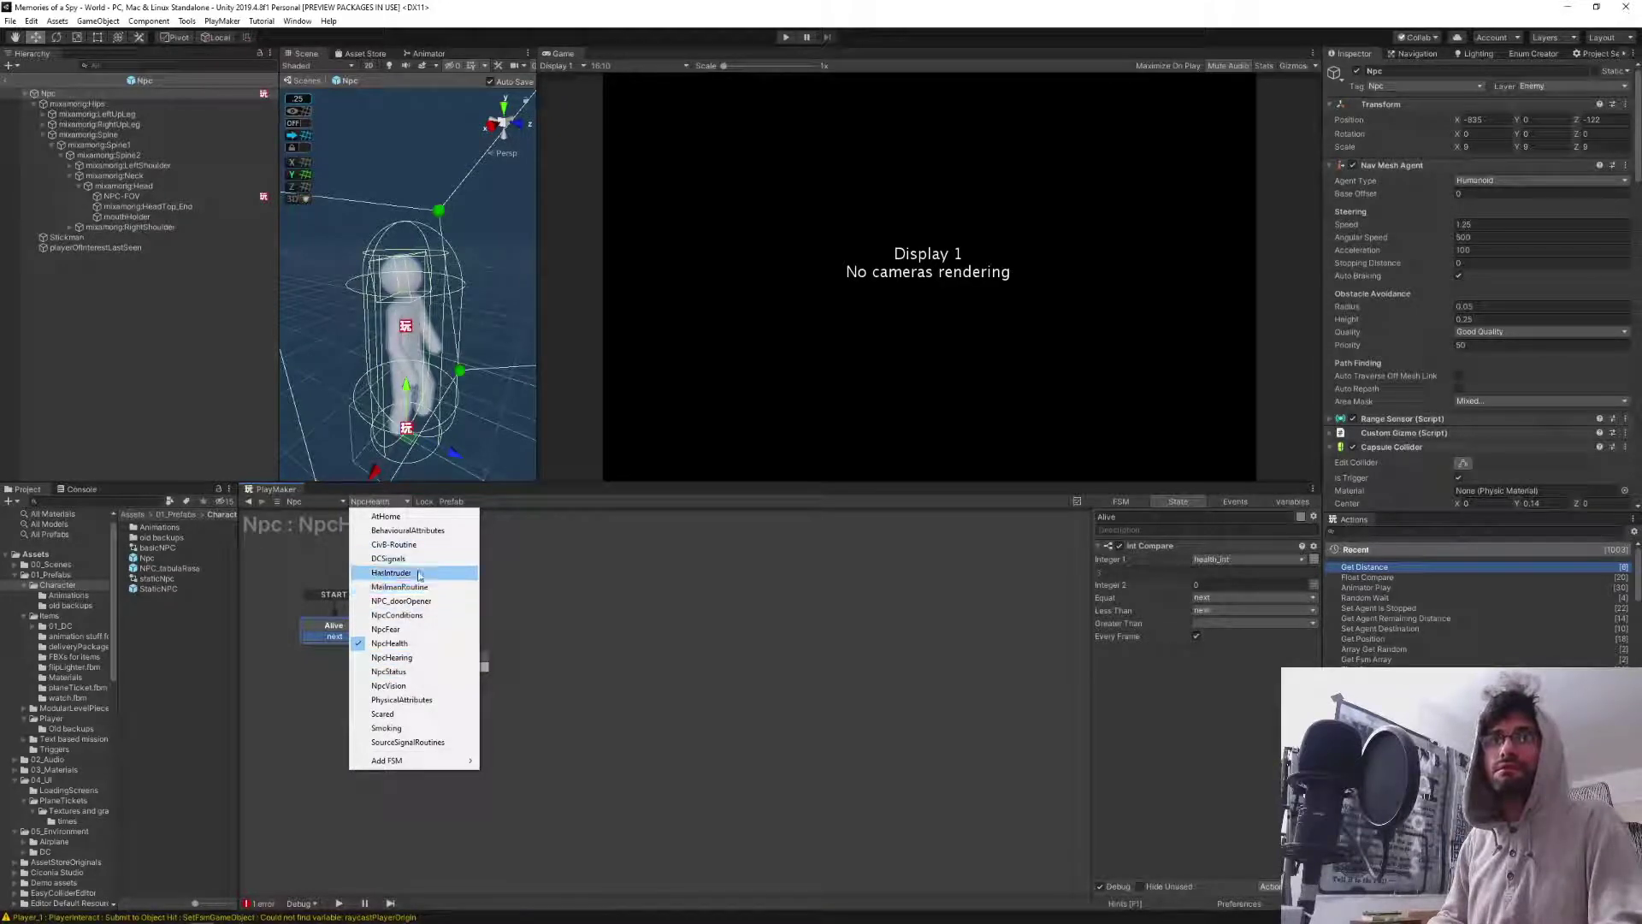
click(391, 572)
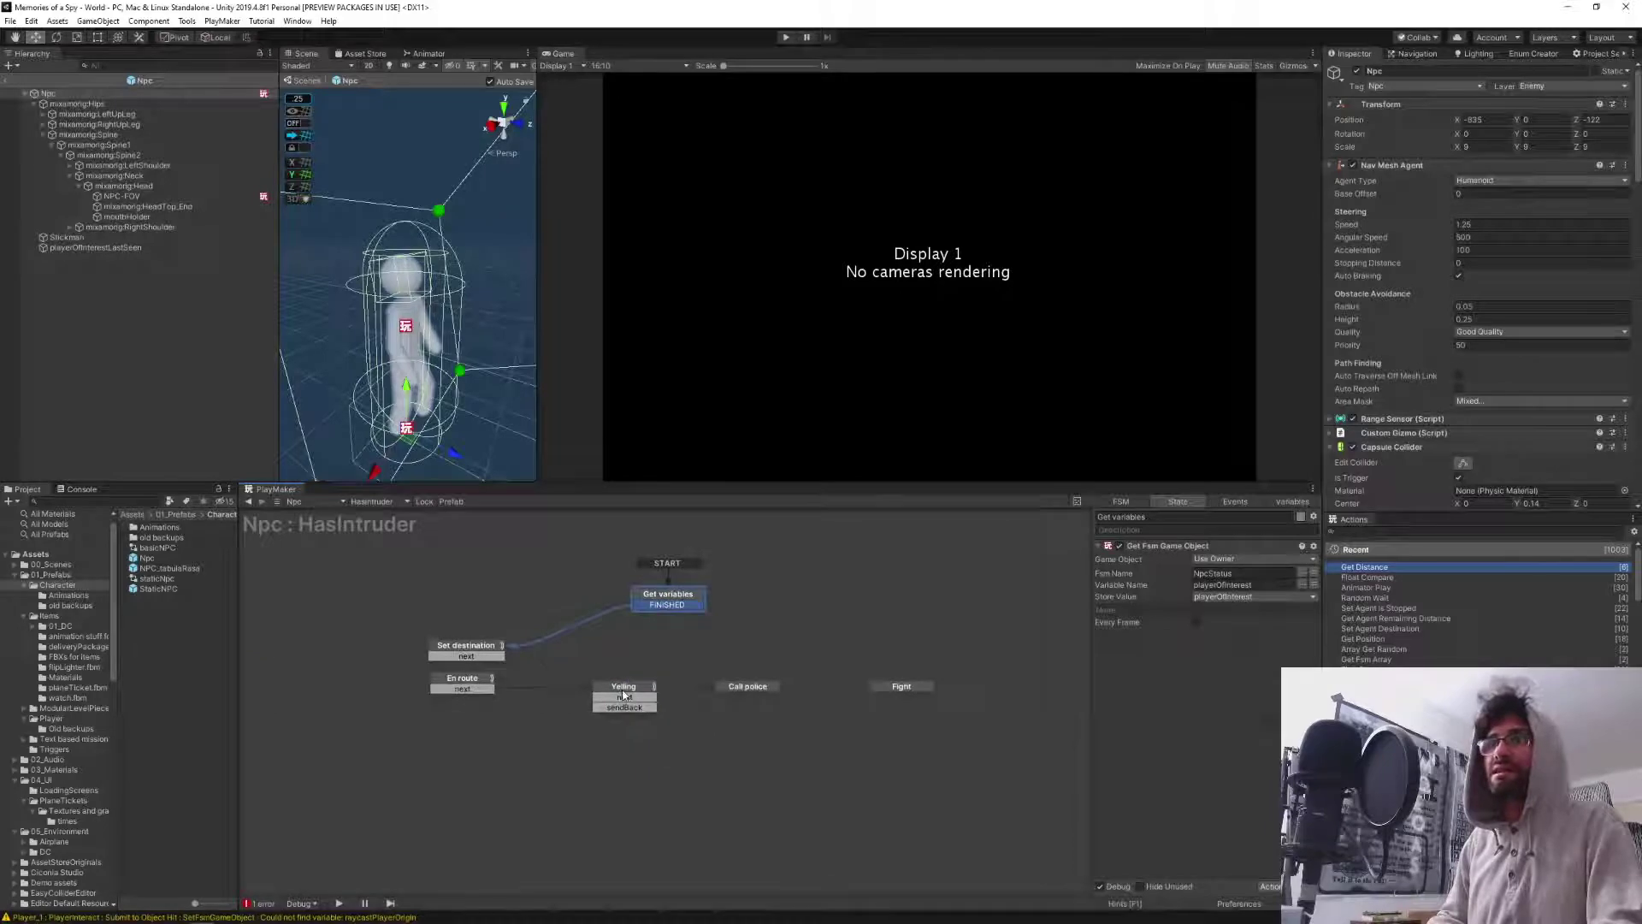
click(623, 693)
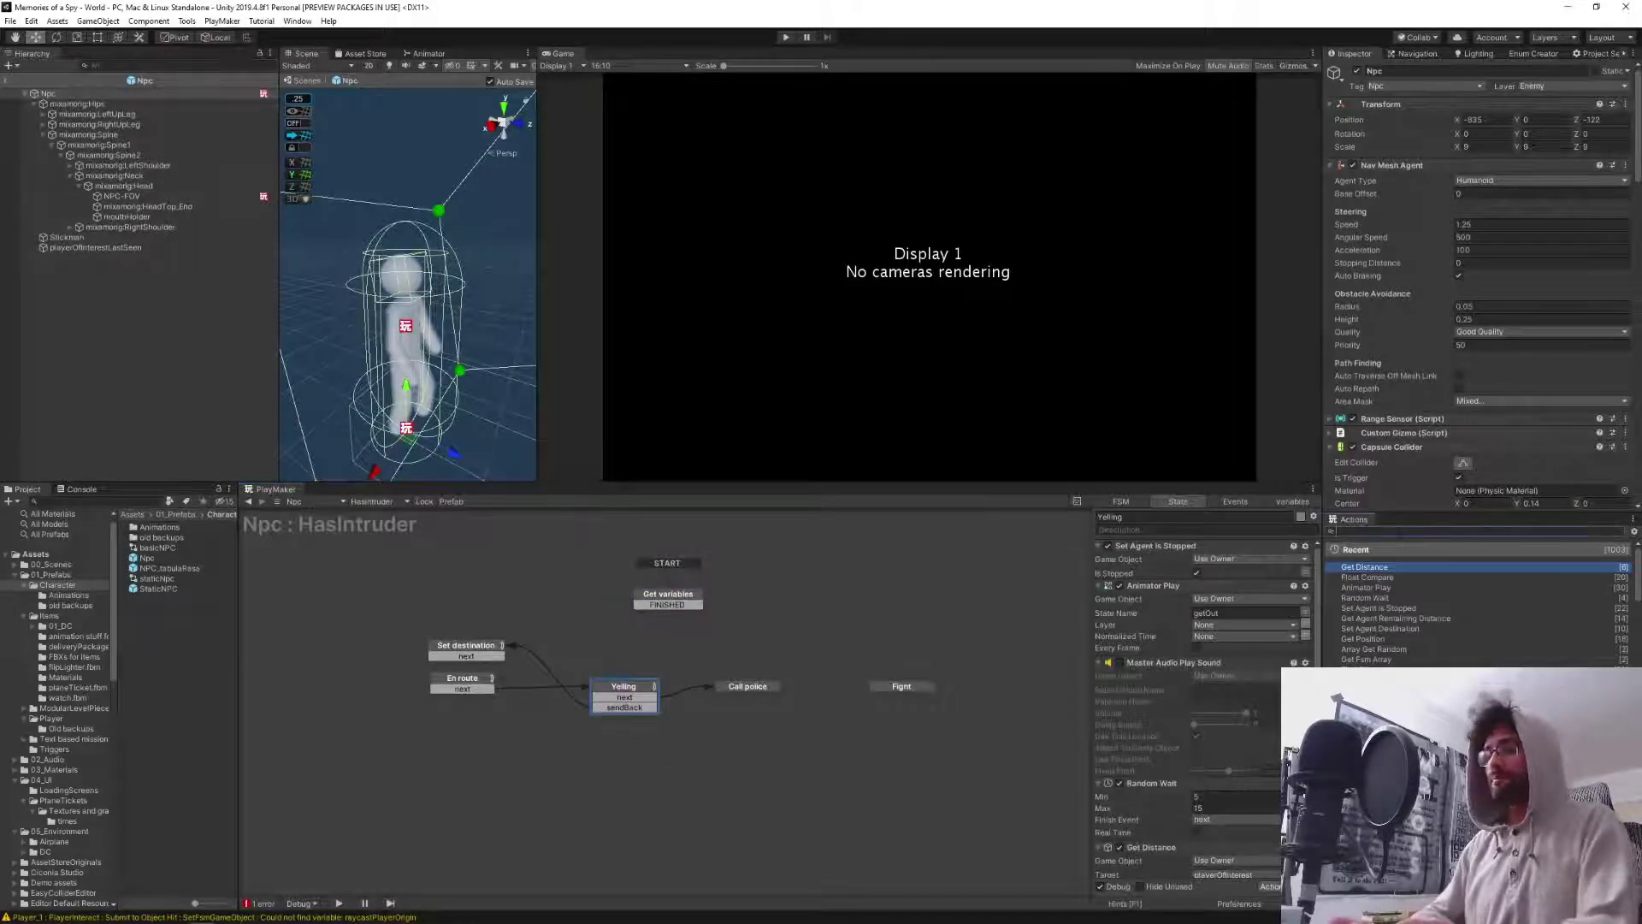
click(1398, 531)
text(smooth lok)
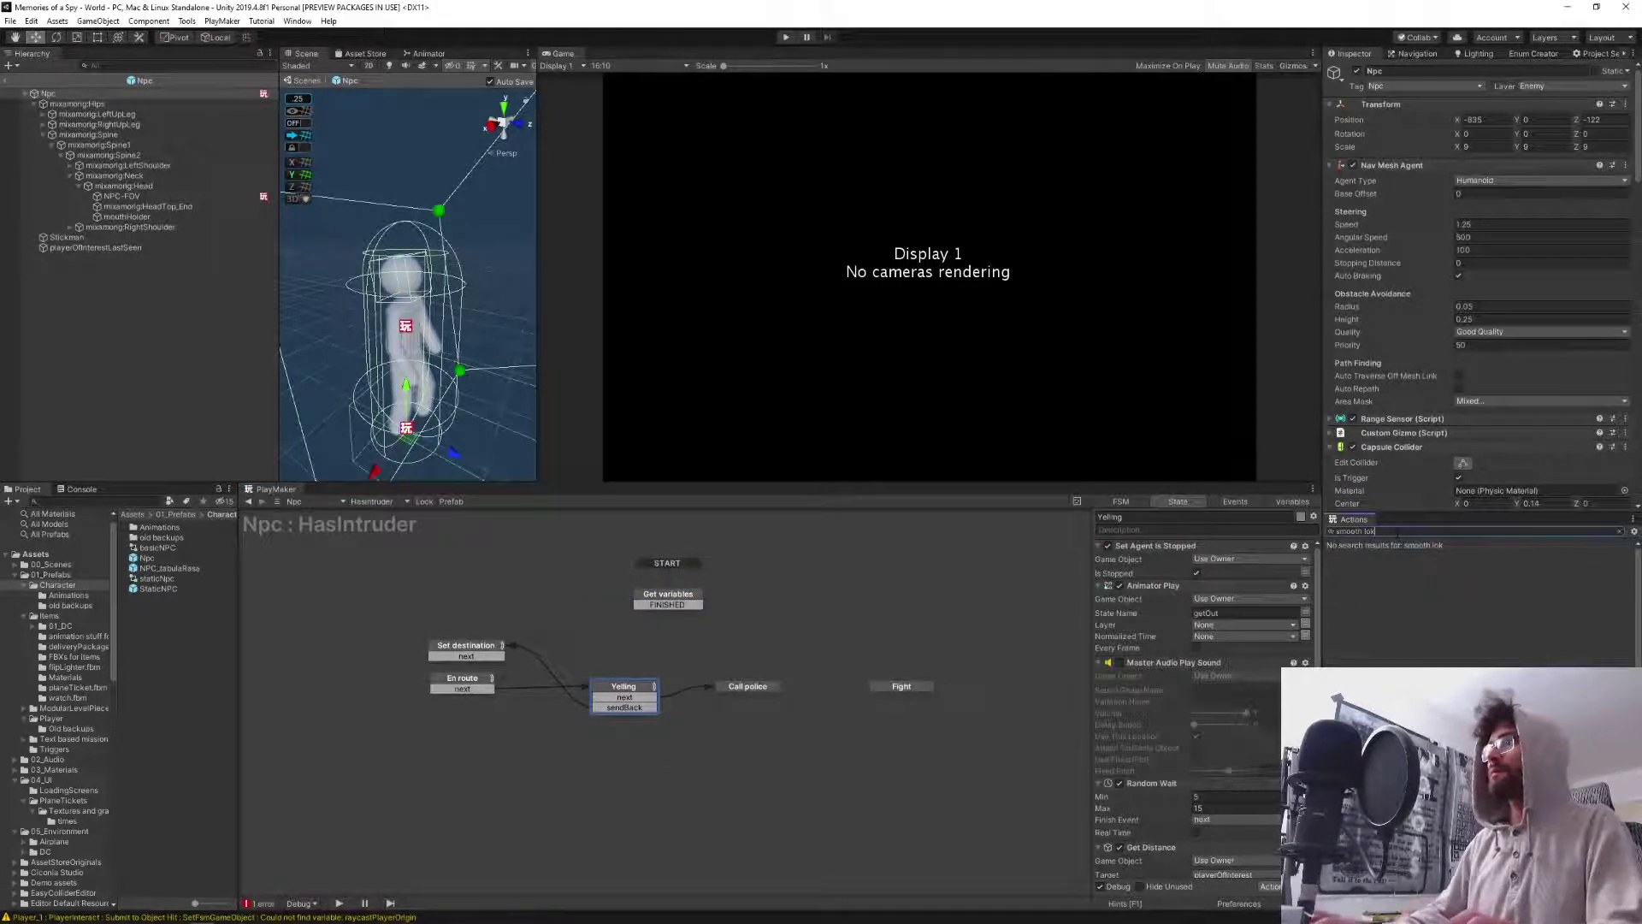
key(BackSpace)
key(Return)
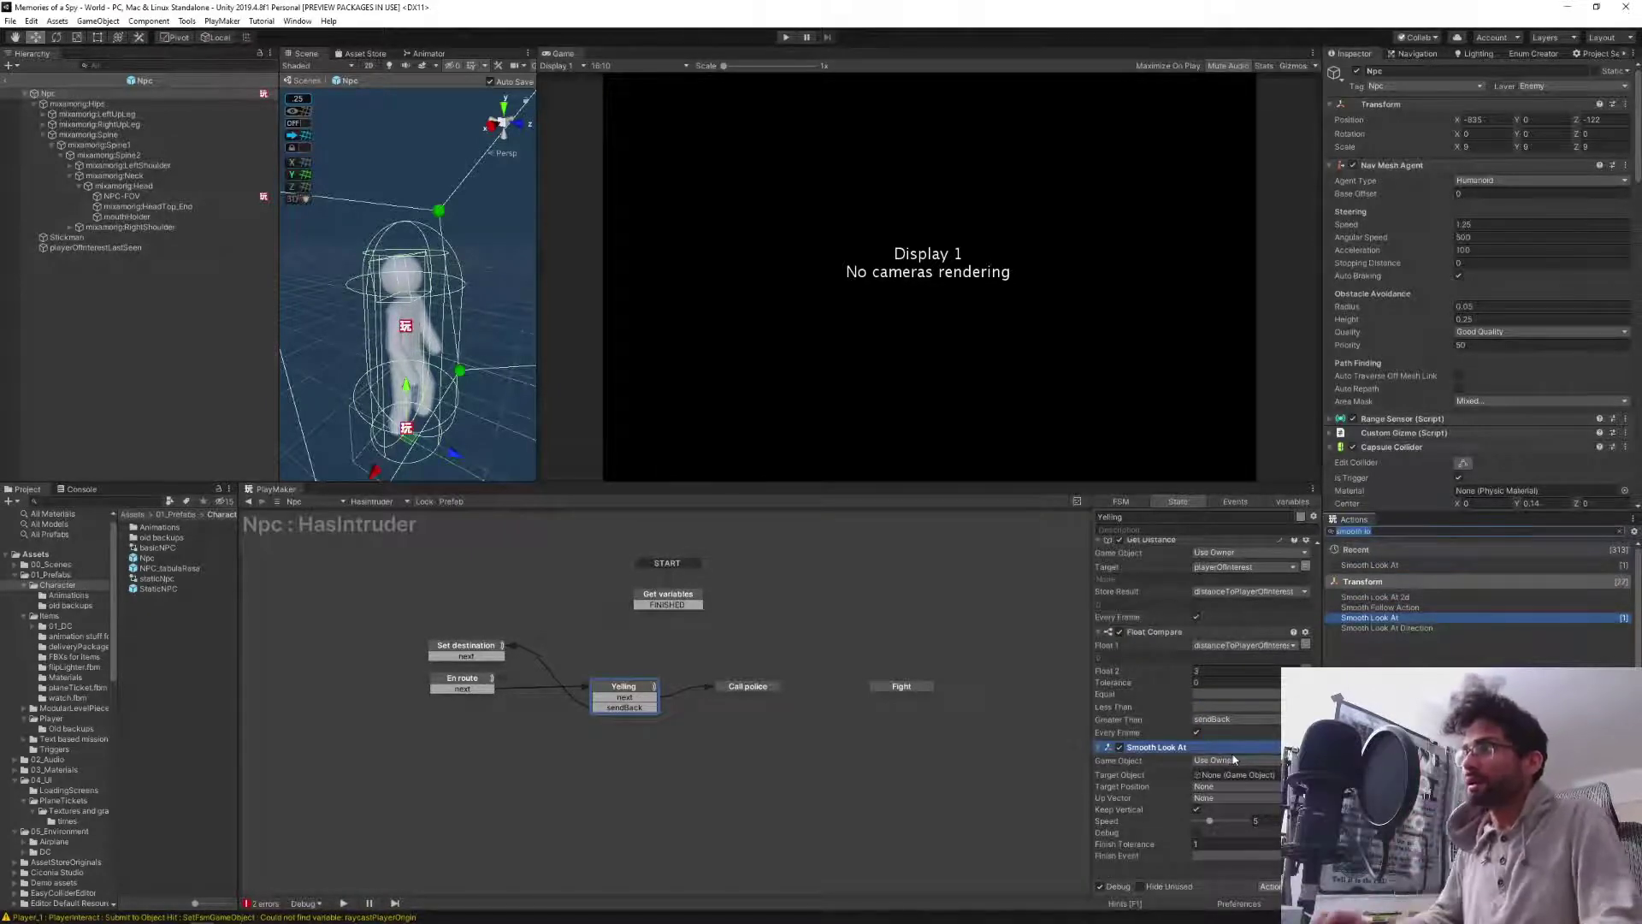
Set the Smooth Look At action's target object to the playerOfInterest variable, and return from the prefab to the scene.
click(1304, 774)
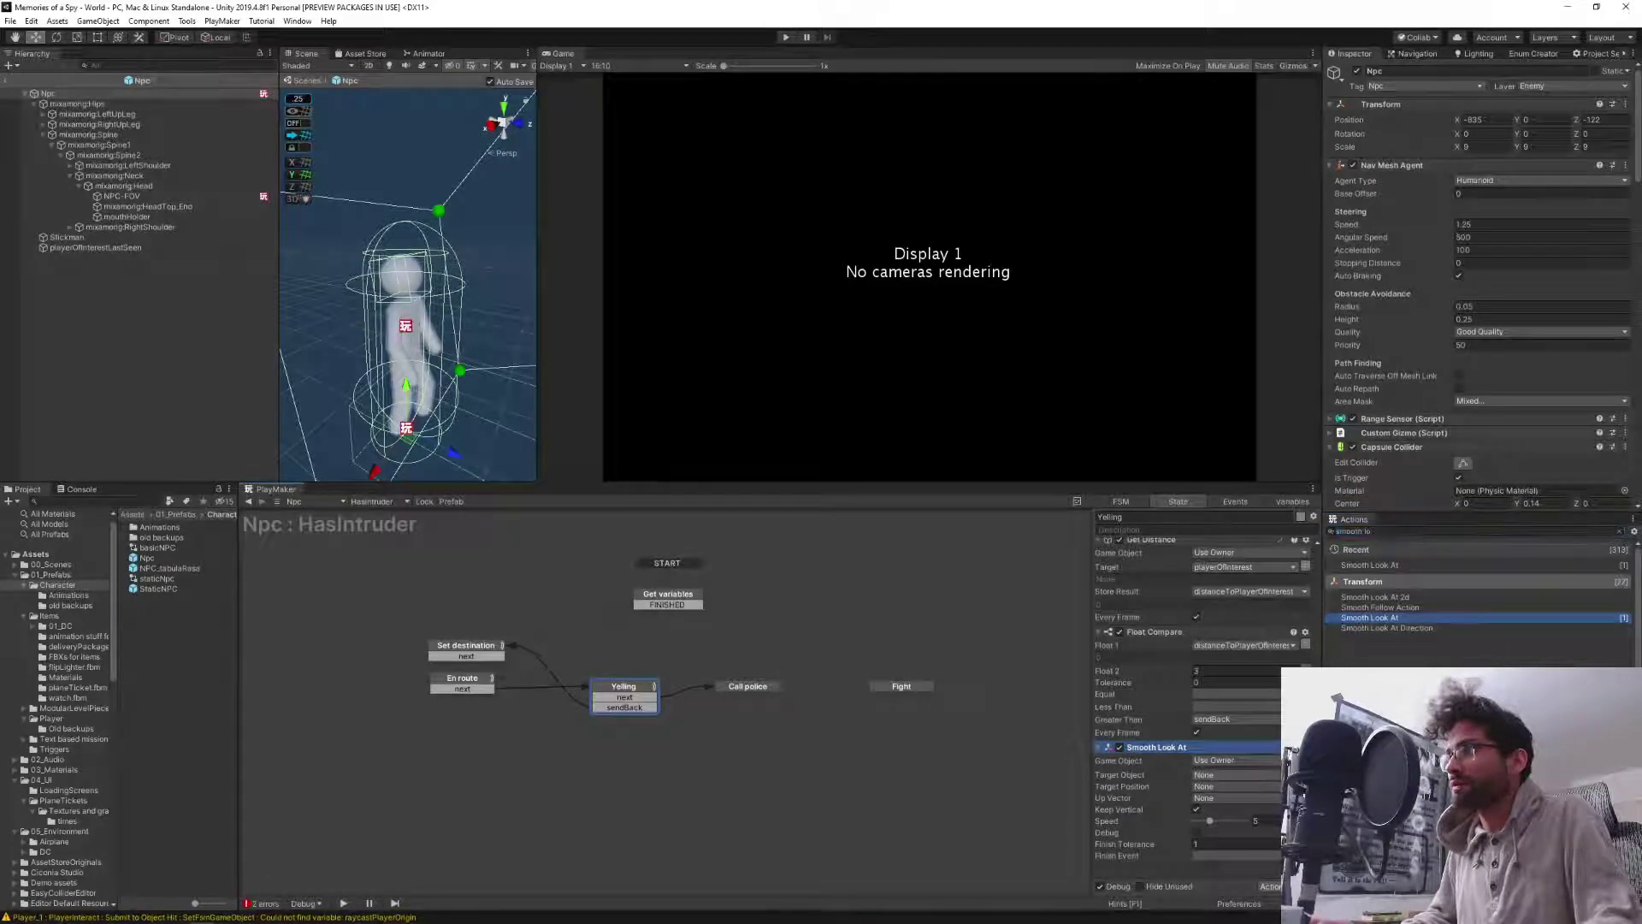
click(1273, 775)
click(1266, 804)
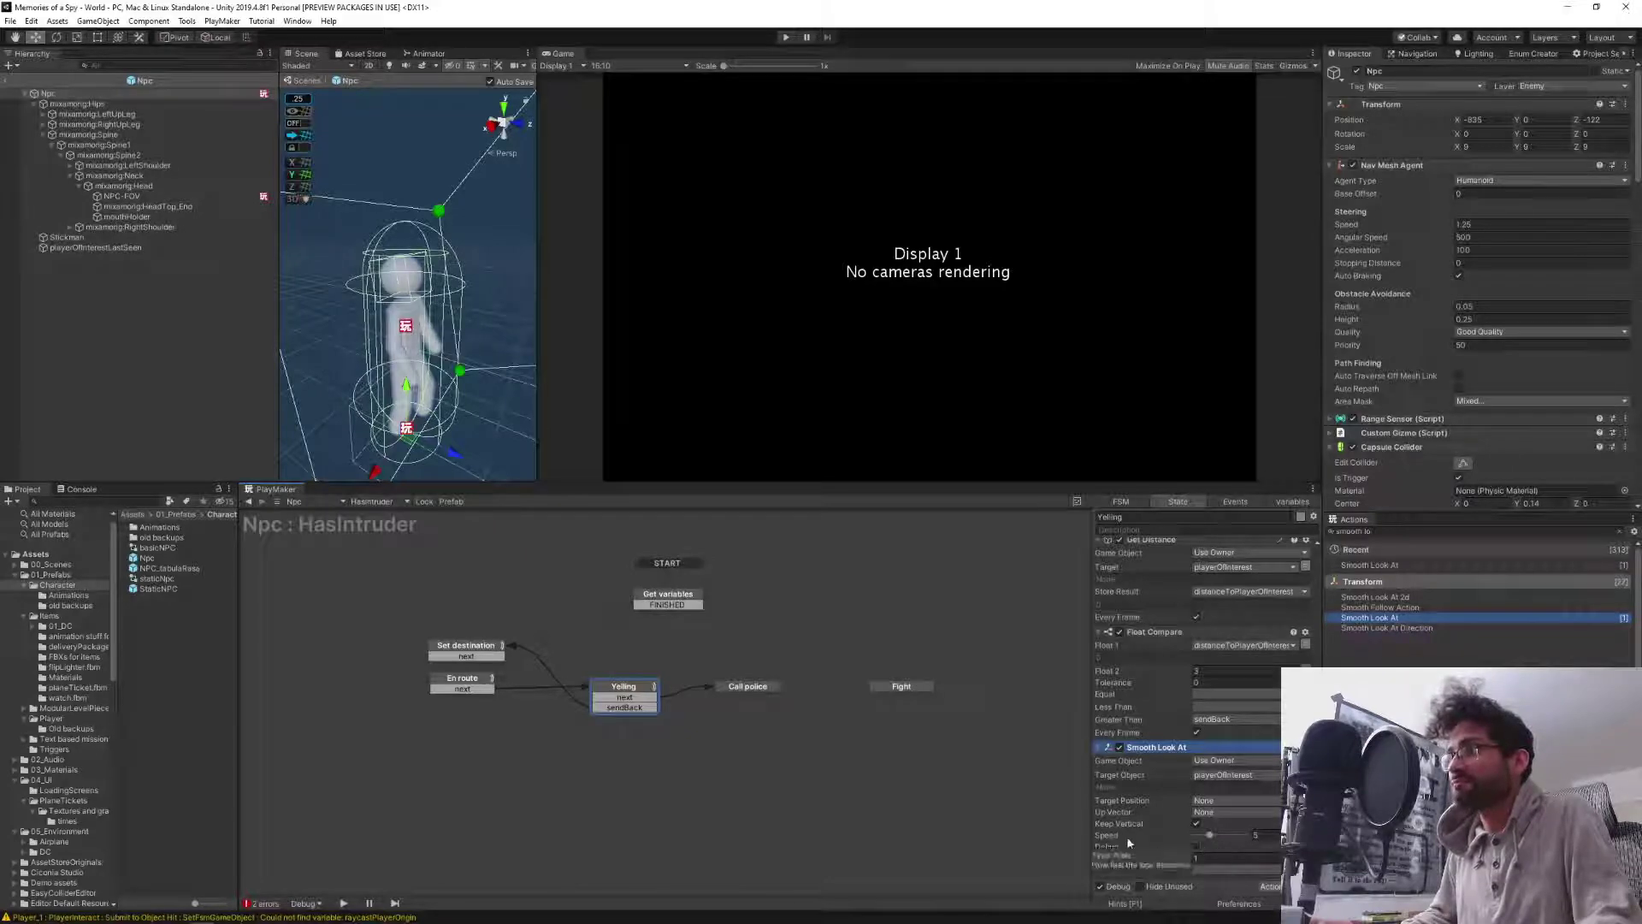
click(950, 804)
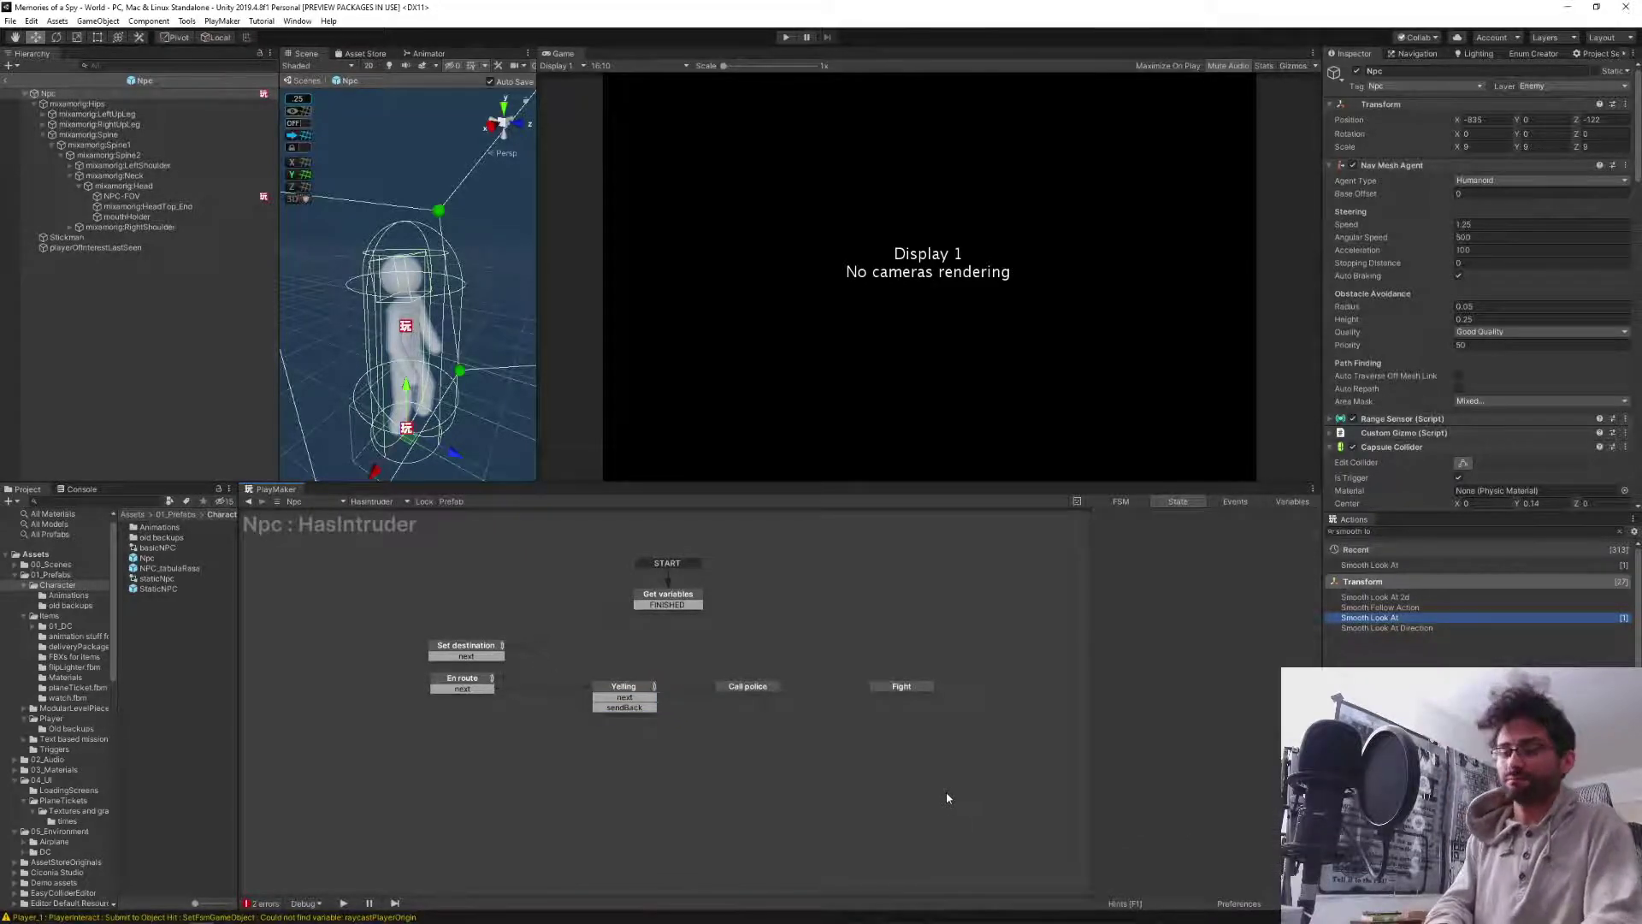
click(6, 80)
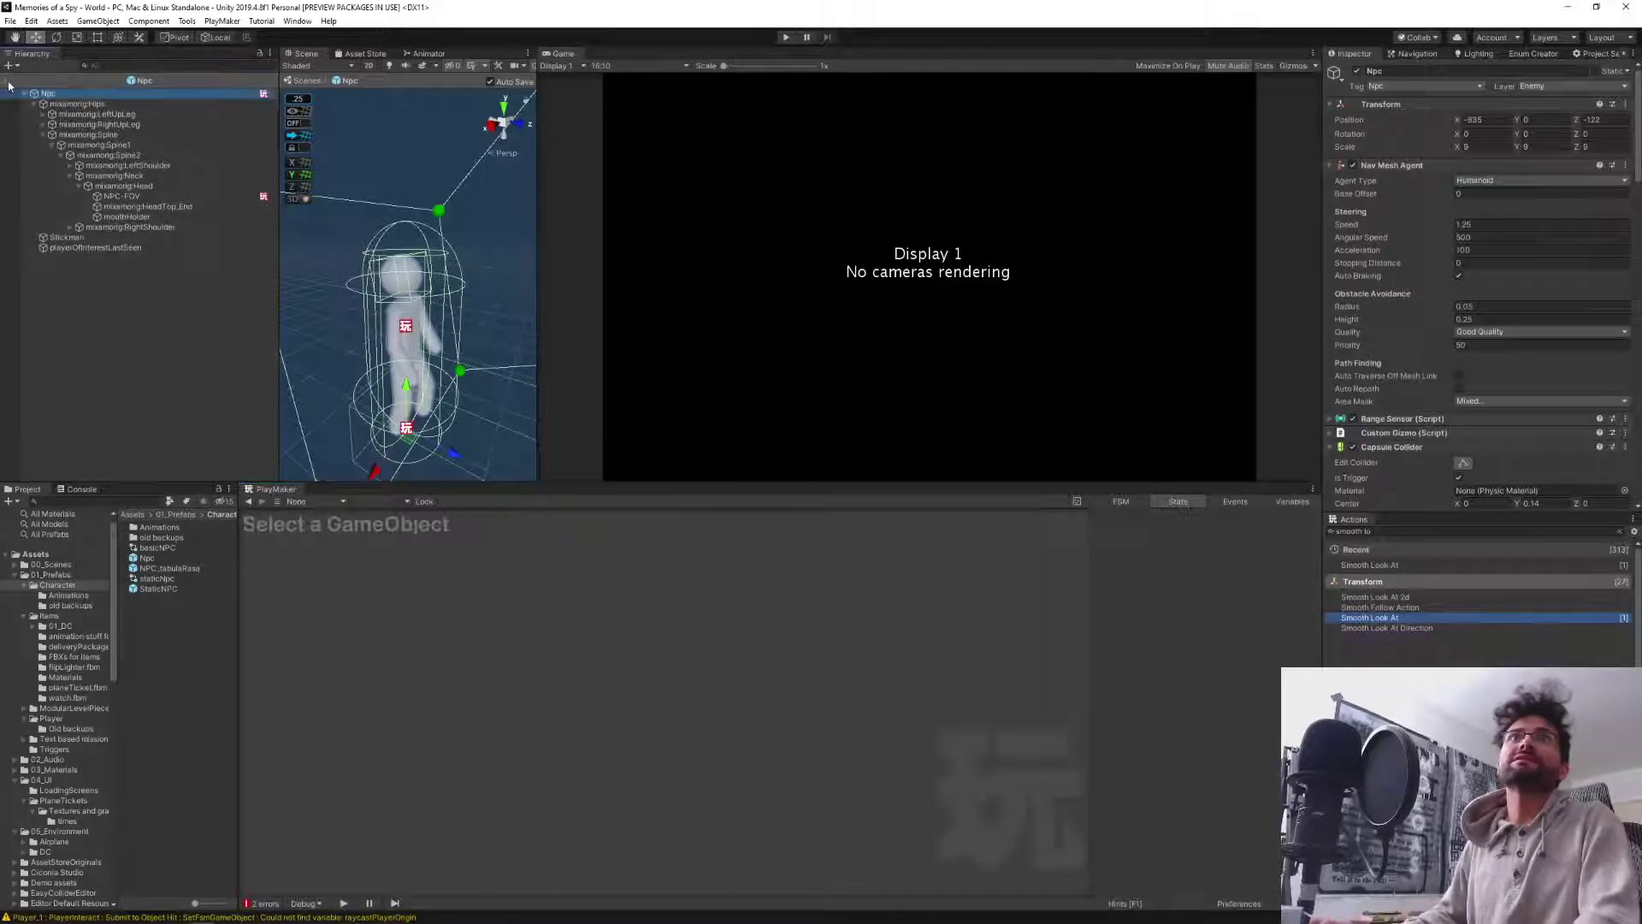
Start a playtest and walk the player from the street through the building into the apartment's dining room to meet the NPC.
click(785, 38)
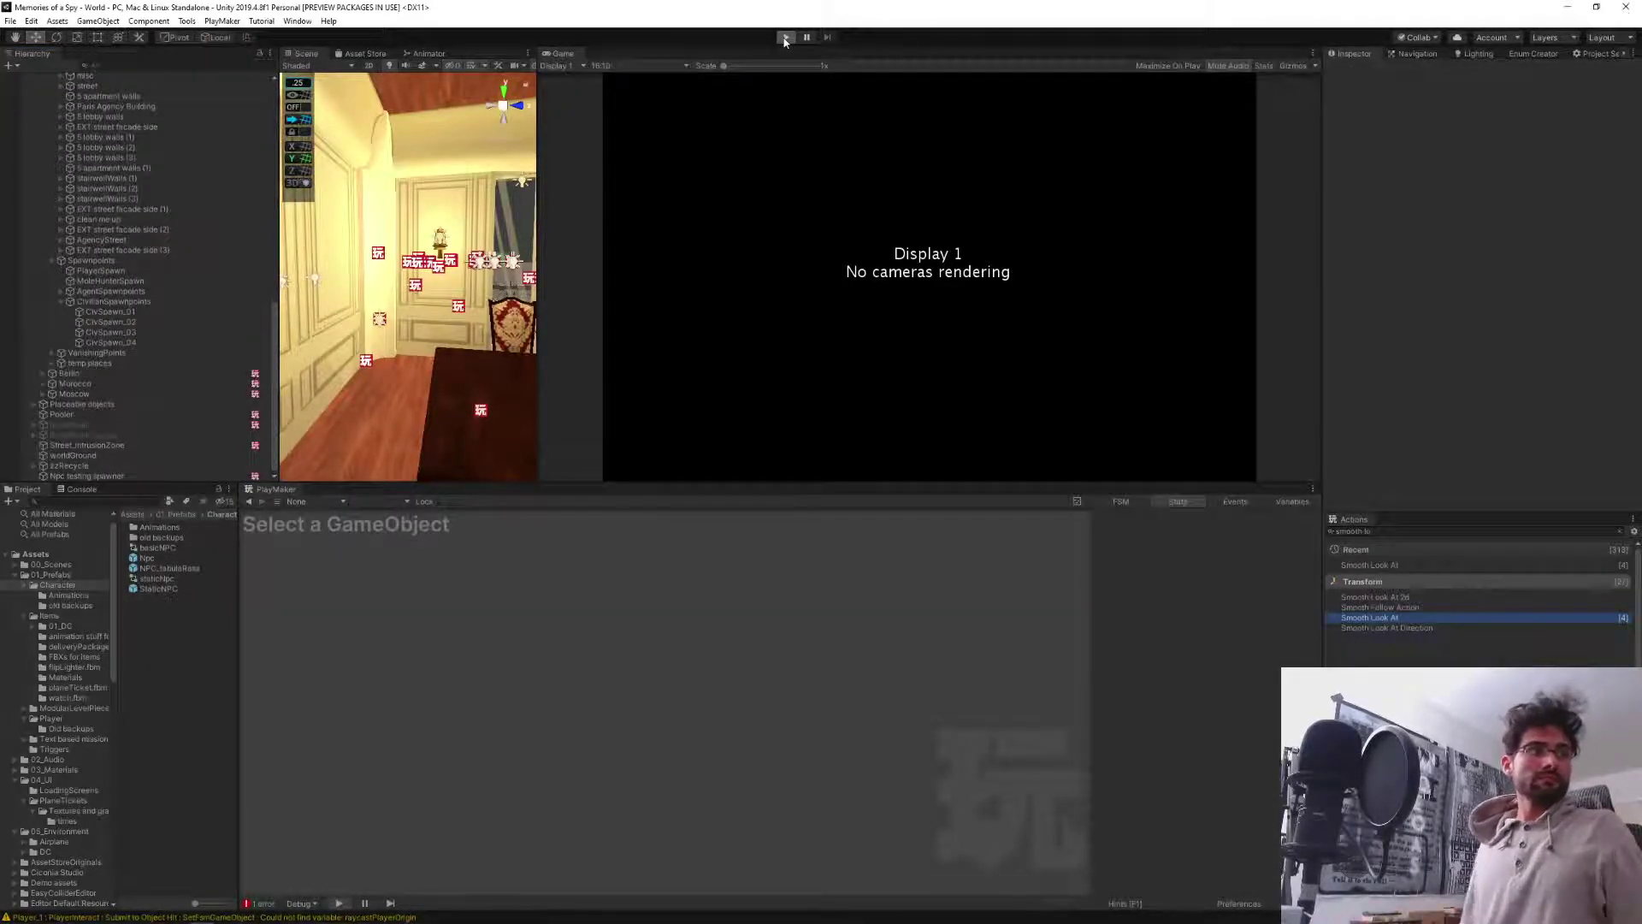
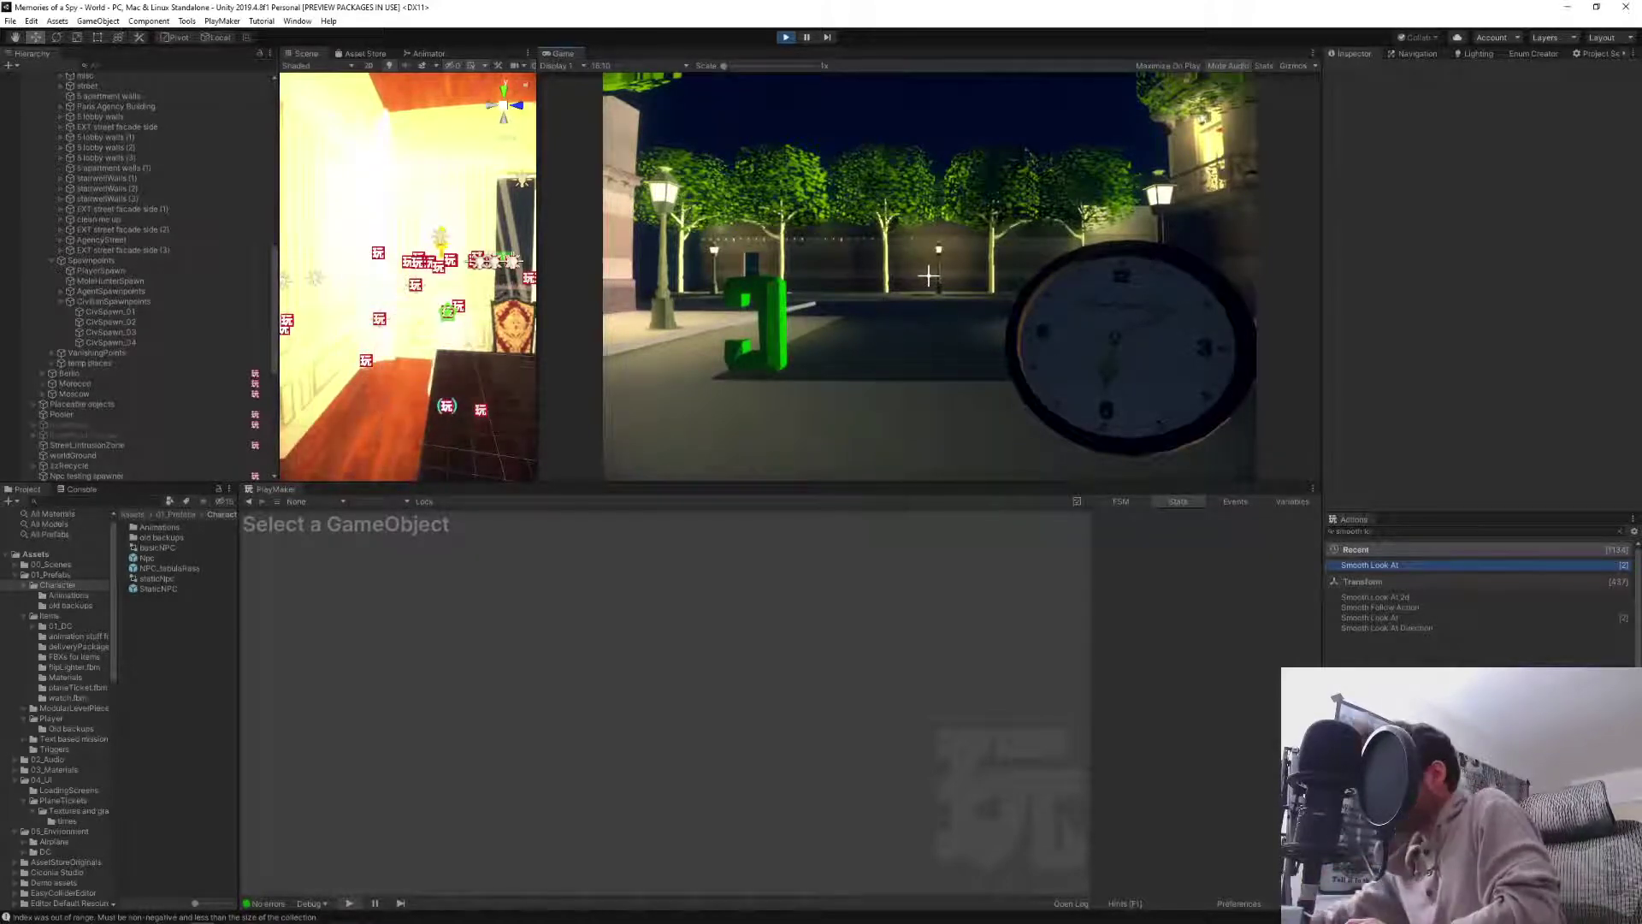
key(w)
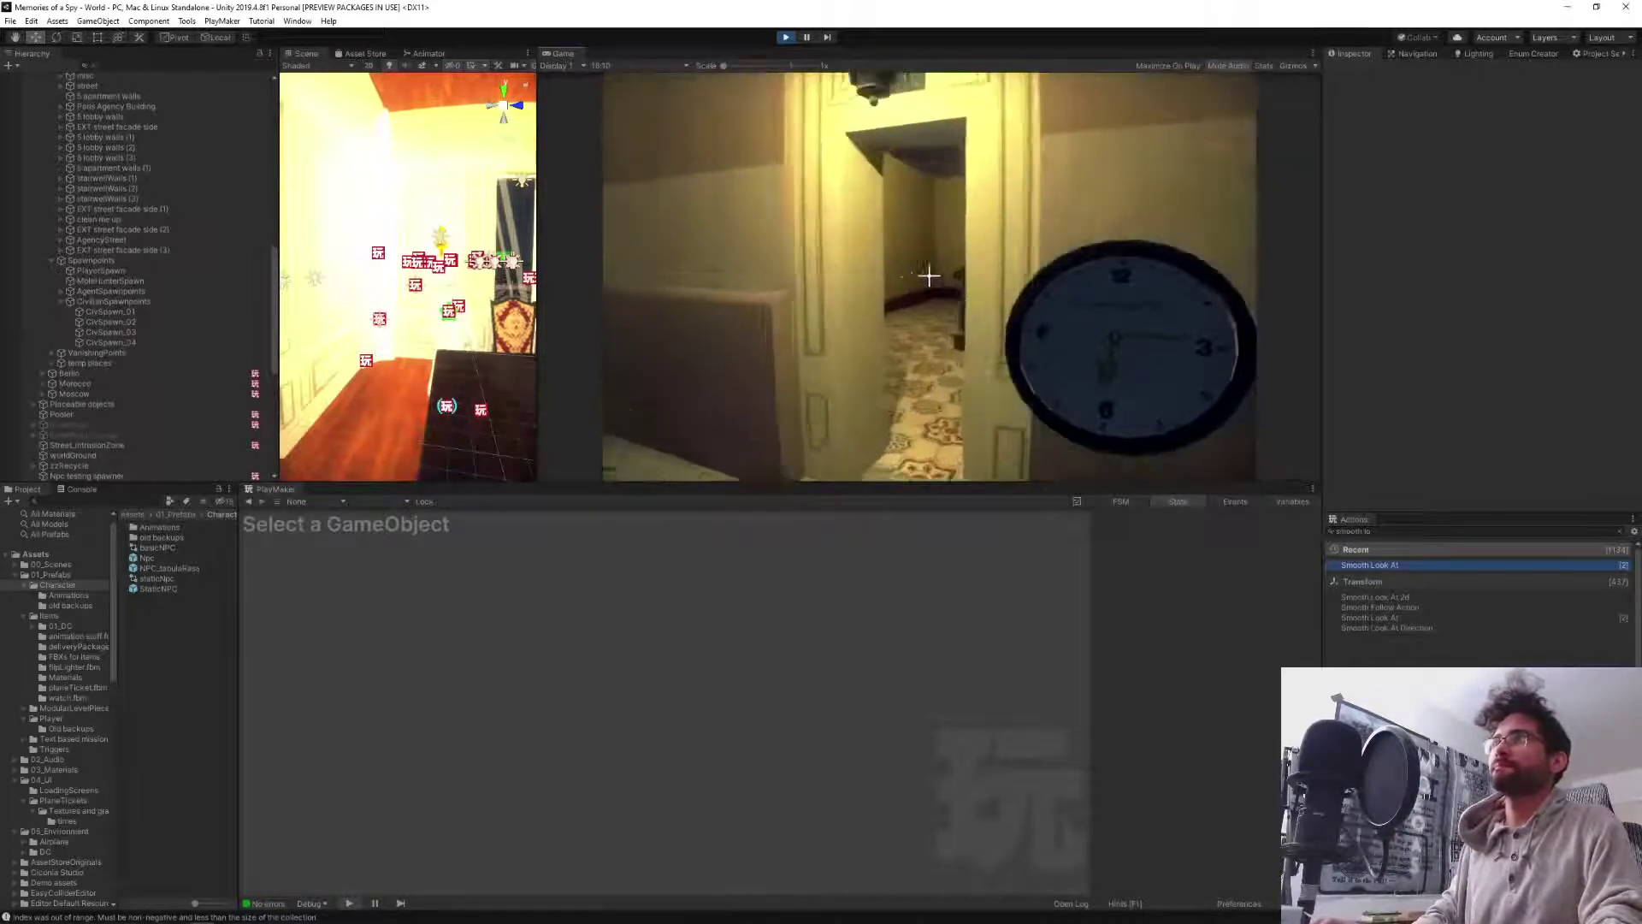
key(w)
key(w)
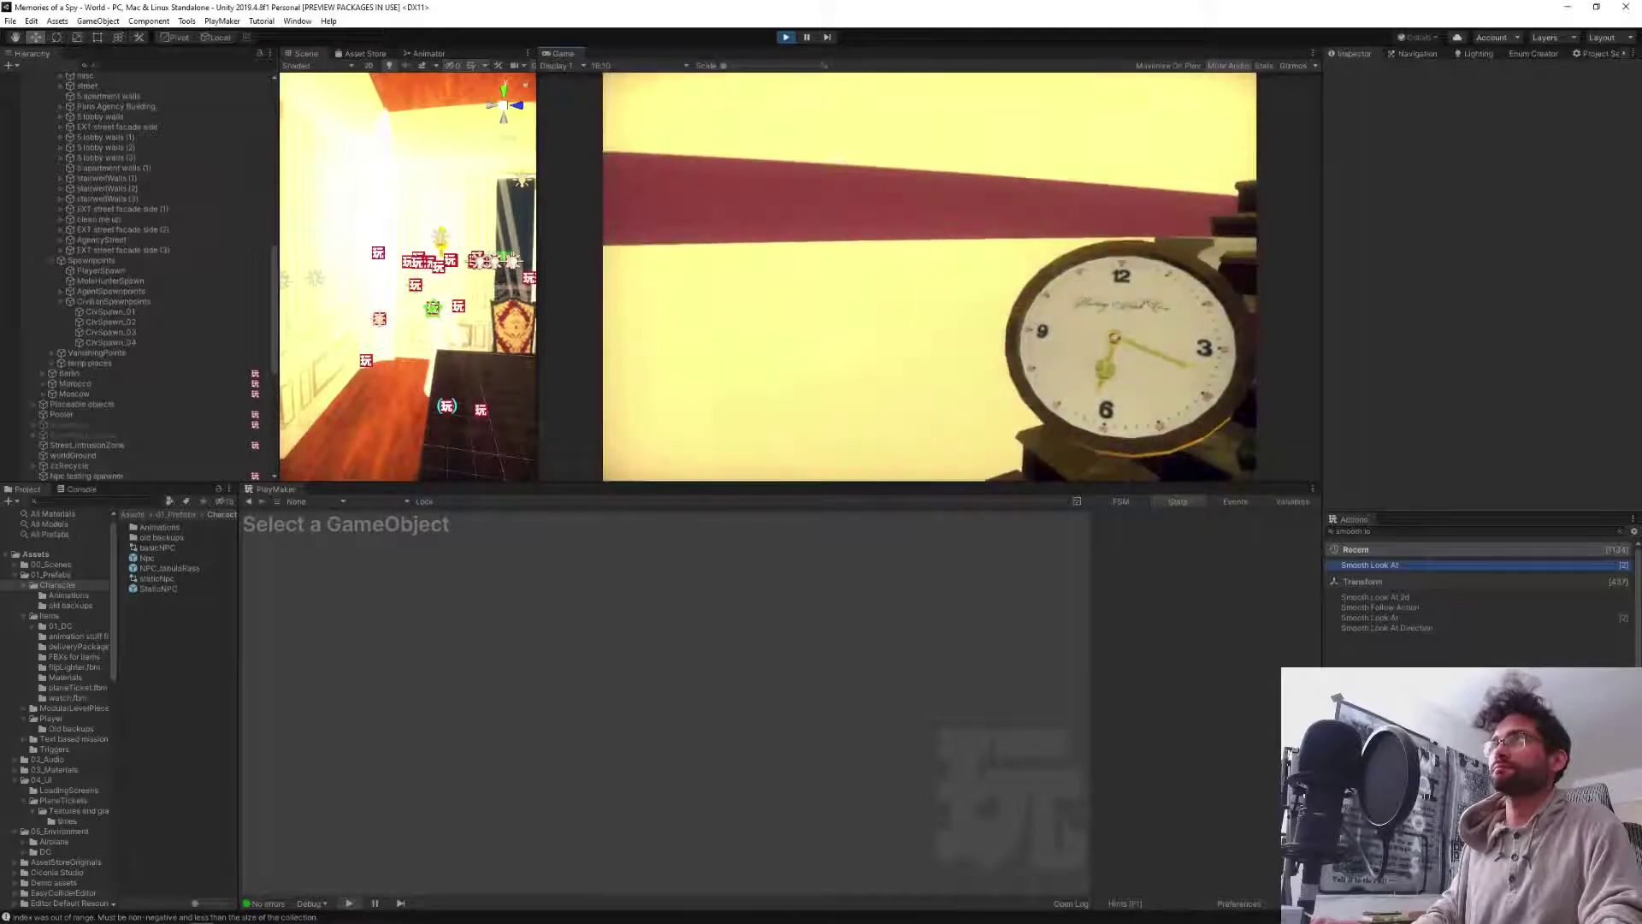
key(w)
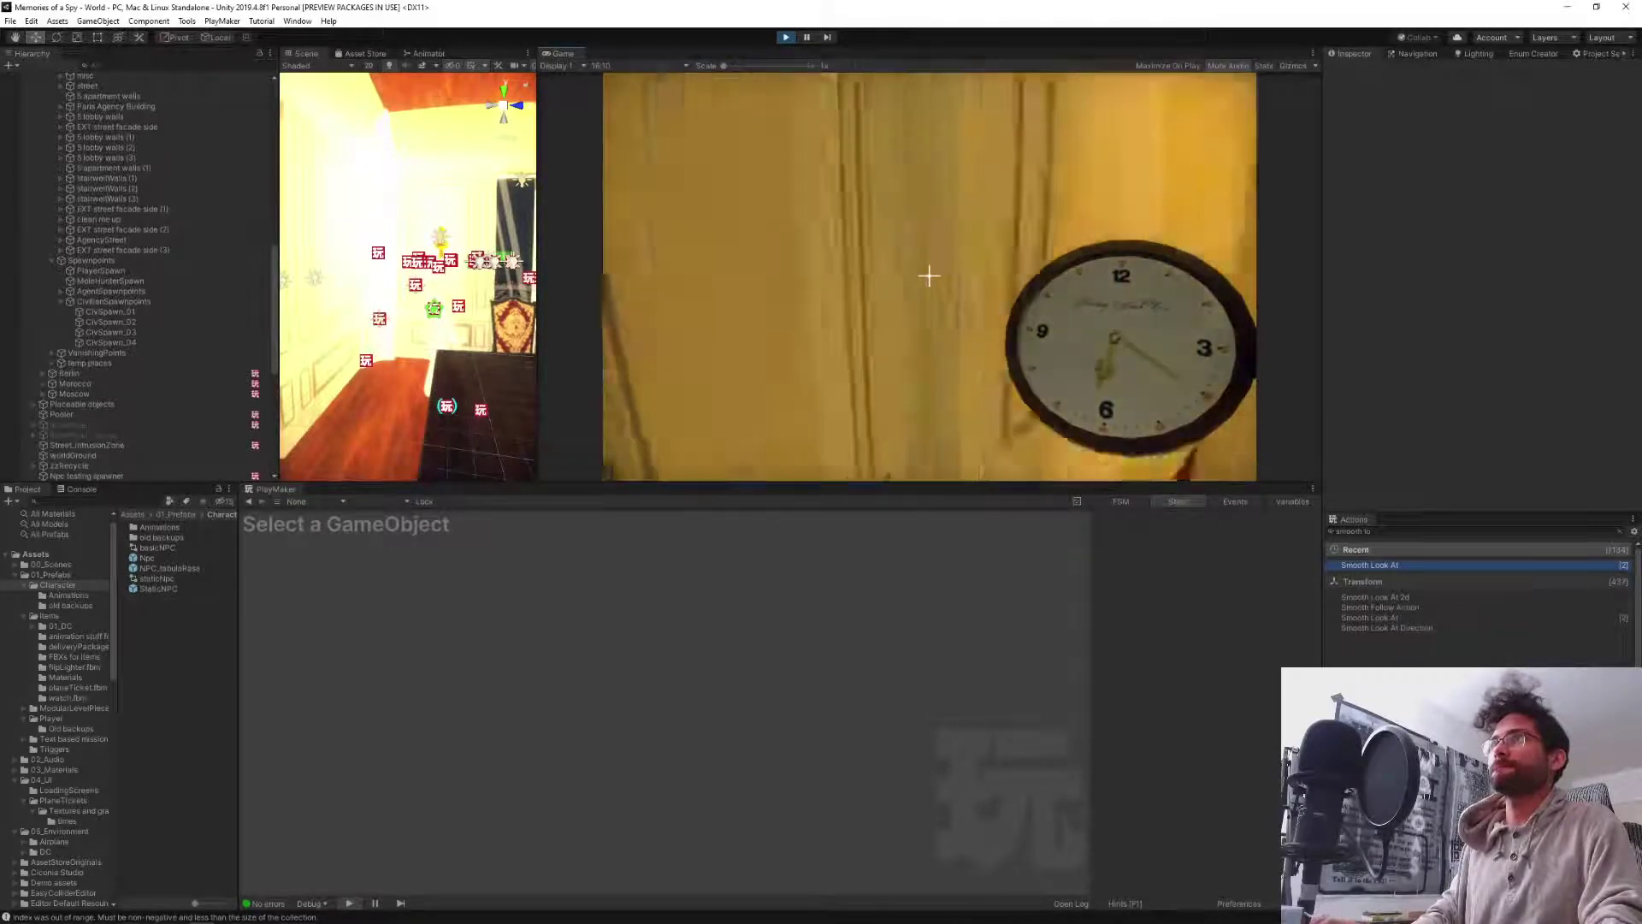
key(w)
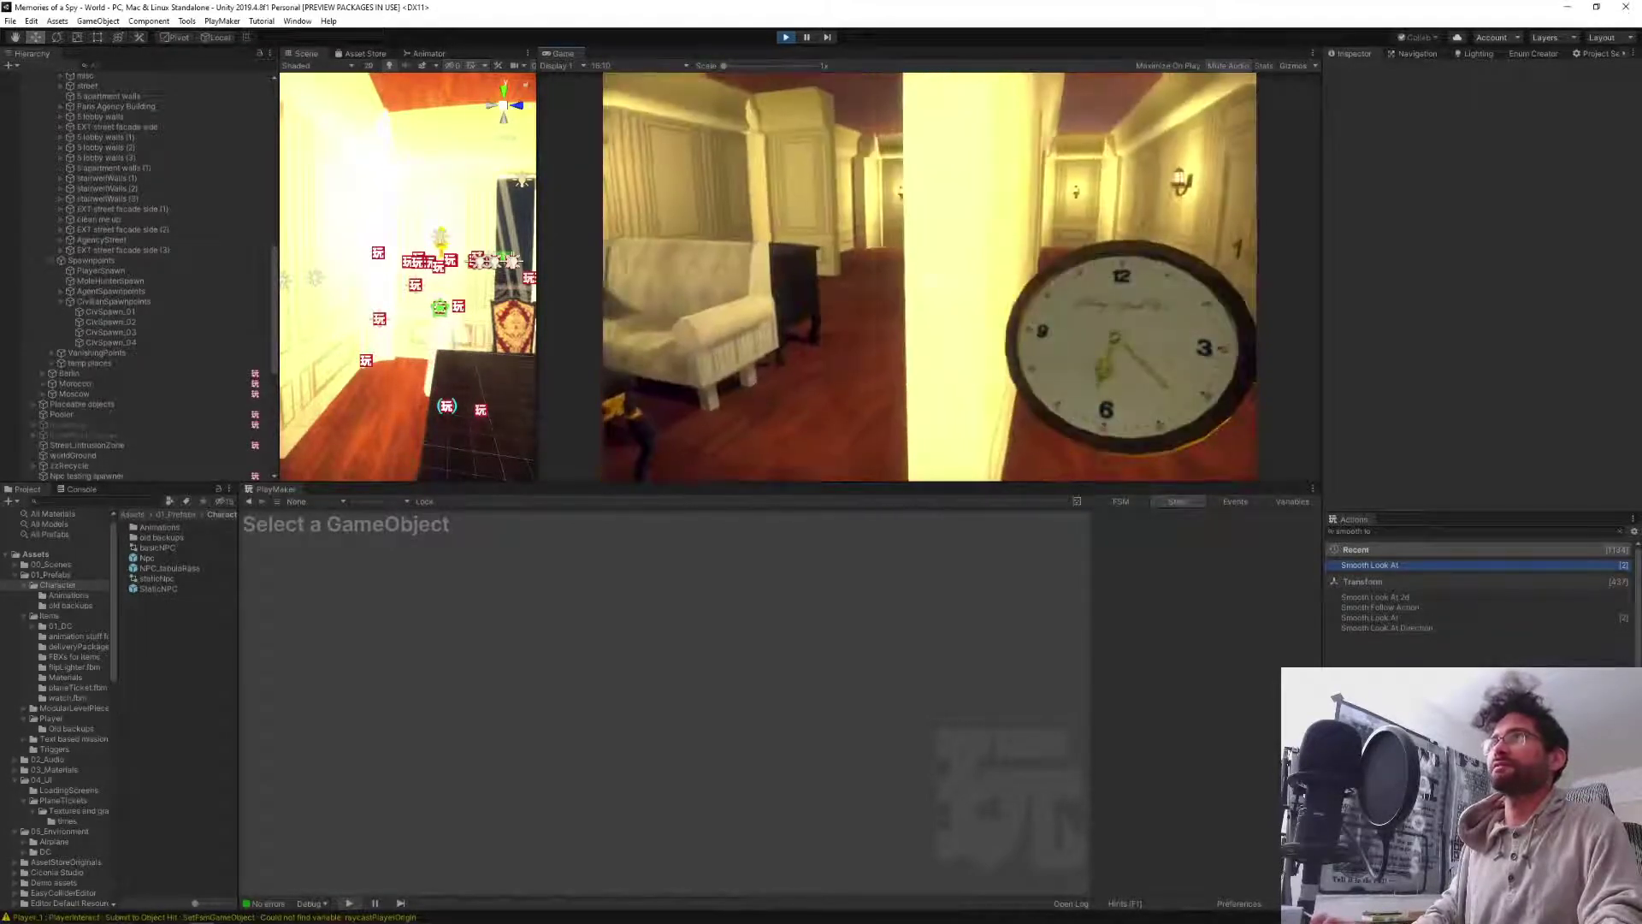
key(w)
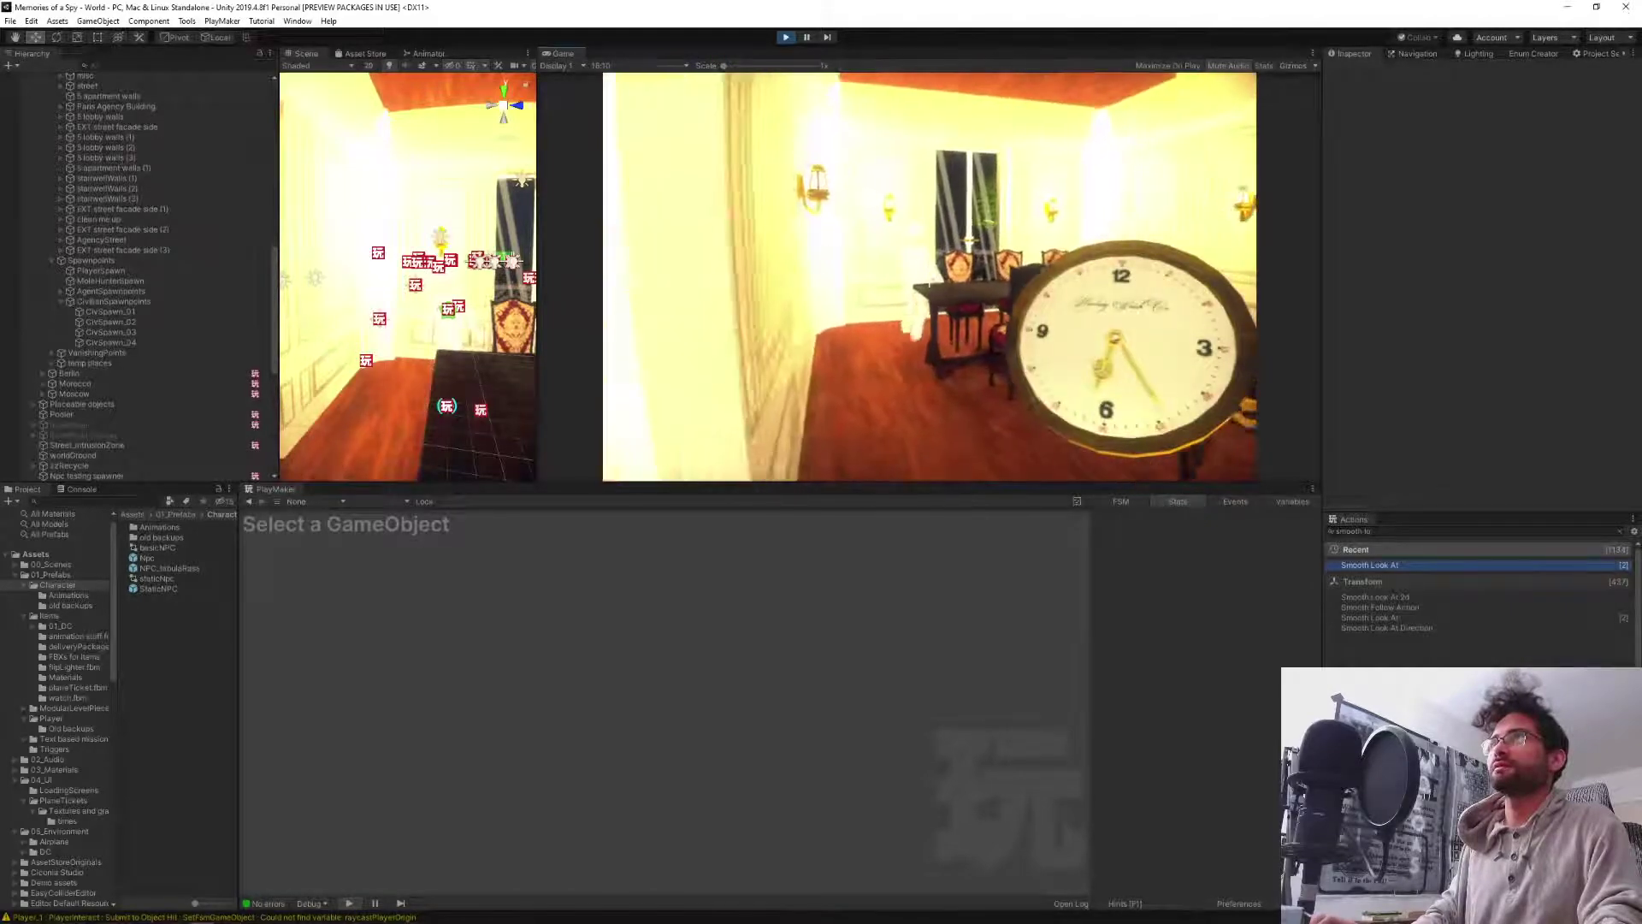
key(w)
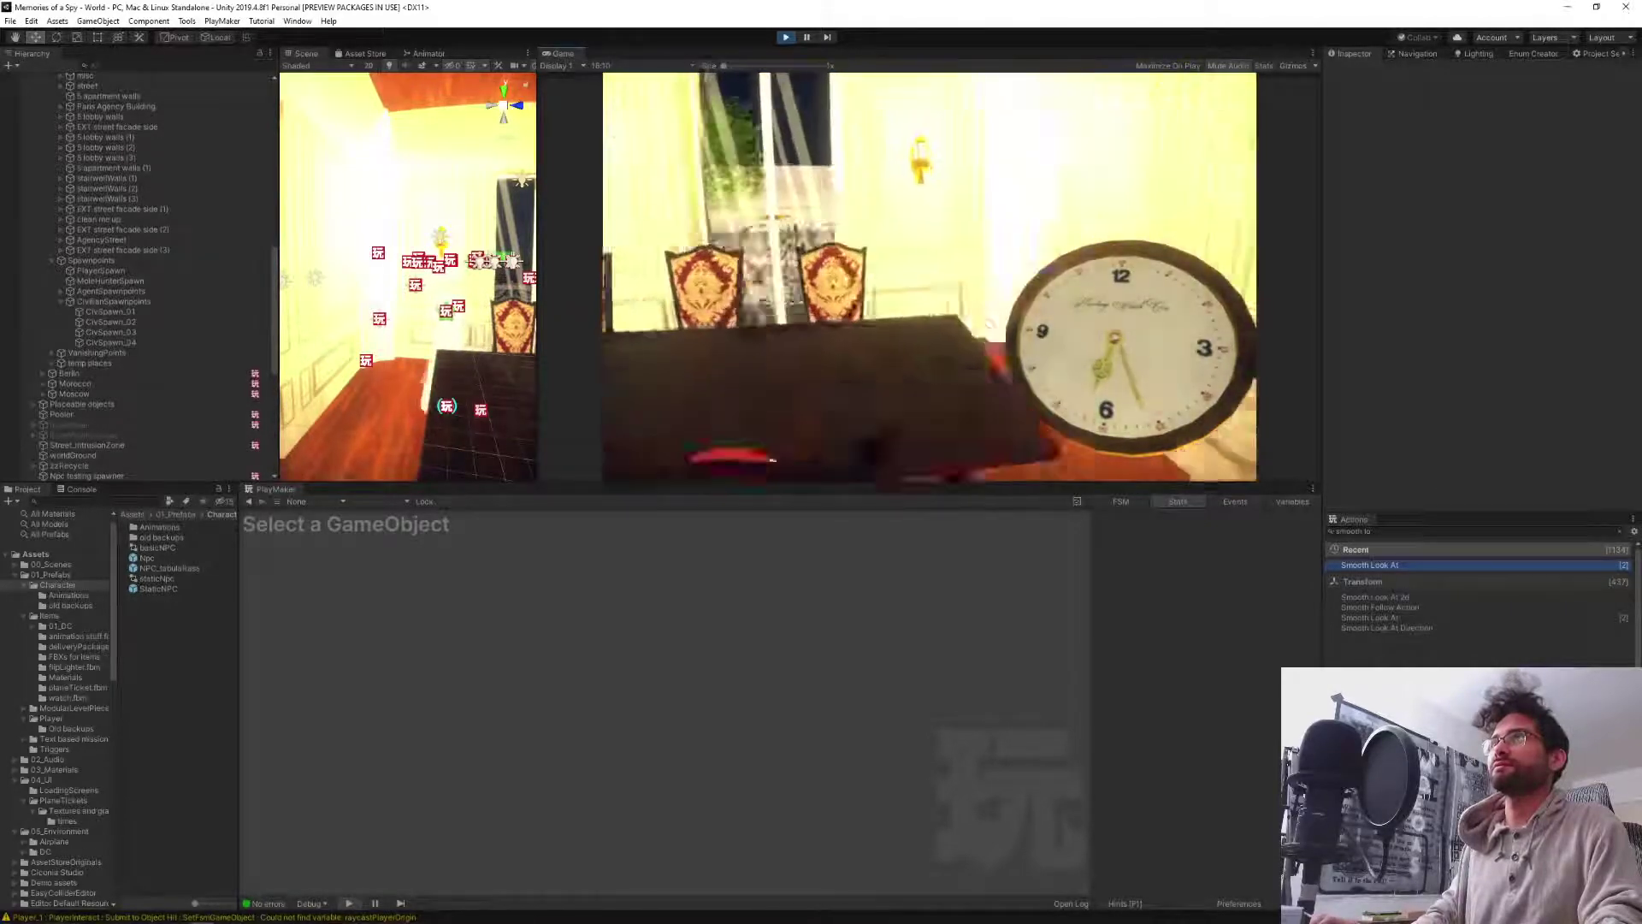
key(w)
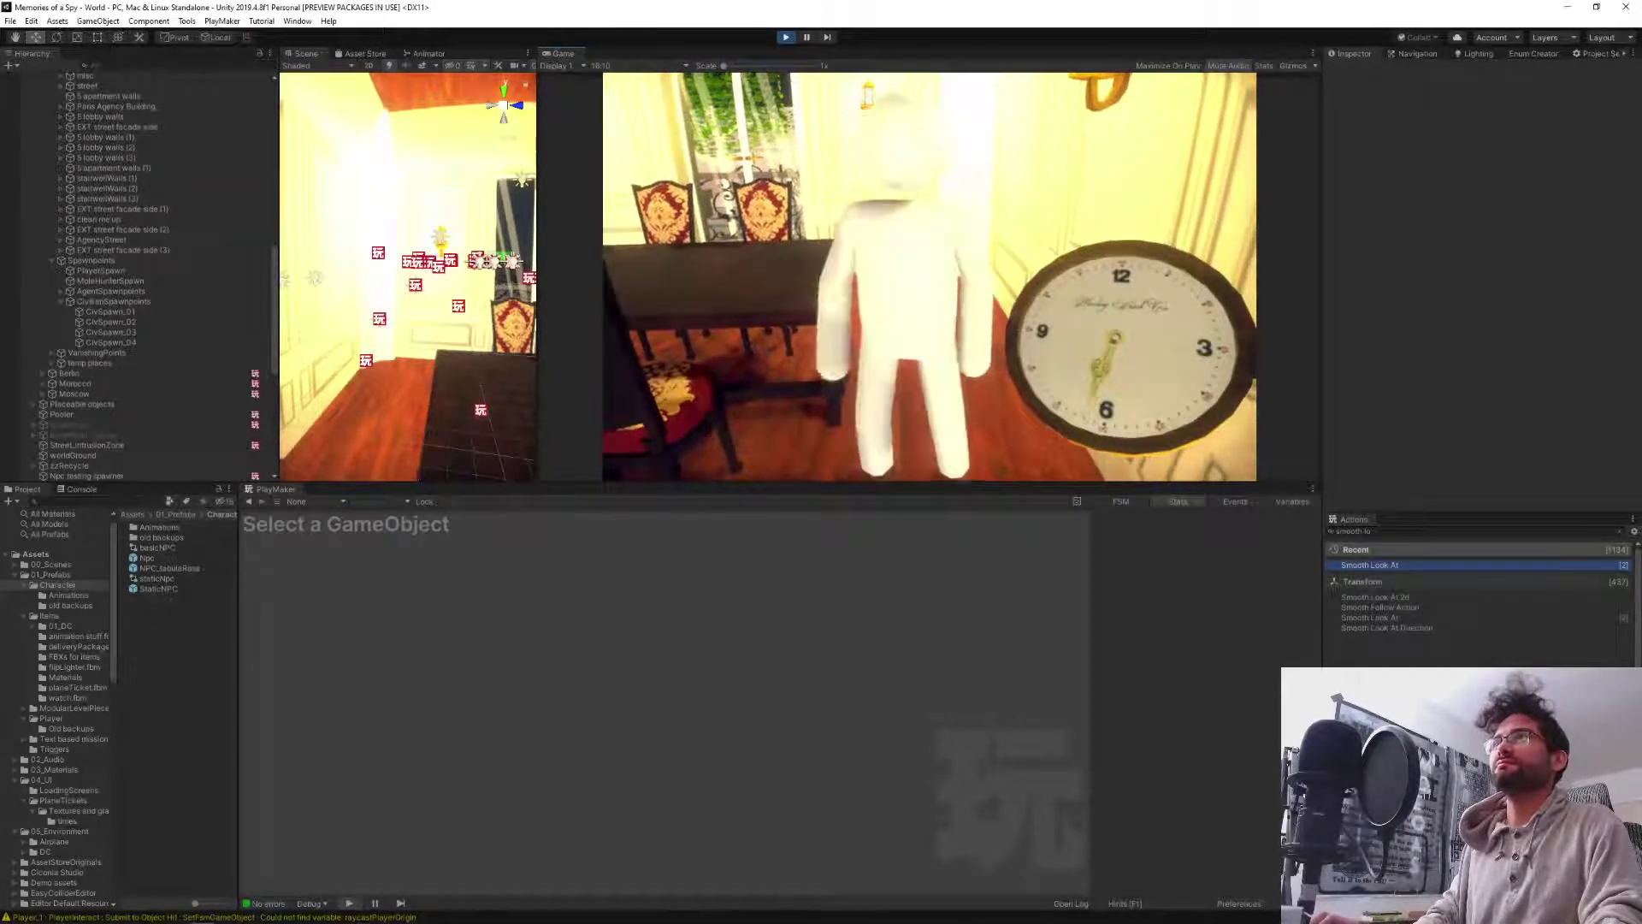
Lead the NPC through the apartment to test whether it turns toward the player while yelling, and stop the playtest.
key(w)
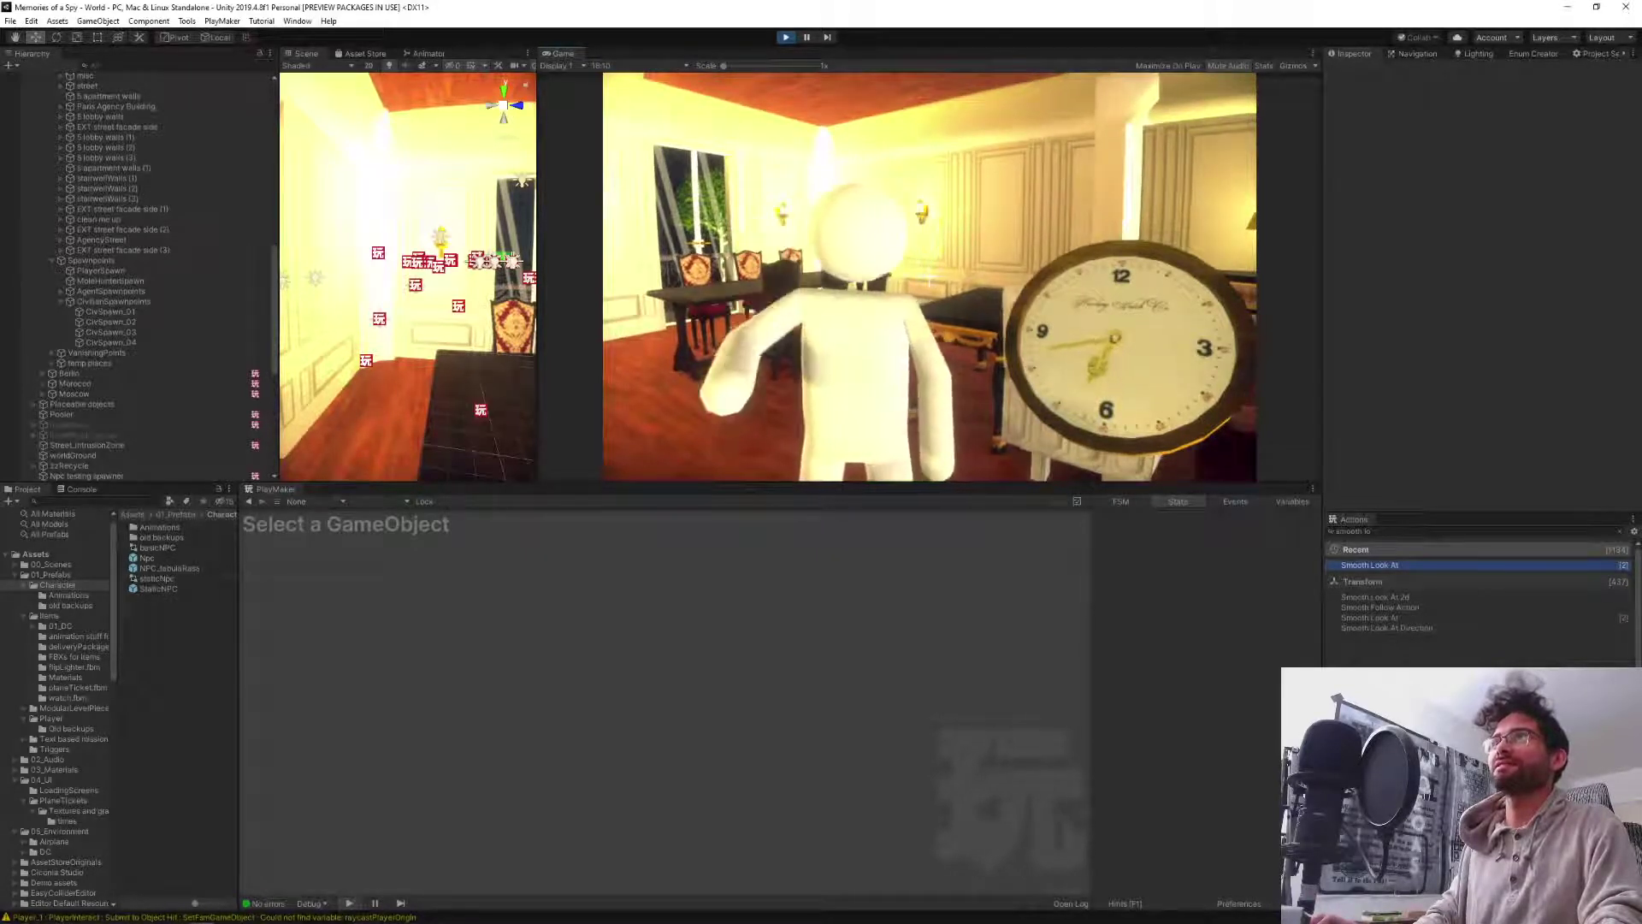
key(w)
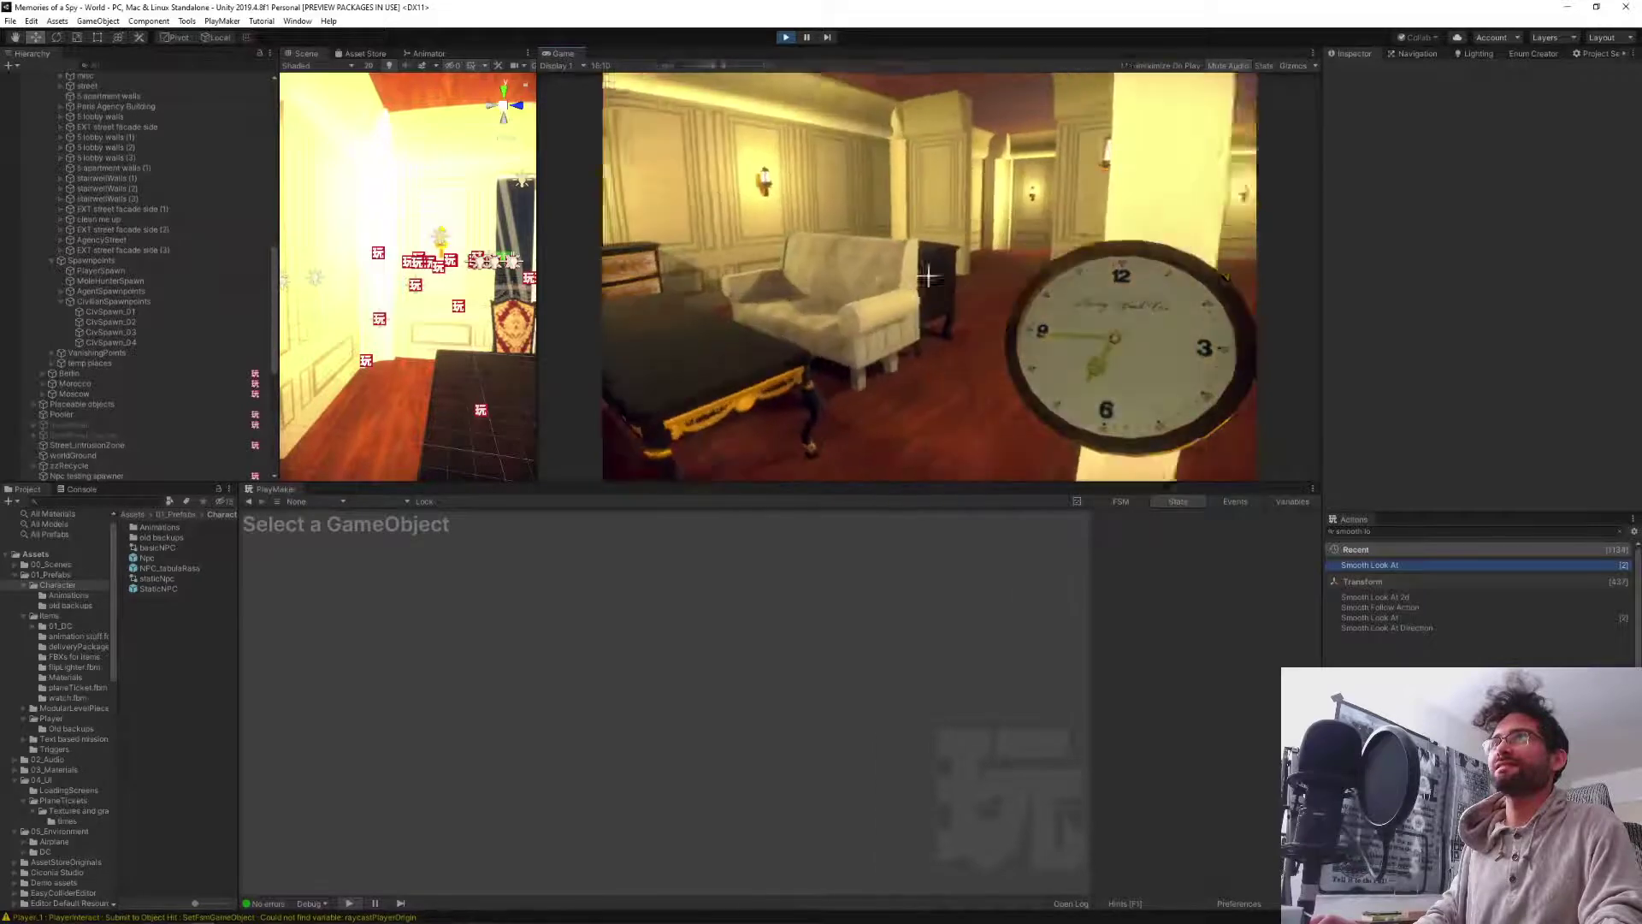
key(s)
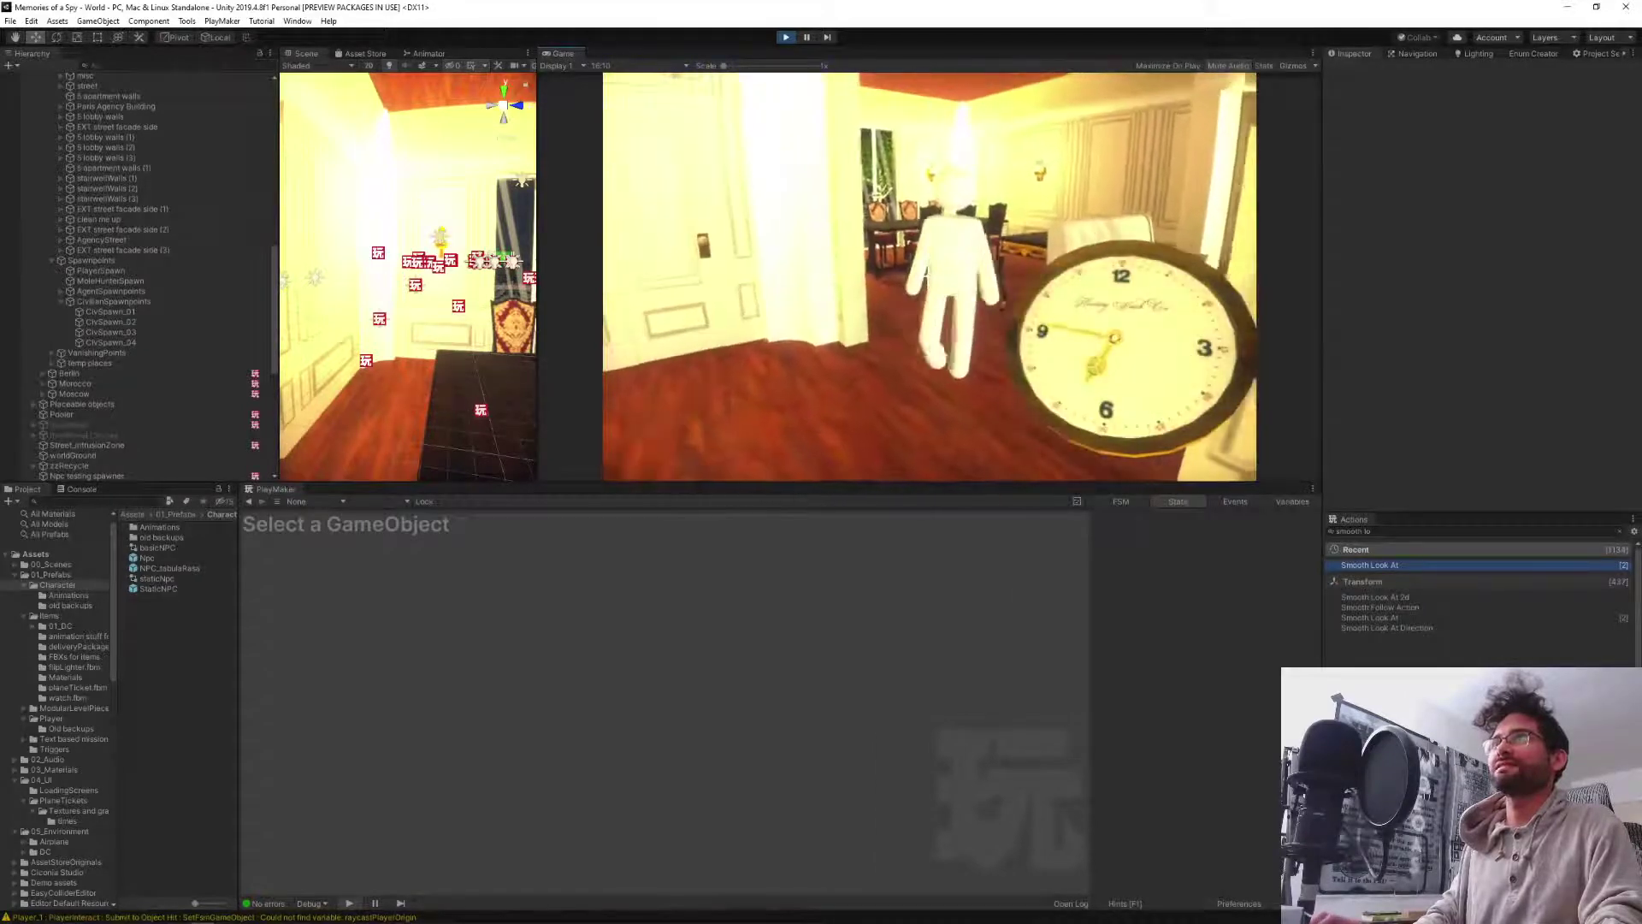
key(w)
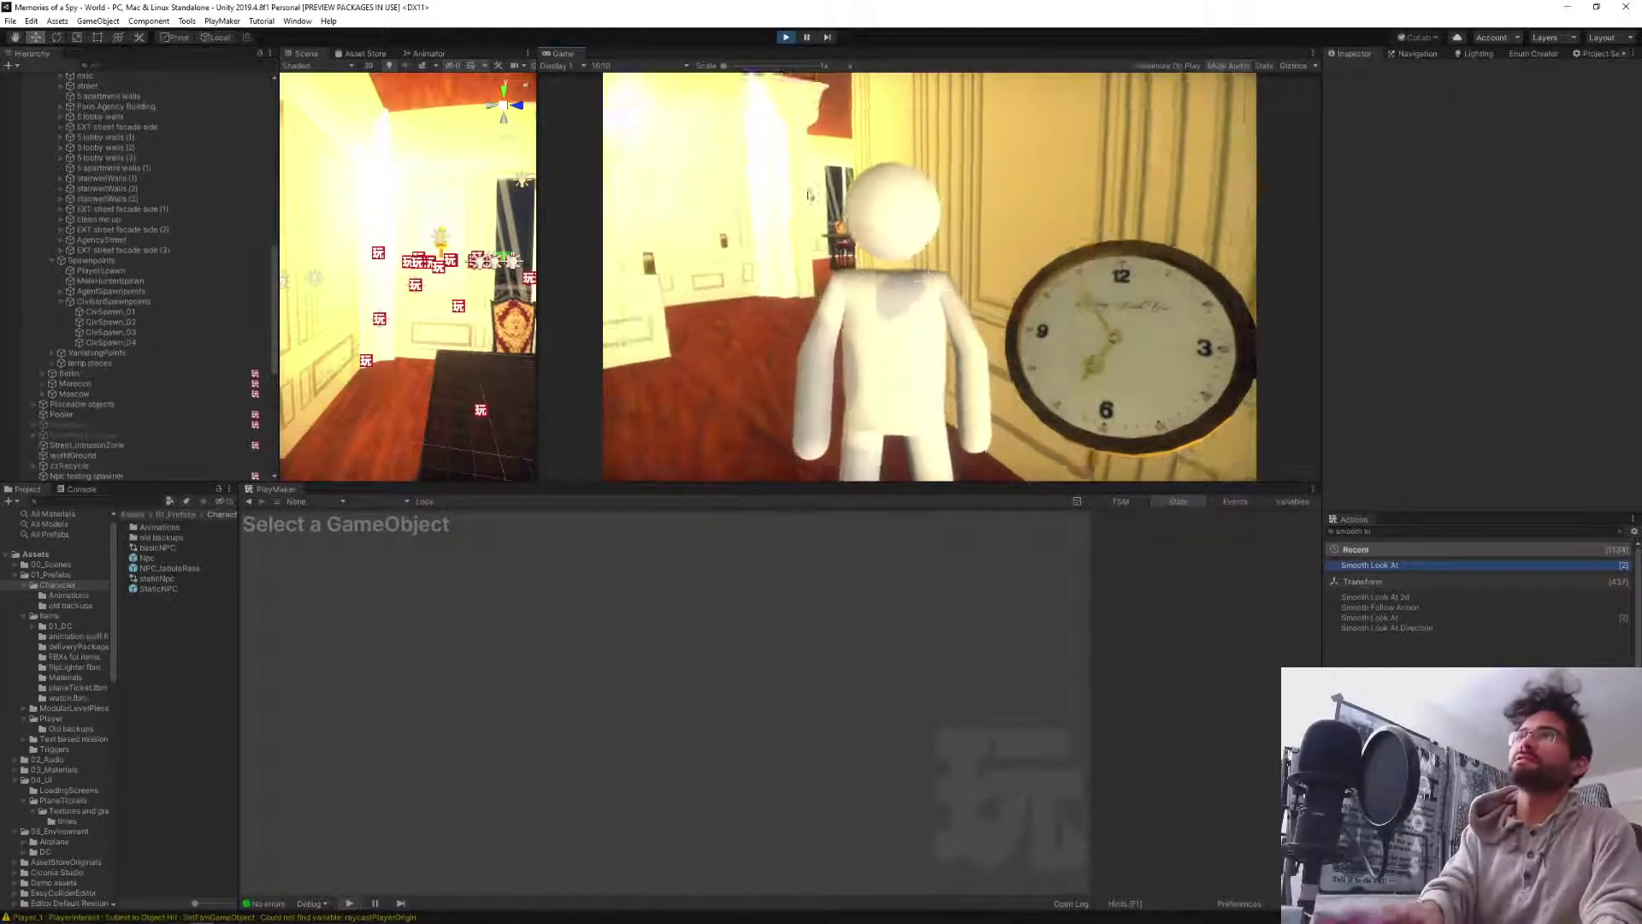
key(Escape)
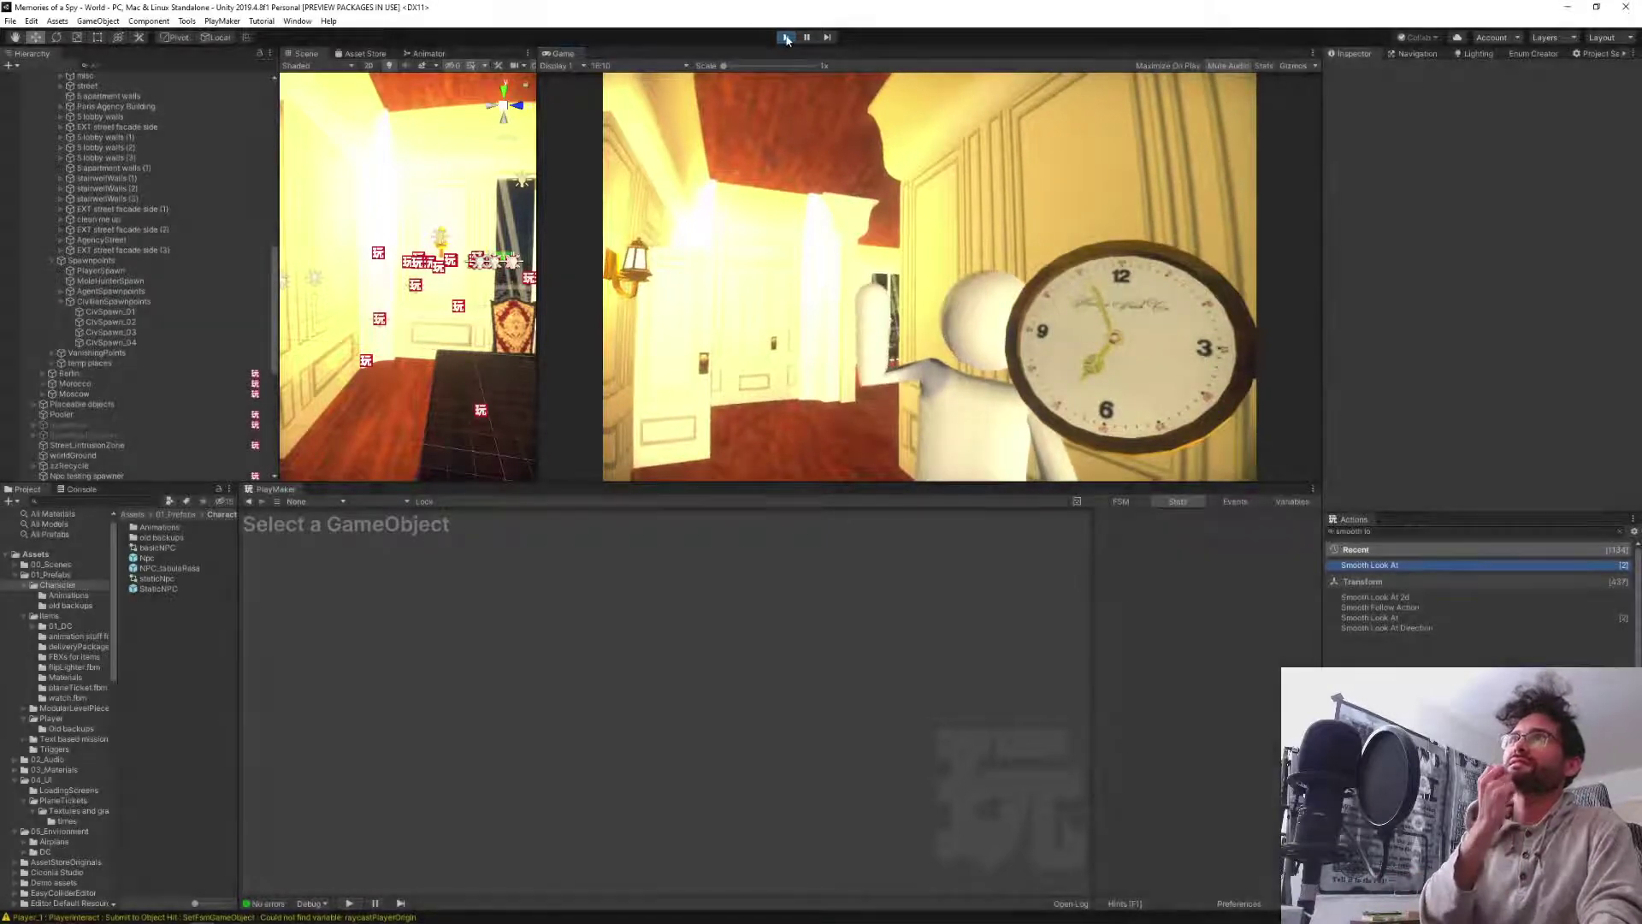
click(786, 37)
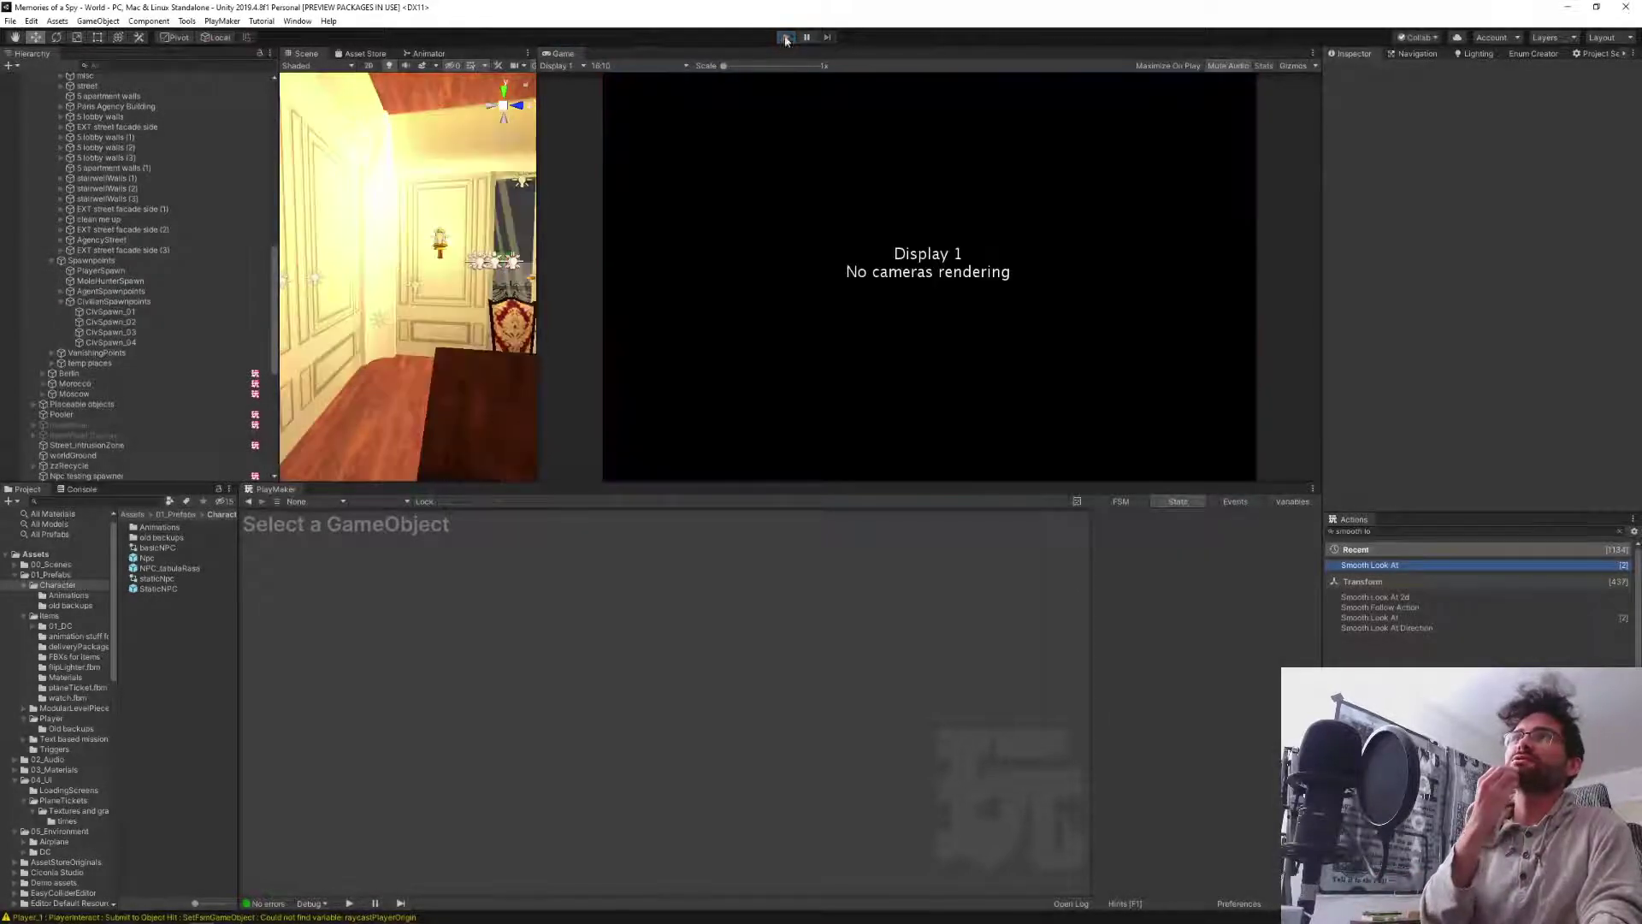
Examine the basicNPC animator controller's animation states in a widened Animator view, and return to the scene view.
double_click(135, 549)
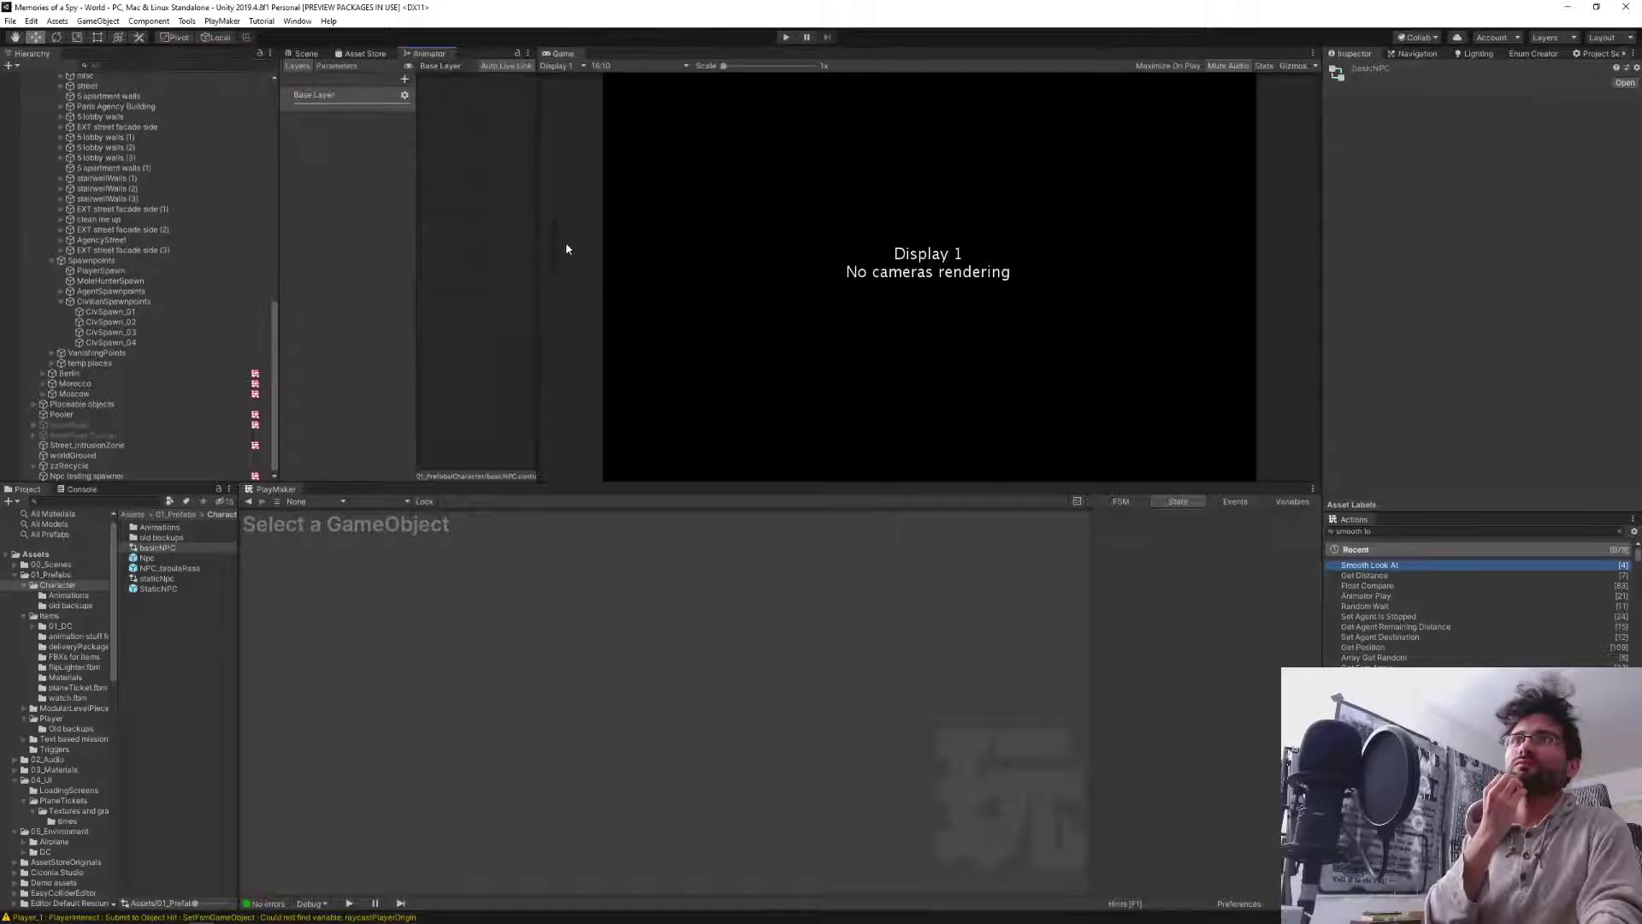
drag(539, 243, 770, 246)
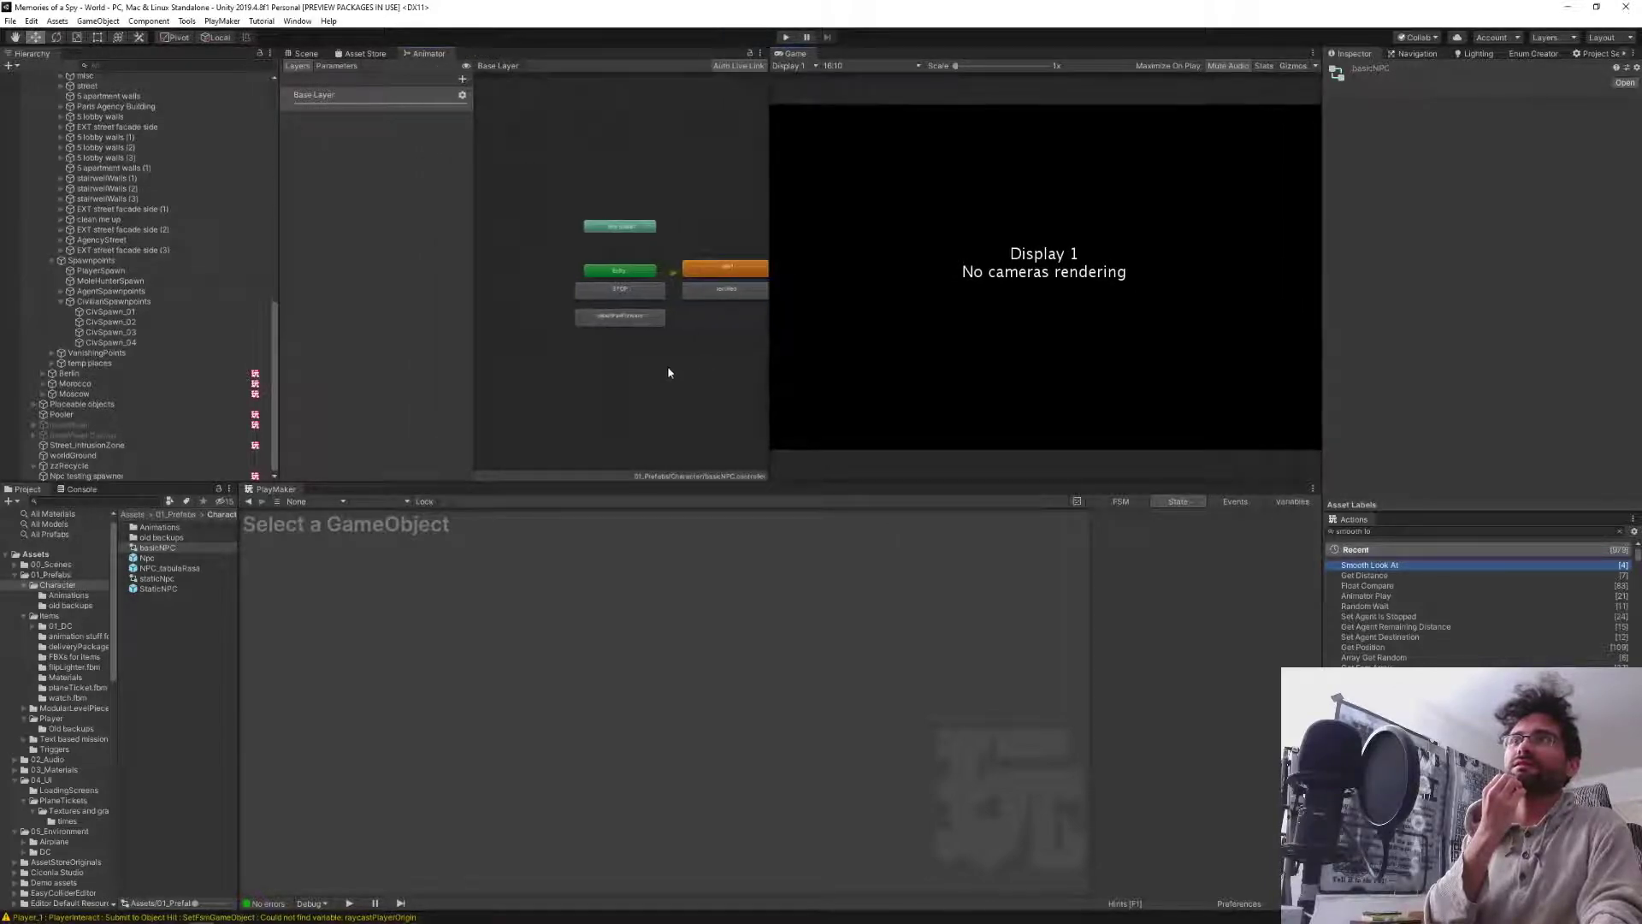
middle_drag(623, 371, 579, 368)
middle_drag(715, 374, 623, 369)
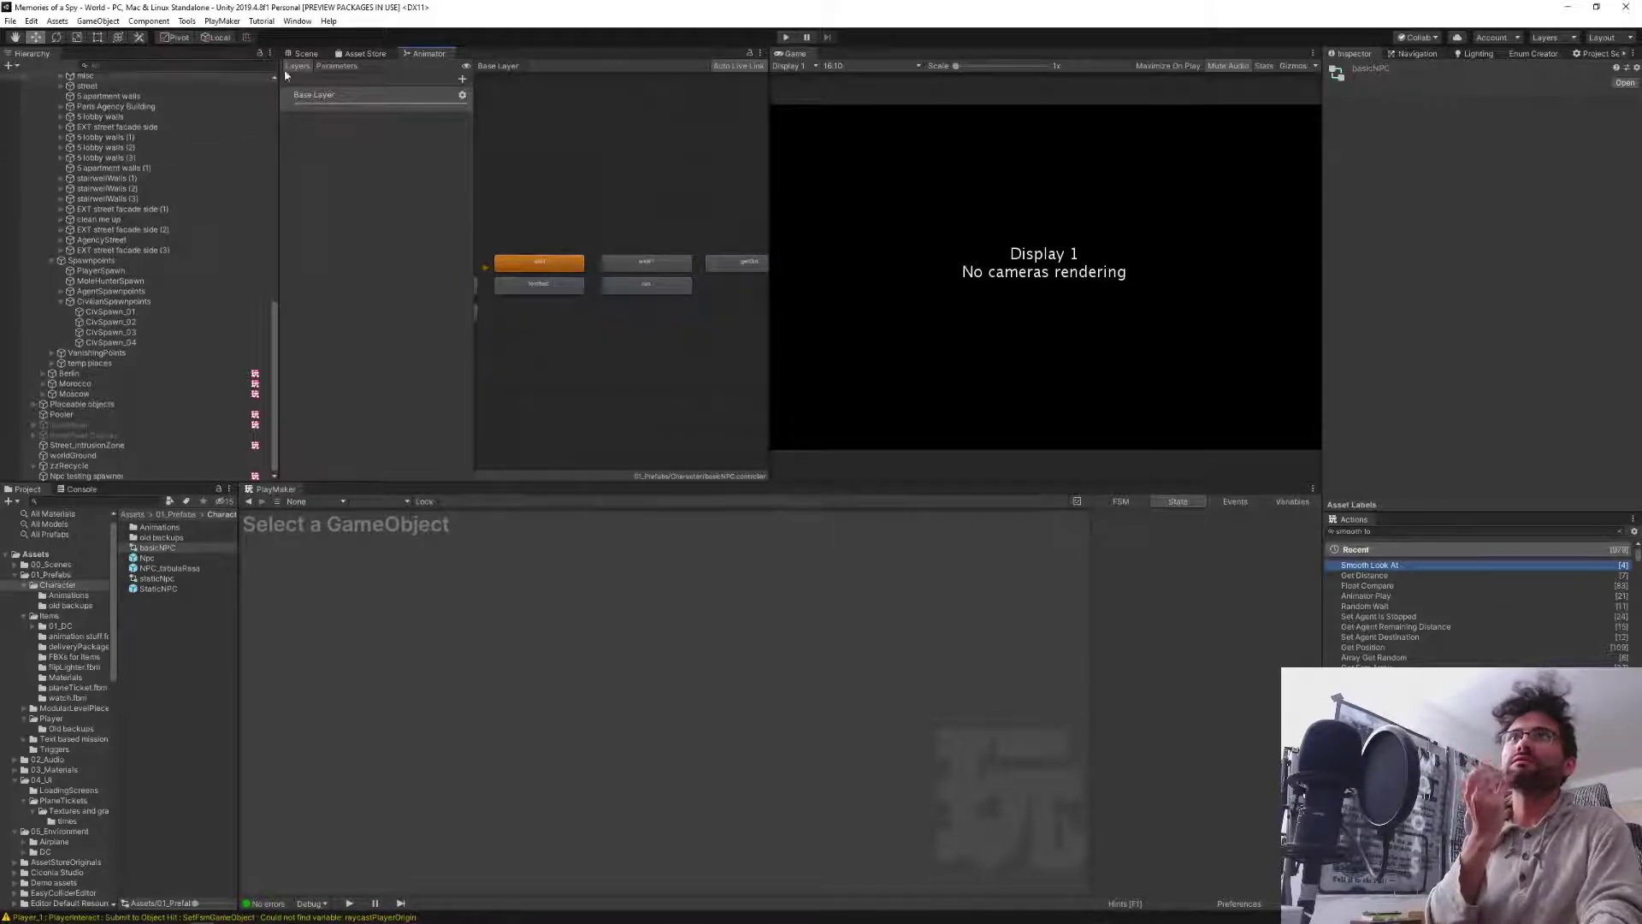
click(306, 54)
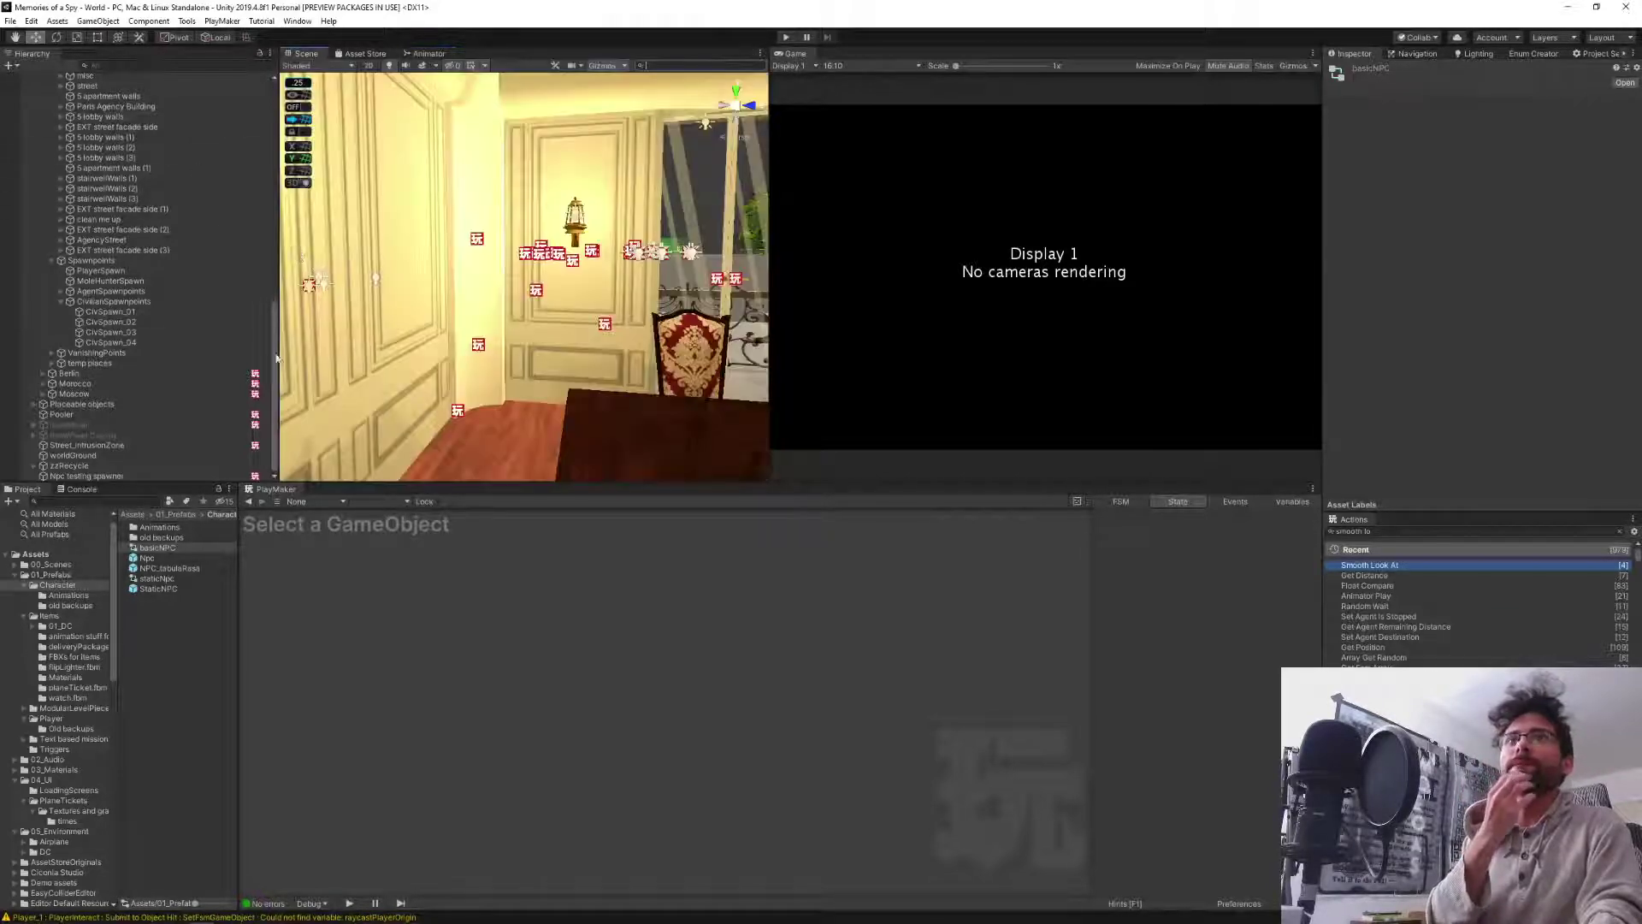
Open the Npc prefab's HasIntruder FSM and set the En route state's Animator Play state name to run.
double_click(144, 558)
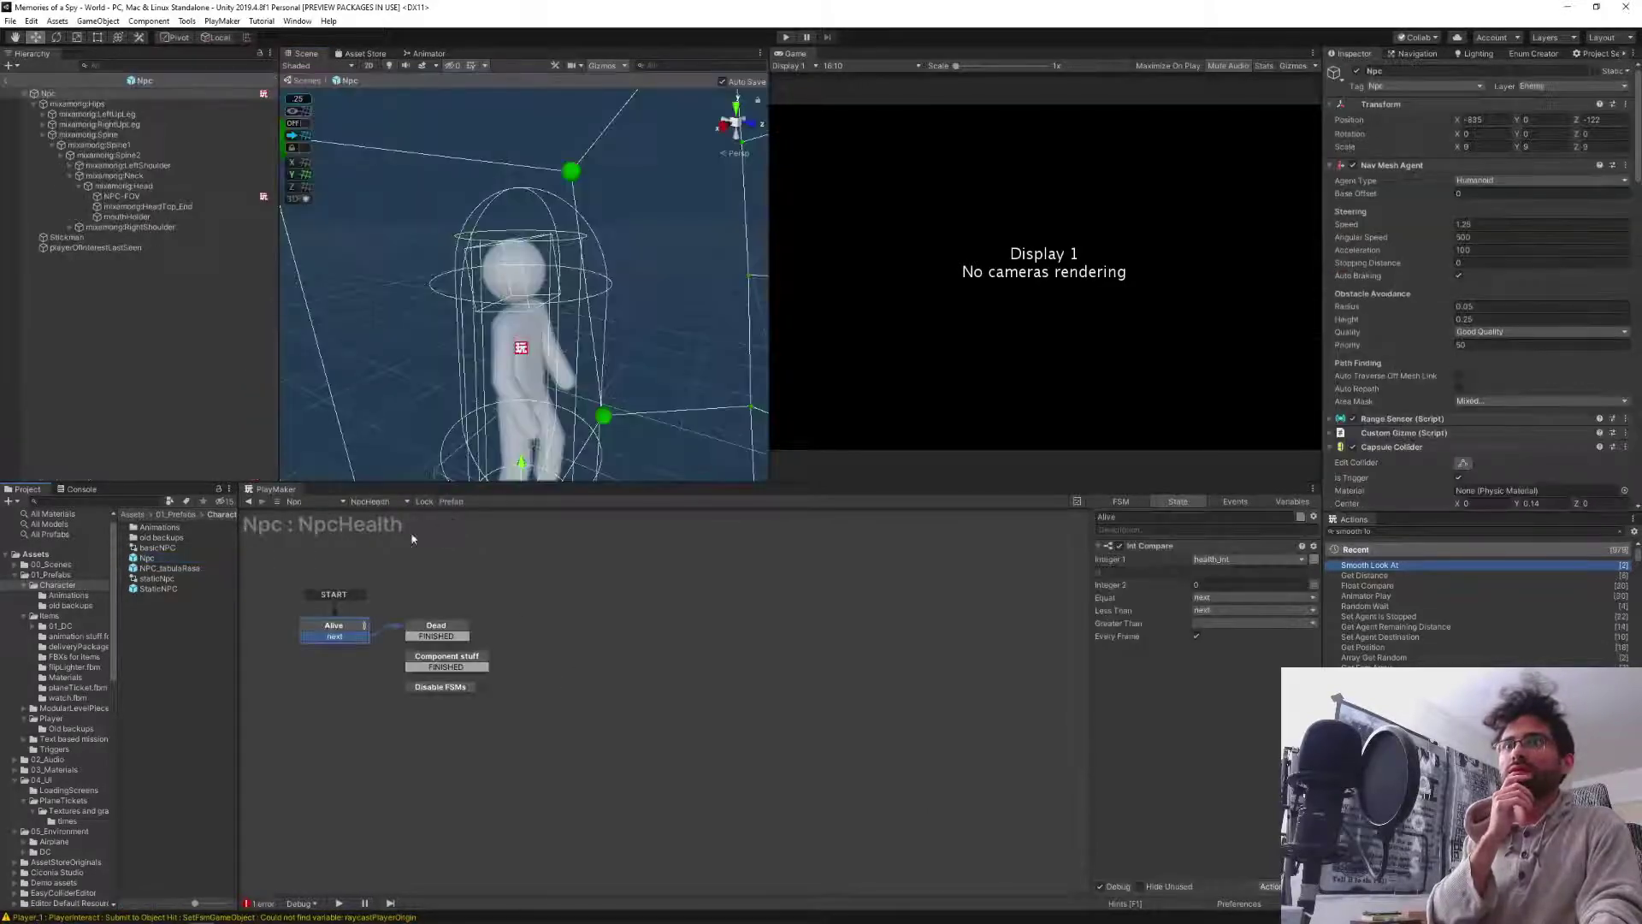
click(374, 501)
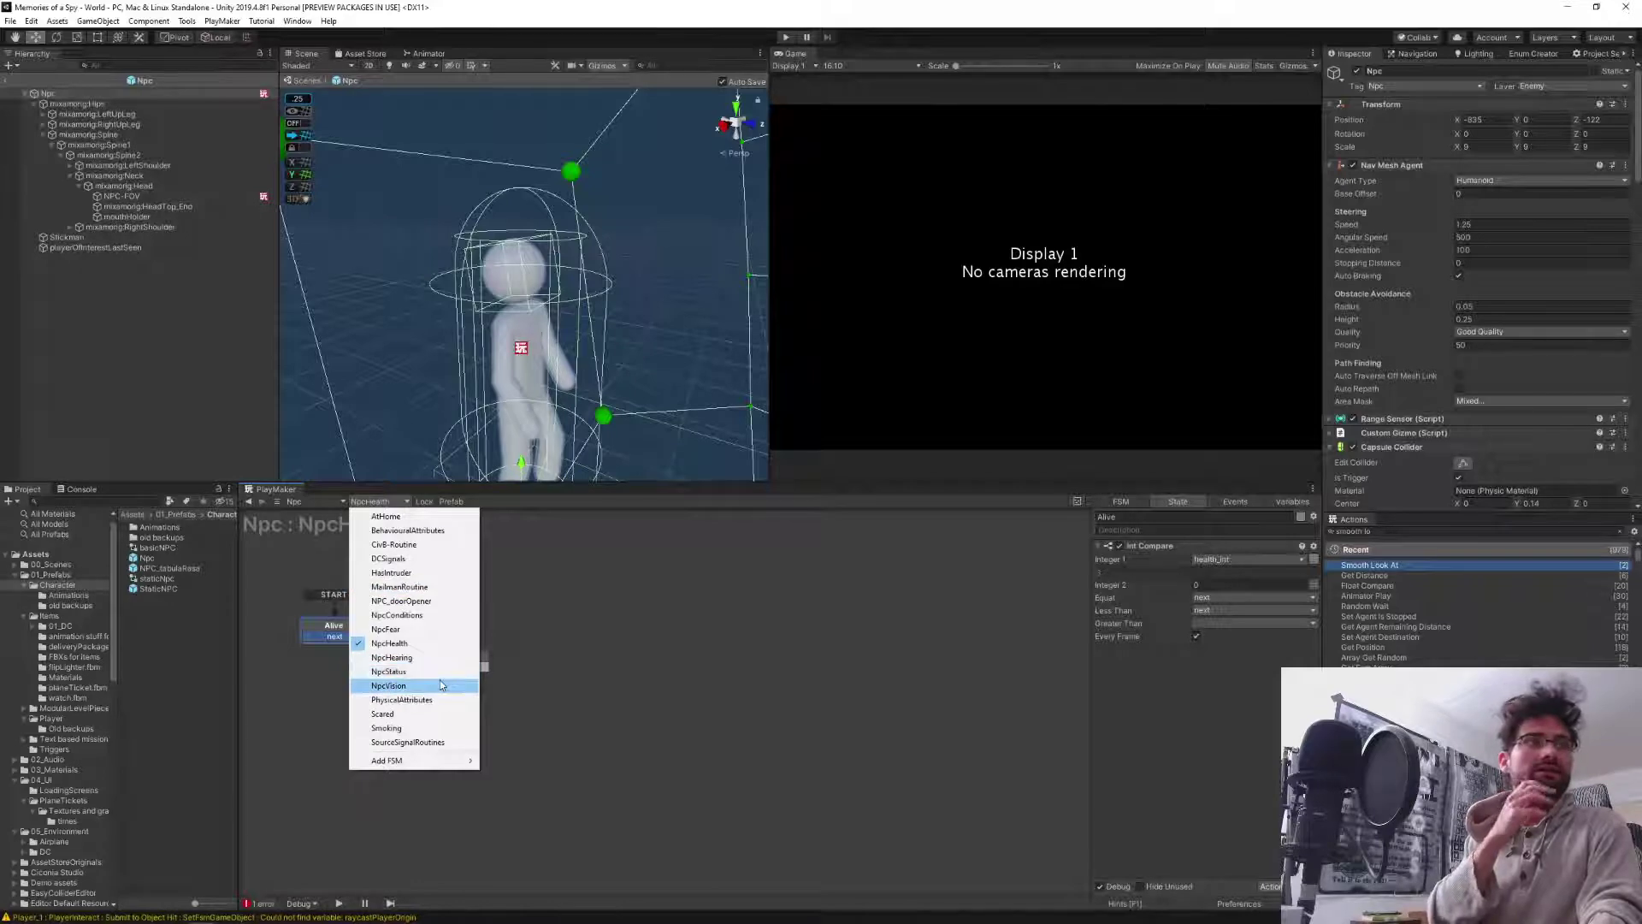
click(391, 572)
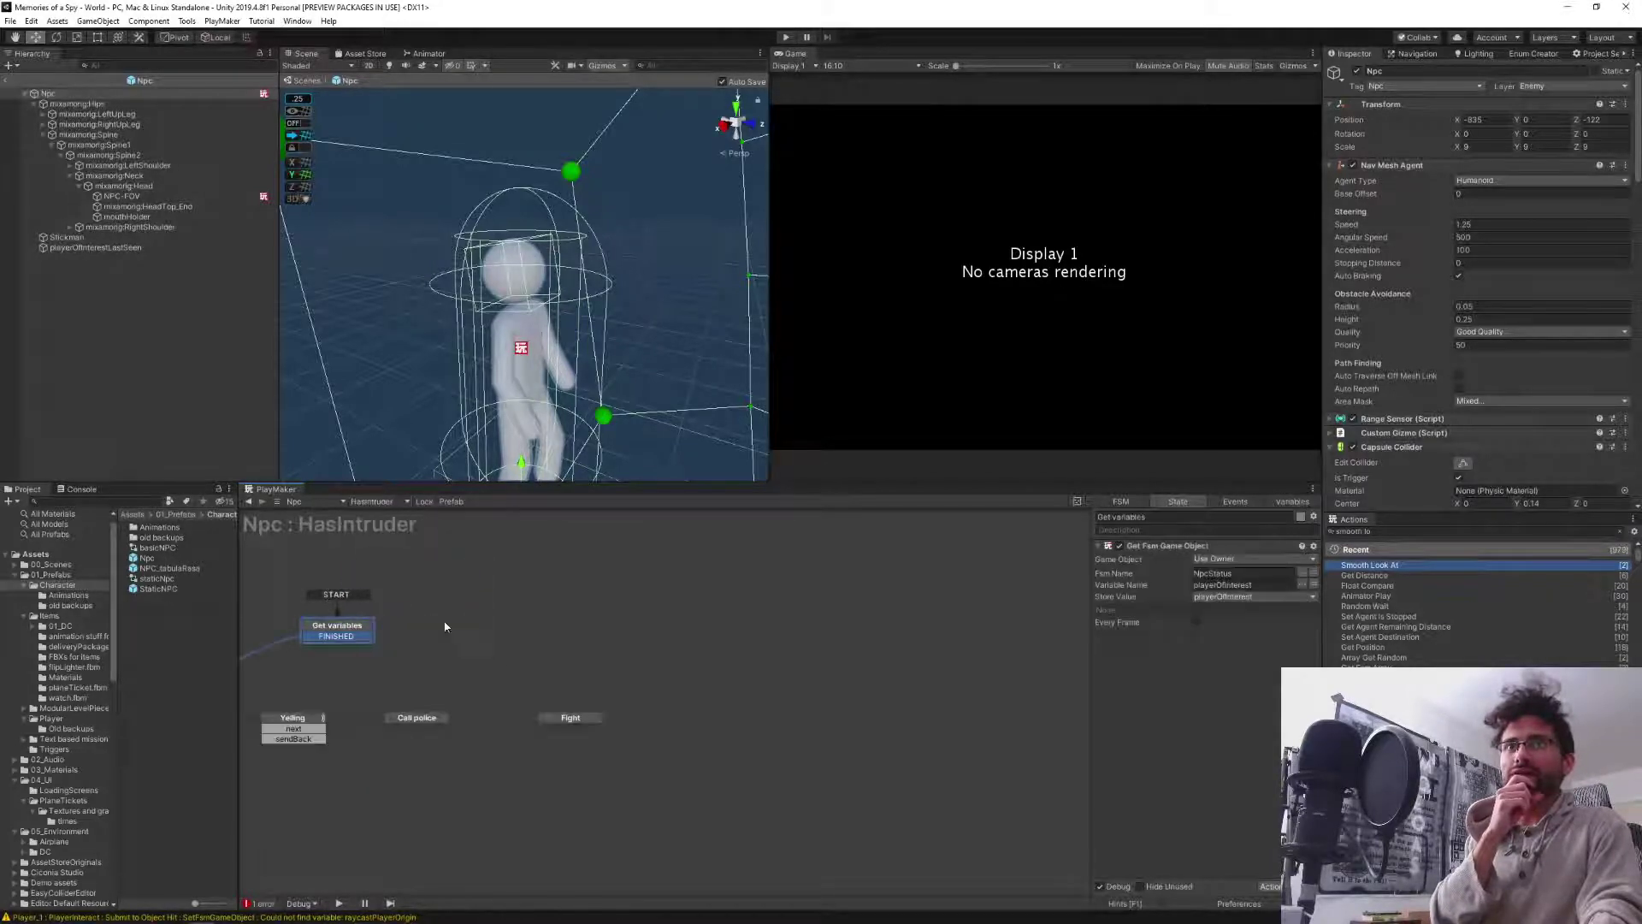
click(414, 682)
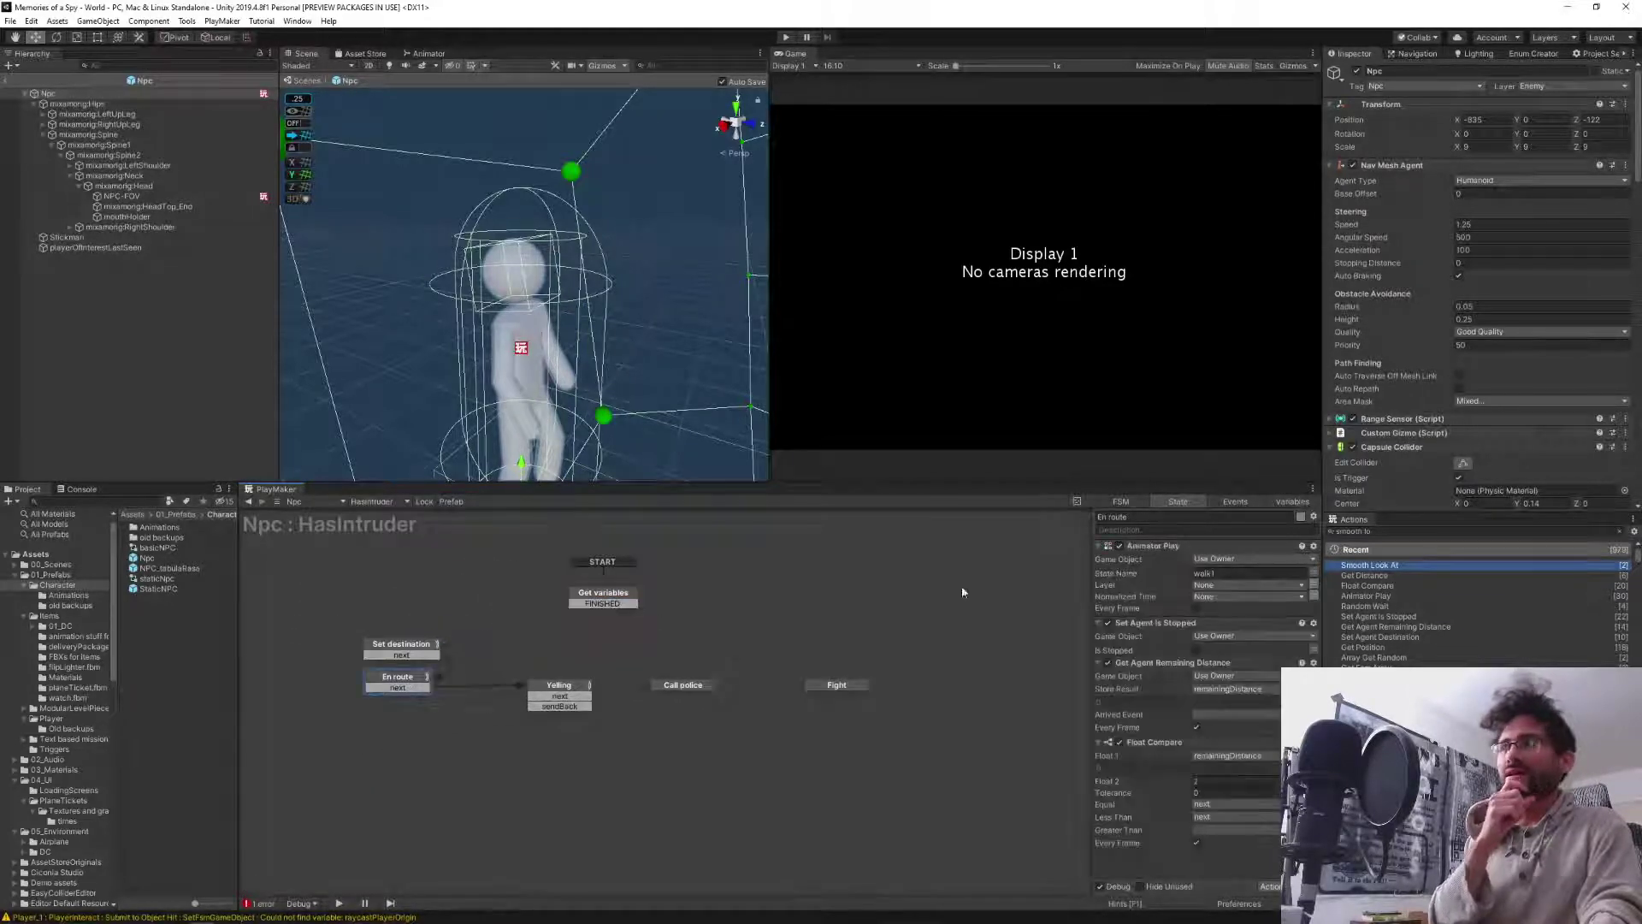
click(1243, 573)
text(run)
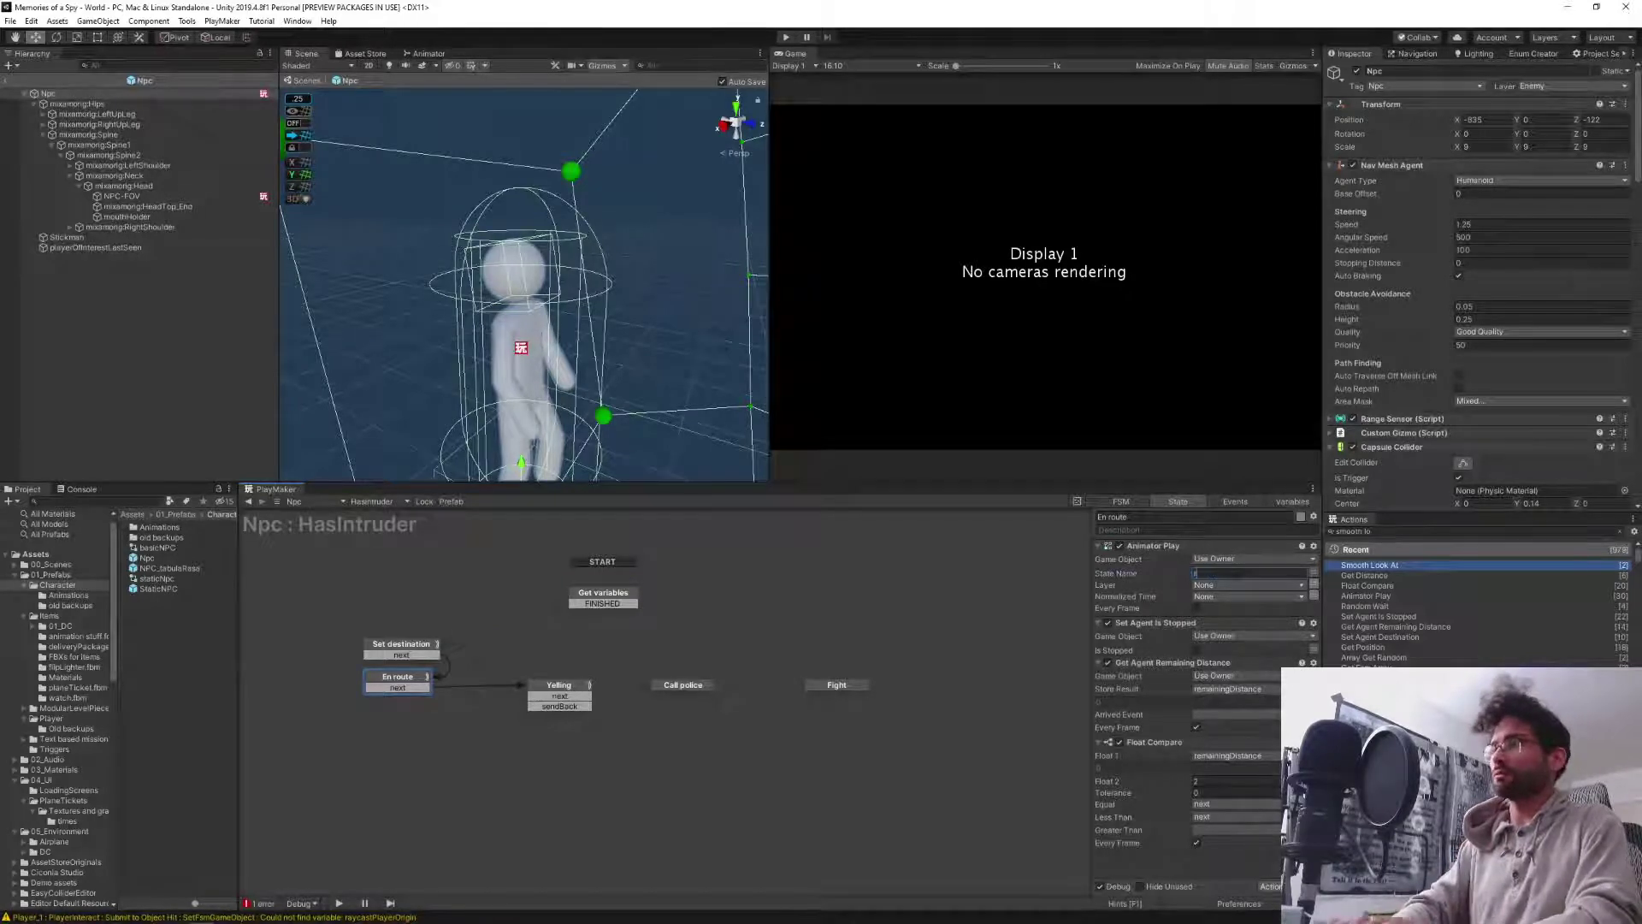
Add a Set Agent Maximum Speed action at the start of the En route state's actions with a maximum speed of 3.
click(1388, 532)
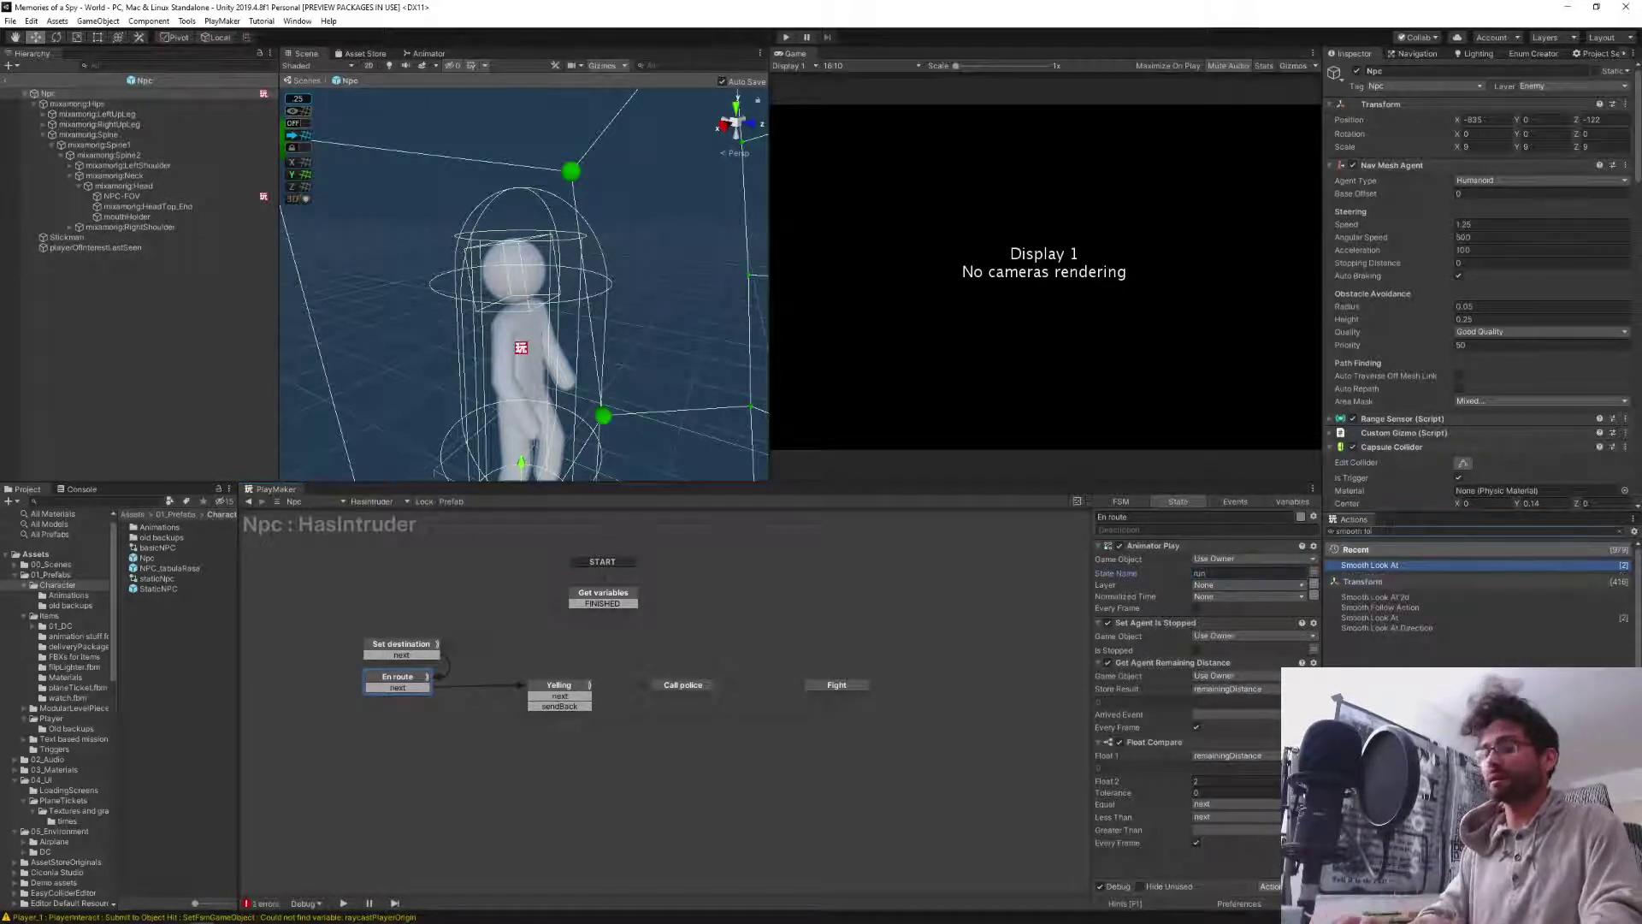
key(ctrl+a)
text(set agen)
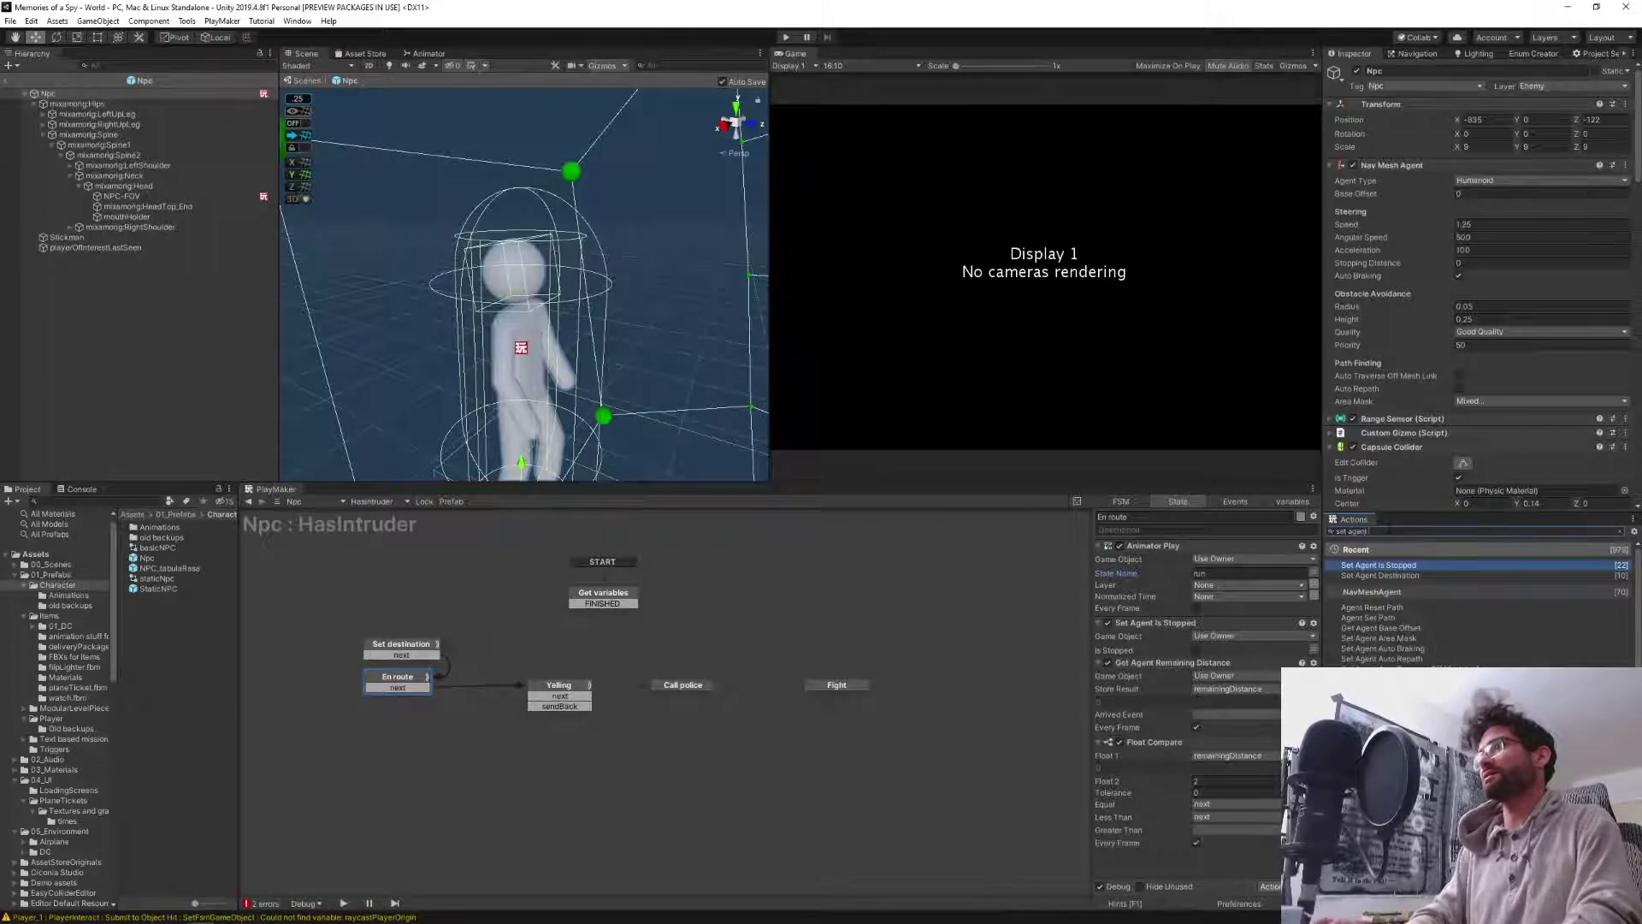
text(t spee)
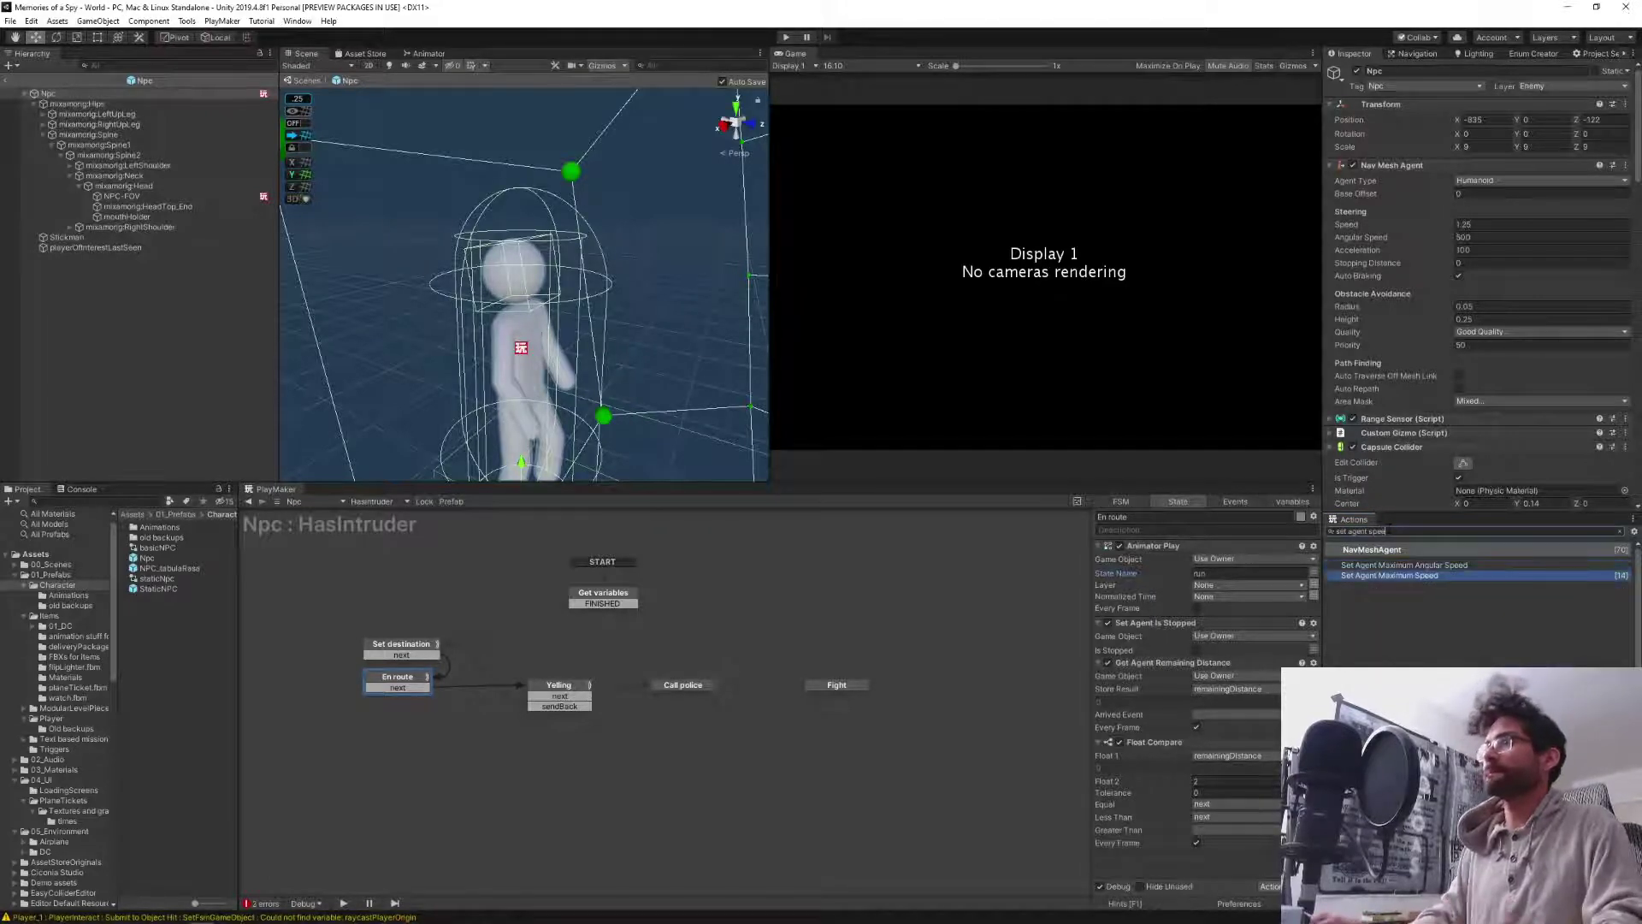
double_click(1390, 575)
right_click(1152, 833)
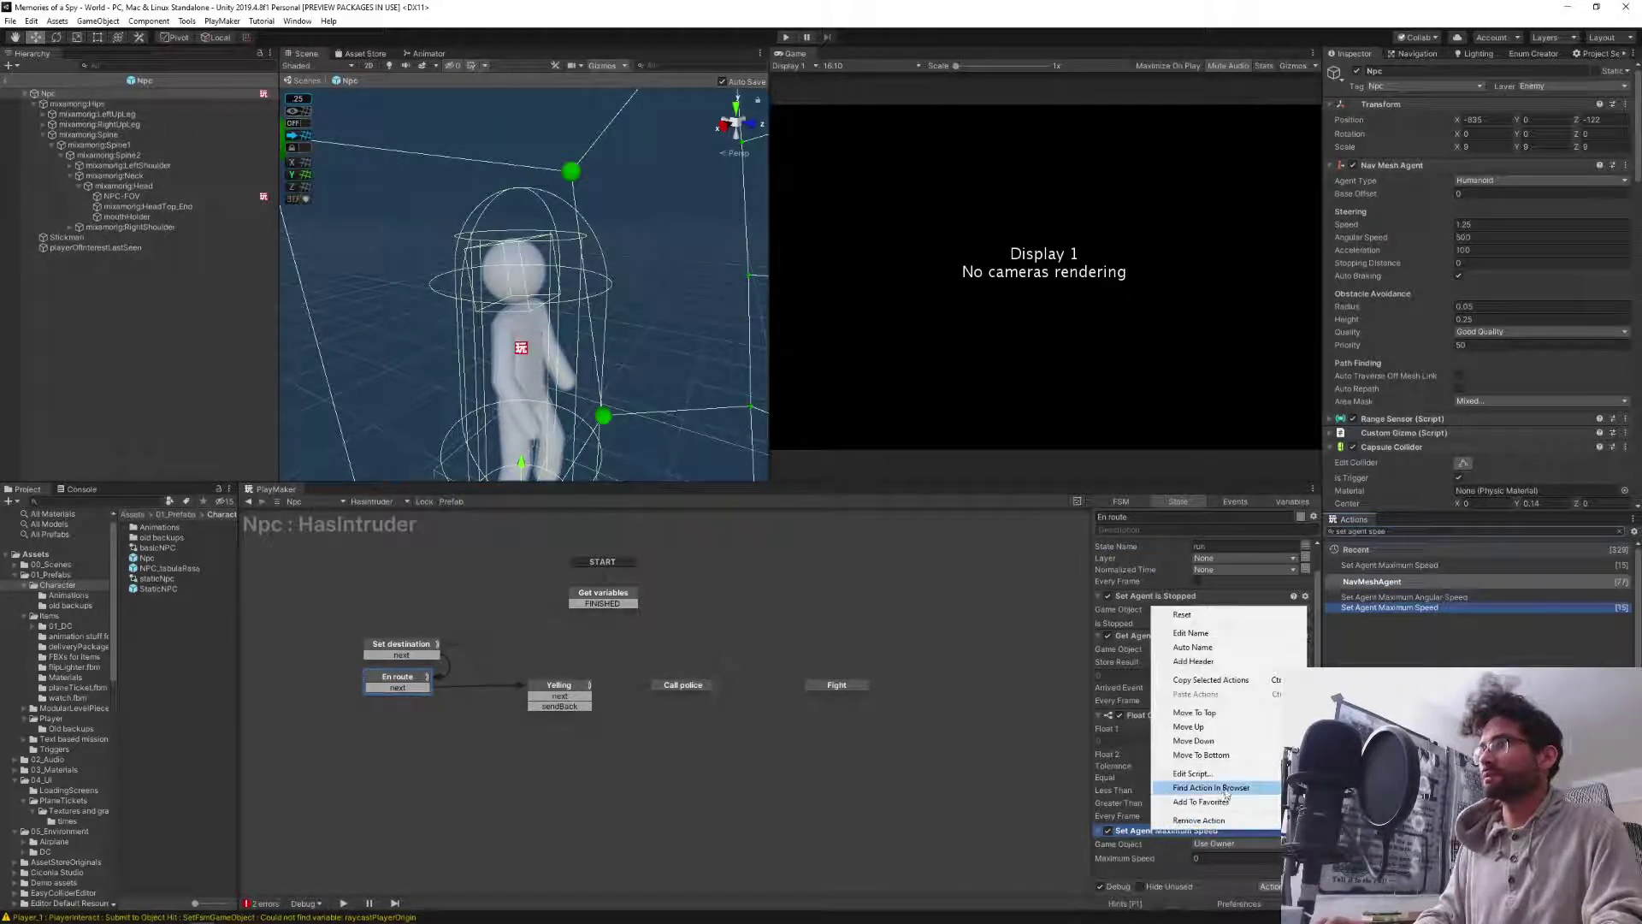
click(1238, 712)
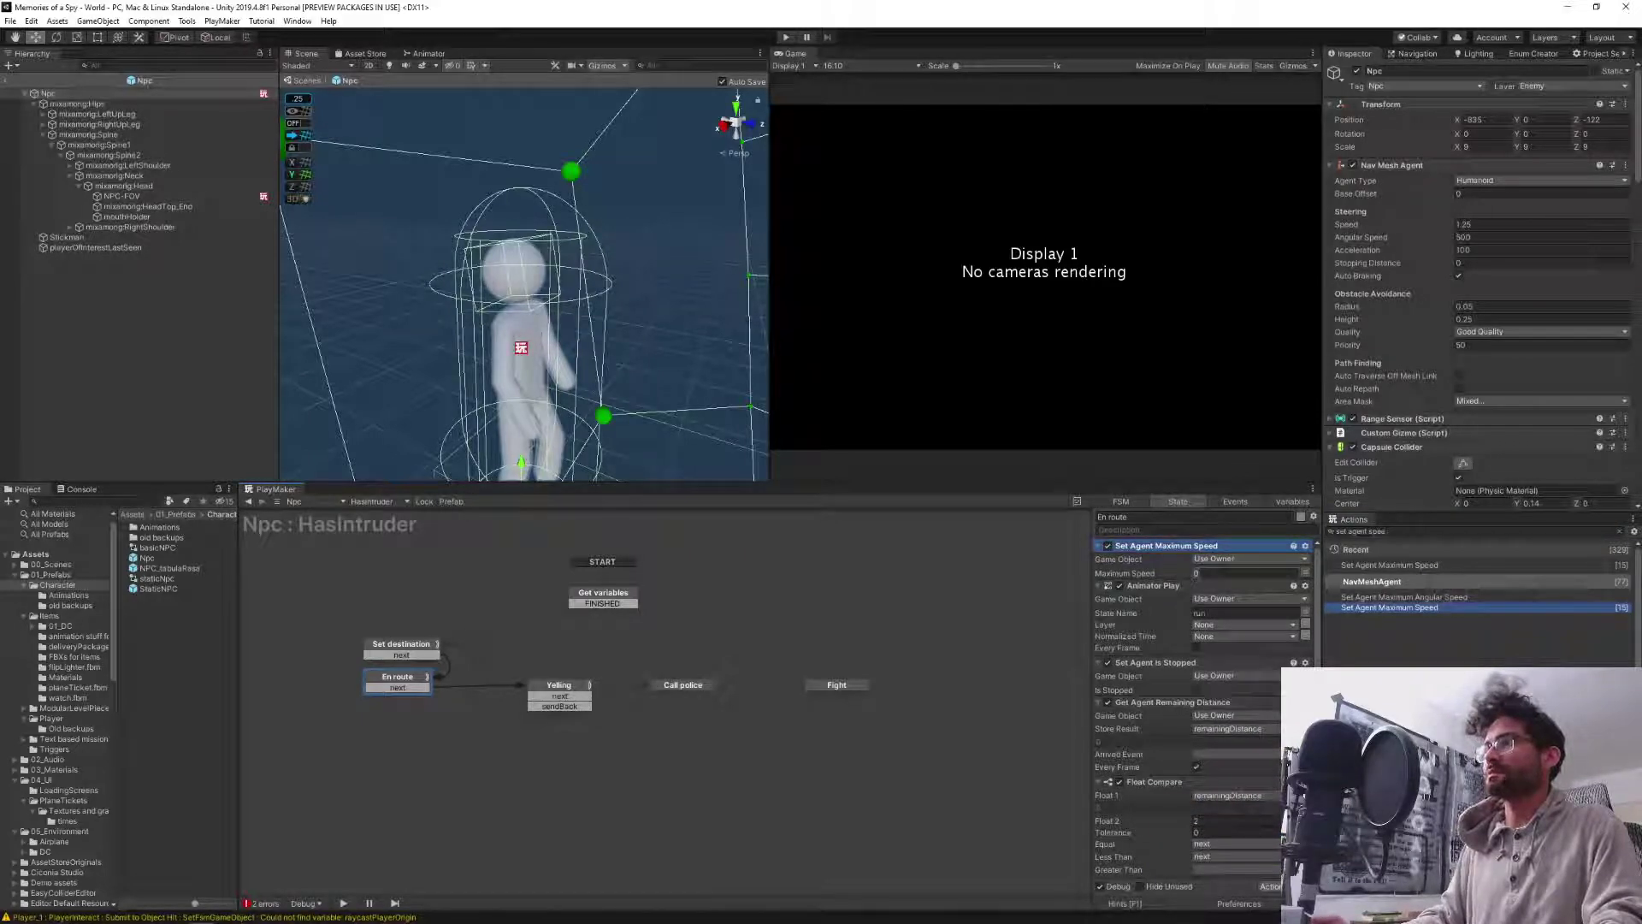
click(1225, 572)
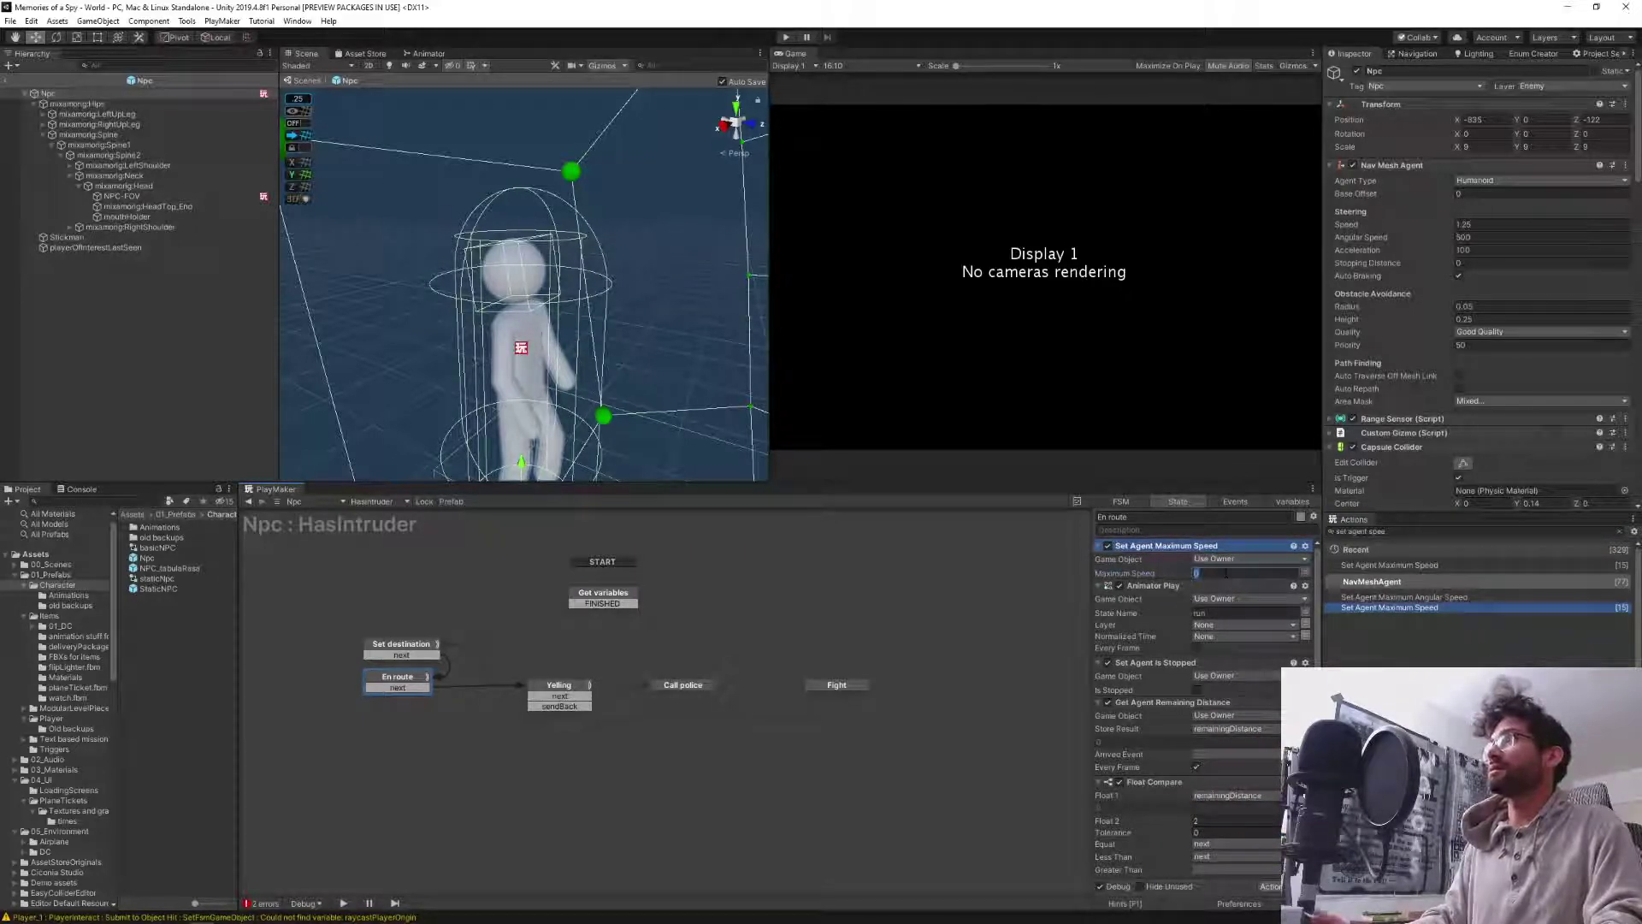
text(3)
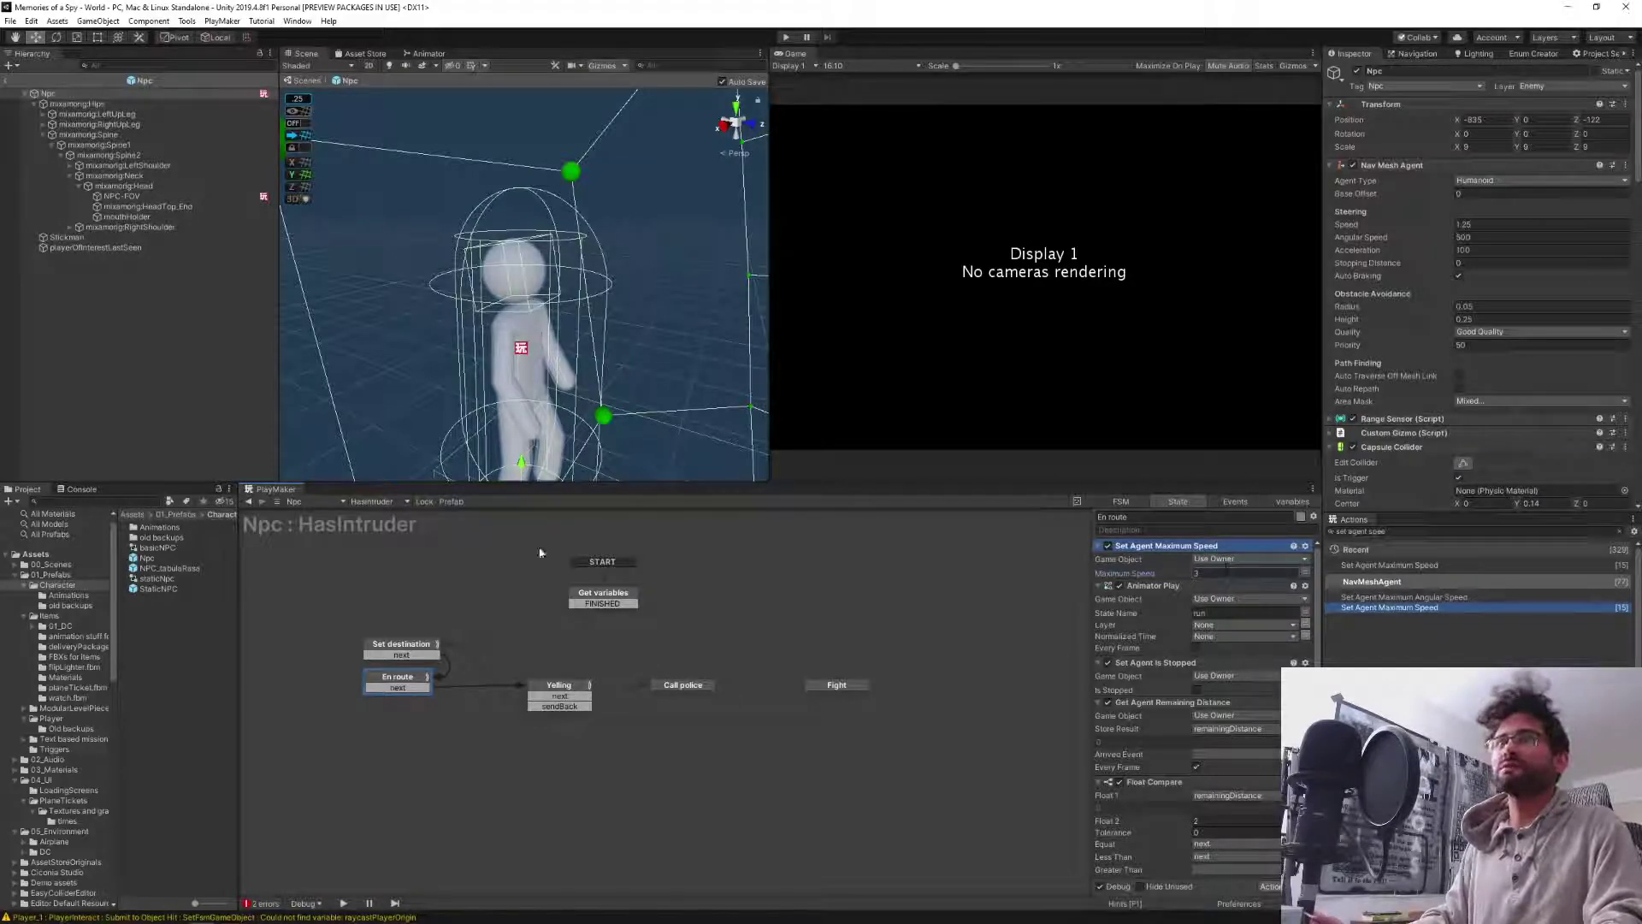
Check the runSpeed and walkSpeed variables in the CivB-Routine FSM, and return to the HasIntruder FSM's state actions.
click(374, 502)
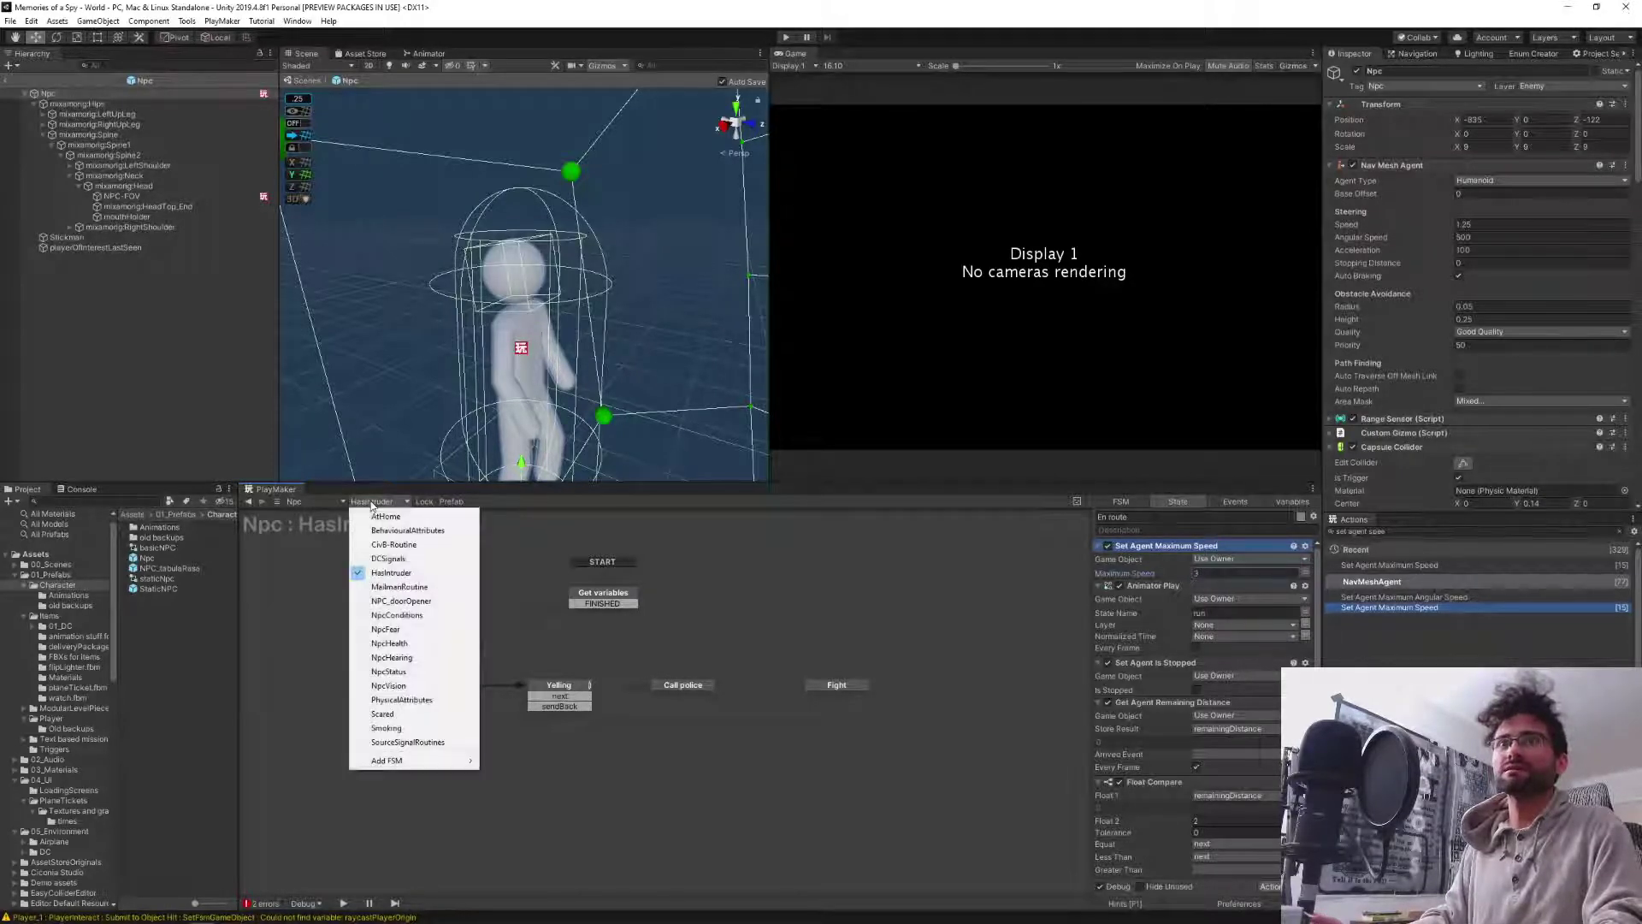
click(394, 548)
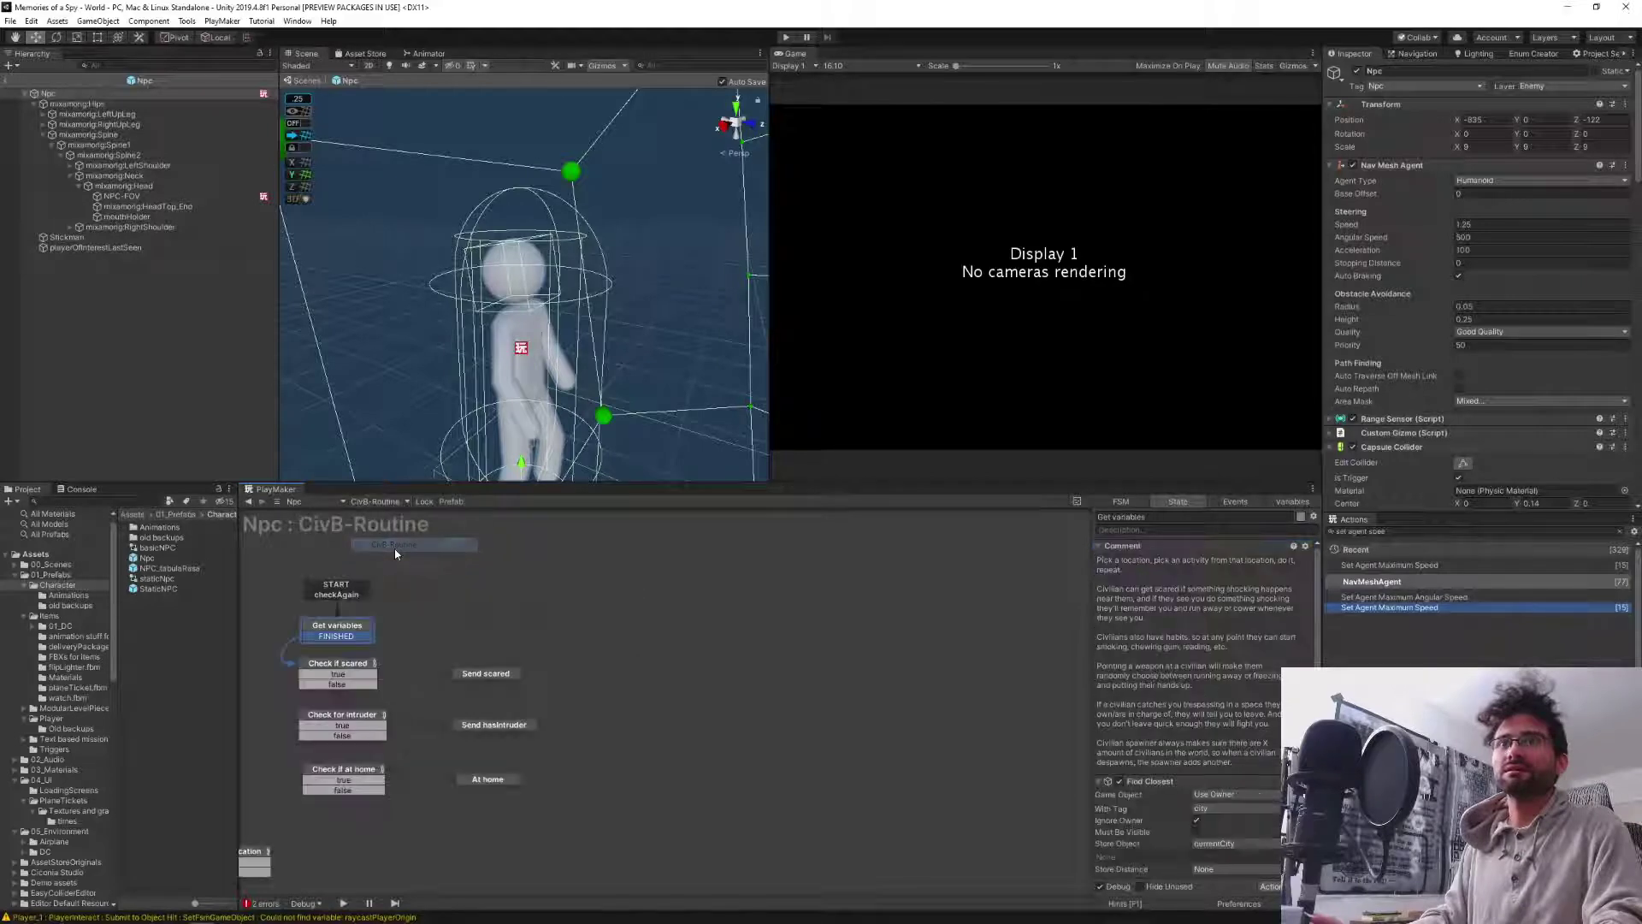
click(1286, 505)
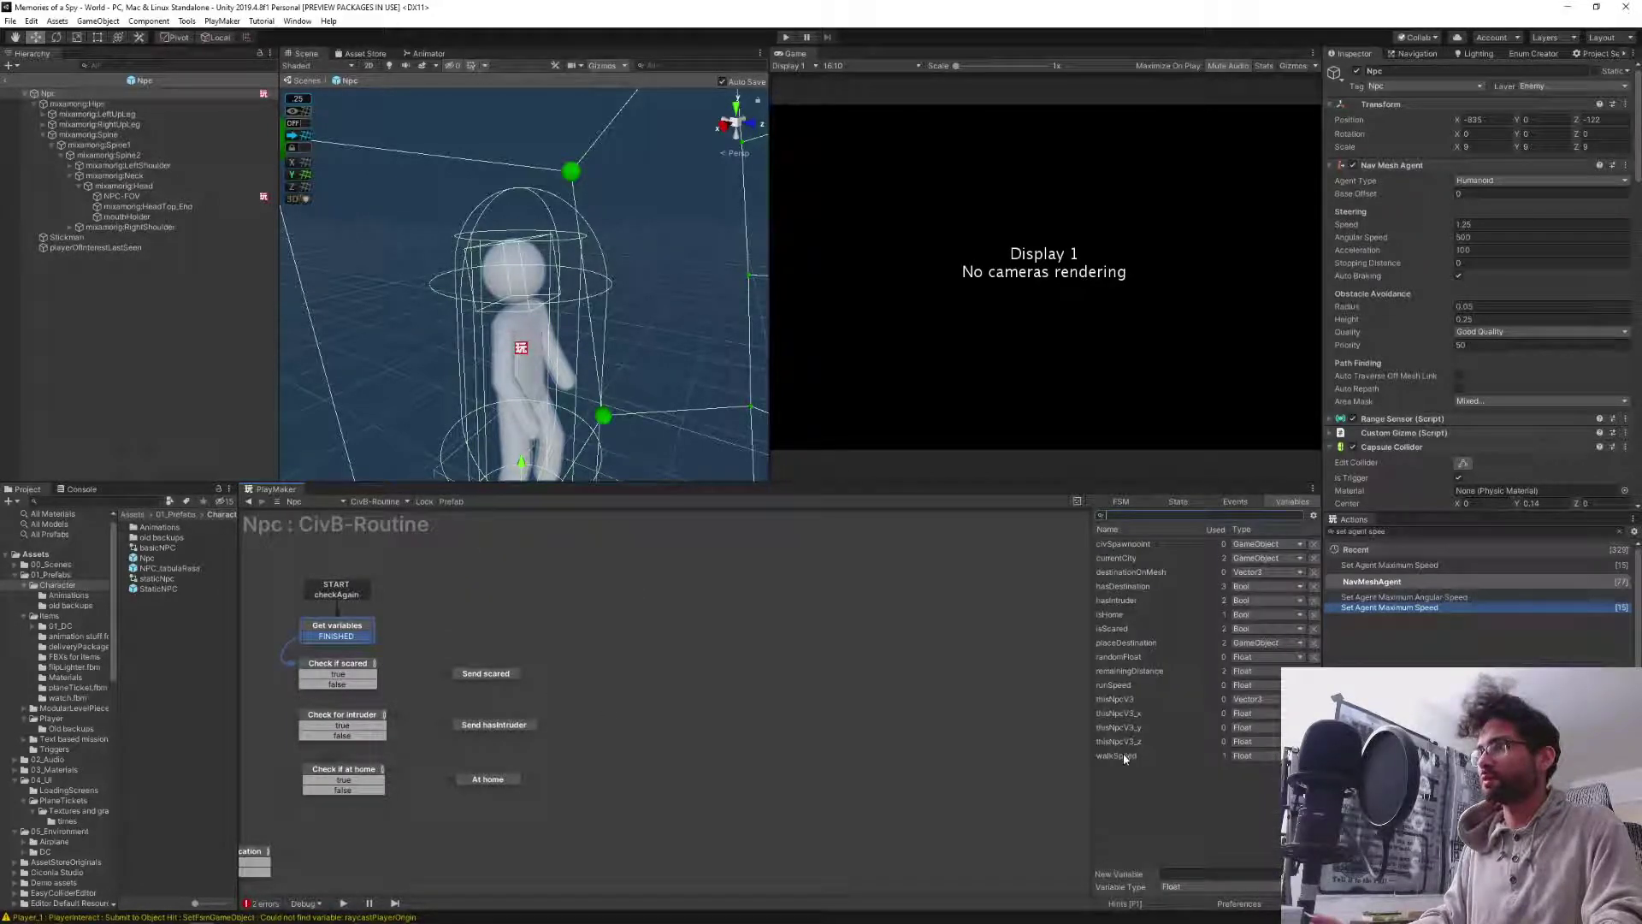
click(1108, 685)
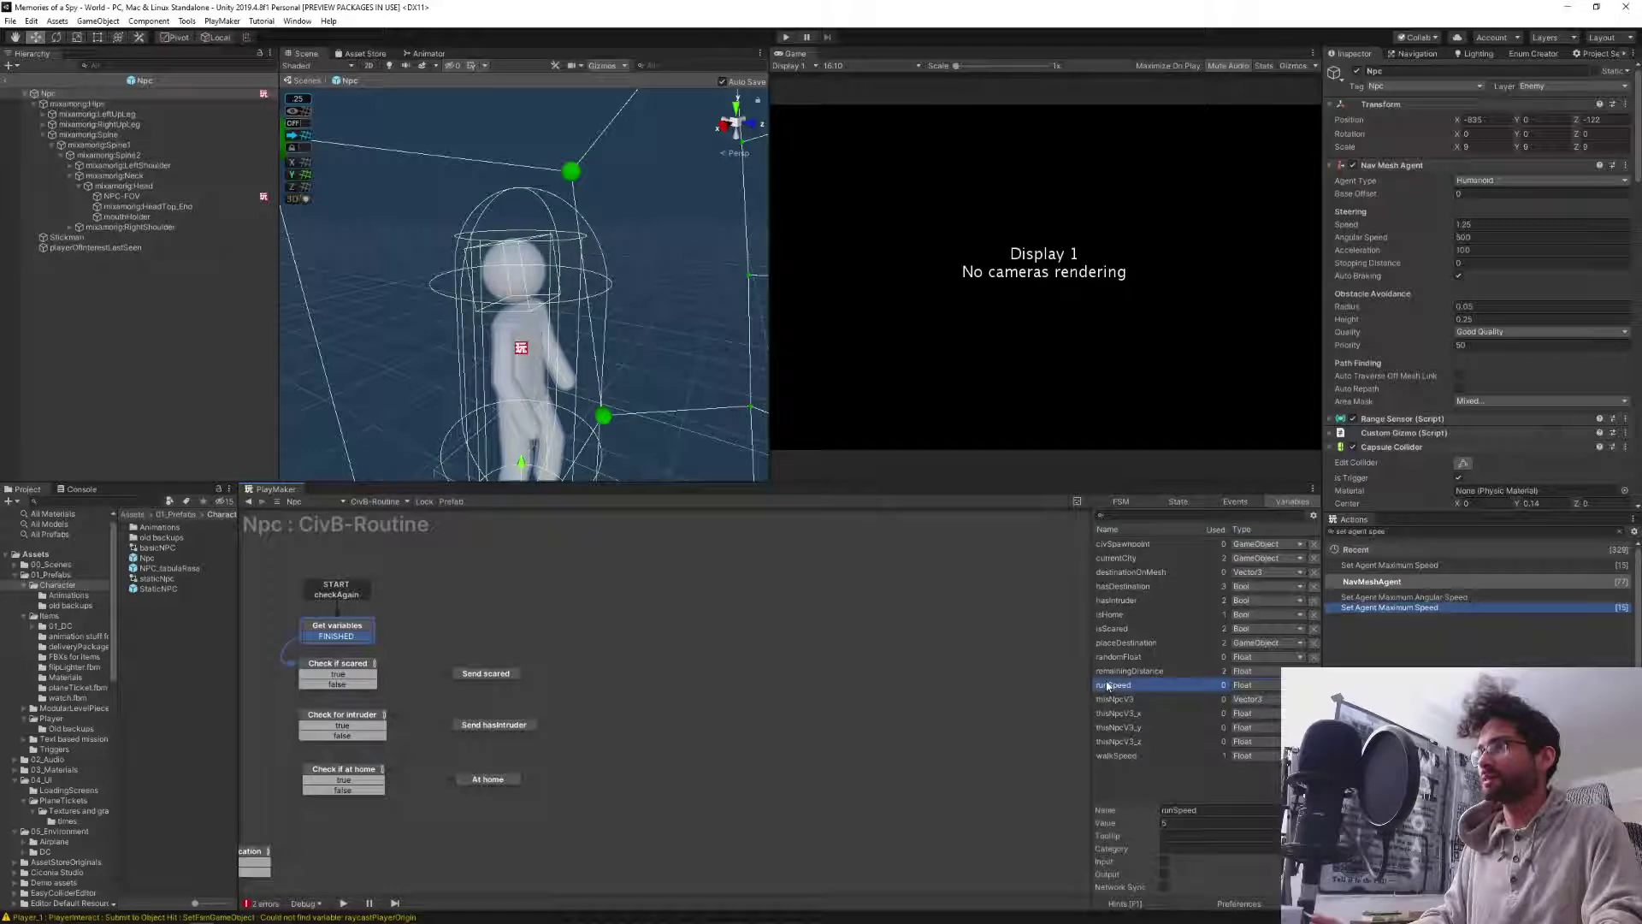
click(1111, 758)
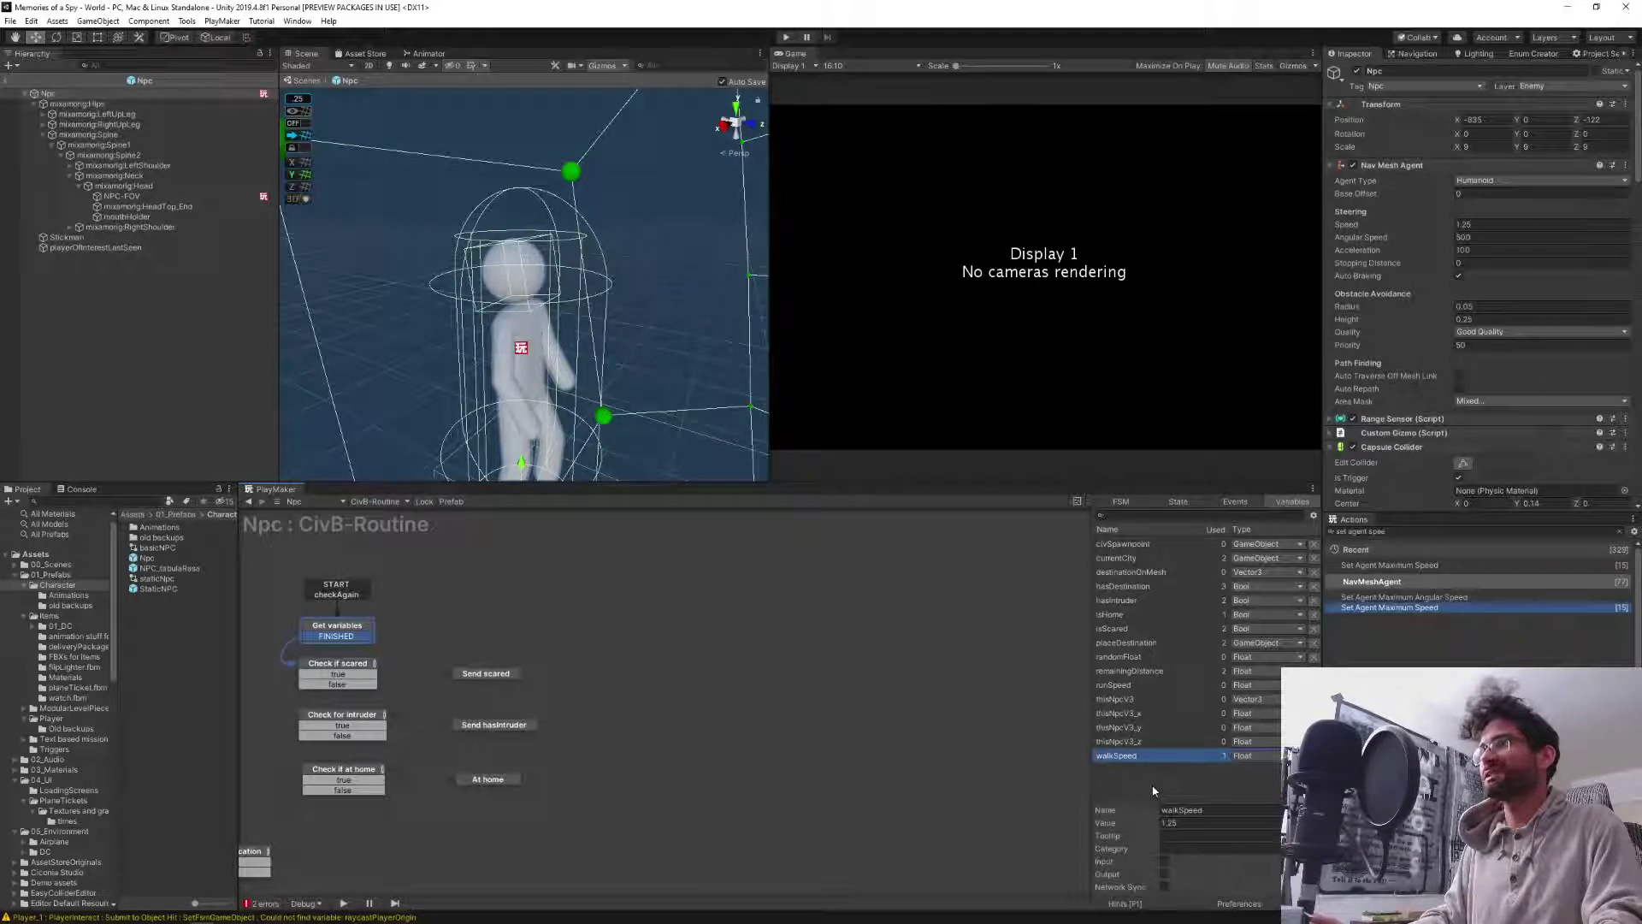
click(376, 502)
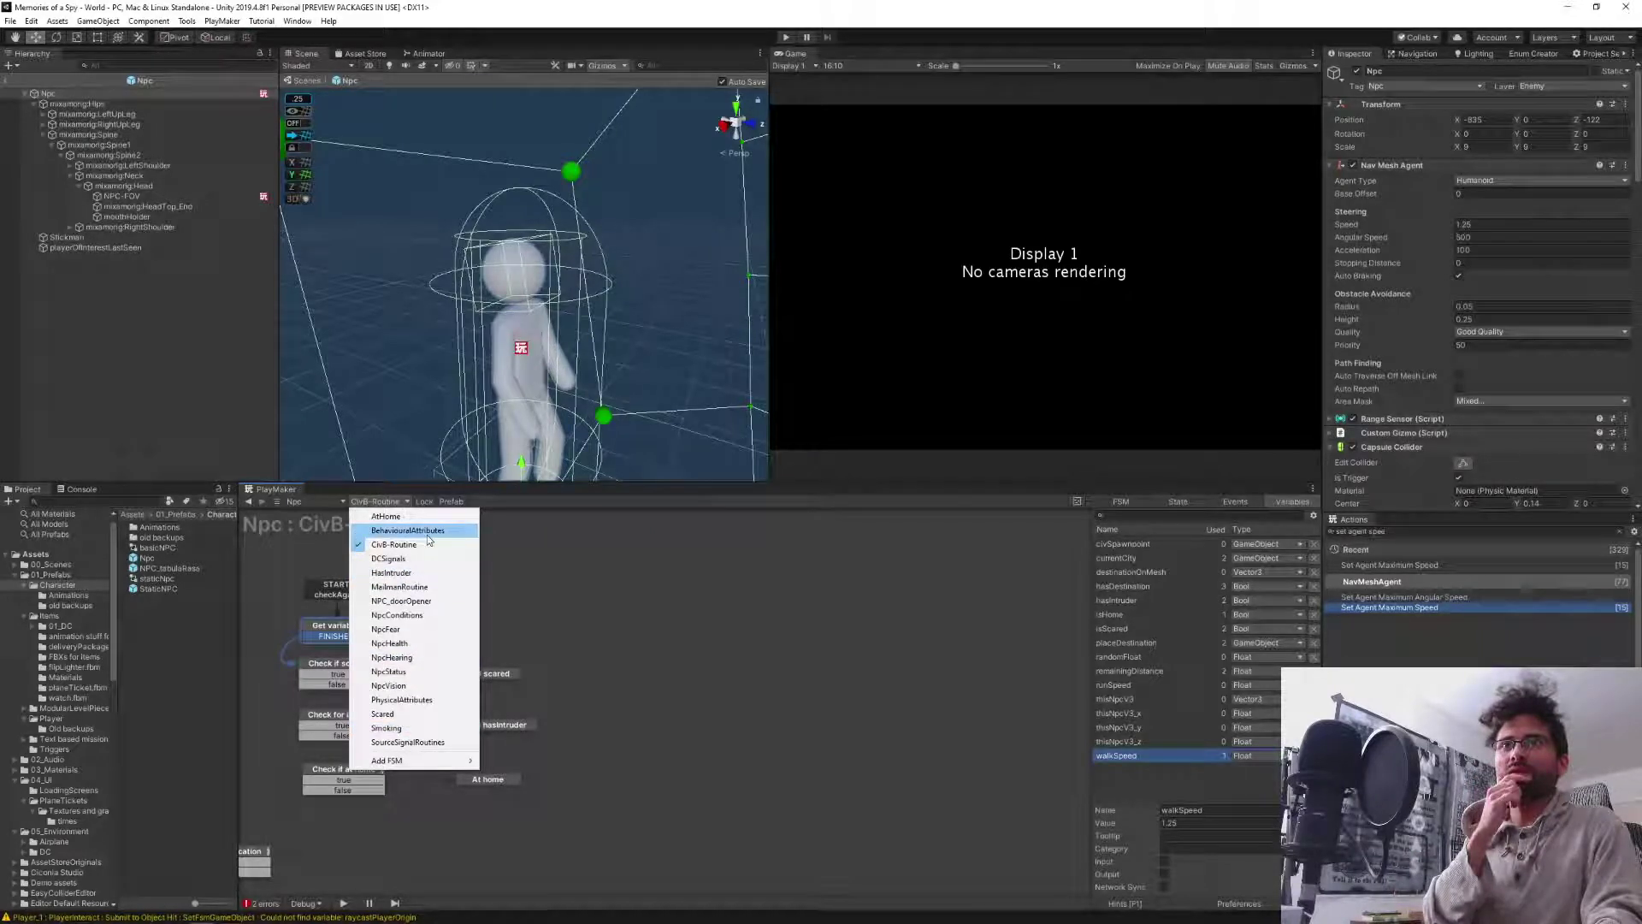
click(398, 572)
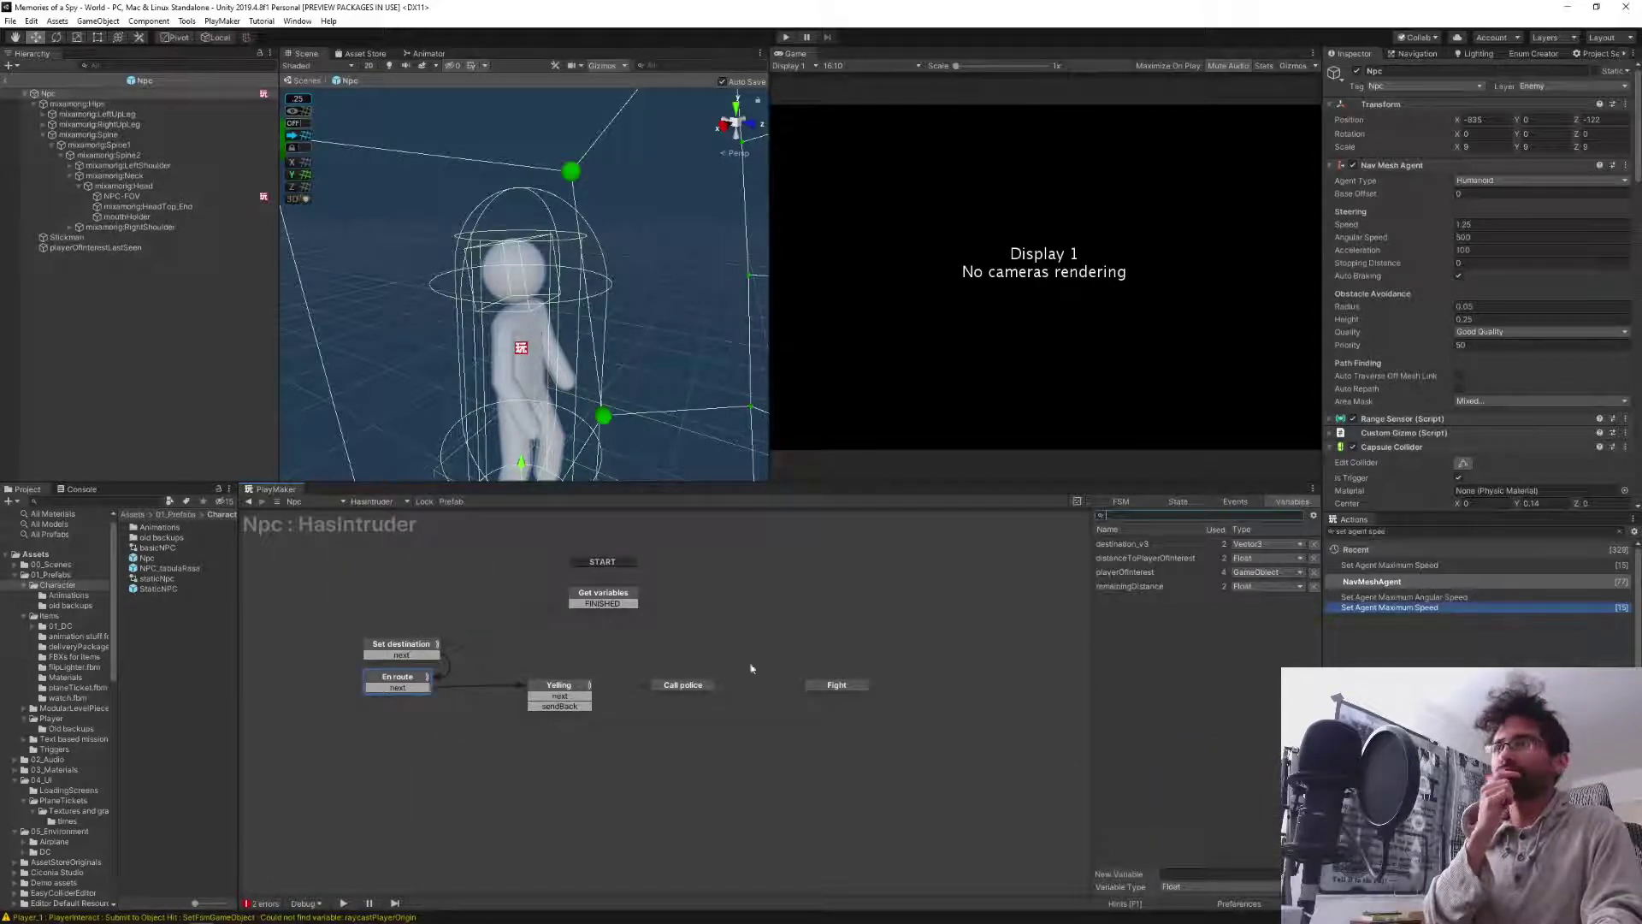
click(1180, 503)
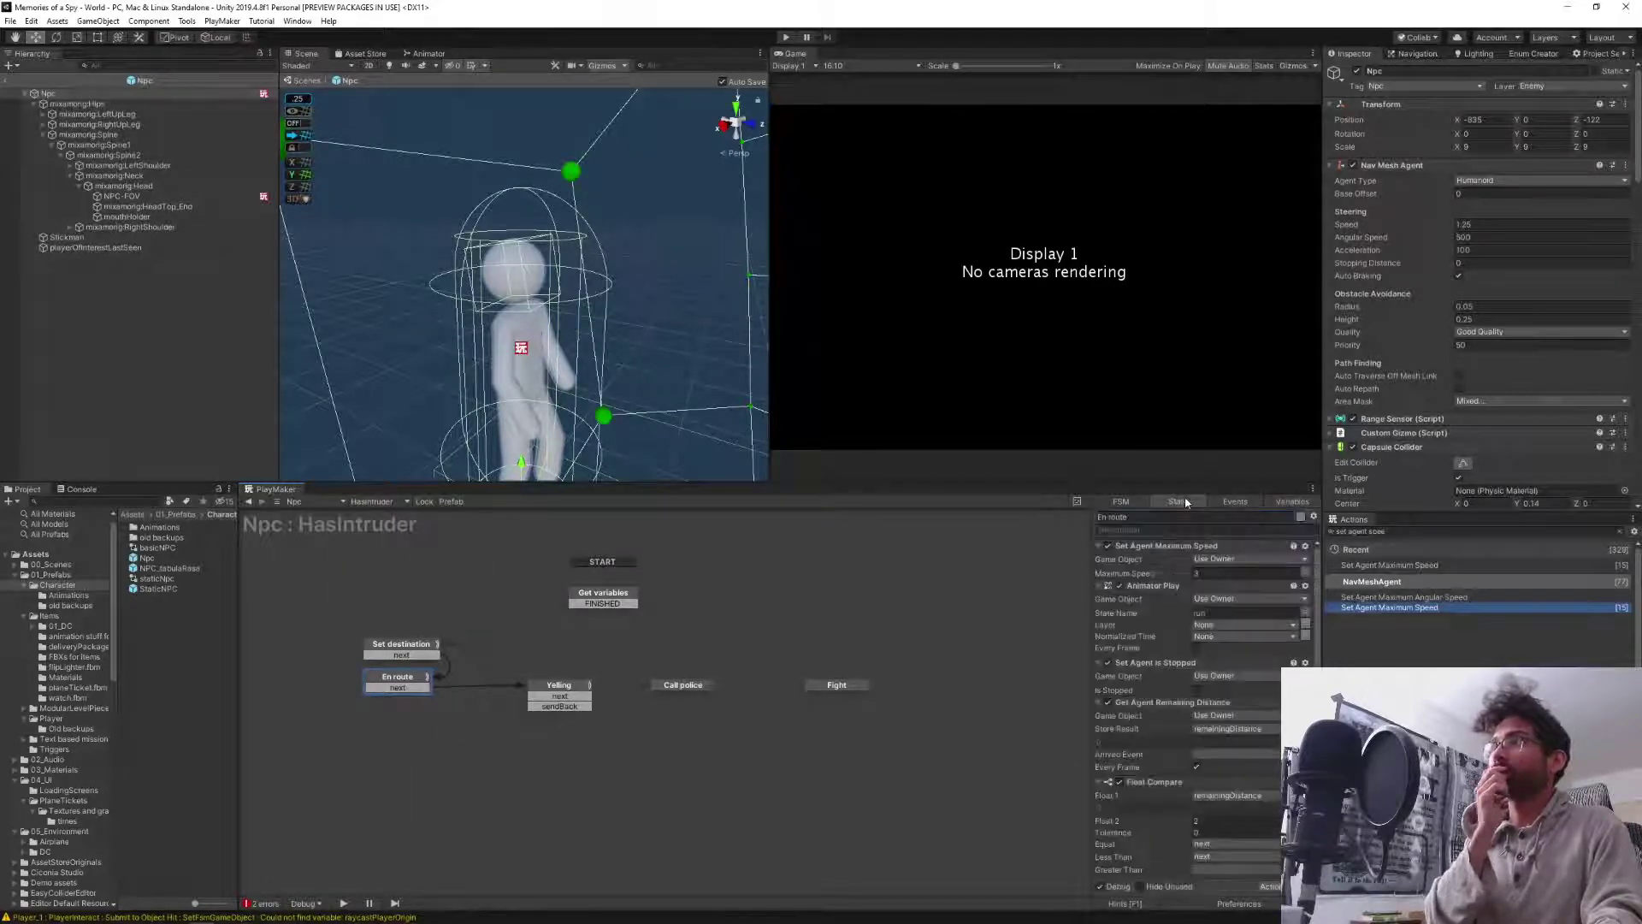
Try adding a Get Fsm Float action to HasIntruder's Get variables state, and remove it again.
click(590, 596)
click(1411, 530)
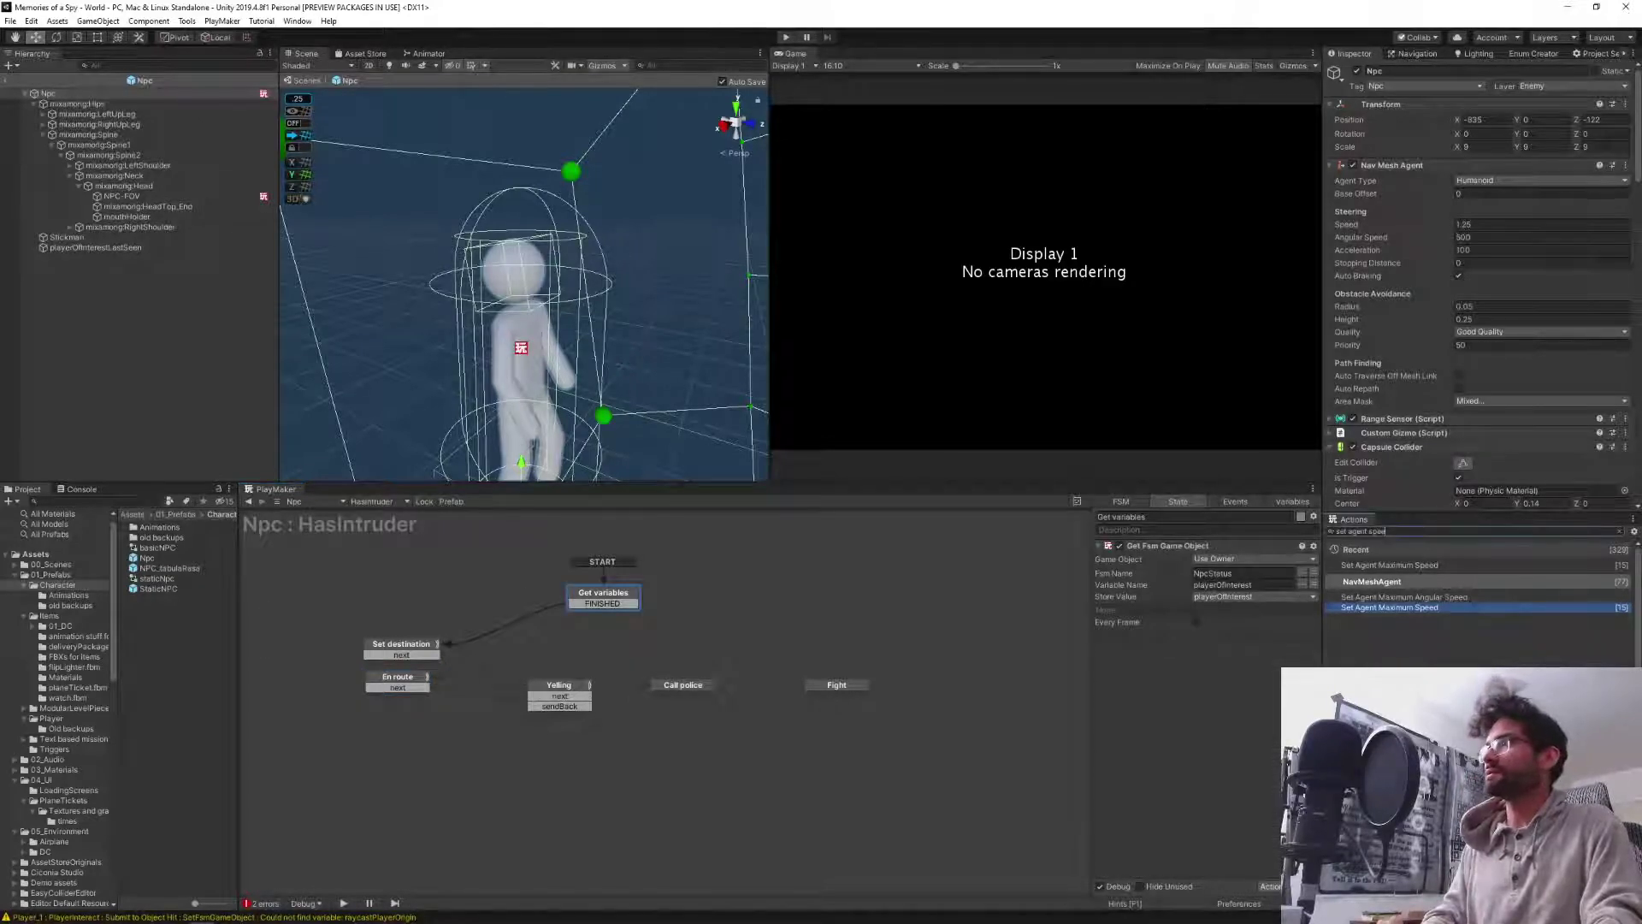
text(get fsm flo)
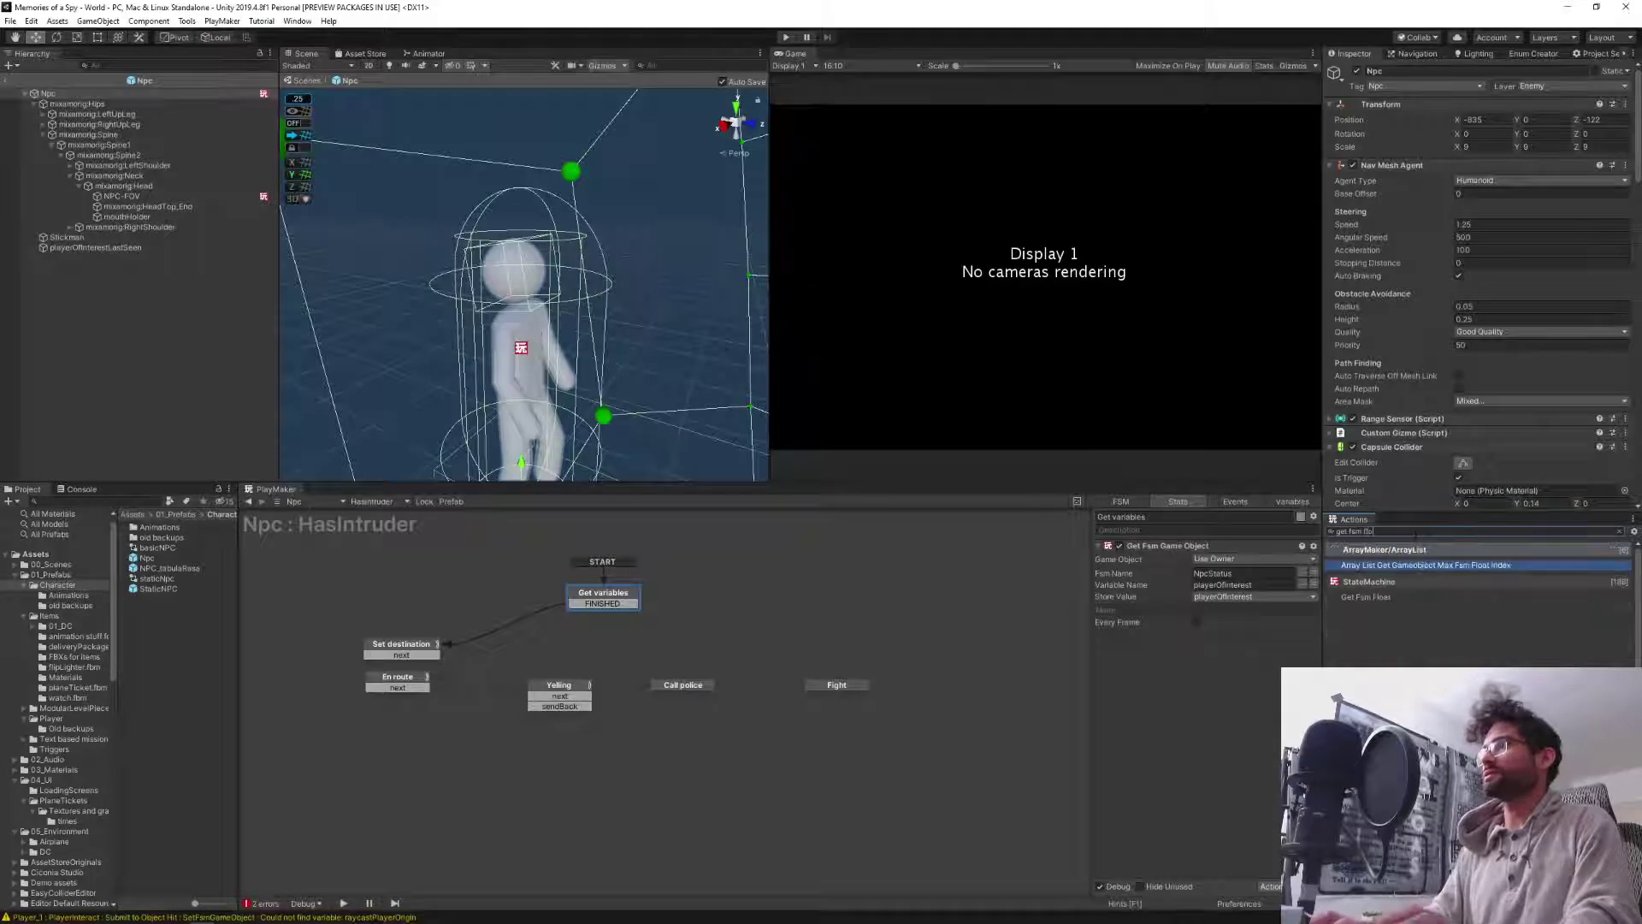
key(Down)
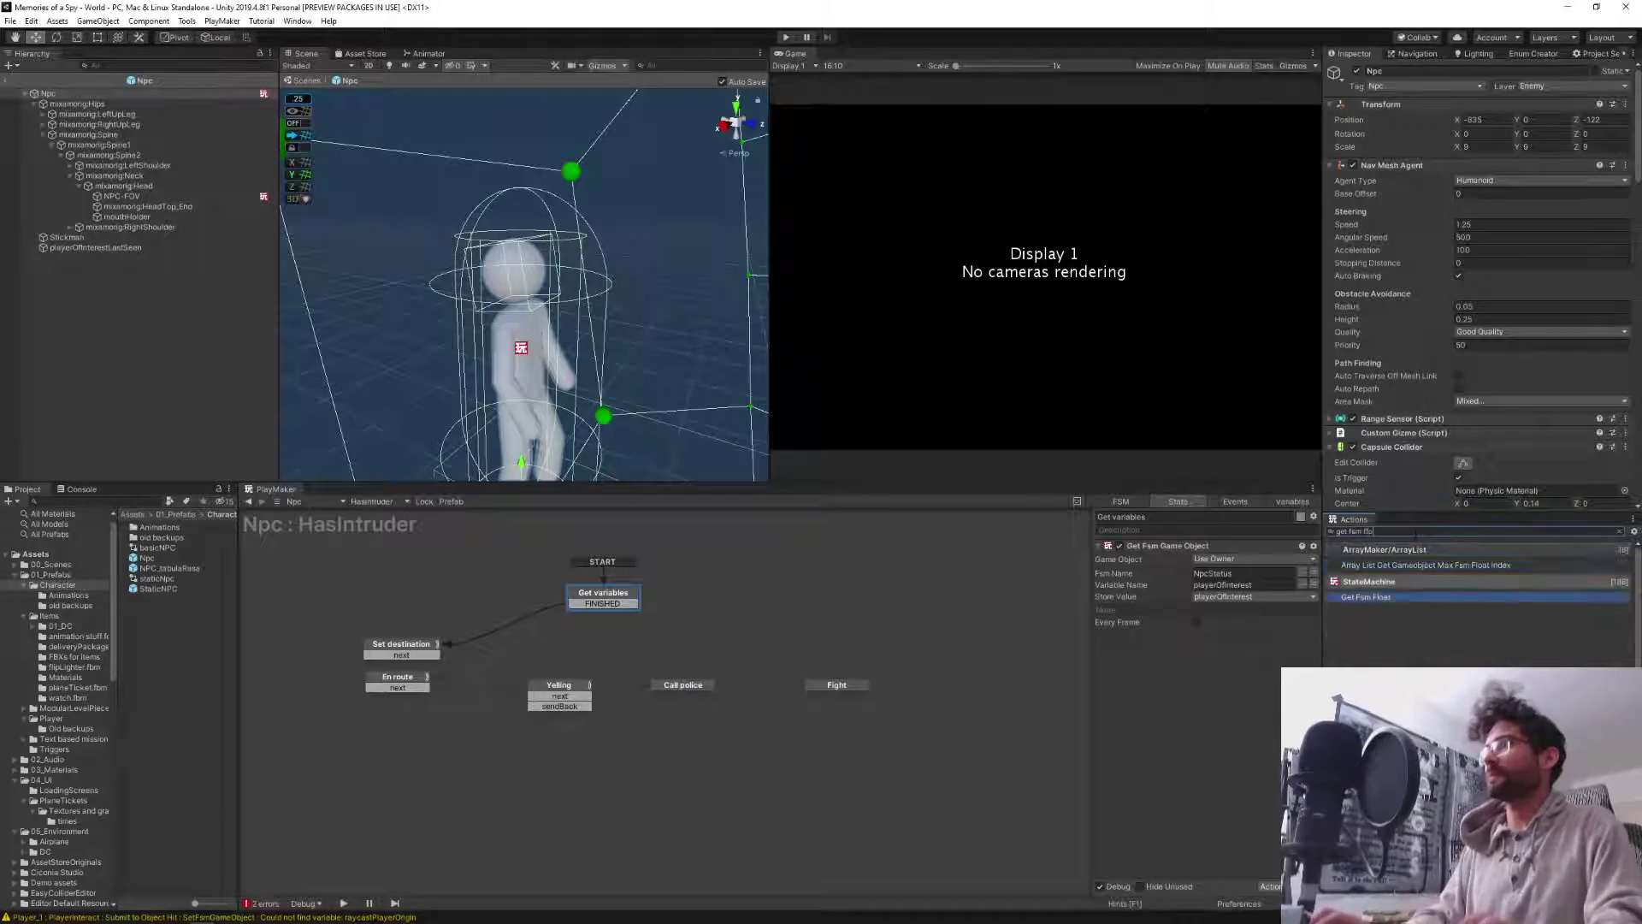
key(Return)
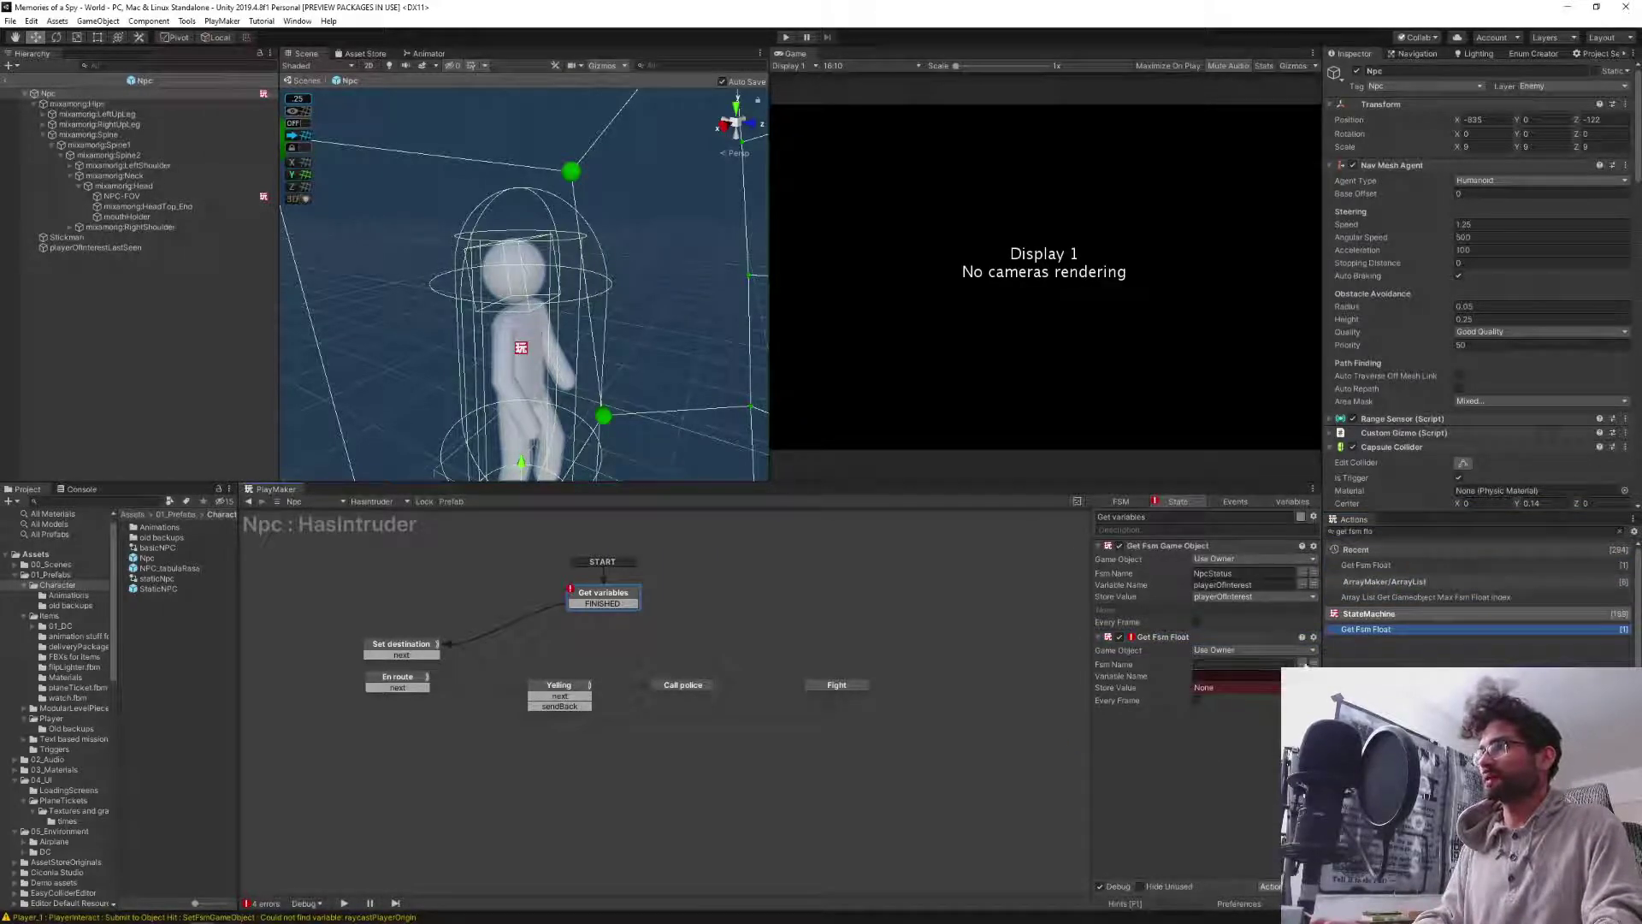
click(1304, 664)
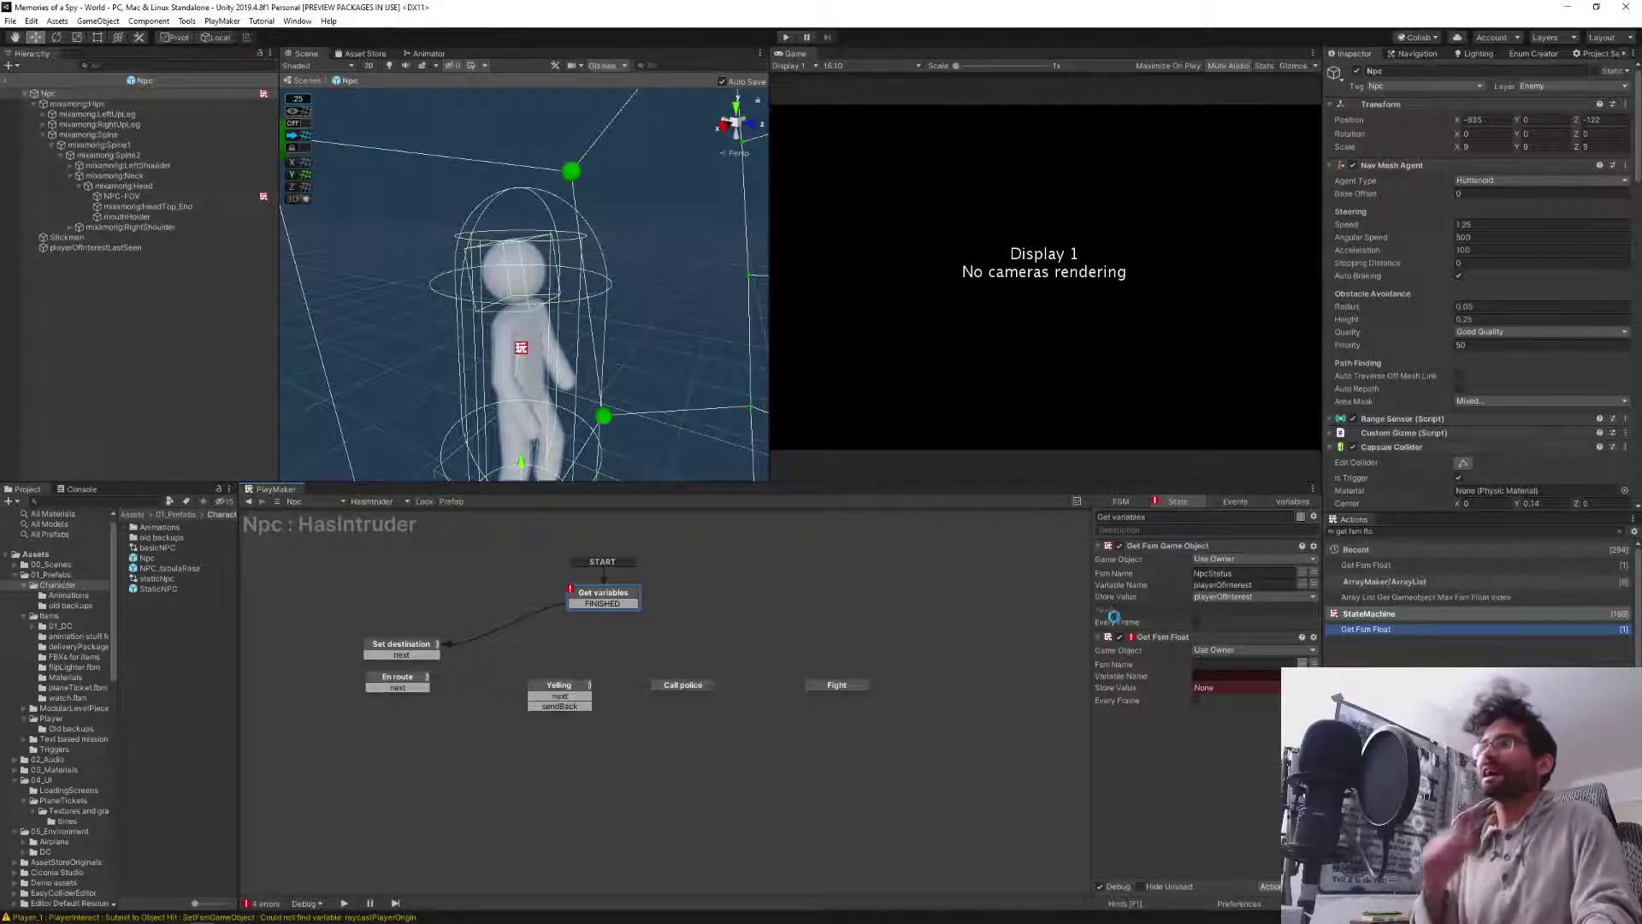
click(1158, 640)
key(Delete)
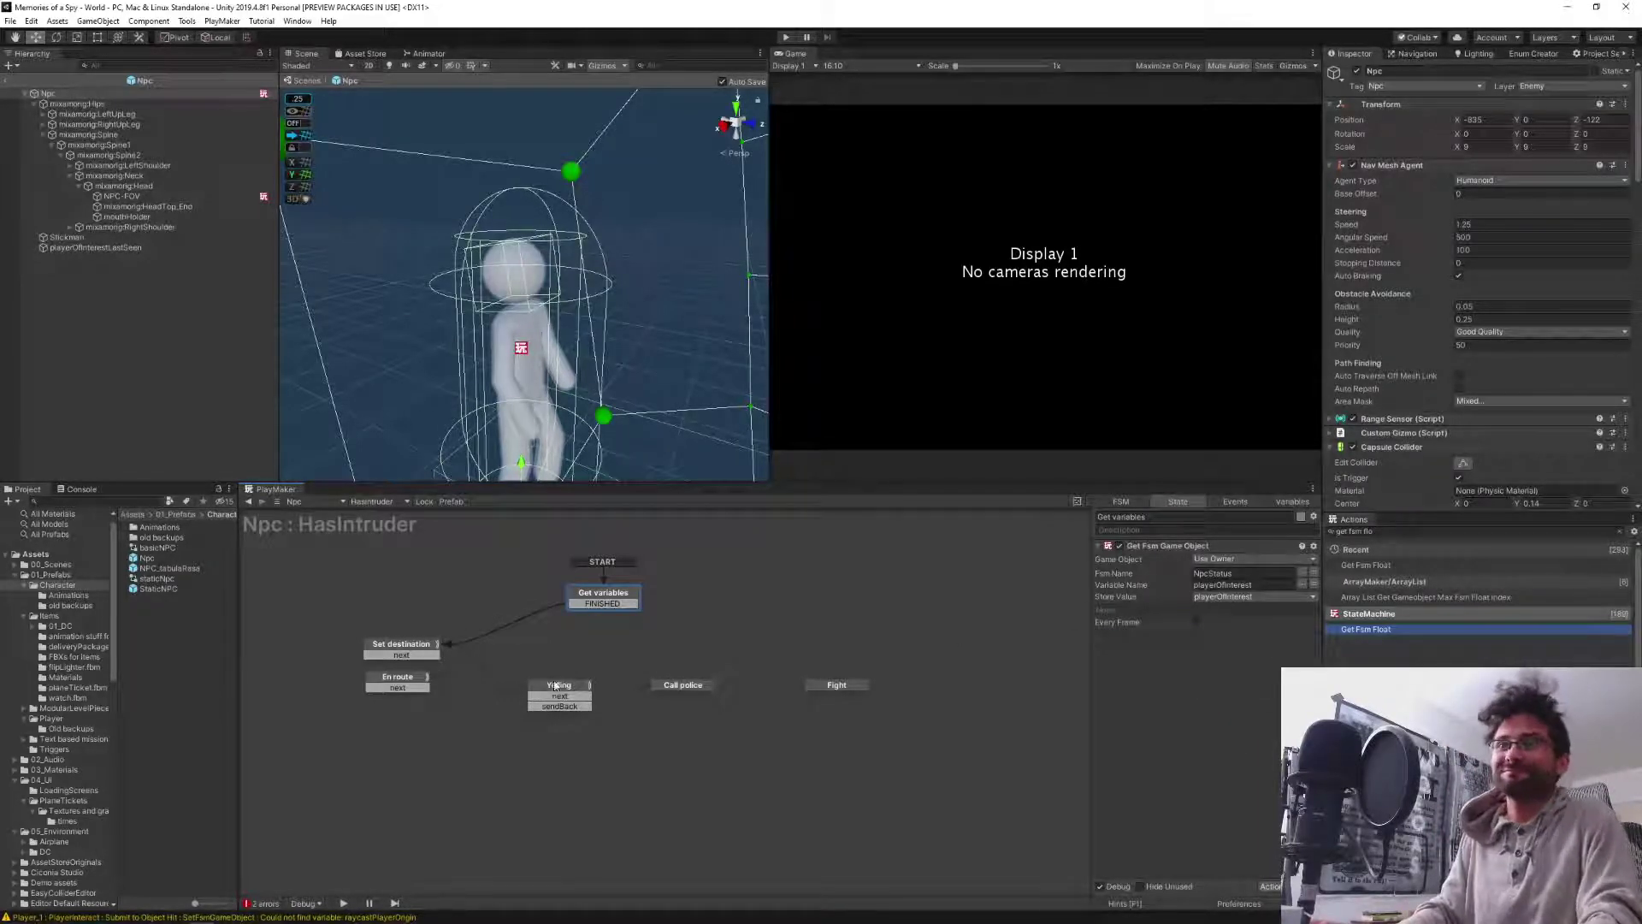
Review the actions of the Yelling and En route states, and return from the prefab to the scene.
click(560, 687)
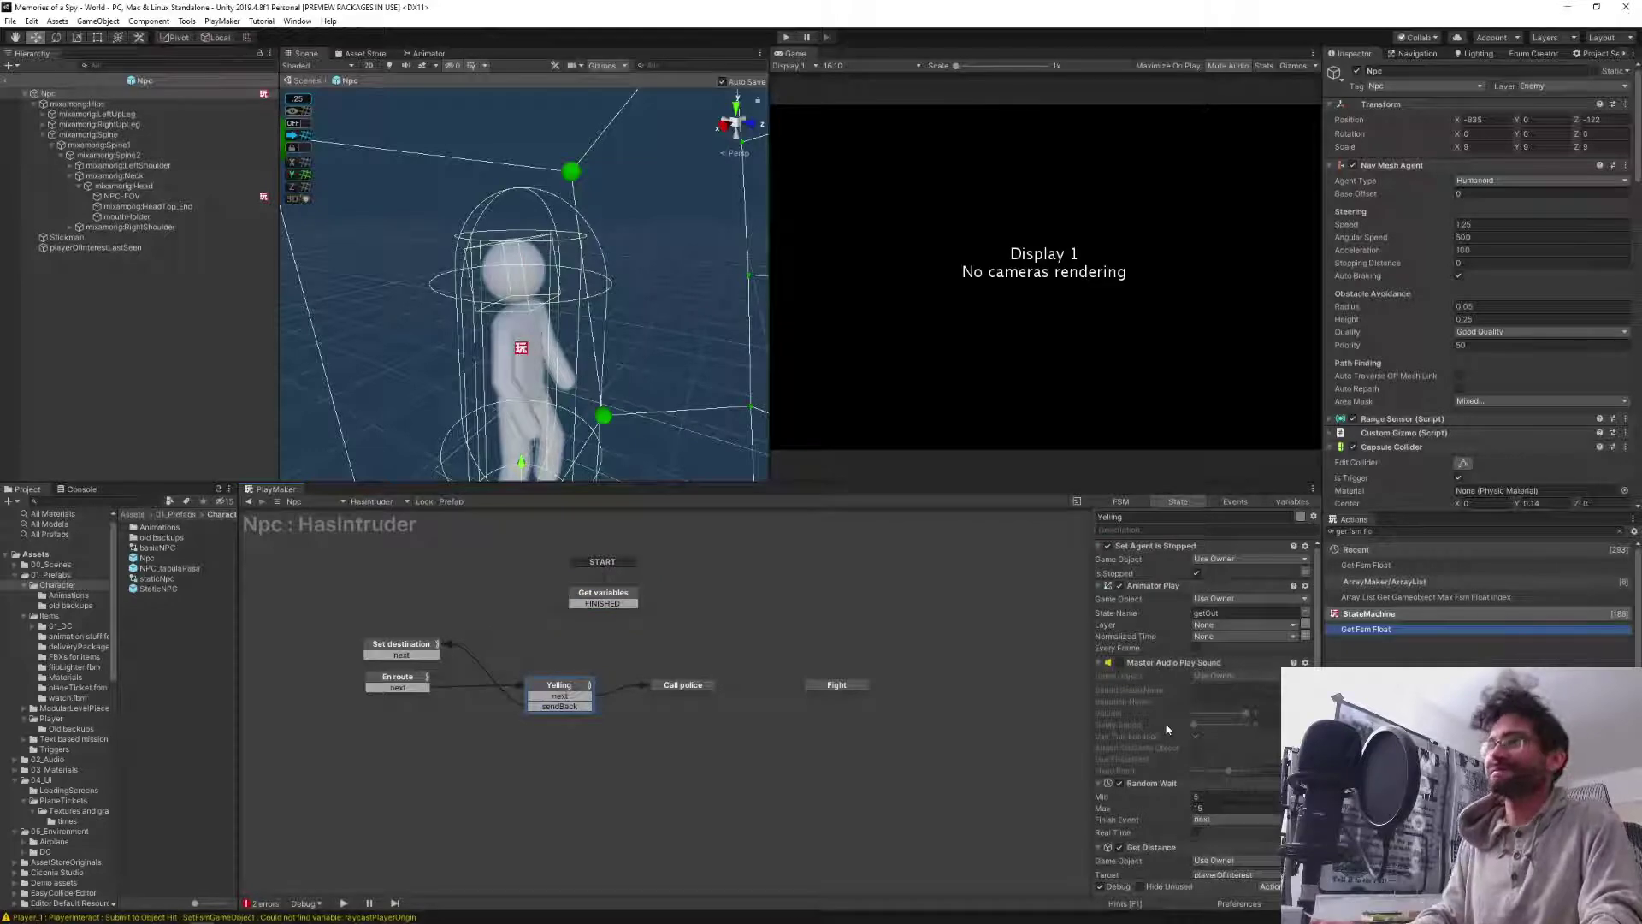
click(397, 680)
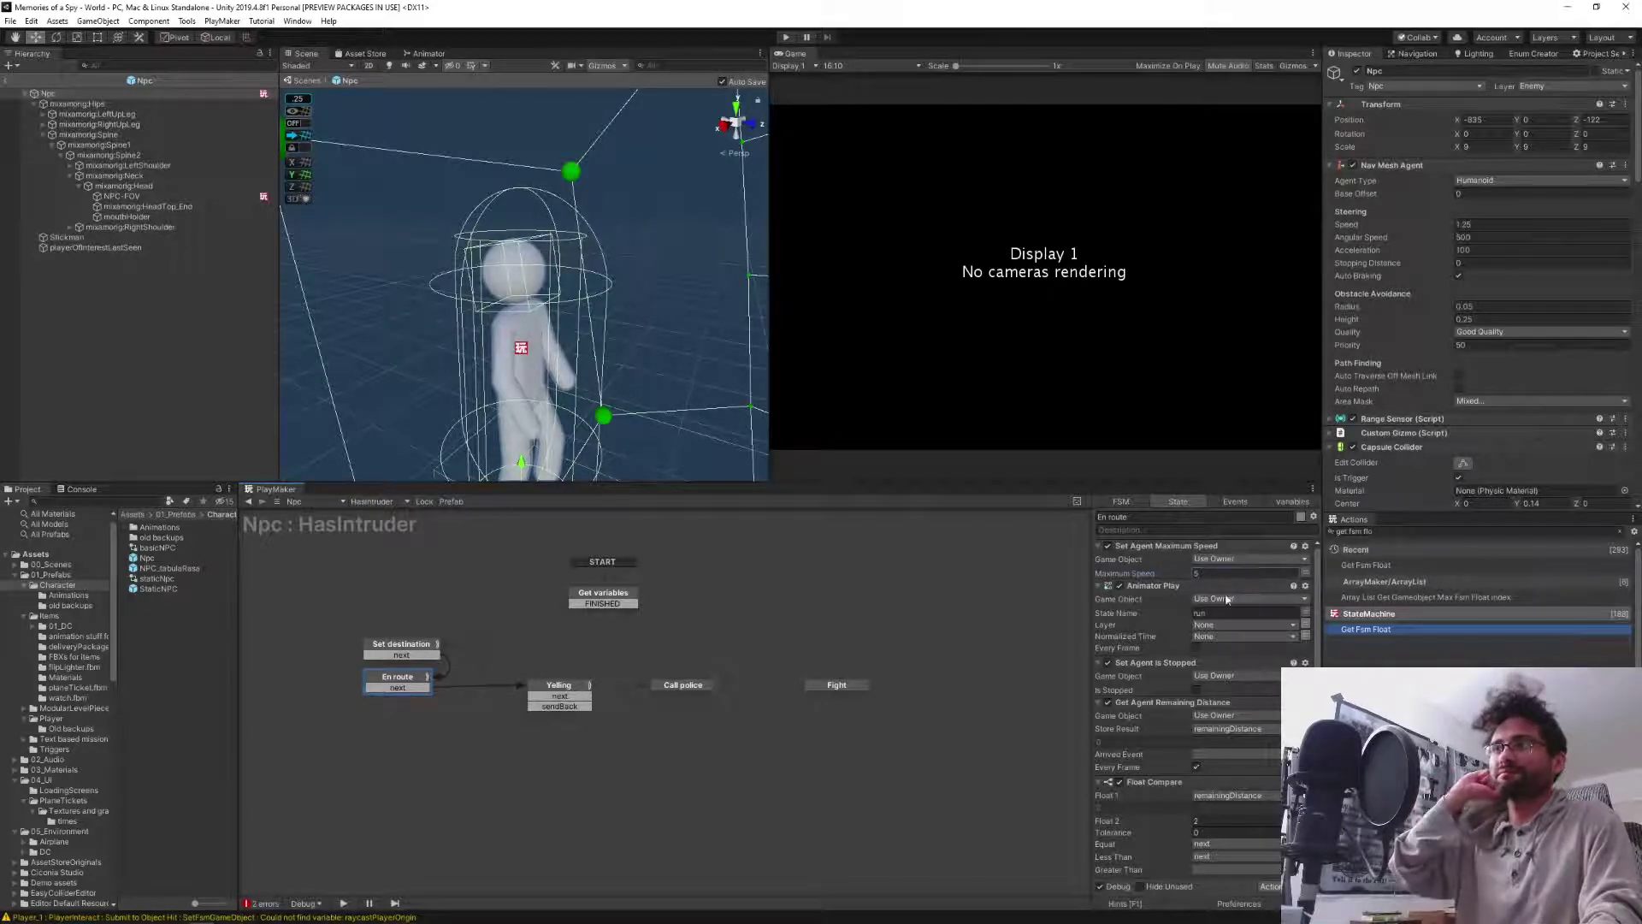
click(8, 81)
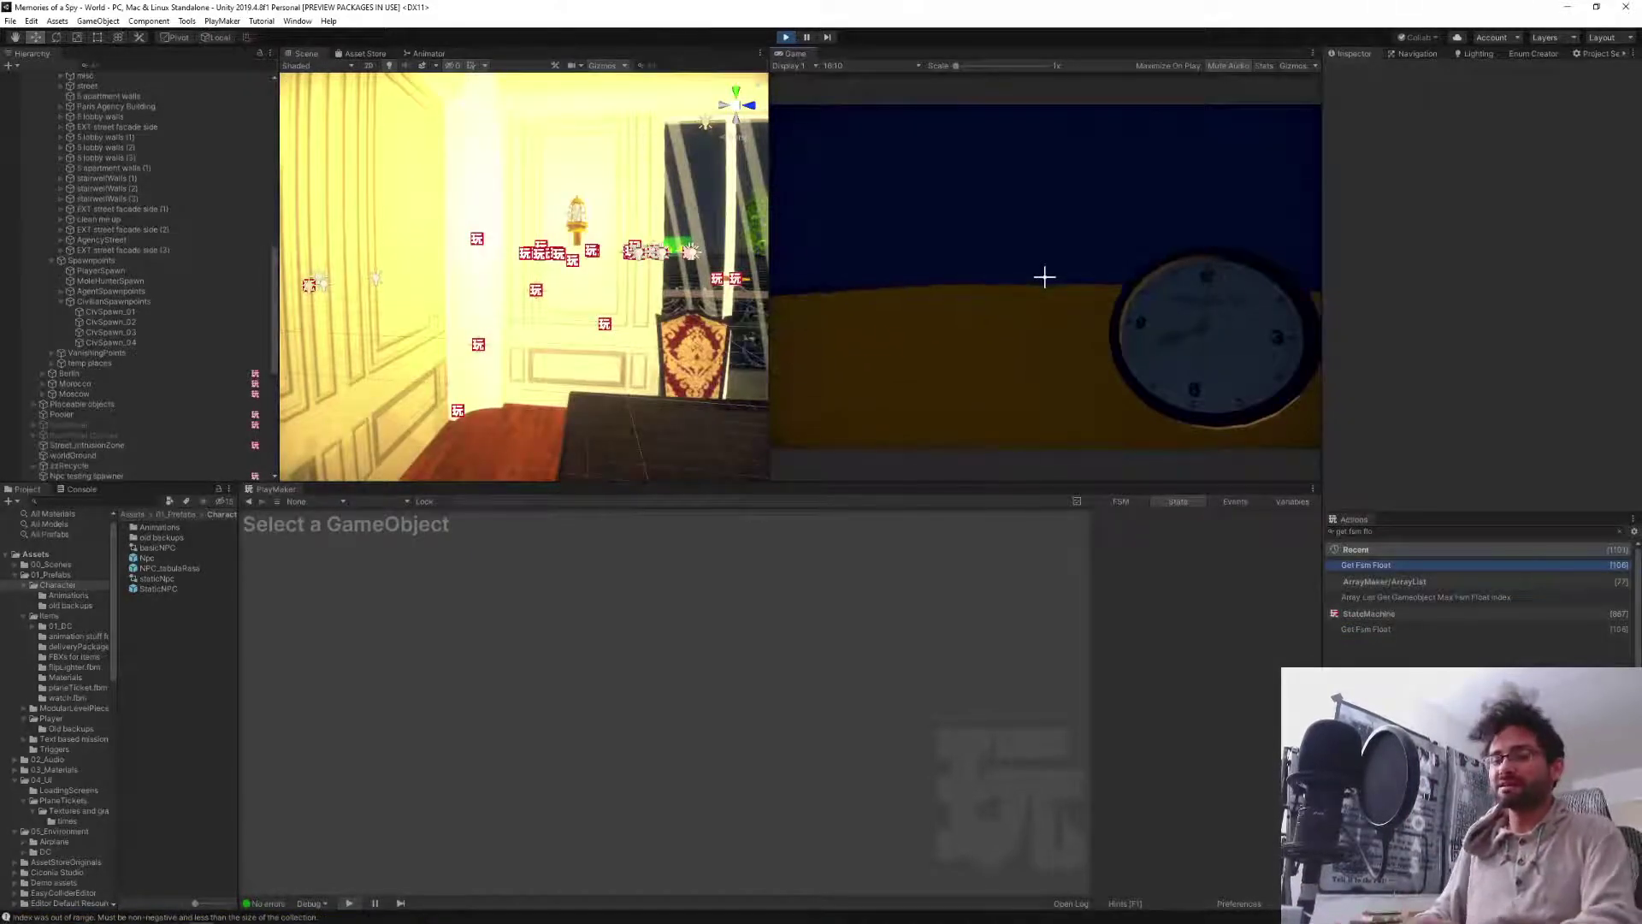
Run the playerWarp console command in the running game, and walk the player through the building entrance and up the stairs.
key(grave)
text(pla)
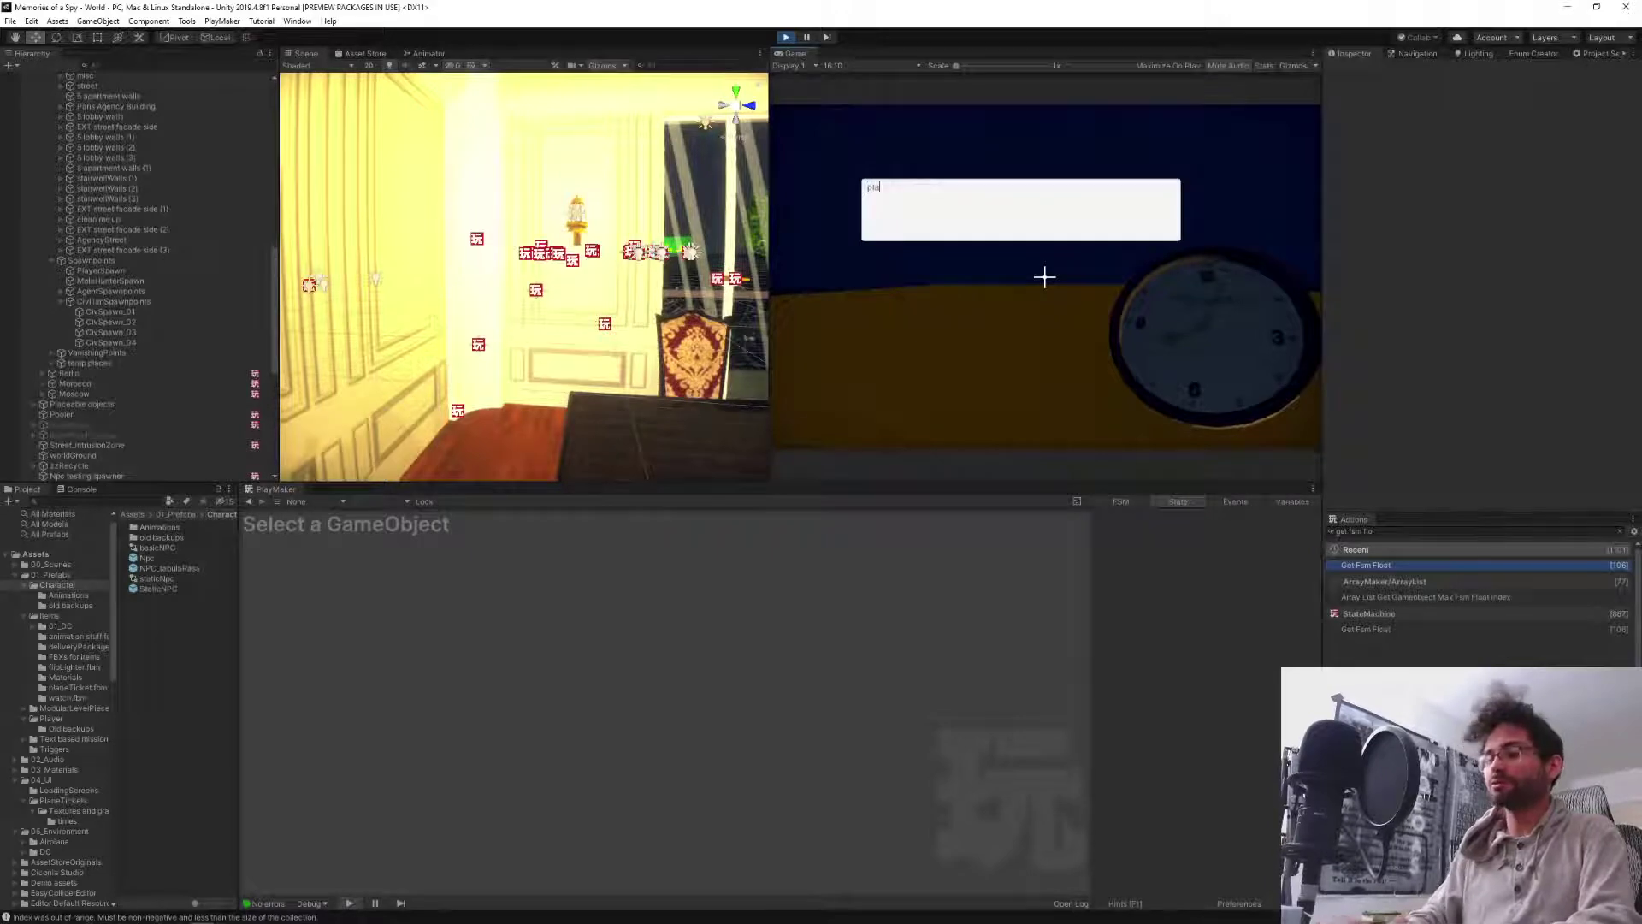
text(yerWa)
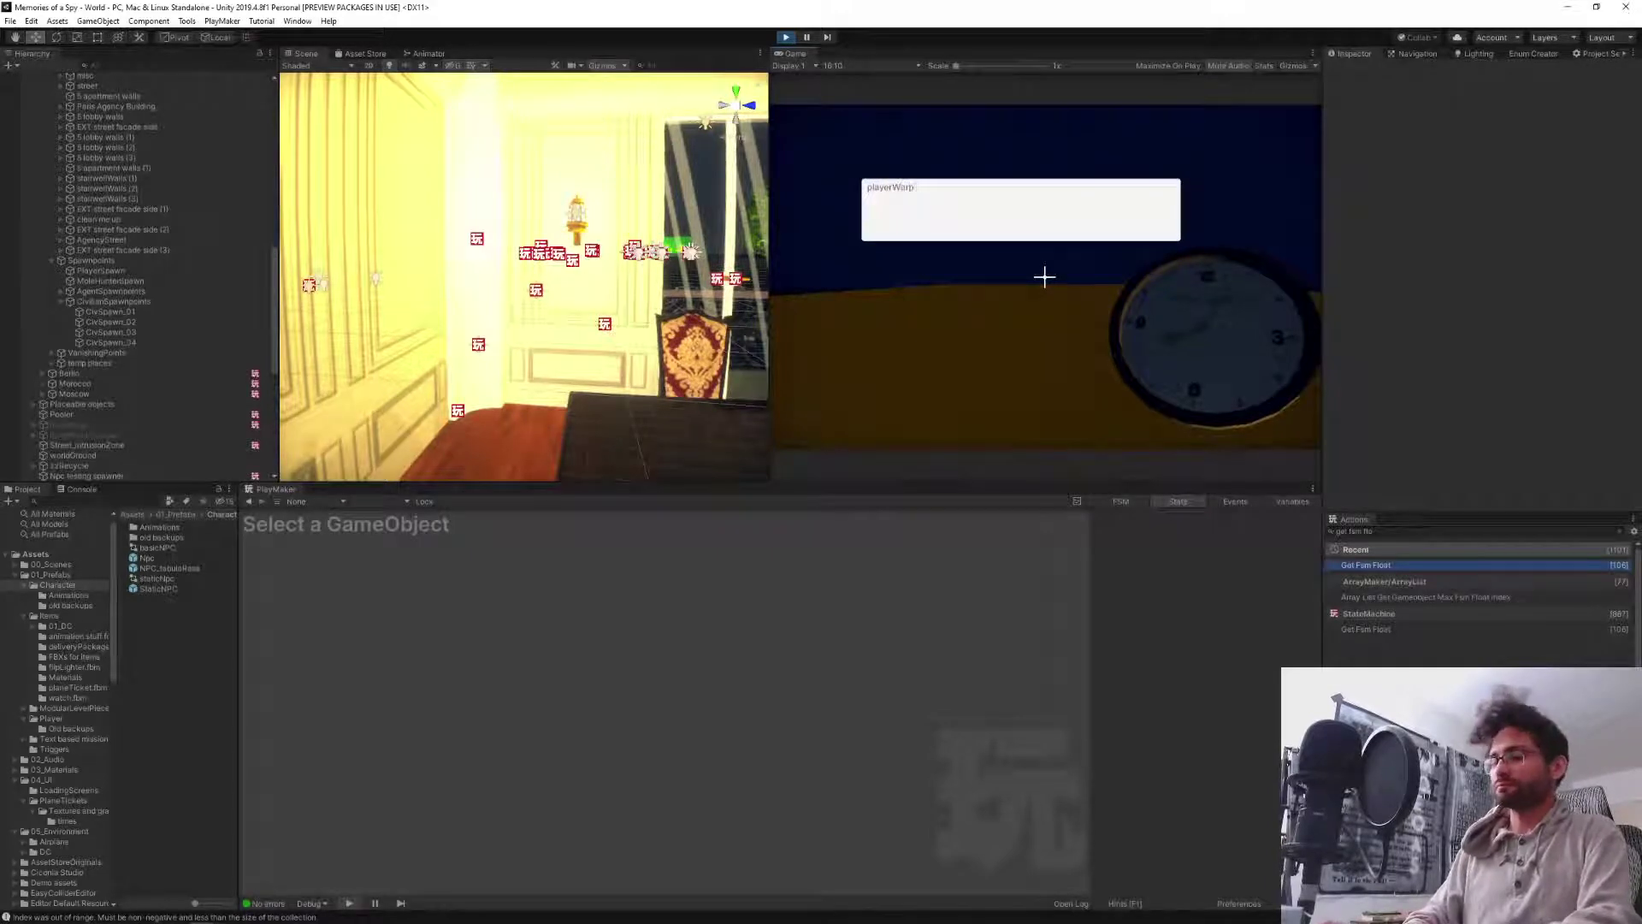
text(rp)
key(Return)
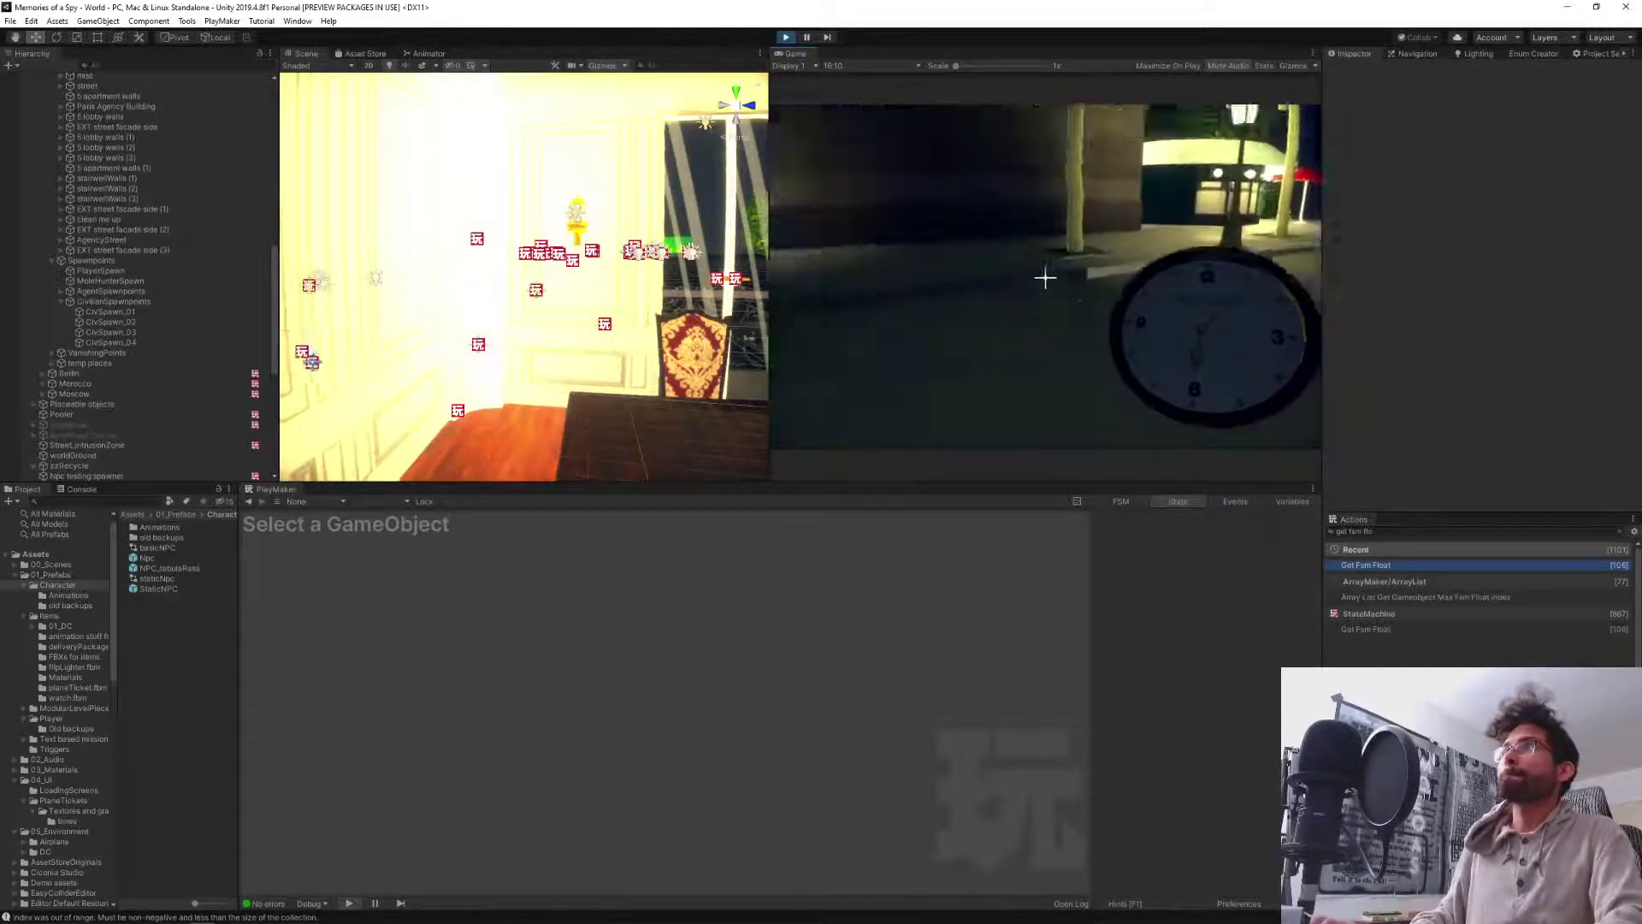
key(w)
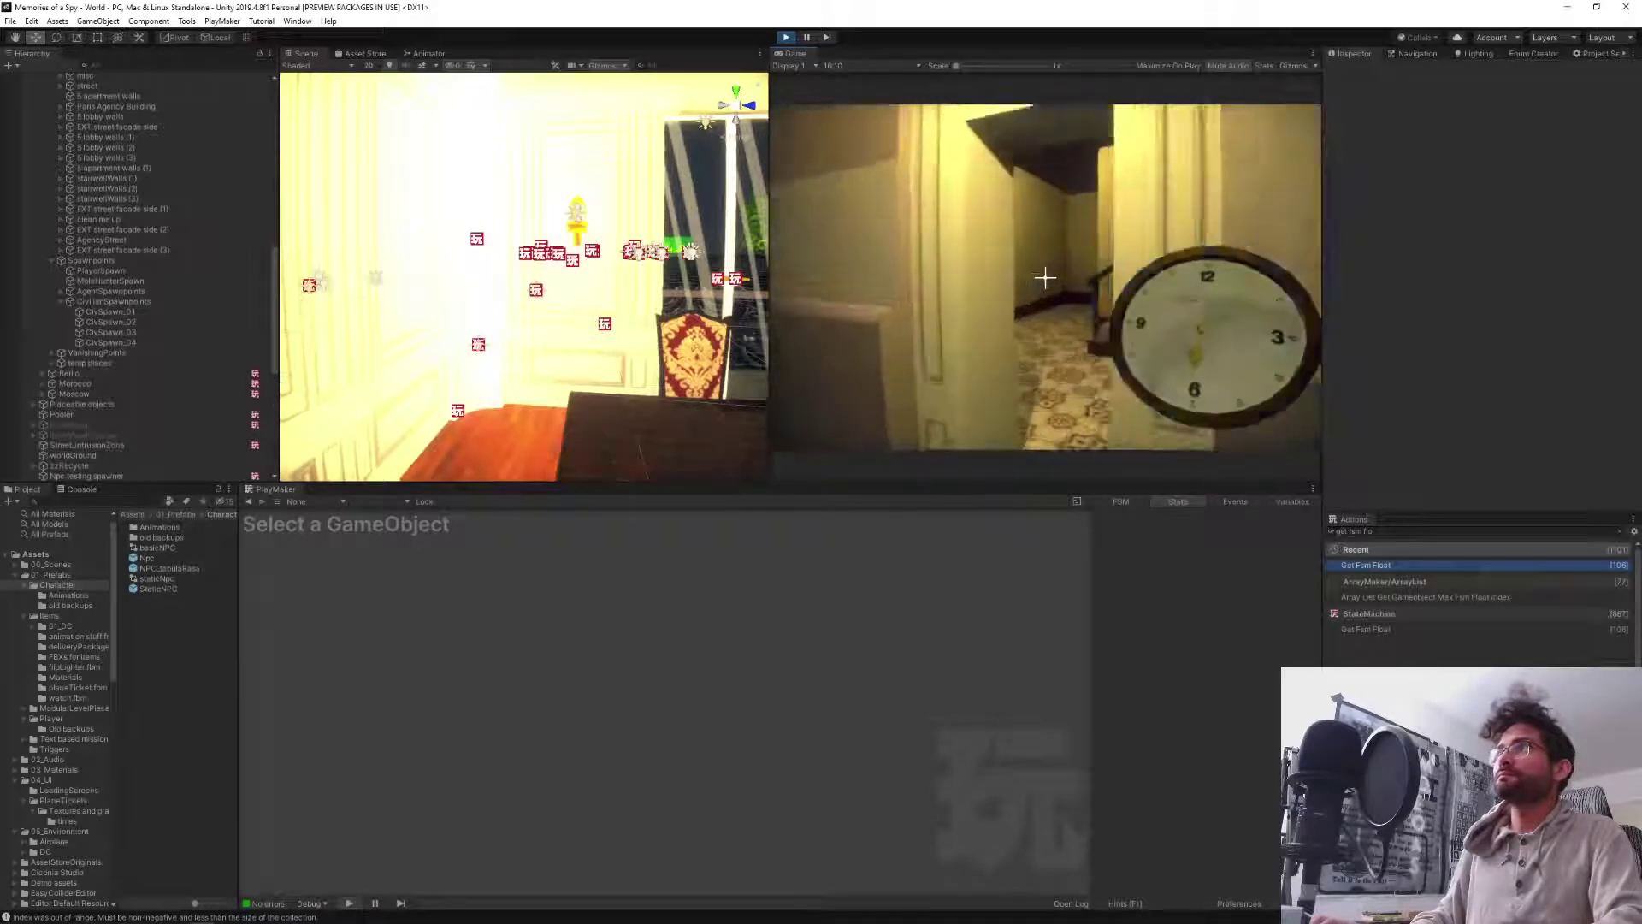
key(w)
key(w)
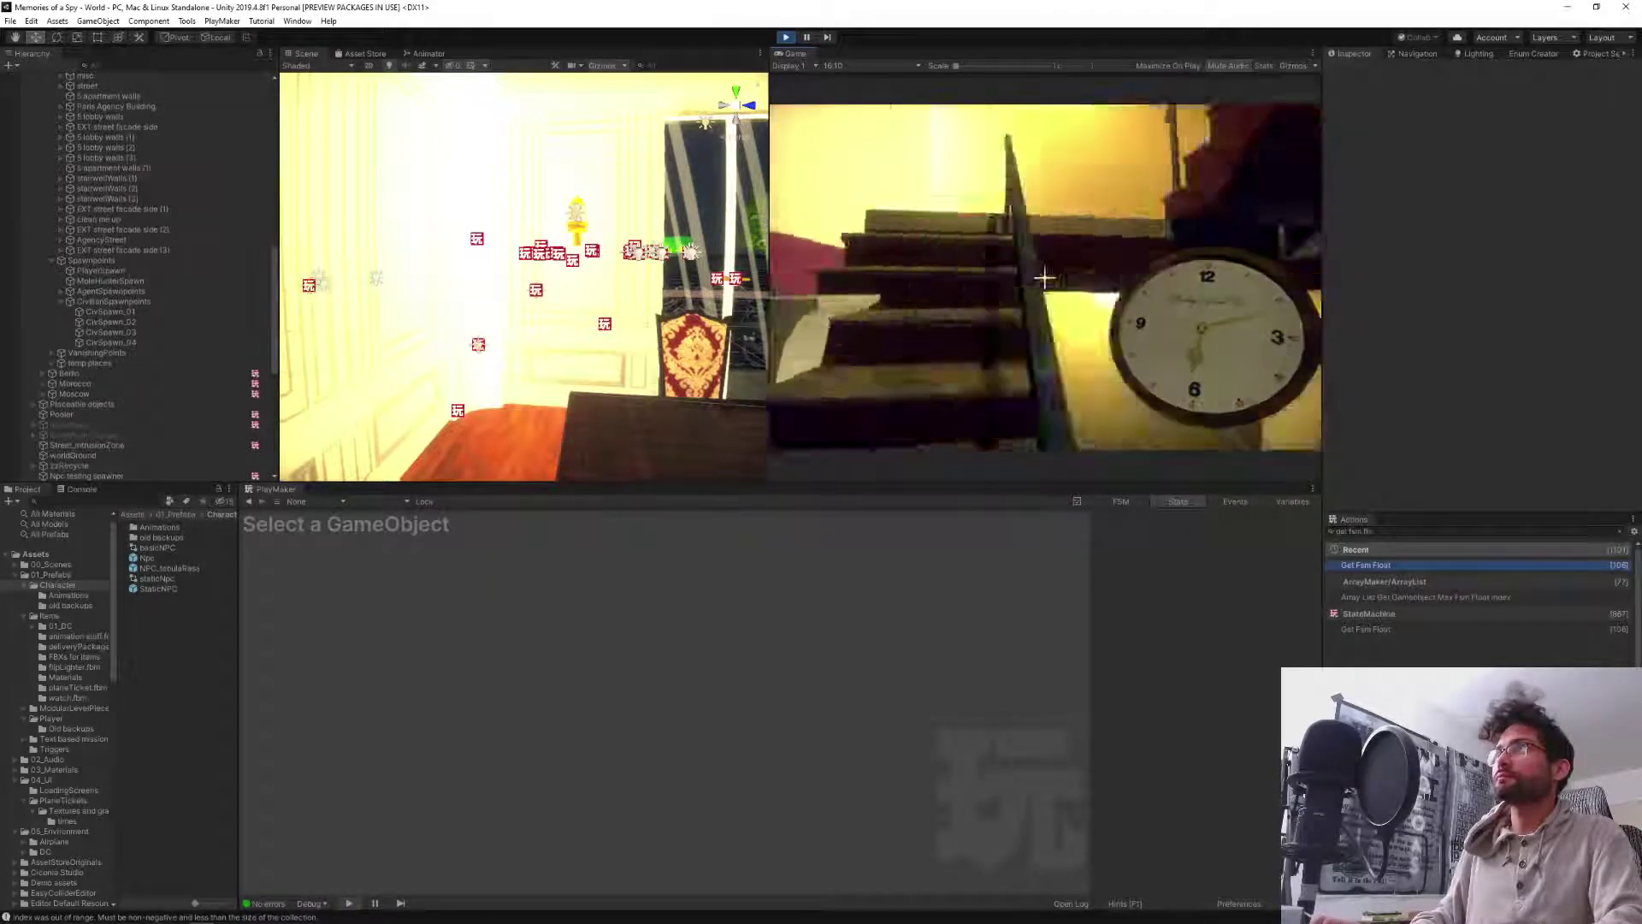
key(w)
key(w)
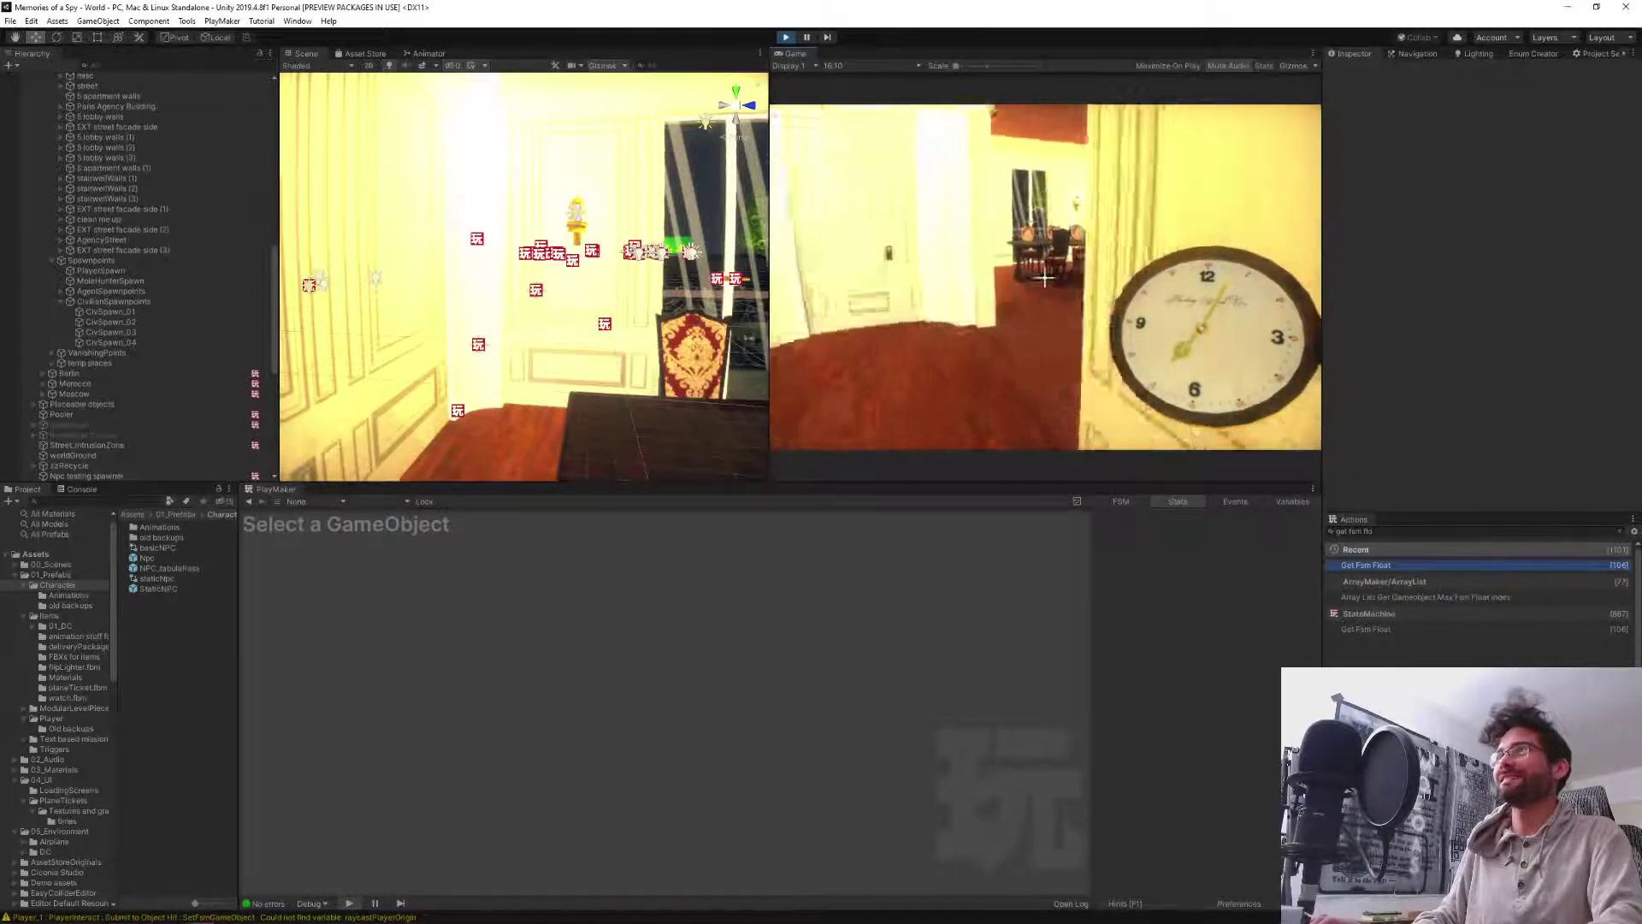
Playtest the NPC's reaction to the intruder by moving around the apartment's sofa and dining table, and stop play mode.
key(w)
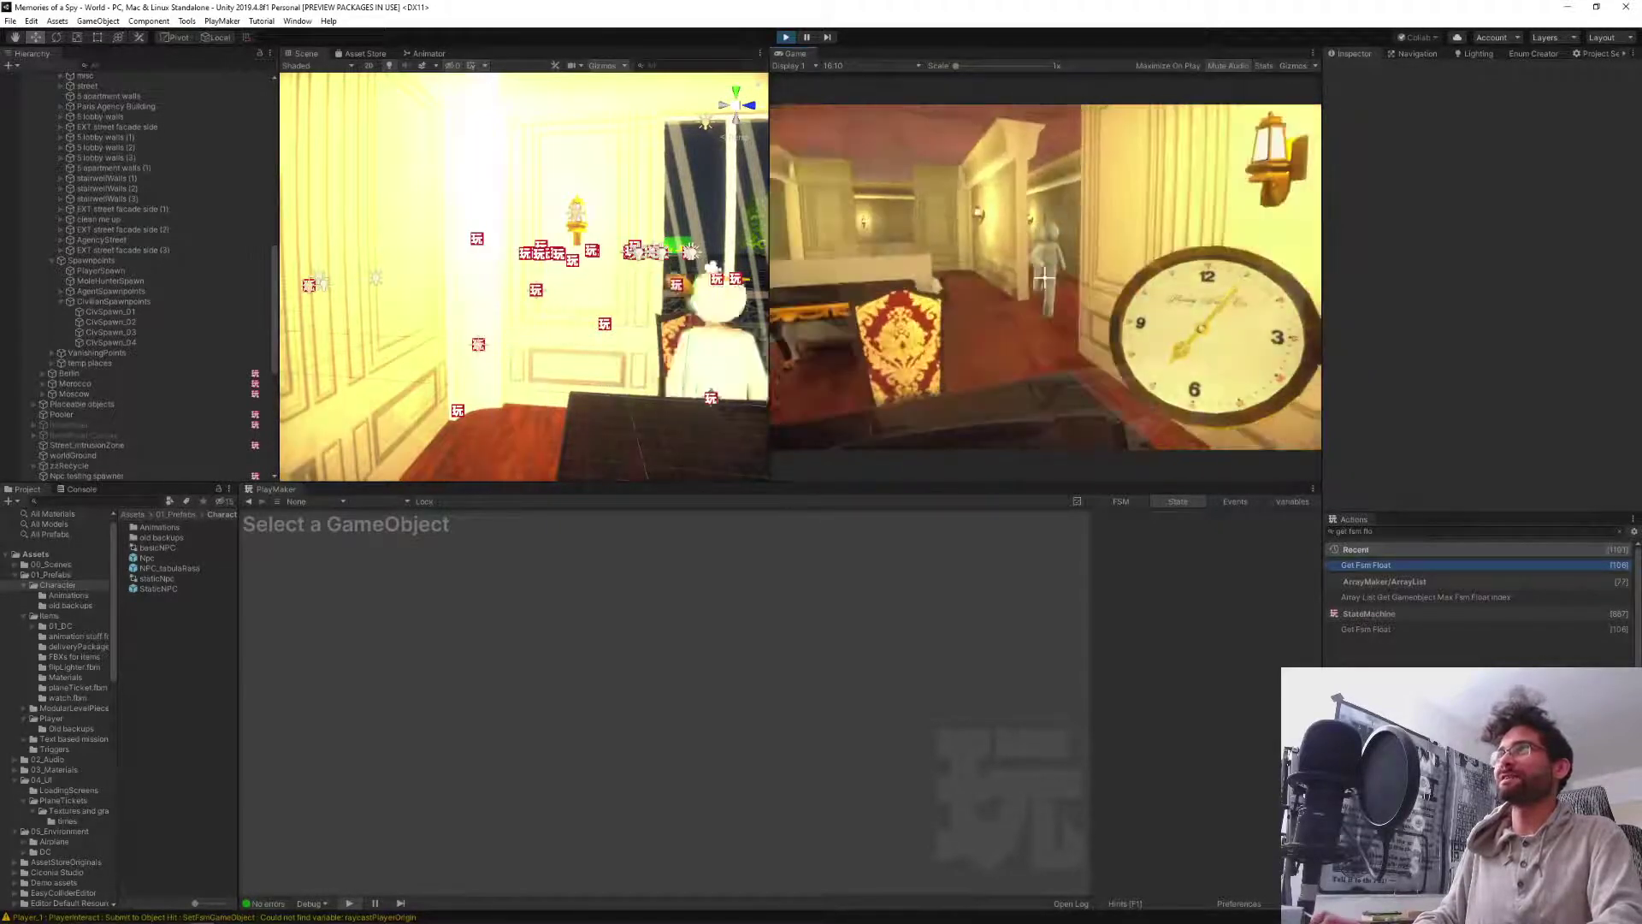
key(w)
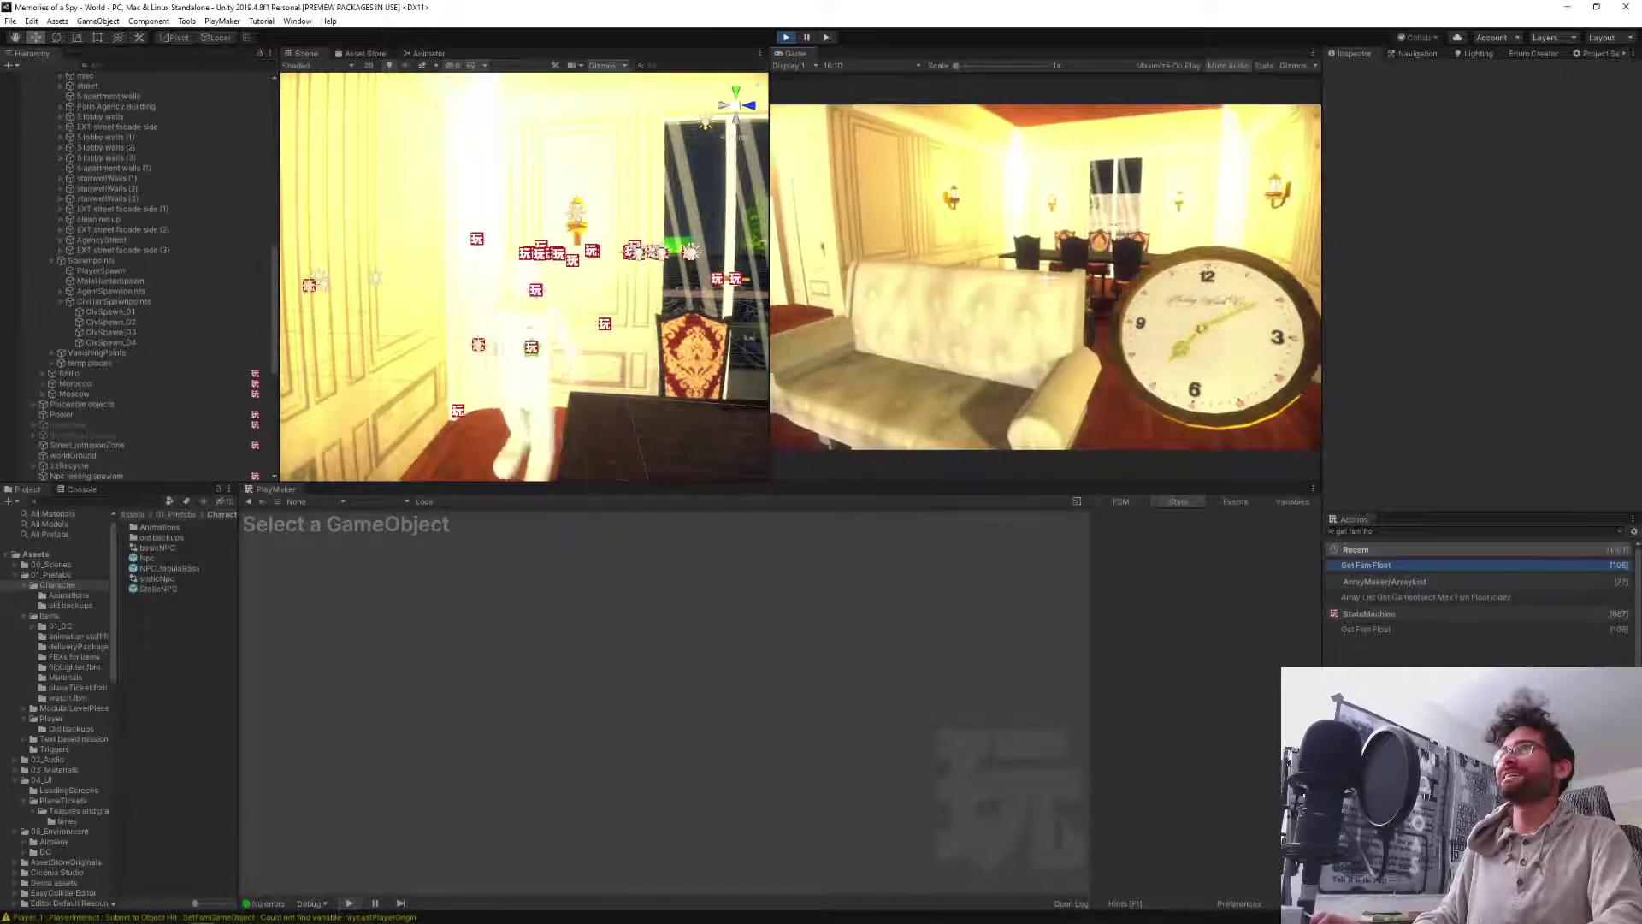
right_click(1045, 277)
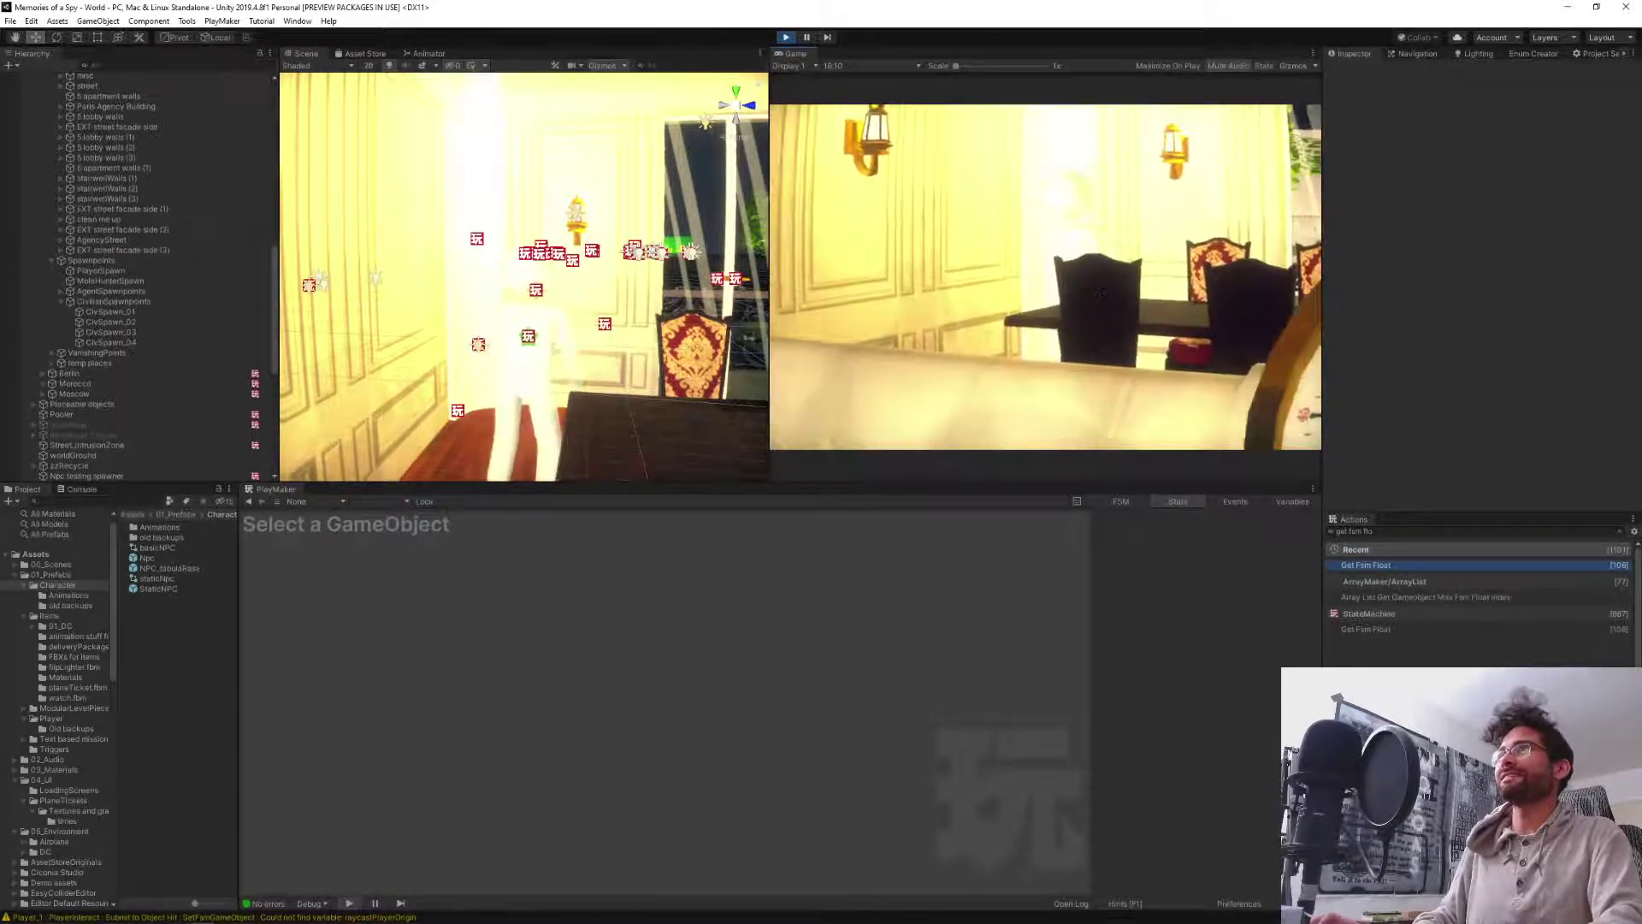
key(w)
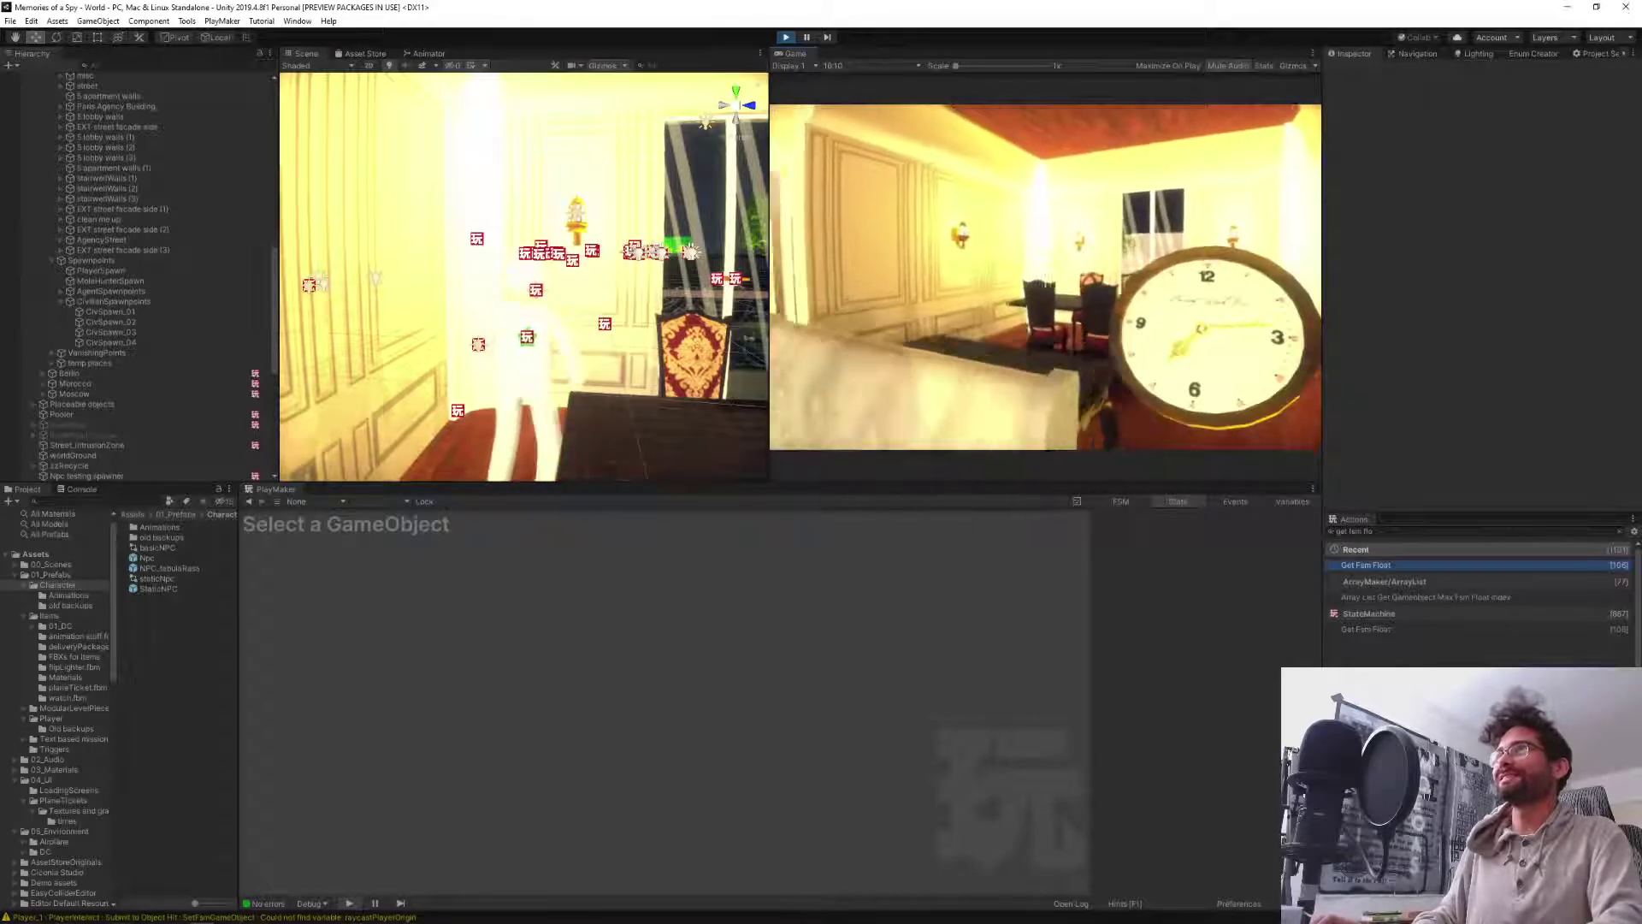
key(w)
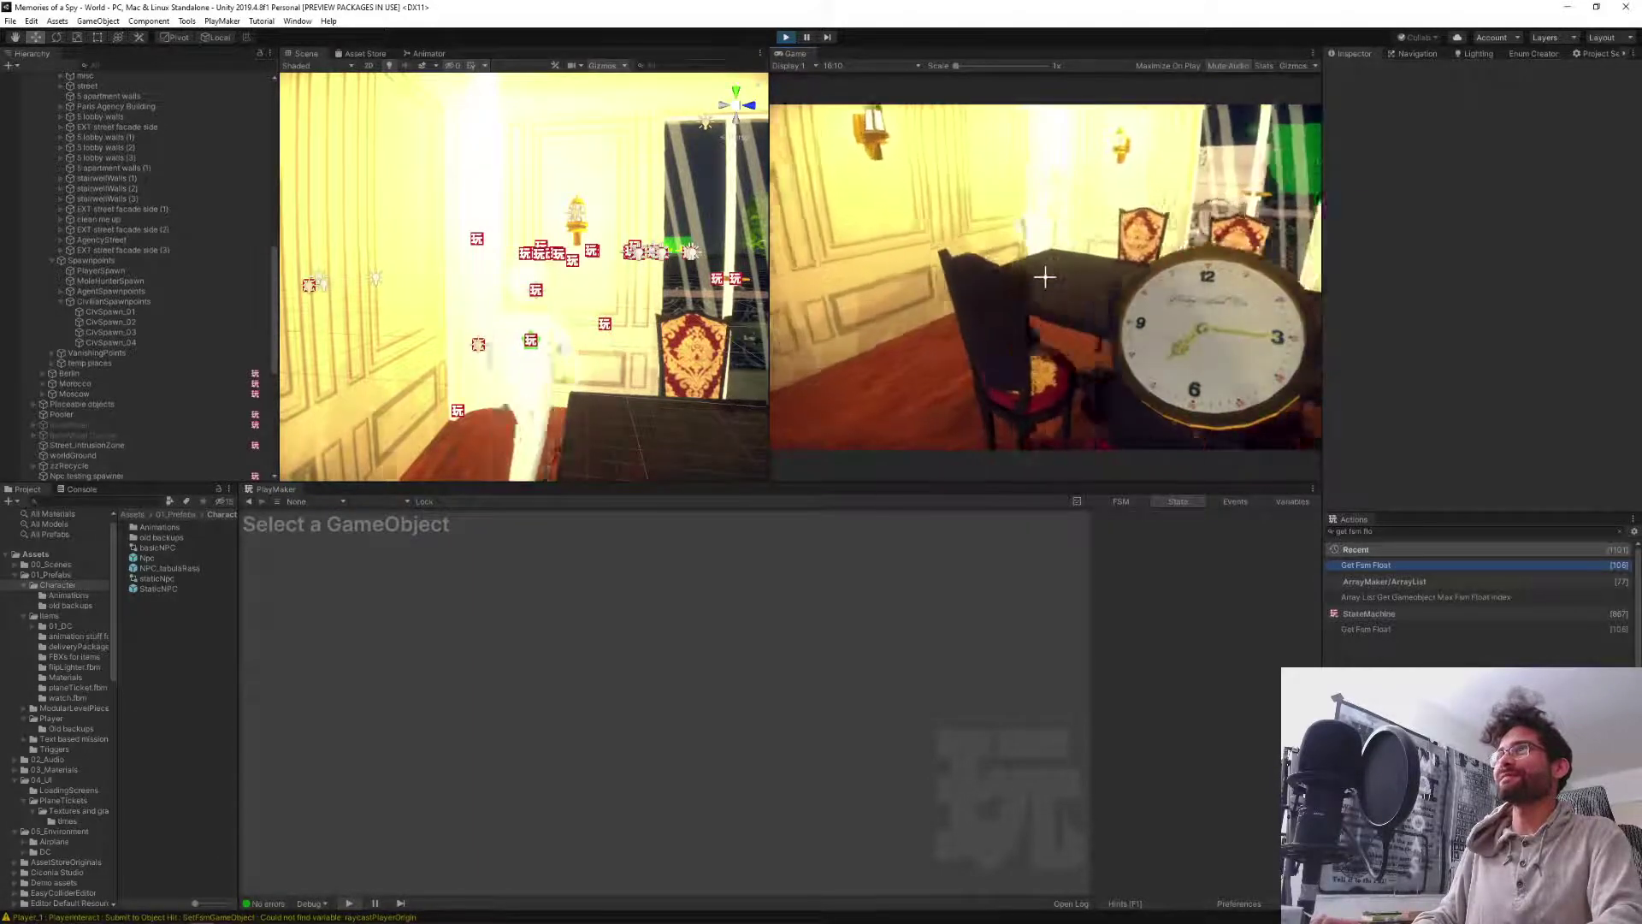
key(w)
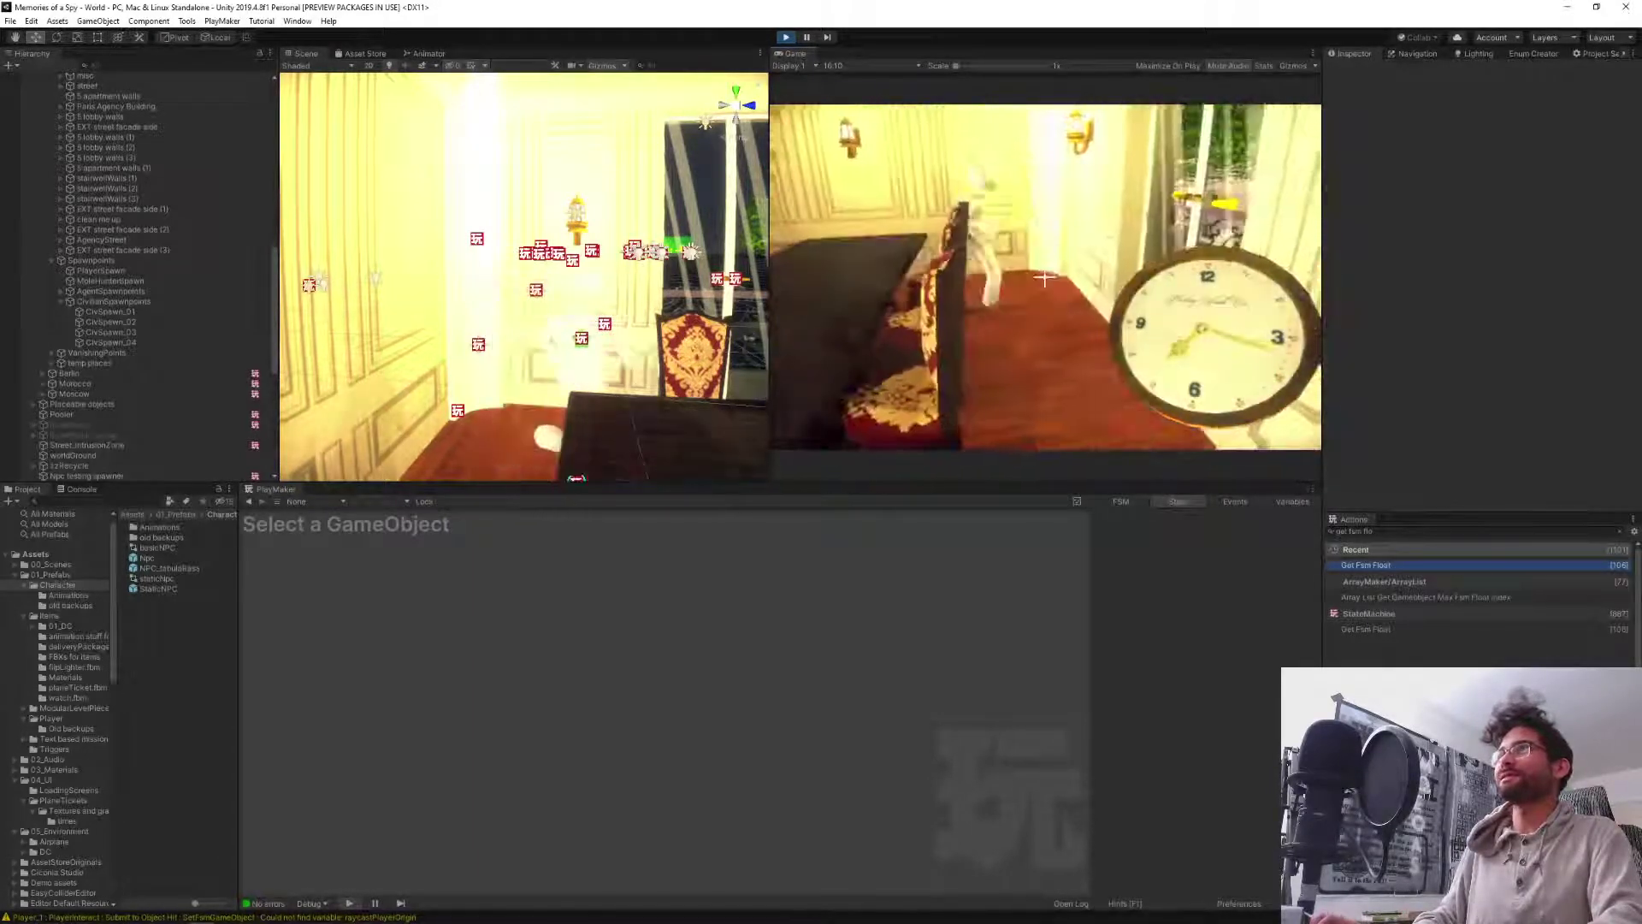
key(w)
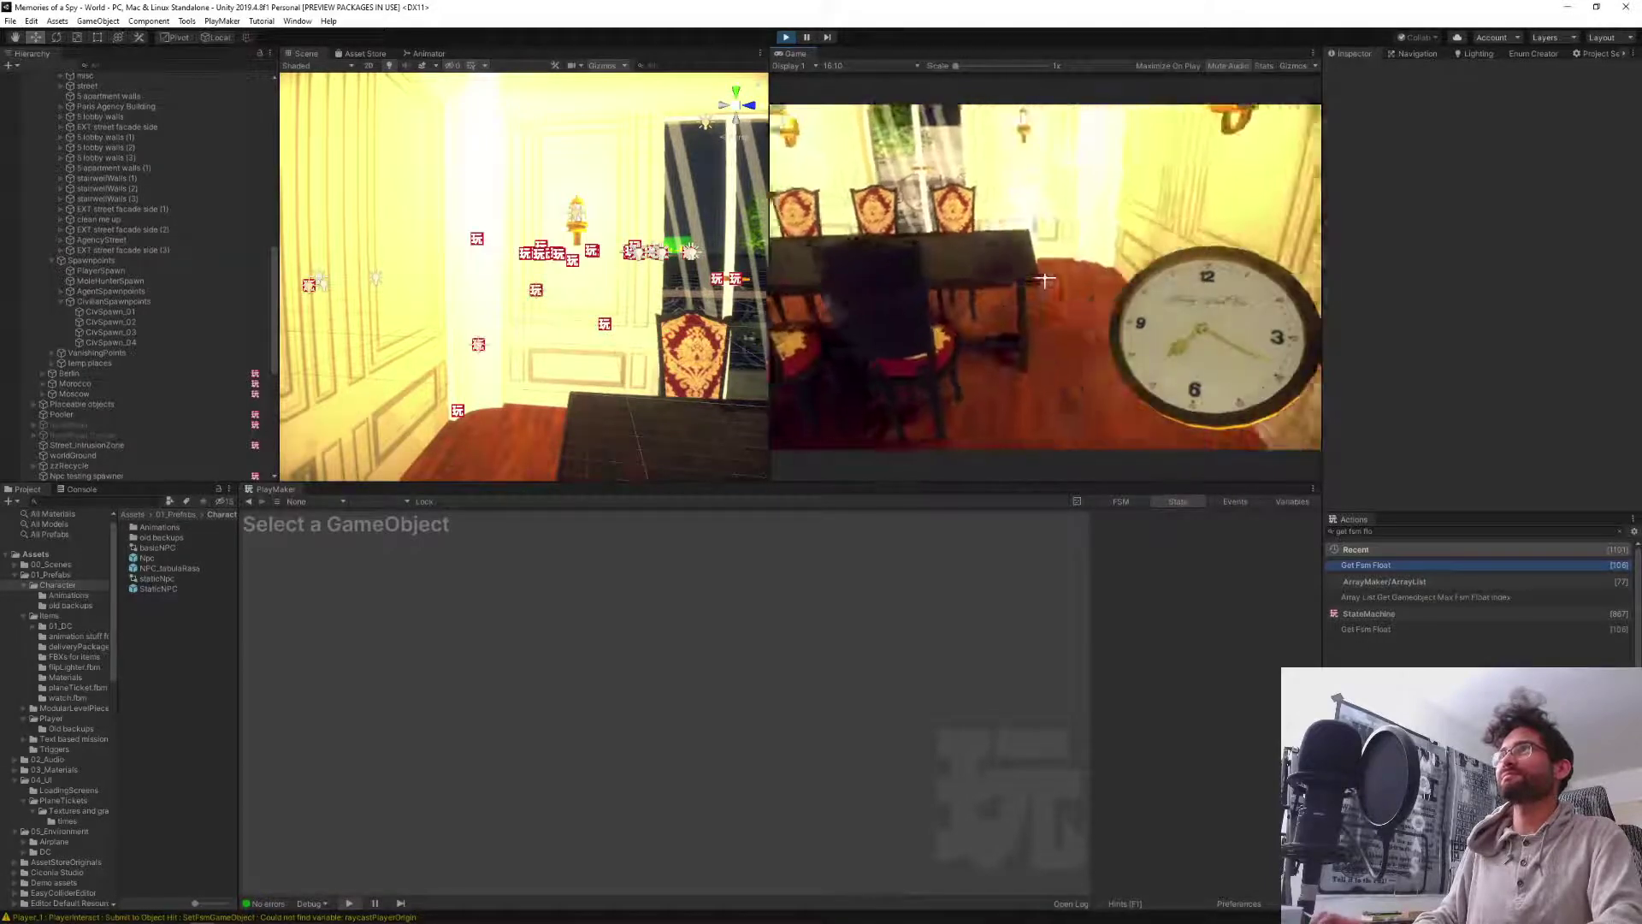
key(s)
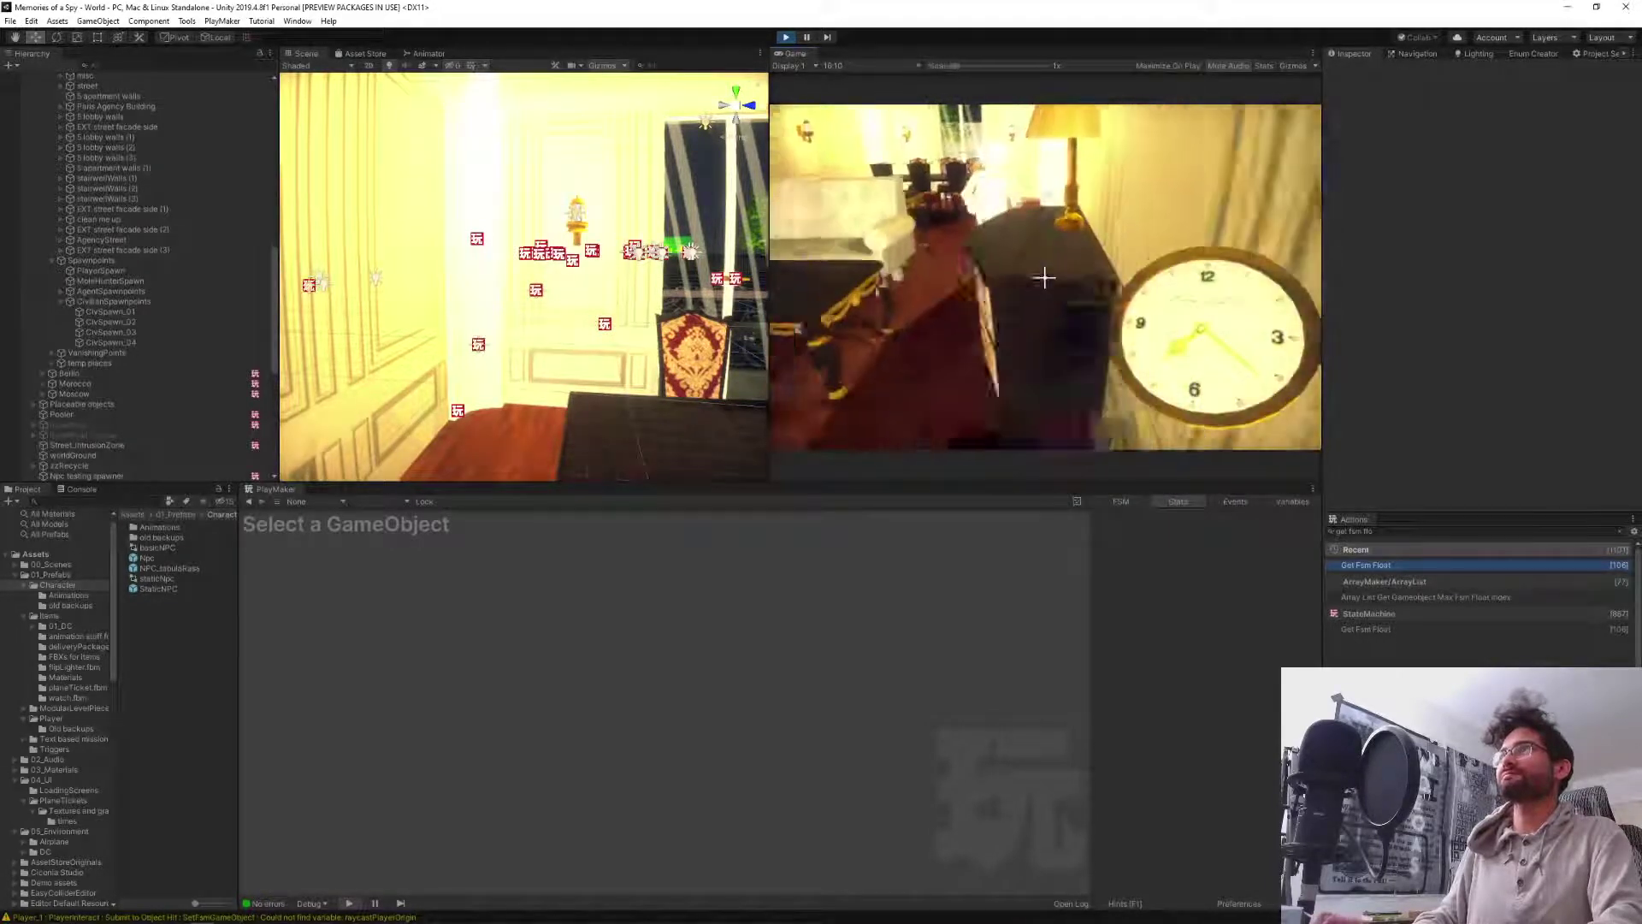
key(s)
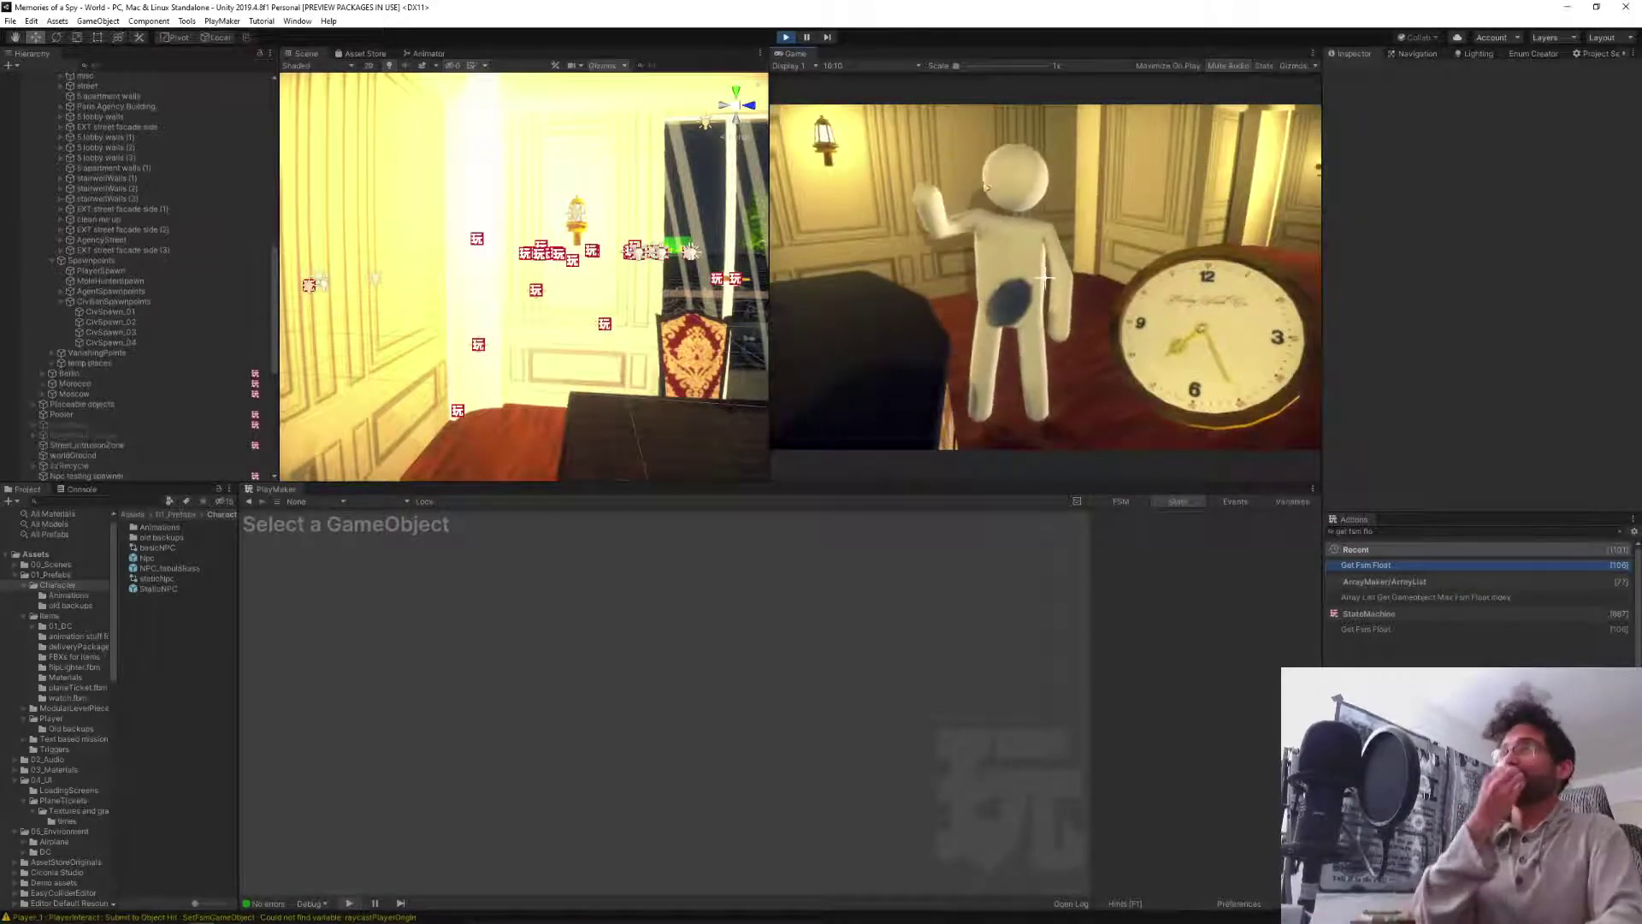
key(Escape)
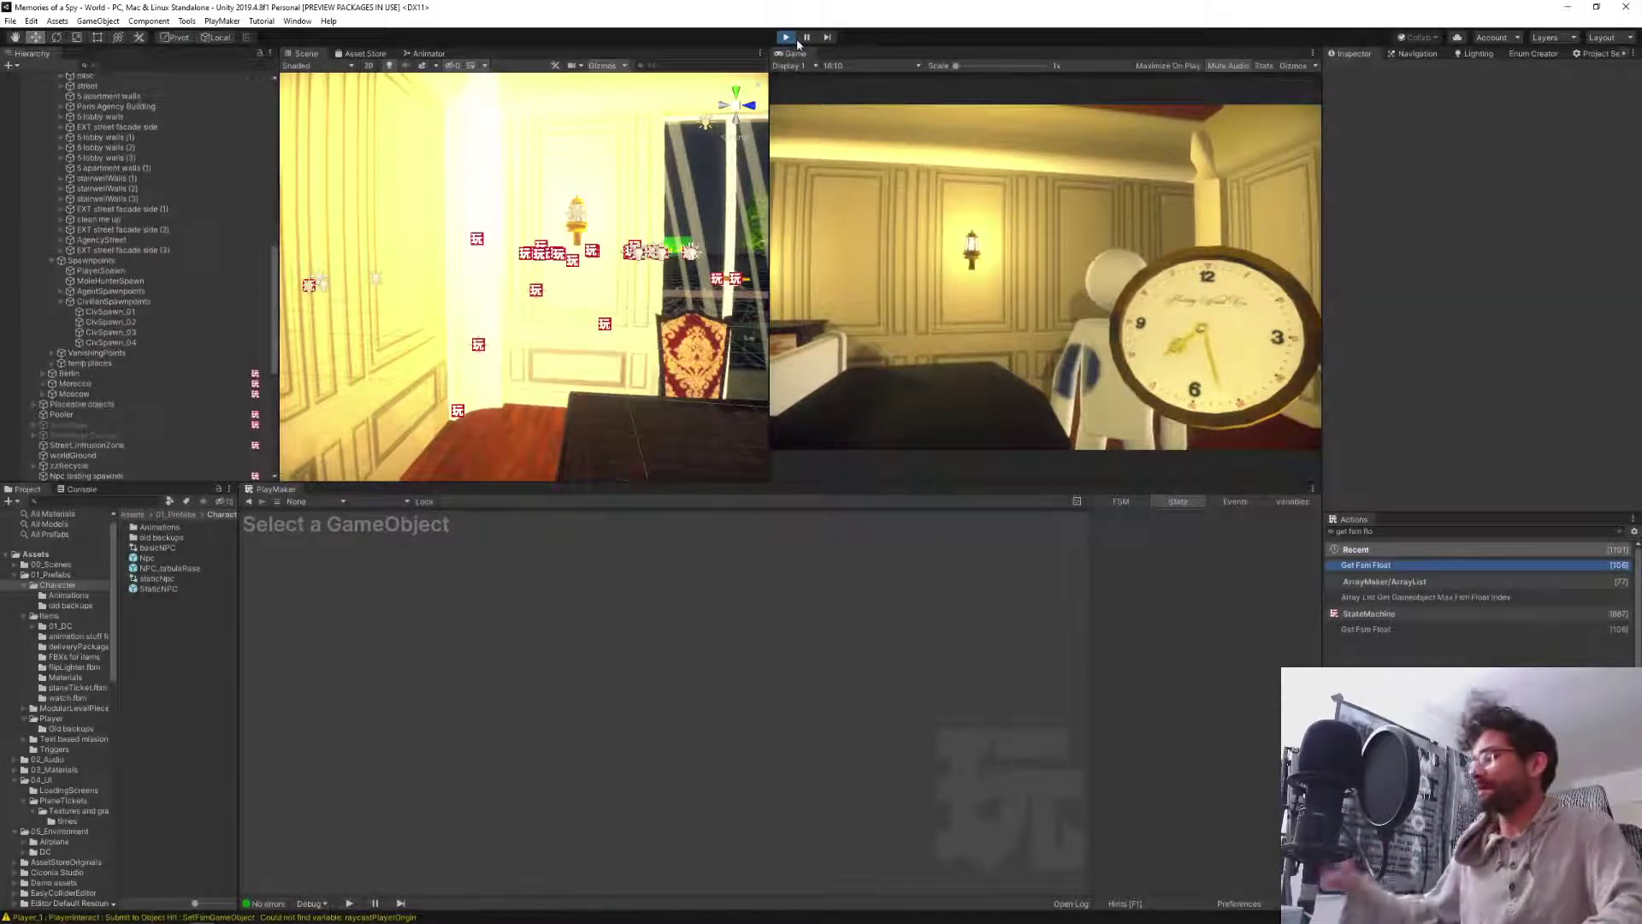
click(787, 38)
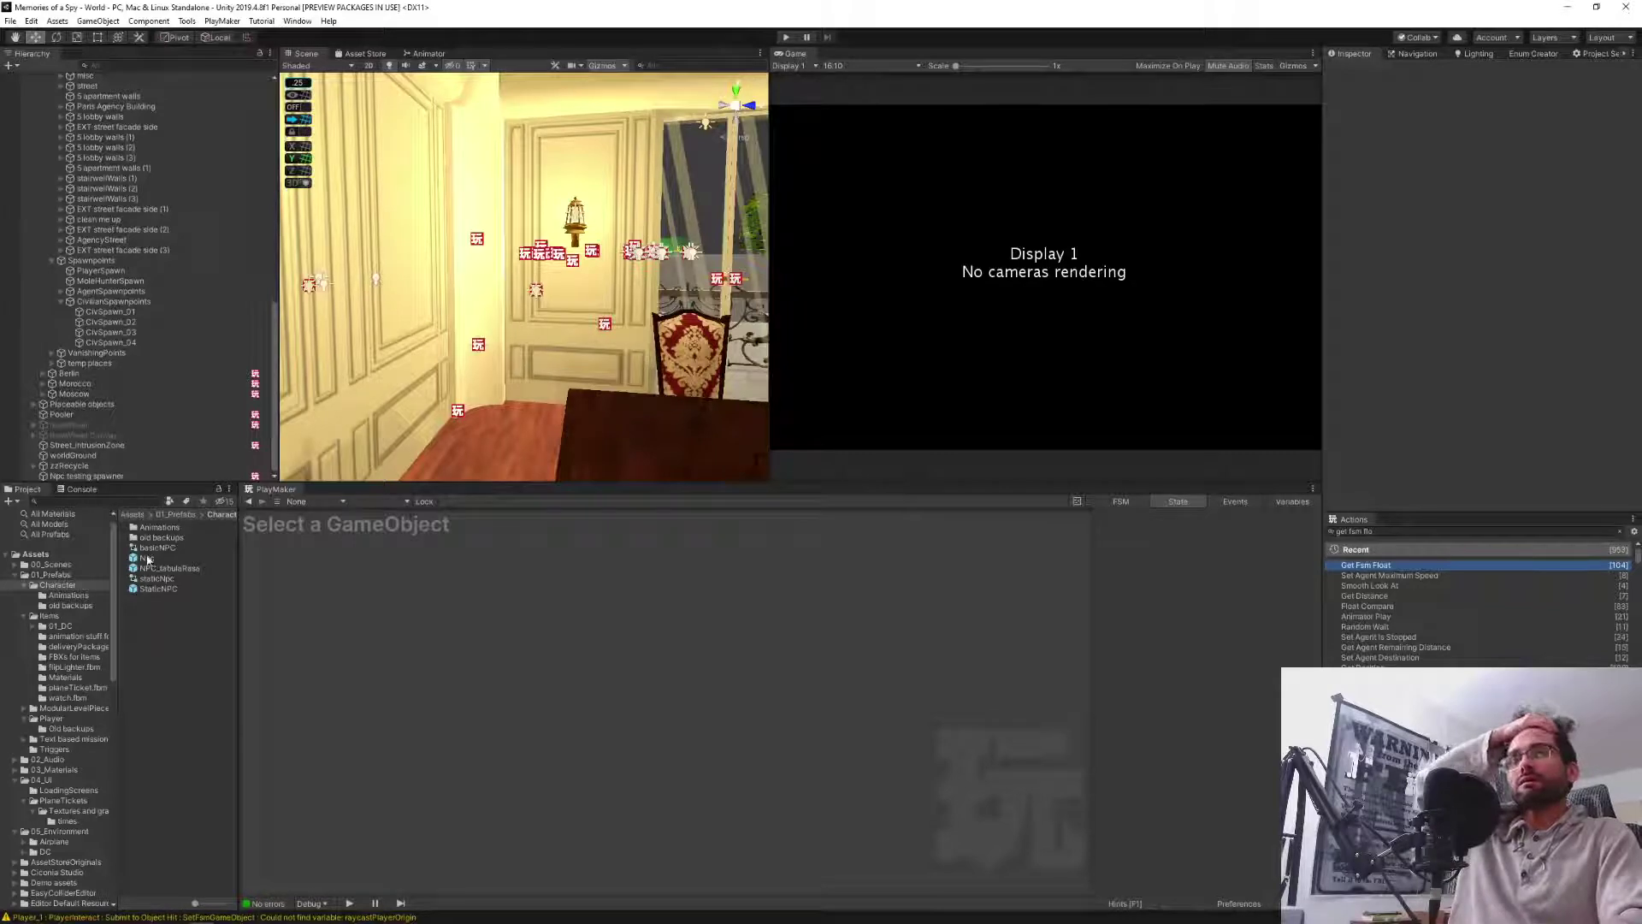
Open the Npc prefab and display the actions of the Yelling state in its HasIntruder FSM.
click(137, 560)
double_click(137, 560)
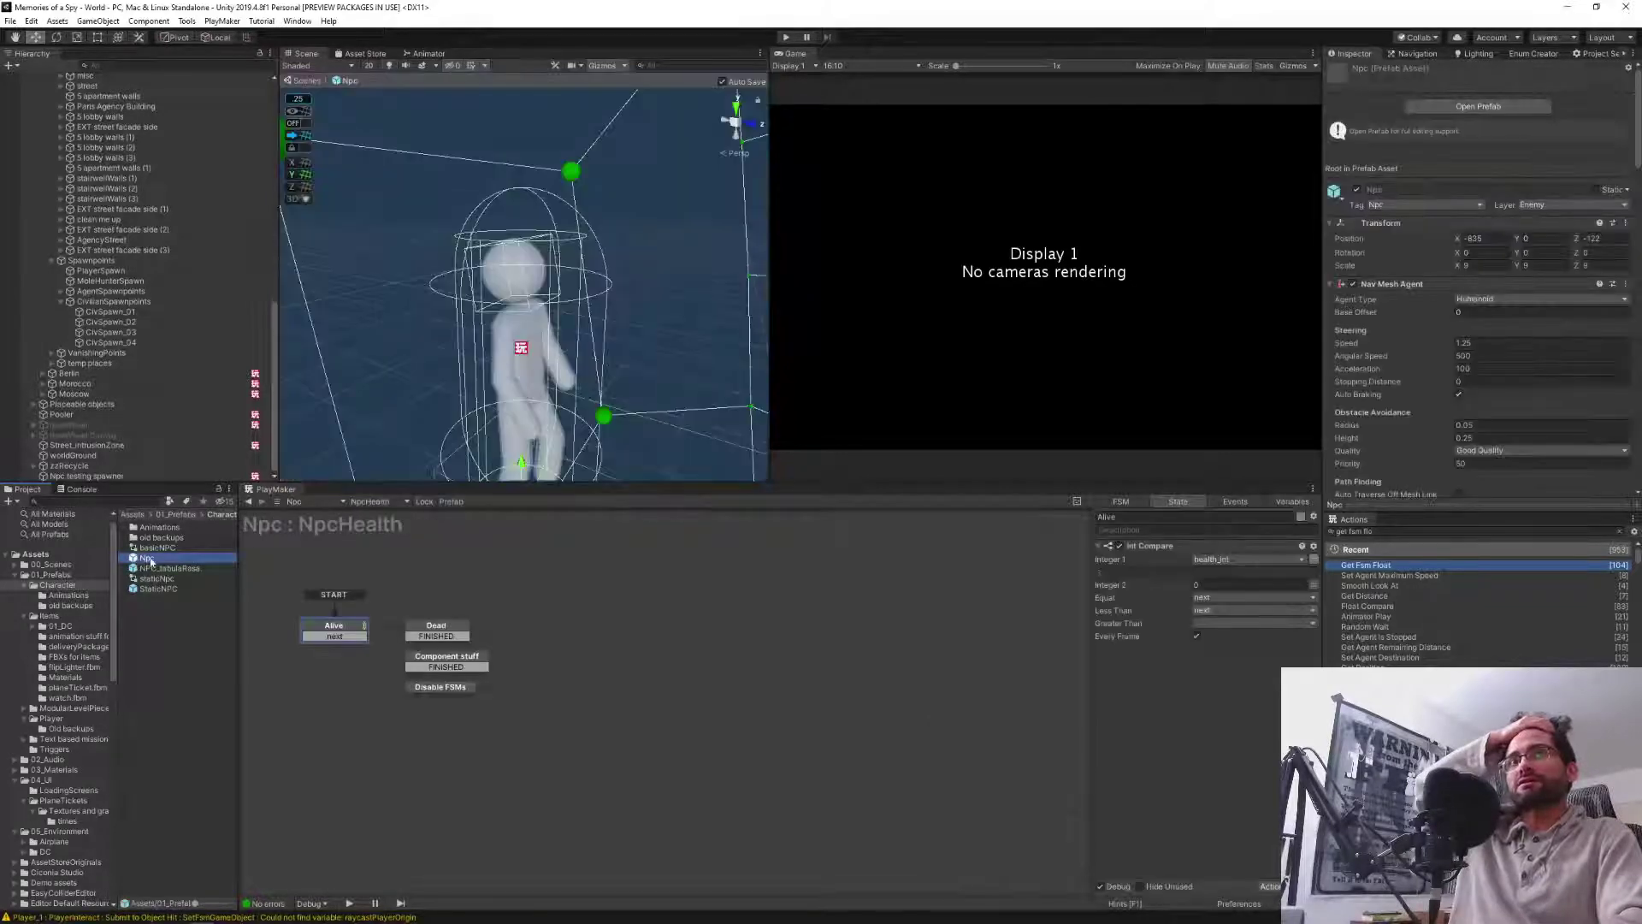
click(372, 501)
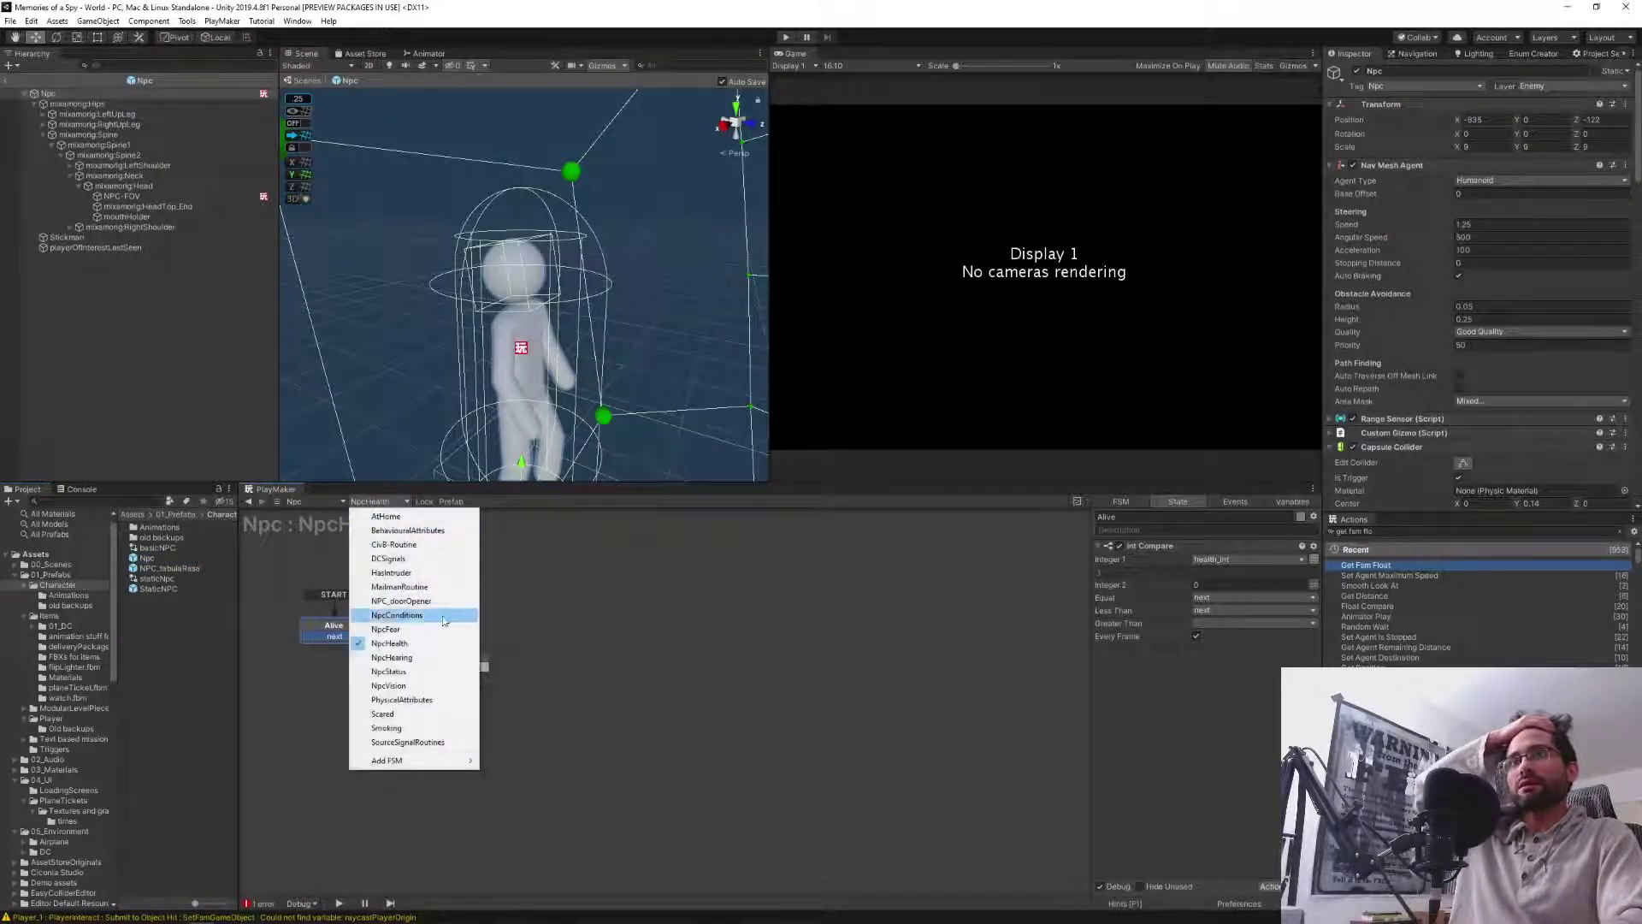
click(395, 572)
middle_drag(420, 718, 604, 719)
click(476, 719)
scroll(1181, 749, down, 3)
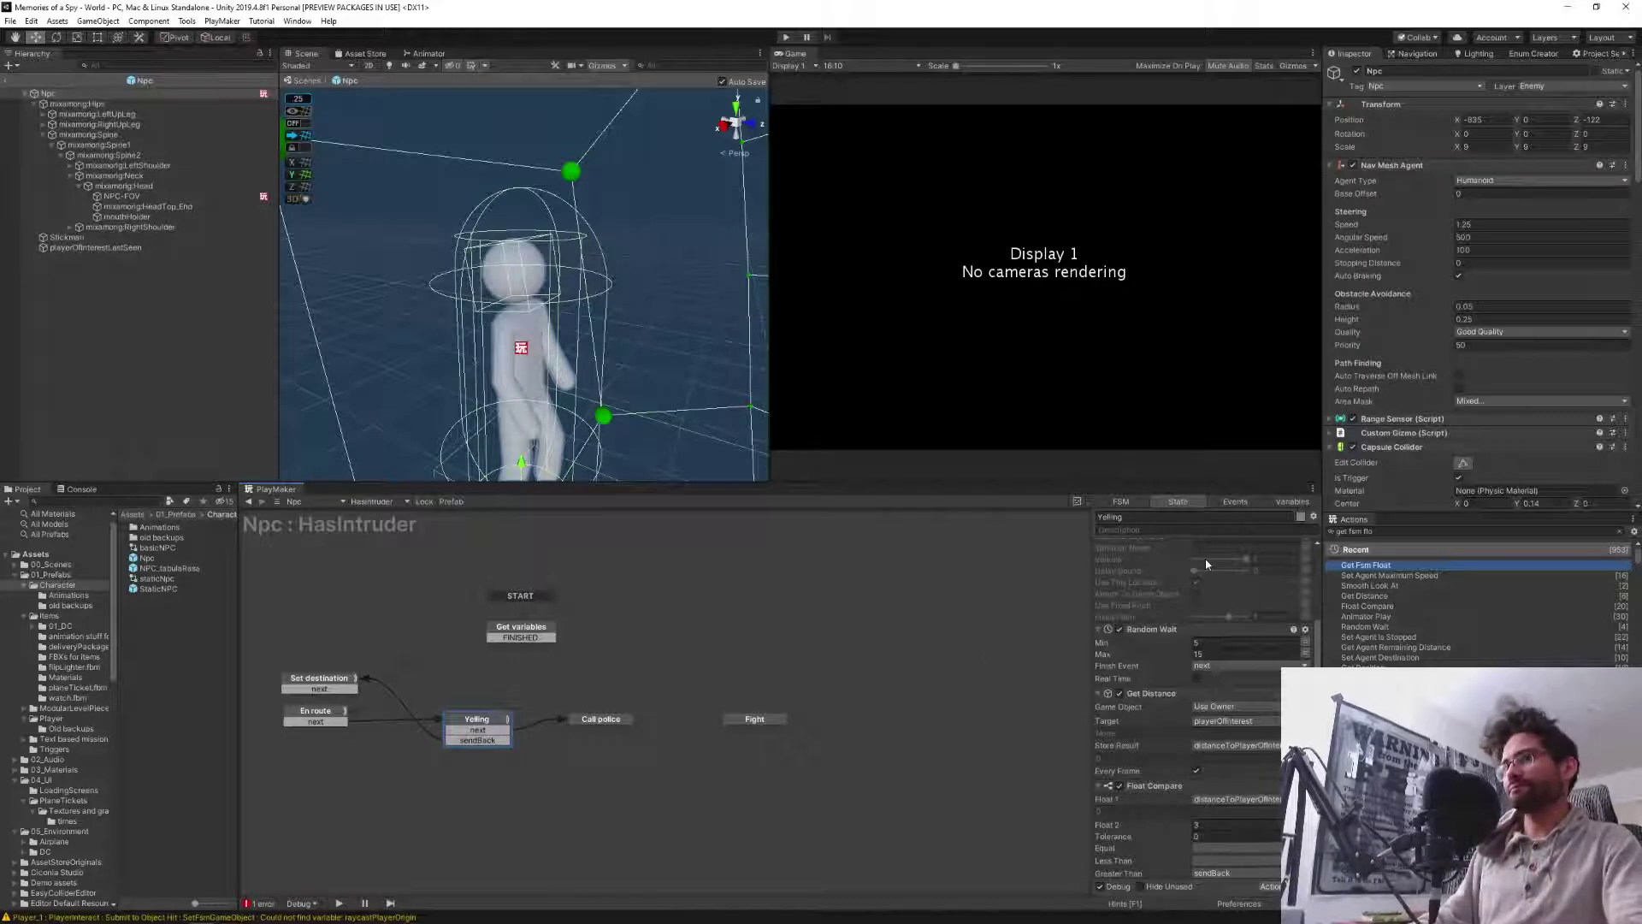
Insert a Float Add action before Random Wait in the Yelling state, using a new float variable named additiveTimer.
click(1174, 631)
click(1453, 531)
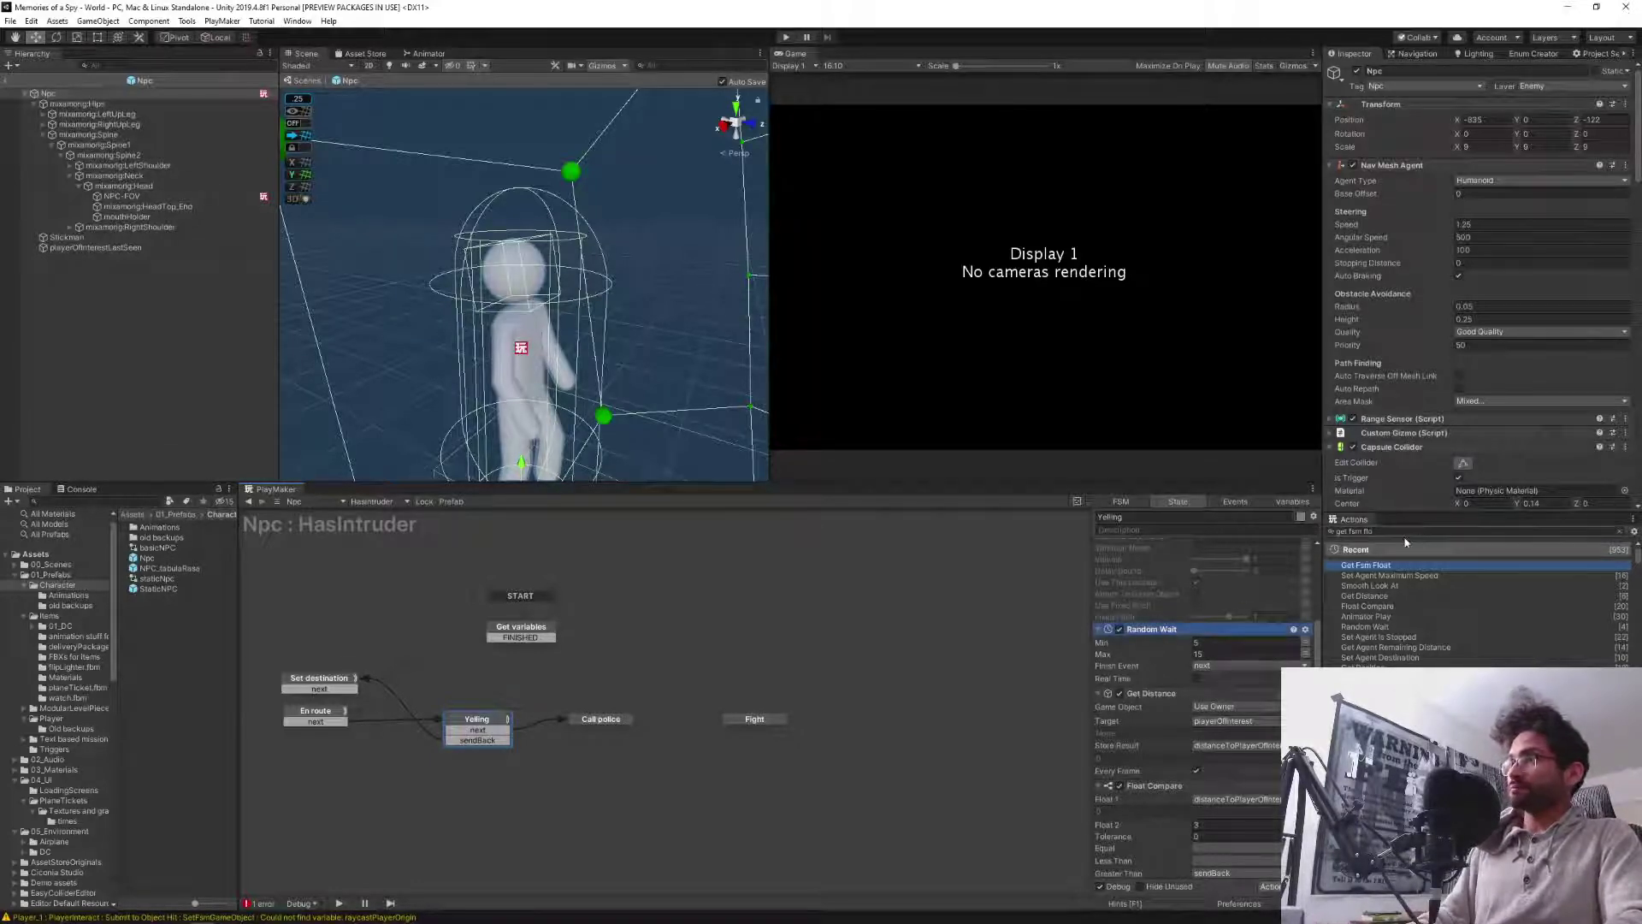
text(loat add)
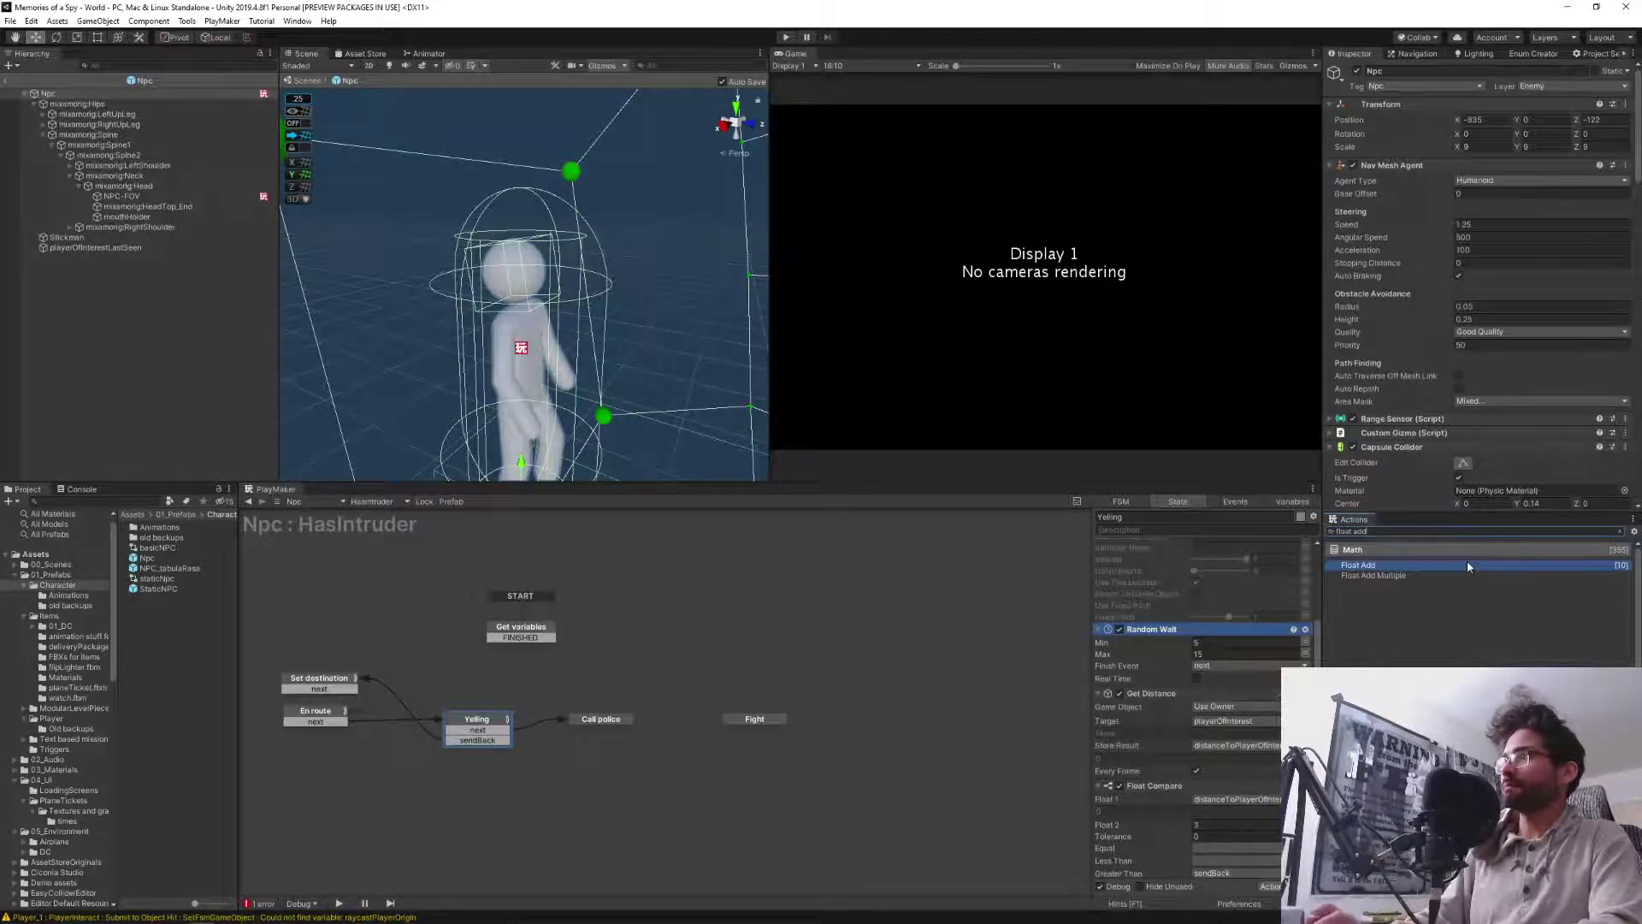
key(Return)
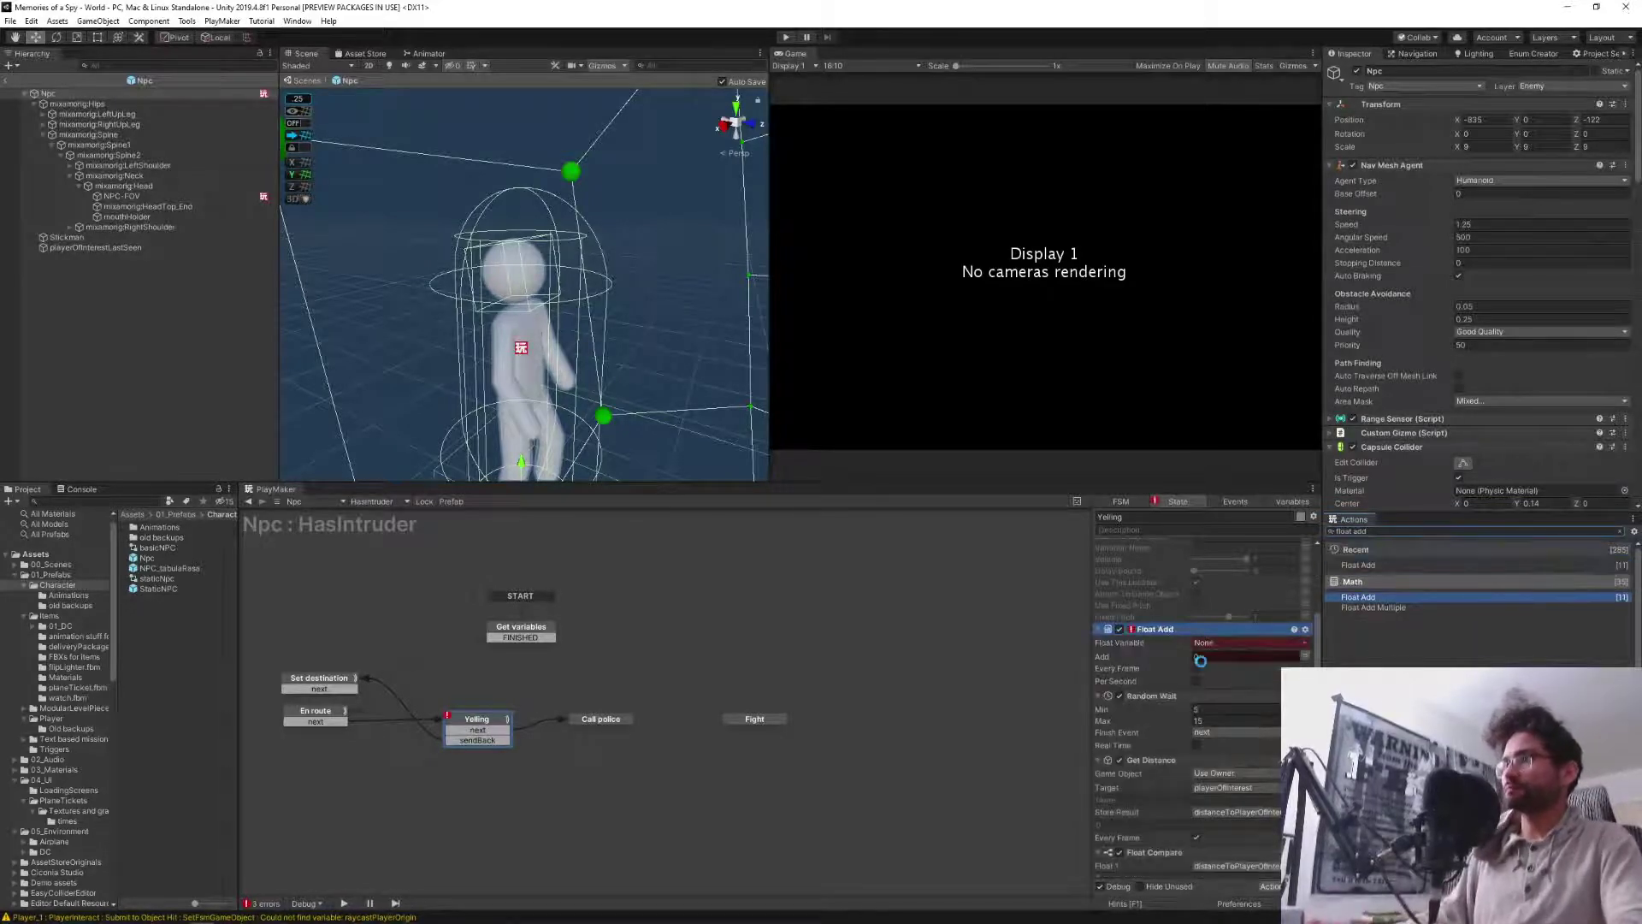
click(1223, 643)
click(1237, 702)
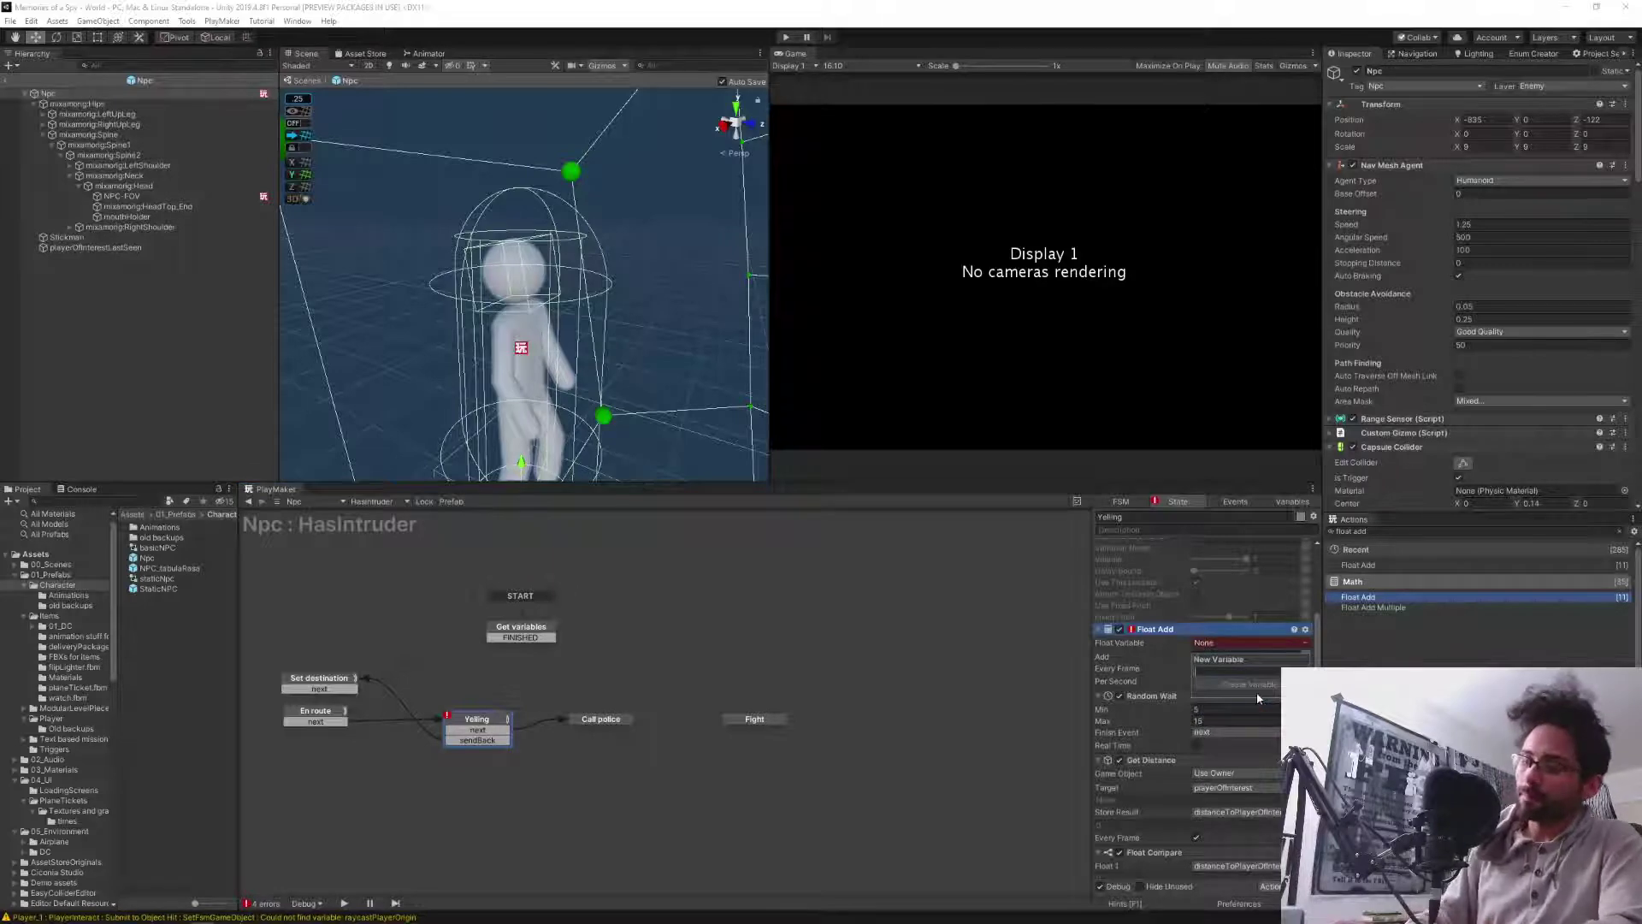
text(additiveTimer)
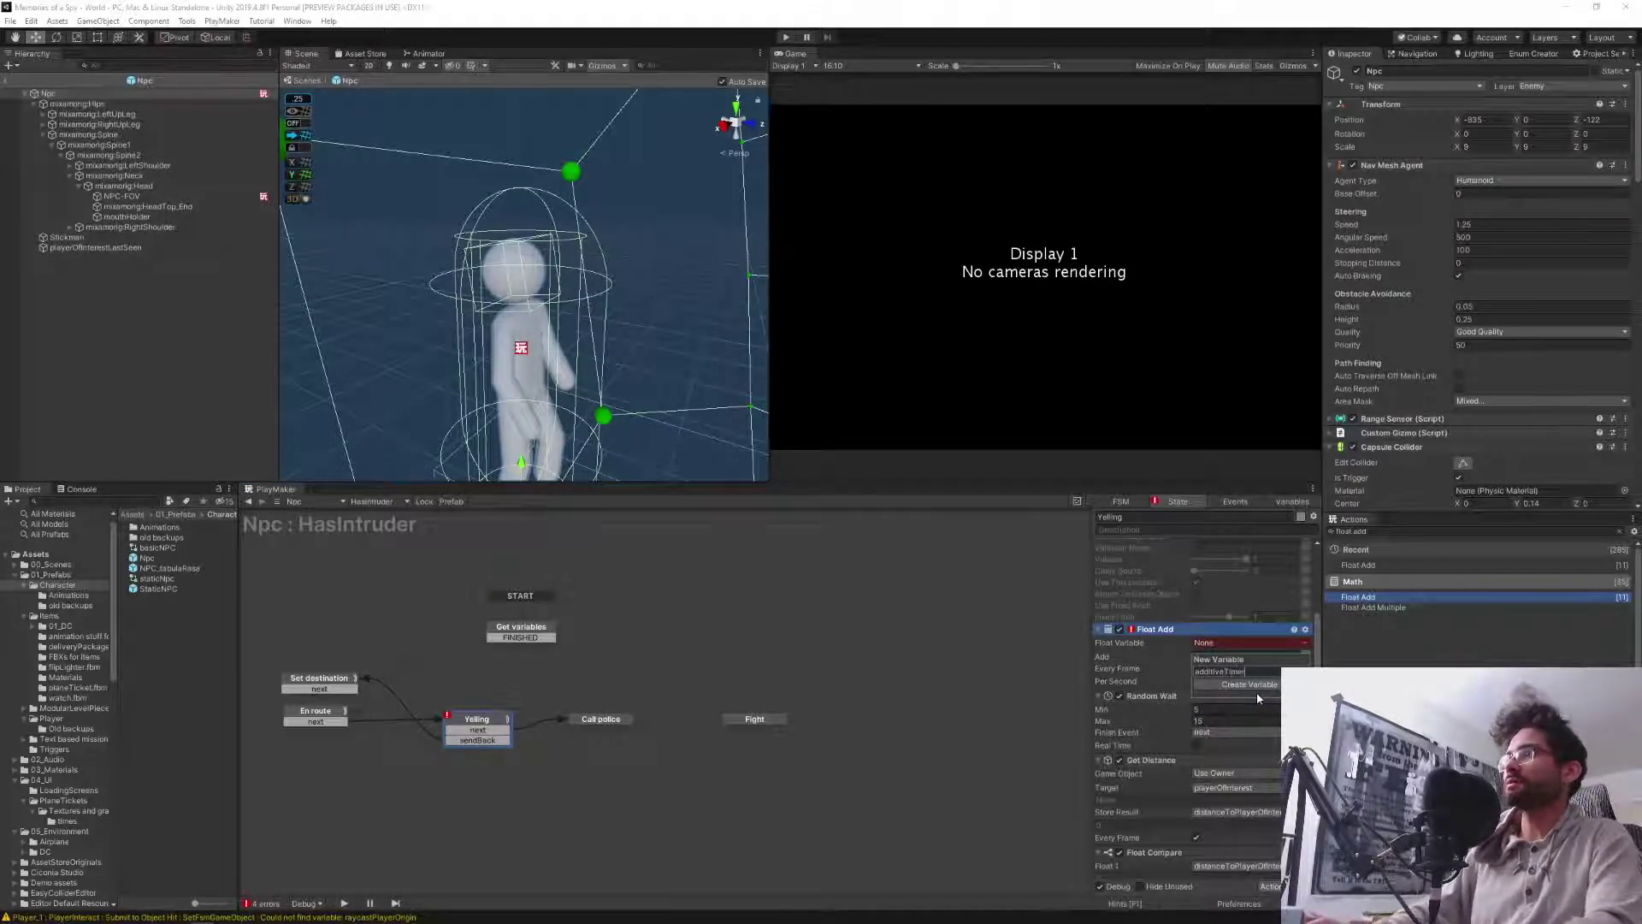
key(BackSpace)
text(er)
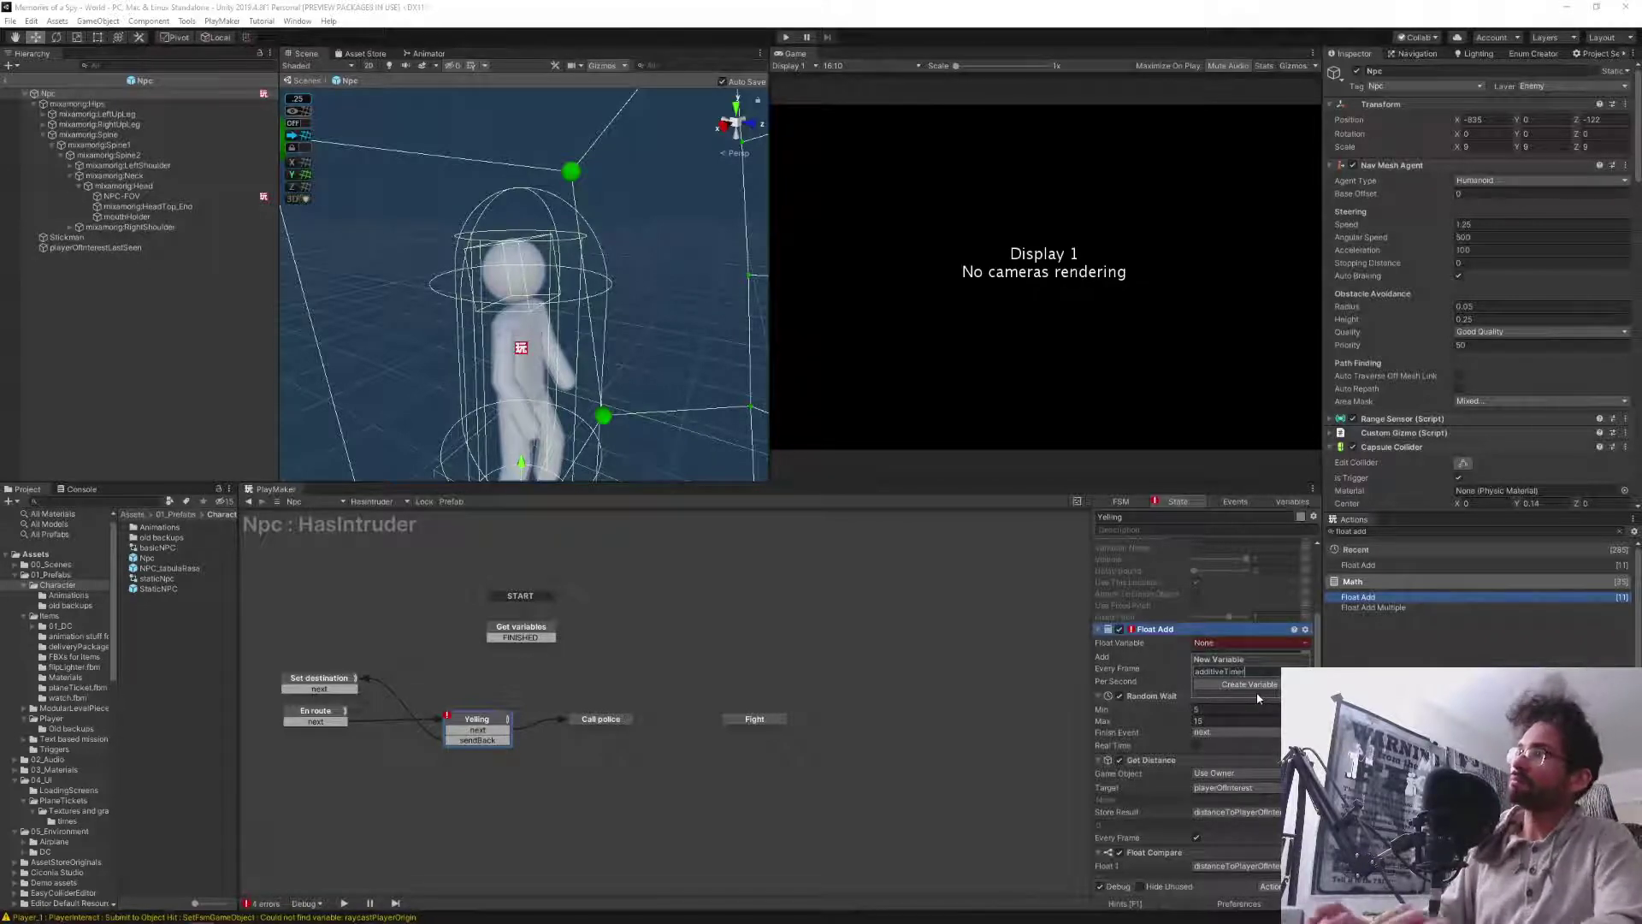
key(Return)
Set the Float Add action to add 1 with Every Frame and Per Second enabled.
click(1215, 671)
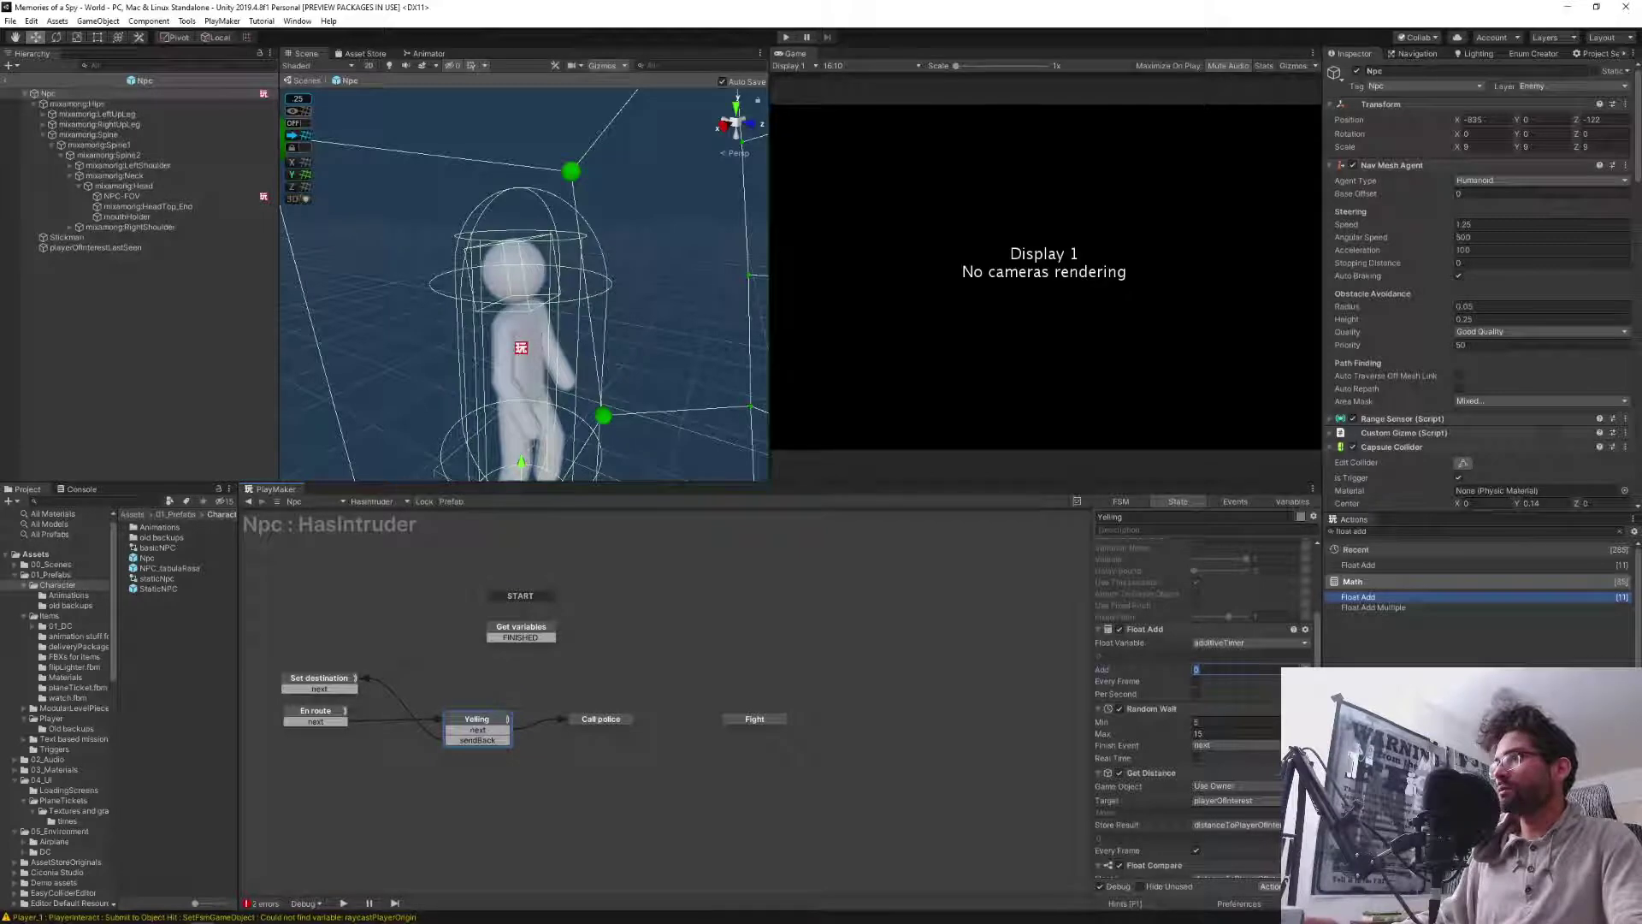
text(1)
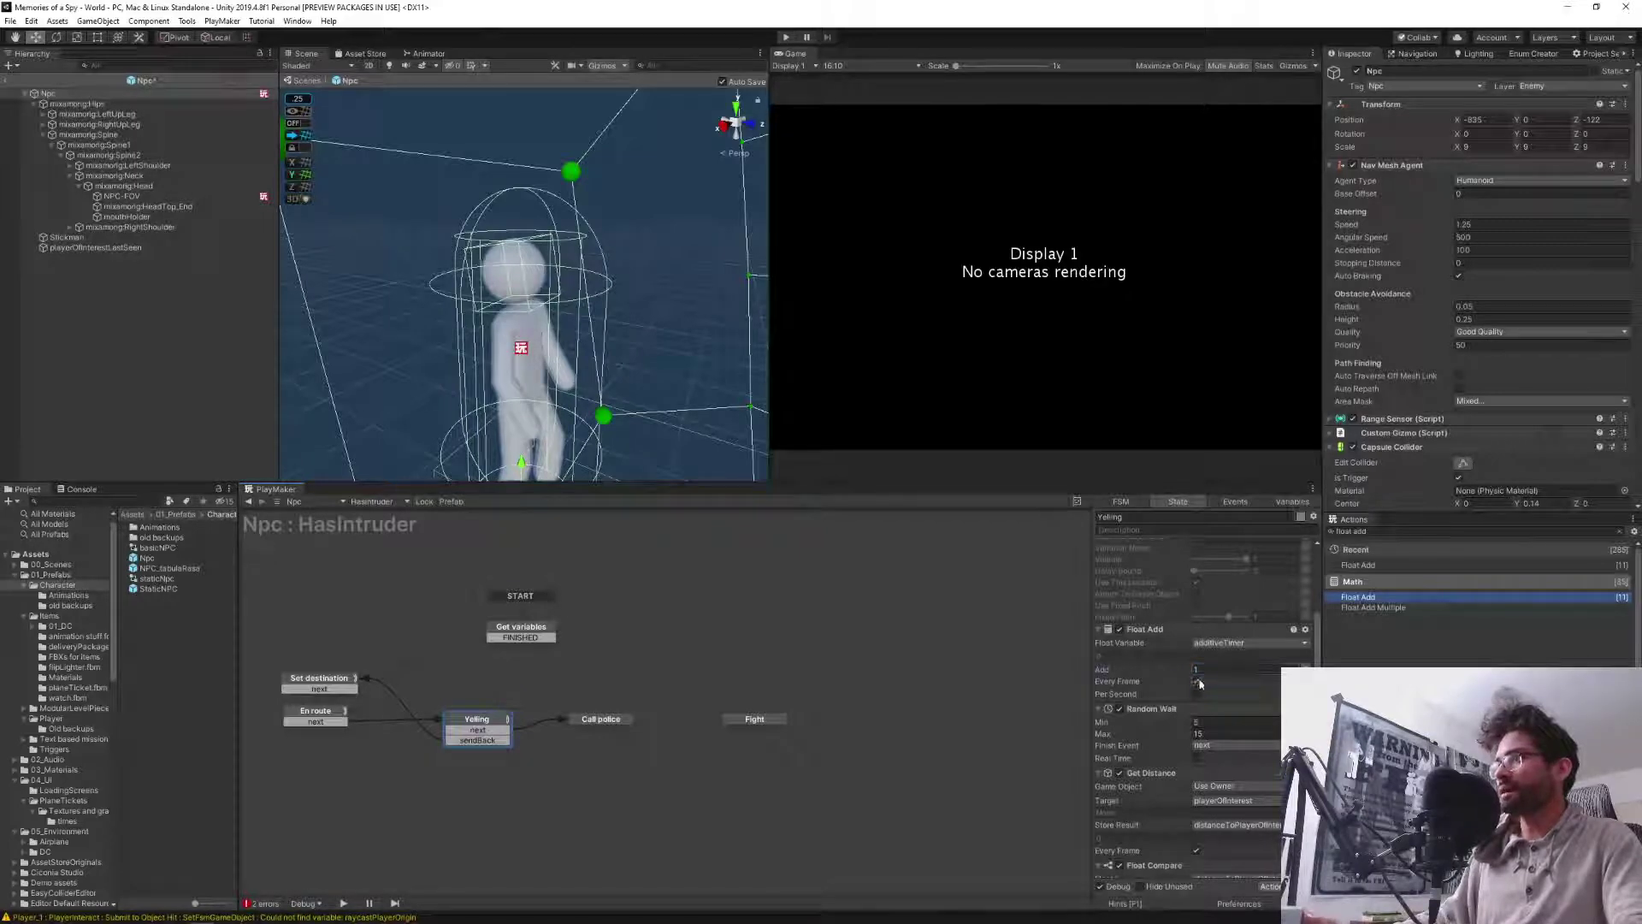
click(1196, 681)
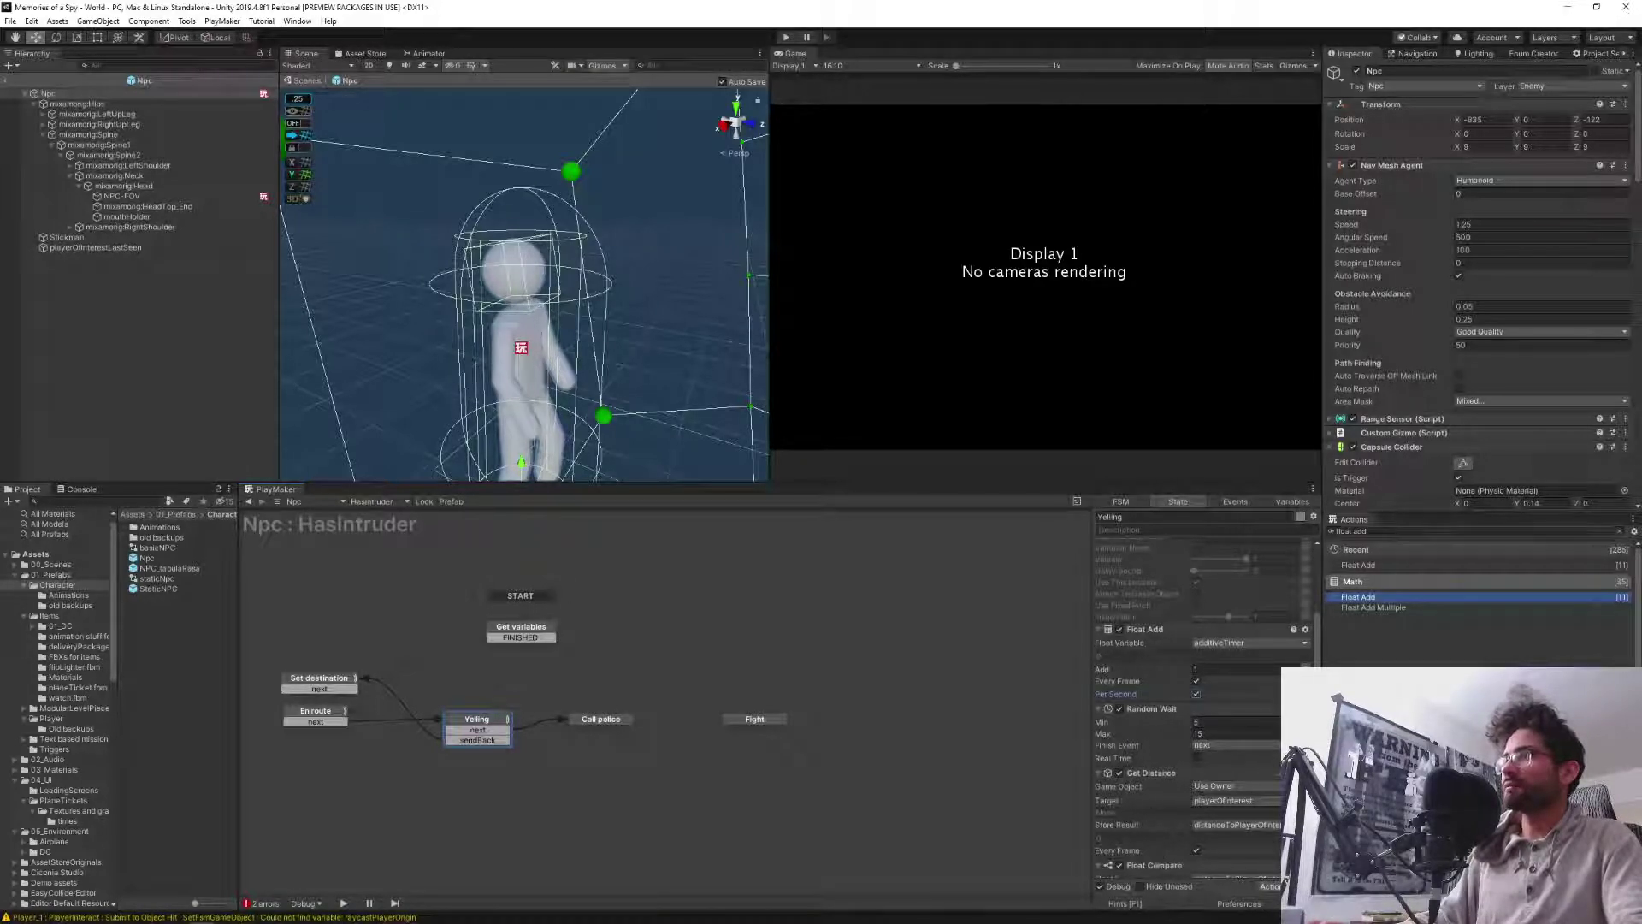
Insert a Float Compare action before Random Wait in the Yelling state, with additiveTimer as Float 1.
click(1159, 710)
click(1407, 530)
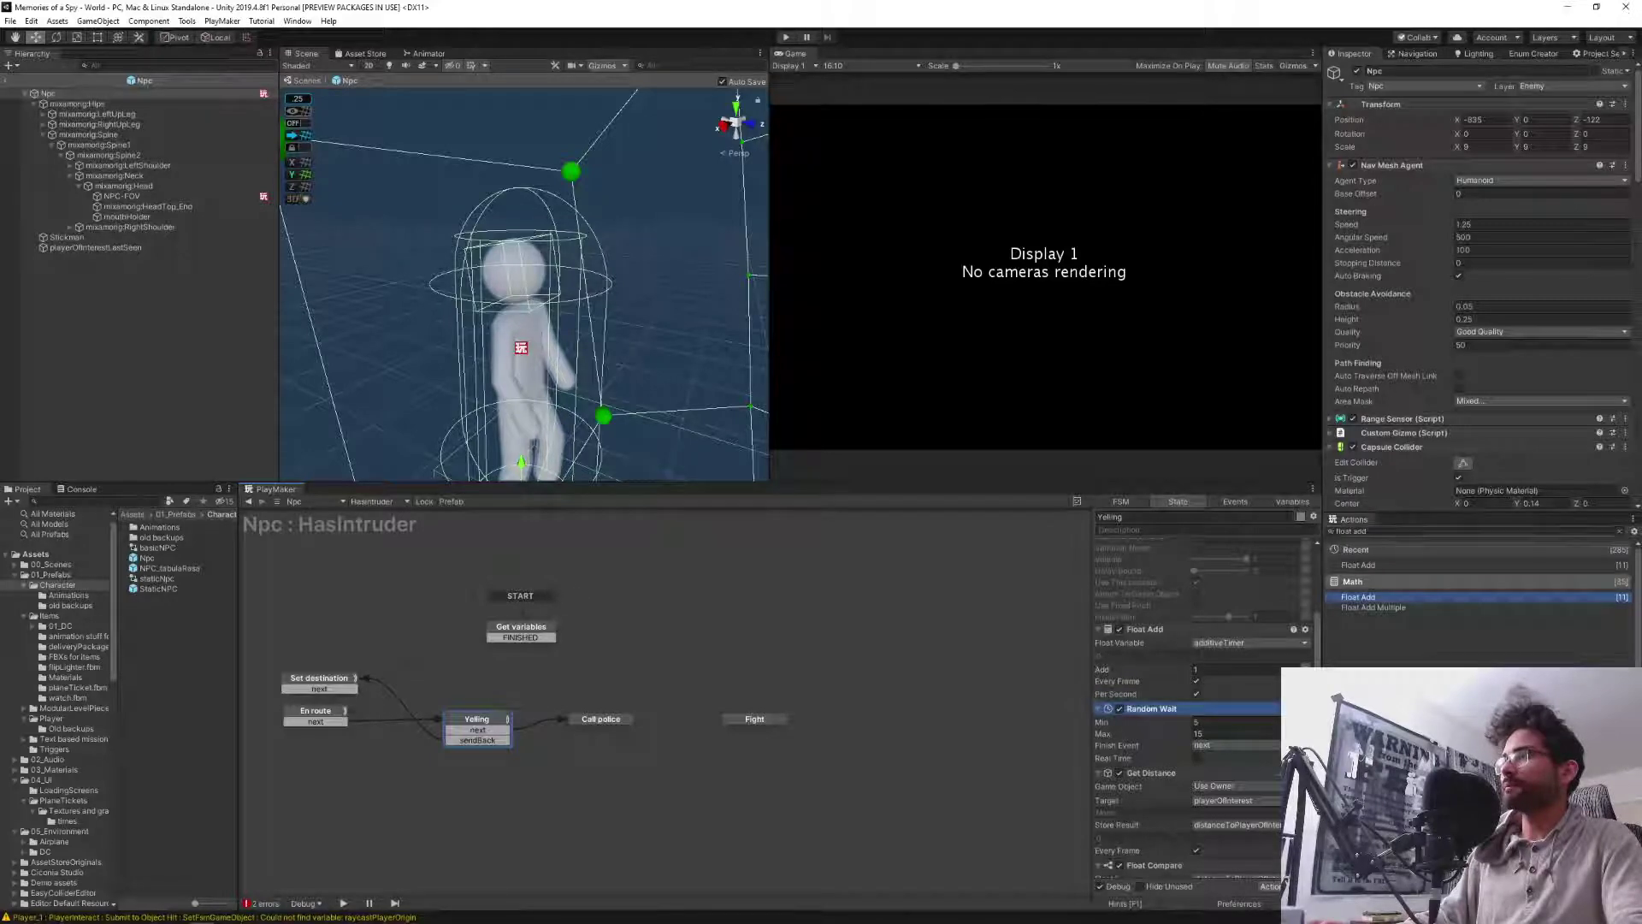
text(float comp)
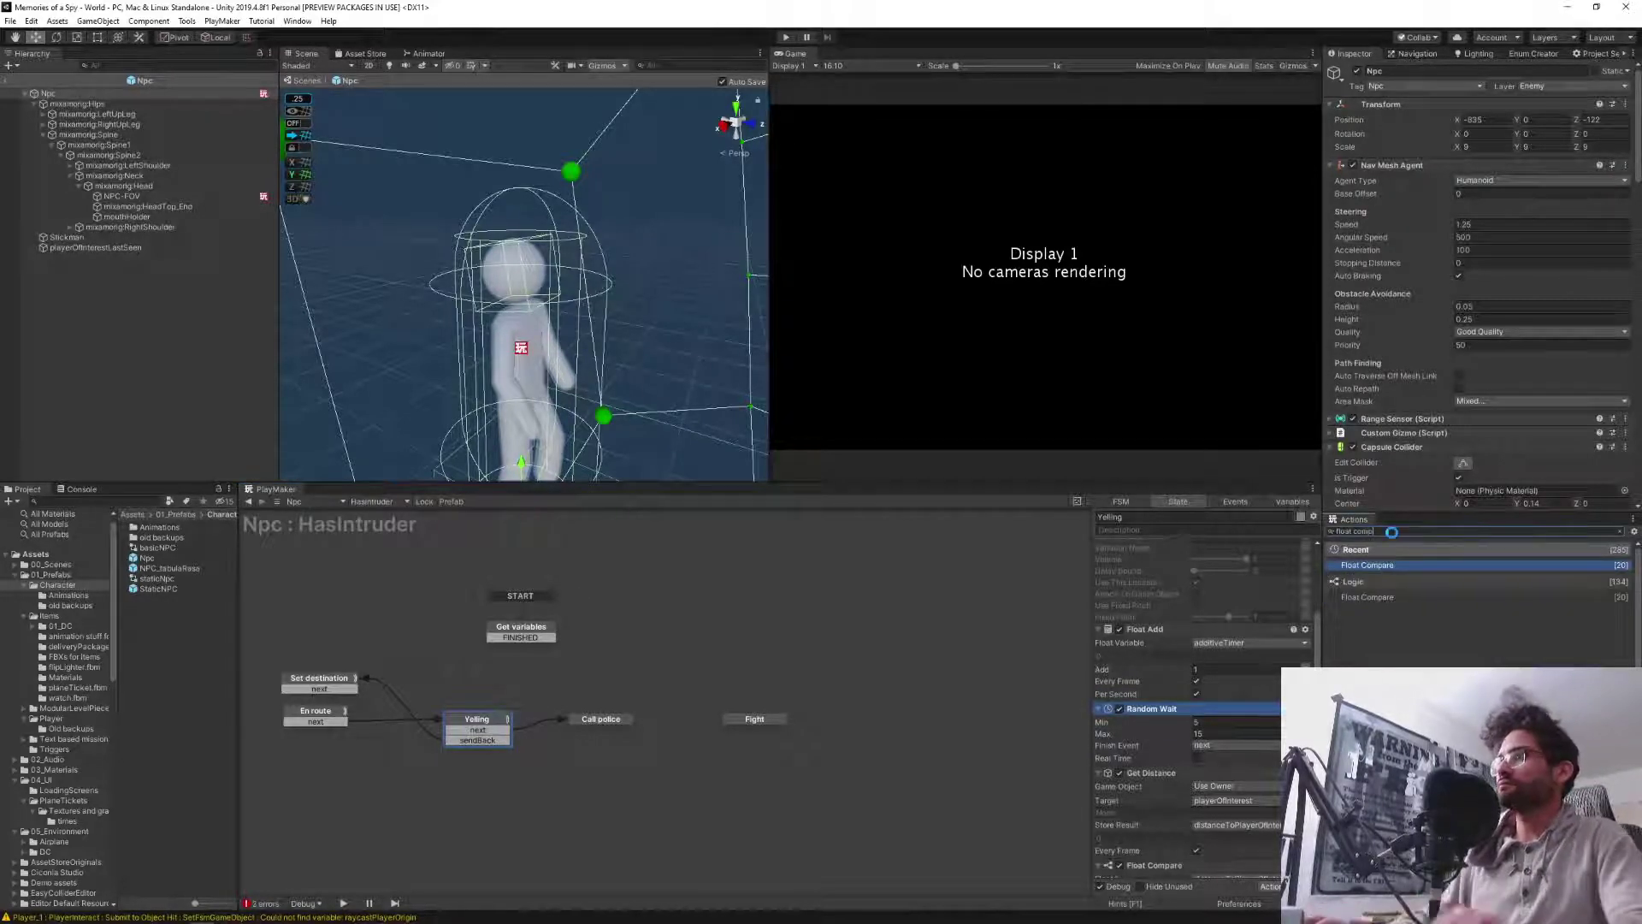
drag(1367, 565, 1150, 723)
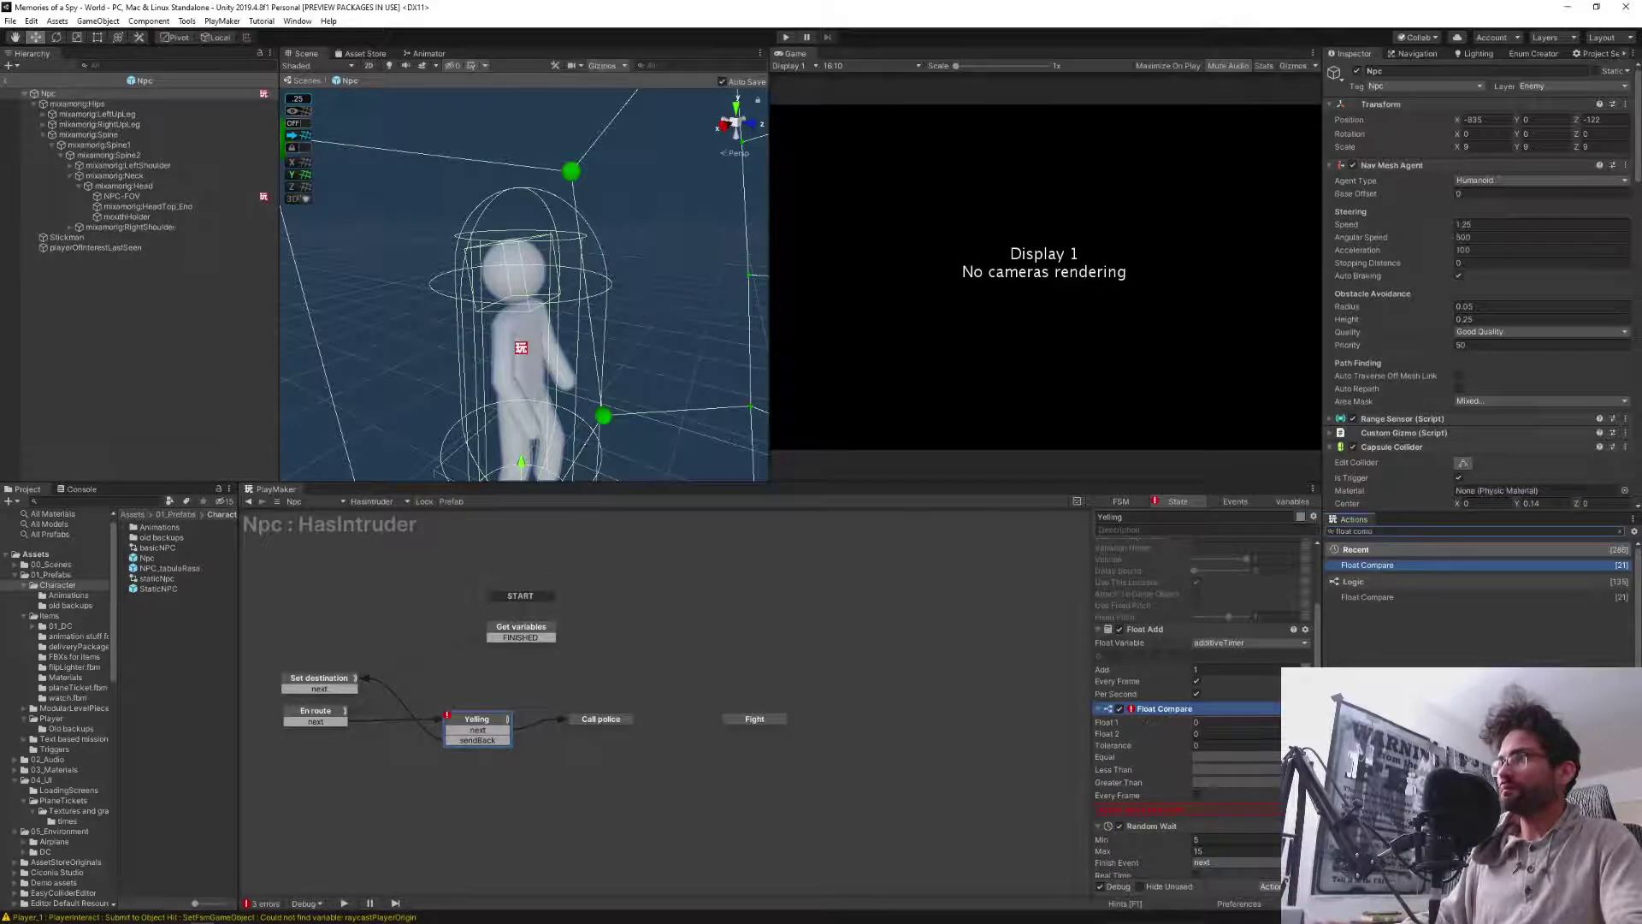
click(1265, 722)
click(1259, 724)
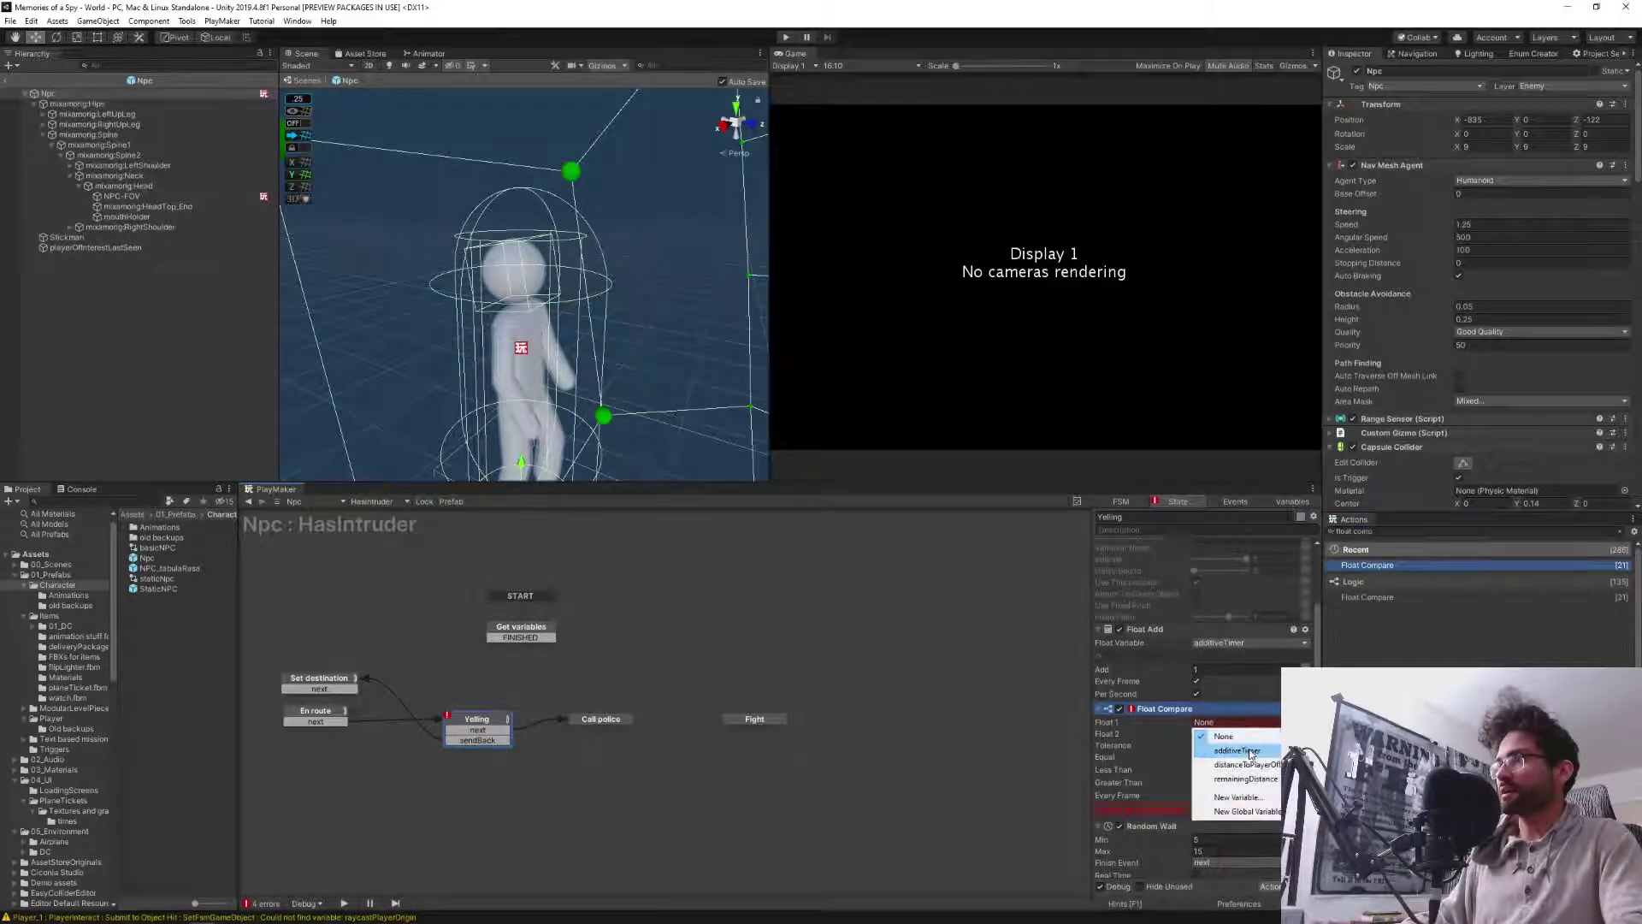
click(1237, 750)
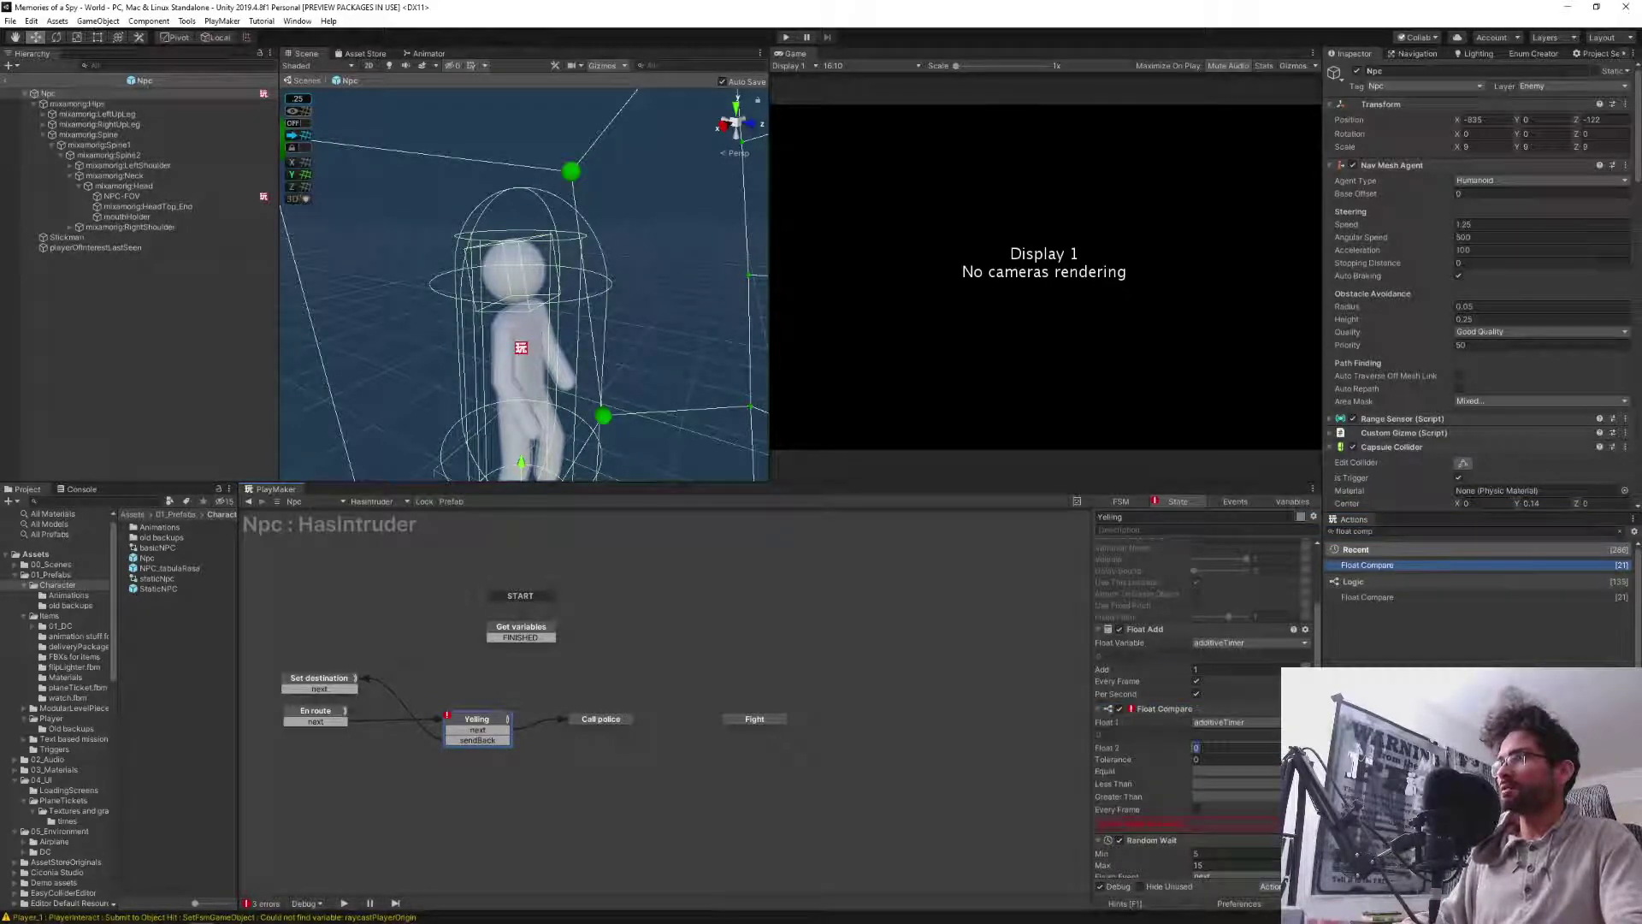
Set Float 2 of the new Float Compare action to a new variable named randomTimerLimit.
click(1231, 748)
scroll(1157, 772, down, 1)
scroll(1157, 772, down, 1)
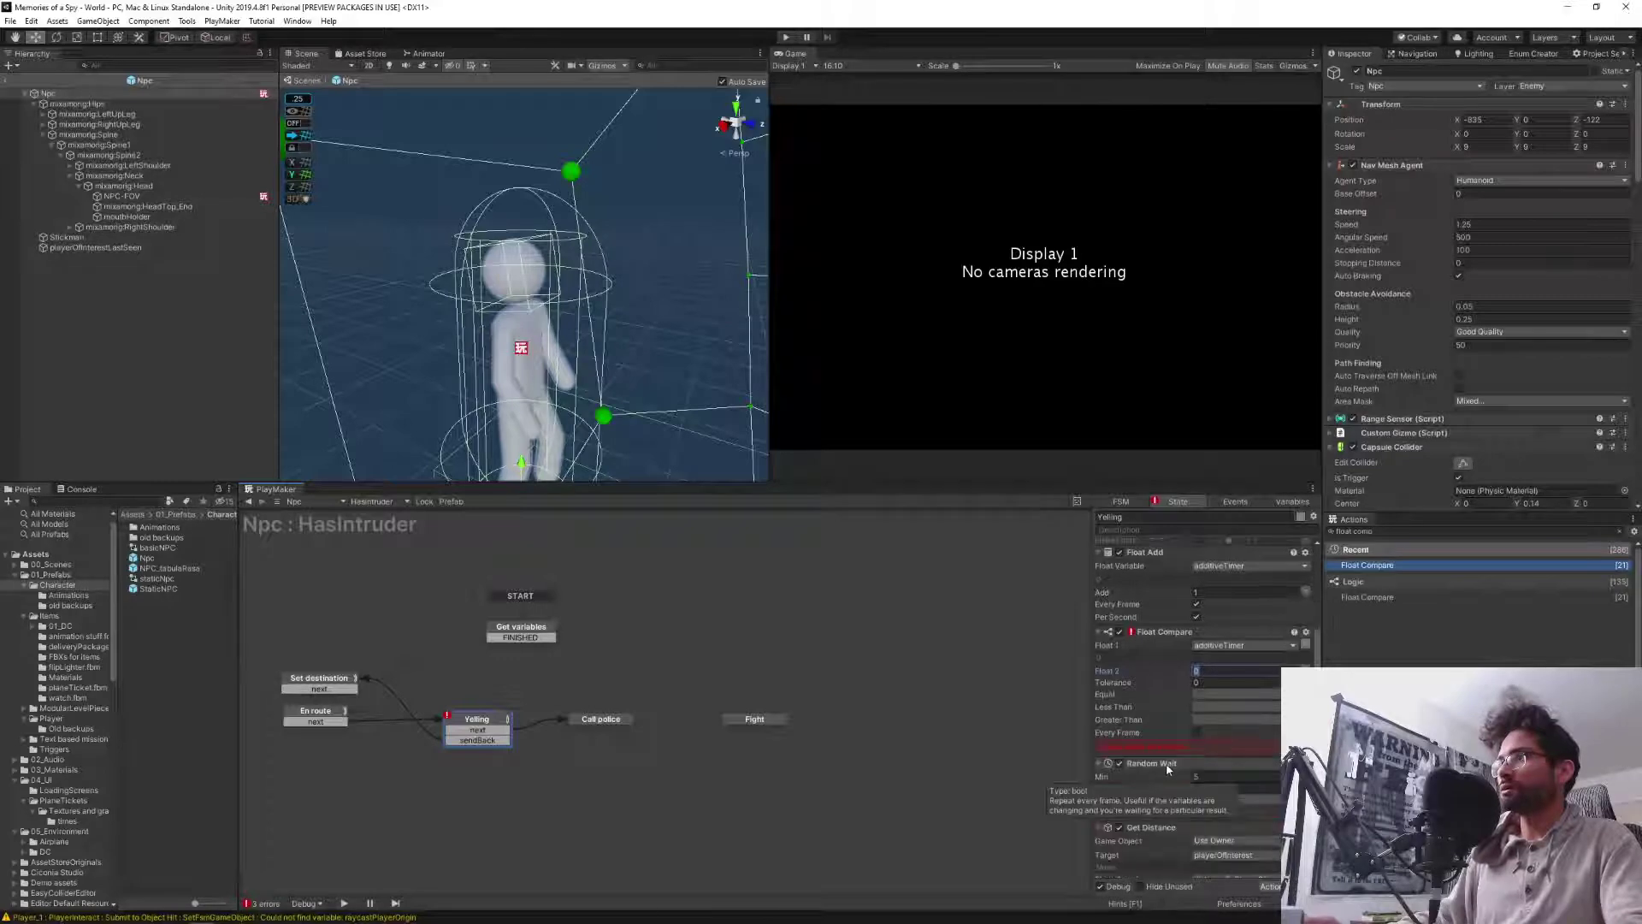
click(1305, 669)
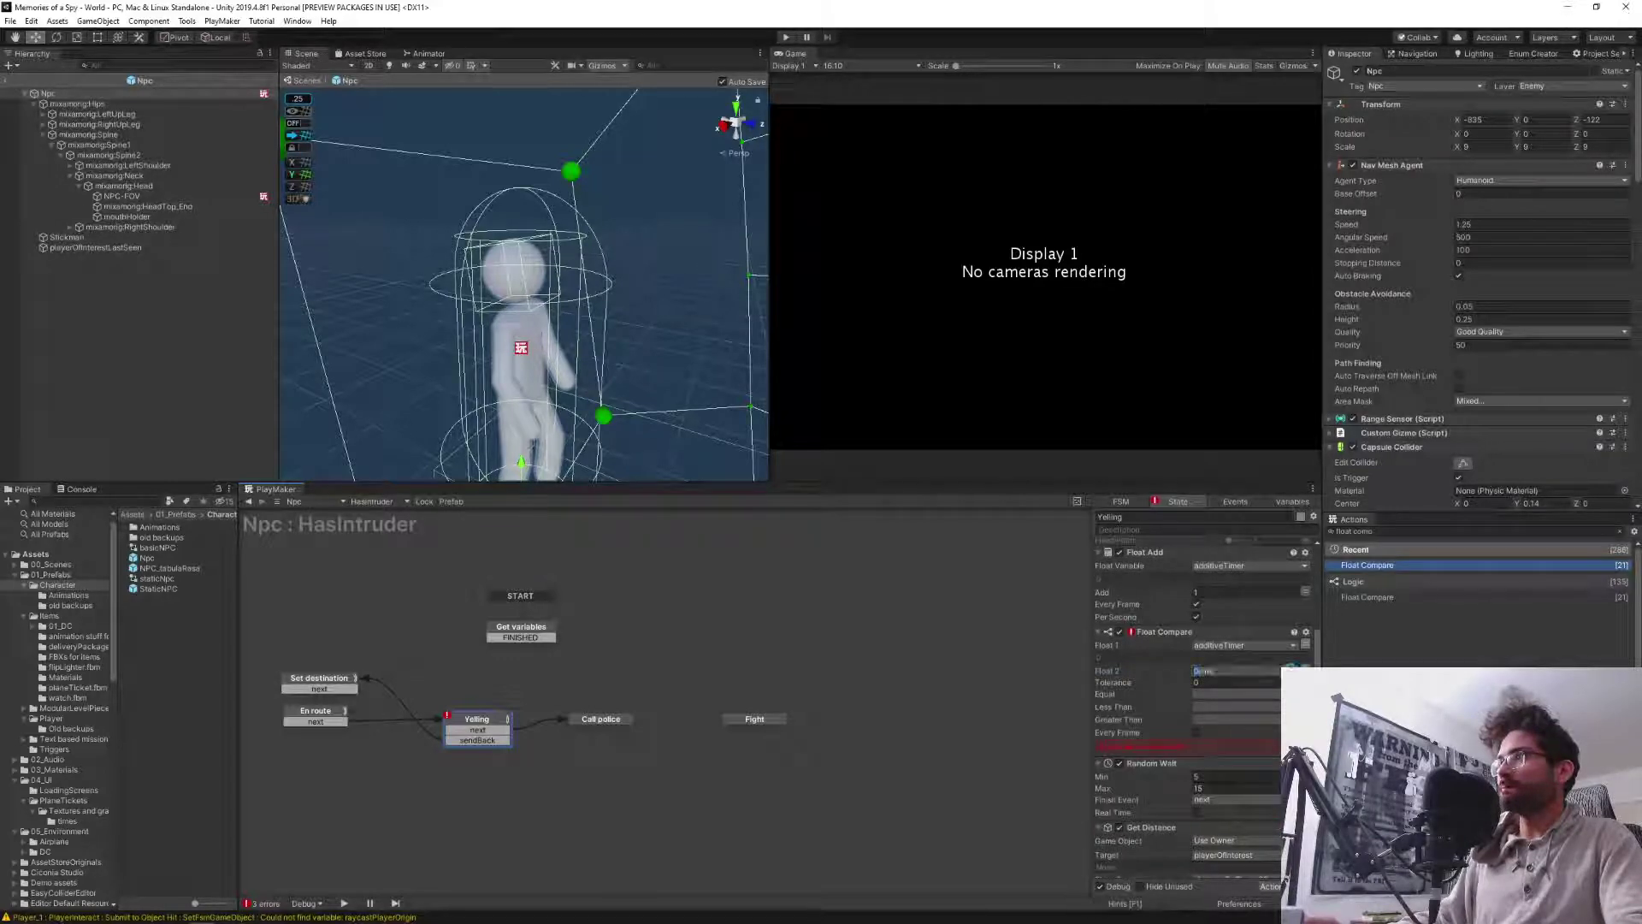
click(1207, 672)
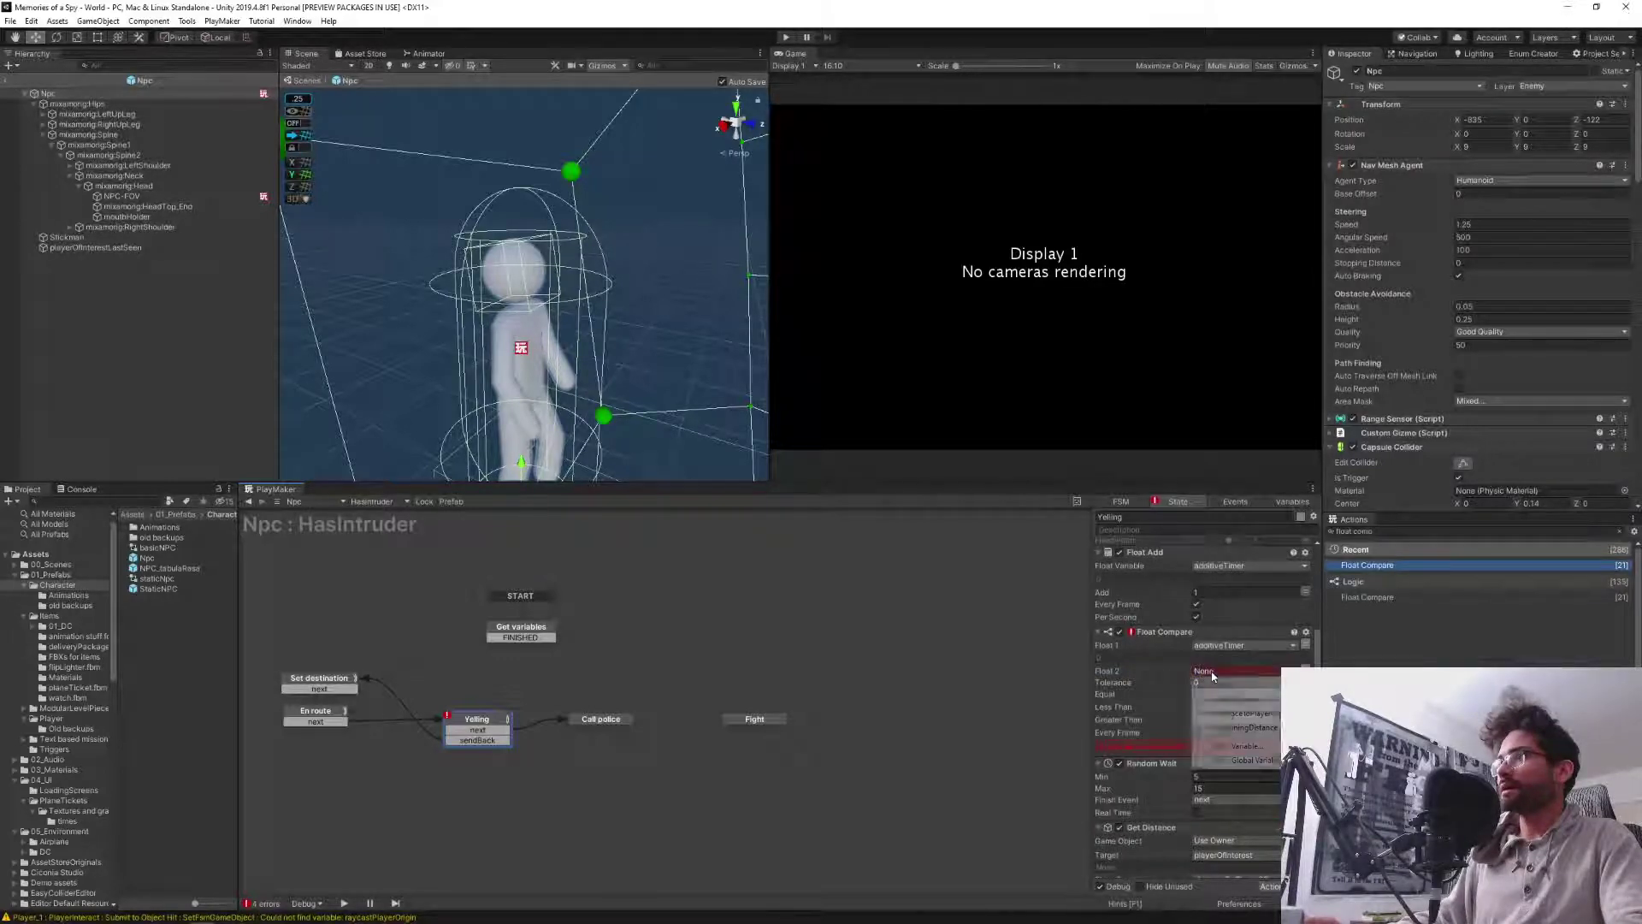
click(1240, 745)
text(rand)
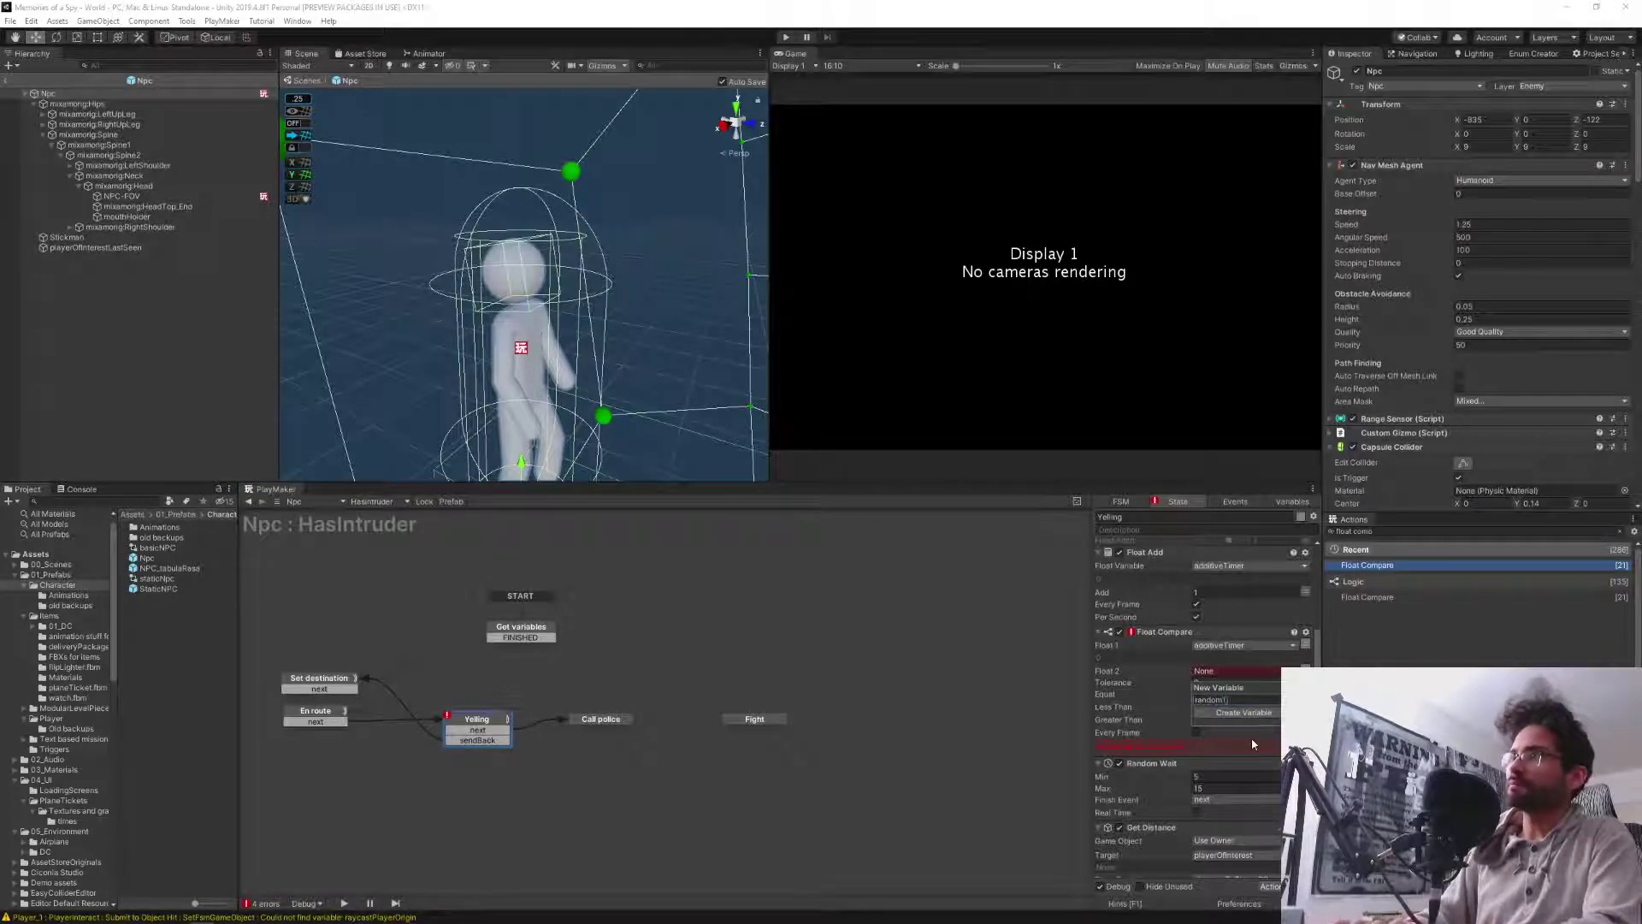
text(omTimer.imit)
key(Return)
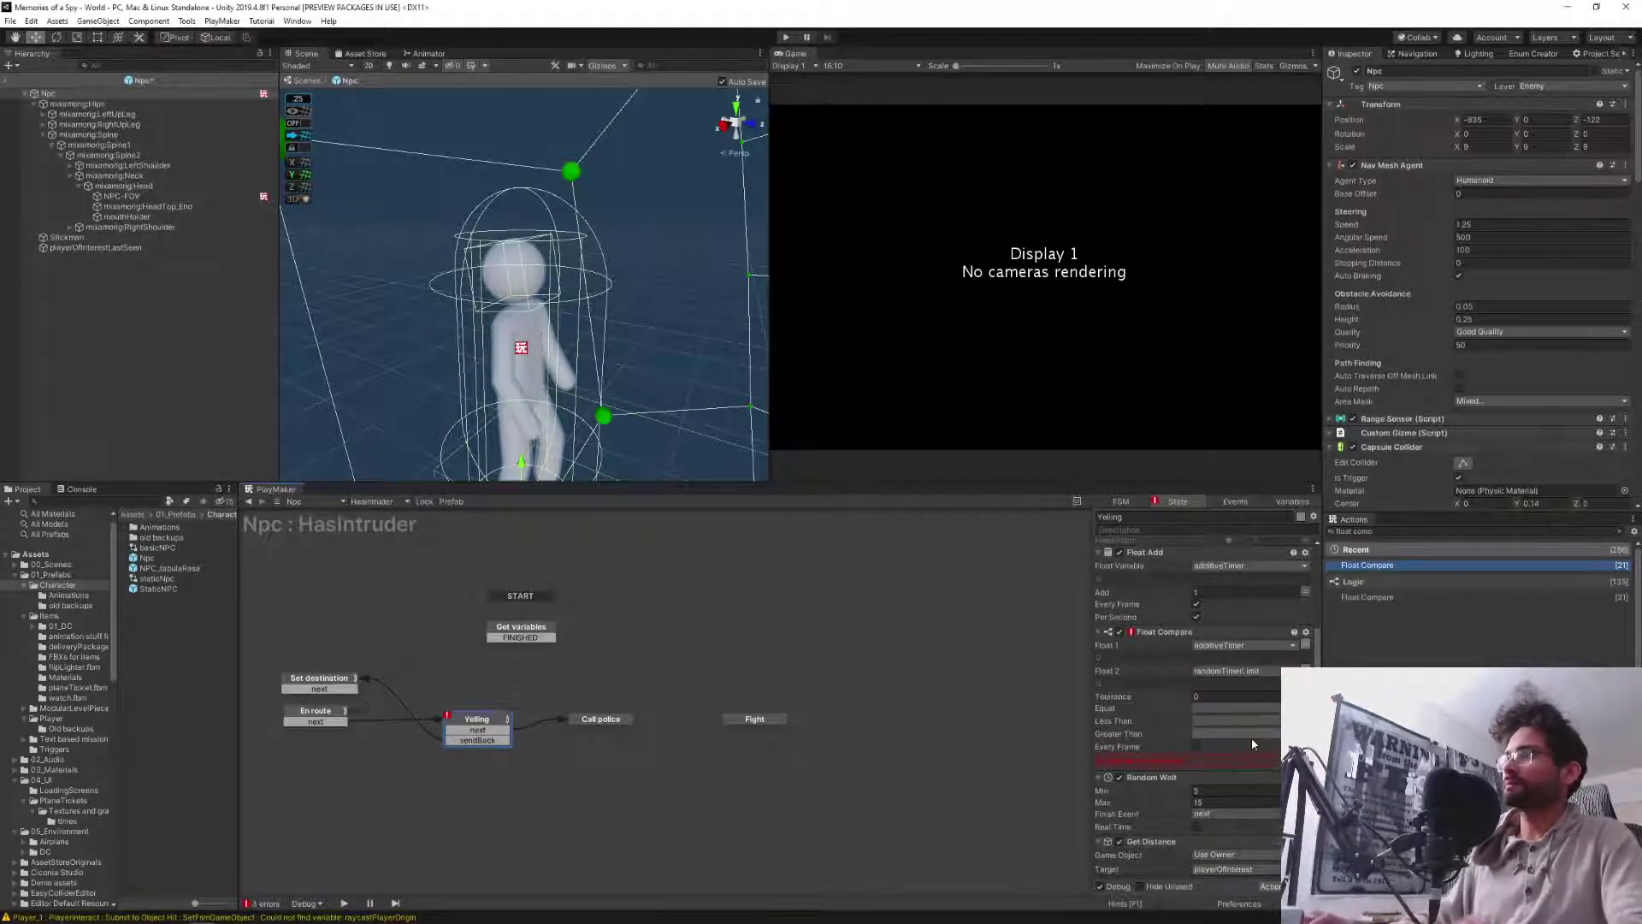
Insert a Random Float action between the Float Add and Float Compare actions of the Yelling state.
click(1172, 632)
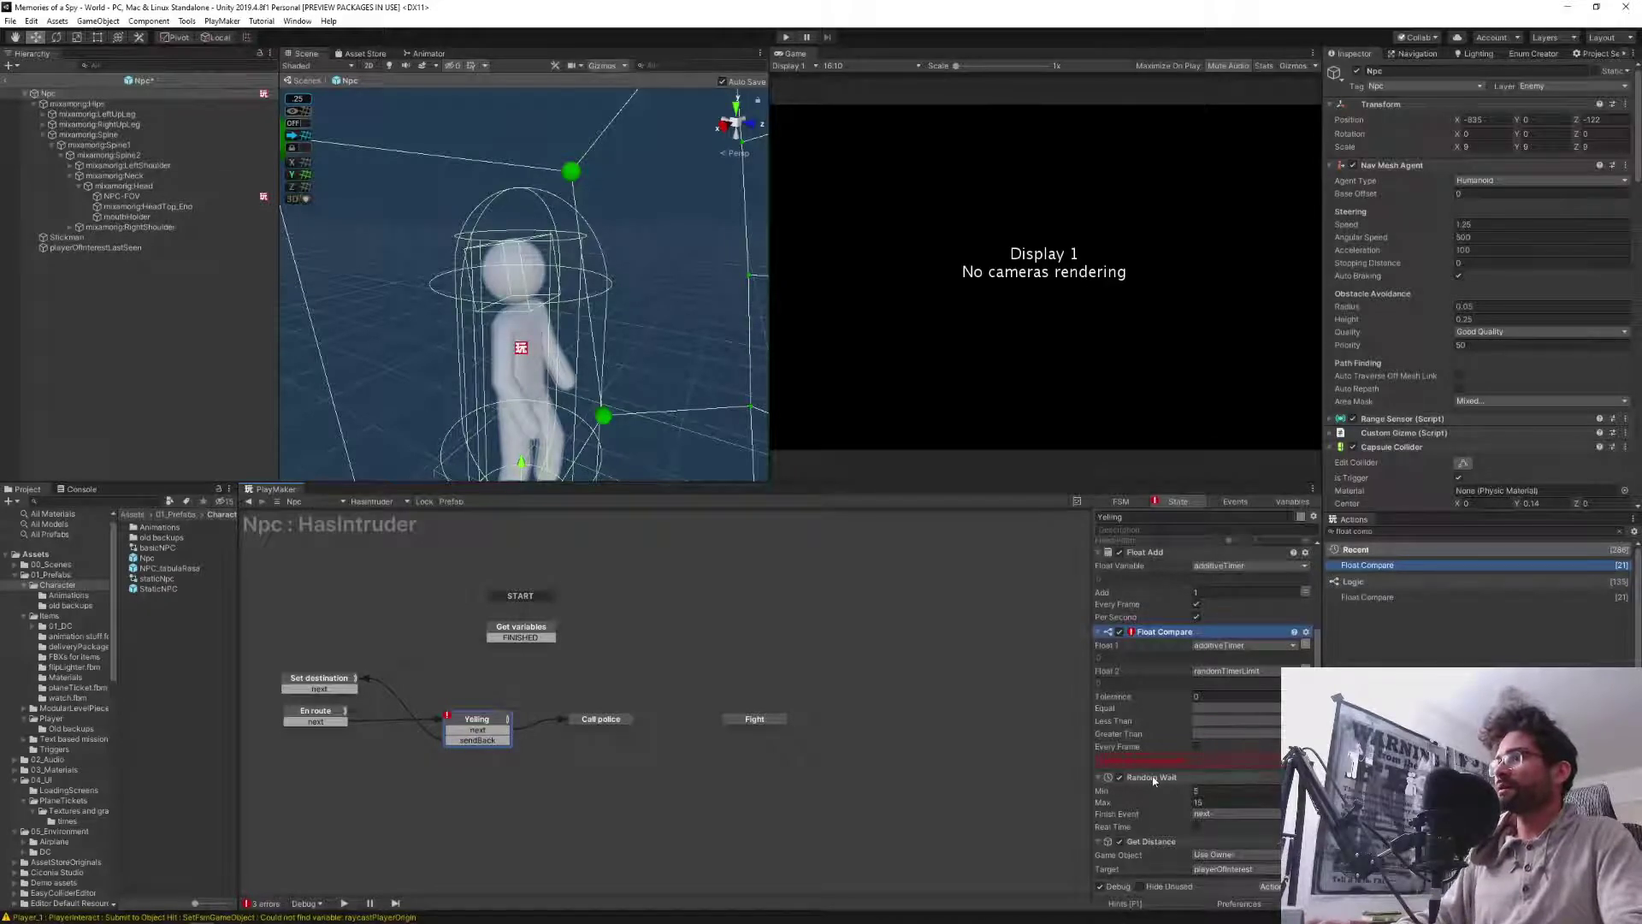
click(1367, 531)
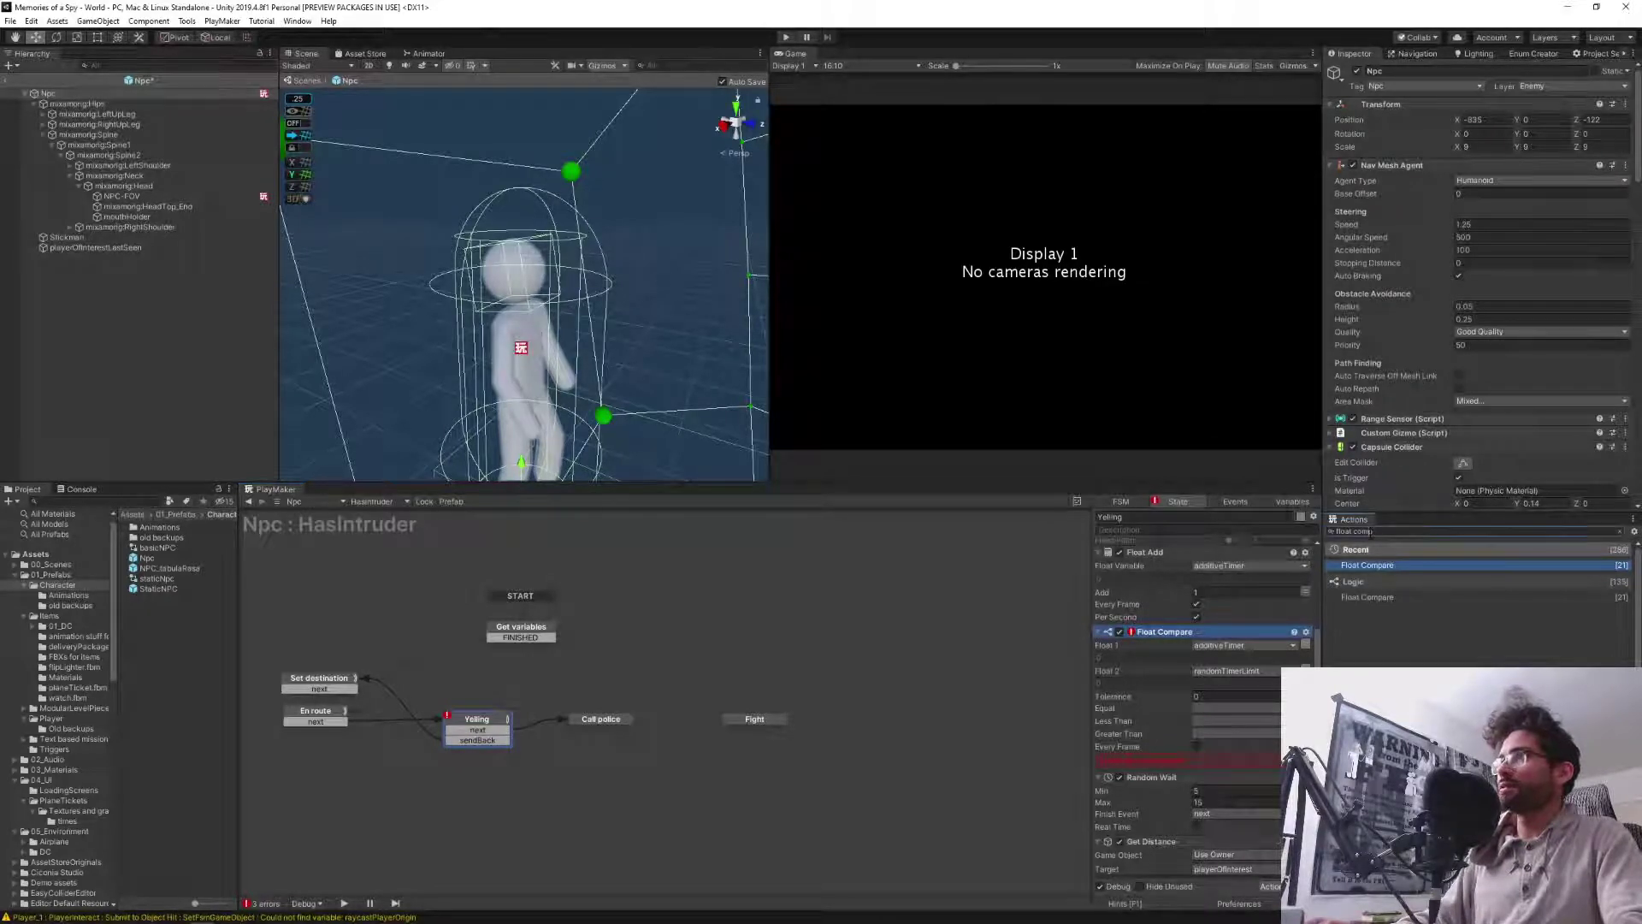
text(random float)
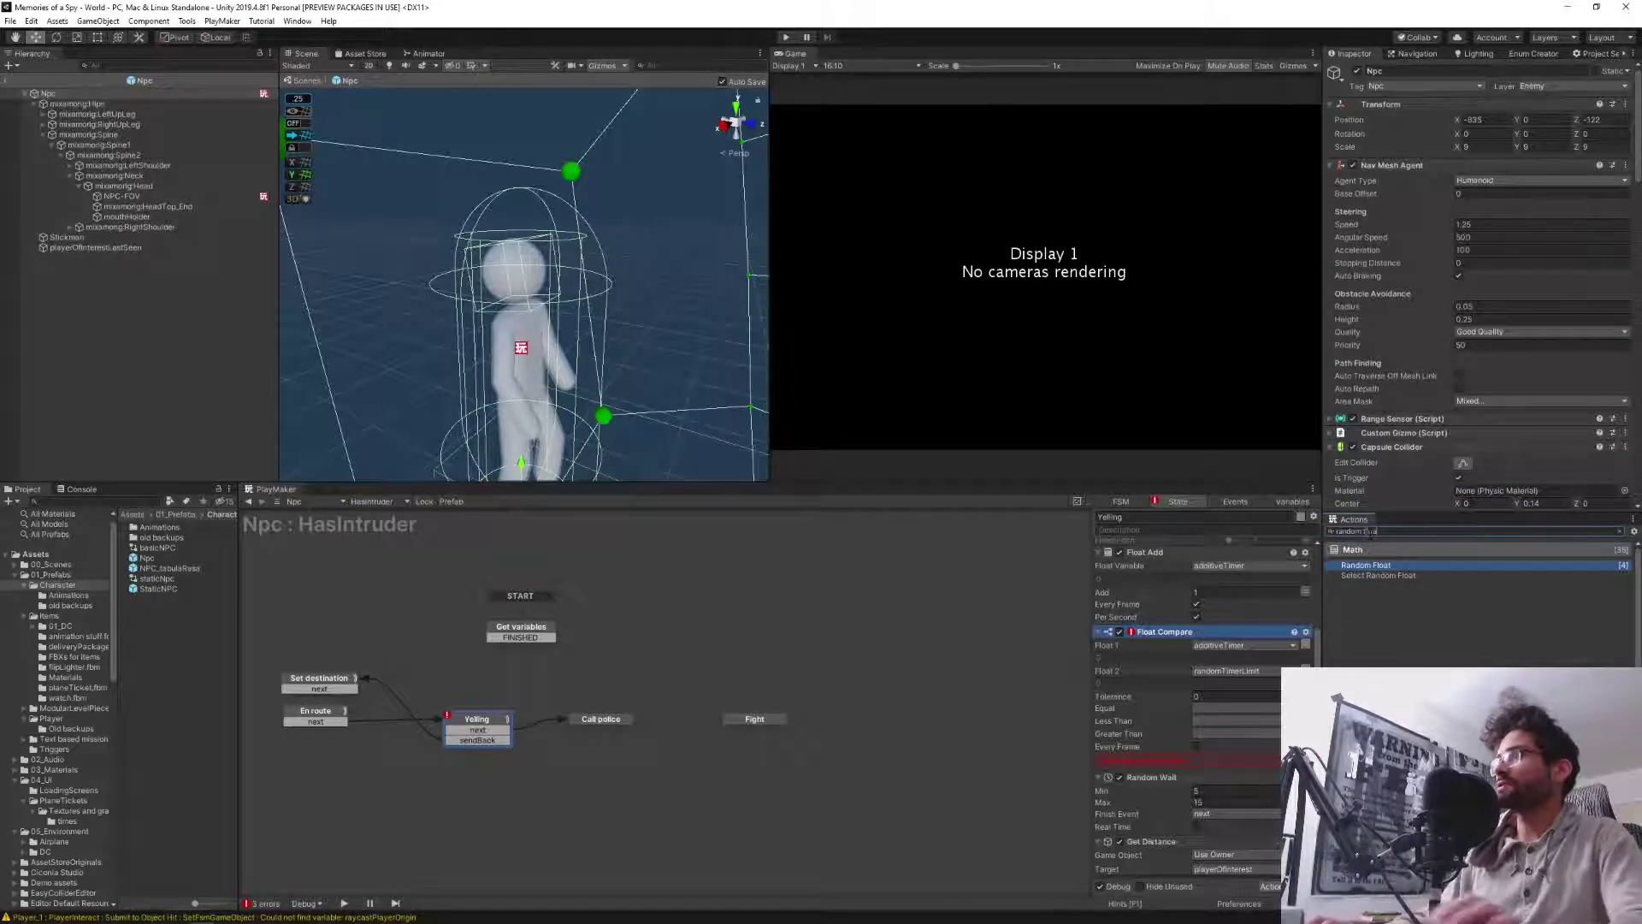
drag(1366, 565, 1180, 634)
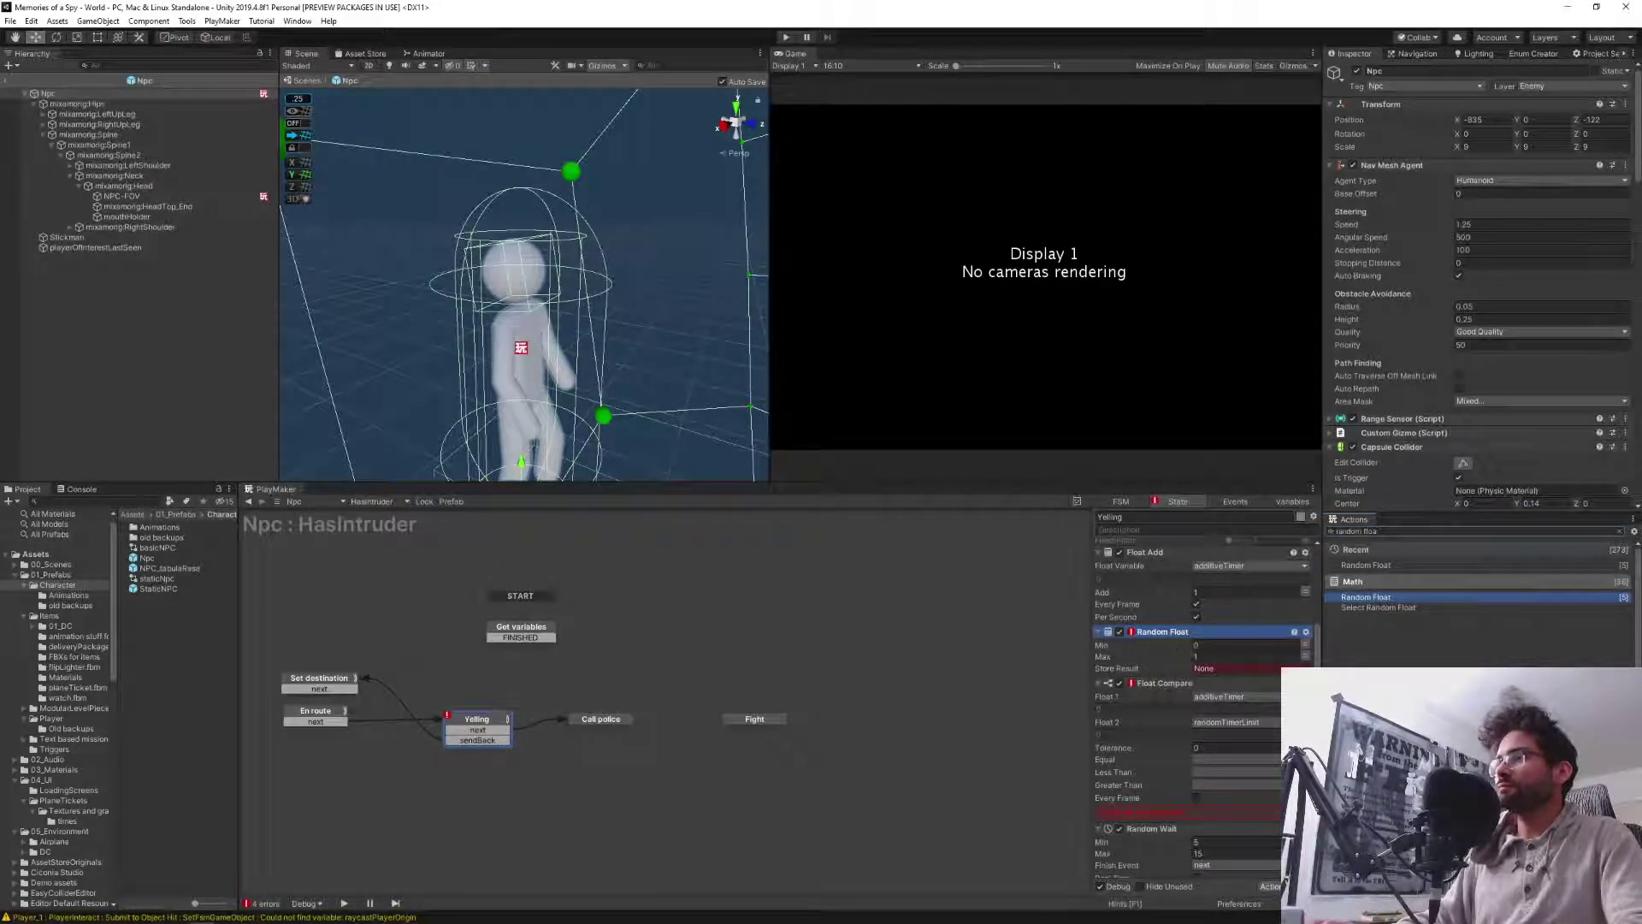
Set the Random Float action to a minimum of 5 and maximum of 15, storing the result in randomTimerLimit.
click(1221, 645)
text(5)
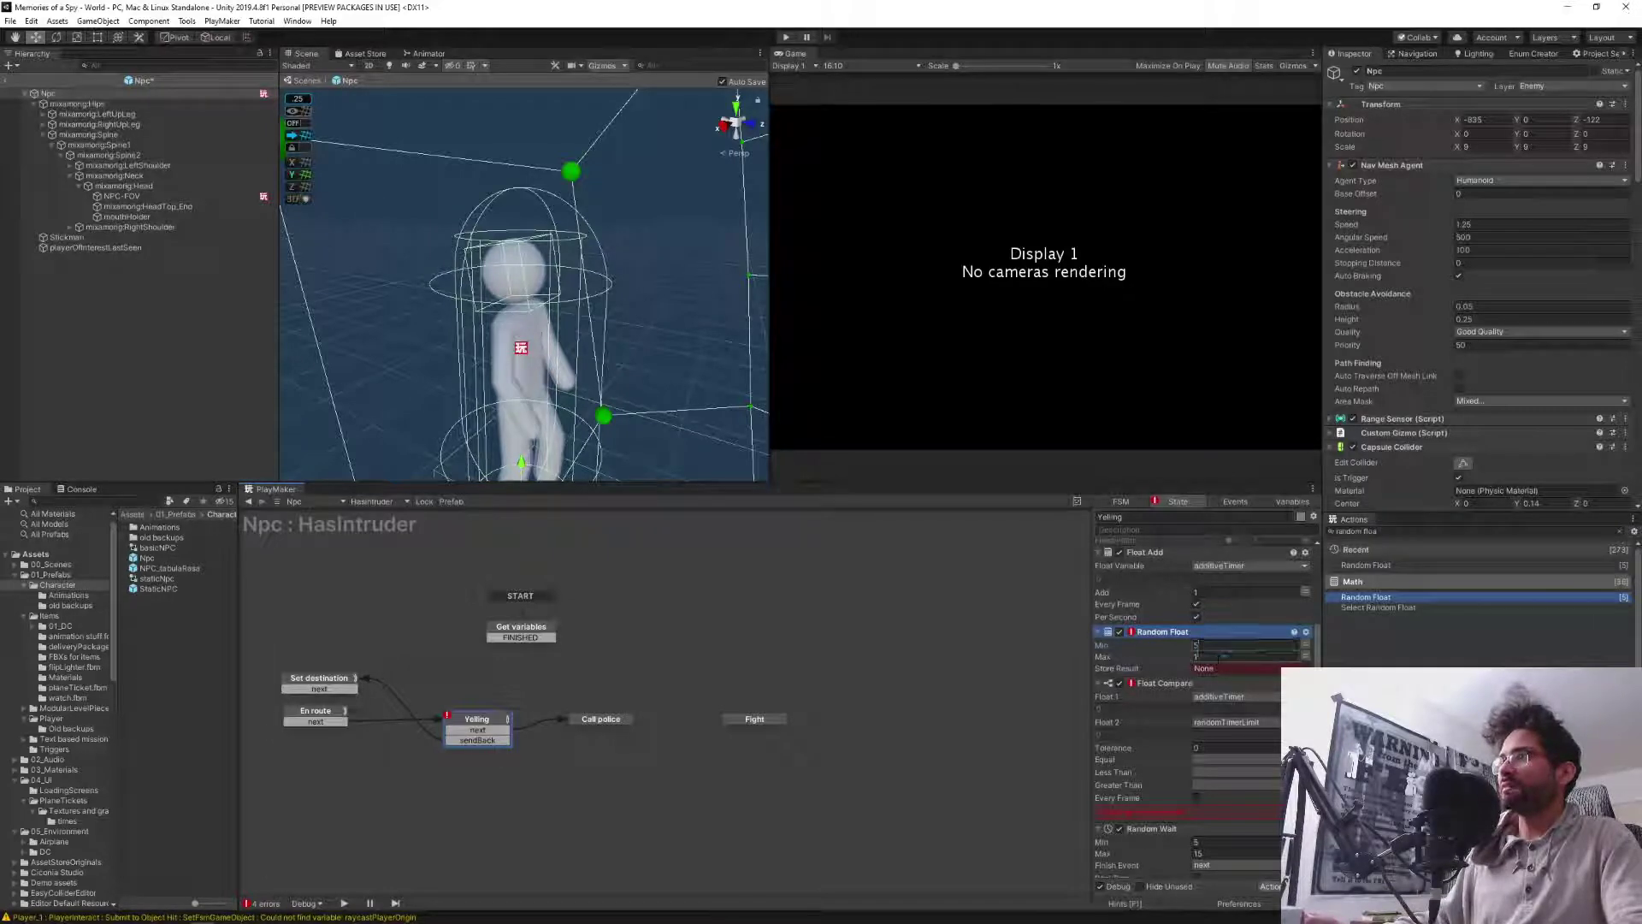
click(1218, 656)
text(15)
click(1221, 669)
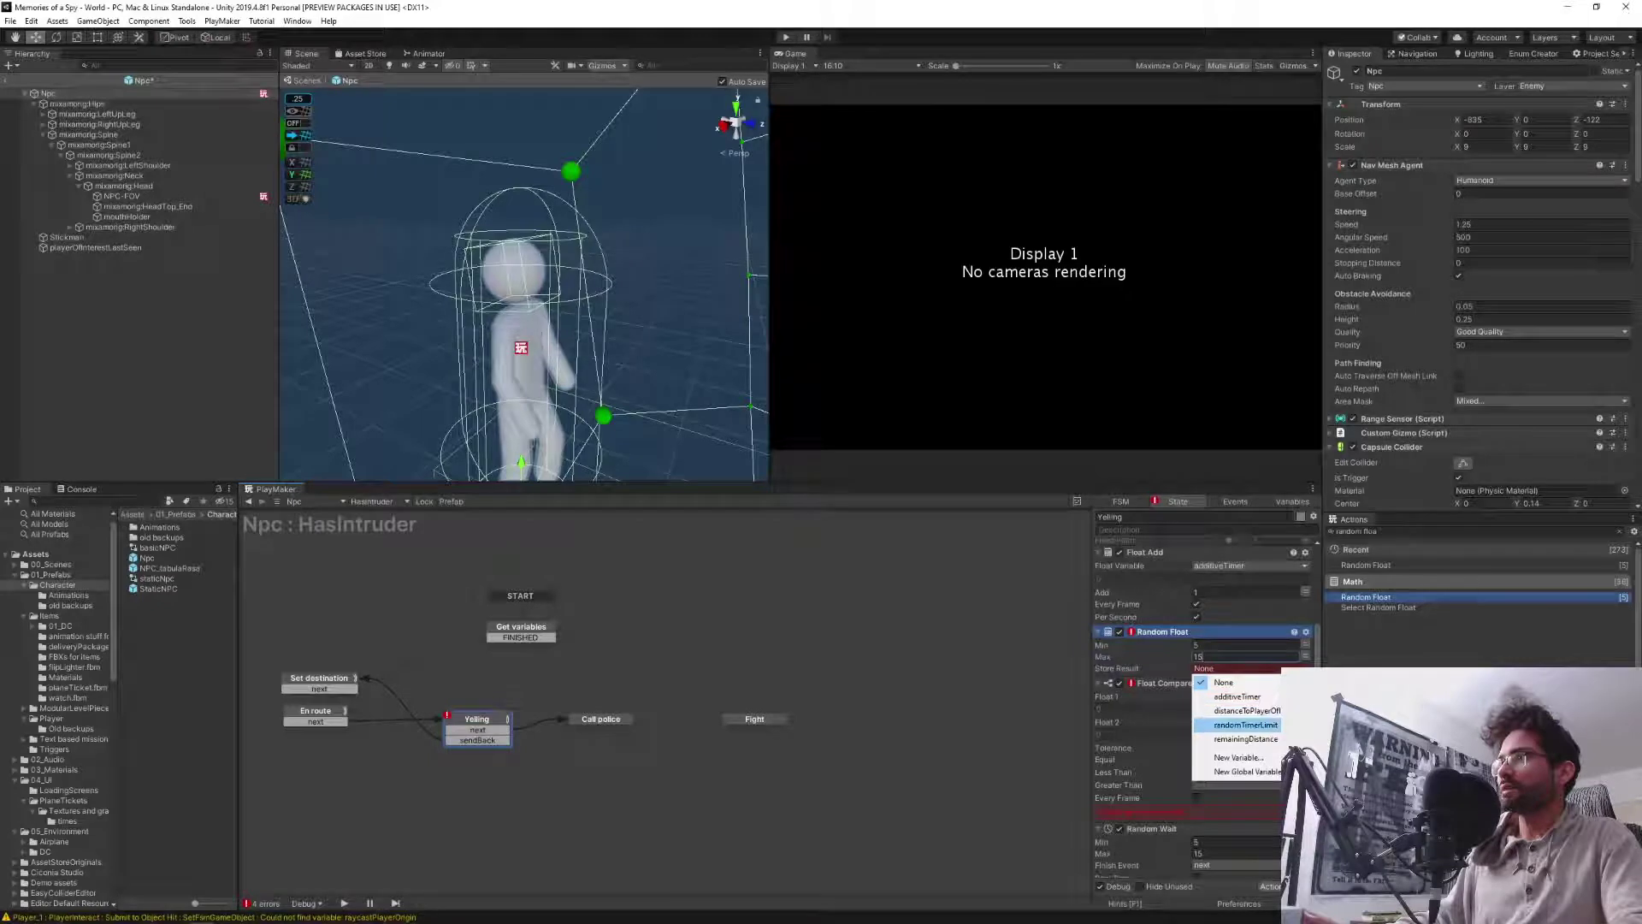
click(1245, 724)
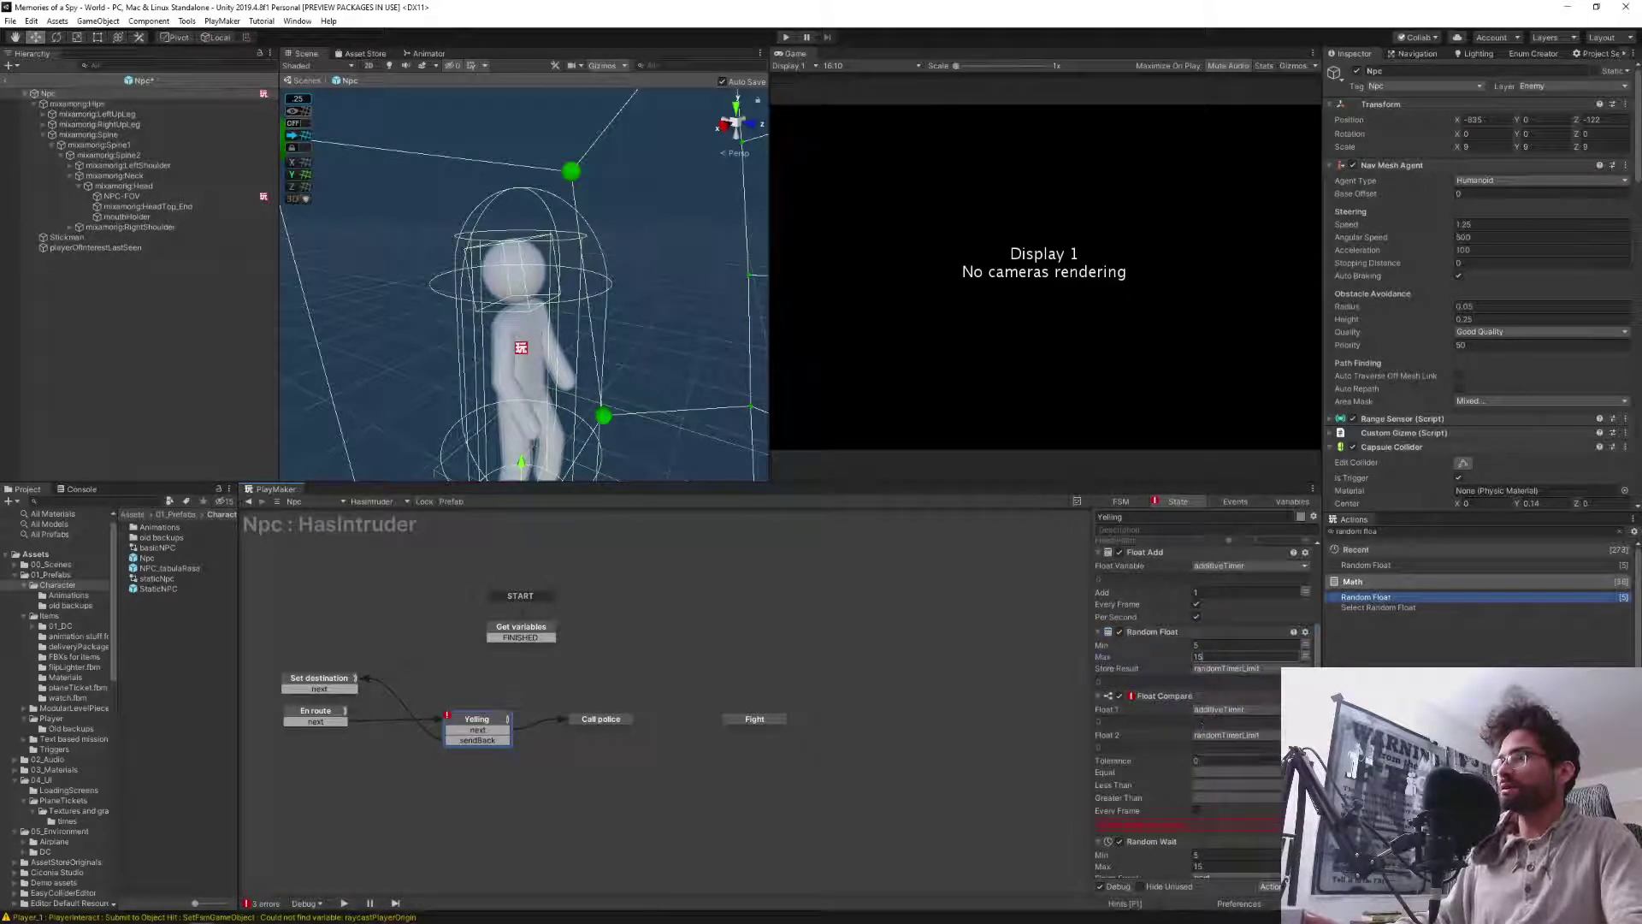
Make the timer's Float Compare send the next event on Equal and Greater Than, with Every Frame enabled.
scroll(1137, 788, down, 1)
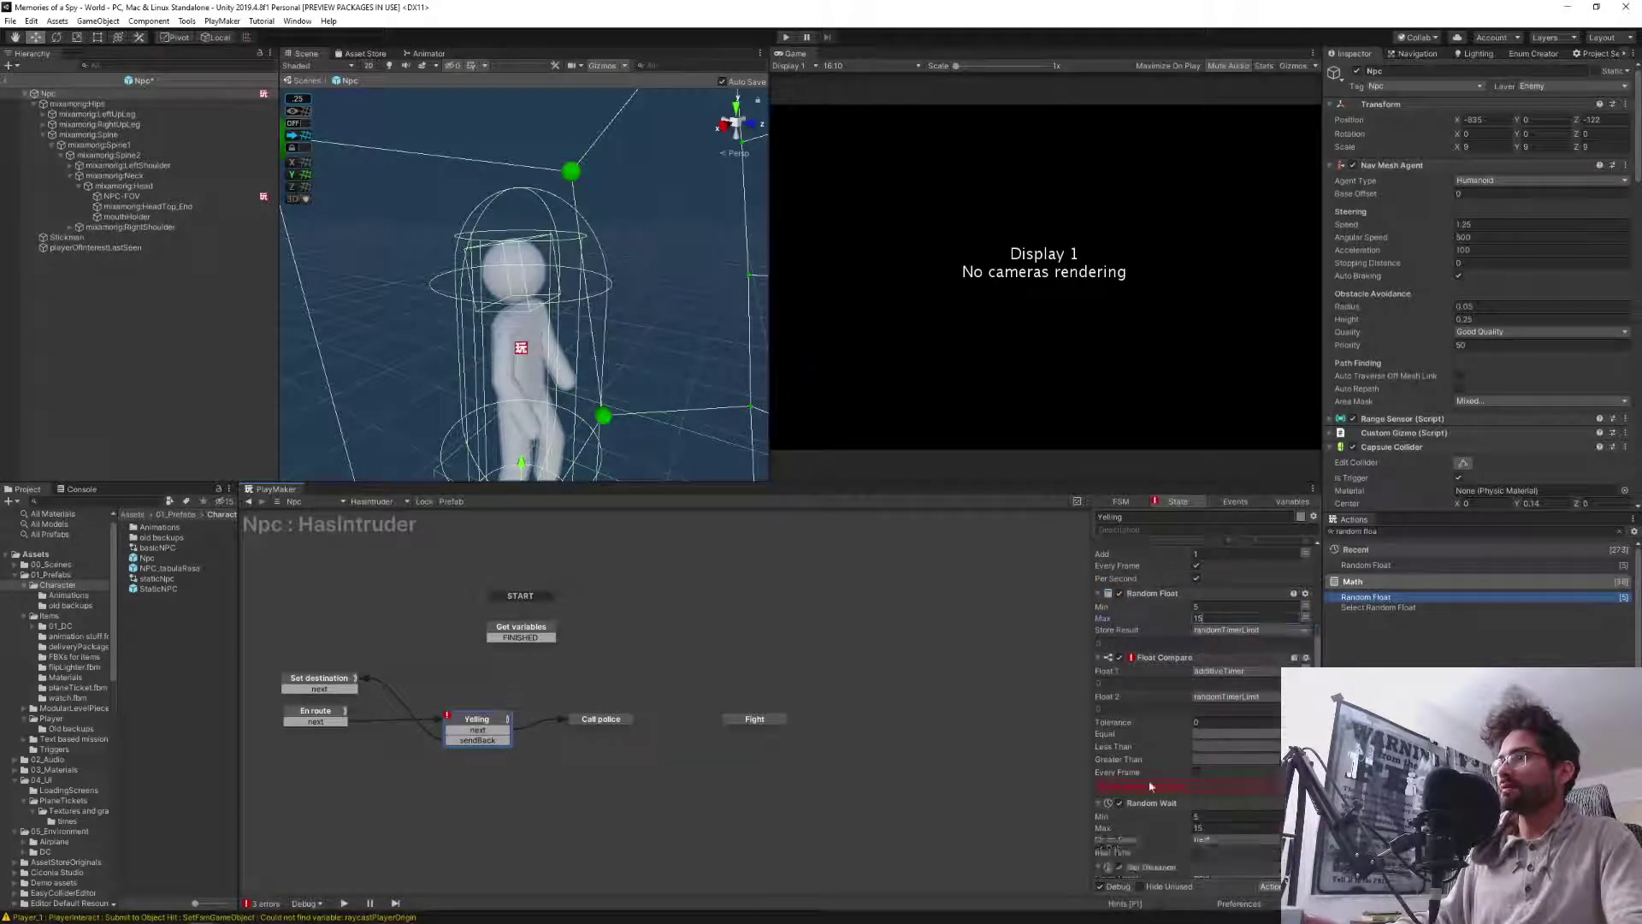
click(1204, 733)
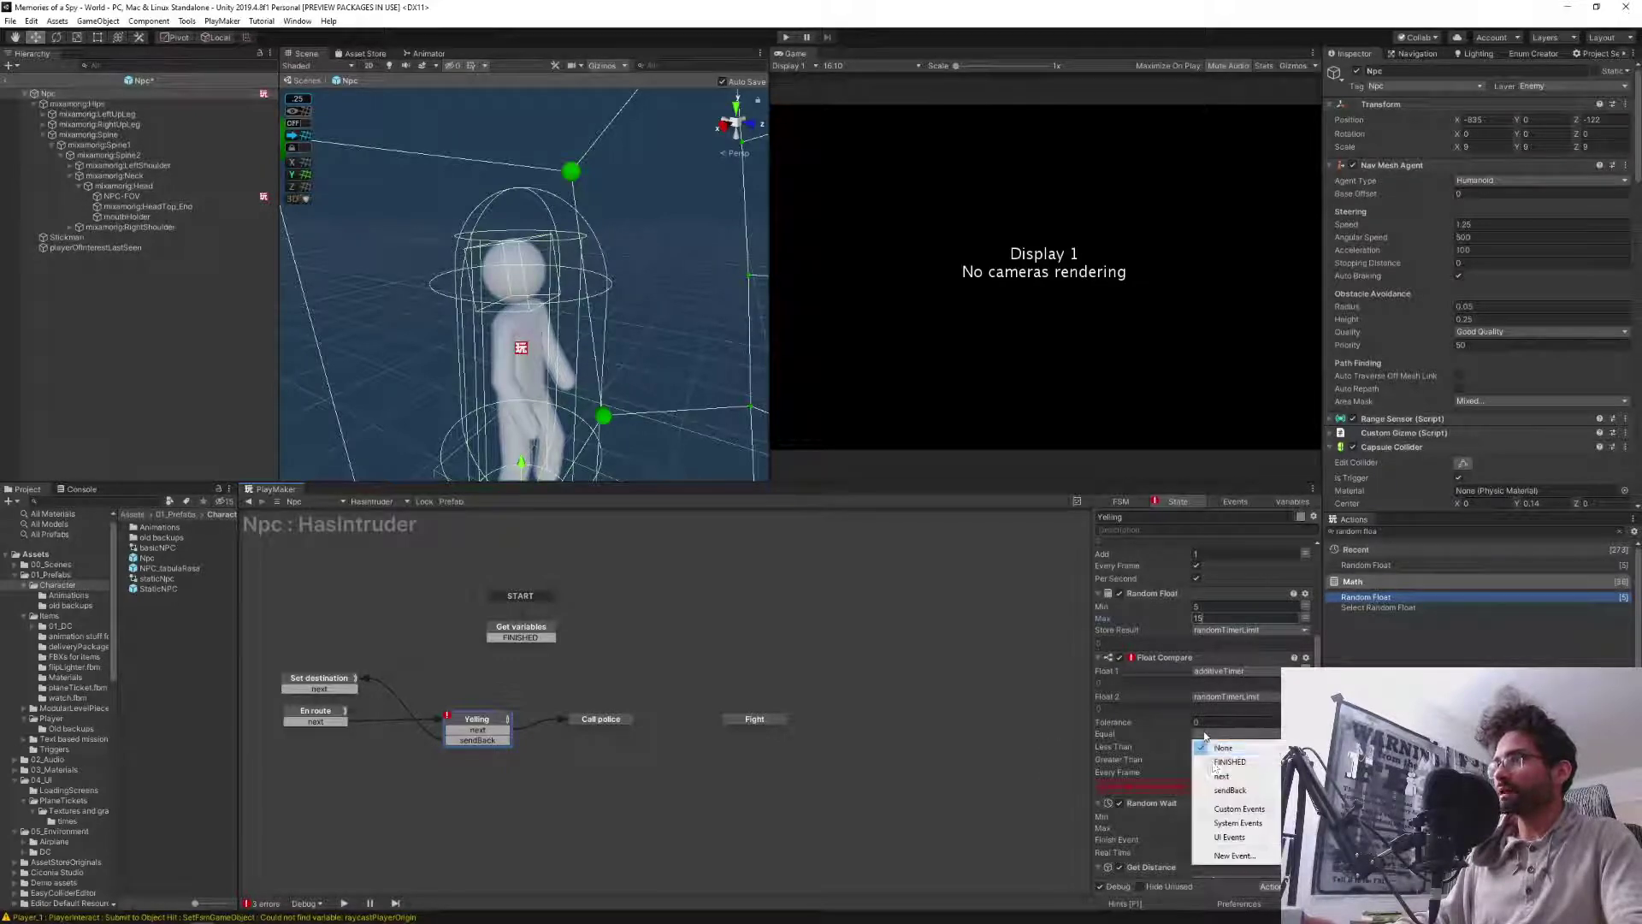
click(1221, 775)
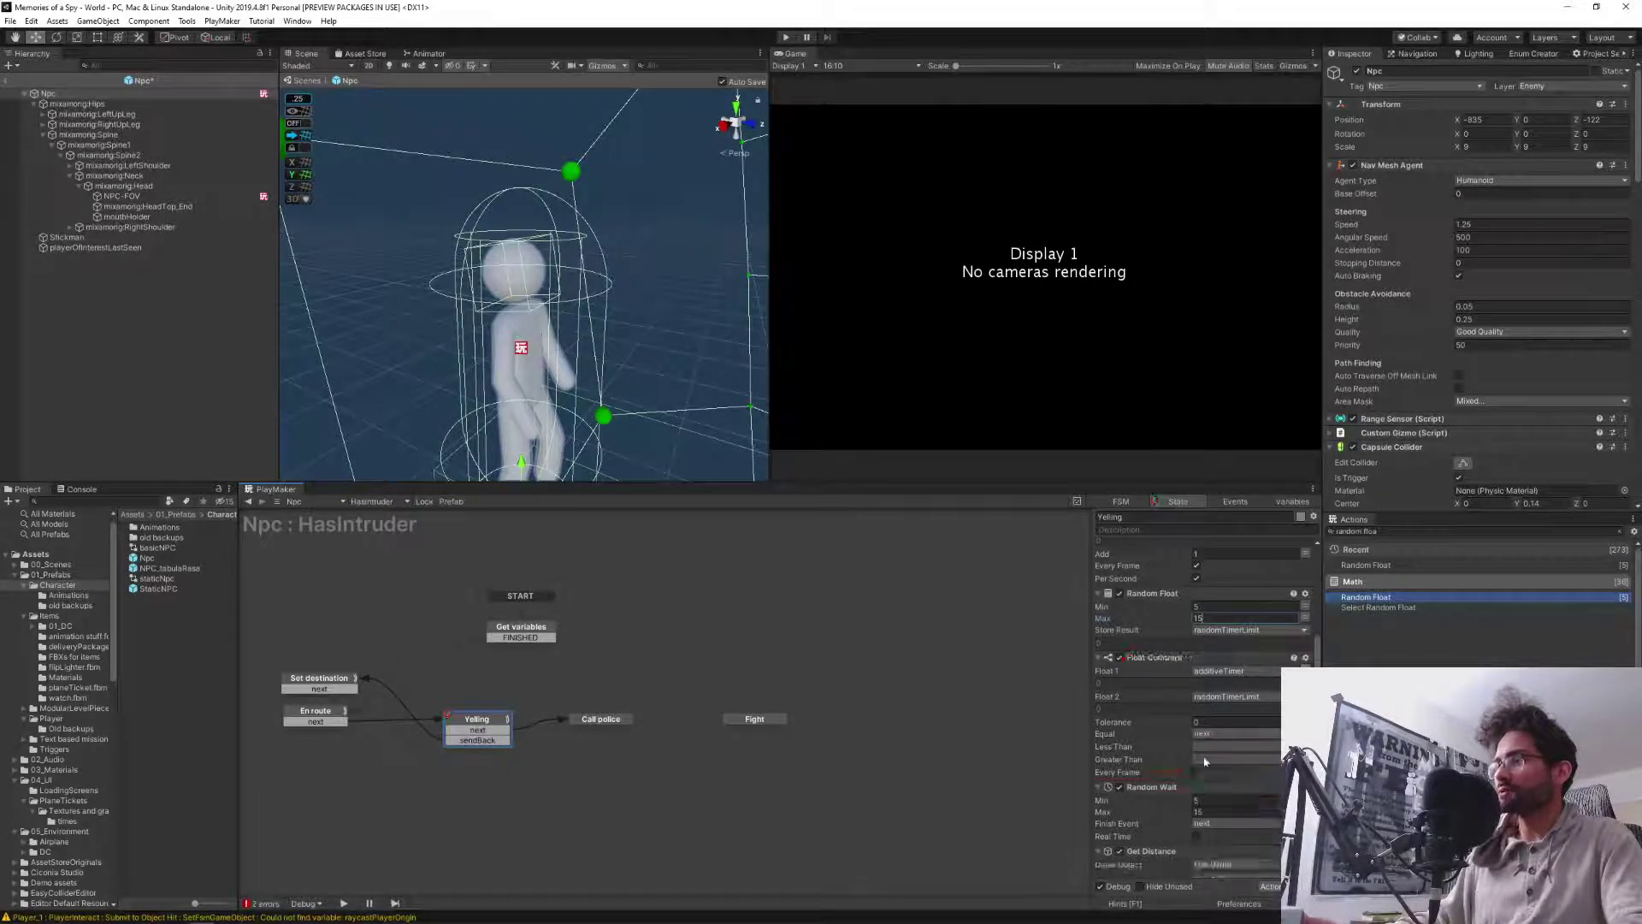
click(1205, 760)
click(1201, 785)
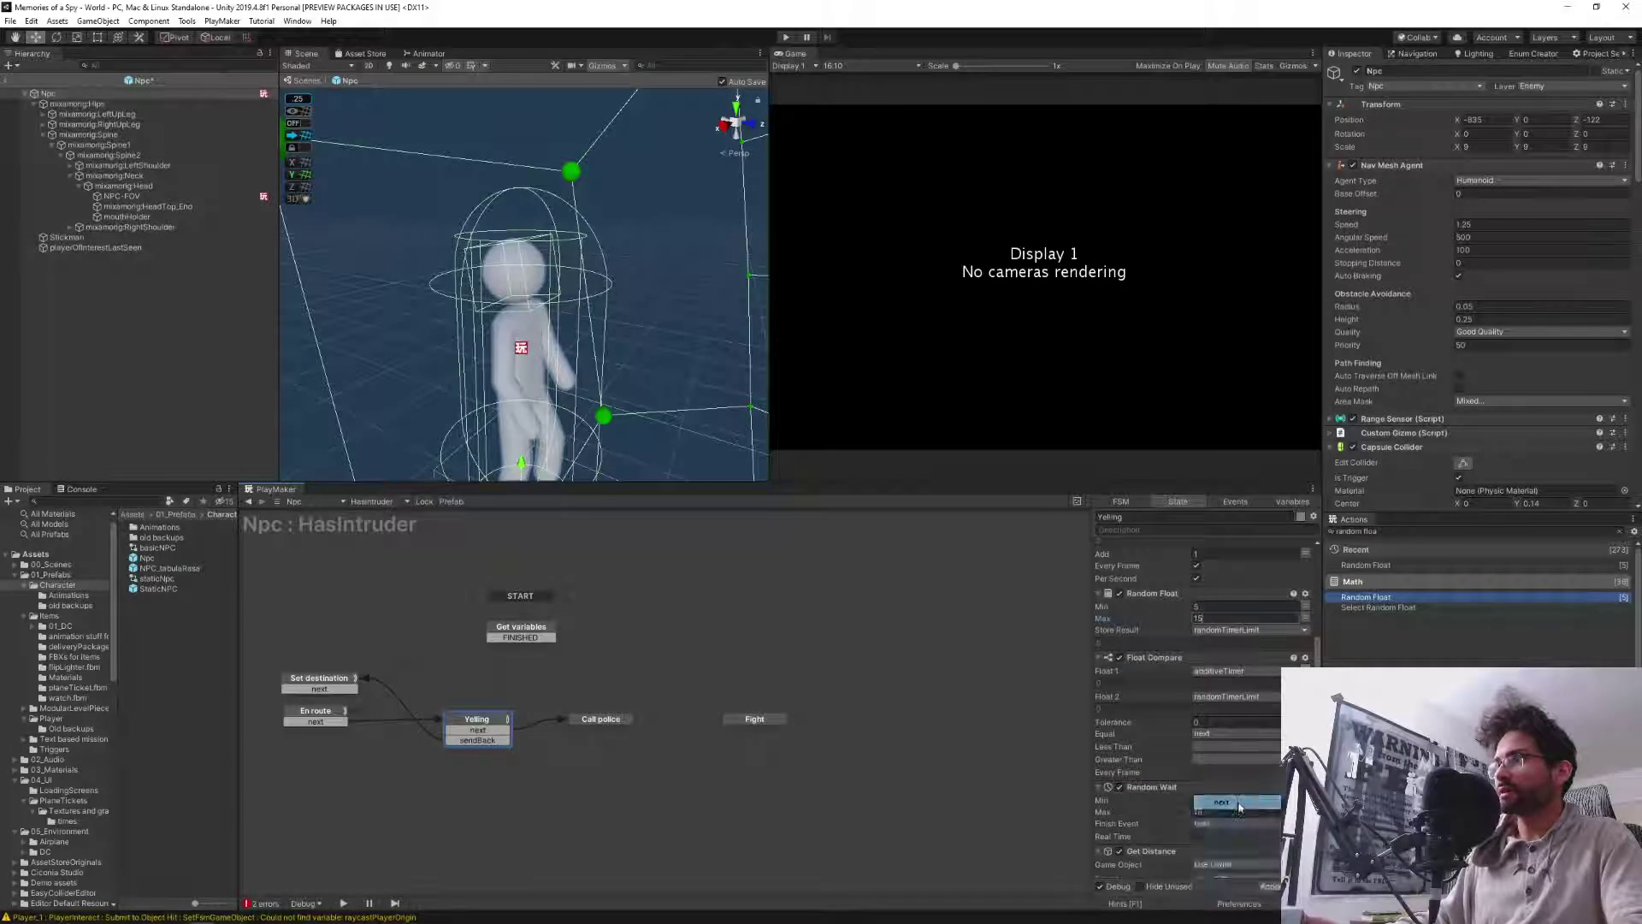
click(1195, 774)
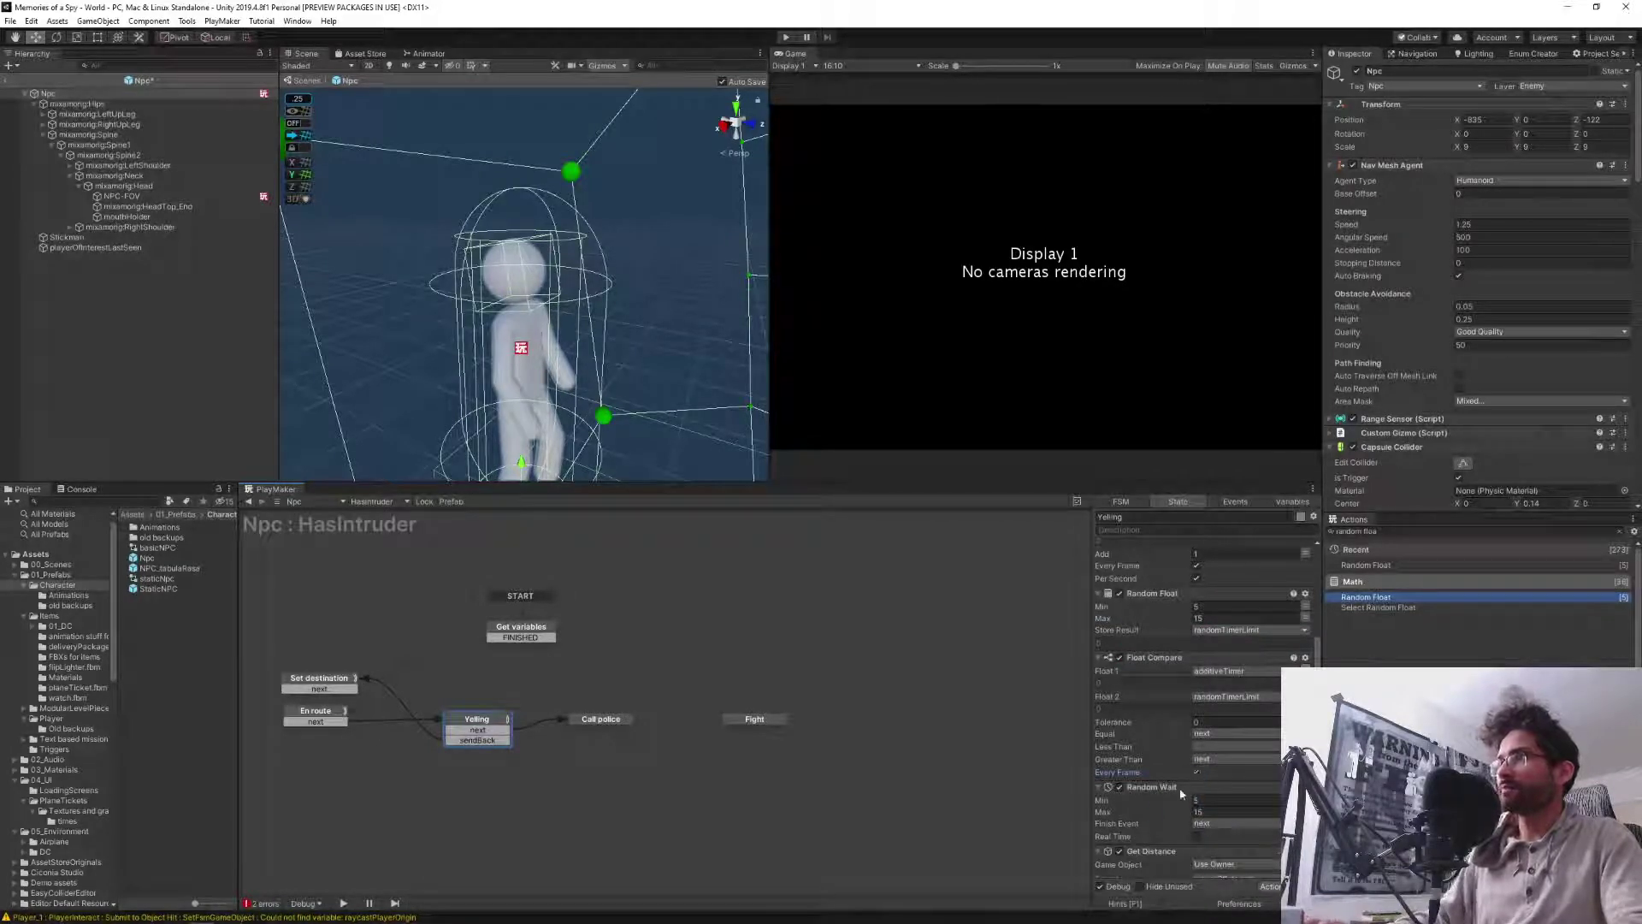
Delete the Random Wait action from the Yelling state and review the remaining actions.
click(1158, 789)
key(Delete)
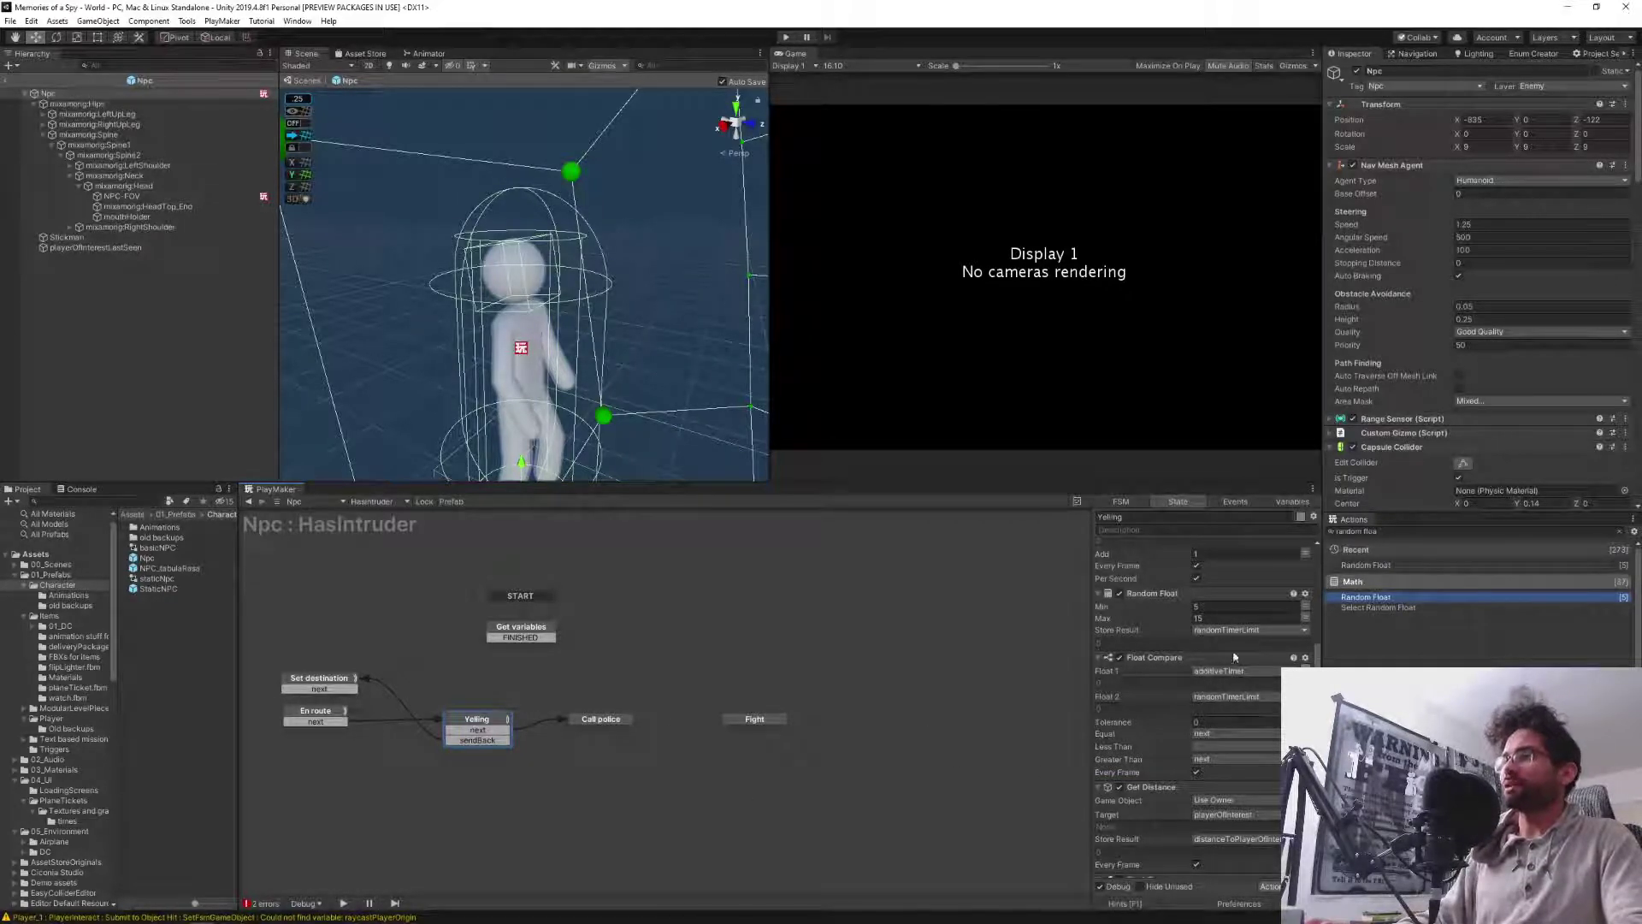
scroll(1209, 692, down, 5)
scroll(1189, 748, up, 5)
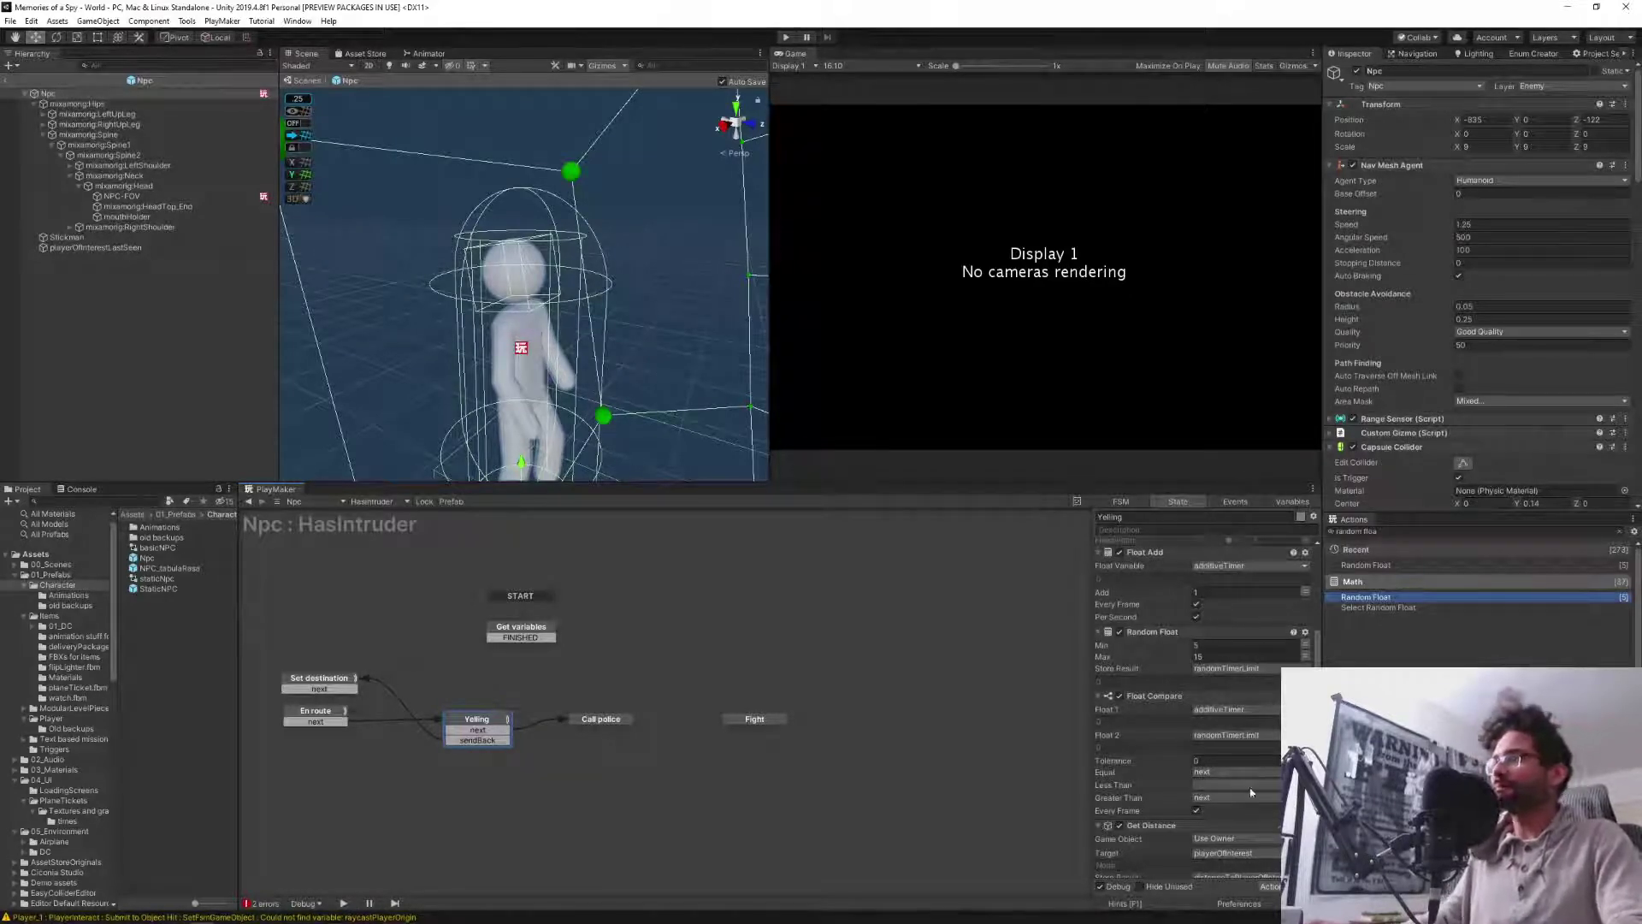
scroll(1156, 753, down, 1)
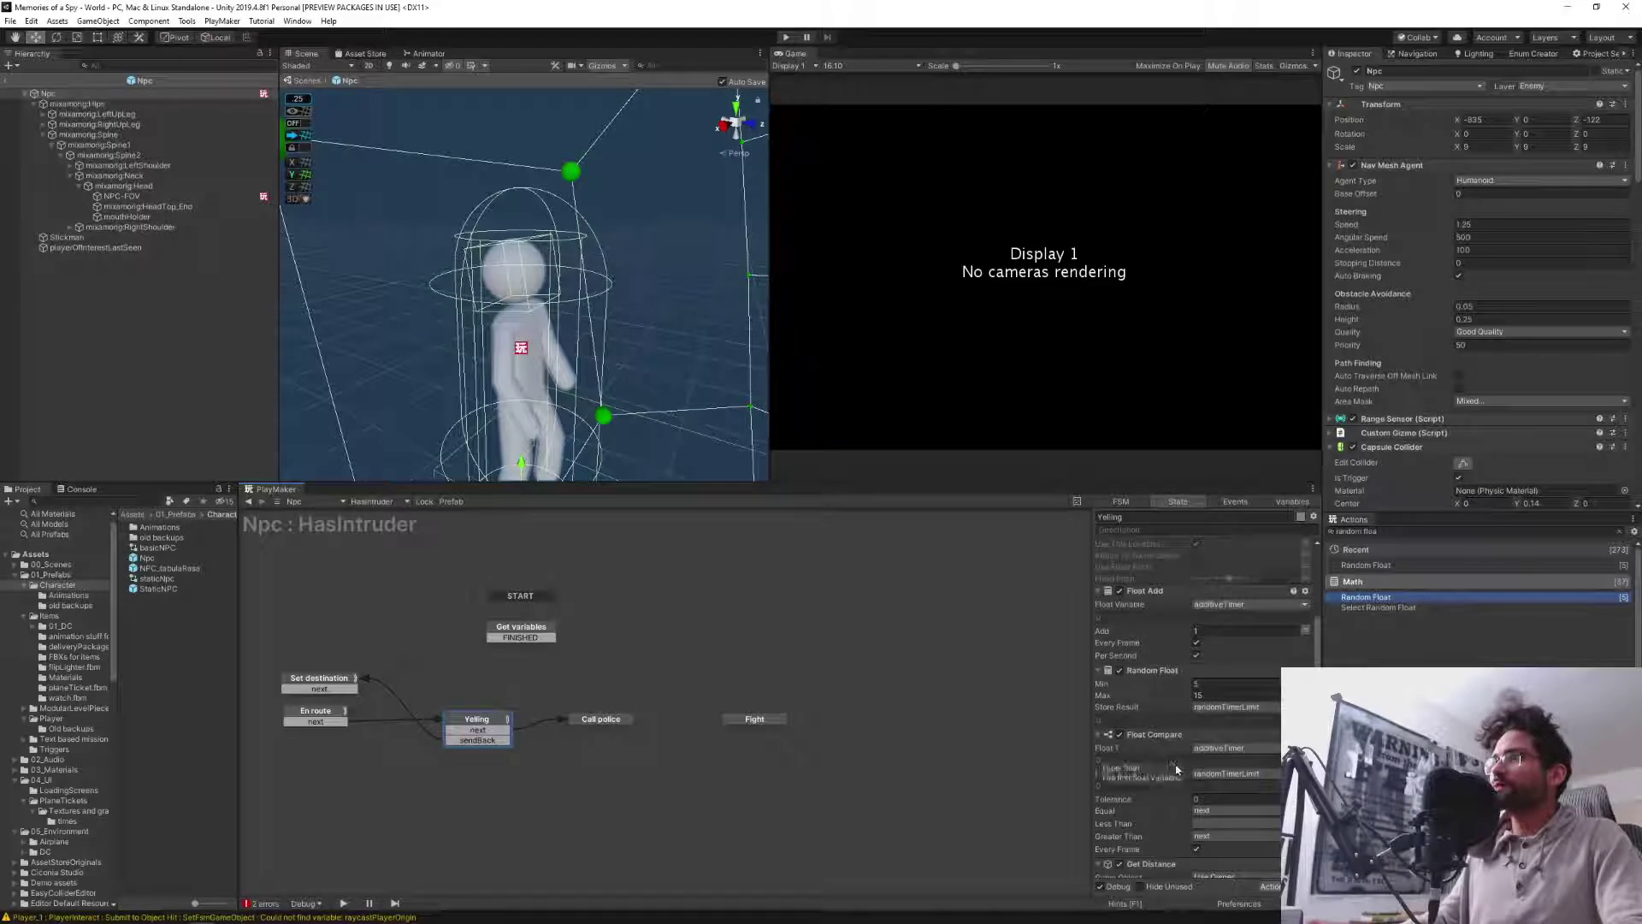
scroll(1186, 787, down, 6)
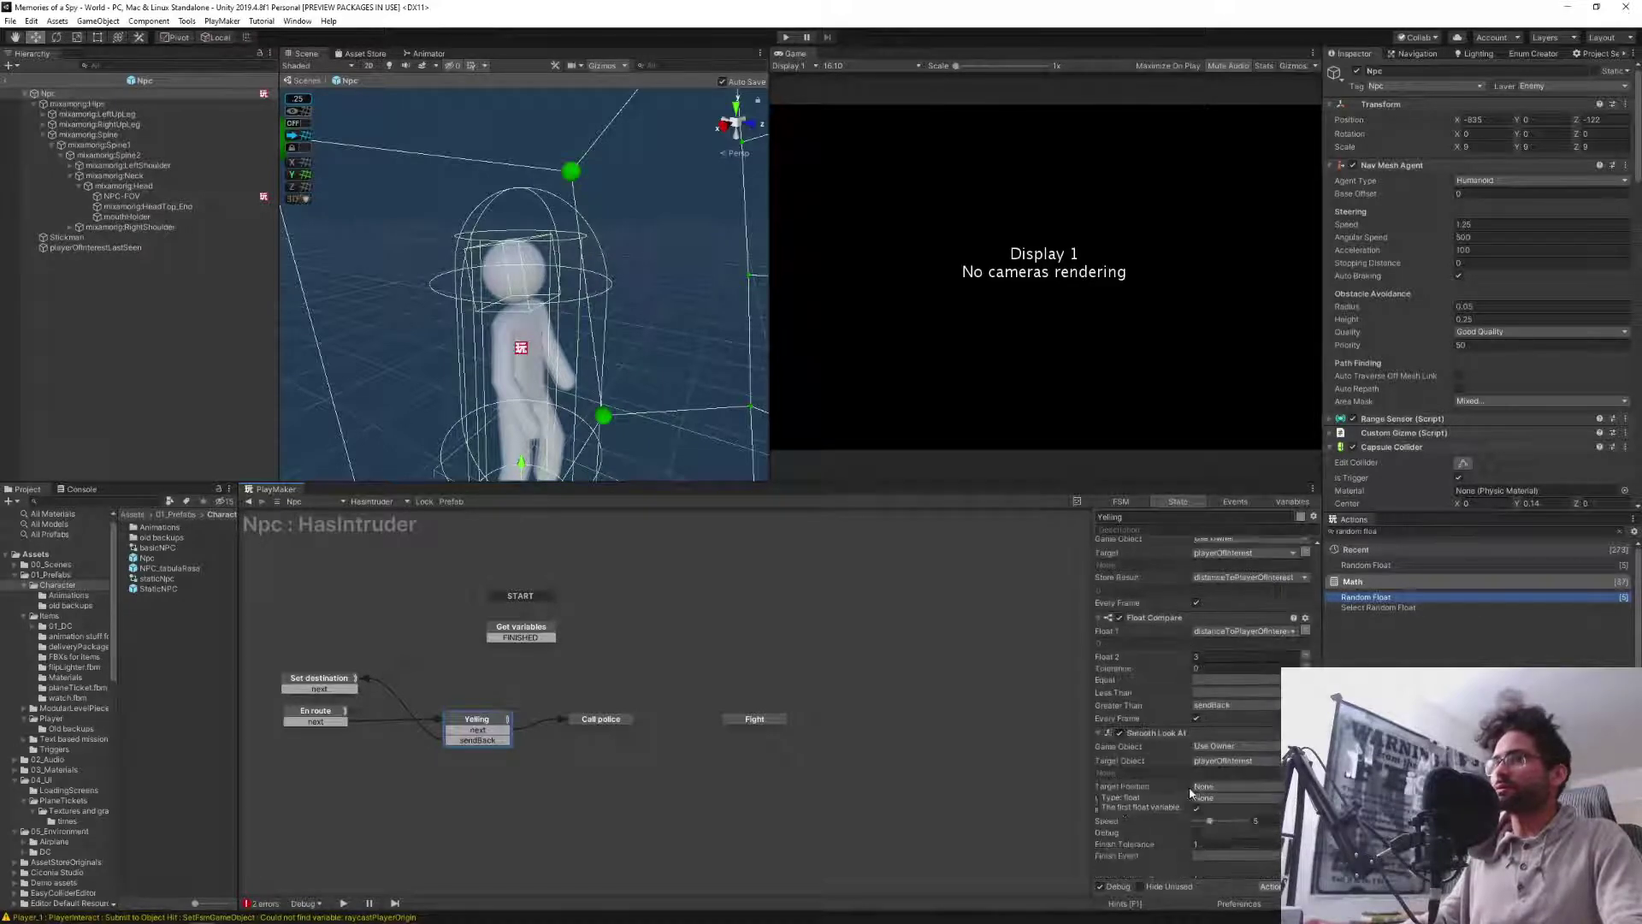
Display the comment describing the Call police state in the HasIntruder FSM.
click(597, 721)
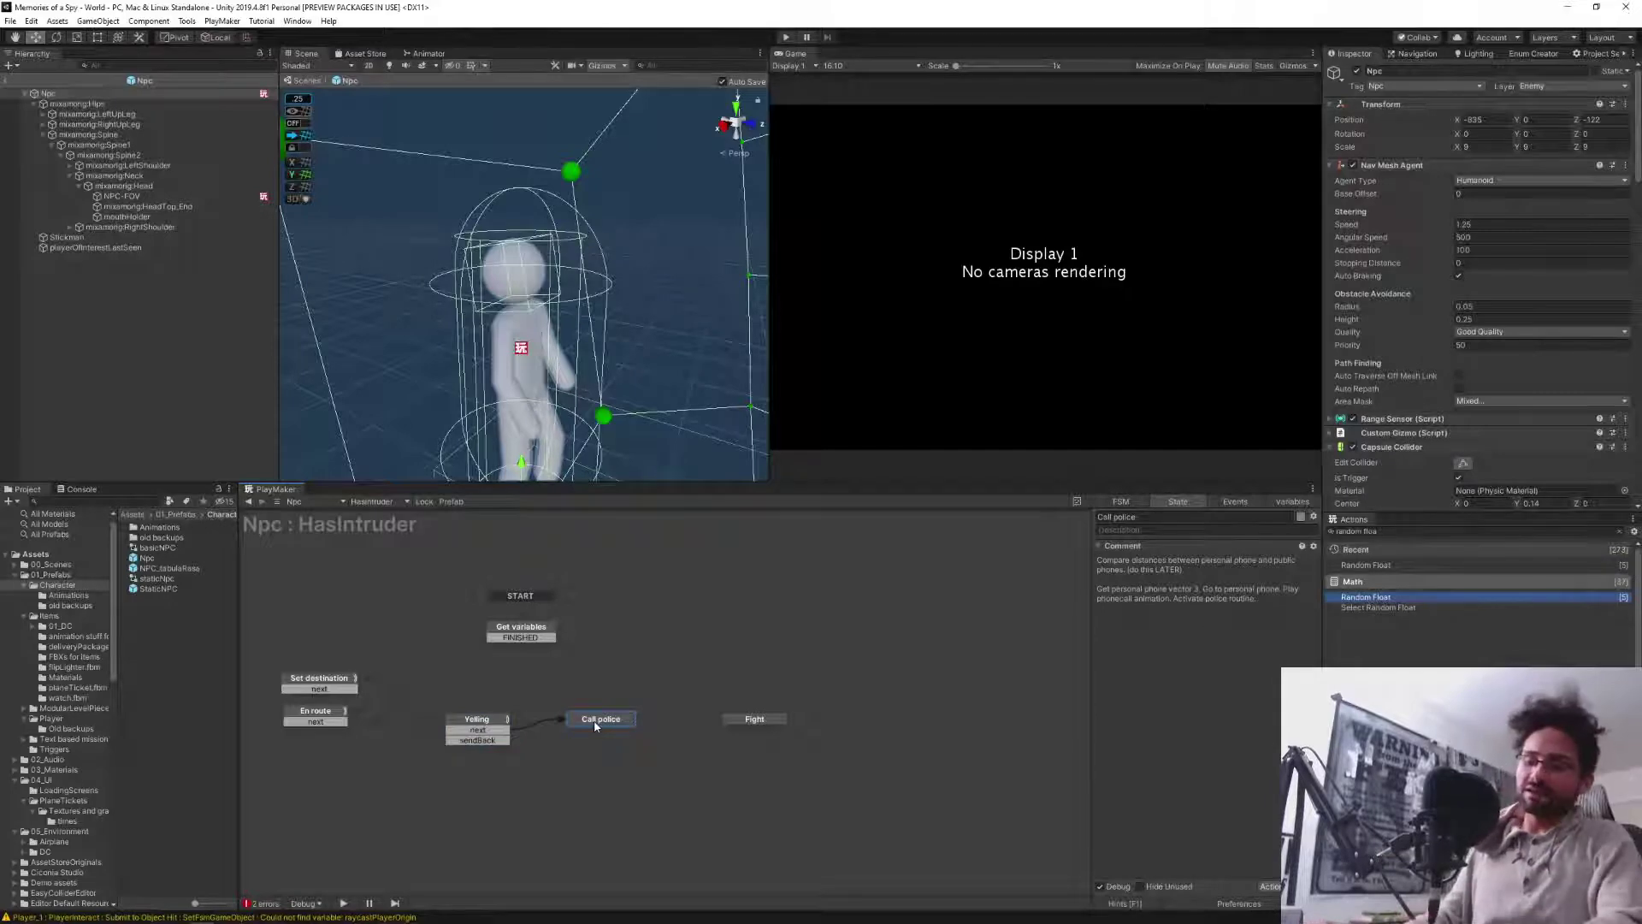
key(alt+Tab)
key(Escape)
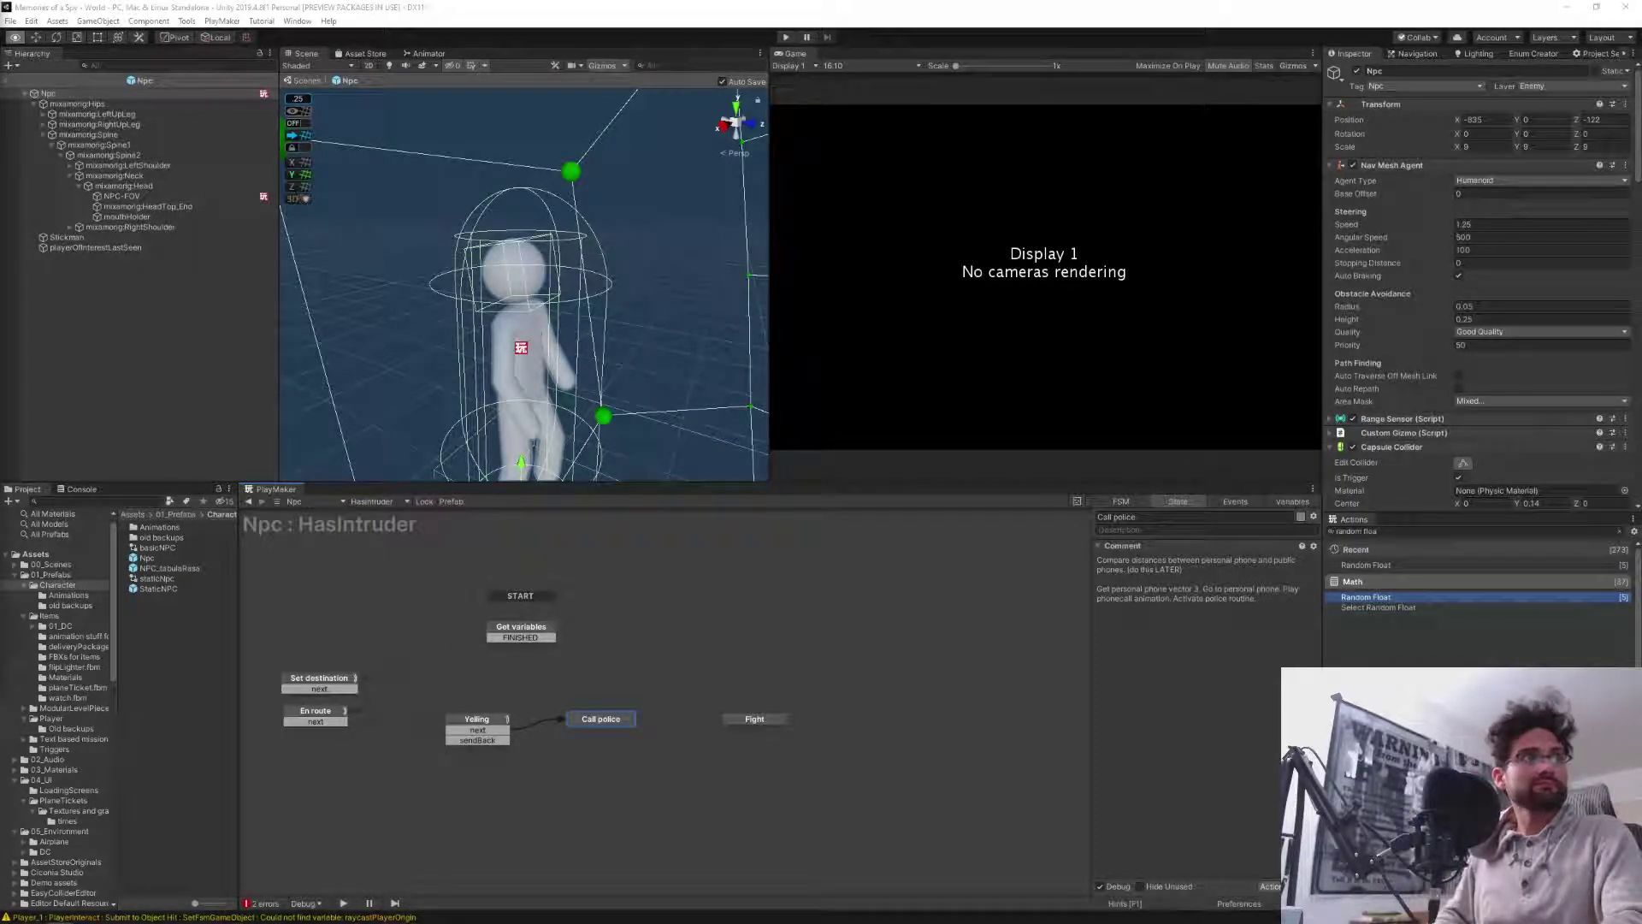
Switch to the Mixamo site in the browser and search its animations for "phone call".
drag(2, 137, 1118, 133)
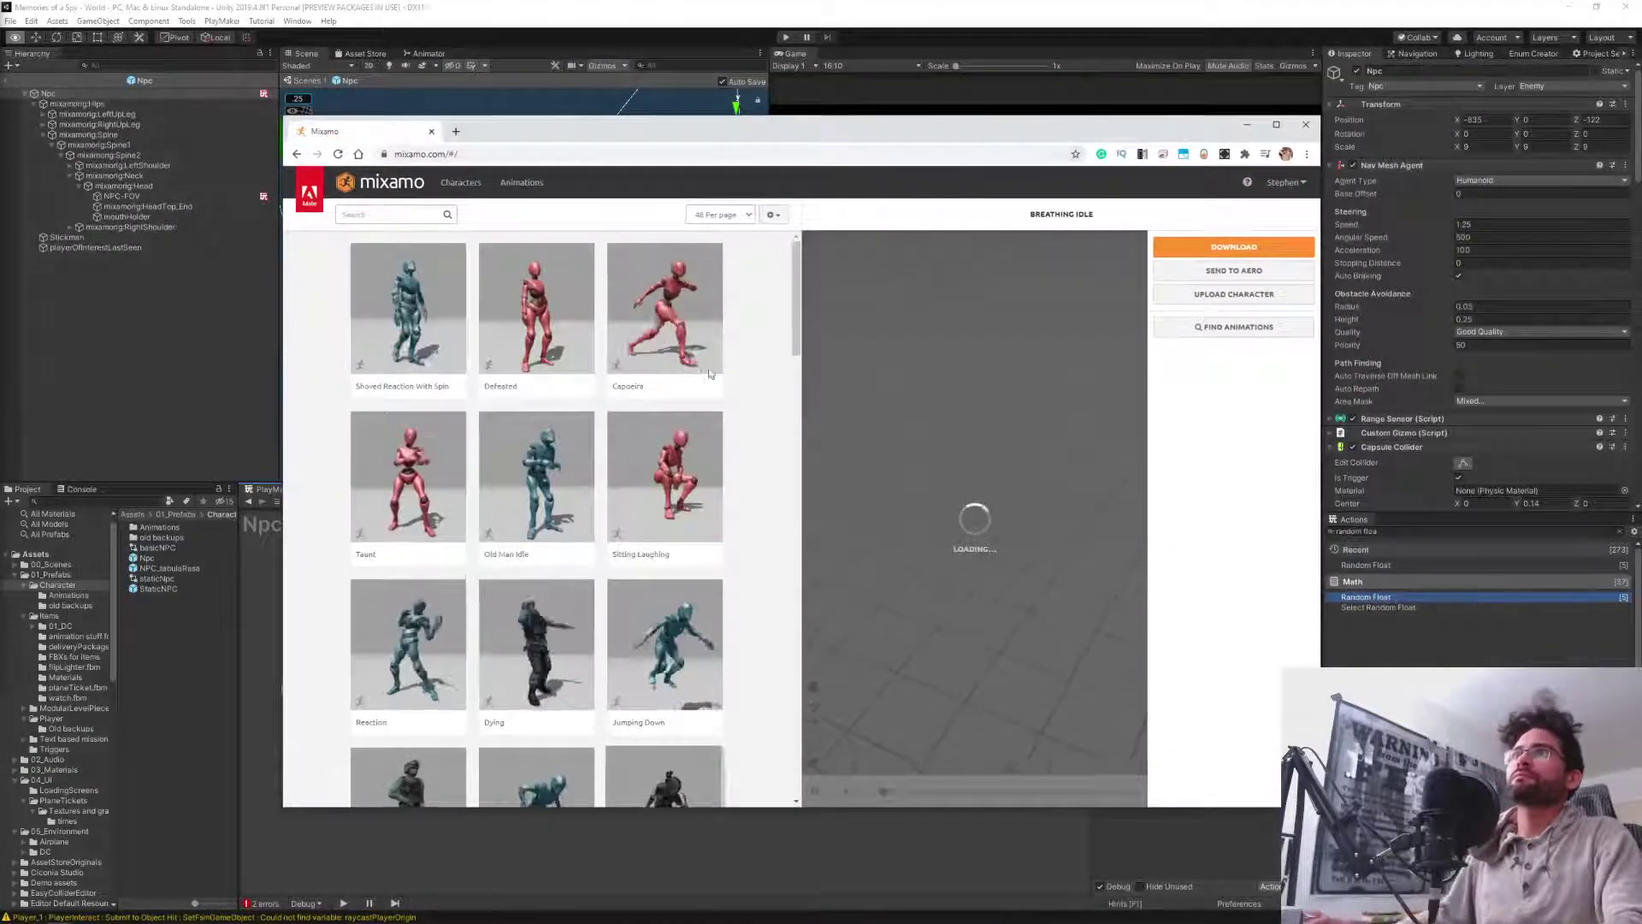
click(409, 215)
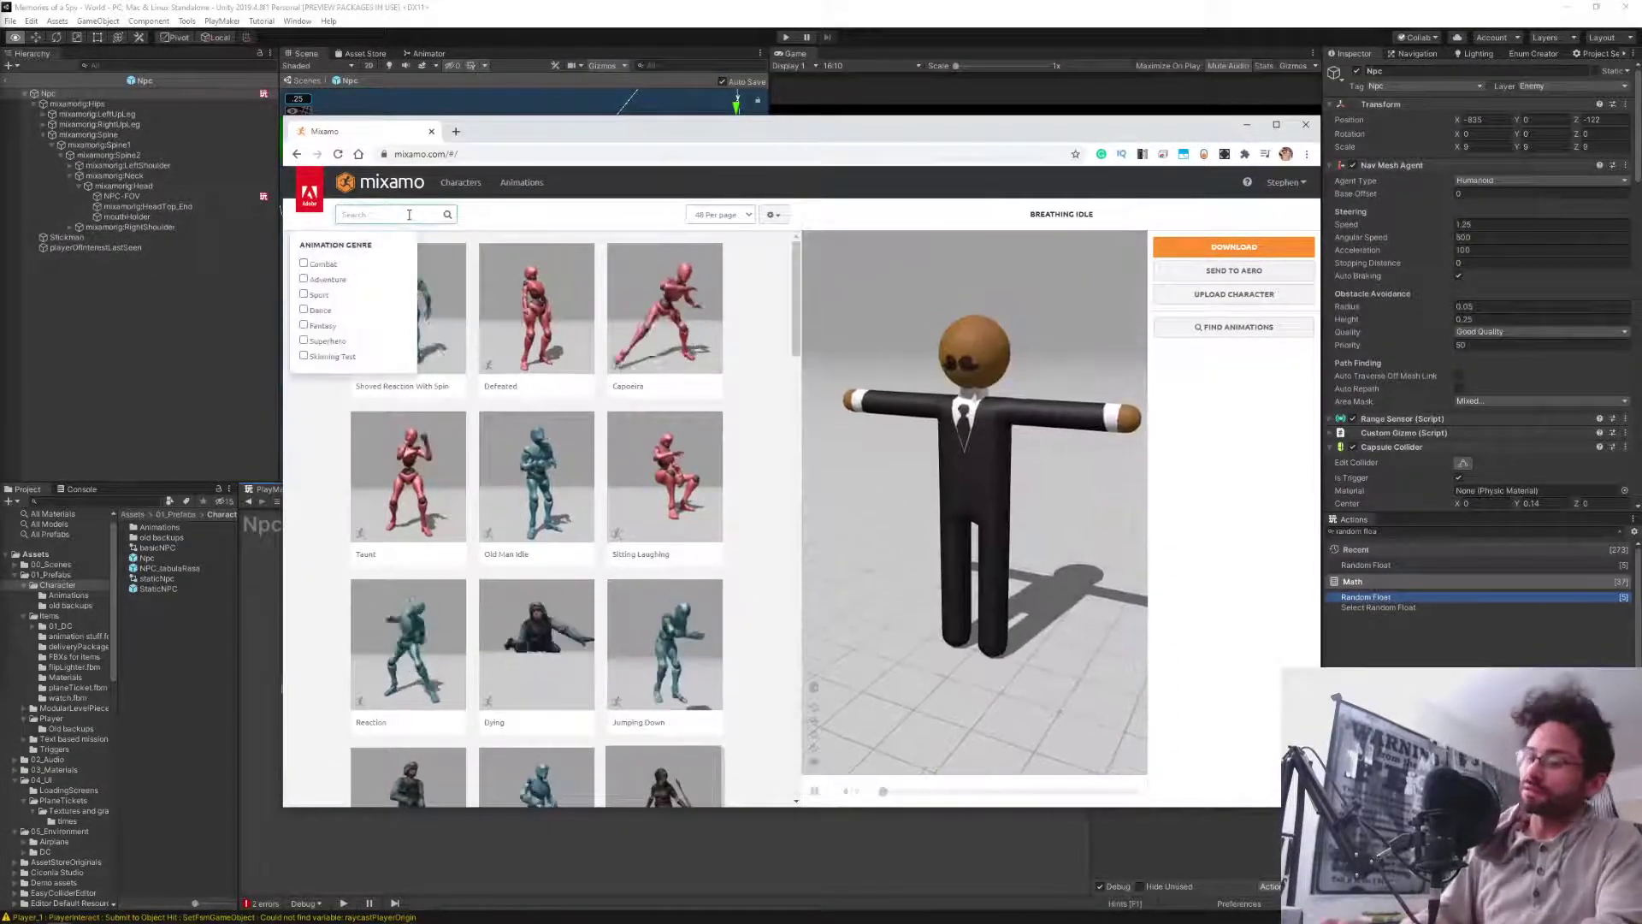
text(phone call)
key(Return)
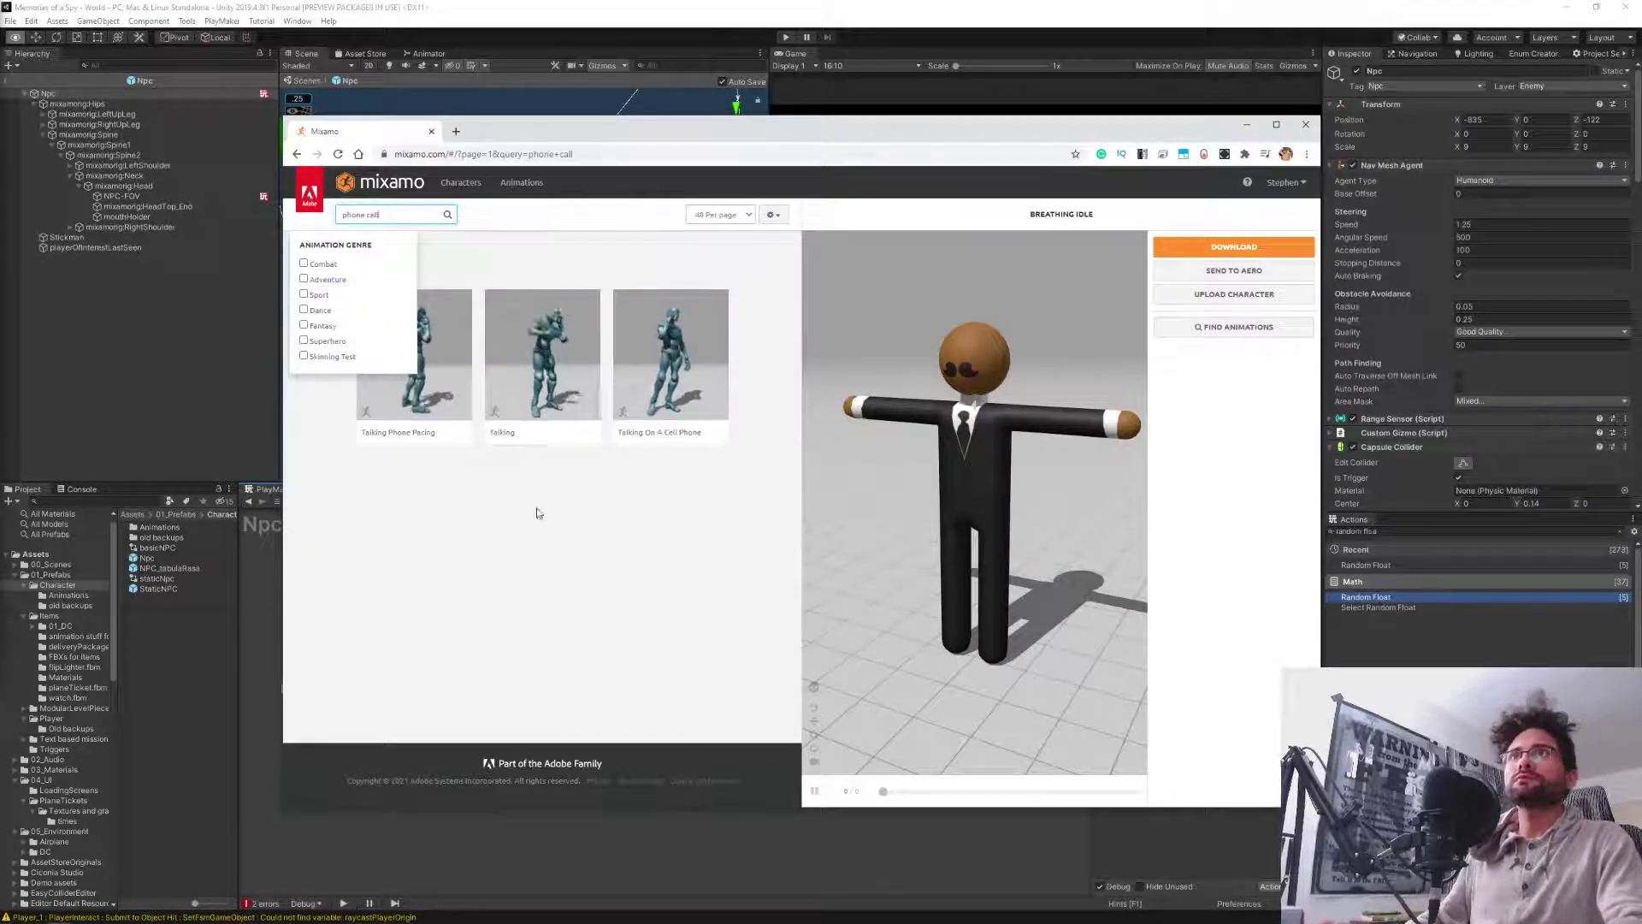
click(518, 520)
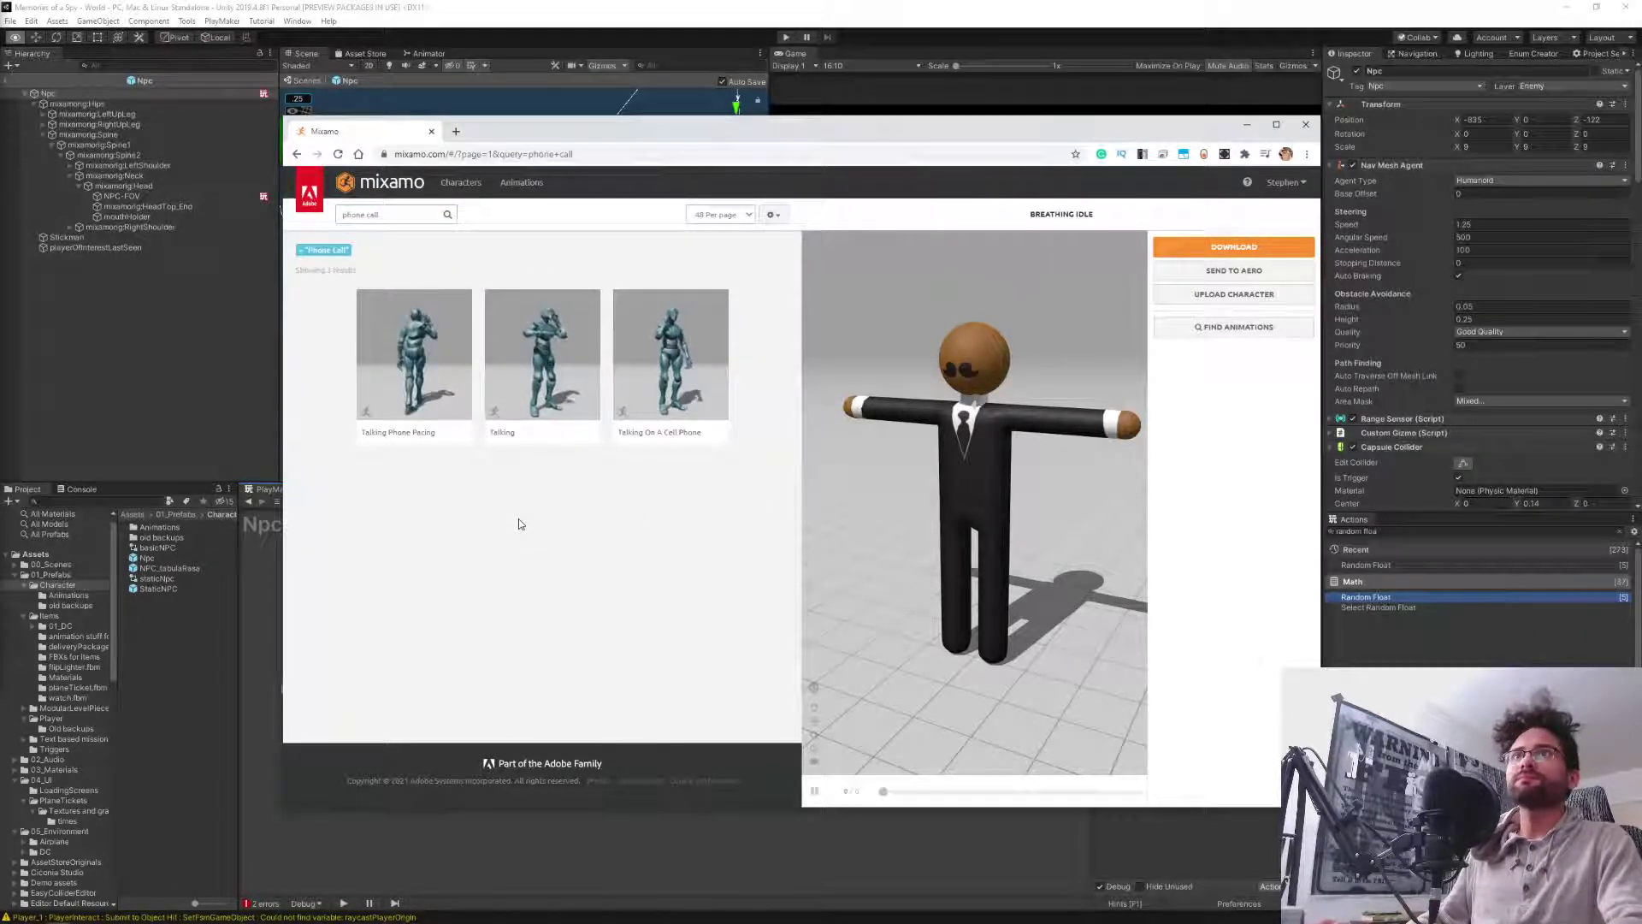
Preview the Talking Phone Pacing, Talking and Talking On A Cell Phone animations on the suited character.
click(411, 363)
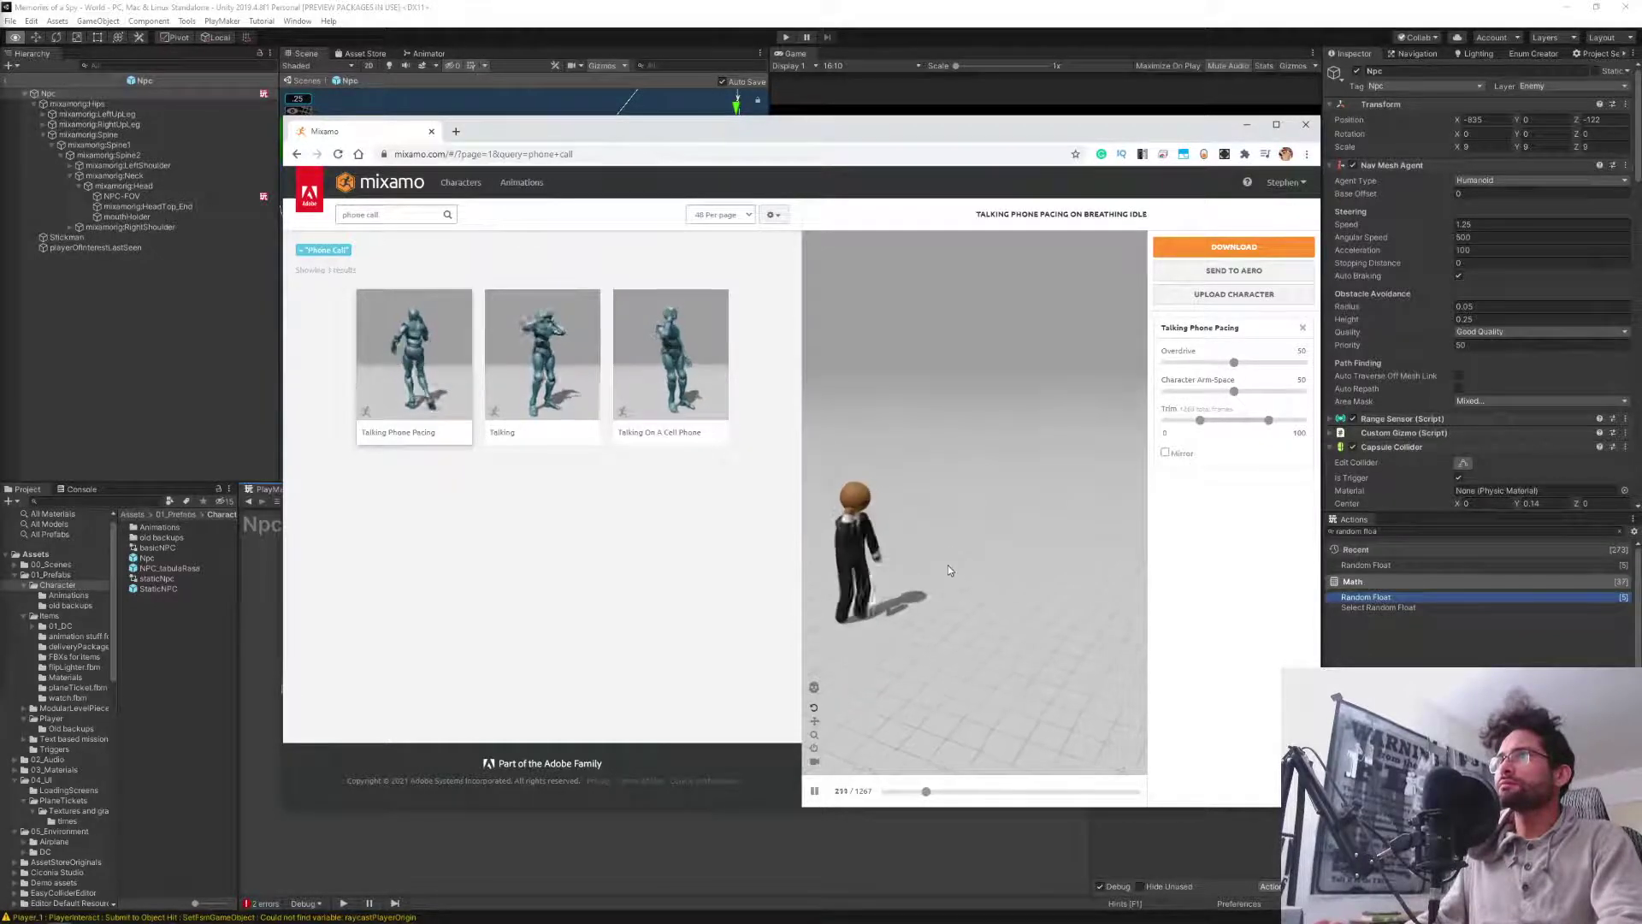
click(544, 379)
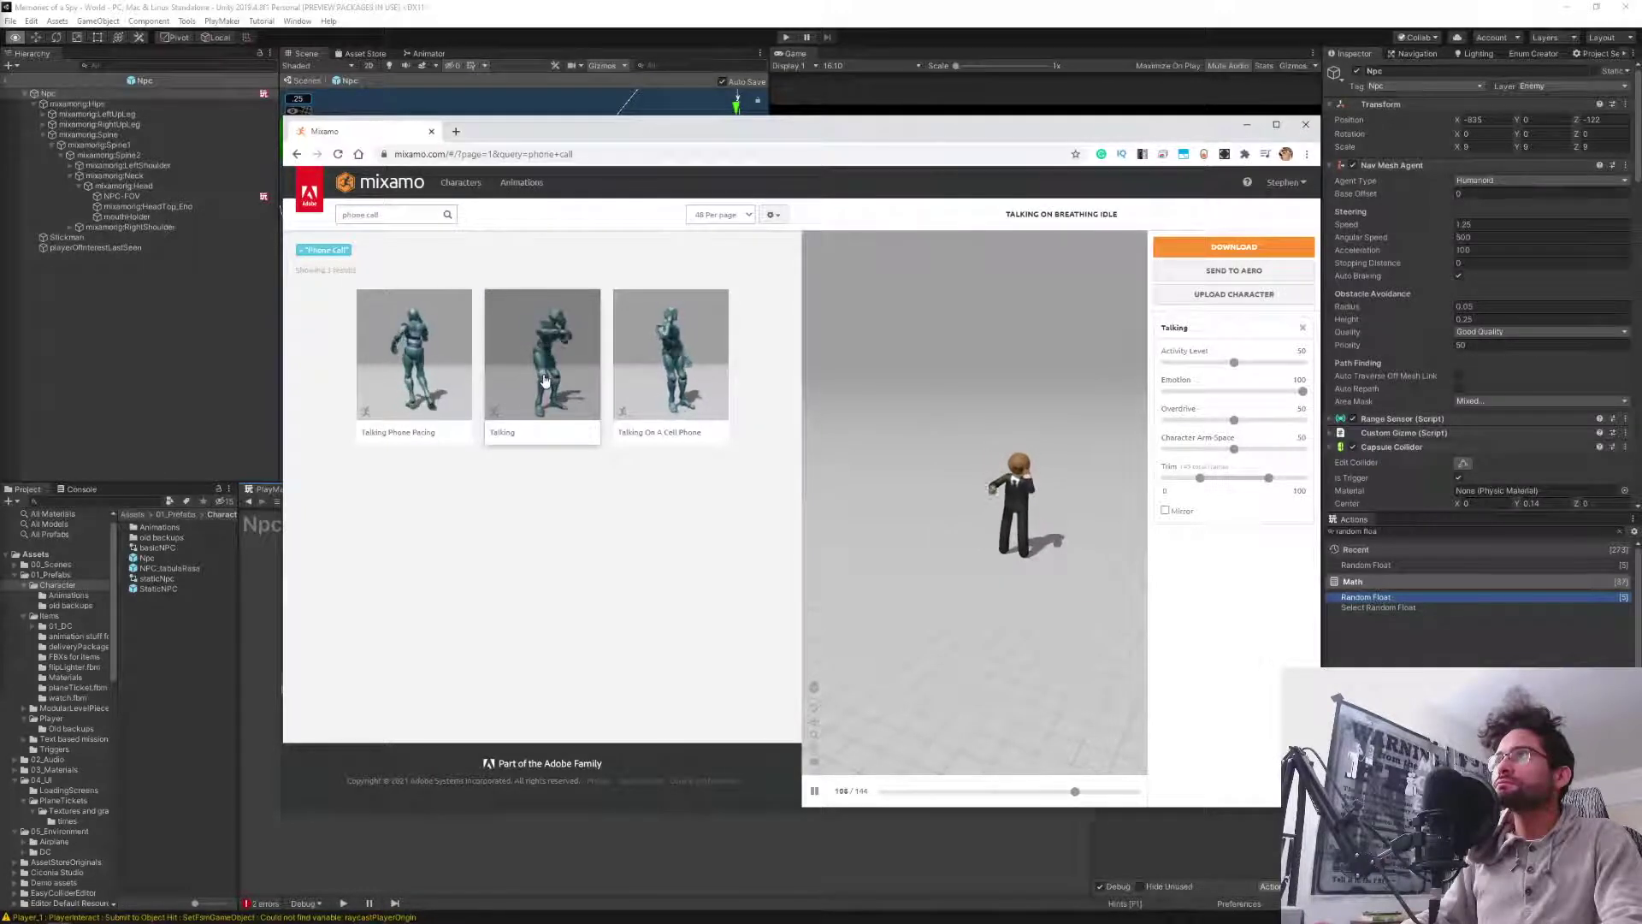
click(674, 364)
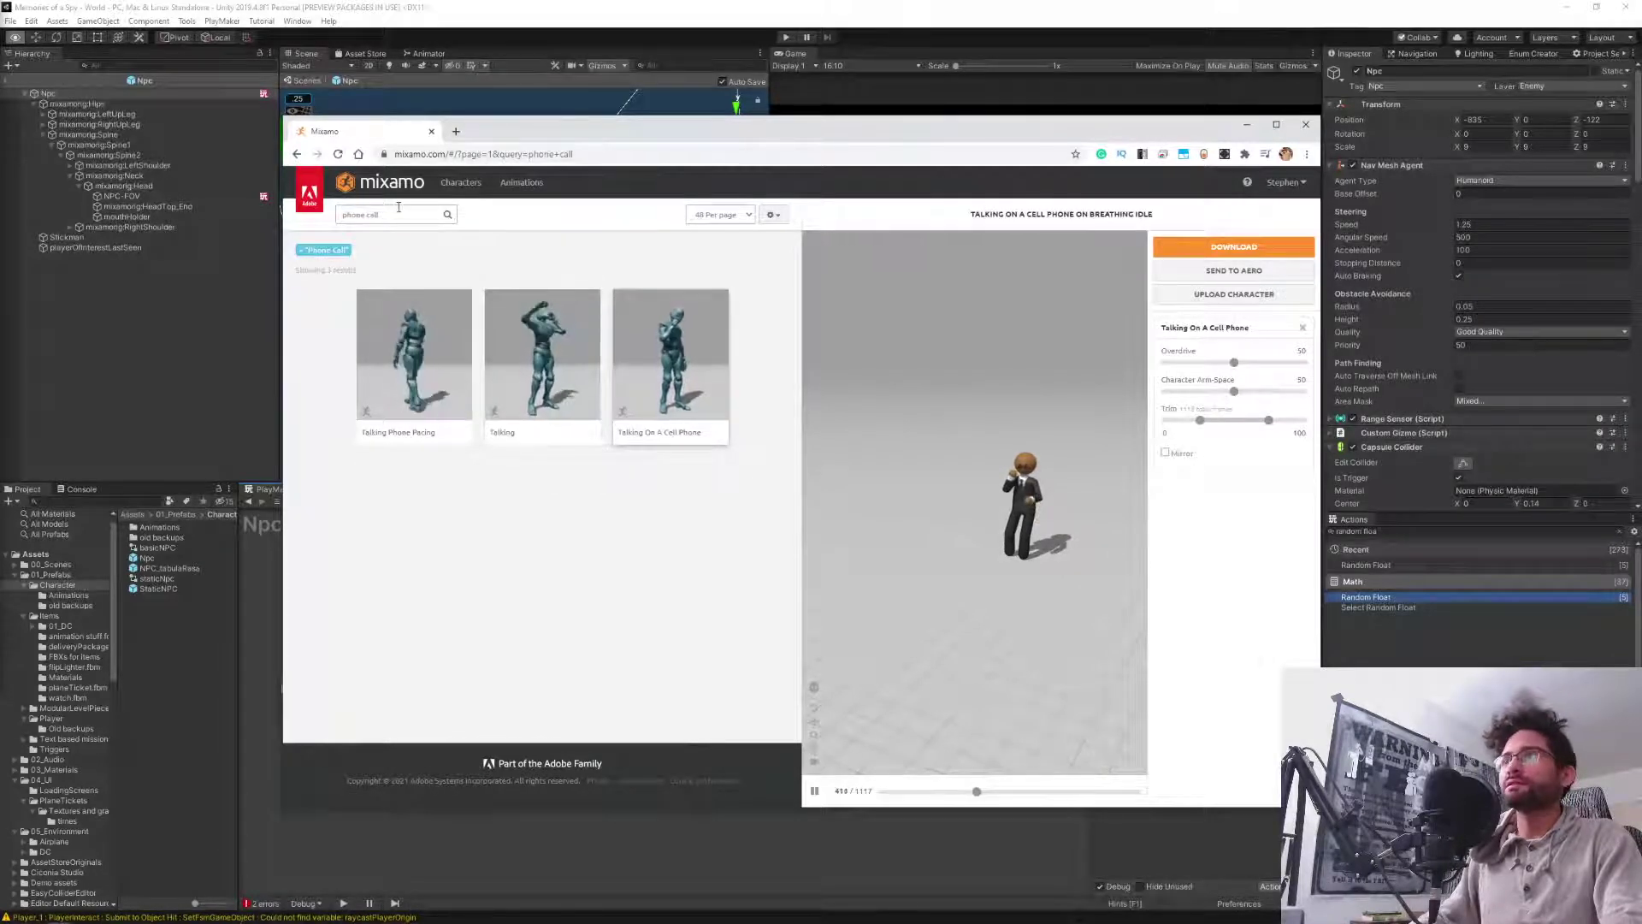
Preview the Talking animation up close on the suited character.
click(531, 367)
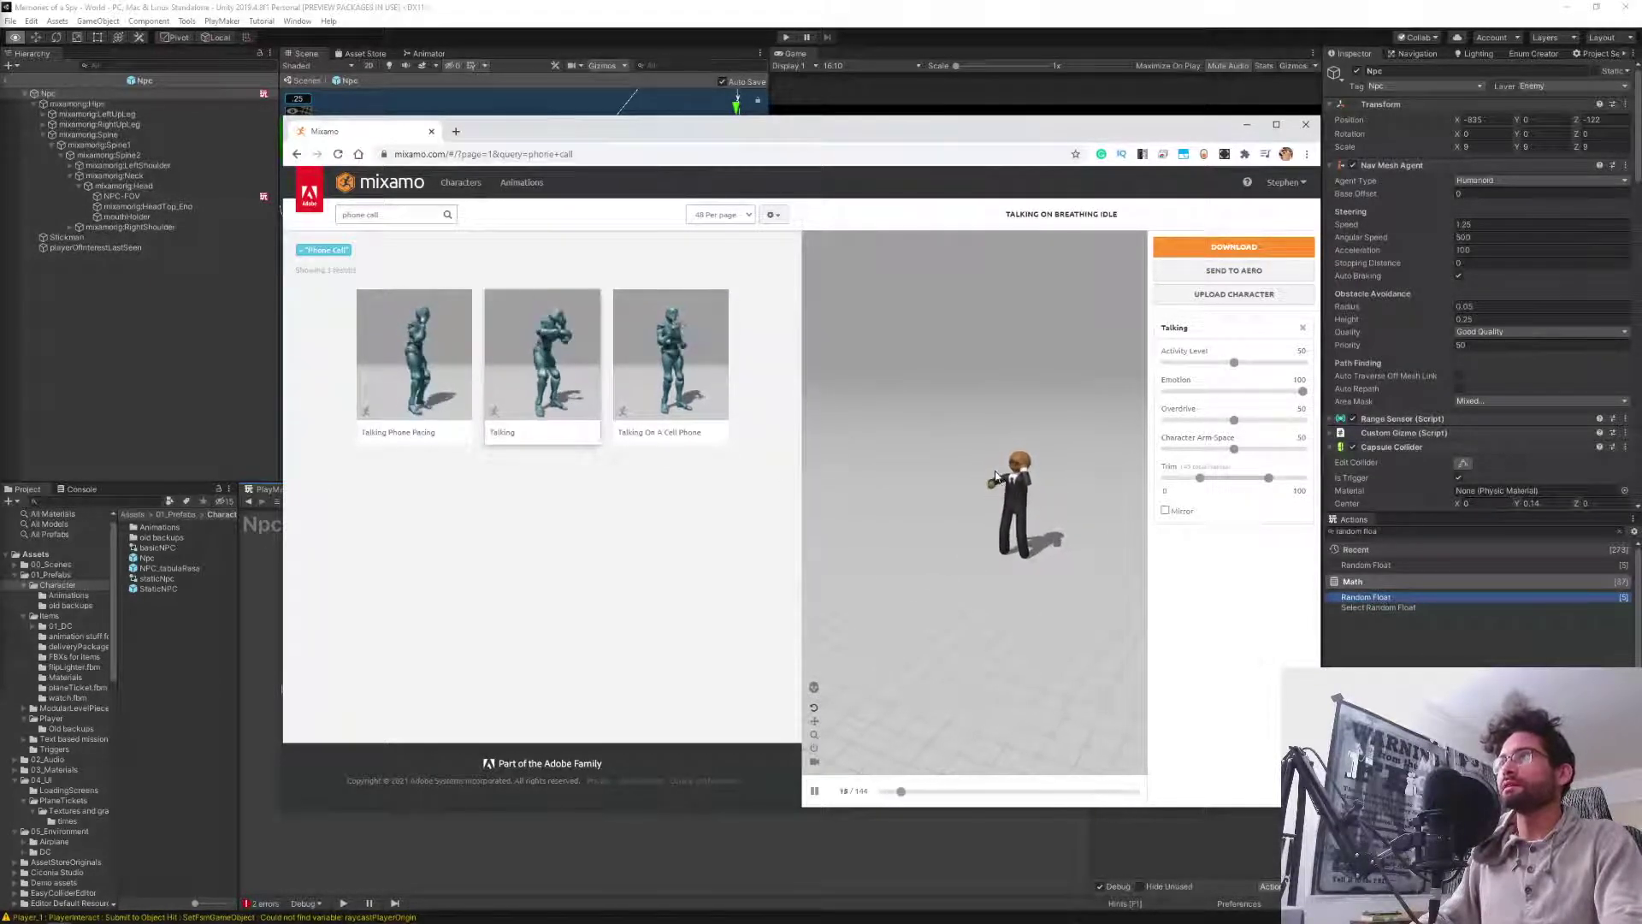
scroll(1004, 516, up, 5)
drag(978, 516, 992, 467)
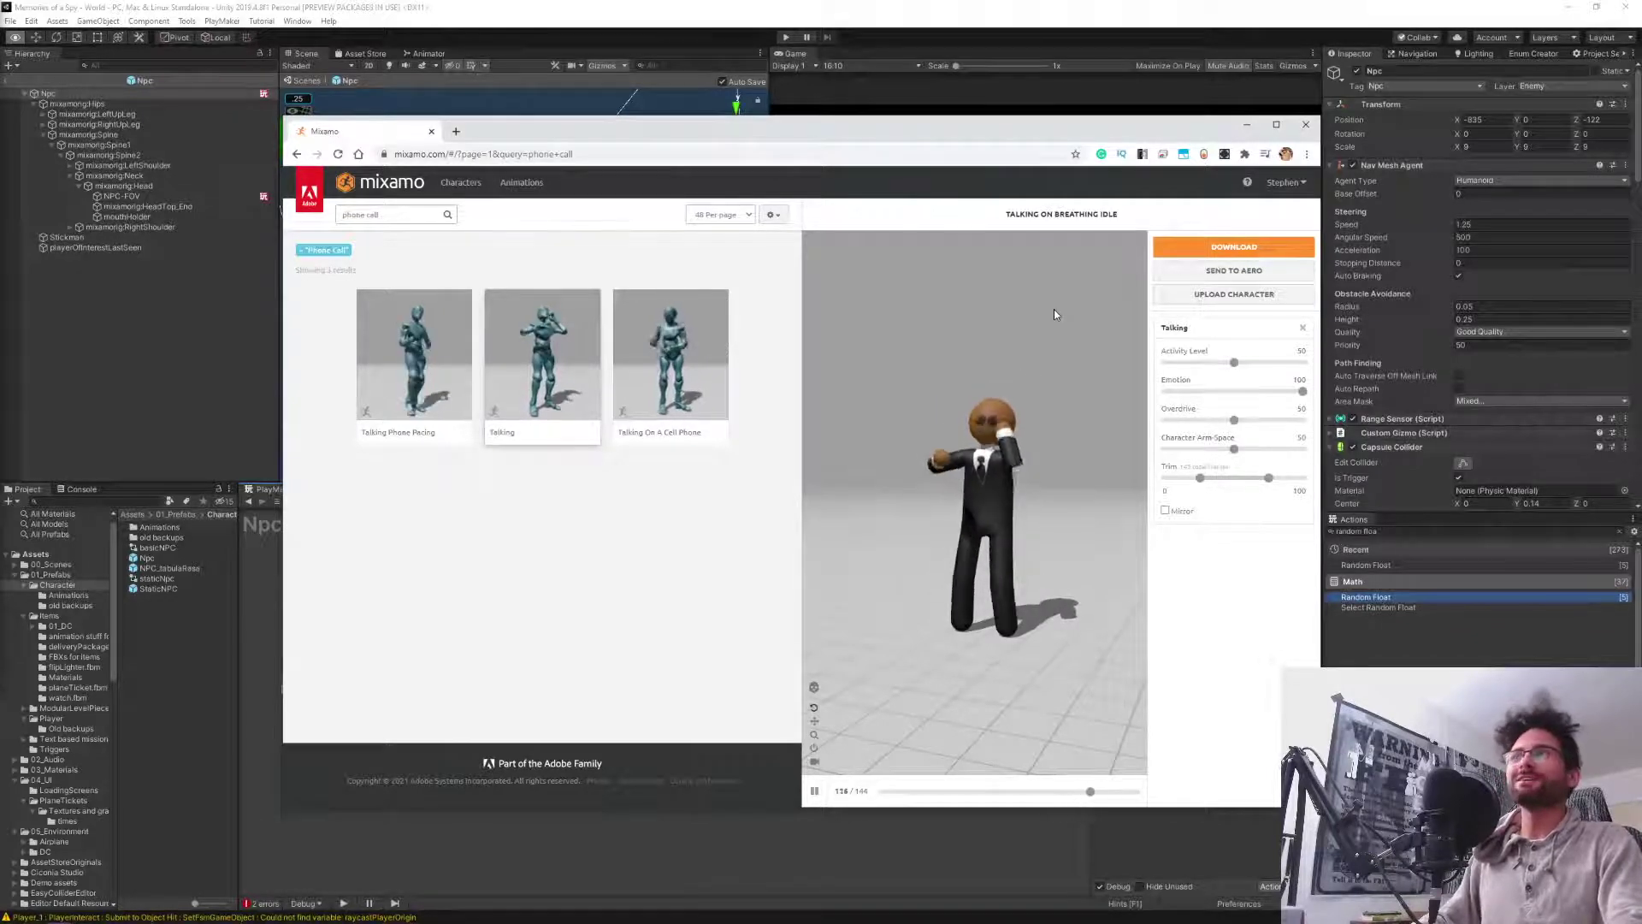
Switch to File Explorer and look through the spy game project's models folder.
mouse_move(134, 909)
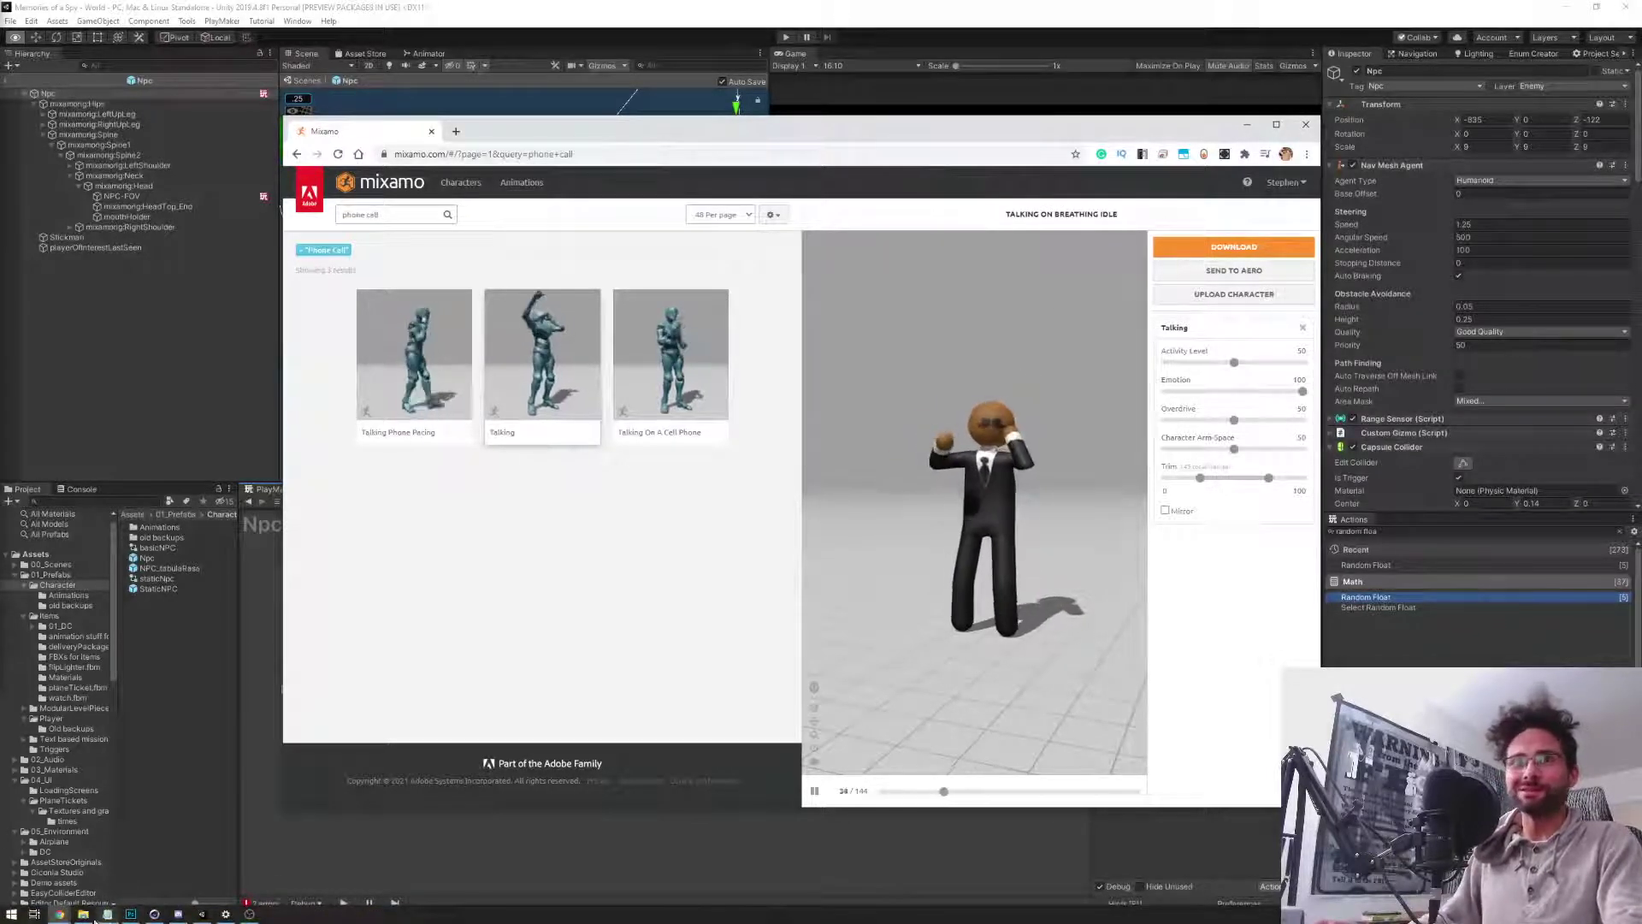
mouse_move(83, 913)
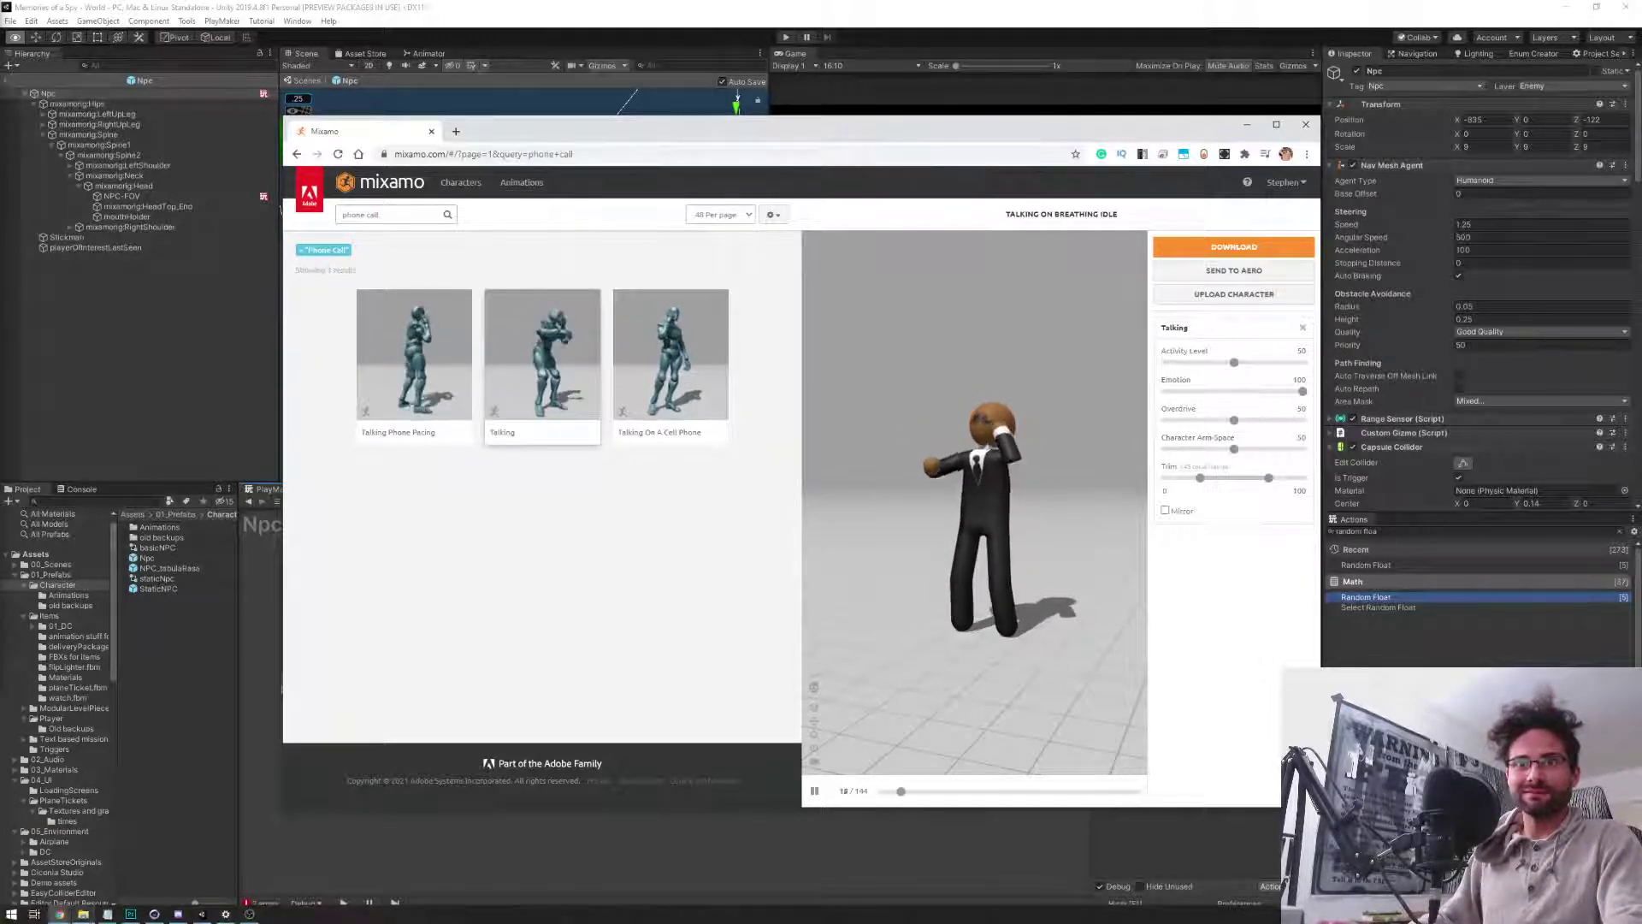
click(83, 913)
drag(425, 183, 828, 209)
click(516, 254)
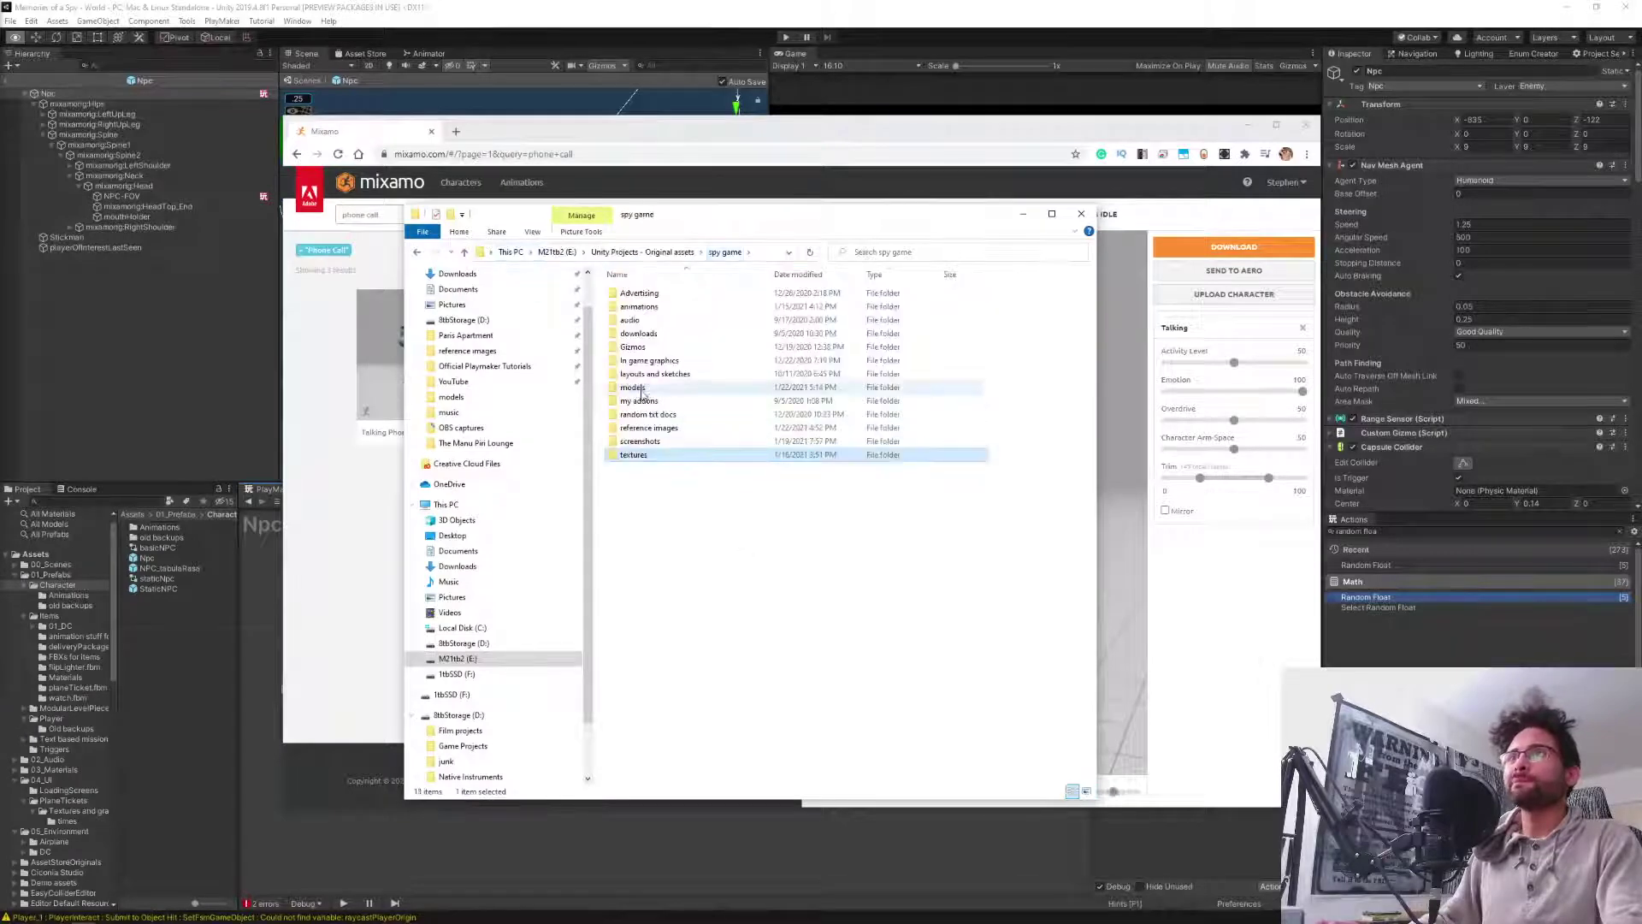
click(635, 389)
double_click(635, 389)
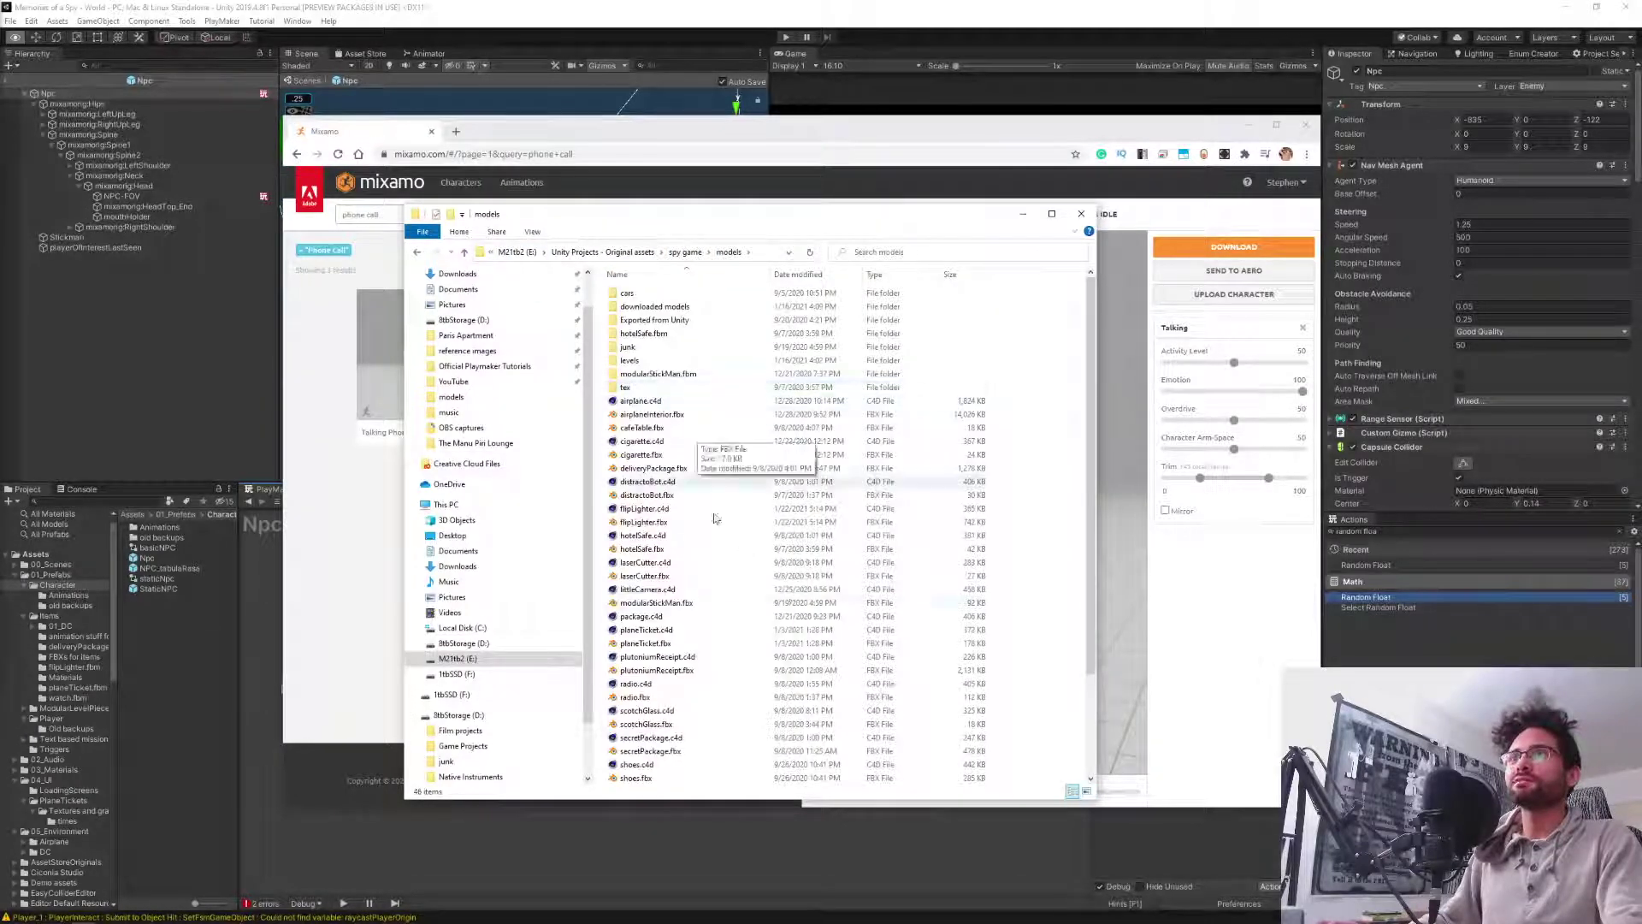
scroll(826, 609, down, 3)
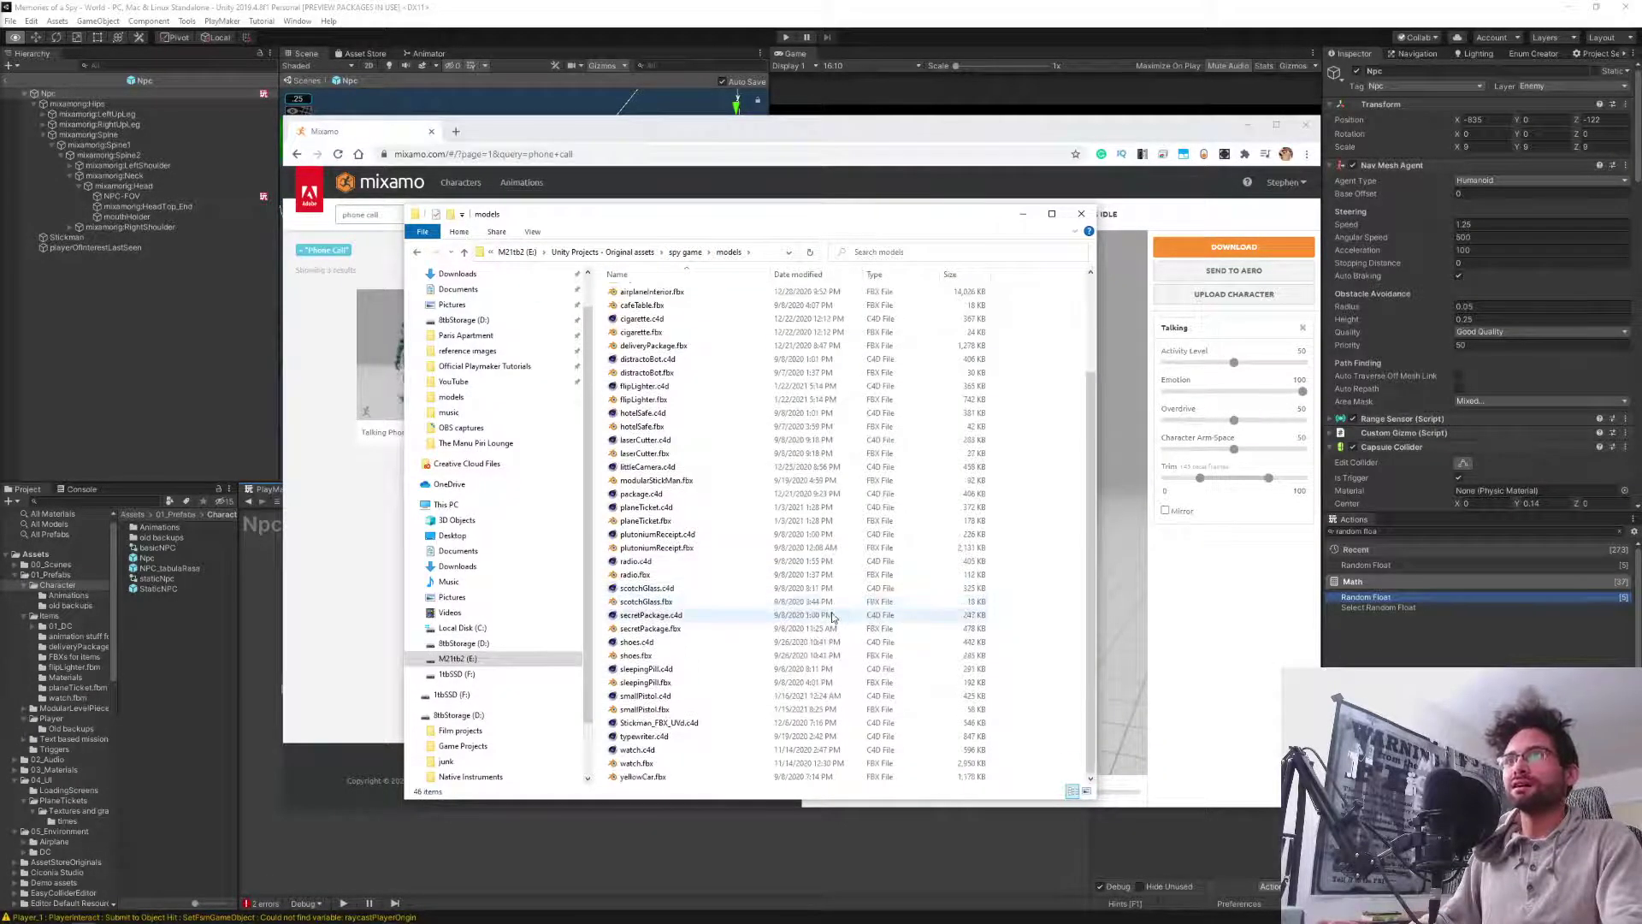
Switch to Cinema 4D and open typewriter.c4d from the models folder in it.
key(alt+Tab)
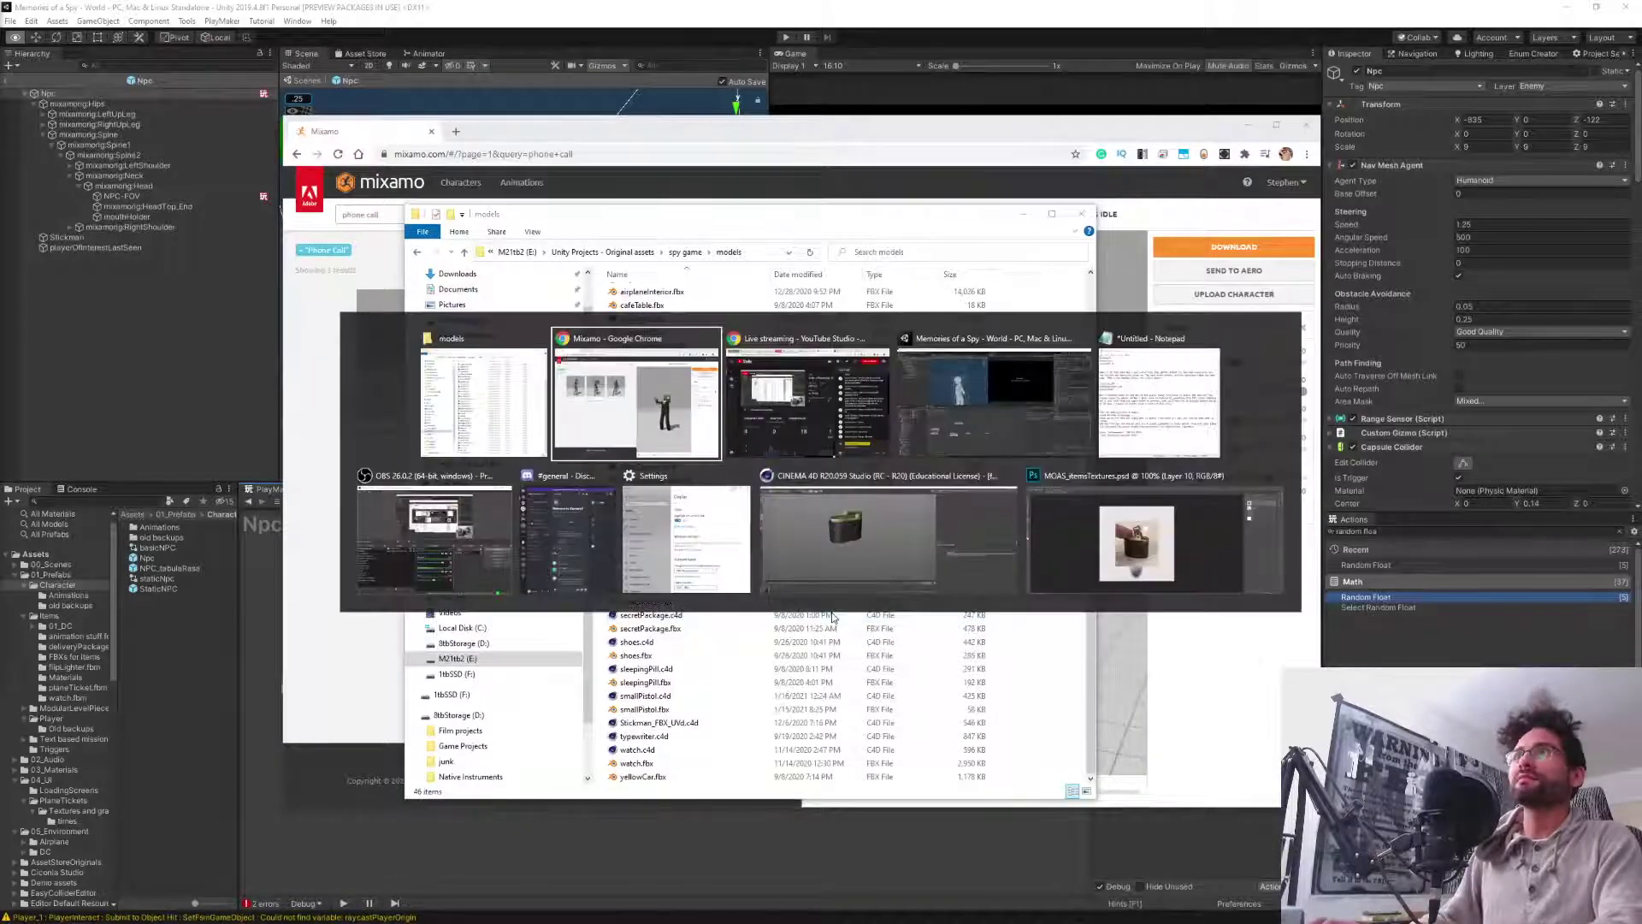
key(alt+Down)
key(alt+Right)
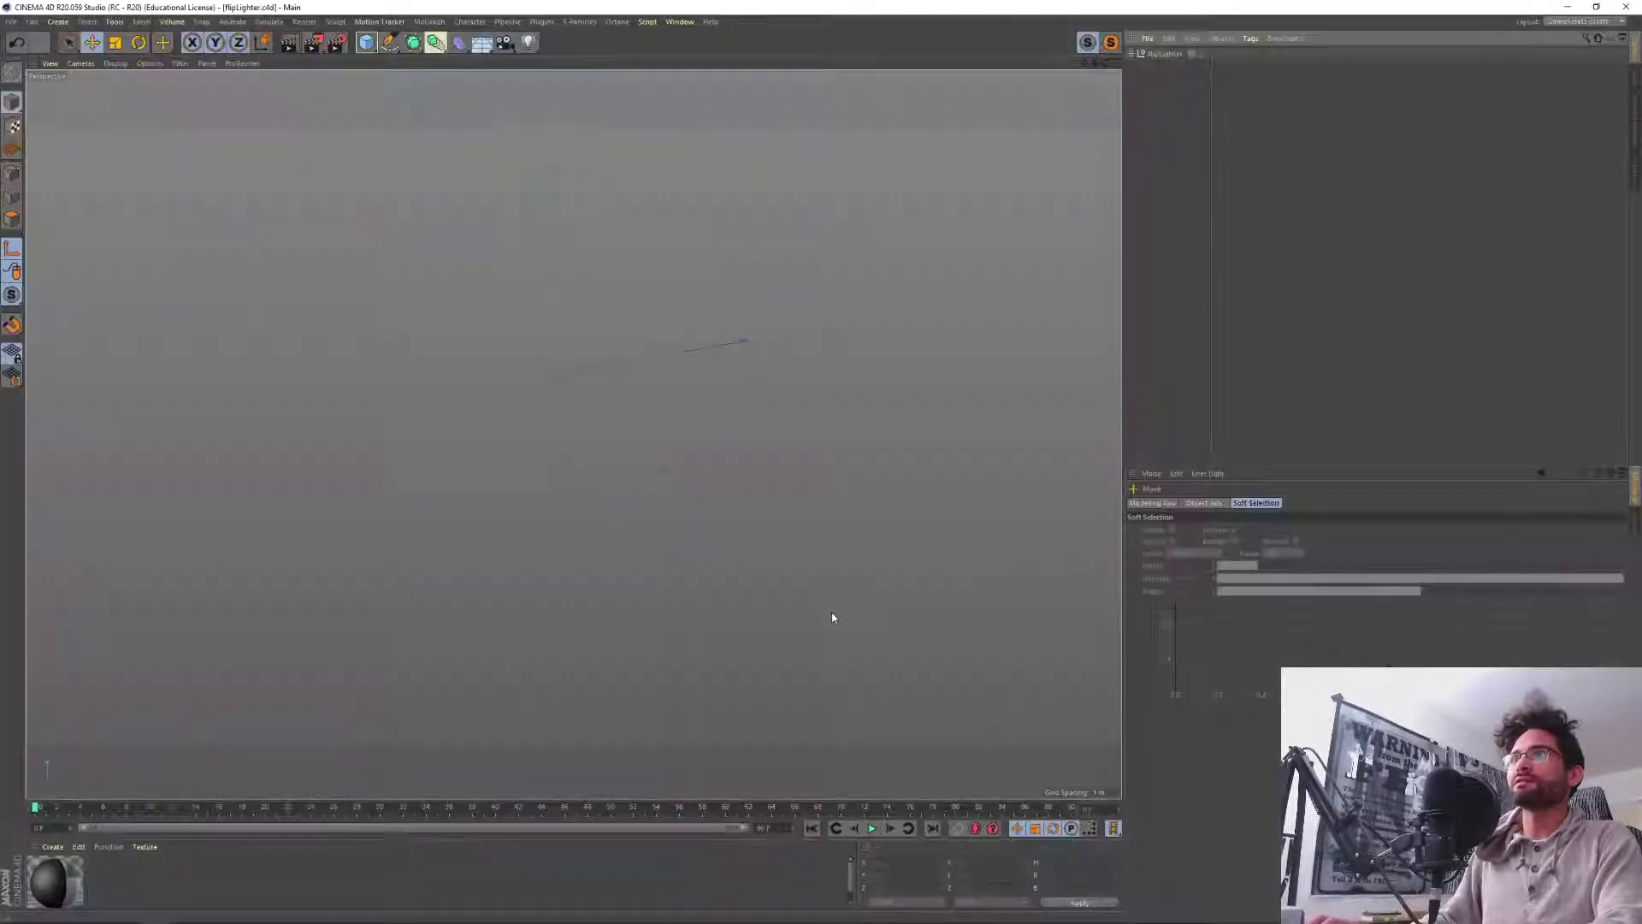
key(alt+Tab)
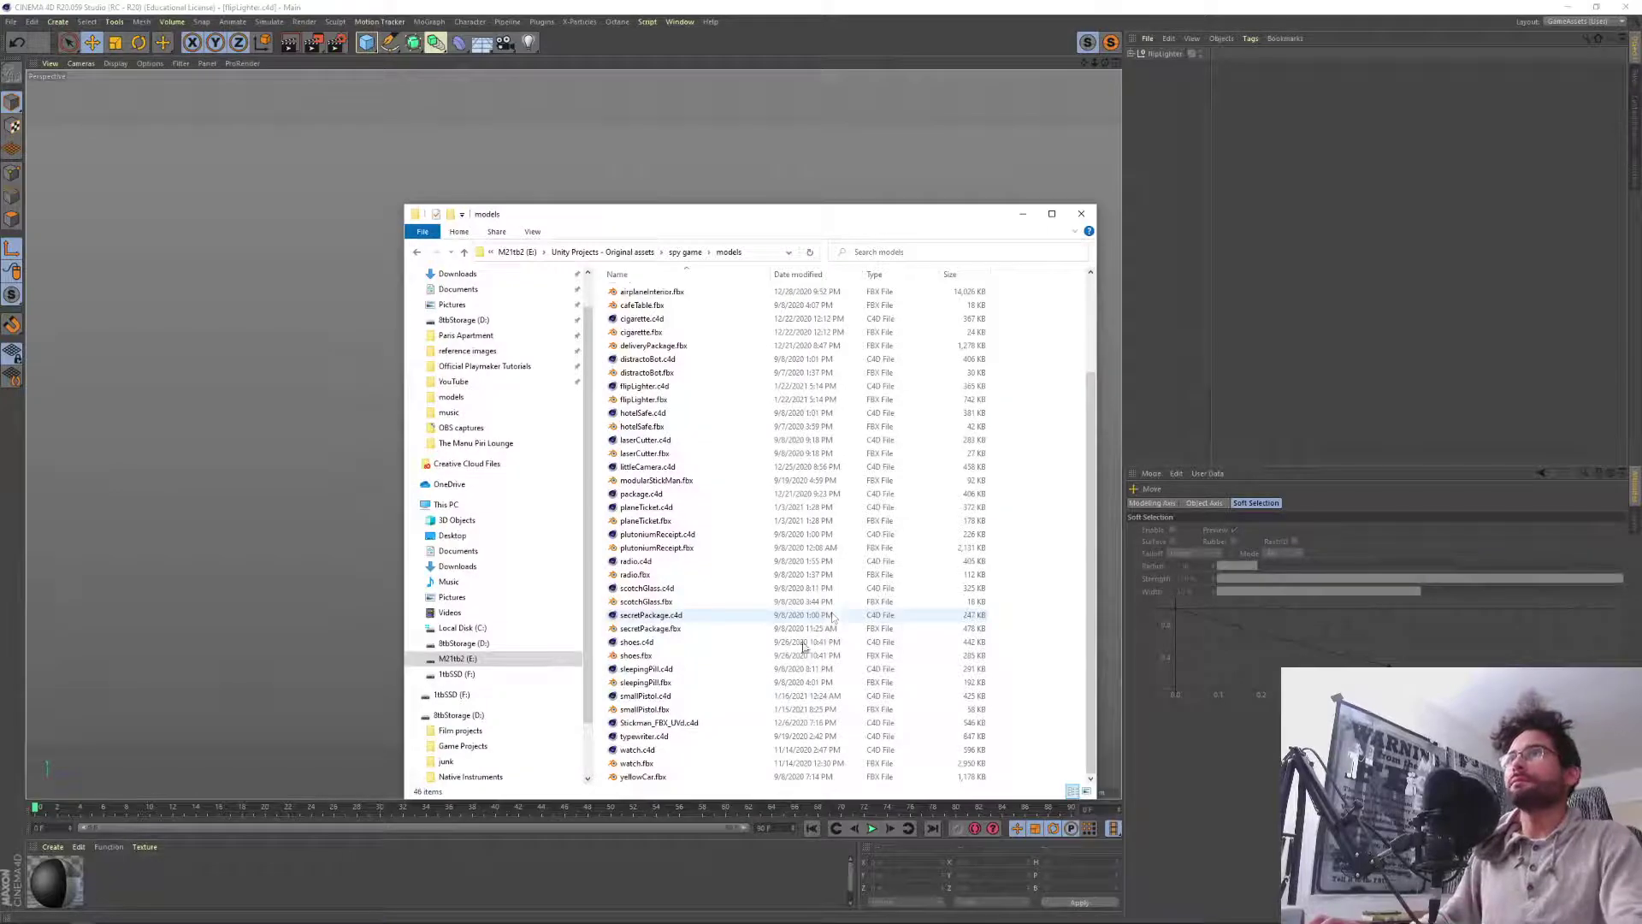
drag(613, 742, 1069, 11)
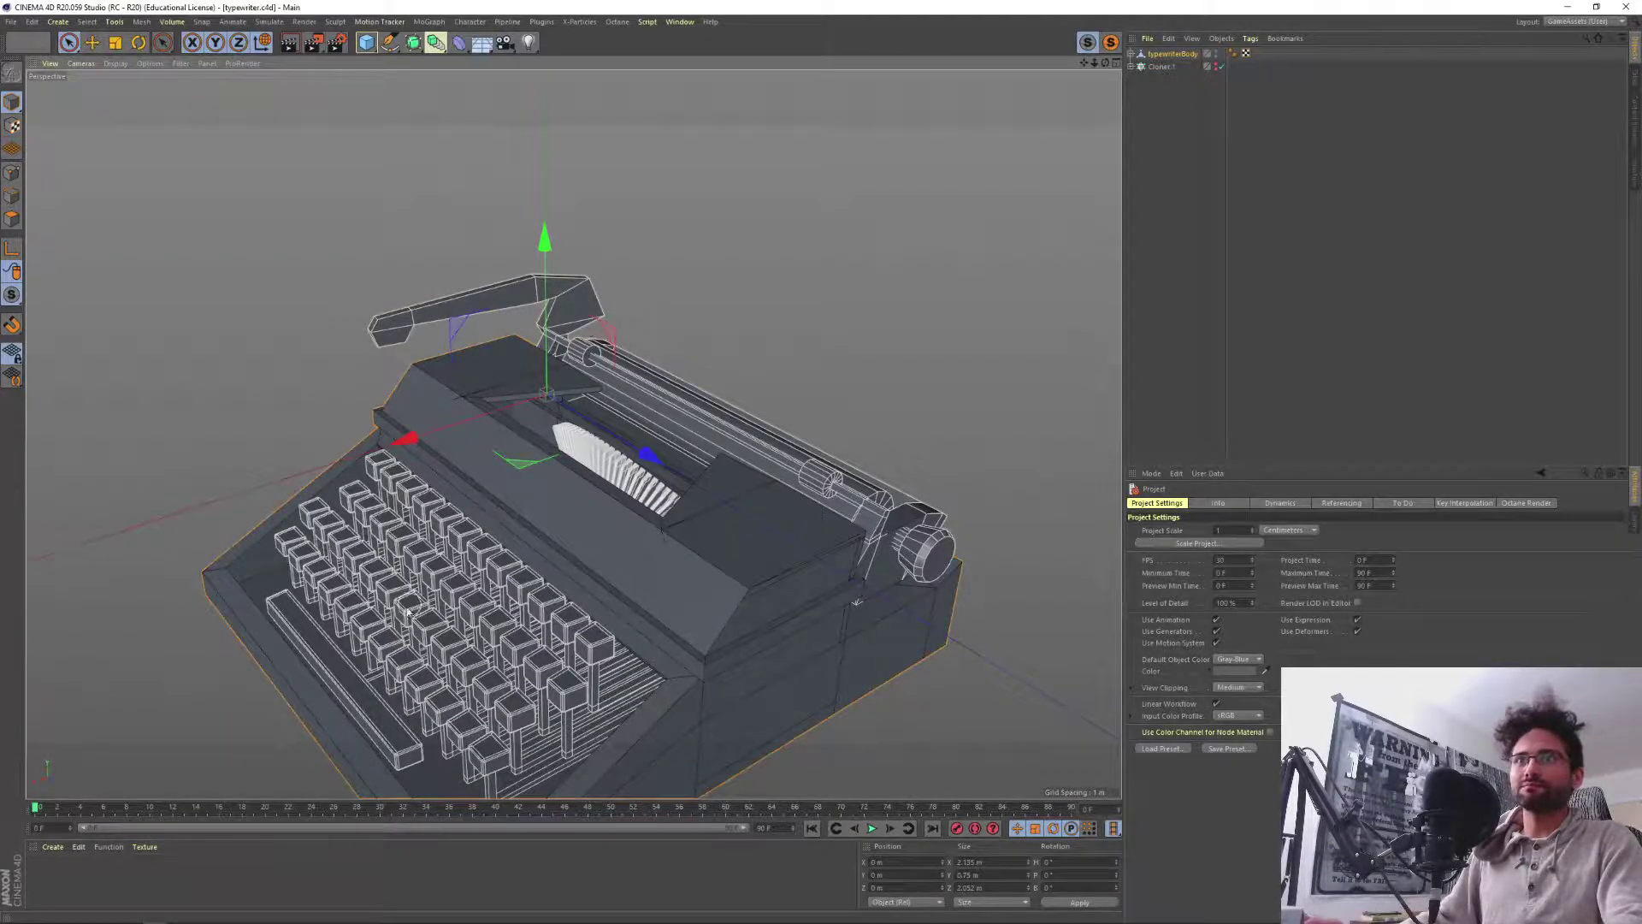
Deselect the typewriter body and examine the whole model from several sides.
alt+drag(310, 577, 121, 114)
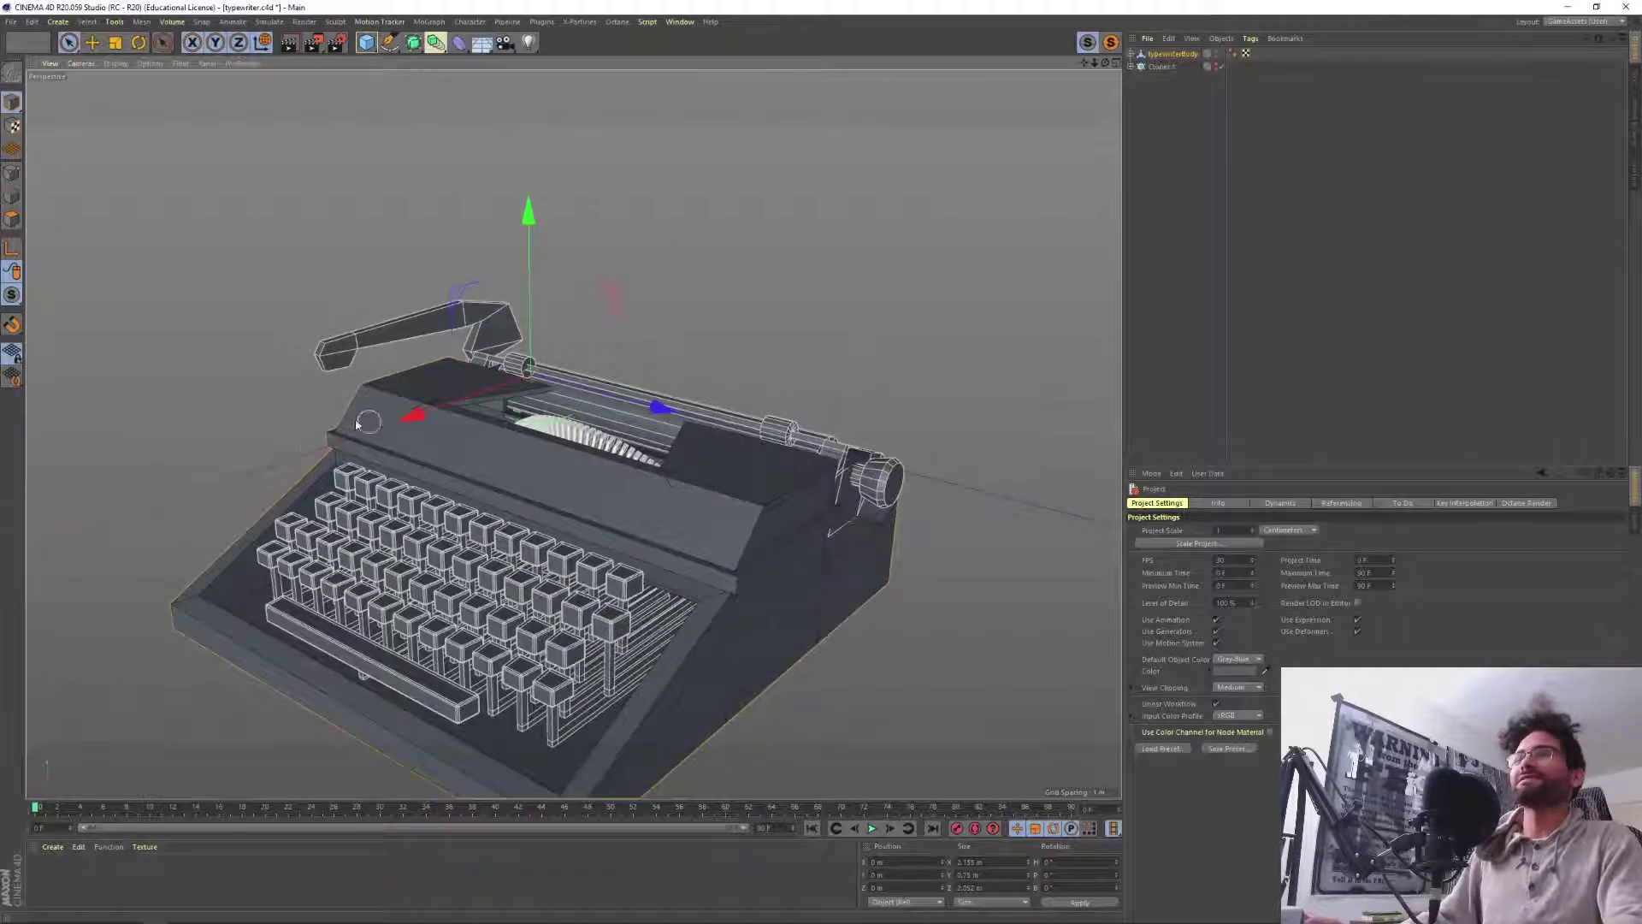
click(229, 440)
mouse_move(496, 561)
alt+mouse_down()
mouse_move(450, 565)
mouse_move(473, 550)
alt+mouse_up()
alt+middle_drag(470, 550, 680, 475)
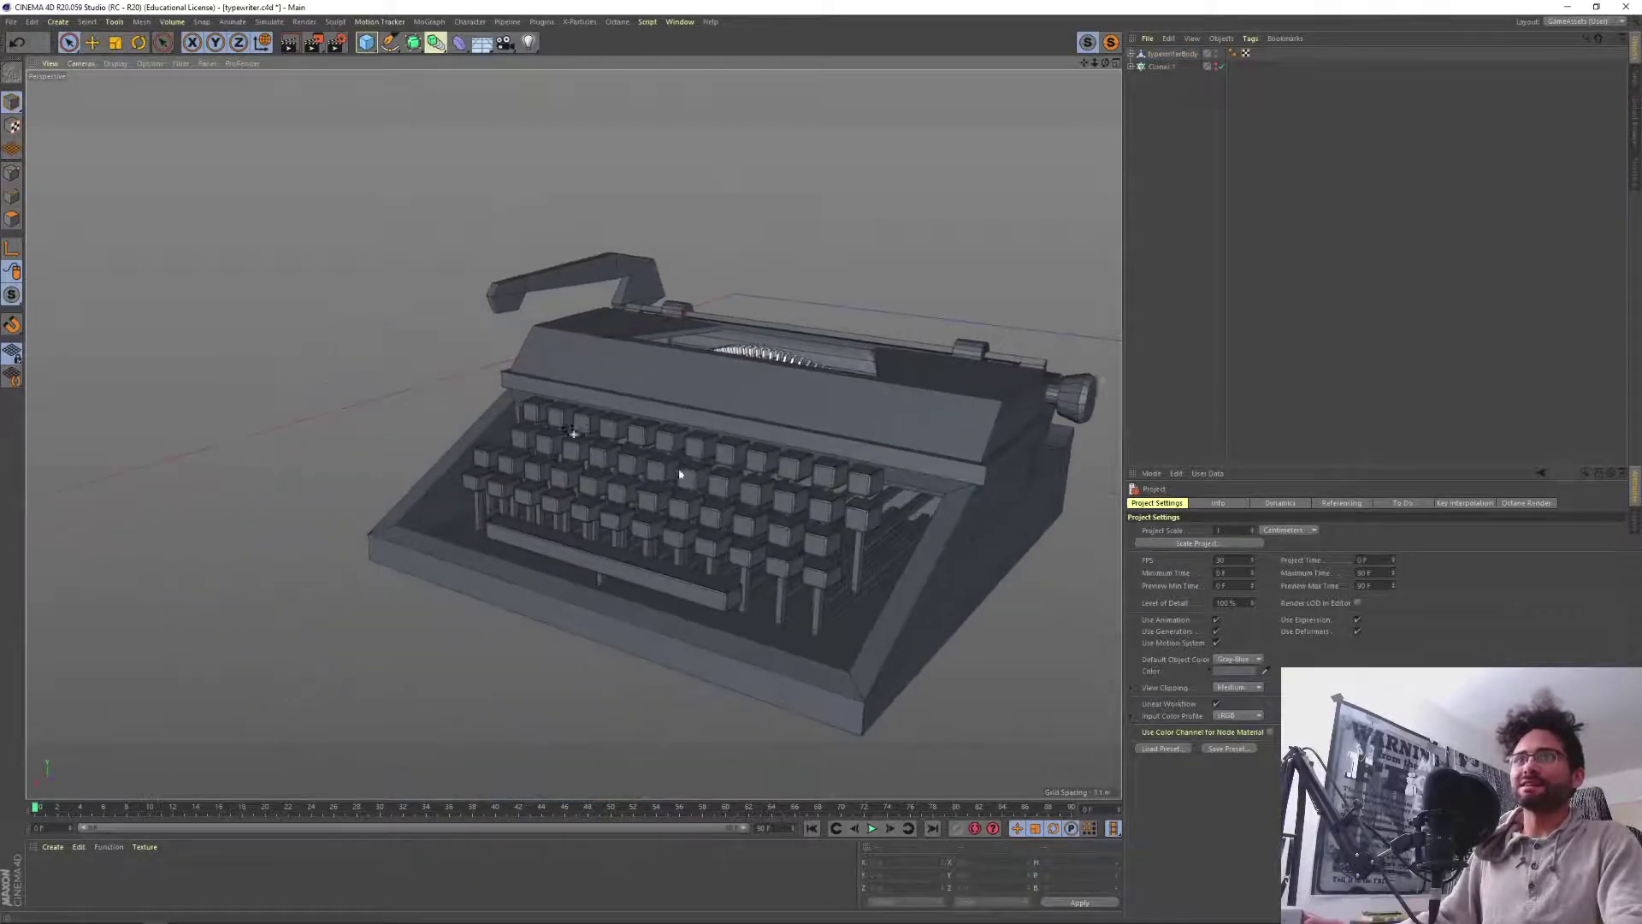
alt+drag(680, 474, 556, 488)
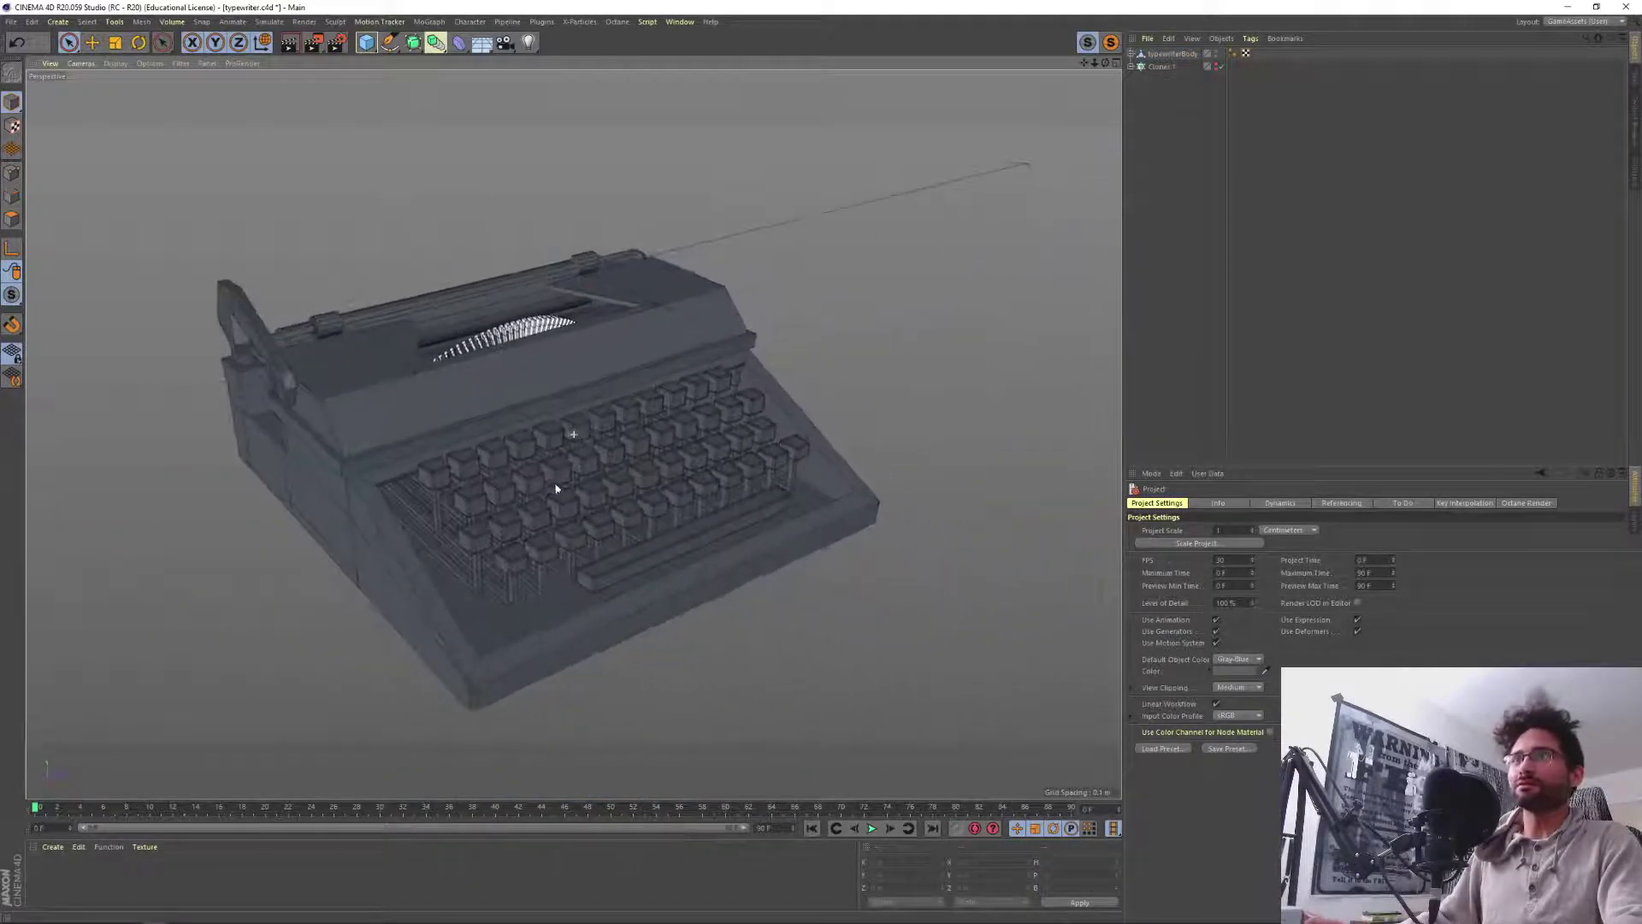
alt+right_drag(518, 477, 511, 358)
alt+middle_drag(572, 433, 577, 328)
alt+drag(666, 321, 478, 311)
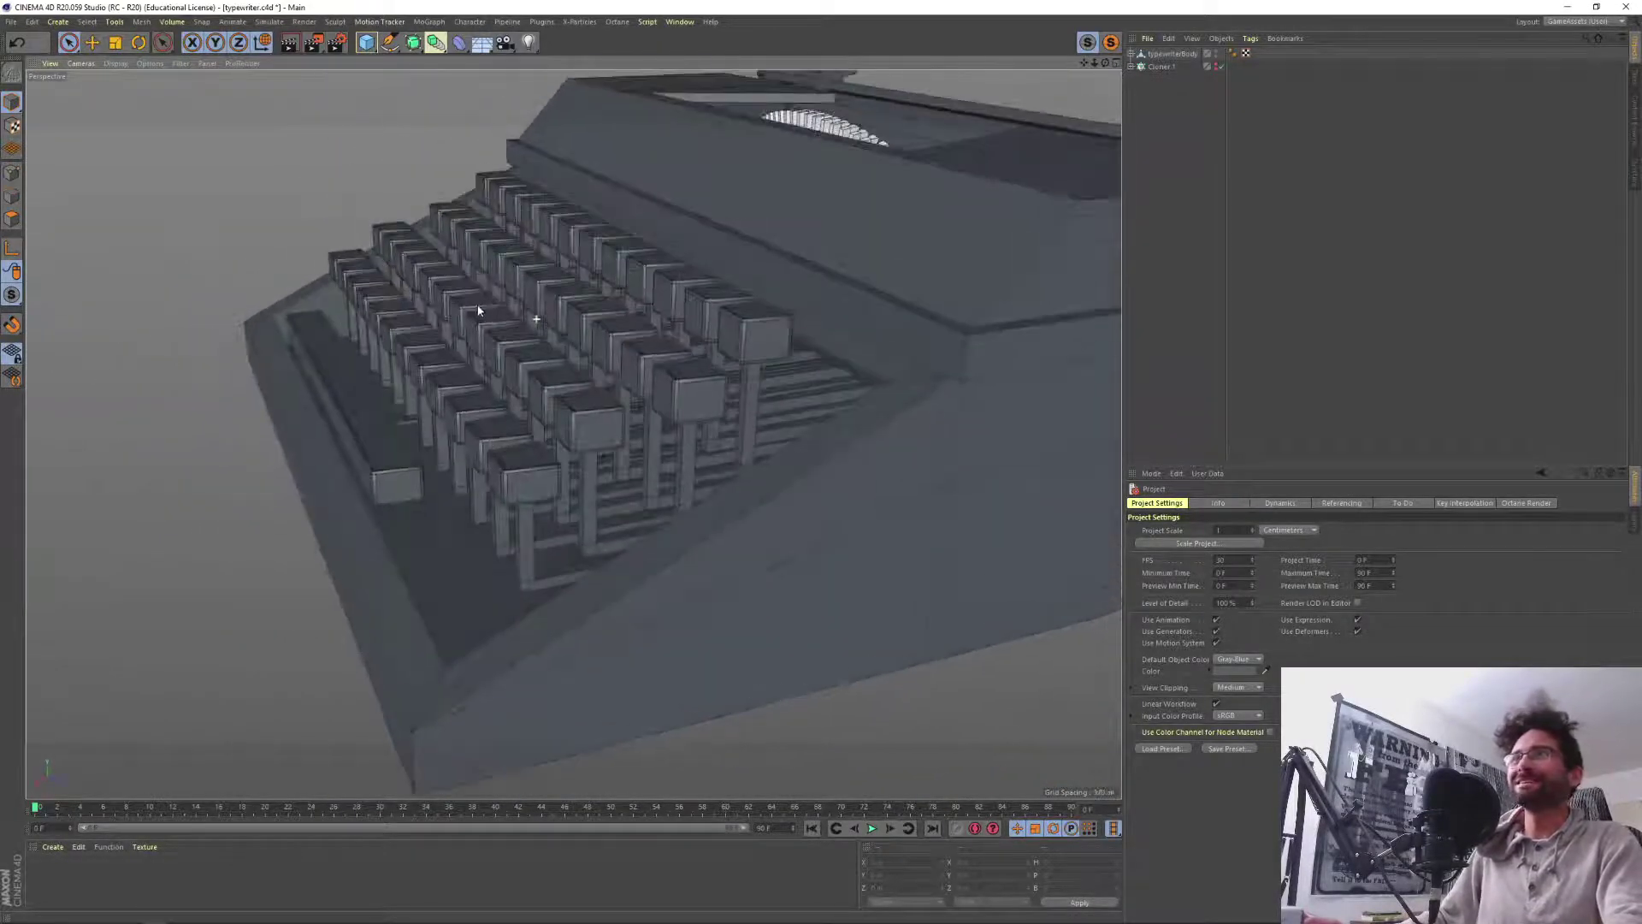
Examine the typewriter's rows of keys and the fan of type bars up close.
alt+right_drag(486, 313, 523, 251)
alt+drag(524, 251, 625, 319)
alt+drag(780, 300, 619, 337)
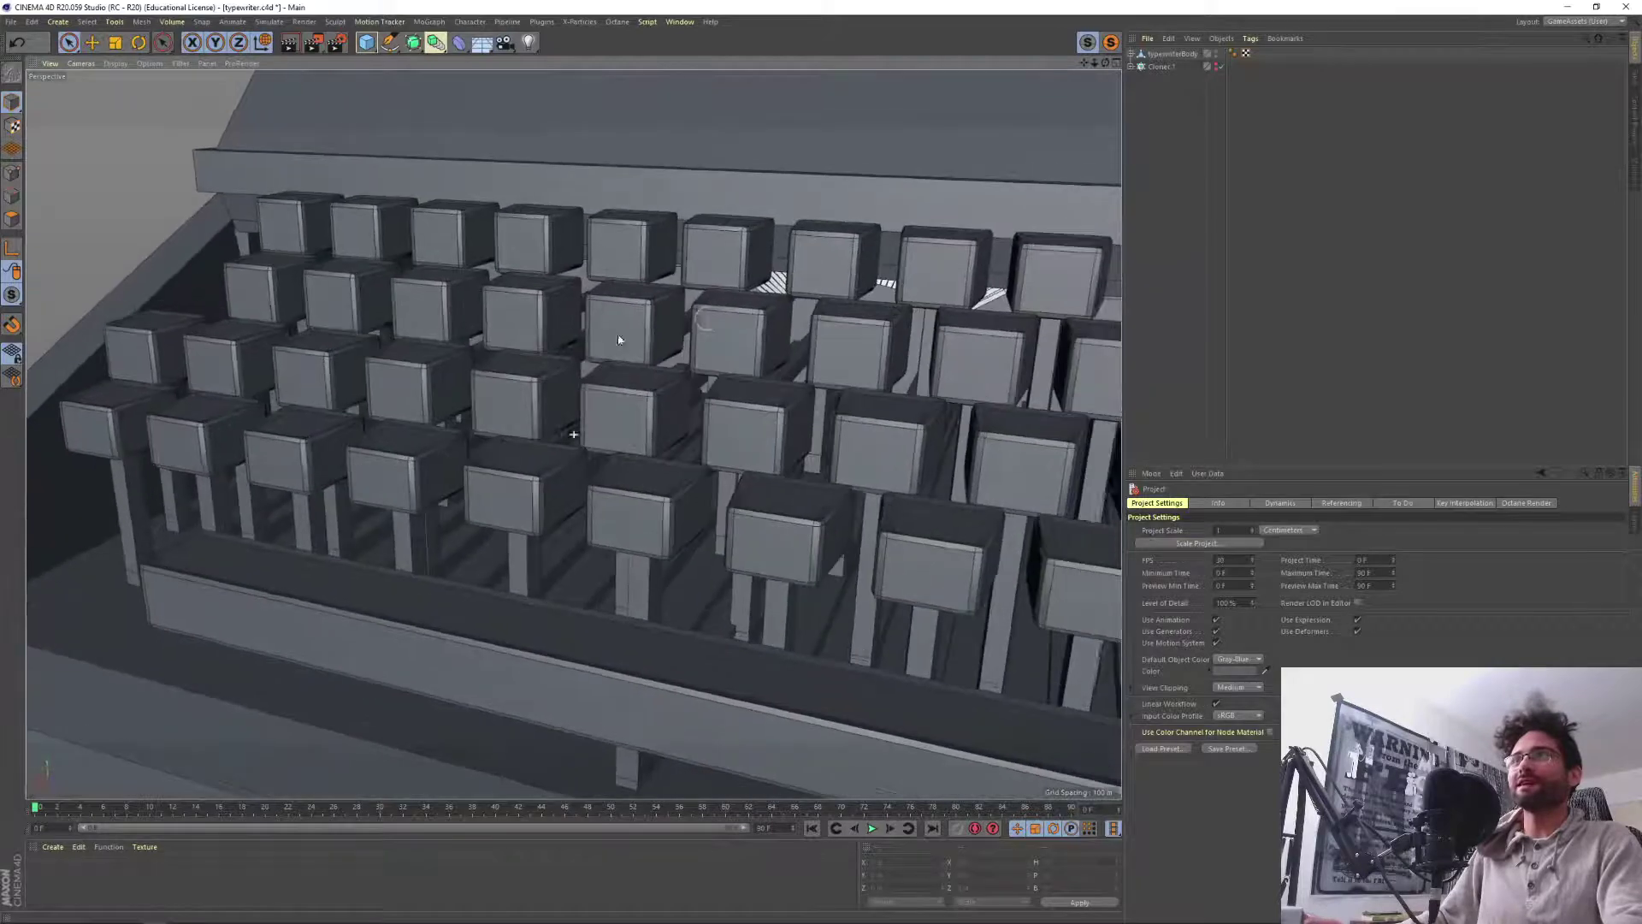
alt+drag(725, 313, 648, 362)
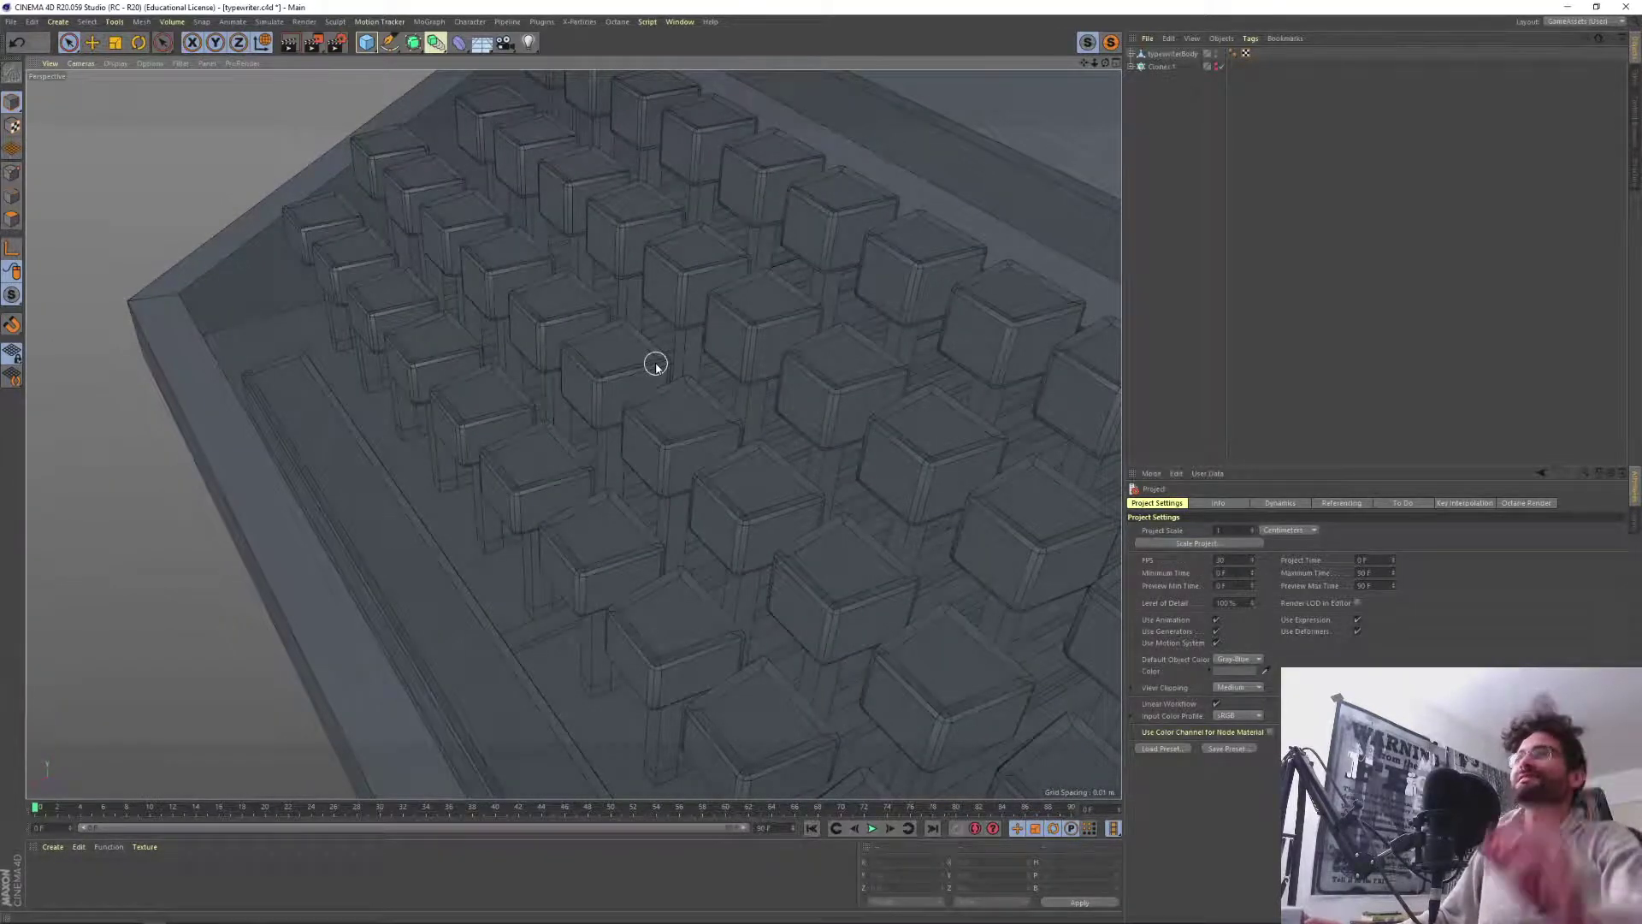
alt+drag(656, 366, 527, 342)
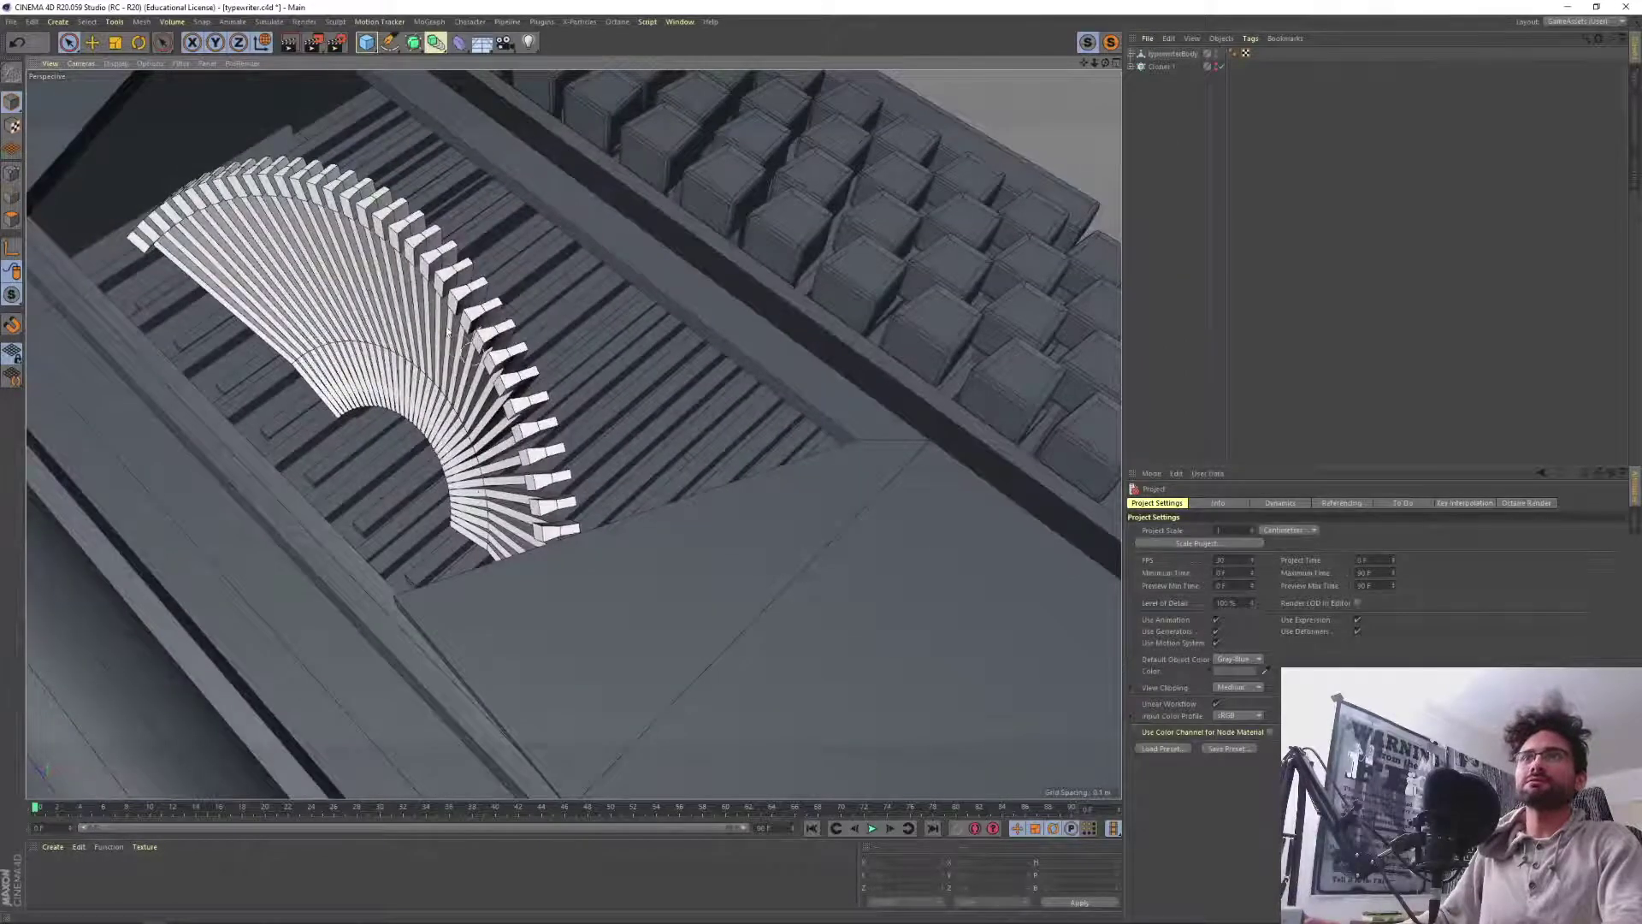
alt+drag(486, 395, 377, 359)
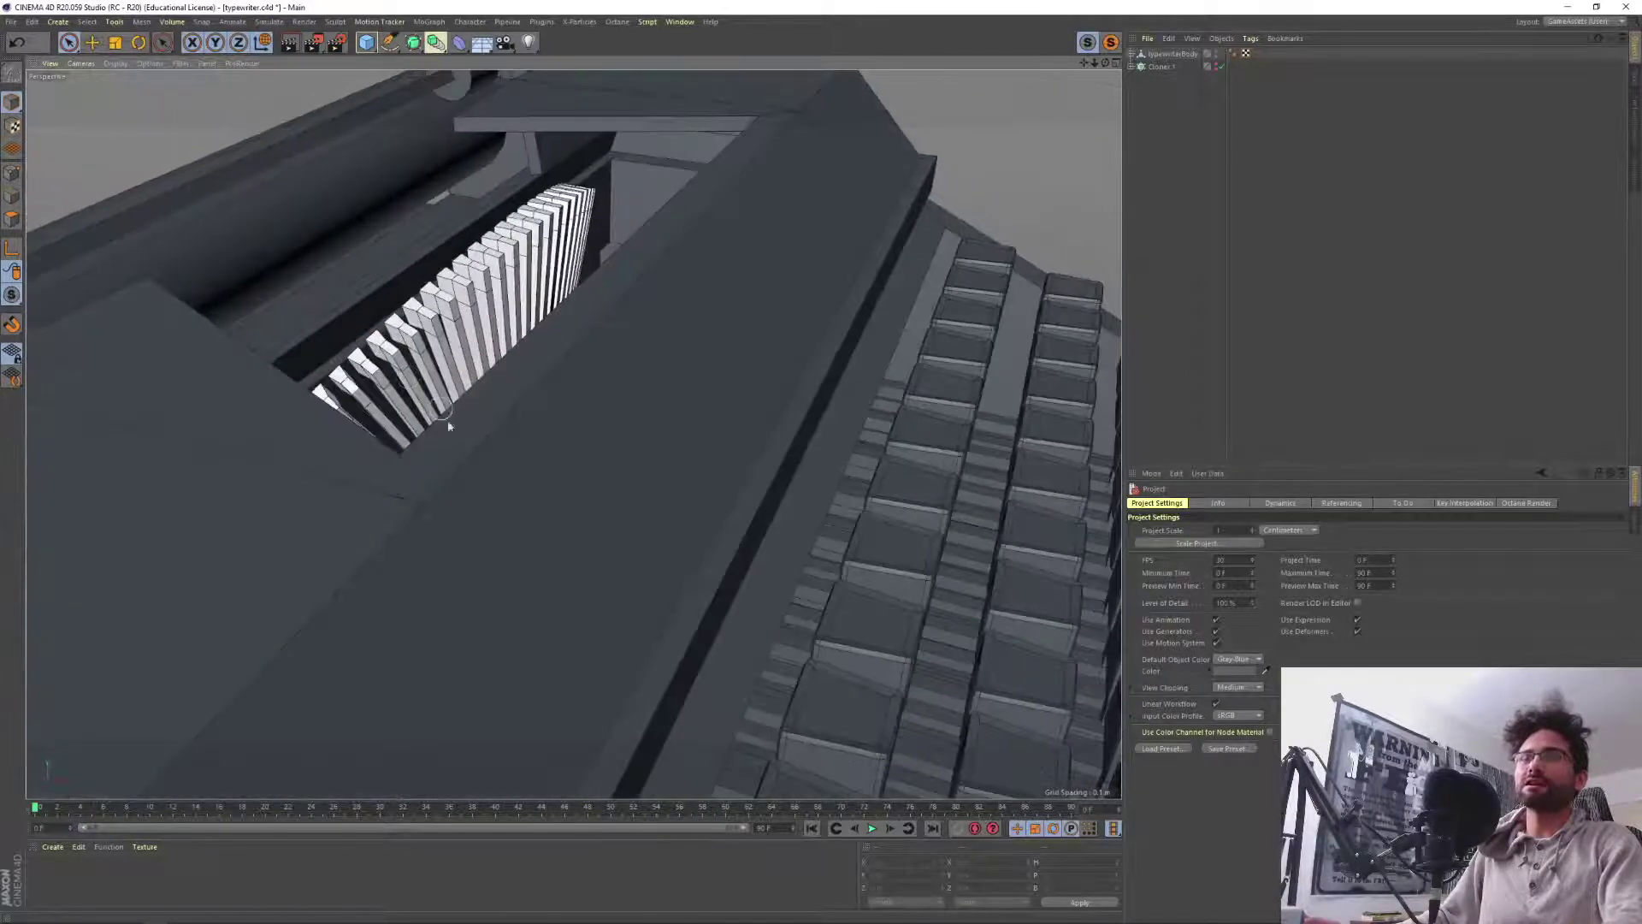
alt+right_drag(470, 450, 518, 277)
alt+drag(518, 277, 581, 472)
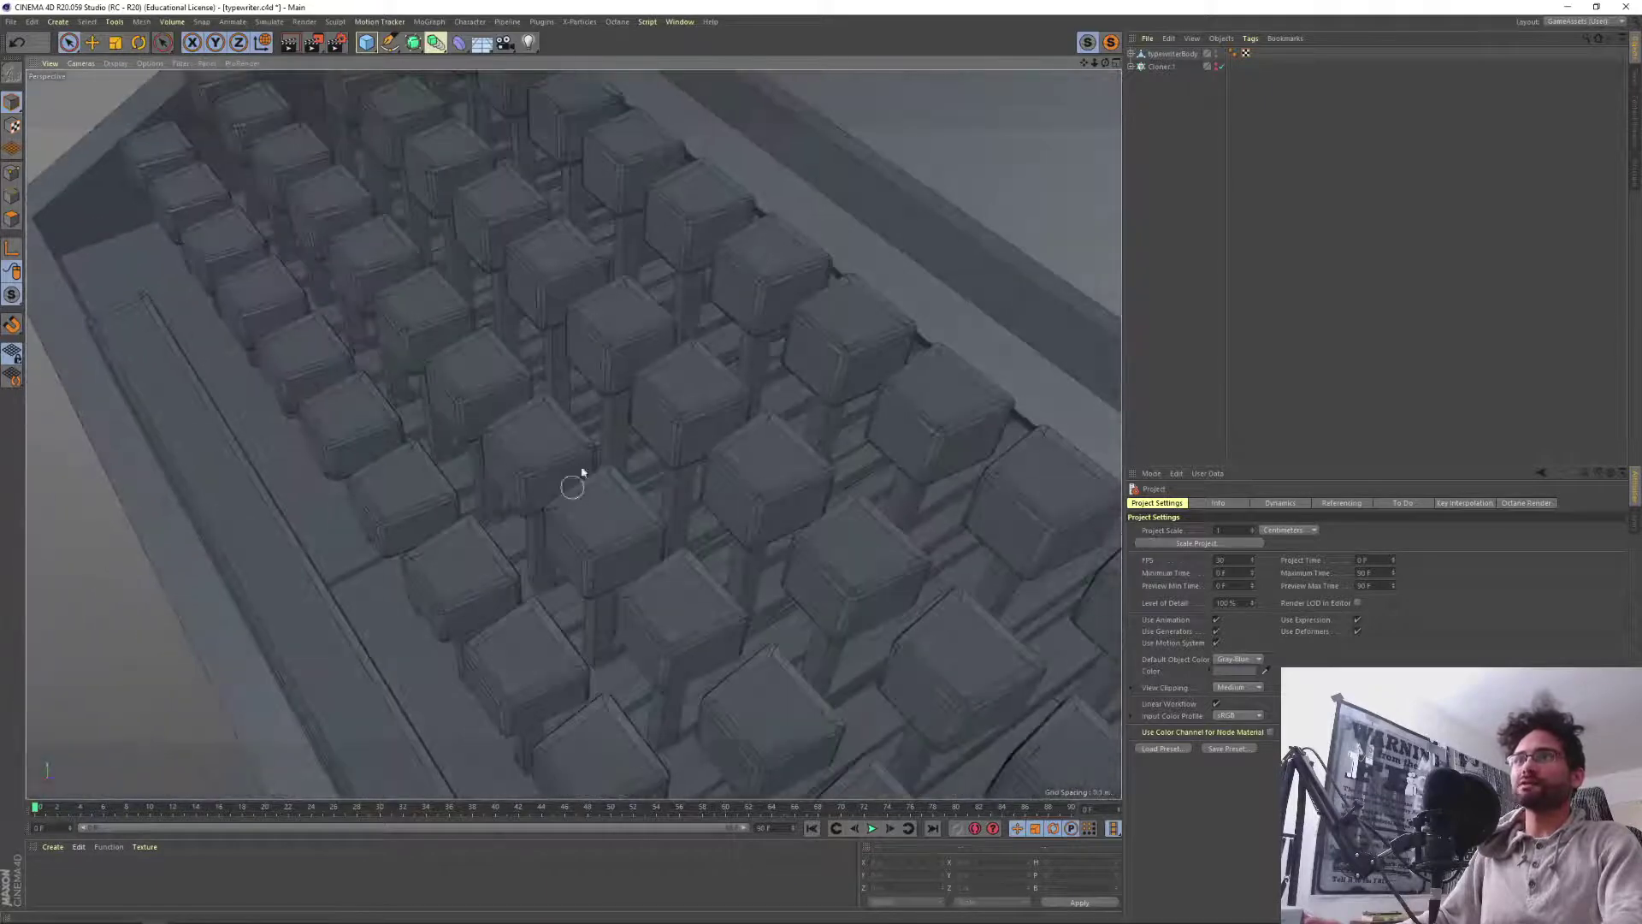
Select a key part of the typewriter, try to rotate it, and undo the rotation.
click(675, 406)
alt+drag(675, 407, 801, 436)
key(r)
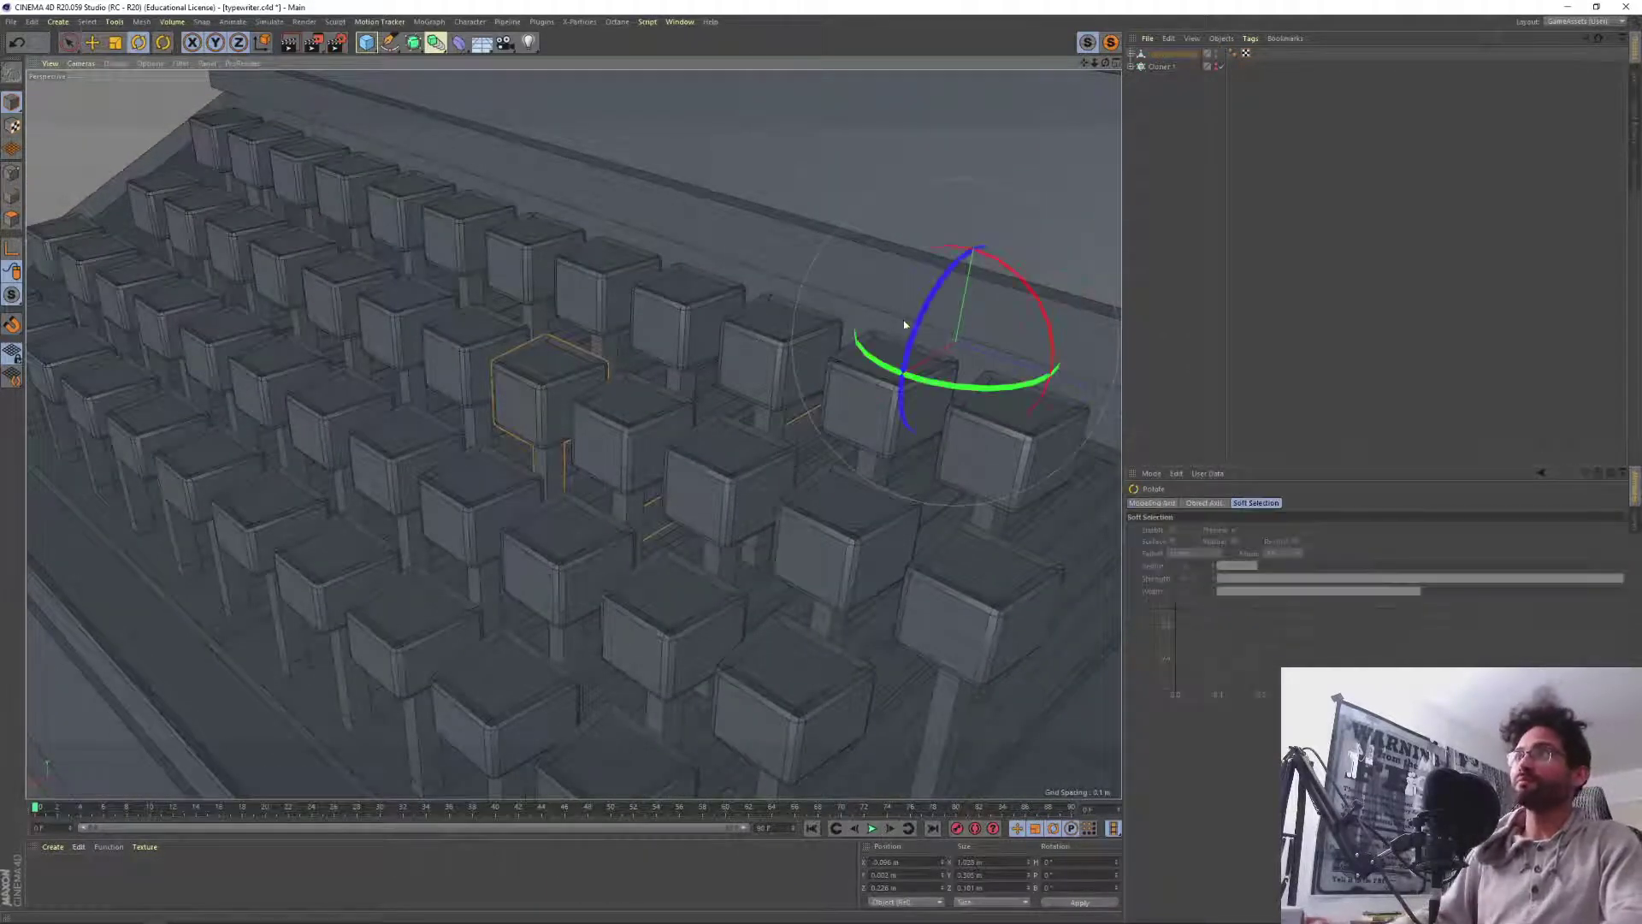
drag(916, 328, 908, 325)
key(ctrl+z)
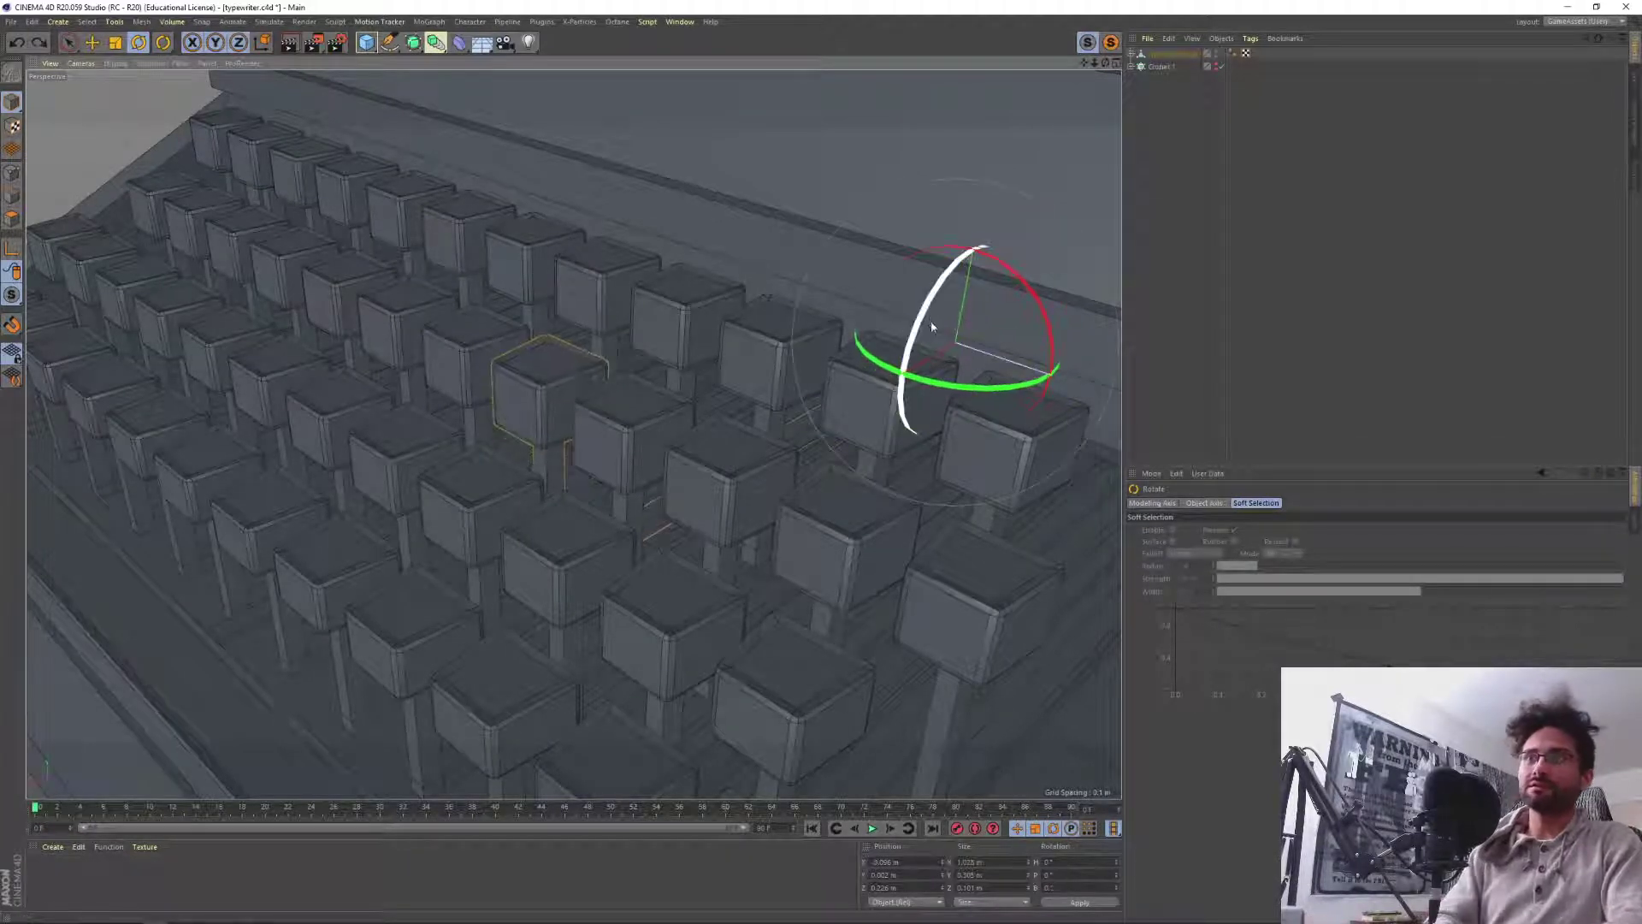
Examine the typewriter's type bars, carriage and roller, then deselect the part and view the whole model.
alt+drag(689, 345, 664, 382)
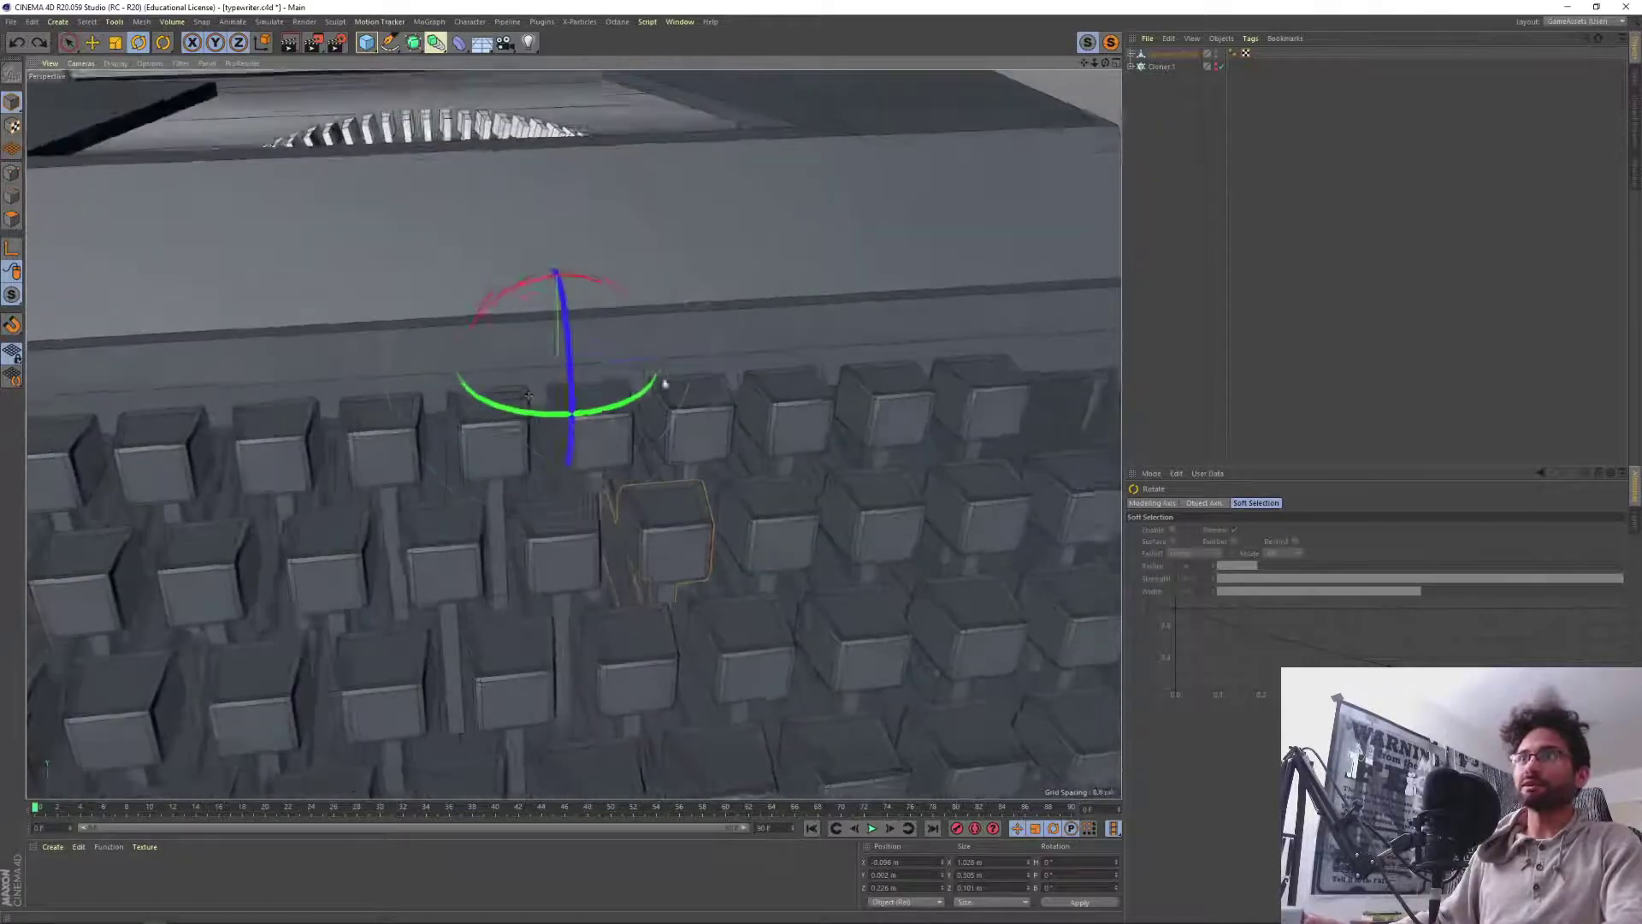
alt+middle_drag(664, 381, 718, 539)
alt+drag(719, 538, 436, 531)
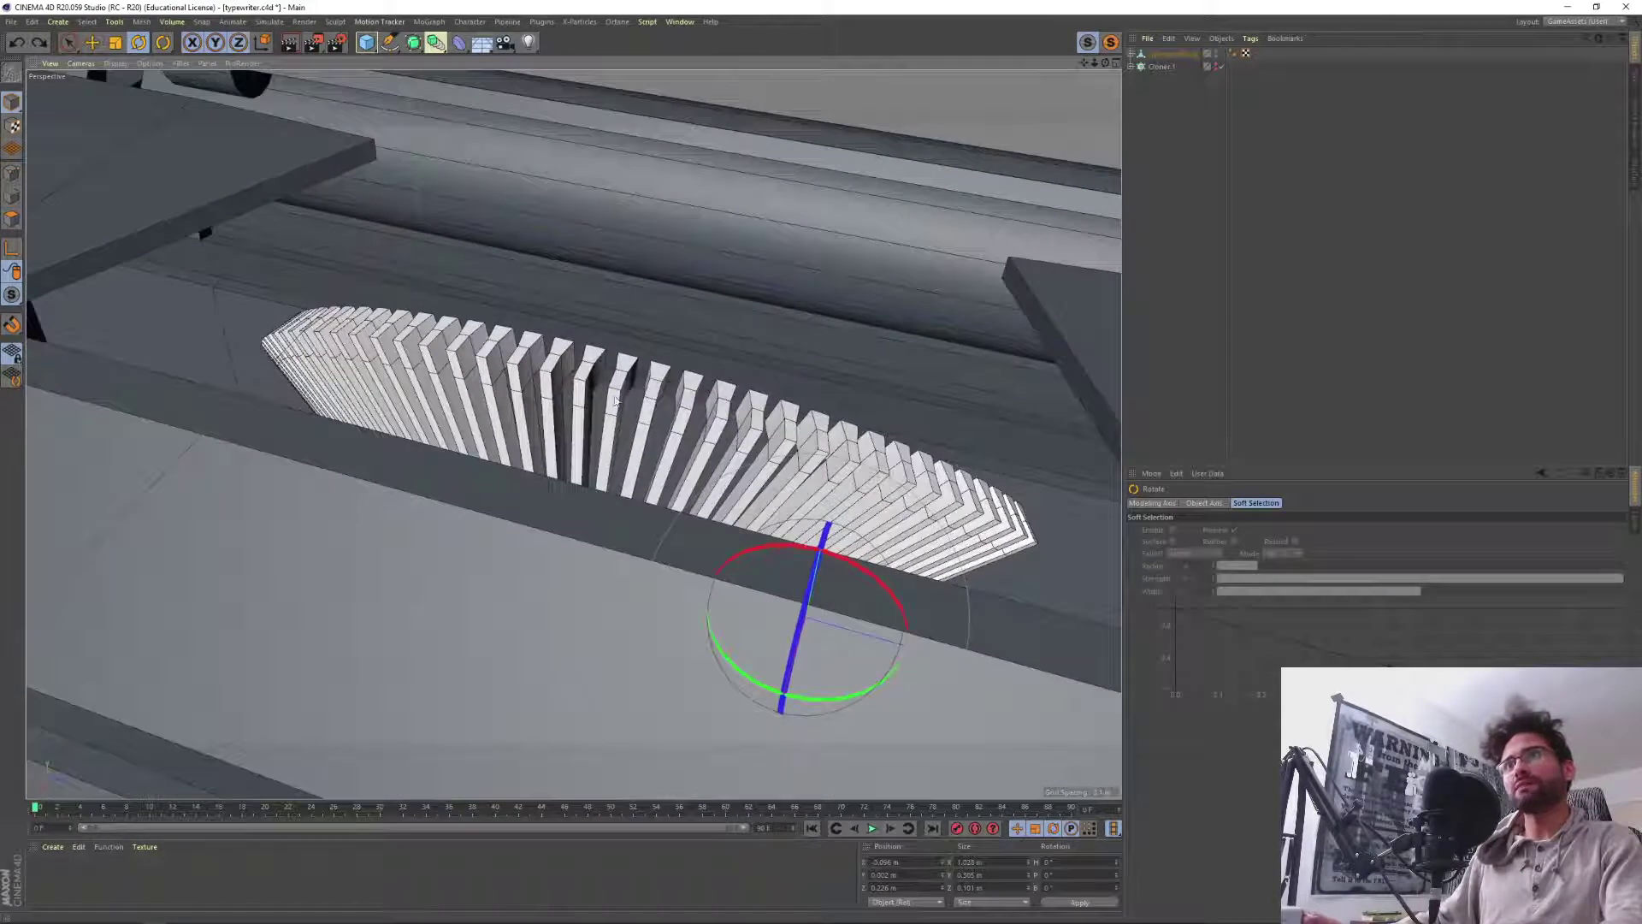
alt+drag(508, 397, 387, 397)
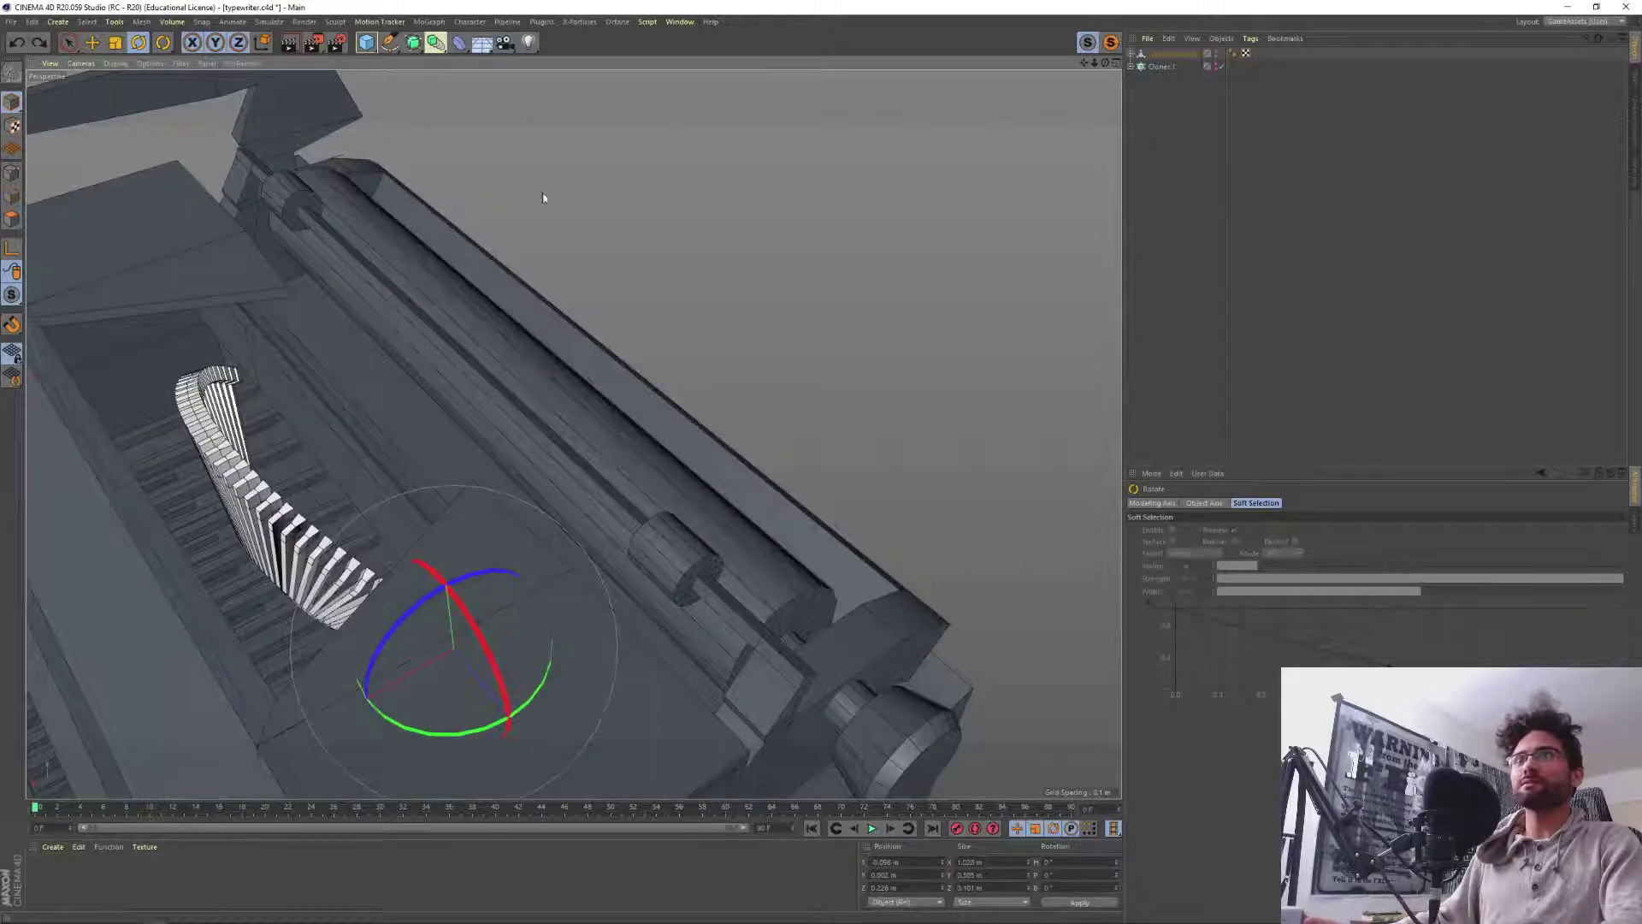
alt+drag(448, 353, 651, 399)
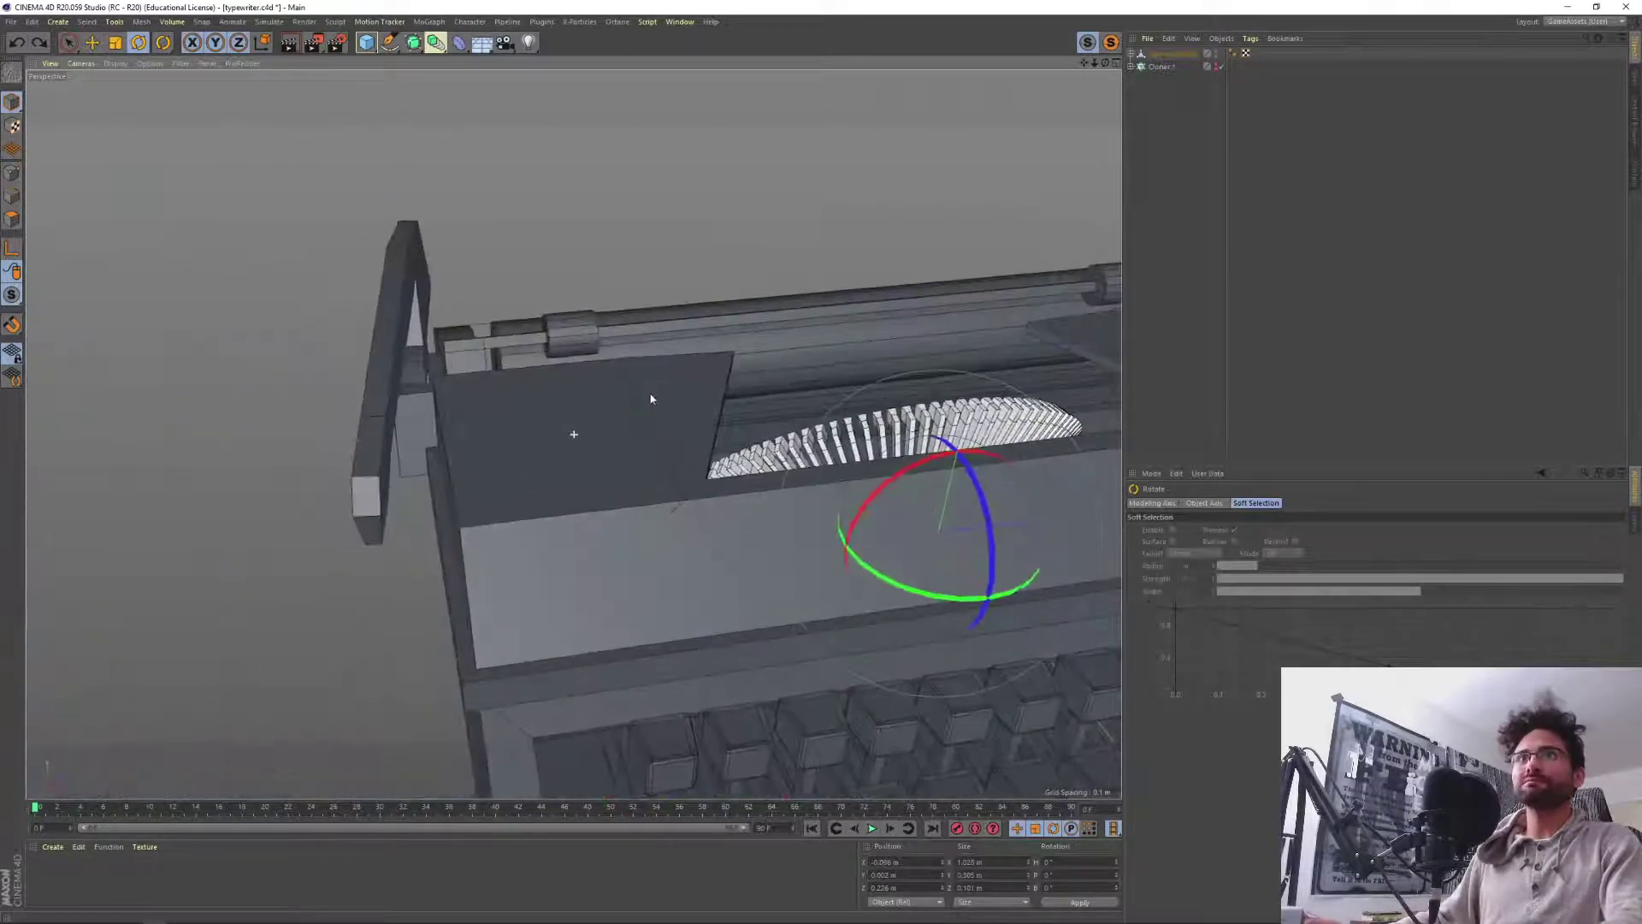
alt+drag(712, 484, 400, 397)
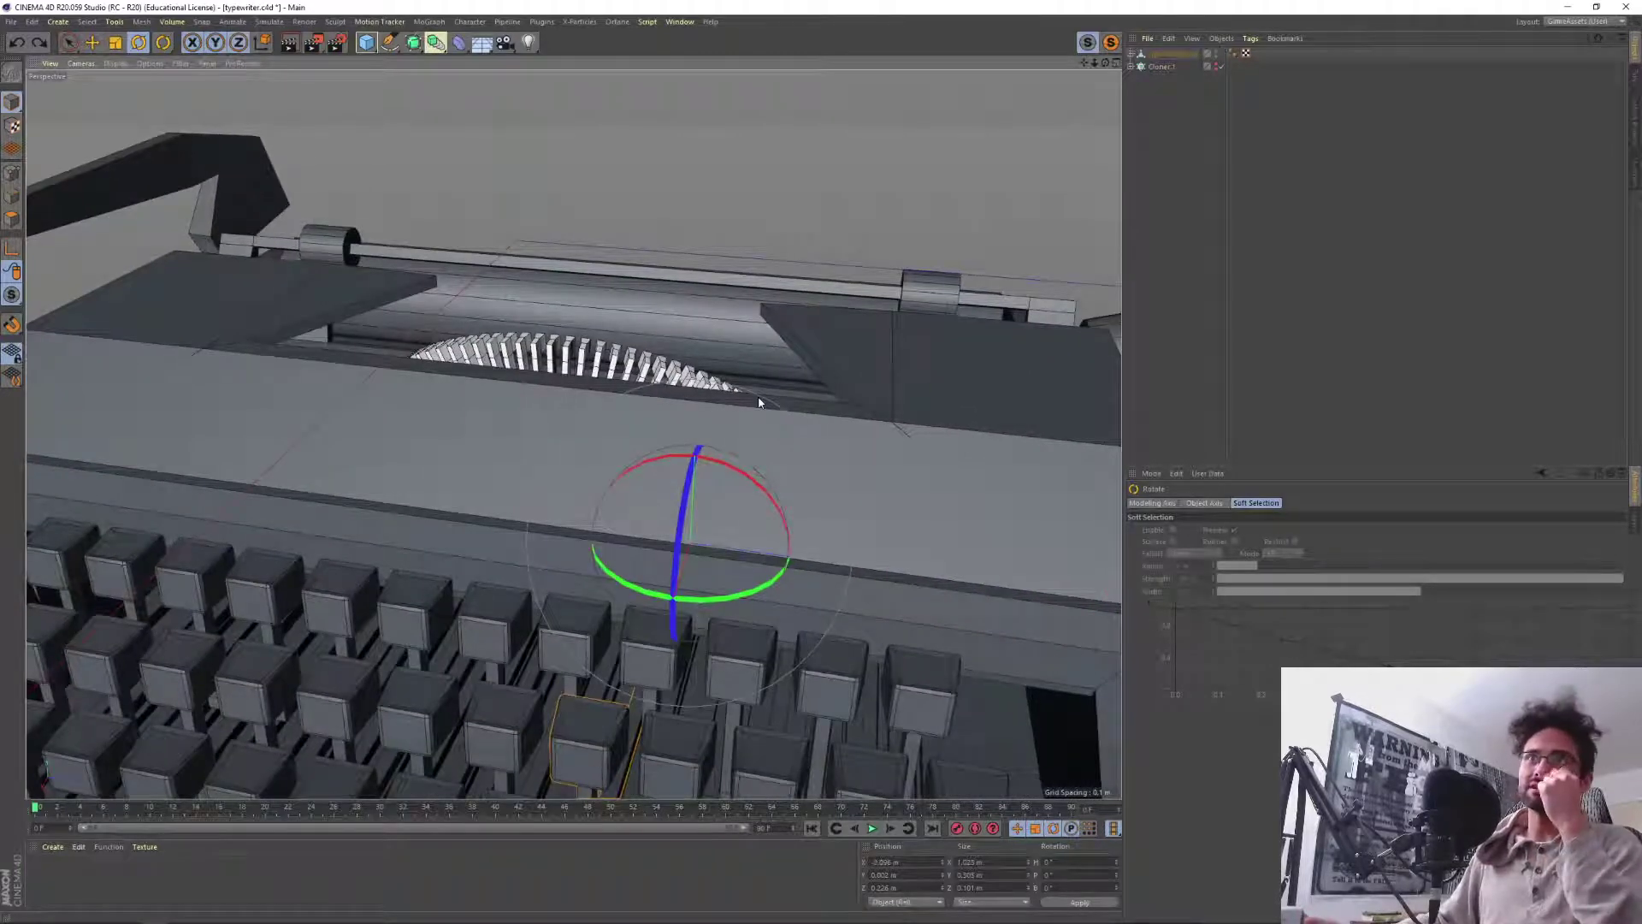
scroll(770, 381, down, 6)
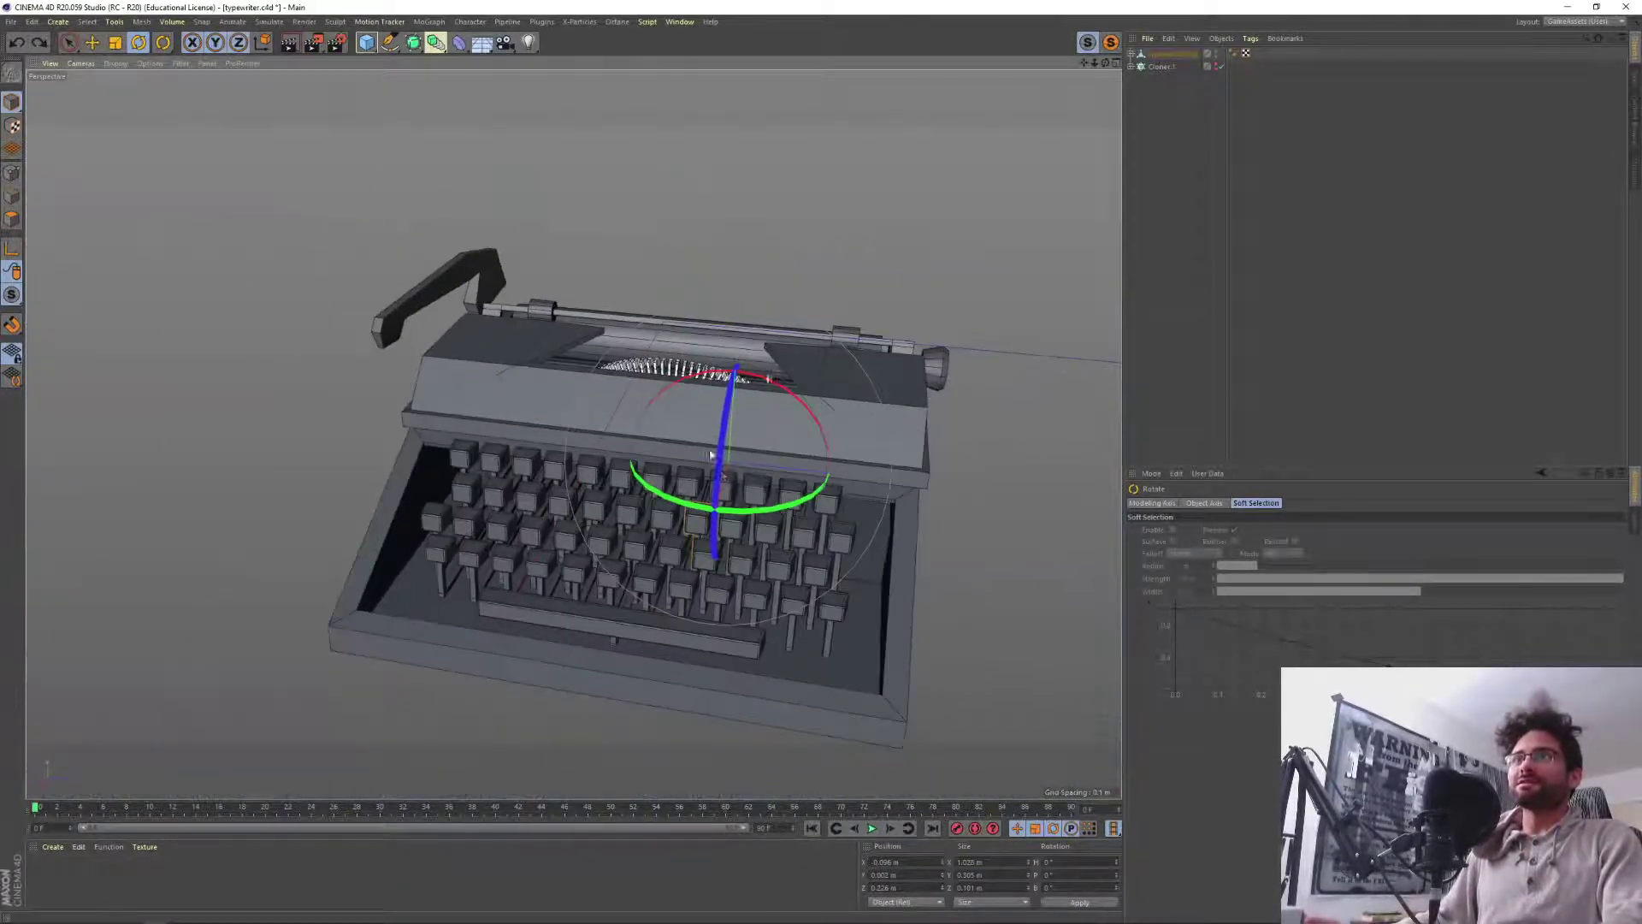
alt+drag(770, 376, 675, 465)
click(1182, 257)
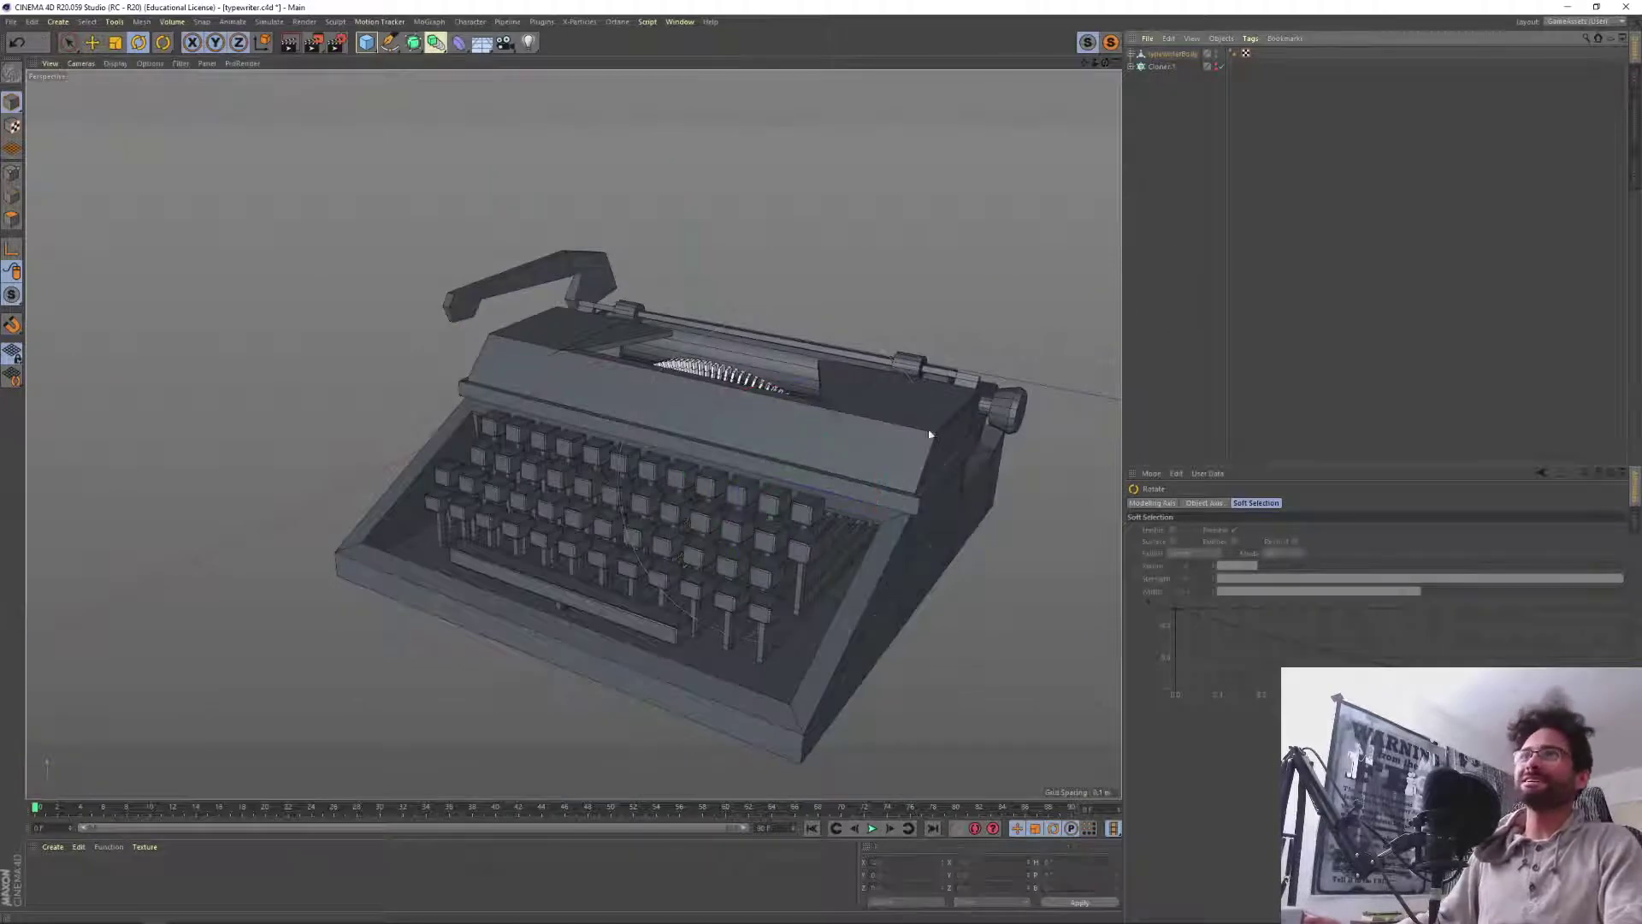
scroll(797, 375, up, 5)
scroll(787, 382, down, 2)
scroll(782, 385, up, 1)
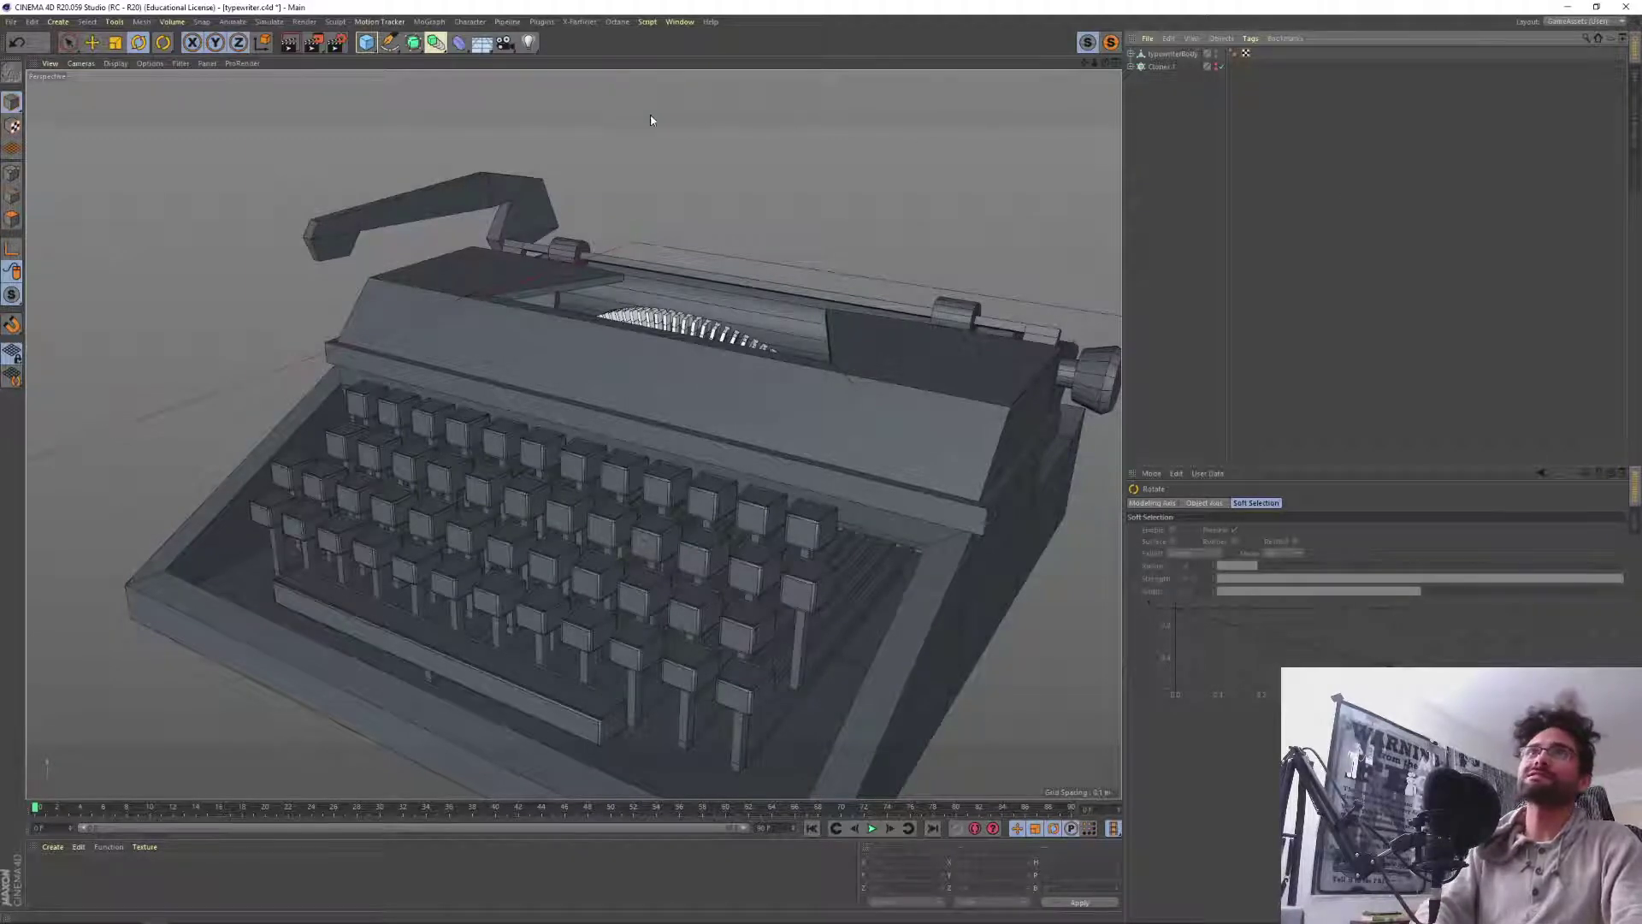
Close typewriter.c4d without saving its changes and switch to the Mixamo site in the browser.
key(ctrl+F4)
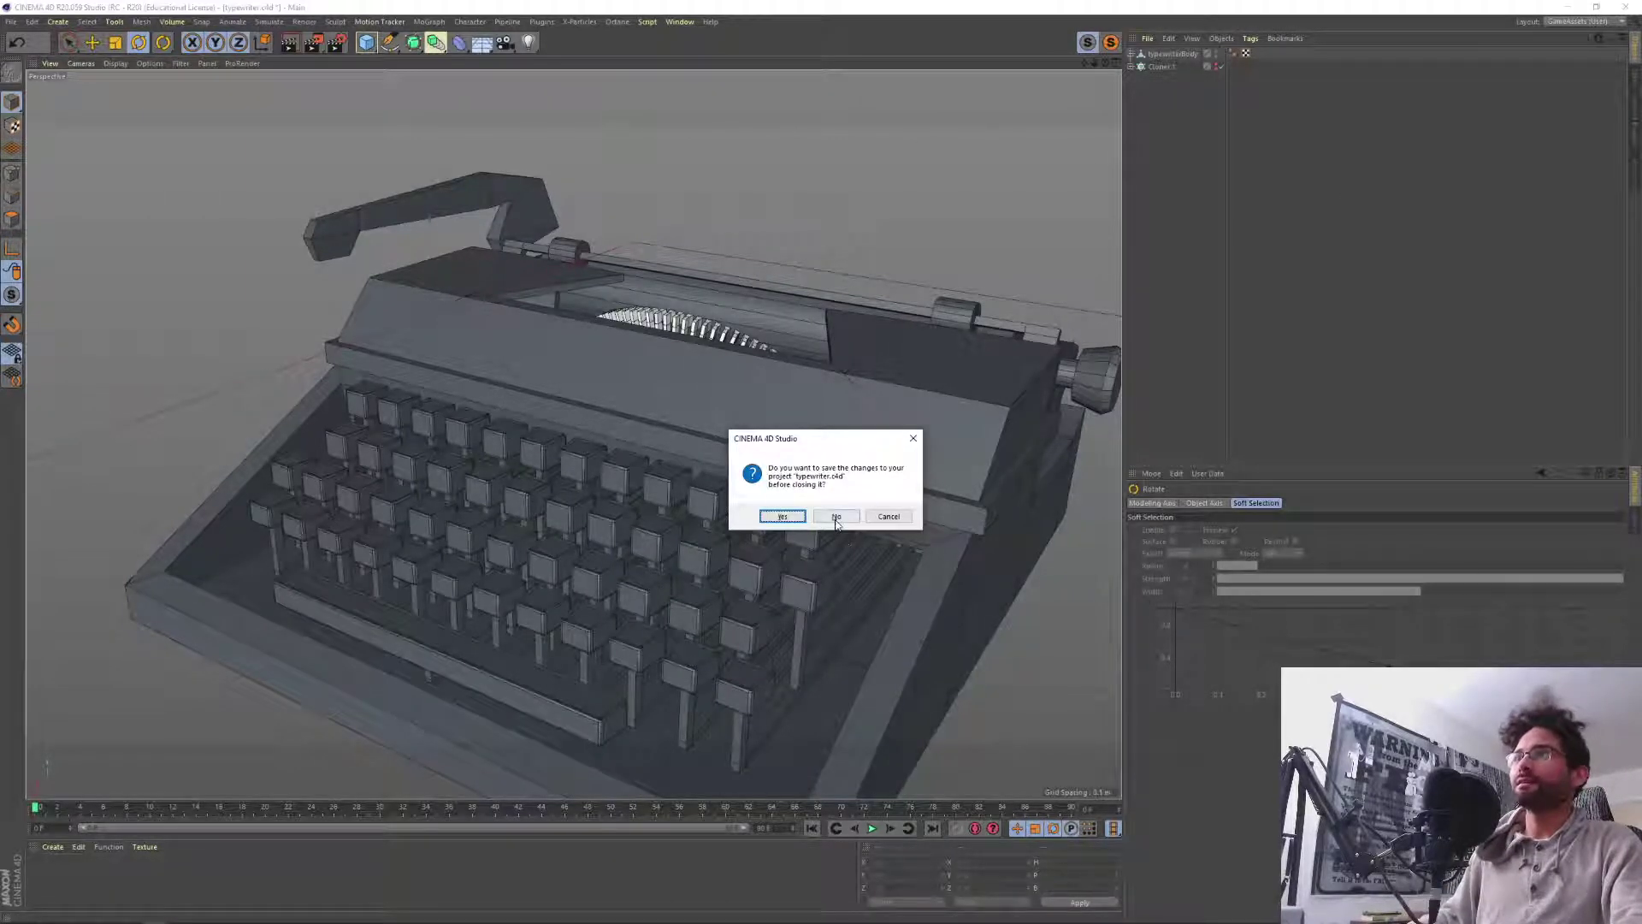
click(836, 517)
key(alt+Tab)
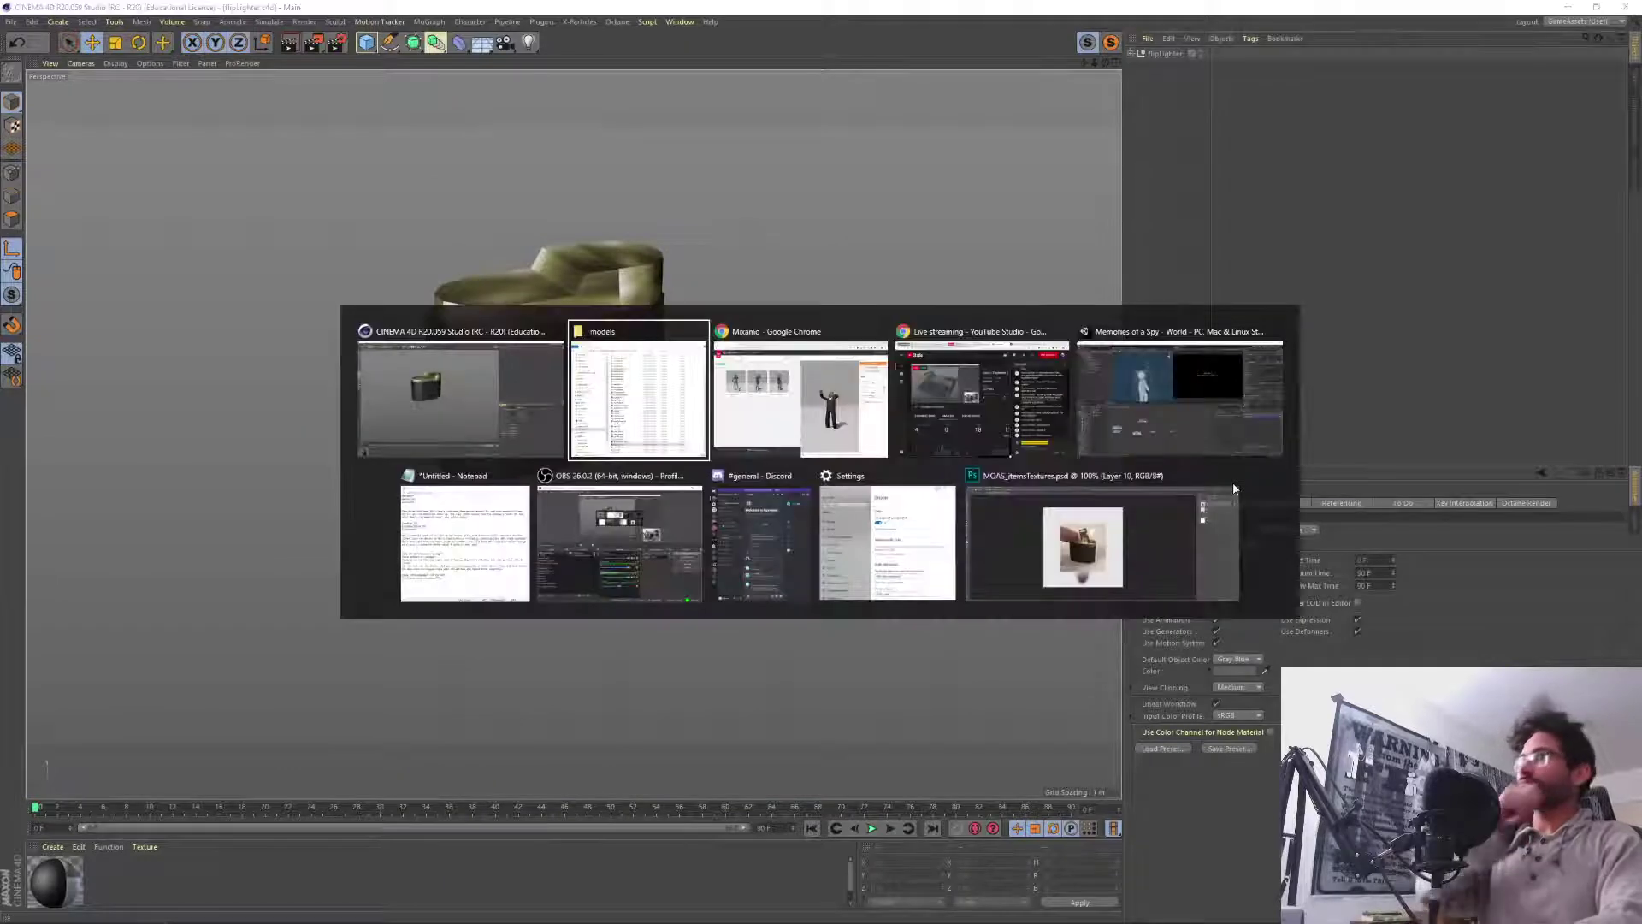
key(alt+Tab)
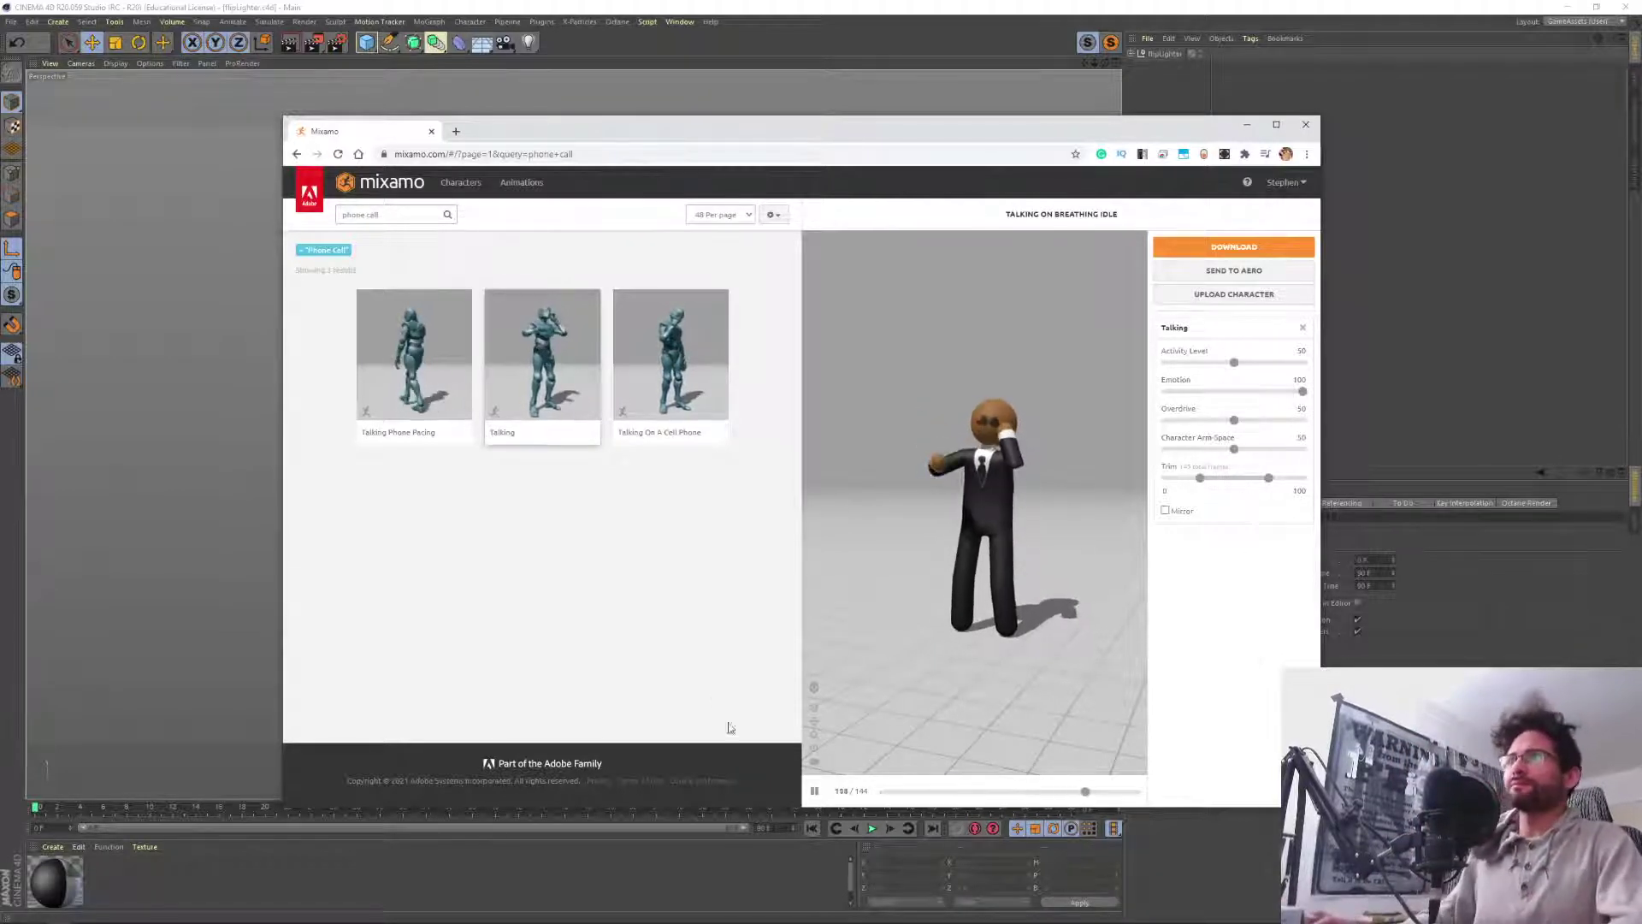
Search the Mixamo animations for "phone" and preview Talking Phone Pacing on the suited character.
click(390, 220)
key(BackSpace)
key(BackSpace)
key(BackSpace)
key(BackSpace)
key(BackSpace)
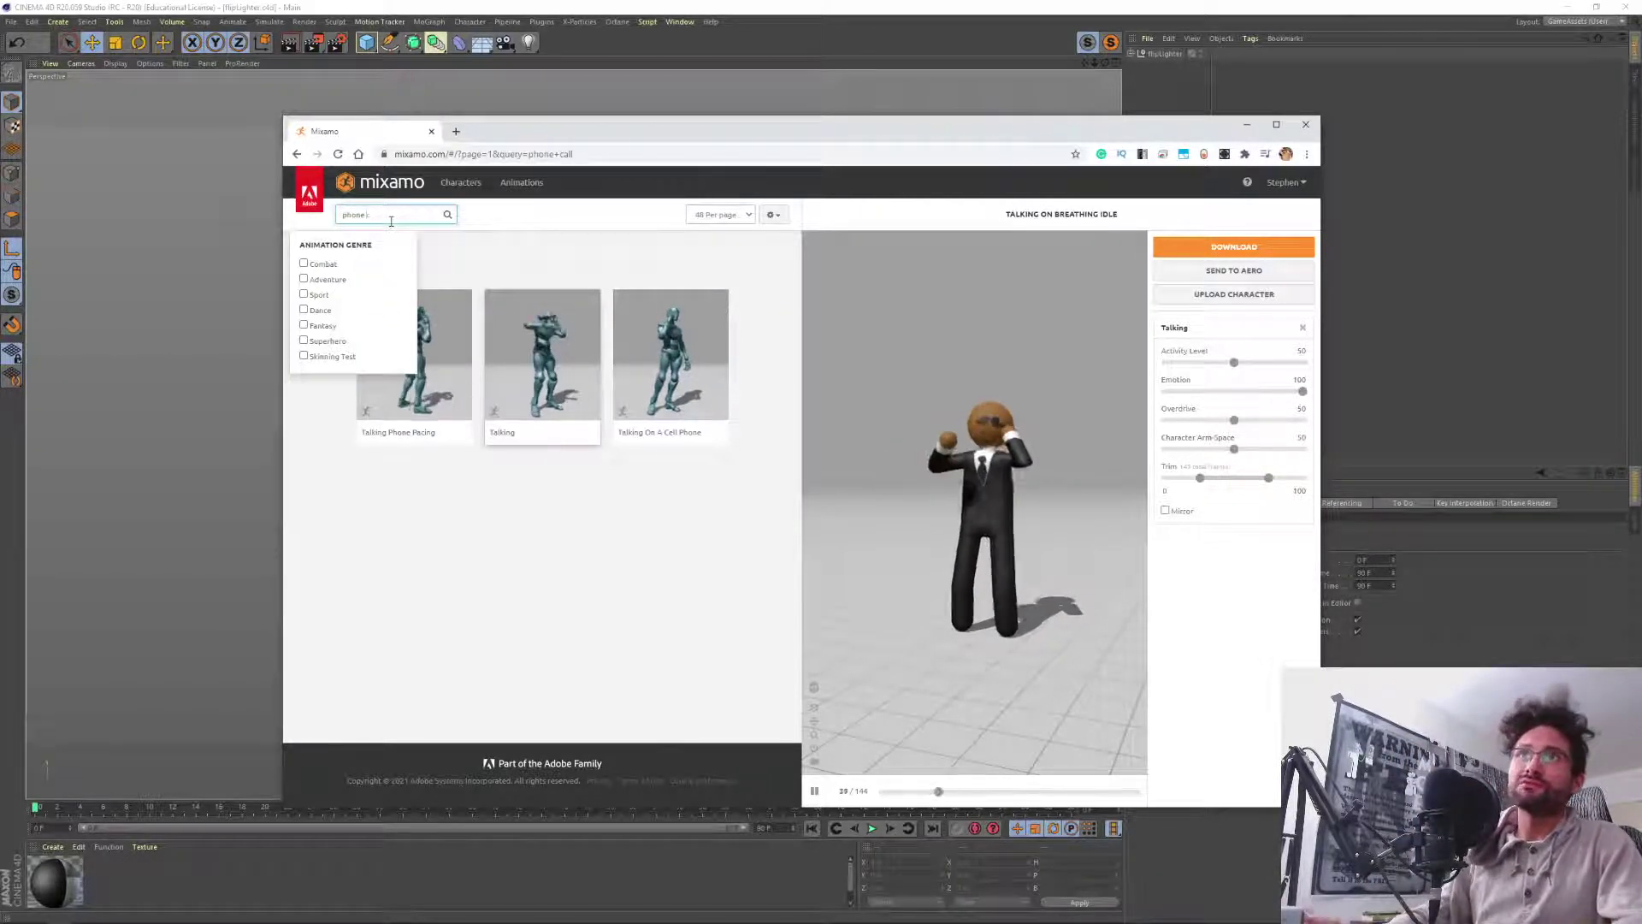
click(424, 374)
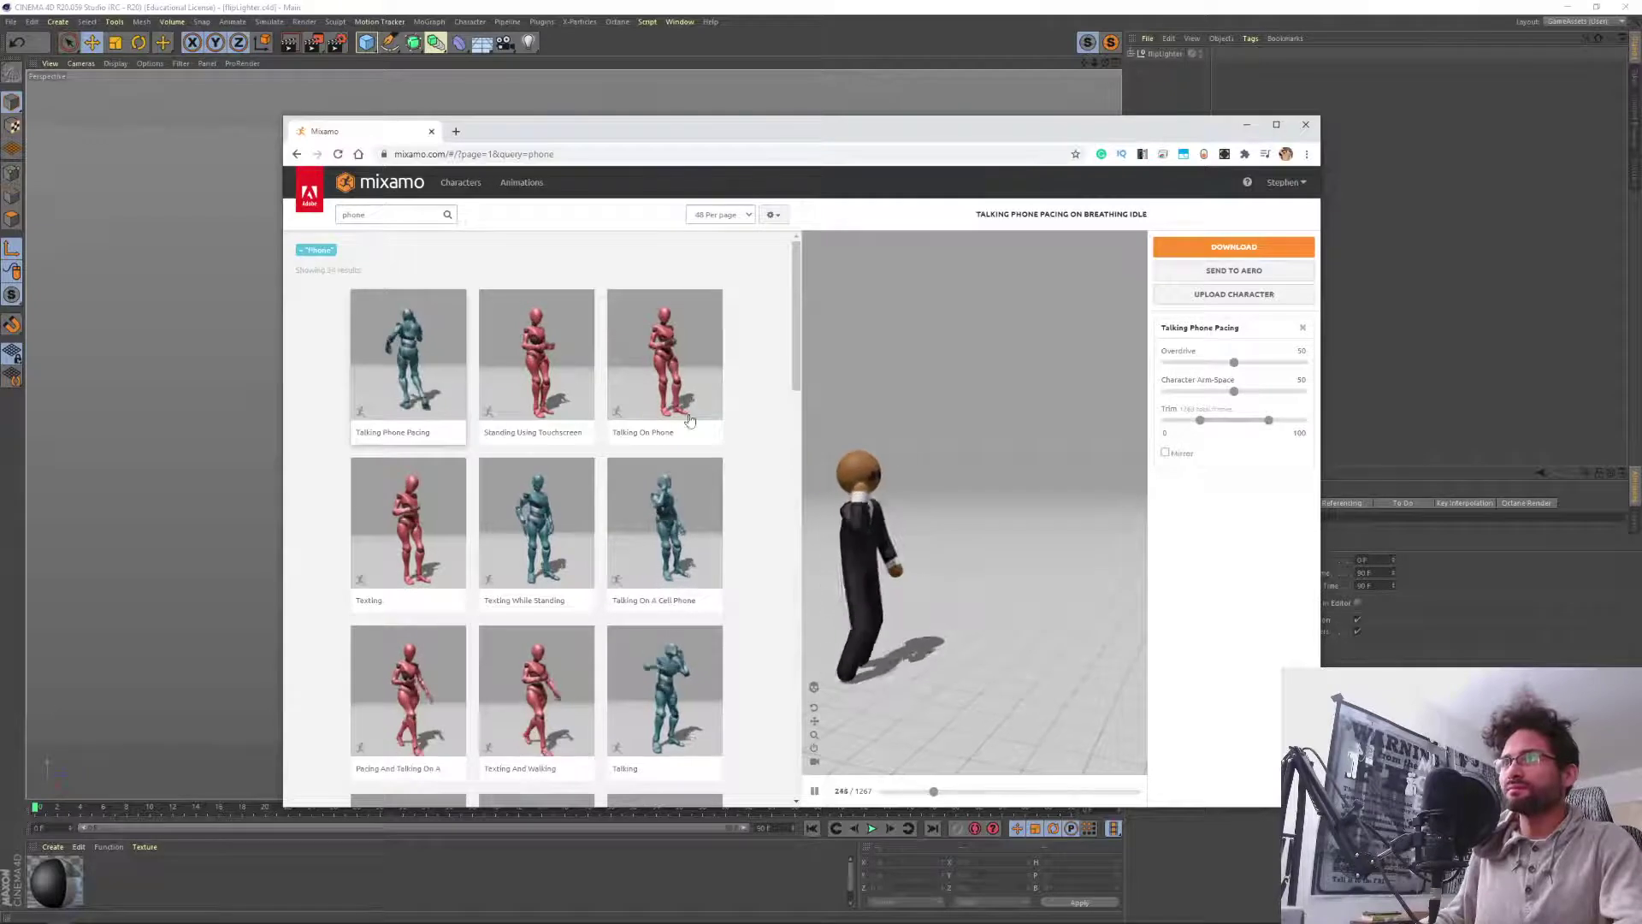
Preview Standing Using Touchscreen and Talking On Phone on the suited character, examining Talking On Phone from close up.
click(537, 359)
click(665, 359)
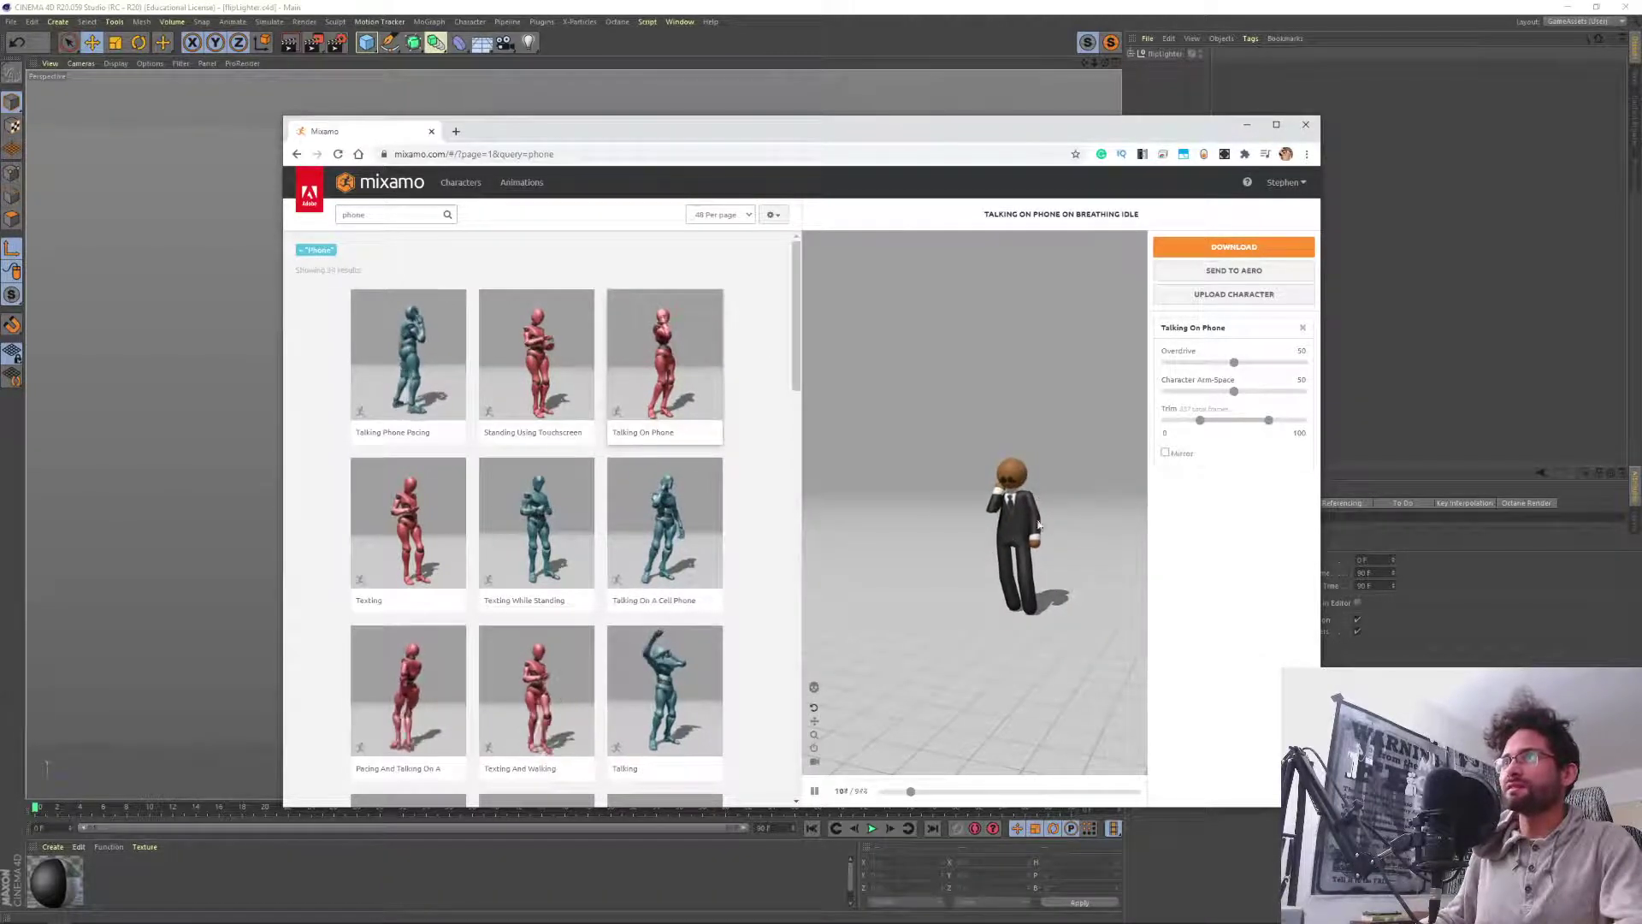
right_drag(1013, 542, 1002, 603)
middle_drag(1002, 603, 943, 546)
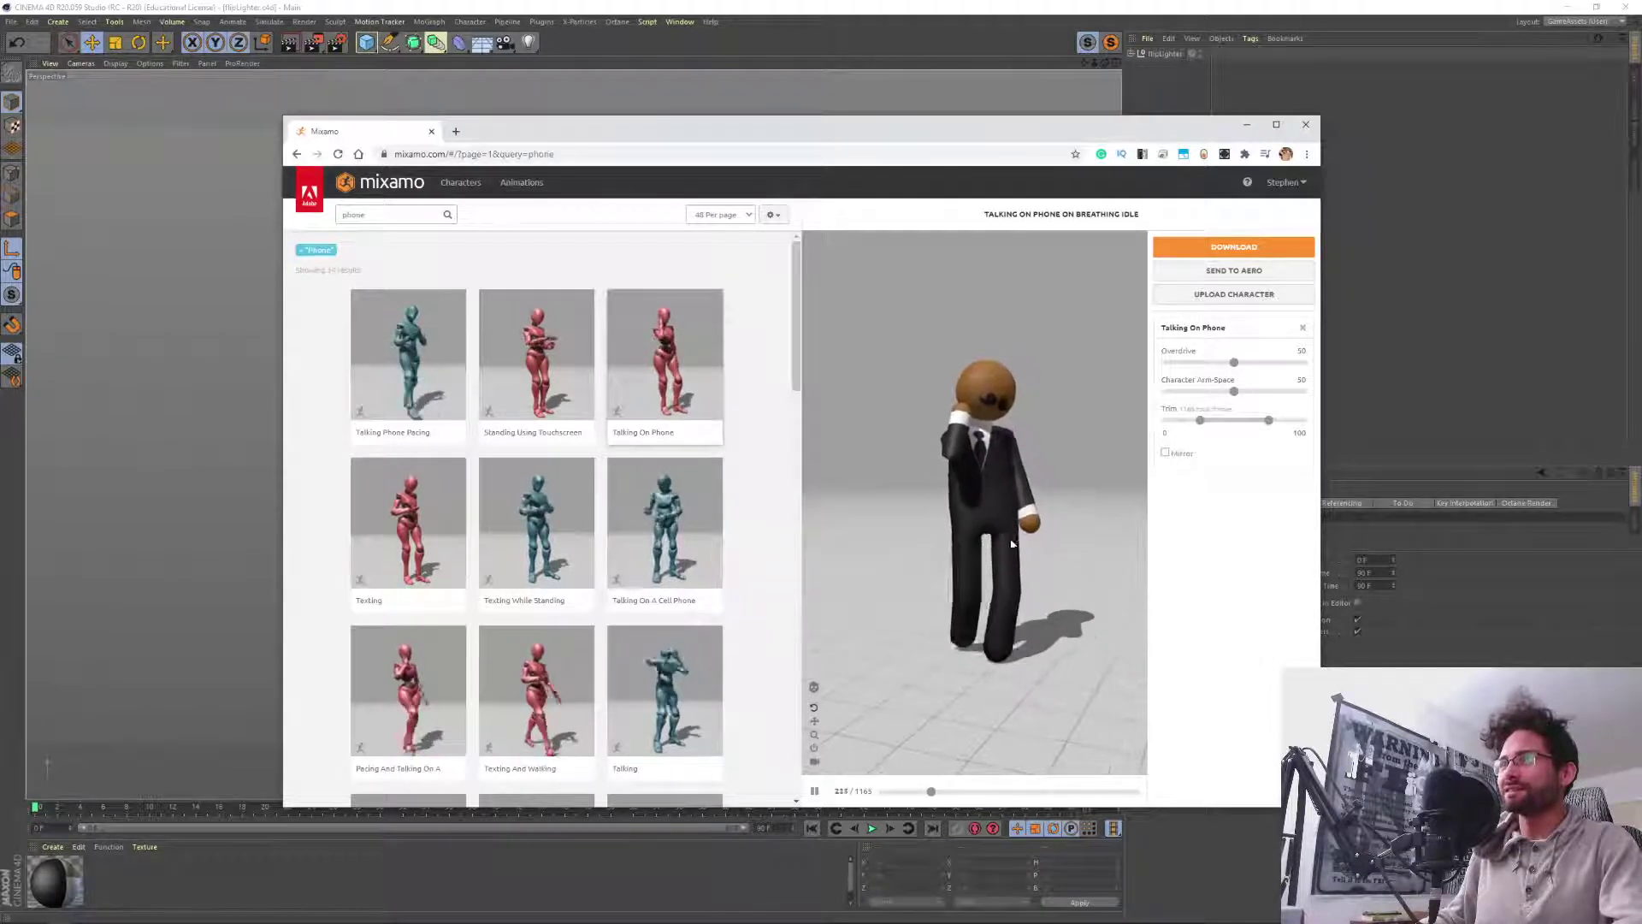
mouse_move(992, 534)
mouse_down()
mouse_move(945, 561)
mouse_move(1117, 544)
mouse_move(1052, 575)
mouse_move(1009, 524)
mouse_move(961, 573)
mouse_move(1136, 545)
mouse_move(971, 546)
mouse_up()
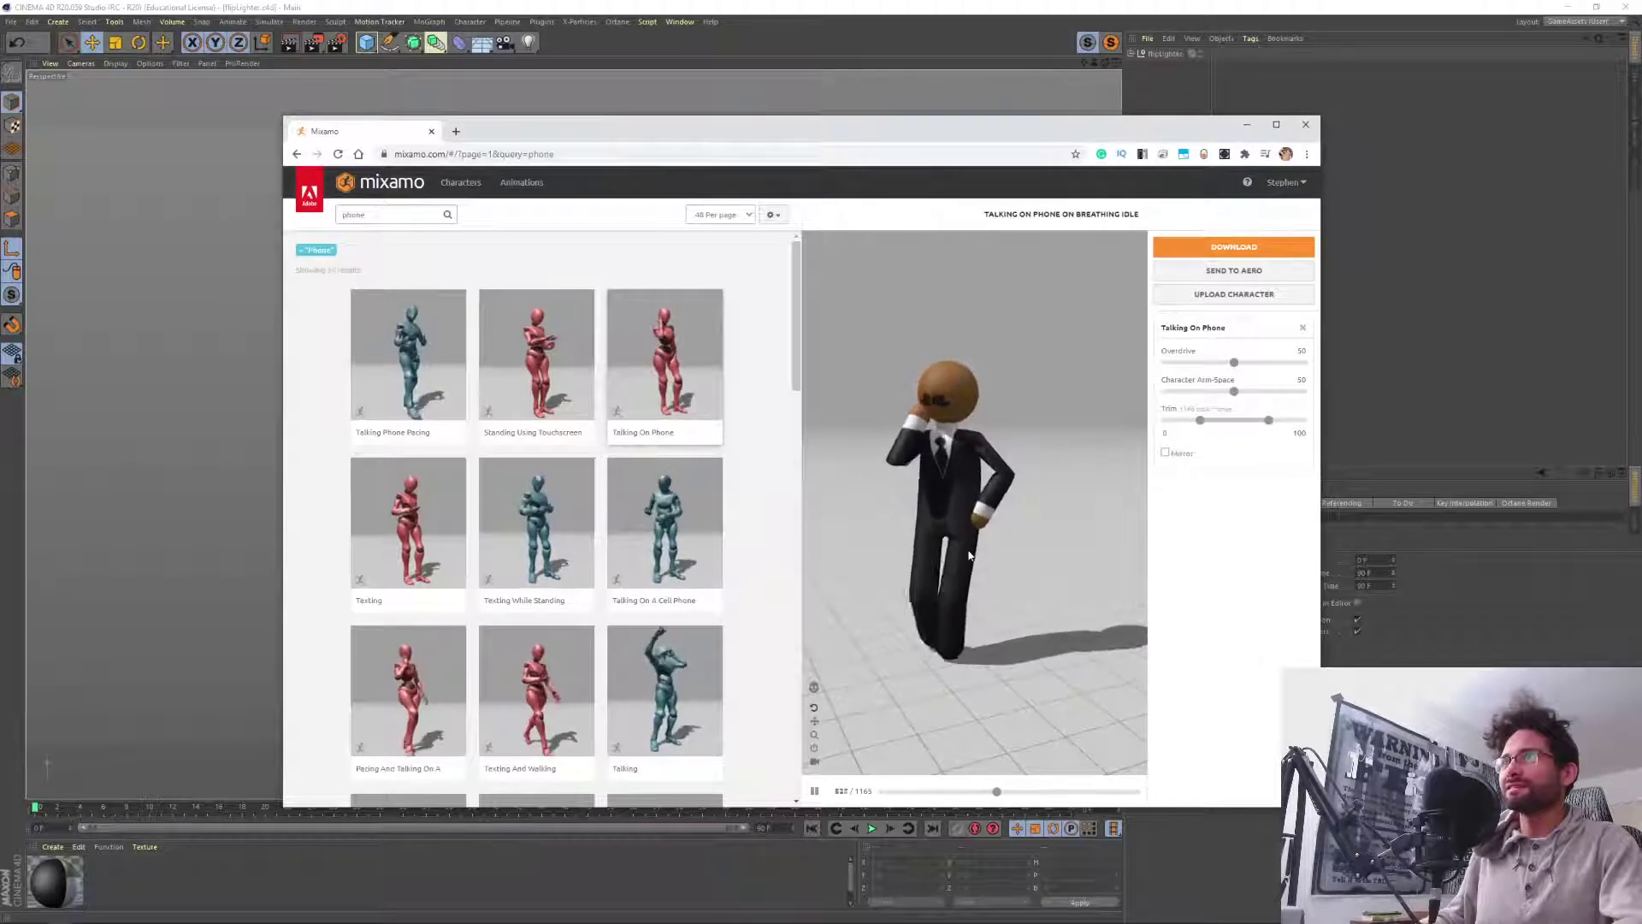
Preview Texting While Standing on the character and examine the pose from the front.
click(530, 547)
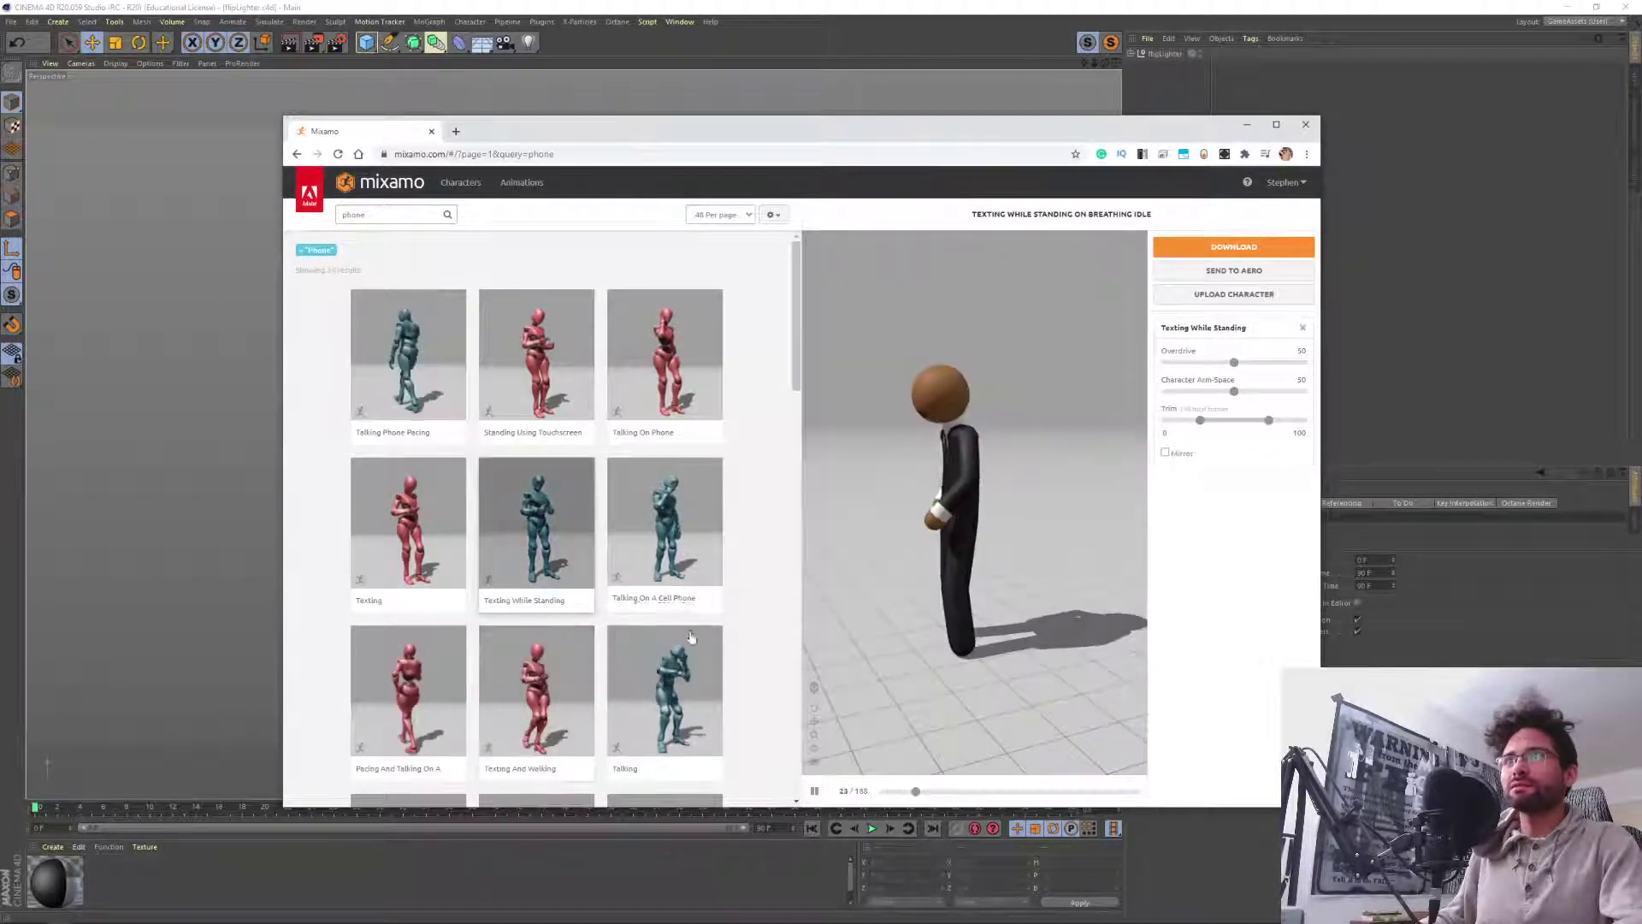
drag(892, 566, 964, 546)
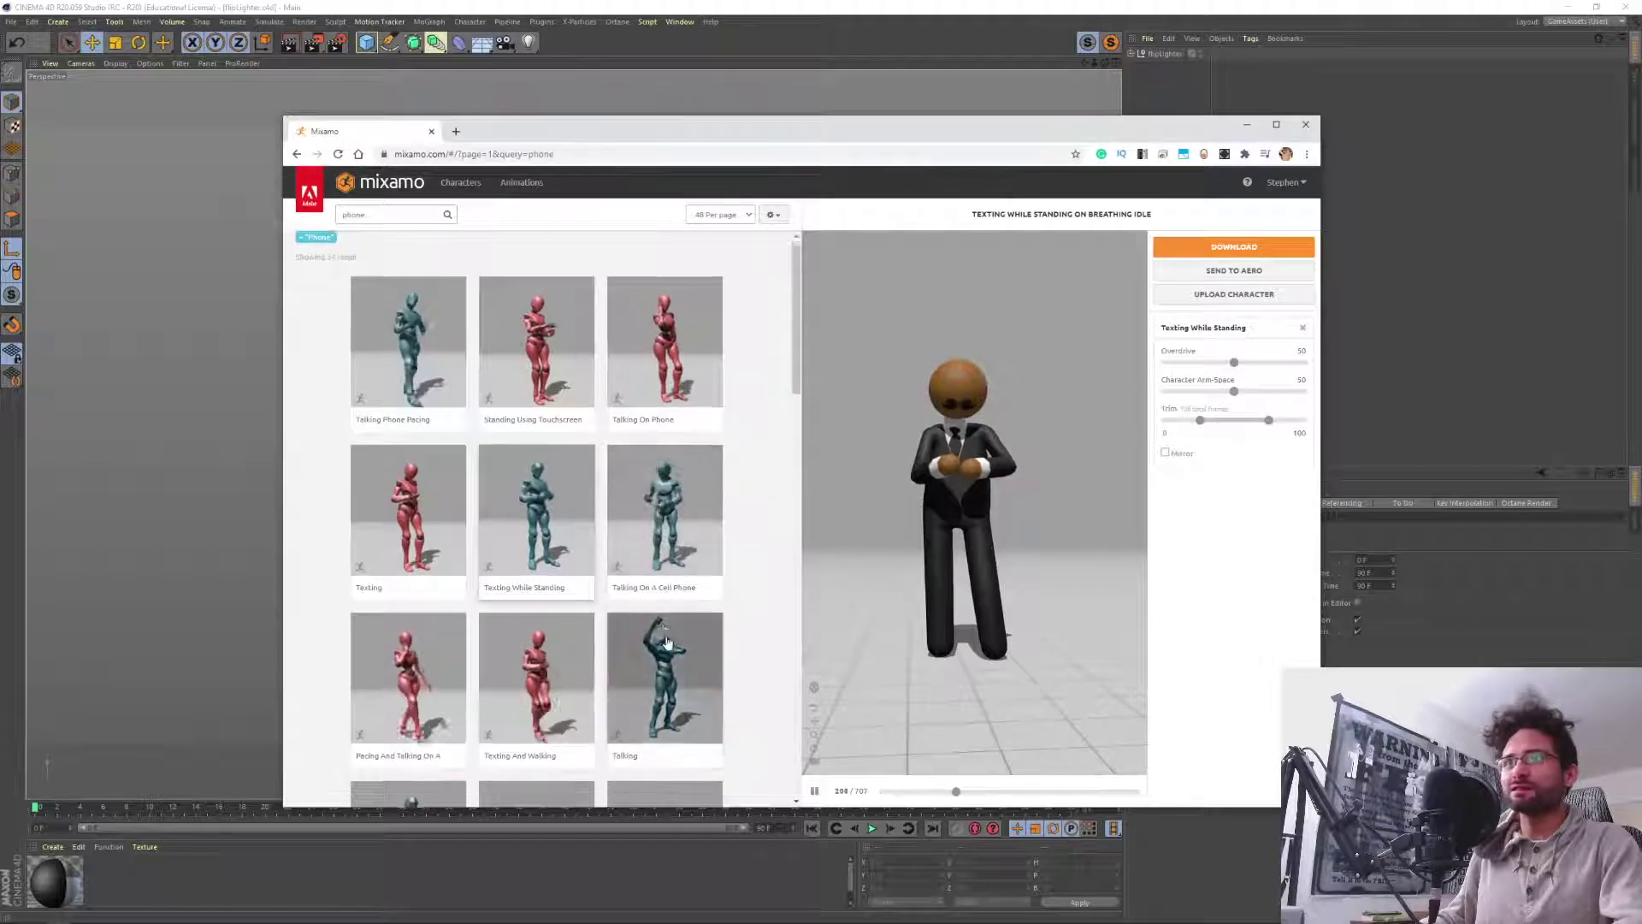
scroll(675, 548, down, 2)
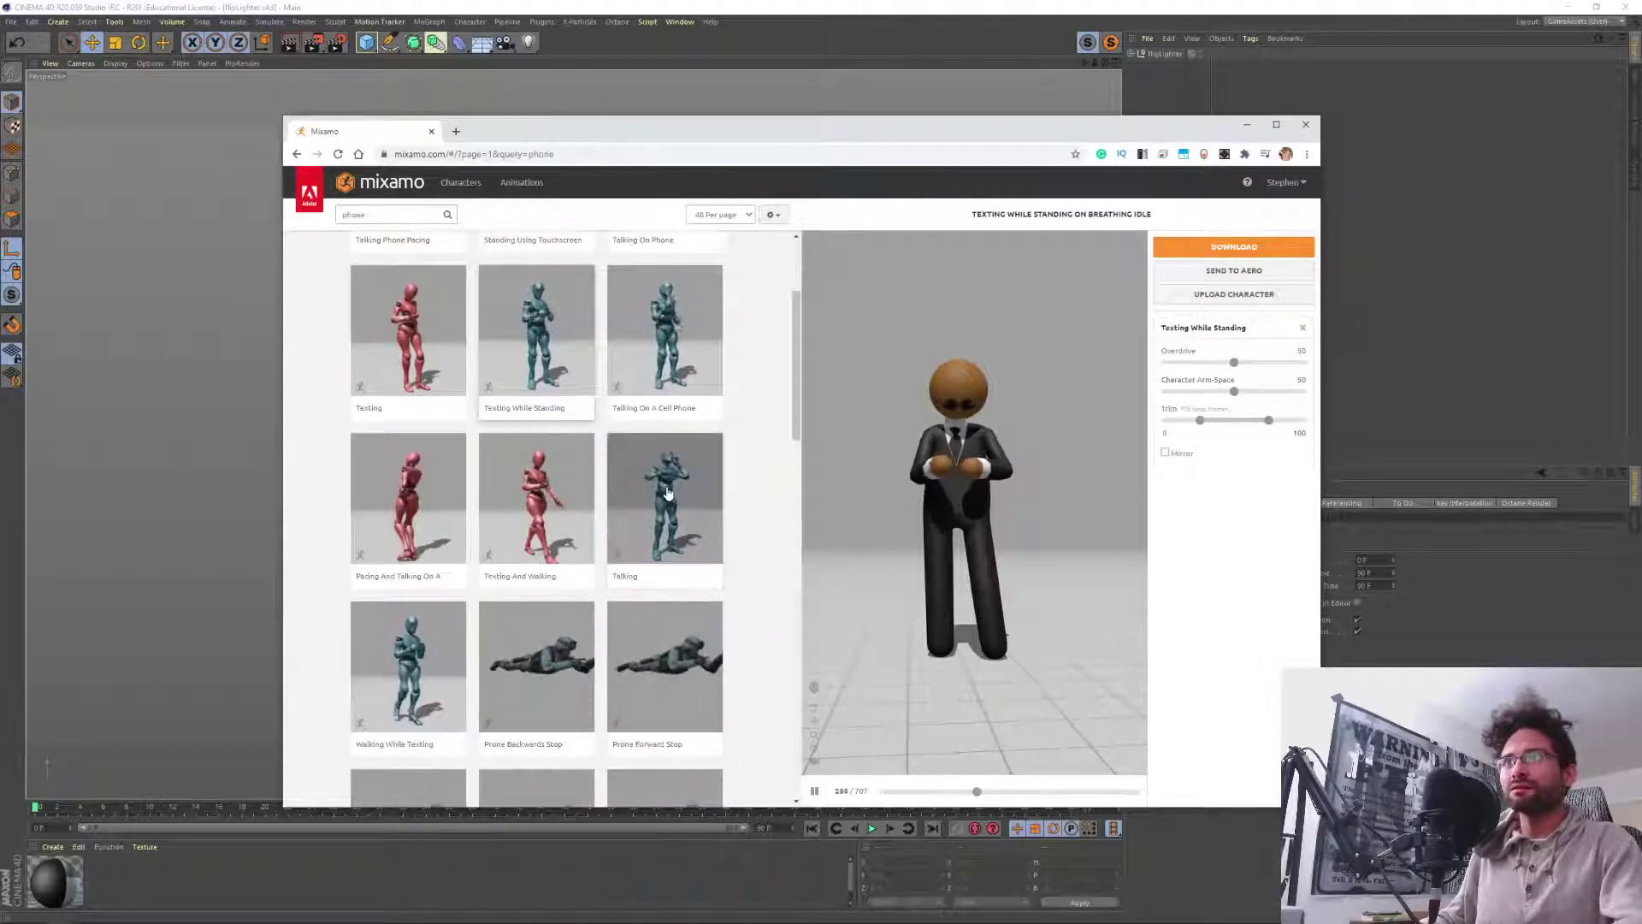
Apply the Talking animation to the character, check the remaining phone results, and request its download as FBX Binary with skin.
click(713, 560)
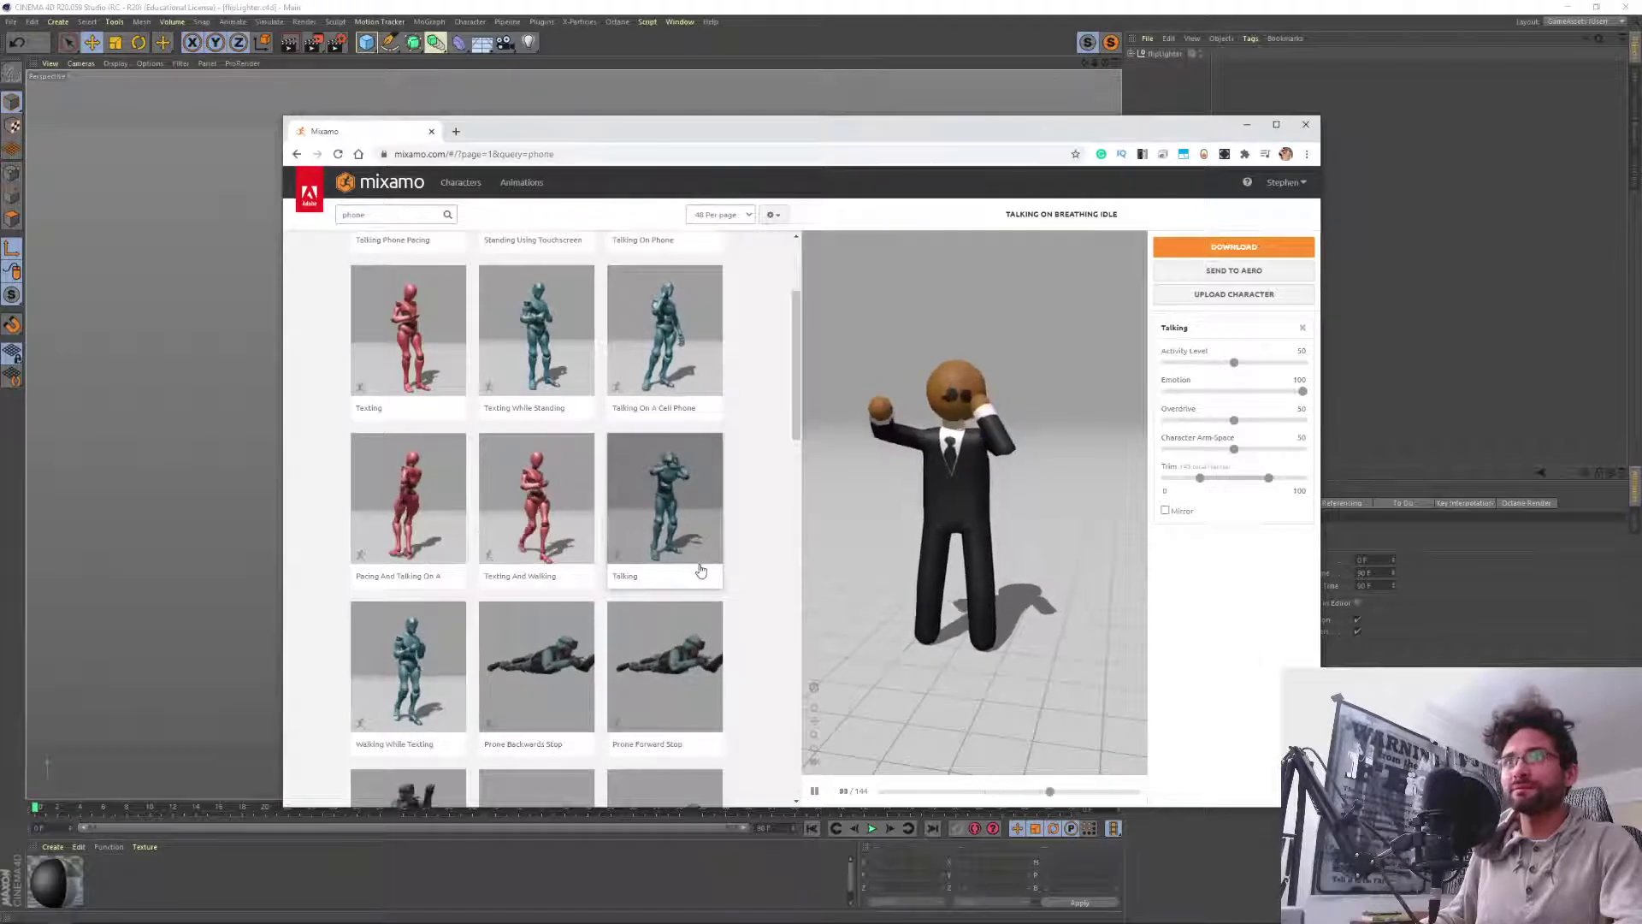
scroll(702, 577, down, 2)
scroll(714, 588, down, 5)
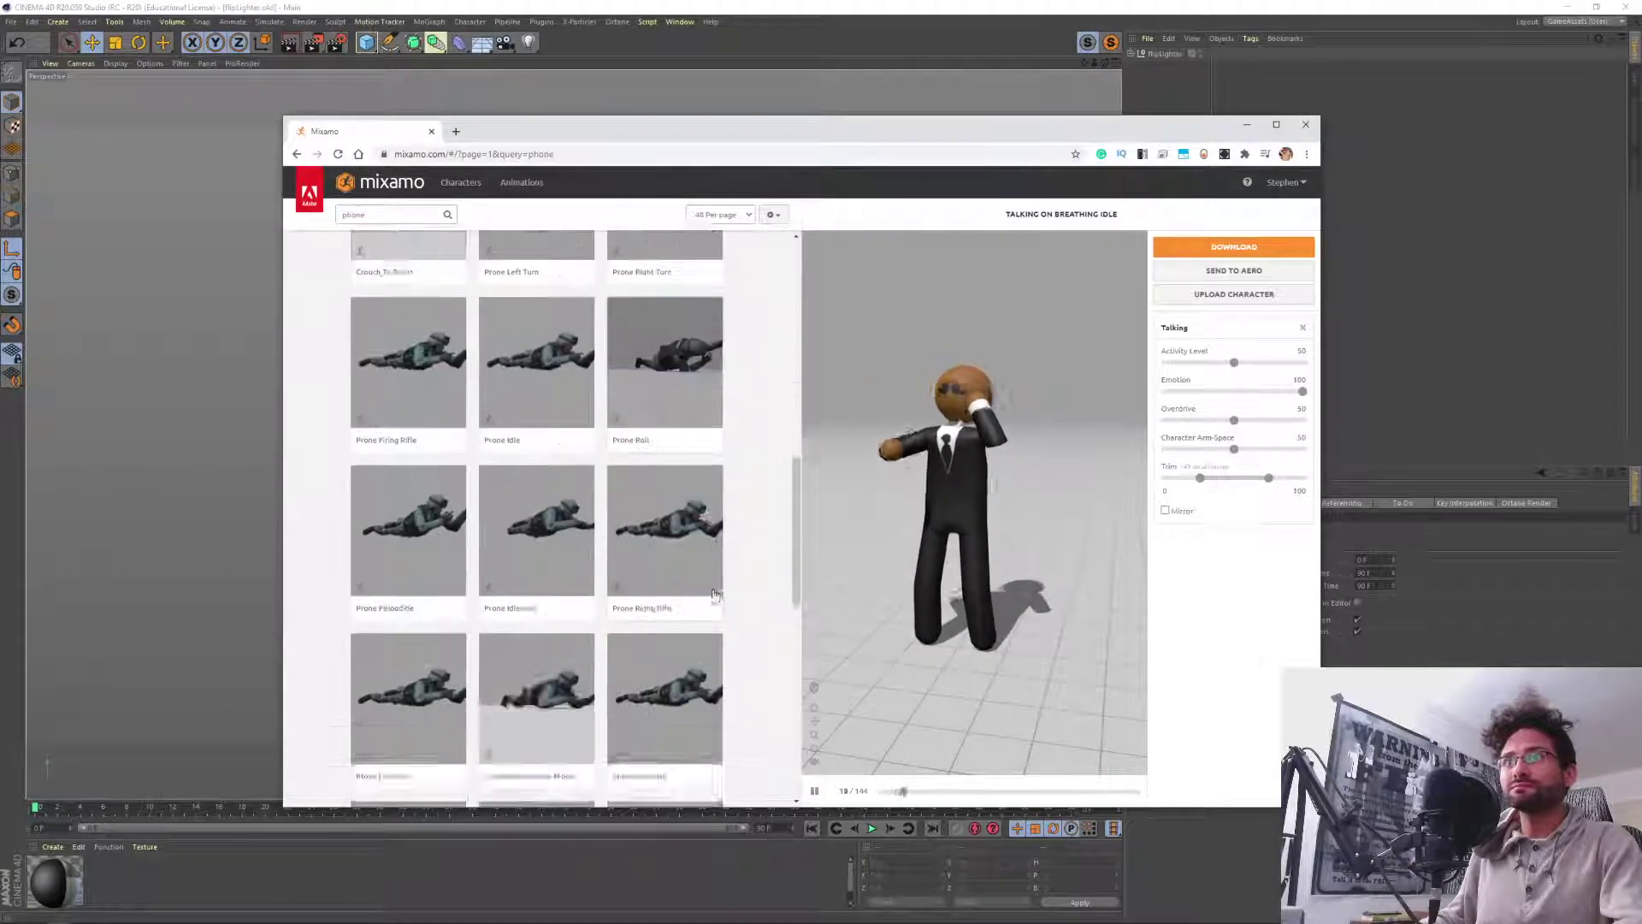
scroll(687, 566, up, 20)
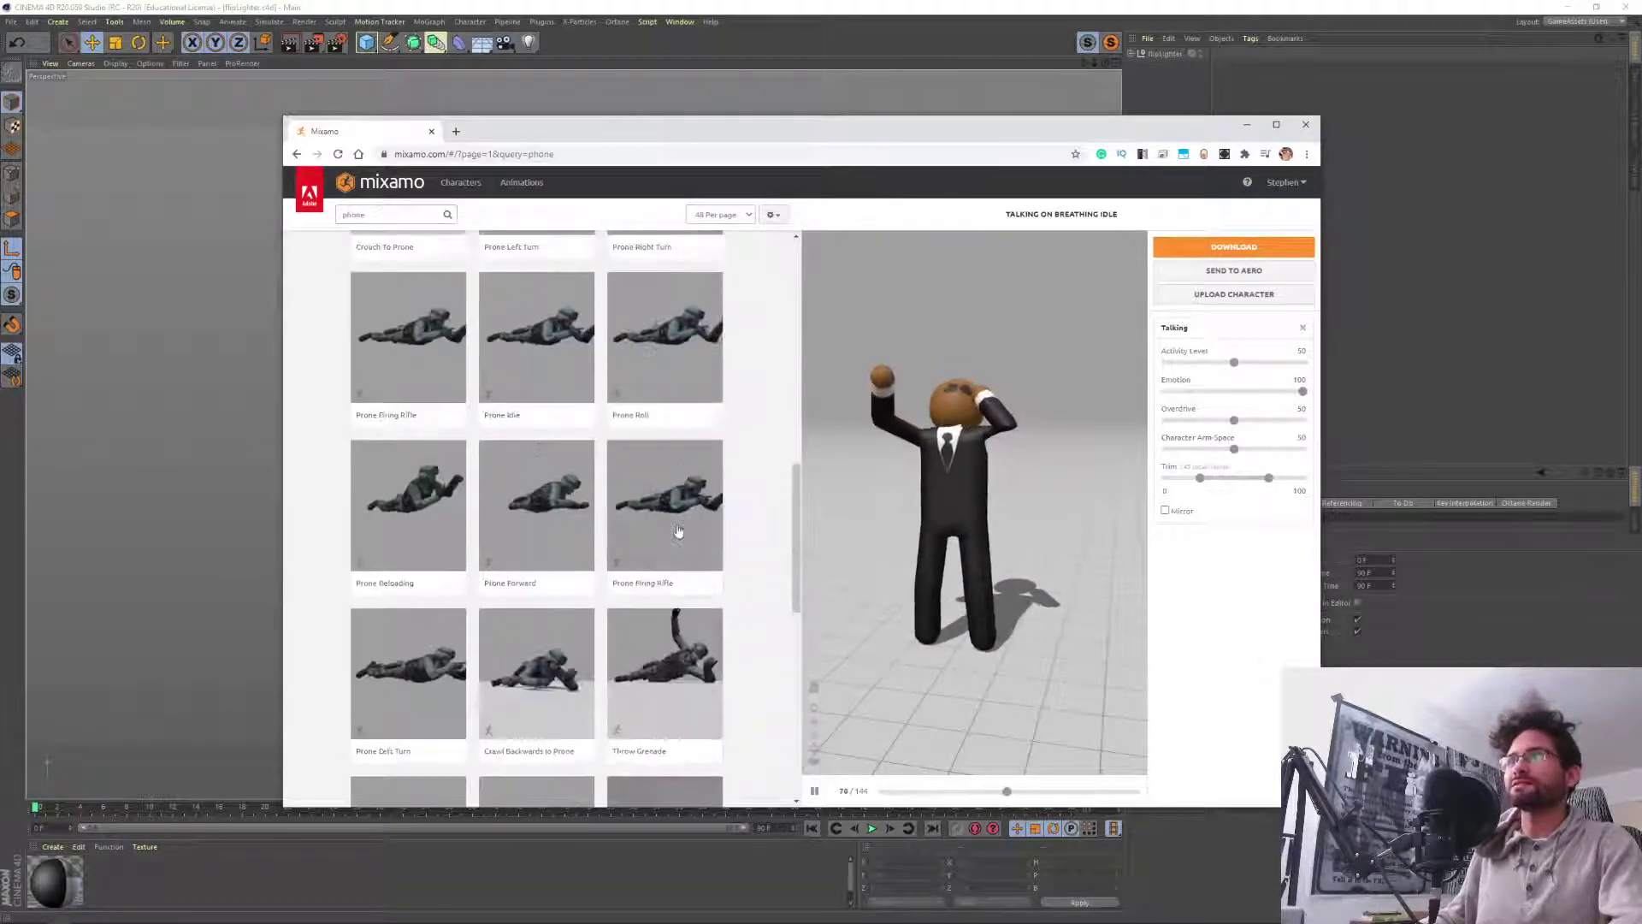
click(1234, 247)
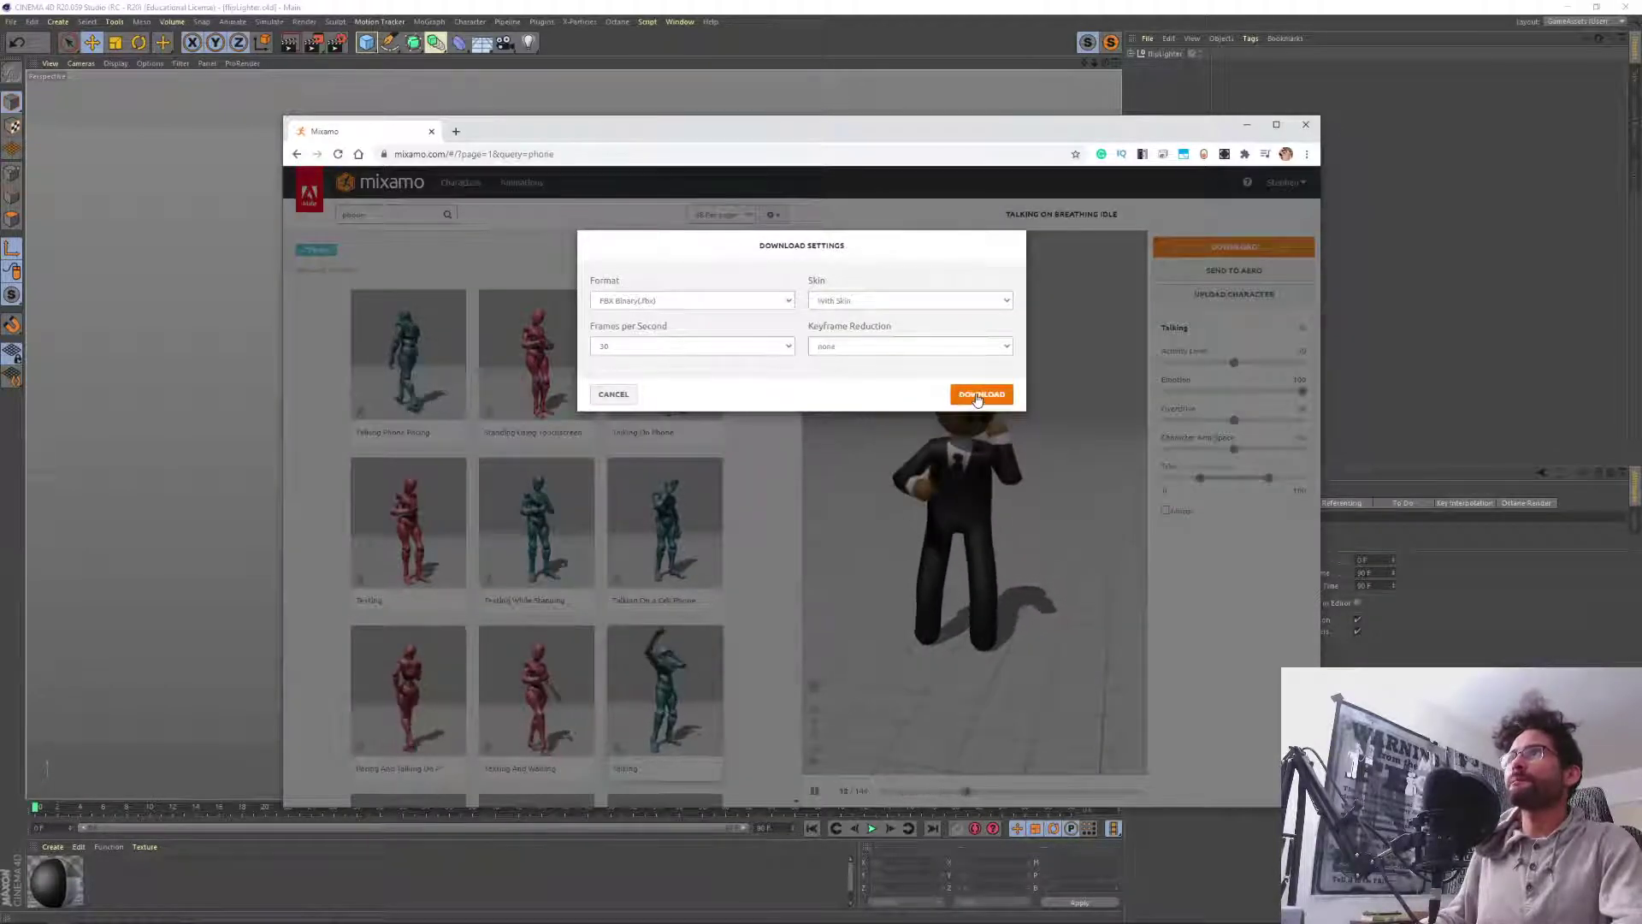
click(980, 395)
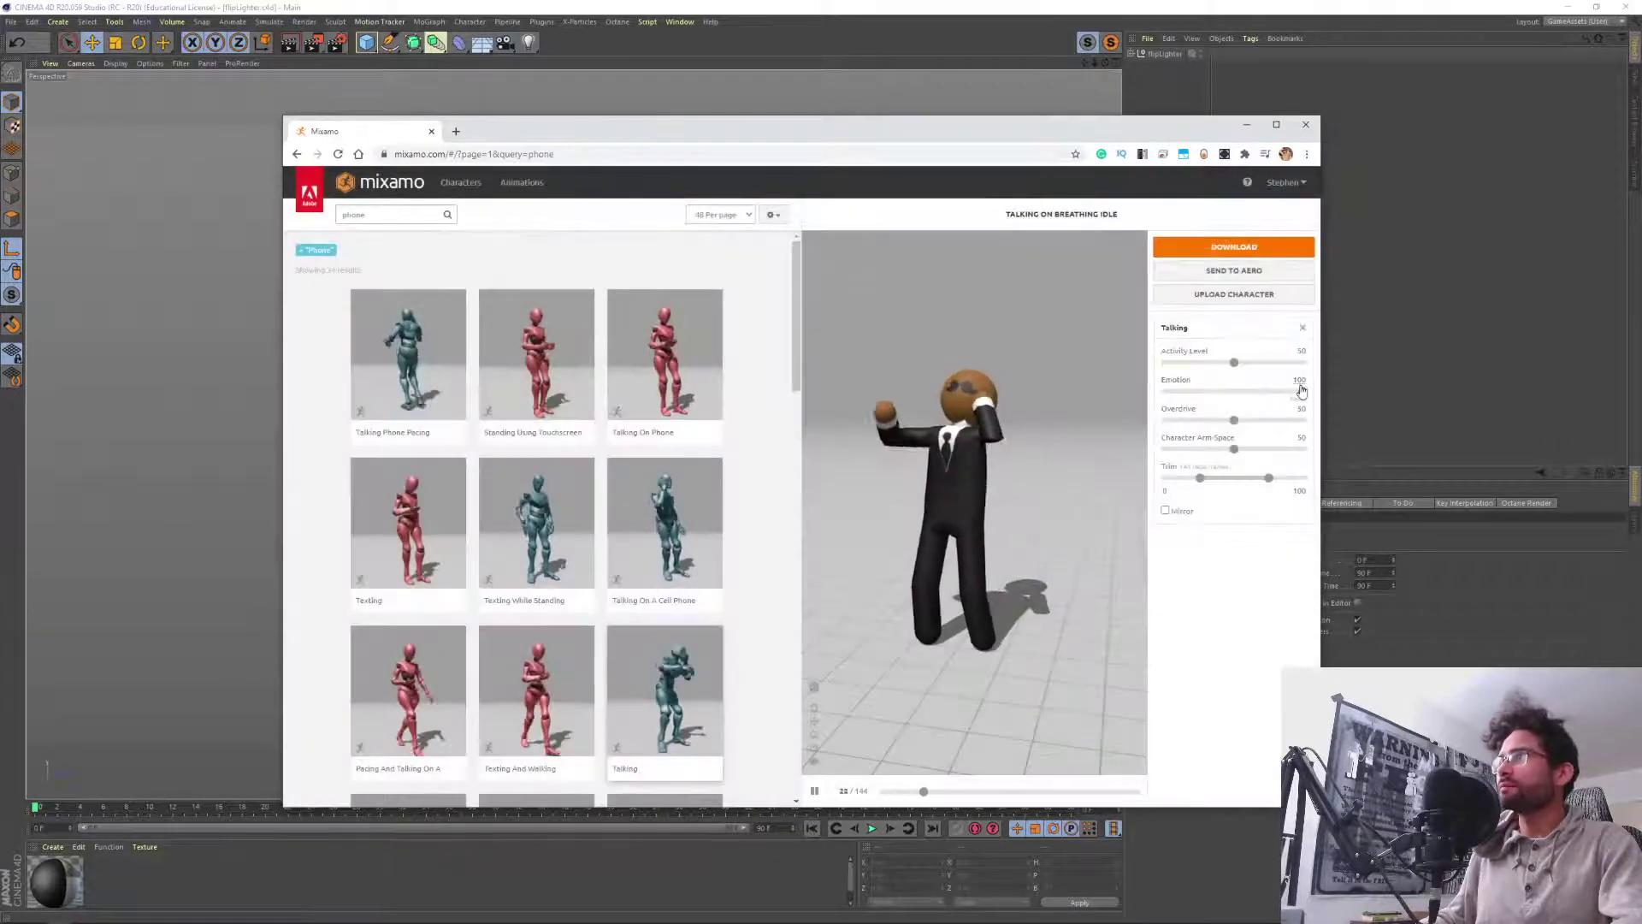
Set the Talking animation's Activity Level to 0, try Emotion at 0, and return Emotion to 100.
drag(1233, 361, 1457, 361)
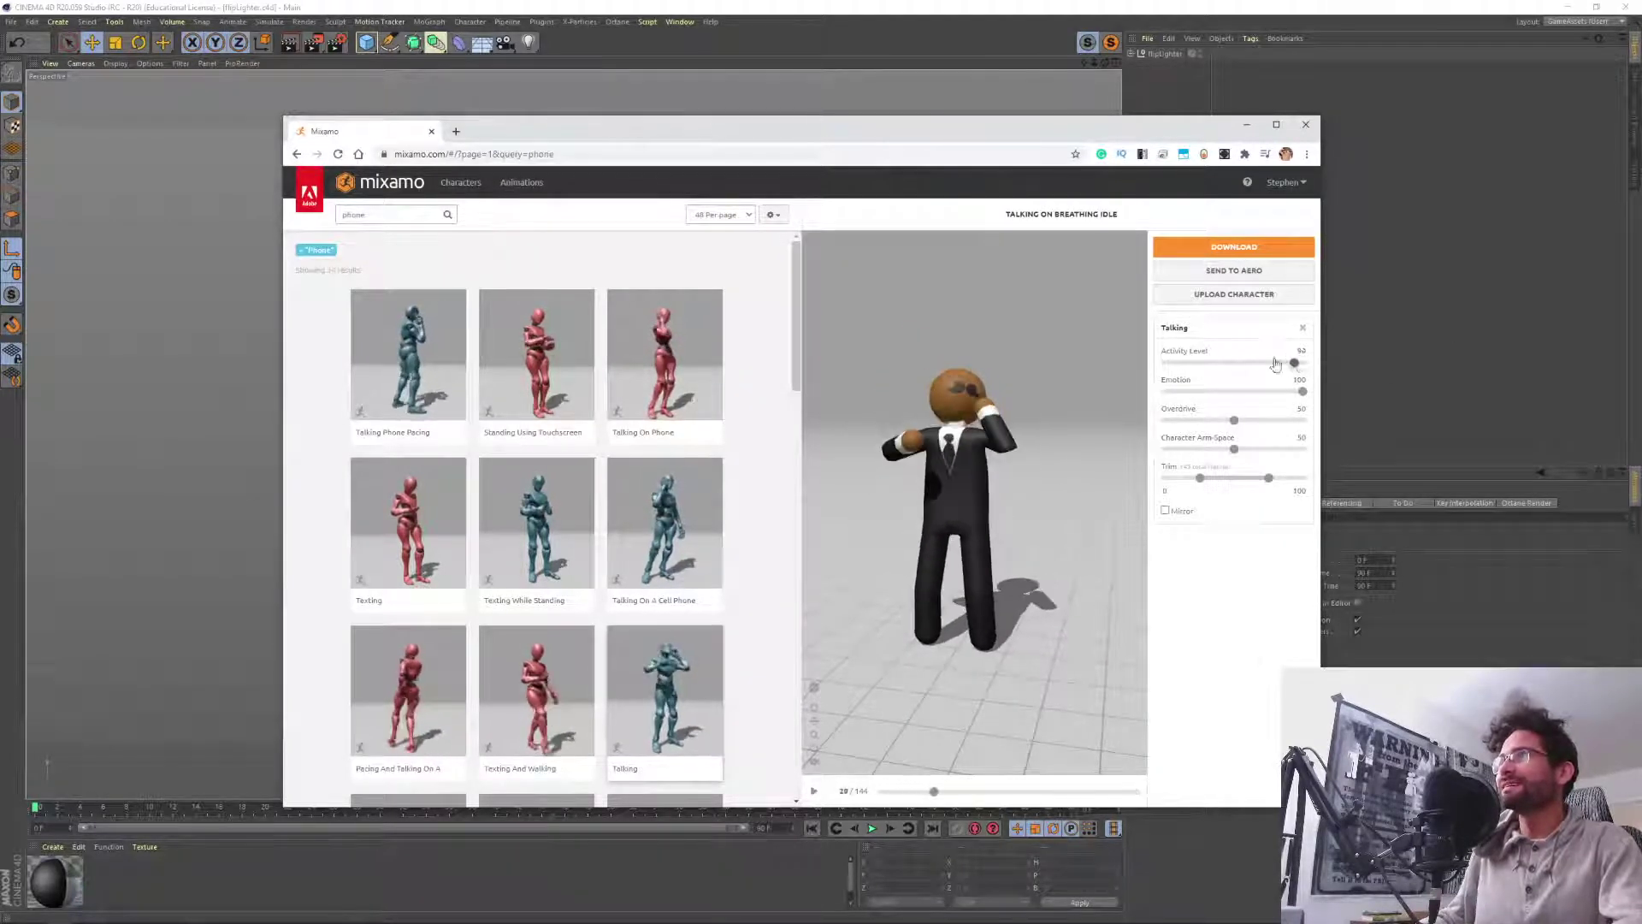
drag(1301, 366, 1099, 362)
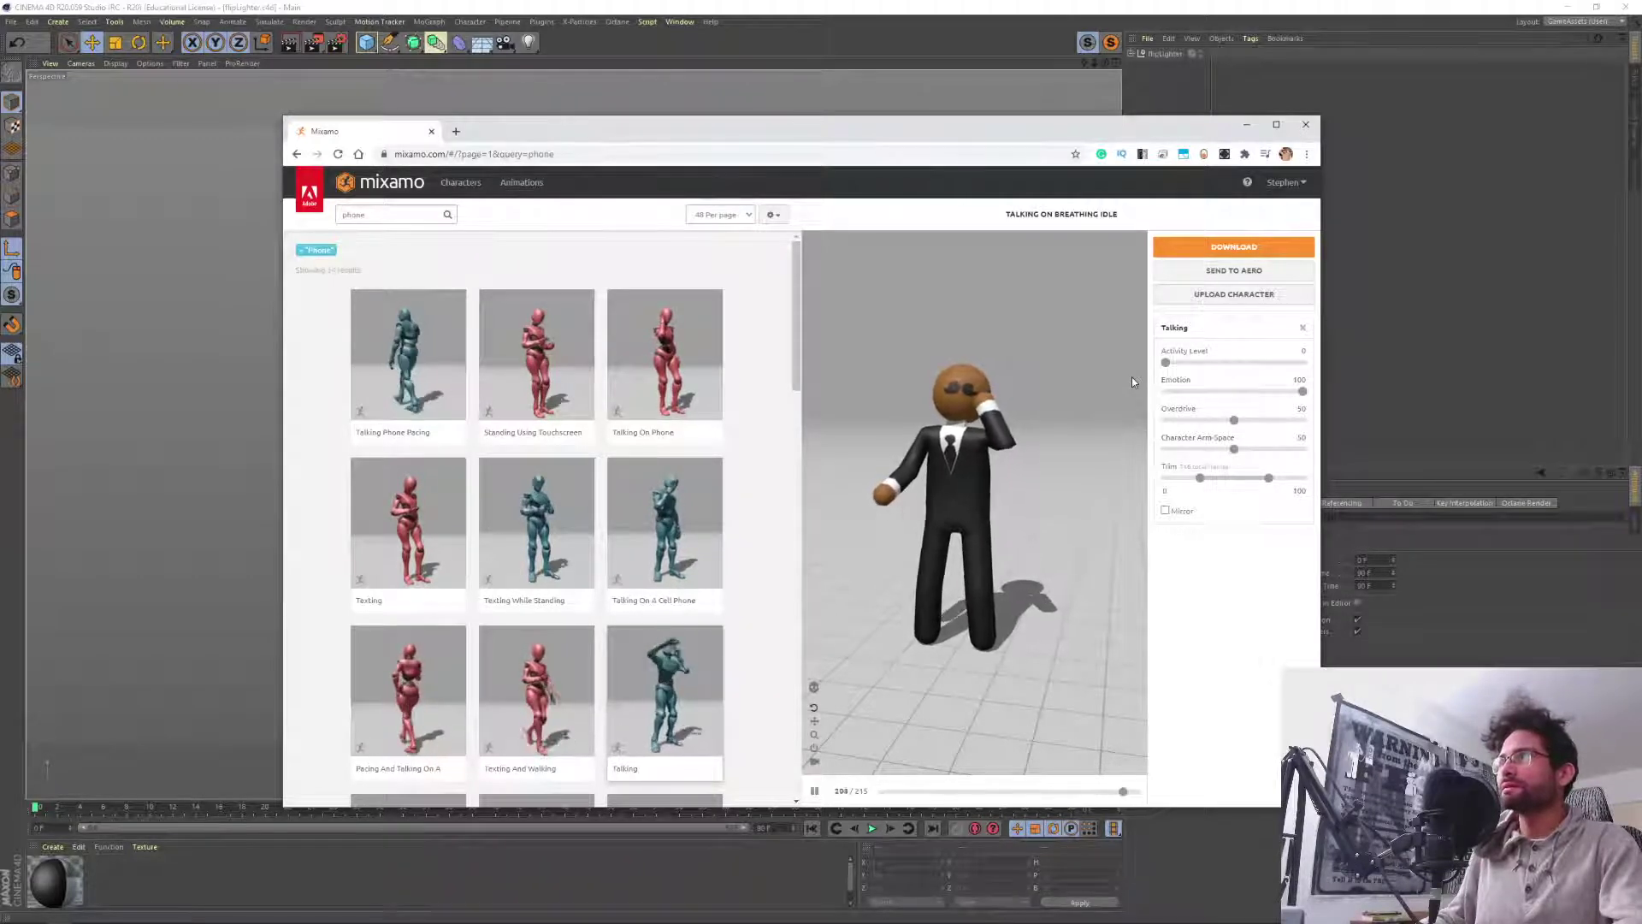
drag(1303, 392, 1098, 387)
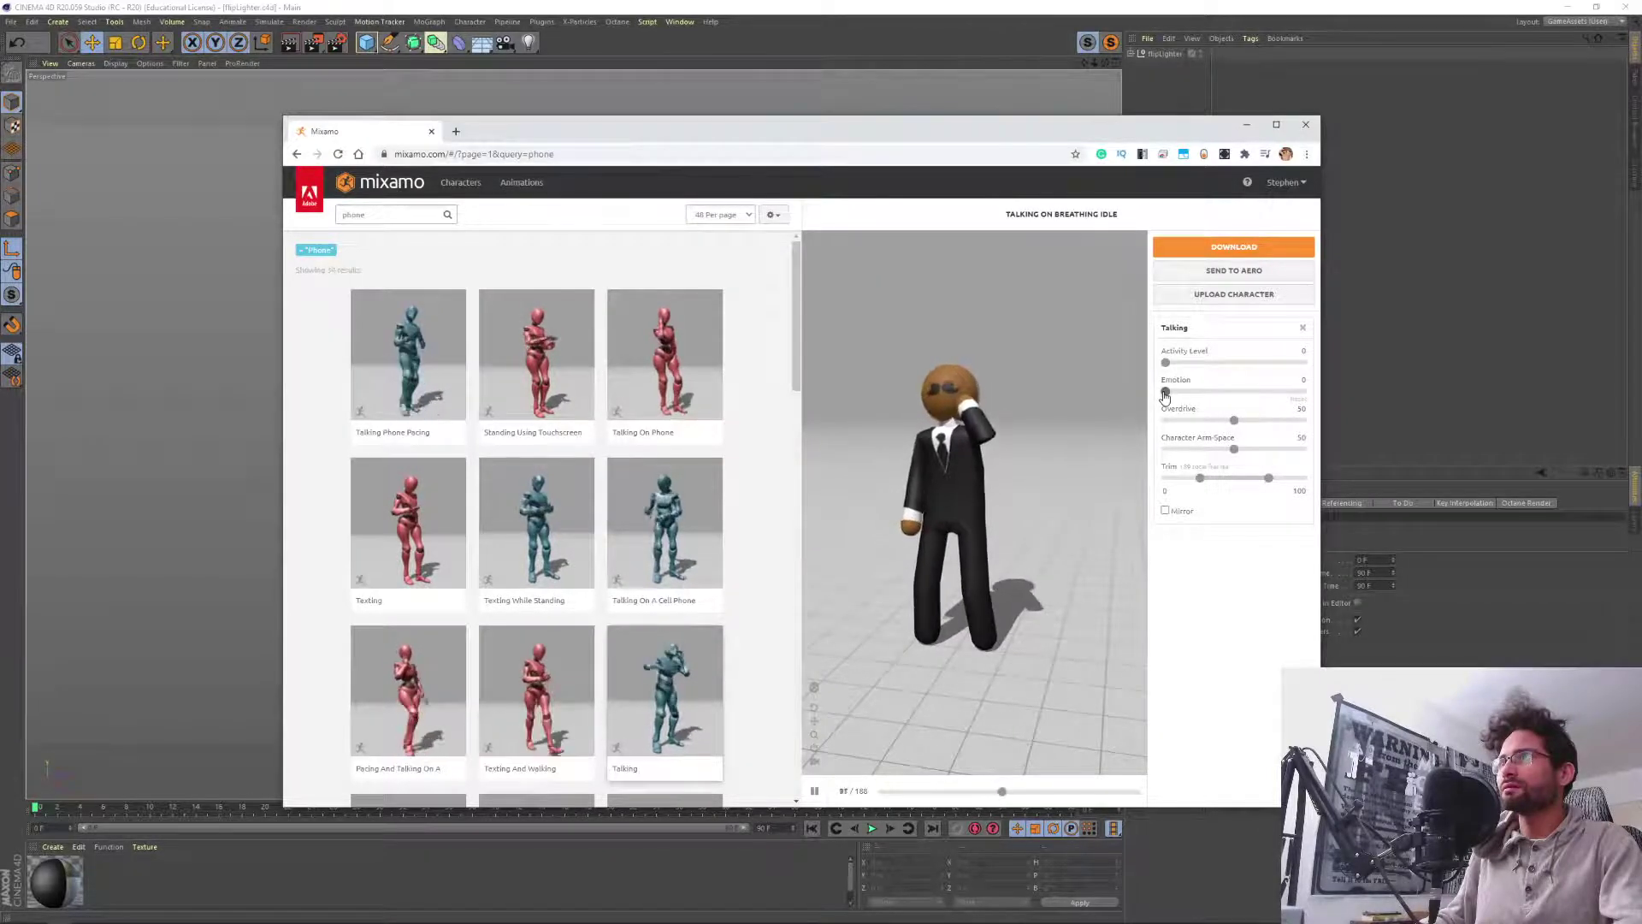
drag(1165, 391, 1395, 408)
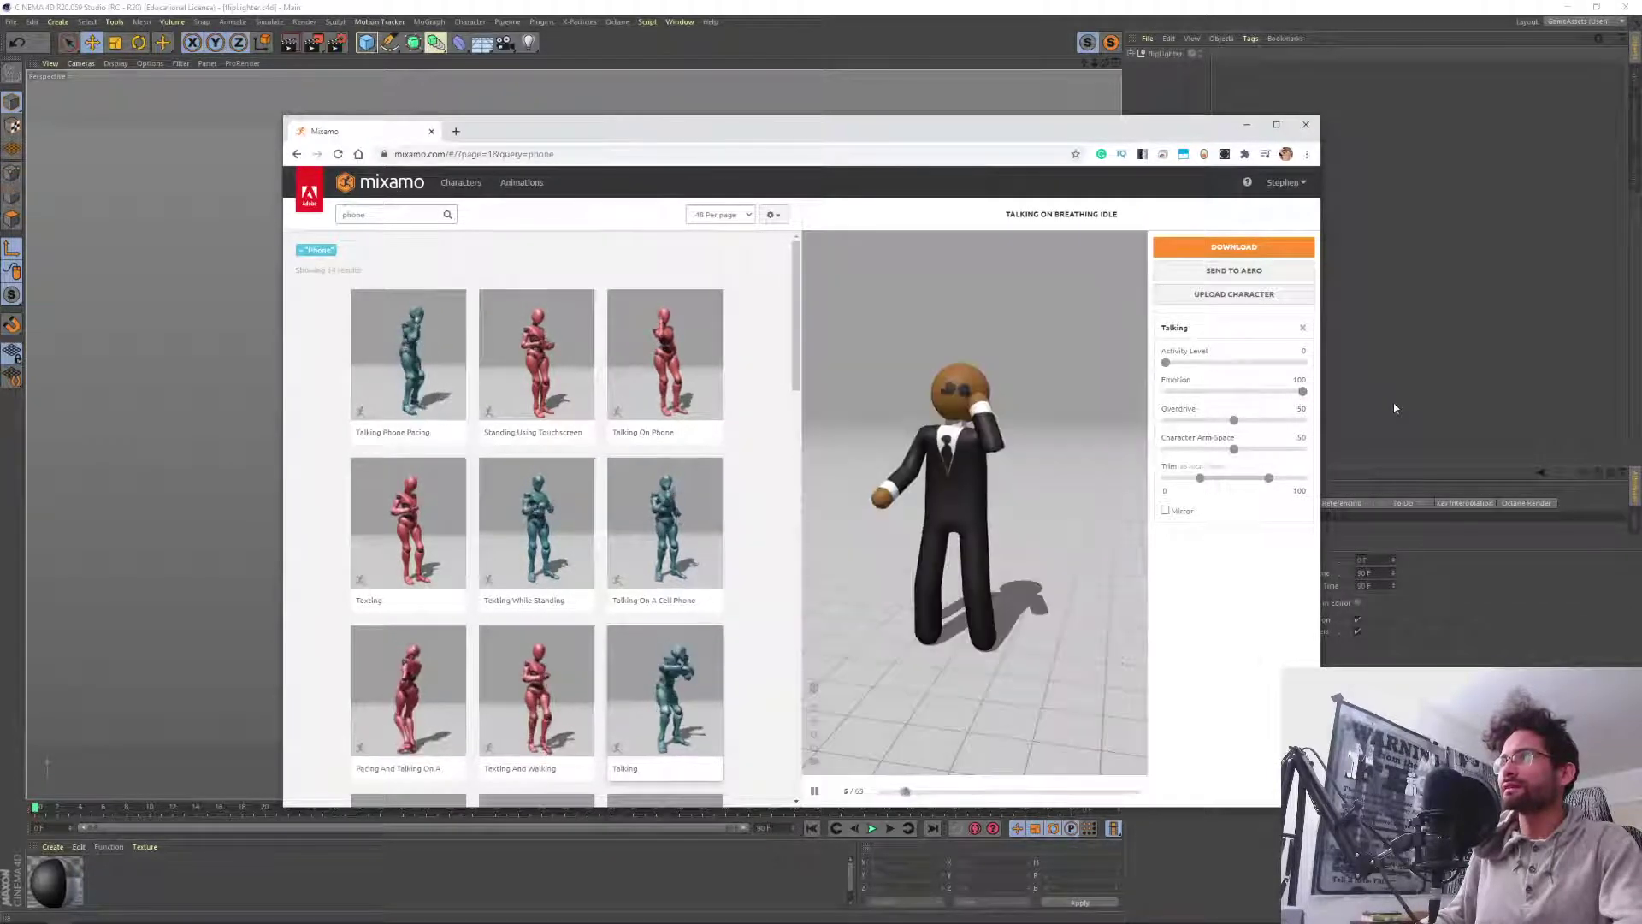
Download the adjusted Talking animation as FBX Binary with skin, choosing the spy game project's animations folder as the destination.
click(1215, 249)
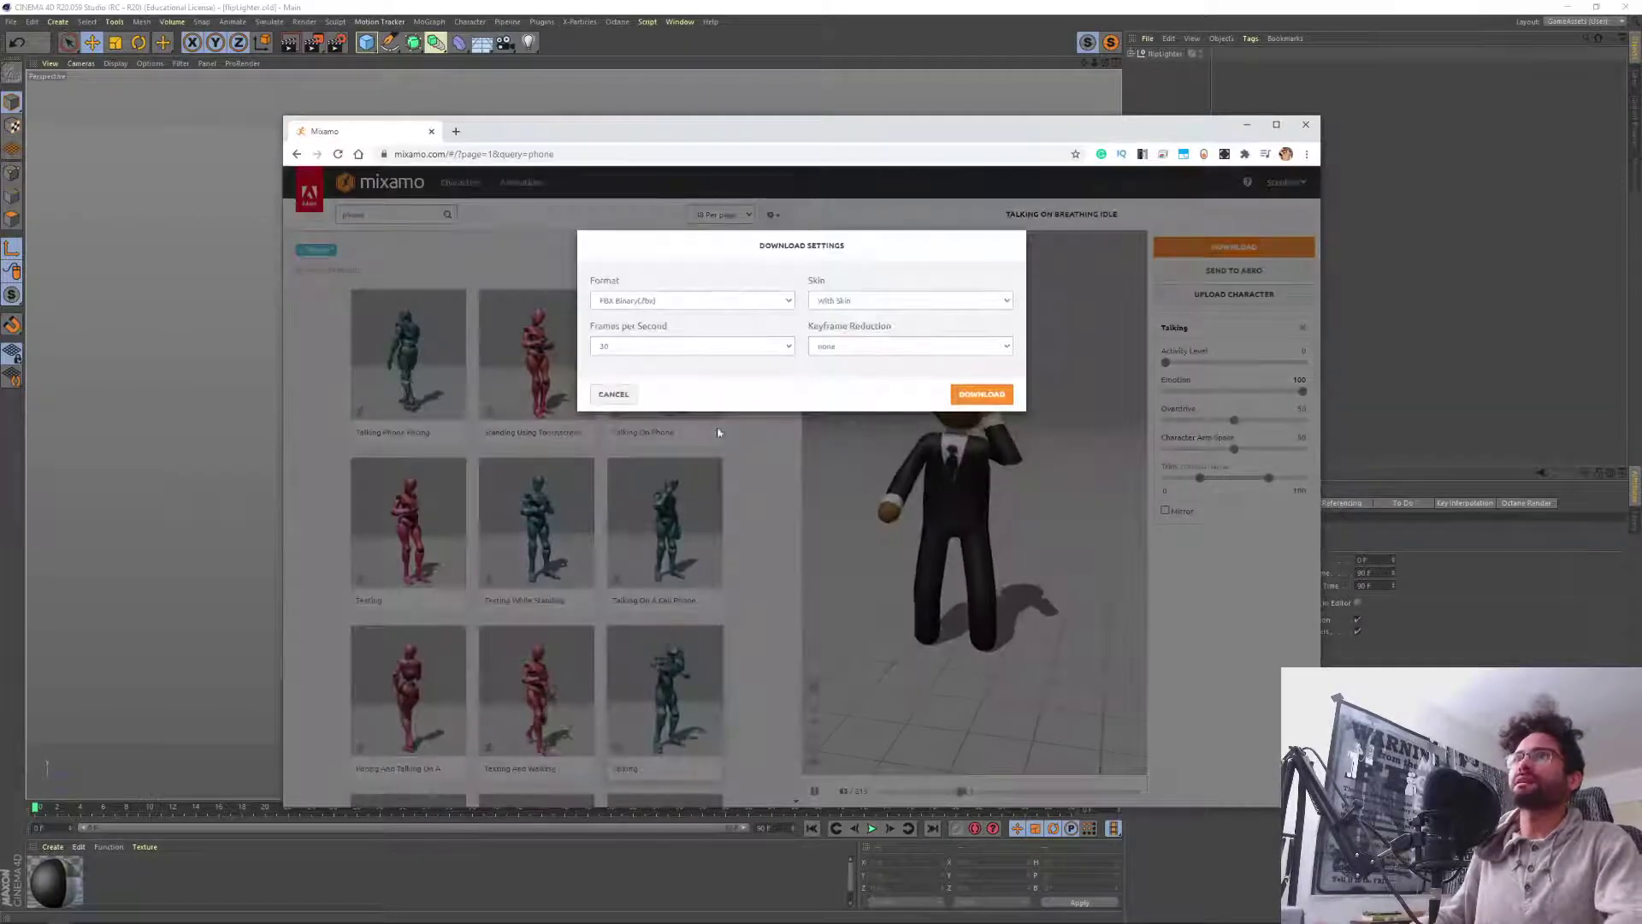
click(981, 389)
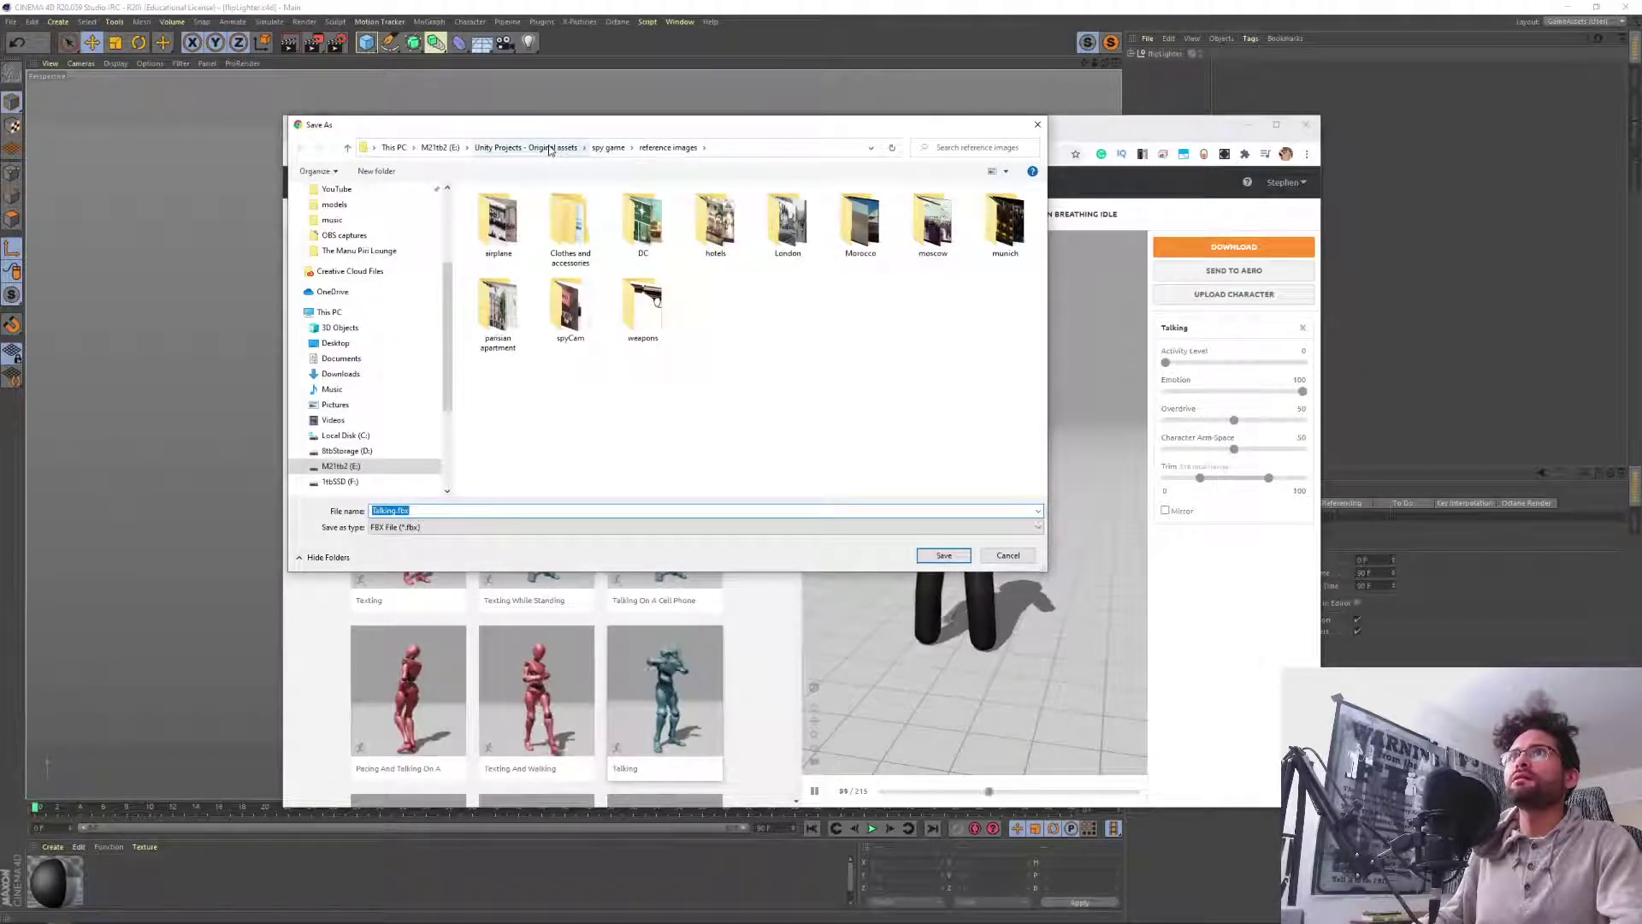
click(601, 151)
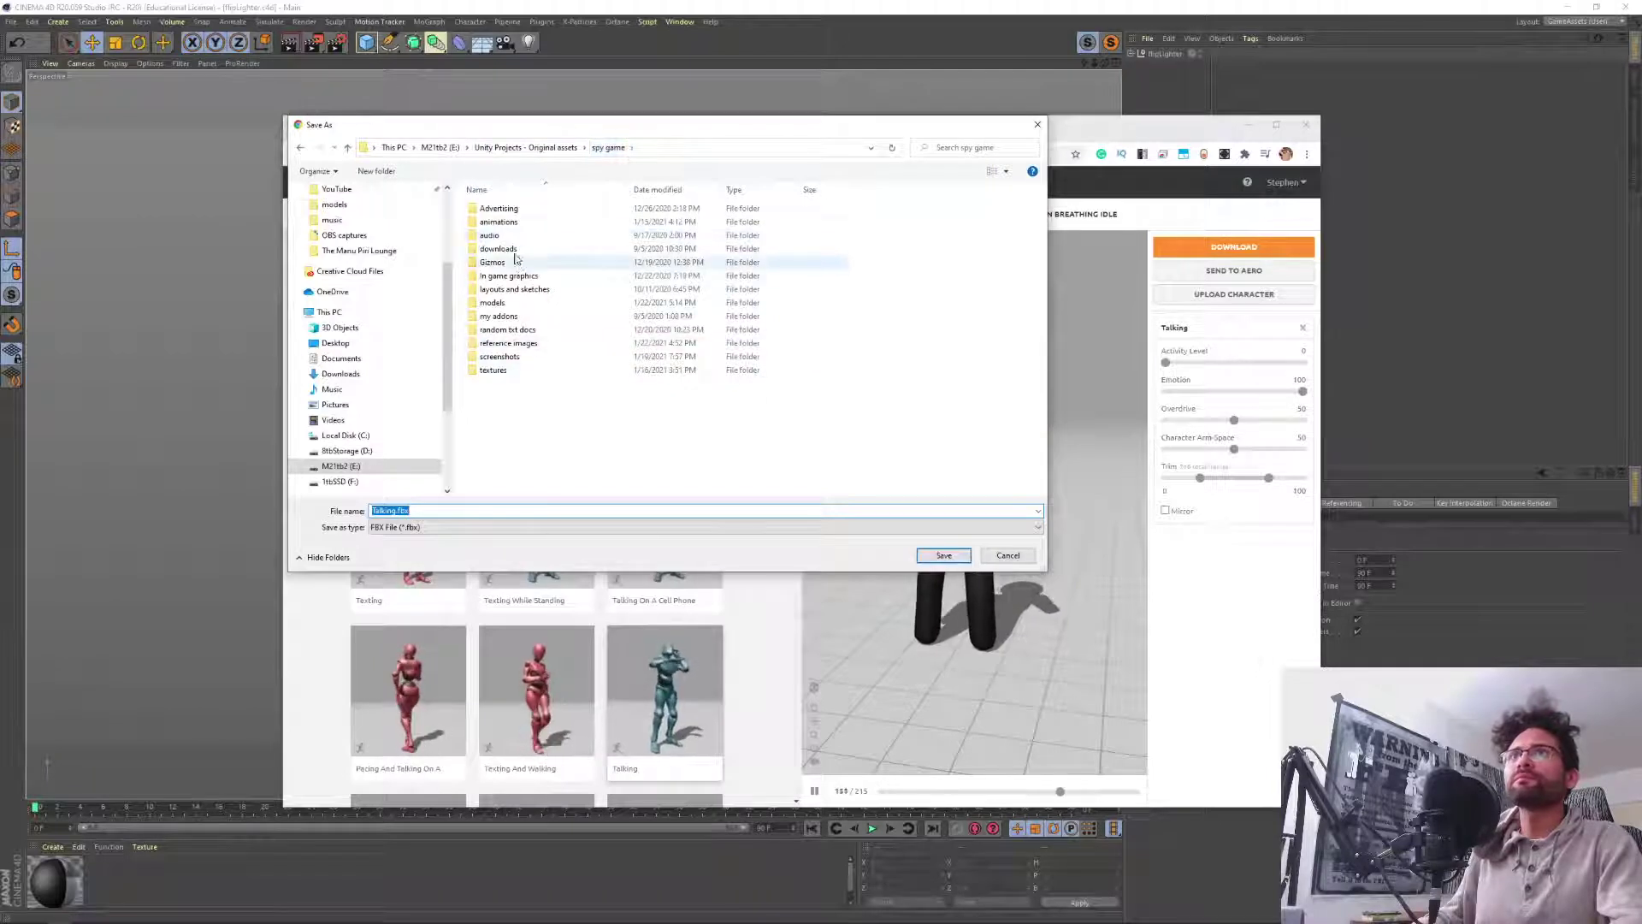
double_click(503, 223)
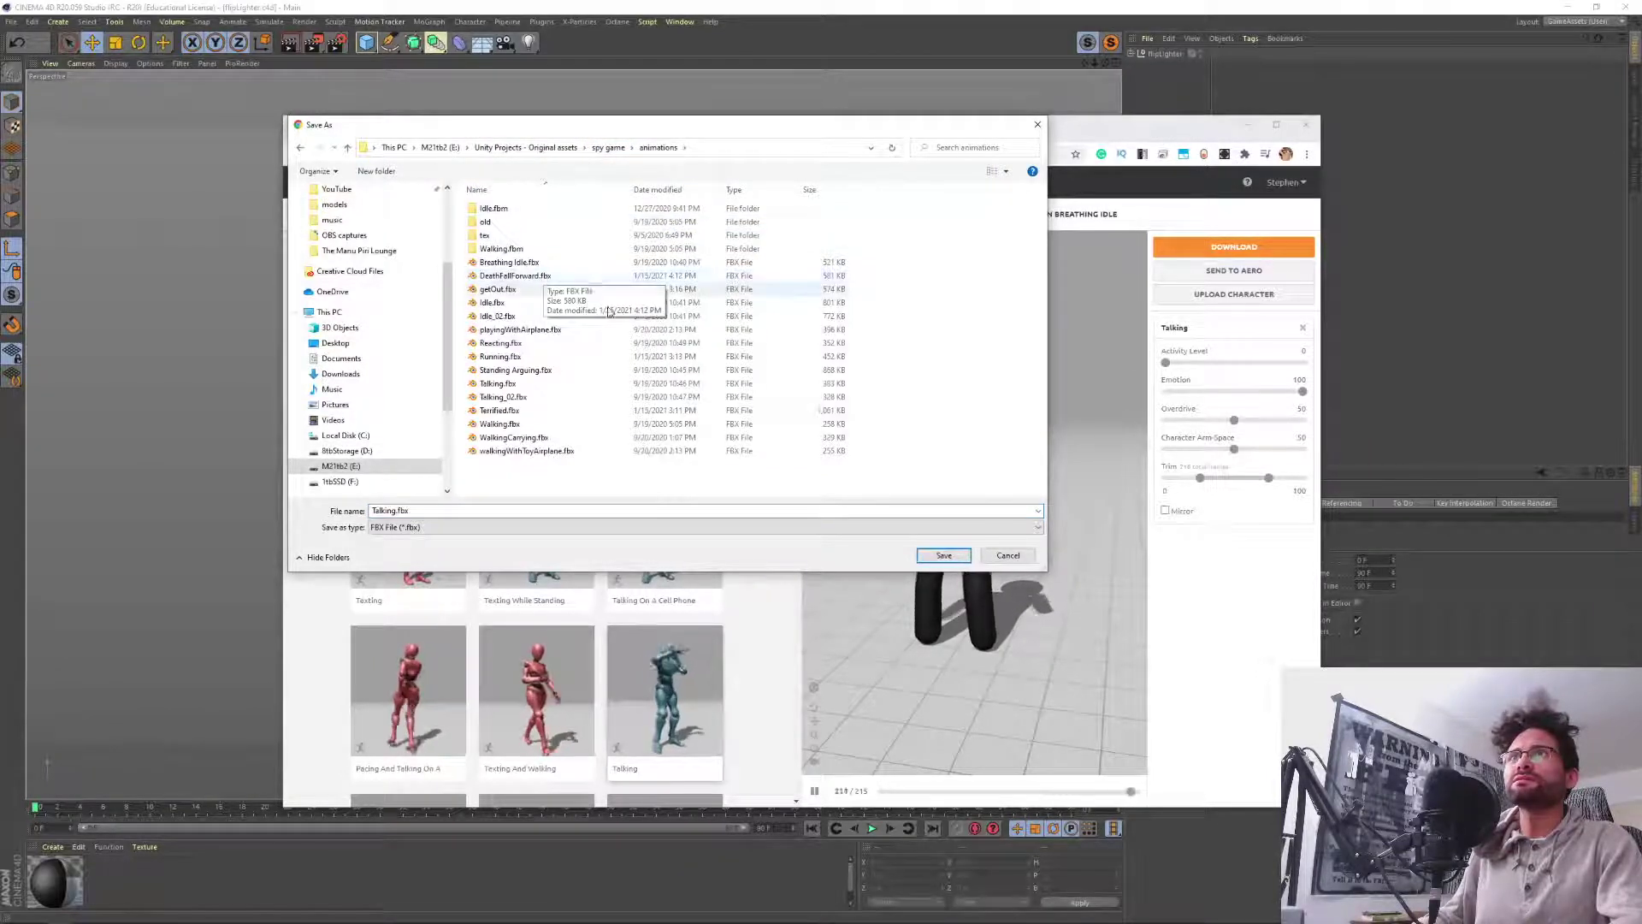
Extend the download's file name to TalkingOnPhone.fbx.
click(457, 510)
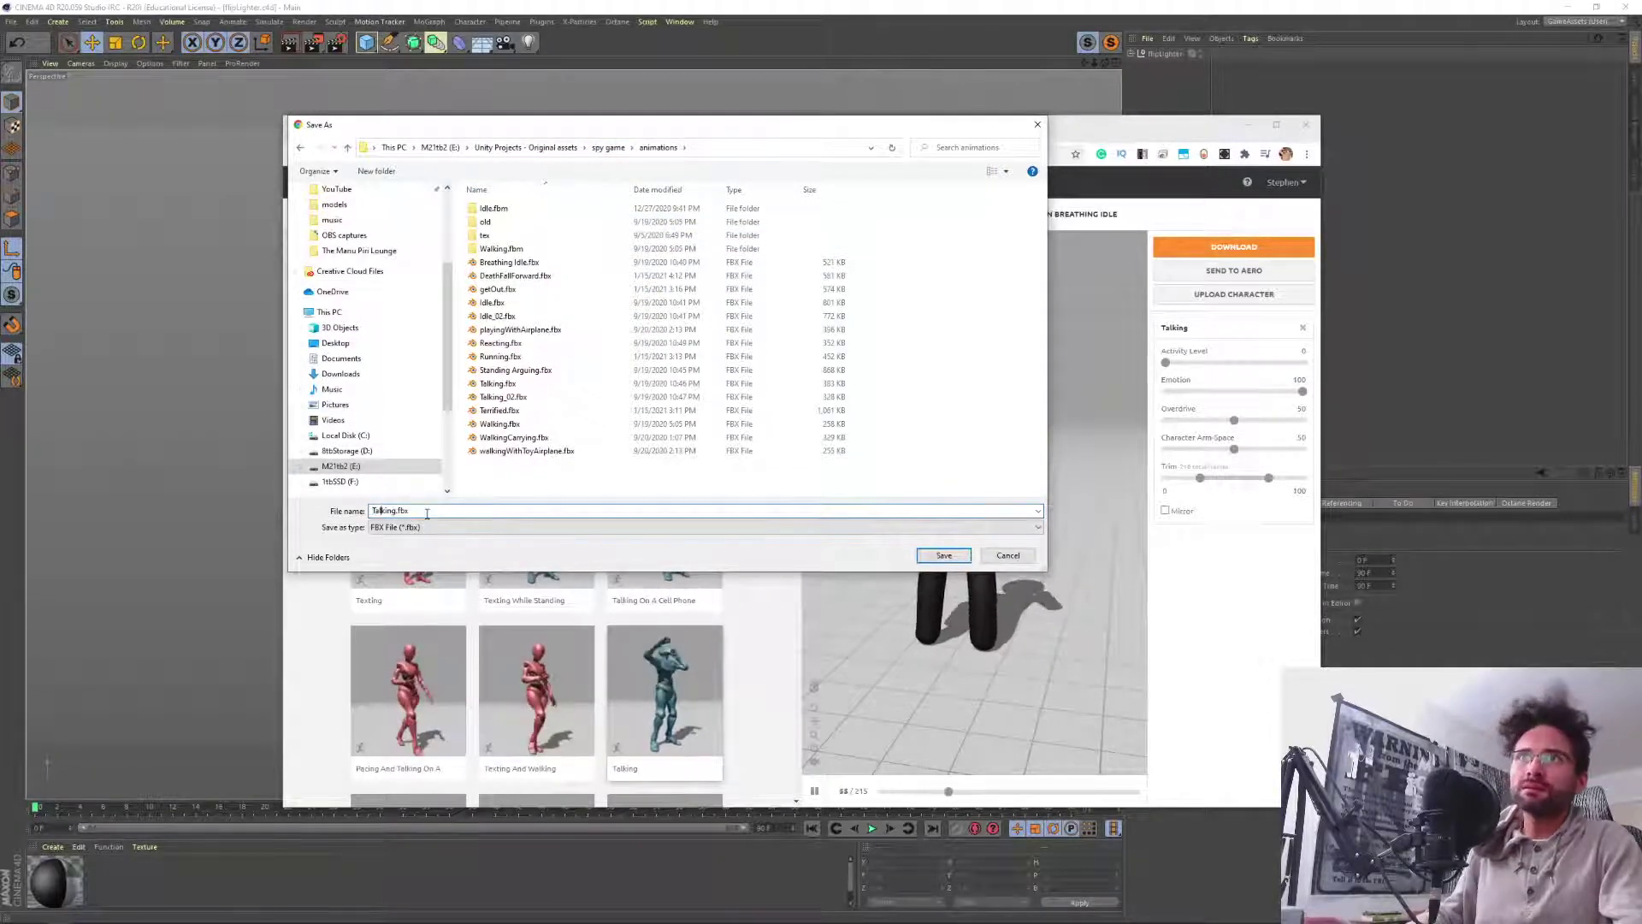
key(Right)
key(Right)
key(Right)
key(Right)
text(On)
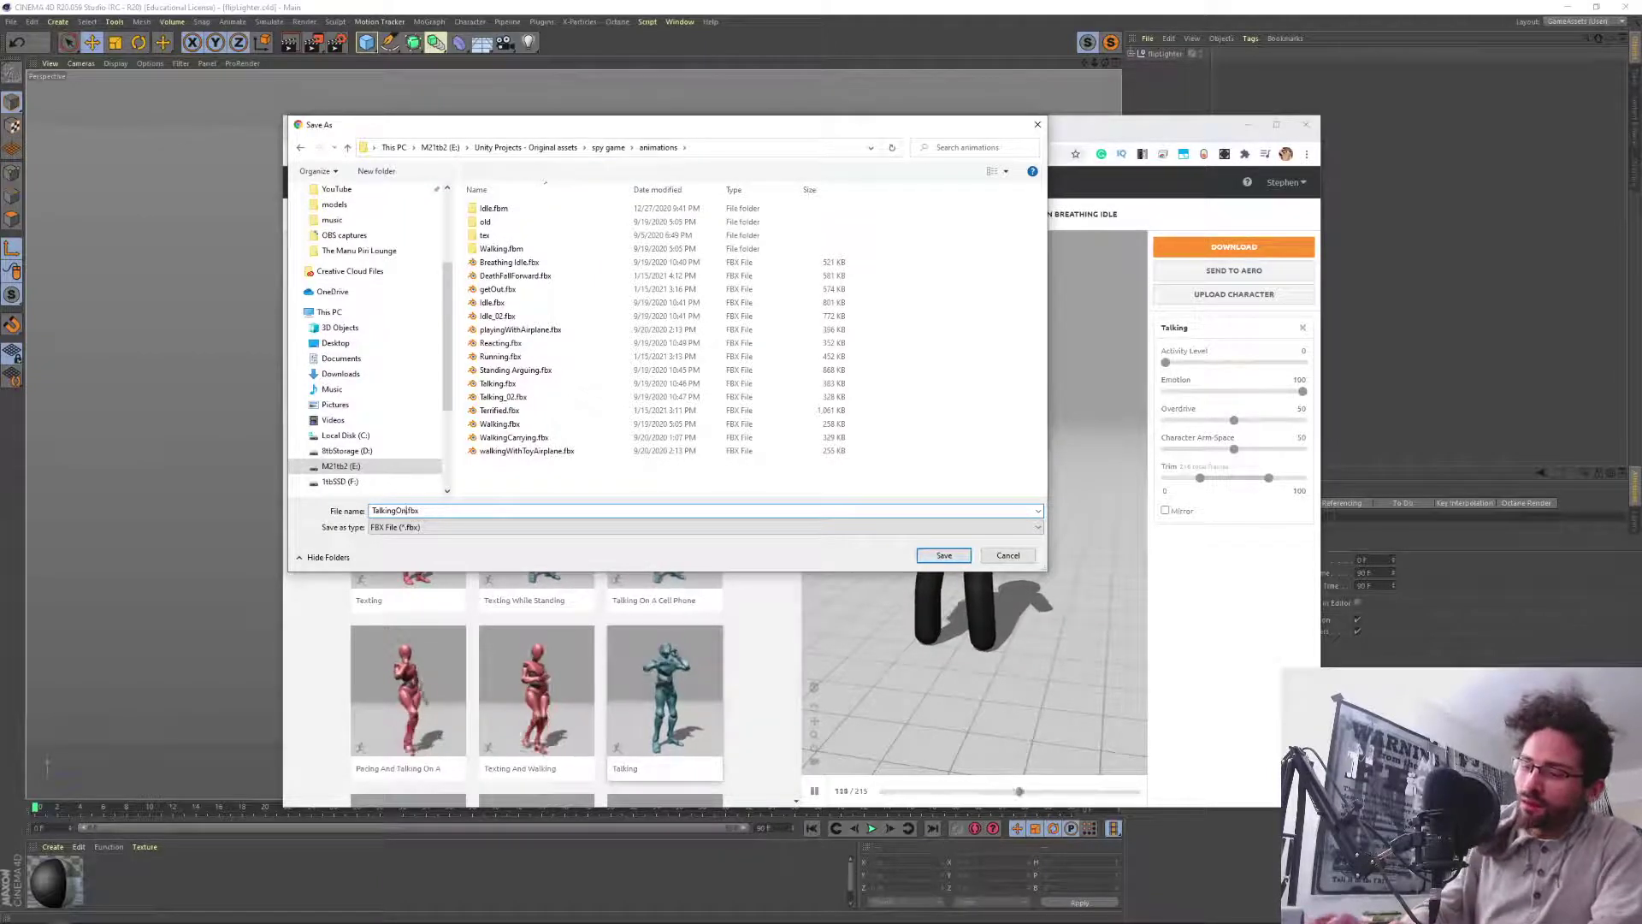
text(Phone)
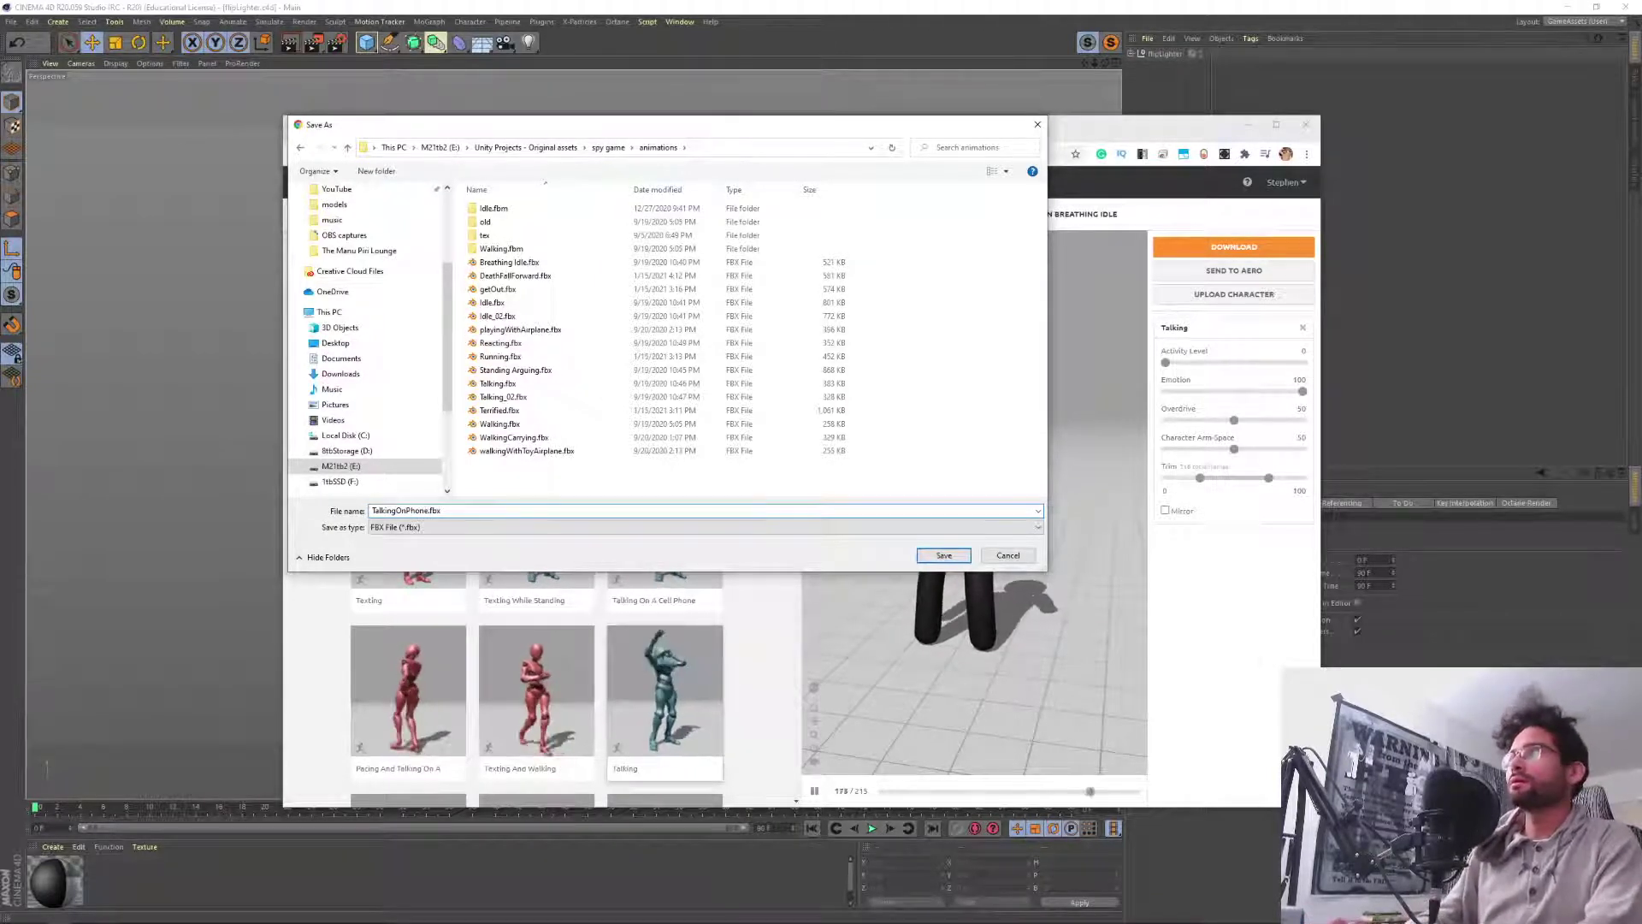
Shorten the download's file name to Phone.fbx and move the save dialog clear of the character preview.
key(ctrl+a)
key(Left)
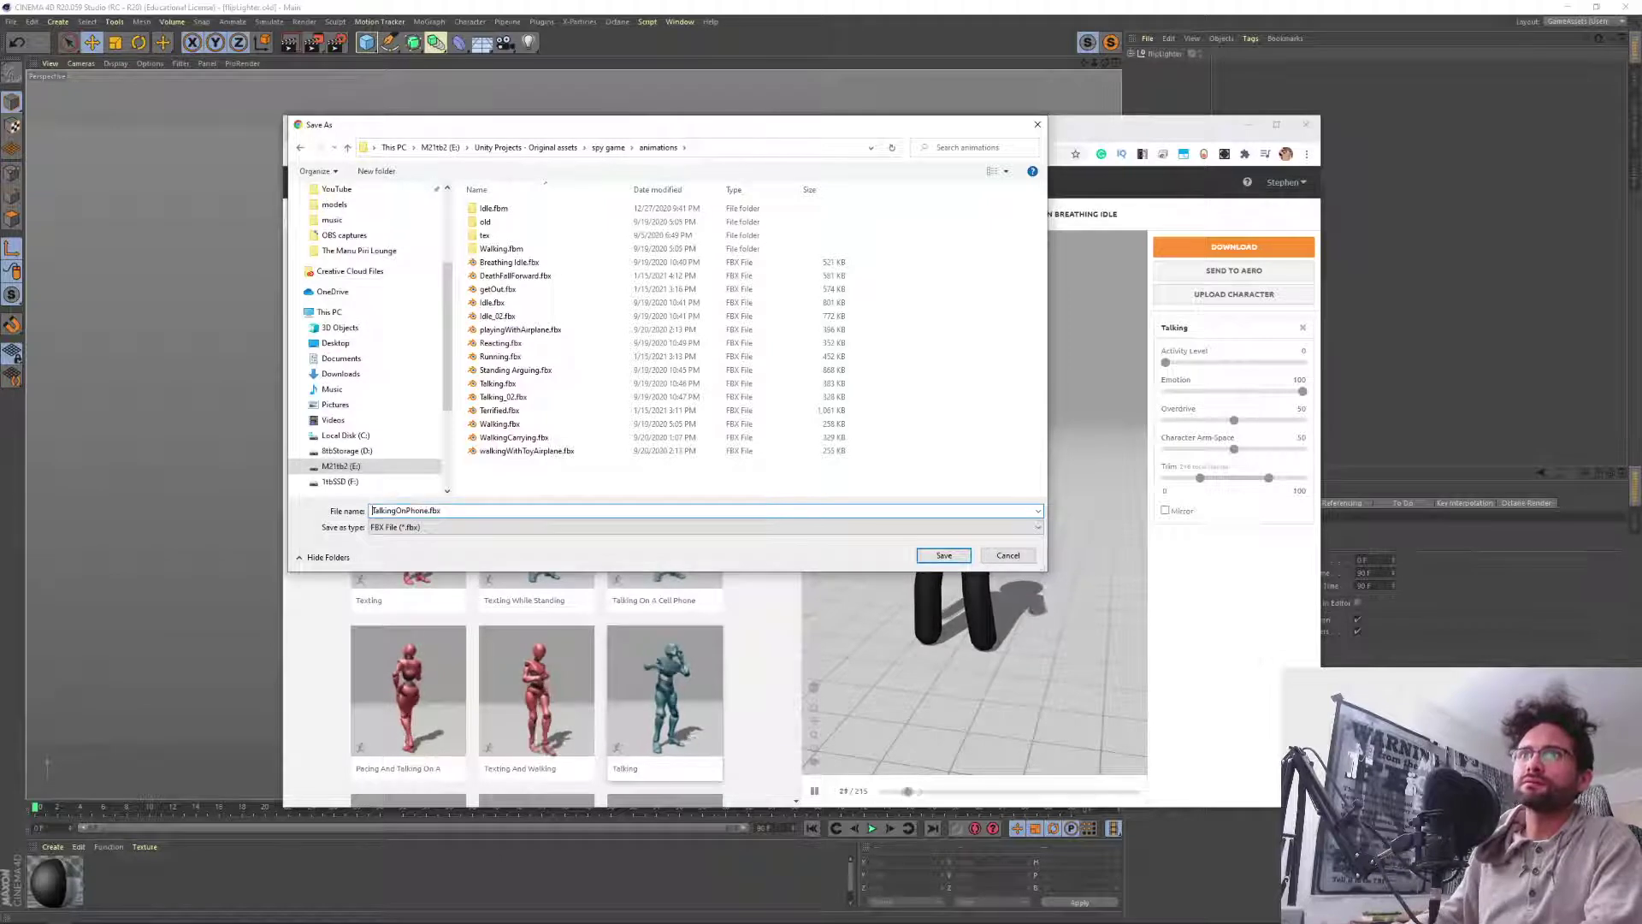
key(Delete)
key(Delete)
key(Delete)
key(Delete)
key(Delete)
key(Delete)
key(Delete)
key(Delete)
key(Delete)
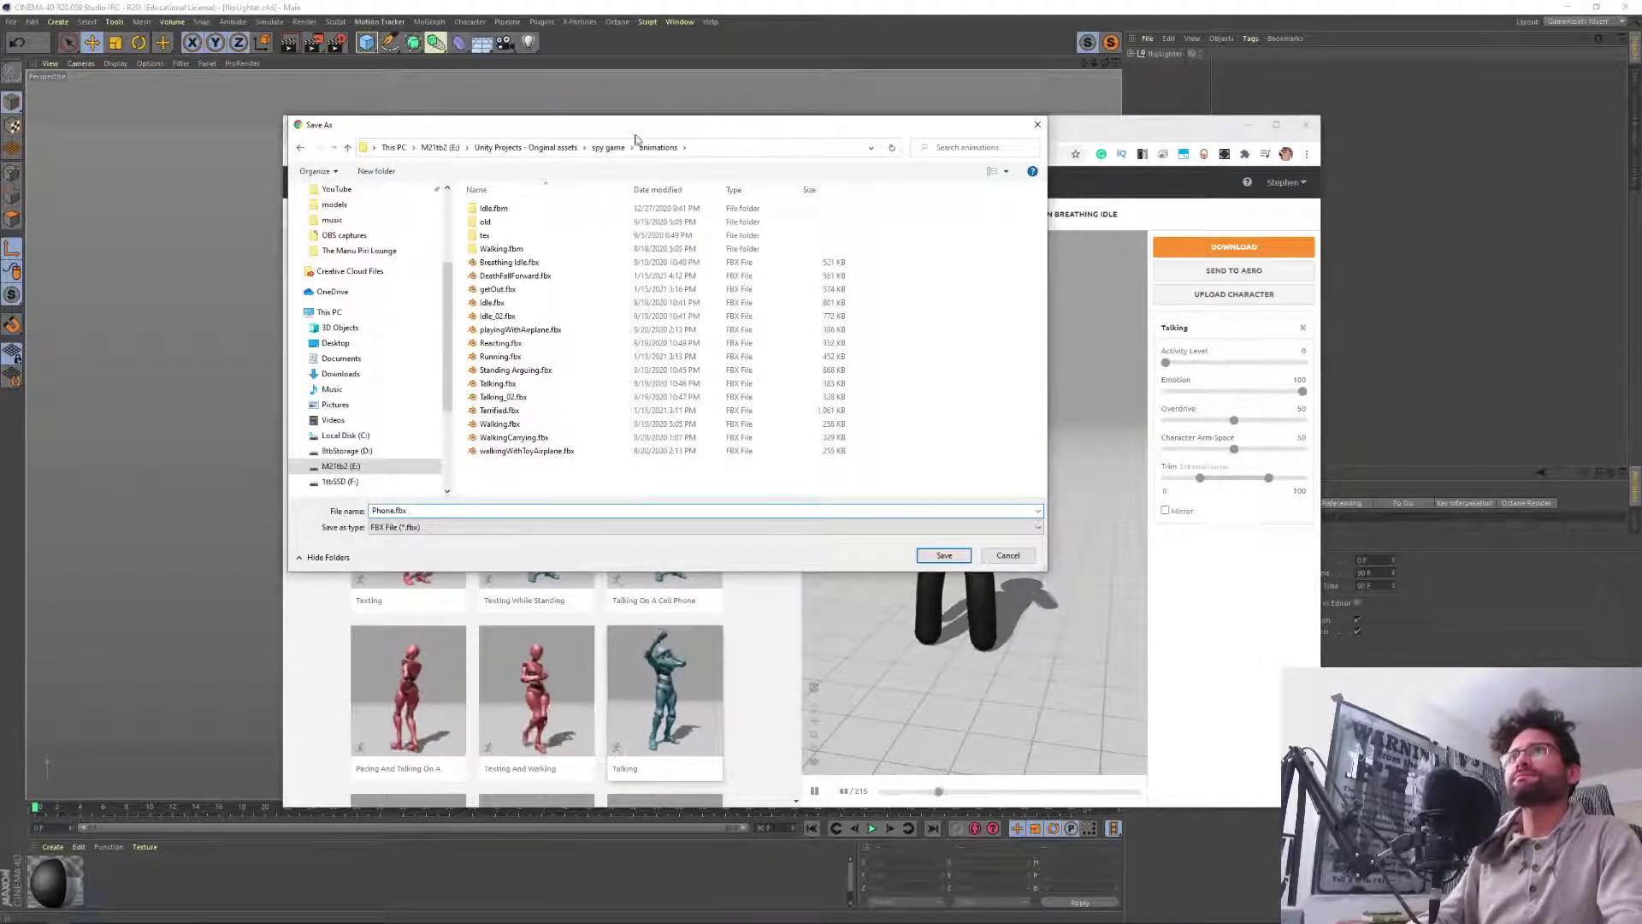
drag(688, 124, 422, 153)
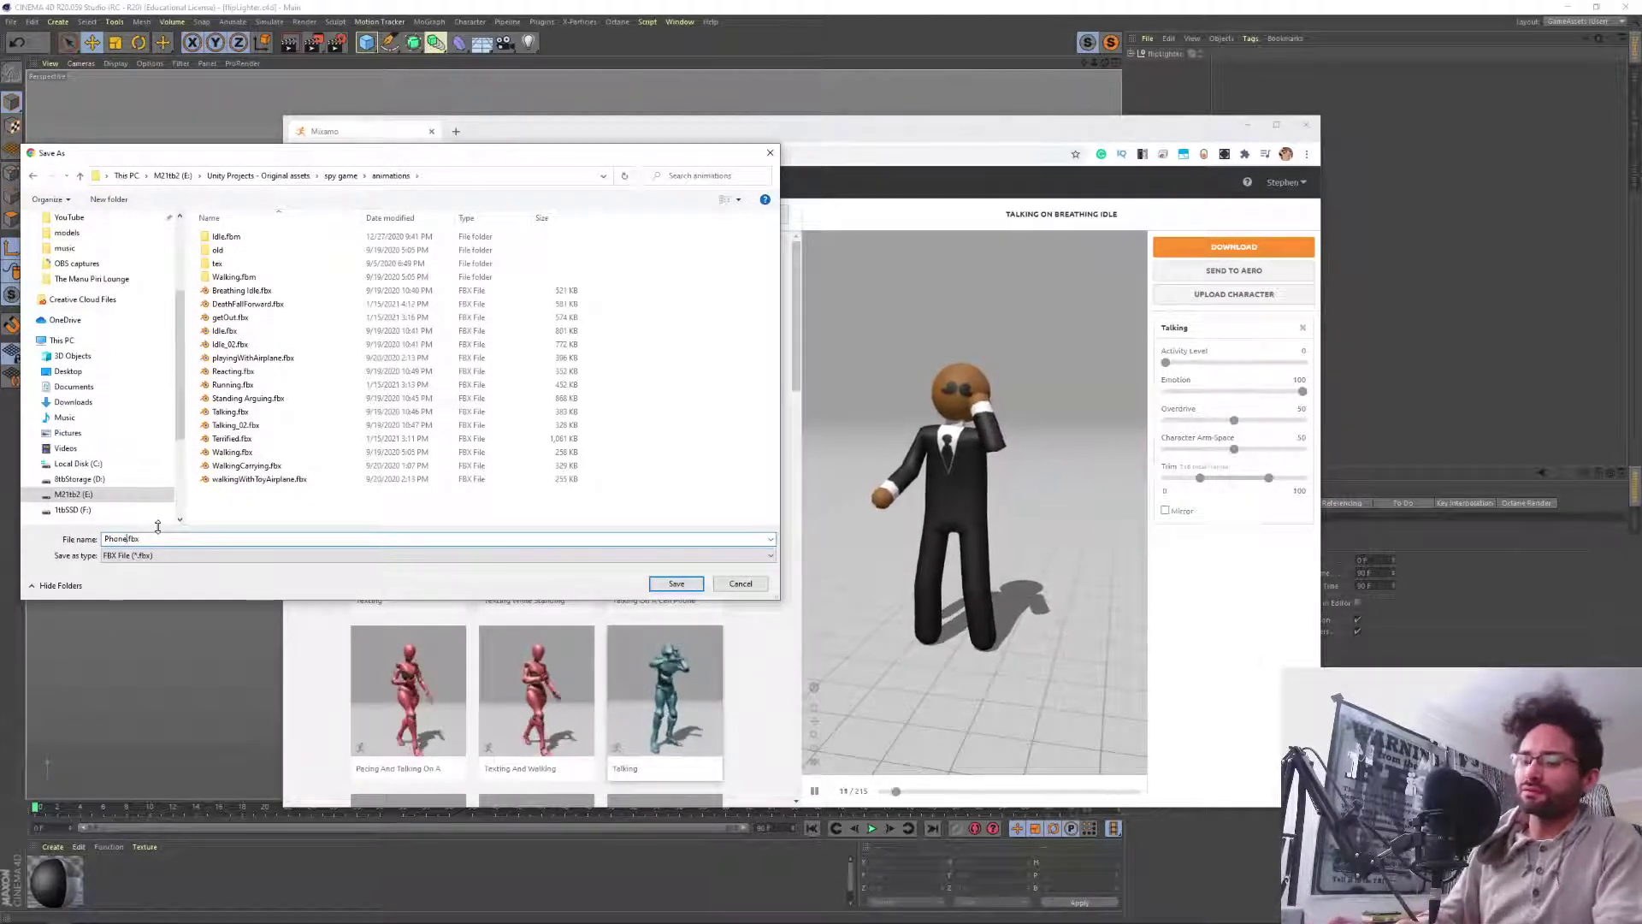
Finish the file name as PhoneTalk1.fbx and save the animation in the animations folder.
text(Call1)
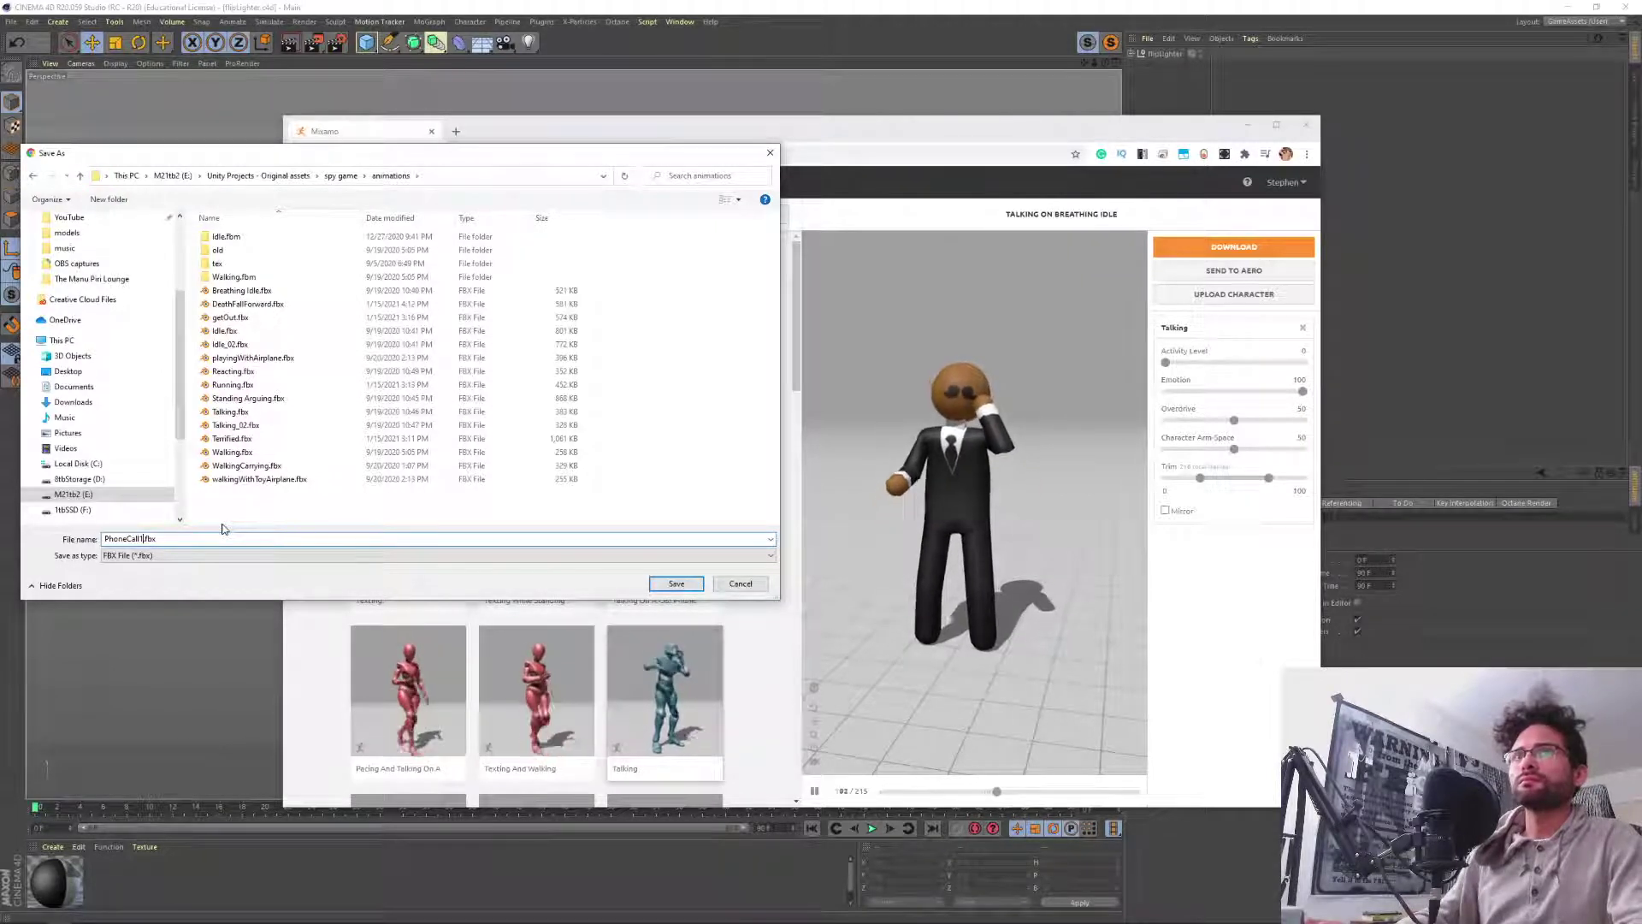
key(BackSpace)
key(BackSpace)
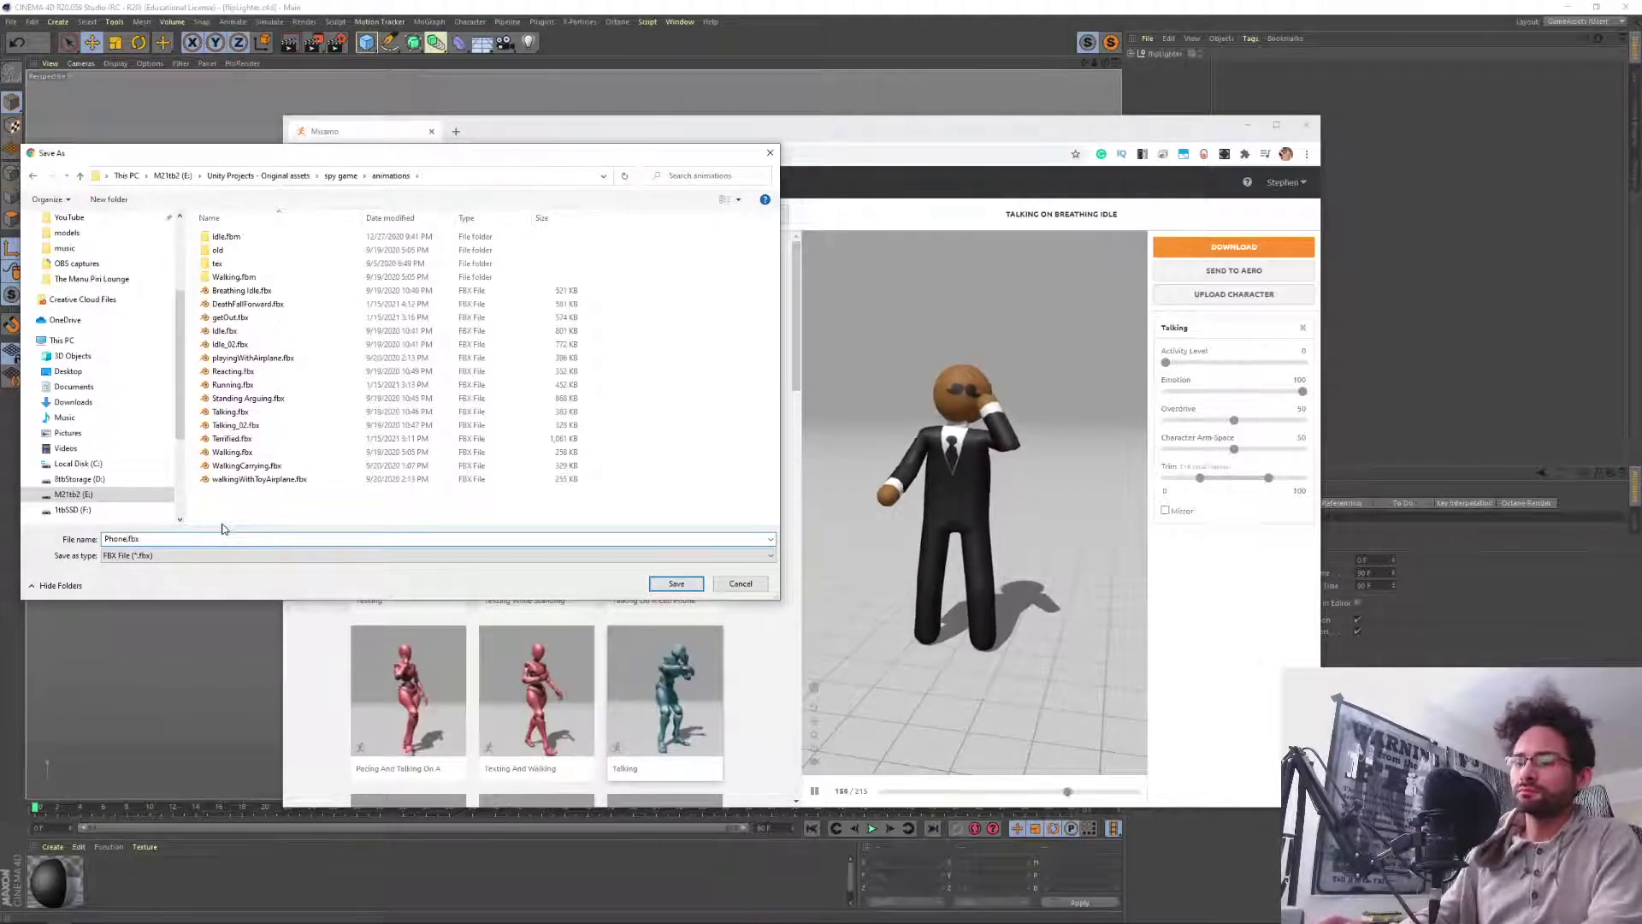
text(Talk1)
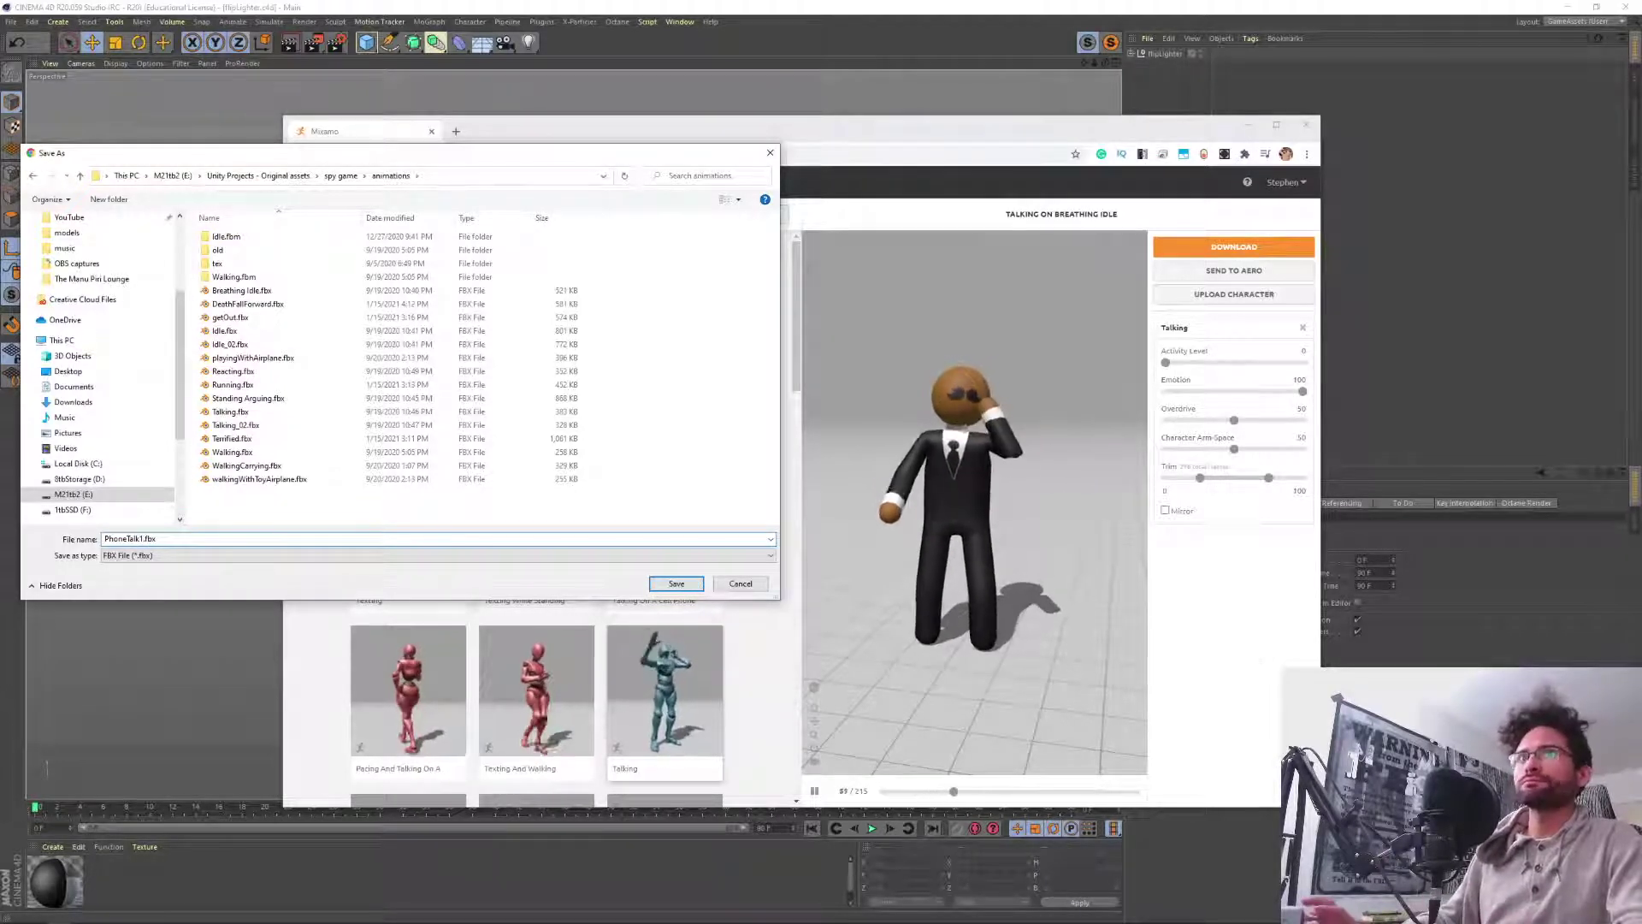
key(Return)
Switch to Unity and open the Animations folder under the Character prefabs in the project.
key(alt+Tab)
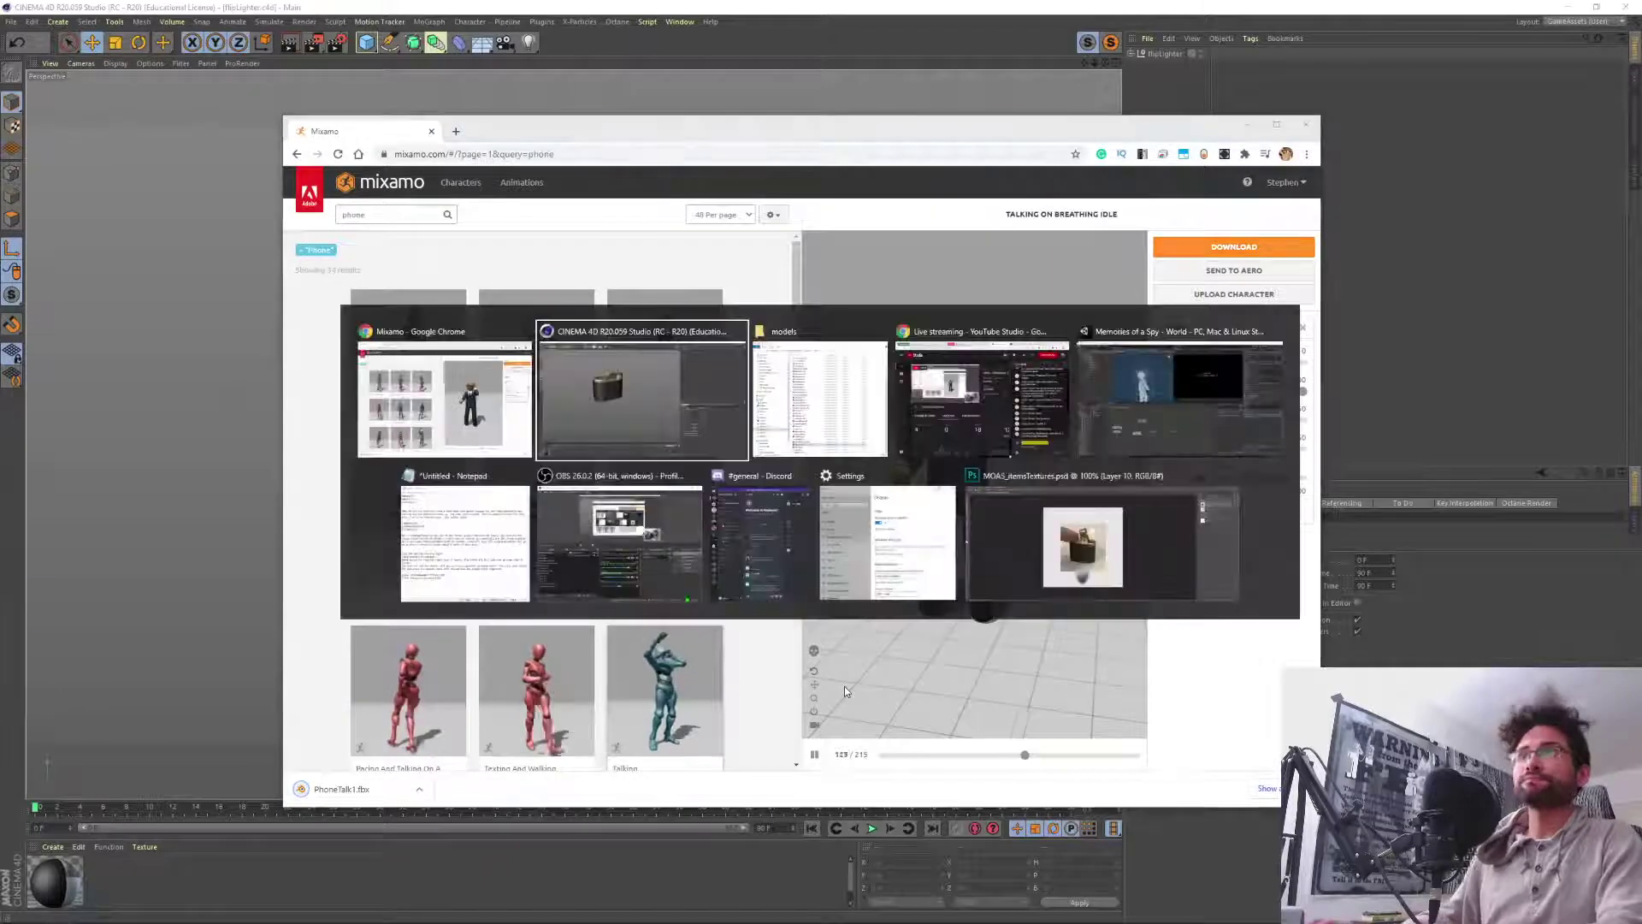
key(alt+Tab)
key(alt+Tab)
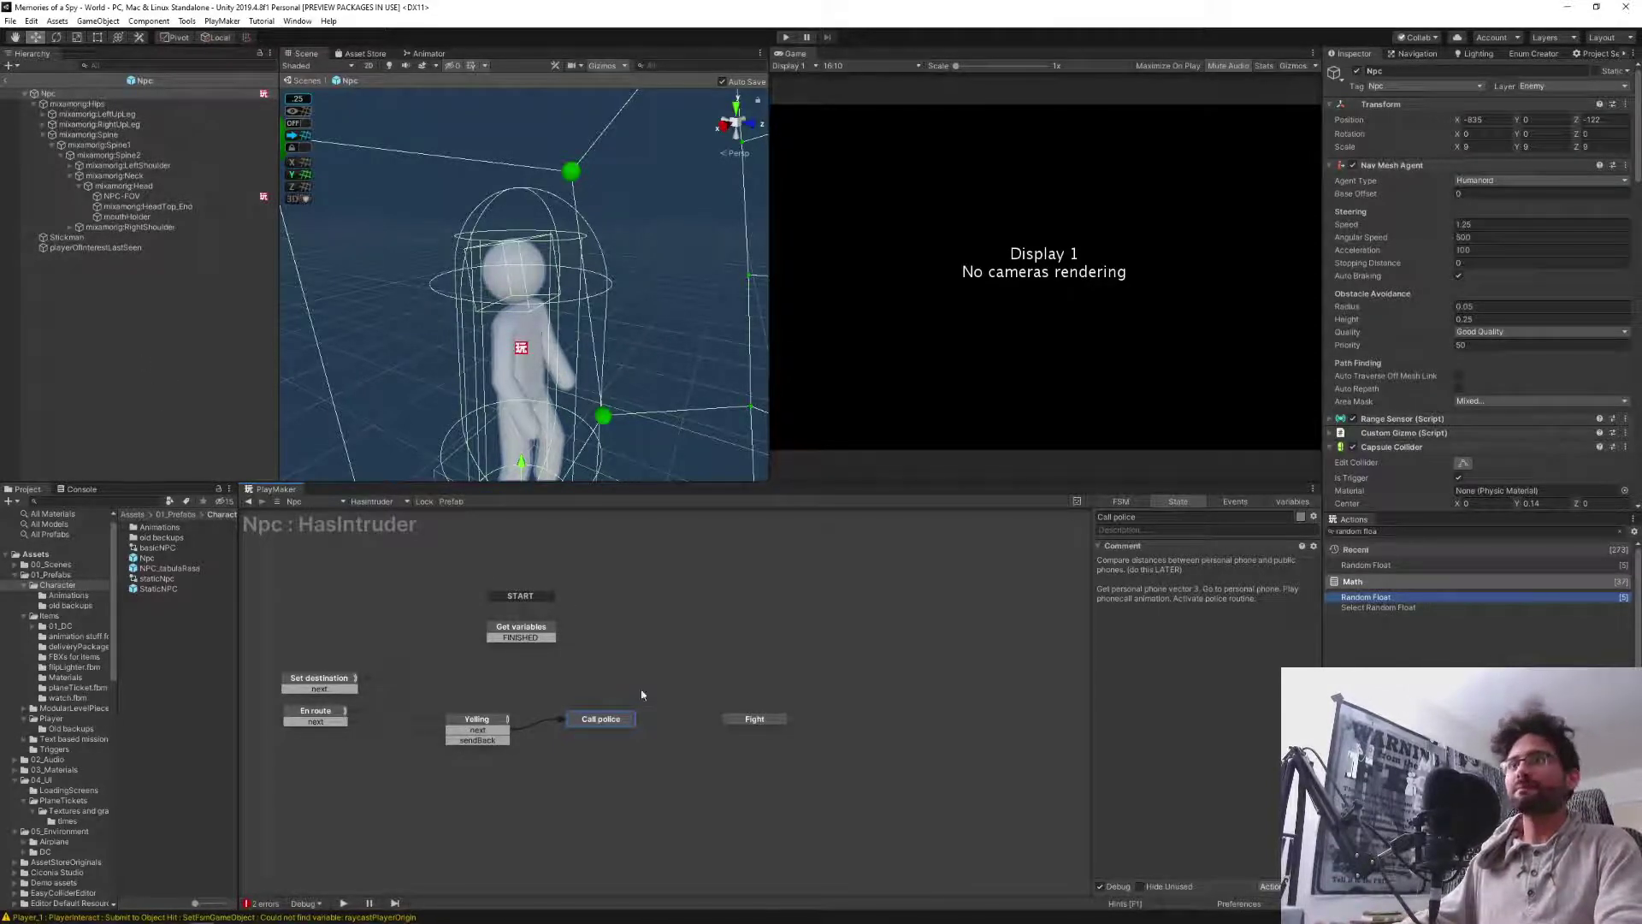
middle_drag(719, 630, 864, 644)
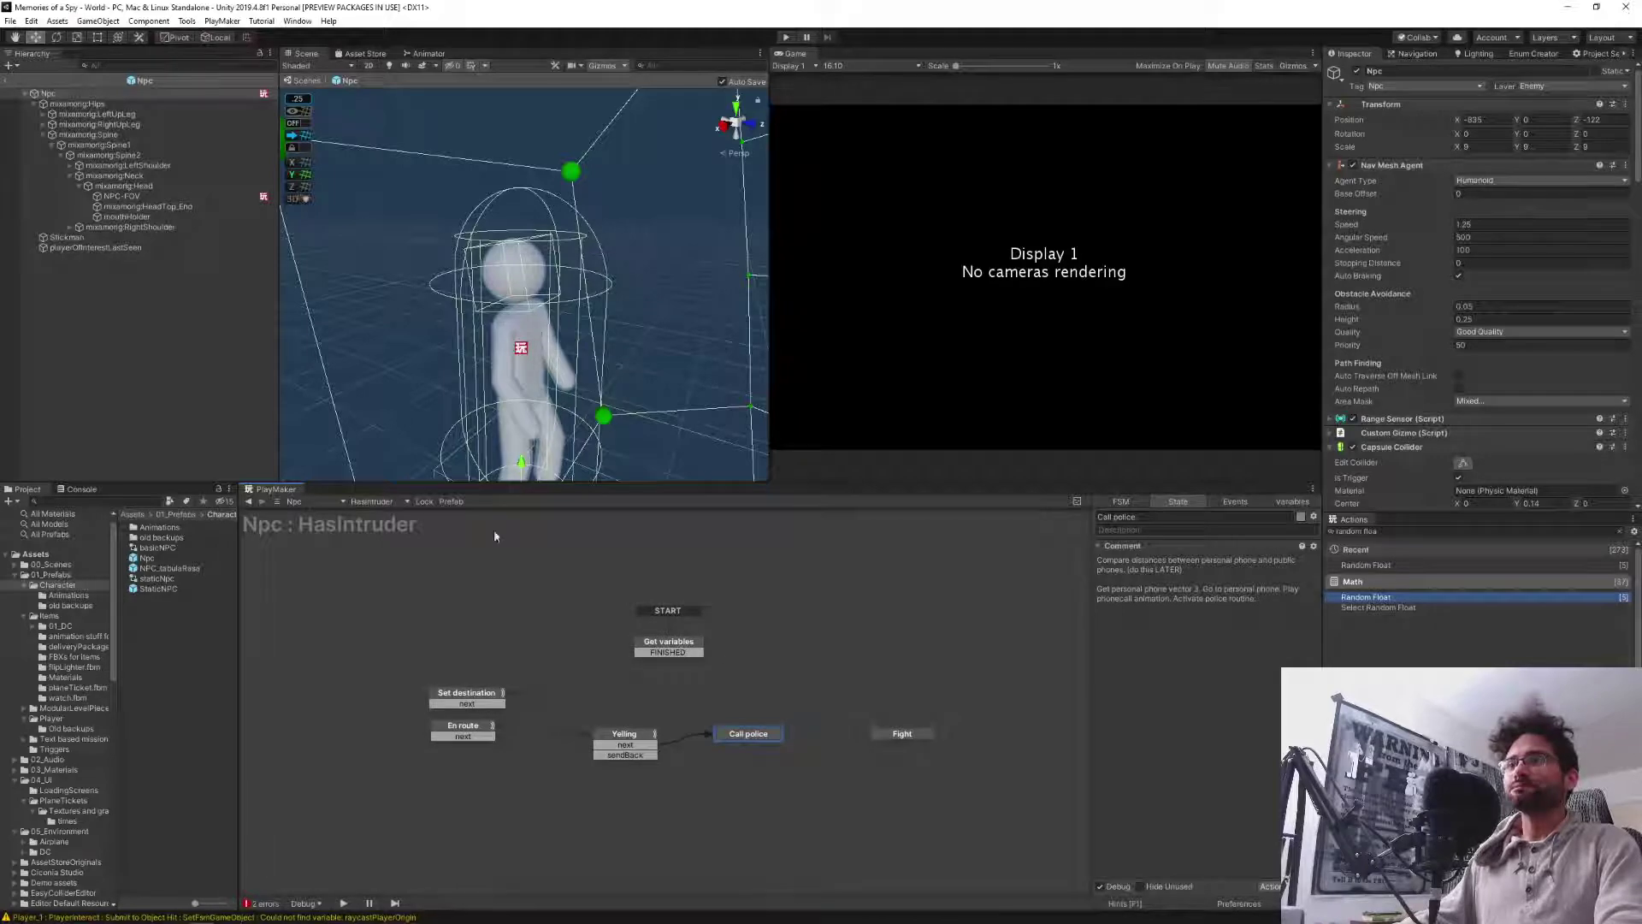
click(61, 596)
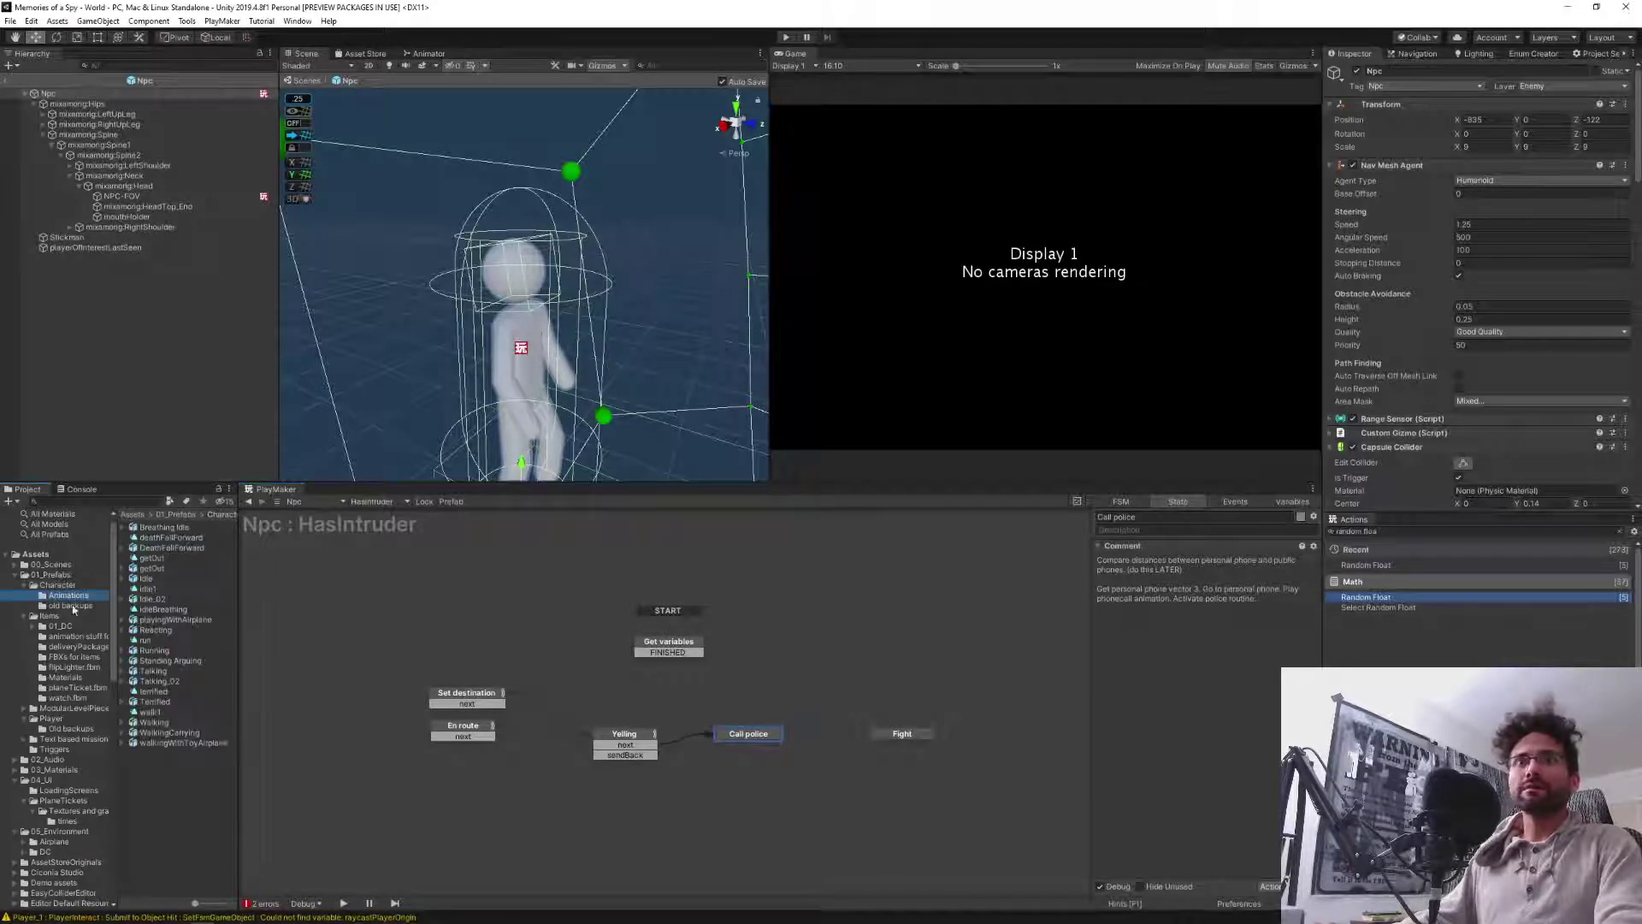
Switch to File Explorer and go from the models folder to the spy game's animations folder.
key(alt+Tab)
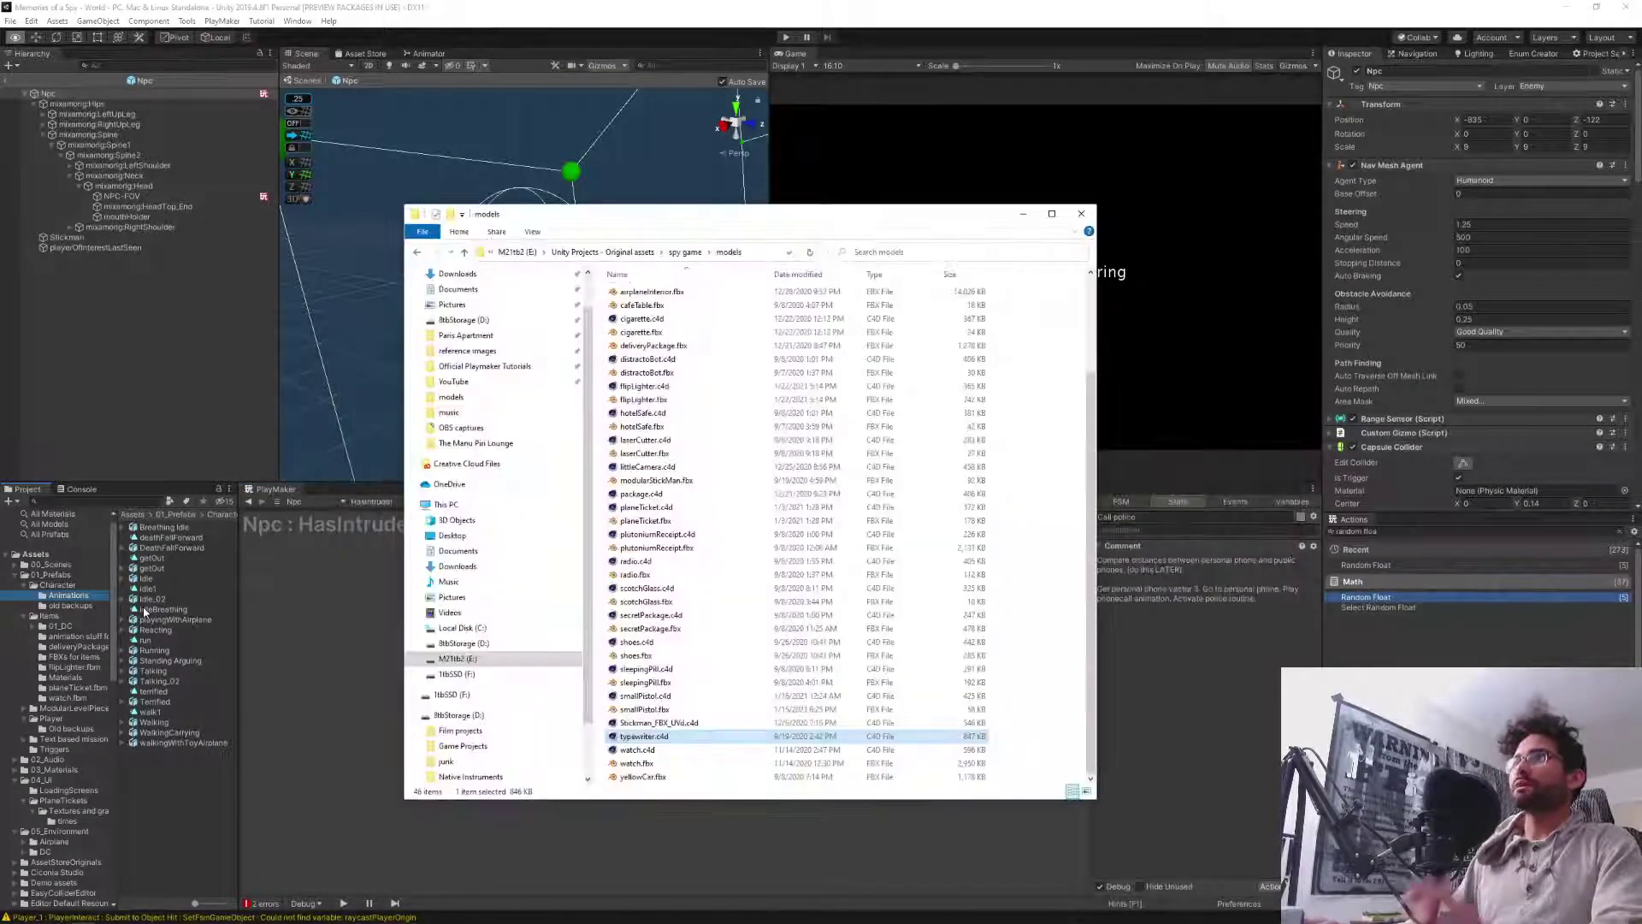
key(BackSpace)
key(Up)
key(Up)
key(Up)
key(Up)
key(Up)
key(Up)
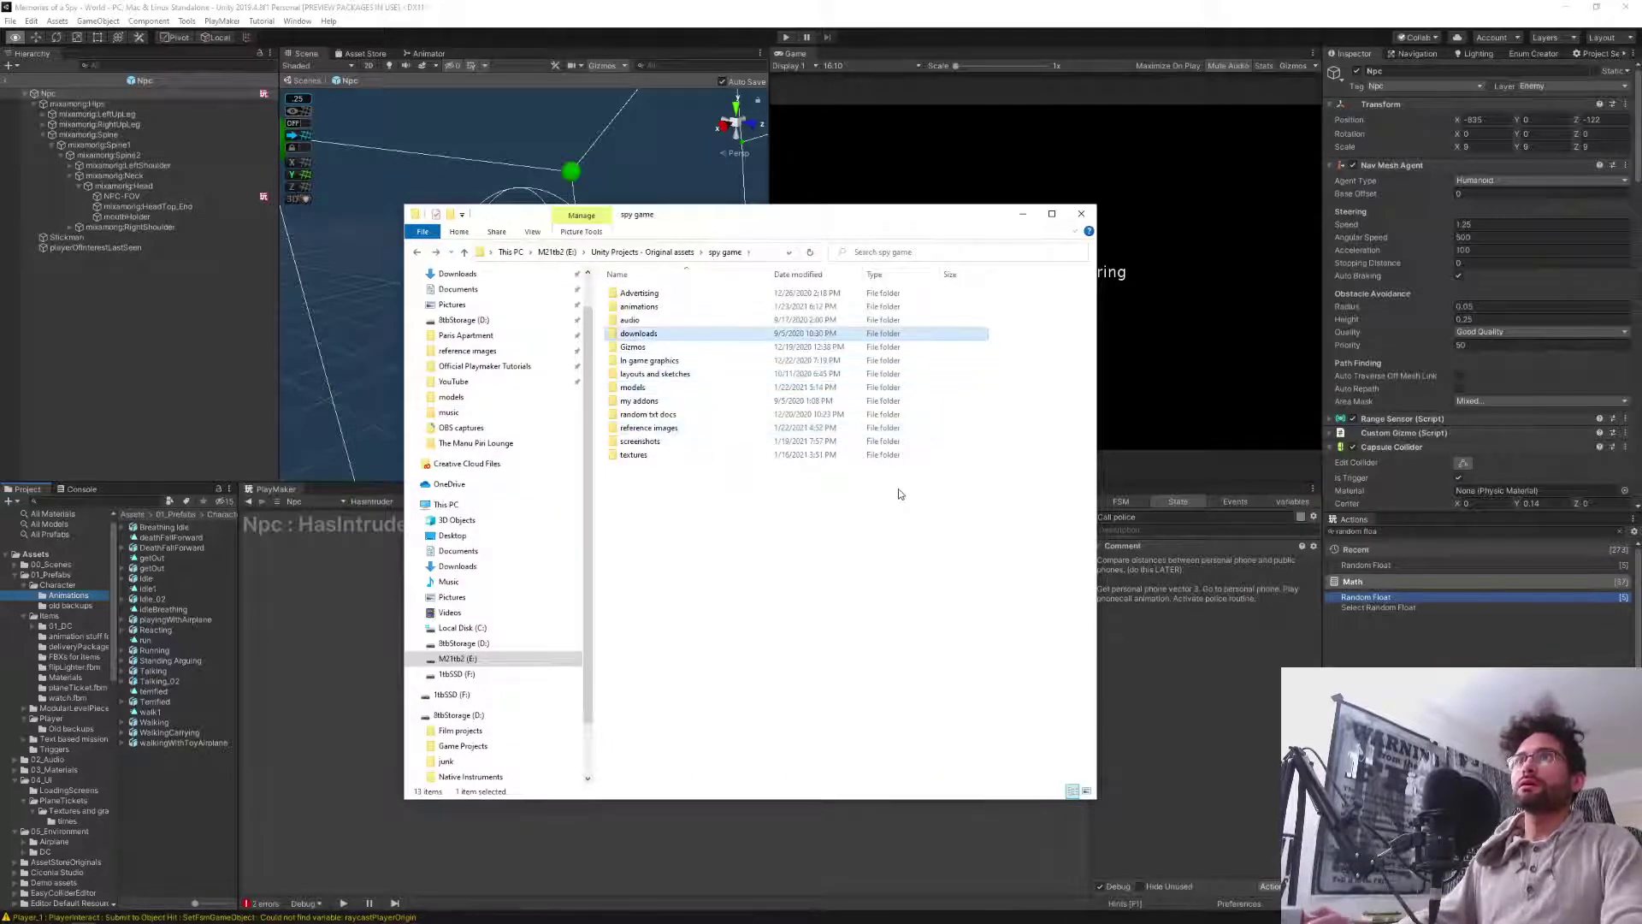
key(Return)
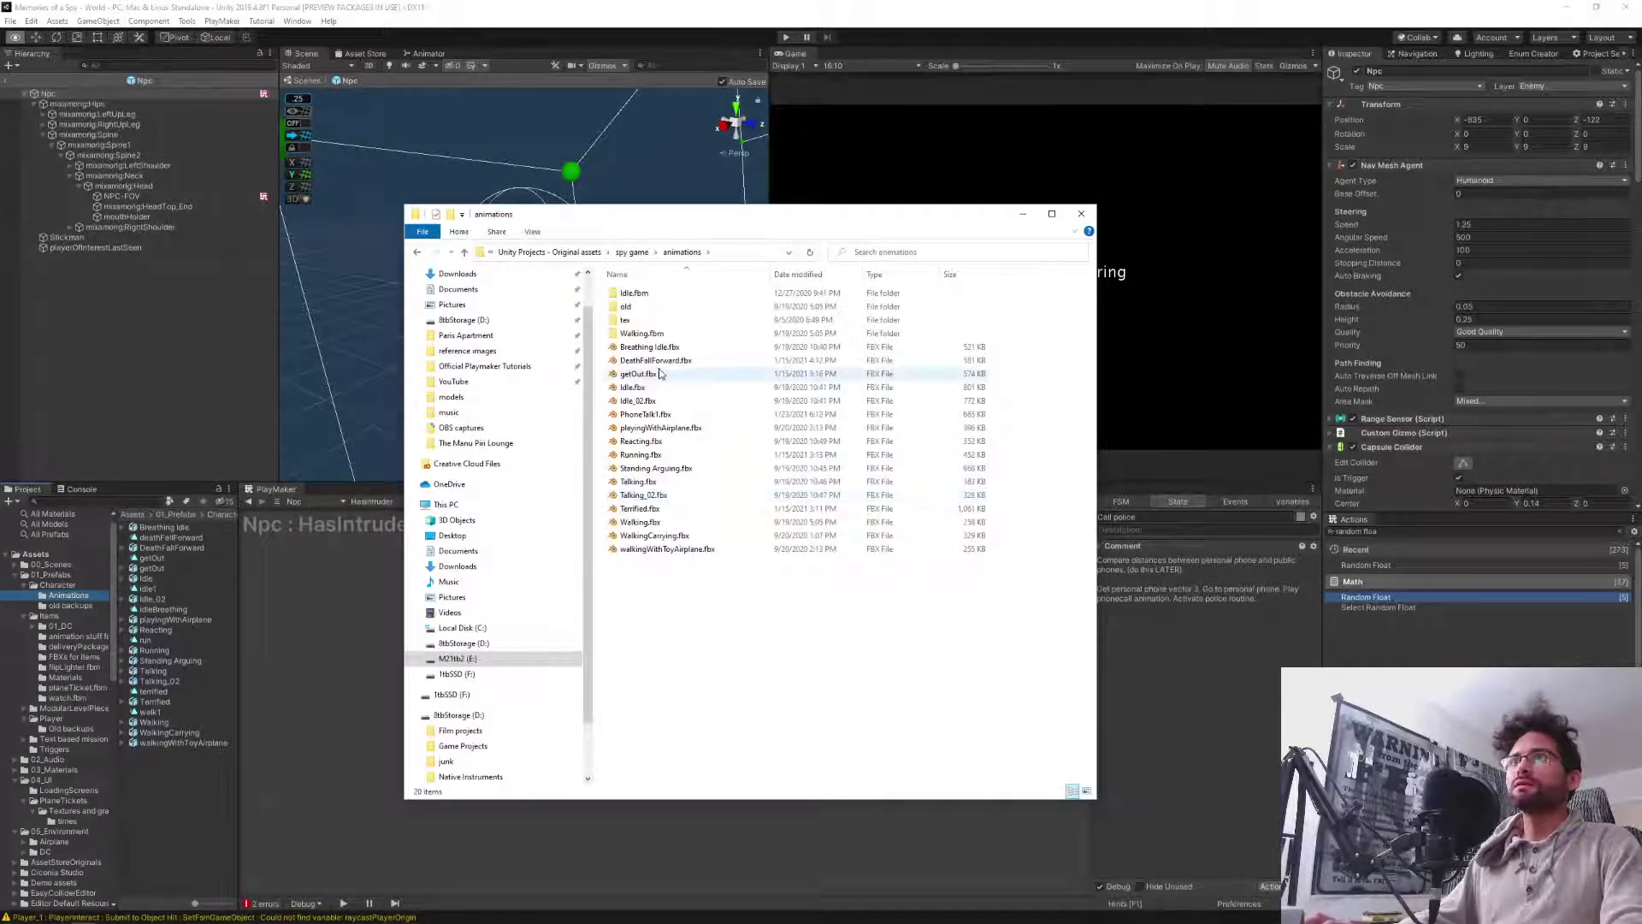
Import PhoneTalk1.fbx from the spy game's animations folder into Unity's Character Animations folder and expand the imported asset.
click(648, 416)
drag(650, 417, 167, 785)
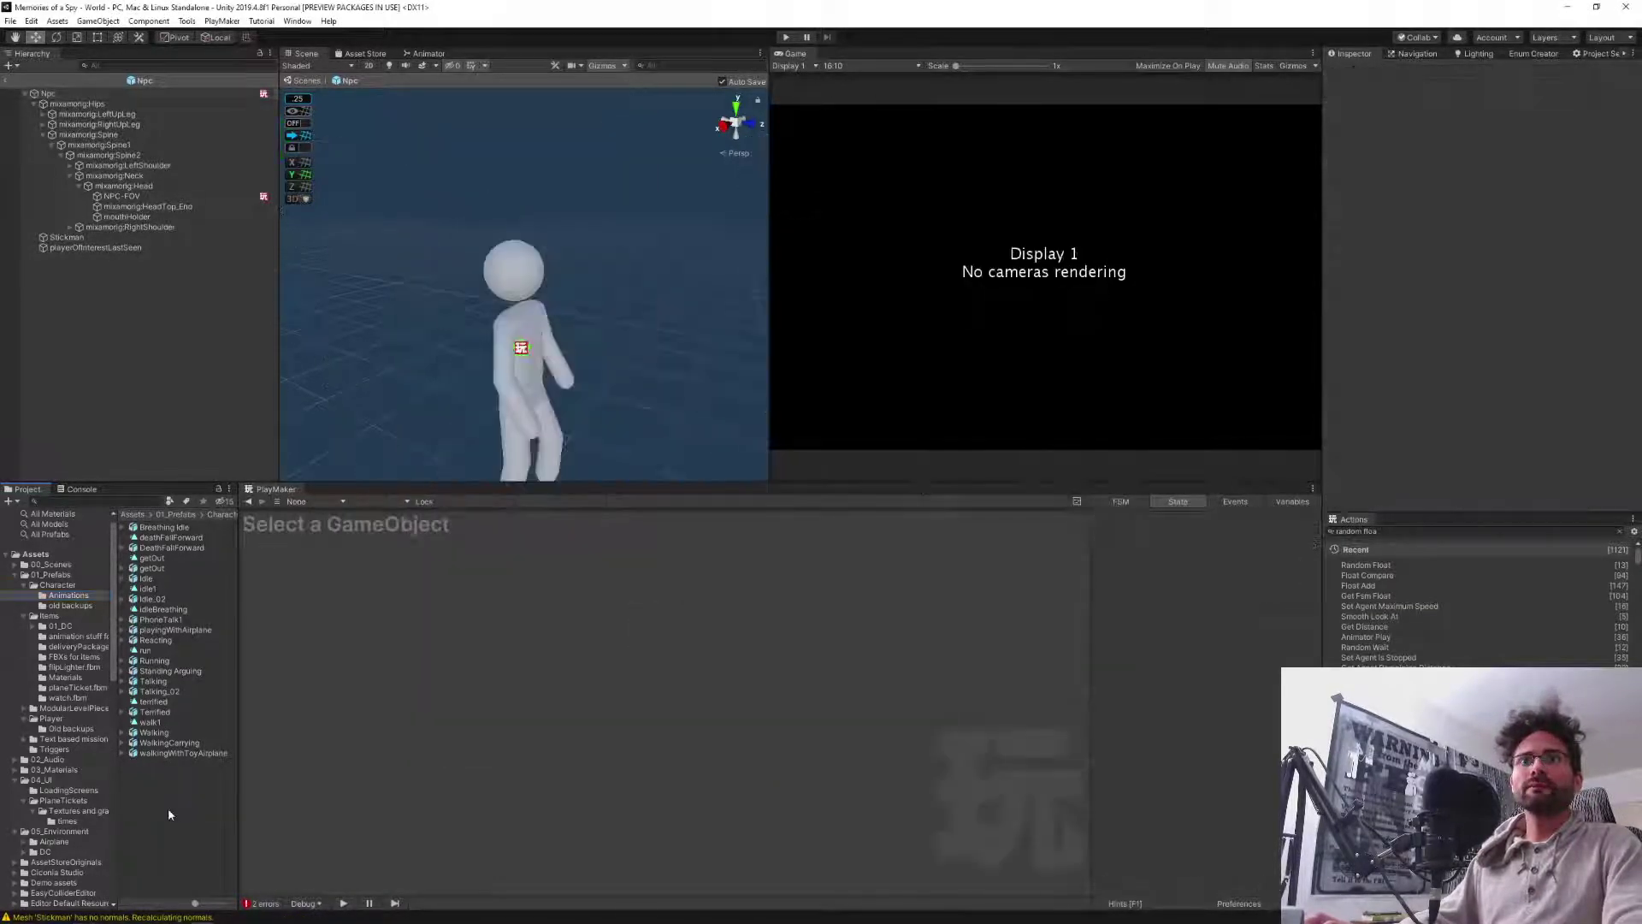
click(123, 620)
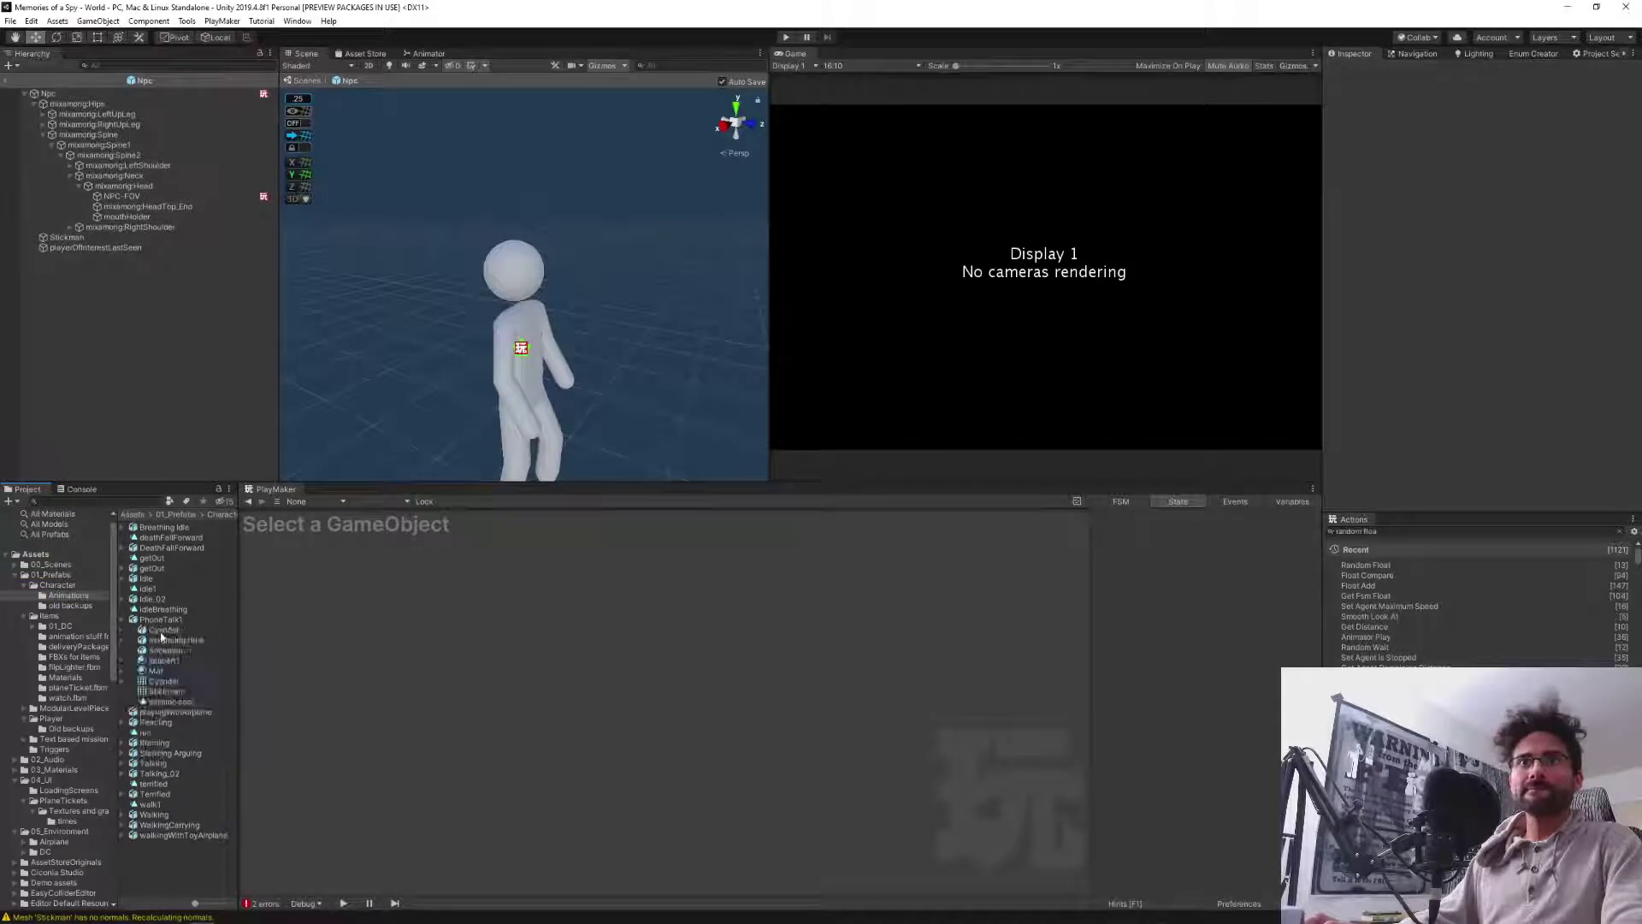
Duplicate PhoneTalk1's mixamo.com clip, rename the copy PhoneTalk1 and enable Loop Time on it.
click(154, 701)
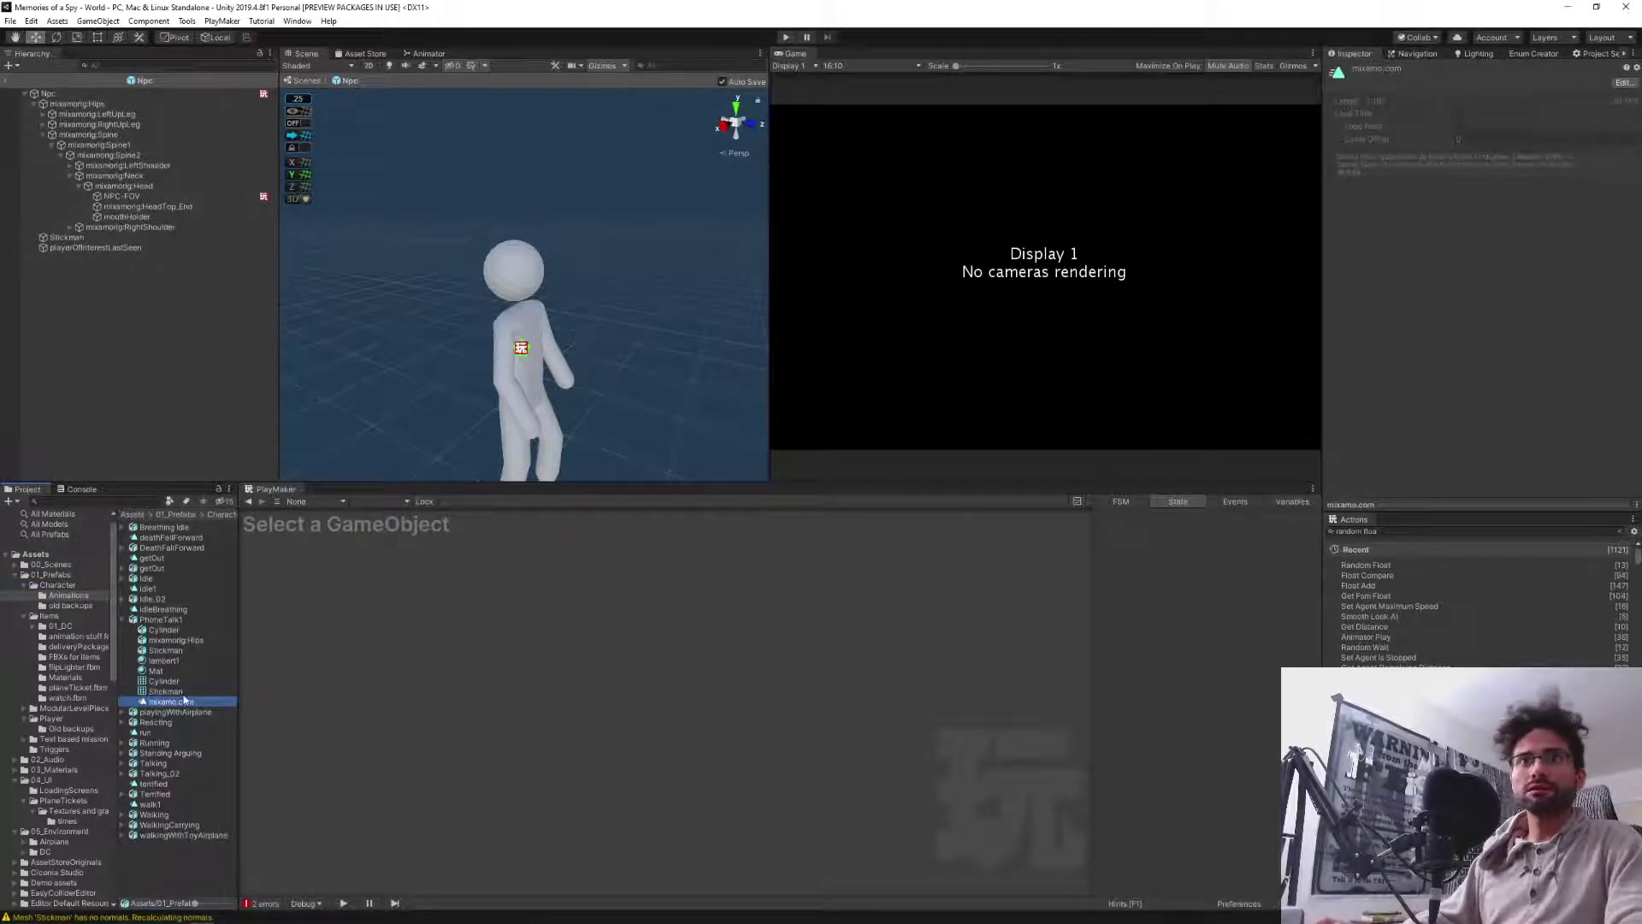
key(ctrl+d)
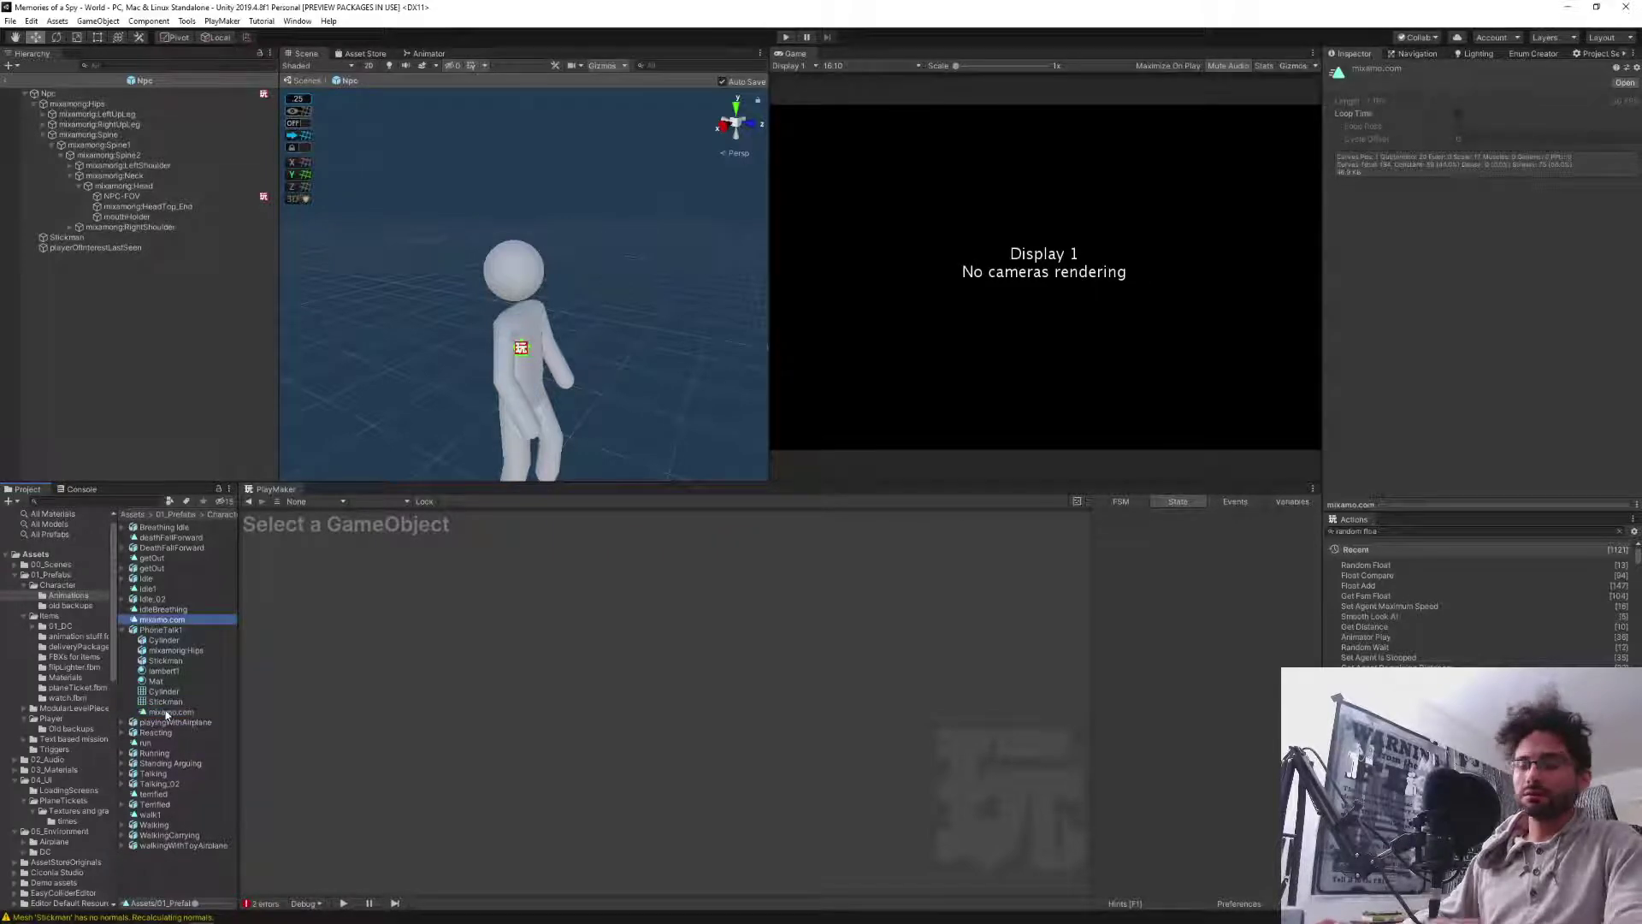
key(F2)
text(PhoneTalk1)
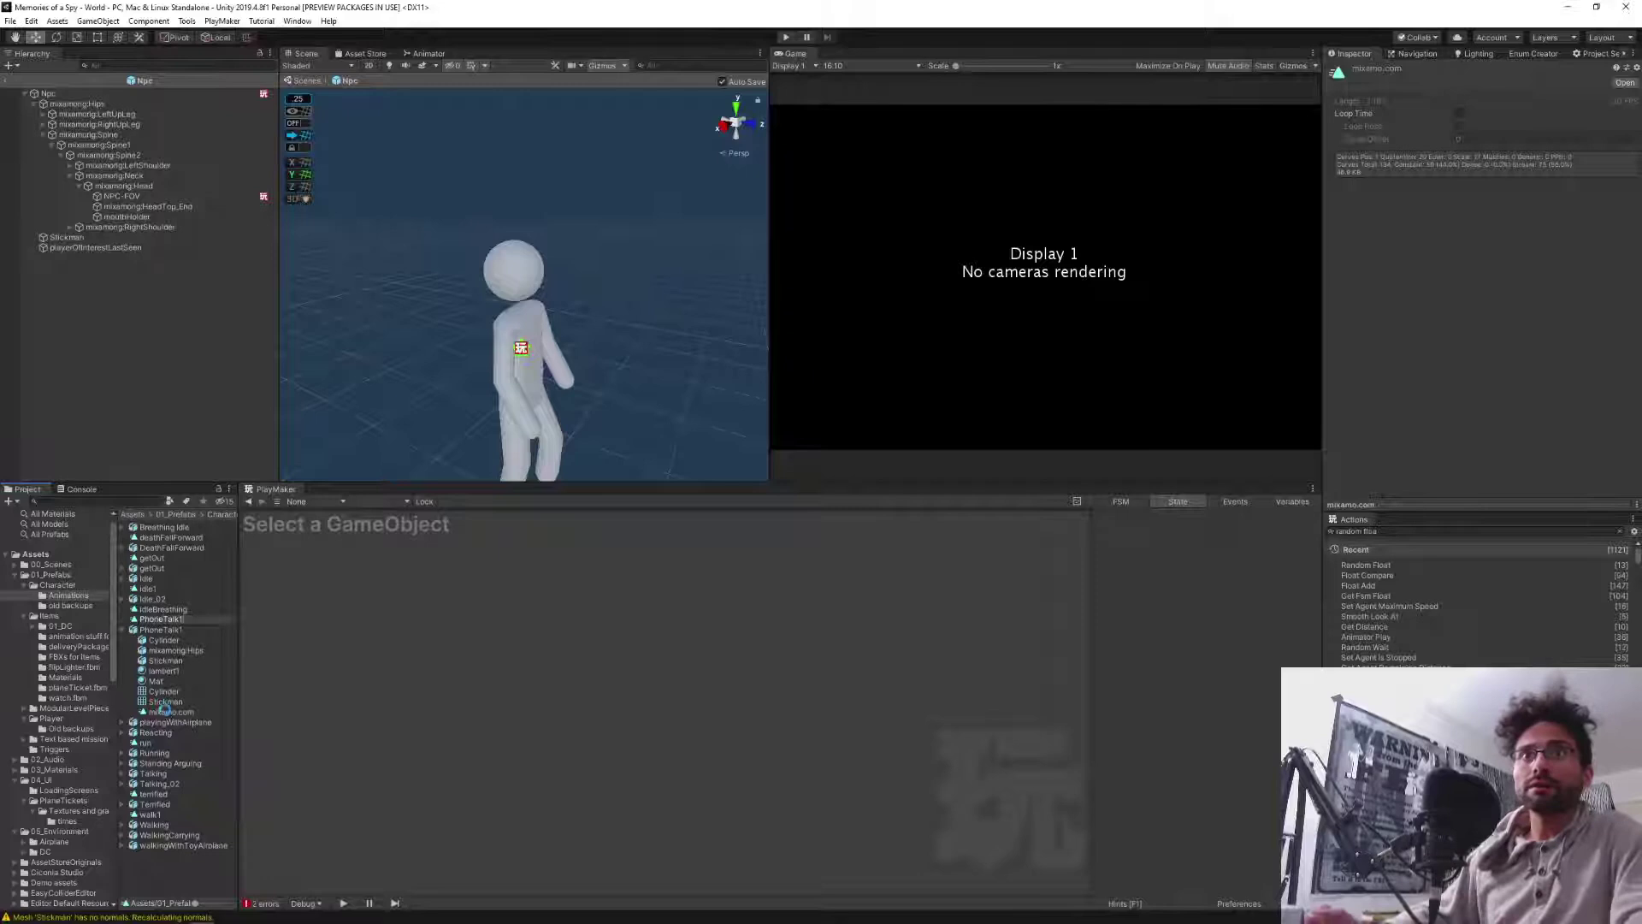
key(Return)
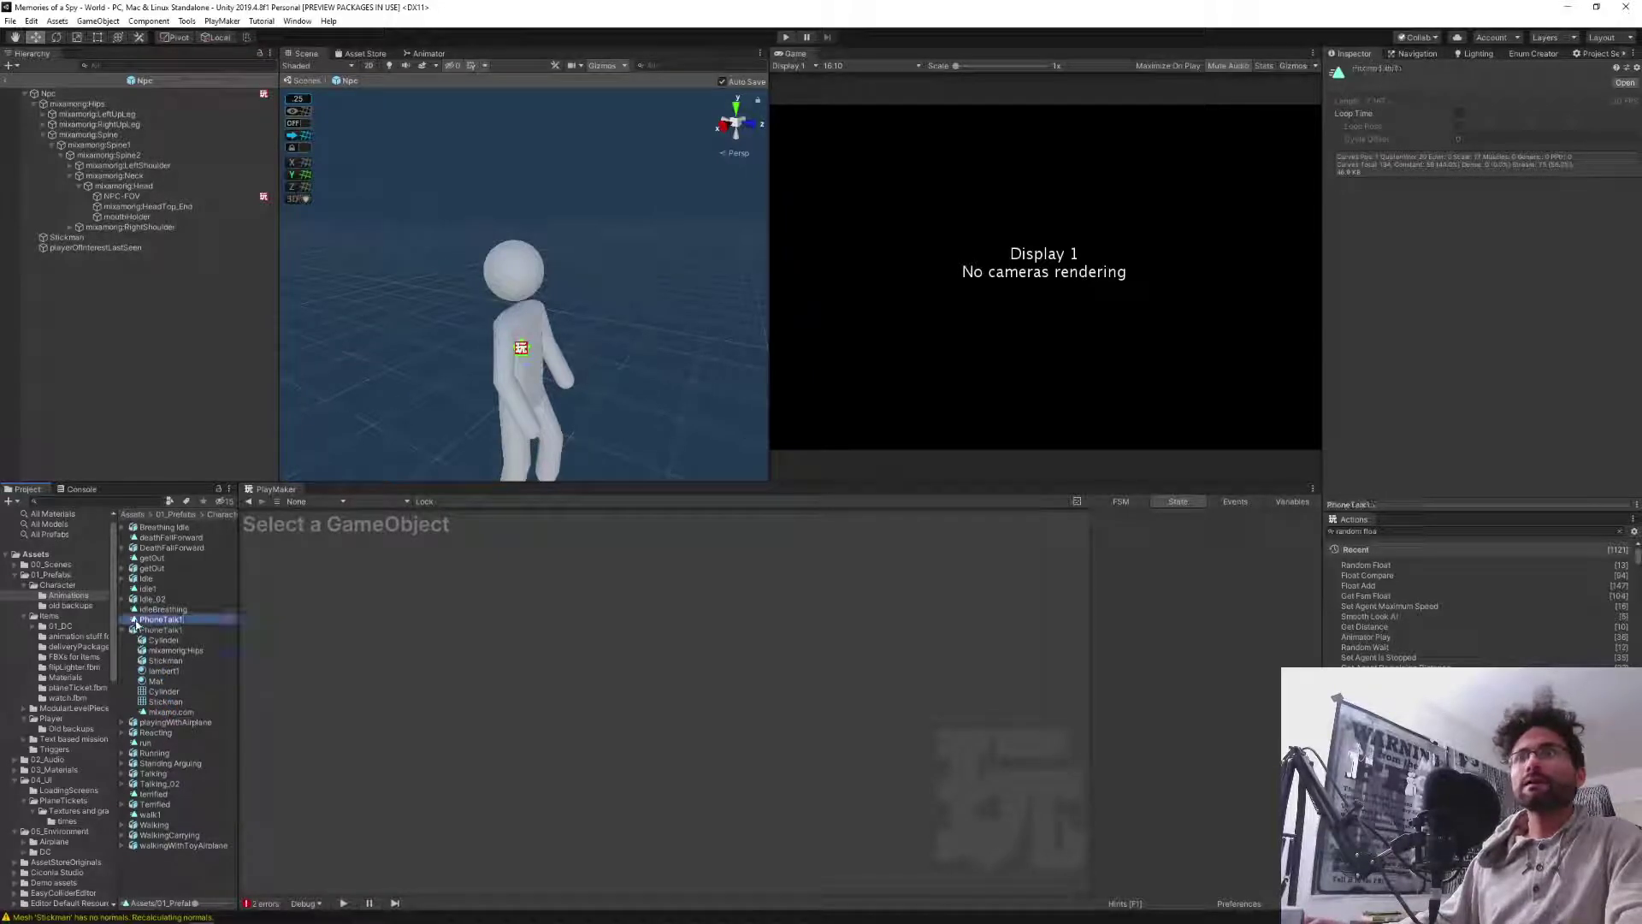
click(1458, 113)
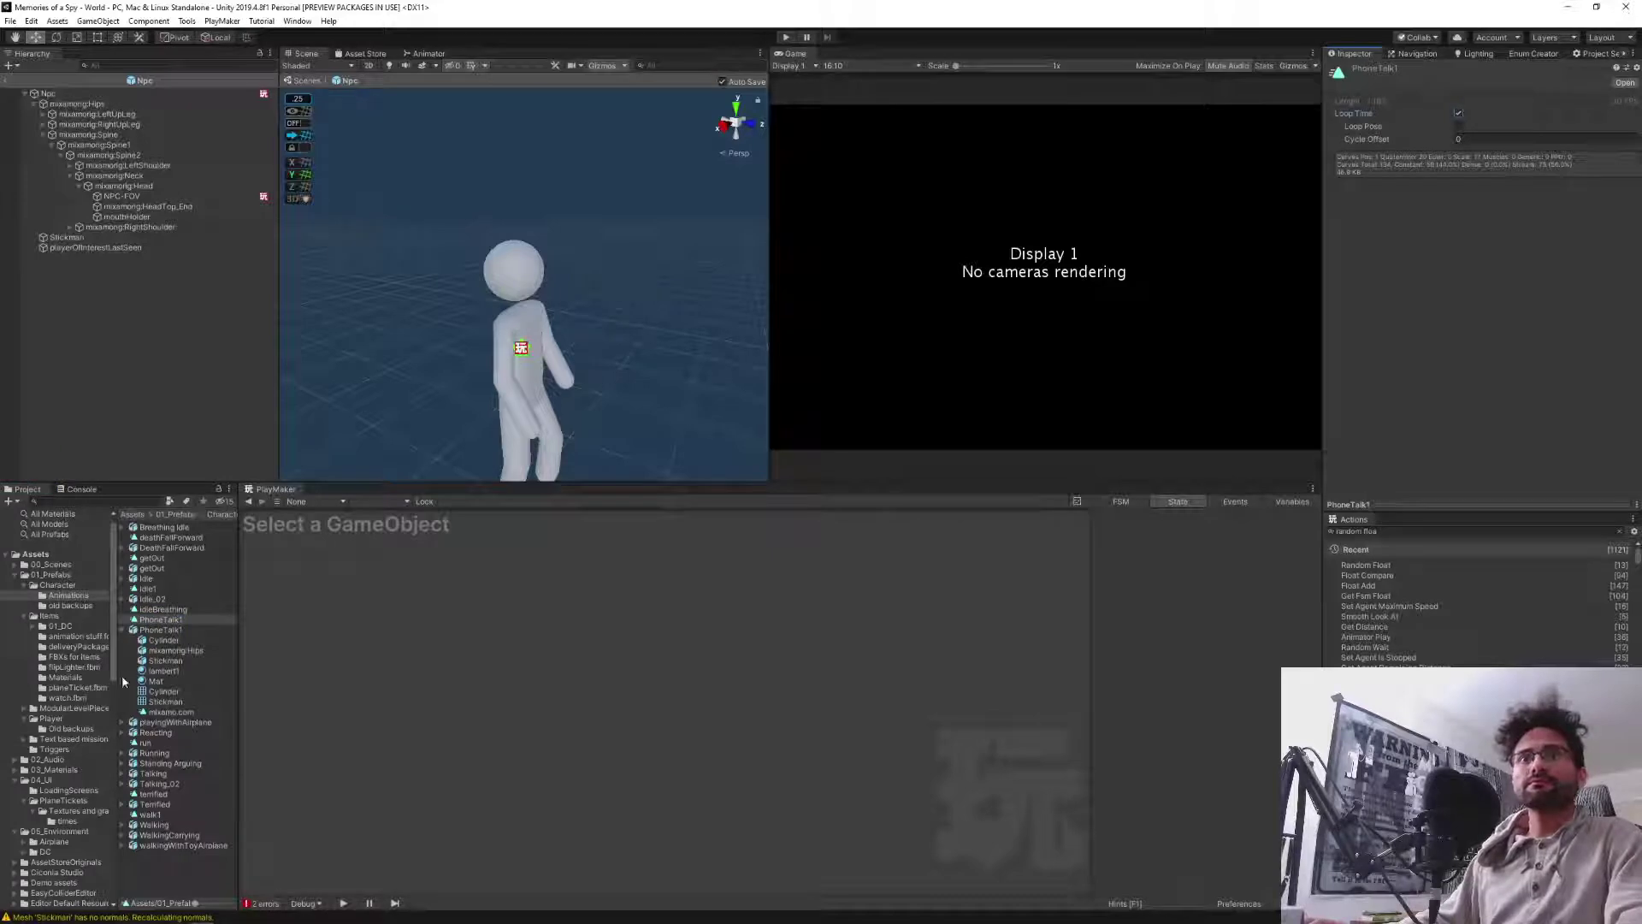
Open the basicNPC animator controller from the Character folder and add the PhoneTalk1 clip as a state.
click(56, 585)
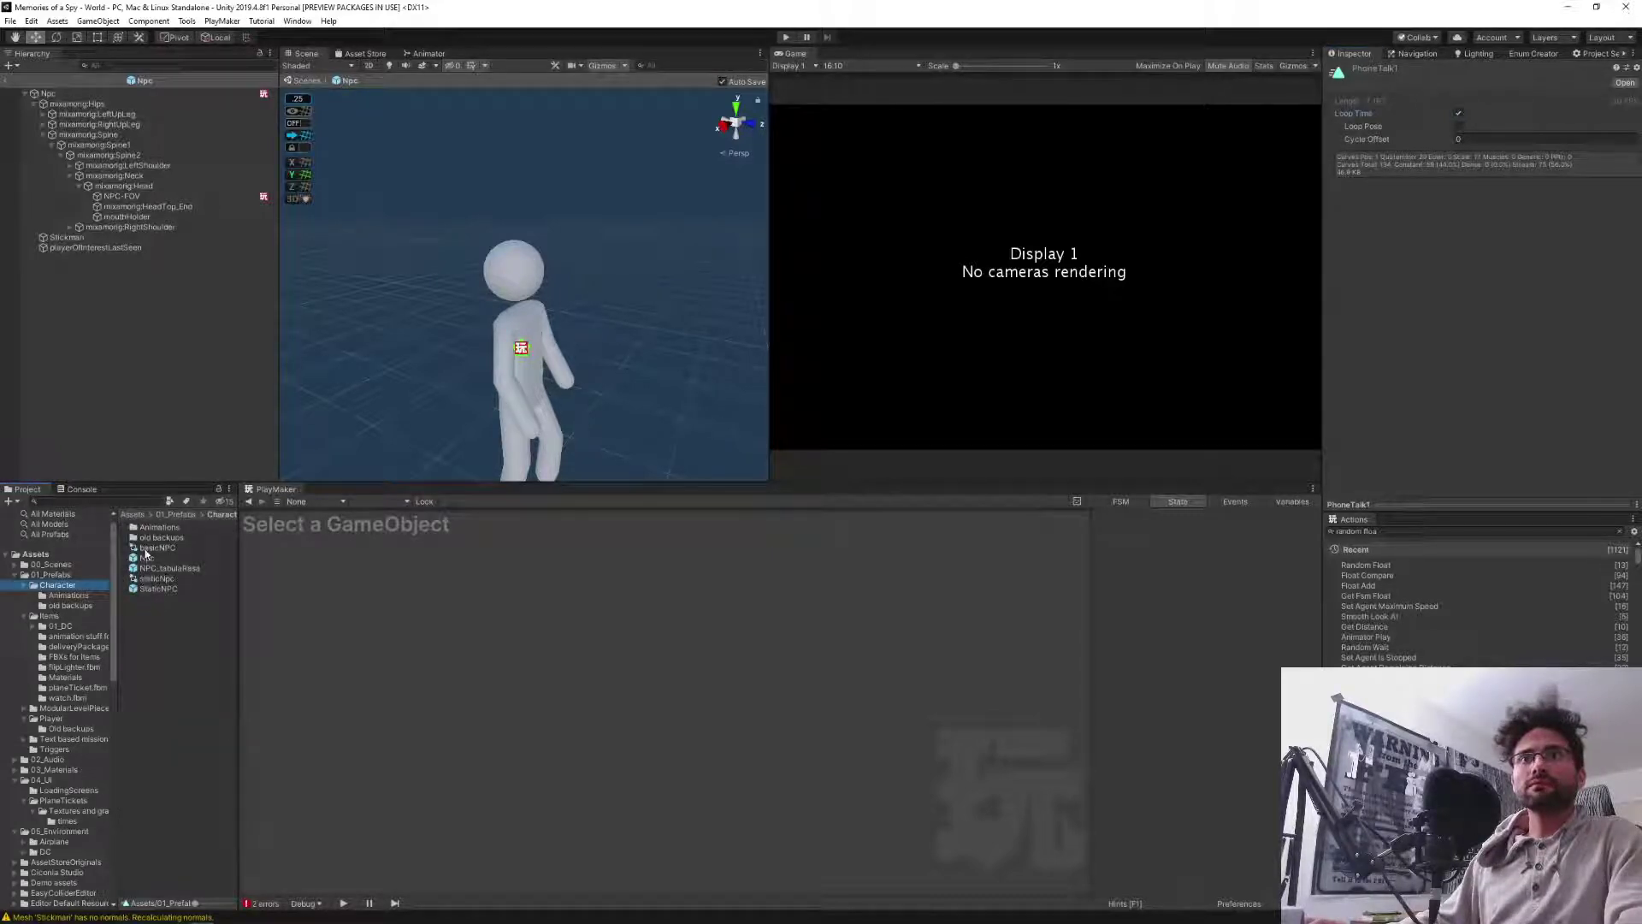
double_click(151, 547)
click(56, 596)
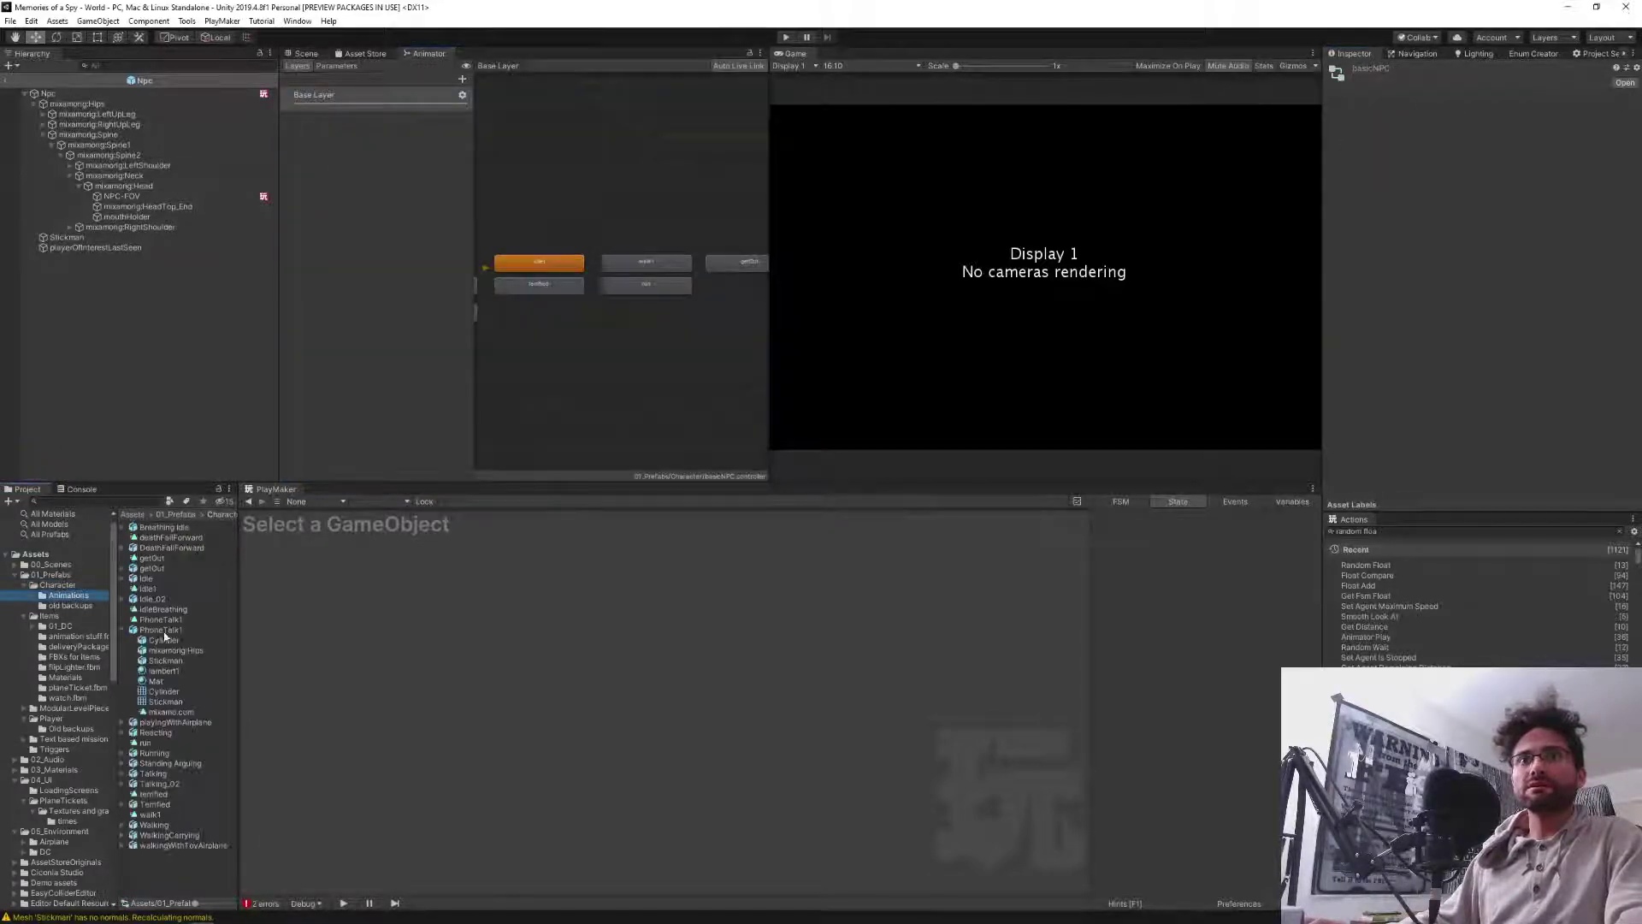
drag(154, 620, 643, 330)
middle_drag(611, 312, 540, 324)
scroll(588, 324, down, 3)
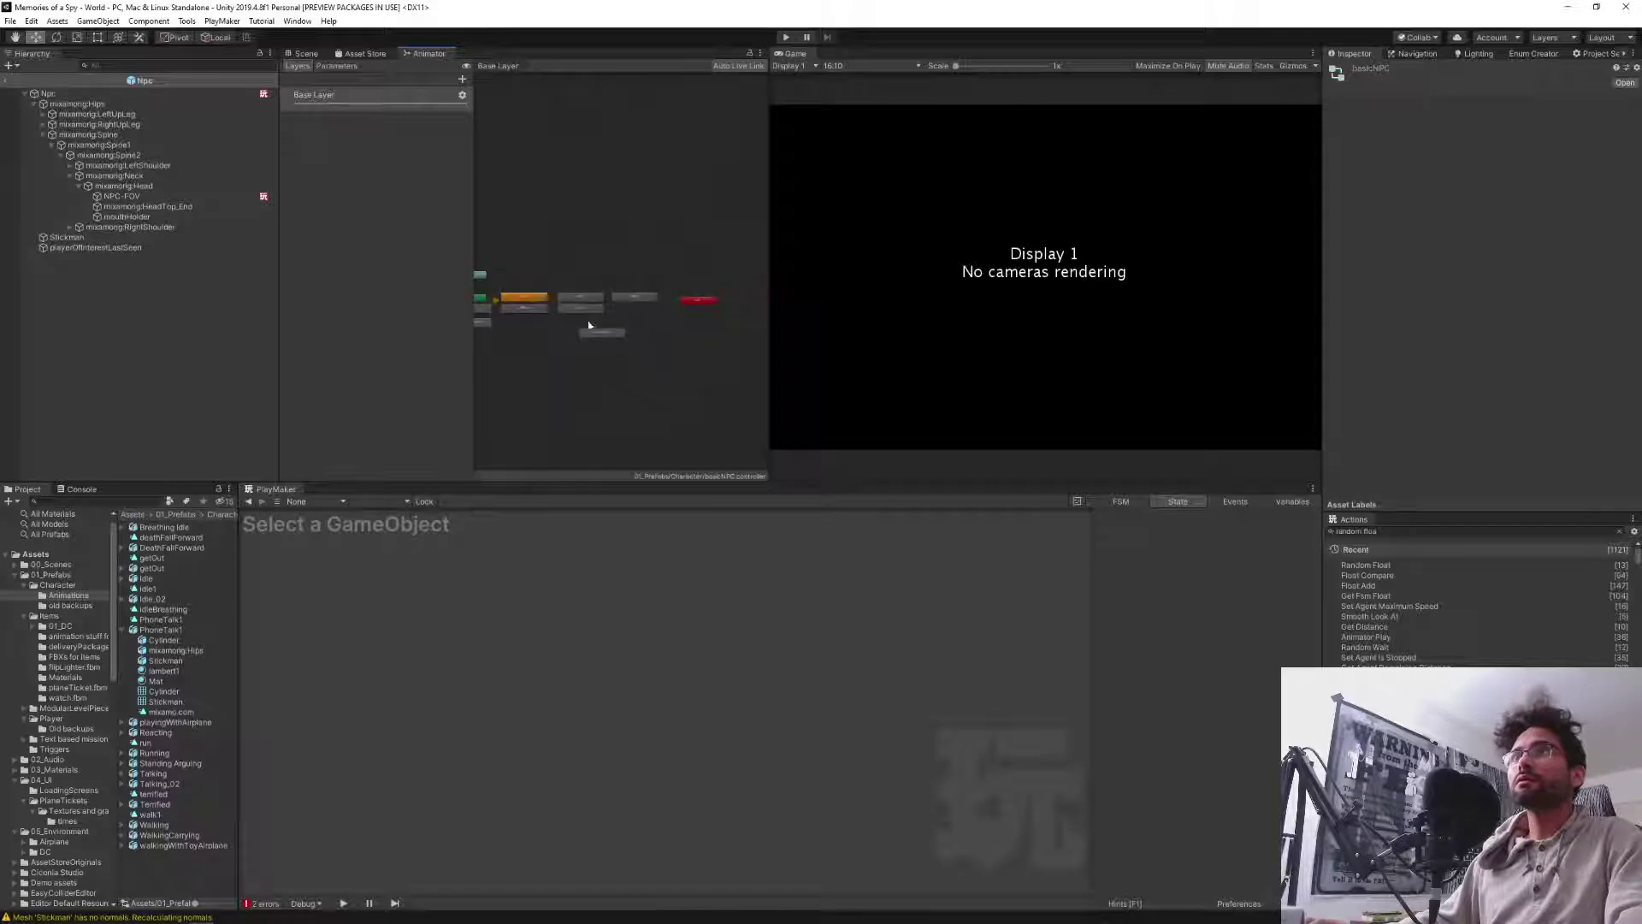
Shift the getOut and Exit nodes aside and place the PhoneTalk1 state in the gap beside walk1.
drag(723, 370, 557, 265)
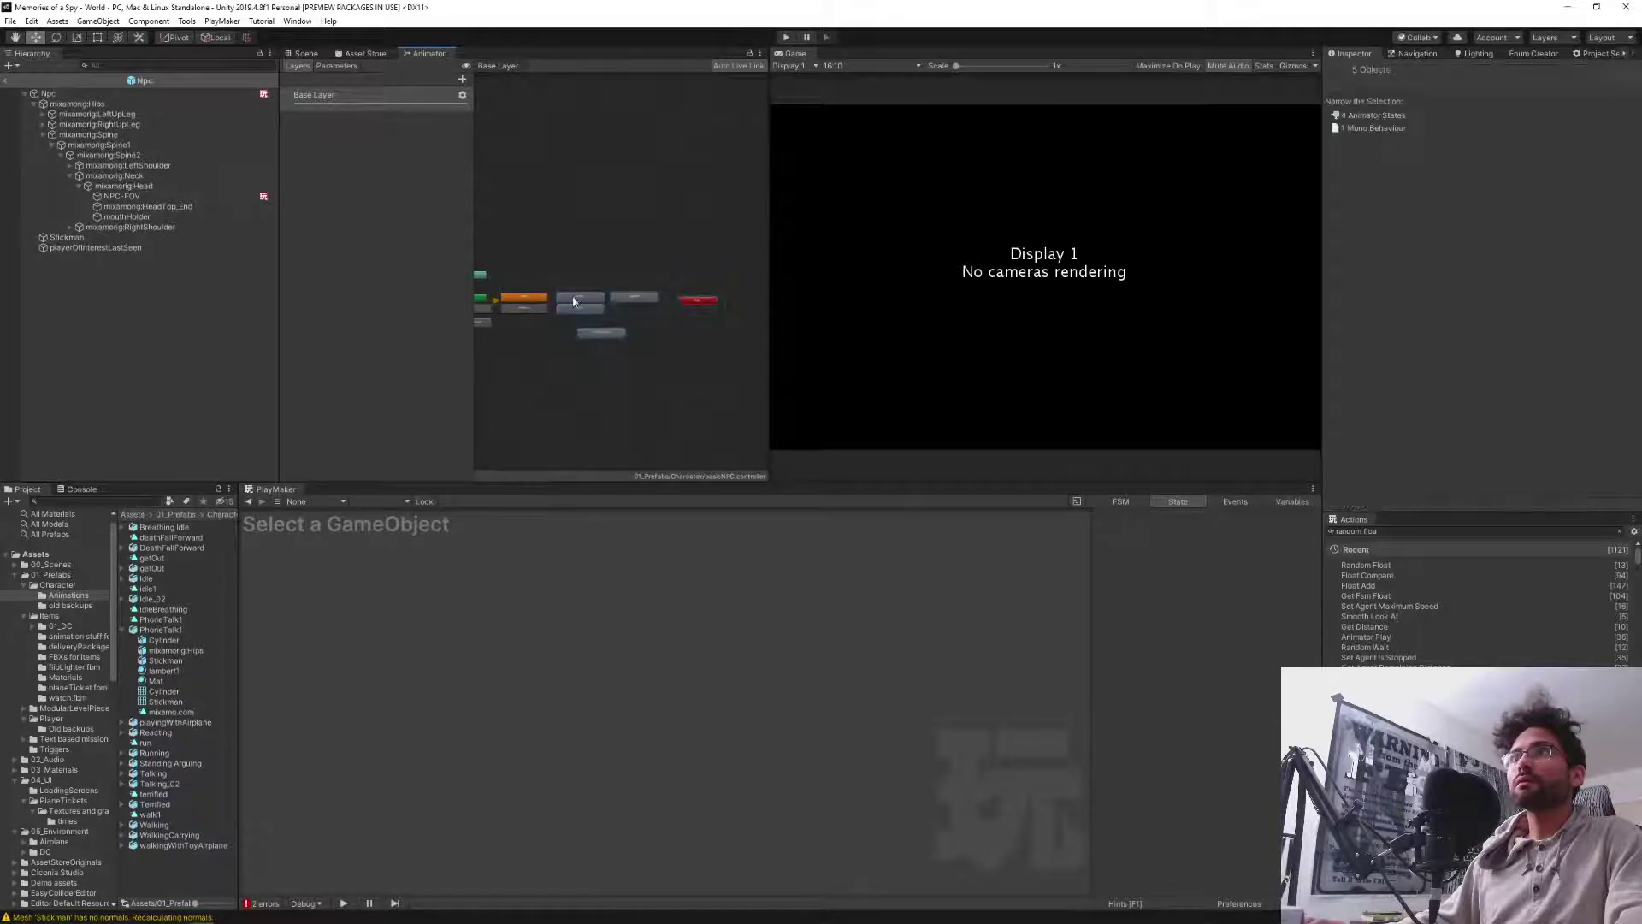
click(544, 372)
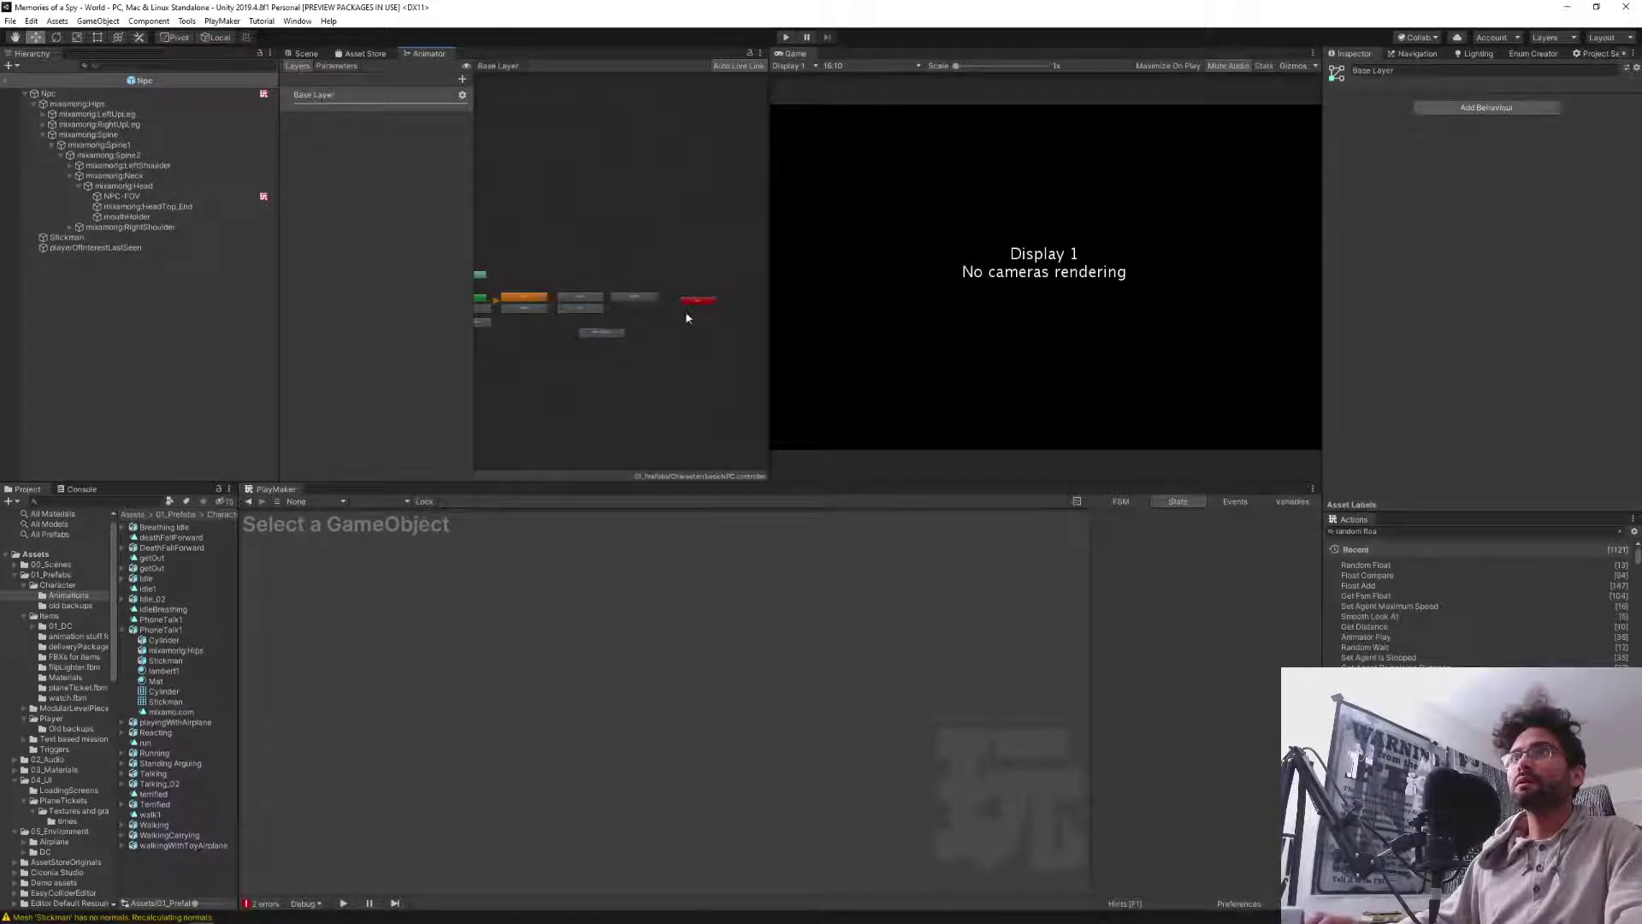
drag(718, 323, 685, 301)
drag(598, 334, 629, 299)
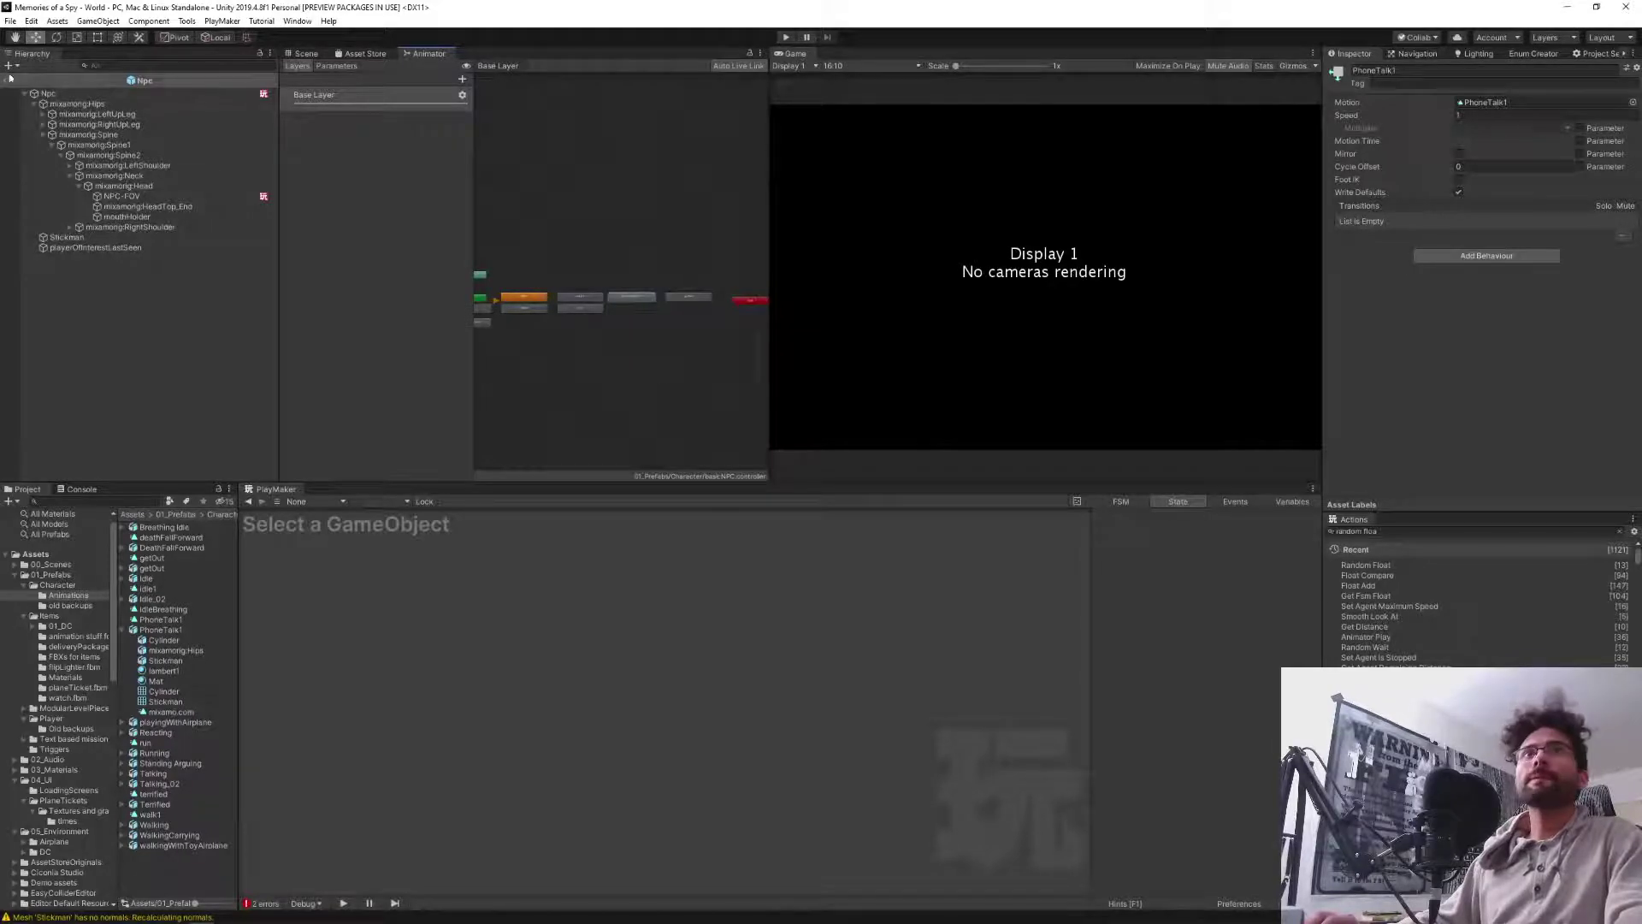
Add an Animator Play action to the Npc's Call police state and set its State Name to PhoneTalk1.
click(13, 93)
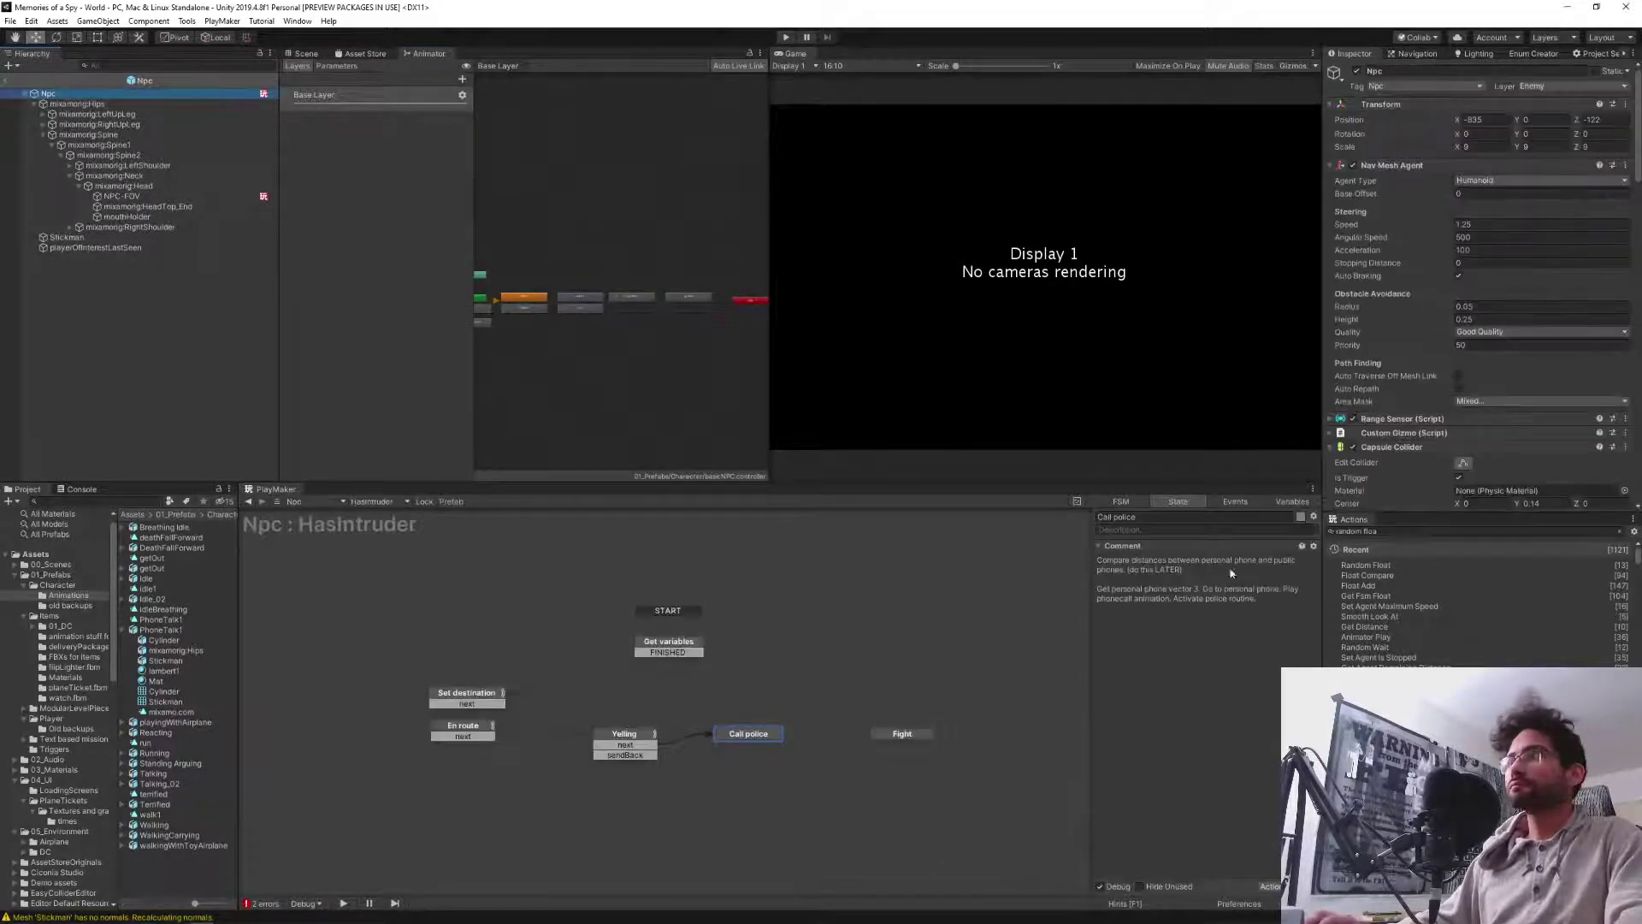
click(1392, 531)
text(an)
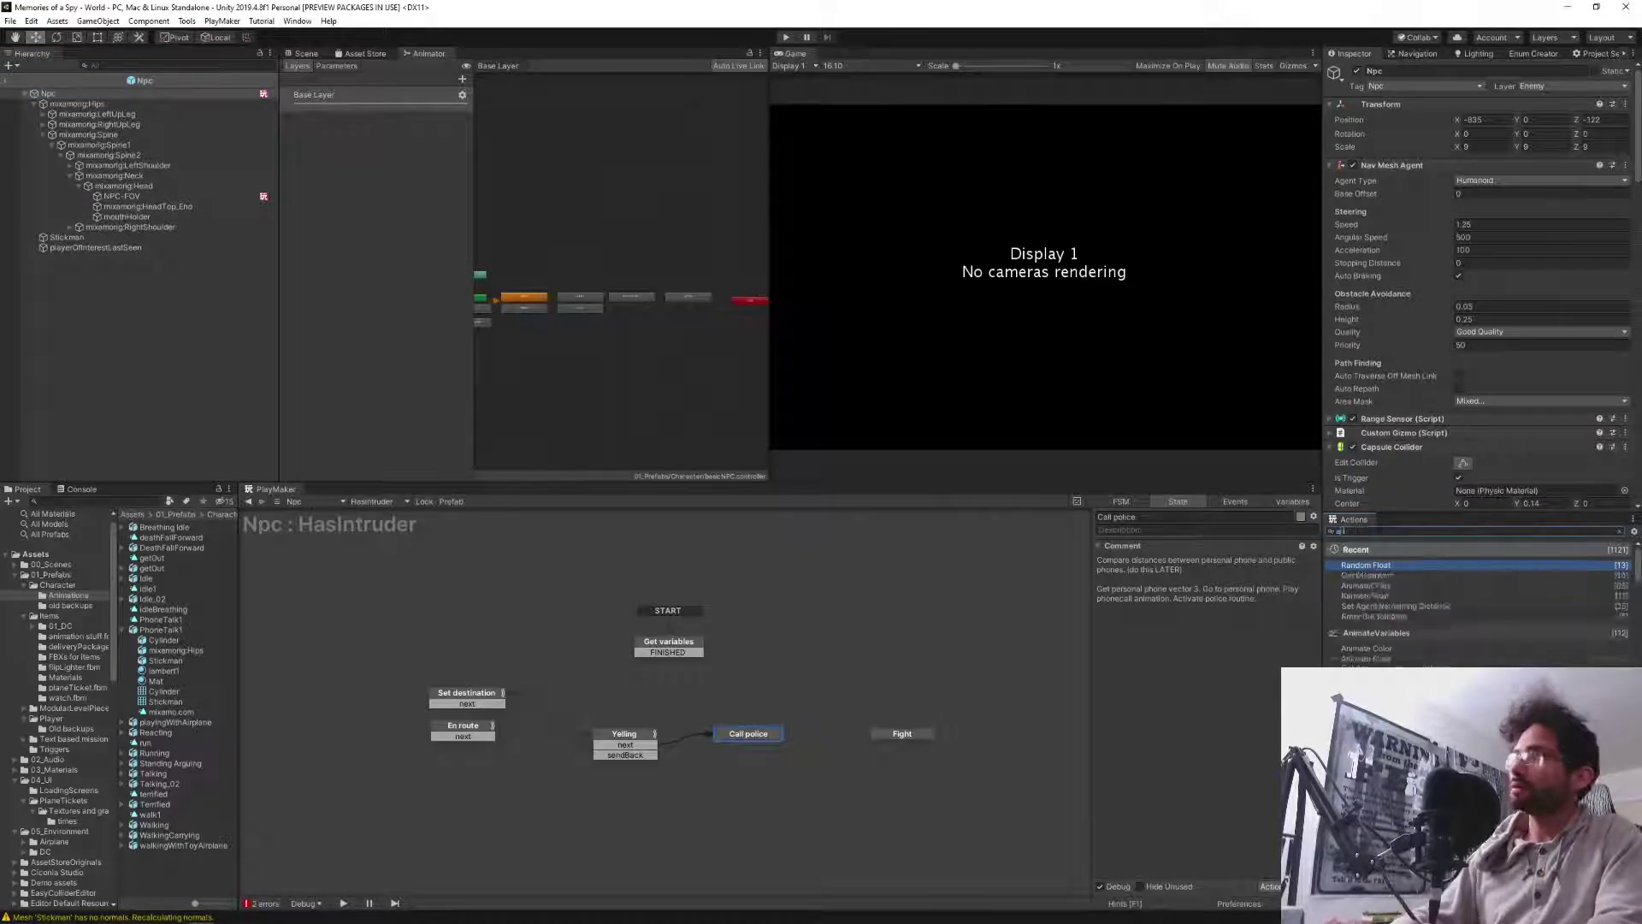
text(imator)
key(Return)
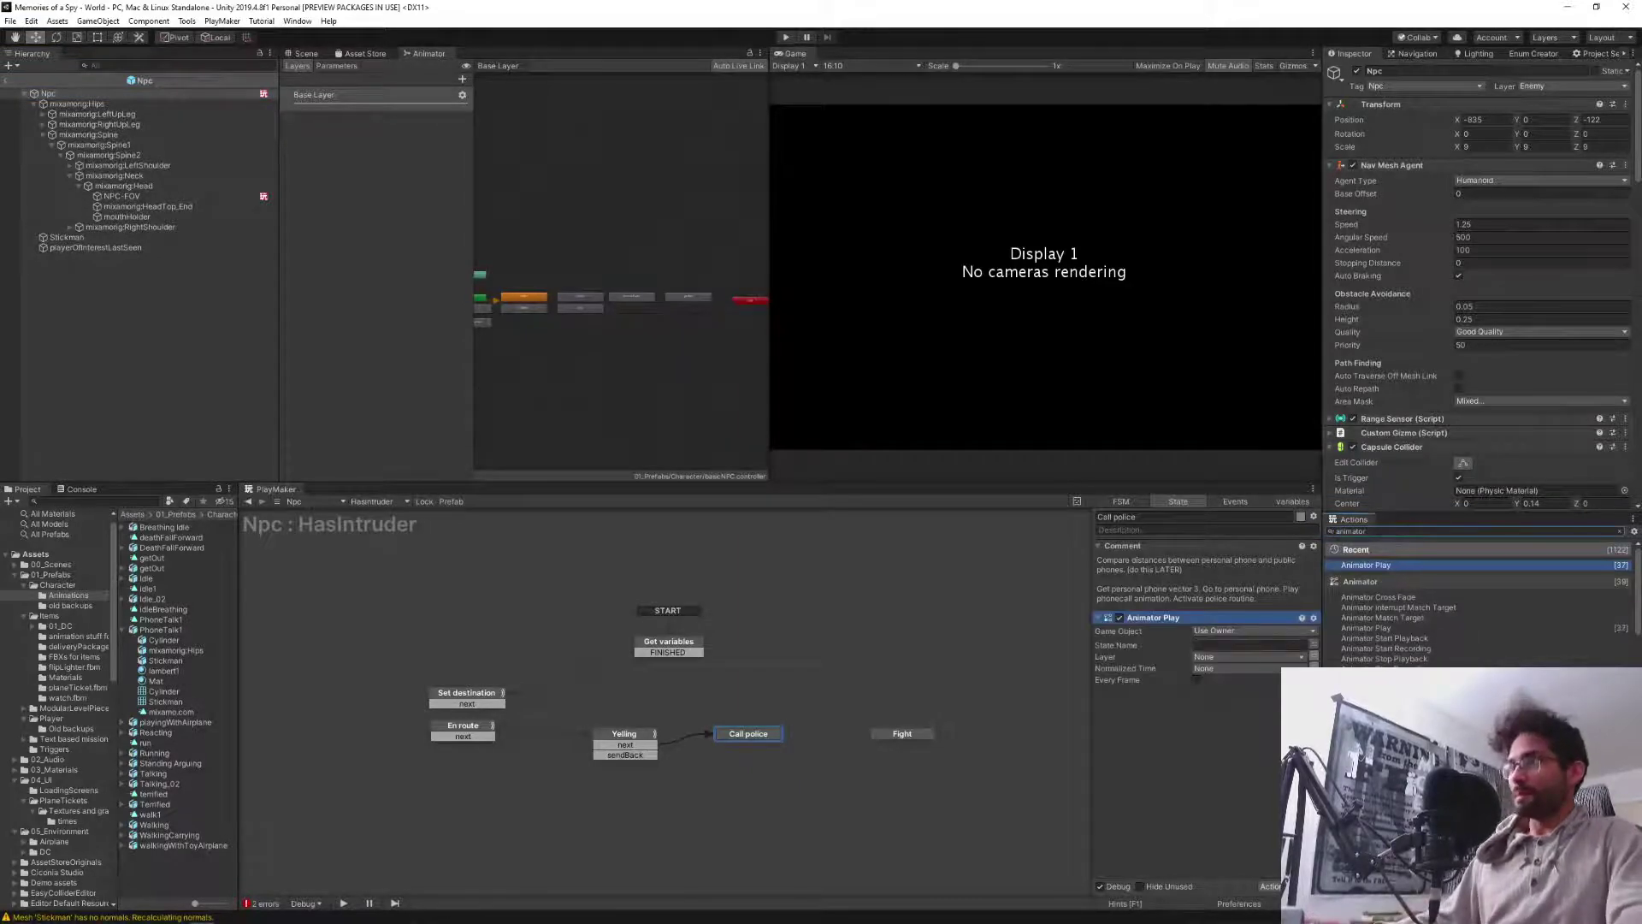
click(1244, 644)
text(p)
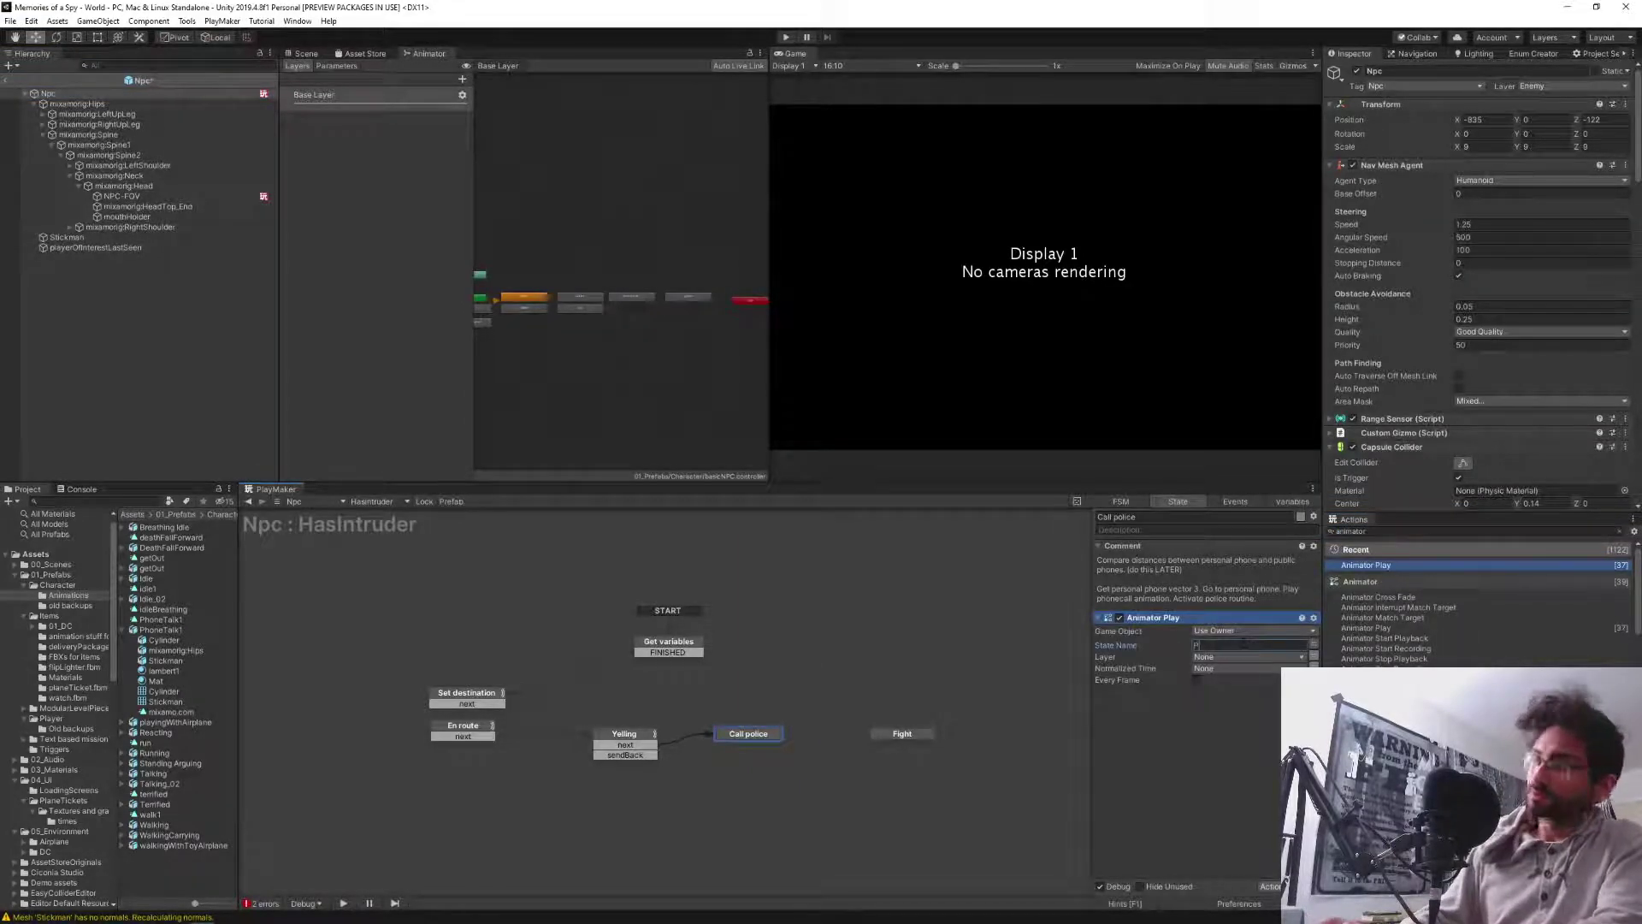
text(honeTalk)
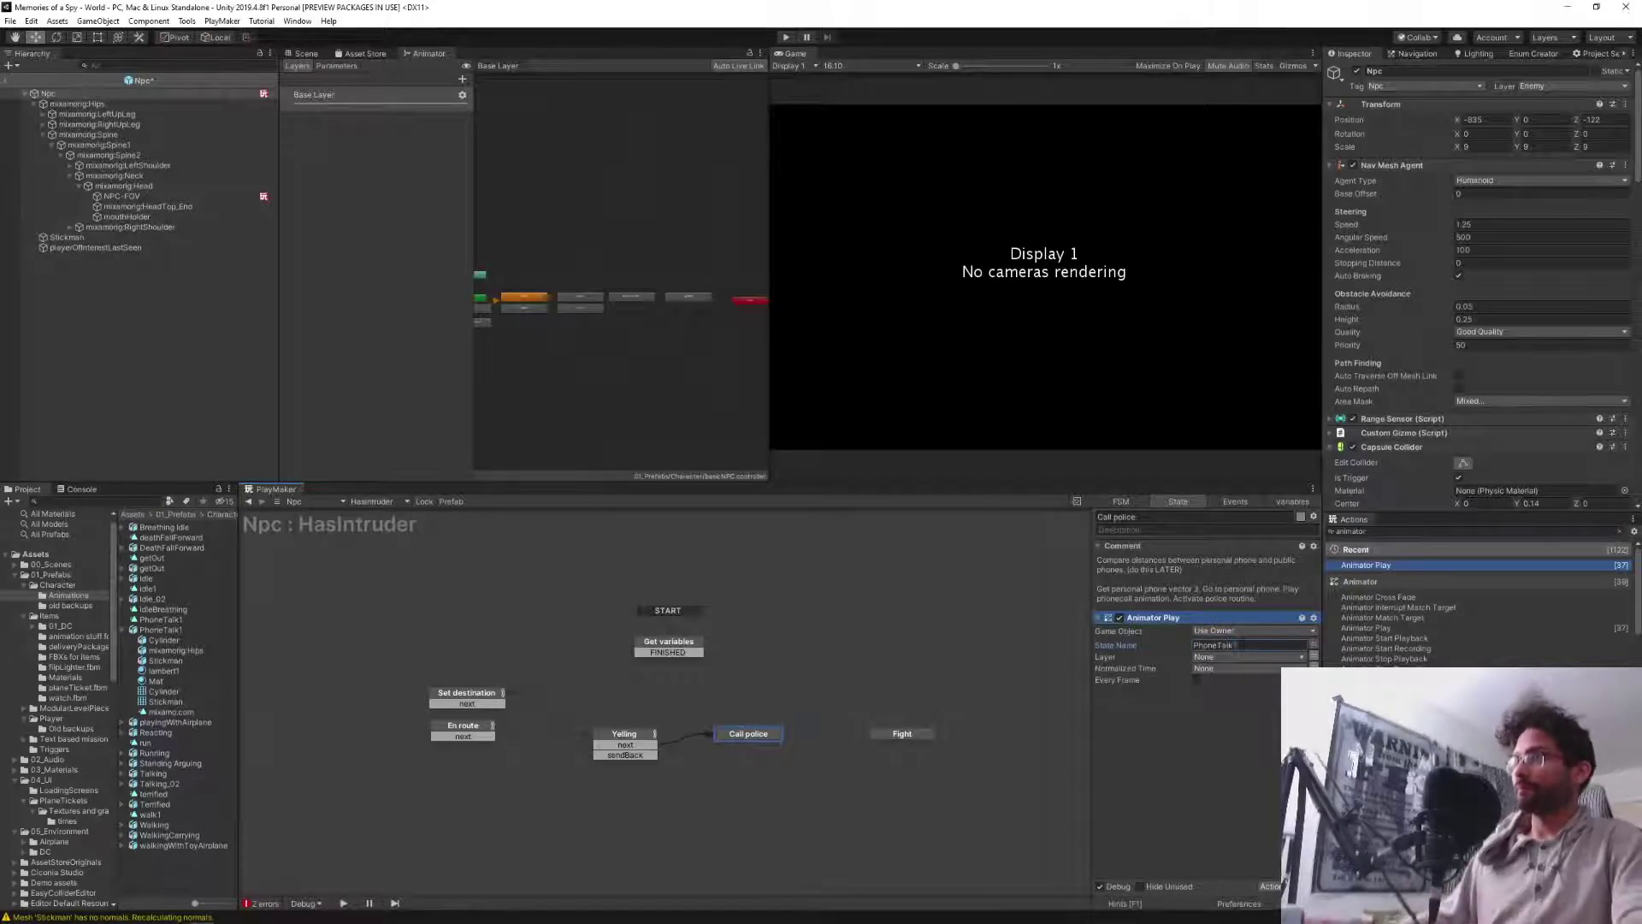
text(1)
click(1261, 761)
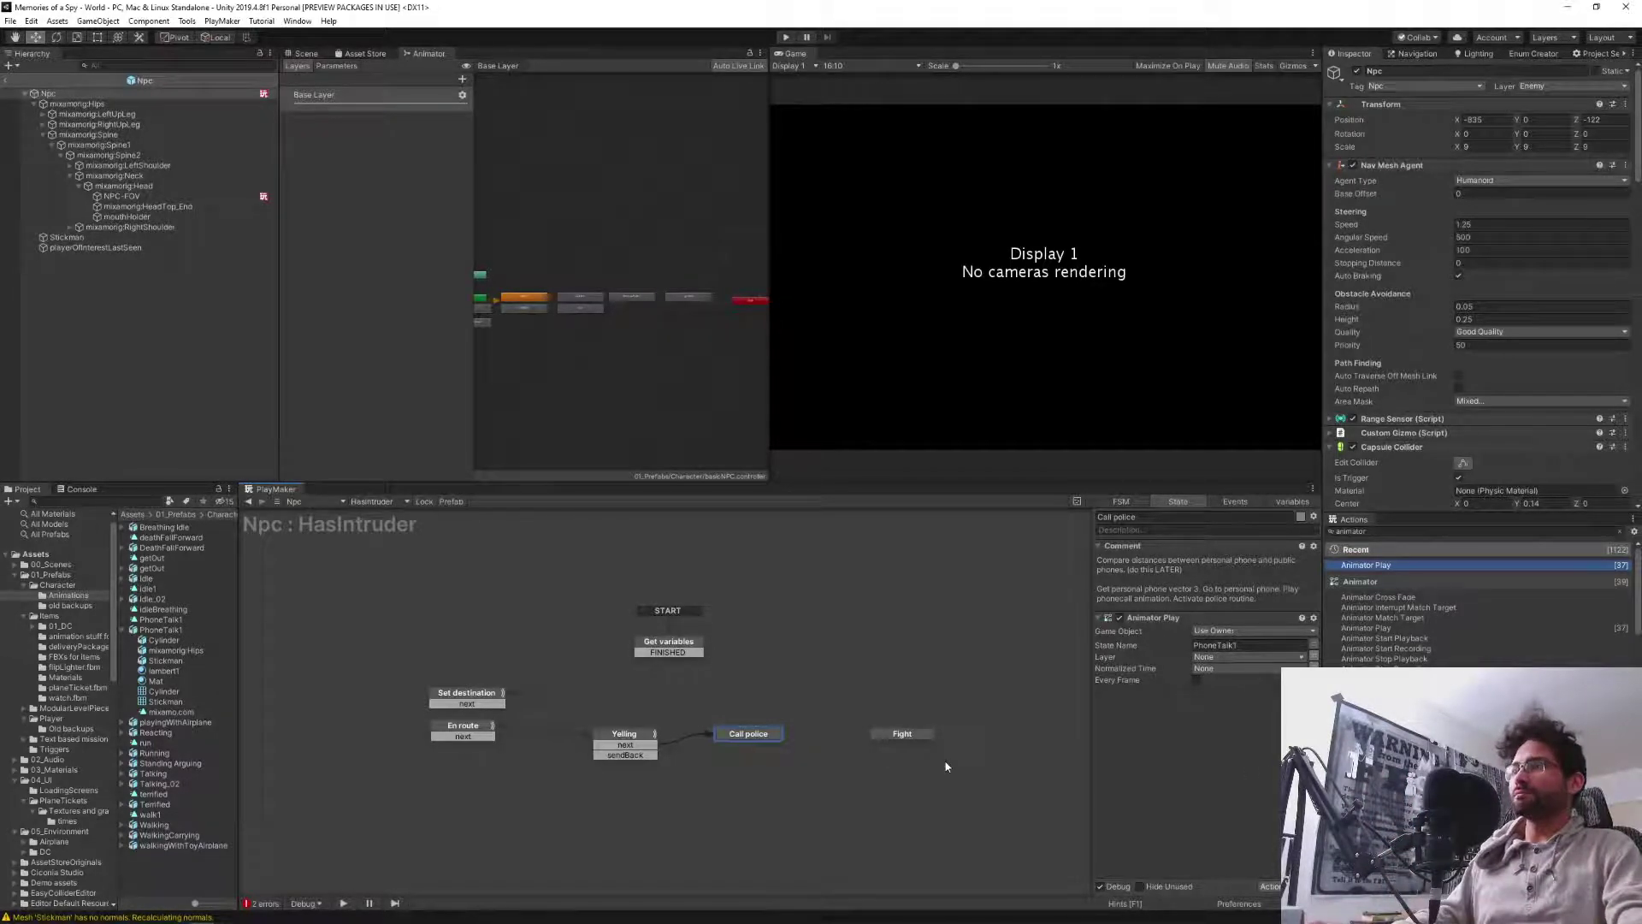
click(742, 816)
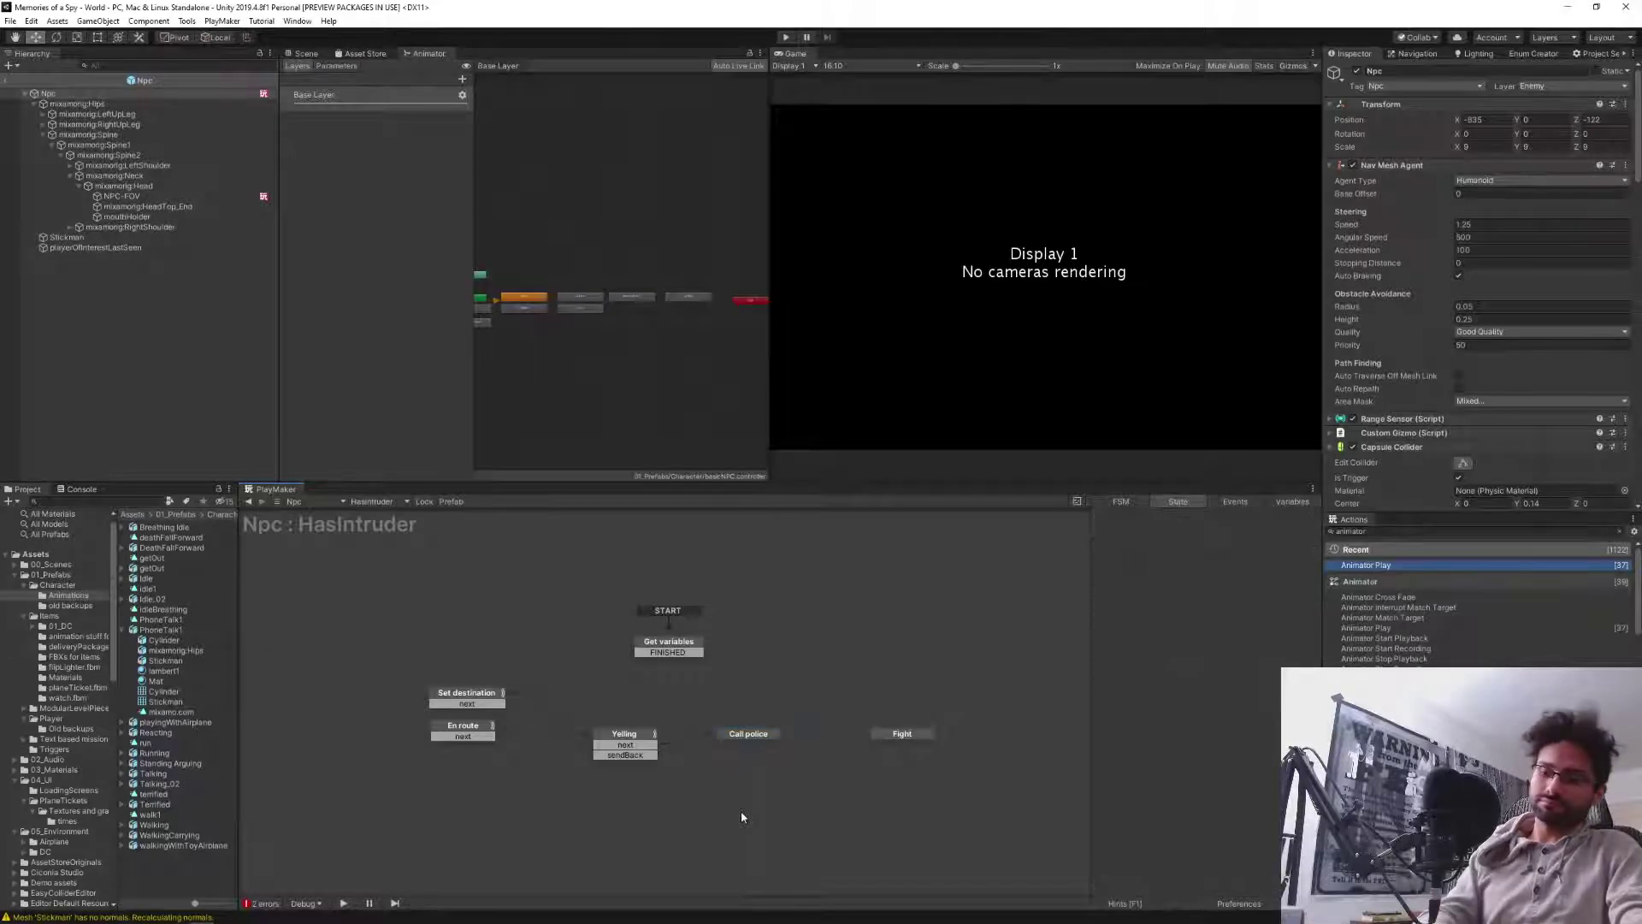
click(757, 735)
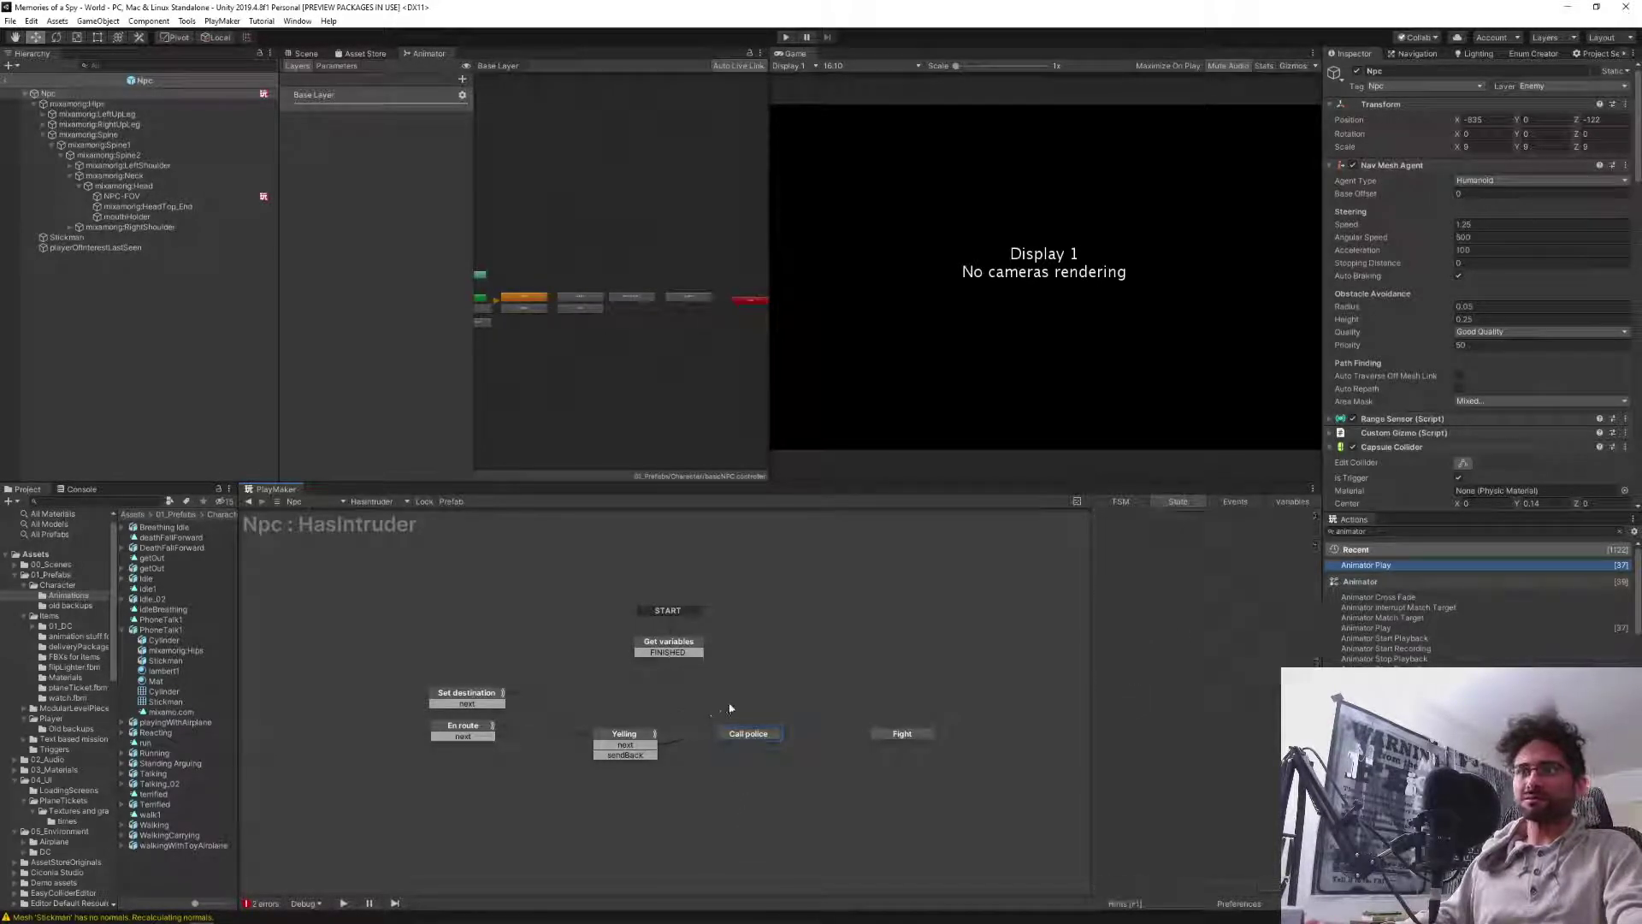
click(730, 708)
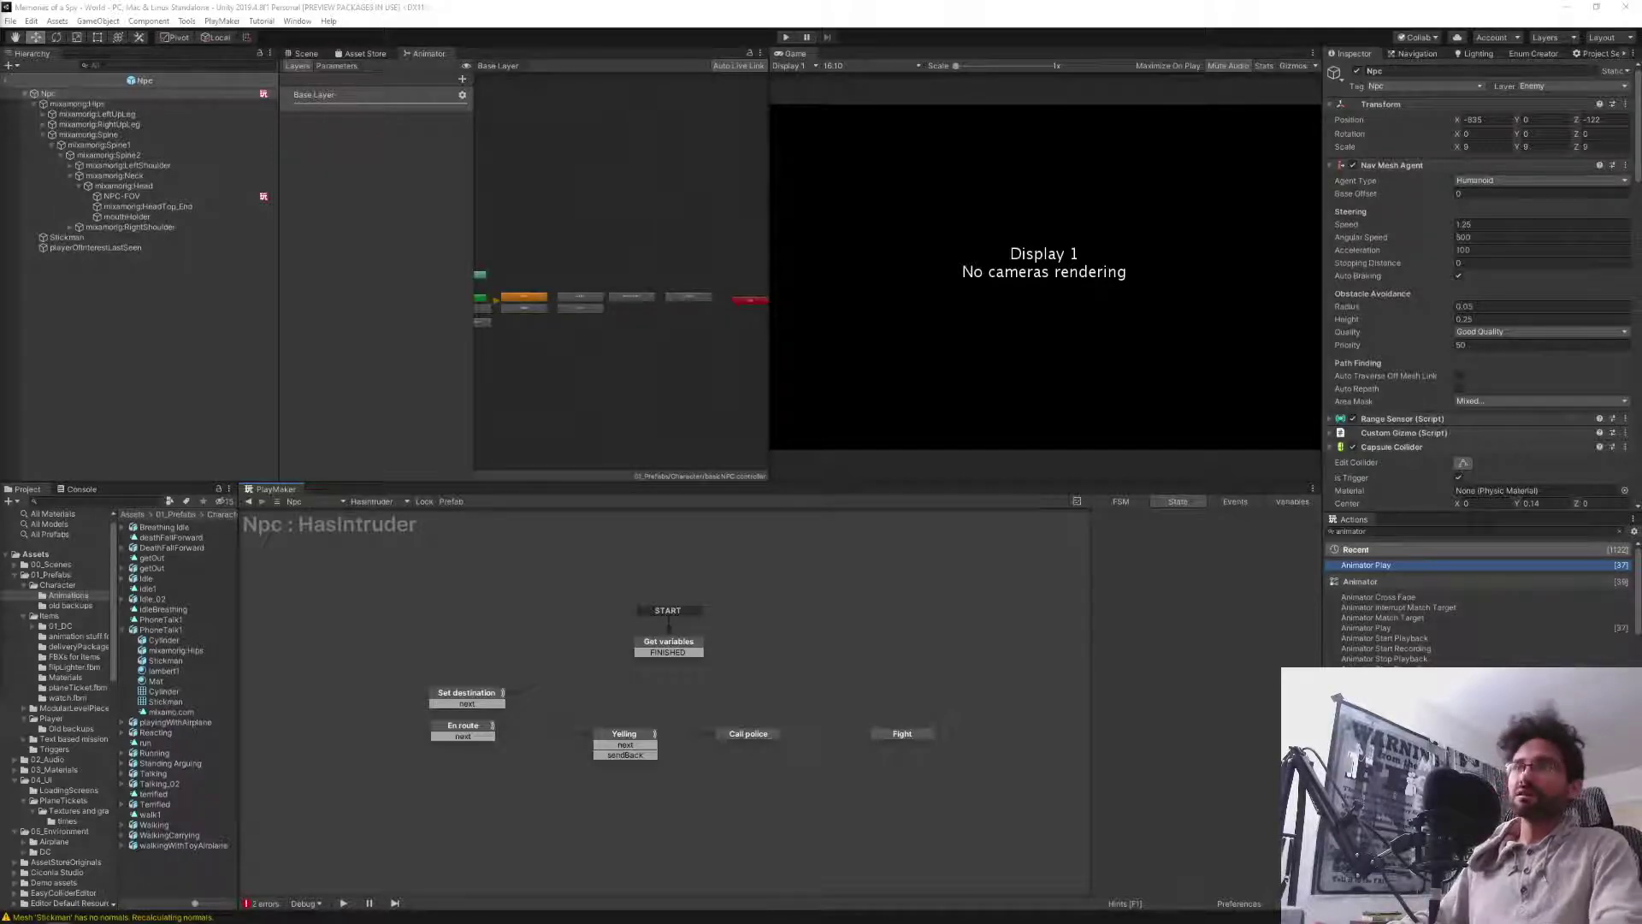
click(744, 735)
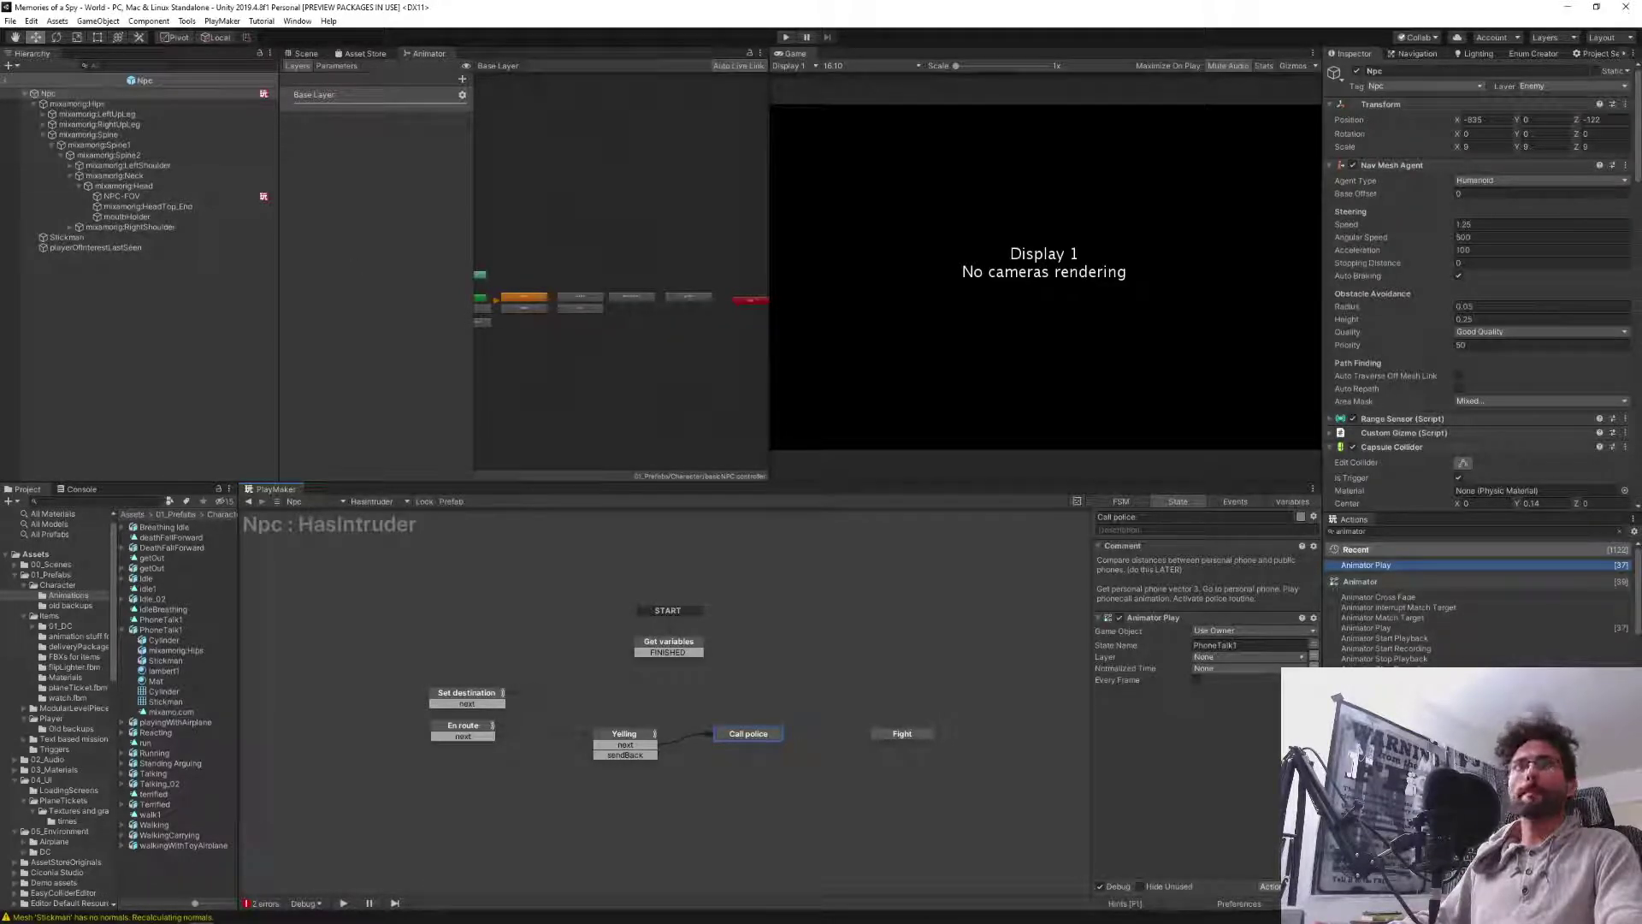
Exit the Npc prefab to the world scene, show the Scene view and enlarge the Game view for testing.
click(9, 80)
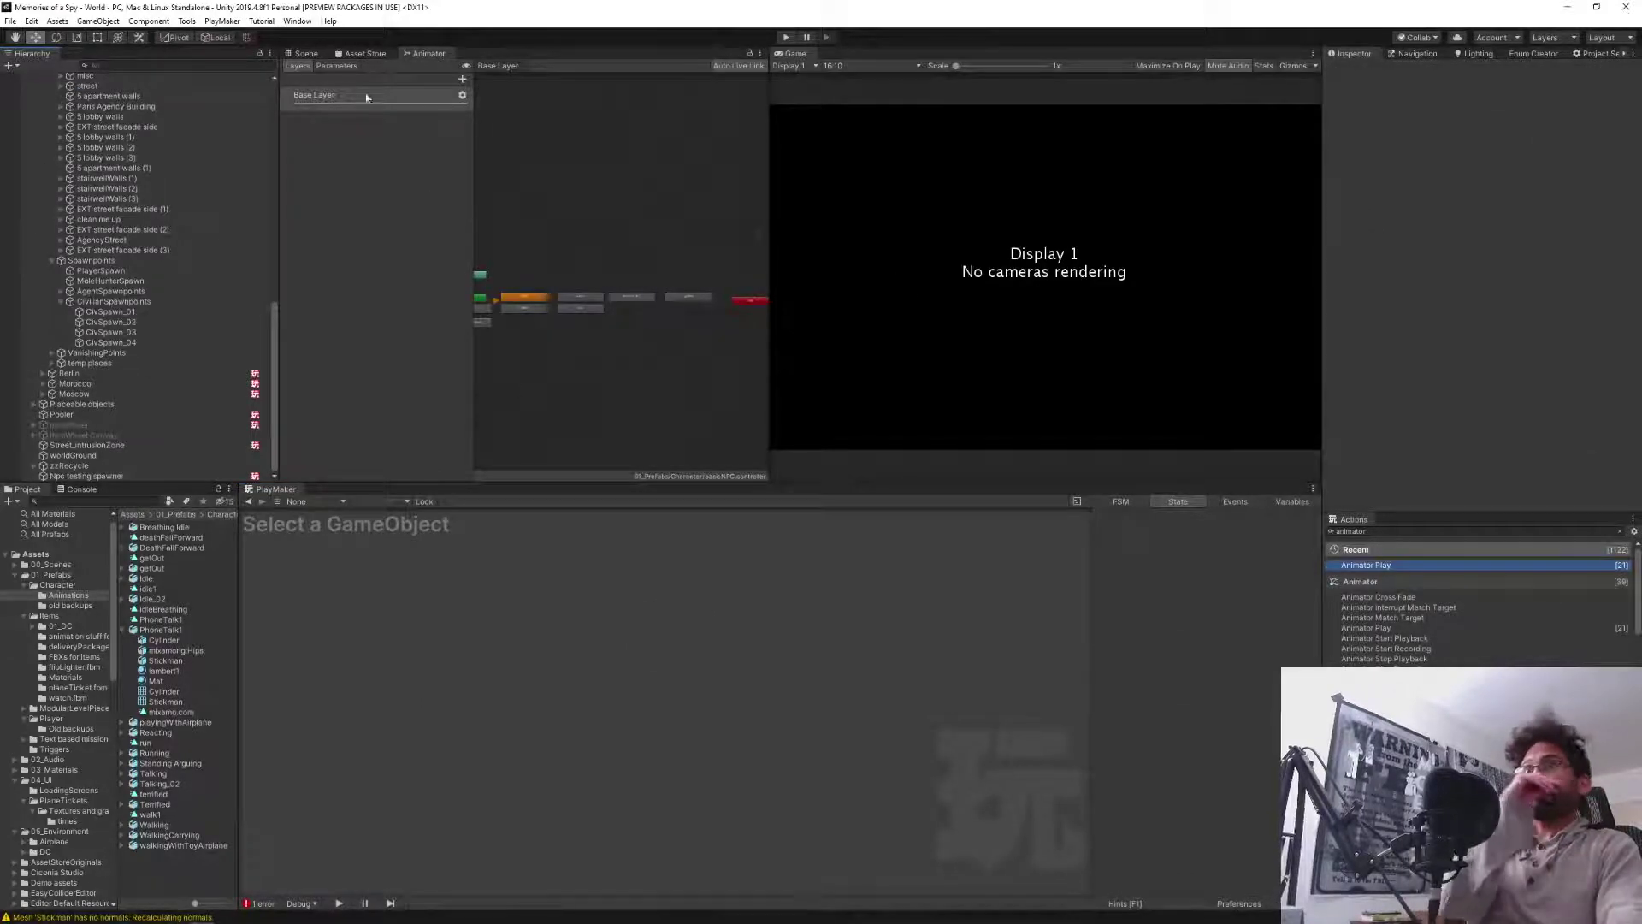
click(303, 53)
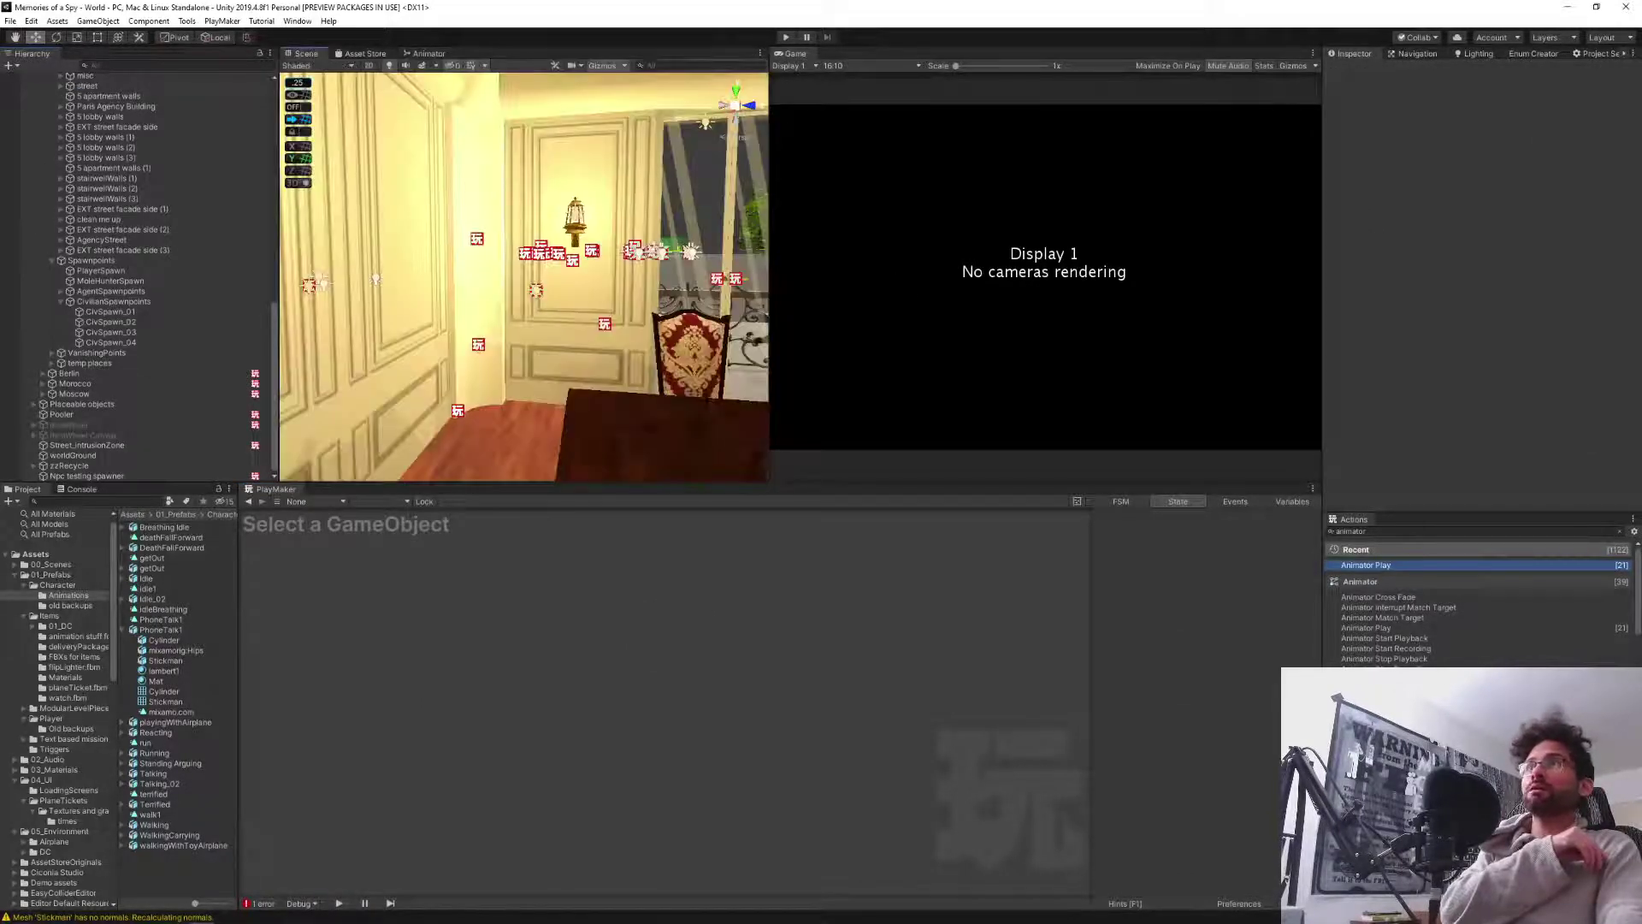
drag(769, 210, 580, 209)
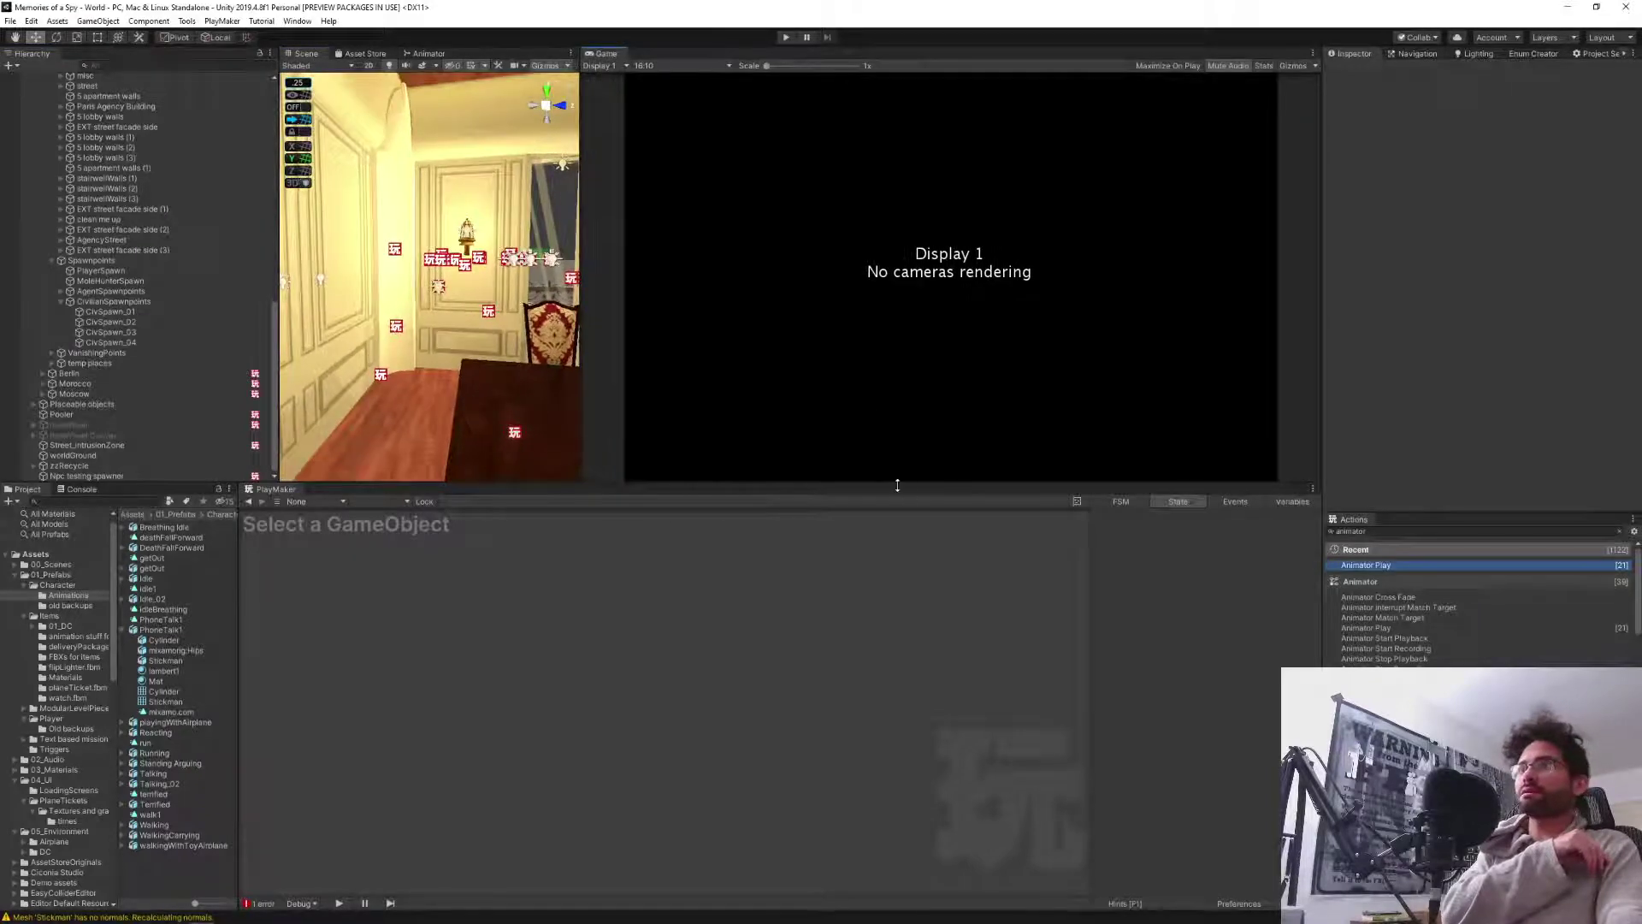
drag(897, 485, 901, 596)
Start play mode and run the playerWarp command in the in-game console.
click(785, 36)
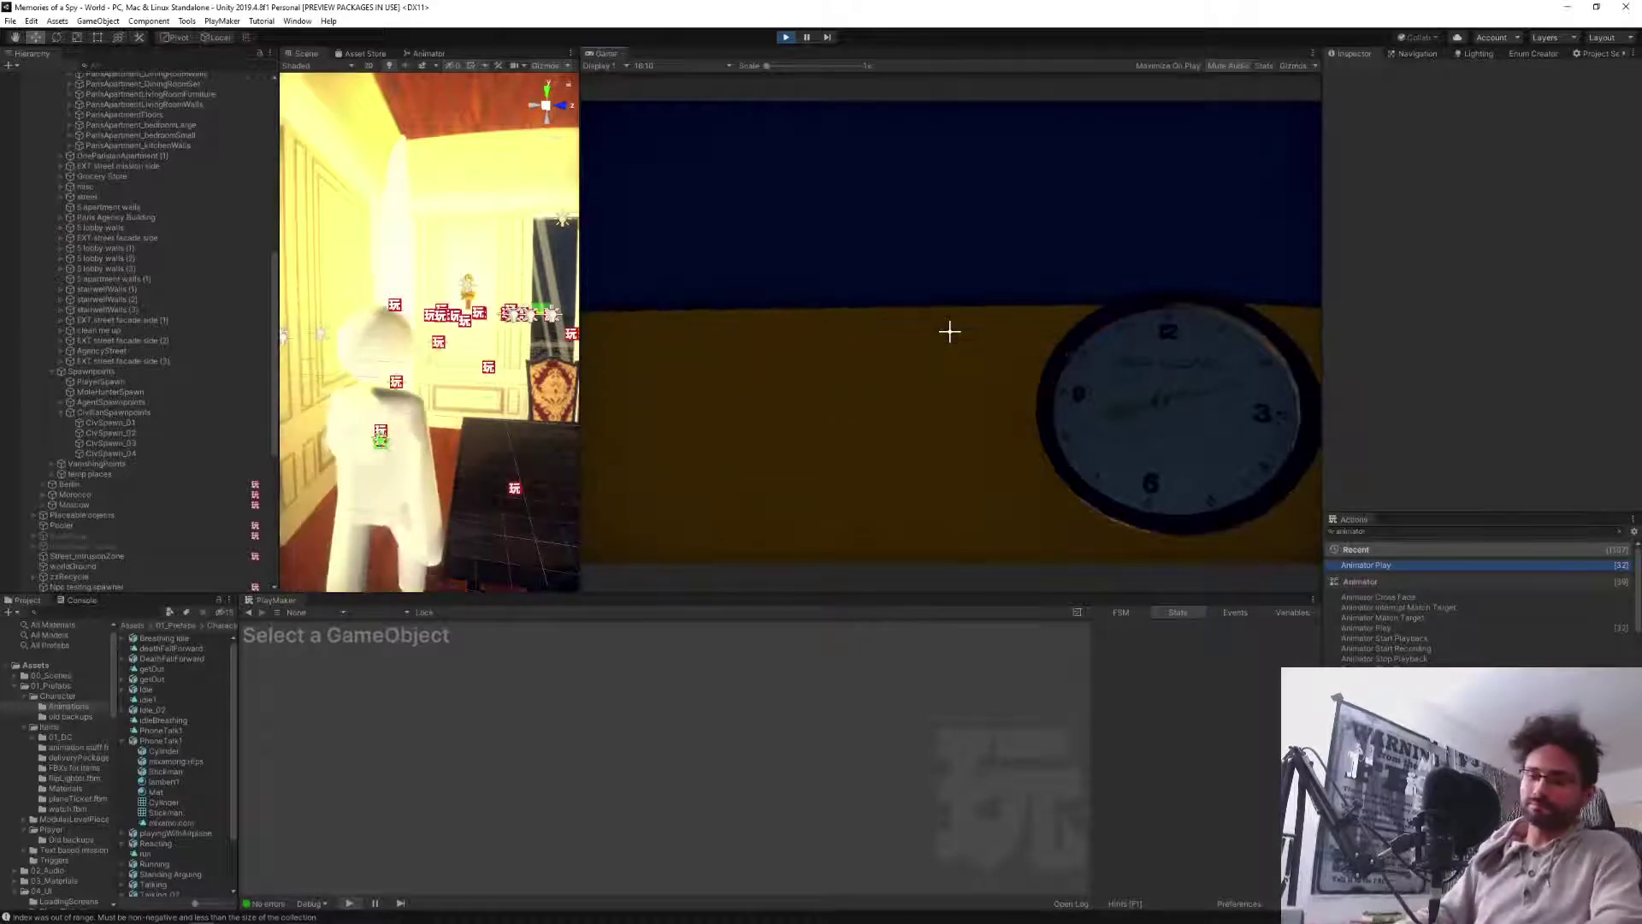
key(grave)
text(playerWarp)
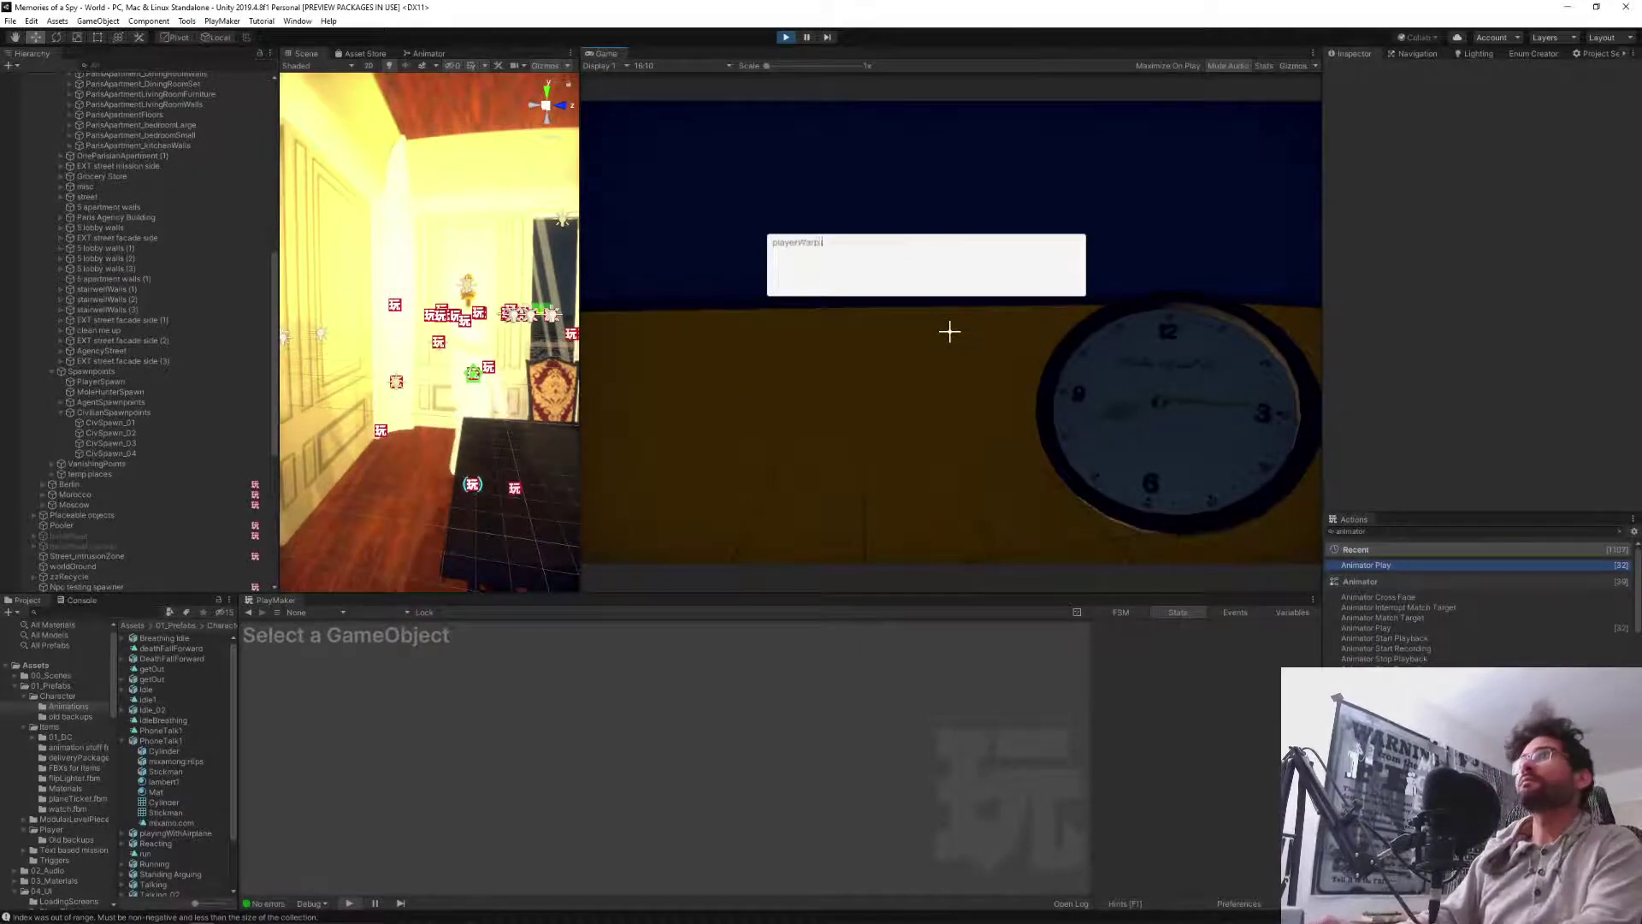
key(Return)
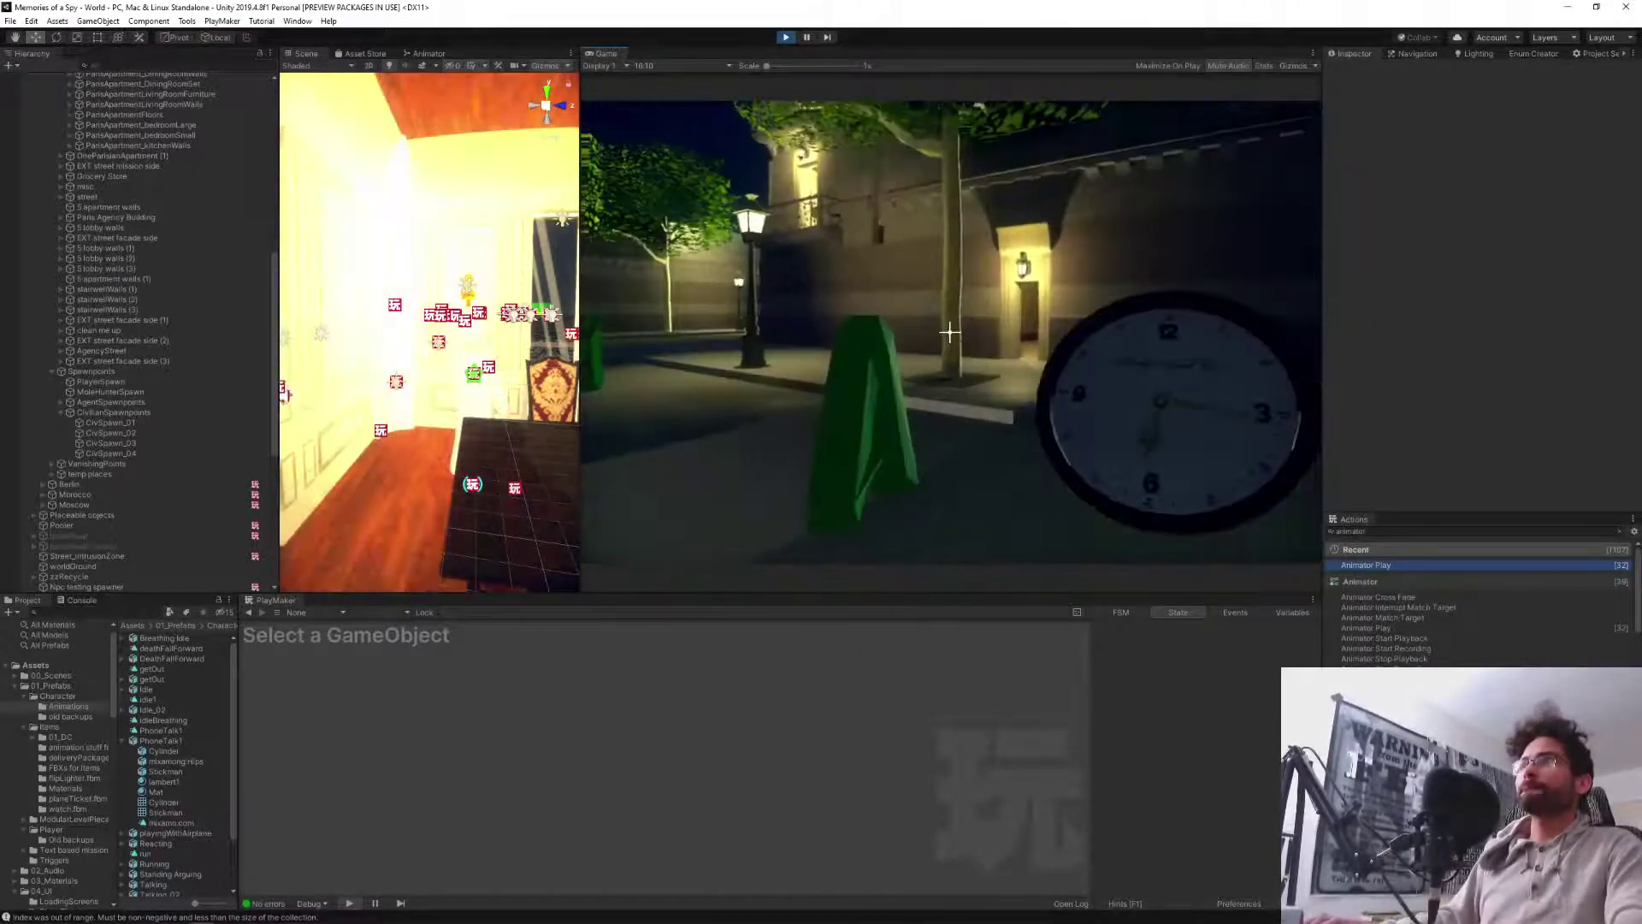
Walk the player from the street through the building to the apartment and open its door.
key(w)
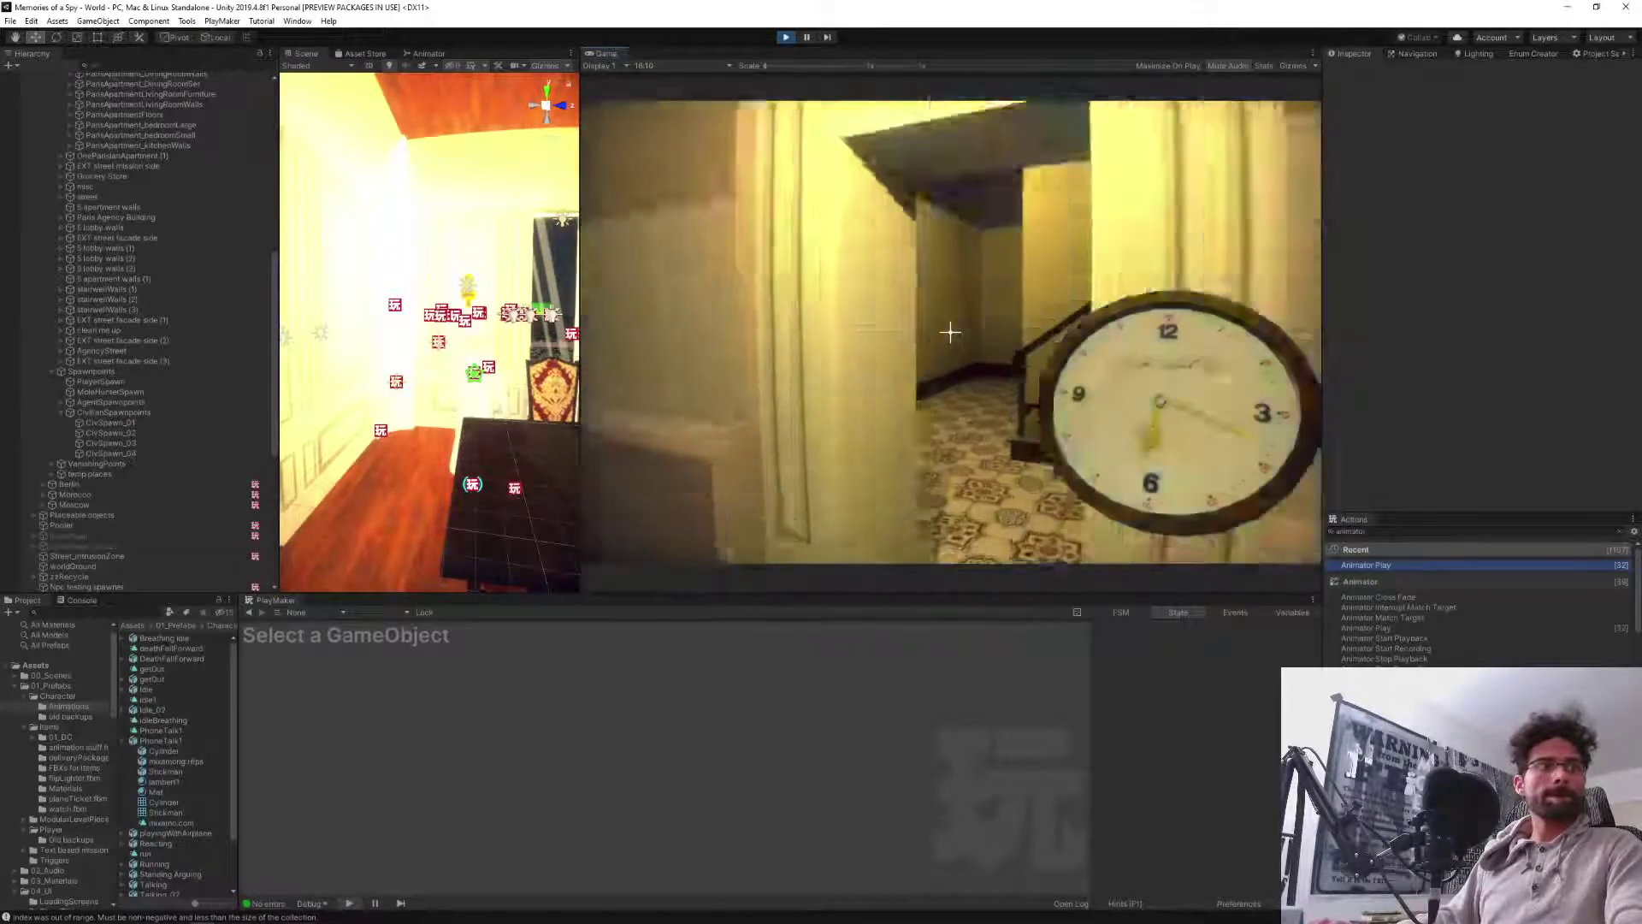
key(w)
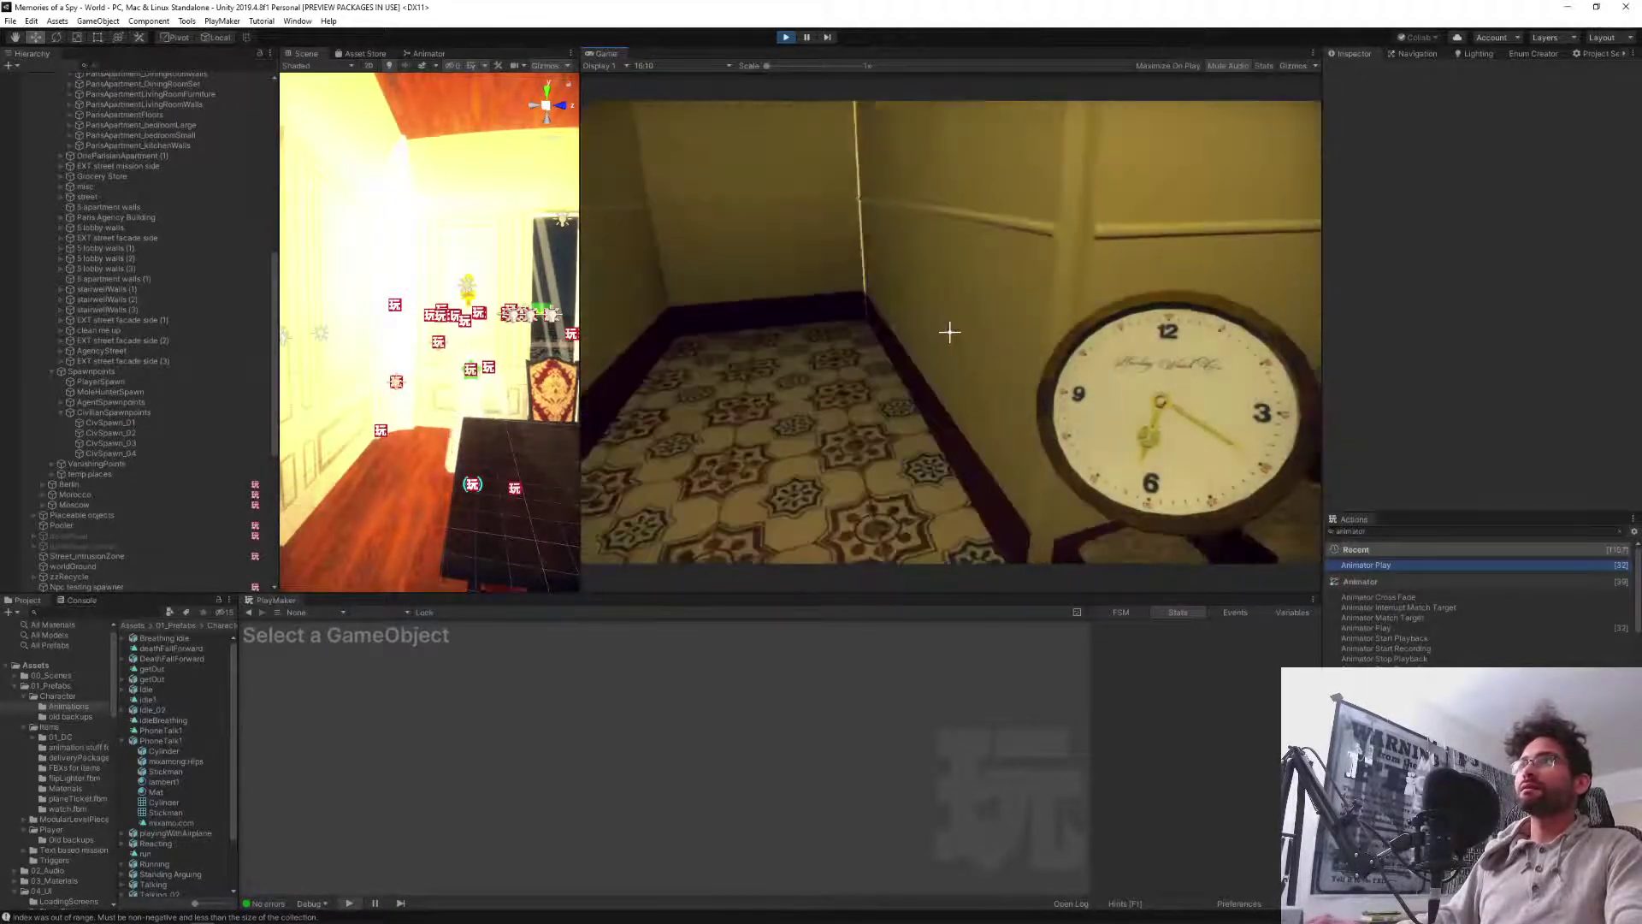
key(w)
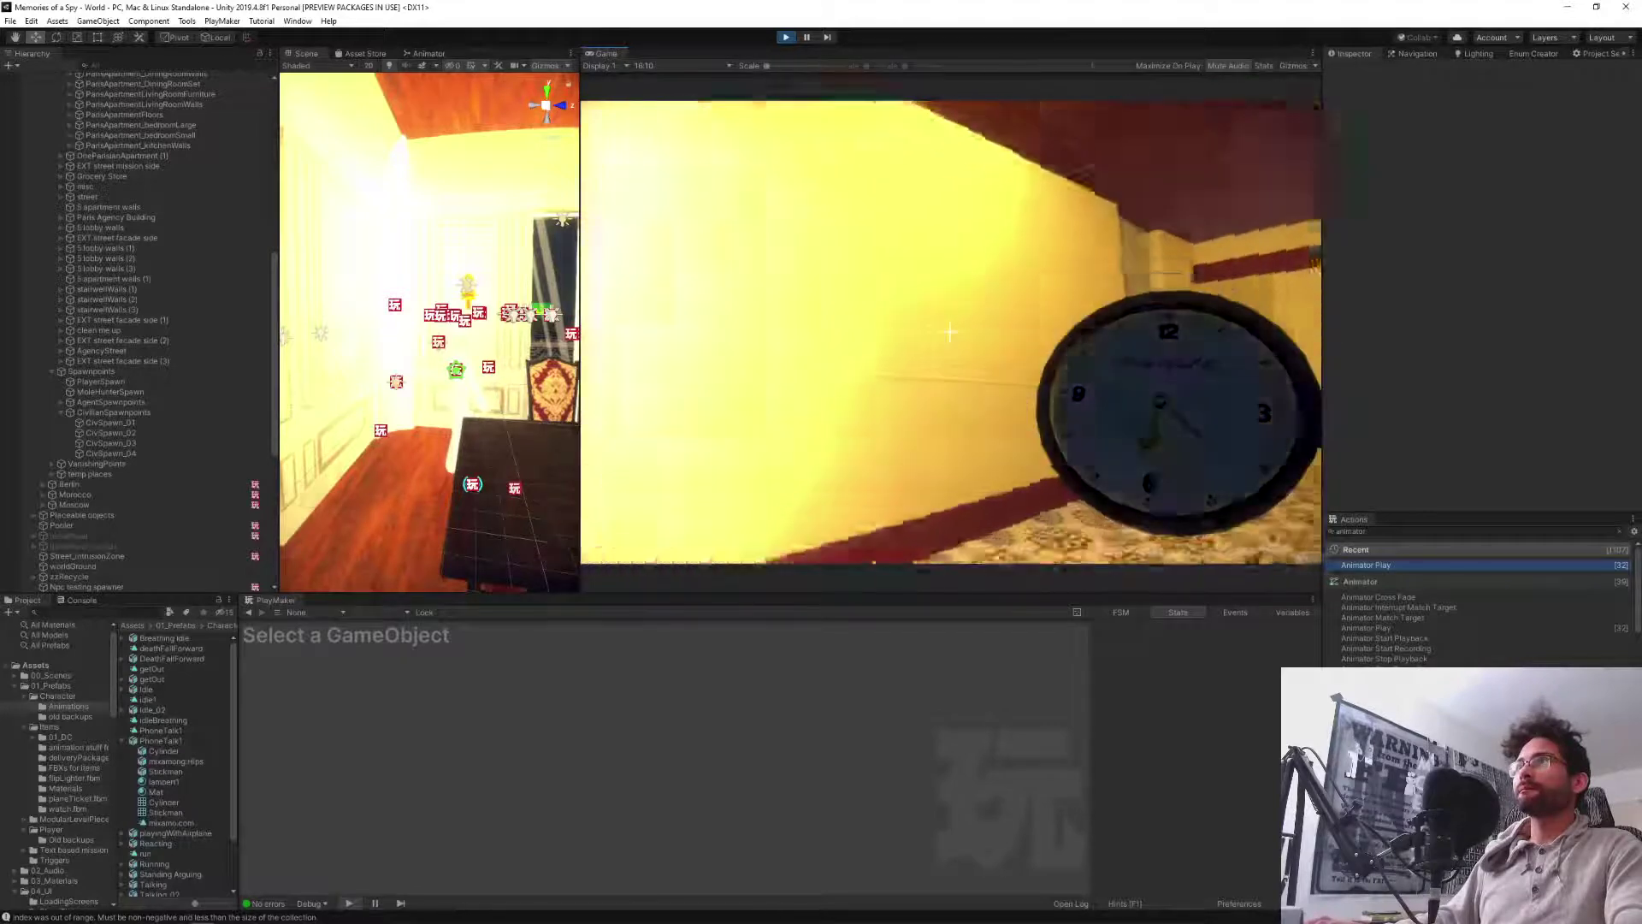
key(w)
key(e)
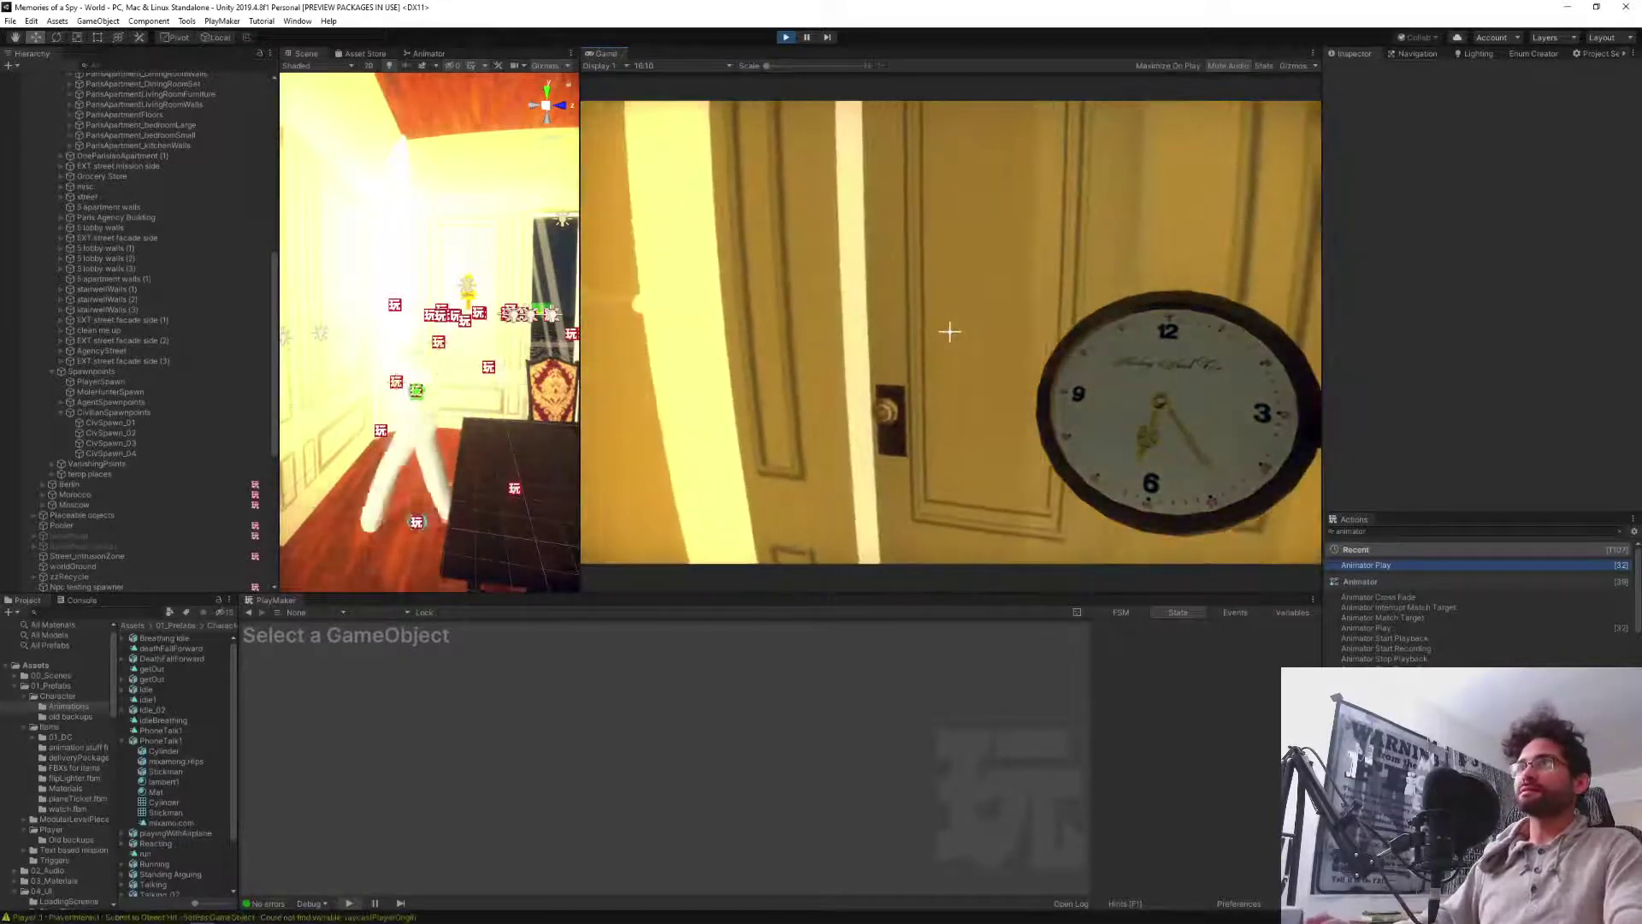
key(w)
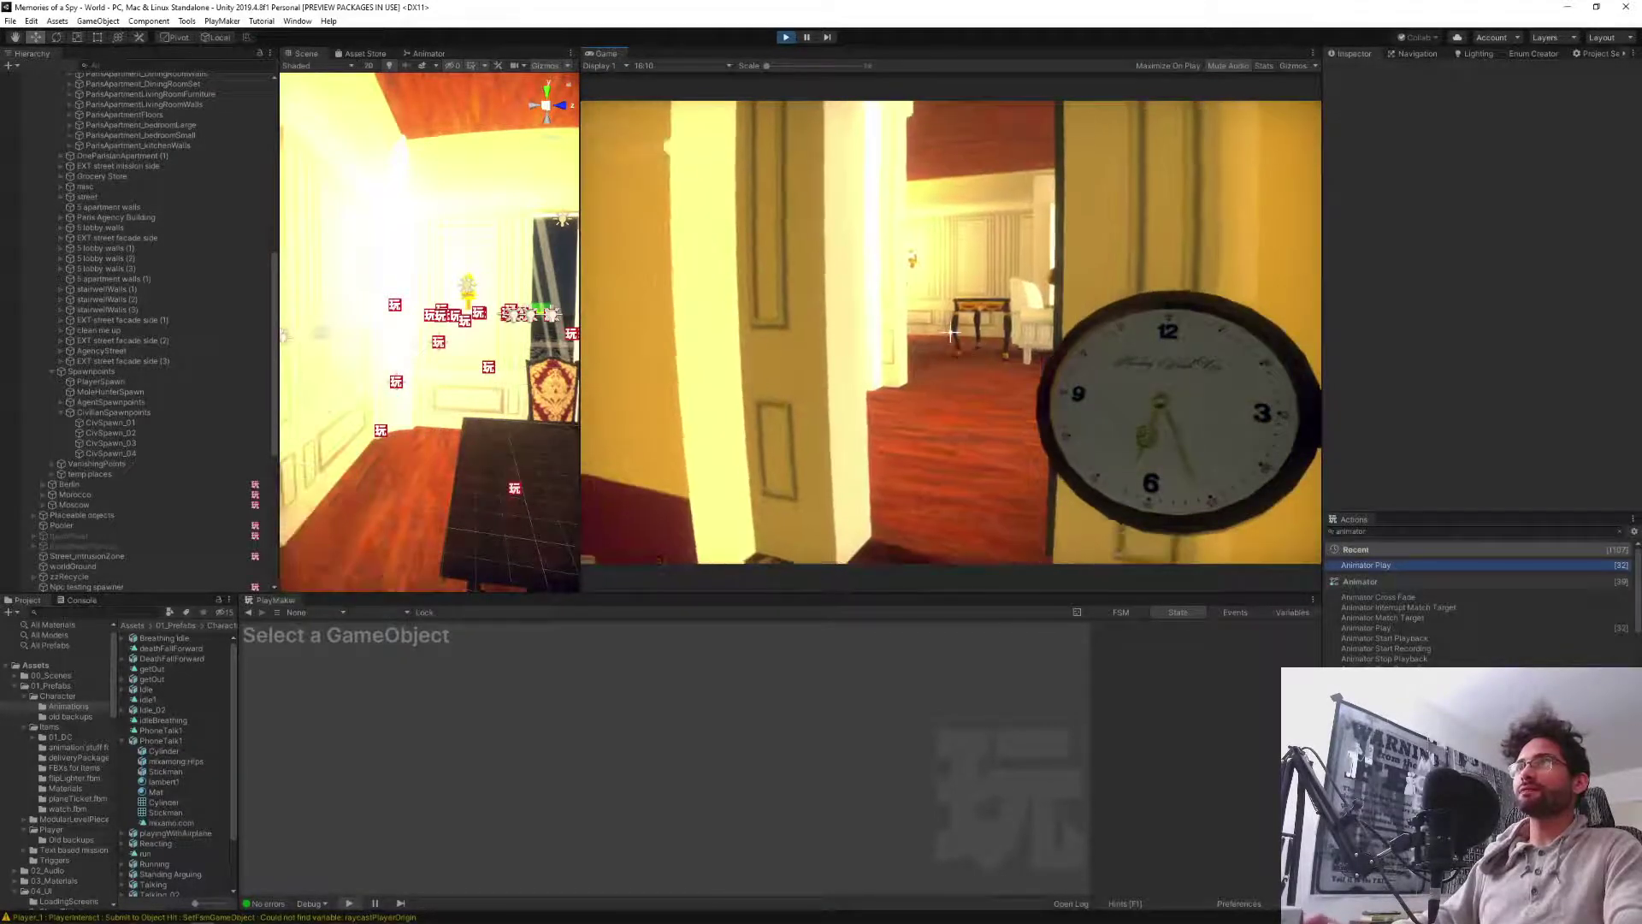
key(a)
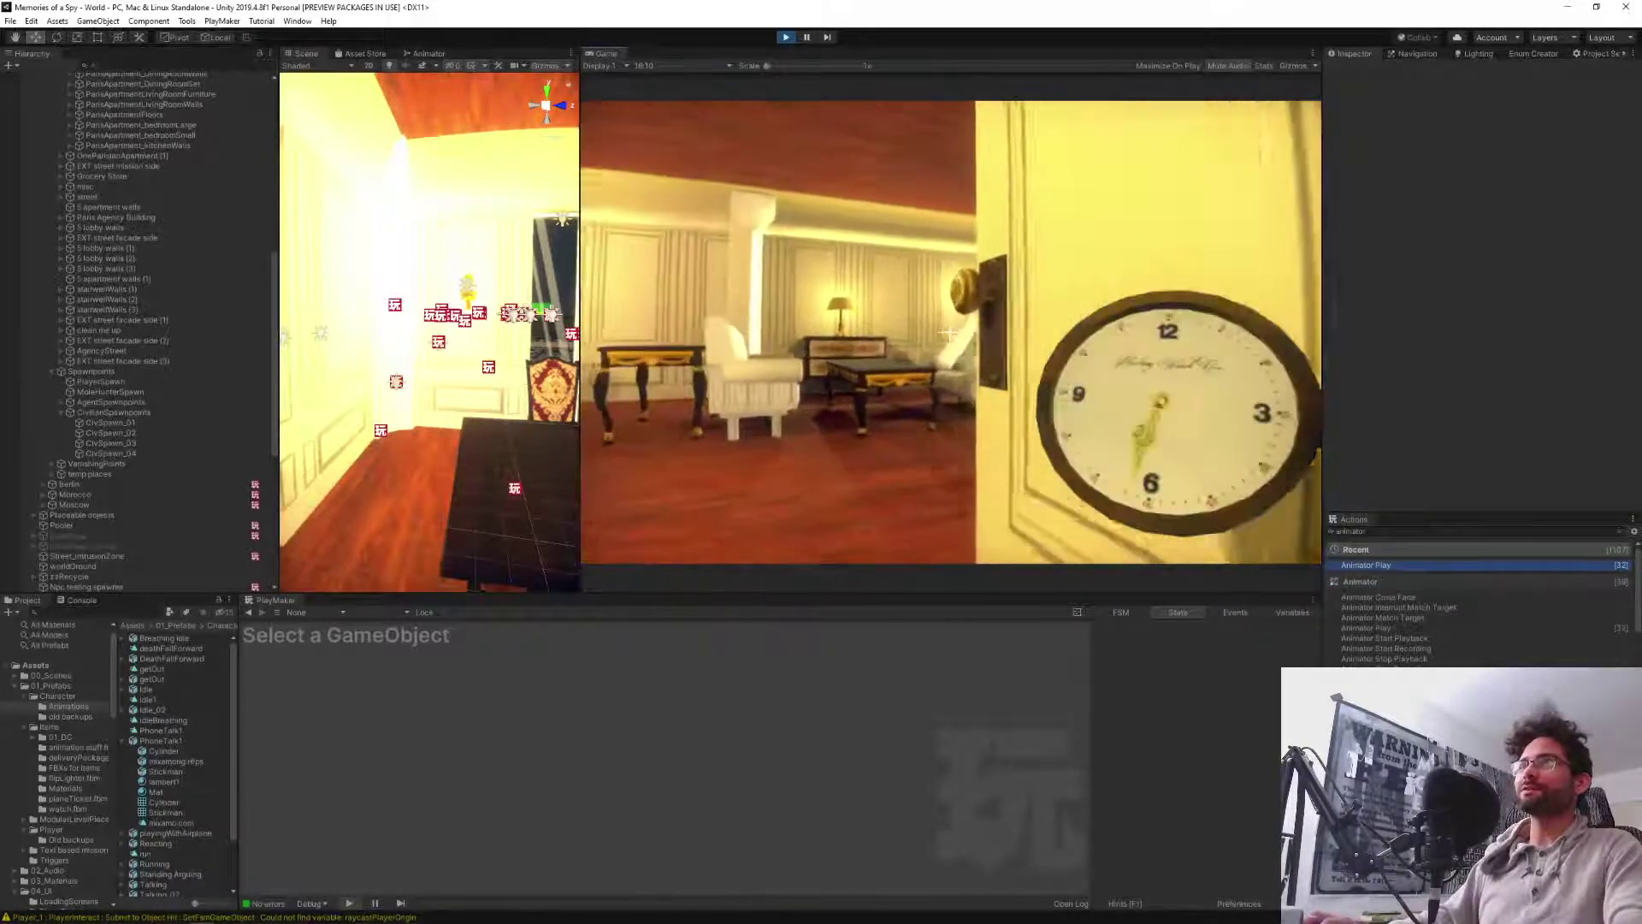
Walk the player through the apartment to watch the Npc's reaction and phone animation, and stop play mode.
key(s)
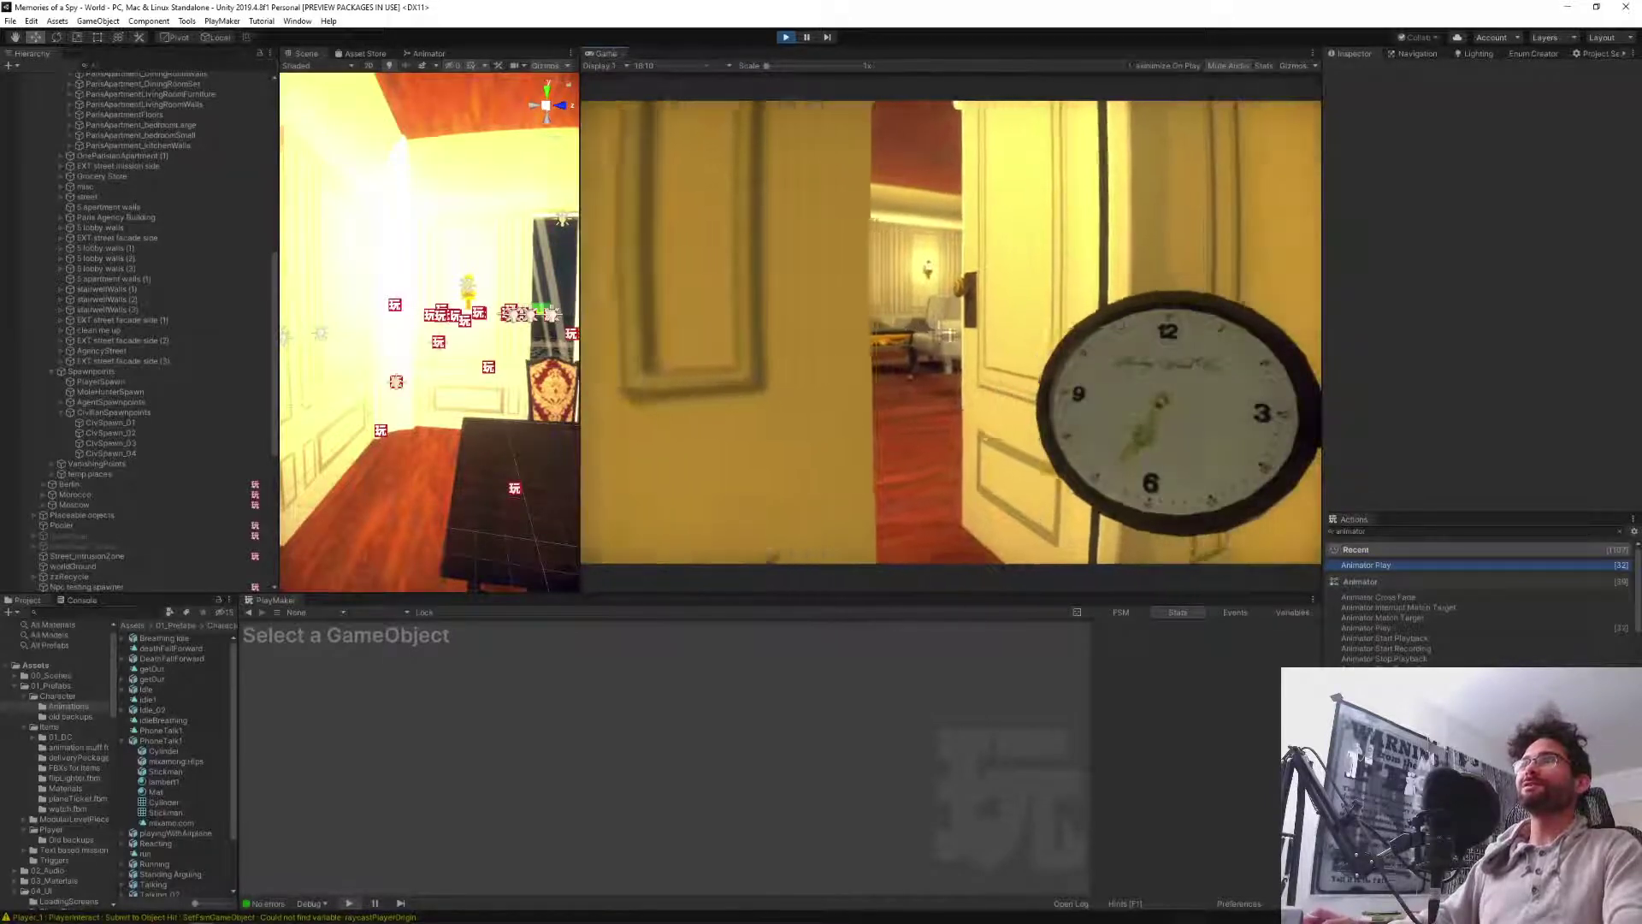
key(w)
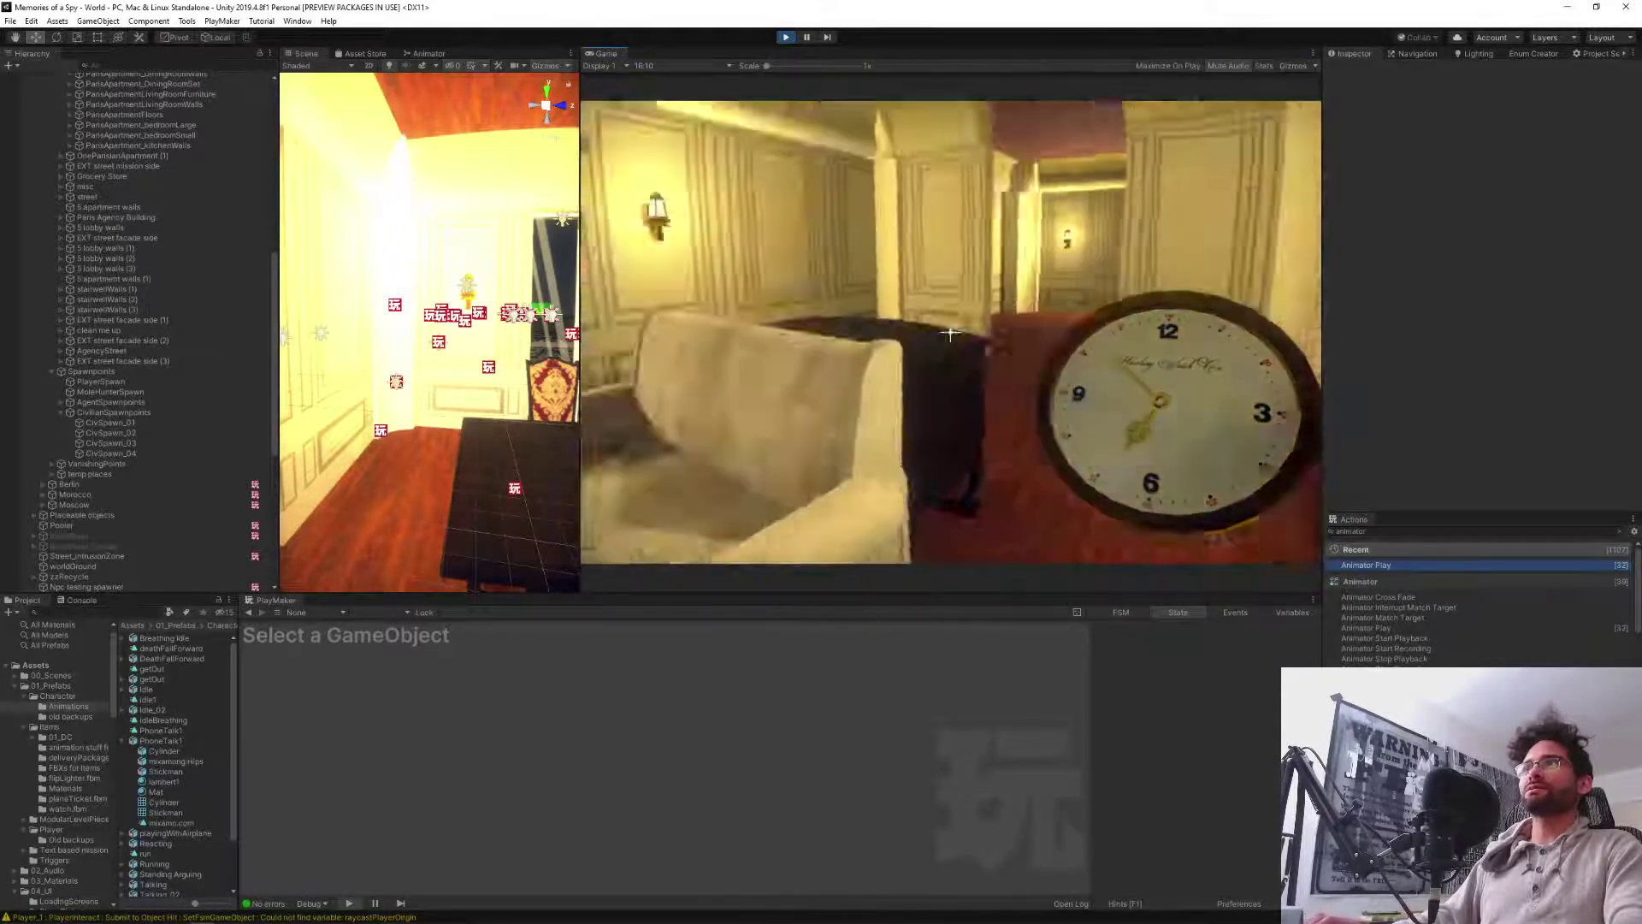
key(a)
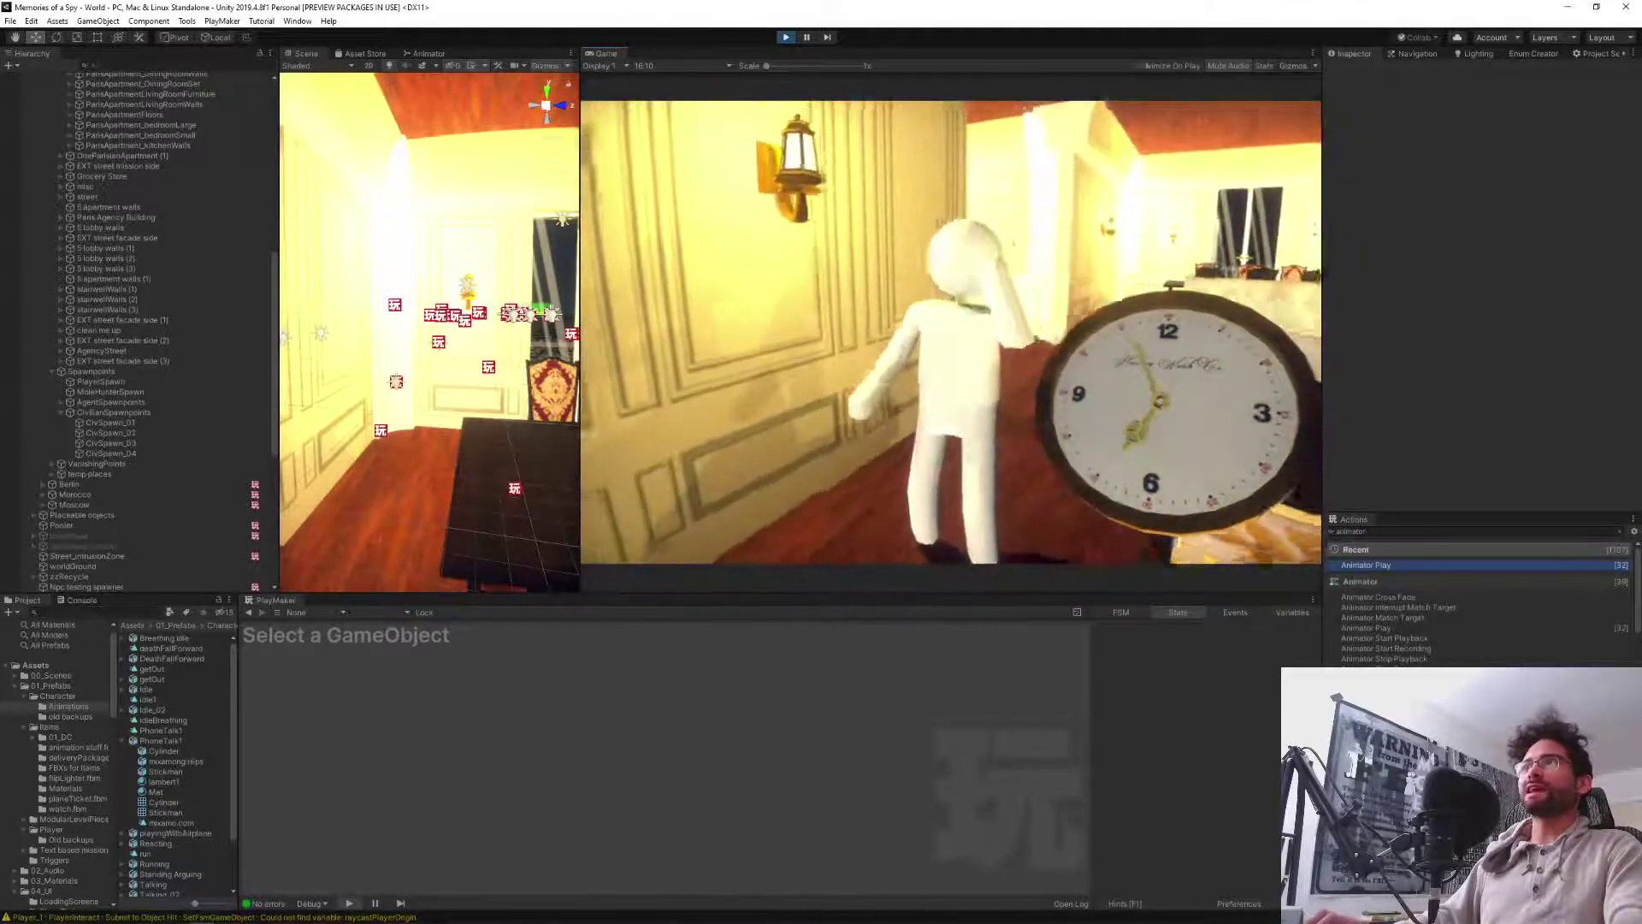
key(s)
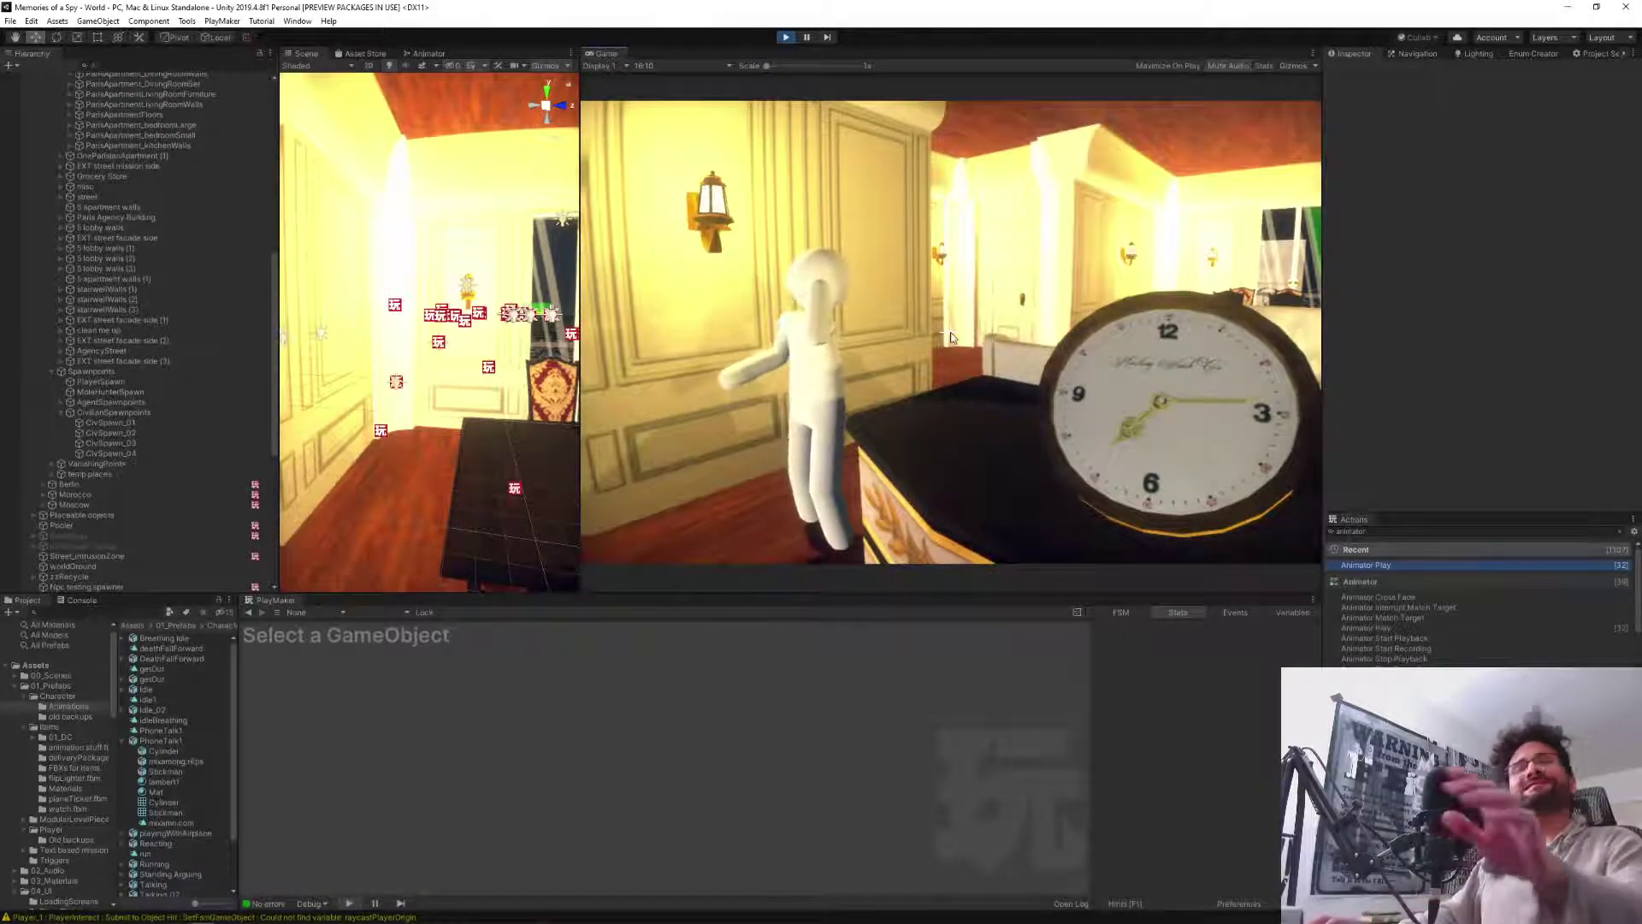
click(785, 37)
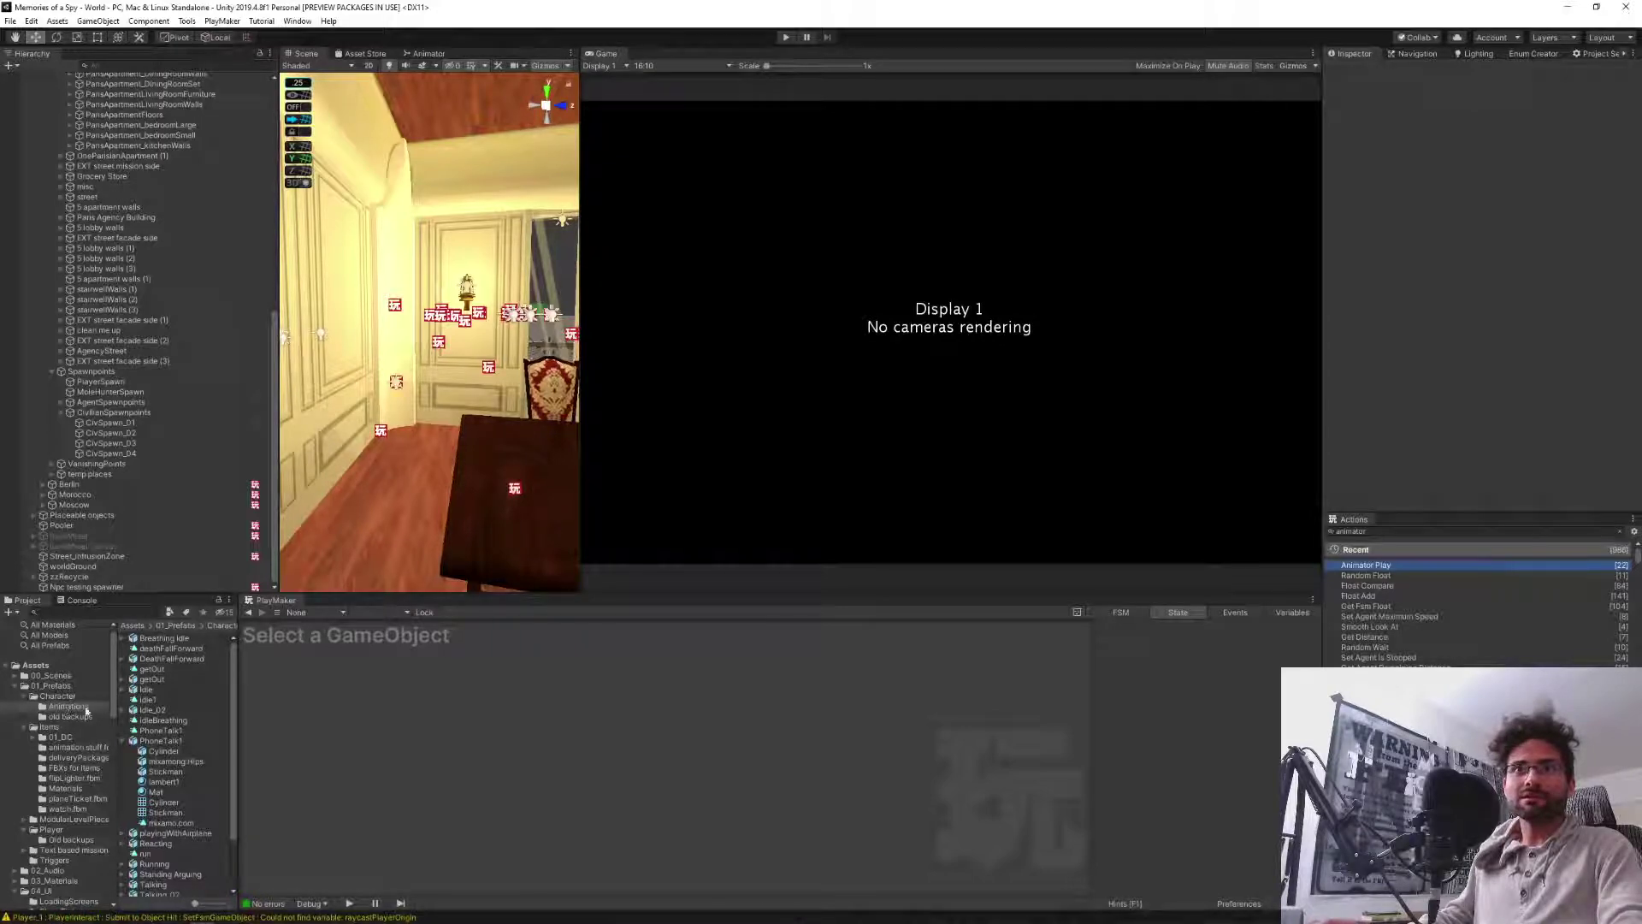
Open the Npc prefab from the Character folder, show its HasIntruder FSM and review the Yelling state's actions.
click(43, 696)
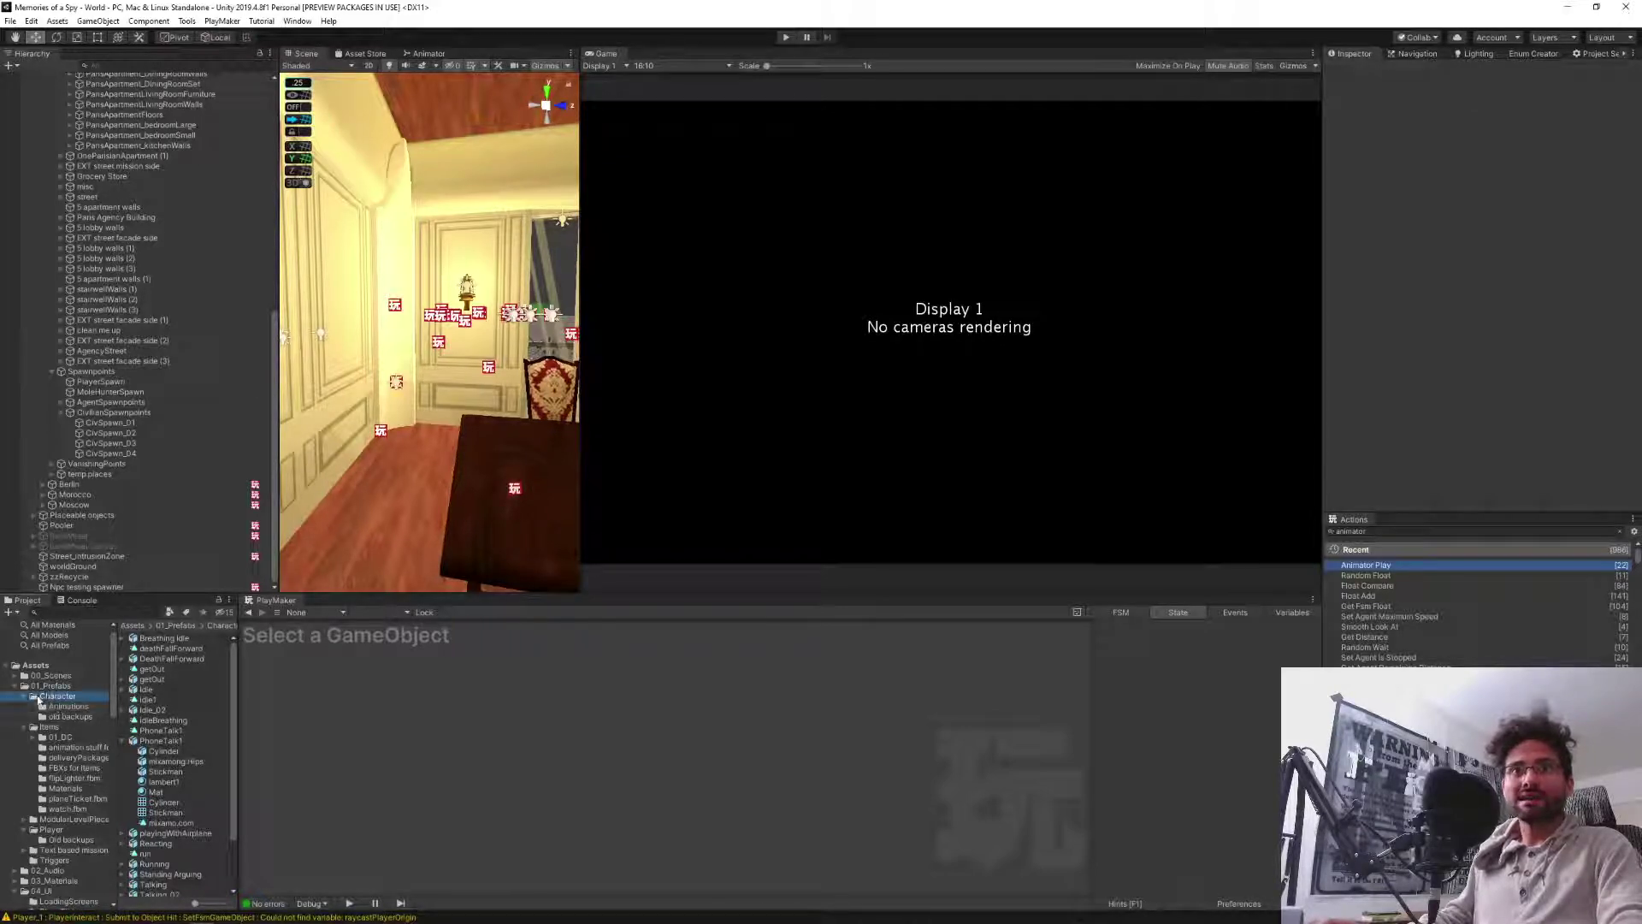
double_click(144, 670)
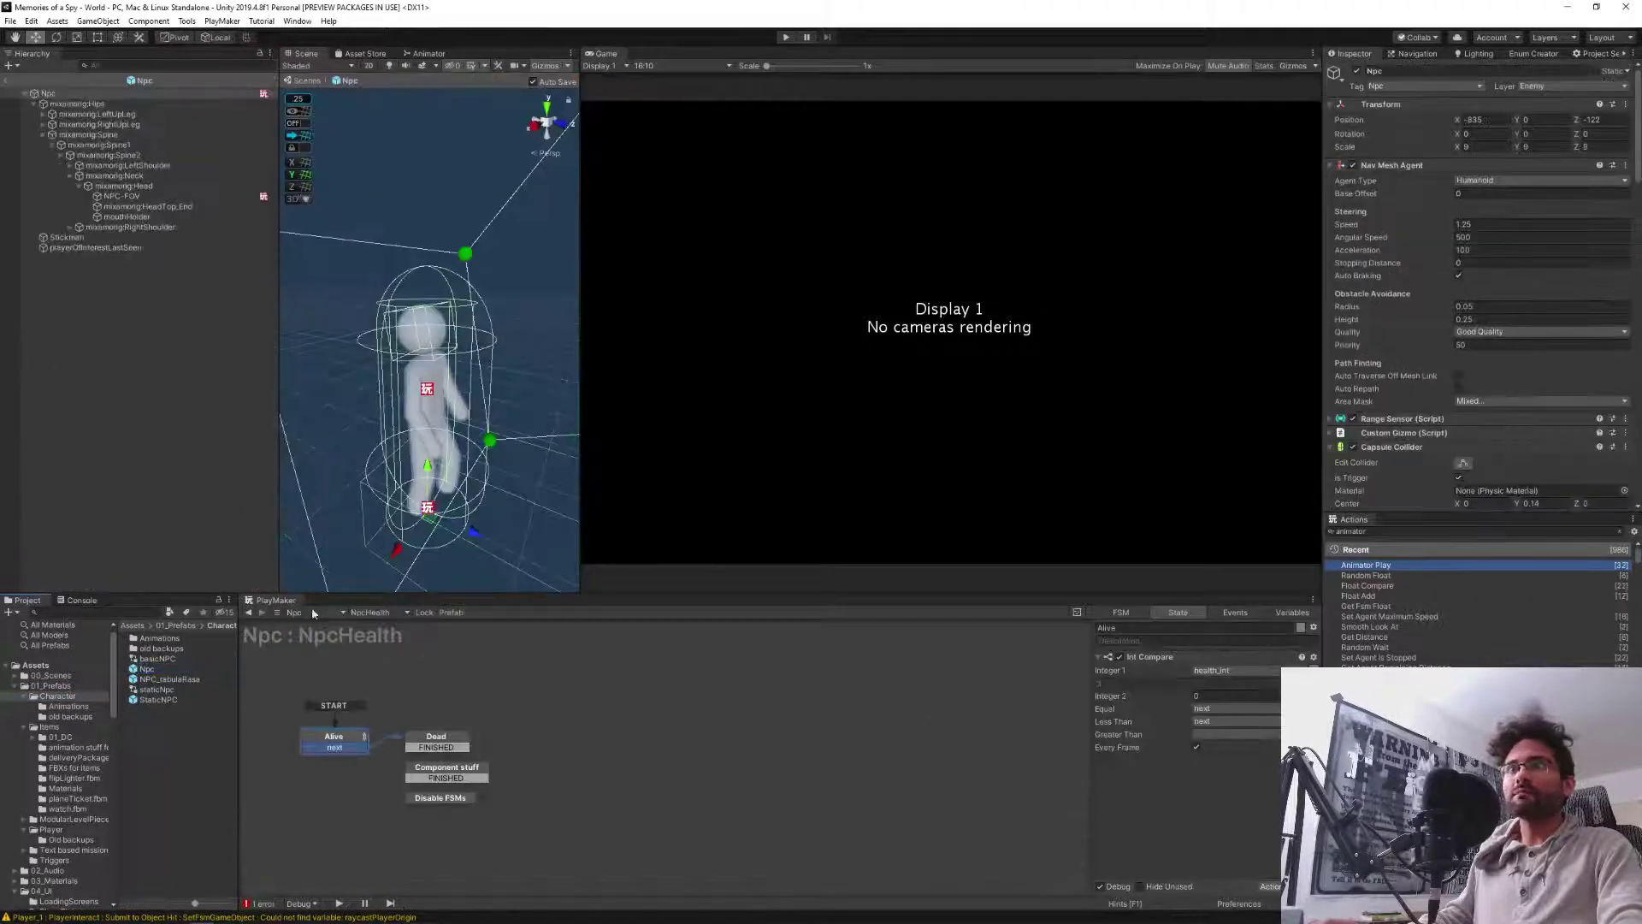
click(370, 613)
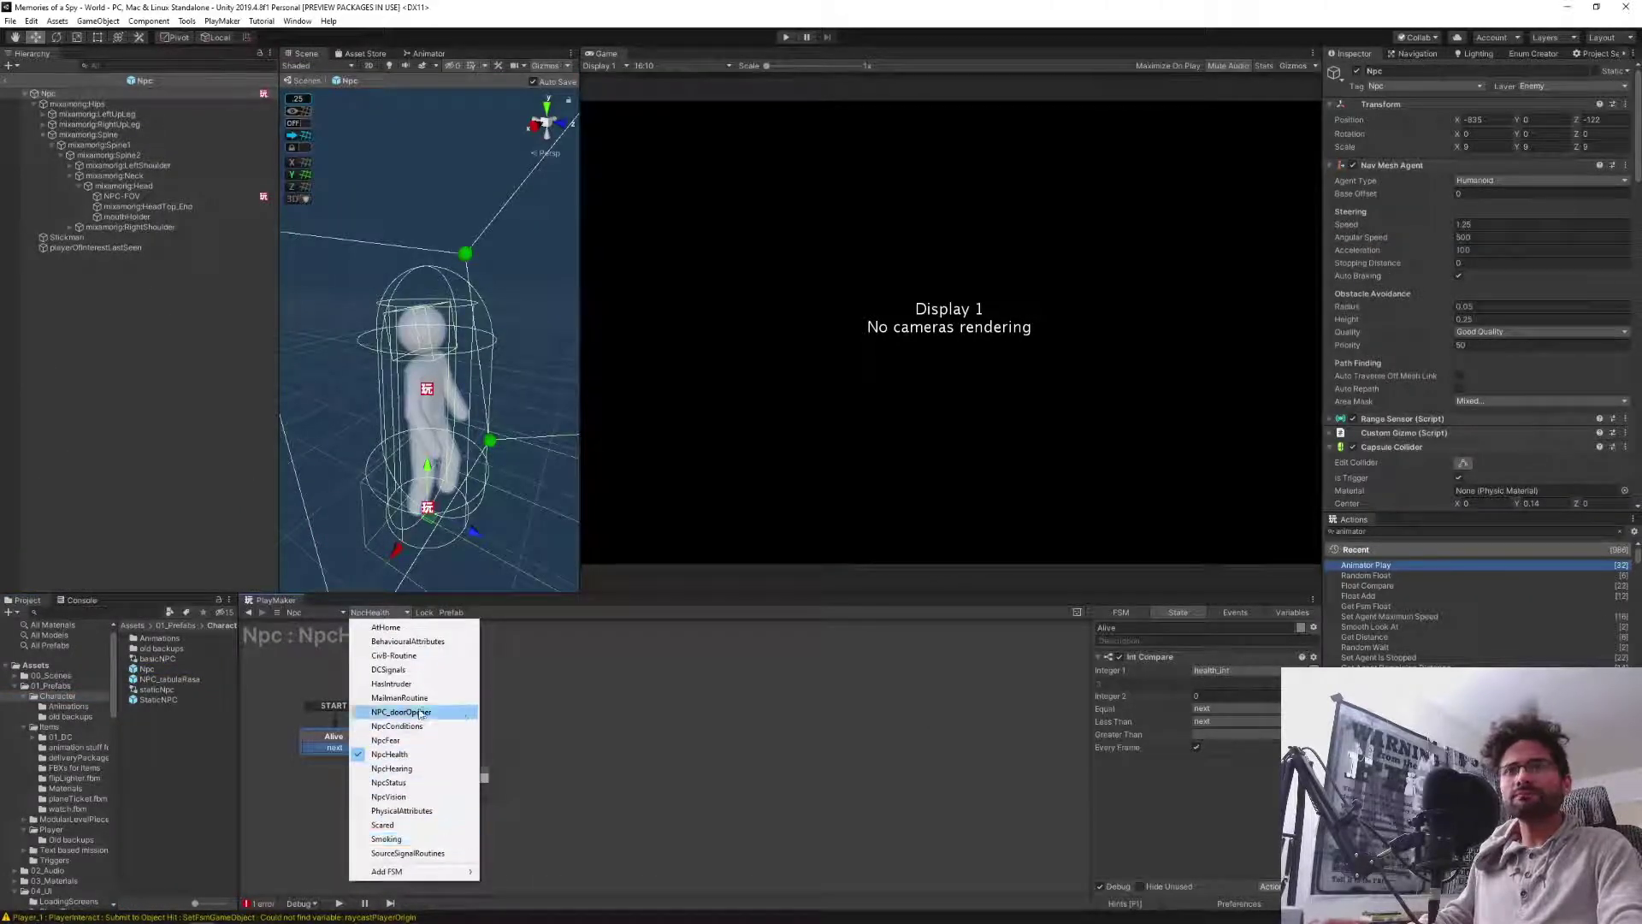
click(391, 683)
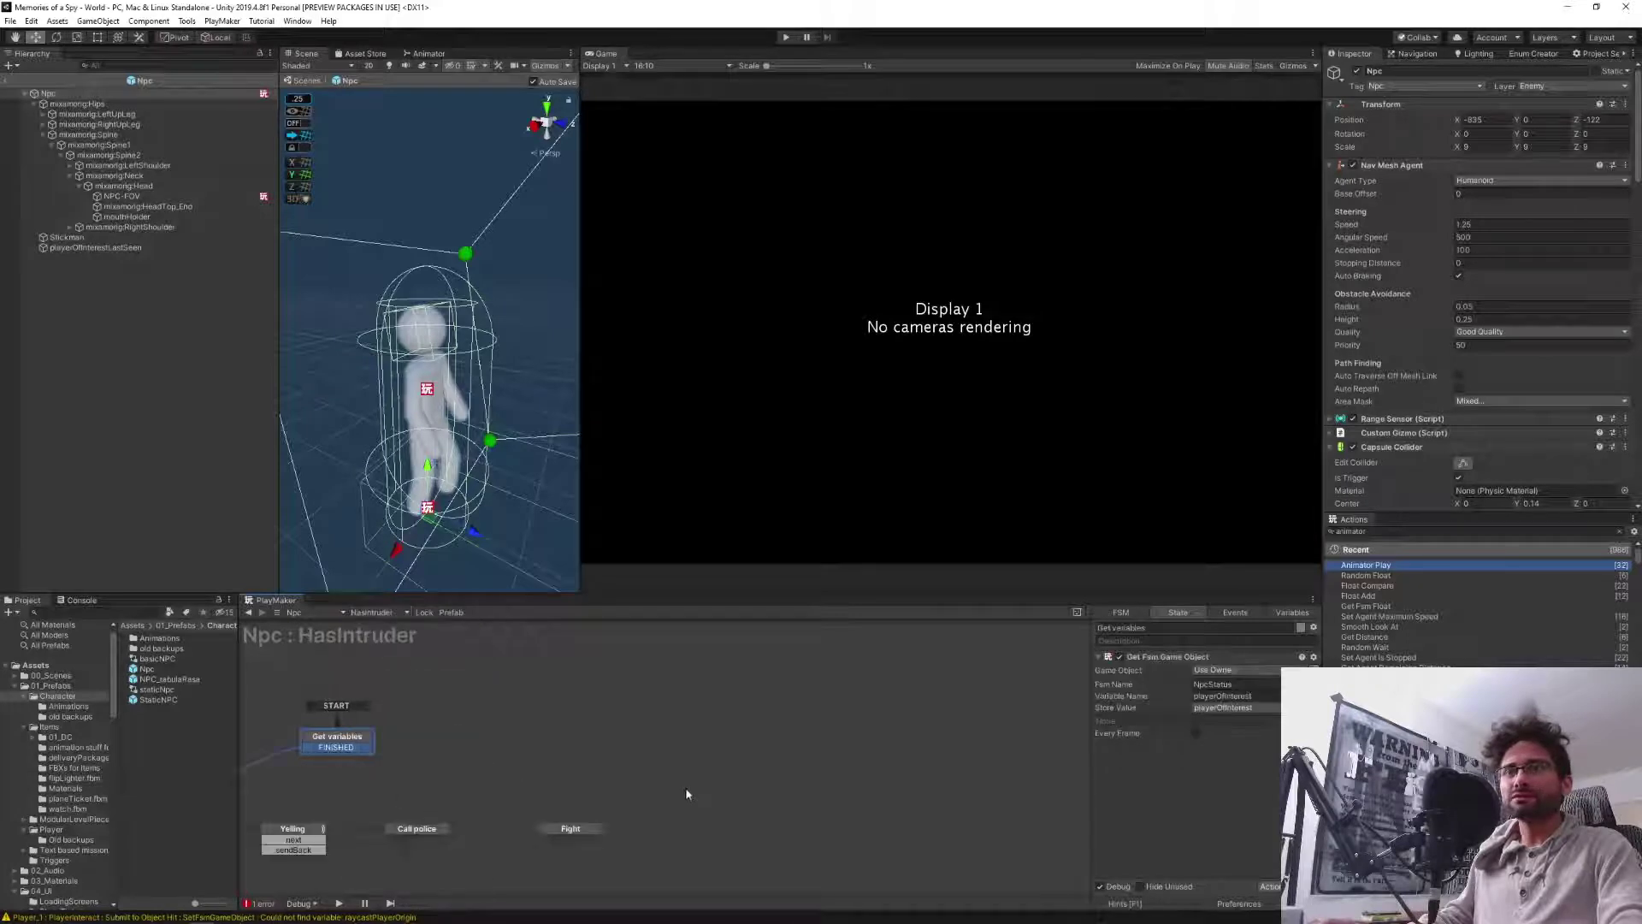
middle_drag(769, 671, 731, 693)
click(570, 760)
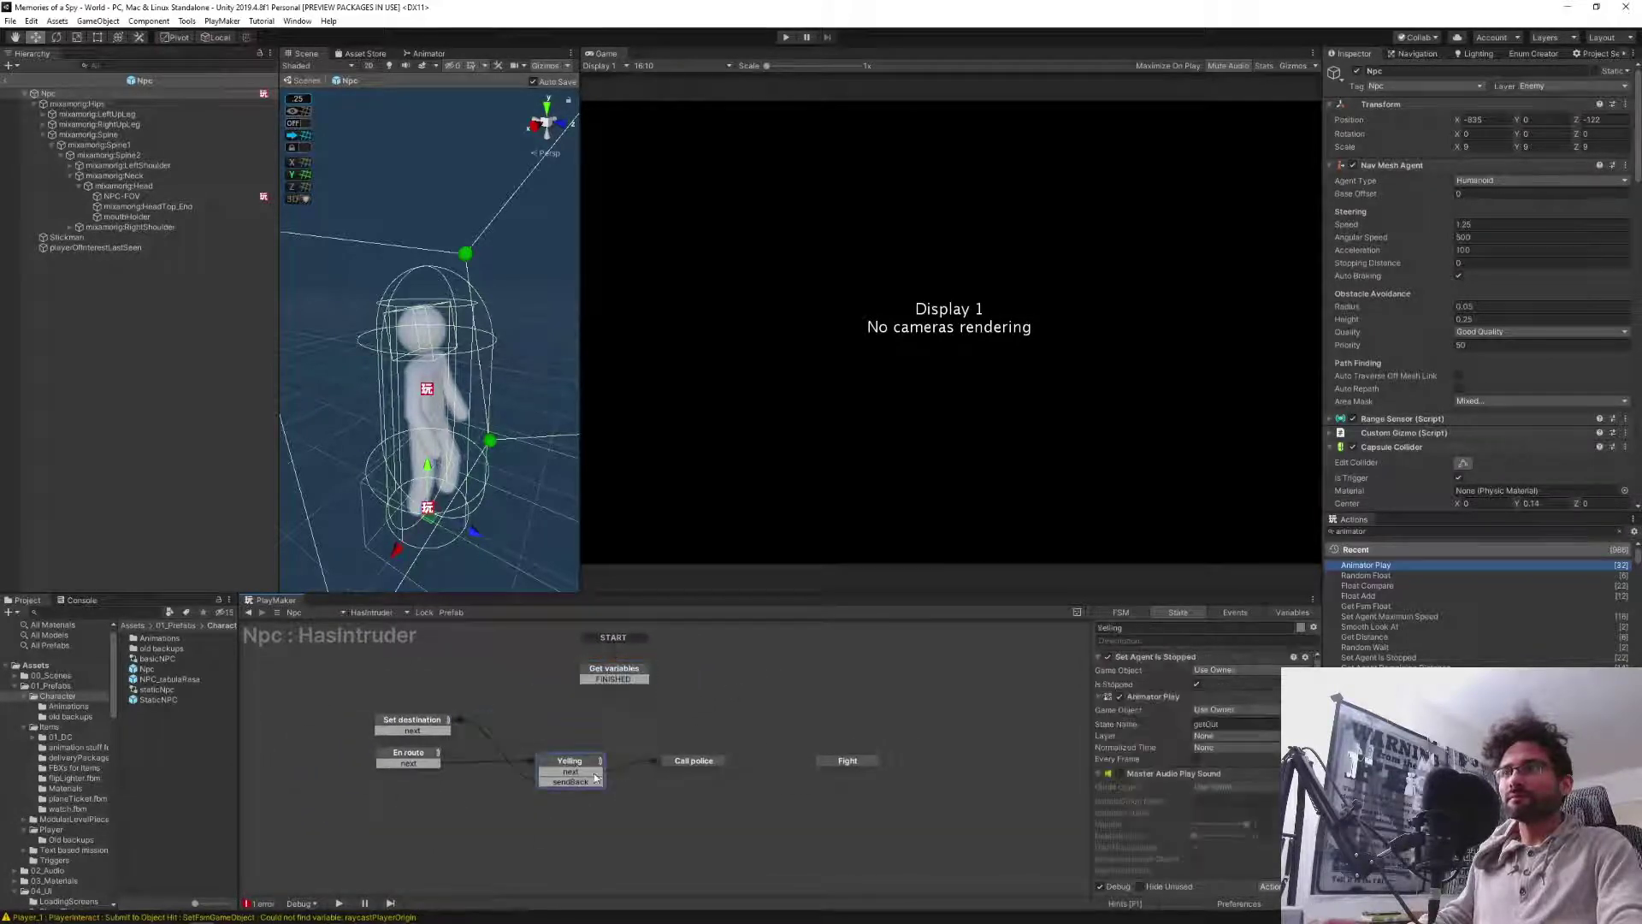
scroll(1176, 765, down, 2)
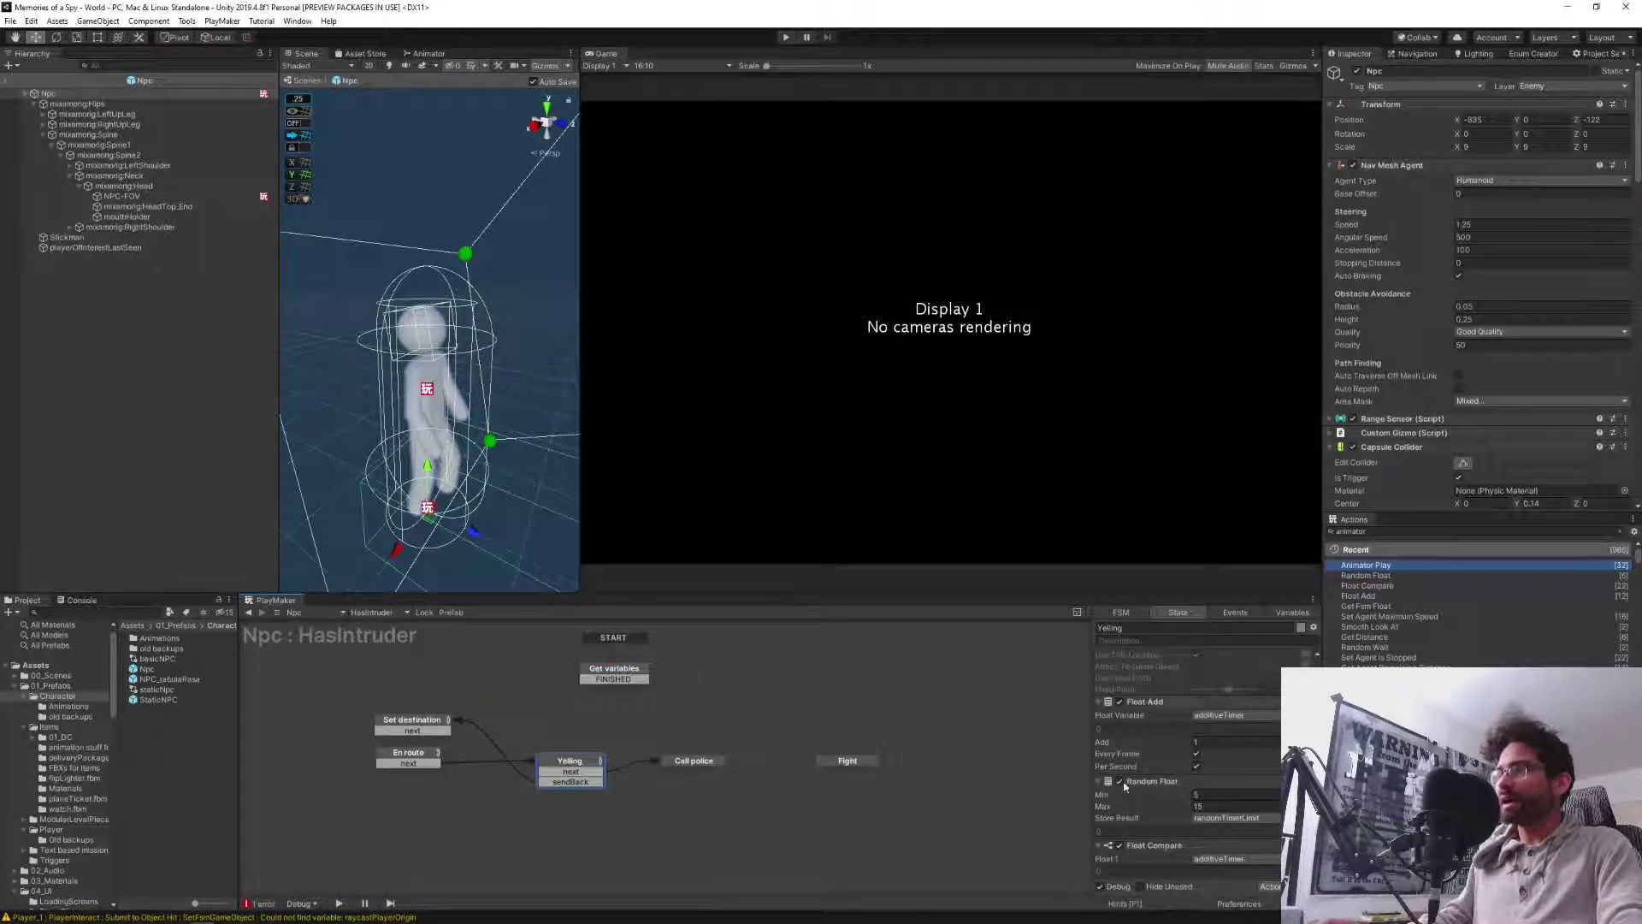
scroll(1156, 742, down, 2)
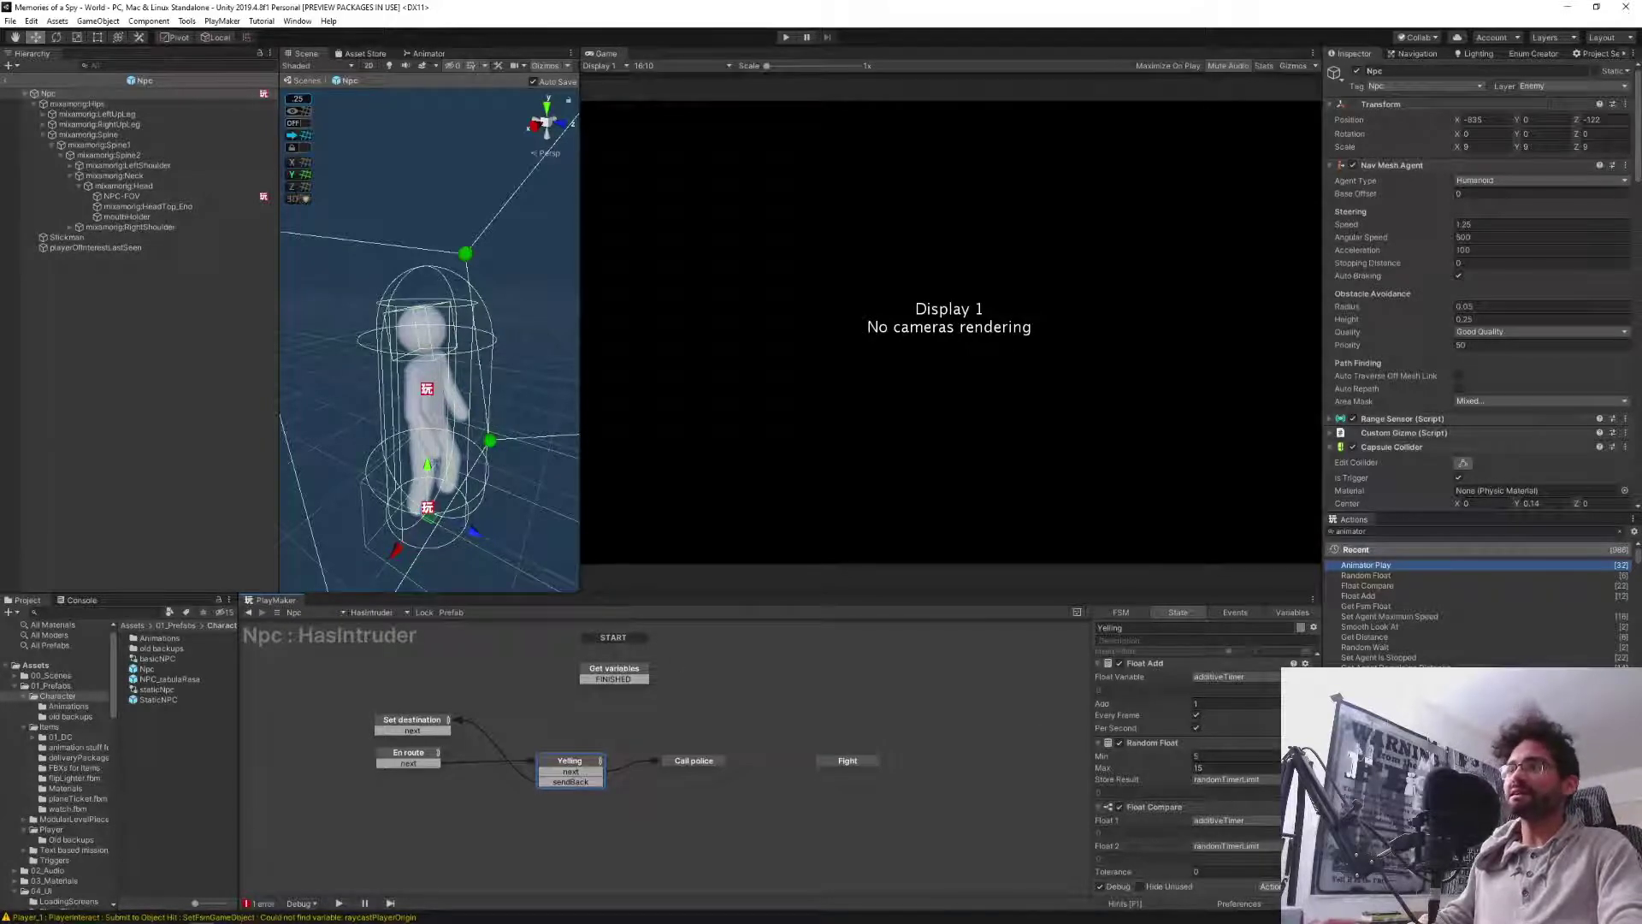
Add Set Agent Destination and Find Closest actions to the Call police state, with Find Closest ahead of the destination.
click(696, 762)
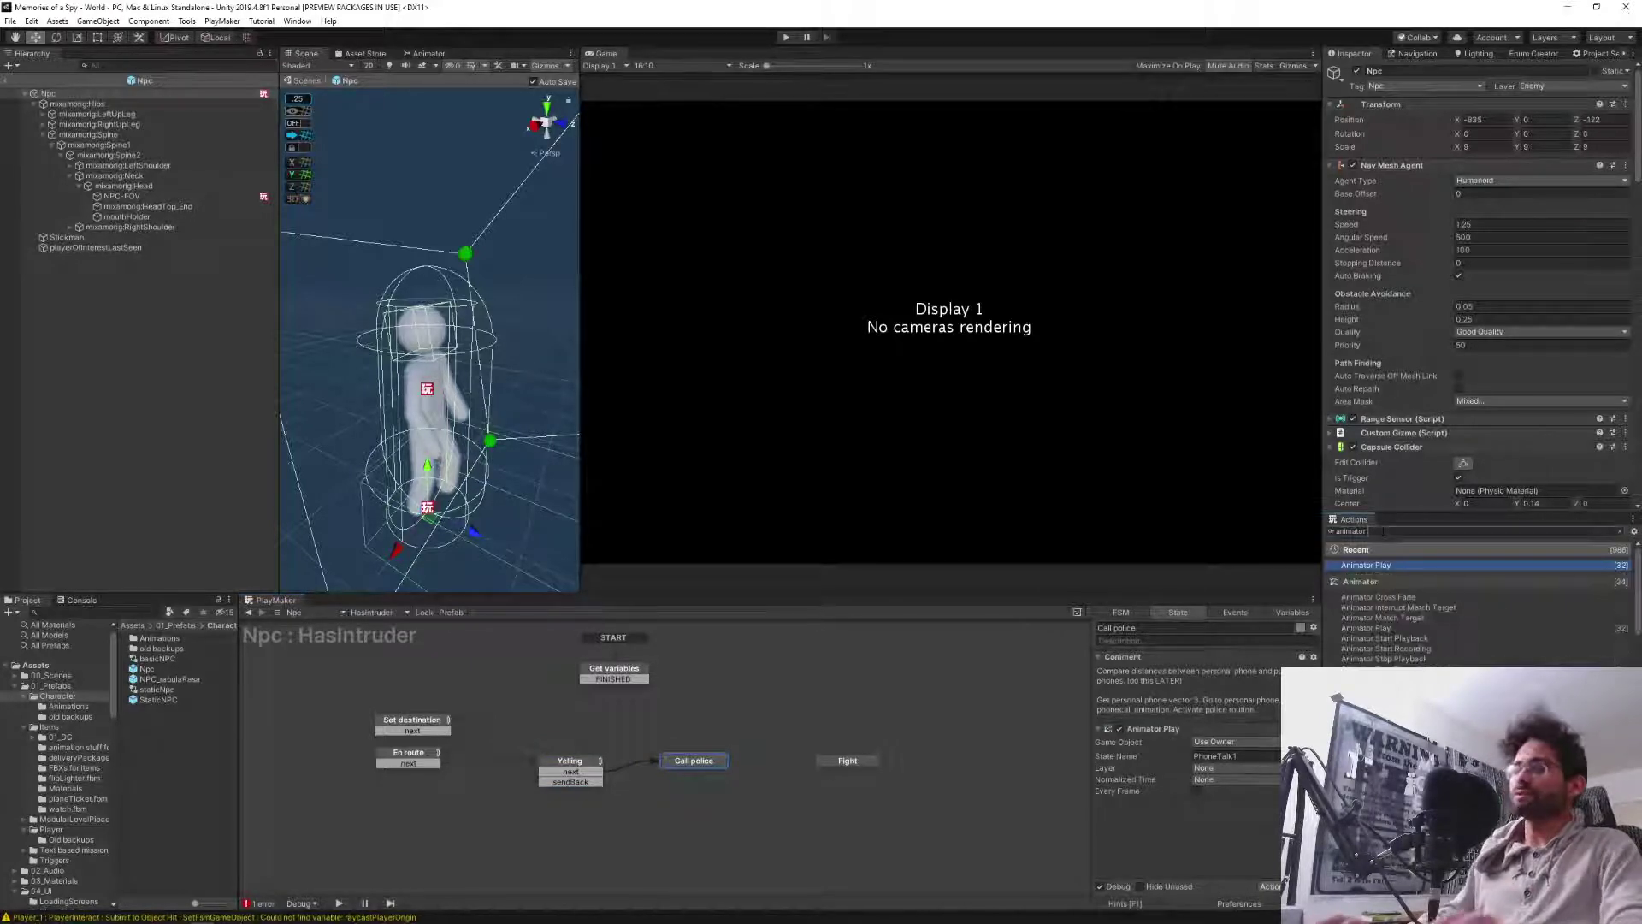
text(set)
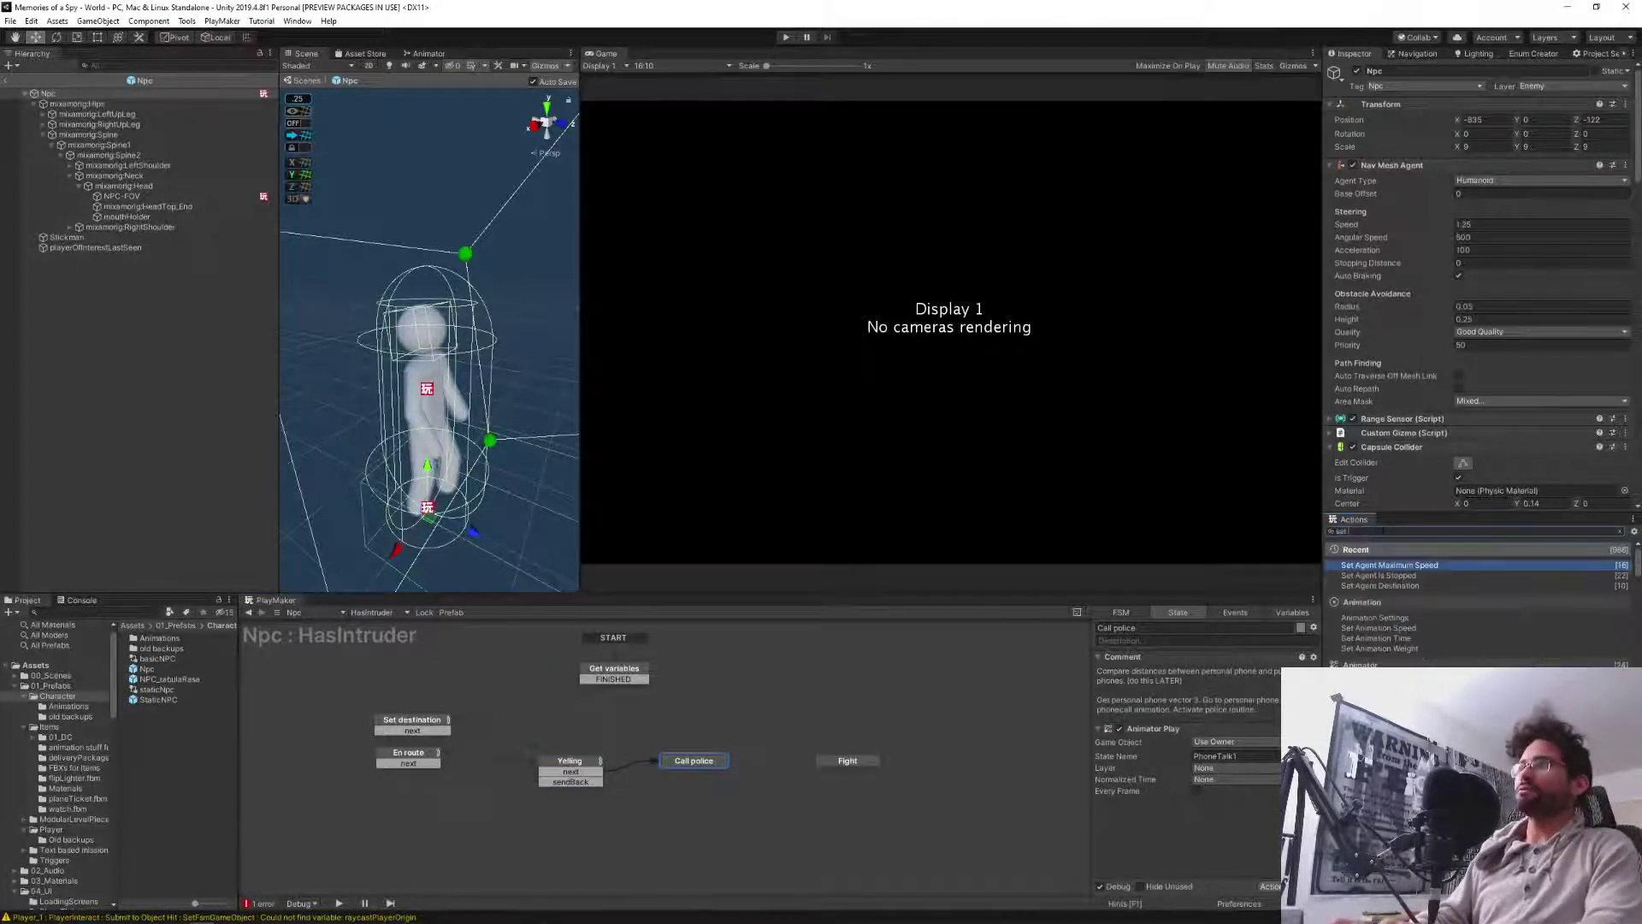
text( agent desti)
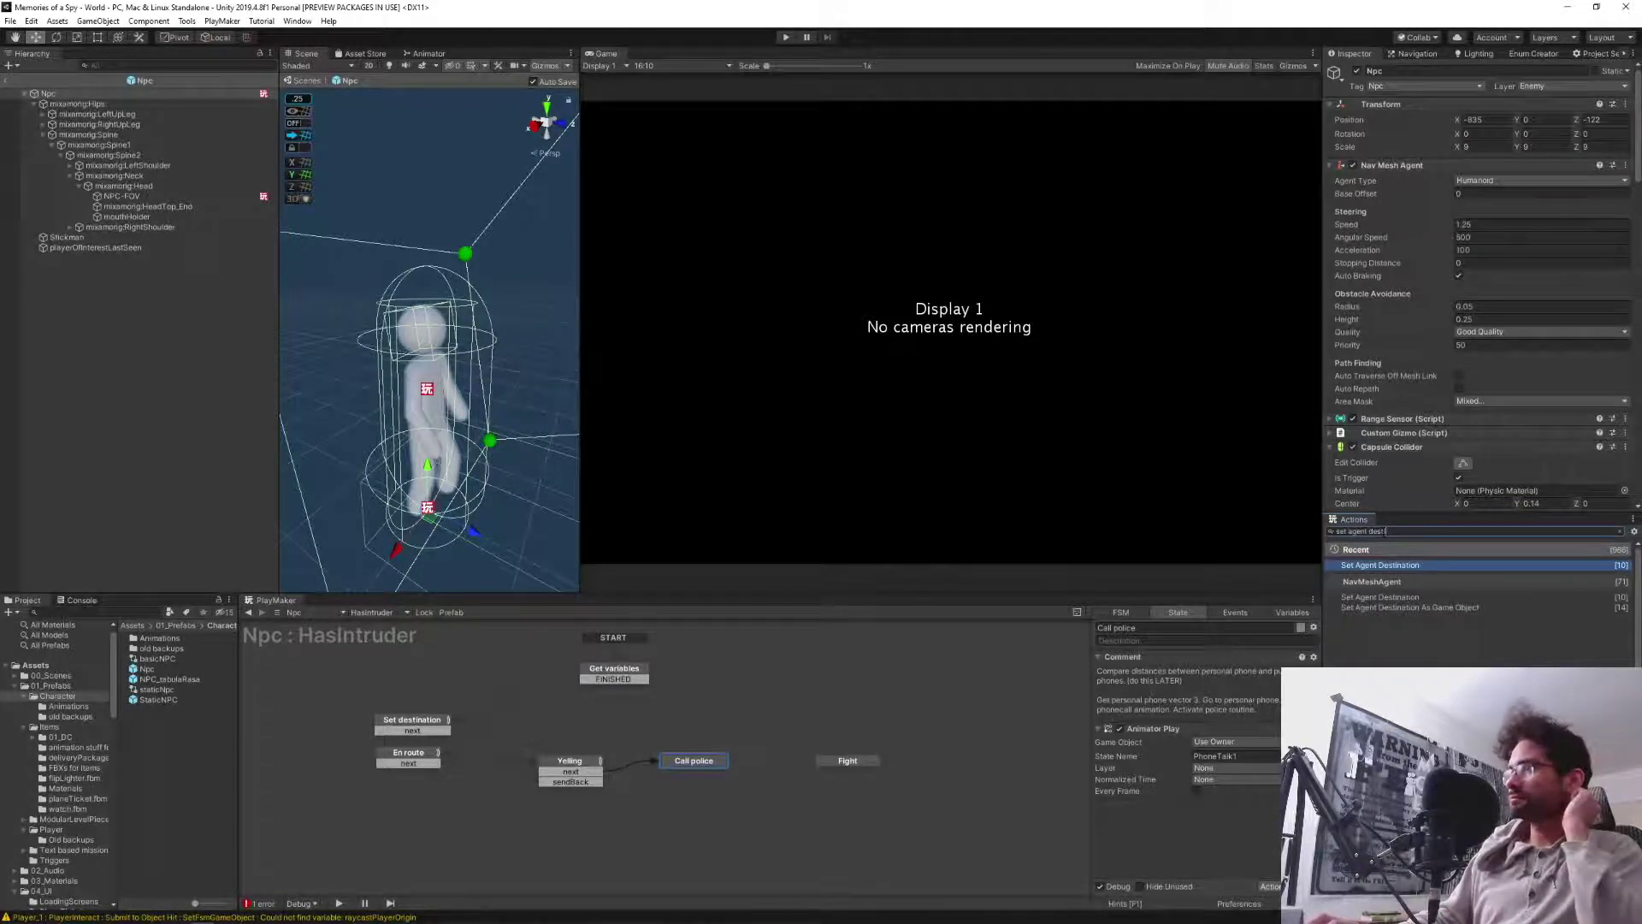
key(Return)
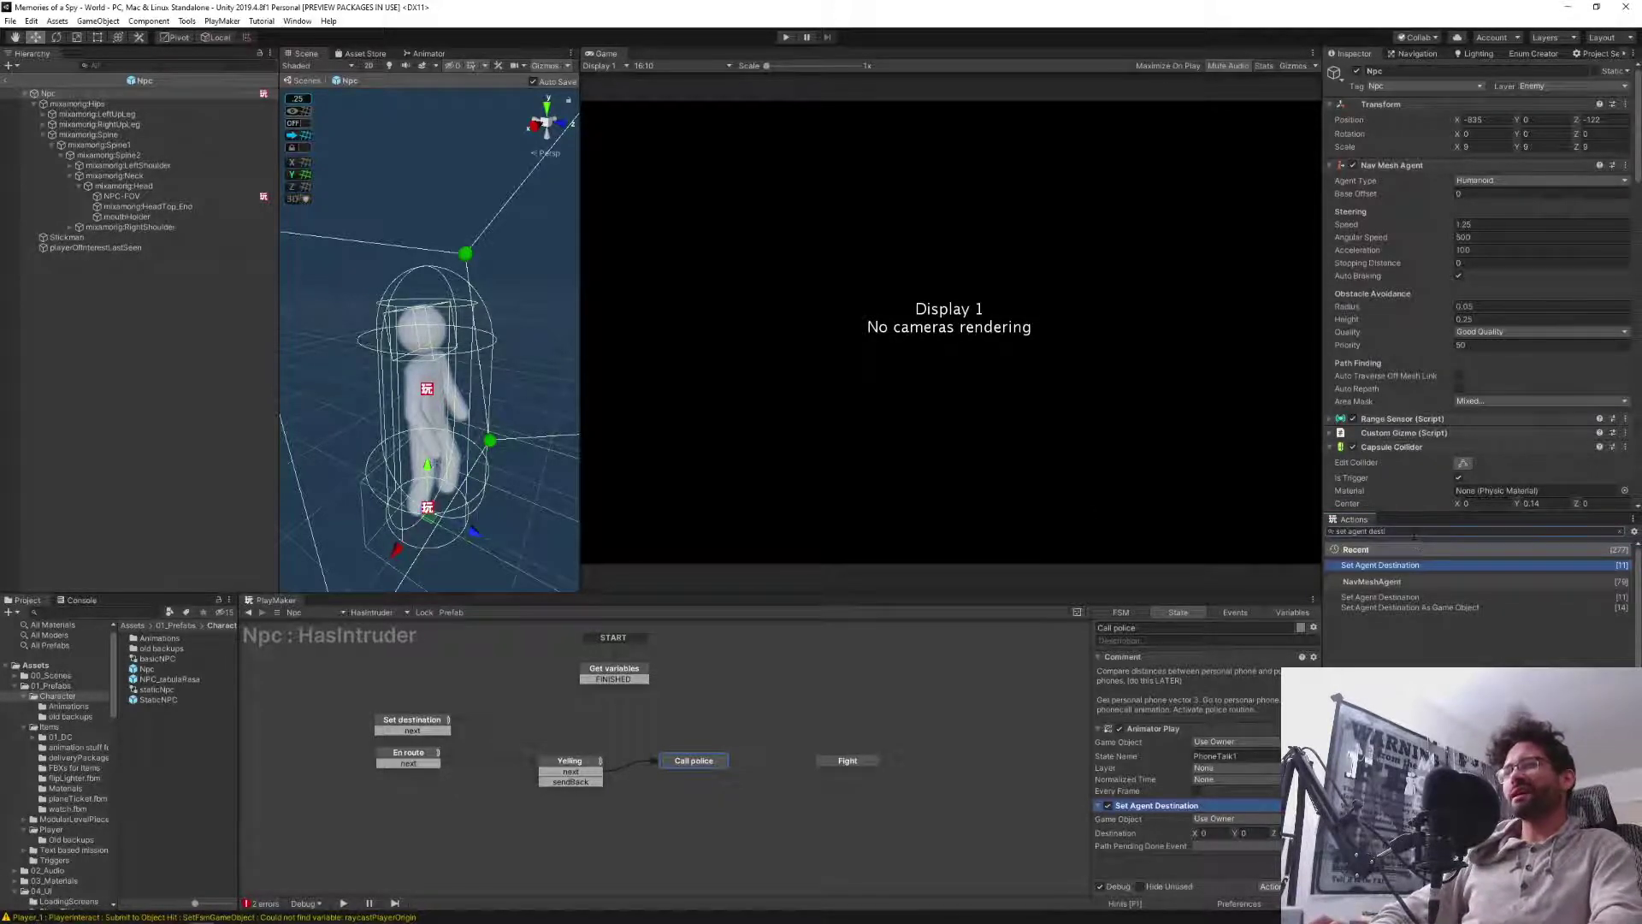
click(1414, 531)
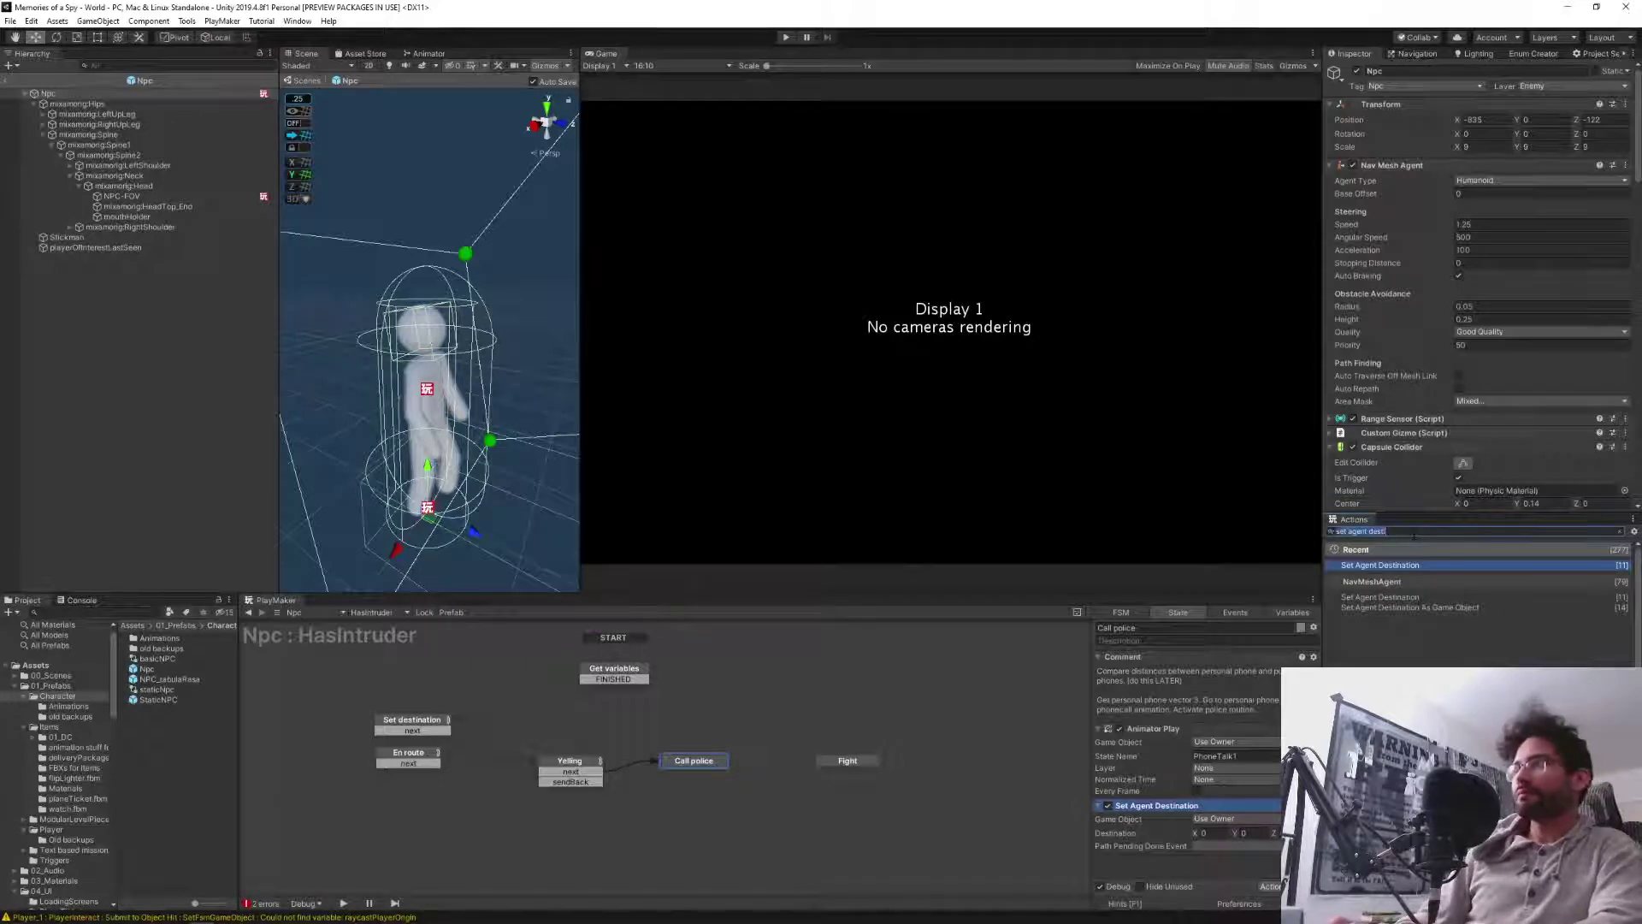
text(find)
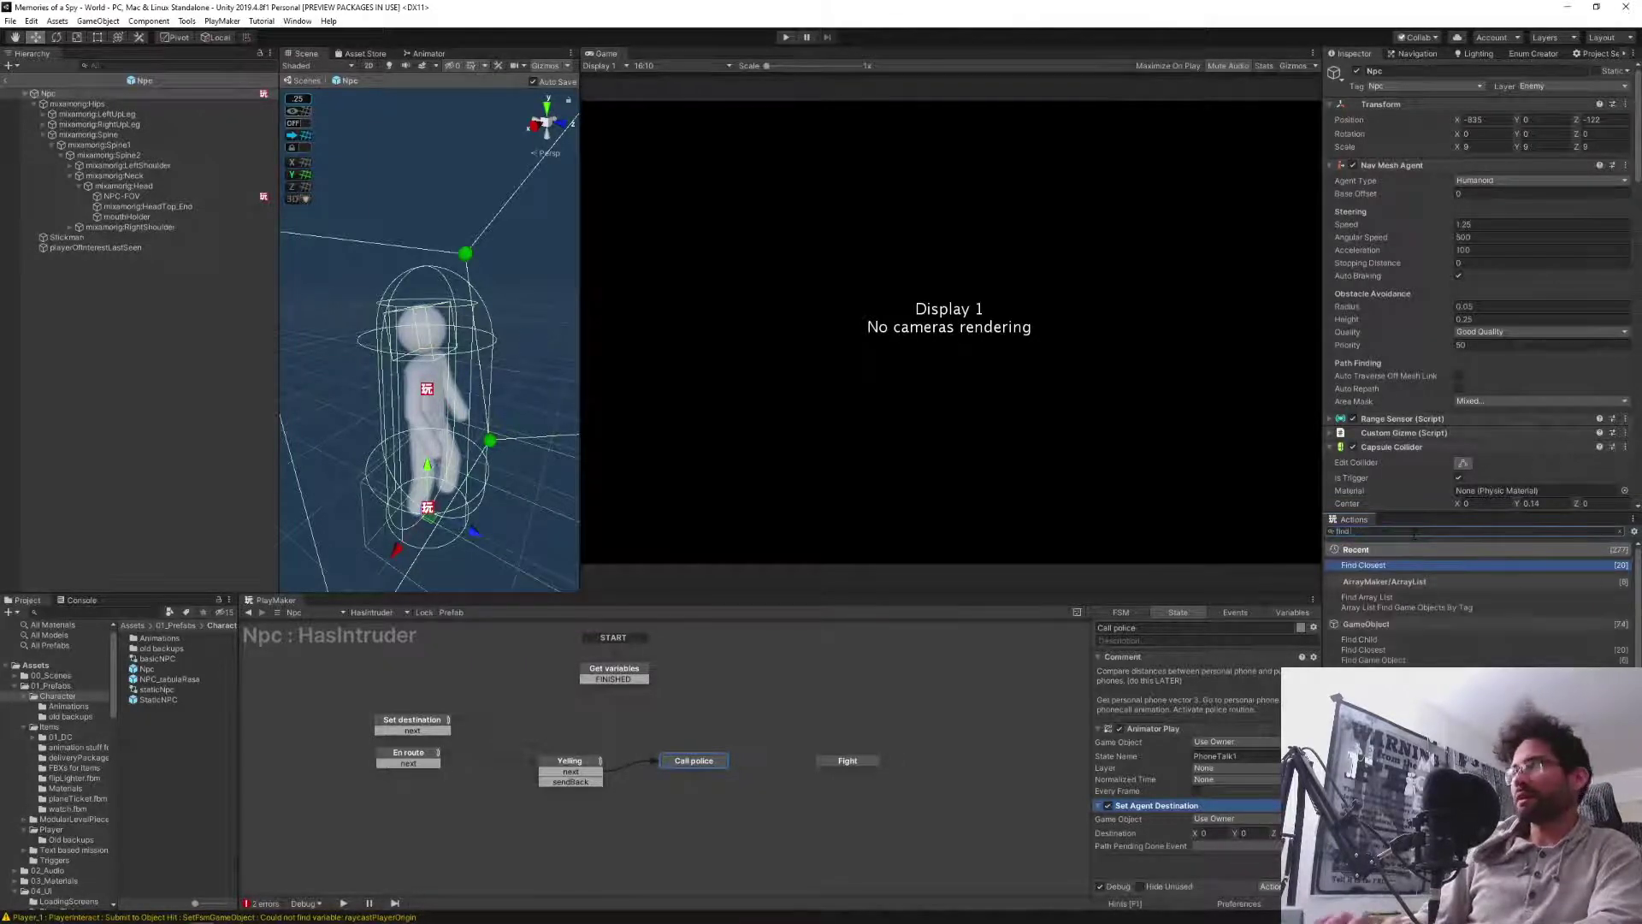
text( cl)
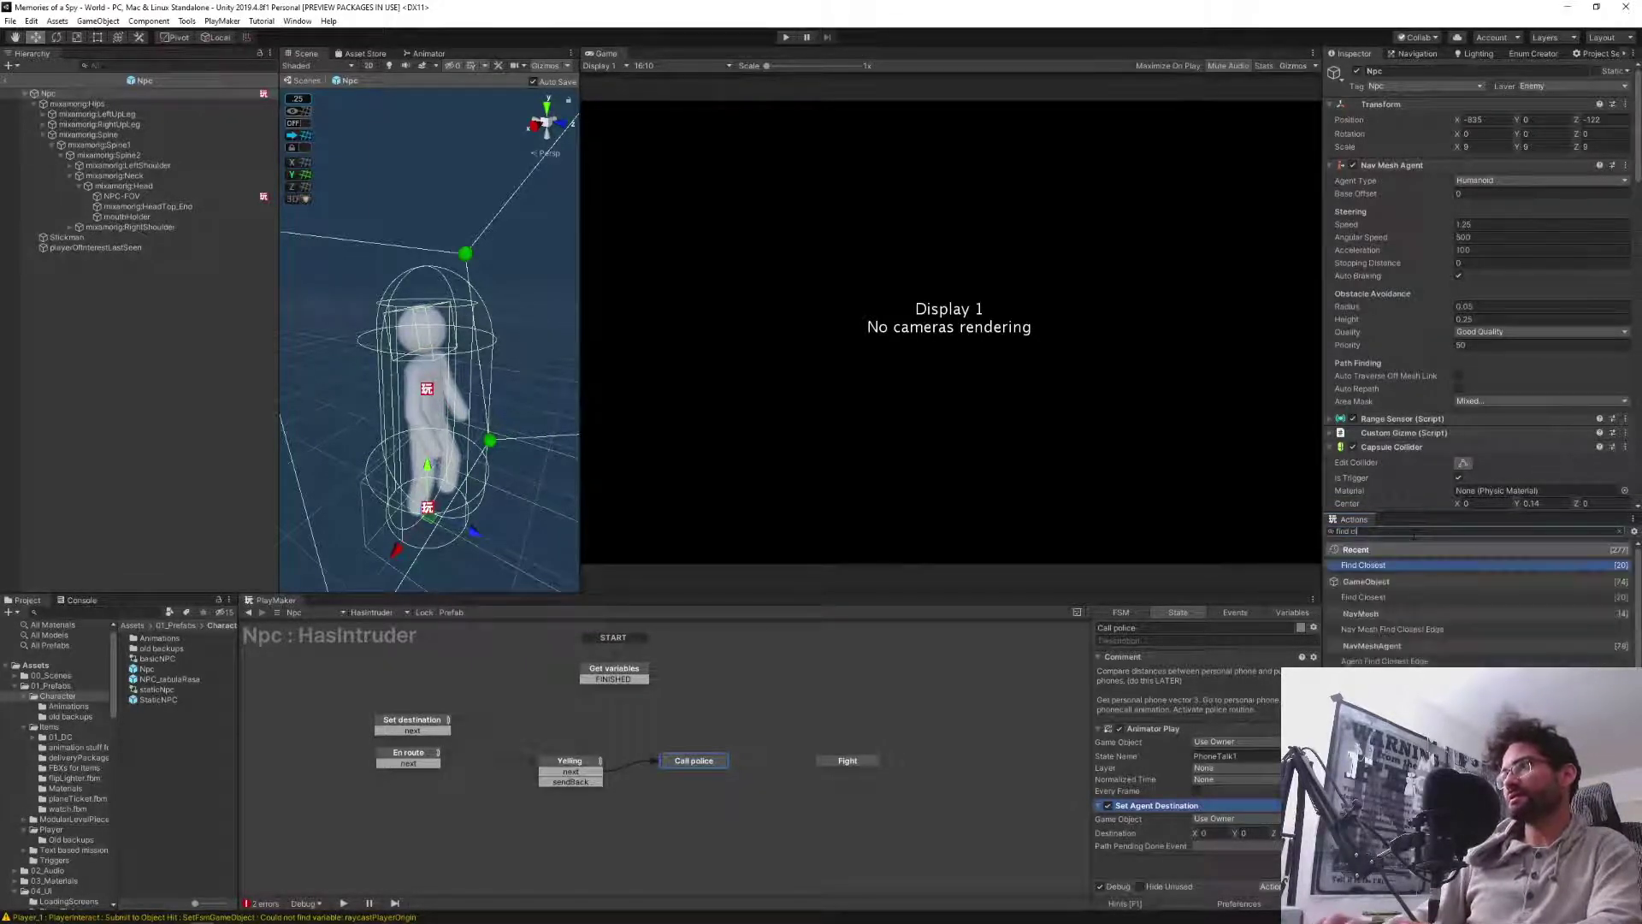
key(Return)
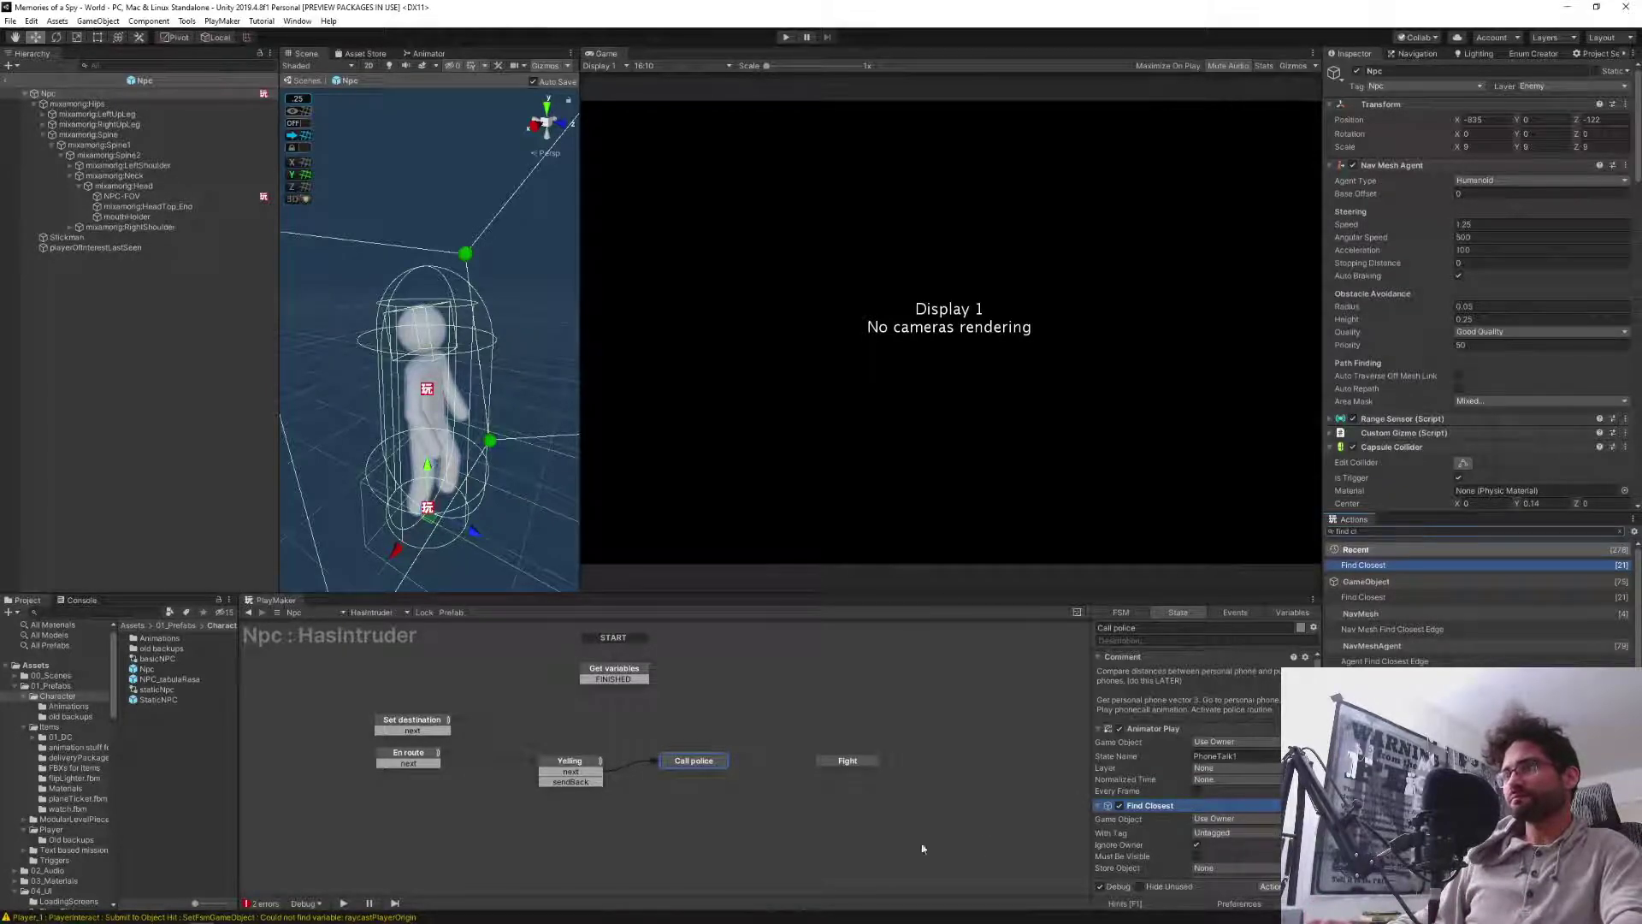
Move the Animator Play action out of Call police into a new state below it, and rename Call police as "Go to phone".
click(1151, 732)
drag(1174, 734, 688, 821)
click(688, 760)
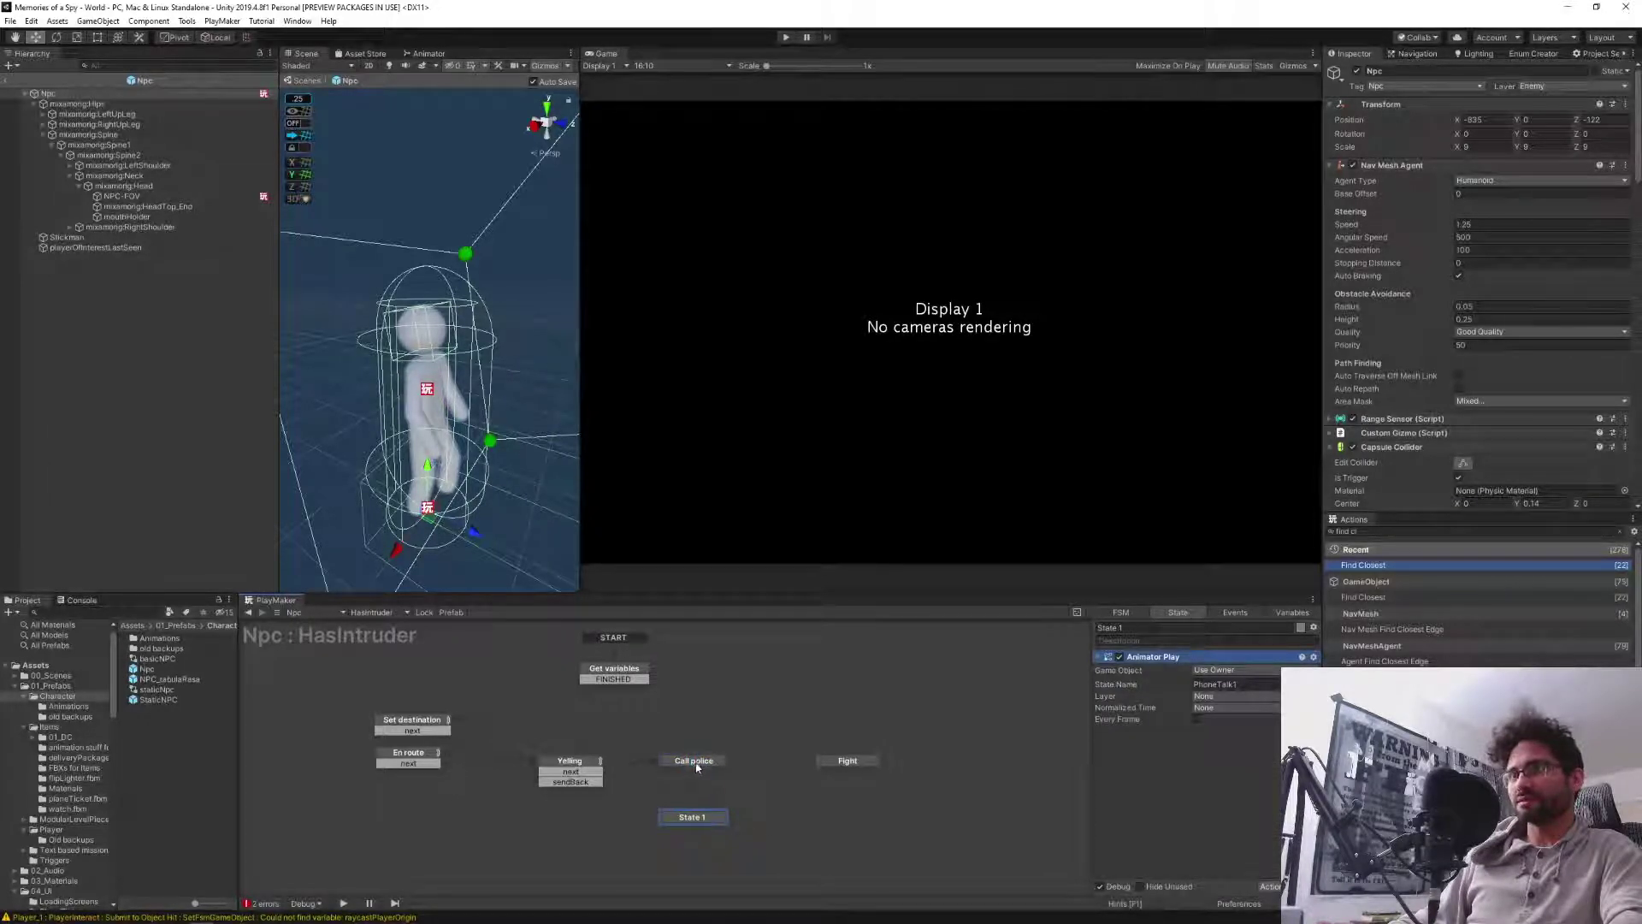
click(1168, 628)
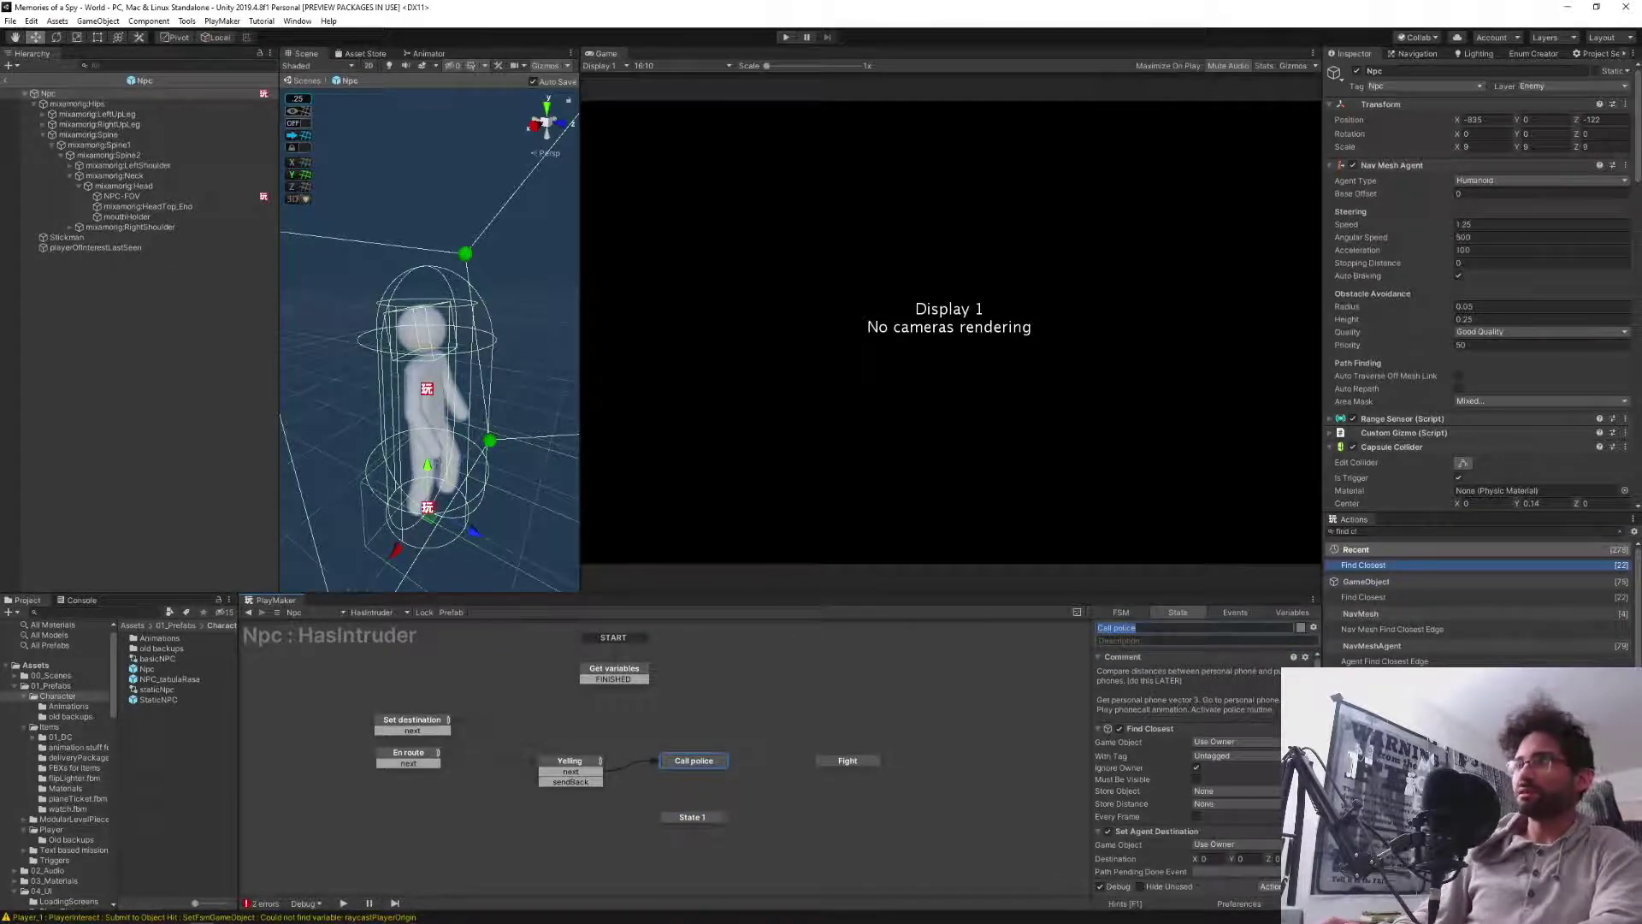
text(Go to phon)
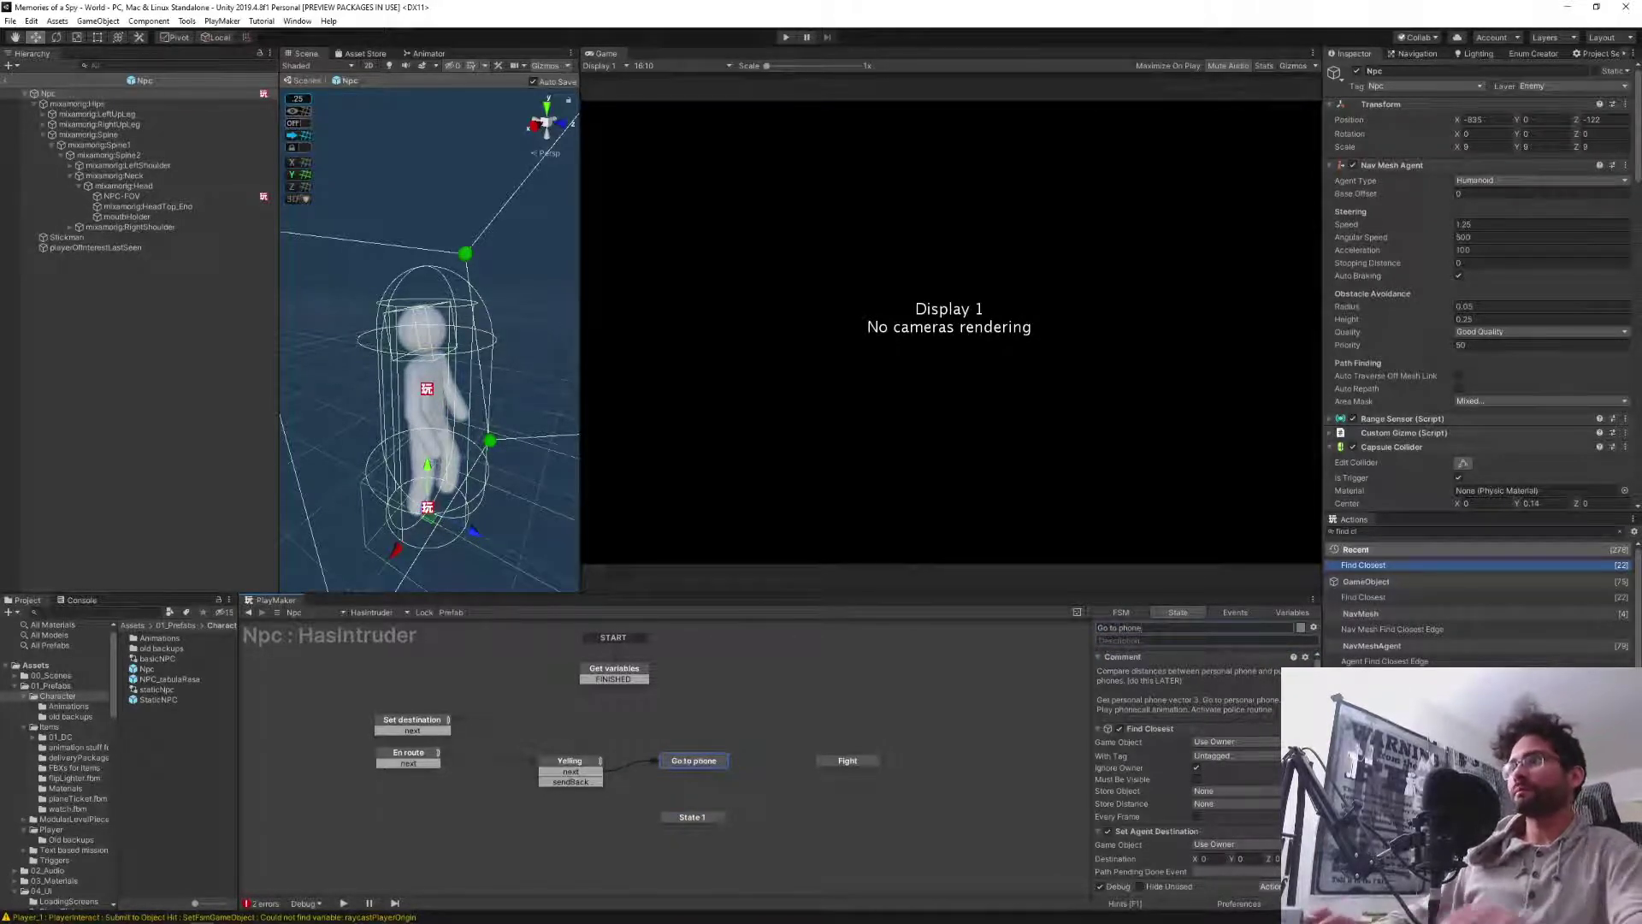
text(e)
key(Return)
scroll(1175, 745, down, 1)
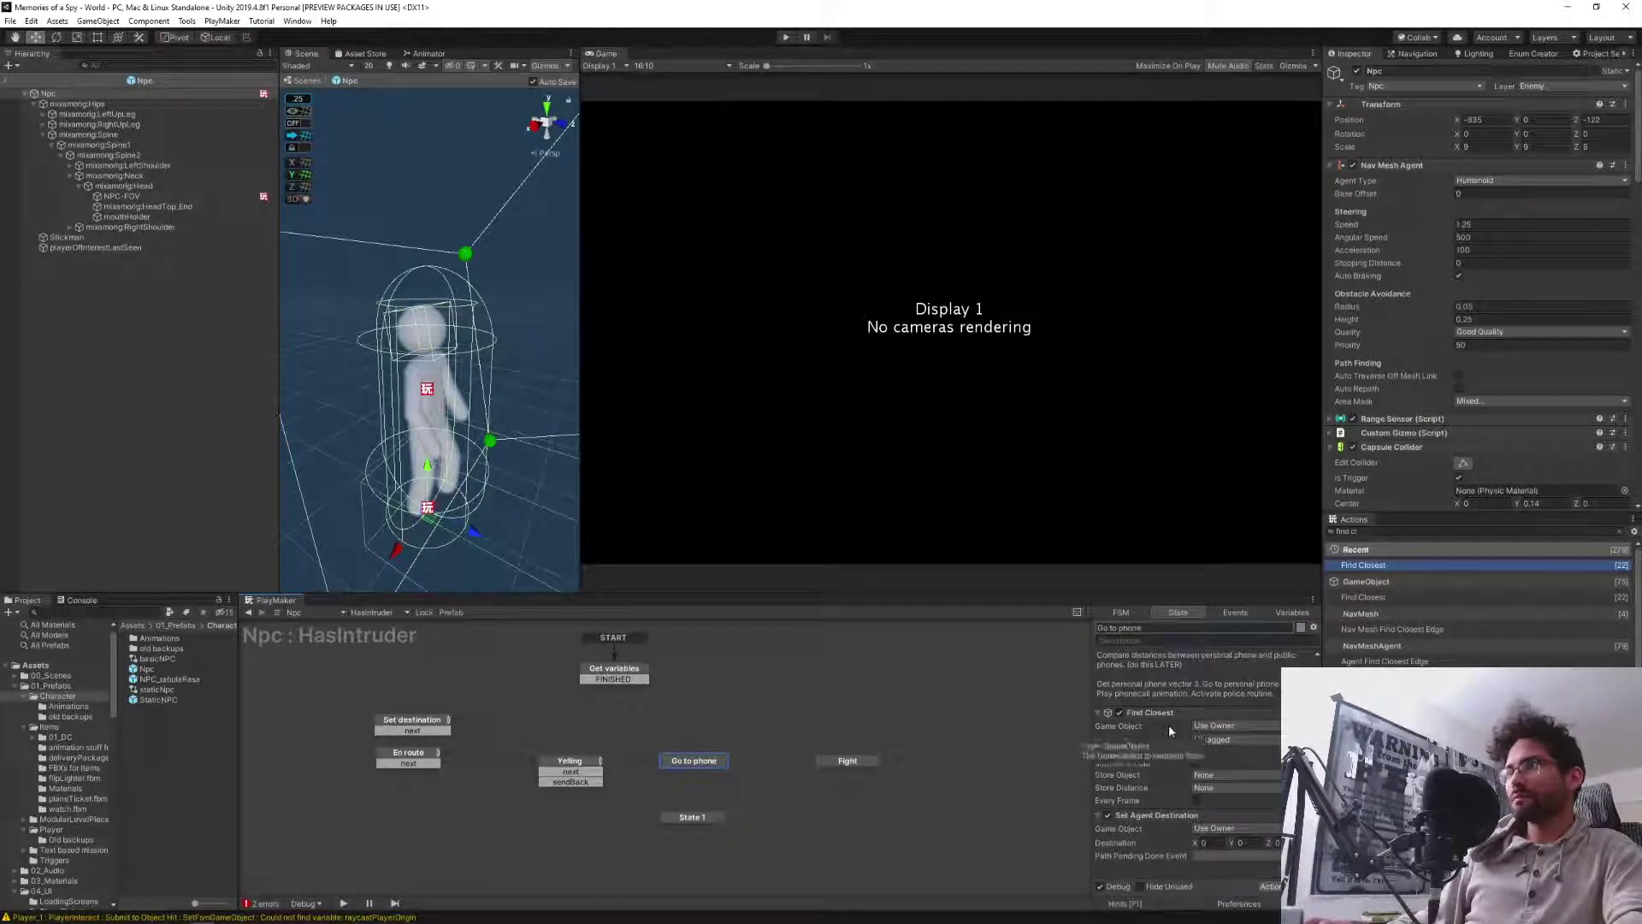
Add a FINISHED transition from Go to phone to a new state named "En route phone", placed above State 1.
ctrl+click(711, 765)
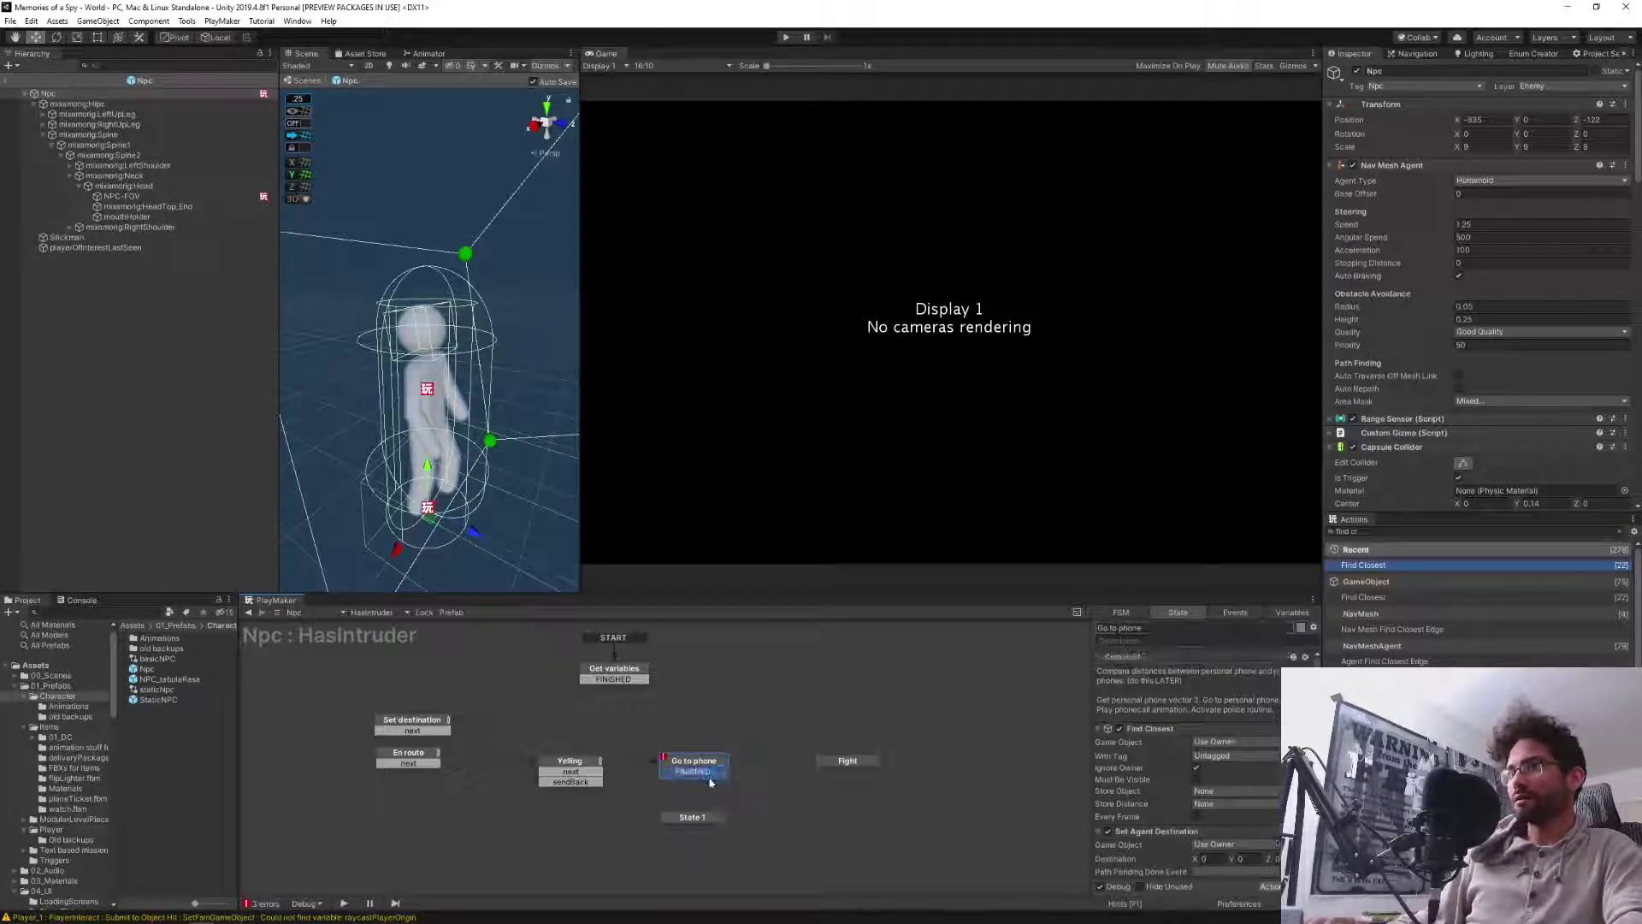
drag(688, 793, 684, 798)
double_click(693, 793)
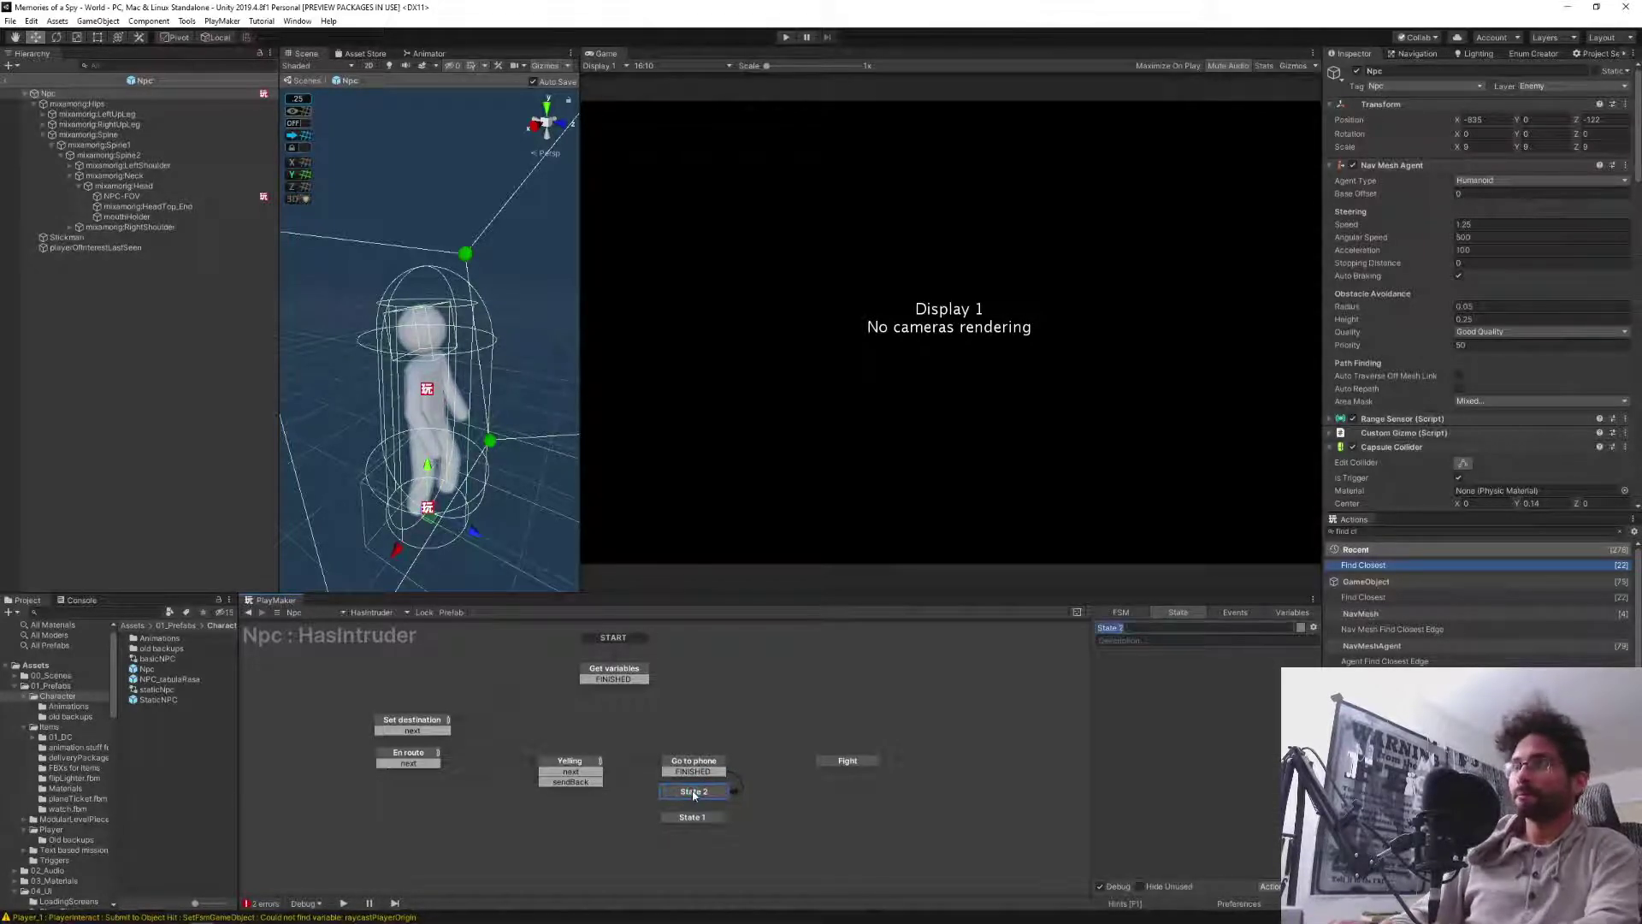
text(En route phone)
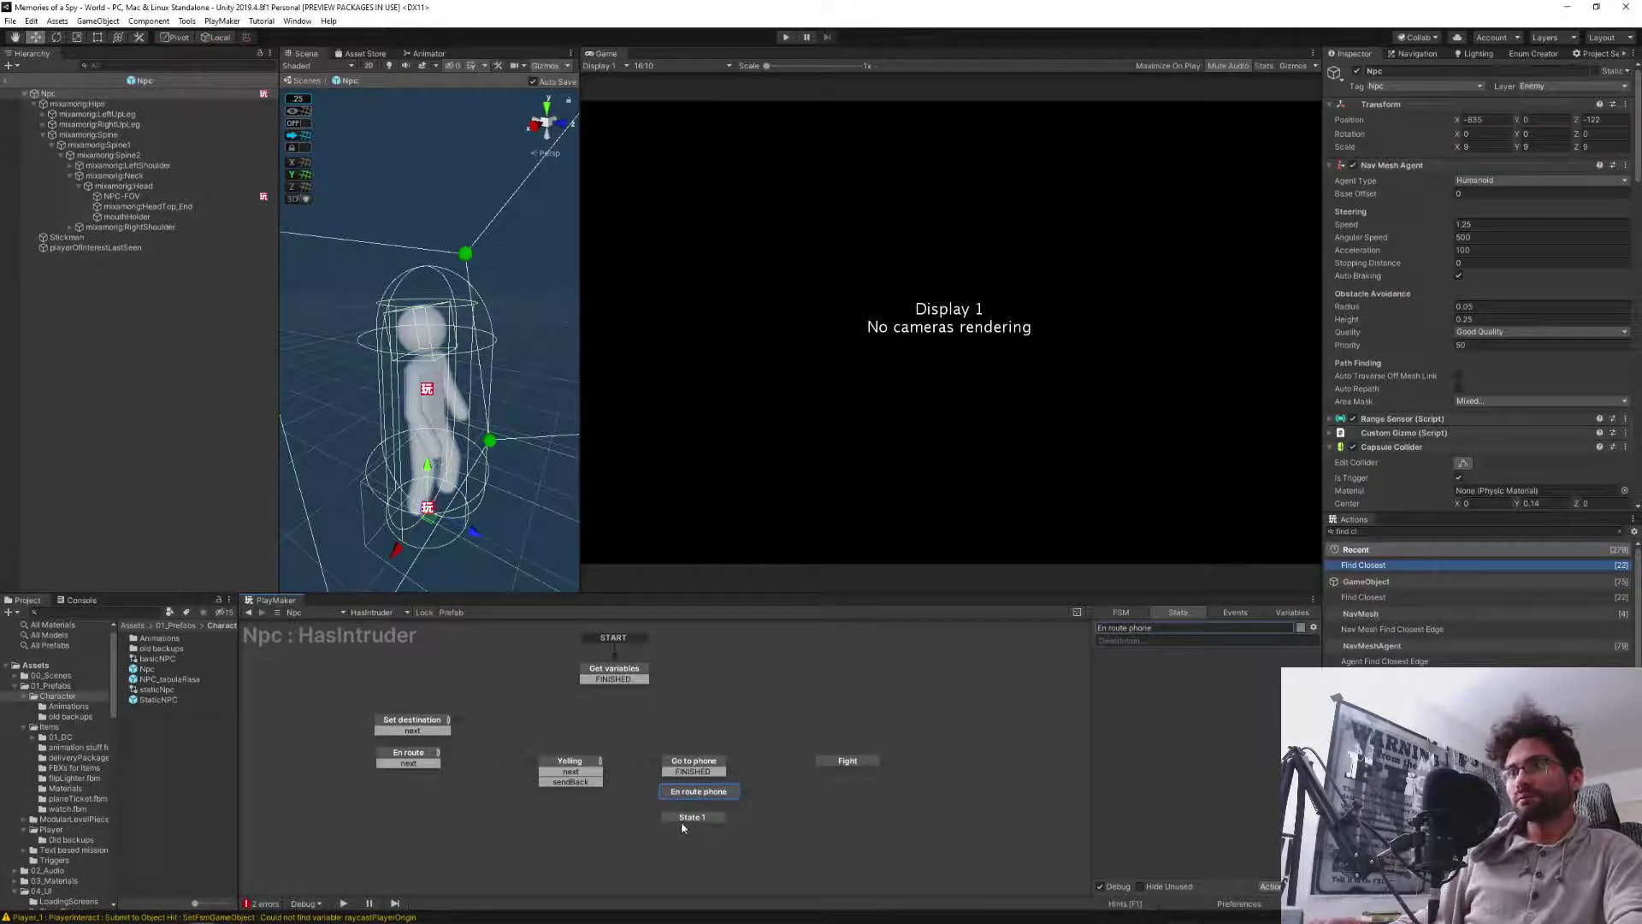
drag(681, 820, 682, 847)
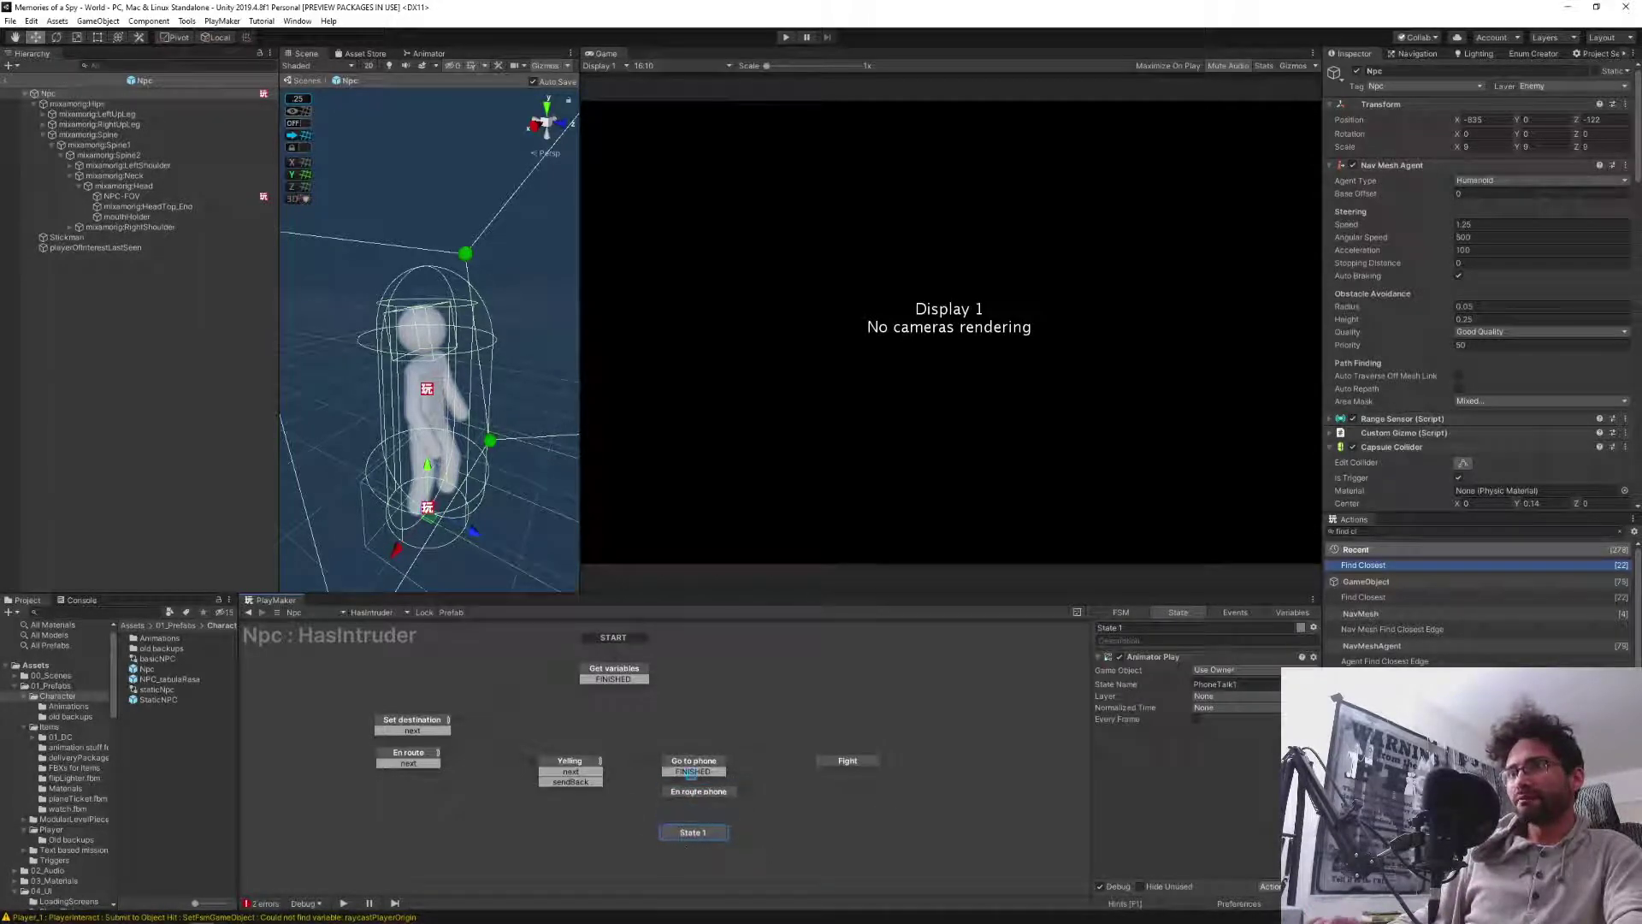
click(684, 794)
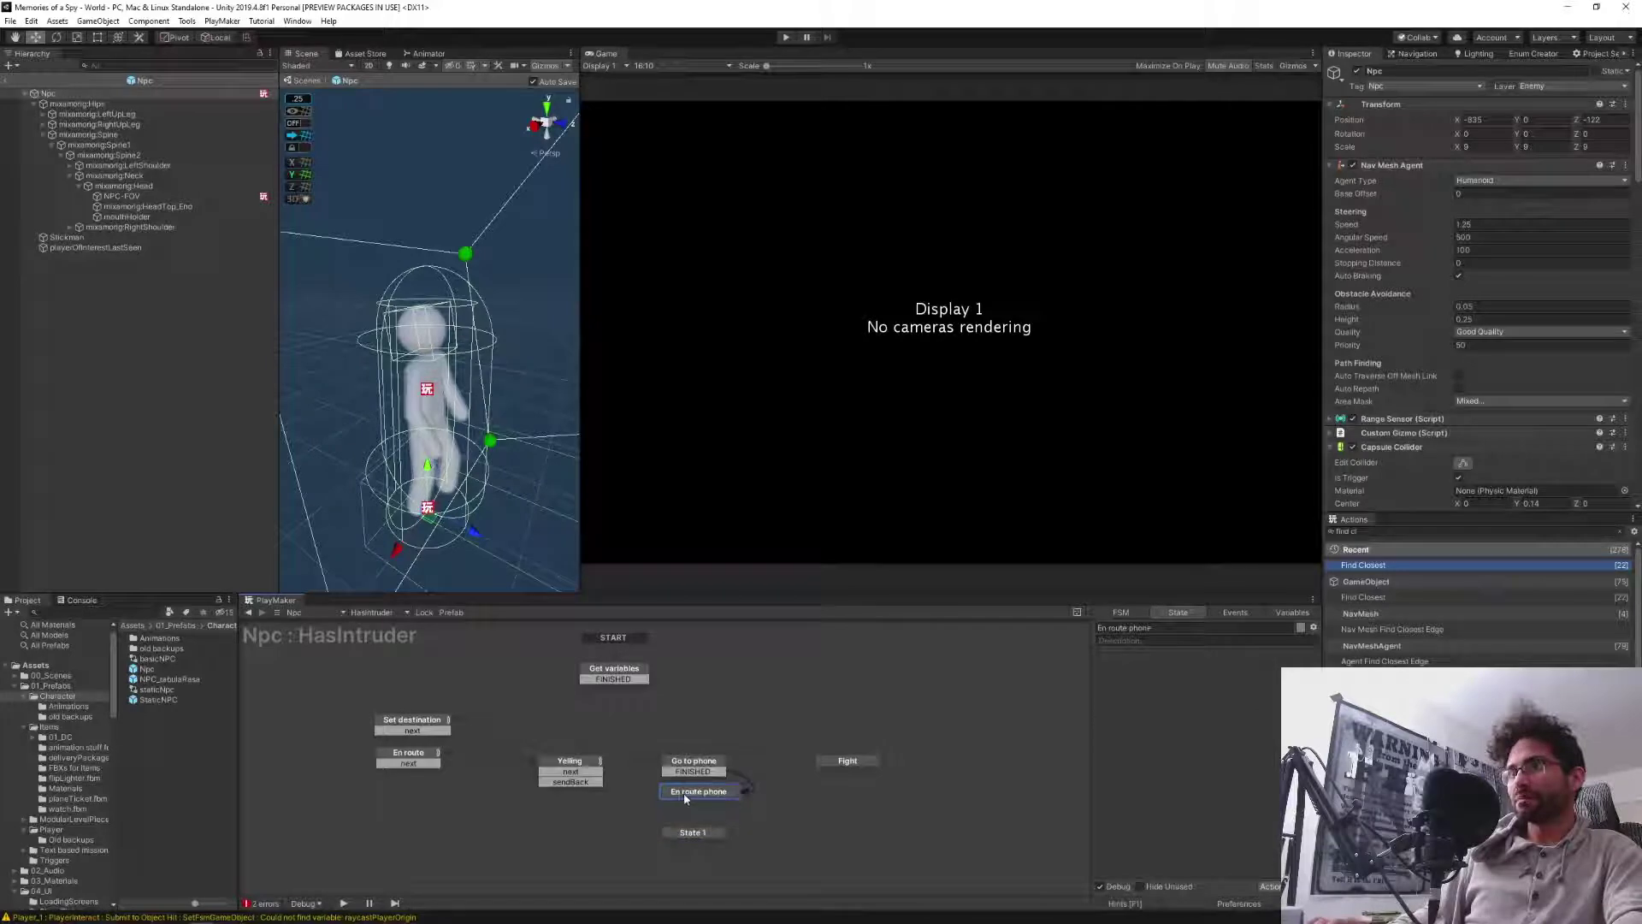
right_click(684, 803)
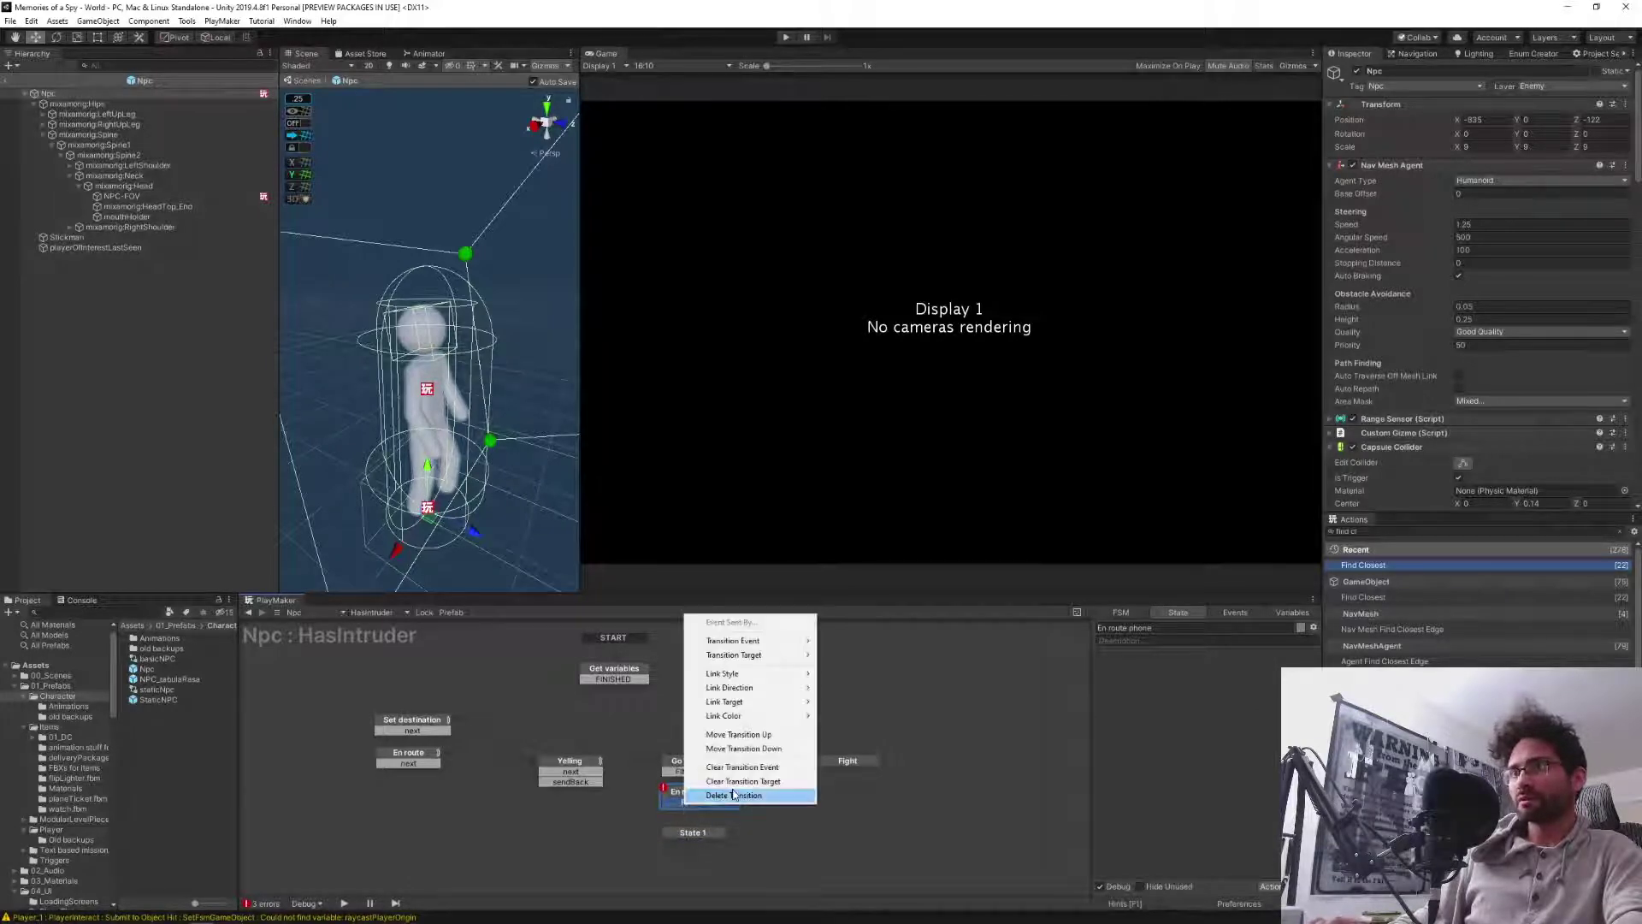
click(727, 796)
Rename State 1, which holds the PhoneTalk1 animation, as "Call police" and place it just below En route phone.
click(689, 834)
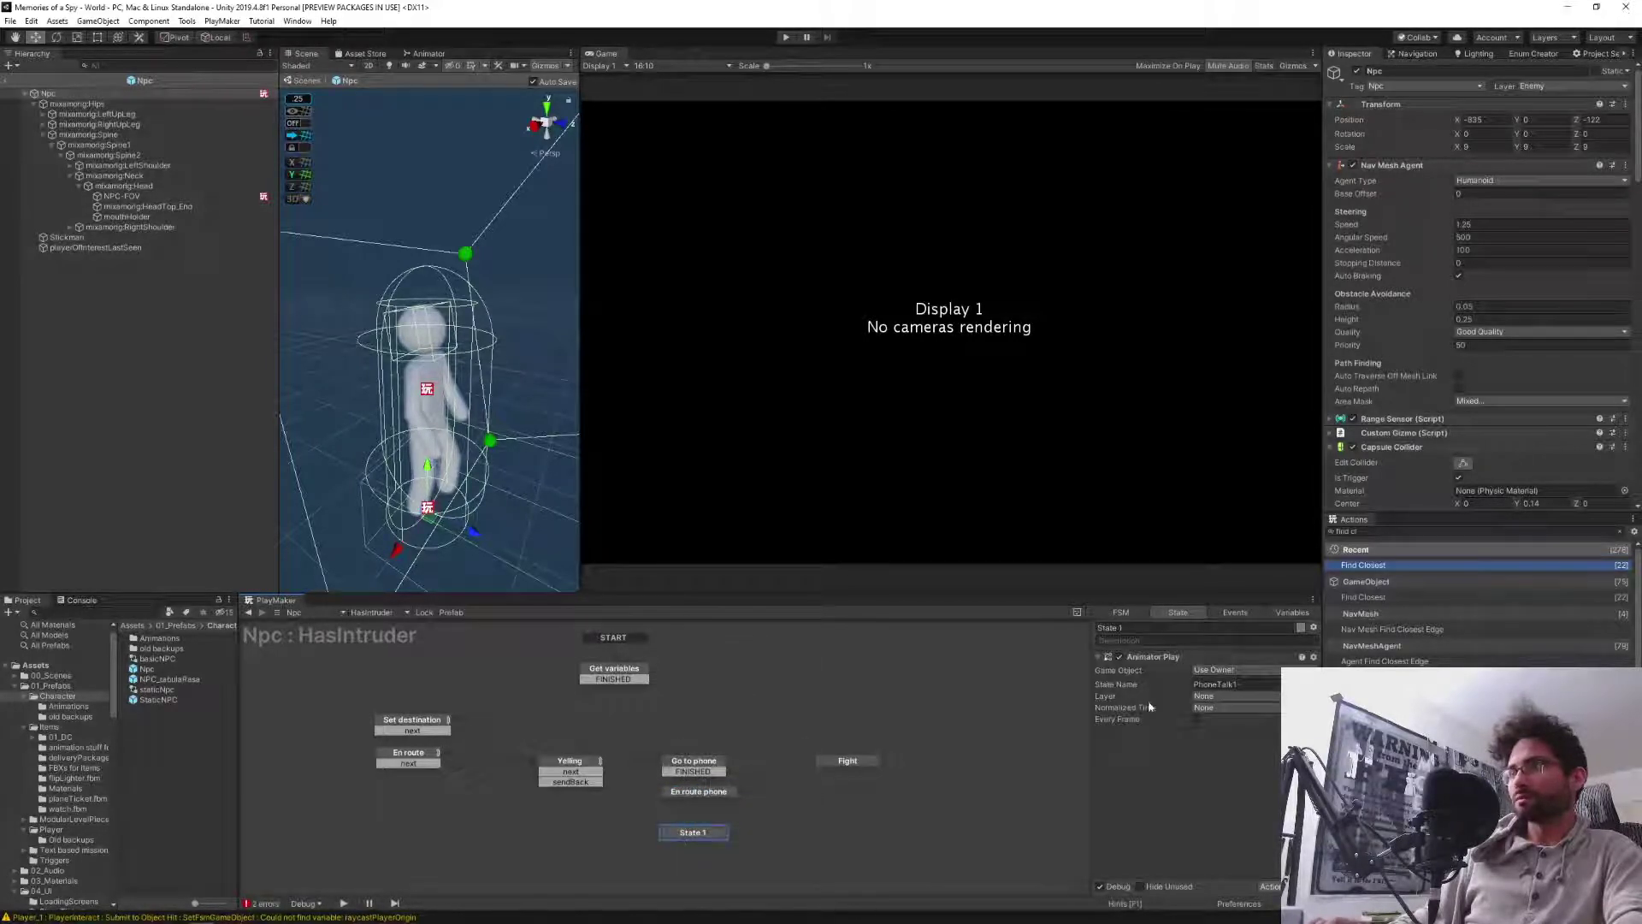
click(1124, 630)
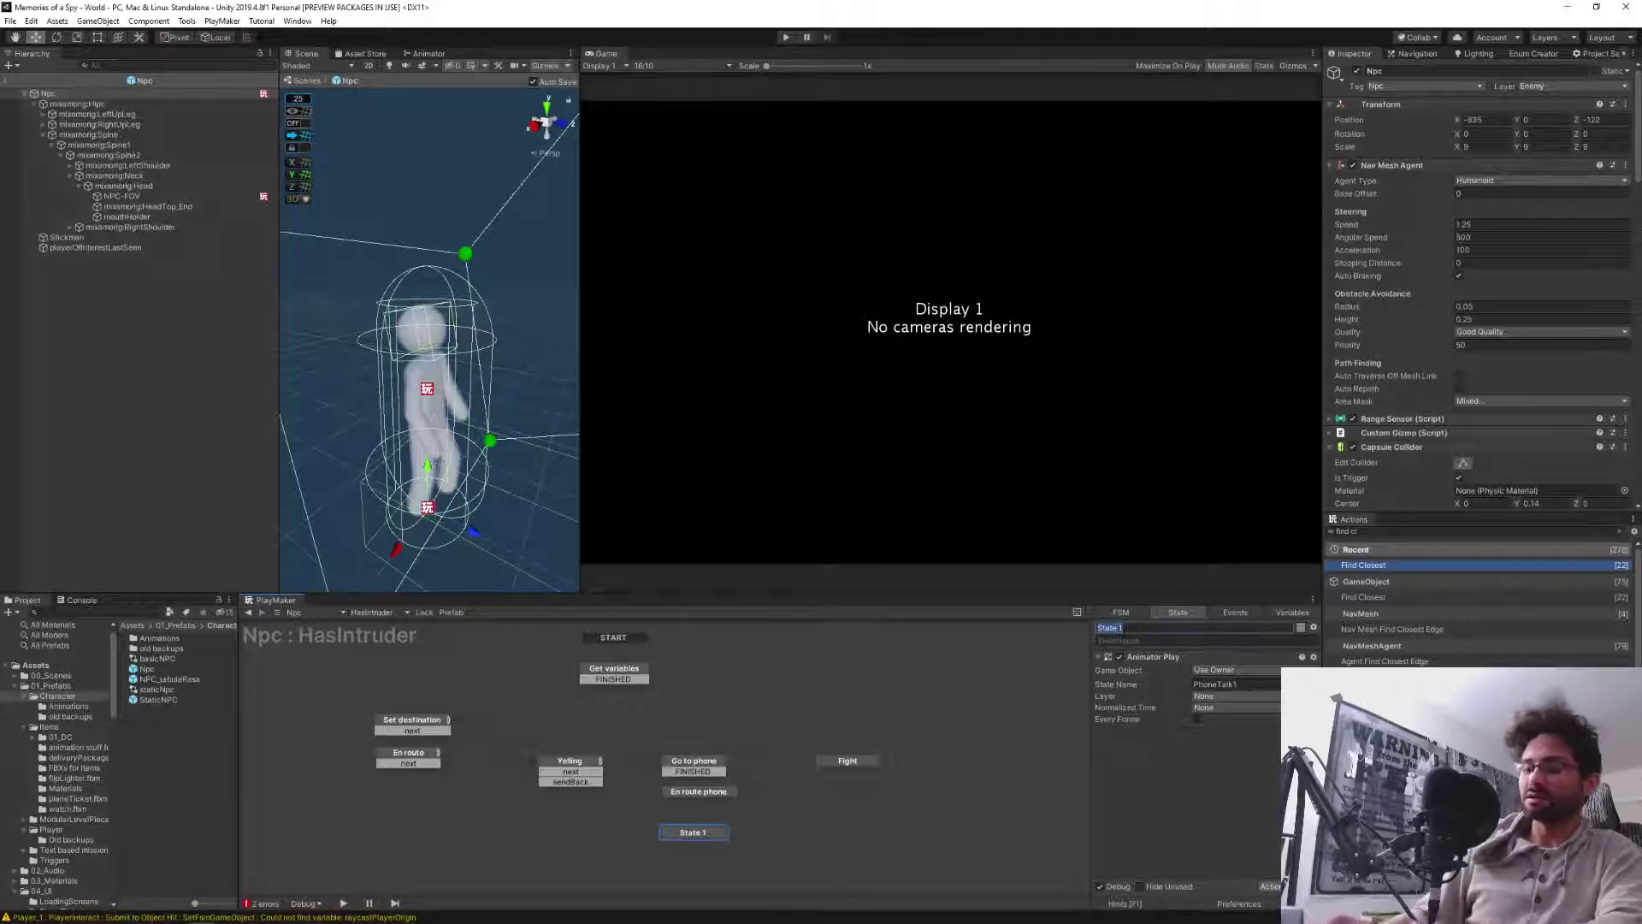
text(Call c)
text(olice)
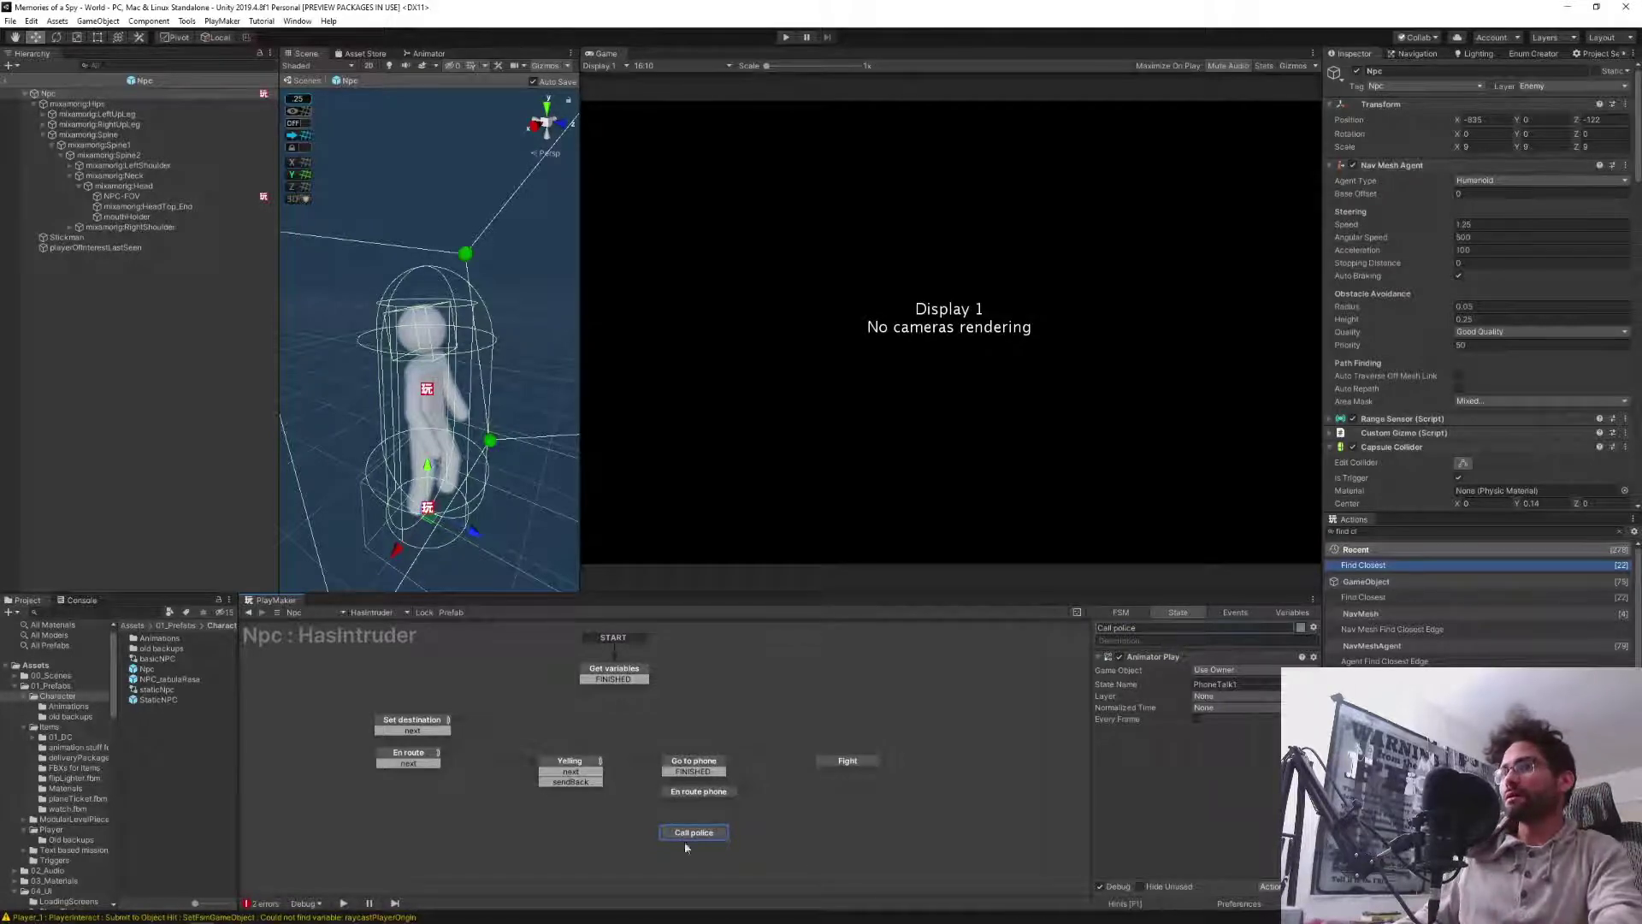
drag(686, 834, 690, 828)
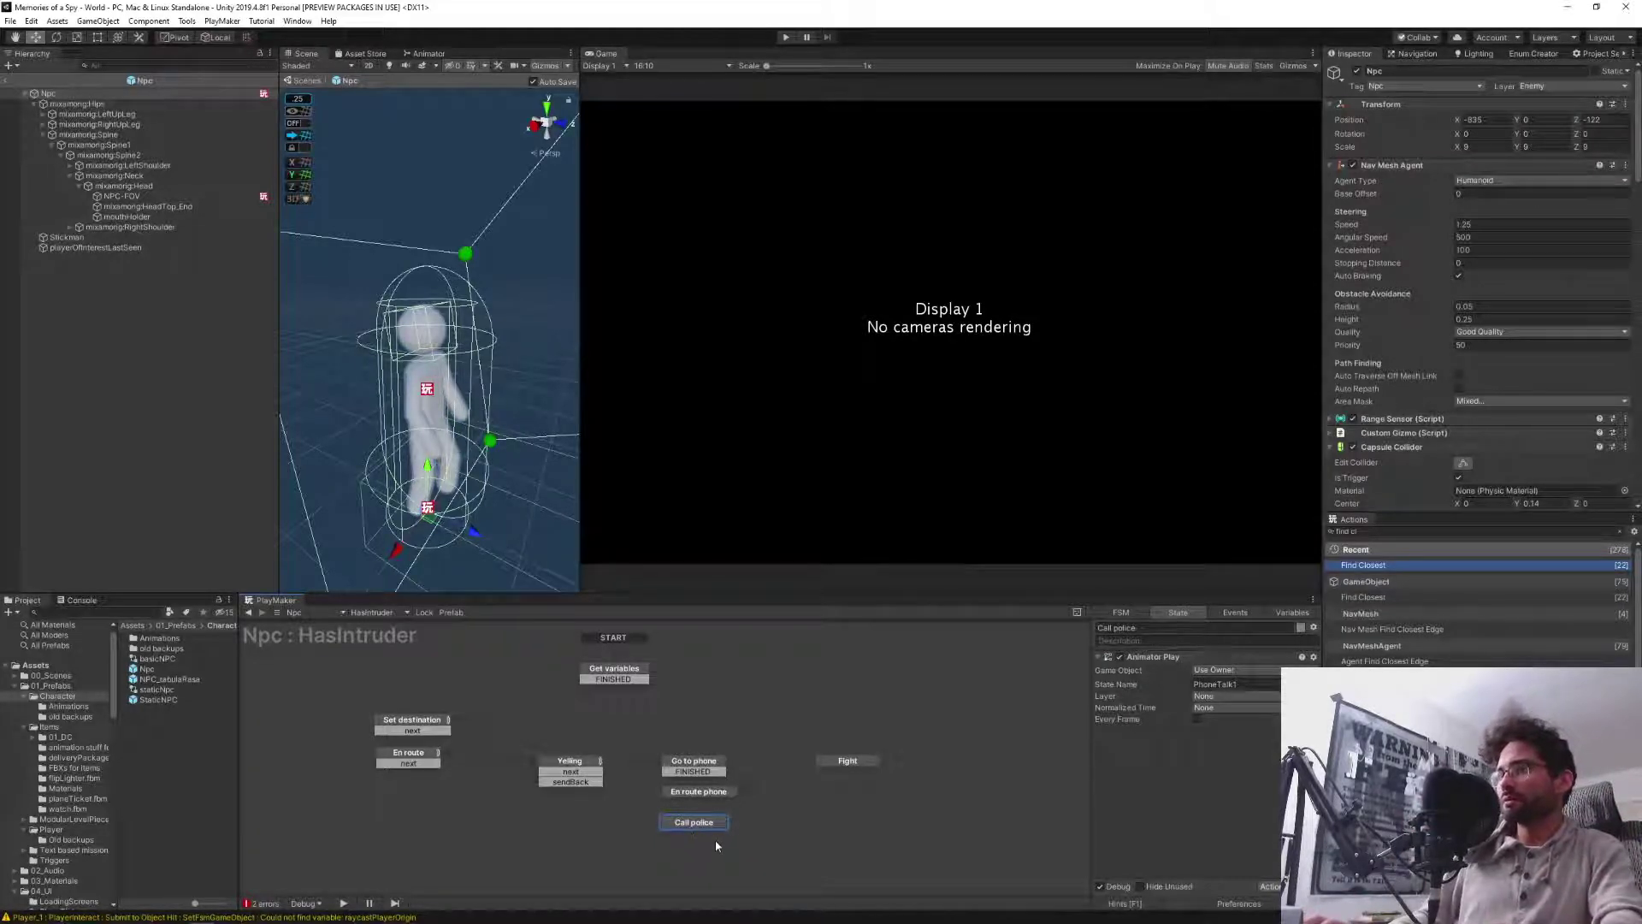
click(697, 837)
click(676, 823)
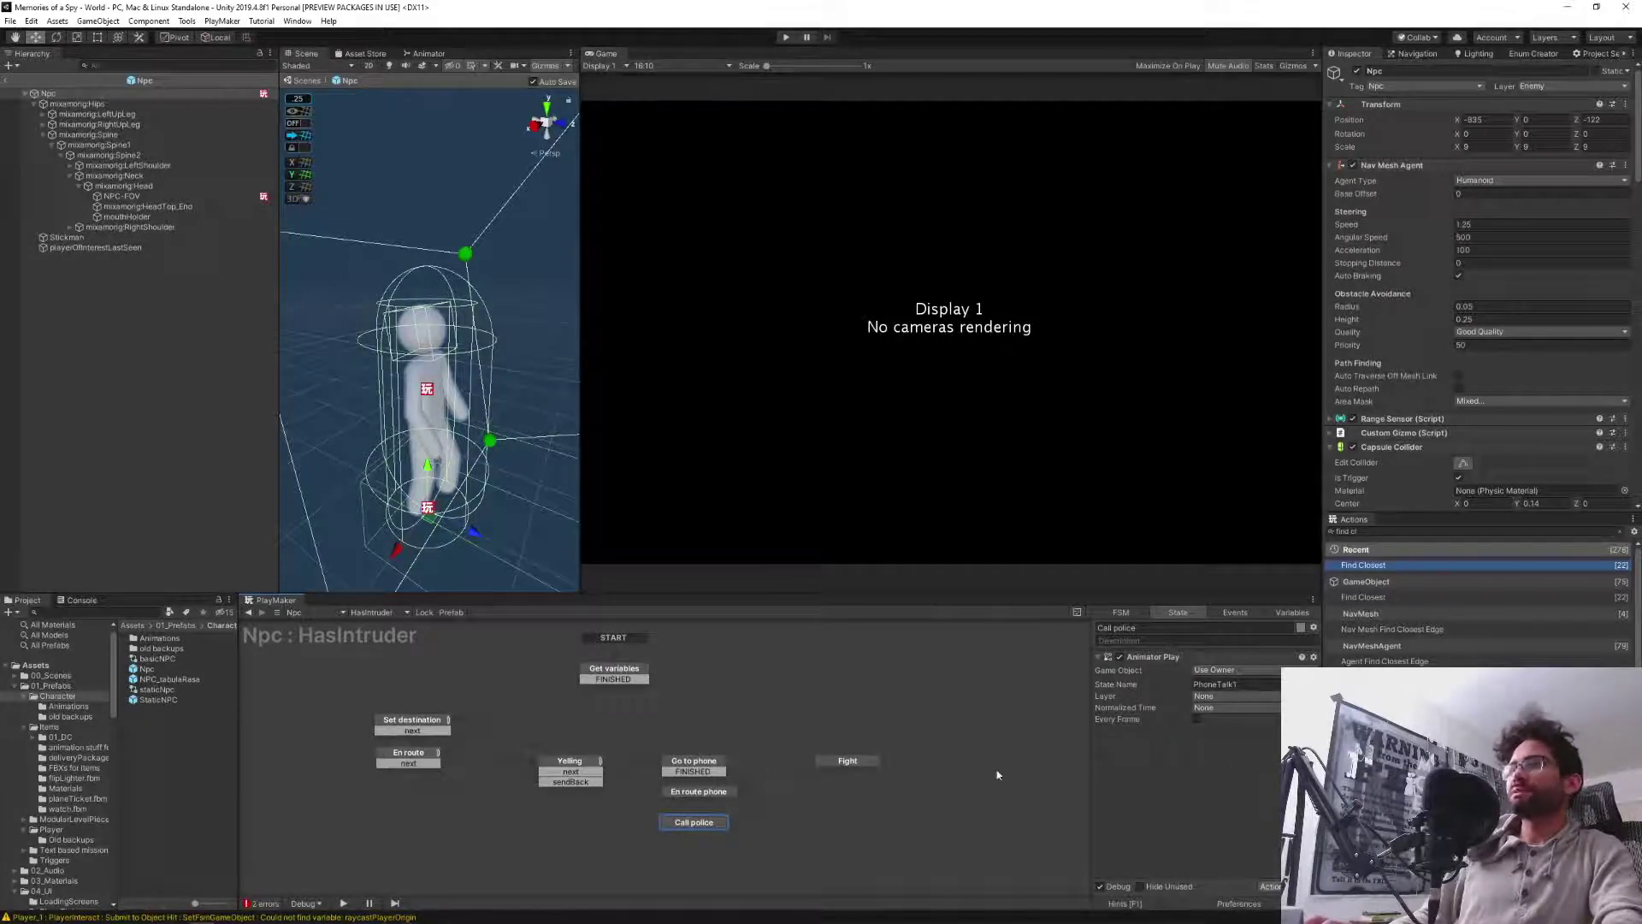
Open the project's tag settings from the With Tag option of Go to phone's Find Closest action.
click(684, 763)
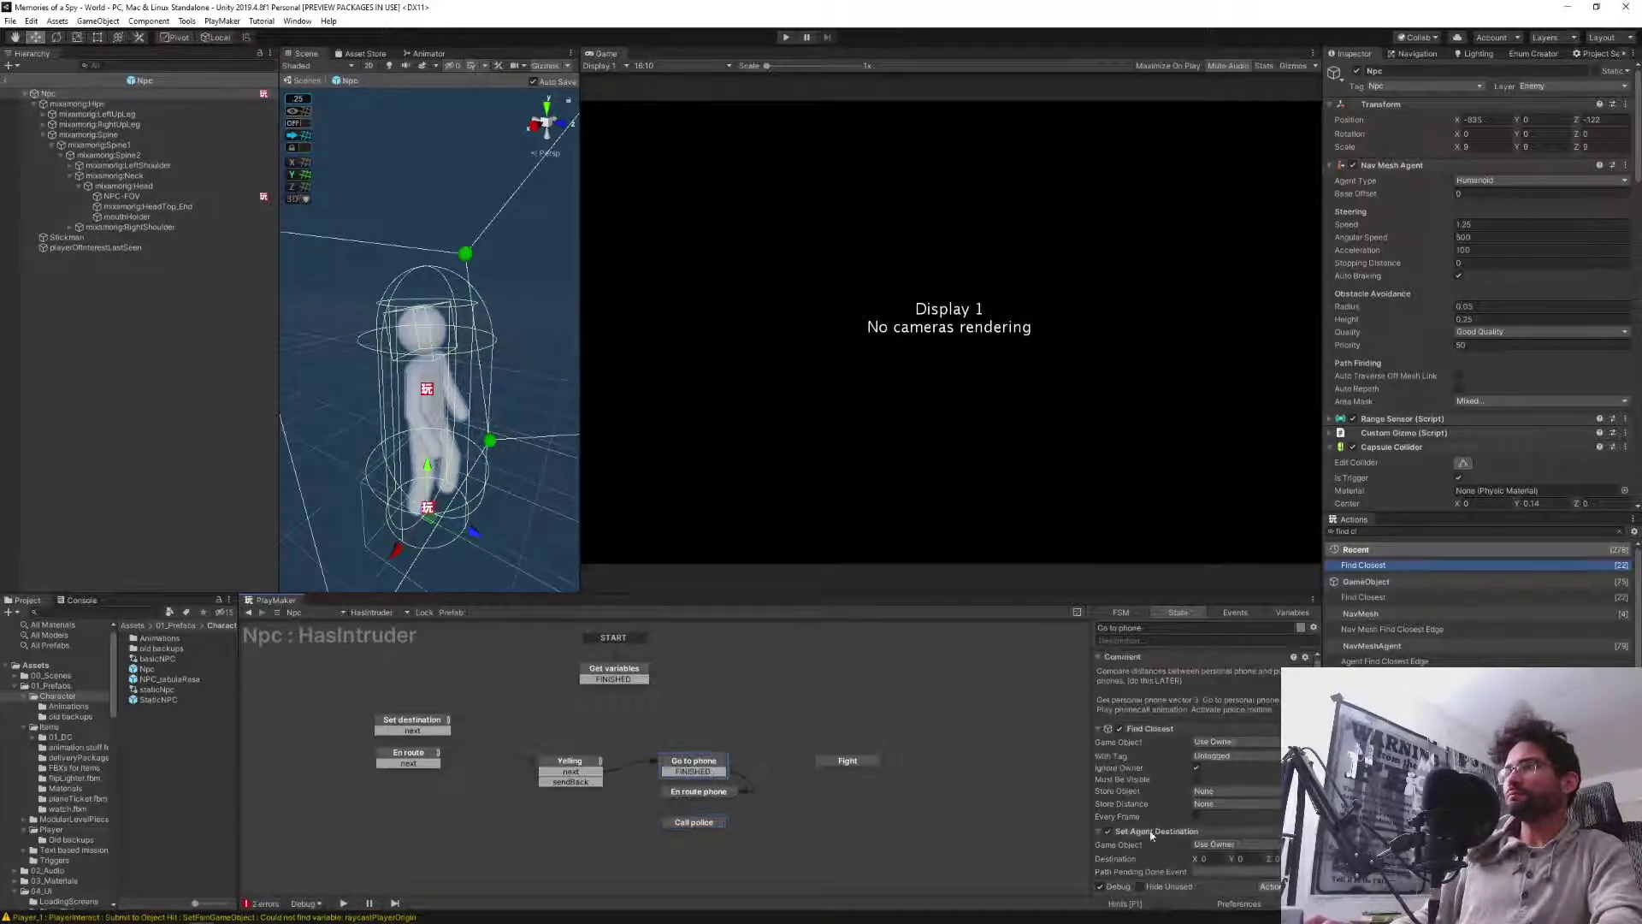
click(1213, 757)
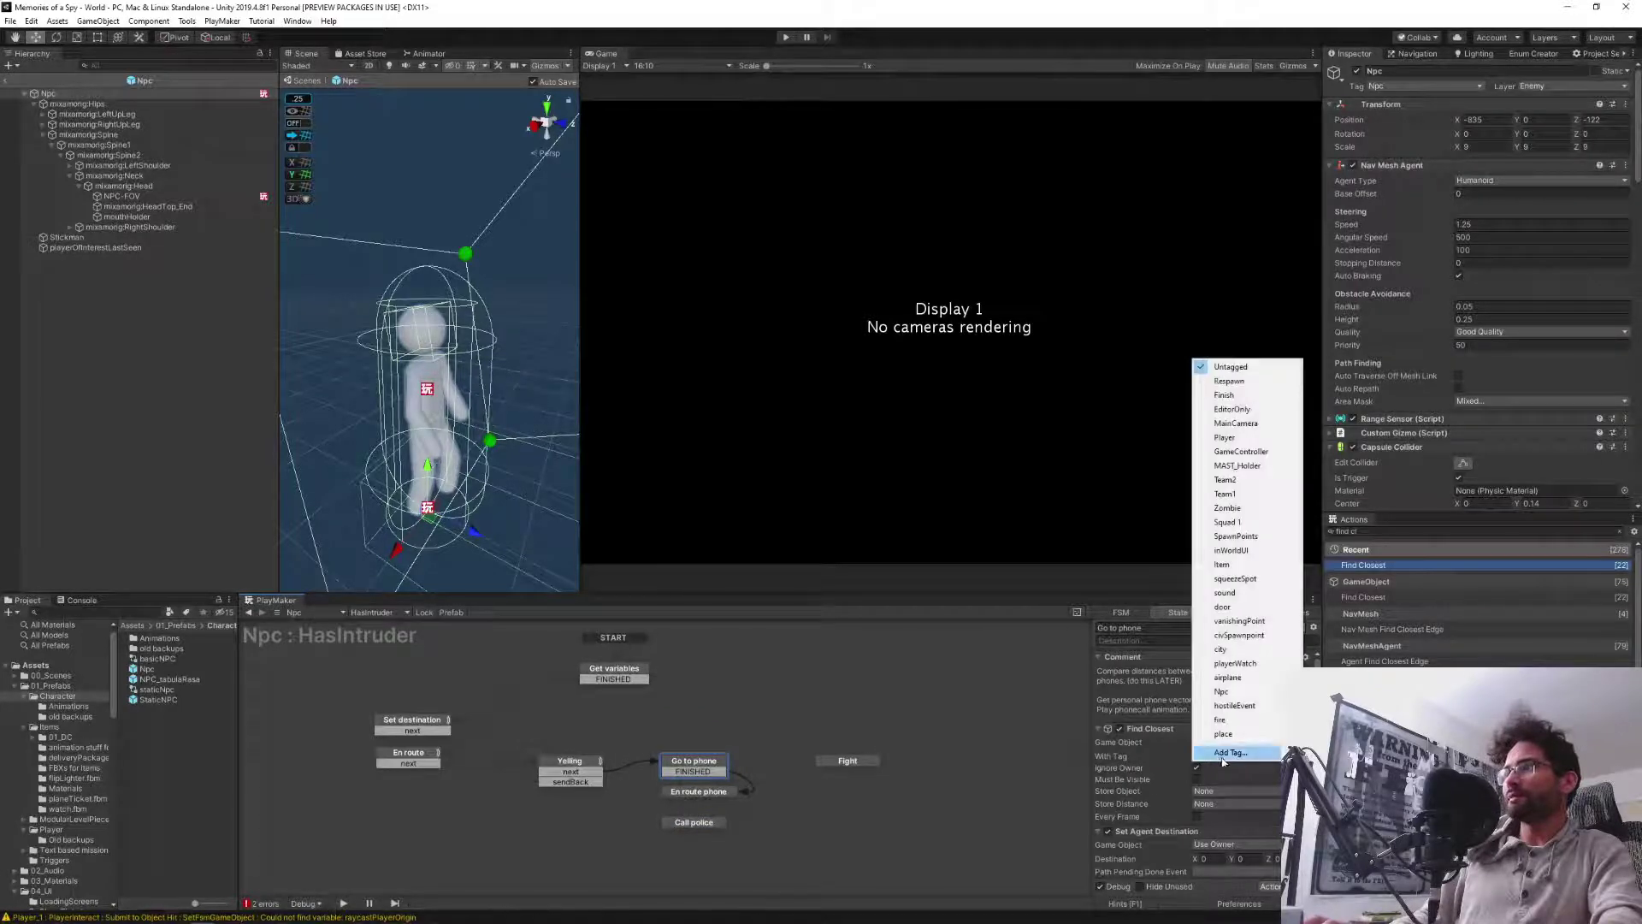
click(1225, 752)
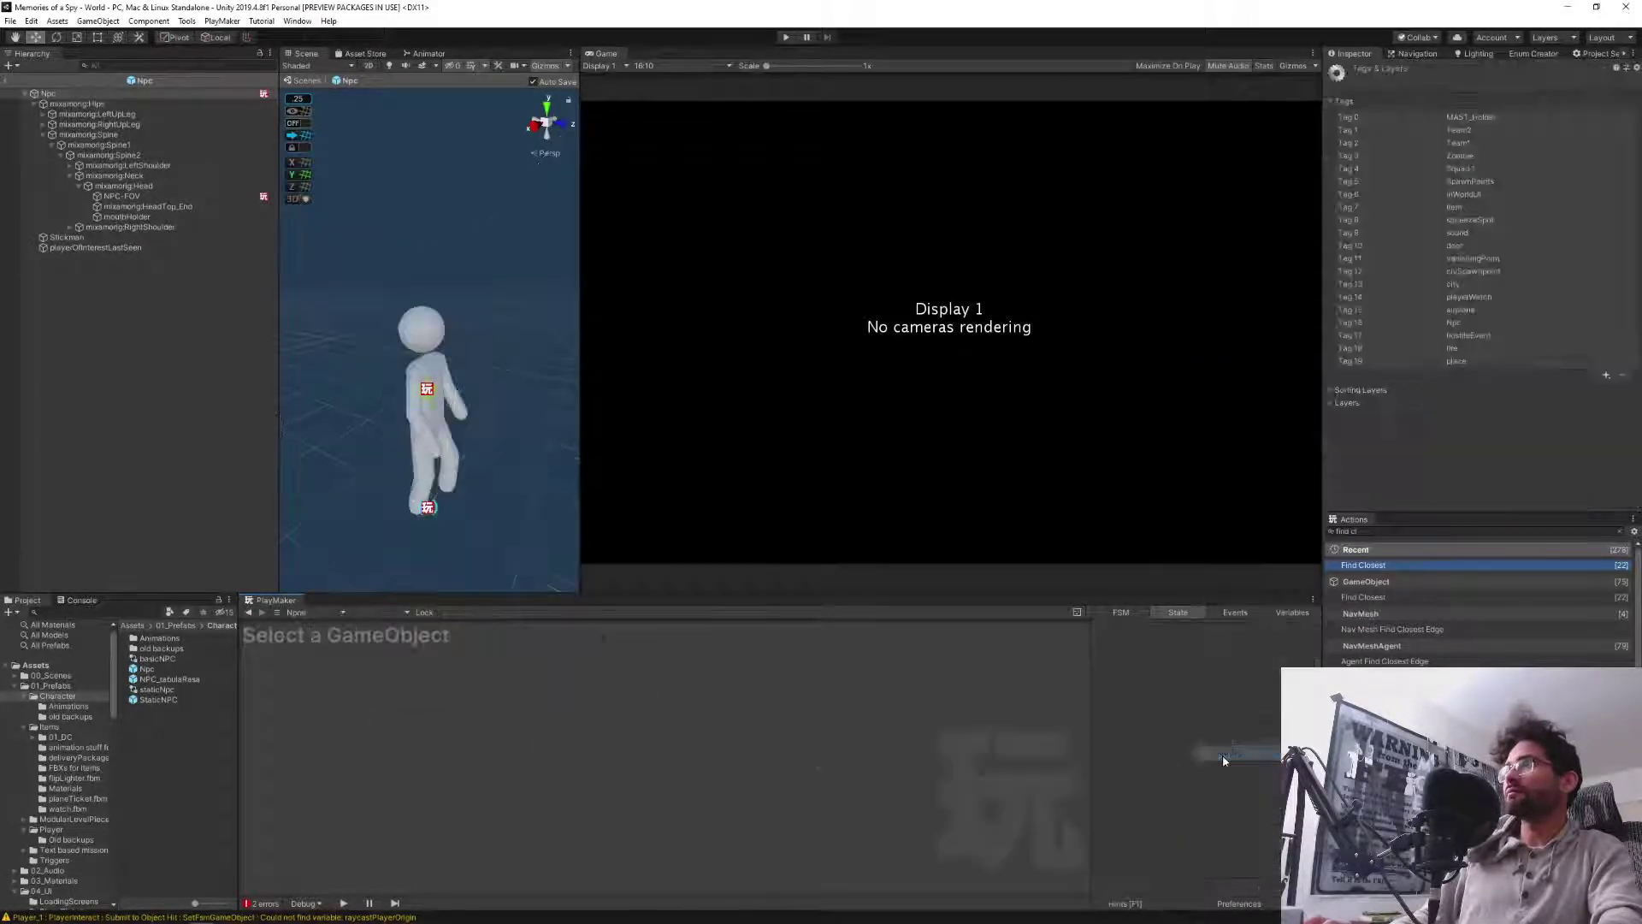
Add a new tag named "phone" to the project's tag list.
click(1605, 377)
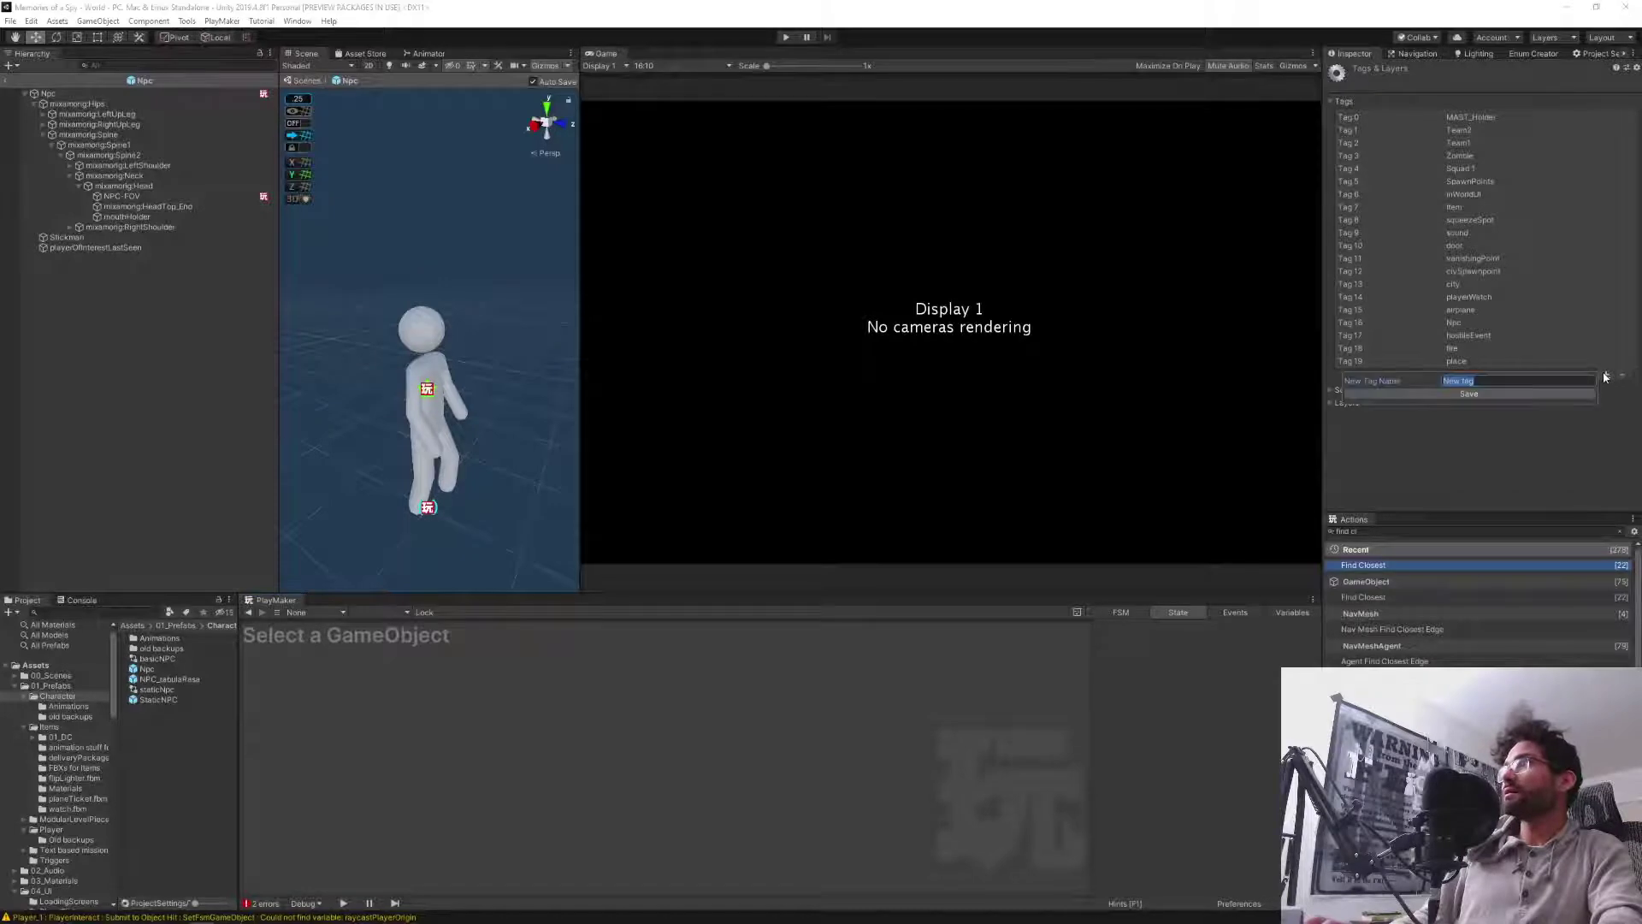
text(plone)
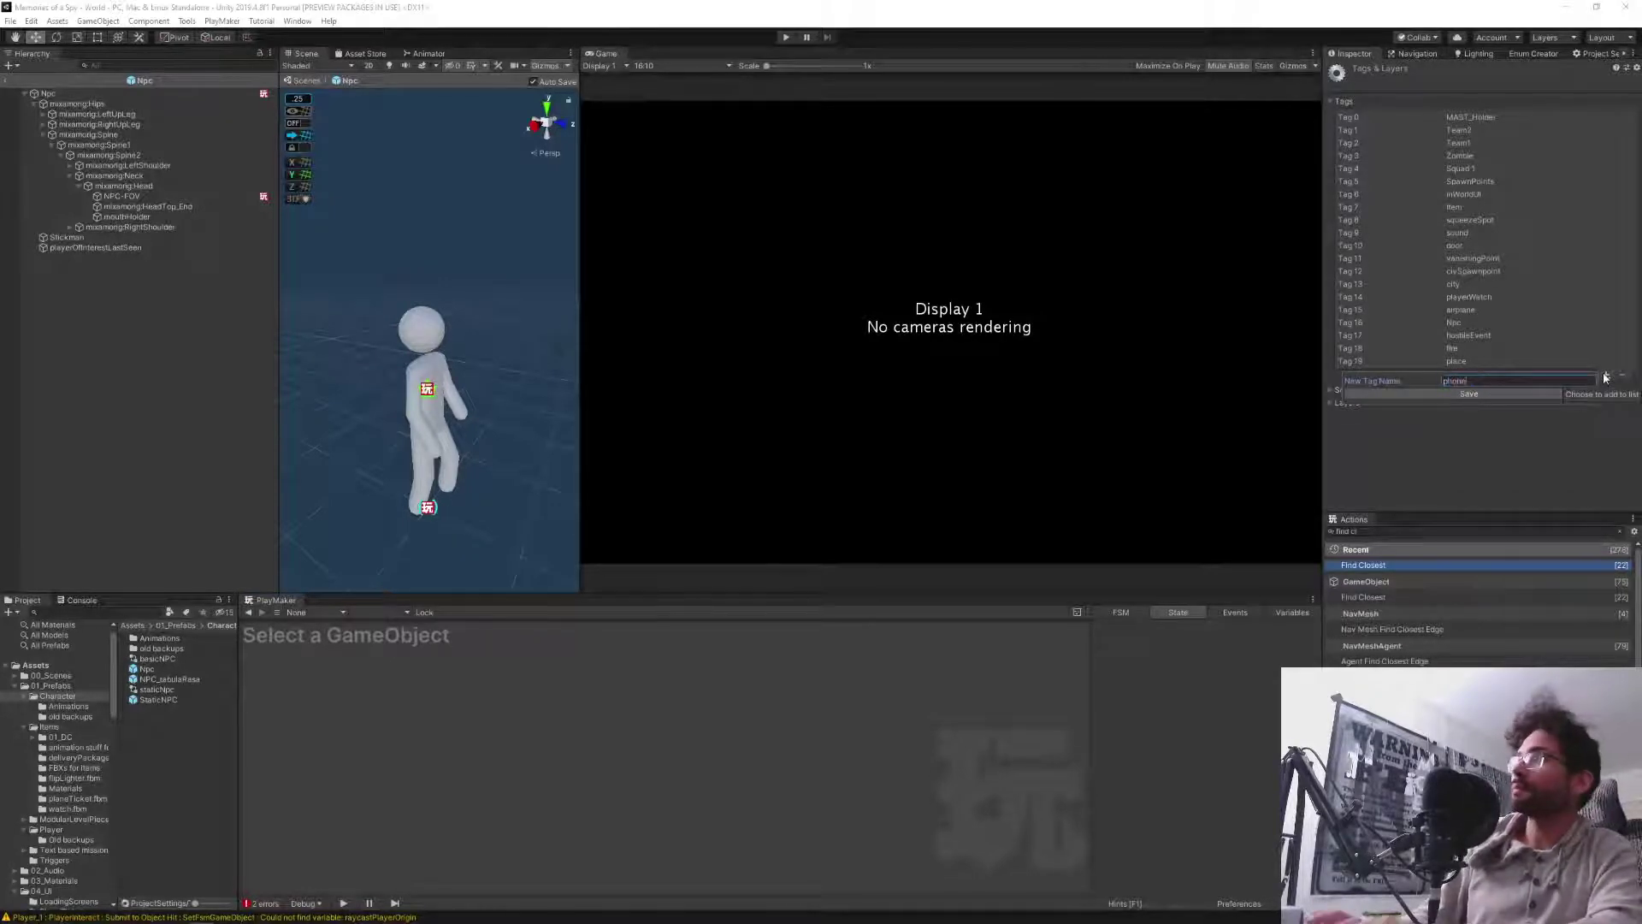
key(Return)
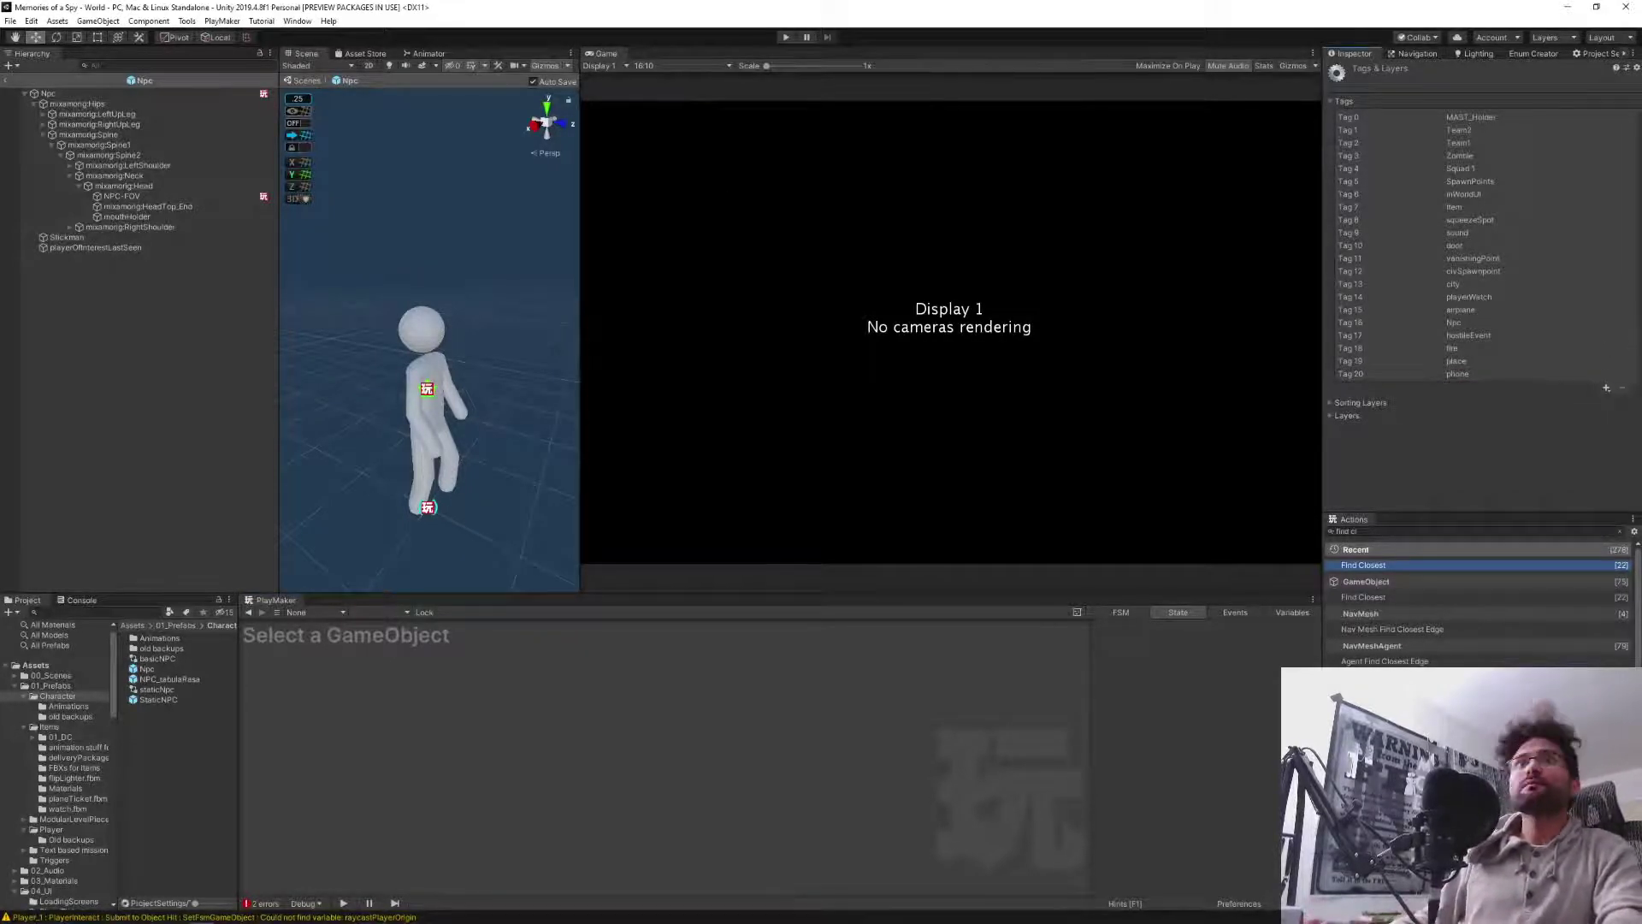
In the Npc's Go to phone state, set the Find Closest action's With Tag to phone.
click(82, 94)
click(1222, 755)
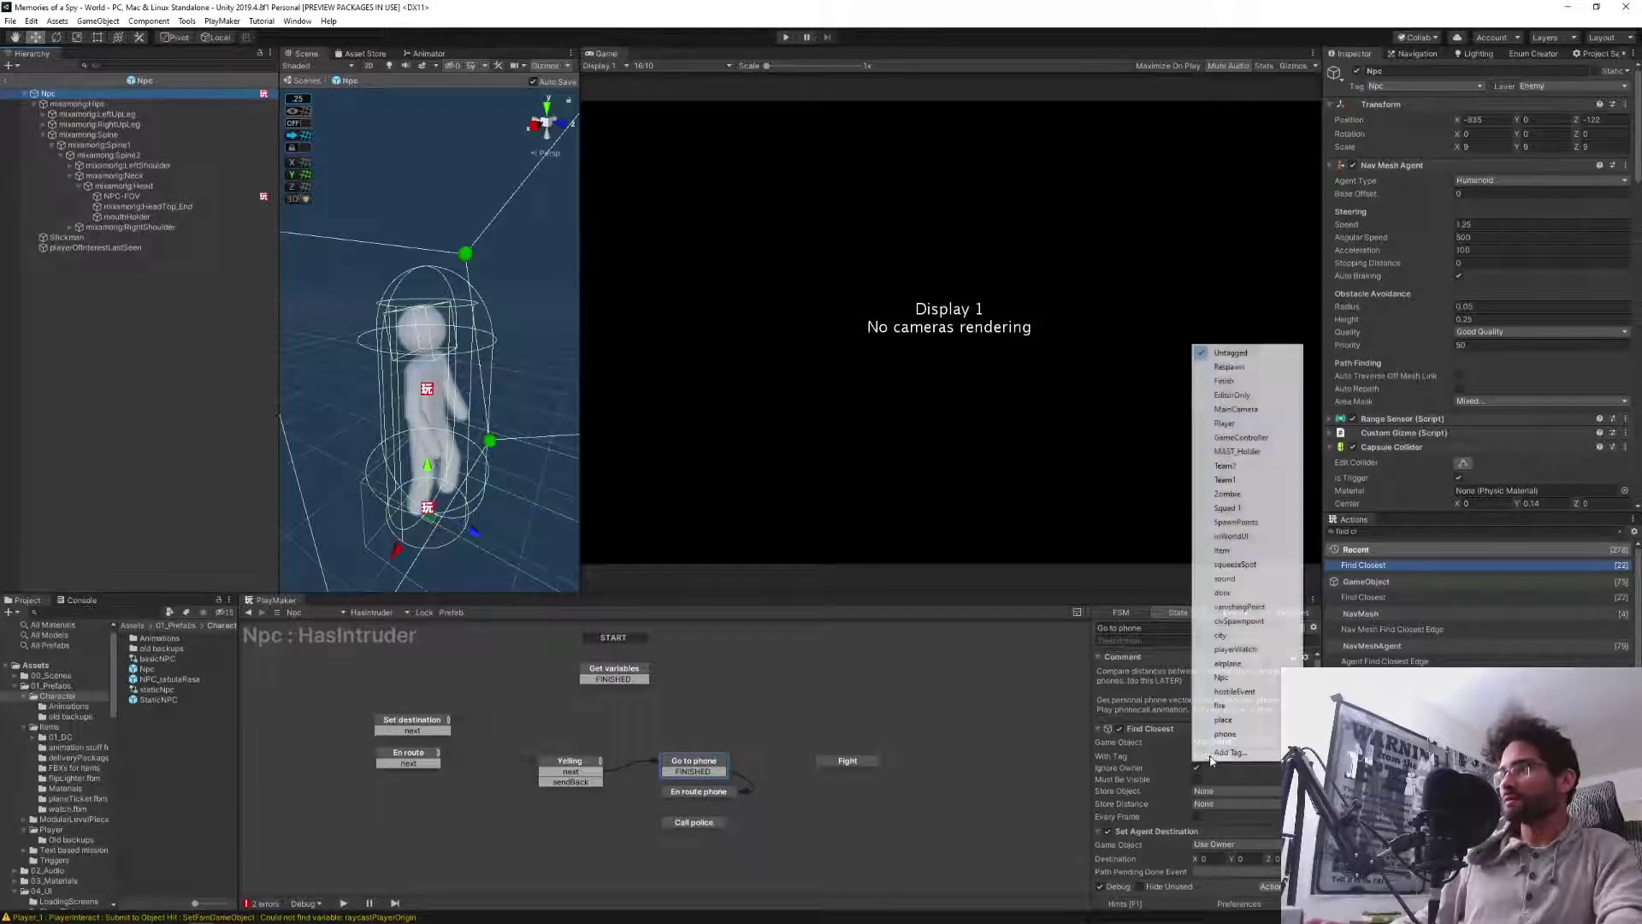
click(1222, 760)
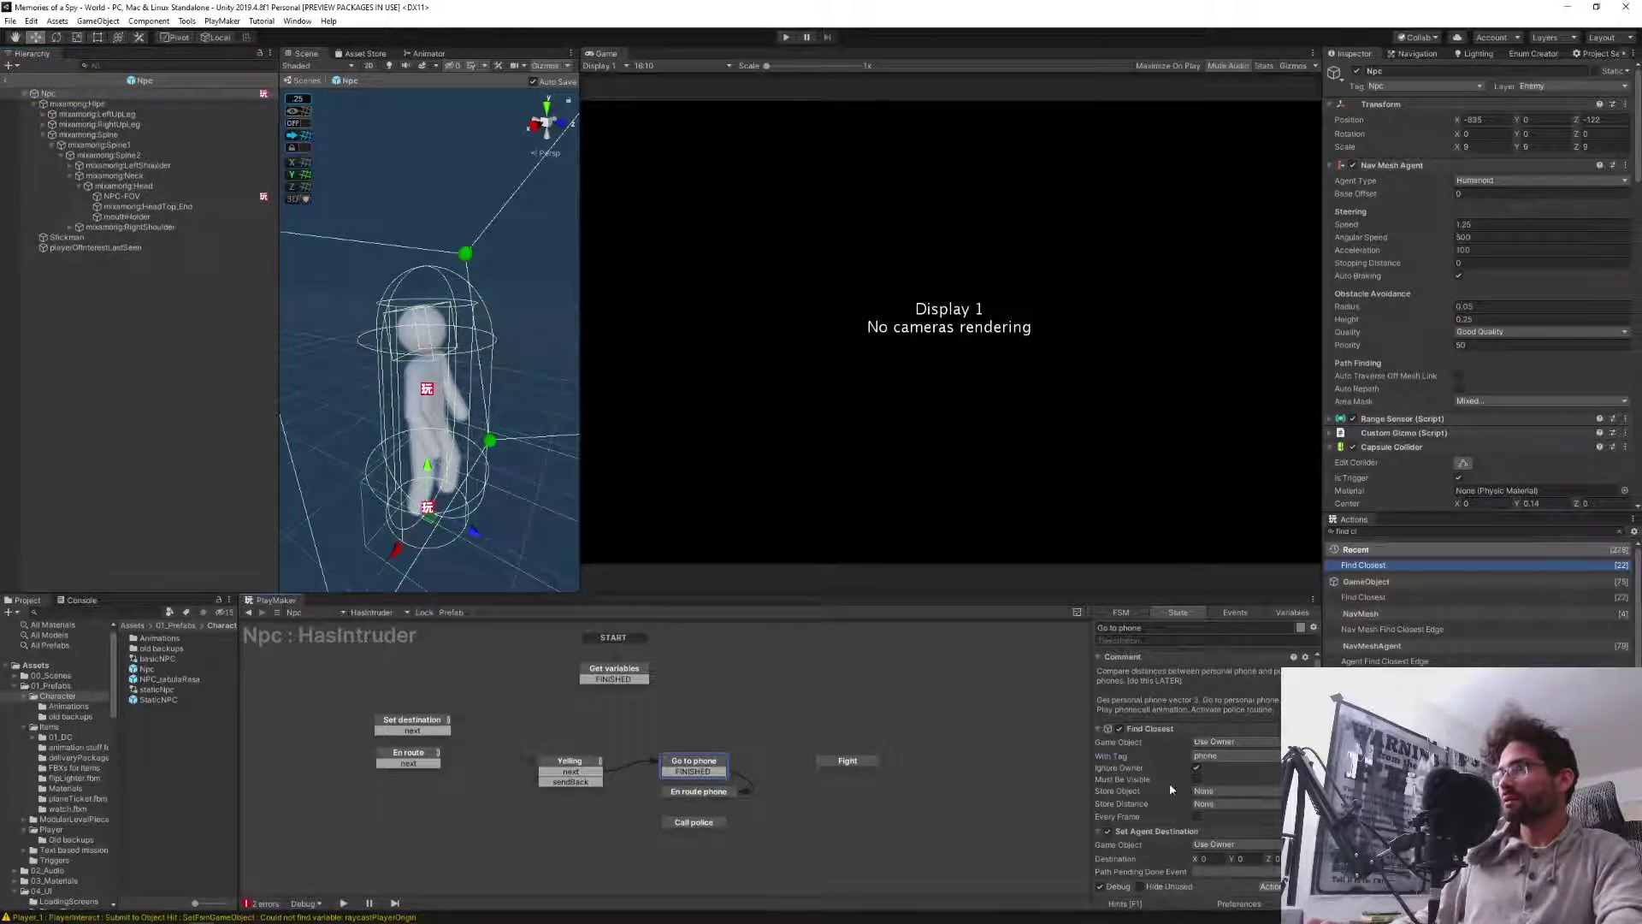
Store the Find Closest result object in a new variable named nearestPhone.
click(1213, 774)
click(1235, 835)
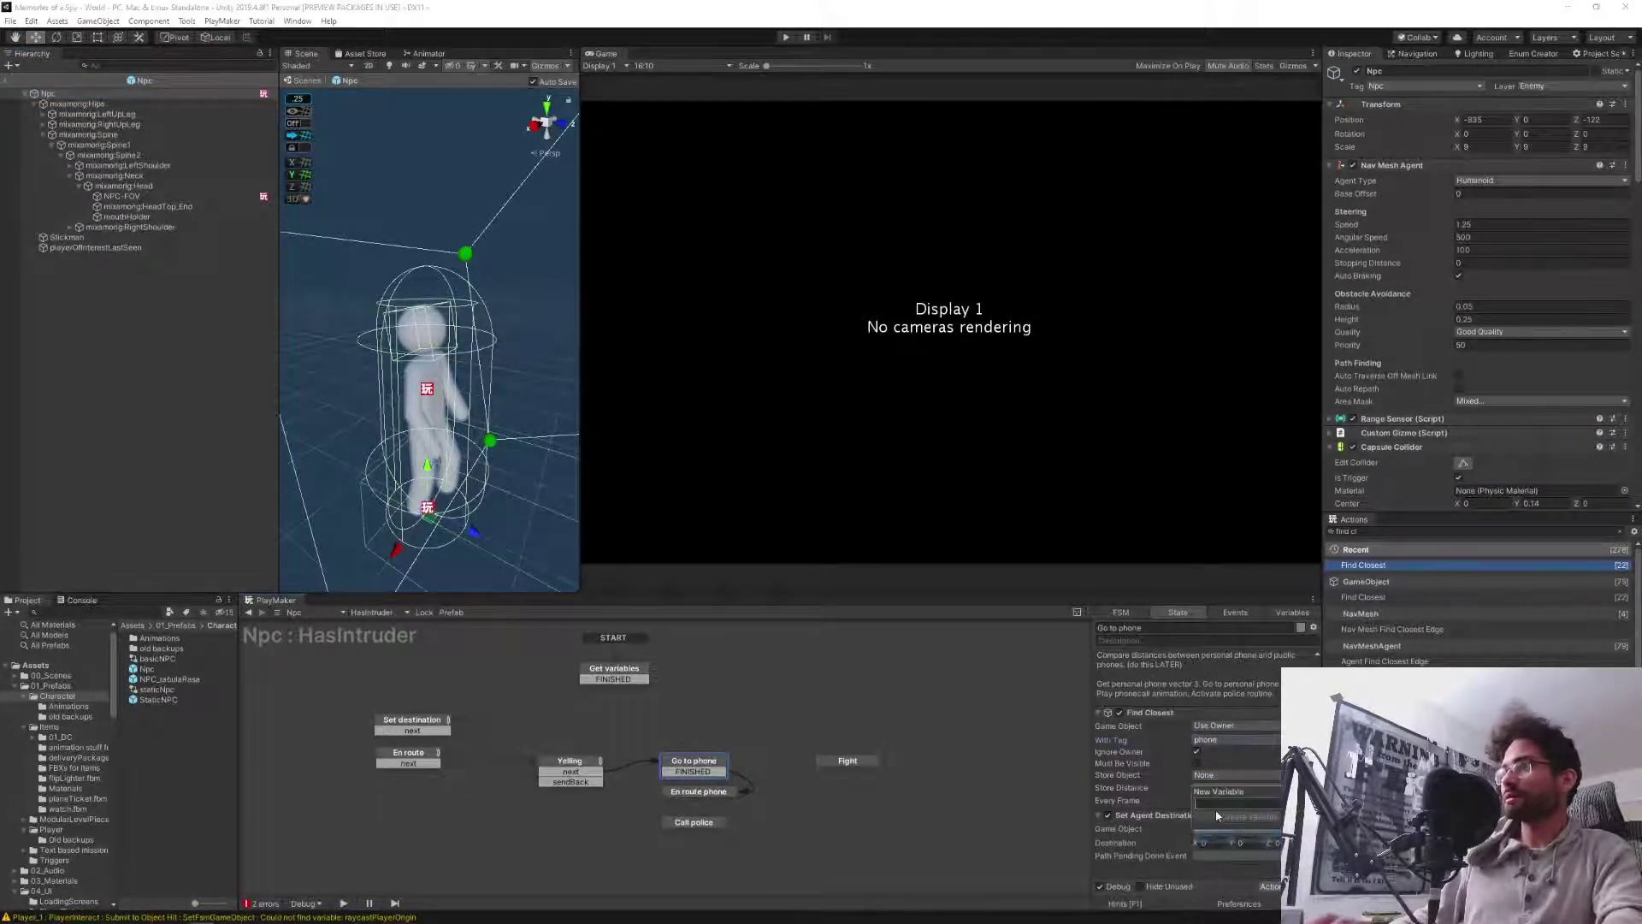
text(nearest)
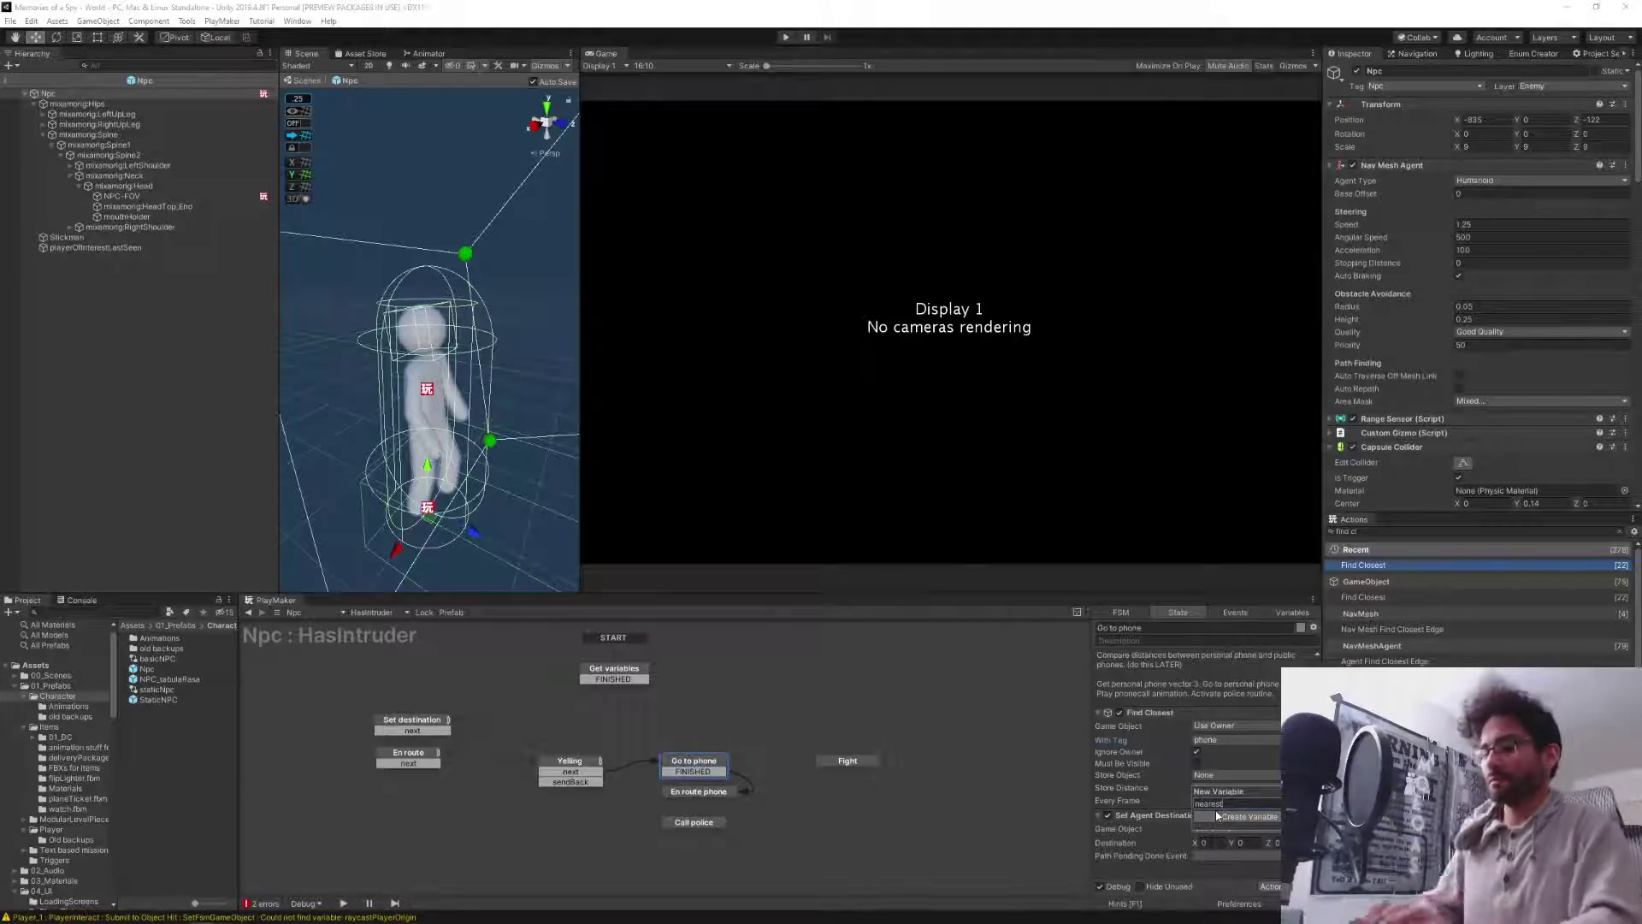
text(Phone)
click(1216, 815)
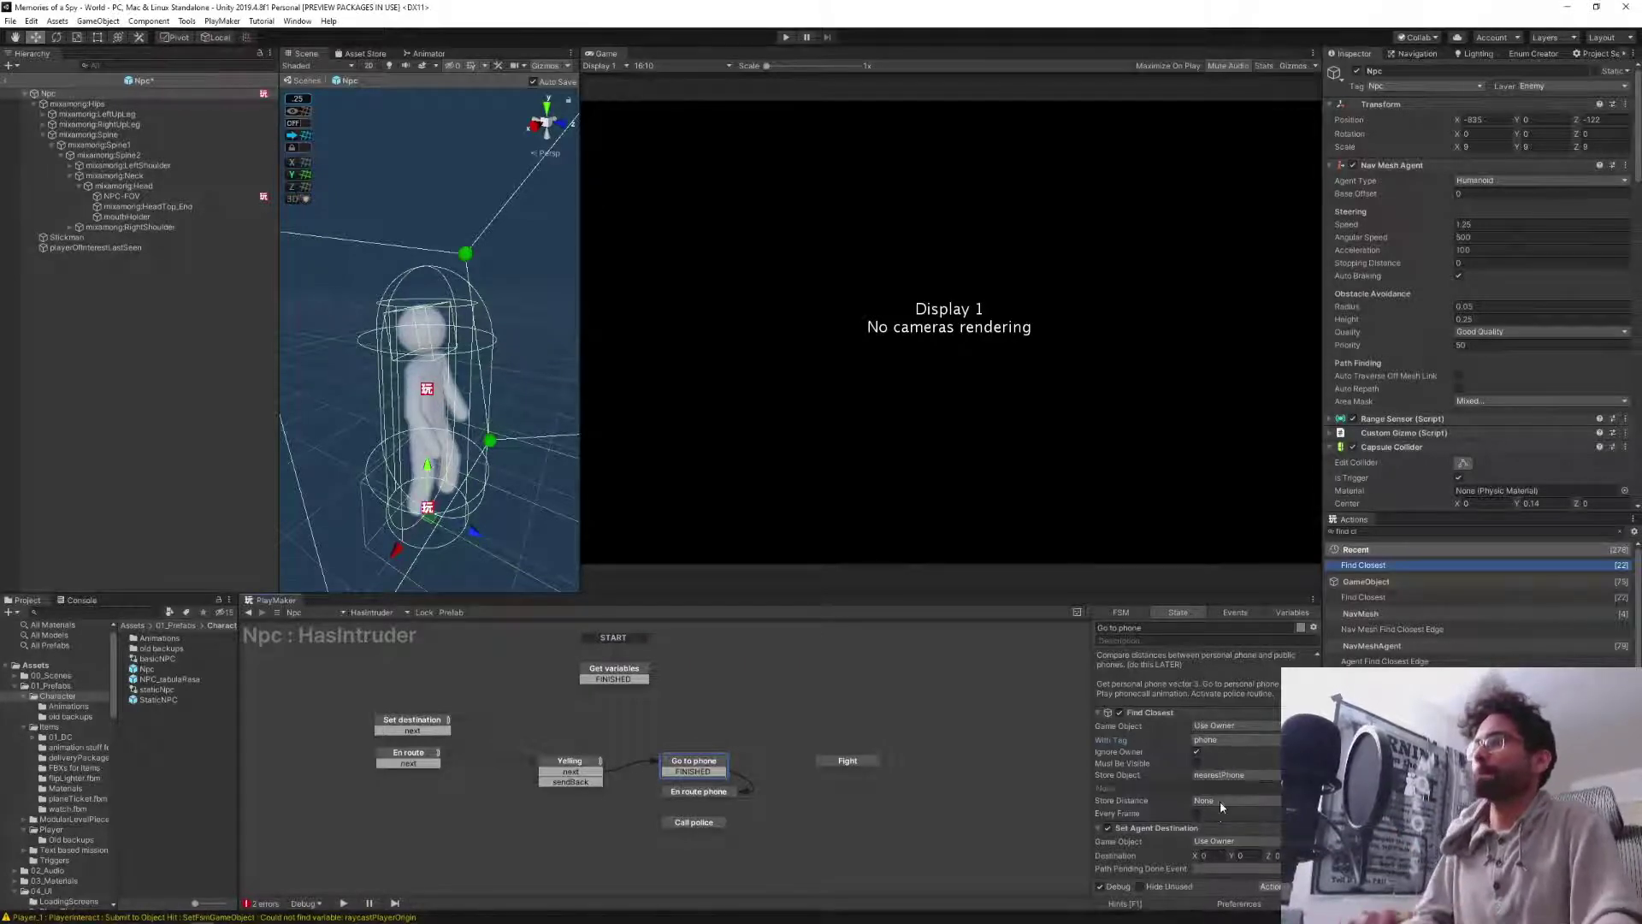
Add a Get Position action to the Go to phone state and place it before Set Agent Destination.
scroll(1133, 802, down, 1)
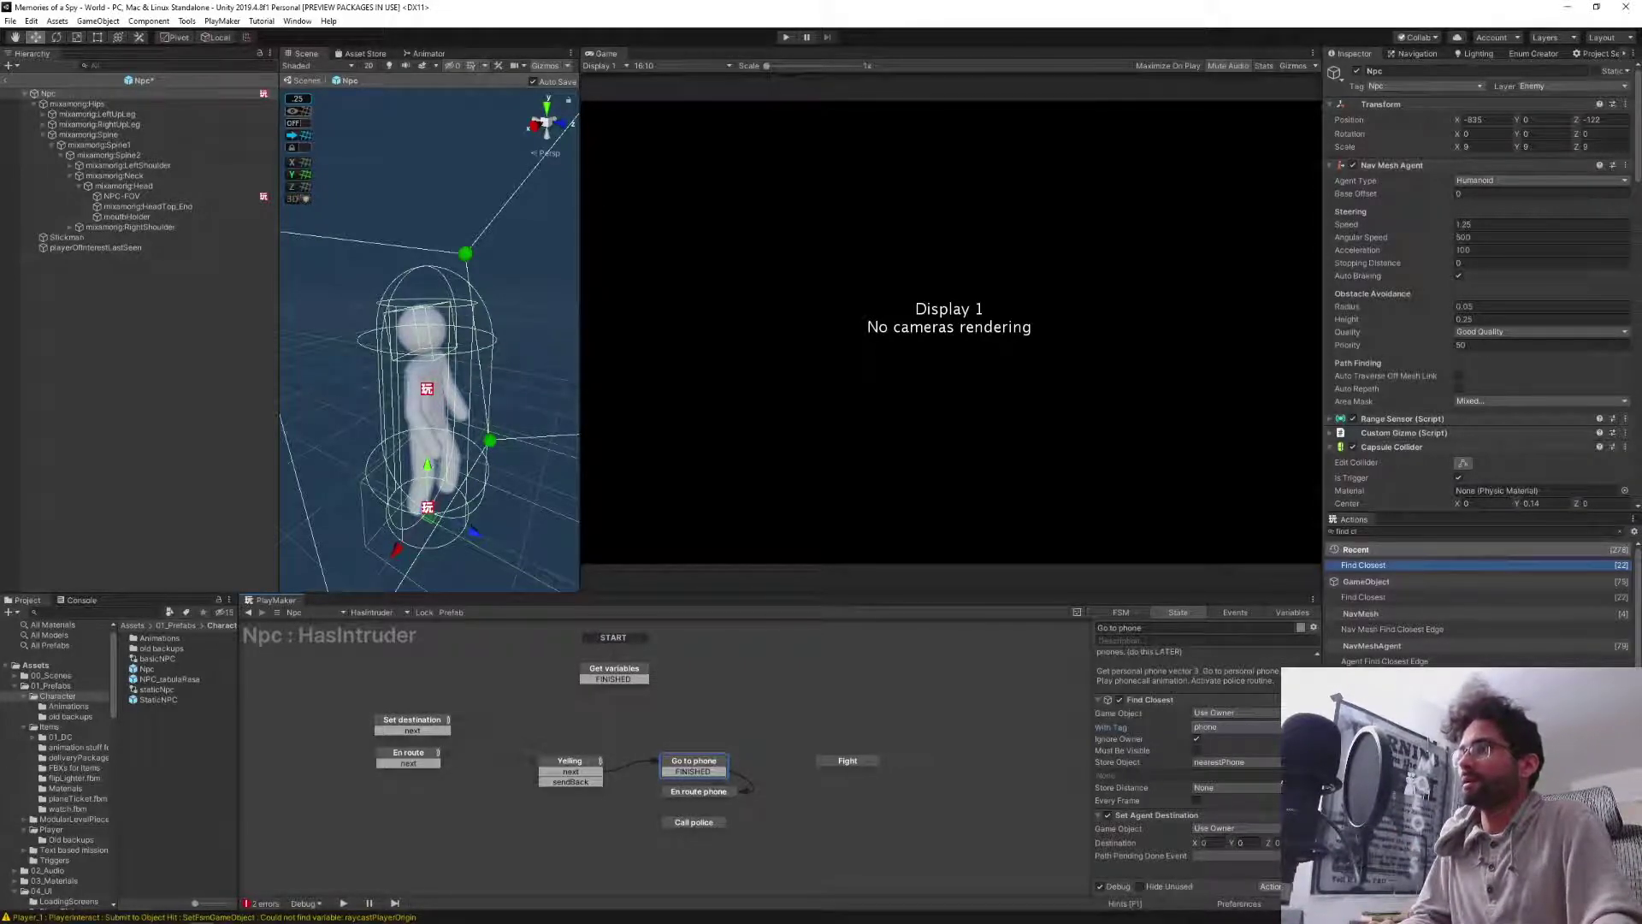
click(1368, 531)
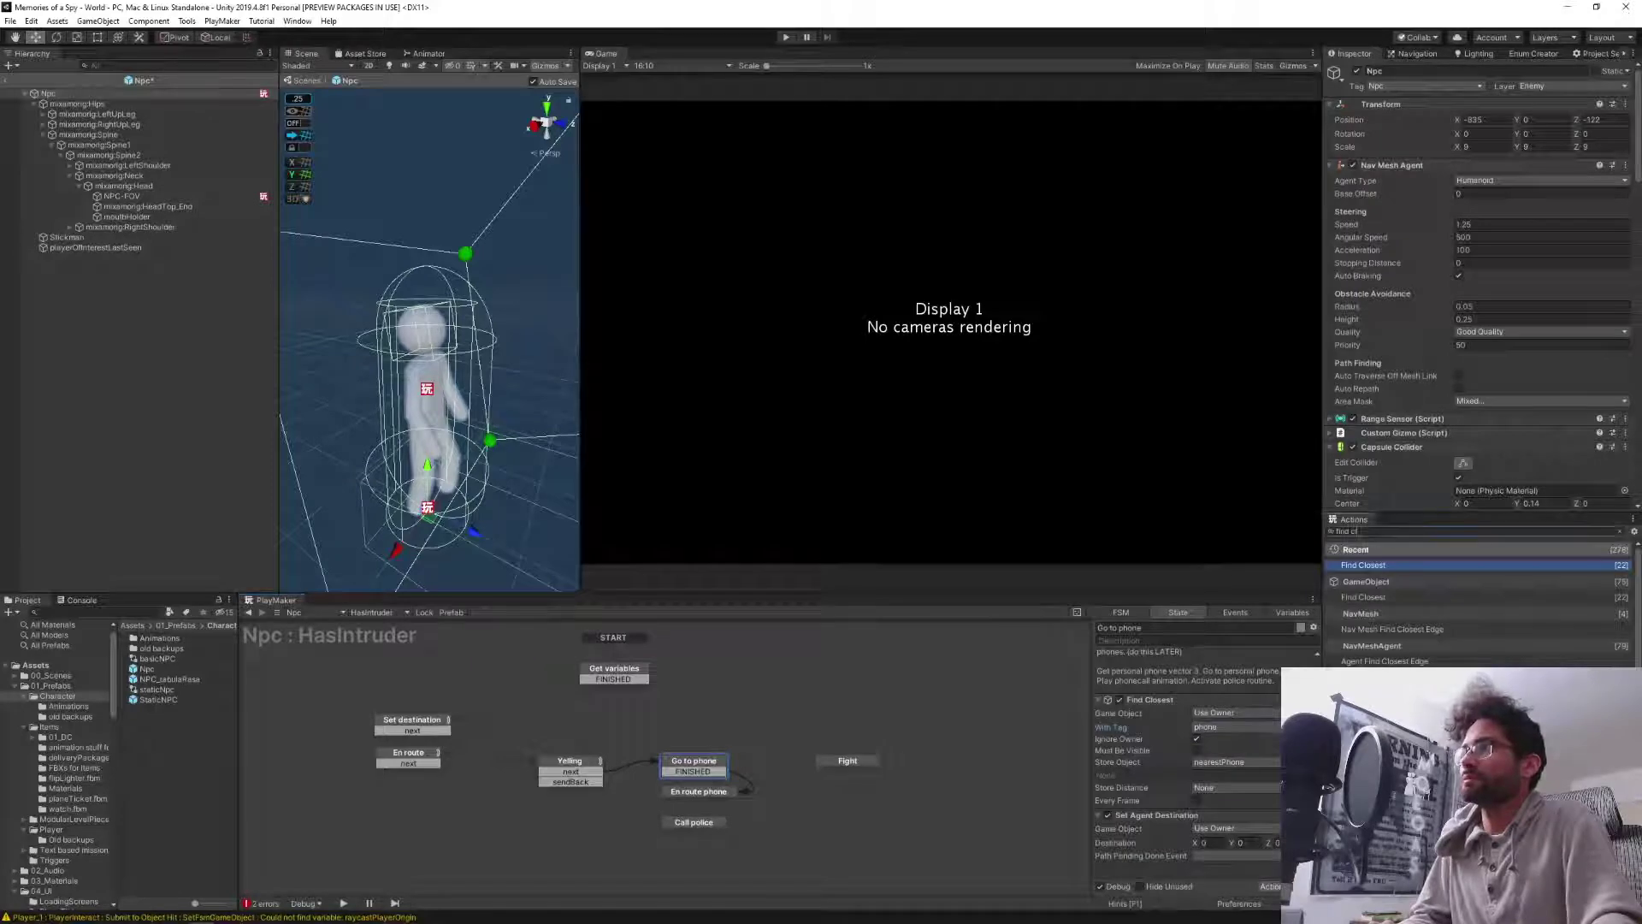
text(get posi)
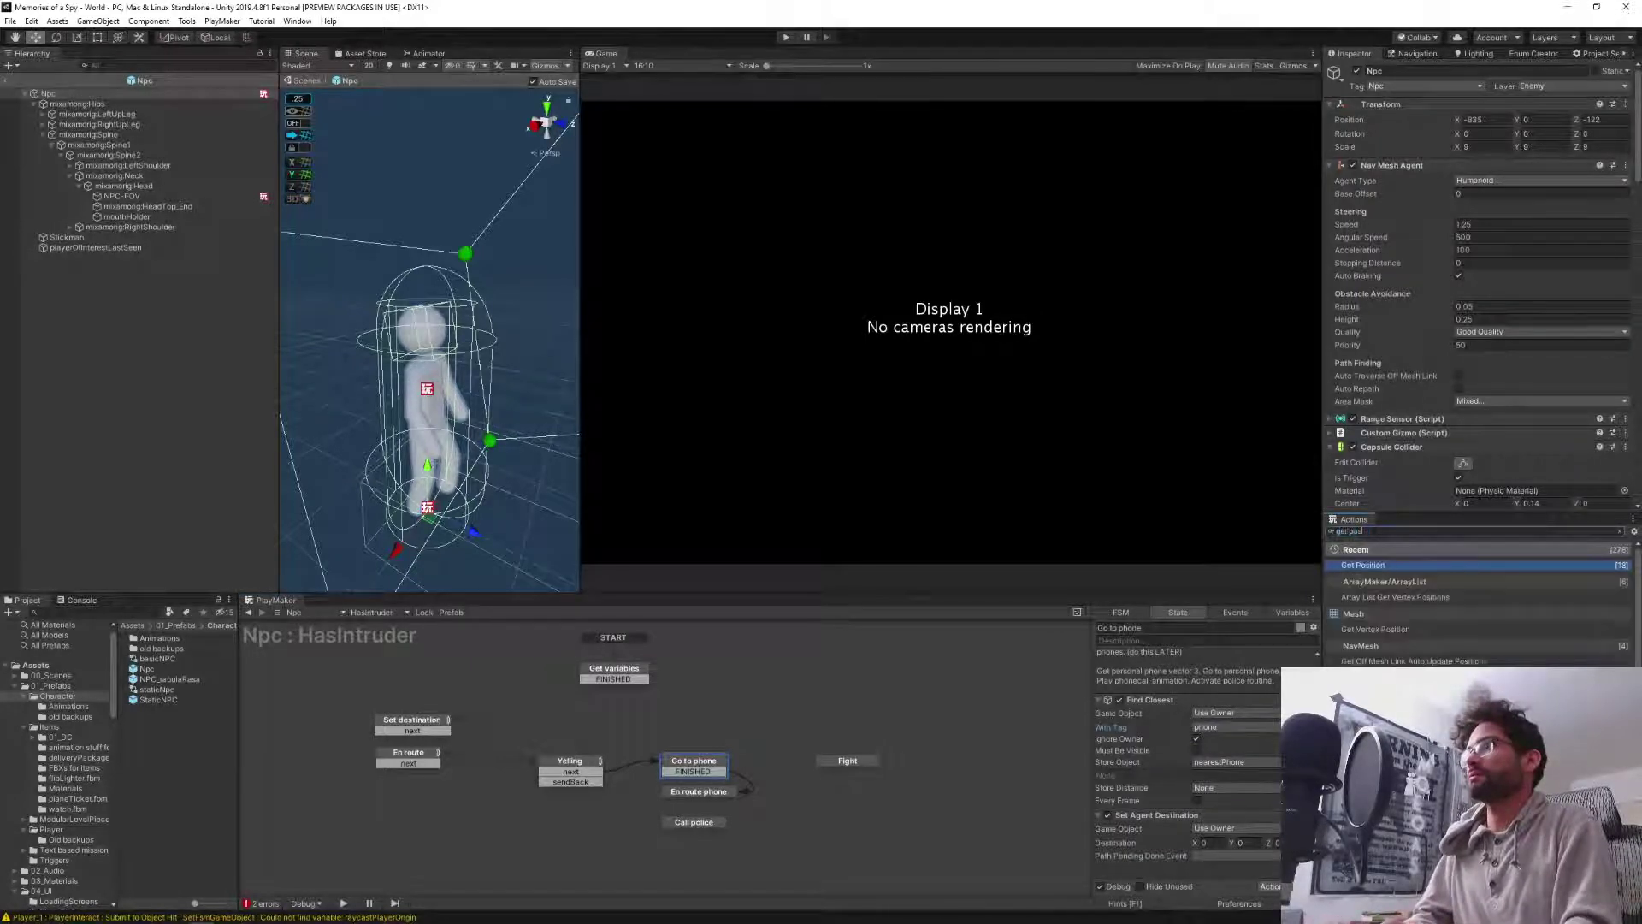
key(Return)
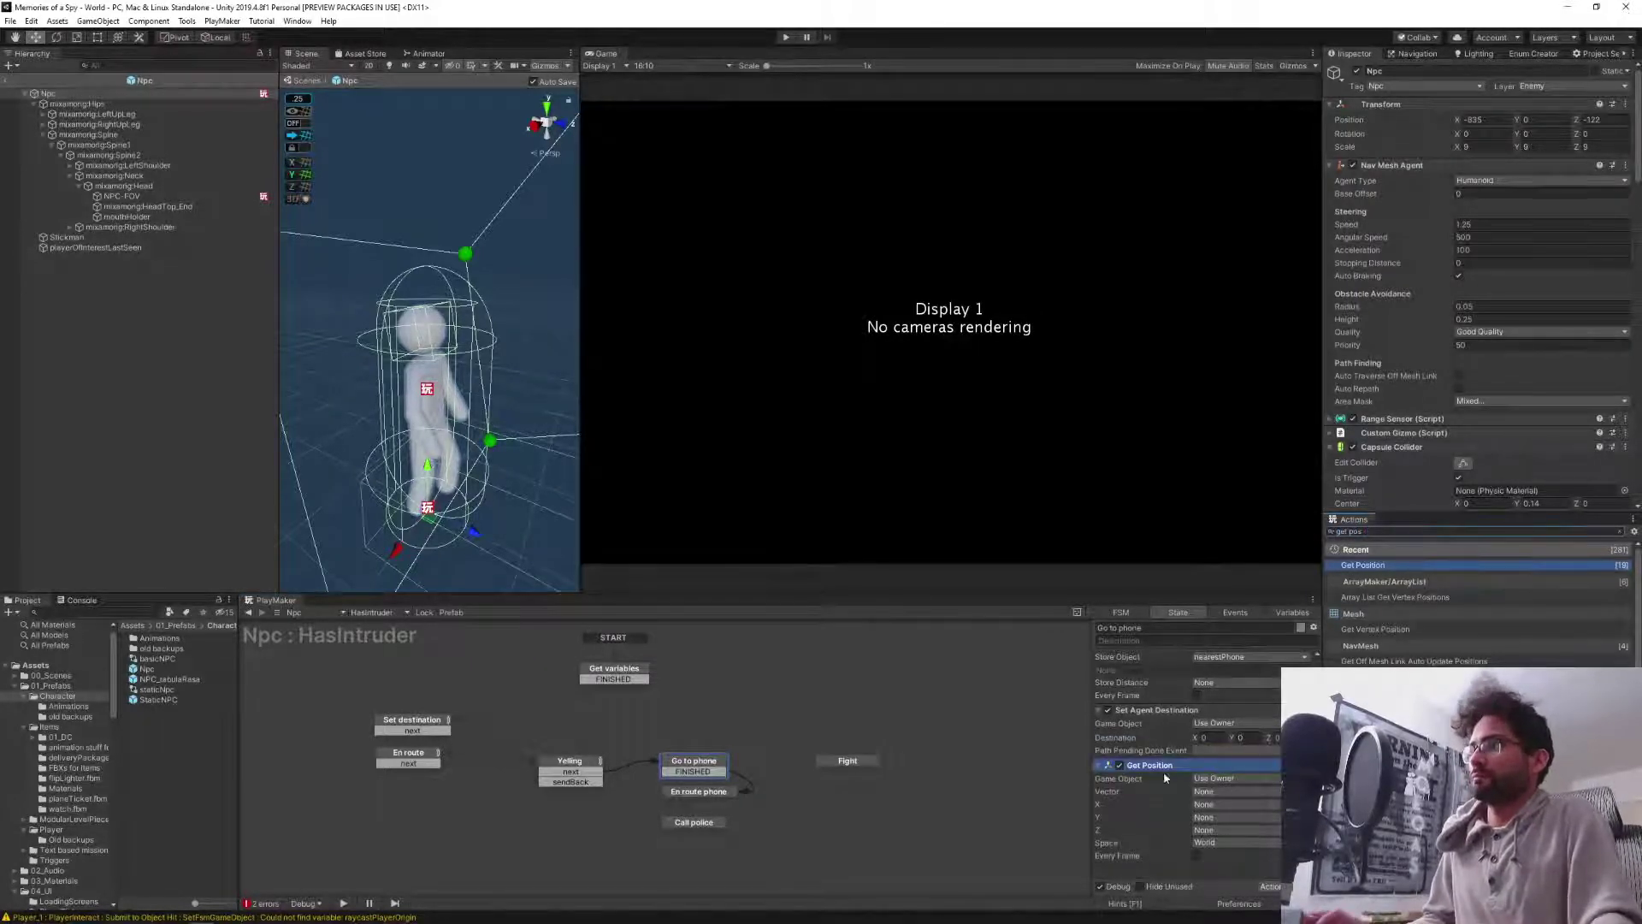
mouse_move(1161, 768)
mouse_down()
mouse_move(1144, 791)
mouse_move(1150, 737)
mouse_up()
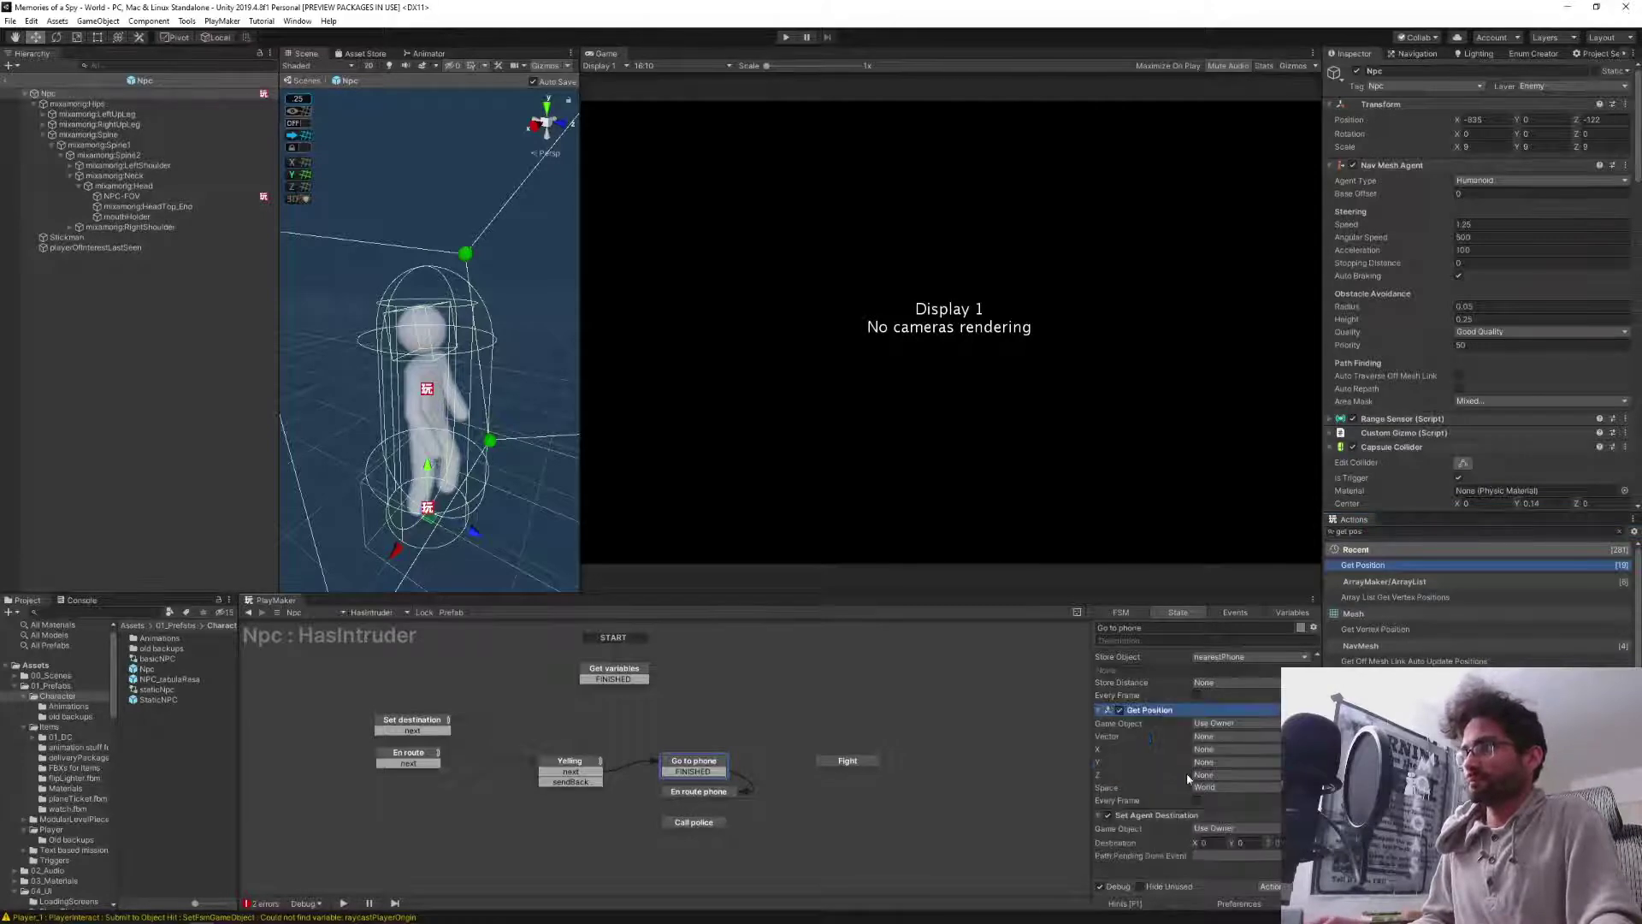
Make Get Position read the specified game object nearestPhone and store its vector in destination_v3.
click(1210, 724)
click(1218, 742)
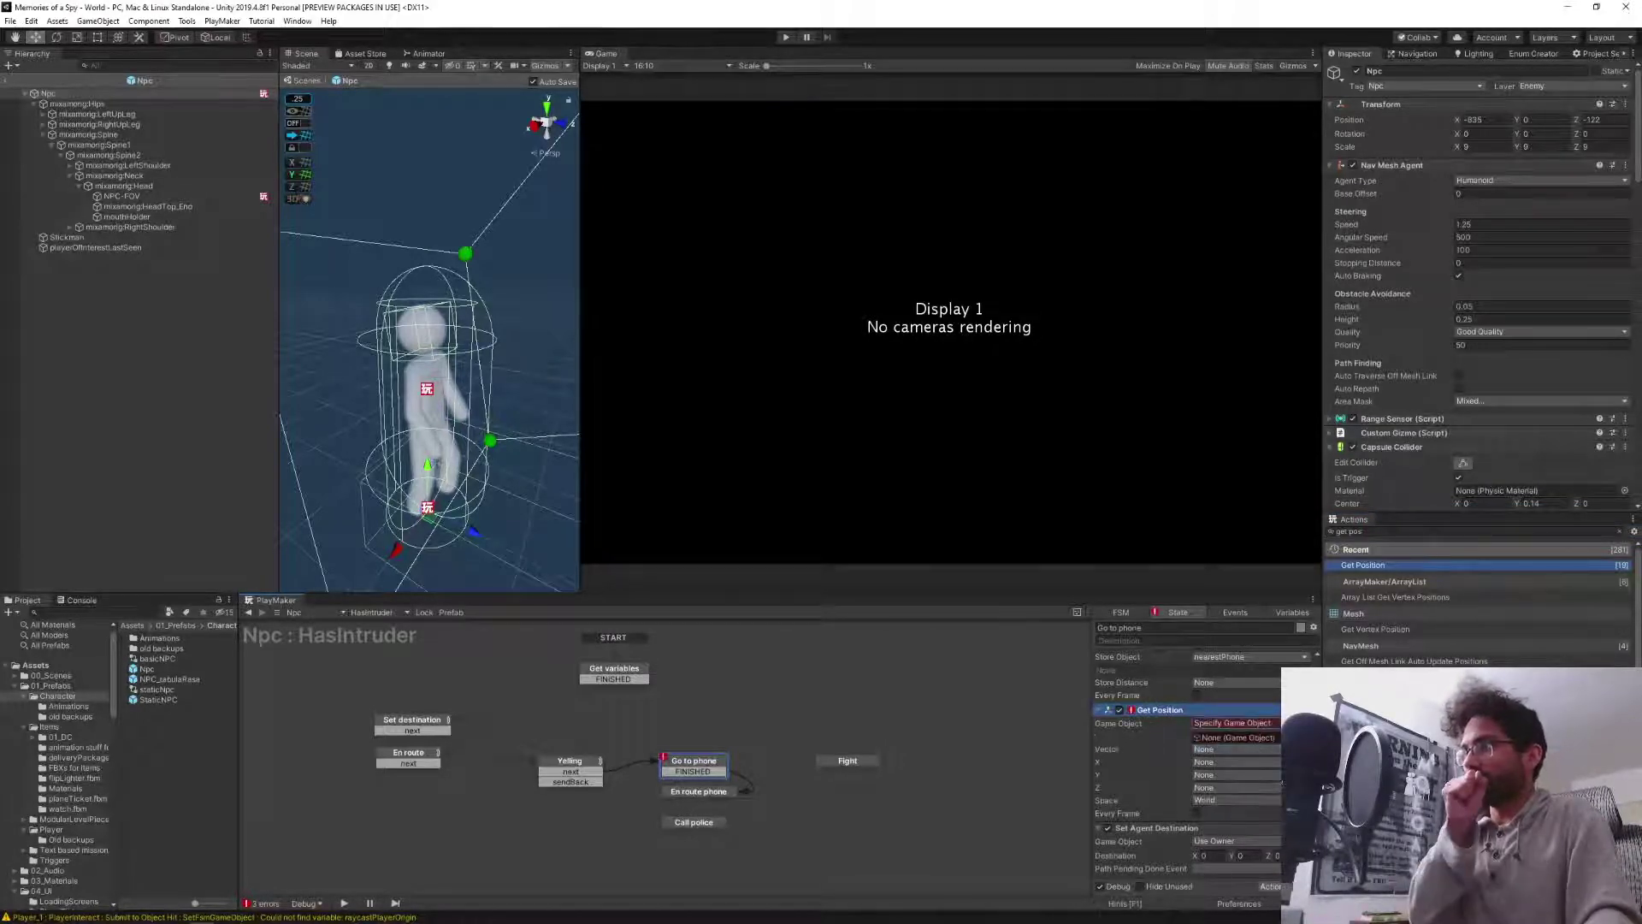
click(1218, 738)
click(1204, 756)
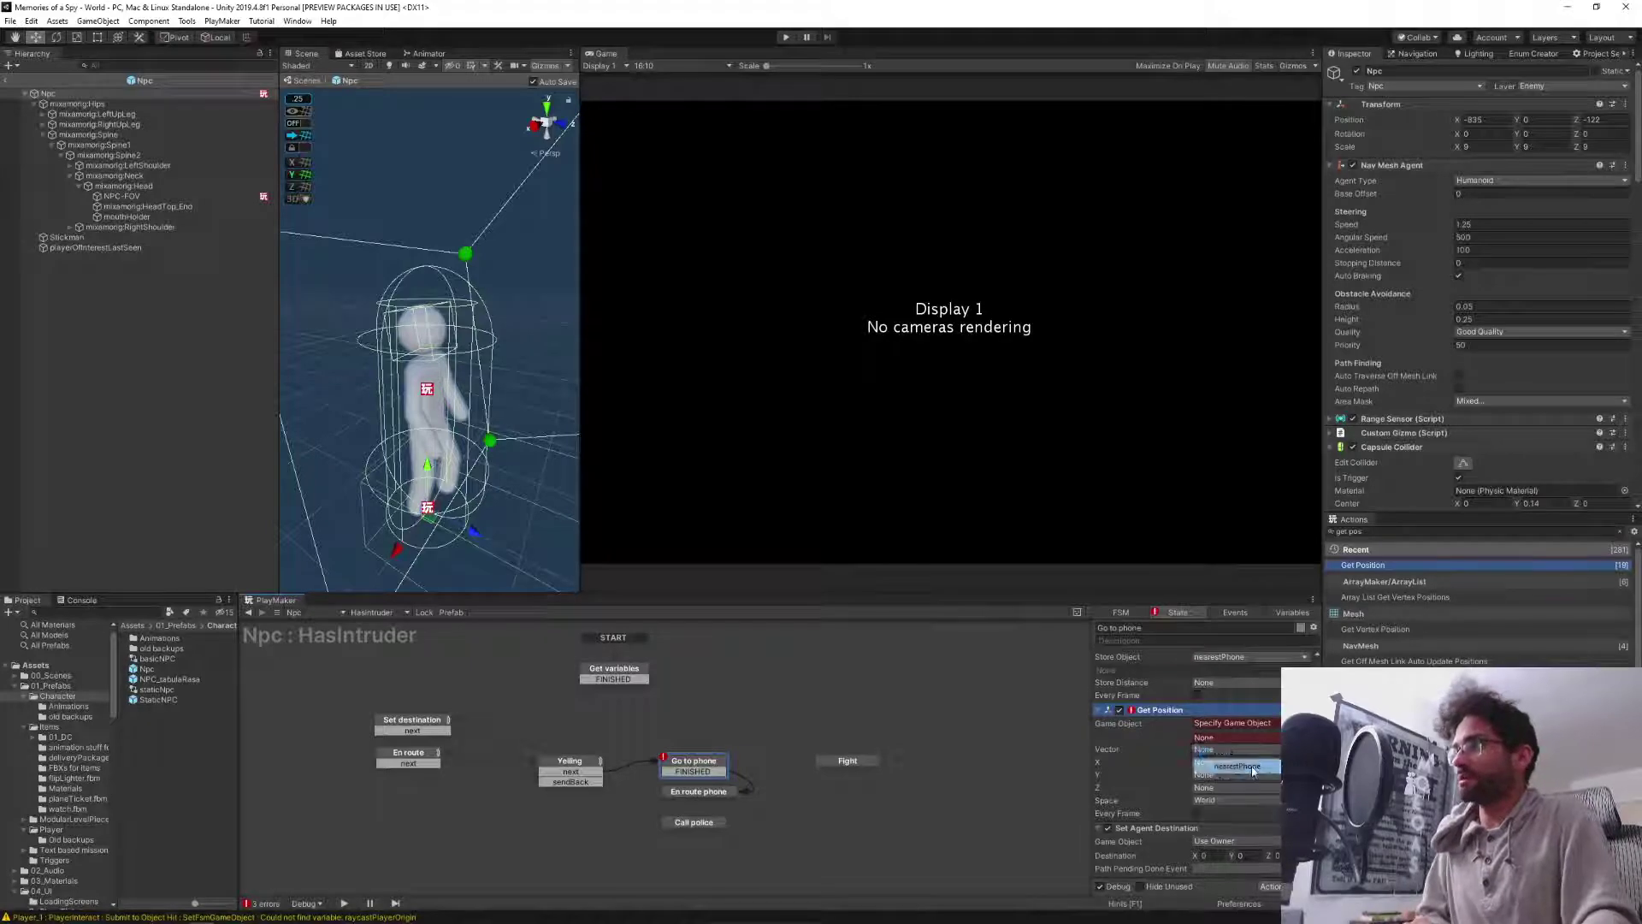
click(1213, 761)
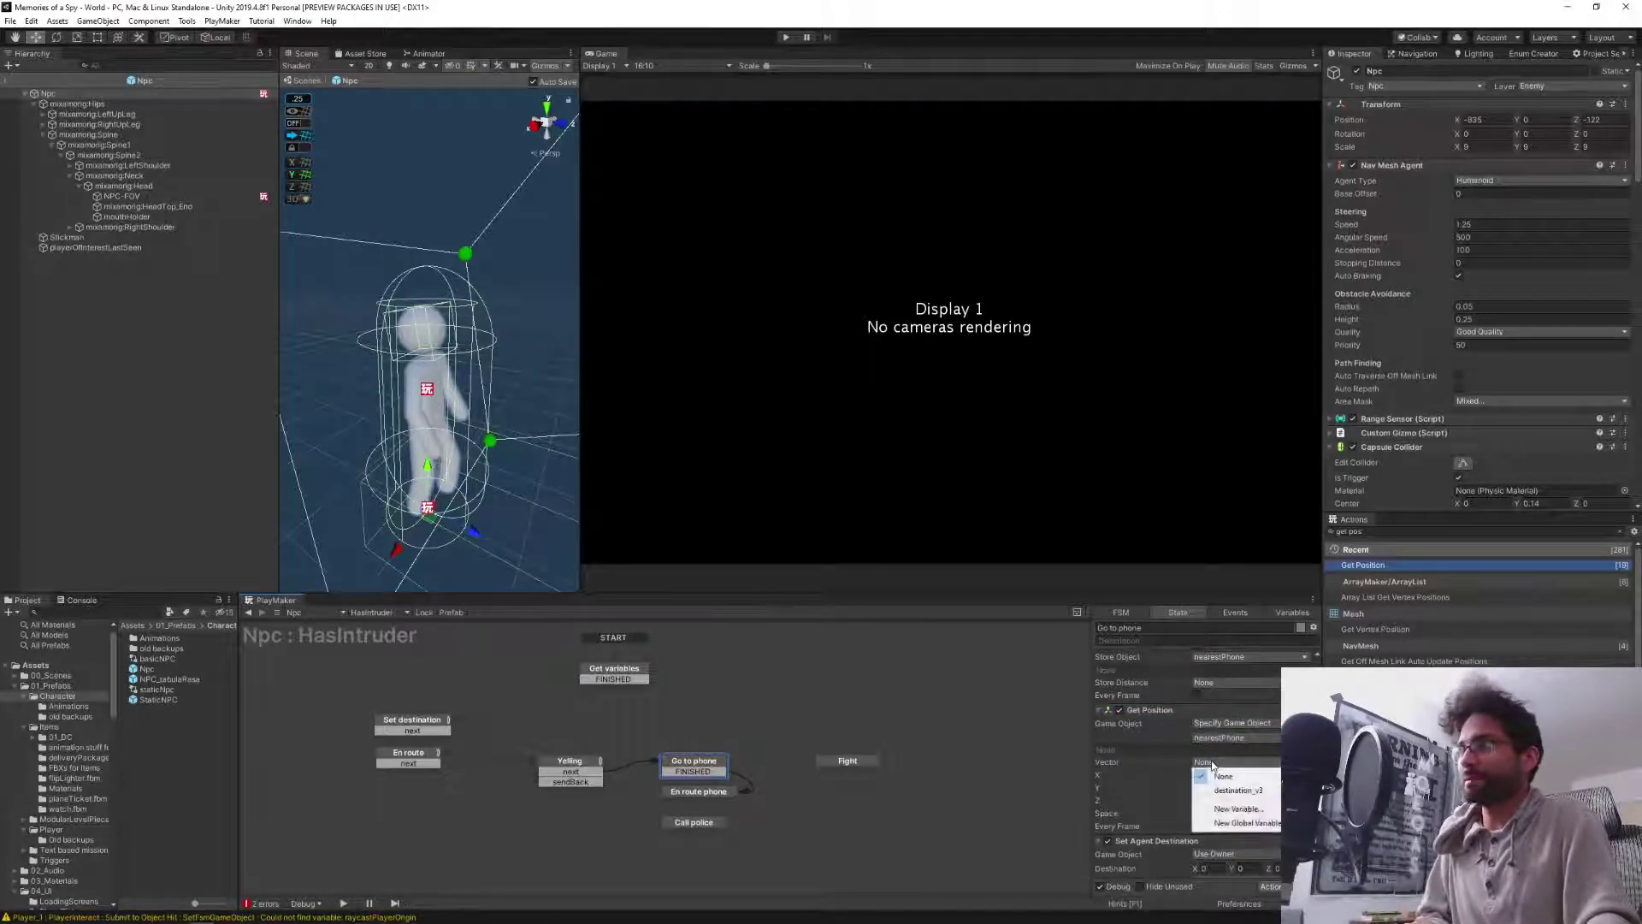
click(1237, 791)
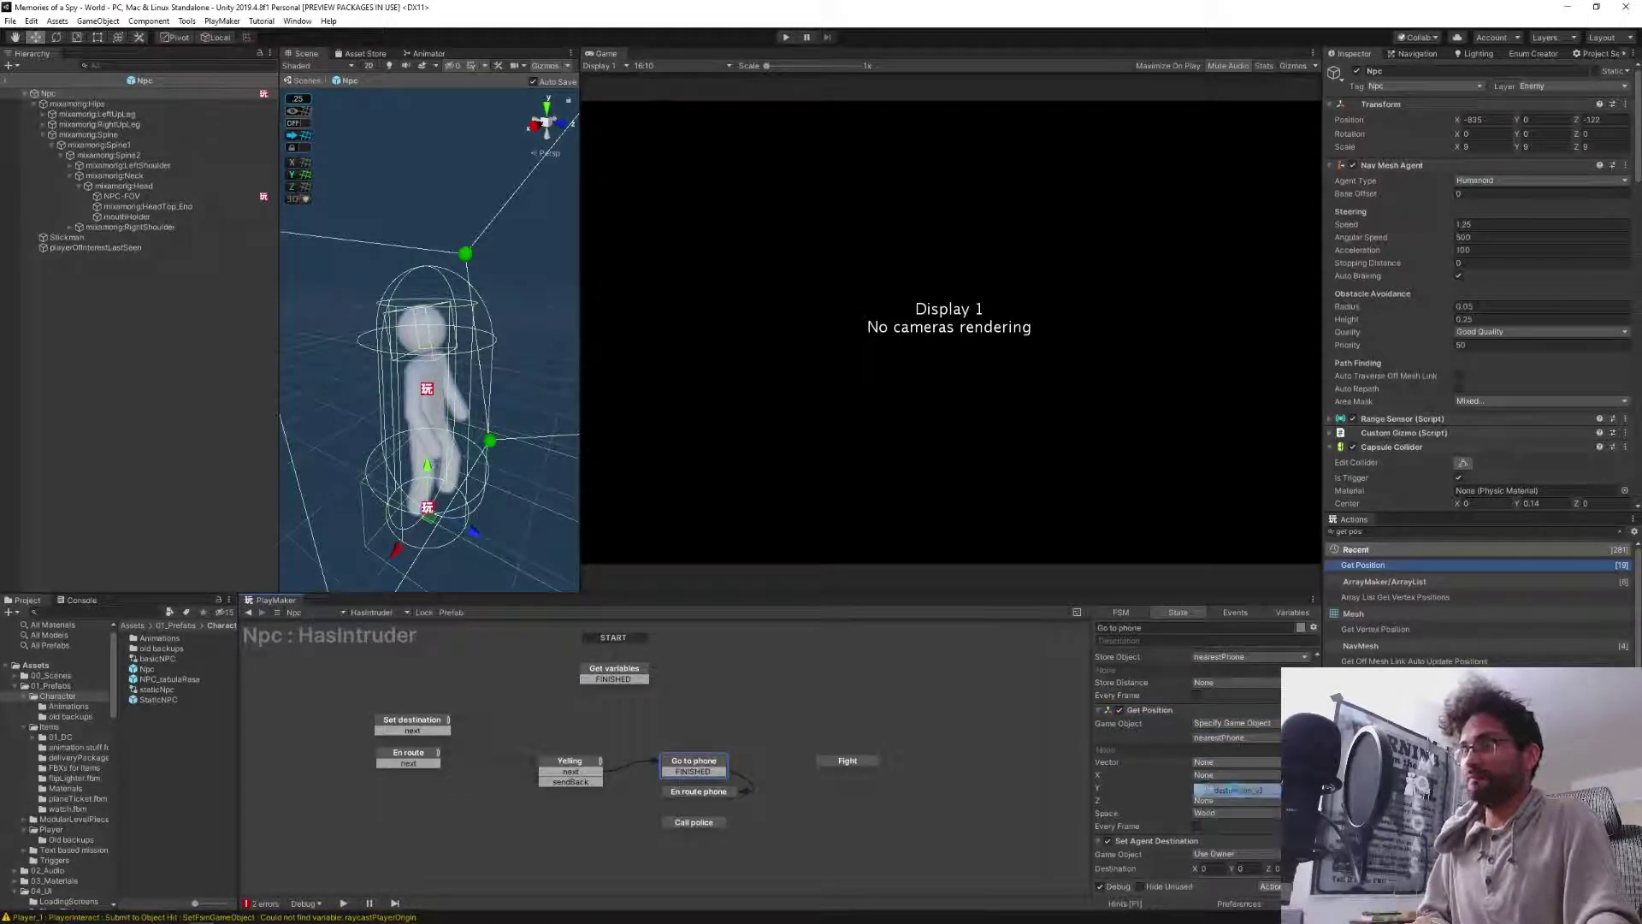
Set the Set Agent Destination action's destination to destination_v3 and its Path Pending Done Event to next.
scroll(1154, 807, down, 1)
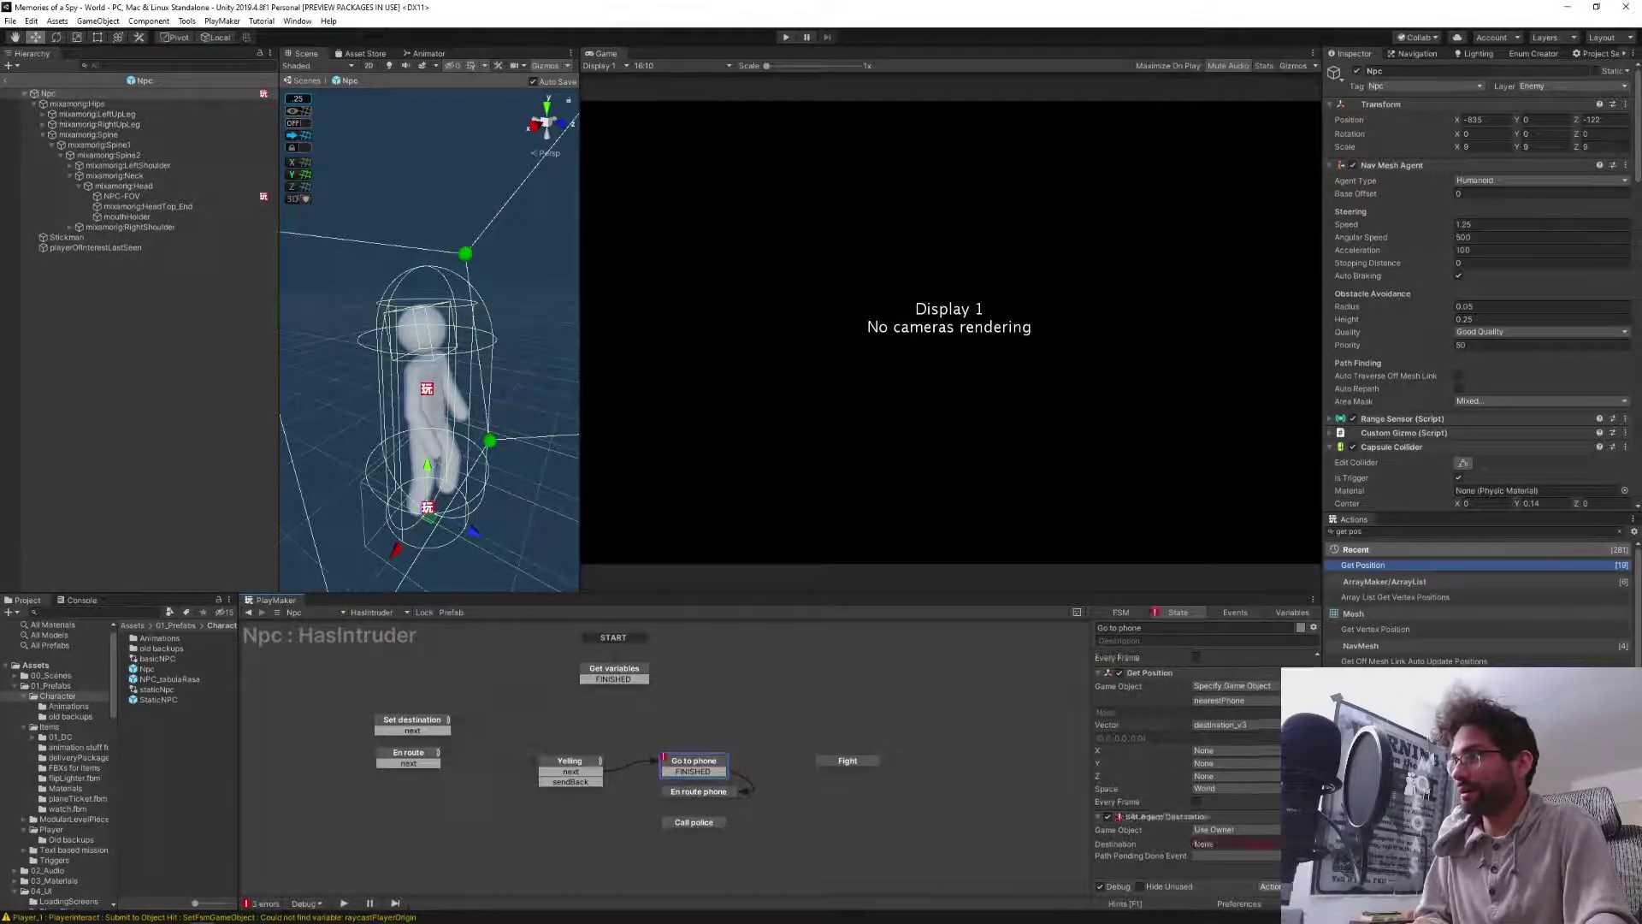
click(1273, 843)
click(1254, 873)
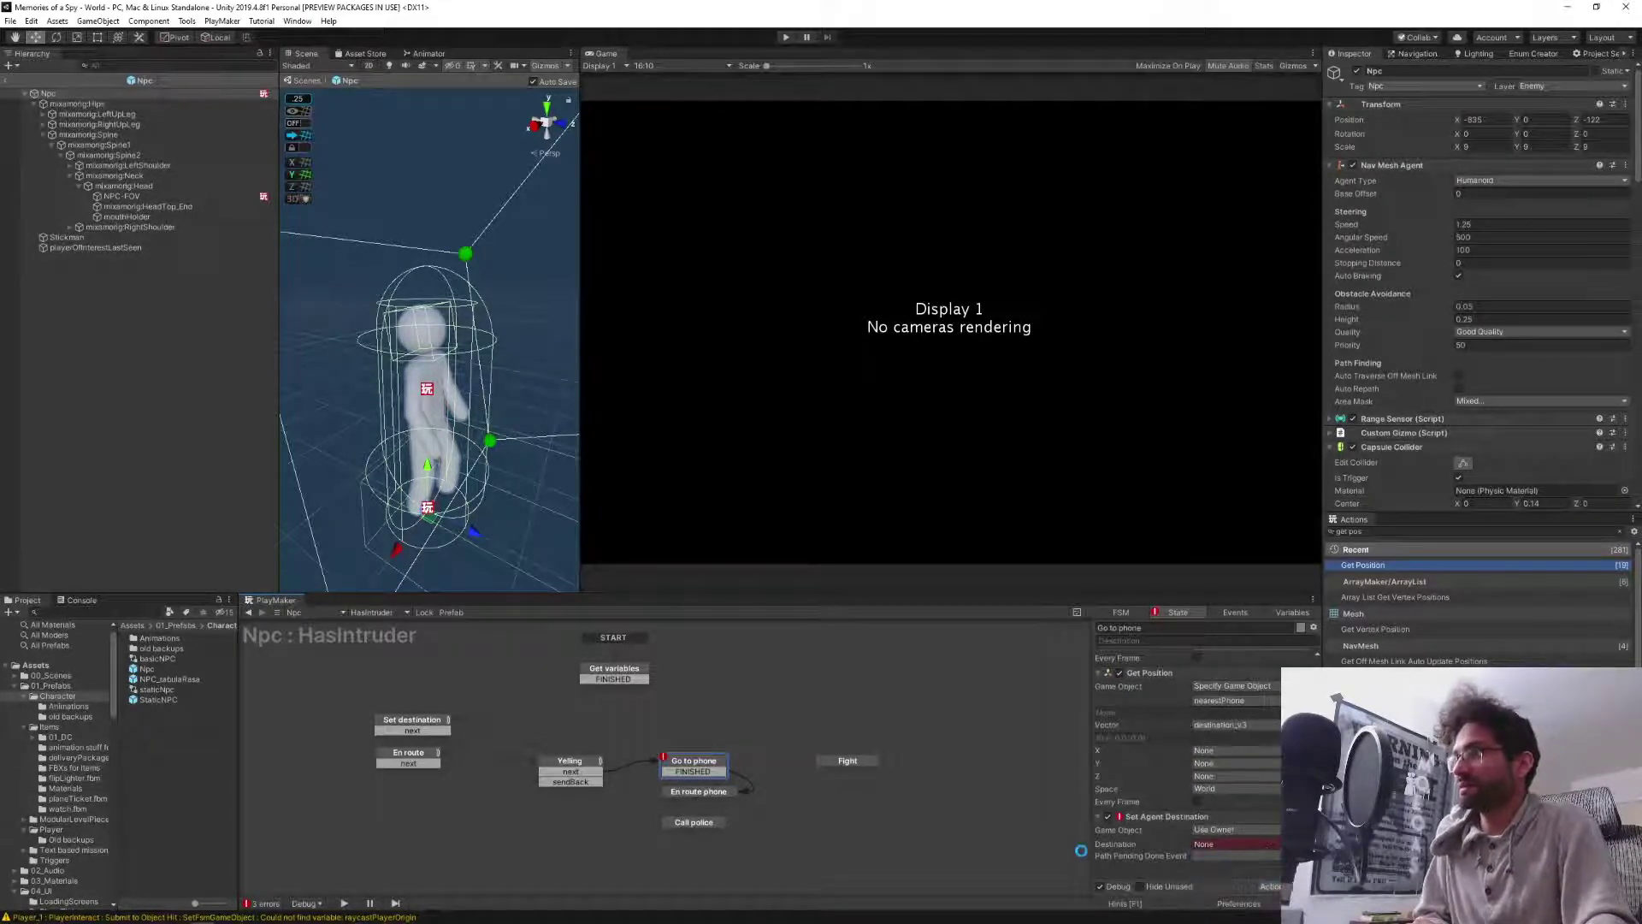
click(1203, 854)
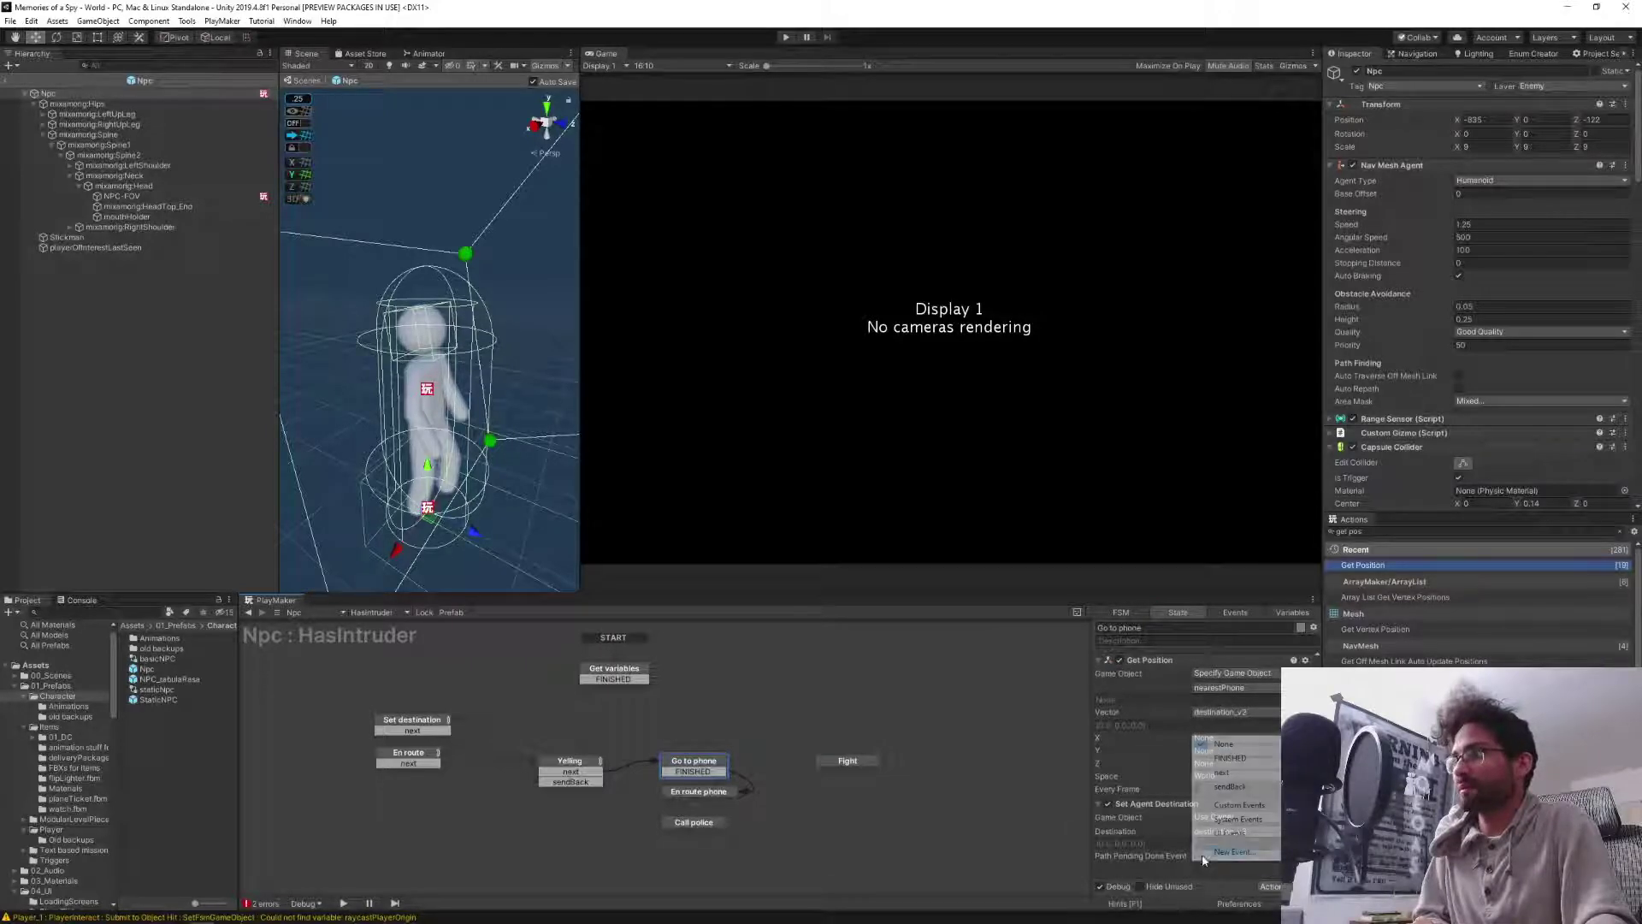
Replace the Go to phone state's FINISHED transition with a next transition leading to En route phone.
right_click(677, 773)
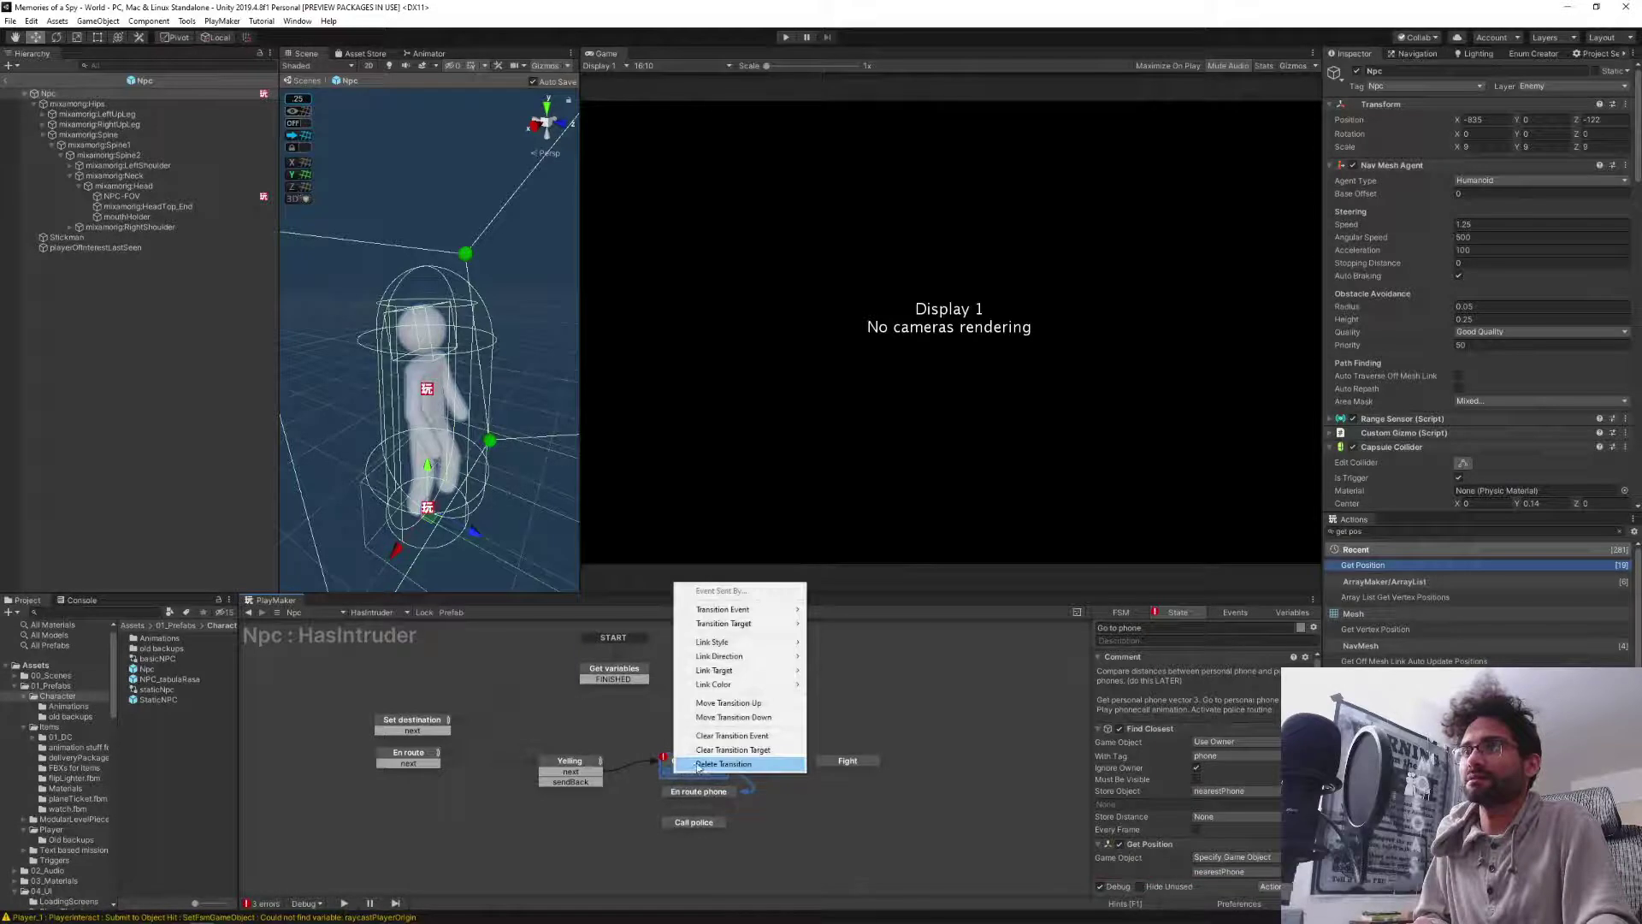
click(705, 761)
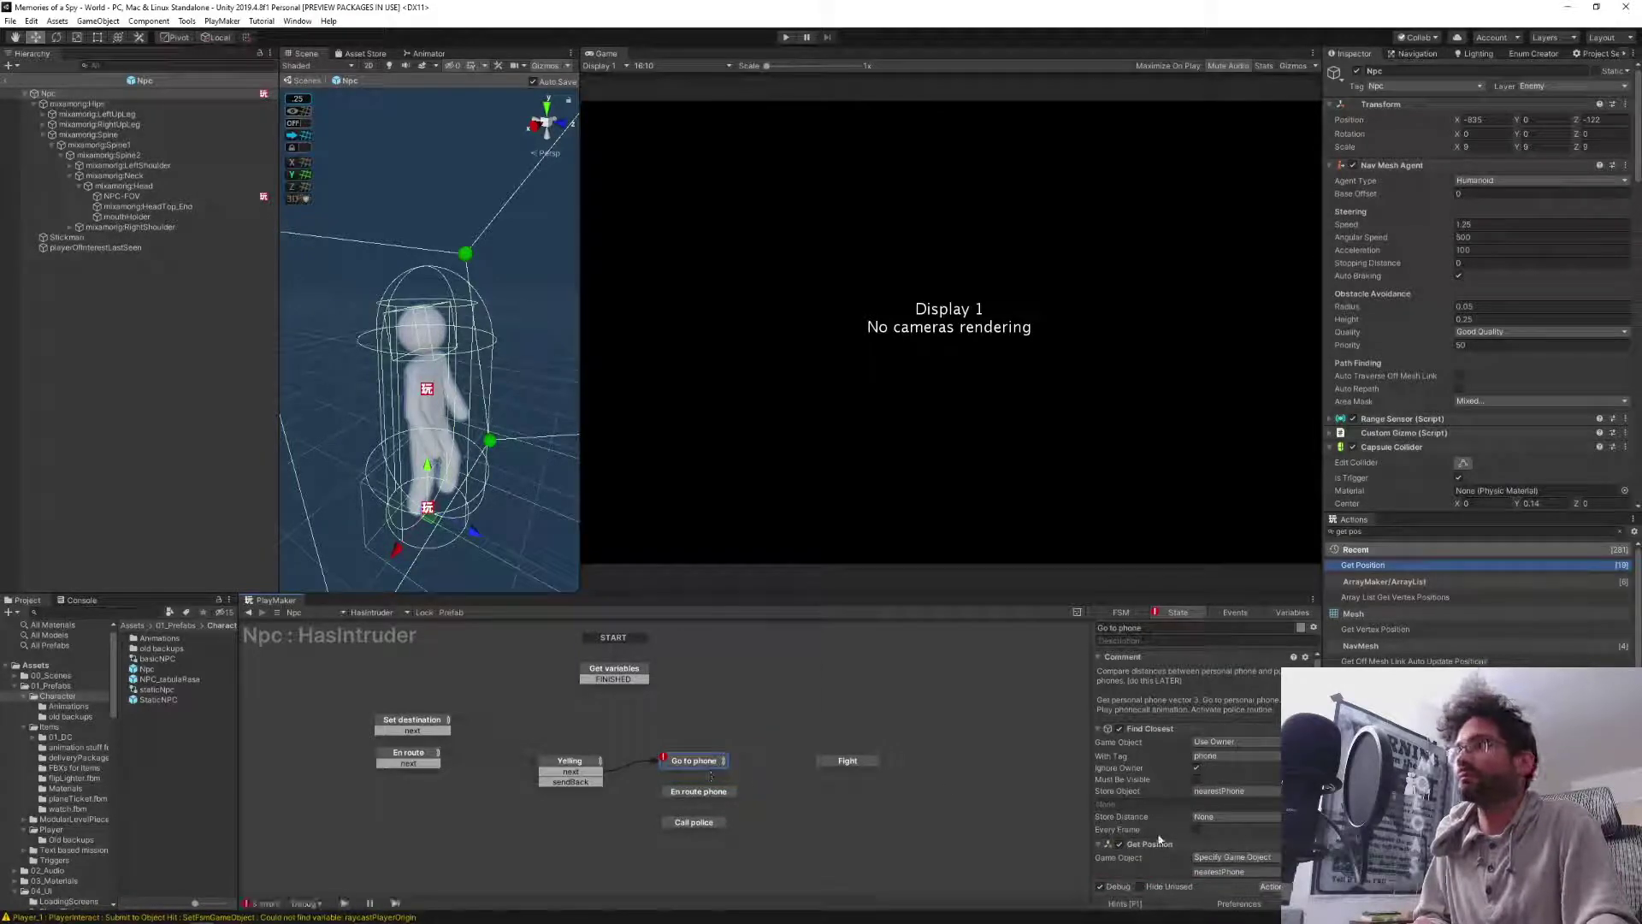
scroll(1159, 838, down, 5)
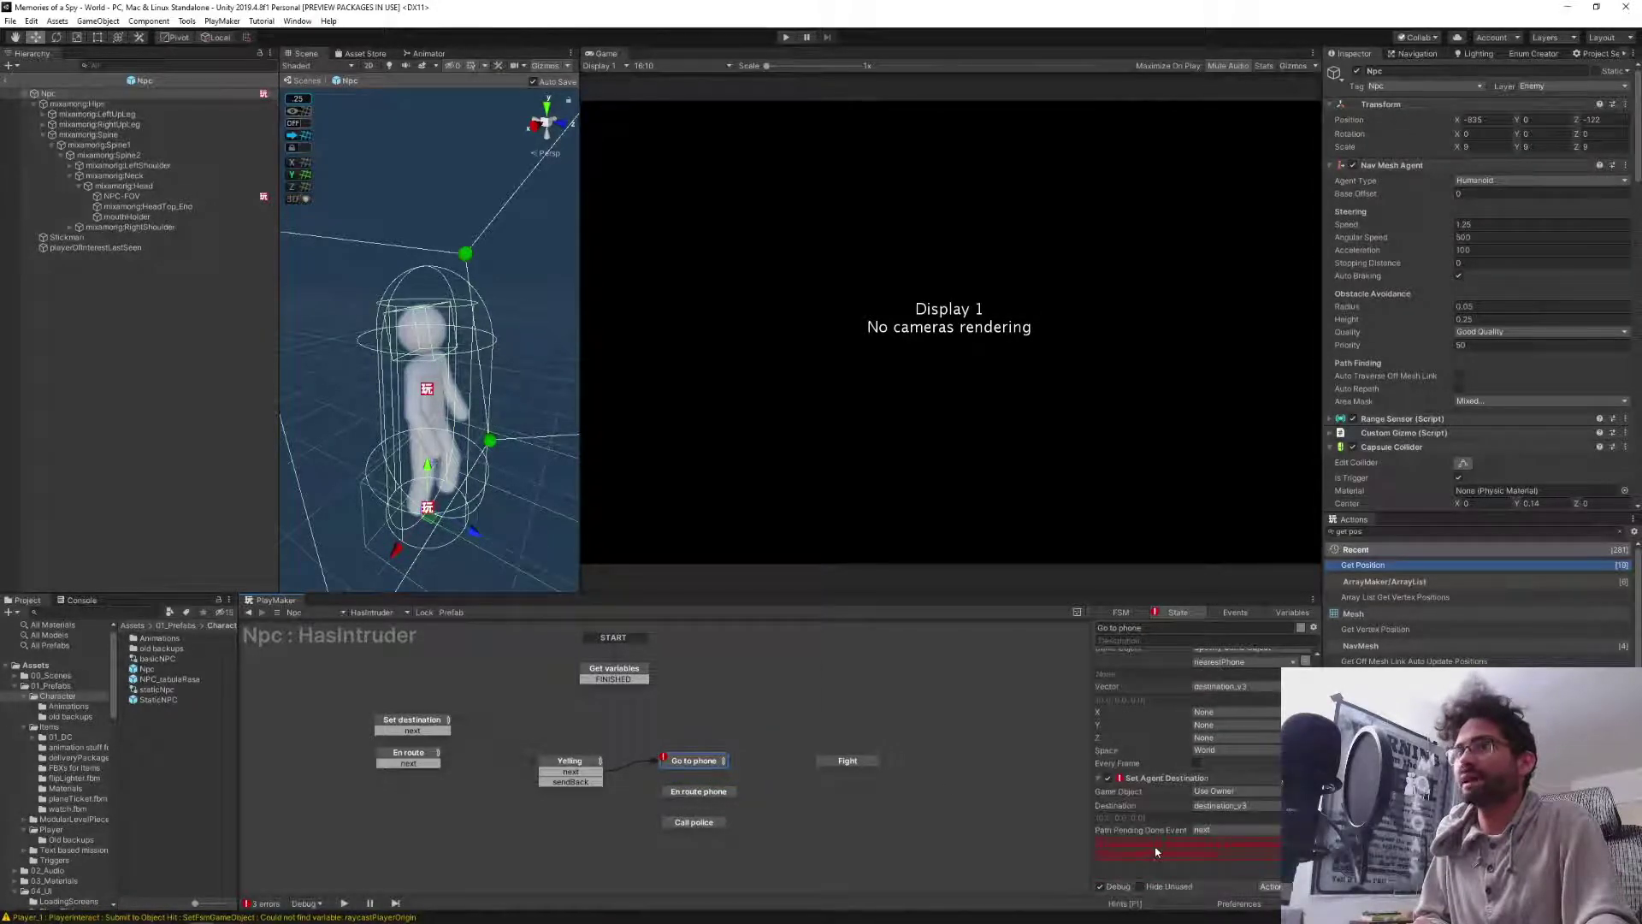
click(1155, 852)
mouse_move(696, 772)
mouse_down()
mouse_move(709, 794)
mouse_move(686, 798)
mouse_up()
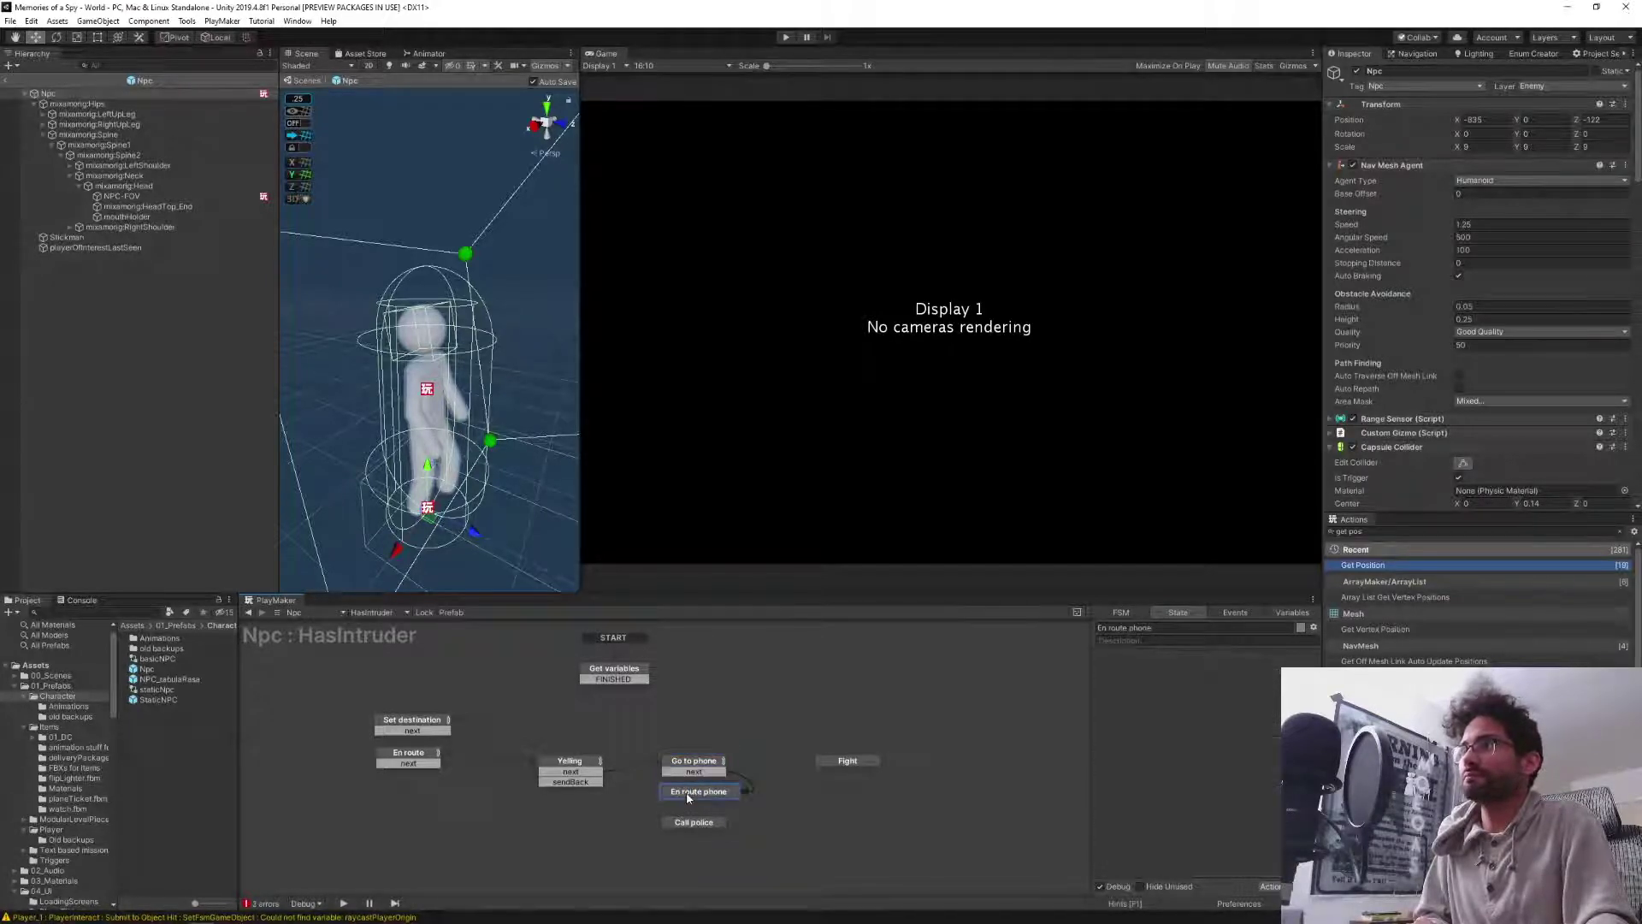
Add a Get Agent Remaining Distance action to the En route phone state.
click(1386, 534)
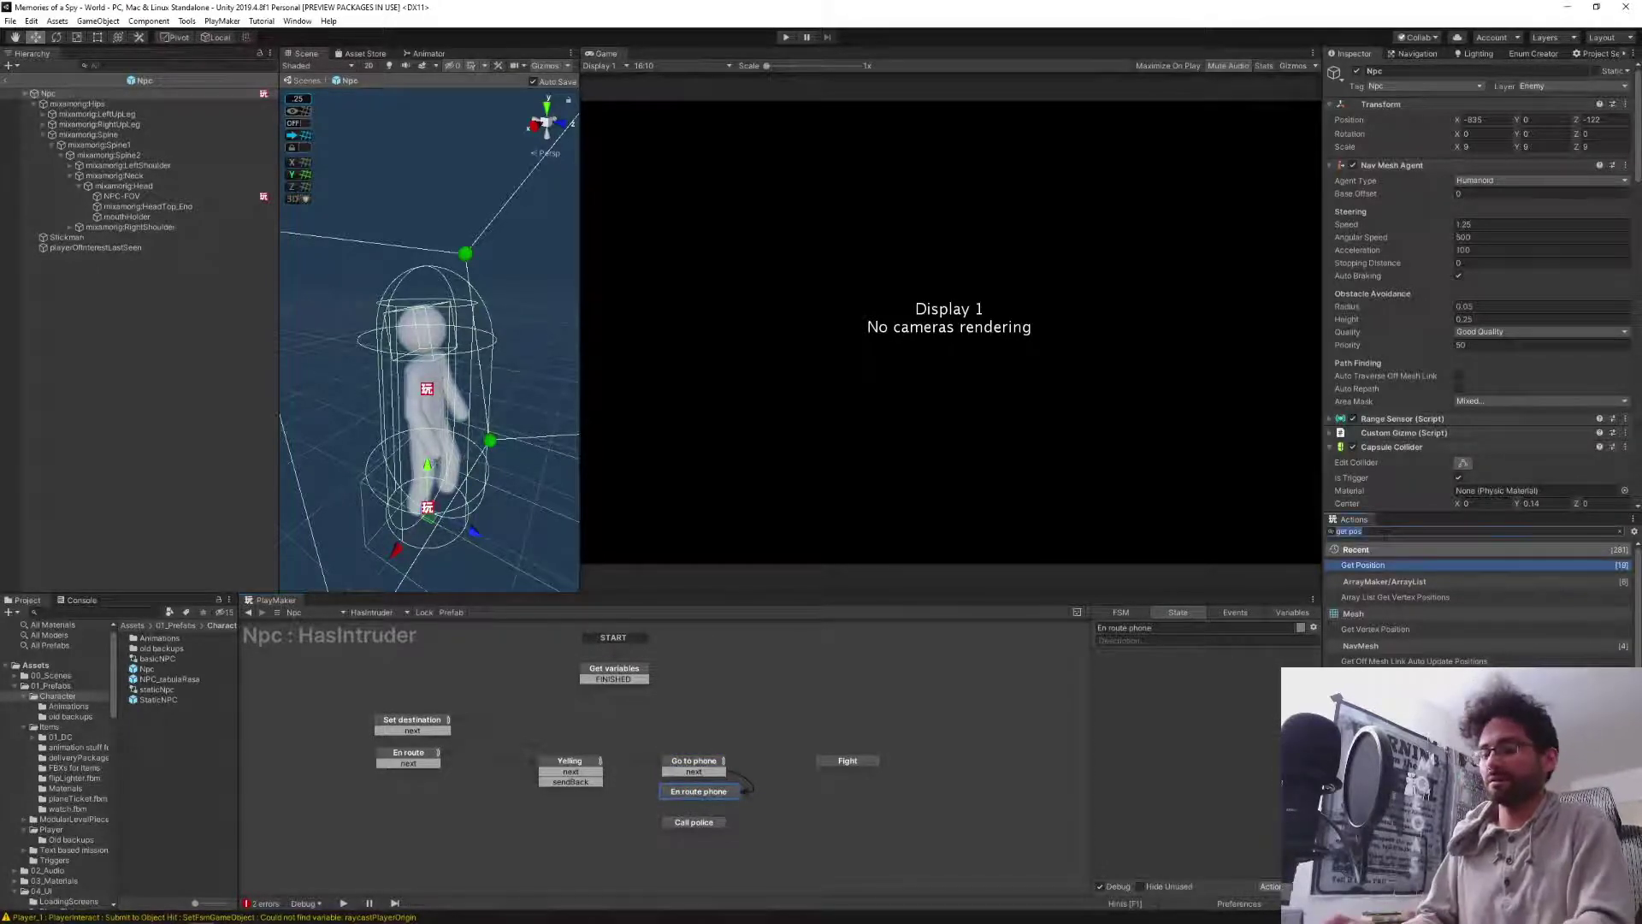
text(get)
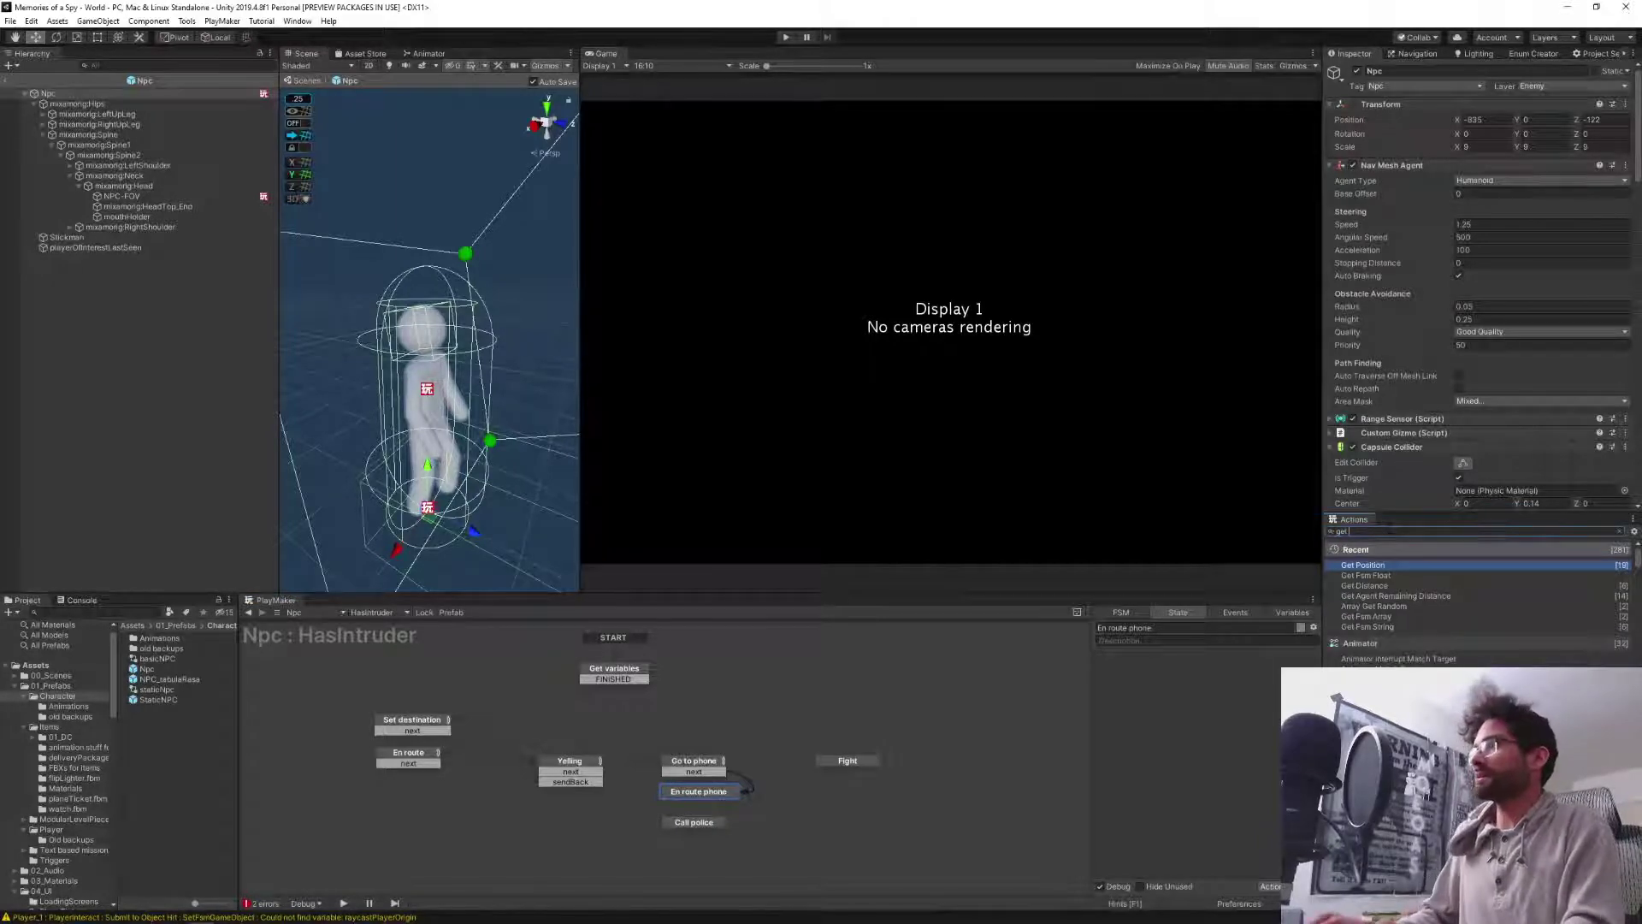
key(Down)
key(Down)
key(Down)
key(Return)
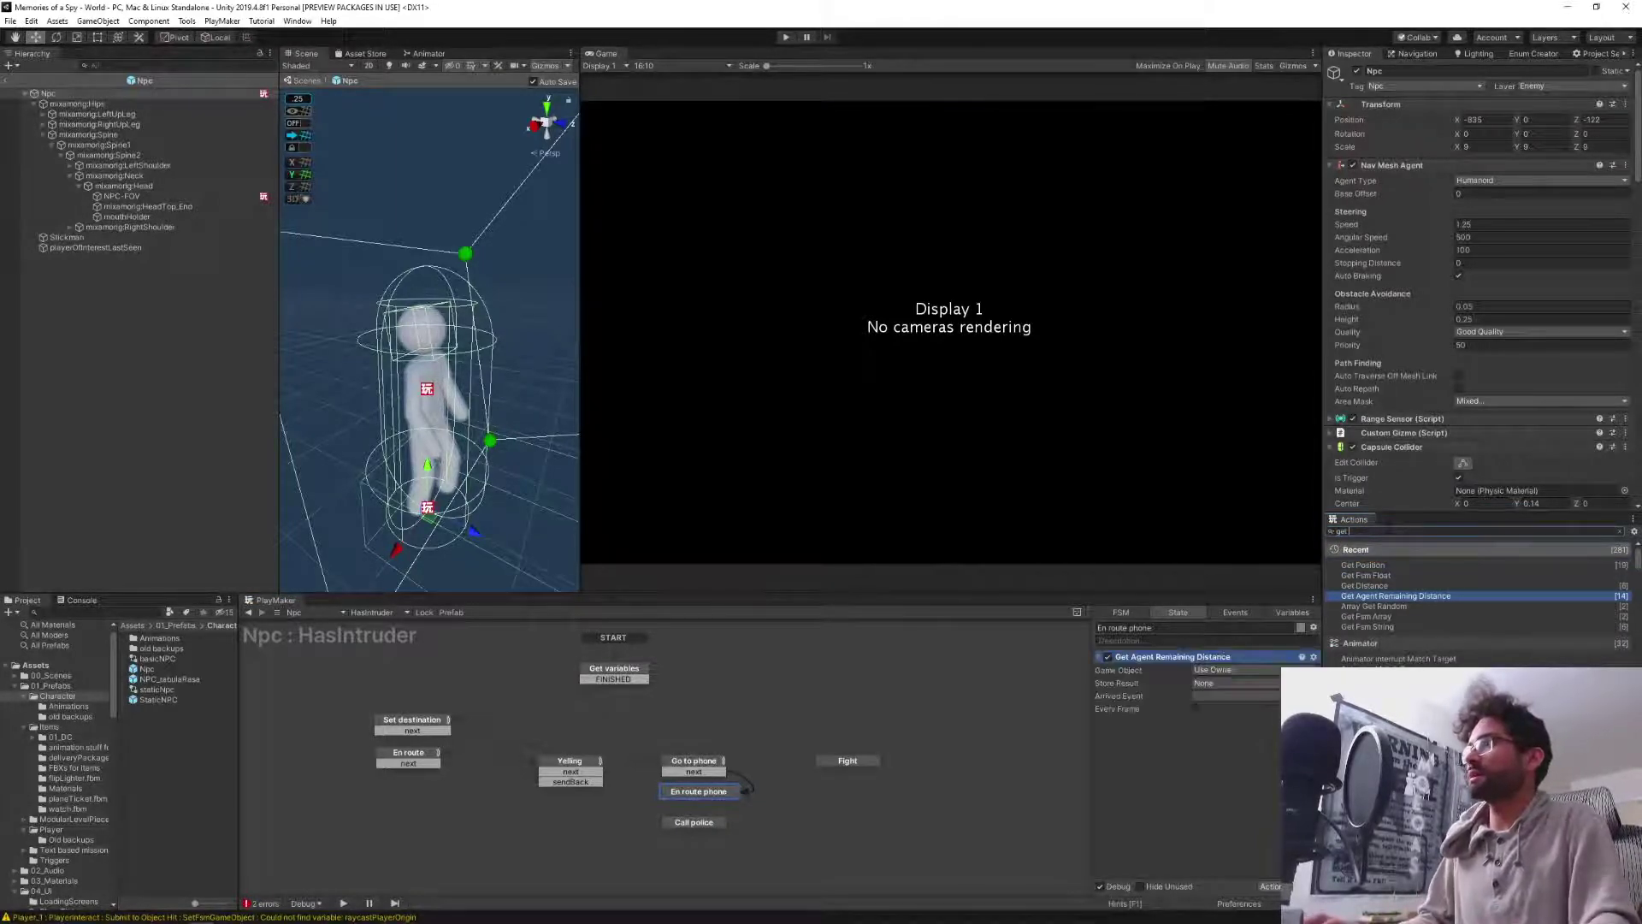
Add a Float Compare action after Get Agent Remaining Distance in the En route phone state.
double_click(1358, 531)
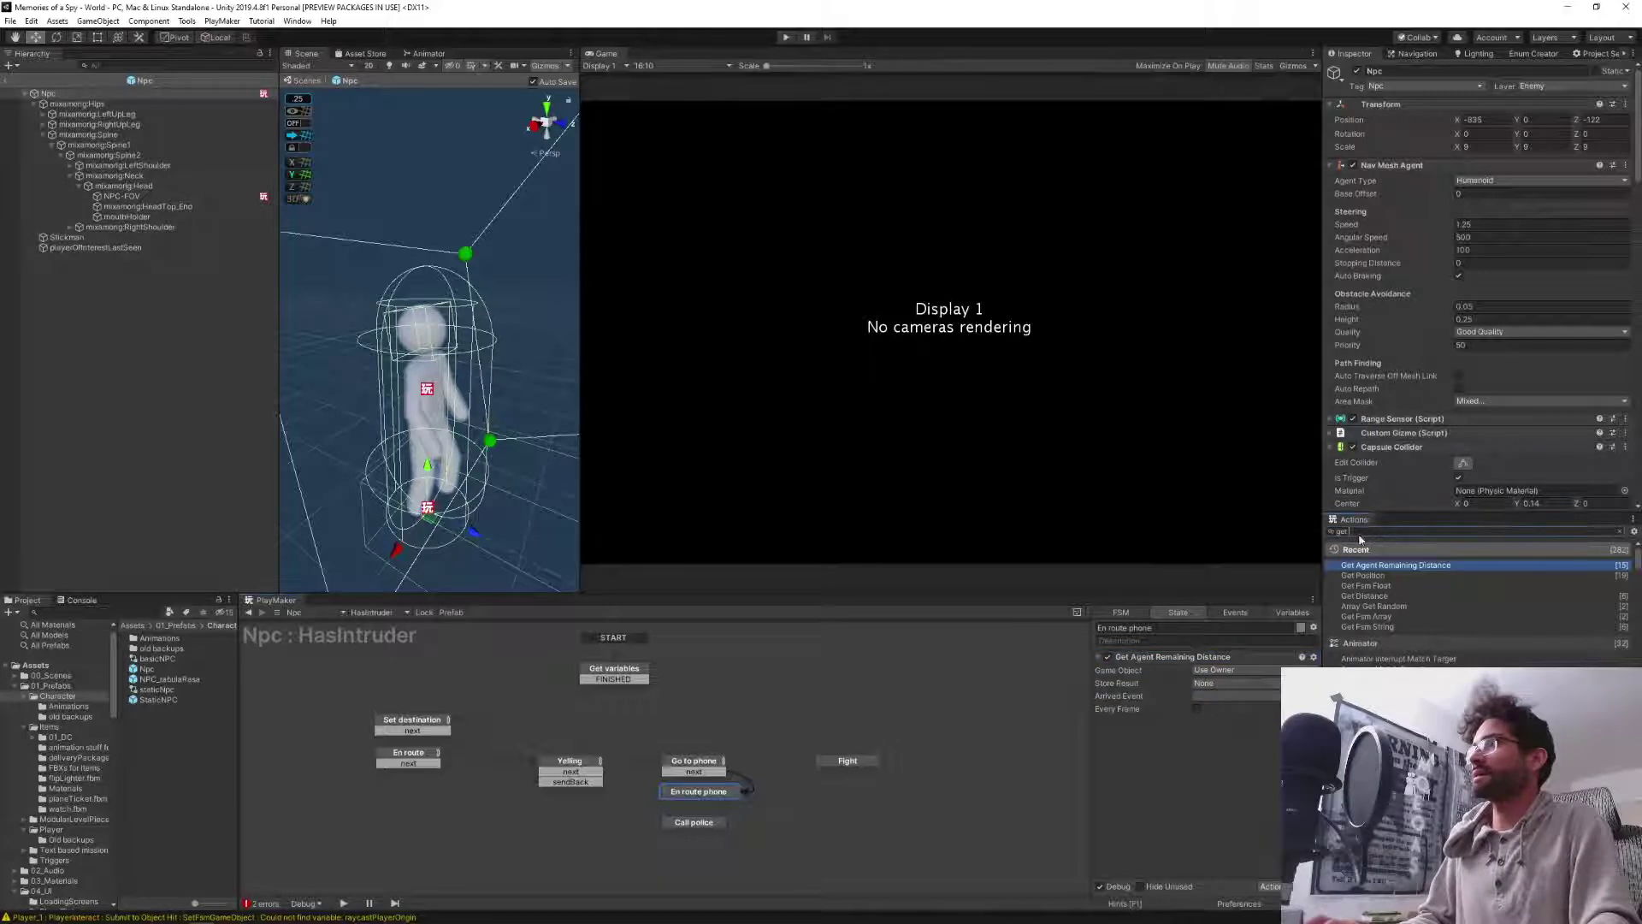
text(float)
text( com)
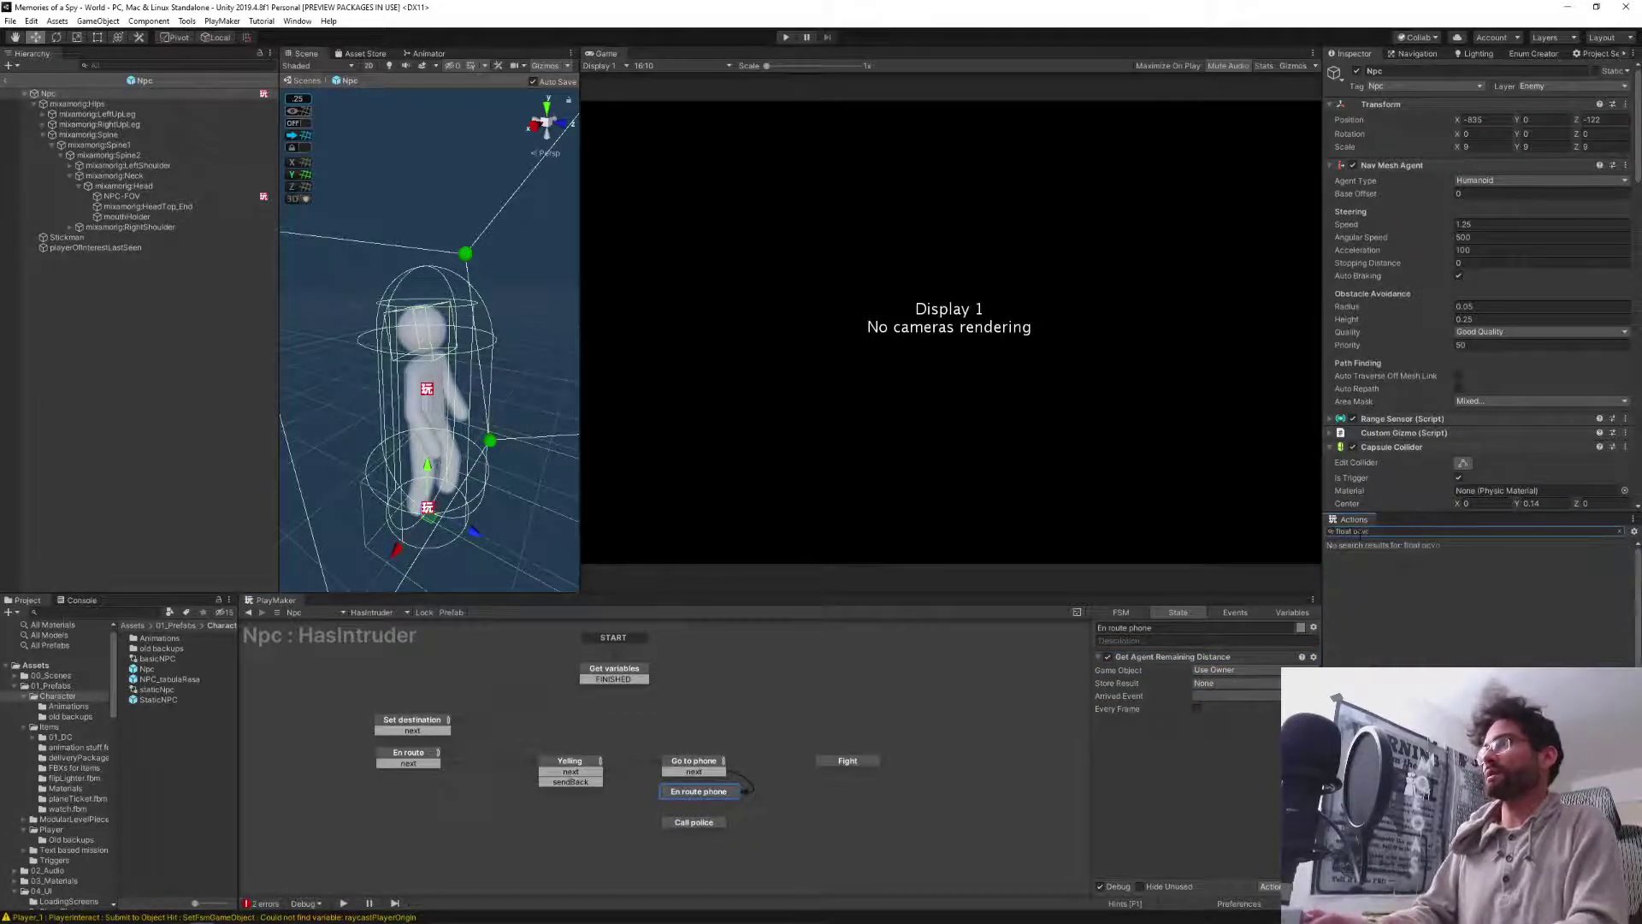
key(Return)
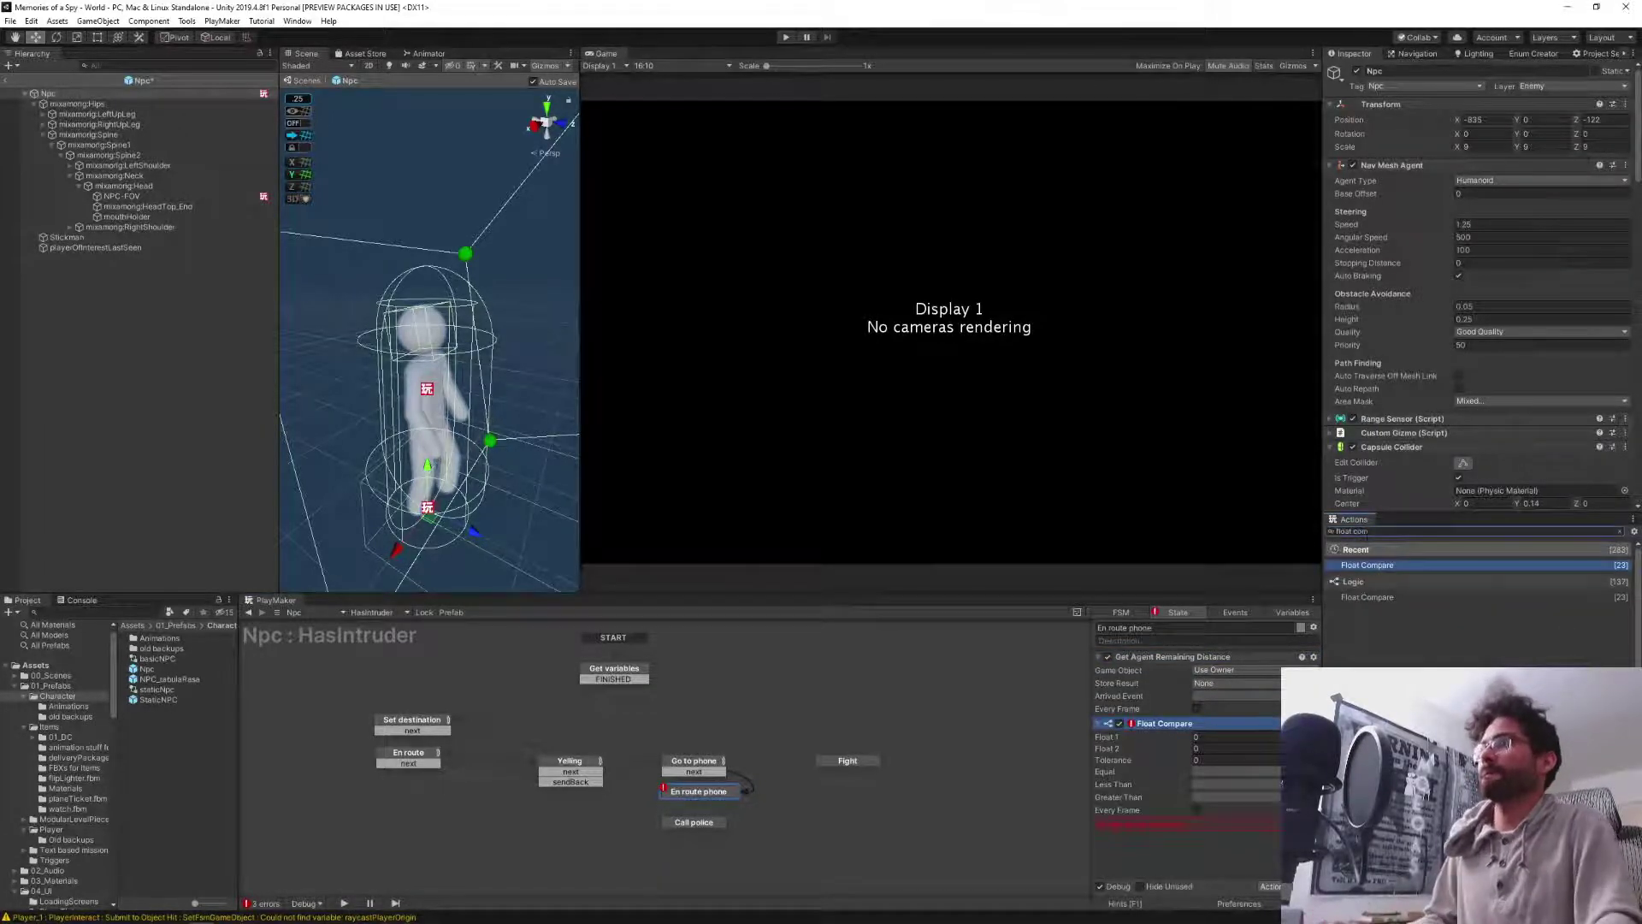
Store the agent's remaining distance in remainingDistance every frame, and use that variable as Float 1 of Float Compare.
click(1212, 684)
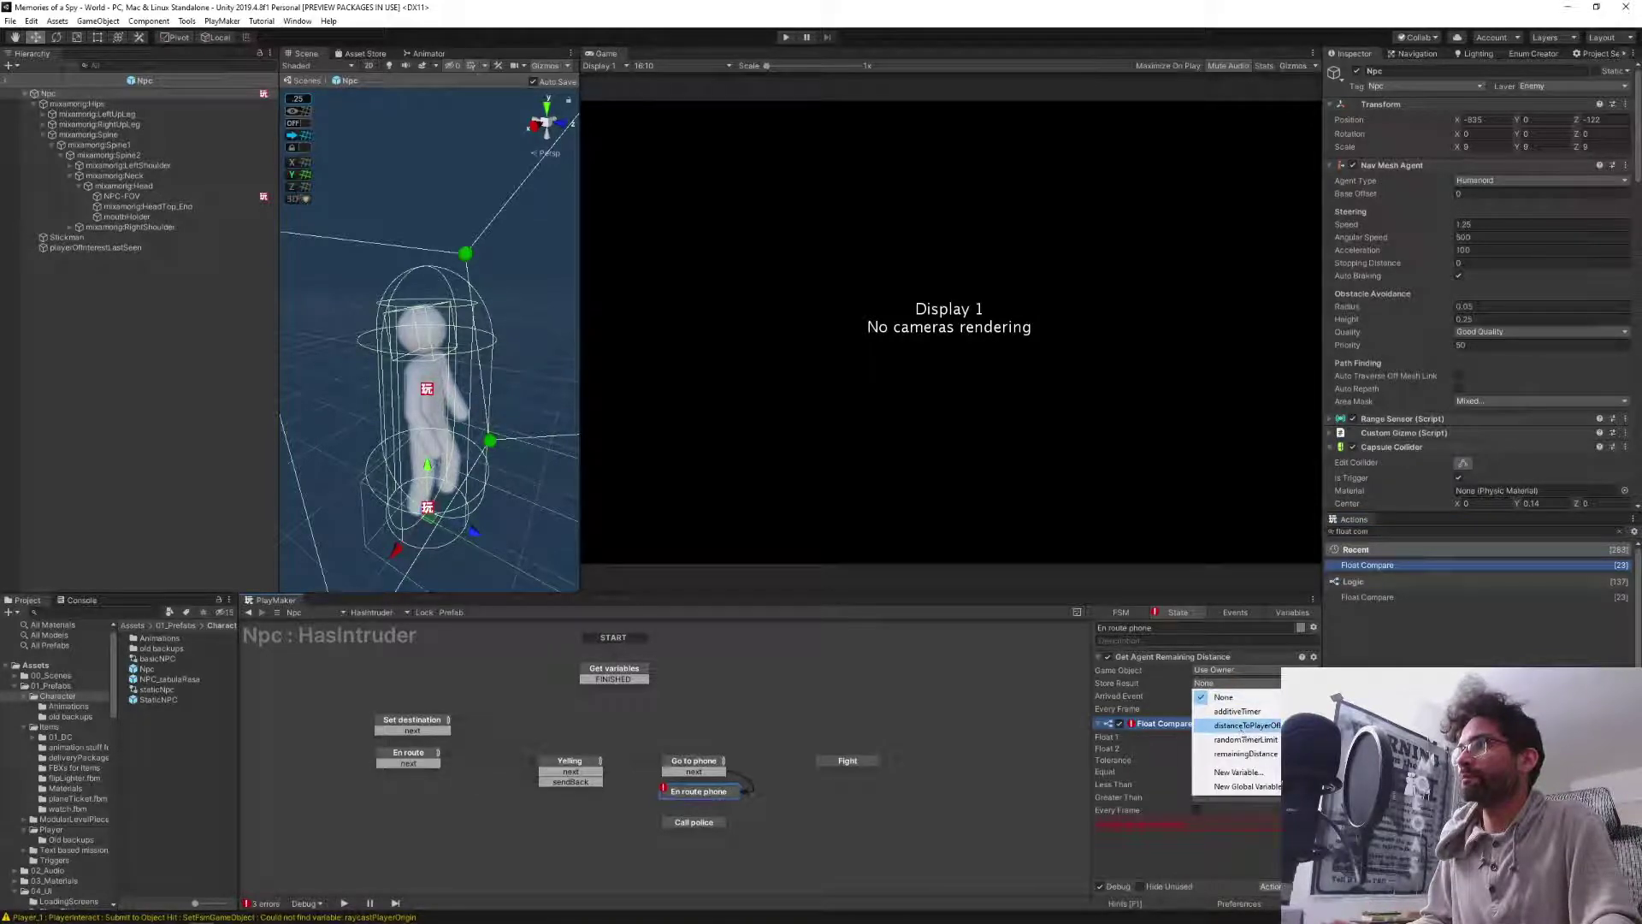
click(1246, 754)
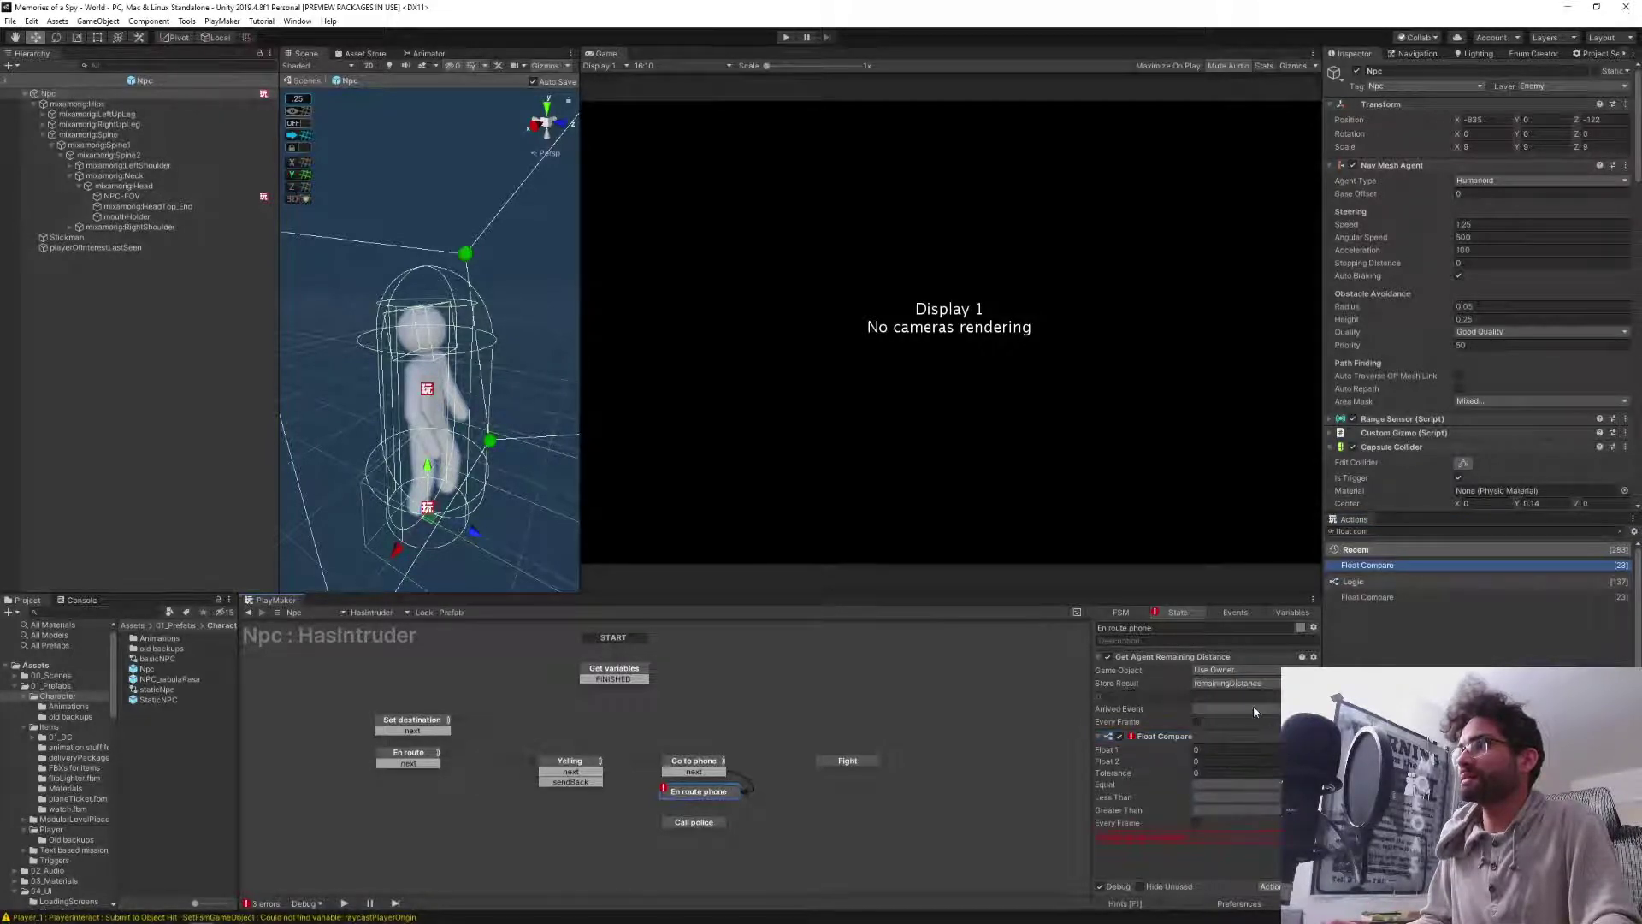
click(1198, 722)
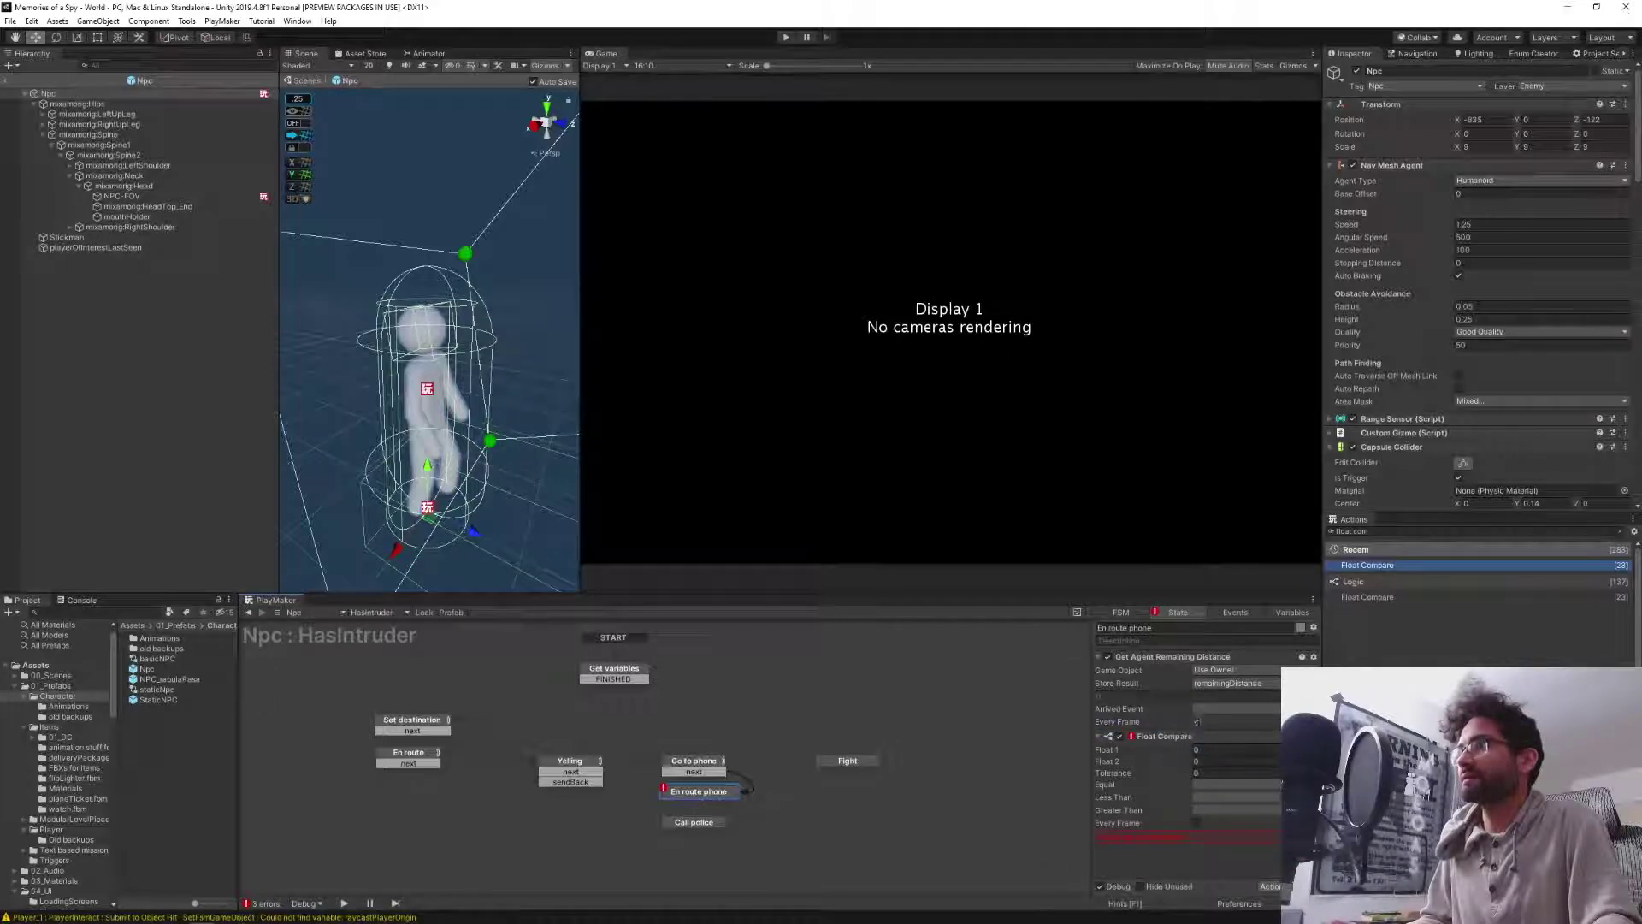
click(1235, 749)
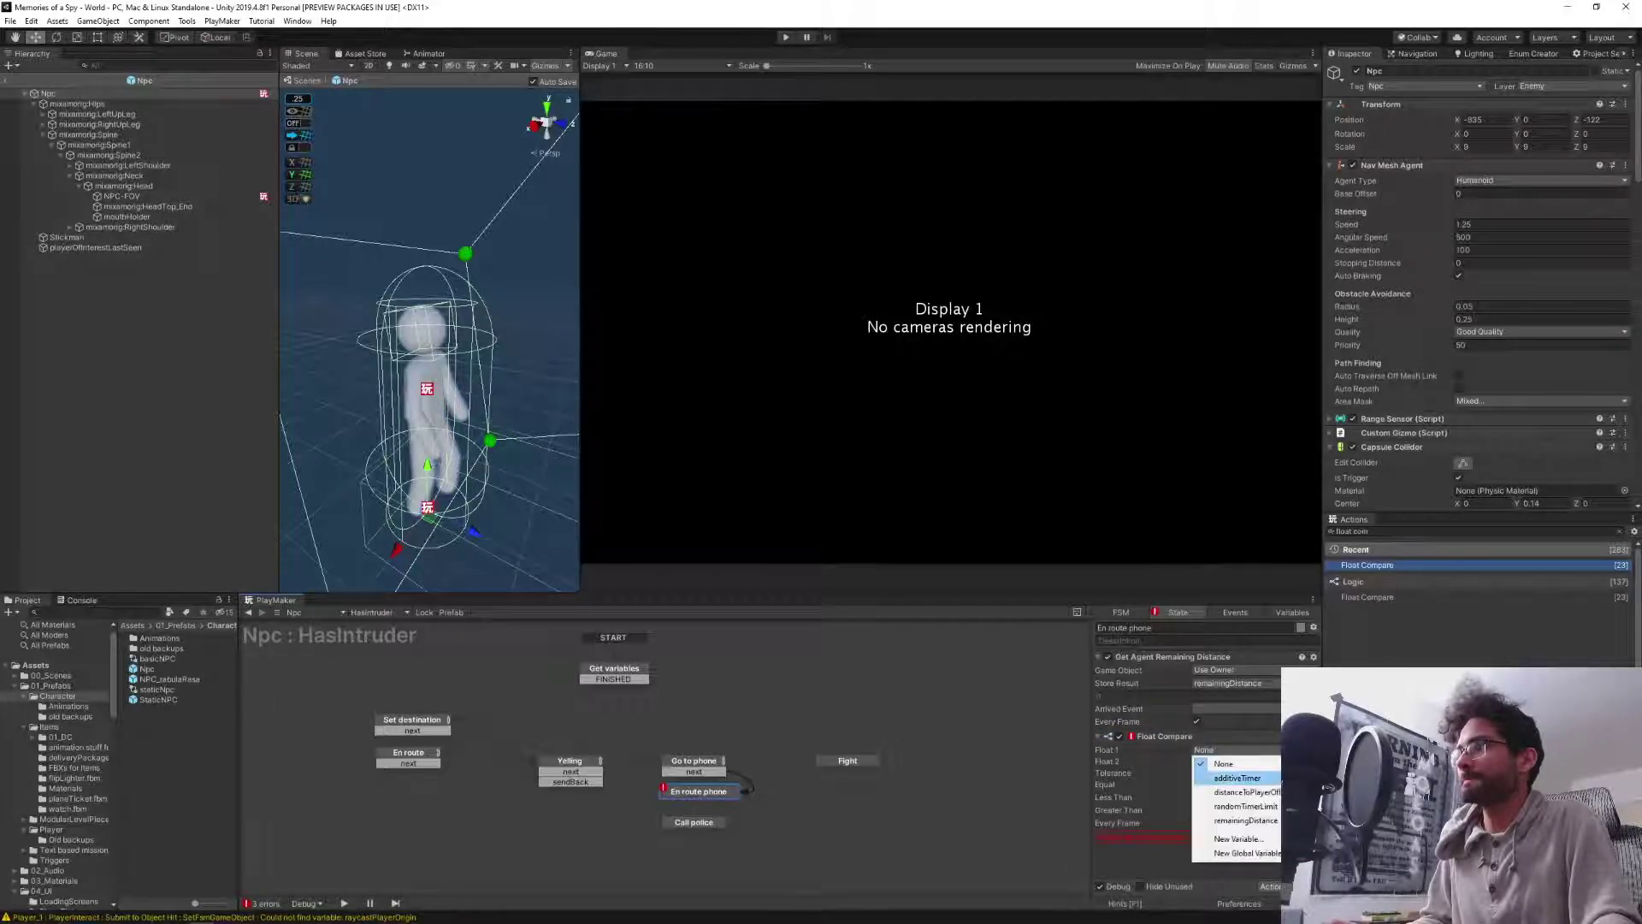
click(1245, 820)
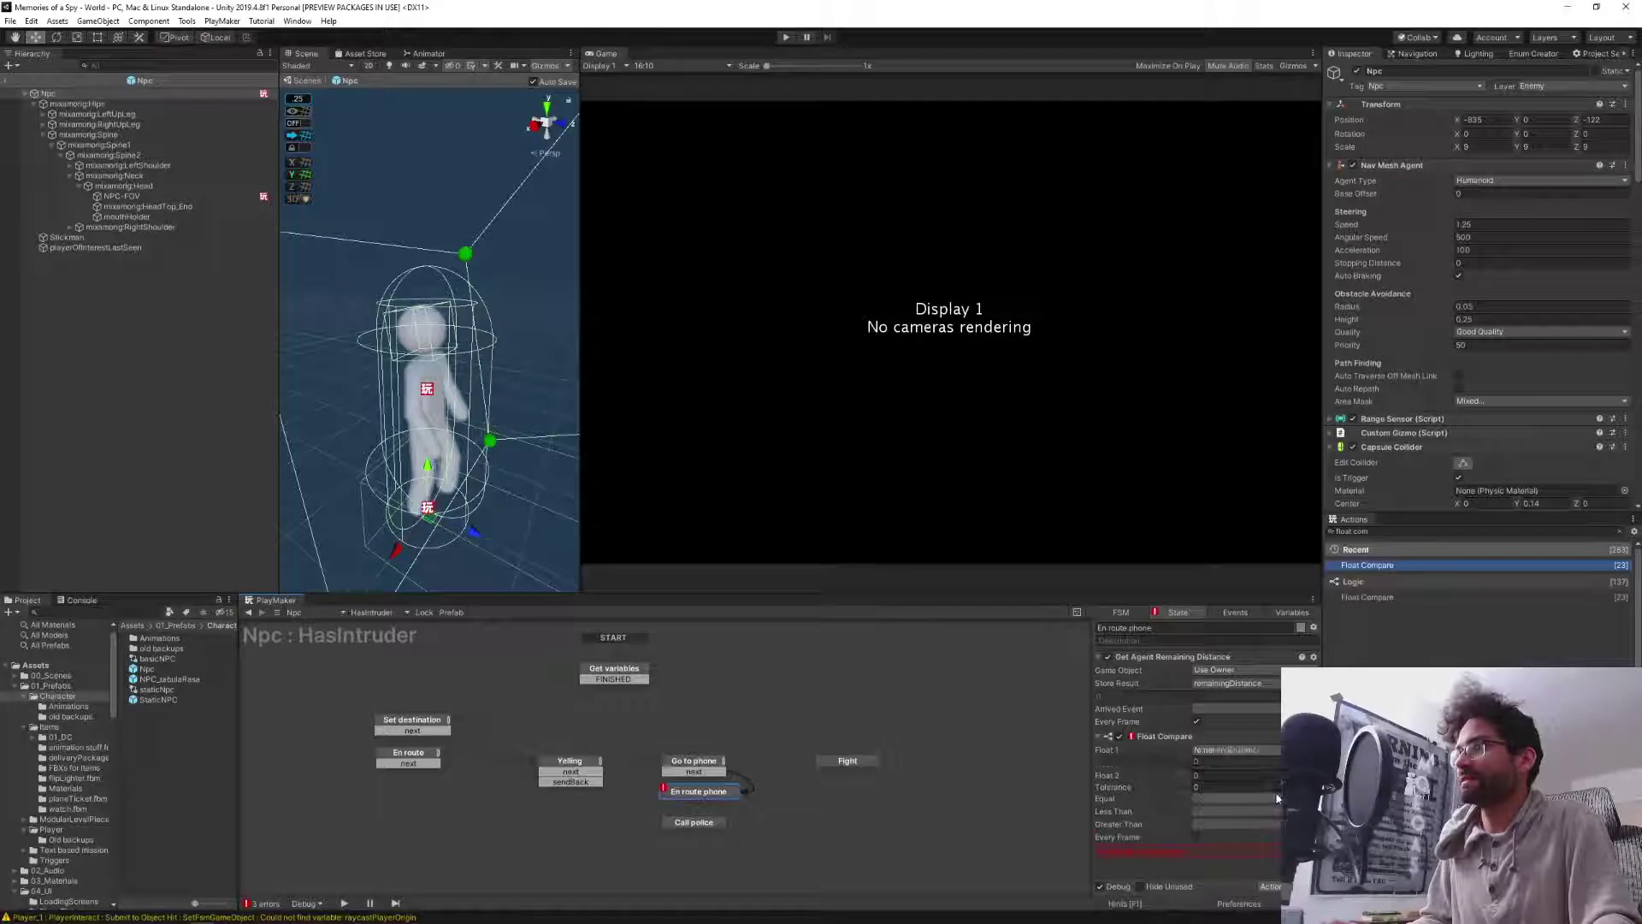
Set Float 2 of the En route phone state's Float Compare action to 1.
click(1286, 776)
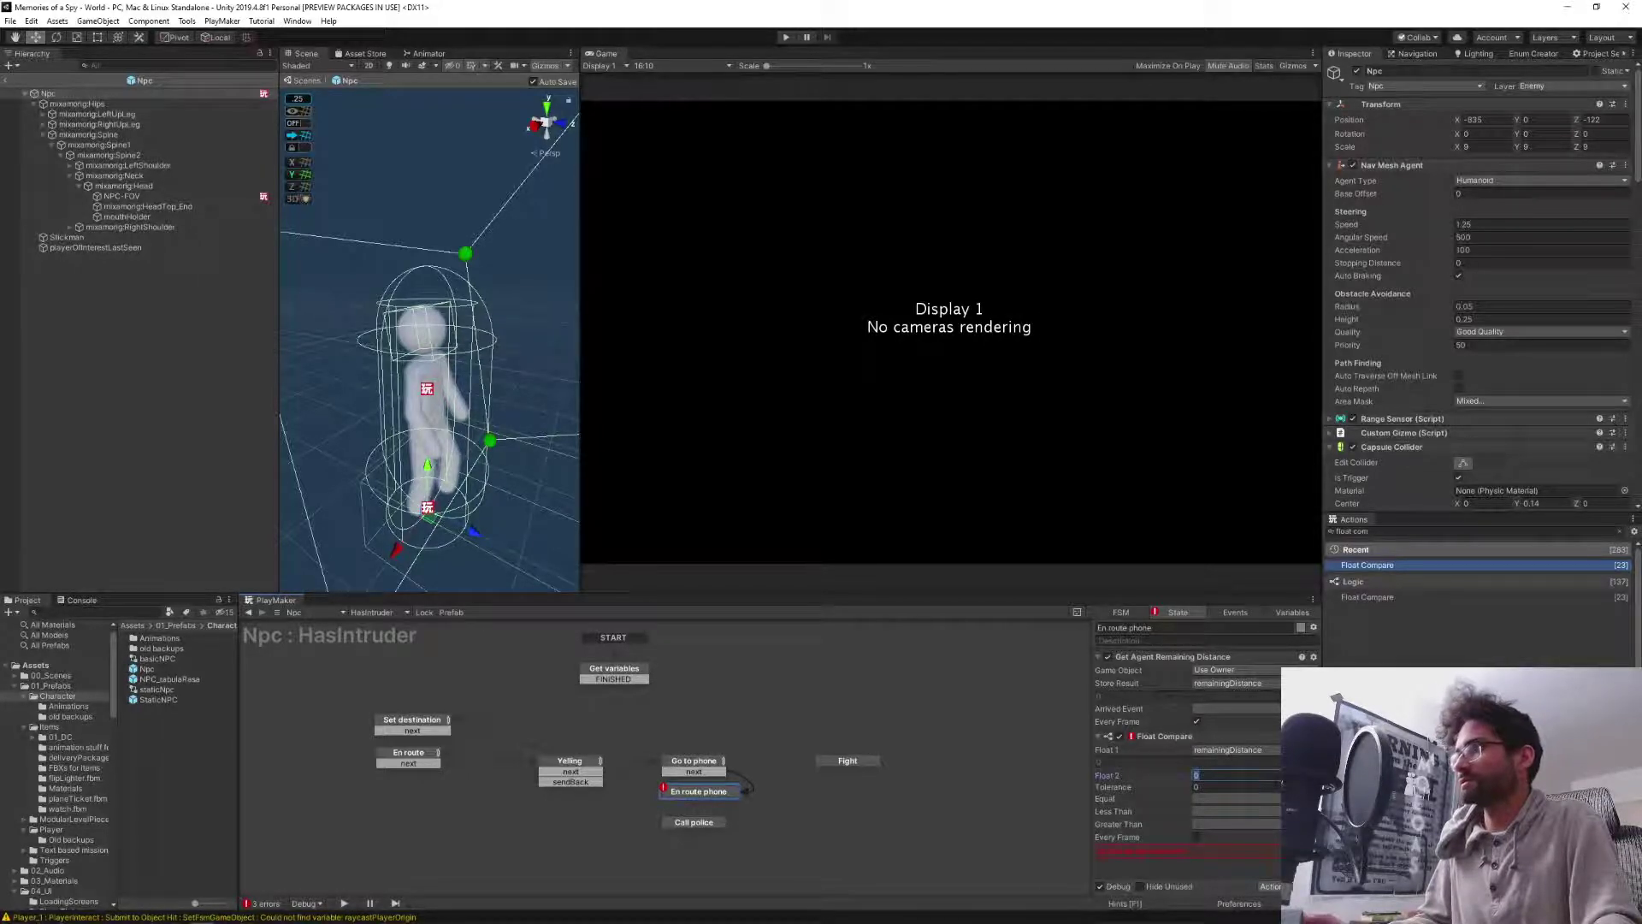
text(1)
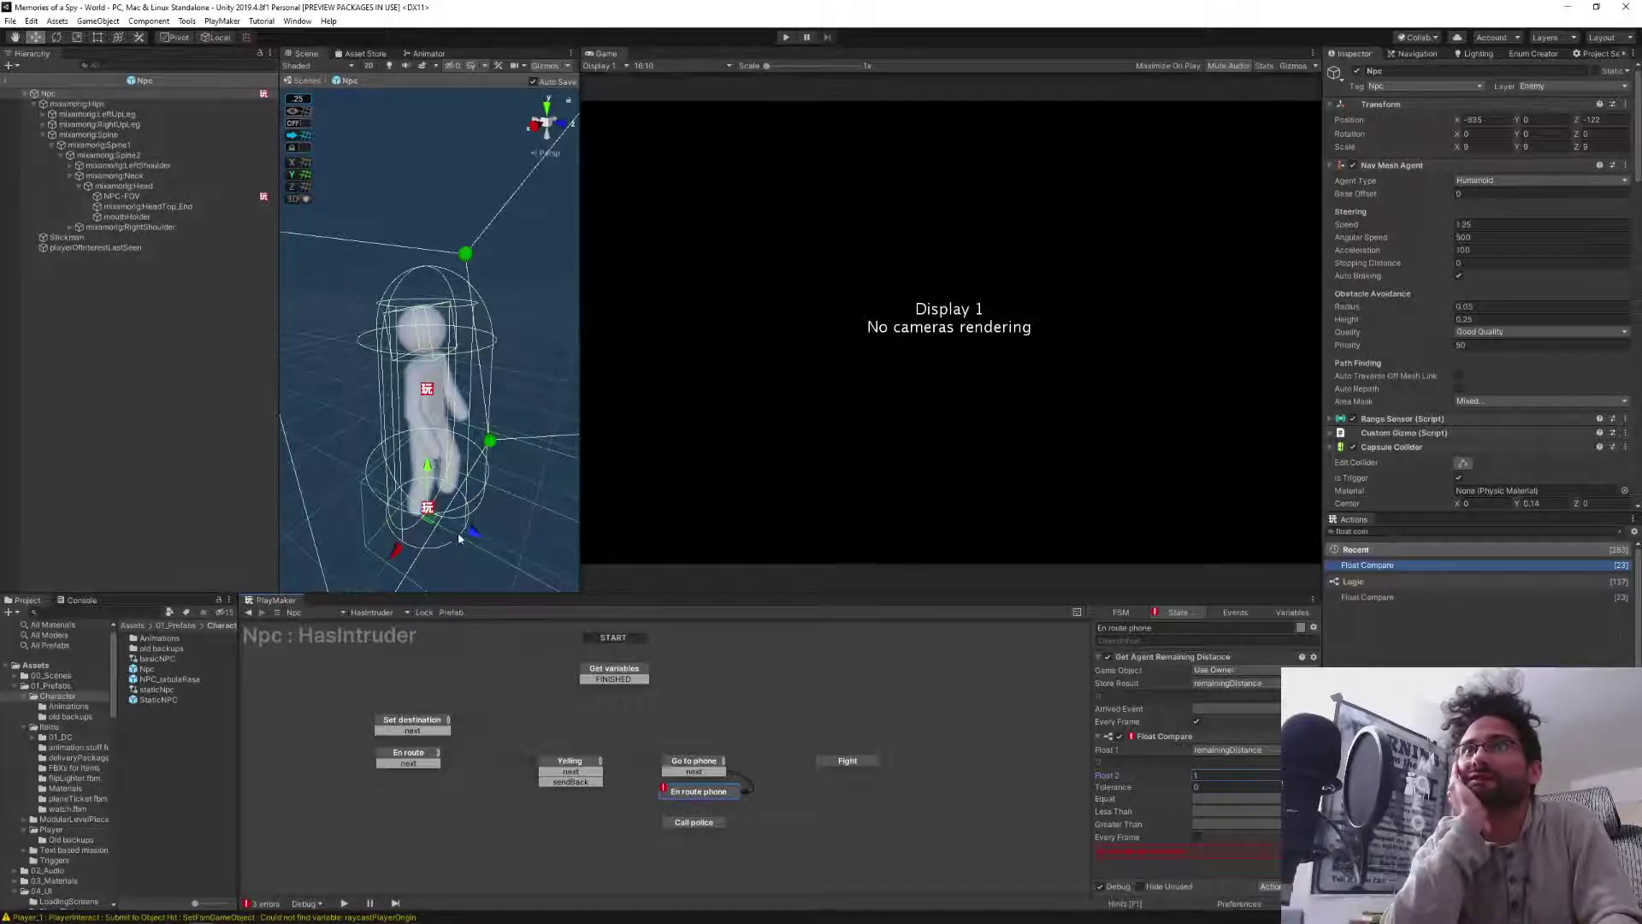
Examine the Npc model's feet and surrounding colliders up close in the scene, and check the list of available tags.
middle_drag(439, 509, 453, 370)
scroll(460, 369, up, 6)
scroll(460, 369, up, 5)
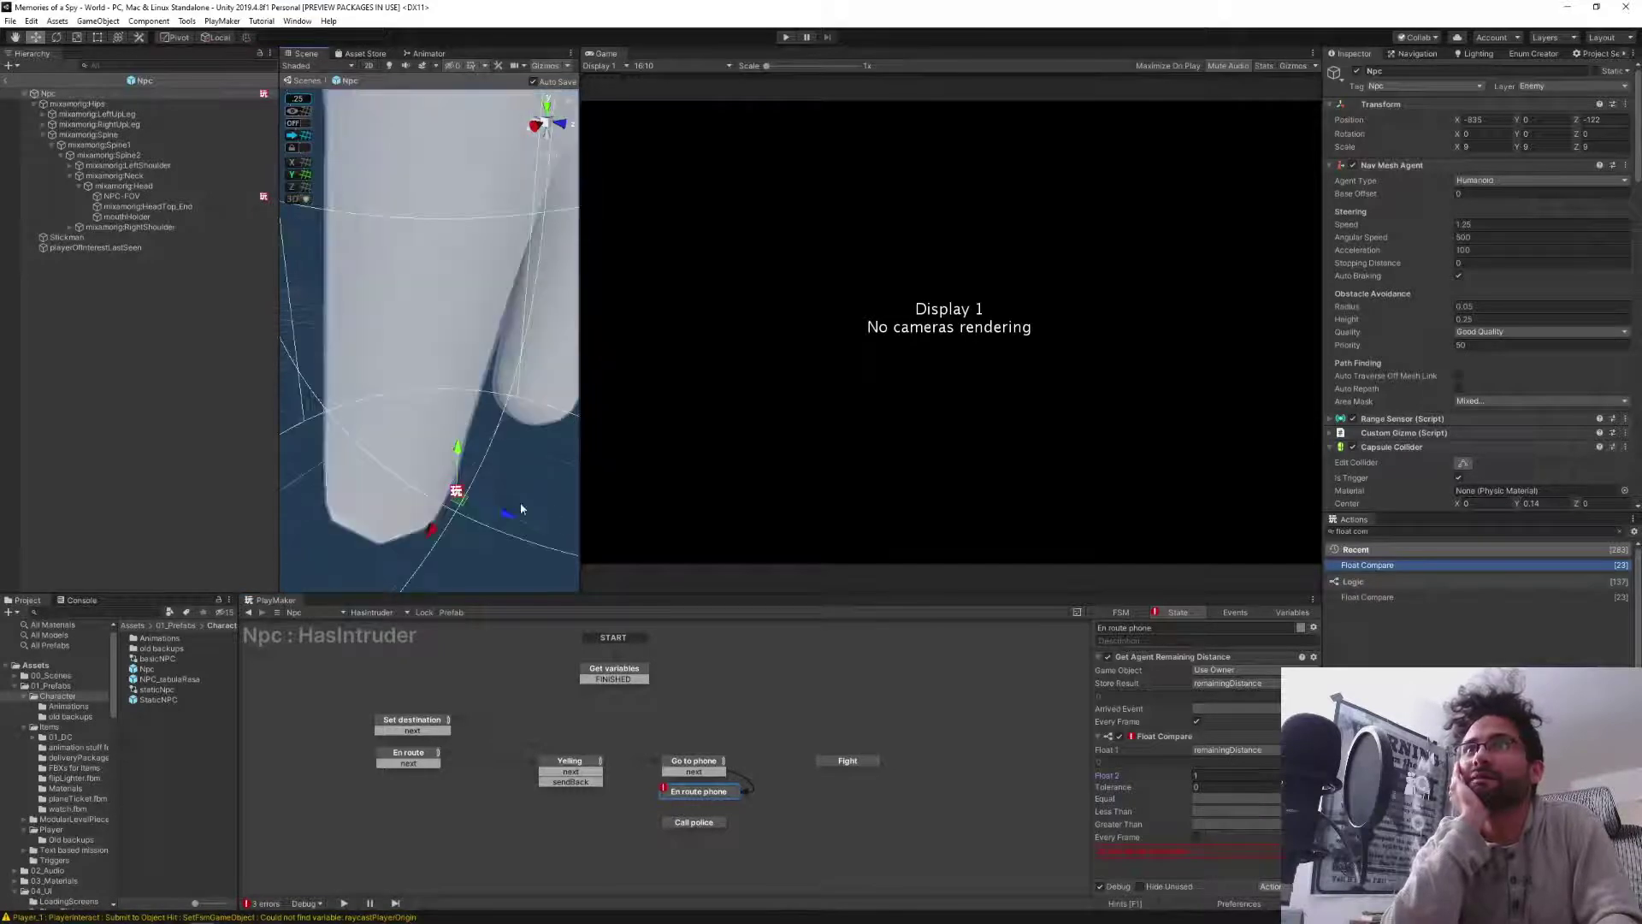
scroll(506, 434, down, 9)
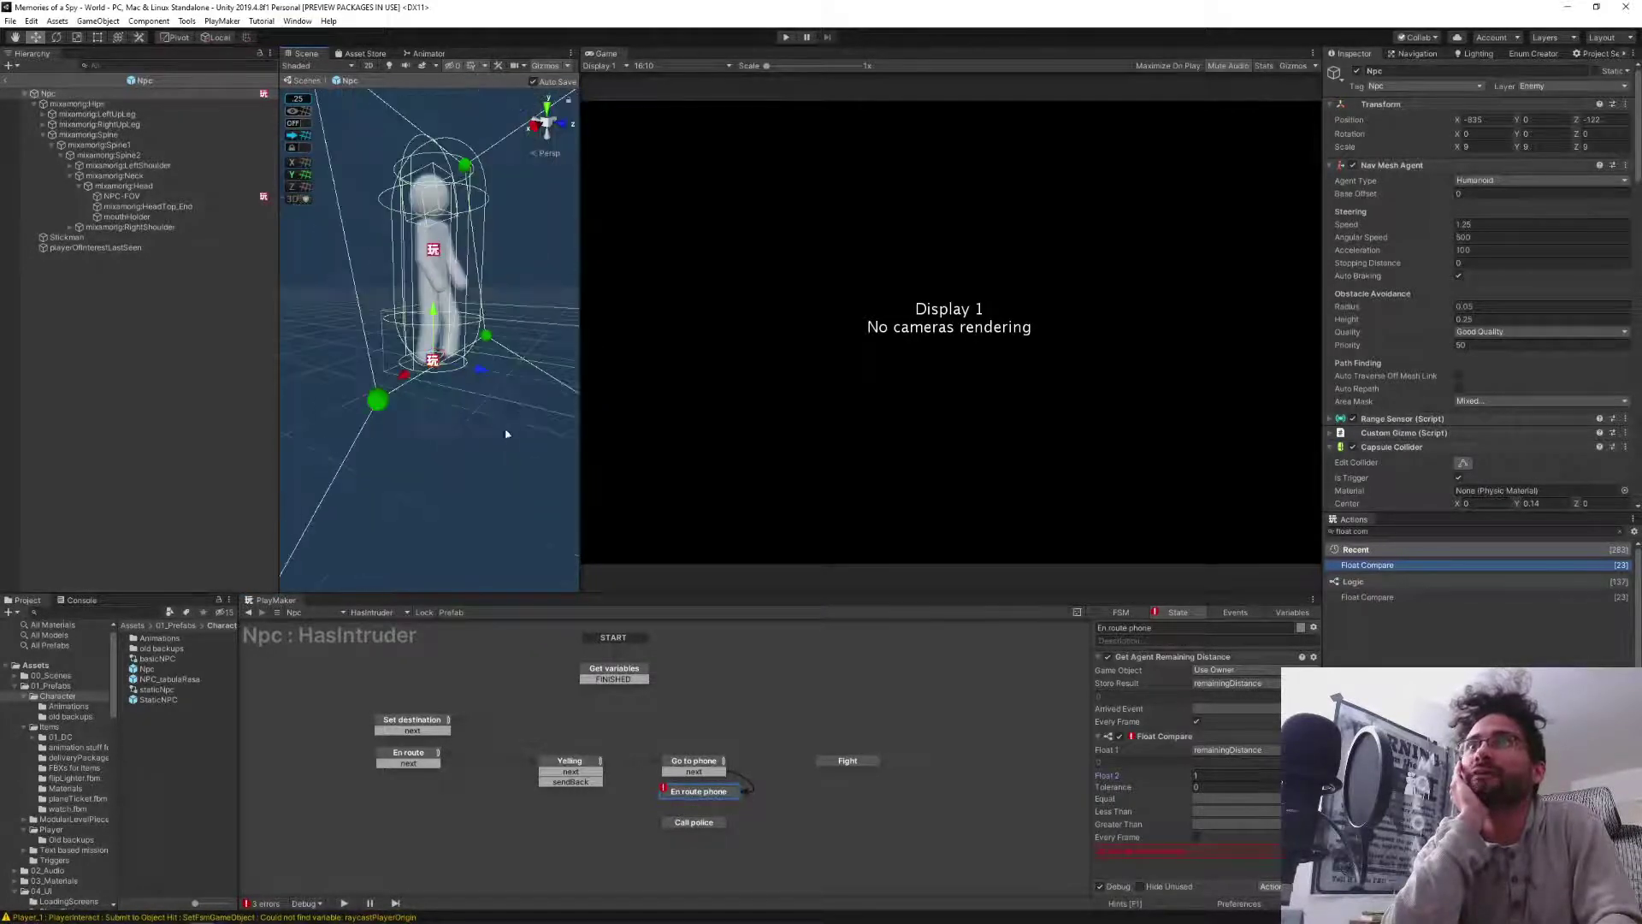
scroll(503, 426, up, 3)
middle_drag(466, 240, 440, 397)
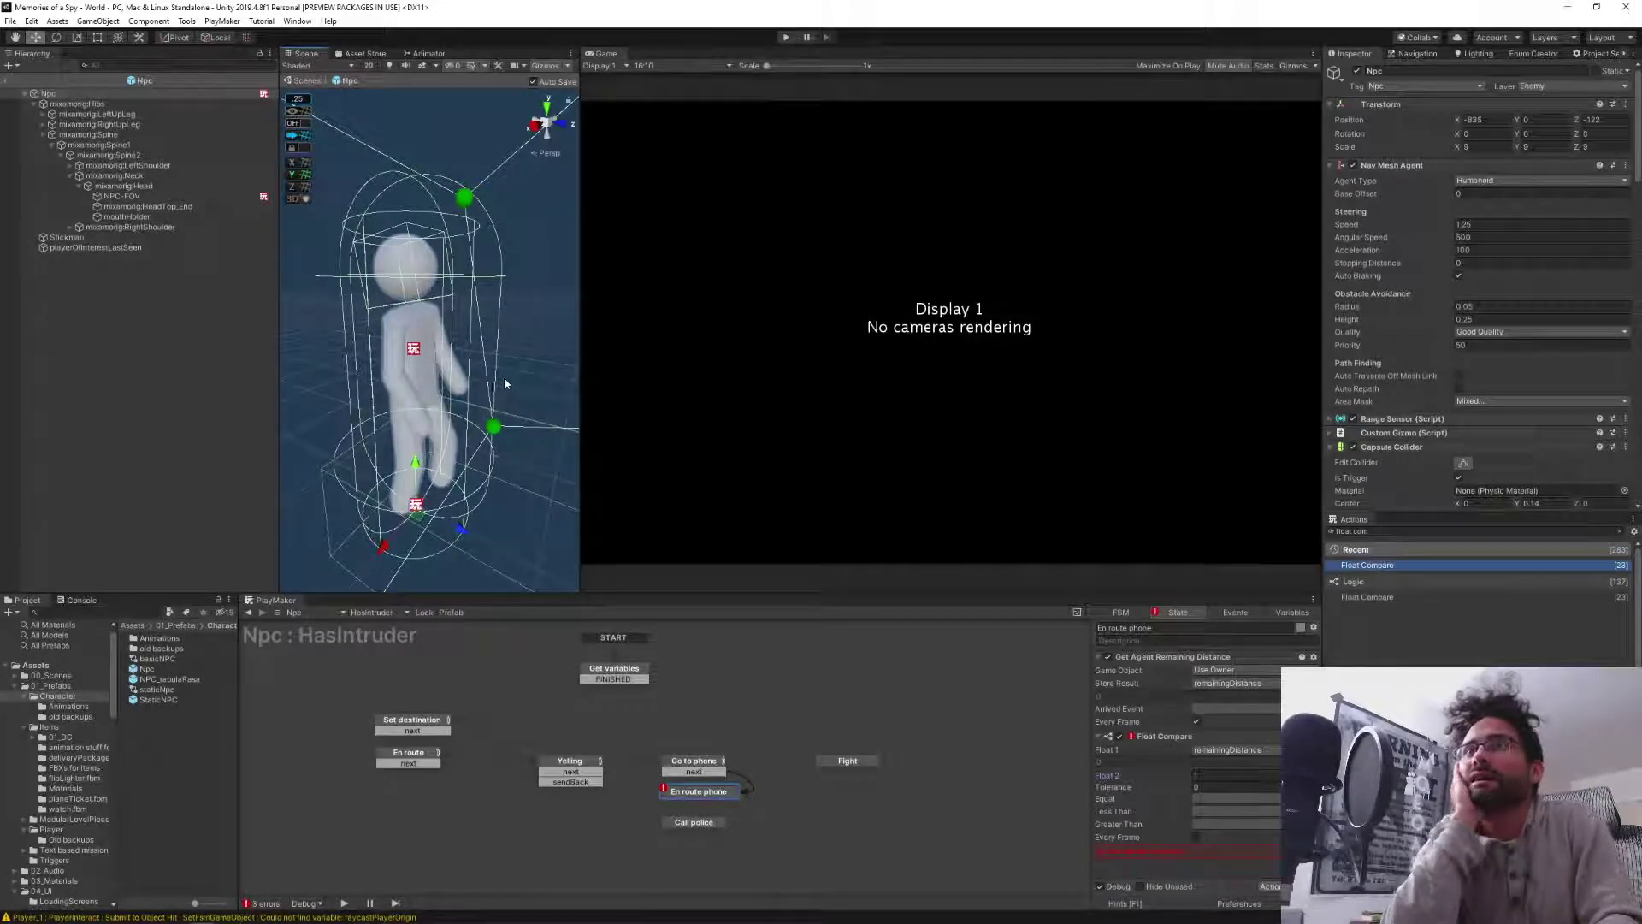
alt+drag(384, 458, 402, 424)
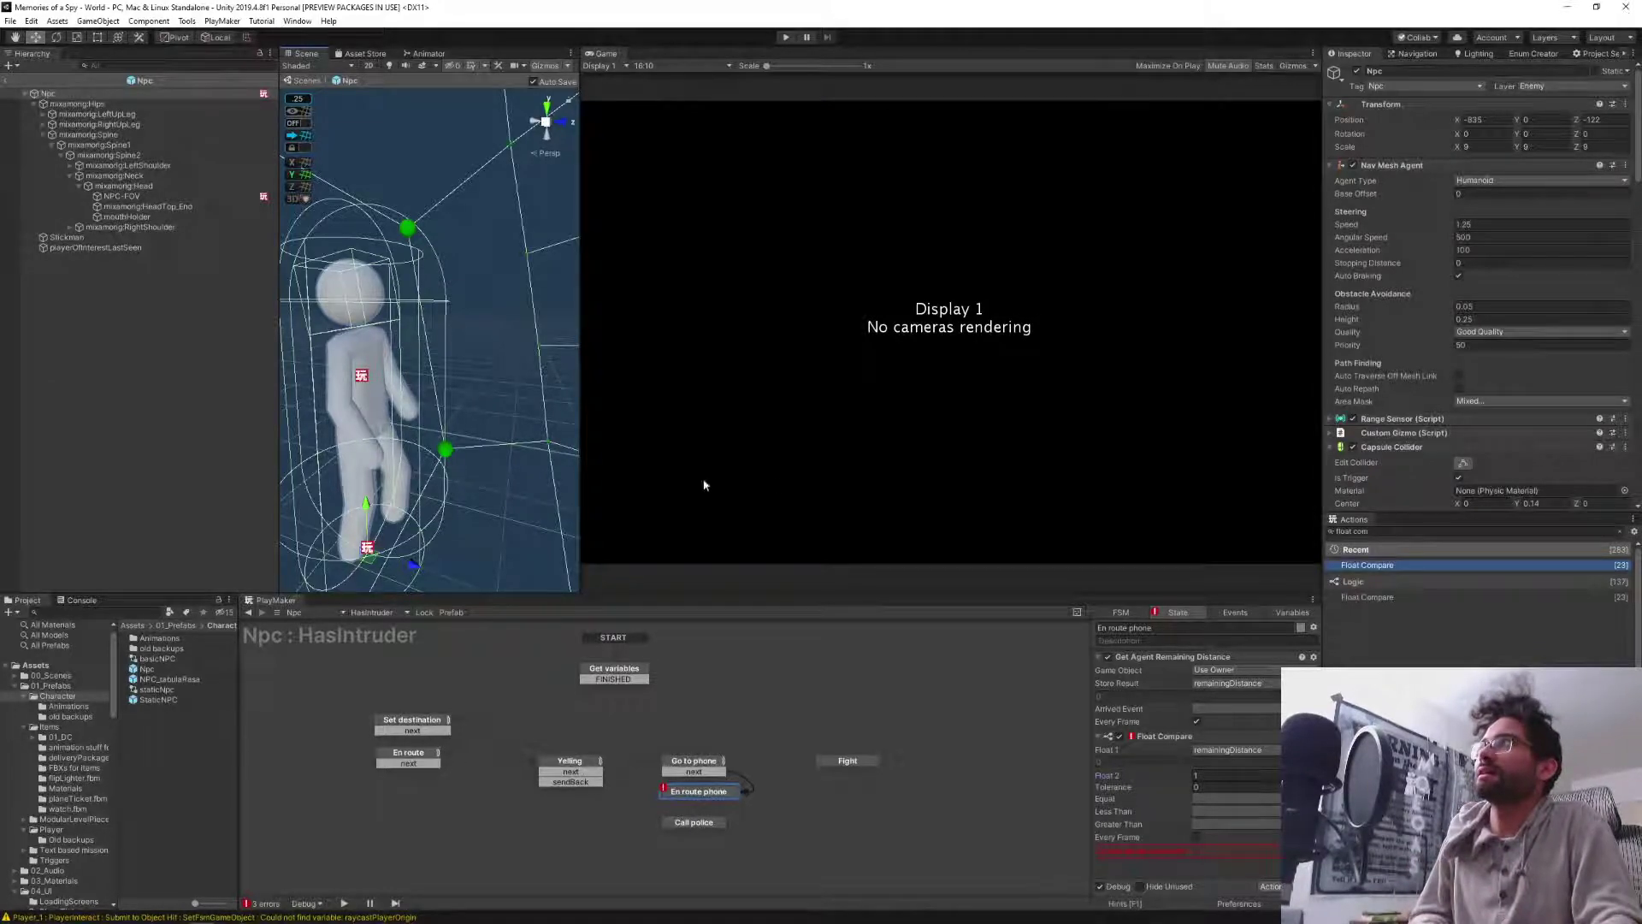
click(1439, 89)
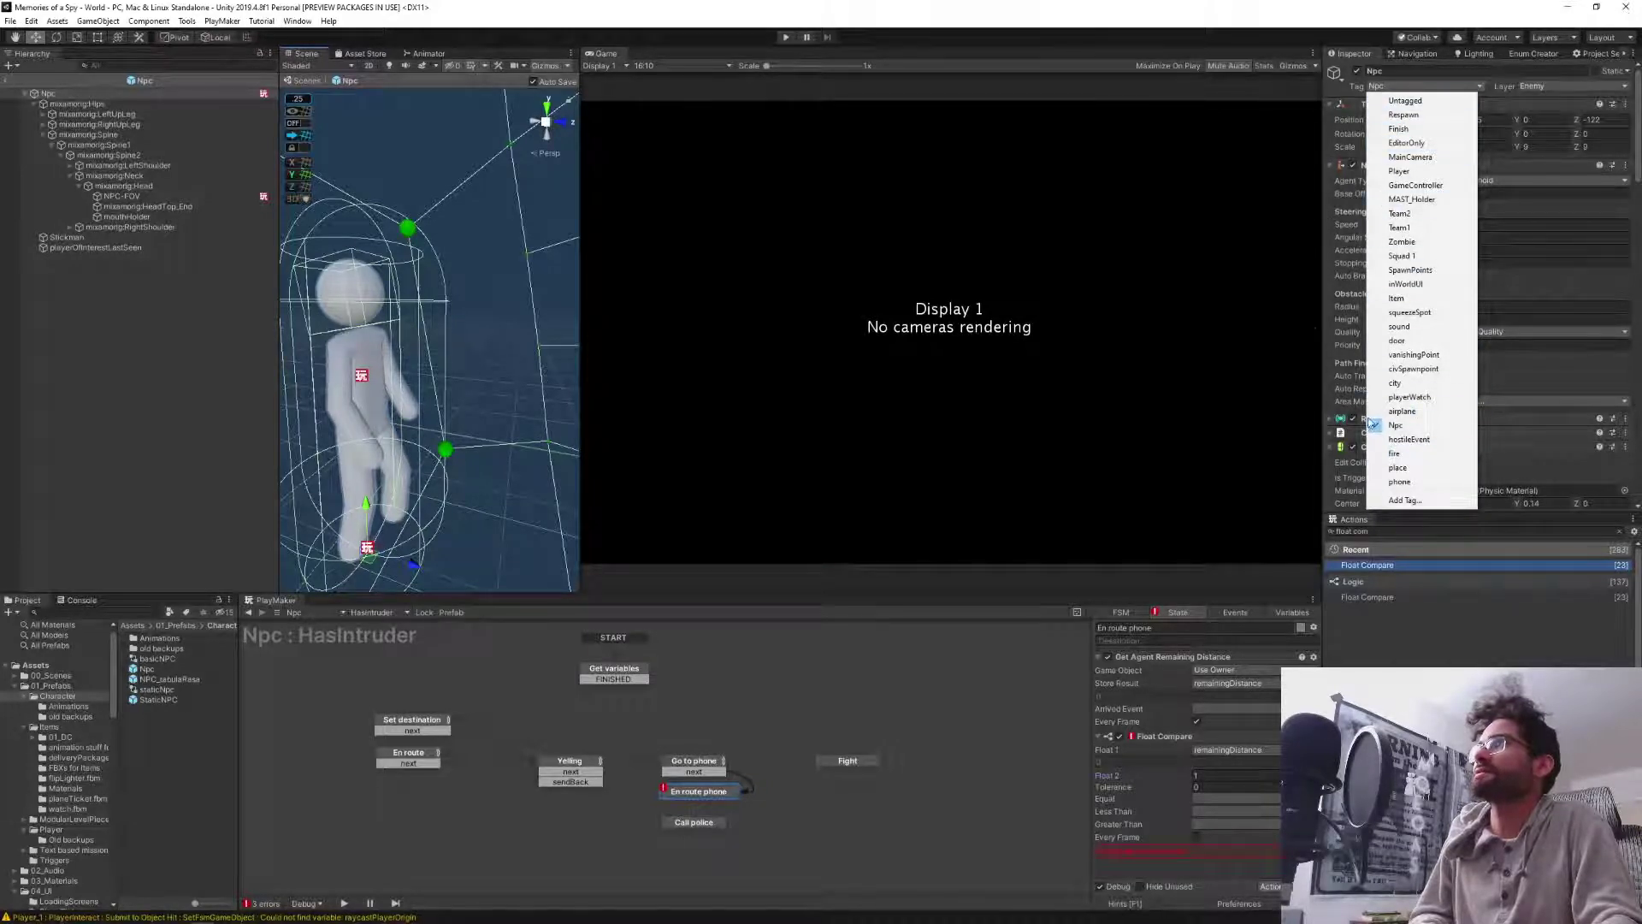
click(1357, 92)
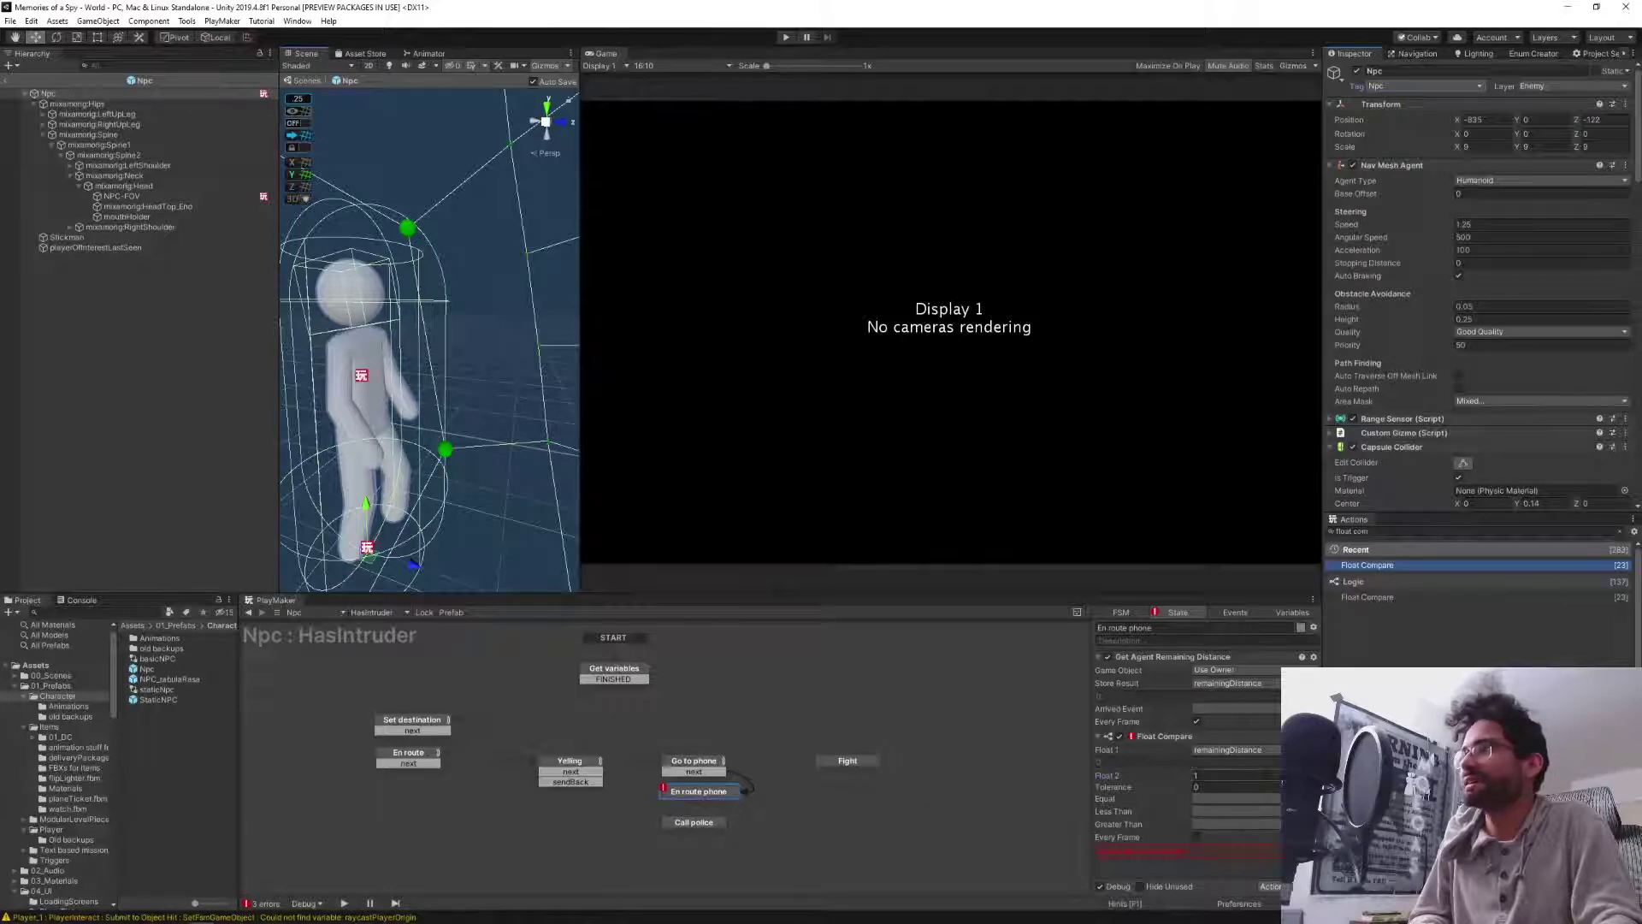
Make Float Compare send next on Equal and Less Than every frame, and link En route phone's next transition to Call police.
click(1262, 776)
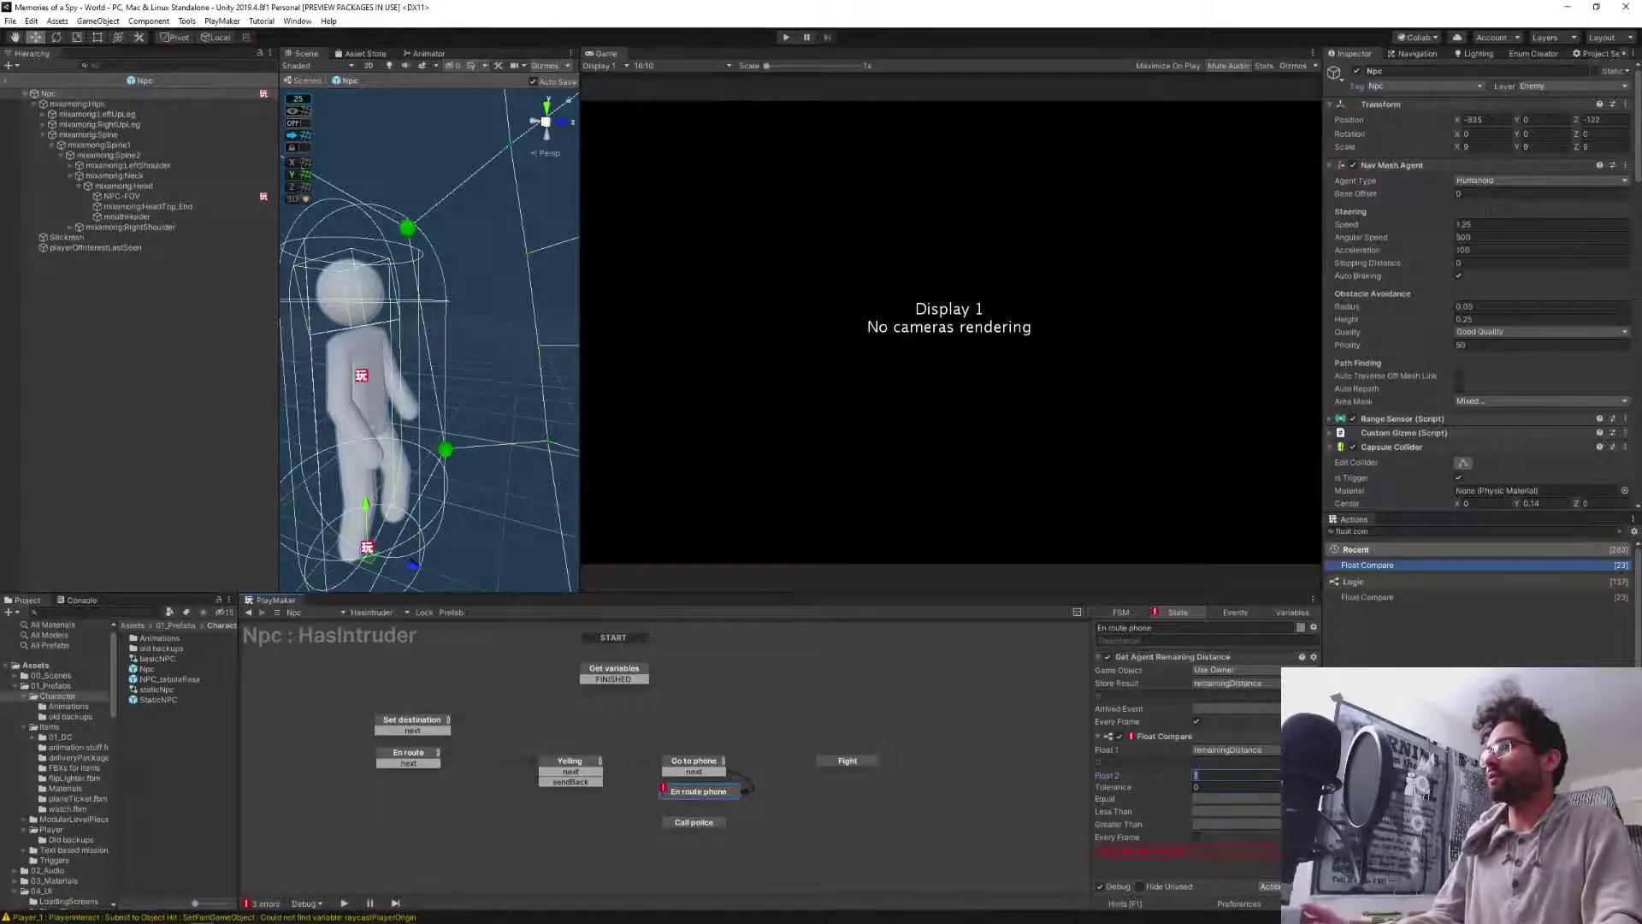
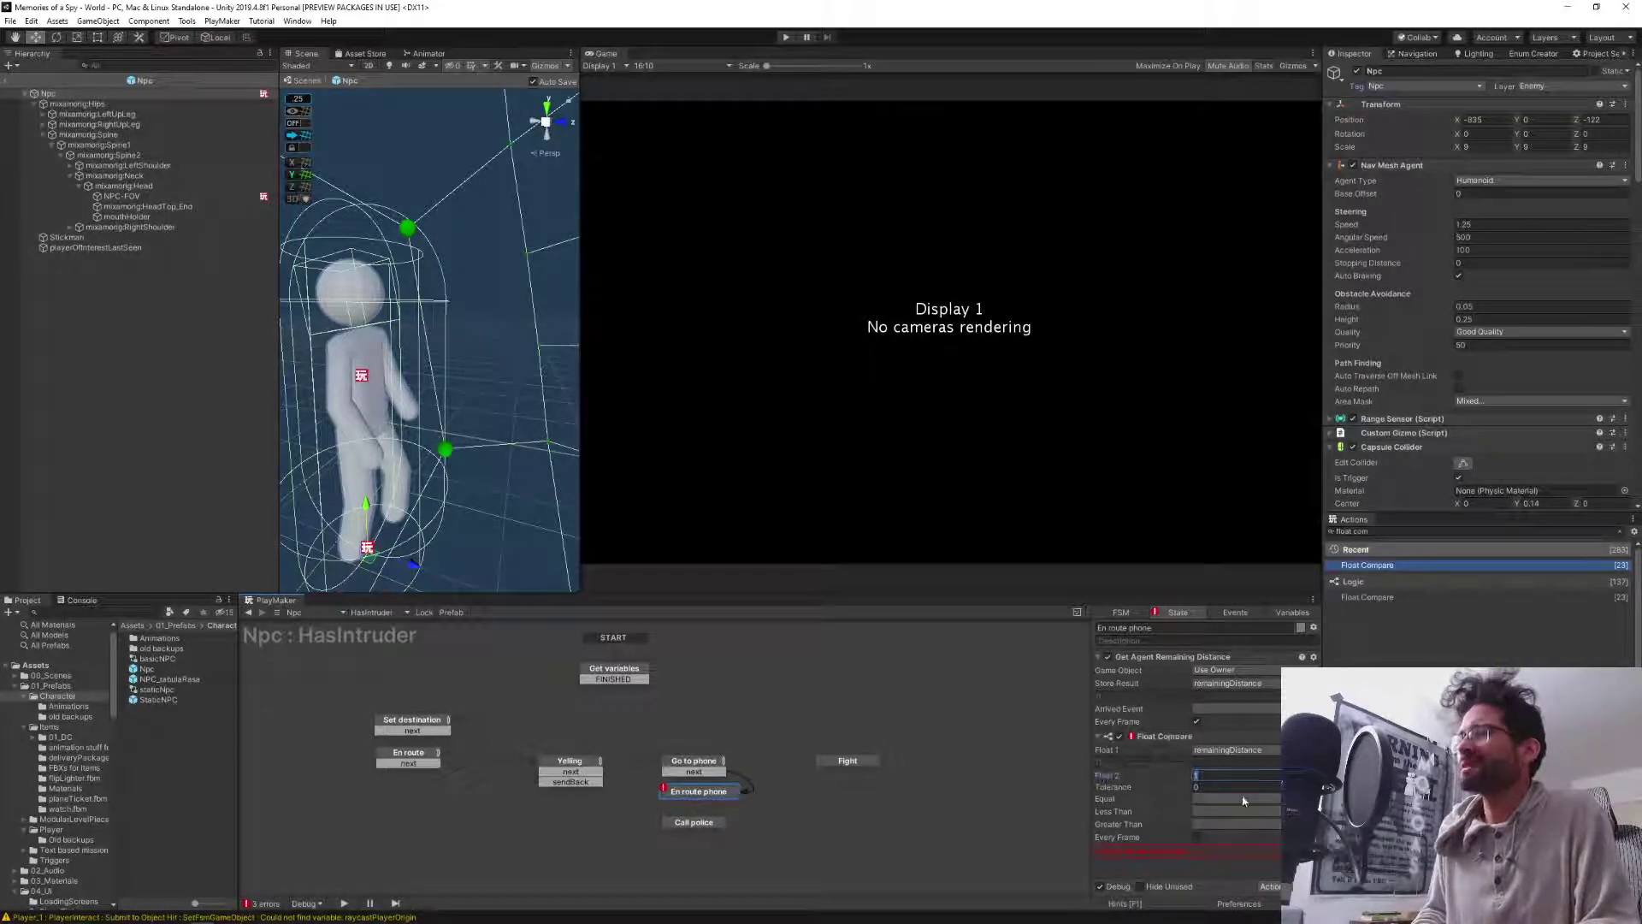
click(1216, 797)
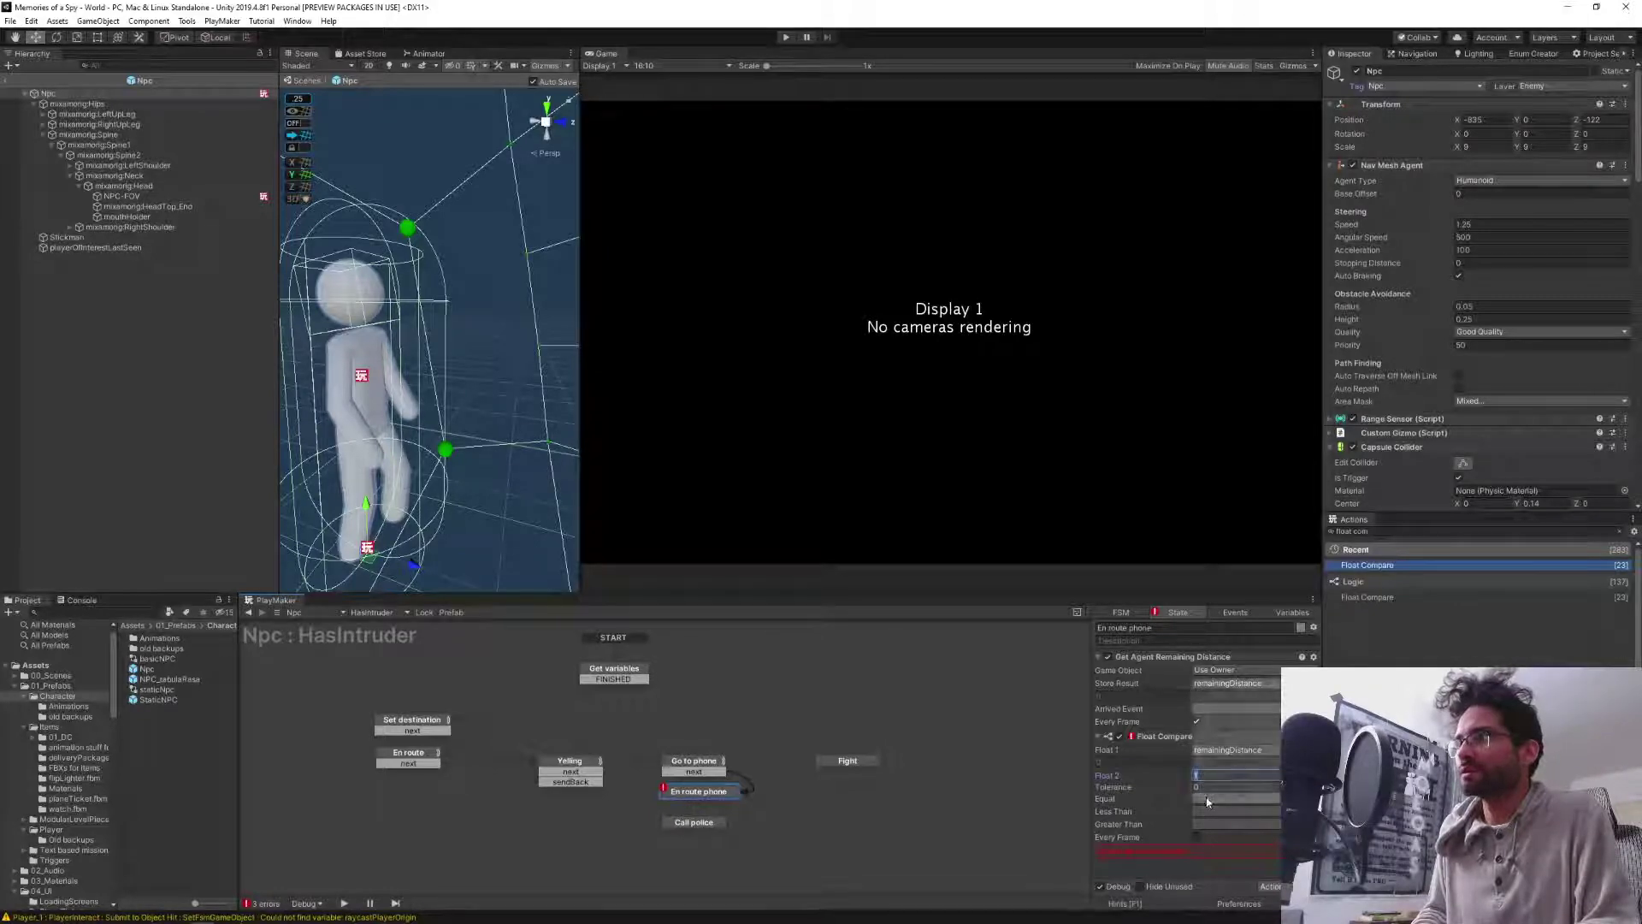
click(1220, 719)
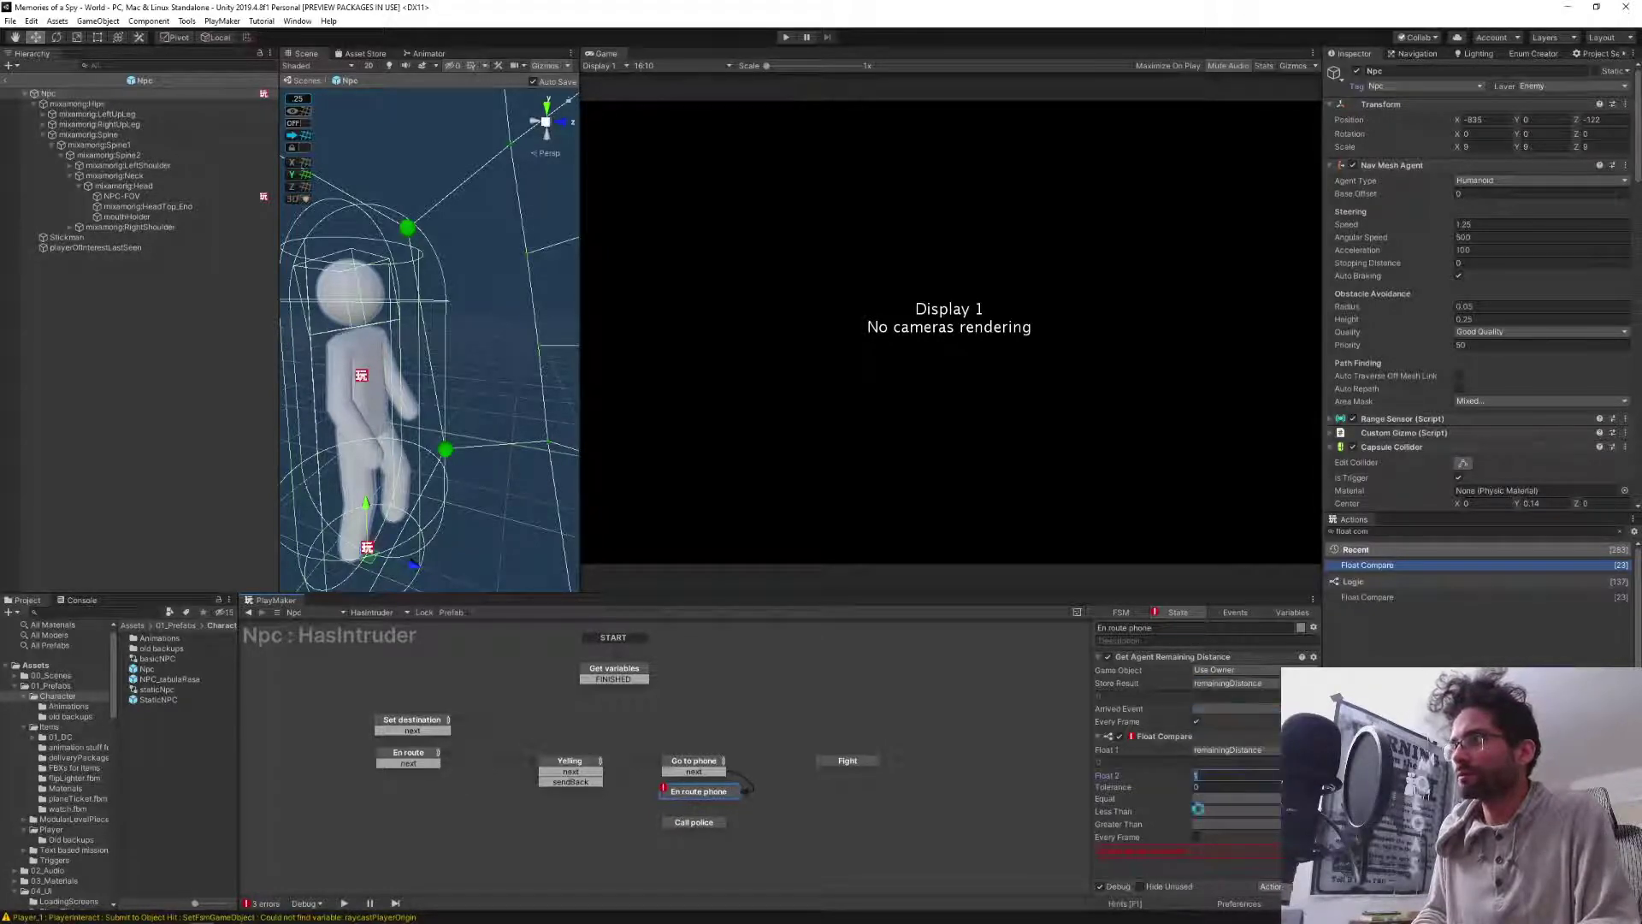
click(1205, 841)
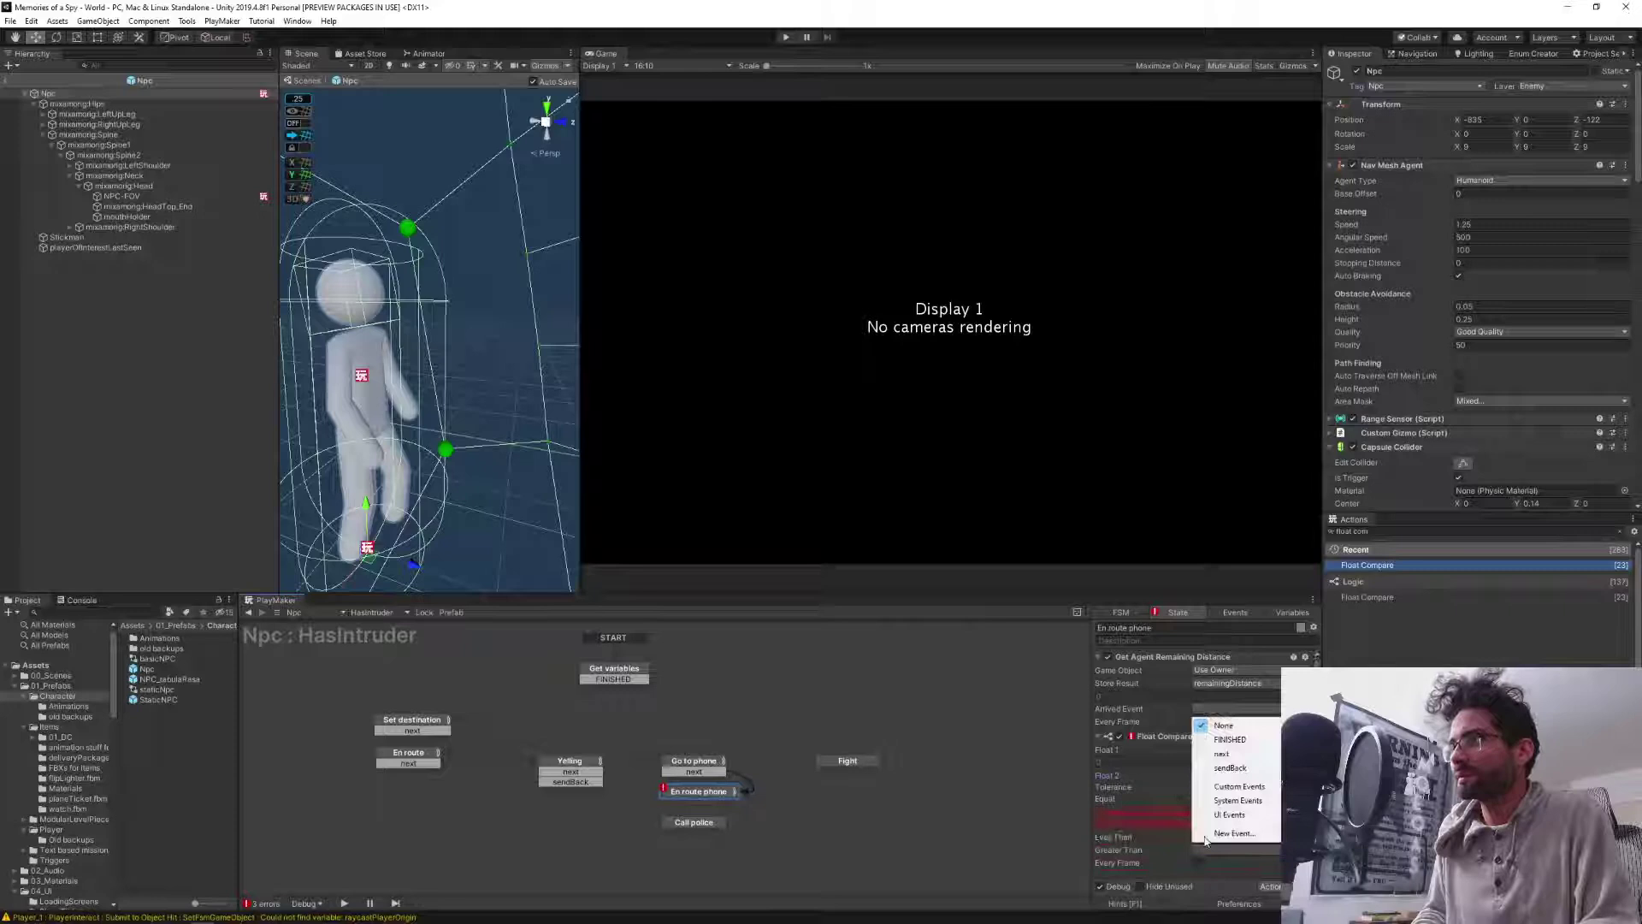
click(1228, 755)
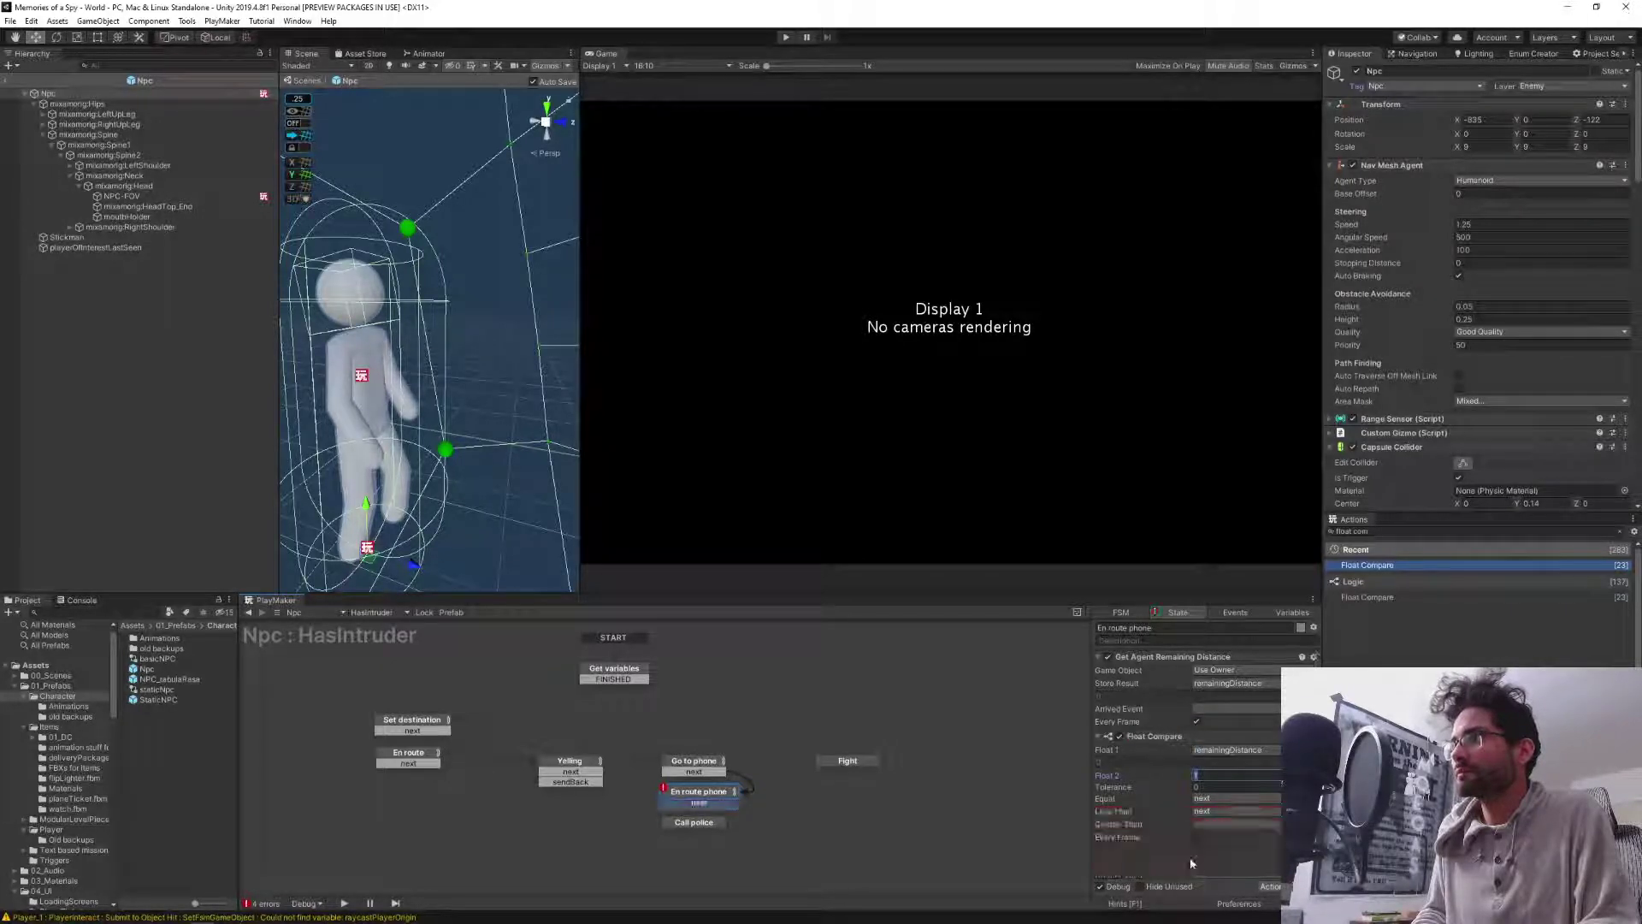
click(1194, 838)
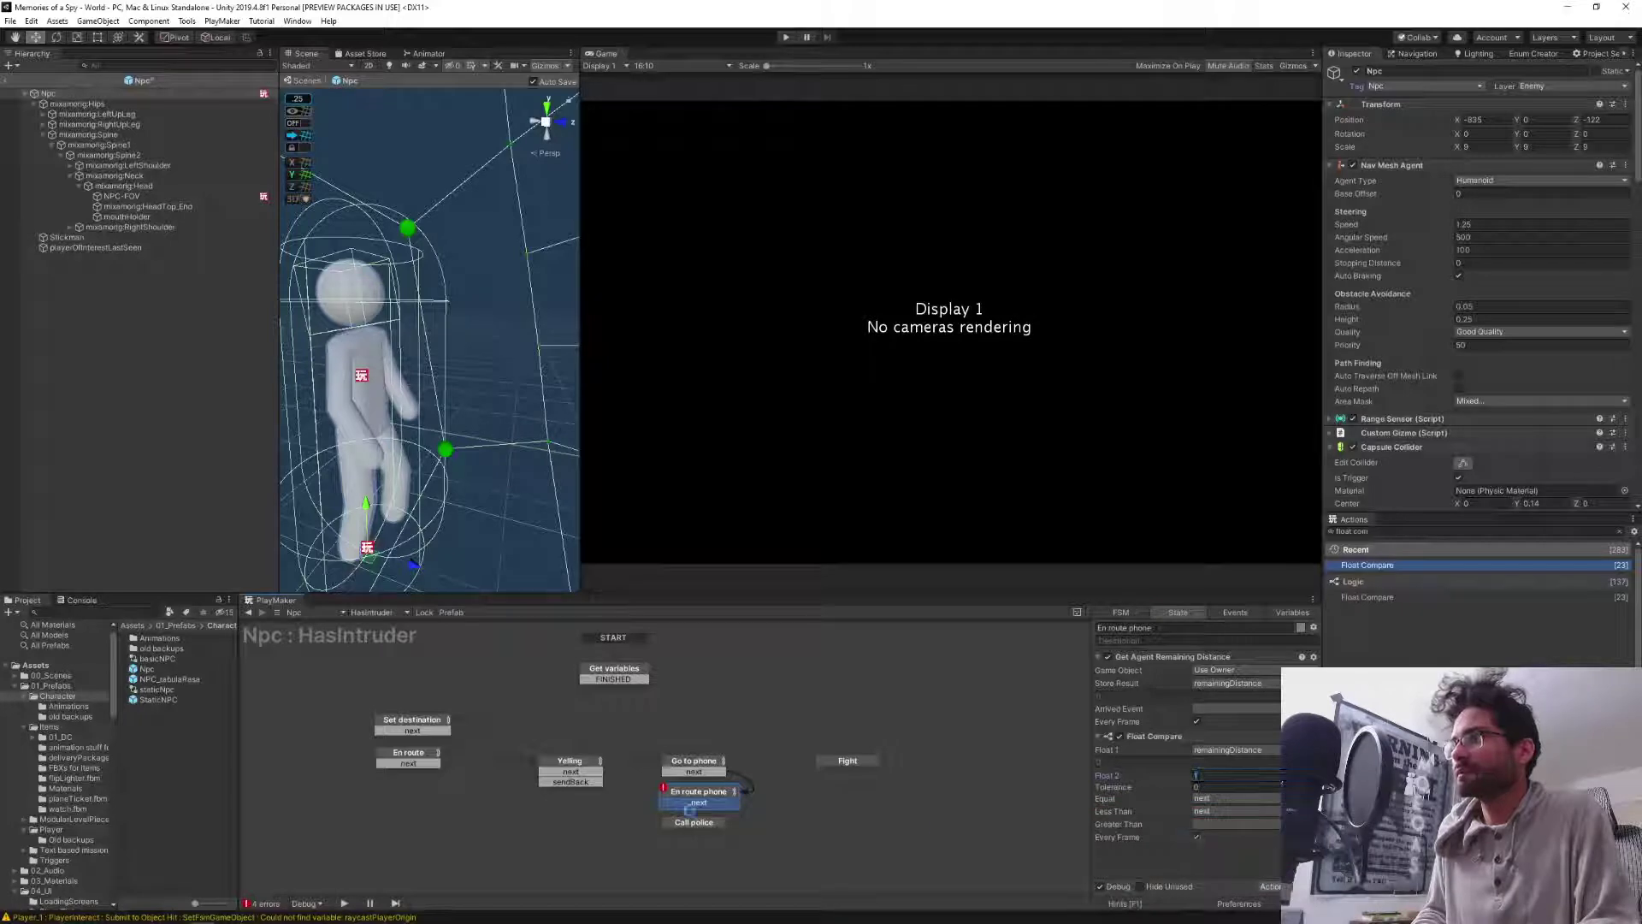
drag(695, 804, 695, 822)
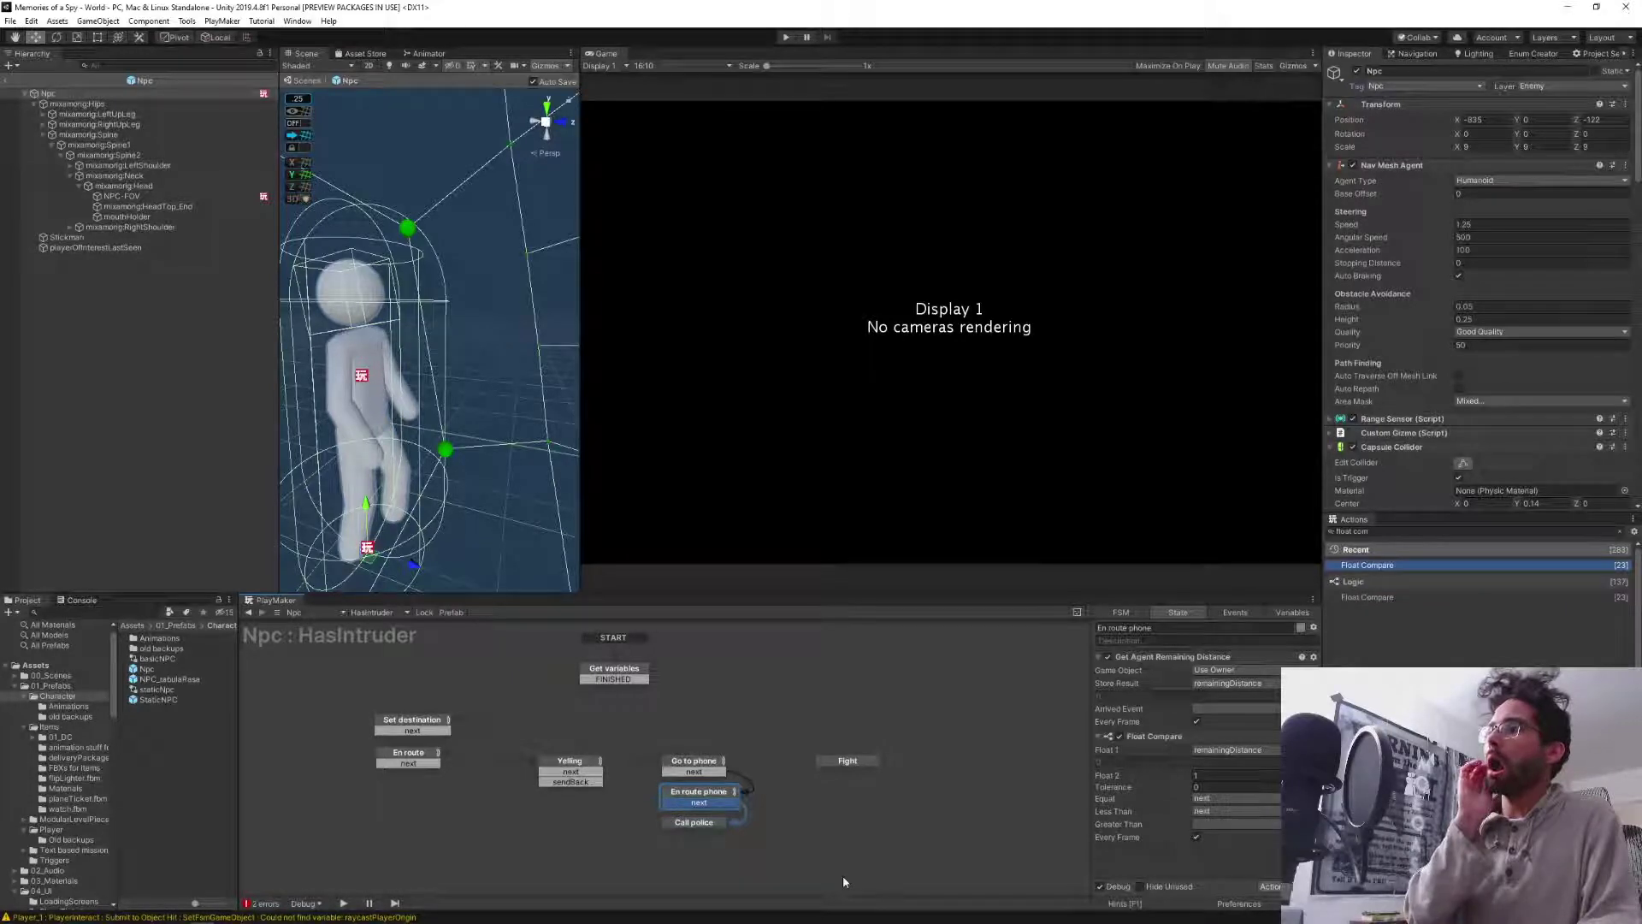
Add a Smooth Look At action to the Call police state and place it before Animator Play.
click(679, 832)
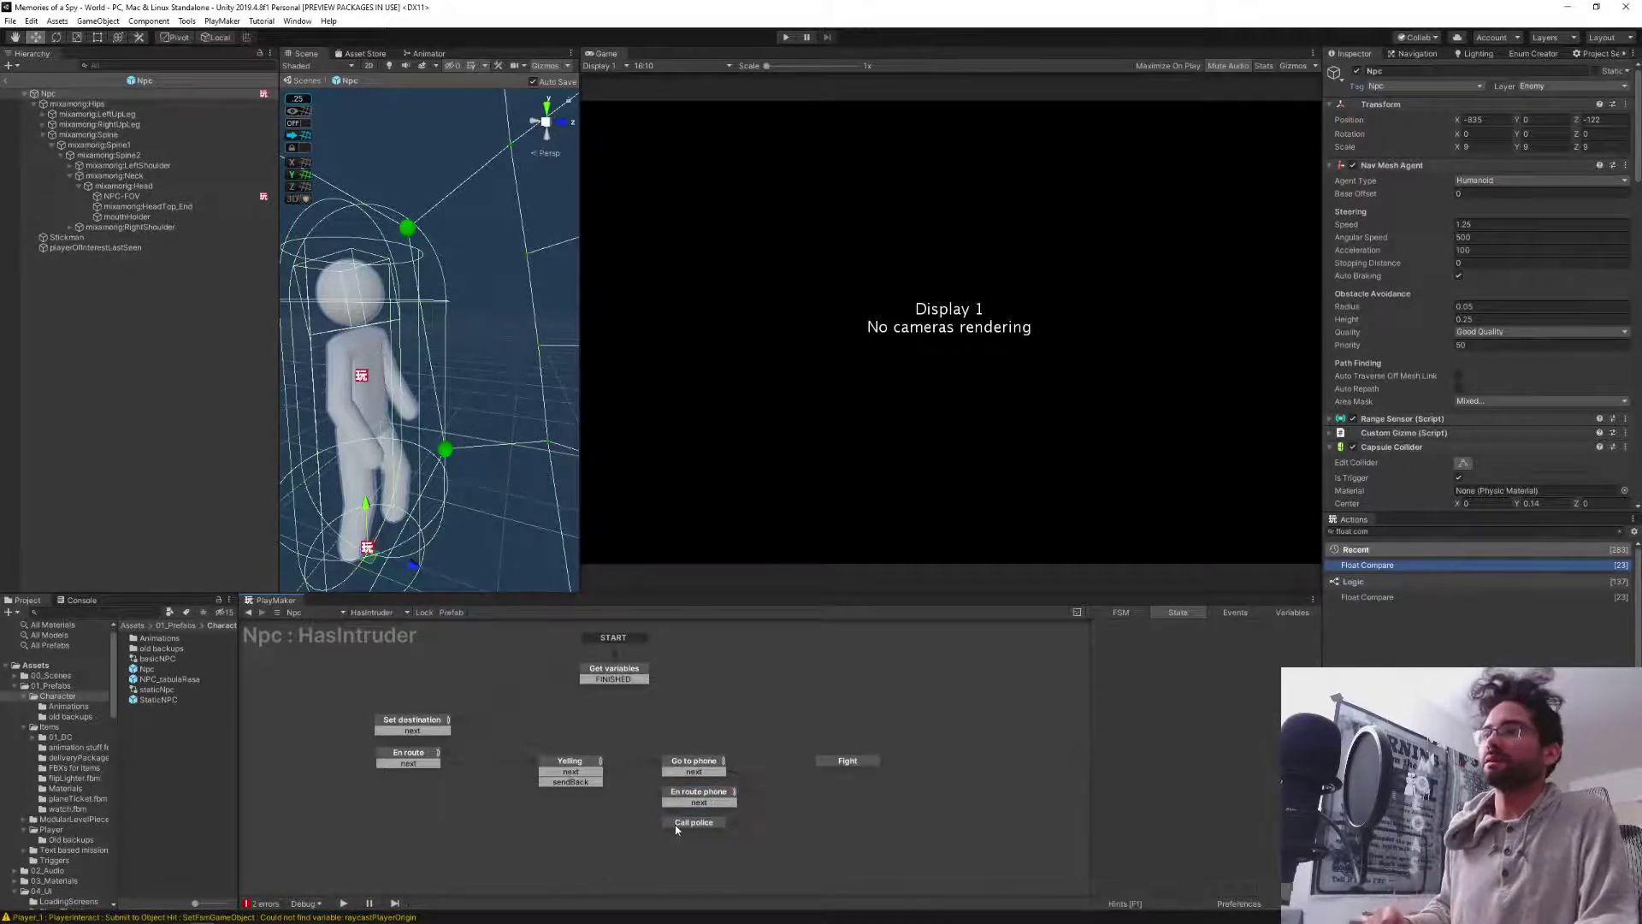
click(677, 826)
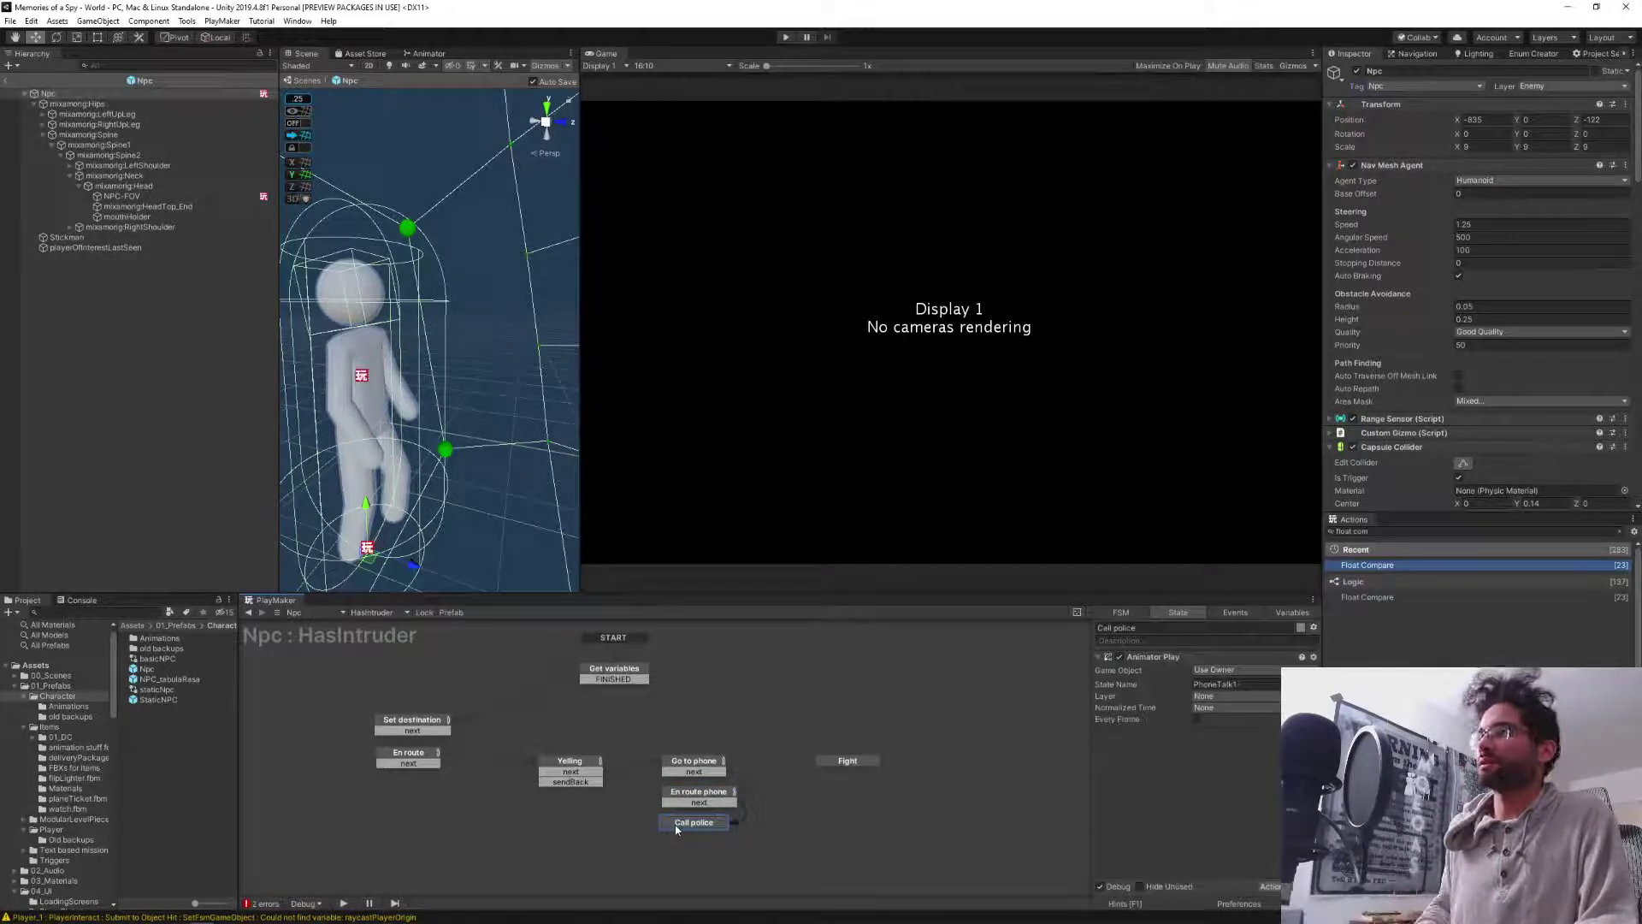
click(1415, 532)
key(ctrl+a)
text(smooth look)
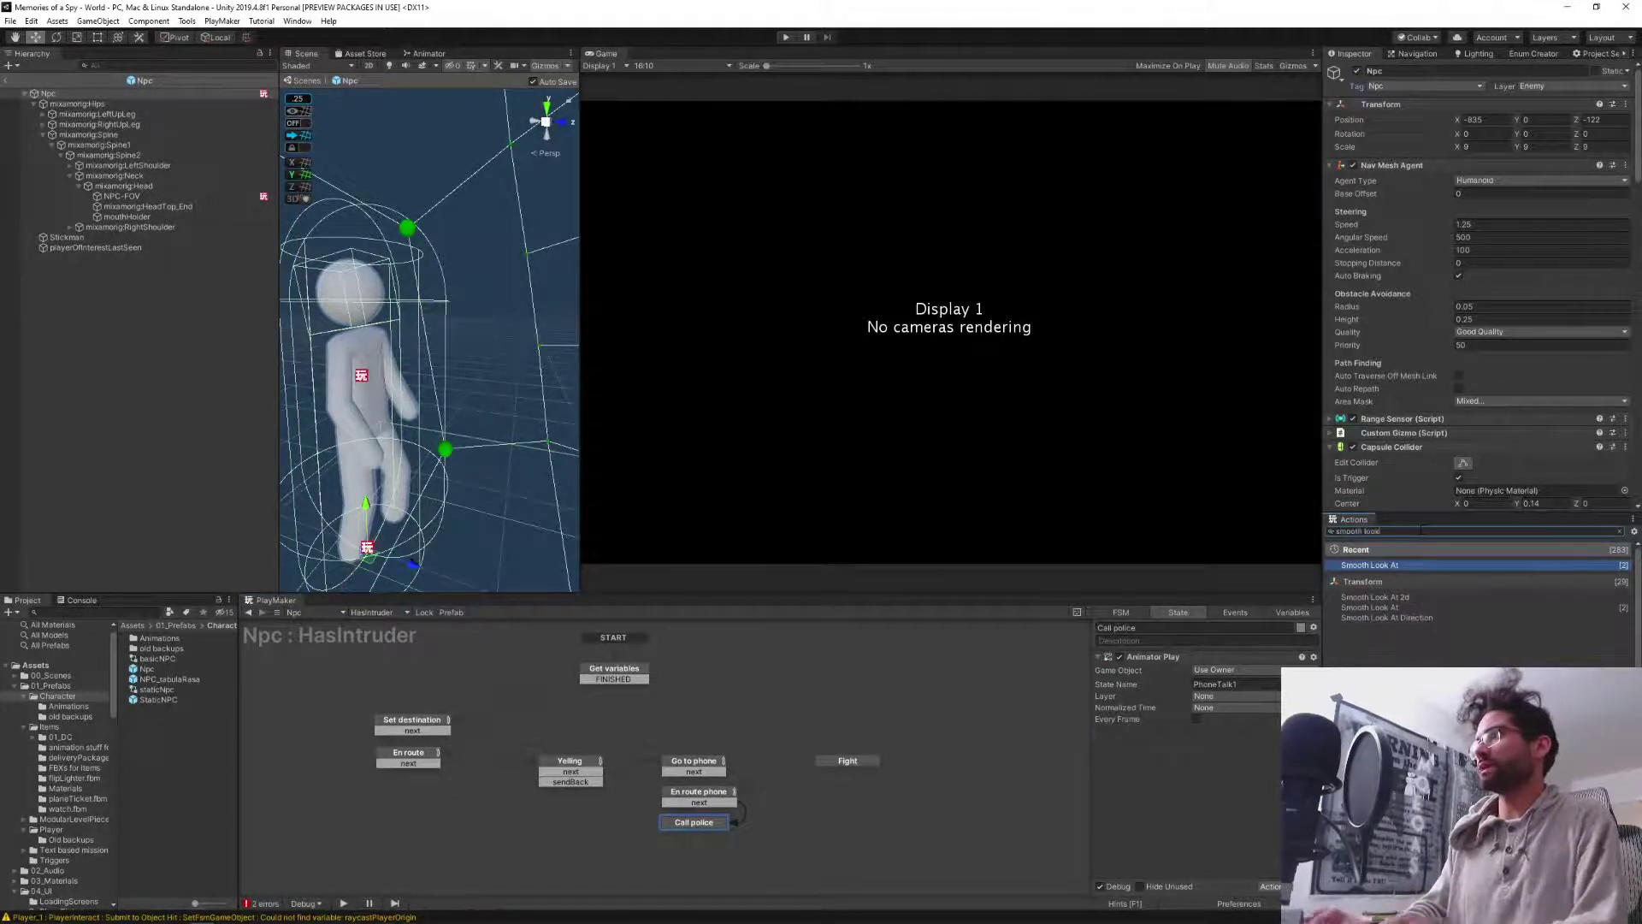
key(Return)
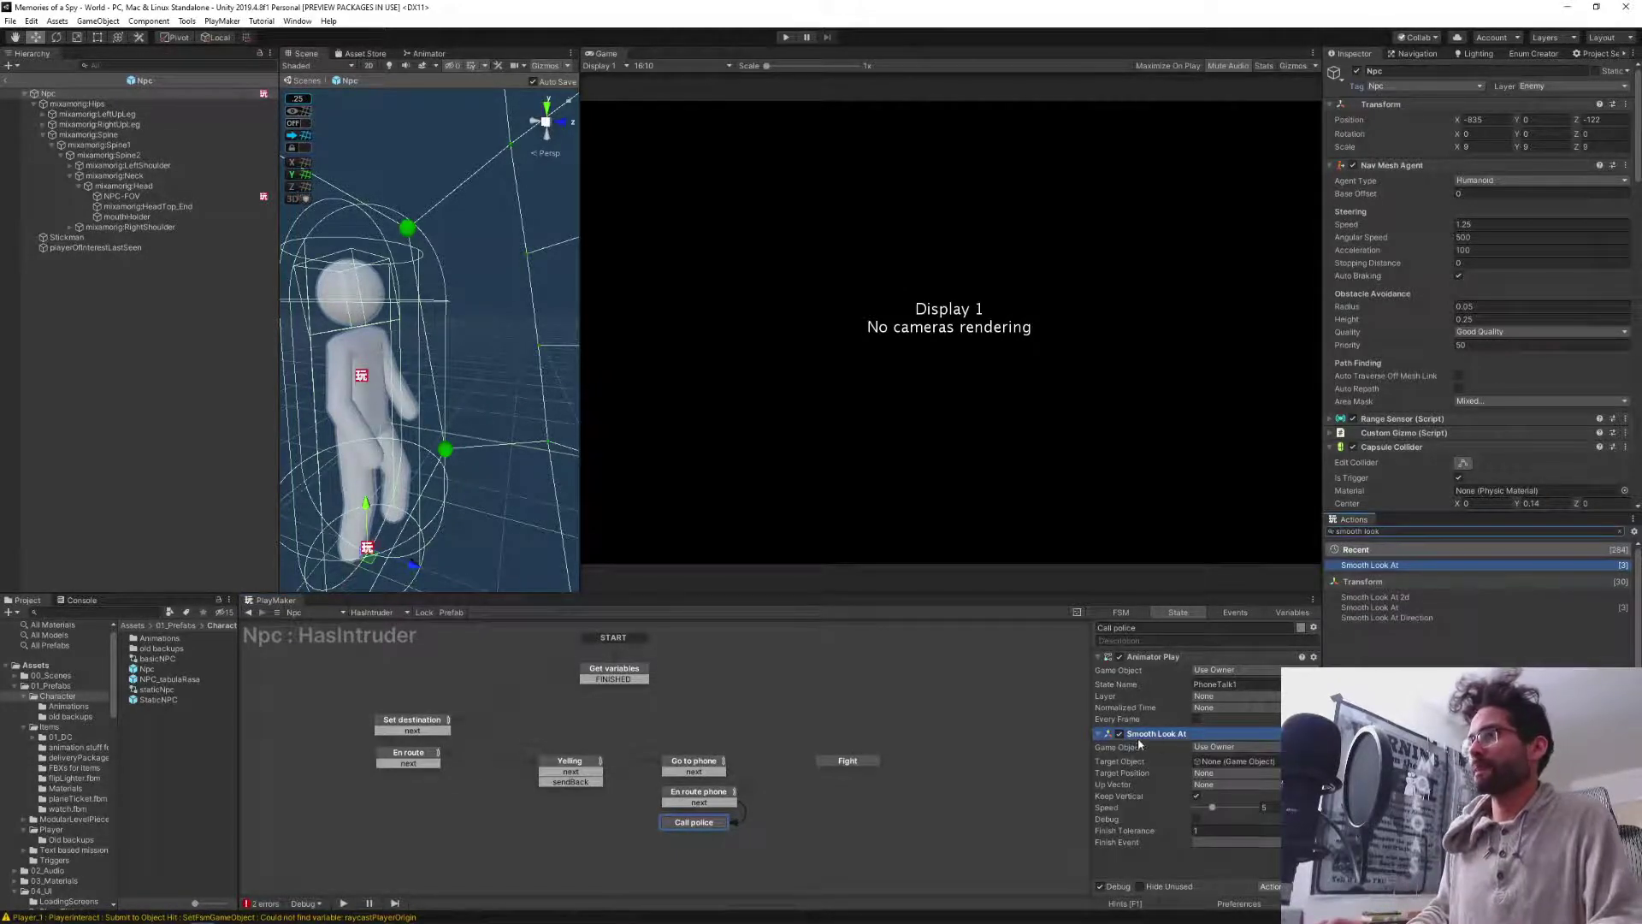
drag(1132, 735, 1186, 679)
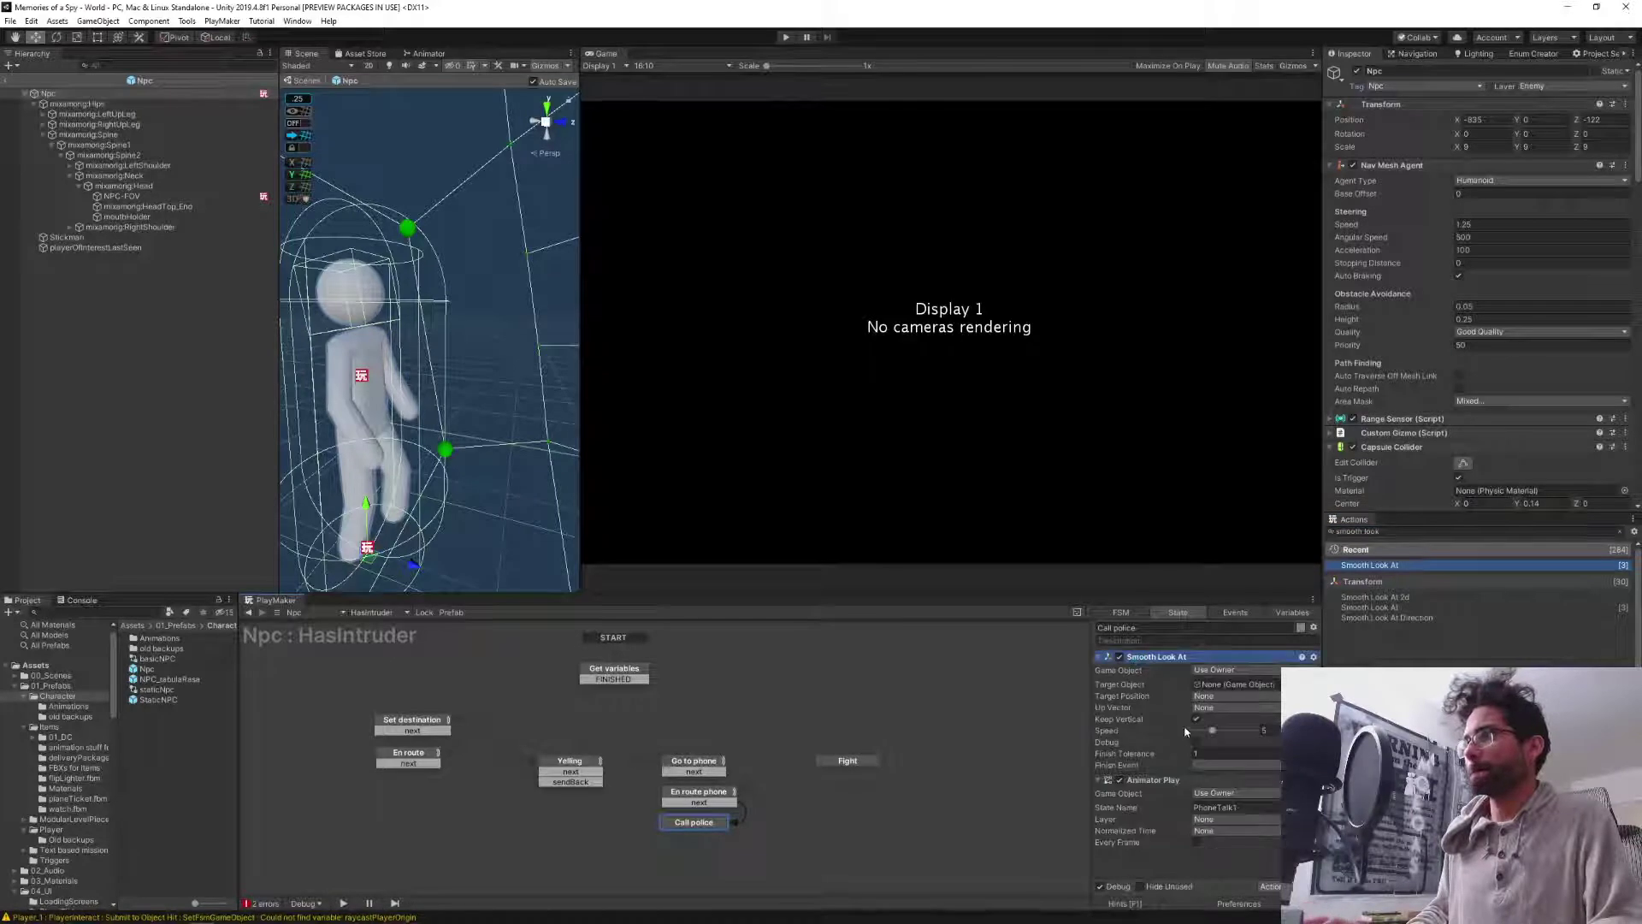
Show the PolygonPrototype Buildings/Simple prefabs as large thumbnails in an enlarged Project view.
click(701, 772)
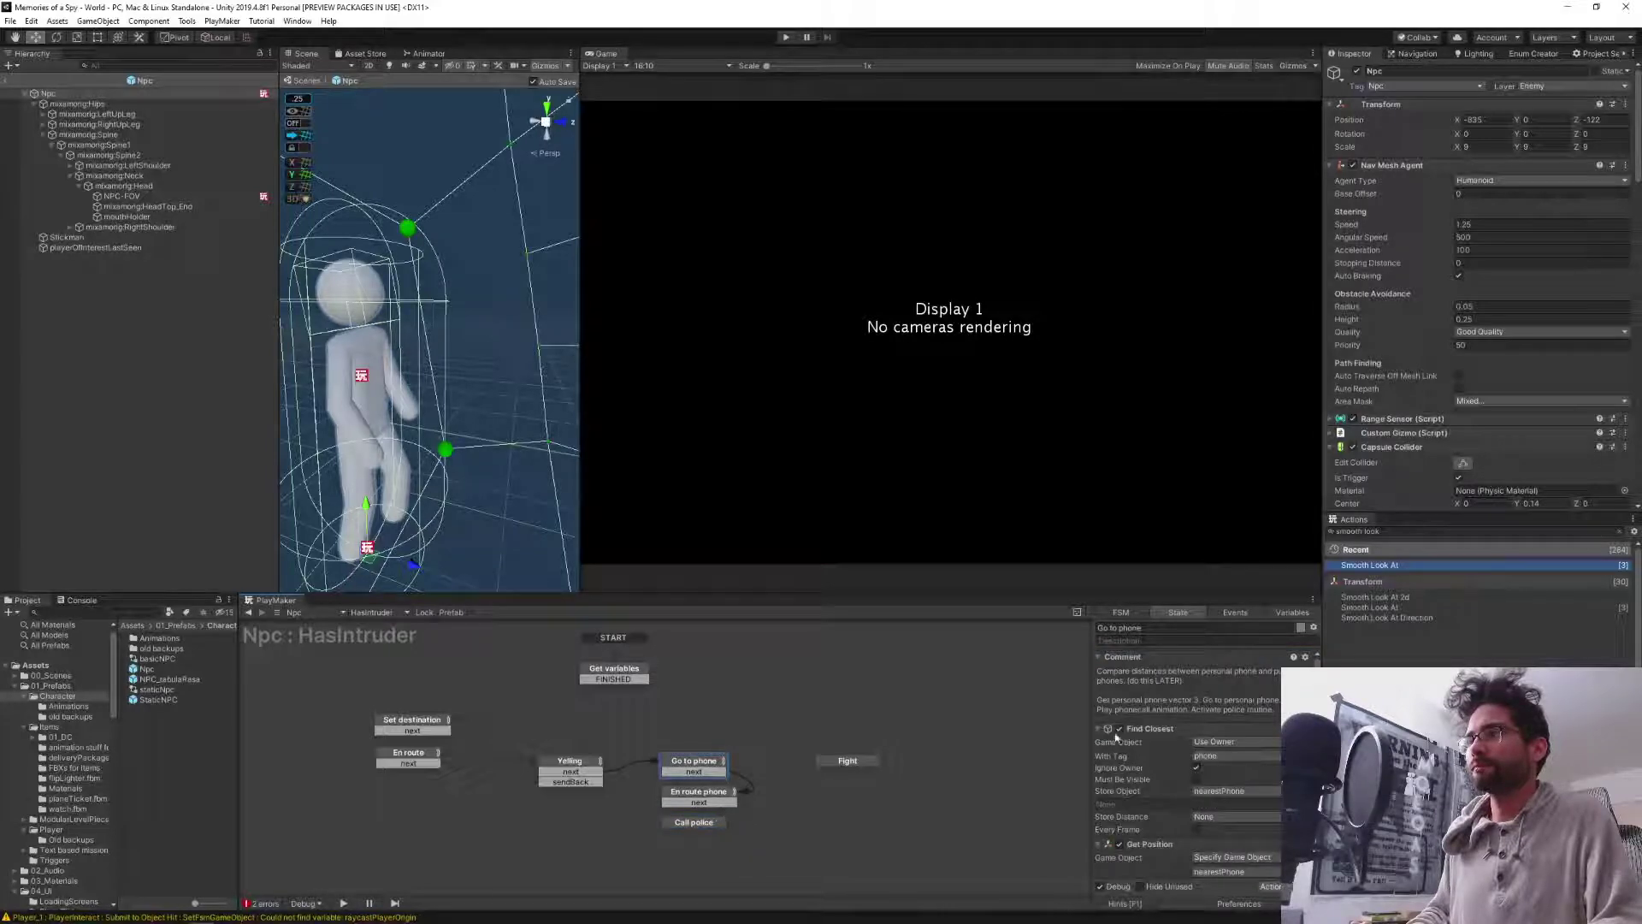
drag(997, 591, 974, 492)
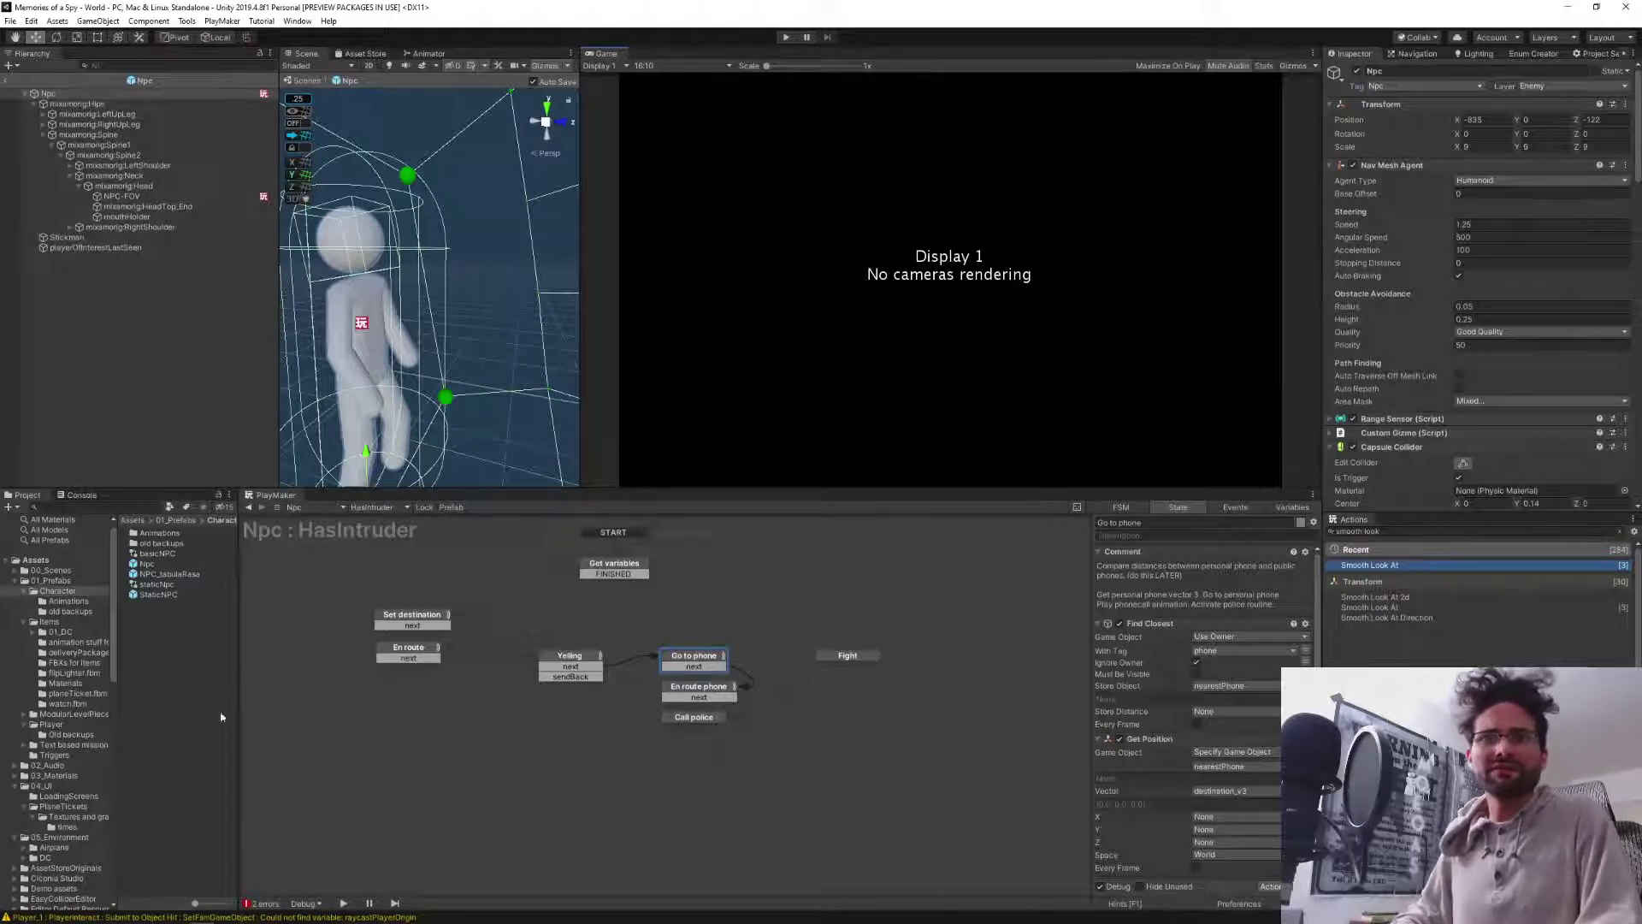
scroll(86, 765, down, 3)
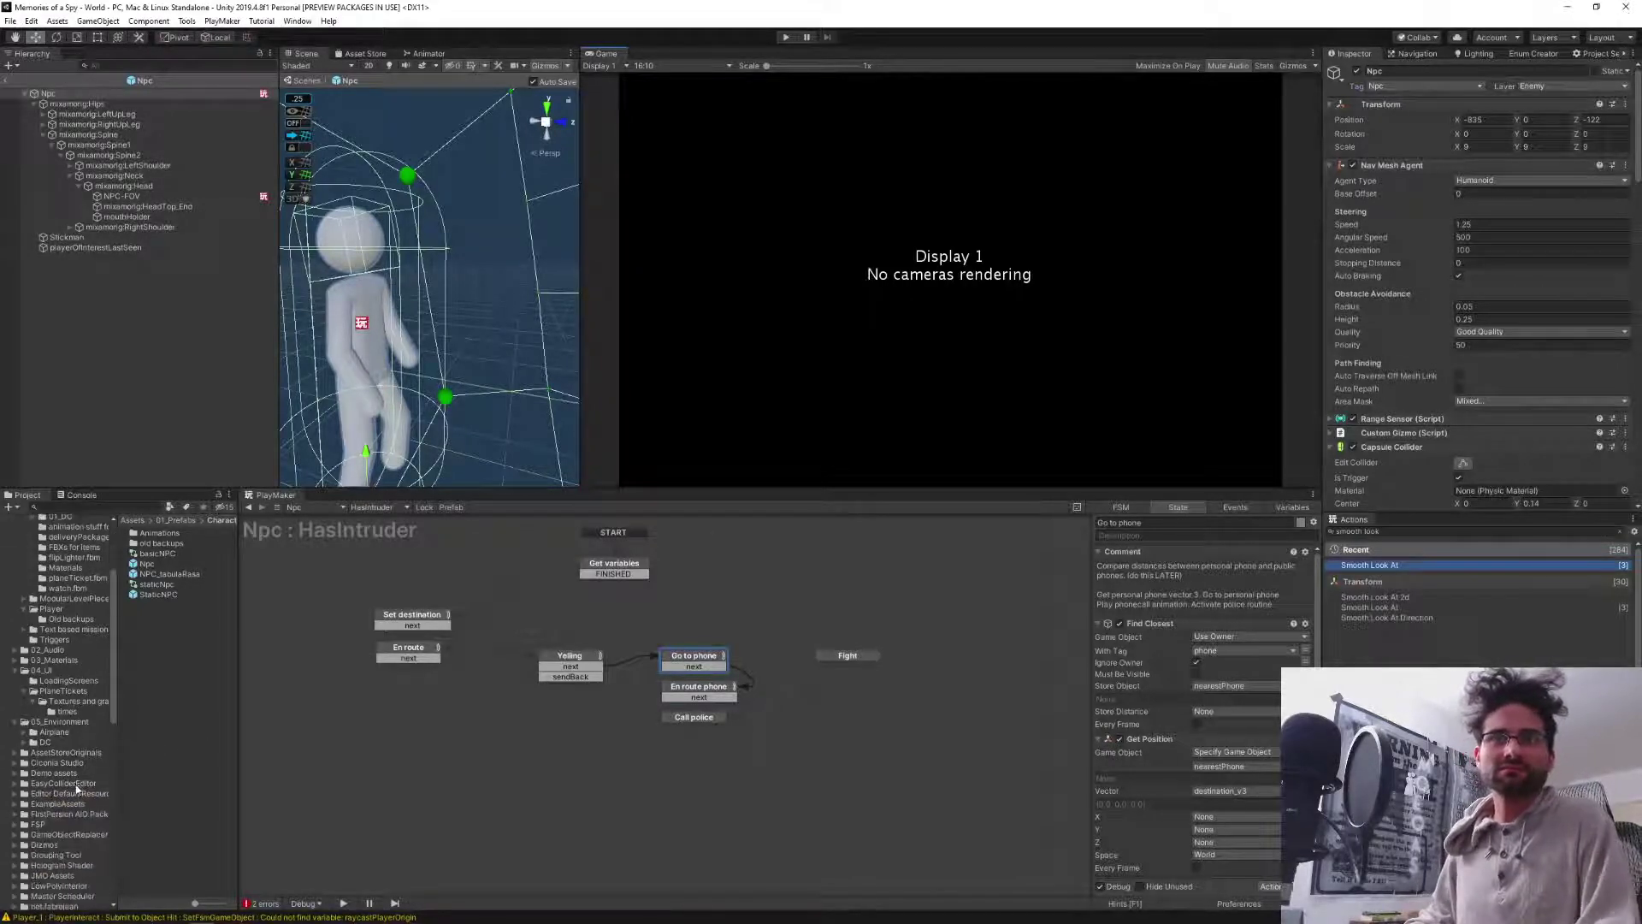
scroll(68, 791, down, 10)
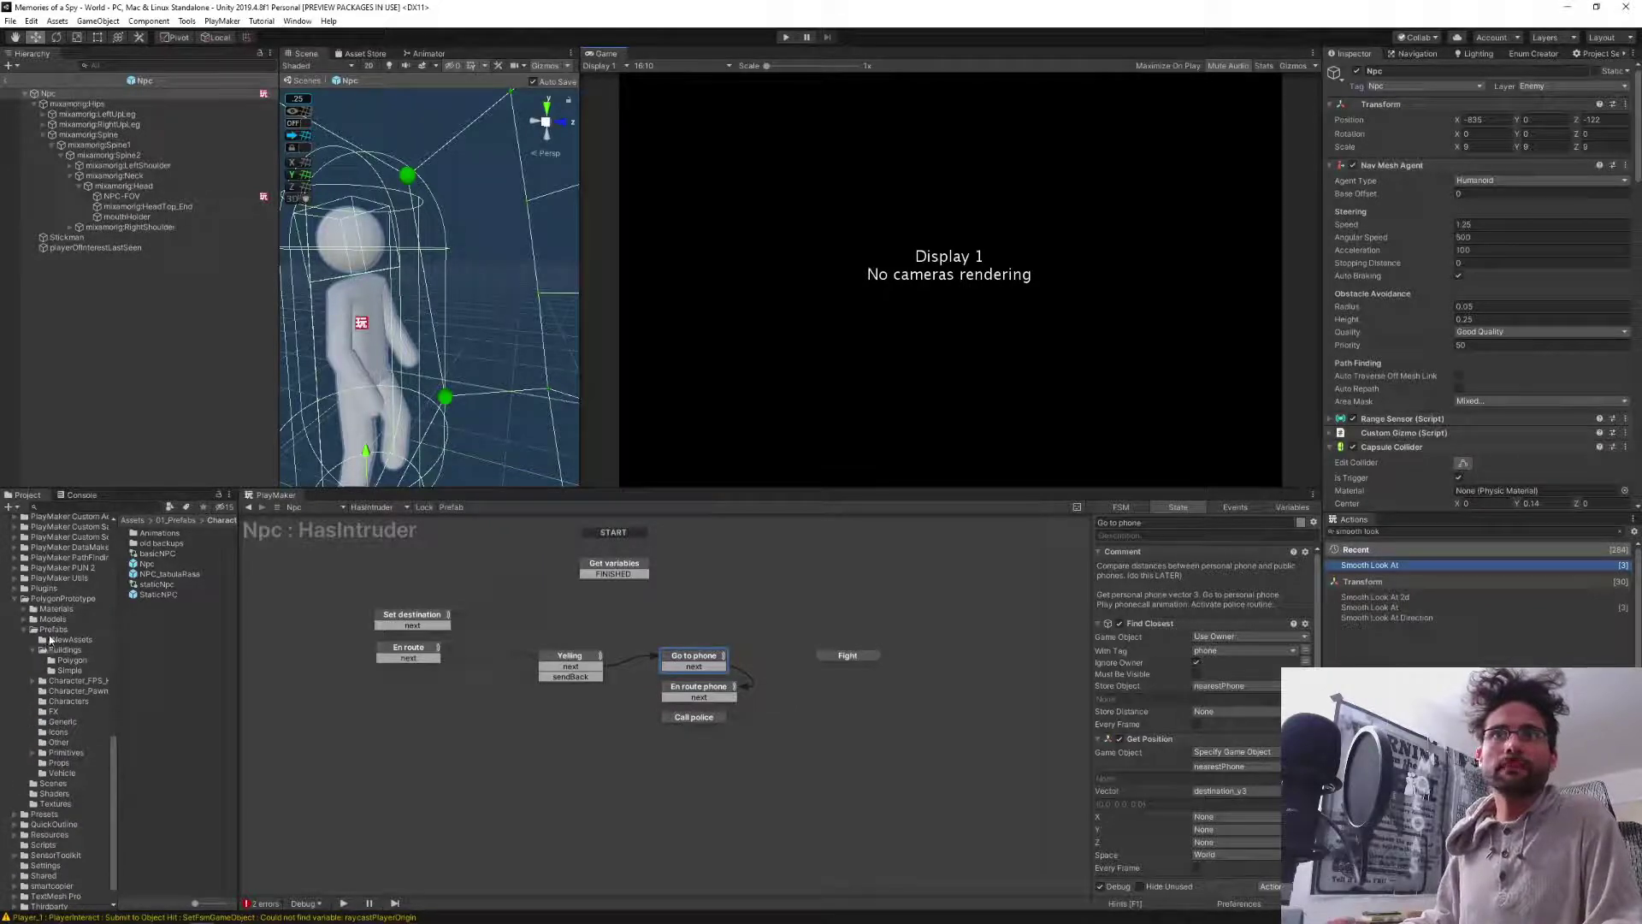
click(57, 649)
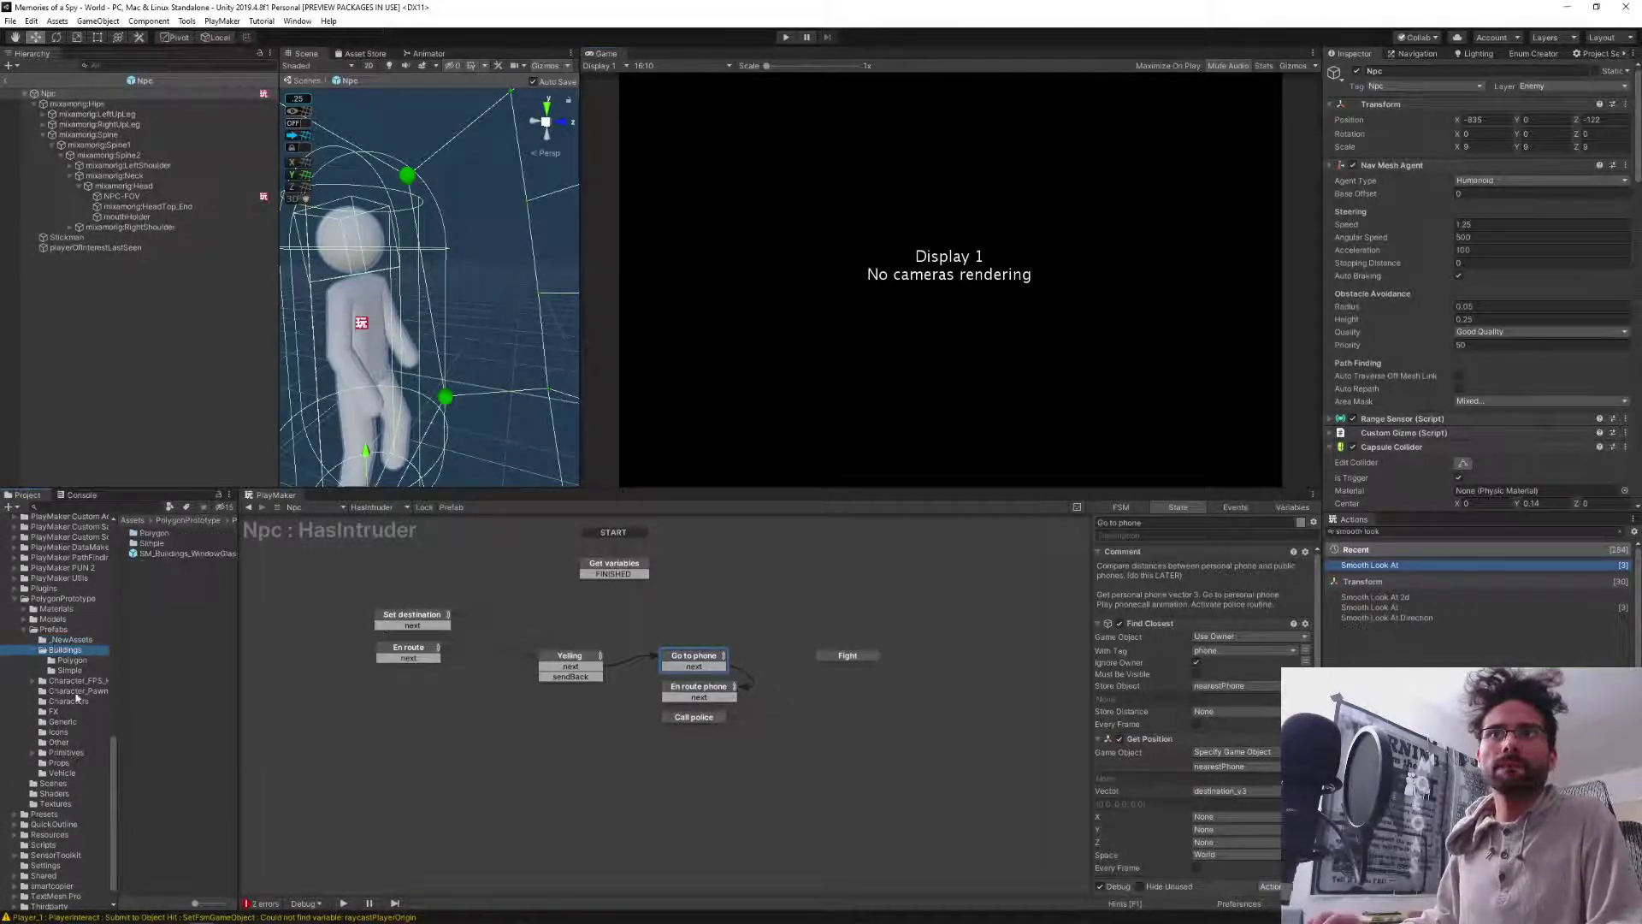
click(69, 670)
drag(238, 657, 723, 659)
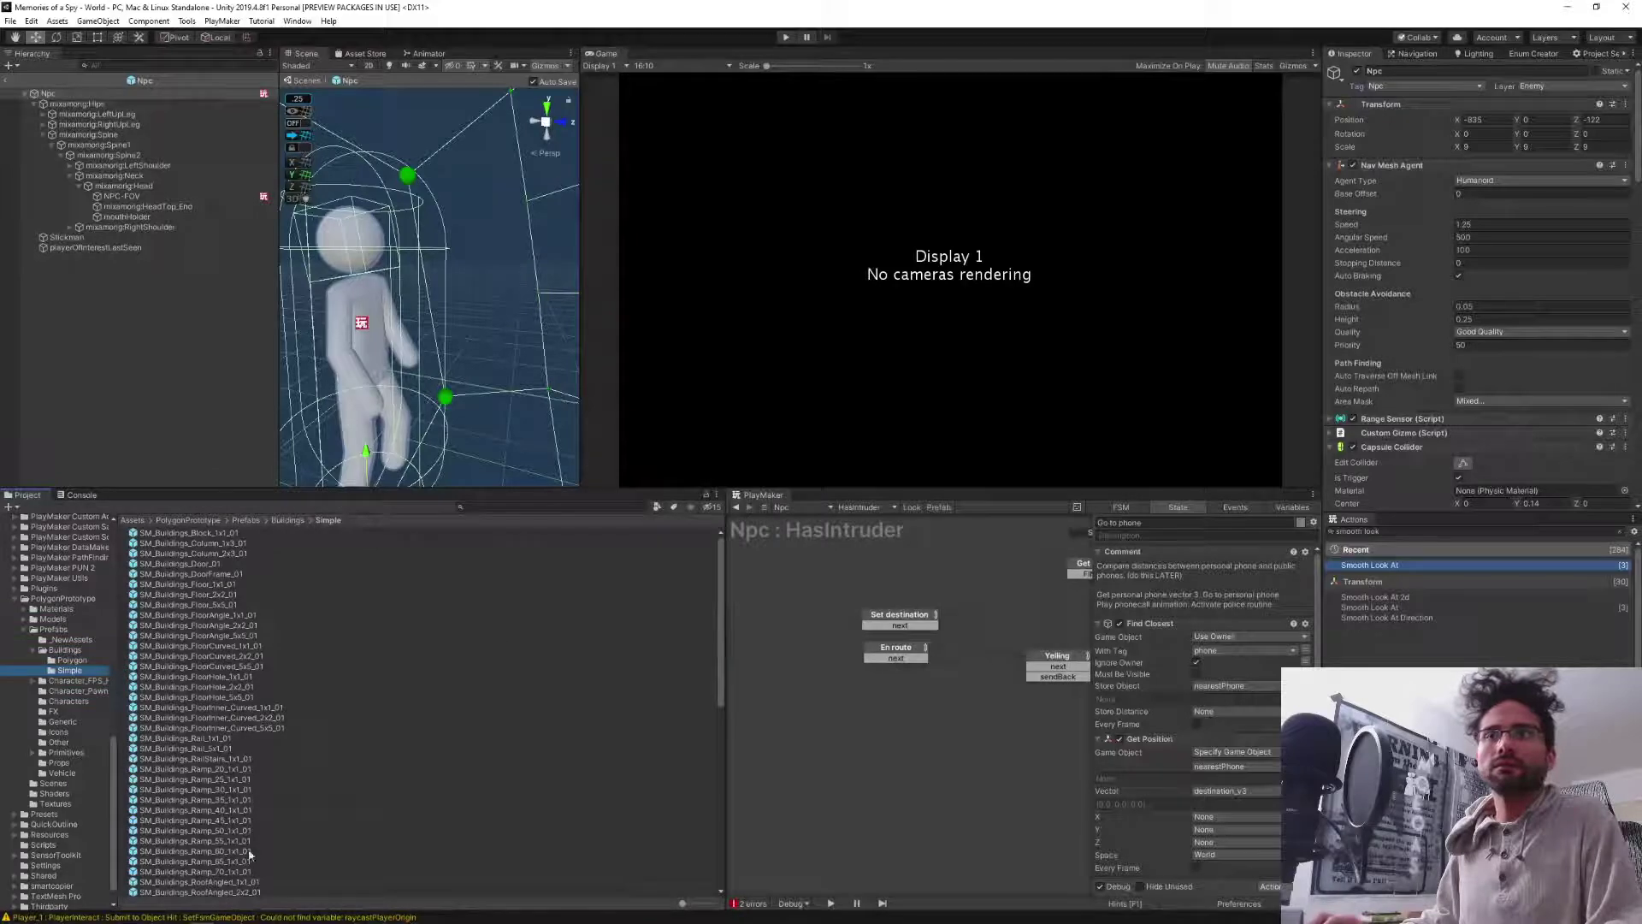
drag(683, 903, 711, 903)
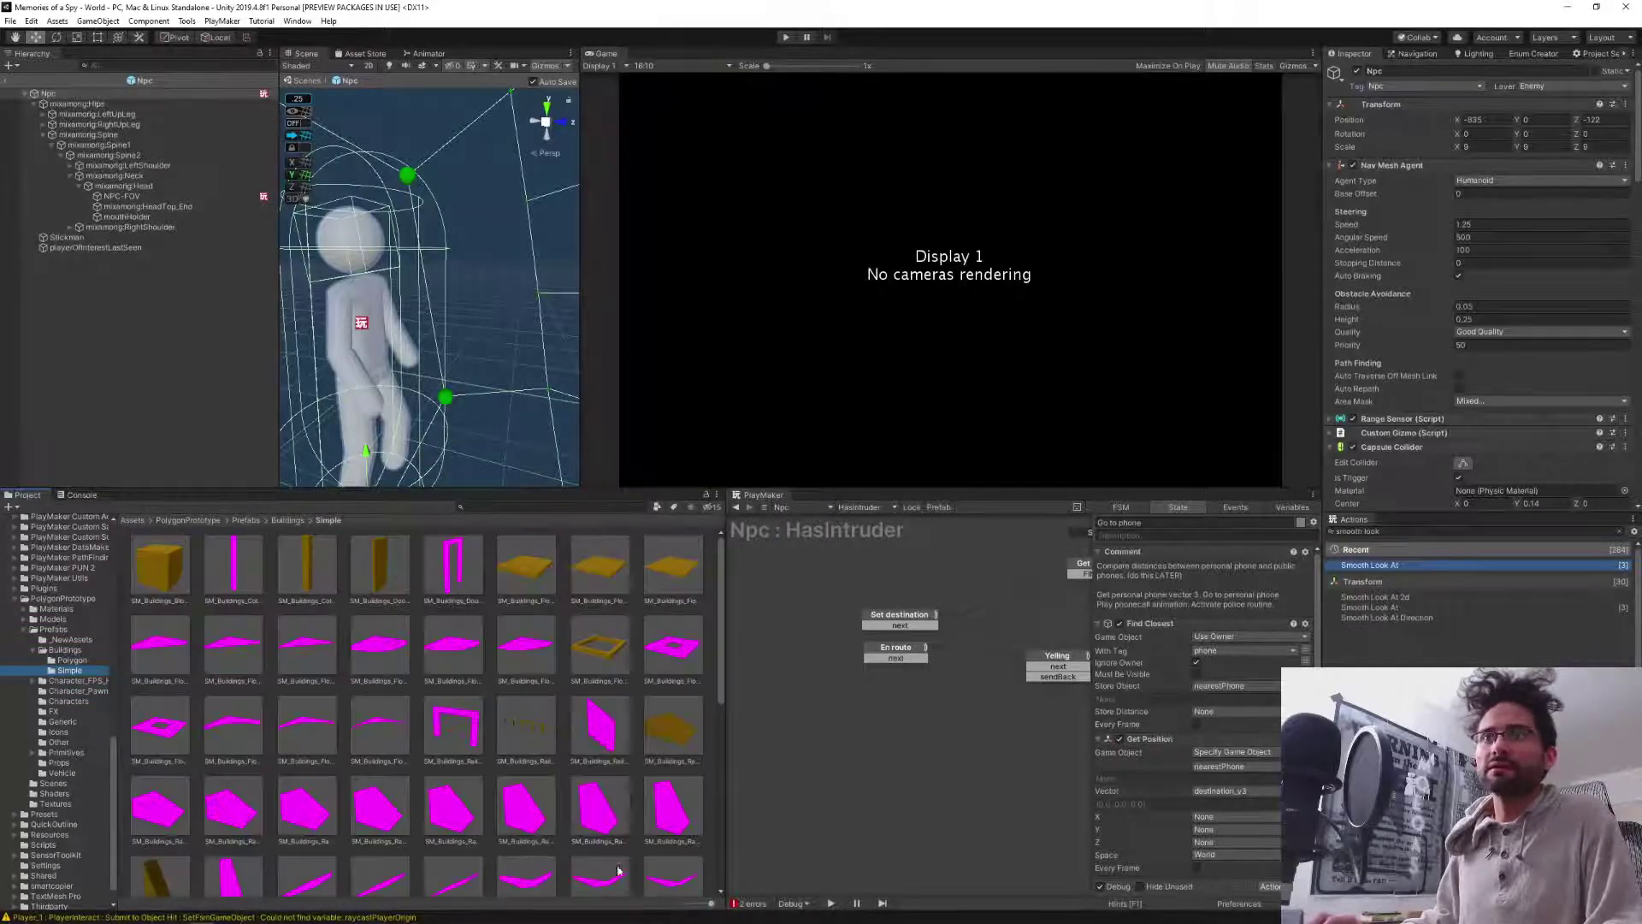
Look through the PolygonPrototype prefab folders from Character_FPS_Hands to Icons, and examine the icon prefabs.
click(64, 681)
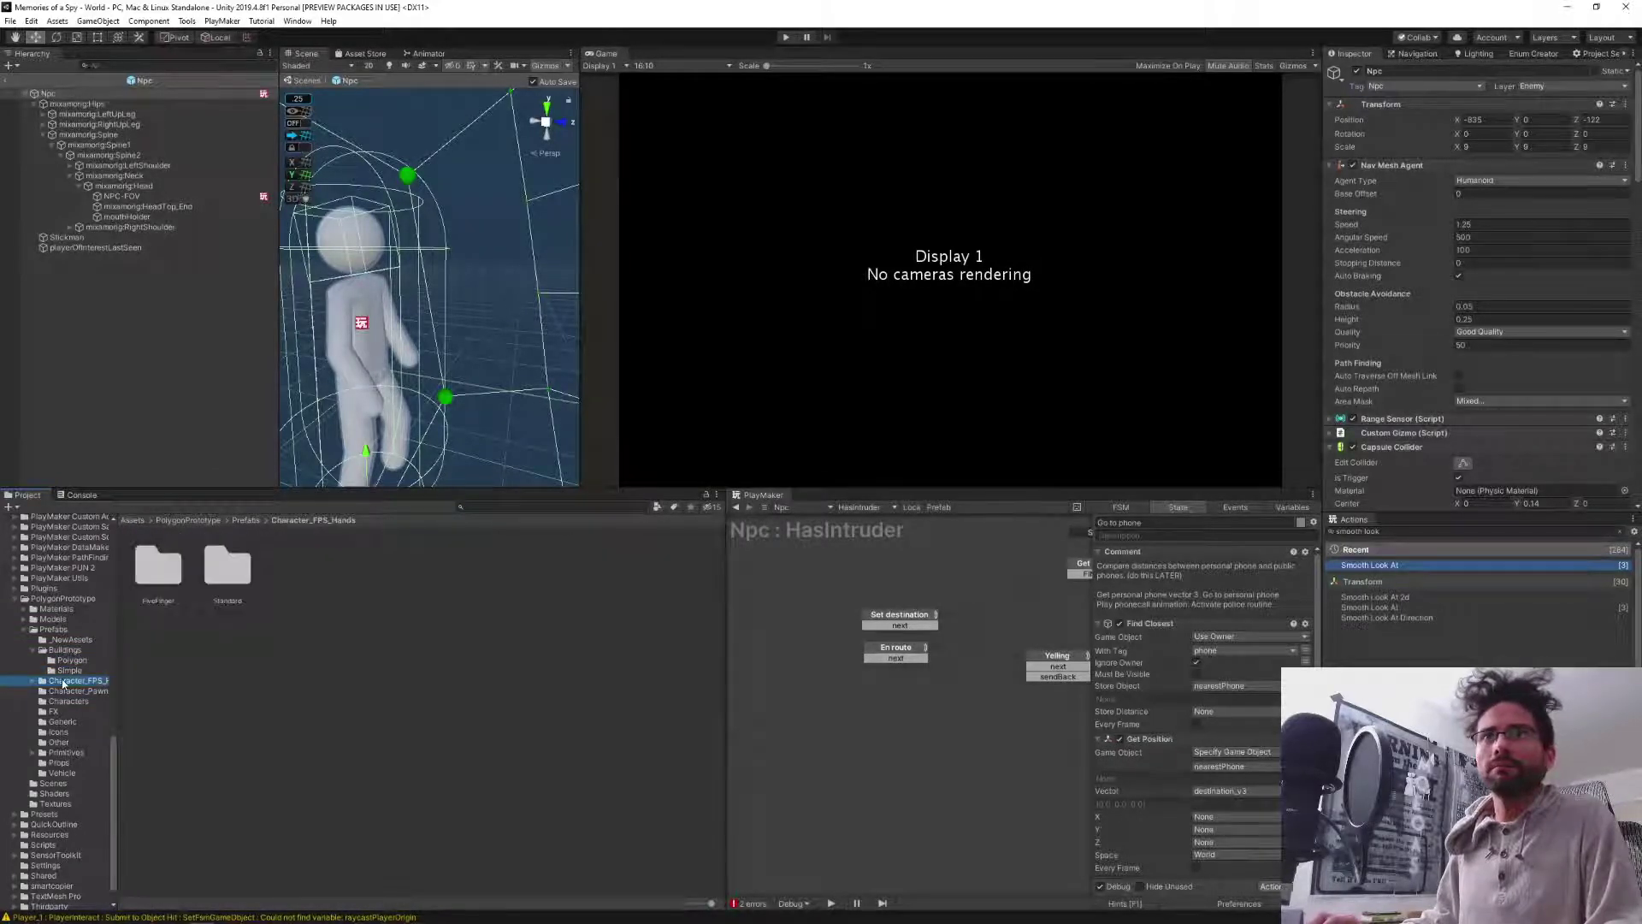
key(Down)
key(Down)
key(Down)
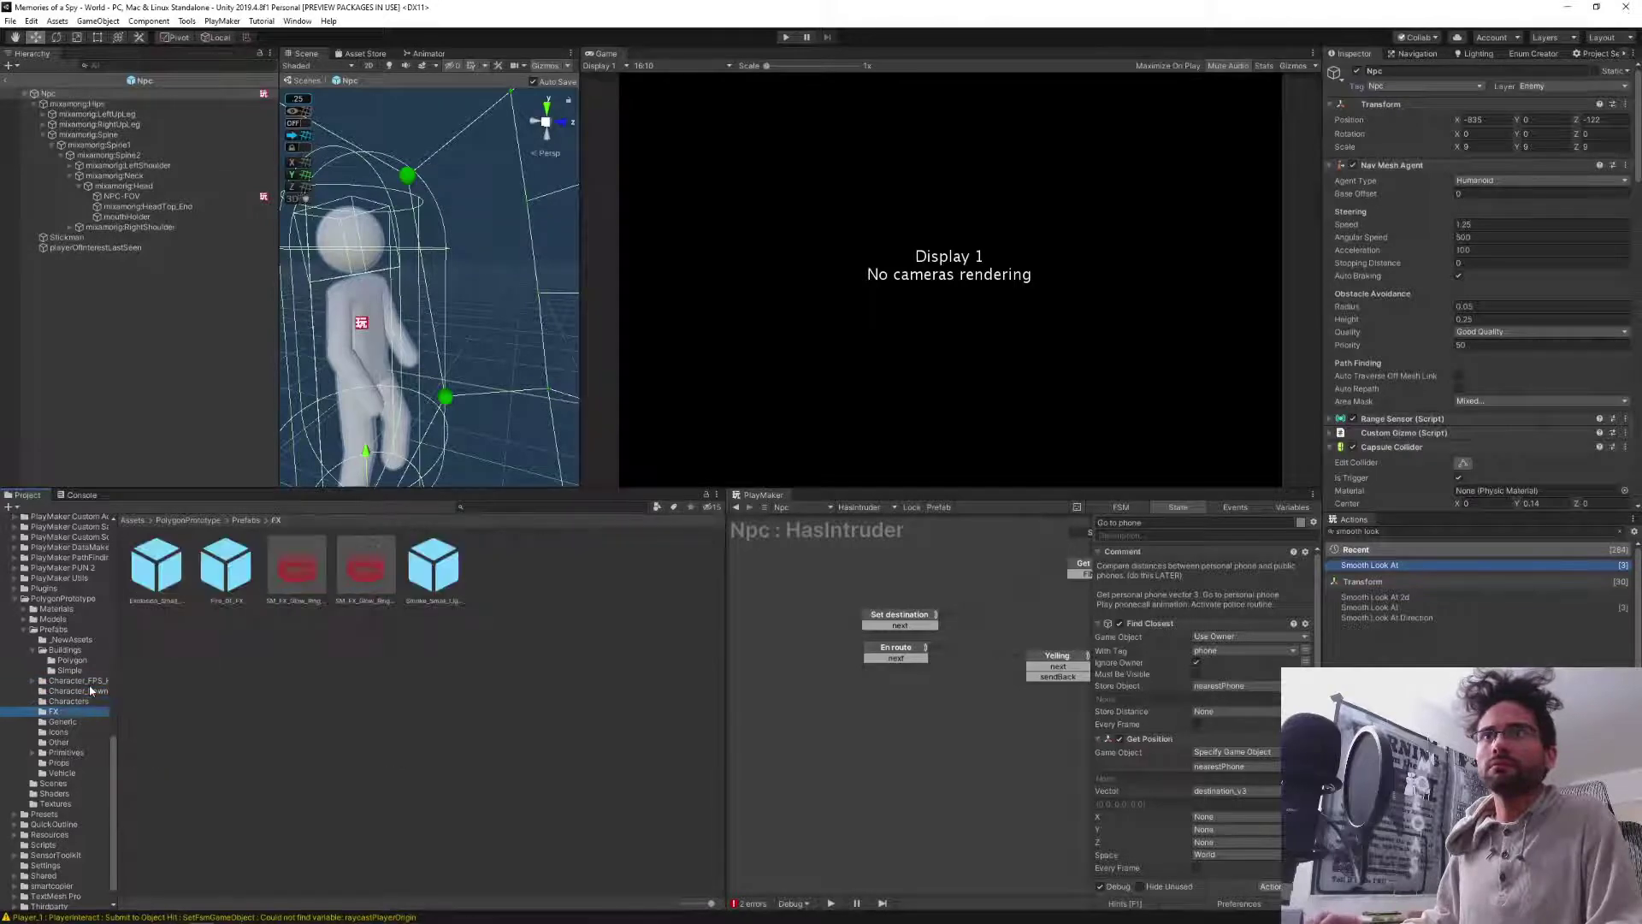
key(Down)
key(Down)
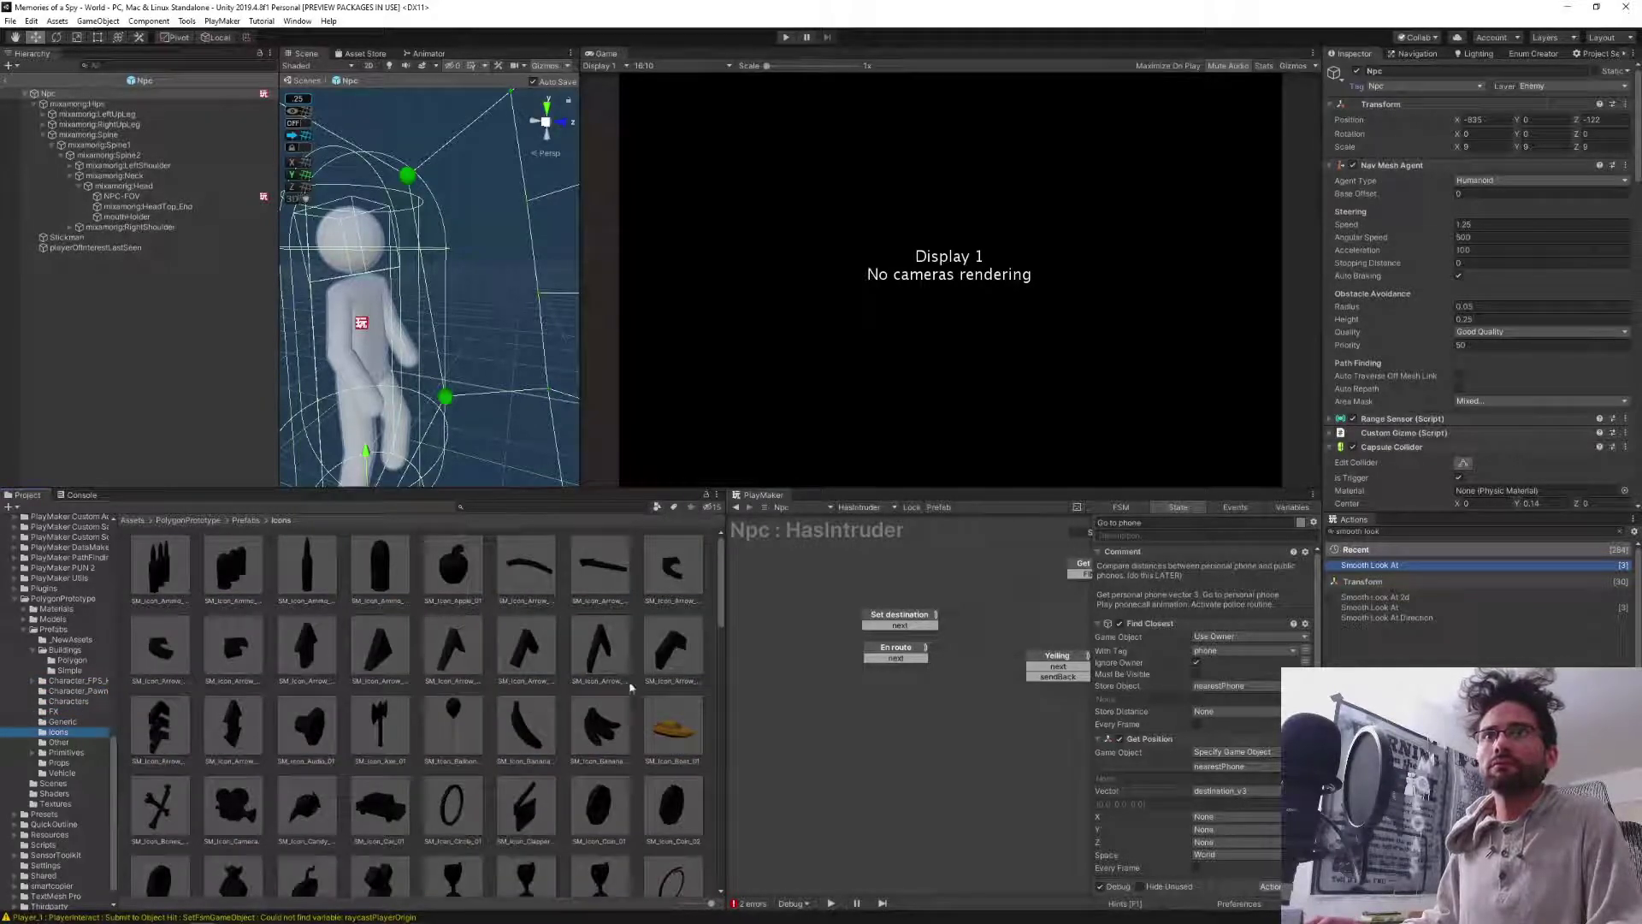
scroll(582, 761, down, 3)
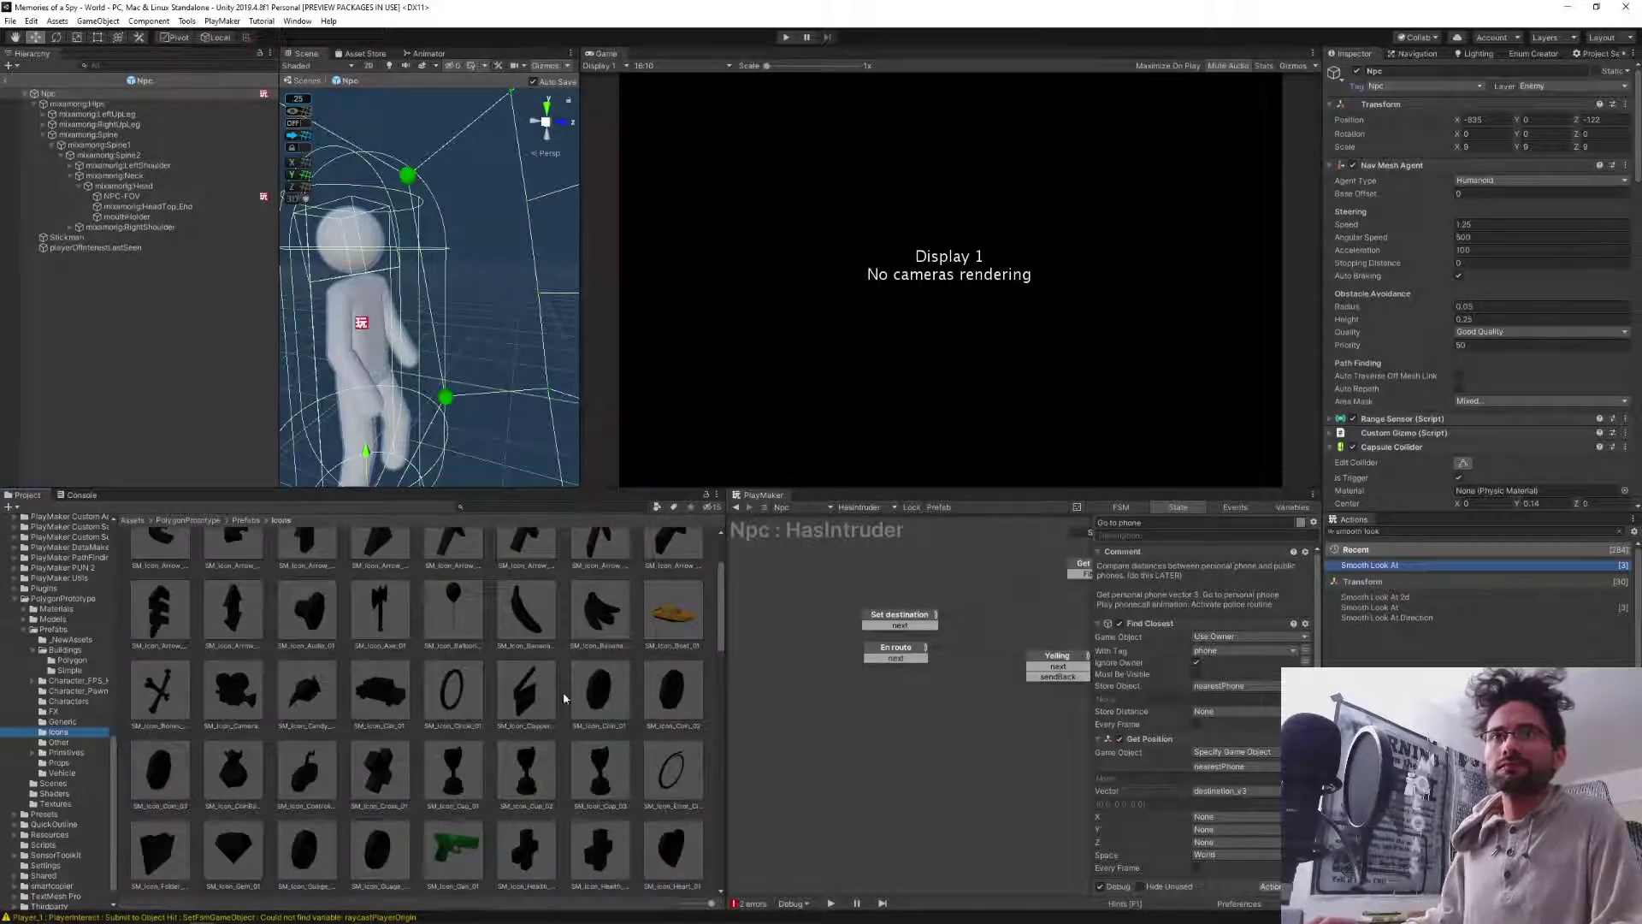
scroll(582, 744, down, 4)
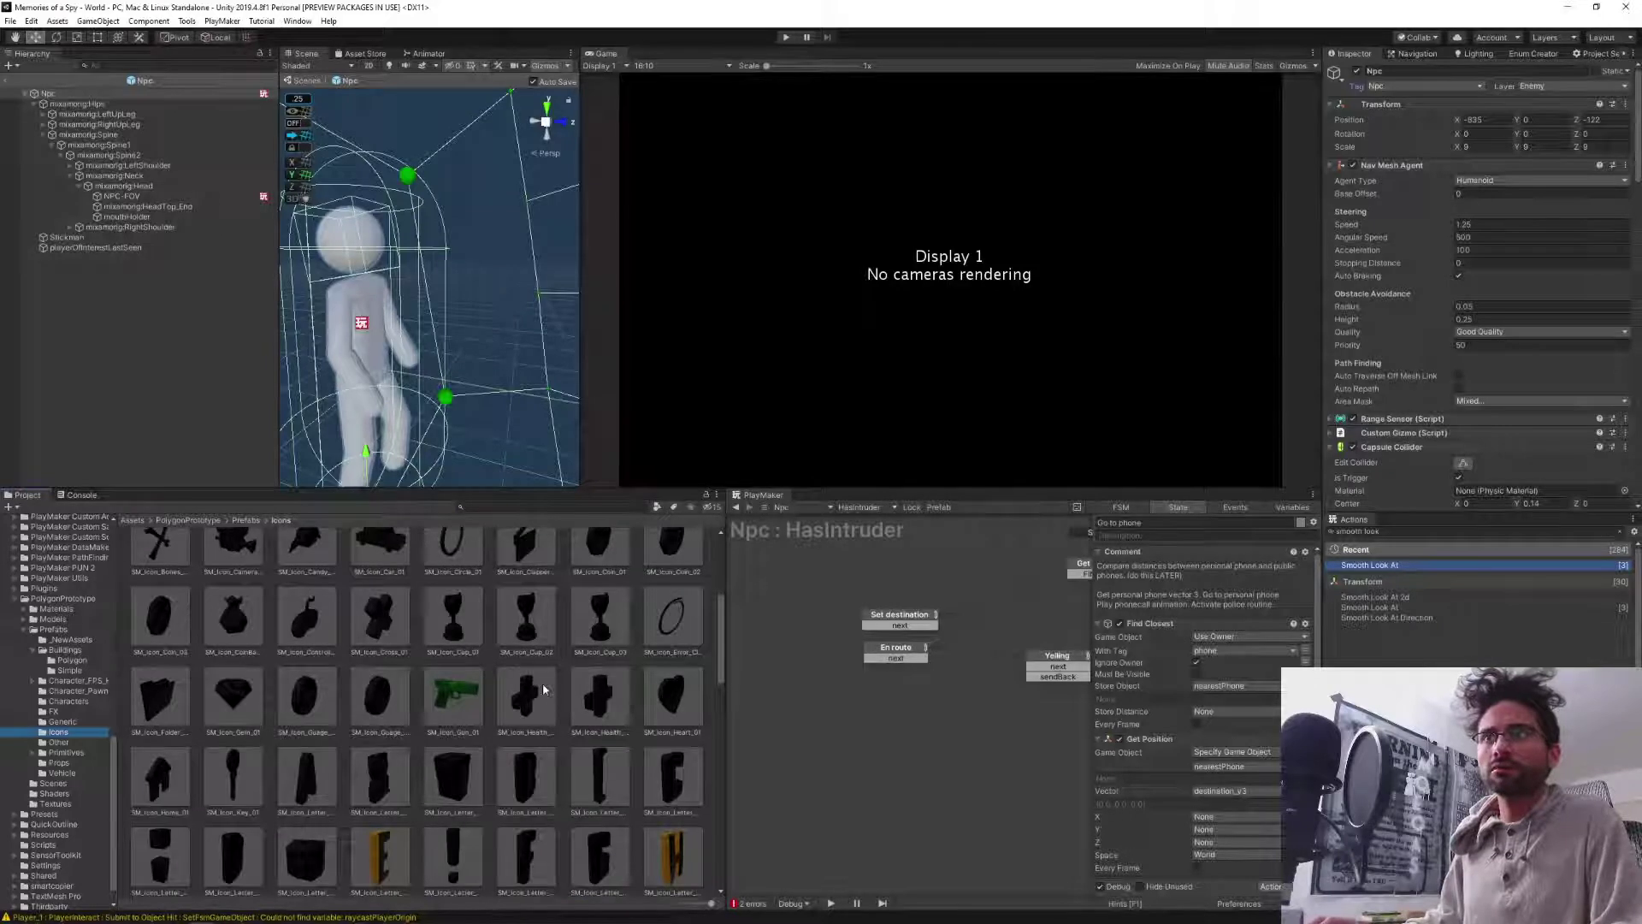
scroll(543, 682, down, 8)
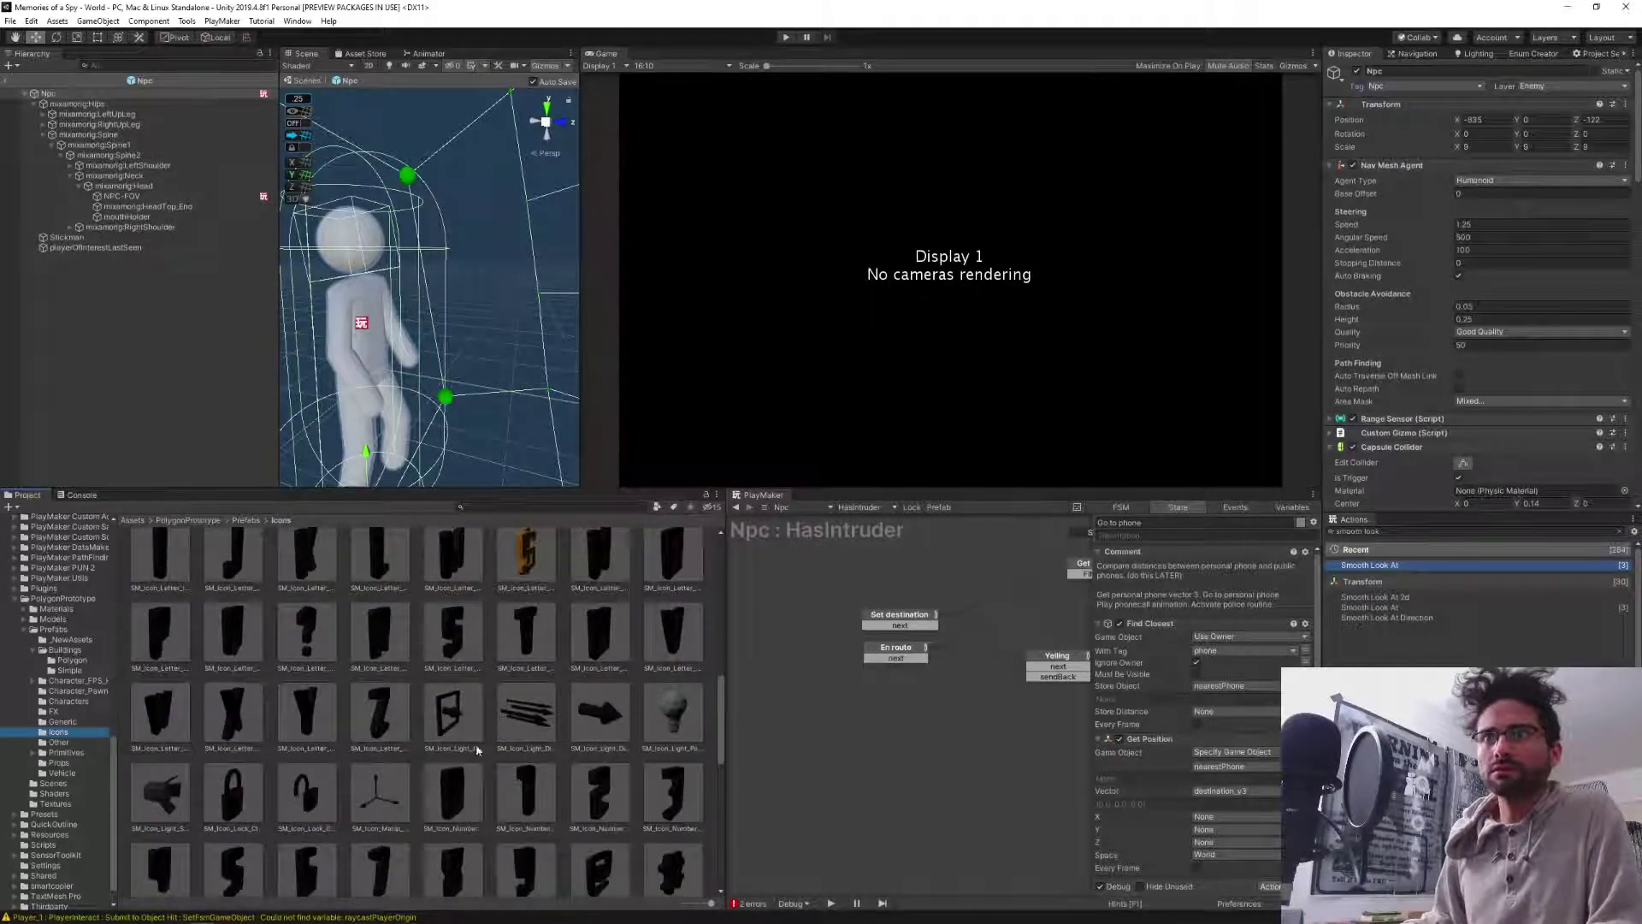
scroll(513, 825, down, 3)
scroll(519, 829, down, 3)
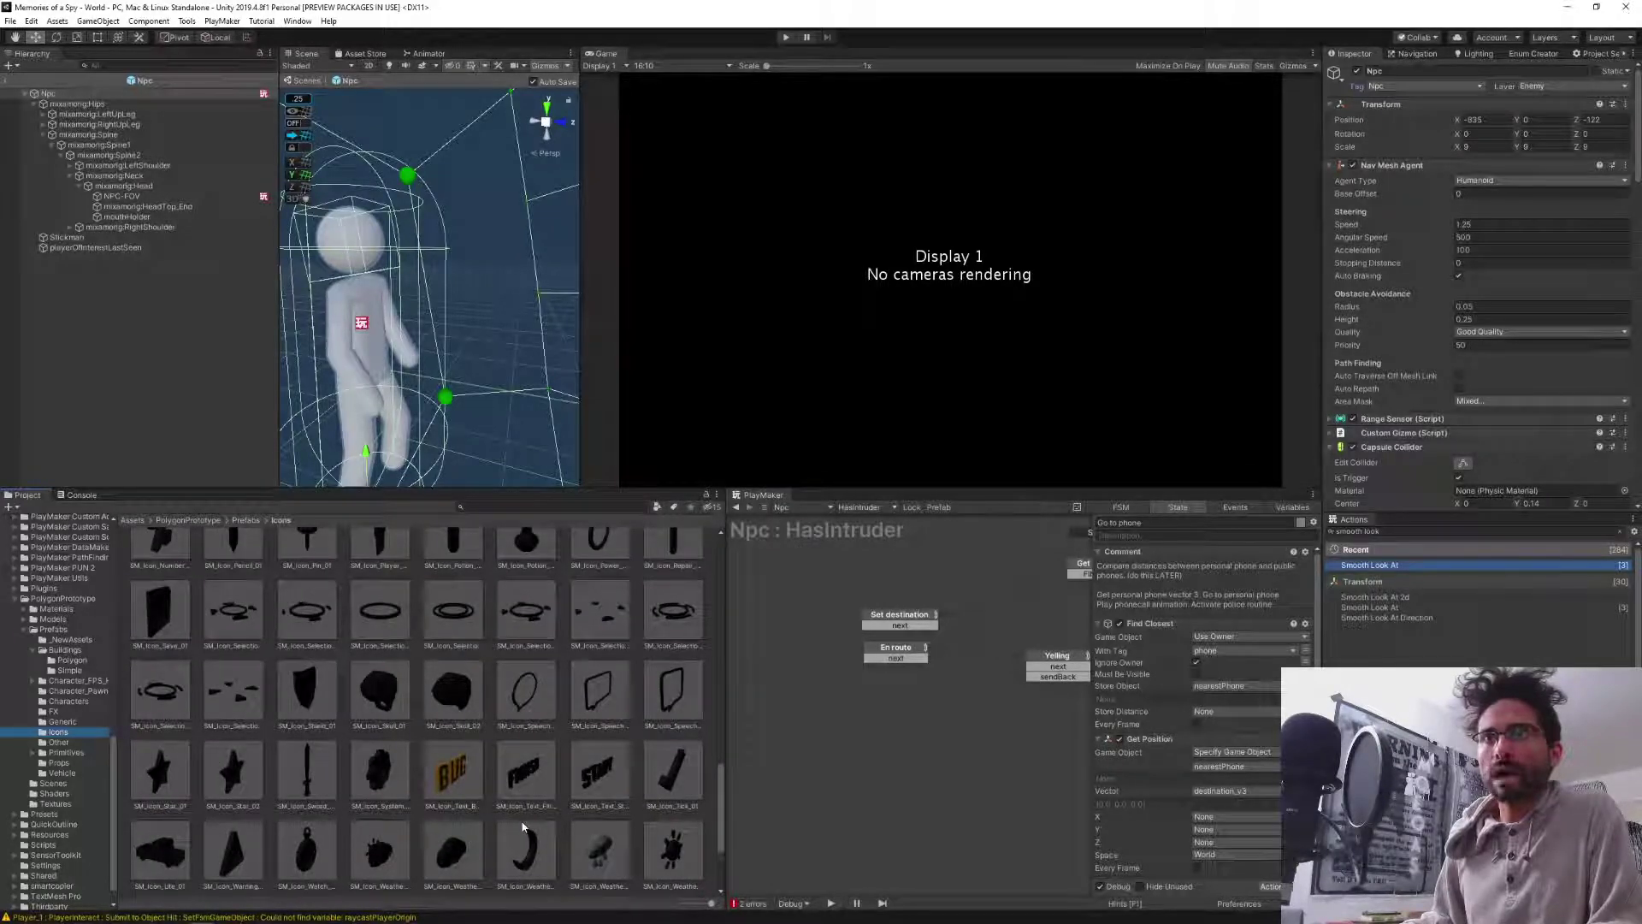
Look through the rest of the PolygonPrototype prefab folders from Icons to Props, and examine the prop prefabs.
scroll(523, 826, down, 2)
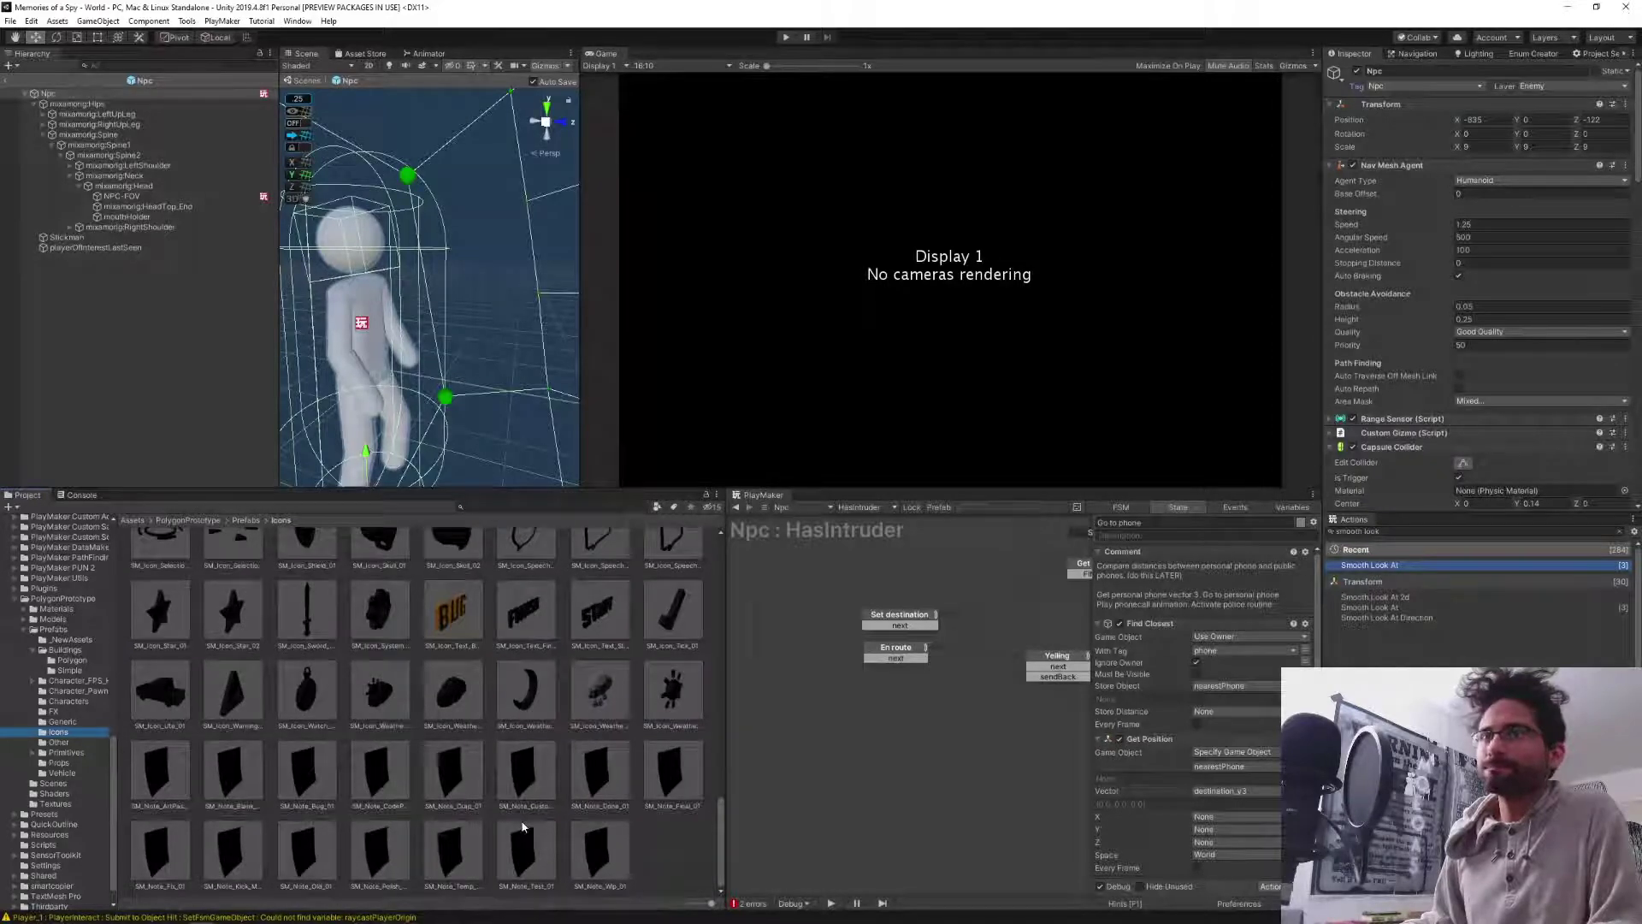
key(Down)
key(Down)
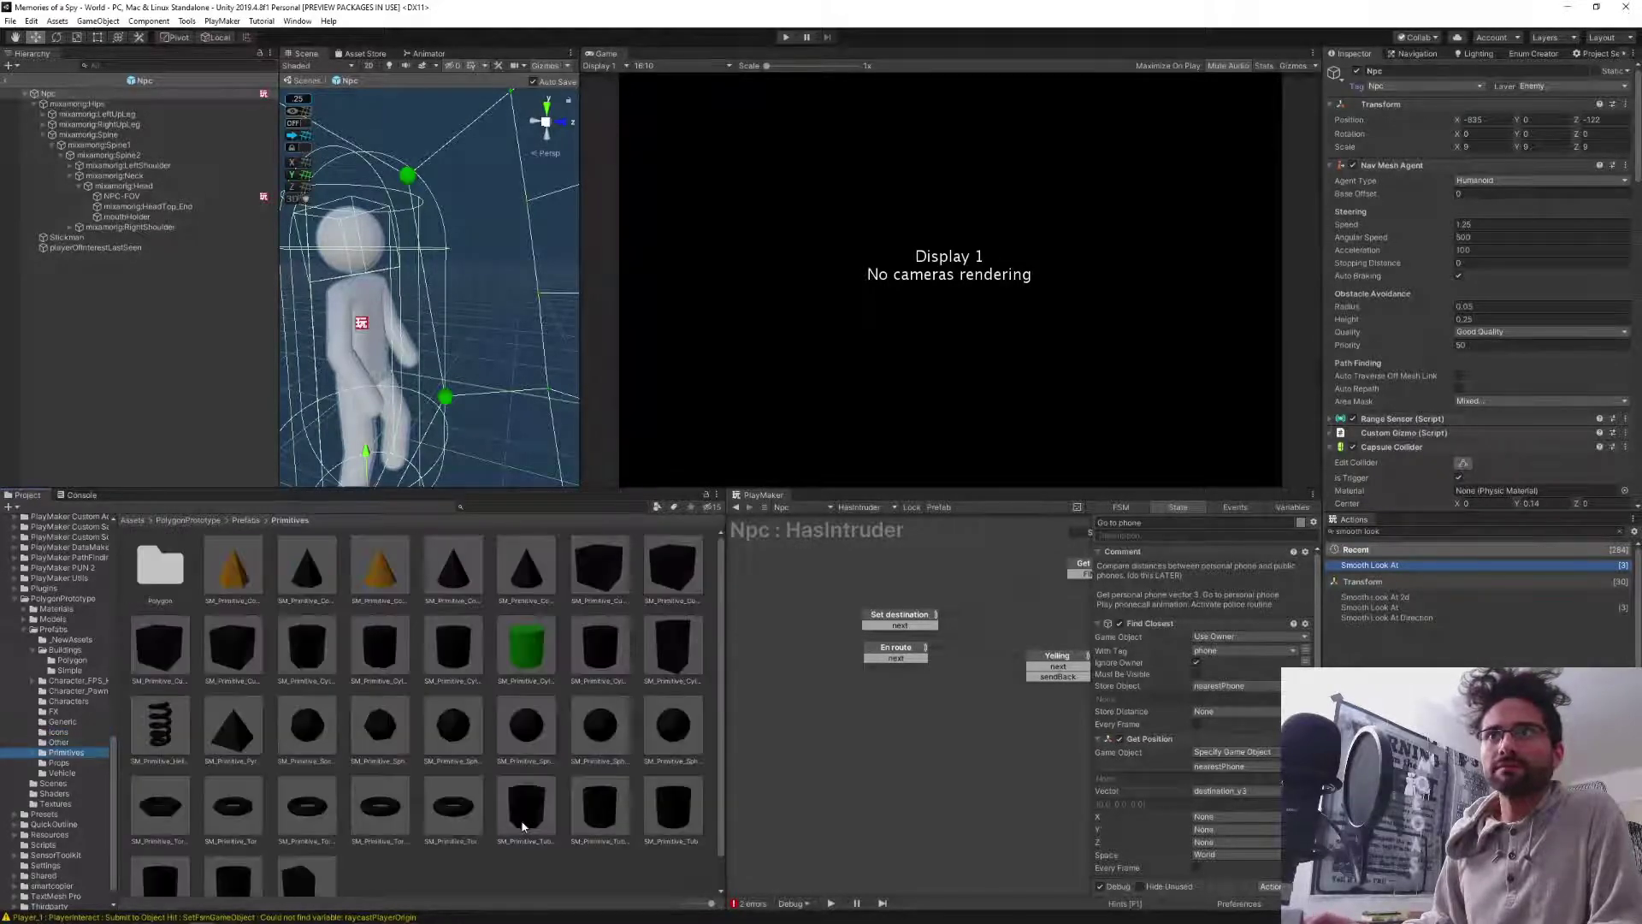
key(Down)
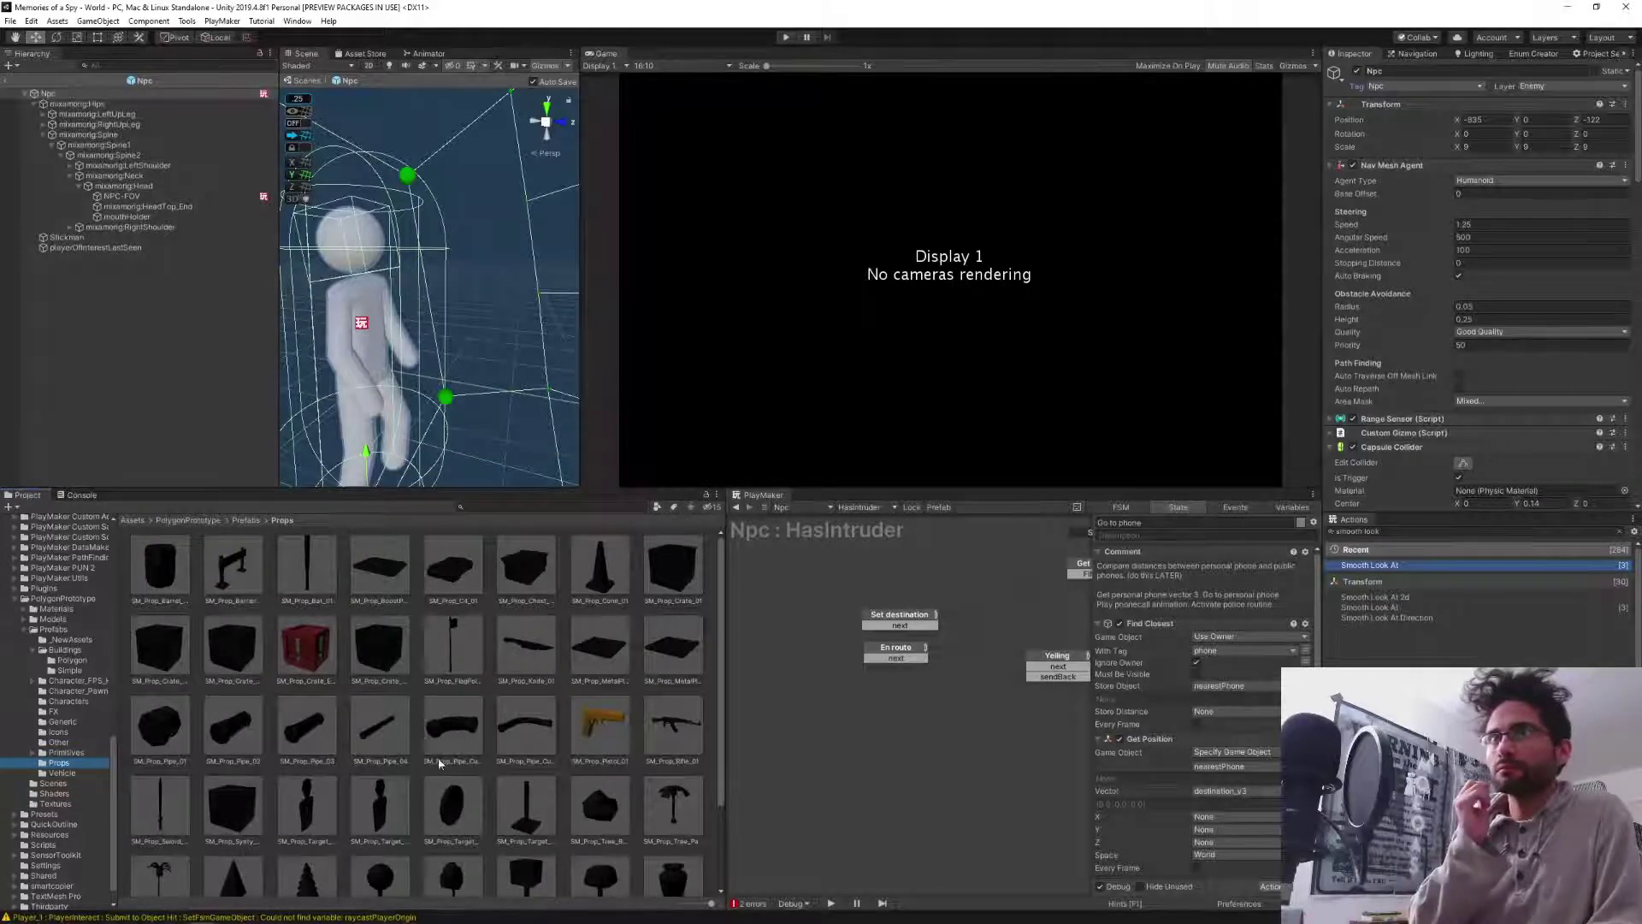
scroll(437, 751, down, 2)
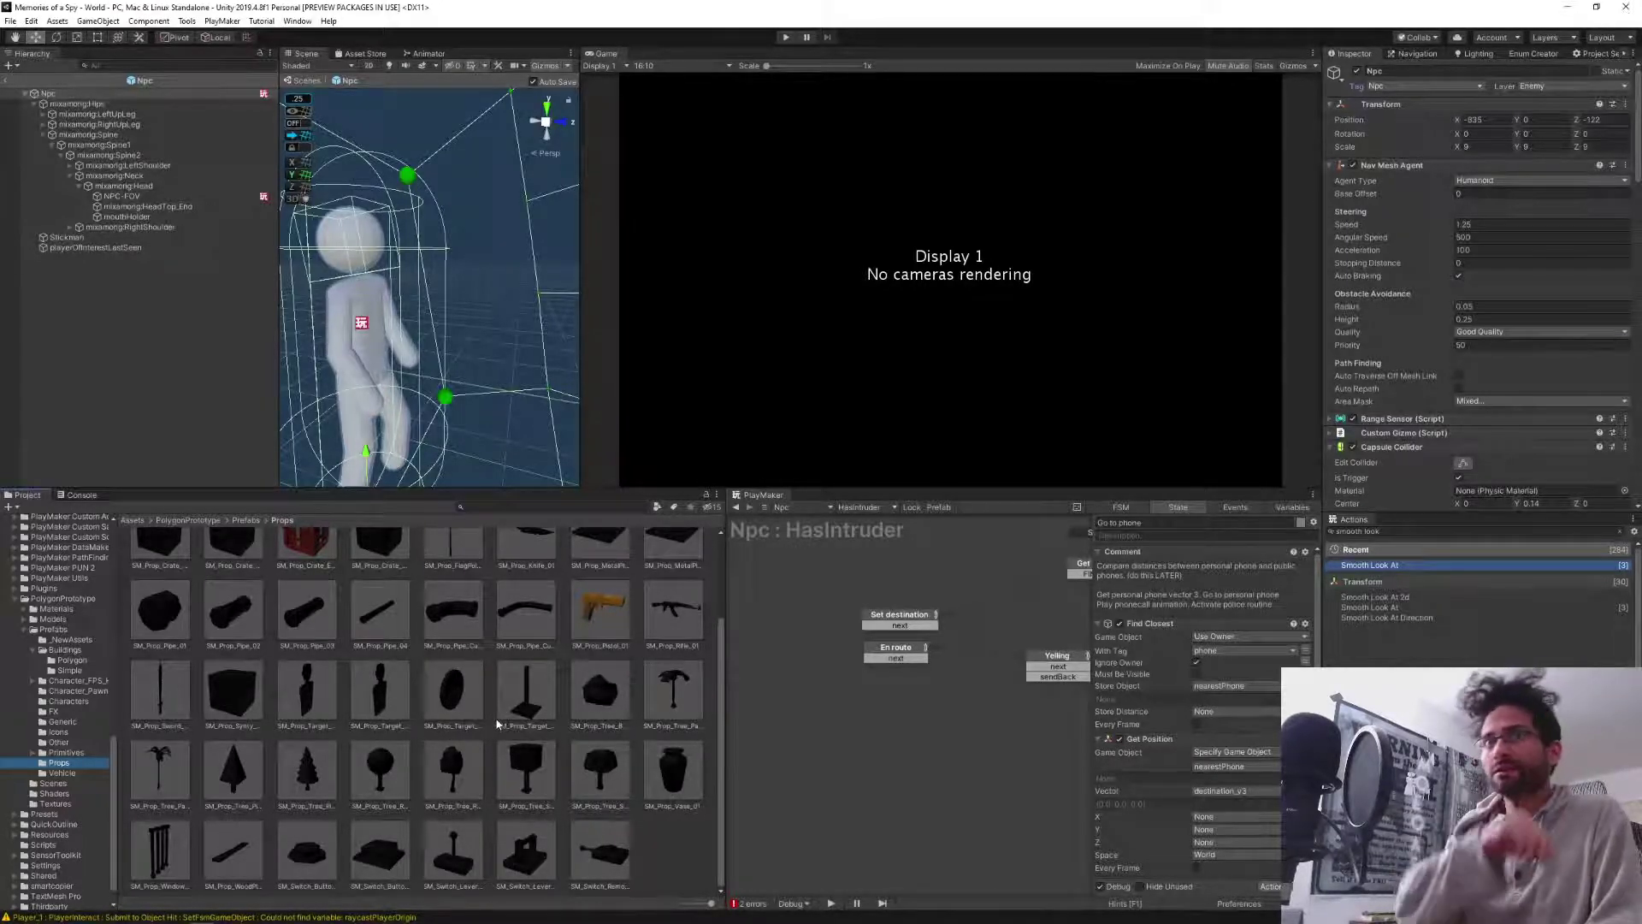
scroll(79, 733, up, 3)
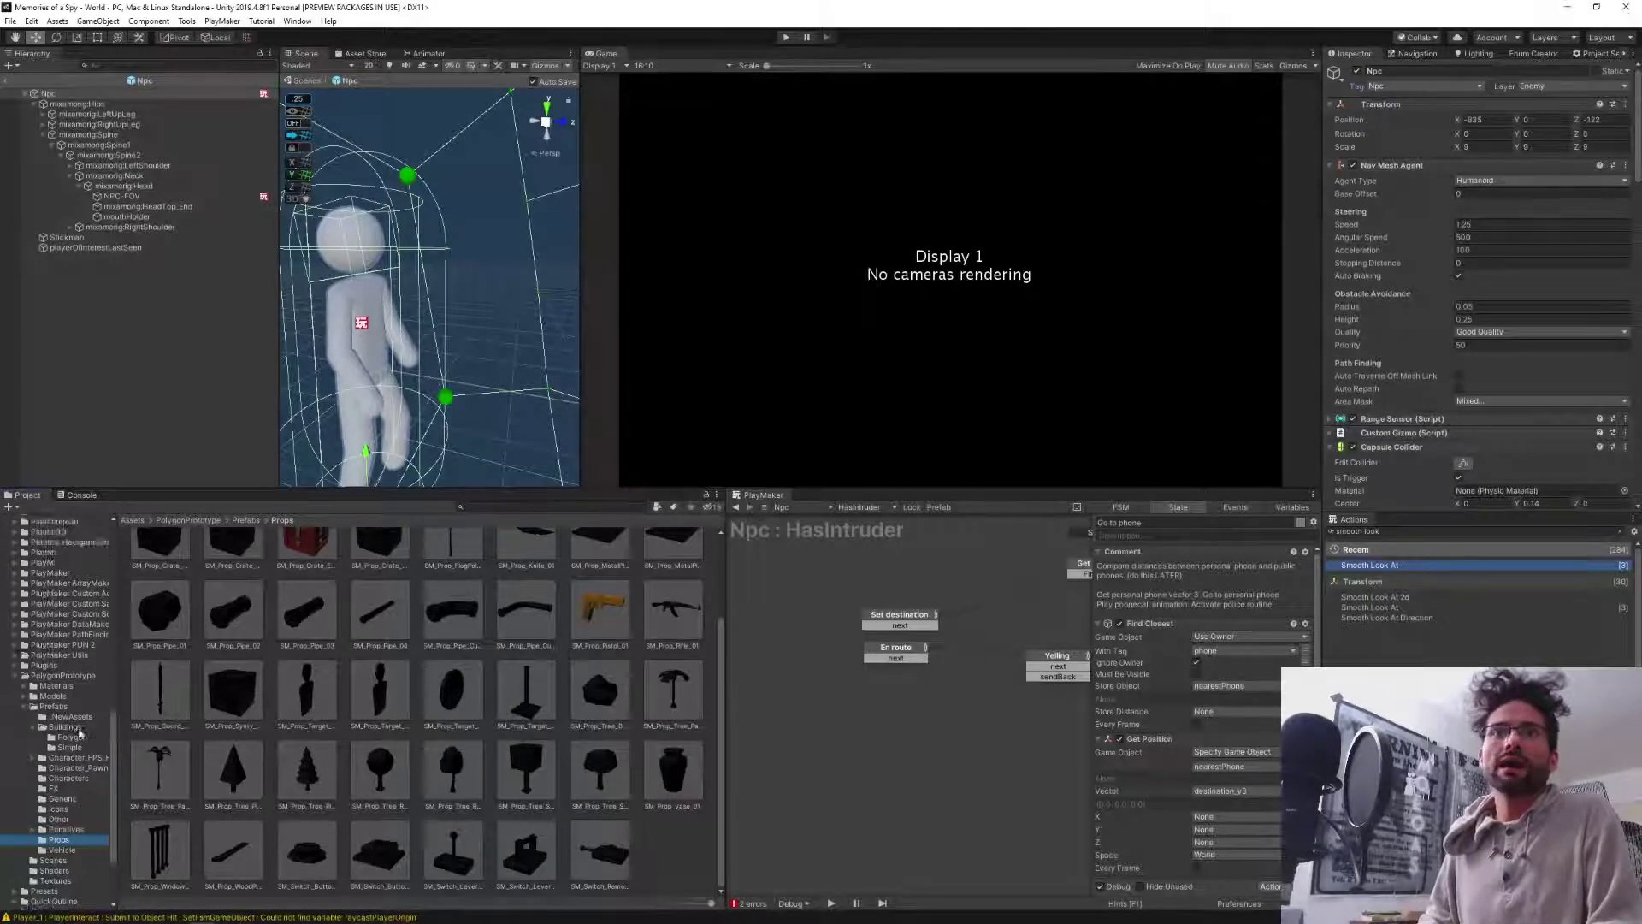
scroll(80, 733, up, 15)
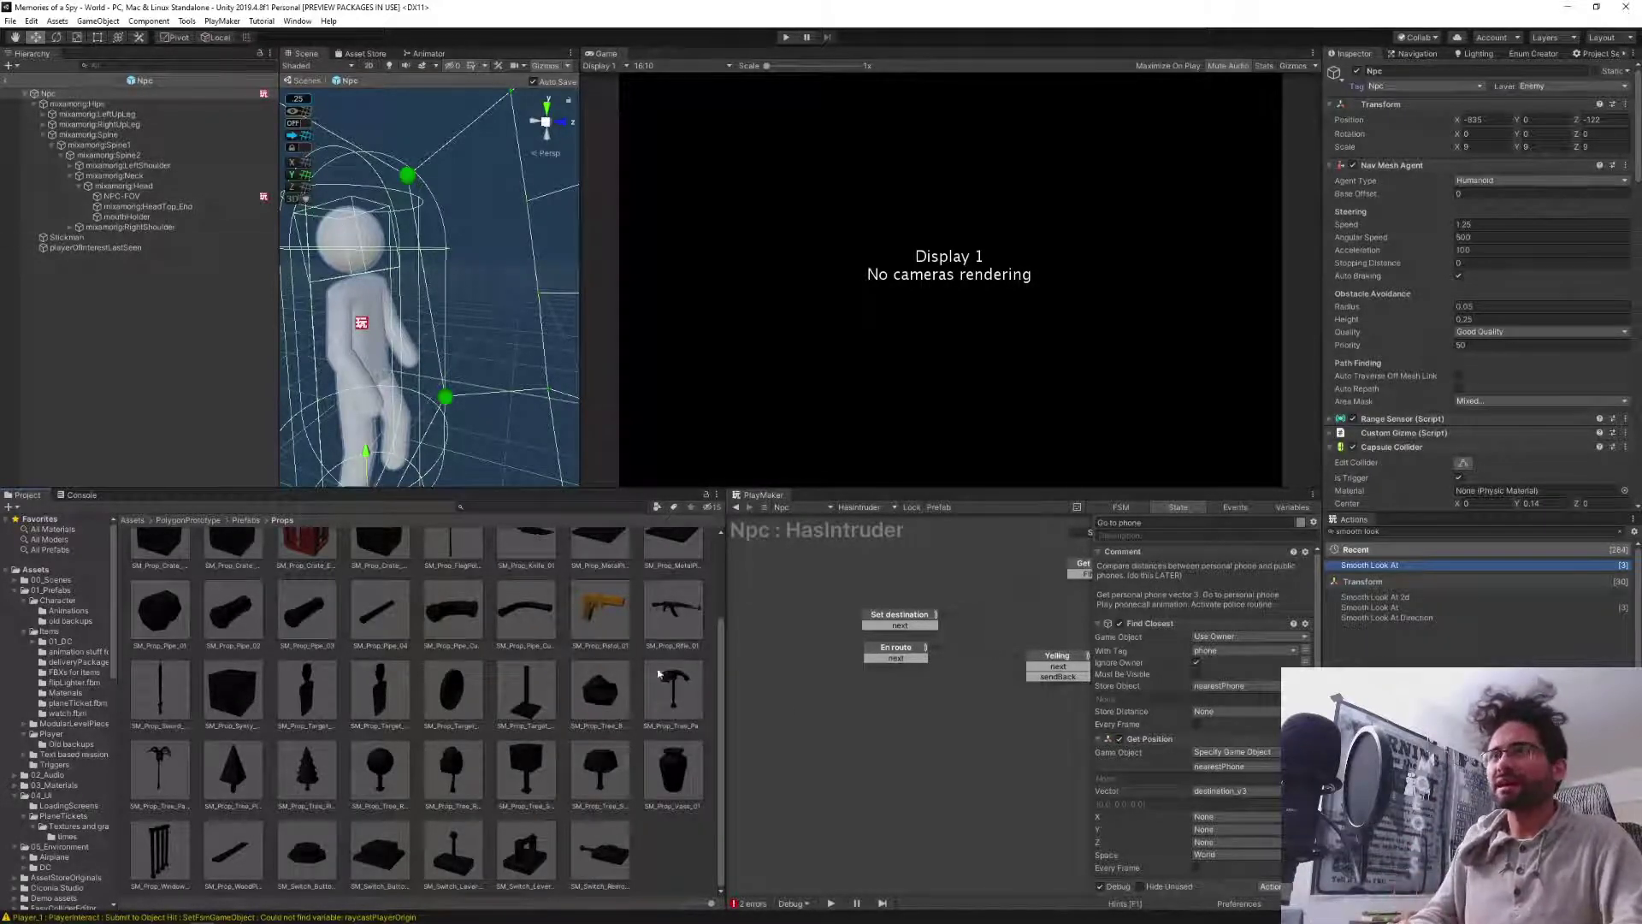
Narrow the Project view, then leave the Npc prefab for the level and widen the Scene view.
drag(724, 729, 443, 702)
scroll(428, 650, up, 3)
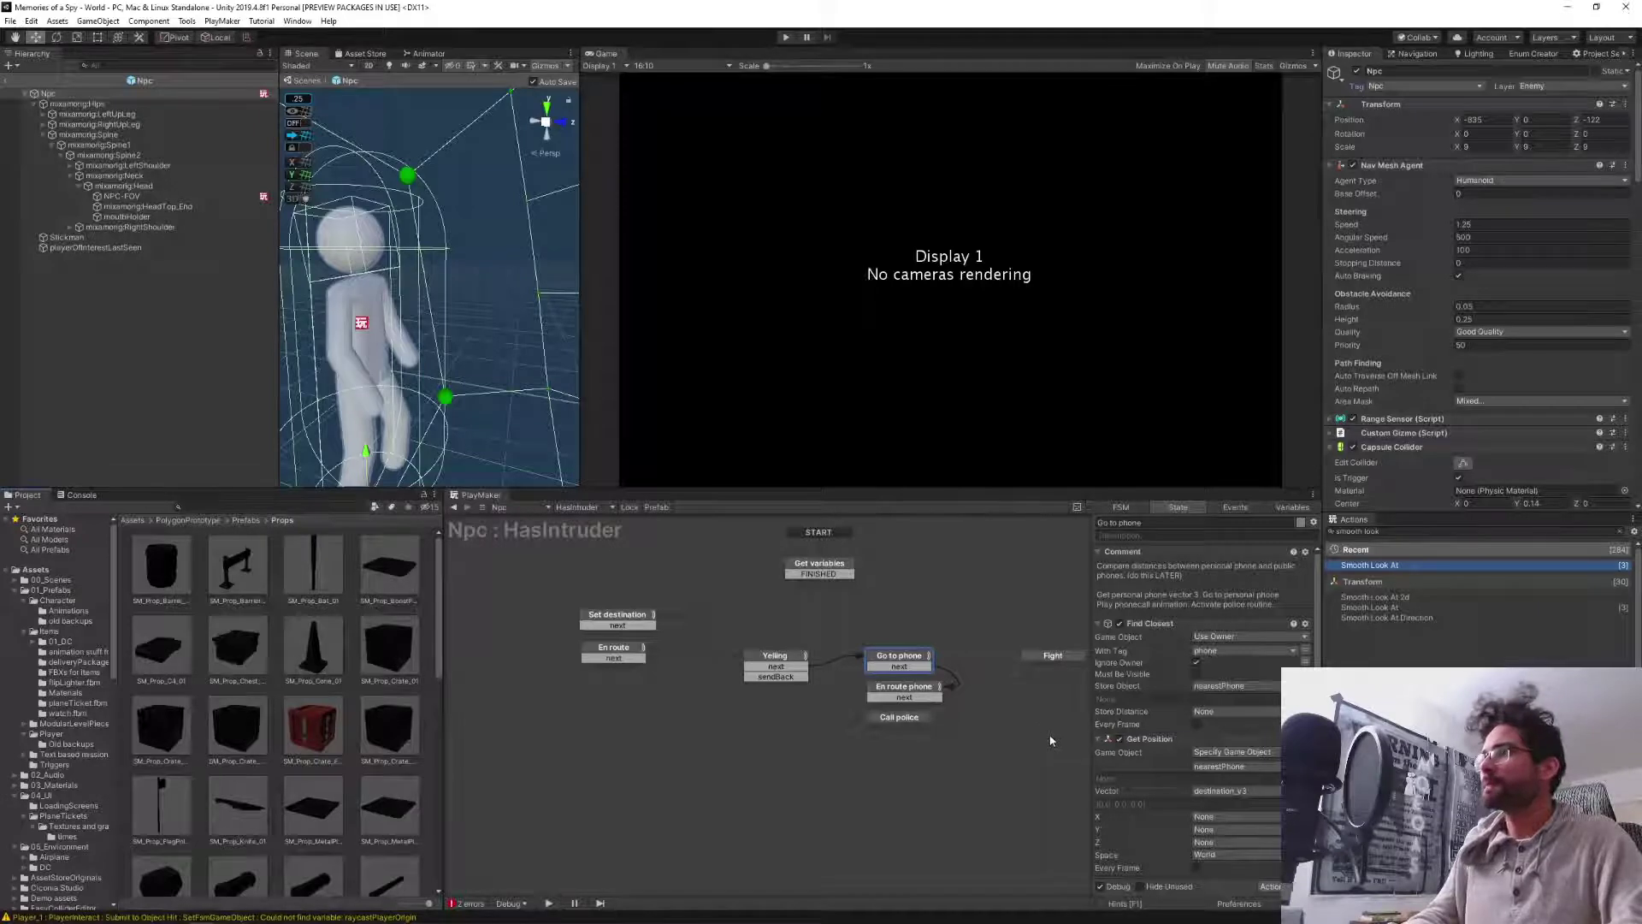
middle_drag(975, 747, 931, 797)
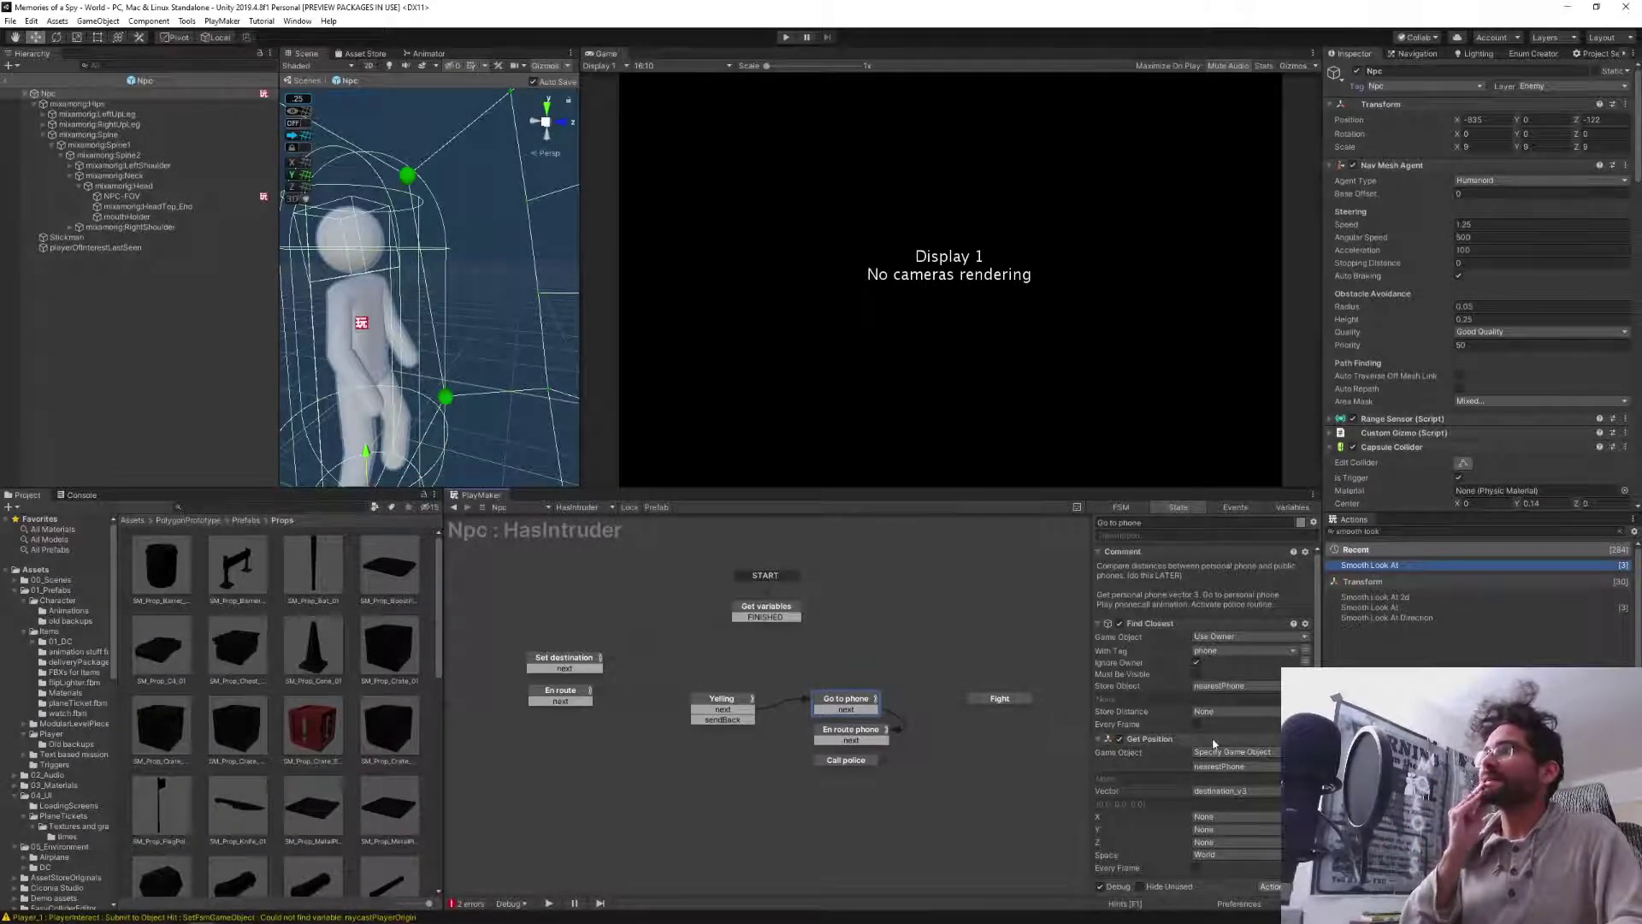
click(7, 80)
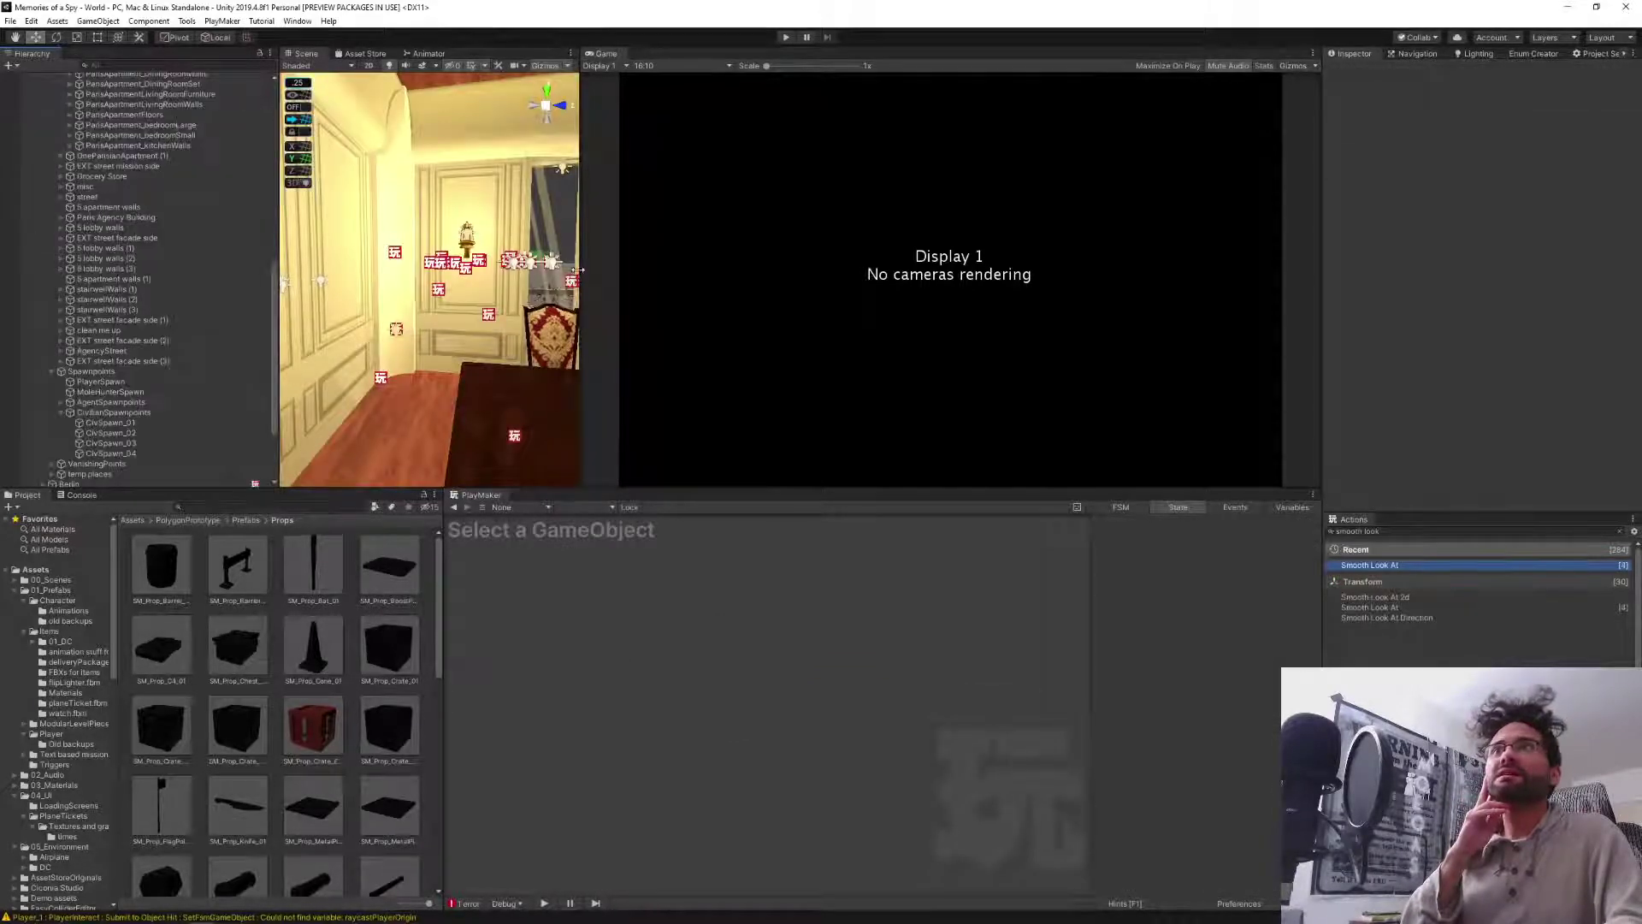
drag(580, 278, 1058, 275)
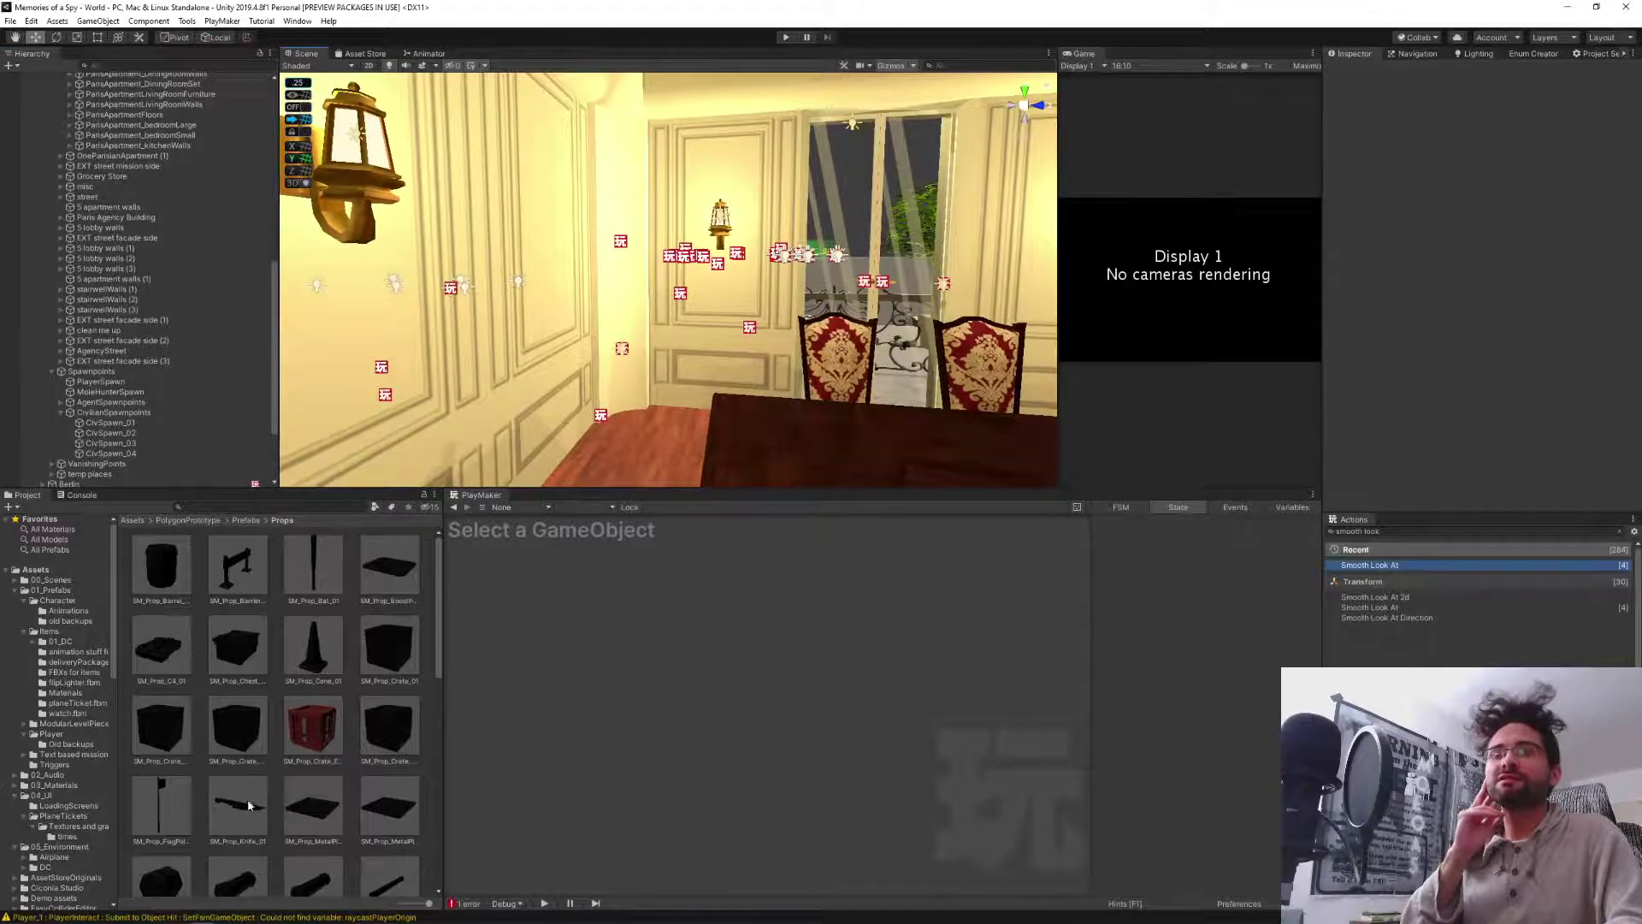
Find the SM_Switch_Remote_01 prefab among the props and open it for inspection.
scroll(248, 798, down, 8)
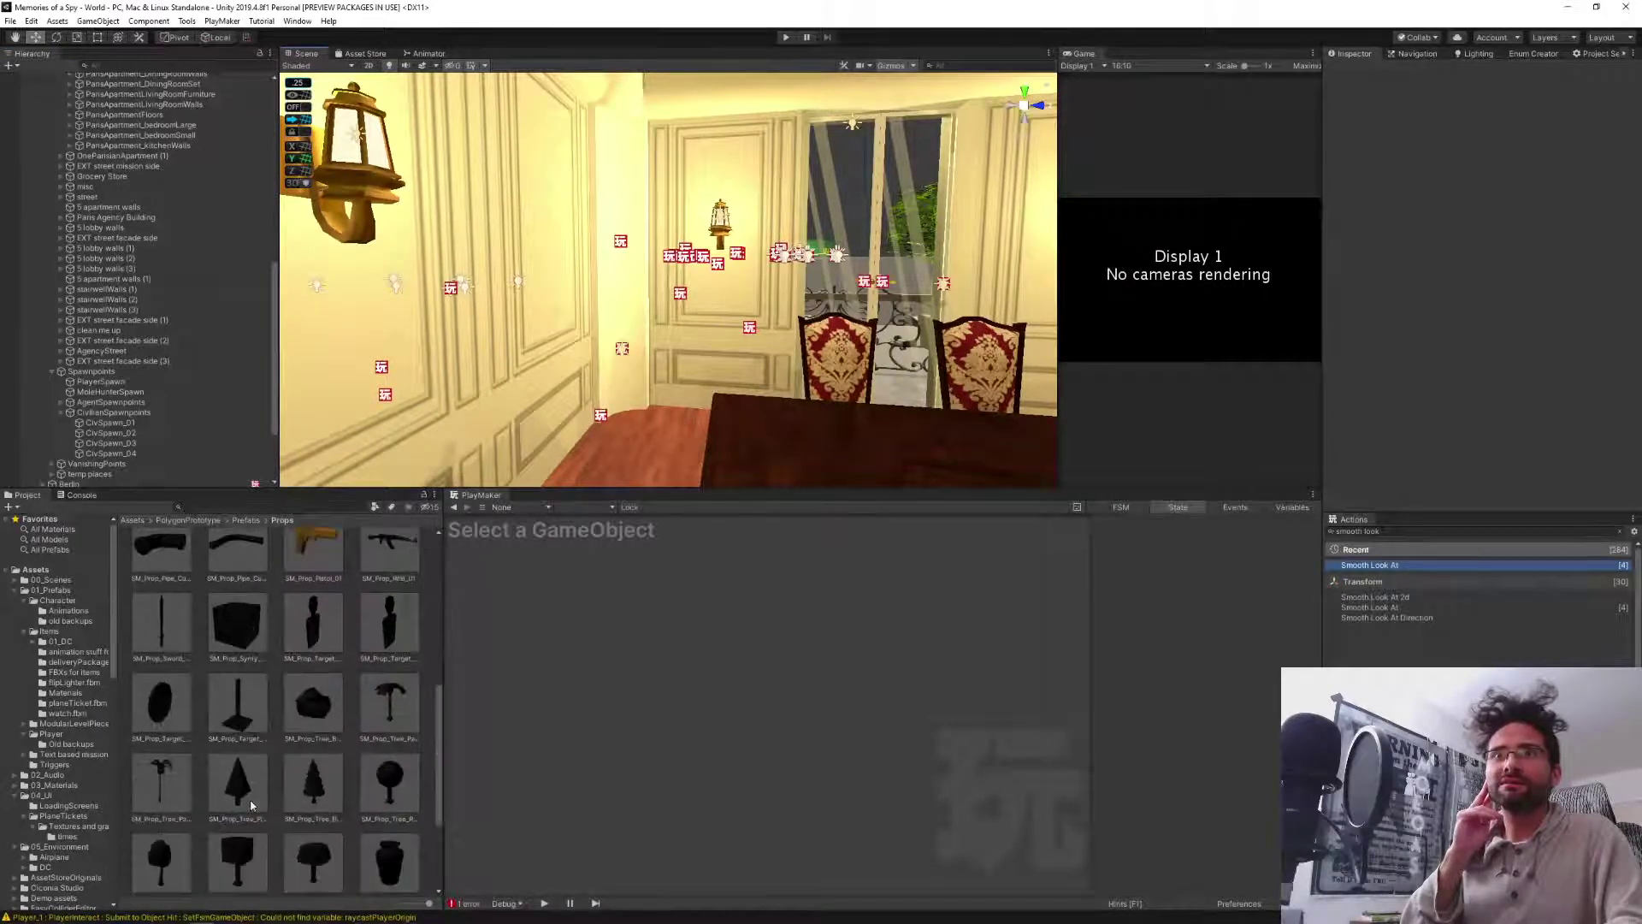
scroll(252, 803, down, 3)
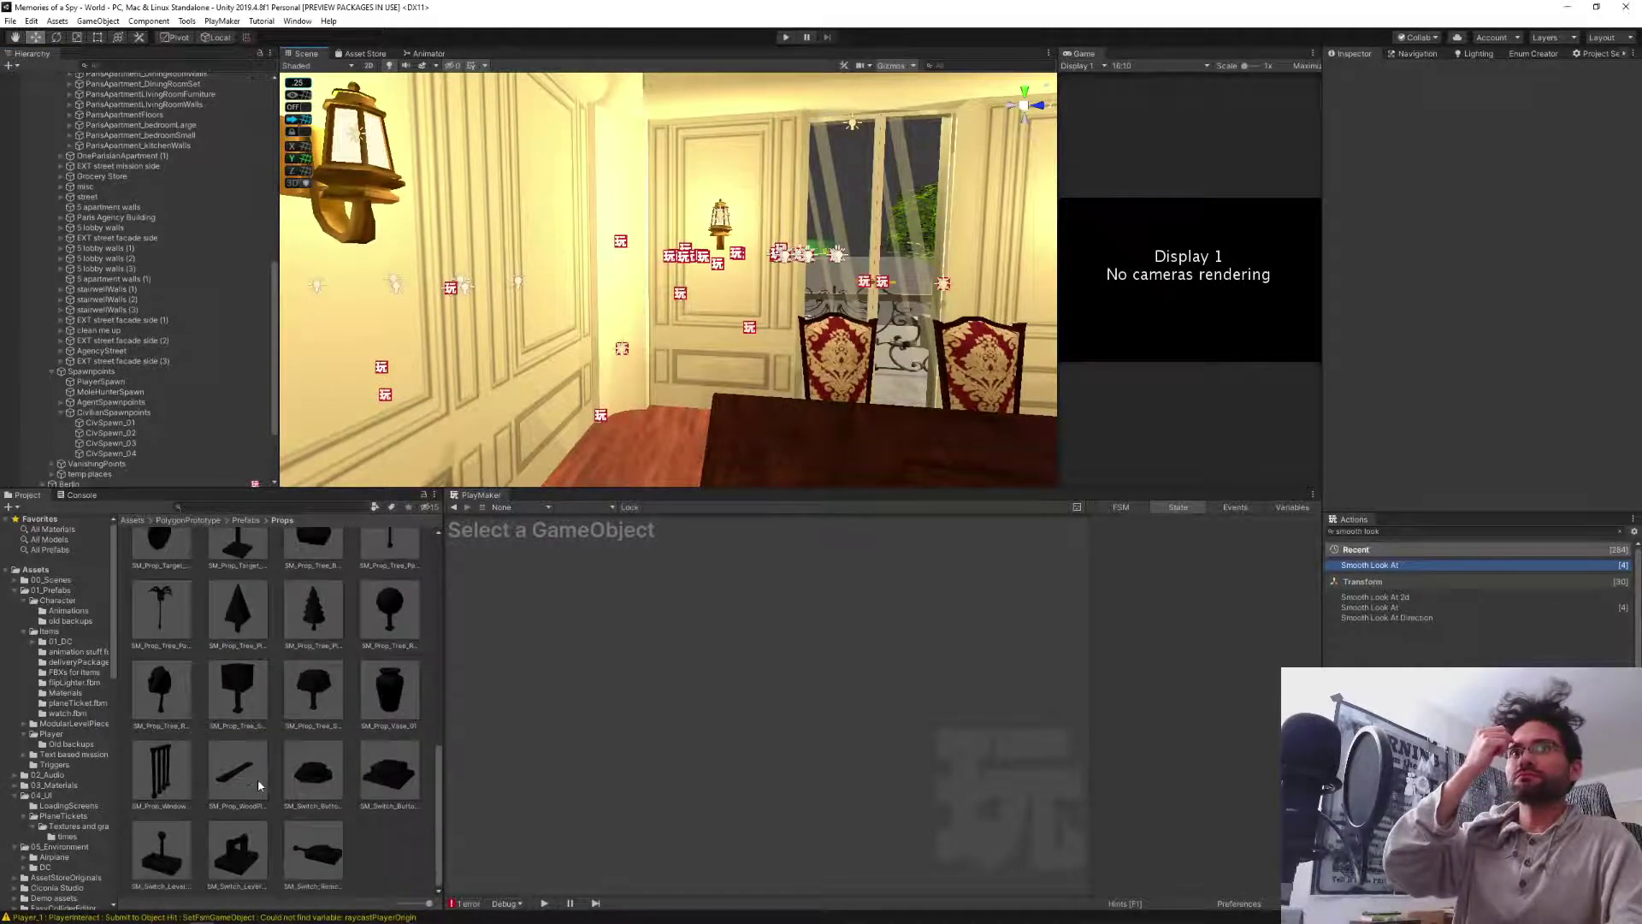
click(306, 855)
double_click(307, 855)
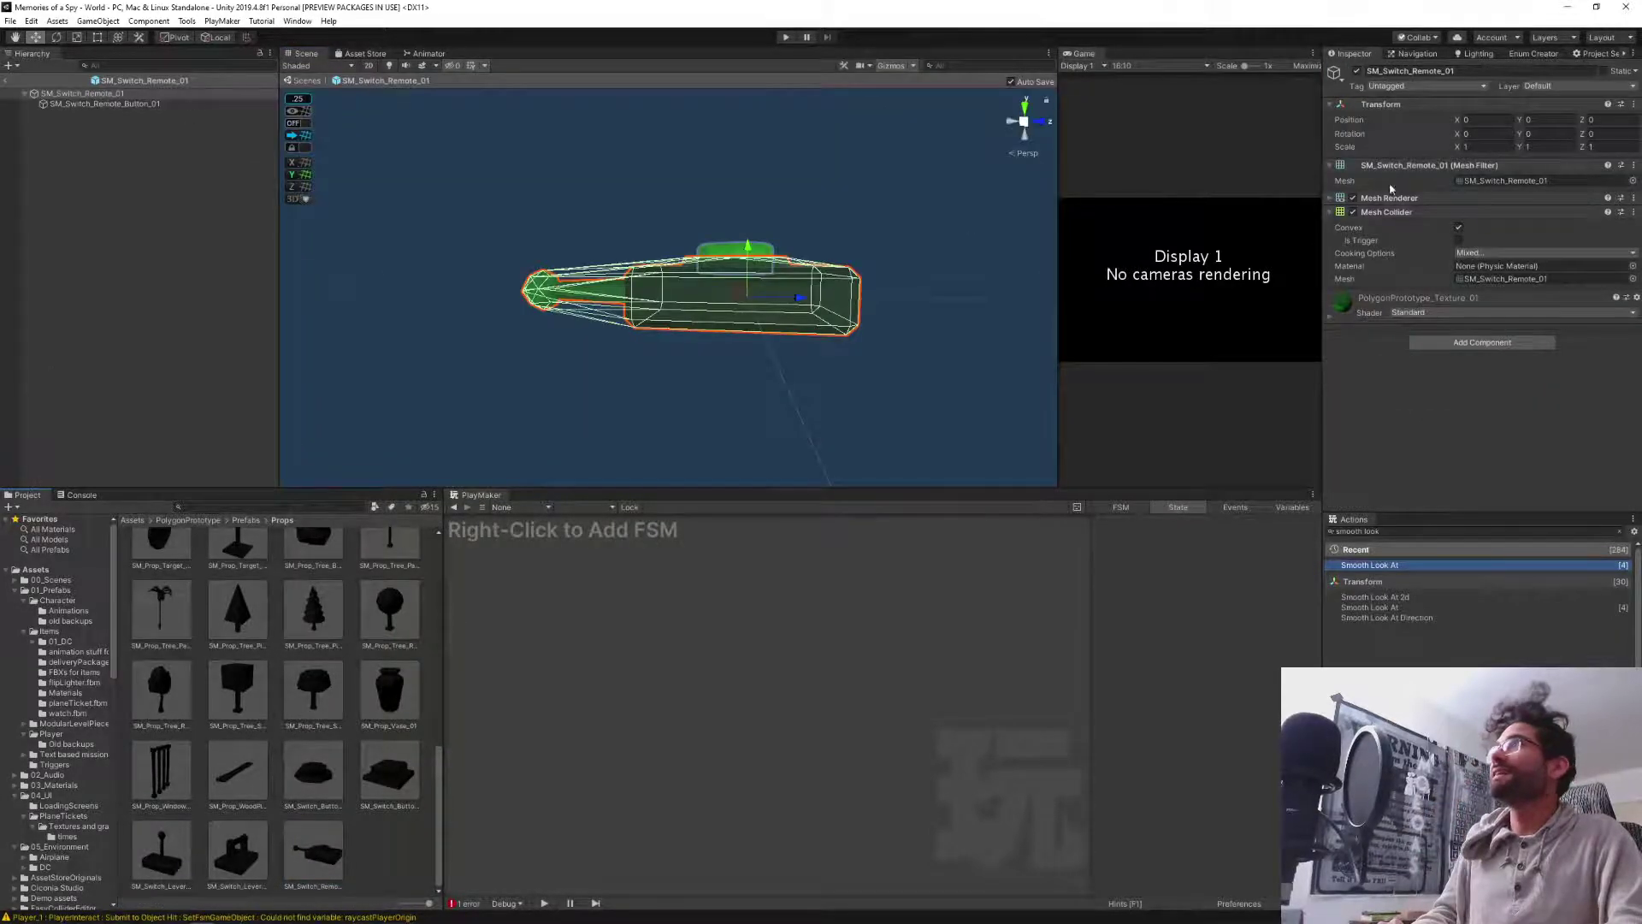
Try an X scale of 2 on the remote prefab, restore it to 1 and return to the level.
click(1480, 147)
text(2)
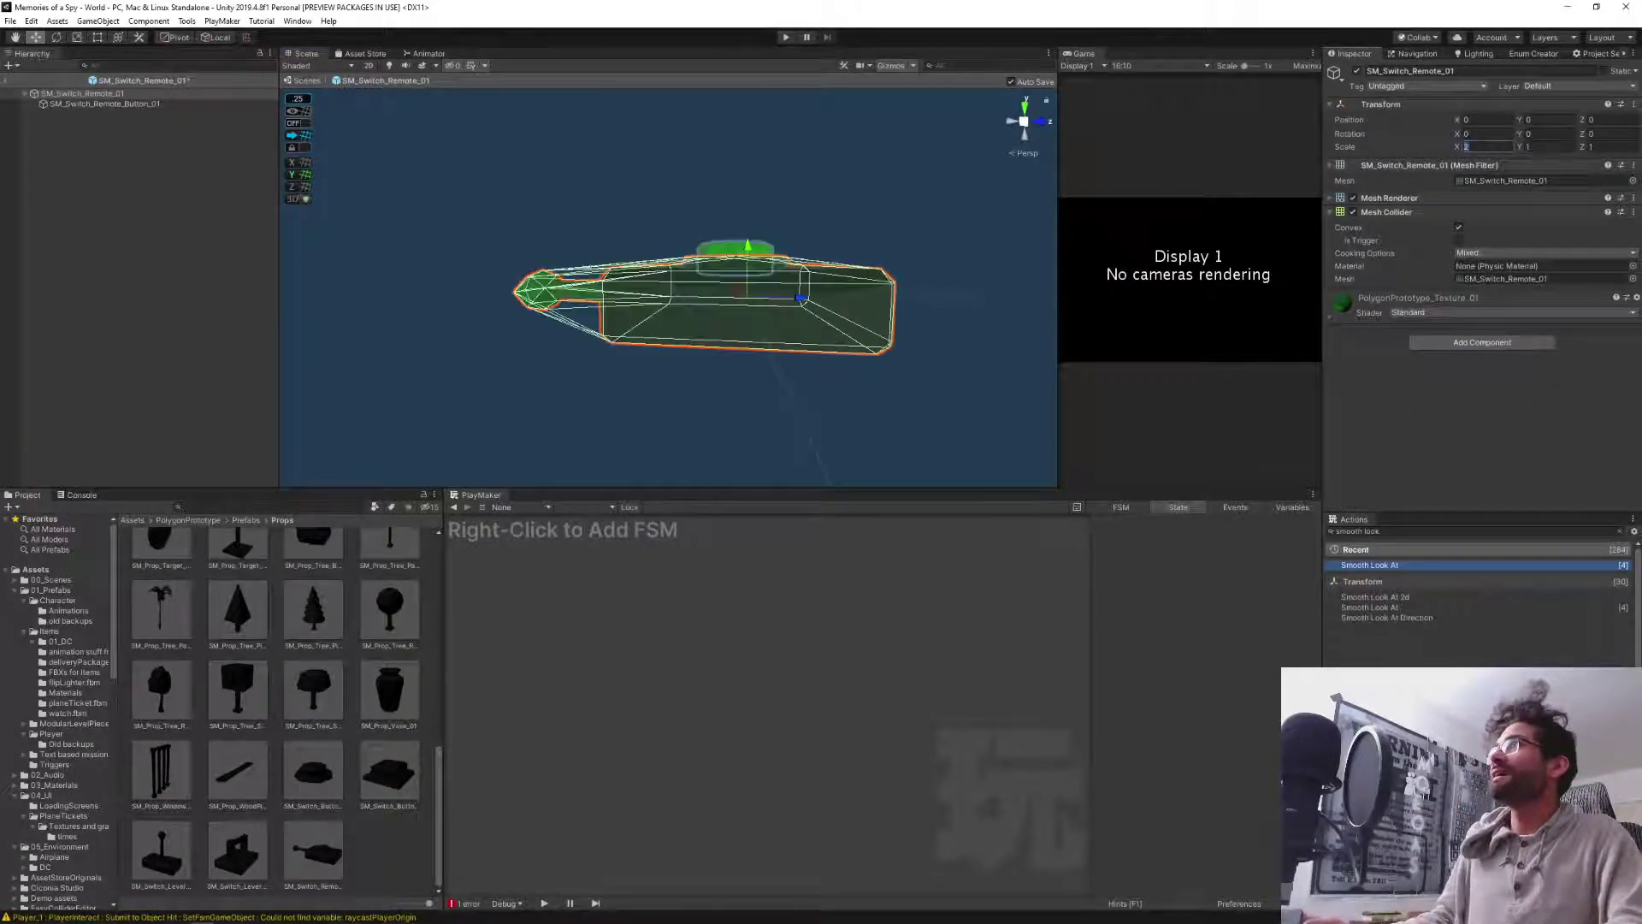
key(BackSpace)
text(1)
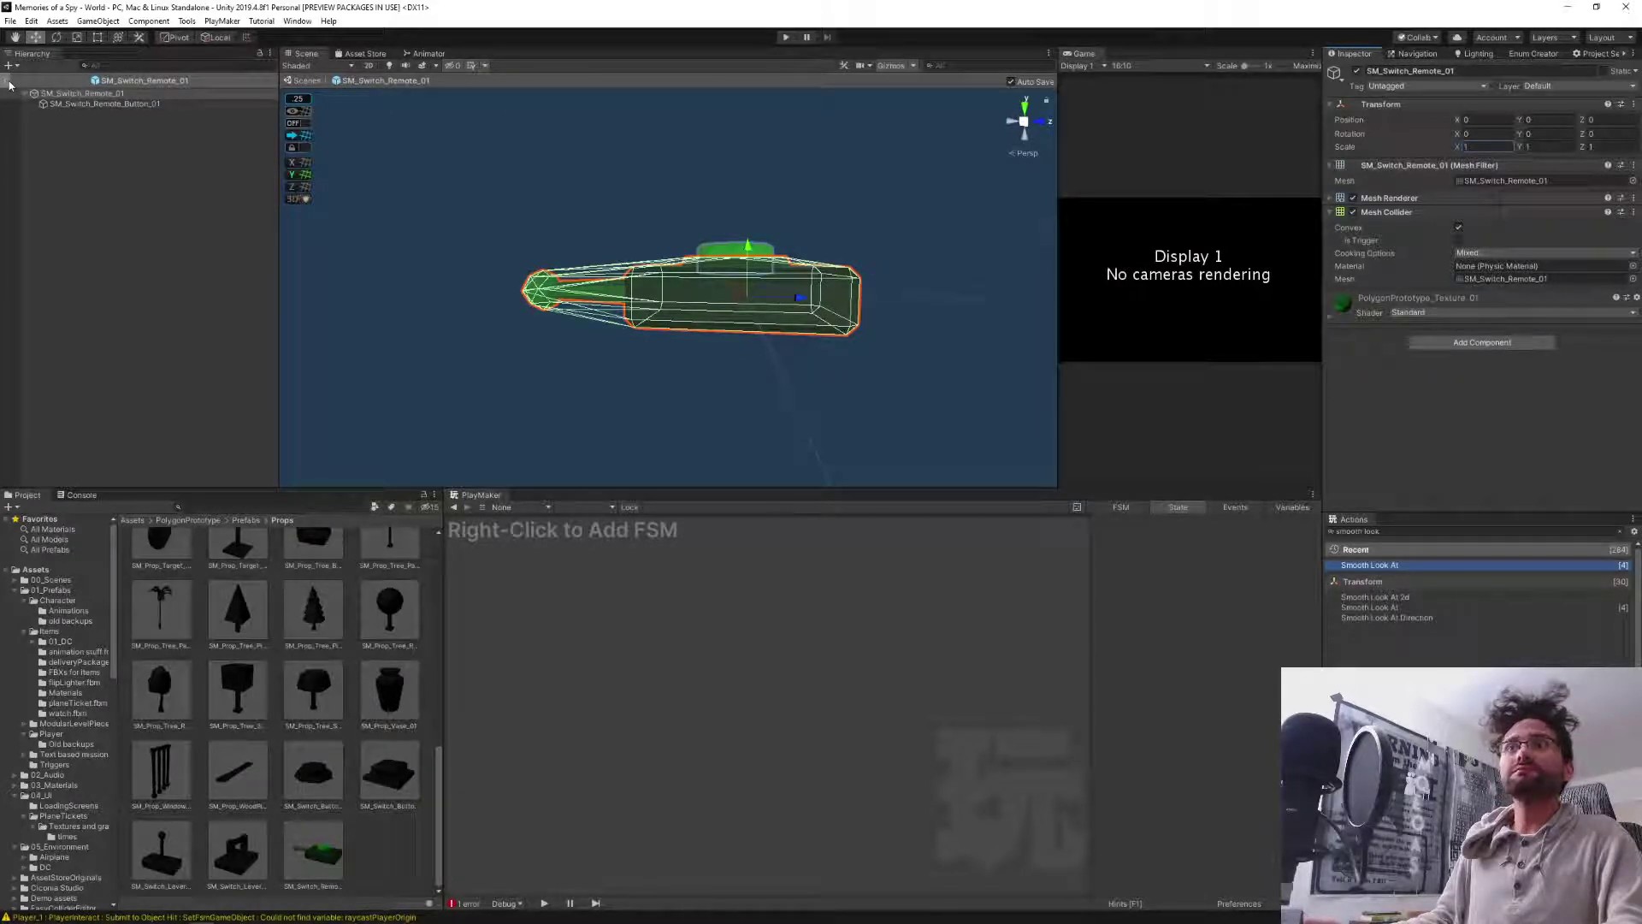
click(9, 85)
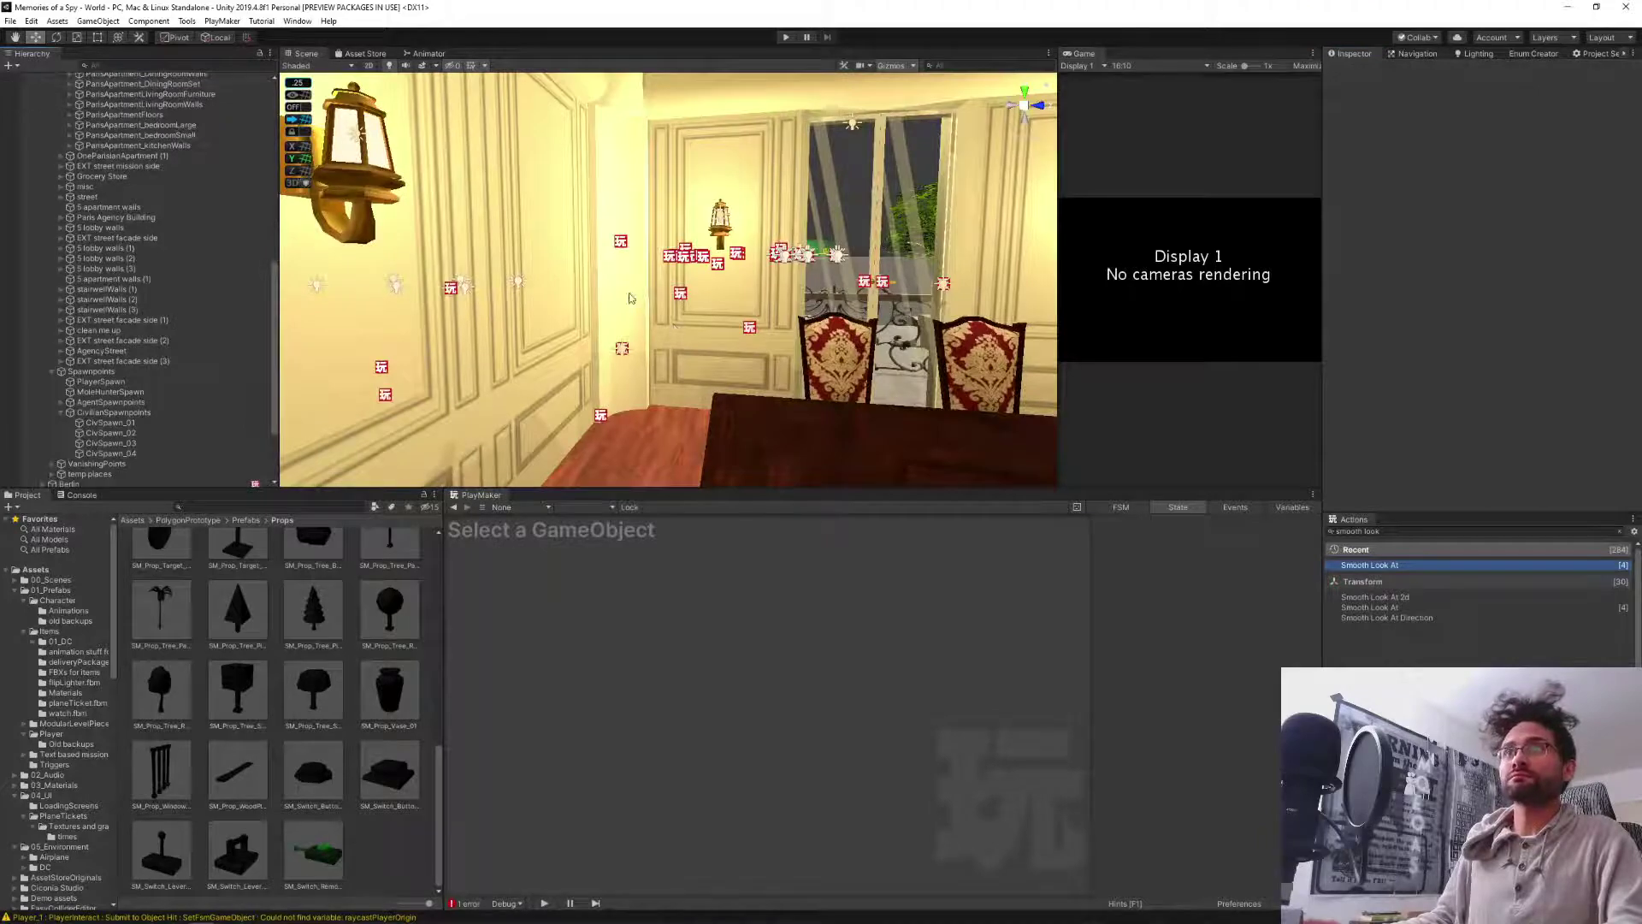
Place the SM_Switch_Remote_01 prefab on top of the apartment dresser, beside the table lamp.
right_drag(672, 286, 1115, 326)
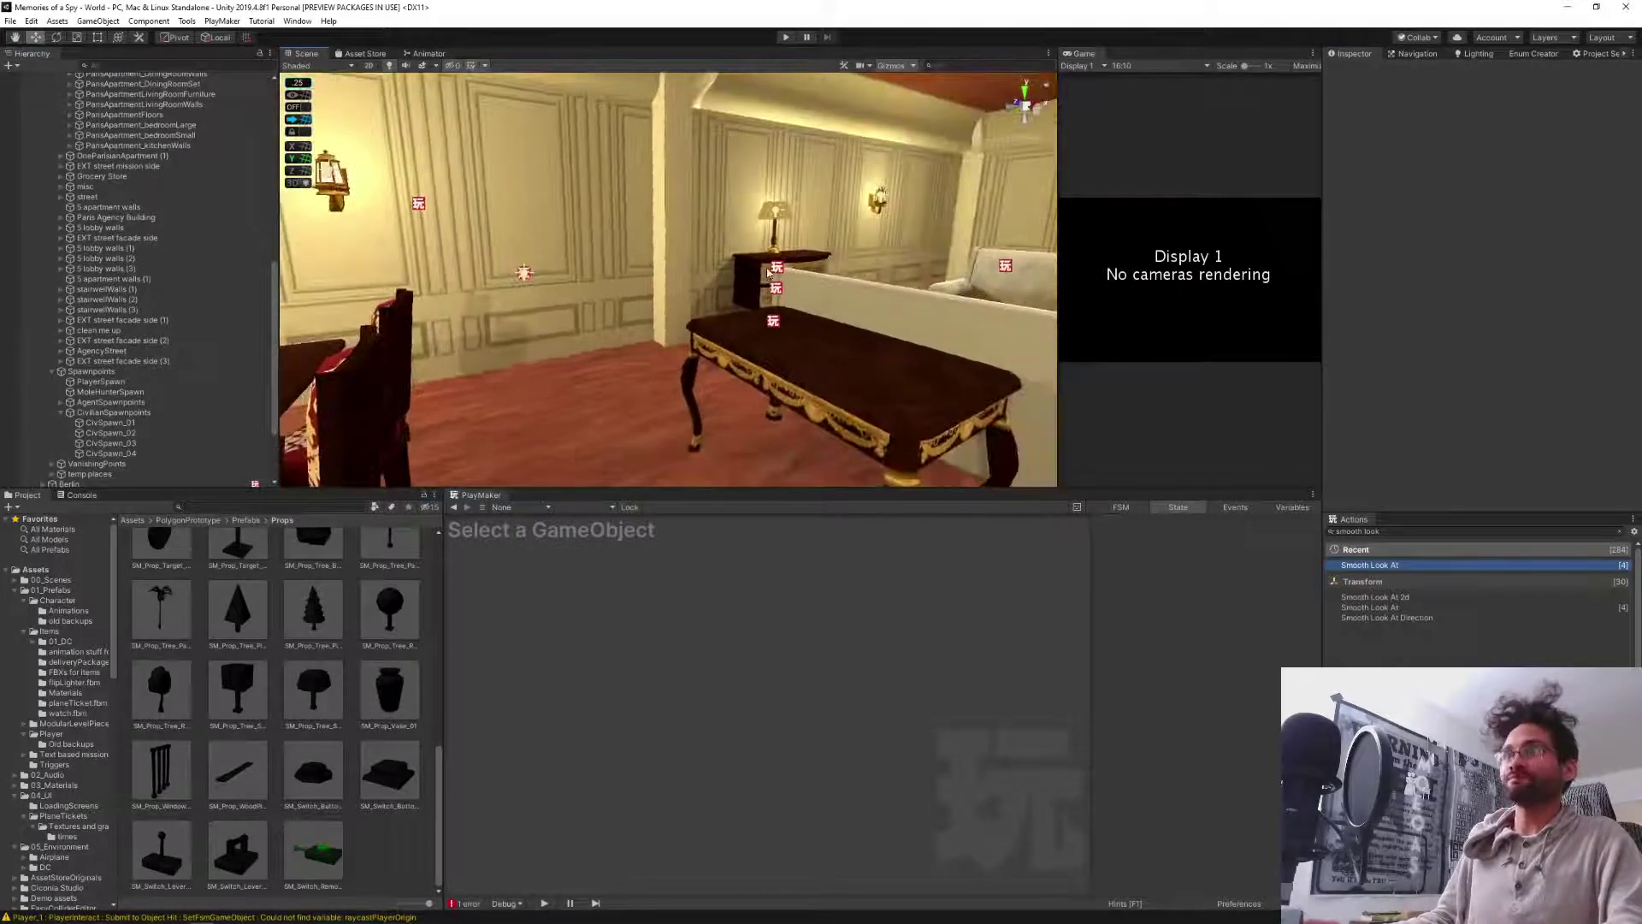
middle_drag(768, 270, 502, 342)
scroll(680, 301, up, 5)
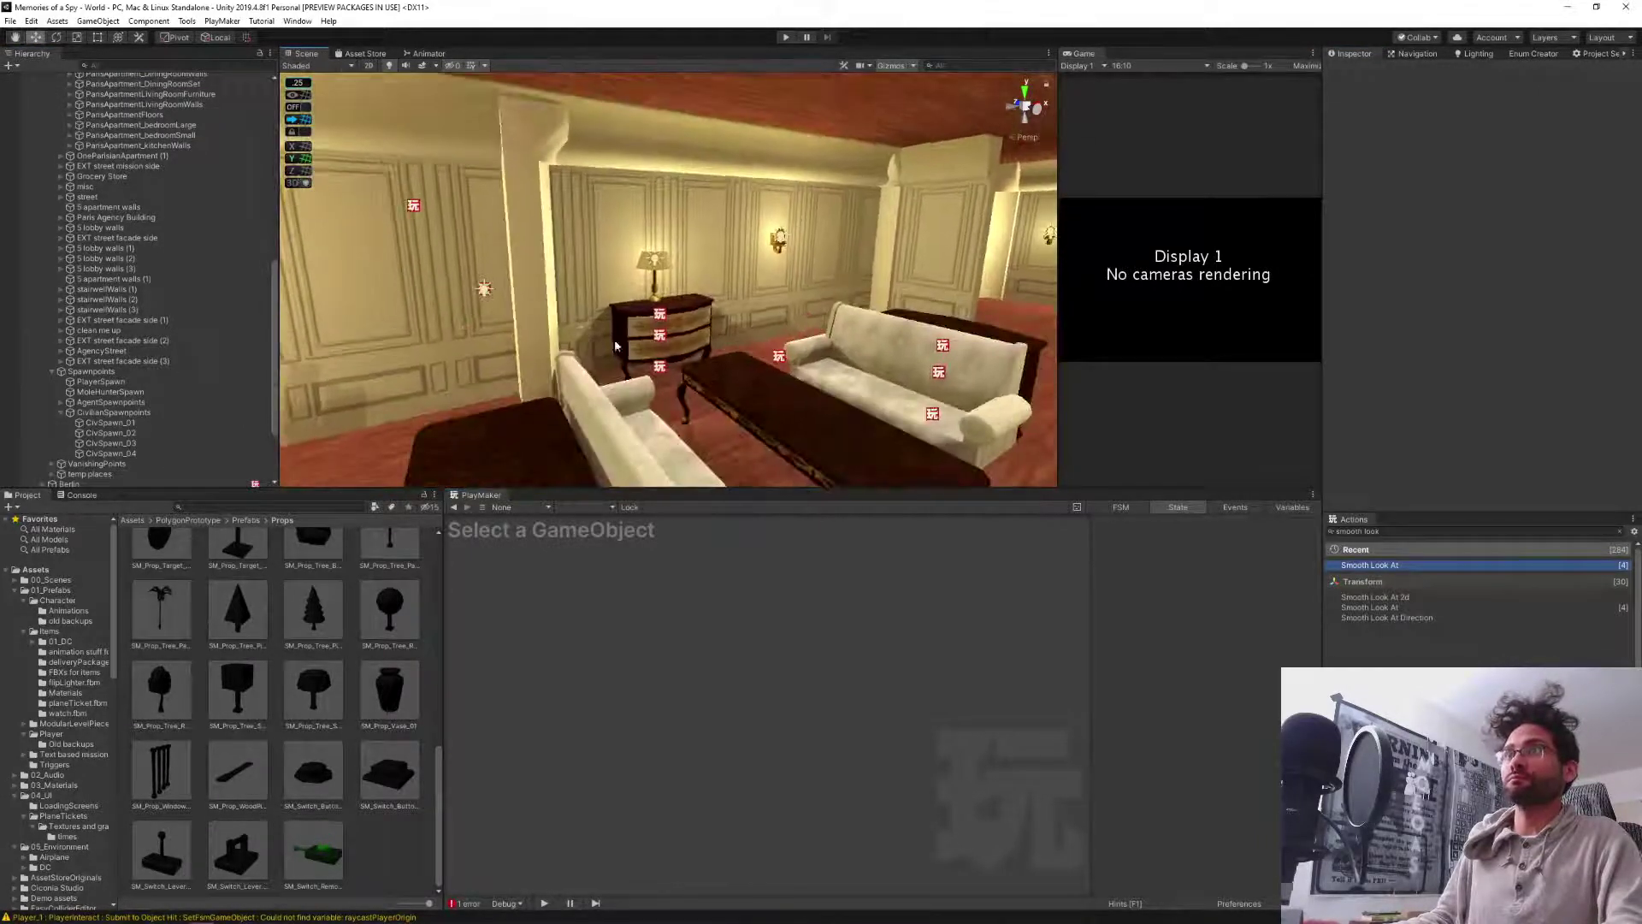
scroll(679, 301, up, 4)
right_drag(703, 332, 641, 381)
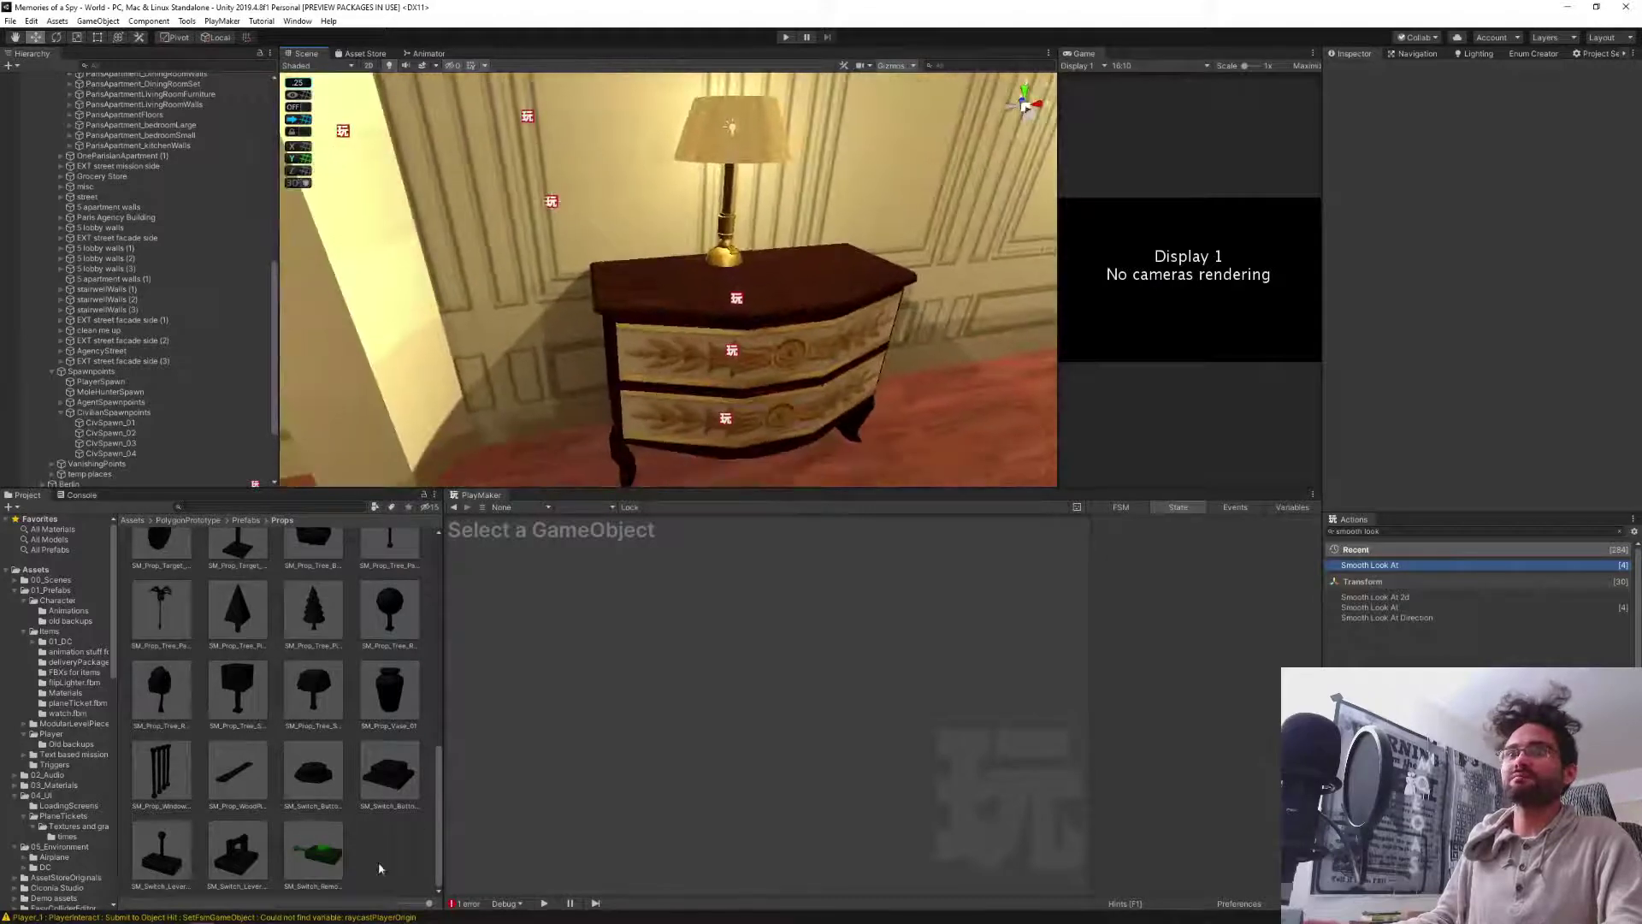
drag(321, 853, 629, 293)
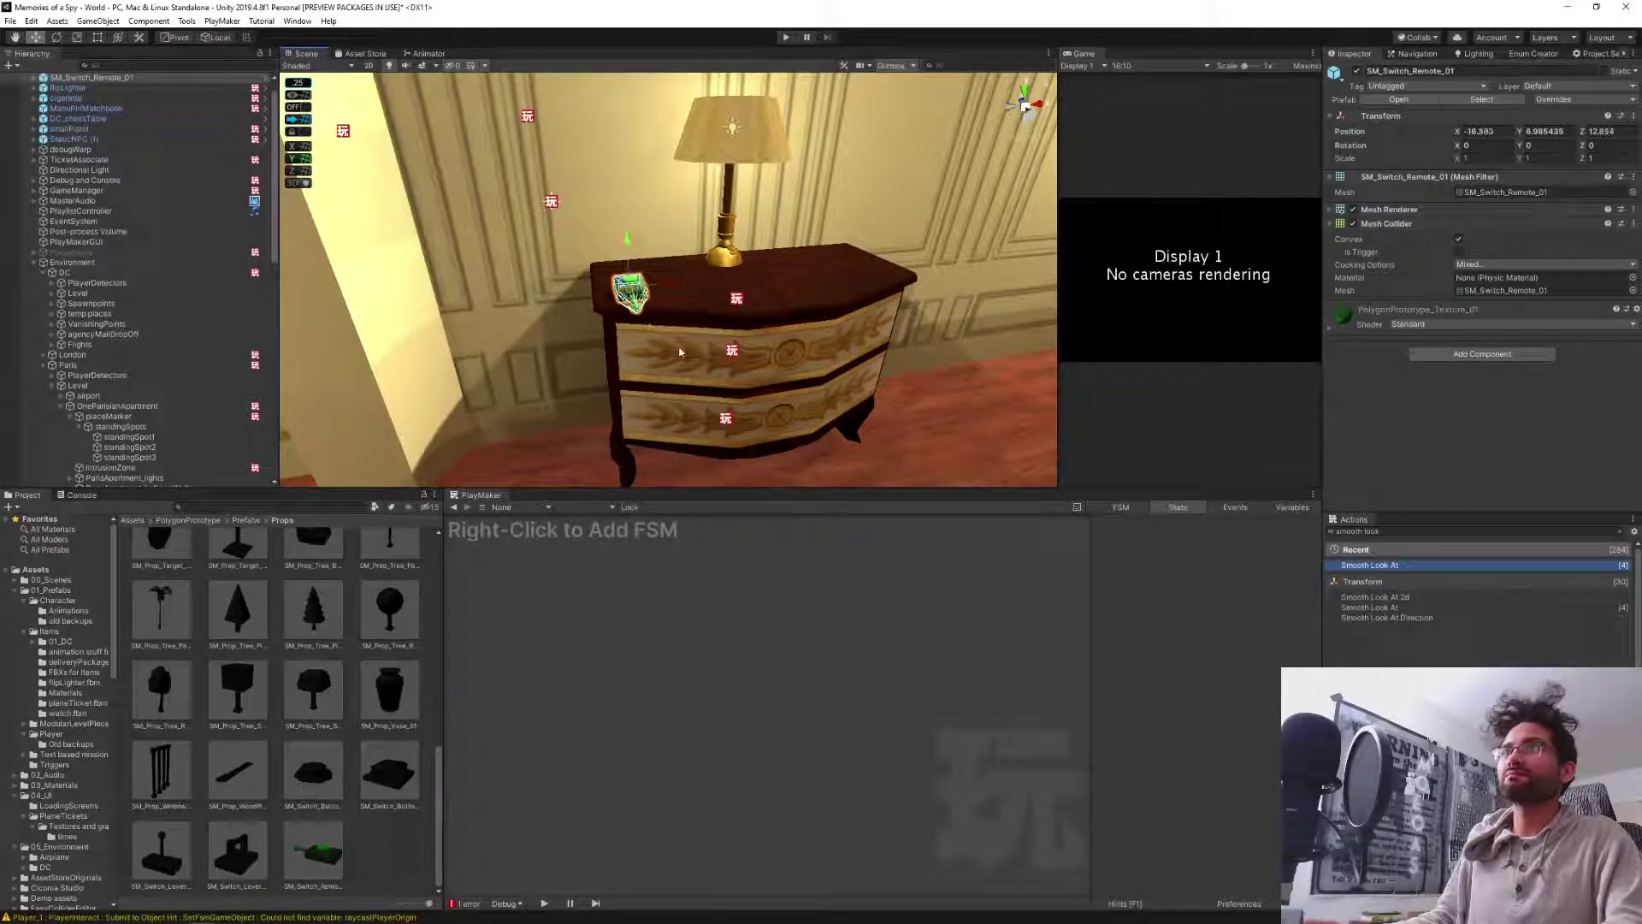
Rotate the placed remote to -150 degrees about Y and assign it the phone tag.
key(e)
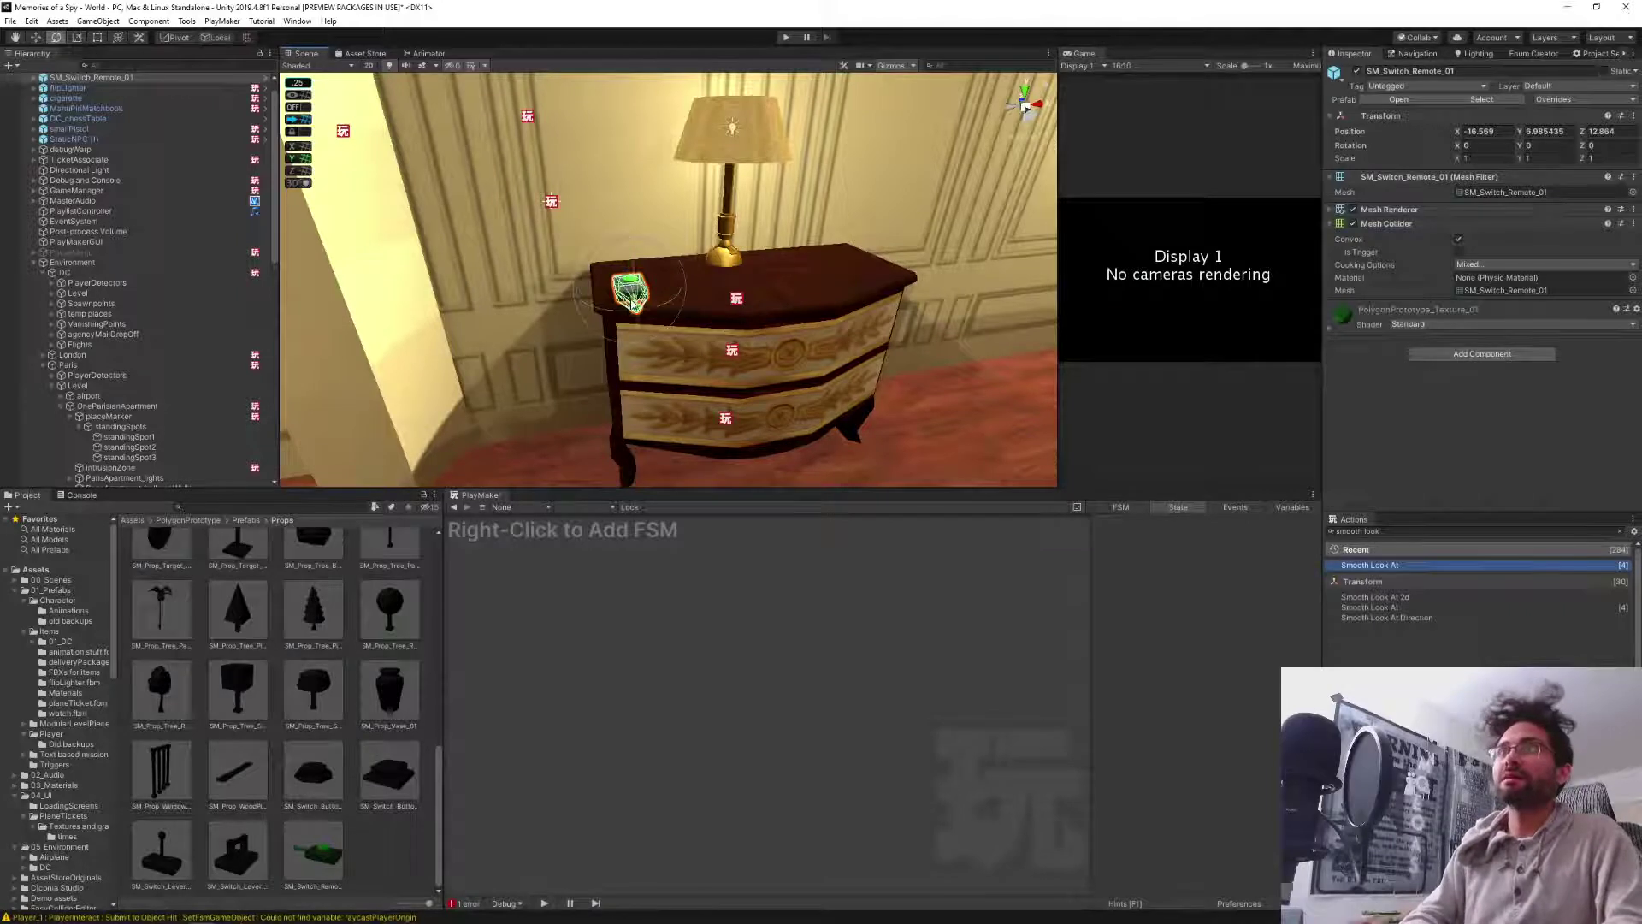
drag(614, 317, 895, 317)
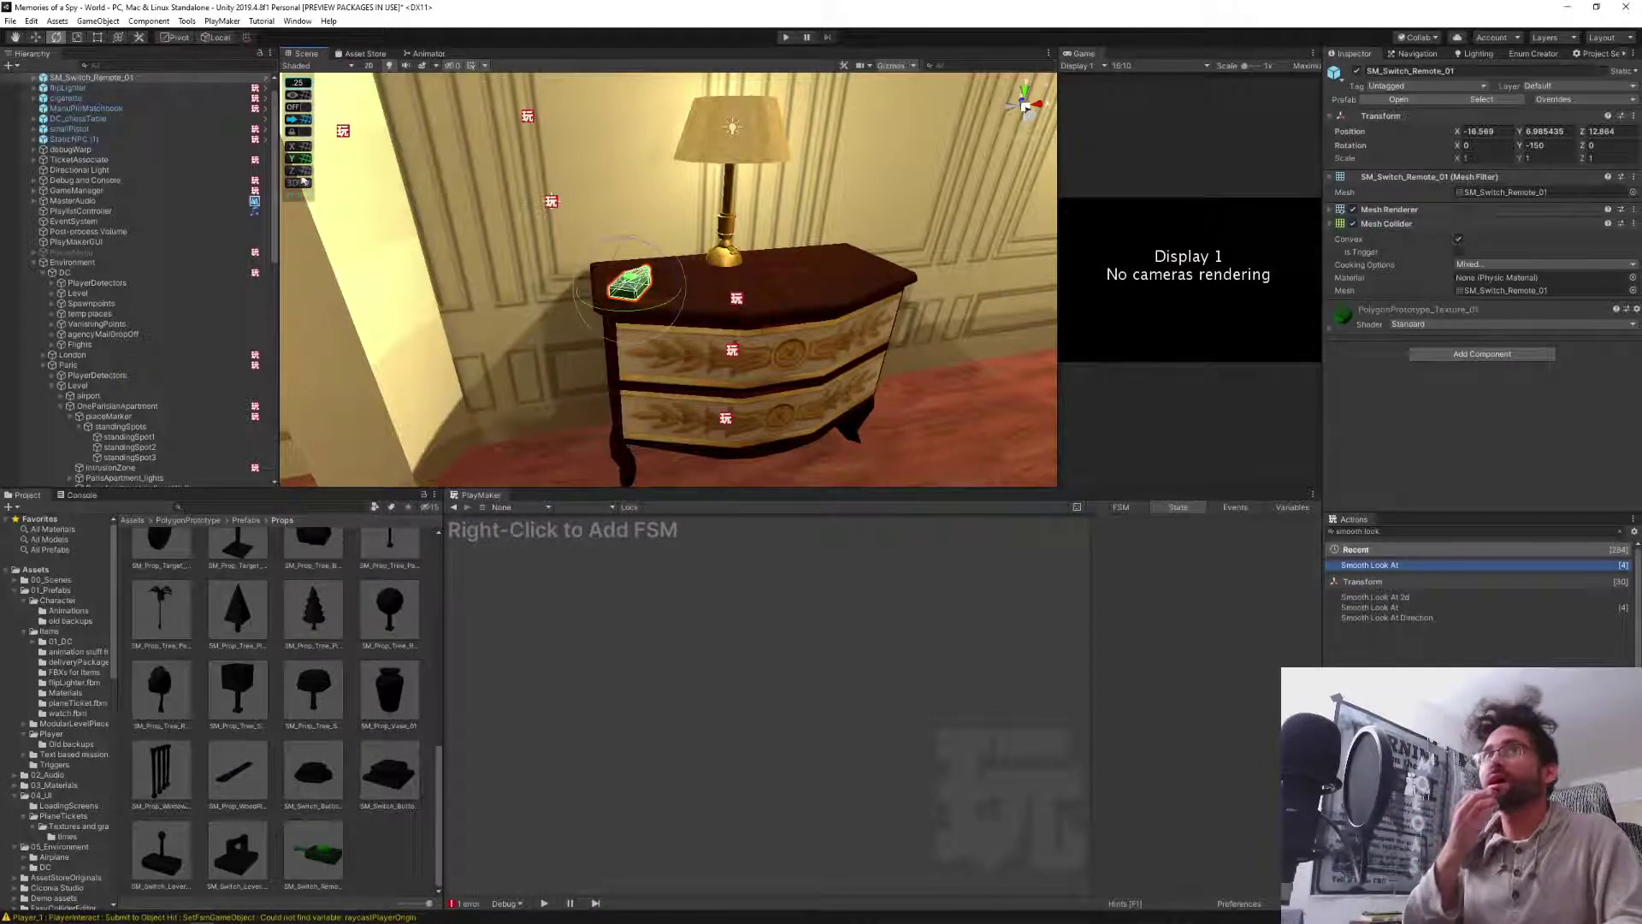
click(1425, 89)
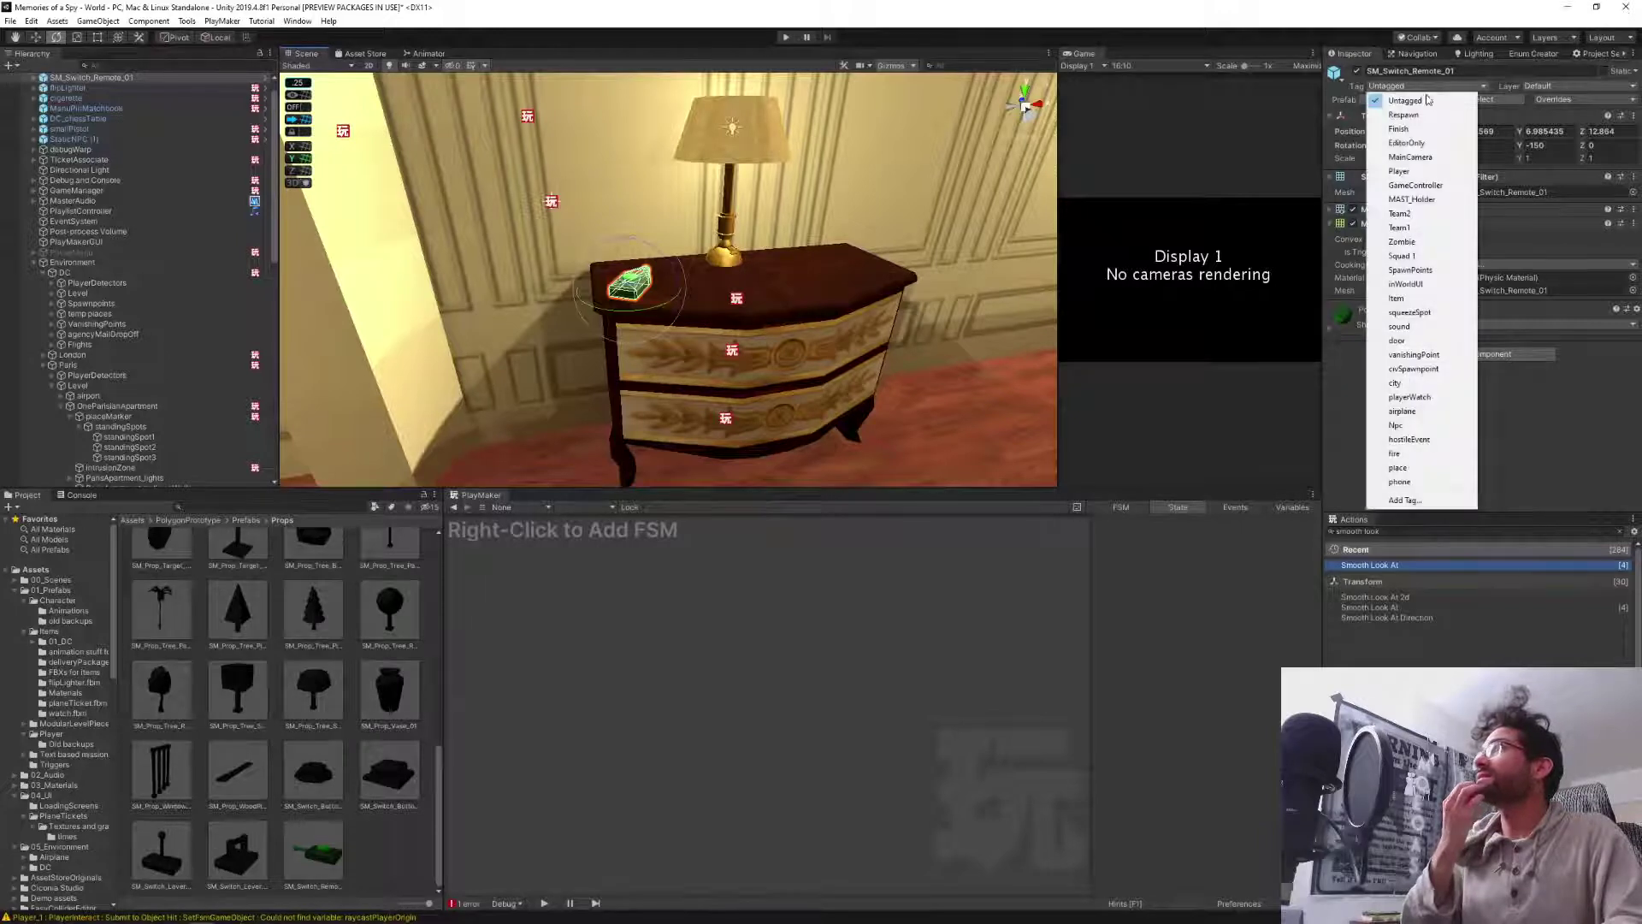
click(1426, 481)
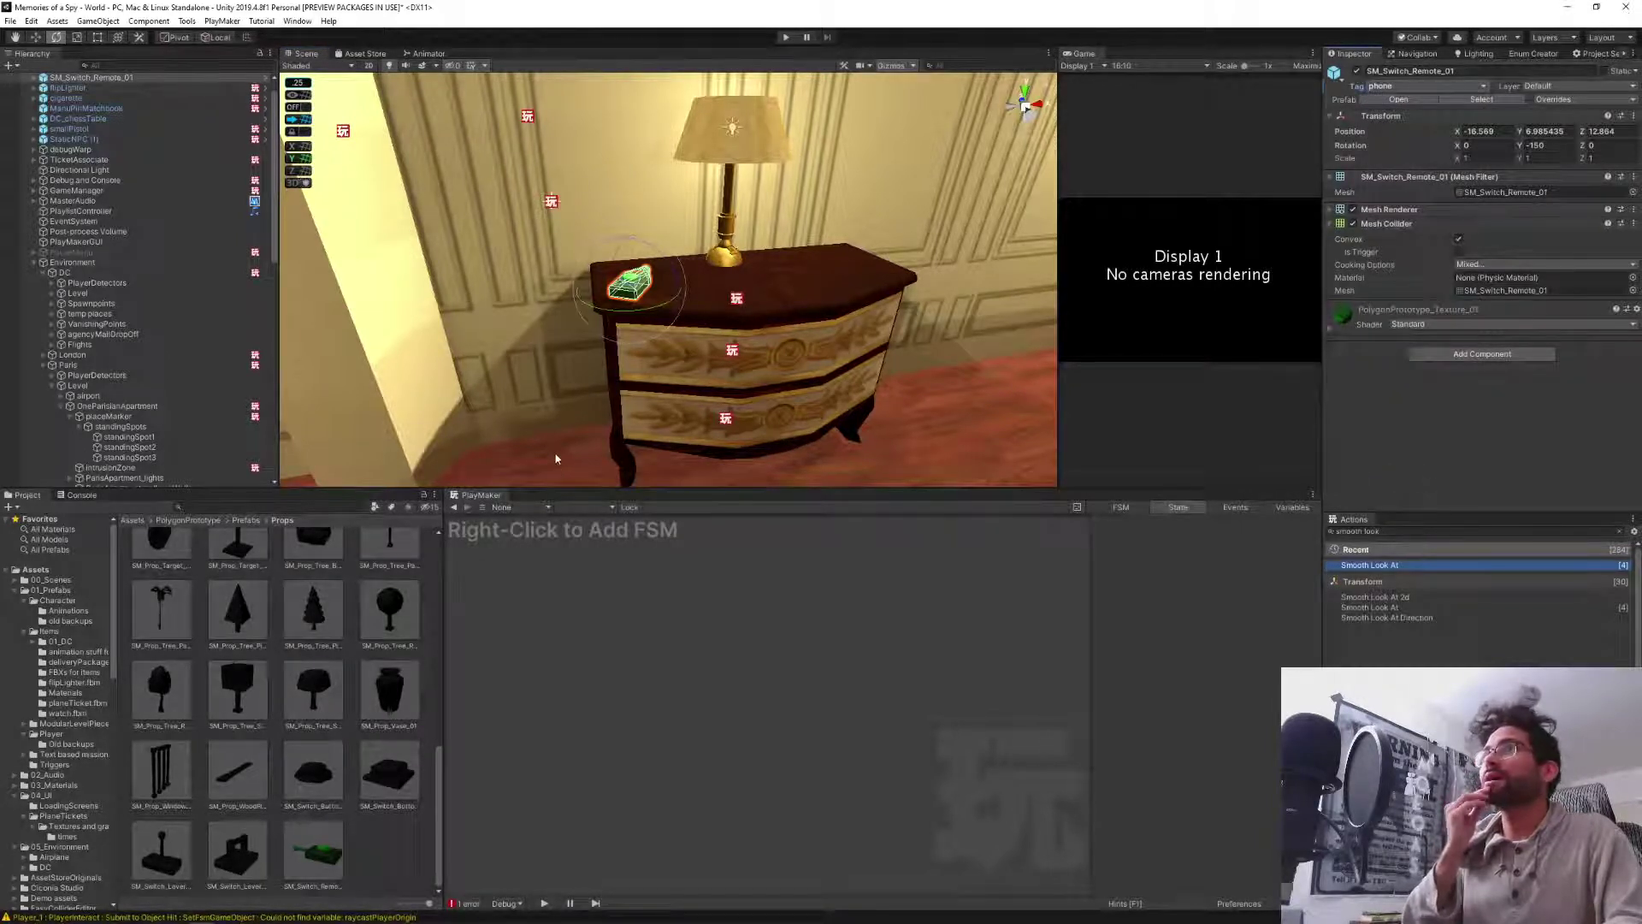
Open the Npc prefab's HasIntruder FSM from the Character folder and show the Call police state's actions.
click(44, 602)
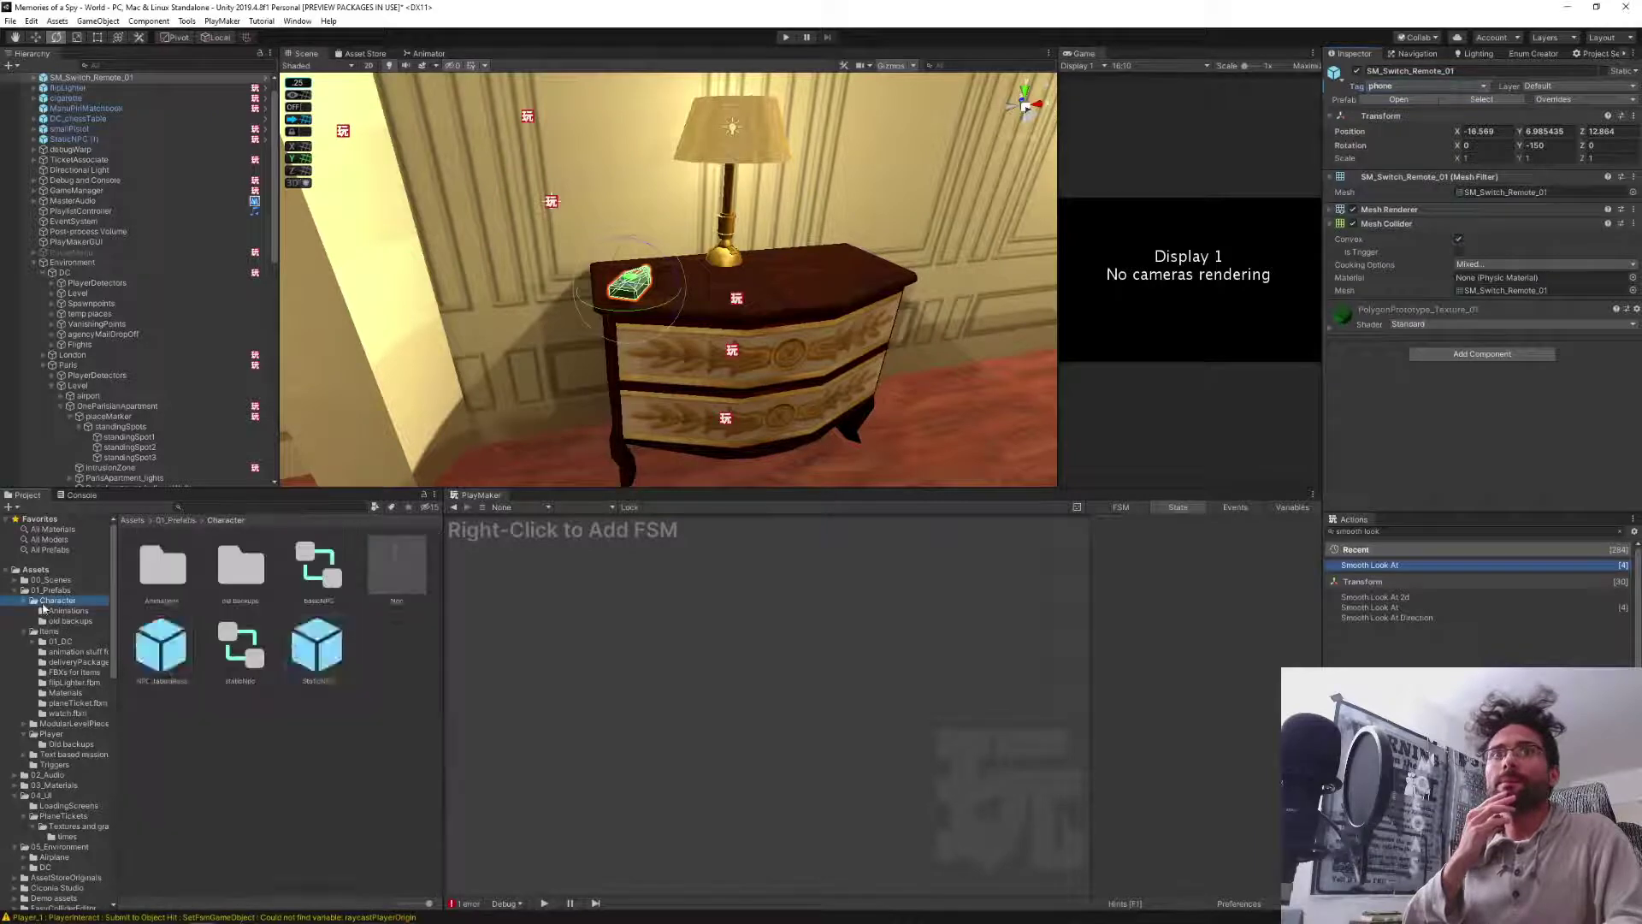
double_click(403, 551)
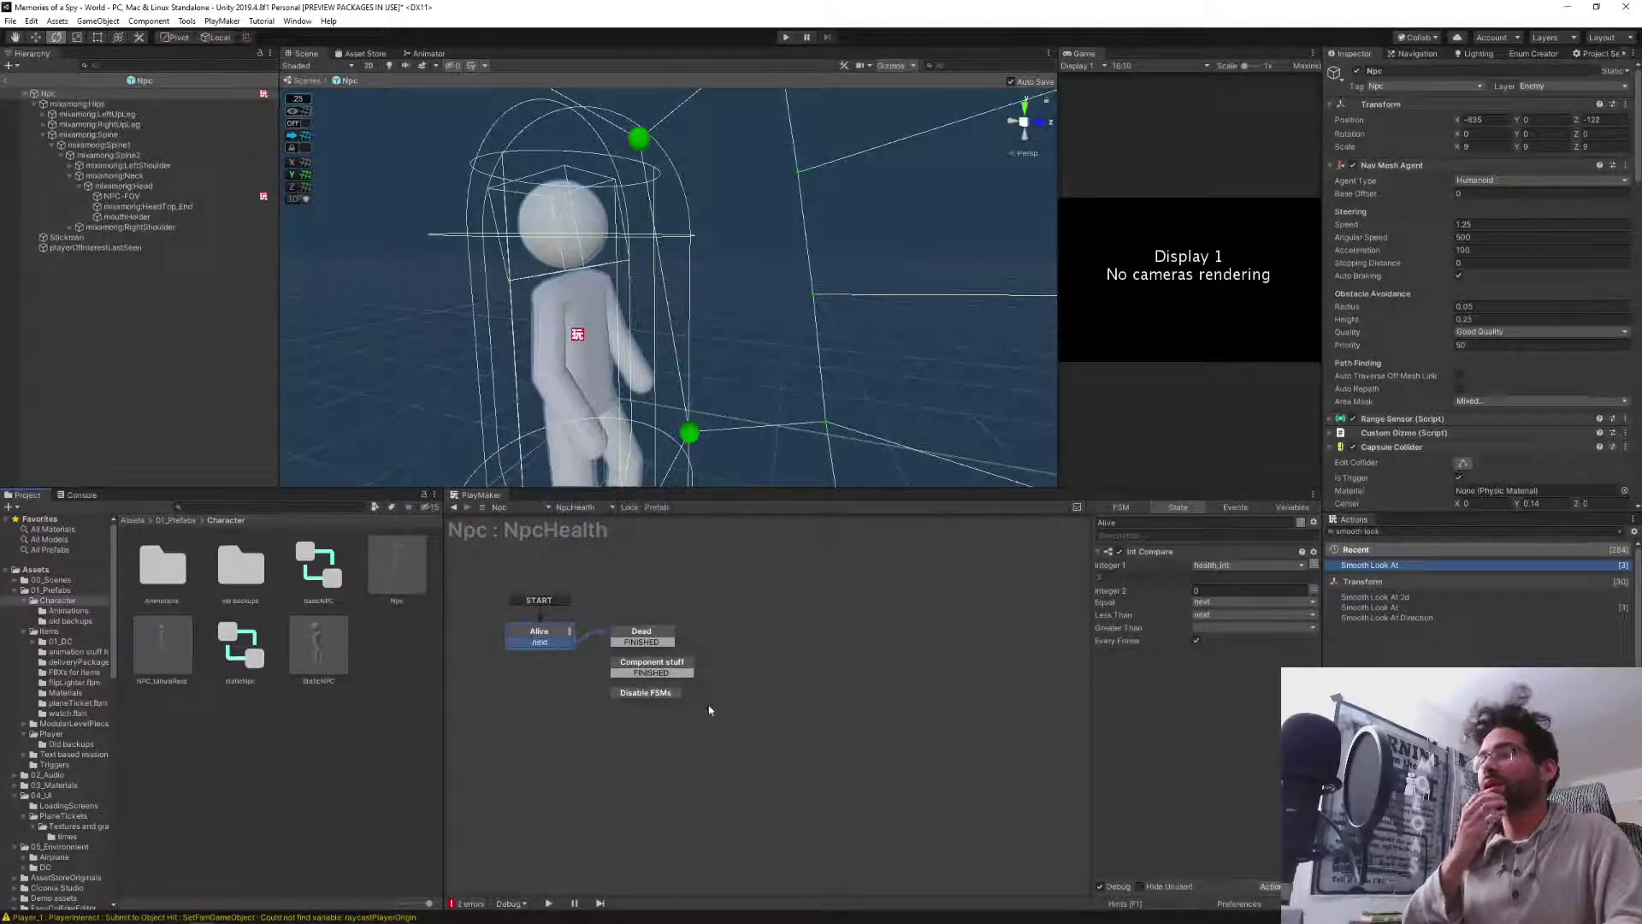
click(577, 507)
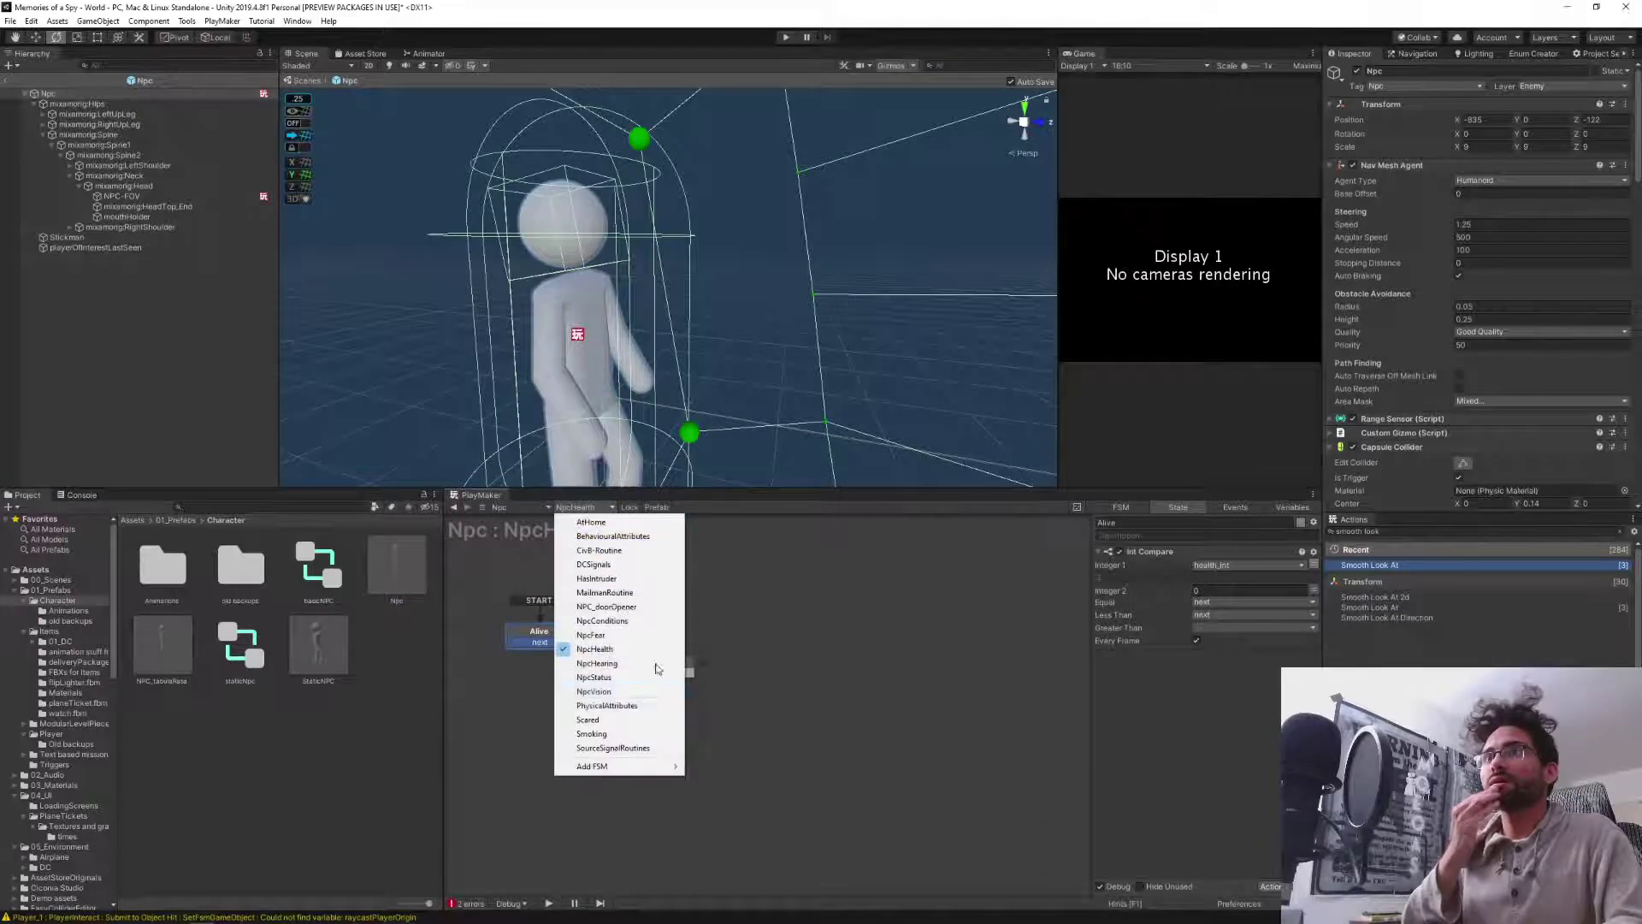
click(620, 579)
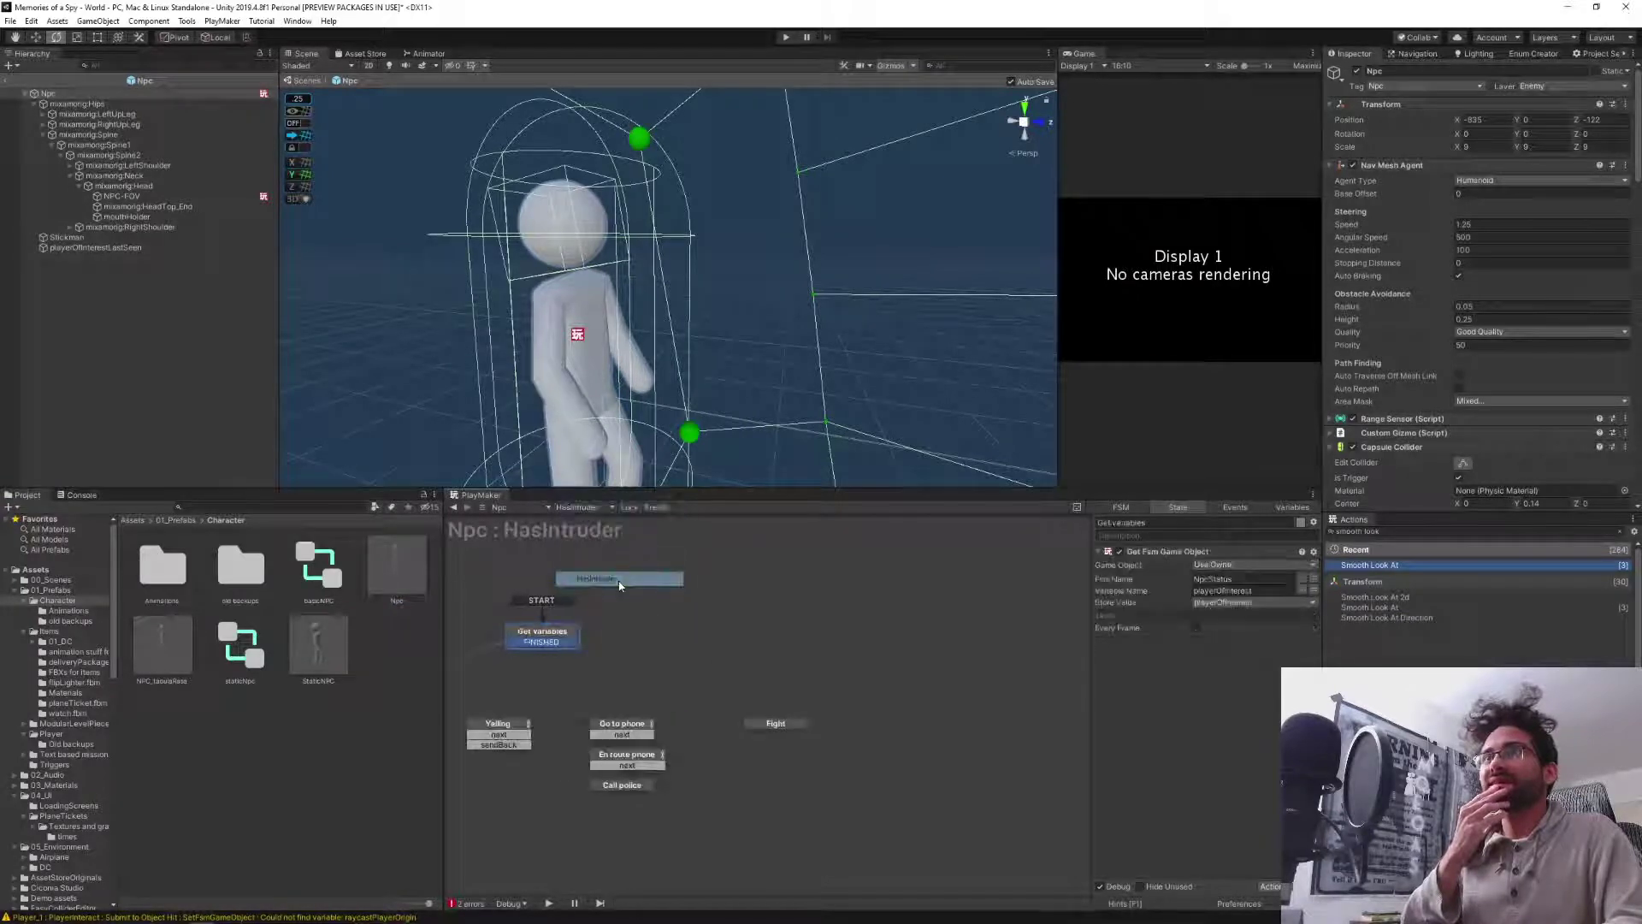
click(676, 660)
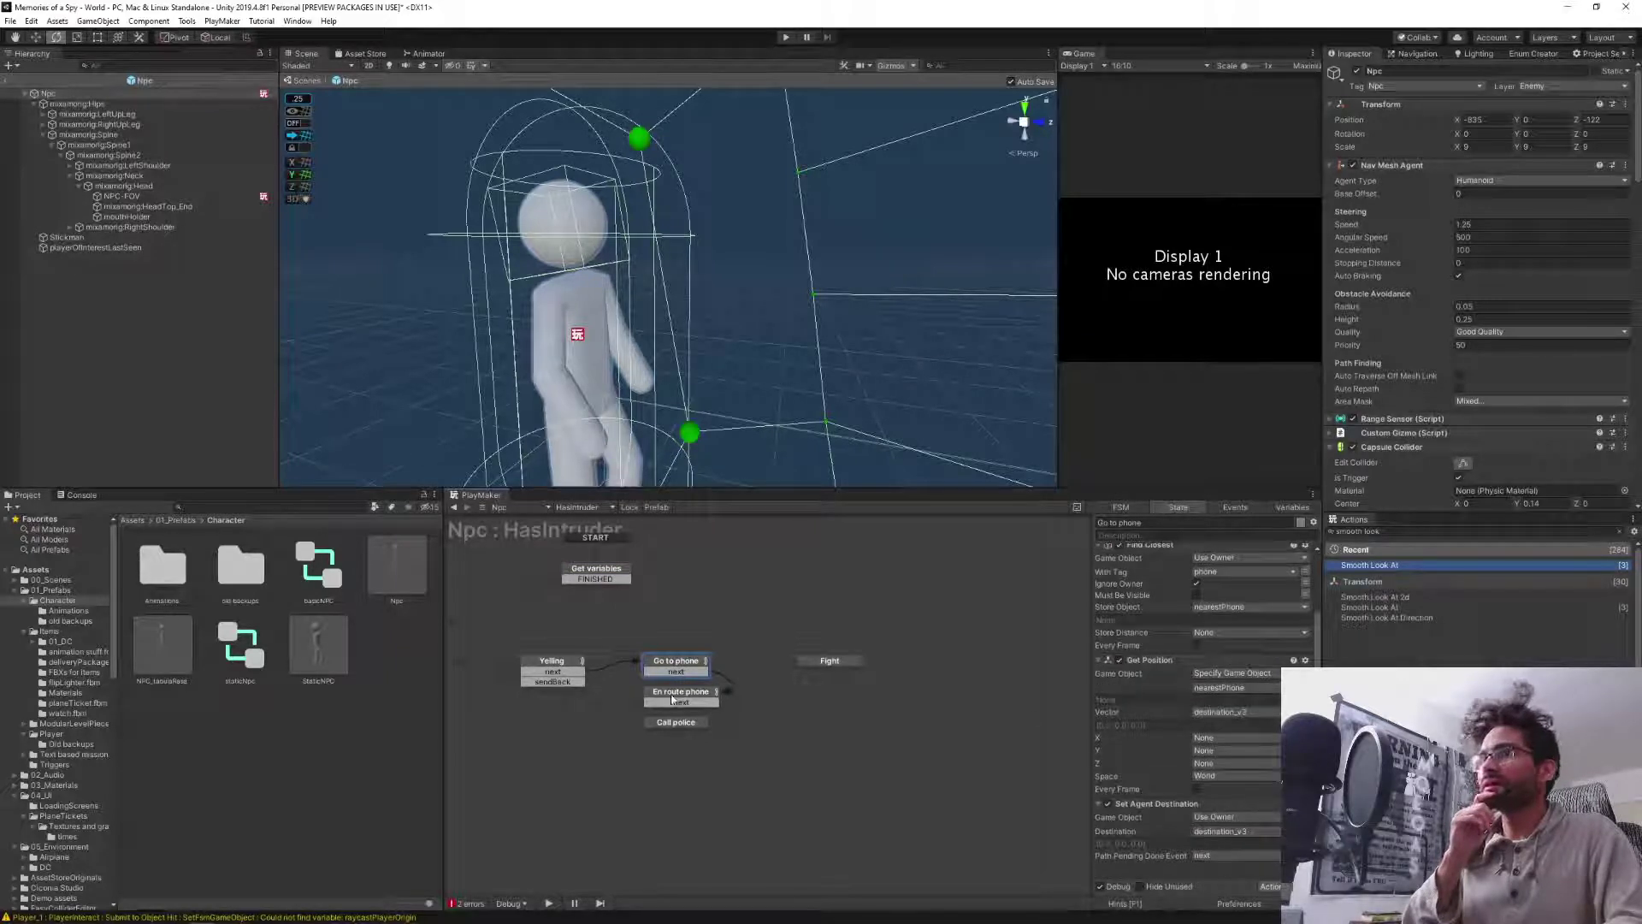
click(678, 694)
click(663, 725)
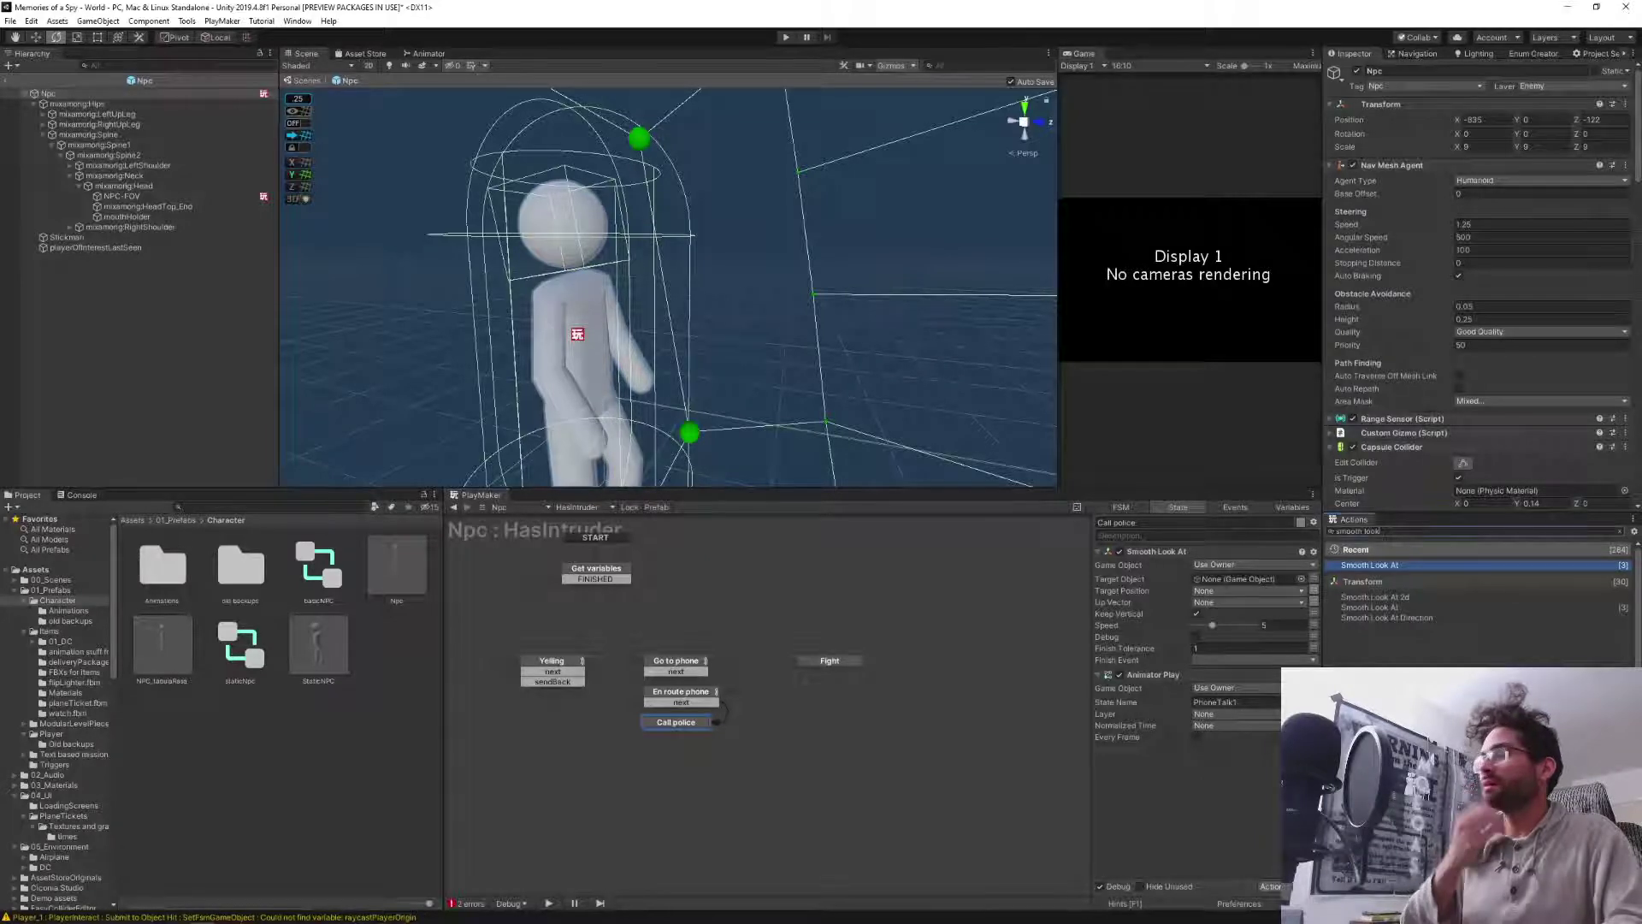
Add a Set Parent action to the Call police state and place it before Smooth Look At.
click(1385, 532)
text(set parent)
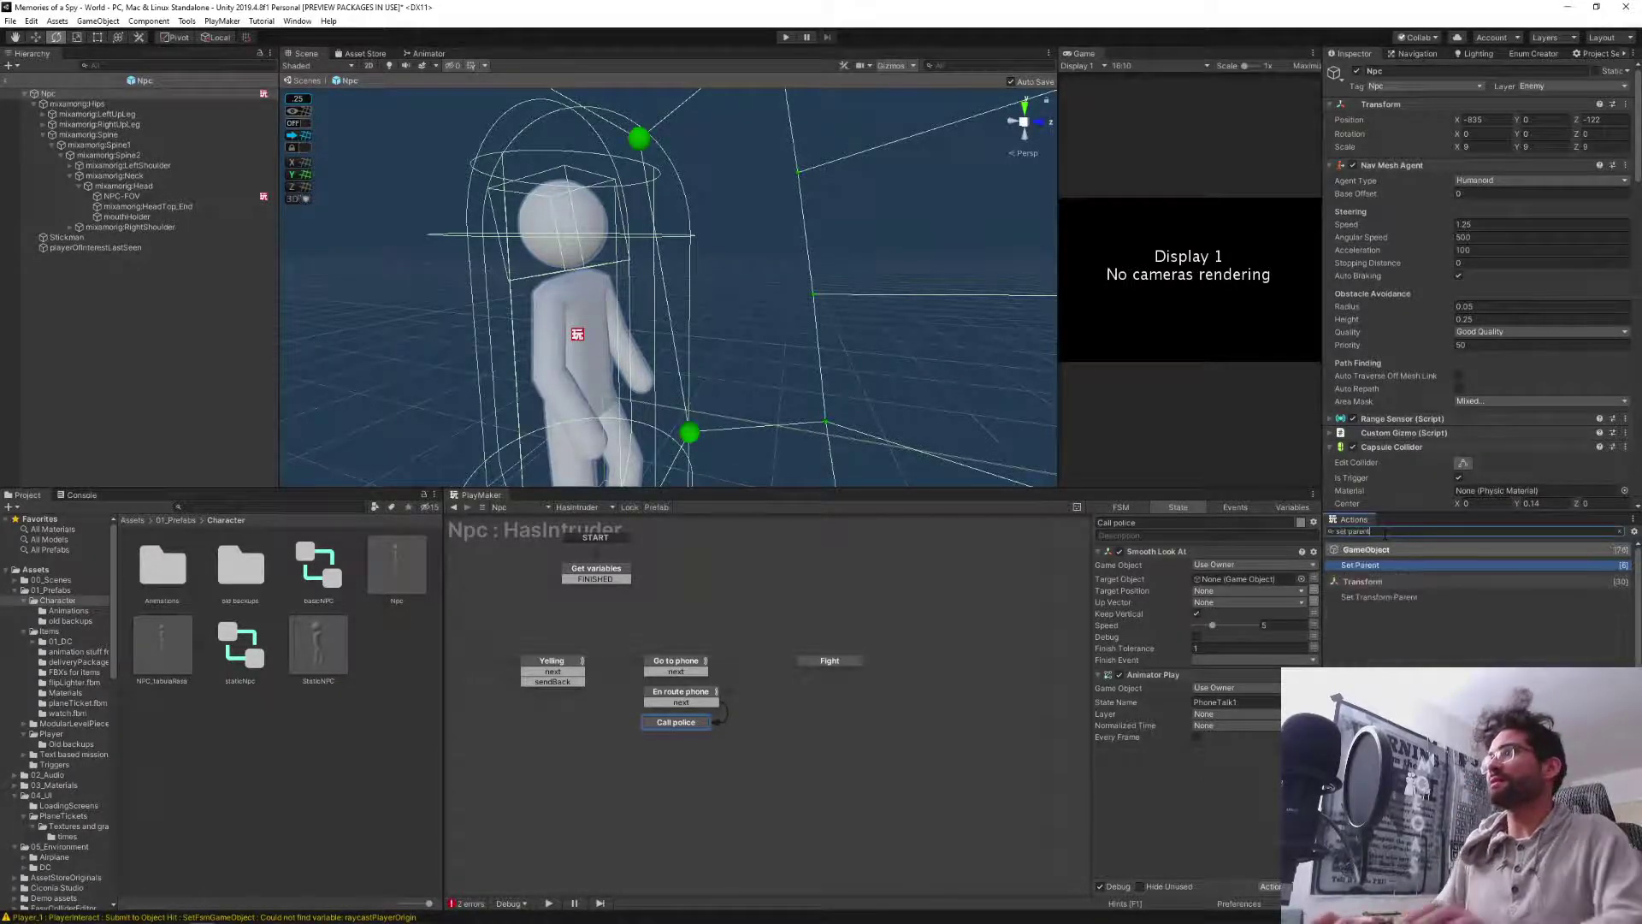
drag(1360, 597, 1137, 752)
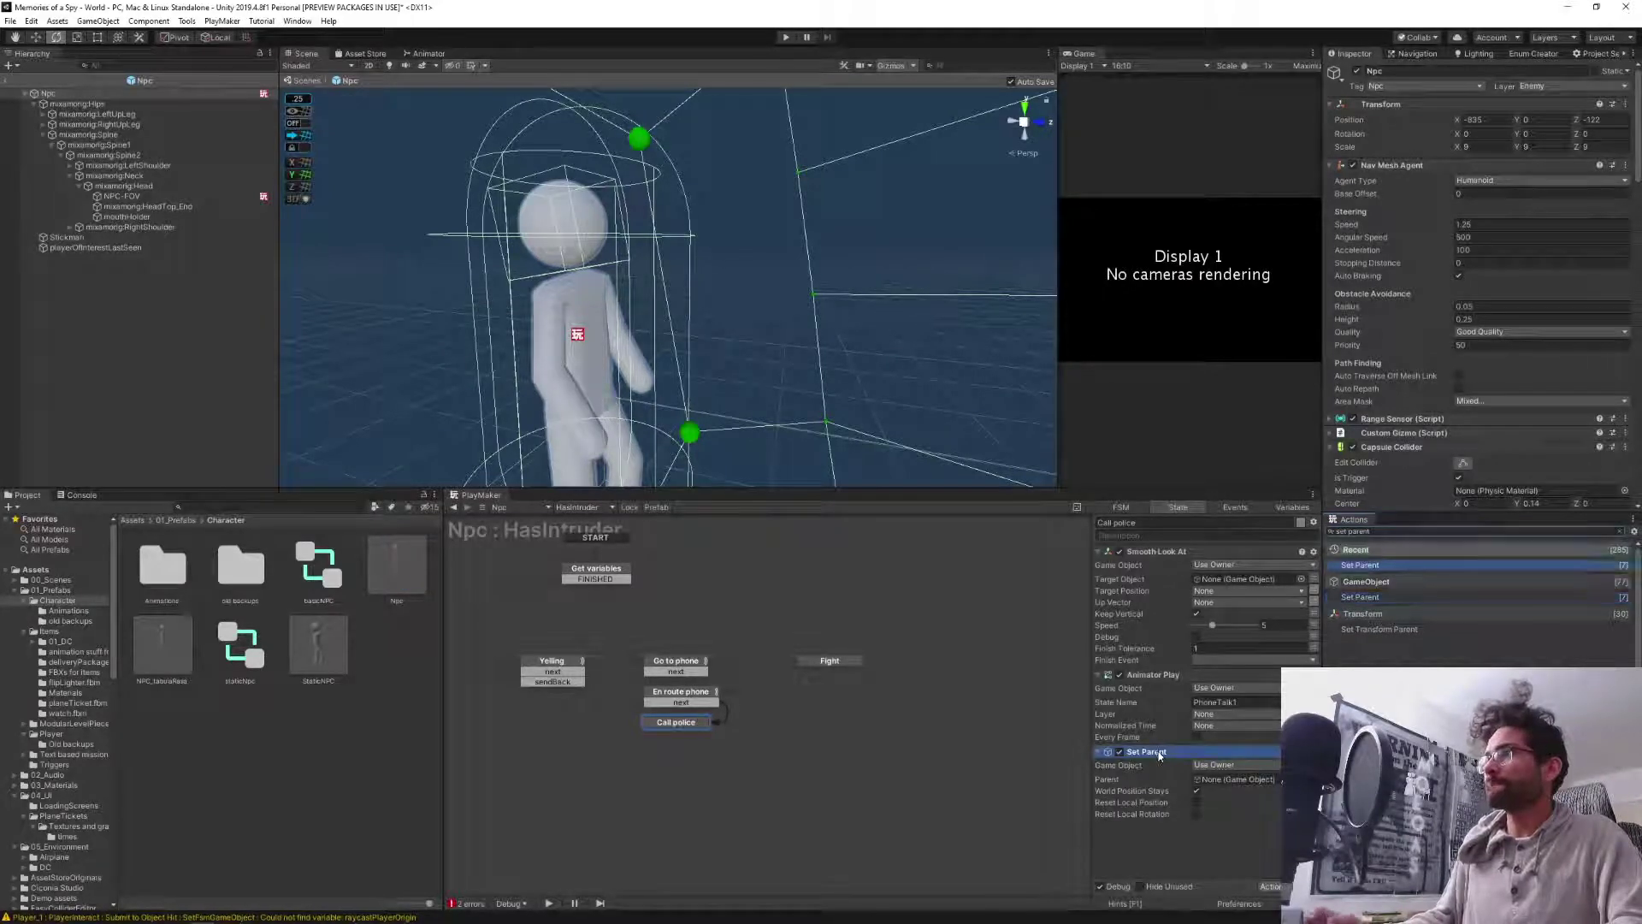
drag(1160, 754, 1173, 554)
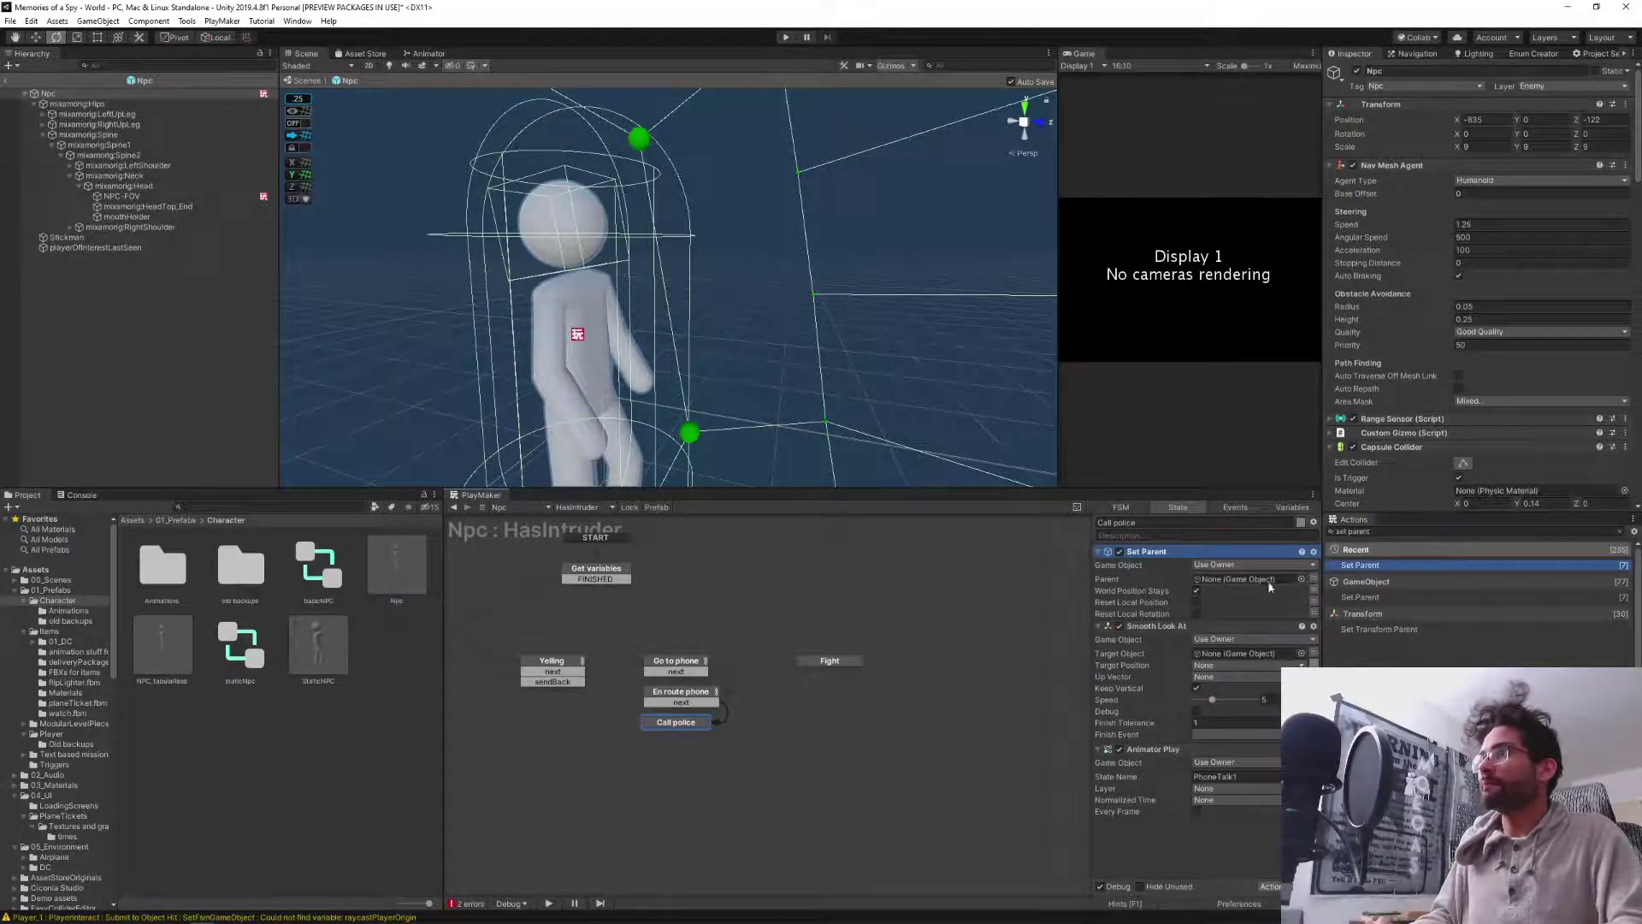
Make the Set Parent action act on a specified game object, using the nearestPhone variable.
click(1208, 567)
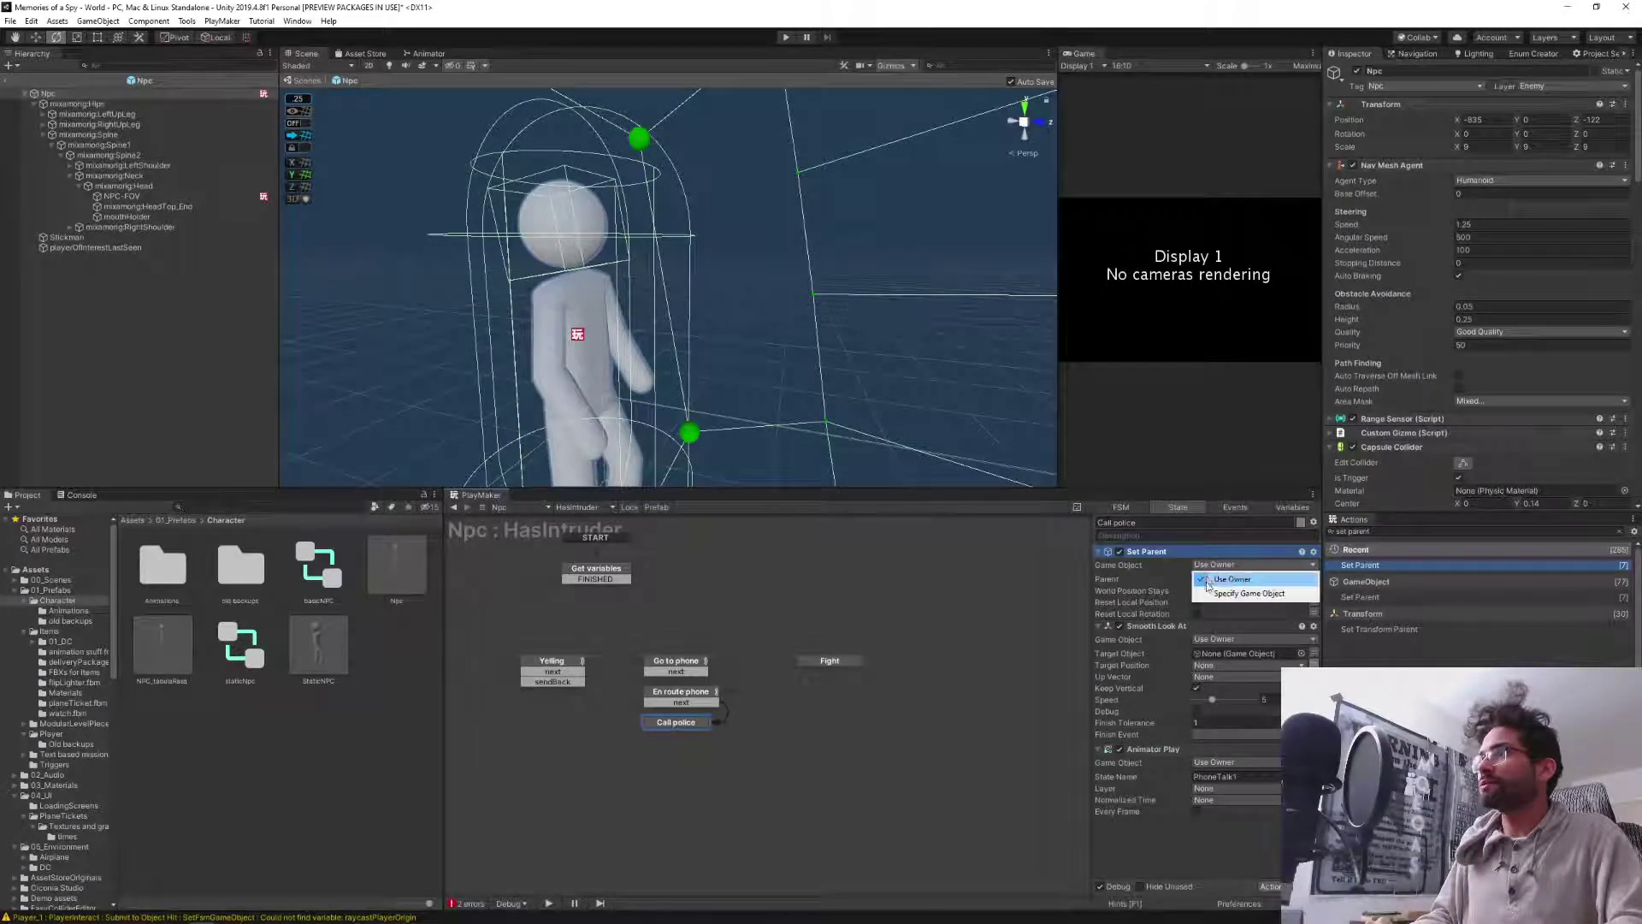
click(1231, 581)
click(1305, 581)
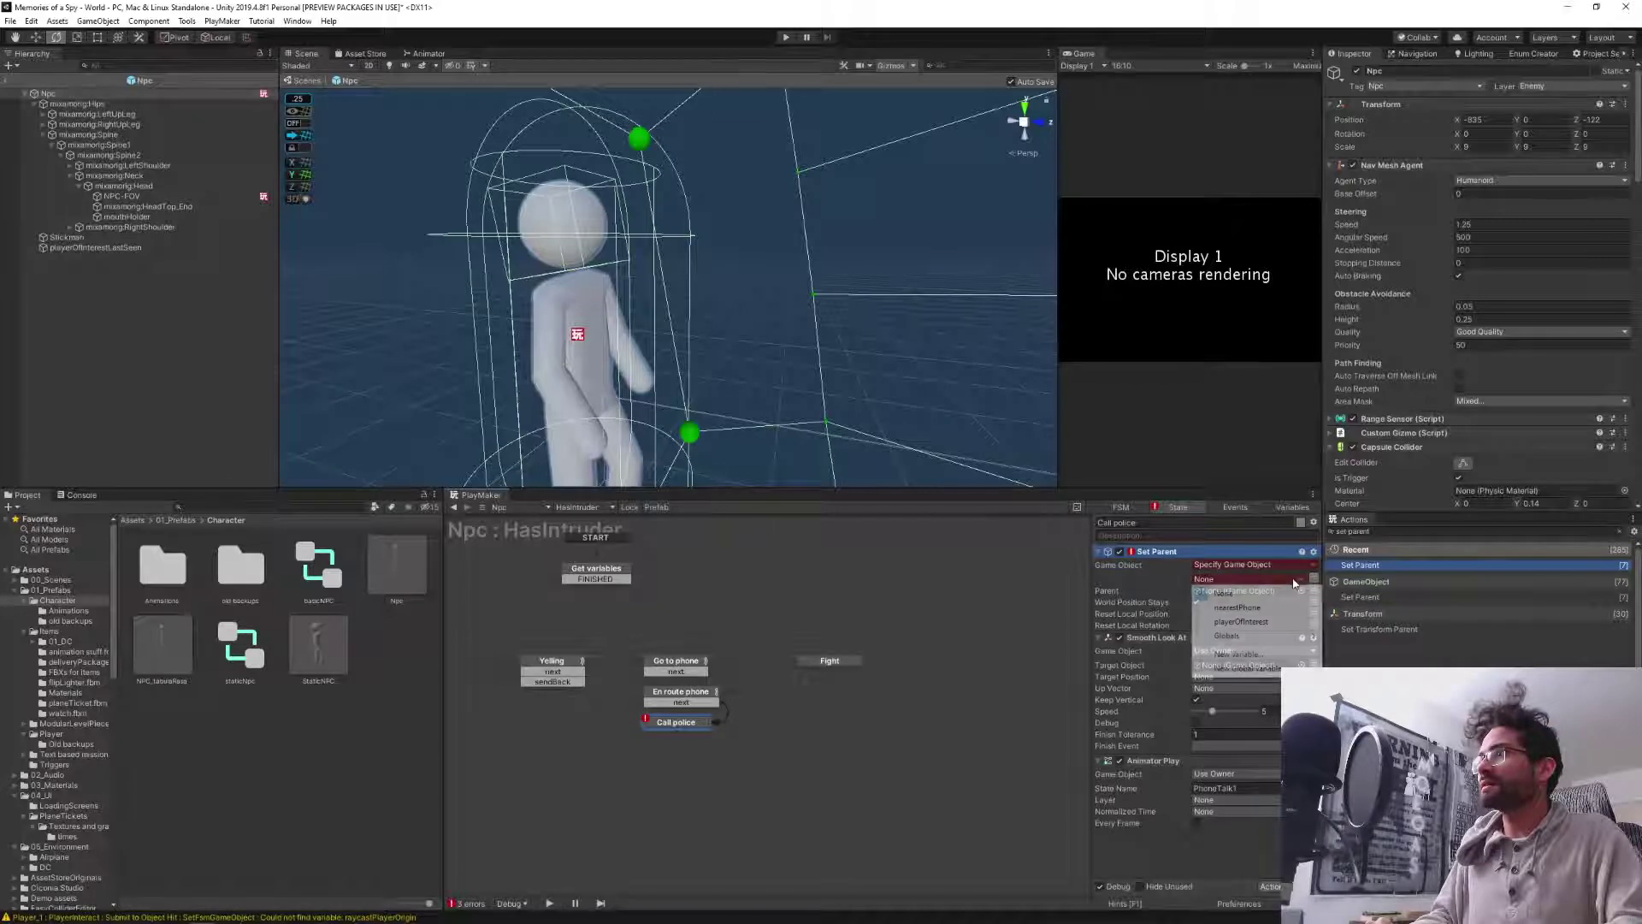
click(1270, 611)
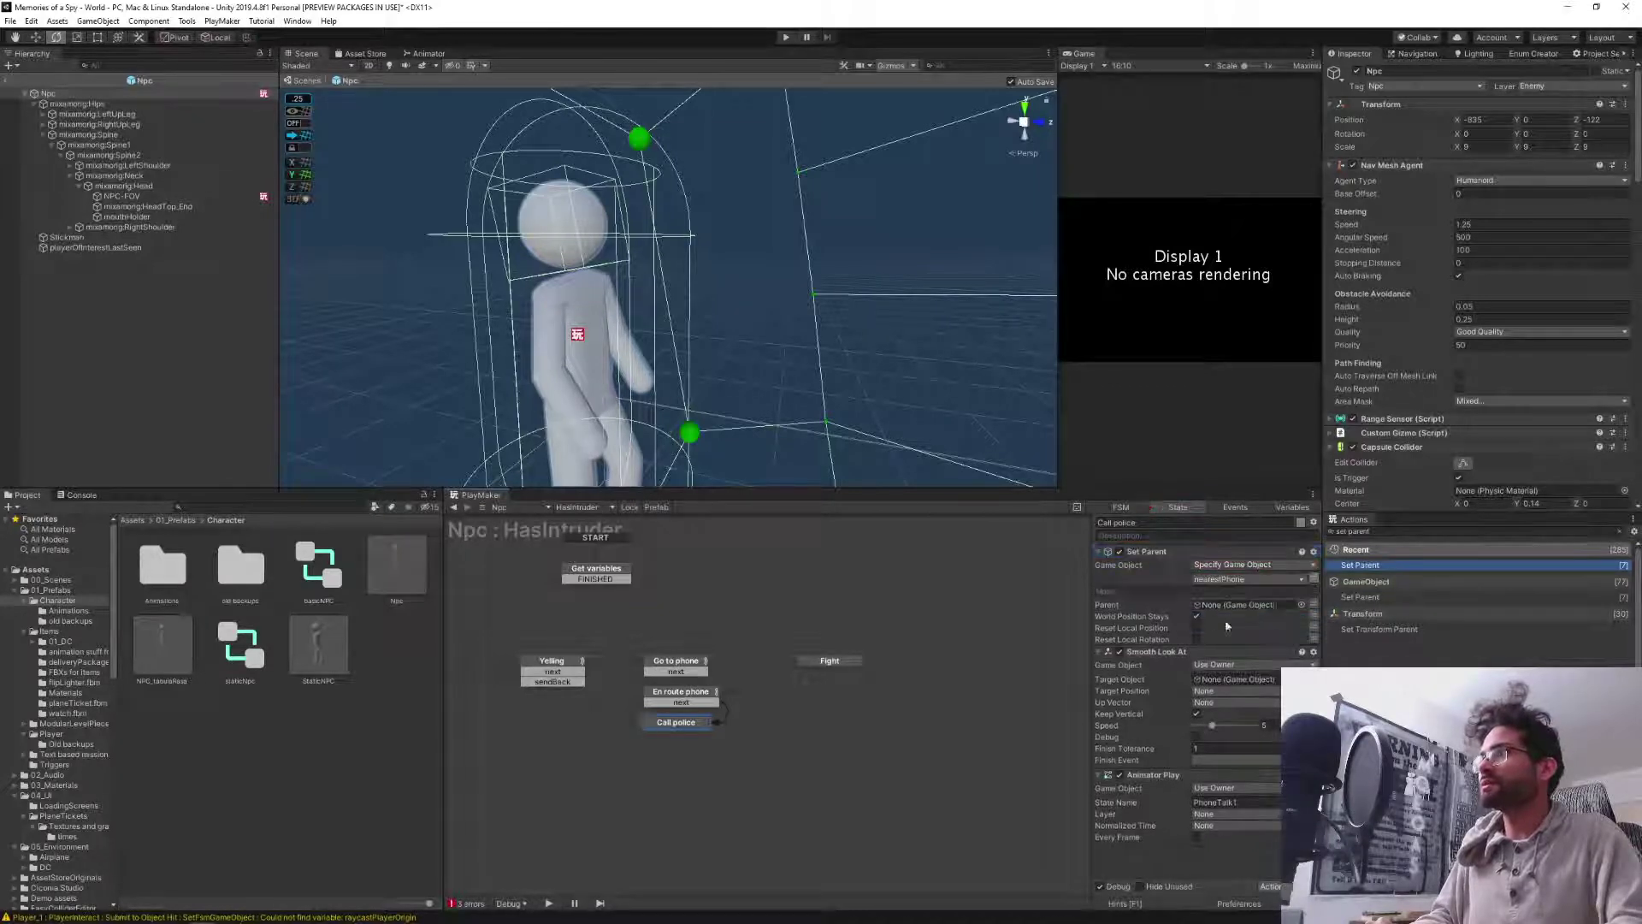
click(1315, 604)
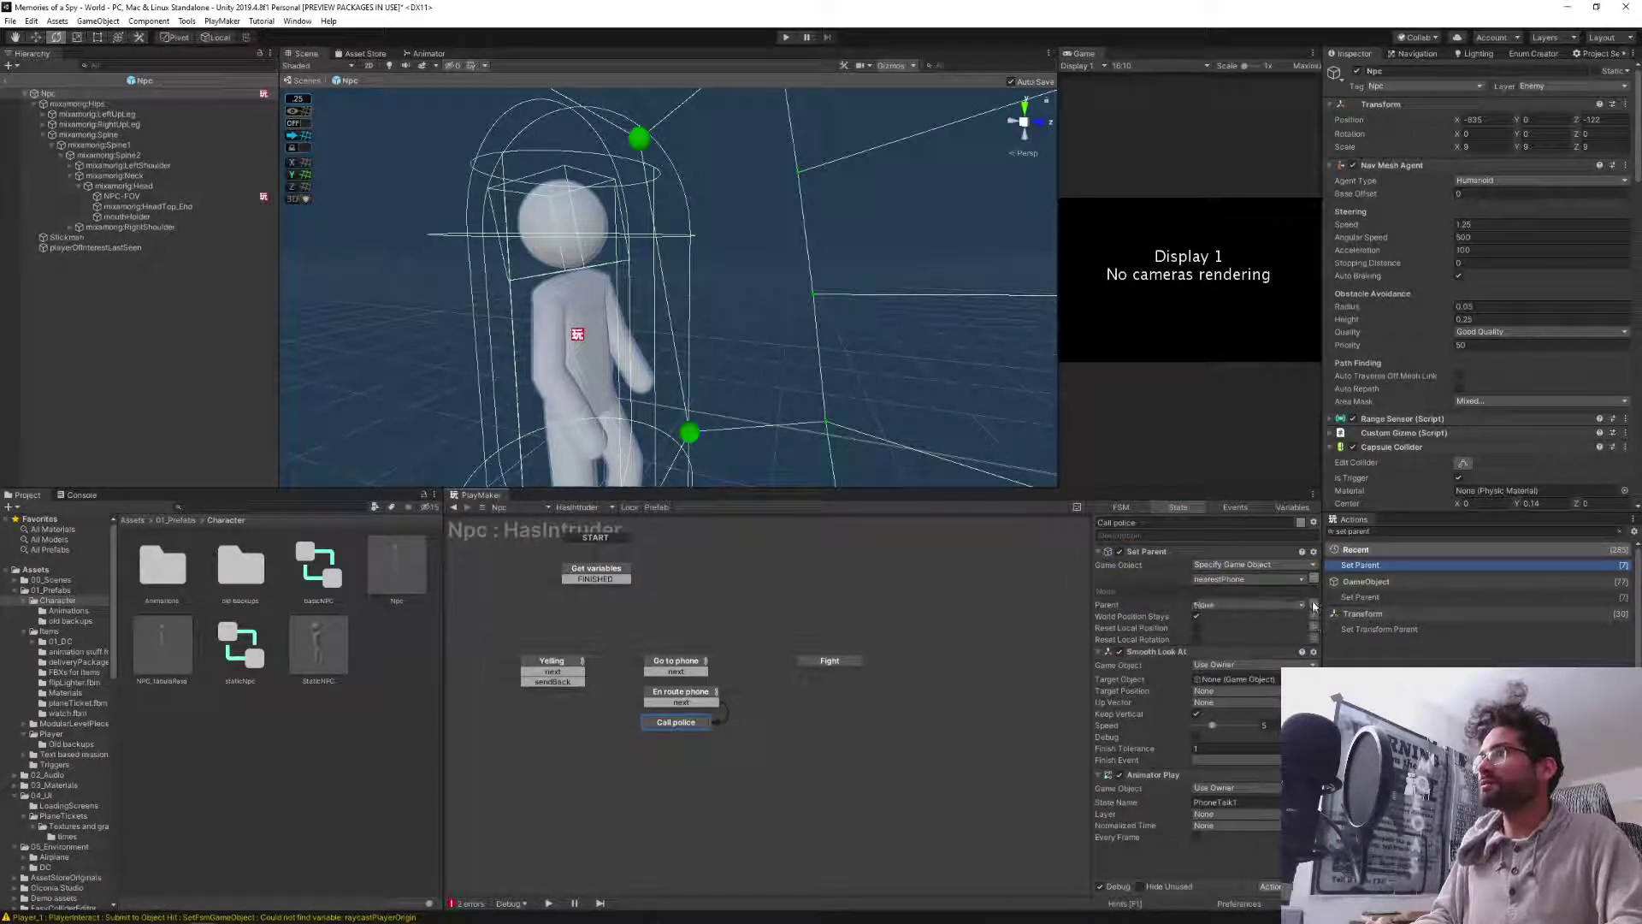
click(1260, 607)
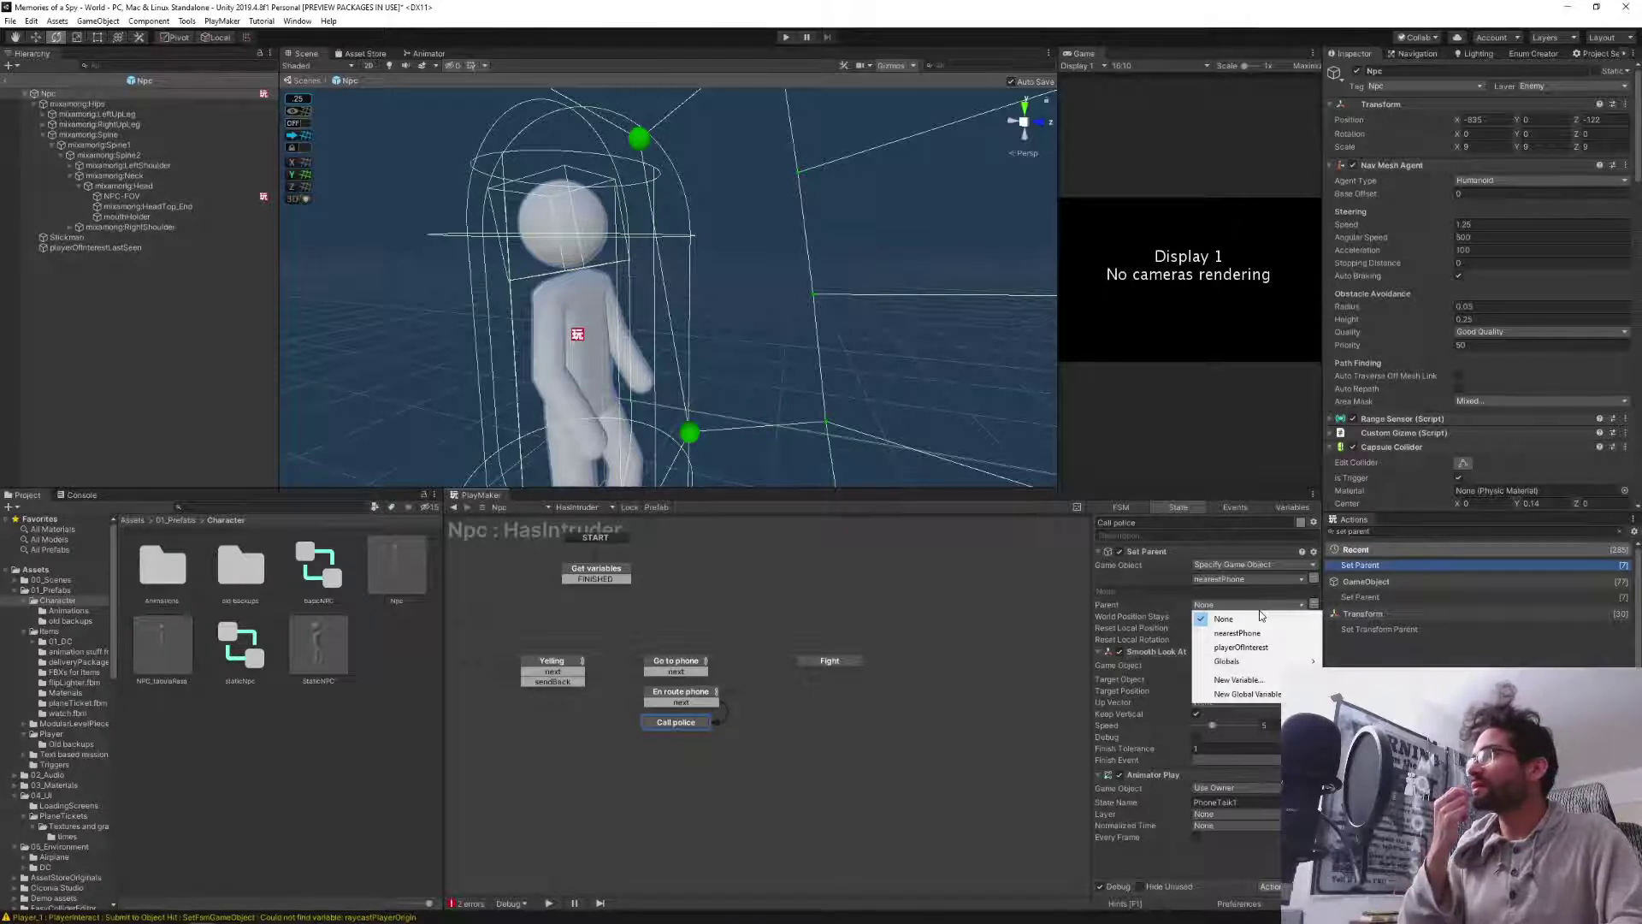
click(1236, 680)
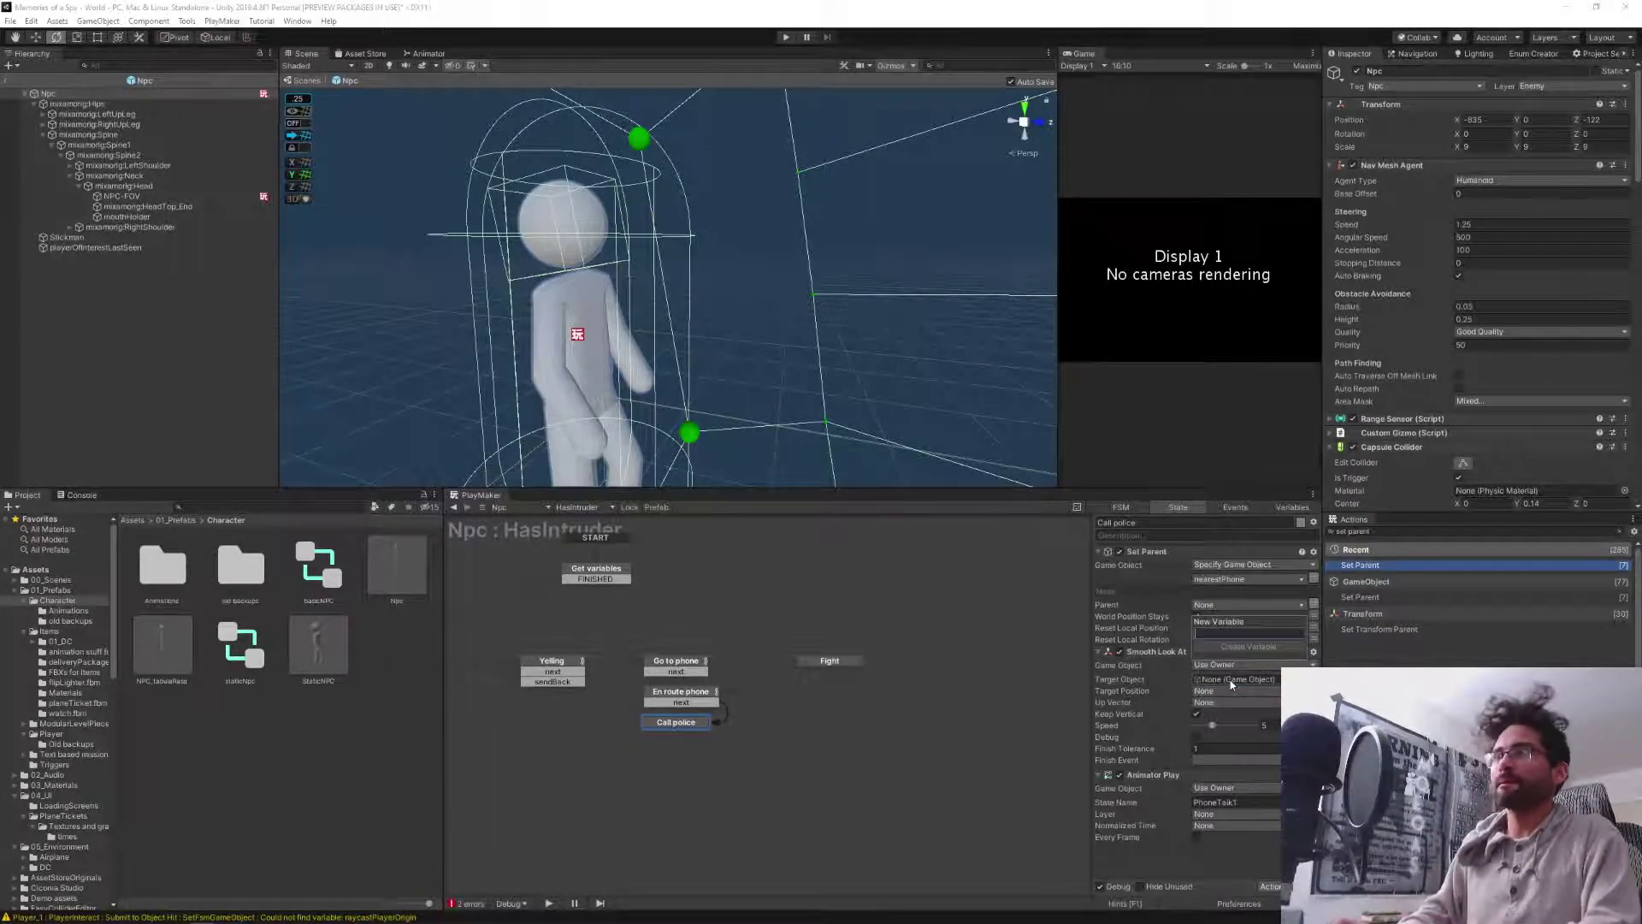
key(Escape)
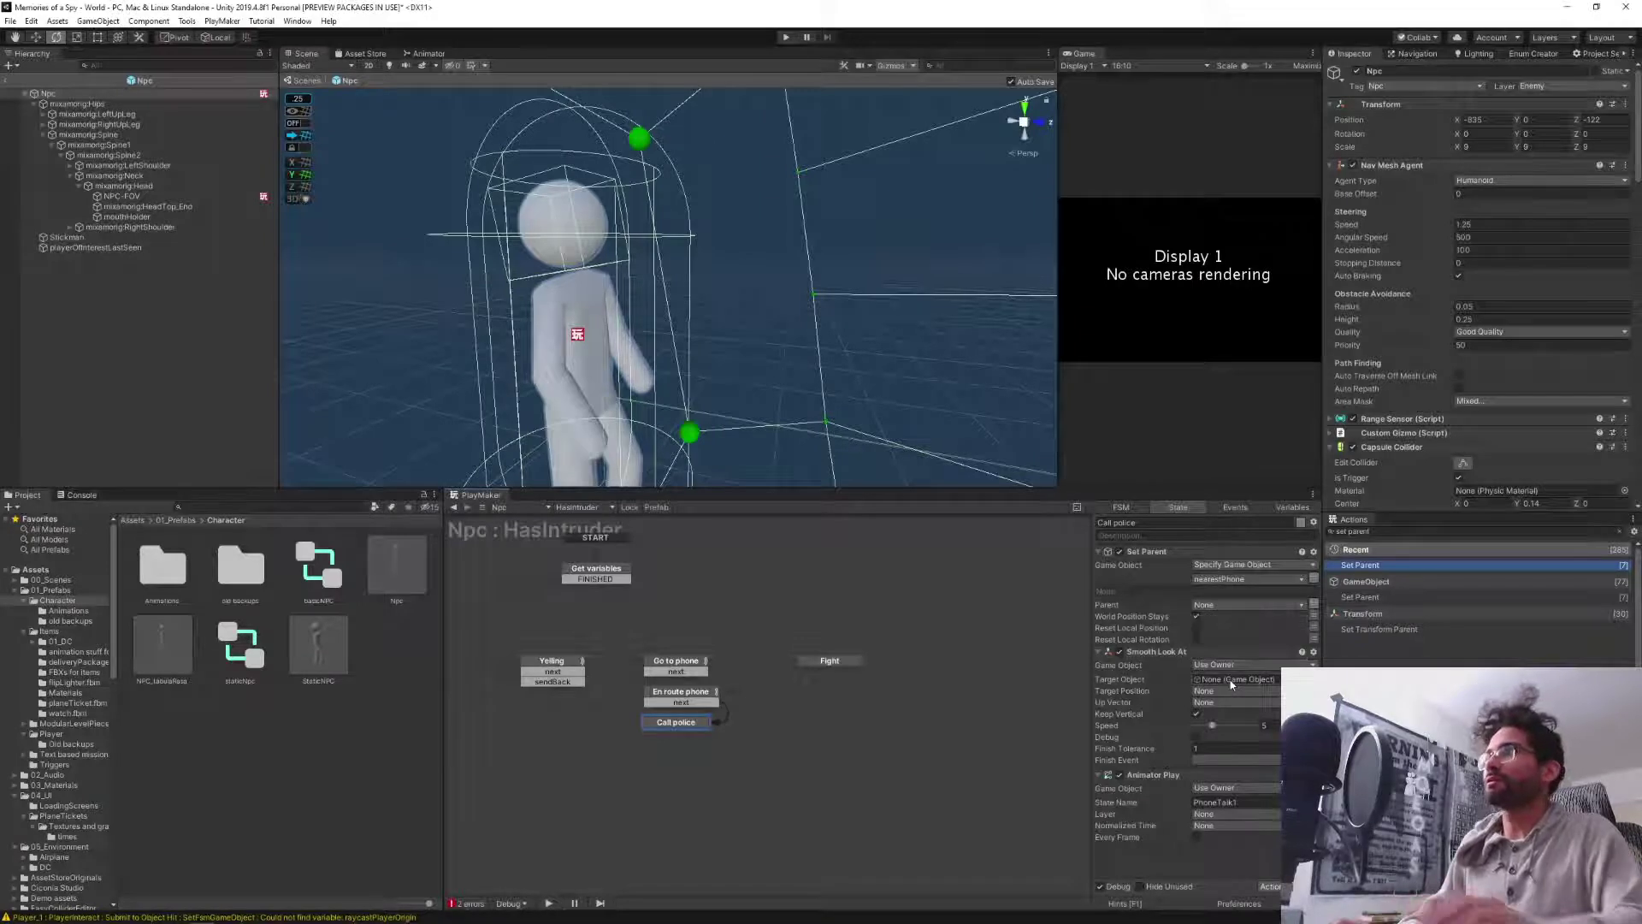
click(1311, 605)
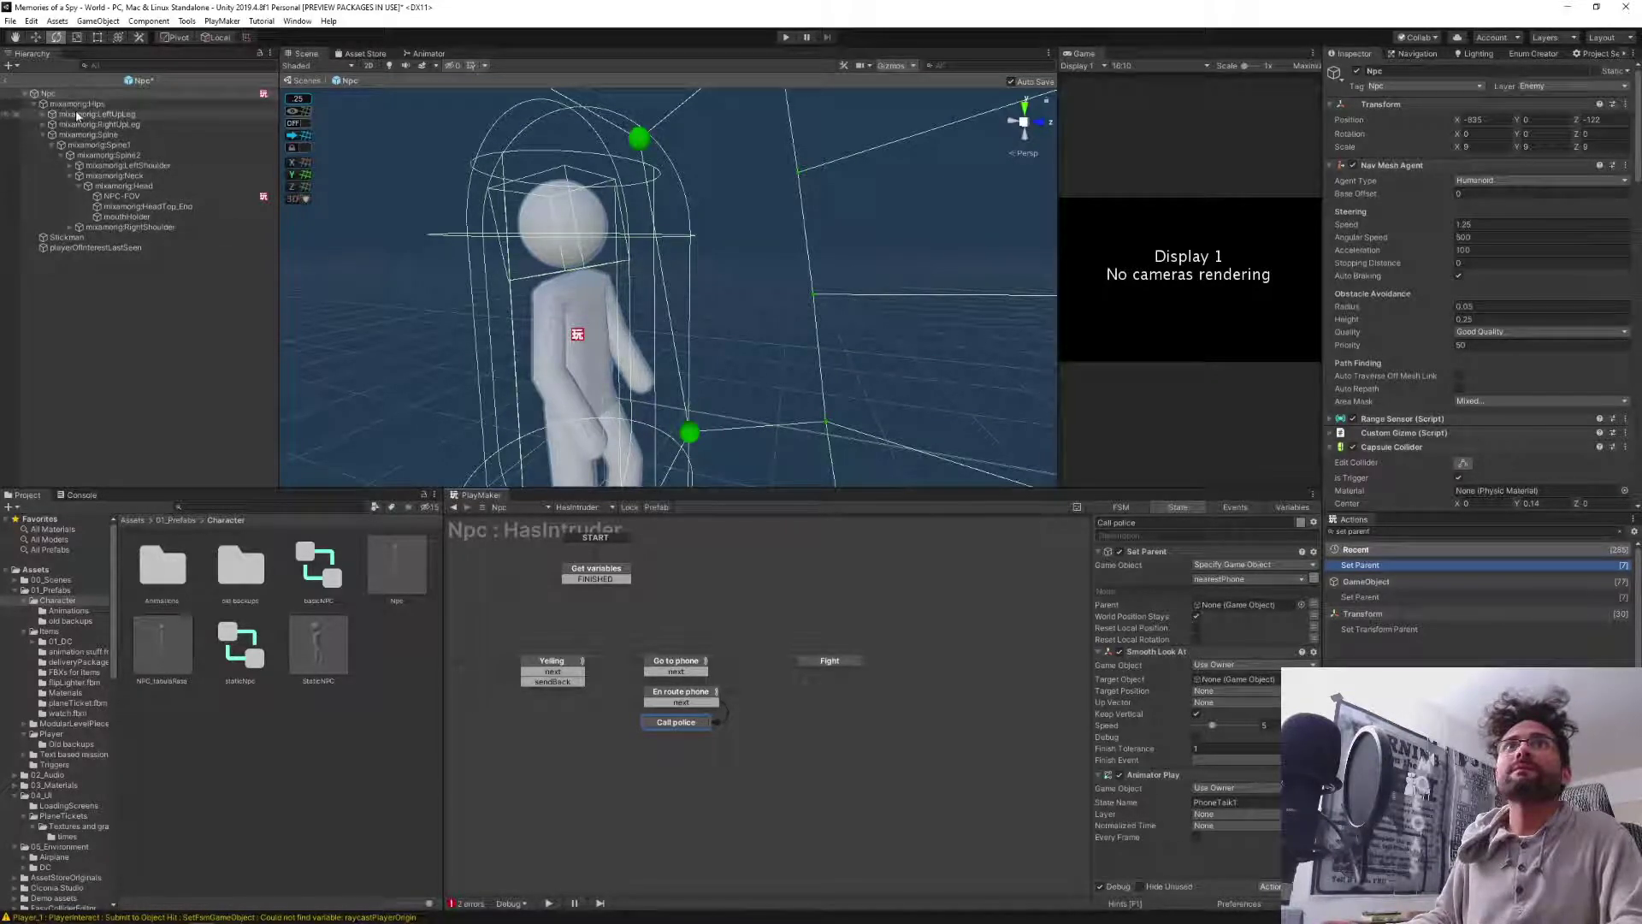
Expand the Npc's left shoulder and arm bones in the hierarchy down to mixamorig:LeftHand.
click(119, 114)
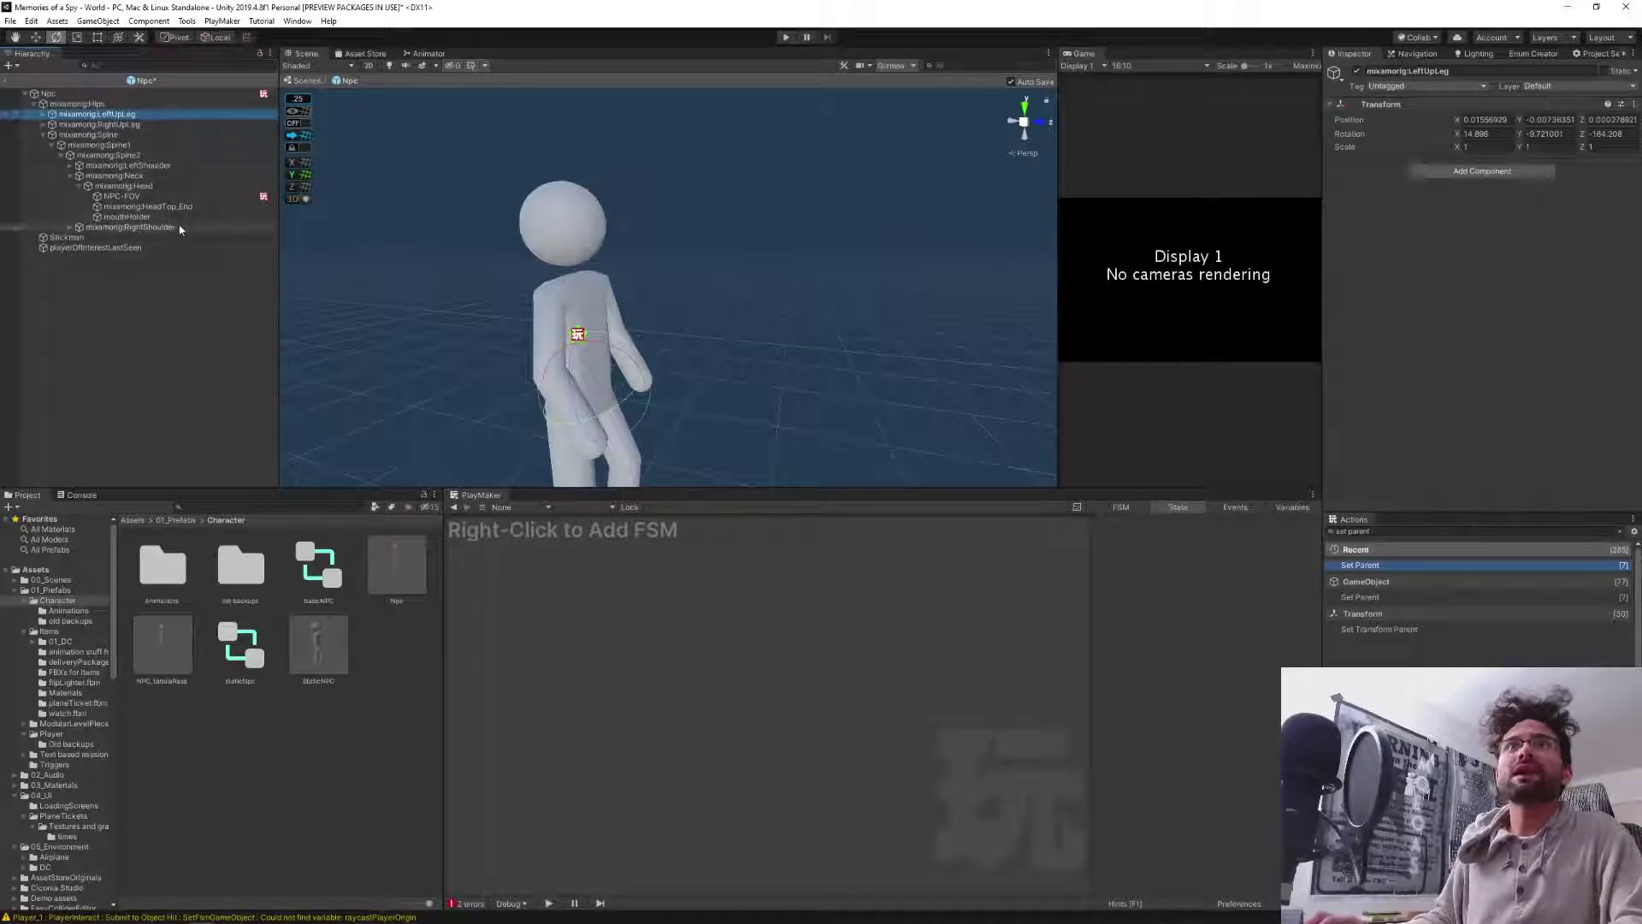
click(163, 165)
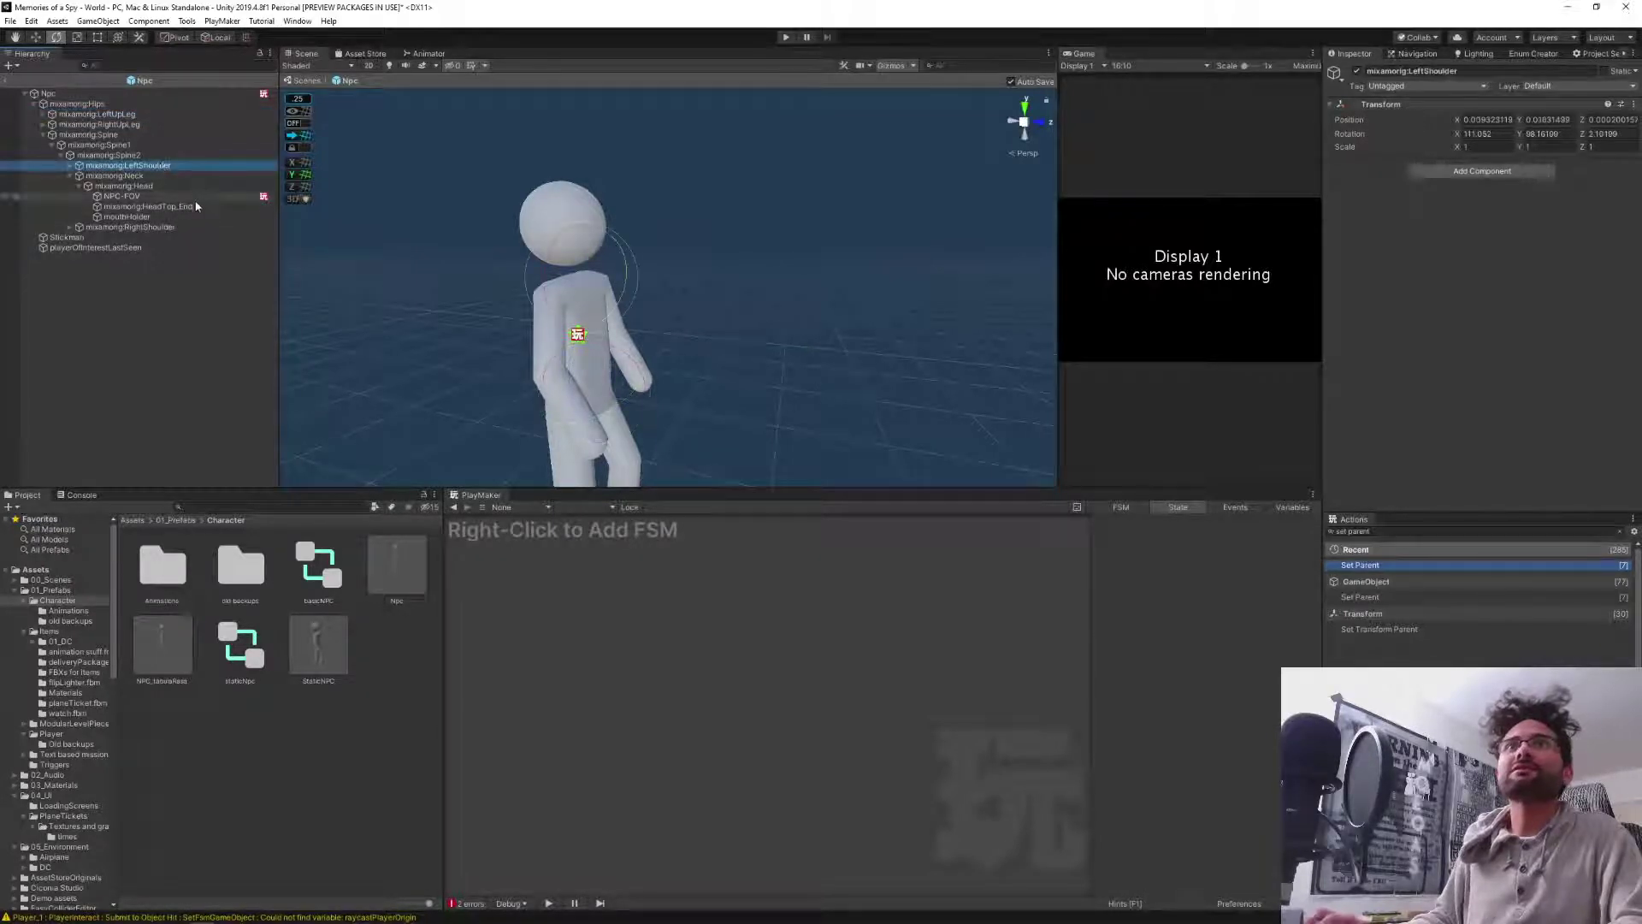
key(Right)
key(Down)
key(Right)
key(Down)
key(Right)
key(Down)
key(Down)
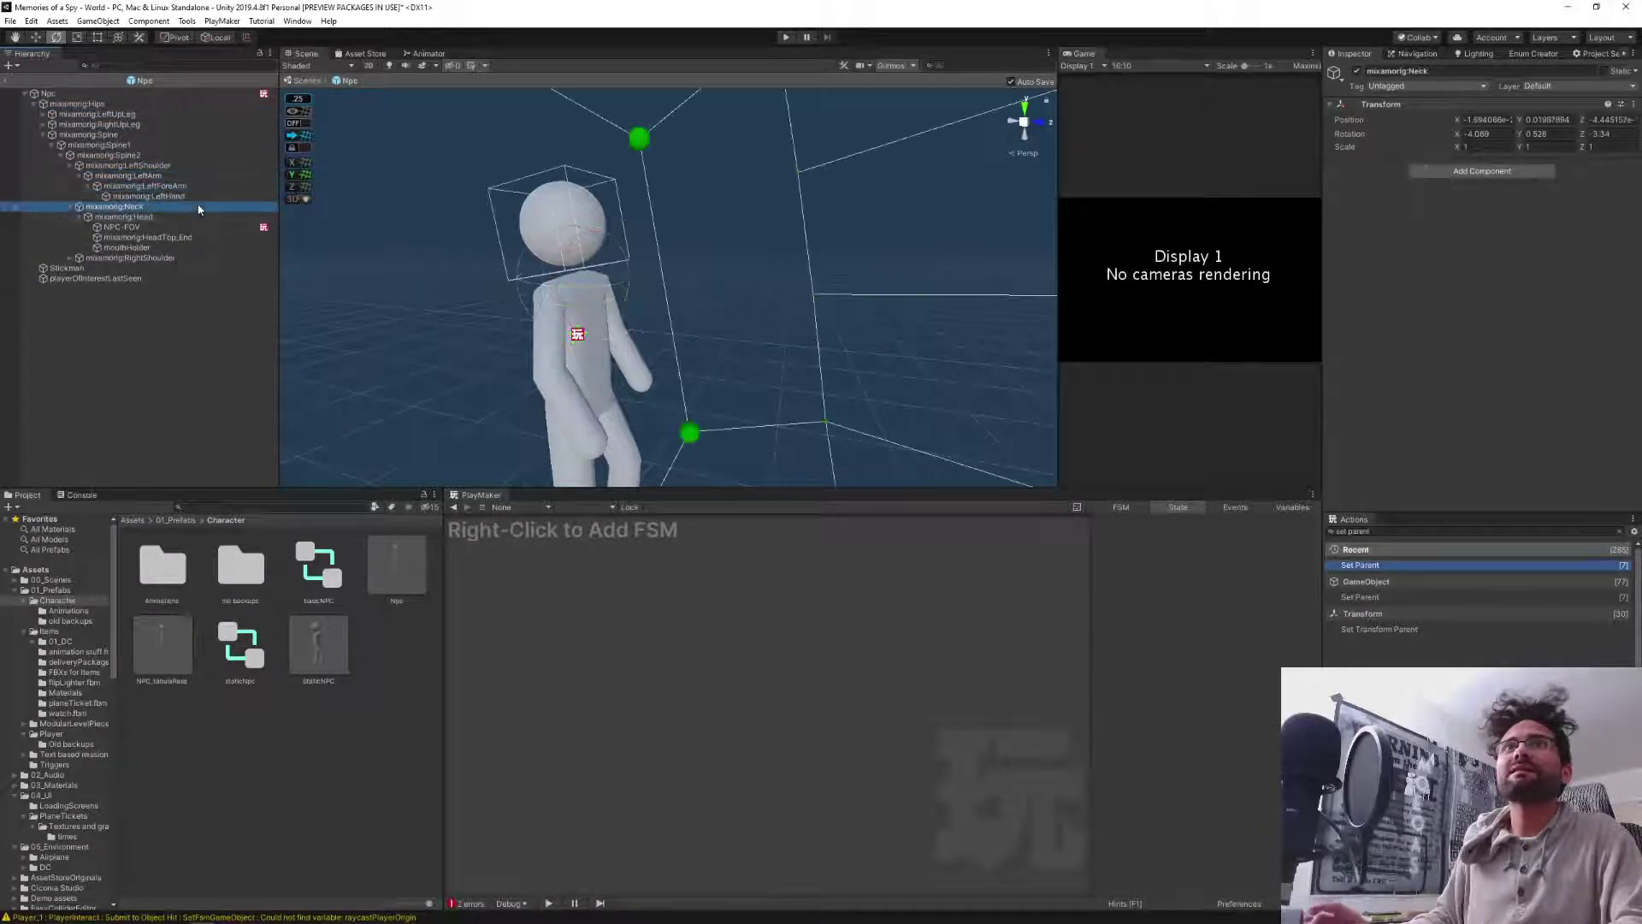
key(Up)
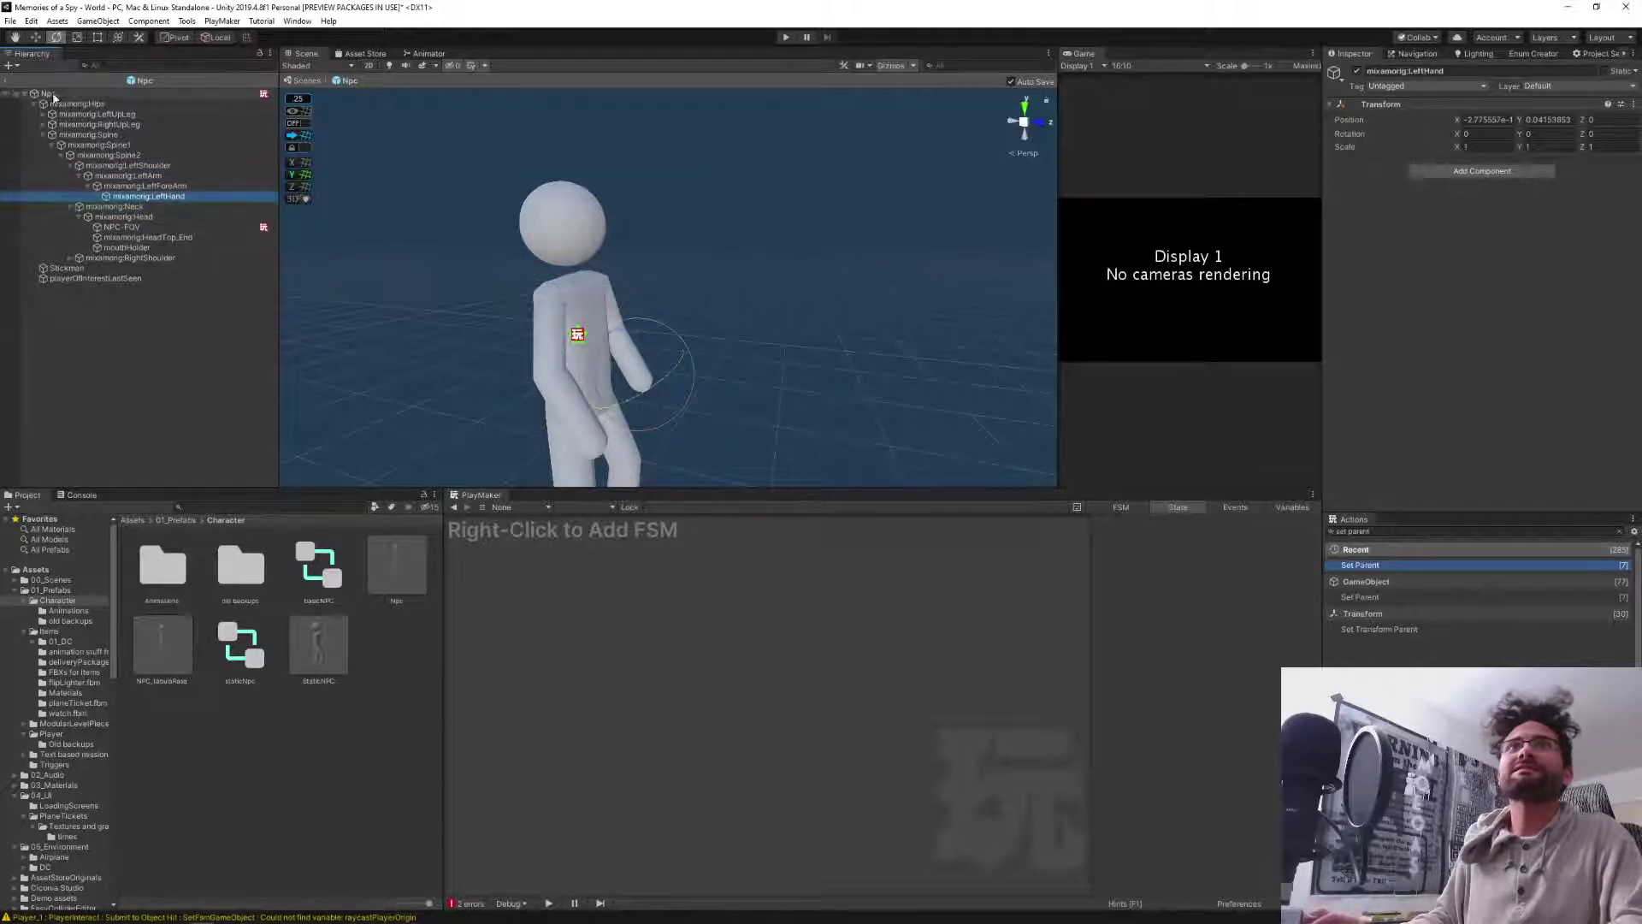
Assign mixamorig:LeftHand as the Set Parent action's parent and enable Reset Local Position and Reset Local Rotation.
click(50, 94)
drag(170, 203, 1213, 606)
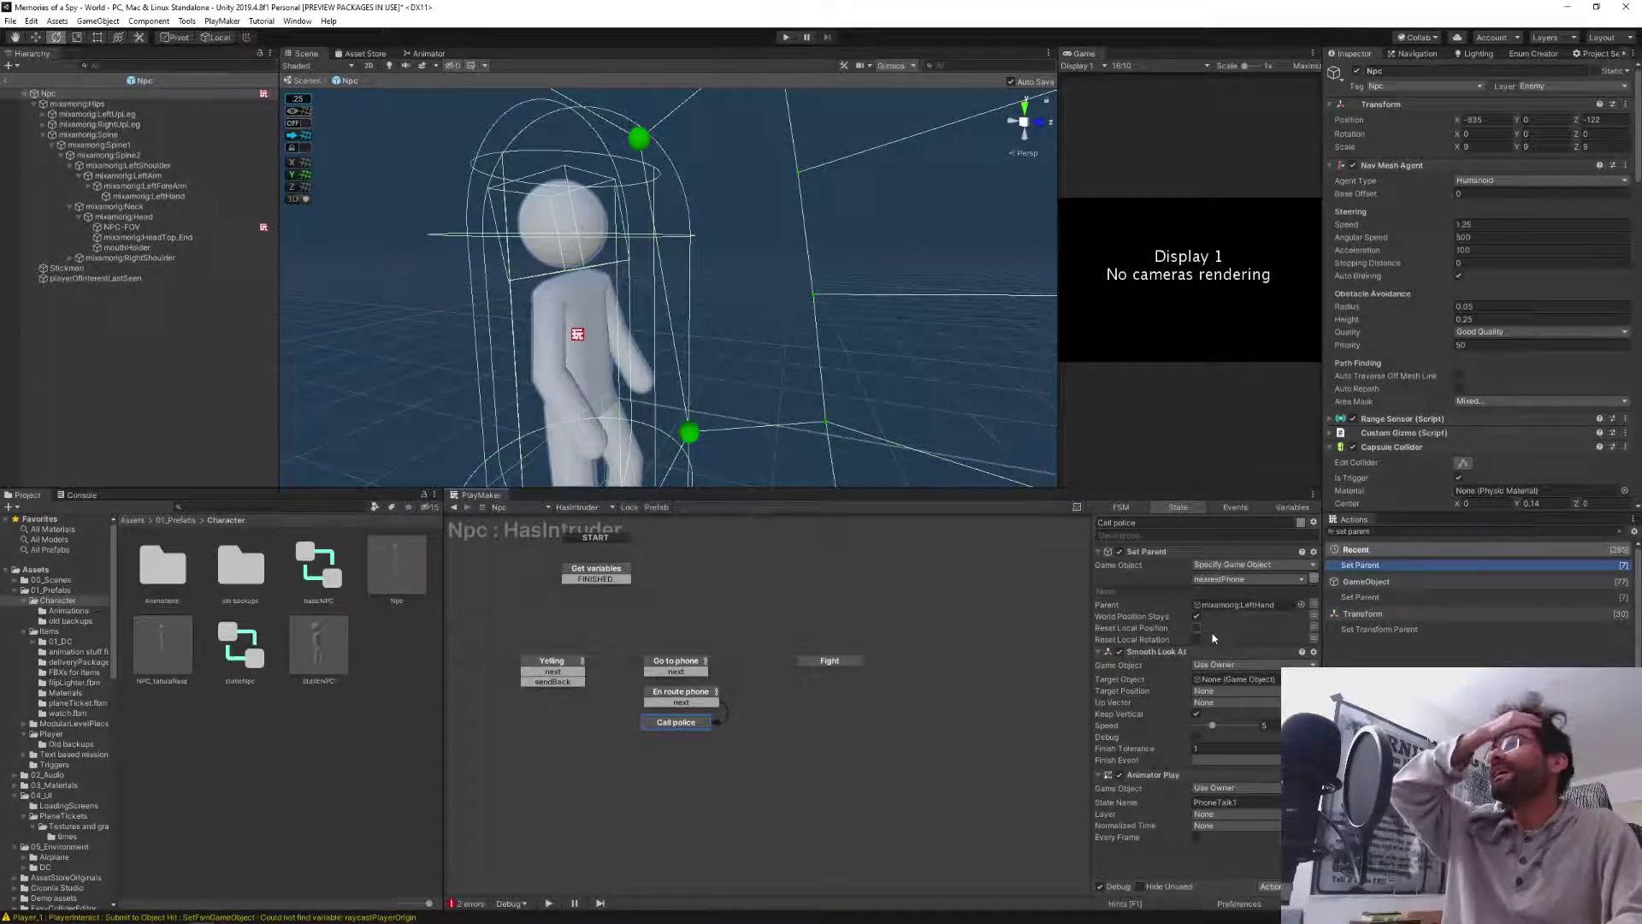
click(1196, 628)
click(1197, 640)
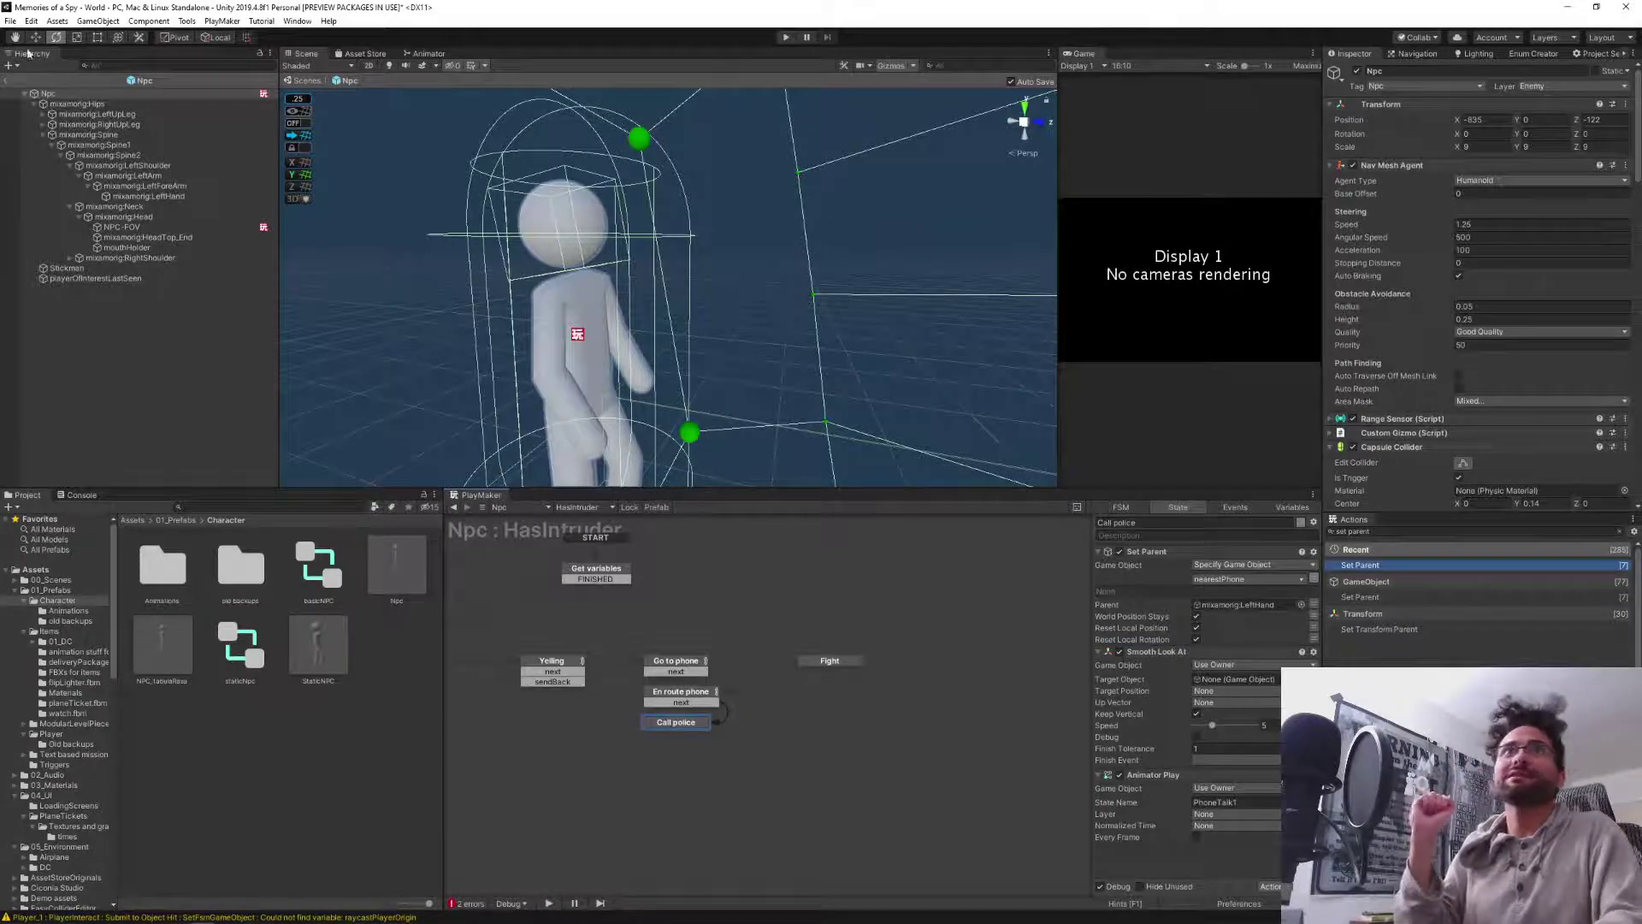
Leave the Npc prefab for the World scene and enlarge the Game view by shrinking the Scene view and PlayMaker editor.
click(12, 83)
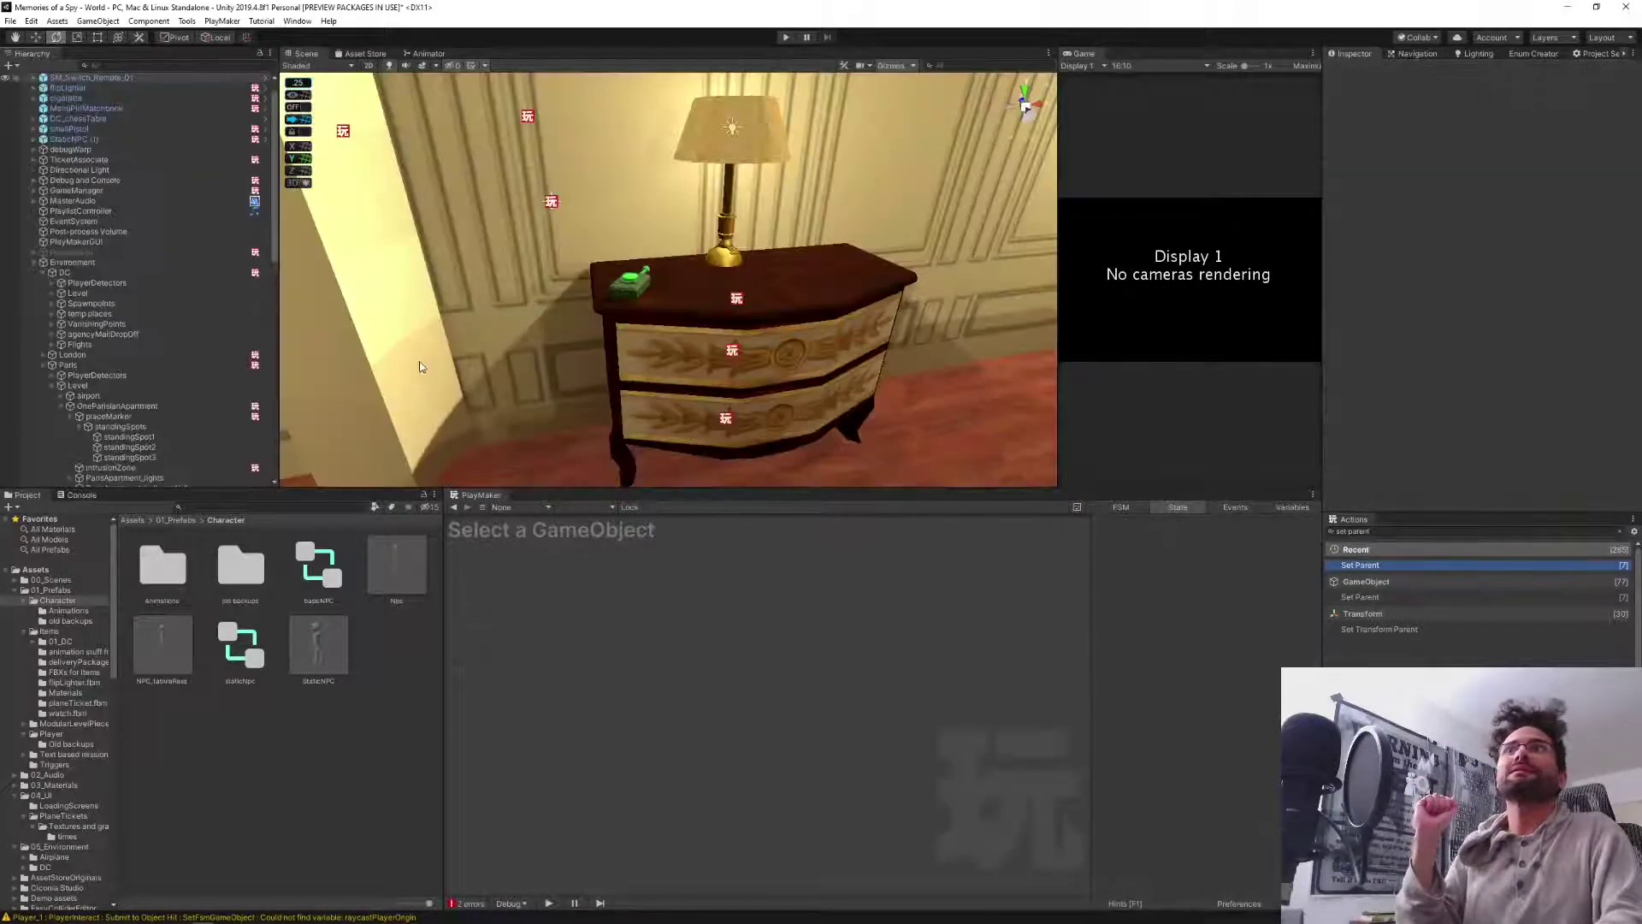
scroll(766, 311, down, 2)
right_drag(766, 310, 724, 312)
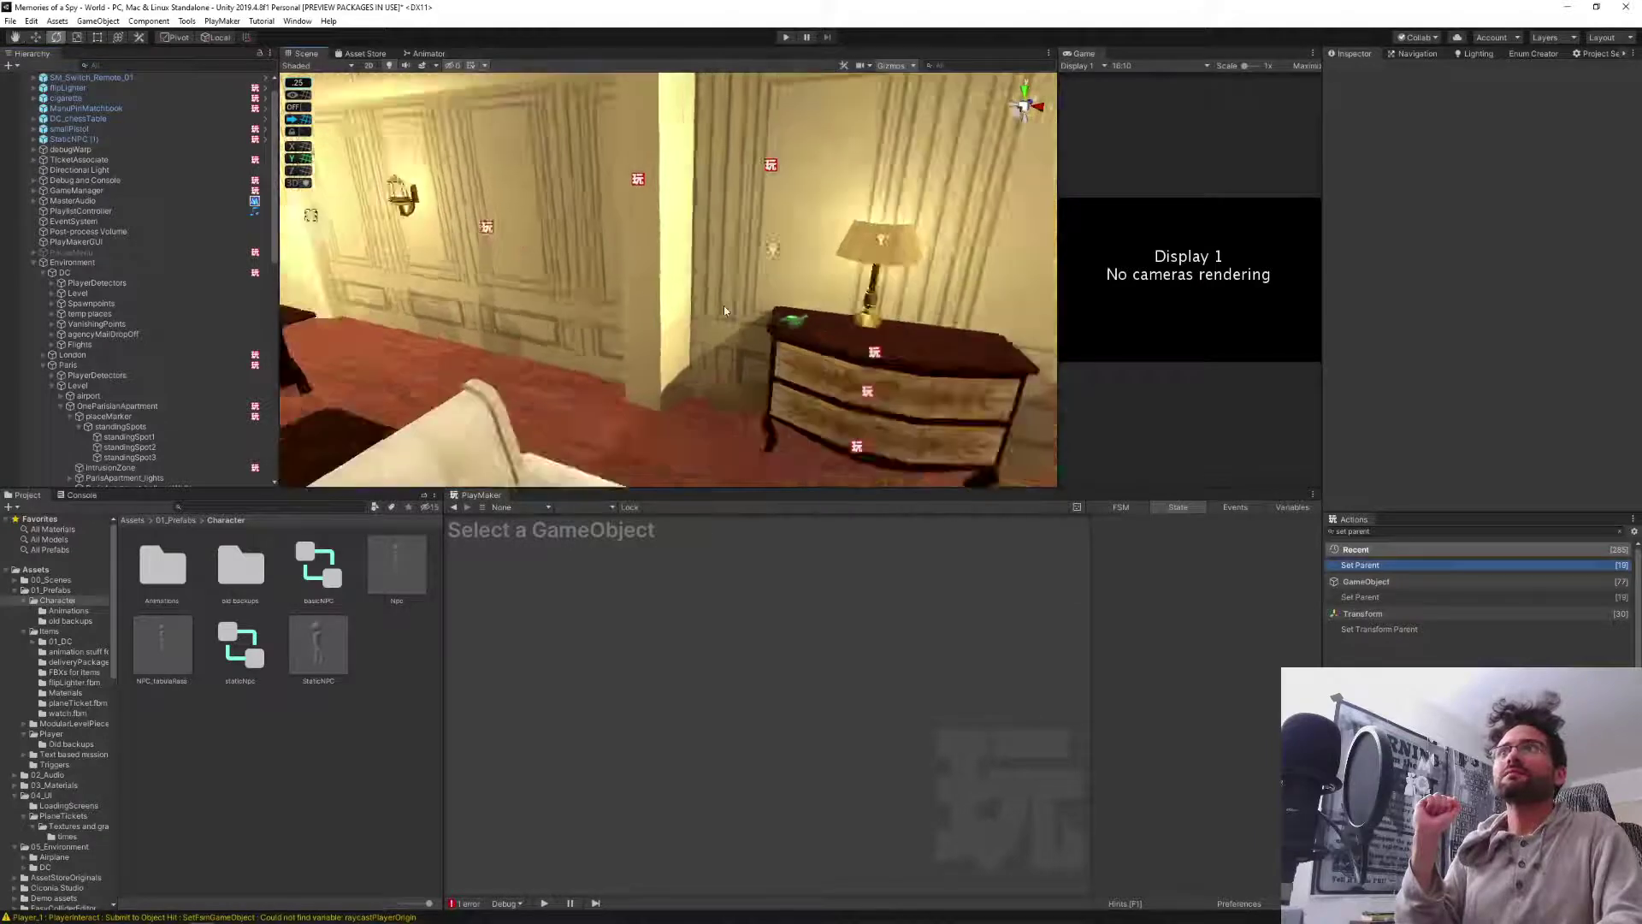
scroll(724, 311, down, 5)
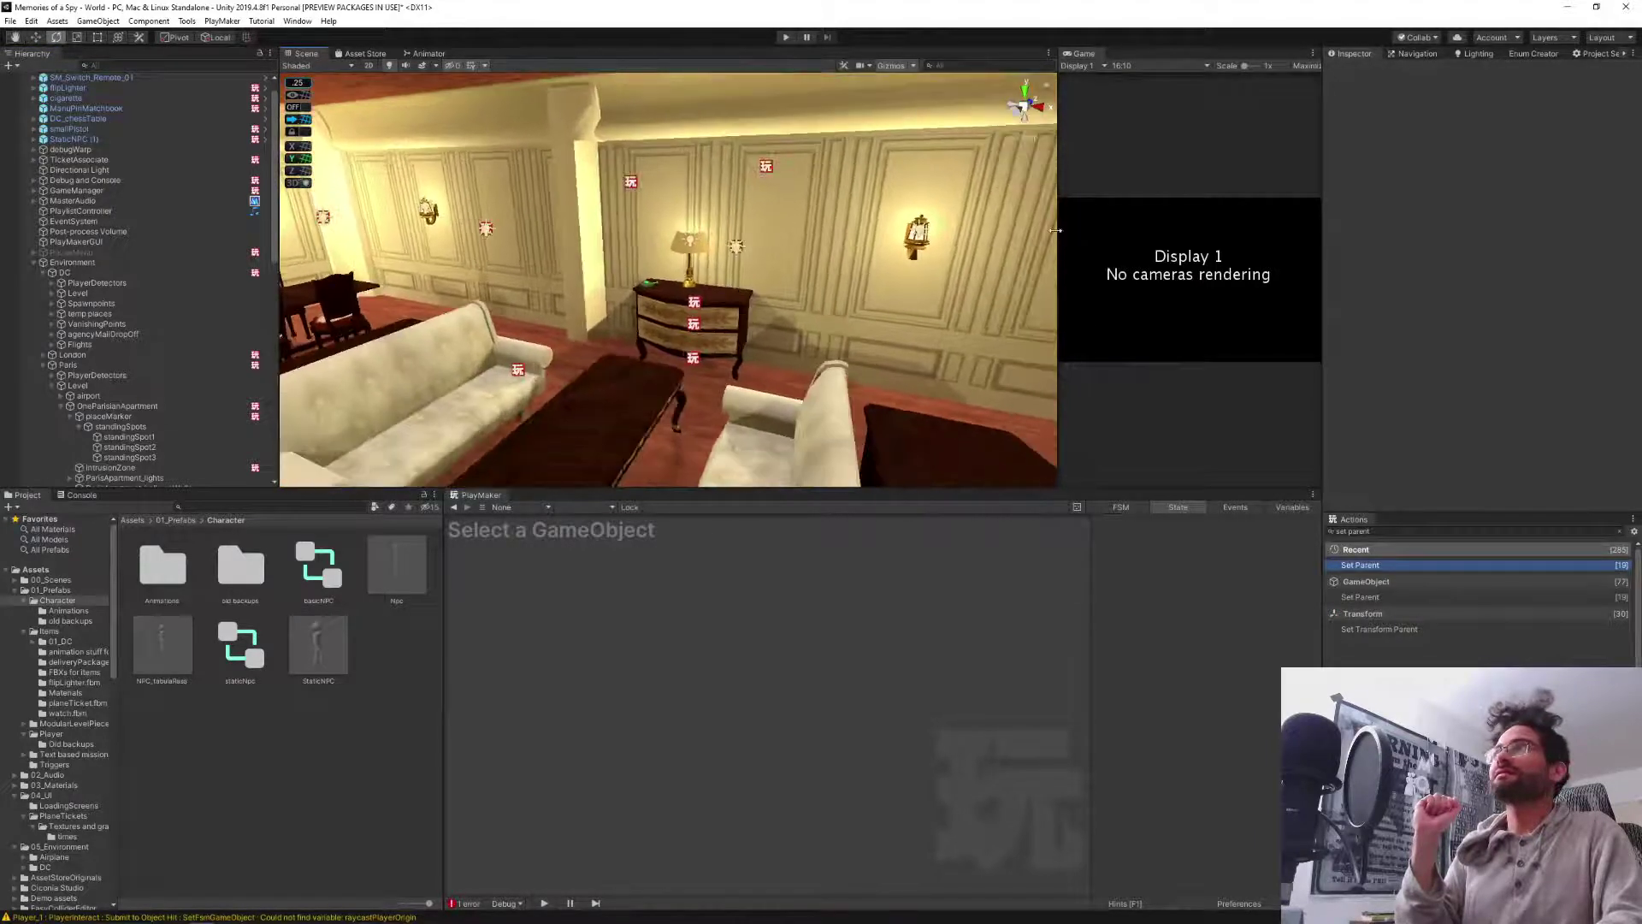
drag(1056, 230, 629, 238)
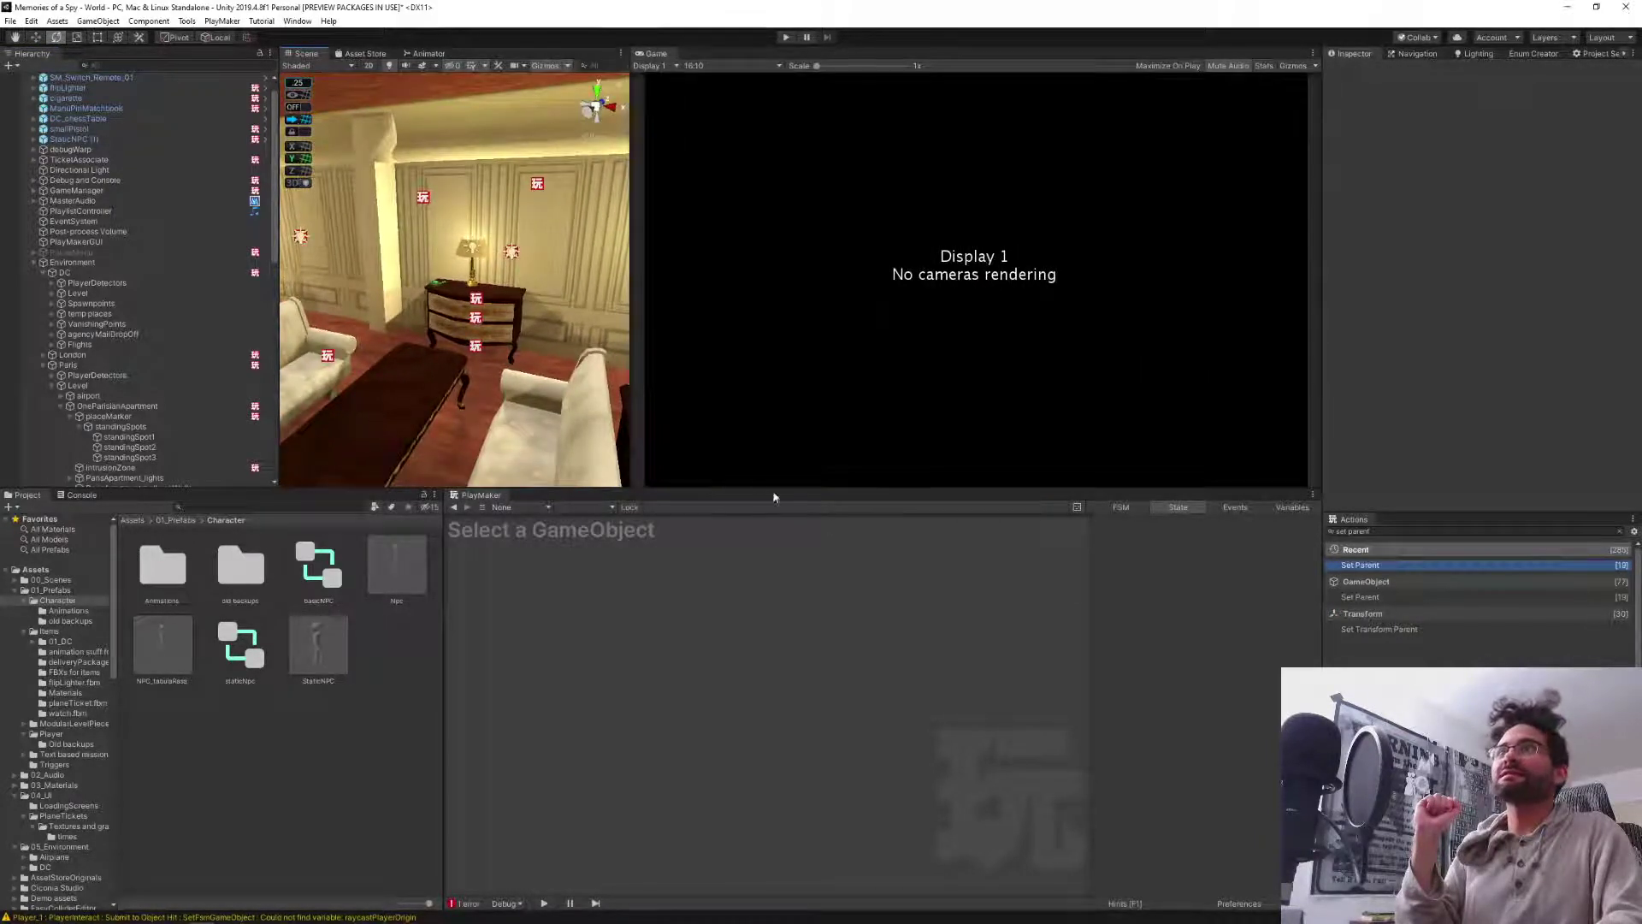
drag(752, 485, 755, 579)
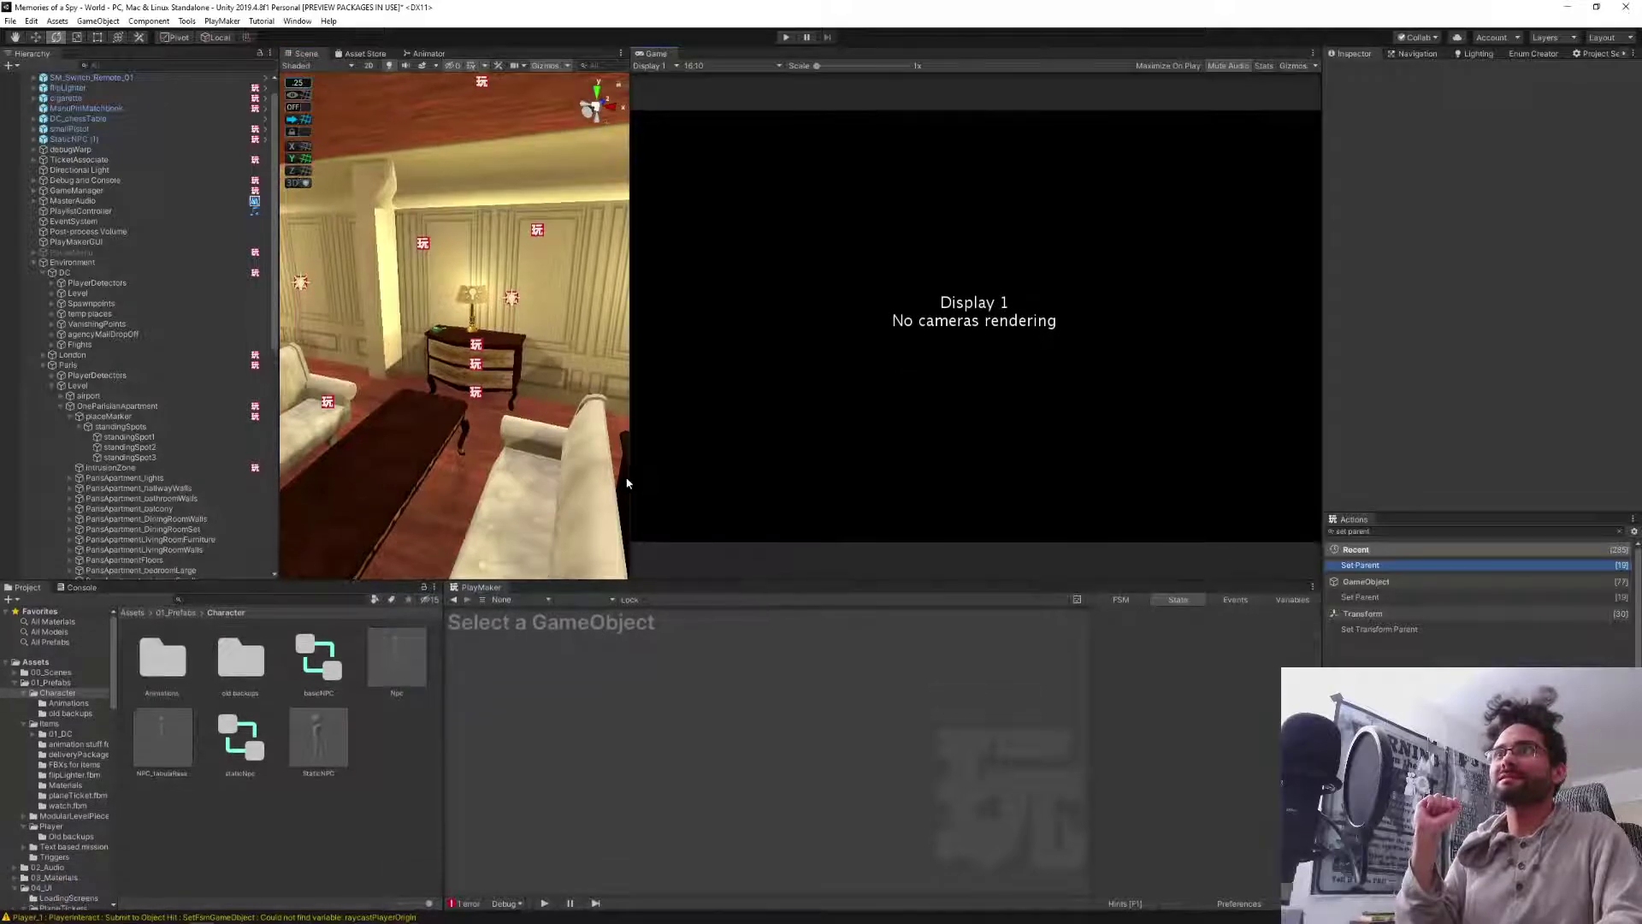
drag(629, 483, 485, 479)
Start play mode, walk from the street into the lit building and open the apartment door.
click(787, 37)
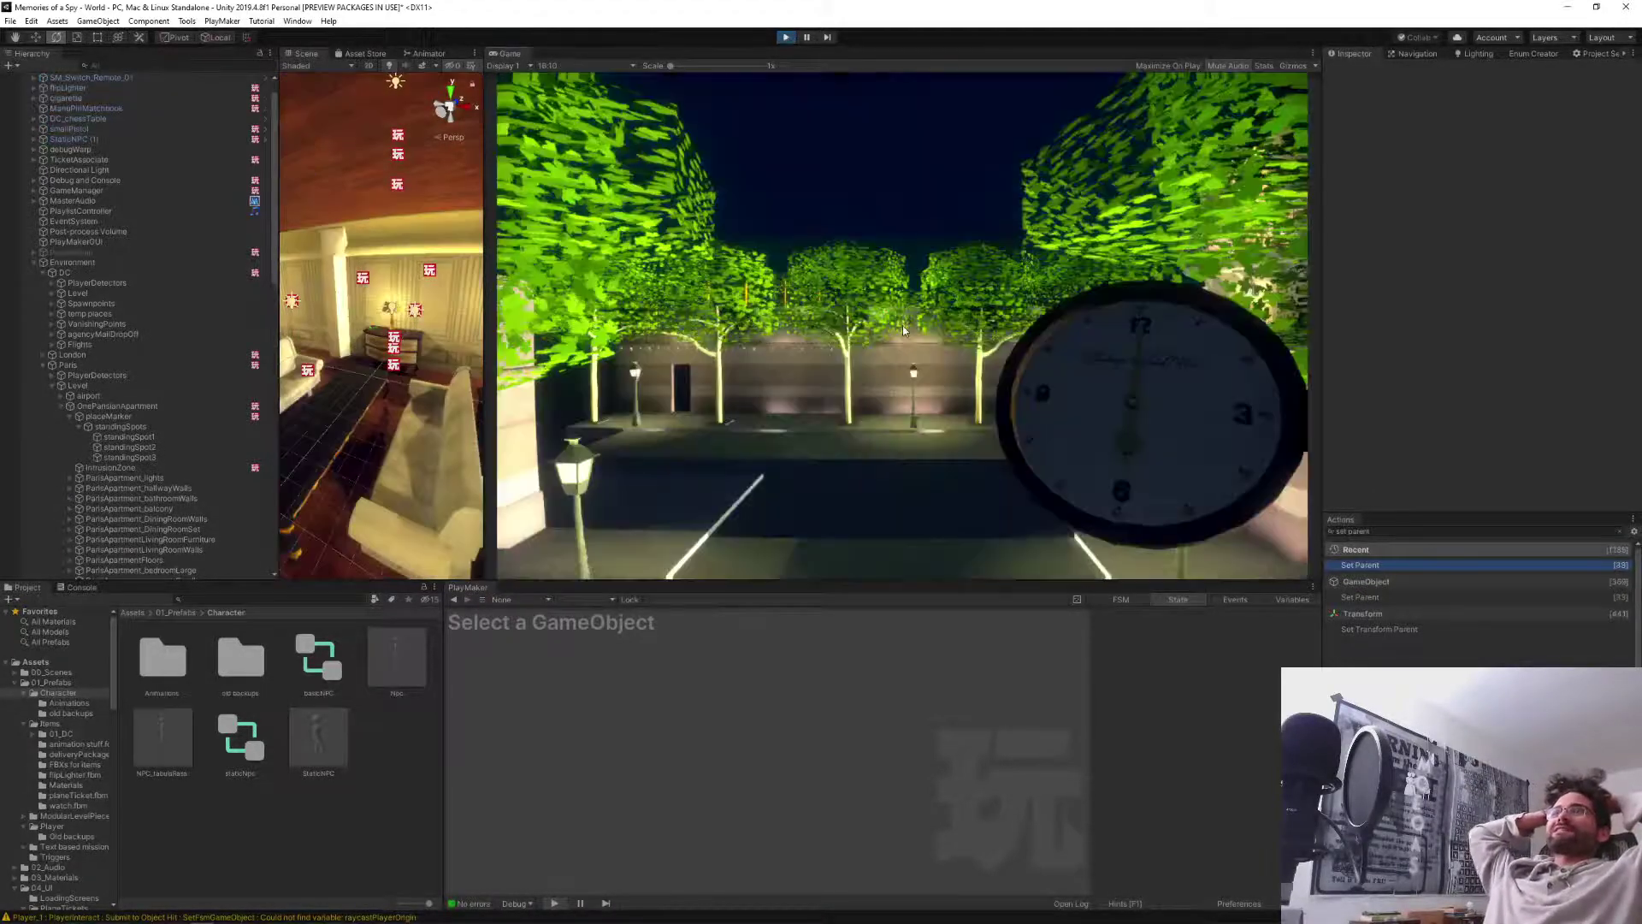
key(w)
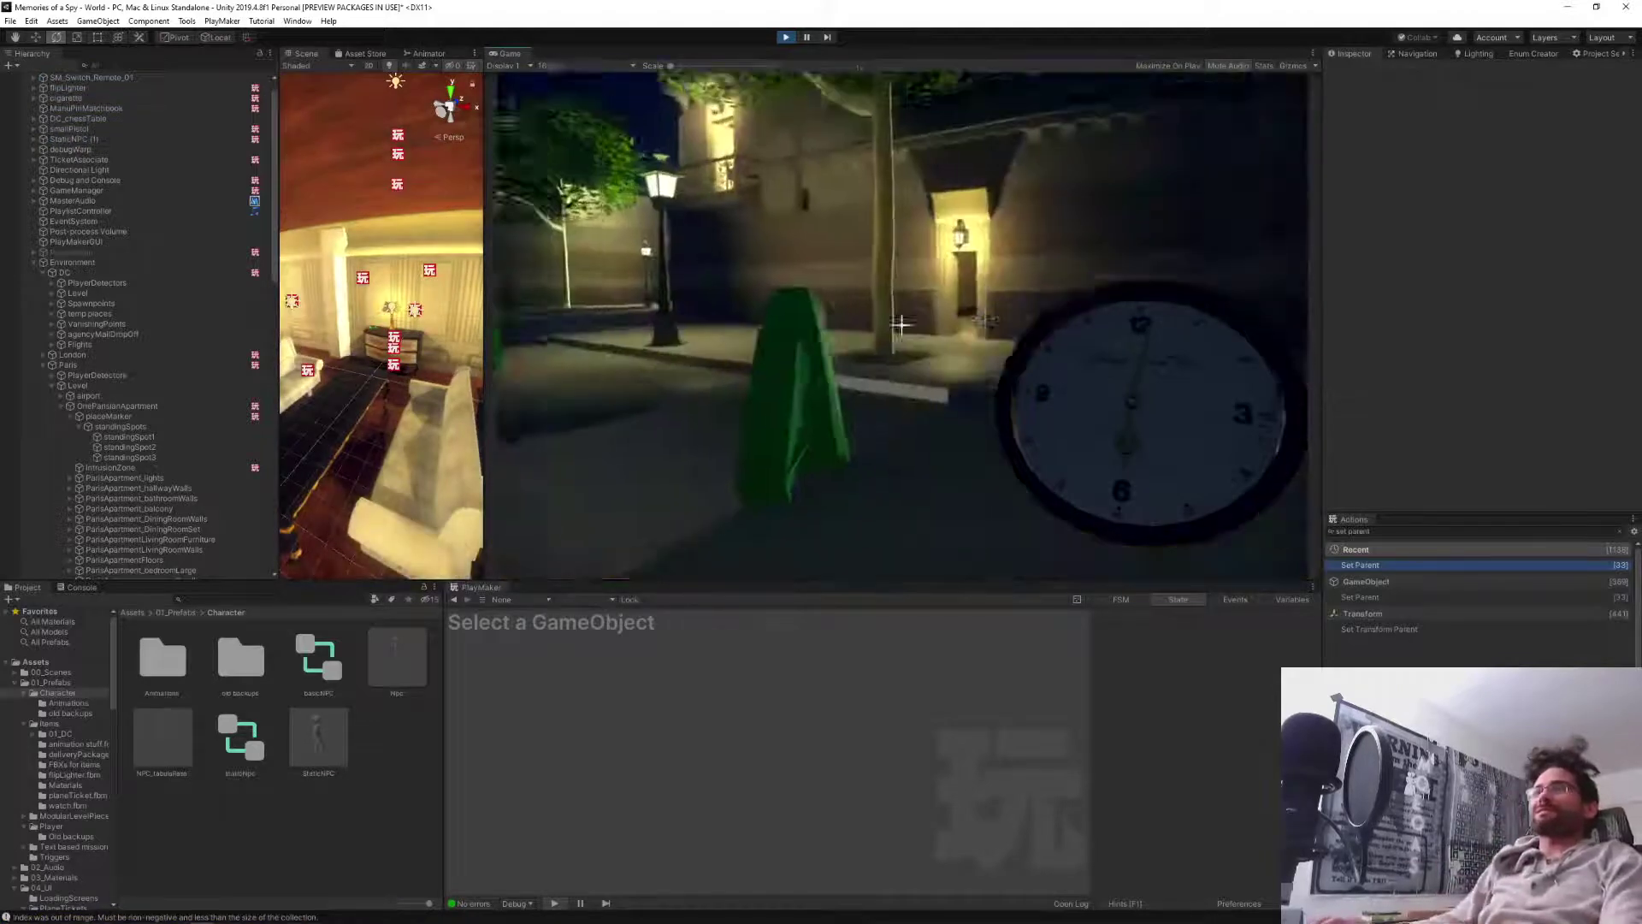
key(w)
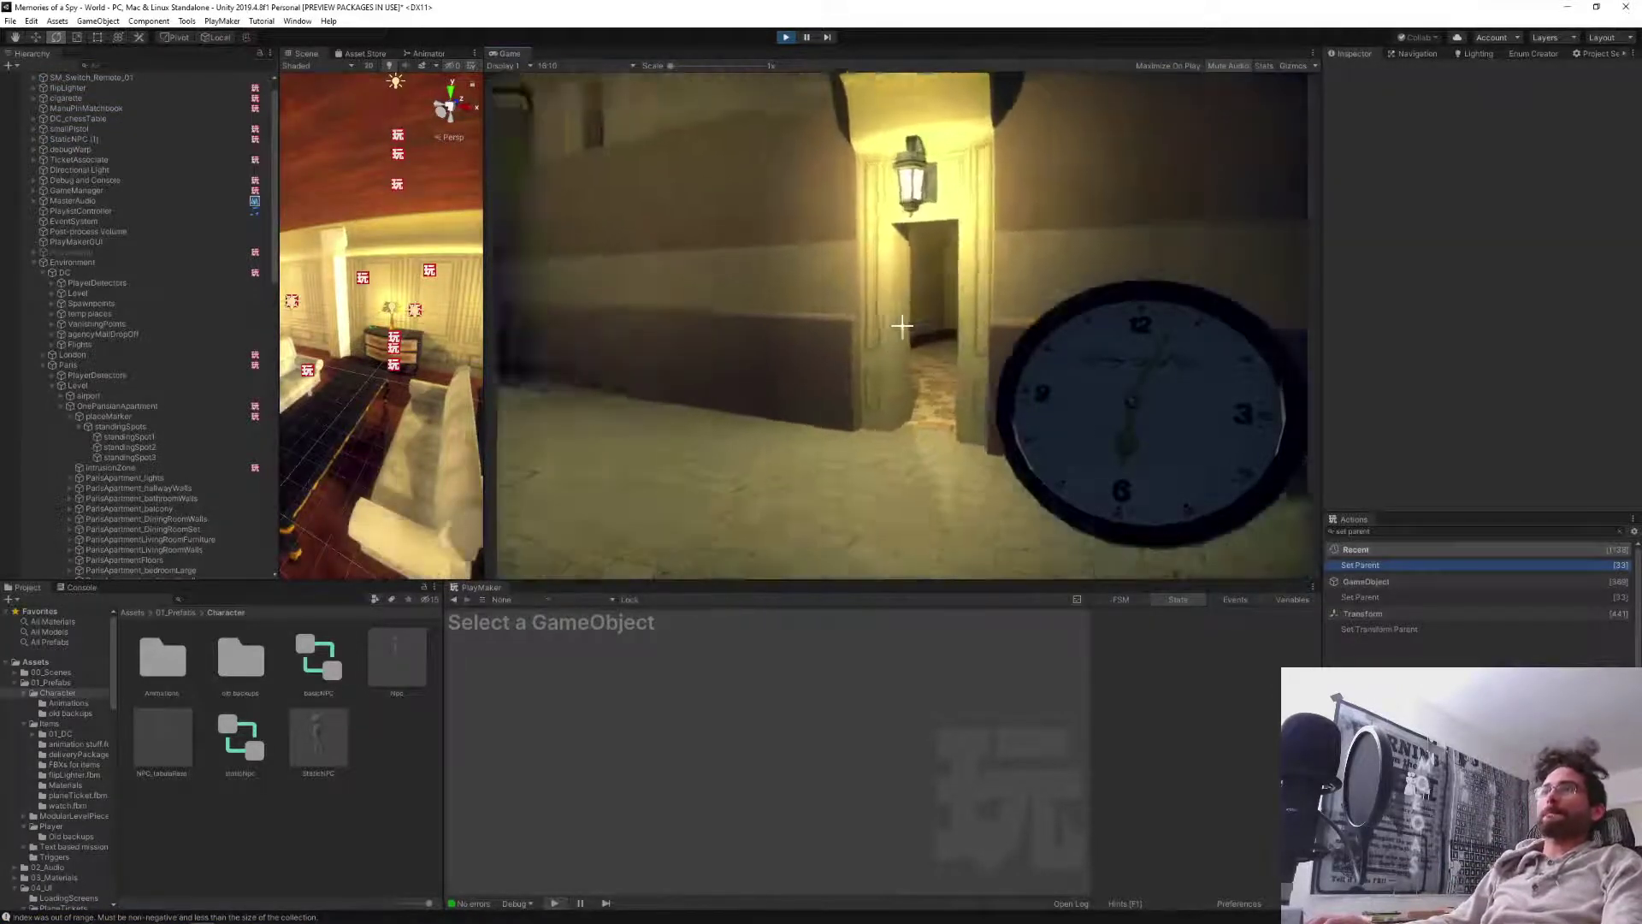
key(w)
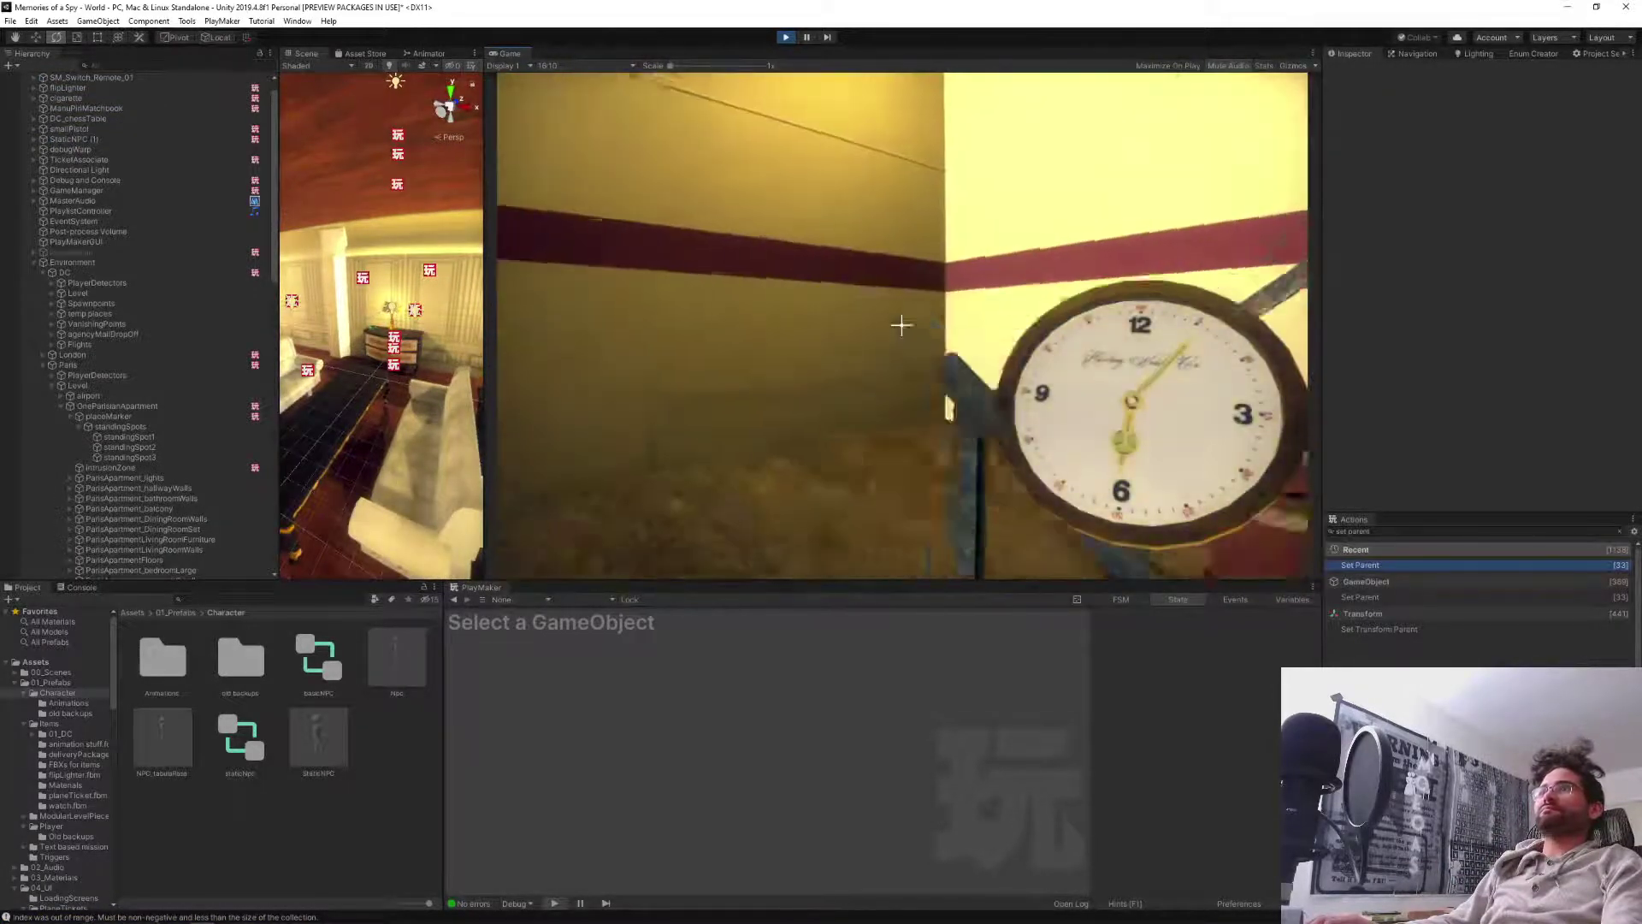
key(w)
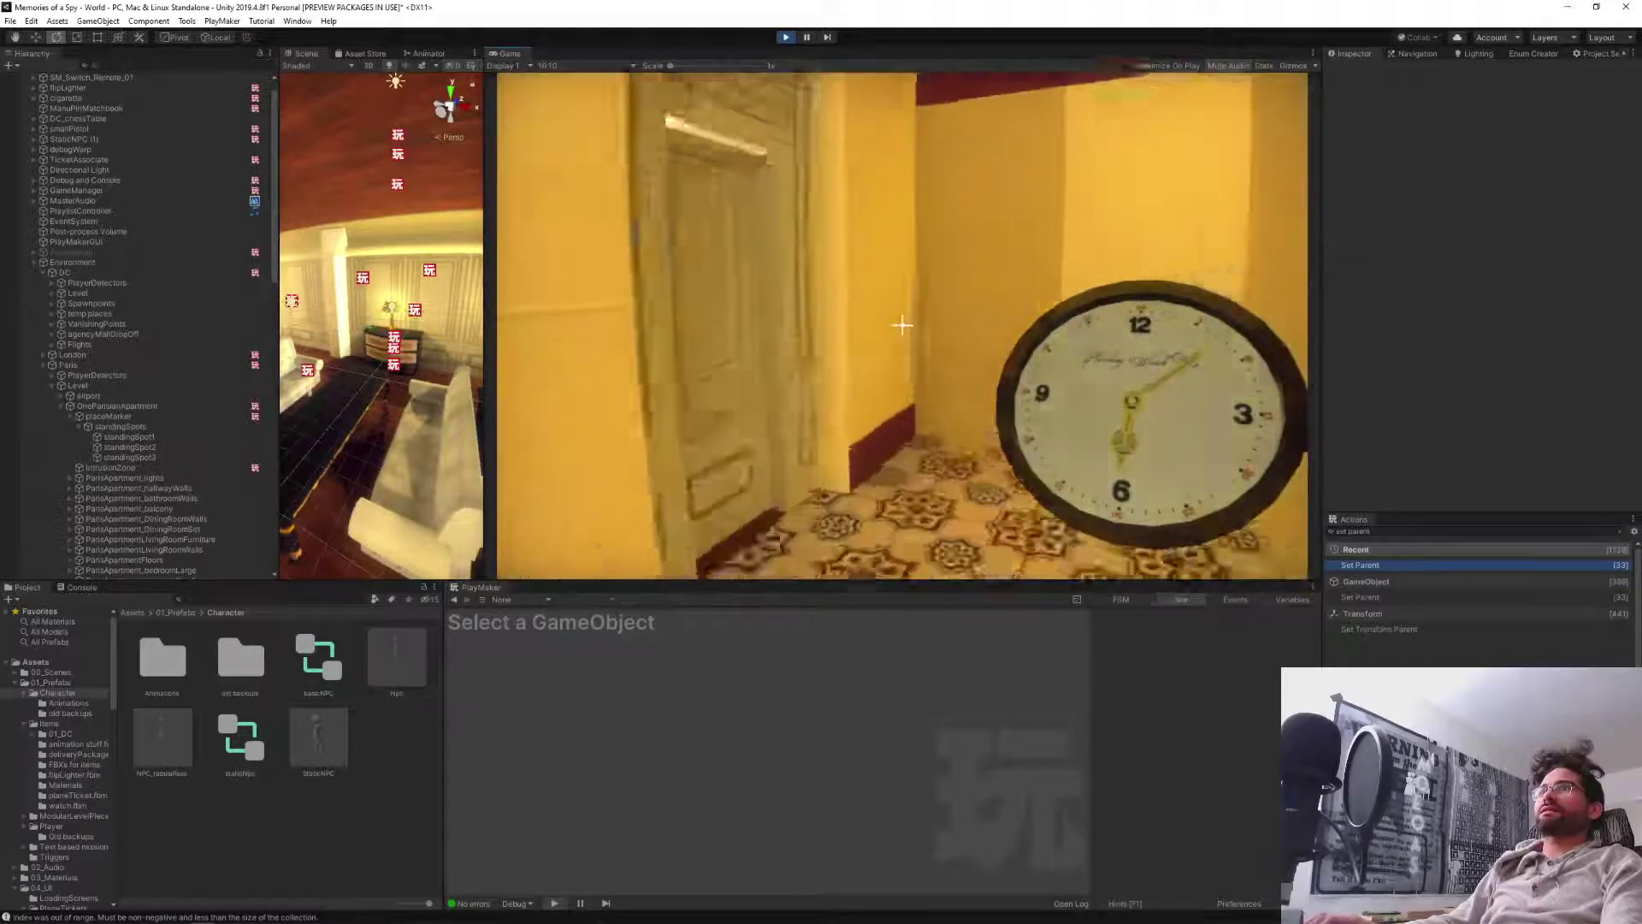
click(902, 326)
key(w)
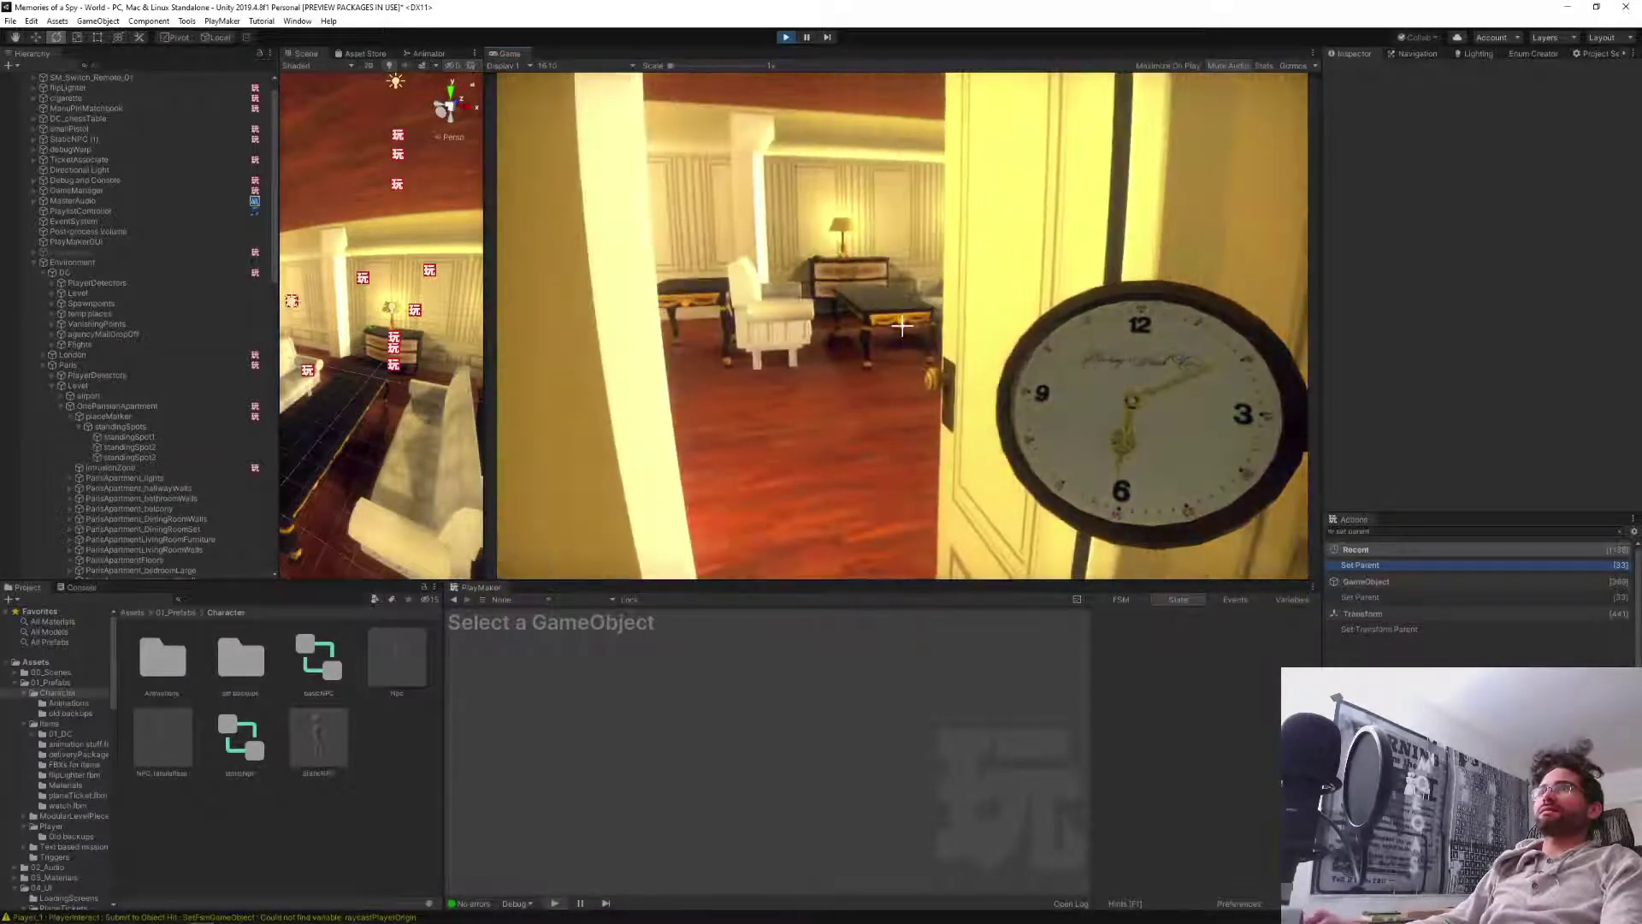
Approach the Npc inside the apartment and follow it through the rooms to watch its reaction to the intruder.
key(w)
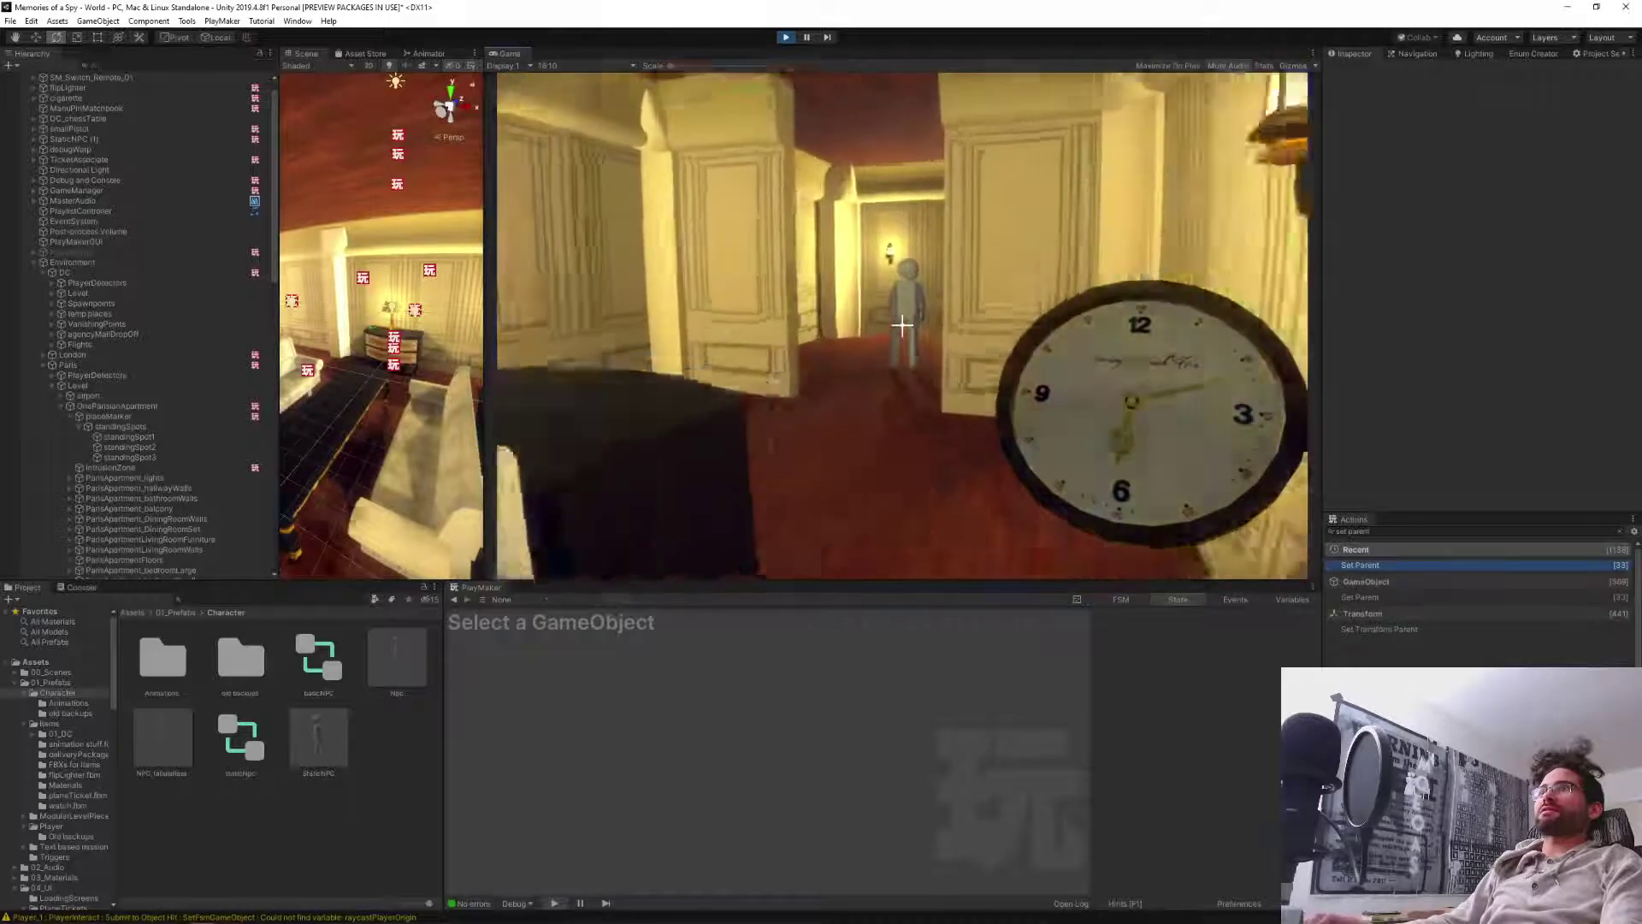
key(w)
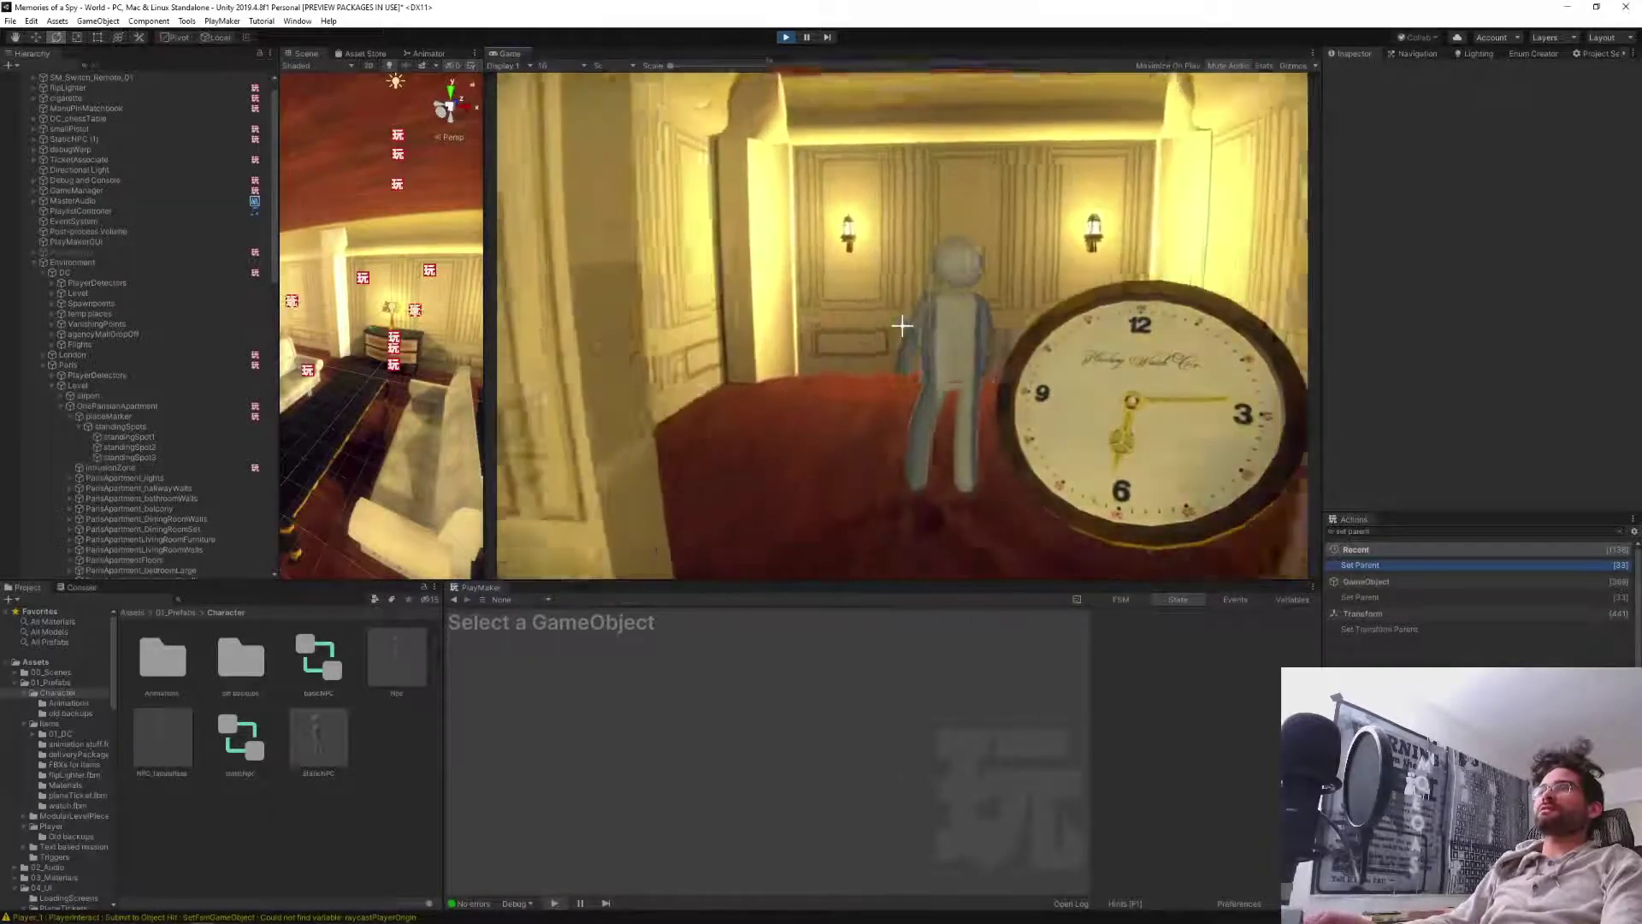
key(w)
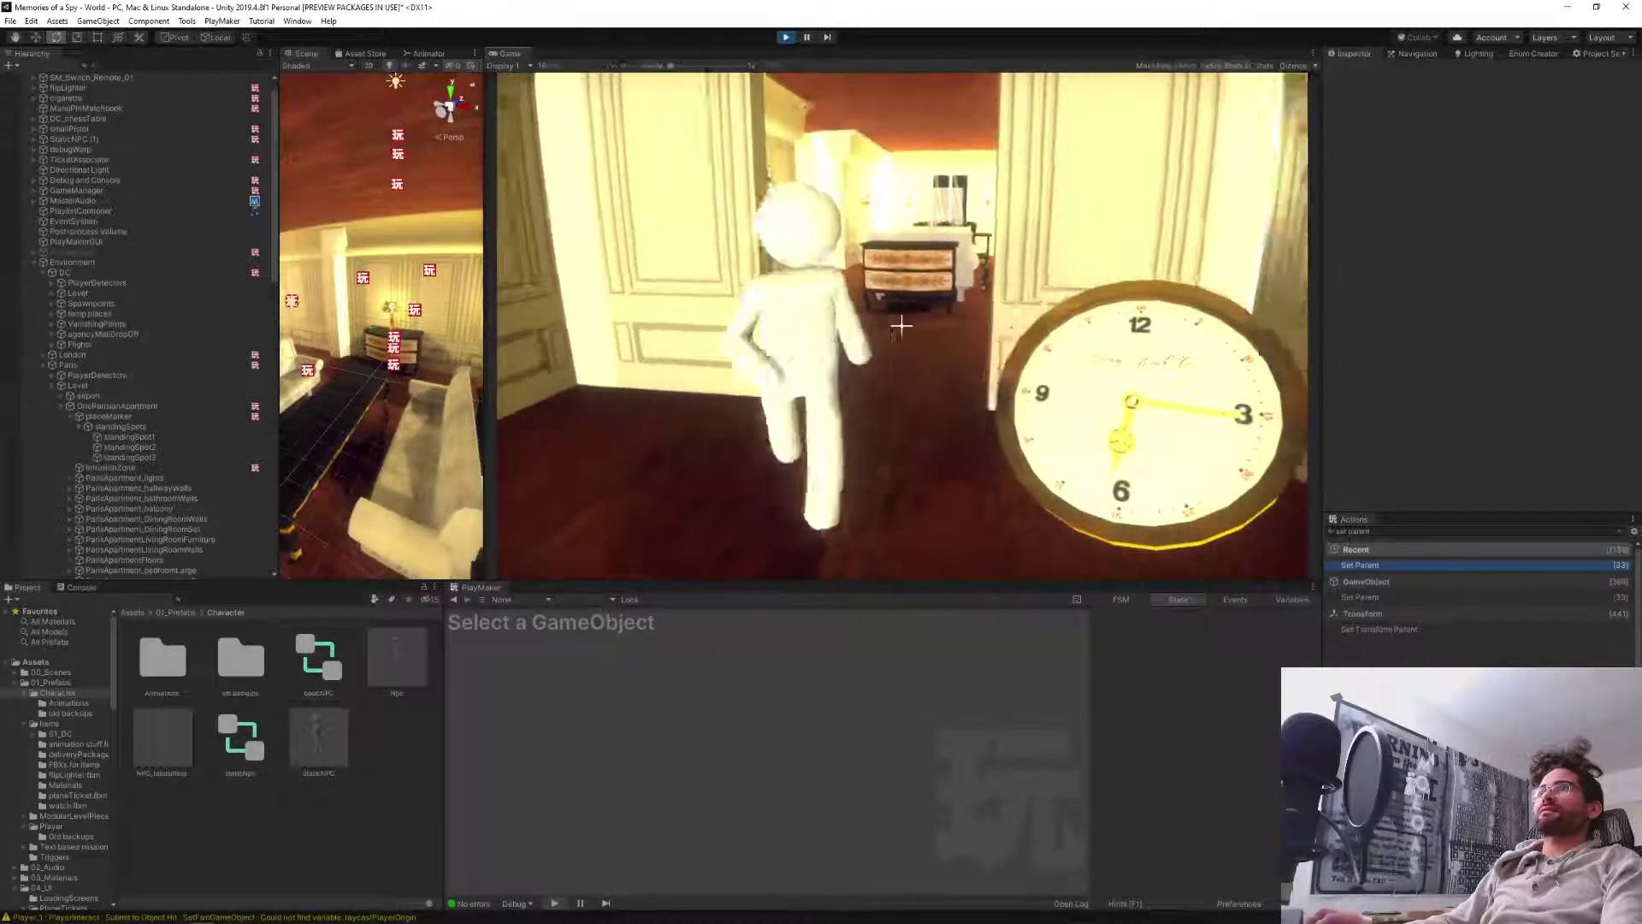
key(w)
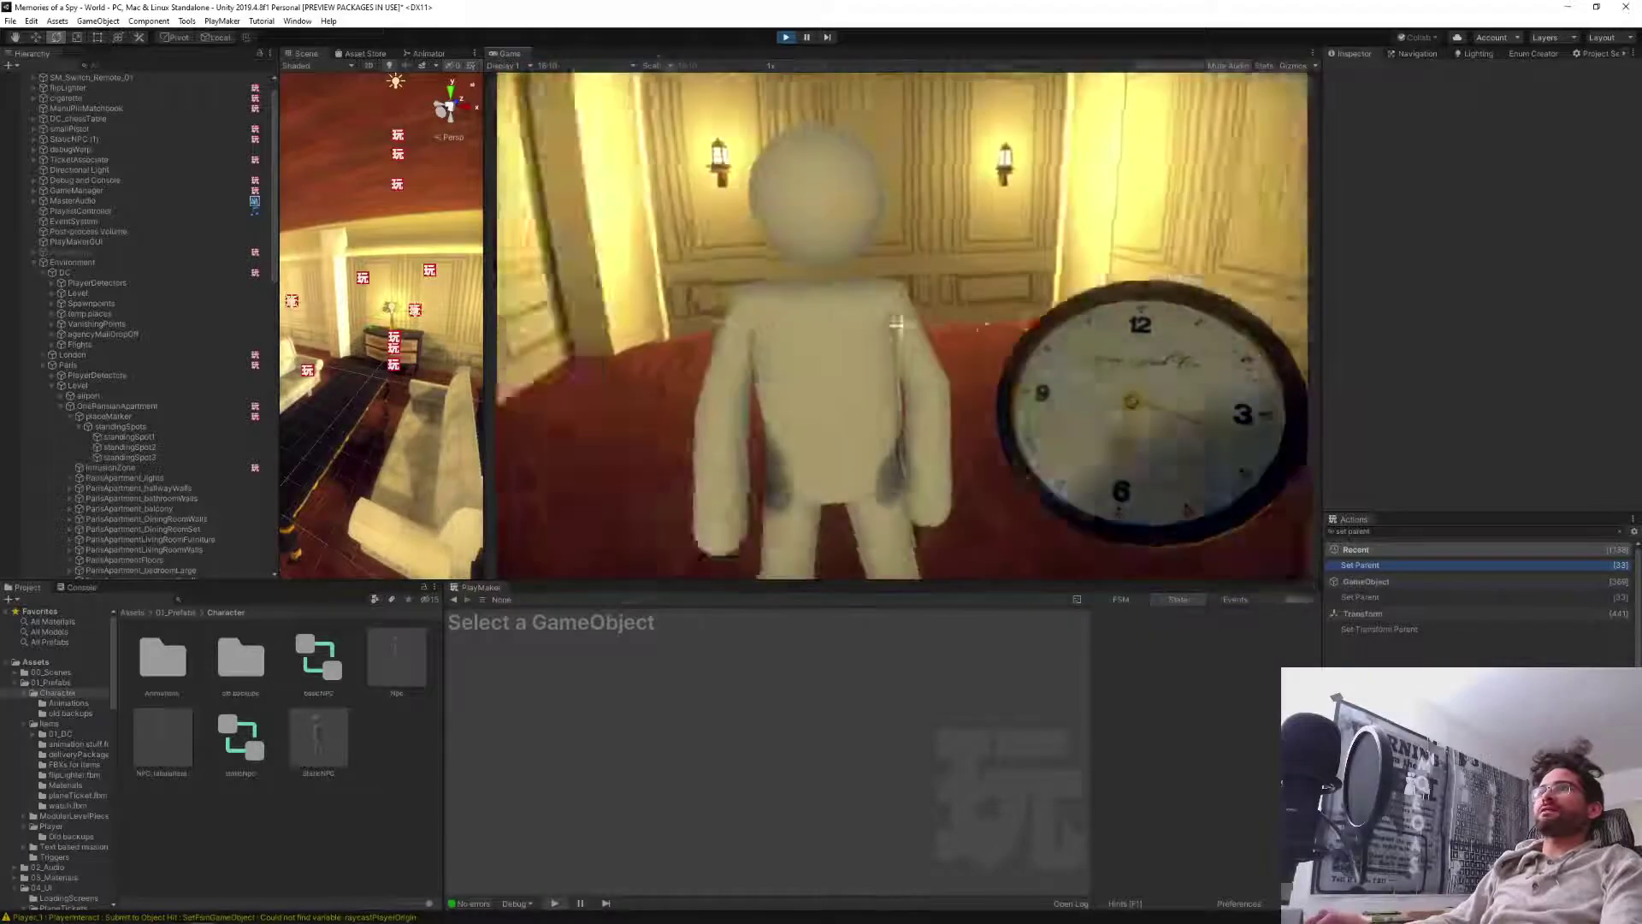
key(w)
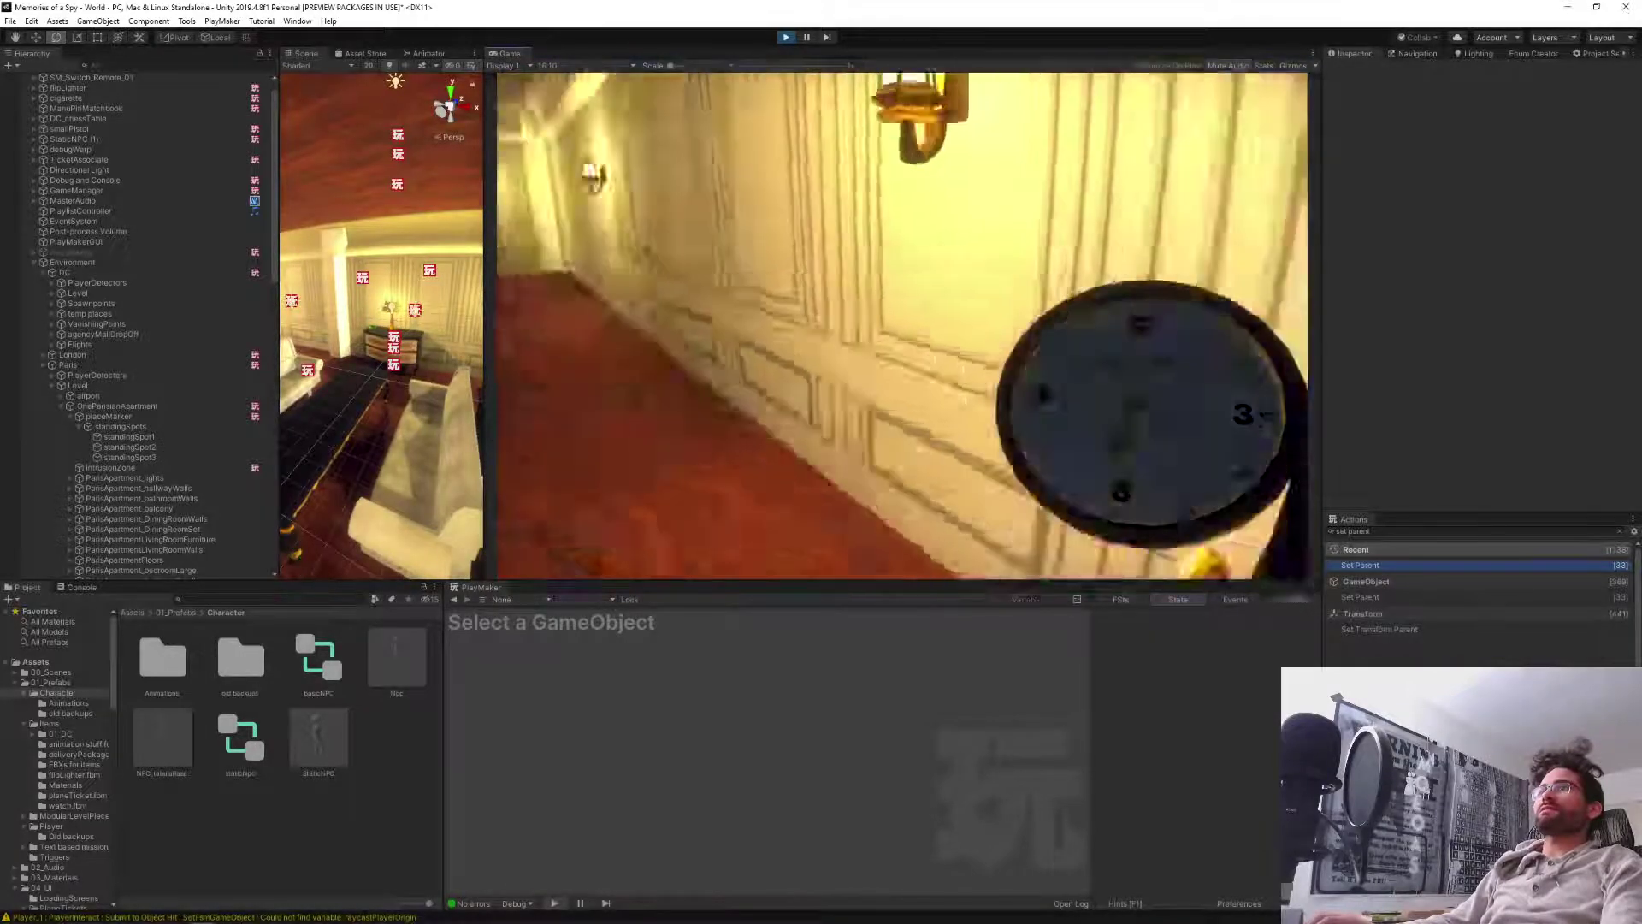
key(w)
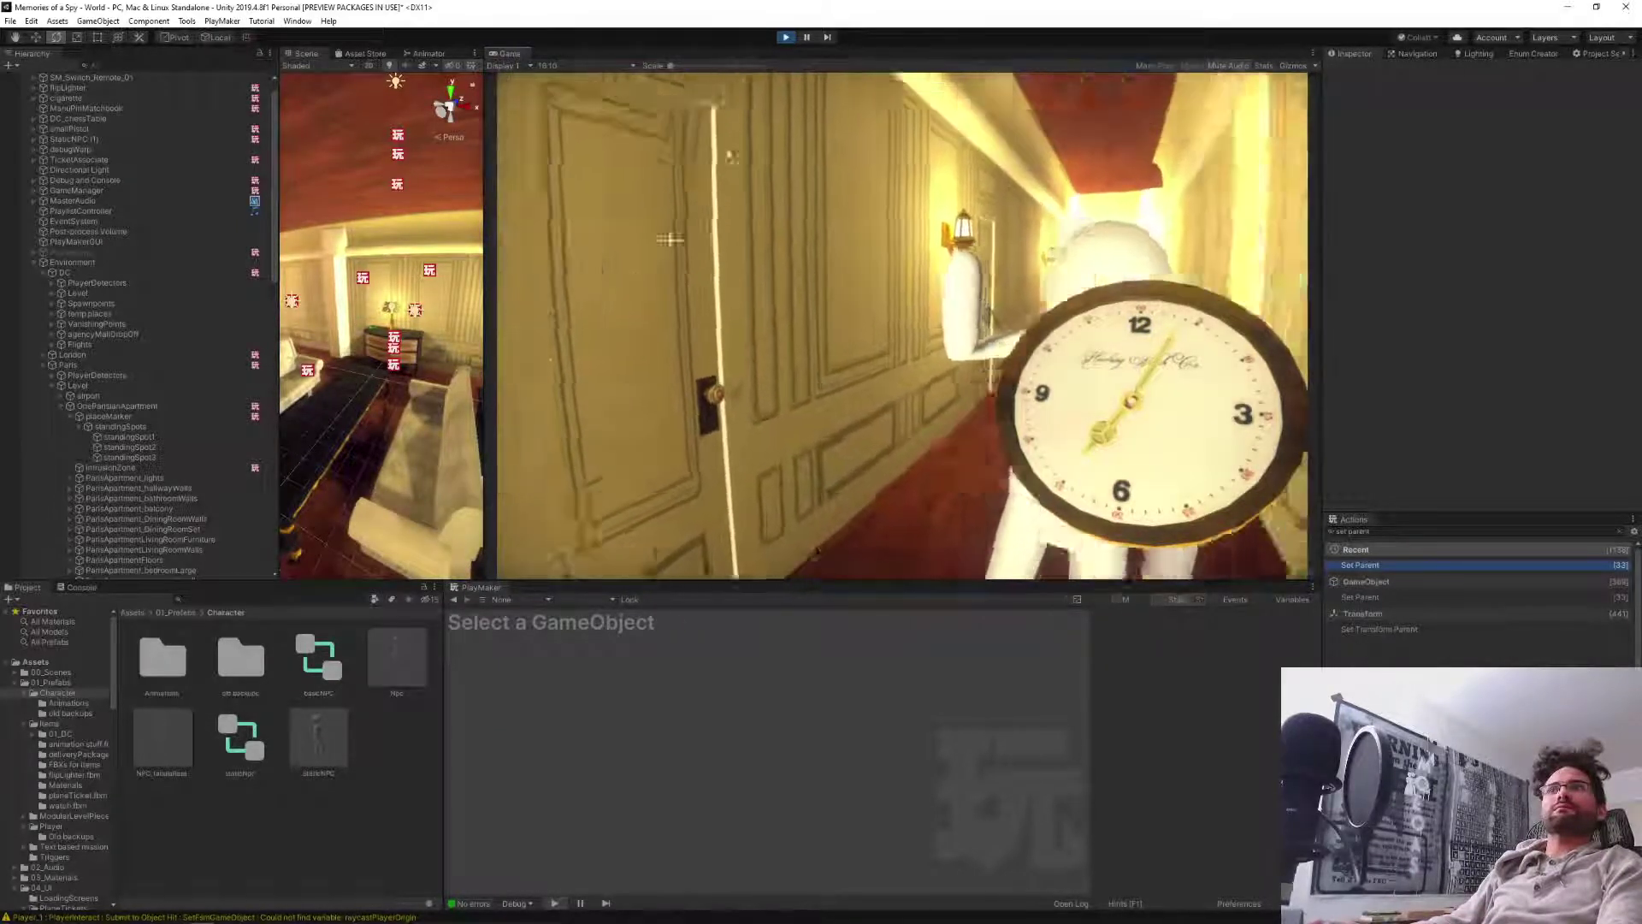
Pause the running game and inspect the active state of the spawned Npc(Clone)'s HasIntruder state machine.
key(ctrl+shift+p)
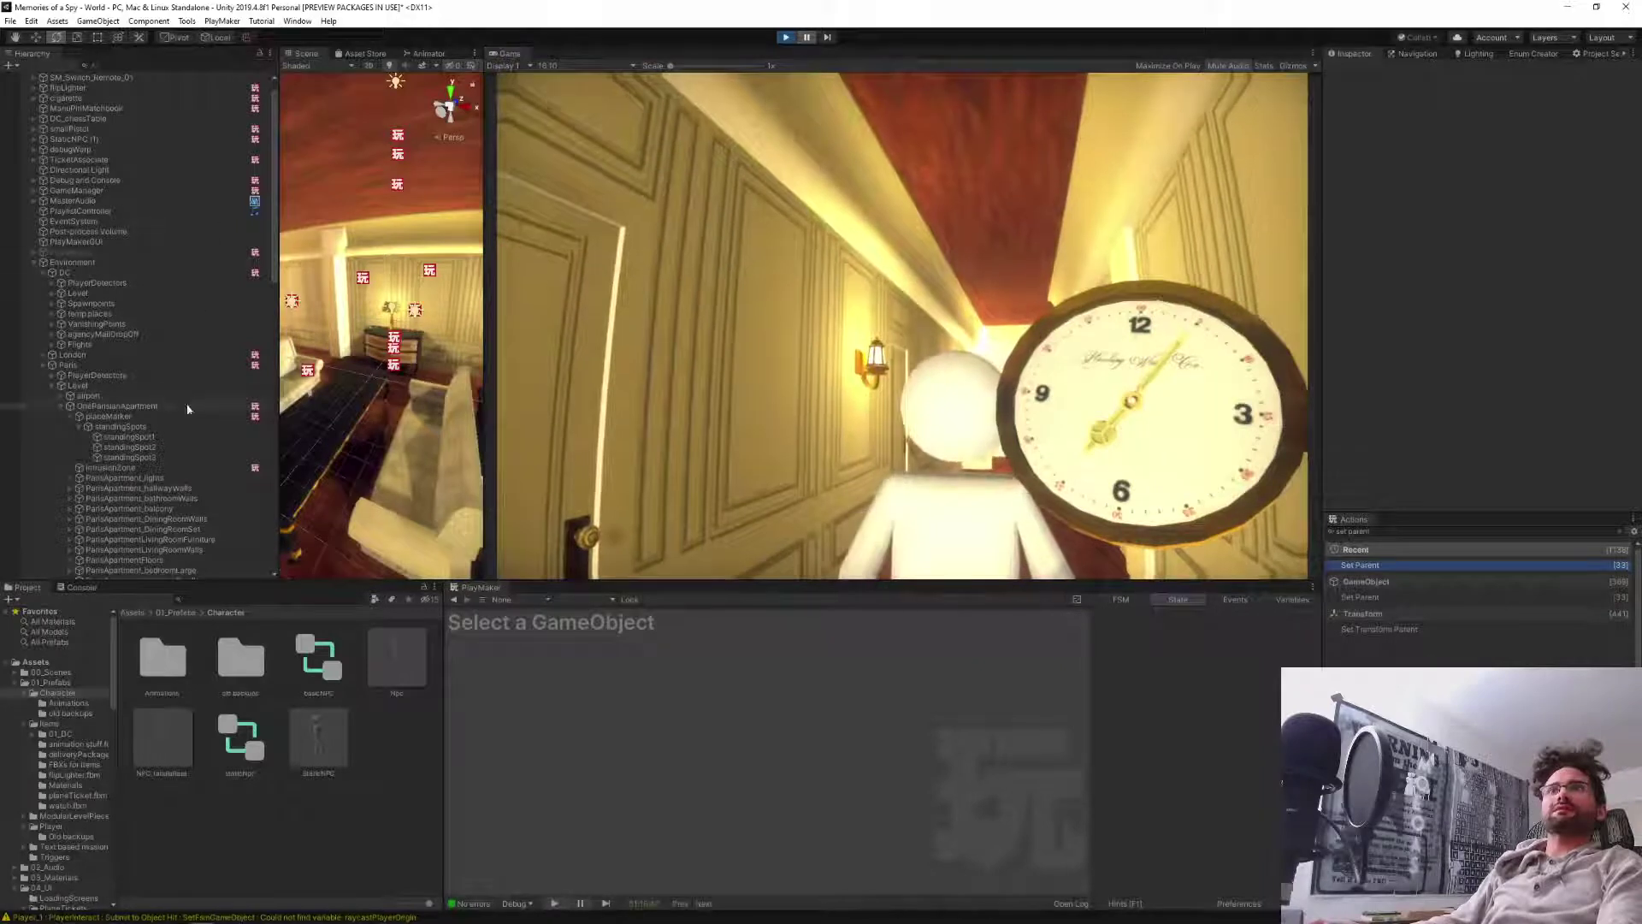
scroll(147, 410, down, 15)
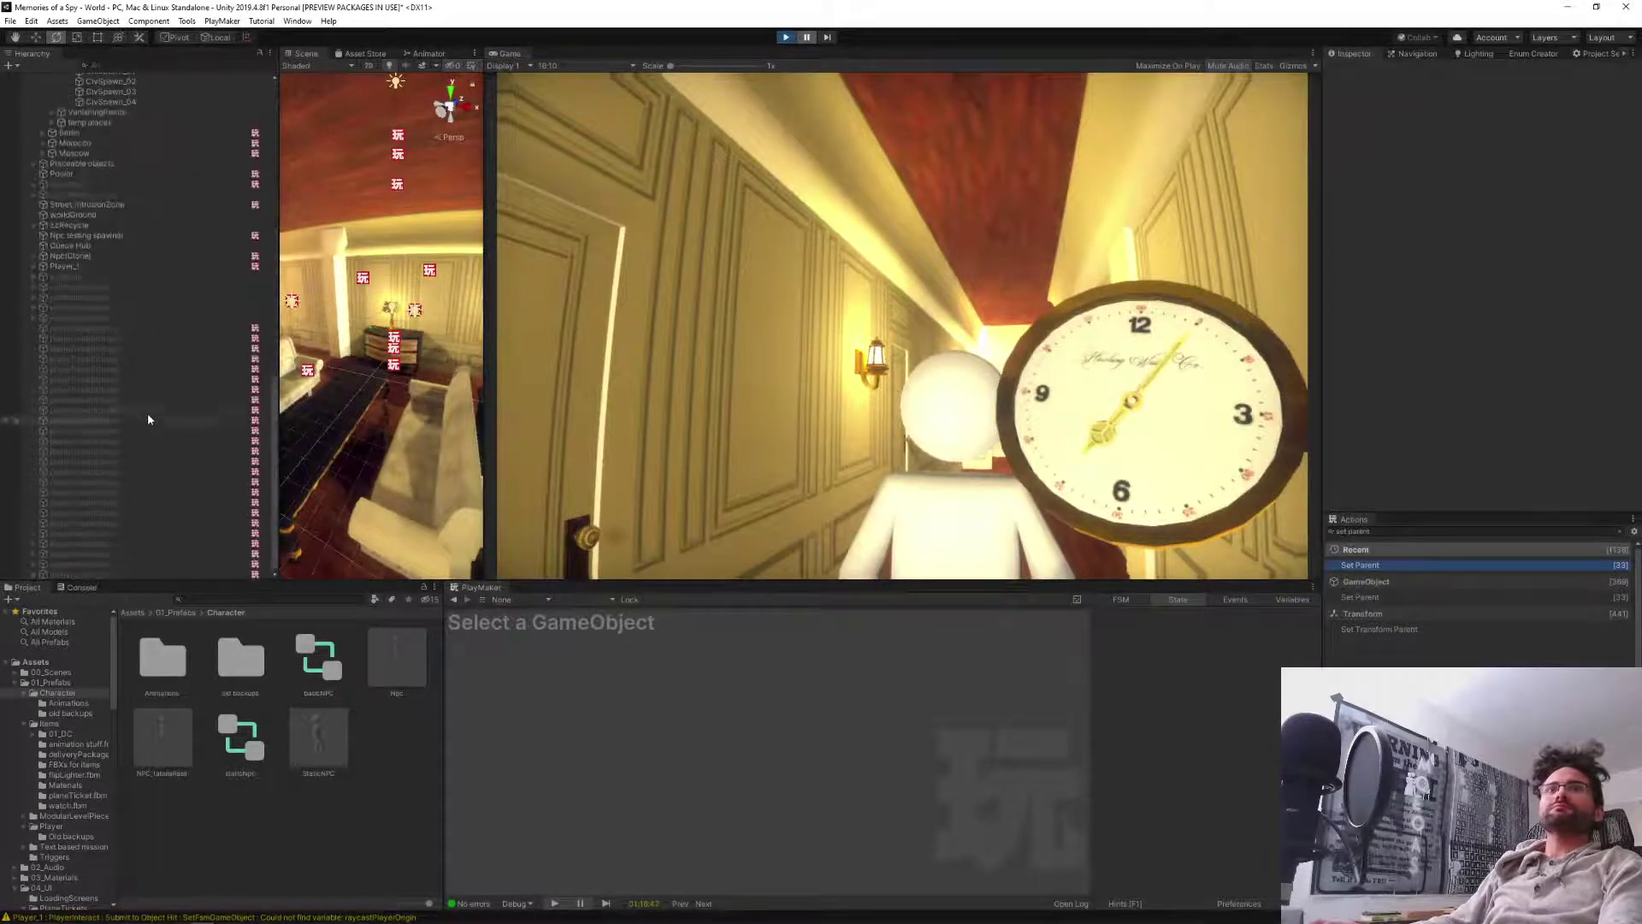
click(74, 332)
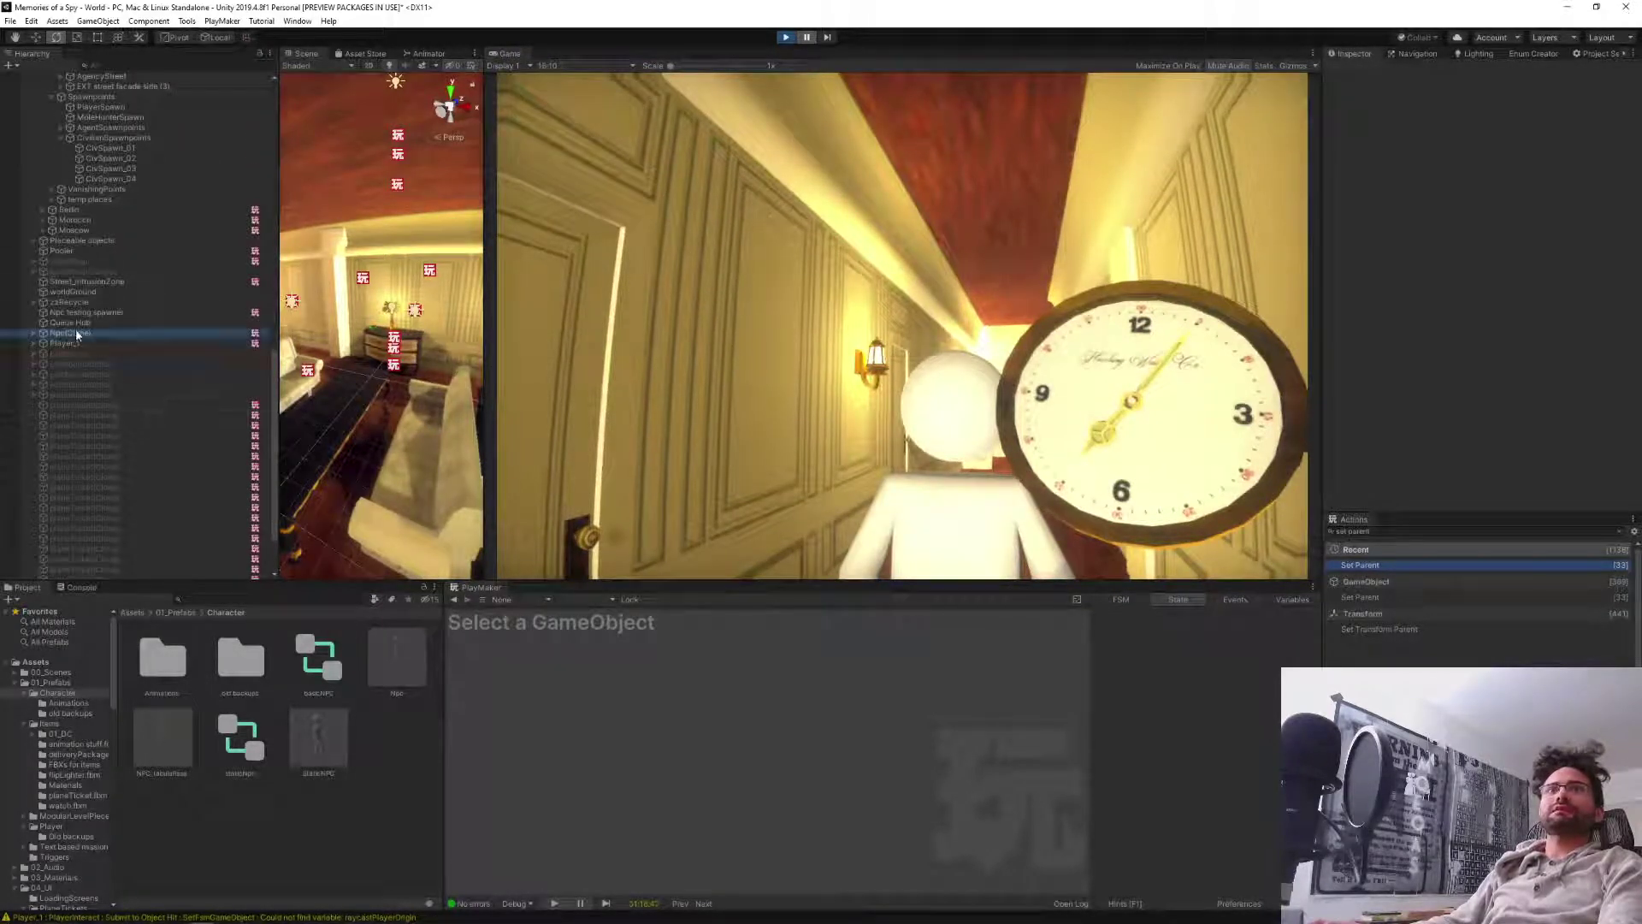
click(575, 601)
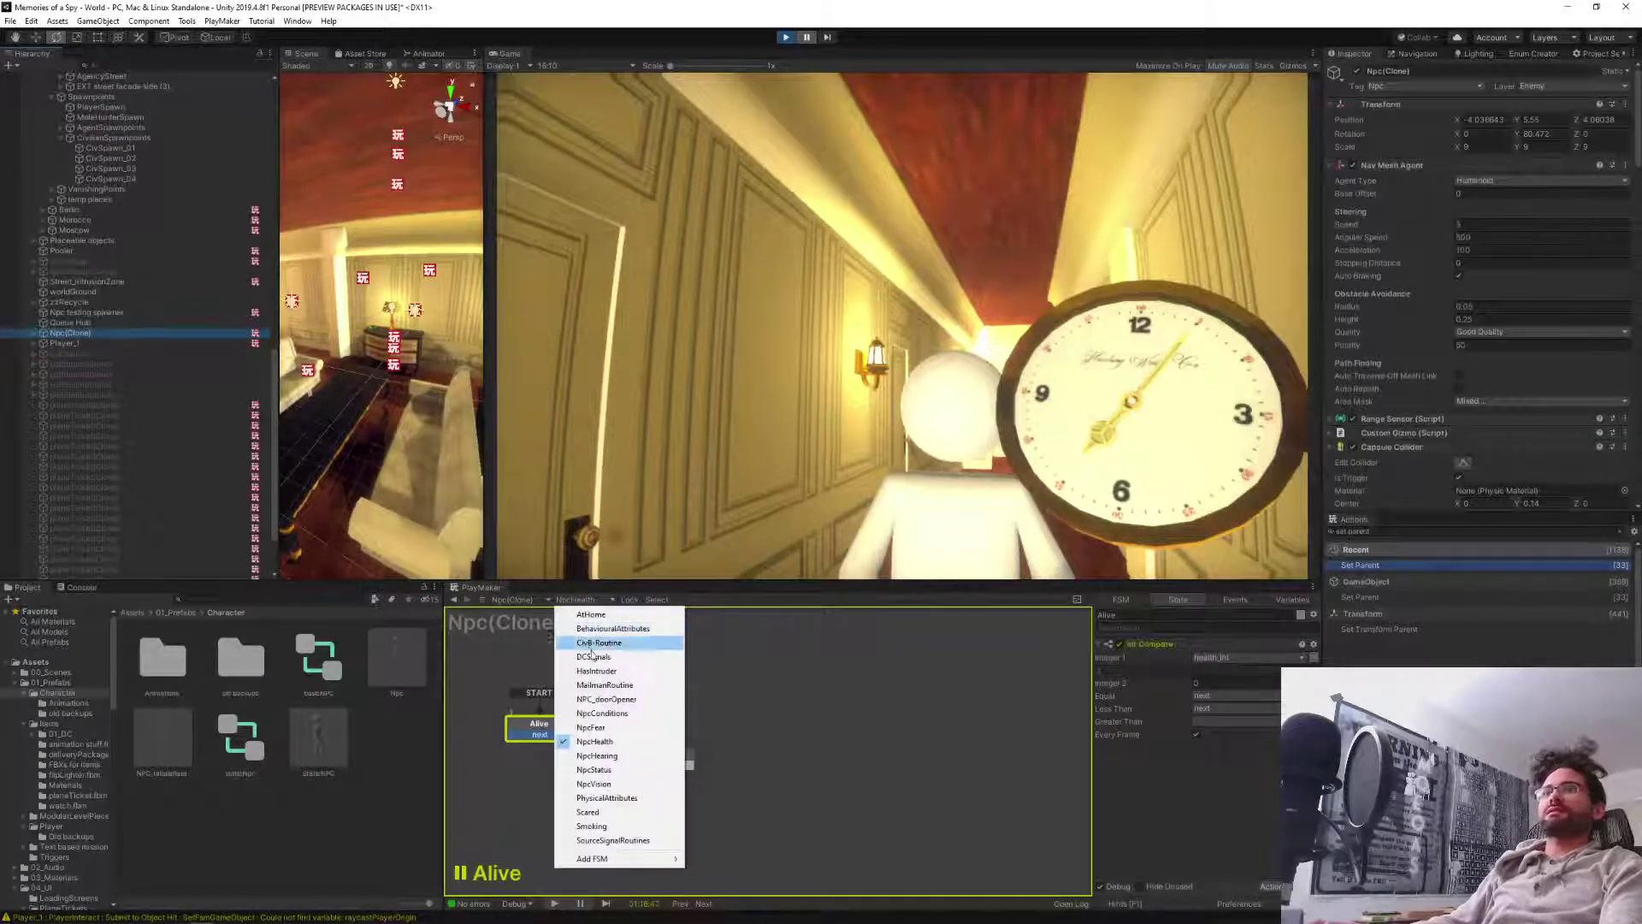
click(612, 678)
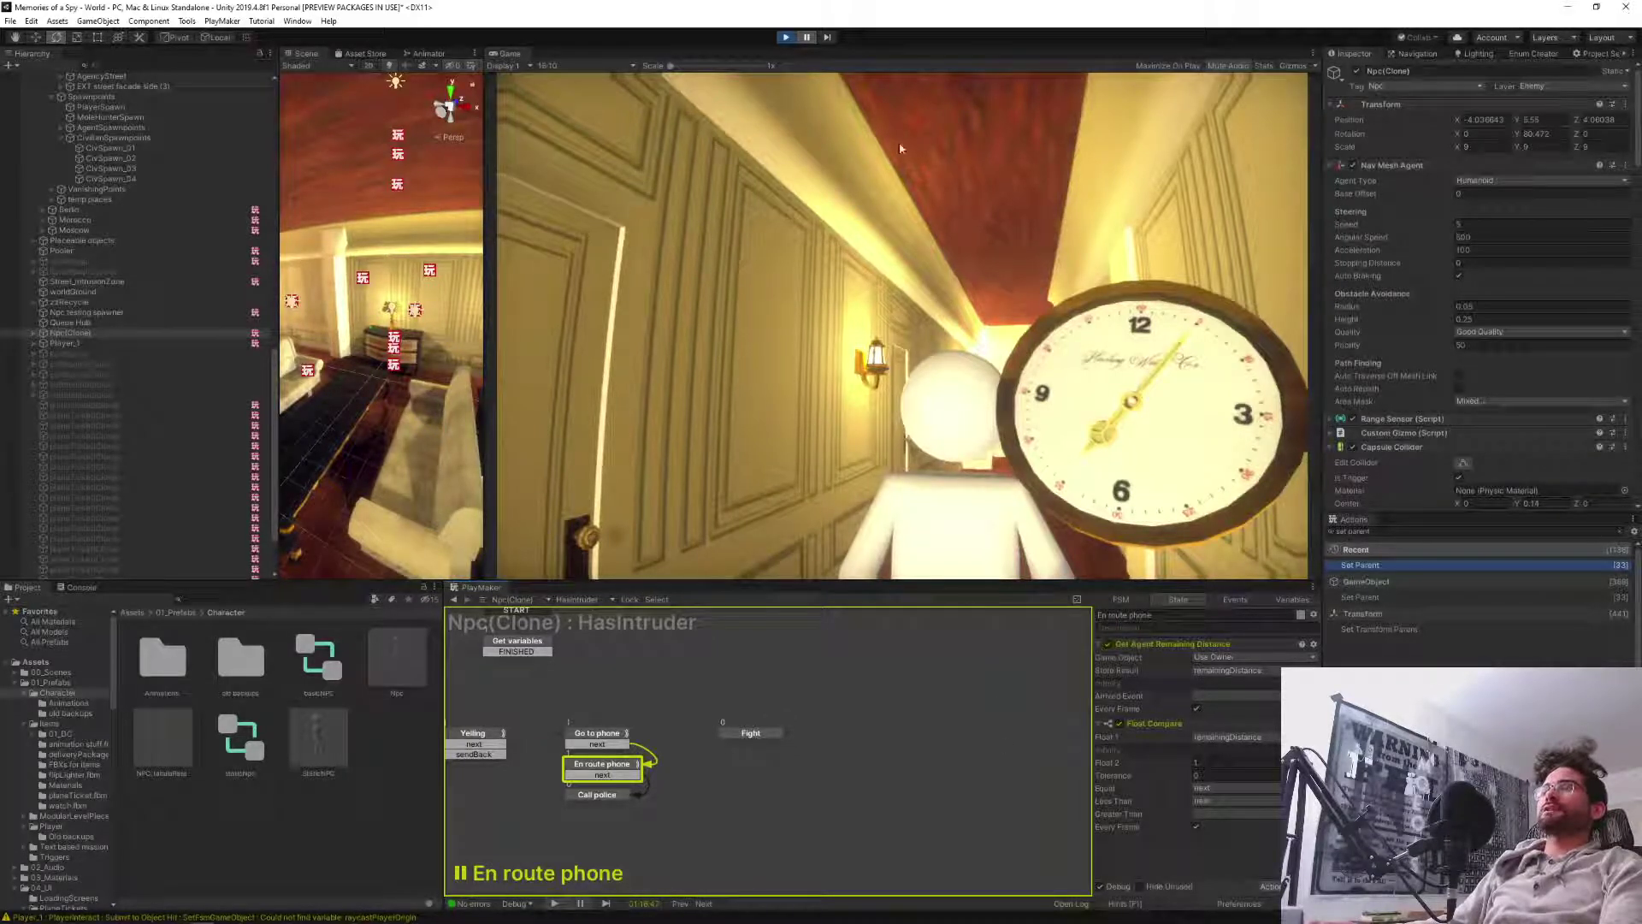
Stop play mode and open the Go to phone state of the Npc prefab's HasIntruder state machine for editing.
click(785, 37)
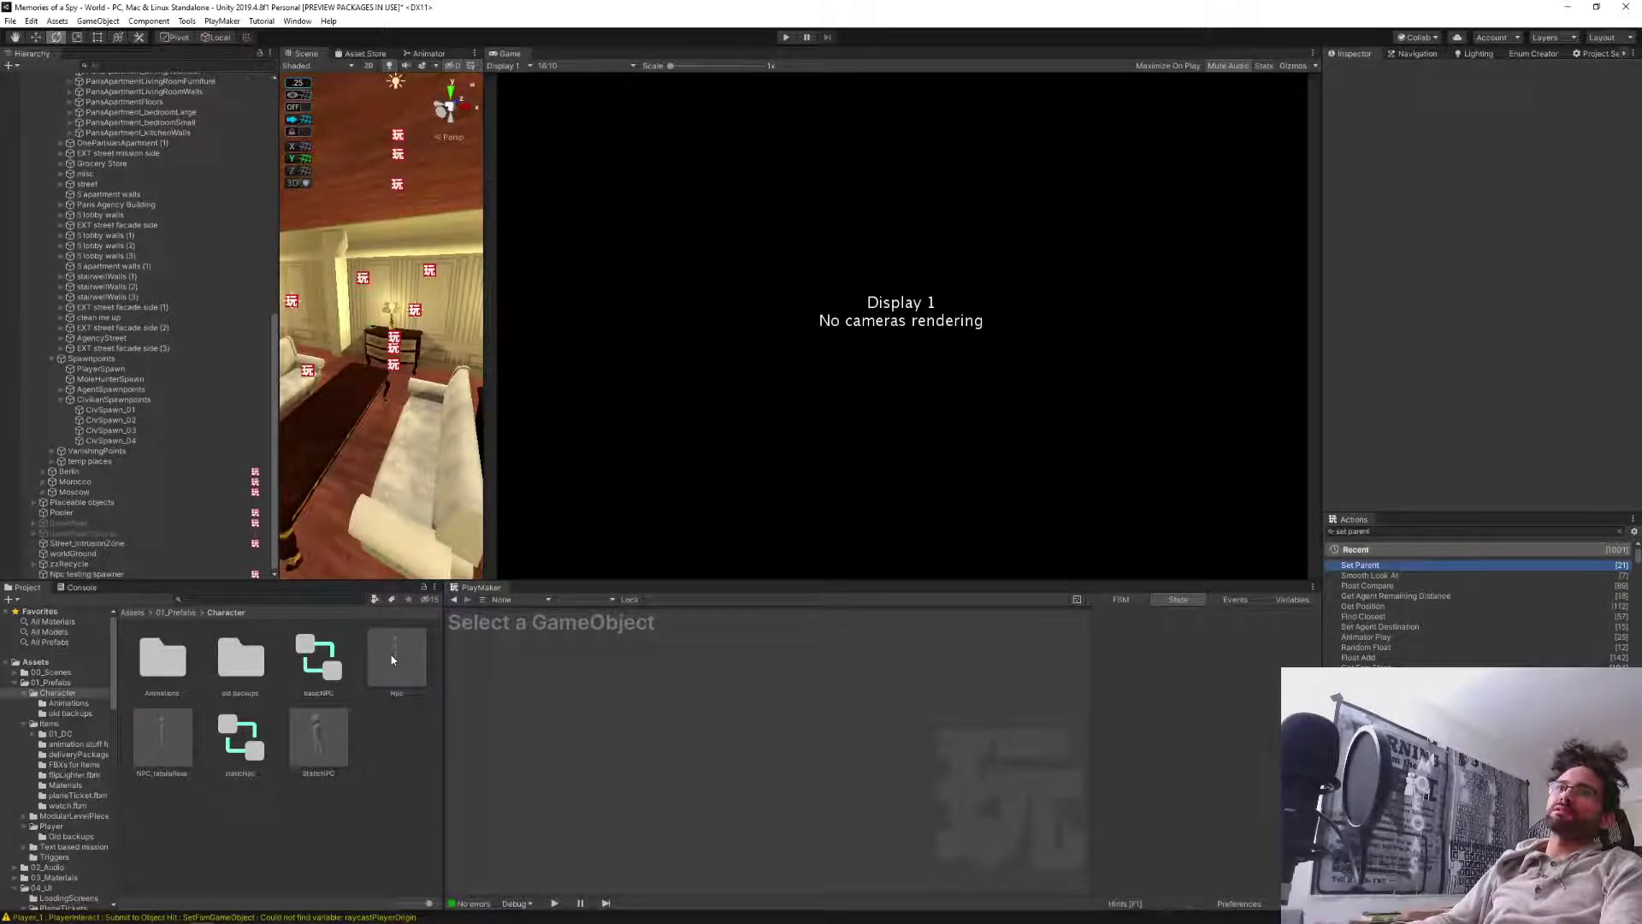
click(383, 663)
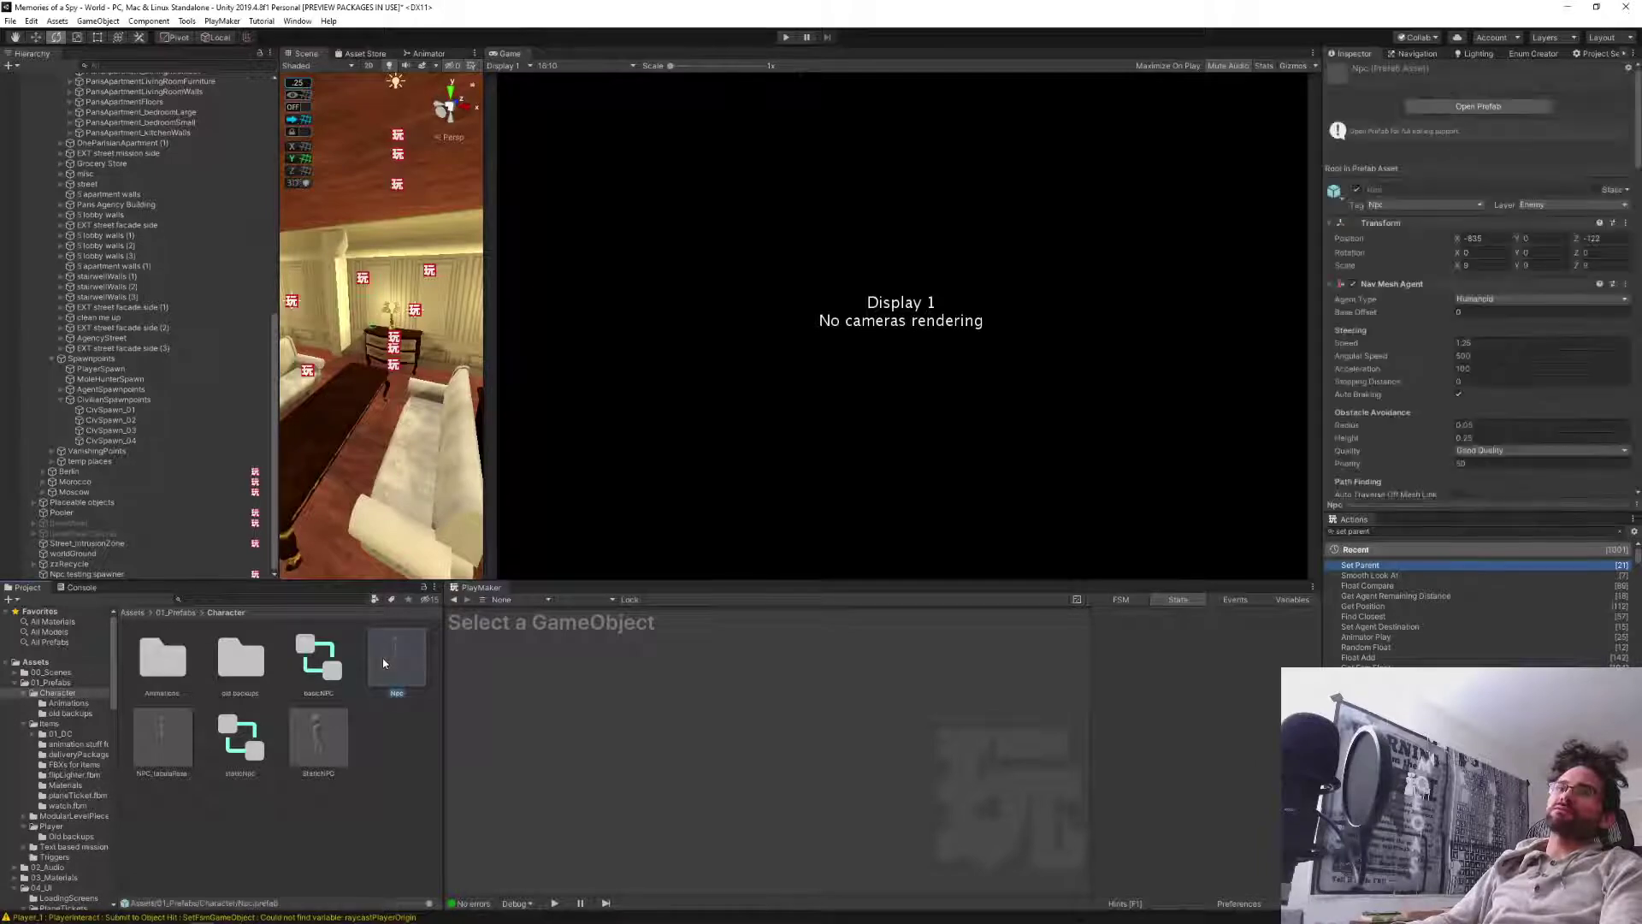
double_click(383, 662)
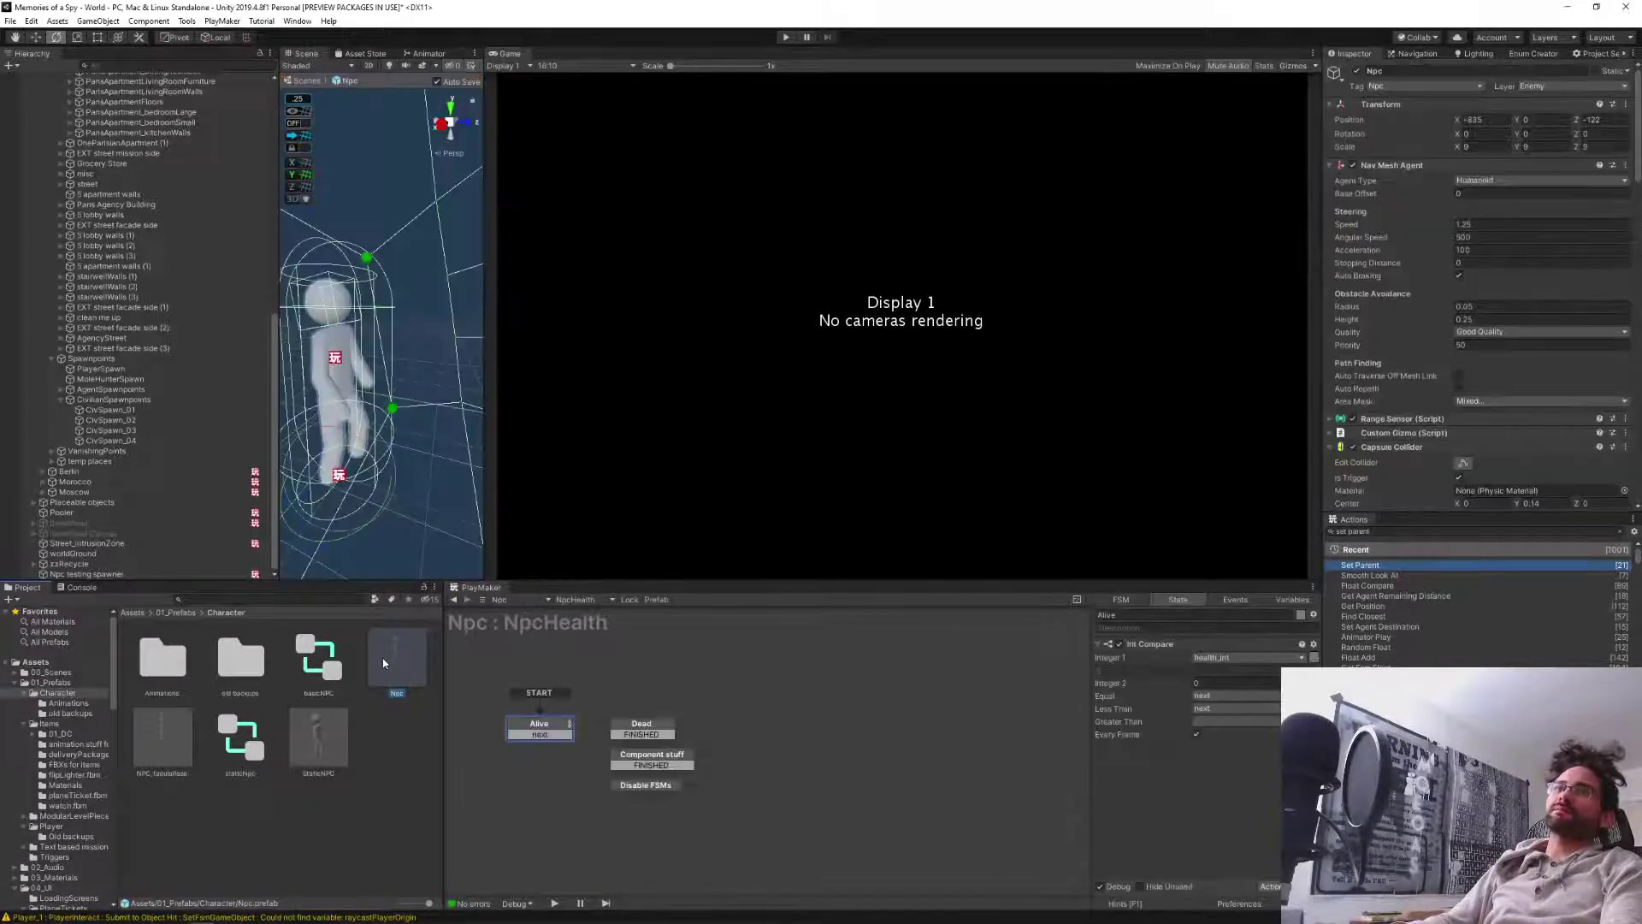
click(585, 603)
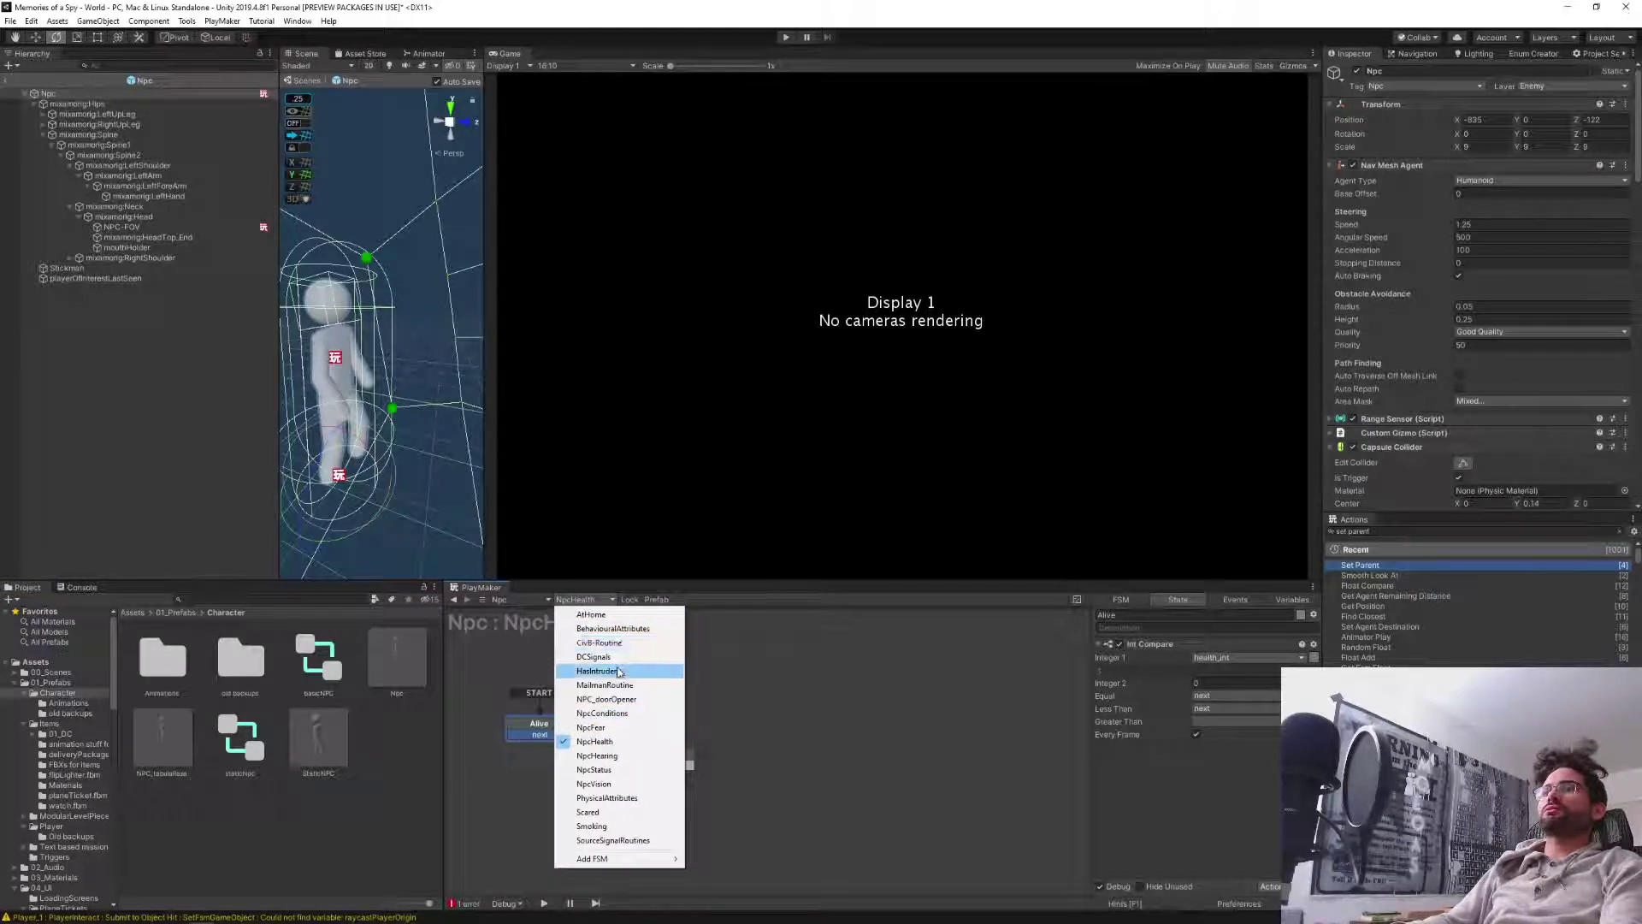
click(621, 673)
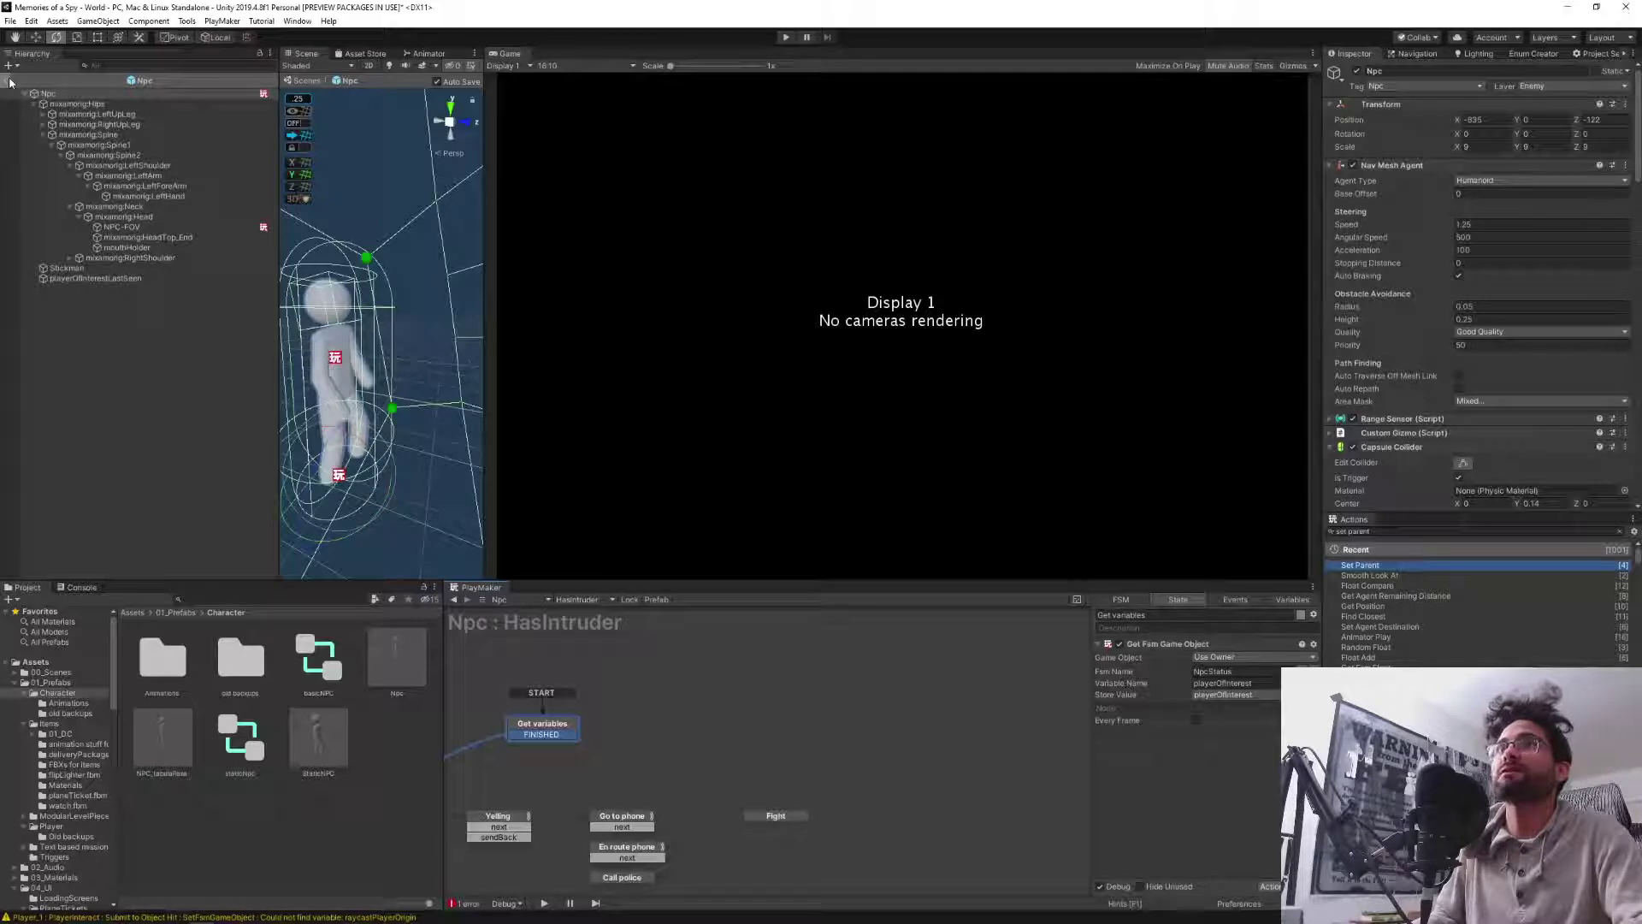
middle_drag(732, 747, 865, 673)
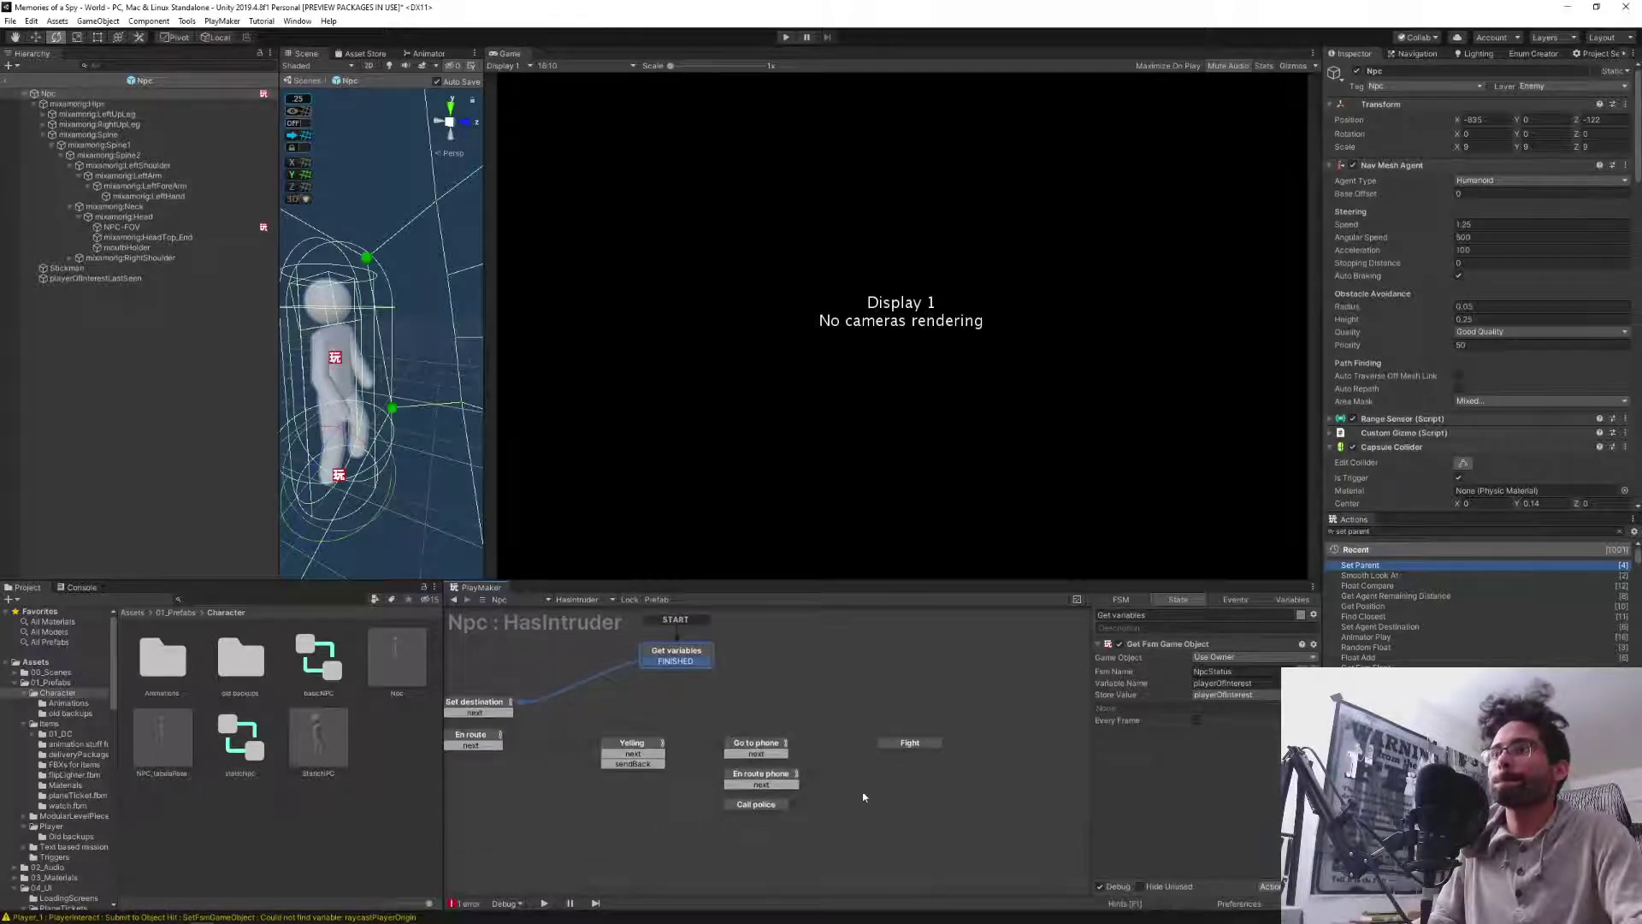
middle_drag(865, 796, 845, 773)
click(747, 753)
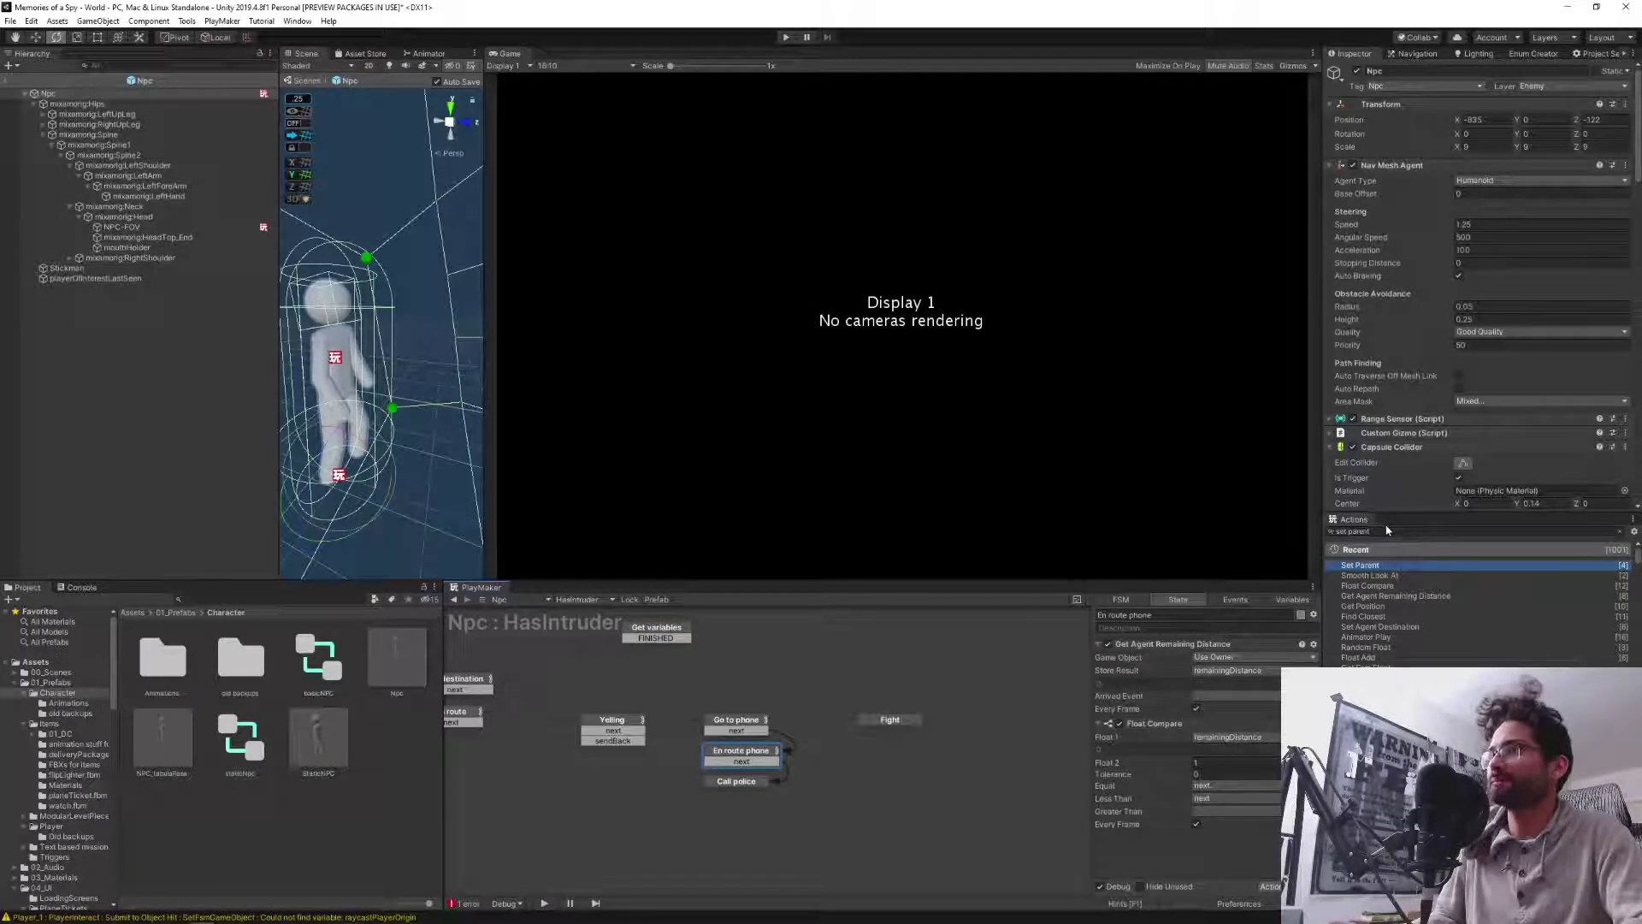
click(729, 723)
scroll(1151, 777, down, 2)
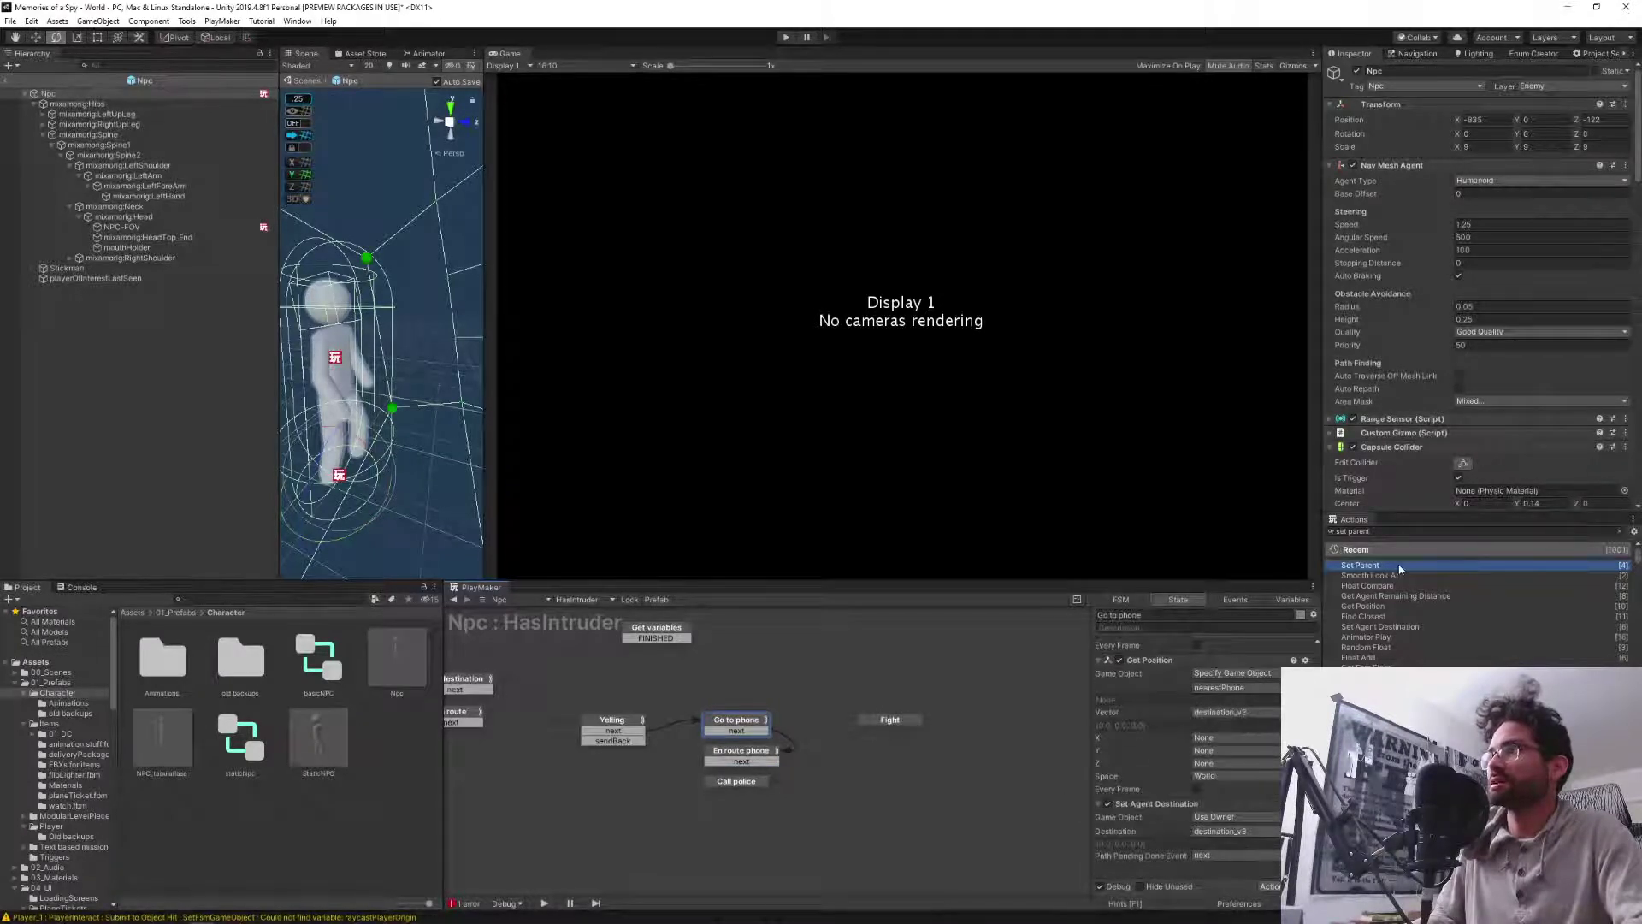
click(1375, 531)
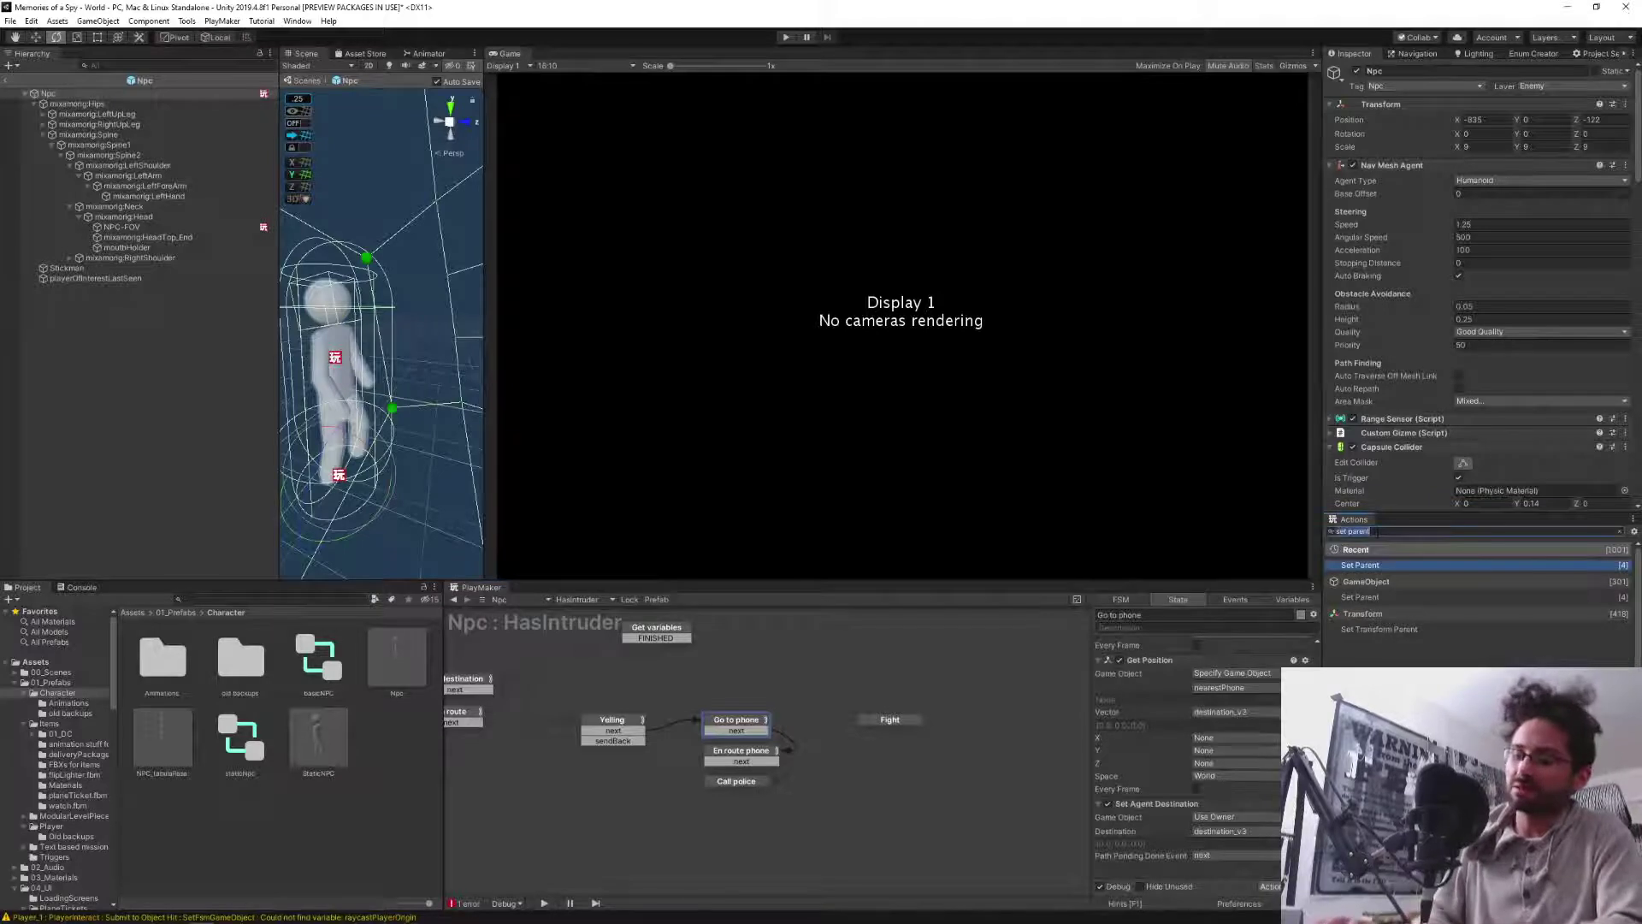
key(BackSpace)
key(BackSpace)
key(BackSpace)
key(BackSpace)
key(BackSpace)
key(BackSpace)
key(BackSpace)
key(BackSpace)
key(BackSpace)
key(BackSpace)
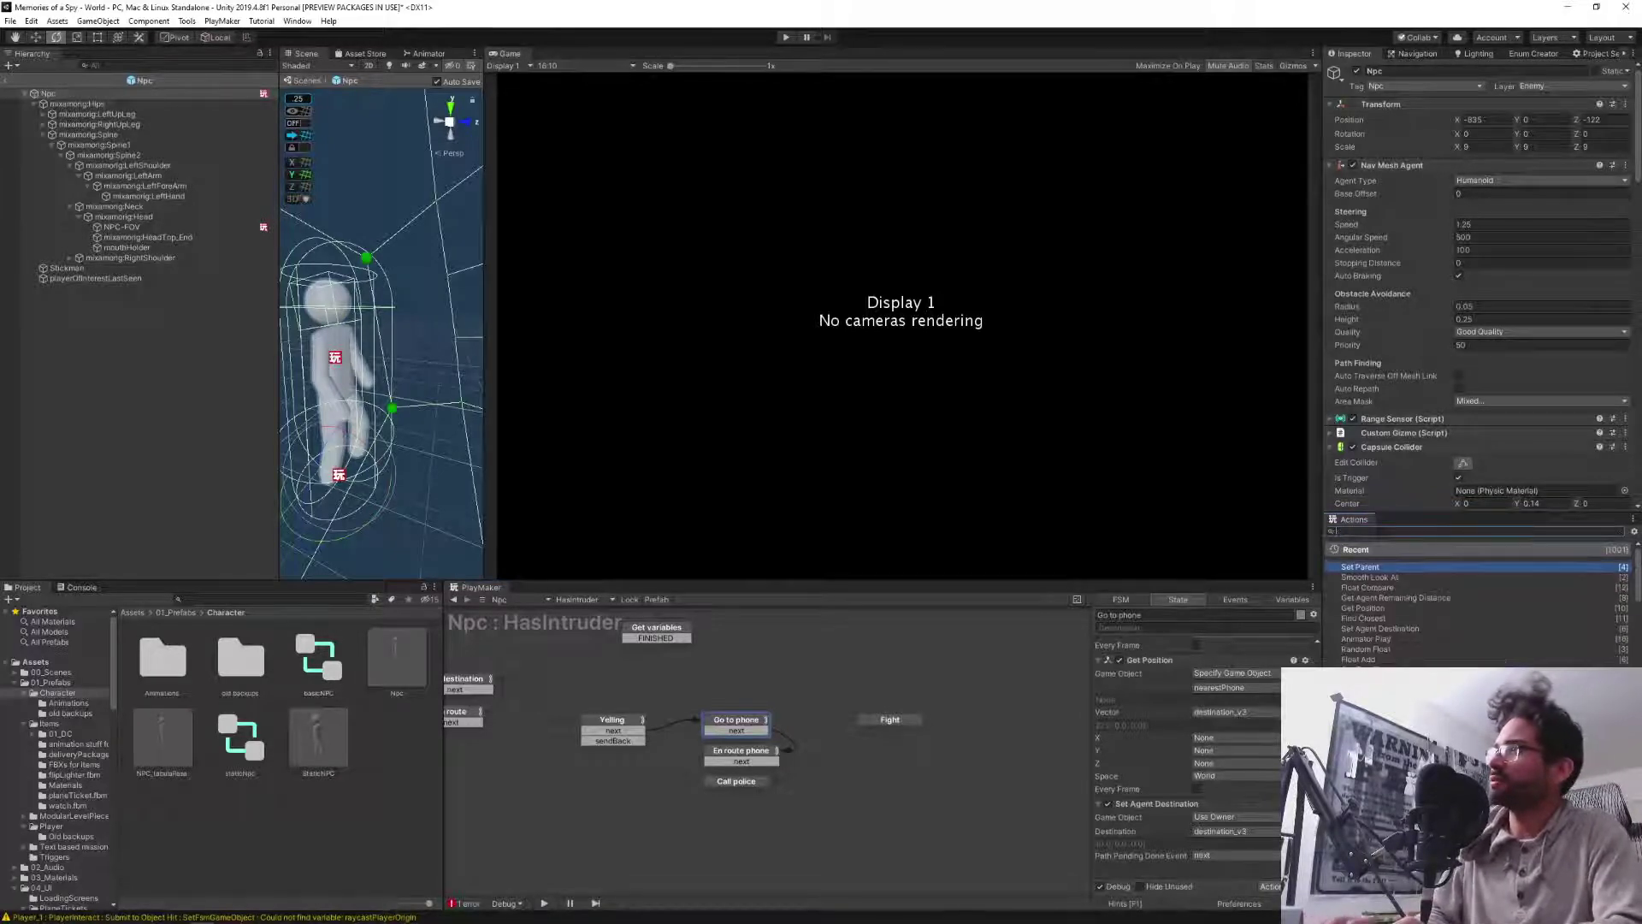
text(SAMPLE PATH)
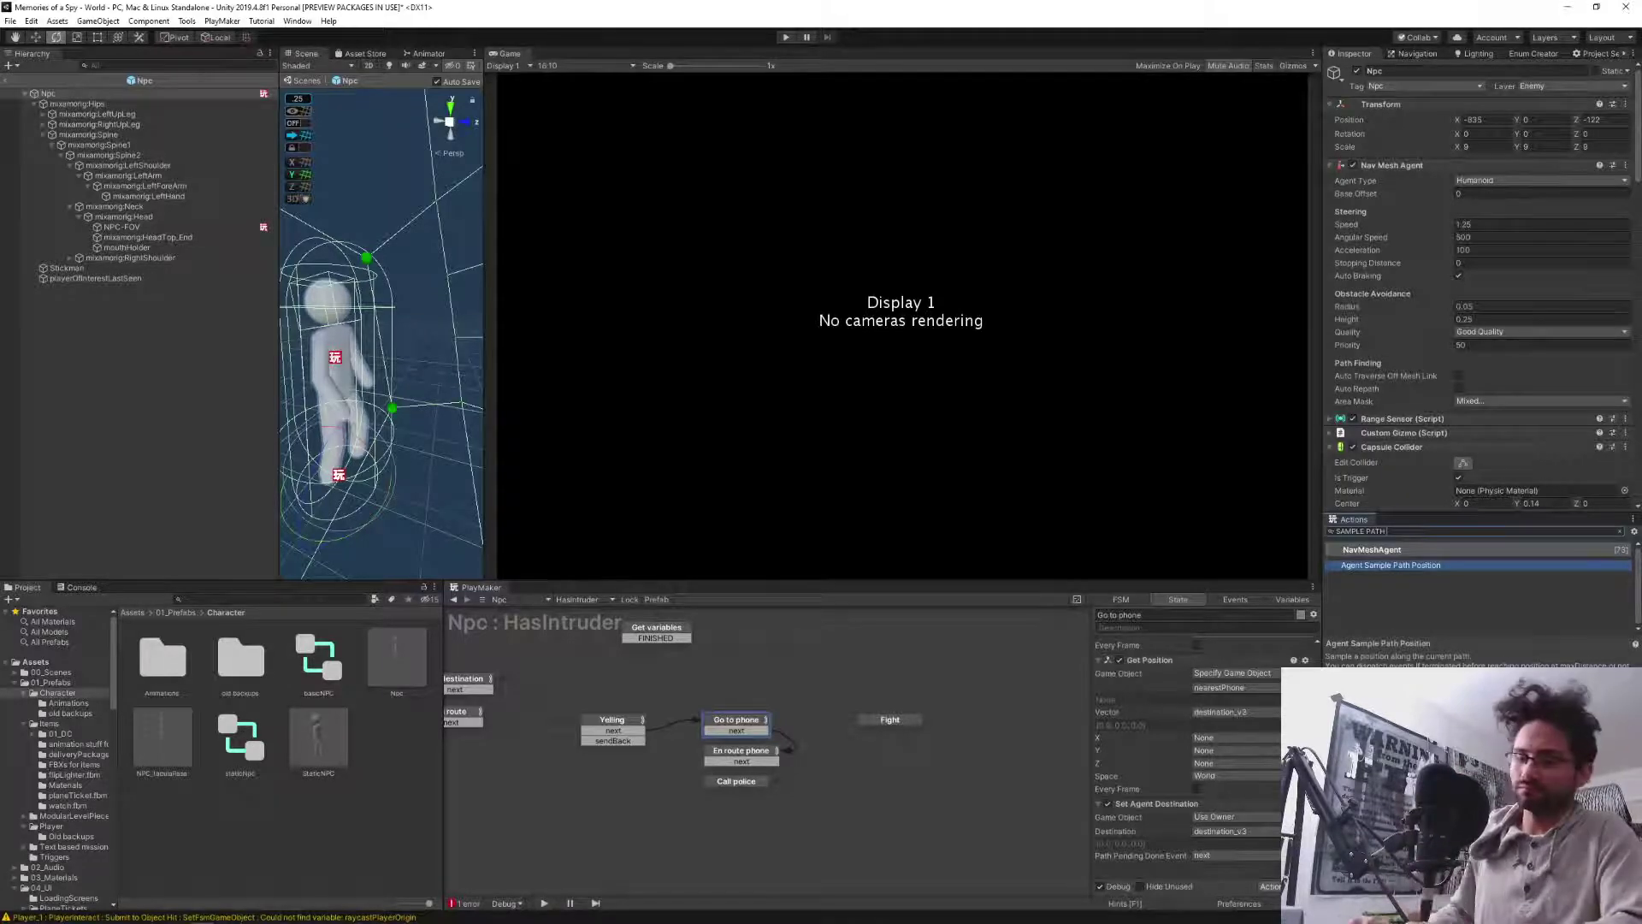
key(ctrl+a)
key(BackSpace)
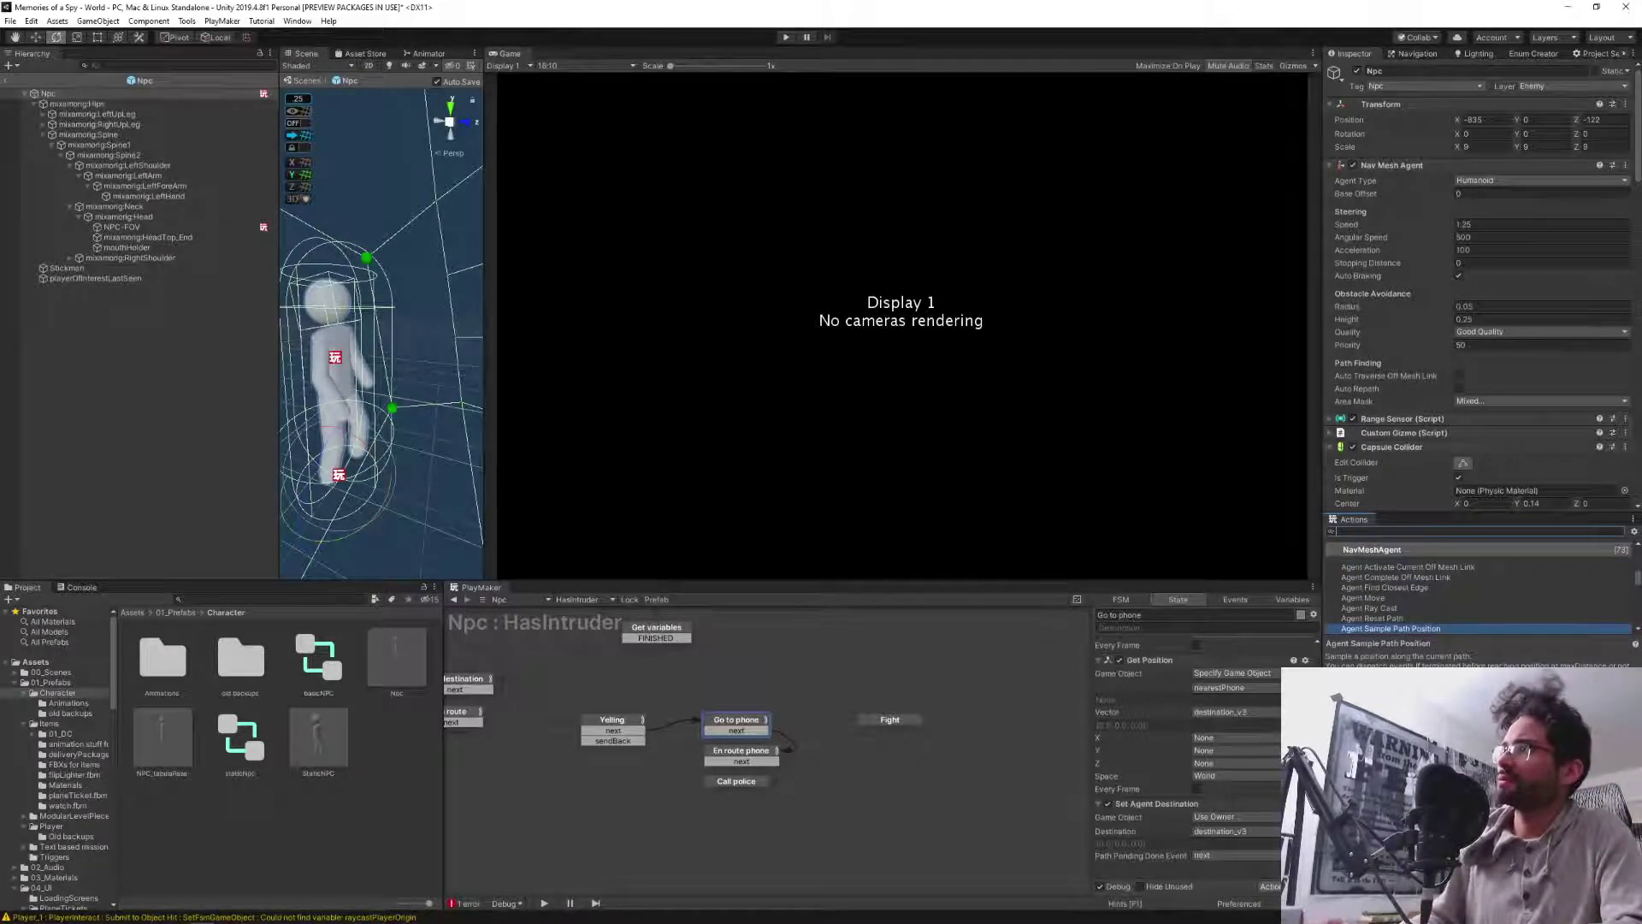
Add a Nav Mesh Sample Position action to the Go to phone state, between Get Position and Set Agent Destination.
text(sa)
text(ple)
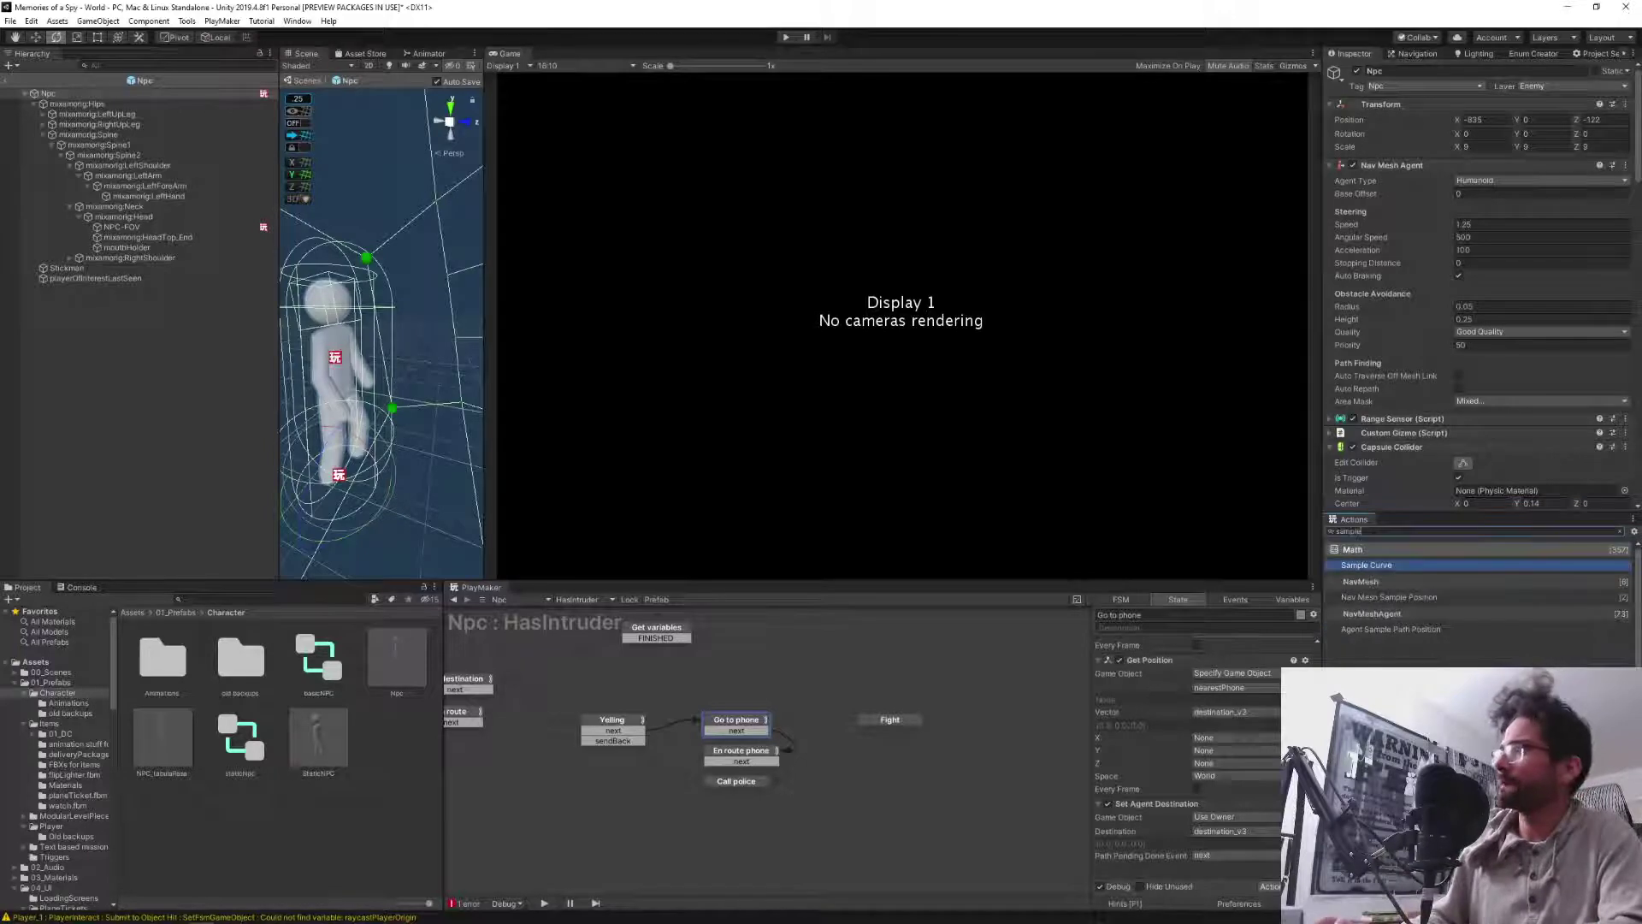
key(Down)
key(Down)
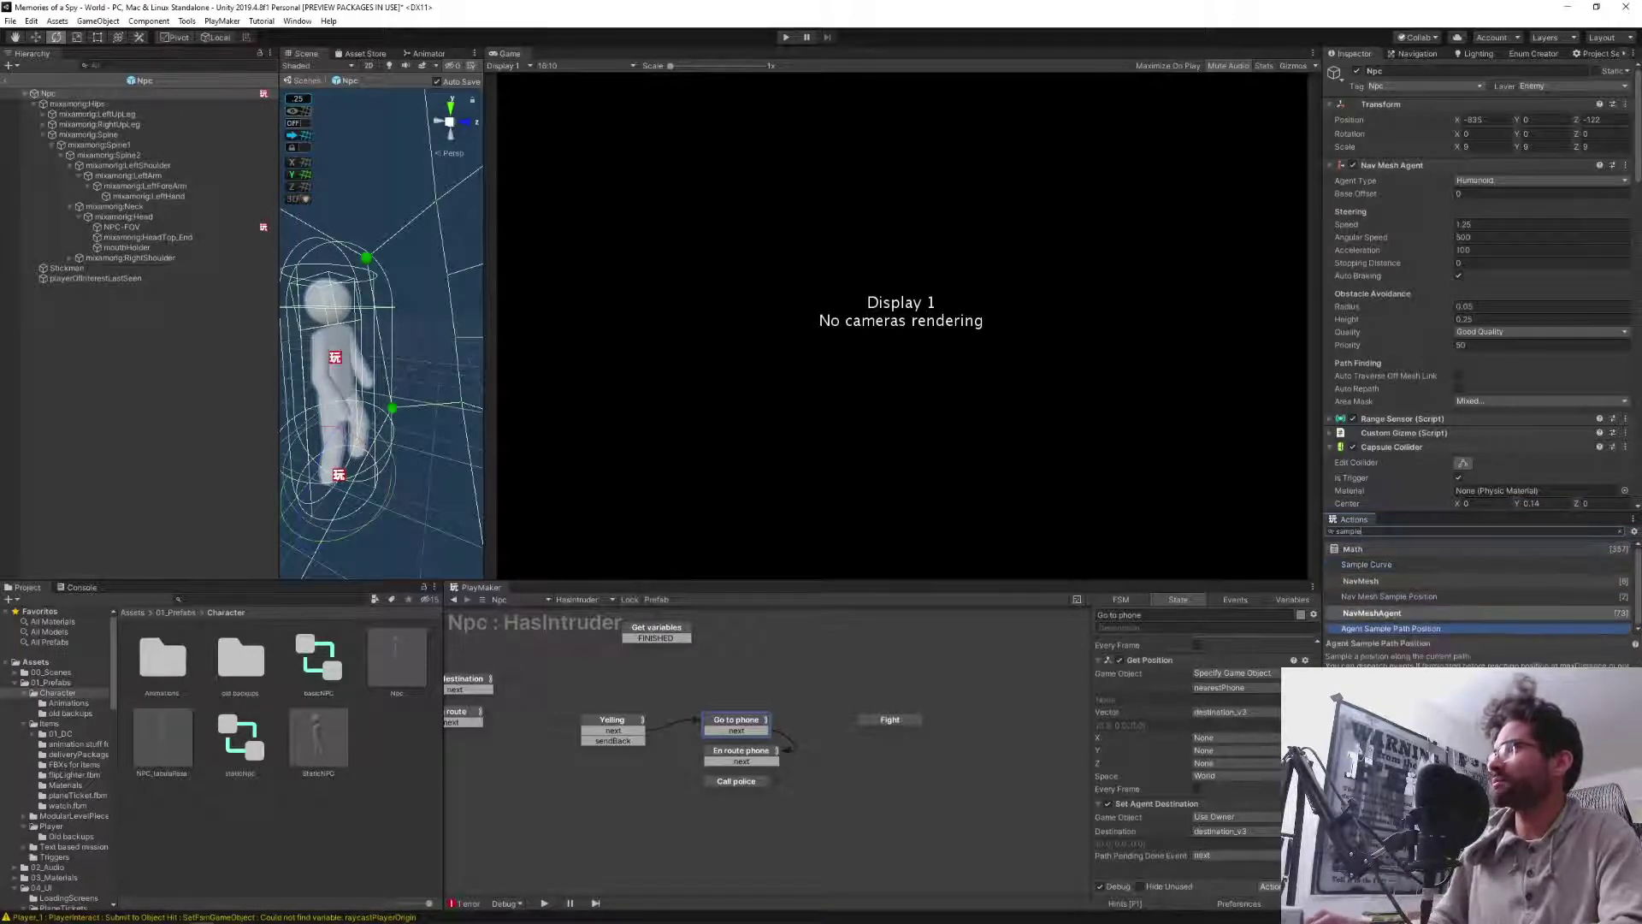
key(Up)
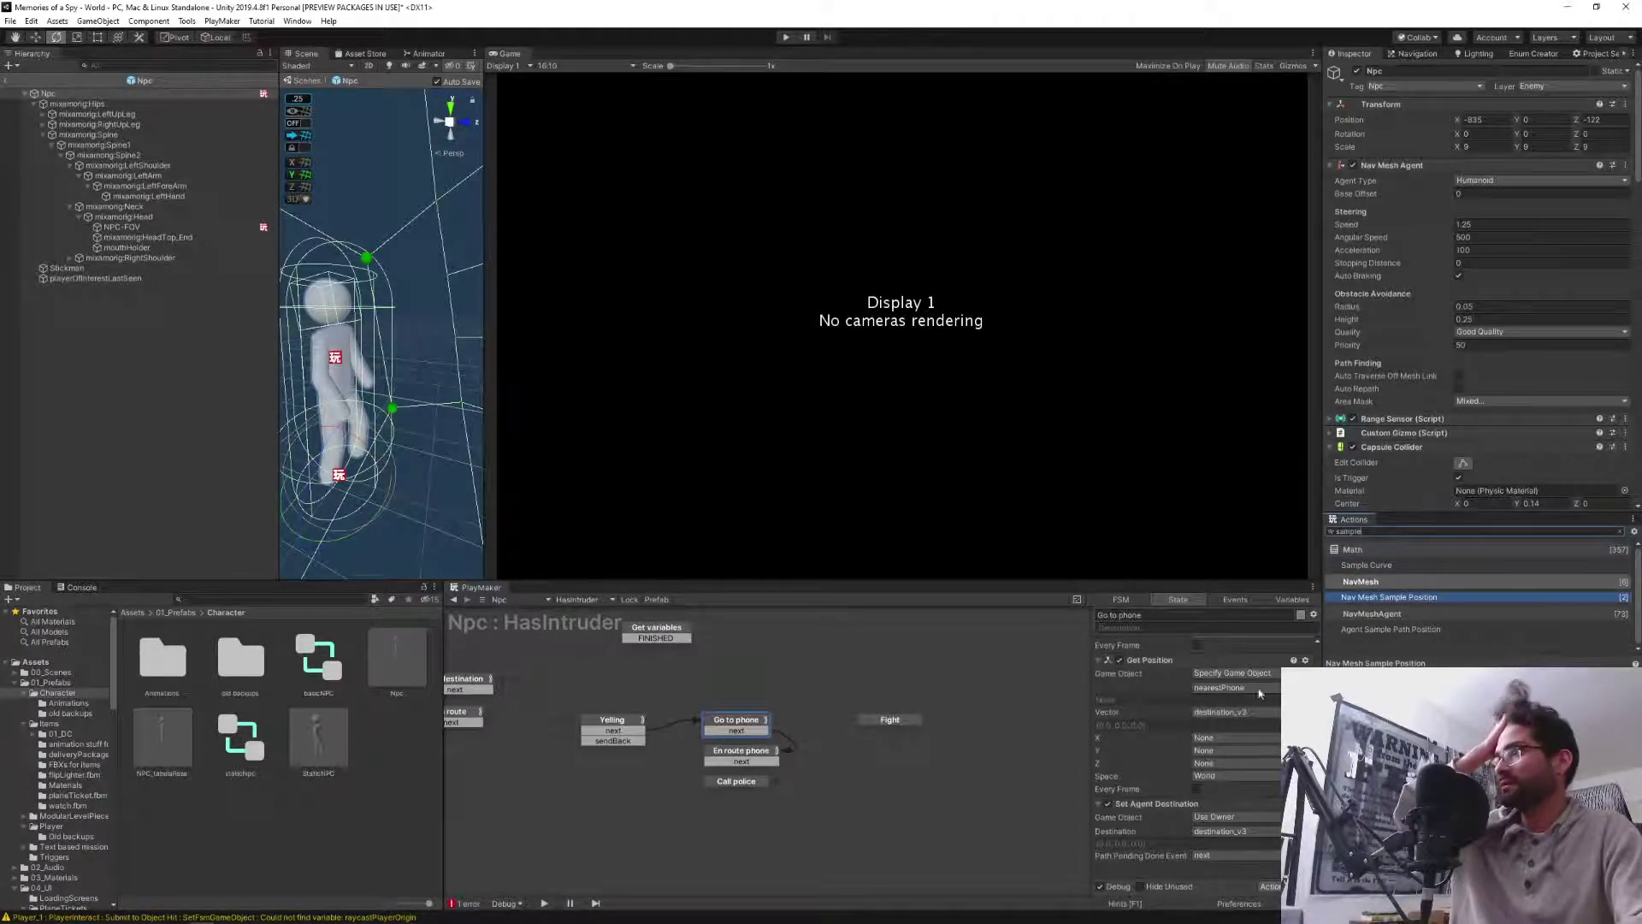
double_click(1387, 605)
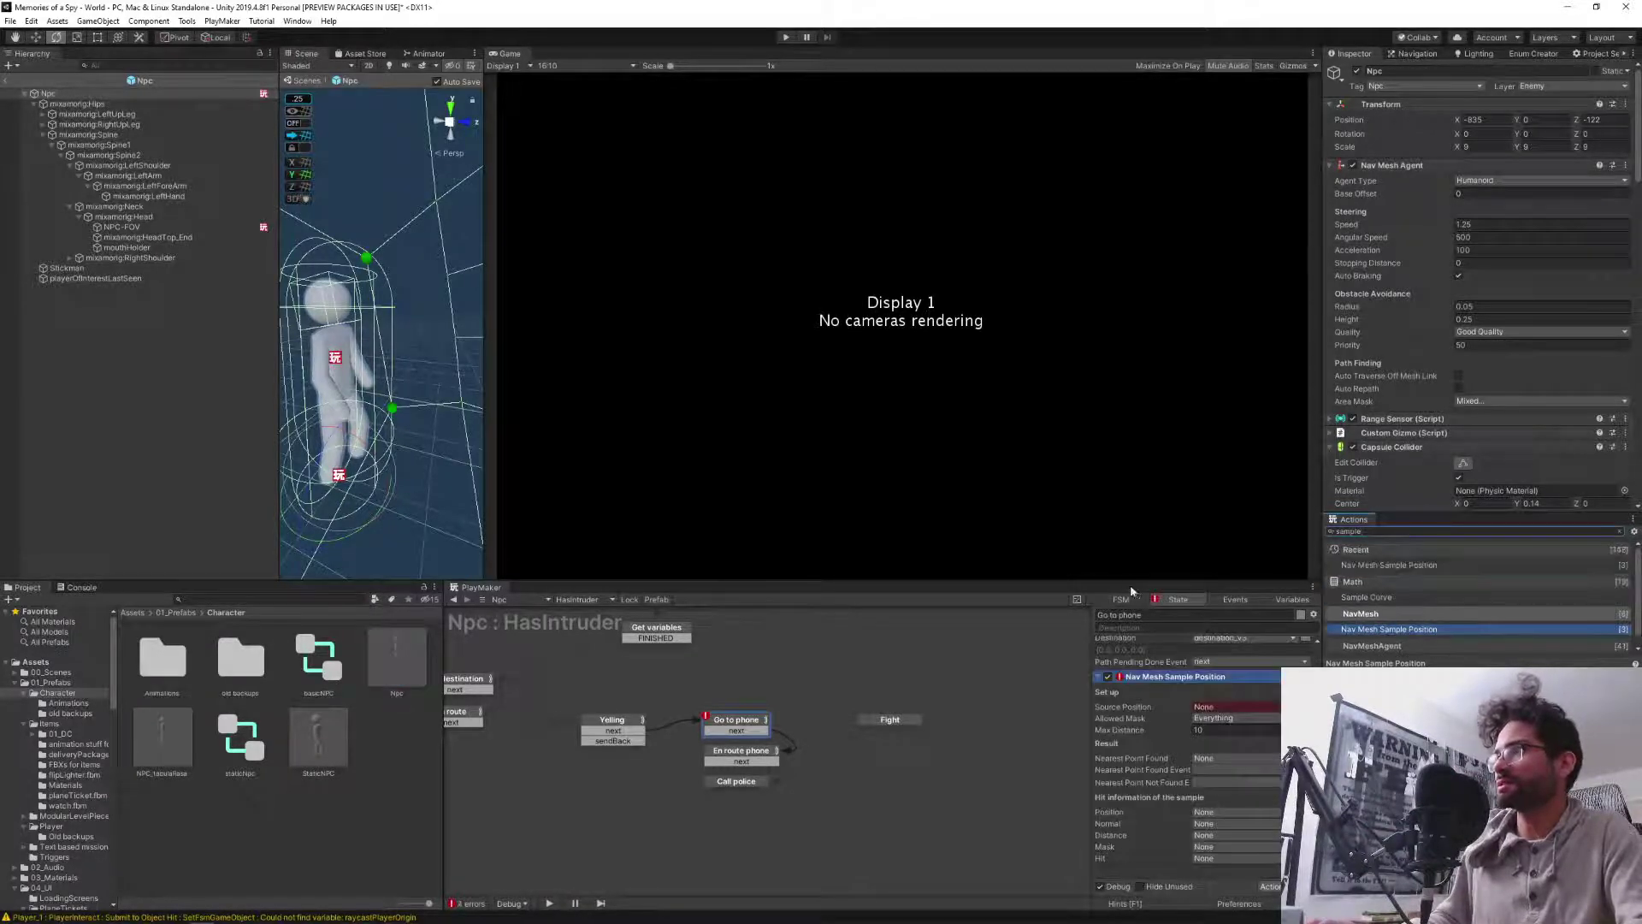
drag(1099, 579, 1075, 403)
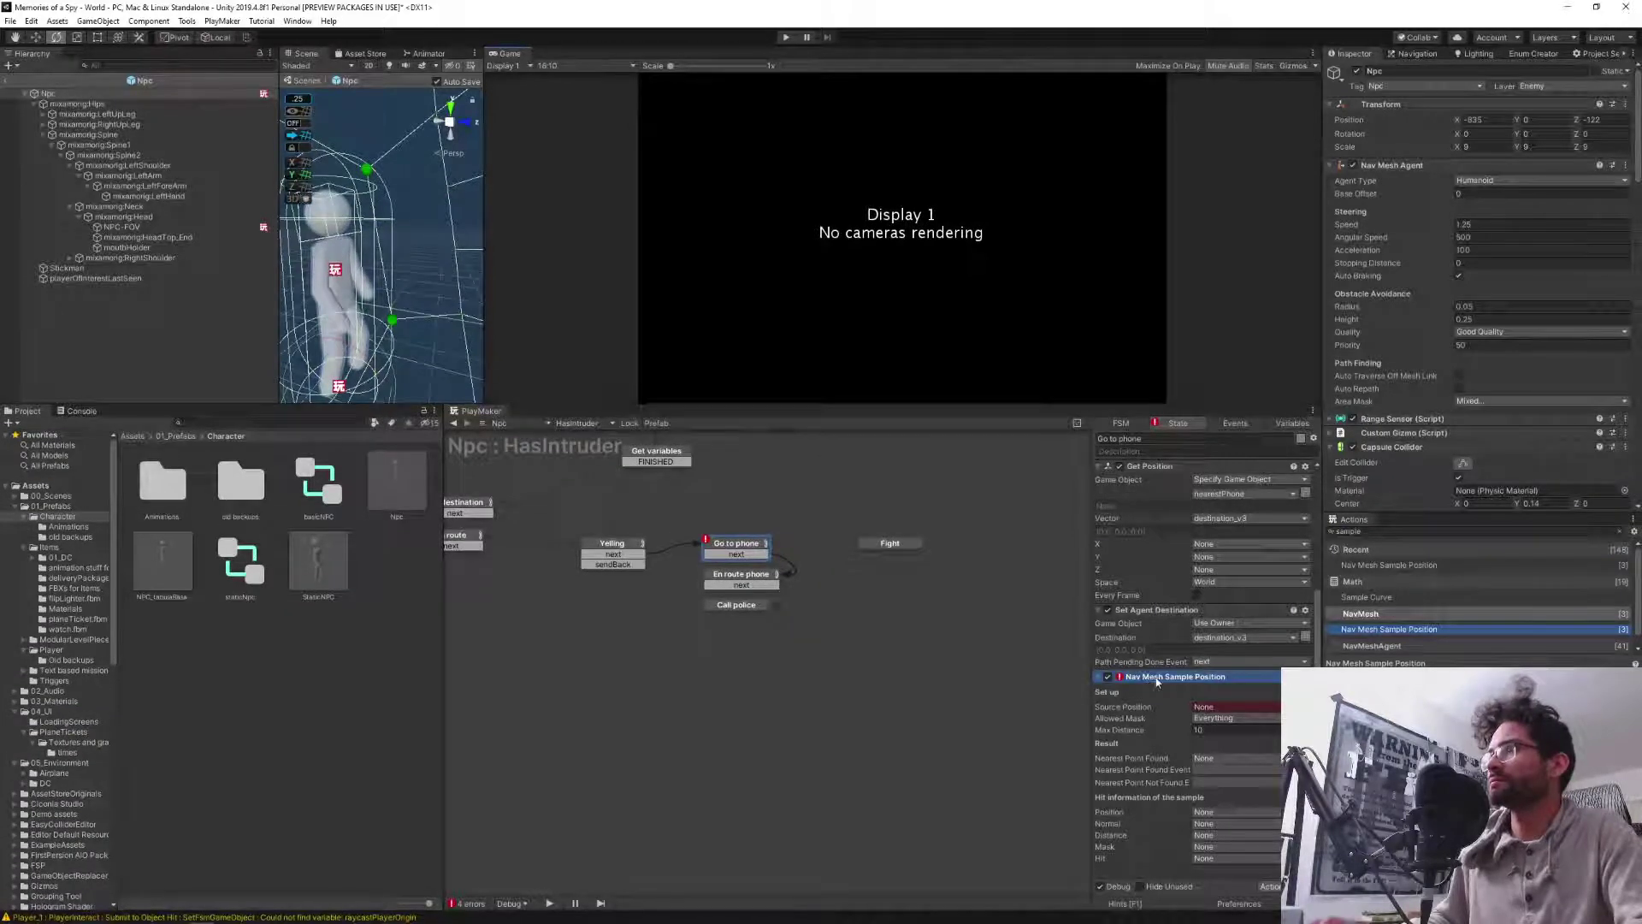
drag(1157, 680, 1159, 609)
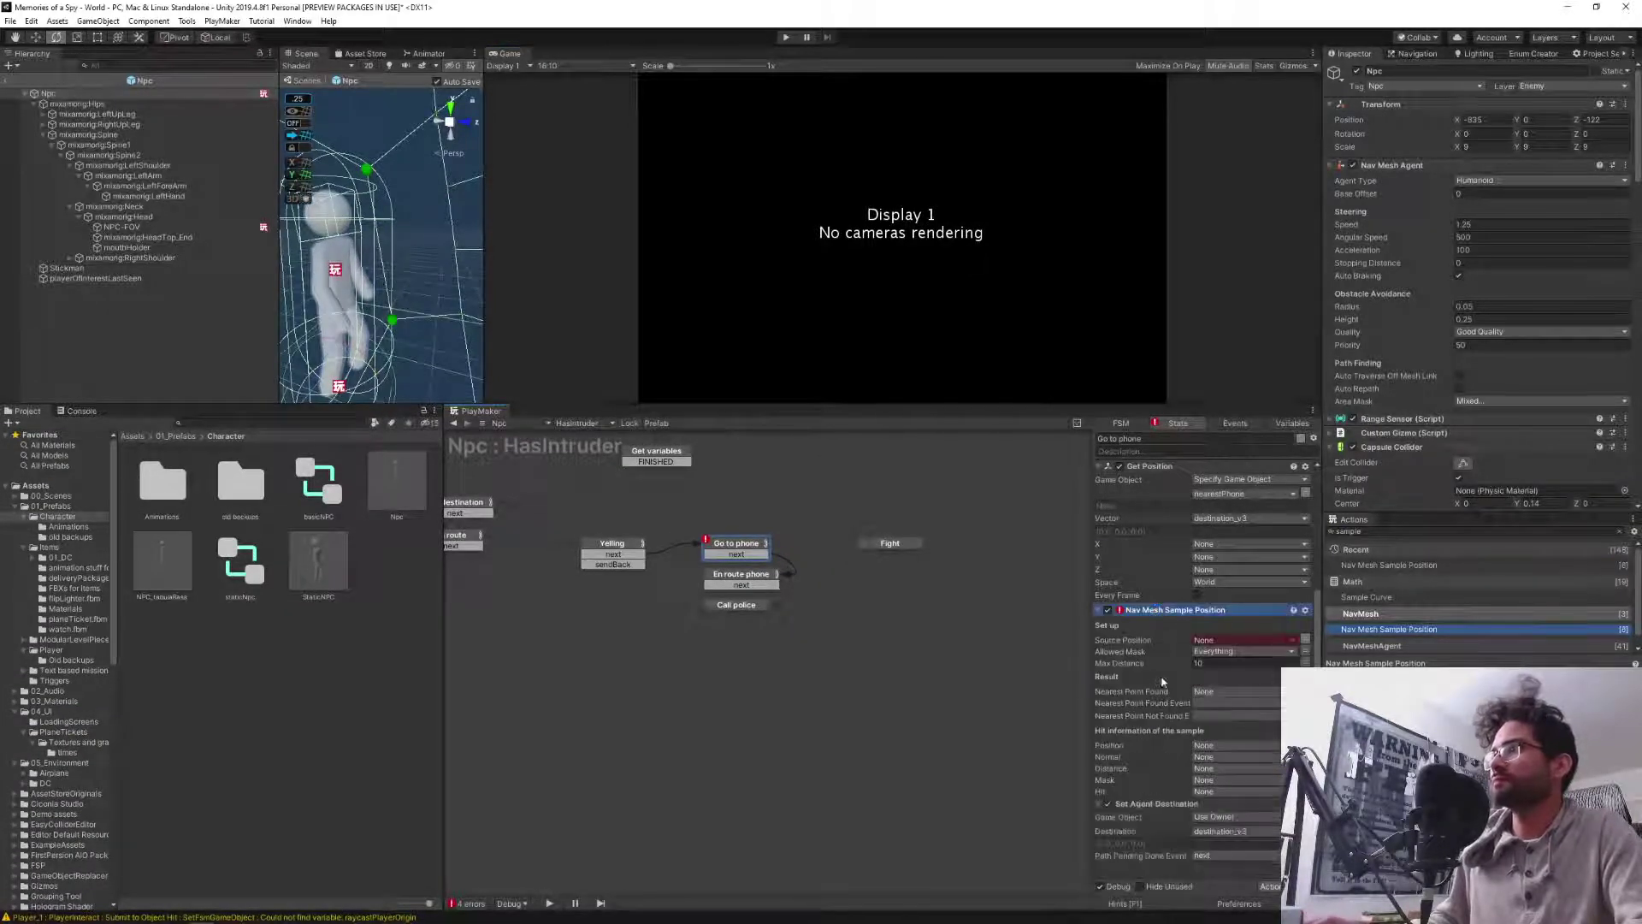
Configure Nav Mesh Sample Position with source destination_v3 and Max Distance 2, storing the hit position back in destination_v3.
click(1229, 645)
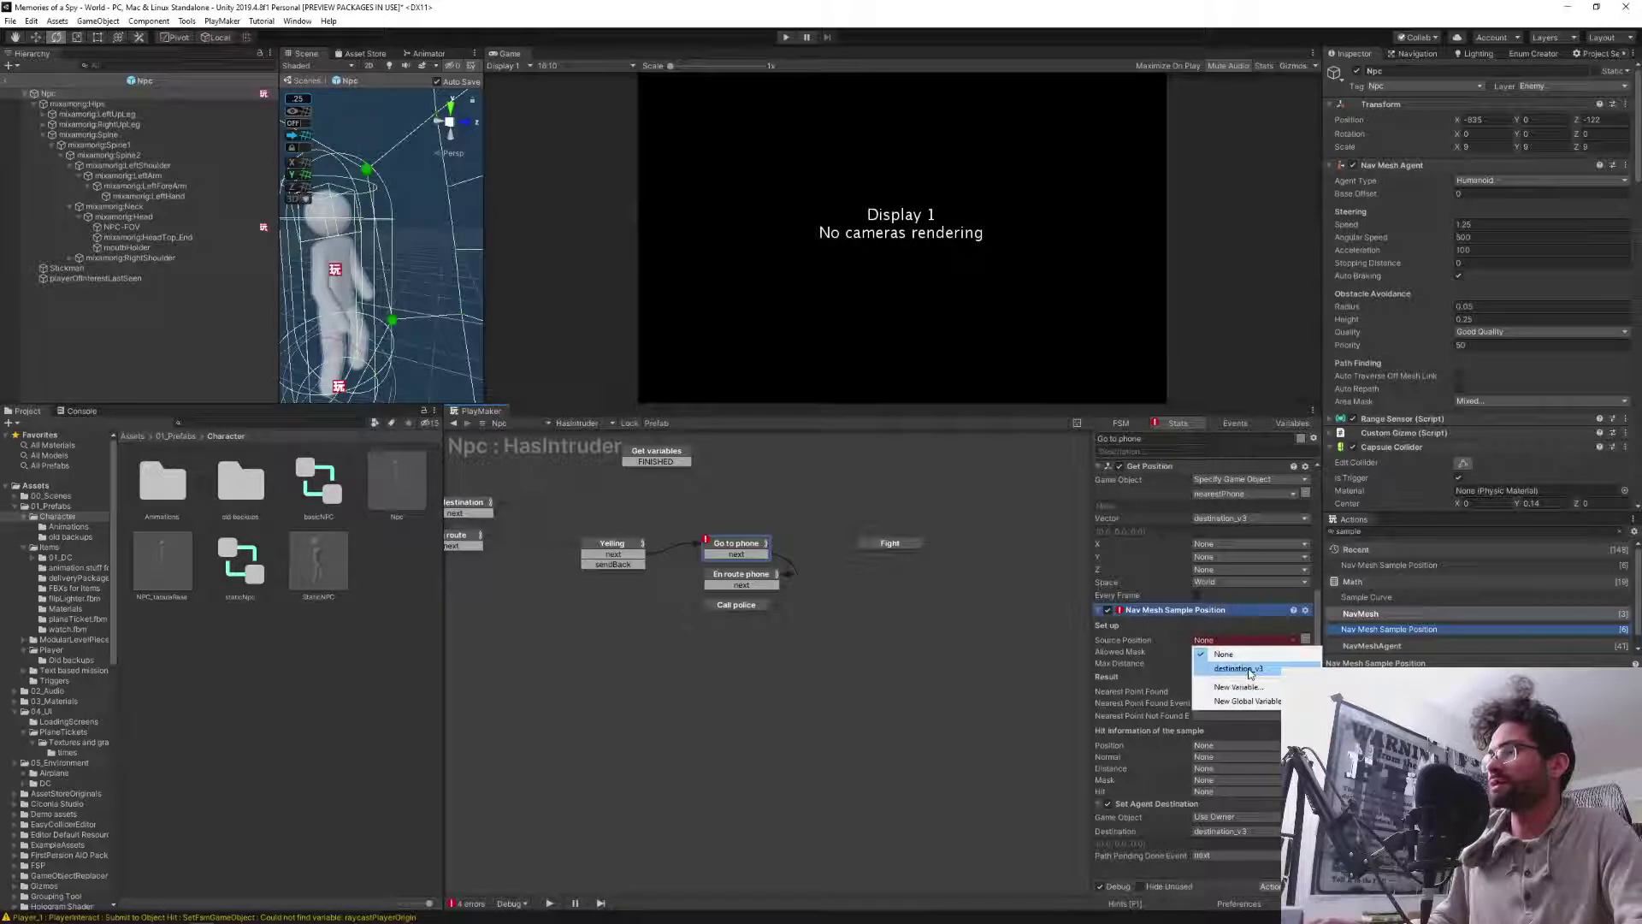
click(1222, 667)
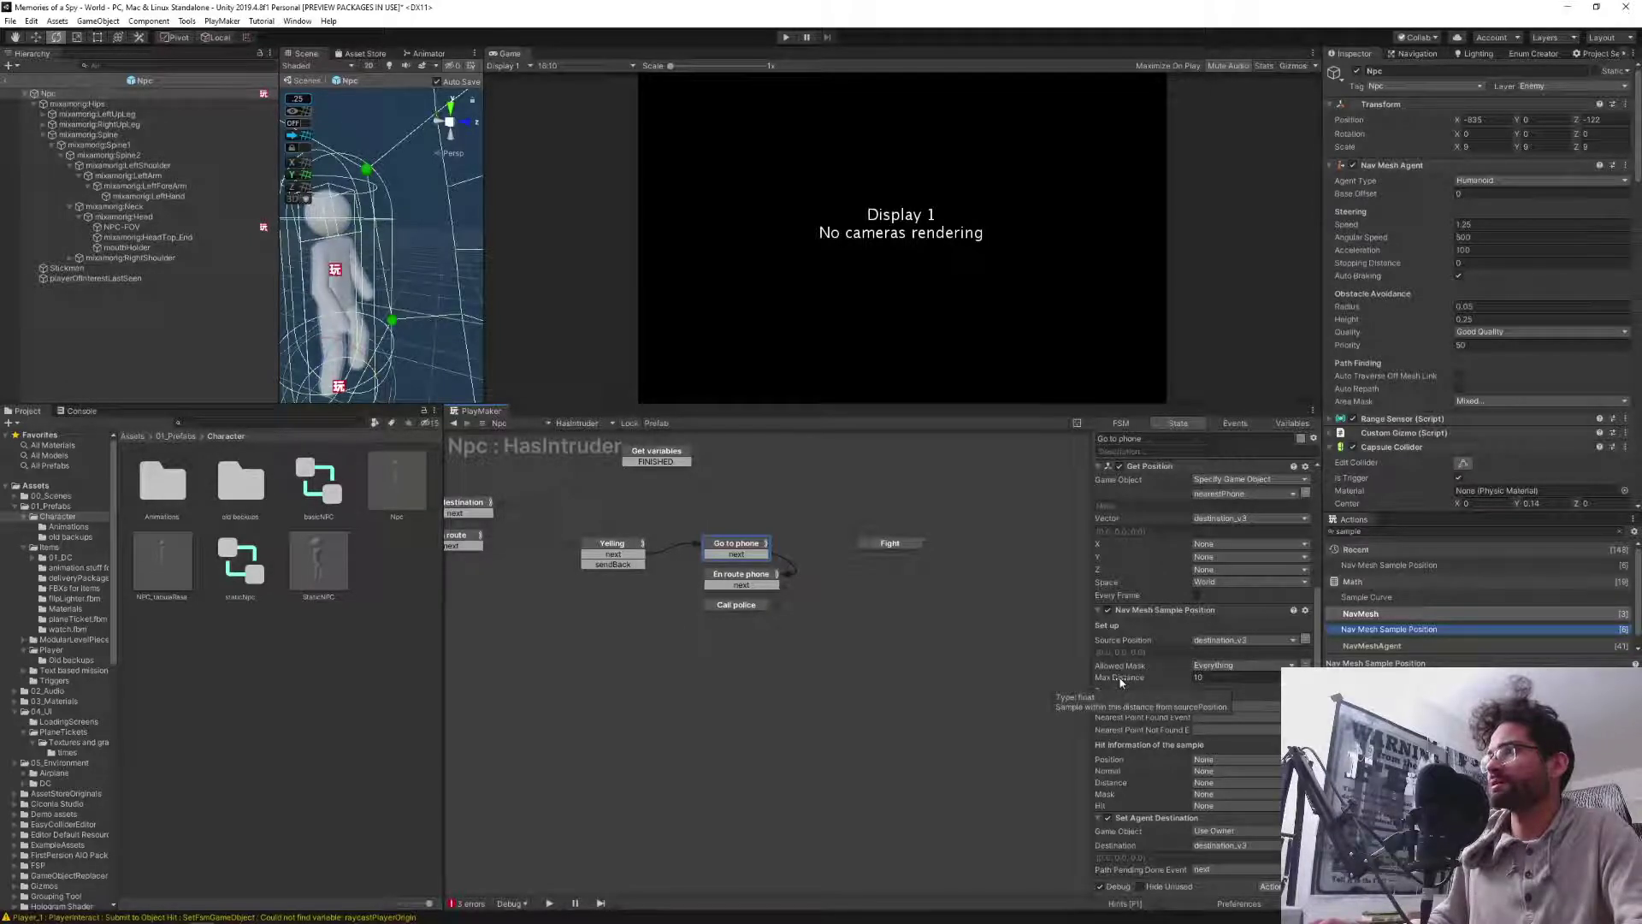
click(1232, 680)
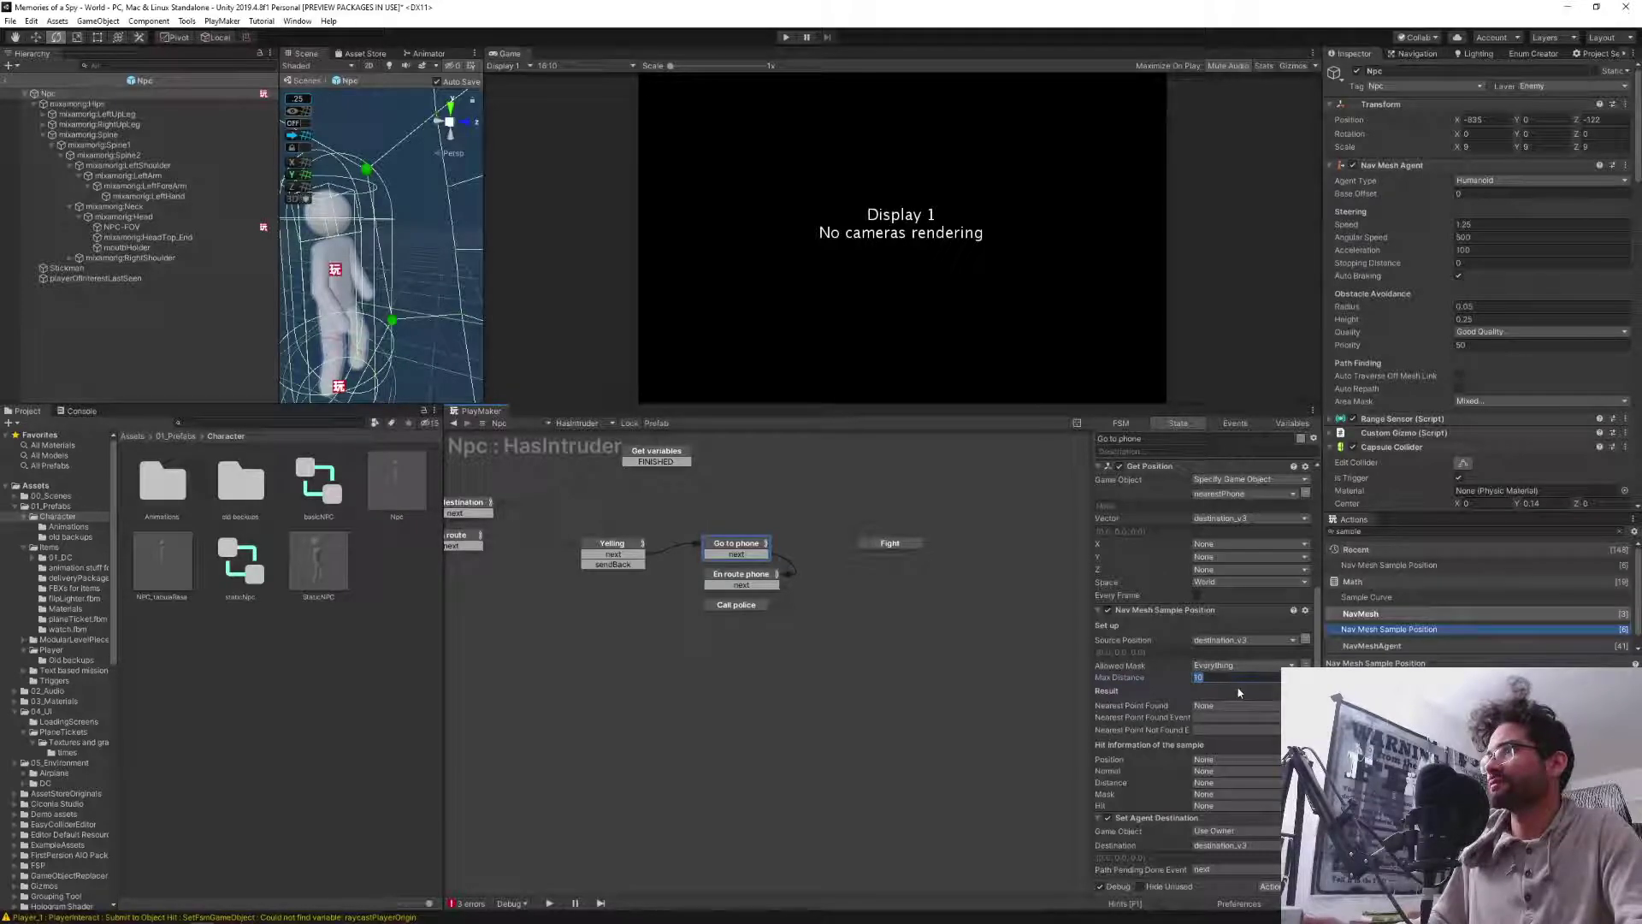
text(2)
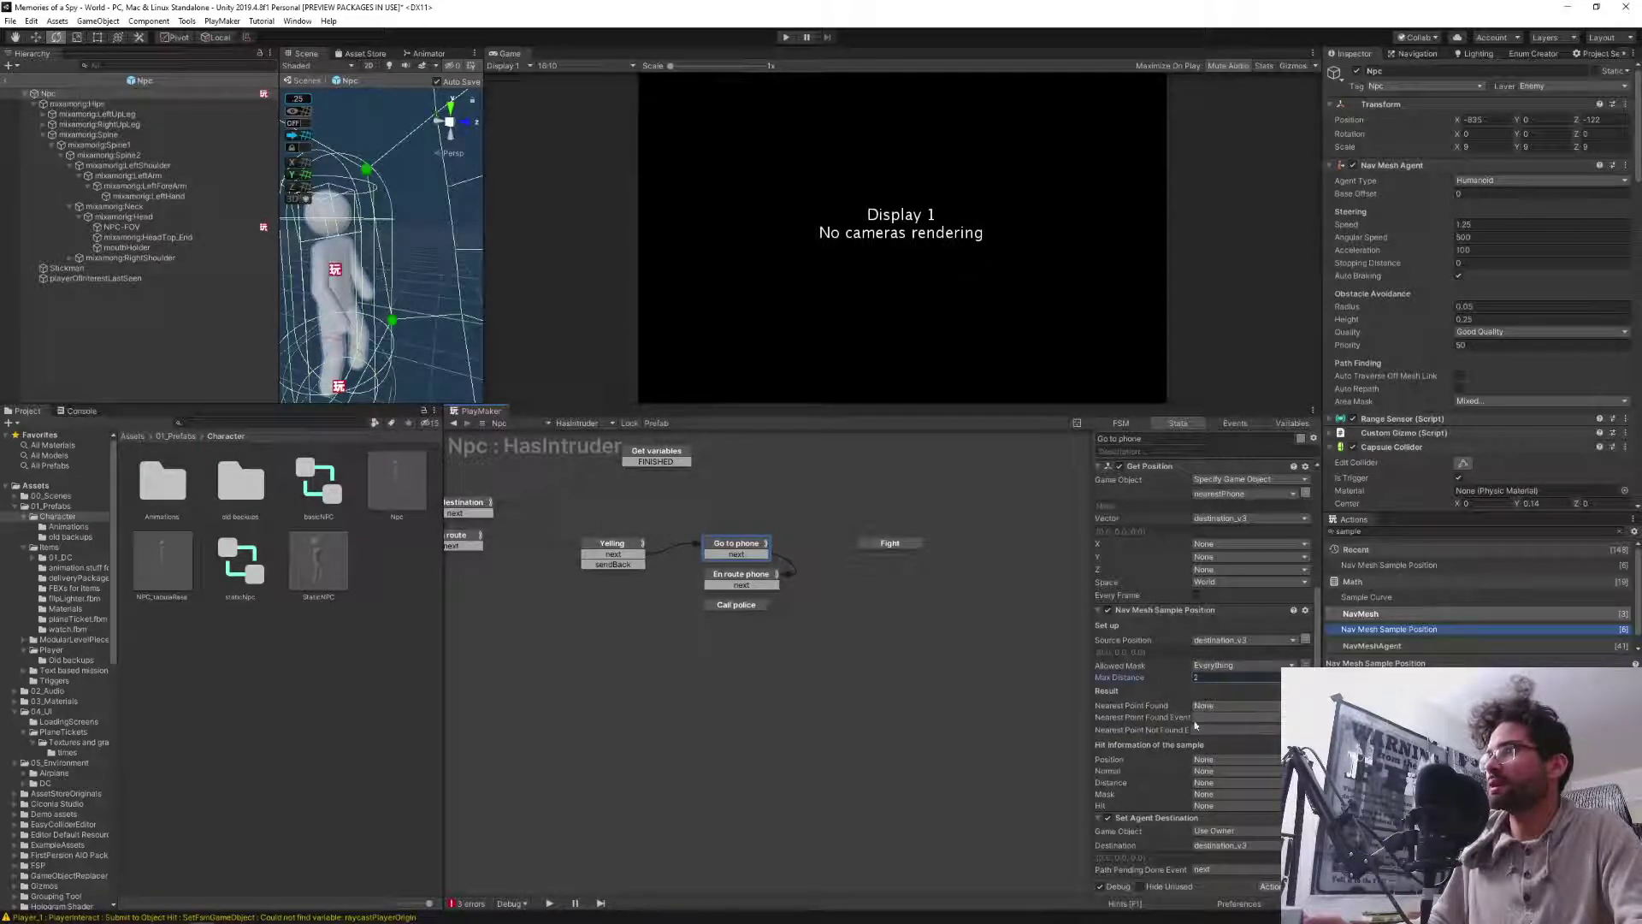
click(1233, 758)
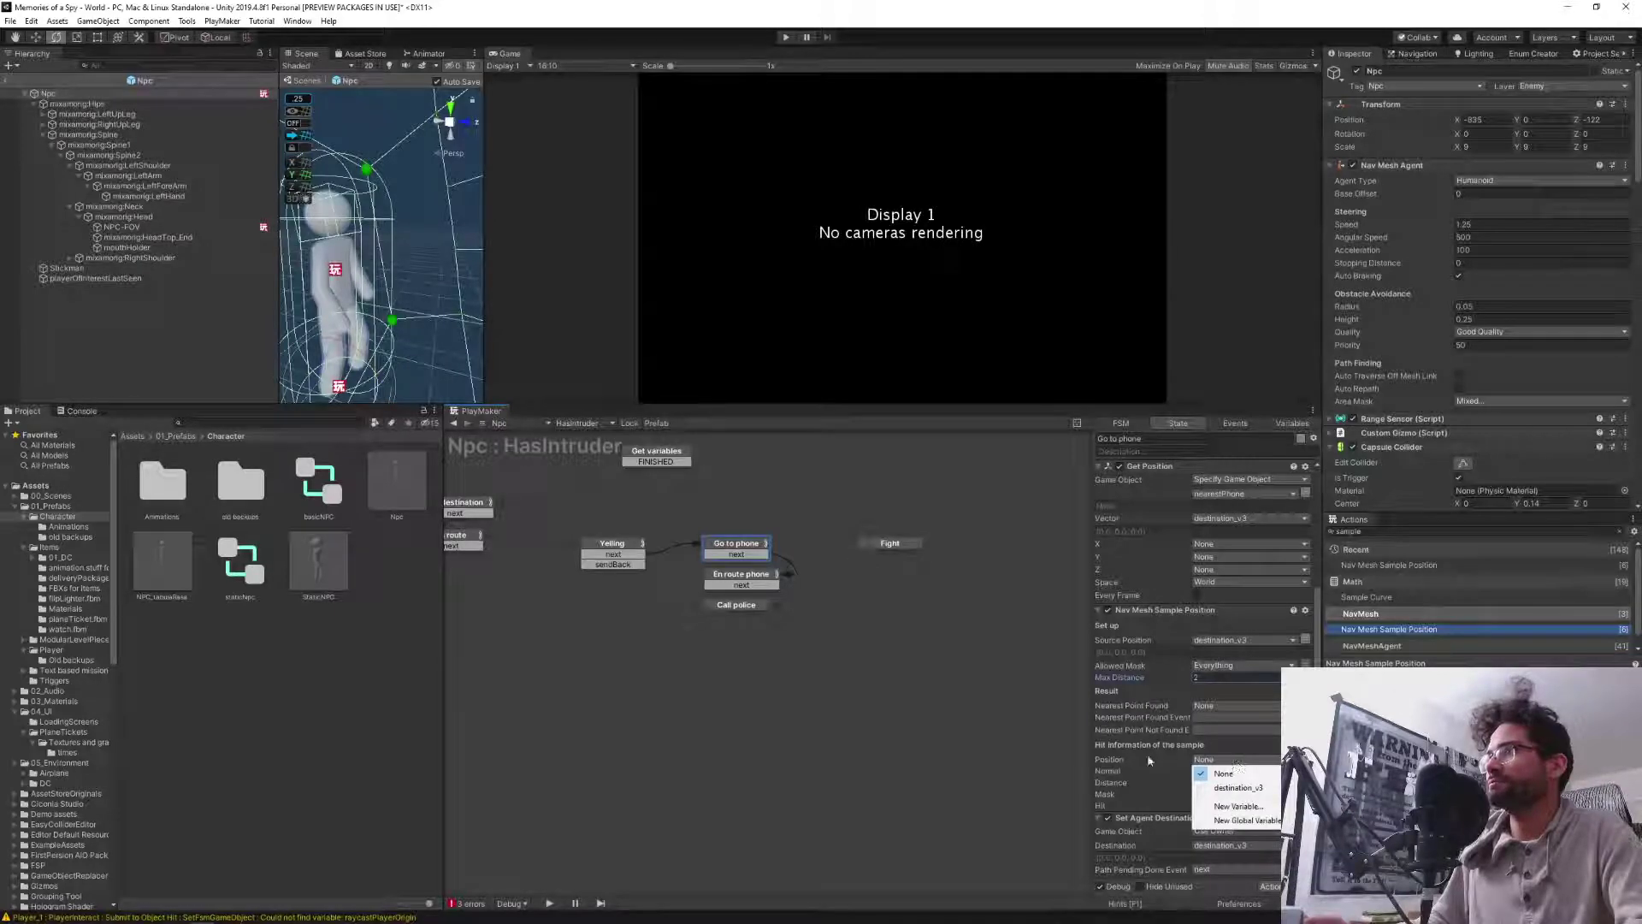
click(1245, 788)
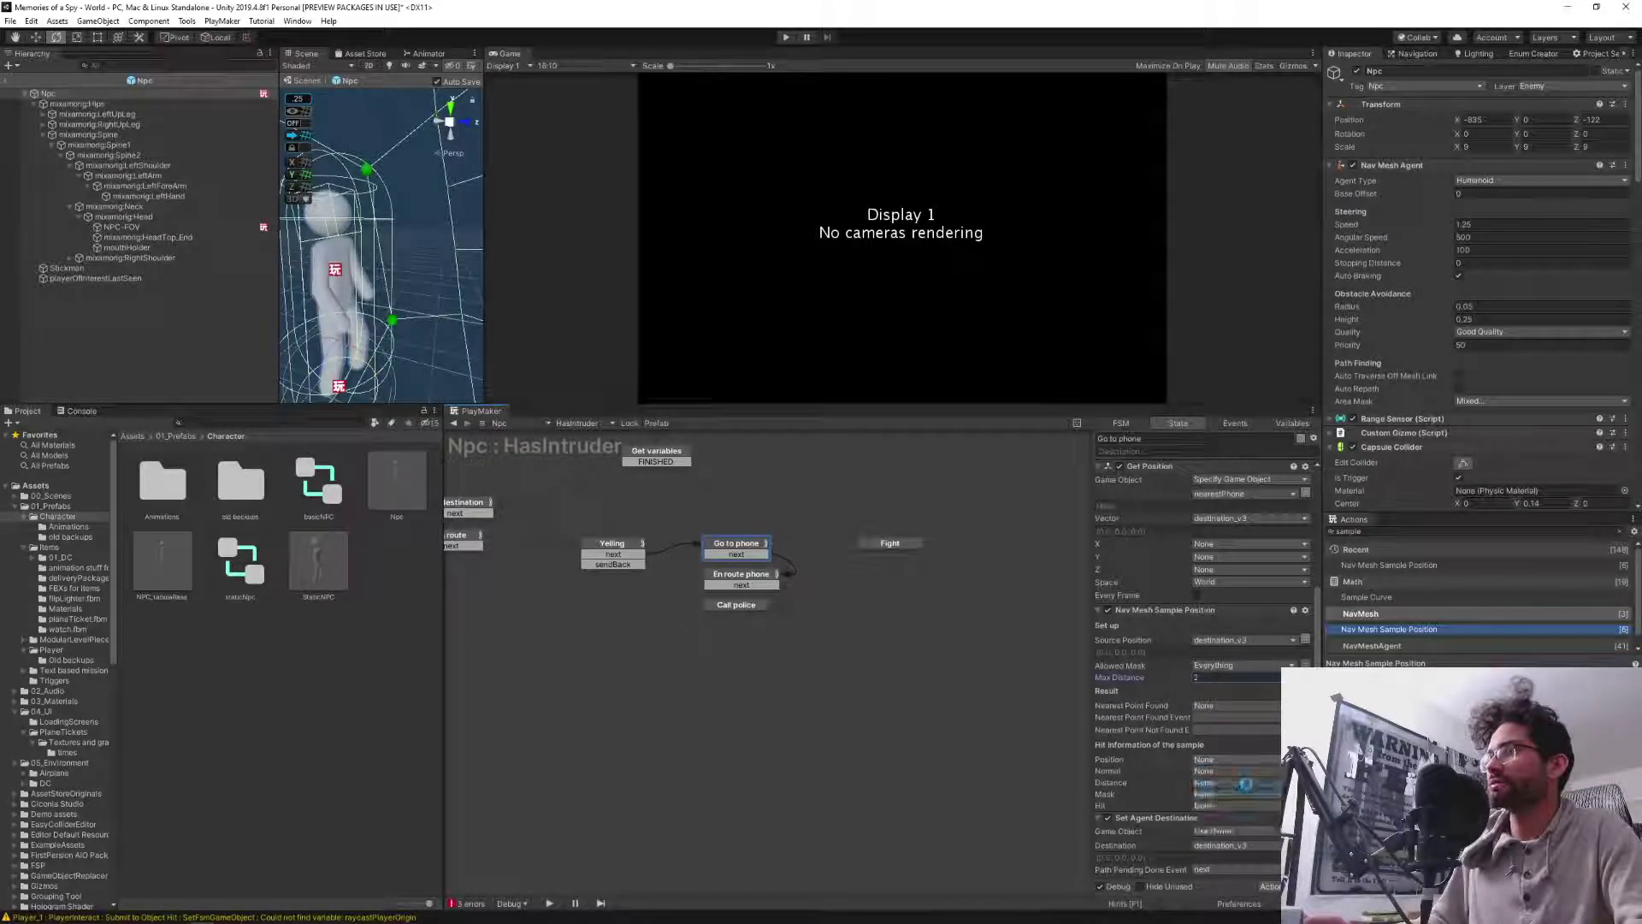
scroll(1183, 783, down, 1)
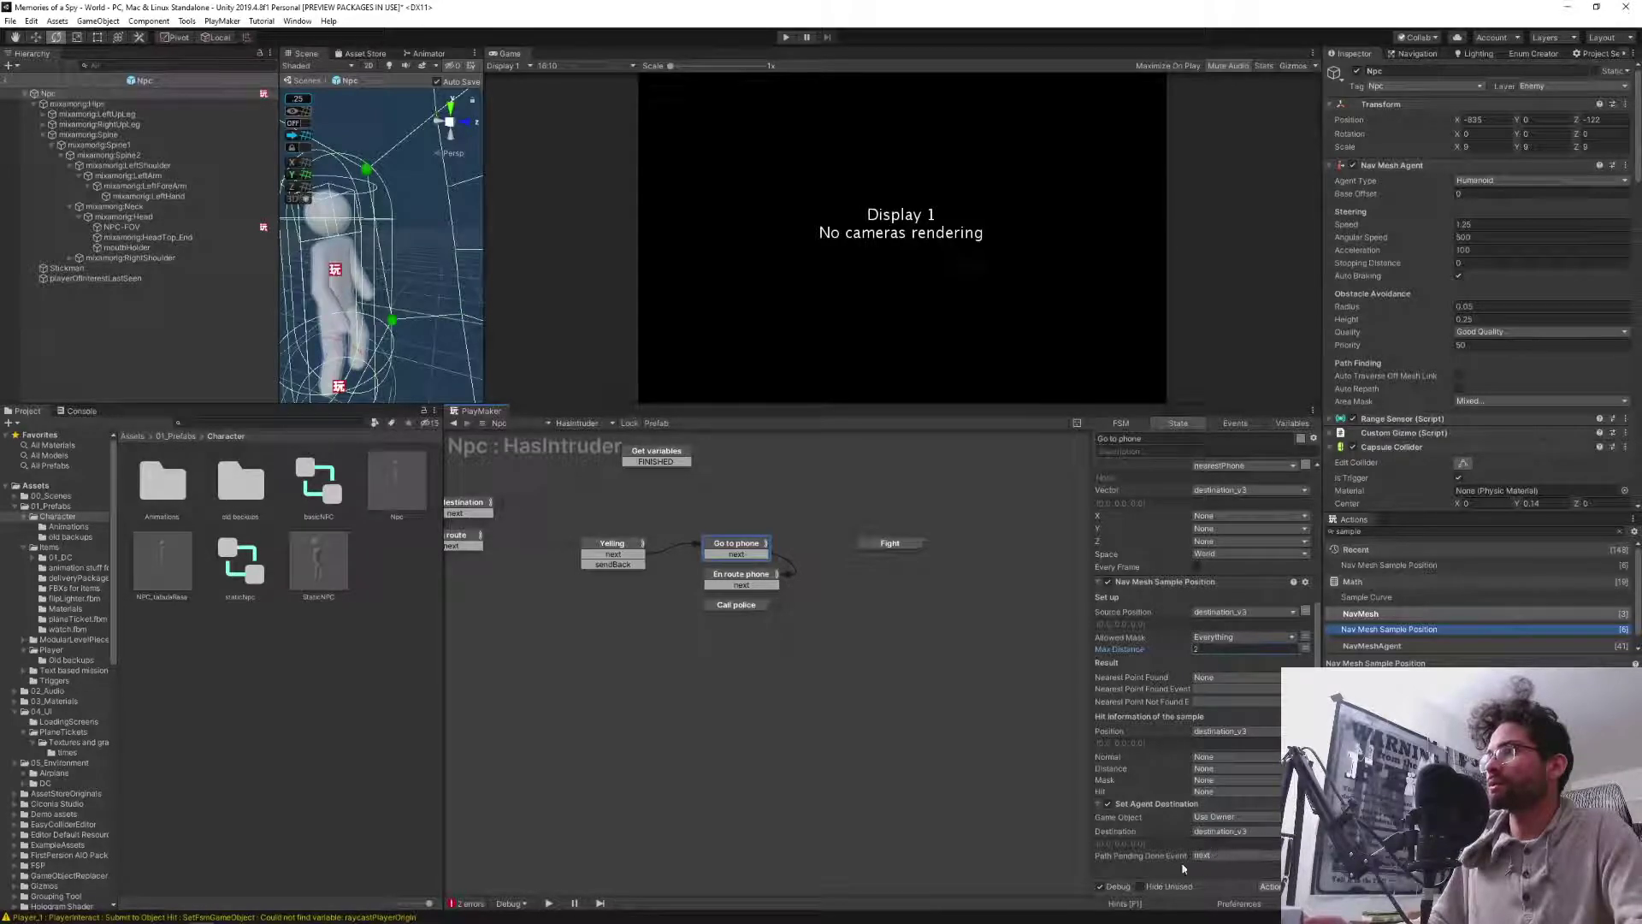
scroll(1243, 849, up, 5)
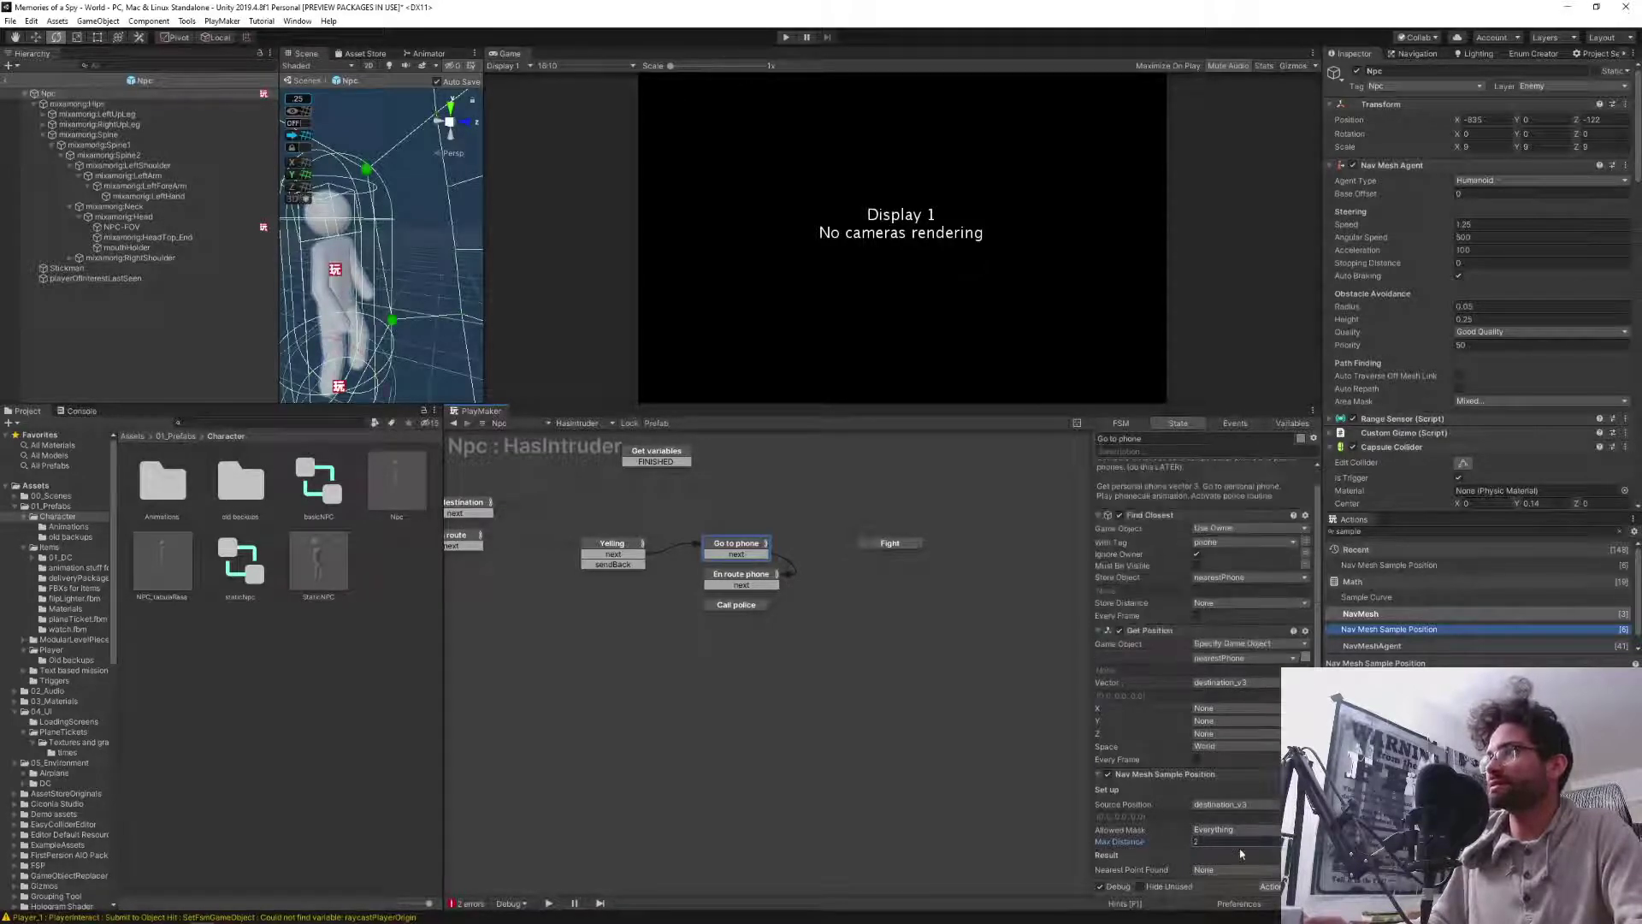
scroll(1235, 856, down, 5)
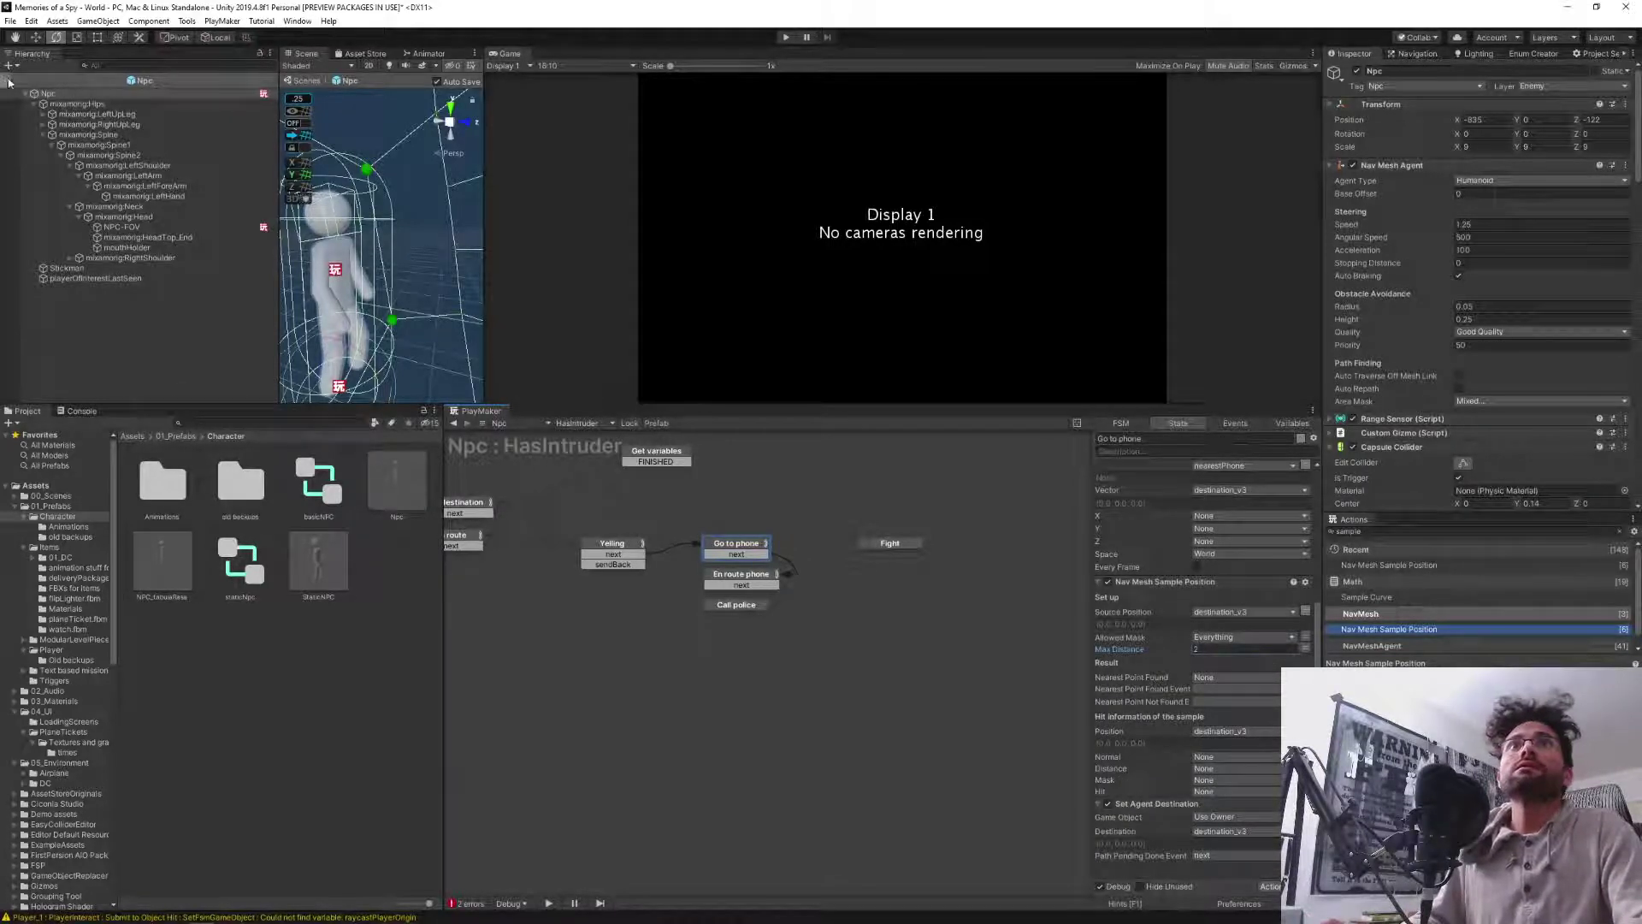
Leave the Npc prefab for the World scene, enlarge the Game view by shrinking the PlayMaker editor, and start play mode.
click(8, 80)
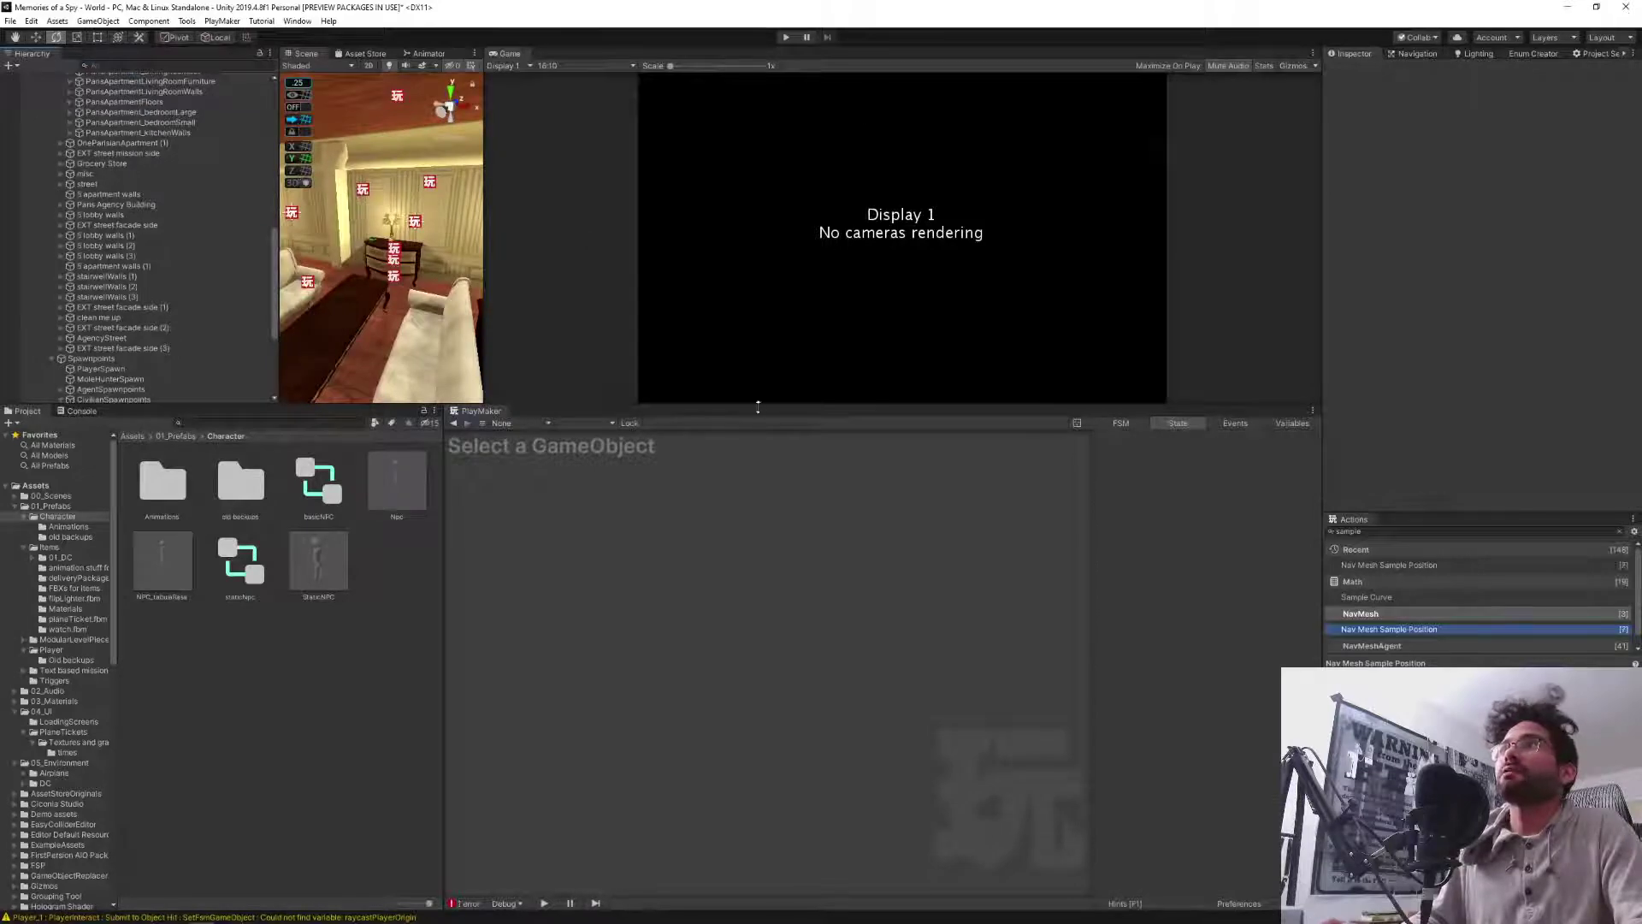
drag(763, 402, 785, 700)
click(785, 38)
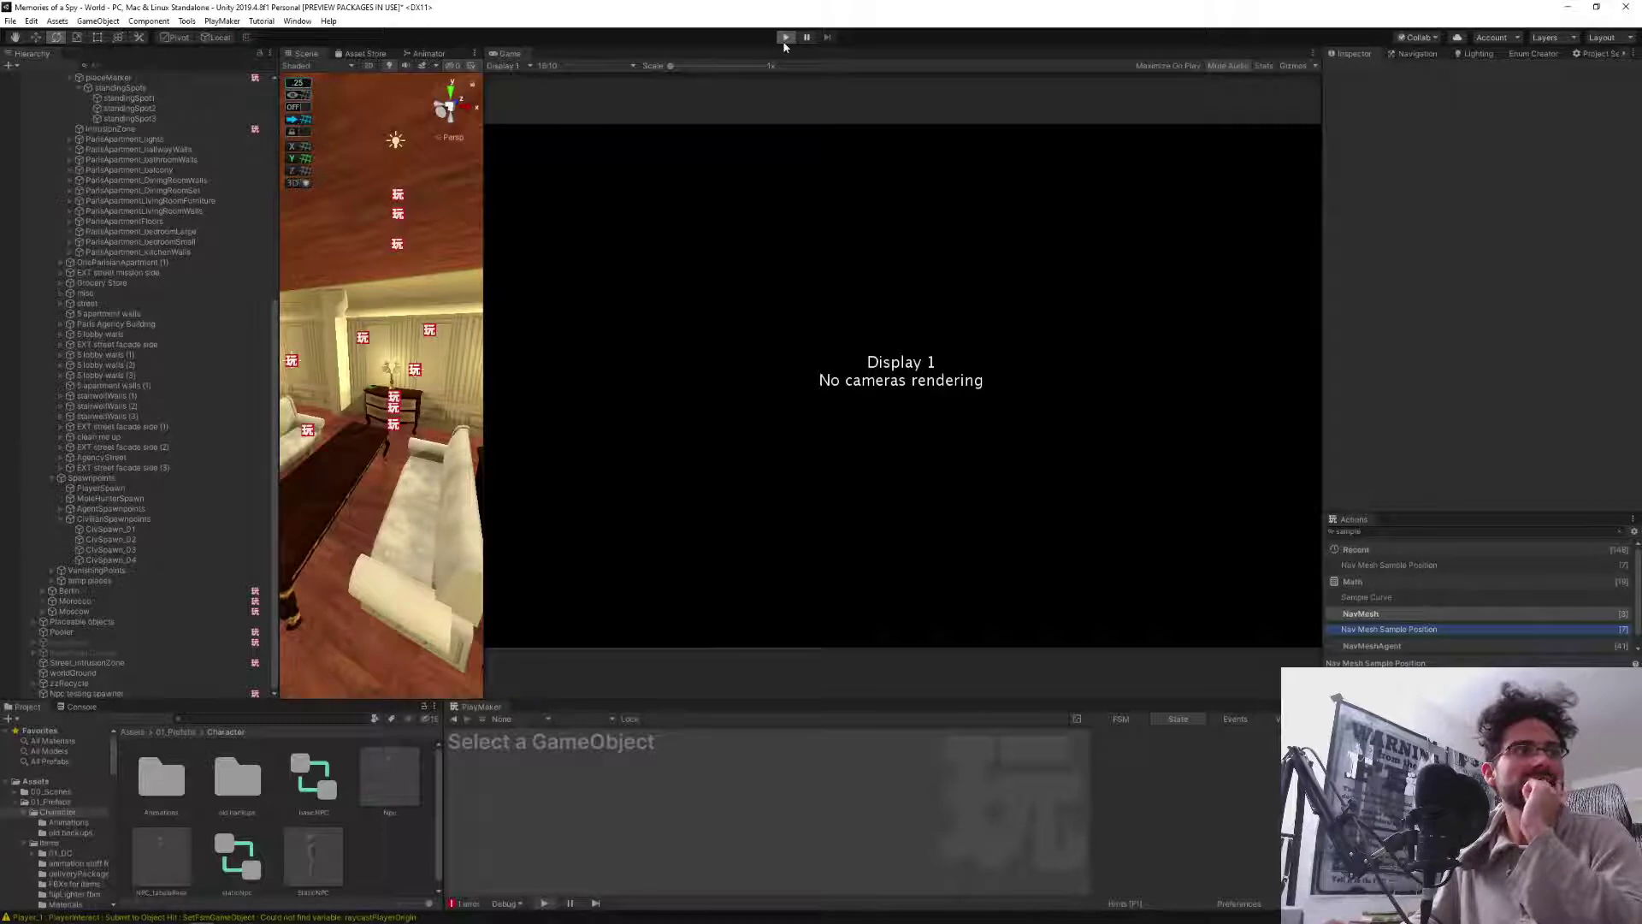
click(784, 38)
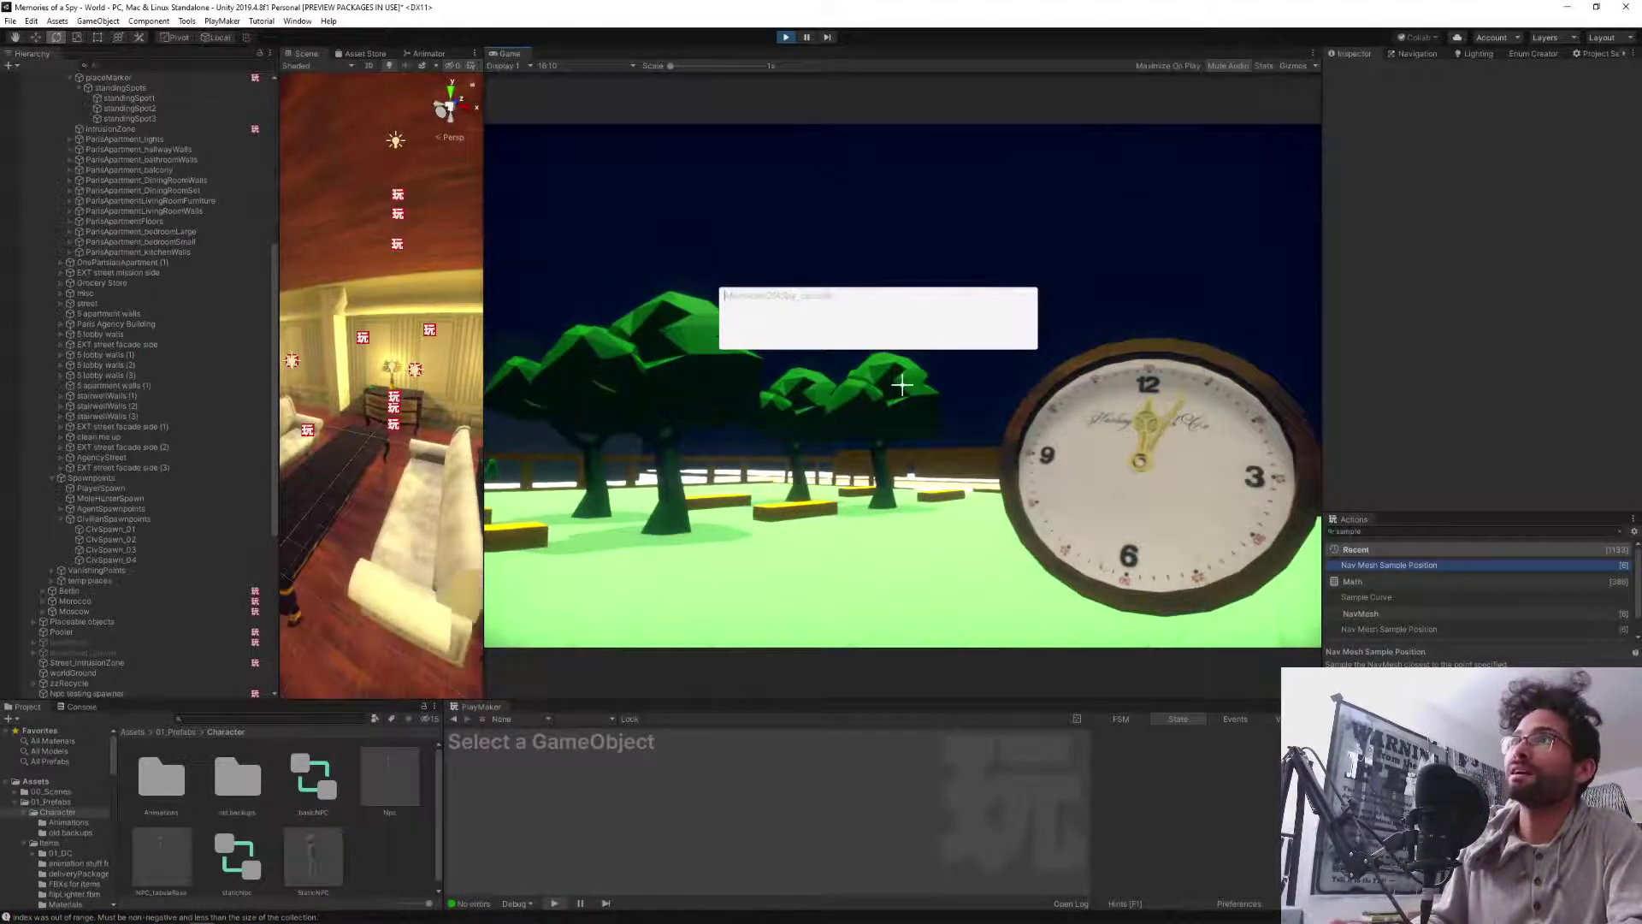
Submit an entry in the in-game text prompt to get onto the night street, and slightly widen the Game view.
text(pla)
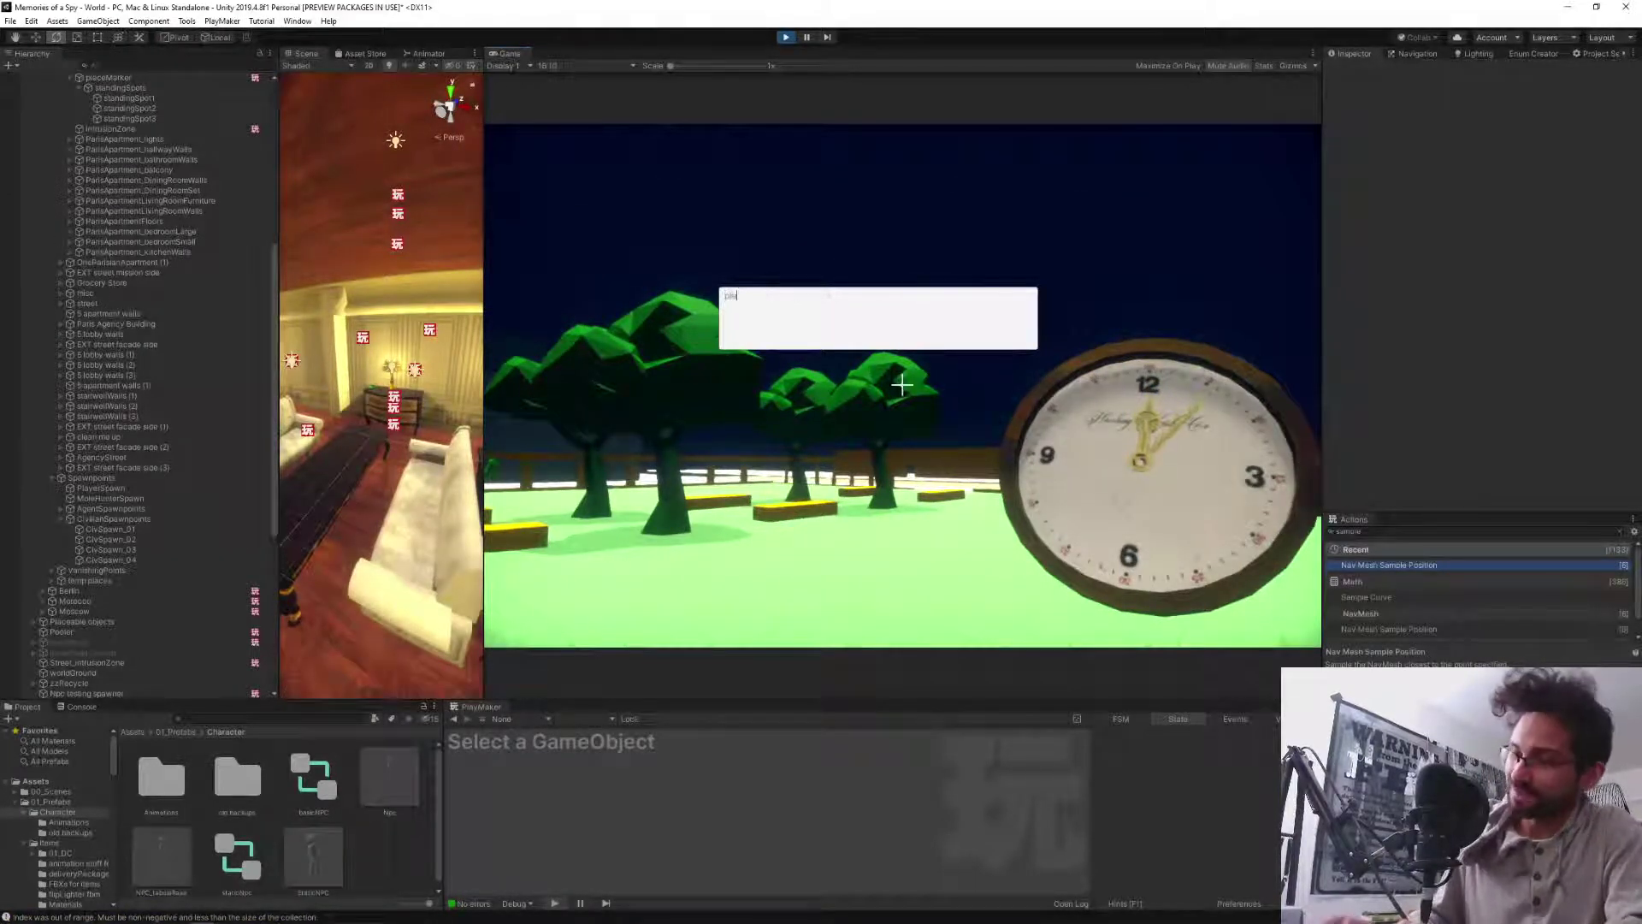
text(terWan)
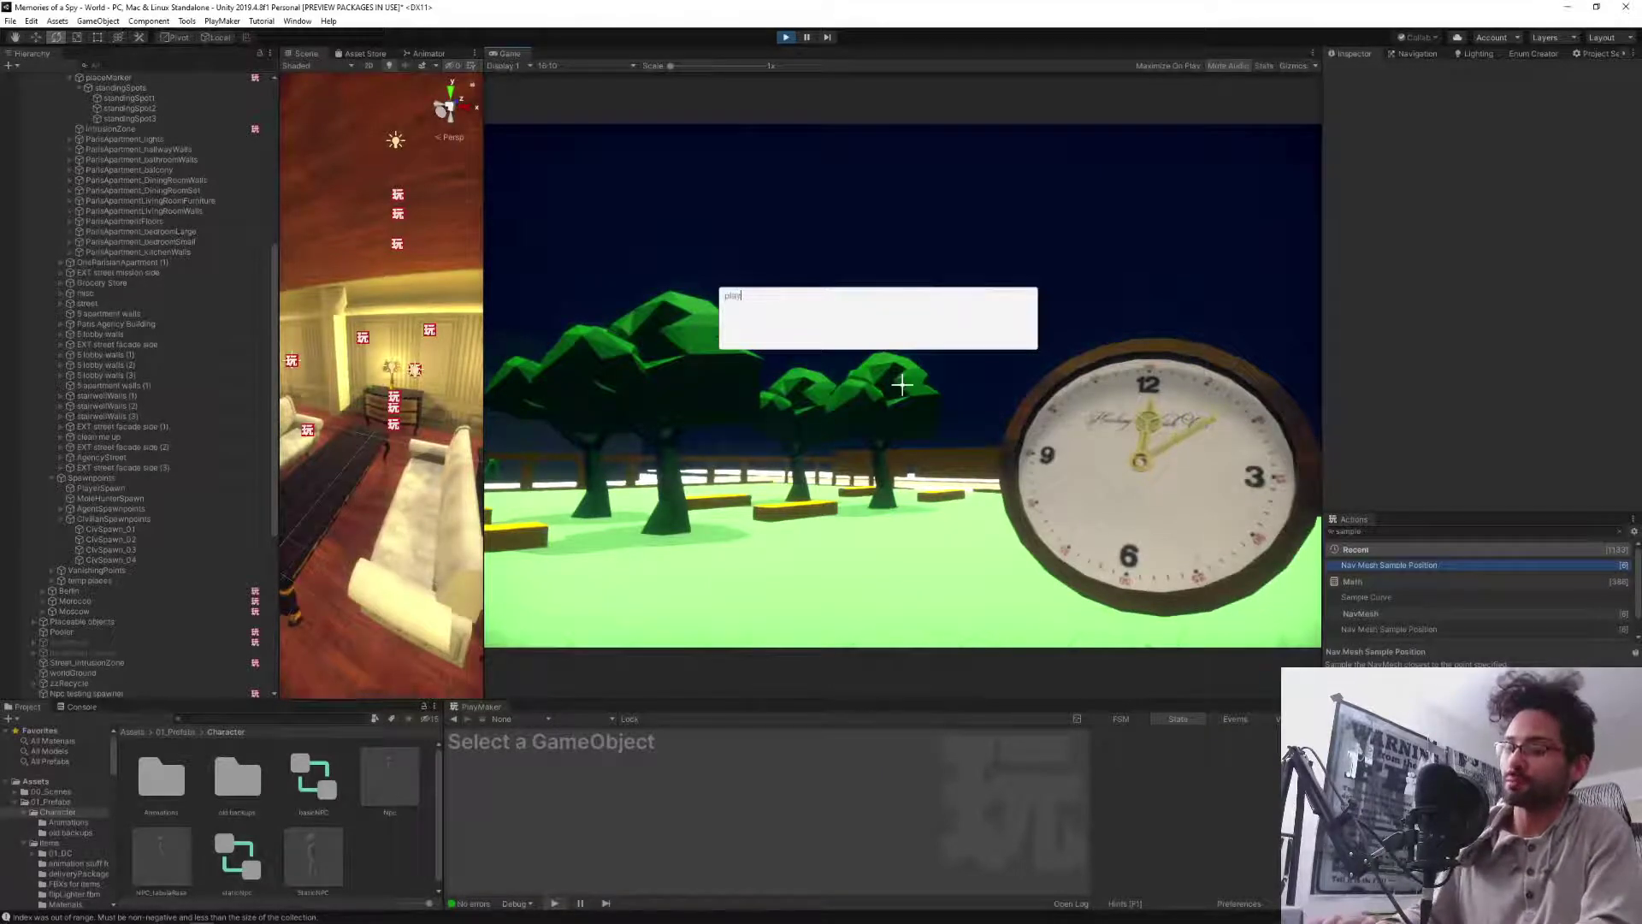
key(Return)
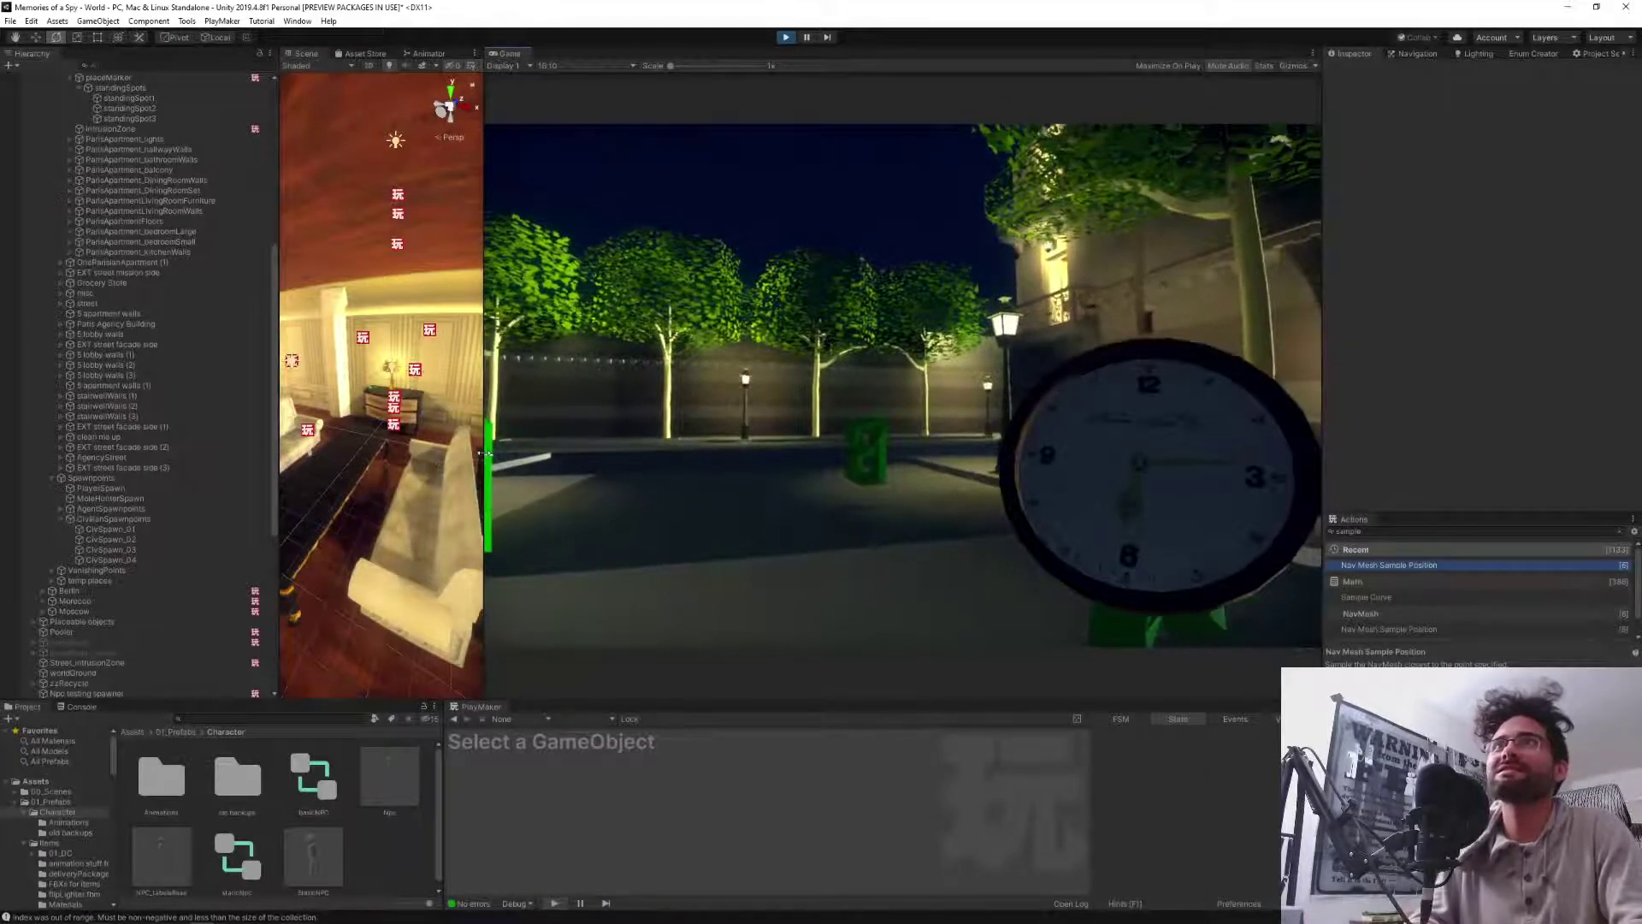
drag(484, 453, 392, 449)
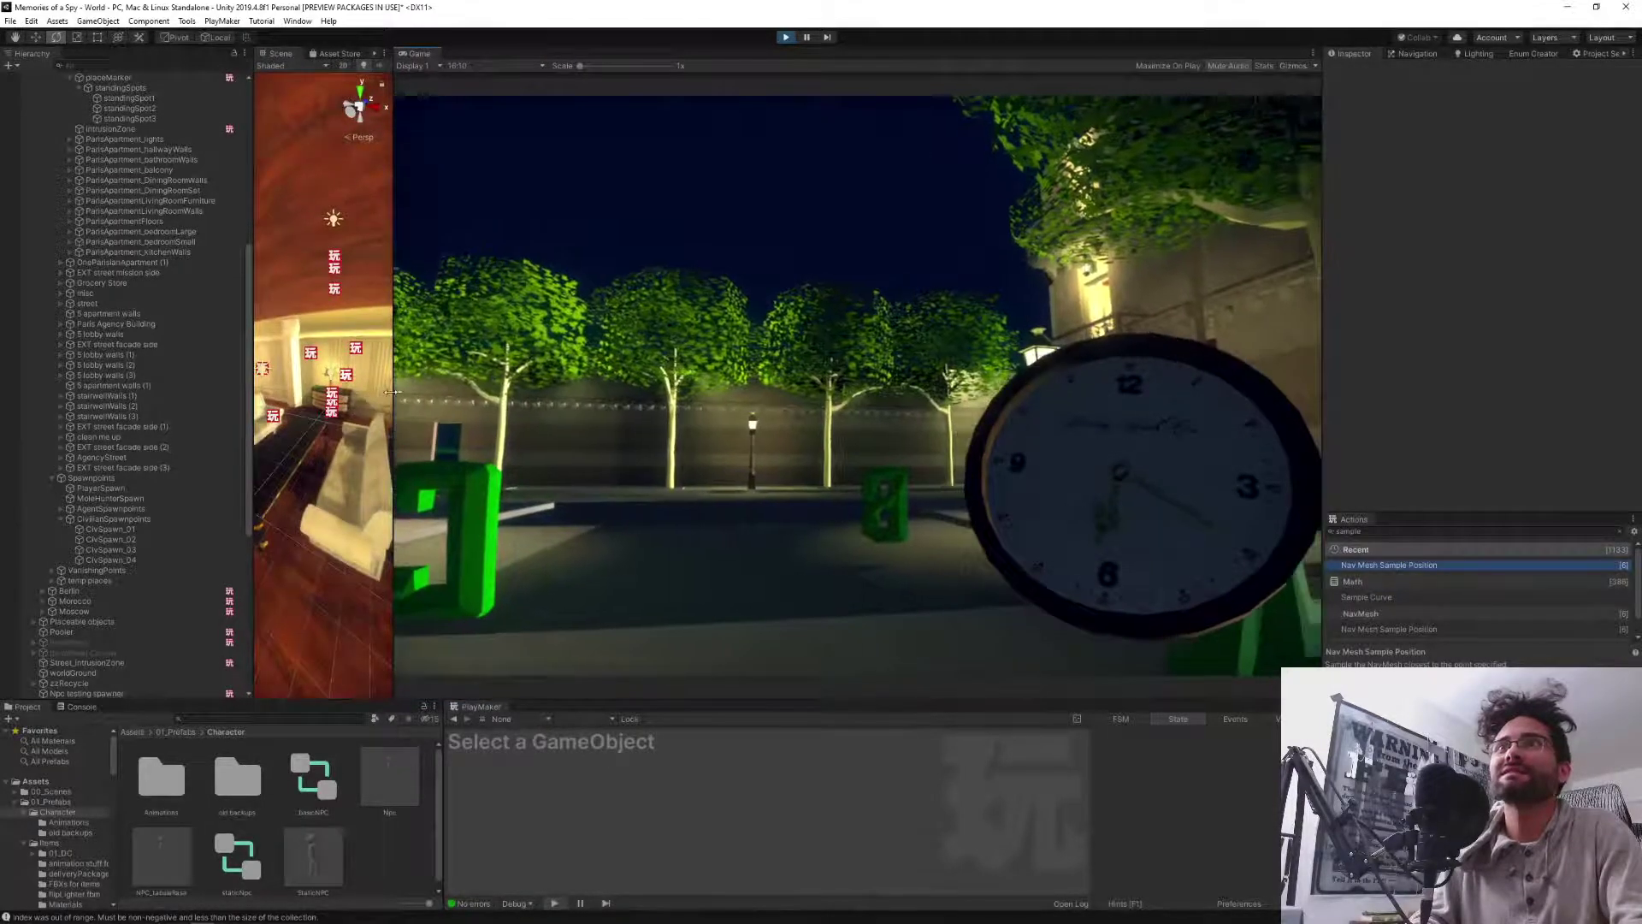
drag(393, 391, 440, 374)
Play-test the intrusion by opening the apartment door, walking inside and watching the character react in the hallway.
key(w)
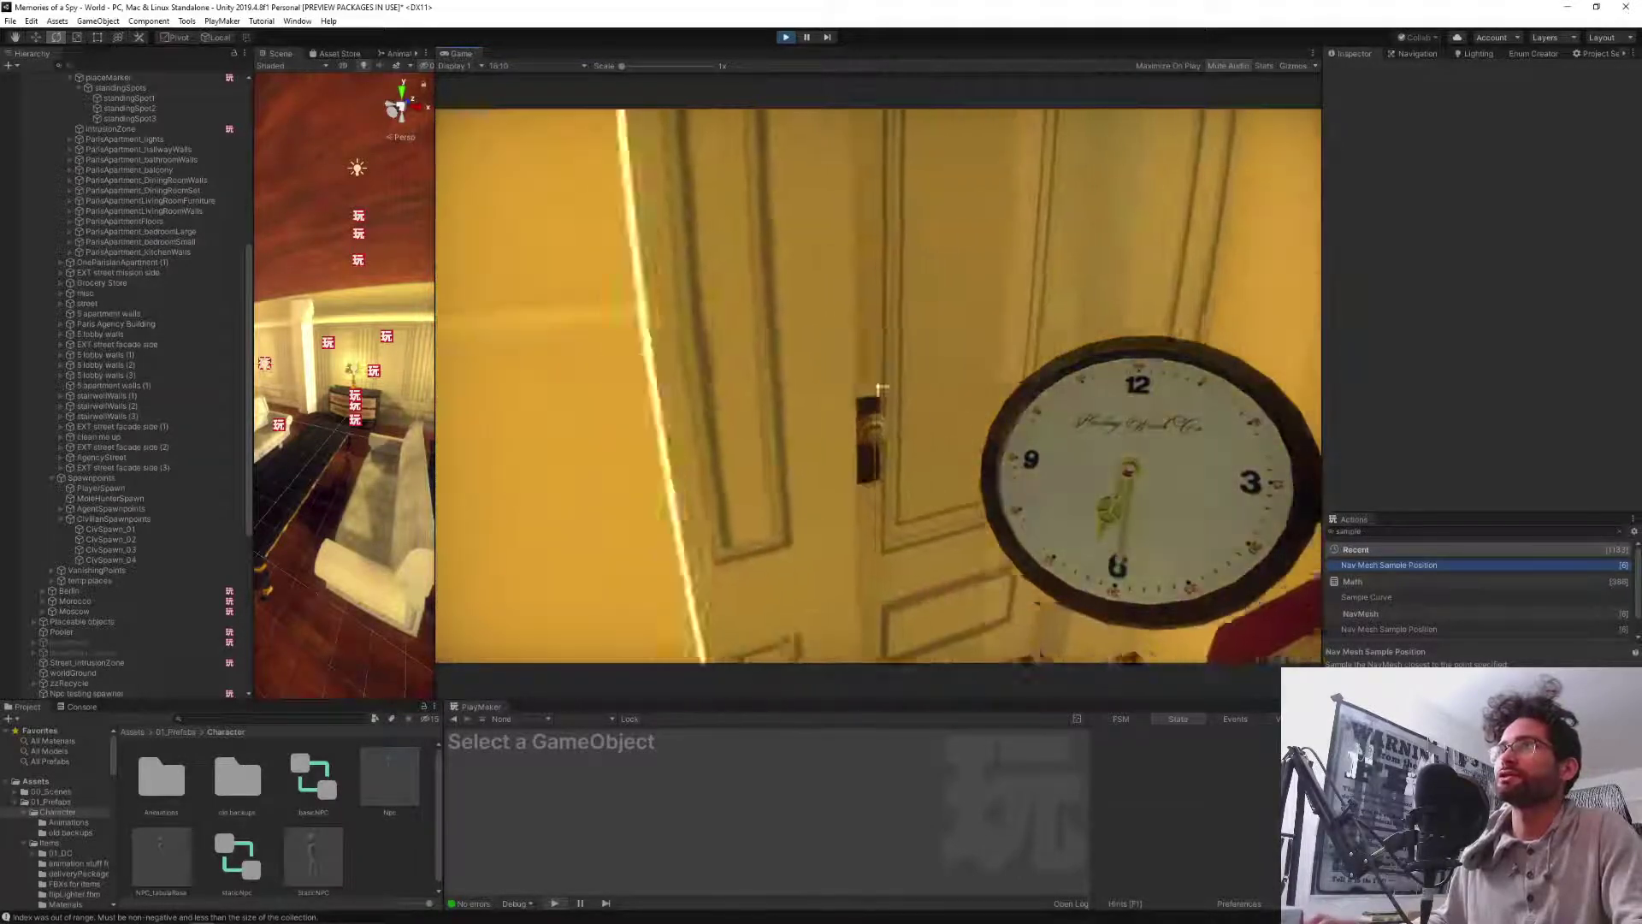
click(877, 387)
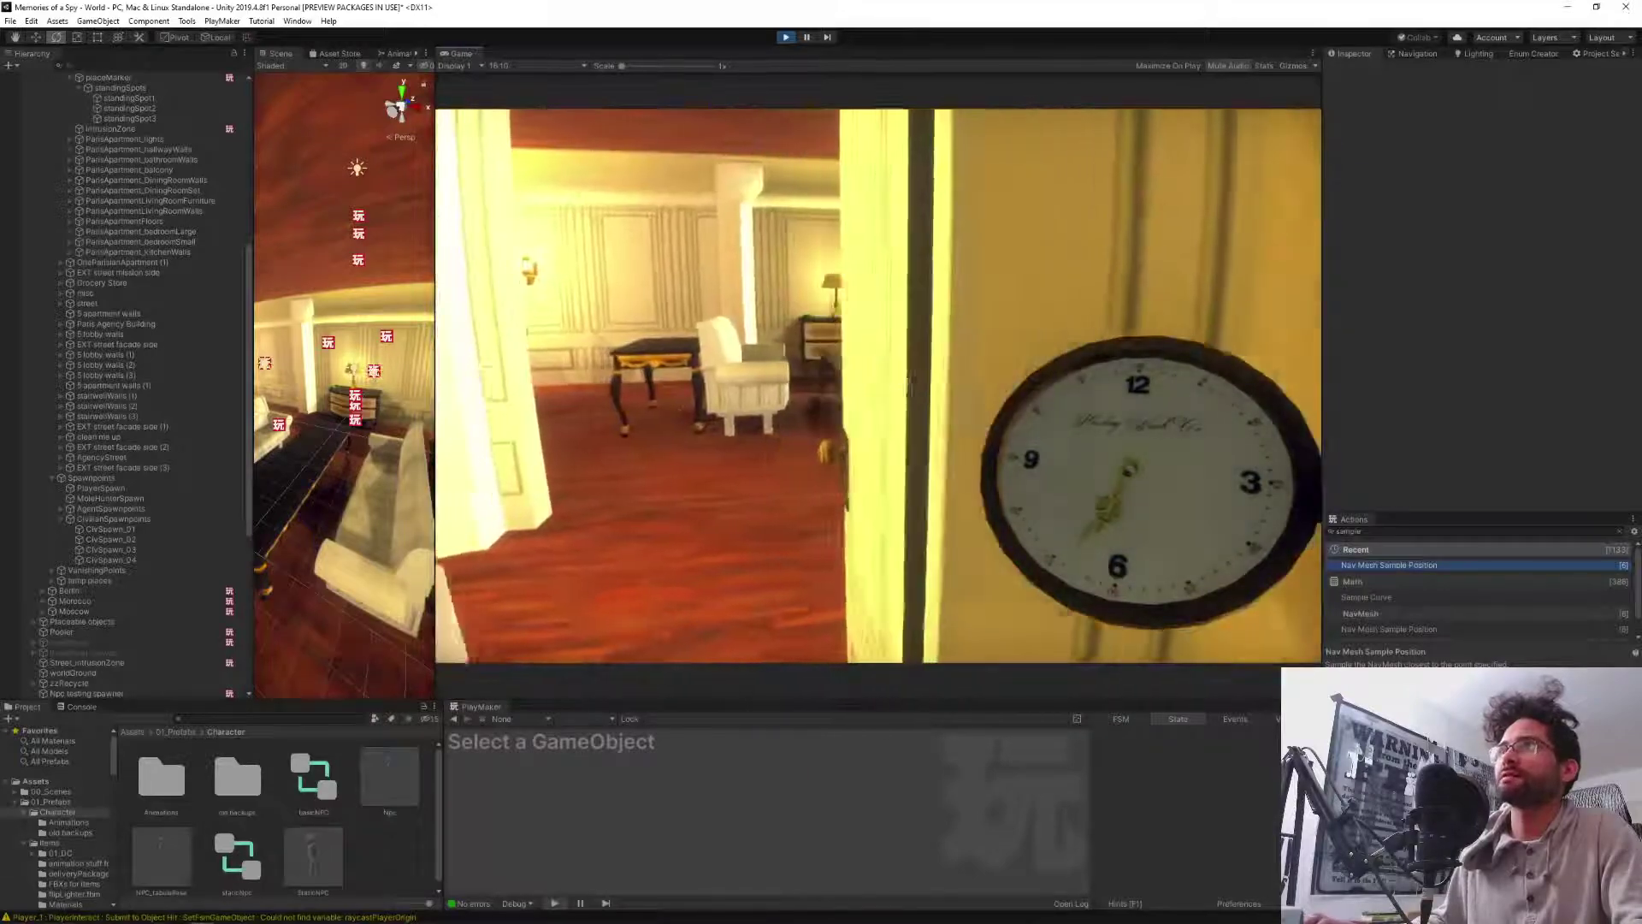
key(w)
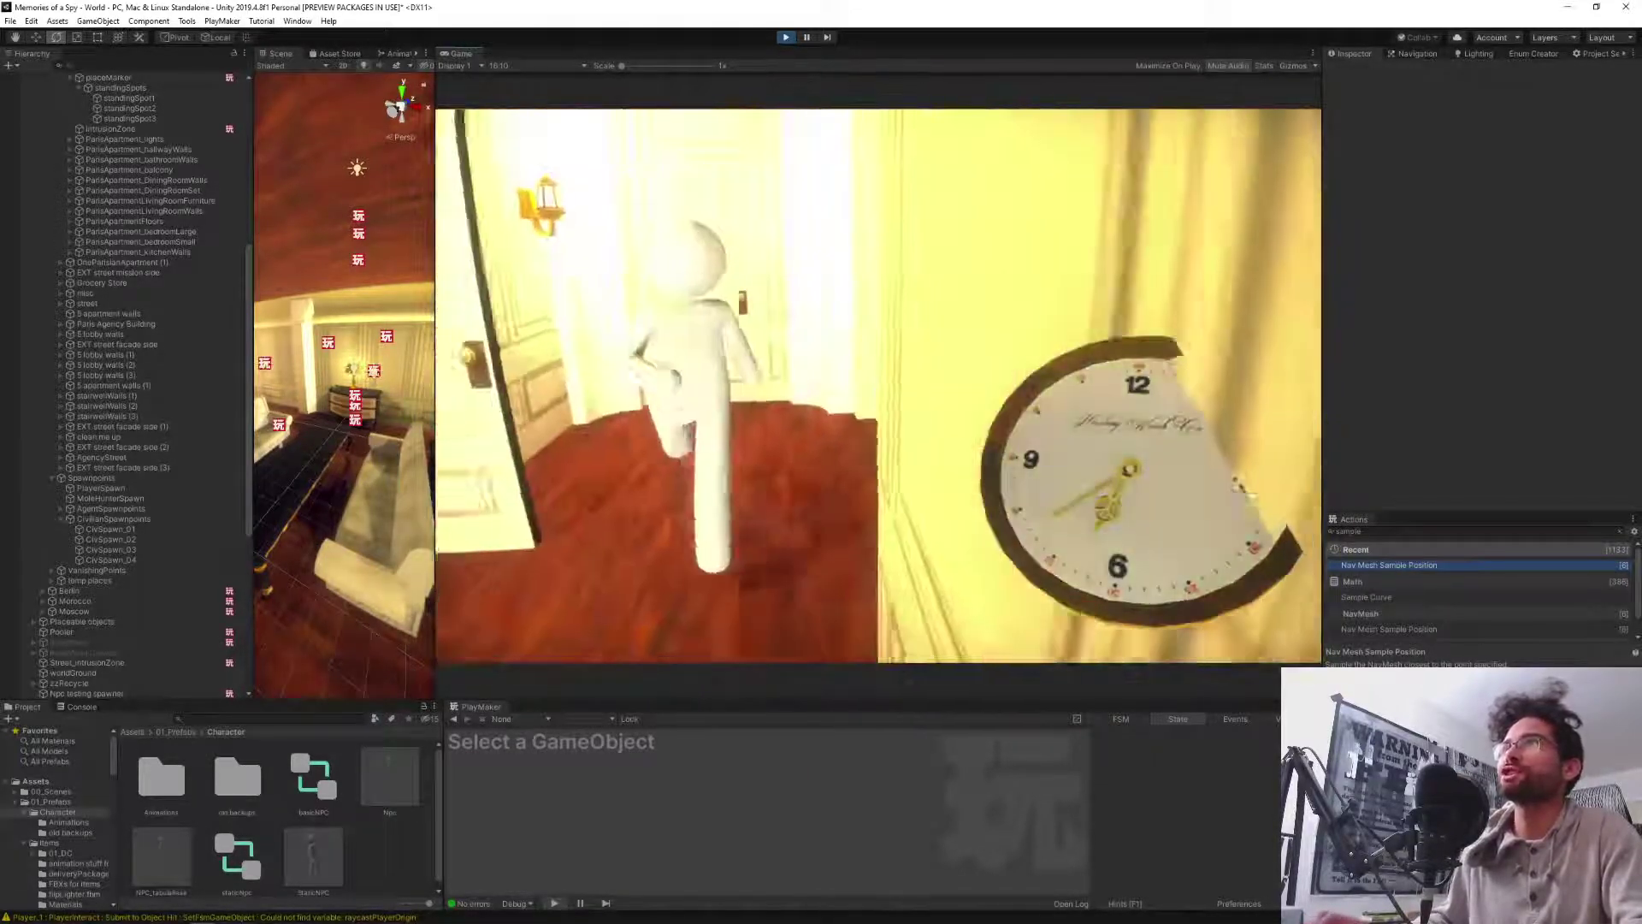
key(w)
key(s)
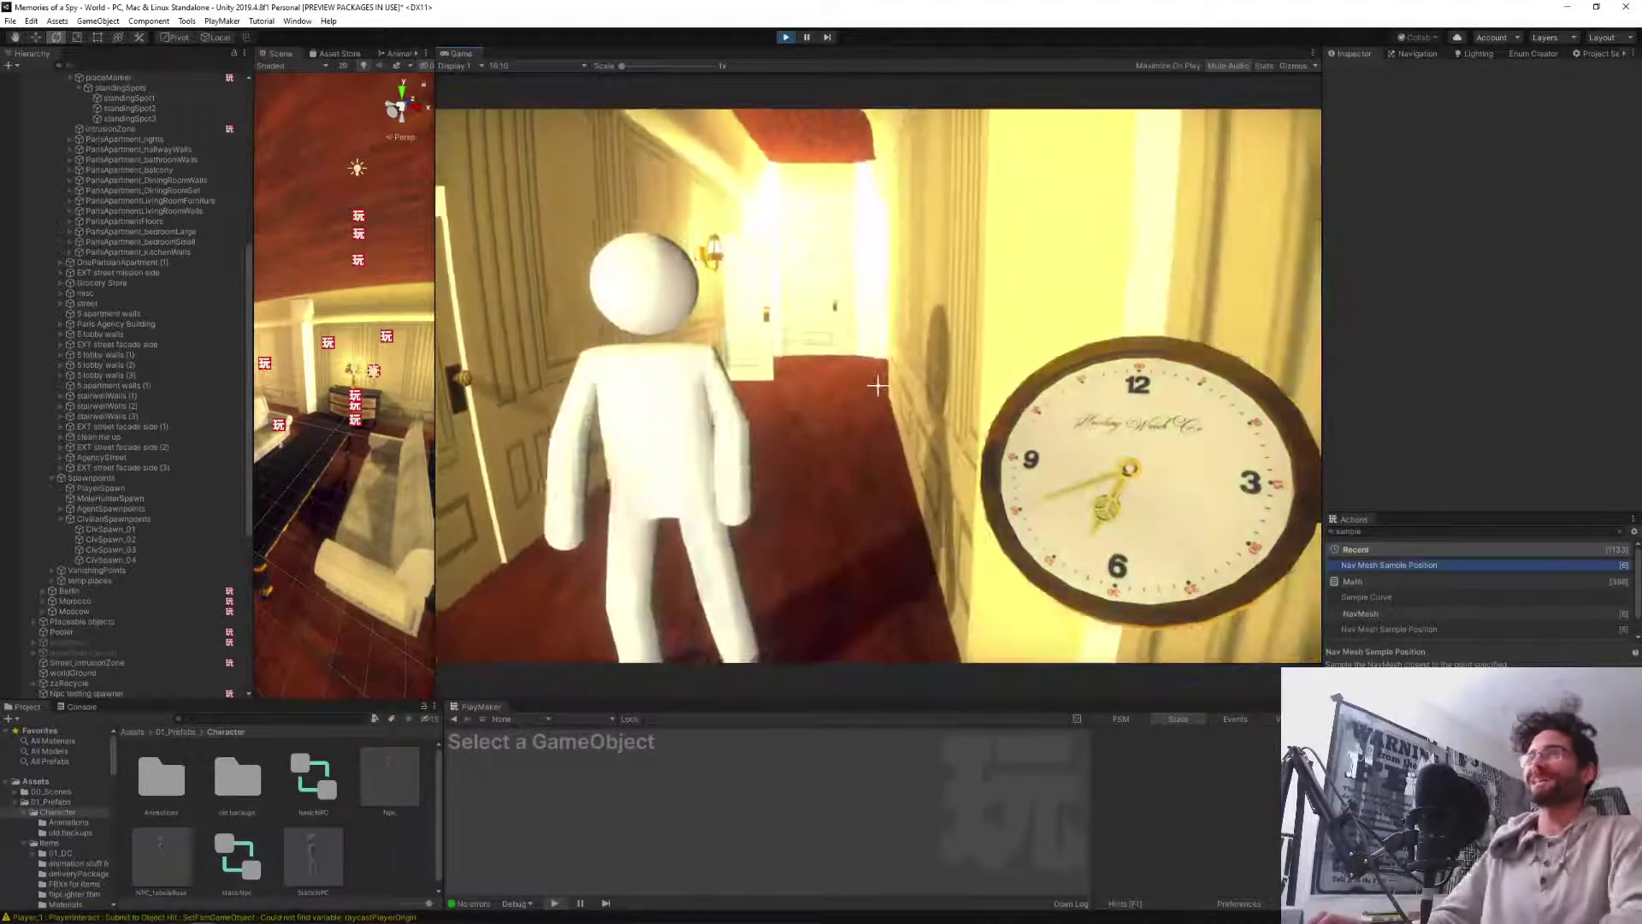
key(s)
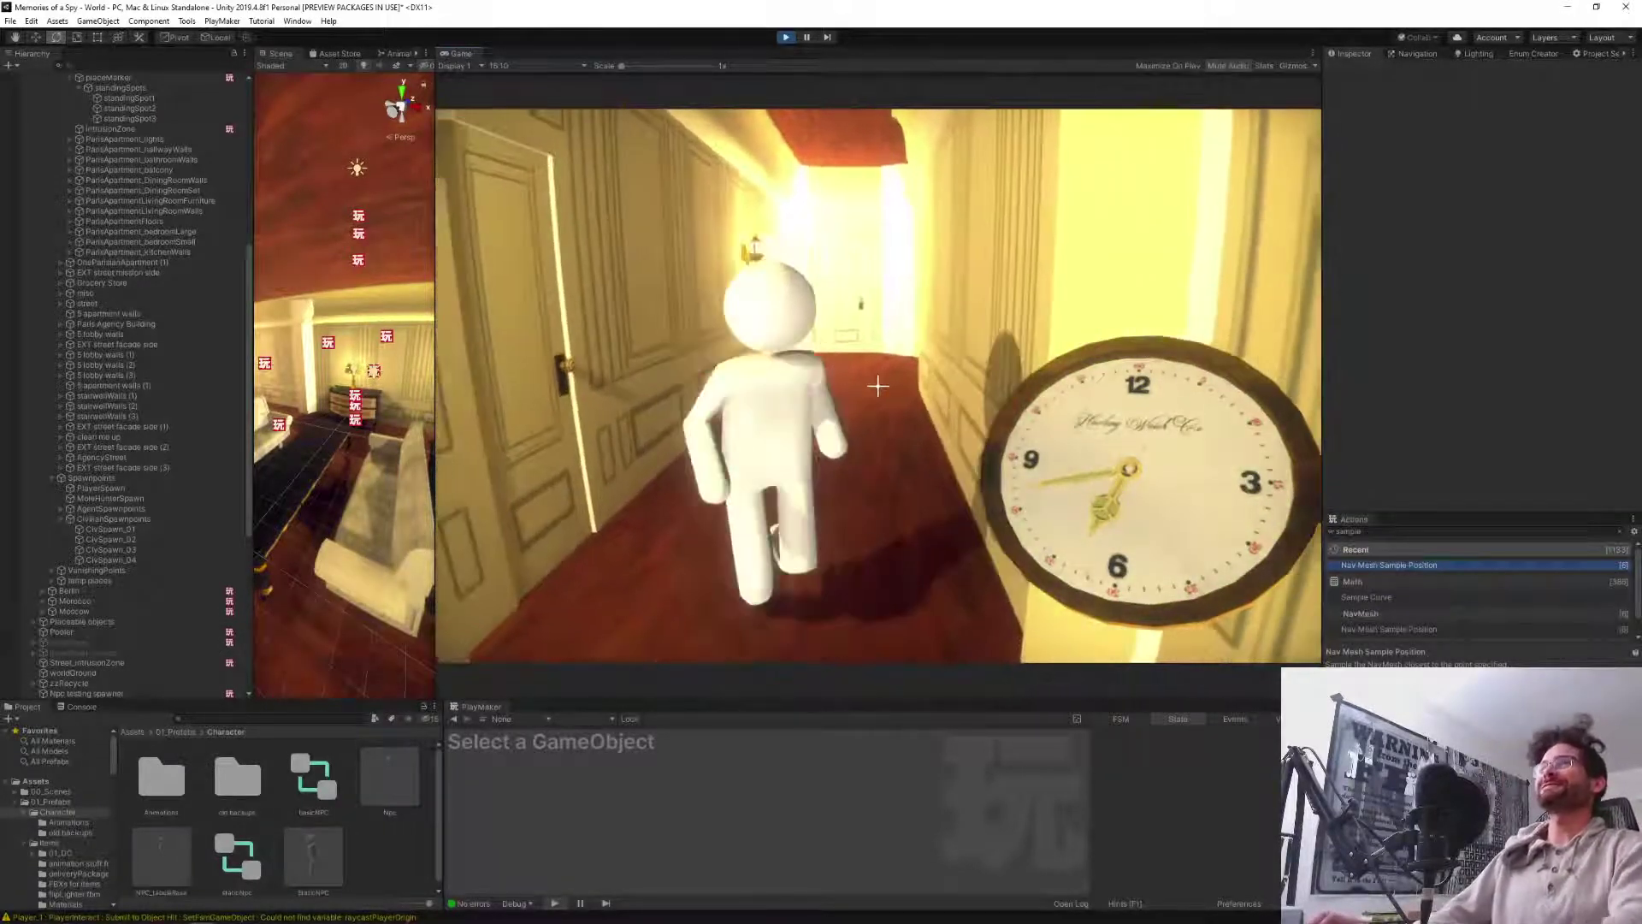
key(s)
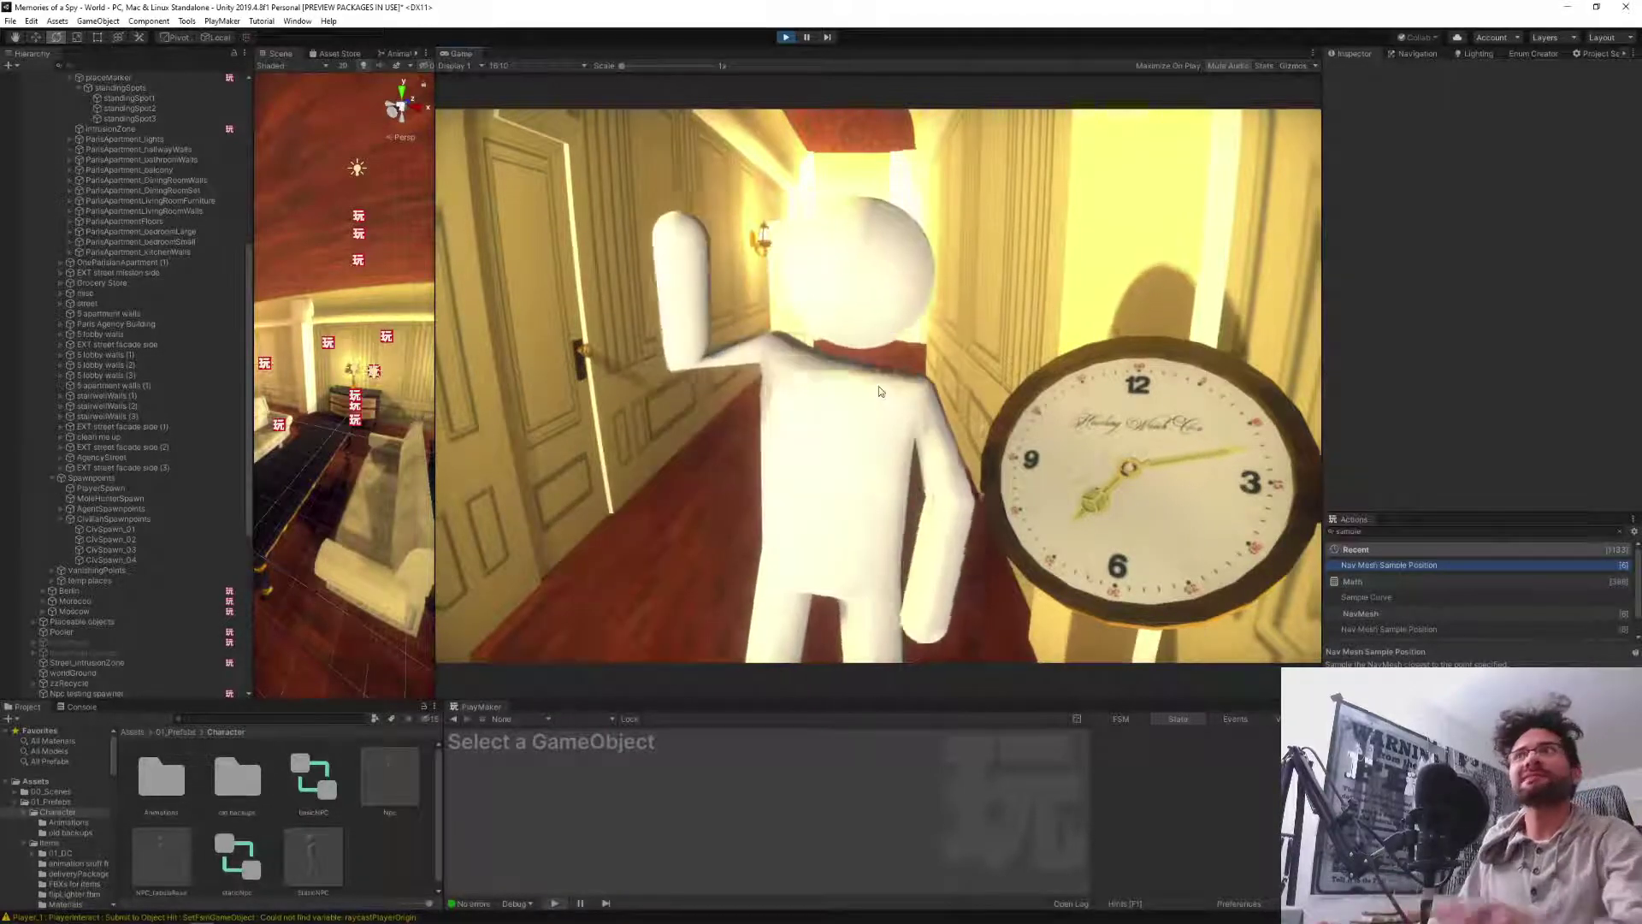
Pause the game, display the HasIntruder state machine of Npc(Clone), and enlarge the PlayMaker editor.
scroll(114, 629, down, 5)
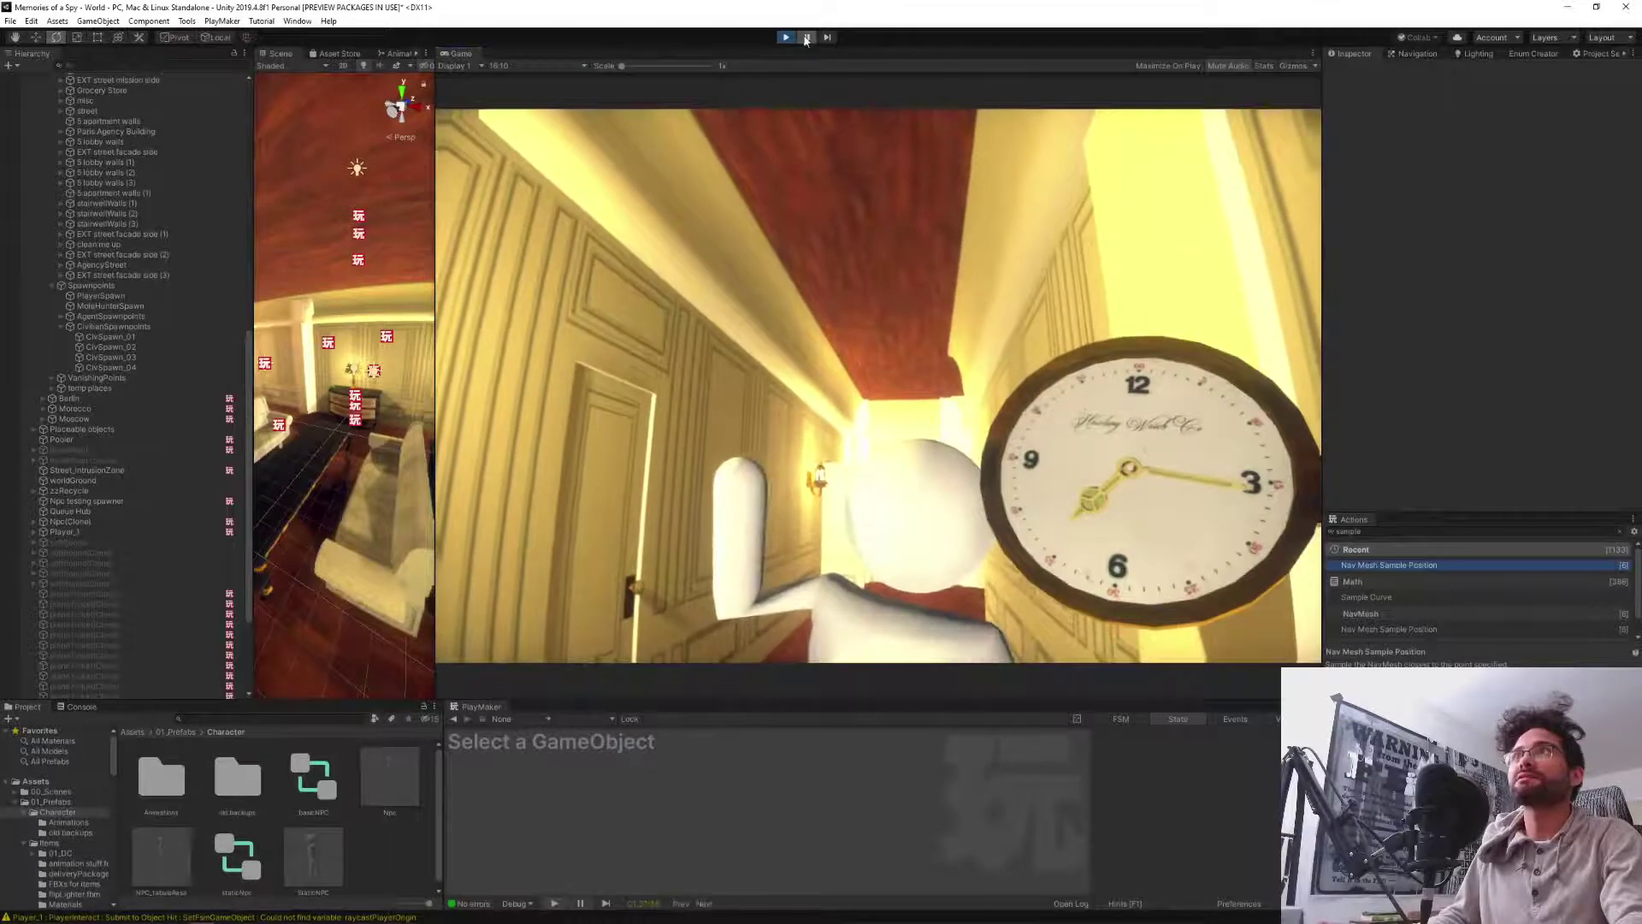
click(806, 37)
click(70, 521)
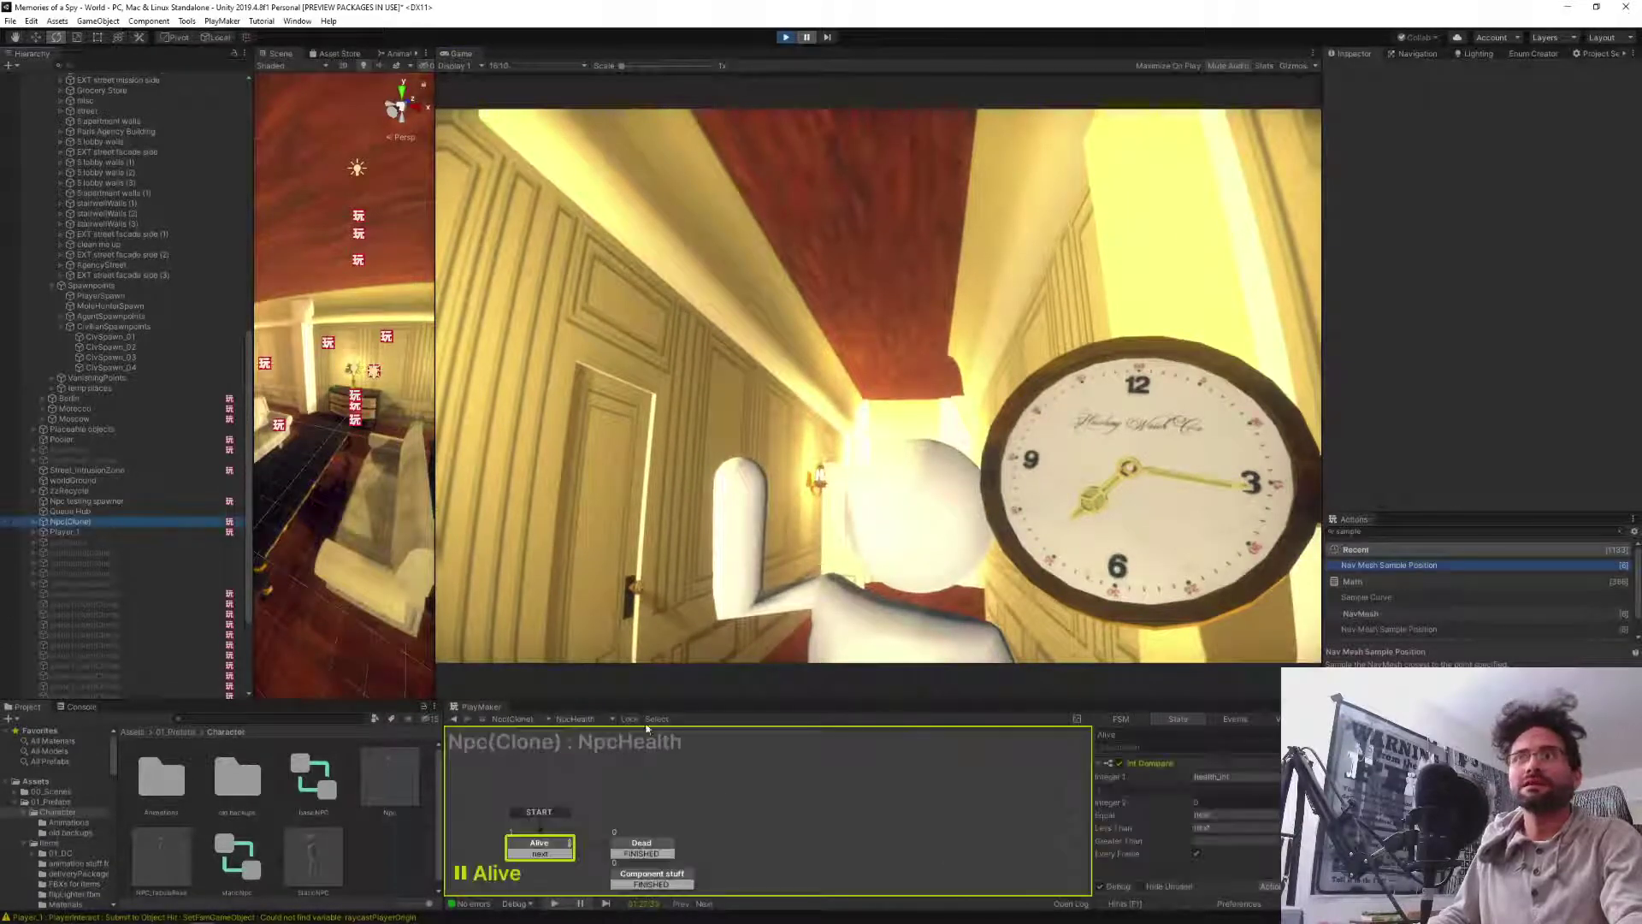
click(589, 720)
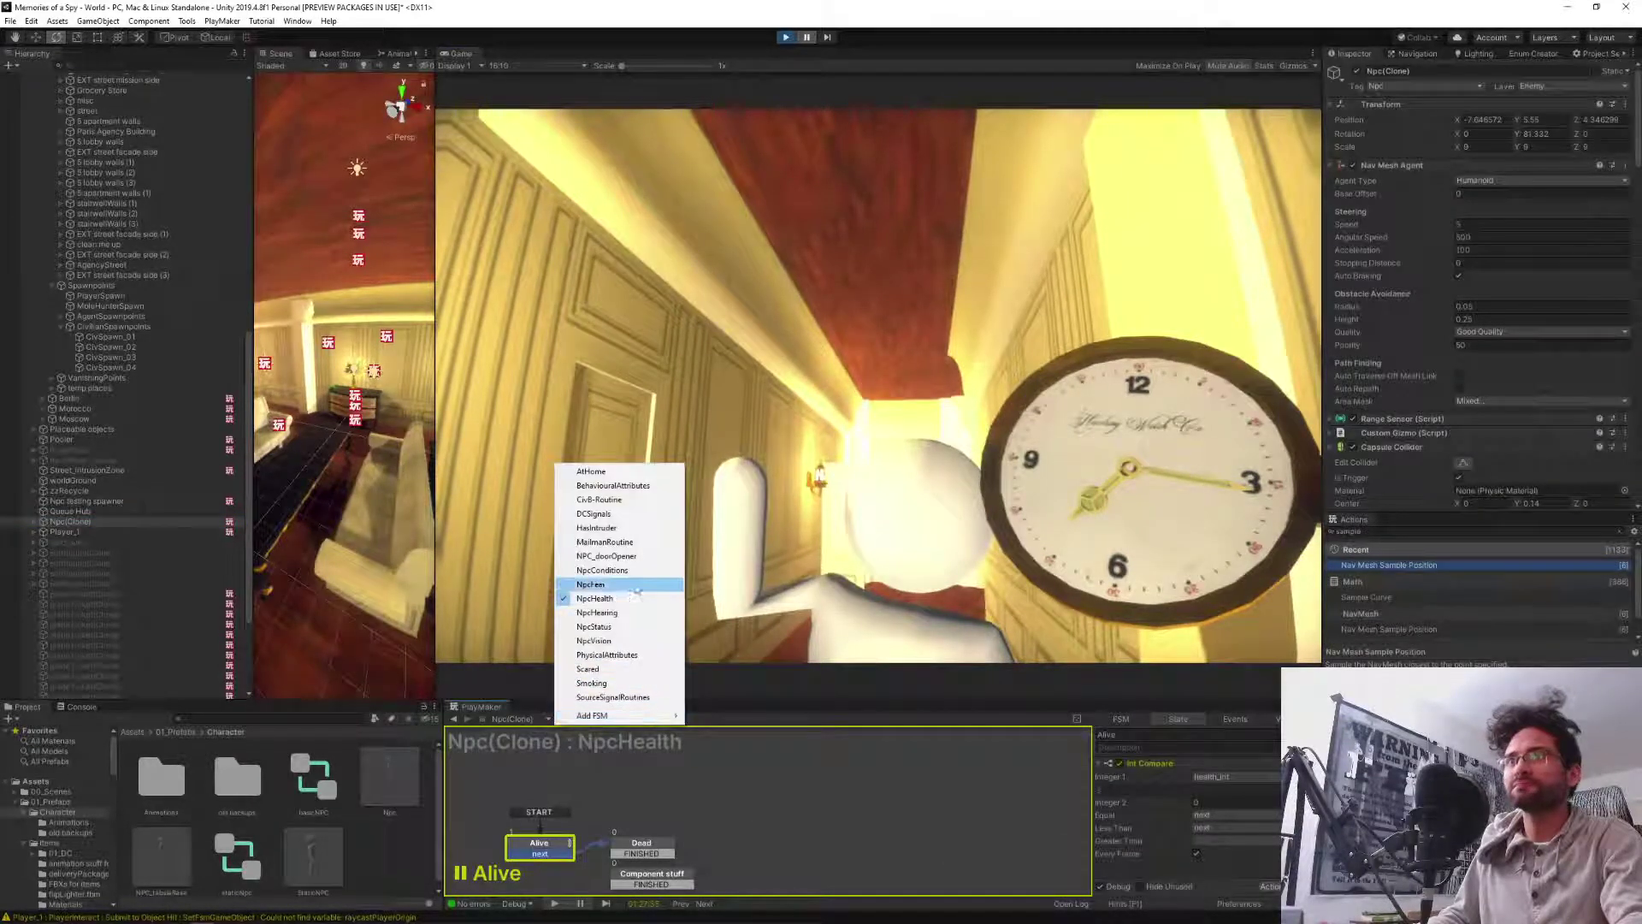
click(620, 528)
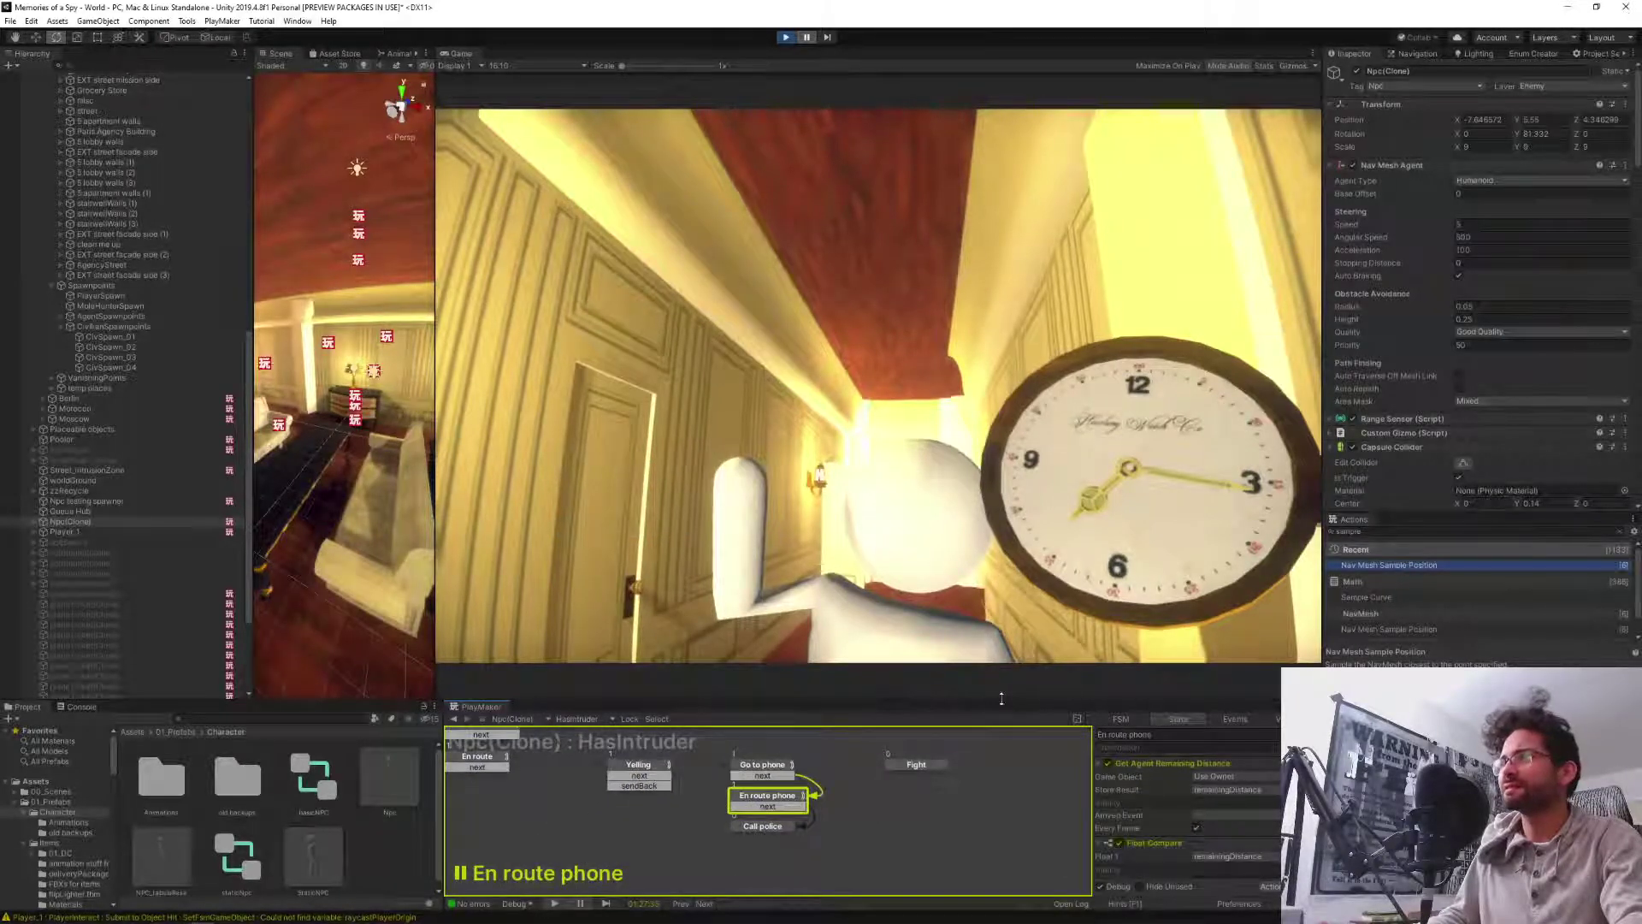
drag(1001, 698, 978, 507)
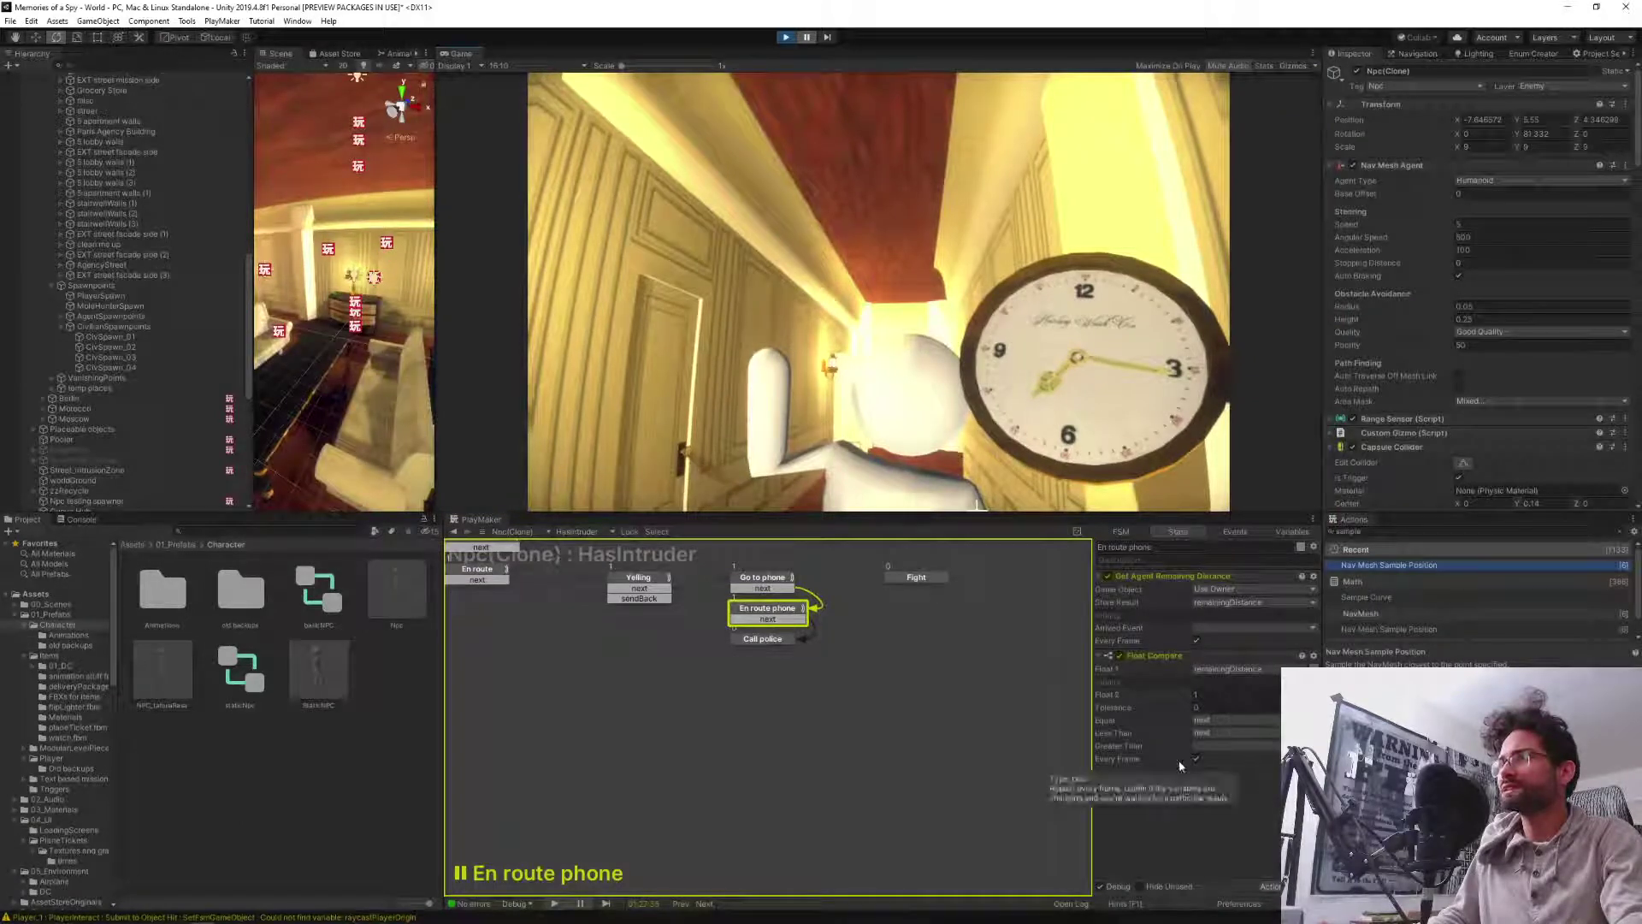
Examine the actions of the Go to phone and En route phone states in the paused Npc(Clone).
click(754, 585)
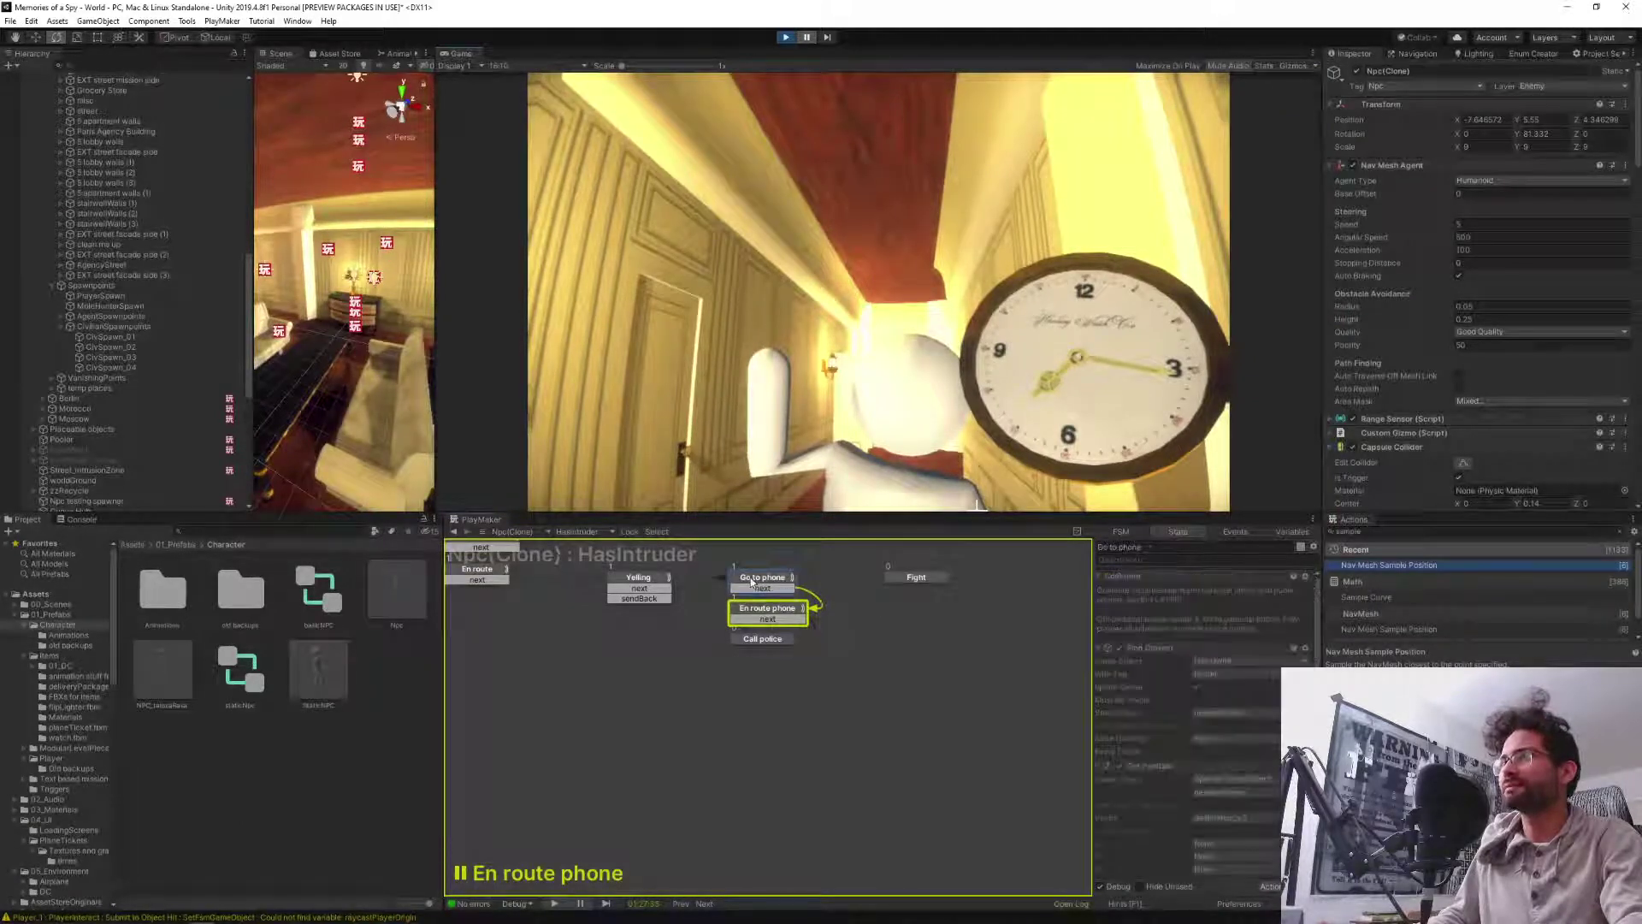
scroll(1161, 817, down, 3)
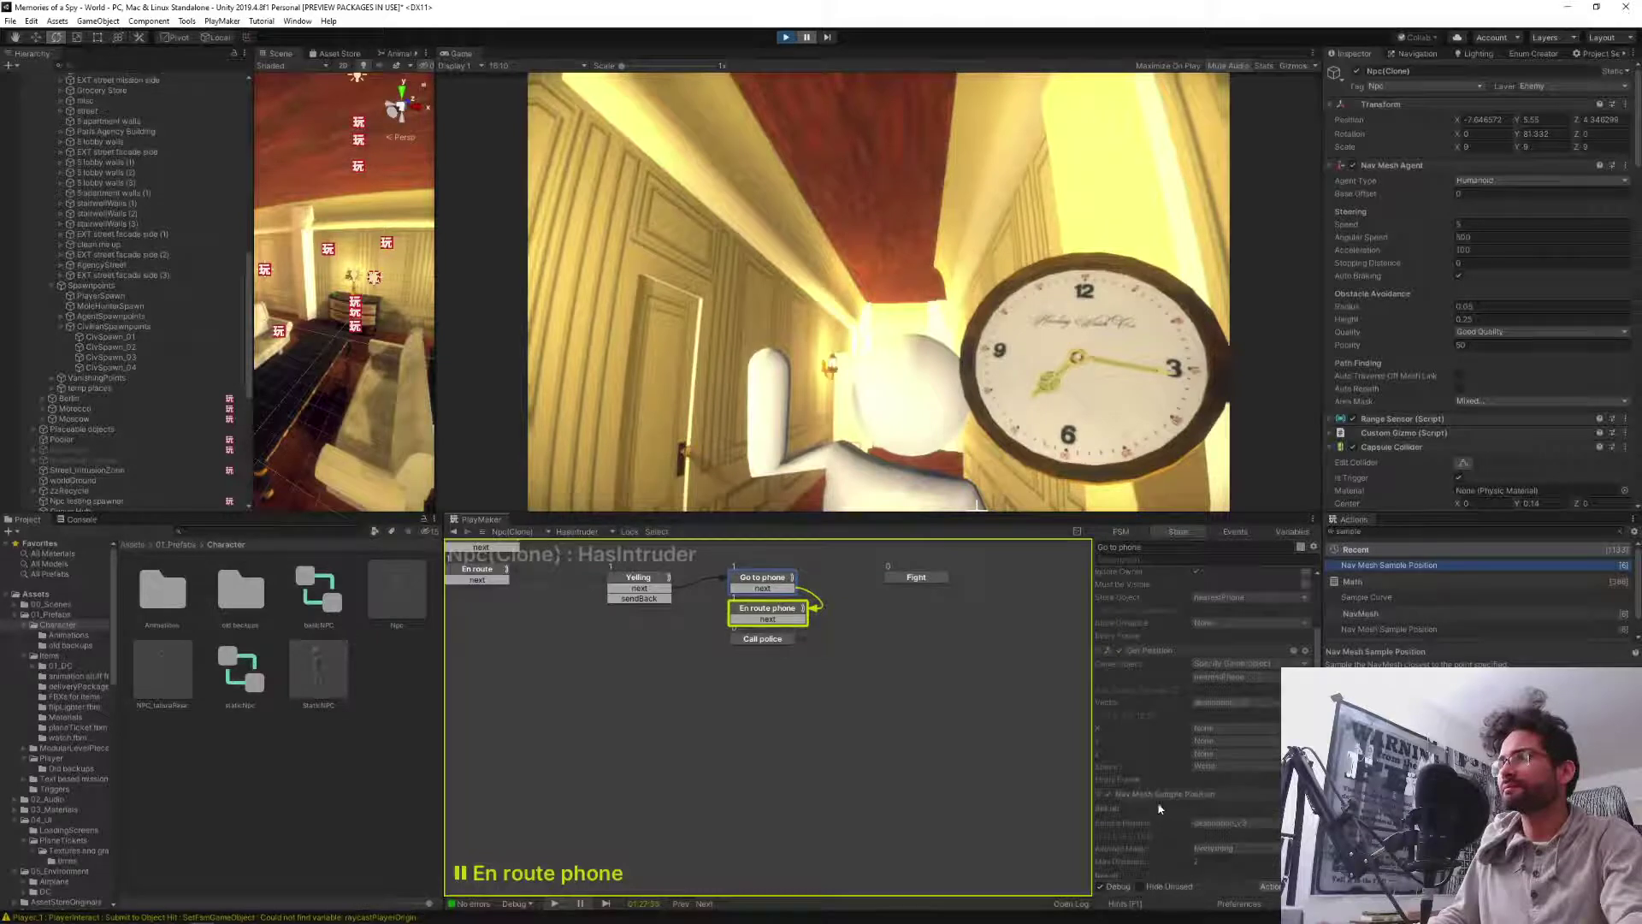
scroll(1188, 785, down, 3)
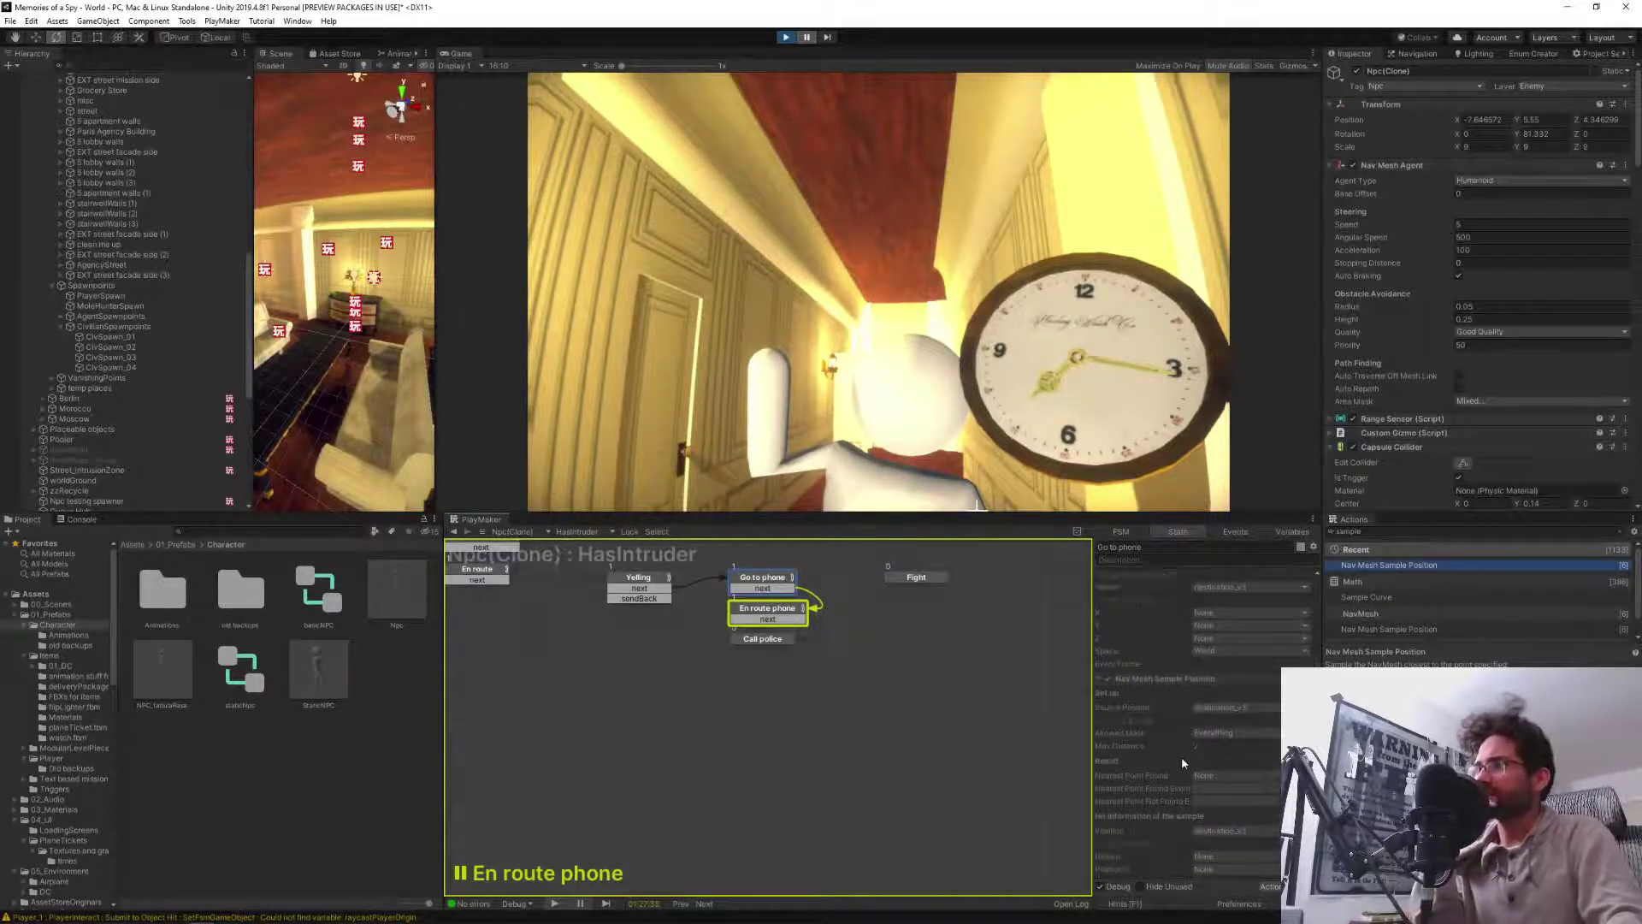
scroll(1182, 761, down, 1)
scroll(1182, 760, down, 2)
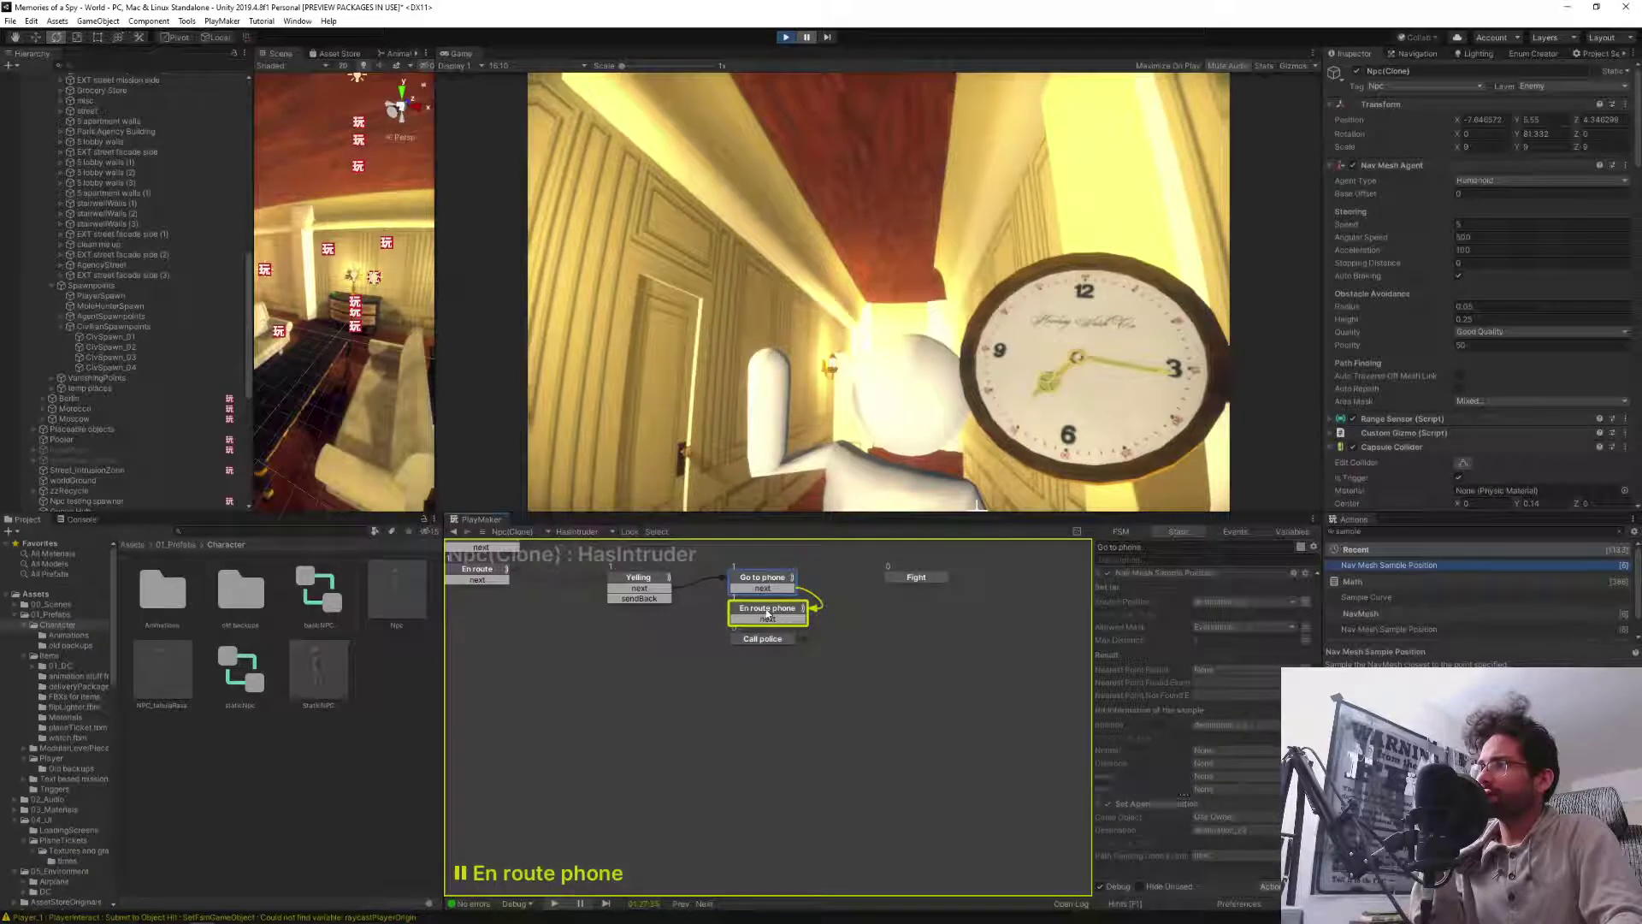
click(767, 610)
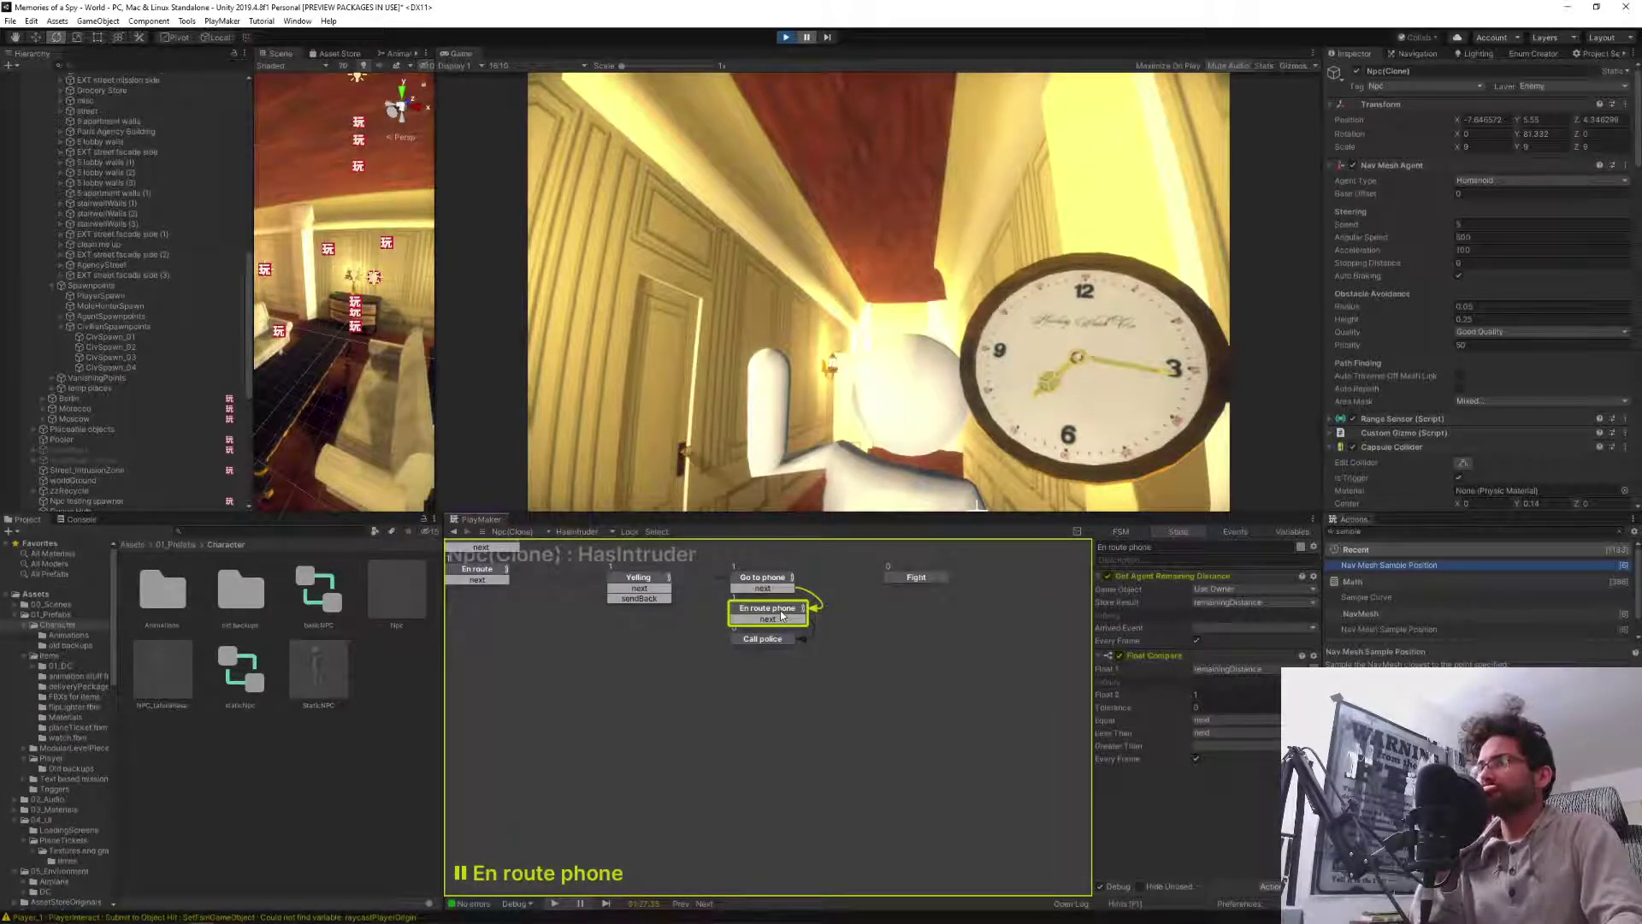
click(752, 582)
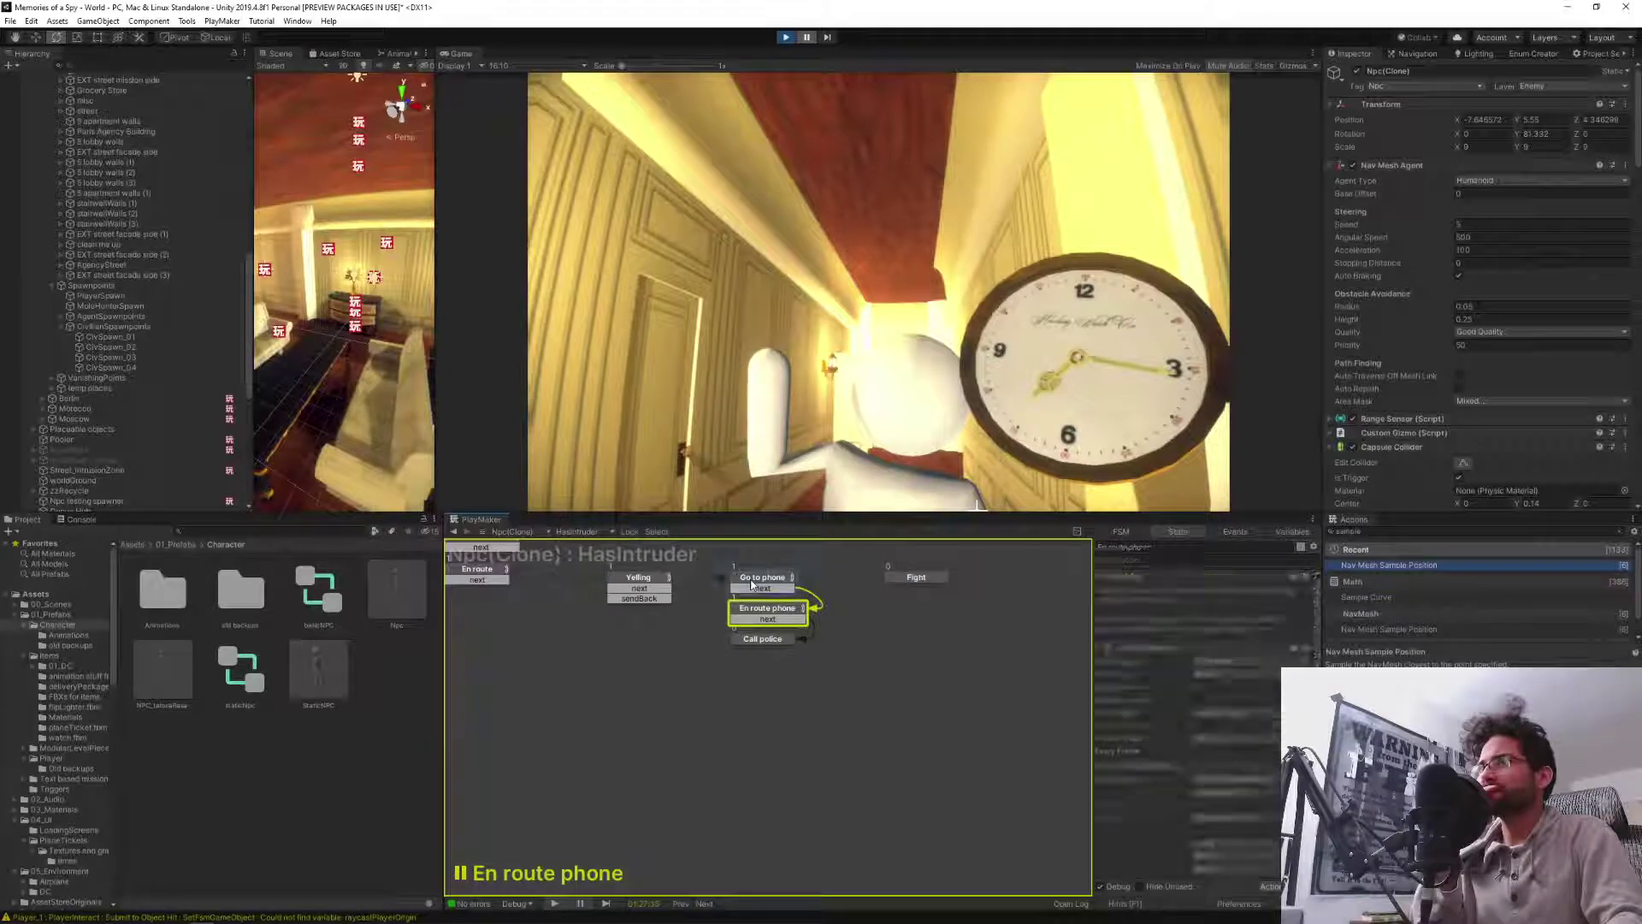
scroll(1184, 798, up, 5)
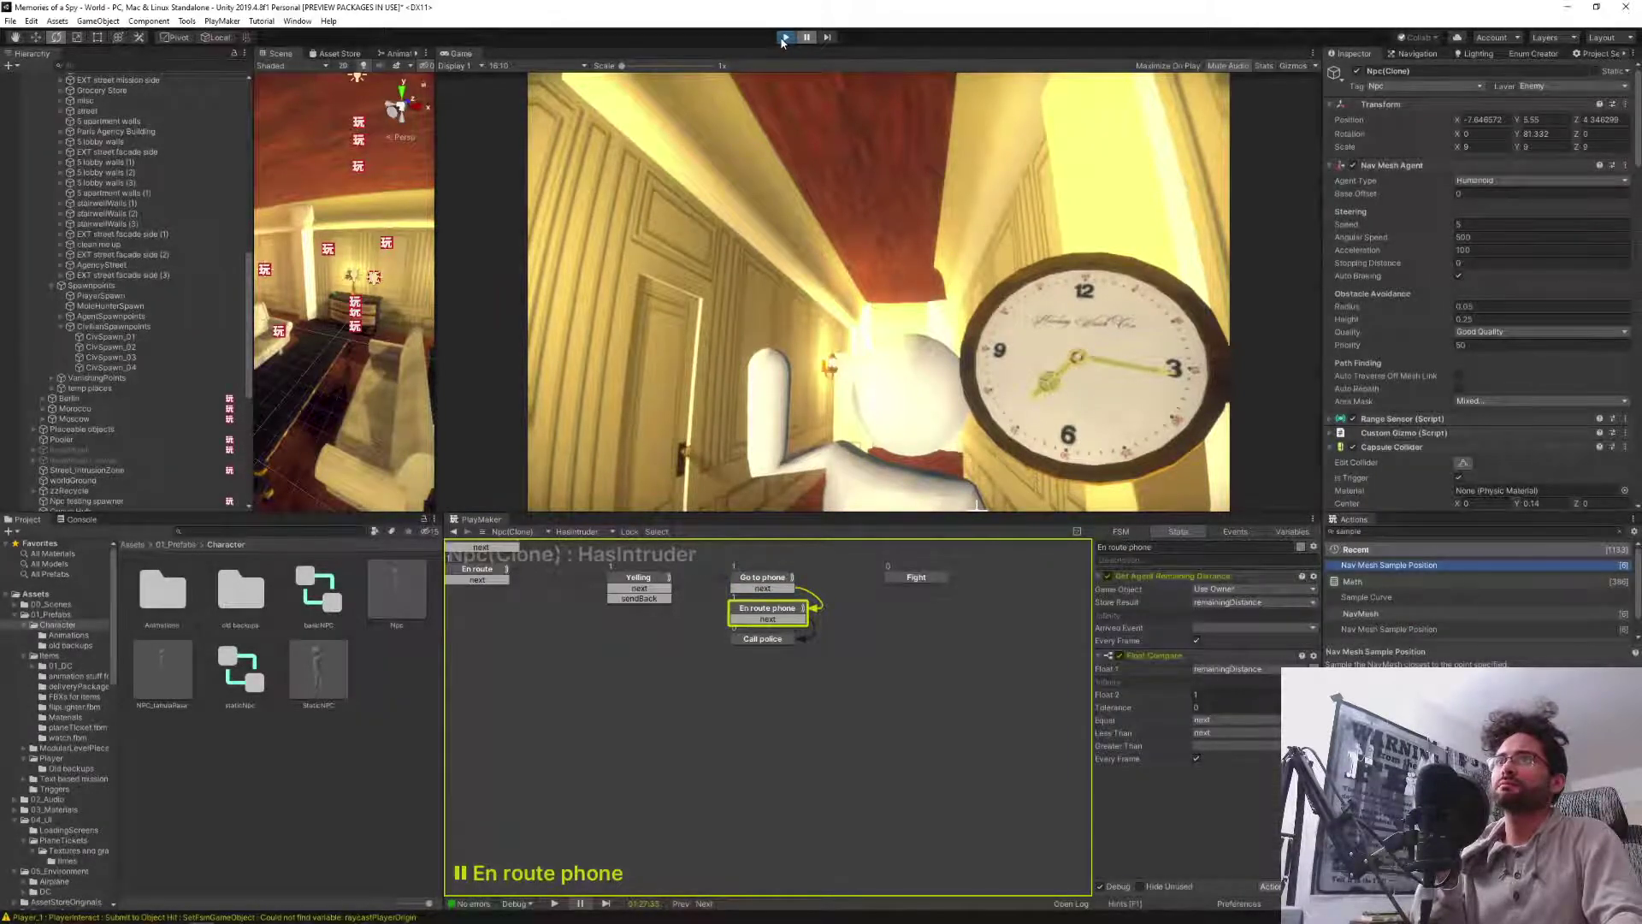
Stop play mode and open the En route phone state of the Npc prefab's HasIntruder state machine for editing.
click(784, 38)
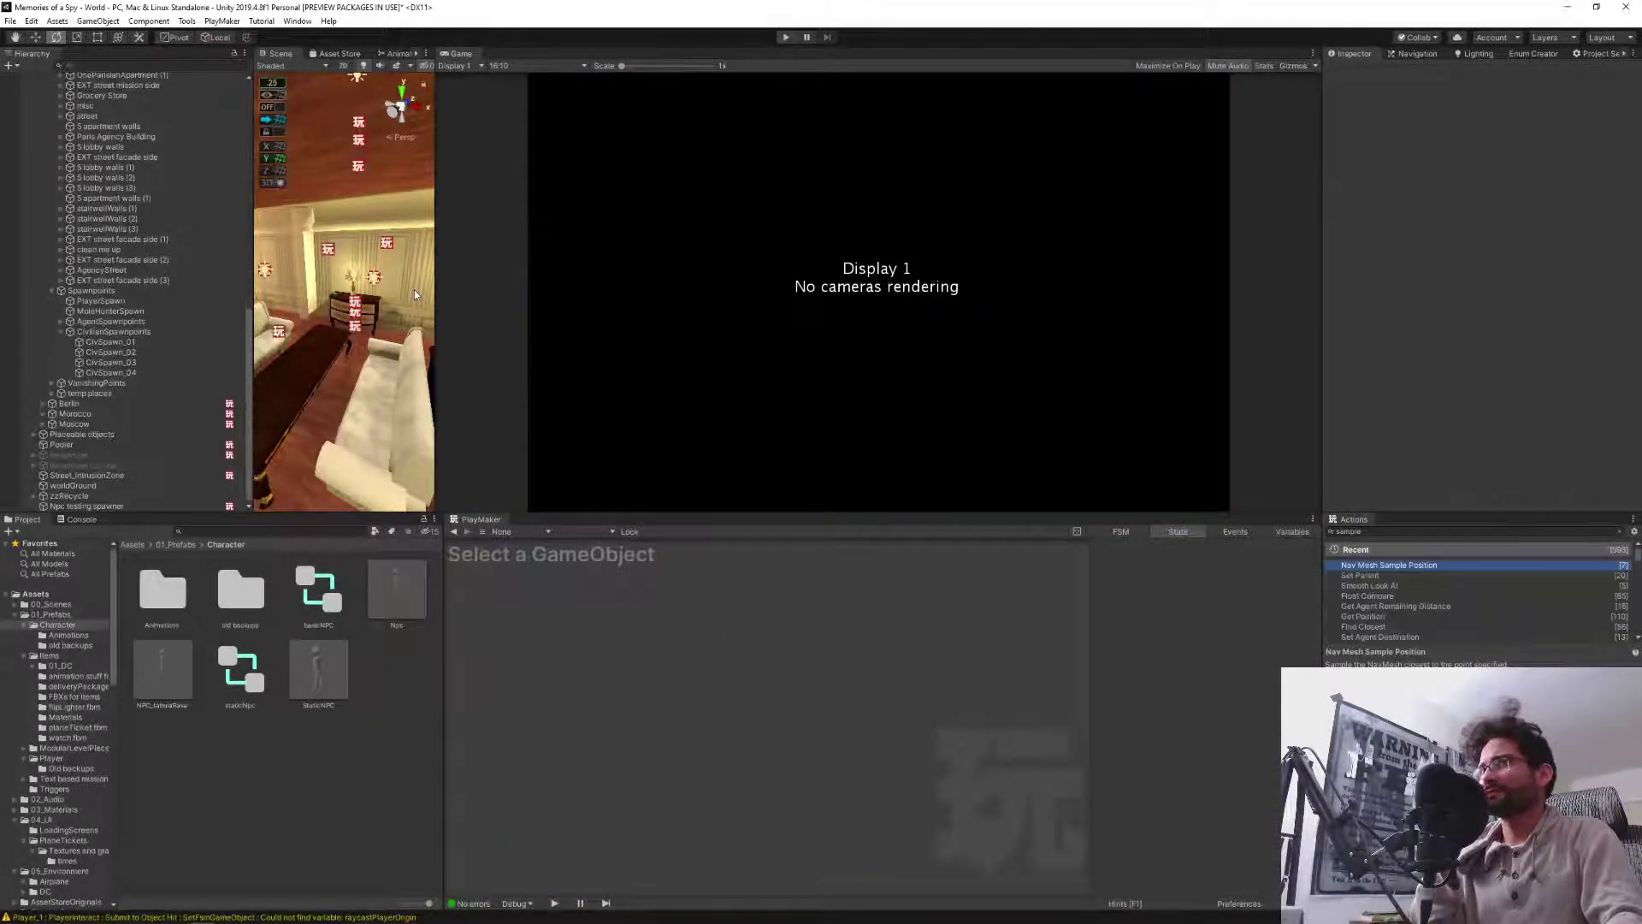
double_click(395, 581)
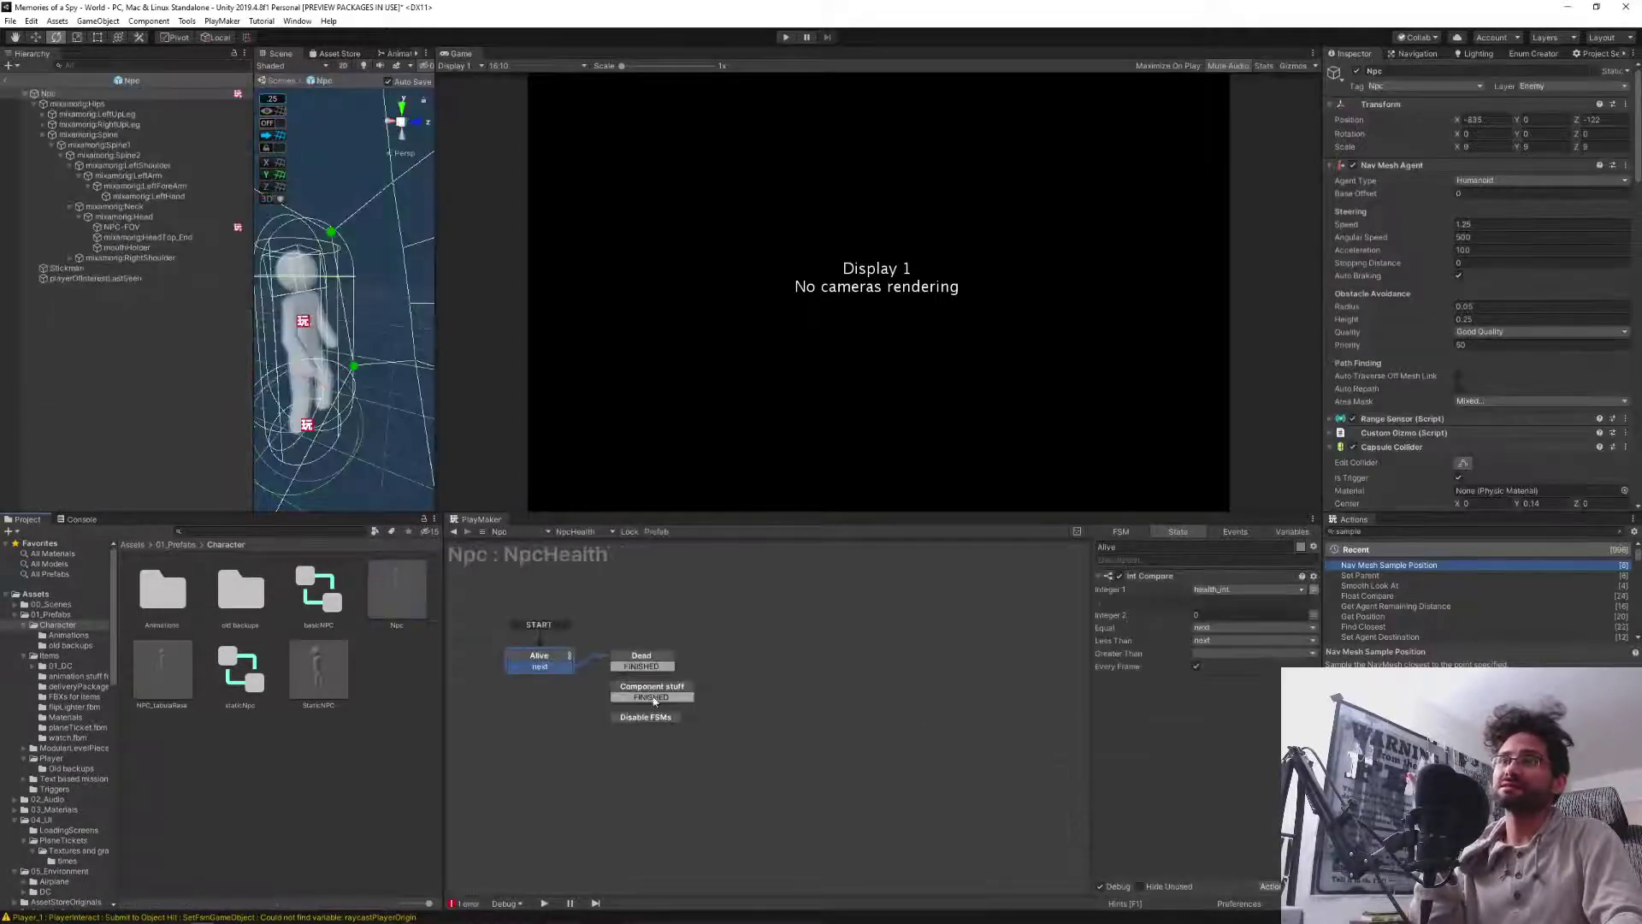
click(586, 531)
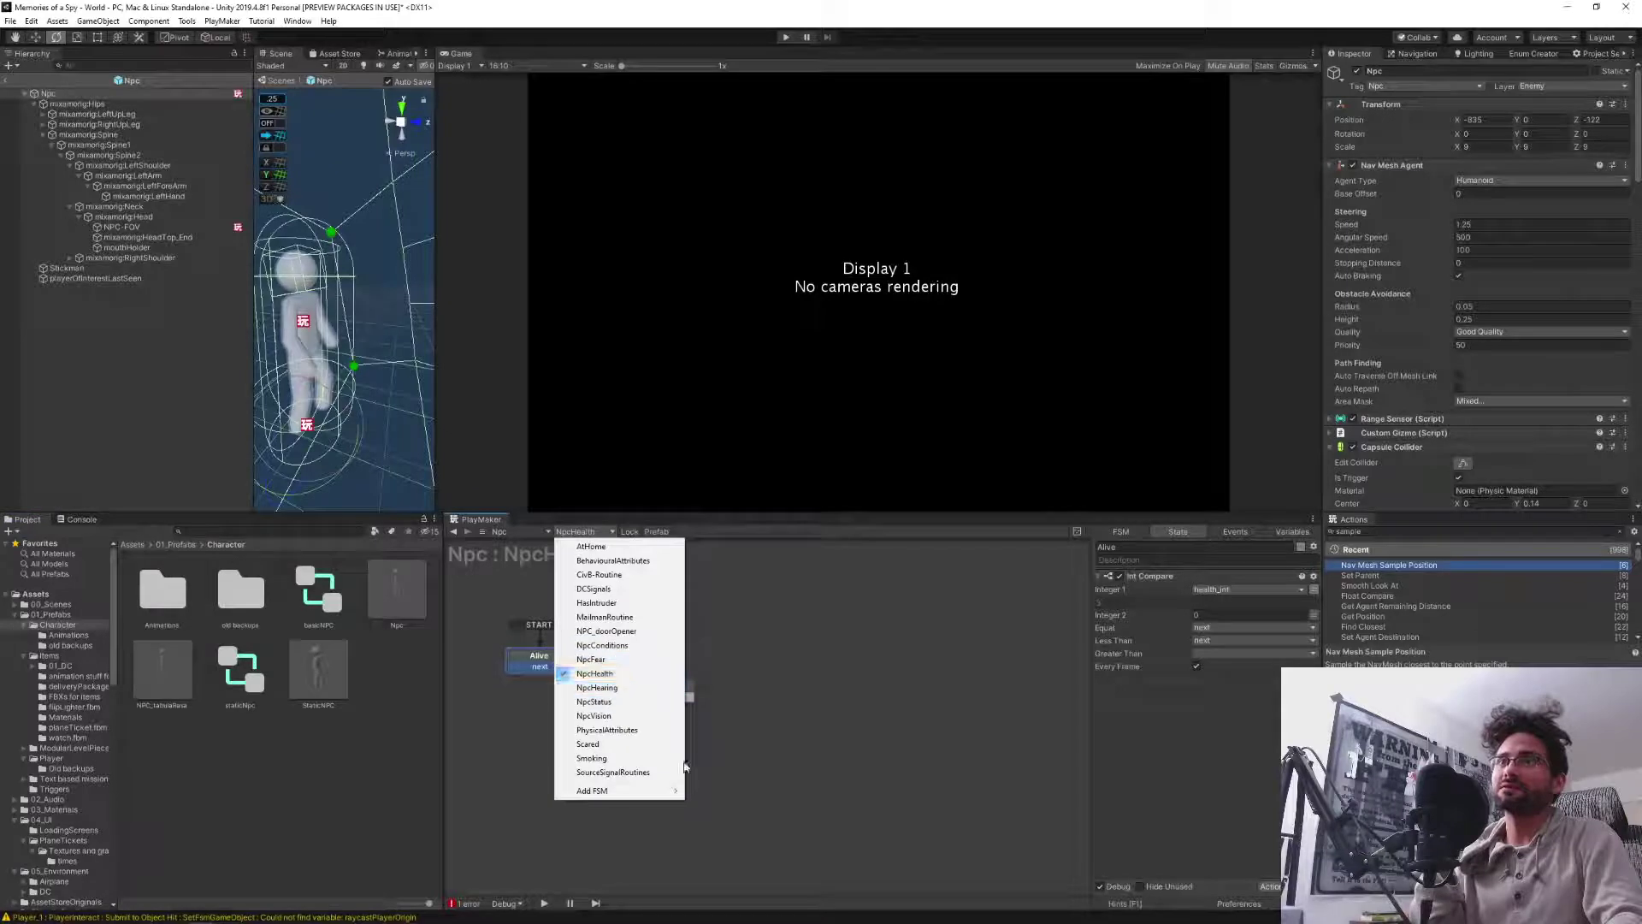
click(613, 602)
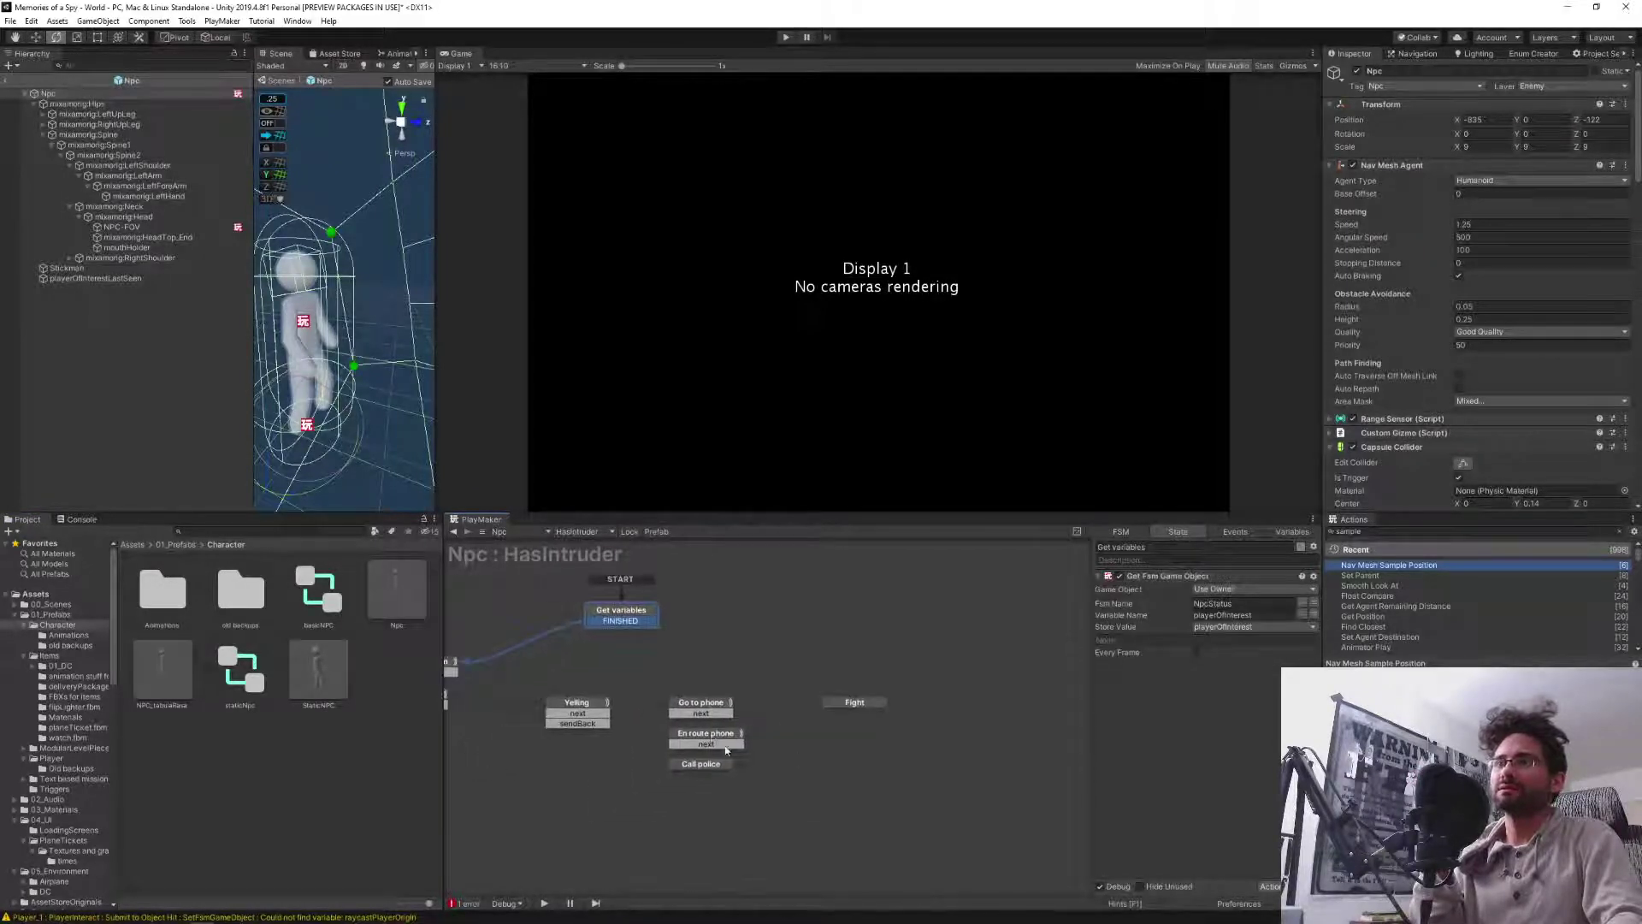
click(724, 745)
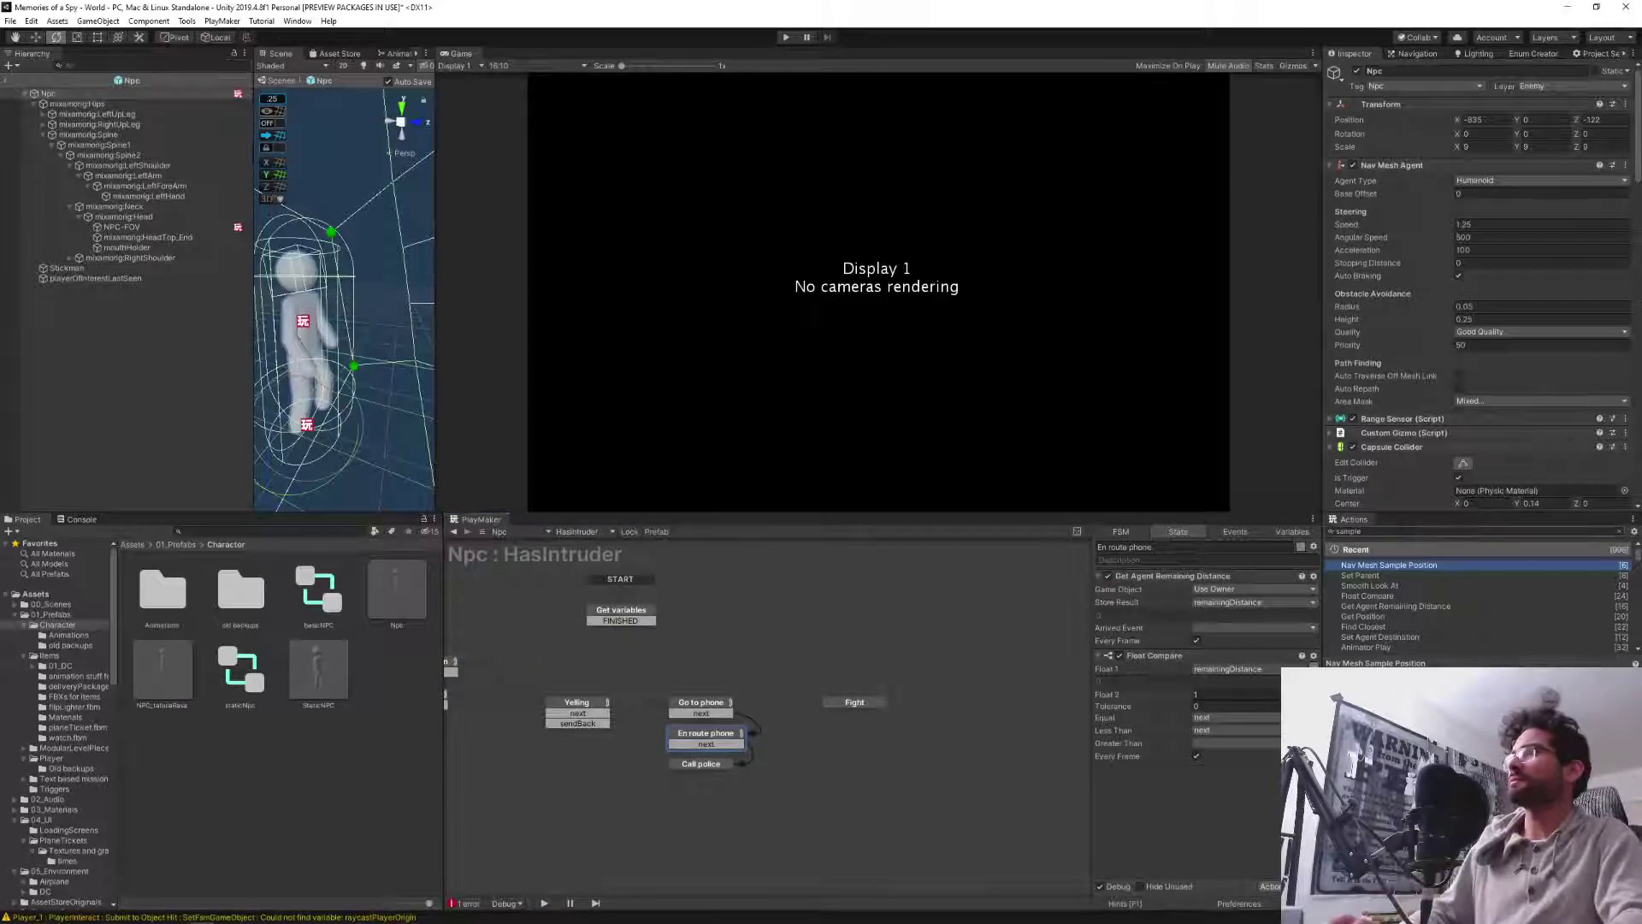
Add a Set Agent Is Stopped action to the En route phone state and move it above all other actions.
click(1400, 533)
text(set)
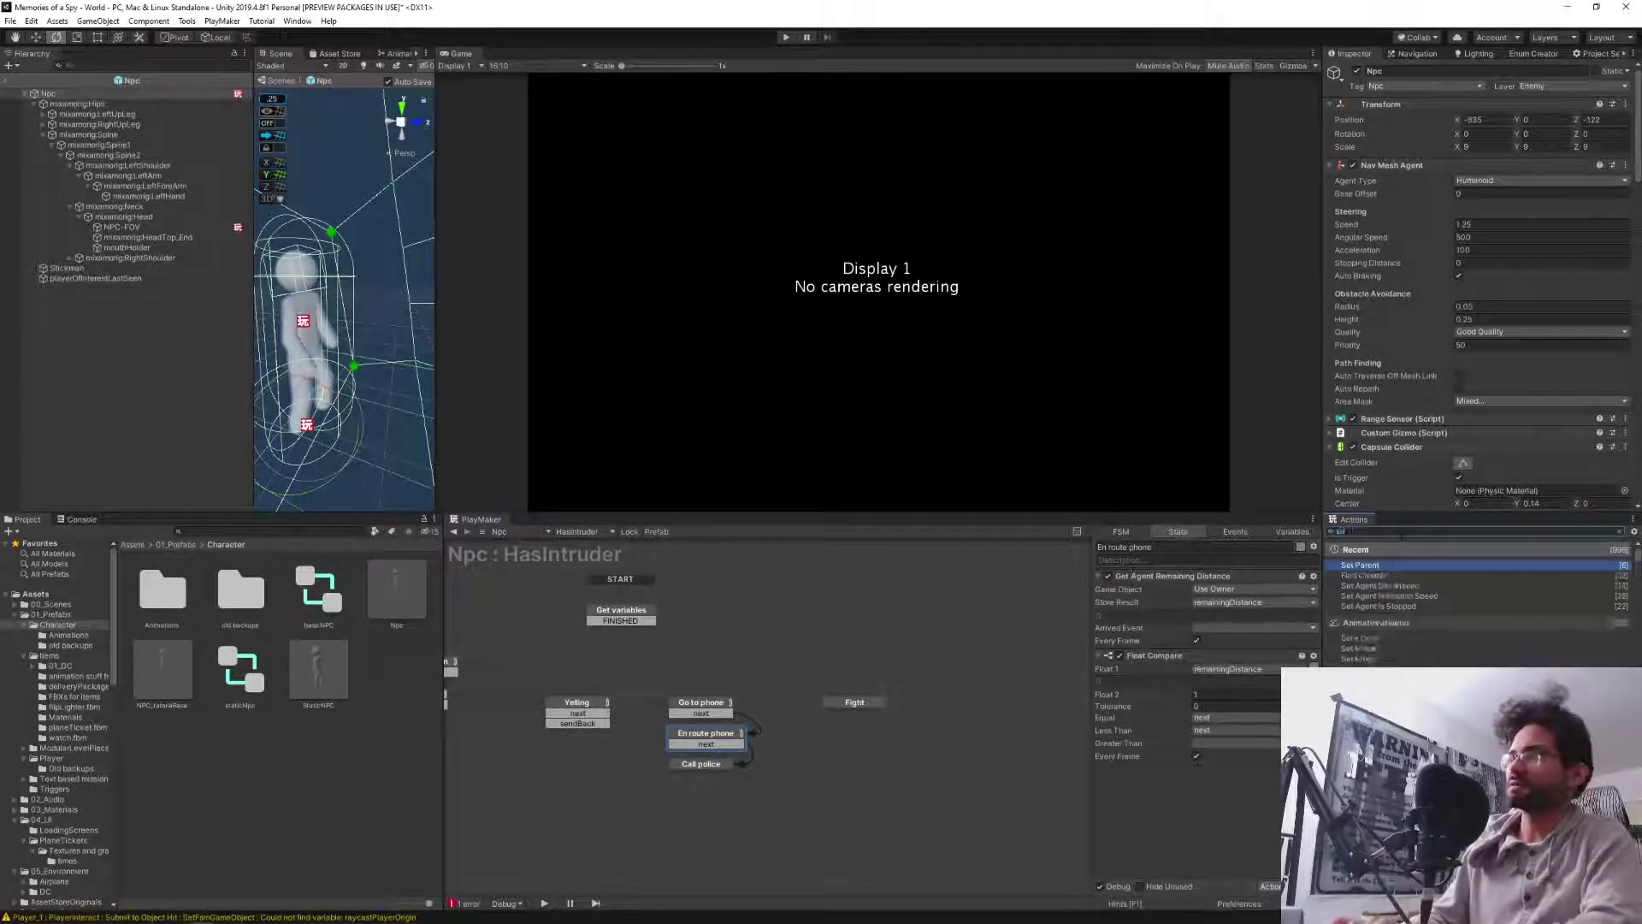
text( agent is s)
key(Return)
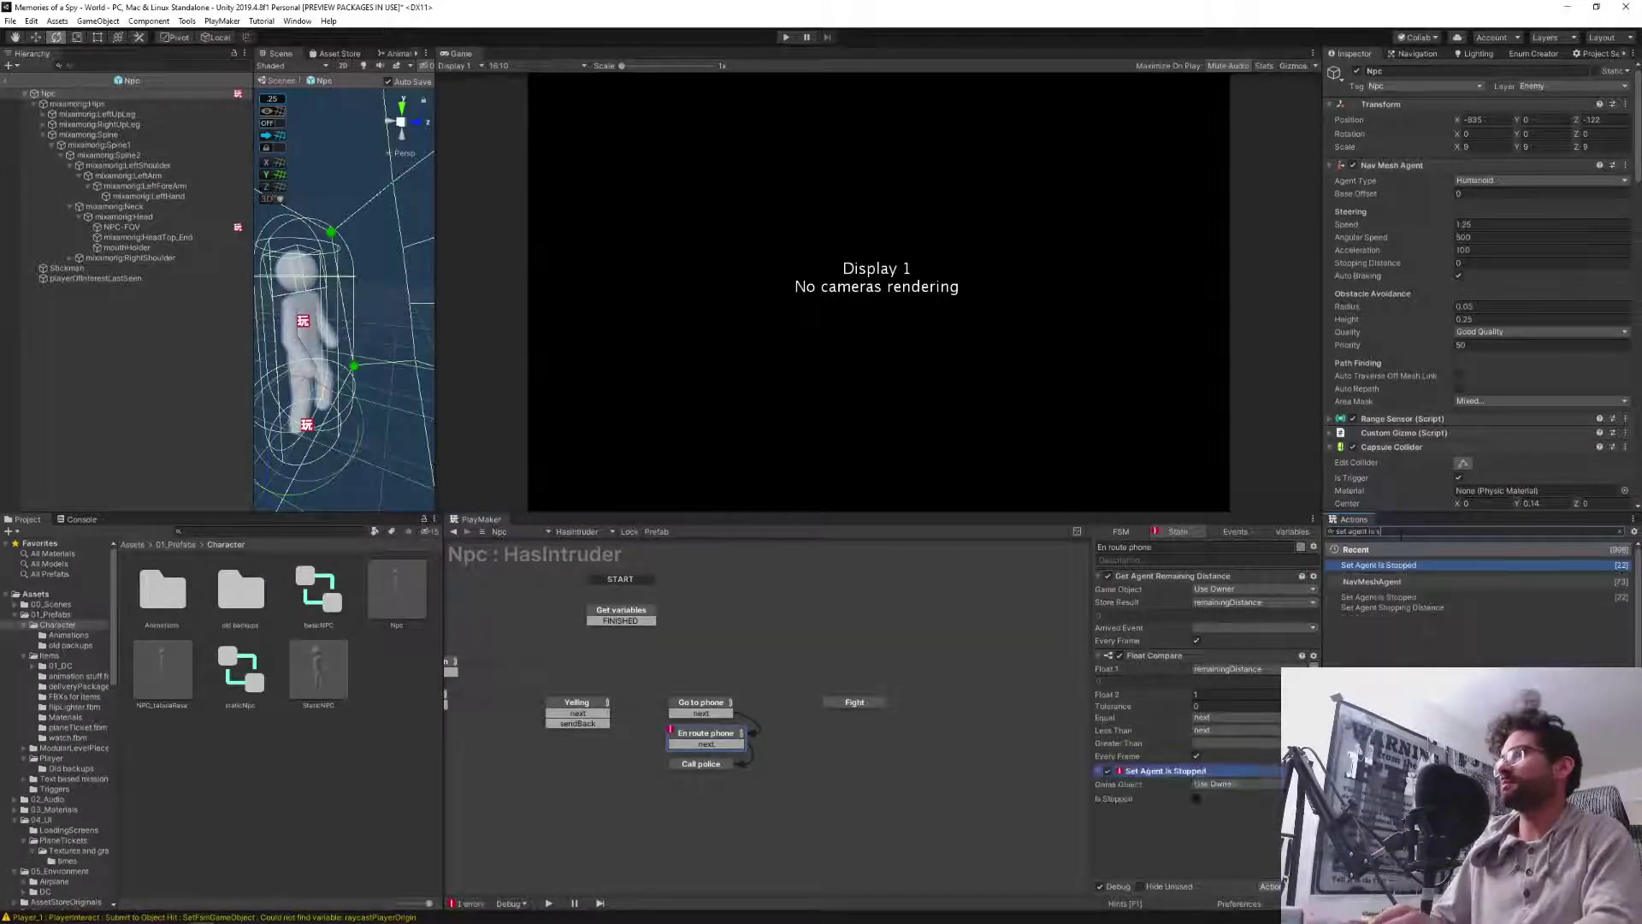
right_click(1149, 772)
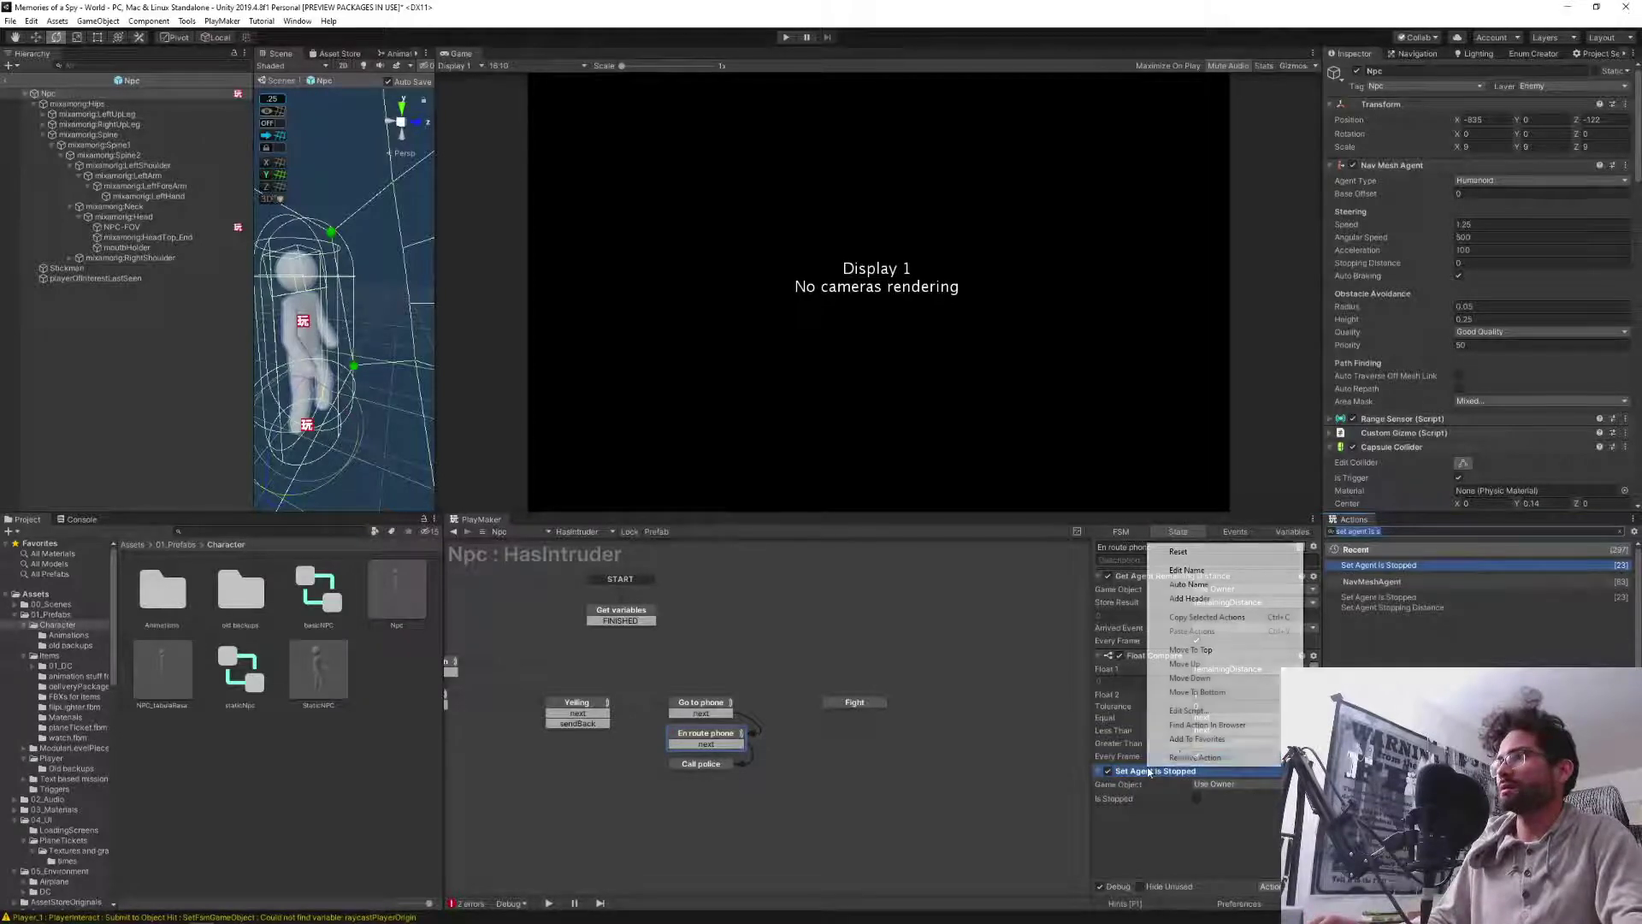
click(1212, 649)
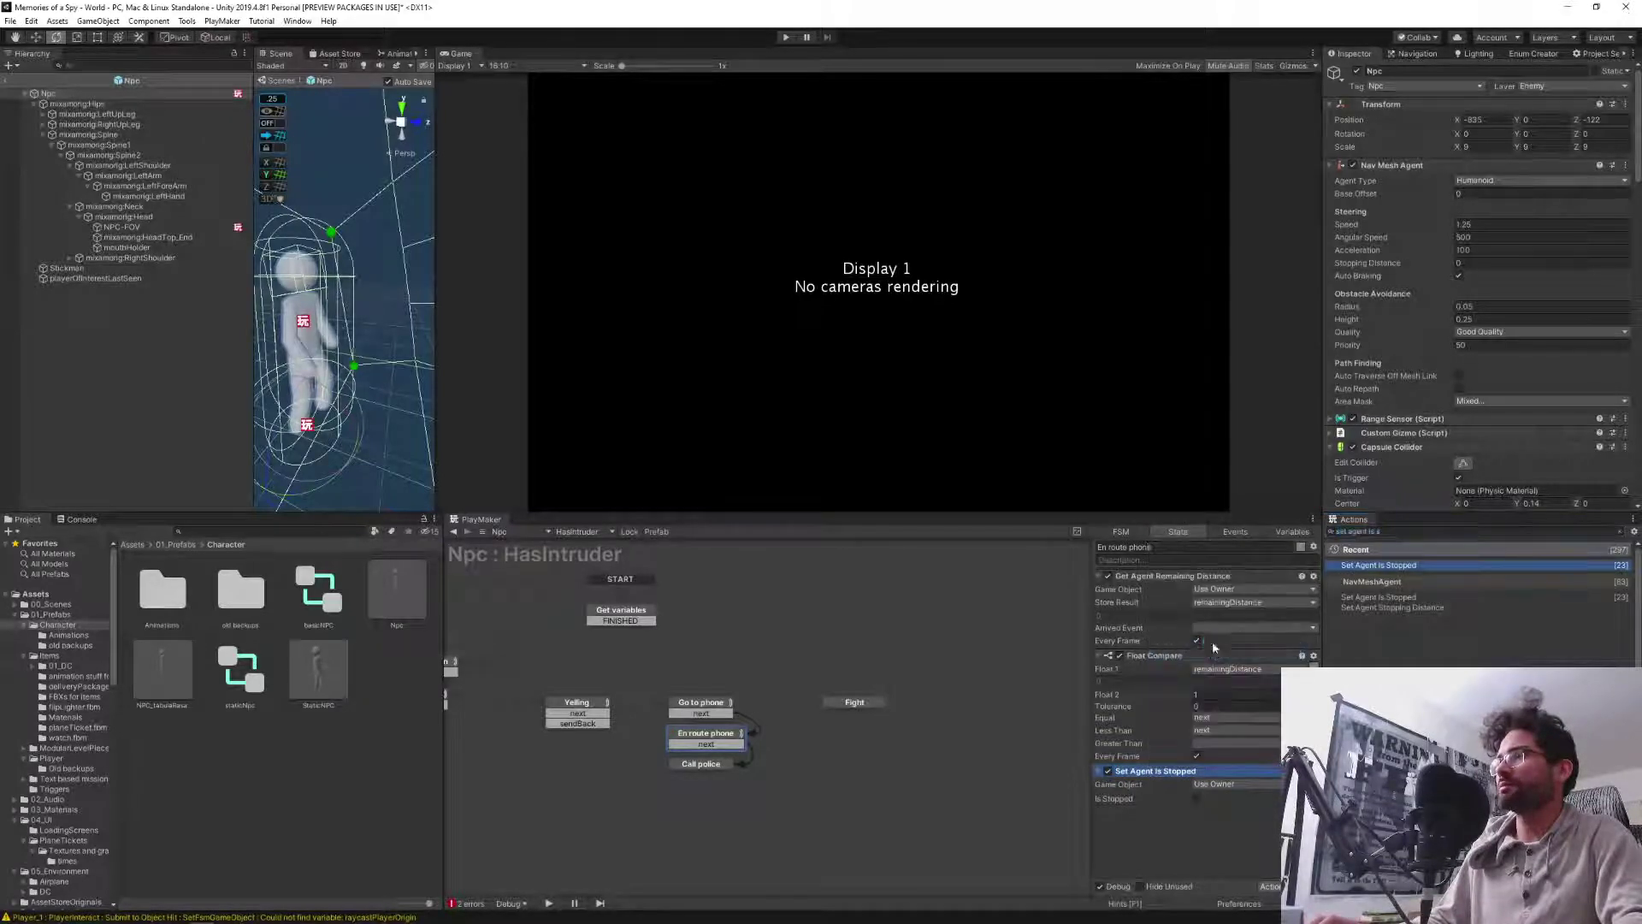
click(1193, 850)
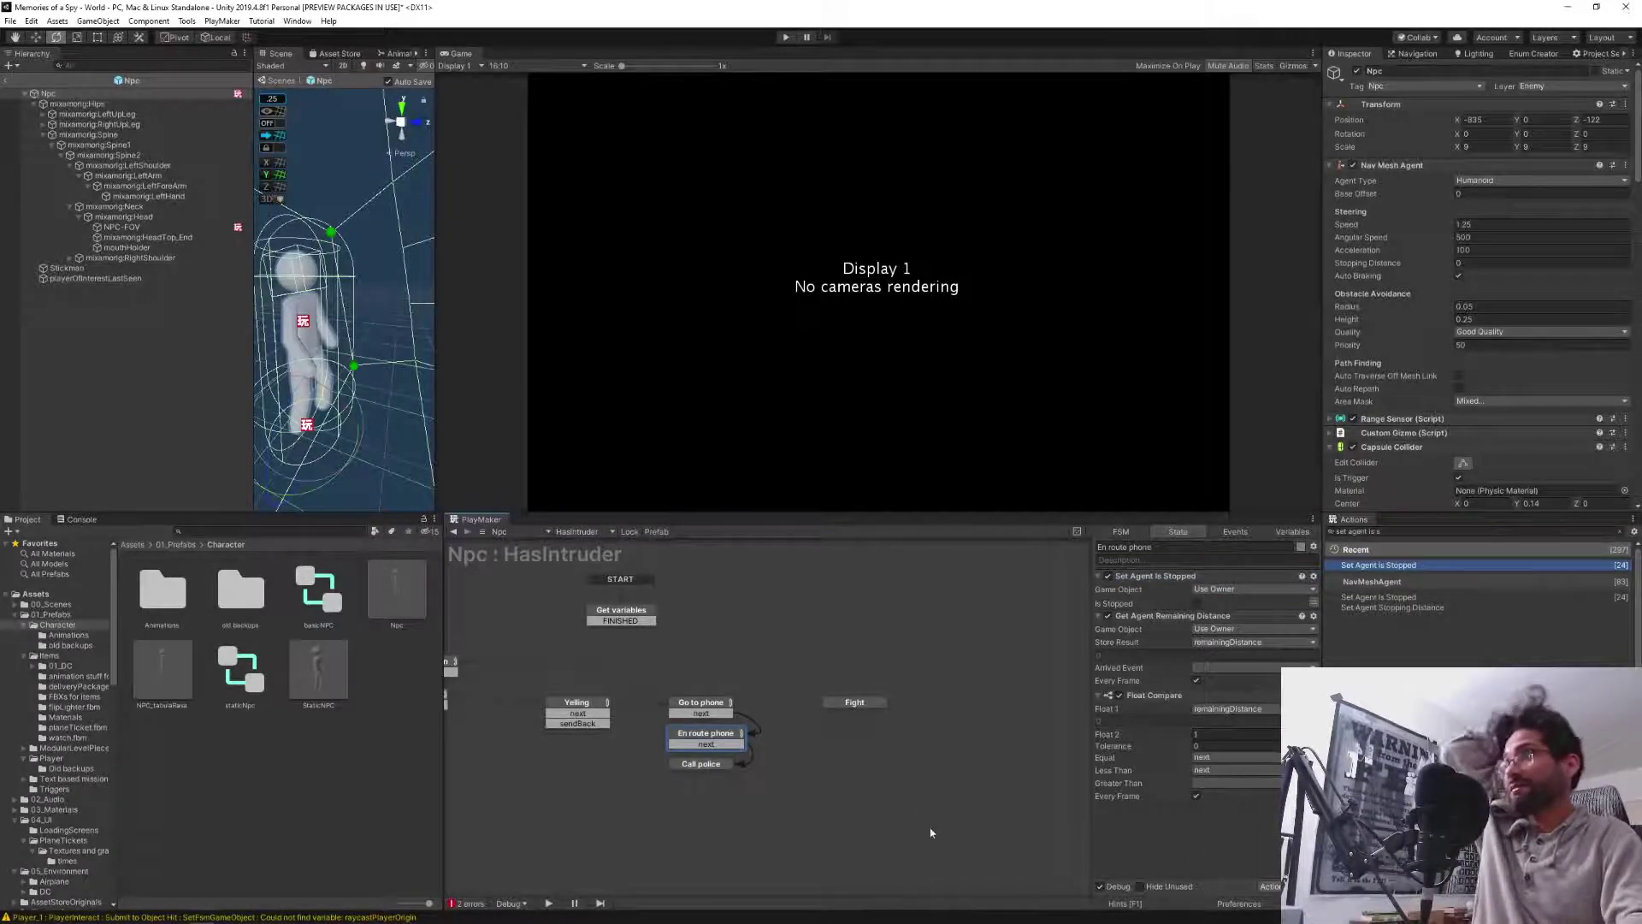
Review the Go to phone state's actions, return from the Npc prefab to the World scene, and start play mode.
click(702, 710)
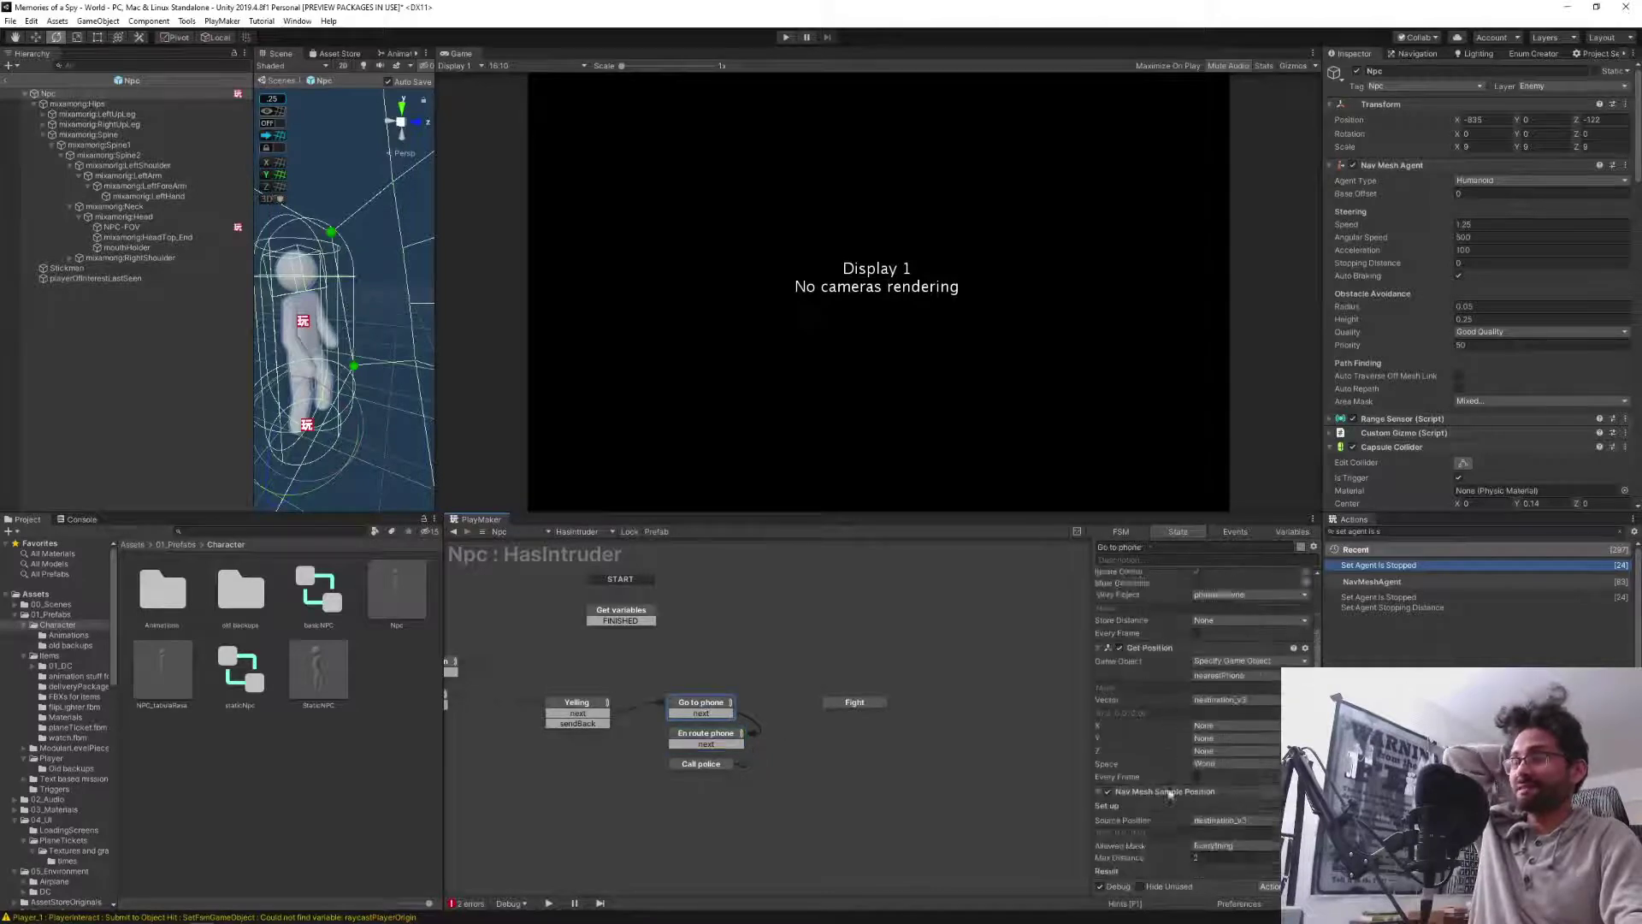
click(6, 82)
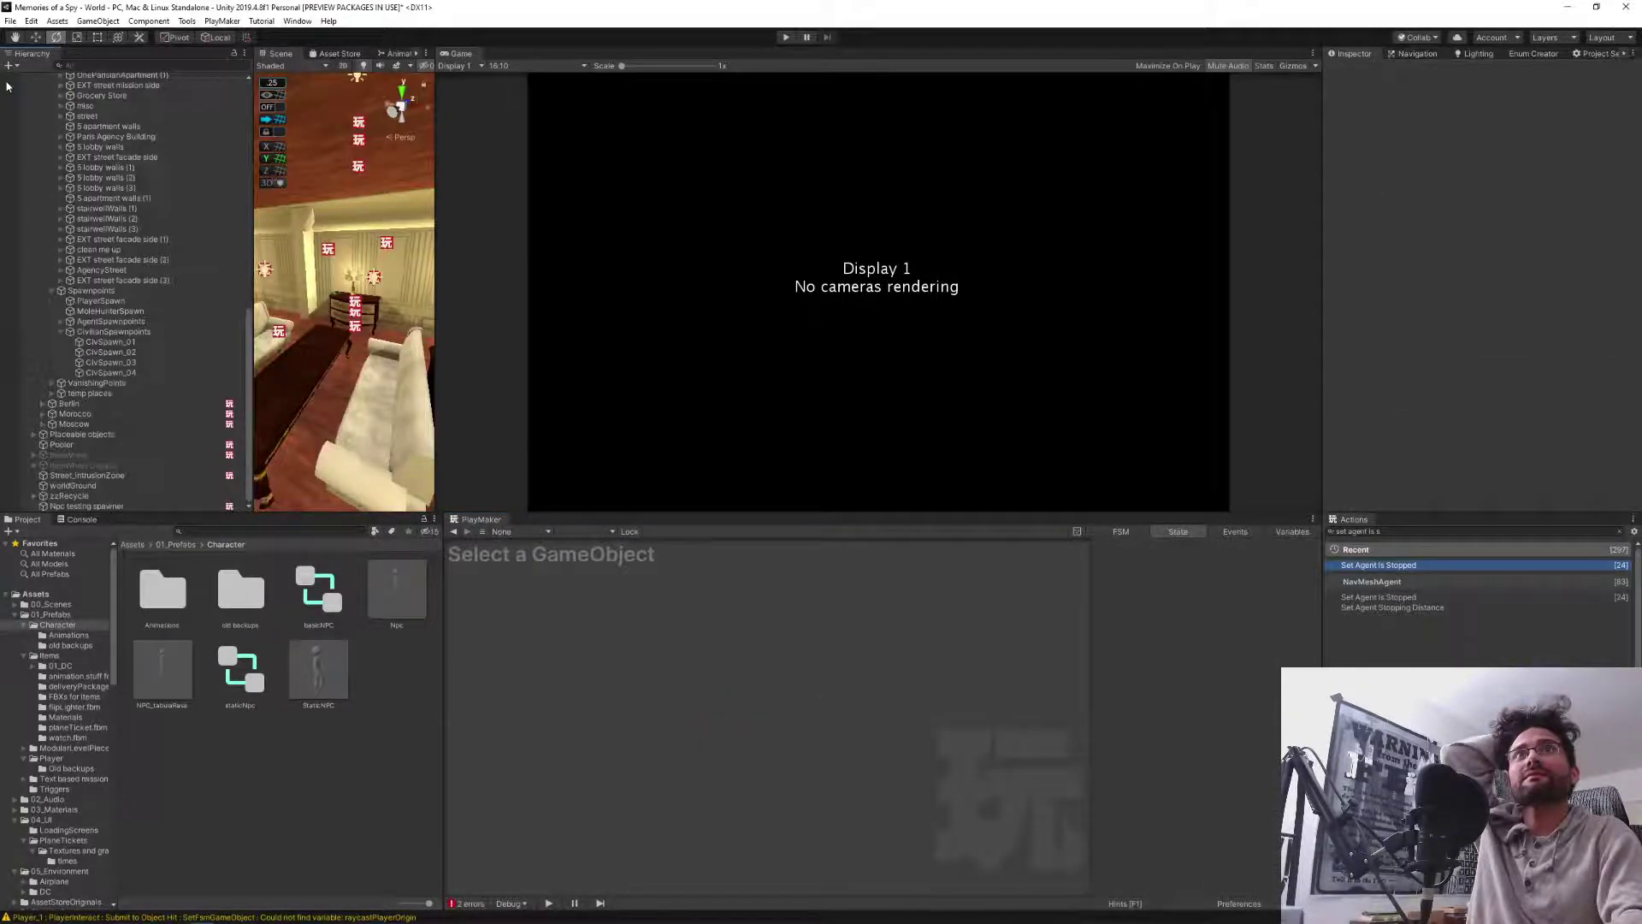
click(783, 39)
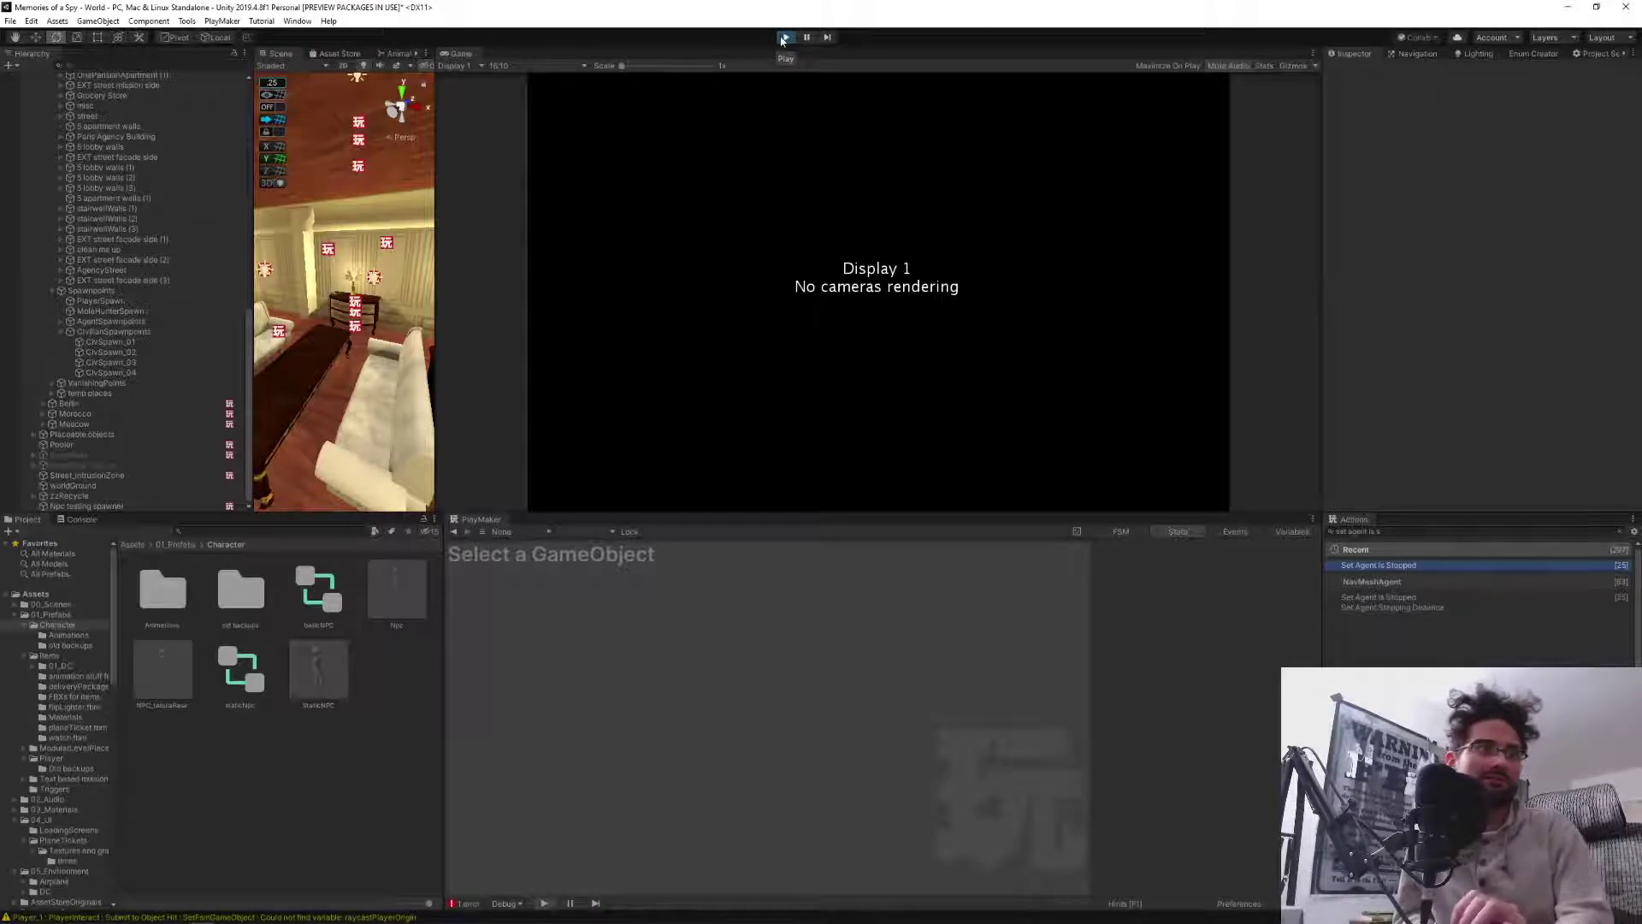
Start play mode and walk the player from the street through the door into the furnished interior, up to the NPC.
click(782, 37)
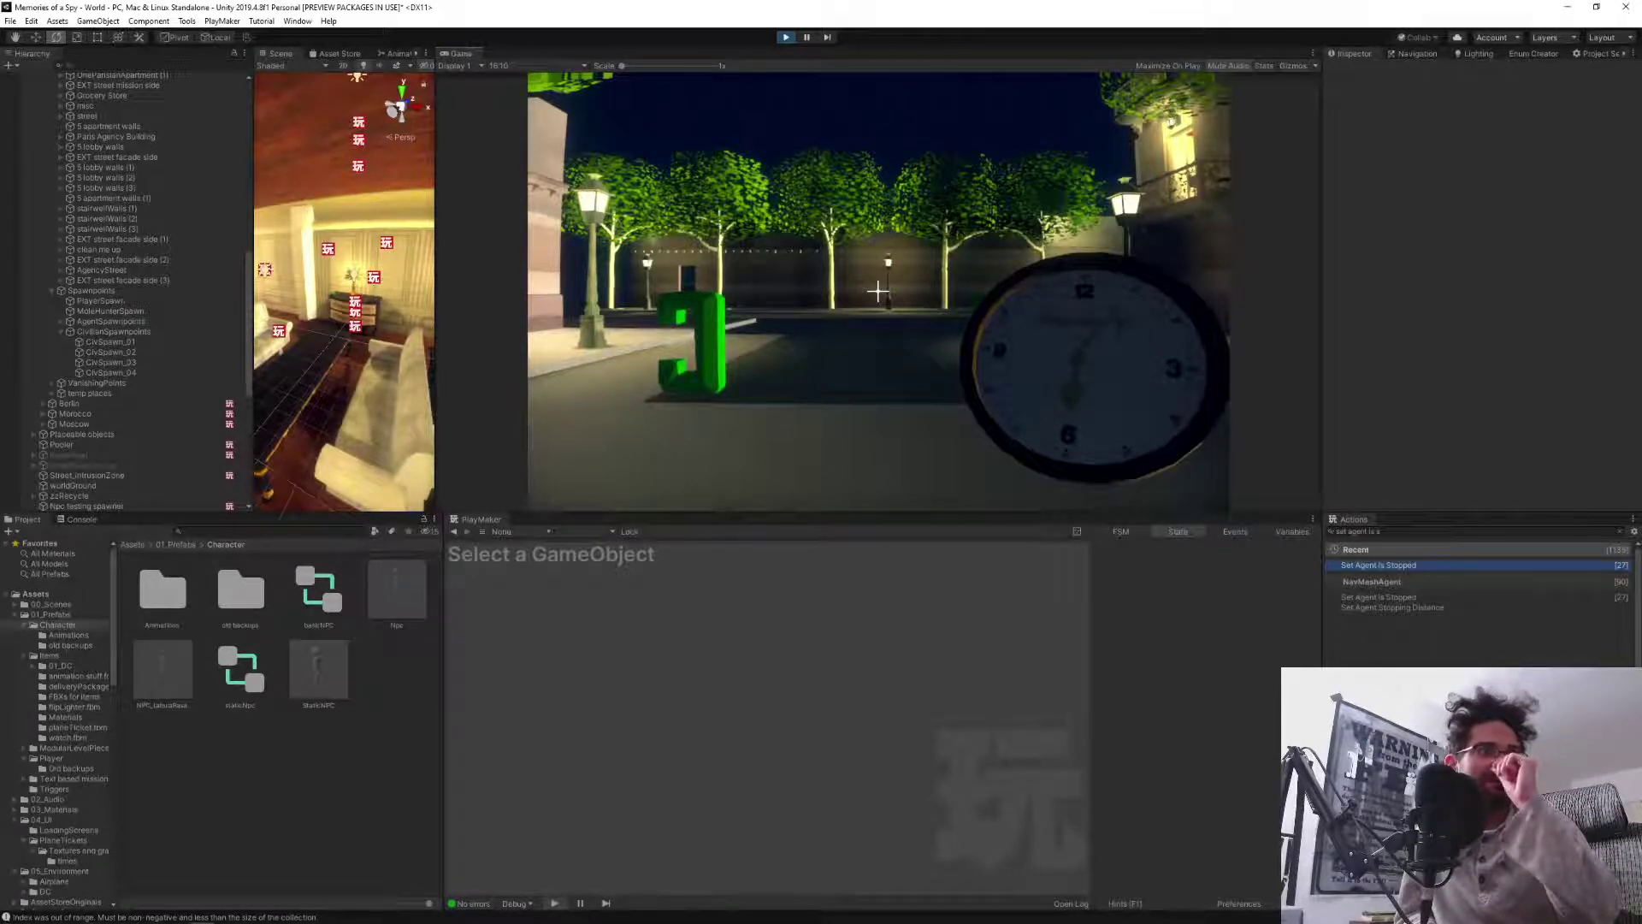
key(w)
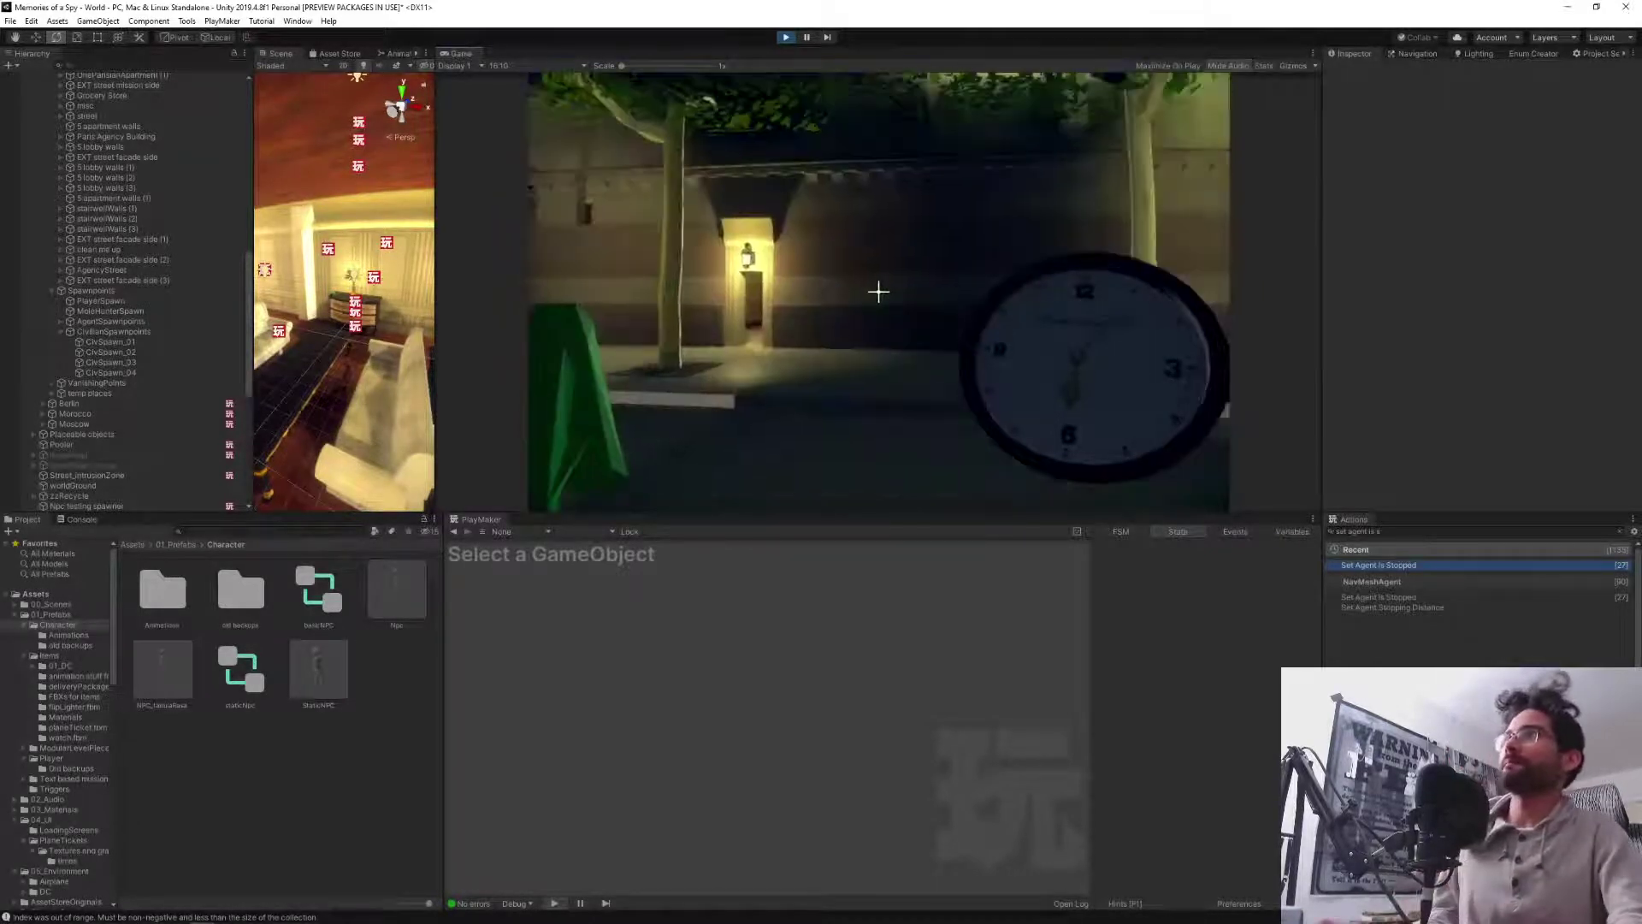
key(w)
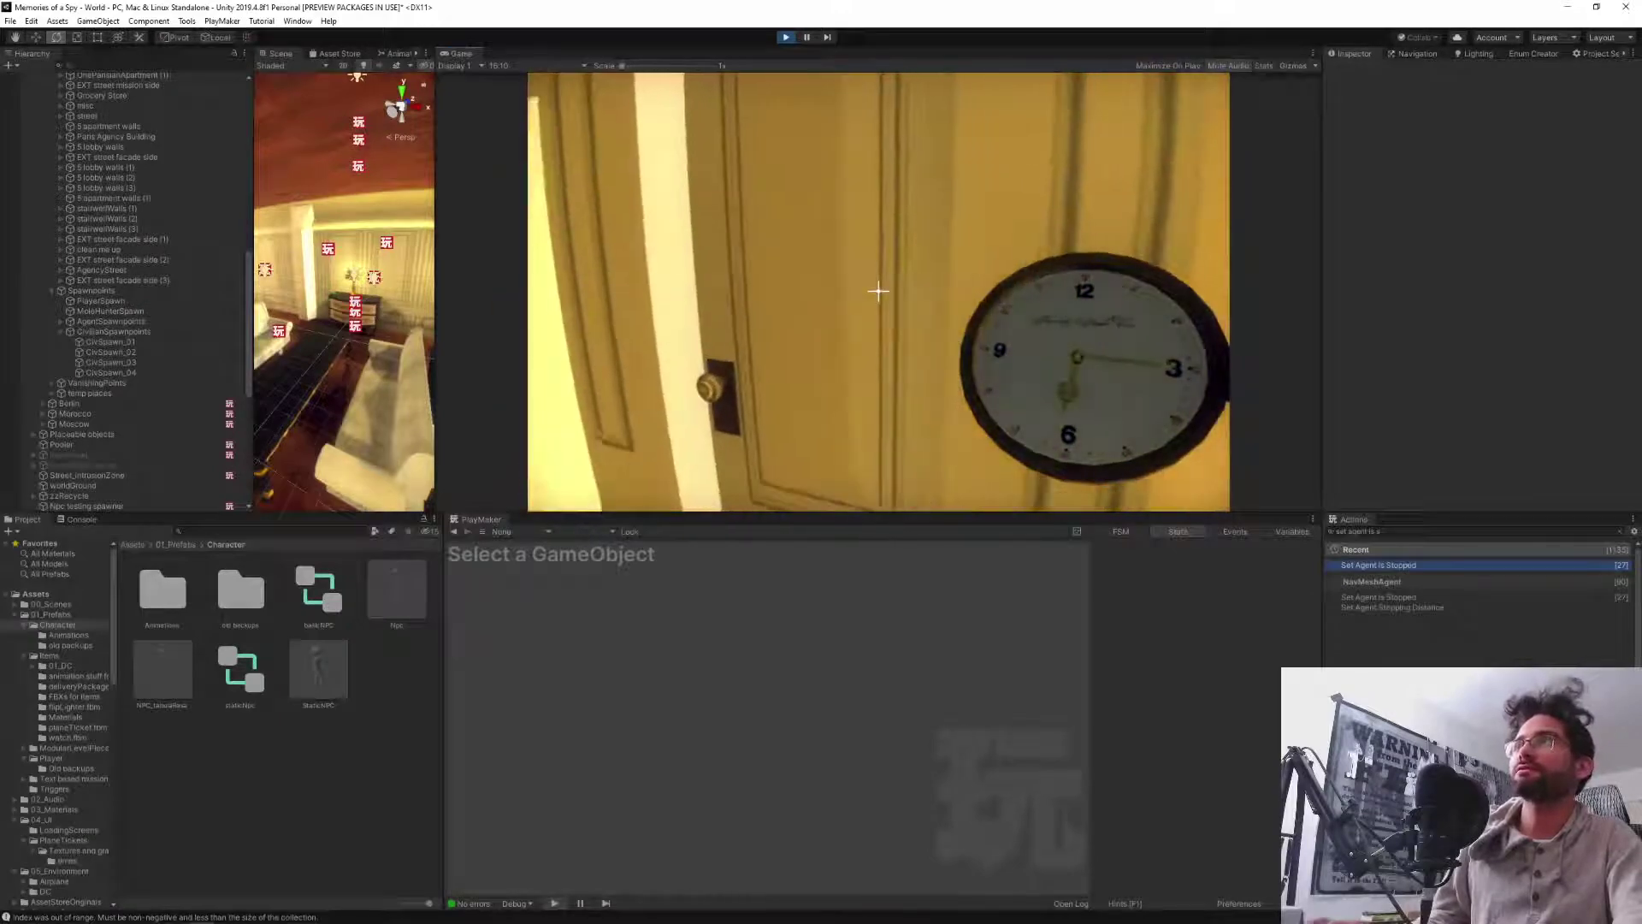
click(878, 291)
key(w)
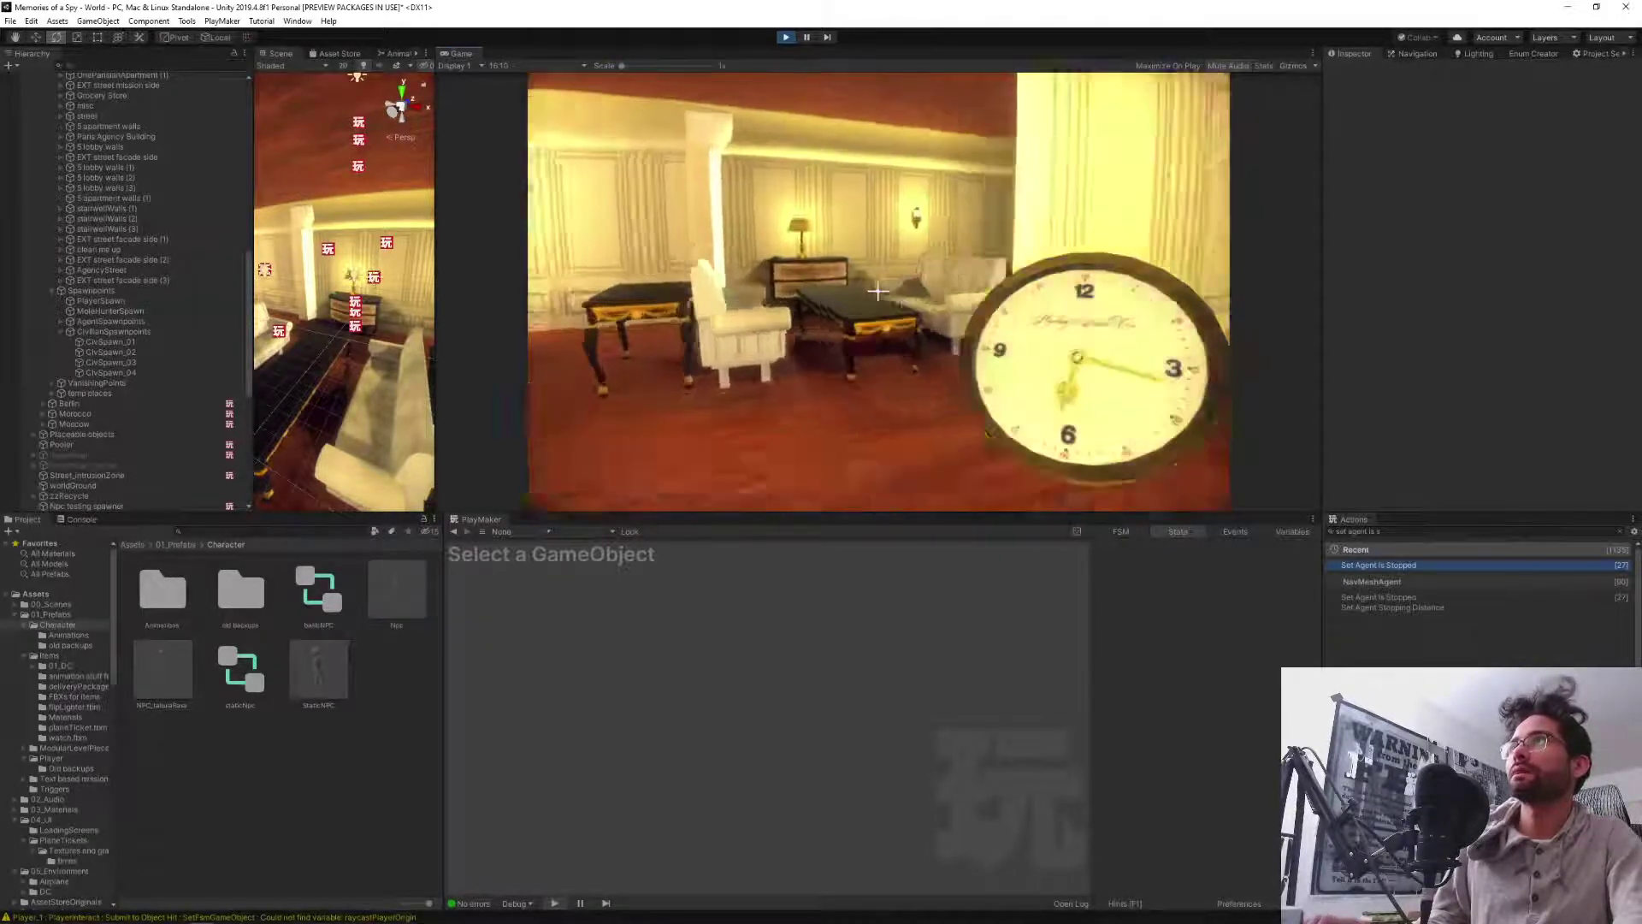
key(w)
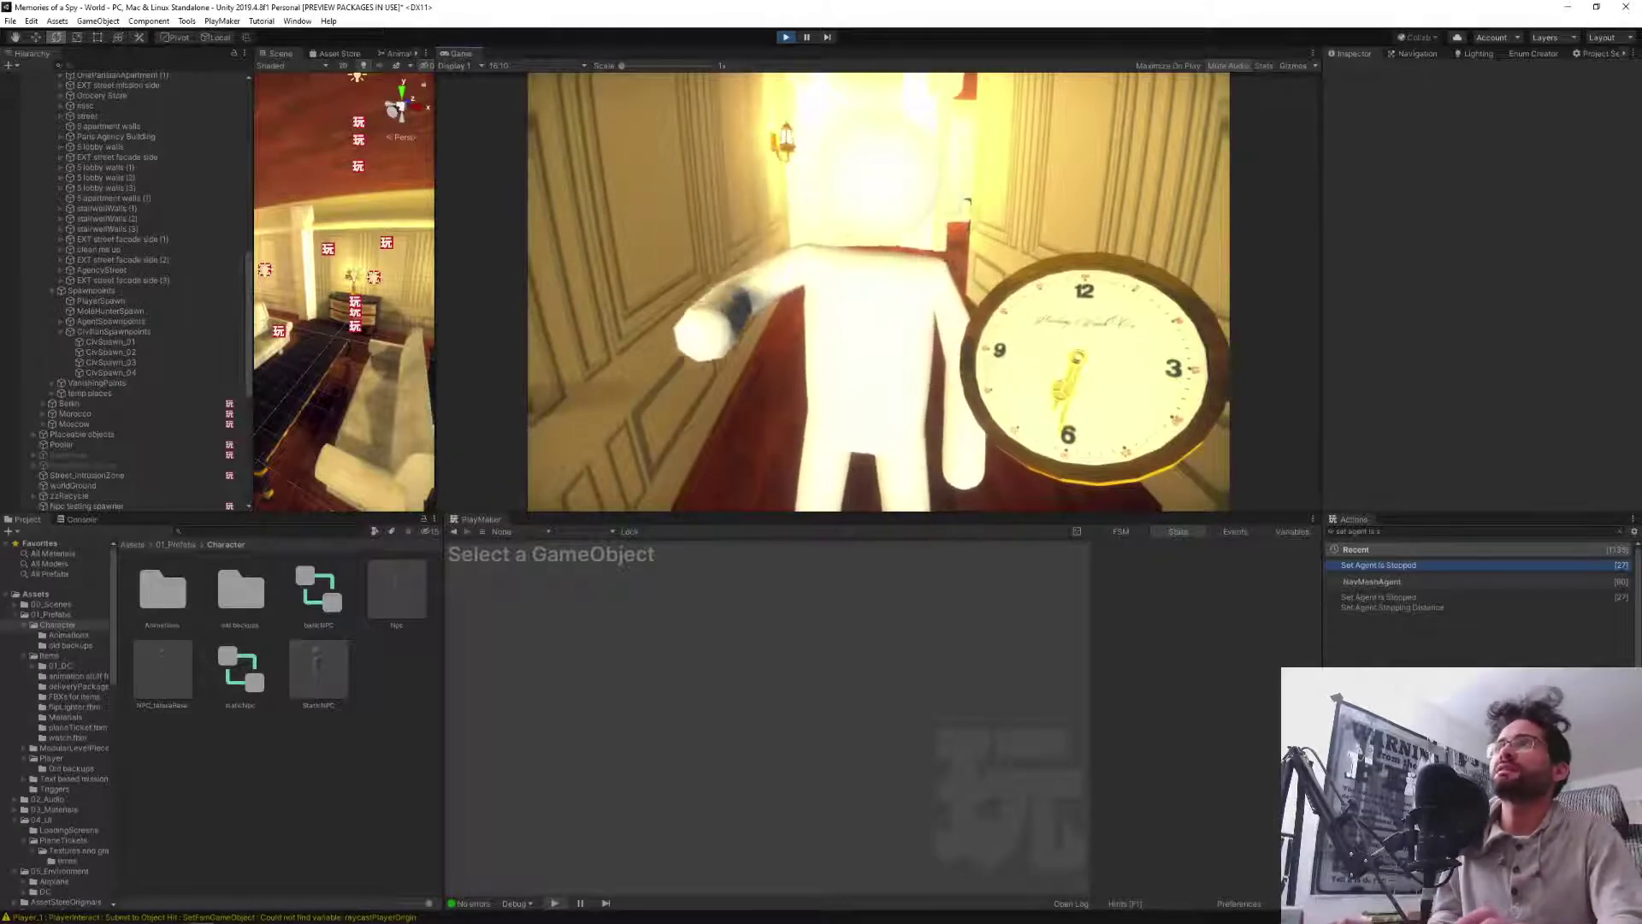
key(w)
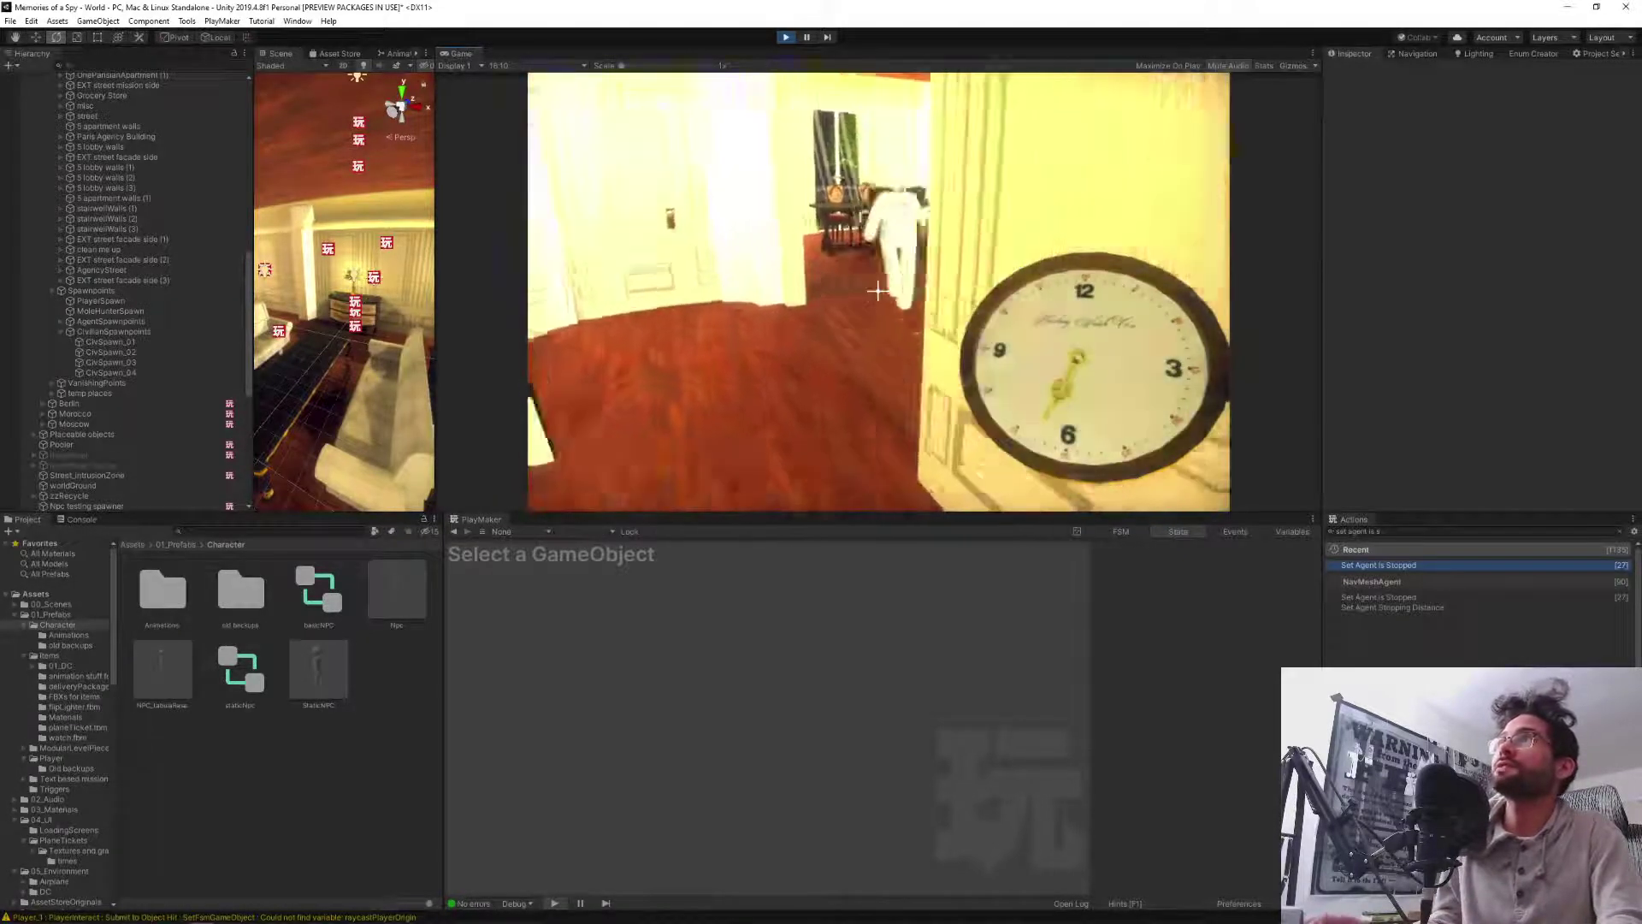
key(w)
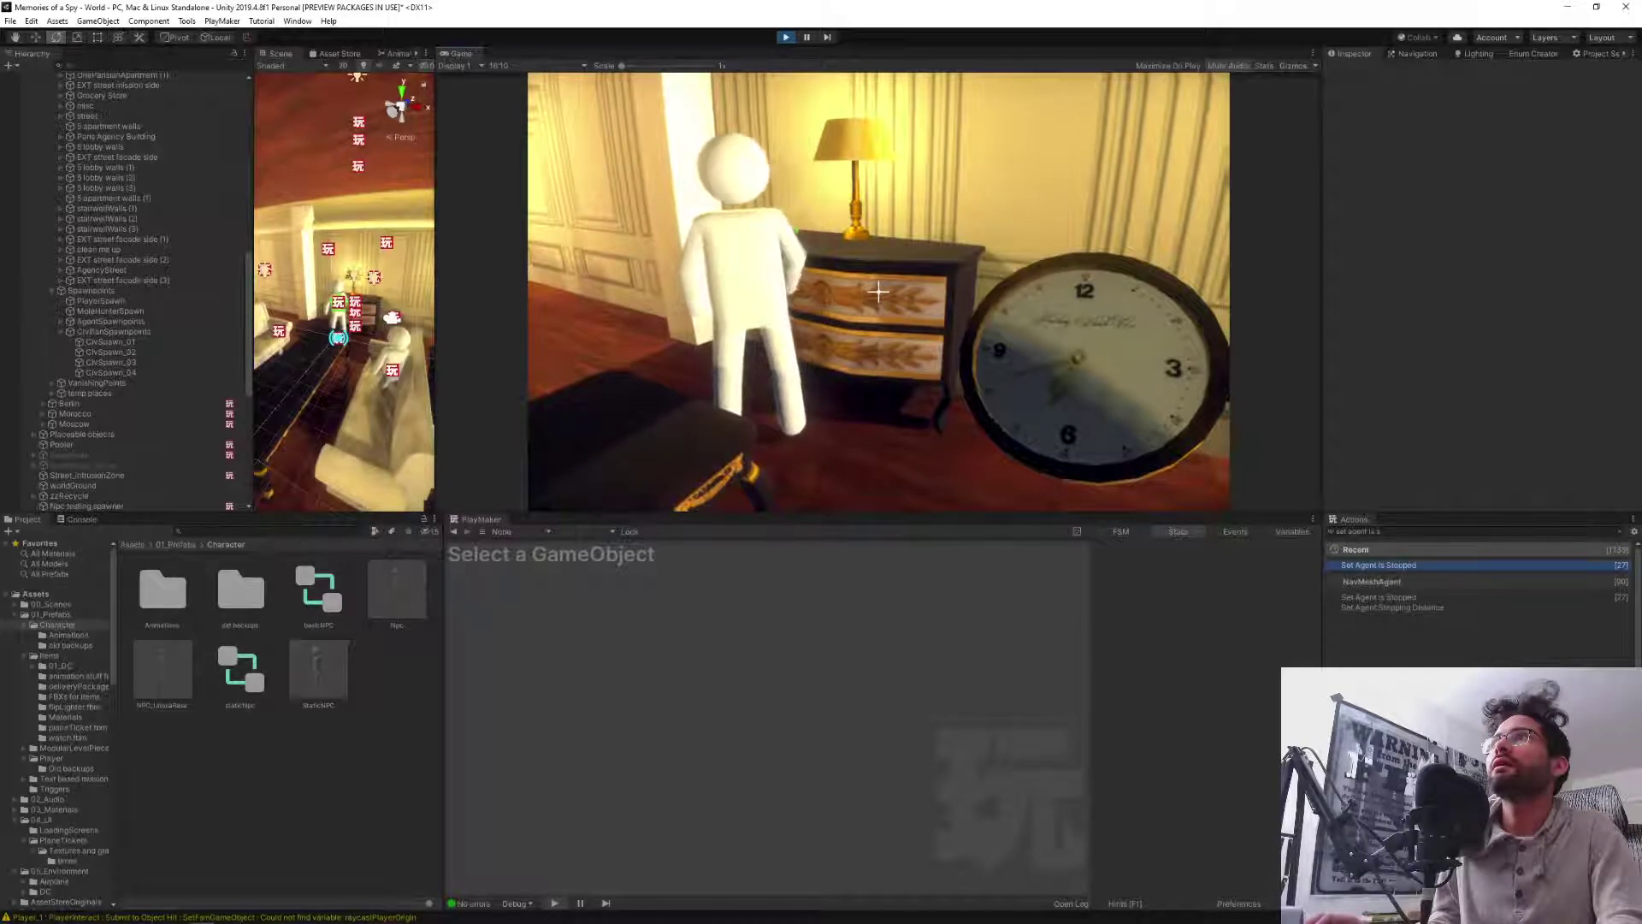
Follow and circle the NPC around the sofas and dressers to observe its phone call behaviour, and stop play mode.
key(a)
key(d)
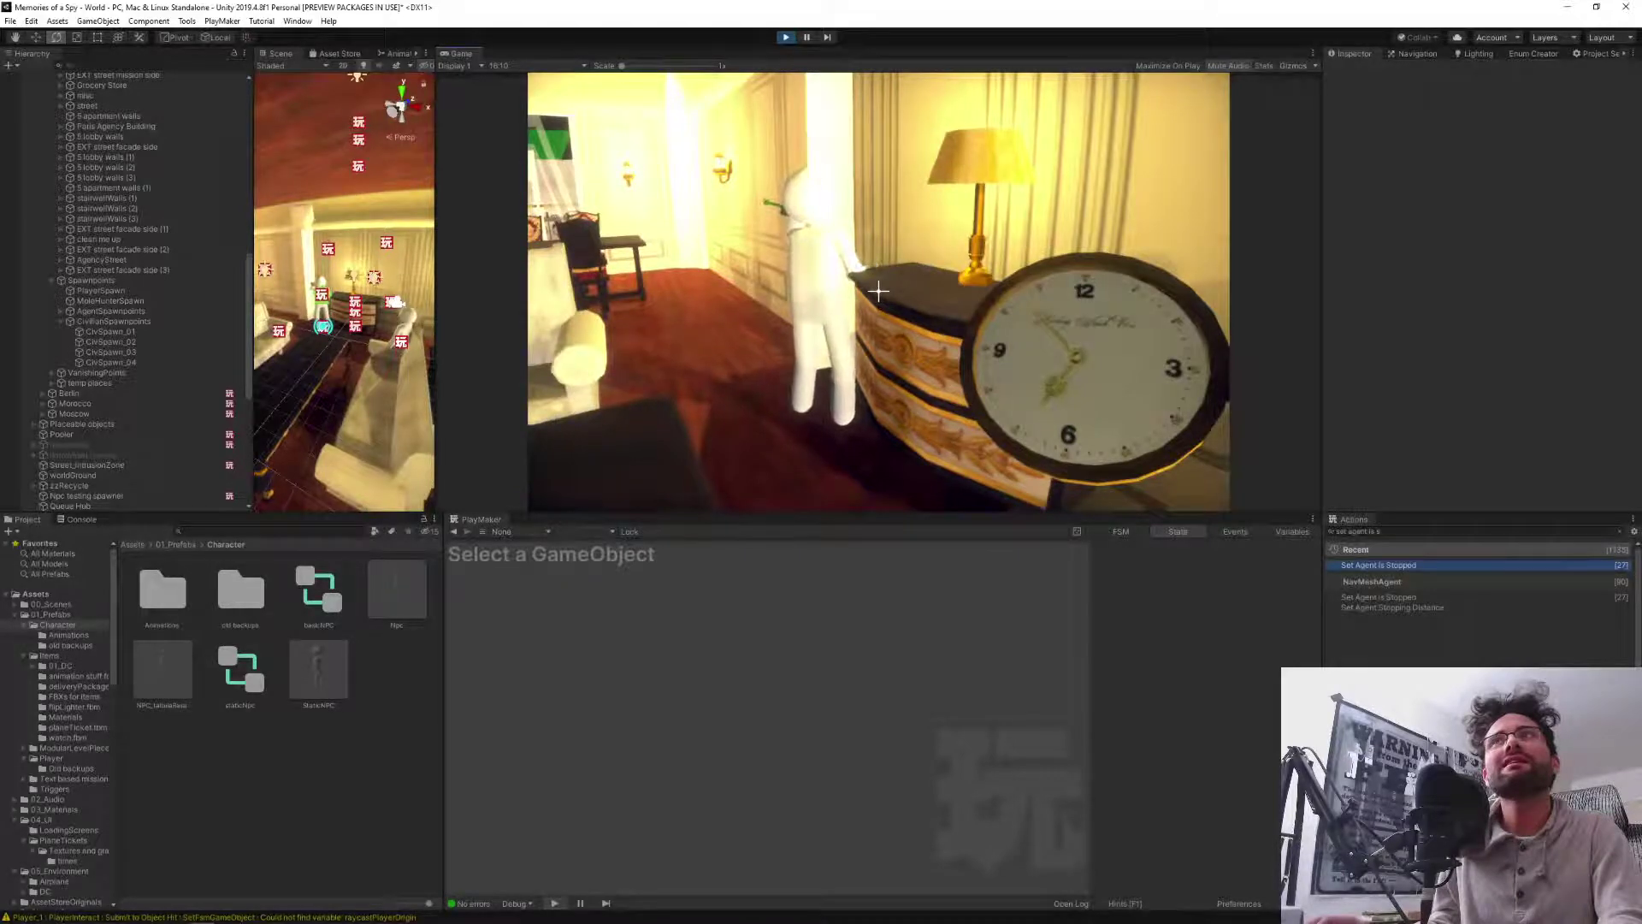
key(w)
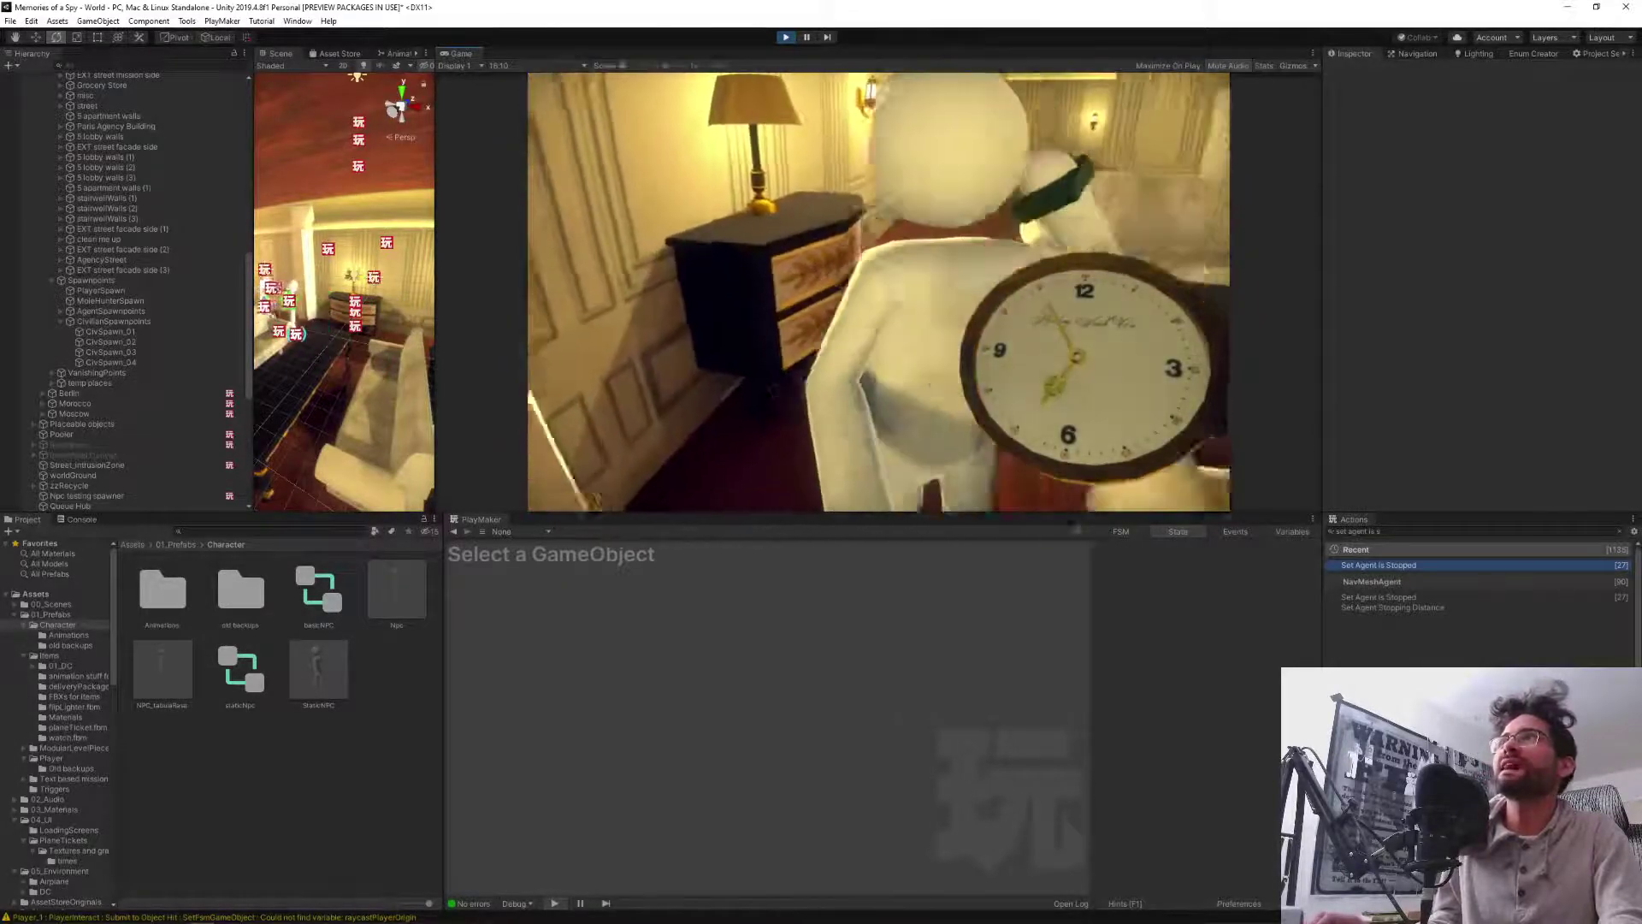
key(s)
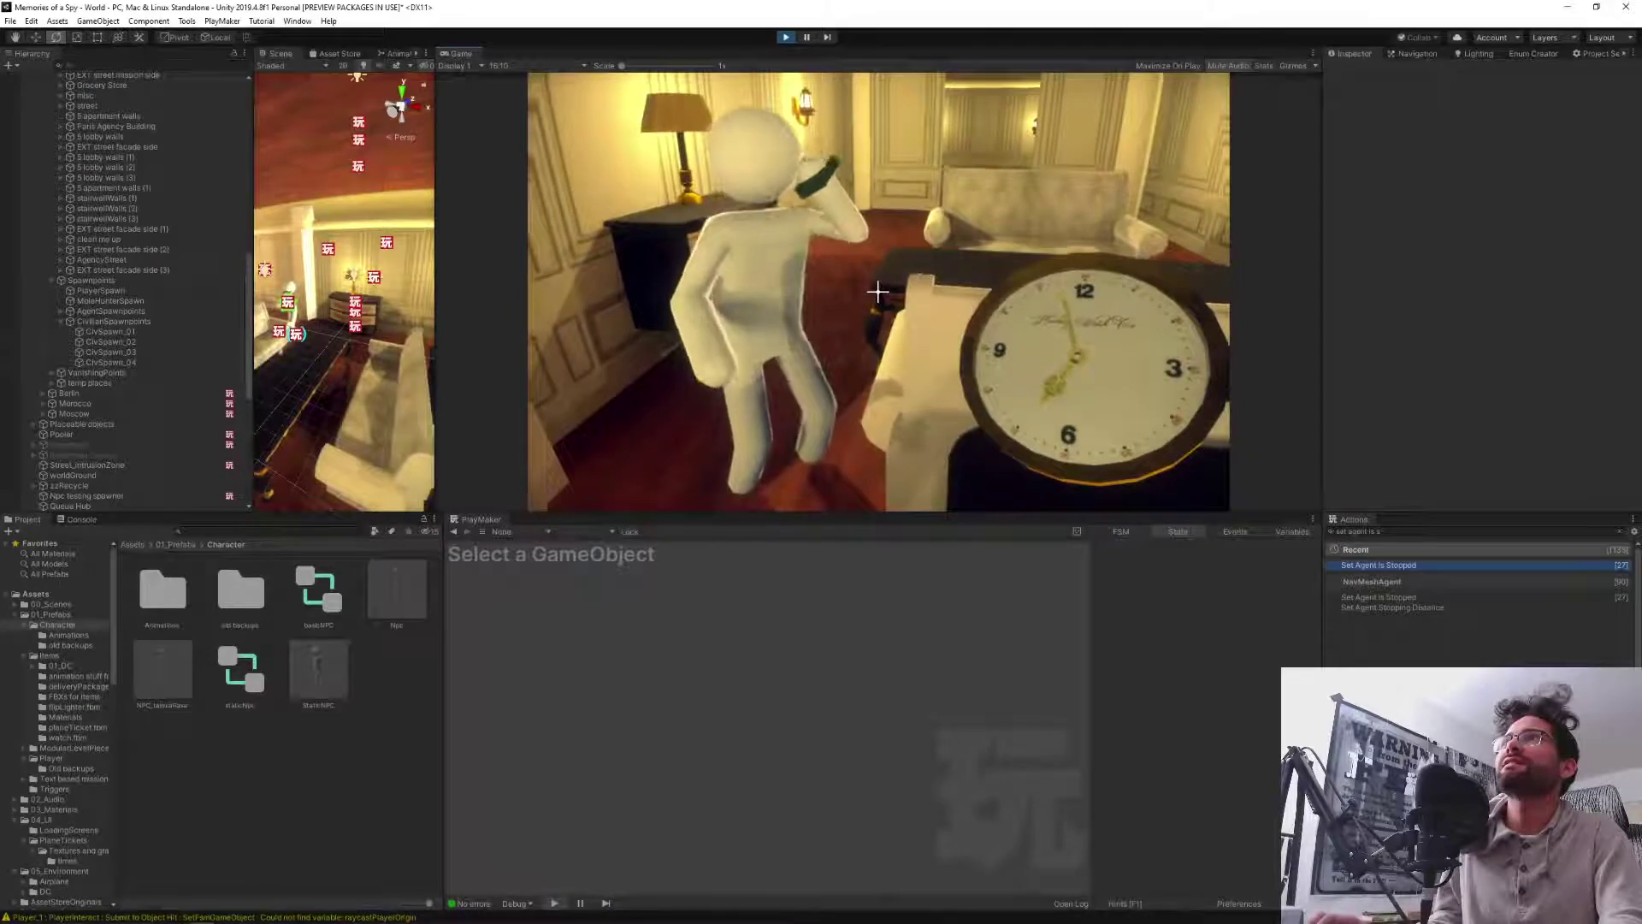
key(d)
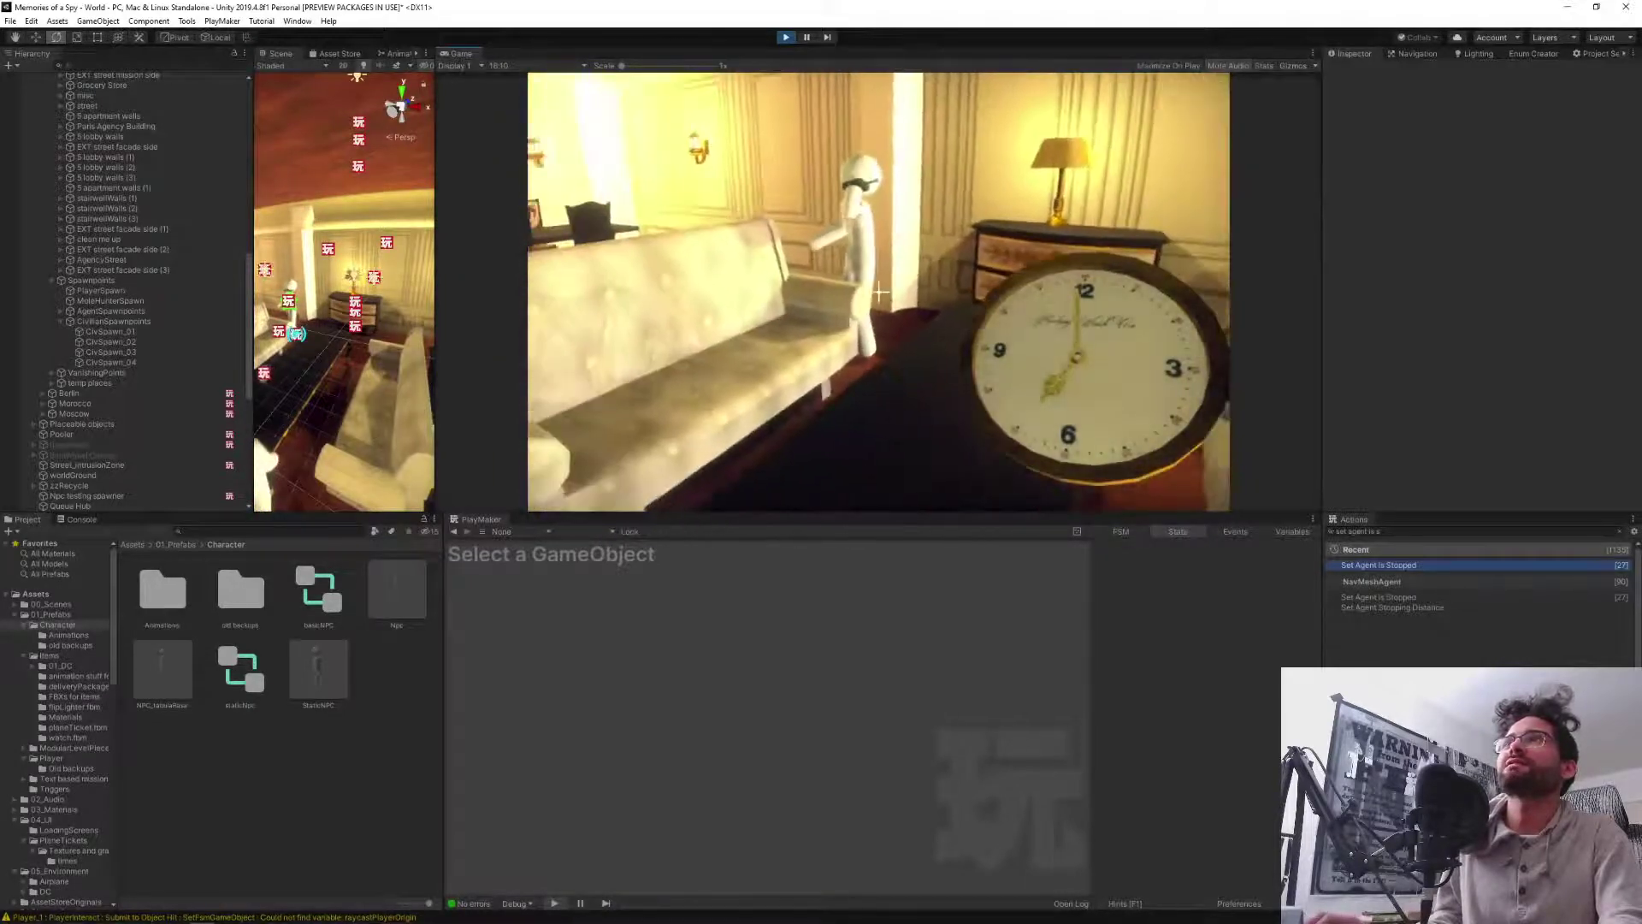
key(w)
key(s)
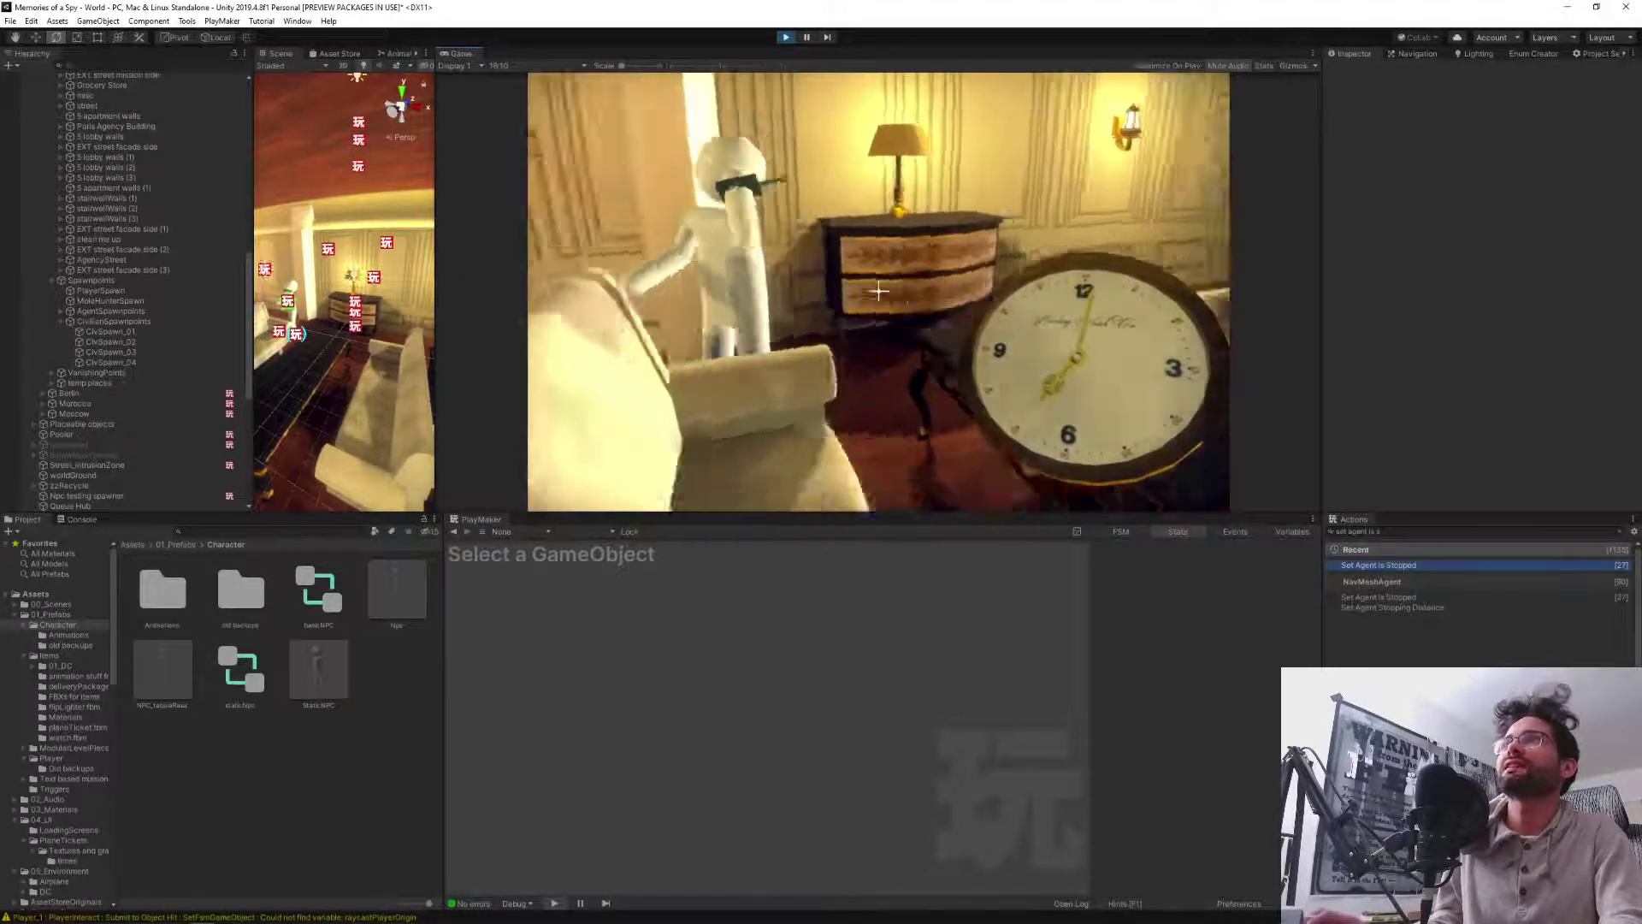
key(d)
key(w)
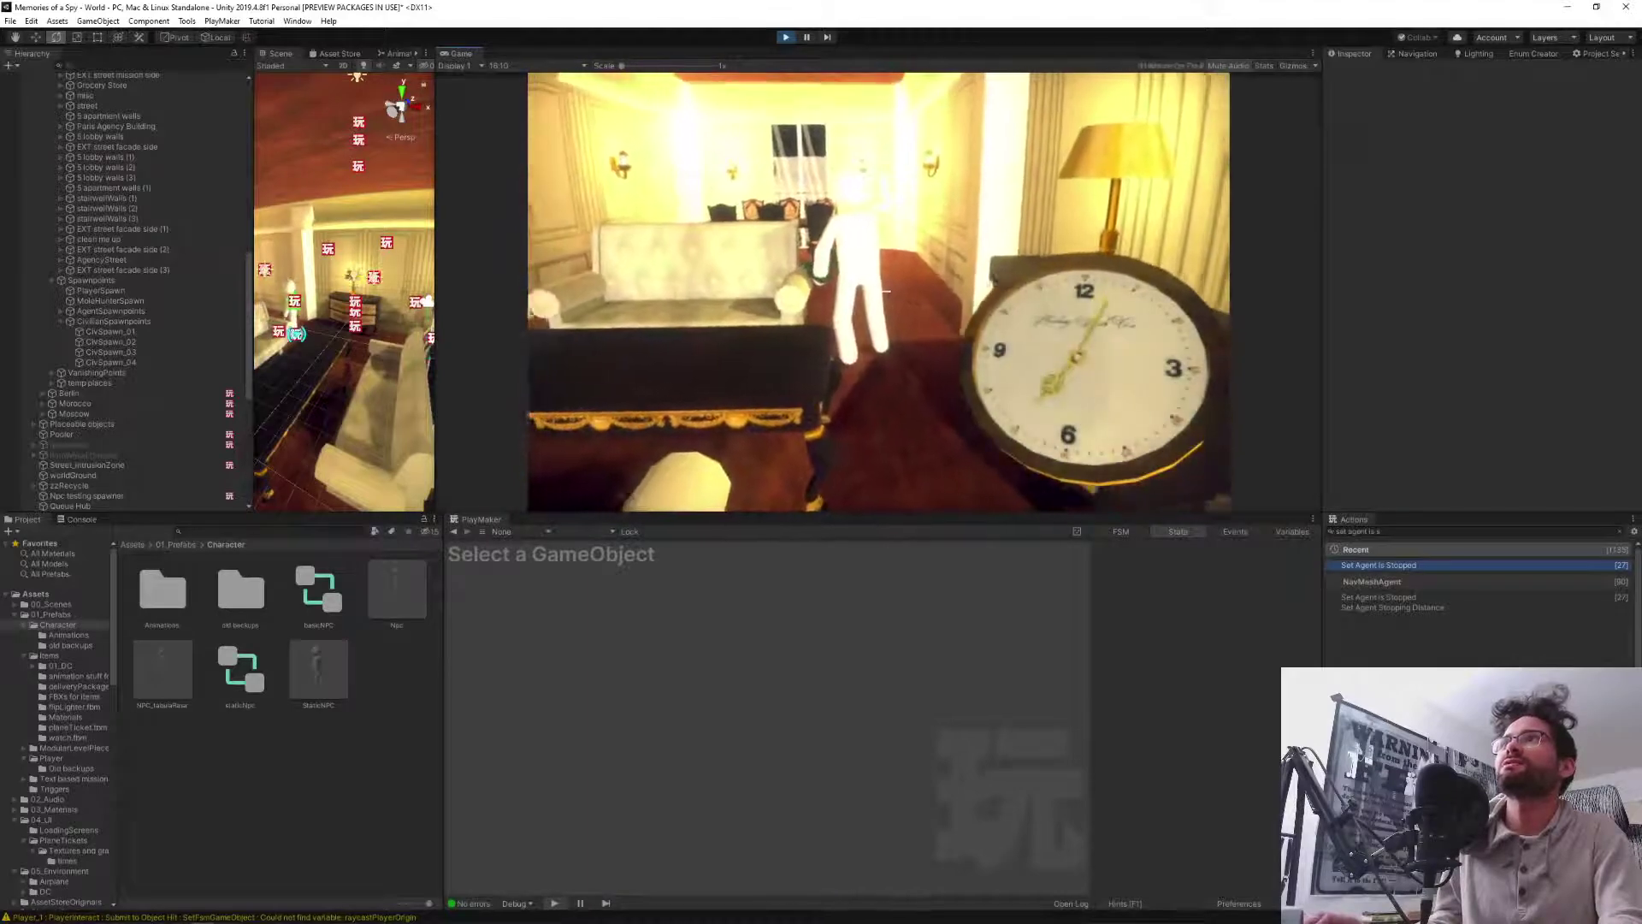
key(a)
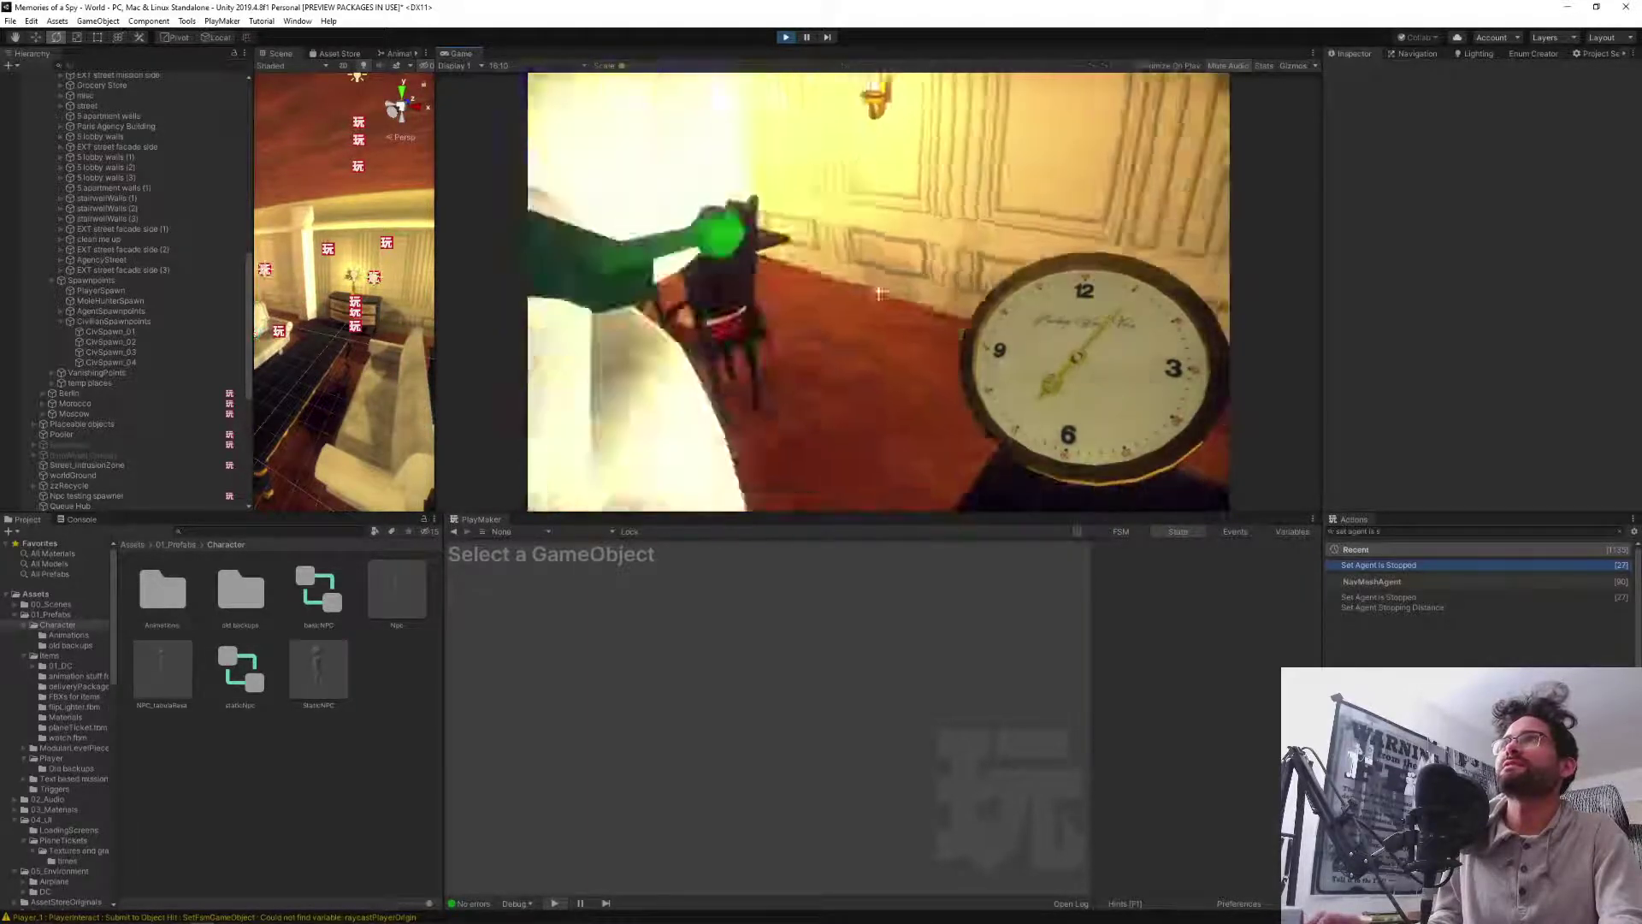
key(s)
key(w)
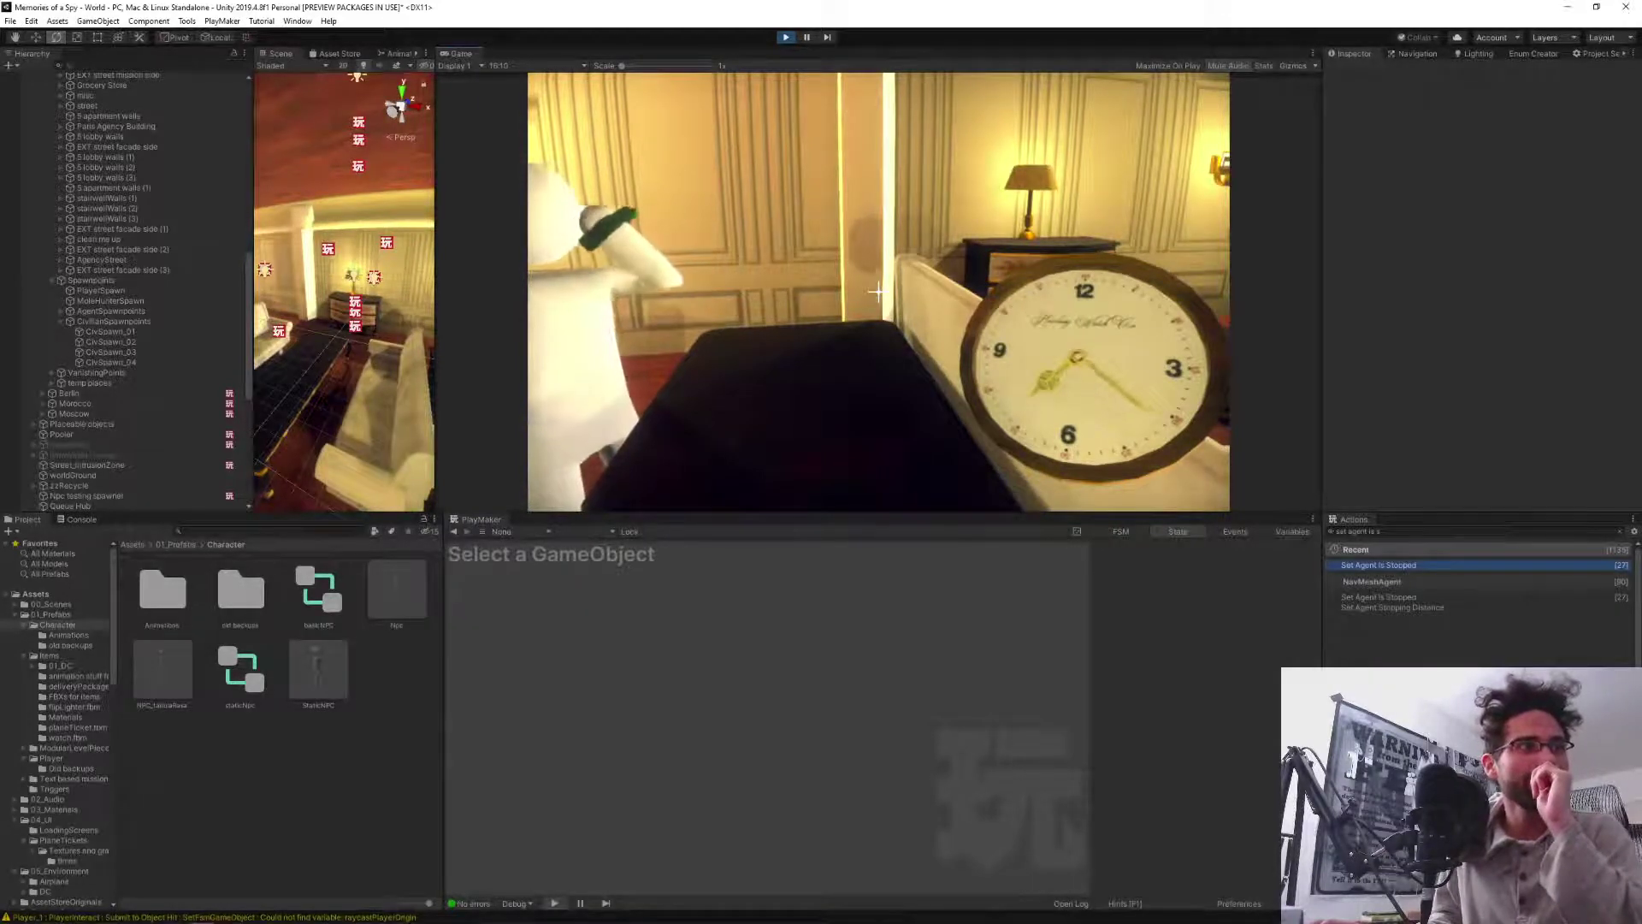
key(Escape)
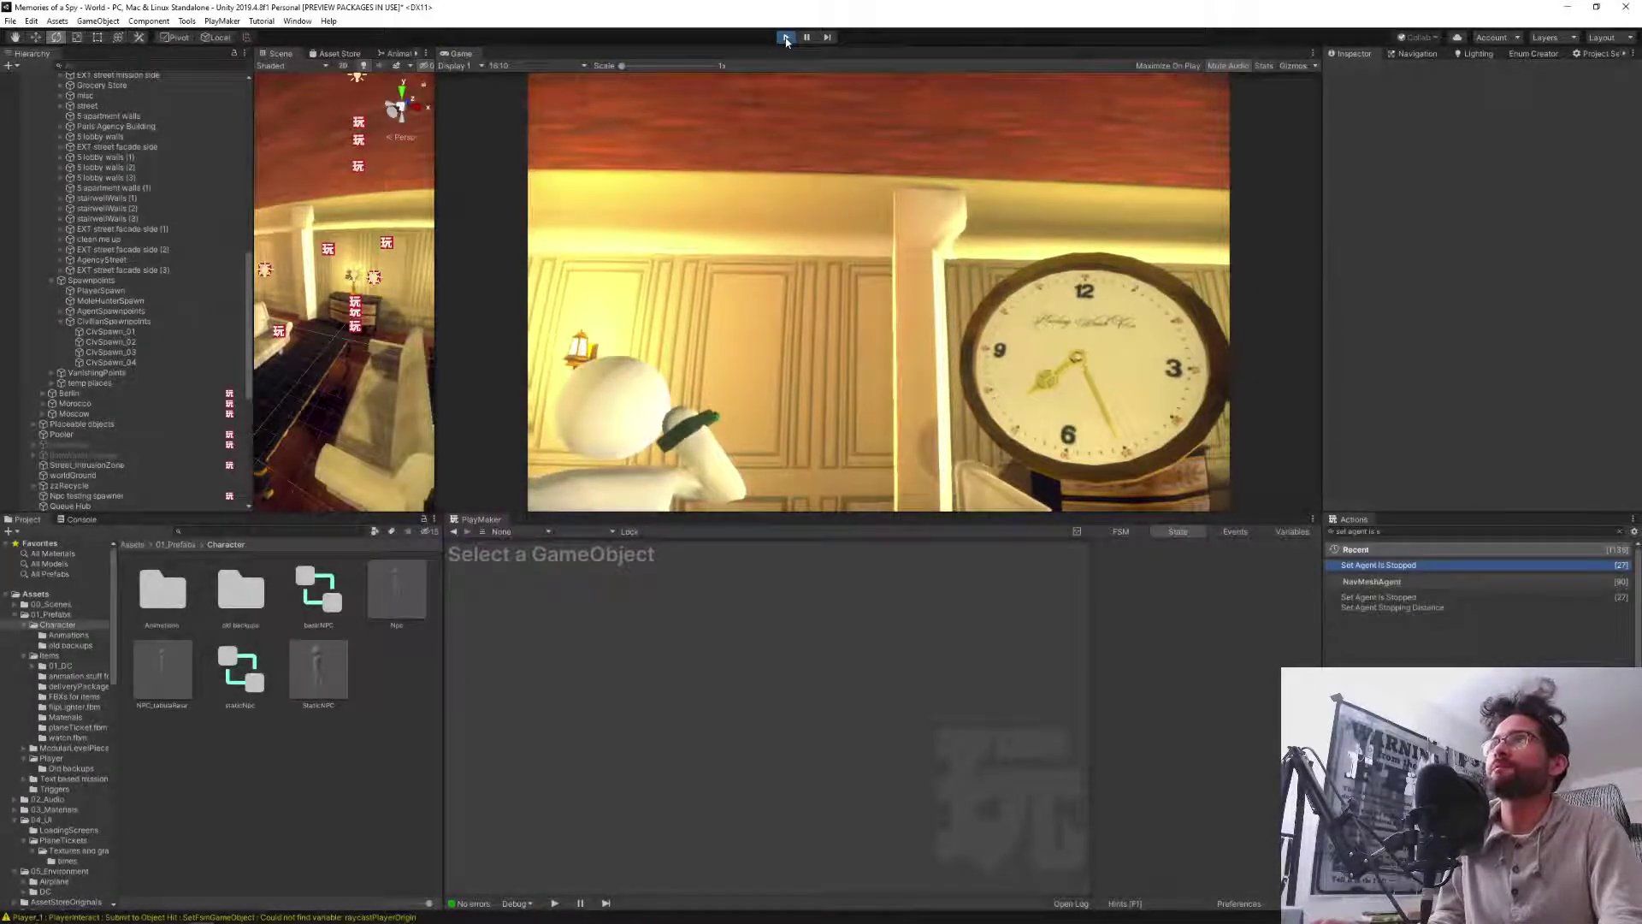
click(786, 38)
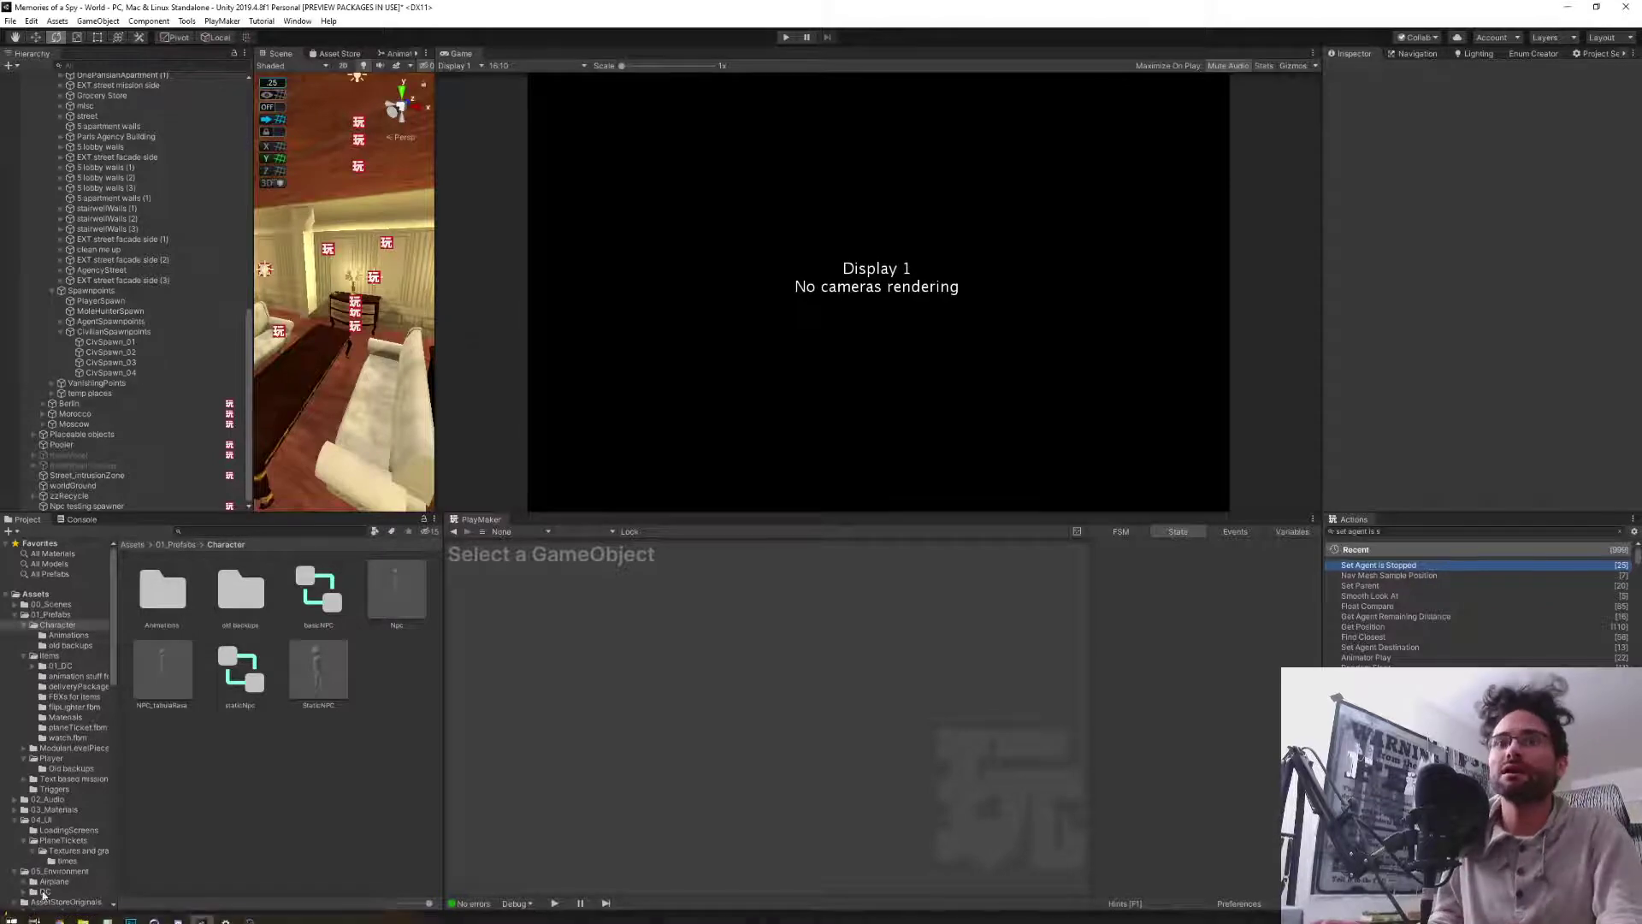
Open the Npc prefab's HasIntruder state machine and widen the PlayMaker graph area.
mouse_move(109, 920)
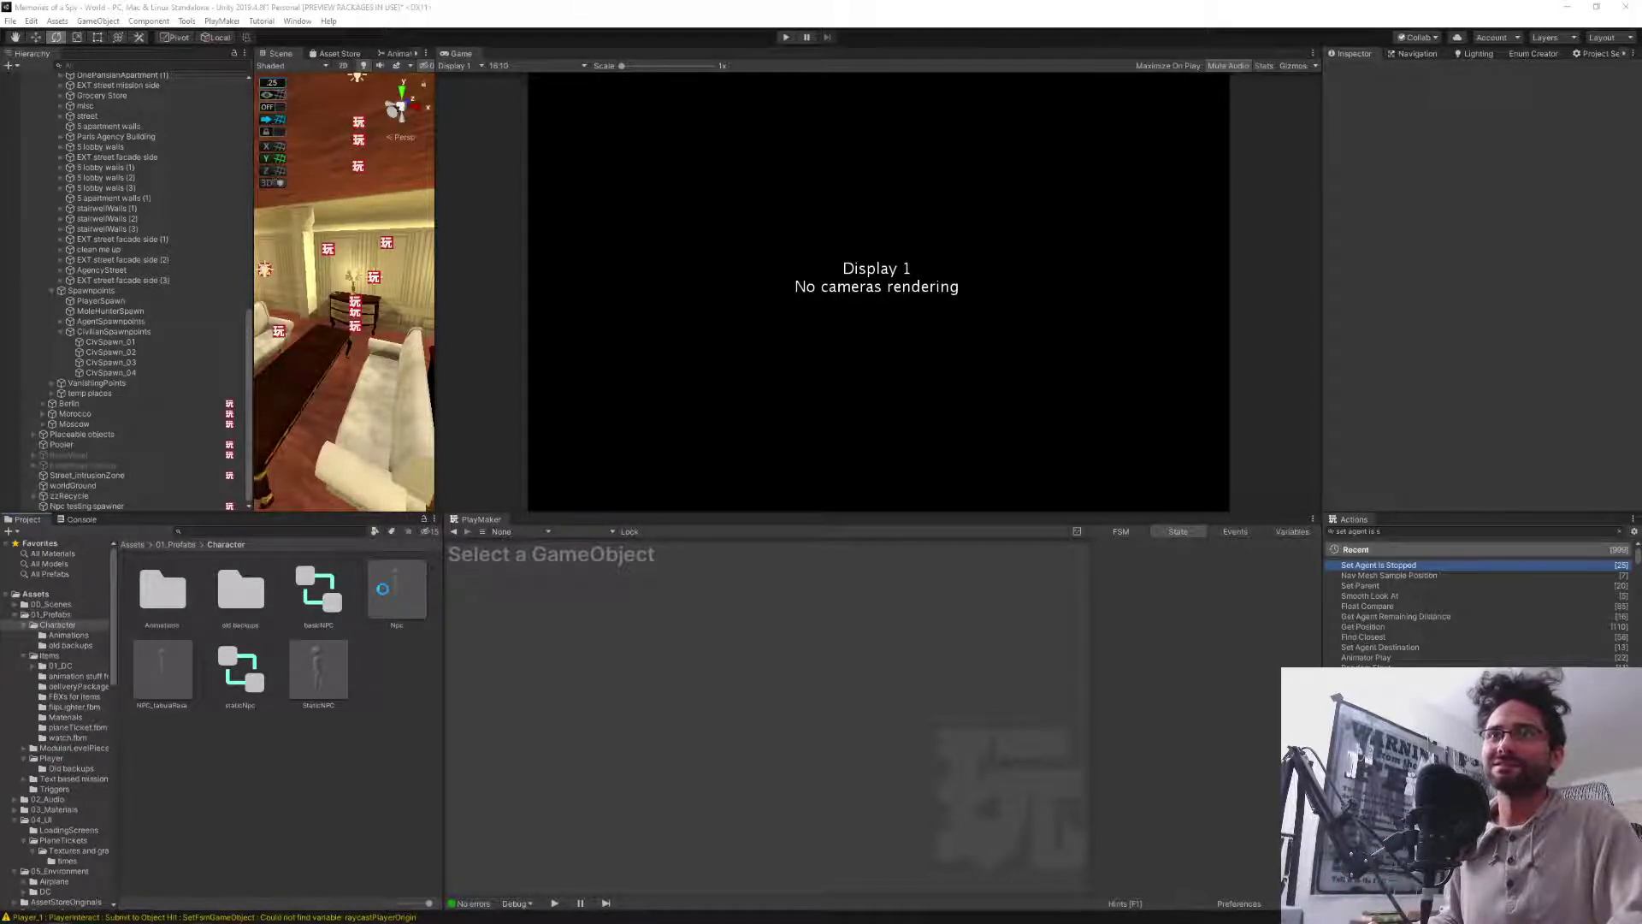
double_click(389, 590)
click(554, 534)
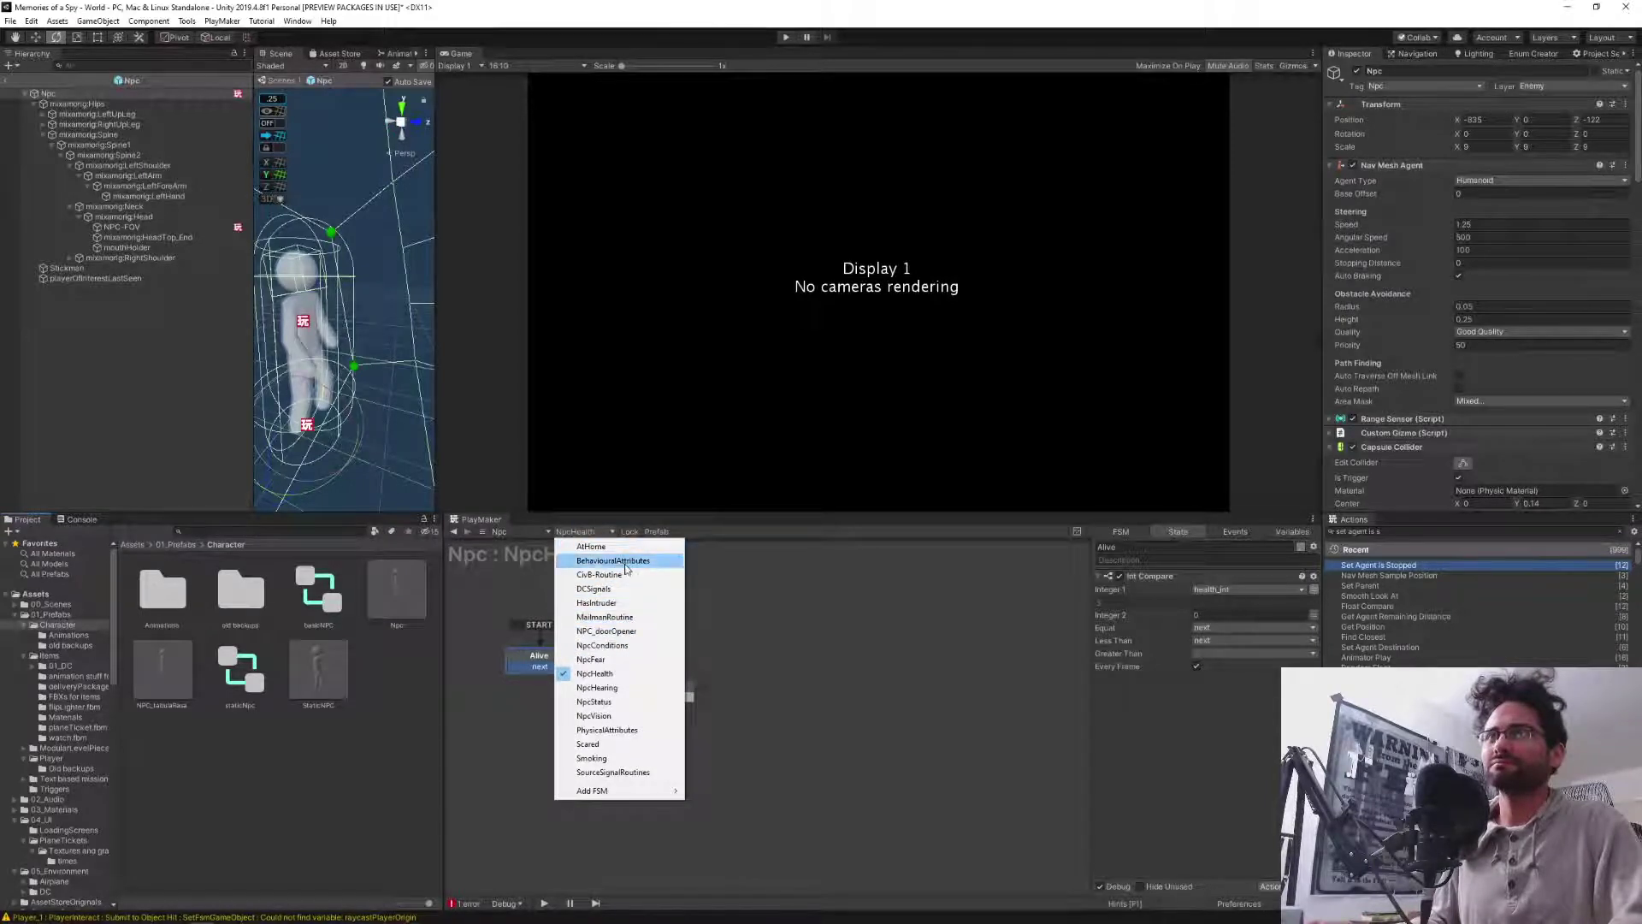
click(629, 604)
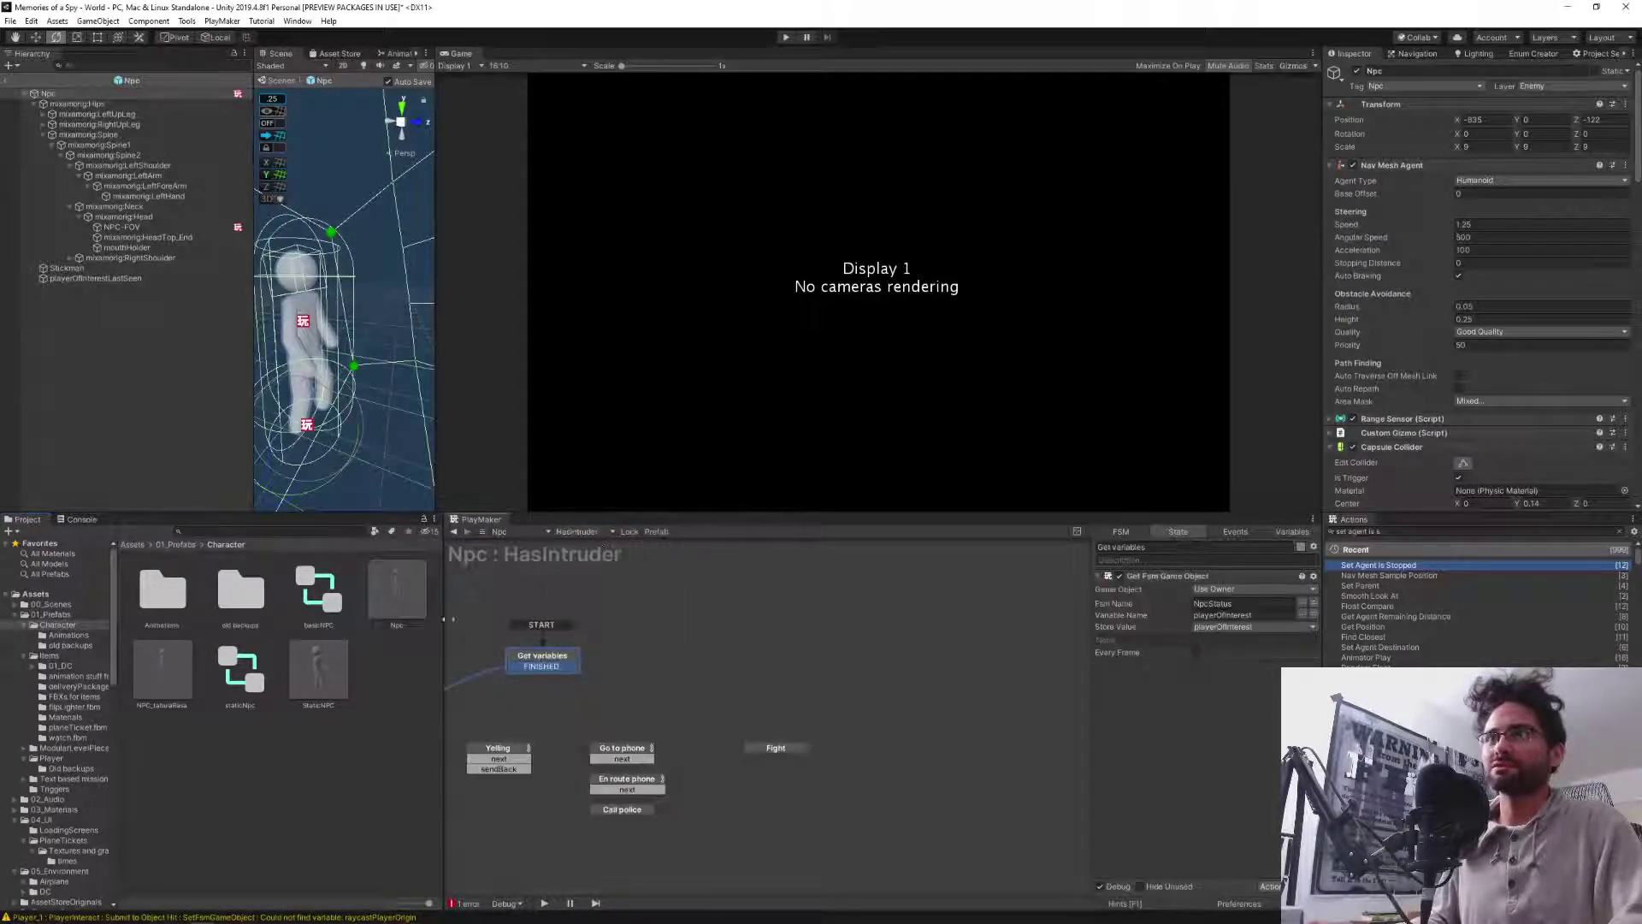
drag(444, 614, 221, 614)
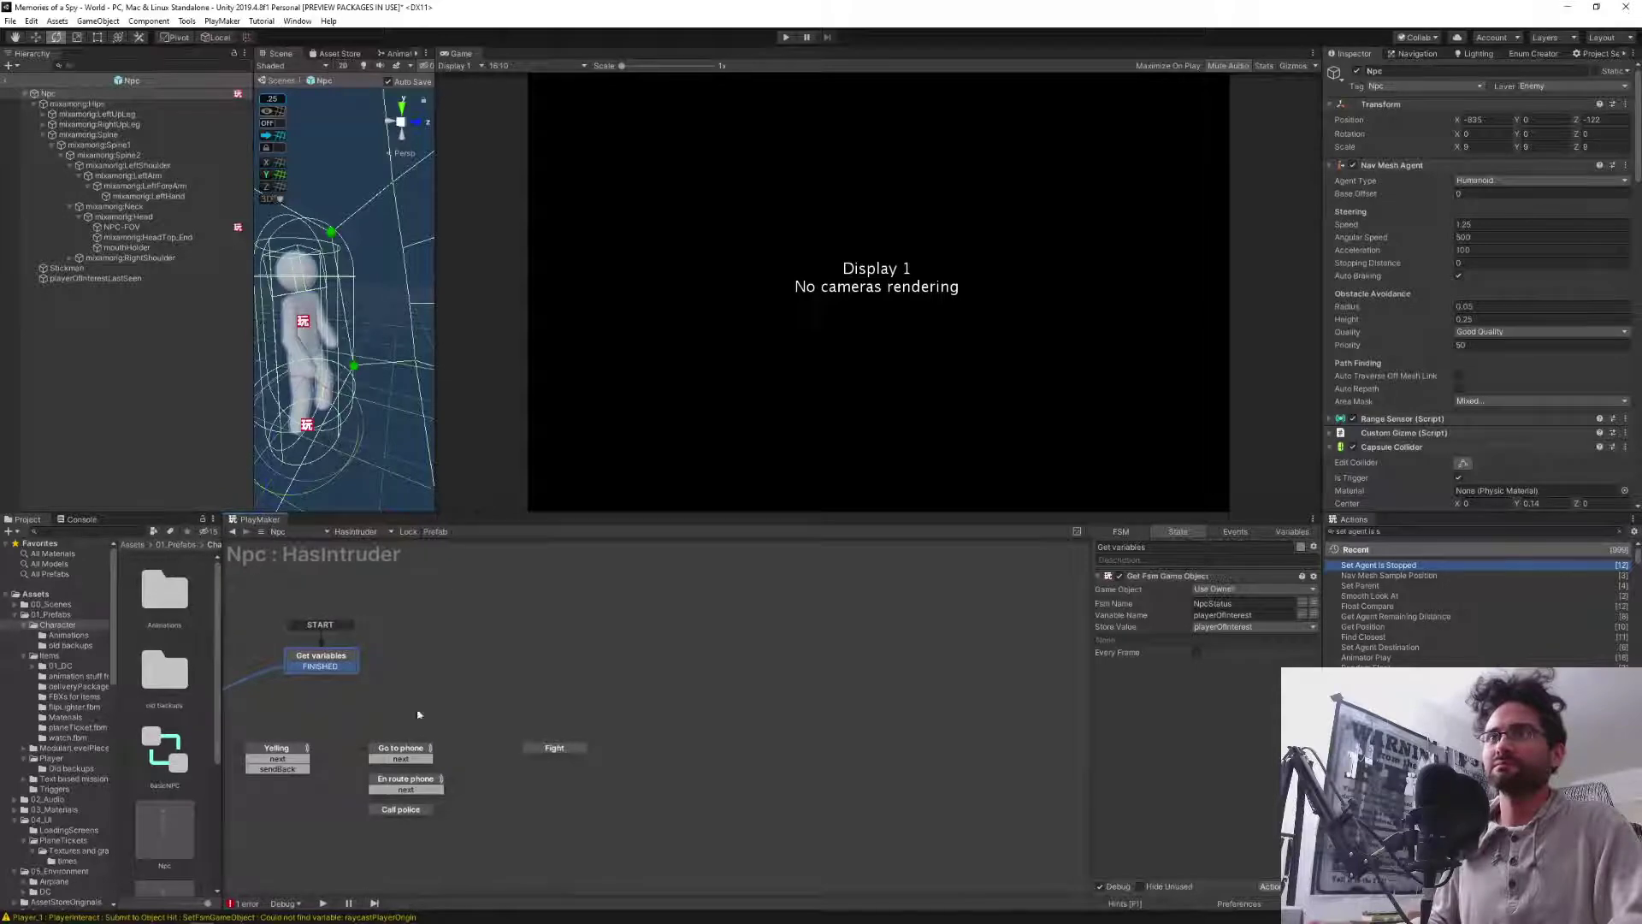
Review the Go to phone state's actions and move the Get variables state slightly higher in the HasIntruder graph.
middle_drag(429, 673, 737, 635)
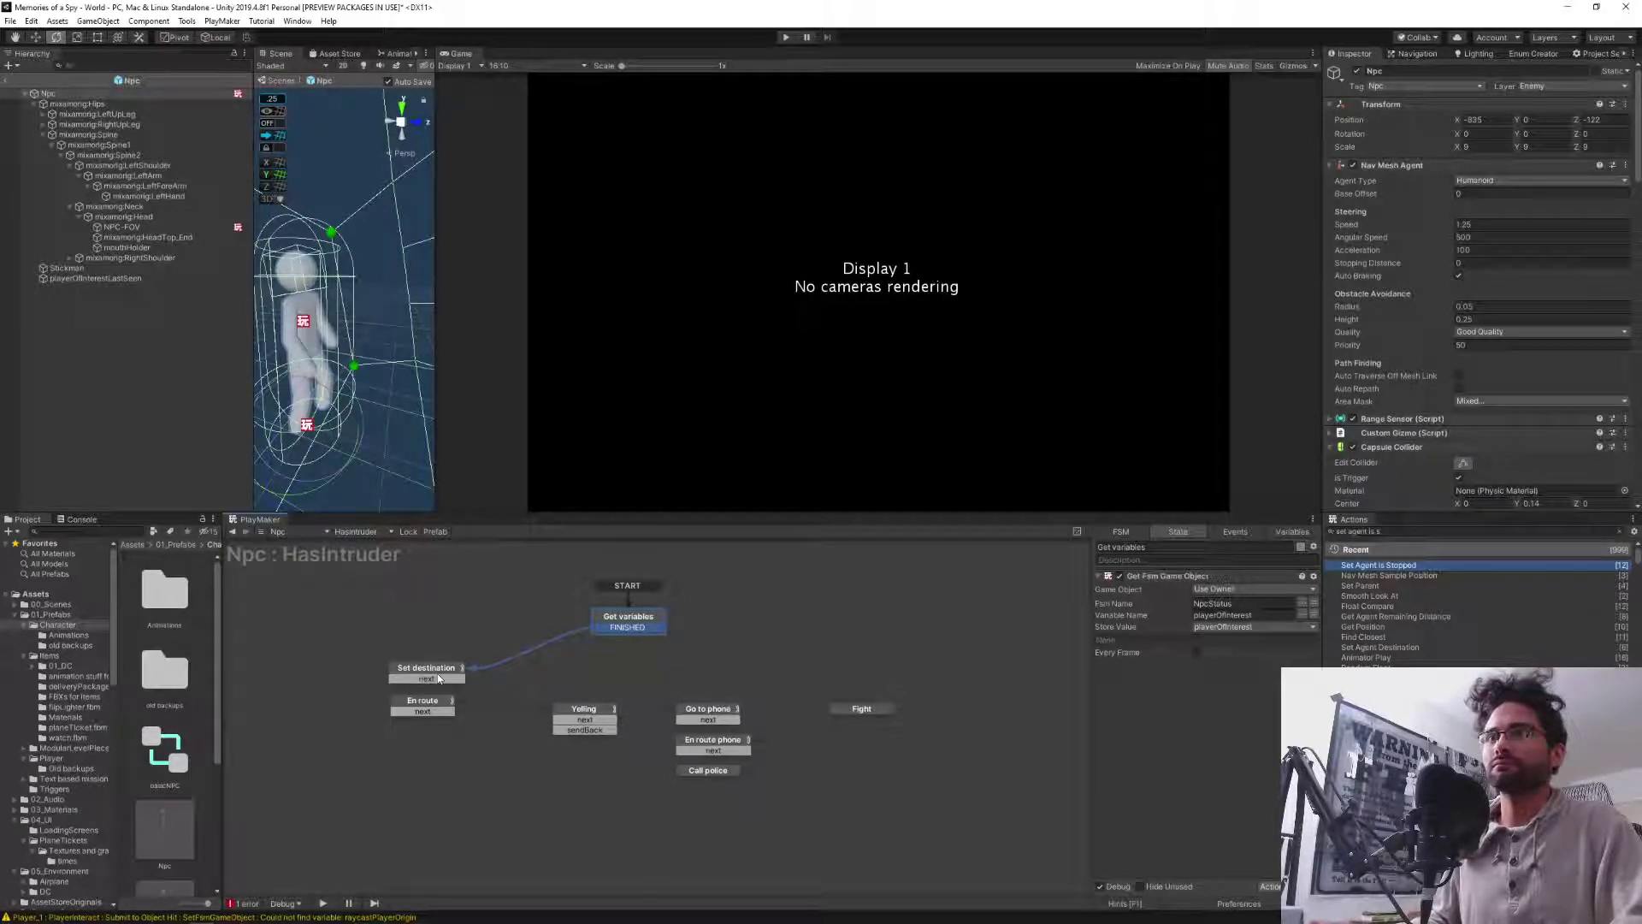
drag(438, 678, 701, 716)
click(709, 716)
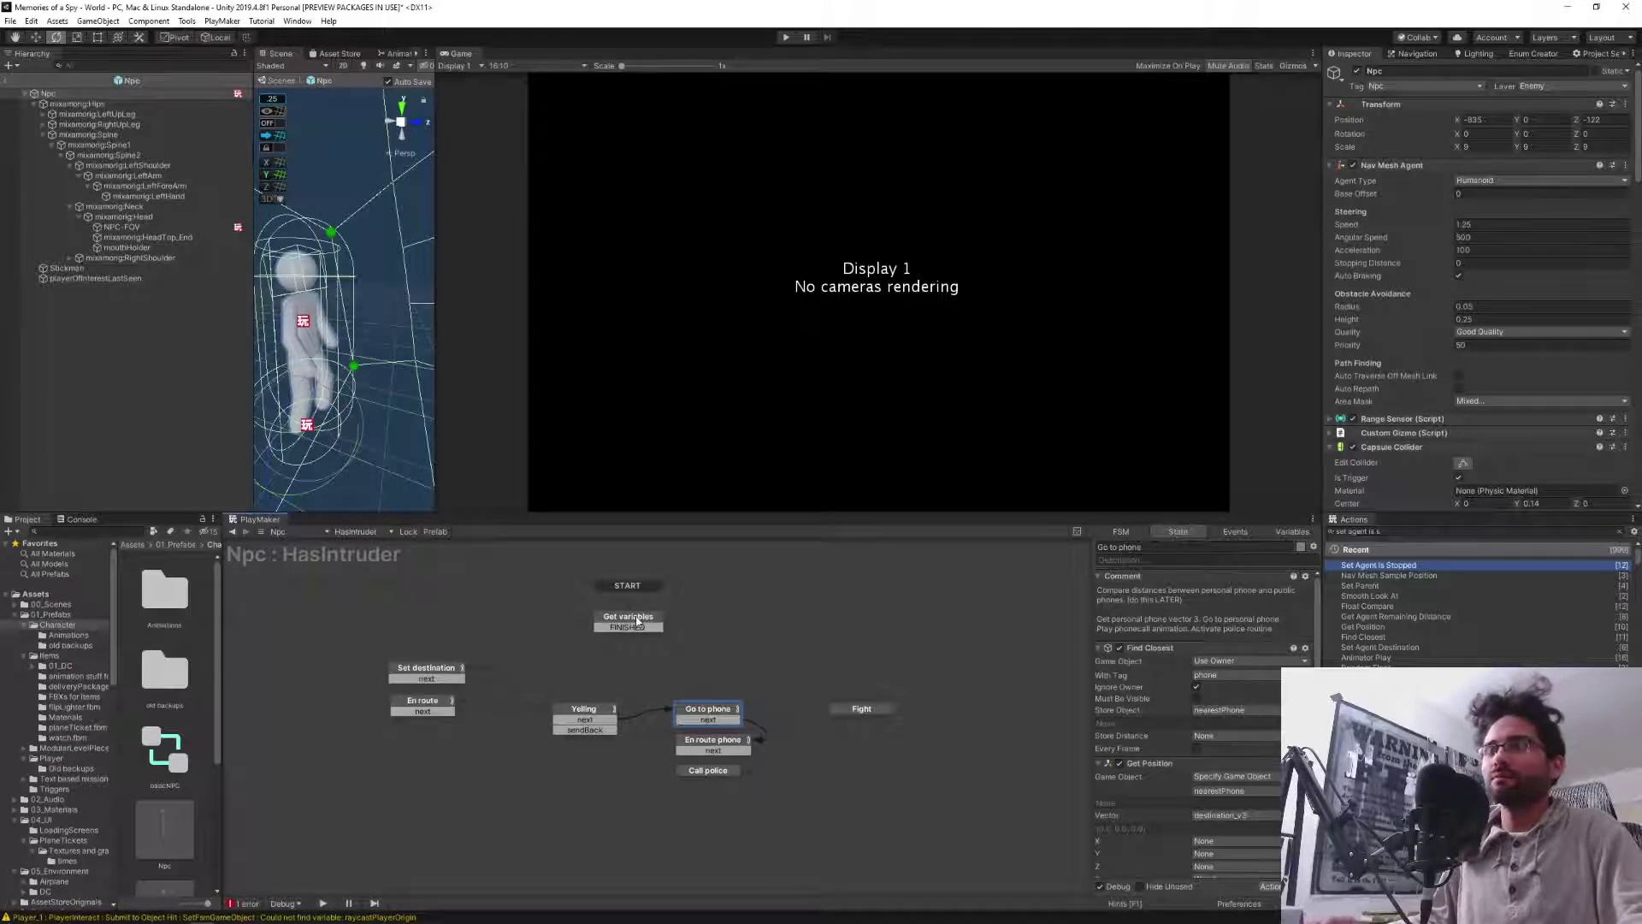
drag(648, 616, 660, 606)
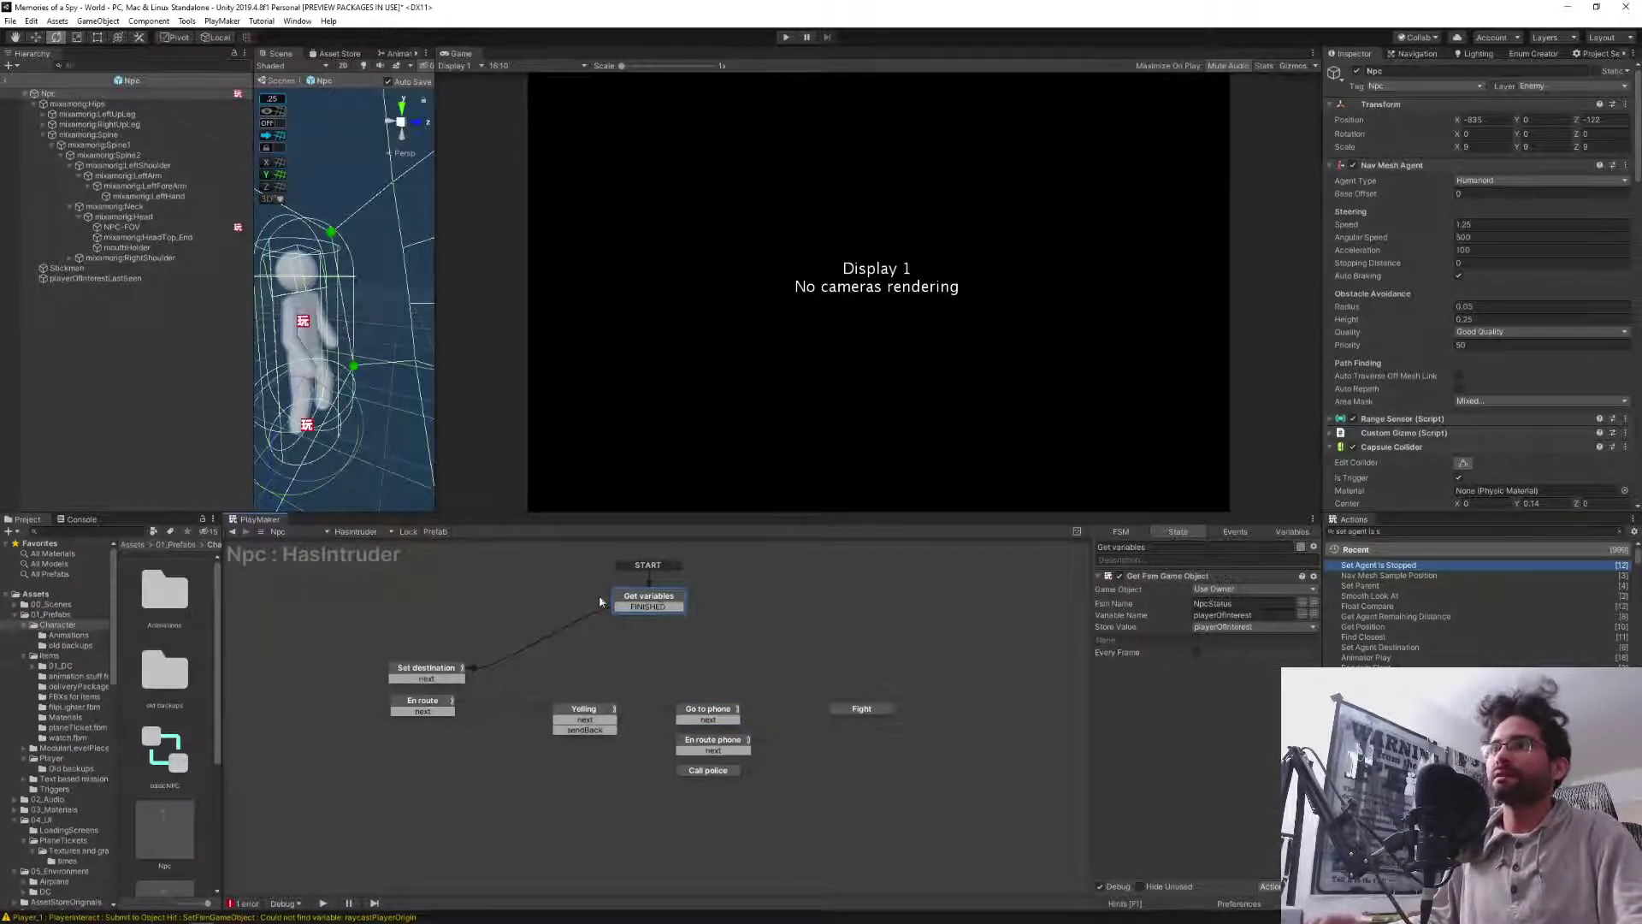
middle_drag(635, 624, 644, 634)
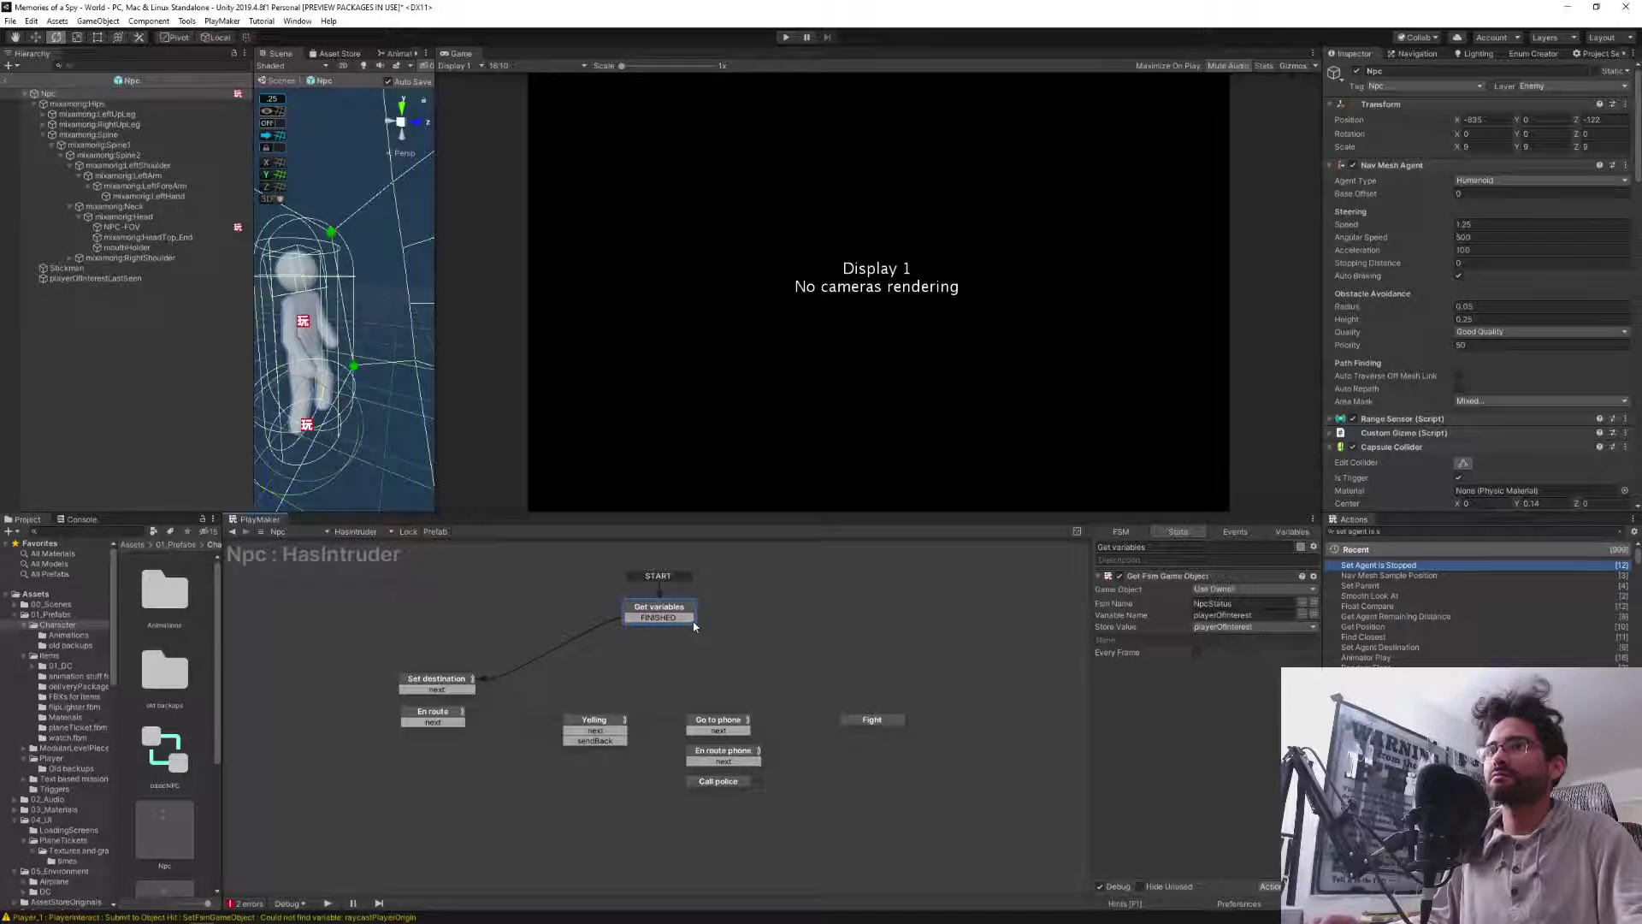
Examine the En route phone, Go to phone and Call police states' actions and the HasIntruder state machine's general settings.
click(724, 753)
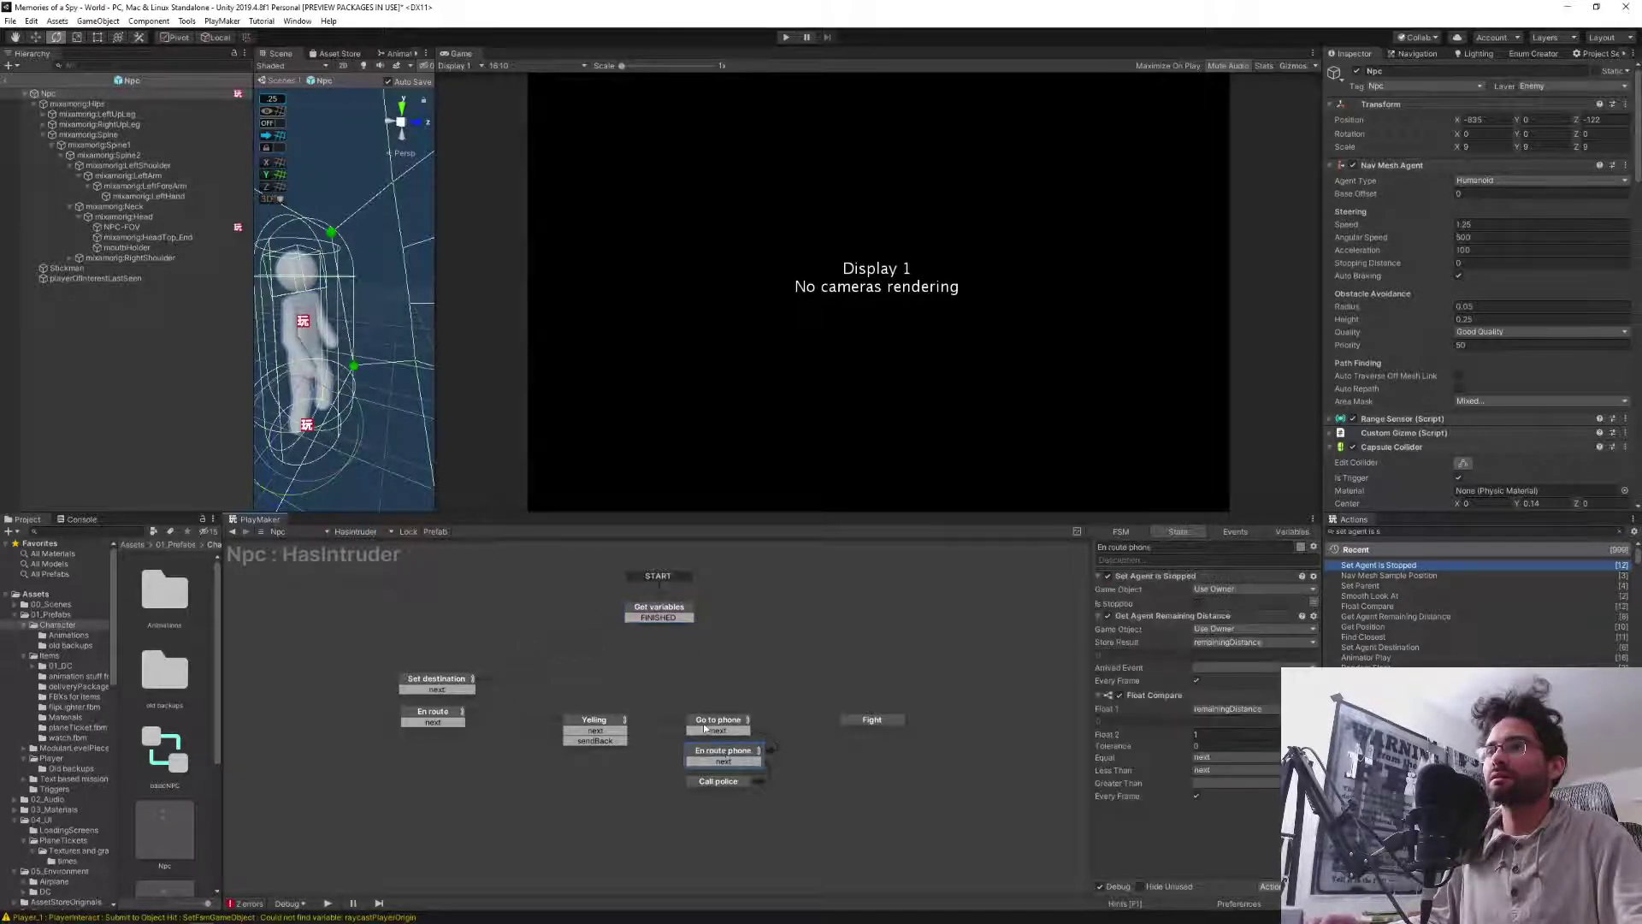
click(704, 723)
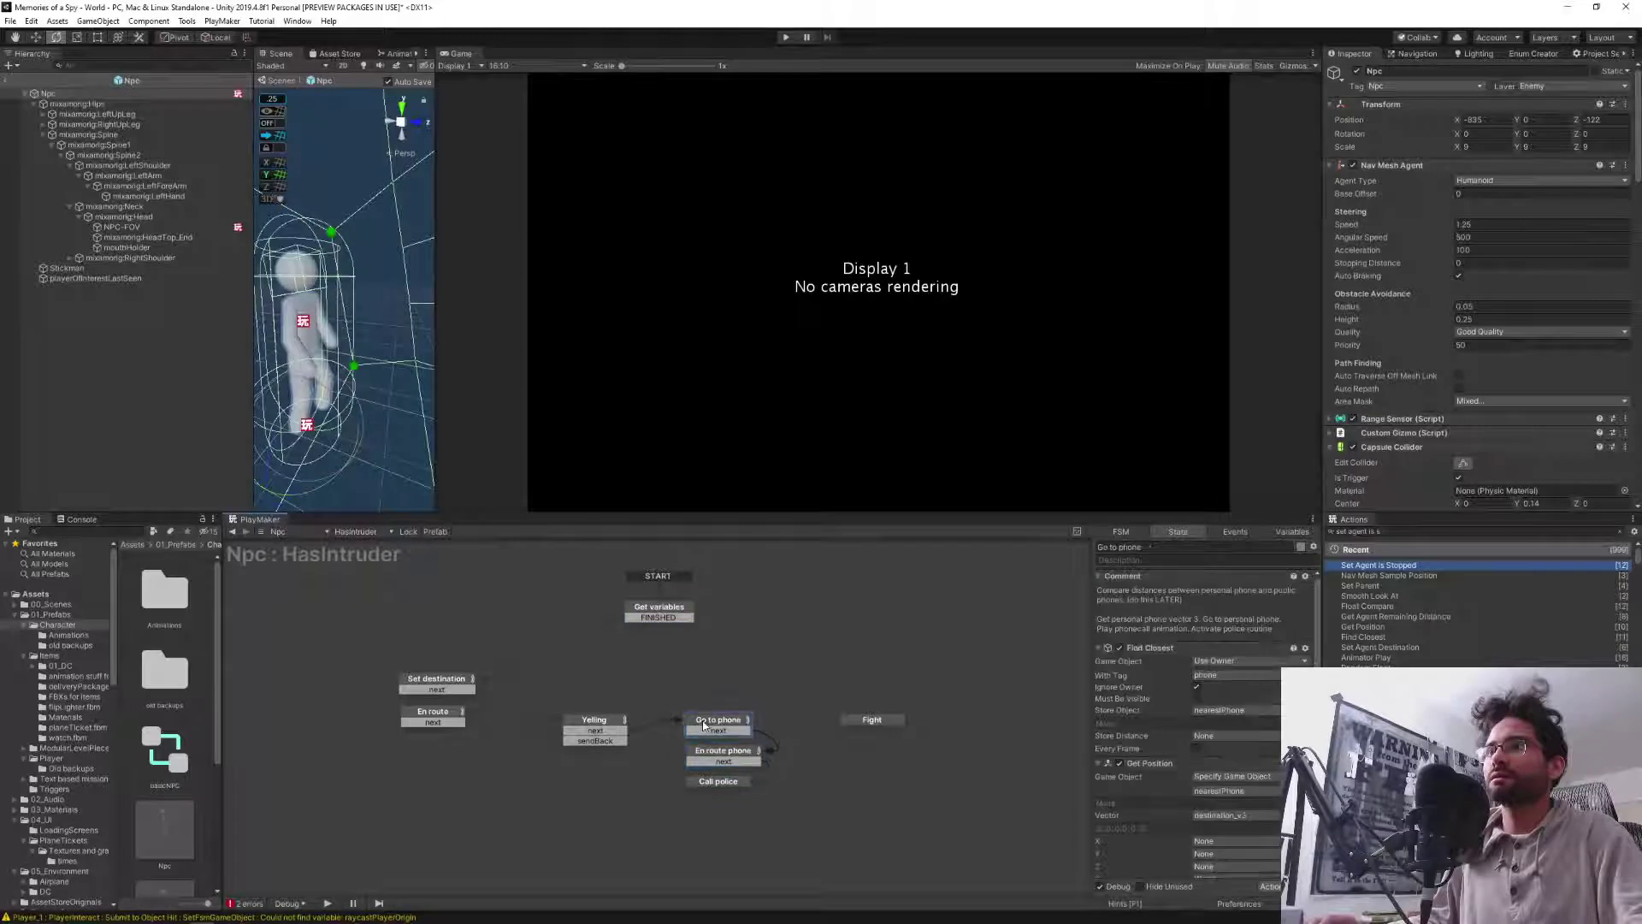
click(718, 781)
scroll(1167, 730, down, 1)
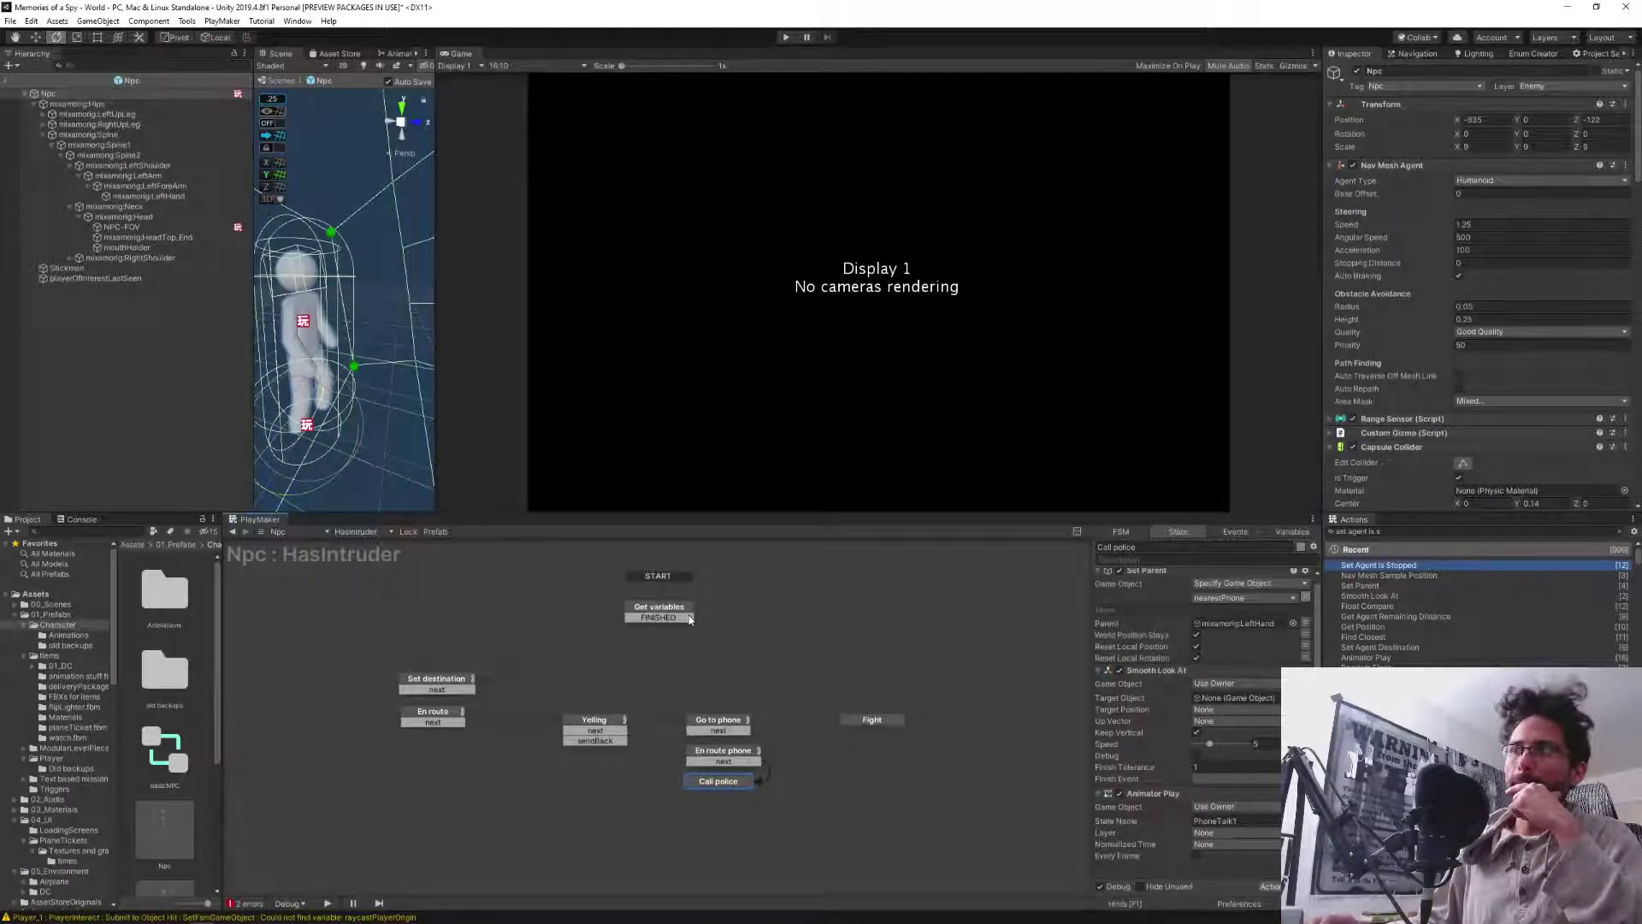
click(1123, 531)
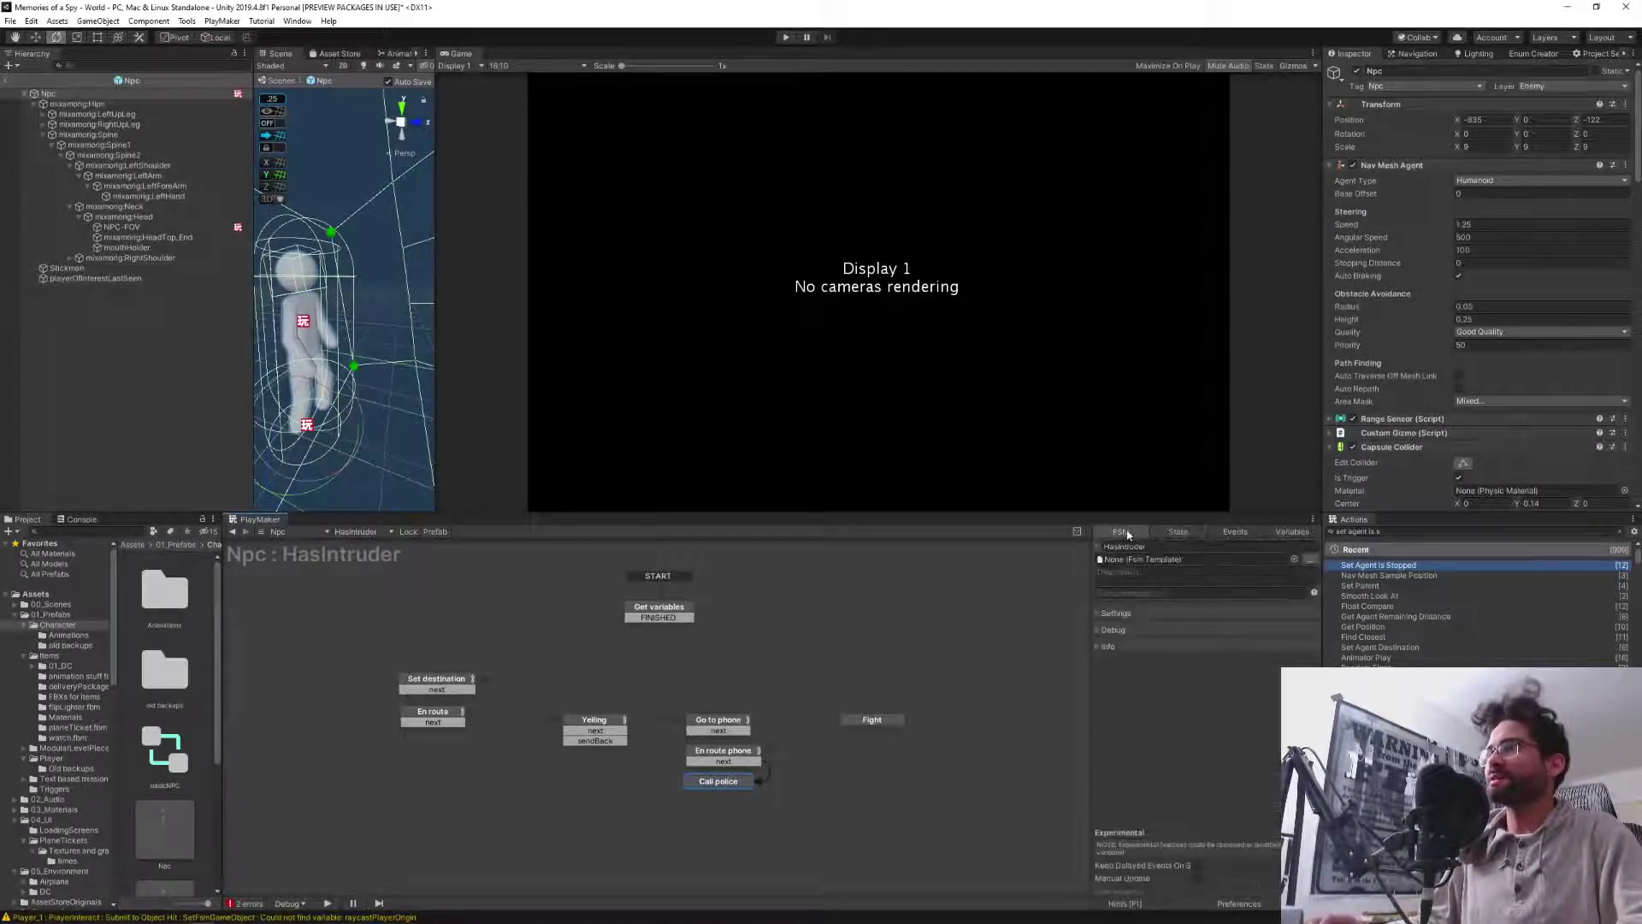
click(1098, 615)
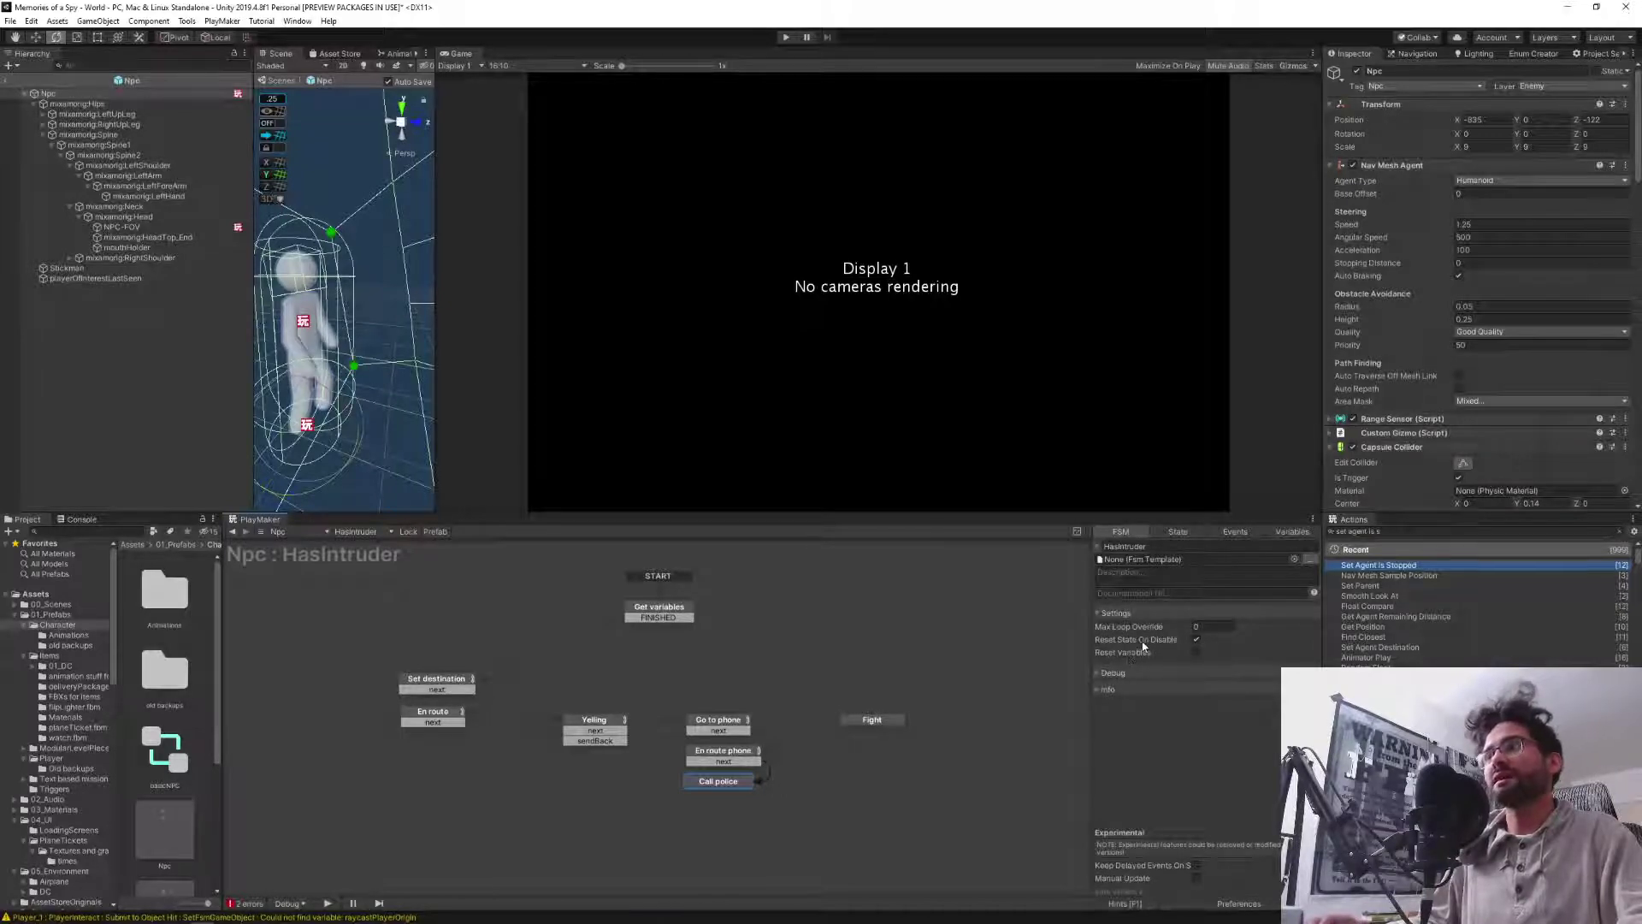
mouse_move(1144, 647)
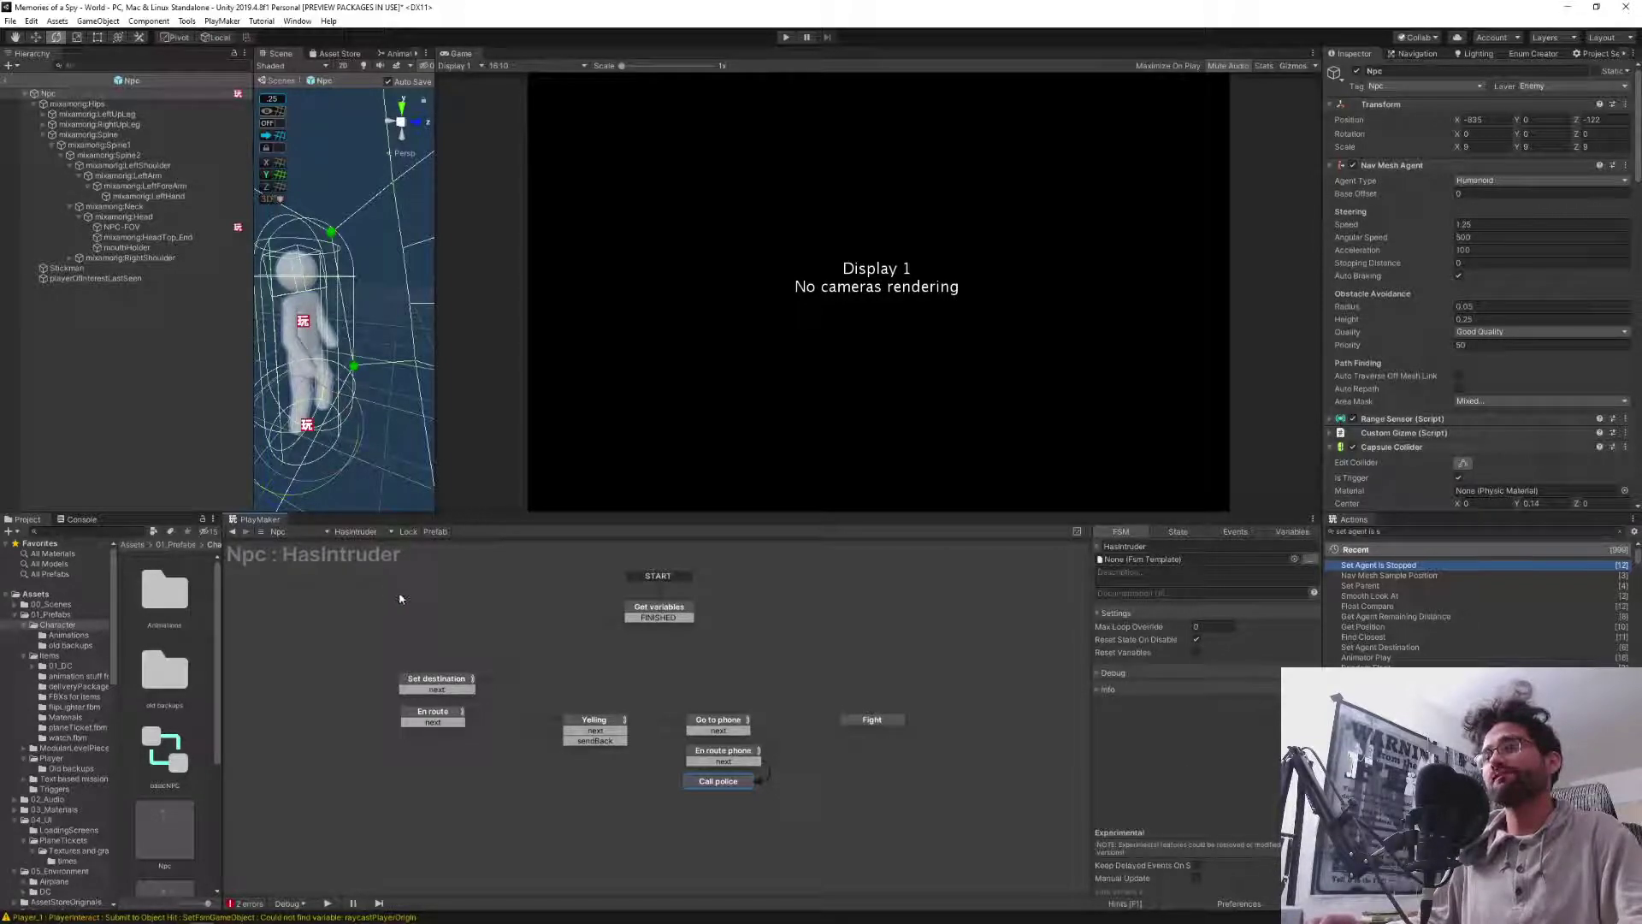
Inspect the Kick out state's actions in the NpcVision state machine and return to the HasIntruder state machine.
click(359, 532)
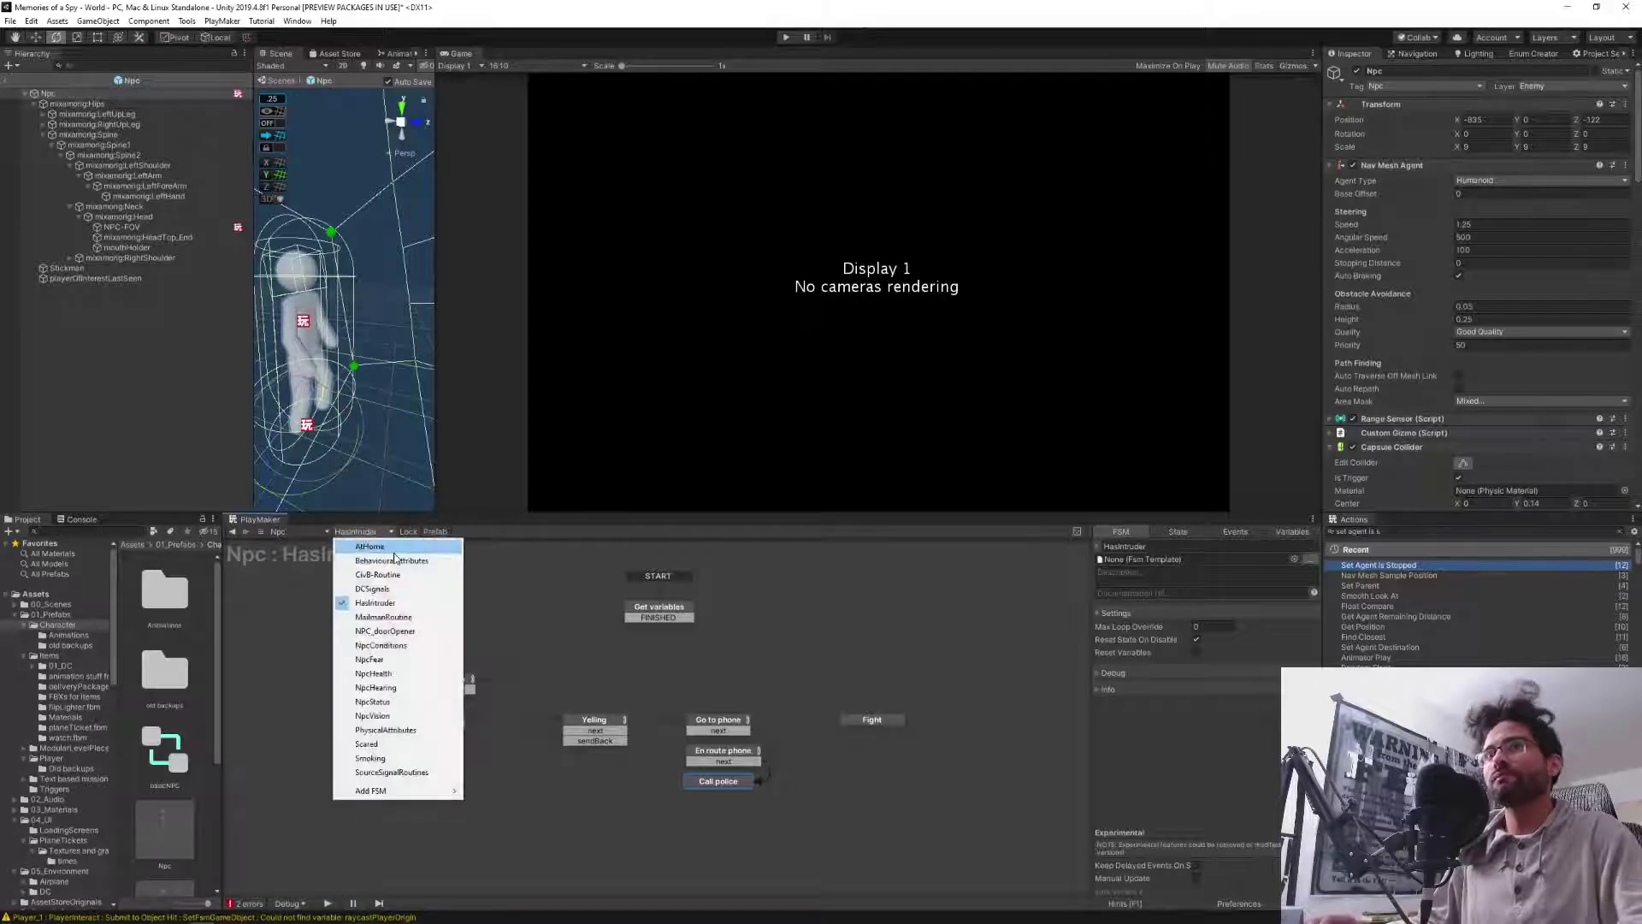
click(410, 715)
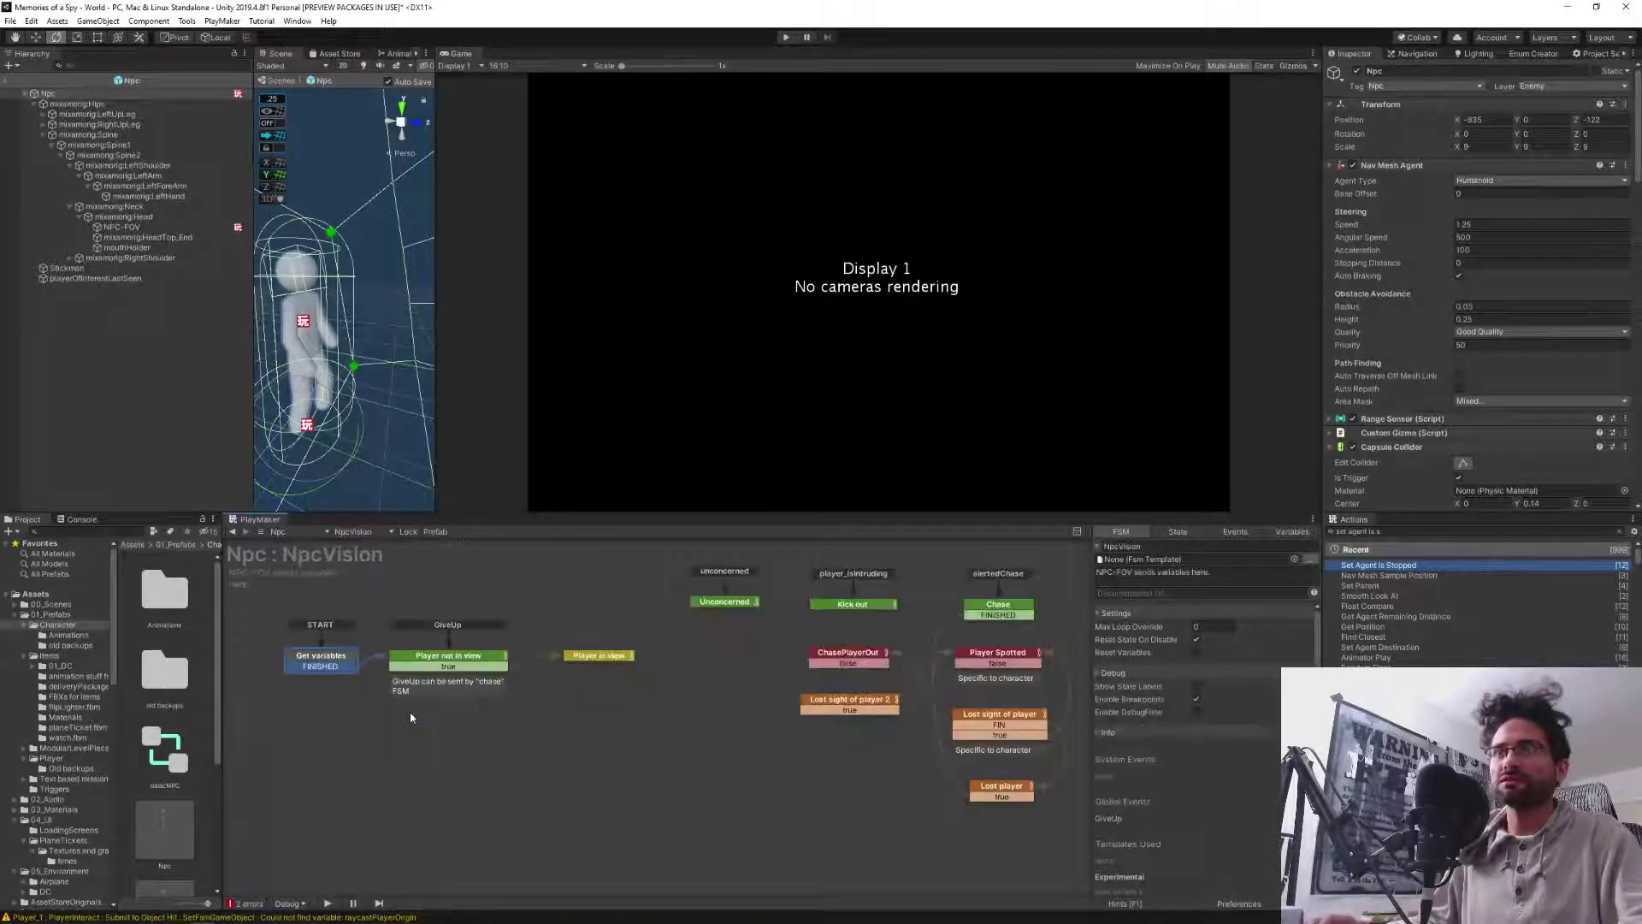
click(852, 605)
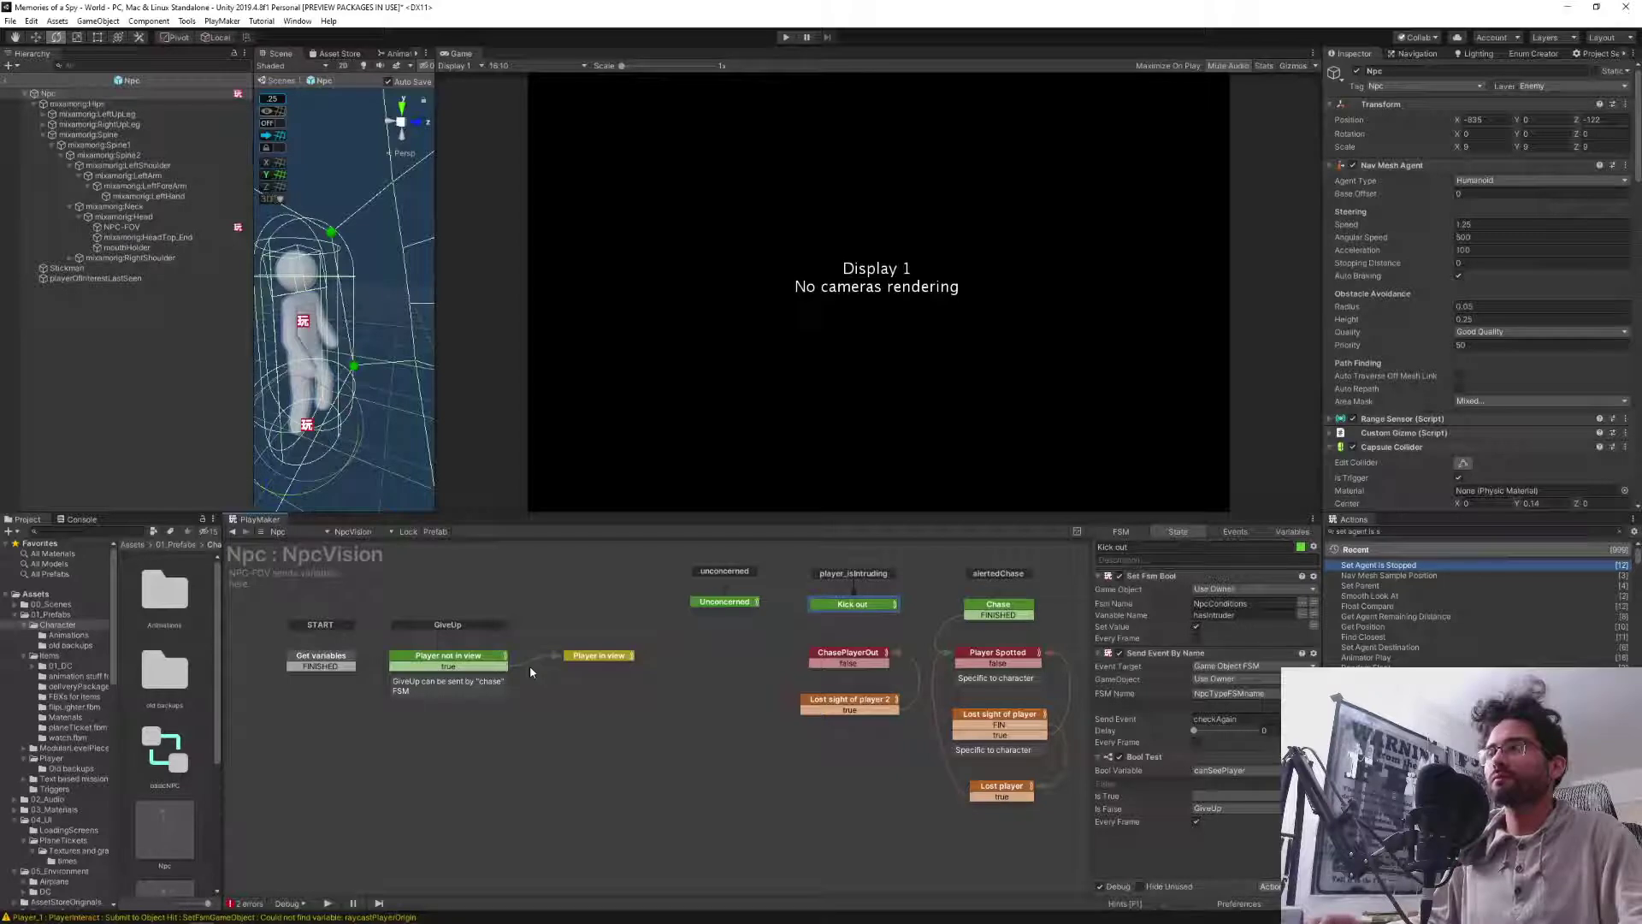
click(354, 531)
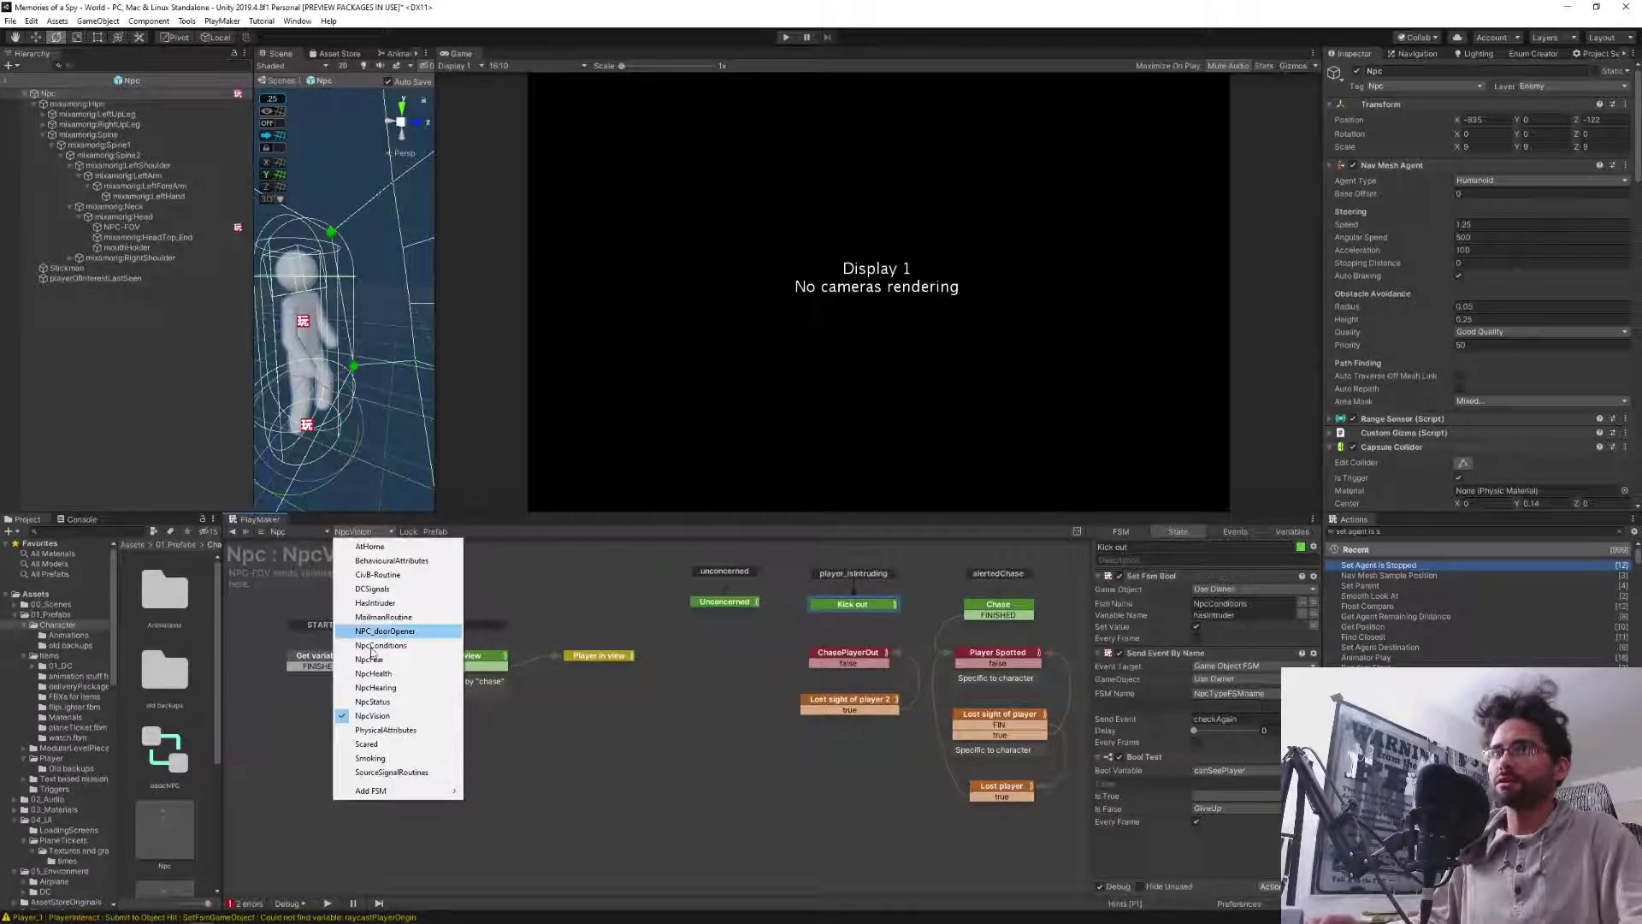
click(385, 603)
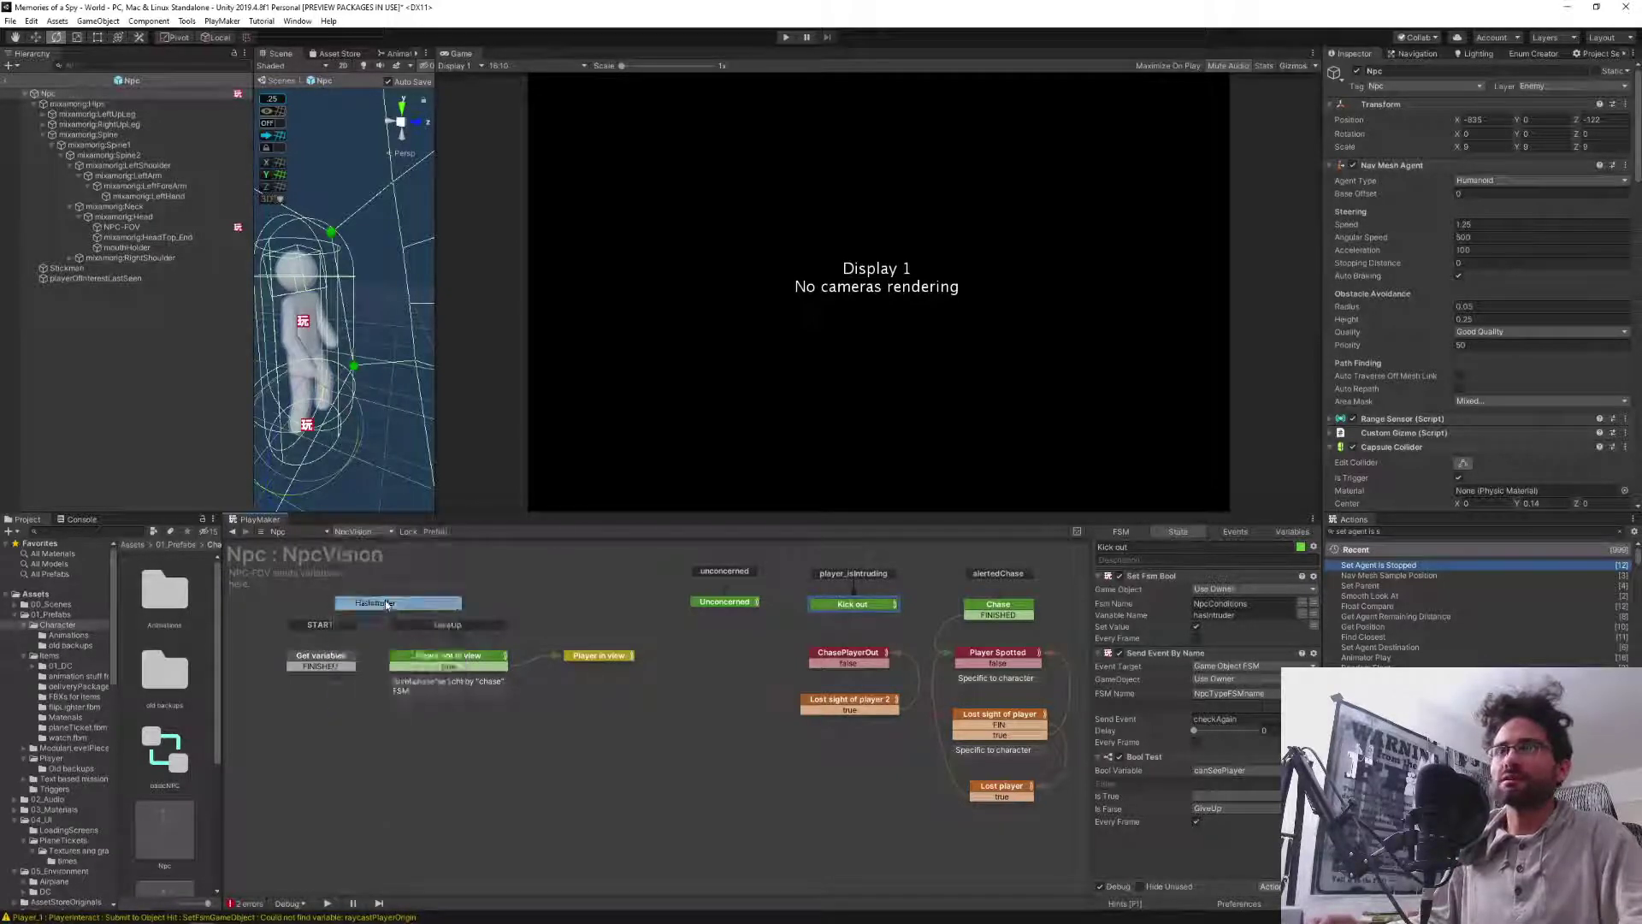
Route the Get variables state's FINISHED transition to a new state below it and name that state "Check phone call".
click(643, 612)
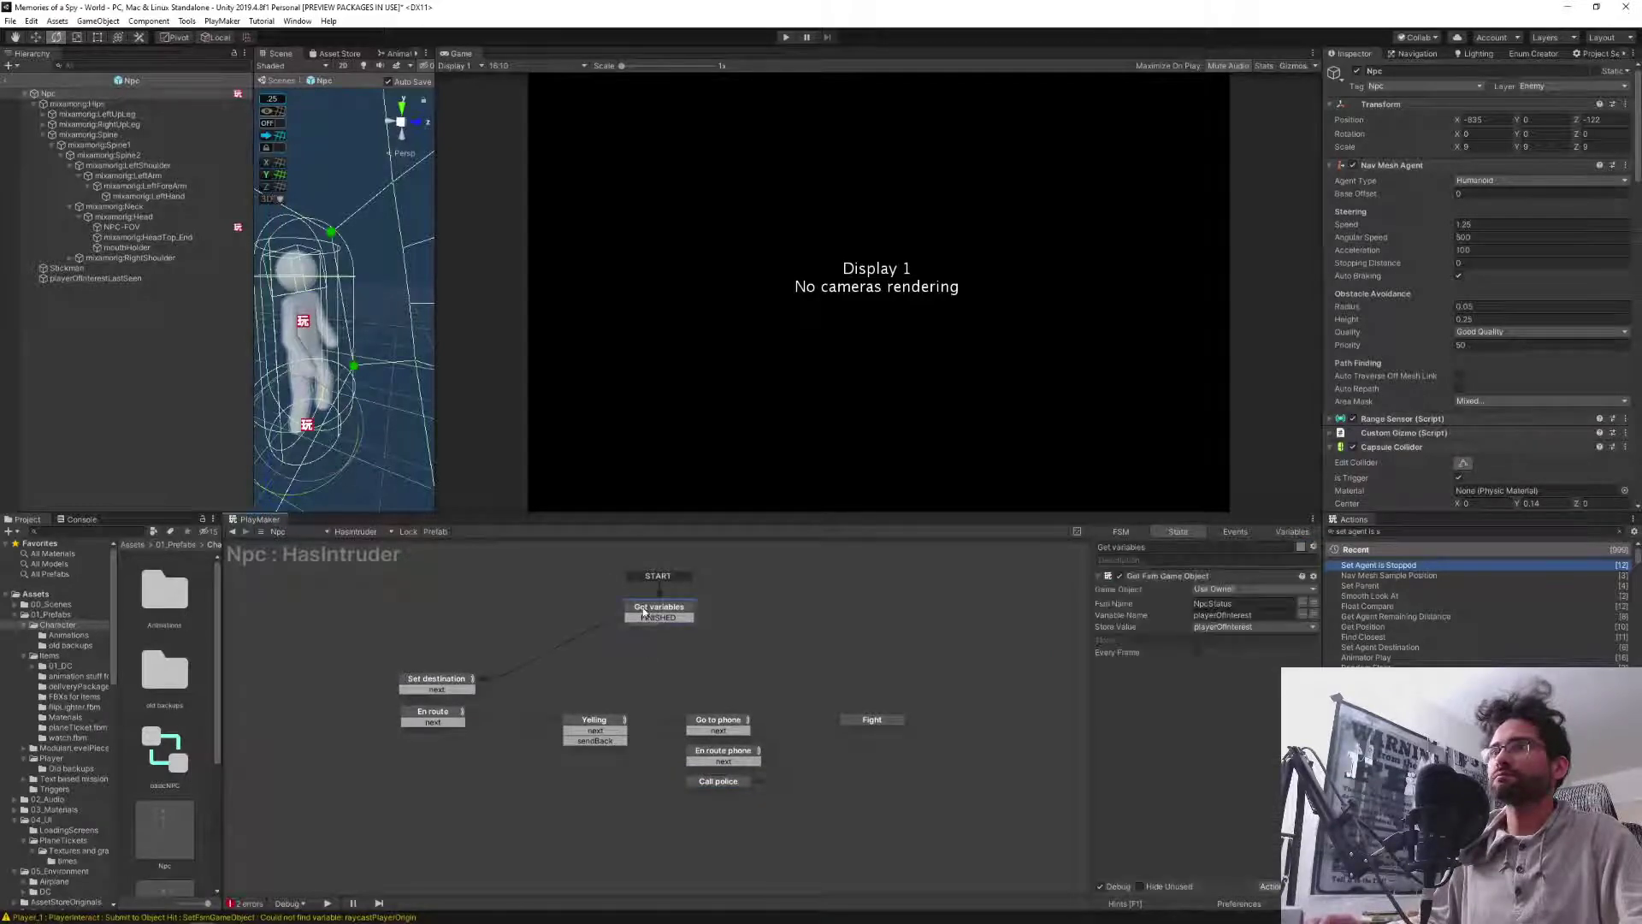
mouse_move(661, 619)
mouse_down()
mouse_move(657, 650)
mouse_move(664, 610)
mouse_up()
click(663, 612)
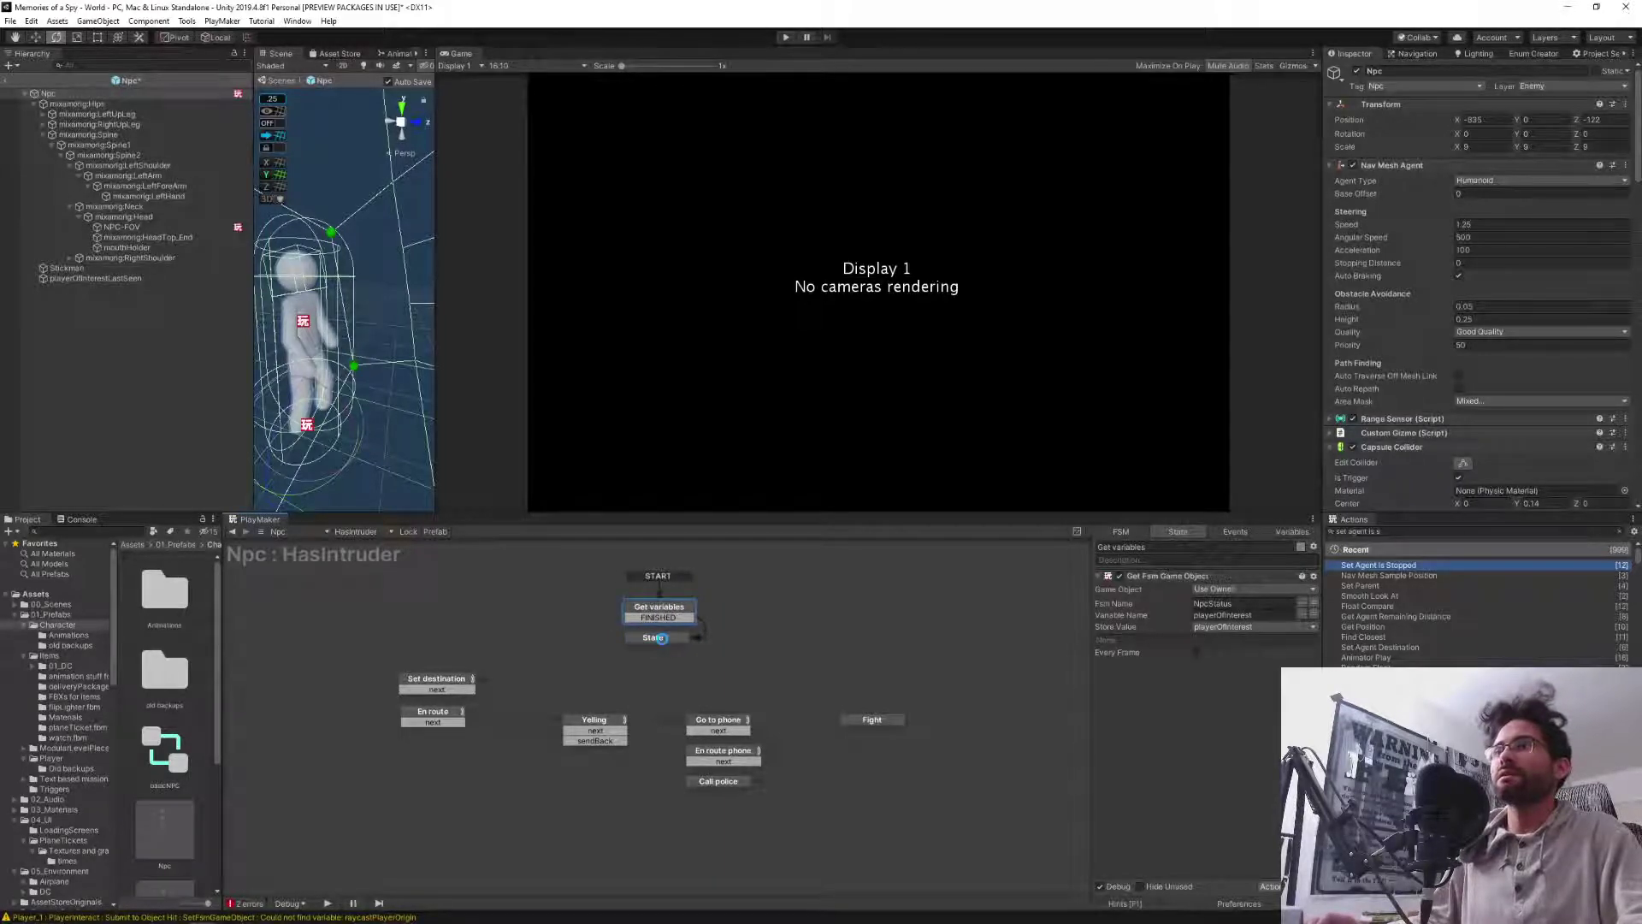
click(661, 638)
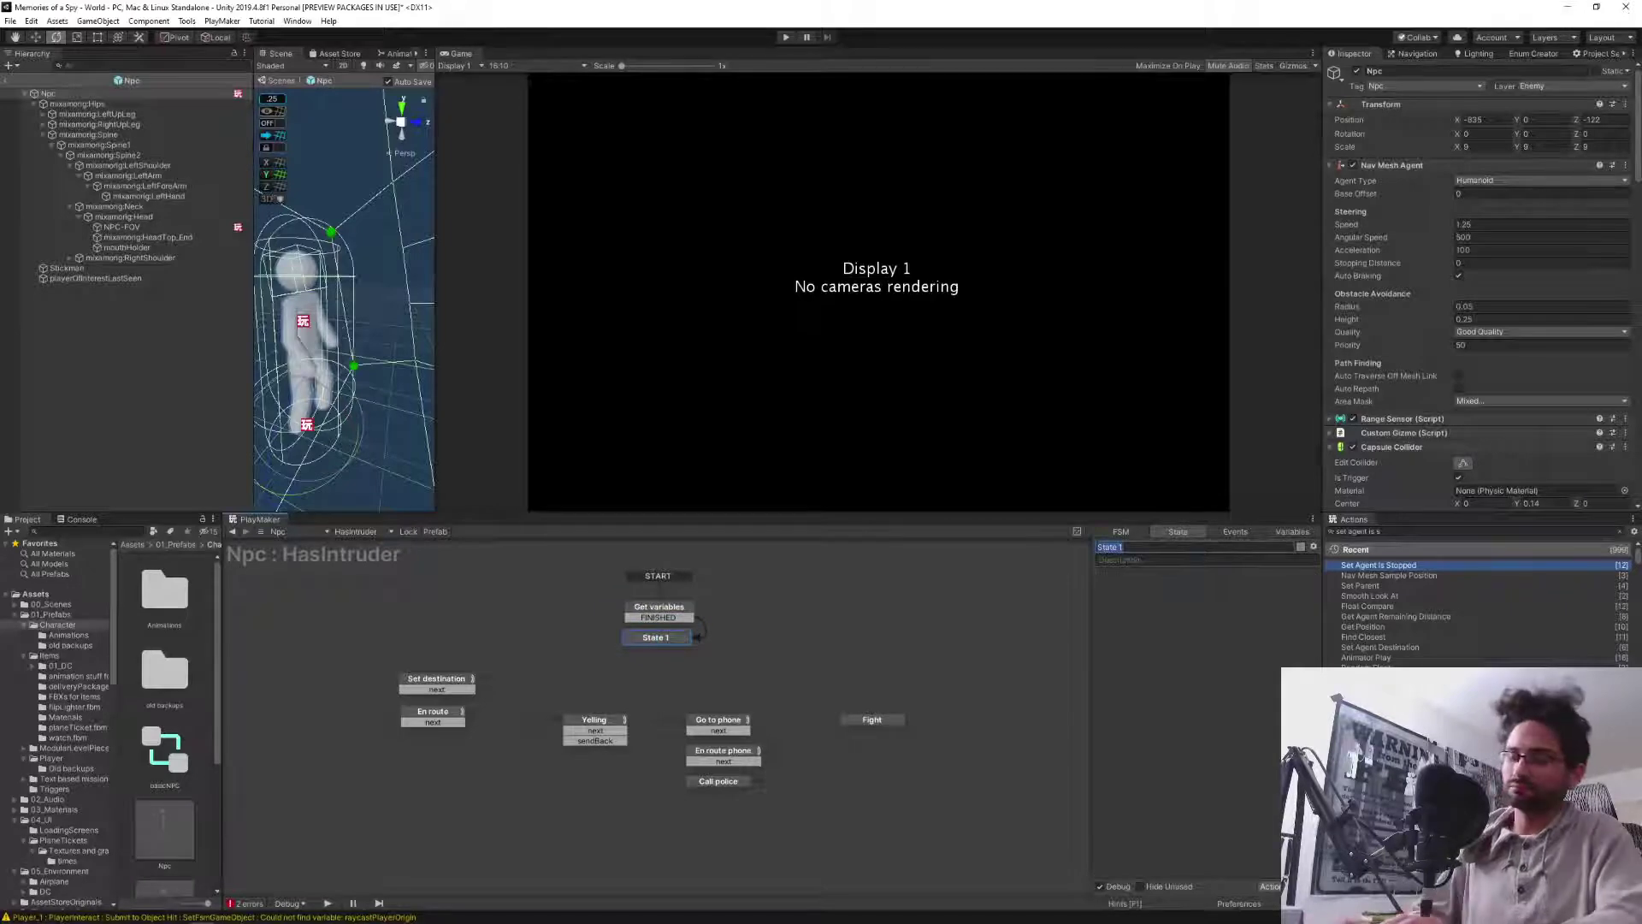
text(Check If)
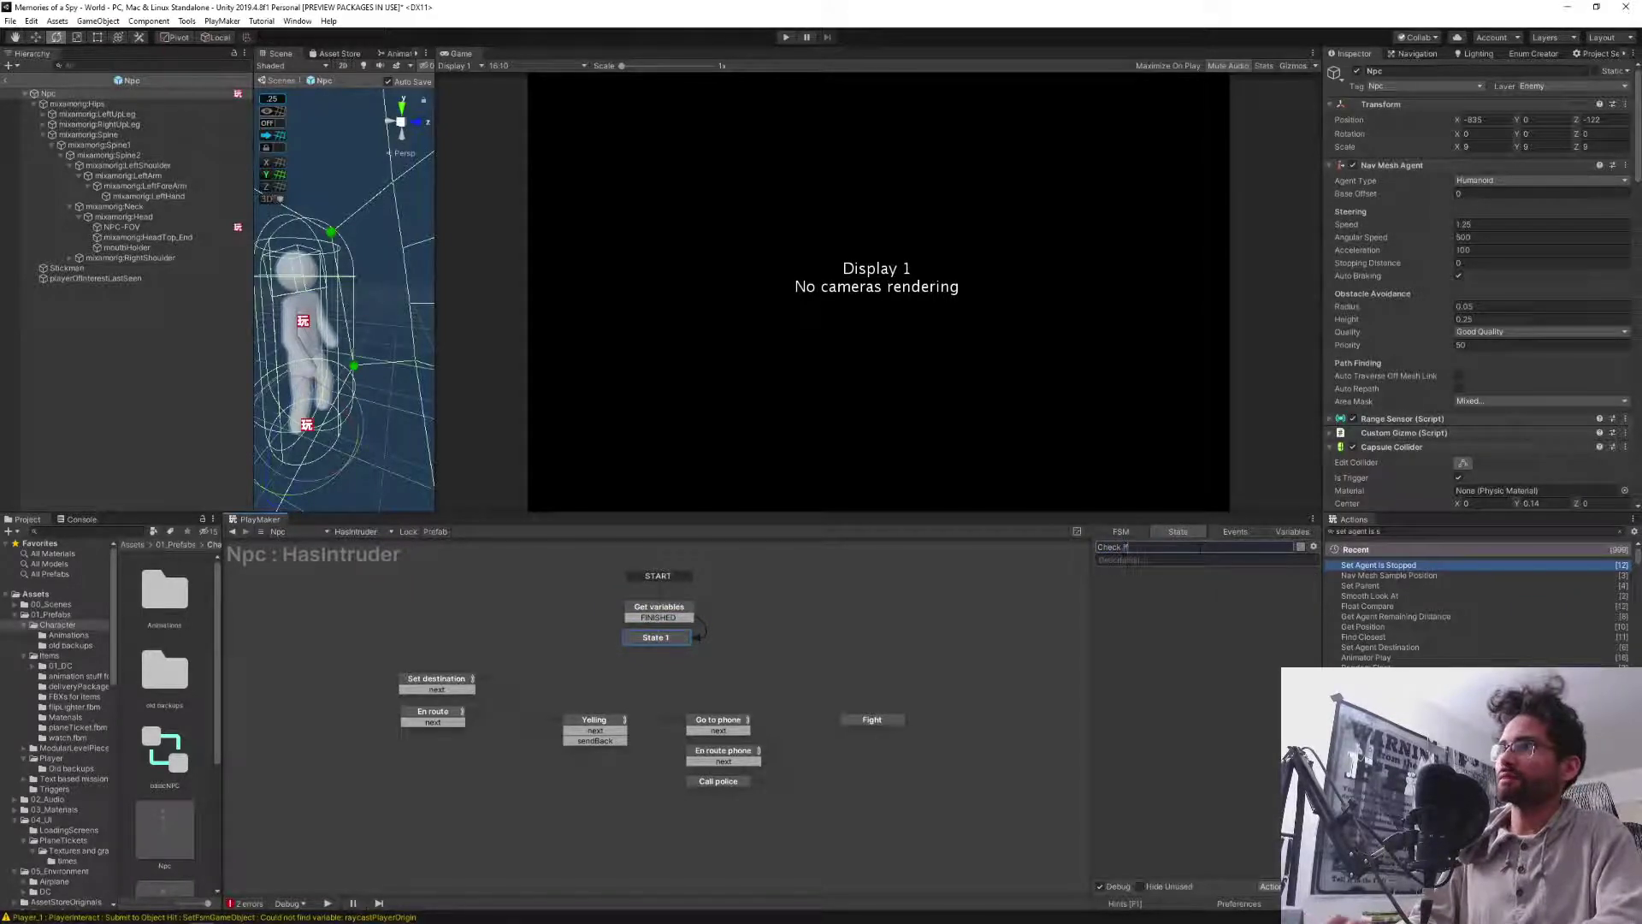
key(BackSpace)
key(BackSpace)
key(BackSpace)
key(BackSpace)
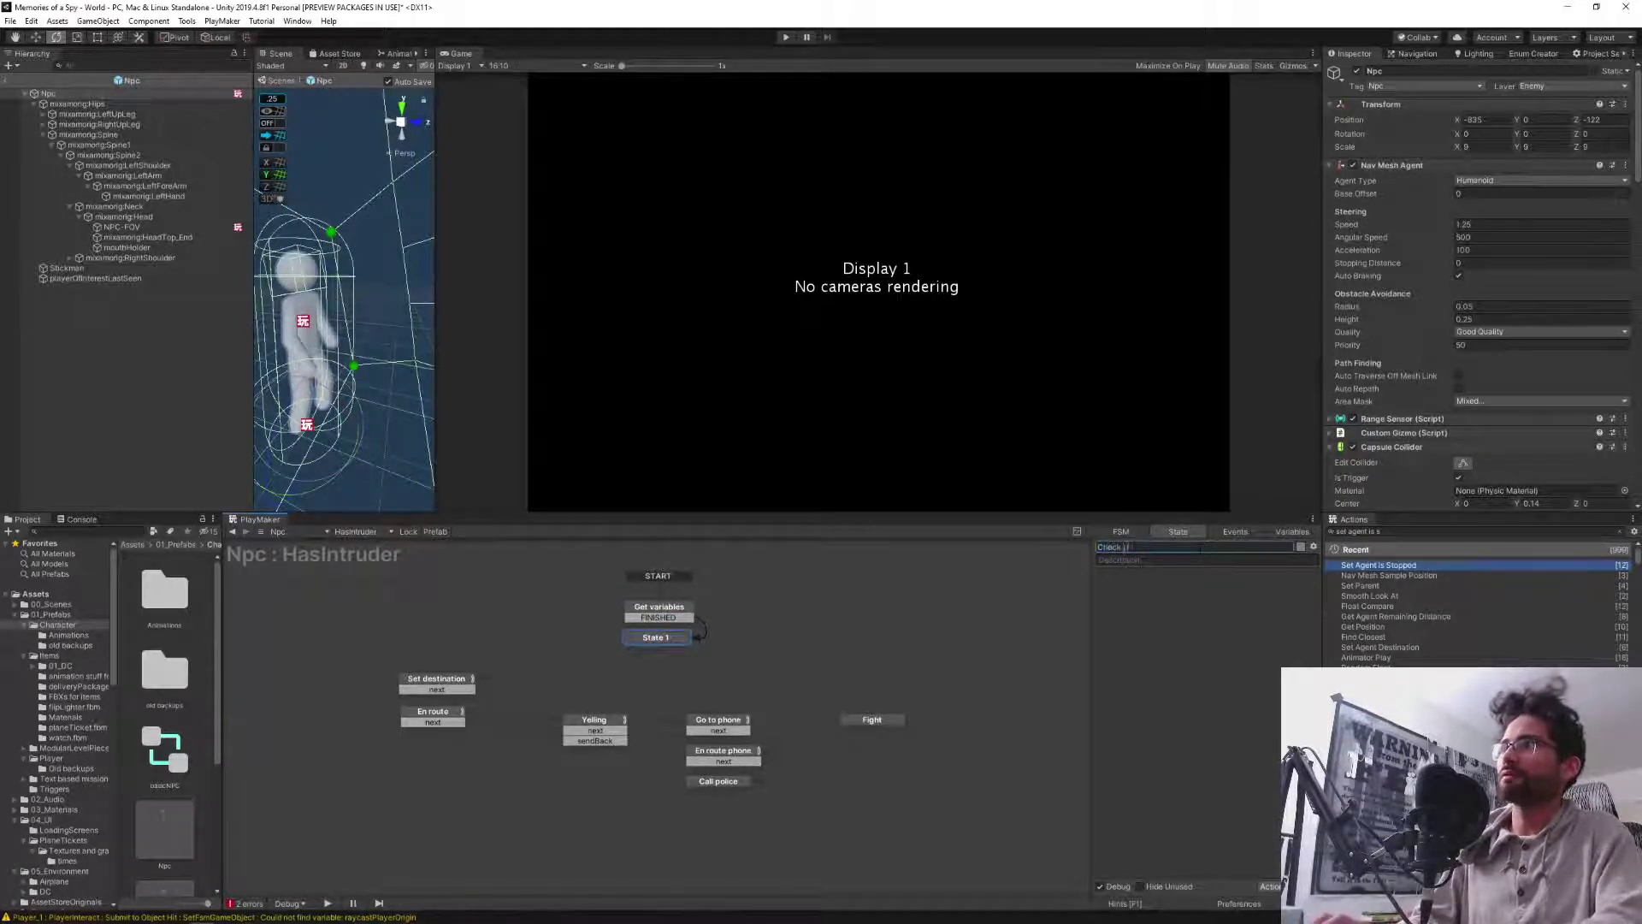
text(phone call)
key(Return)
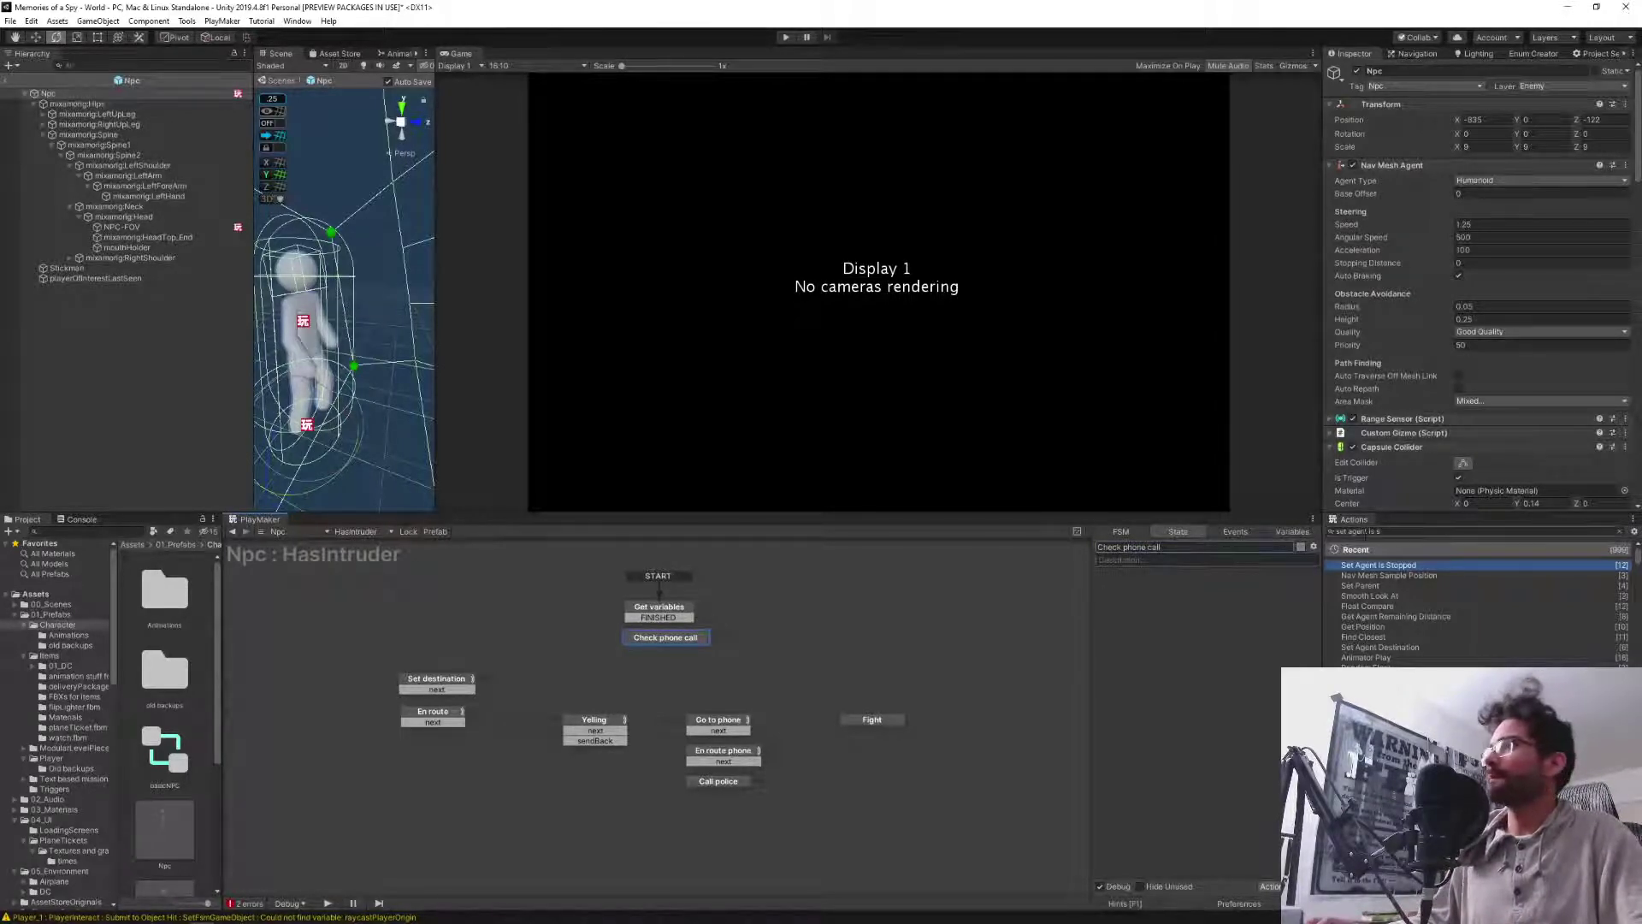
Add a Bool Test action to the Check phone call state, testing a new bool variable named isCallingPolice.
key(ctrl+a)
text(bool)
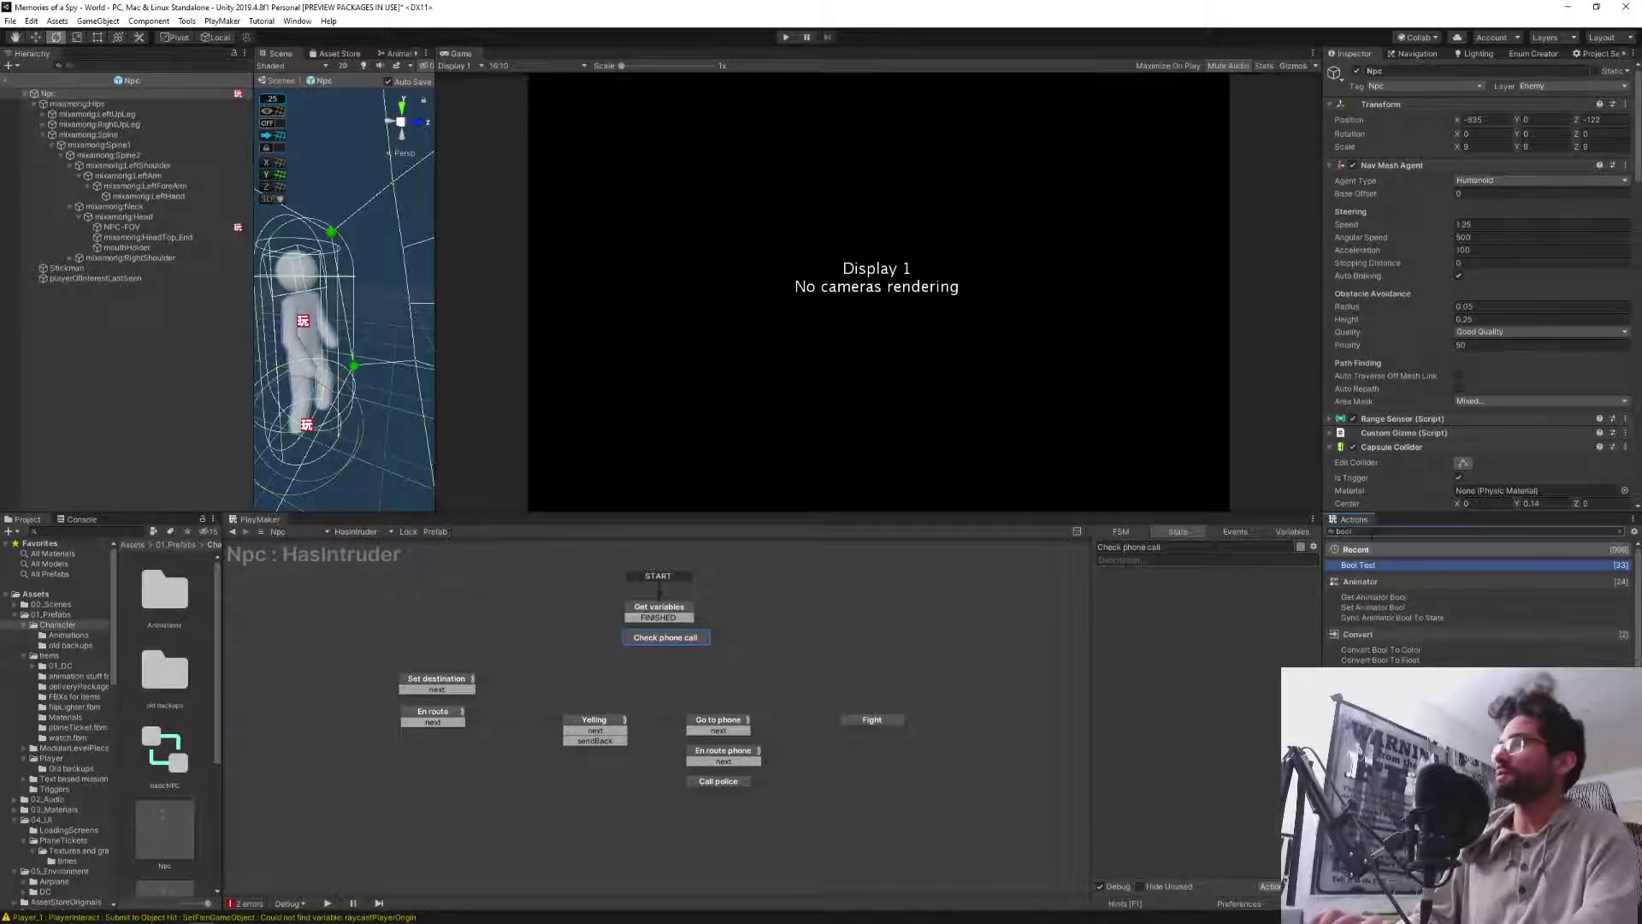
key(Return)
click(1210, 589)
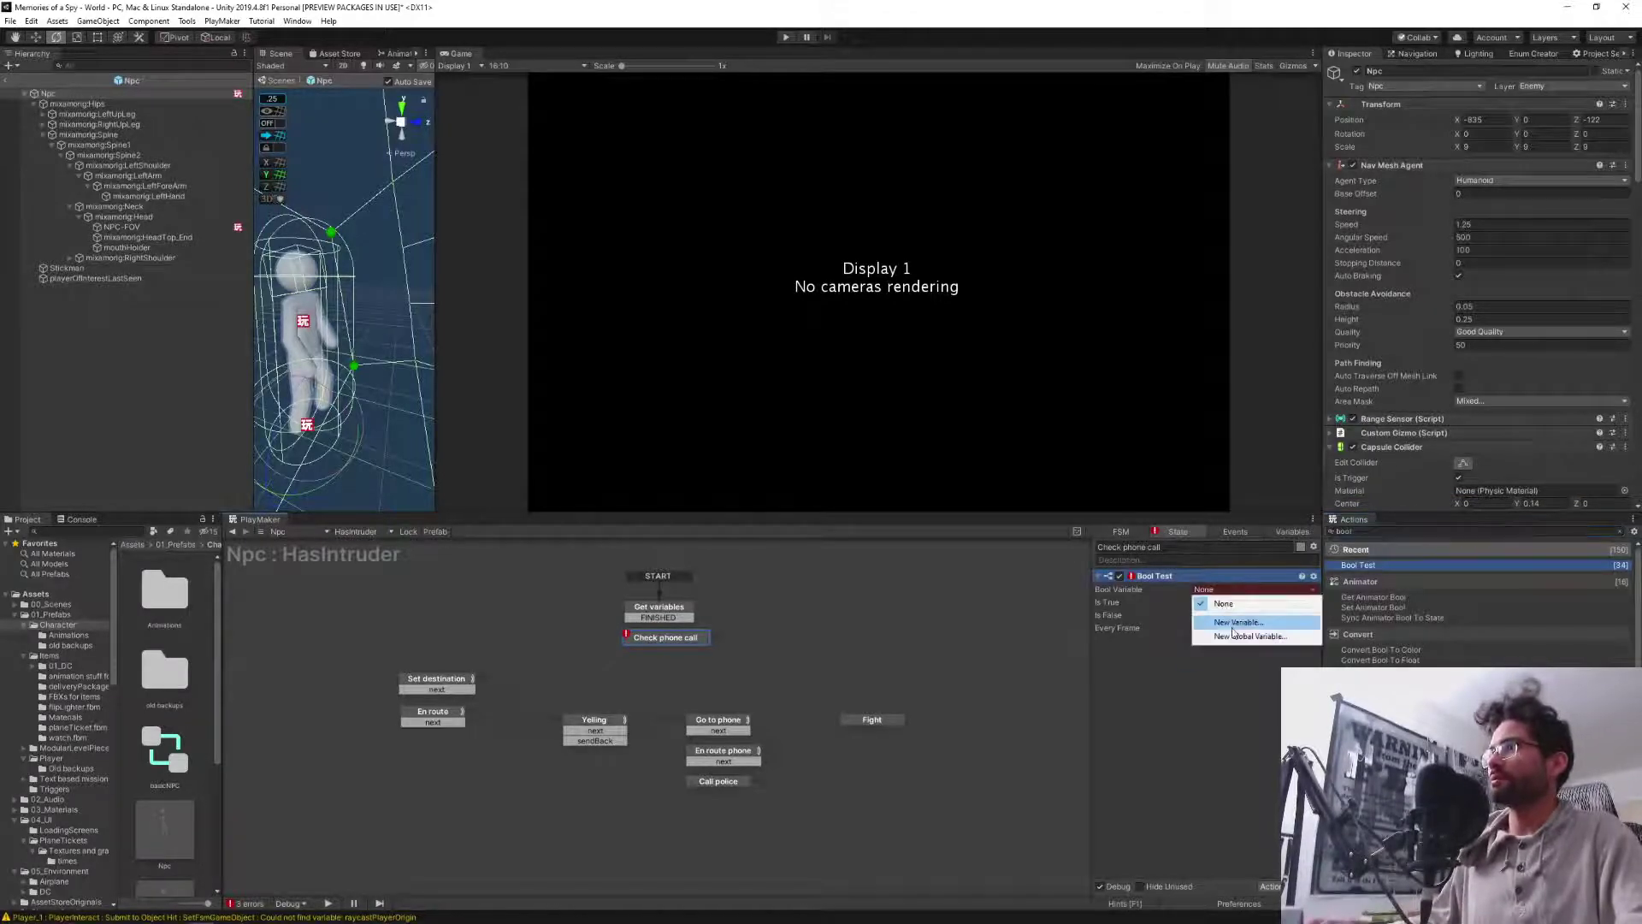
click(1223, 617)
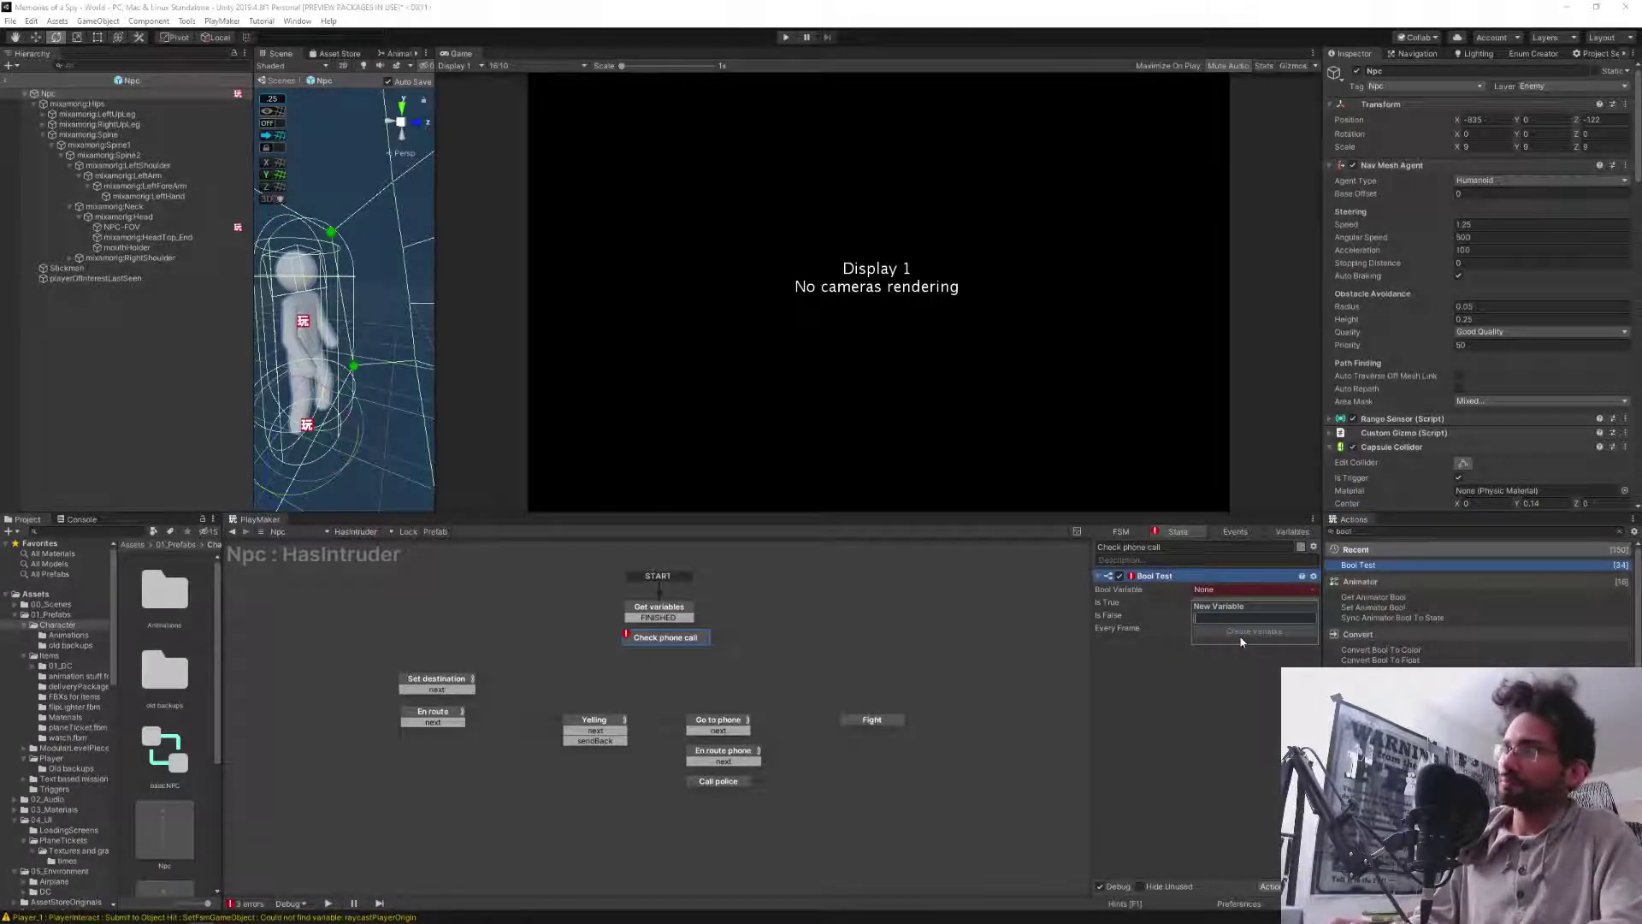
text(isM)
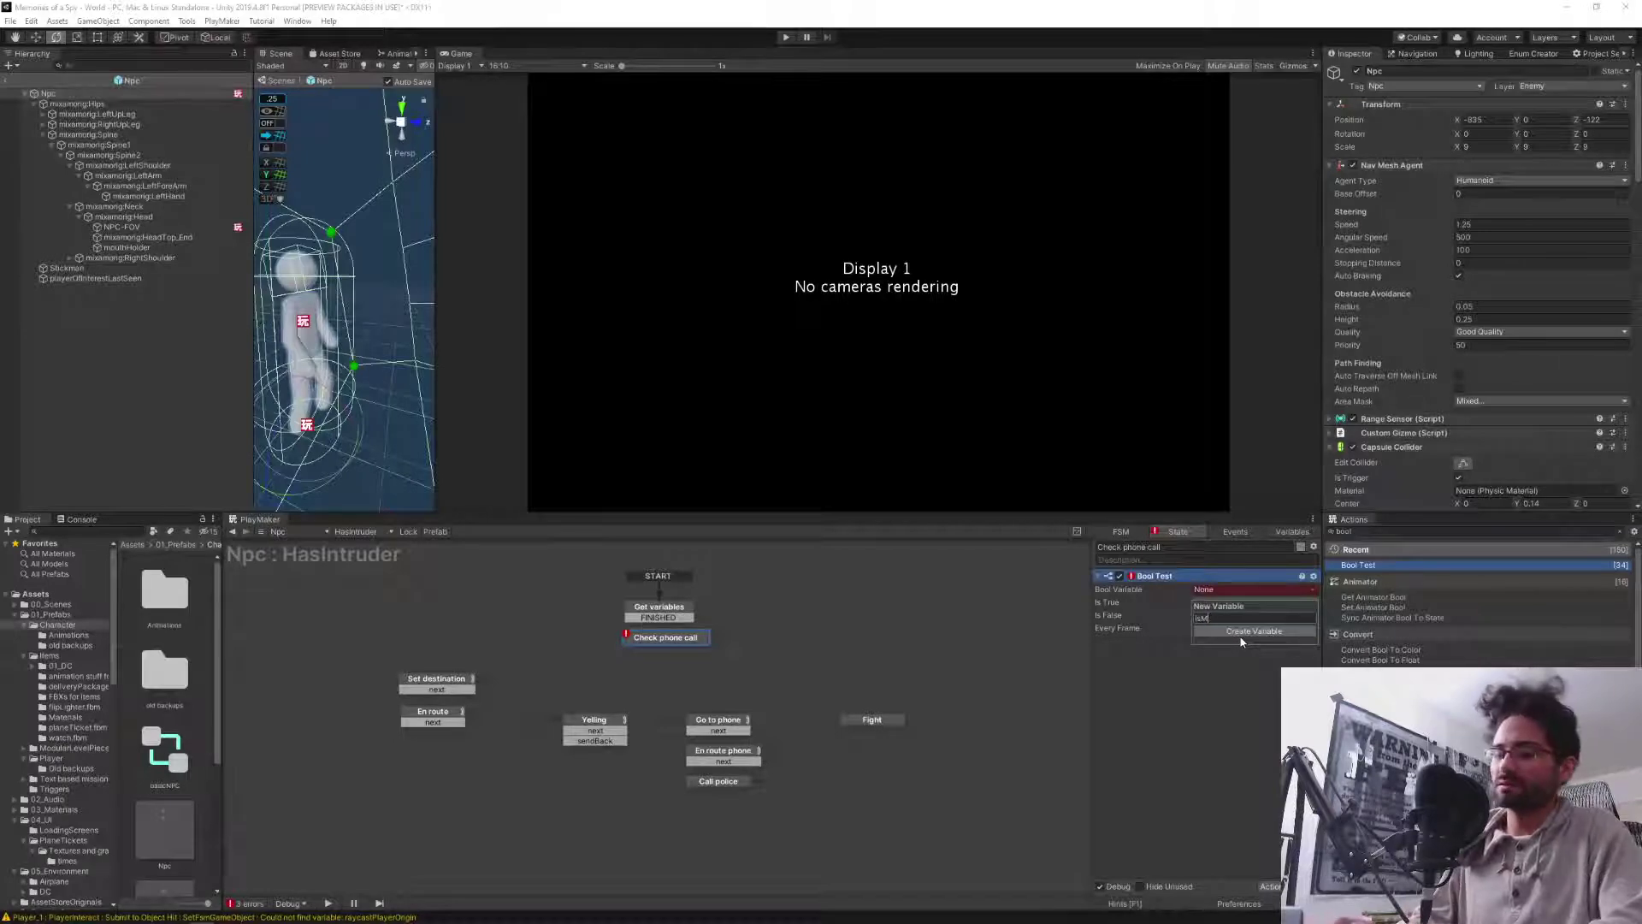
text(Kaking)
key(BackSpace)
key(BackSpace)
key(BackSpace)
key(BackSpace)
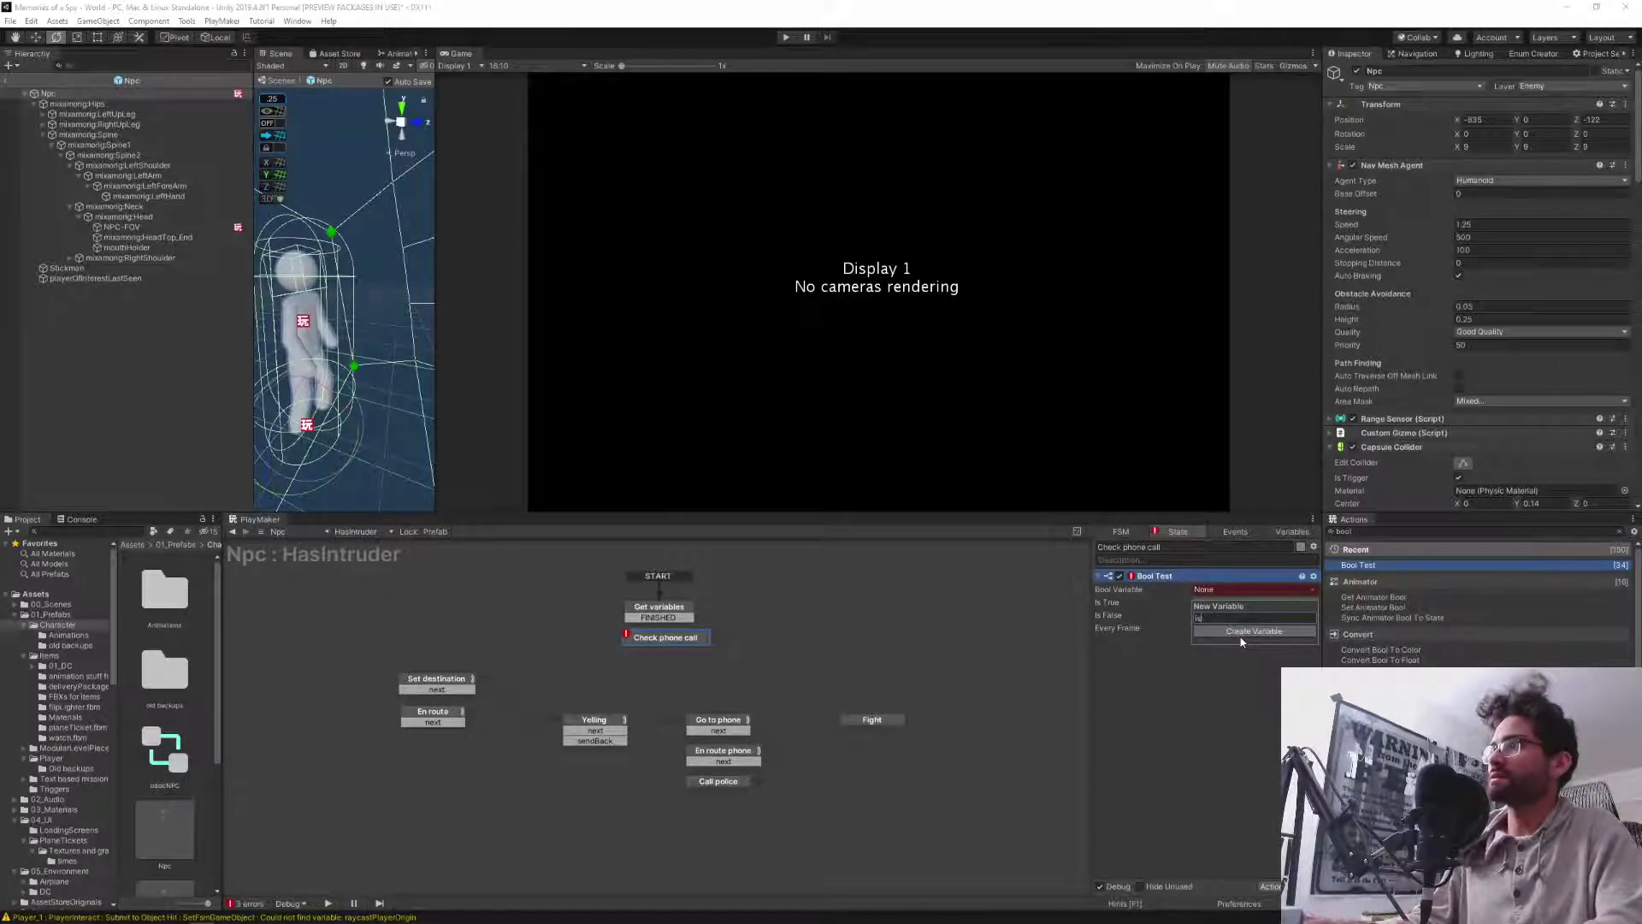
text(CallingPholice)
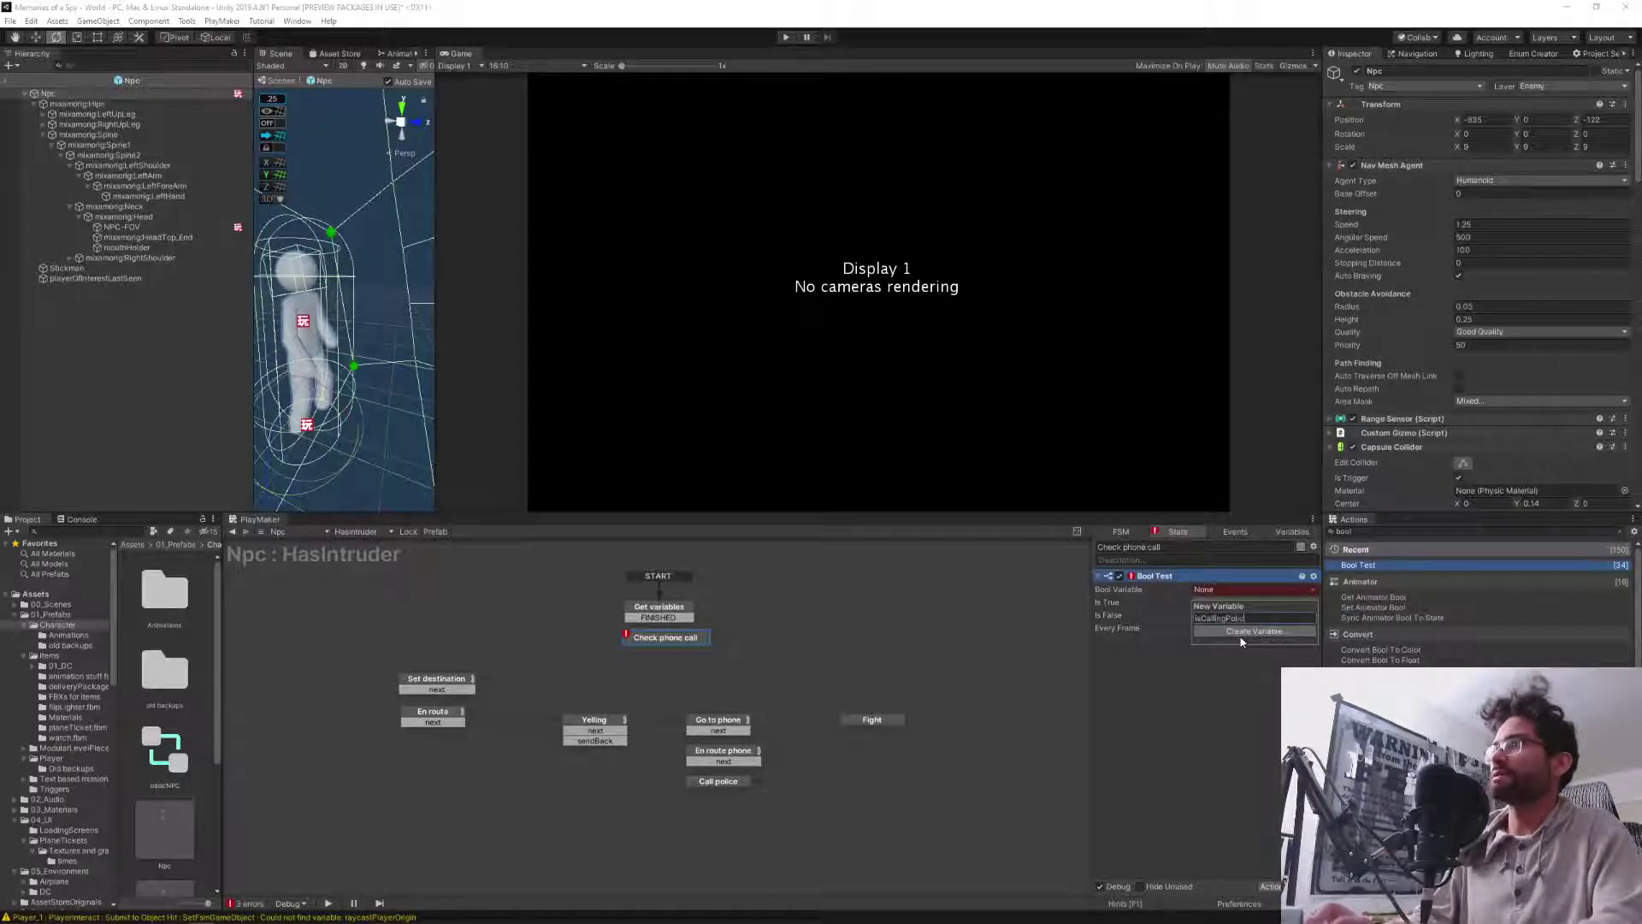
click(1241, 635)
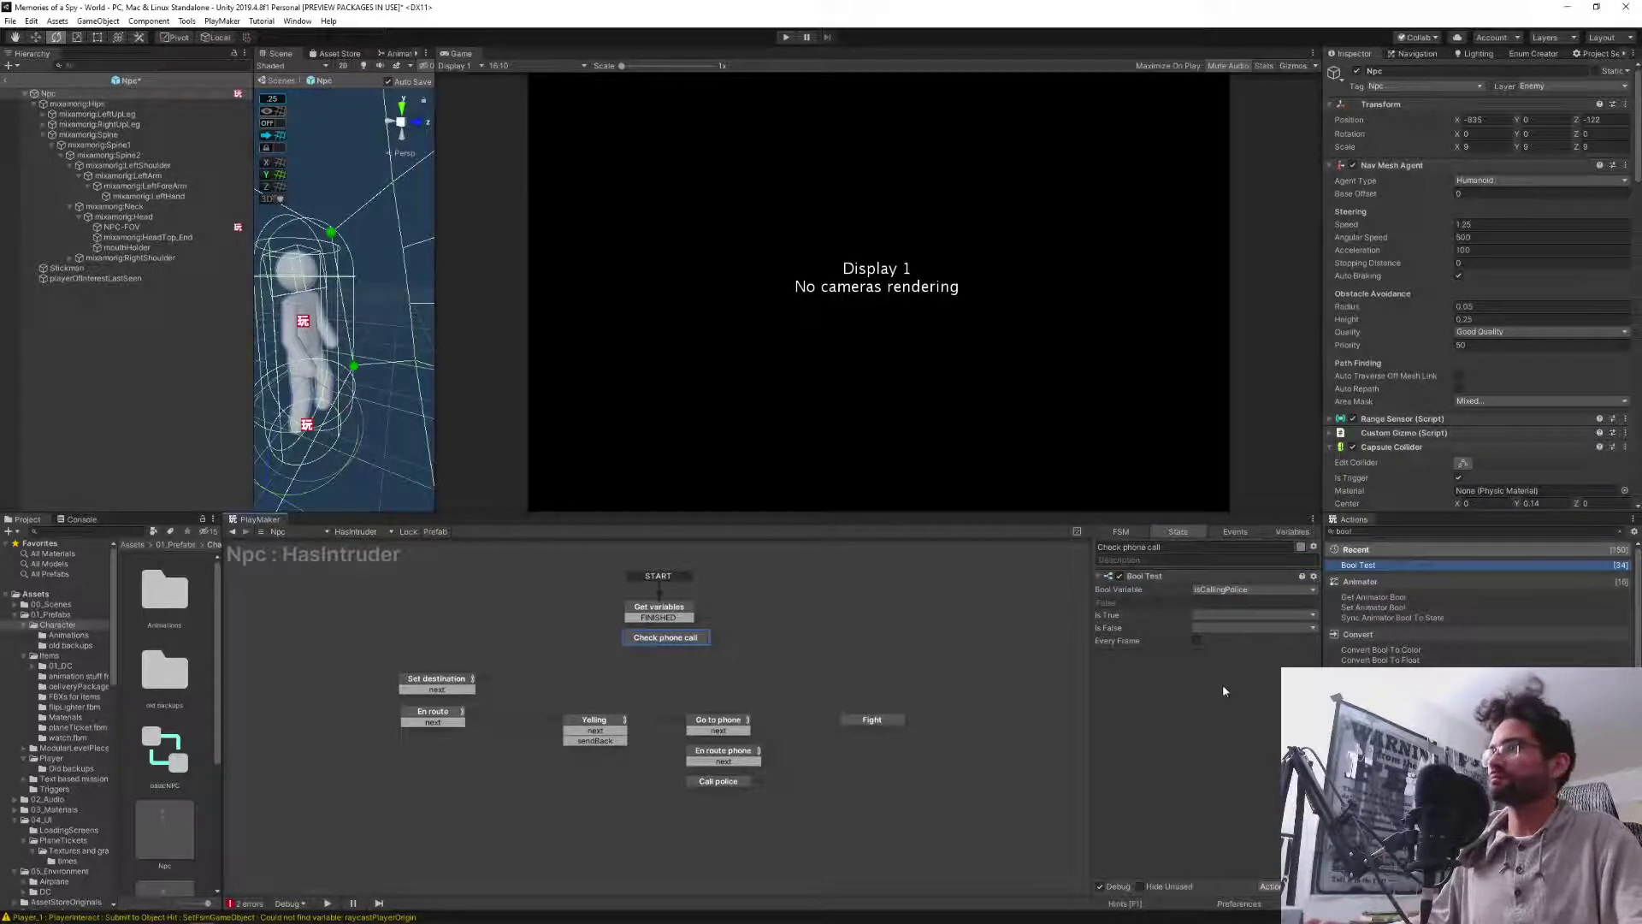
Set the Bool Test's outcomes to the custom events true and false and add both as transitions on Check phone call.
click(1208, 627)
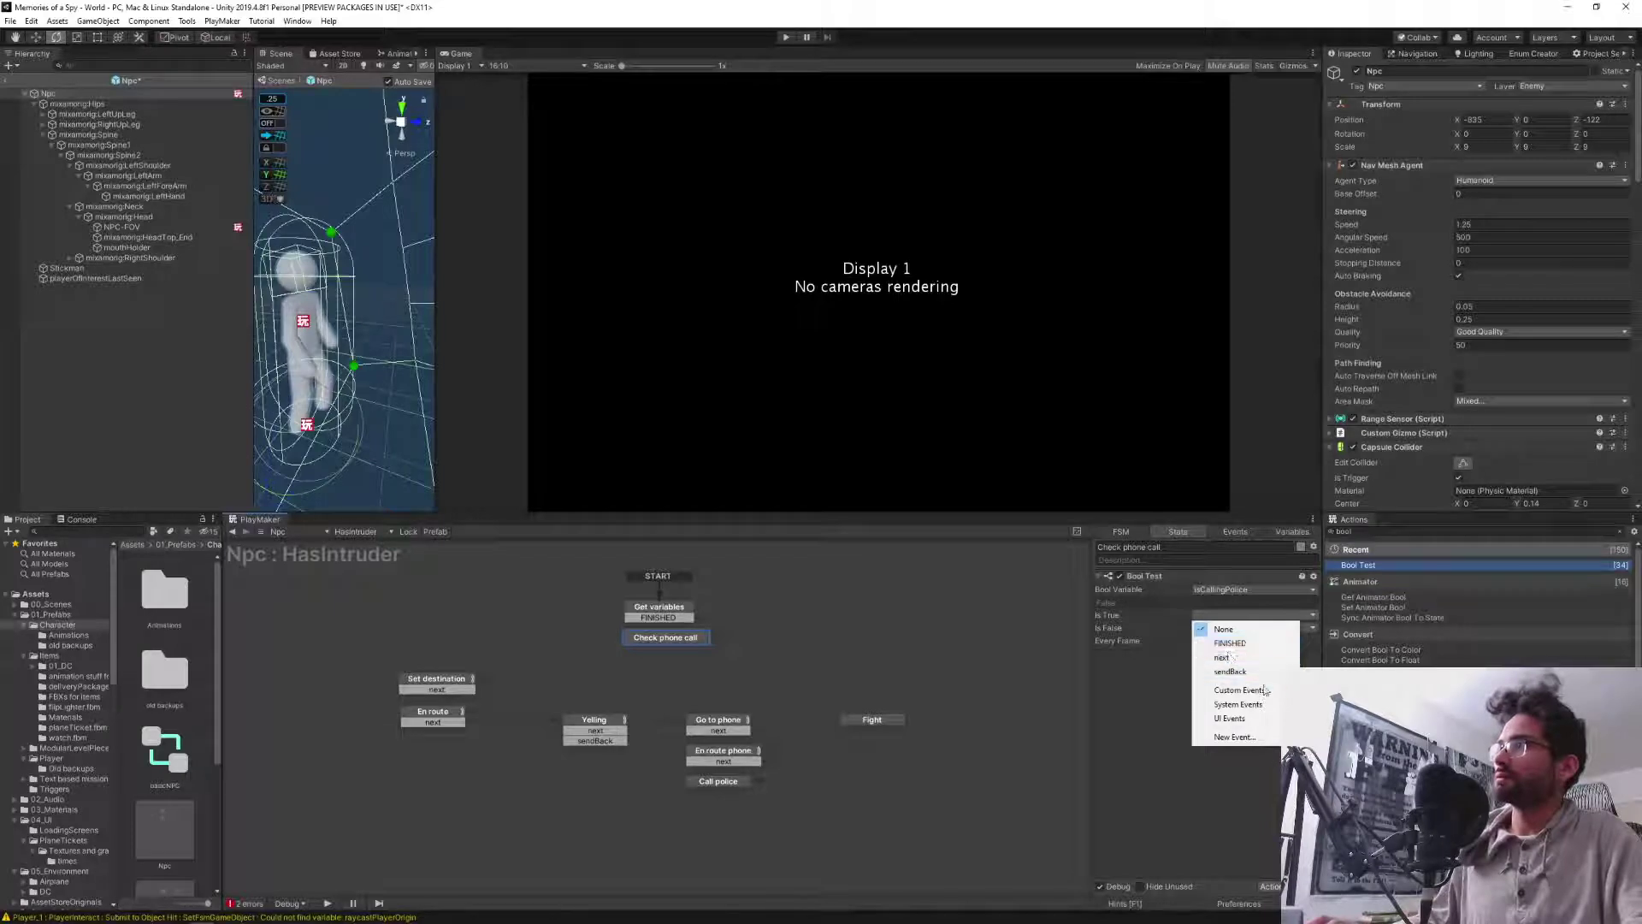
mouse_move(1262, 695)
key(t)
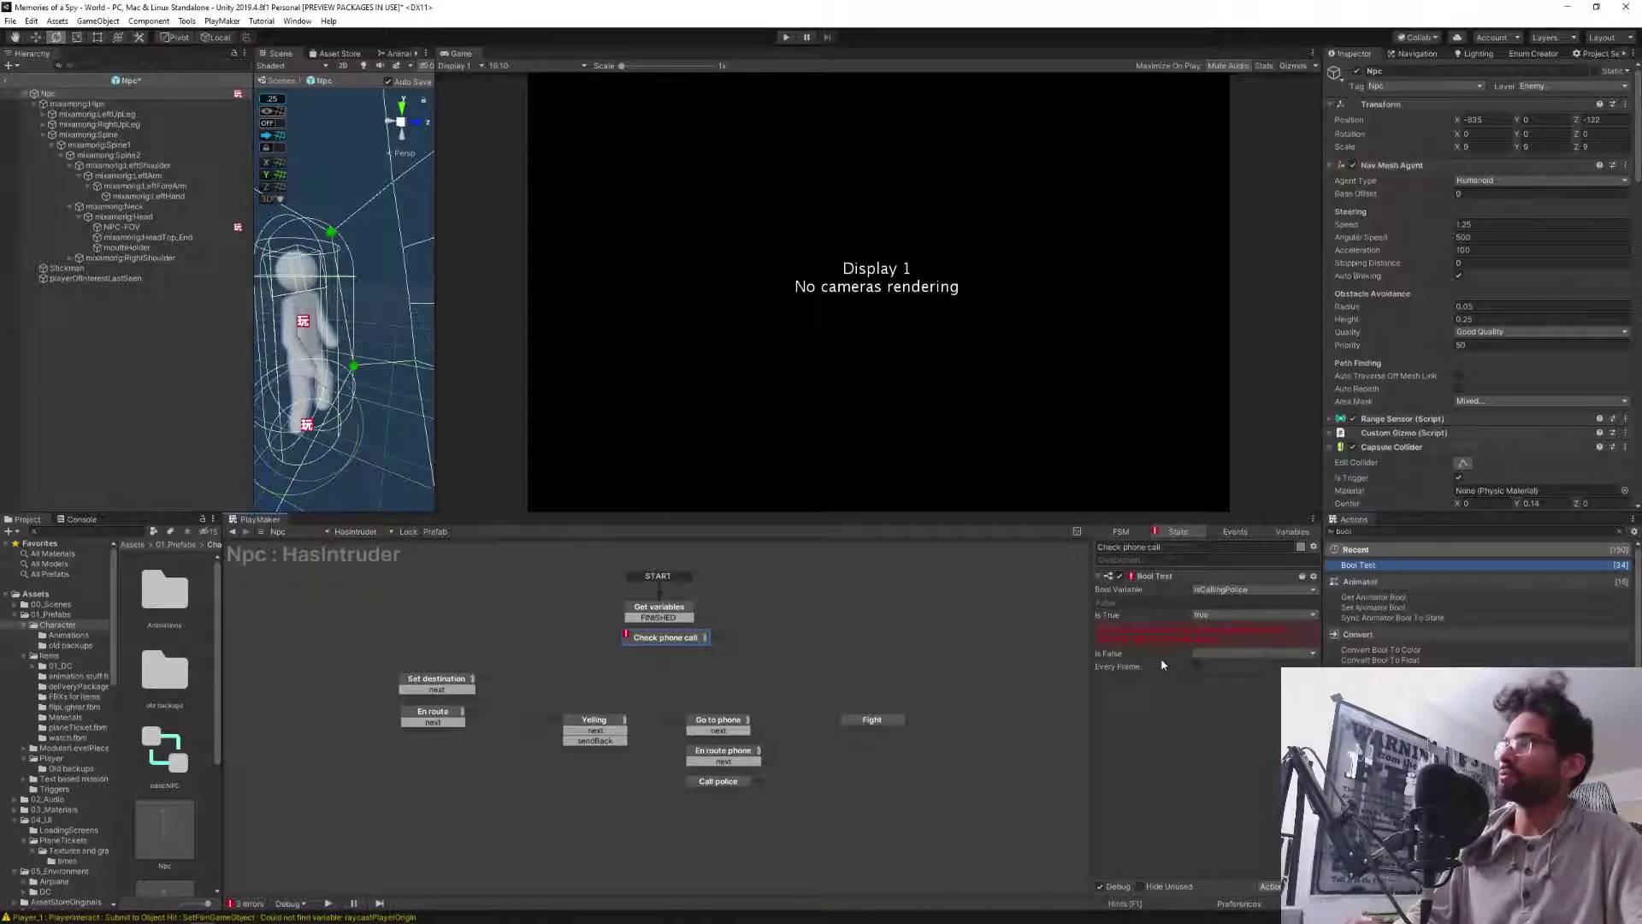
click(1185, 639)
click(1203, 629)
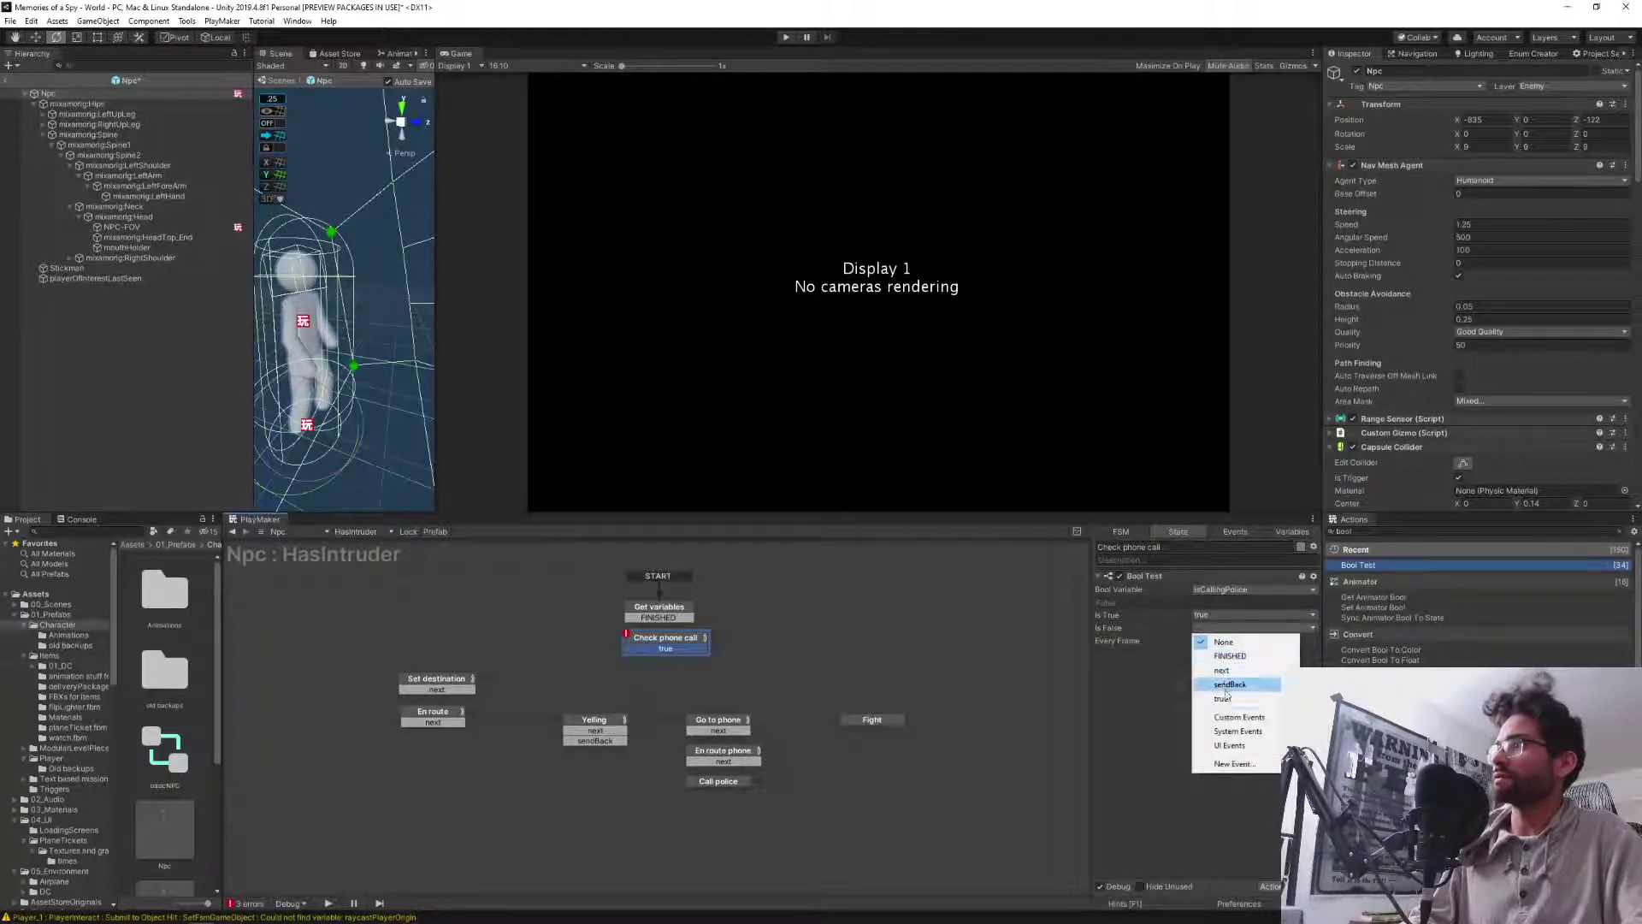
mouse_move(1235, 718)
key(f)
key(f)
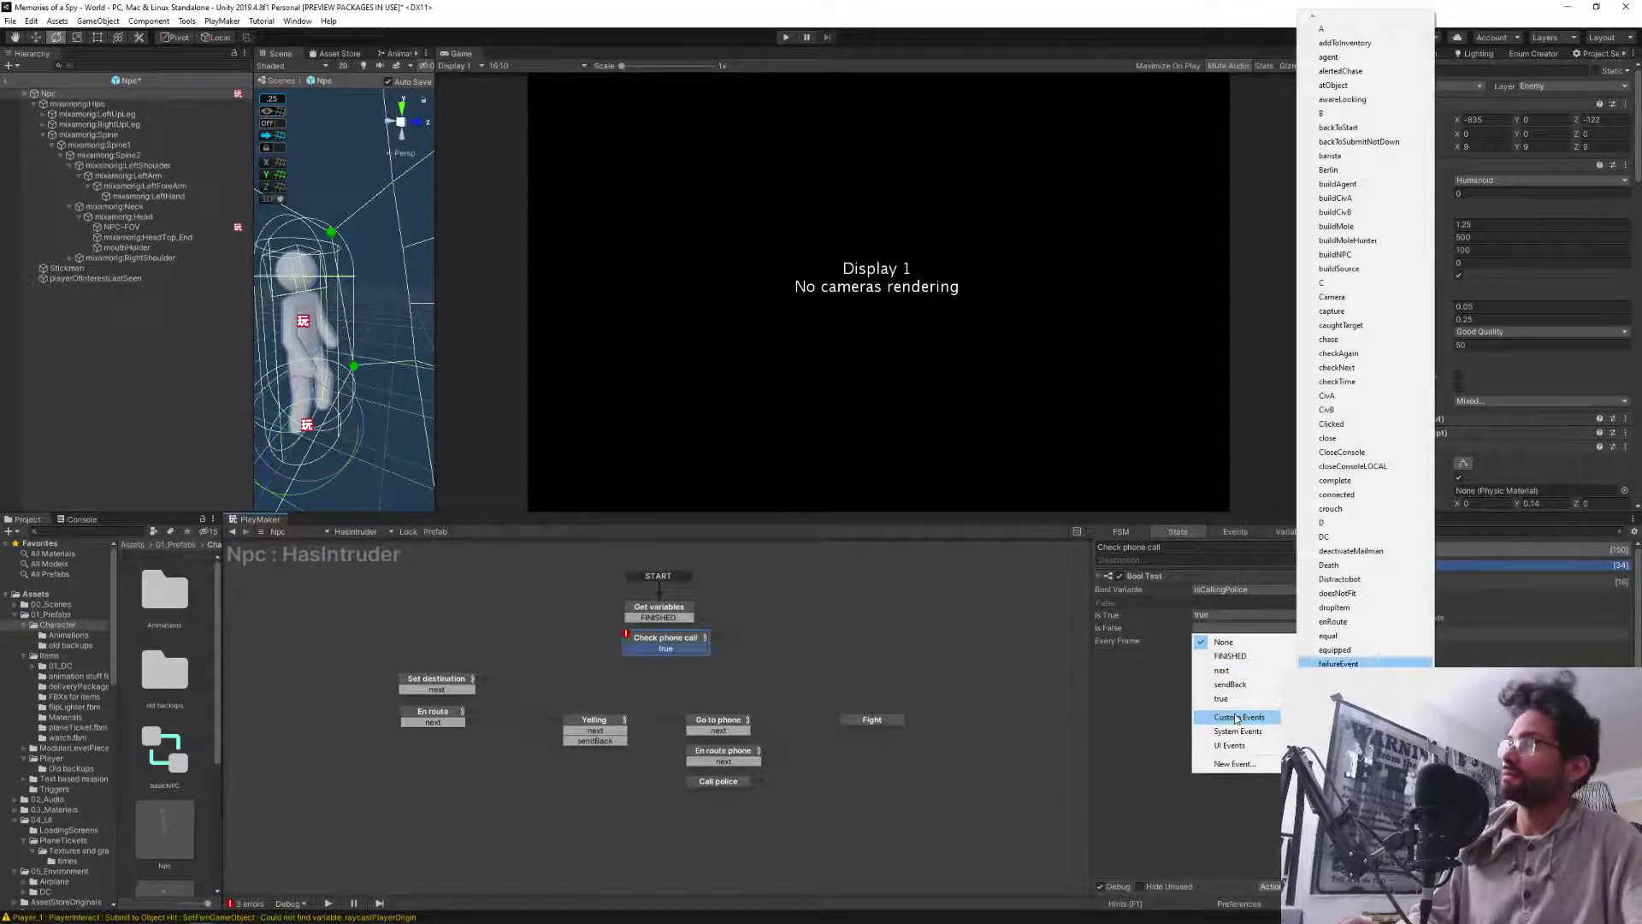
key(Return)
click(1170, 654)
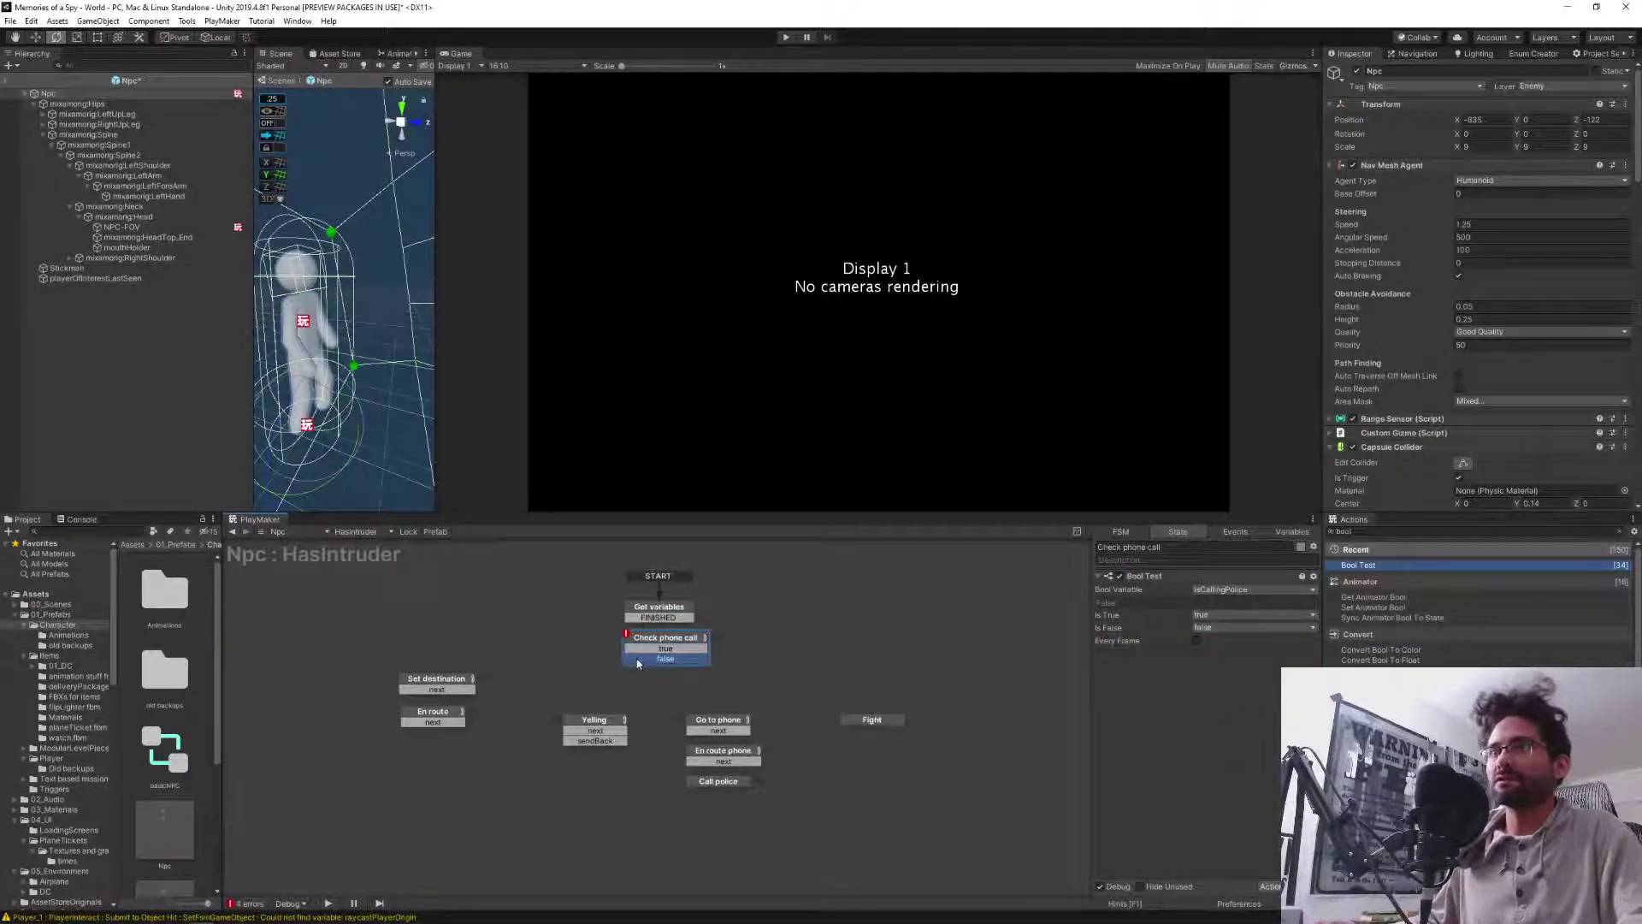
Connect Check phone call's false transition to Set destination and its true transition to Call police.
drag(650, 659, 475, 688)
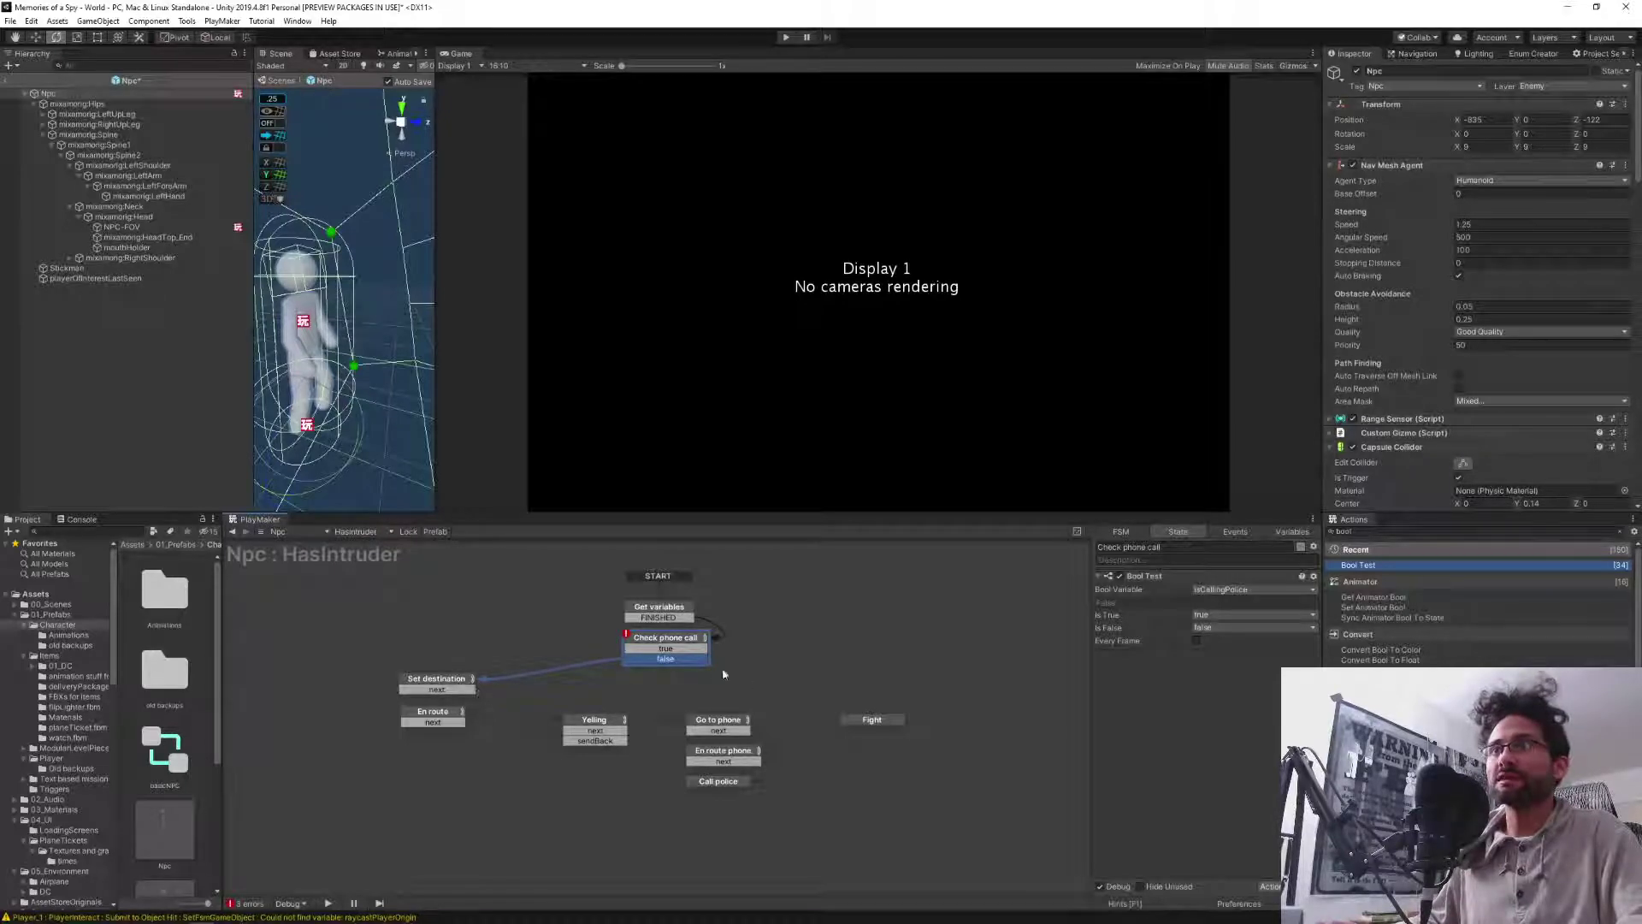
click(718, 781)
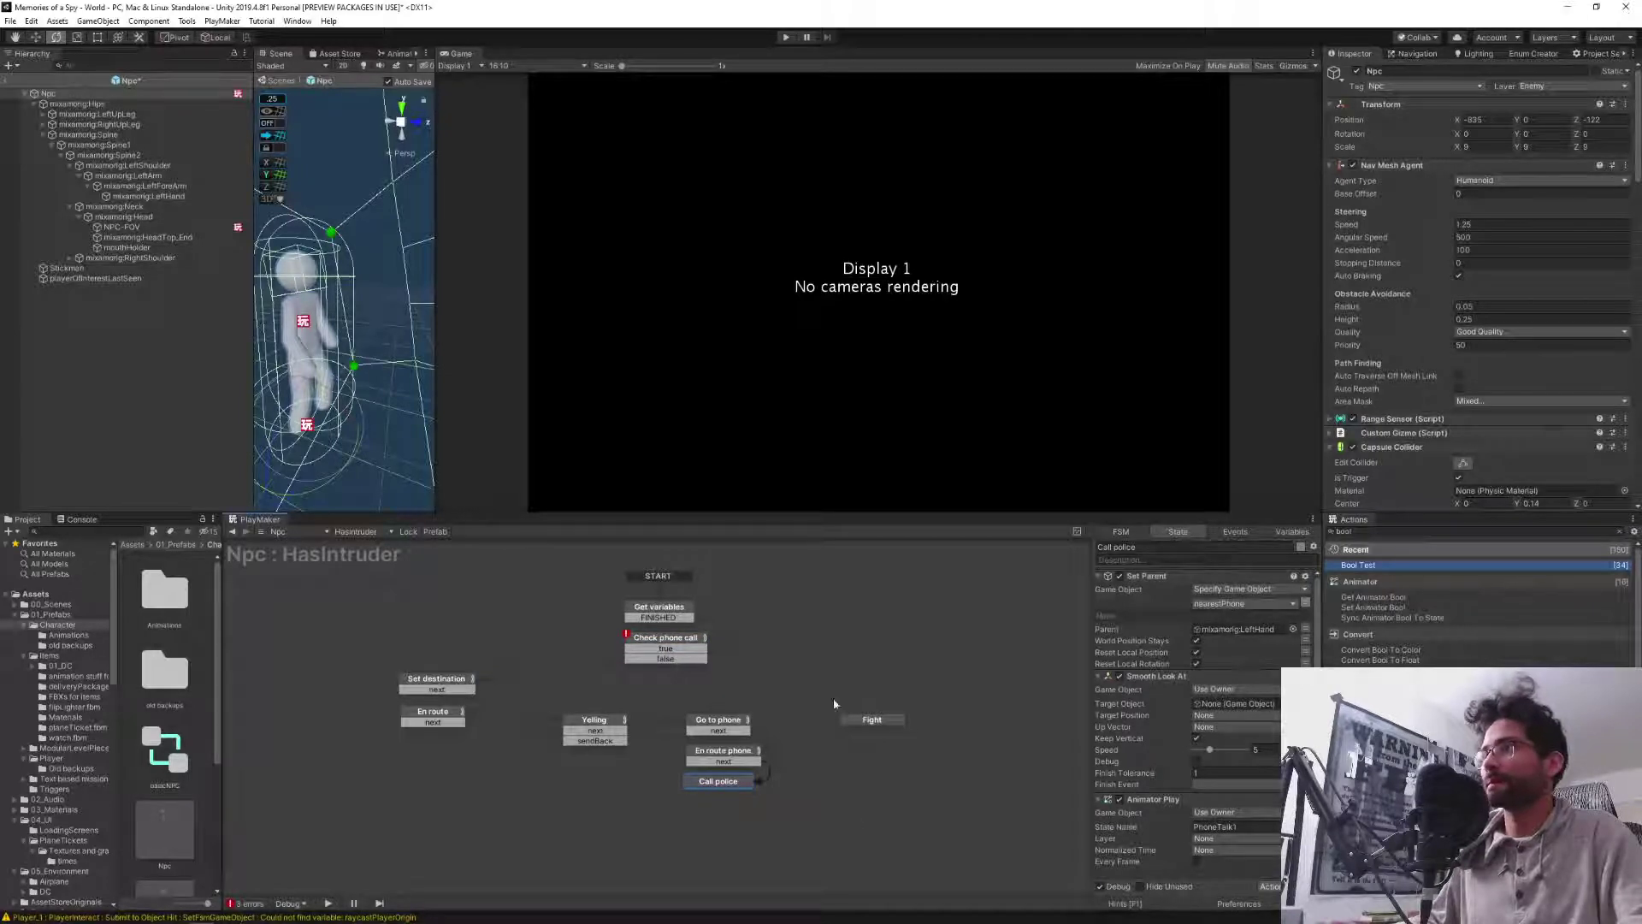
click(699, 655)
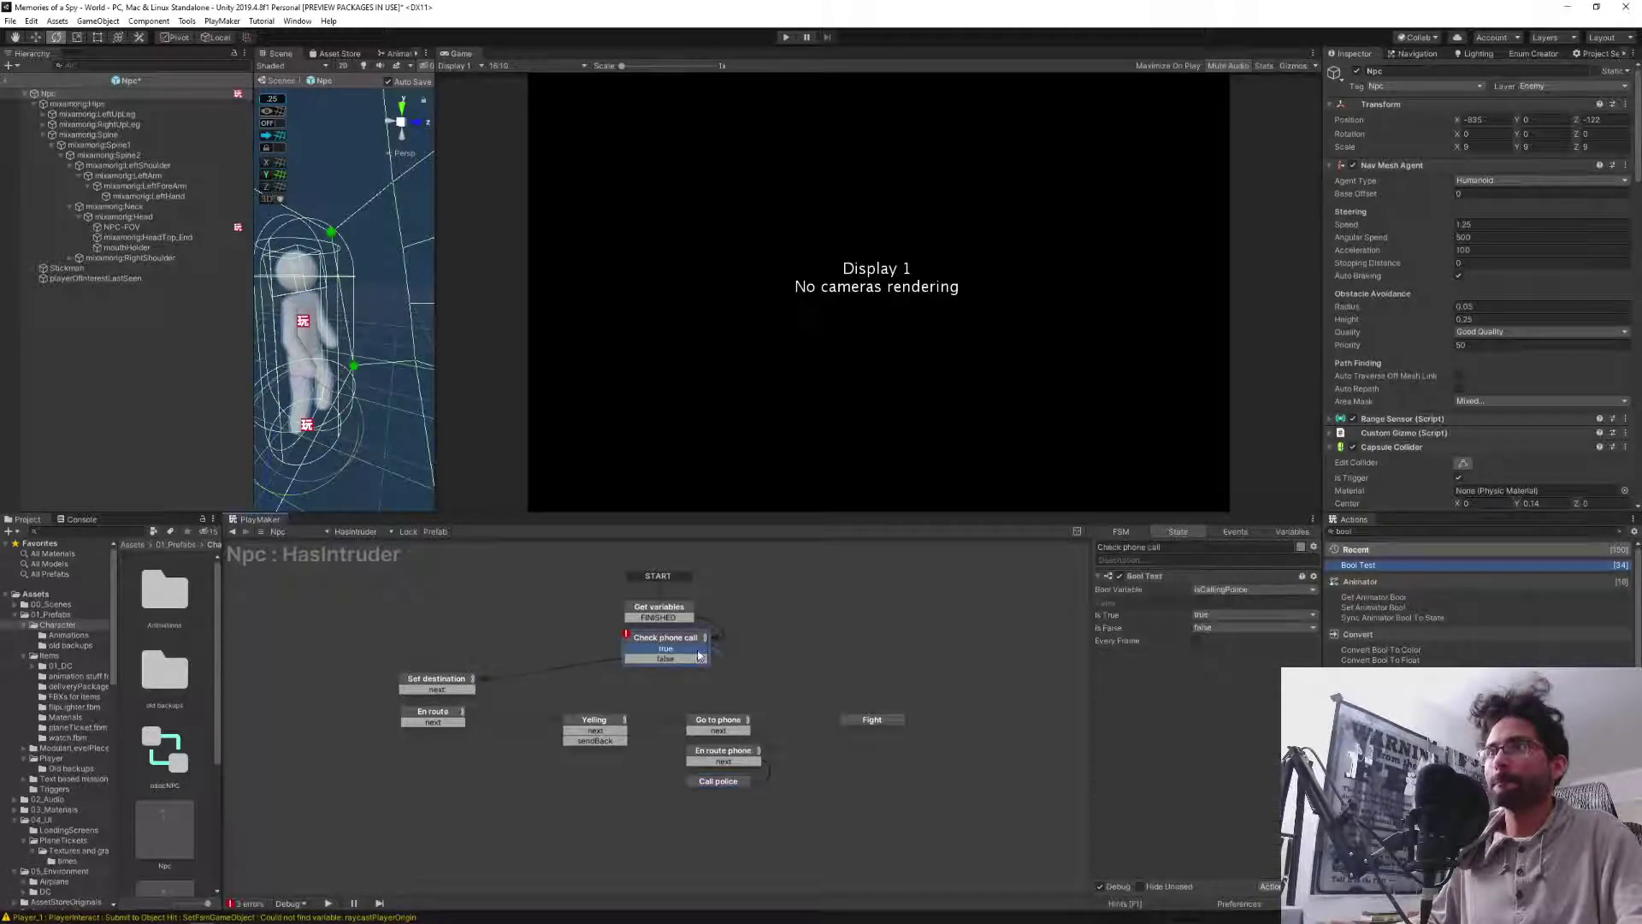
drag(754, 784, 735, 787)
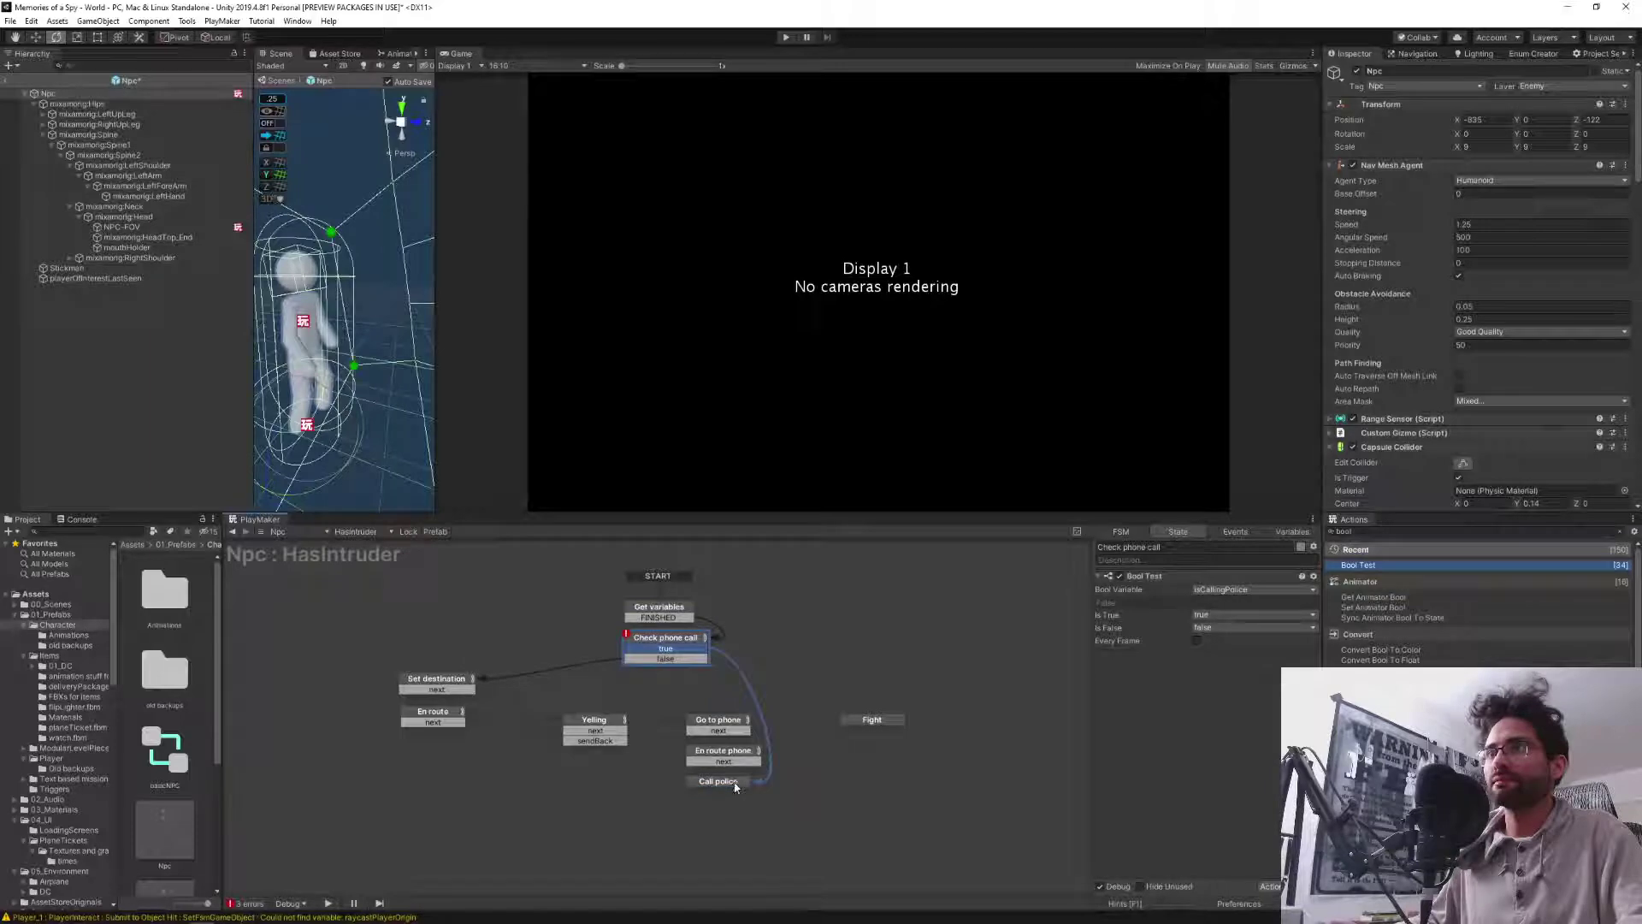
click(773, 828)
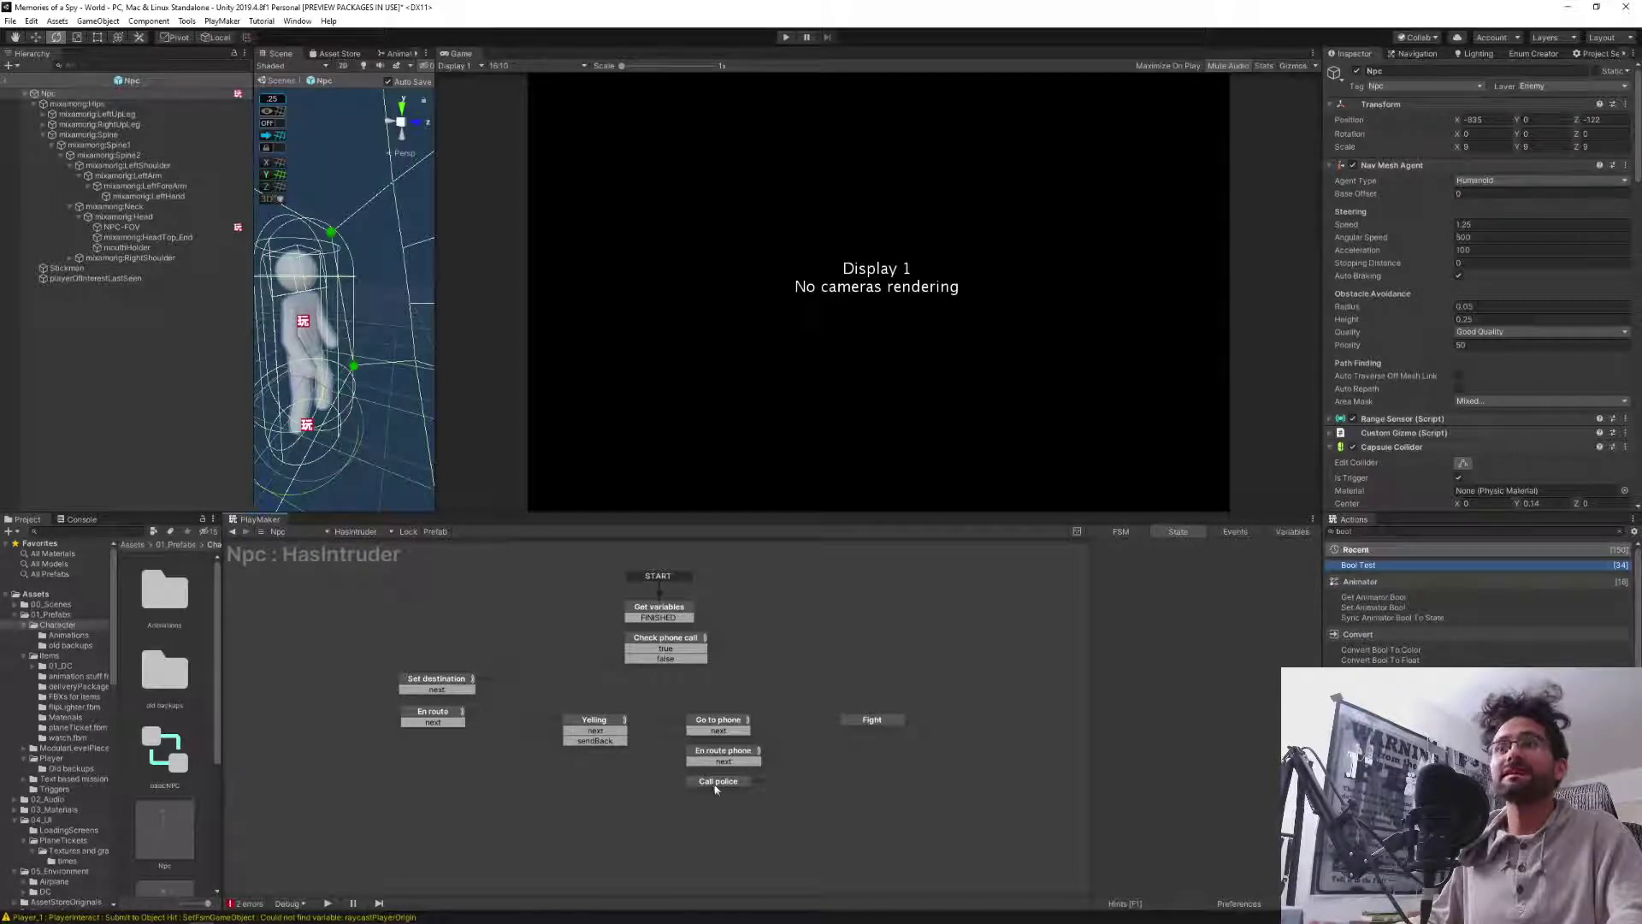
Add a Set Bool Value action to the Call police state and move it above the state's other actions.
drag(717, 783, 720, 811)
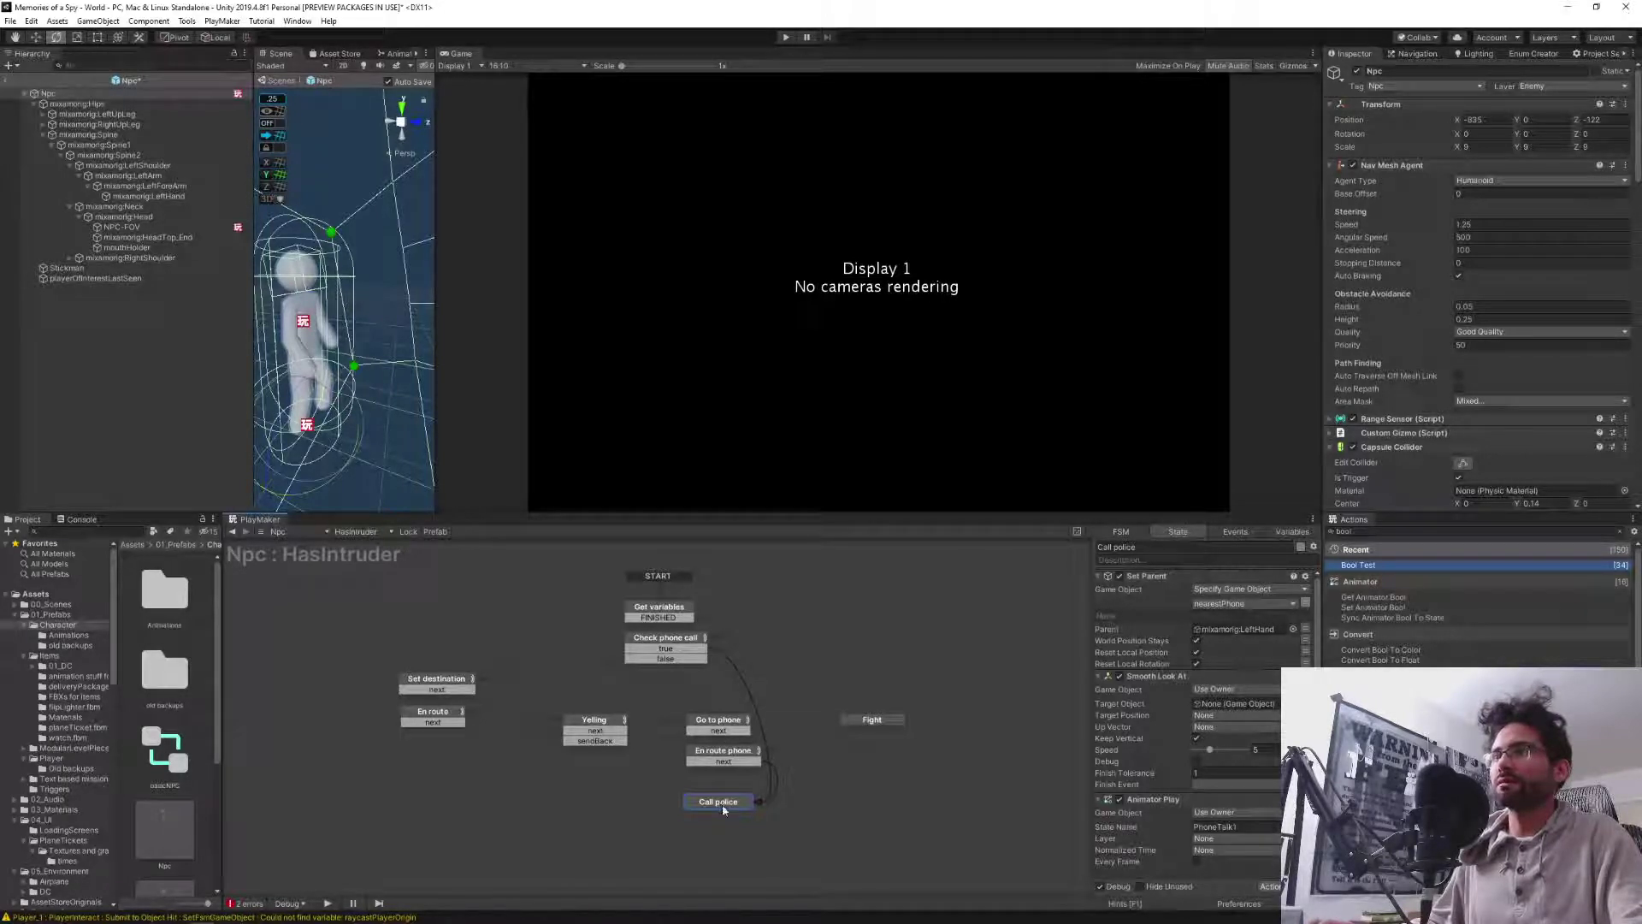
drag(723, 809, 729, 793)
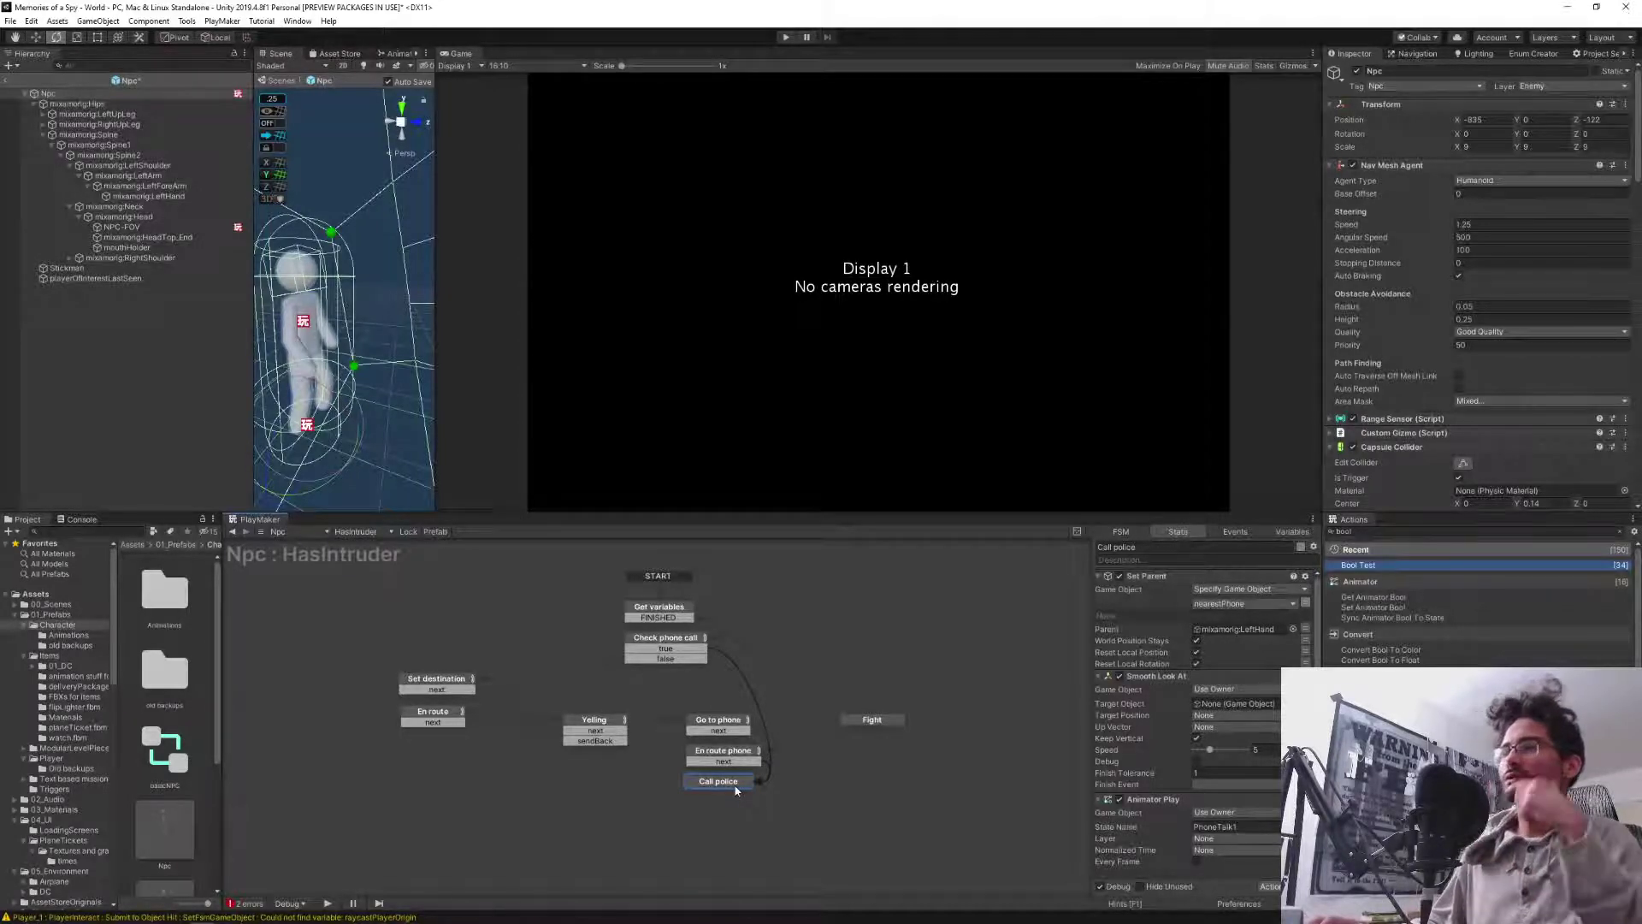
click(1372, 530)
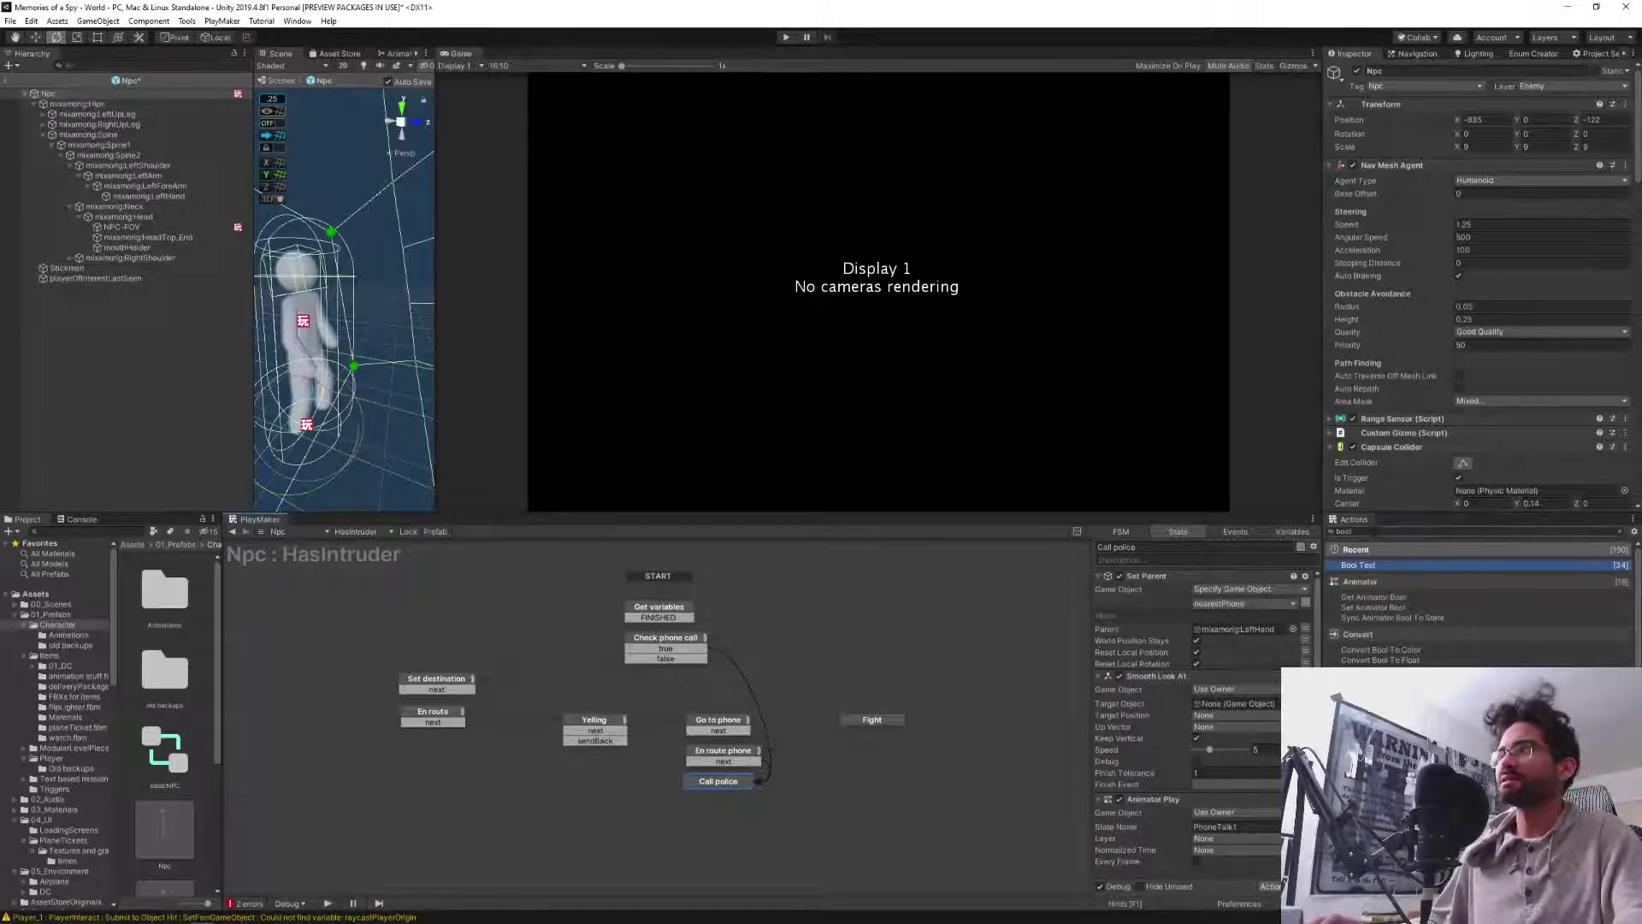
text(set bool)
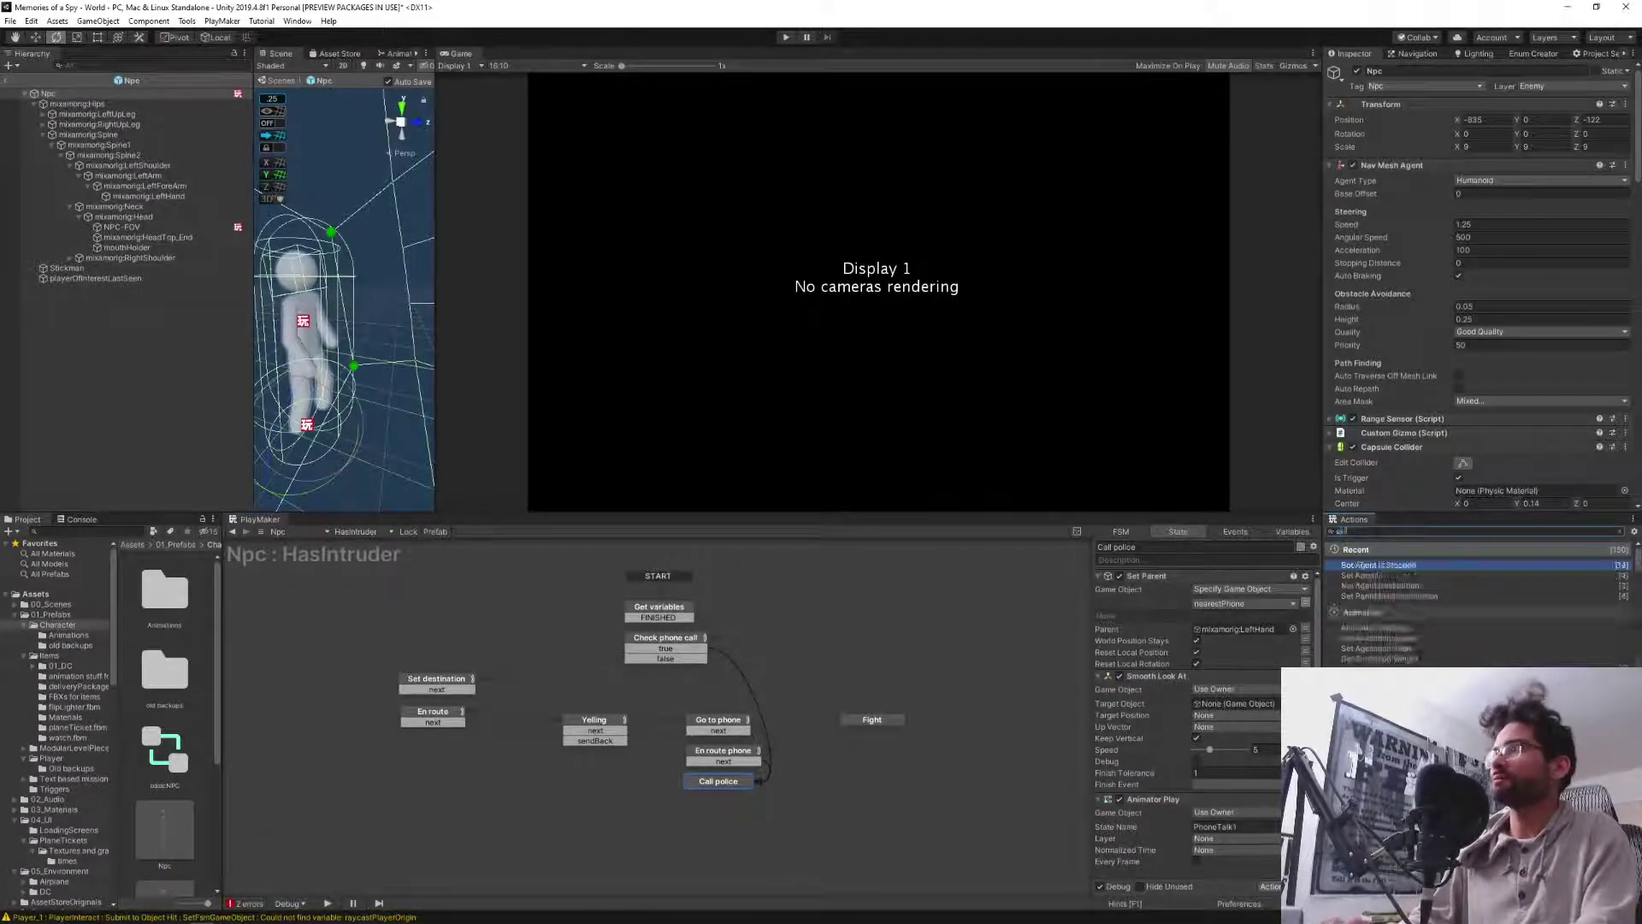
text( val)
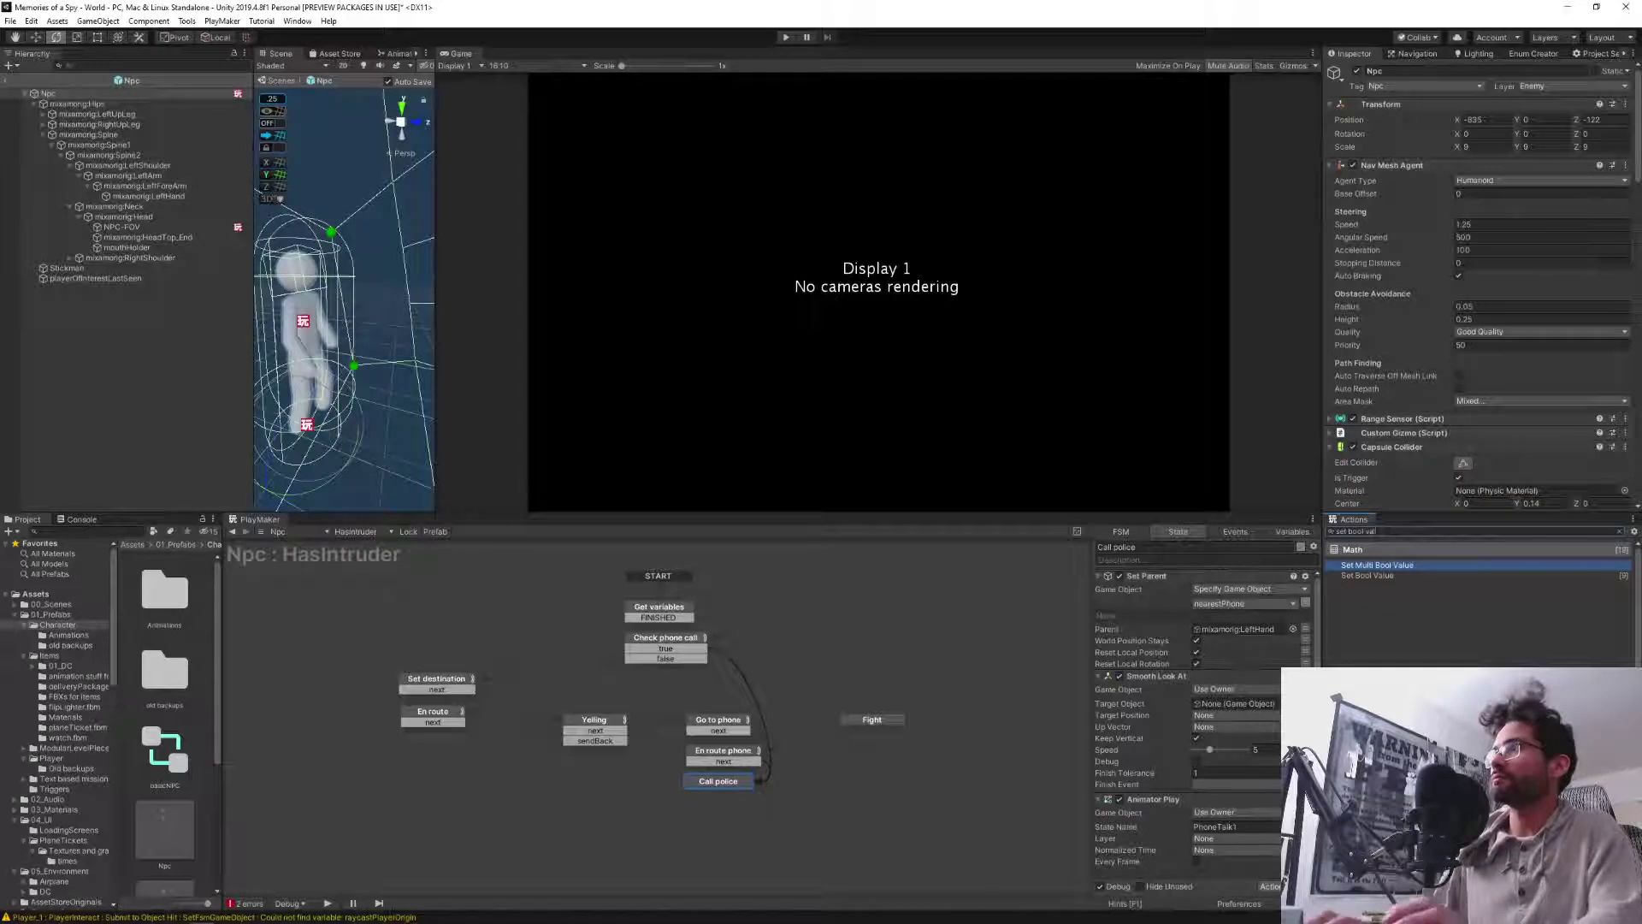
key(Return)
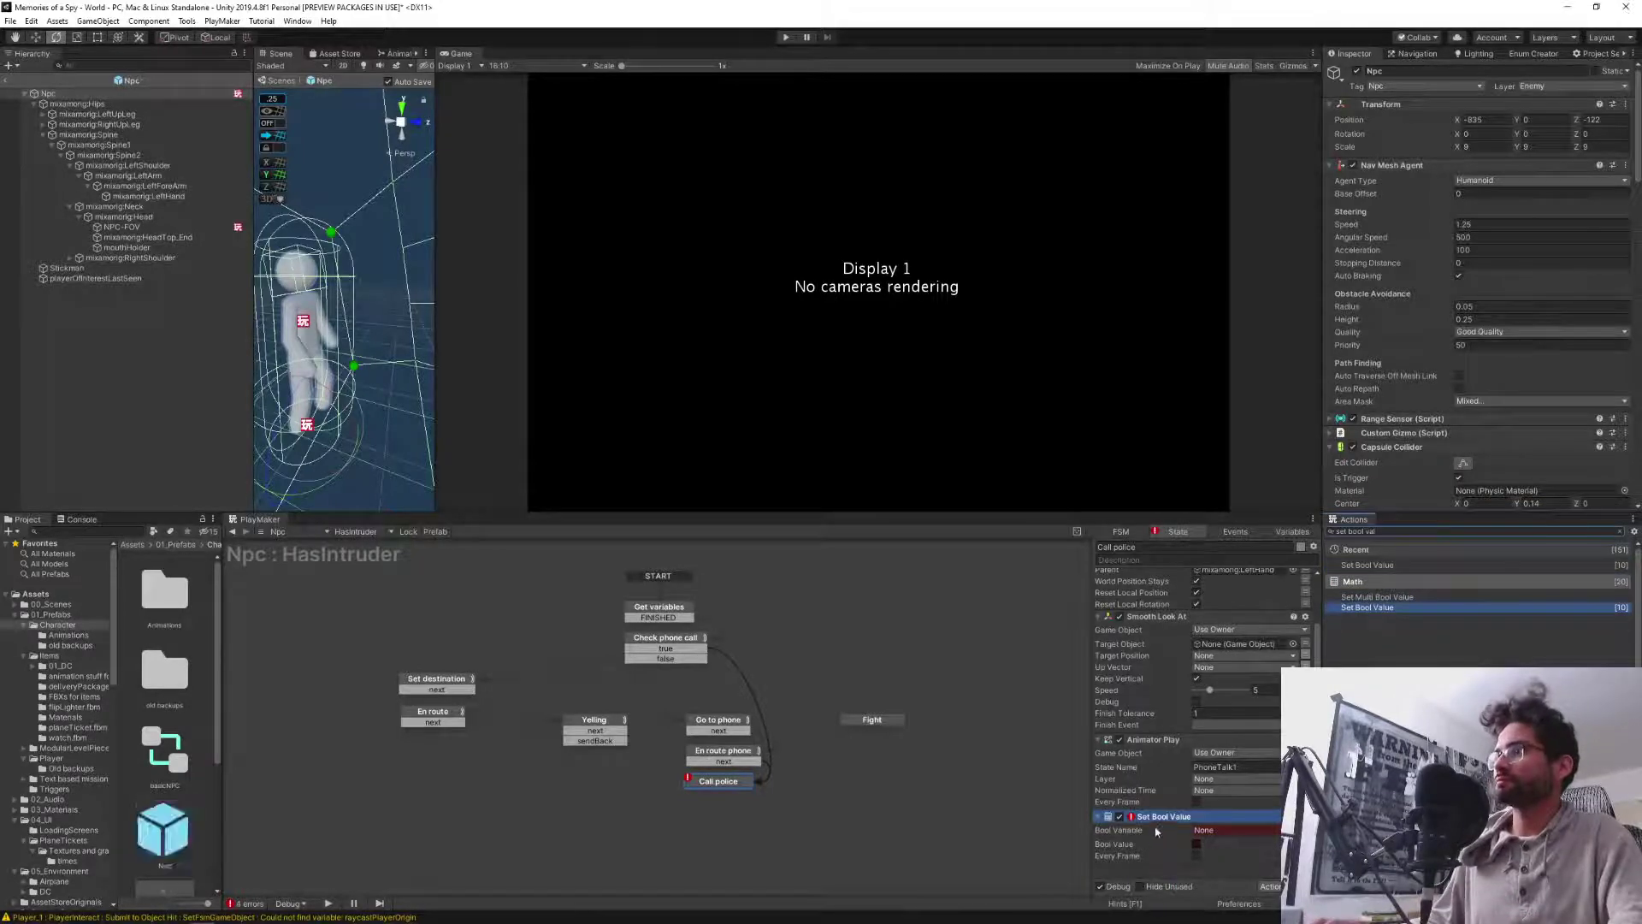
right_click(1156, 816)
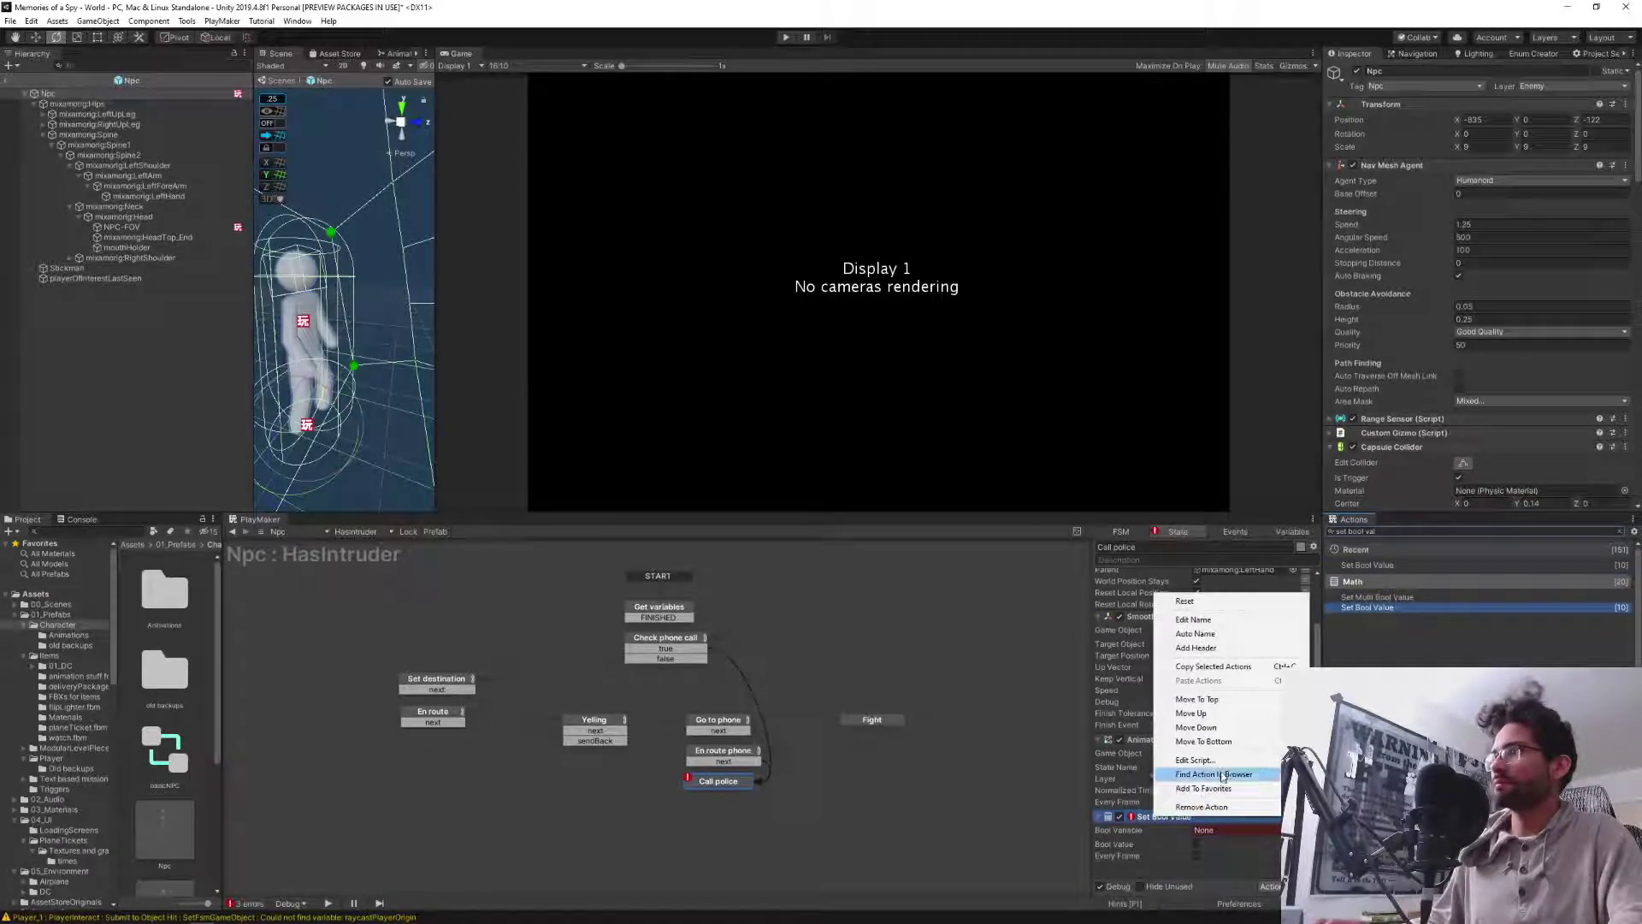
click(1239, 697)
Configure Call police's Set Bool Value action to set isCallingPolice to true.
scroll(1206, 584, up, 2)
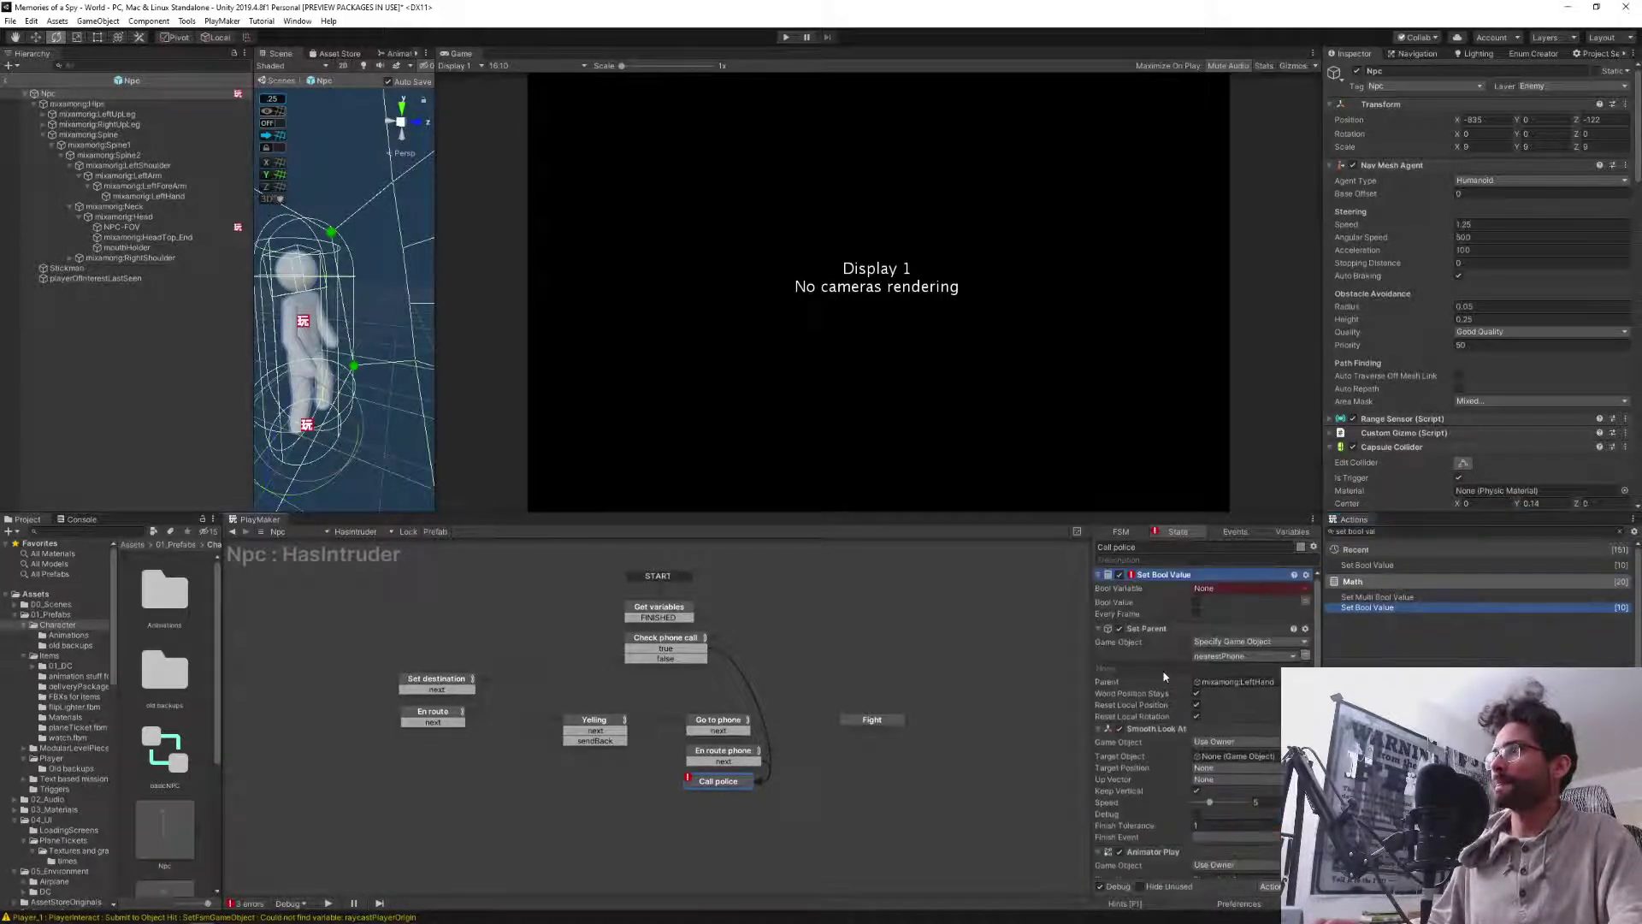
click(1206, 588)
click(1202, 609)
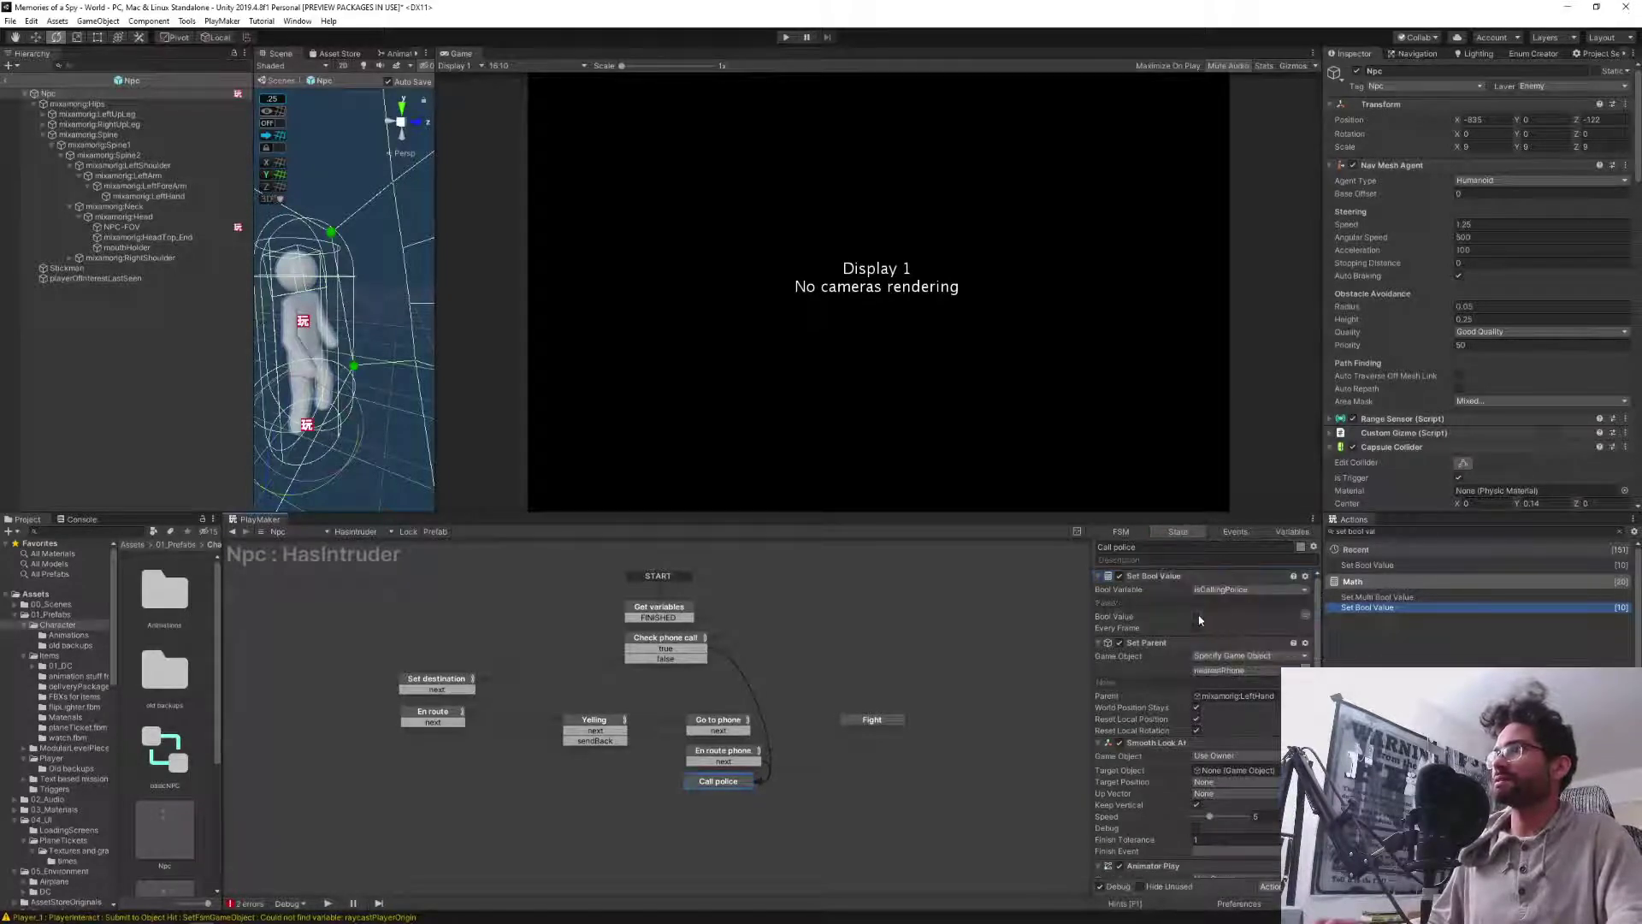
click(1197, 616)
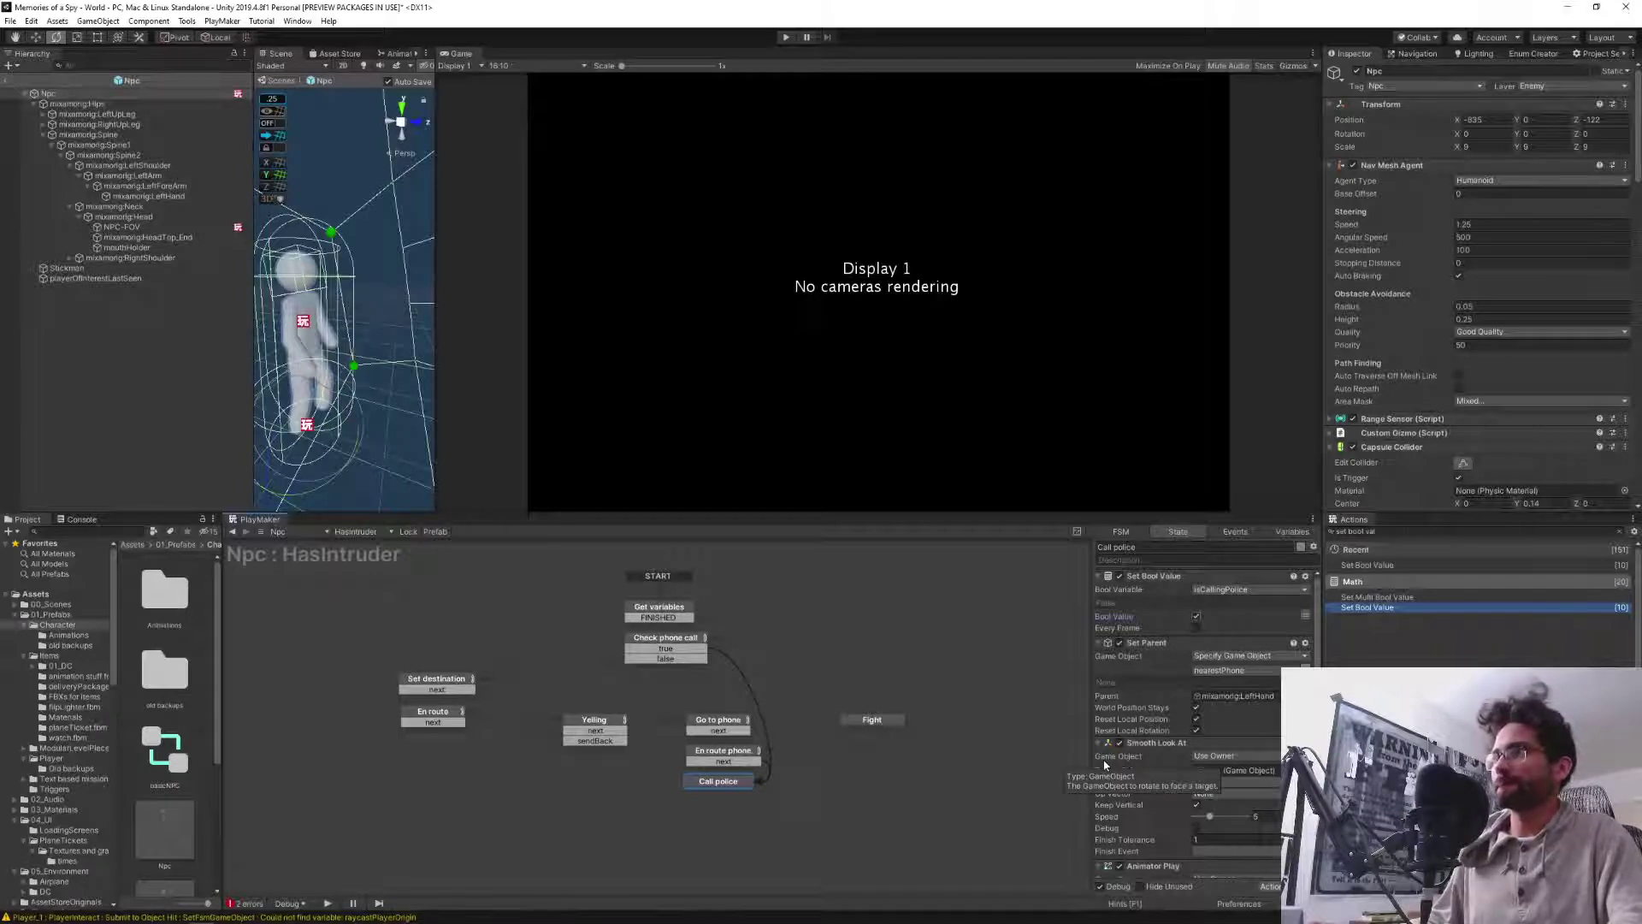
scroll(1112, 769, down, 2)
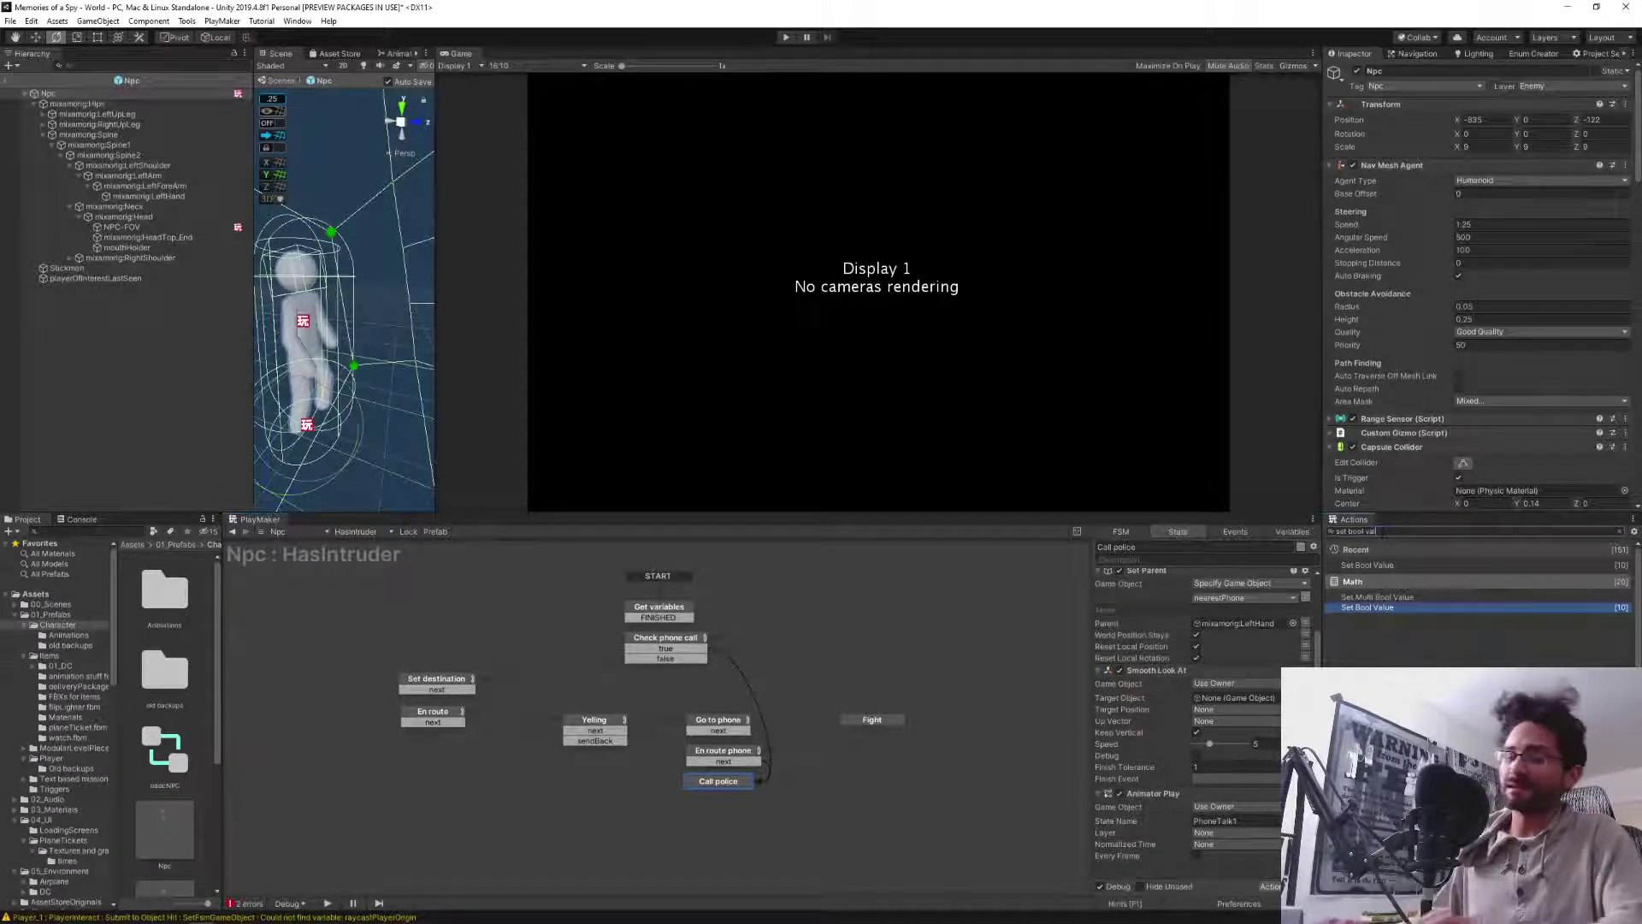
click(1379, 531)
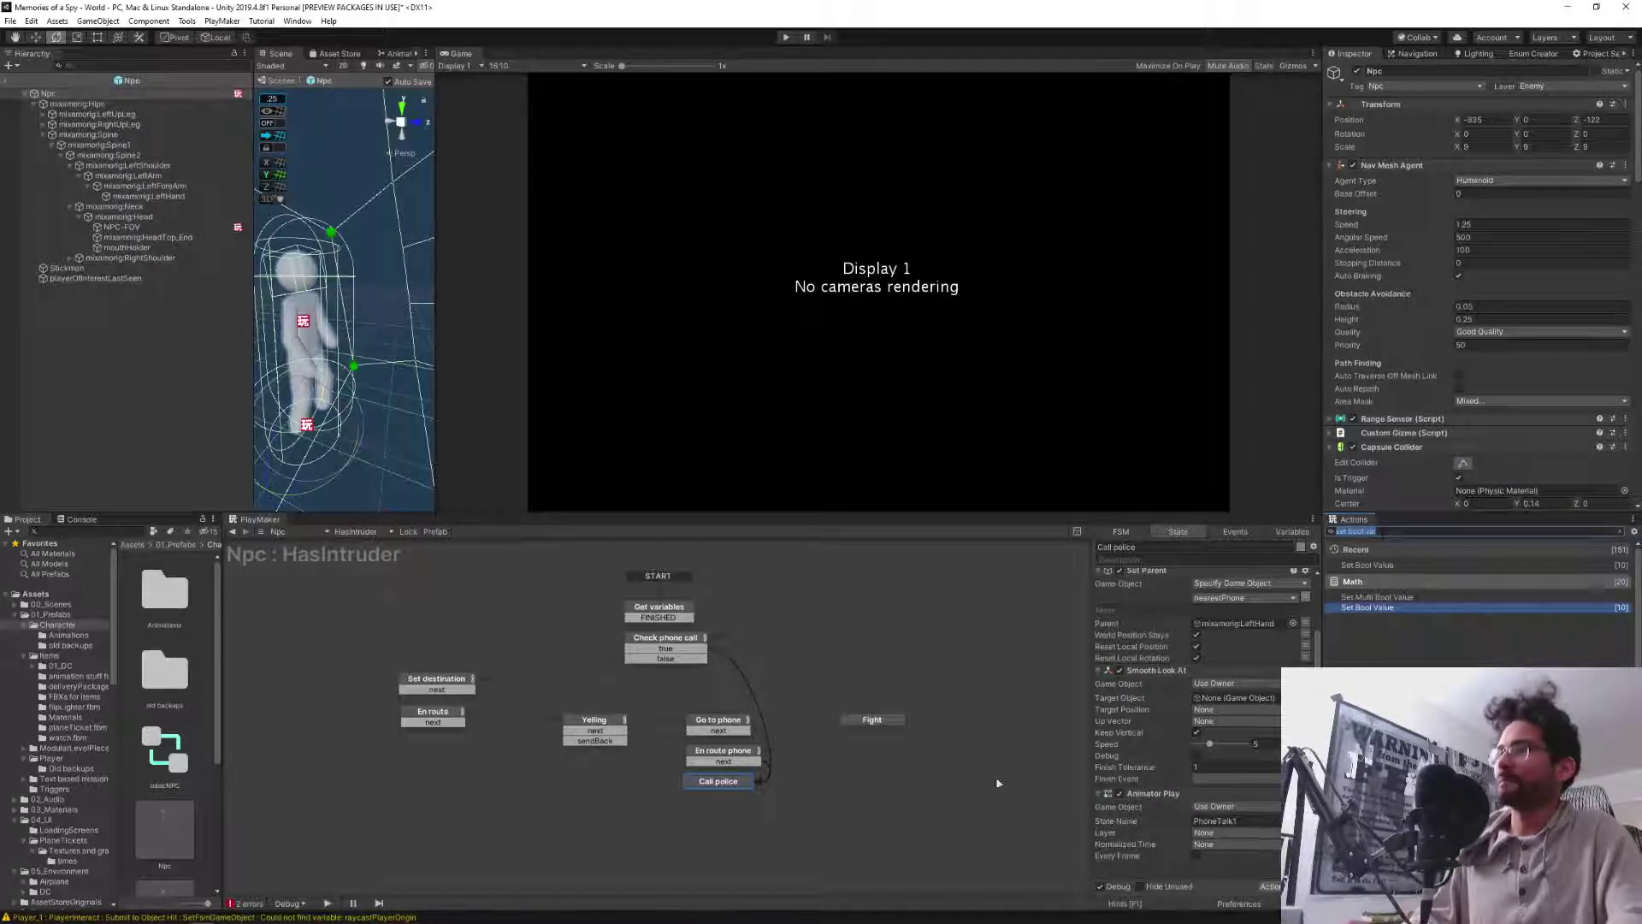
click(994, 664)
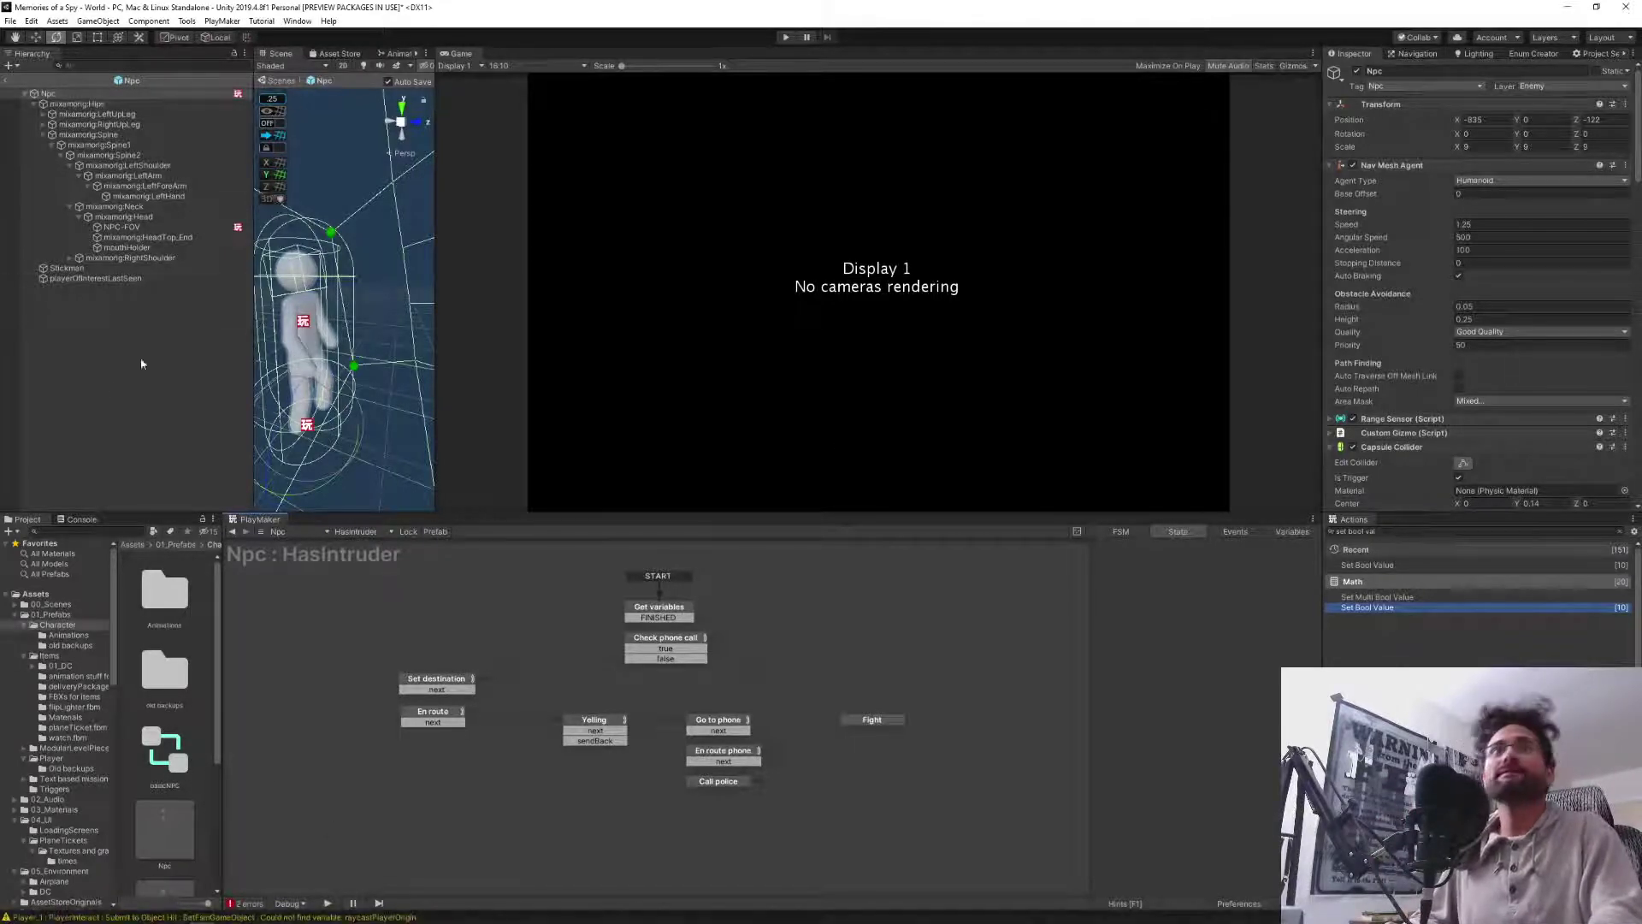
Start play mode from the main scene and warp the player with the in-game command "playerWarp 2".
click(9, 83)
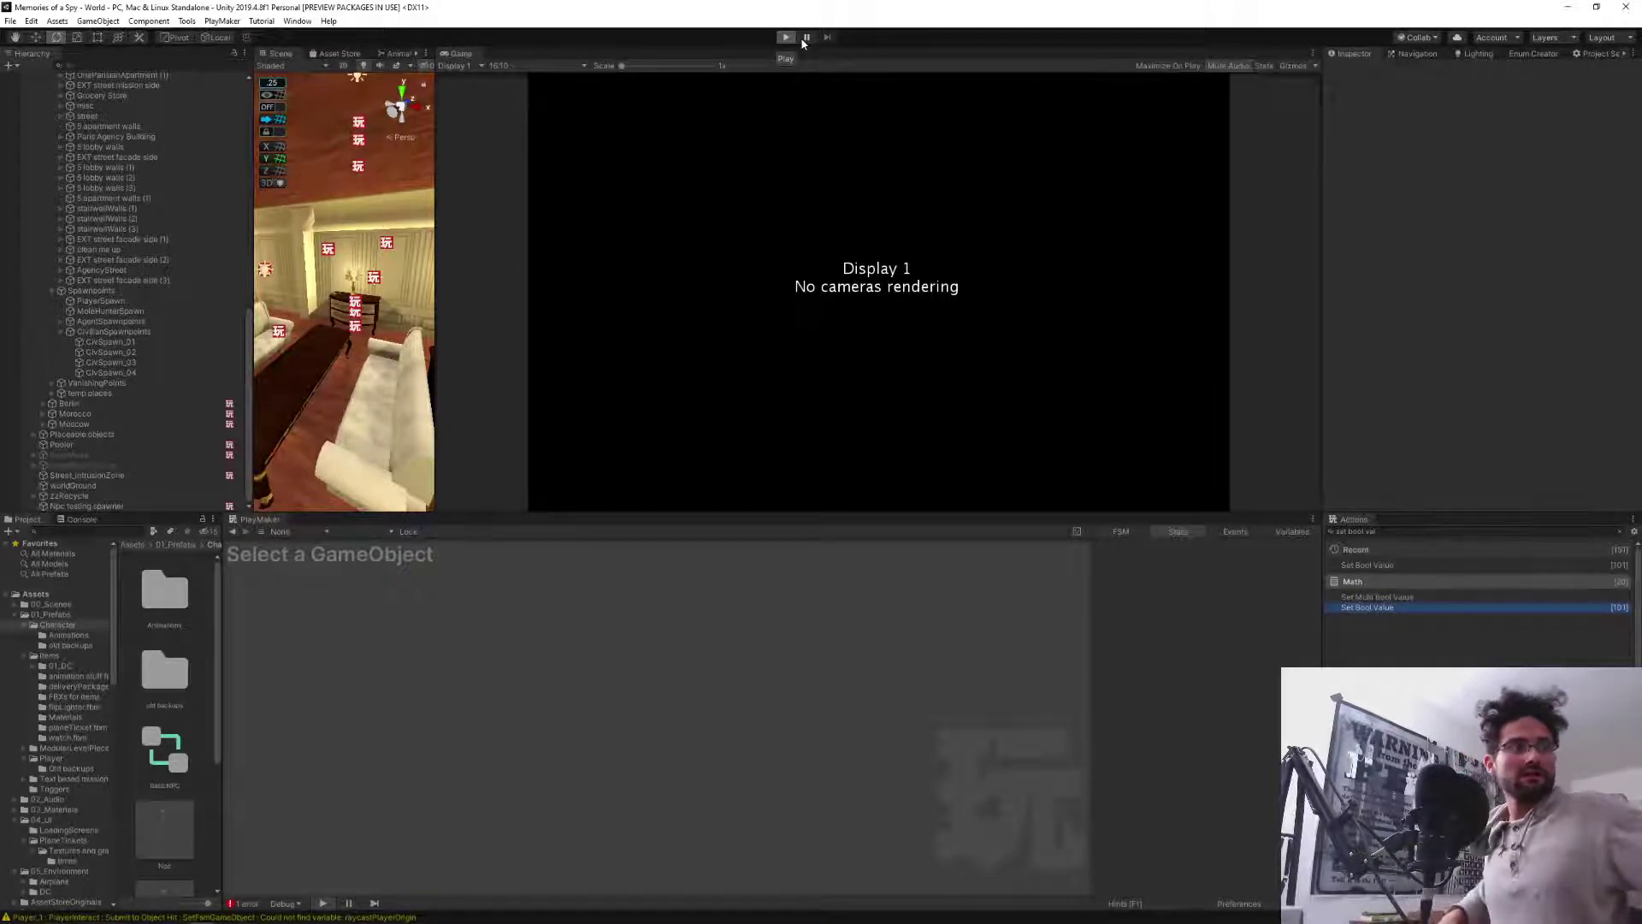
click(801, 40)
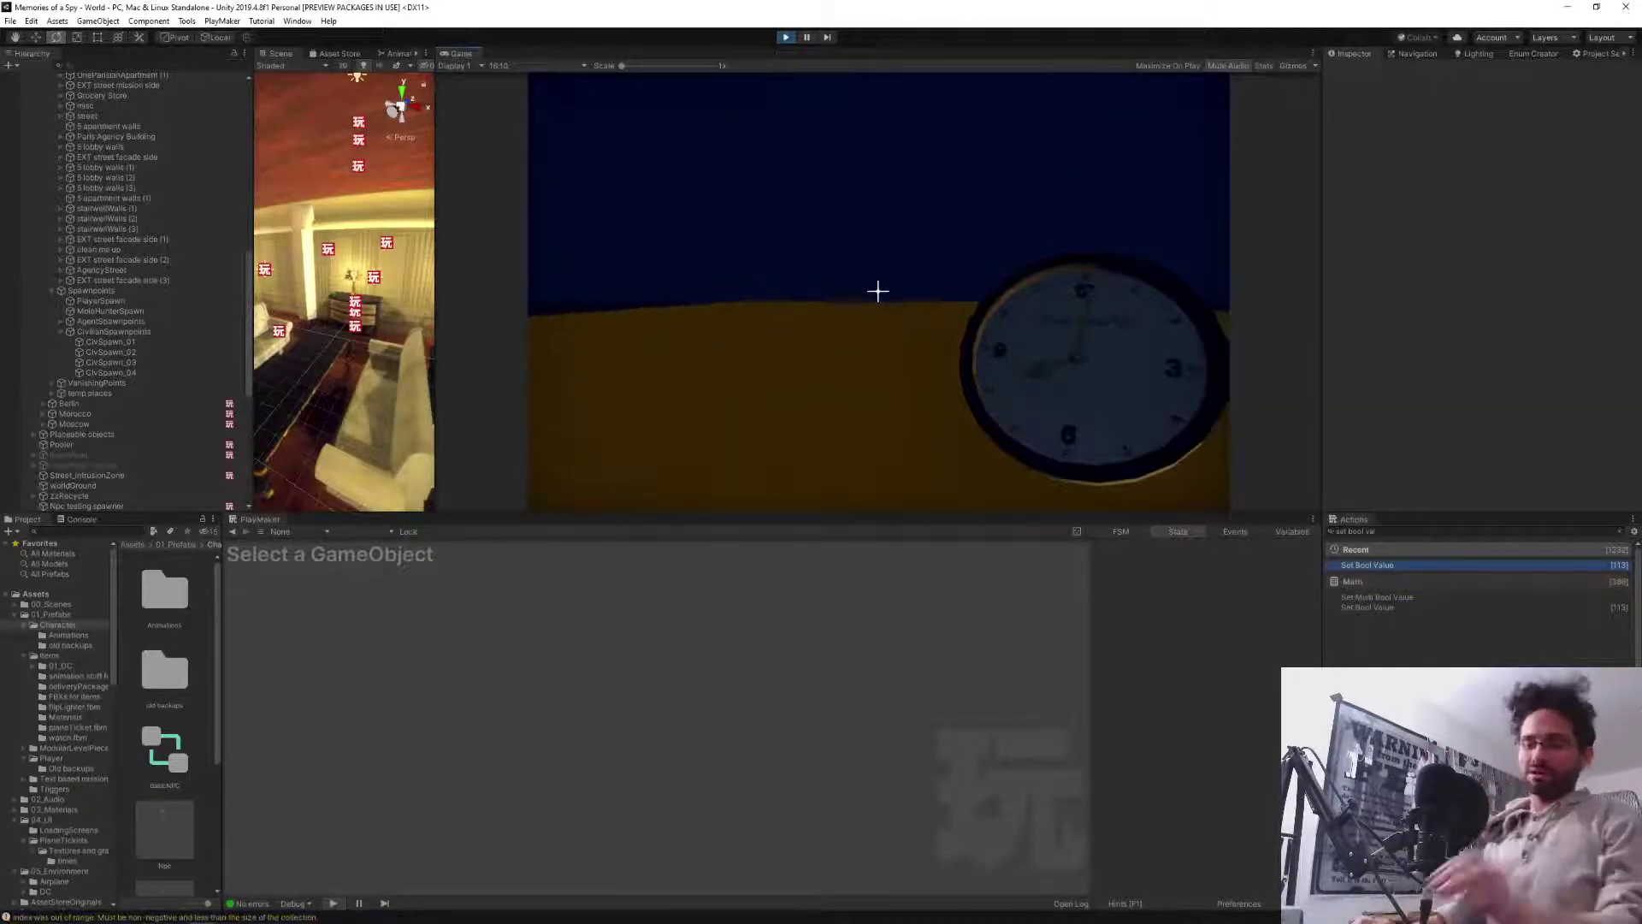
text(player)
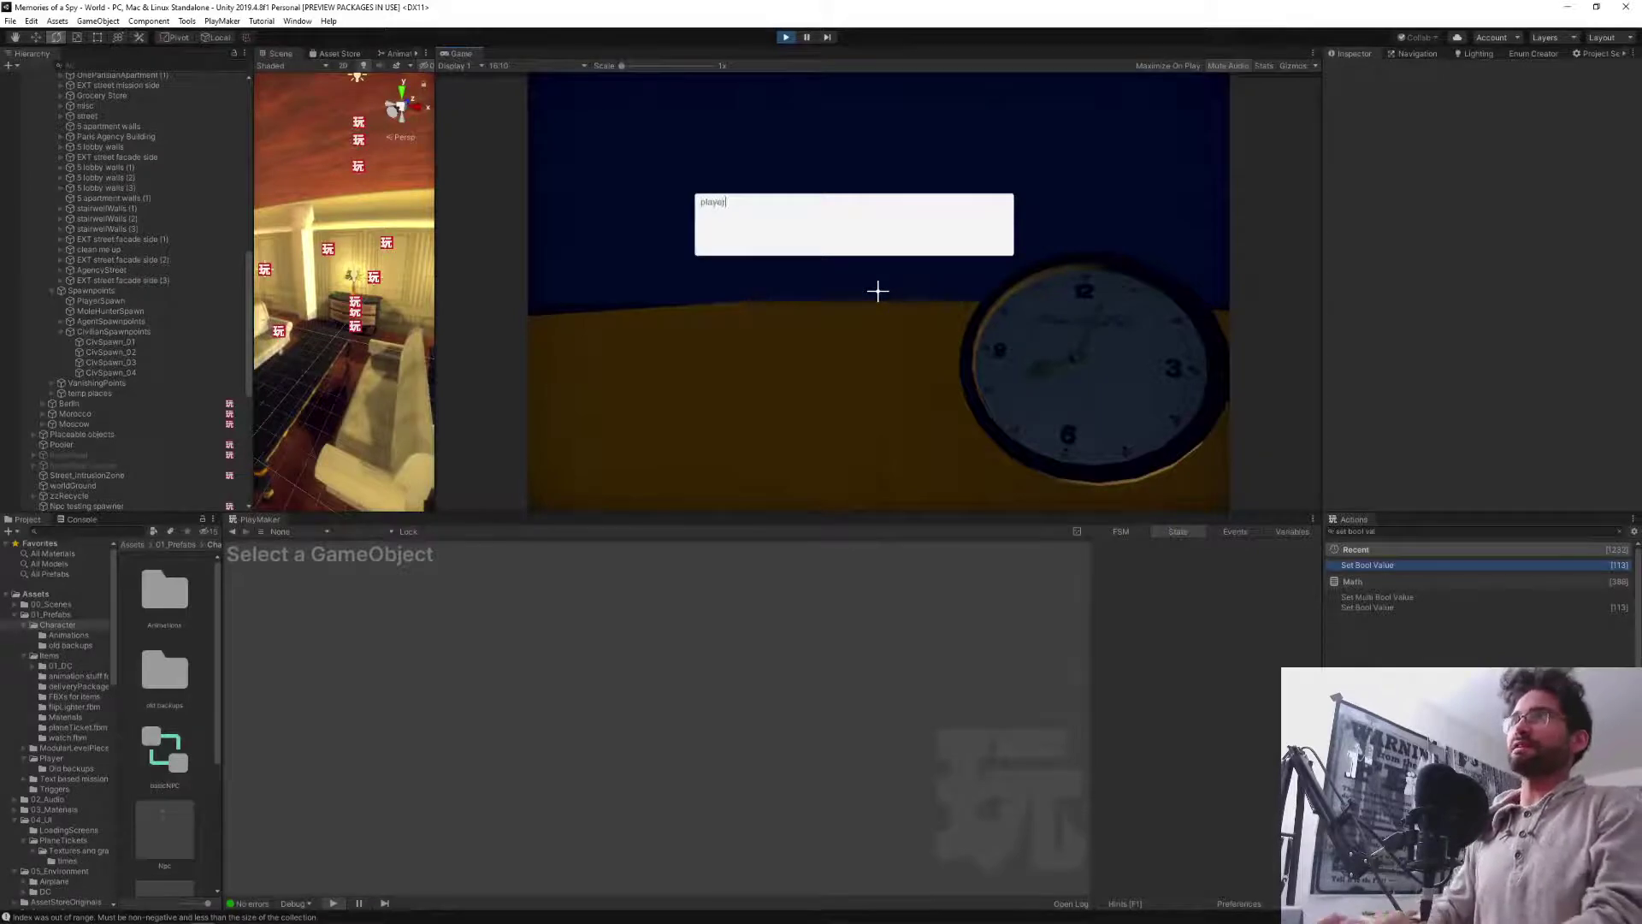
text(Warp 2)
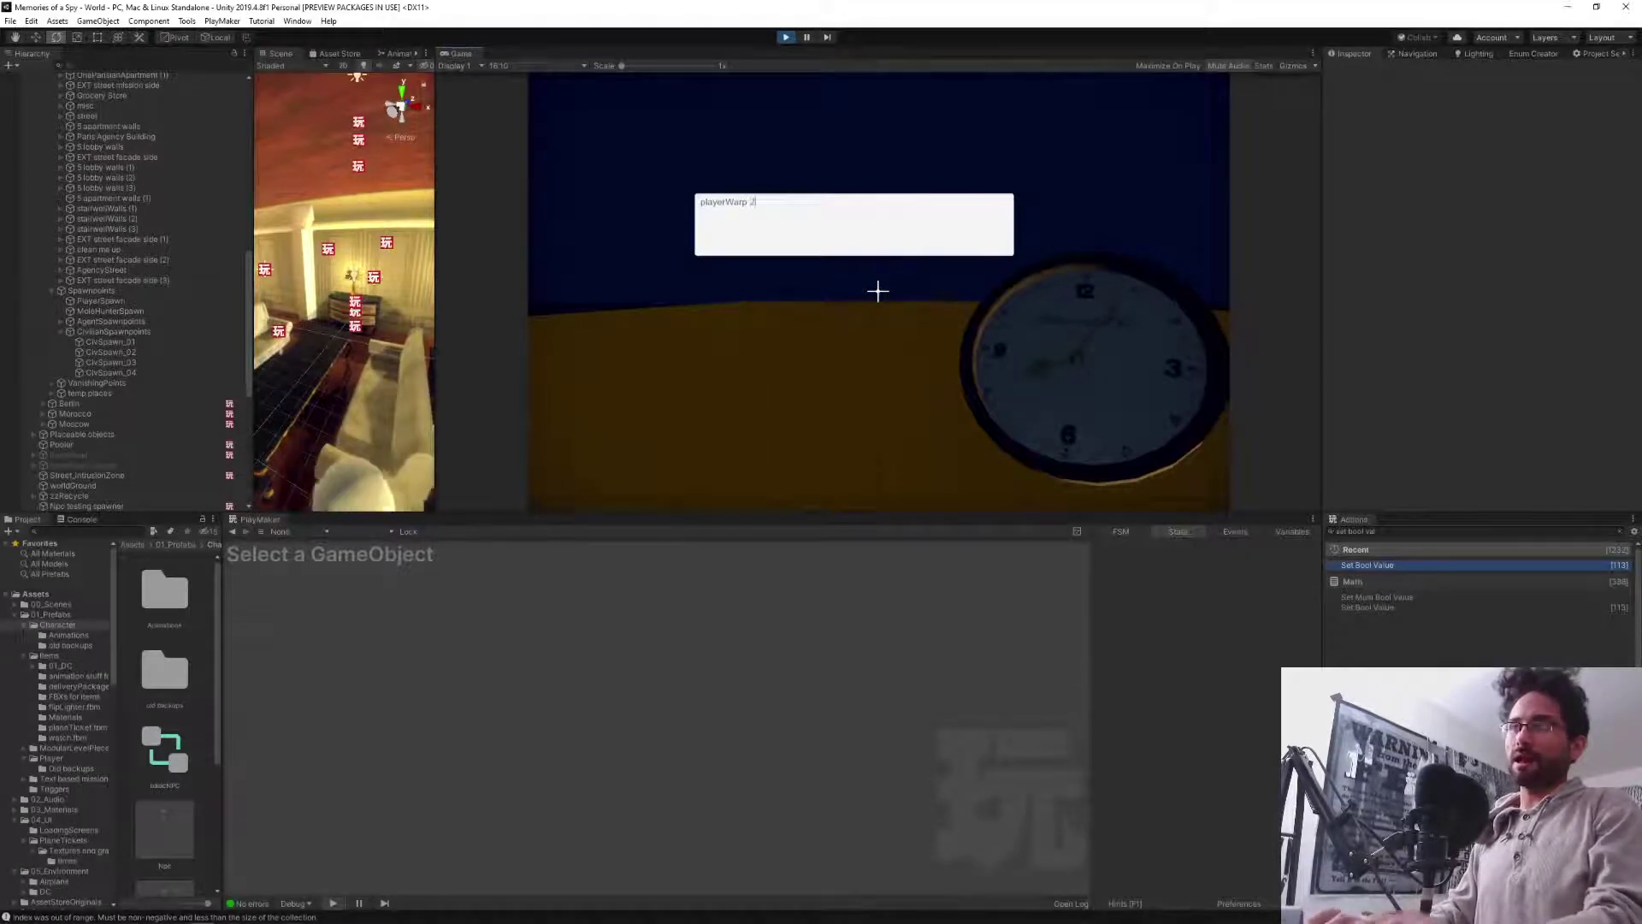
key(Return)
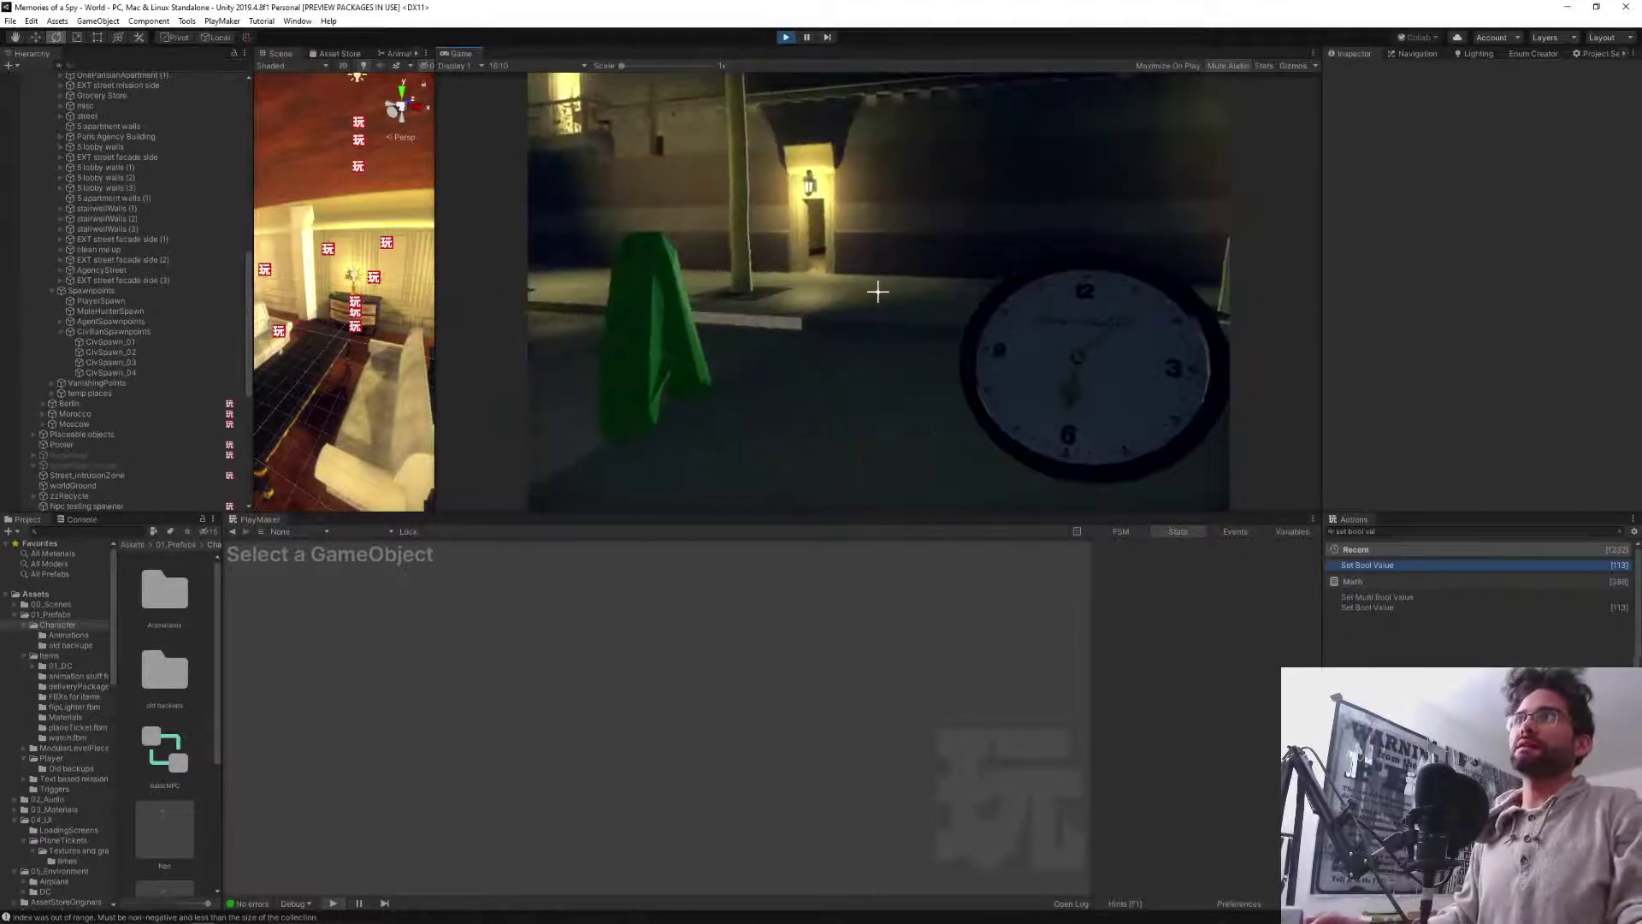
Walk the player across the street into the building with the lit entrance and open the apartment door.
key(w)
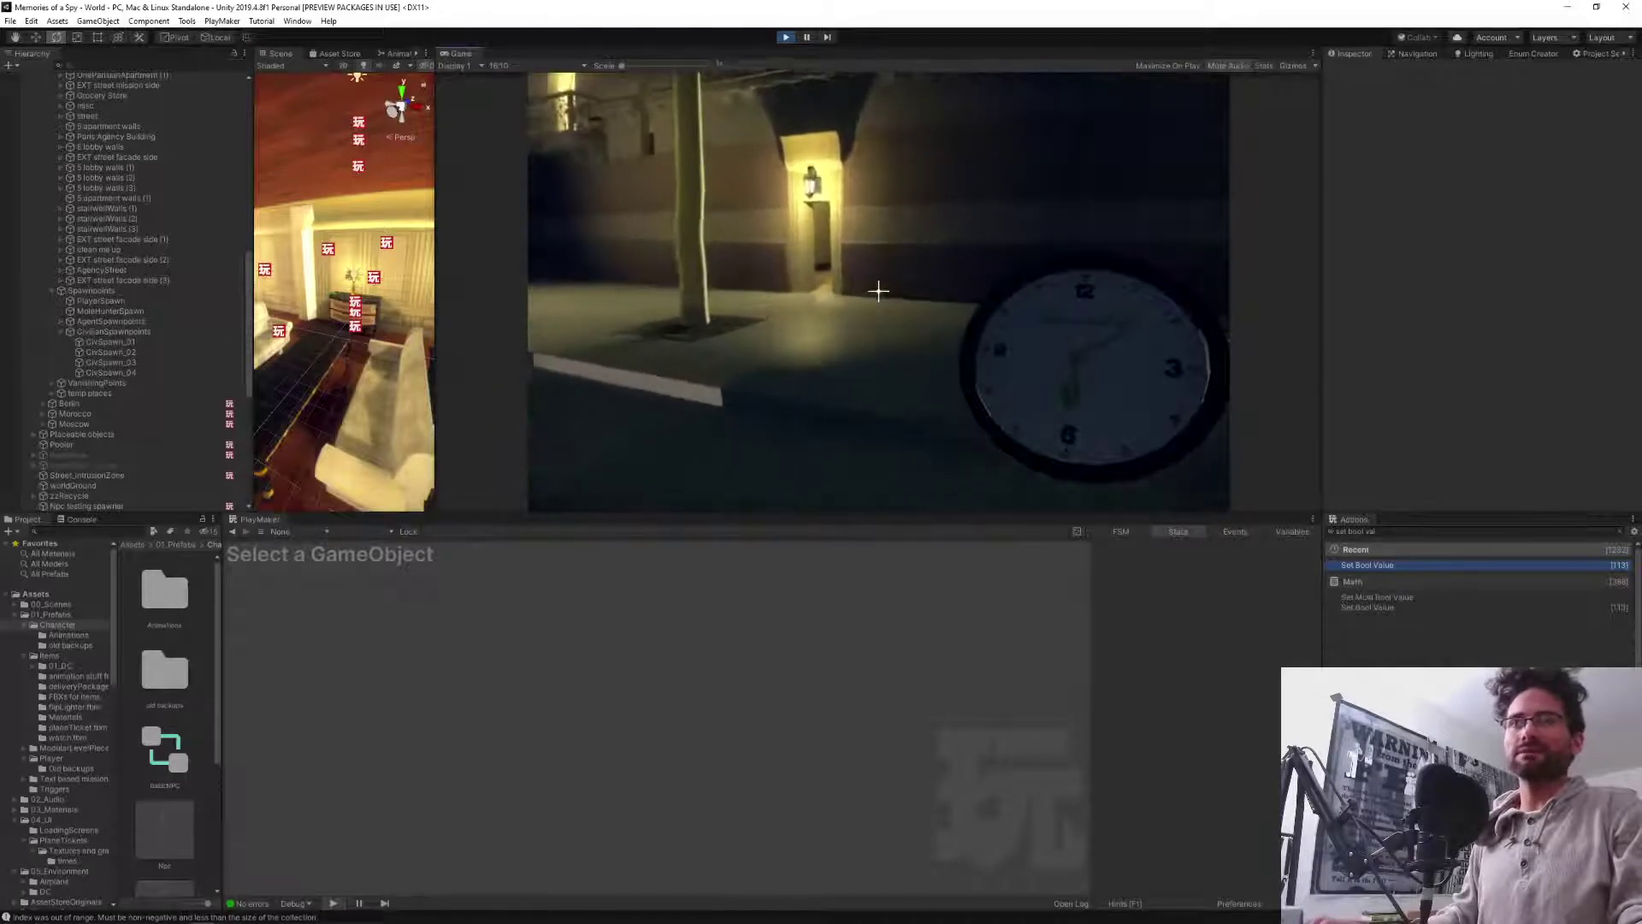
key(w)
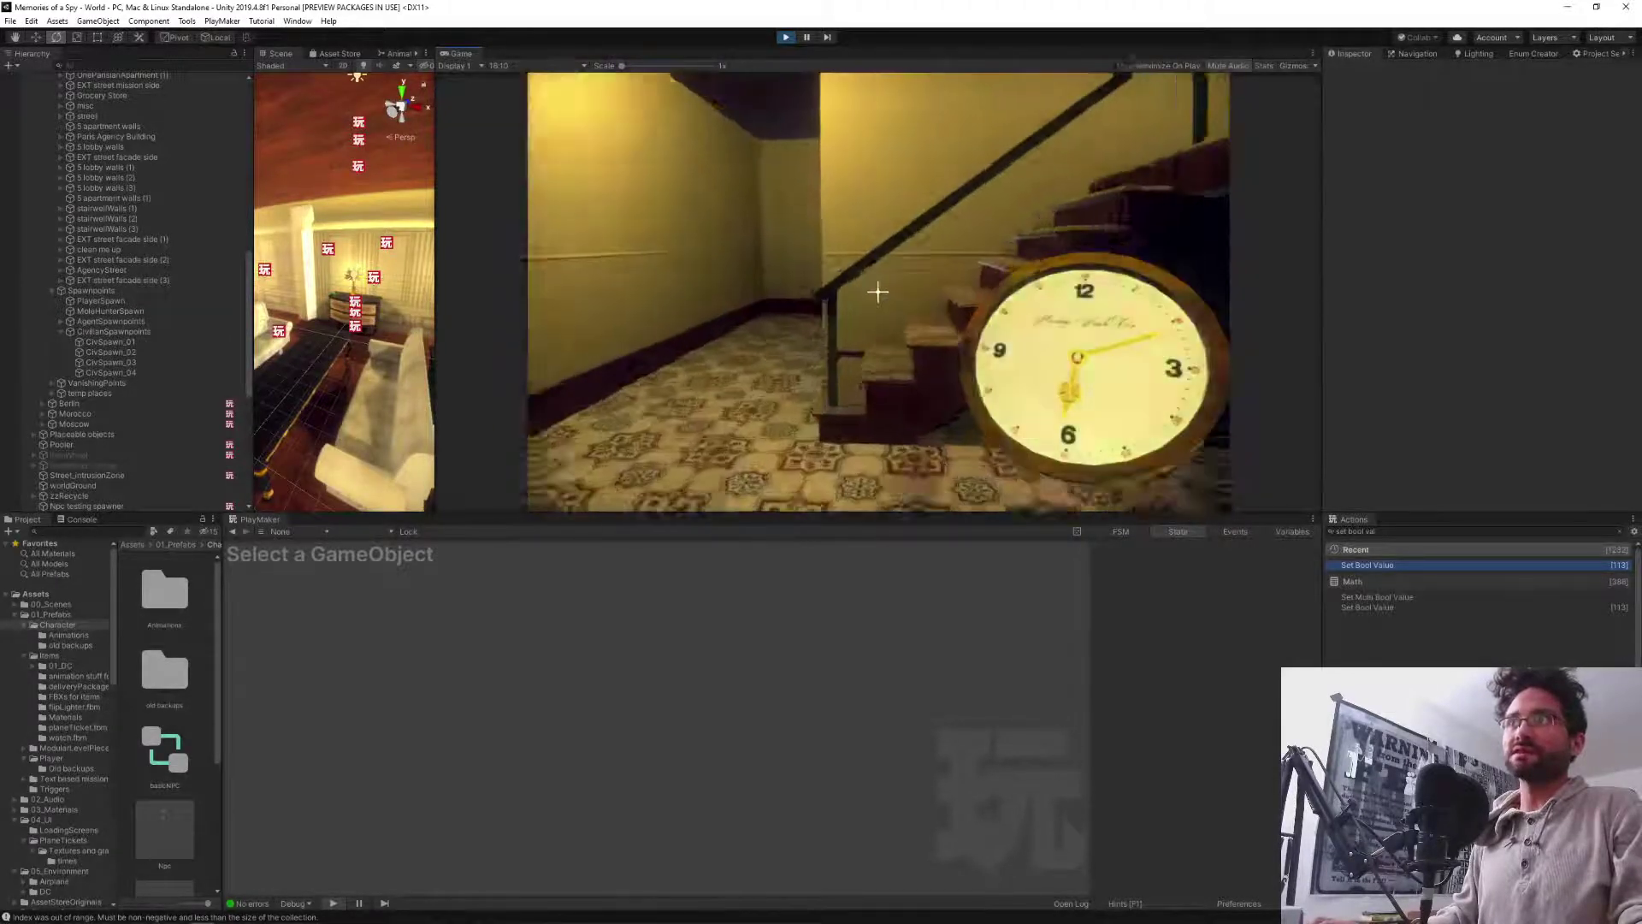
key(w)
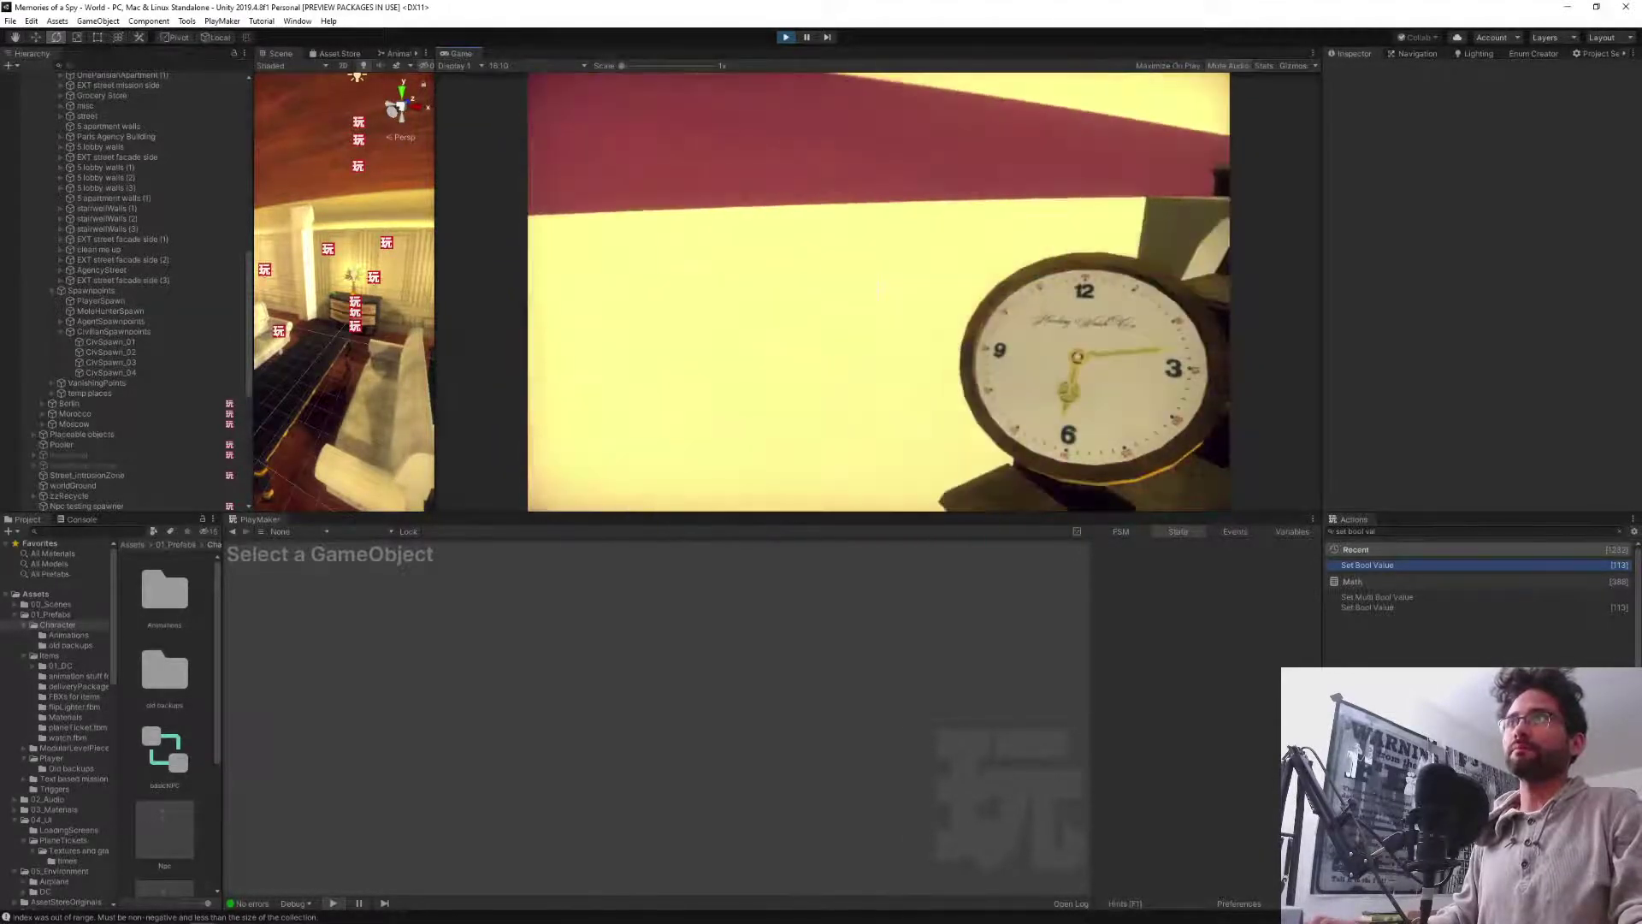
key(w)
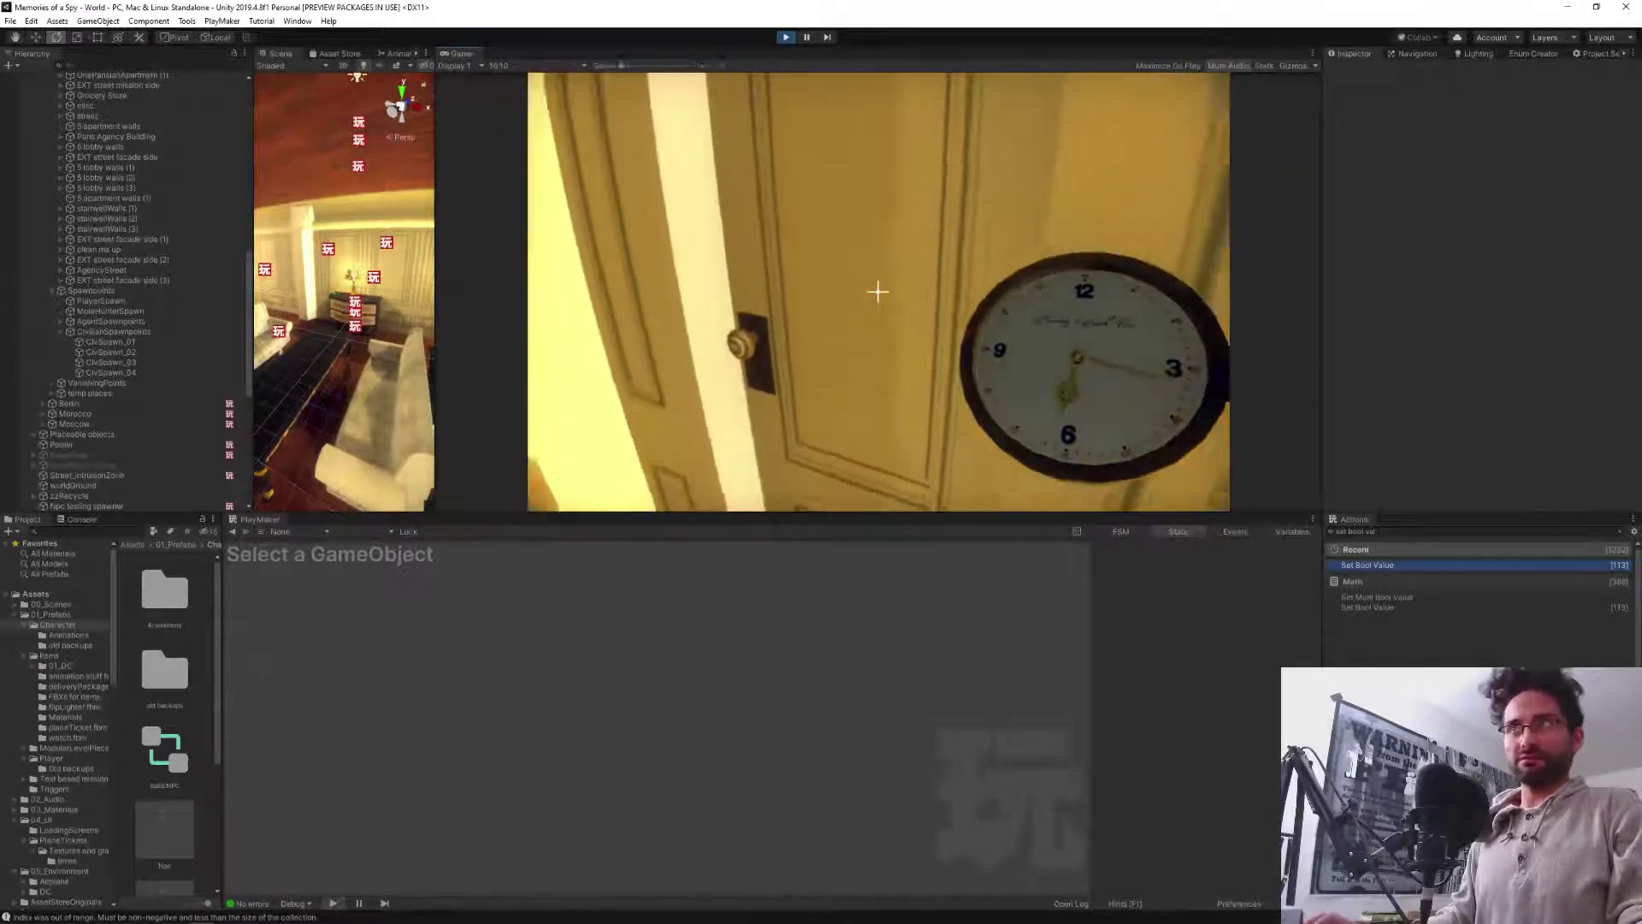
click(878, 292)
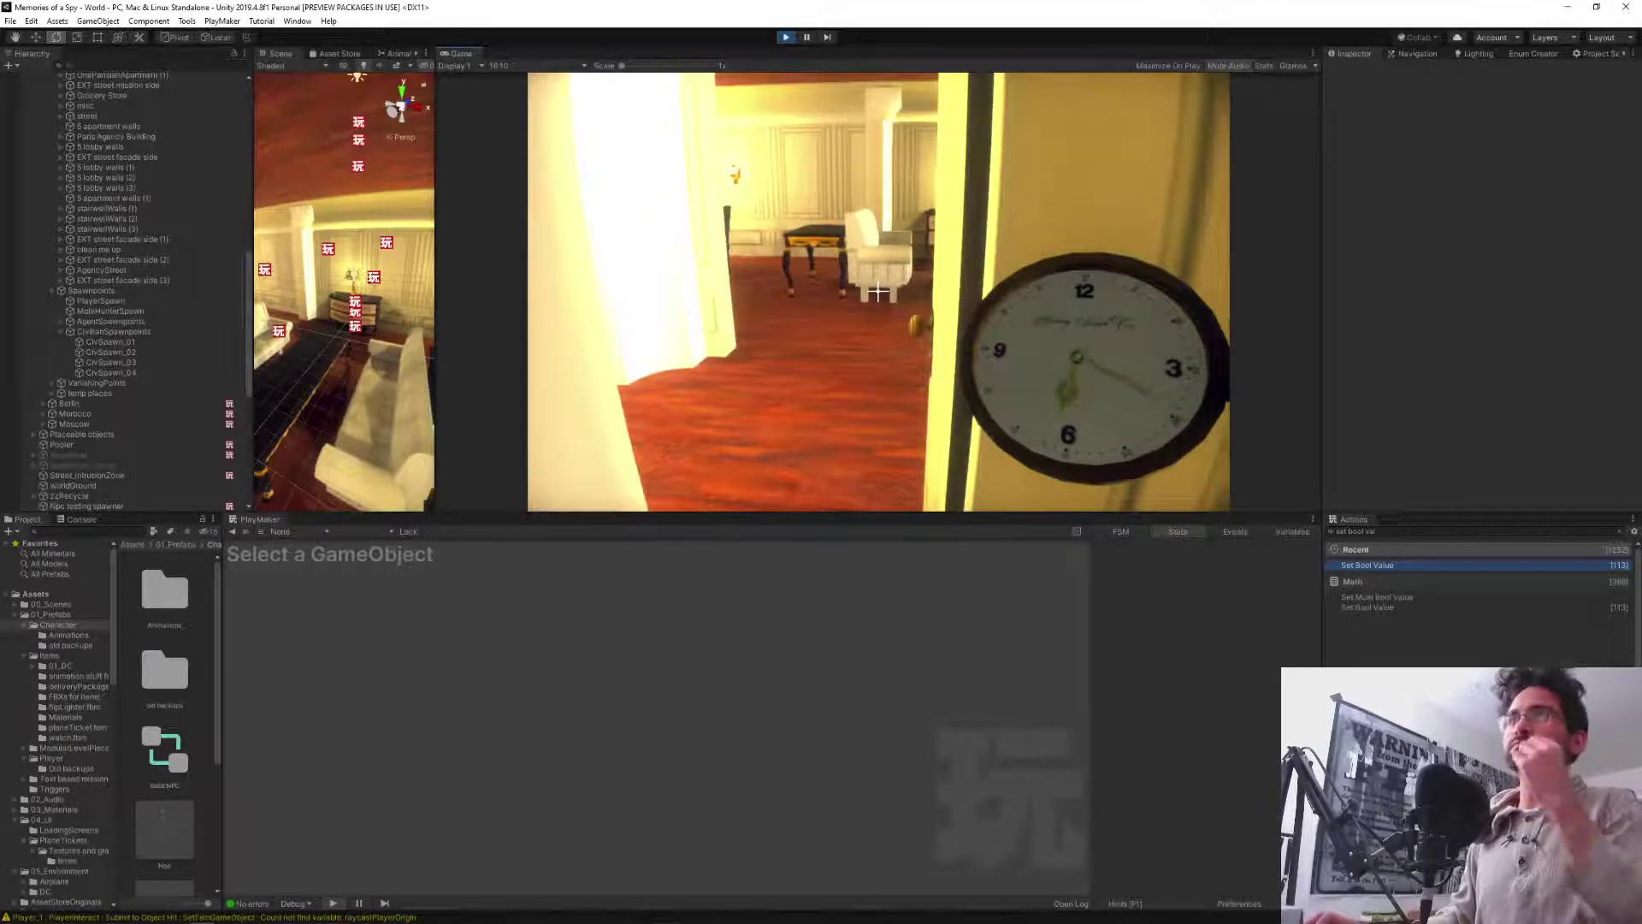
Walk the player into the apartment and through the living and dining areas to get the character's attention.
key(a)
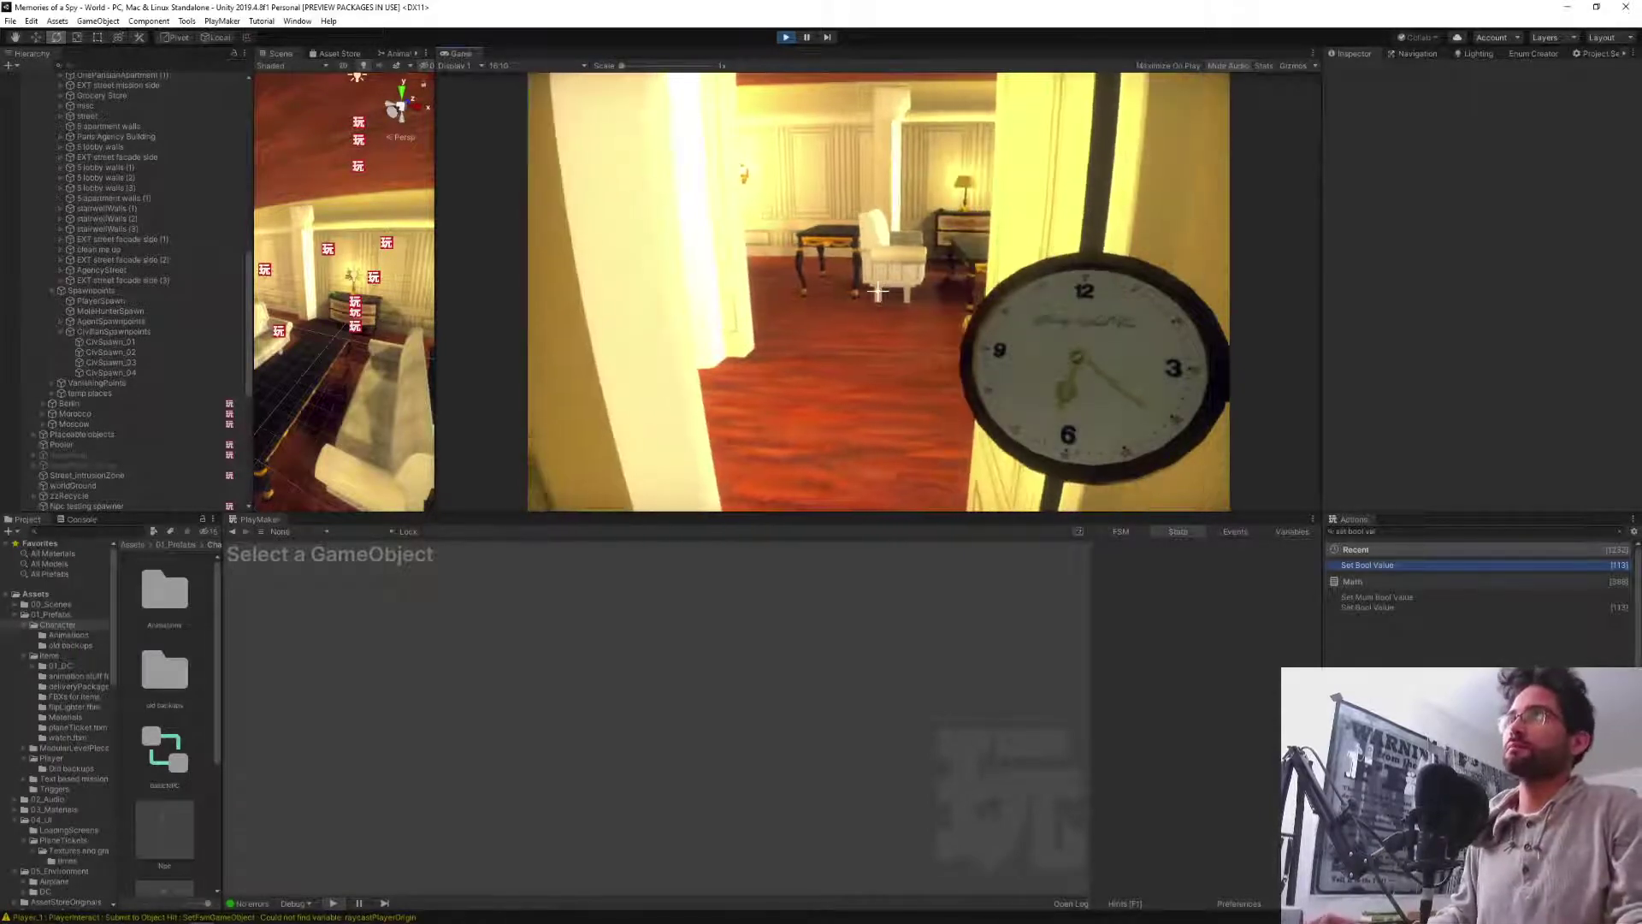
key(w)
key(w)
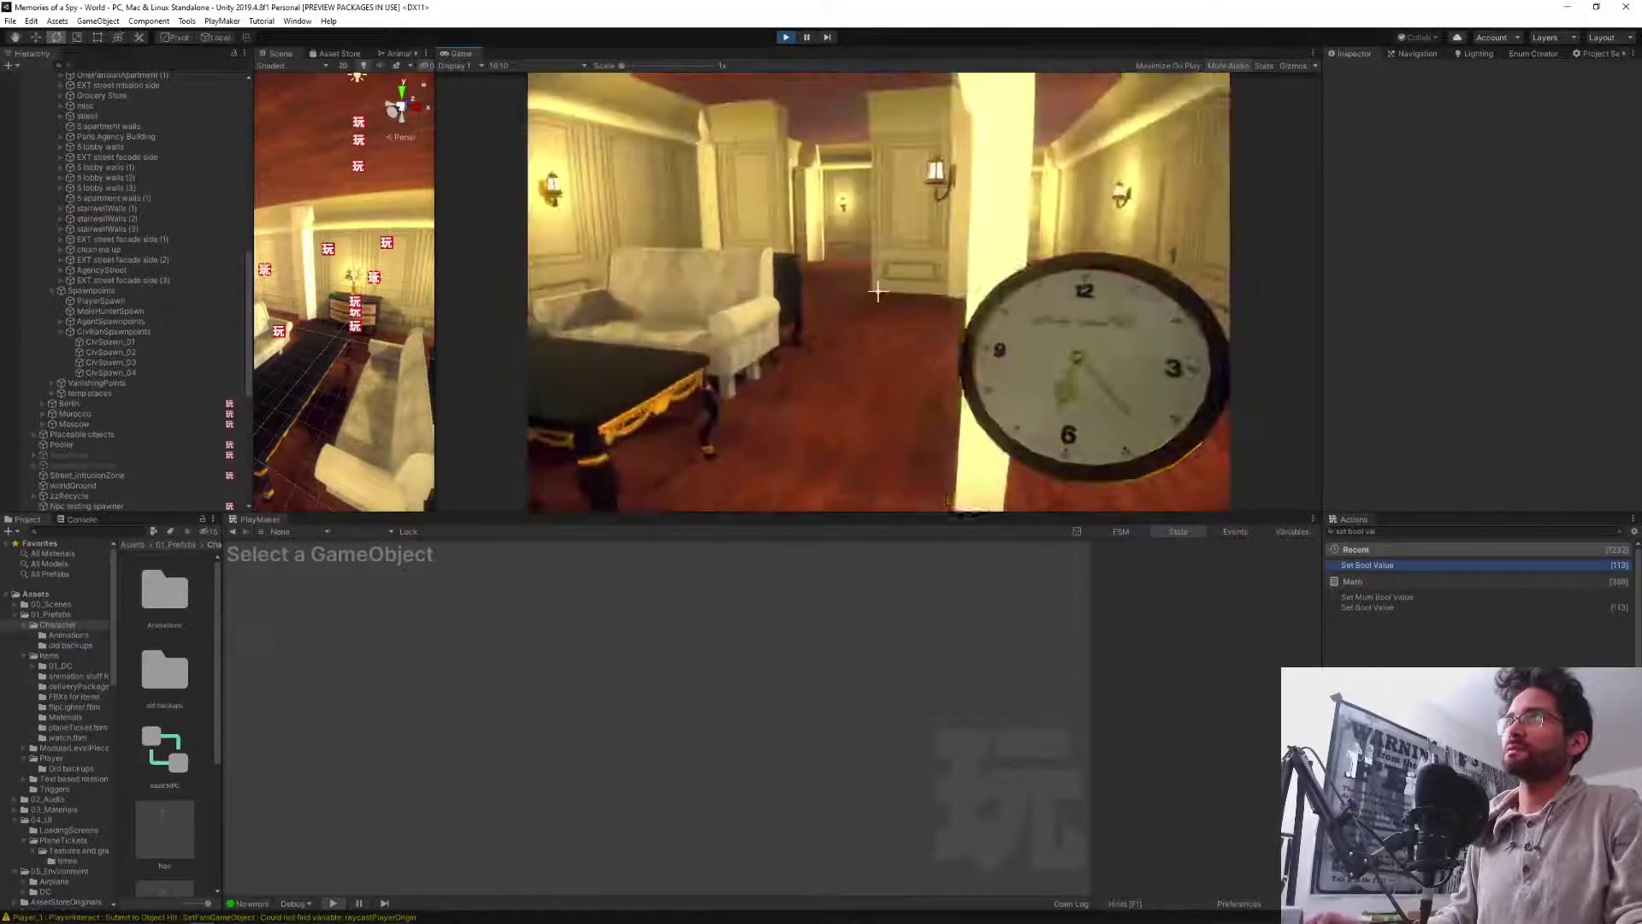
key(w)
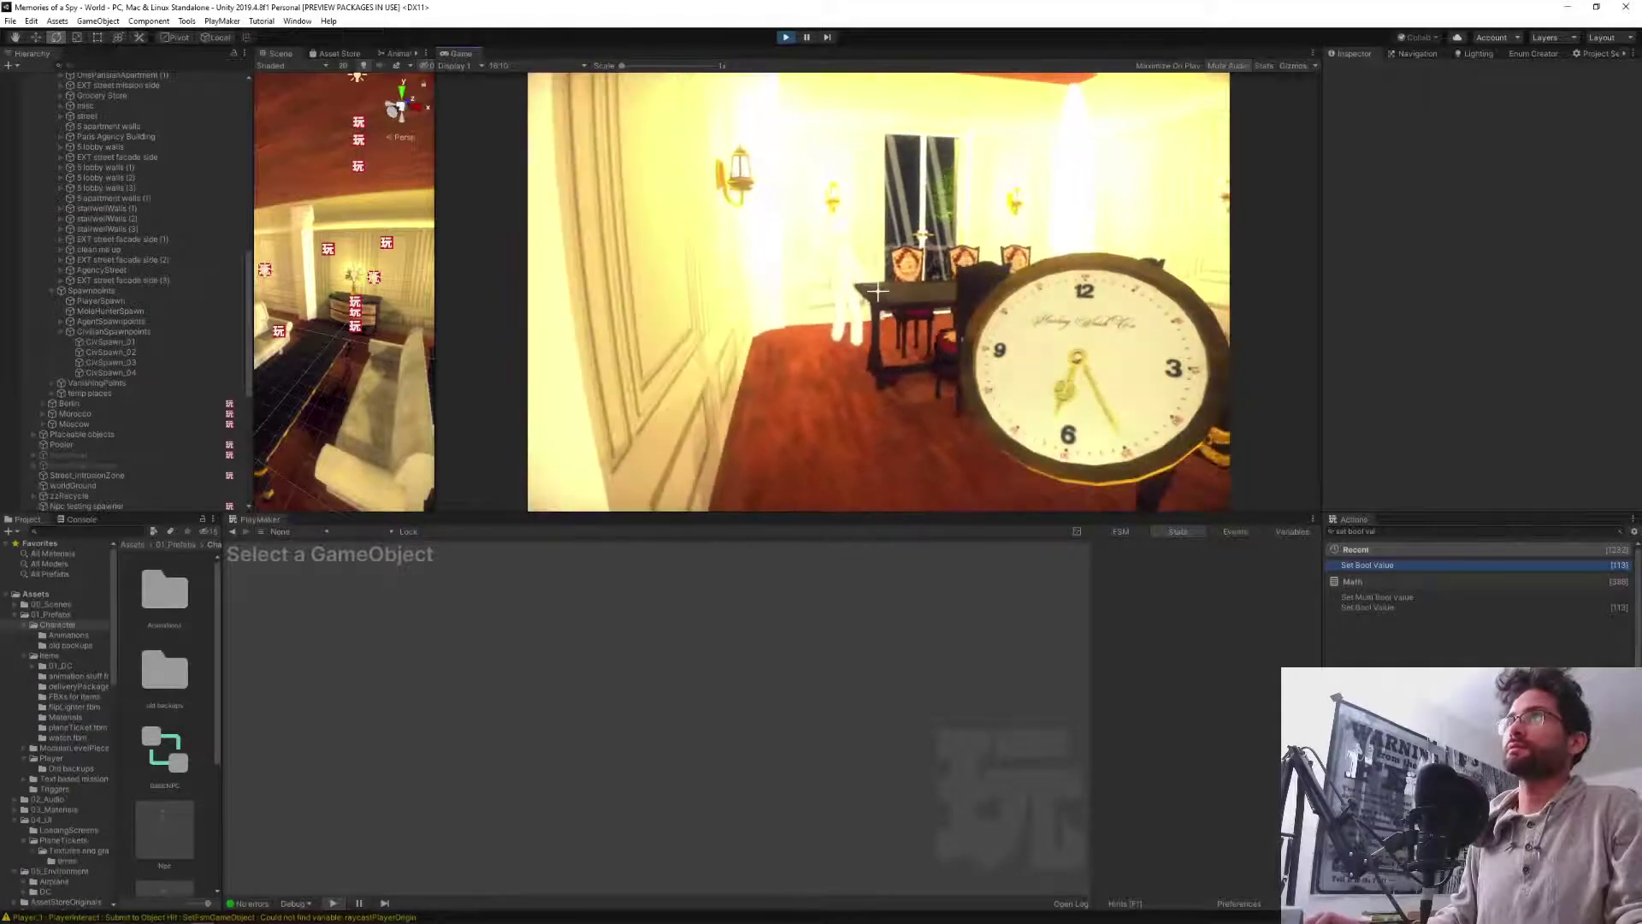
key(w)
key(s)
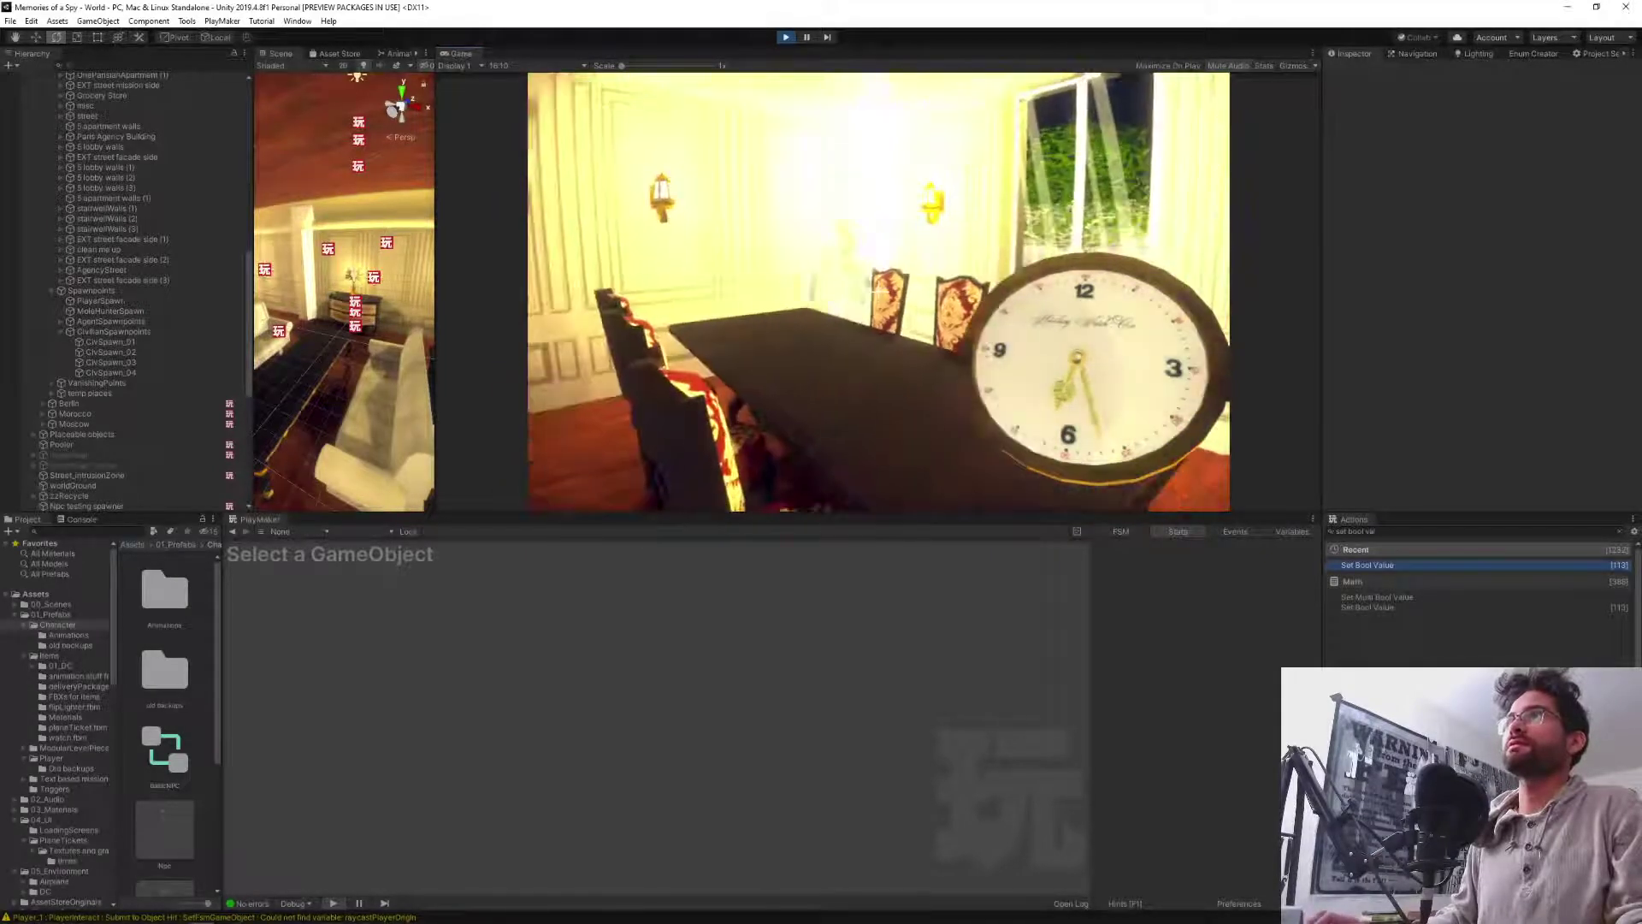
key(w)
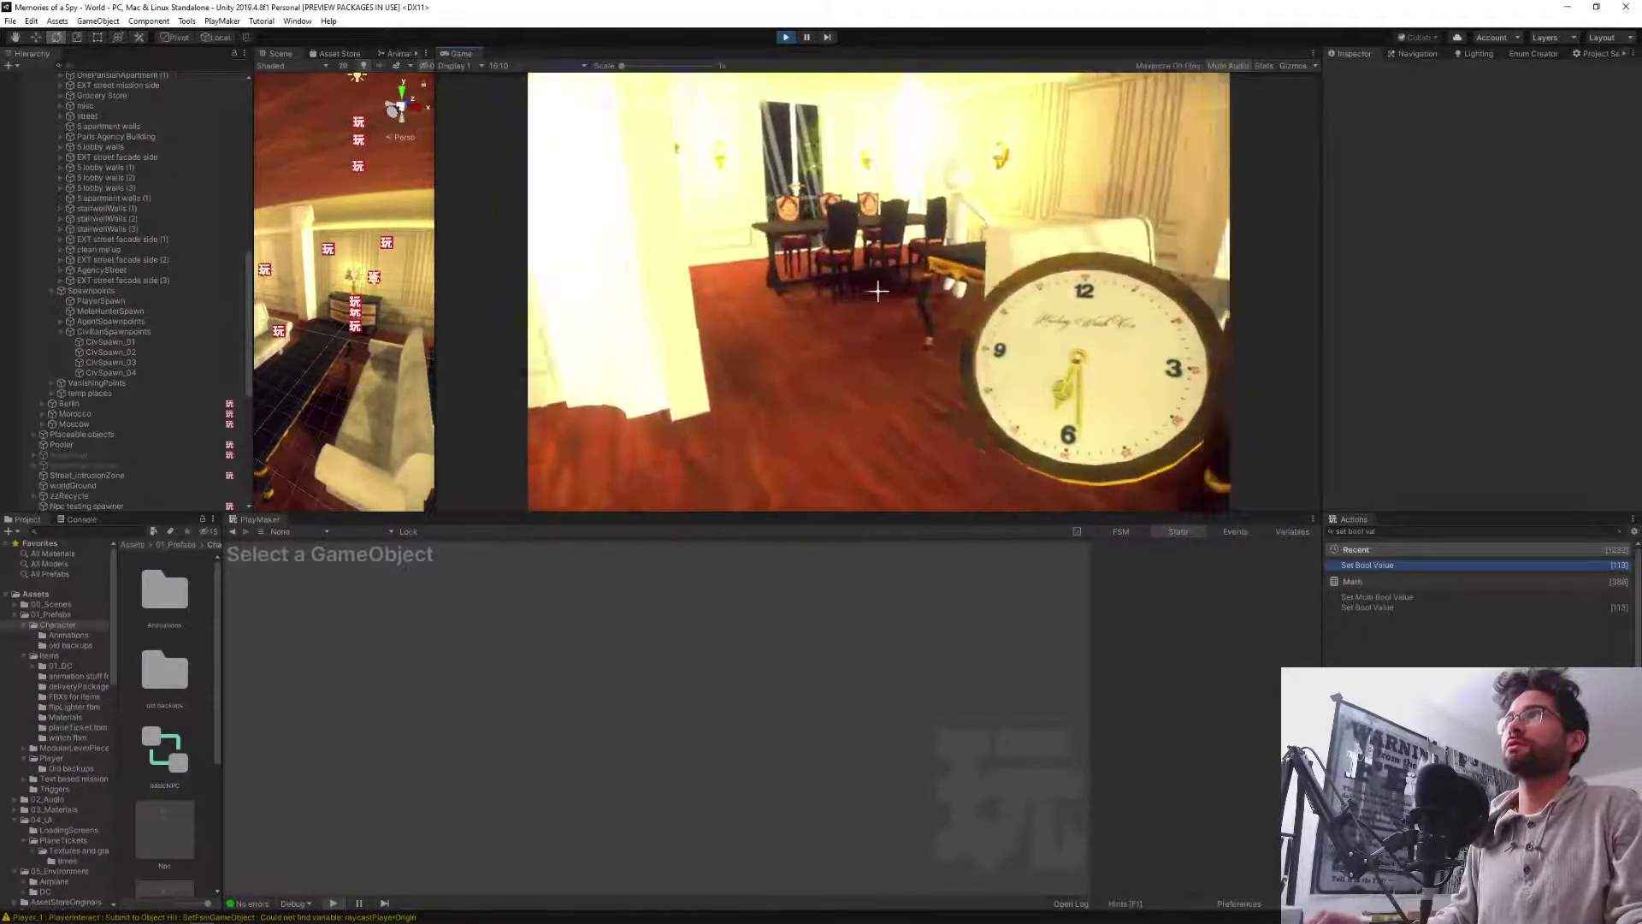
key(w)
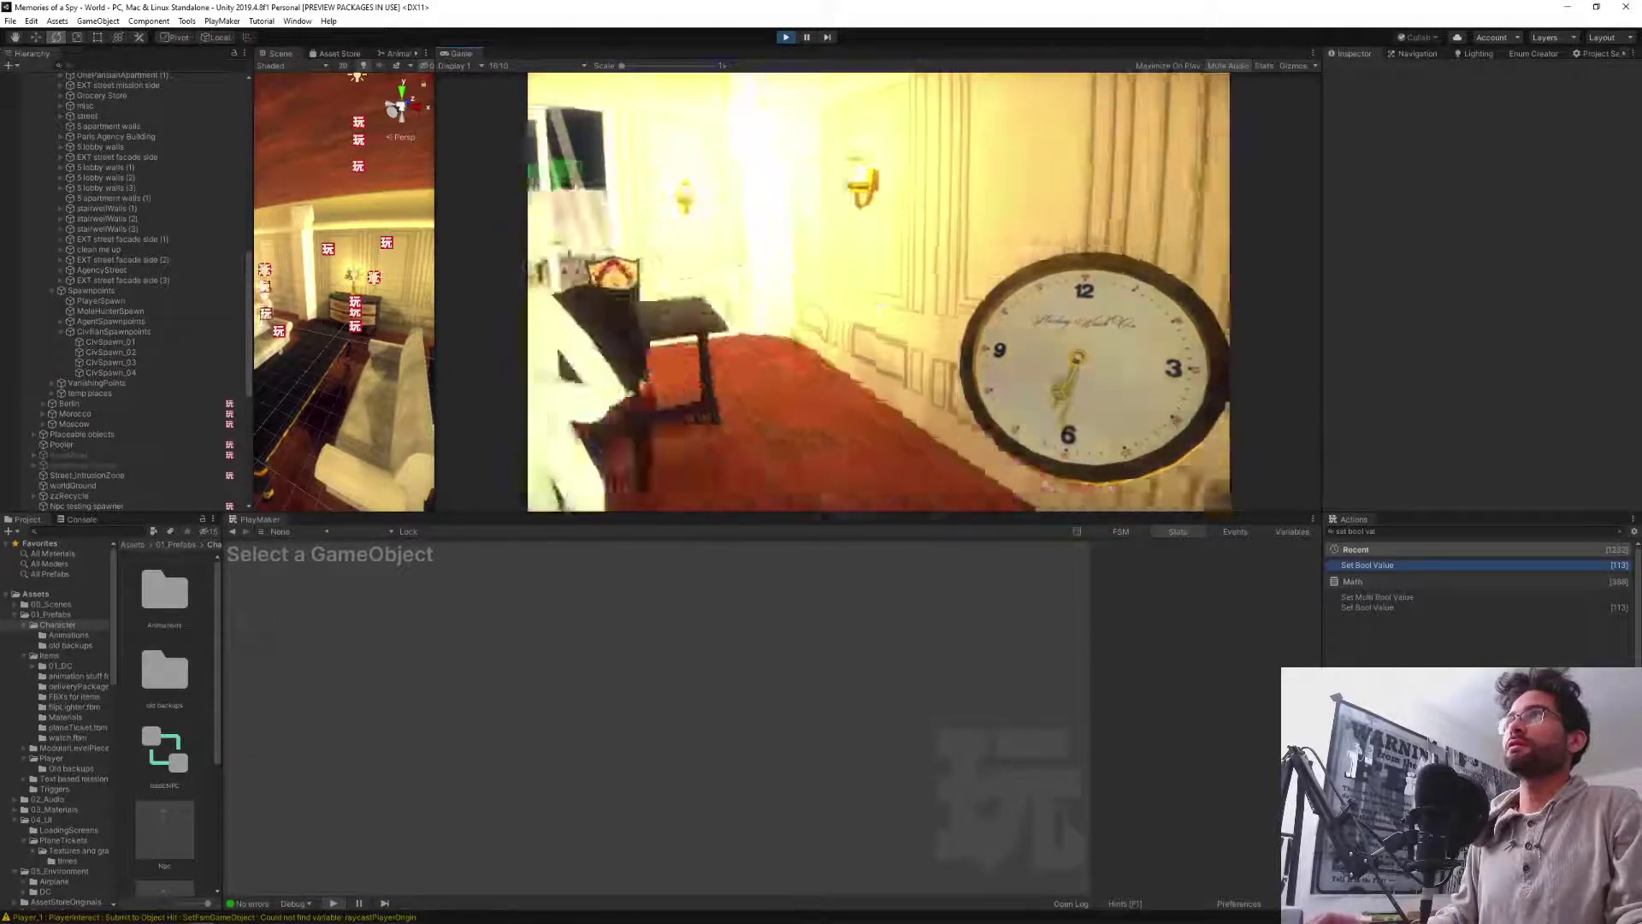
key(w)
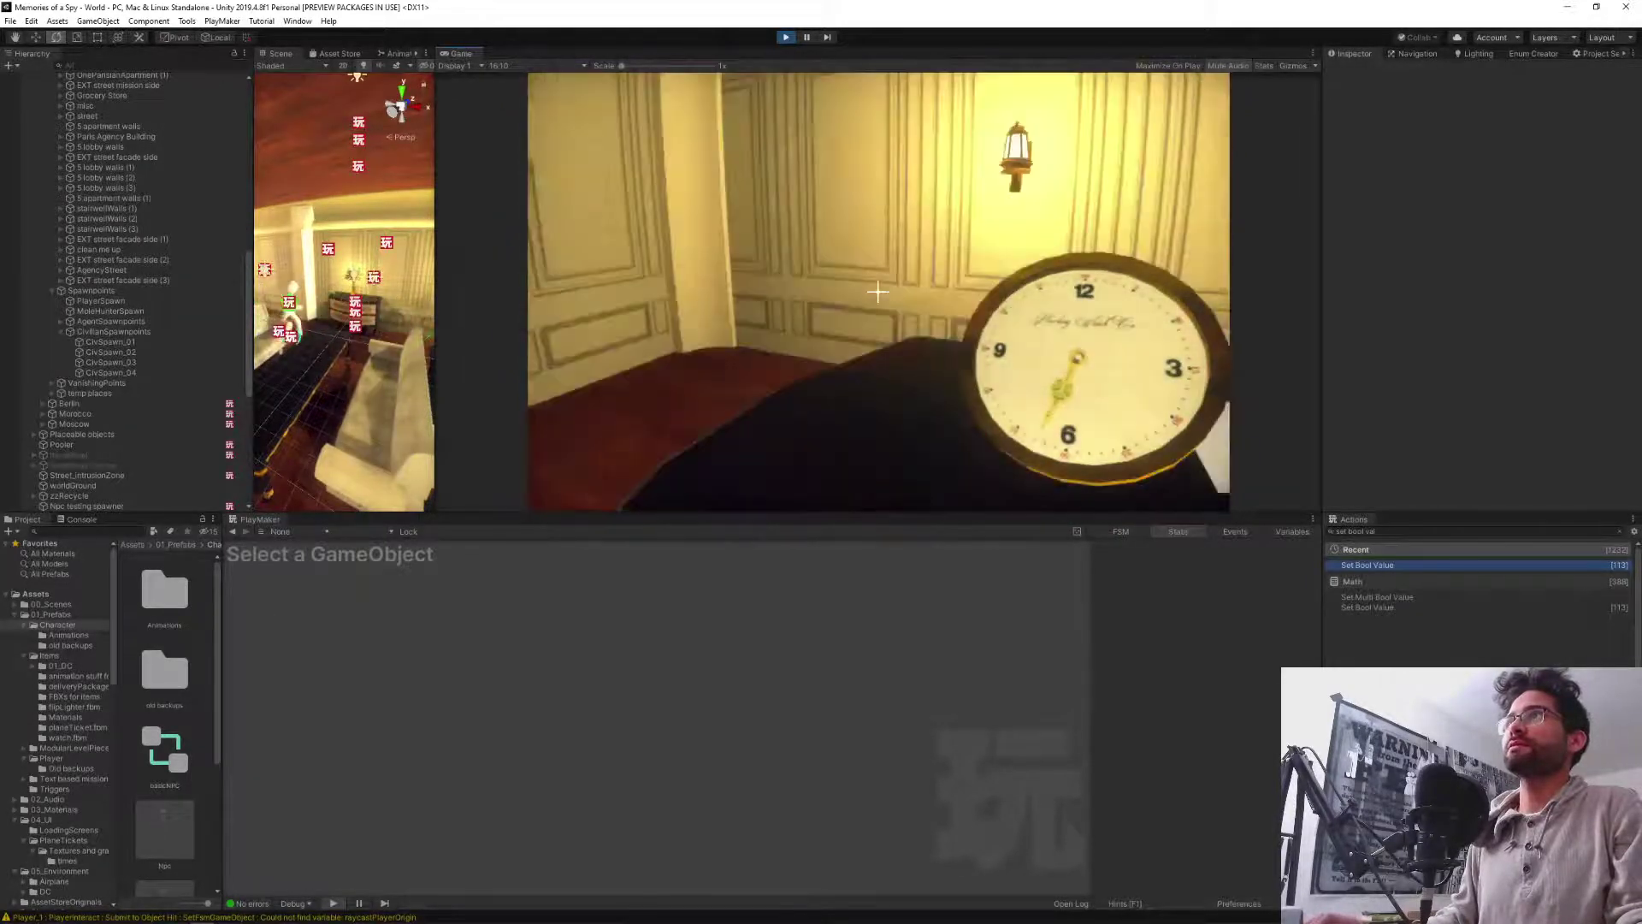
key(w)
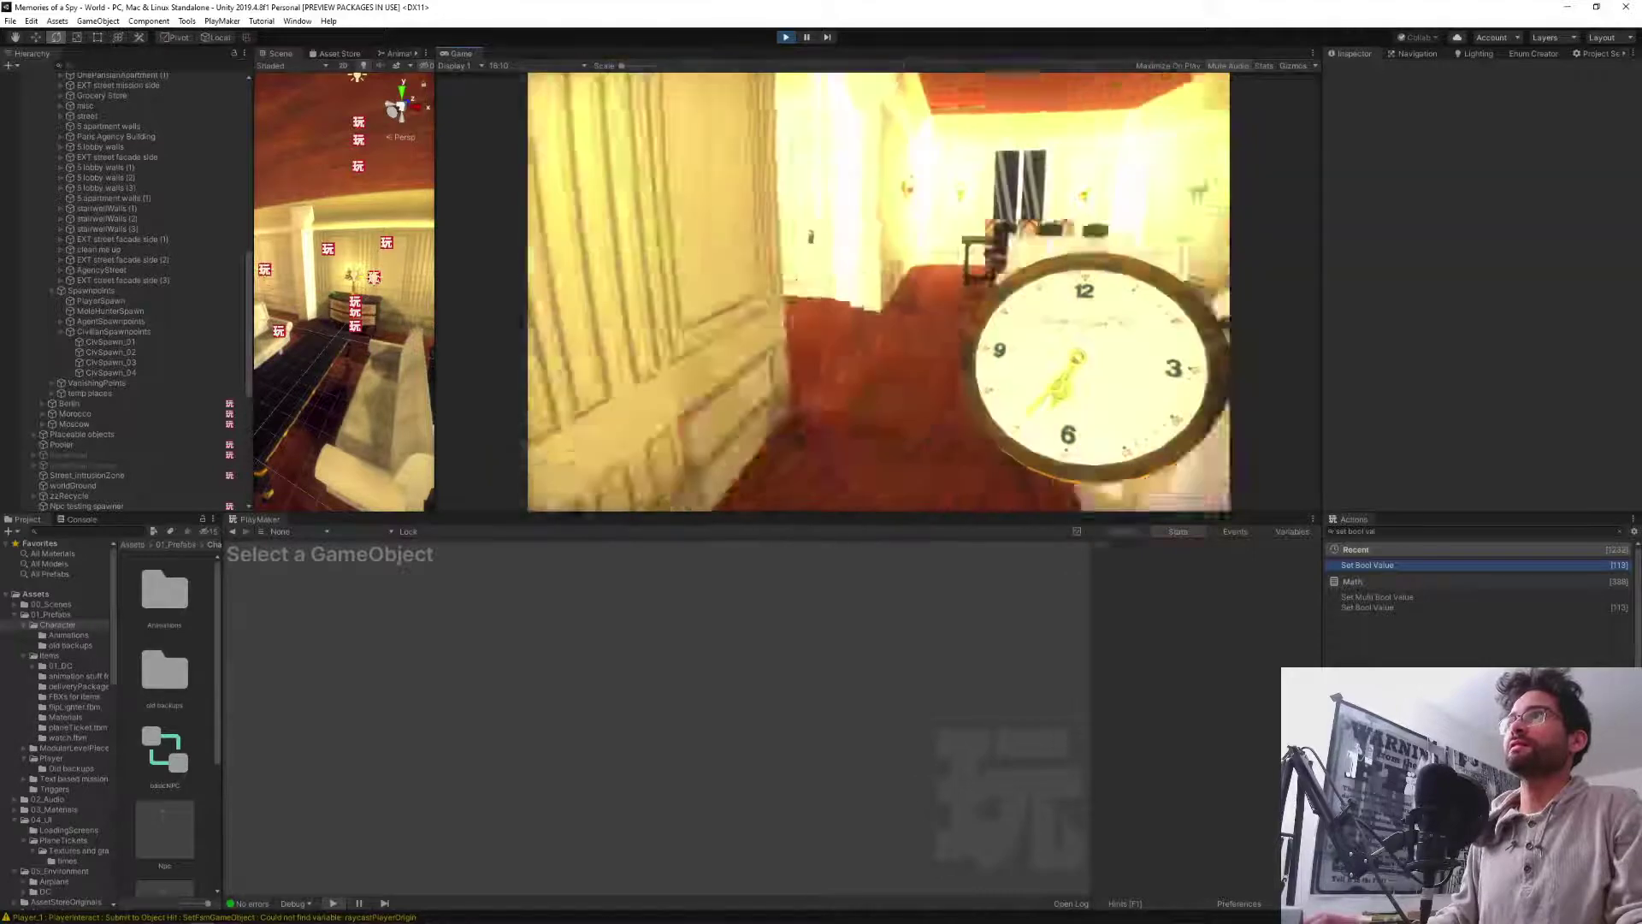
key(w)
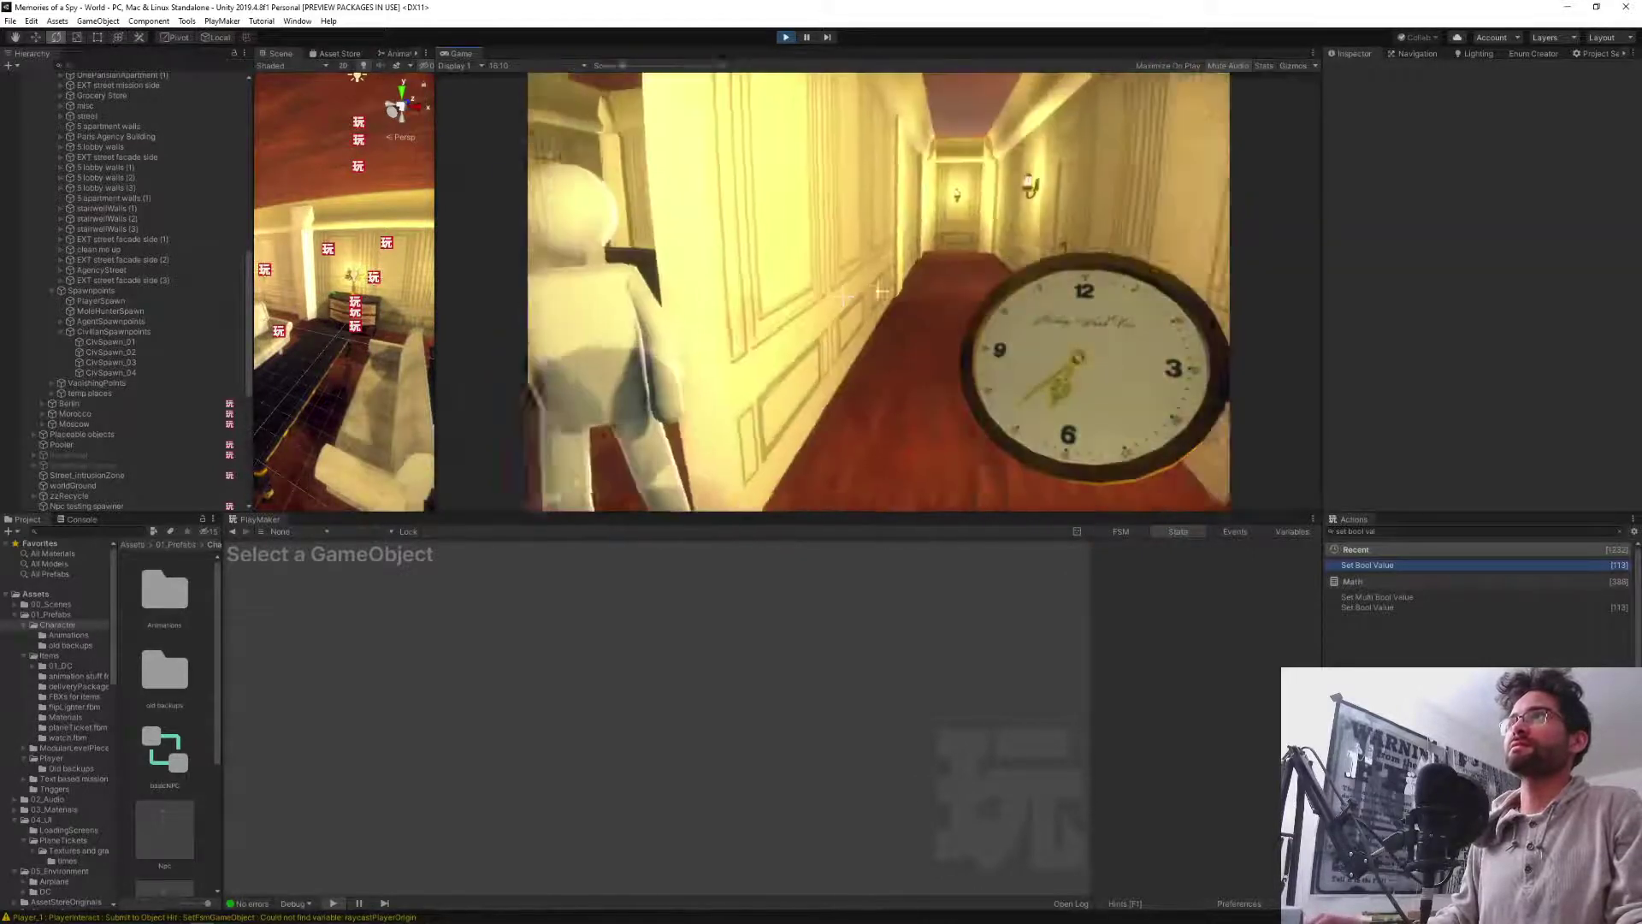
Meet the character in the hallway and follow it back through the living room to the phone dresser.
key(w)
key(w)
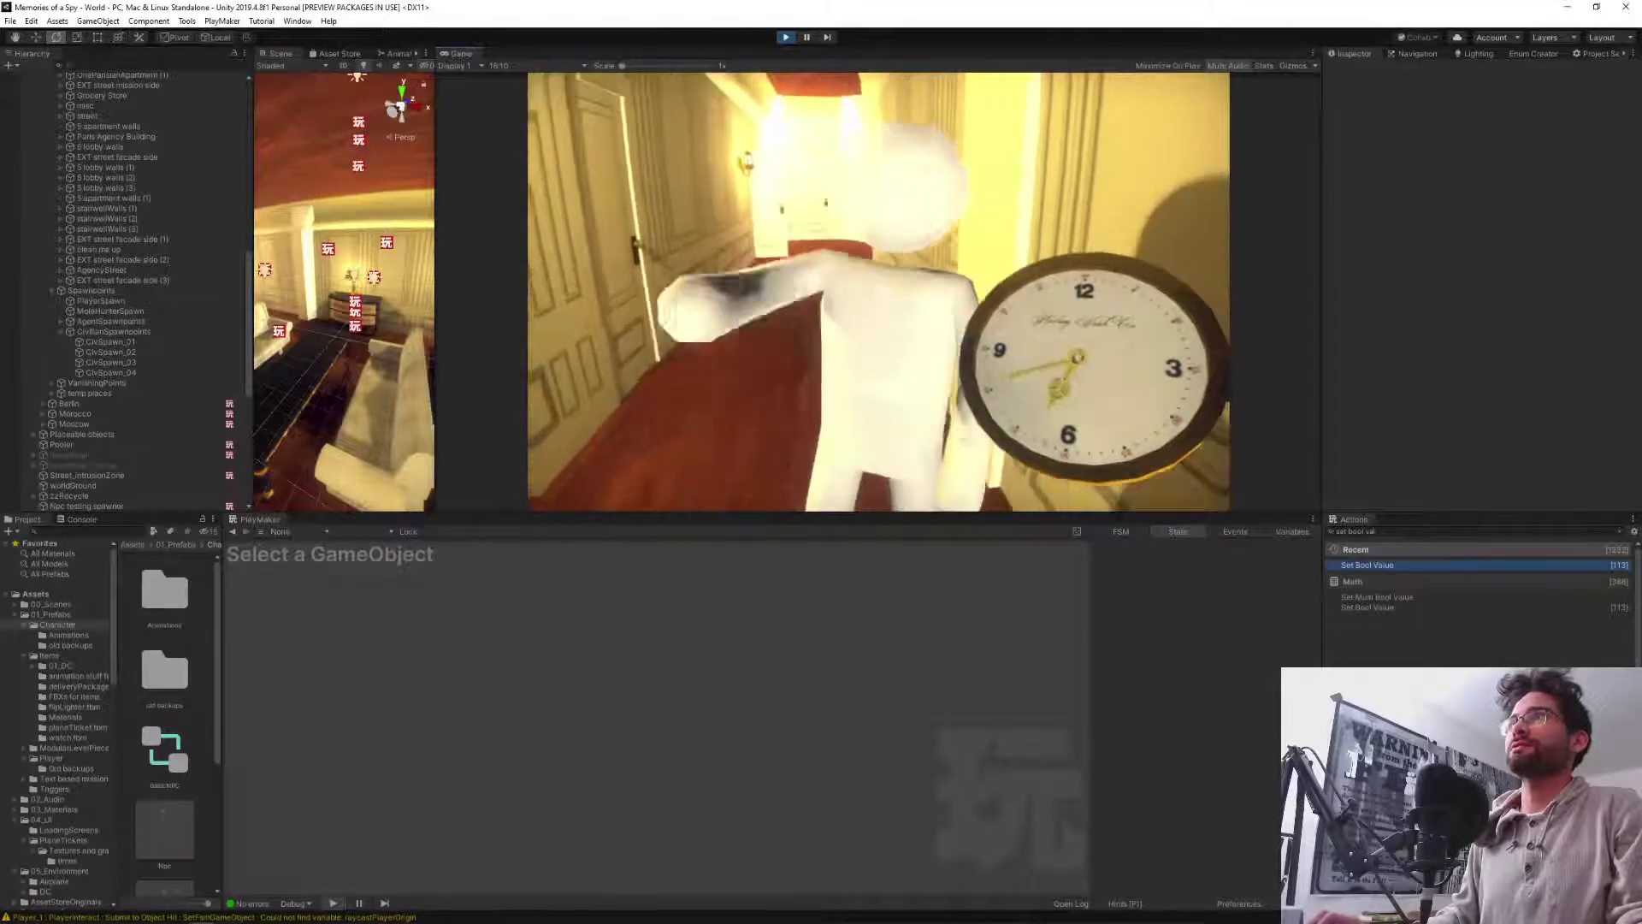
key(s)
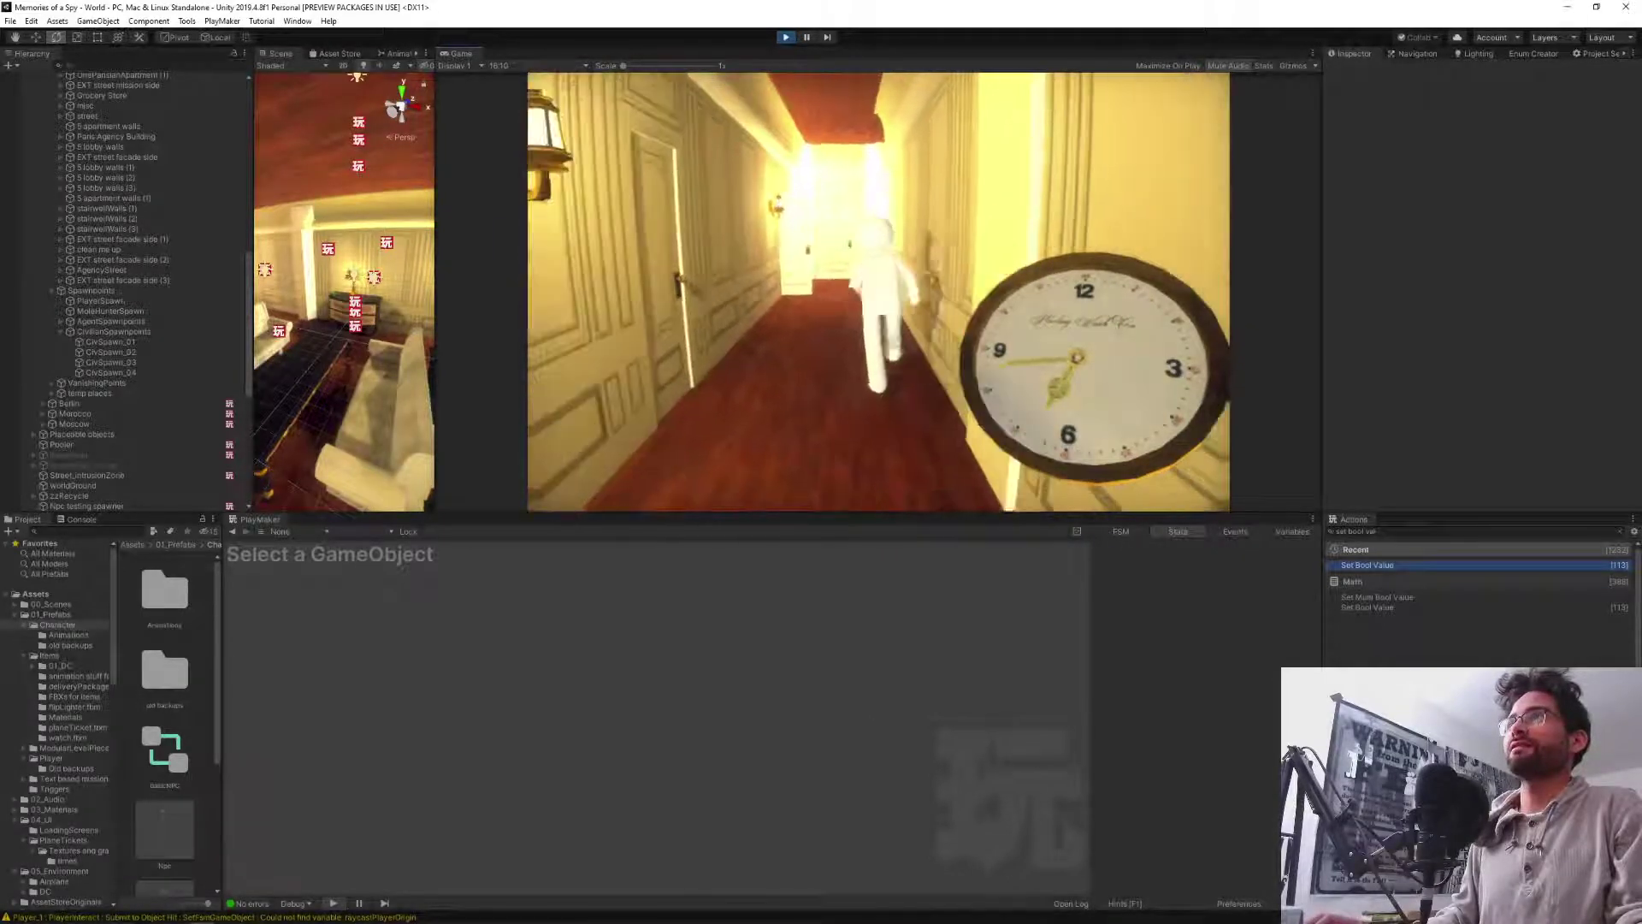
key(w)
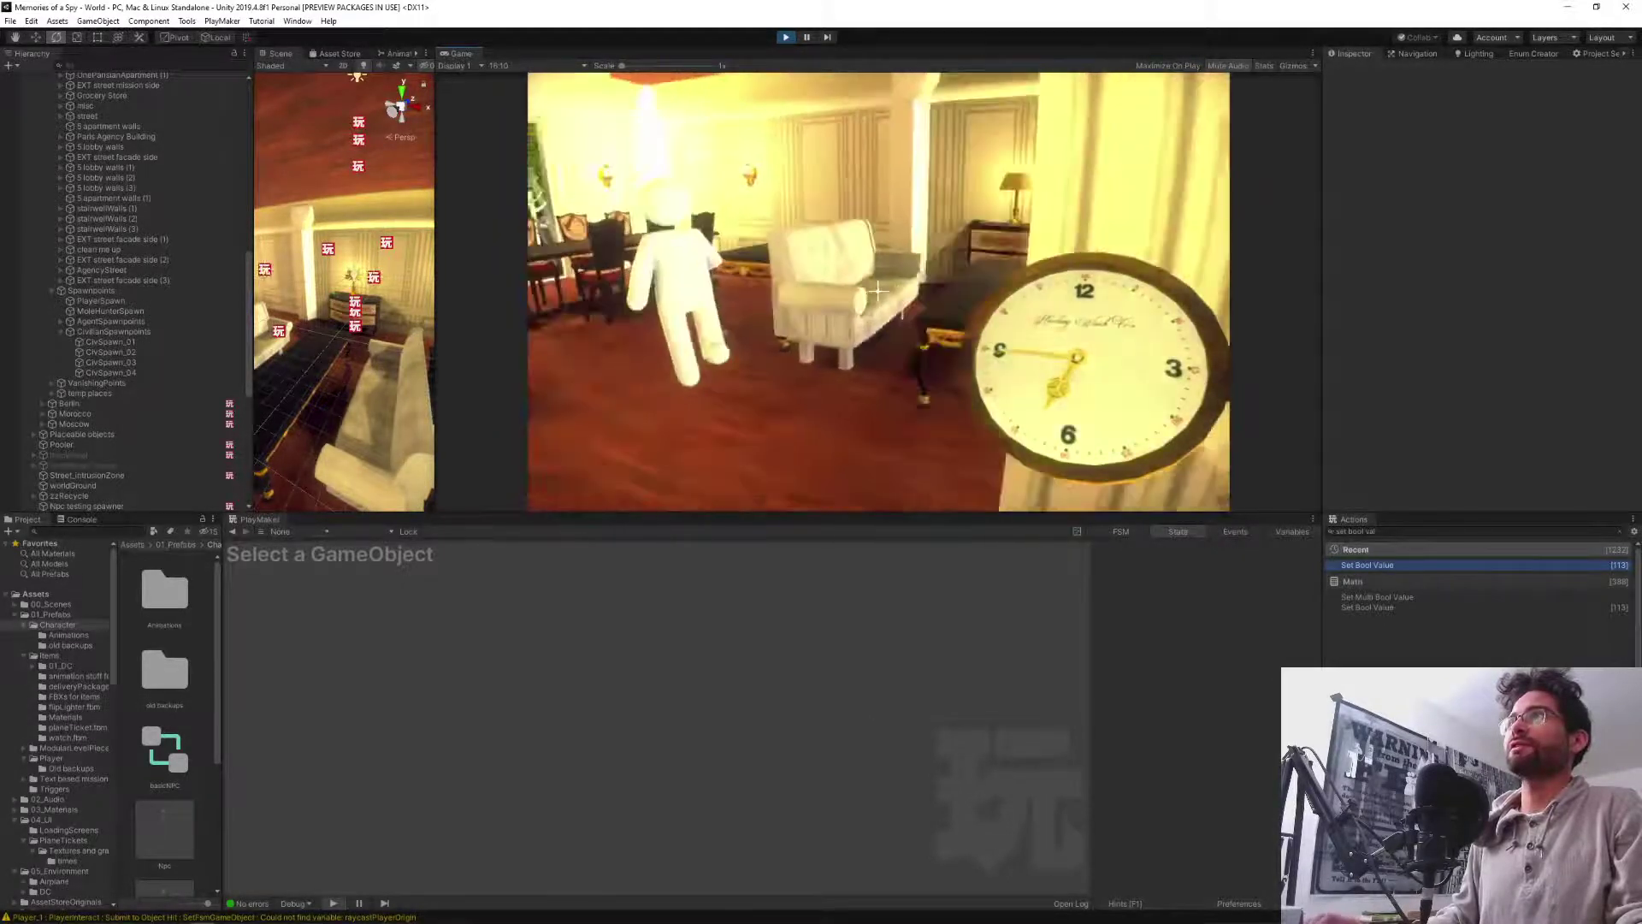
key(d)
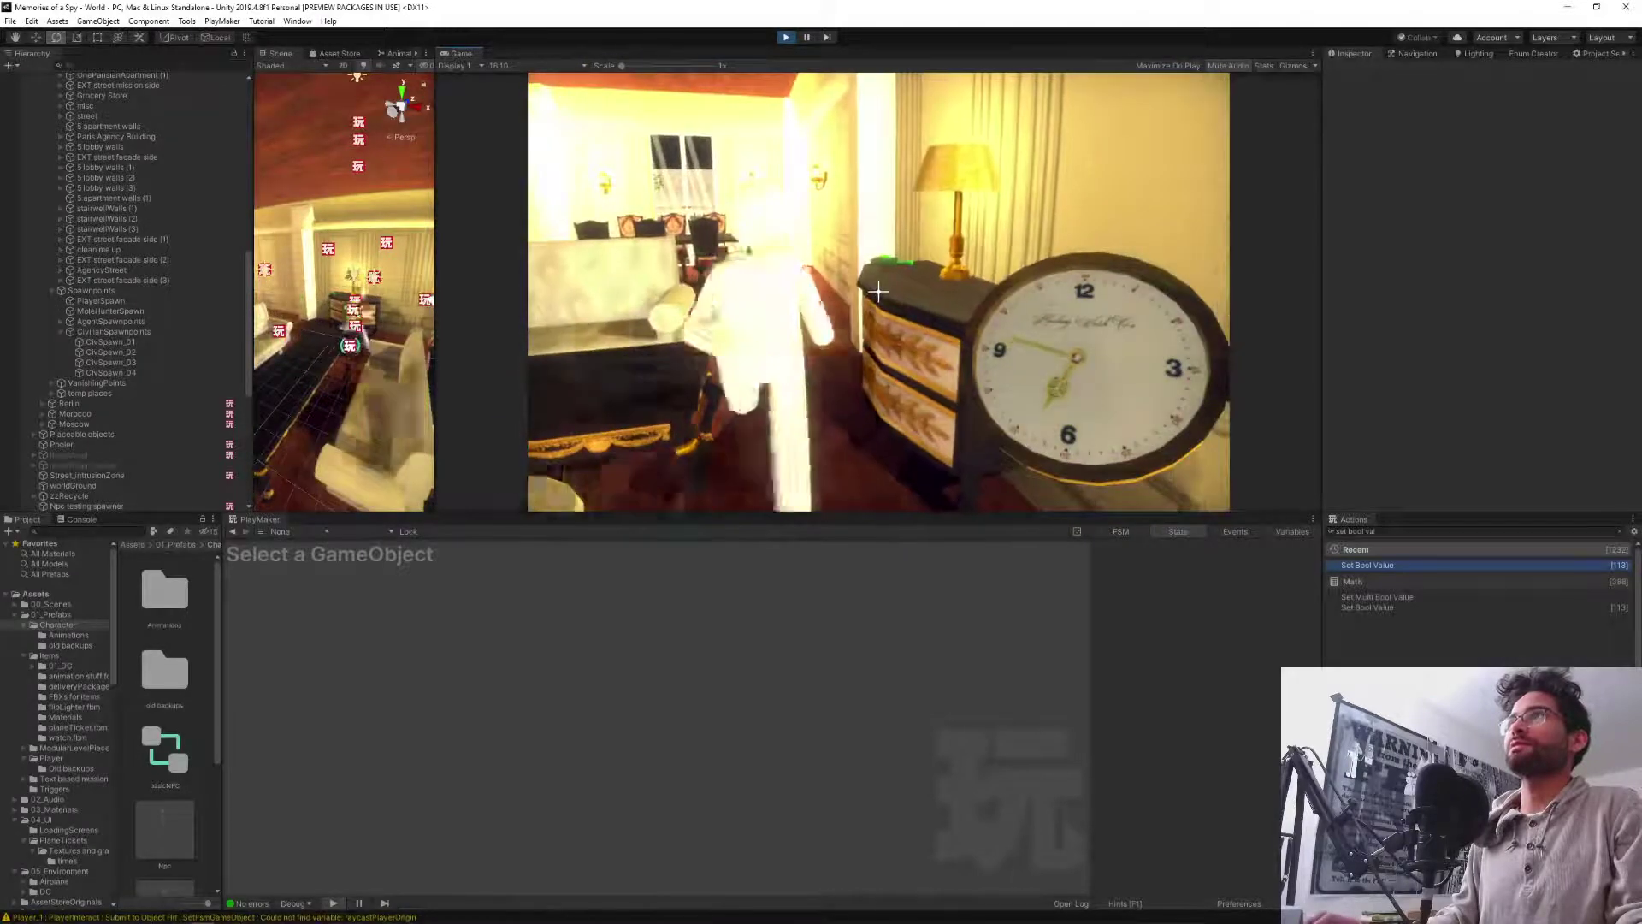
key(s)
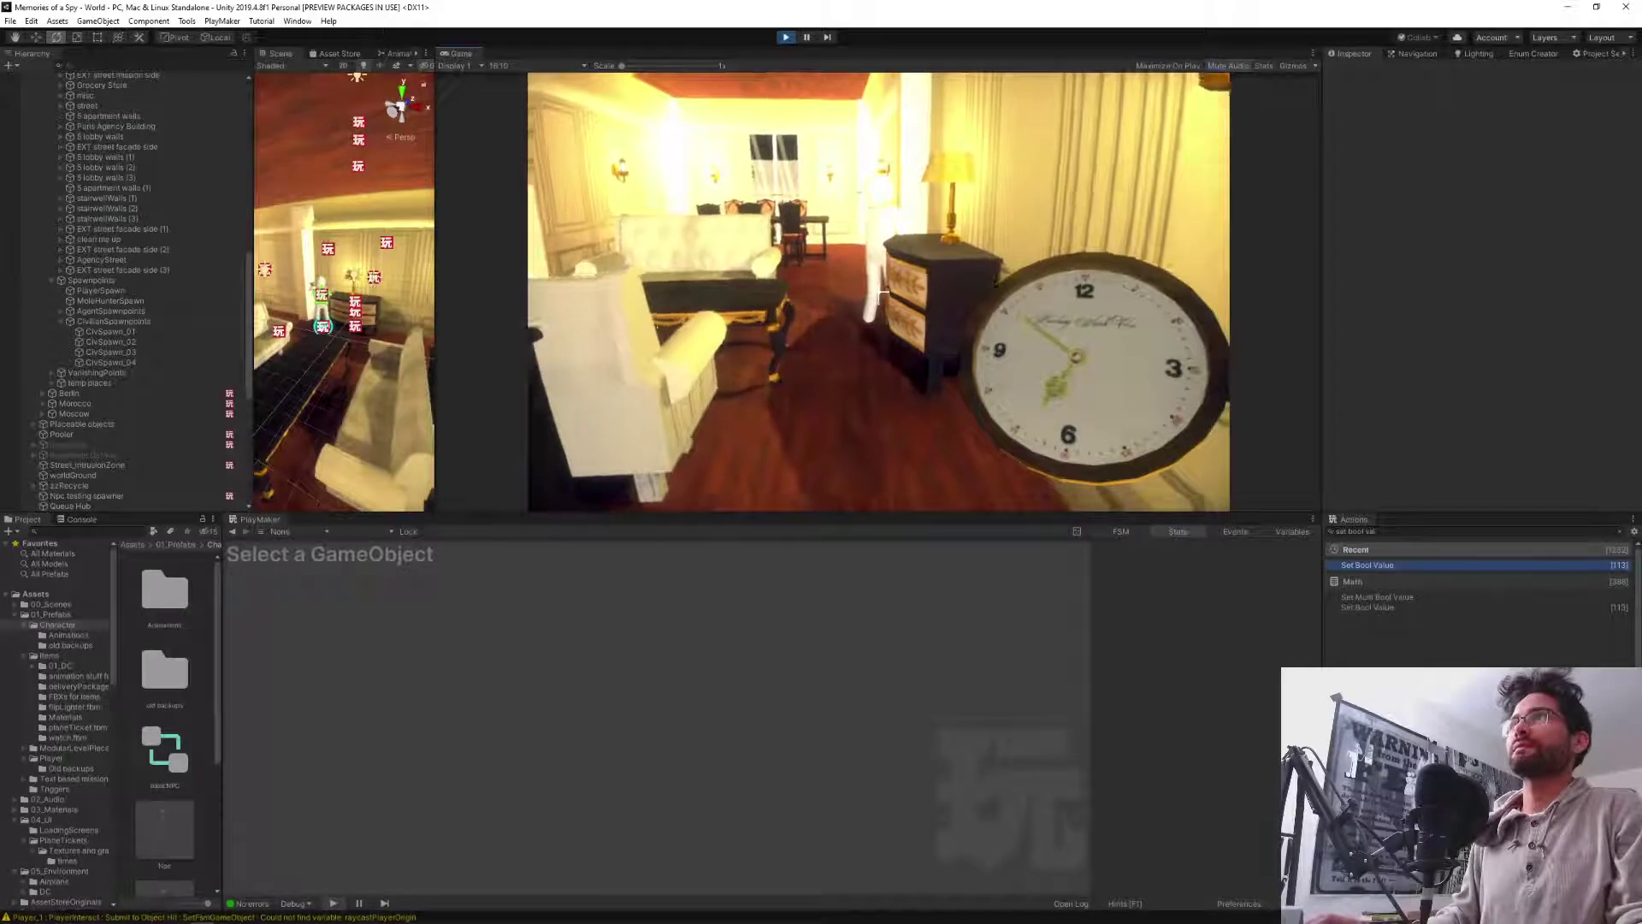
Move the player around the calling character to test whether retriggering interrupts its police call, and stop play mode.
key(w)
key(w)
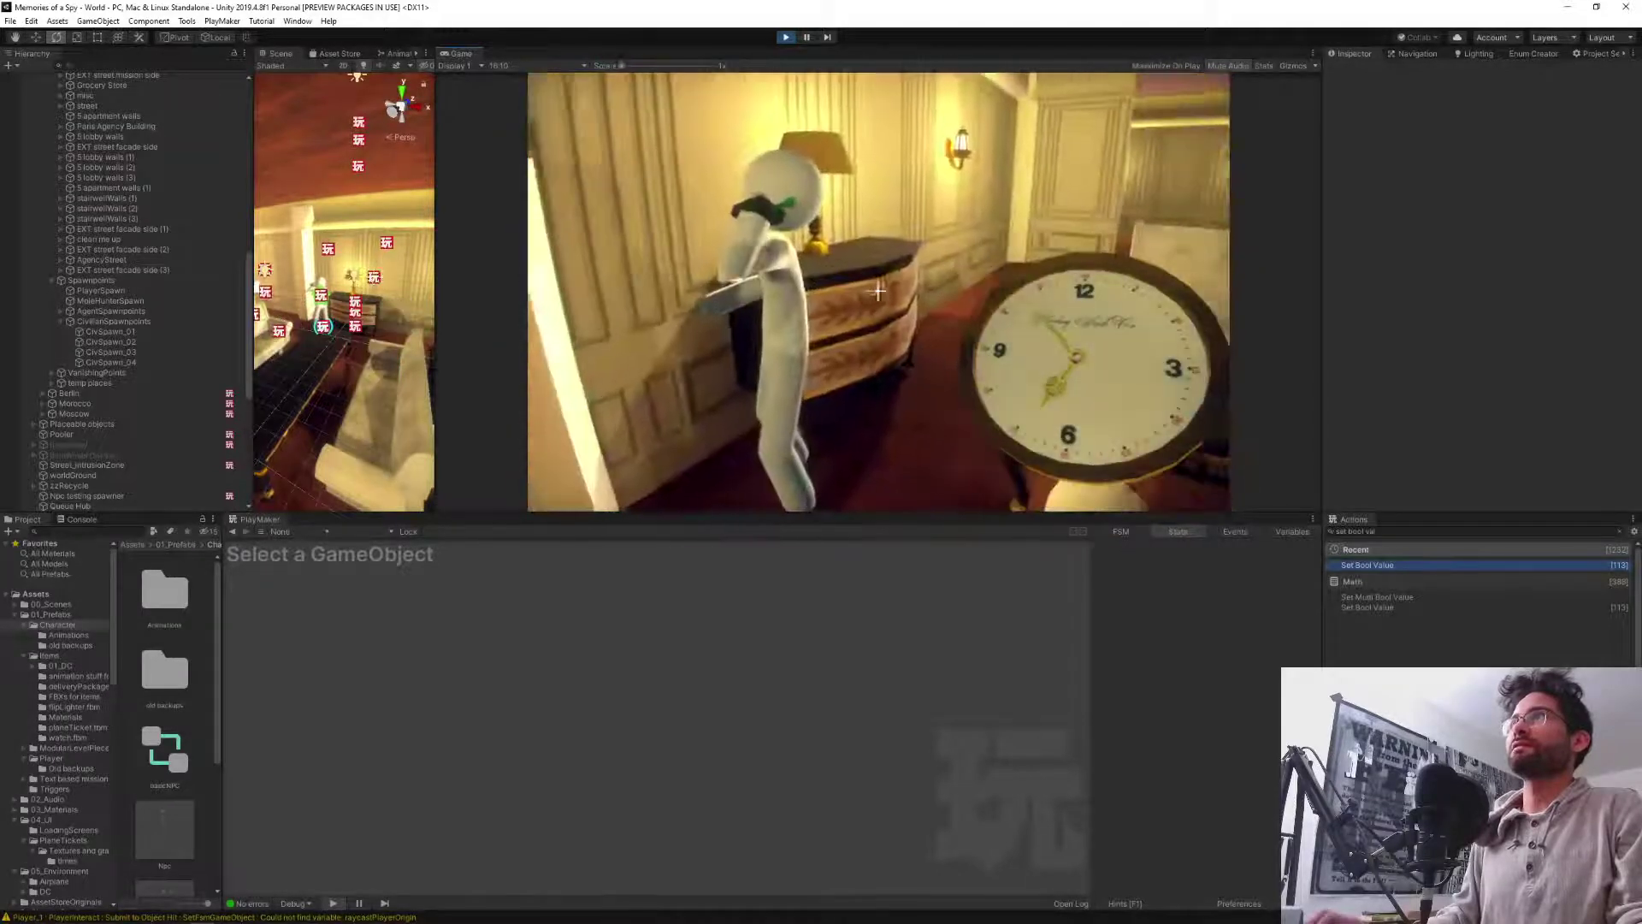
key(s)
key(d)
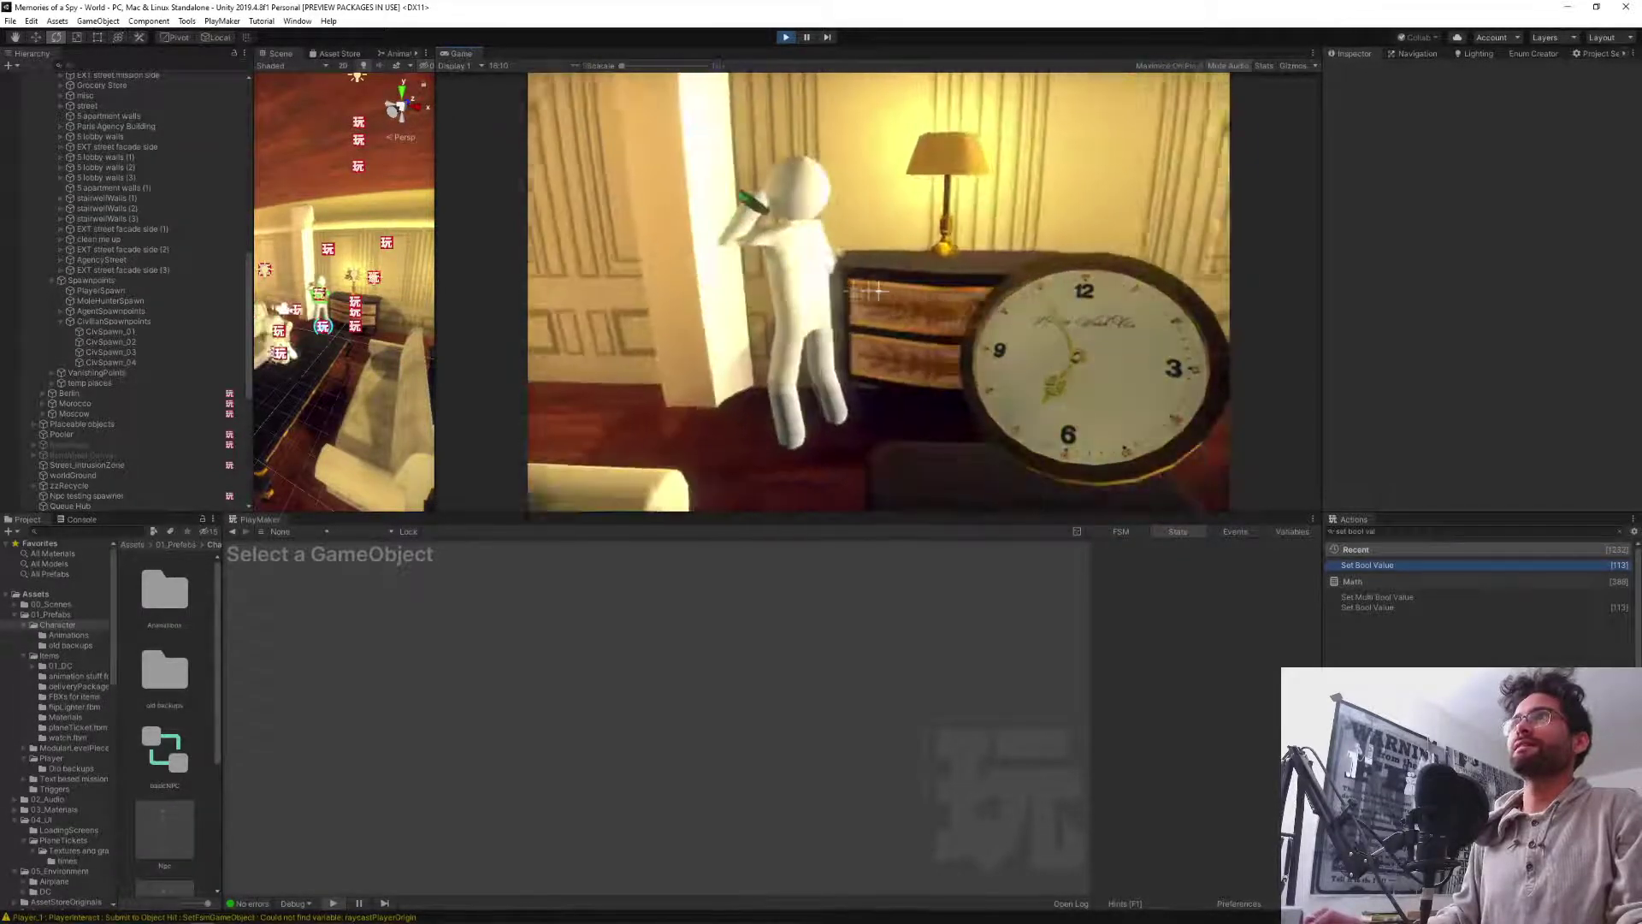
key(w)
key(a)
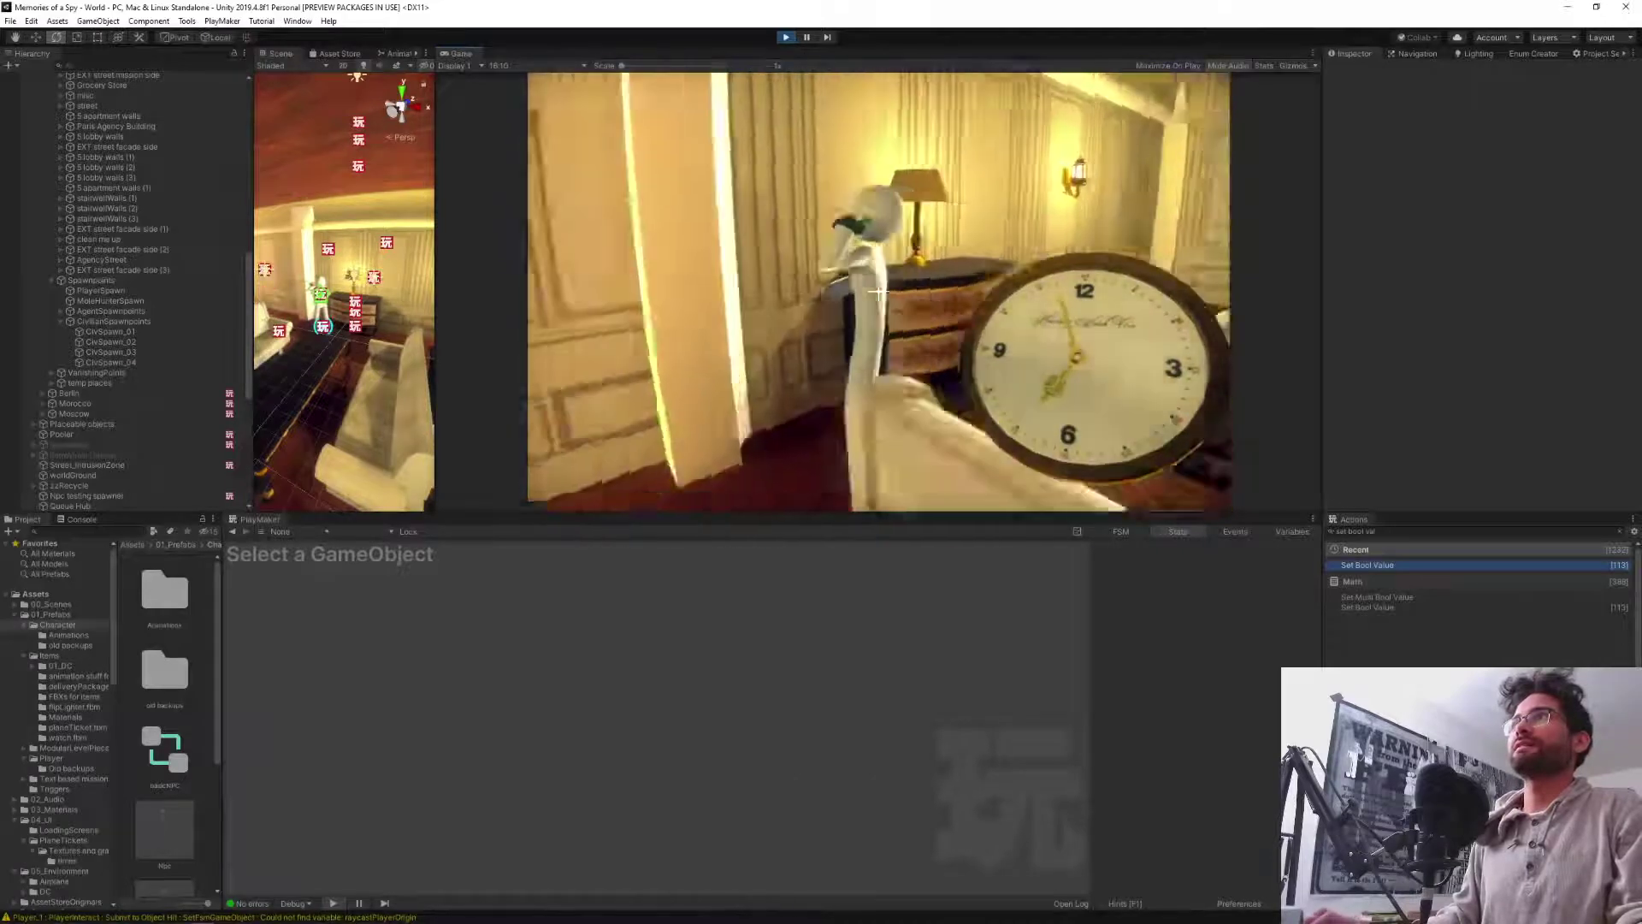
key(a)
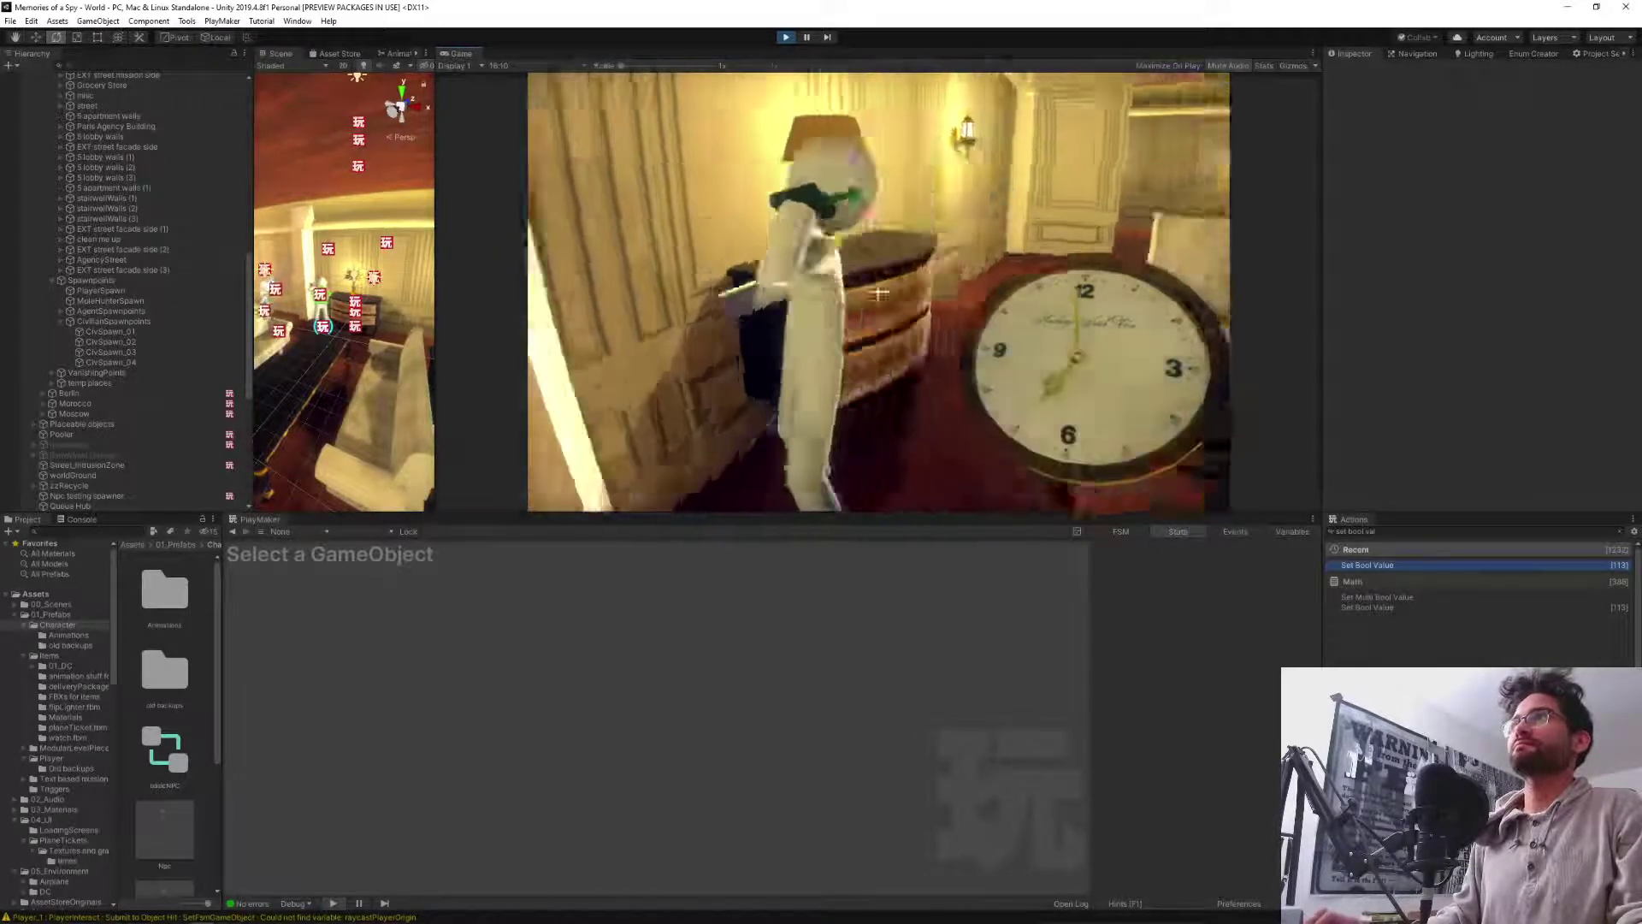
key(d)
key(a)
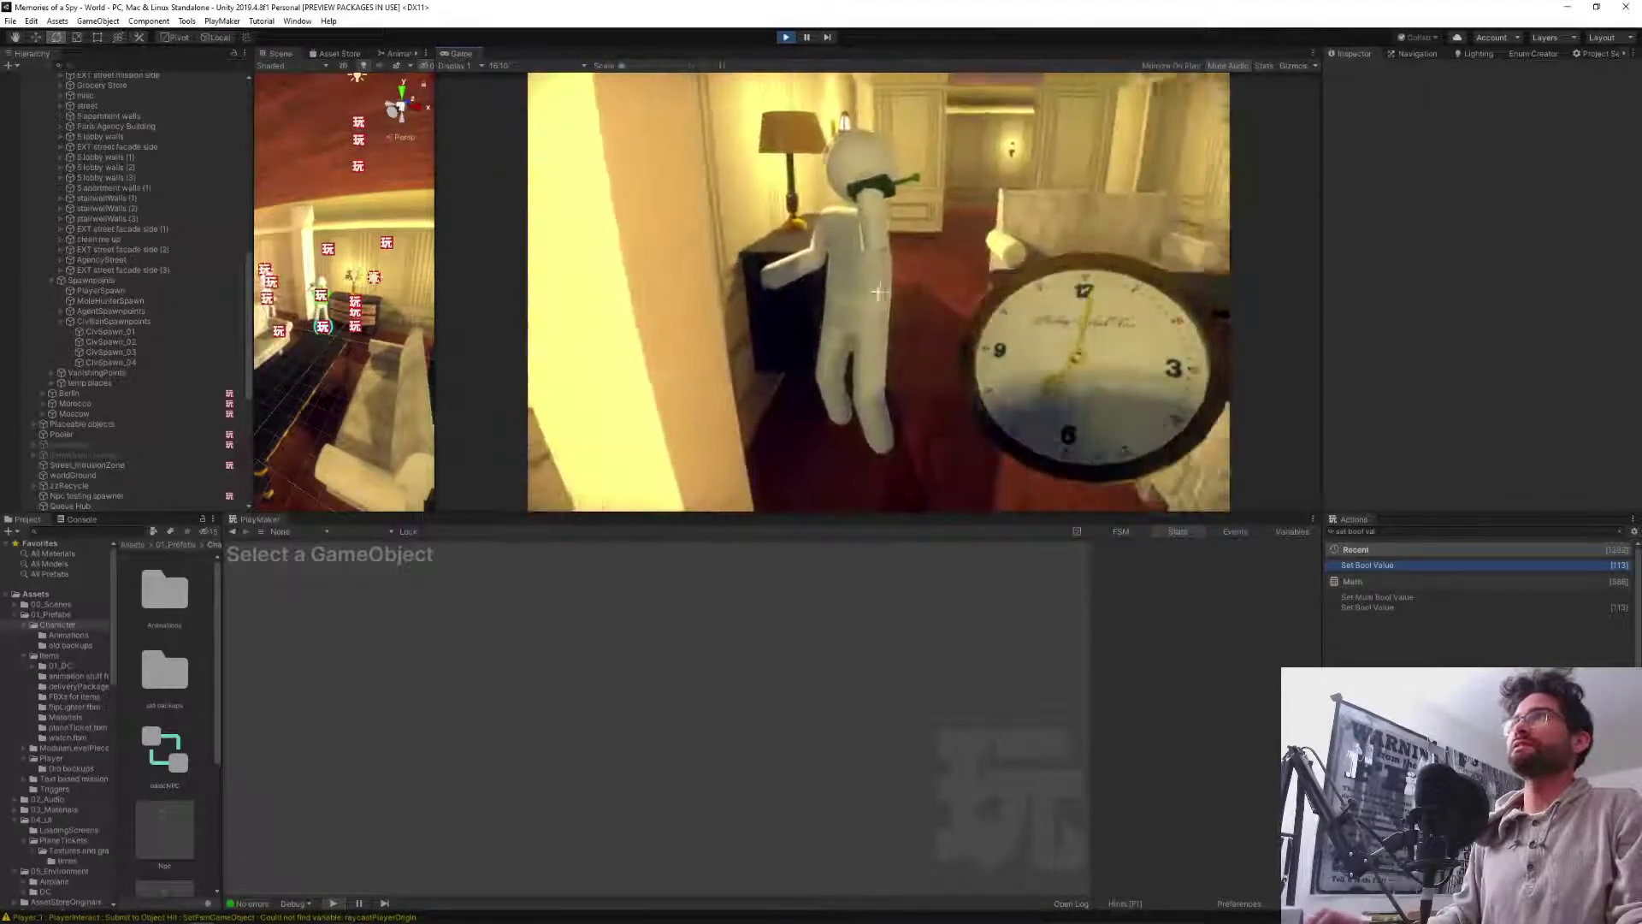
key(d)
key(a)
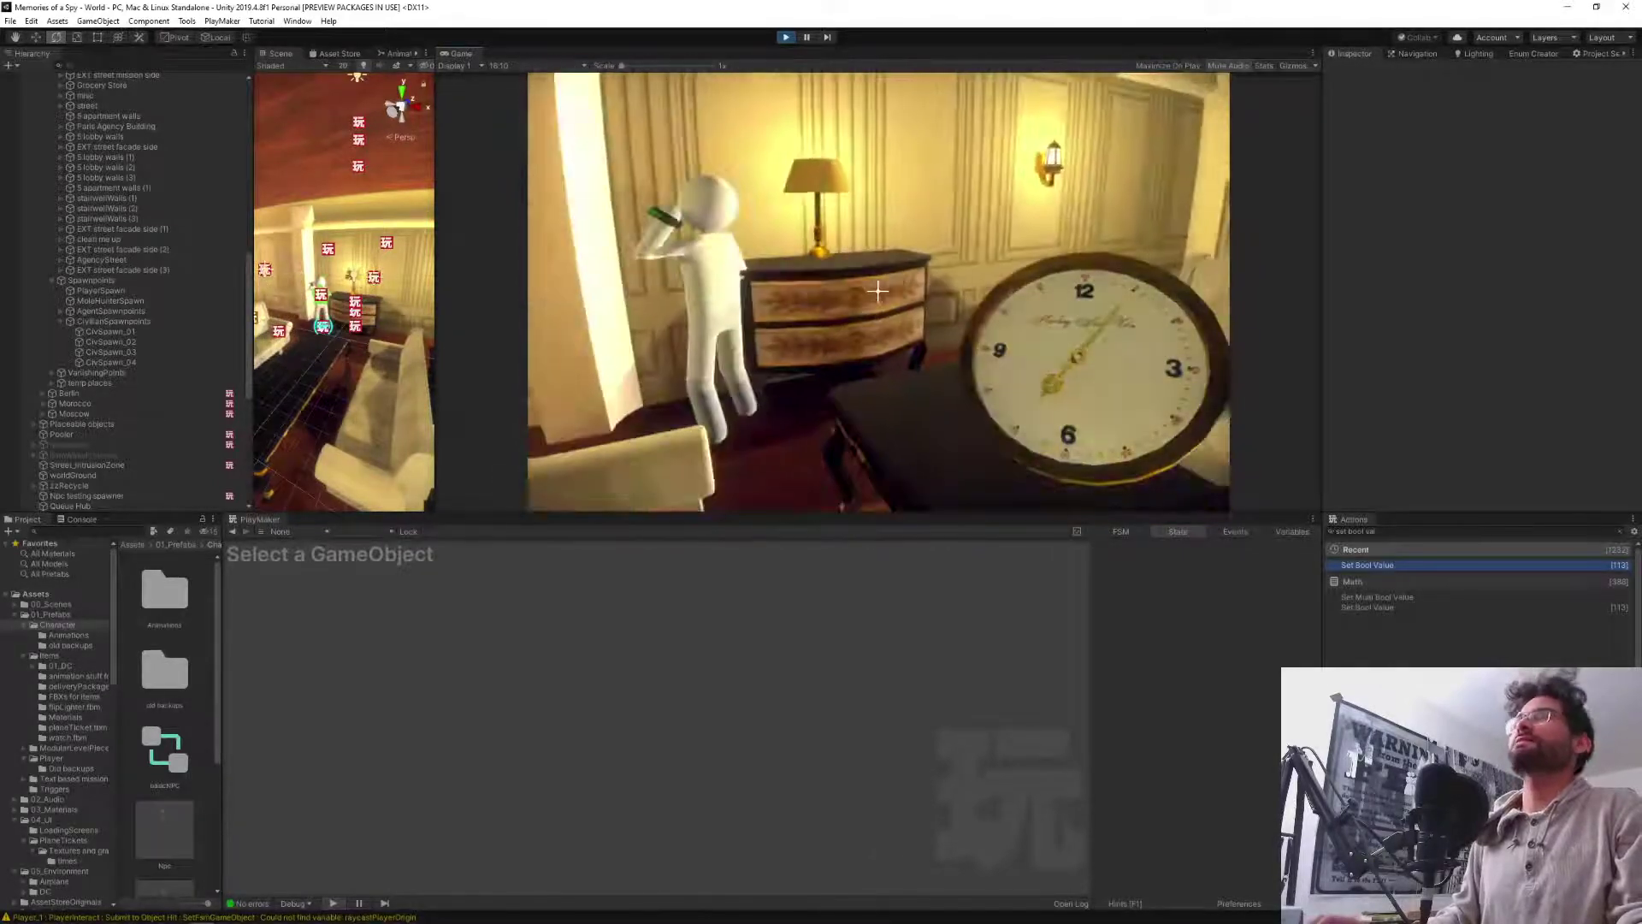
key(d)
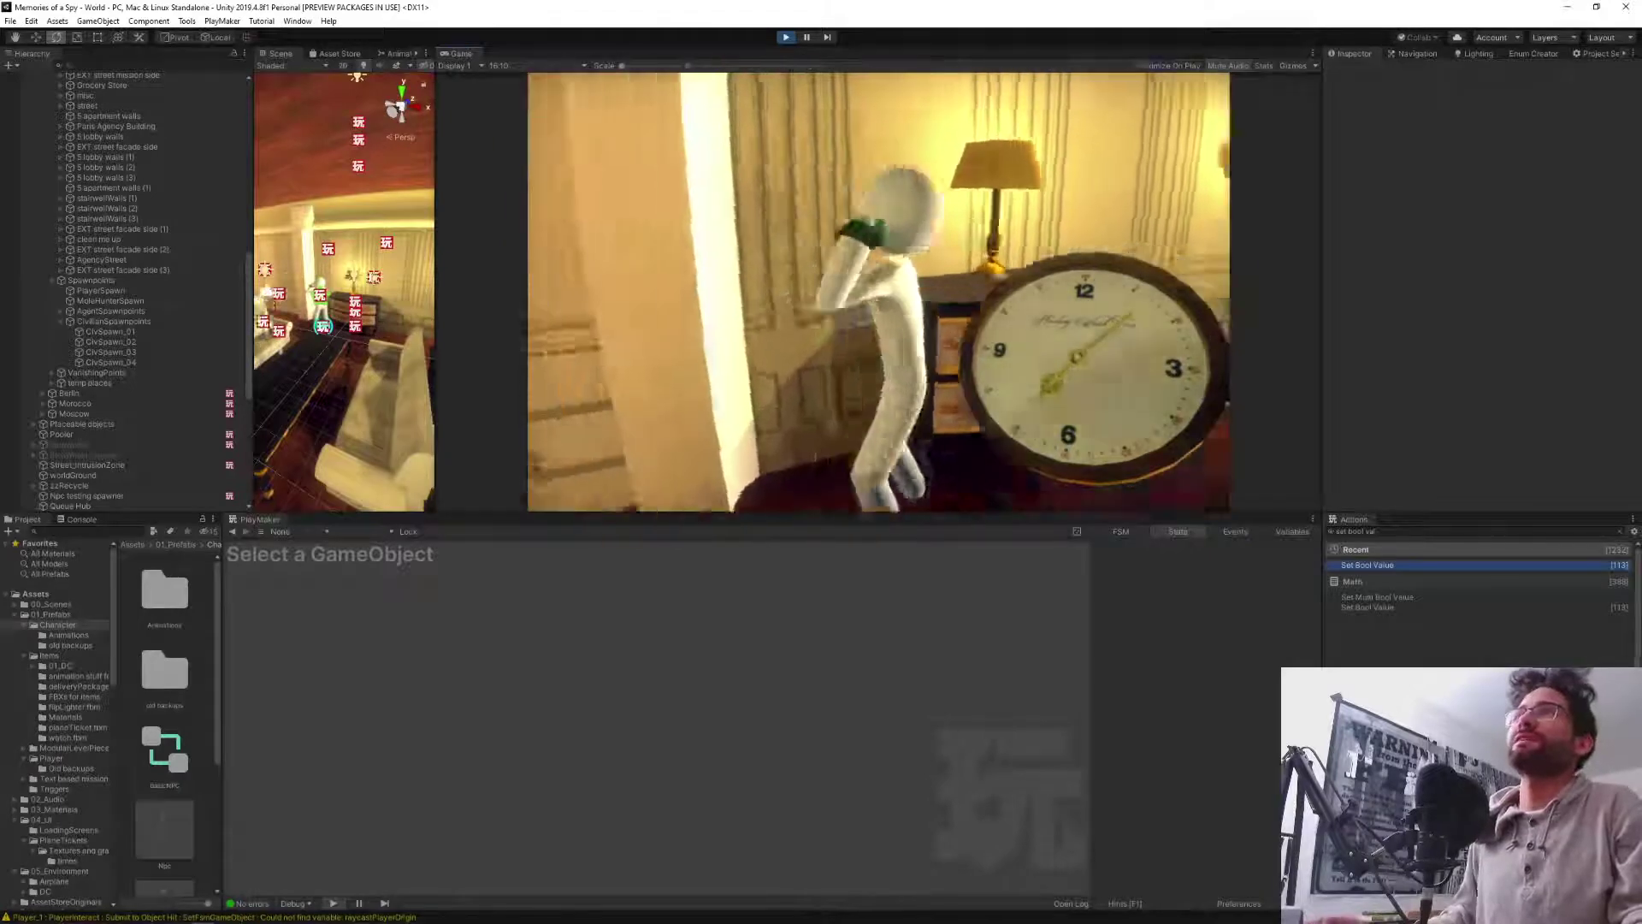
key(d)
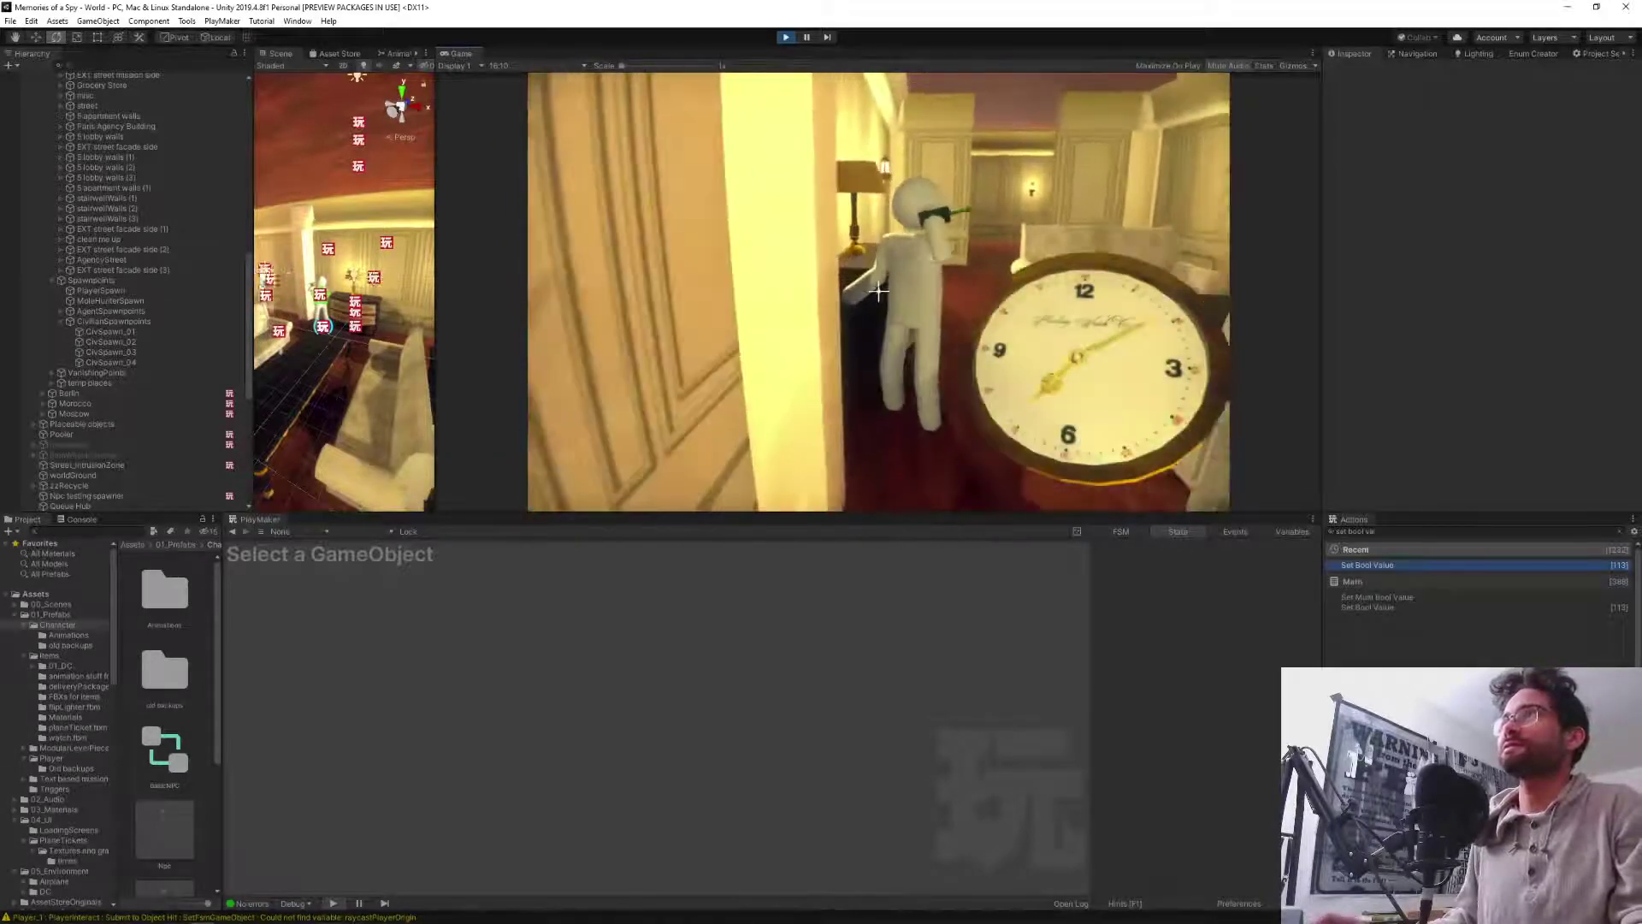
key(a)
key(d)
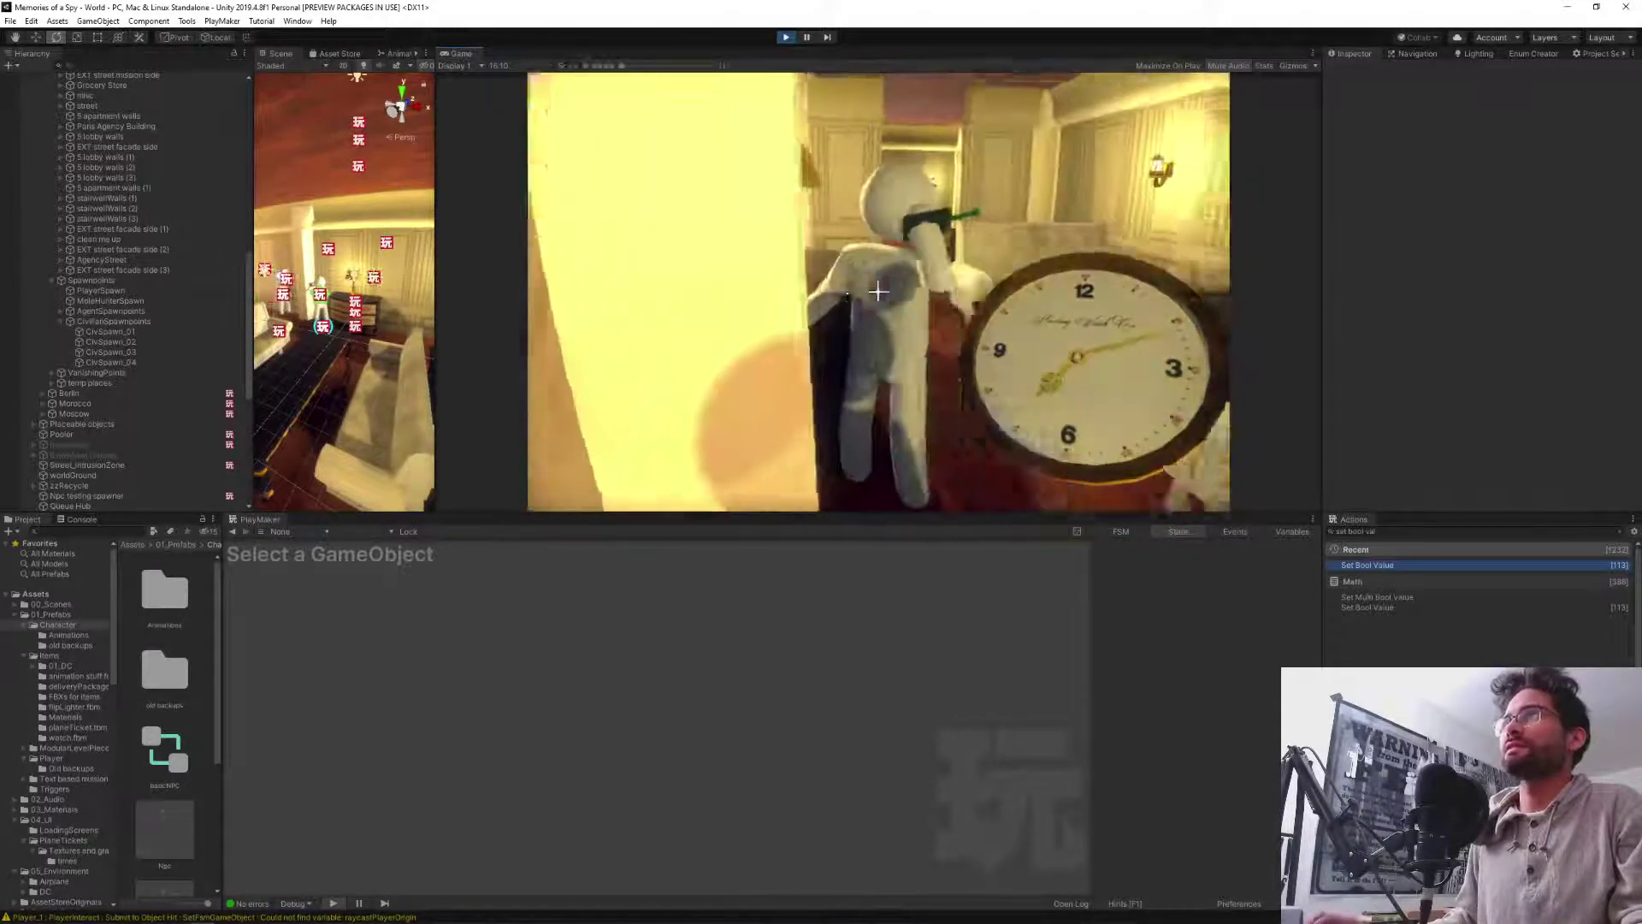
key(a)
key(d)
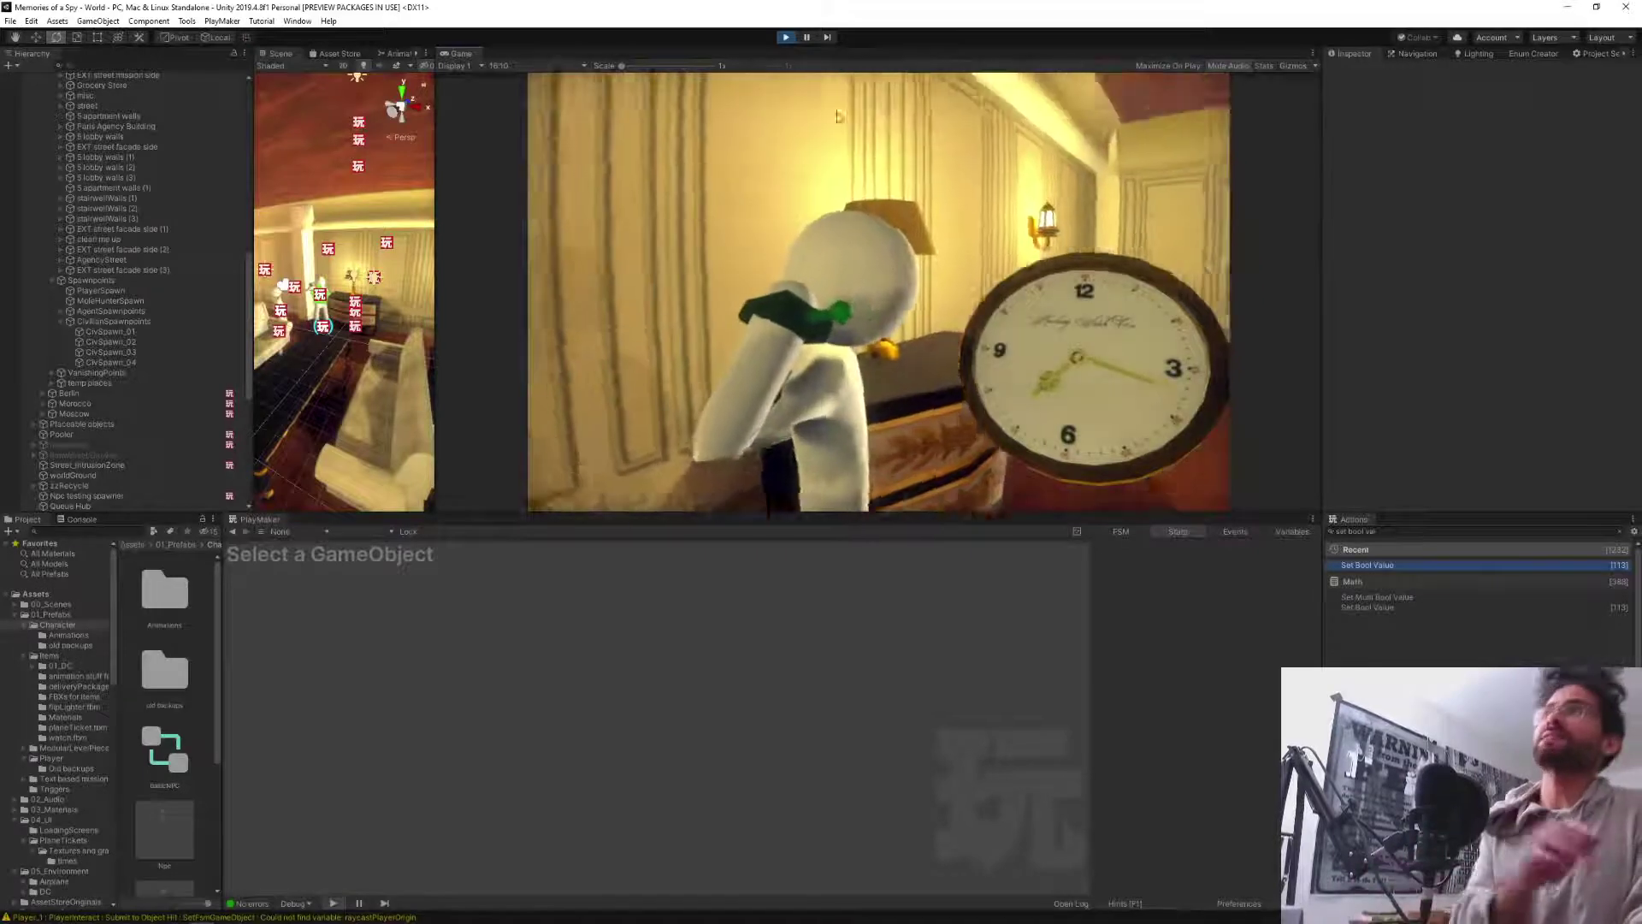
click(784, 37)
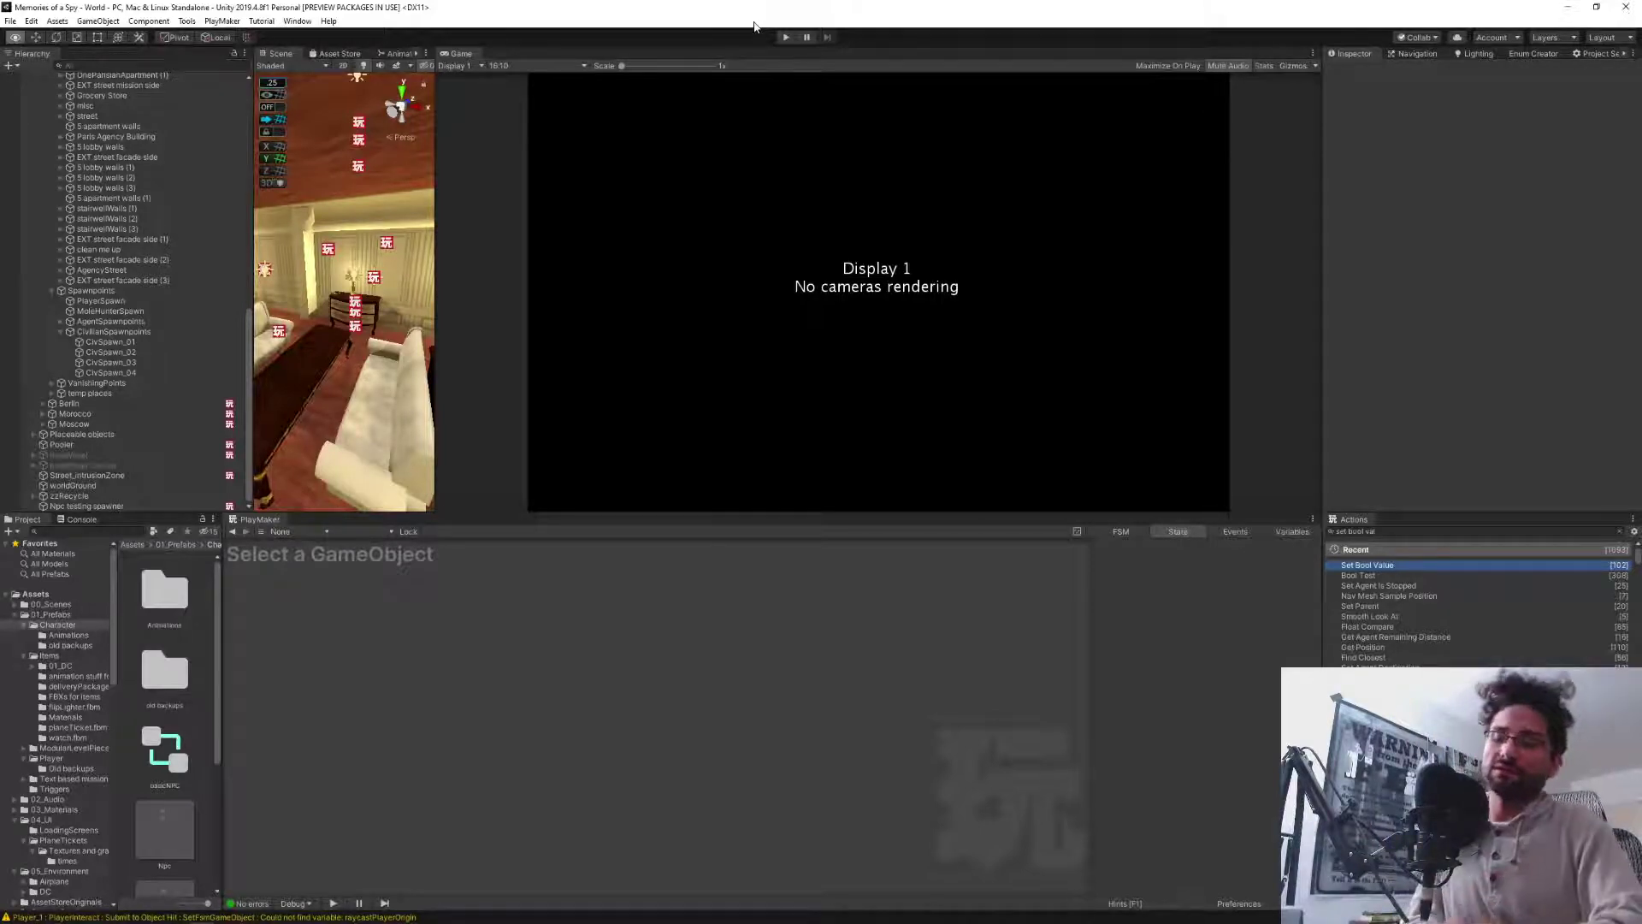
Switch to OBS and activate the Just webcam scene.
key(alt+Tab)
key(alt+Tab)
key(alt+Tab)
key(alt+Tab)
key(alt+Tab)
key(alt+Tab)
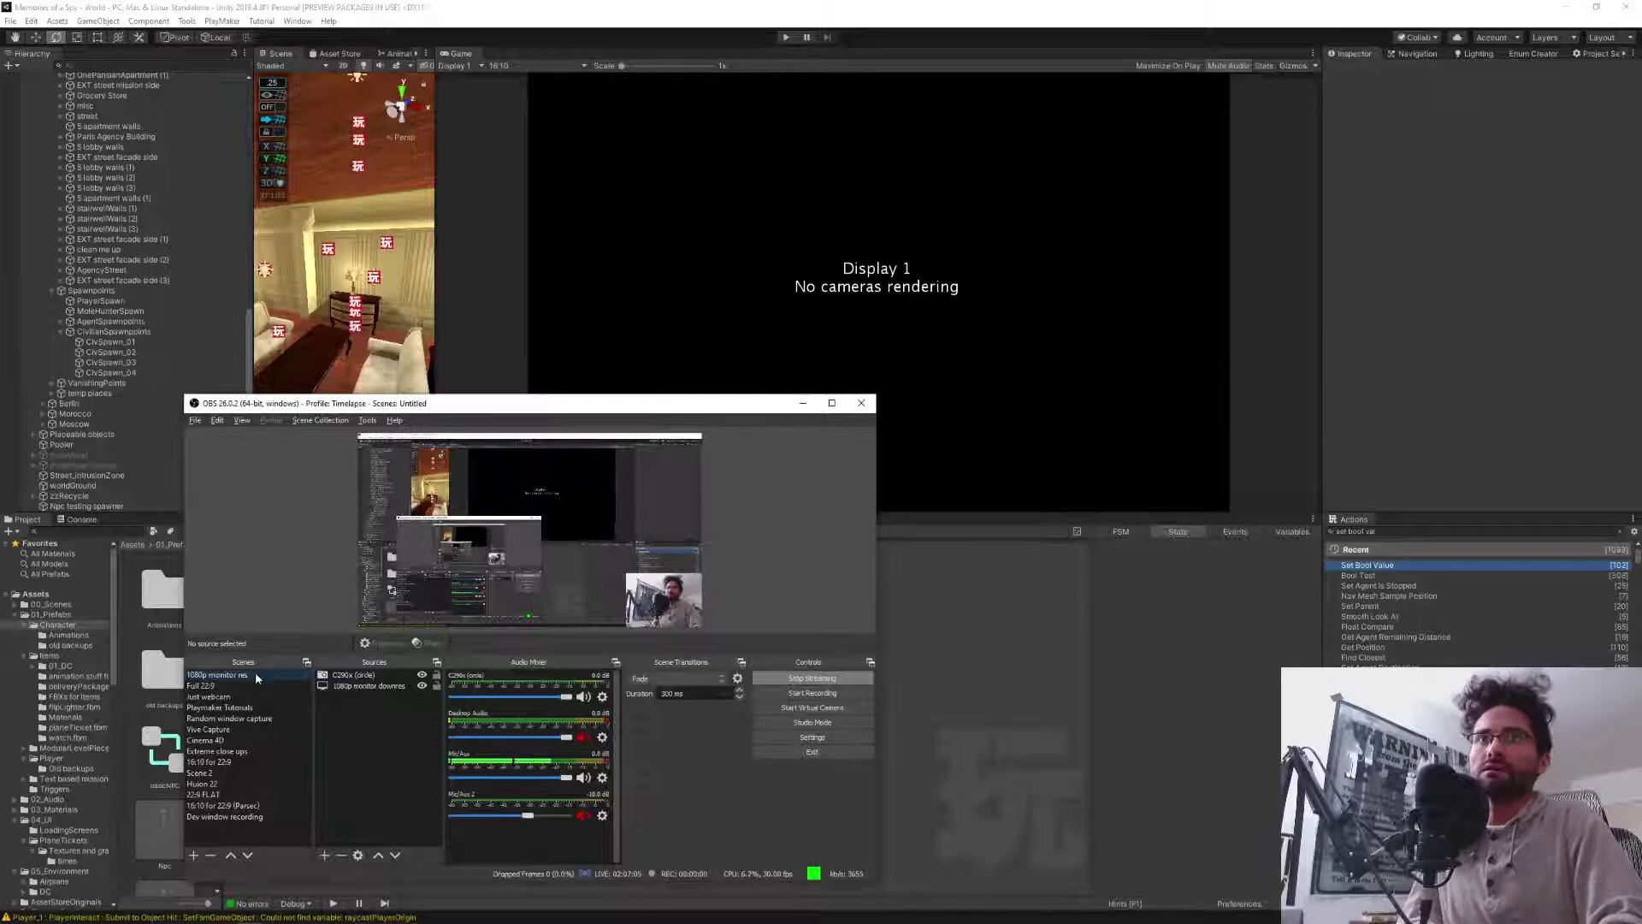
click(212, 696)
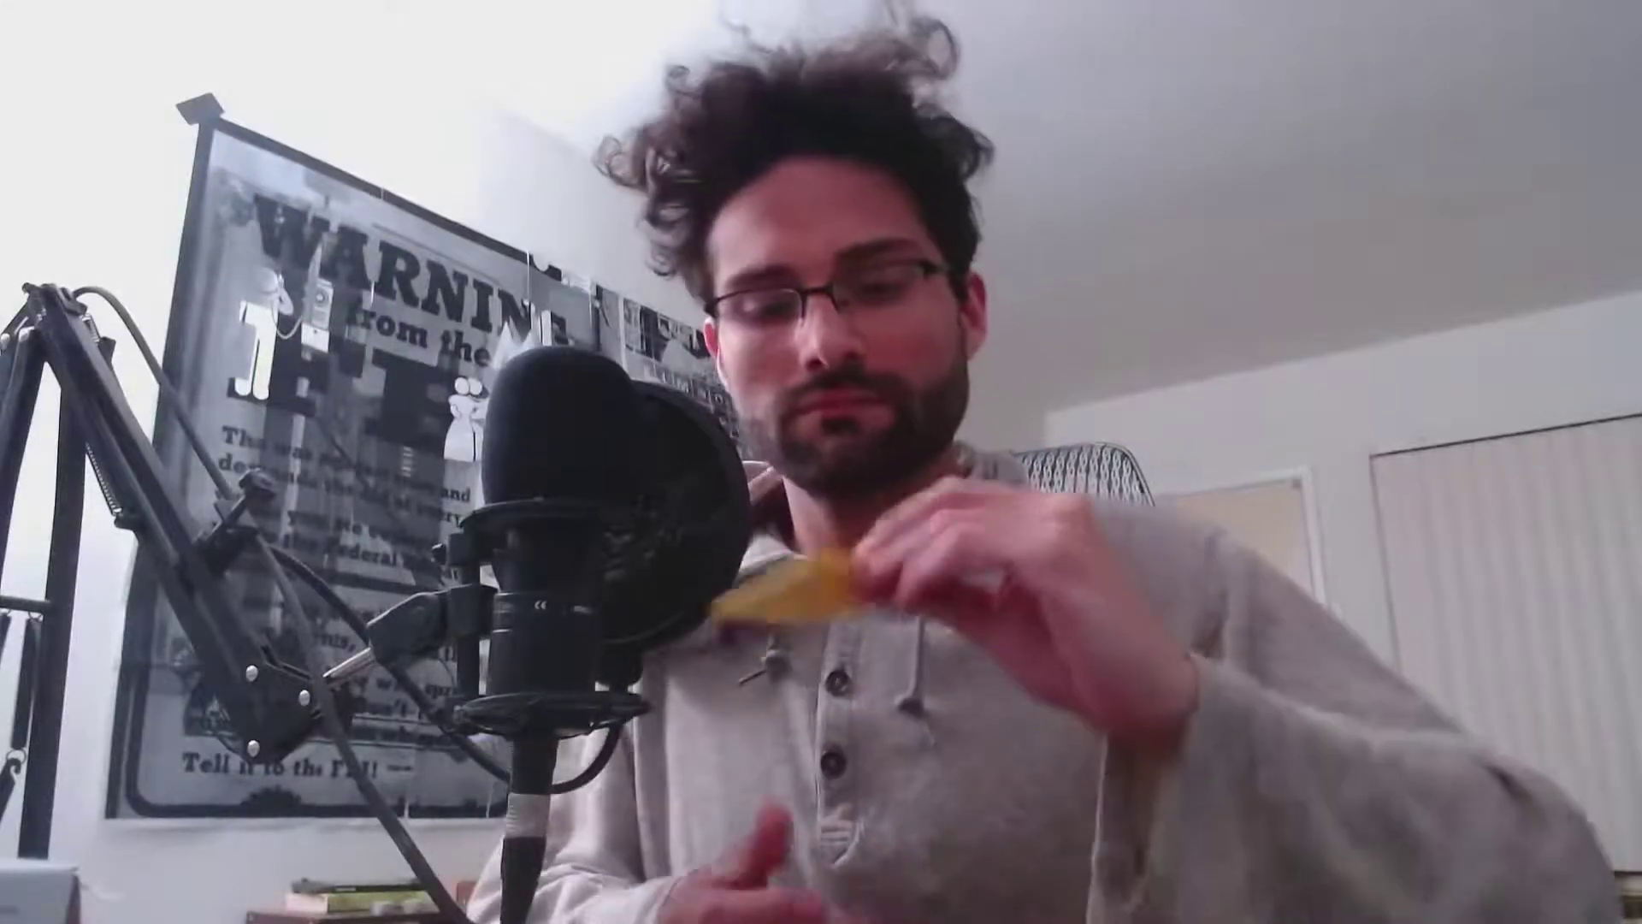
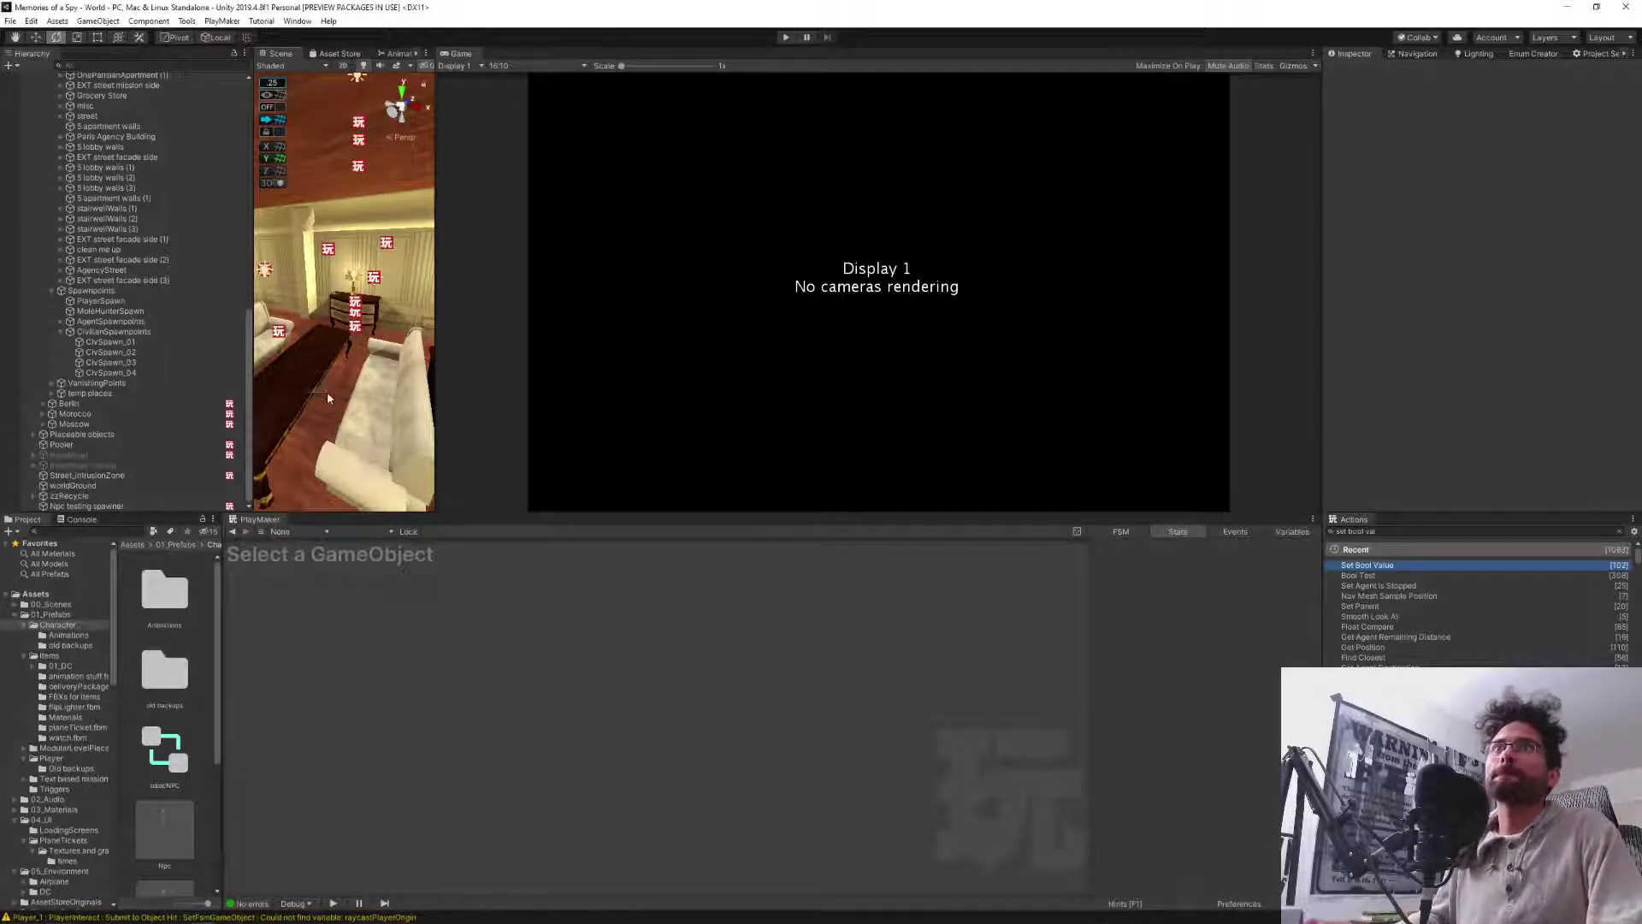
Widen the Hierarchy and enlarge the Scene view so it takes space from the Game view.
drag(249, 381, 288, 380)
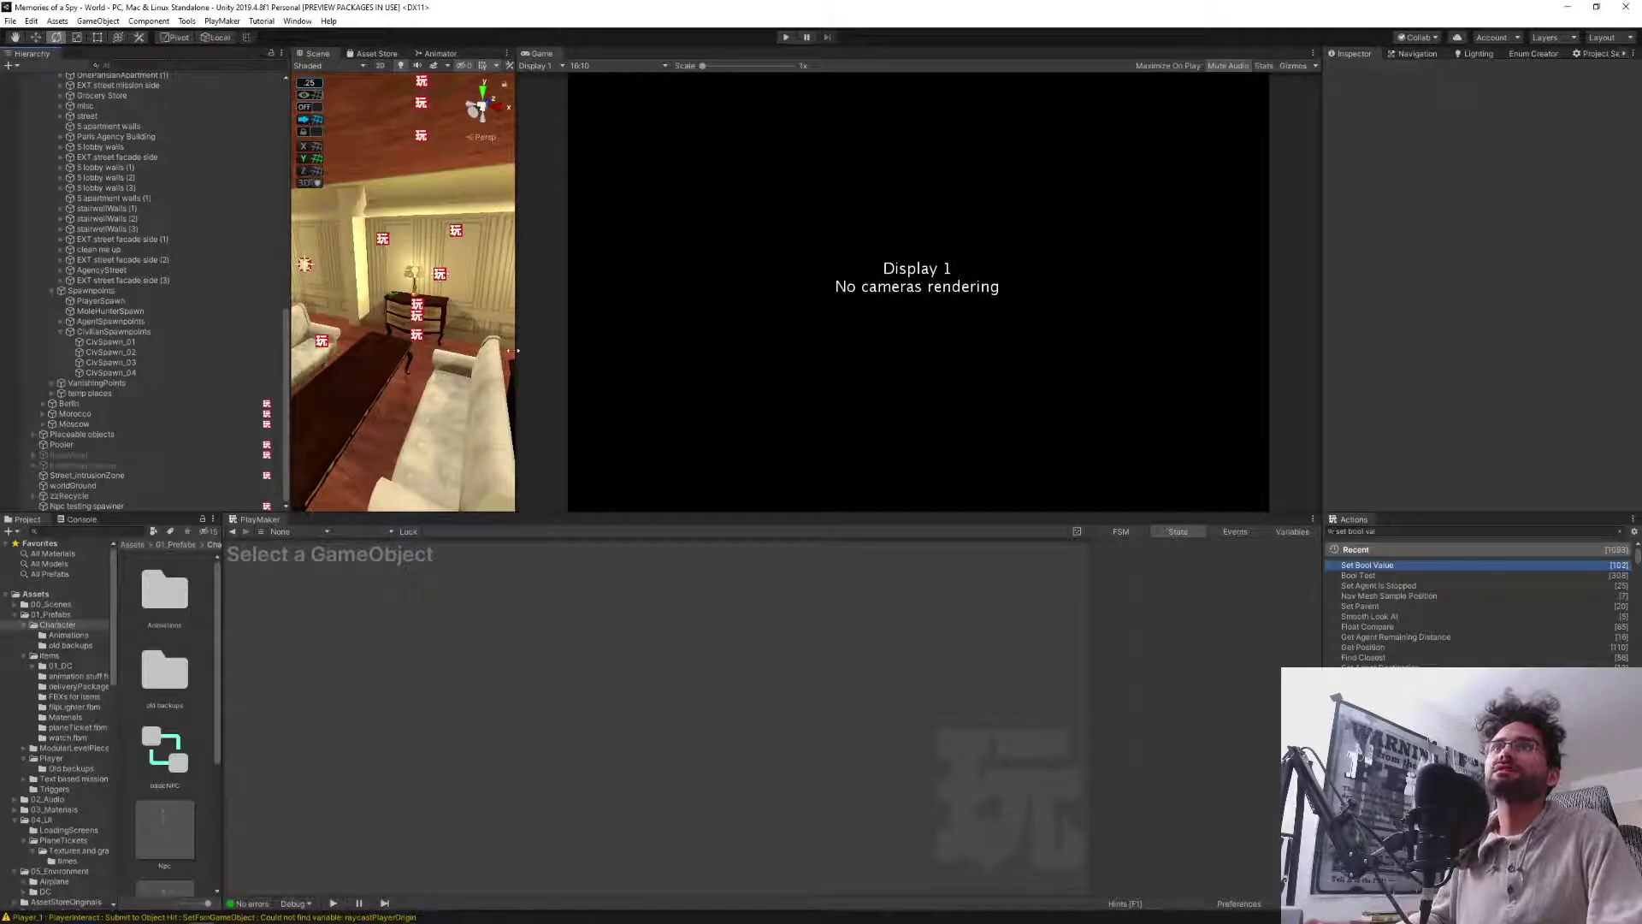
drag(515, 356, 807, 325)
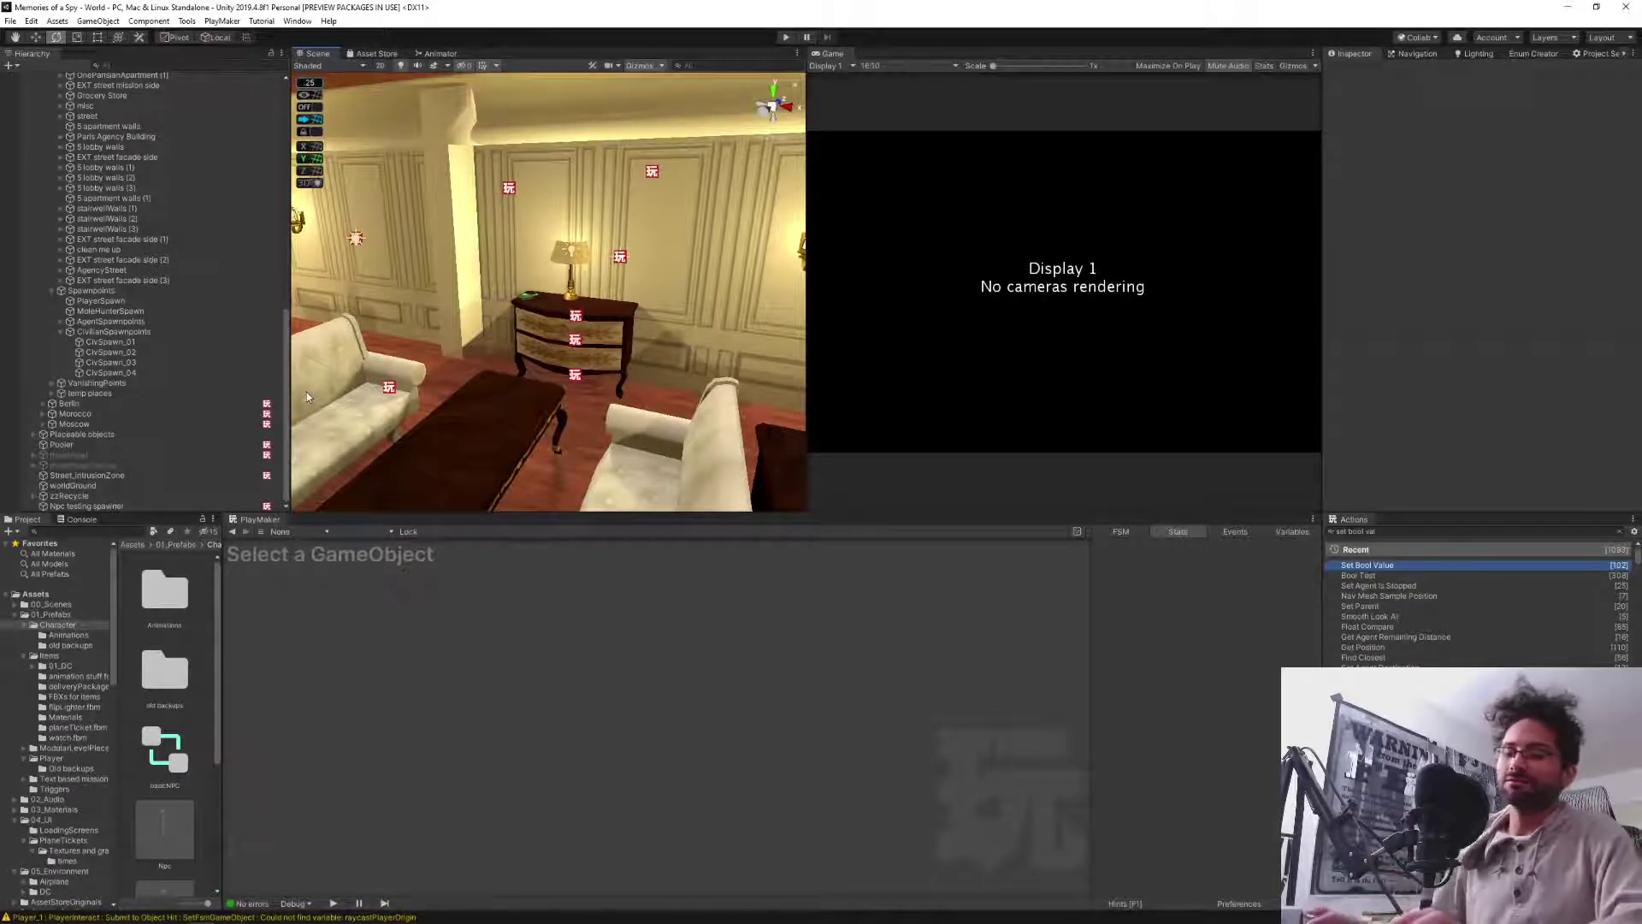
Switch to the Notepad to-do list and place the cursor at the end of the "Test intrusion reaction FSMs" line.
key(alt+Tab)
key(alt+Tab)
key(alt+Tab)
key(alt+Tab)
key(alt+Tab)
key(alt+Tab)
key(alt+Tab)
key(alt+Tab)
key(alt+shift+Tab)
key(alt+shift+Tab)
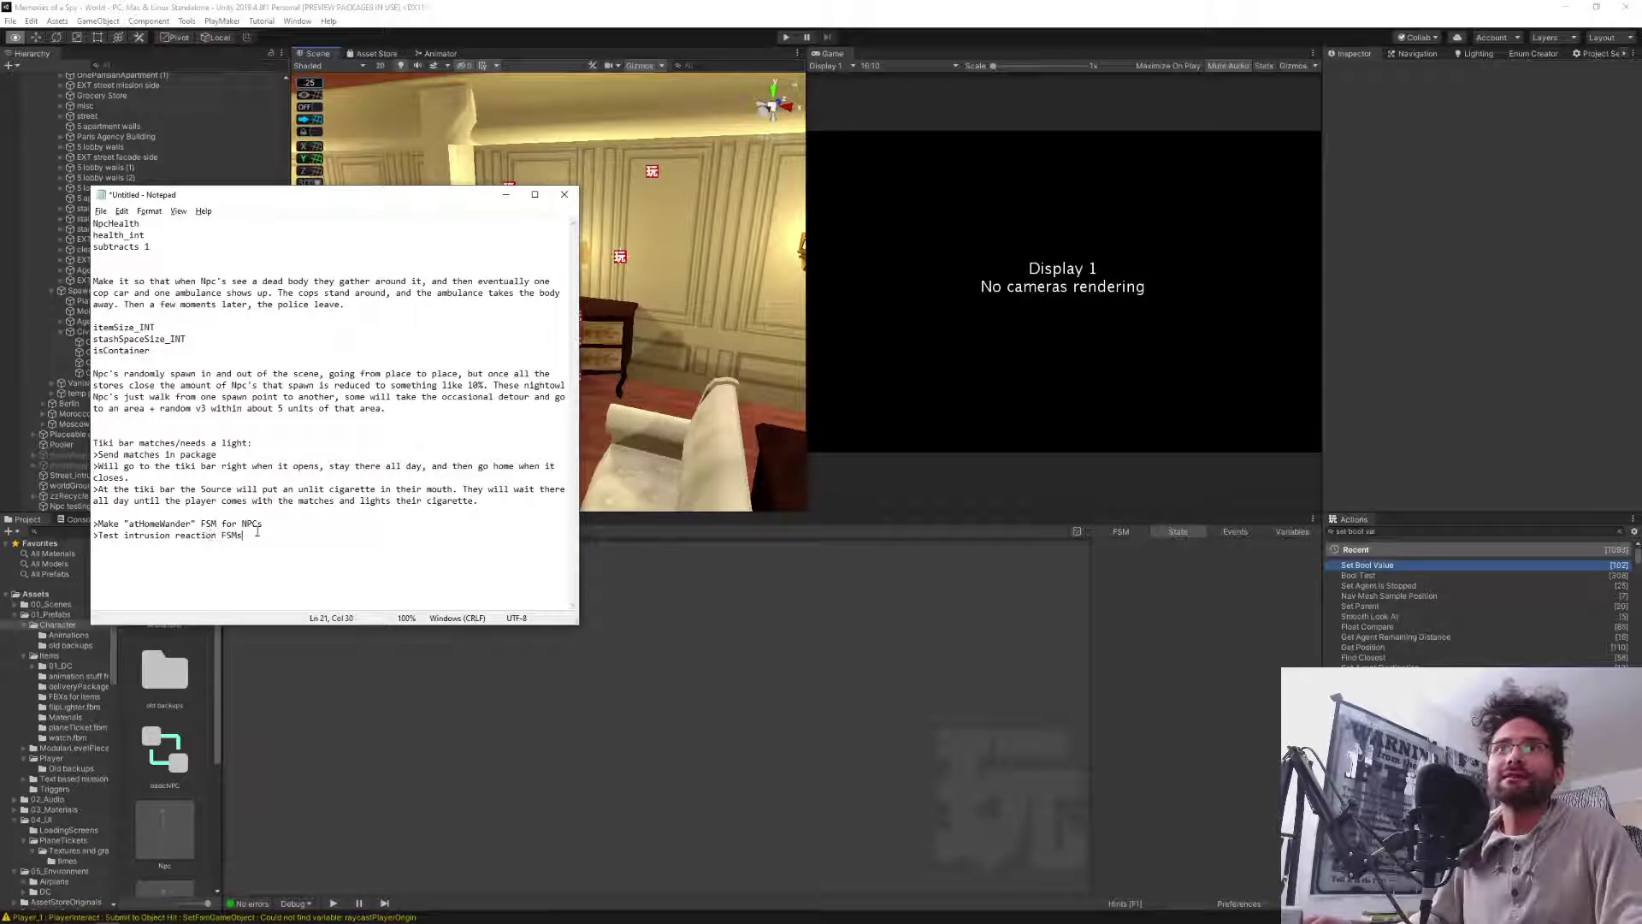
drag(269, 528, 107, 525)
click(213, 535)
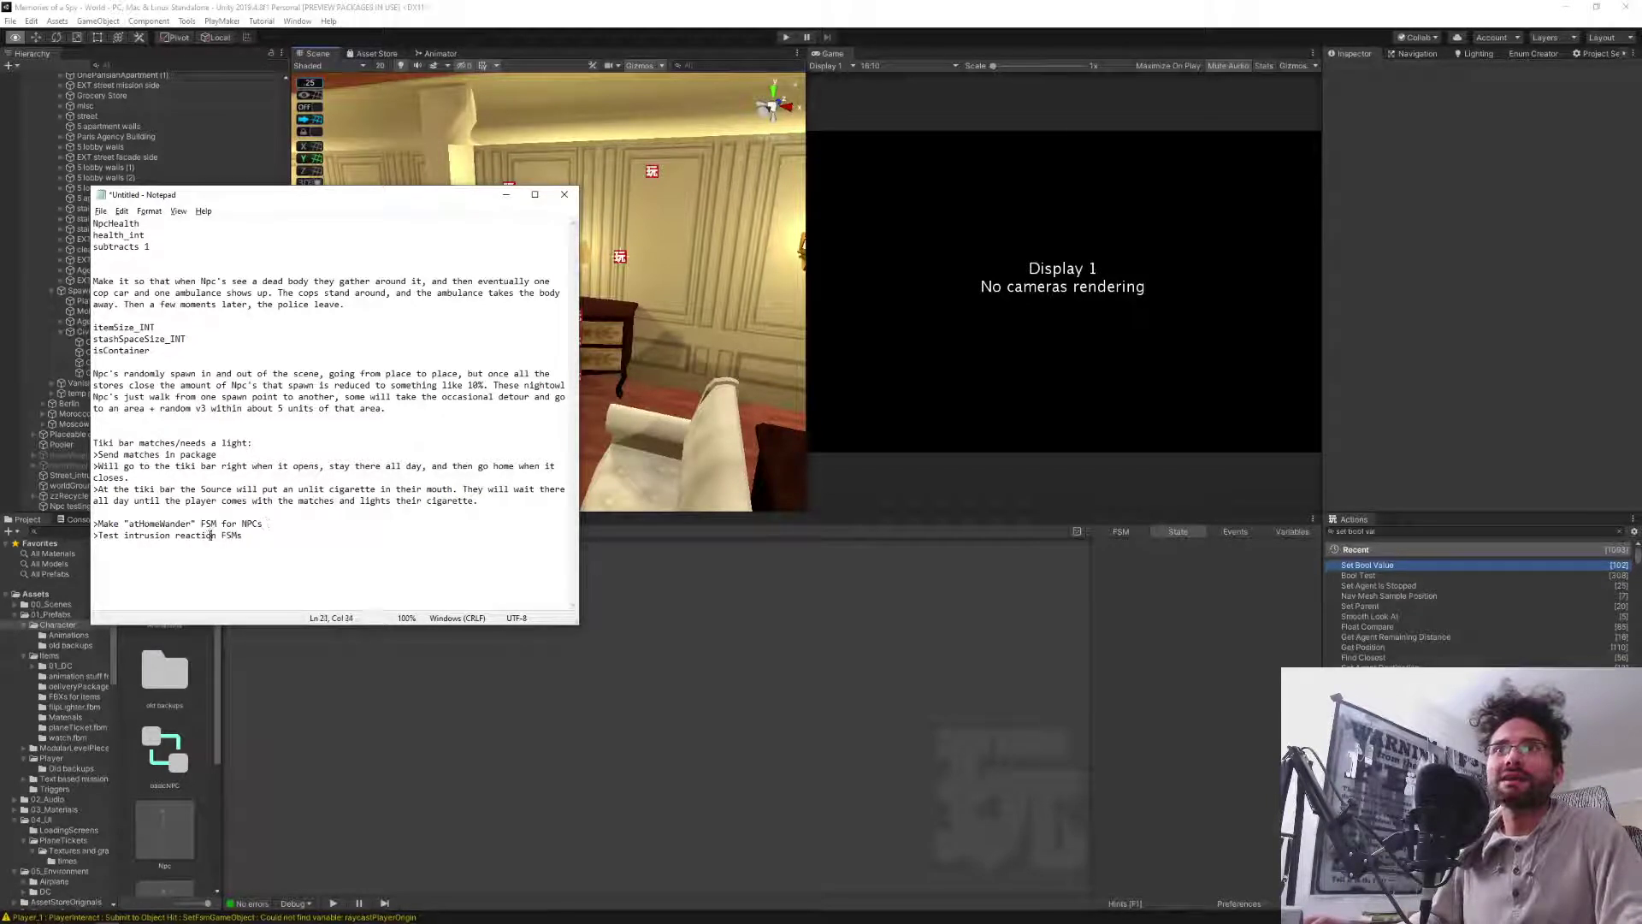
drag(252, 539, 91, 543)
click(249, 537)
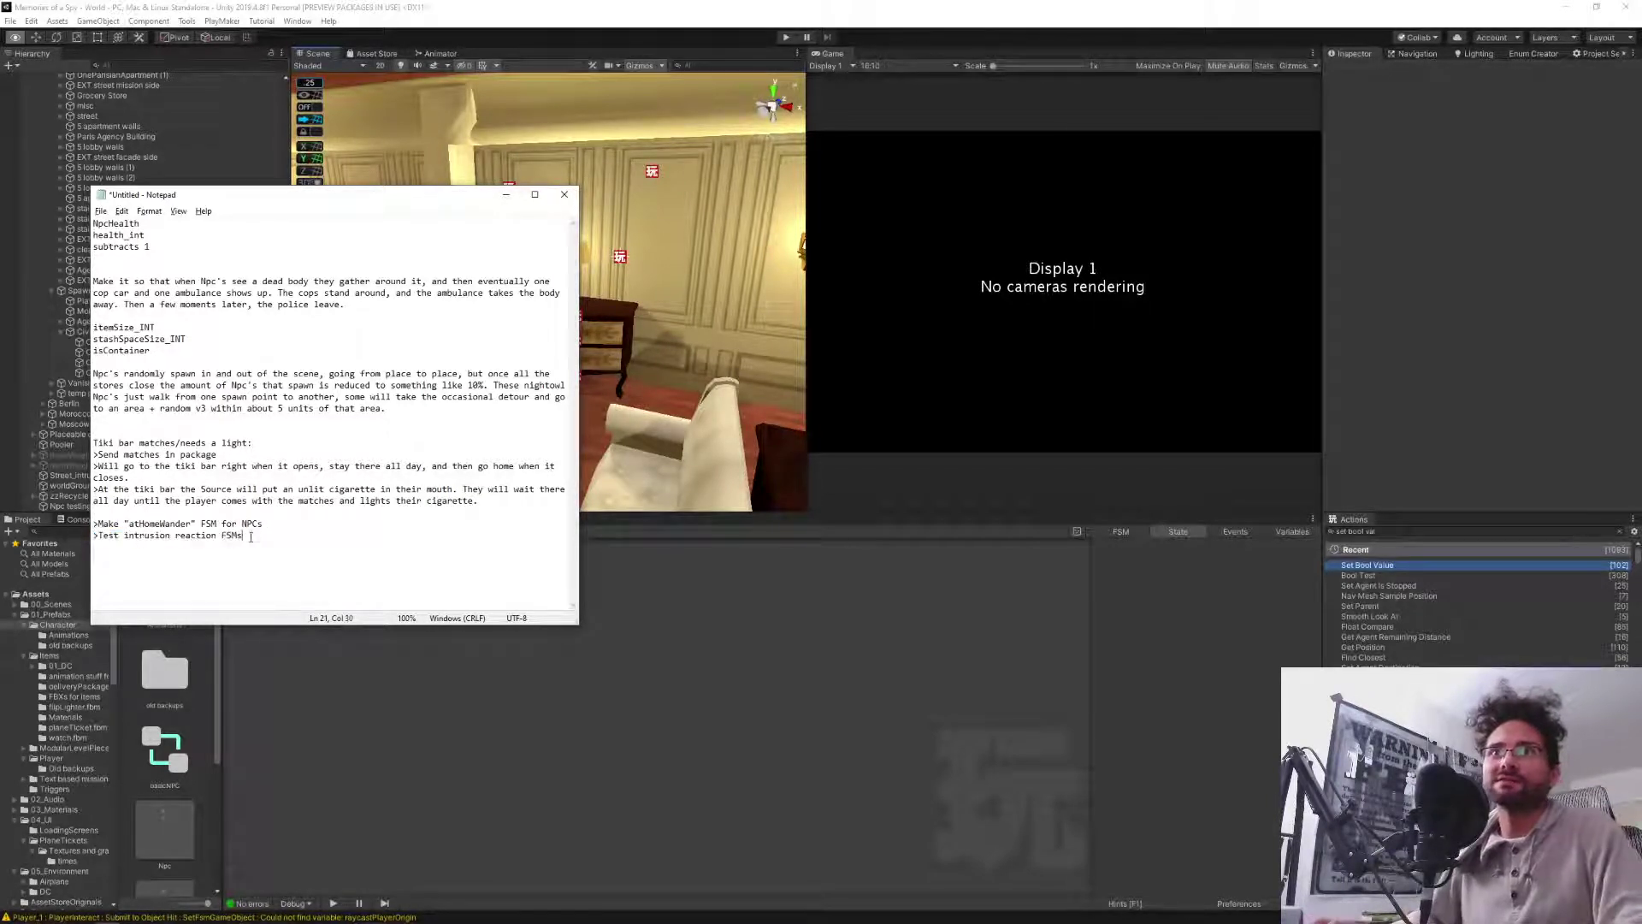
Add the to-do line ">Test disguises on AtHome NPC" and start another ">" line below it.
key(Return)
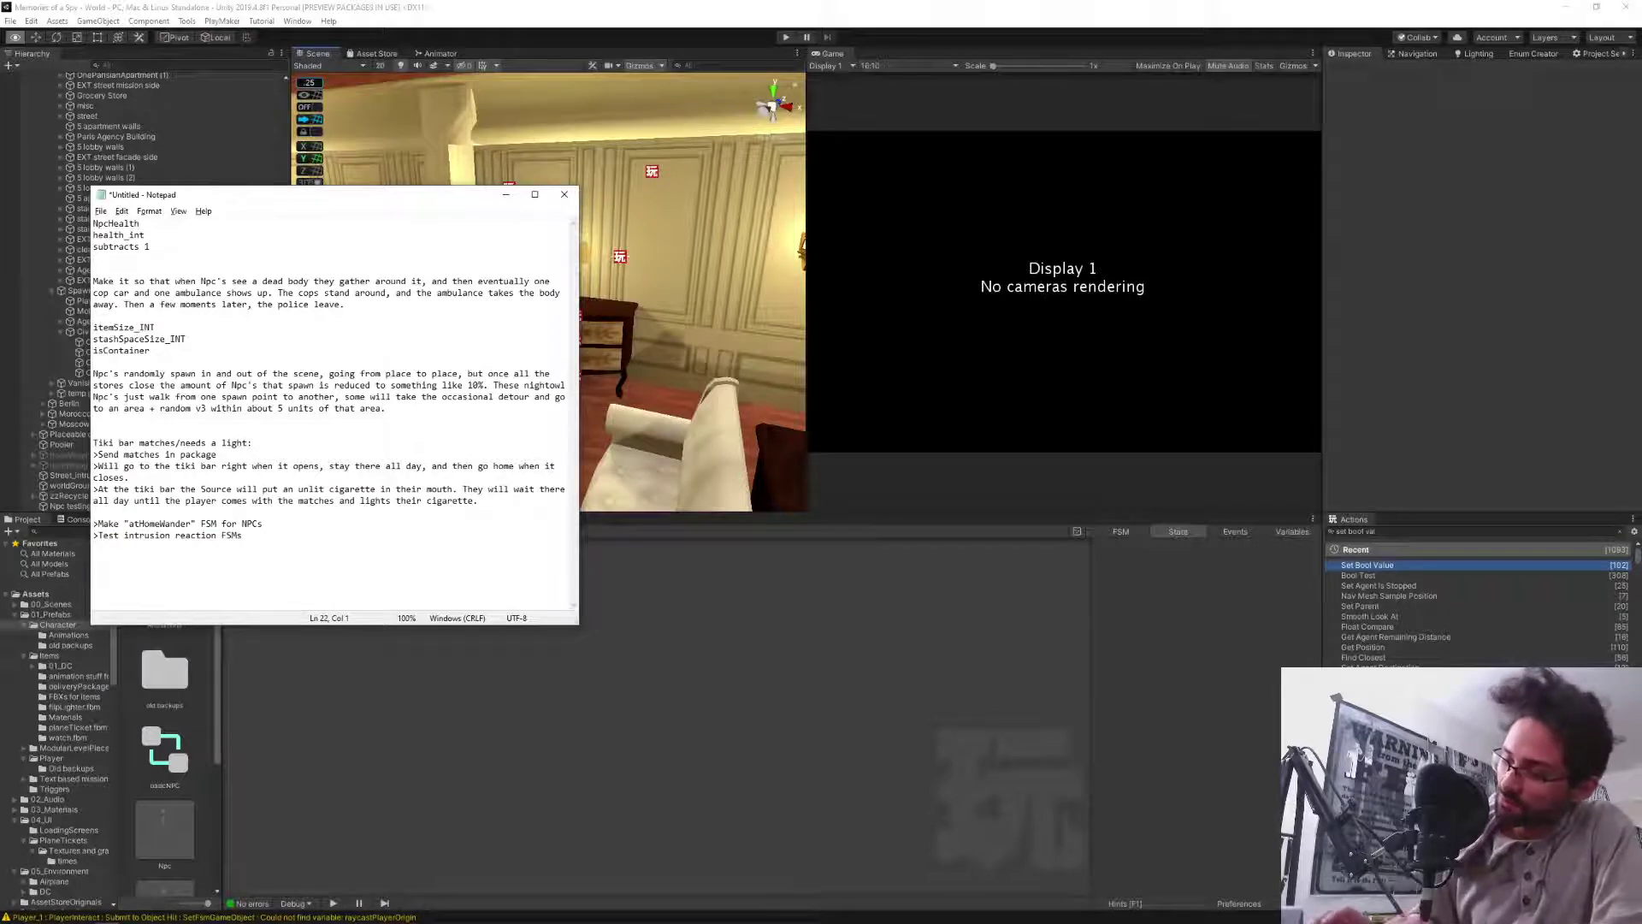
text(>)
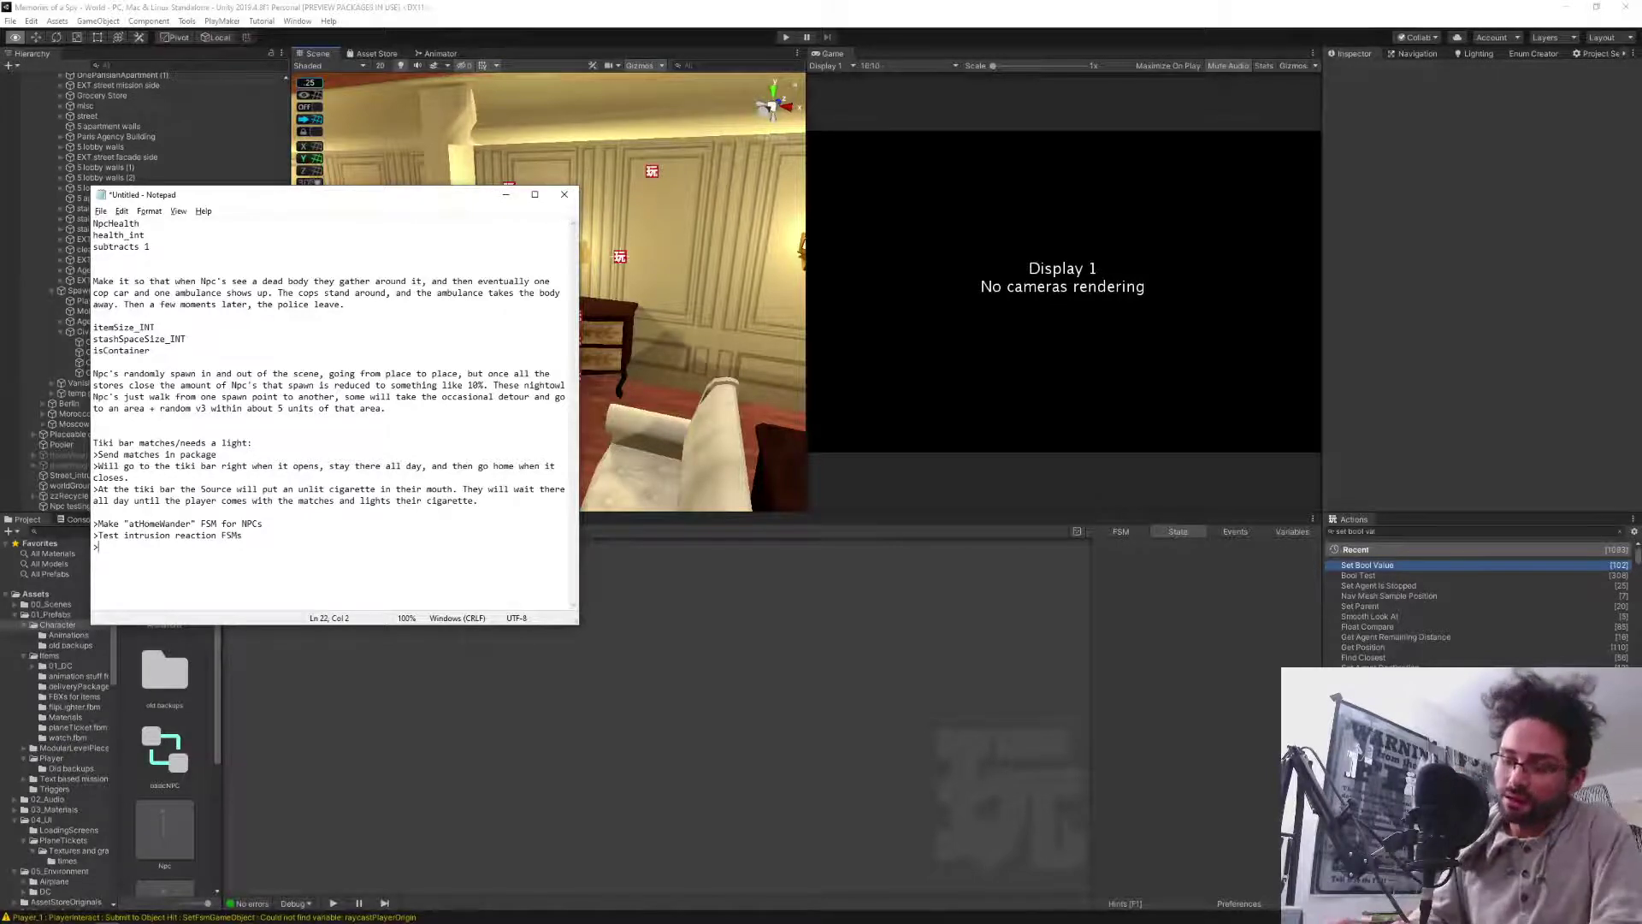
text(D)
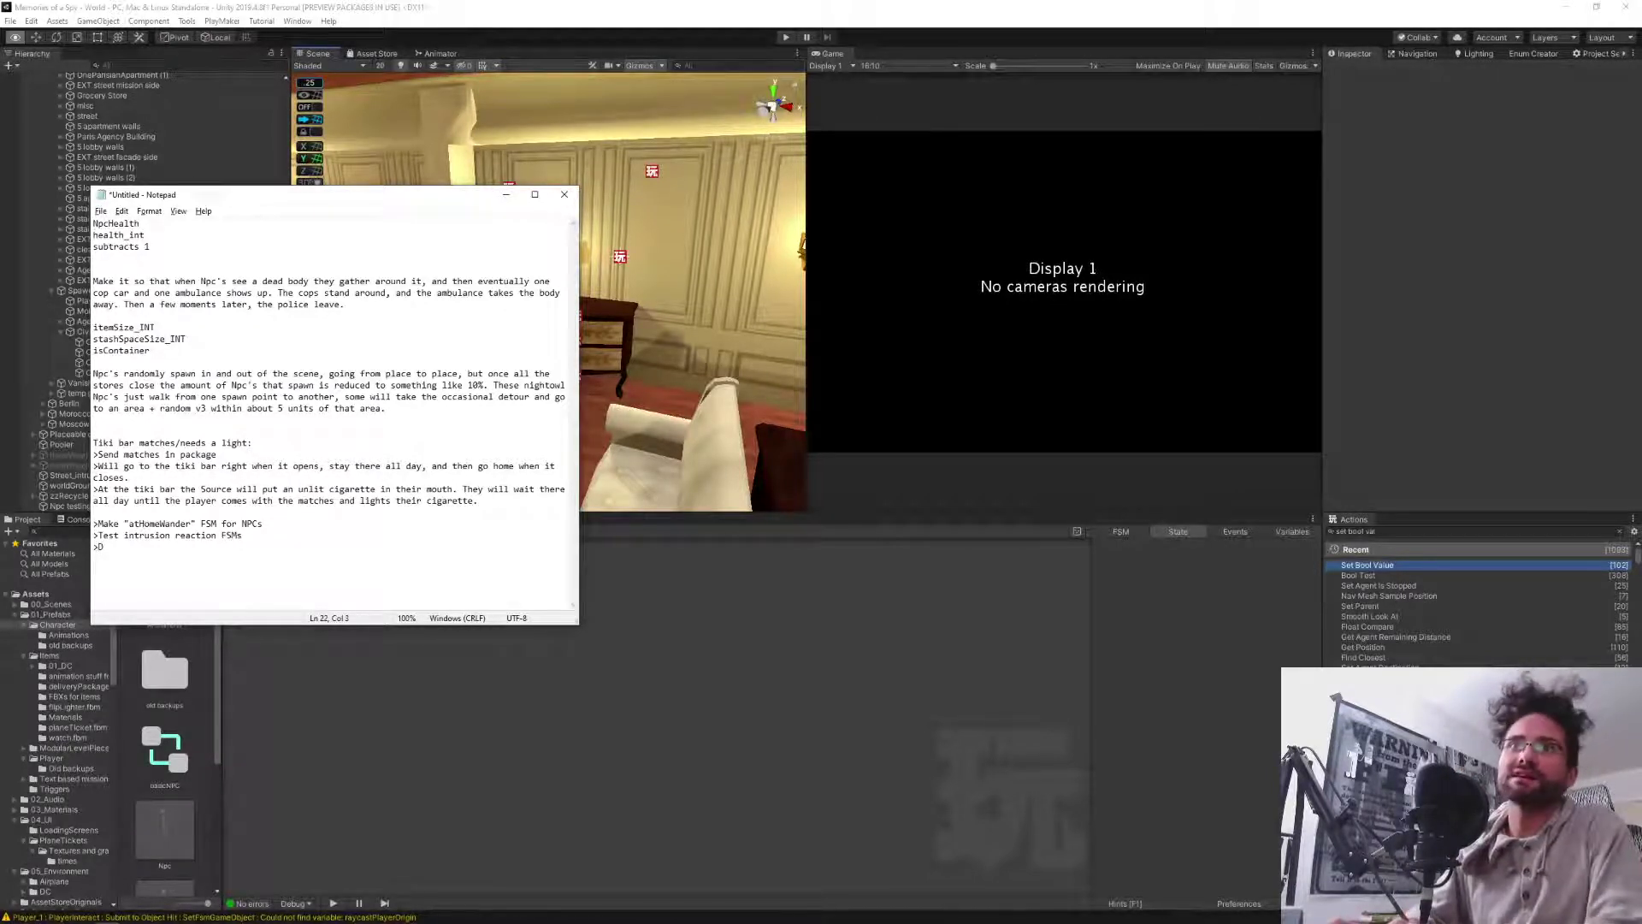
key(BackSpace)
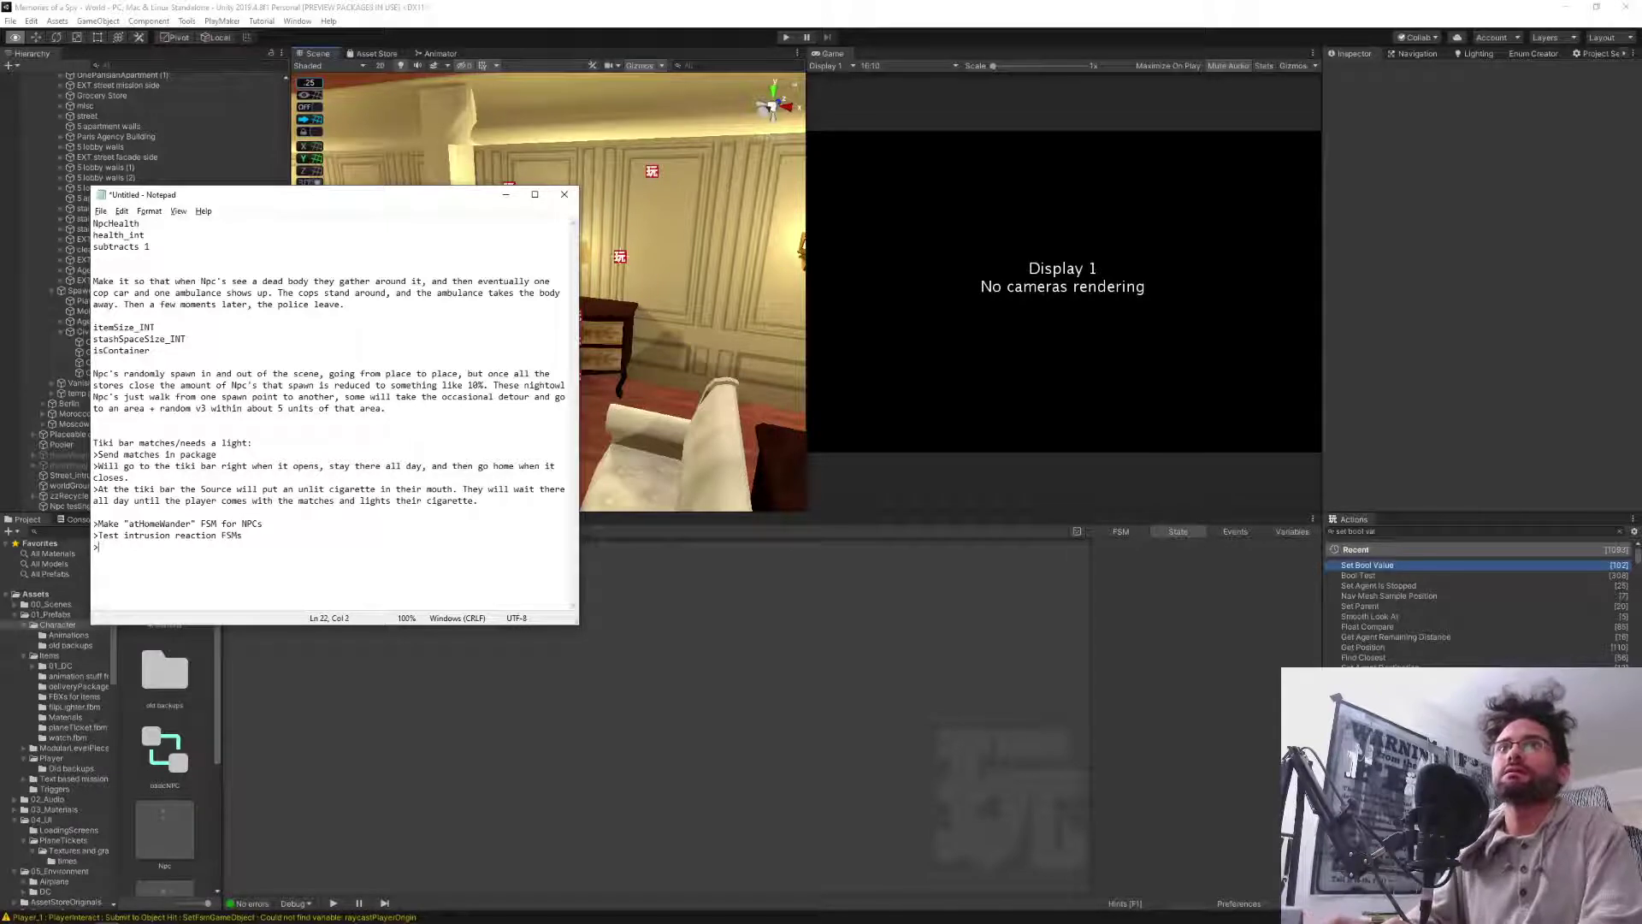
text(Test si)
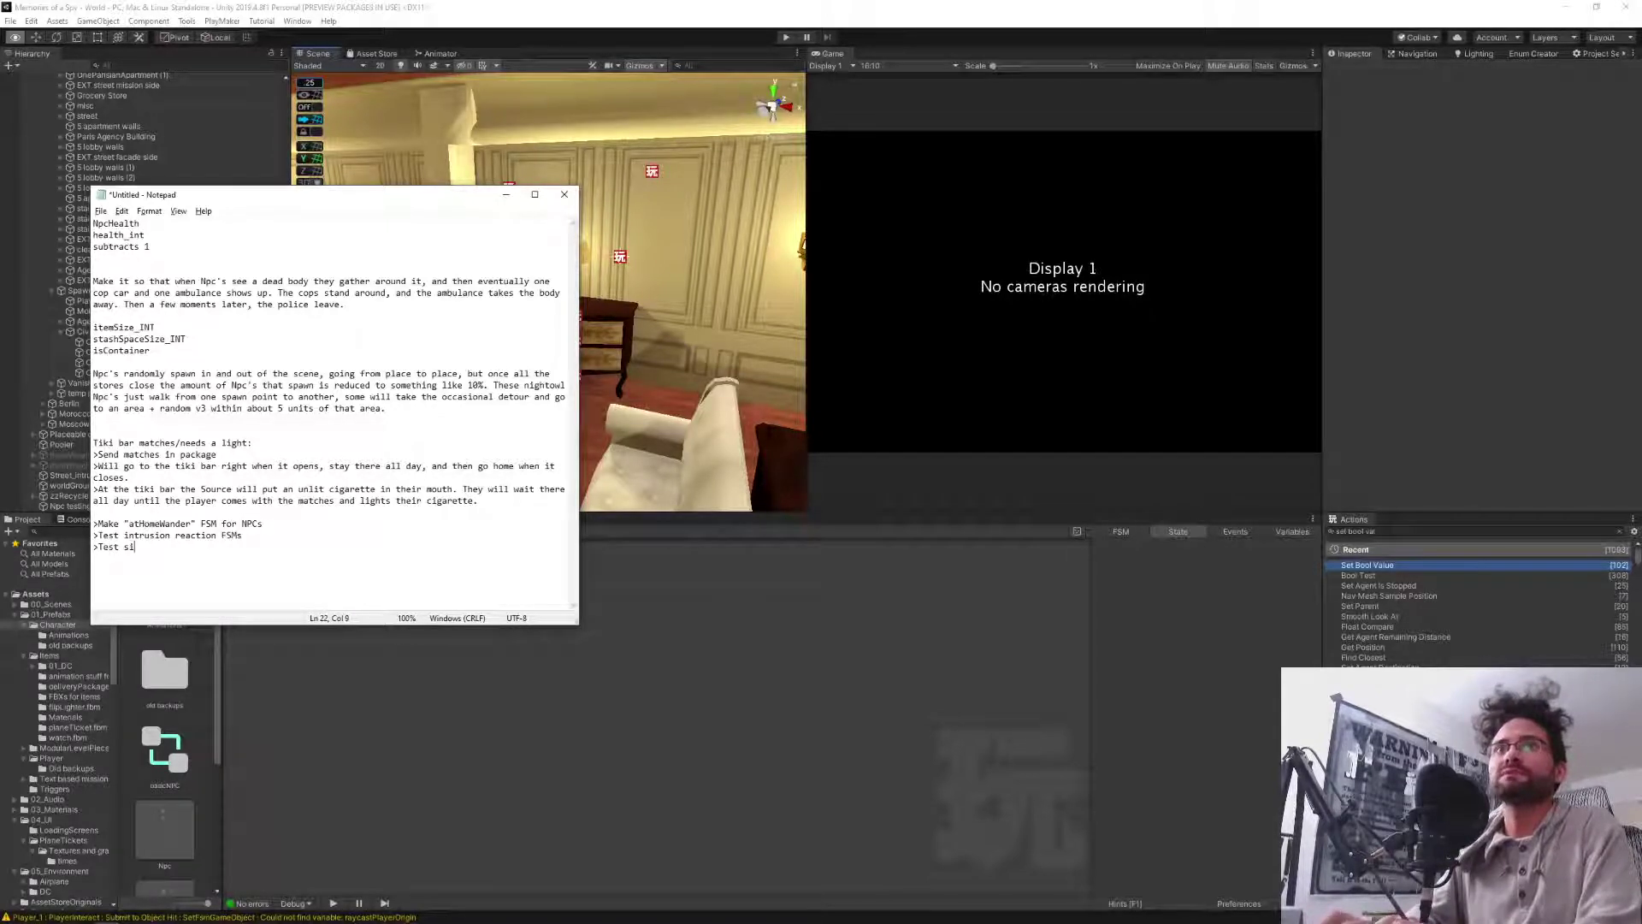
key(BackSpace)
text(disgui)
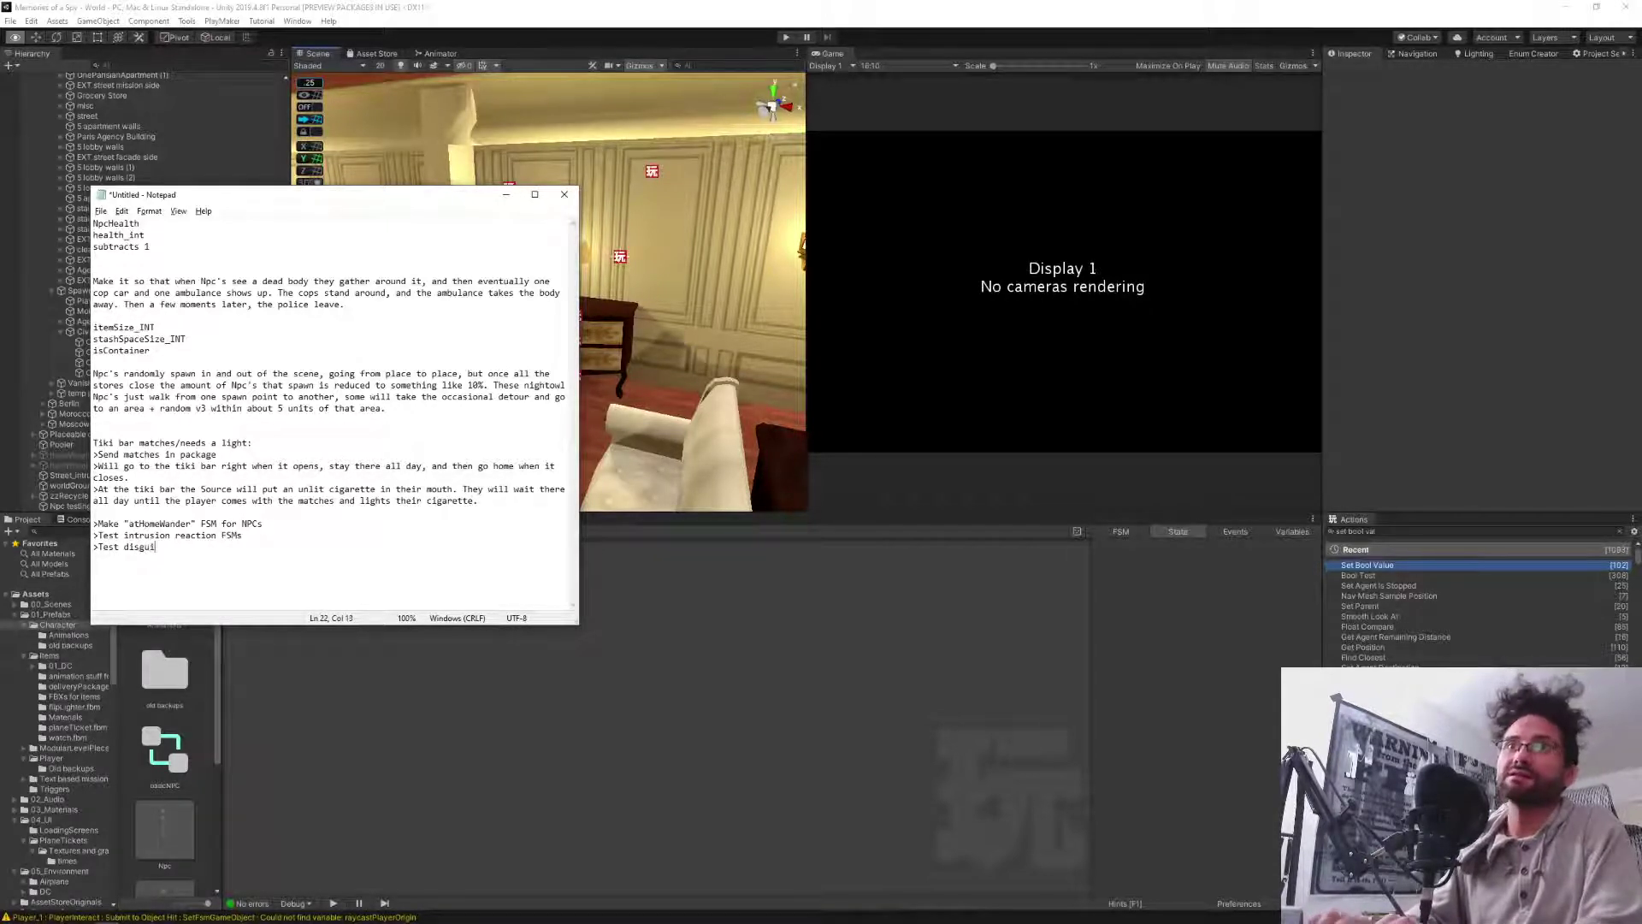
text(ses on )
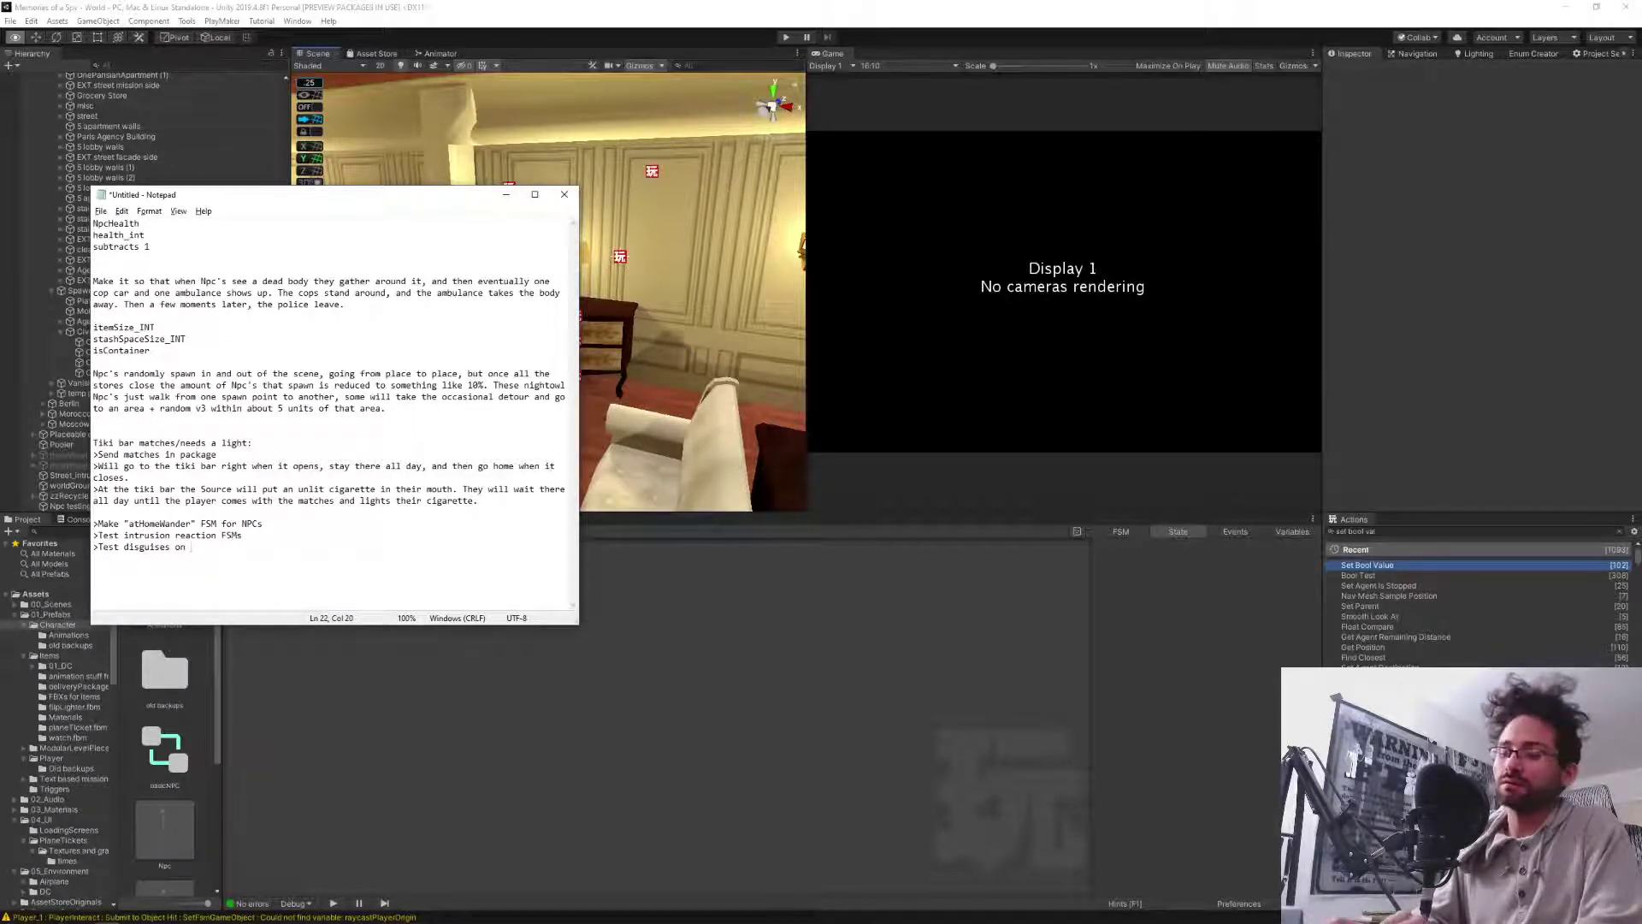
text(AtHome NPC )
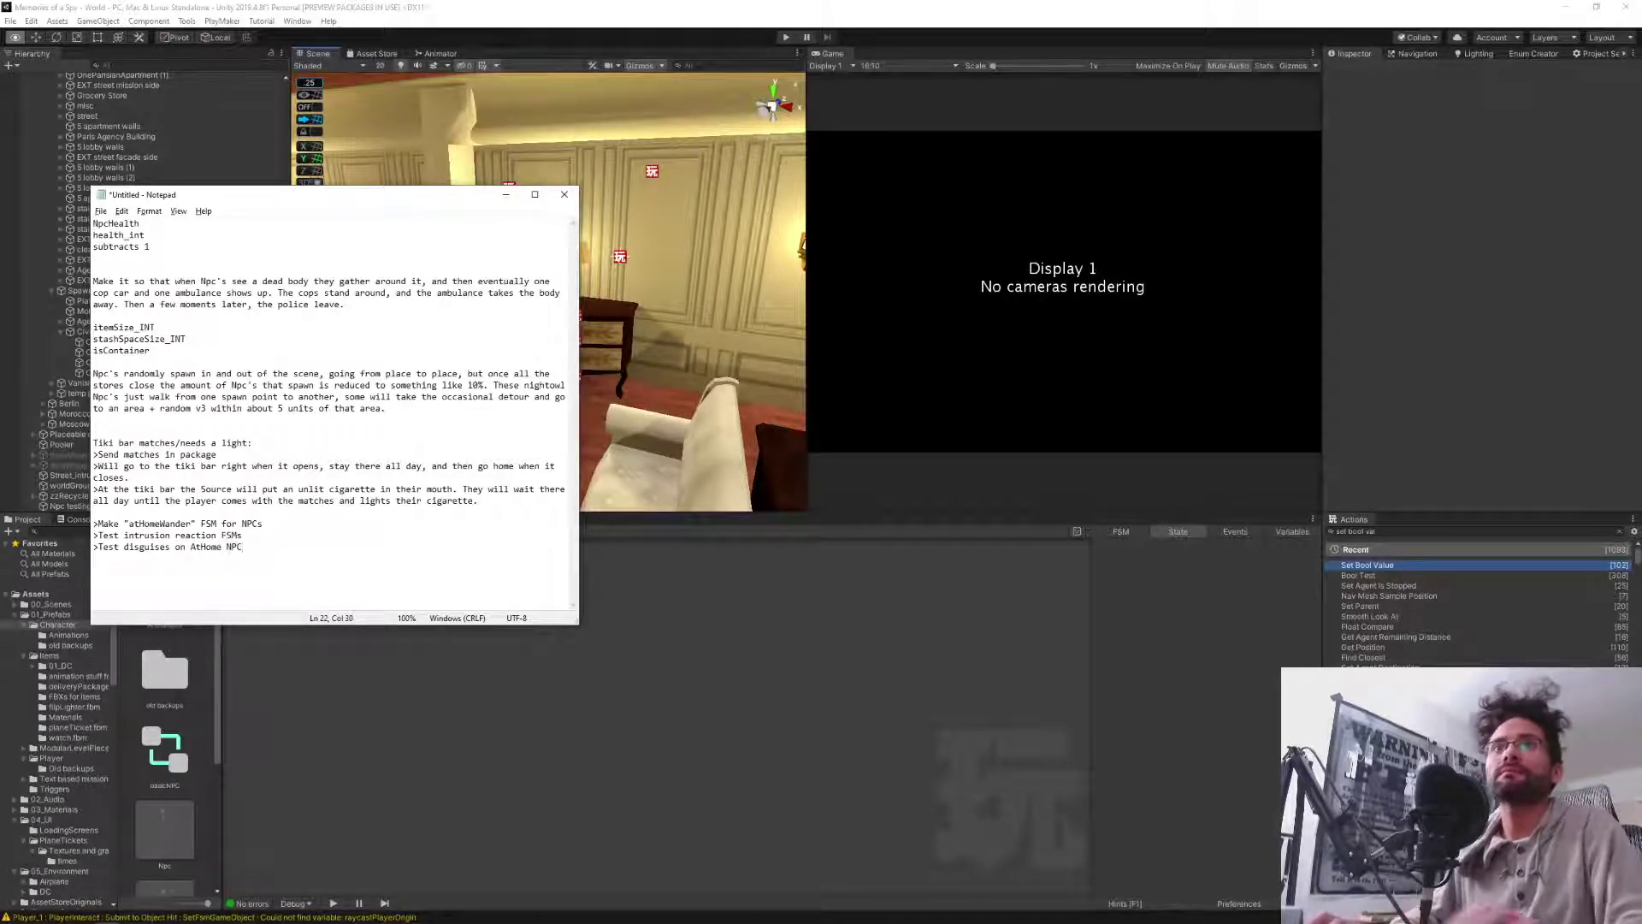
text(>)
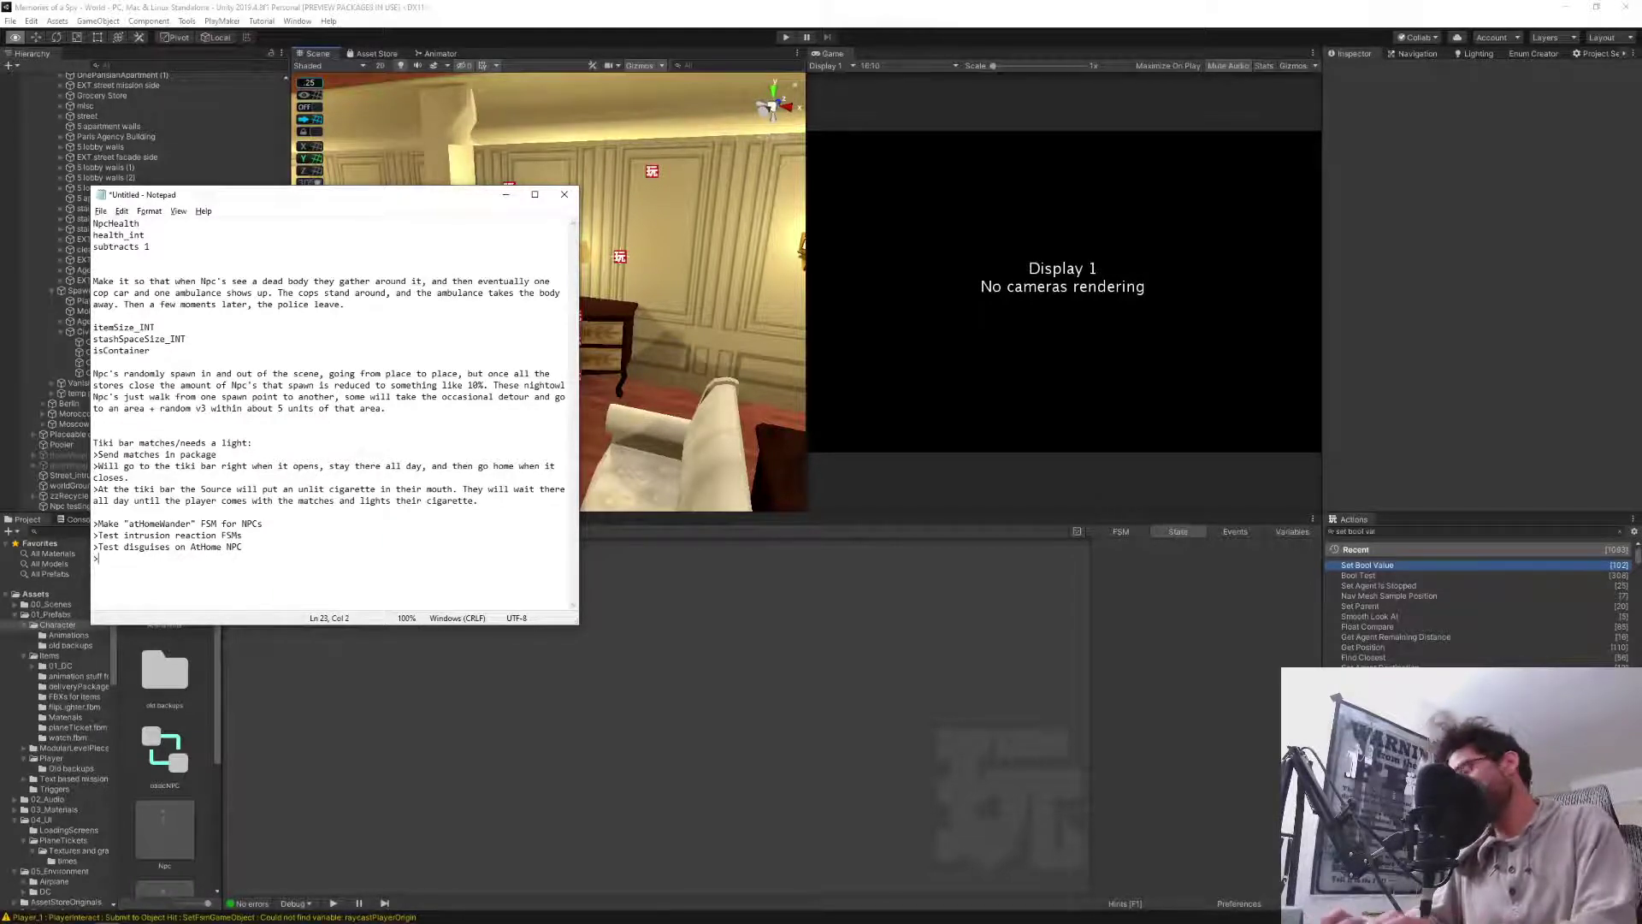
text(Design)
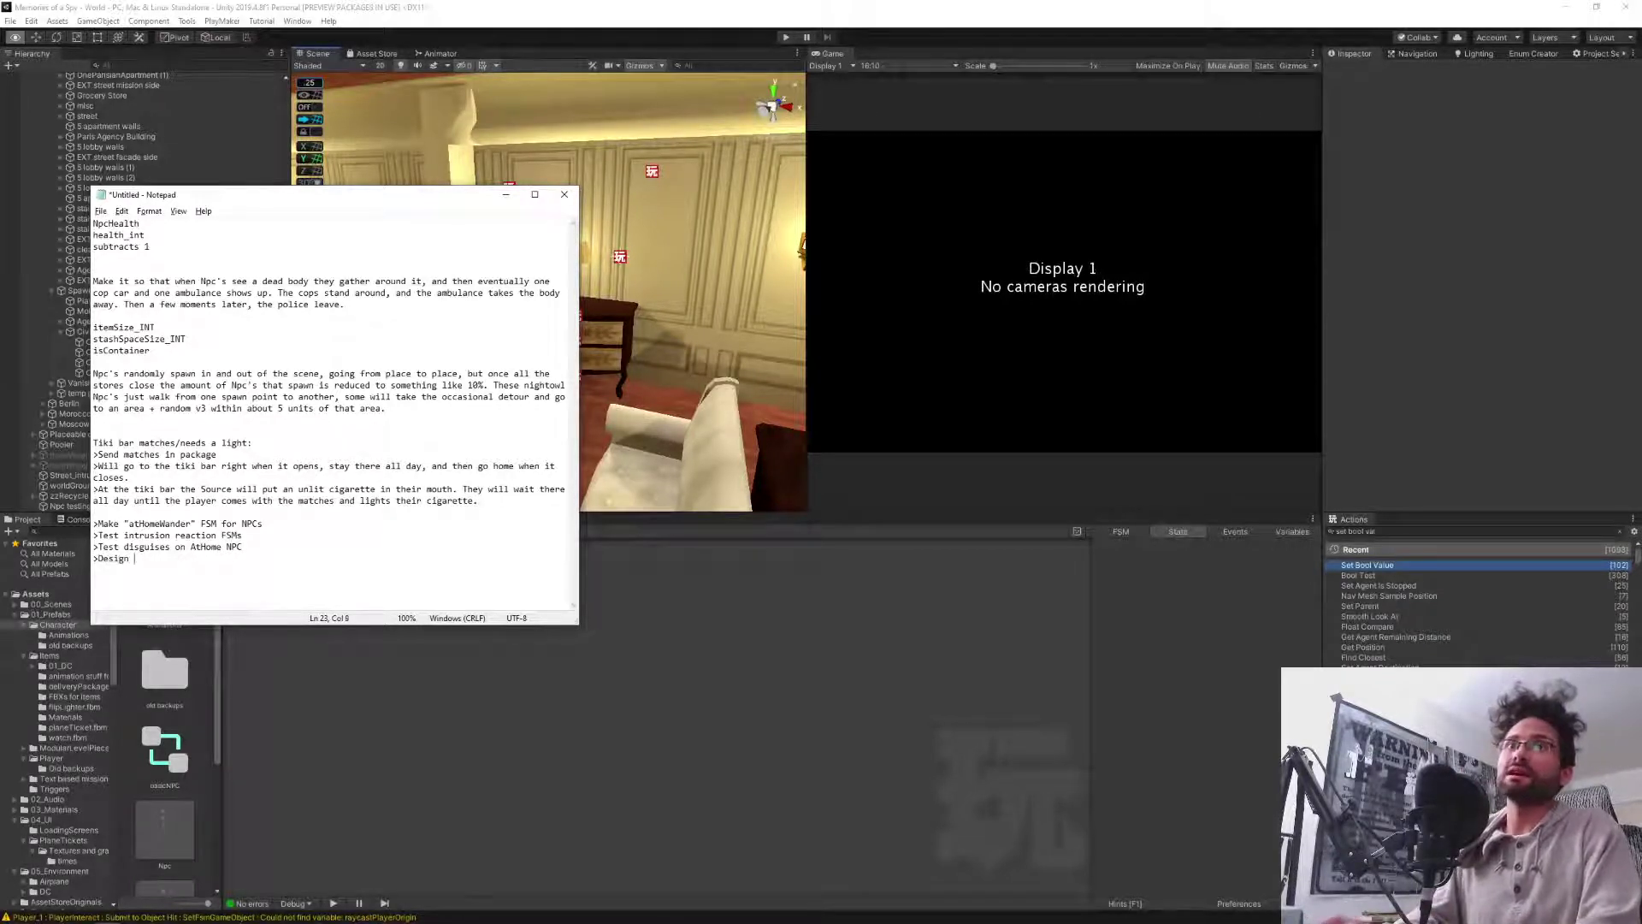
key(BackSpace)
key(BackSpace)
key(BackSpace)
key(BackSpace)
key(BackSpace)
key(BackSpace)
key(BackSpace)
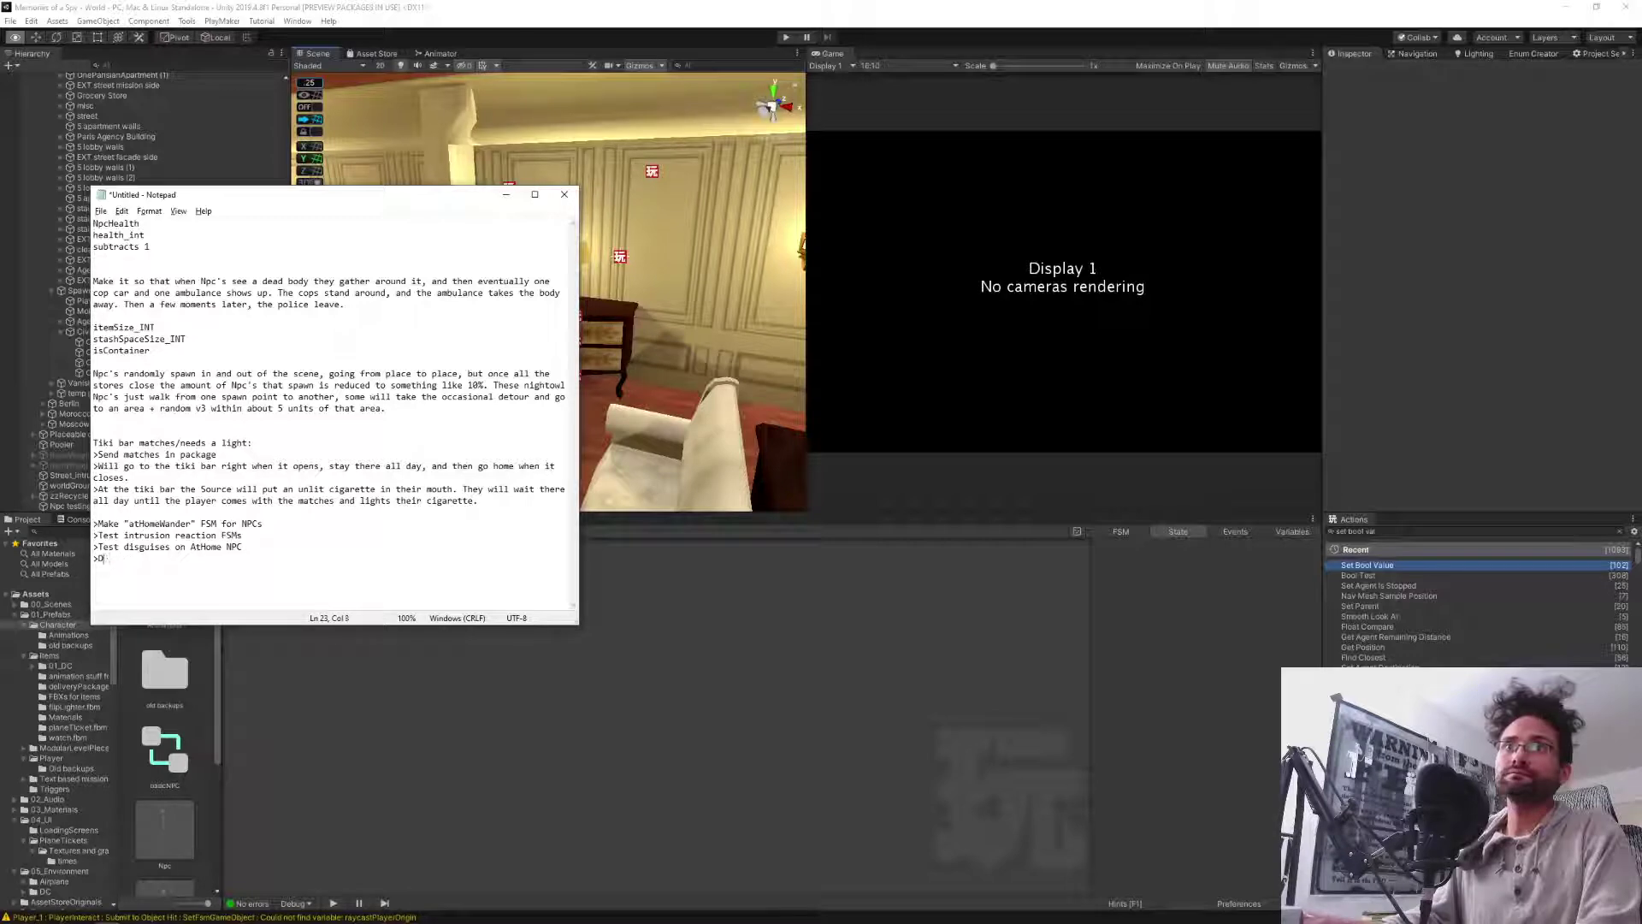
text(Progr)
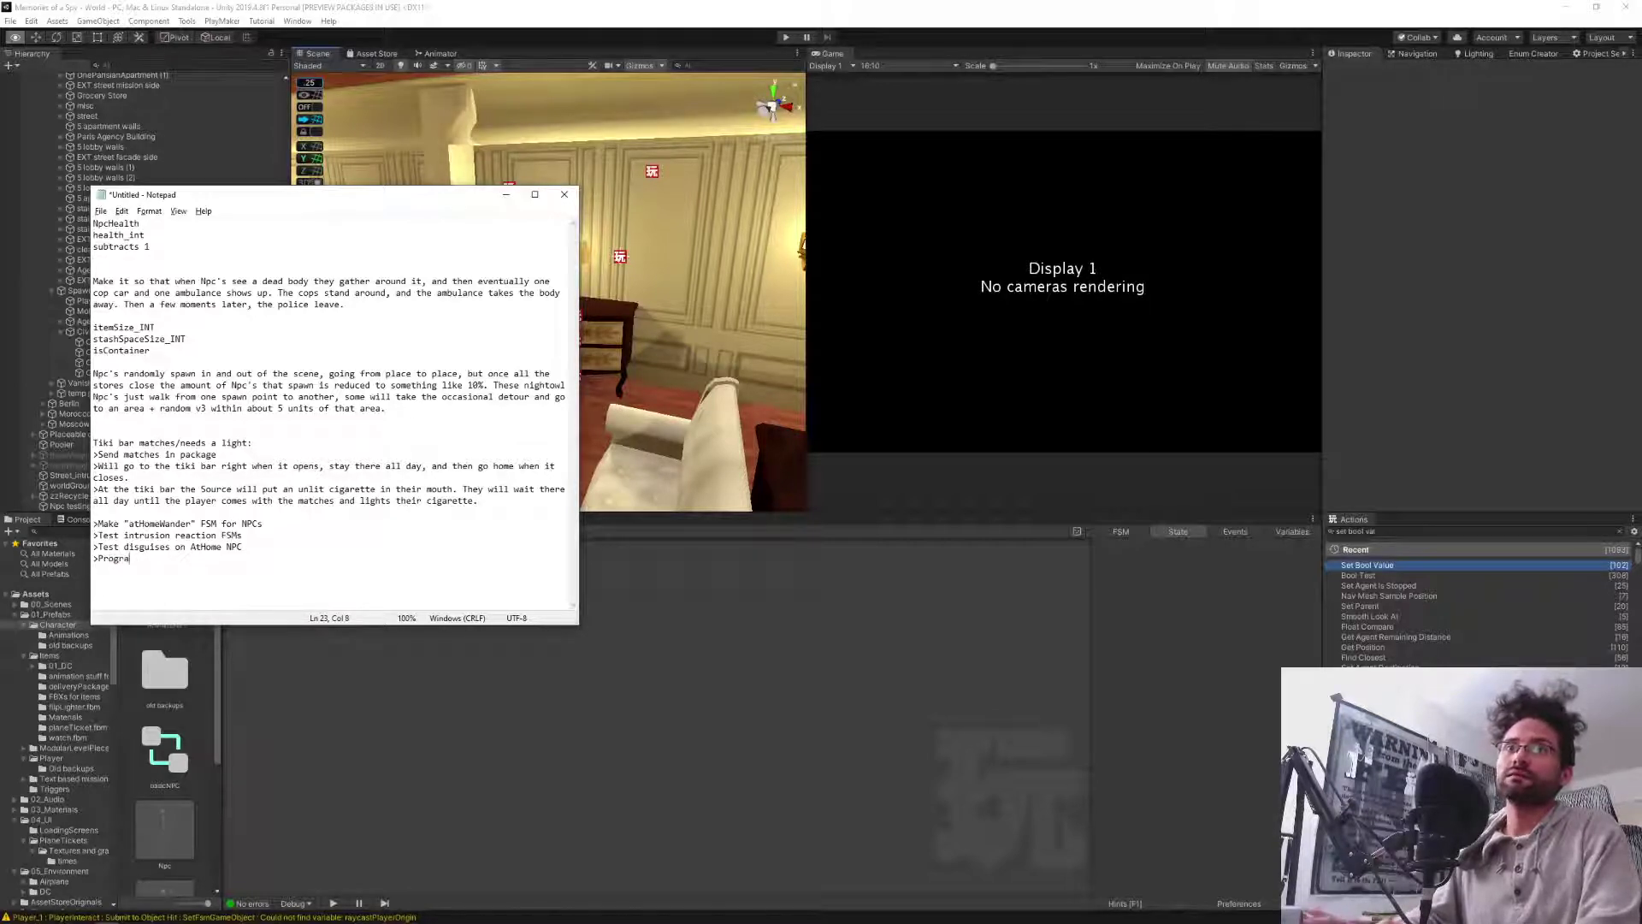
text(a)
key(BackSpace)
key(BackSpace)
key(BackSpace)
key(BackSpace)
key(BackSpace)
key(BackSpace)
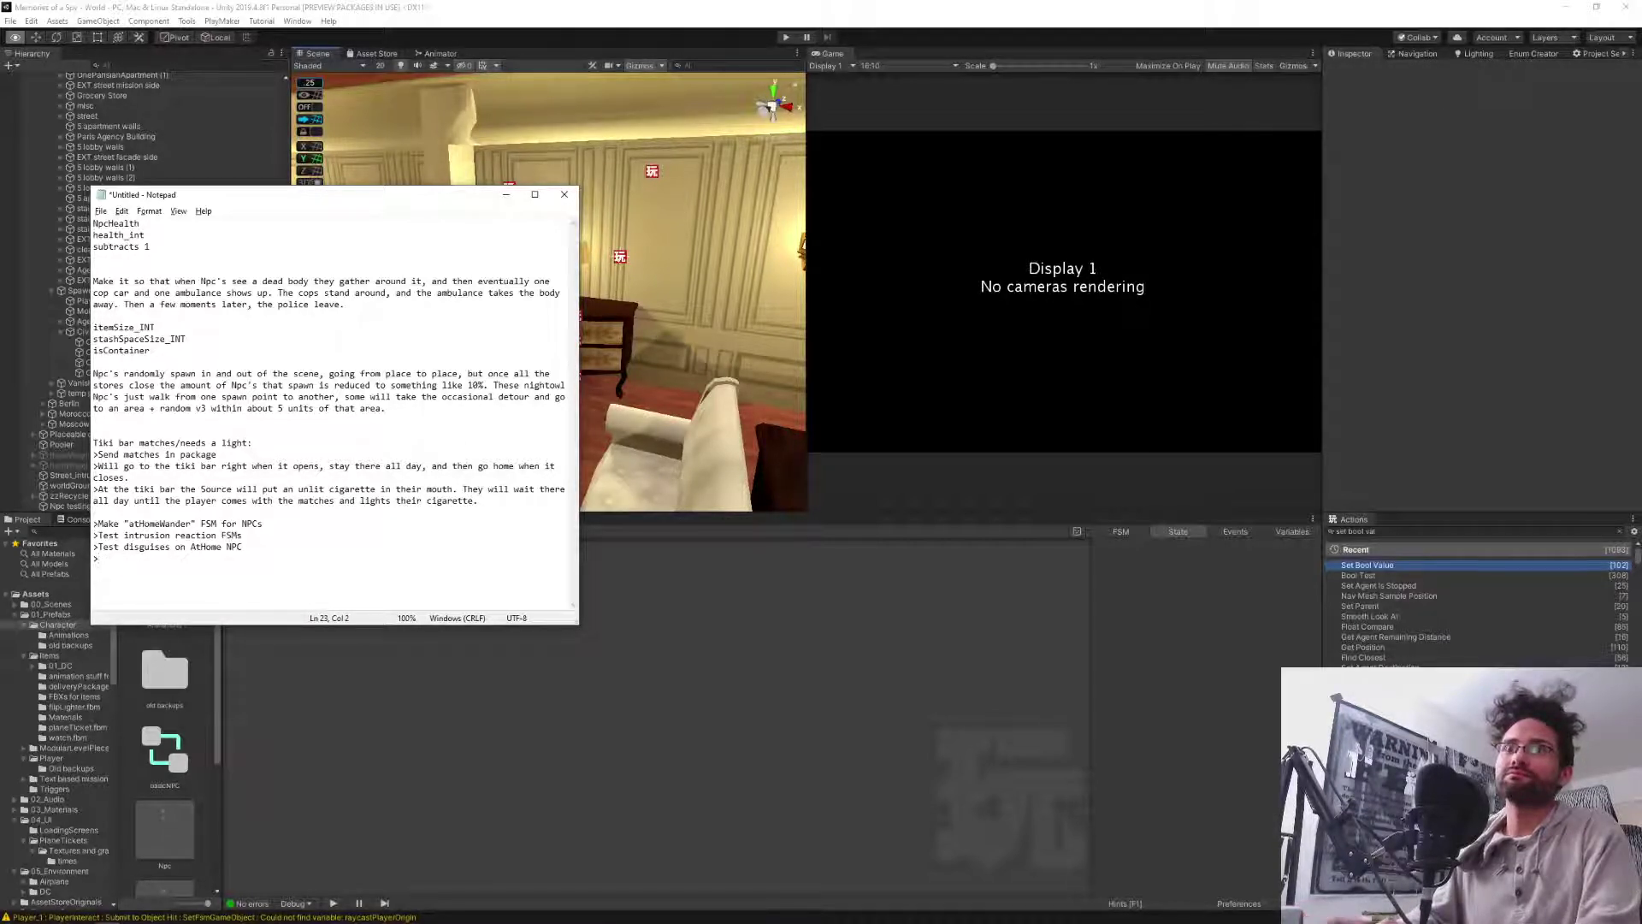
Write "Design police call routine/sequence/FSM" as the task on the new to-do line.
text(Design )
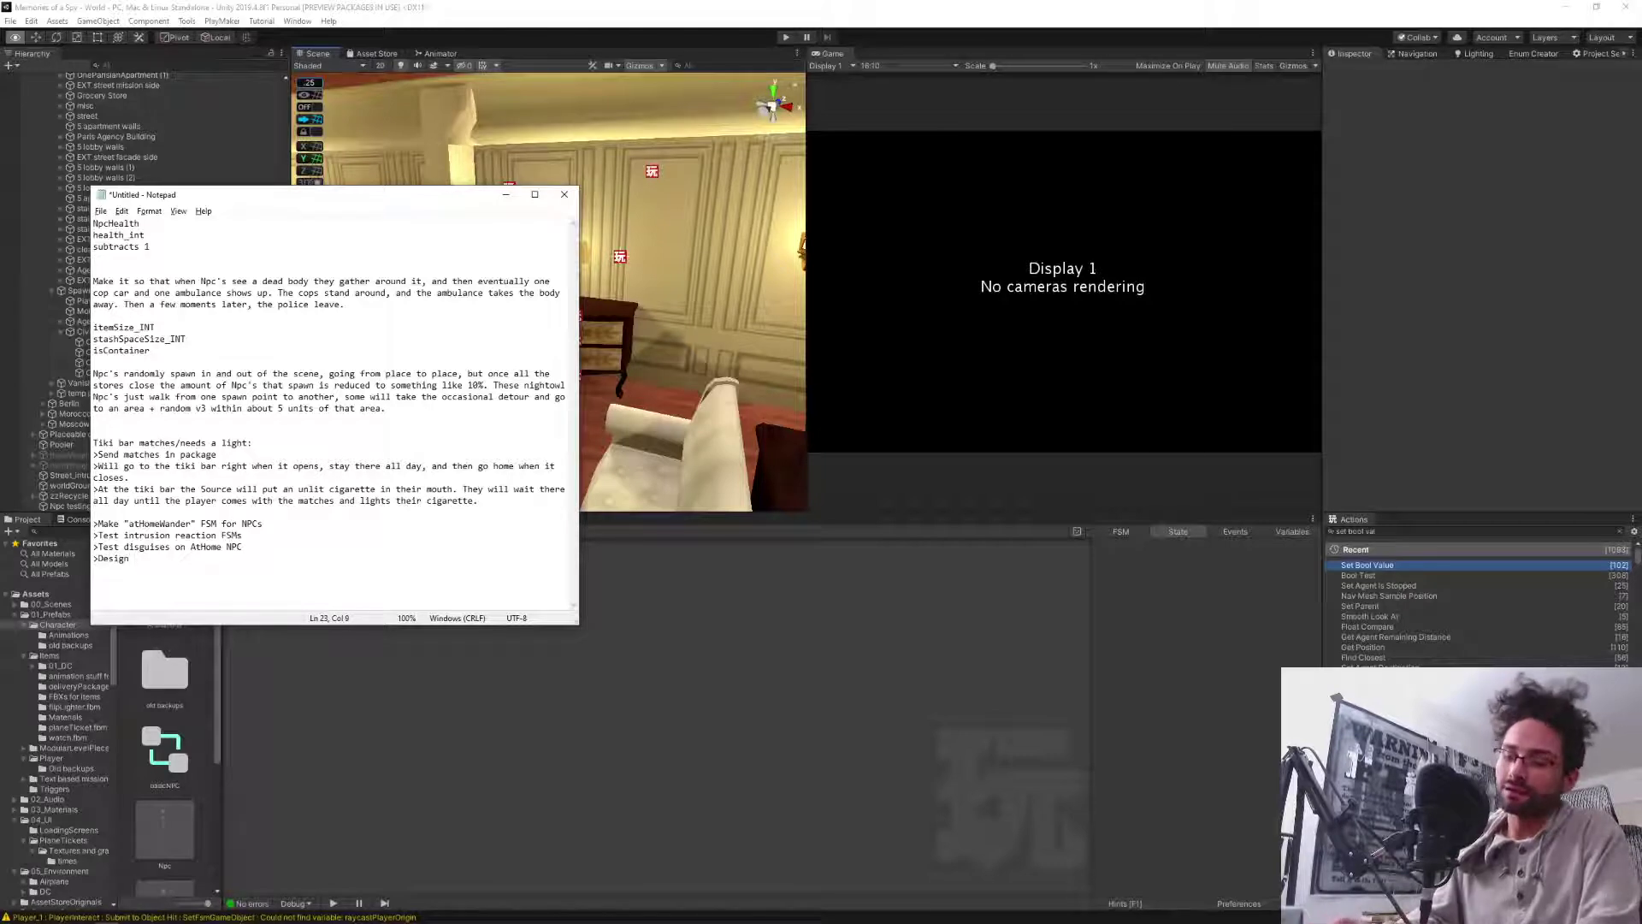
text(po)
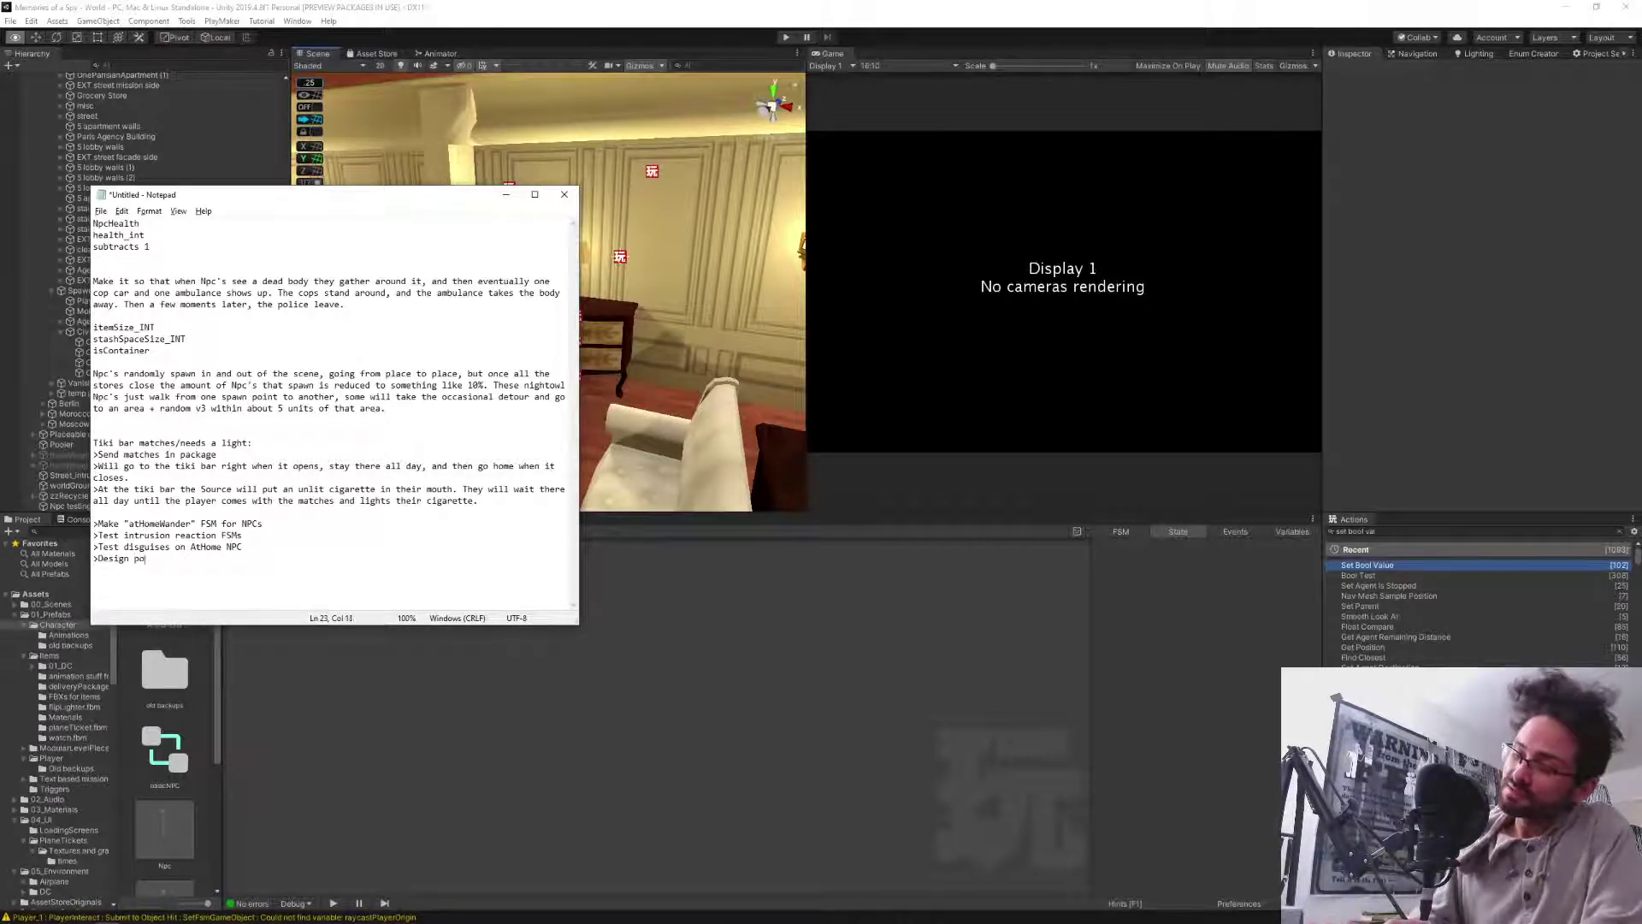
text(lice call )
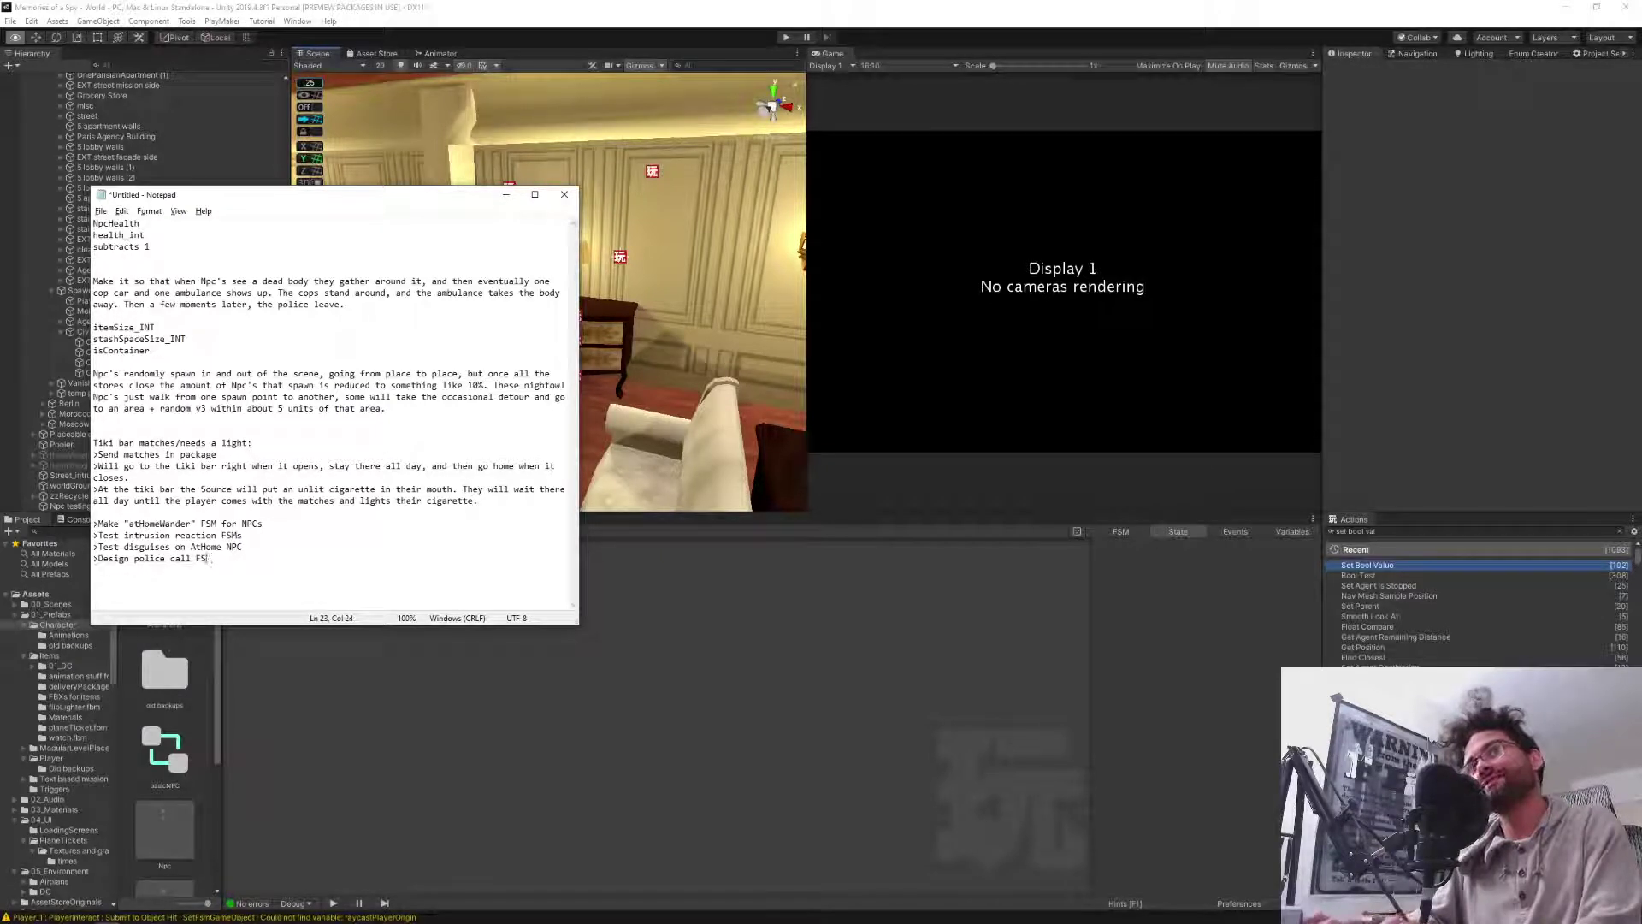
text(routine/s)
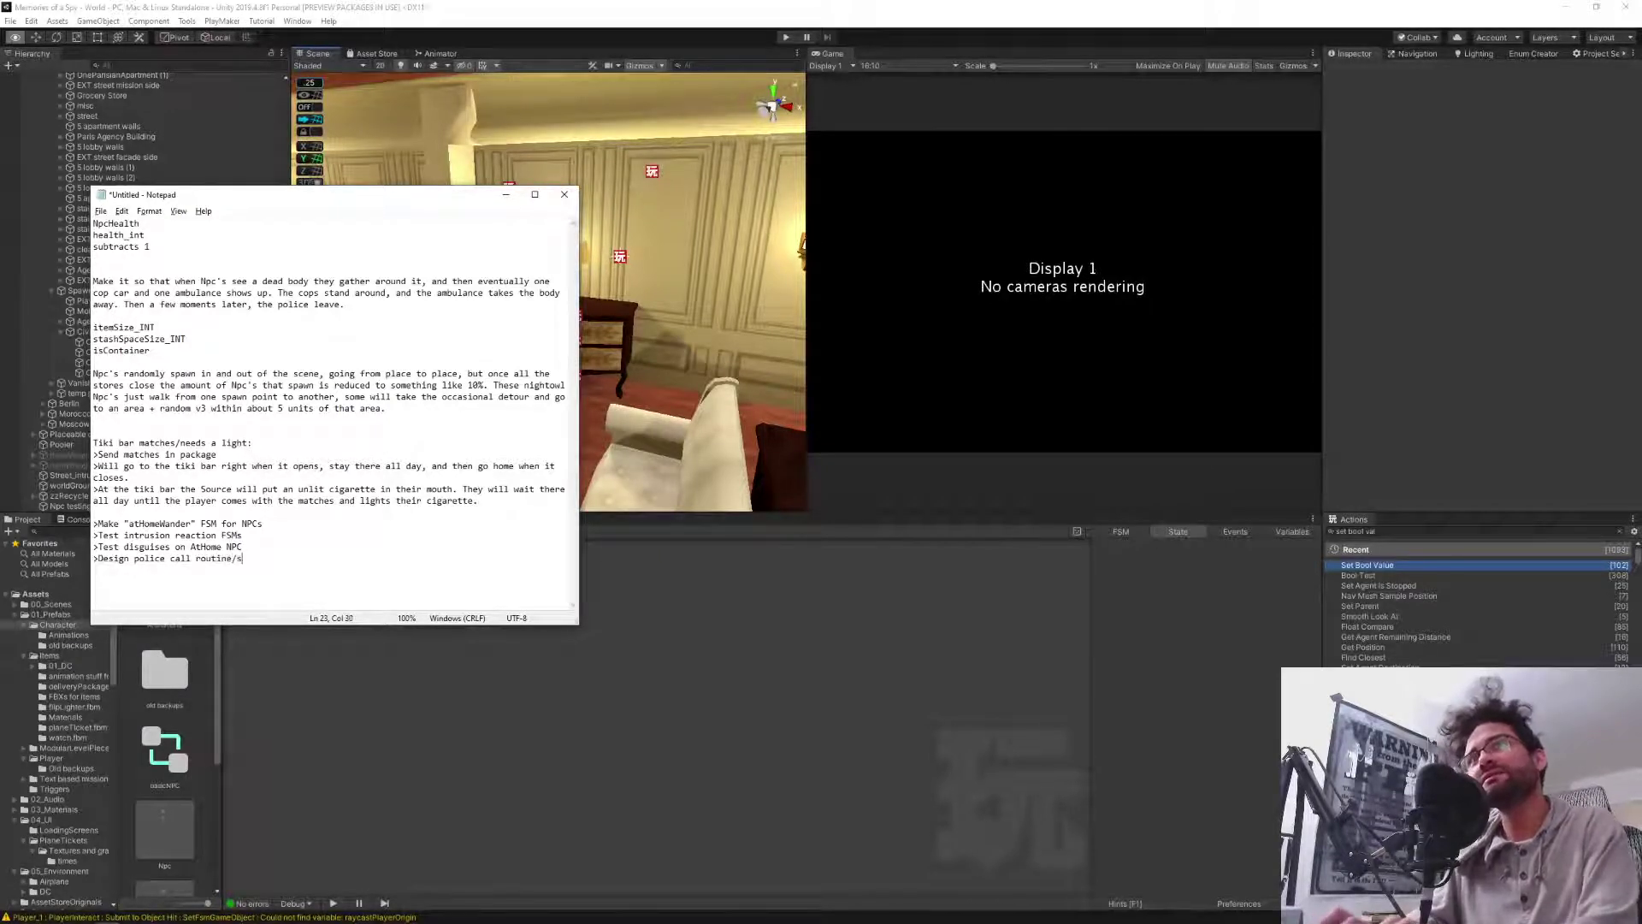
text(equence)
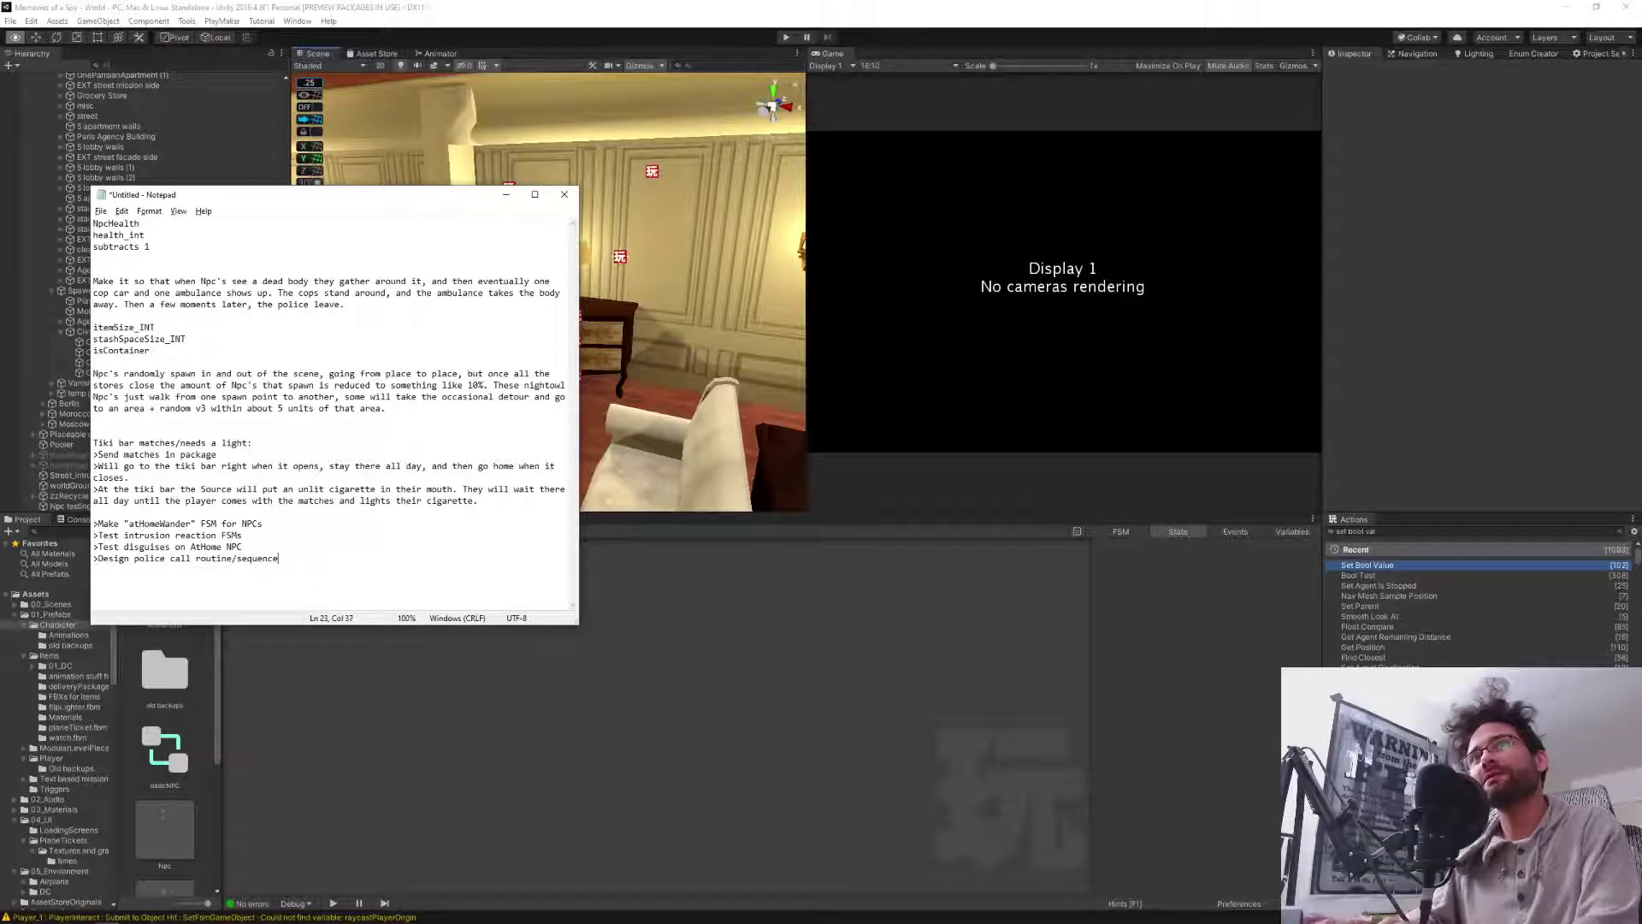
text(/FSM)
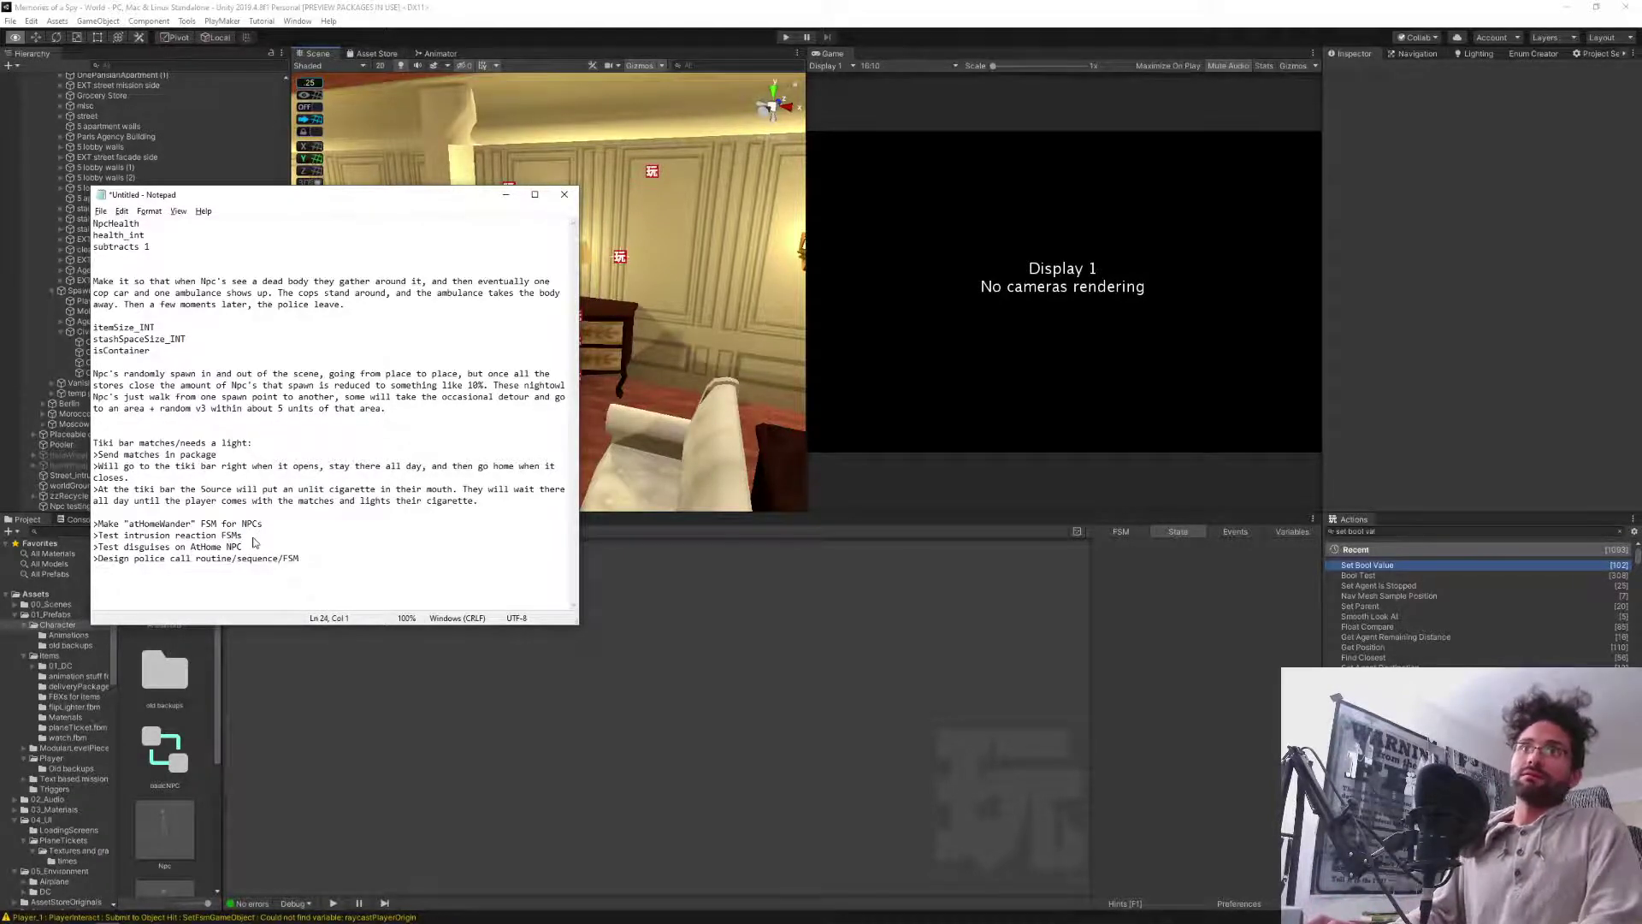
Save the to-do list to the Desktop as a text document named 23-JAN-2021.
key(ctrl+s)
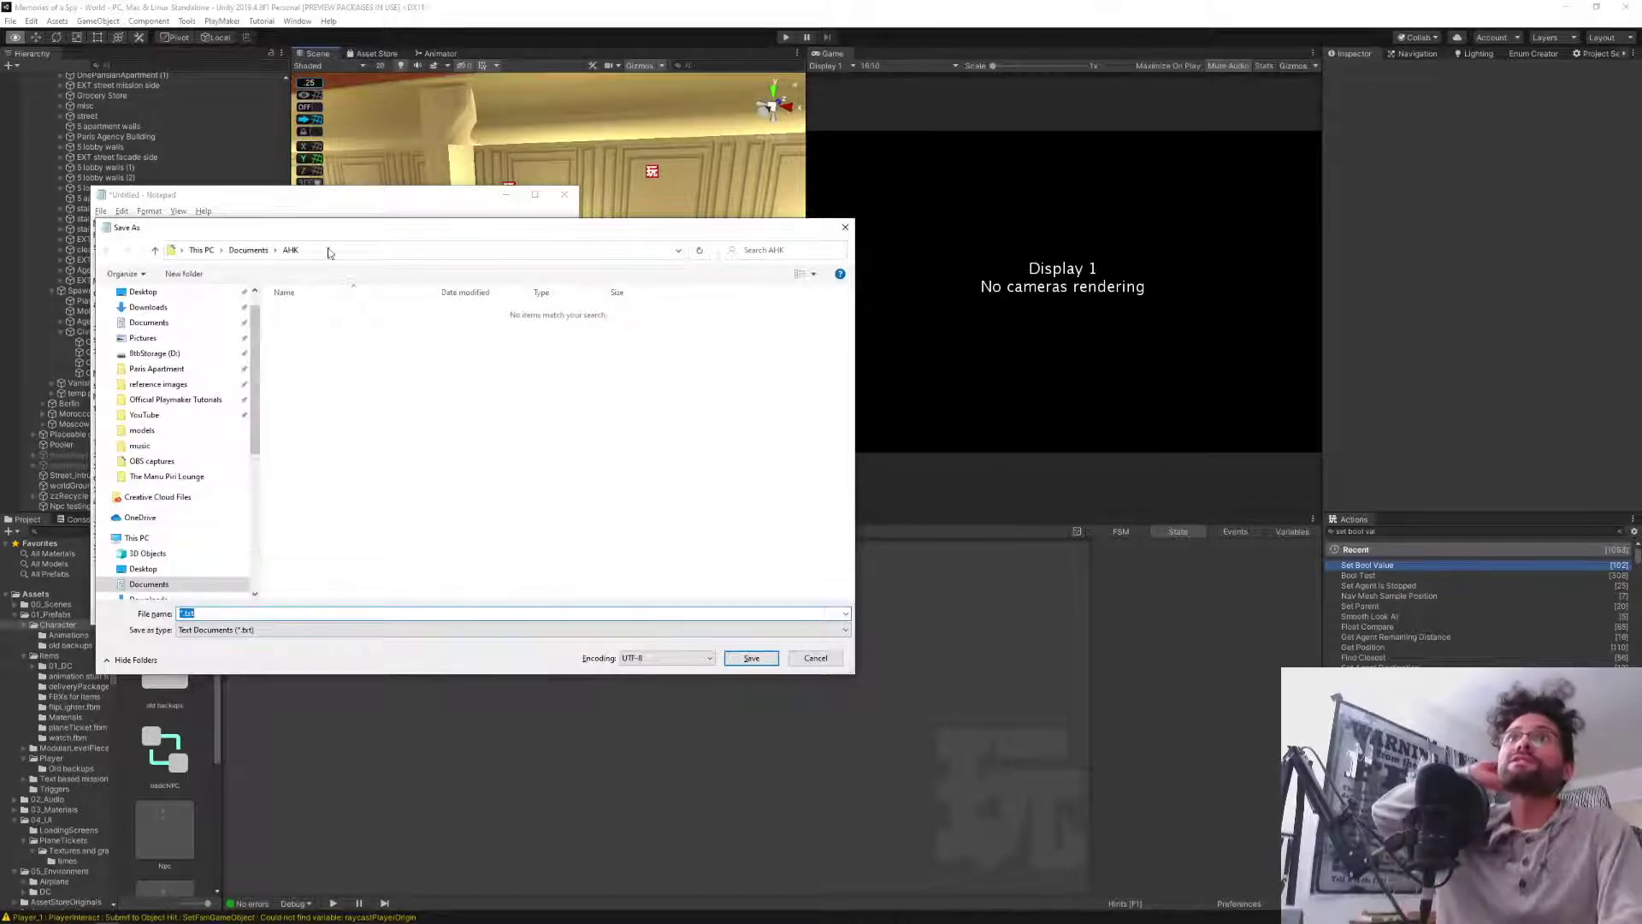
drag(300, 234, 981, 261)
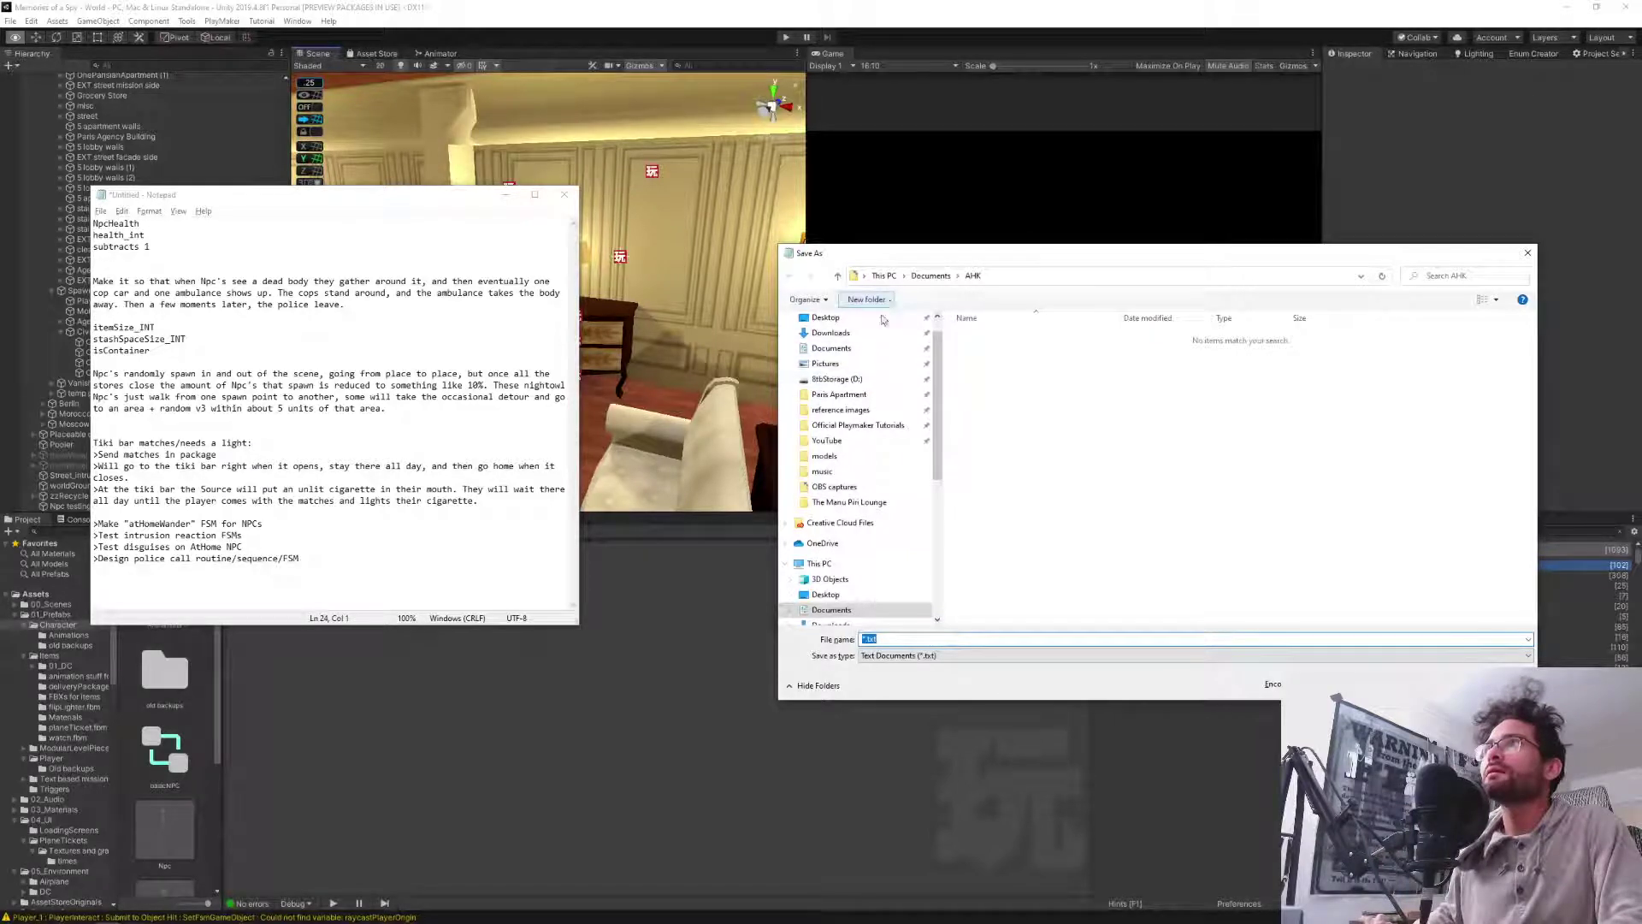
scroll(821, 364, up, 1)
click(820, 345)
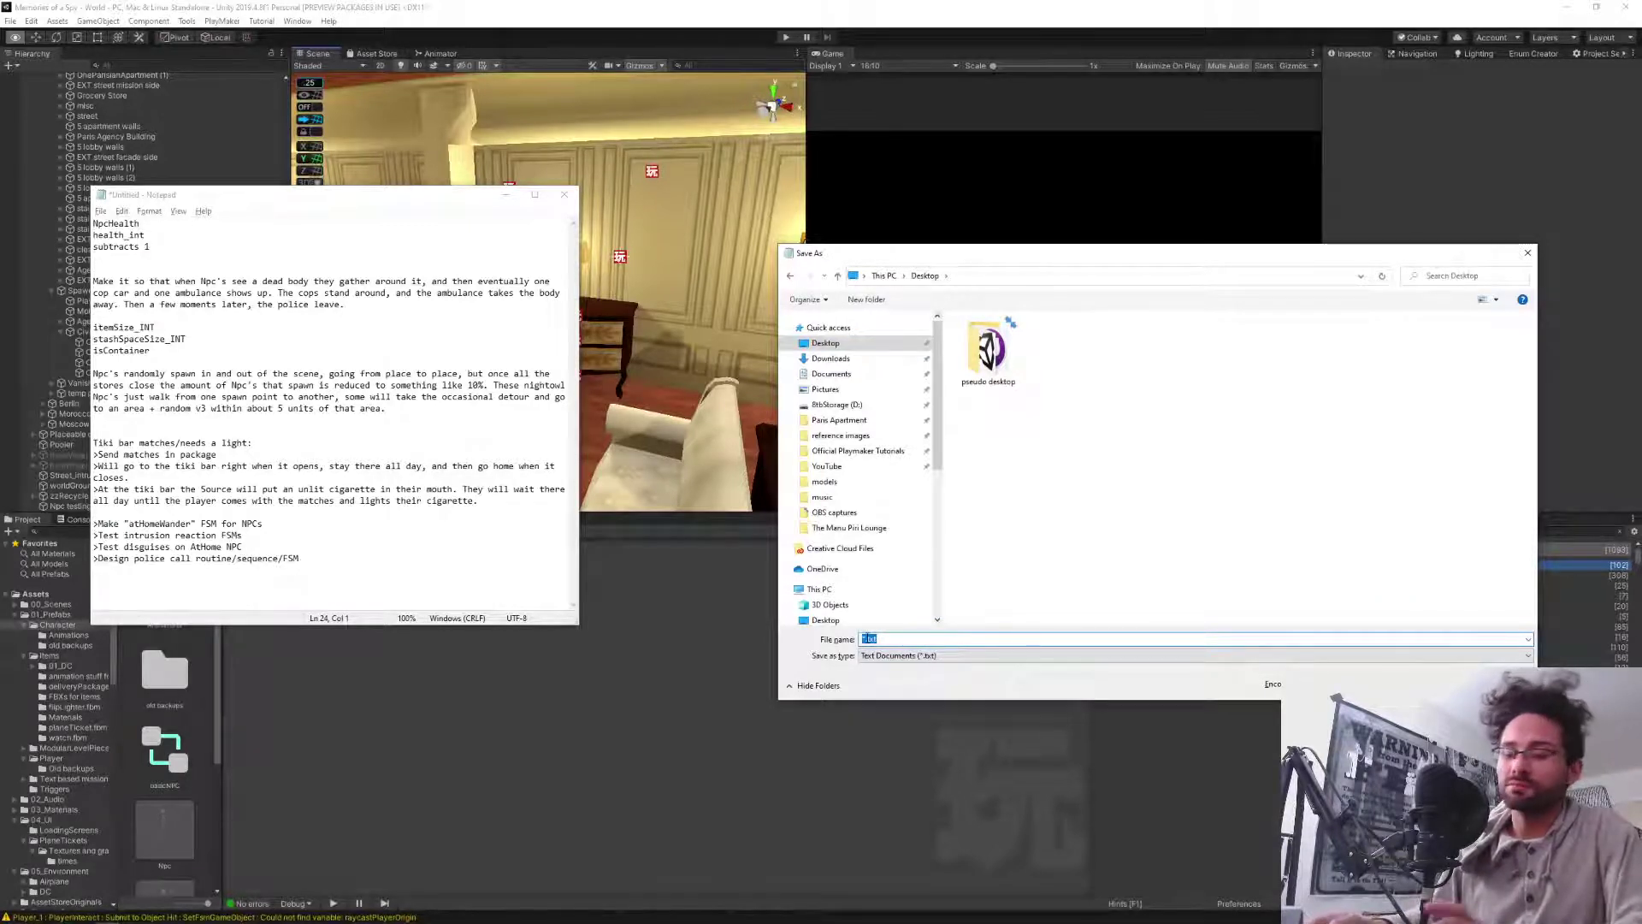
text(21-JAN-2021)
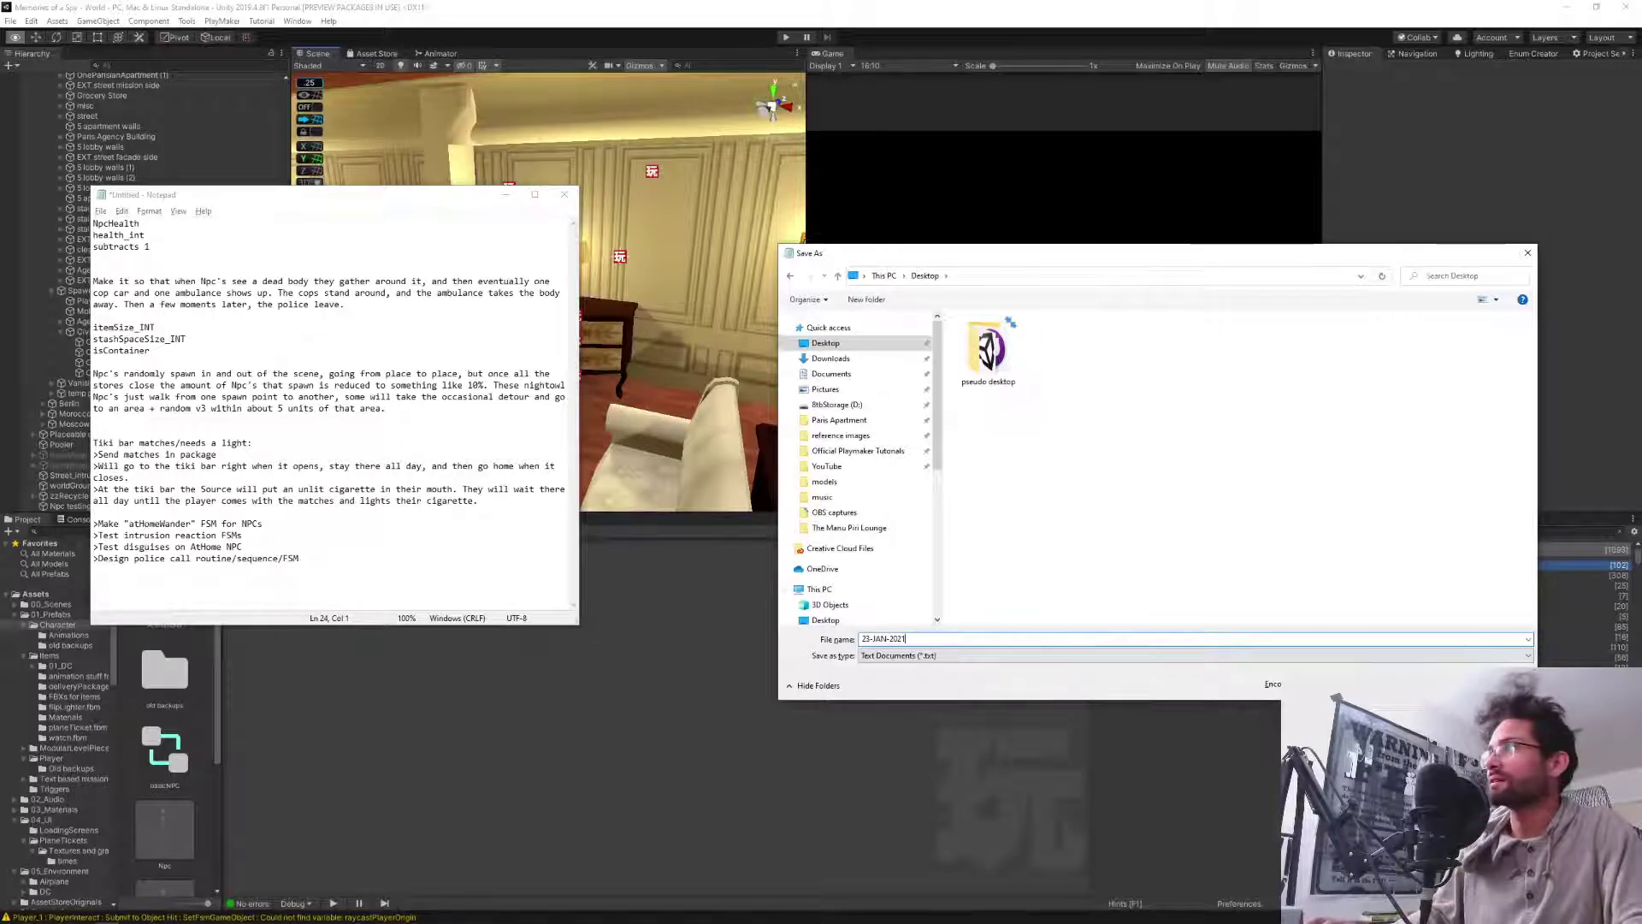
key(Return)
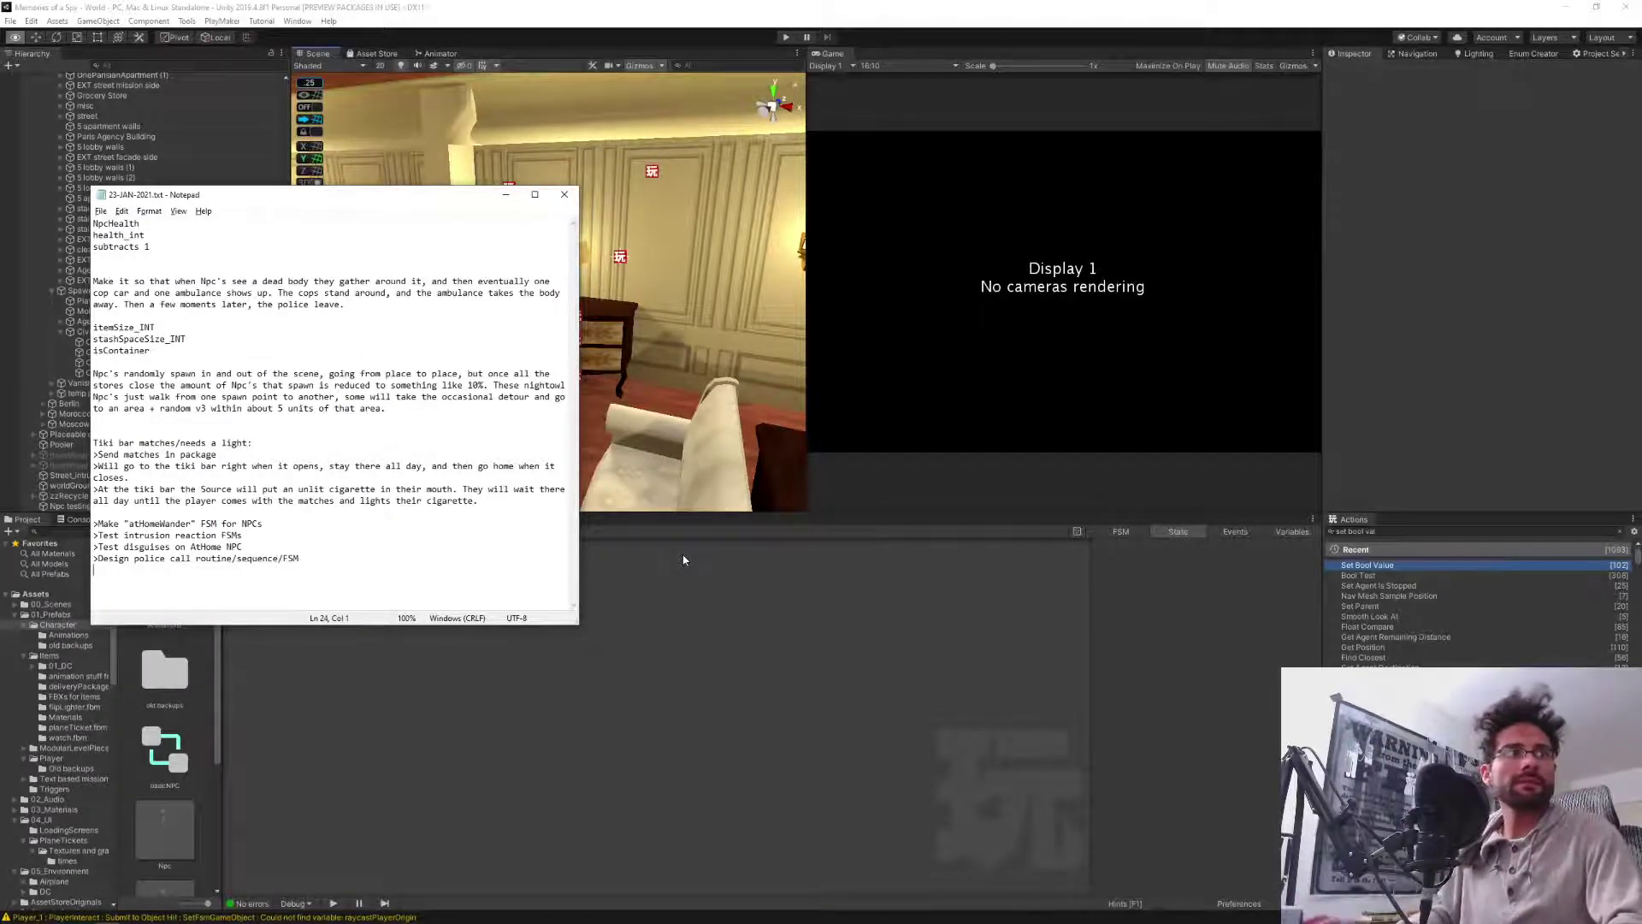
key(e)
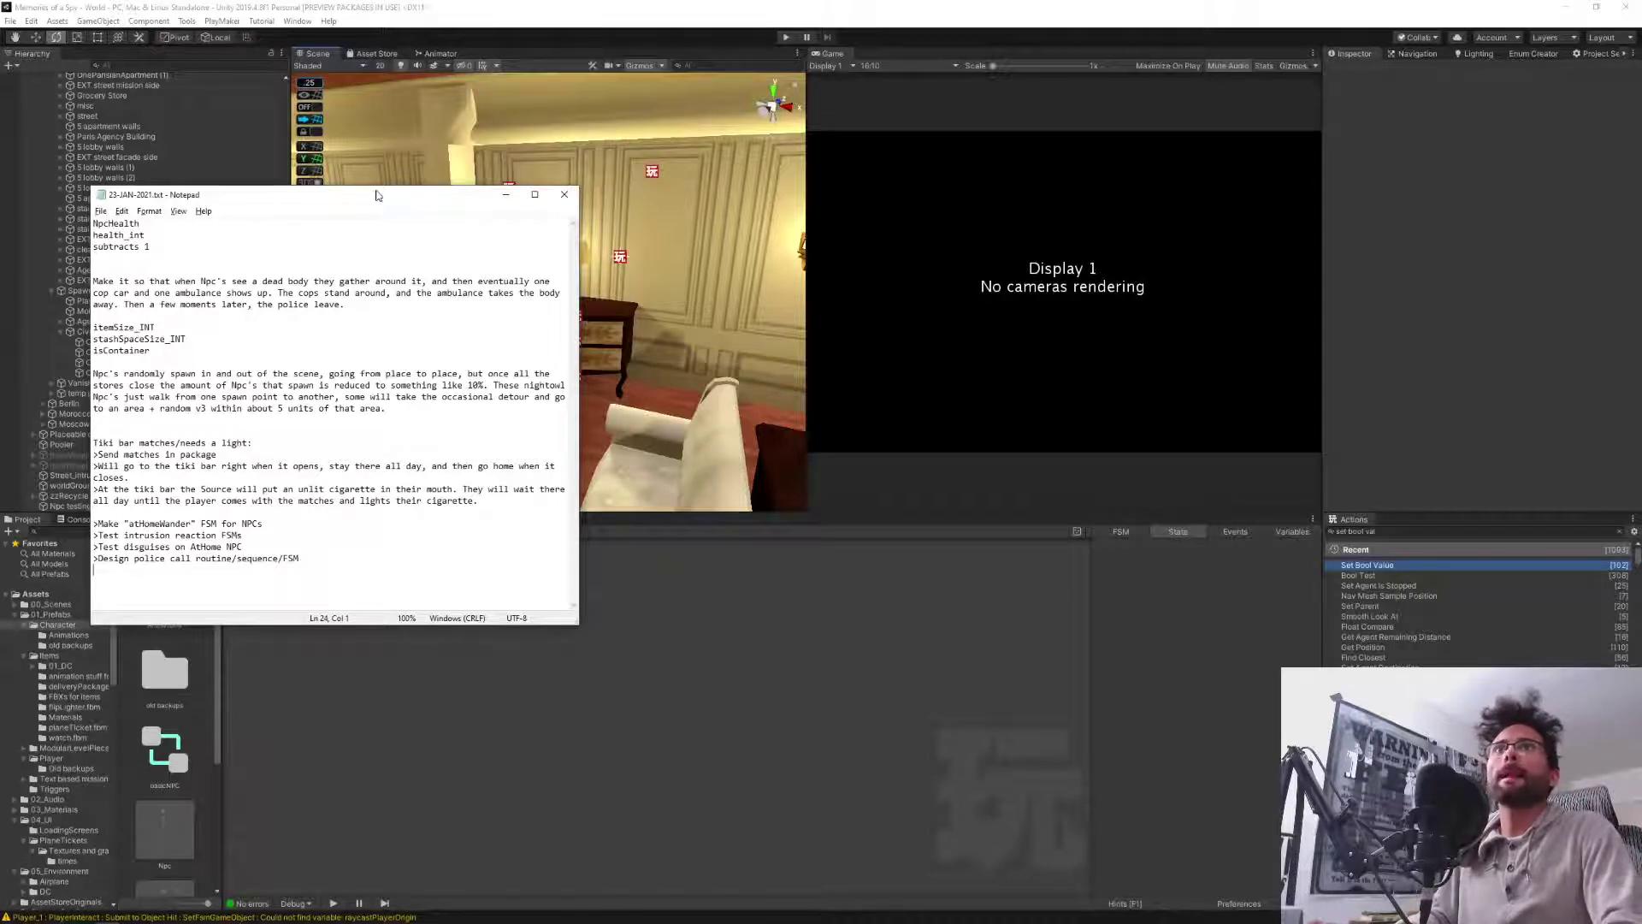
Switch from the notes to Unity and open the Npc prefab from the Character prefabs folder for editing.
drag(363, 194, 782, 219)
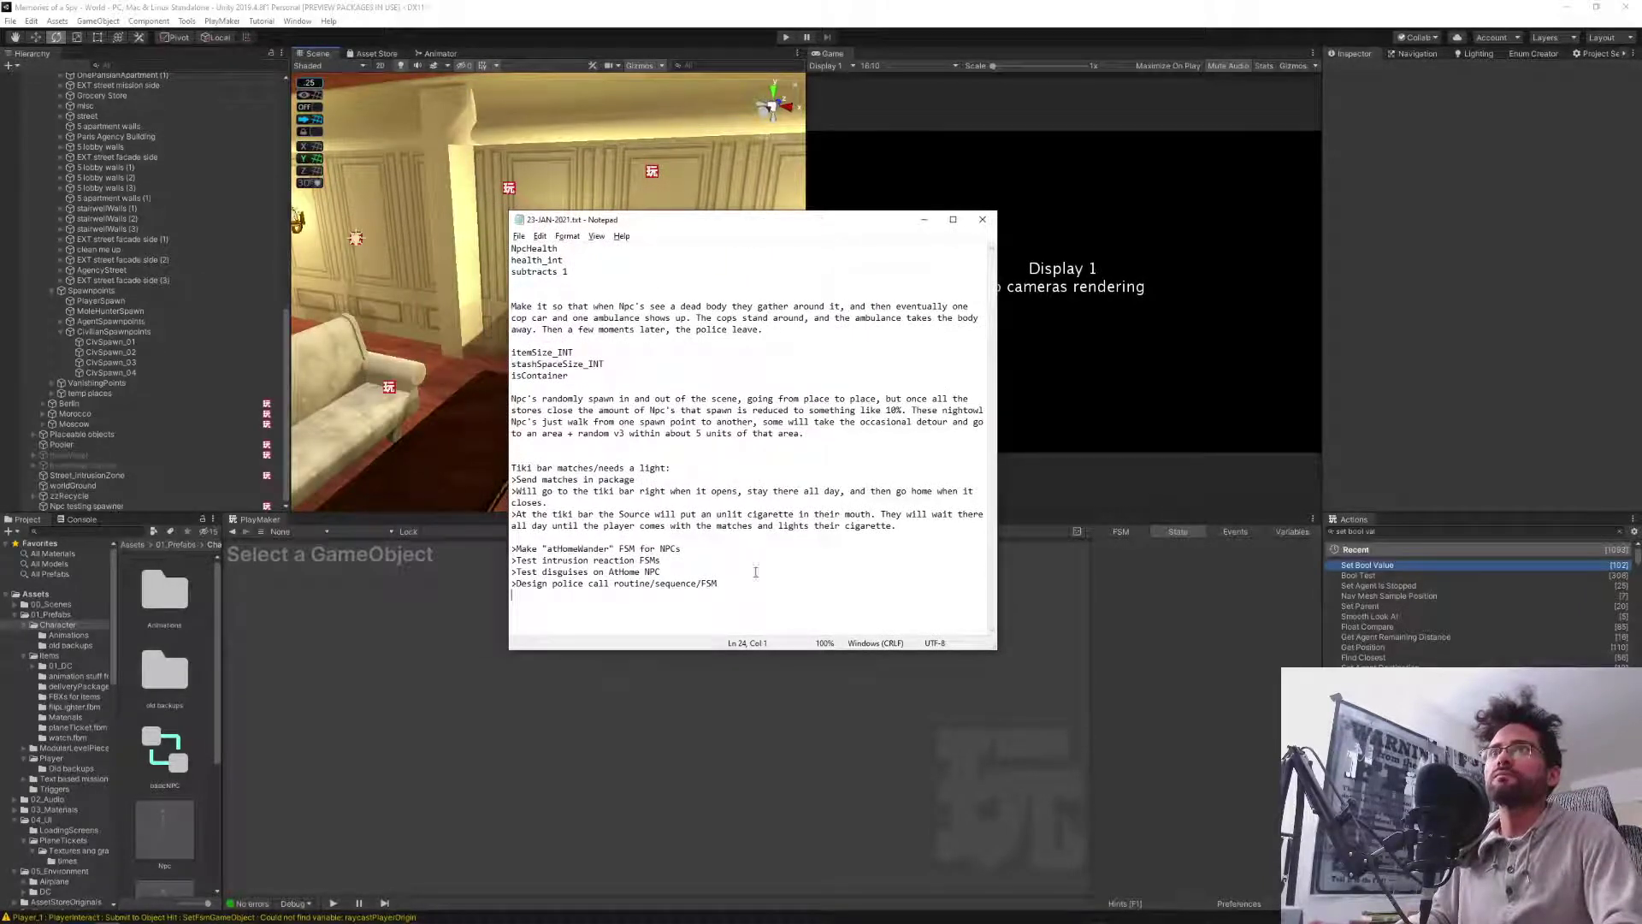
click(759, 7)
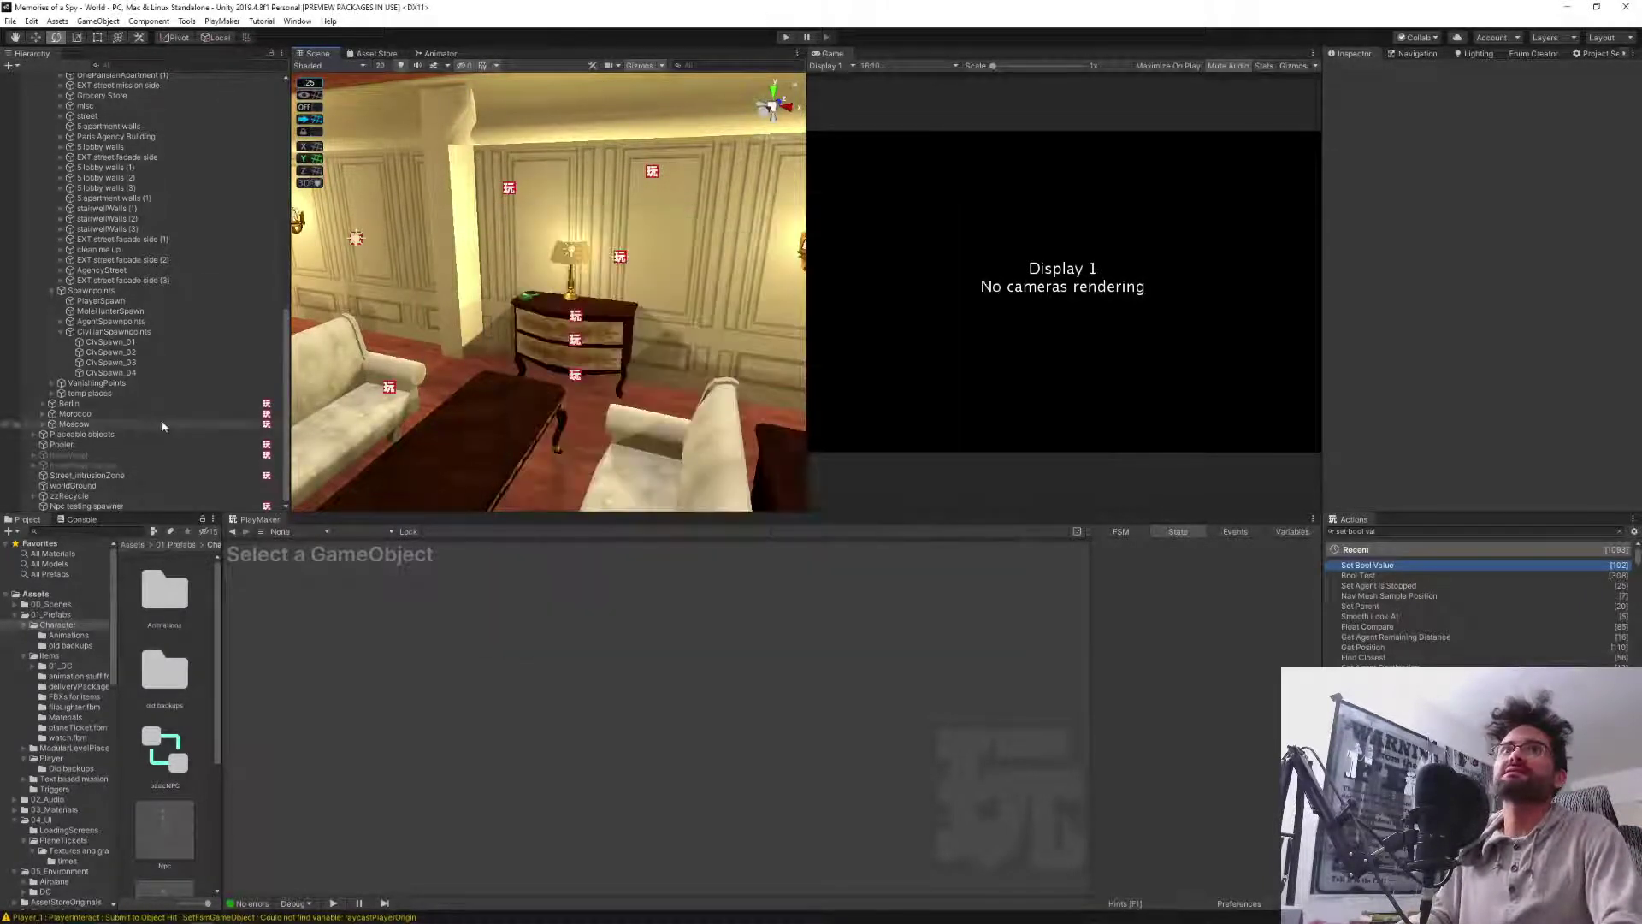
scroll(166, 426, up, 6)
scroll(166, 425, down, 6)
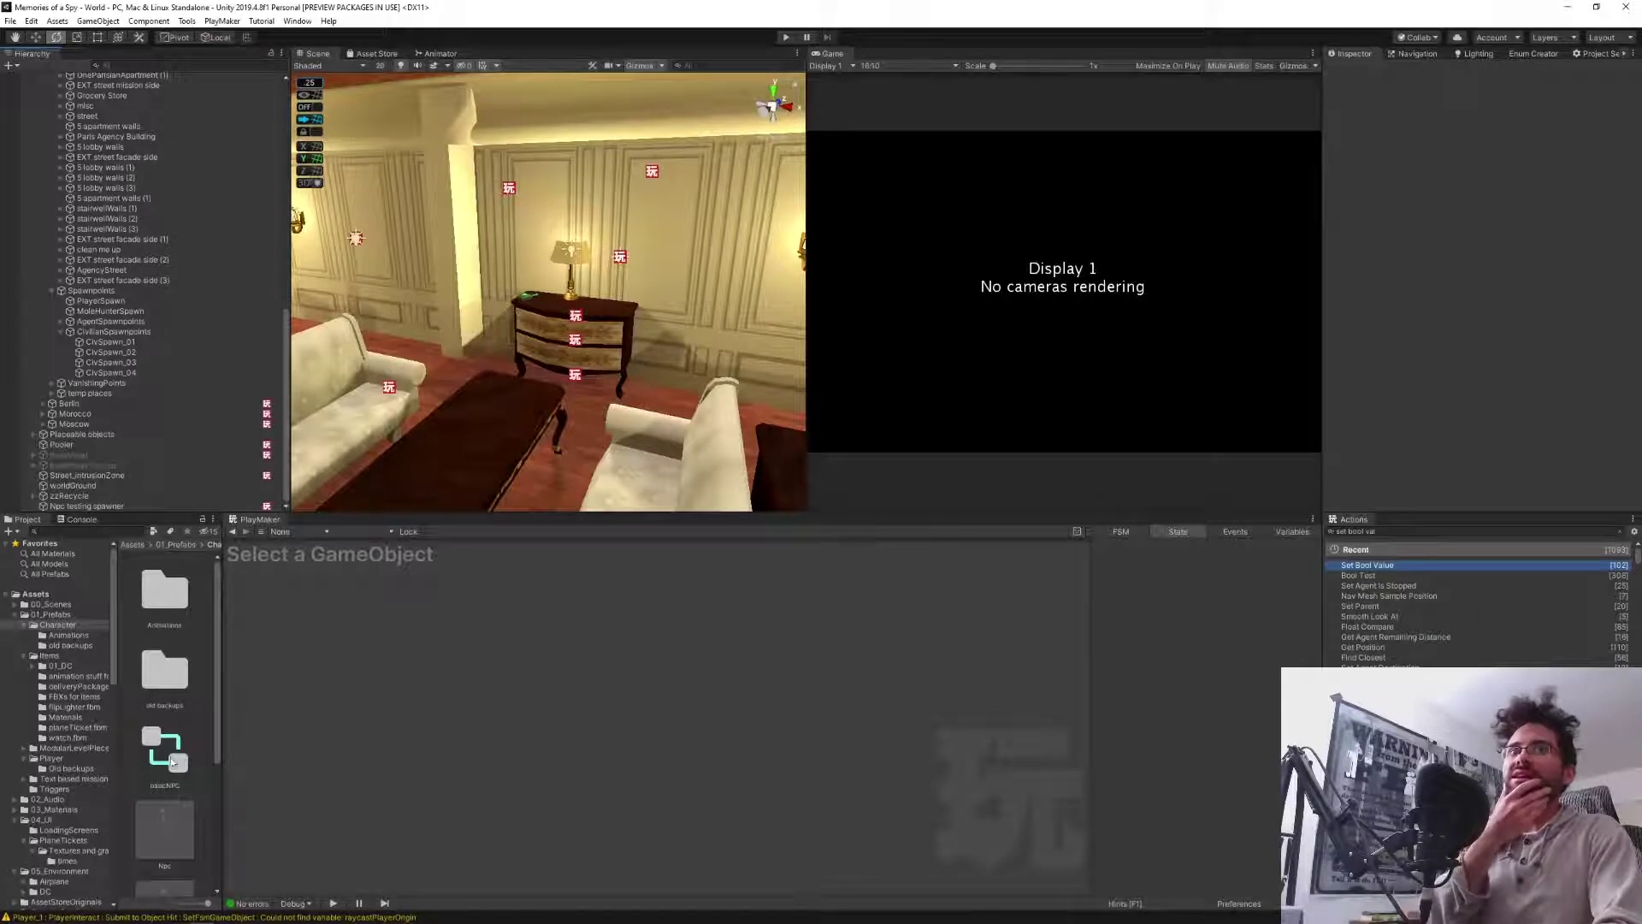
drag(219, 769, 275, 769)
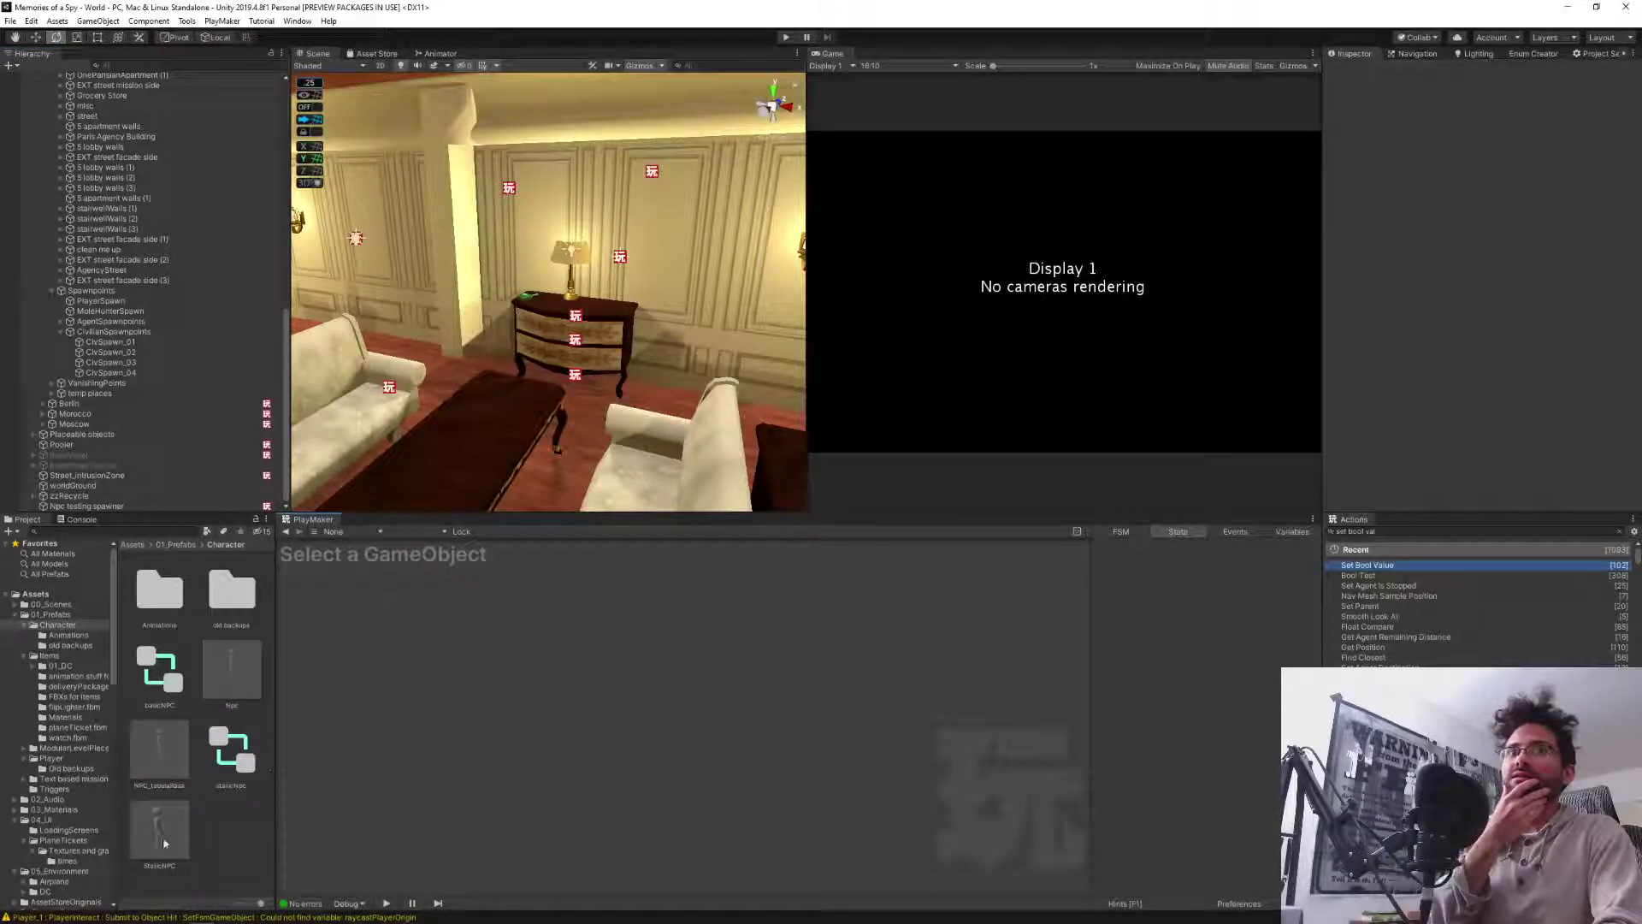
double_click(224, 676)
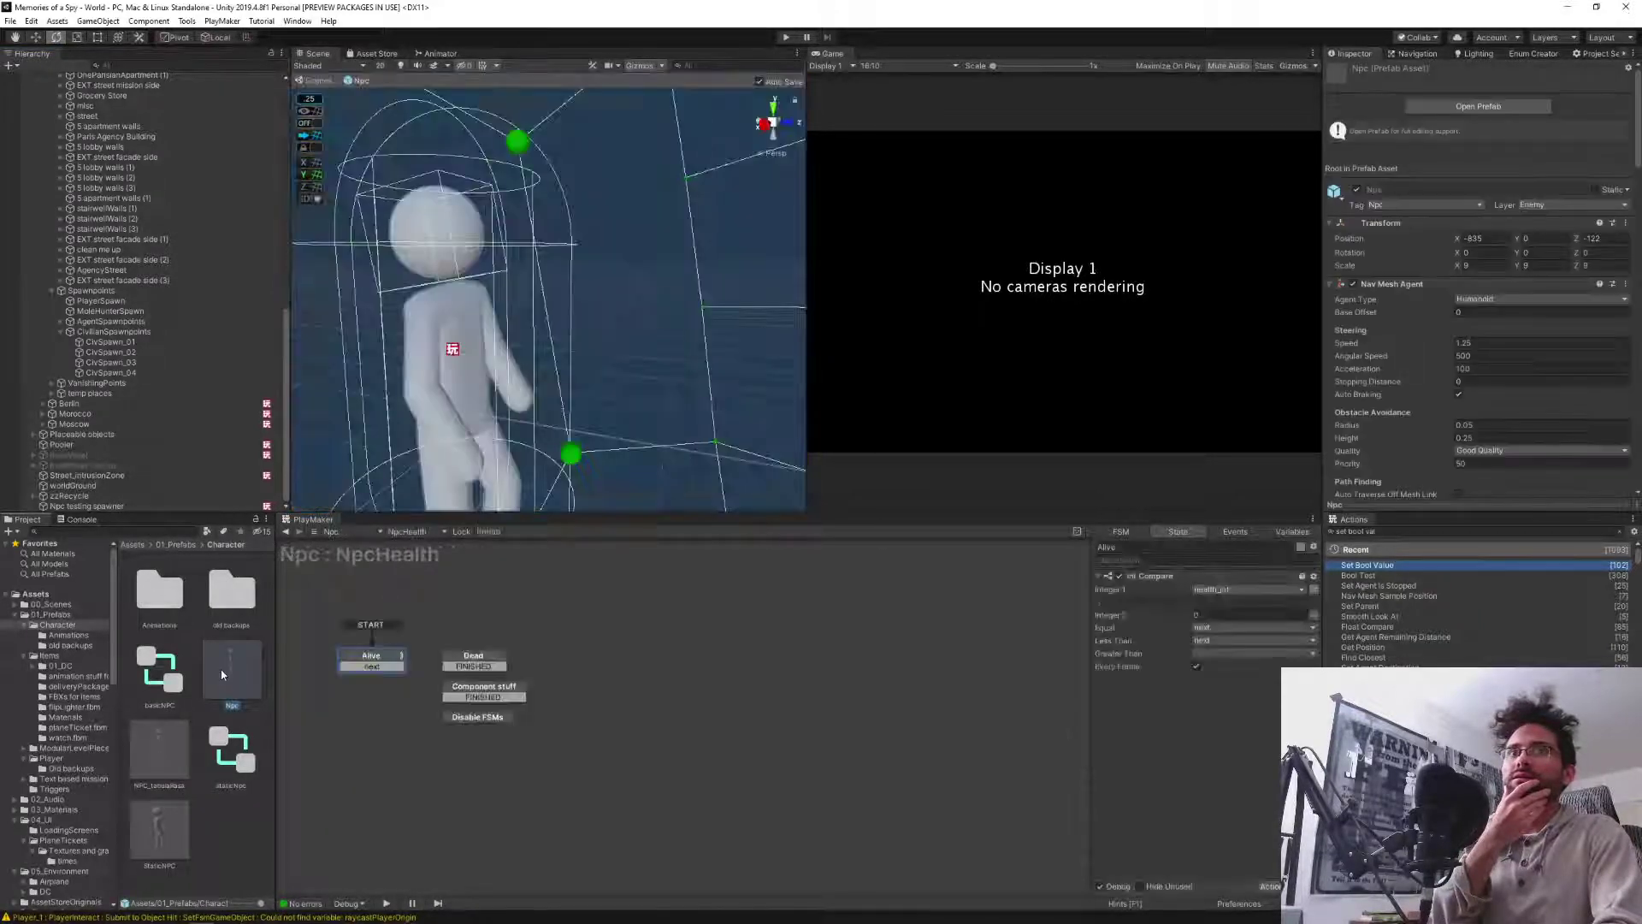
click(407, 531)
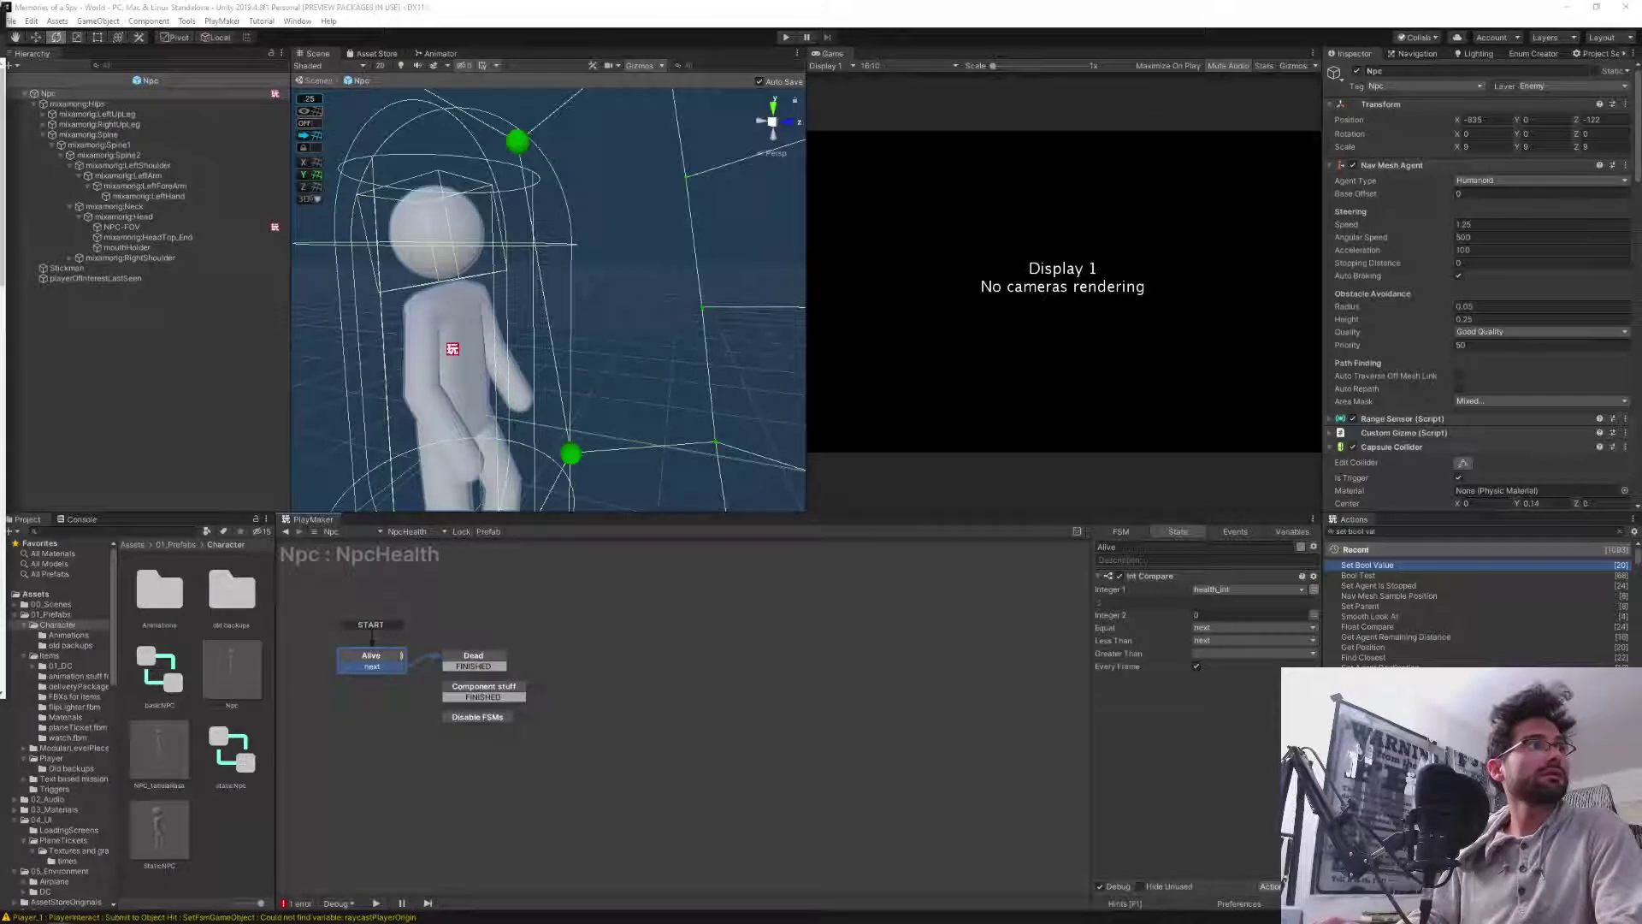
Switch to the browser window and search Google for "rooibos ginger".
drag(0, 24, 676, 89)
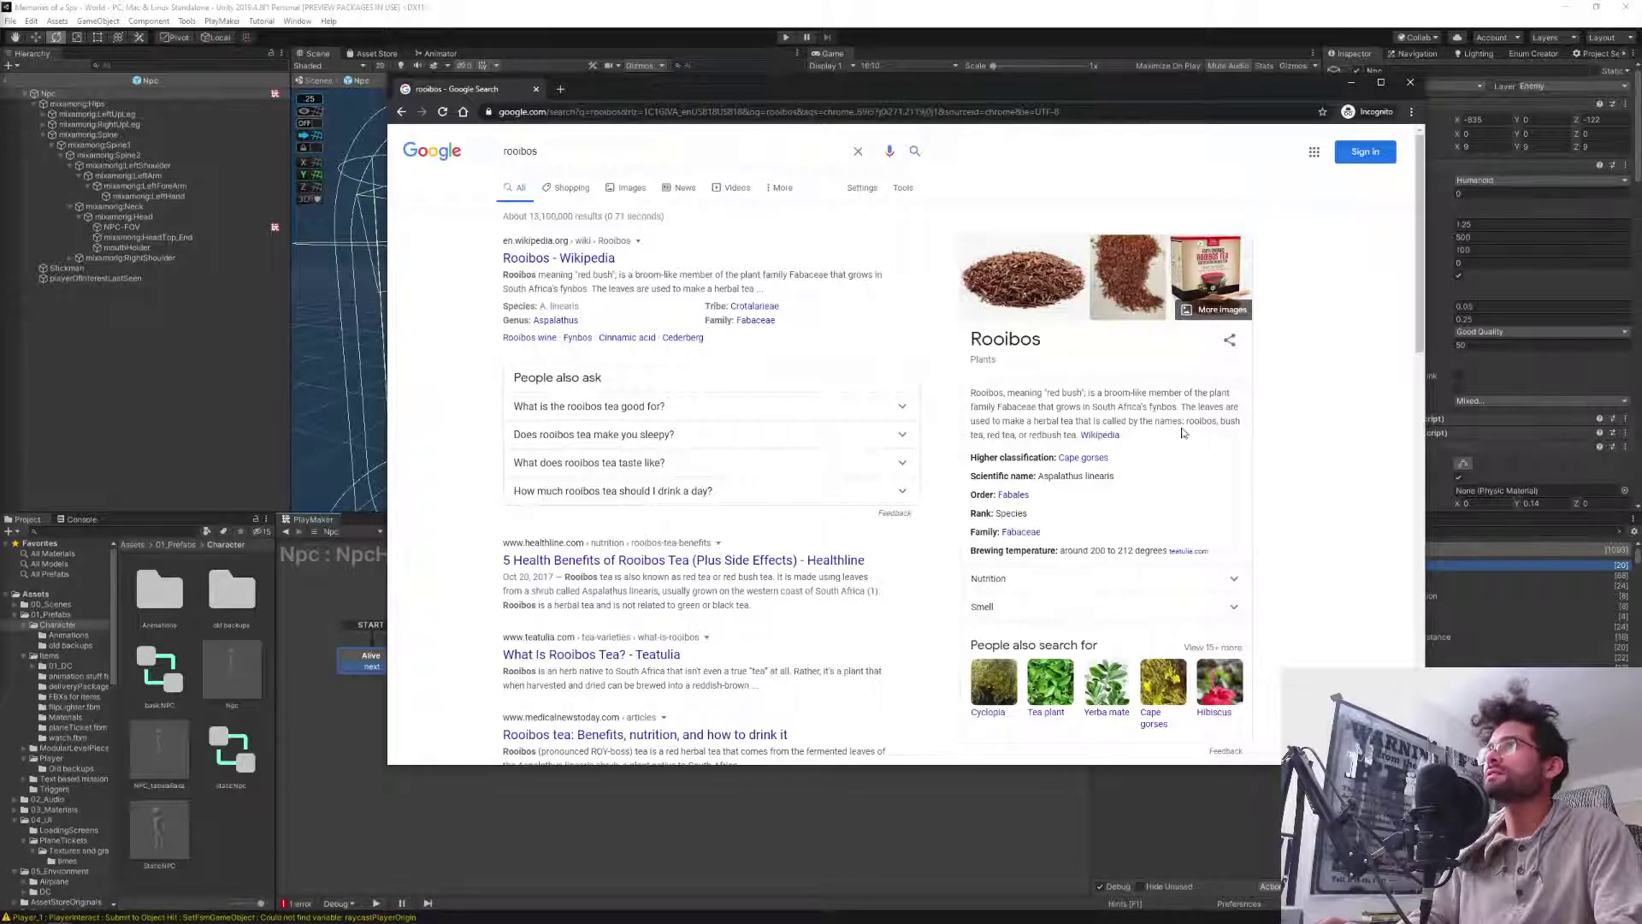
click(582, 153)
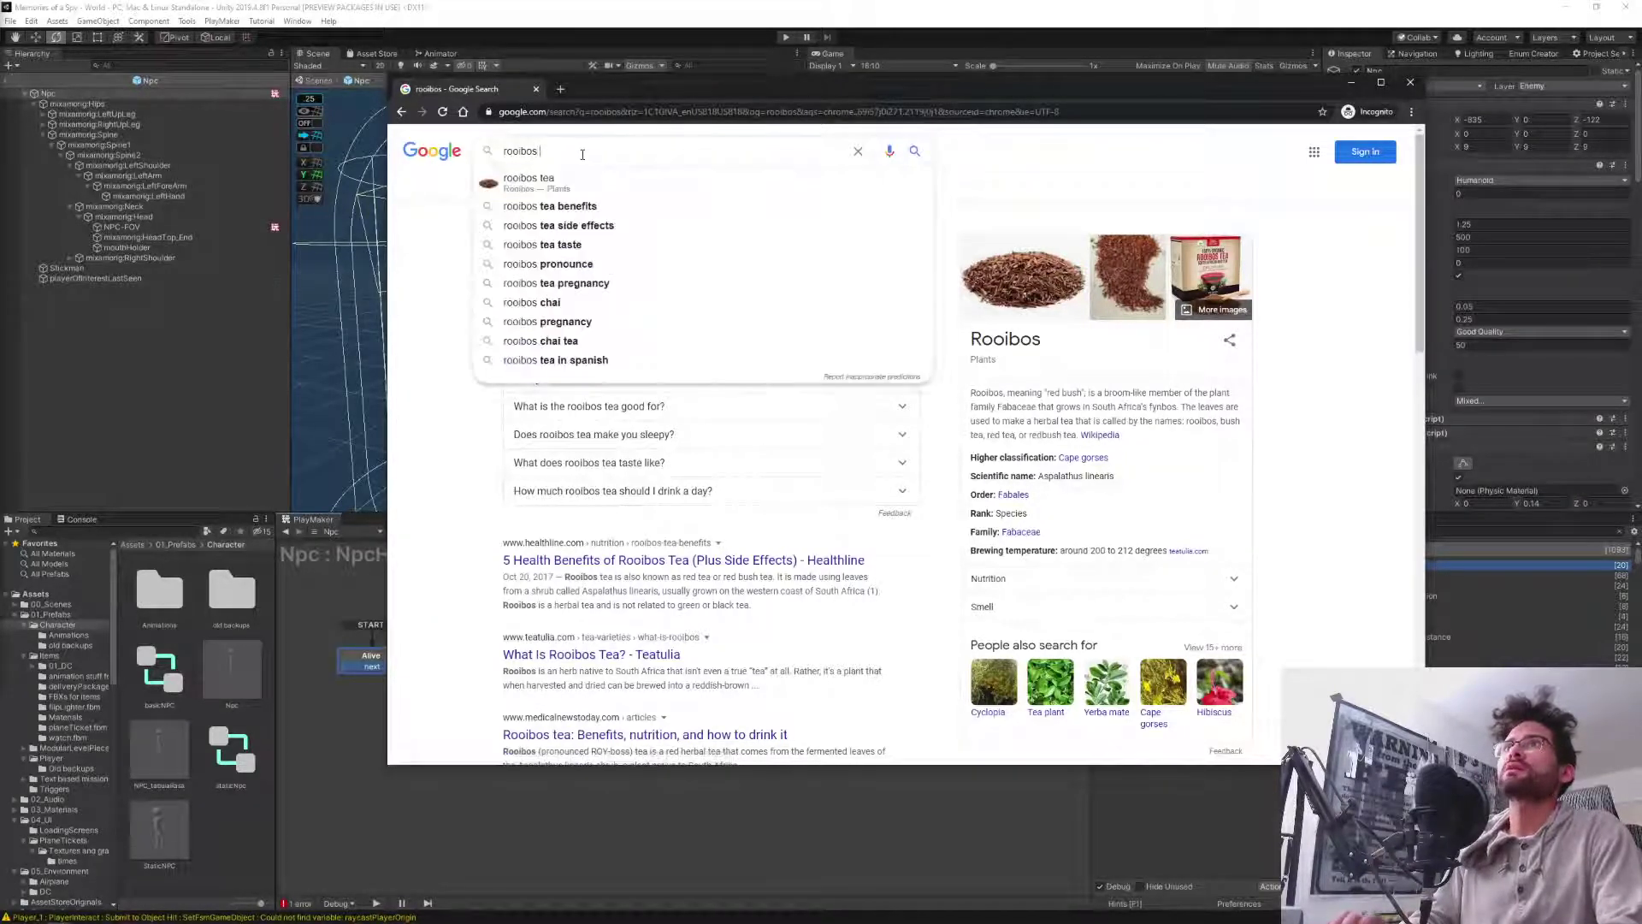
text(ginger)
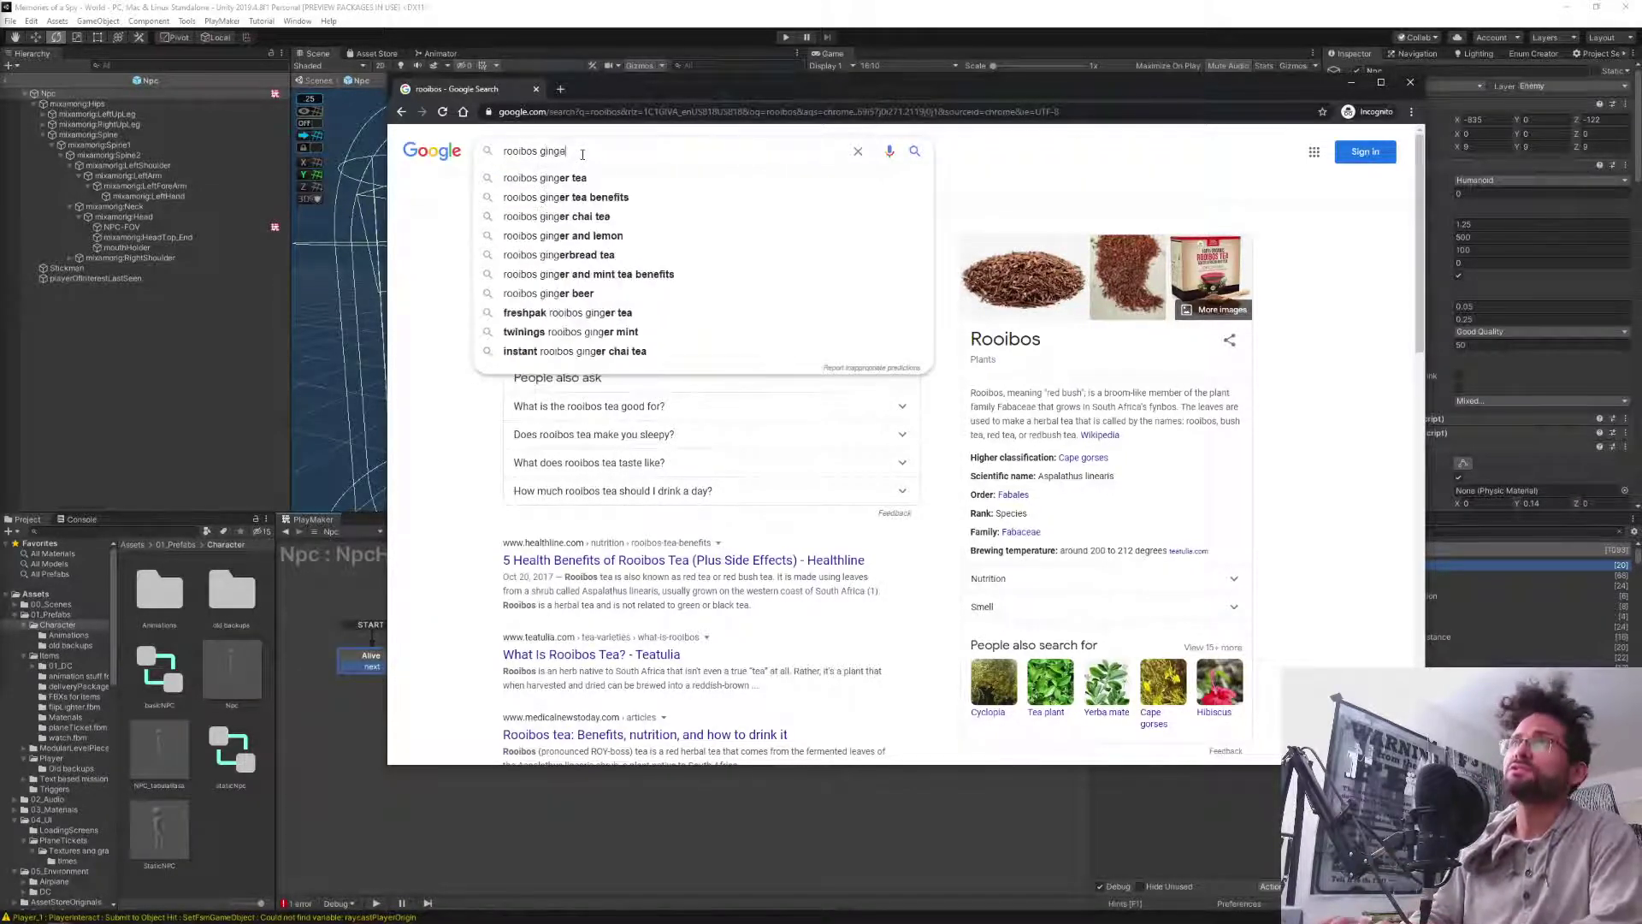
key(Return)
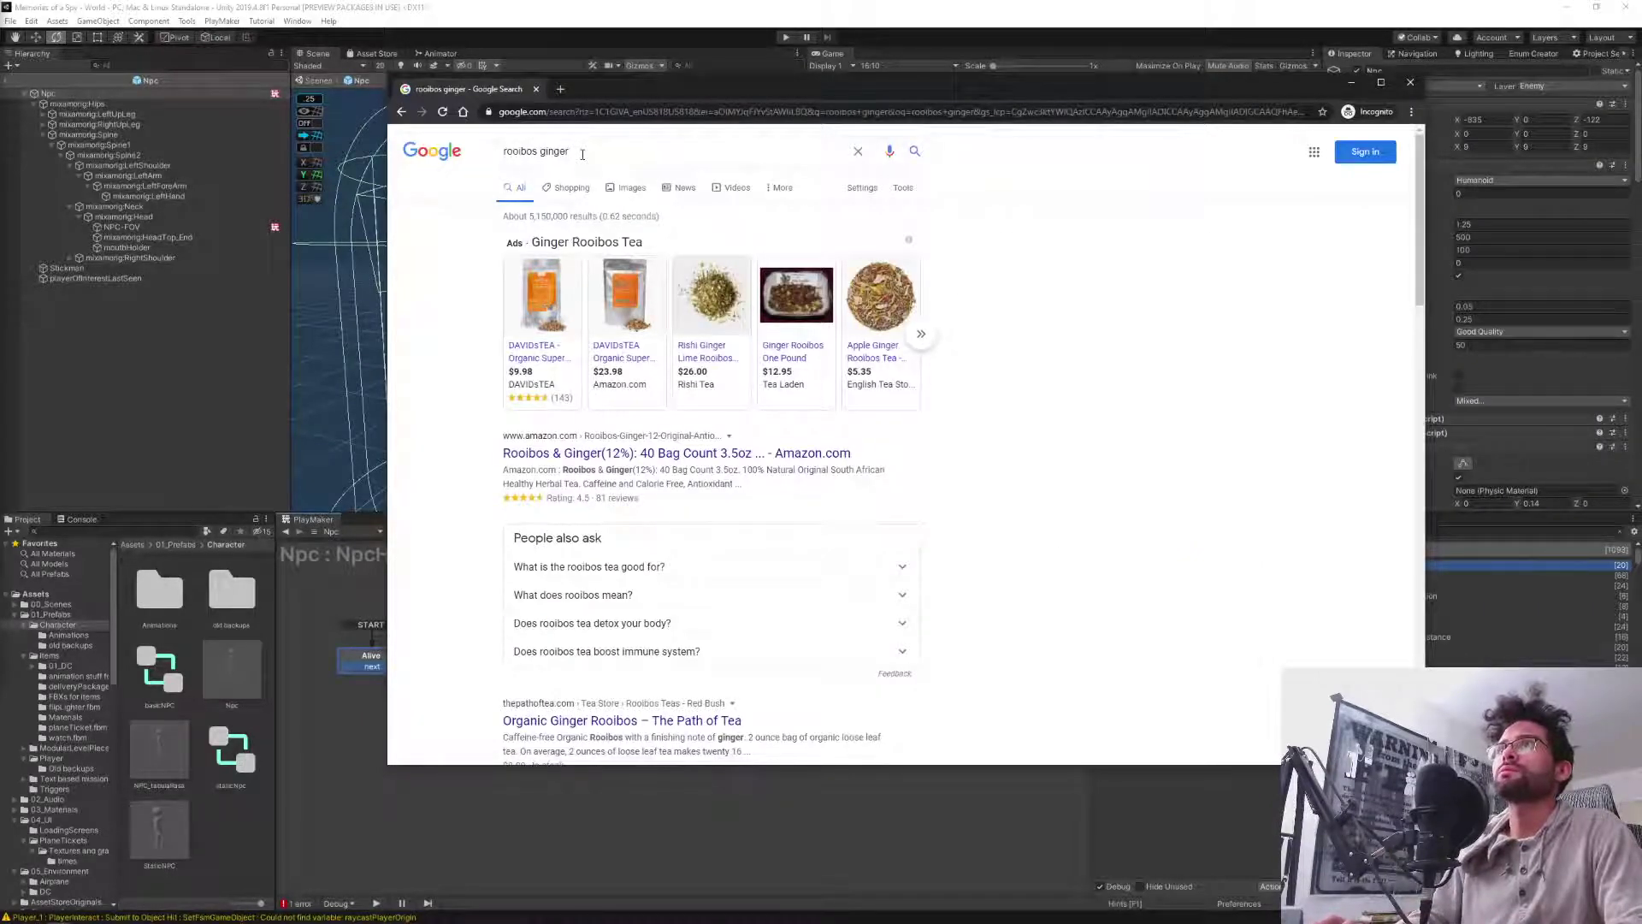
Replace the Google query with a search for "ginger honey infused".
drag(582, 155, 494, 144)
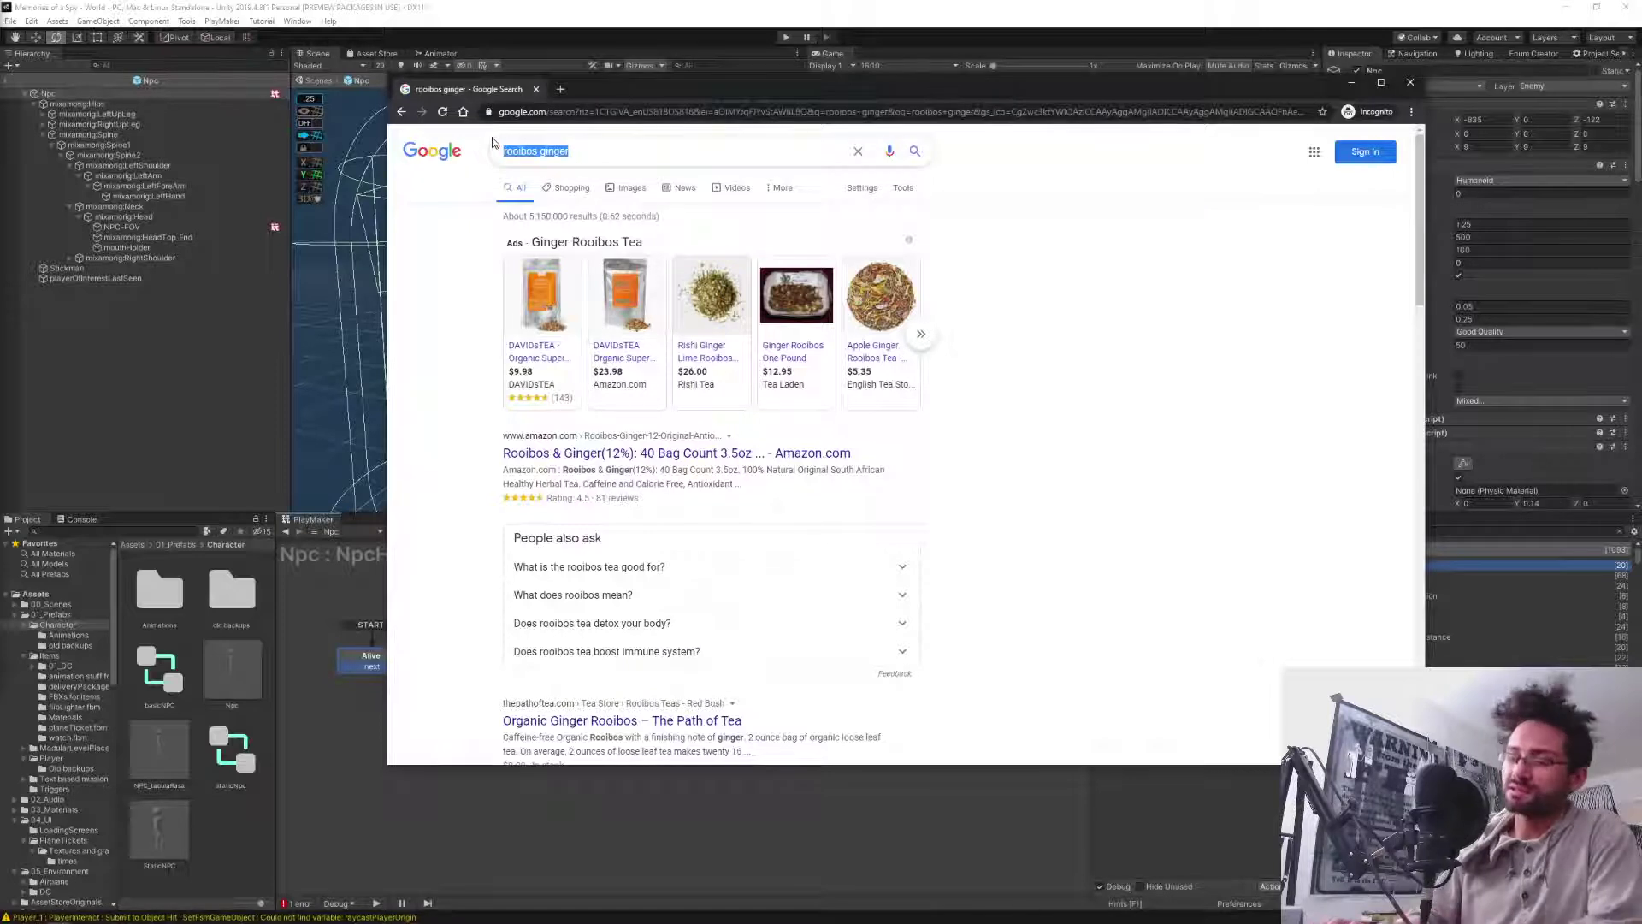
text(ginger )
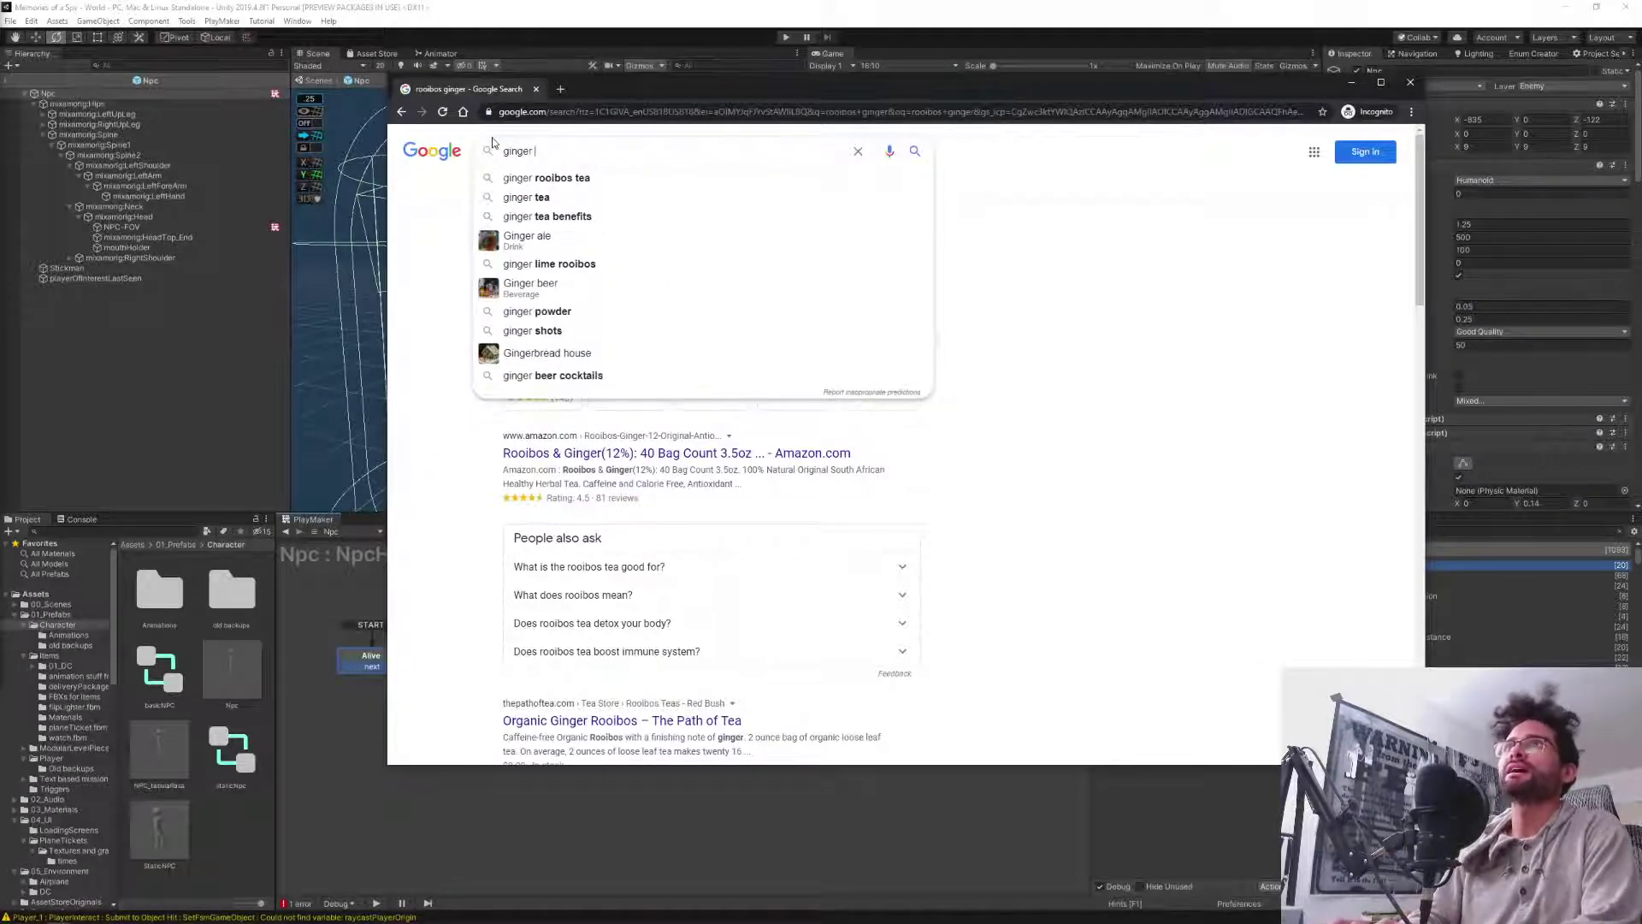
text(hon)
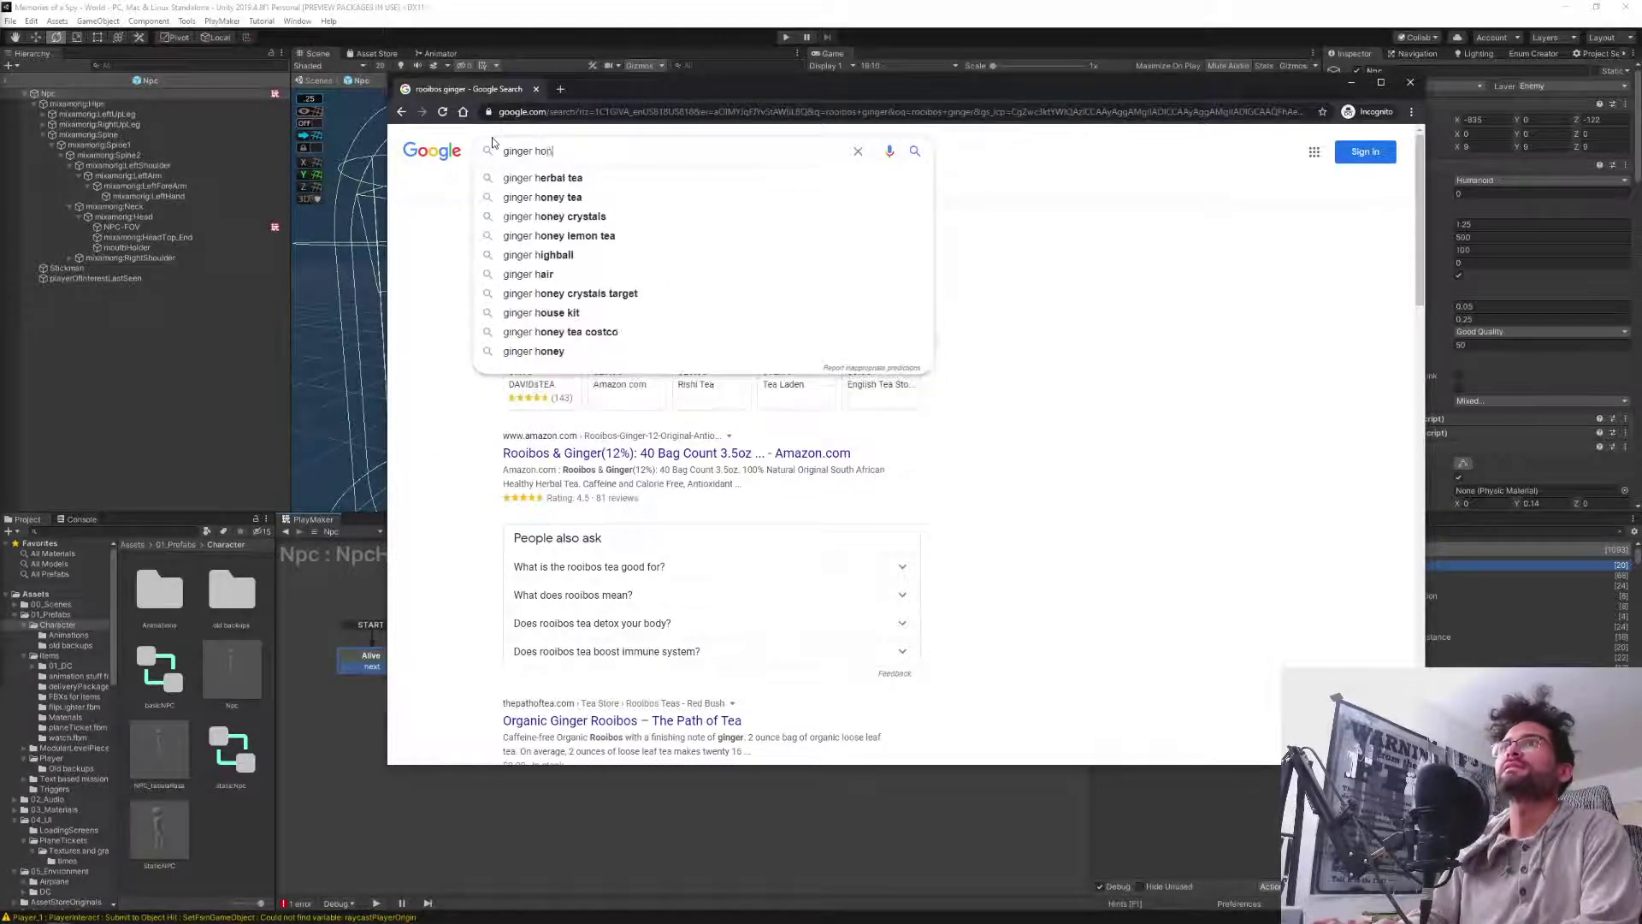
text(ey ingu)
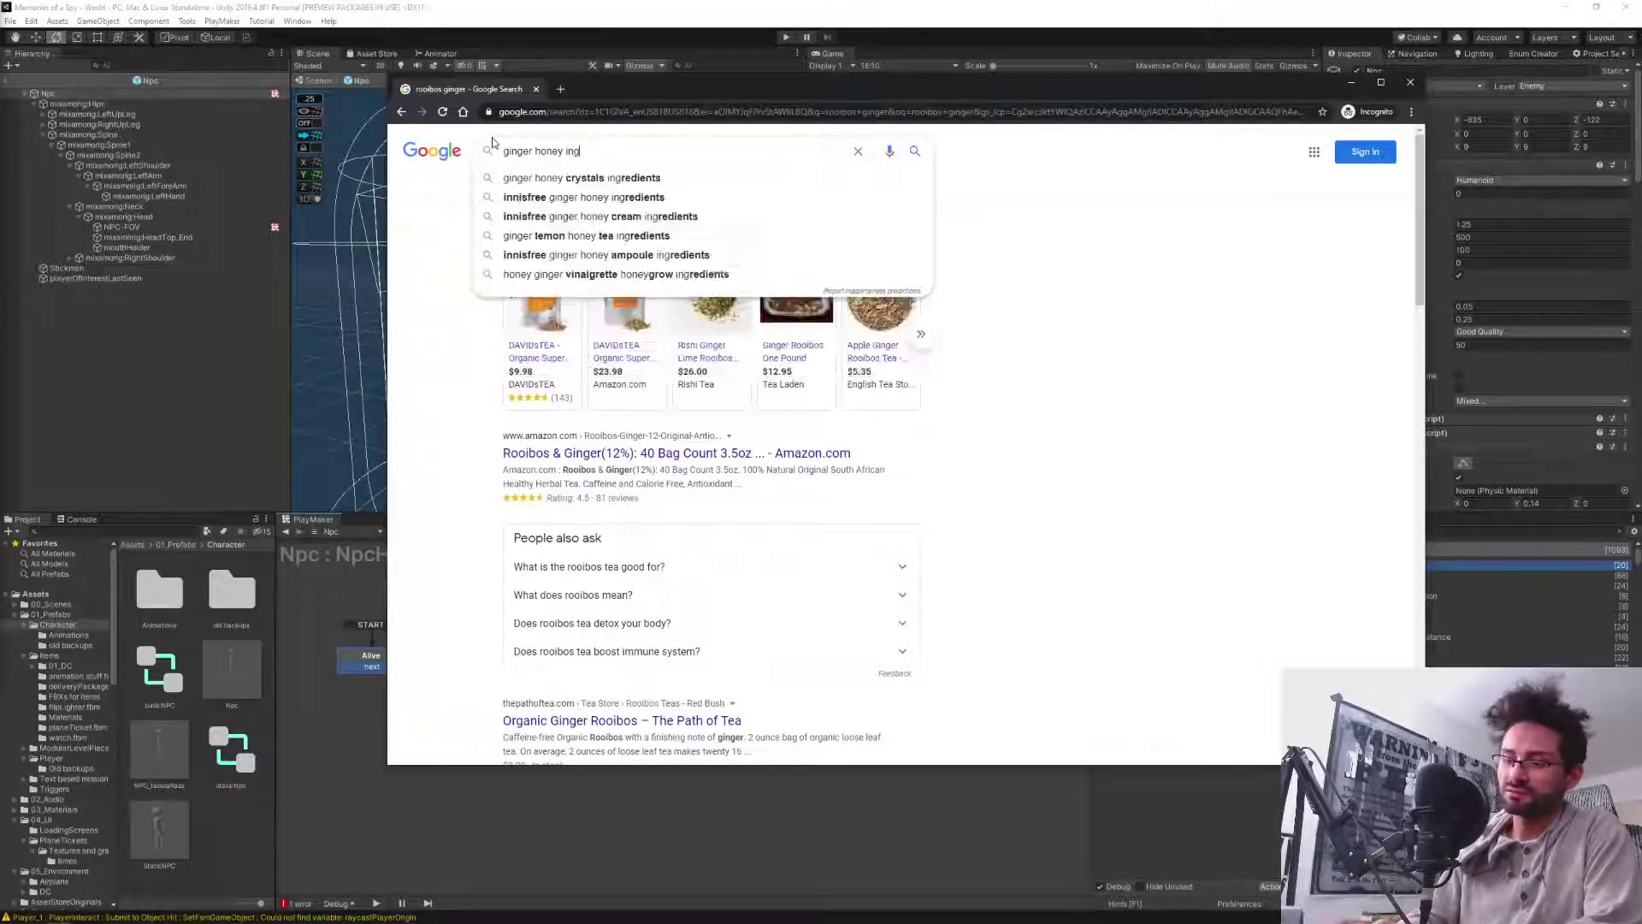
key(BackSpace)
key(BackSpace)
key(BackSpace)
text(fused)
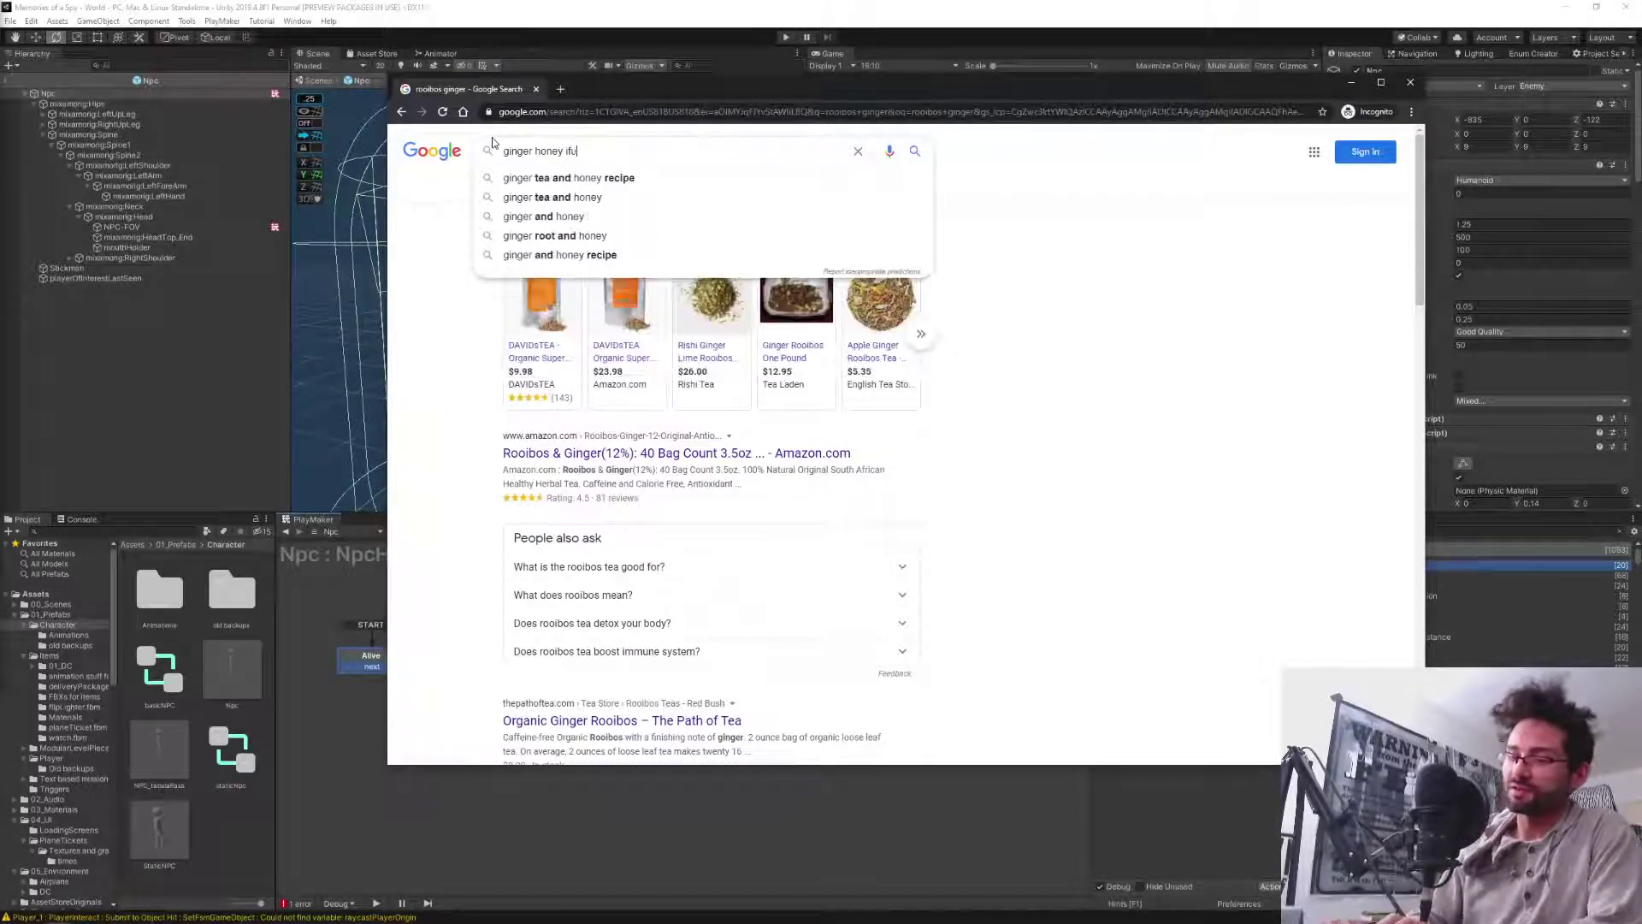
key(Return)
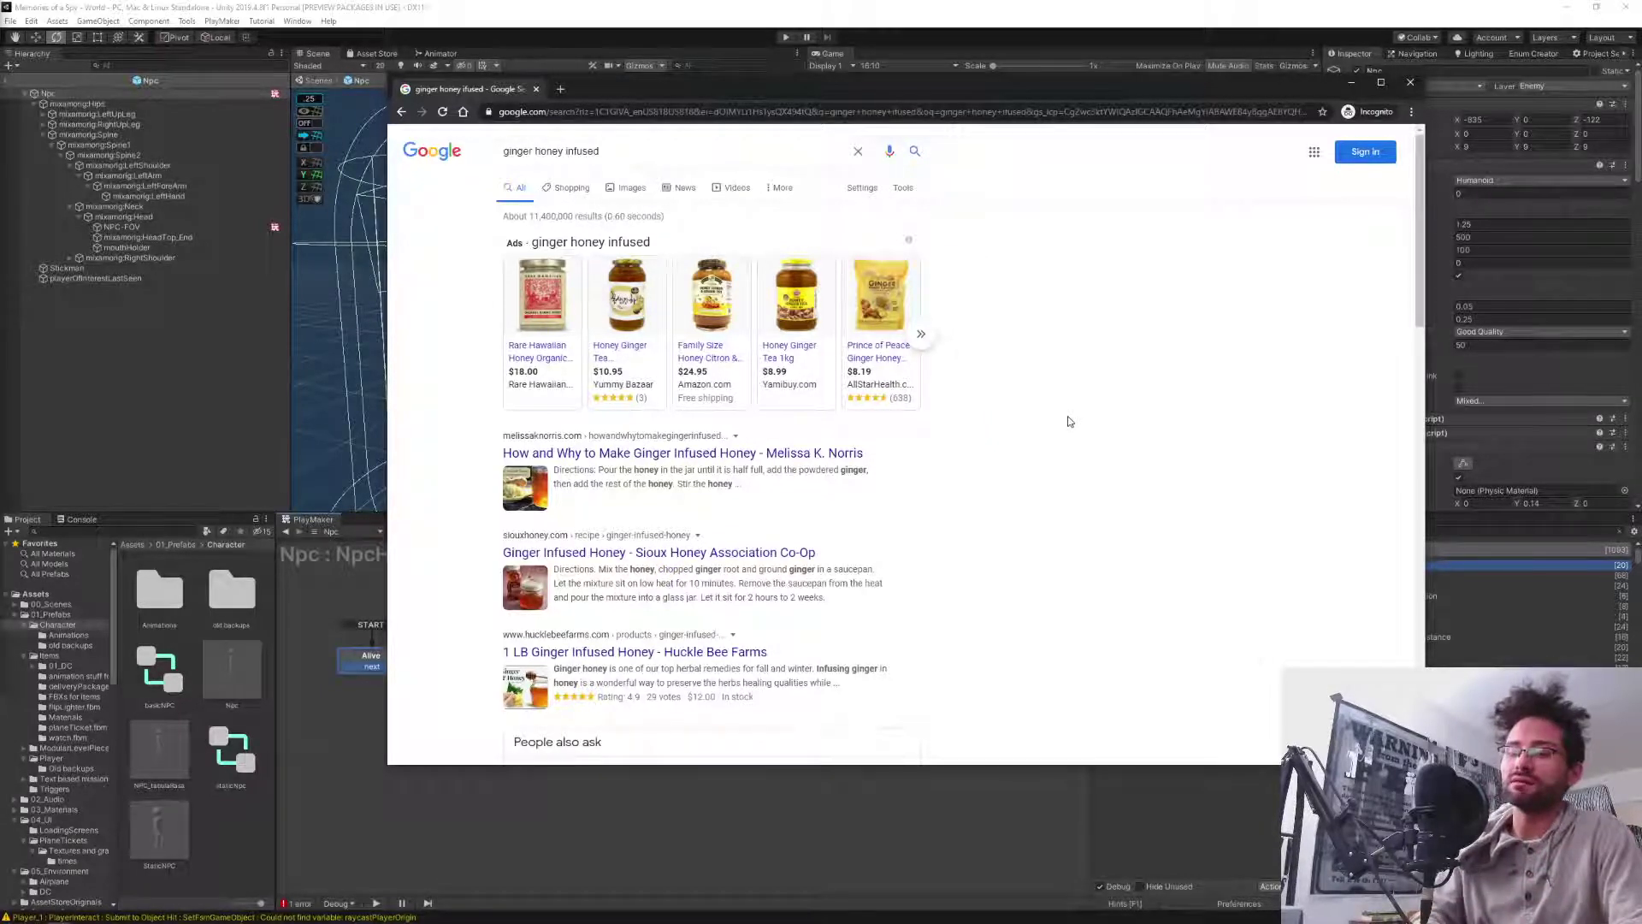
Switch back to Unity and open the Npc prefab's HasIntruder FSM in PlayMaker.
key(alt+Tab)
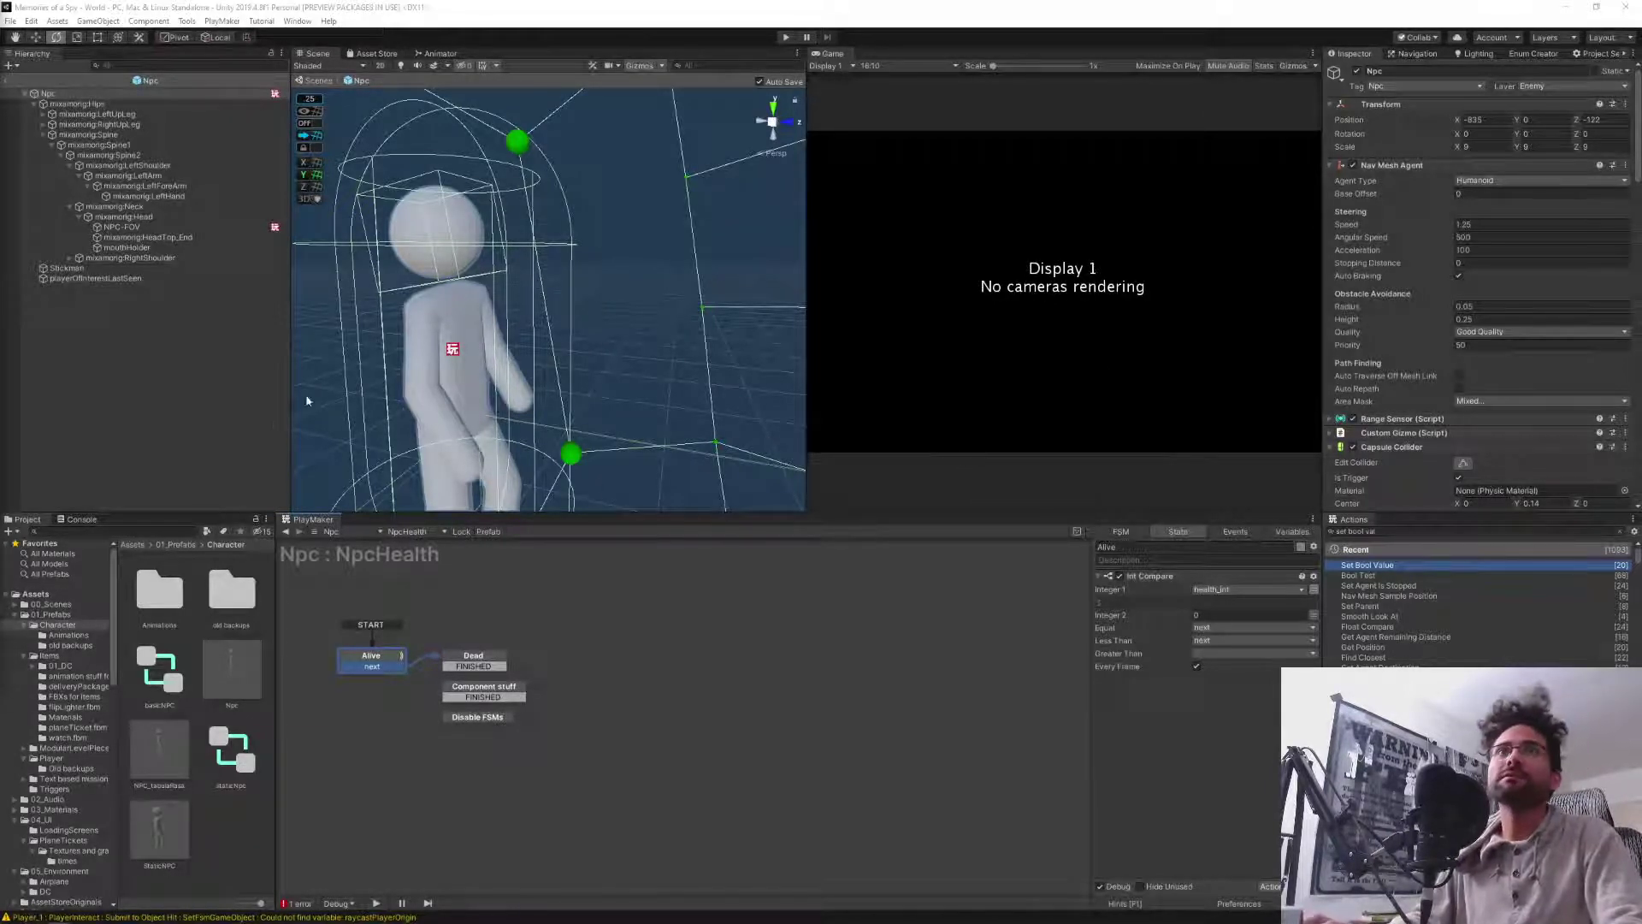
click(148, 359)
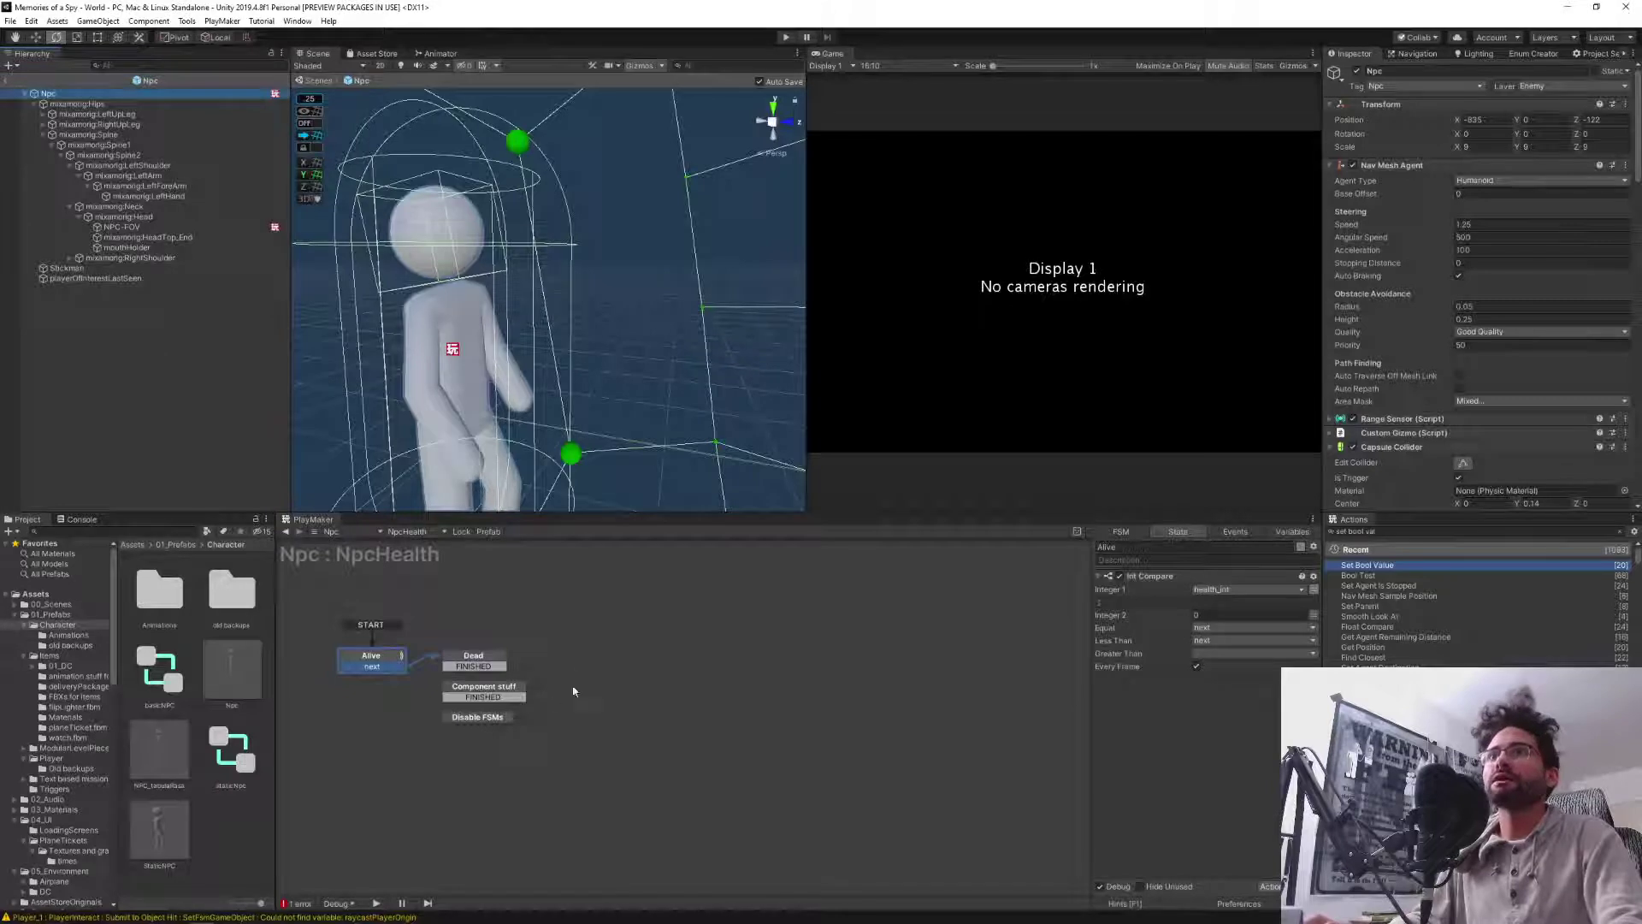
middle_drag(524, 612, 675, 643)
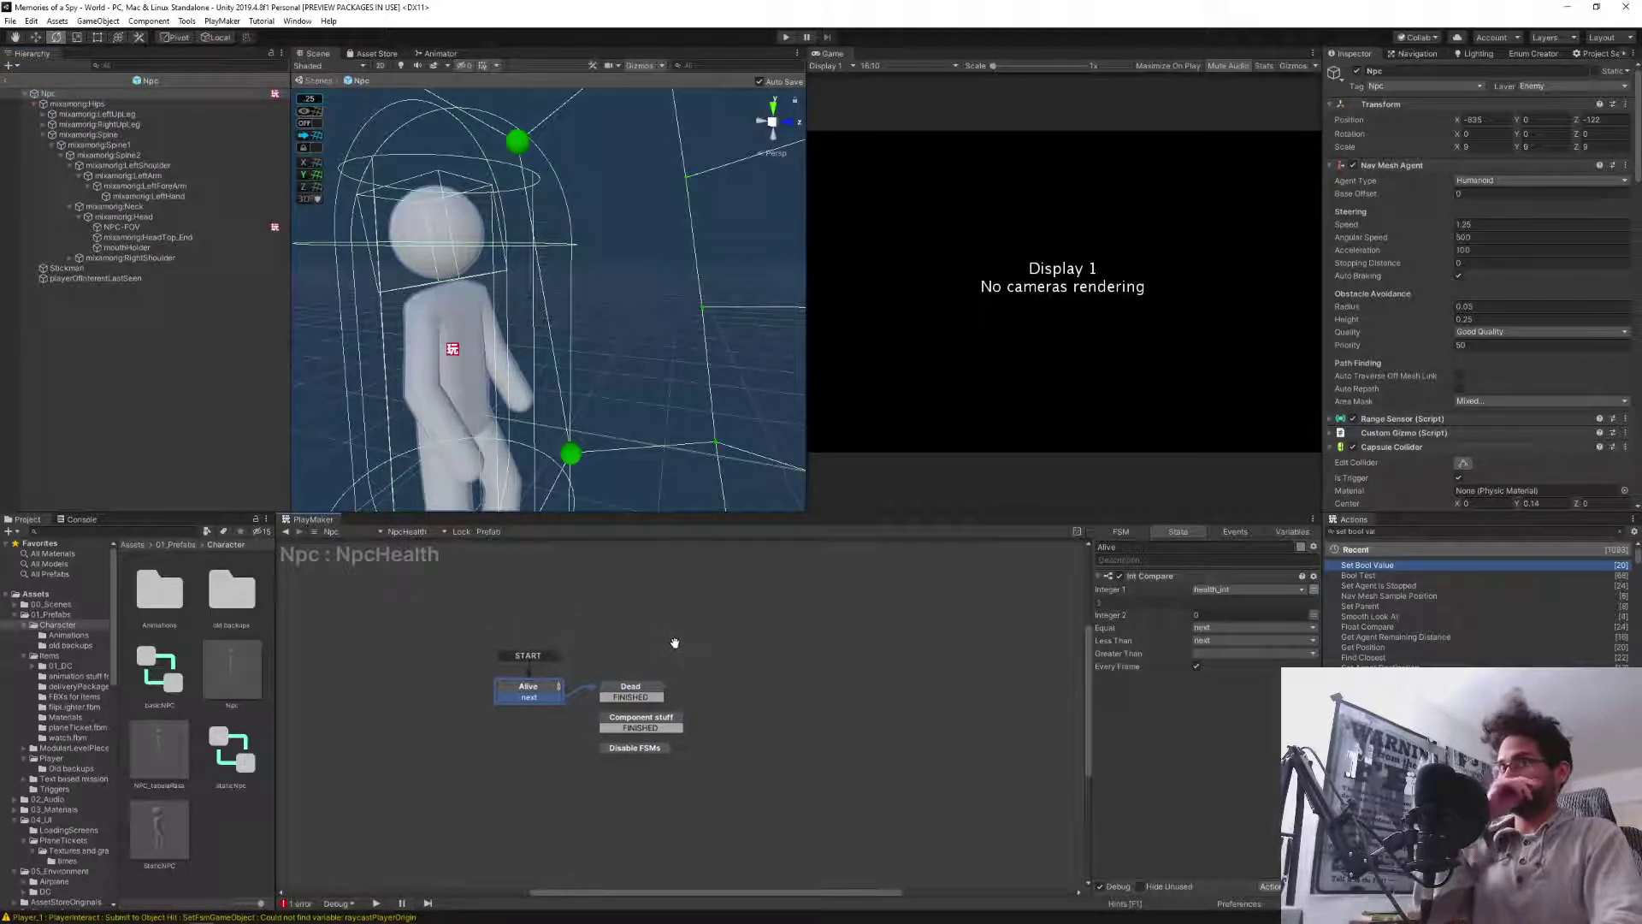
click(408, 531)
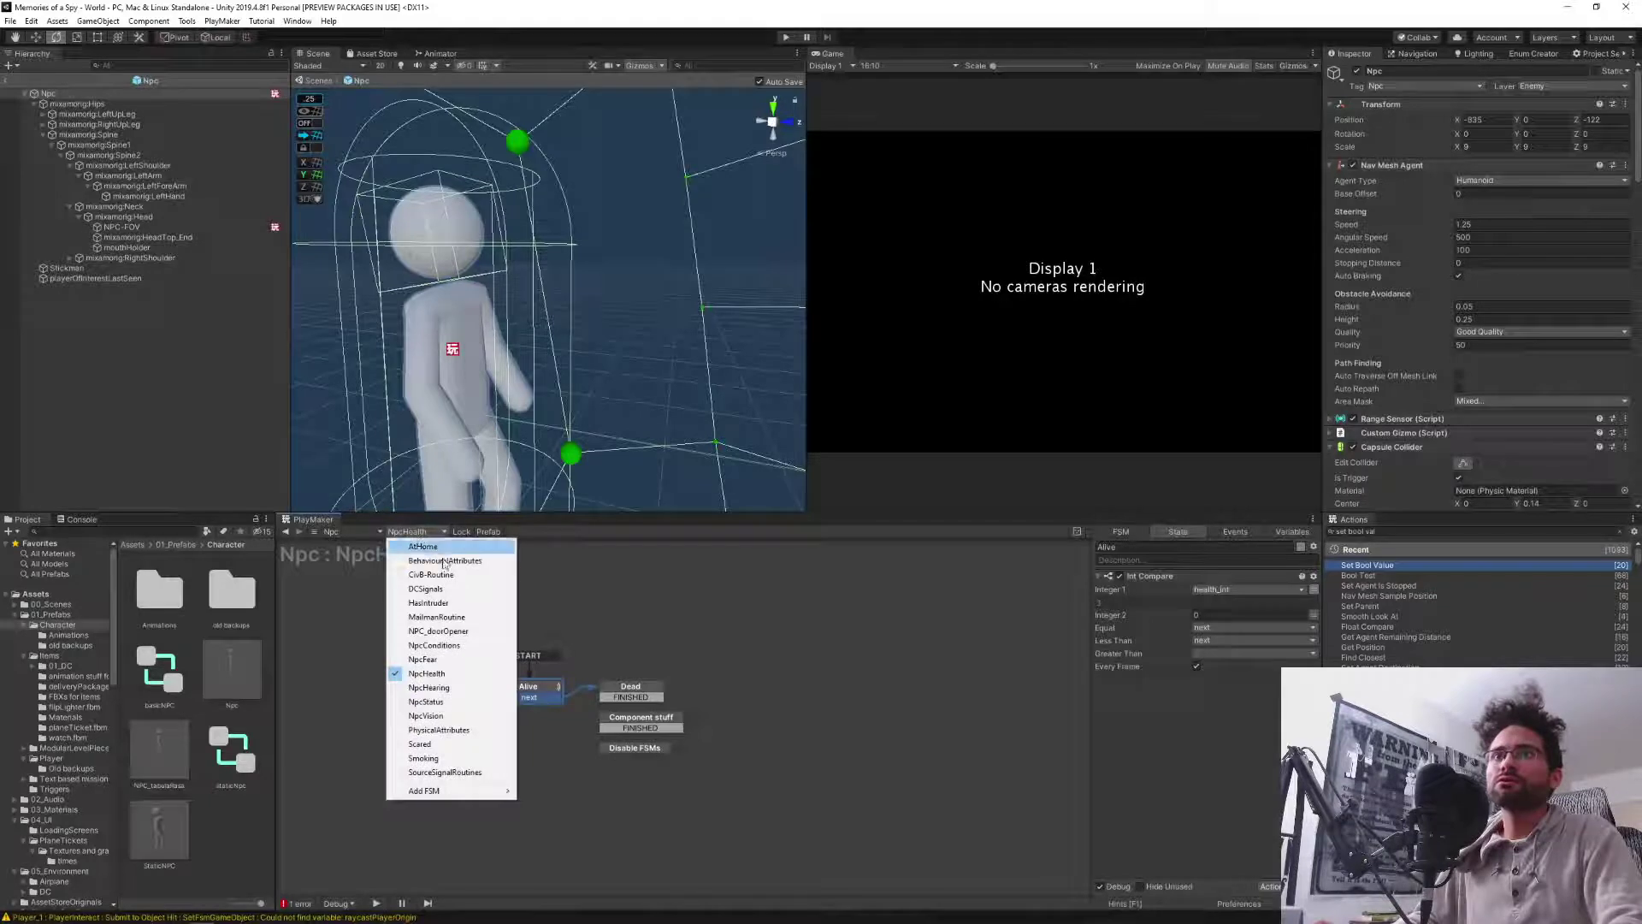
click(427, 602)
middle_drag(506, 638, 784, 605)
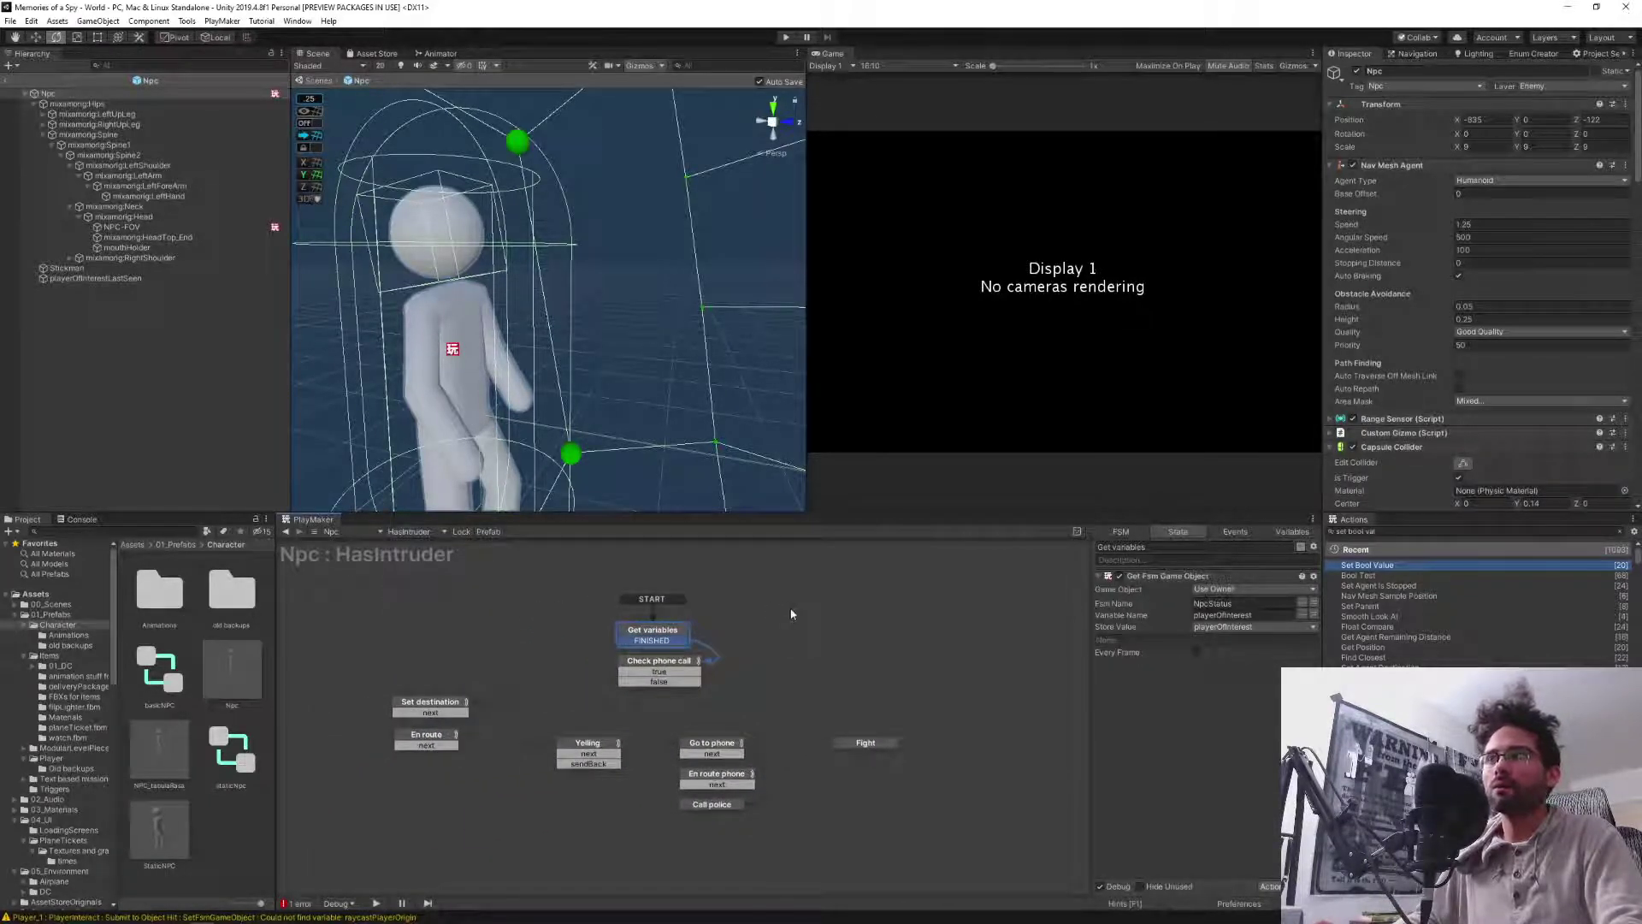
Move the Get variables state up and place a new state, linked from its FINISHED event, between it and Check phone call.
click(715, 658)
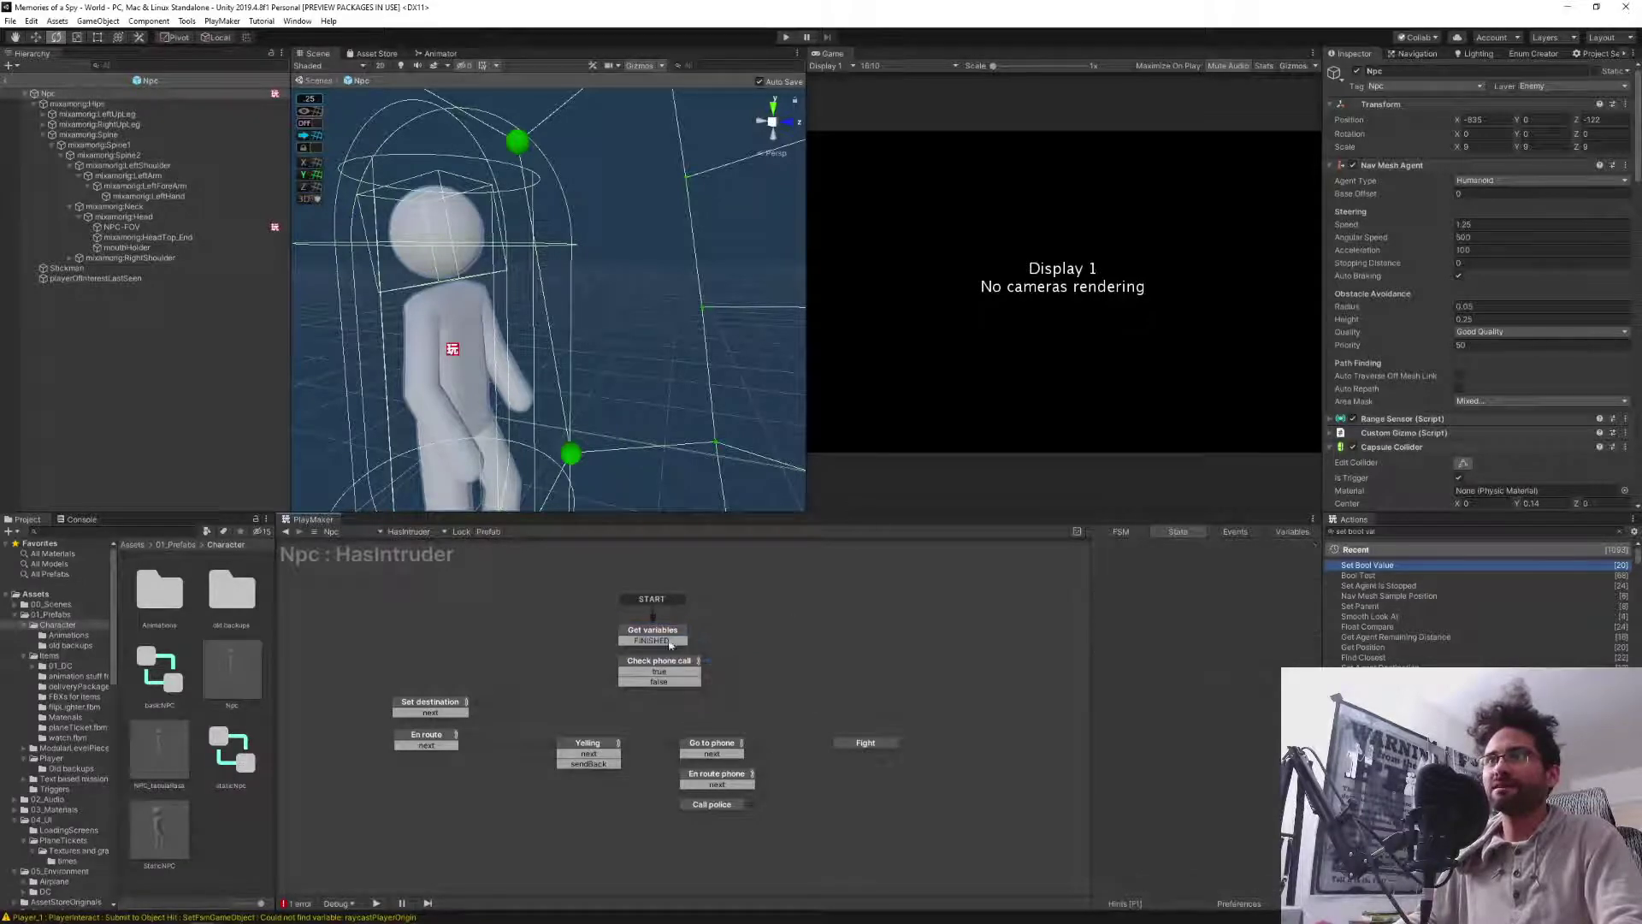
drag(649, 634, 647, 614)
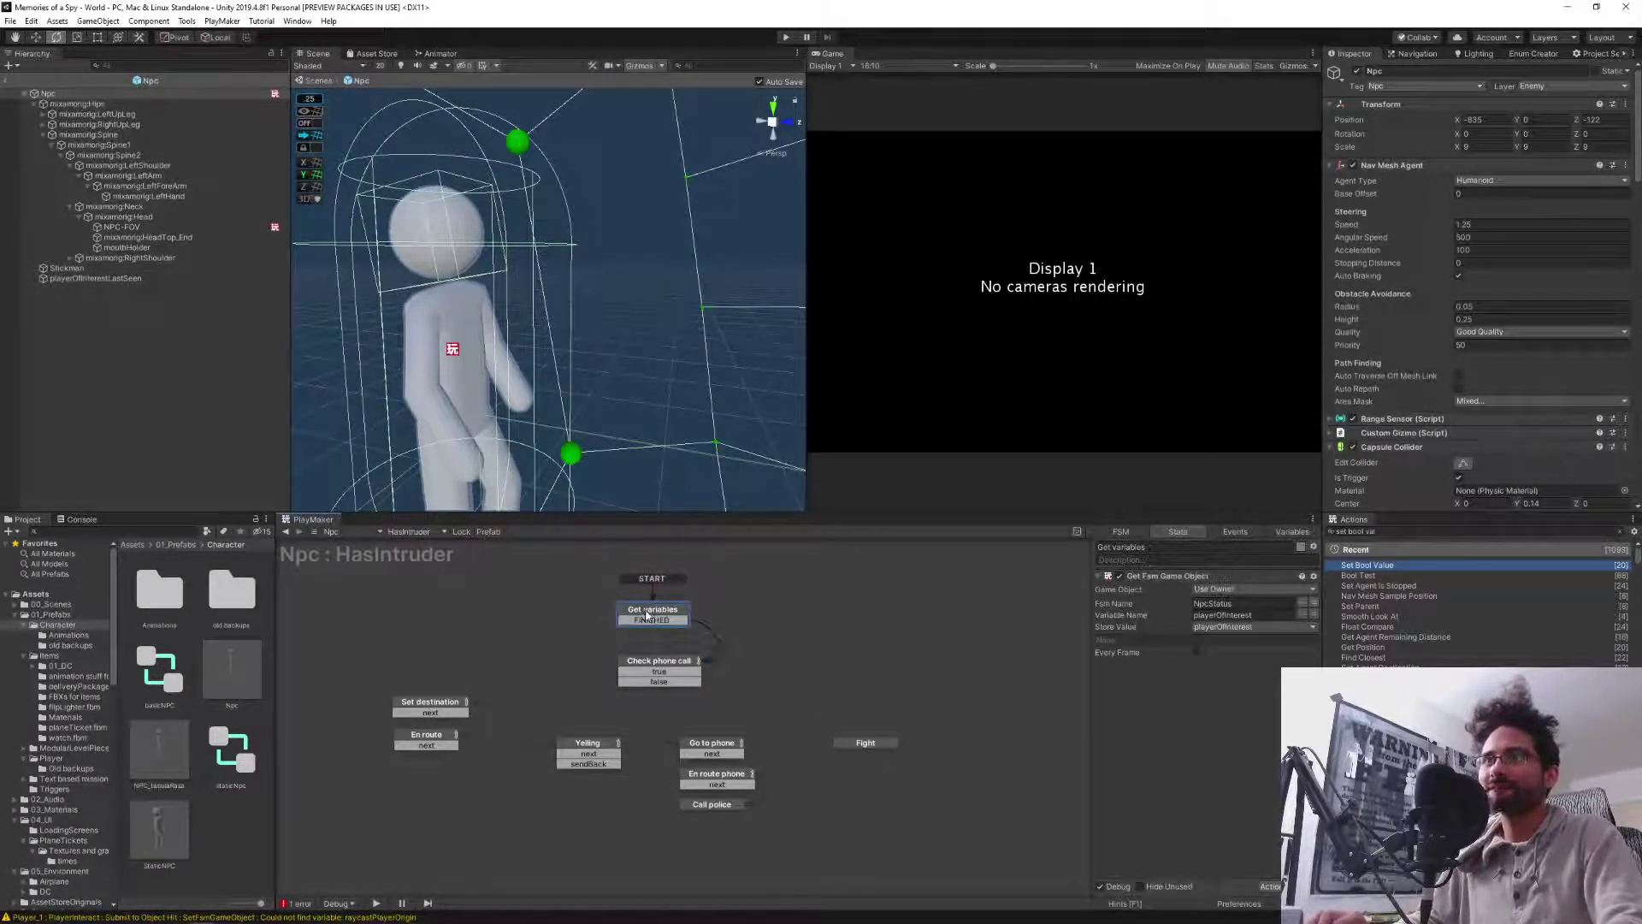
drag(669, 624, 637, 598)
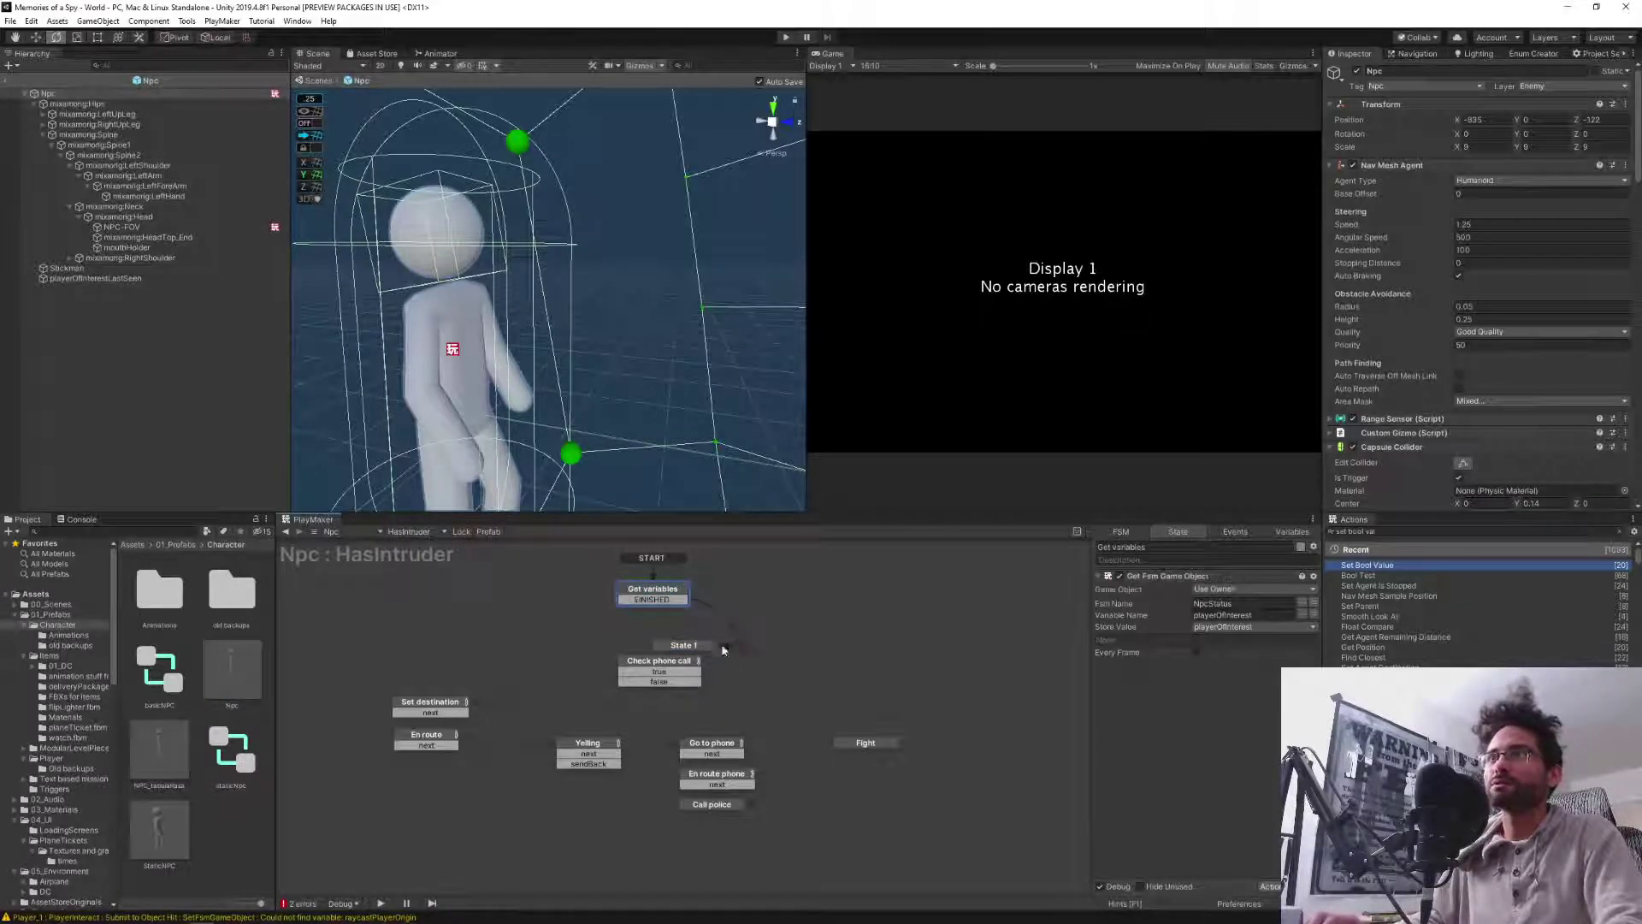
drag(691, 647, 655, 632)
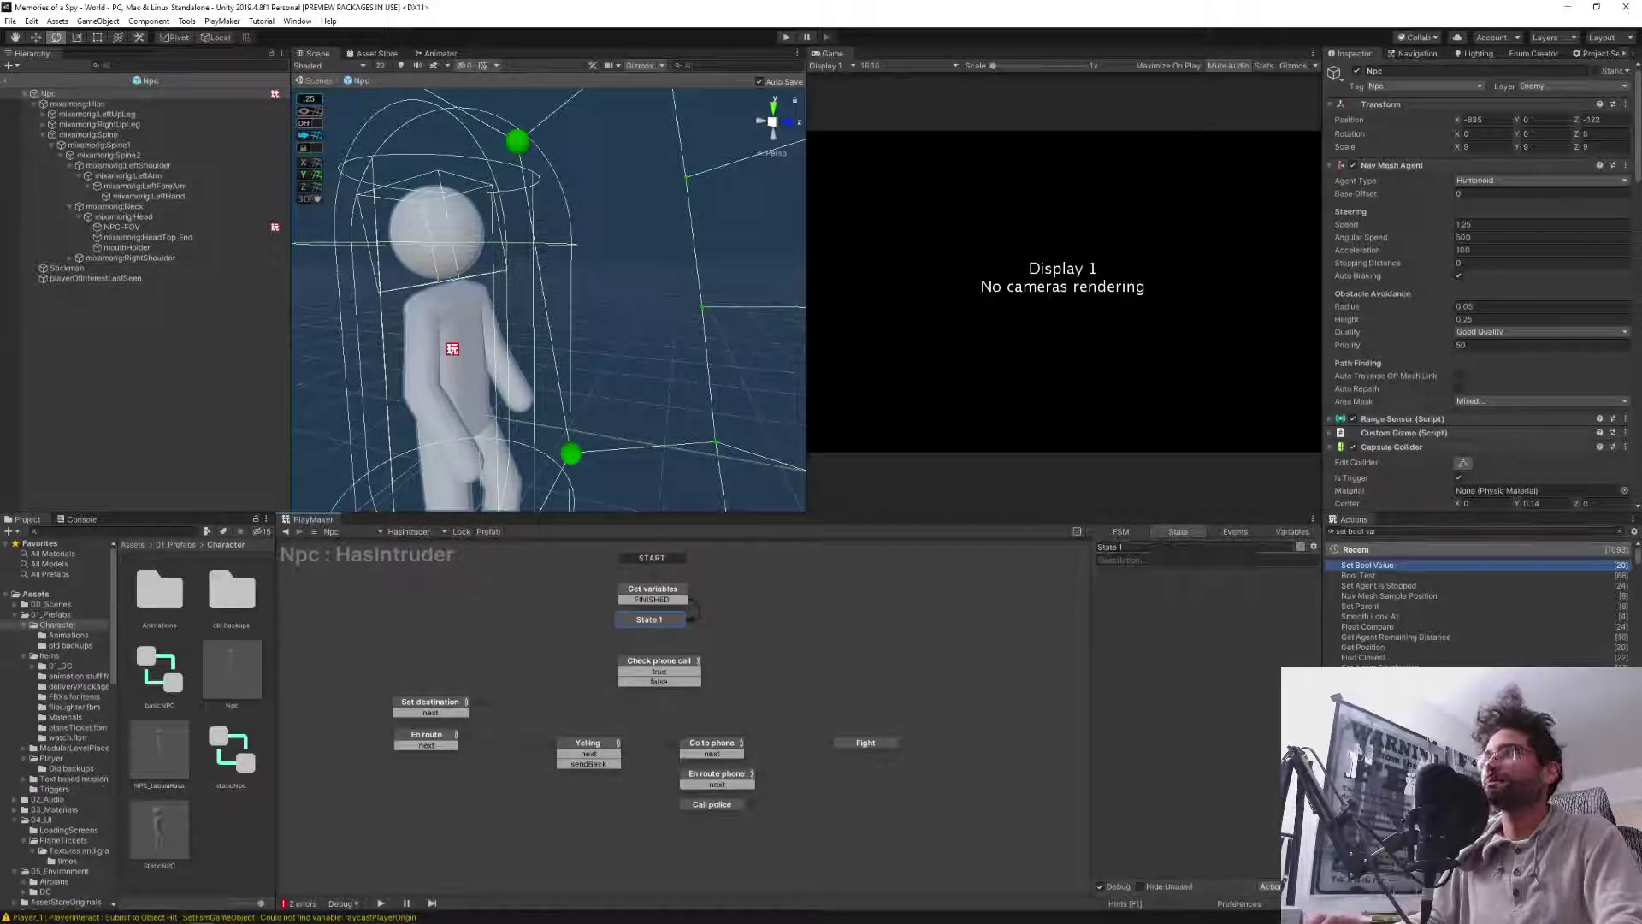
Add a Bool Test action to State 1 and look through the choices for its bool variable.
click(1377, 531)
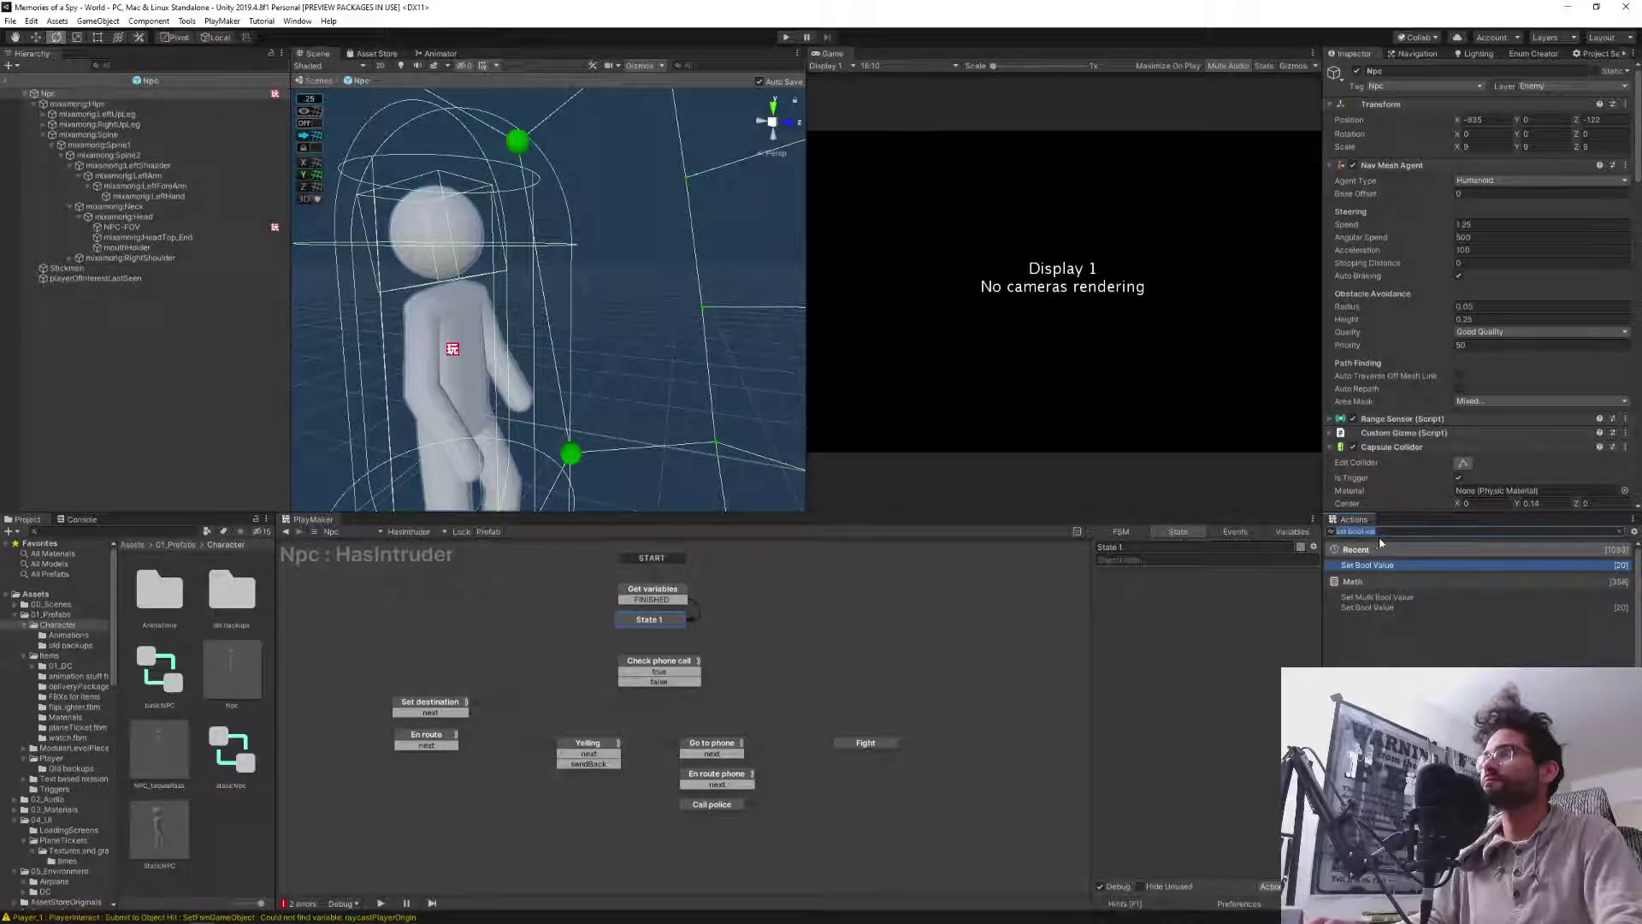
text(bool tes)
key(Return)
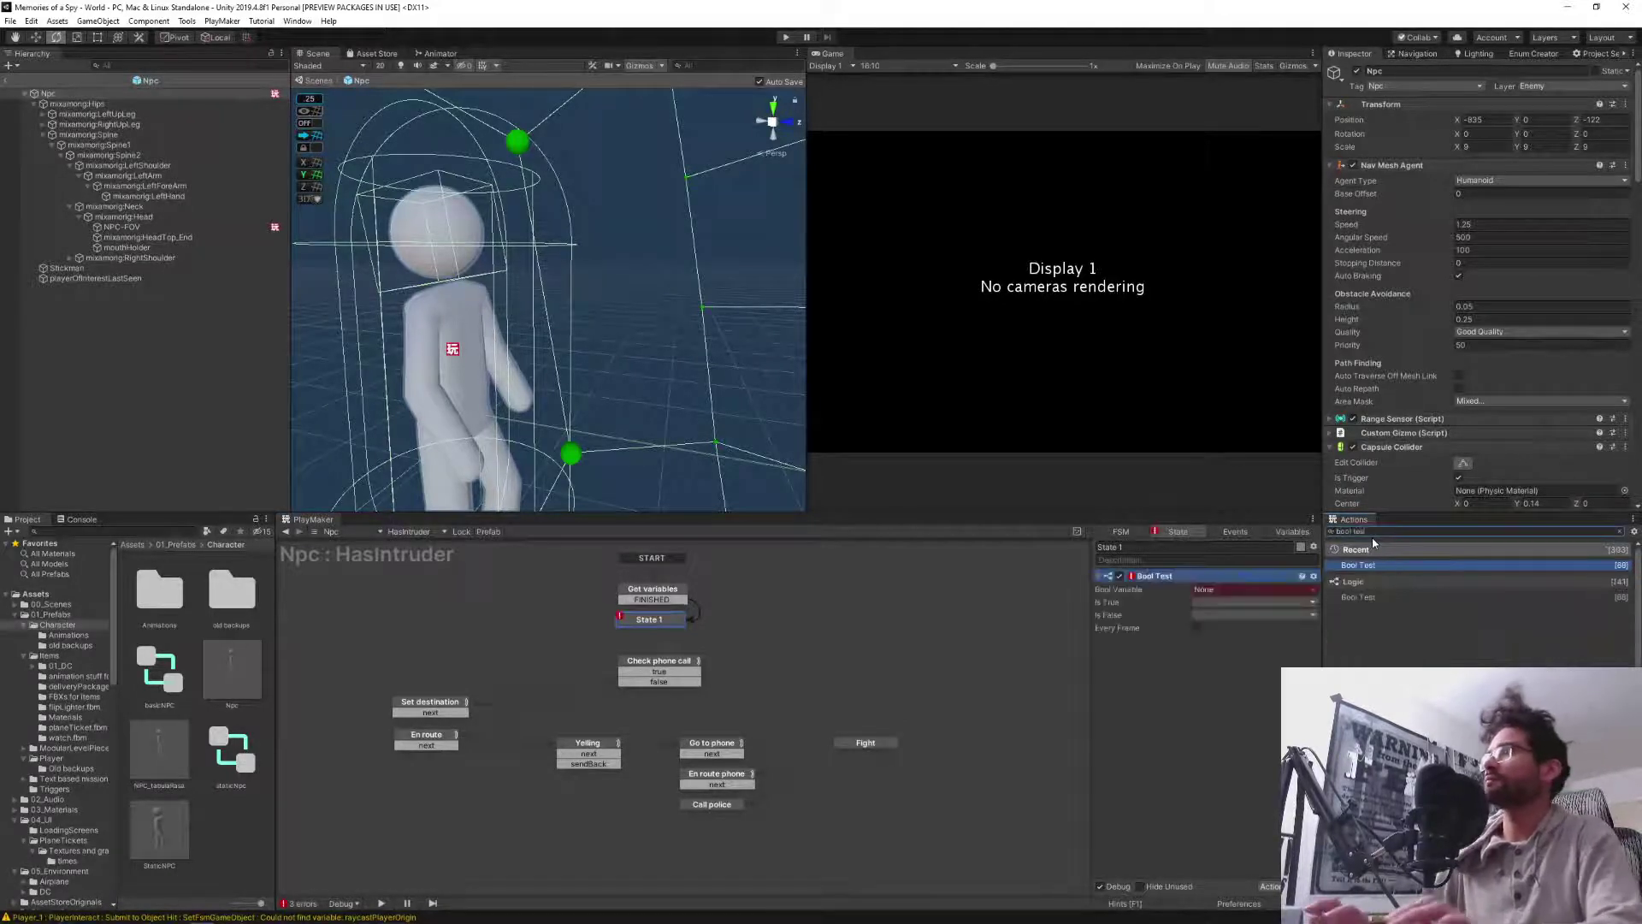
click(1206, 589)
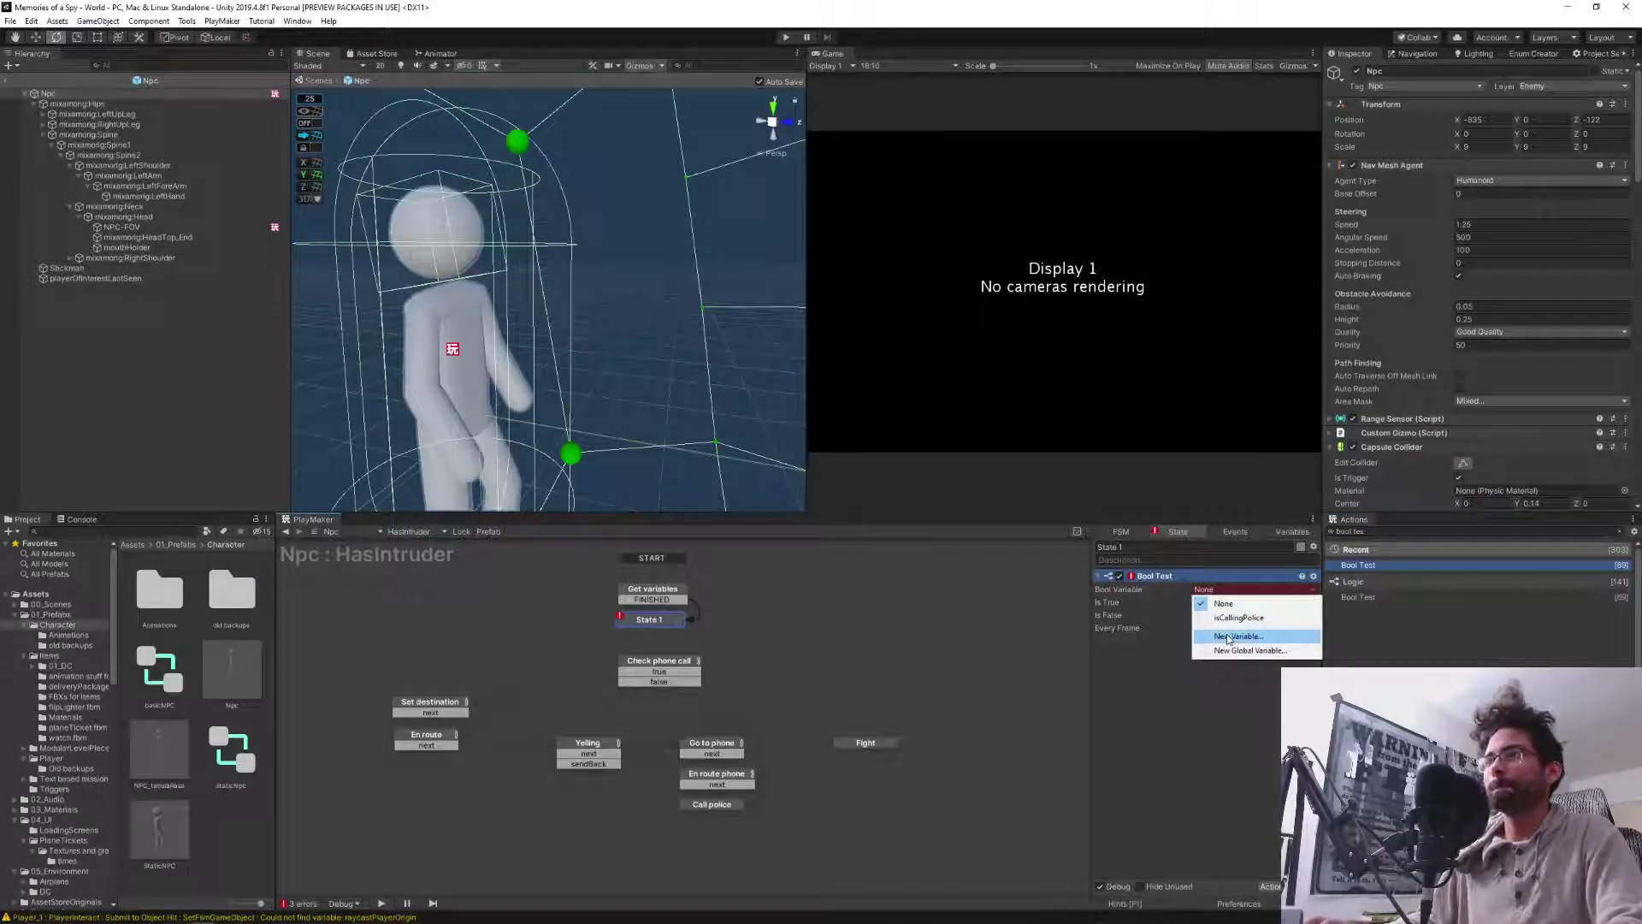
click(1164, 752)
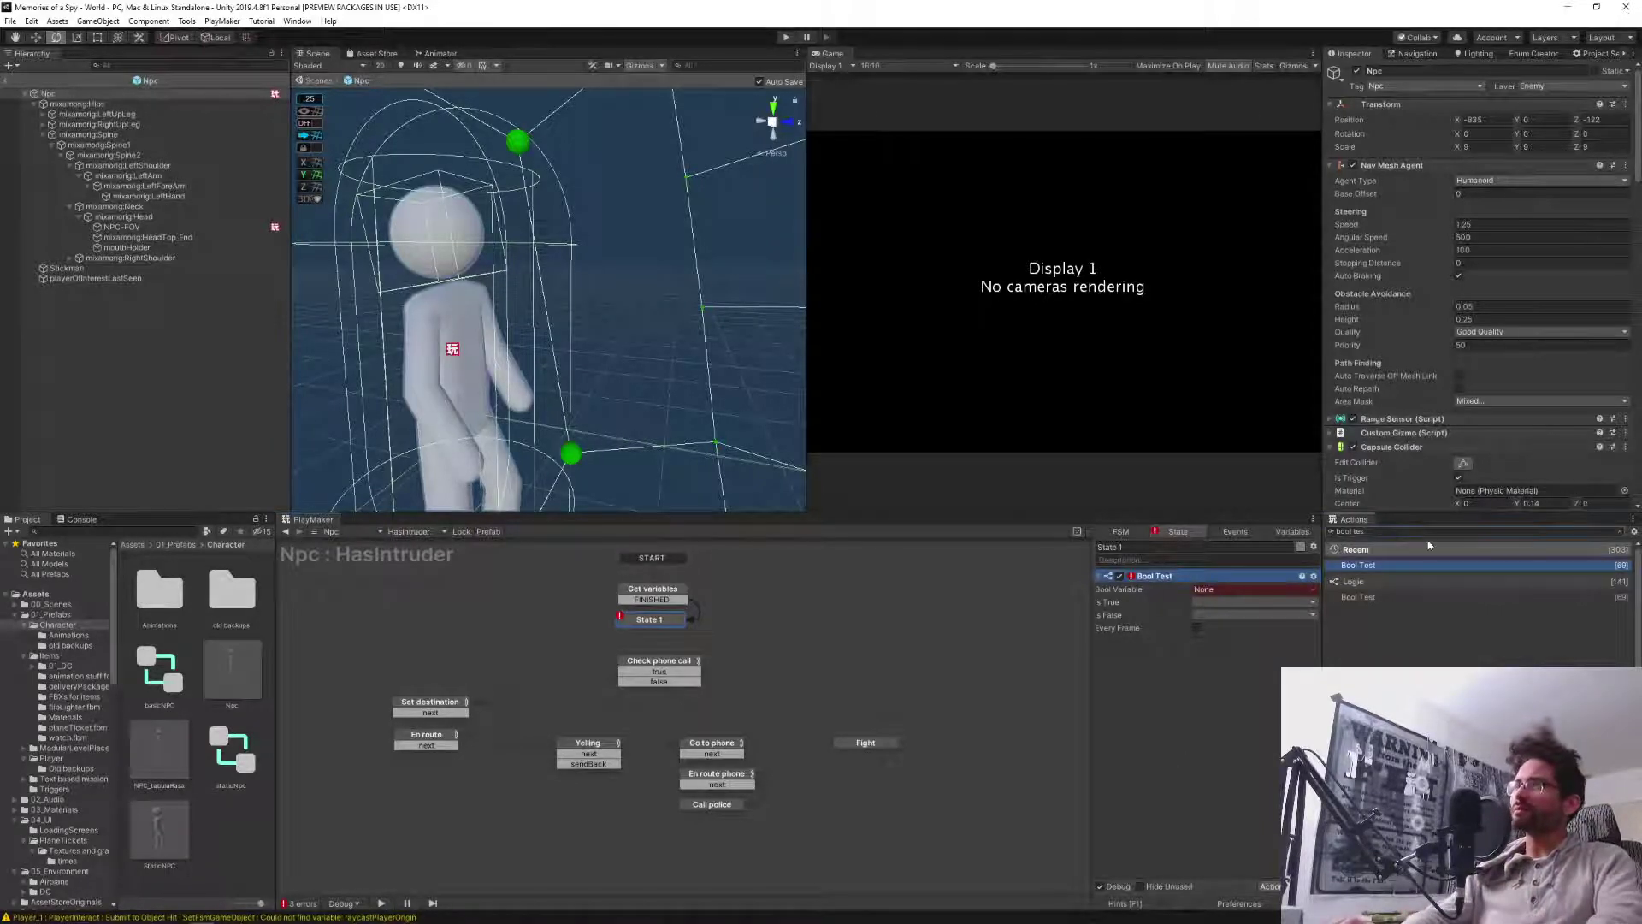
Replace the Bool Test action in State 1 with an Enum Compare action.
key(ctrl+a)
text(enum comp)
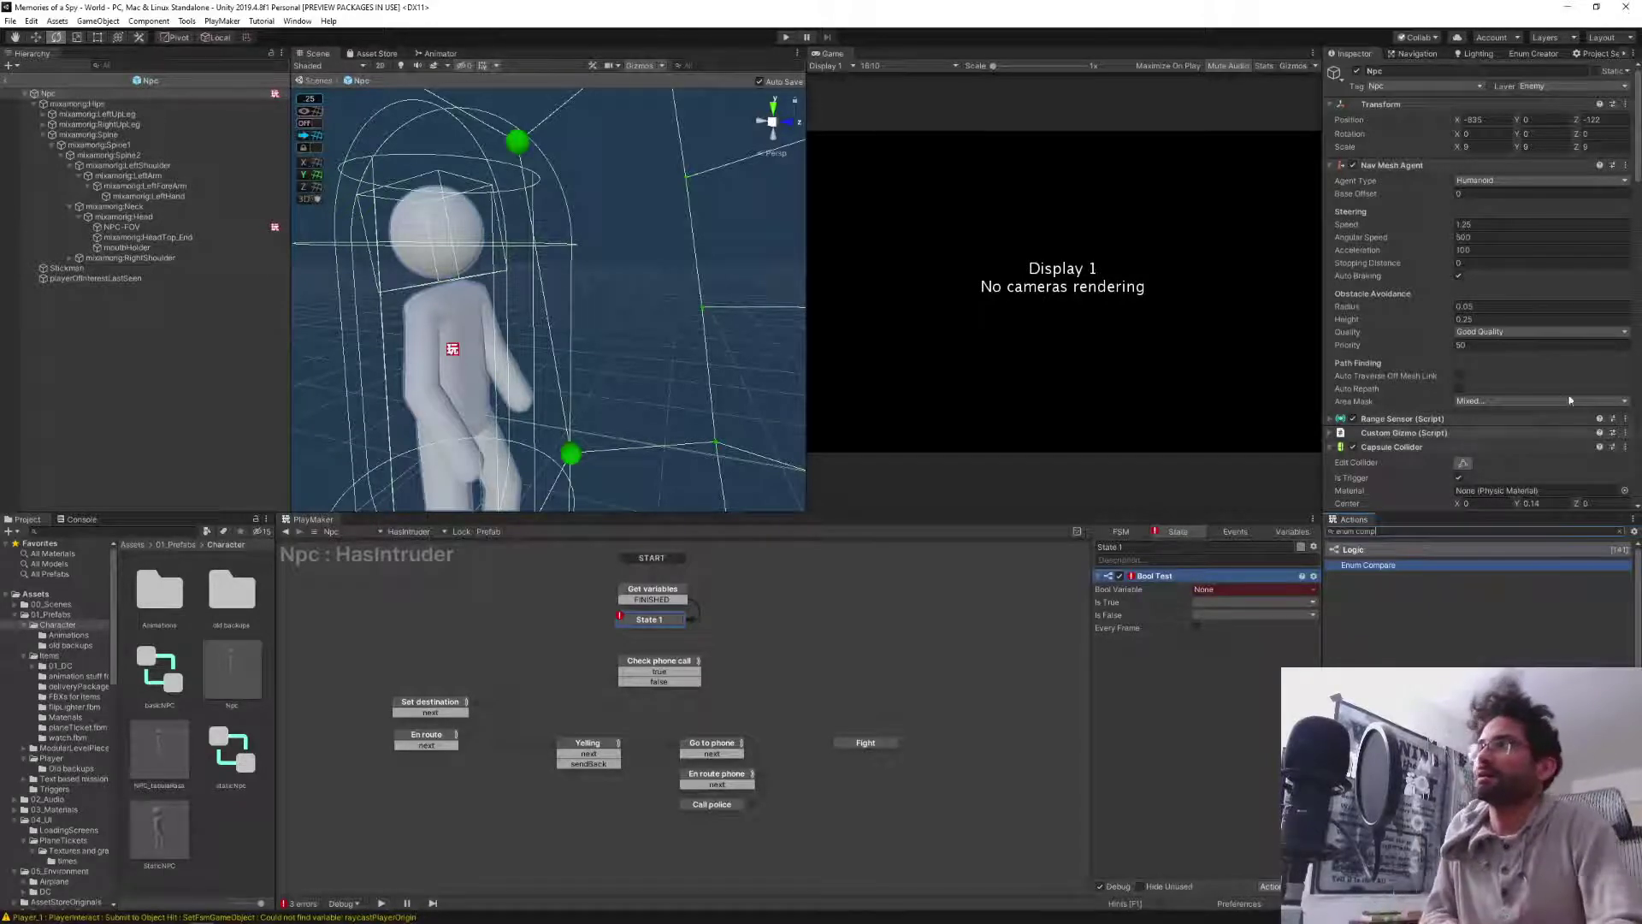
click(1192, 776)
click(1160, 578)
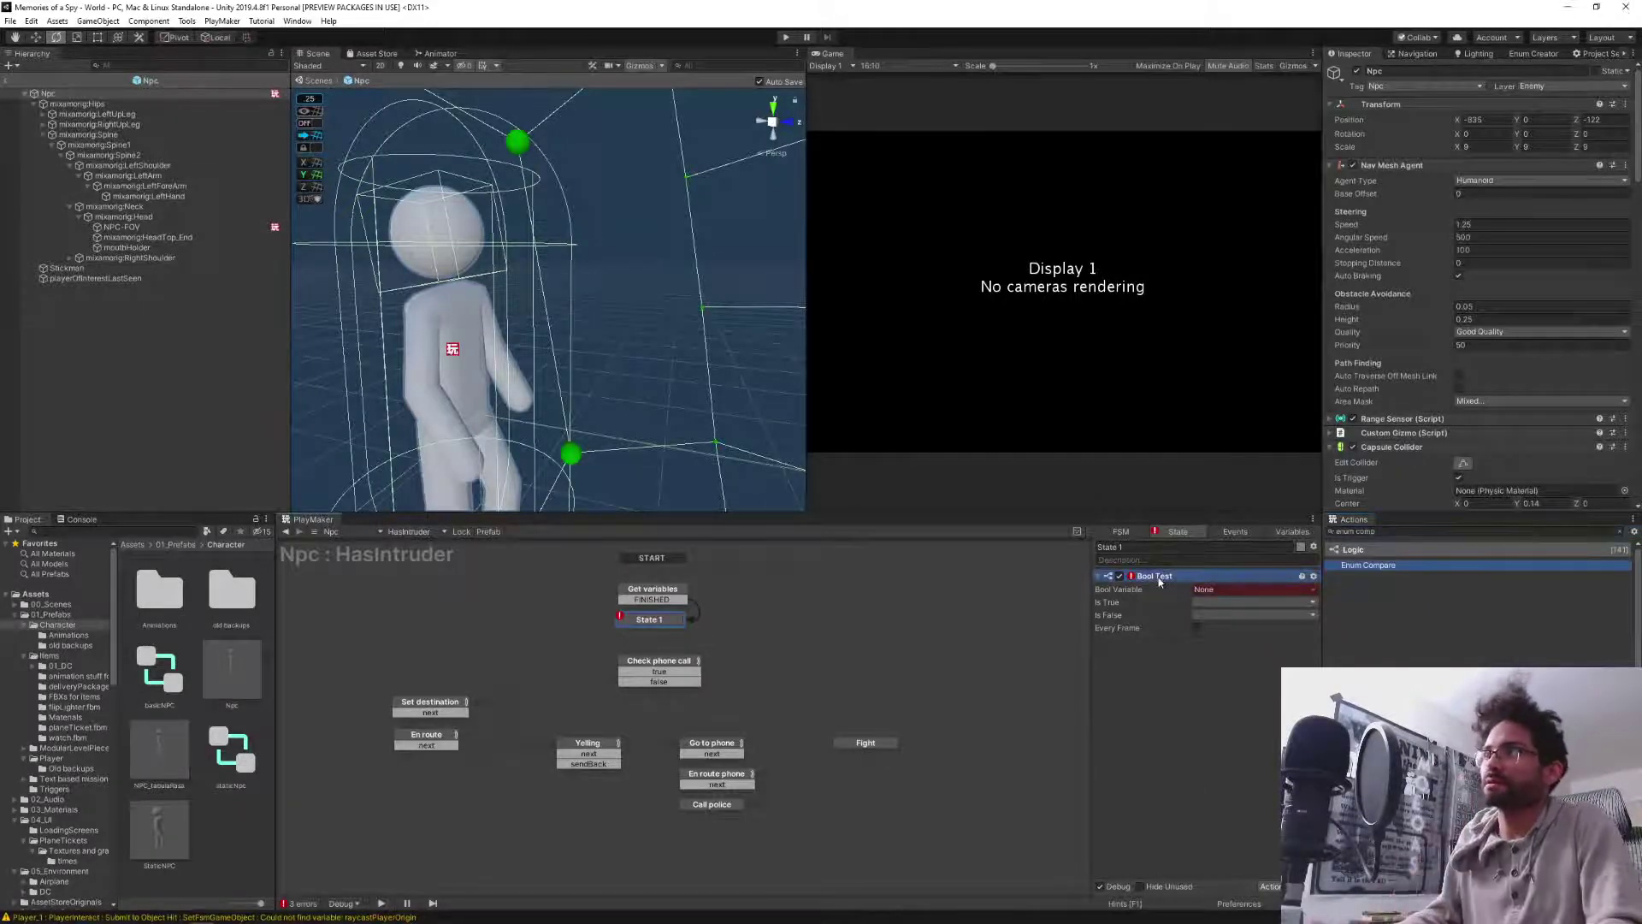
key(Delete)
double_click(1366, 565)
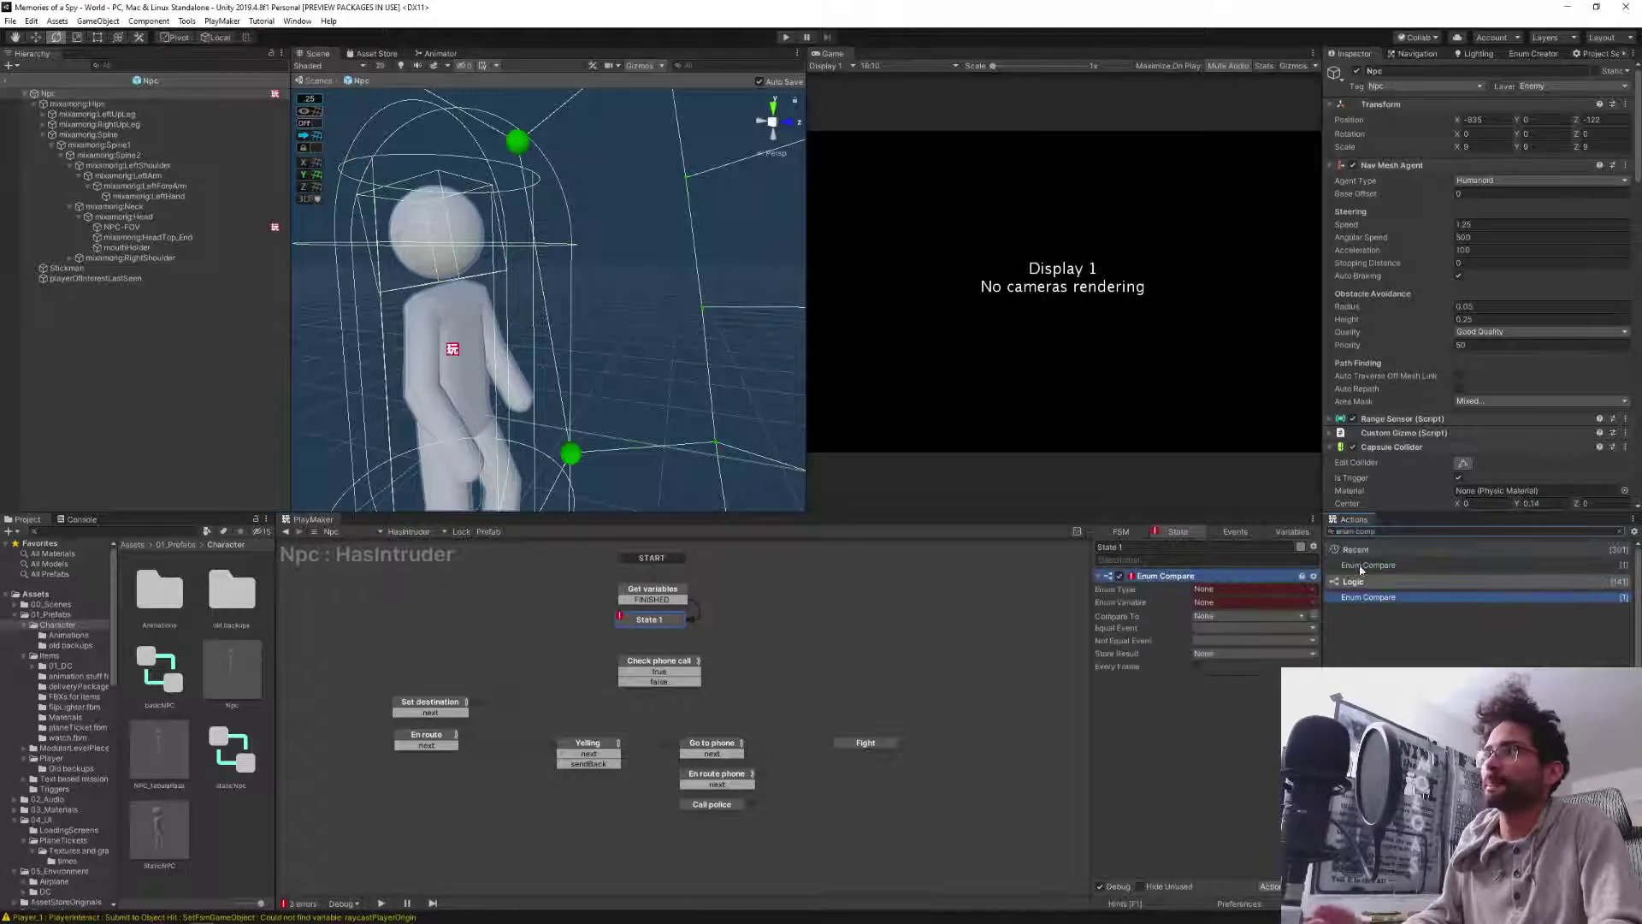
Add a Get Fsm Enum action to State 1 and place it above the Enum Compare action.
click(1381, 532)
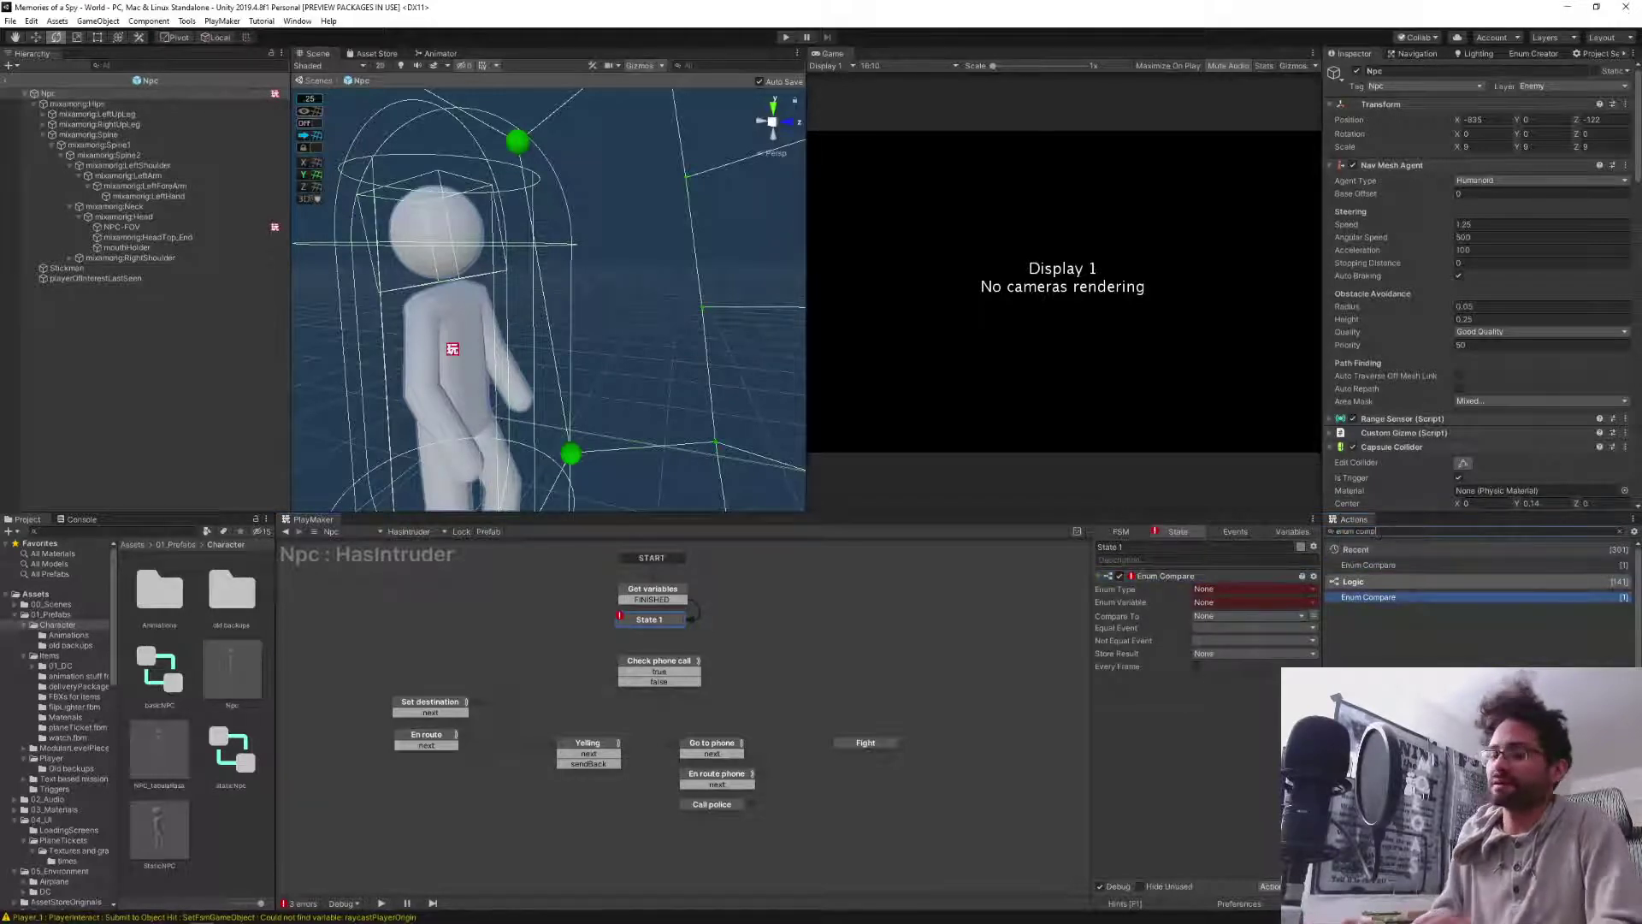
key(ctrl+a)
text(get fsm enu)
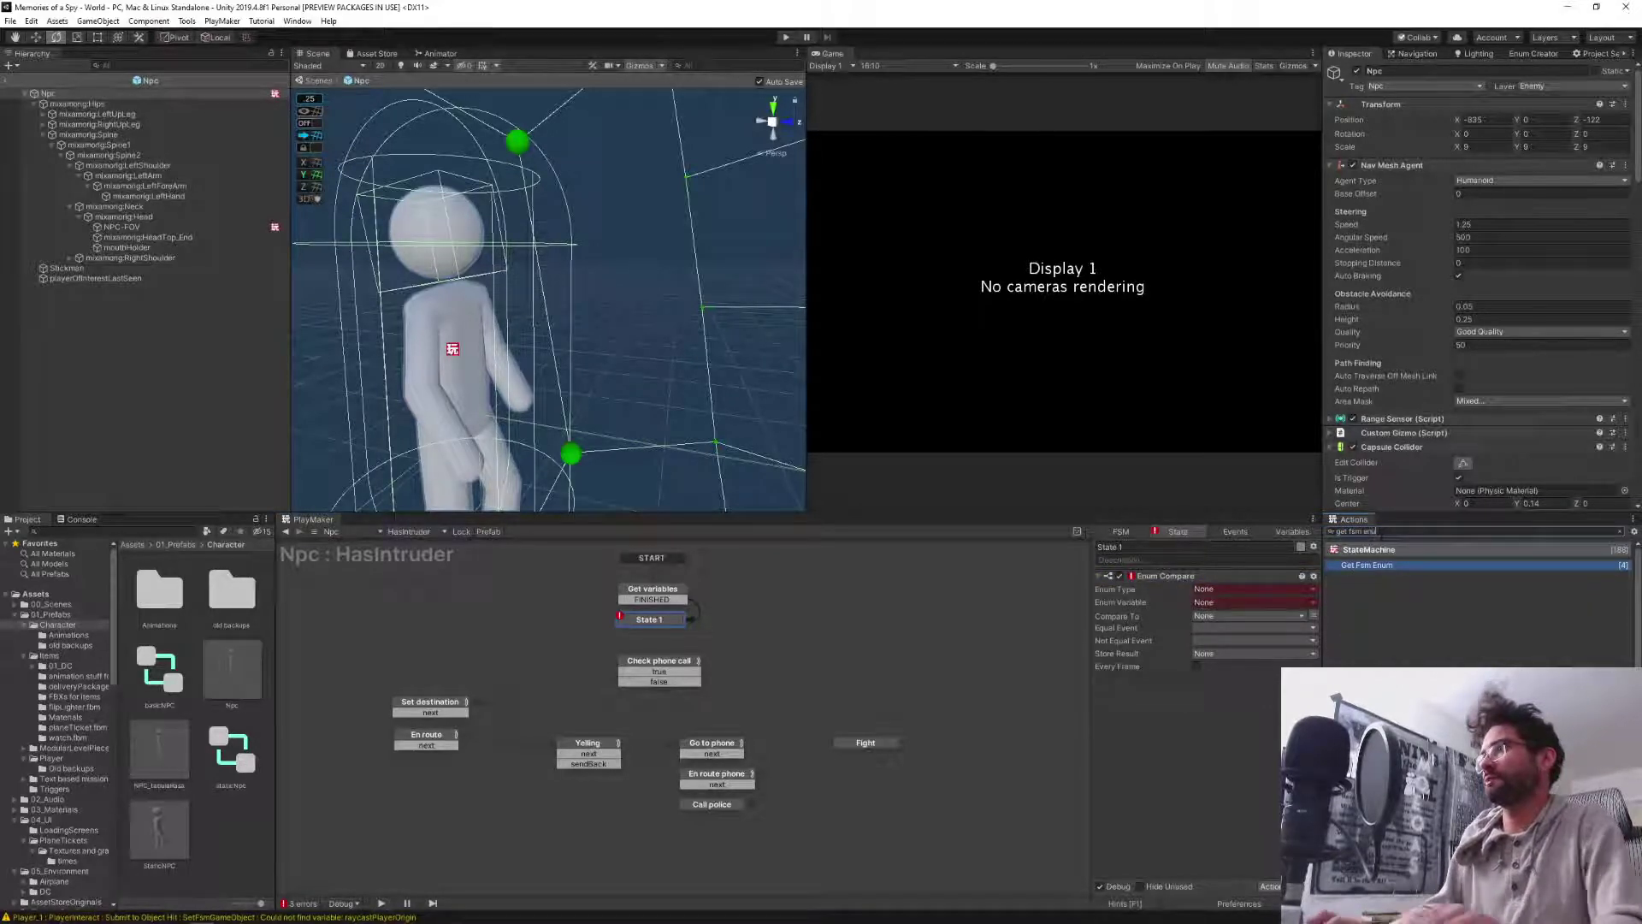
drag(1366, 597, 1202, 786)
drag(1151, 683, 1177, 585)
Set the Get Fsm Enum action to a specified game object, using the playerOfInterest variable.
click(1251, 589)
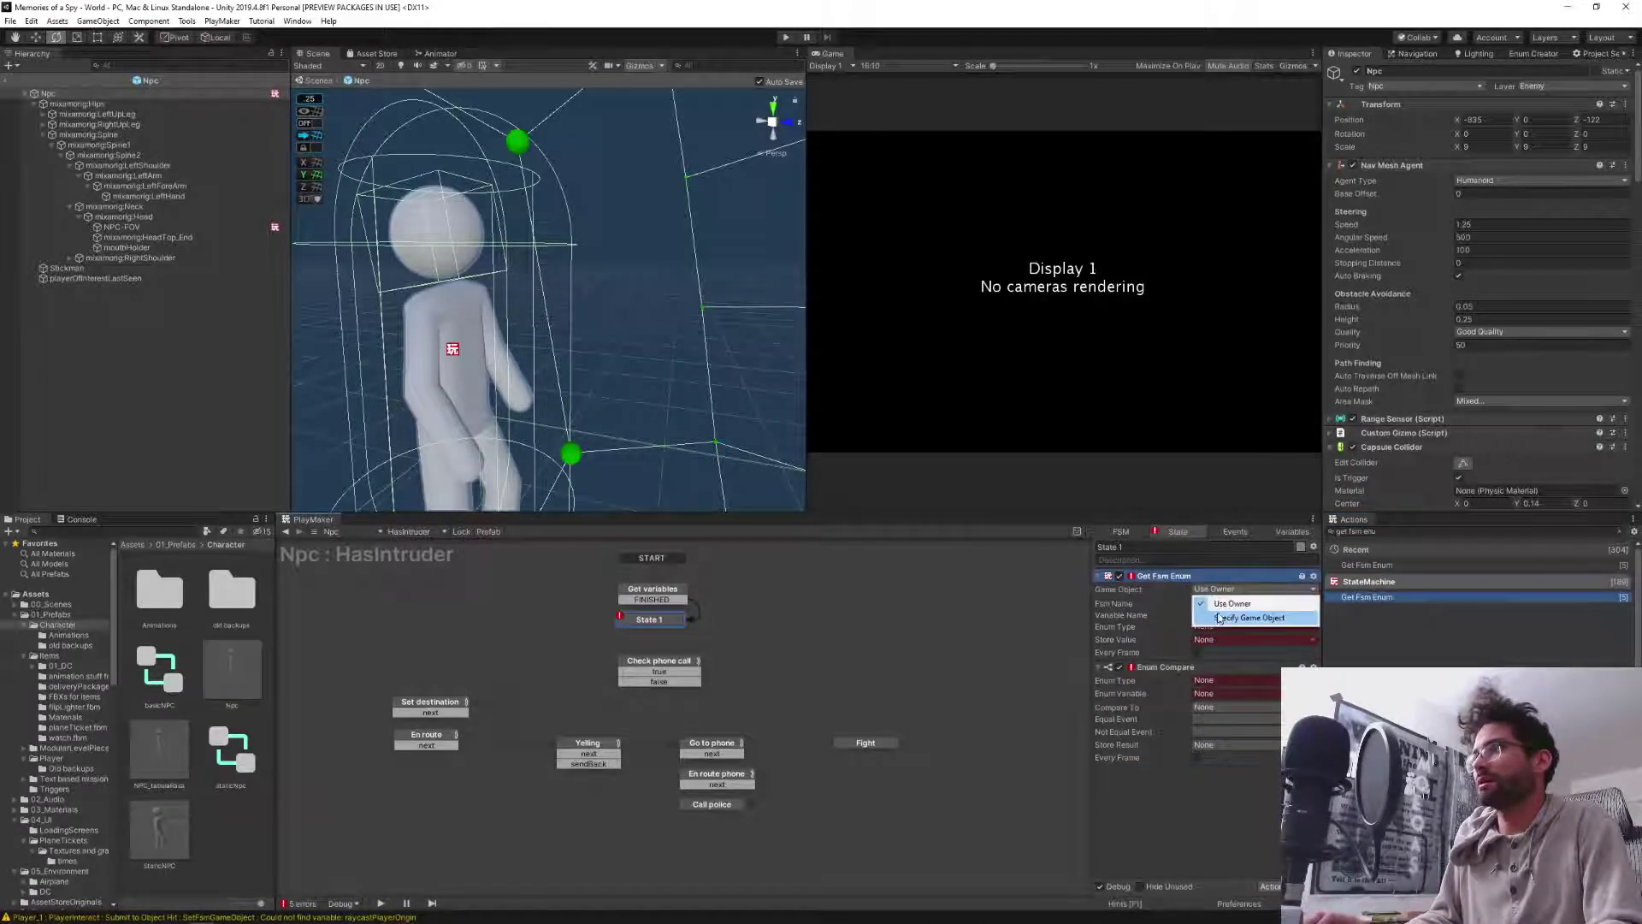
click(1232, 617)
click(1304, 605)
click(1283, 604)
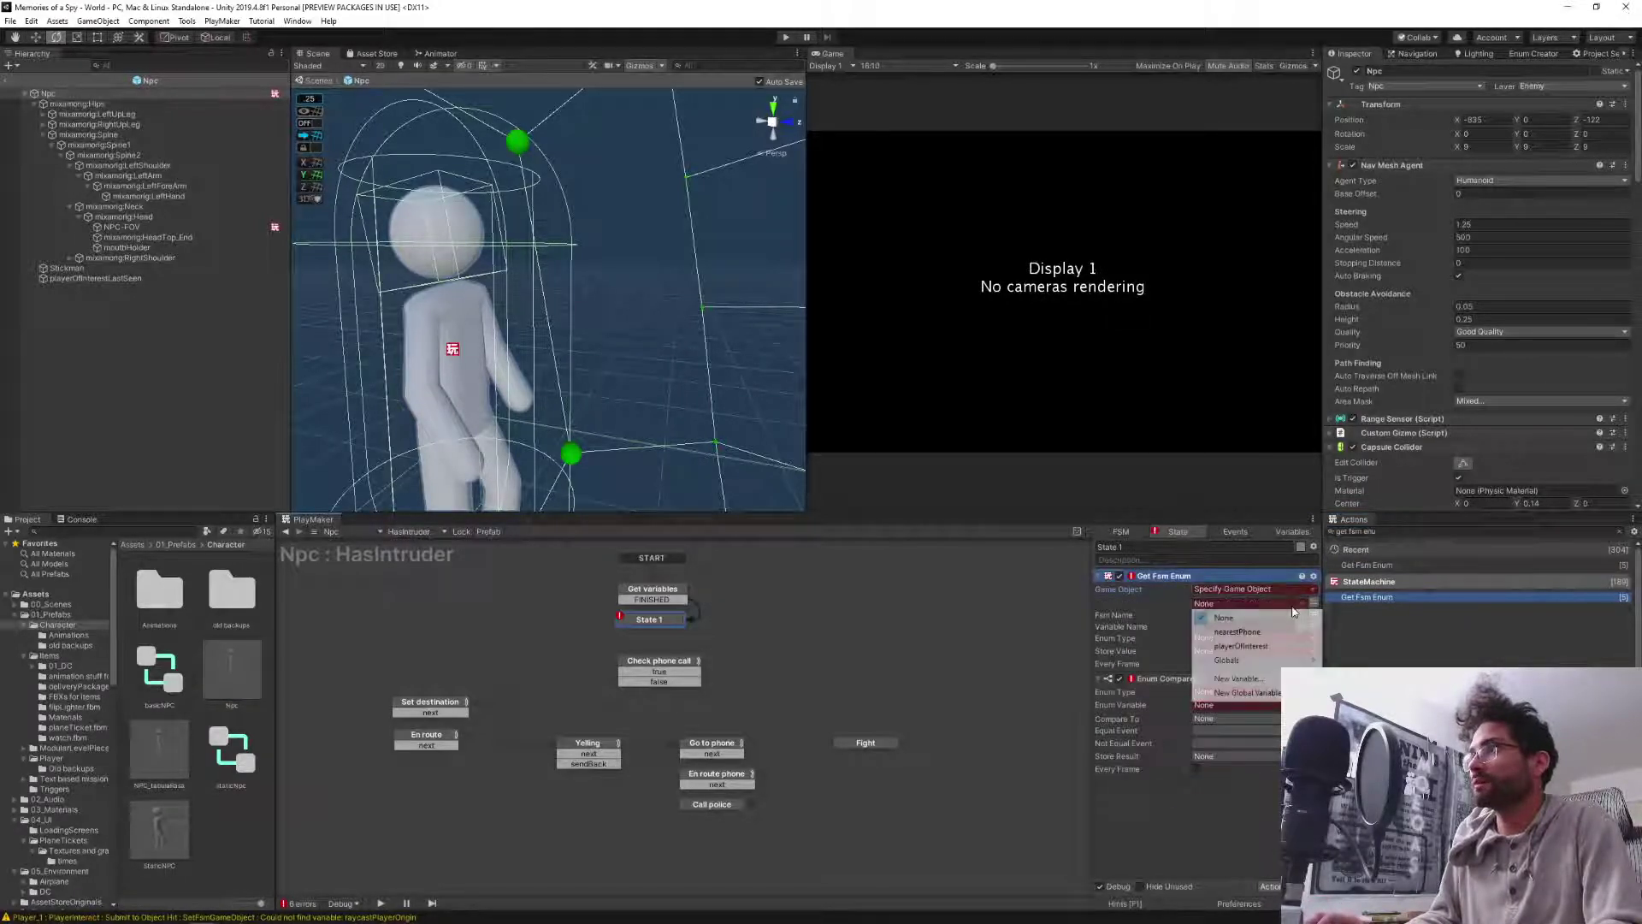
click(1285, 647)
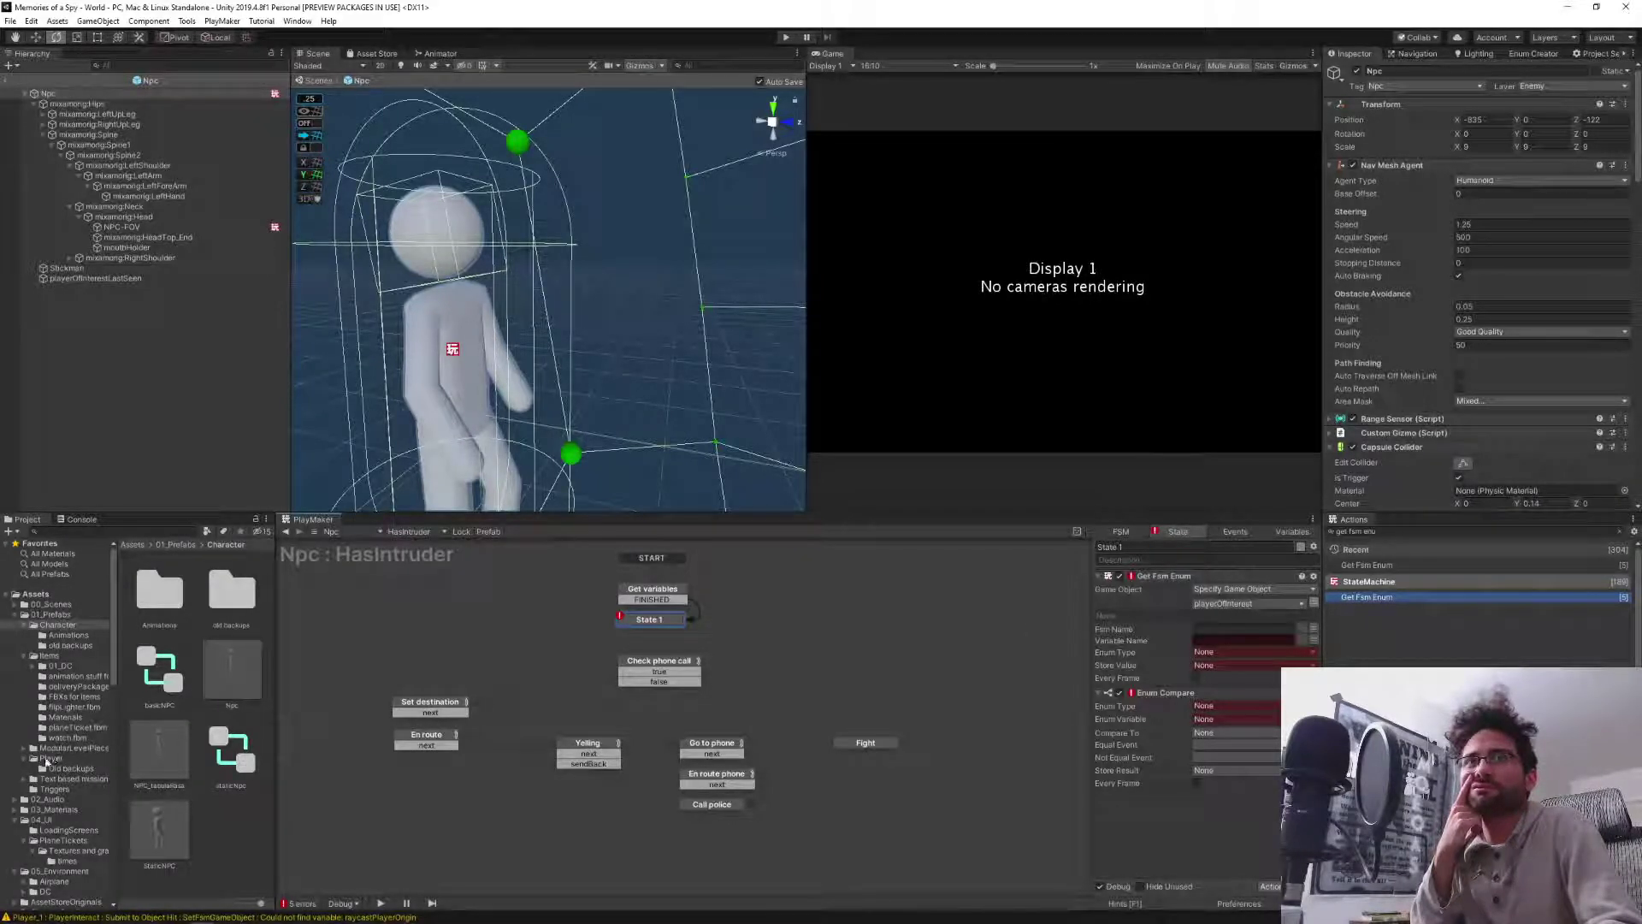
Open the Player prefab's PlayerStatus FSM and show its variables.
click(50, 759)
click(232, 594)
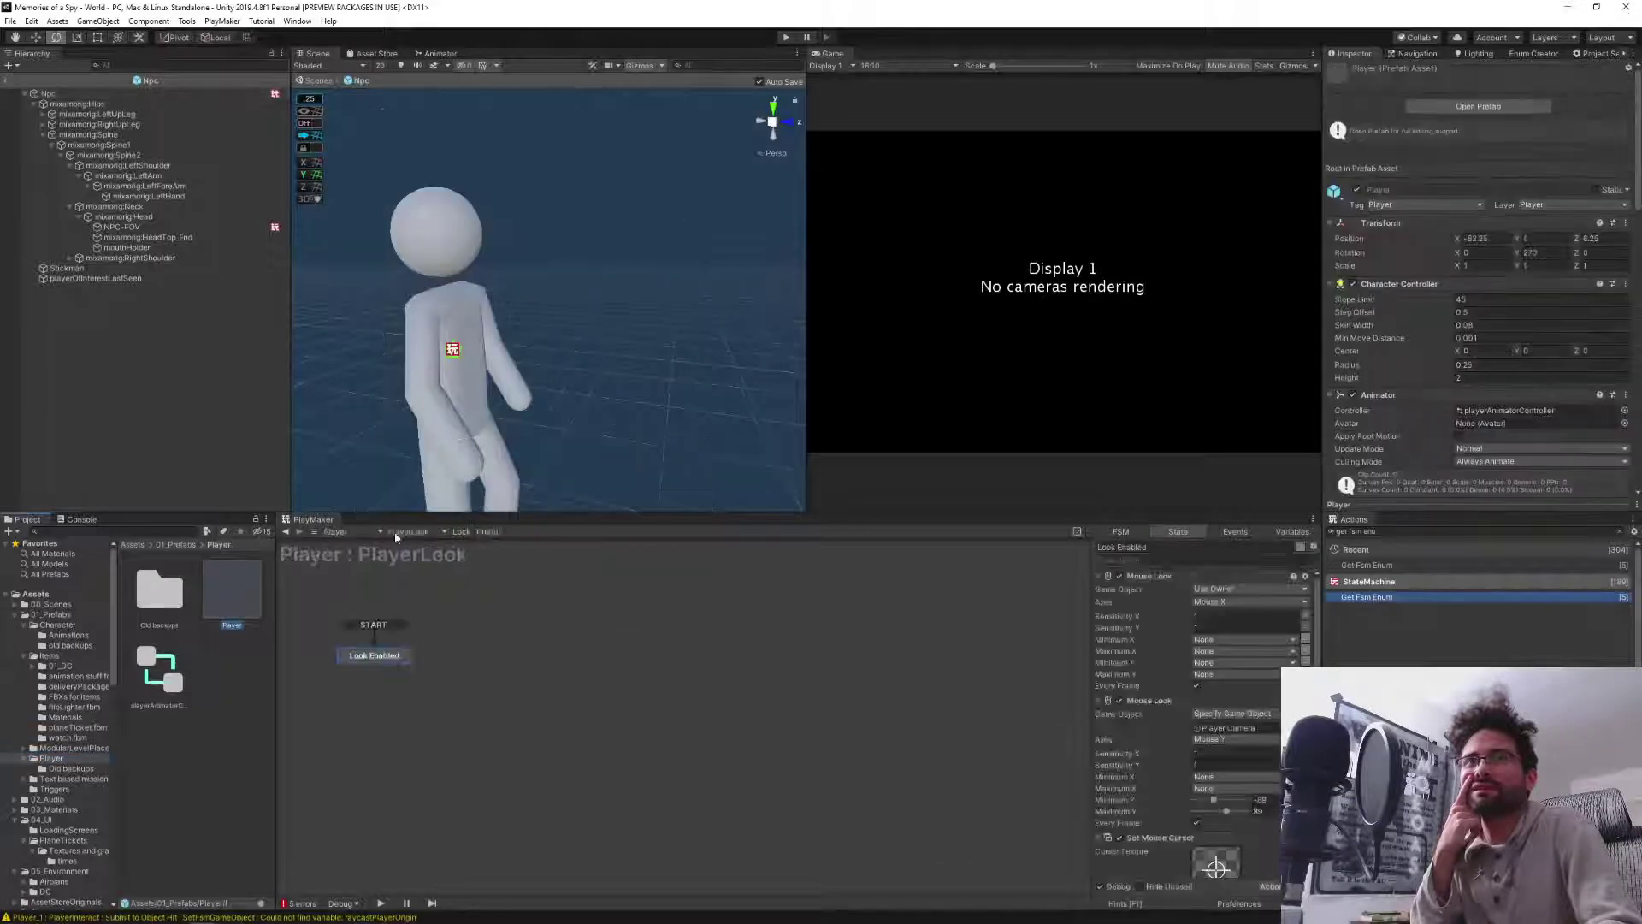
click(409, 532)
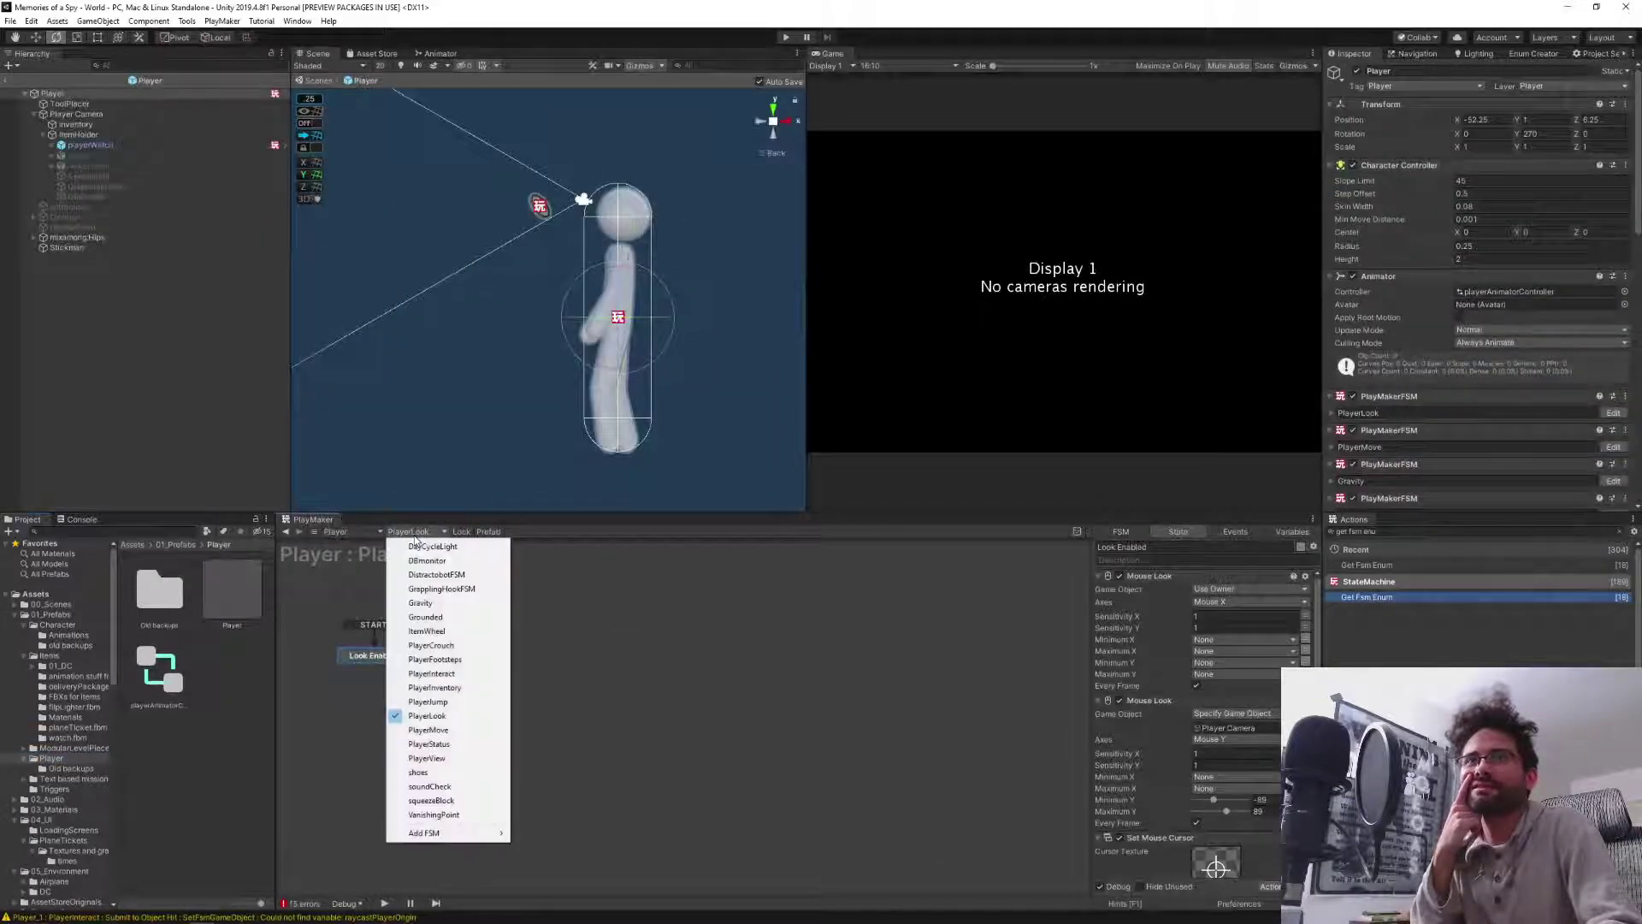
click(460, 746)
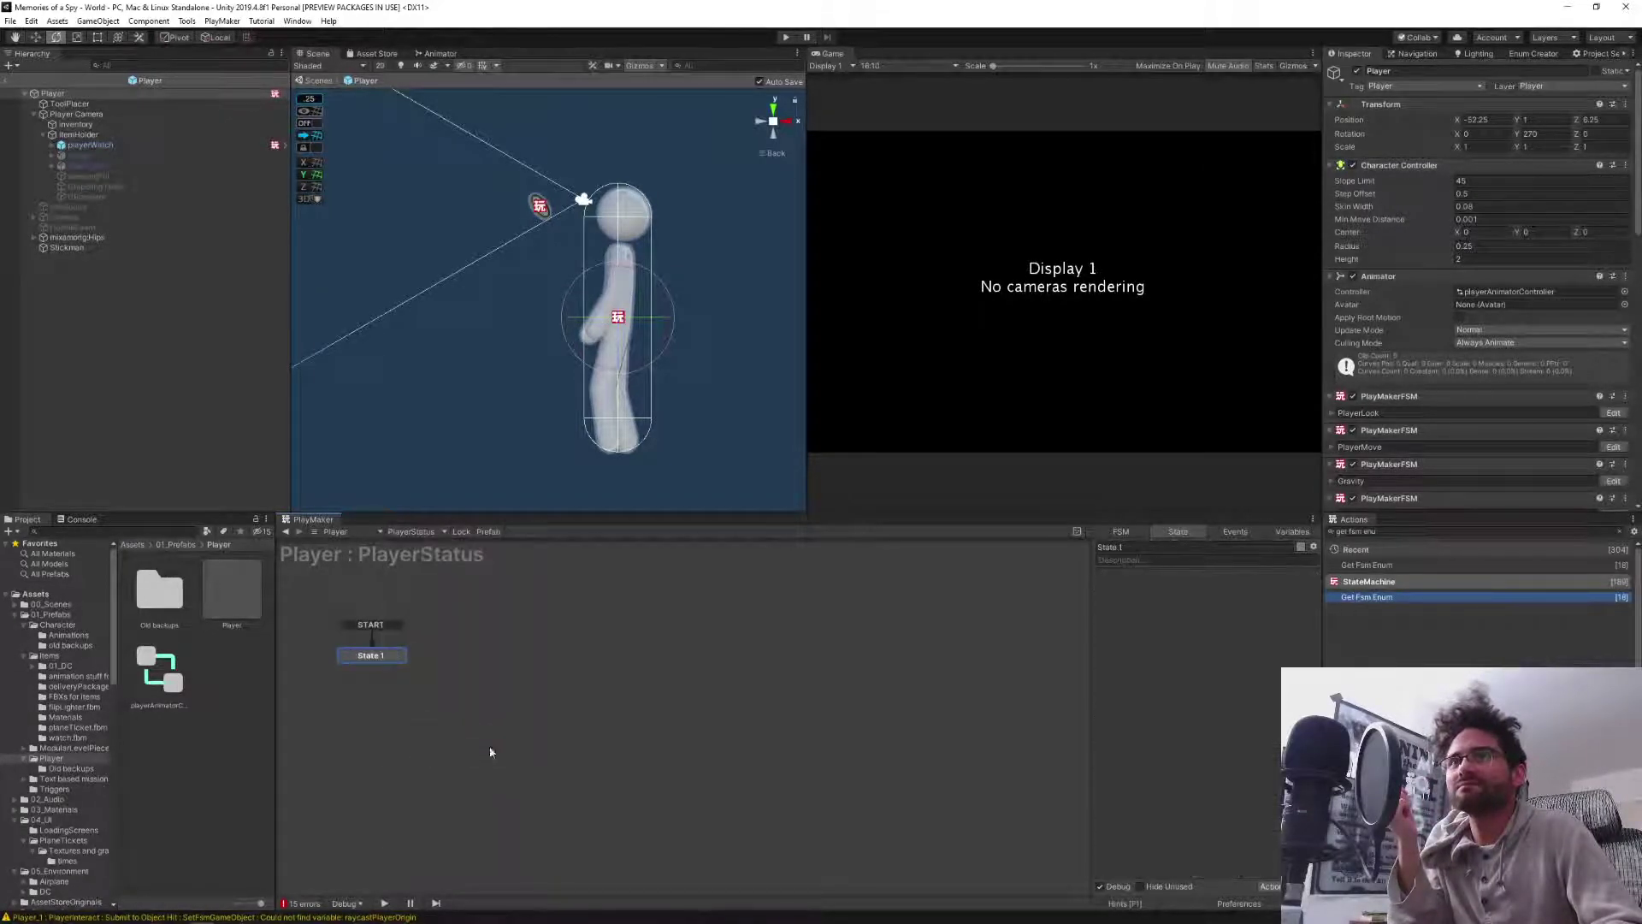
click(1283, 532)
click(1173, 534)
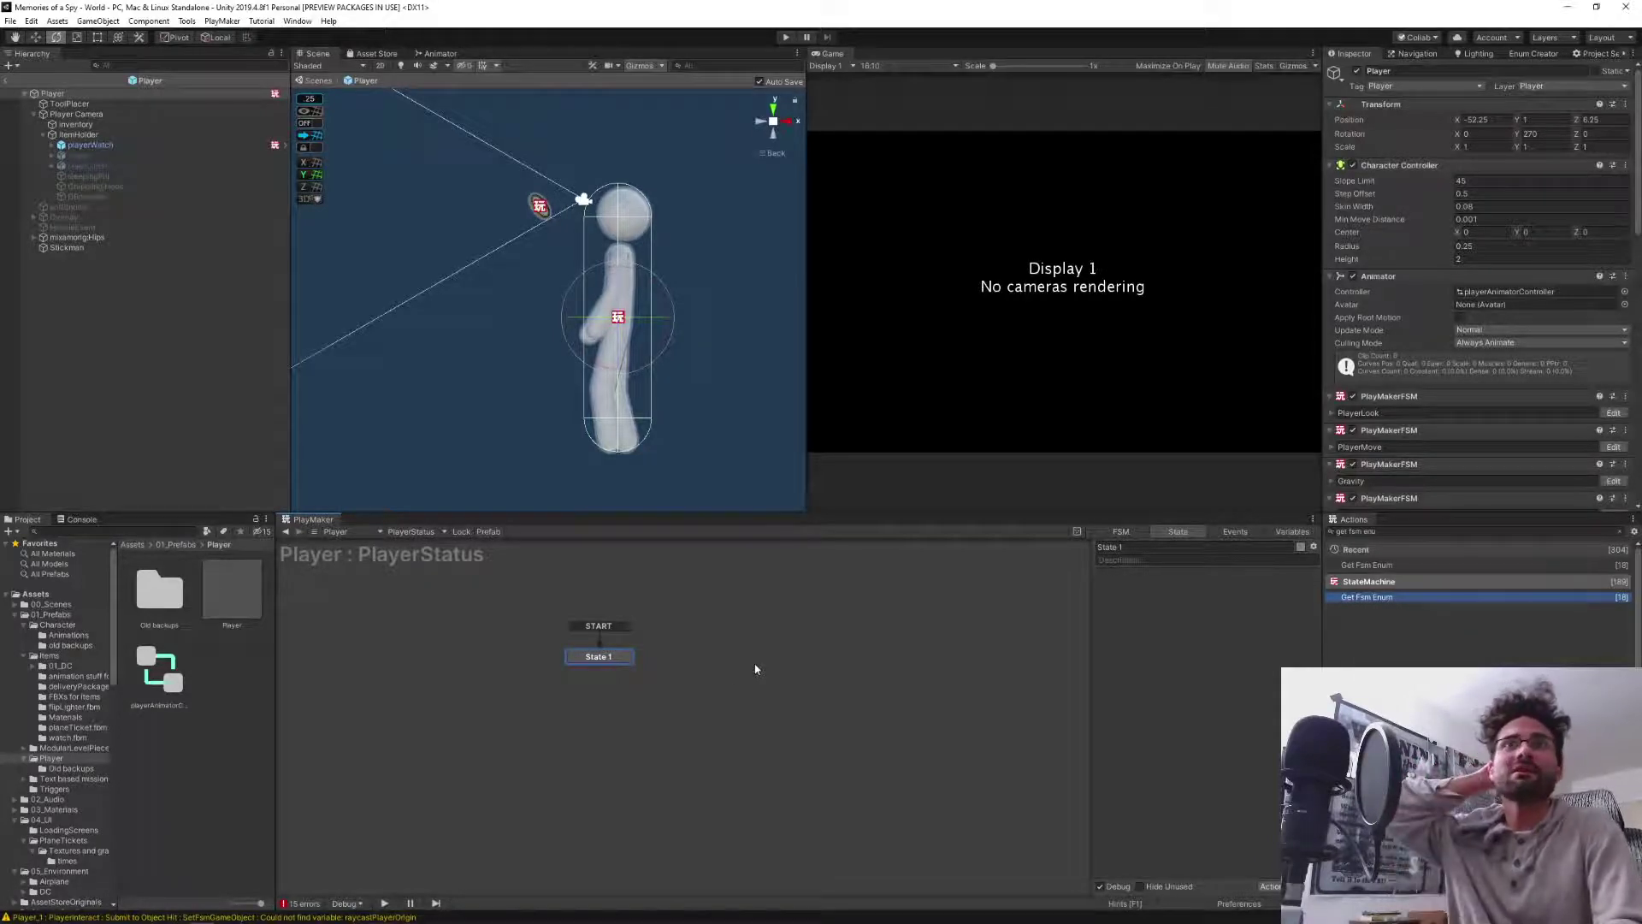
click(1286, 534)
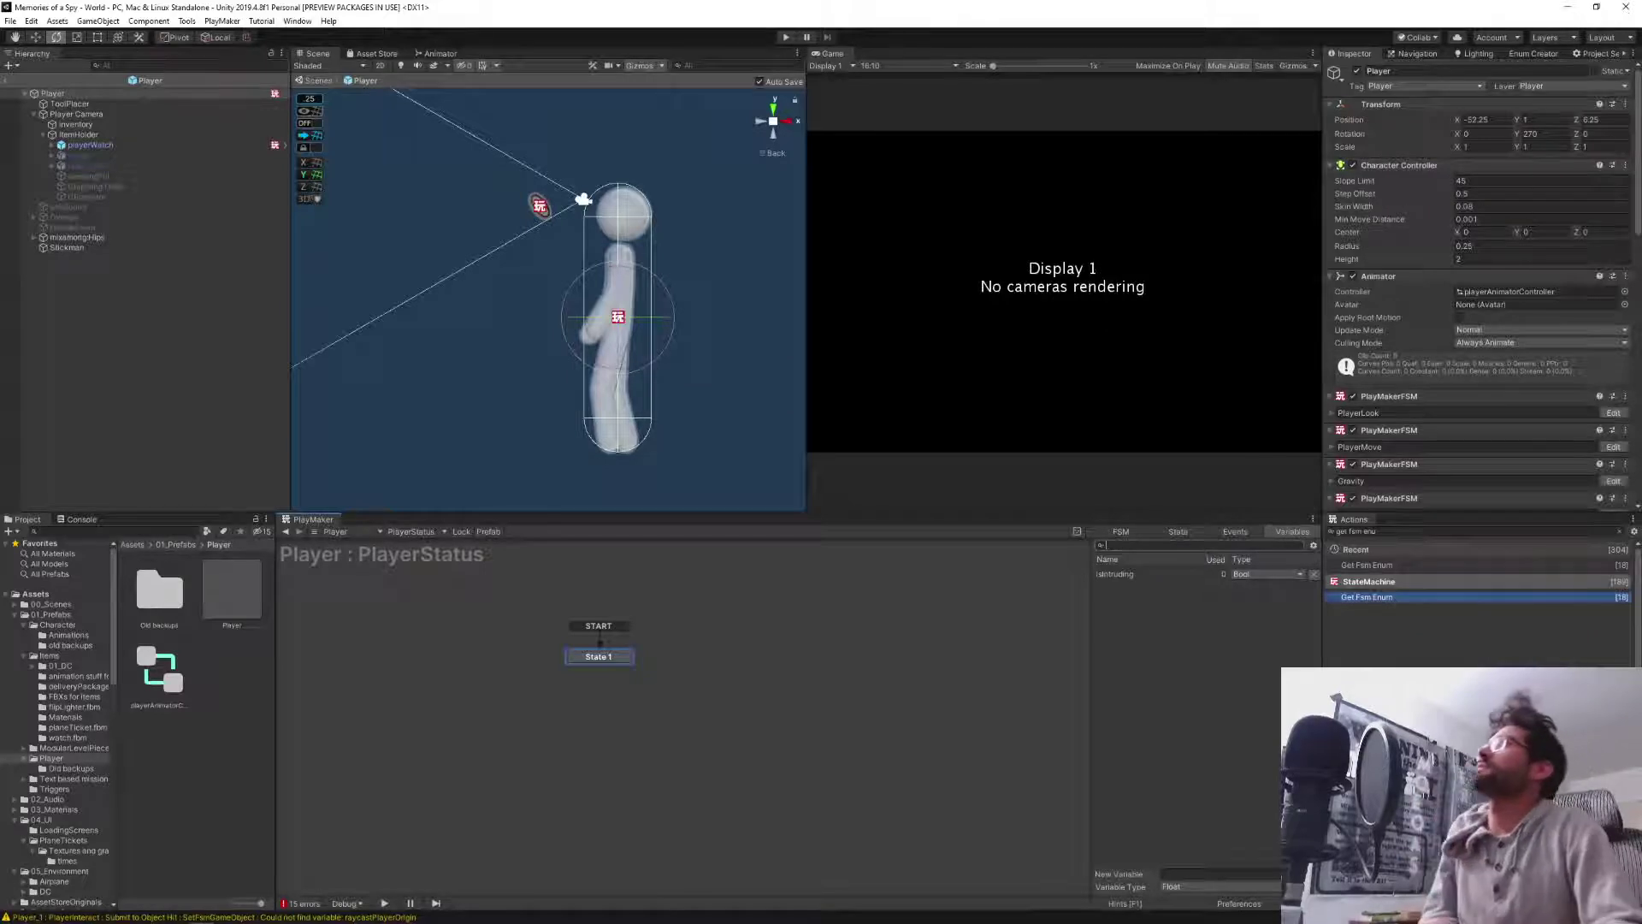
Start a new enum named Disguises in the Enum Creator and add a first blank entry.
drag(1323, 165, 1176, 165)
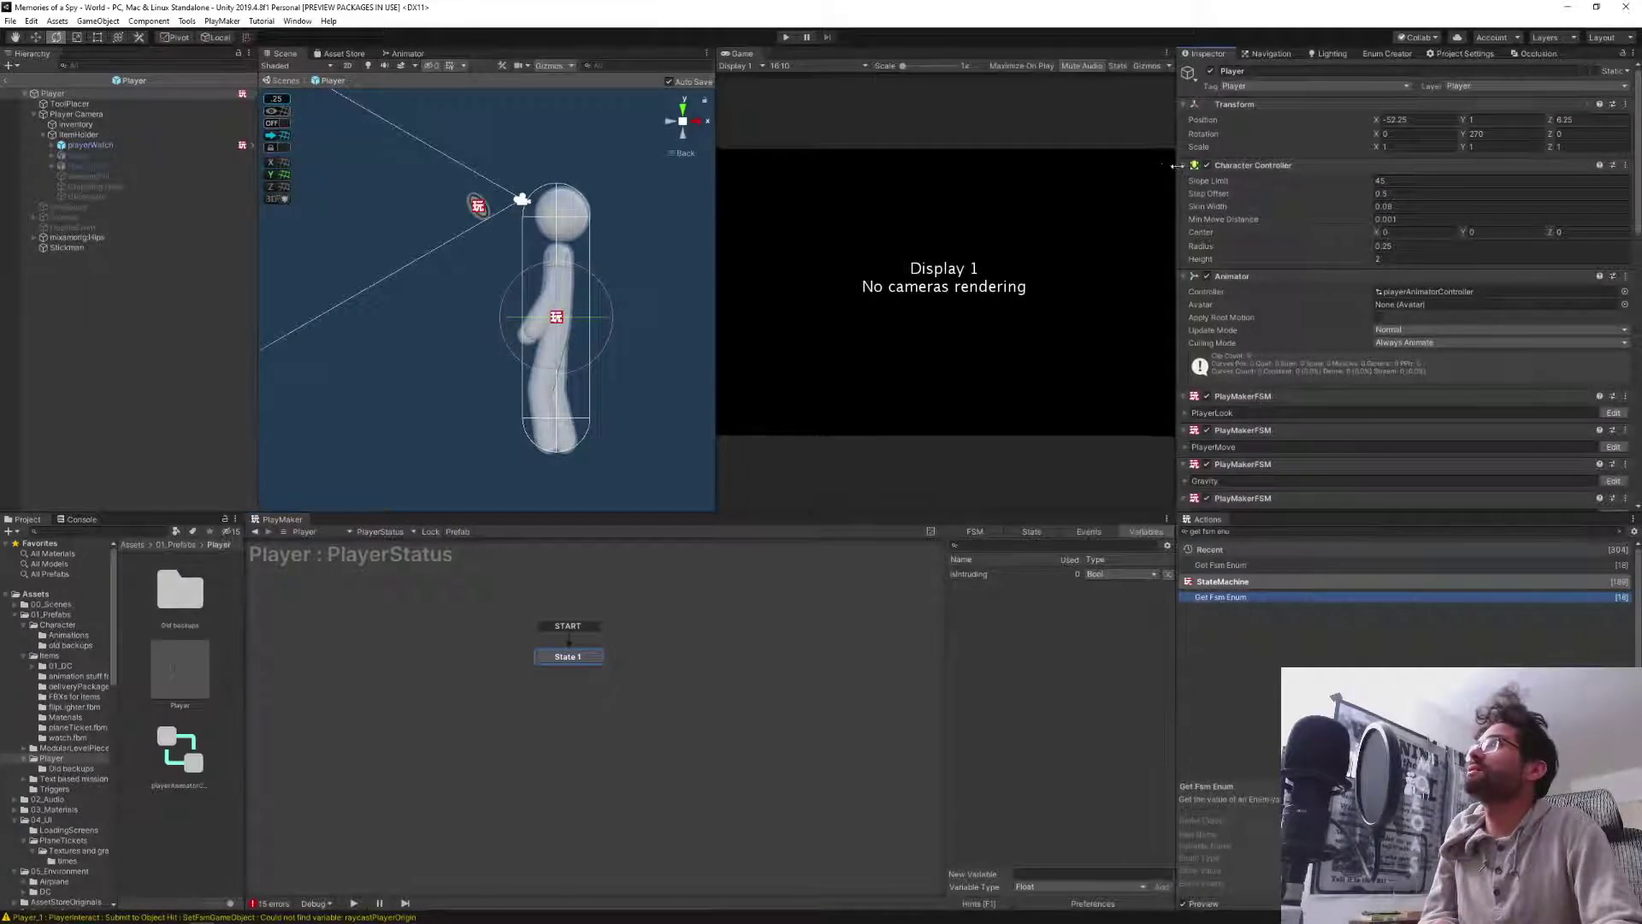
click(1386, 54)
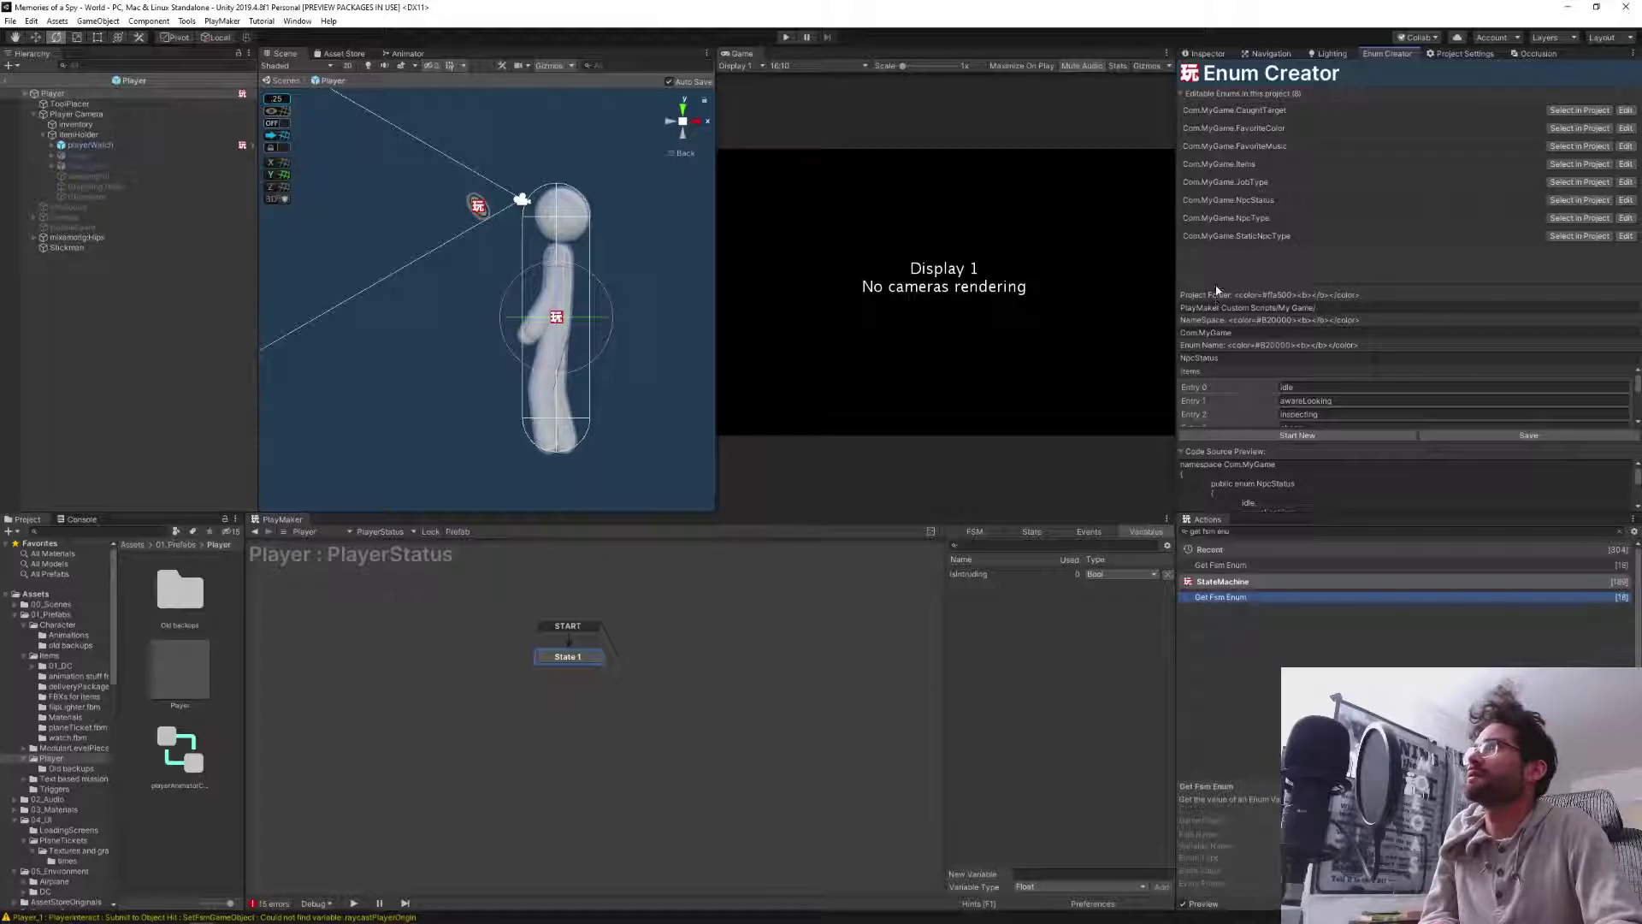
drag(1215, 280, 1215, 165)
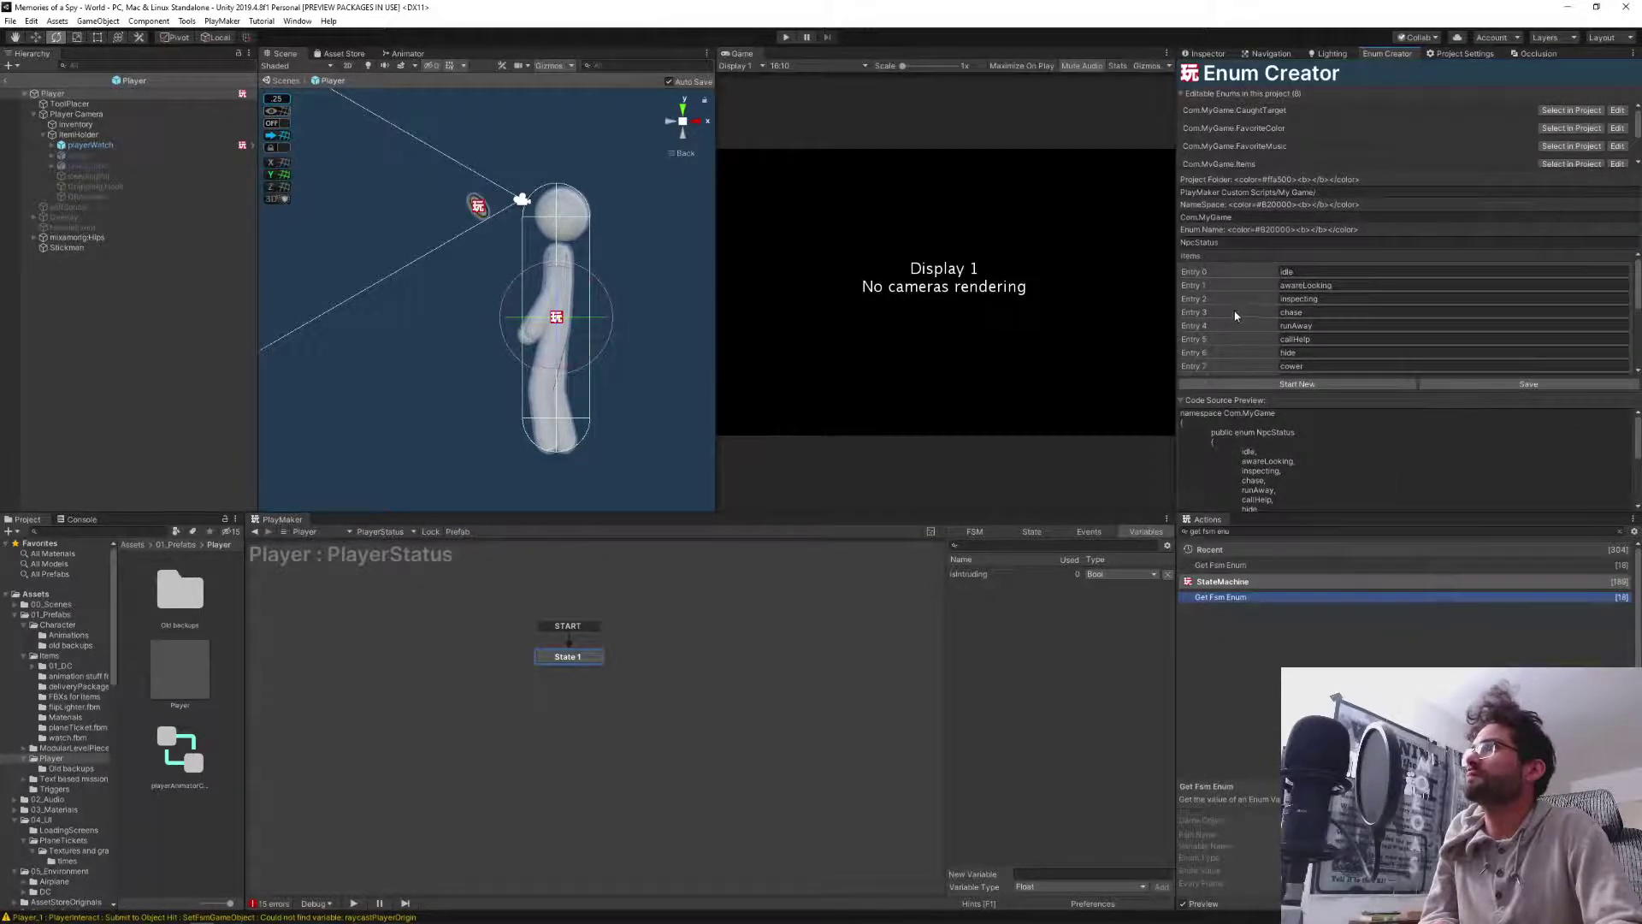
click(1246, 384)
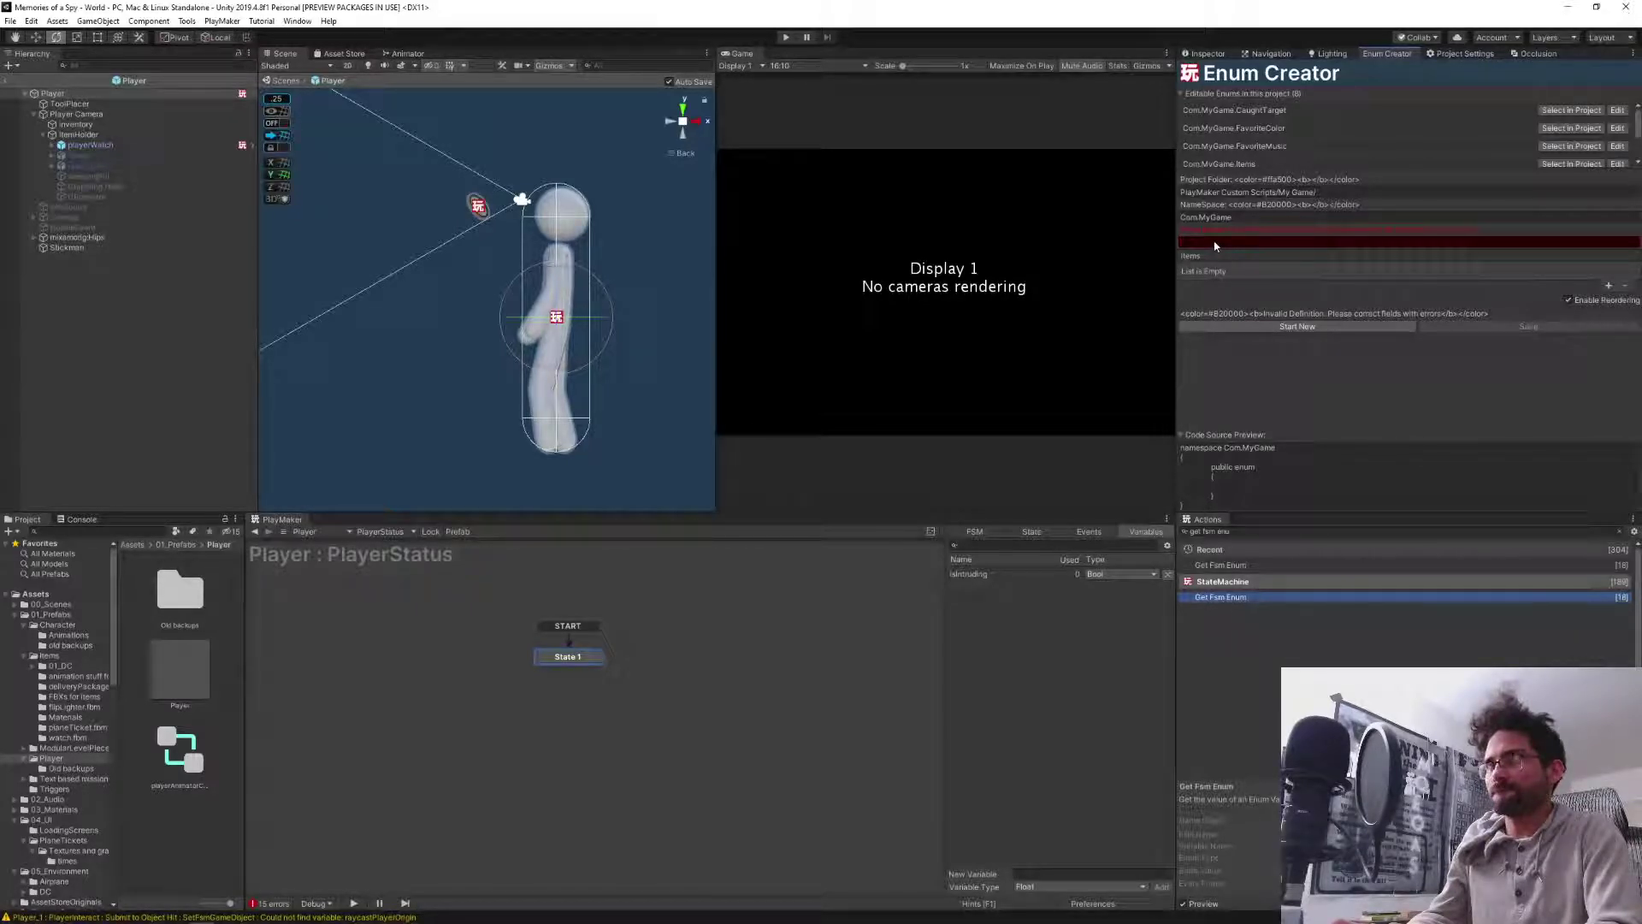
text(Disguises)
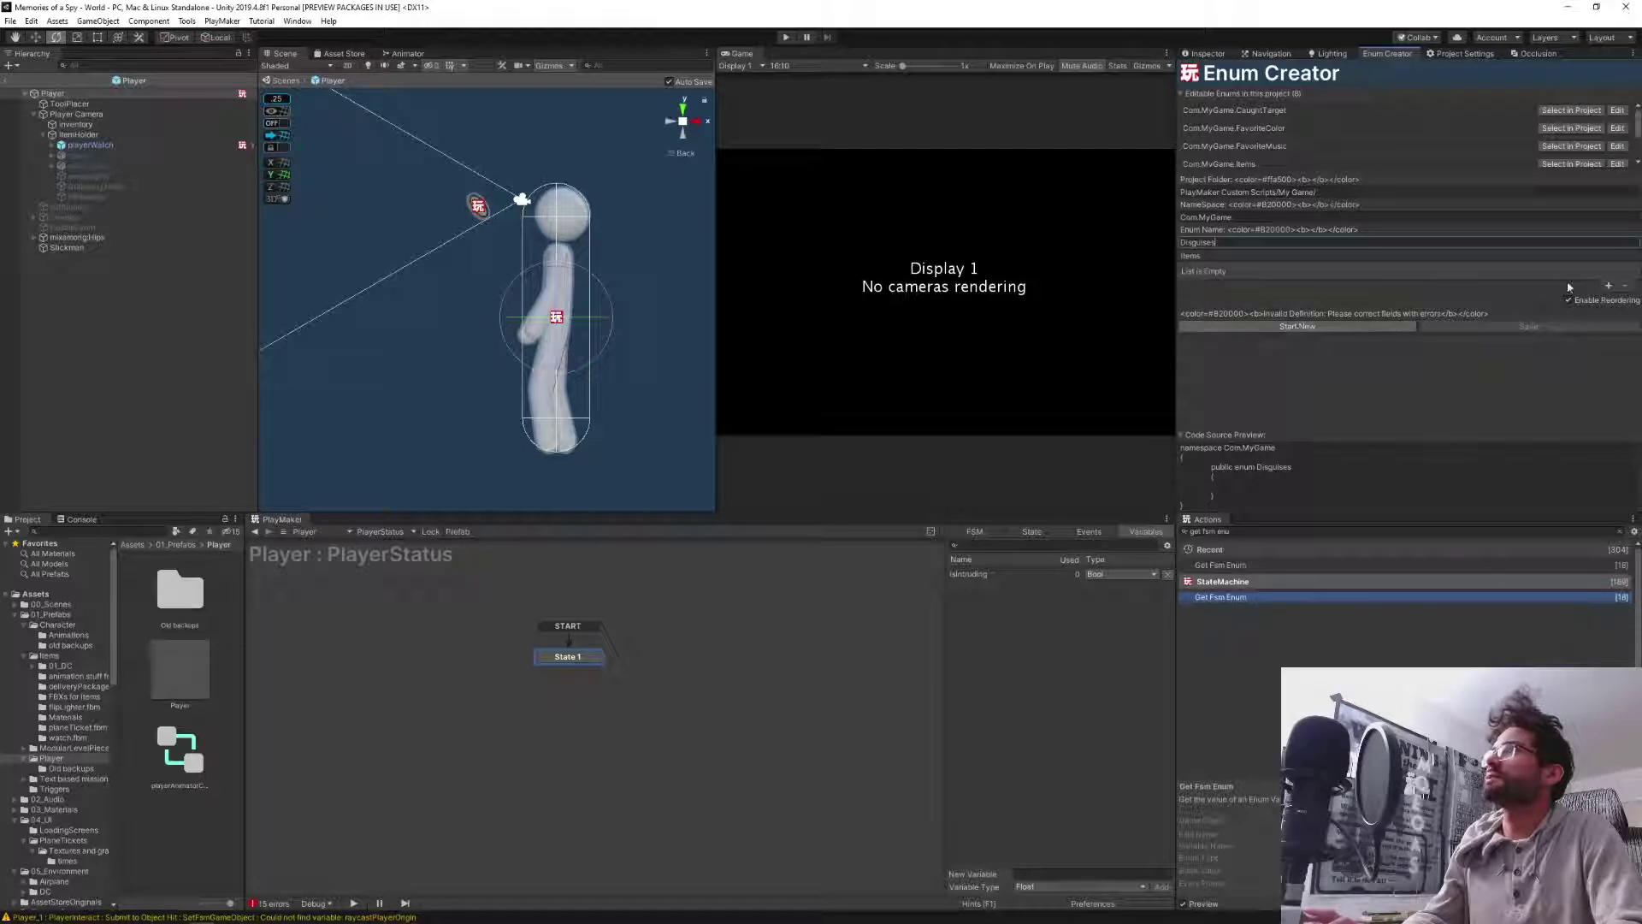
click(1608, 286)
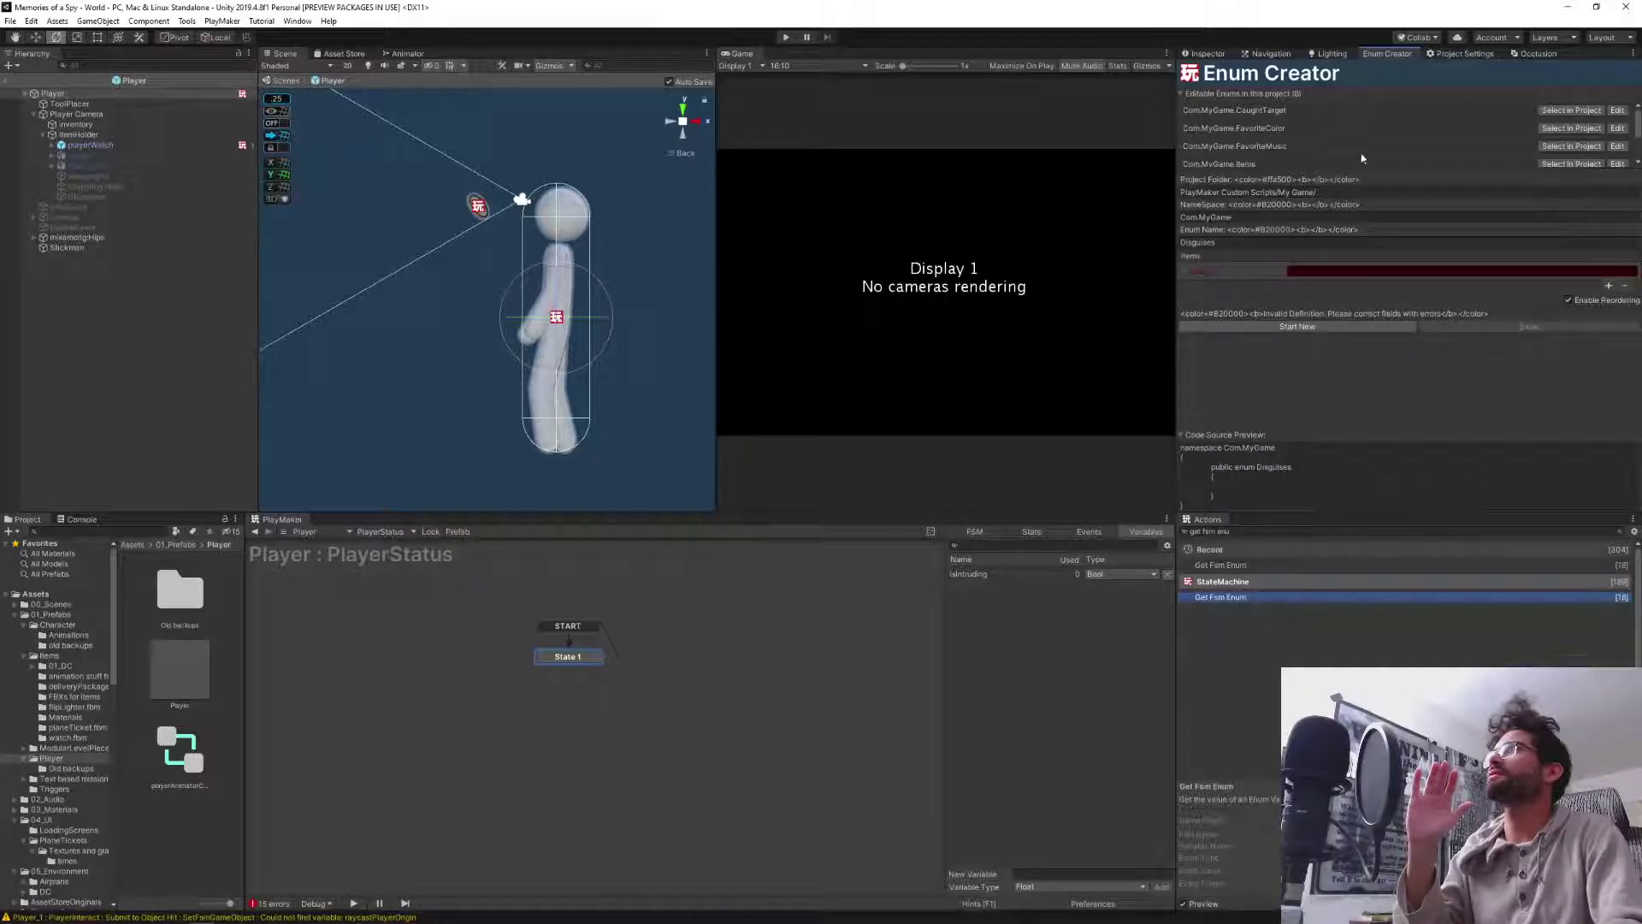
Look through the types available for a new variable in the PlayerStatus FSM.
click(1206, 54)
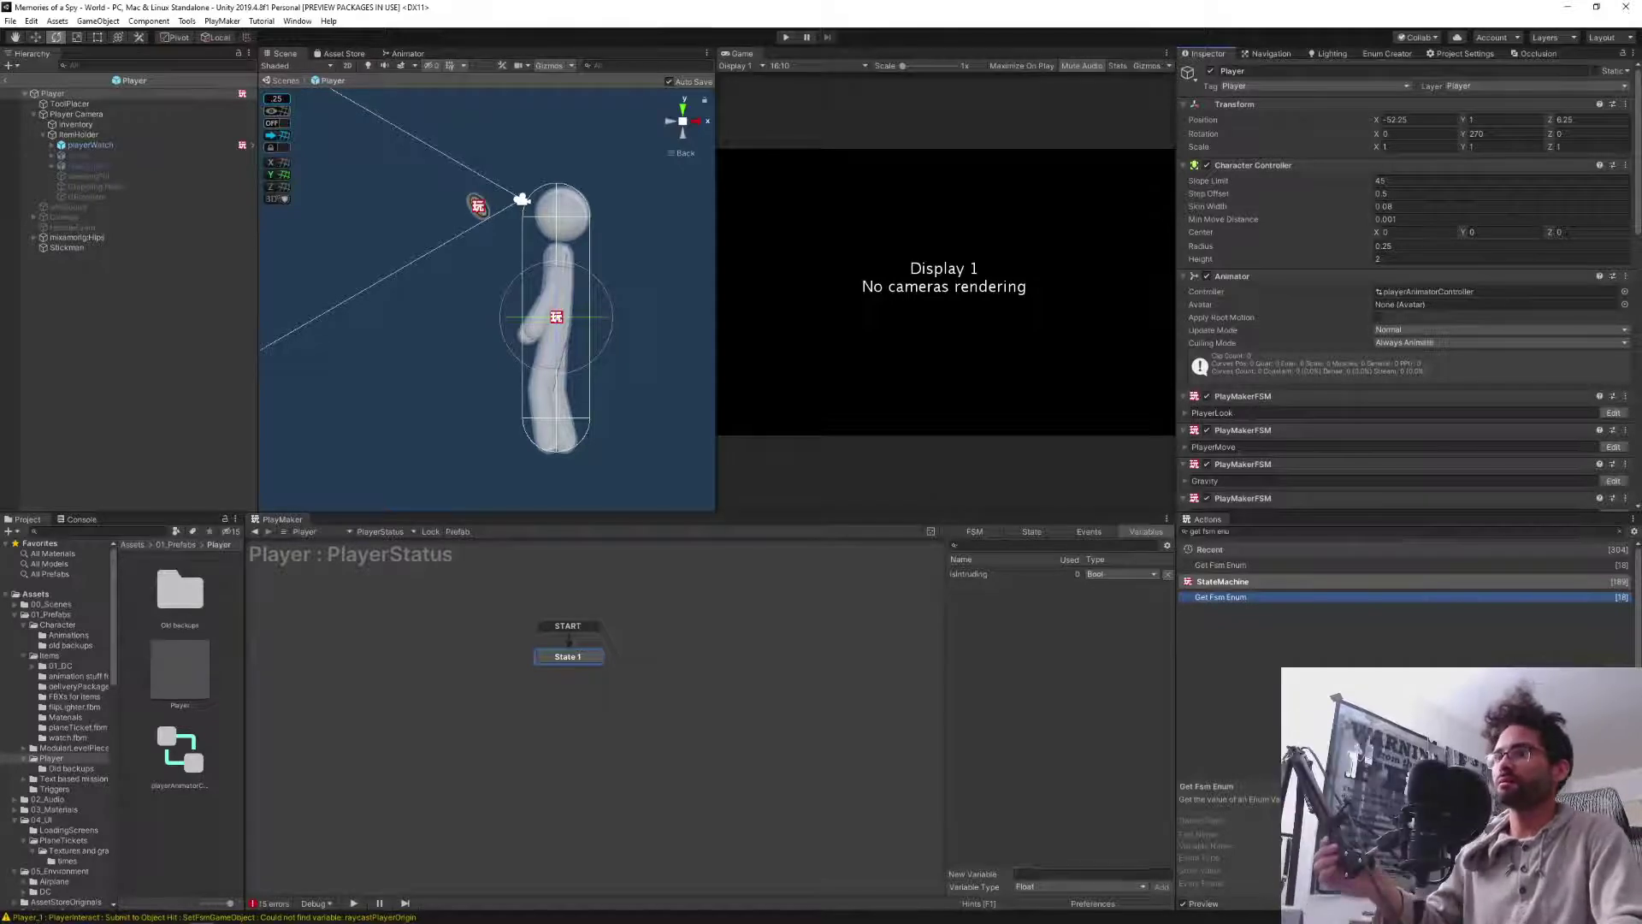
click(1026, 887)
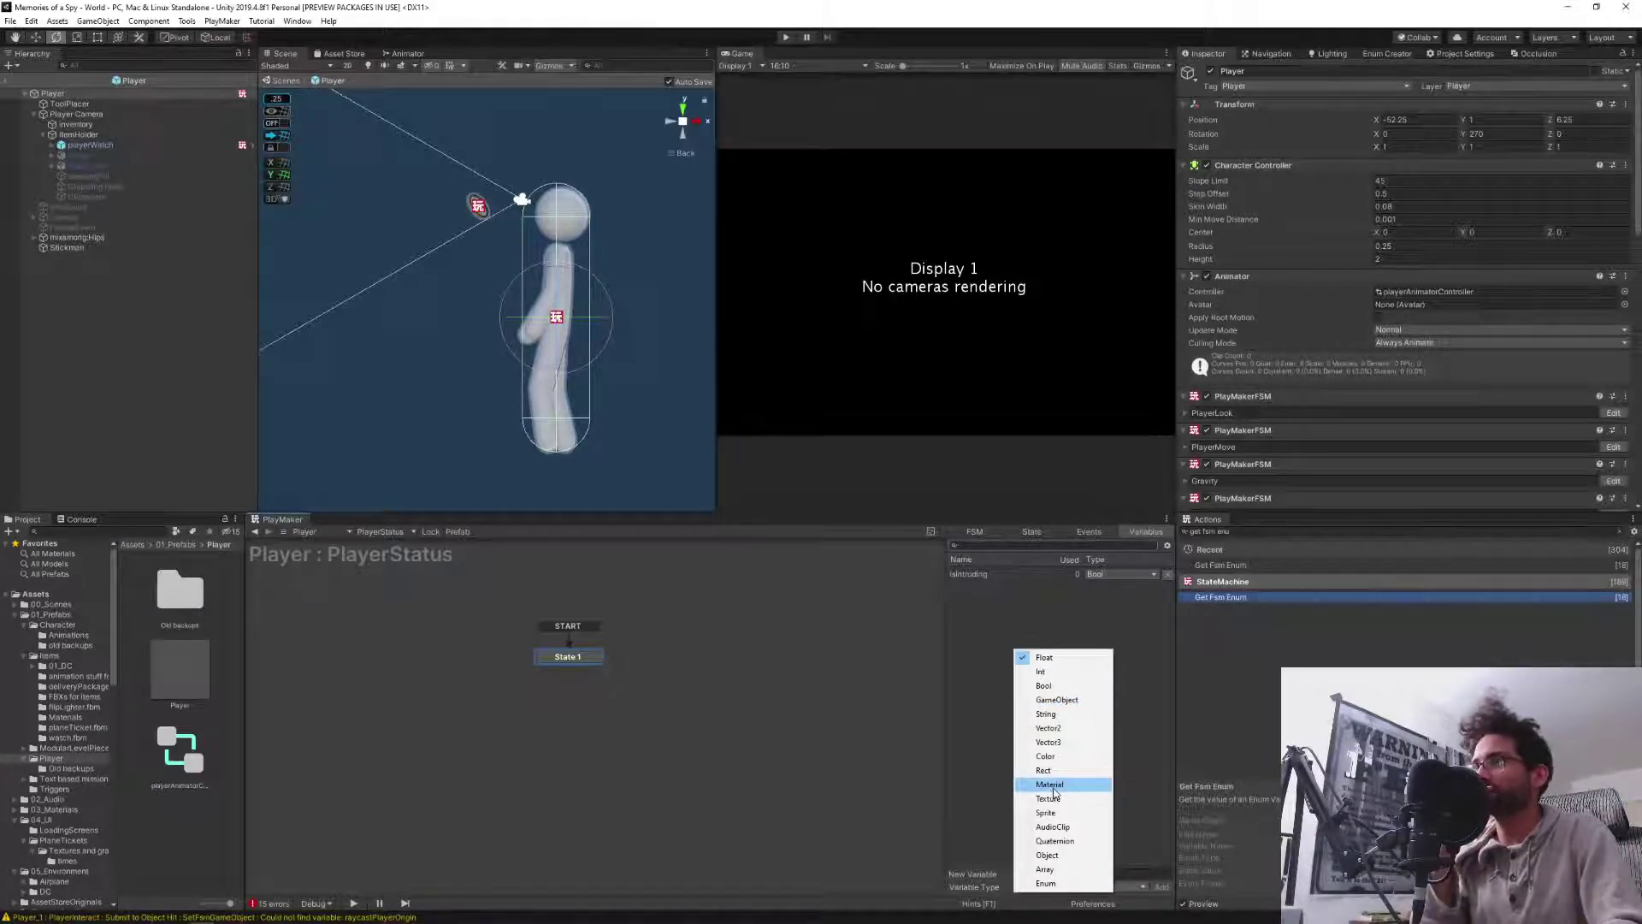
click(991, 597)
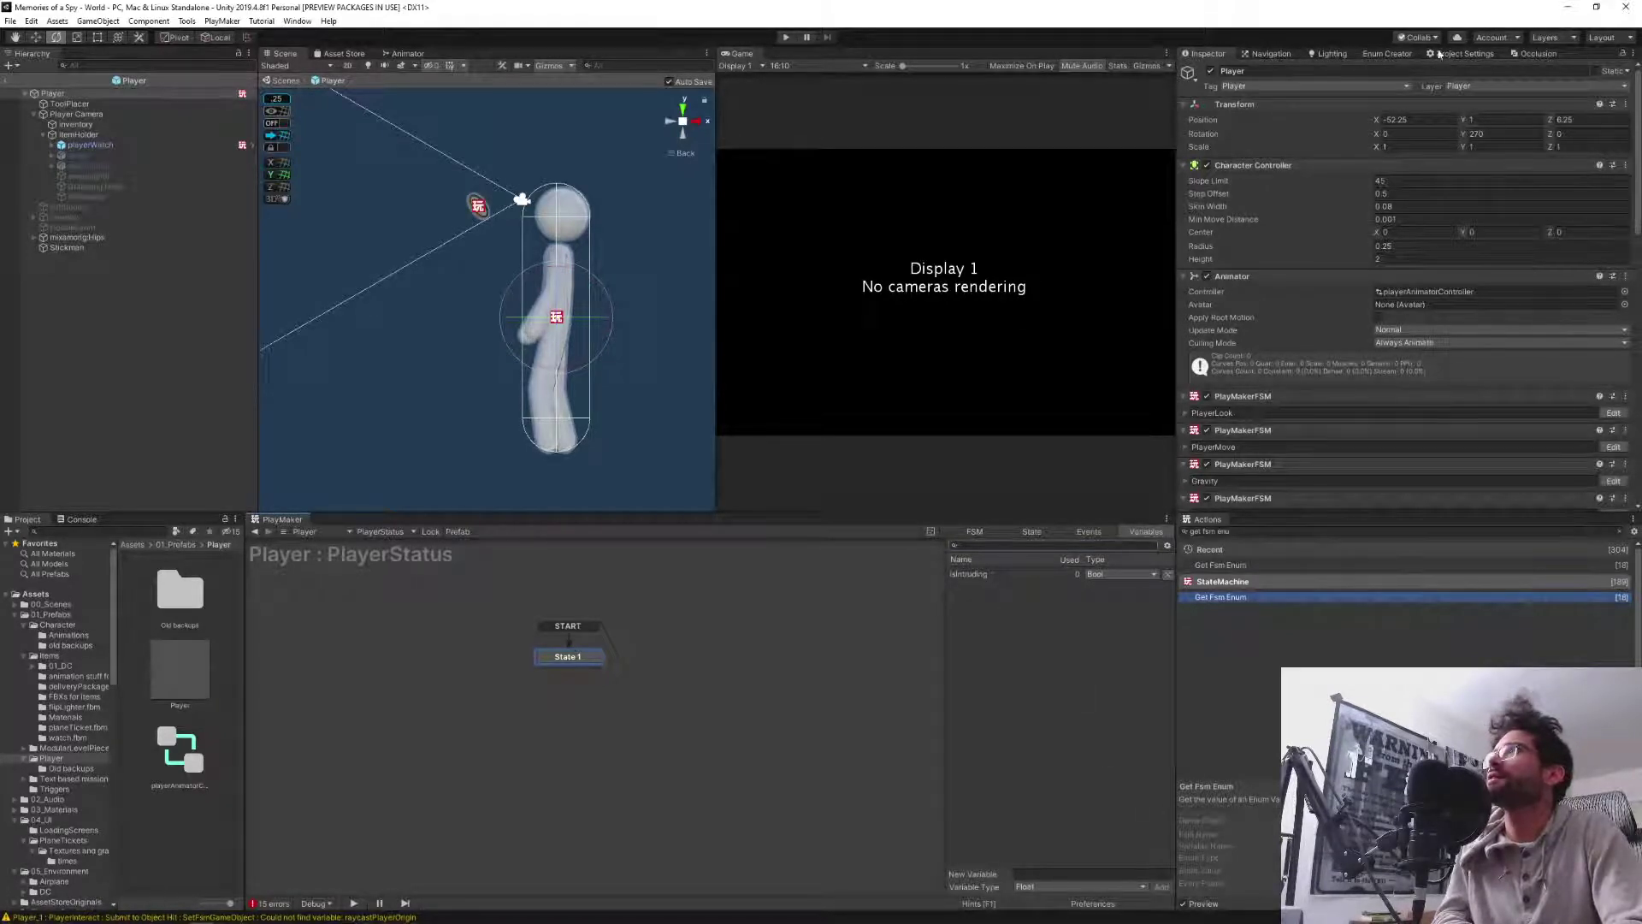
Name the first entry of the Disguises enum Handyman and add a second blank entry.
click(1385, 54)
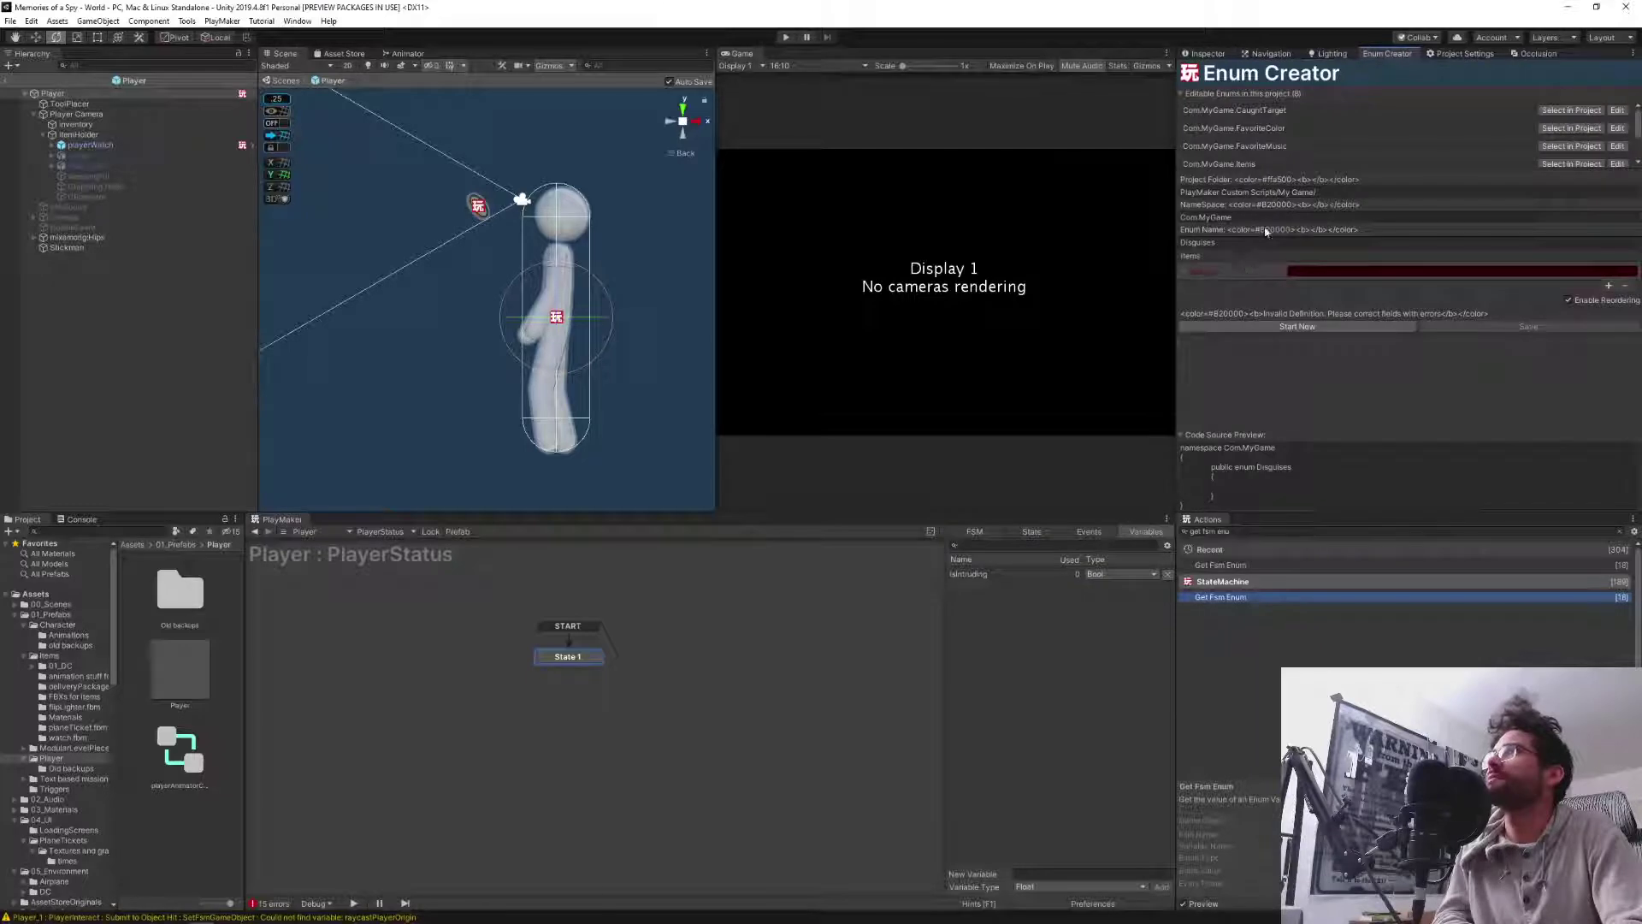
click(1245, 245)
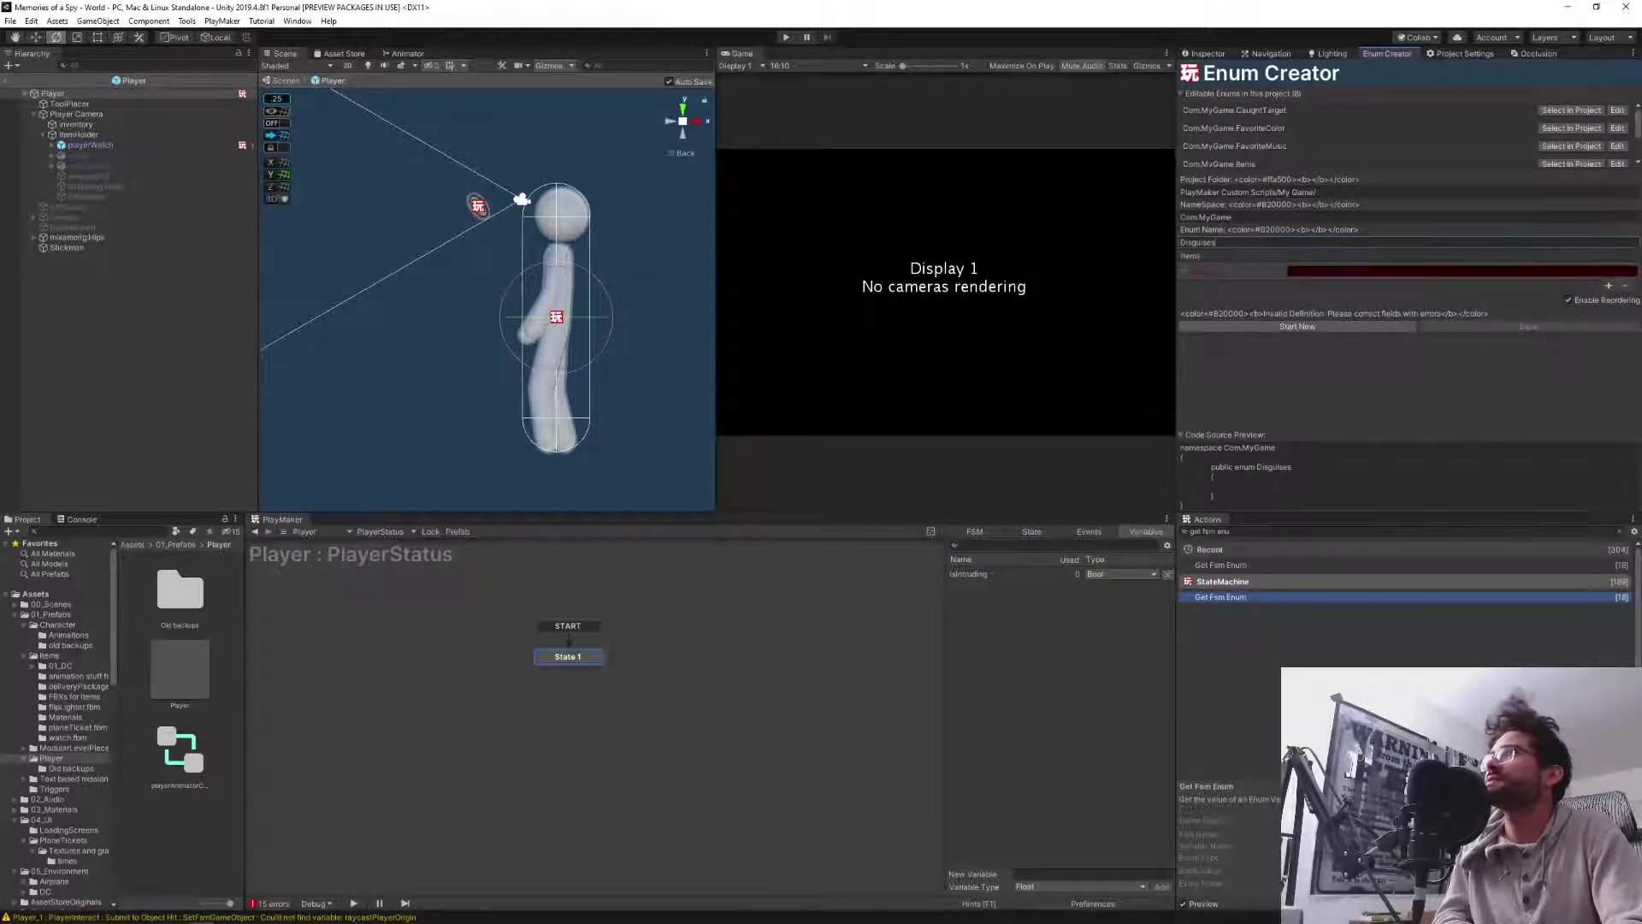
key(Tab)
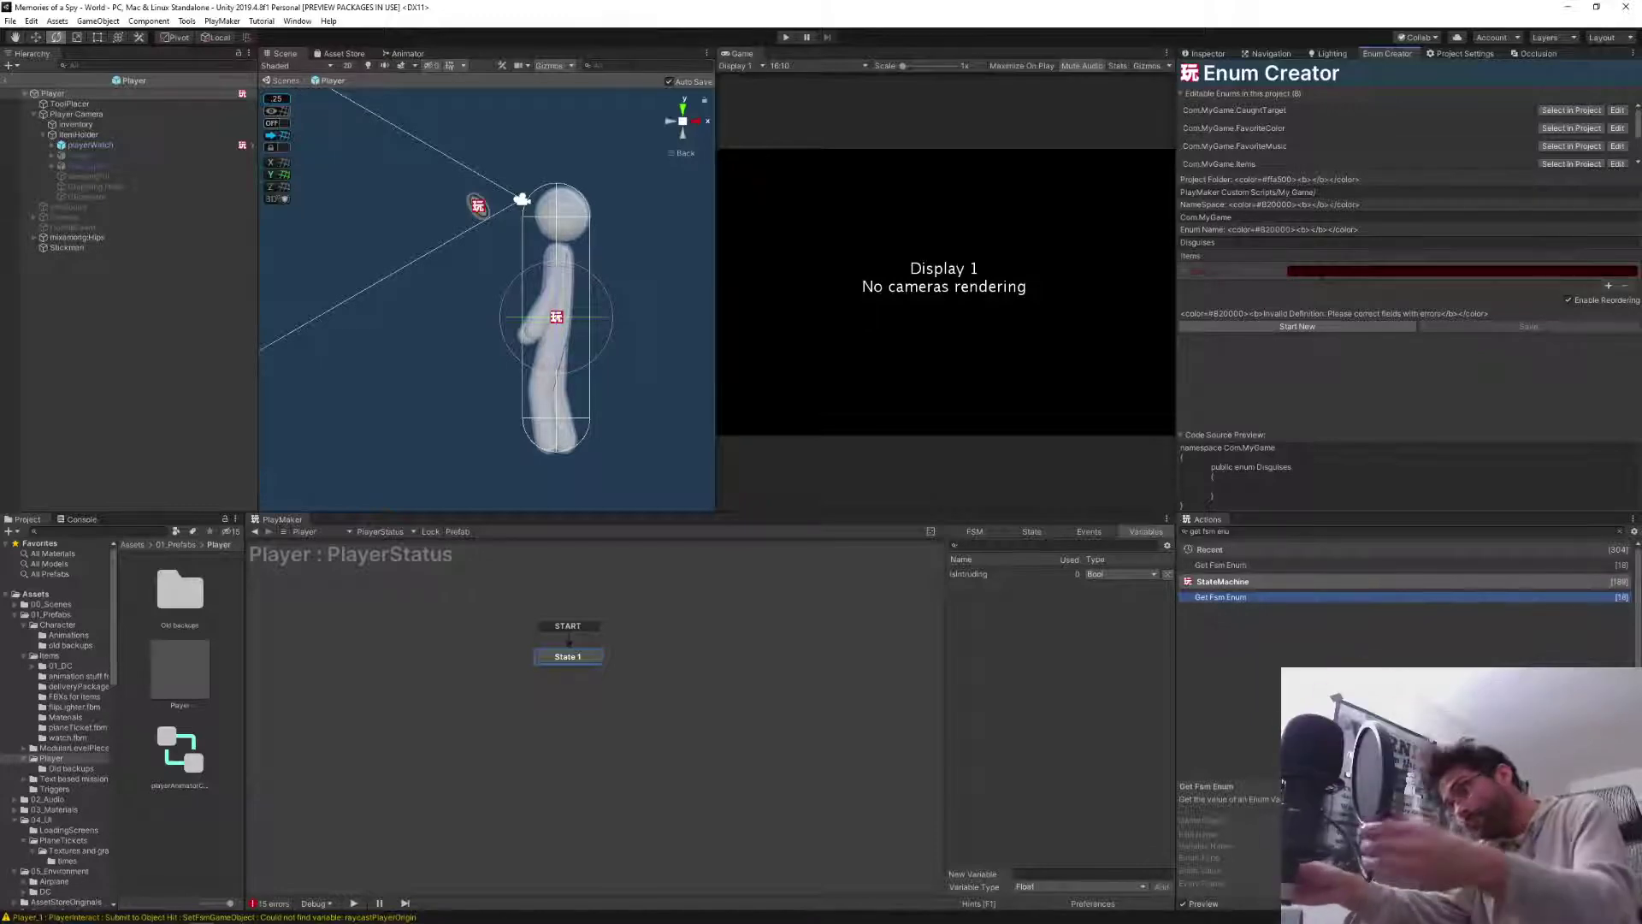
click(1321, 272)
text(Handyman)
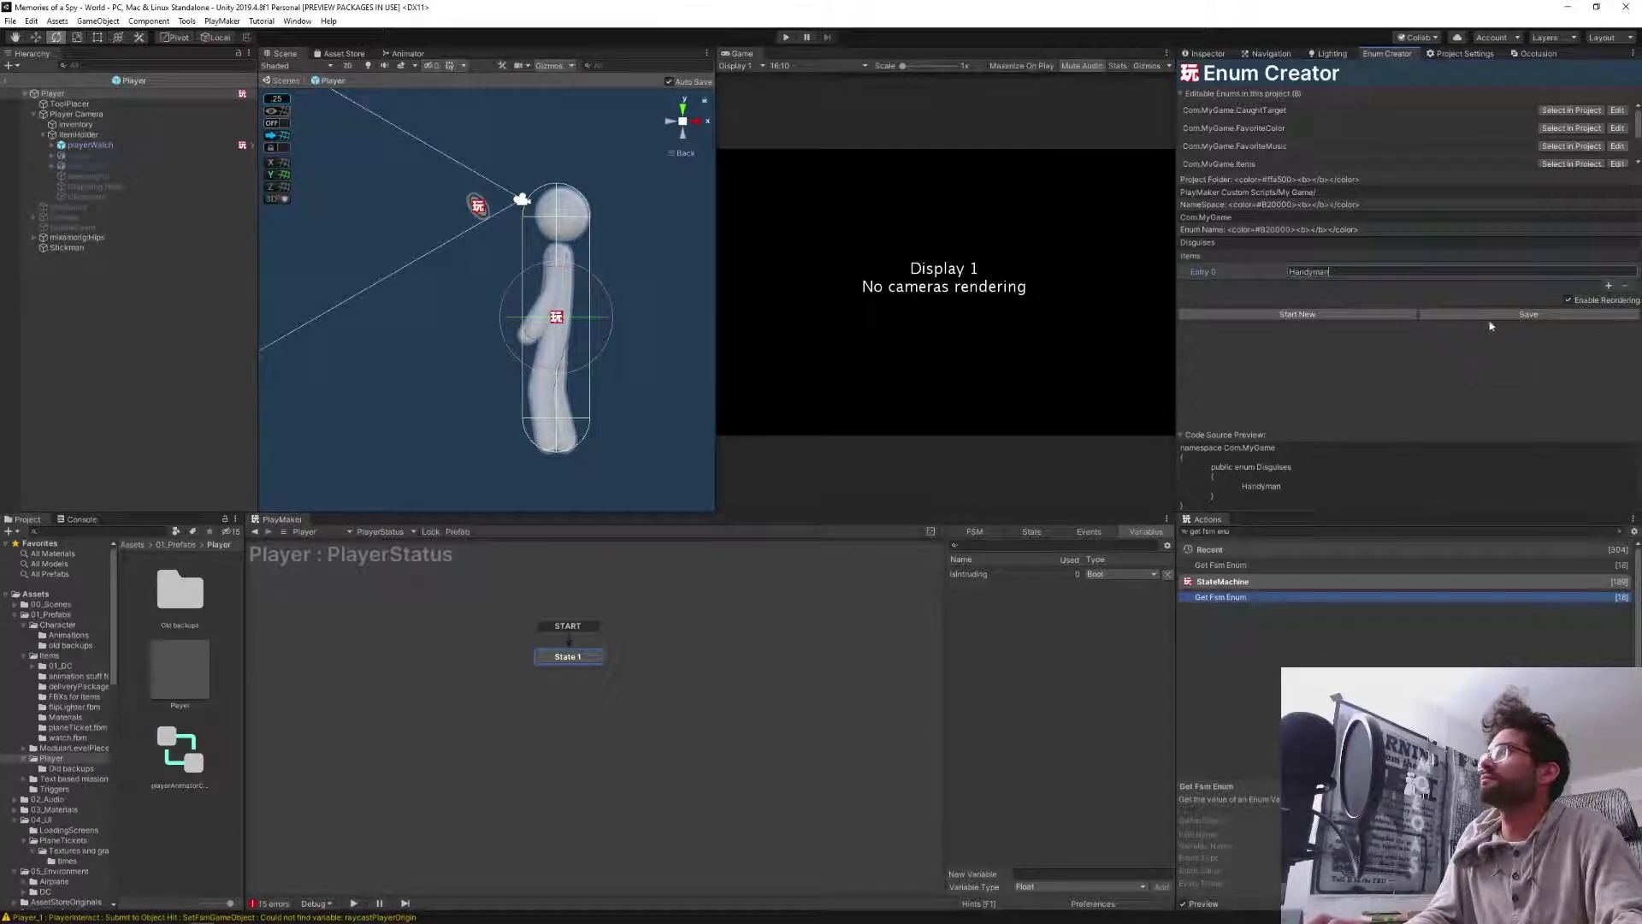
click(1609, 286)
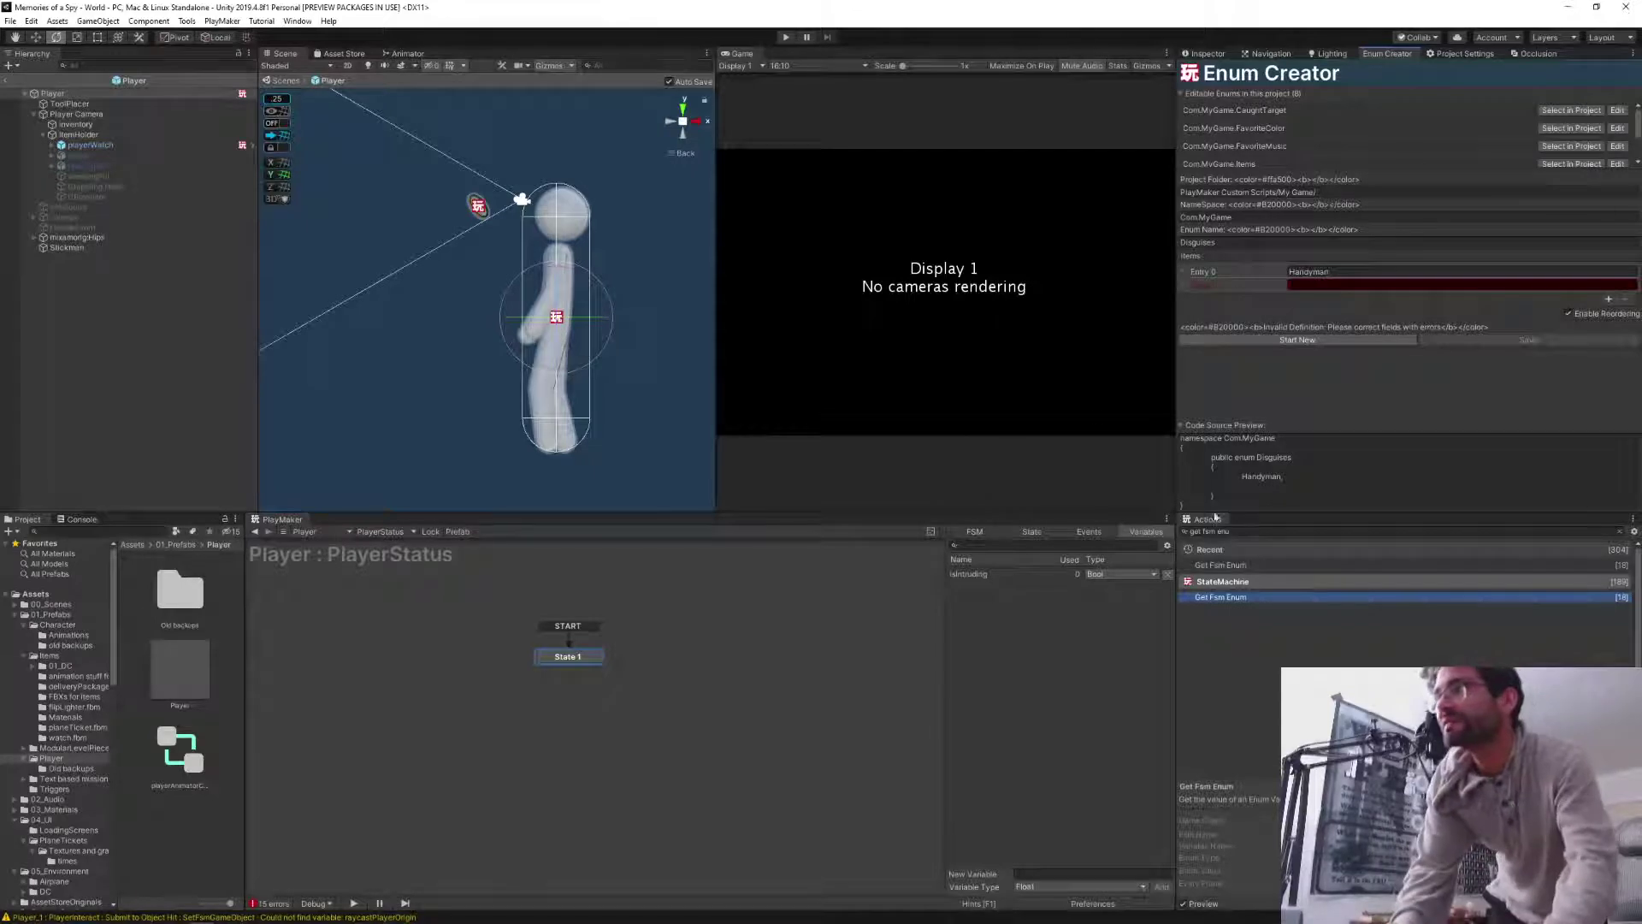
Search the actions for compare and add an Object Compare action to State 1 of the PlayerStatus FSM.
click(1241, 532)
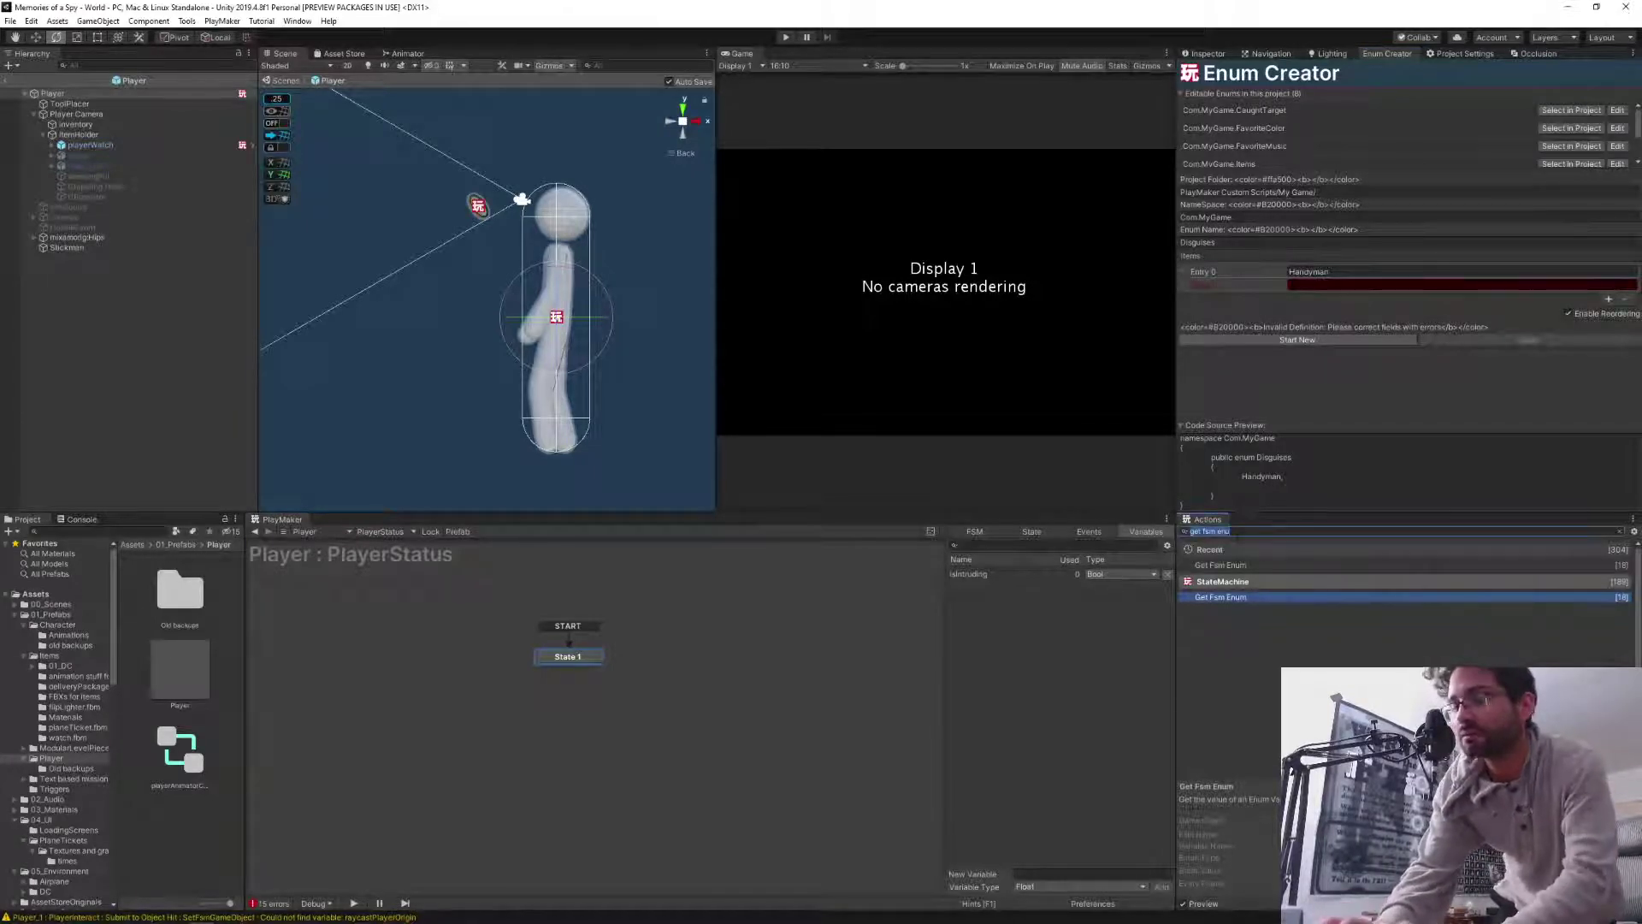
text(compare)
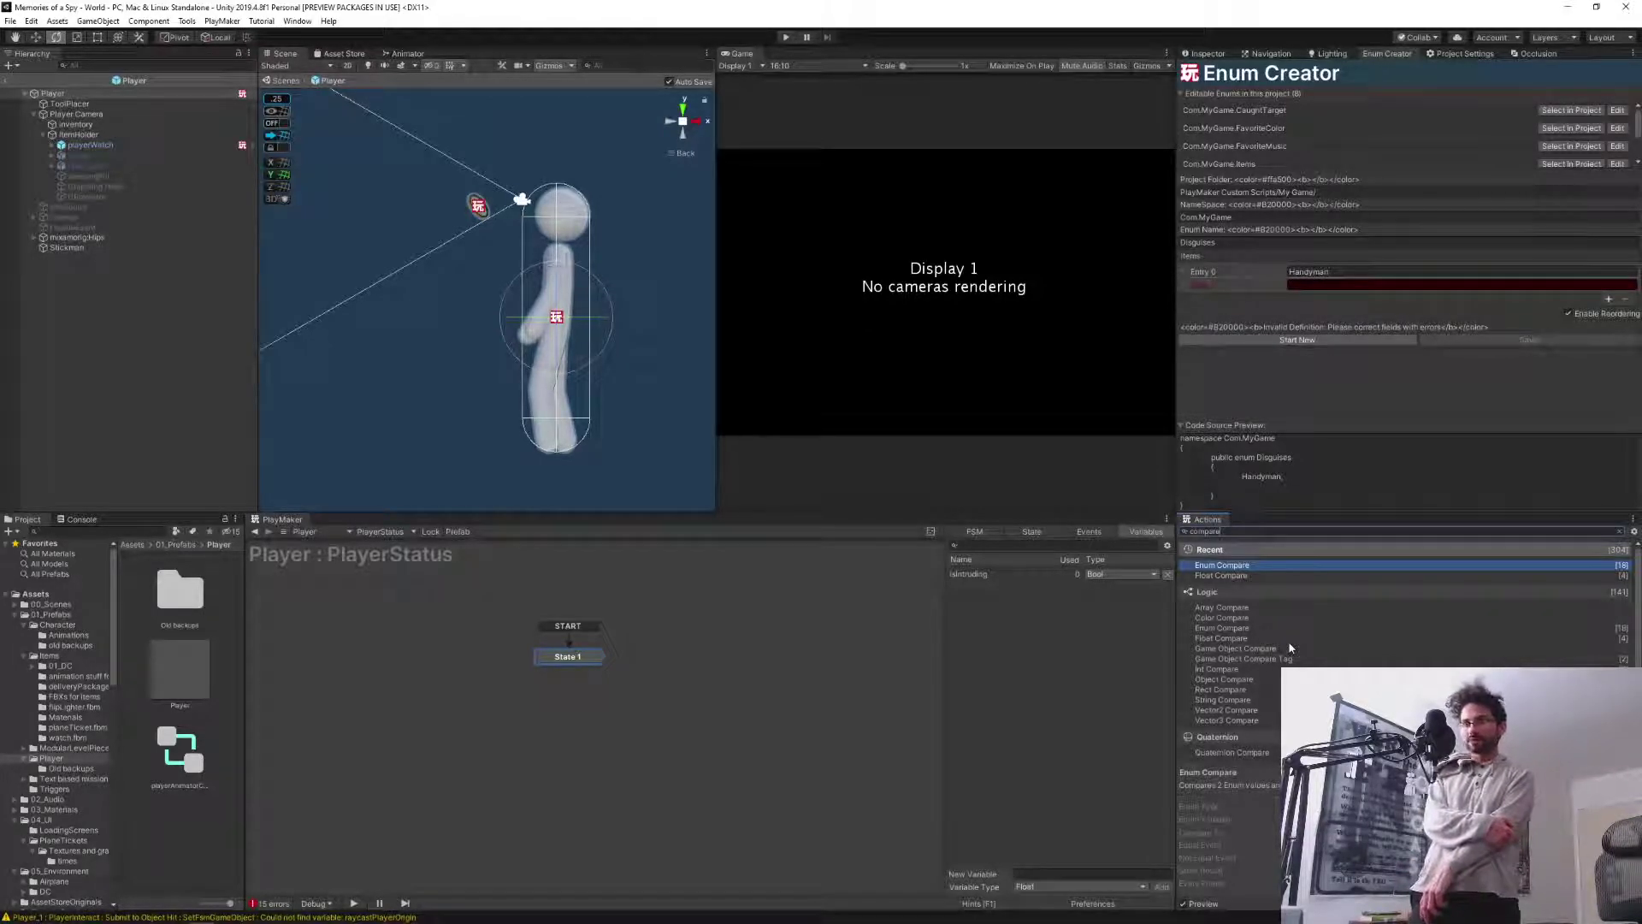
scroll(1290, 648, down, 1)
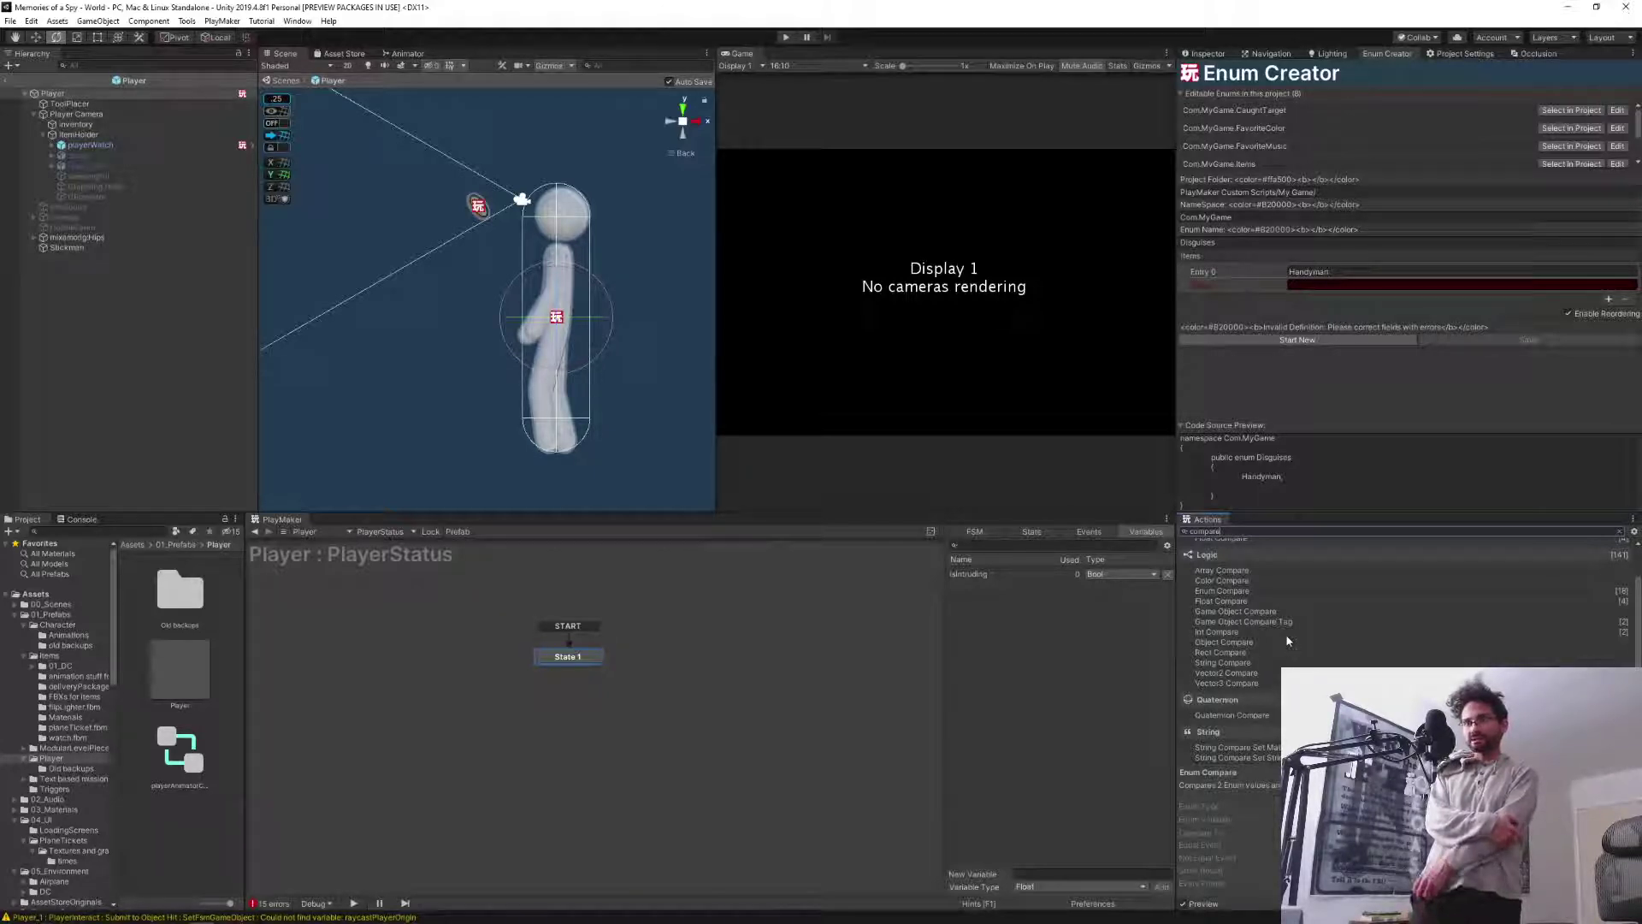
click(1202, 642)
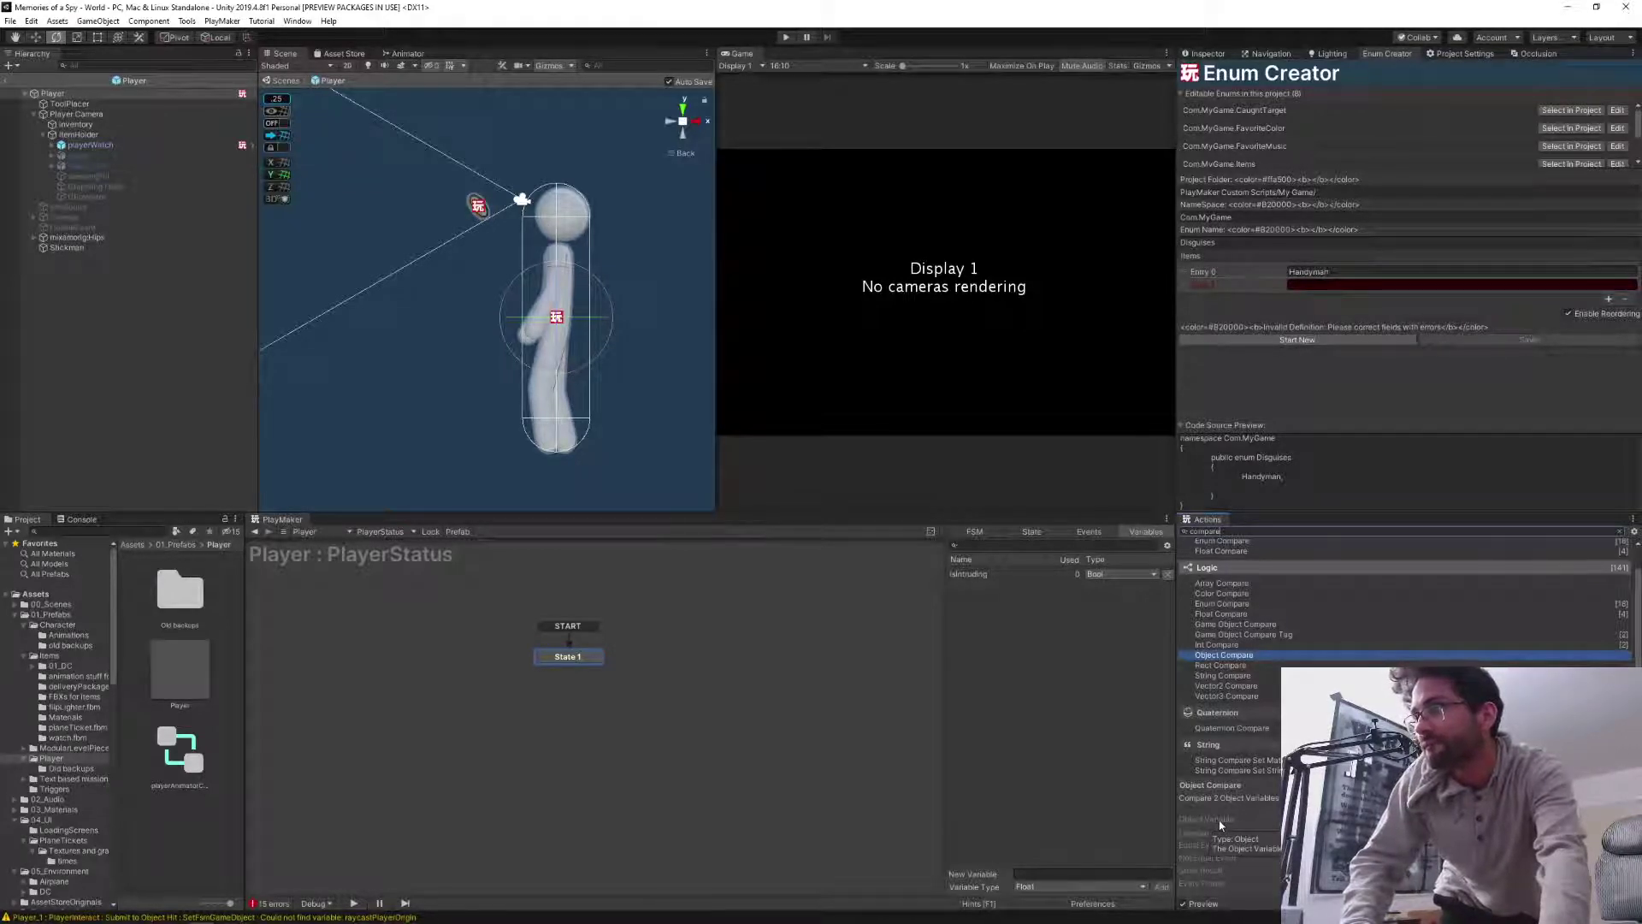
text(0)
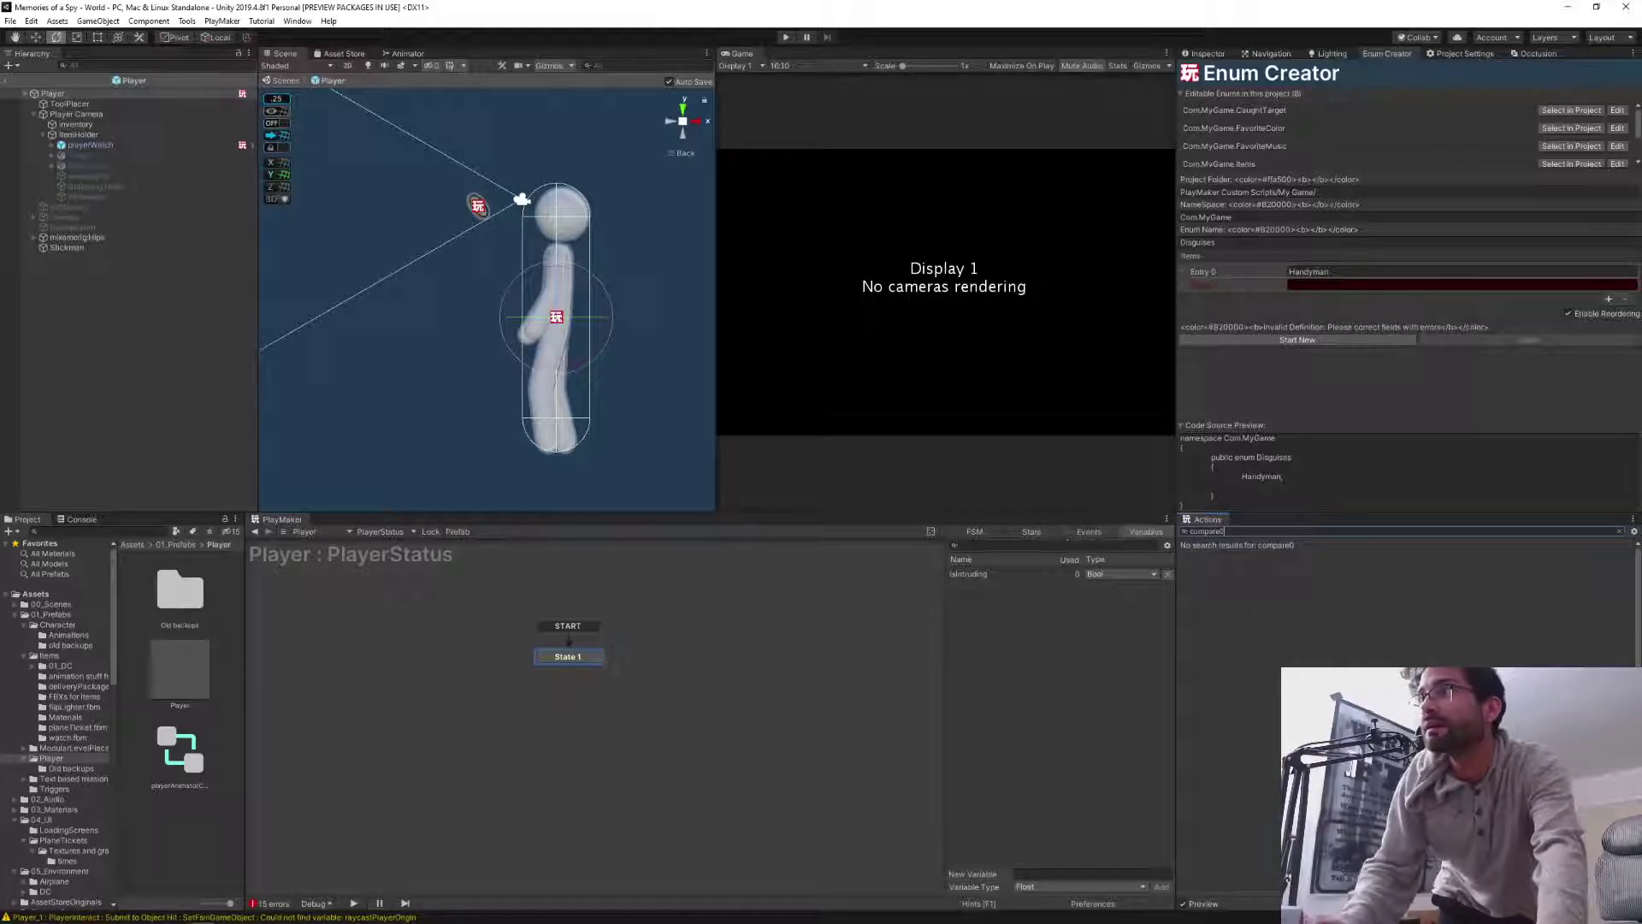
key(BackSpace)
click(1032, 531)
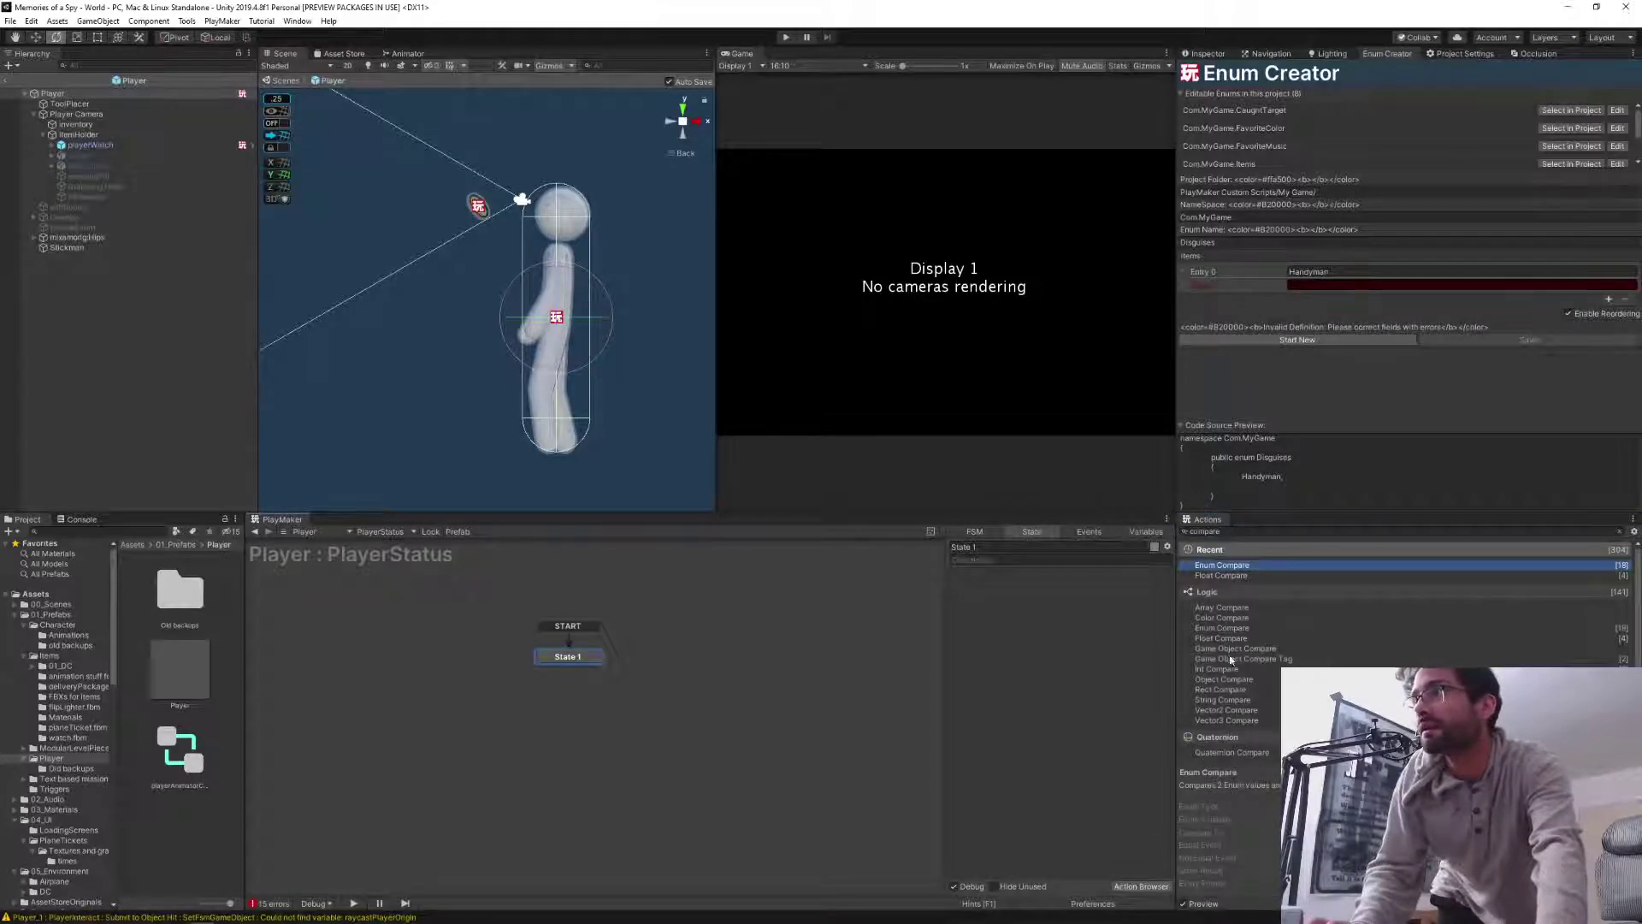
click(1237, 681)
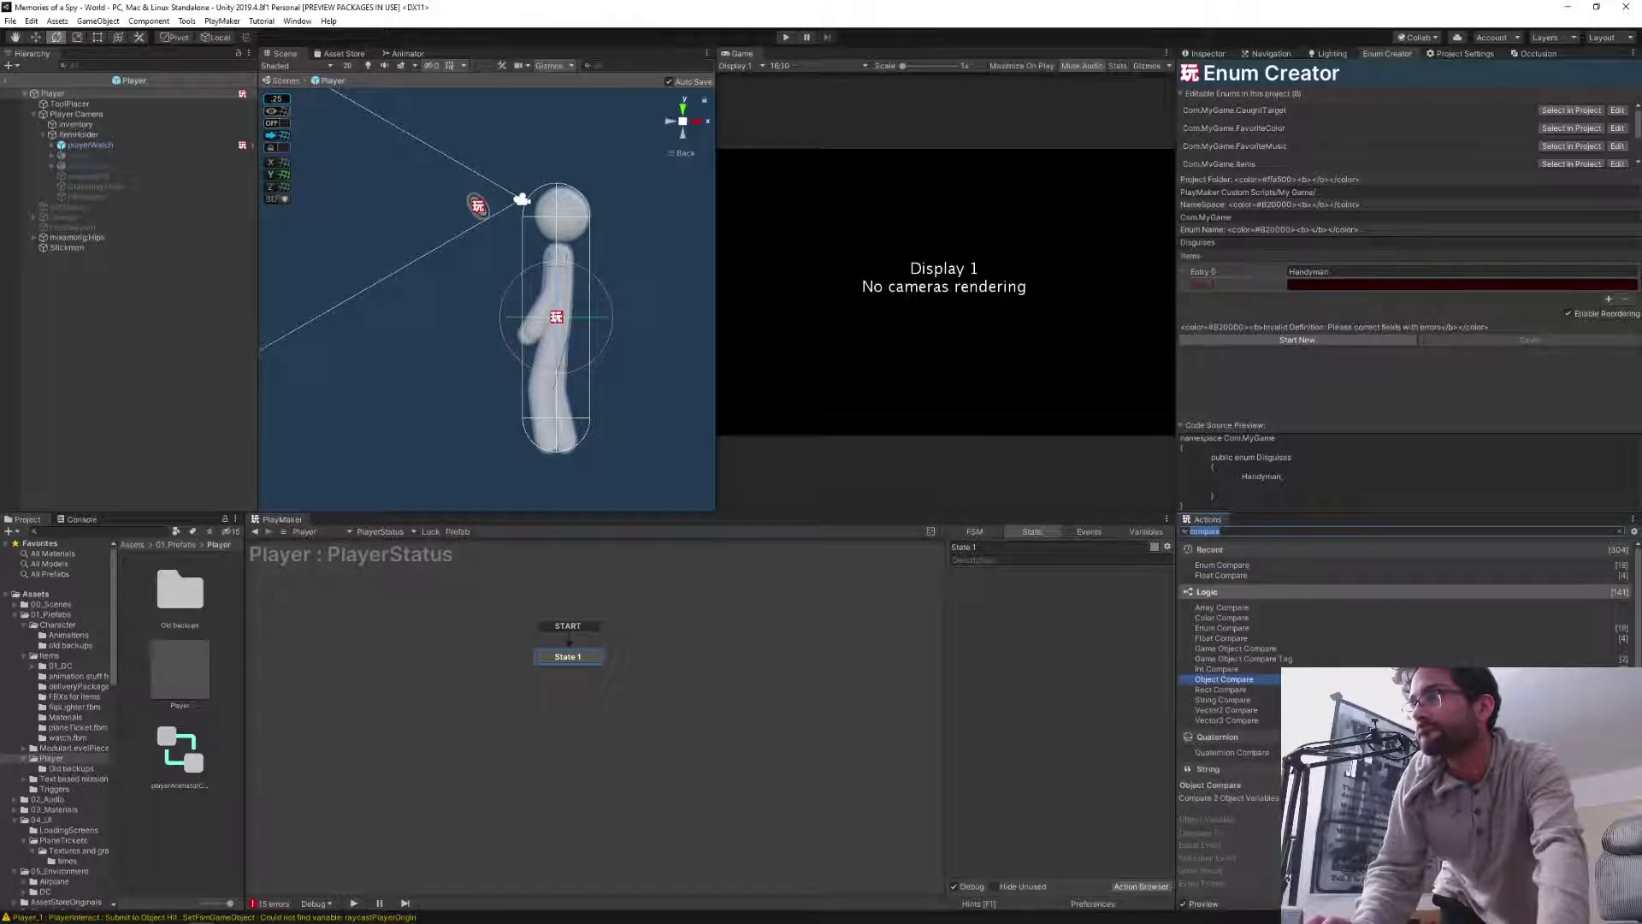
key(Return)
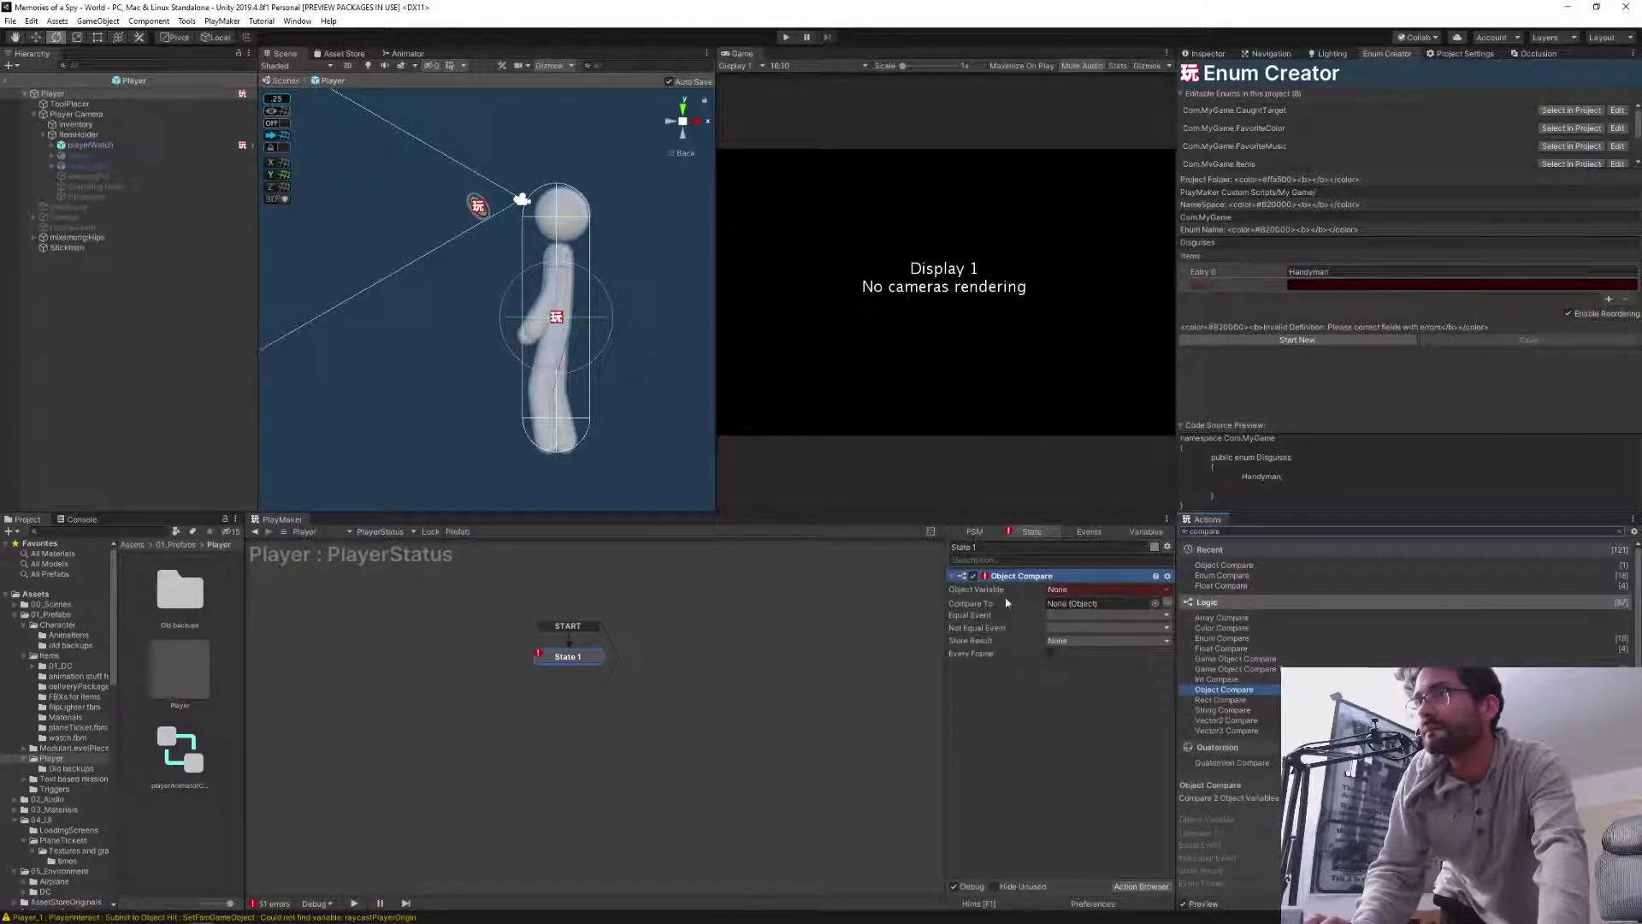
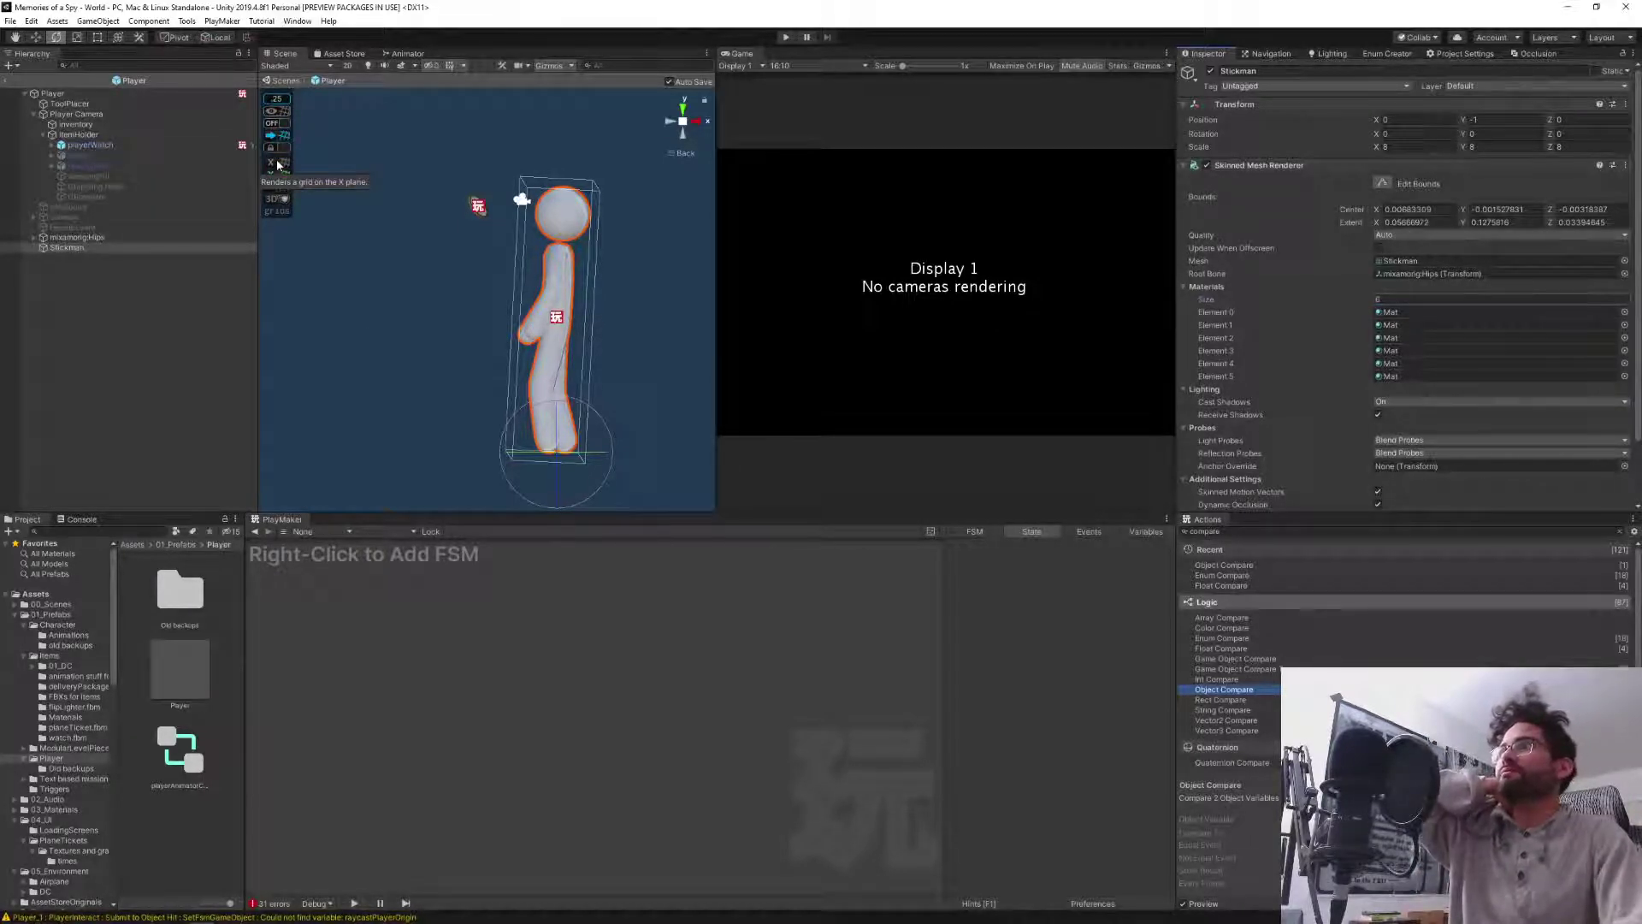
Reselect the Player object and show the variables of its PlayerStatus FSM.
click(1146, 532)
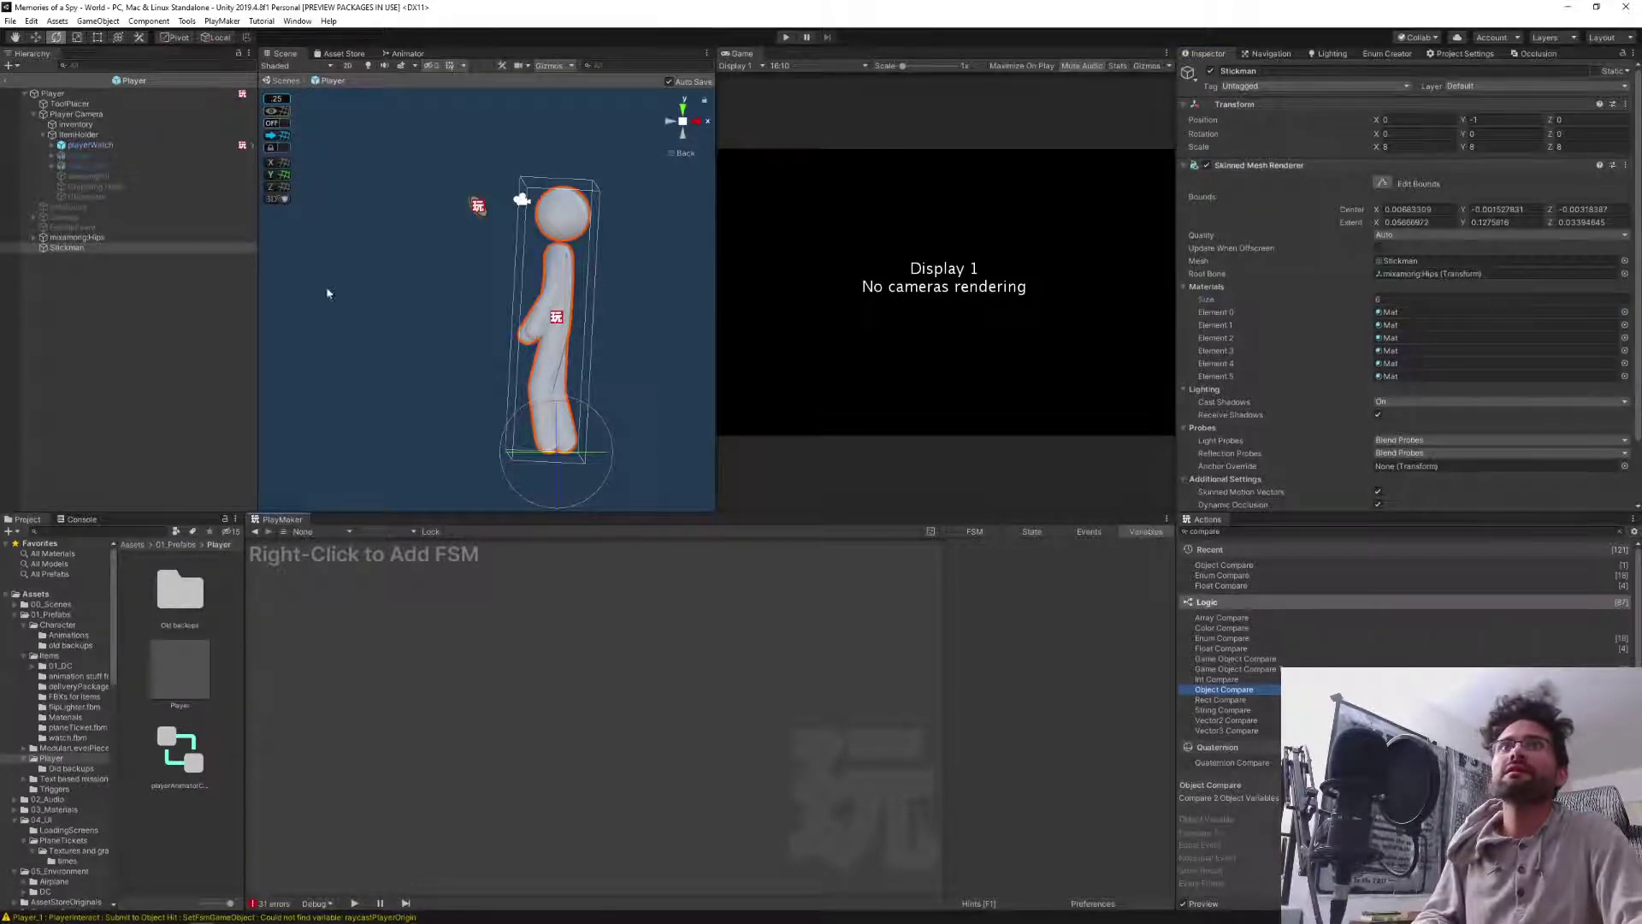
click(477, 203)
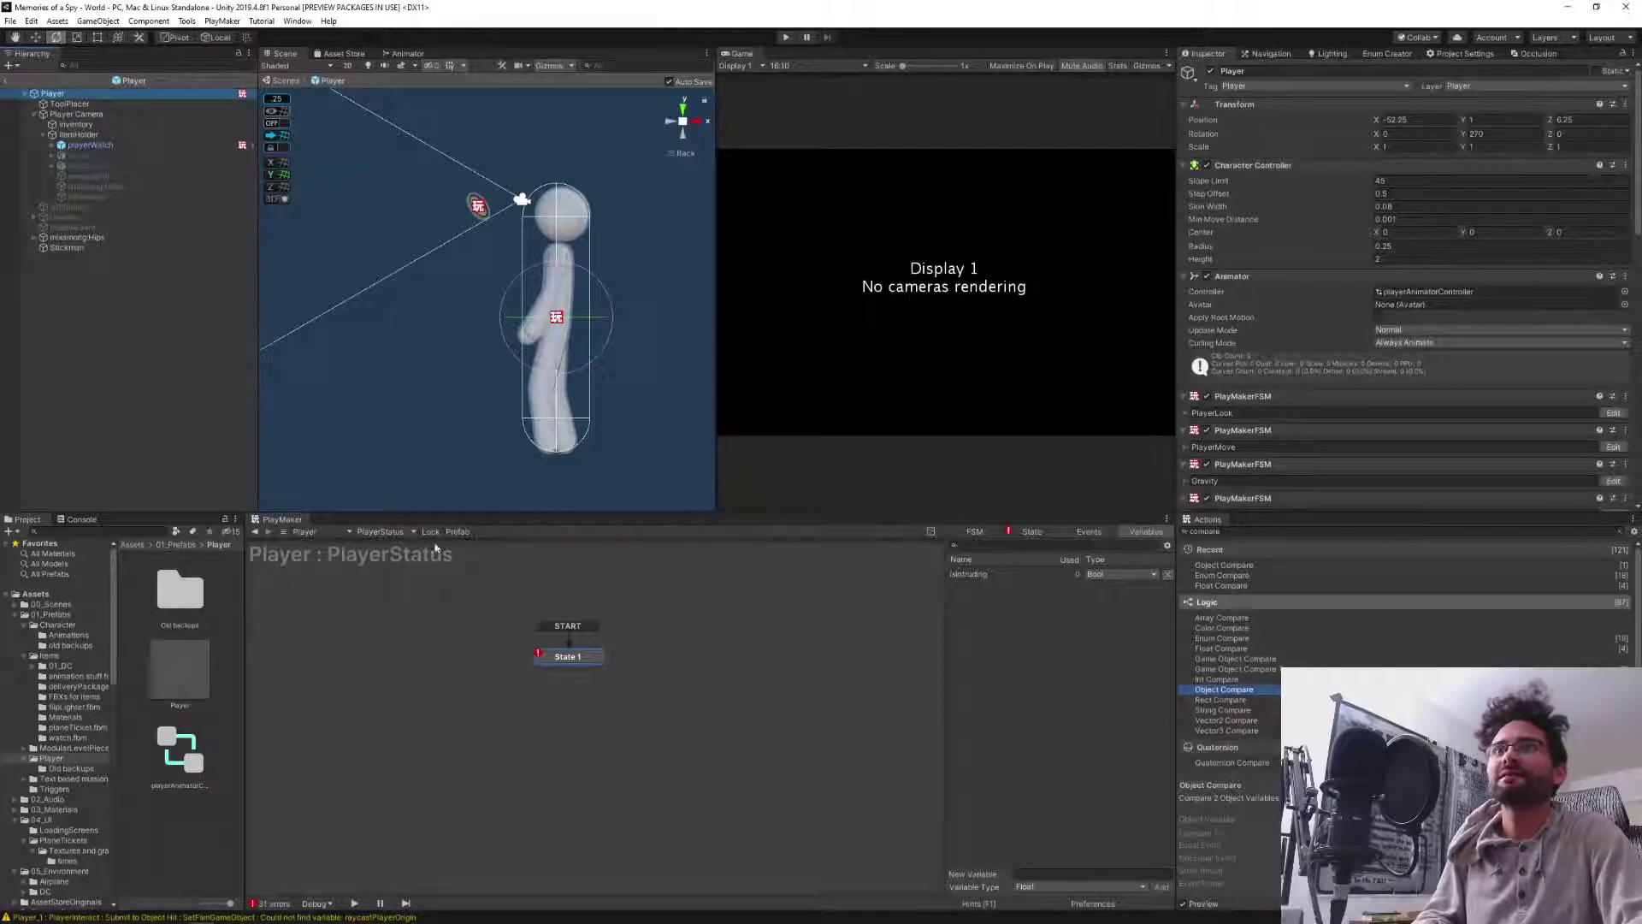
Delete the Object Compare action from State 1 of the PlayerStatus FSM.
click(559, 712)
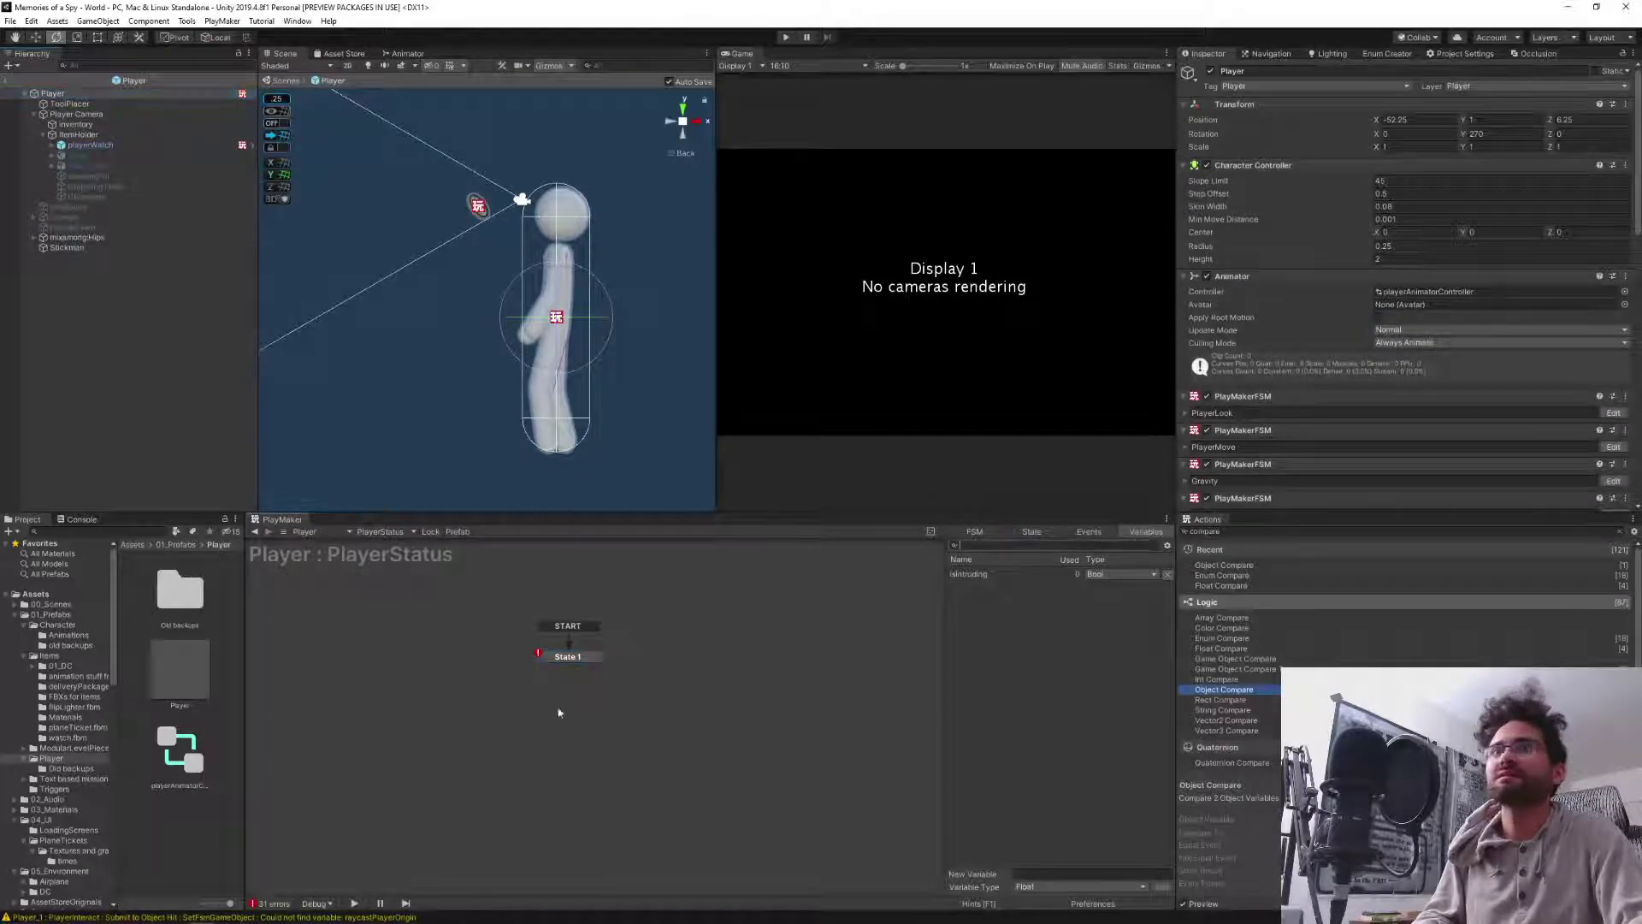
click(575, 657)
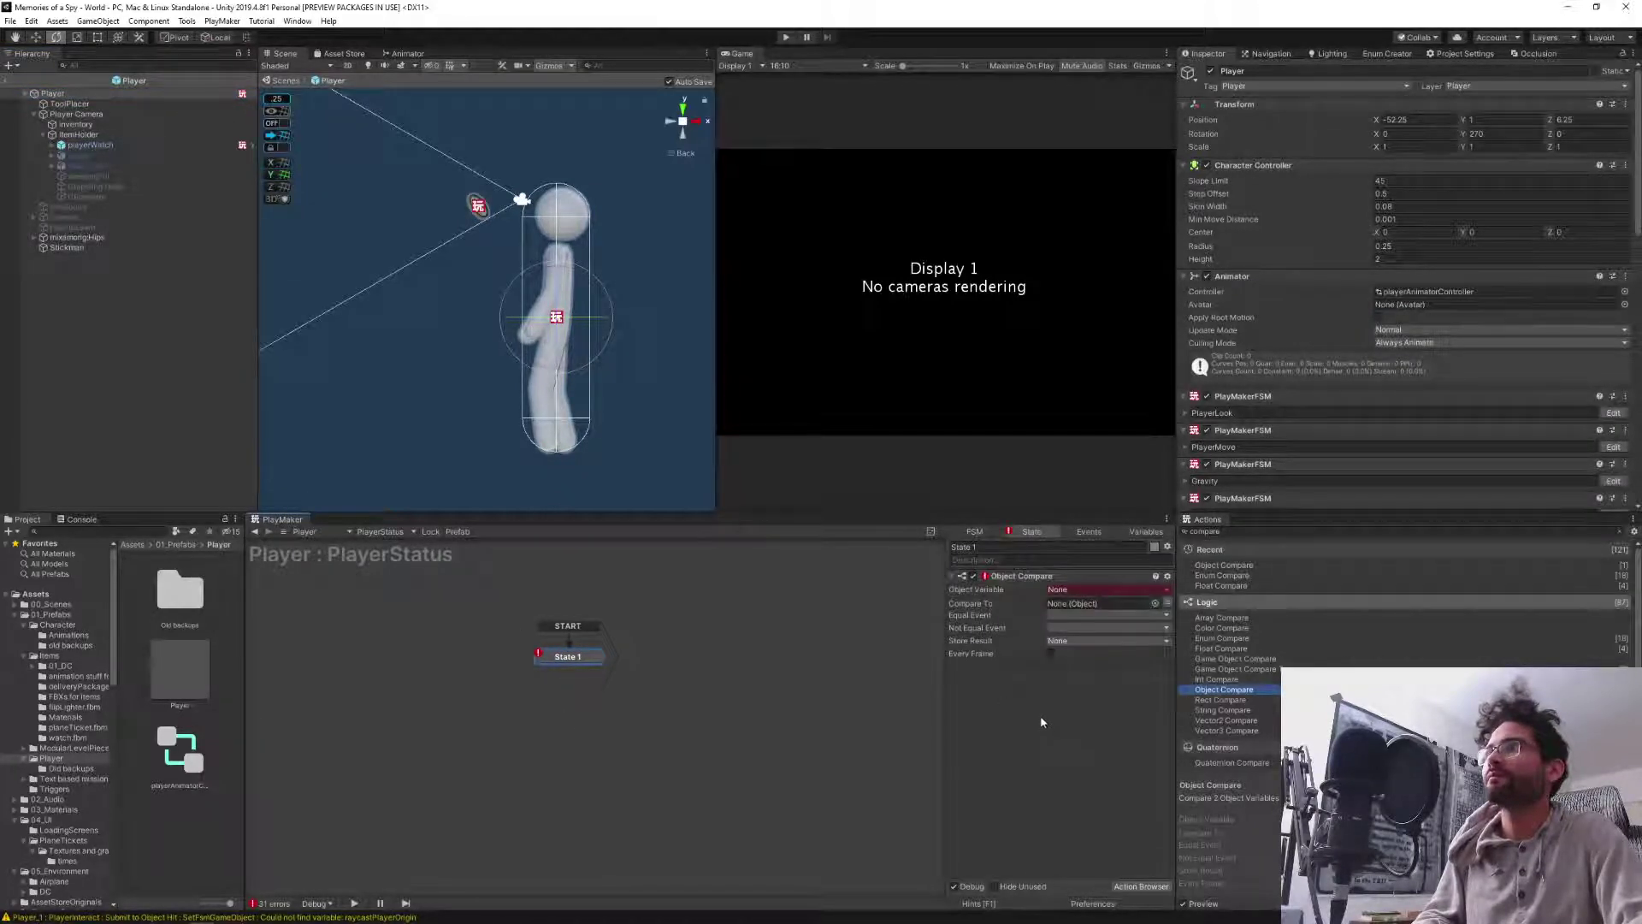
click(1018, 577)
key(Delete)
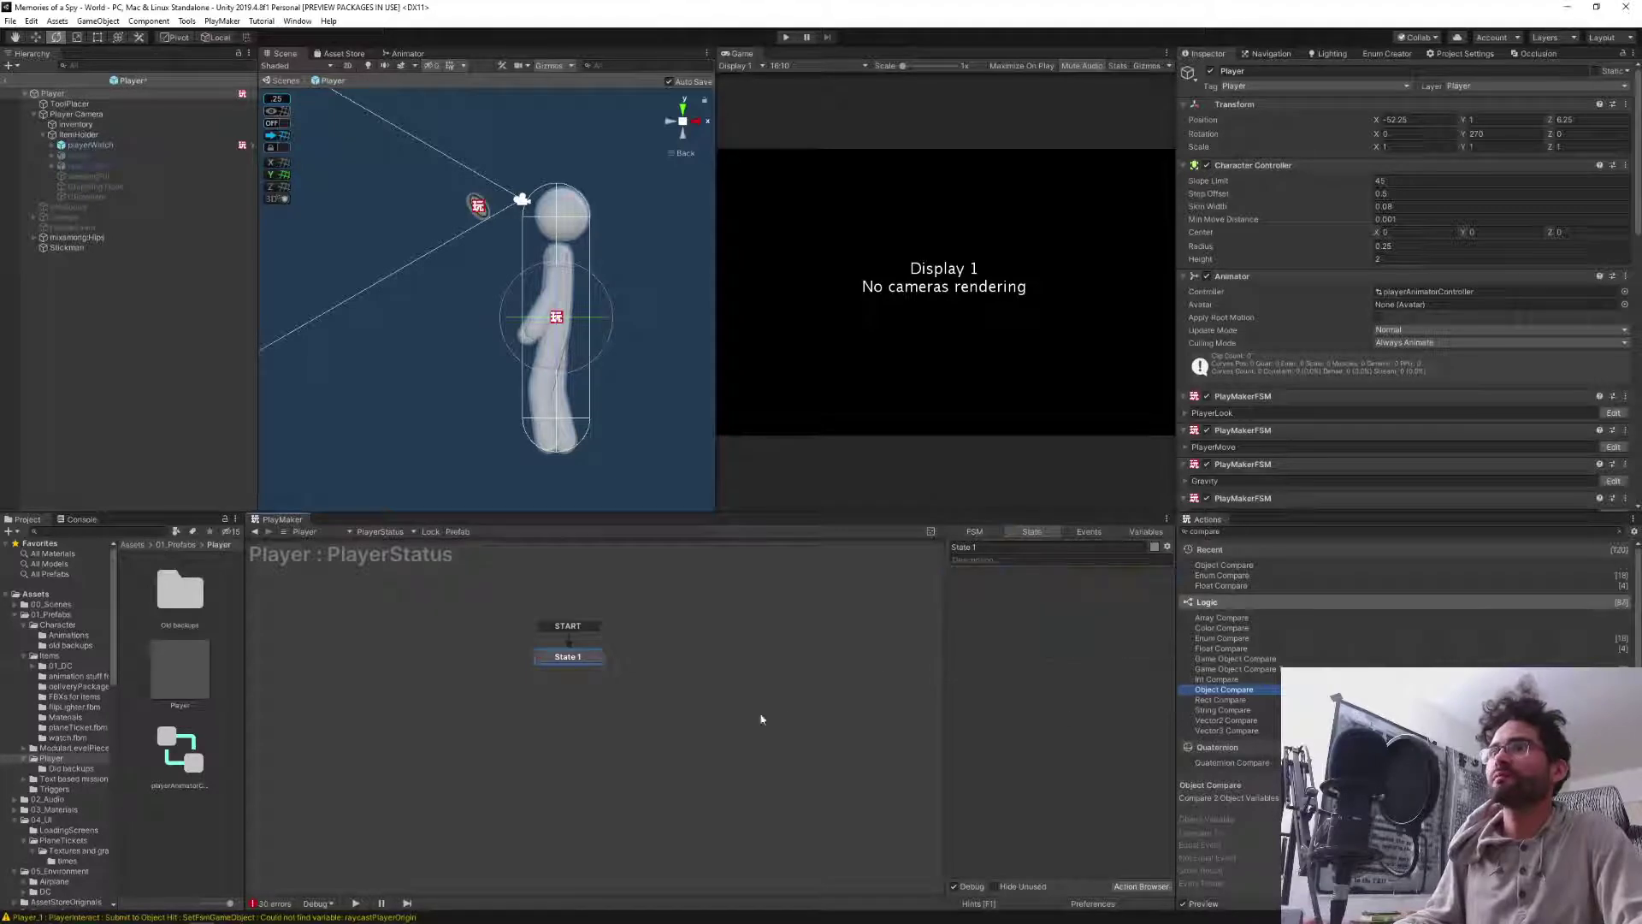
Add a new Array variable named physicalAttributes to the PlayerStatus FSM.
click(1142, 531)
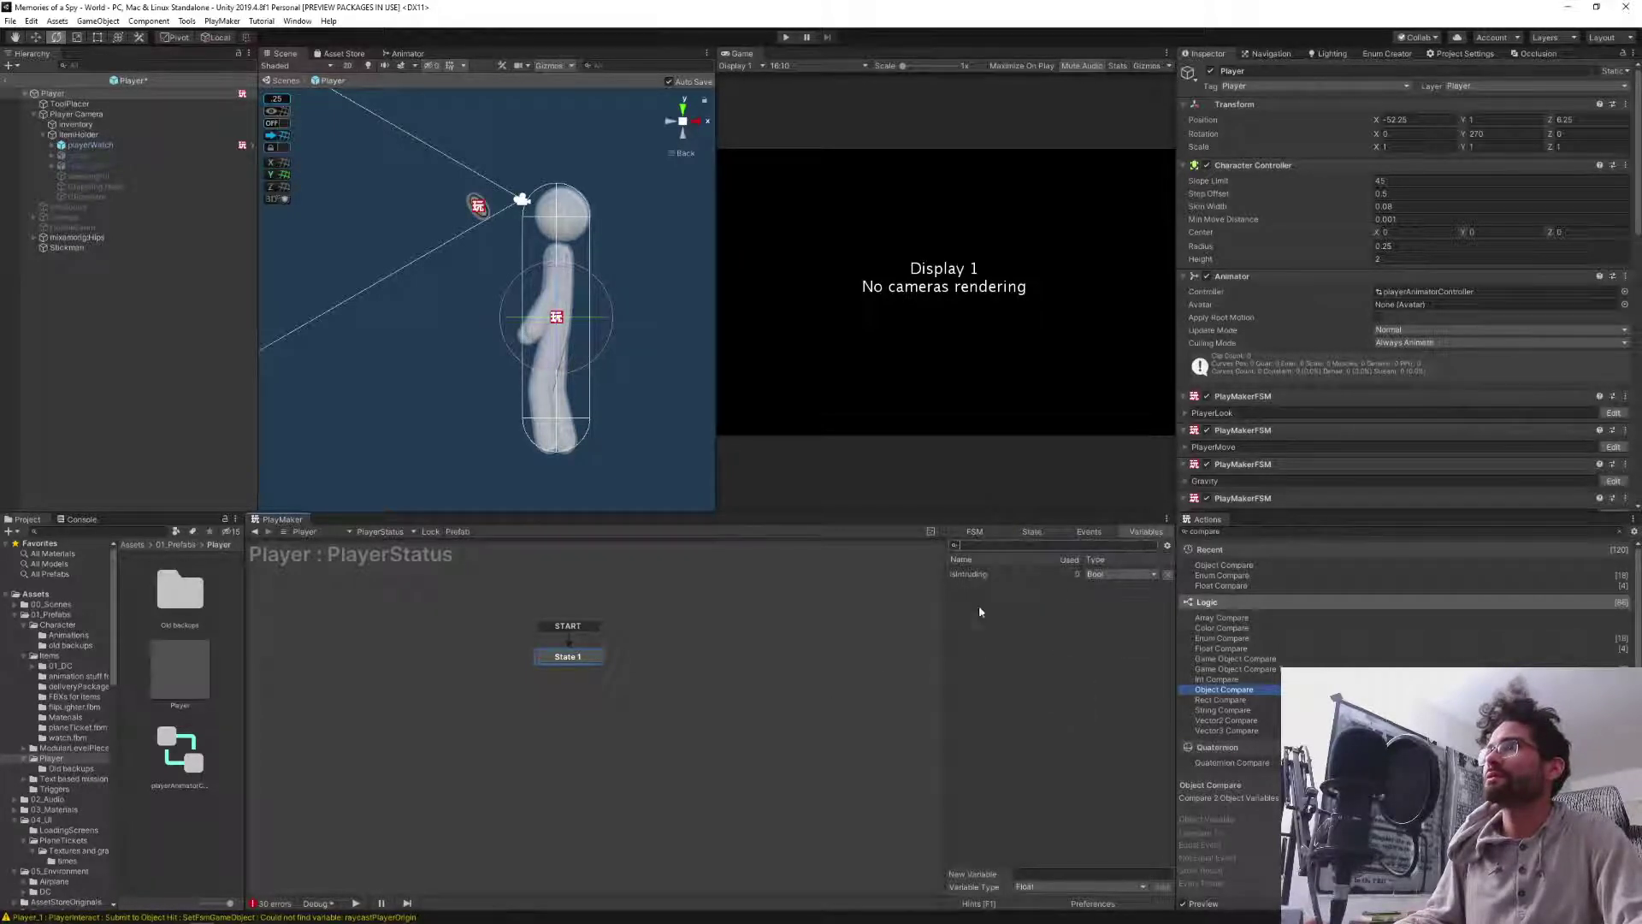
click(1020, 889)
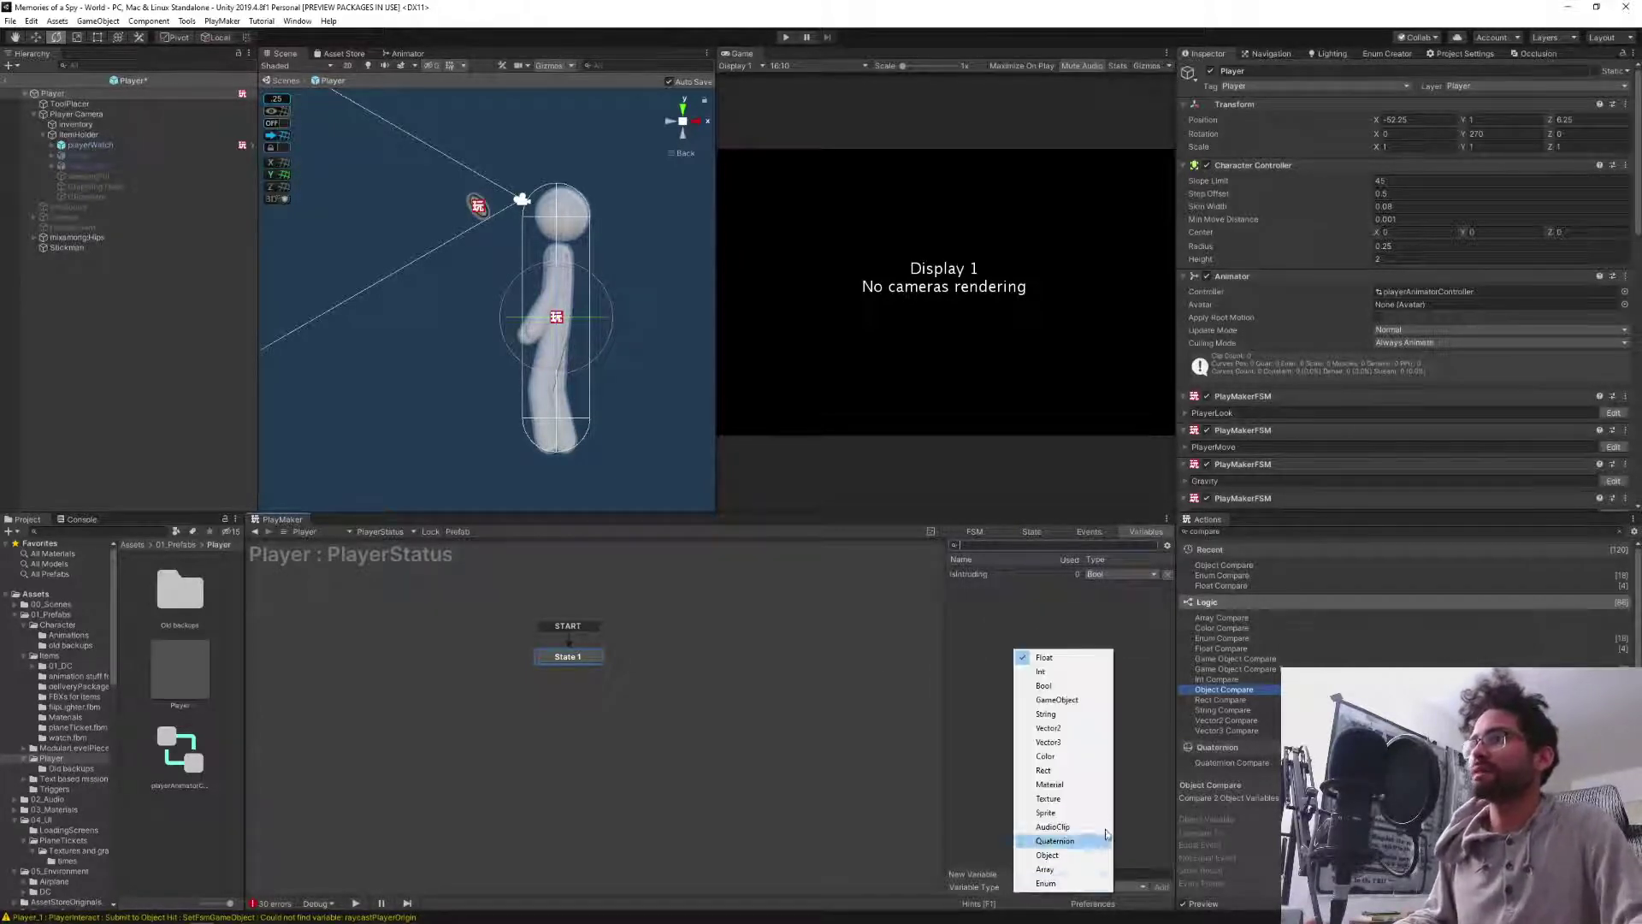
click(1048, 872)
click(1061, 873)
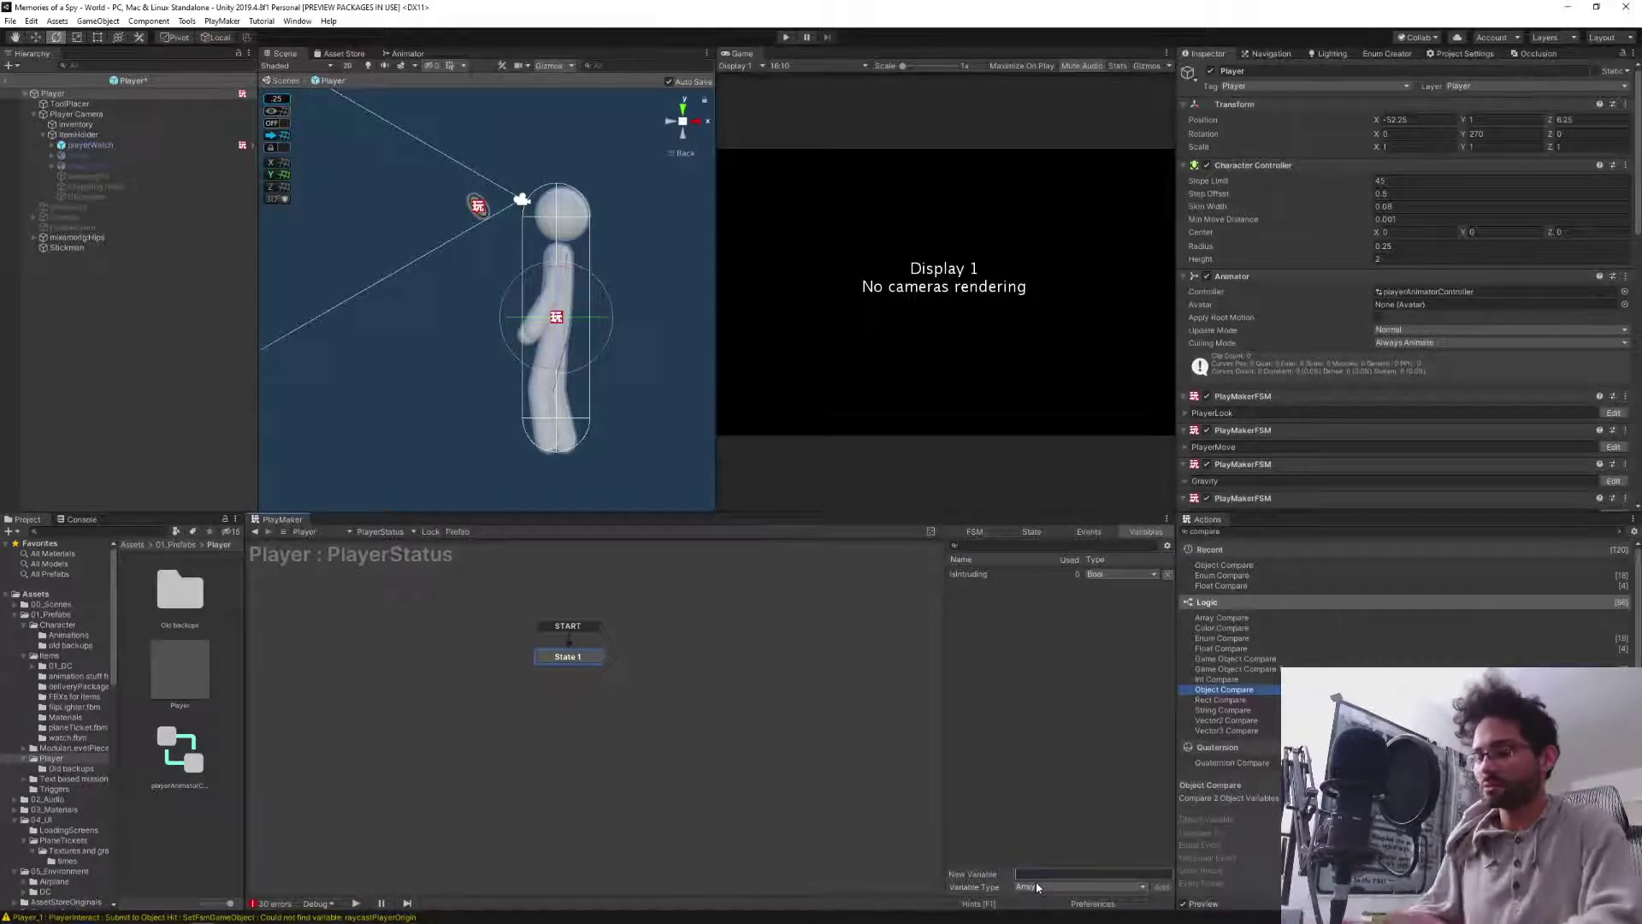
text(current)
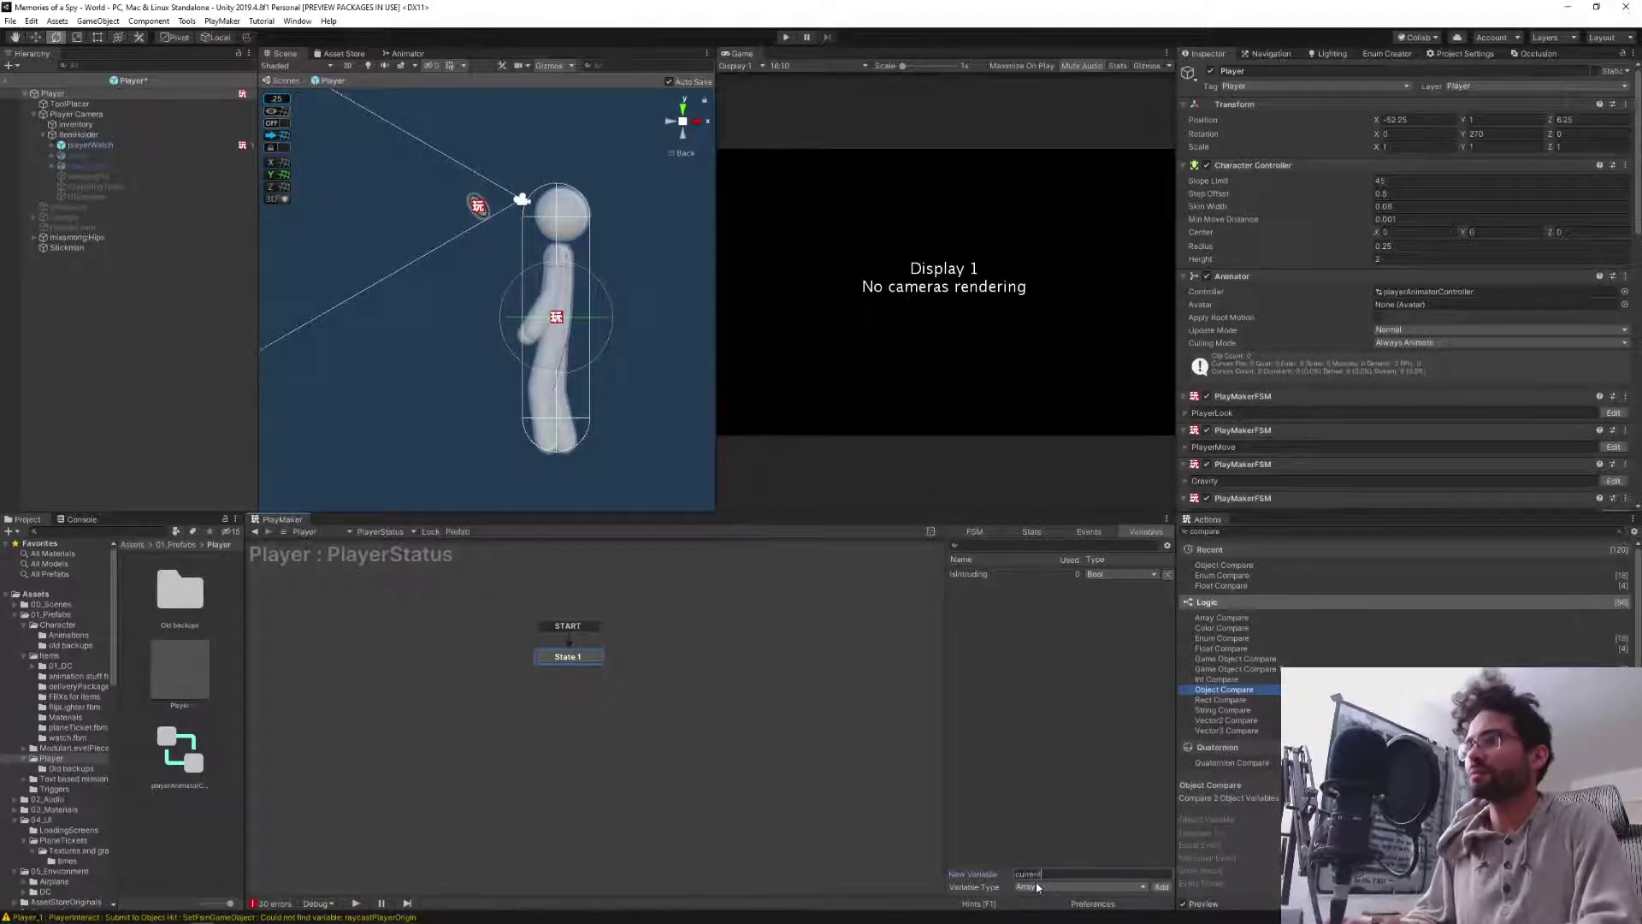
text(P)
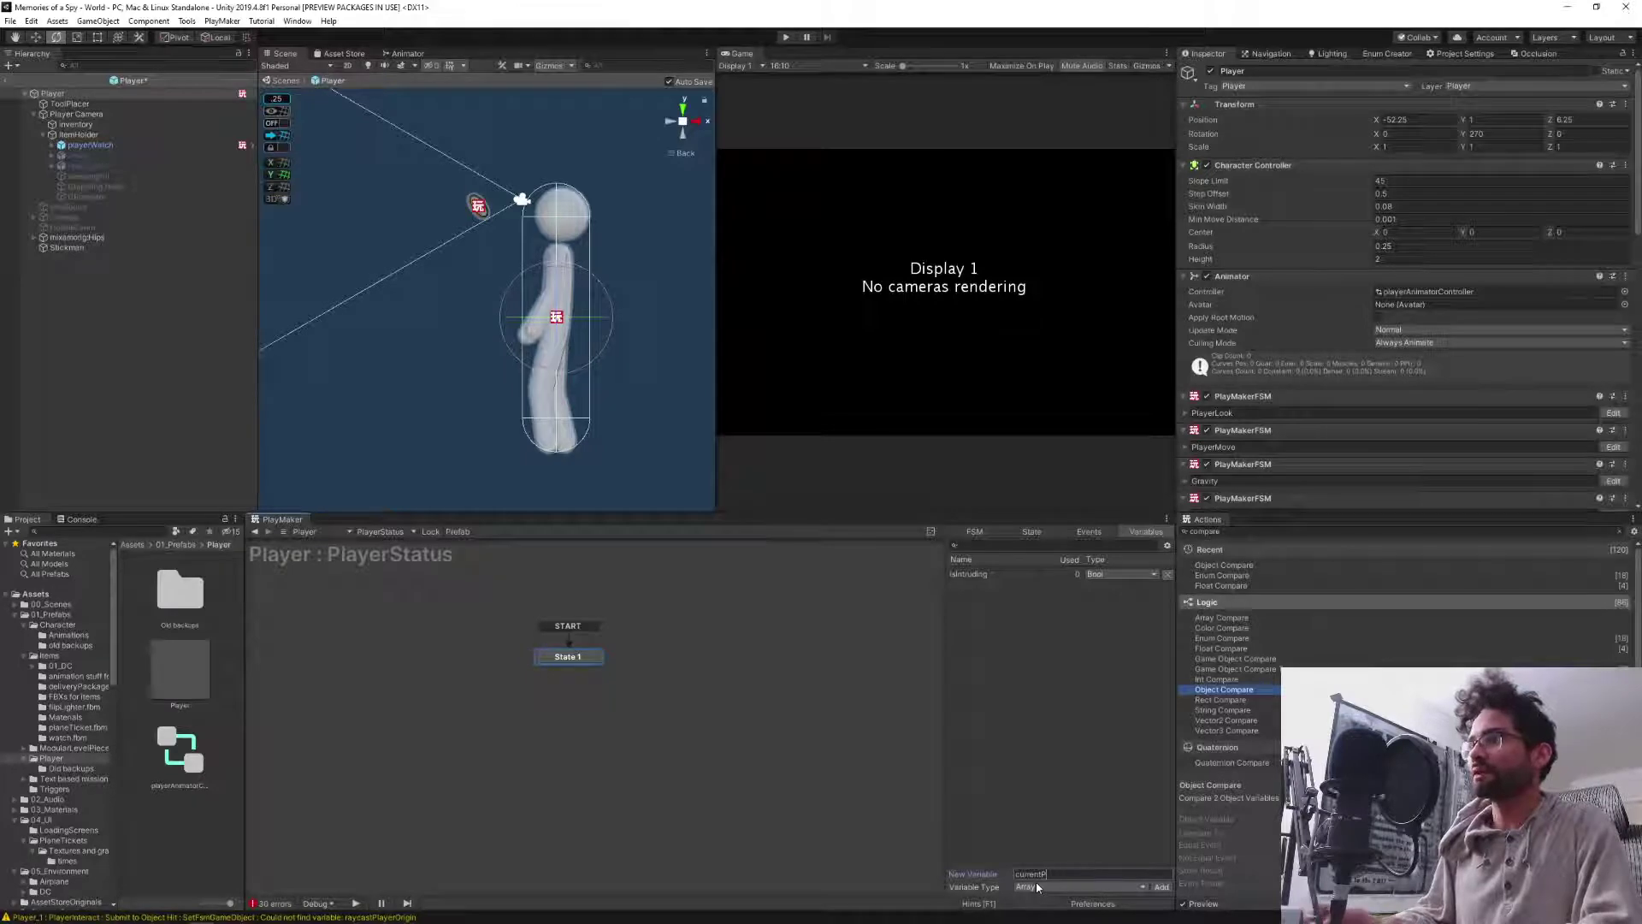
text(hysical)
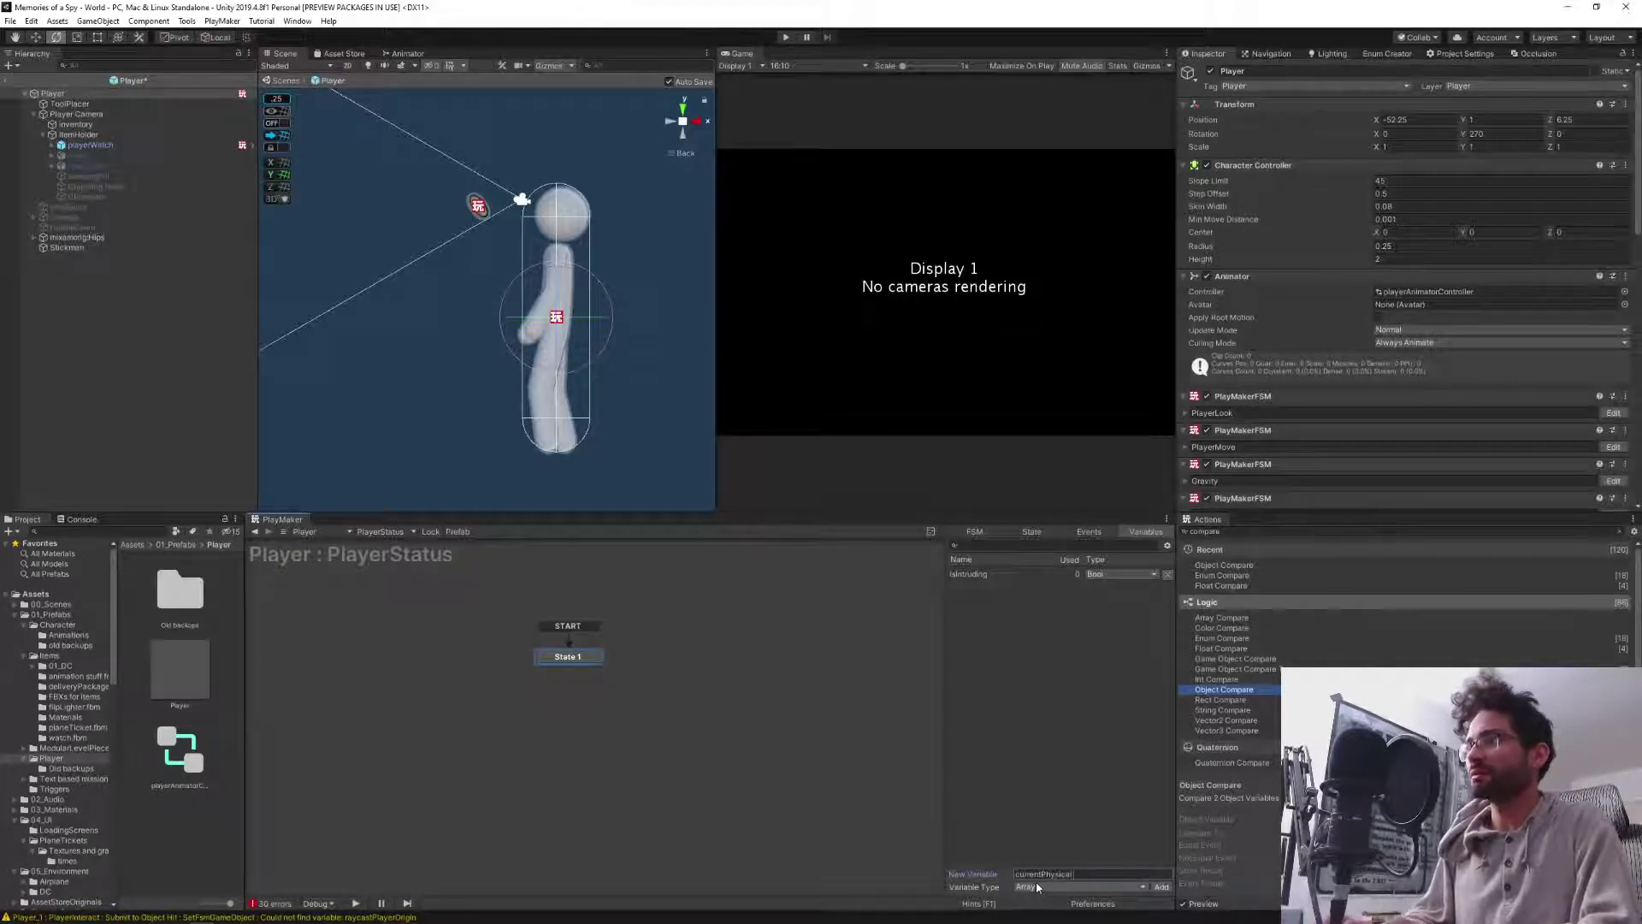
text(Appearance)
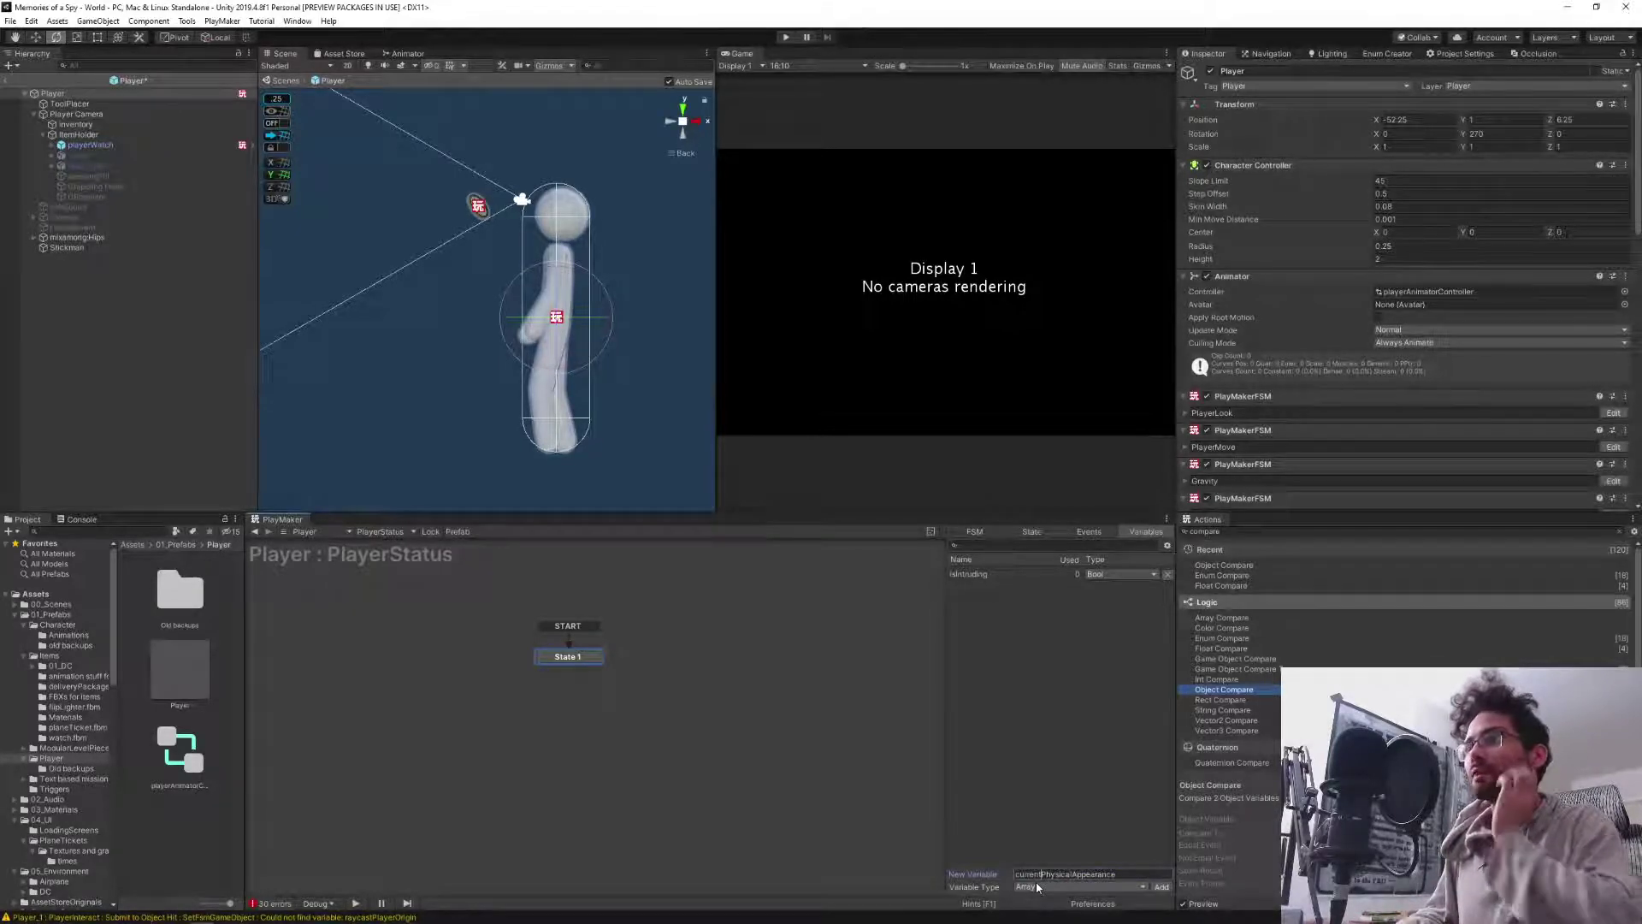
key(Left)
key(Left)
key(Left)
key(Left)
key(Left)
key(Left)
key(Left)
key(Left)
key(Left)
key(Left)
key(Left)
key(Left)
key(Left)
key(Left)
key(Left)
key(Left)
key(Left)
key(Left)
key(BackSpace)
key(BackSpace)
key(BackSpace)
key(BackSpace)
key(BackSpace)
key(BackSpace)
key(BackSpace)
key(Delete)
text(p)
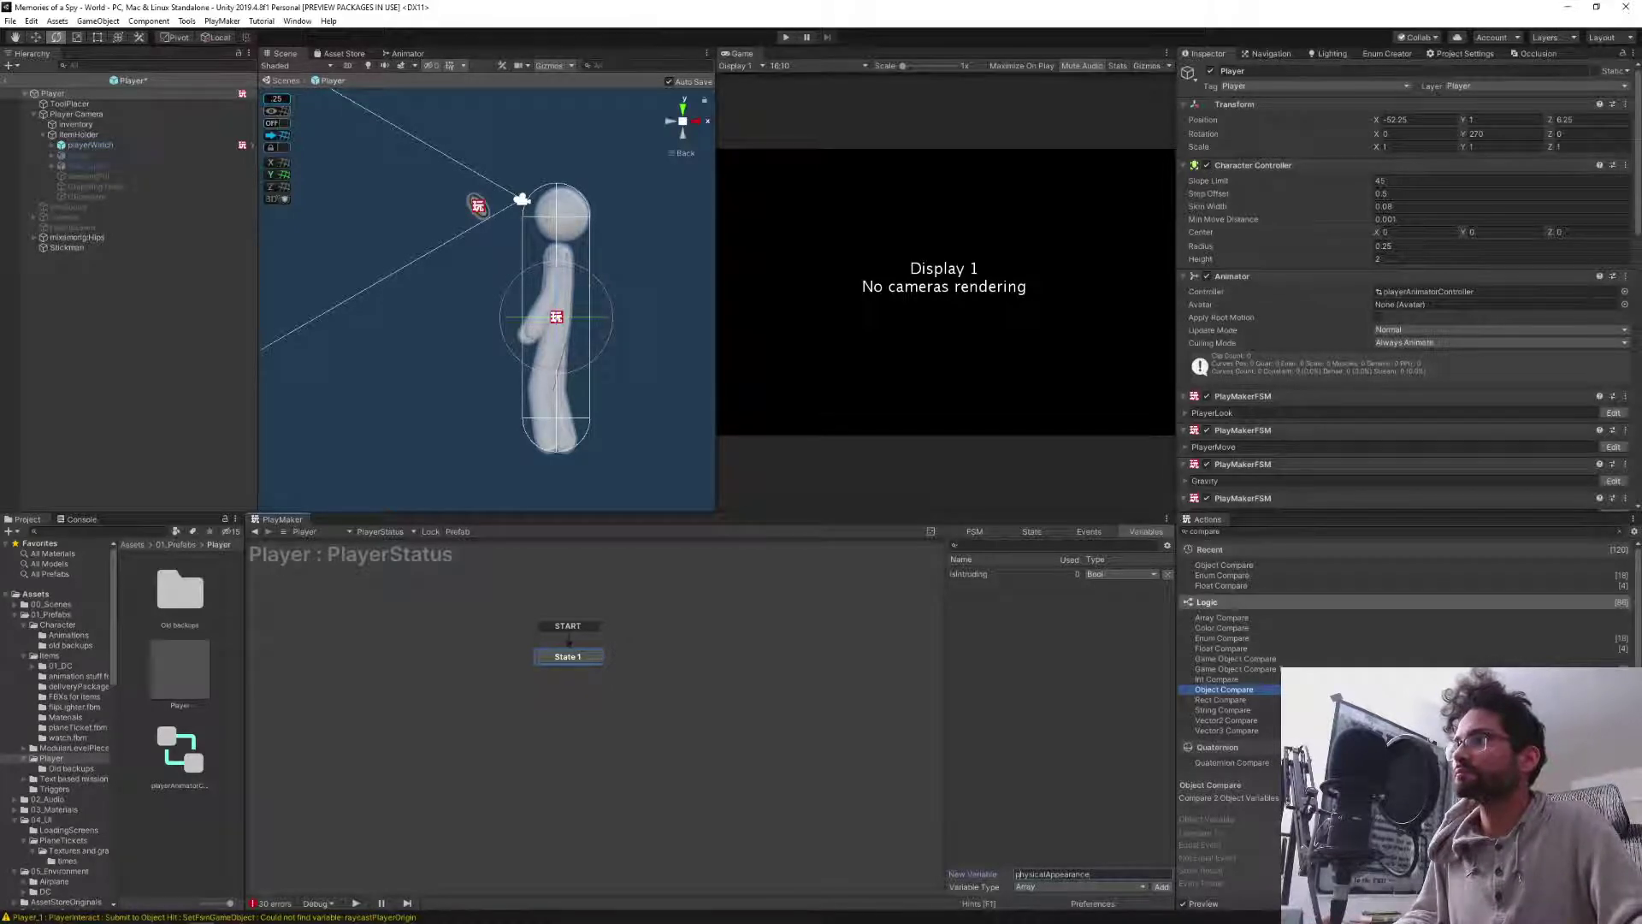
key(BackSpace)
key(BackSpace)
key(BackSpace)
key(BackSpace)
key(BackSpace)
key(BackSpace)
key(BackSpace)
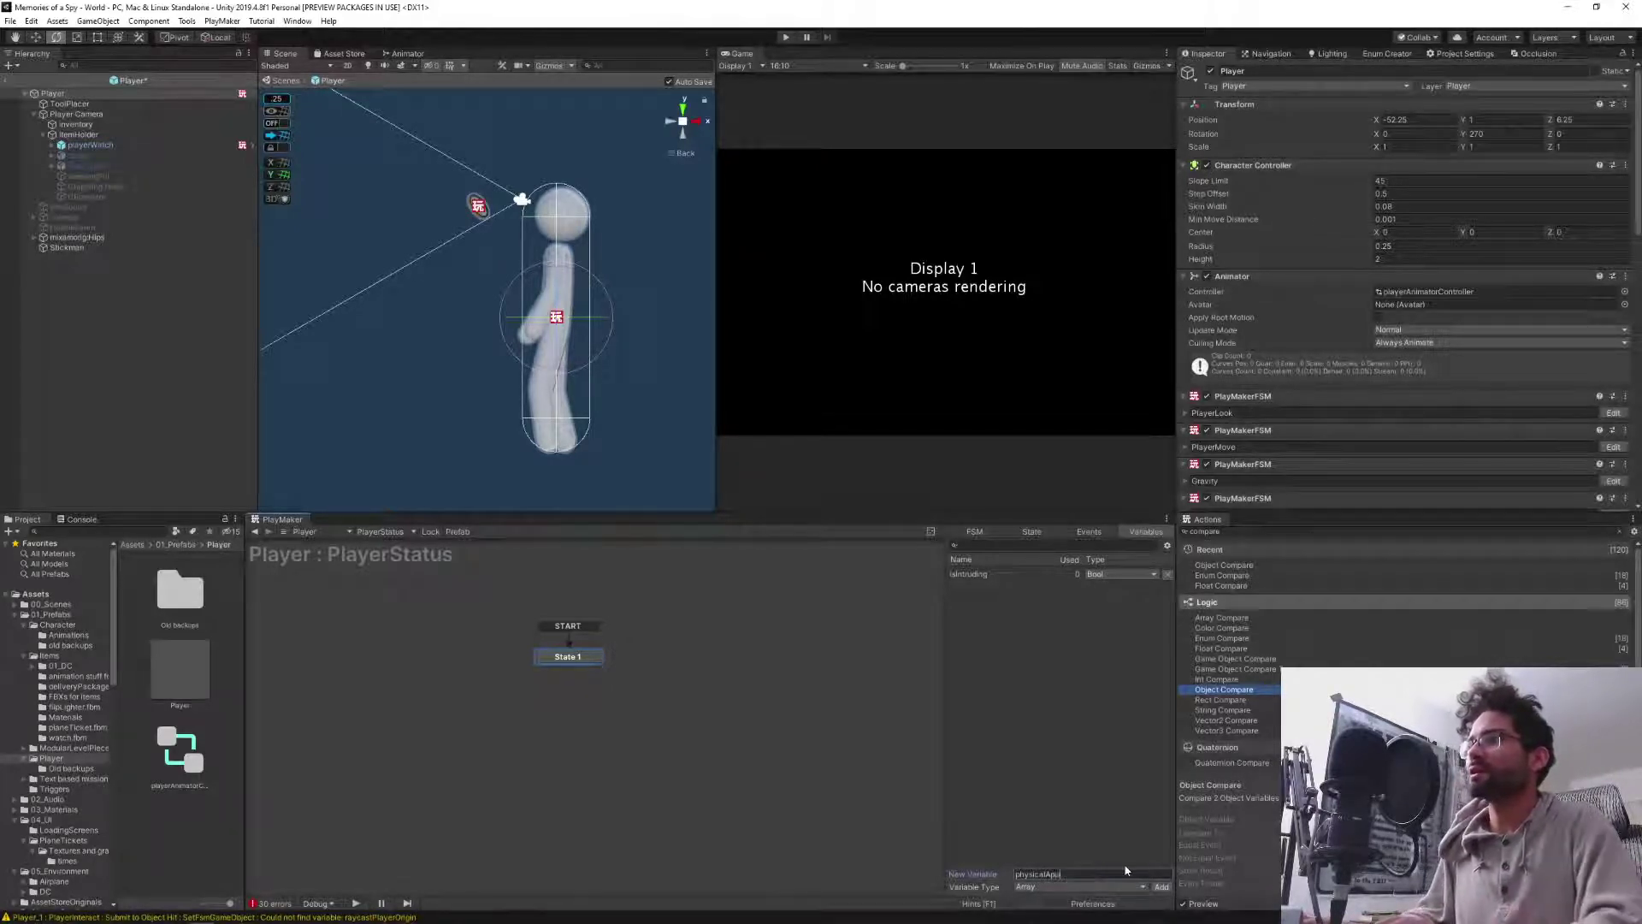
text(butes)
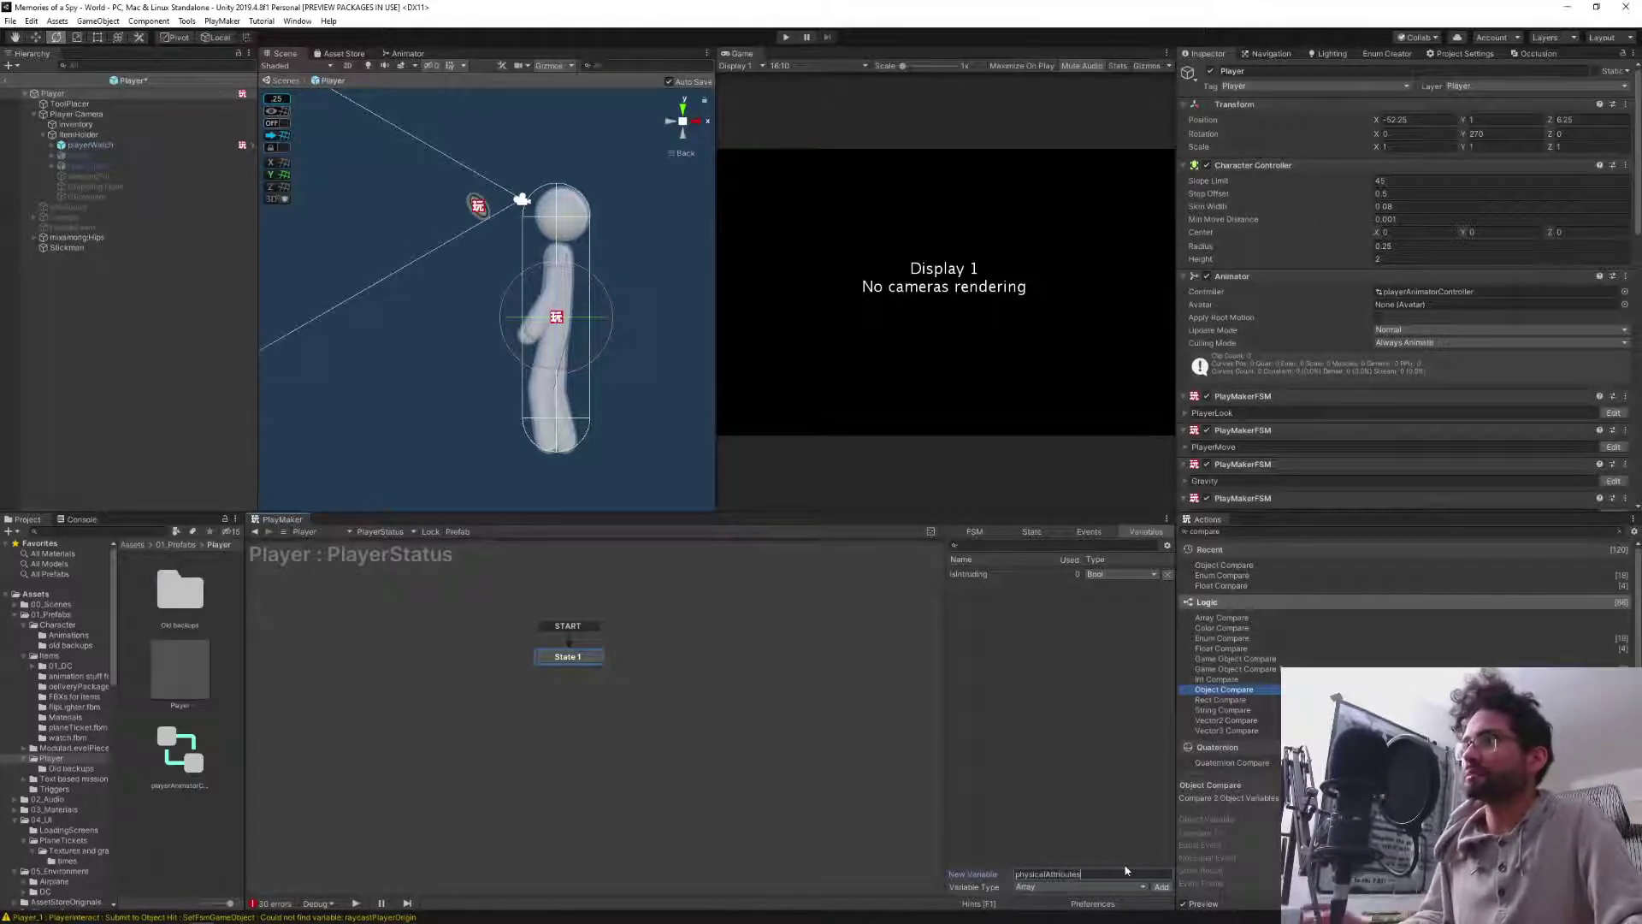
key(Return)
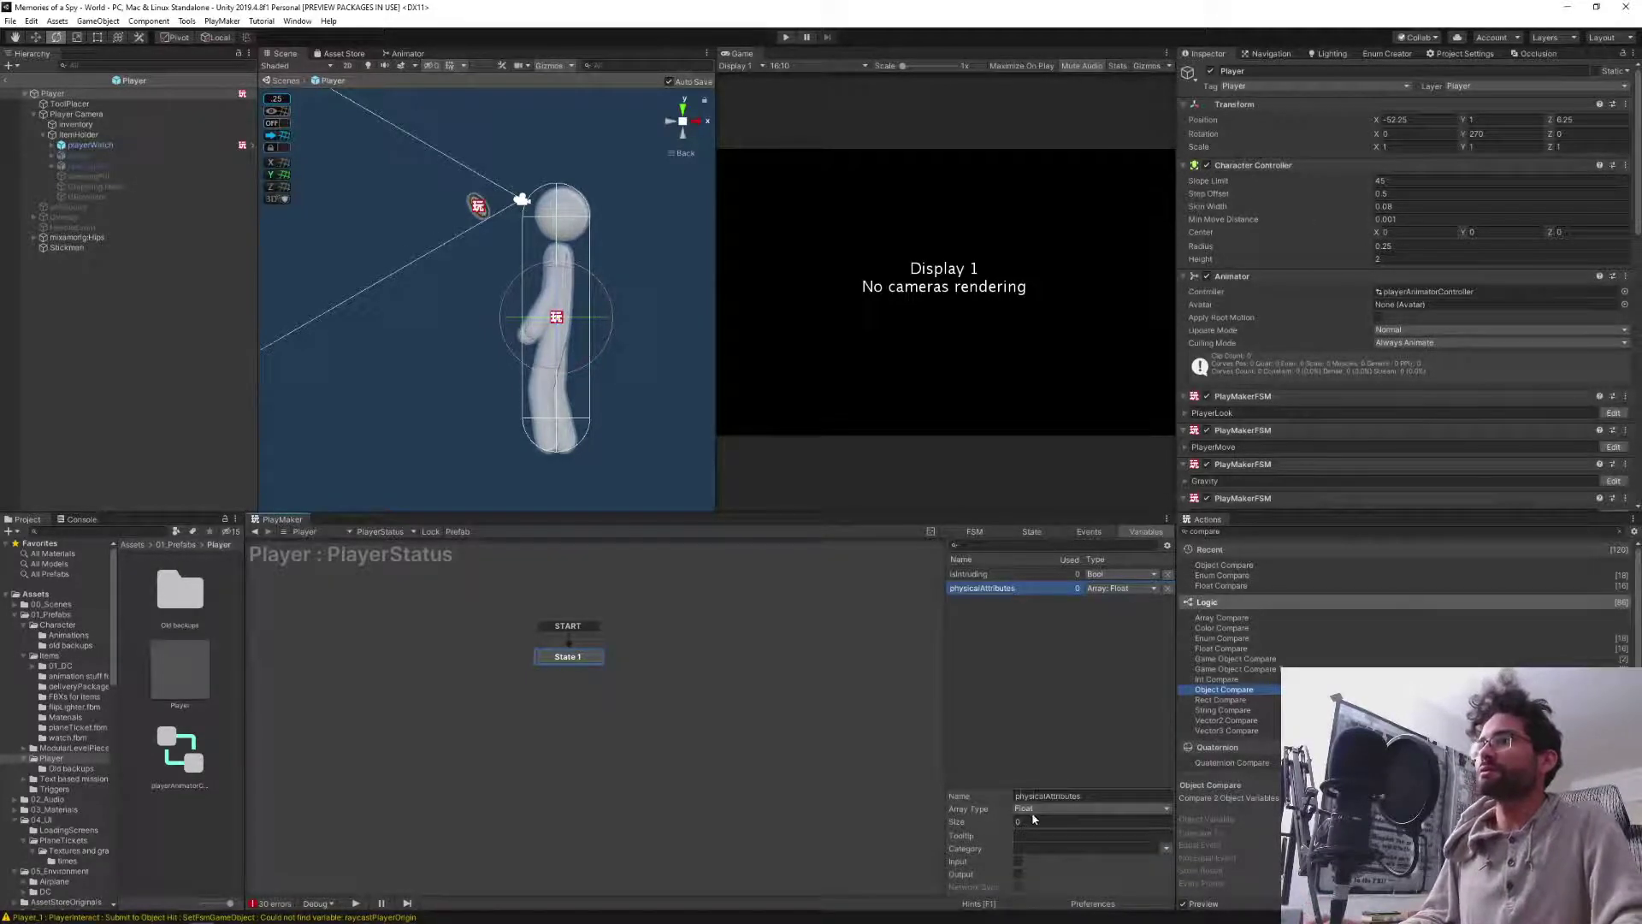
Set the array type of the physicalAttributes variable to Material.
click(1029, 808)
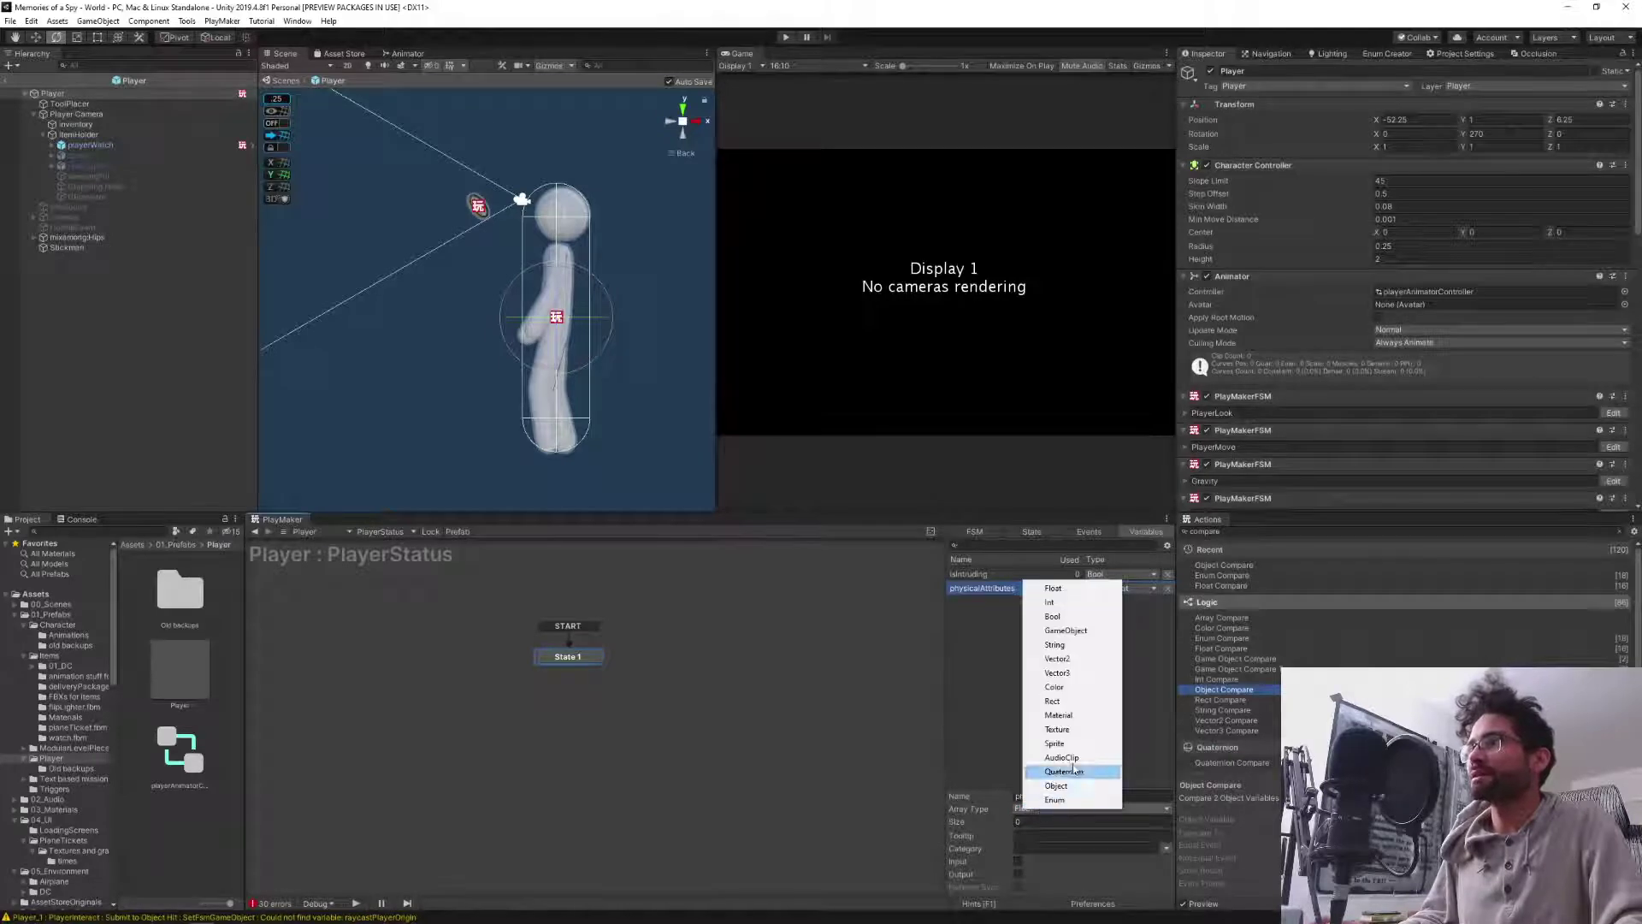
click(1059, 714)
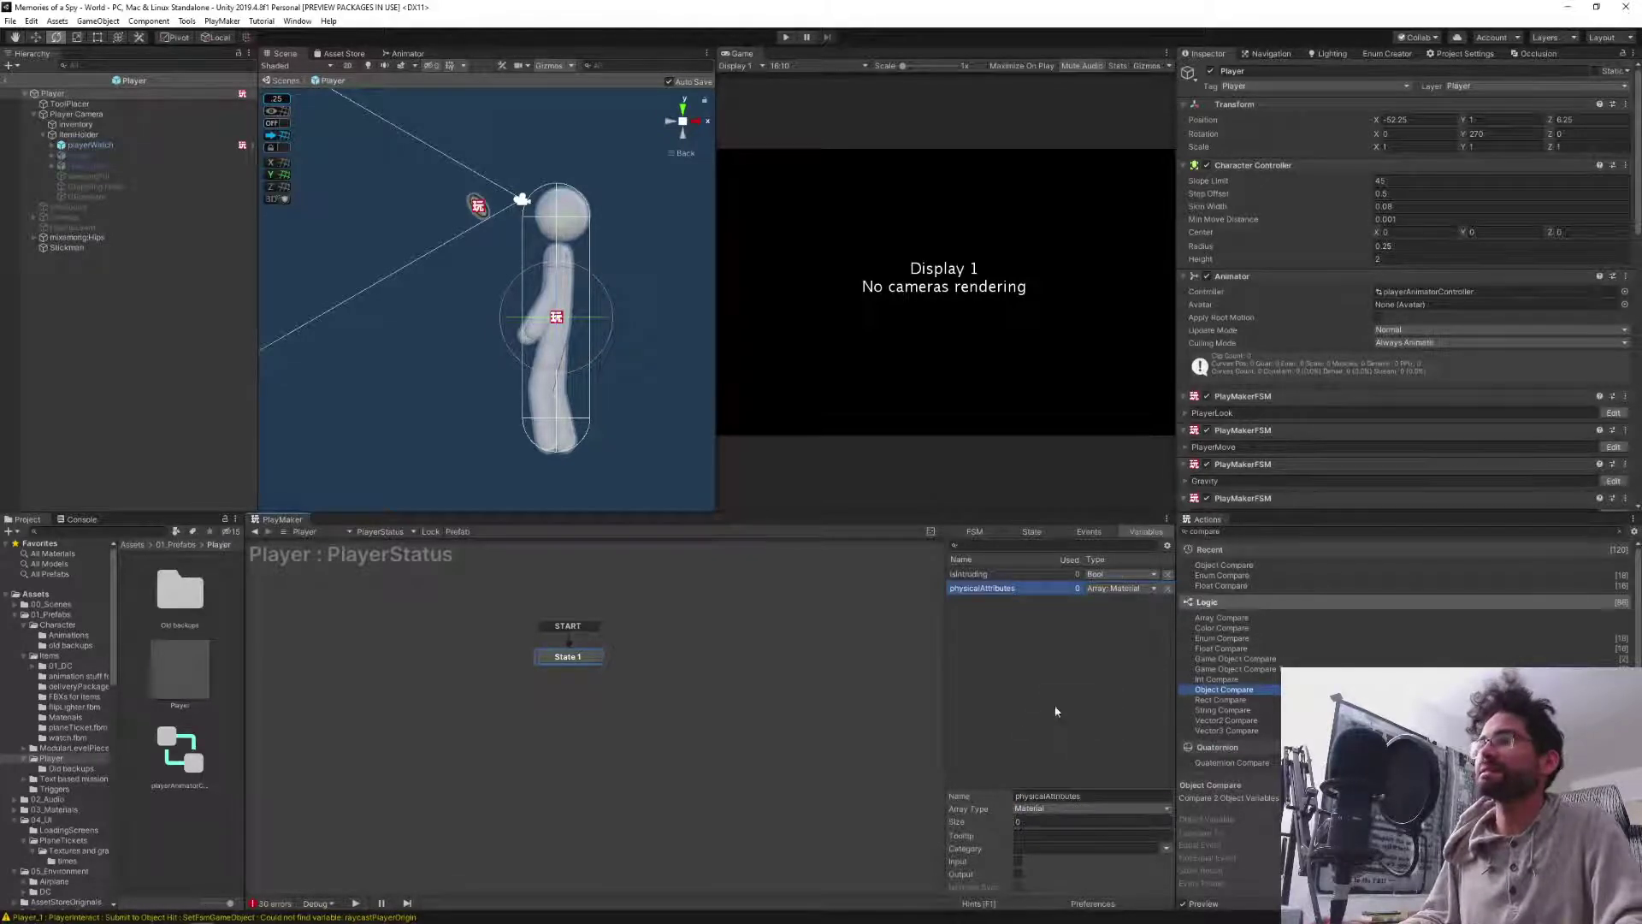
click(1056, 713)
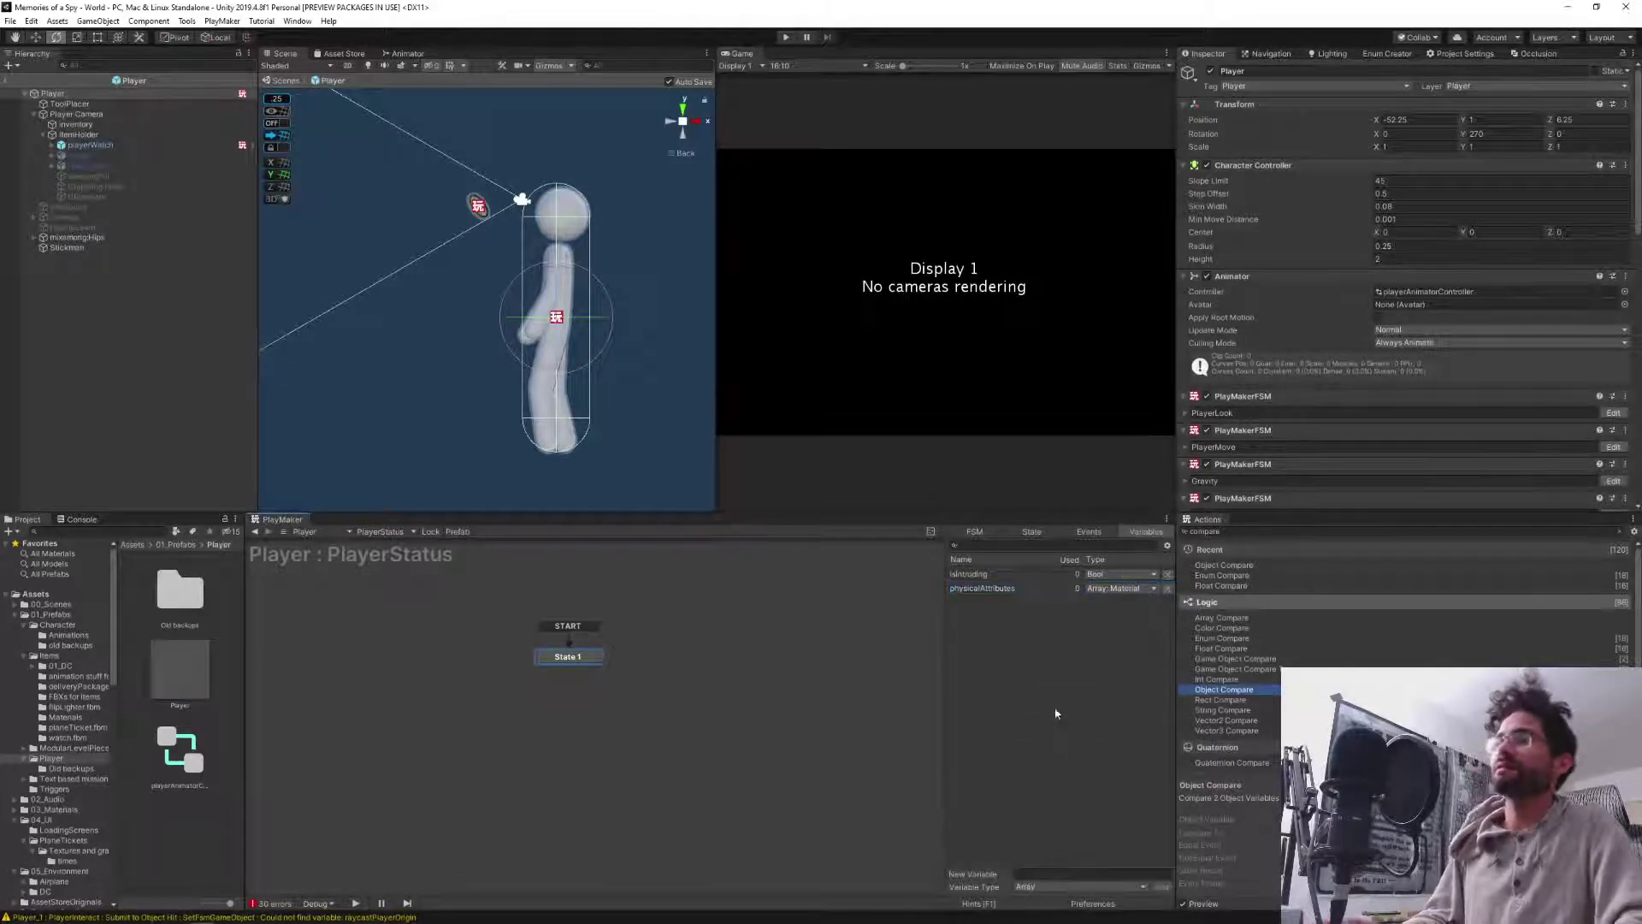
Copy the name of the physicalAttributes variable from its settings.
click(1010, 589)
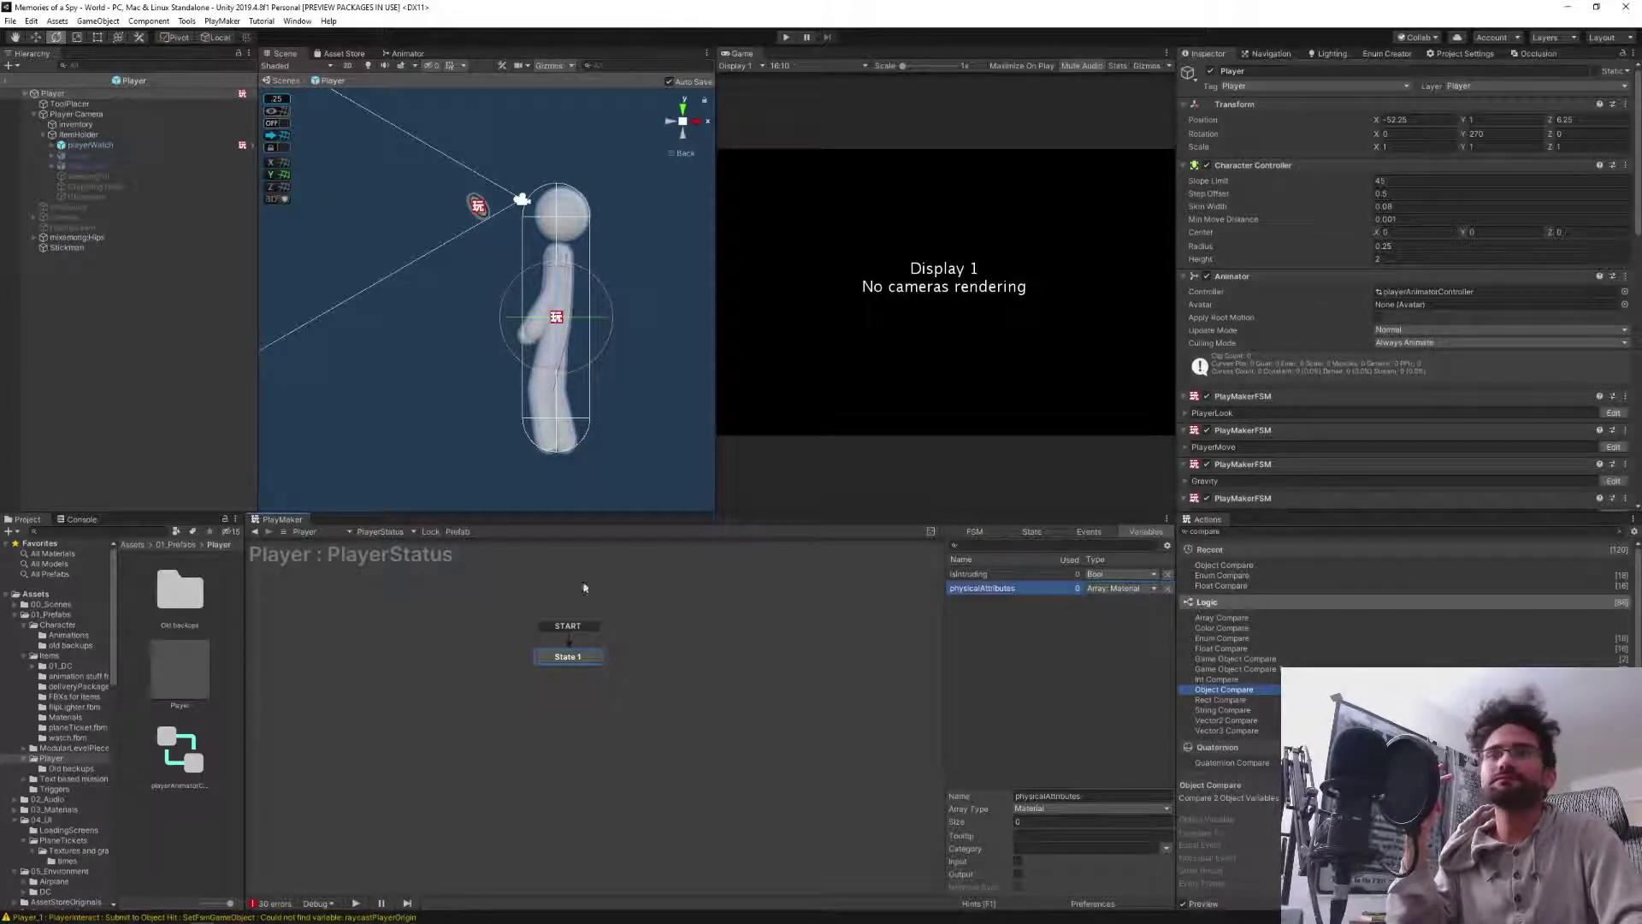
click(1087, 797)
key(ctrl+c)
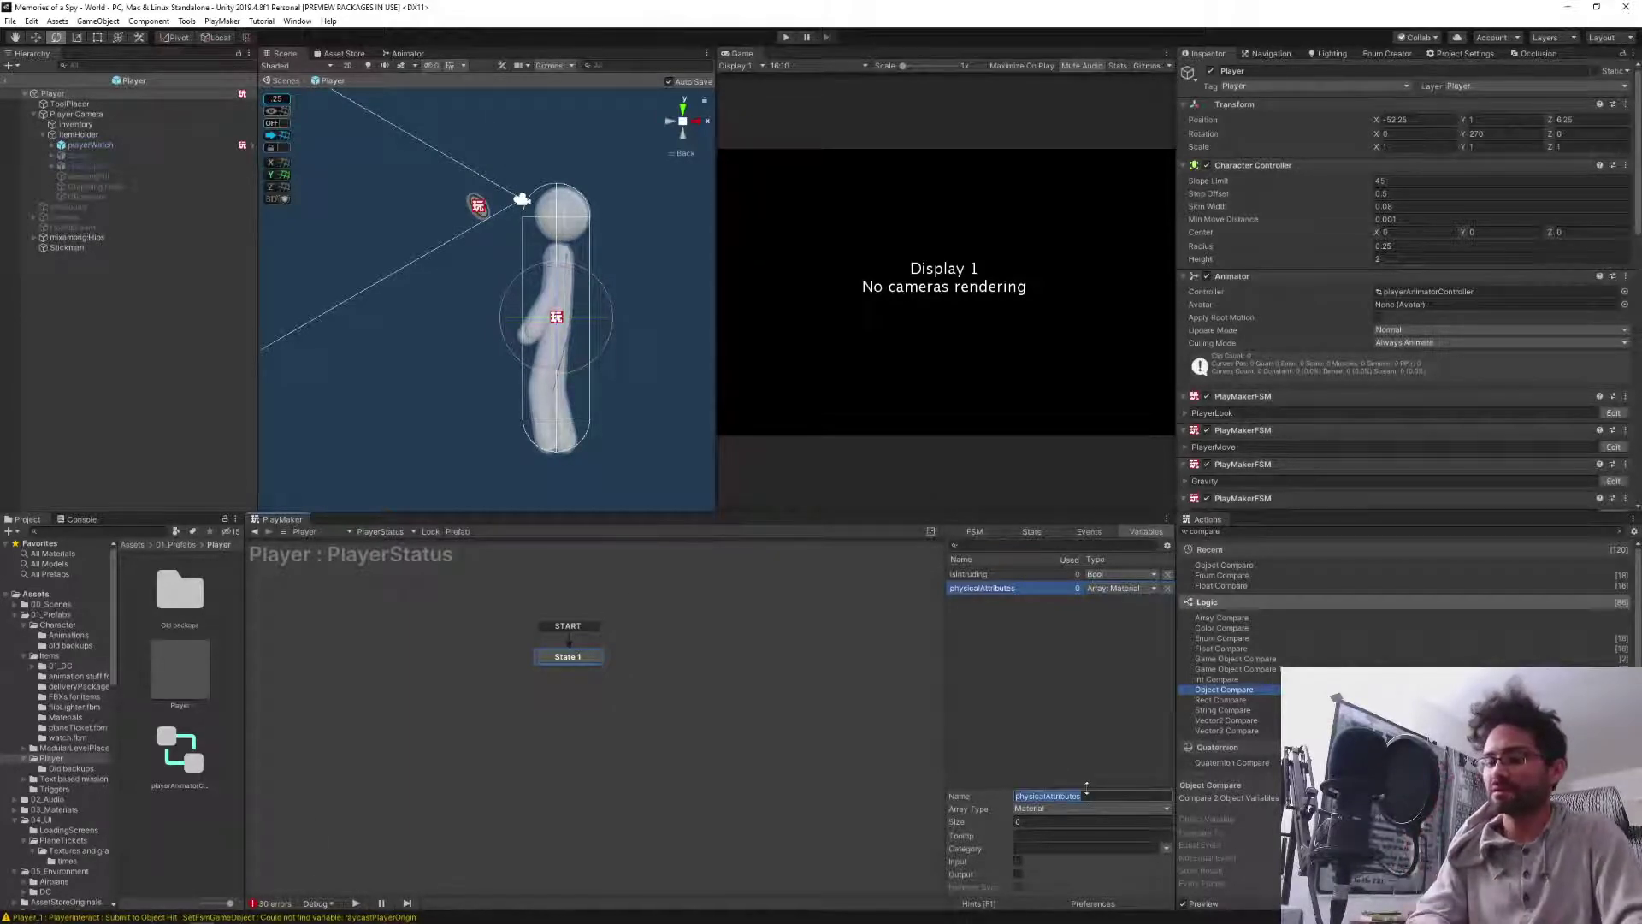
Open the Npc prefab from the Character folder and show its HasIntruder FSM.
click(51, 625)
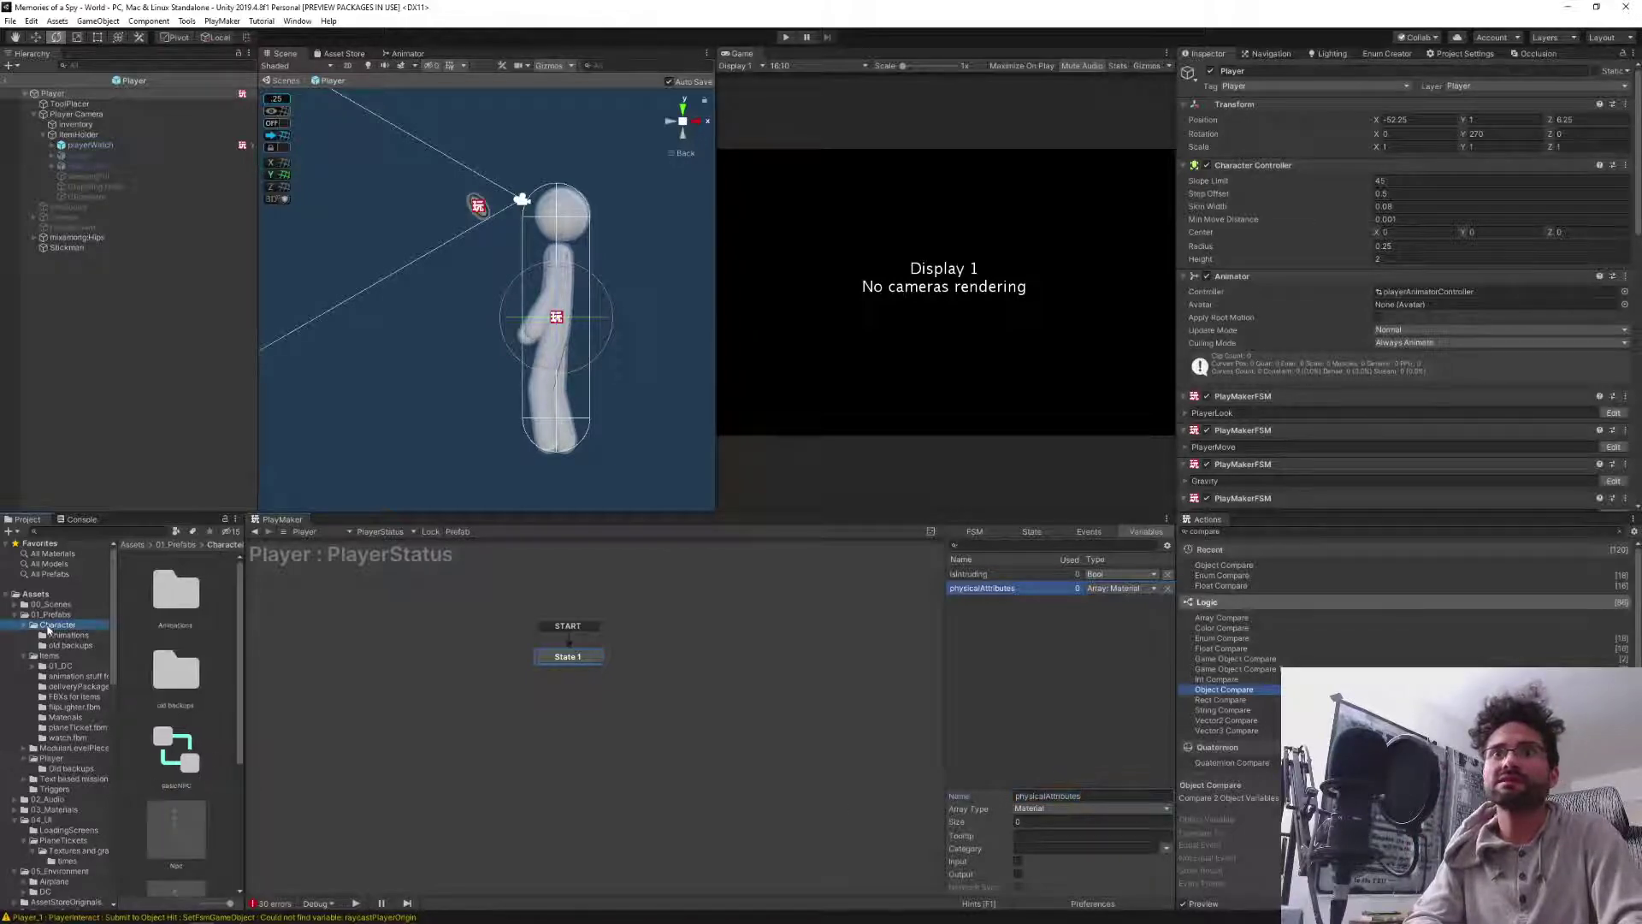
scroll(165, 771, down, 3)
click(176, 637)
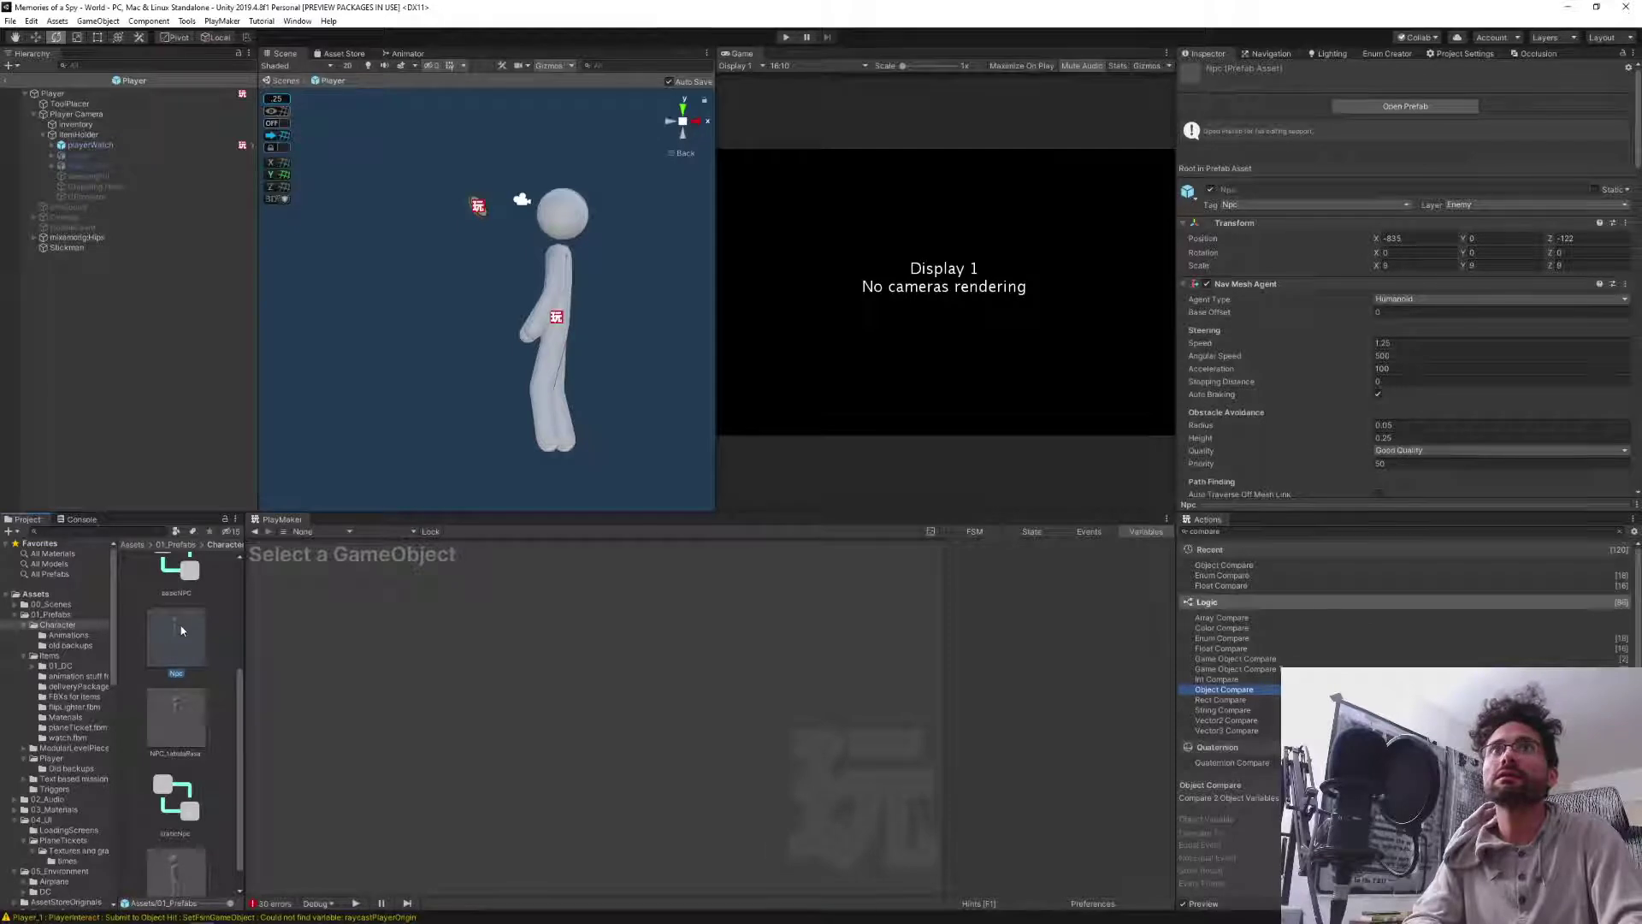
double_click(178, 634)
middle_drag(572, 652, 718, 632)
click(1044, 534)
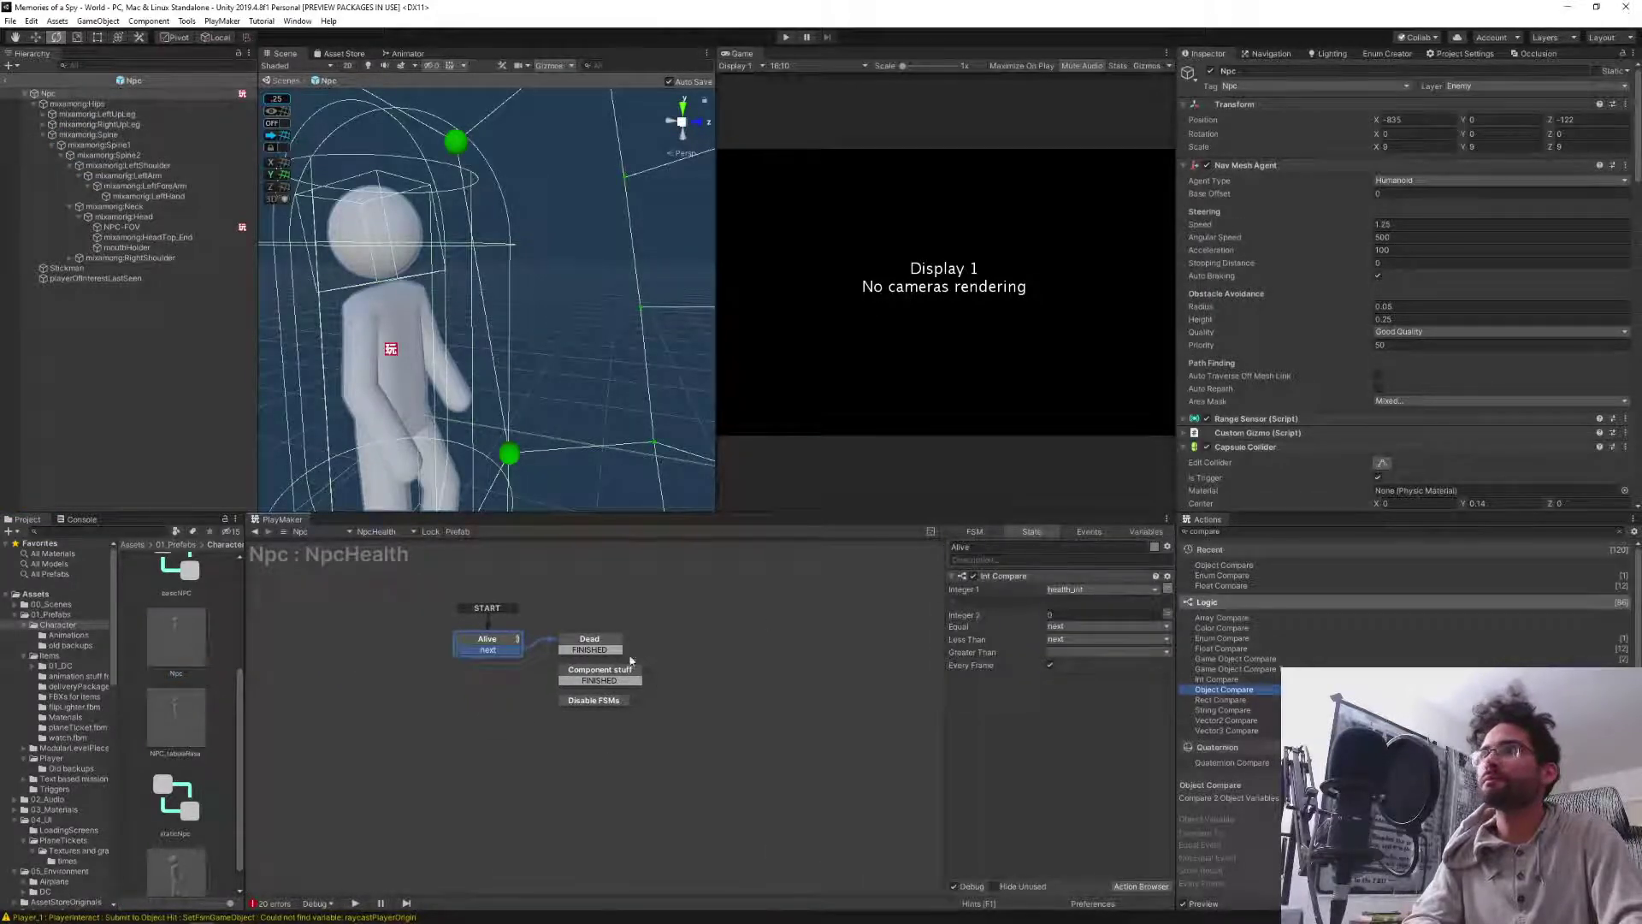
click(380, 531)
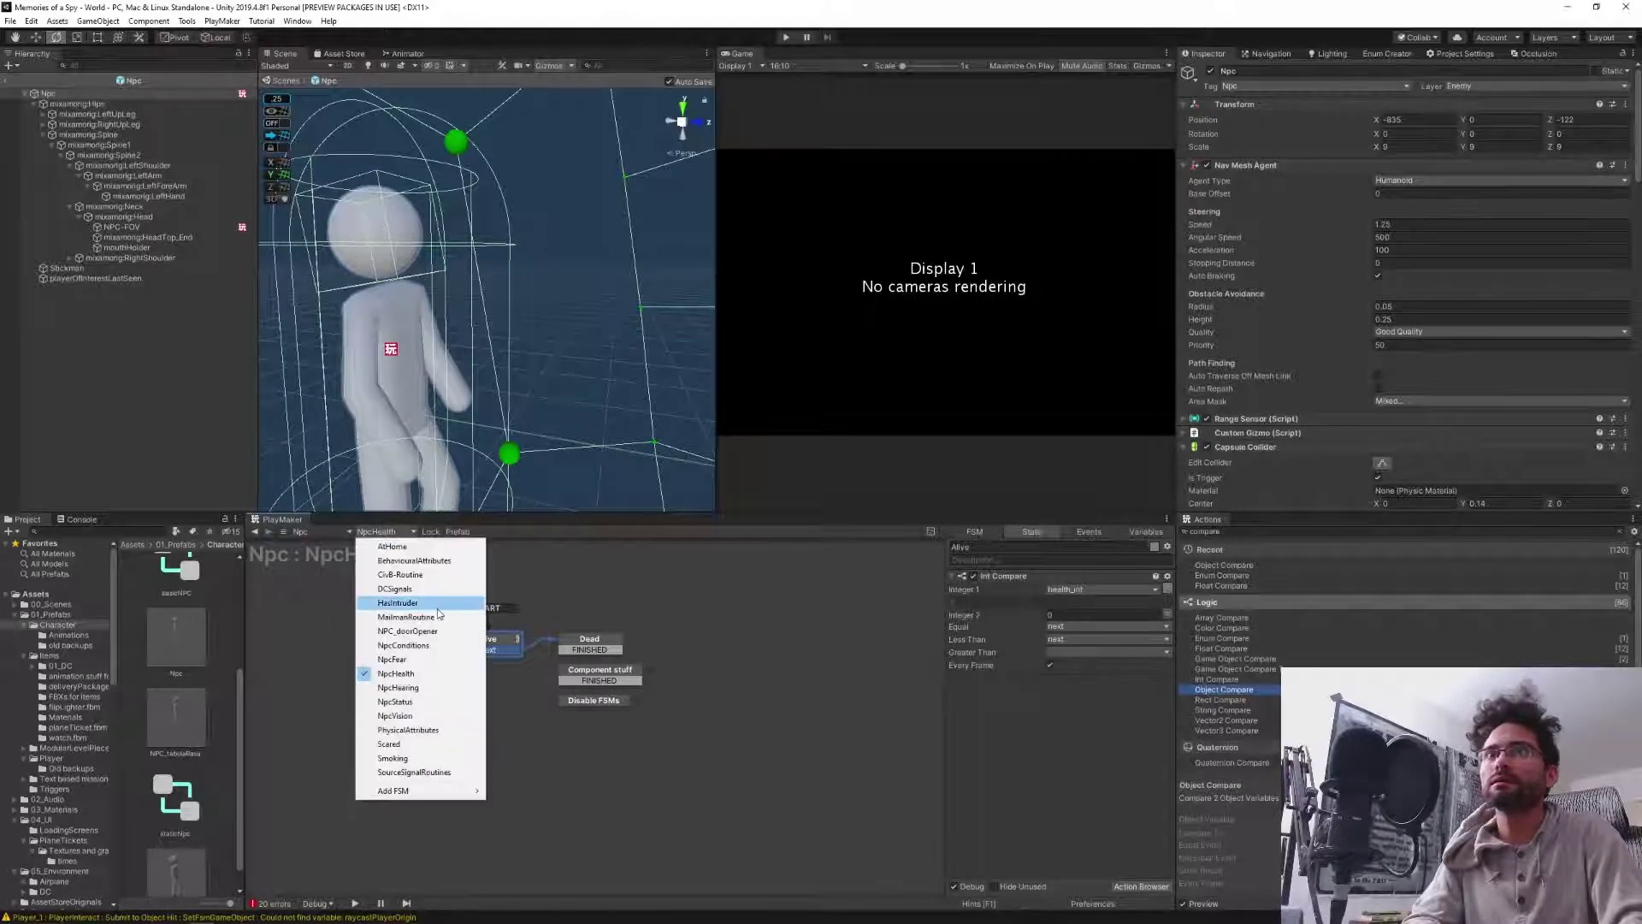
click(410, 602)
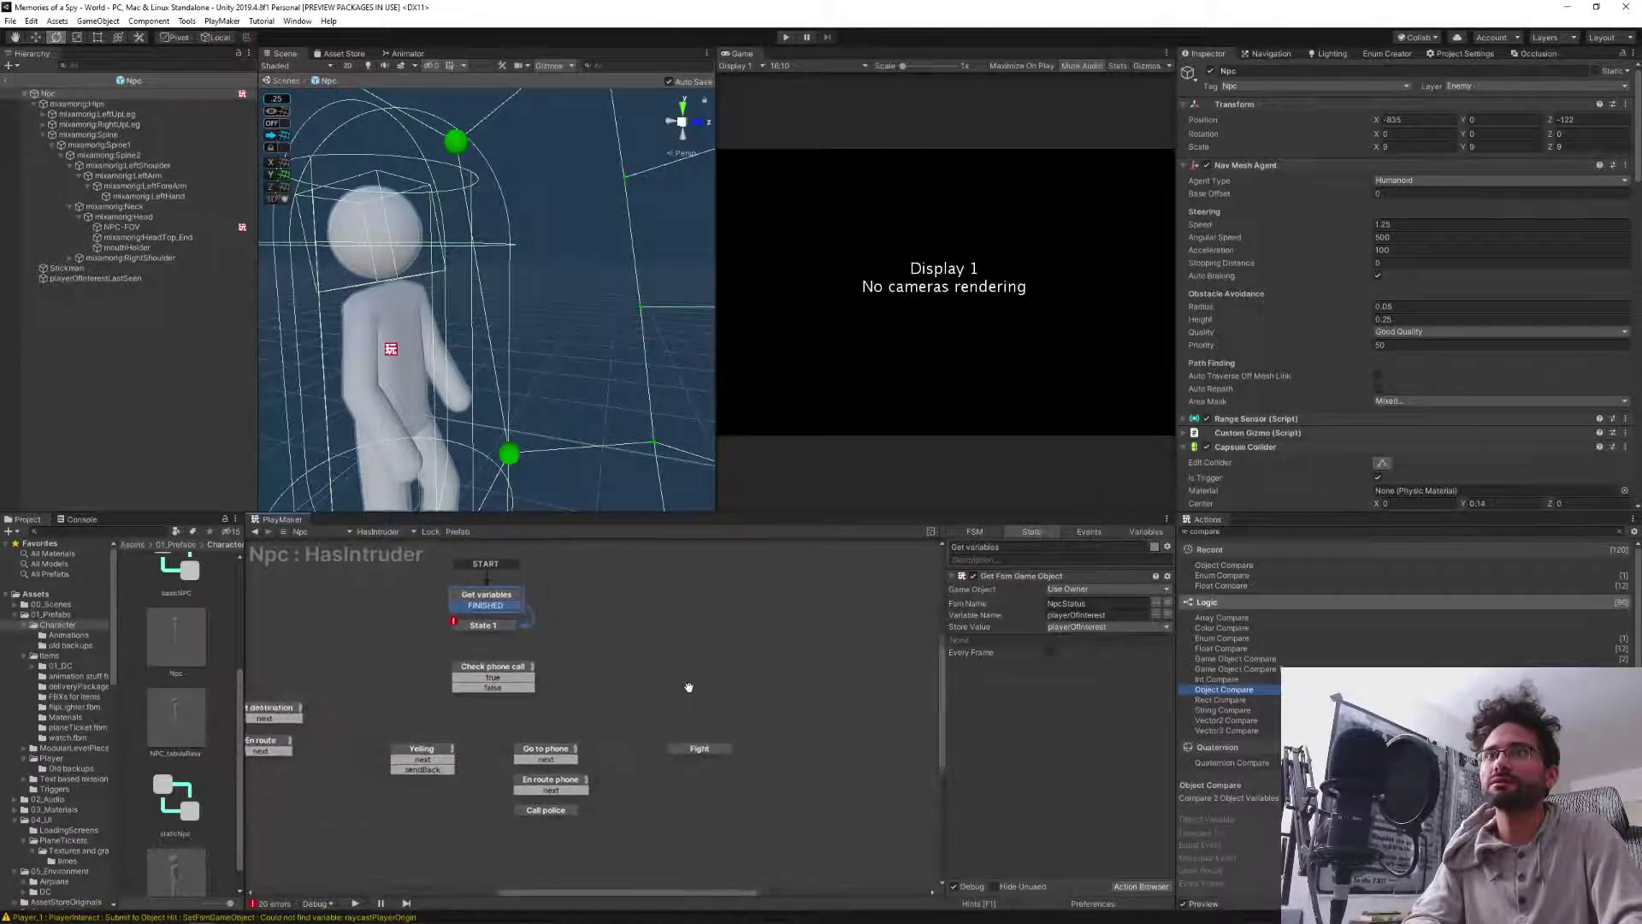
Delete the Get Fsm Enum and Enum Compare actions from State 1 of the HasIntruder FSM.
click(512, 653)
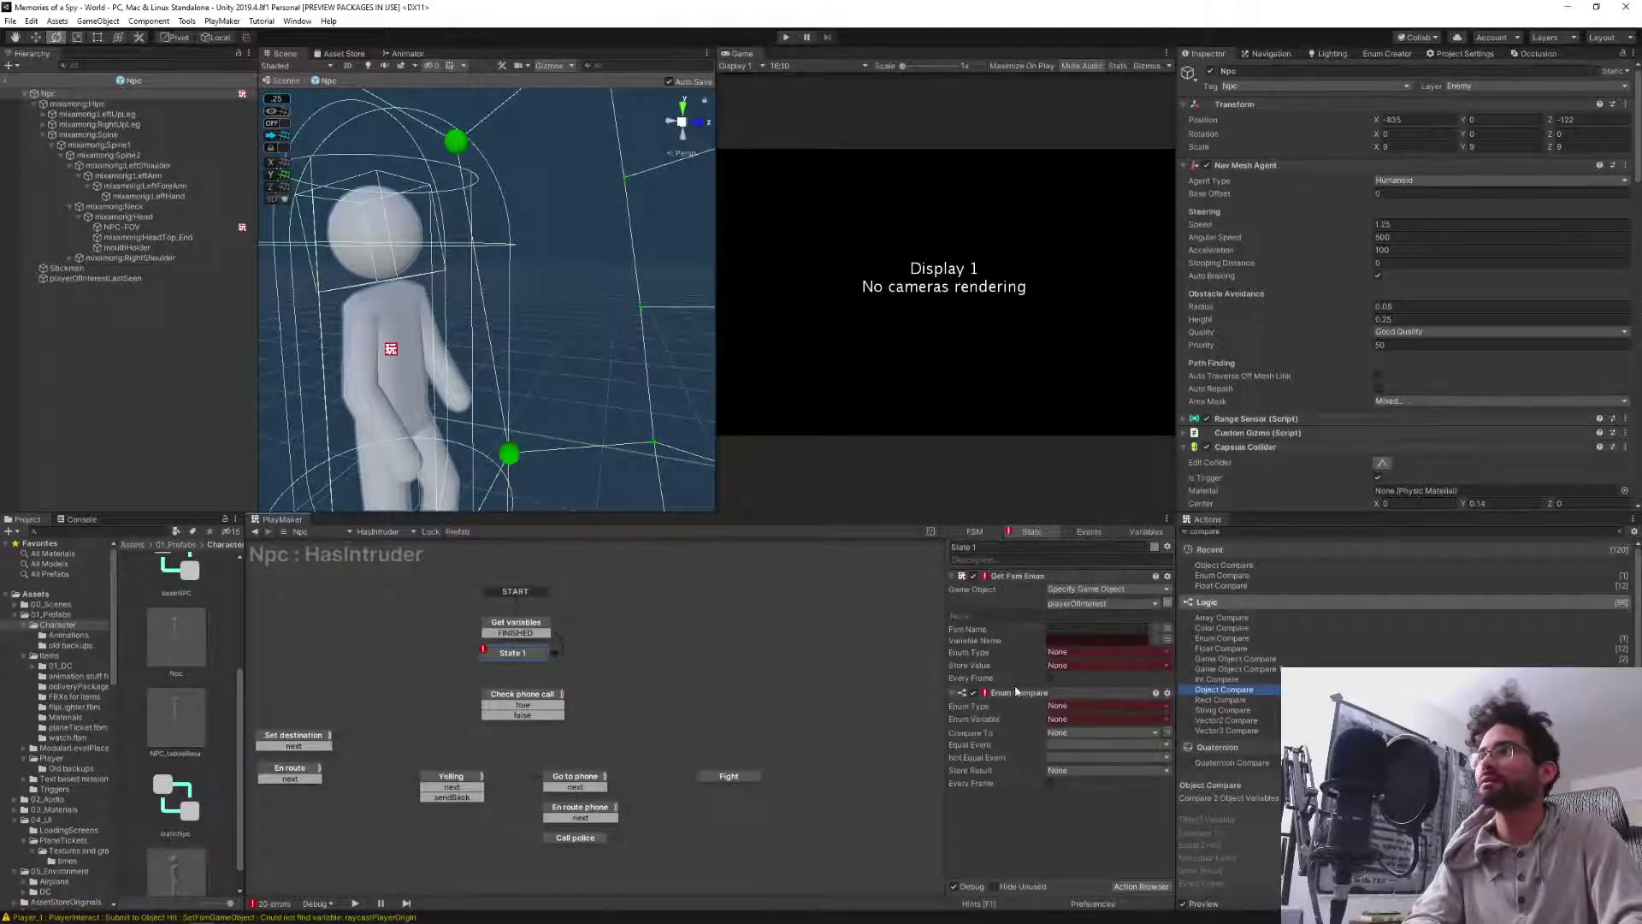
click(1005, 578)
key(Delete)
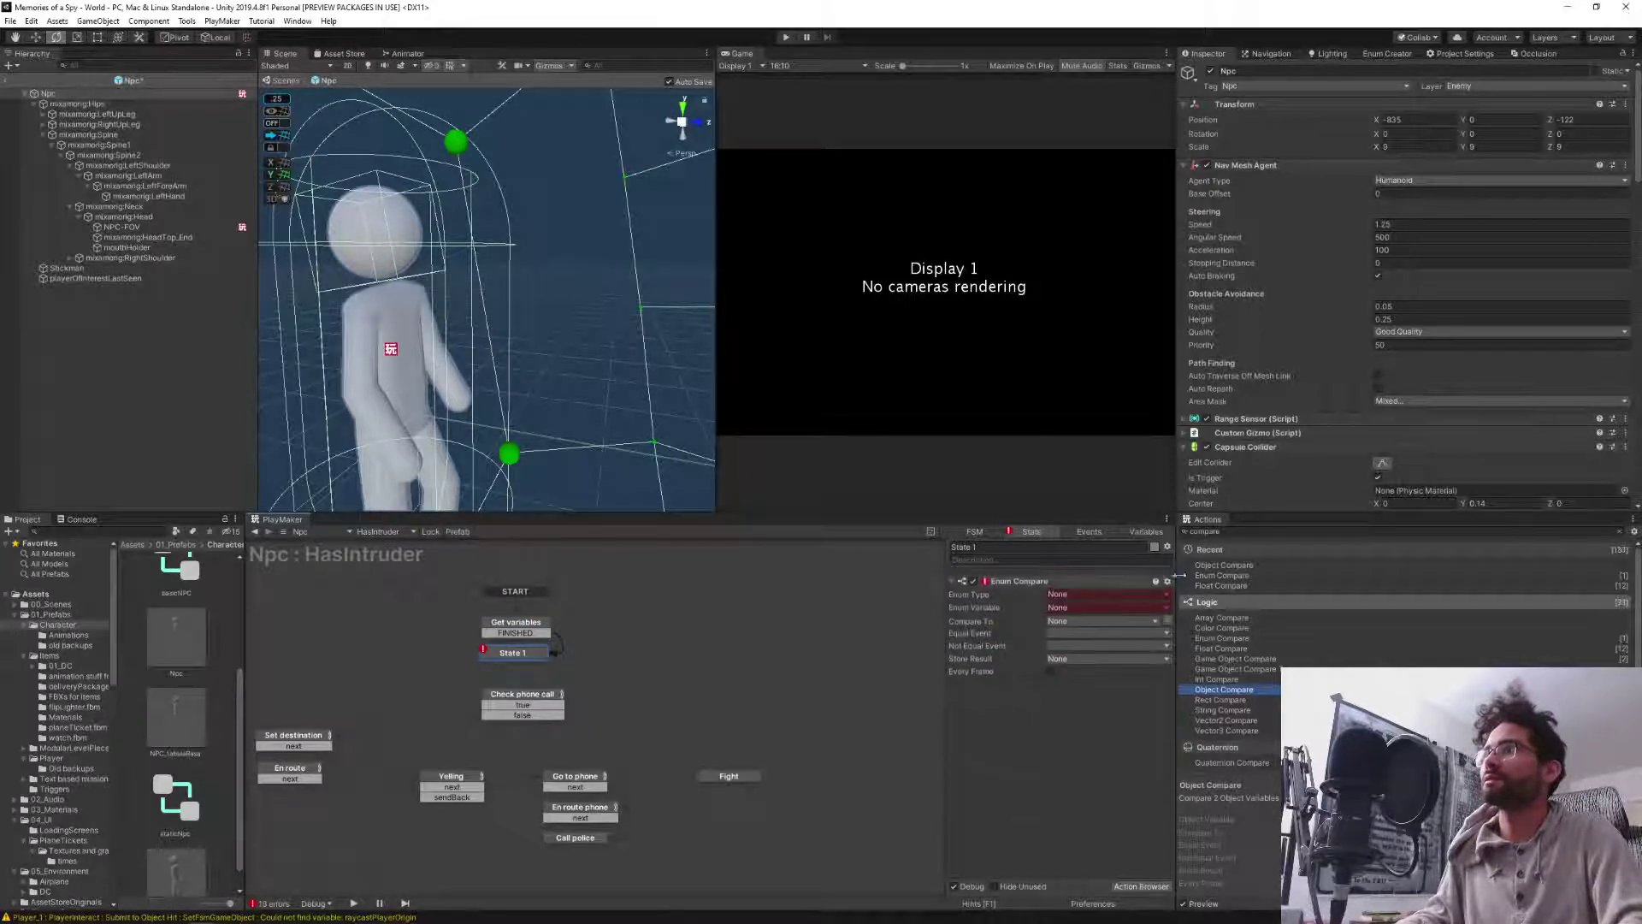
click(996, 577)
key(Delete)
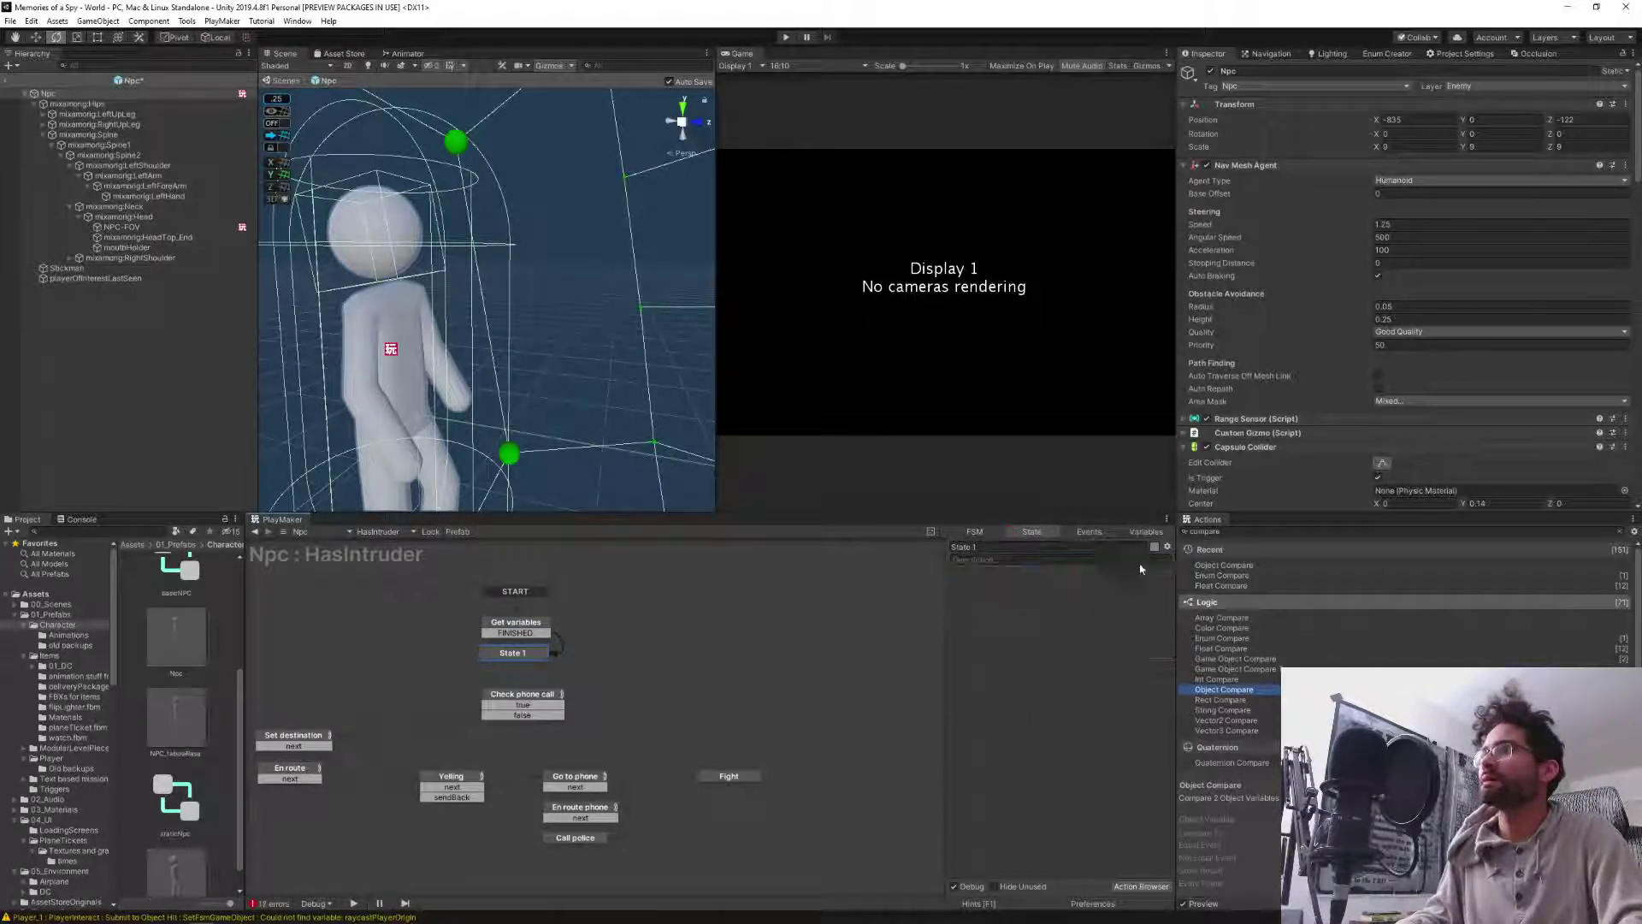
Search the actions for get fsm array and add a Get Fsm Array action to State 1.
key(ctrl+a)
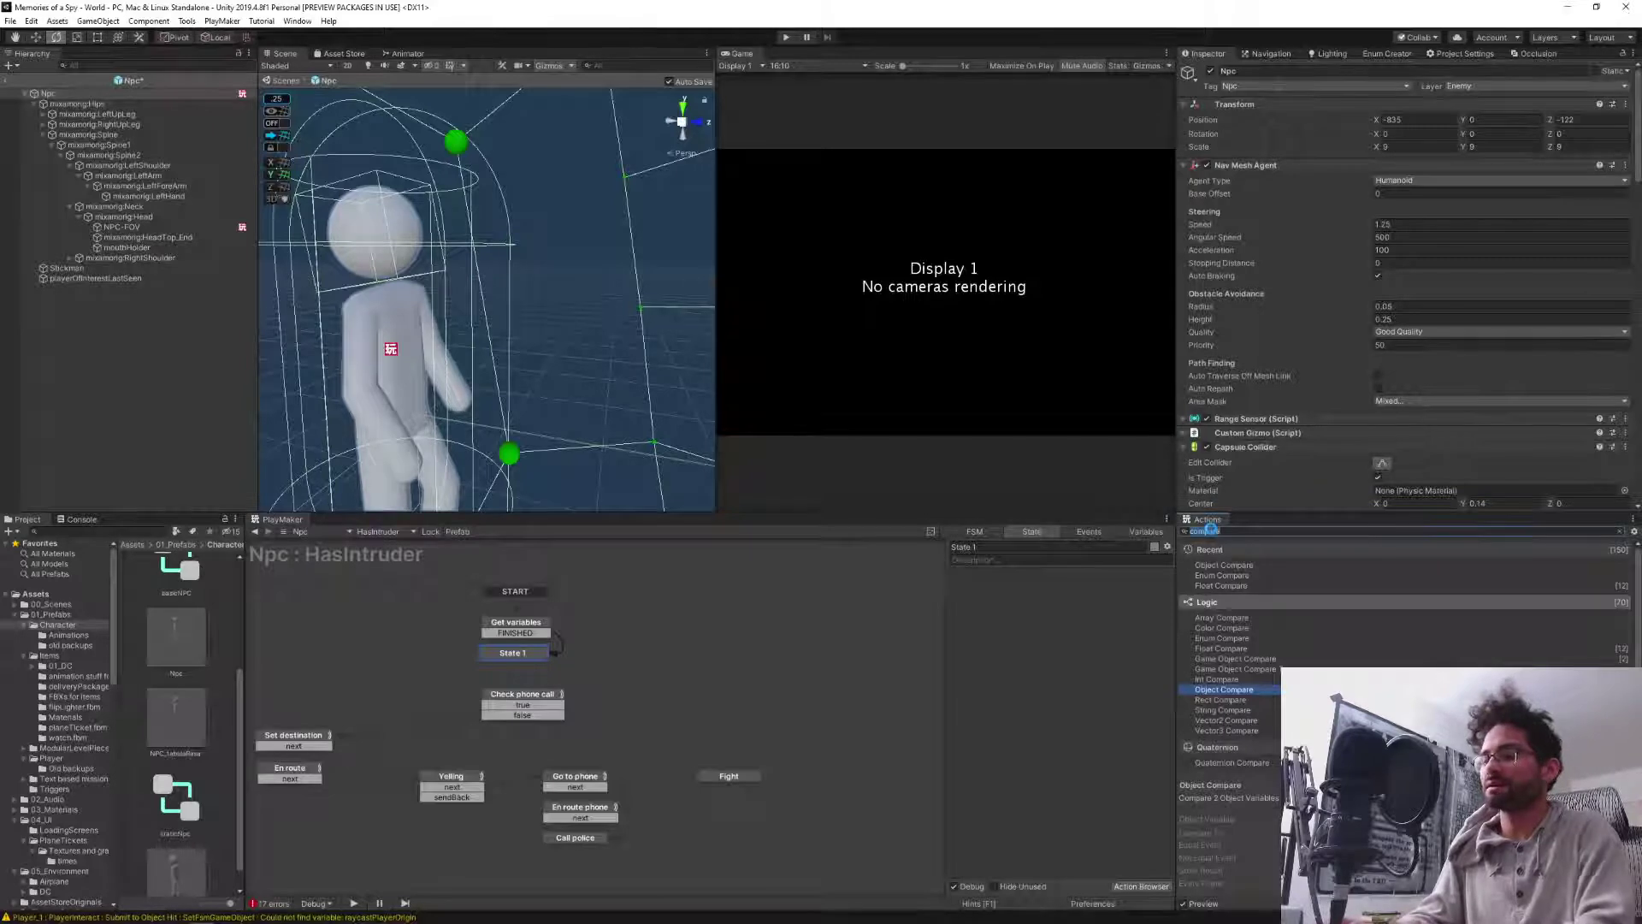
text(get fsm array)
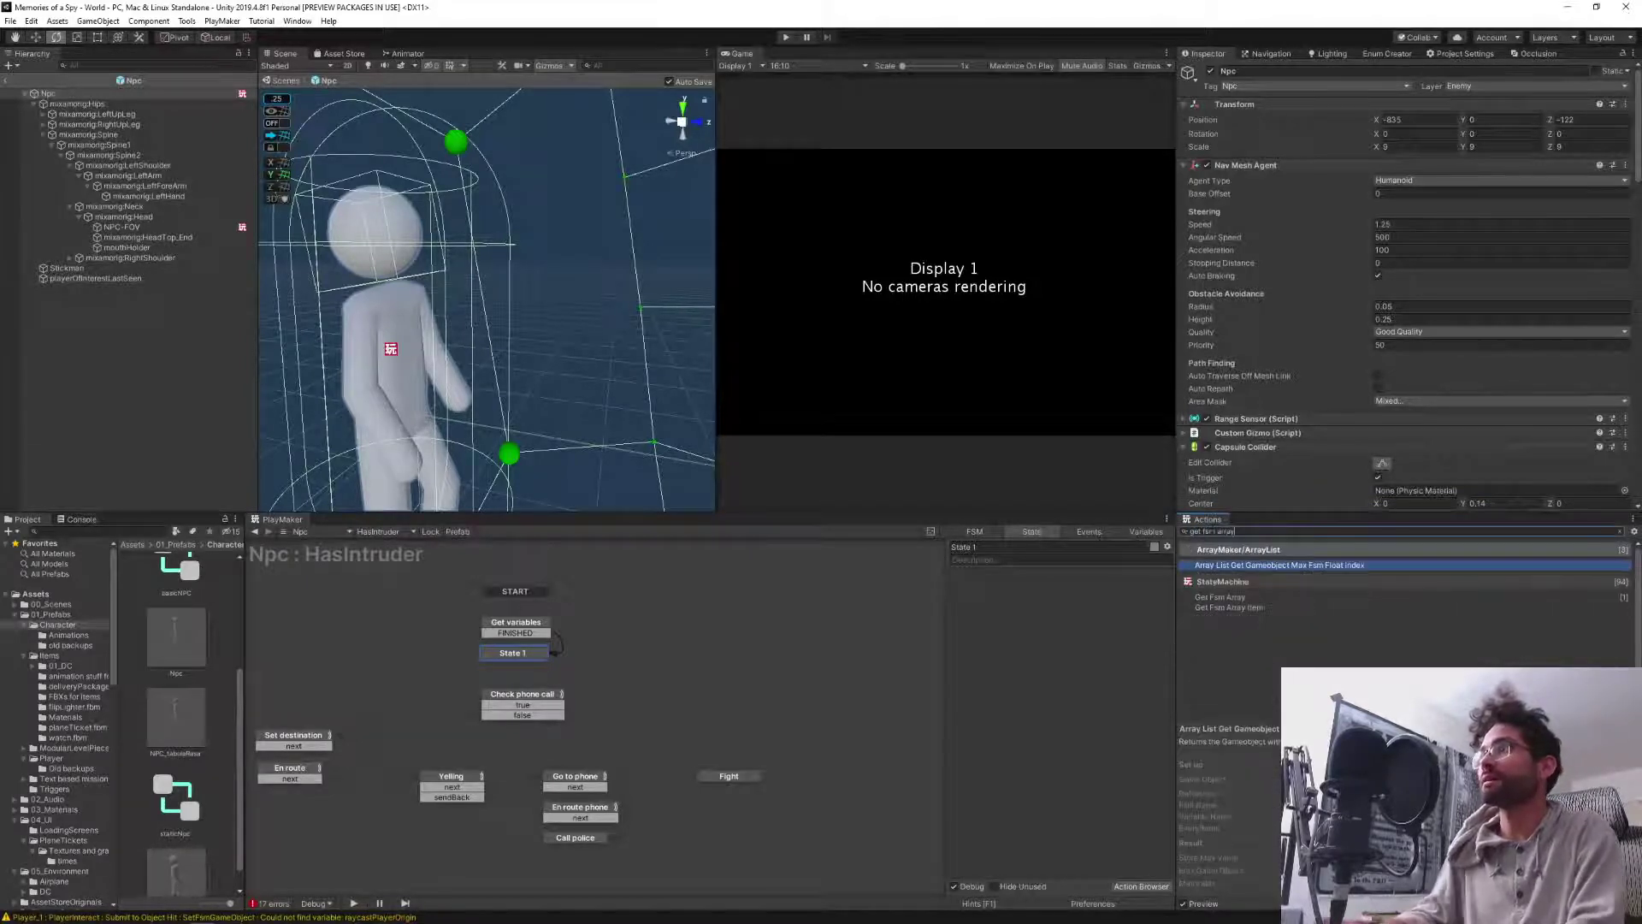
key(Down)
key(Return)
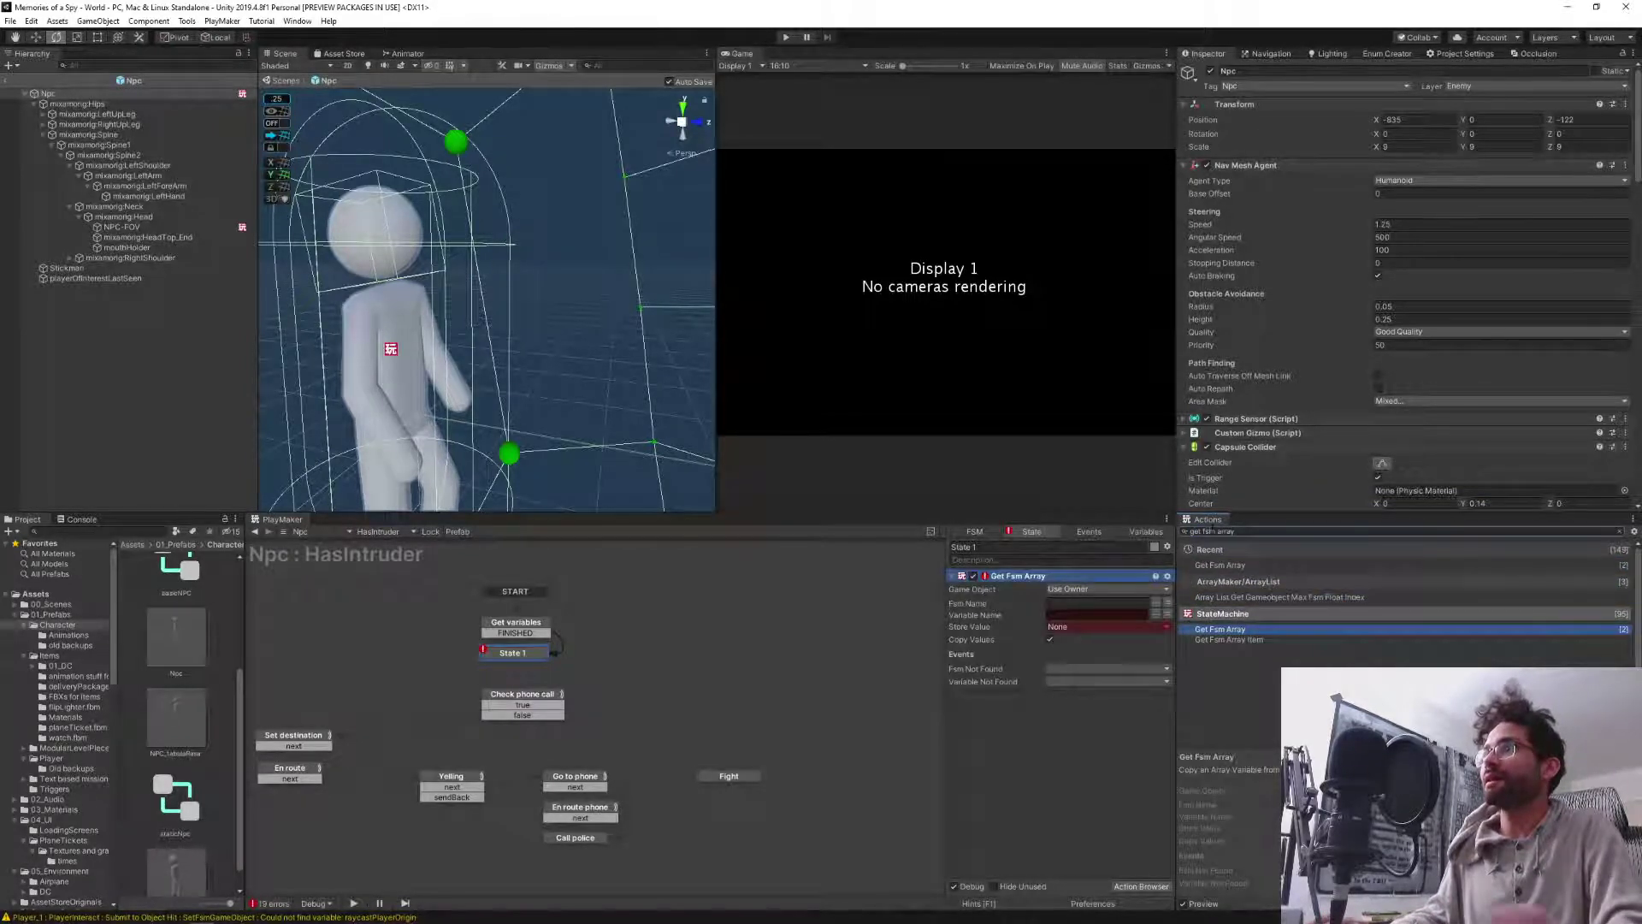
Add an Array Compare action to State 1 and move it below the Get Fsm Array action.
key(ctrl+a)
text(array compl)
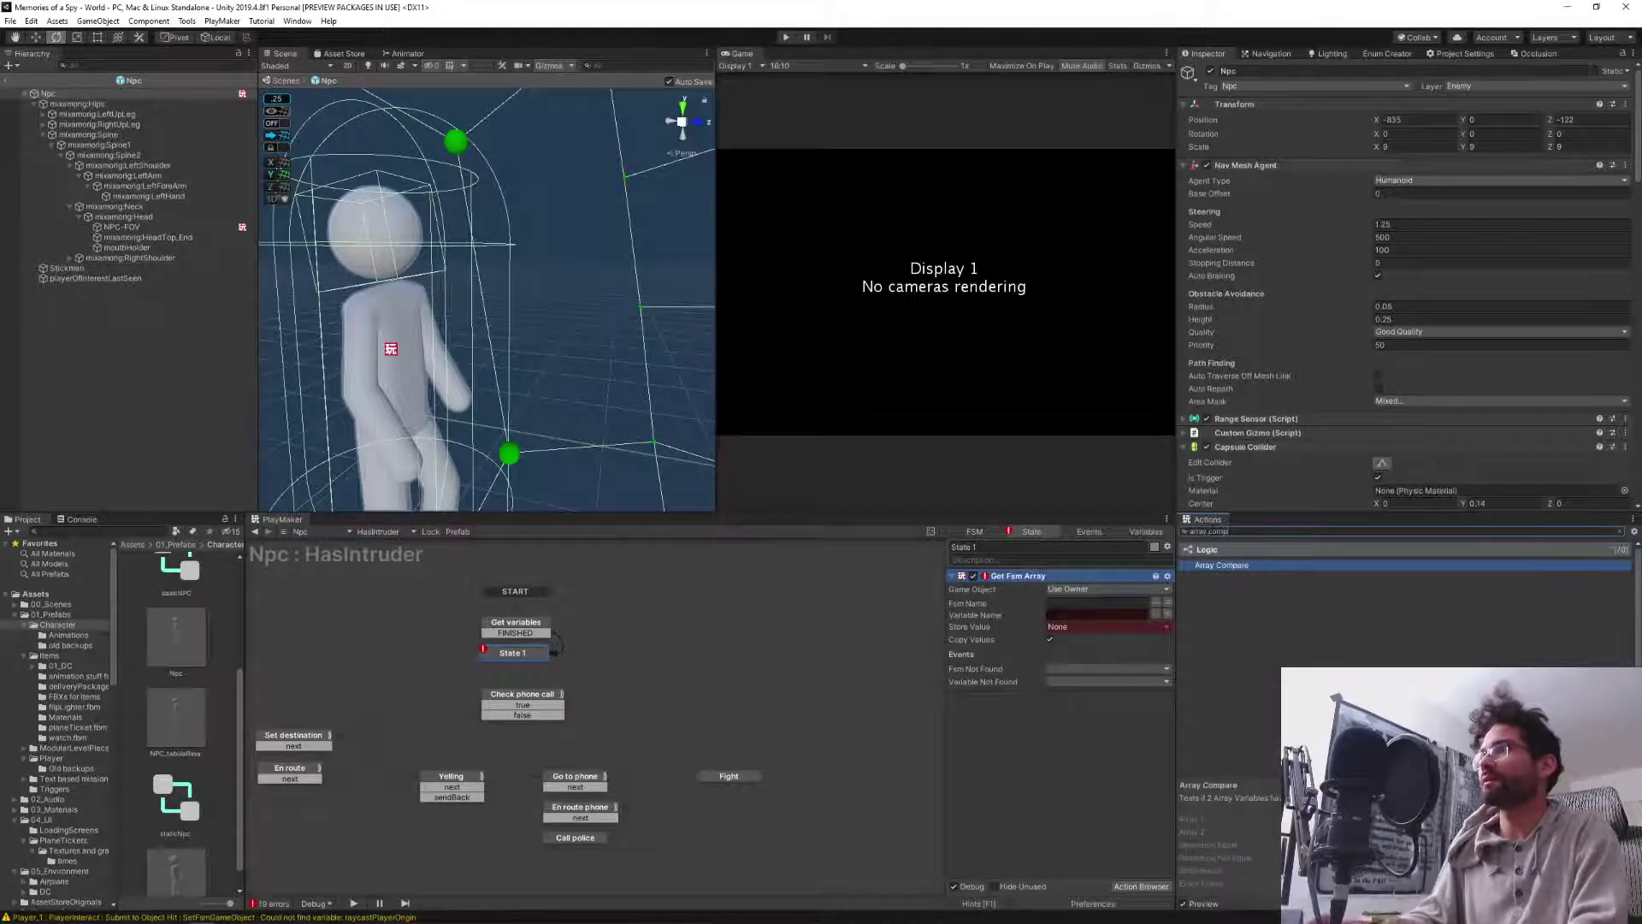
key(Return)
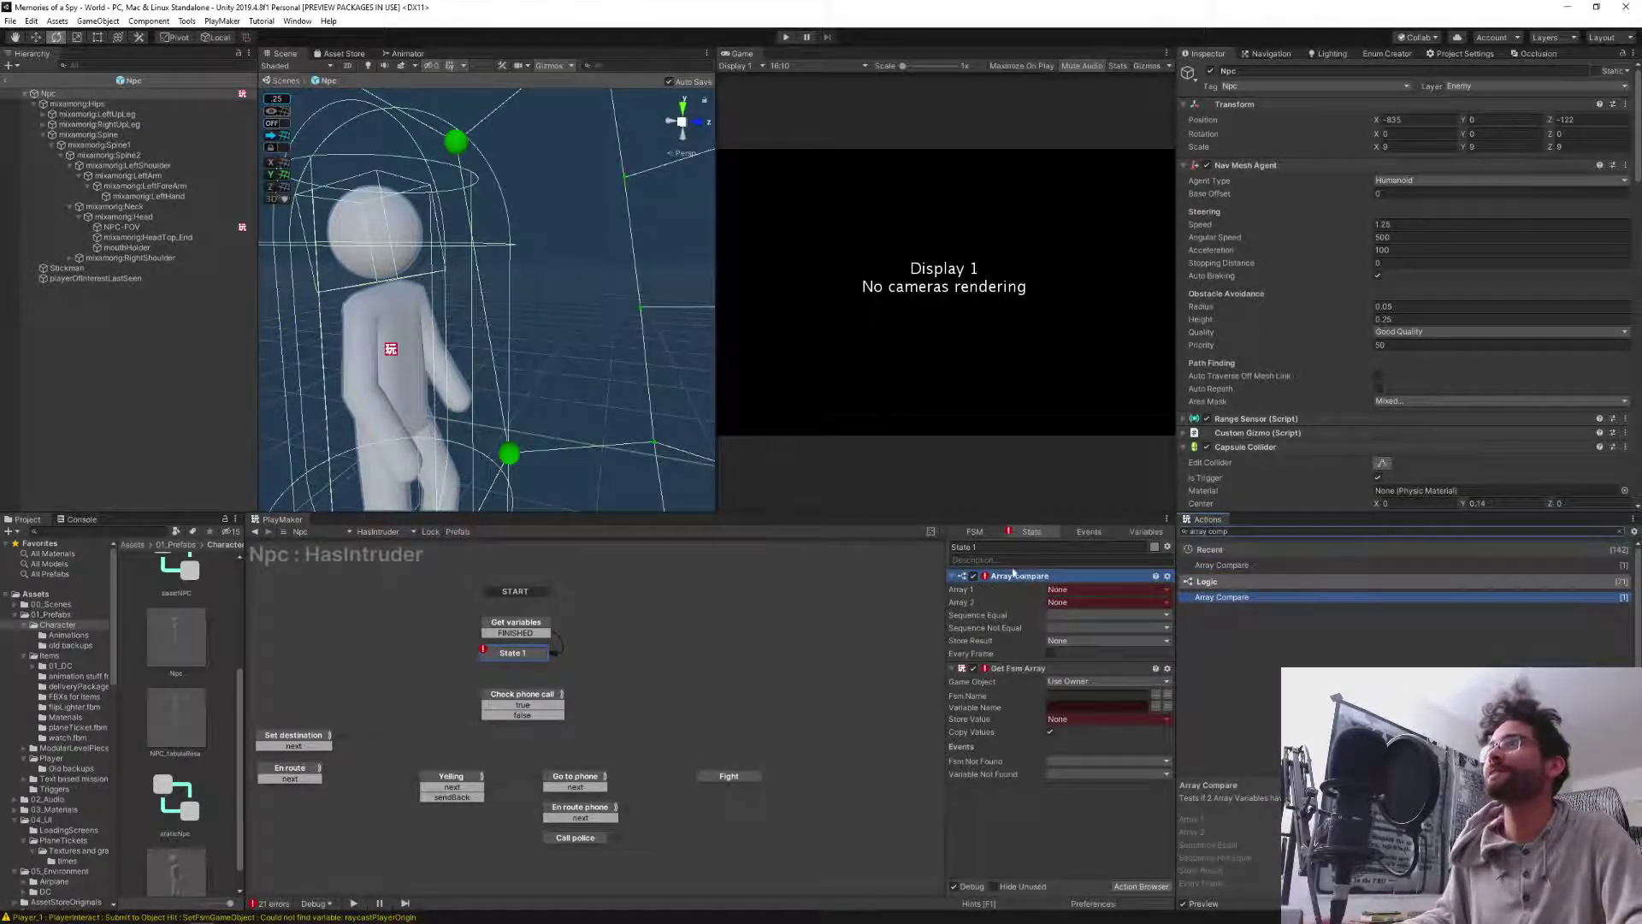
drag(1012, 575, 1012, 694)
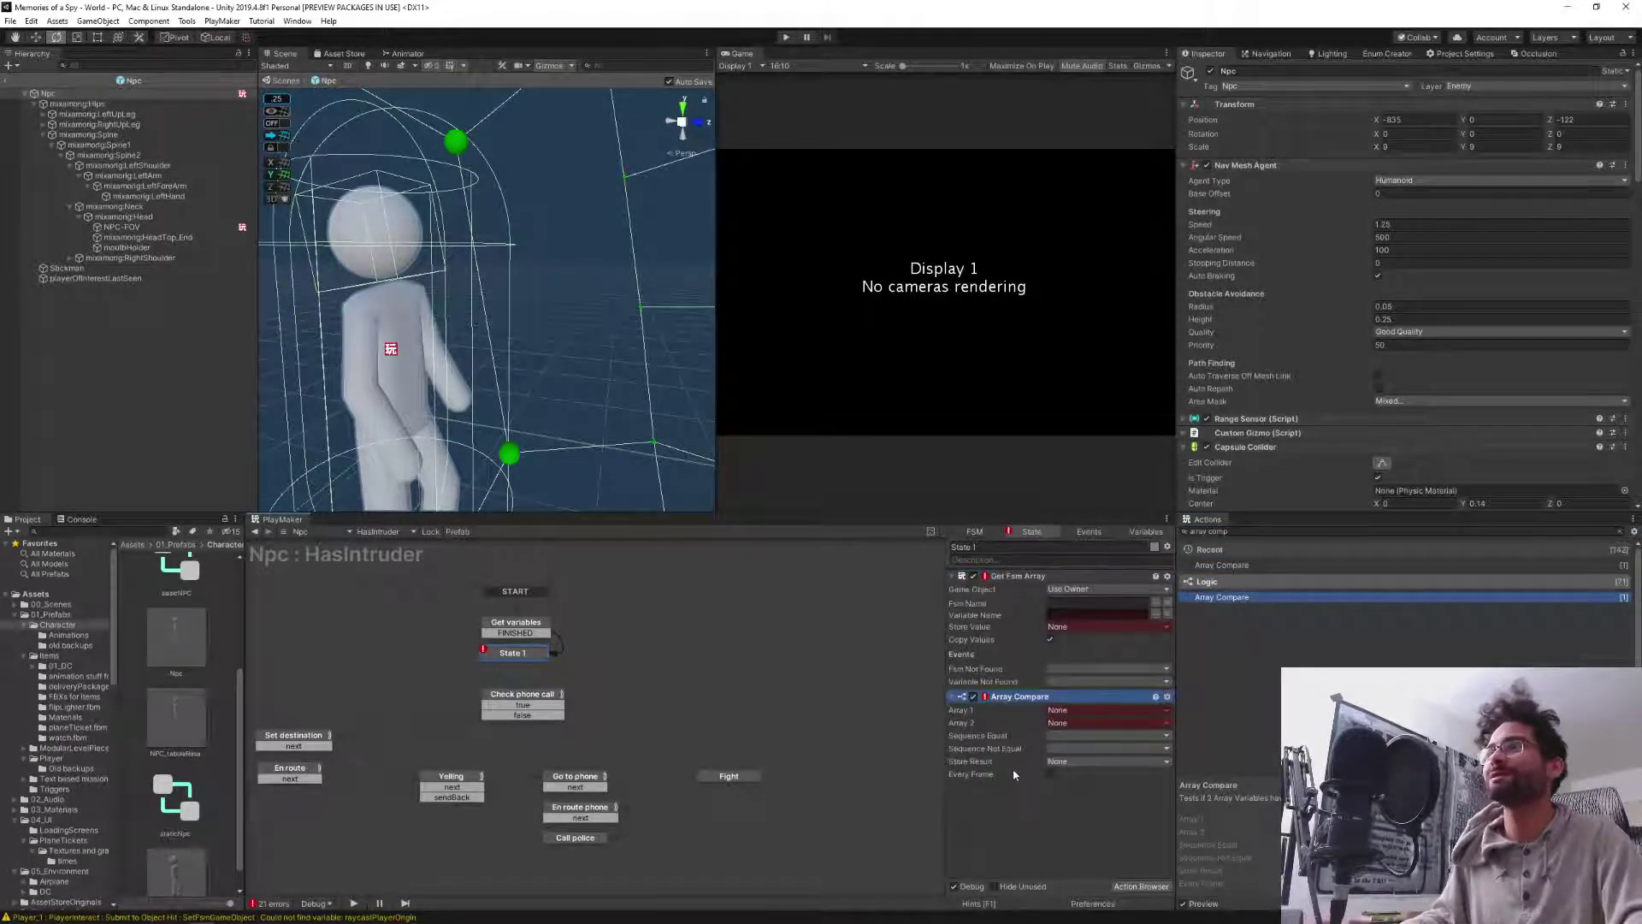
click(1036, 837)
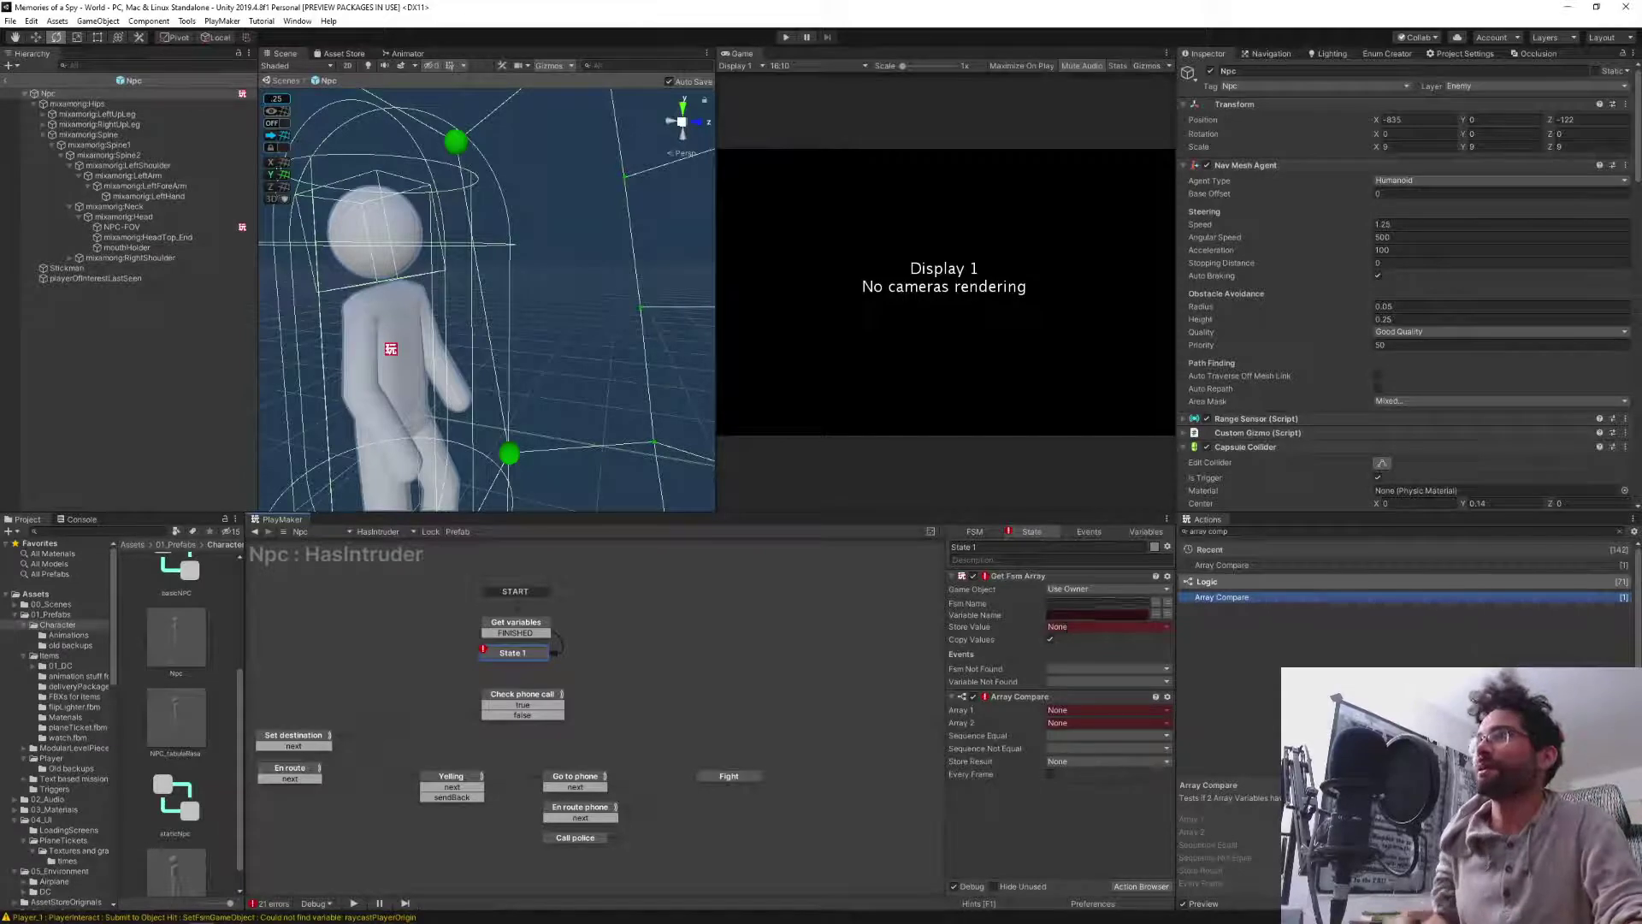
Point the Get Fsm Array action at the playerOfInterest game object and set its variable name to physicalAttributes.
click(1084, 589)
click(1087, 618)
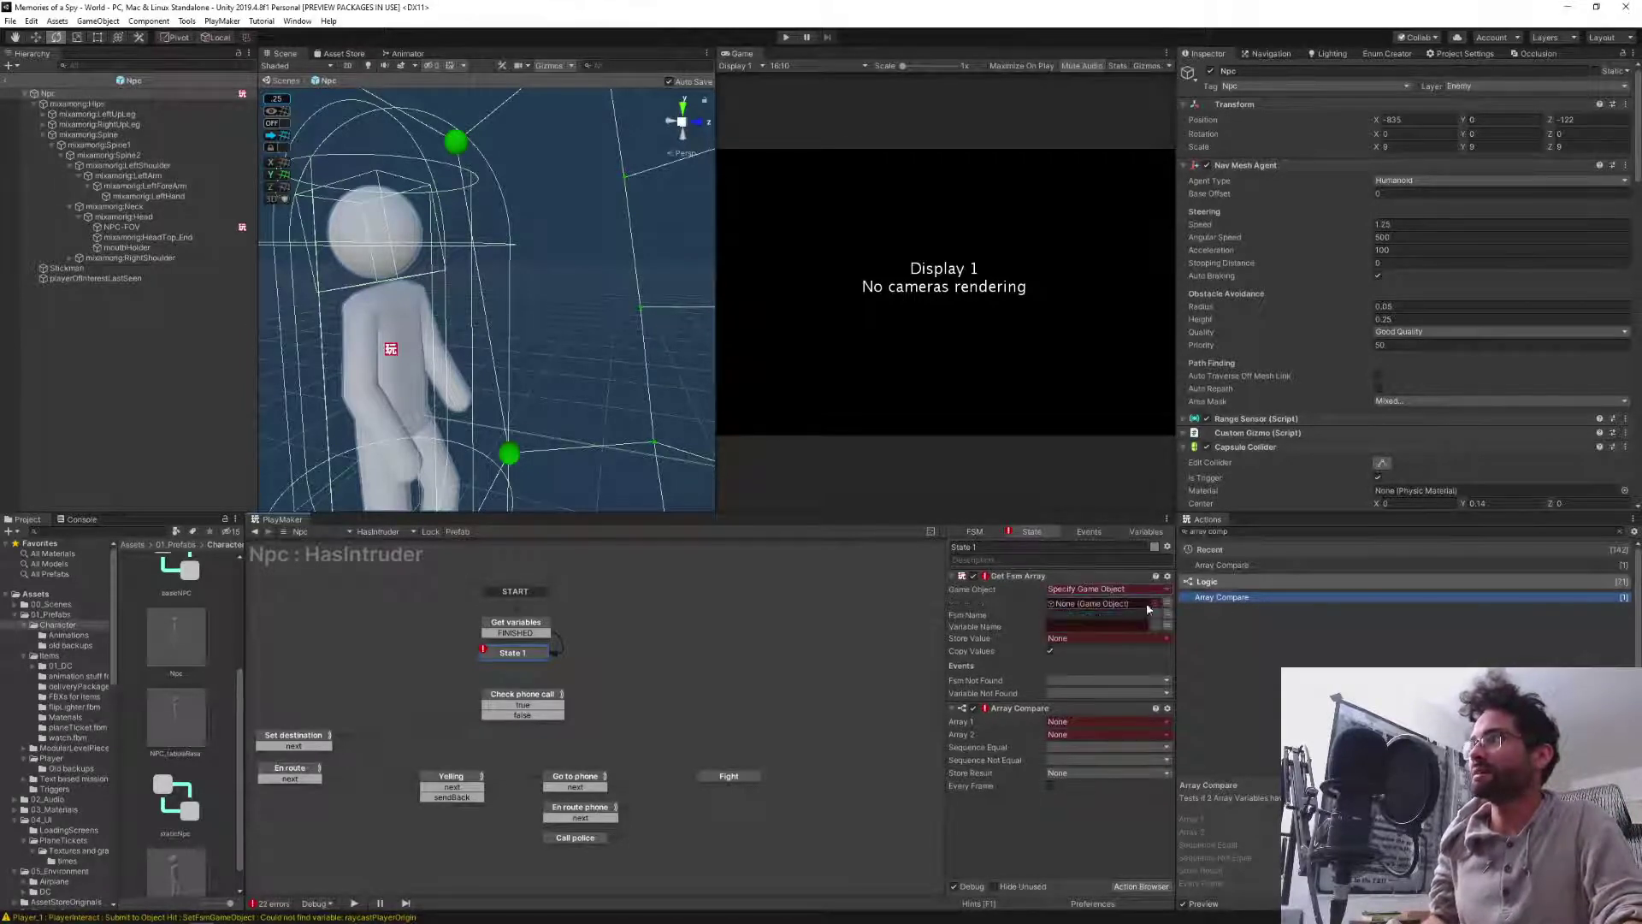
click(1165, 603)
click(1094, 646)
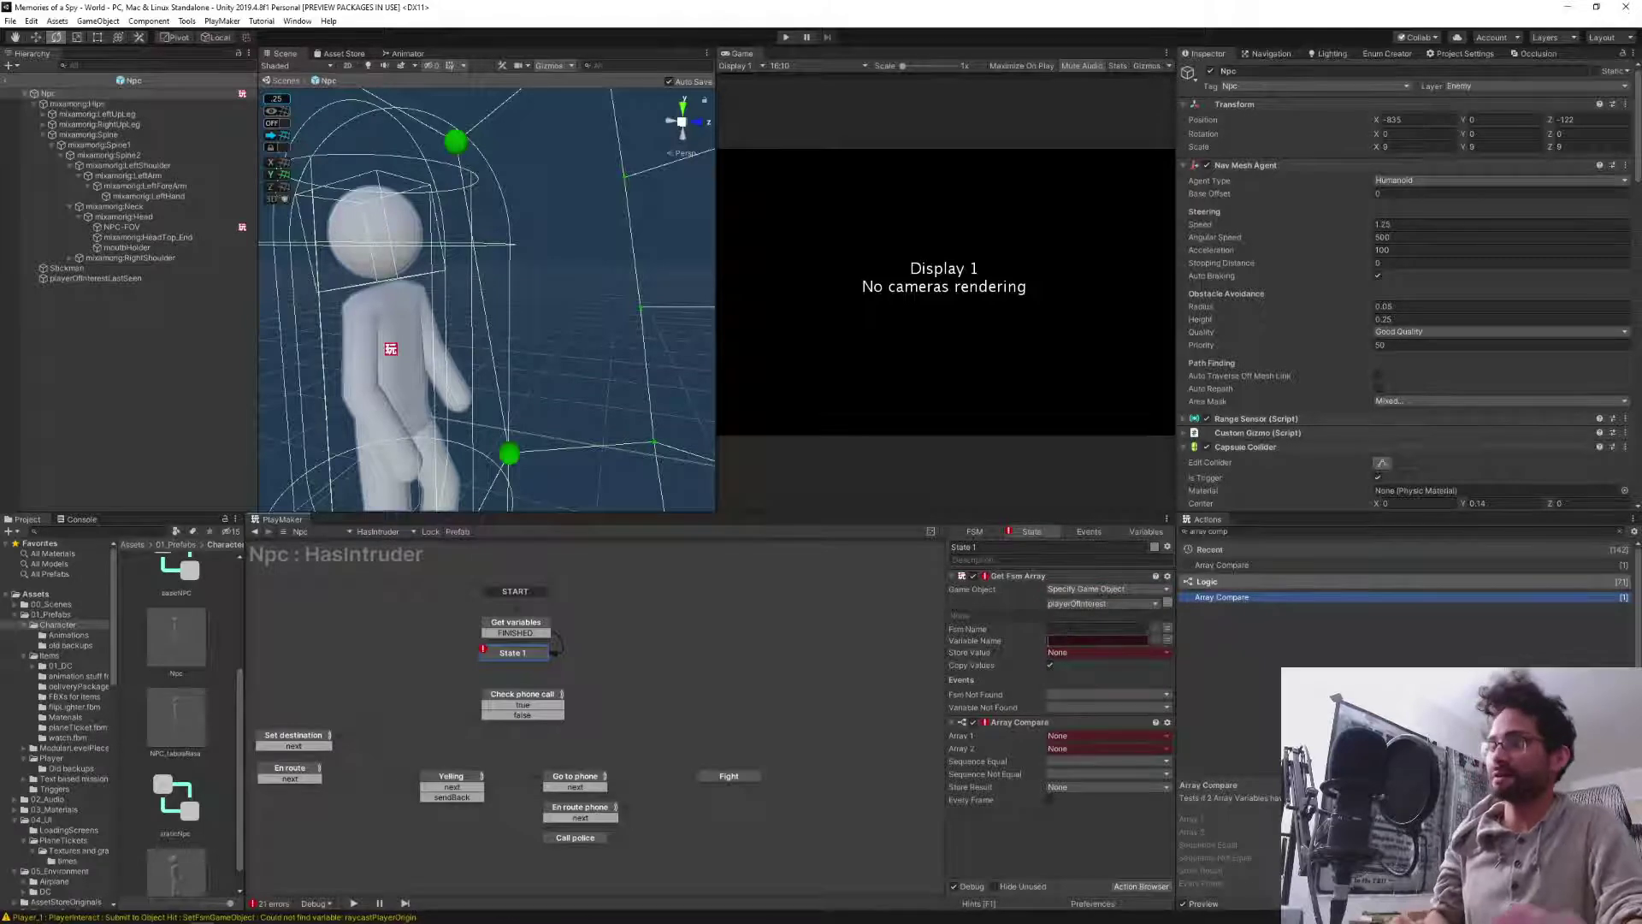
click(1097, 640)
key(ctrl+v)
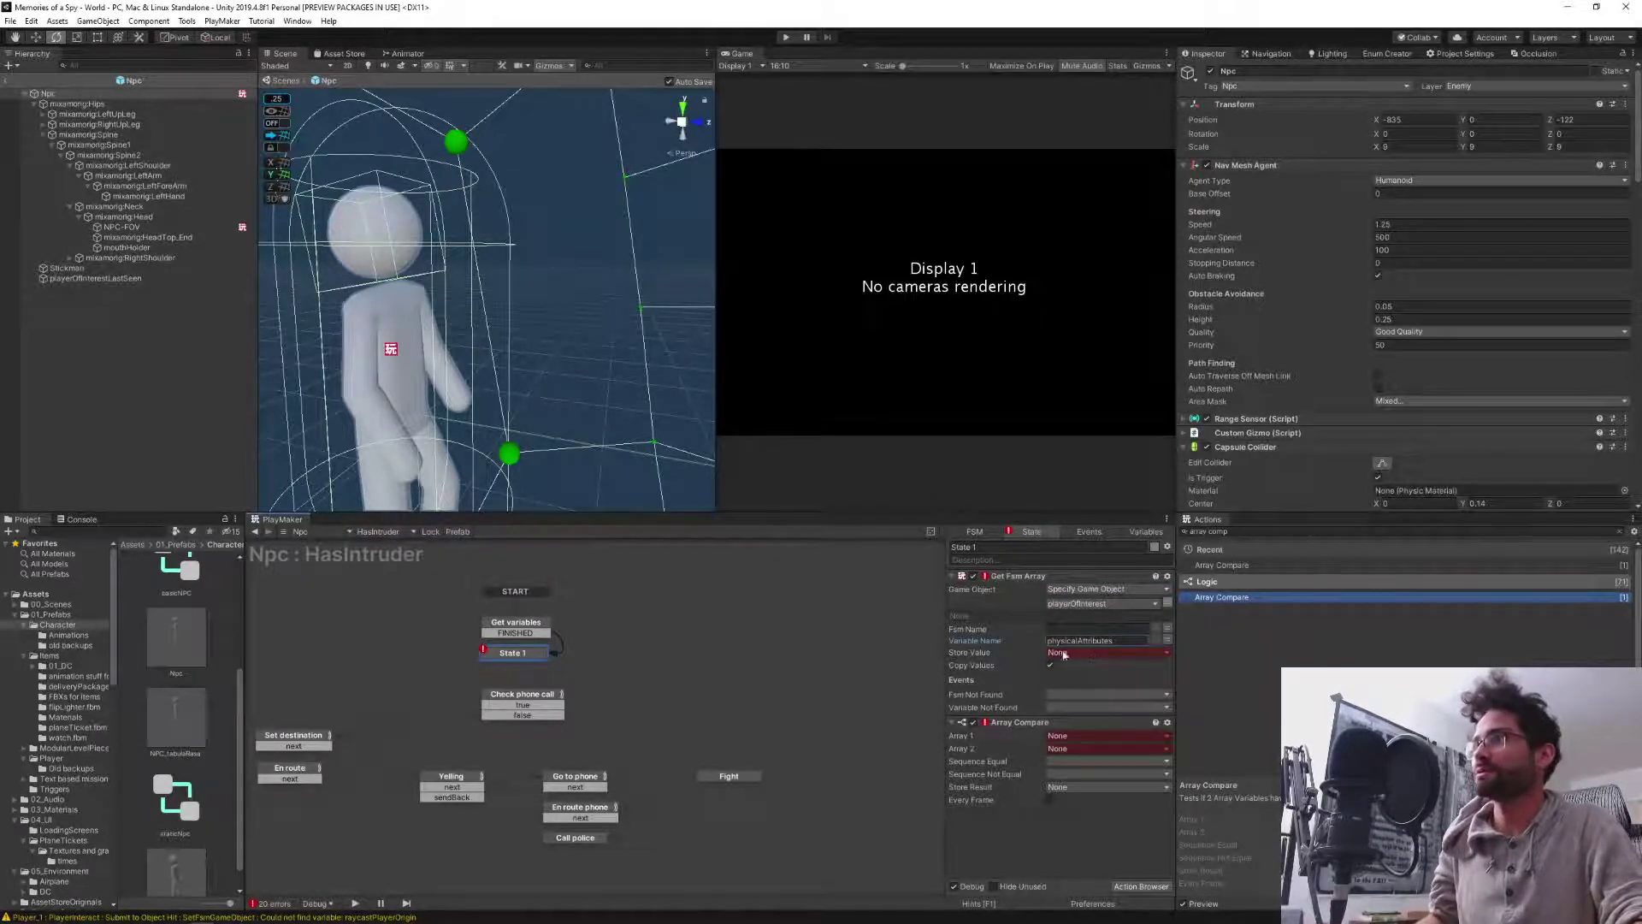
click(1102, 653)
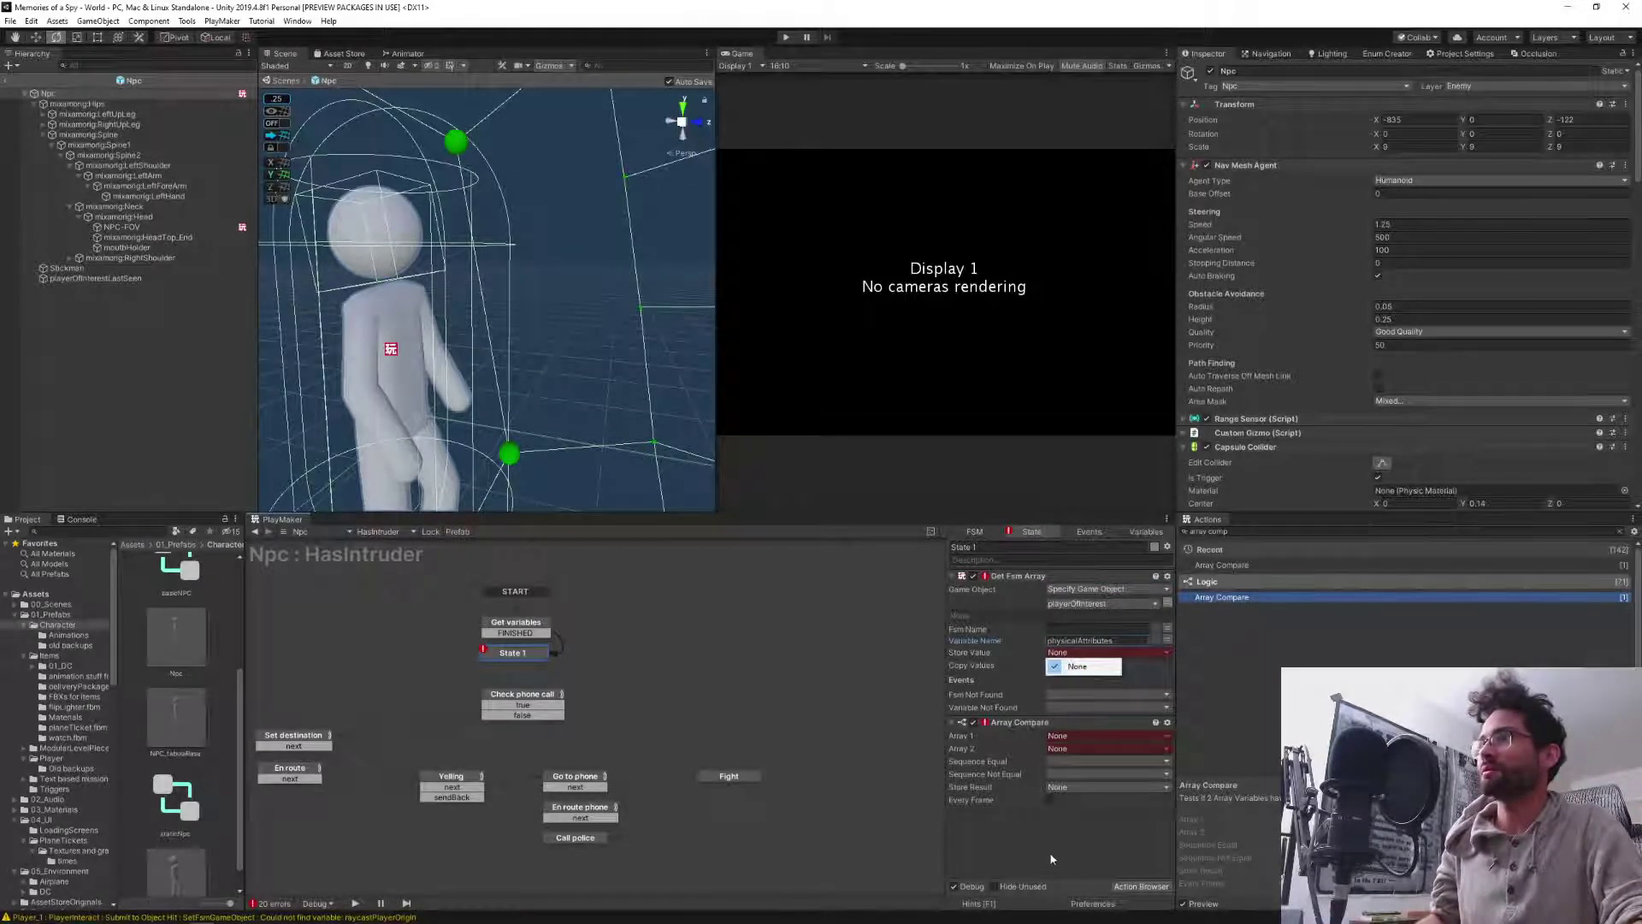
click(1052, 859)
click(1069, 654)
click(982, 830)
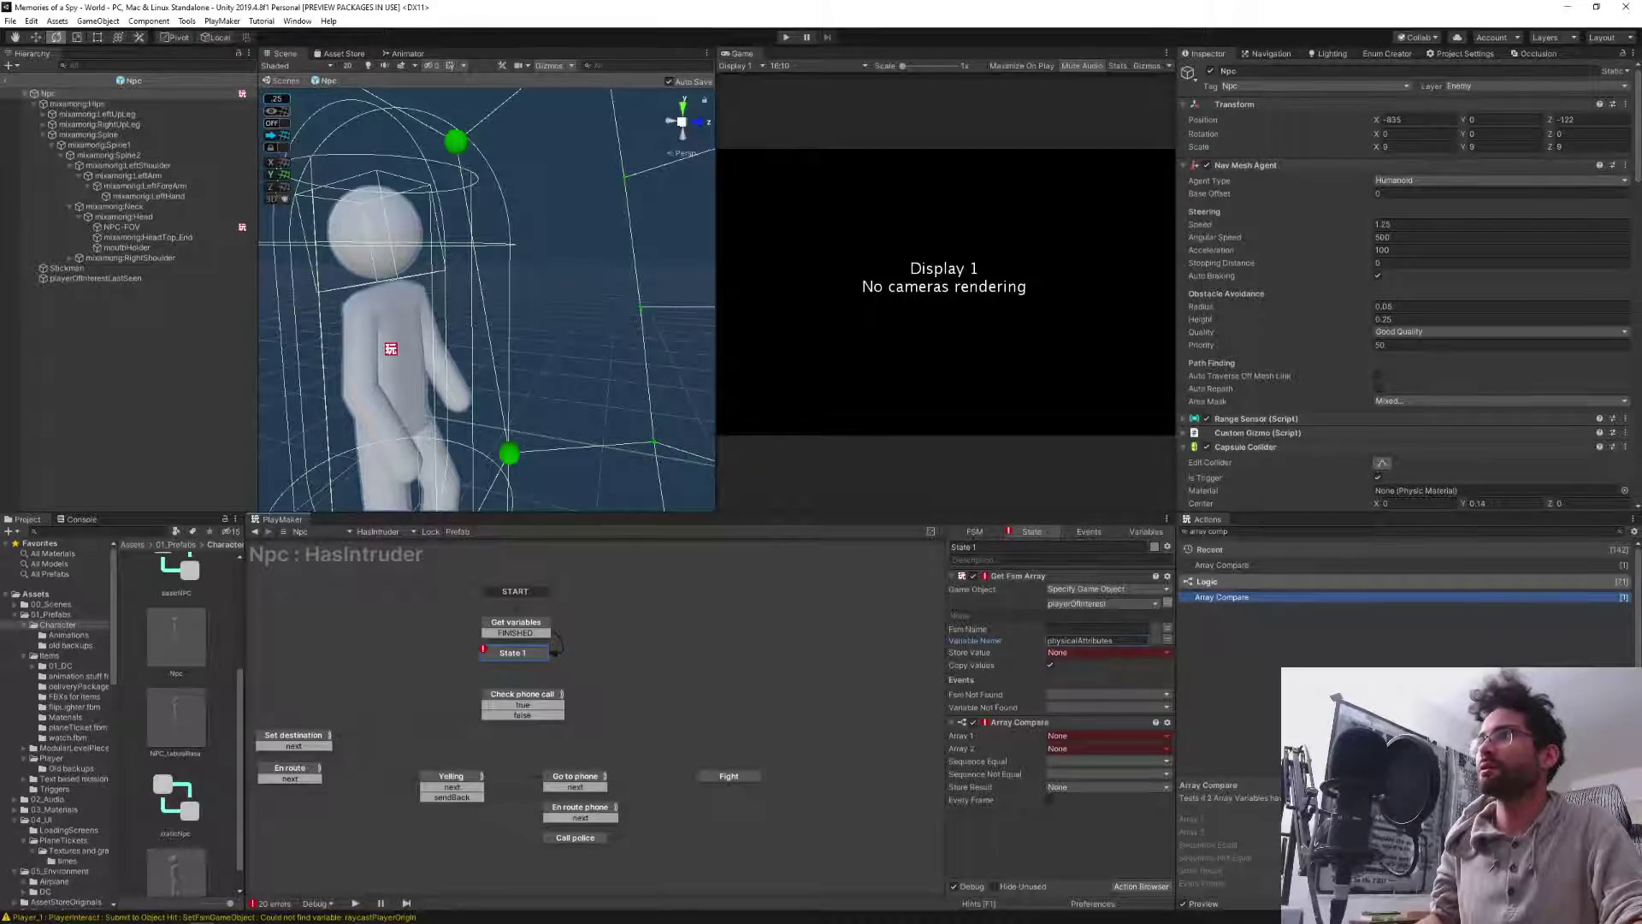
Create an array variable named physicalAttributes in the HasIntruder FSM and set its array type to Material.
click(1145, 532)
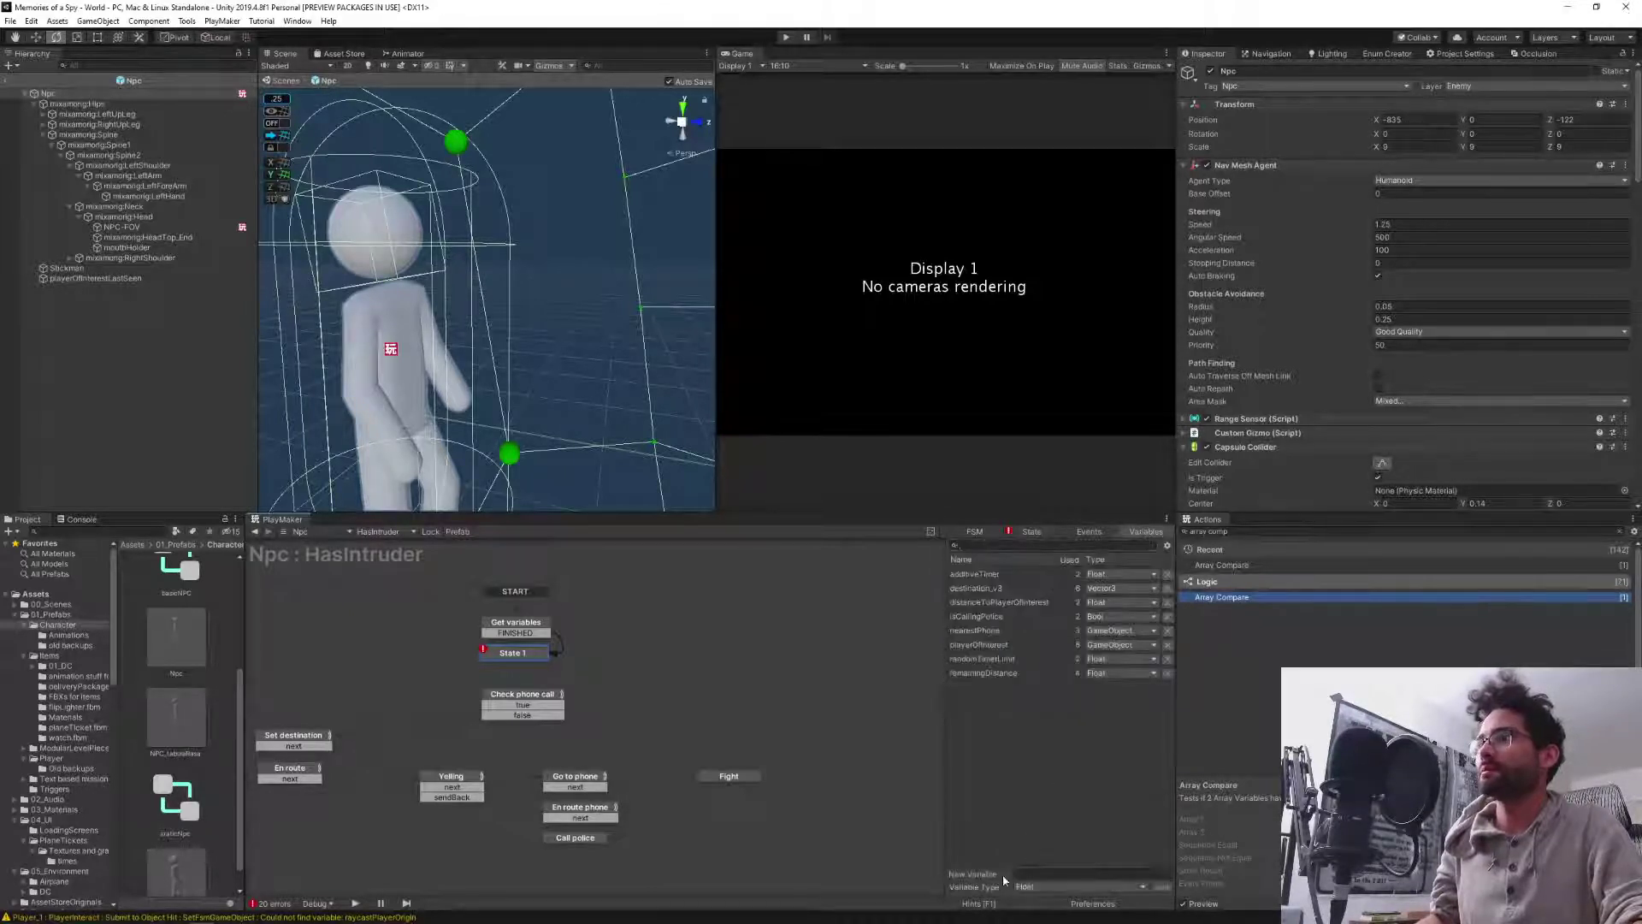
click(1027, 887)
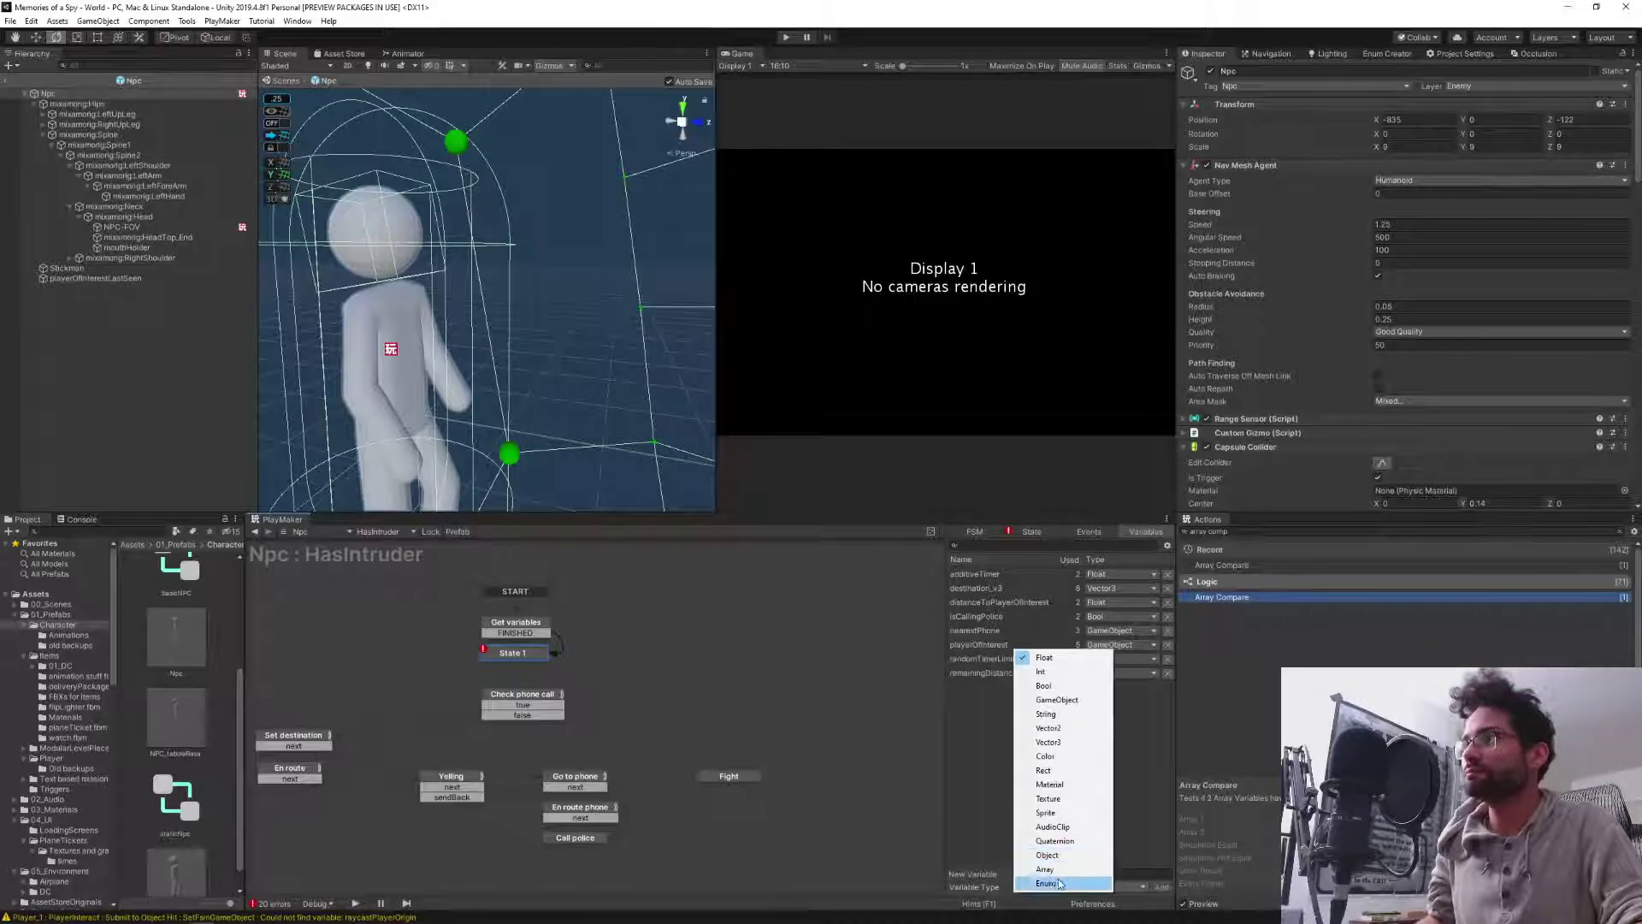
click(1047, 868)
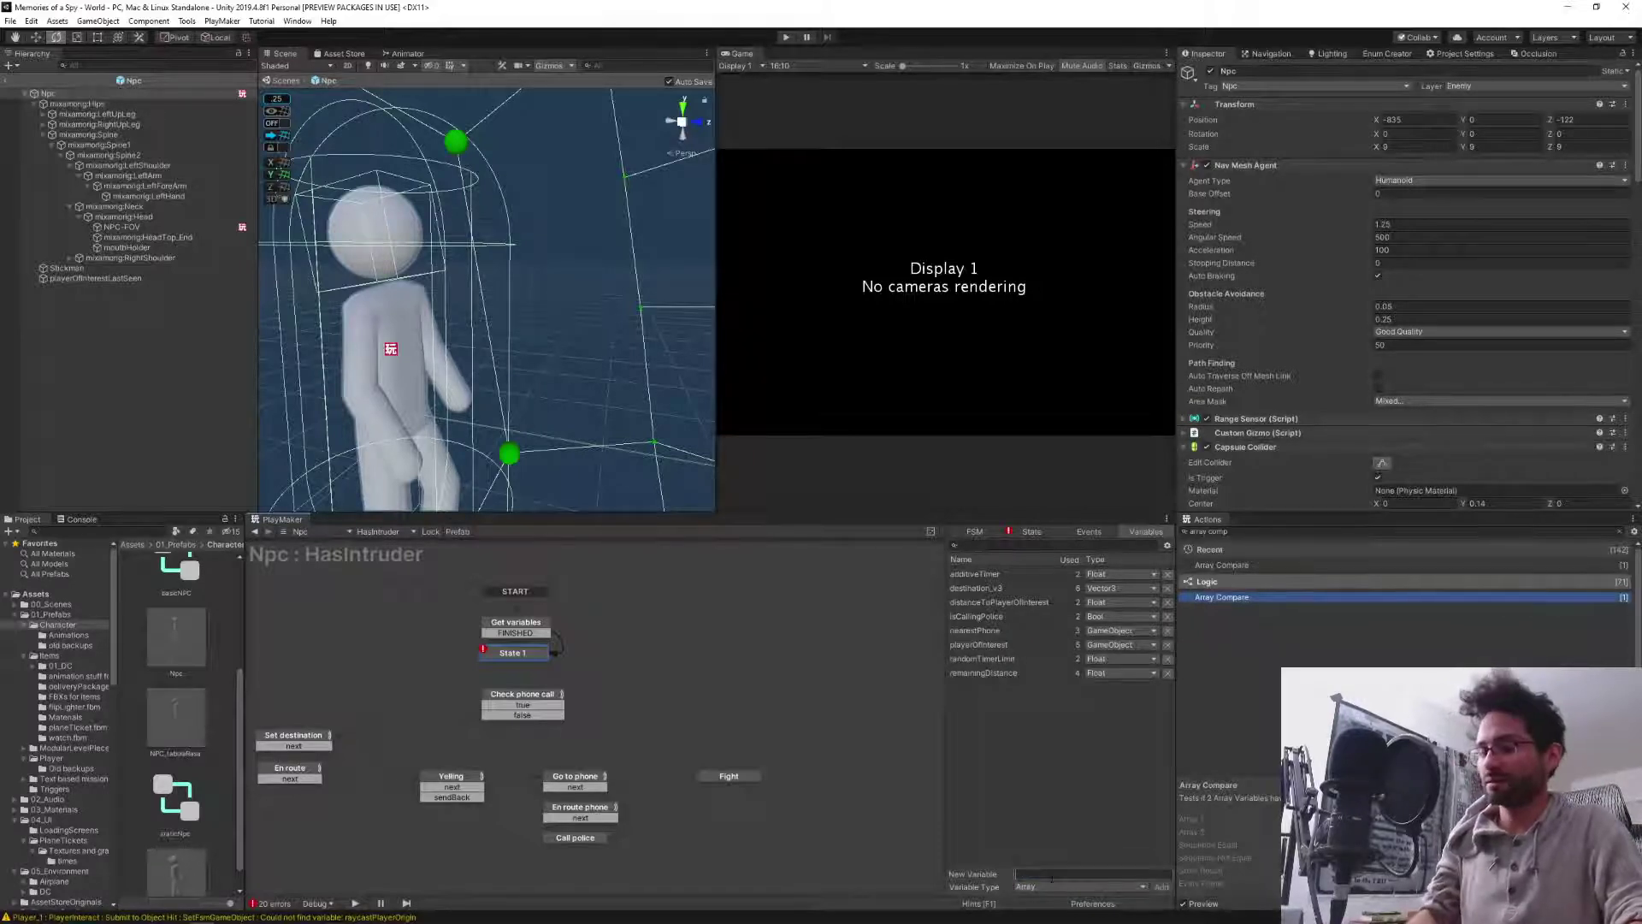
text(physicalAttributes)
key(Return)
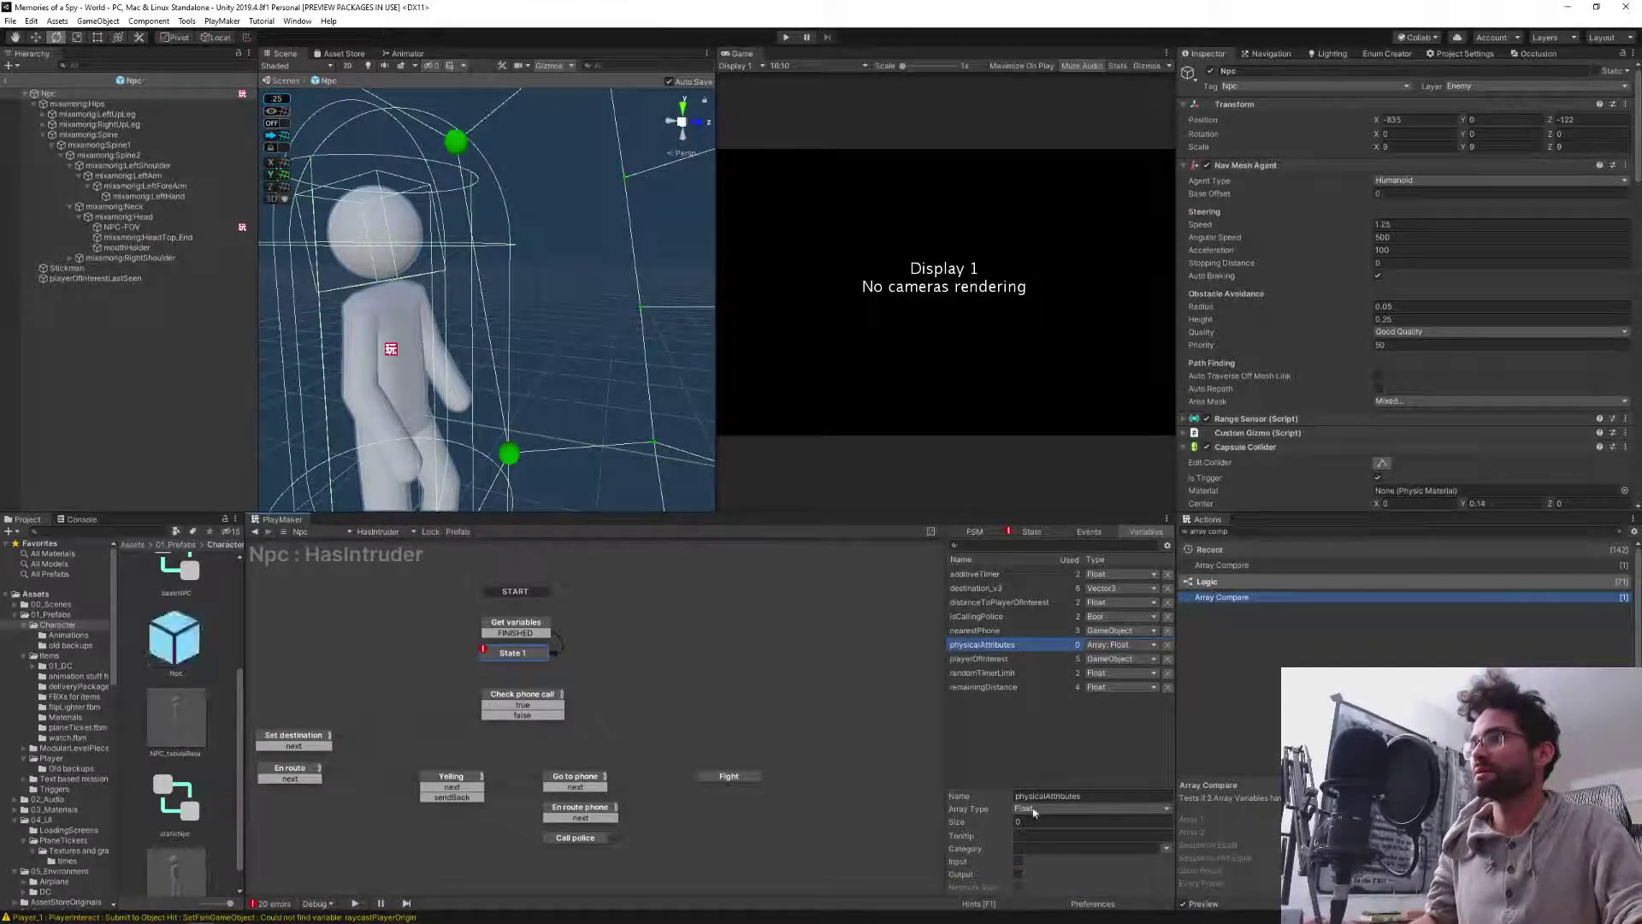
click(1054, 811)
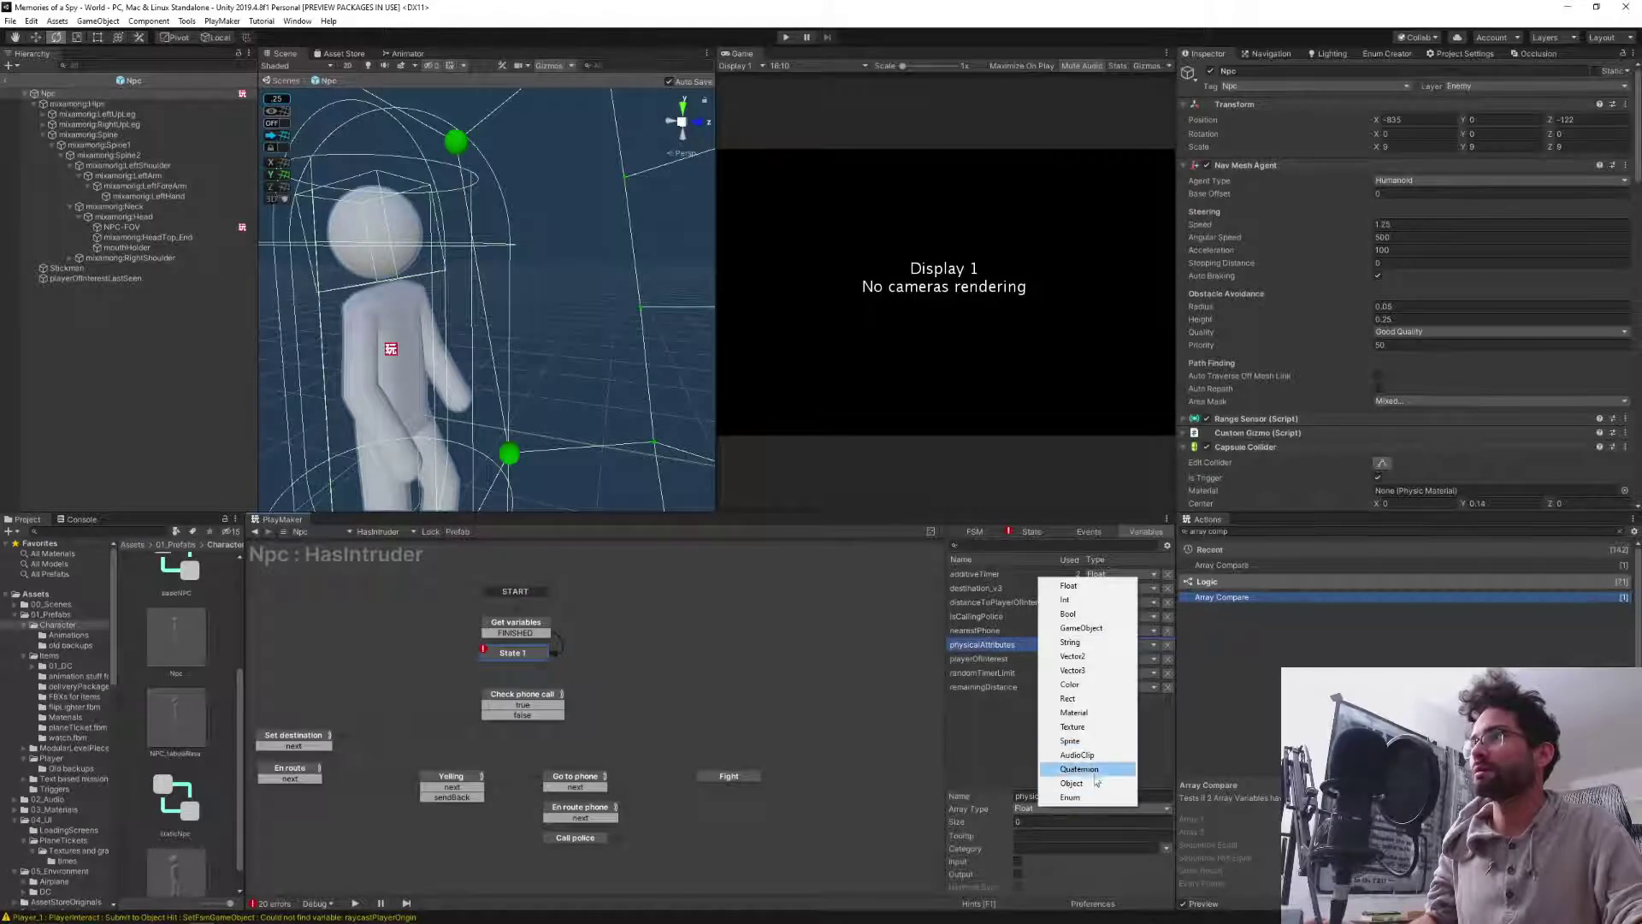
click(1074, 713)
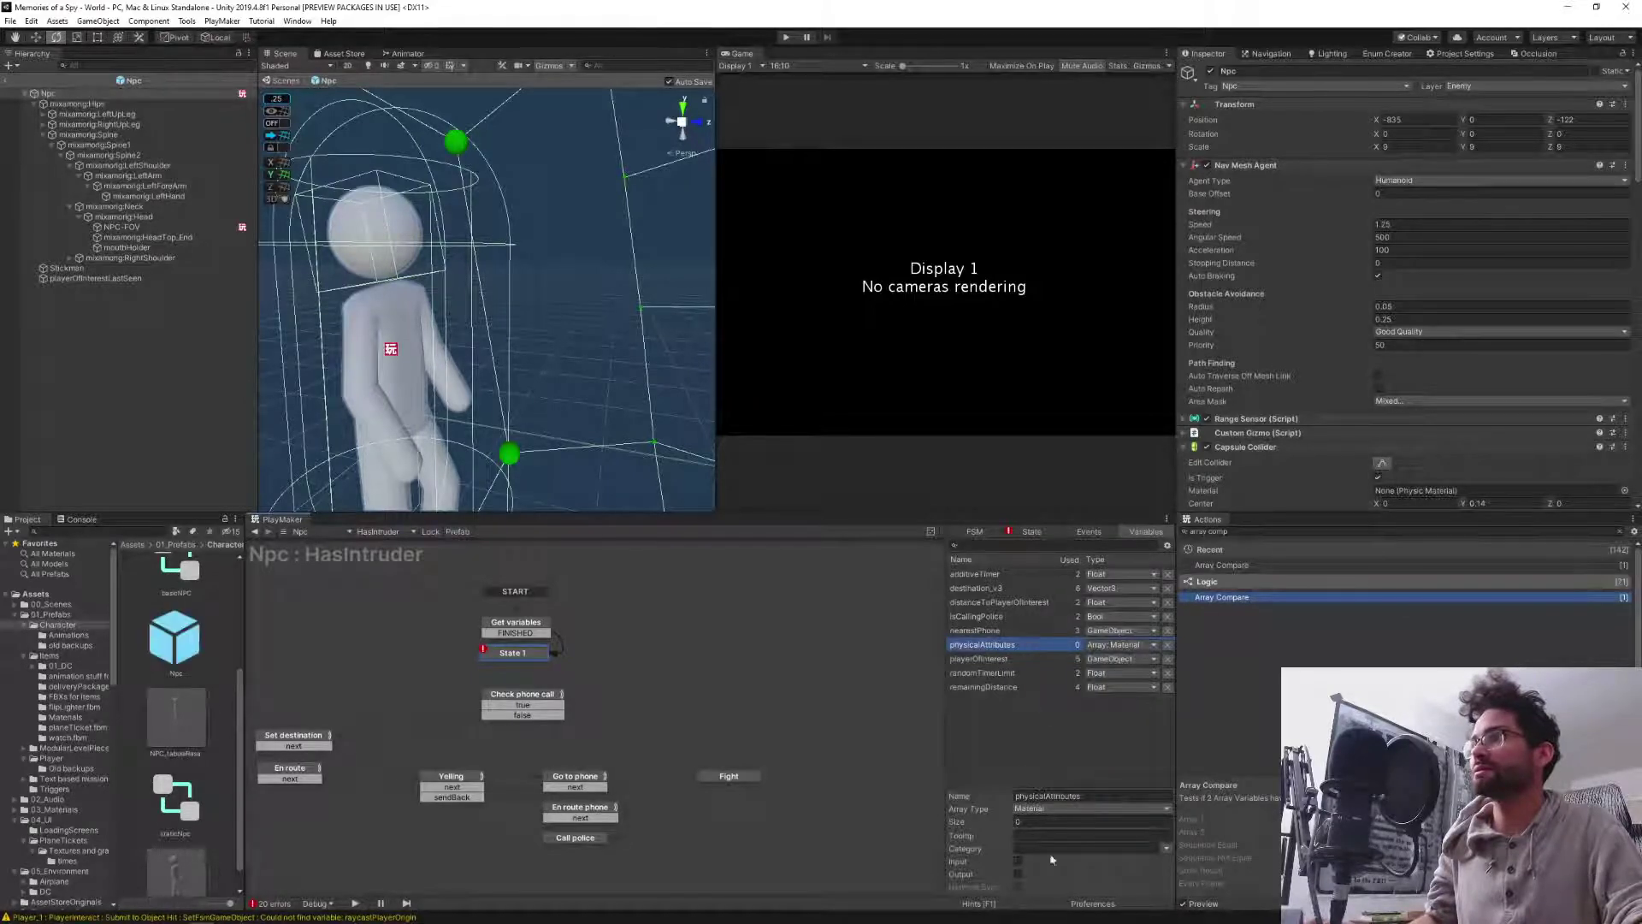
Assign physicalAttributes as the Store Value of Get Fsm Array and as Array 1 of Array Compare in State 1.
click(1032, 532)
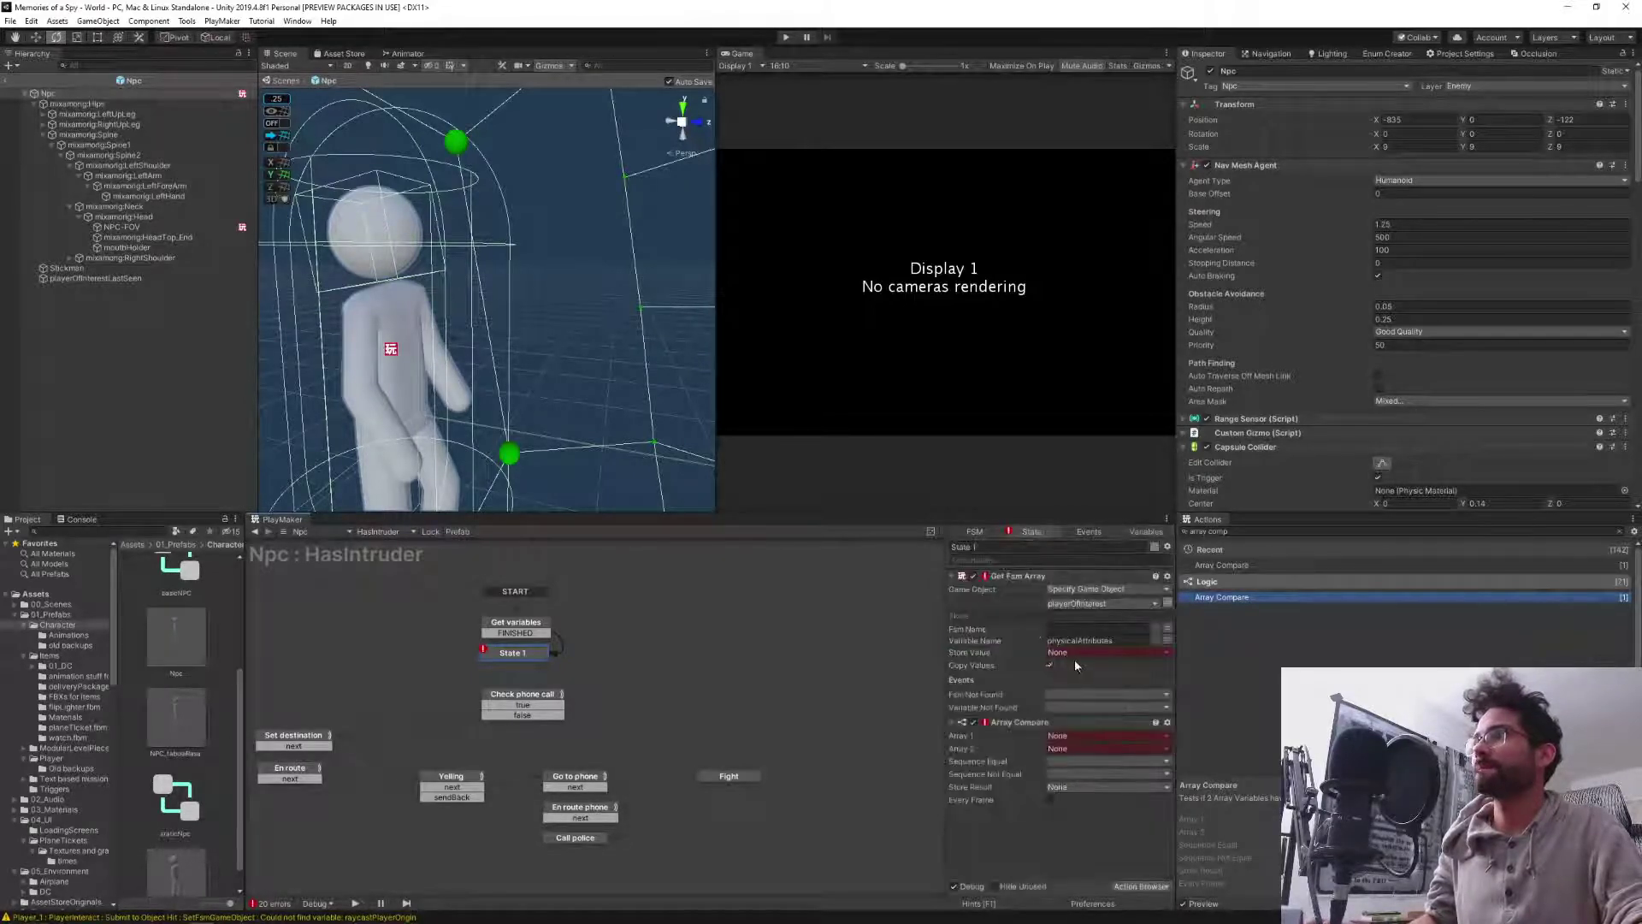
click(1074, 654)
click(1098, 682)
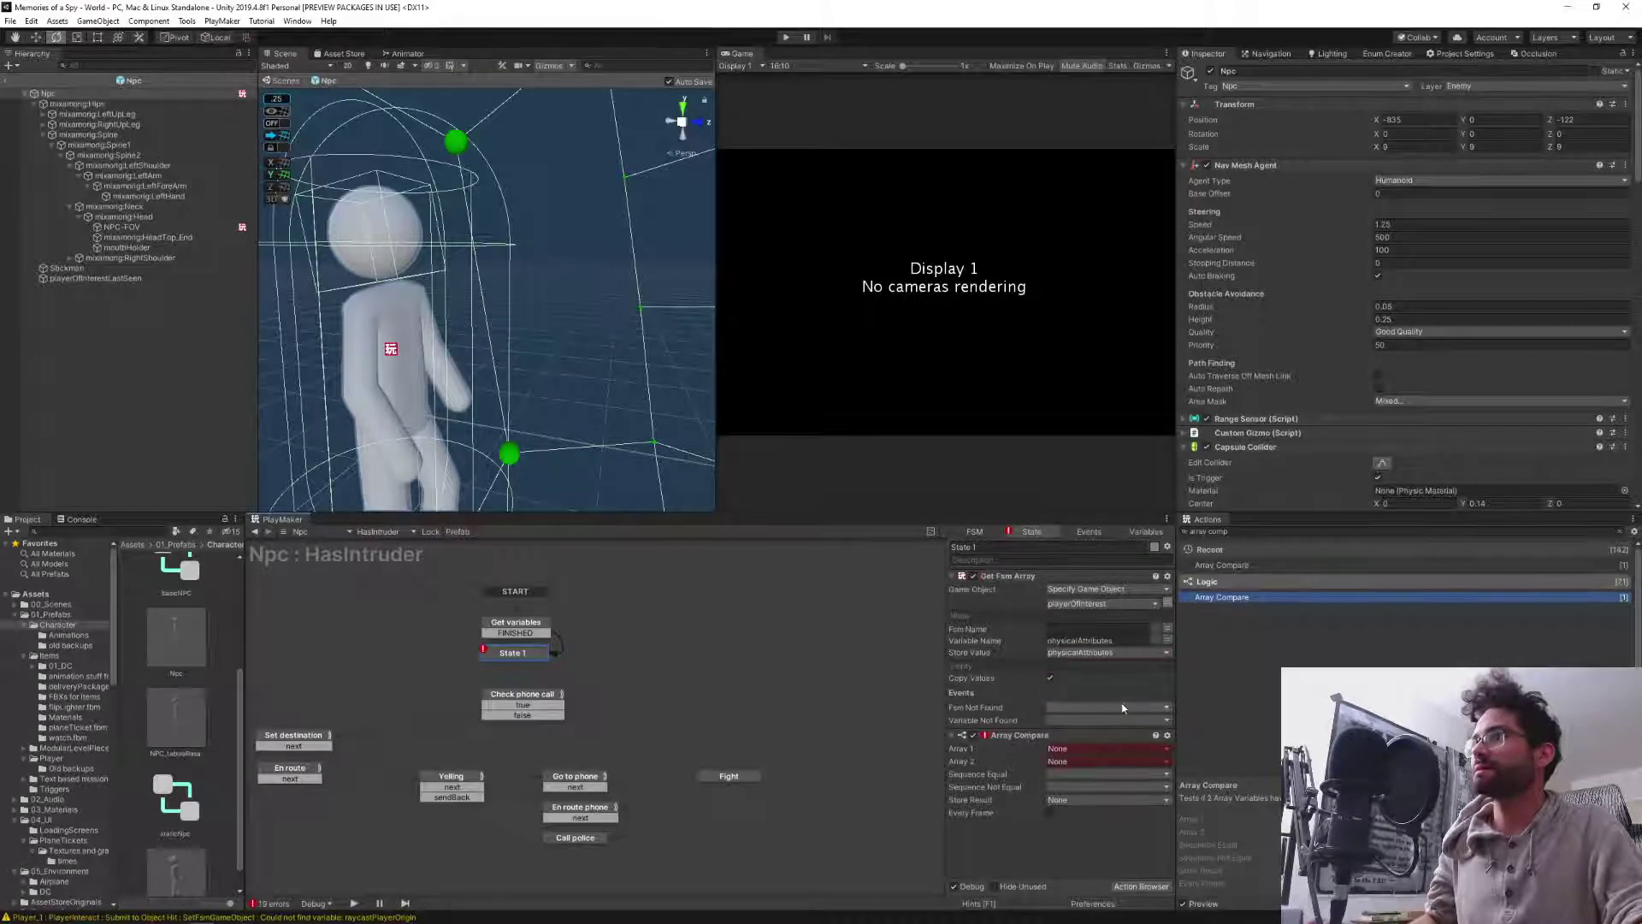
click(1059, 751)
click(1079, 777)
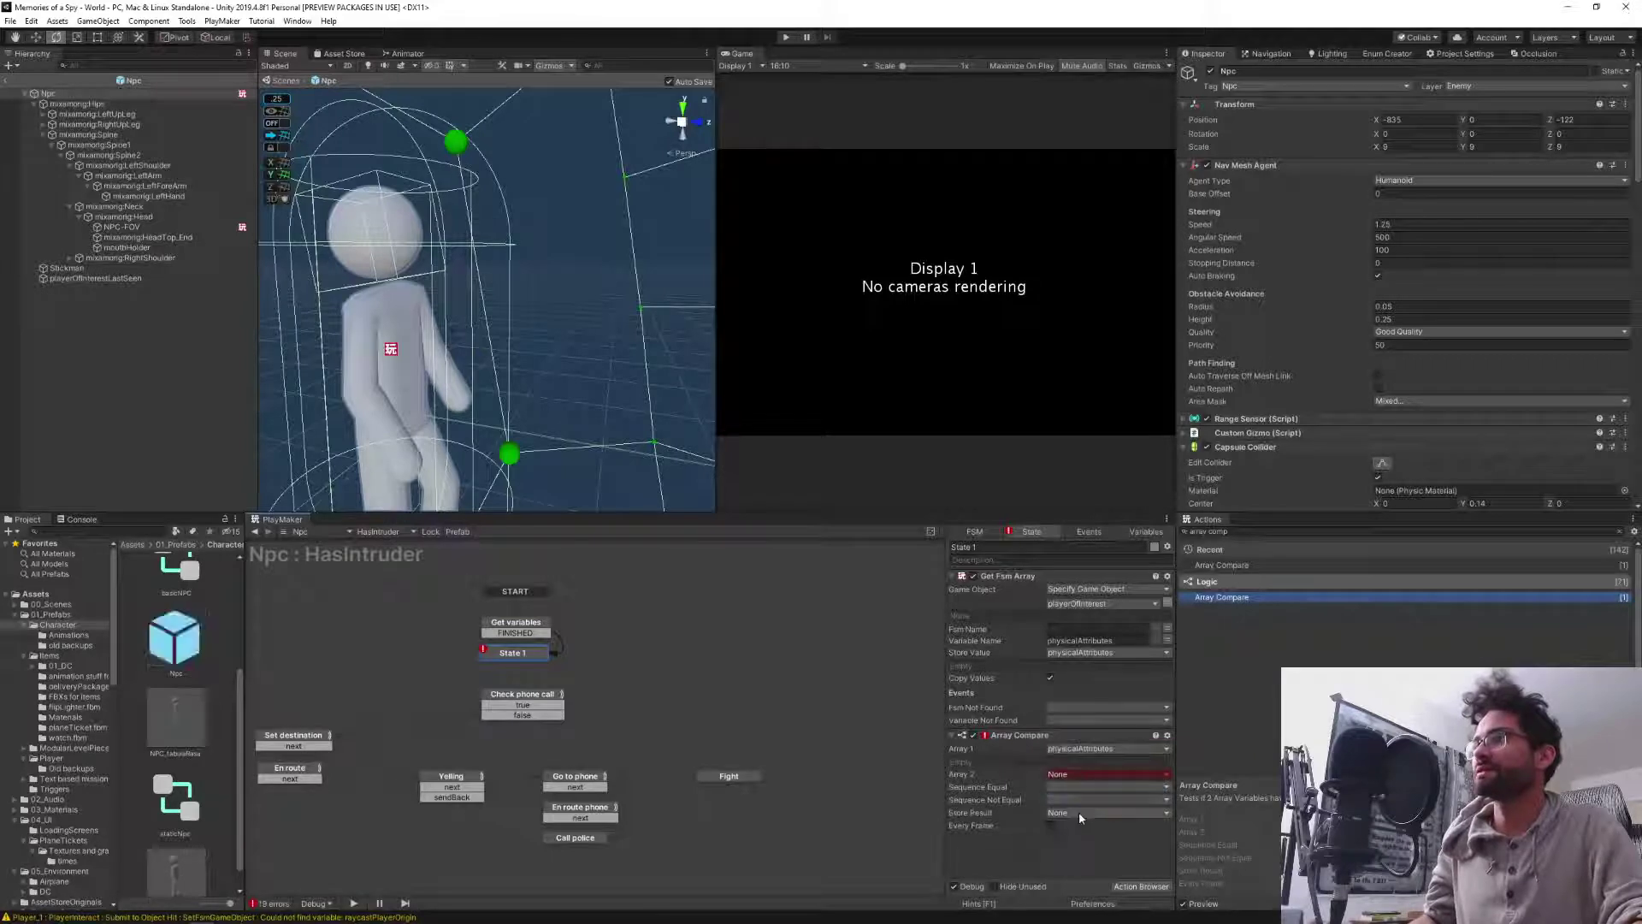
Rename the FSM's physicalAttributes array variable as interestsPhysicalAttributes.
click(1146, 532)
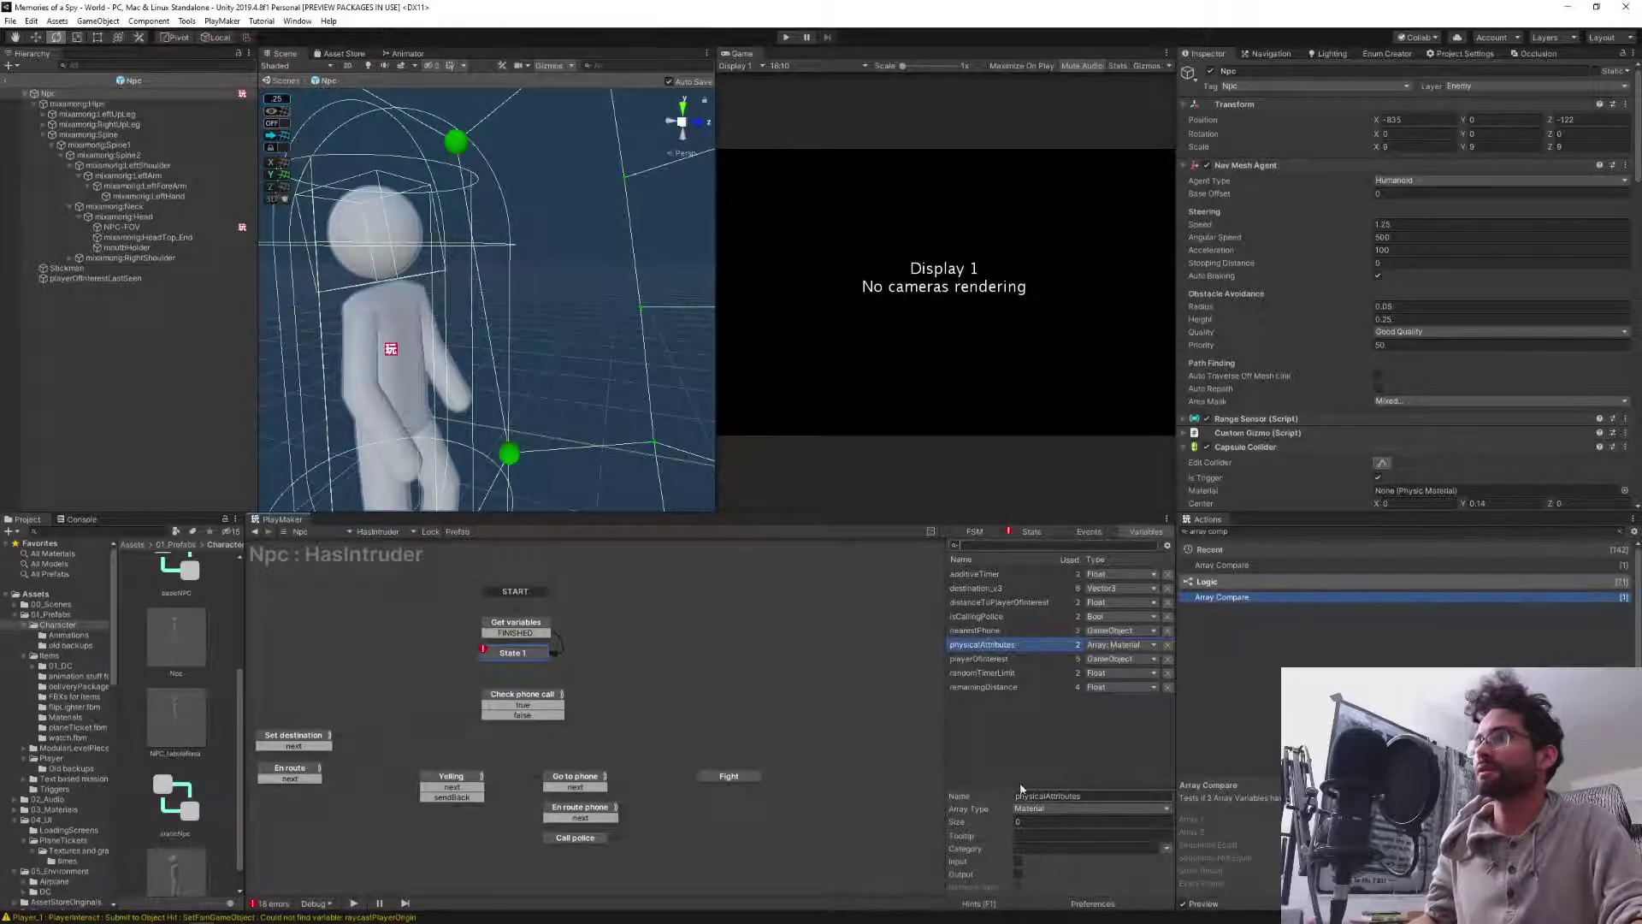
click(1016, 796)
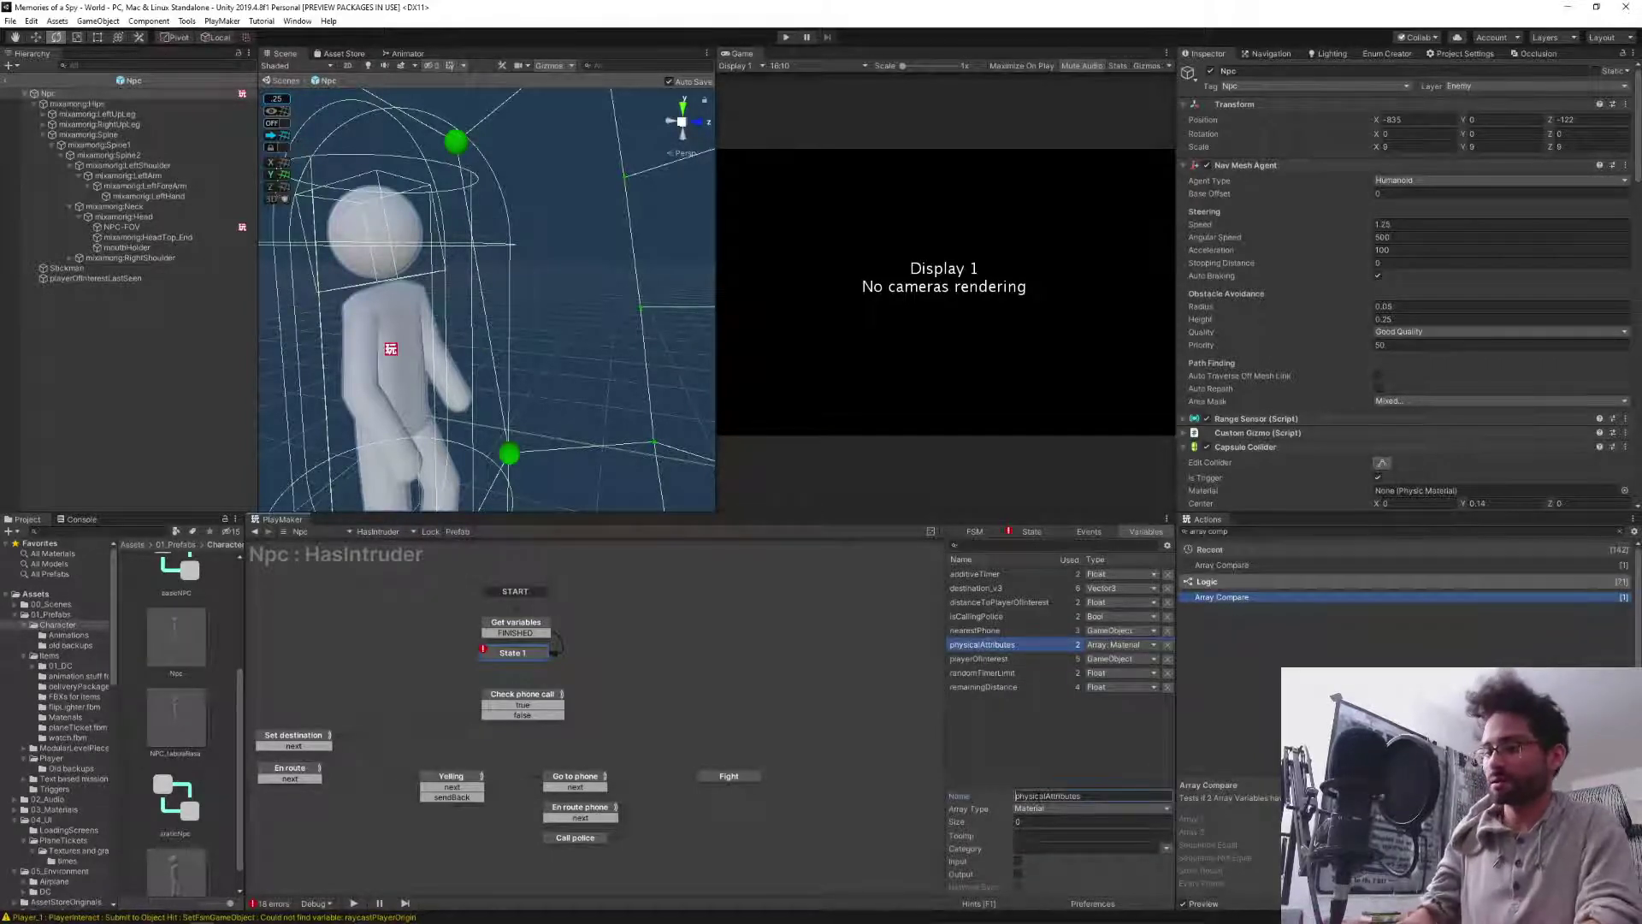
text(players)
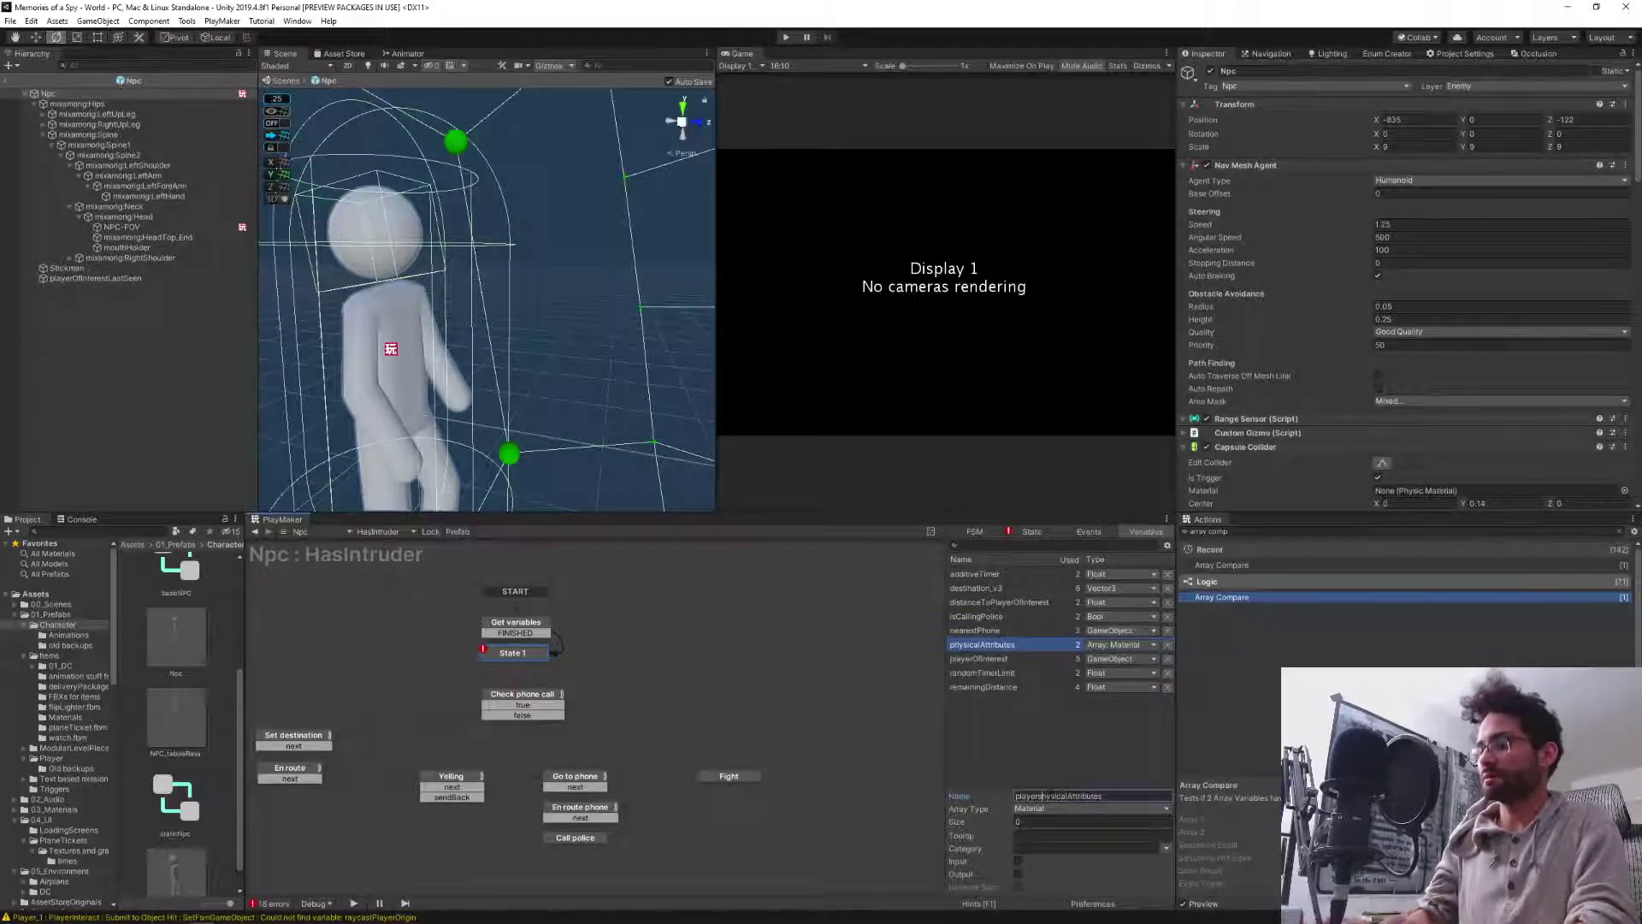
key(Delete)
text(P)
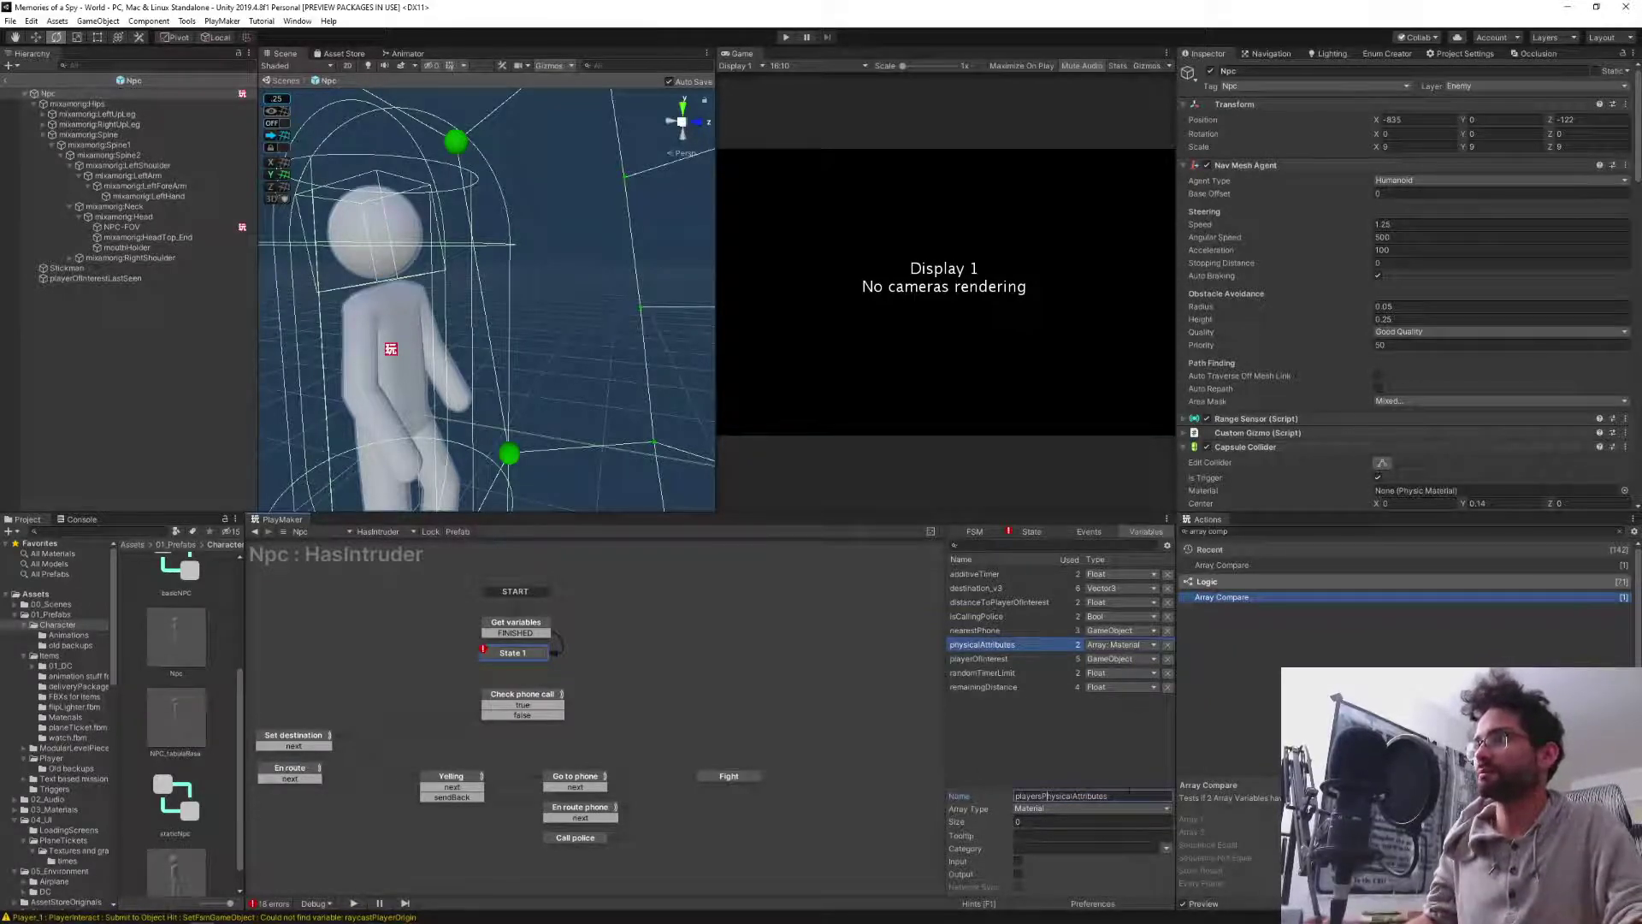
key(BackSpace)
key(BackSpace)
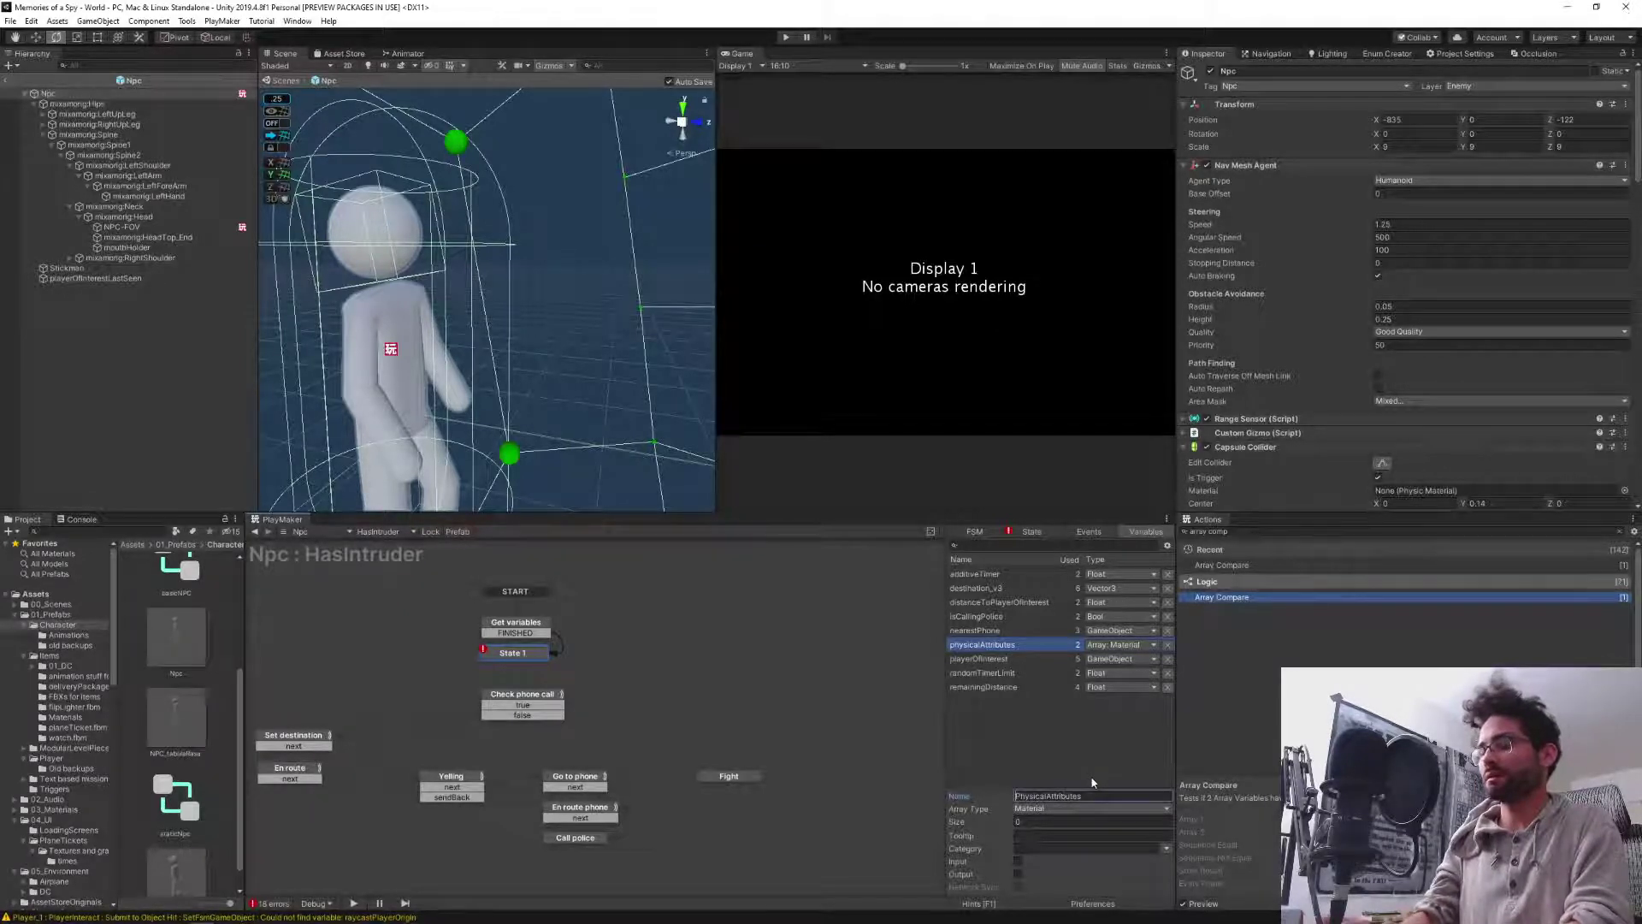
text(player)
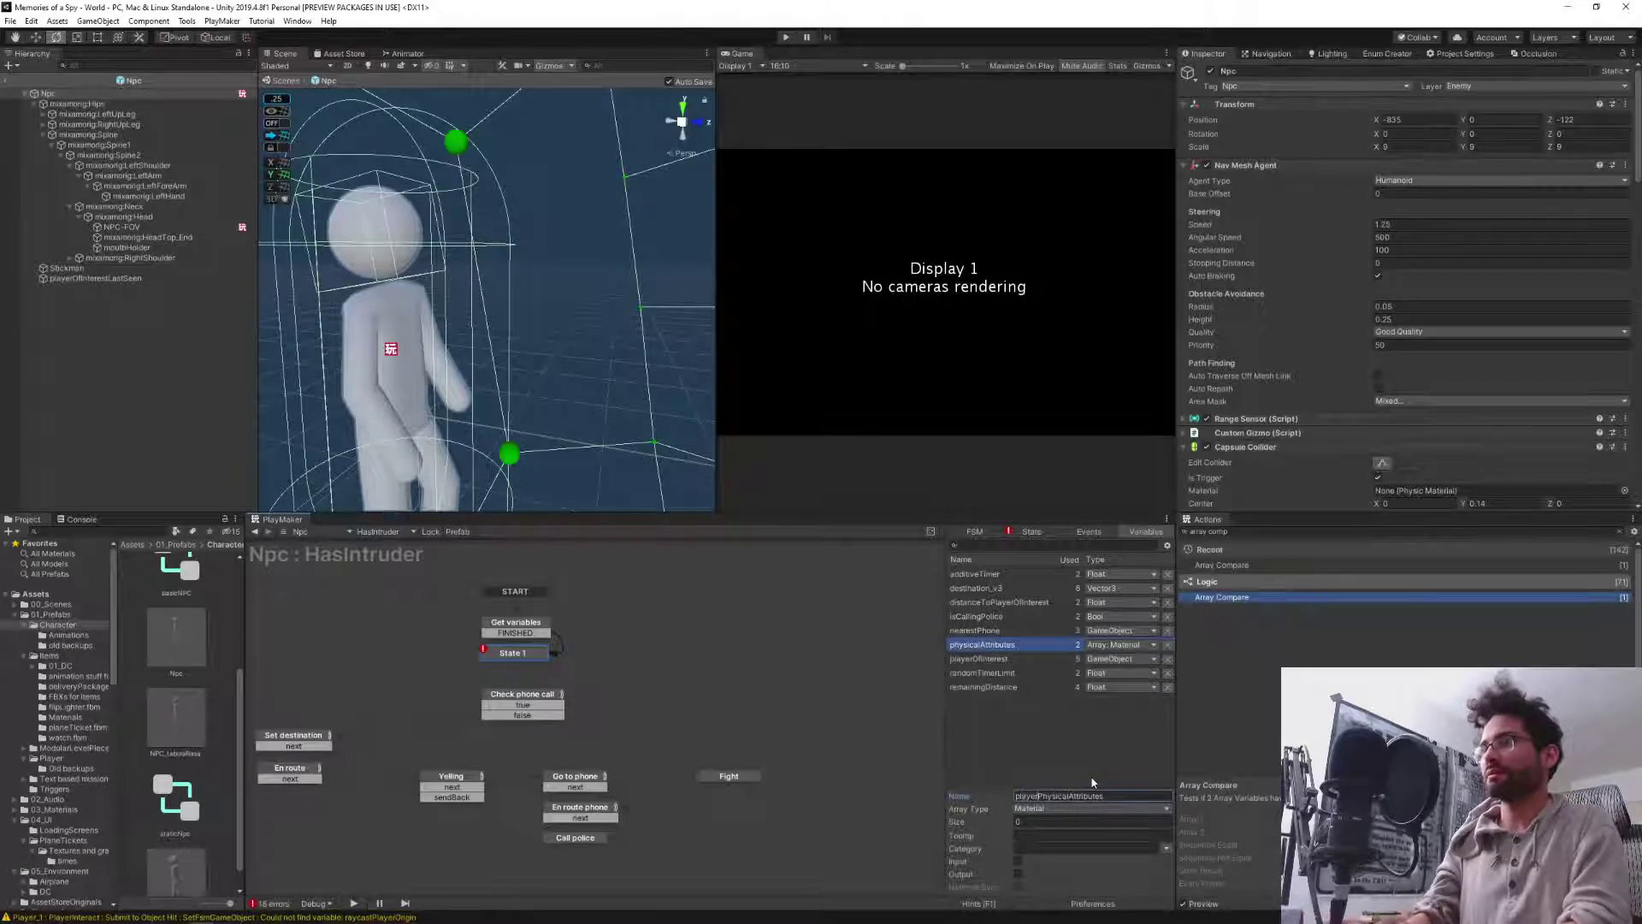
key(BackSpace)
key(BackSpace)
key(BackSpace)
key(BackSpace)
key(BackSpace)
key(BackSpace)
text(inte)
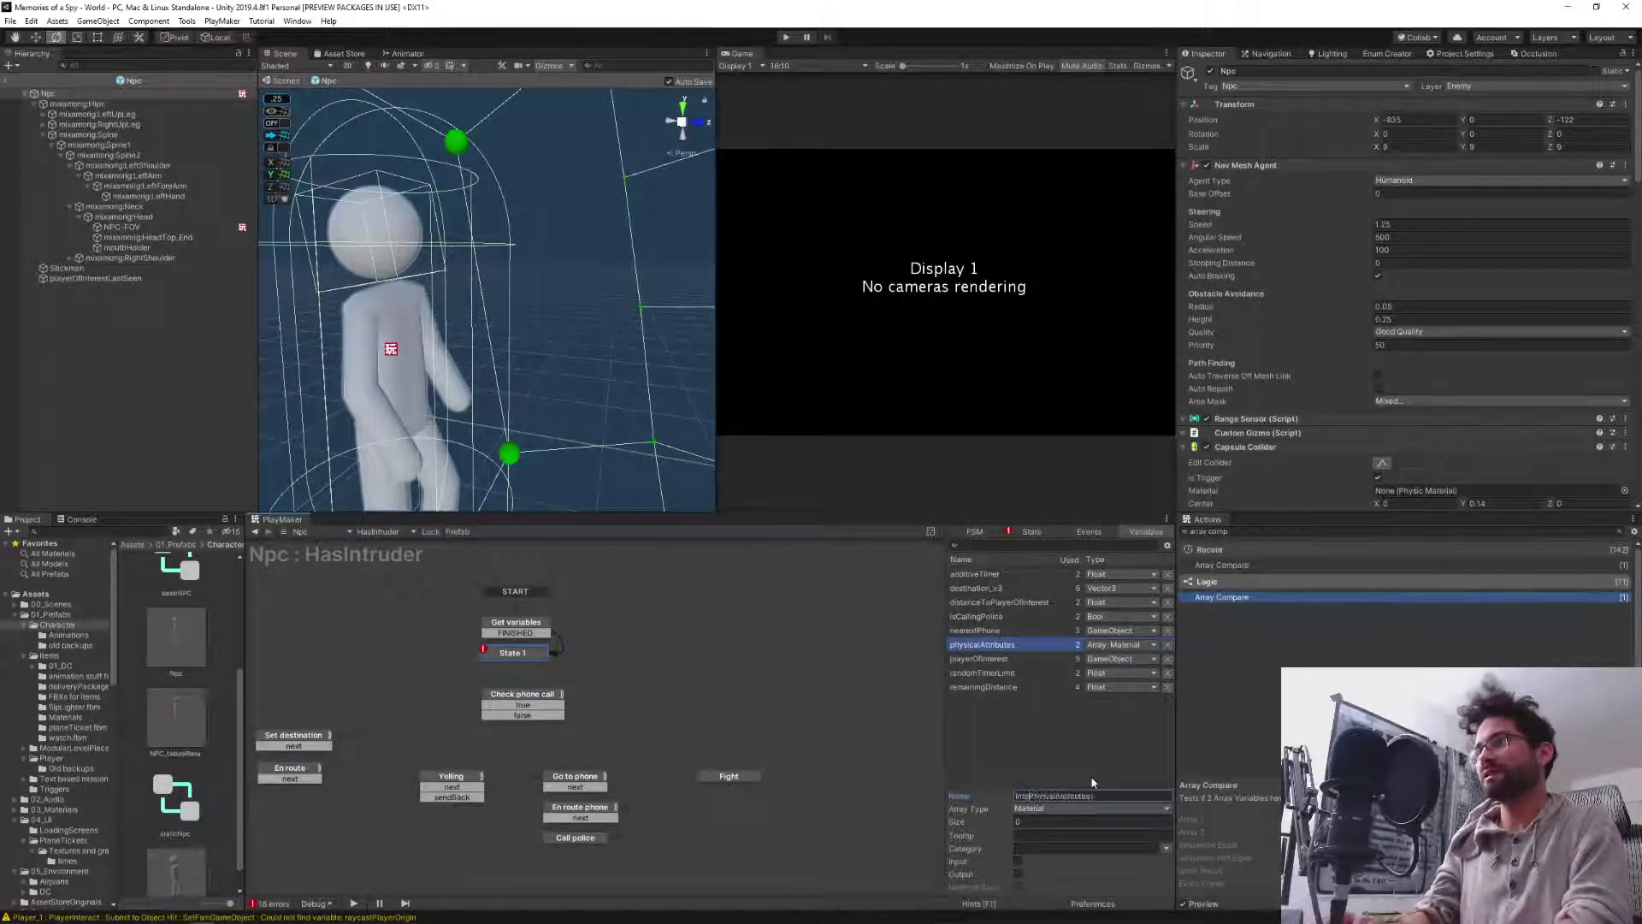
text(rests)
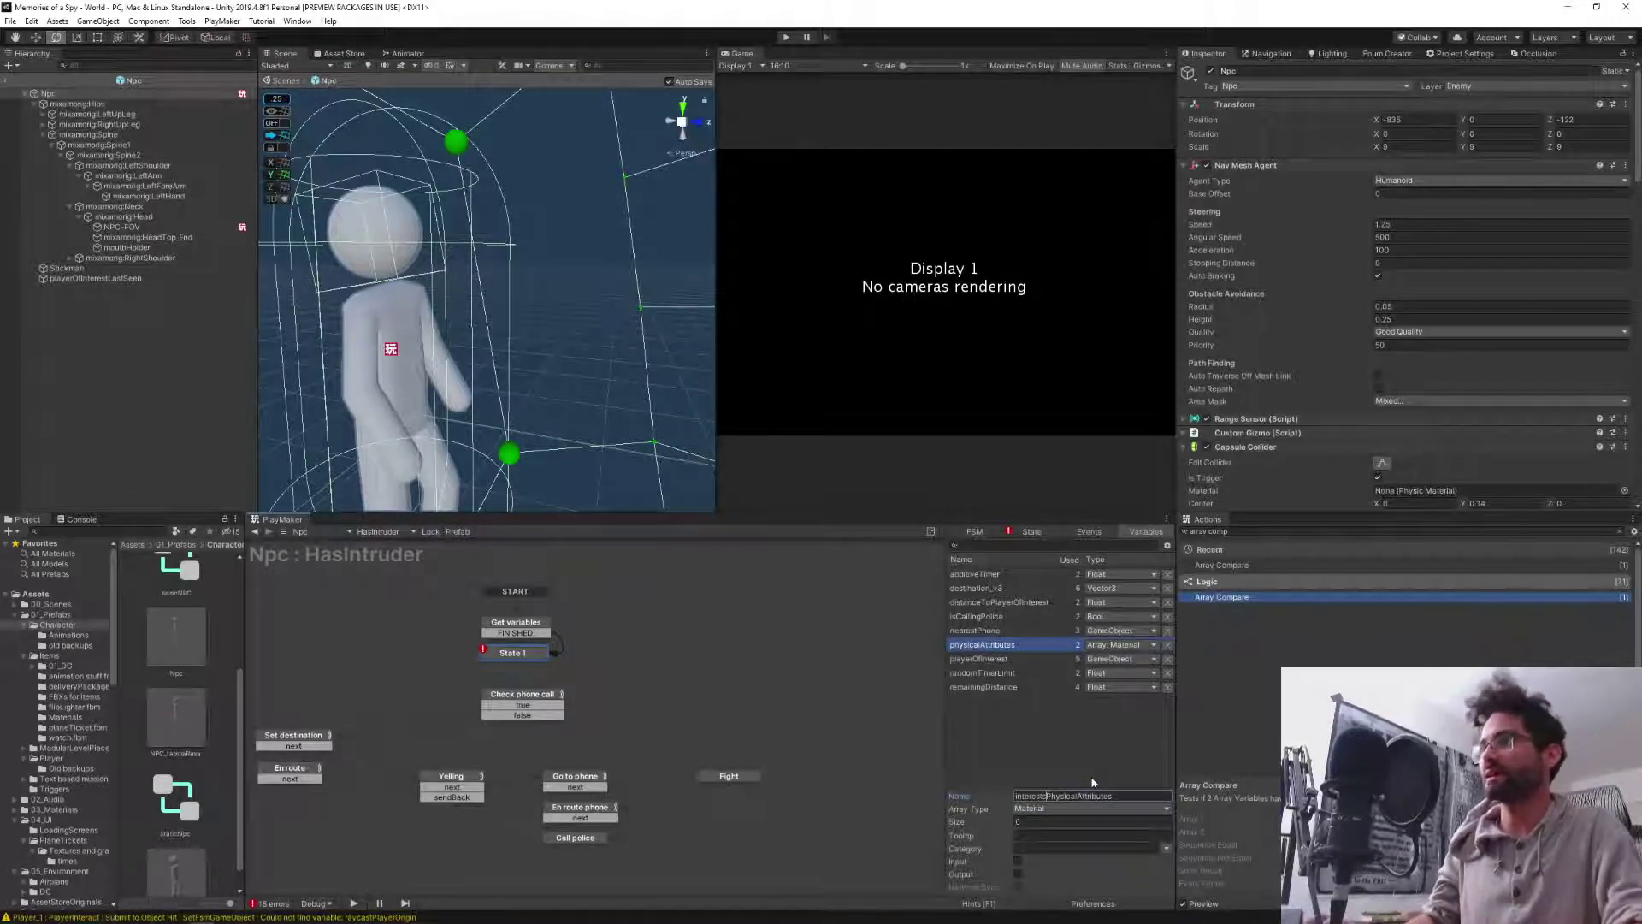
key(Return)
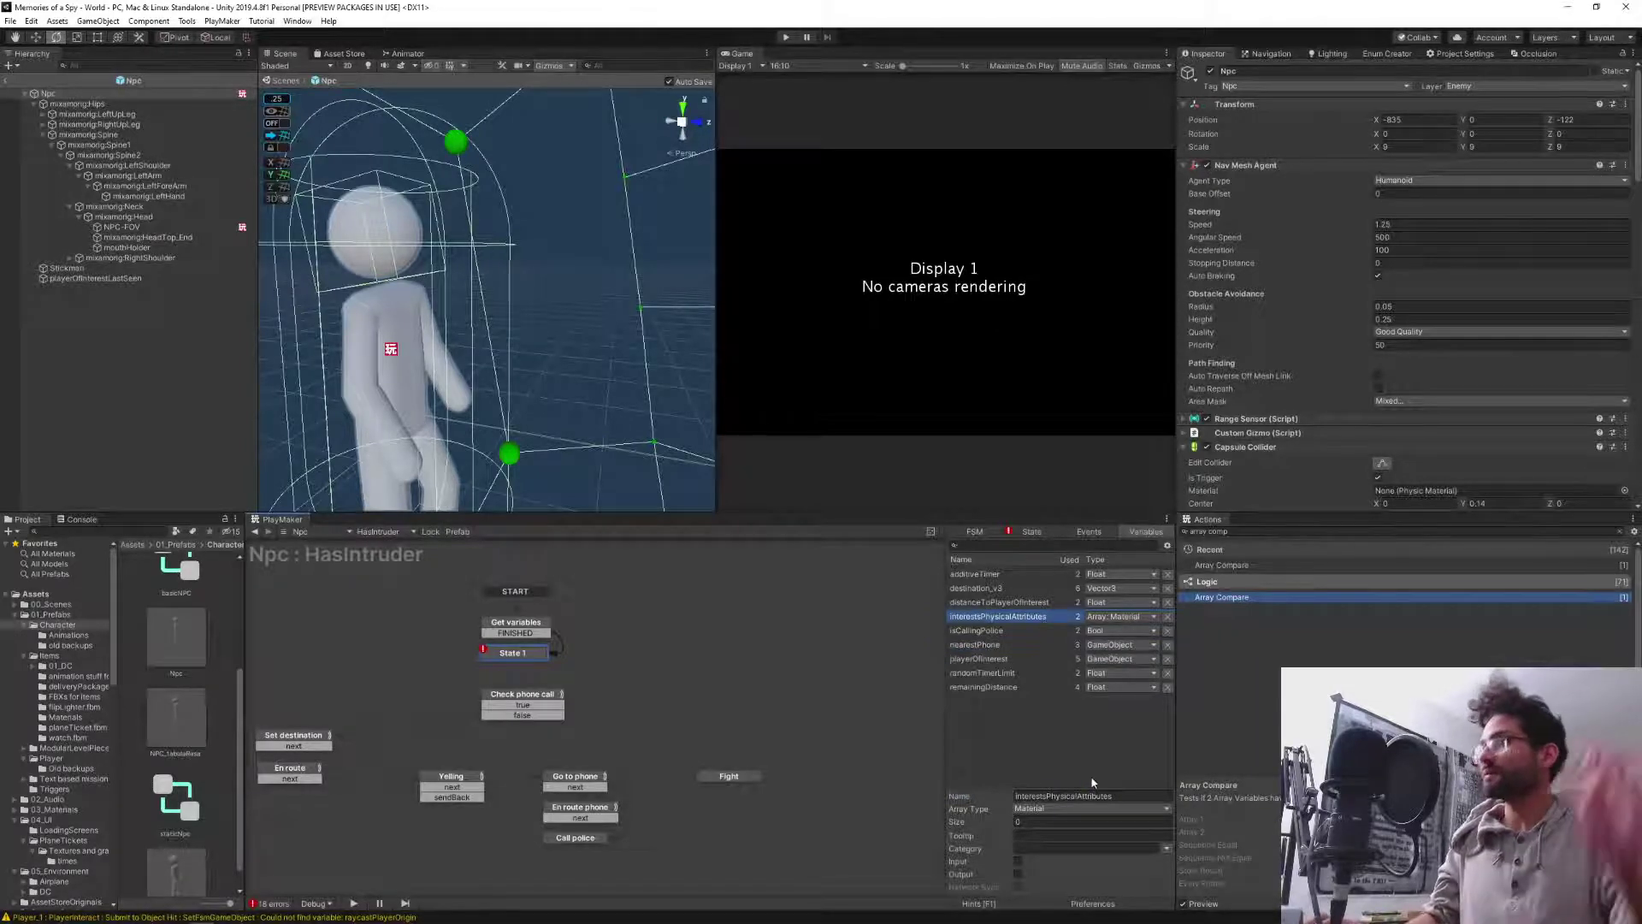
click(1025, 535)
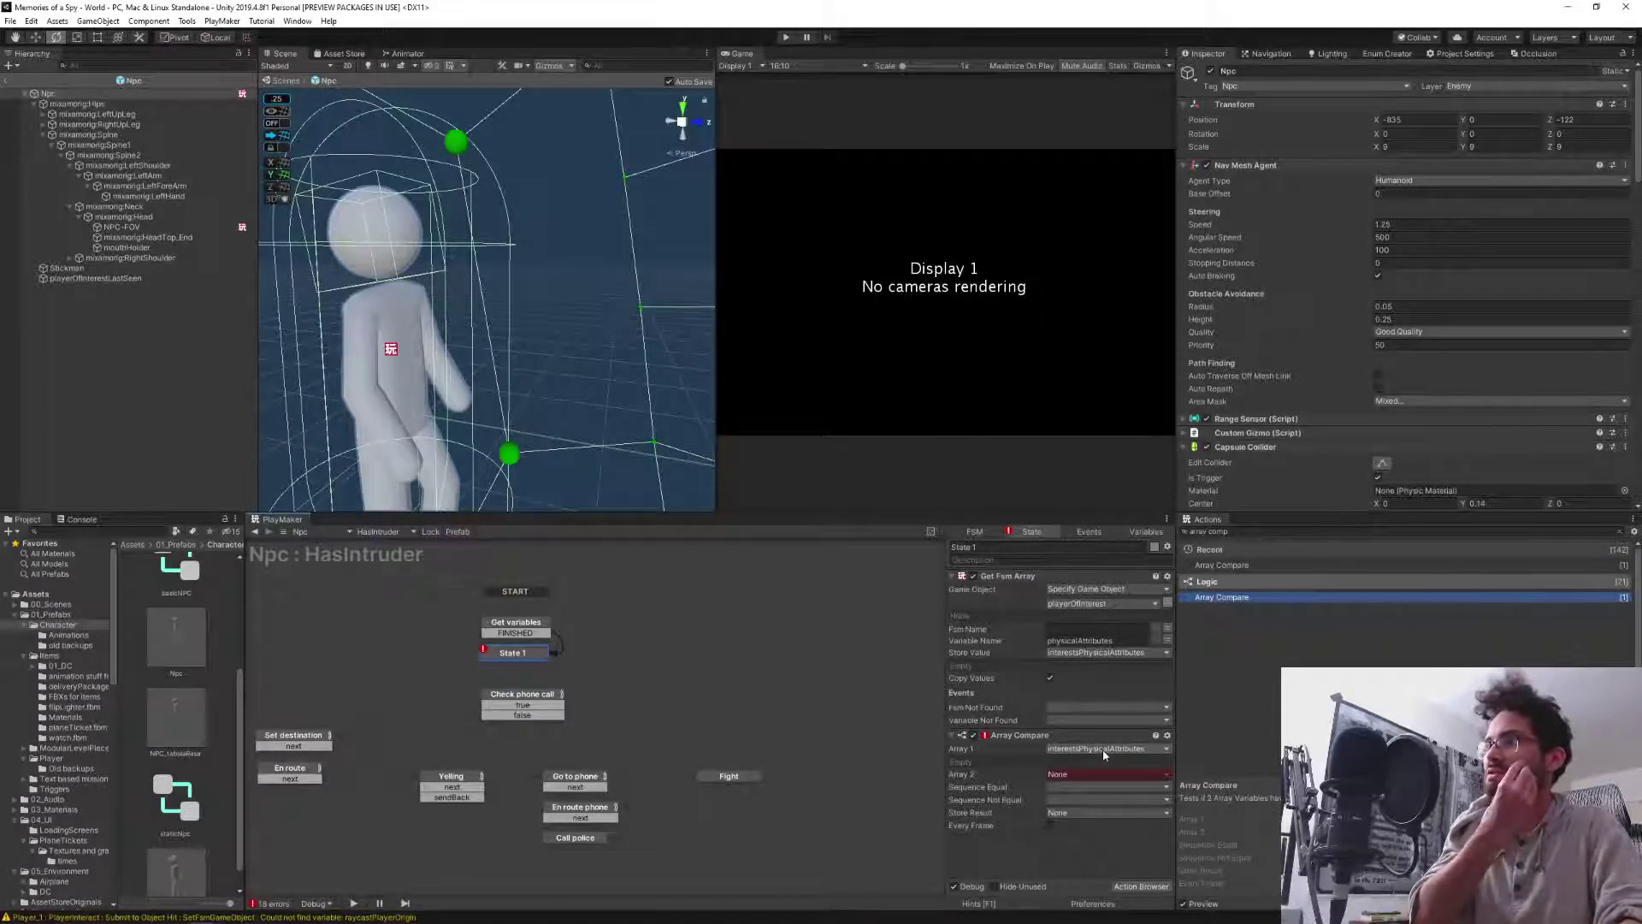
click(1063, 775)
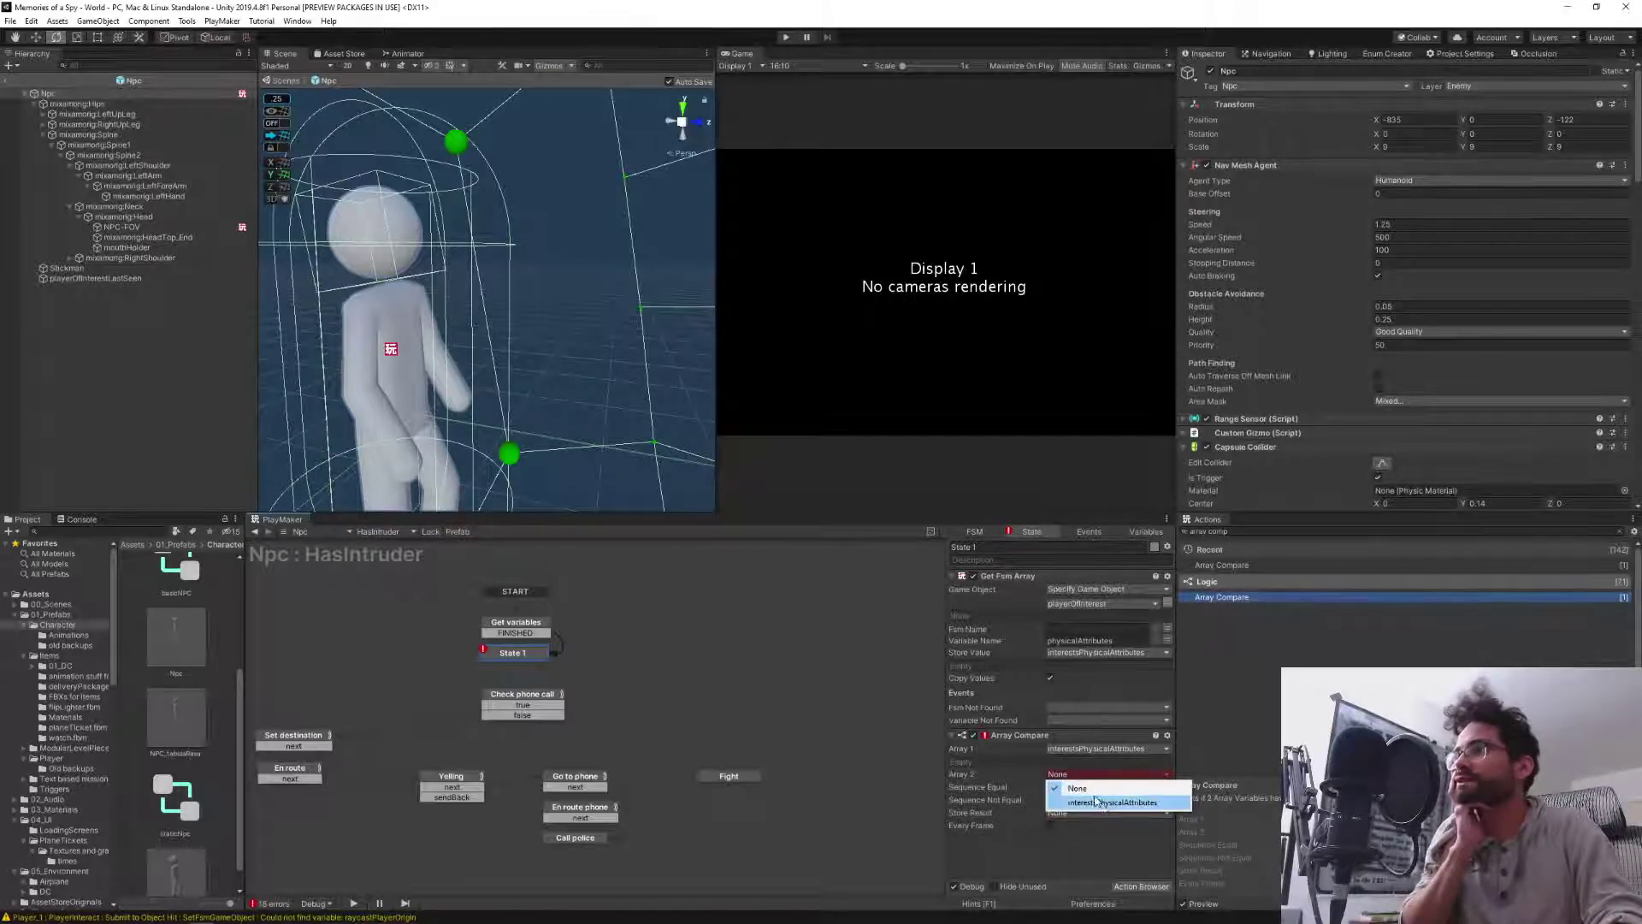
click(1034, 846)
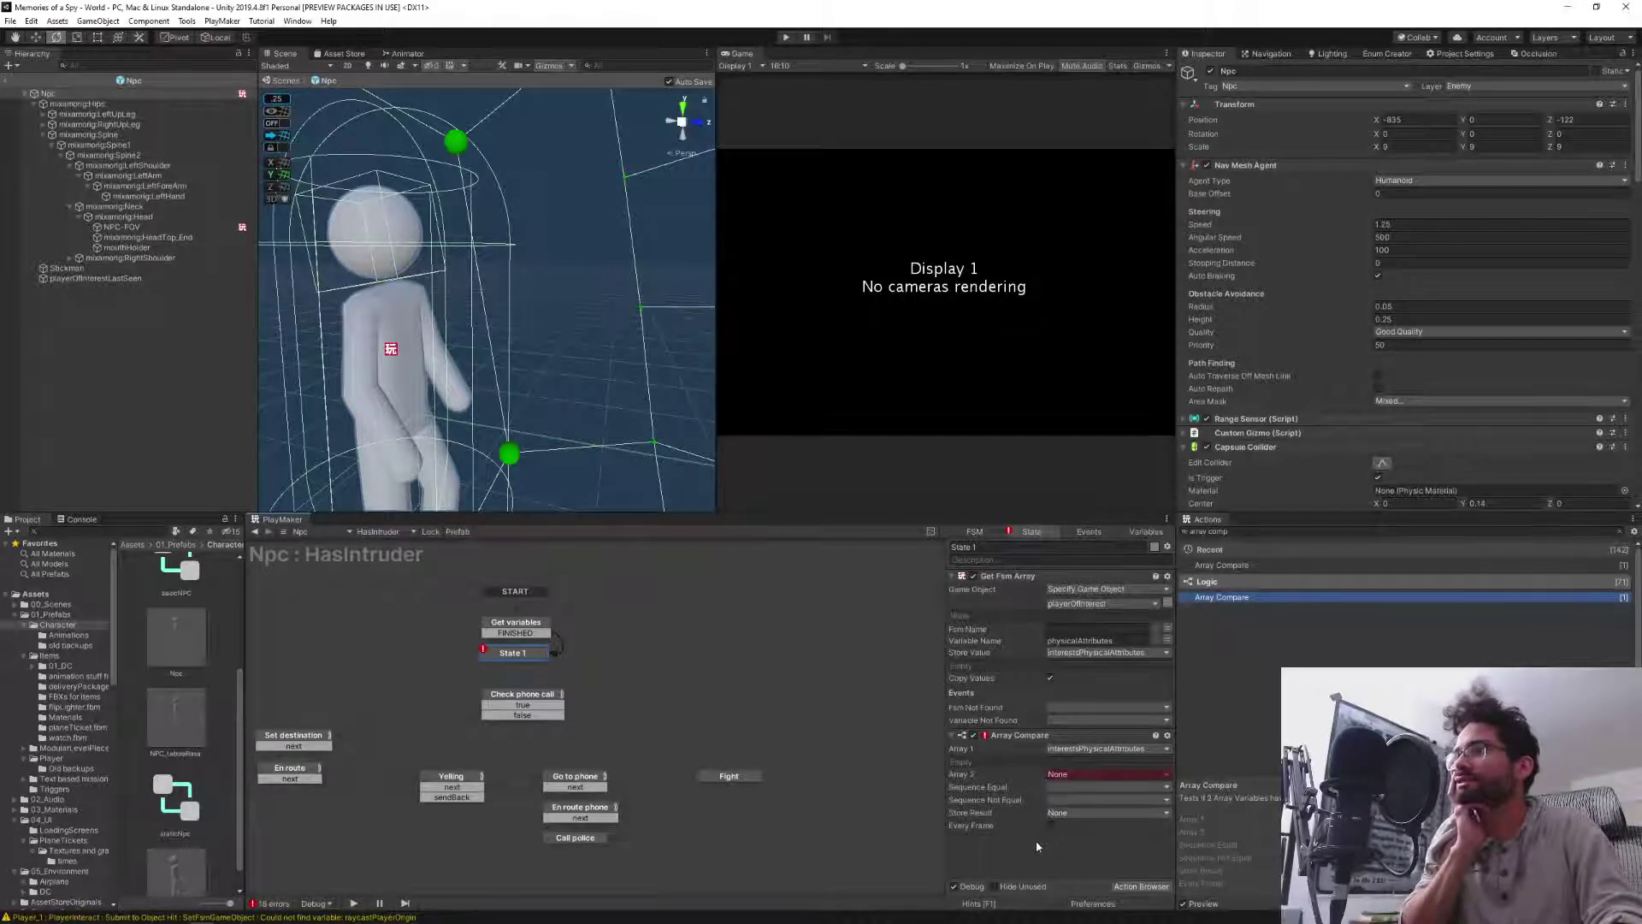
Create a new array variable named acceptablePhysicalAttributes_01 in the HasIntruder FSM.
click(1142, 532)
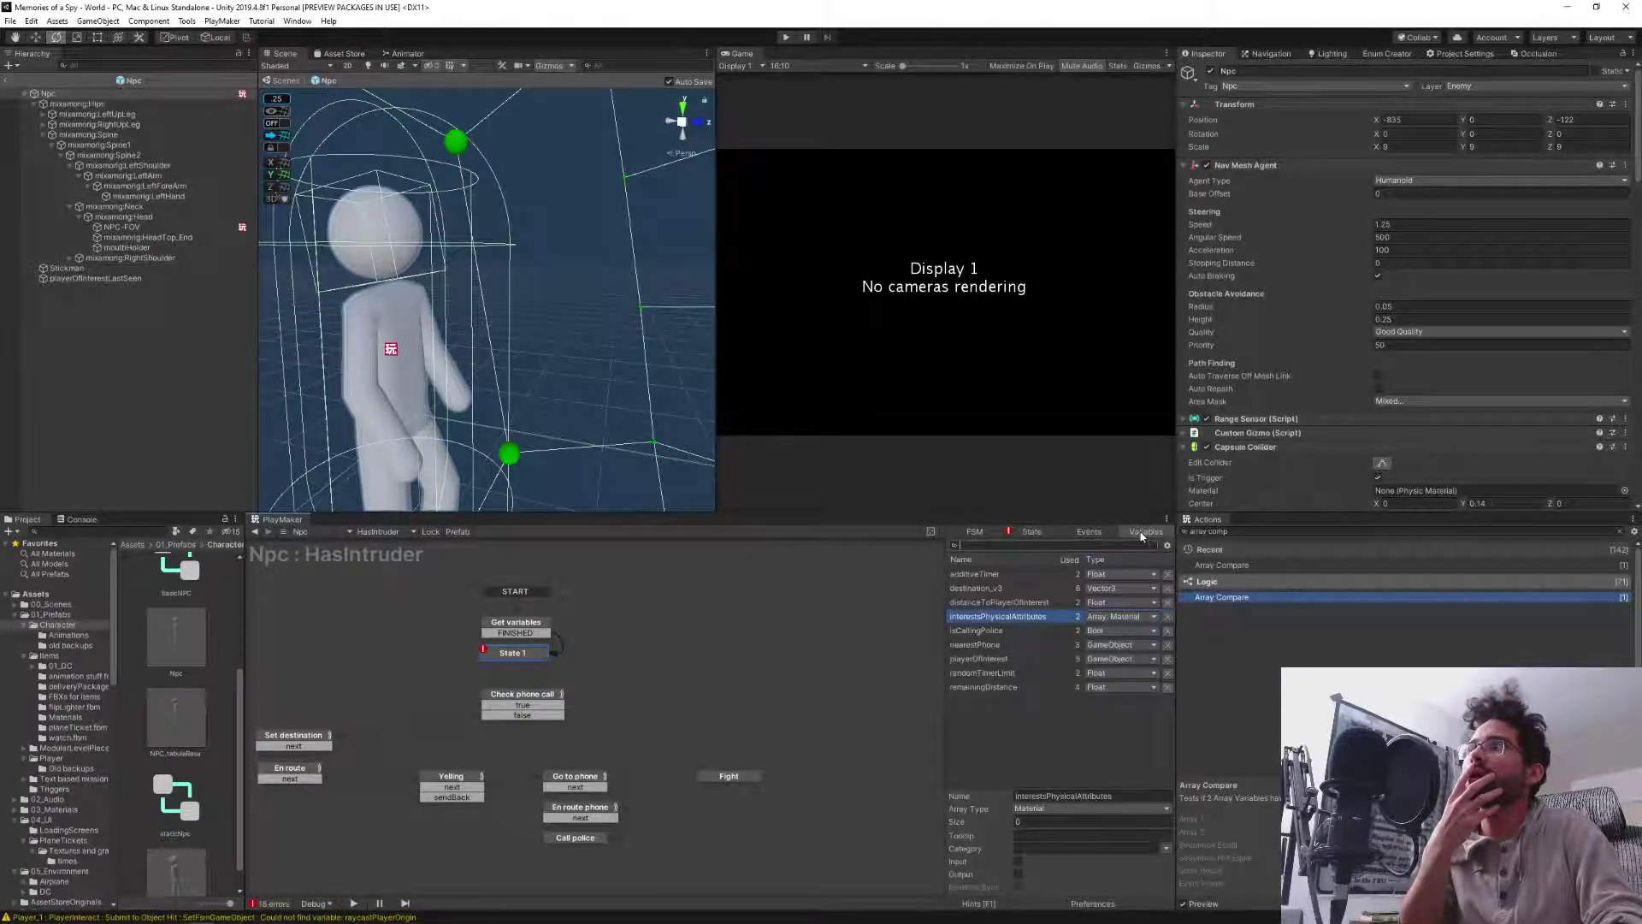
click(1013, 746)
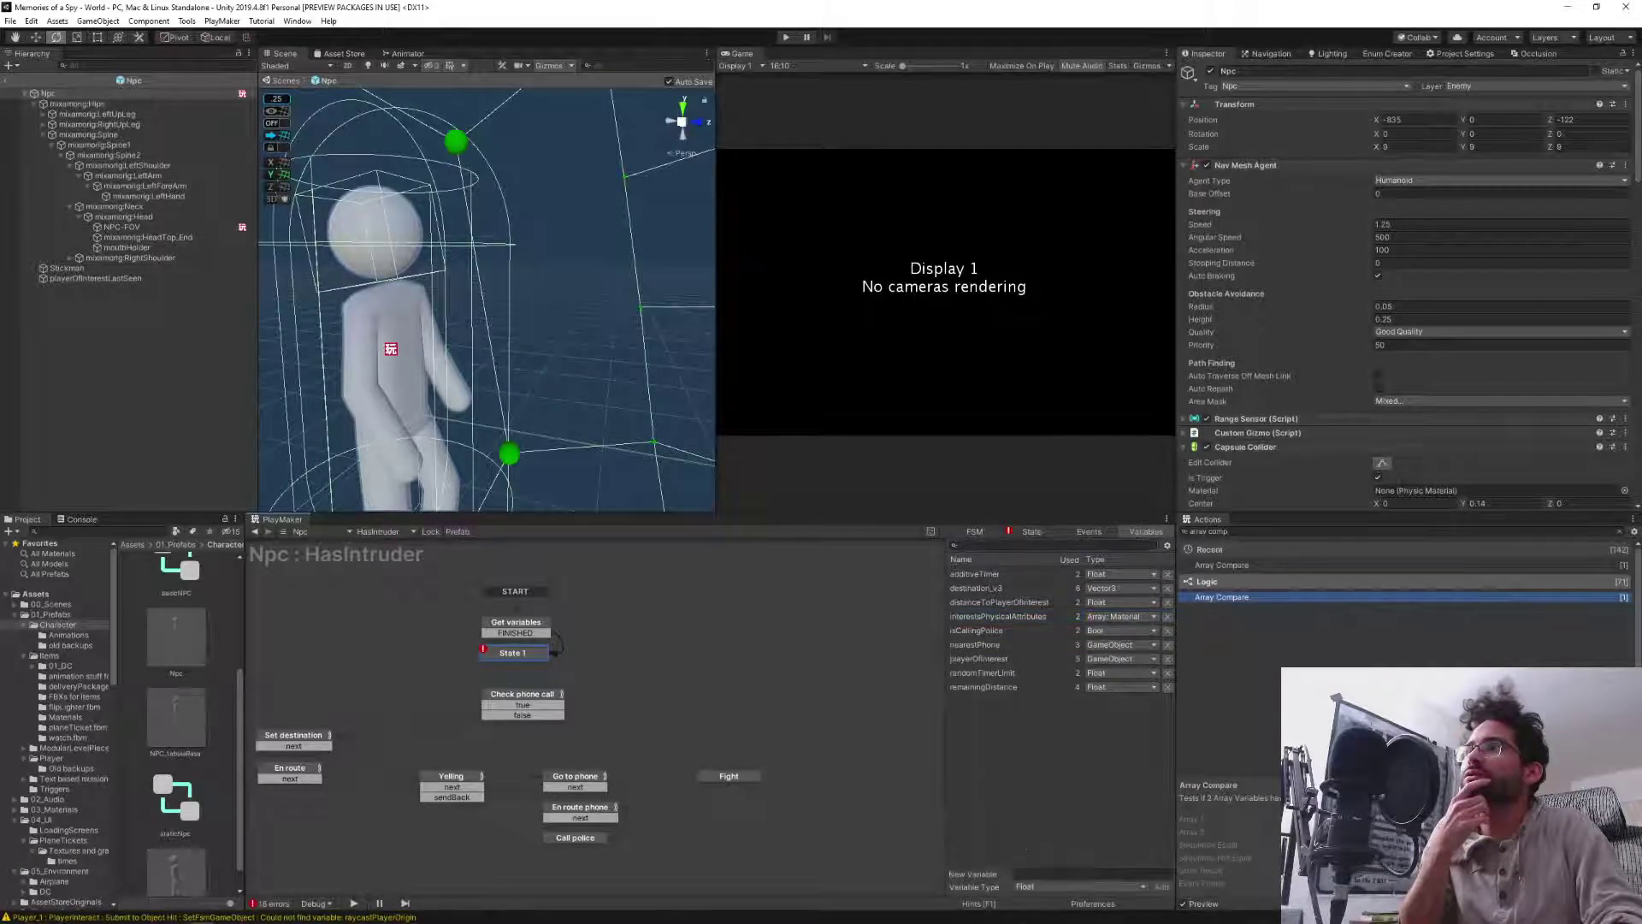
click(1031, 885)
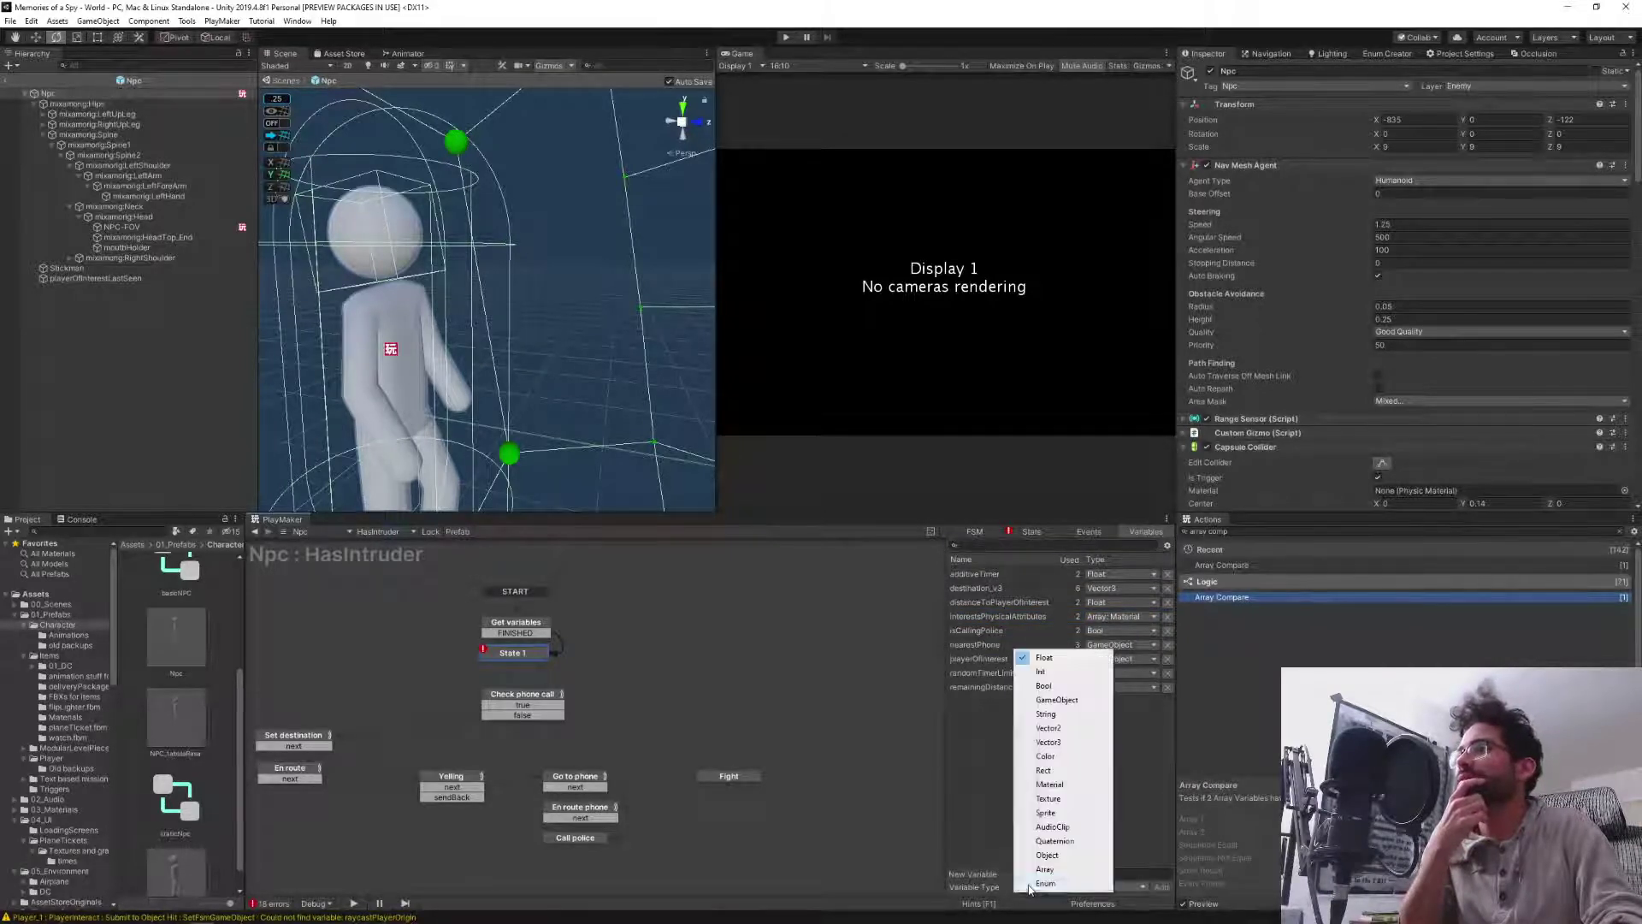
click(1088, 869)
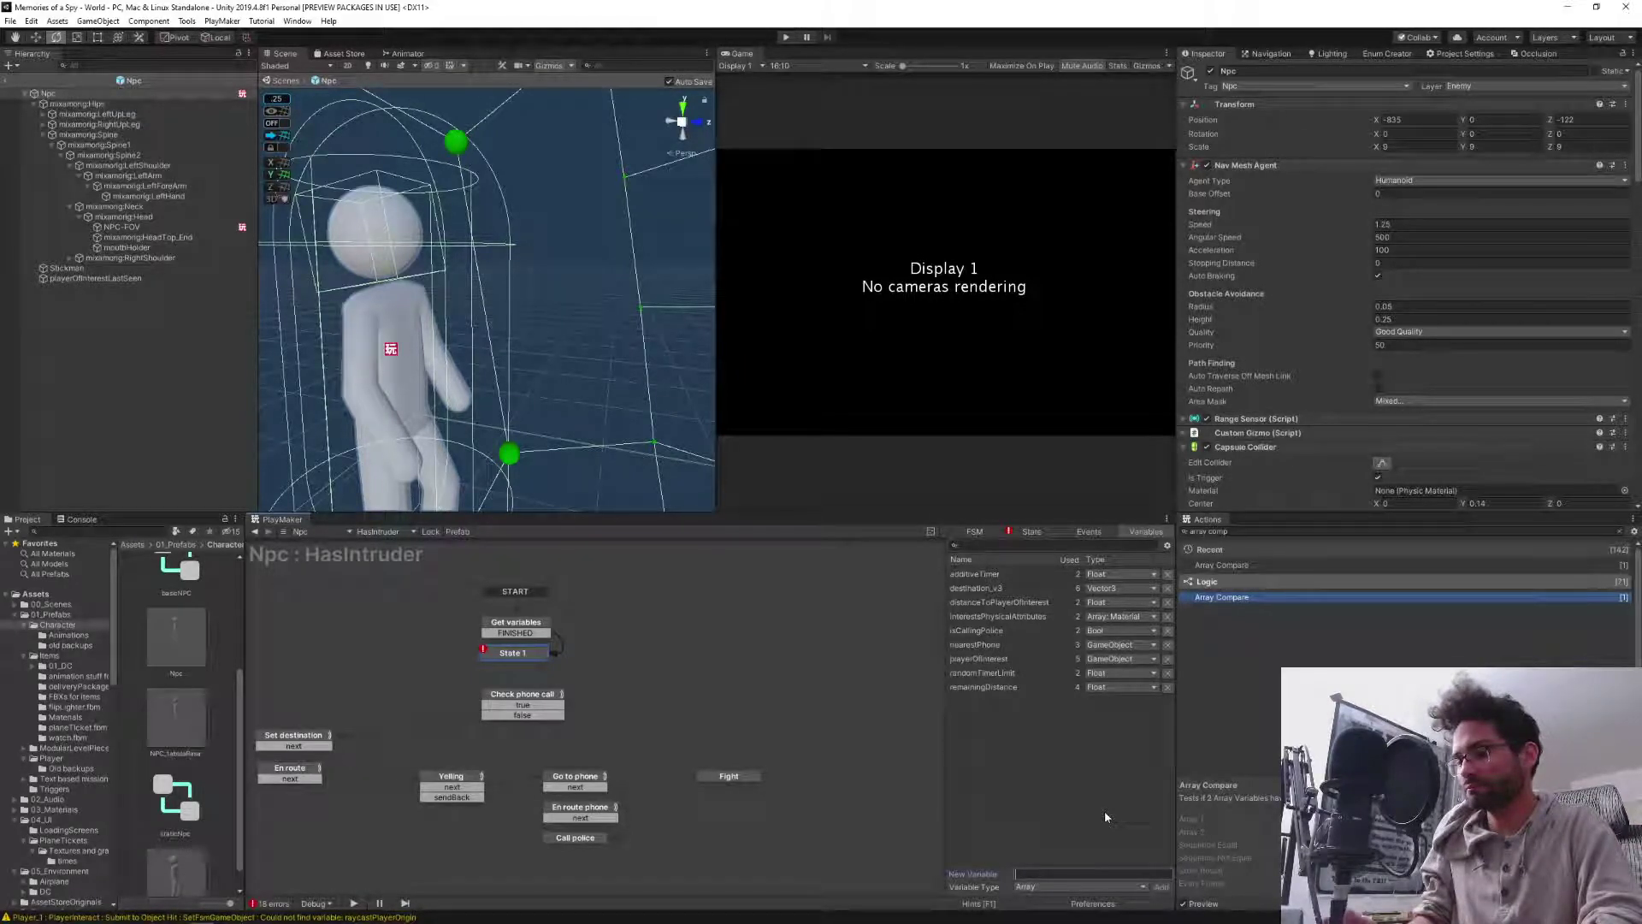
text(accept)
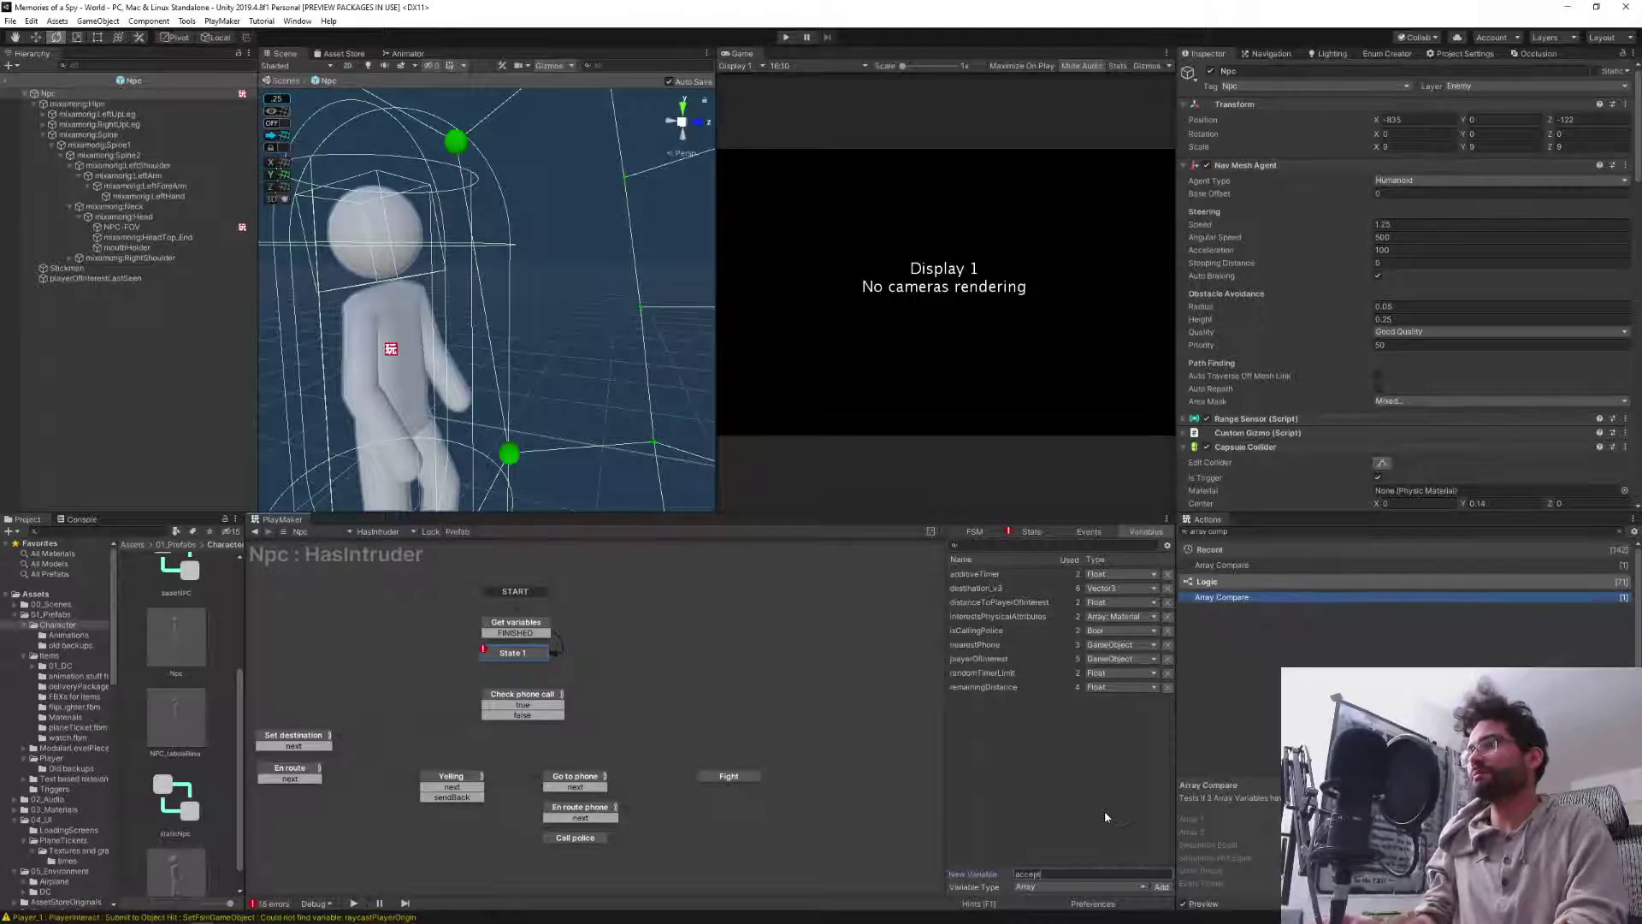
text(able)
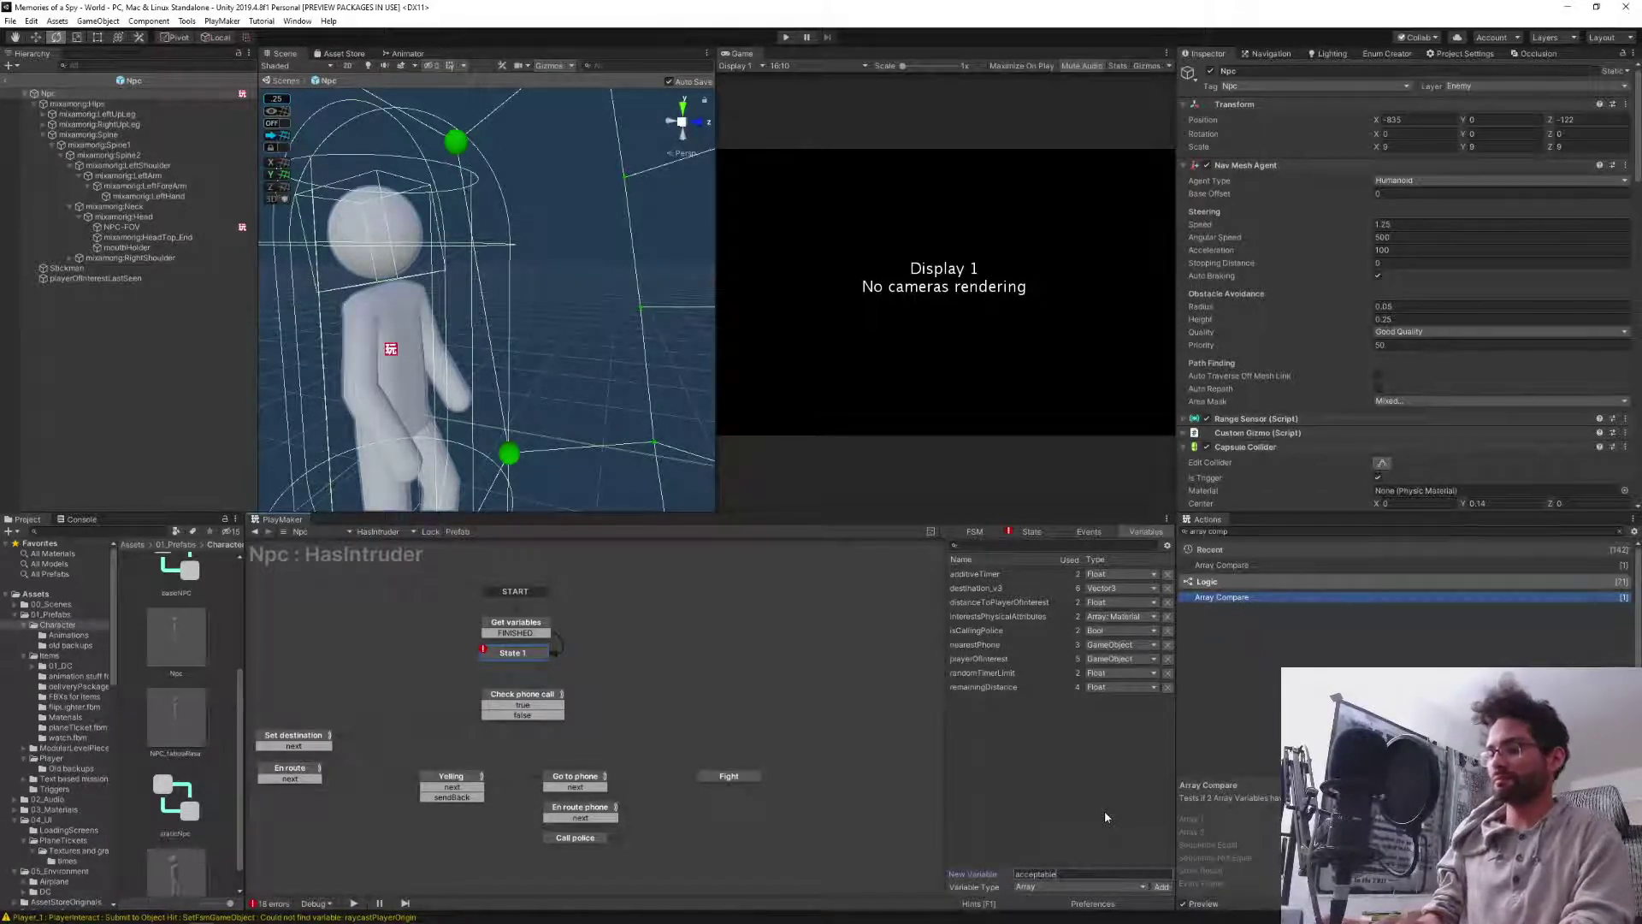
text(Phys)
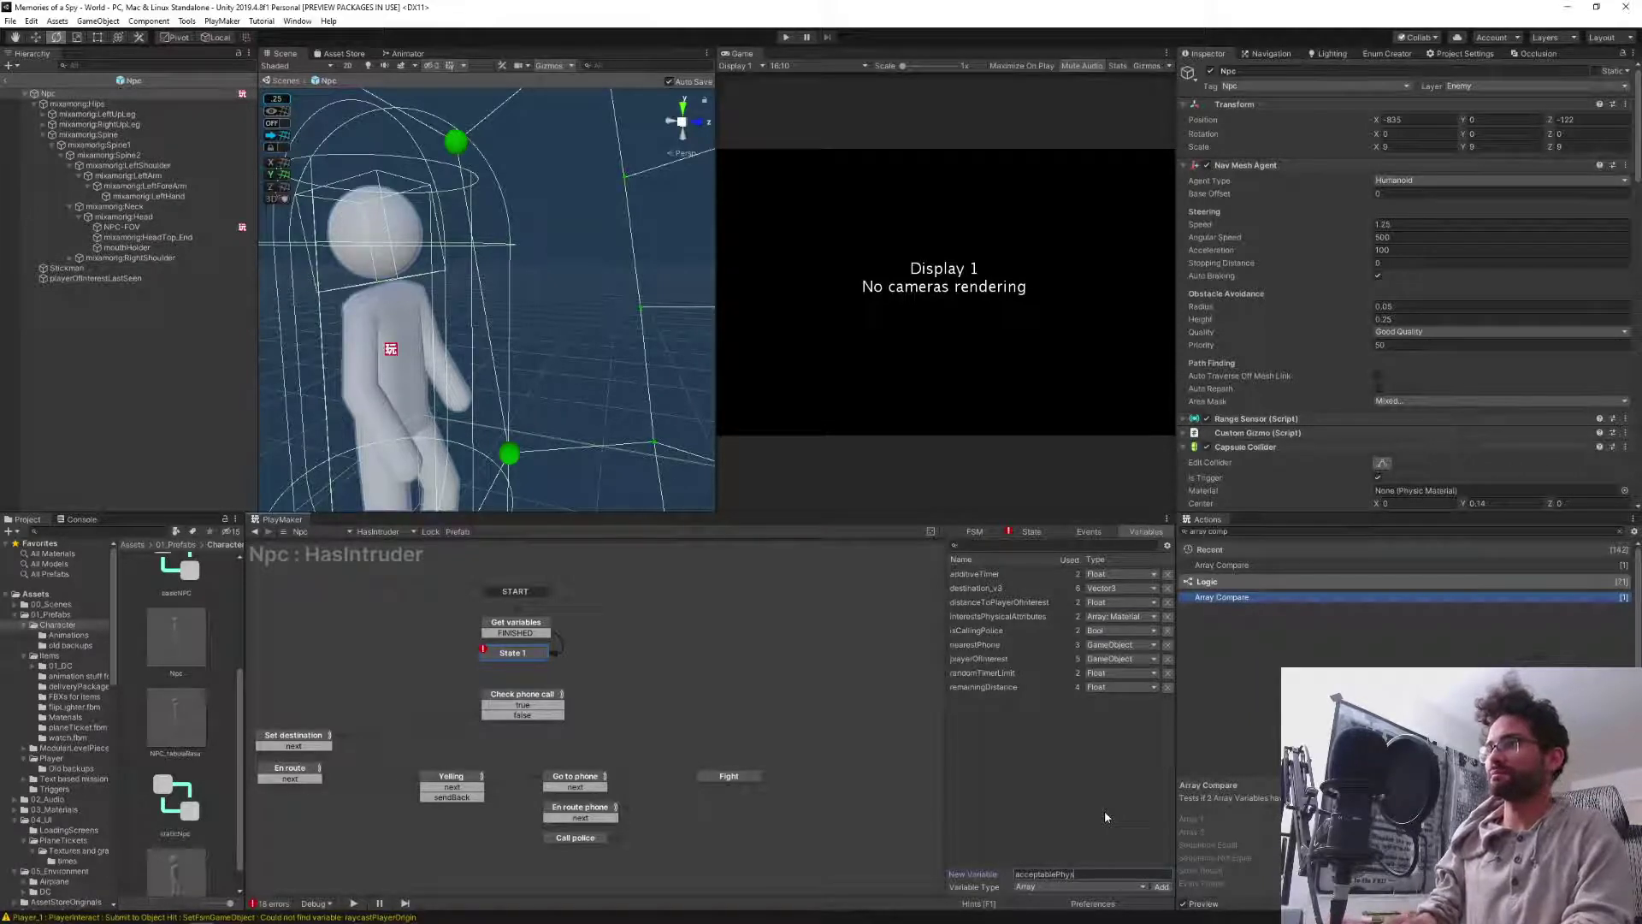
text(icalAttributes)
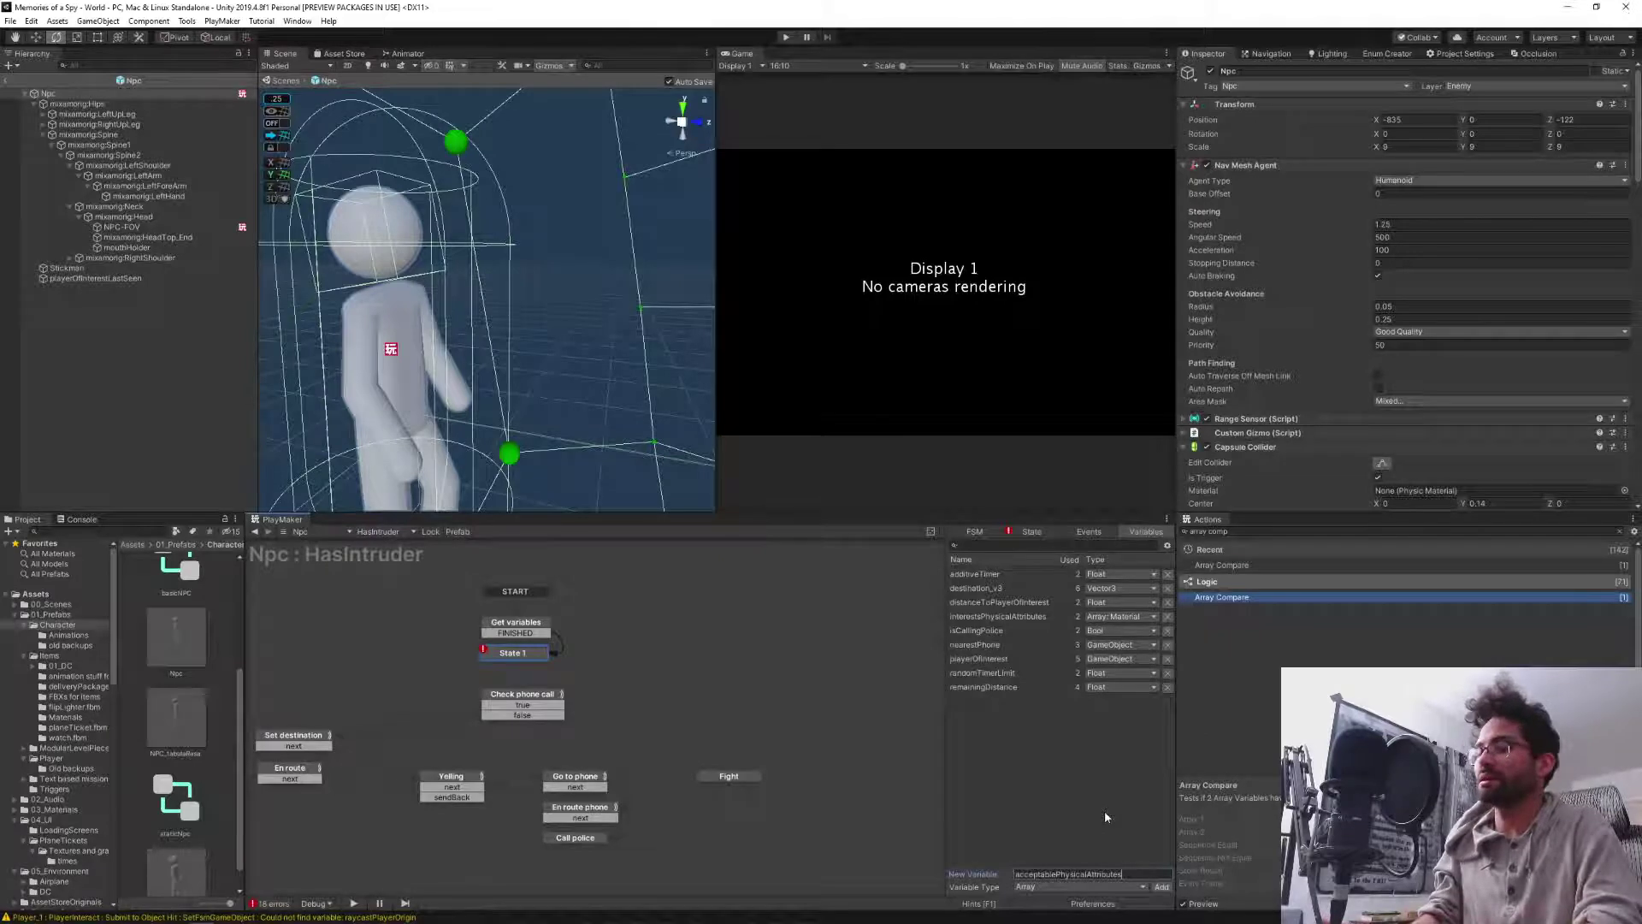
text(_01)
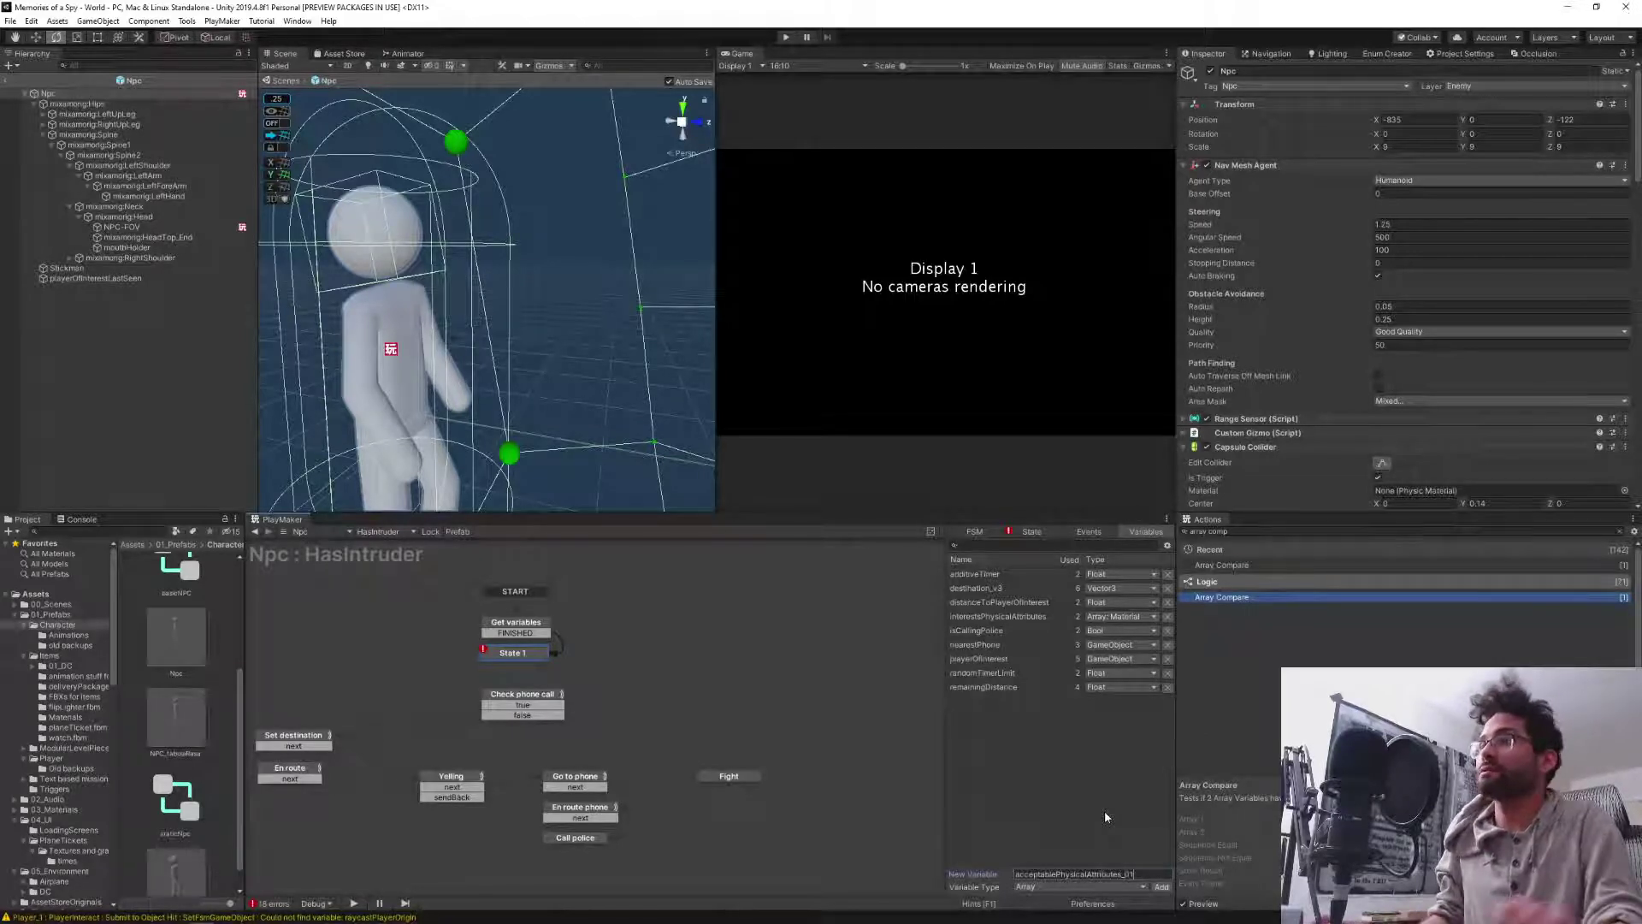
key(Return)
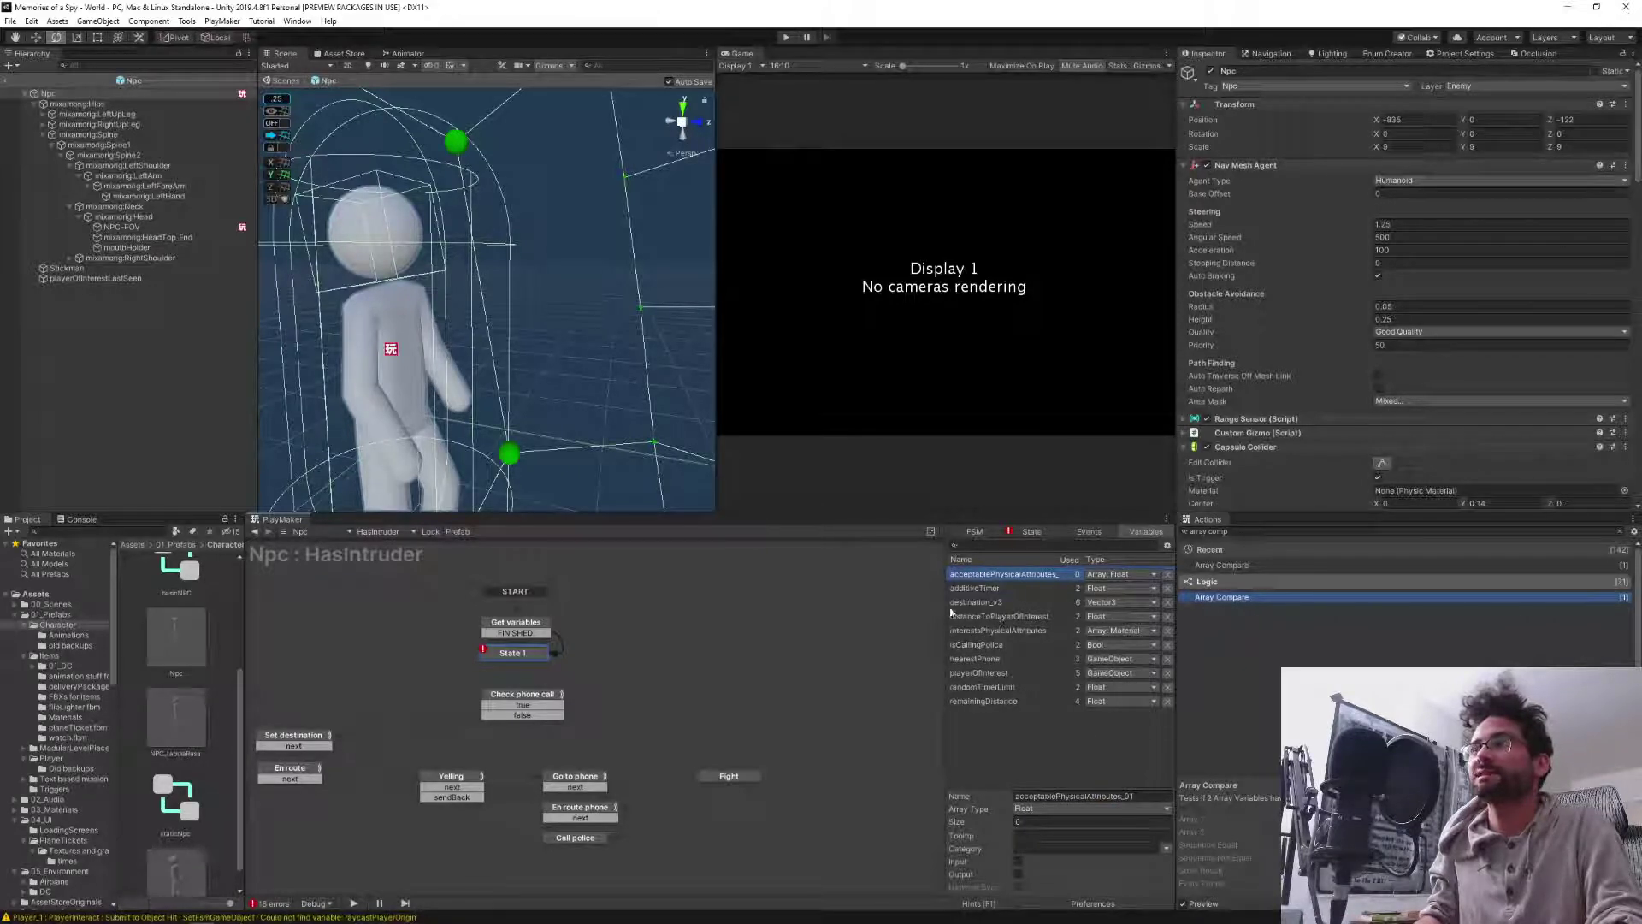
Rename the acceptablePhysicalAttributes_01 array variable as OKphysicalAttributes_01.
drag(943, 606, 939, 607)
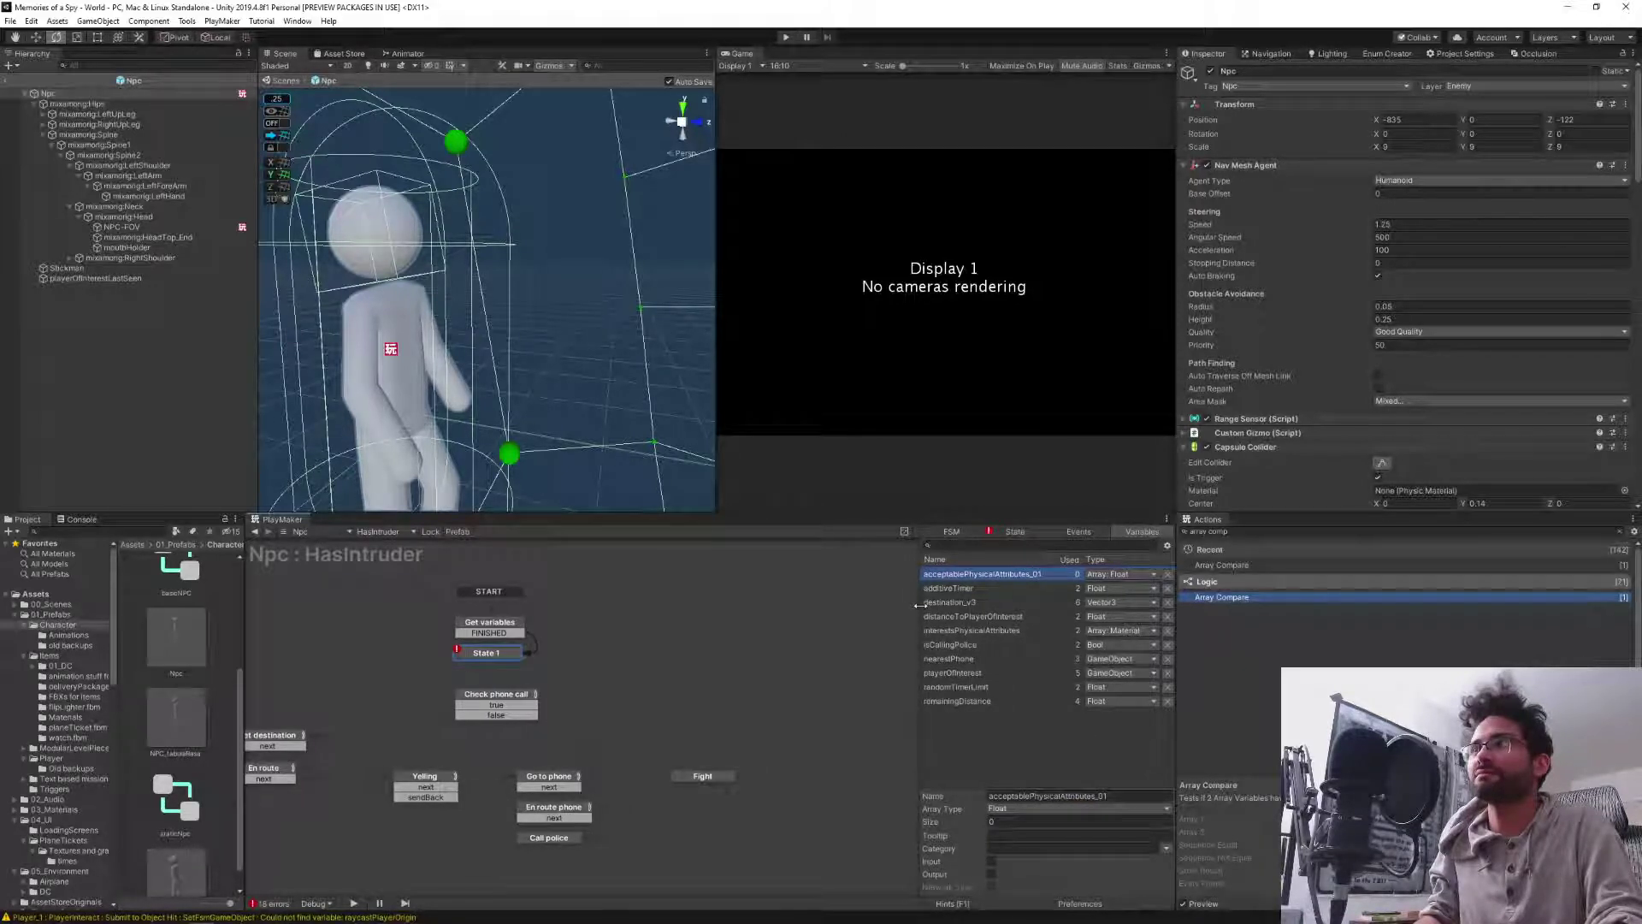
click(1037, 796)
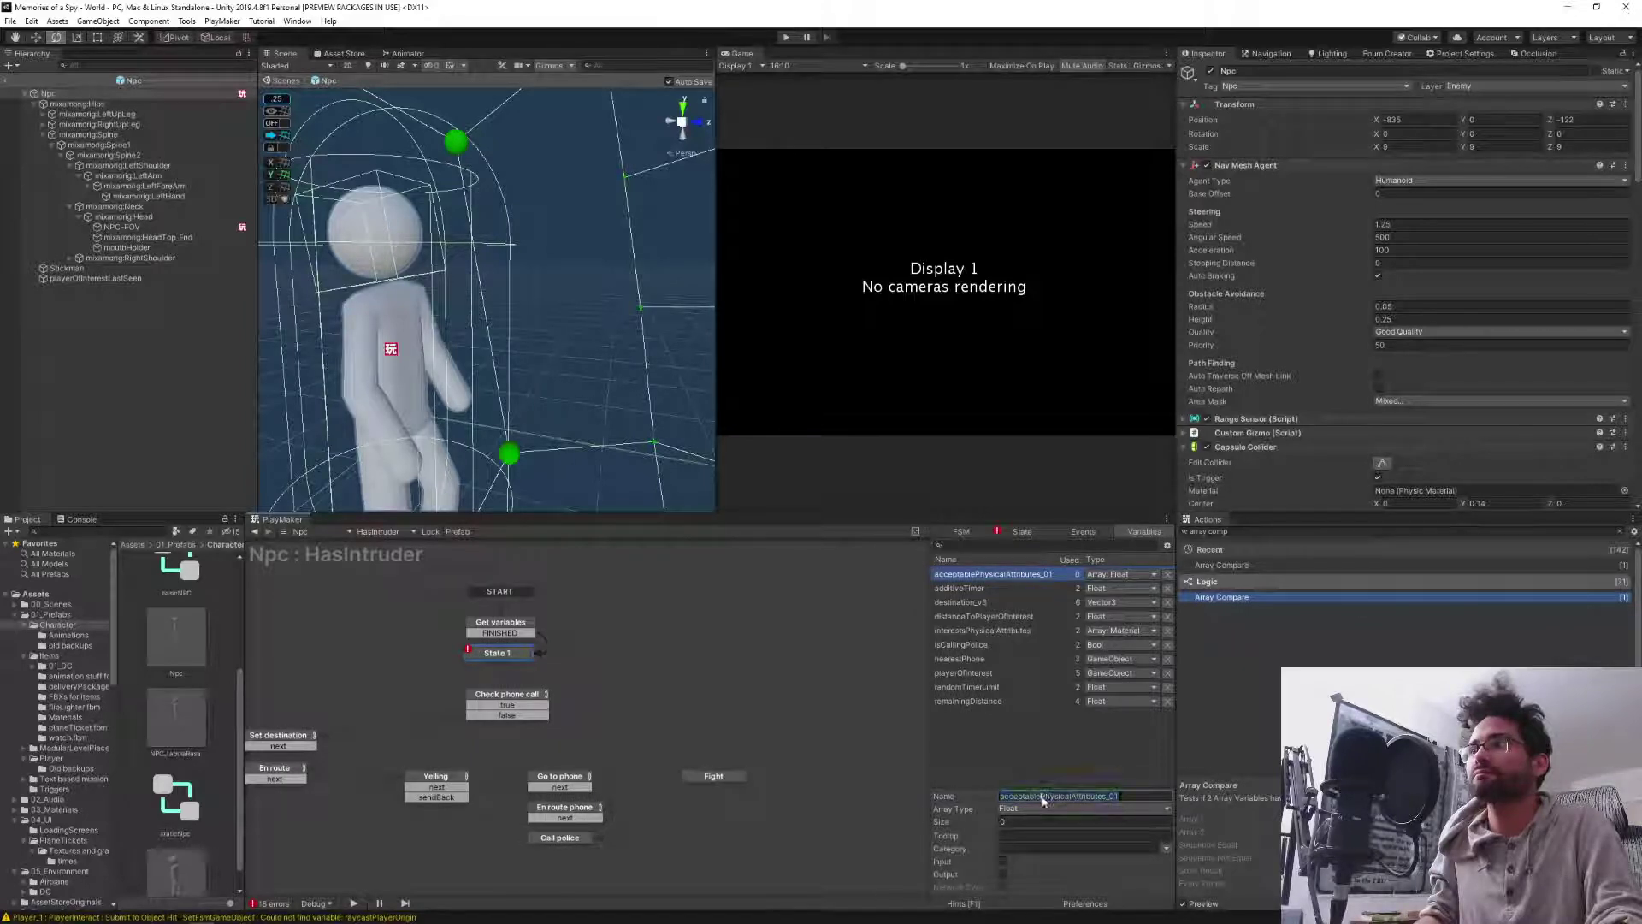
key(BackSpace)
key(BackSpace)
key(BackSpace)
key(BackSpace)
key(BackSpace)
key(BackSpace)
key(BackSpace)
key(BackSpace)
key(BackSpace)
key(BackSpace)
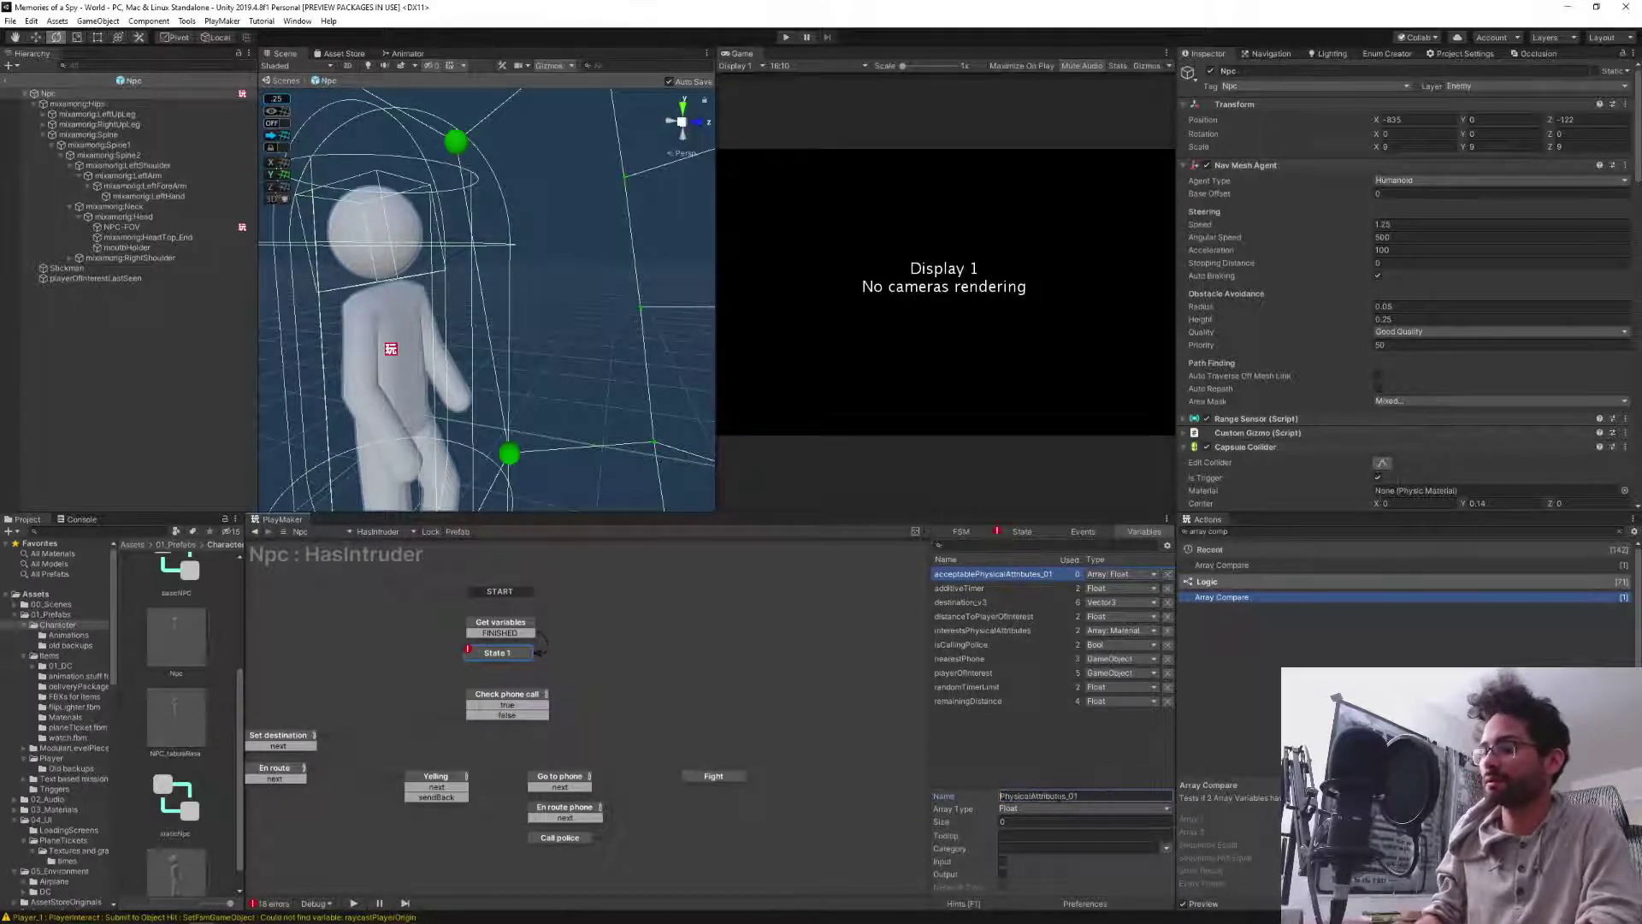
text(OK)
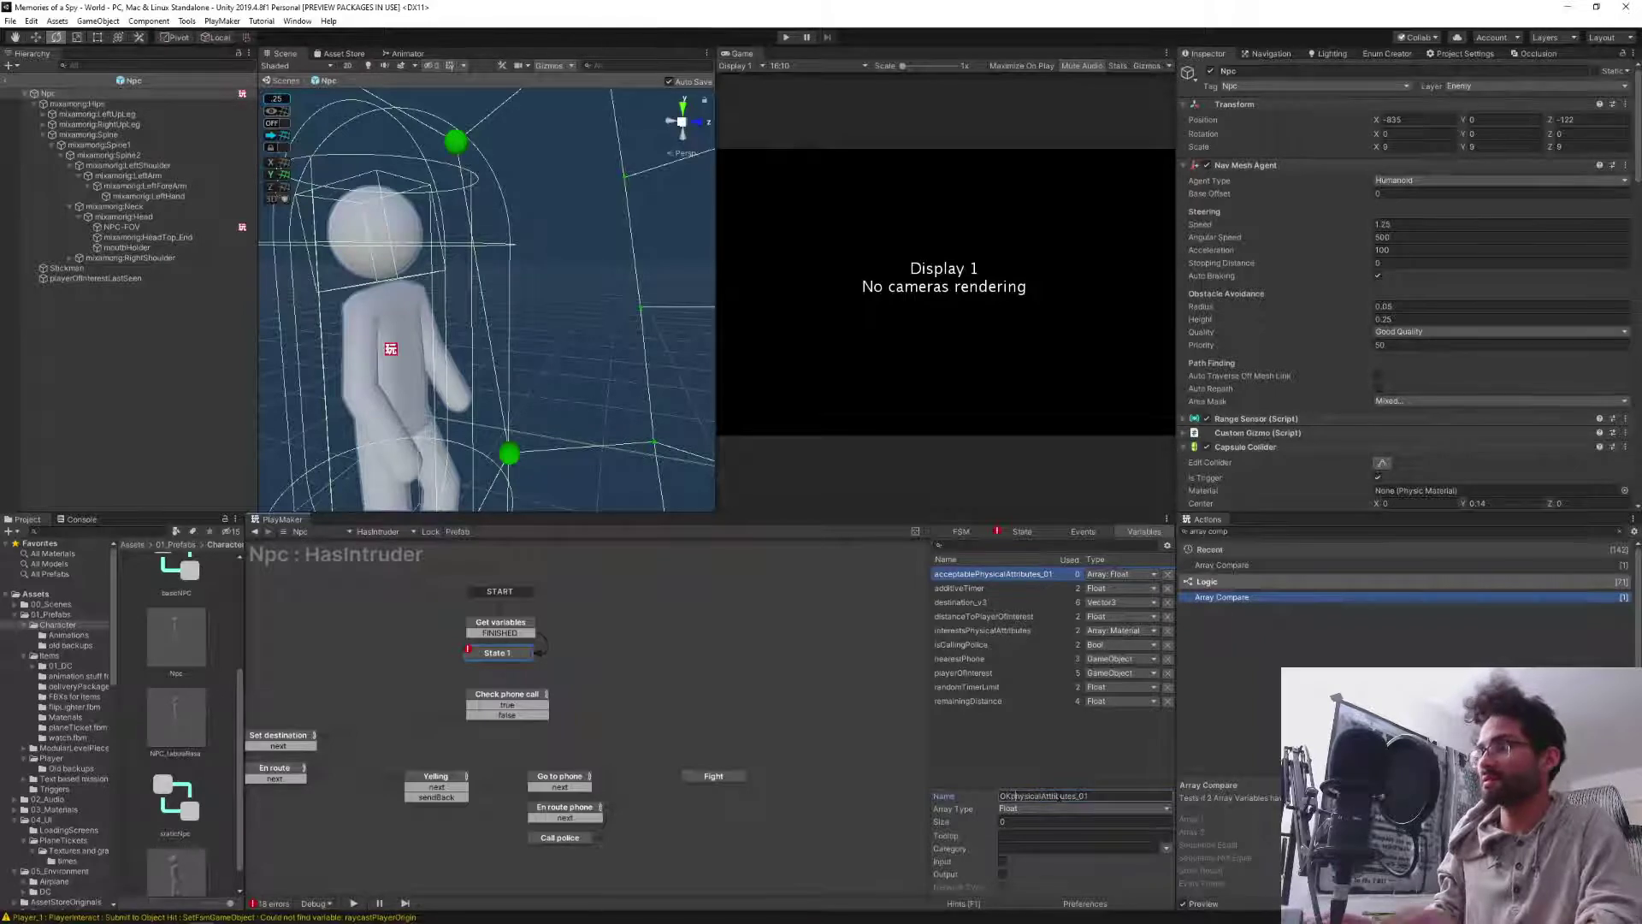
click(1106, 798)
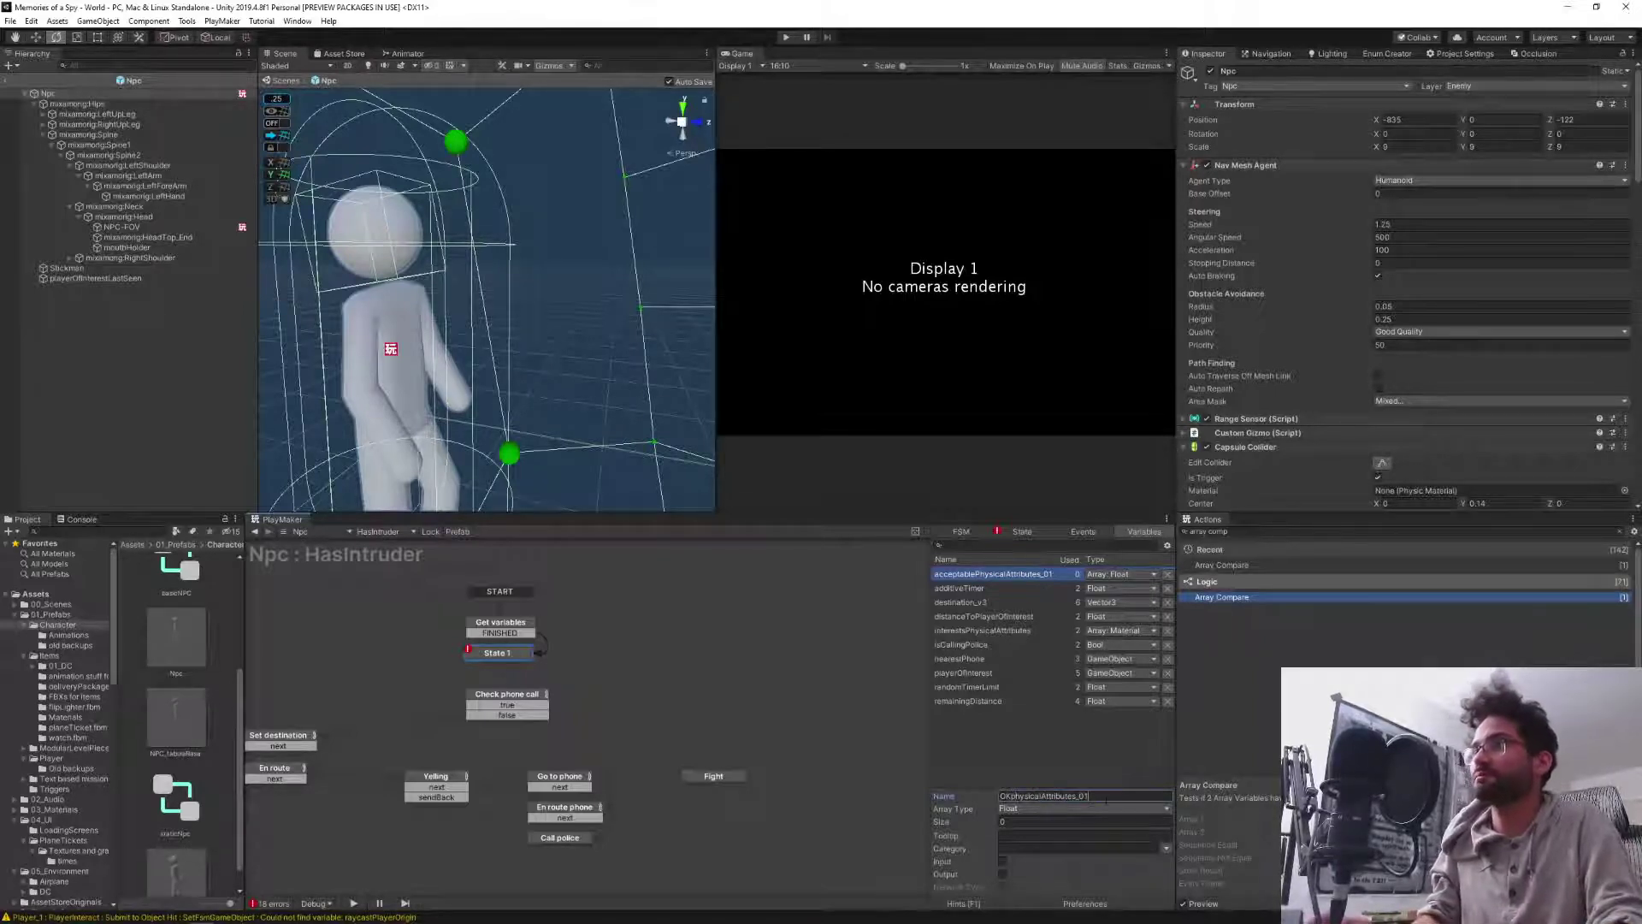
key(Return)
click(1050, 762)
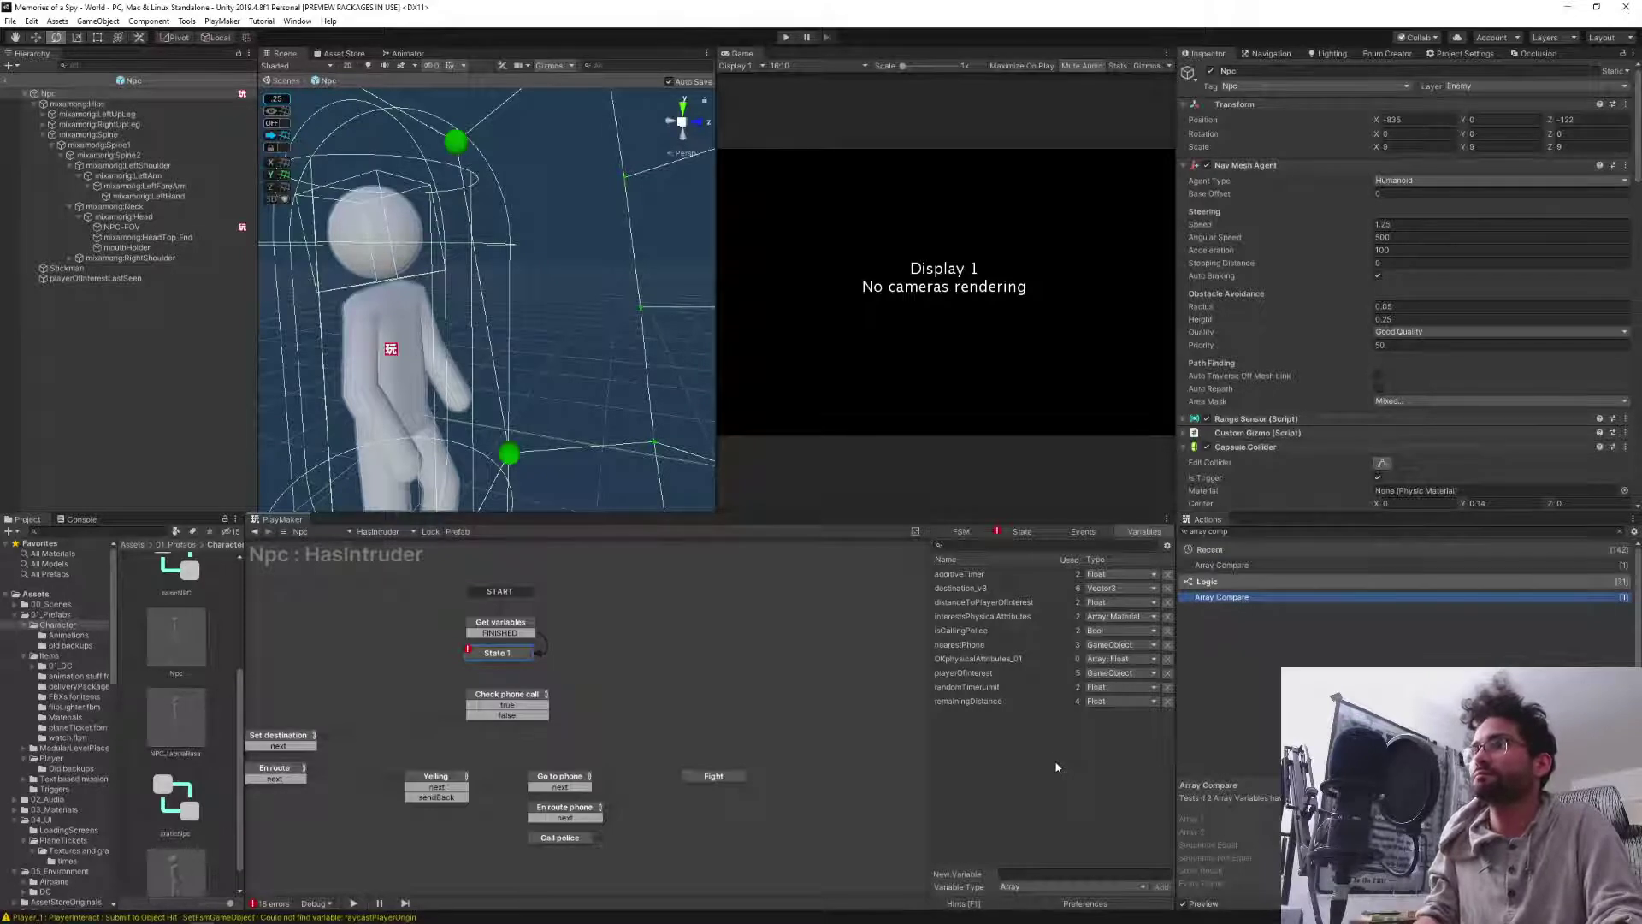
Assign OKphysicalAttributes_01 as Array 2 of the Array Compare action in State 1.
click(1009, 658)
click(1023, 531)
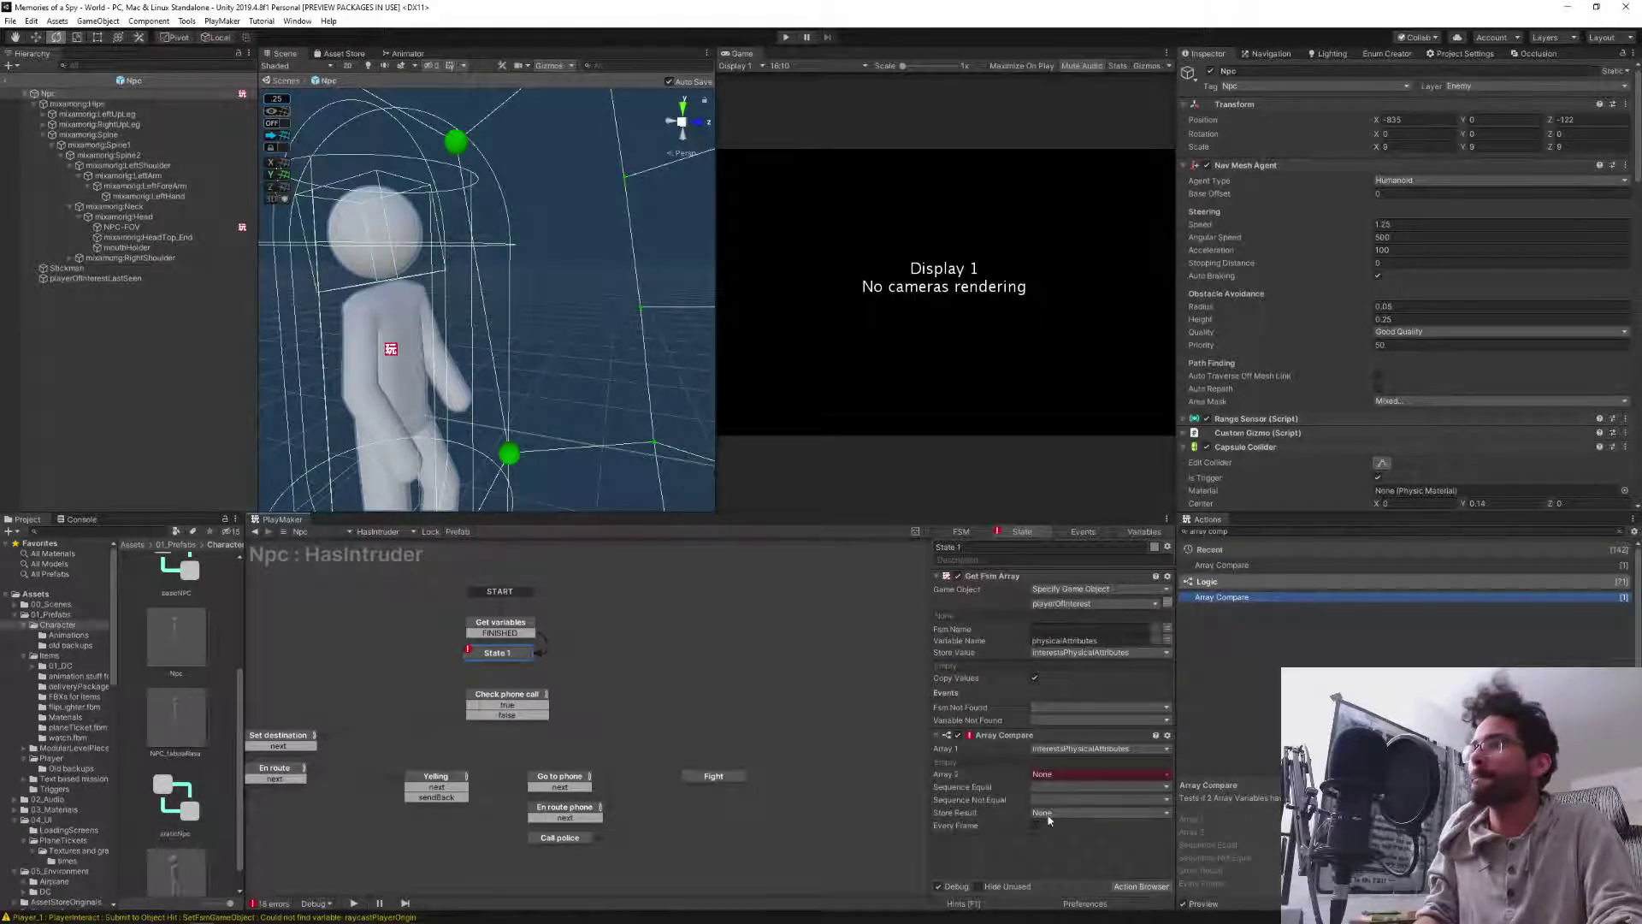
click(1045, 775)
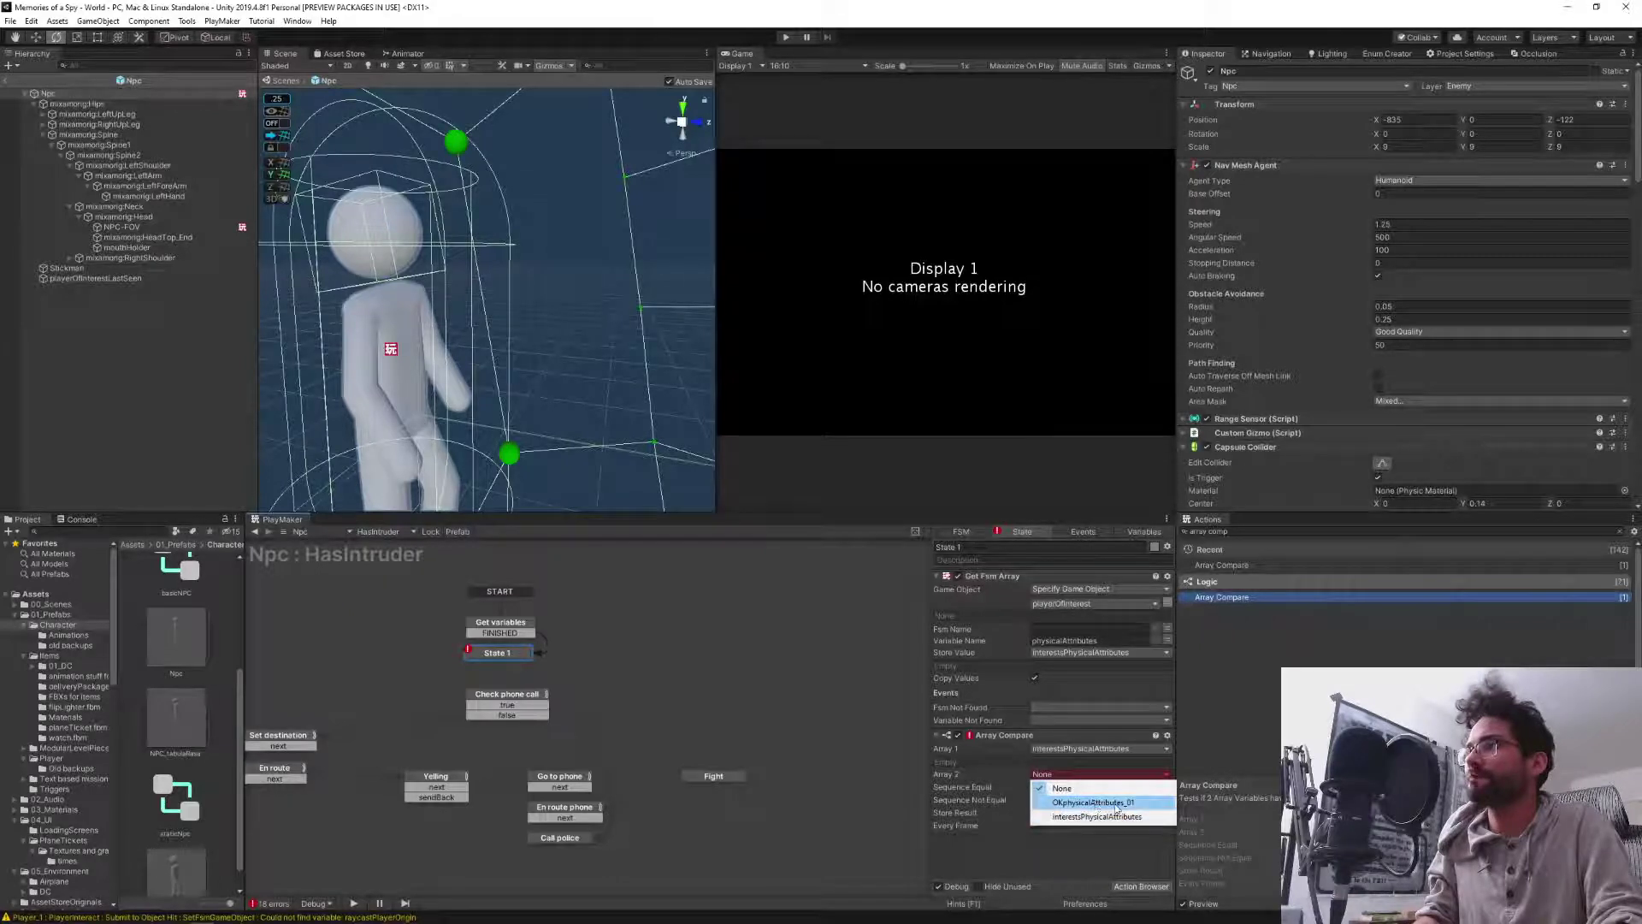
click(1095, 802)
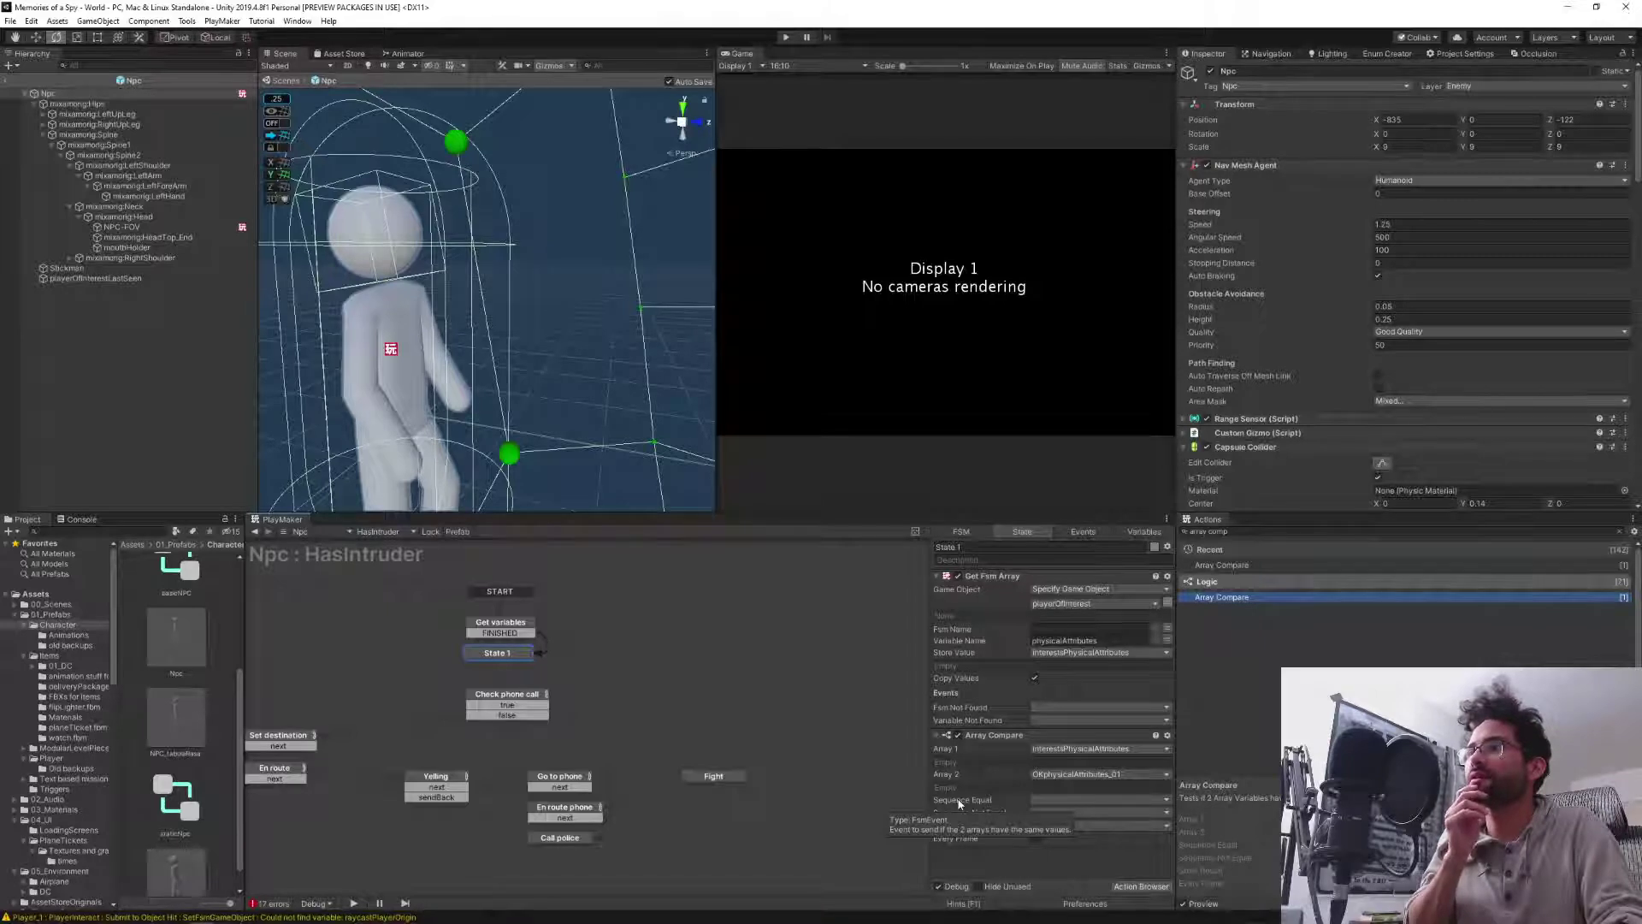
Set Array Compare's Sequence Equal event to true and Sequence Not Equal to false, adding both transitions to State 1.
click(1046, 801)
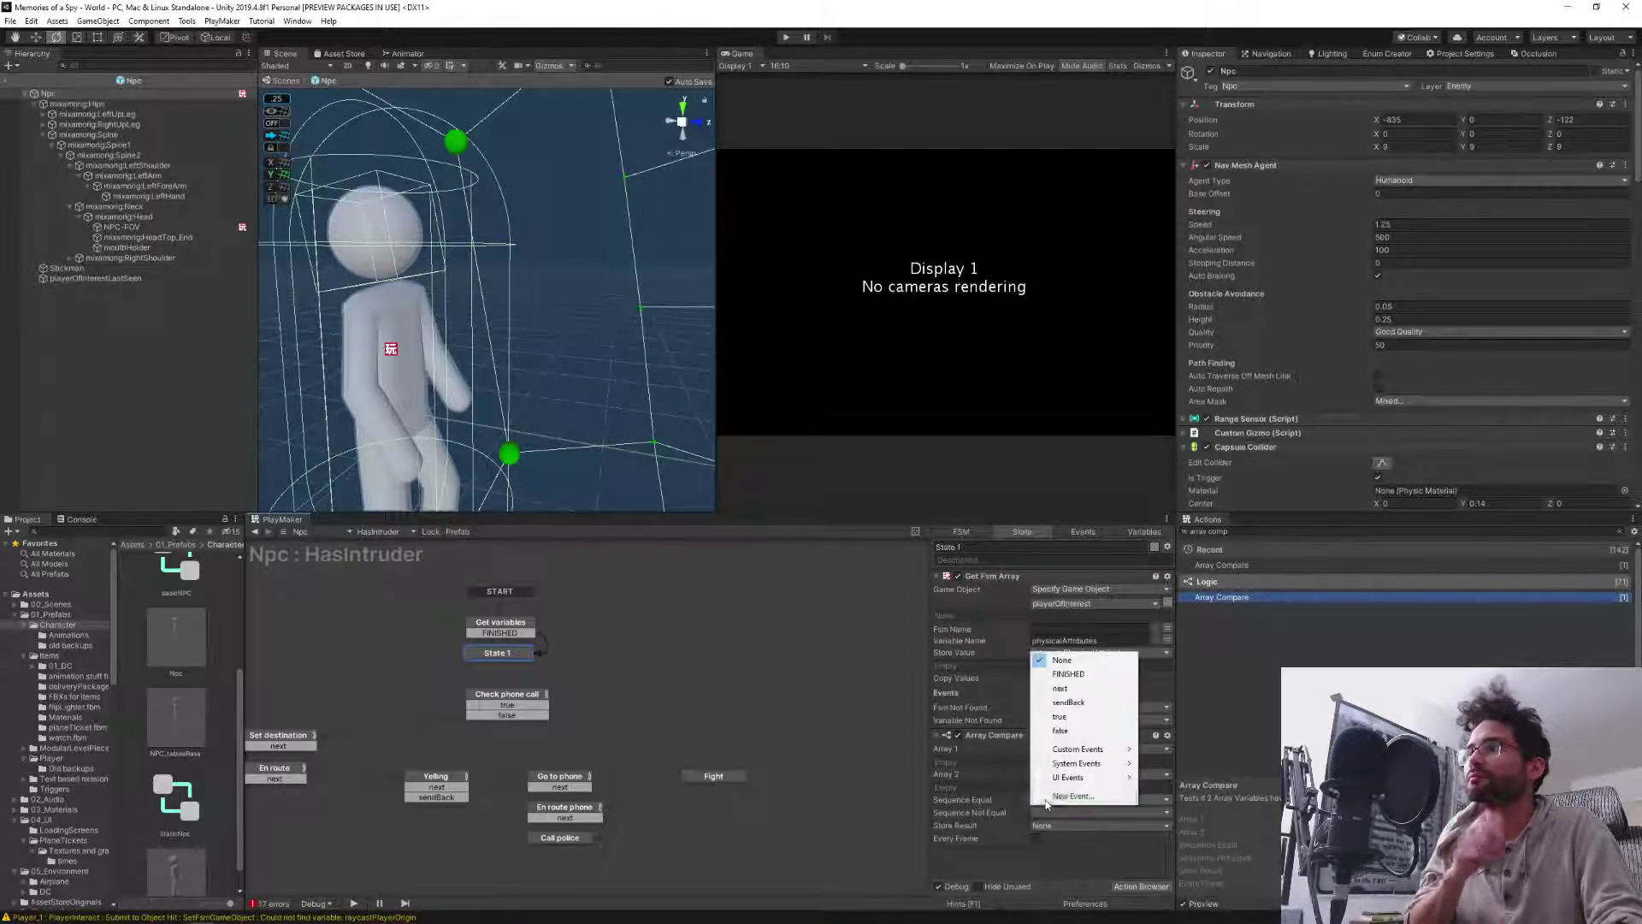
click(1072, 714)
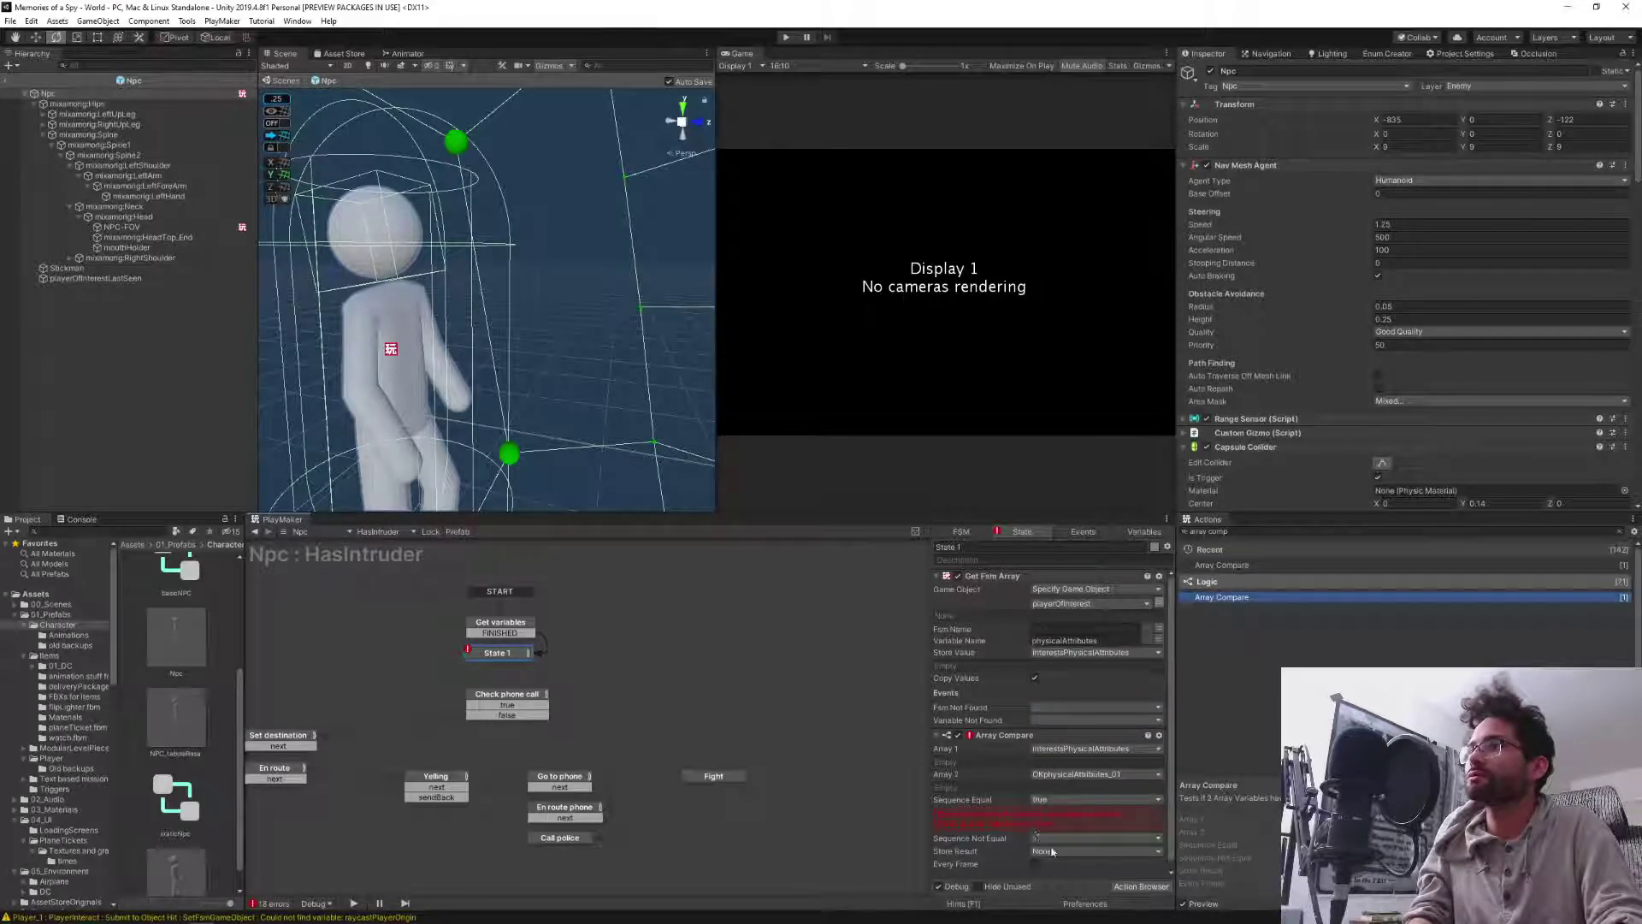
click(1040, 813)
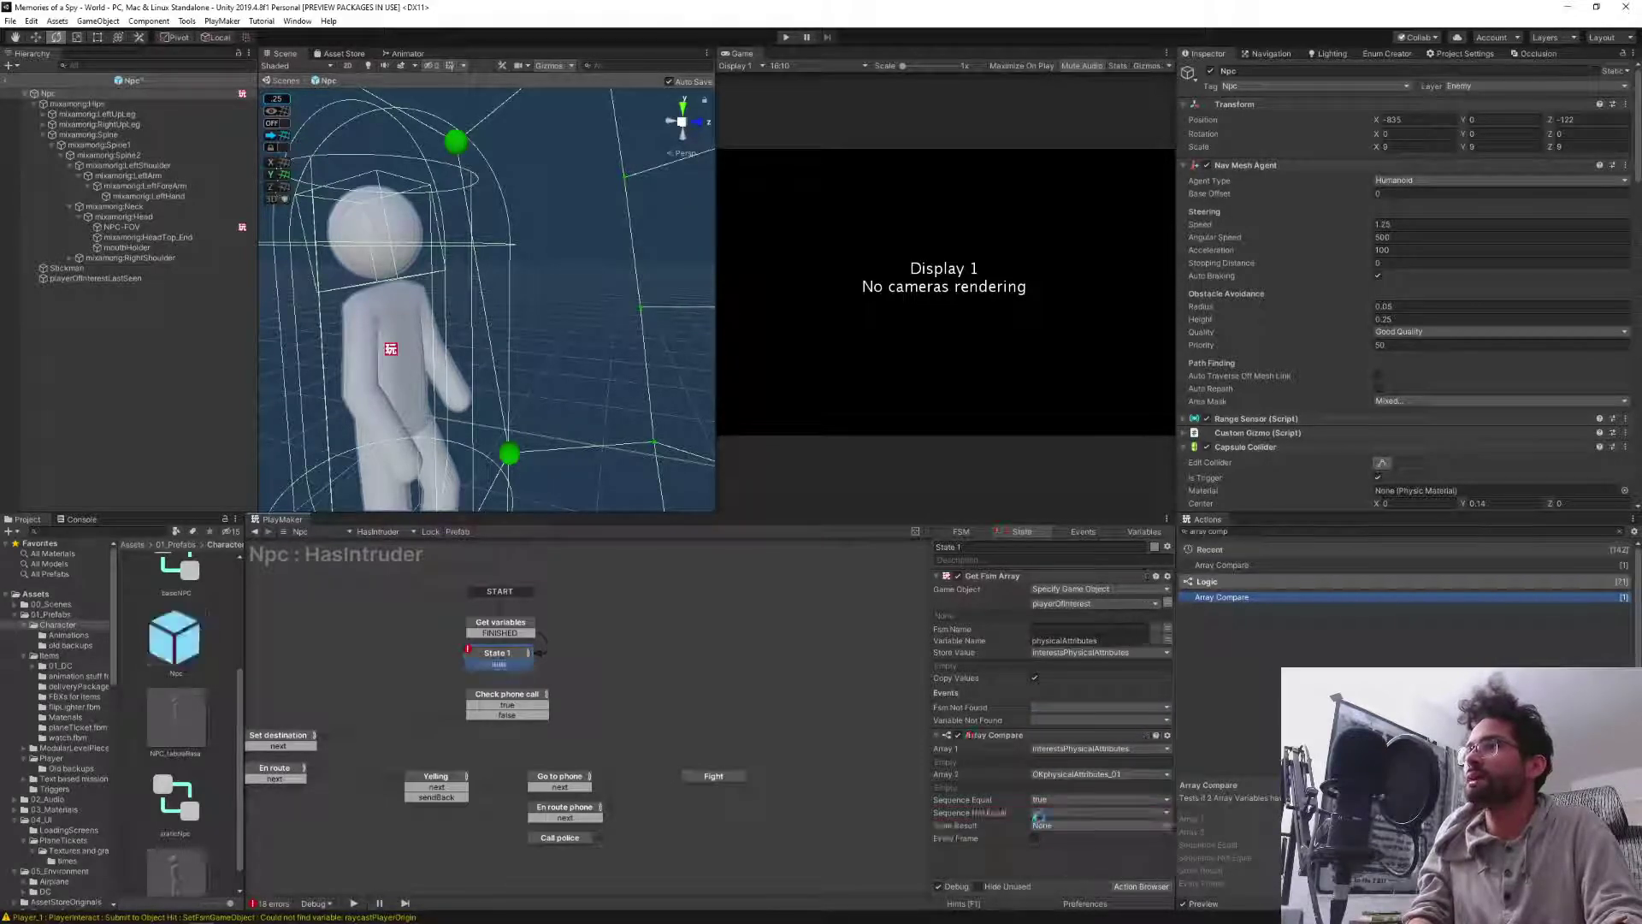
click(1040, 814)
click(1082, 737)
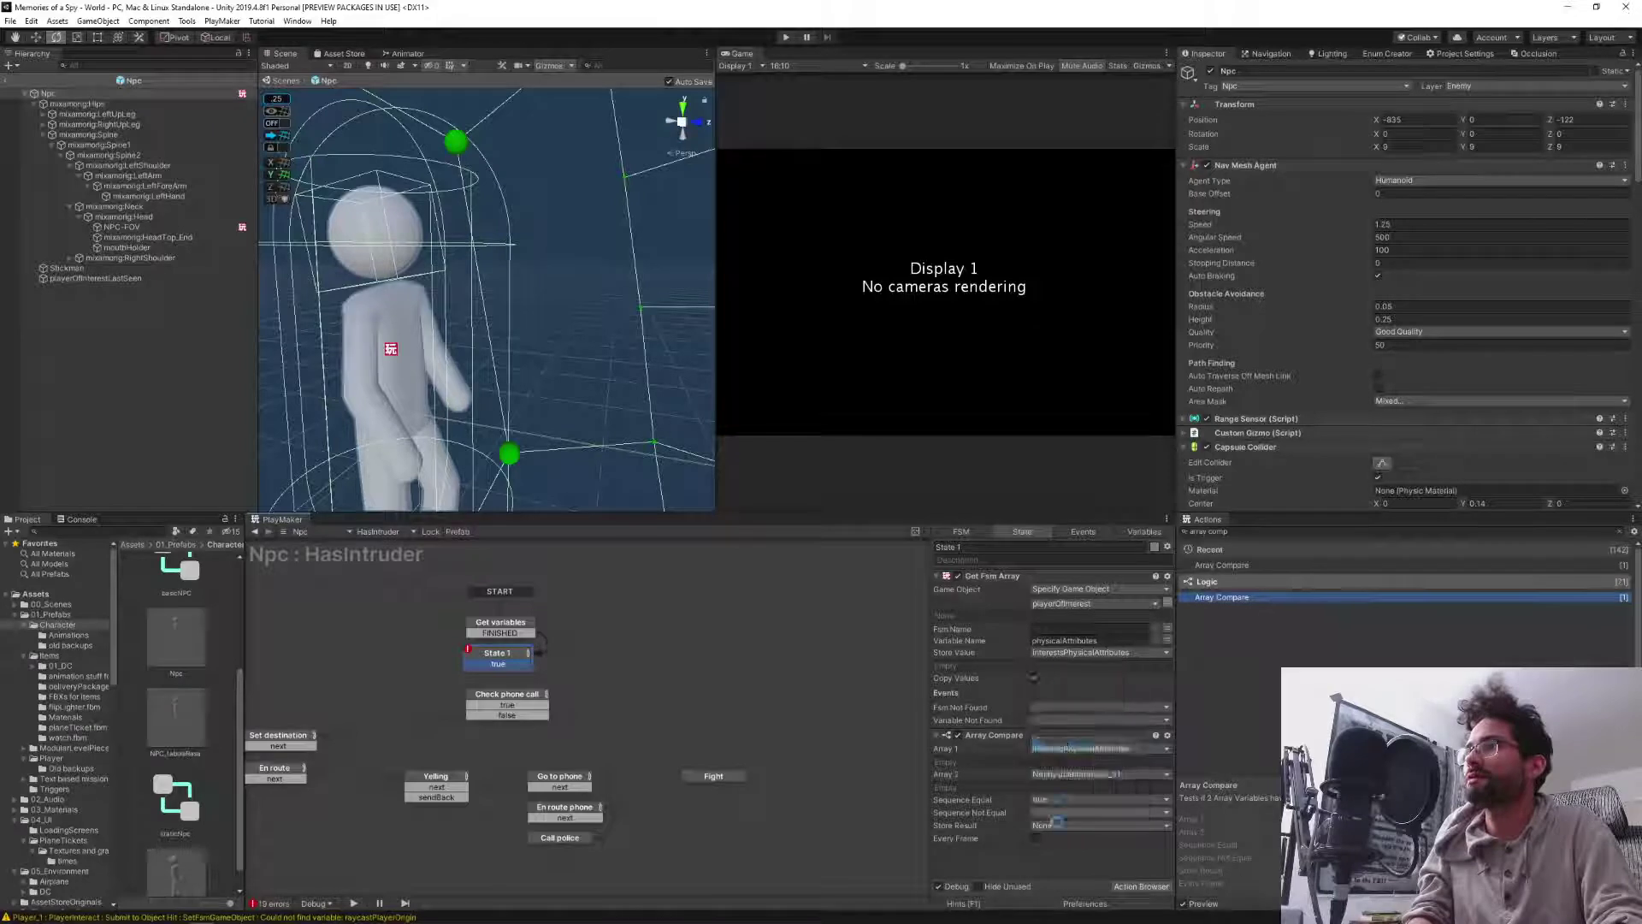
click(988, 822)
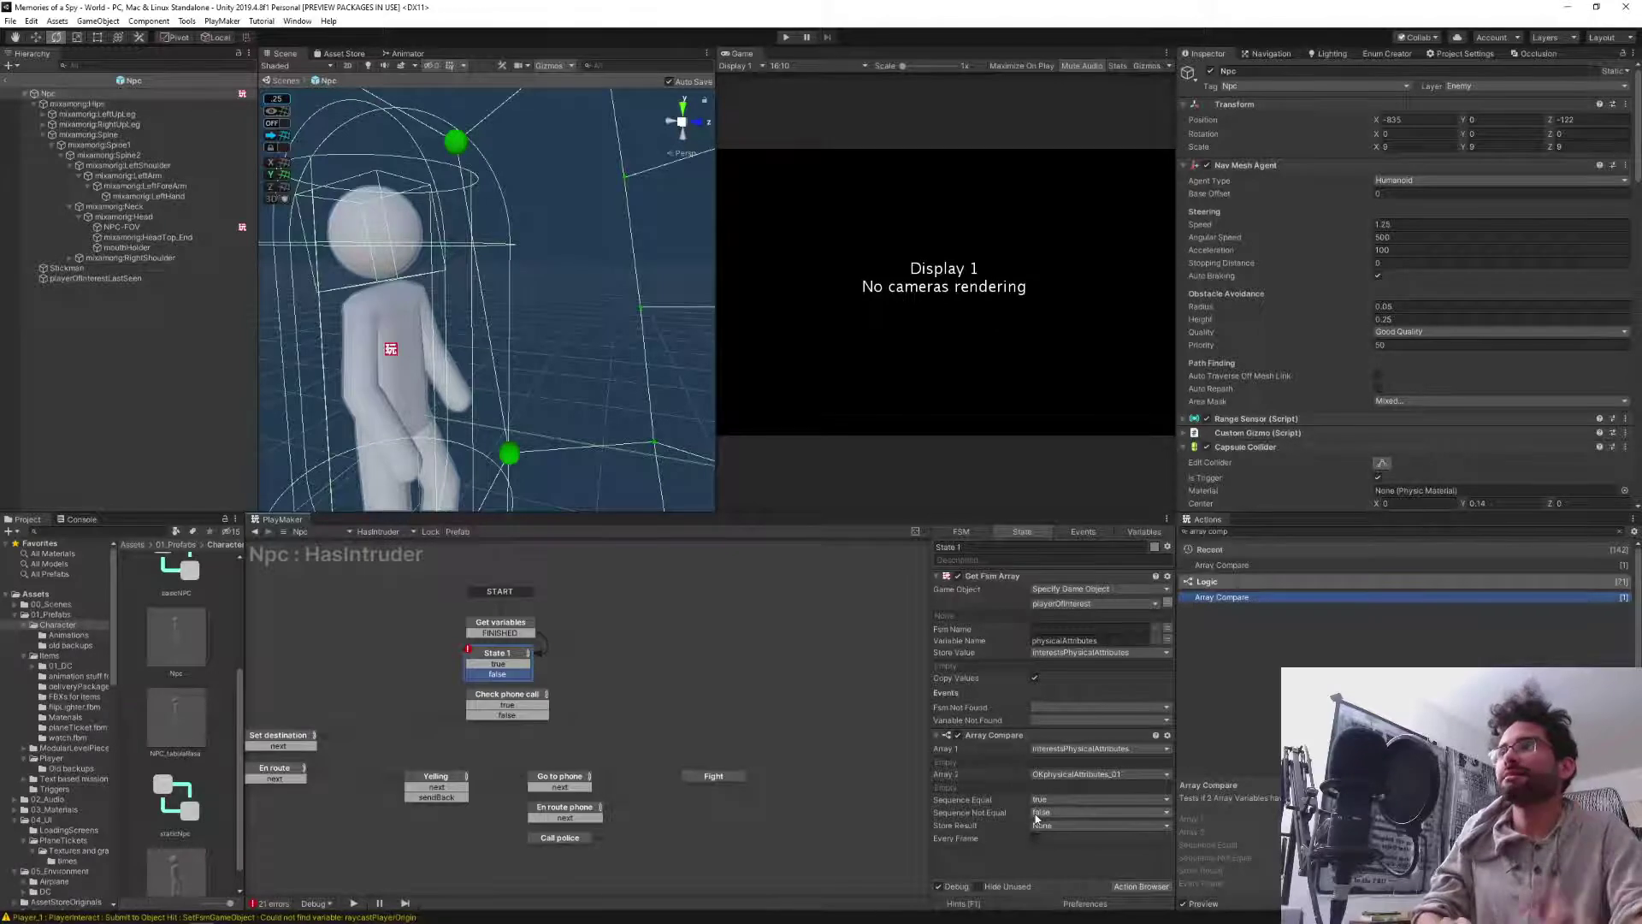
Move the Get Fsm Array action from State 1 into the Get variables state.
click(488, 625)
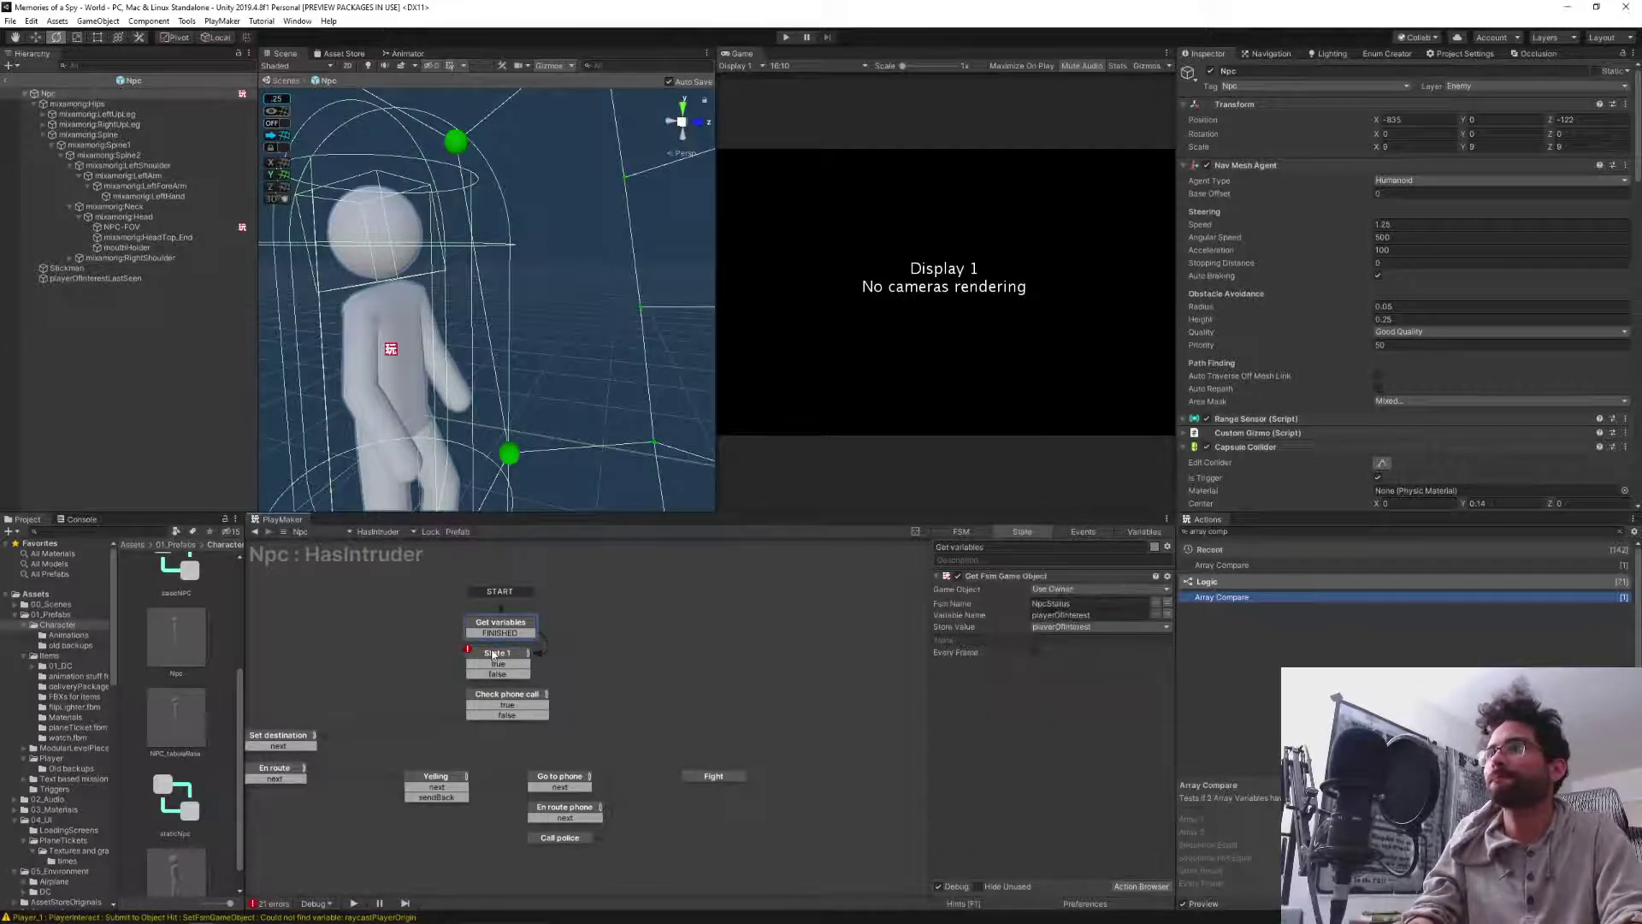
click(494, 654)
click(983, 578)
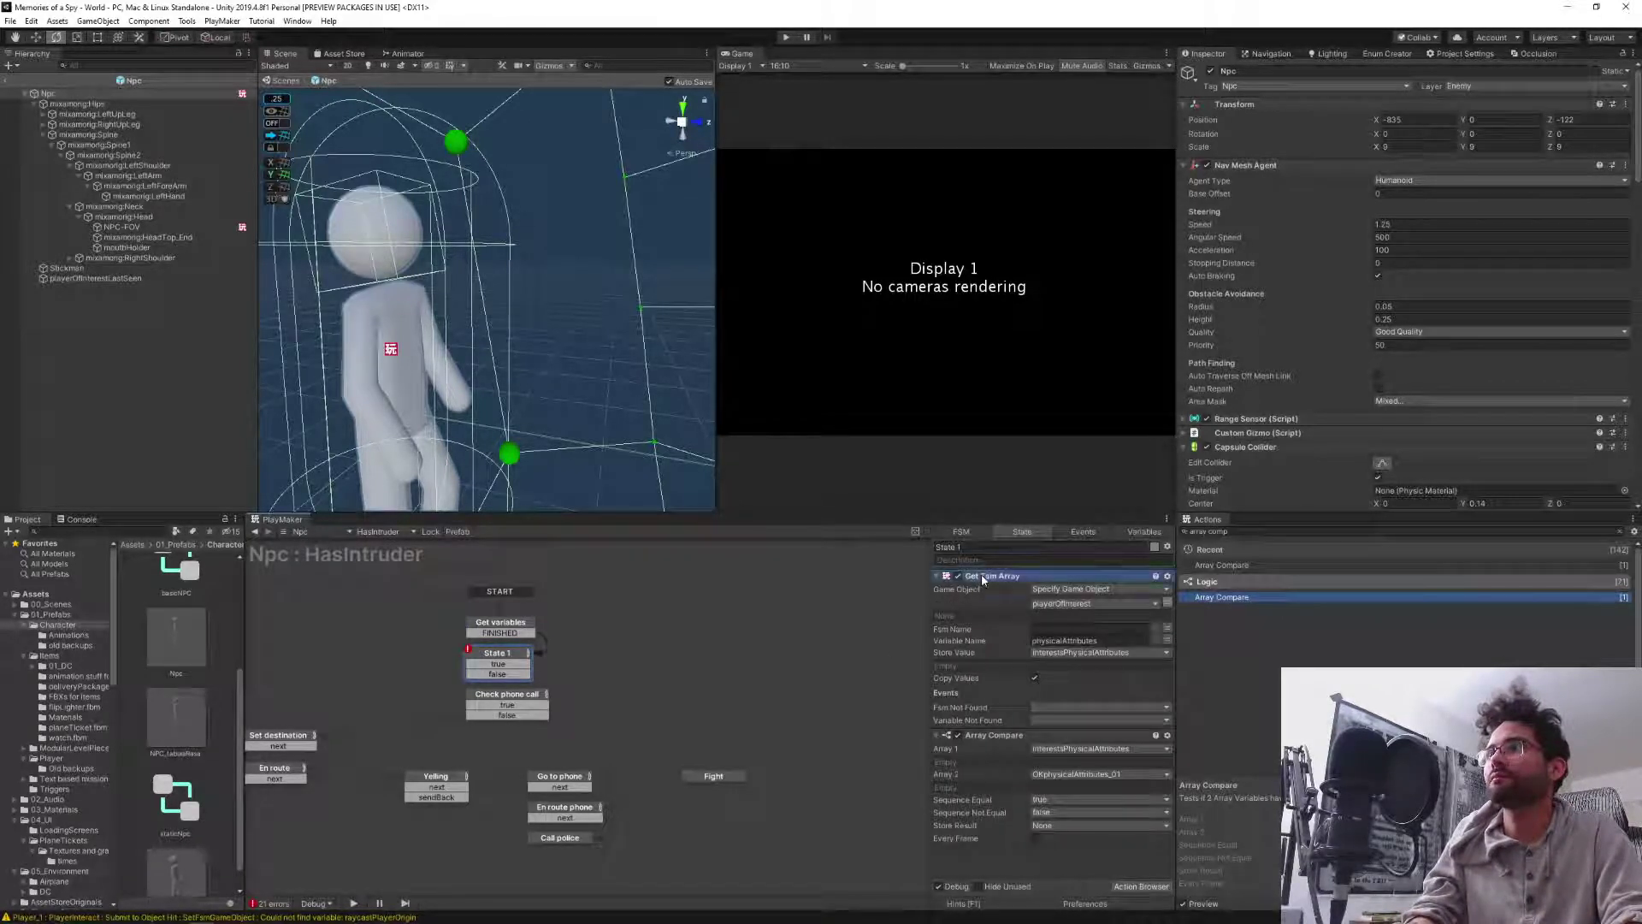
key(Delete)
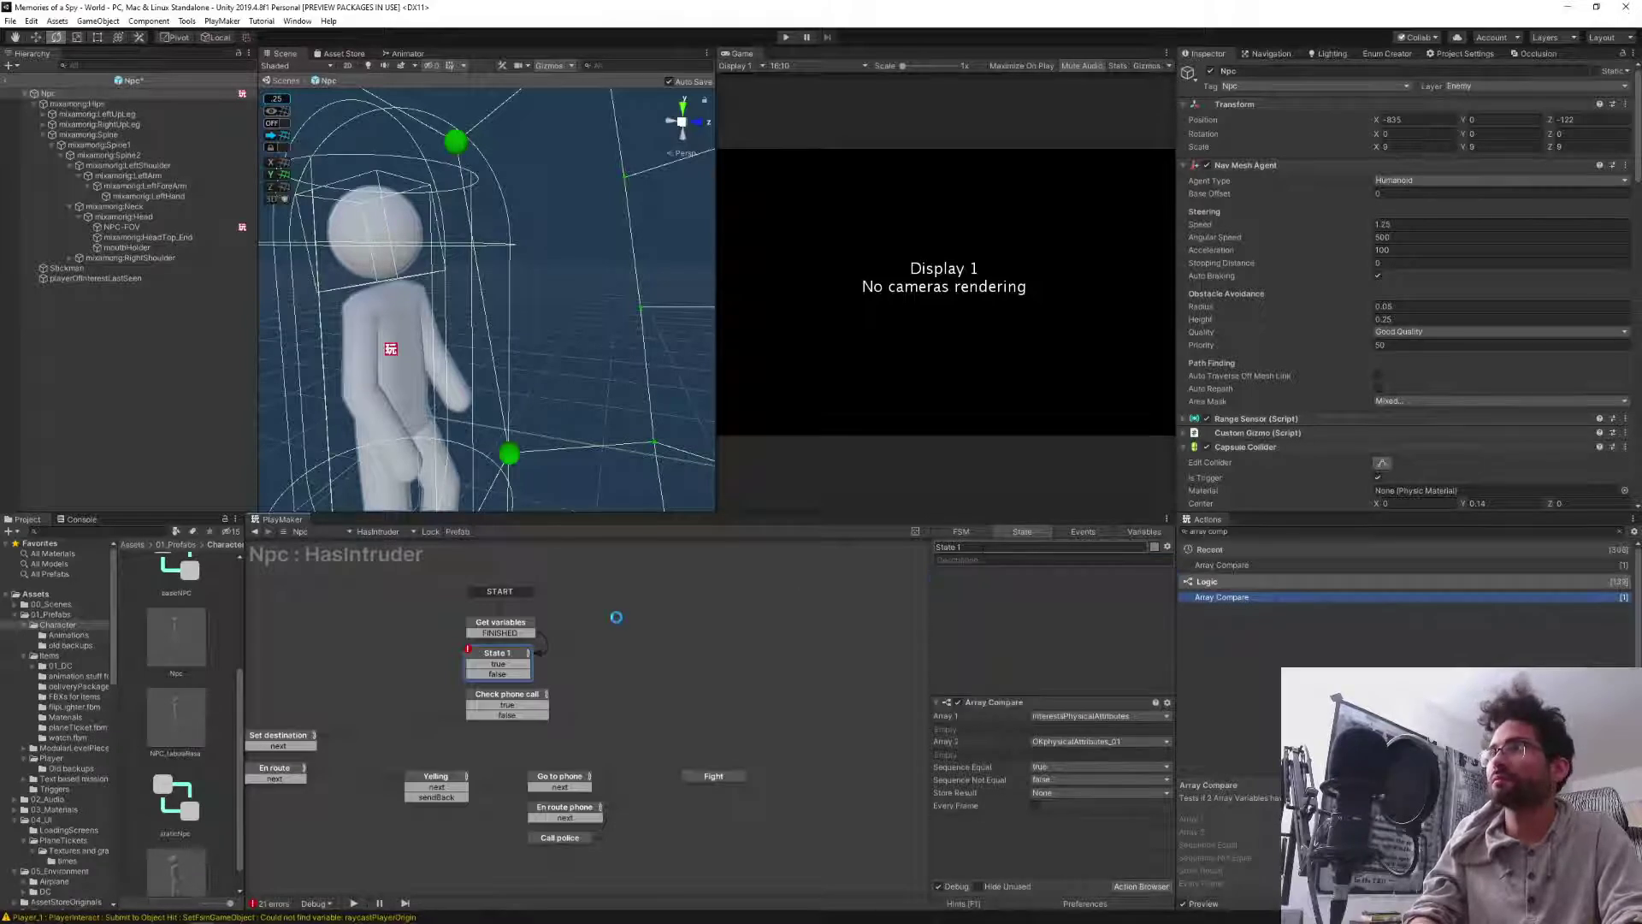
click(501, 625)
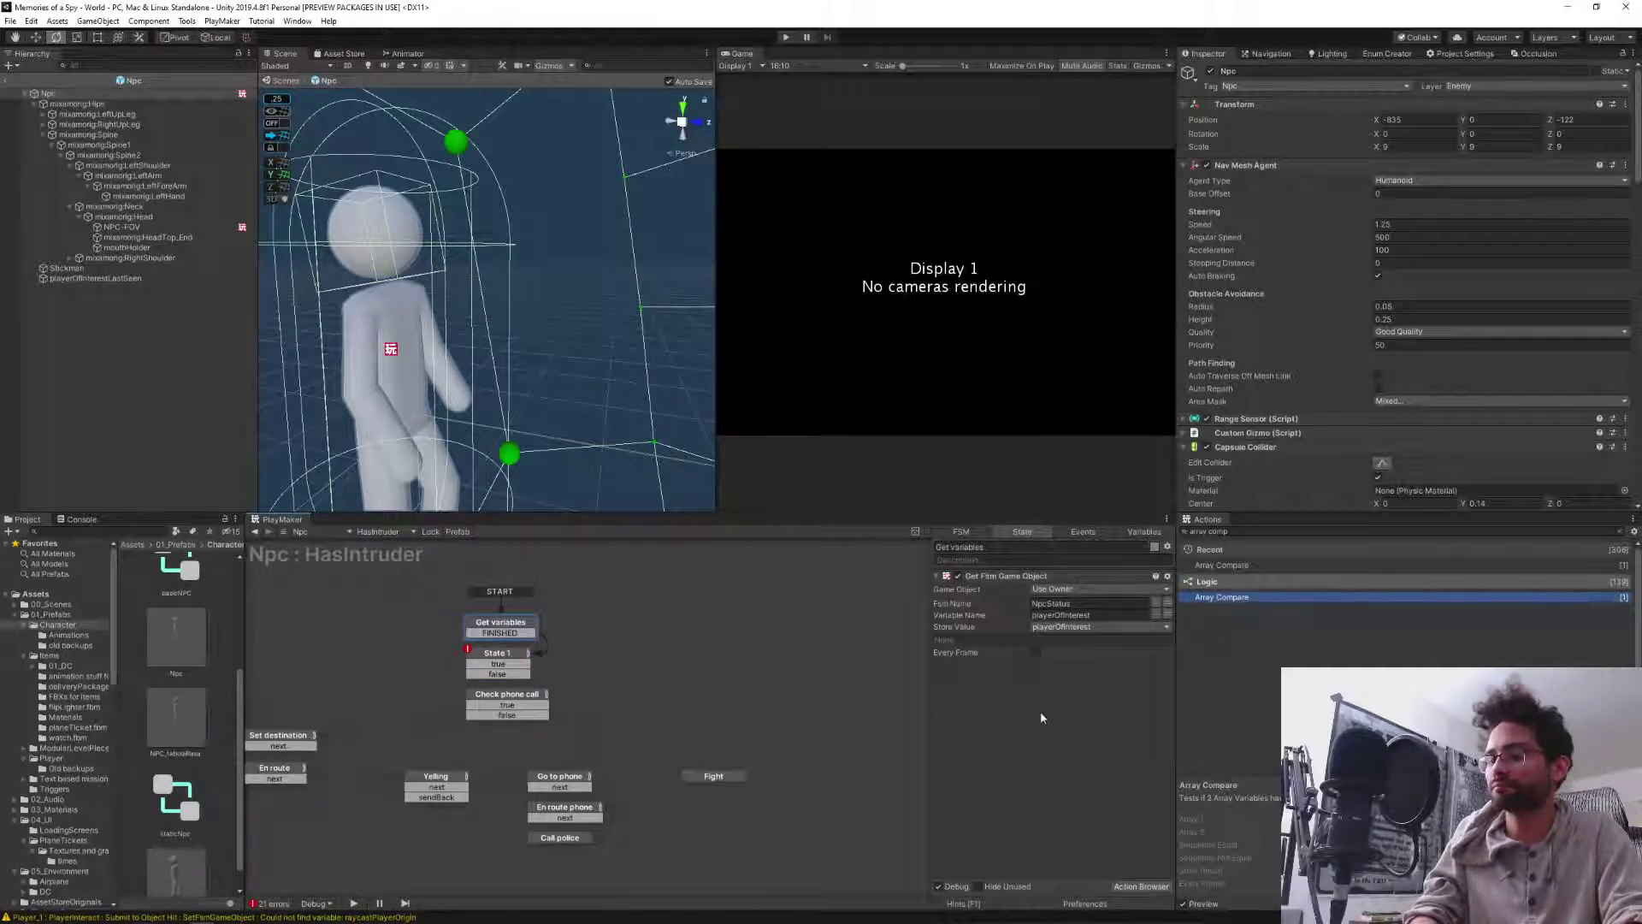
key(ctrl+v)
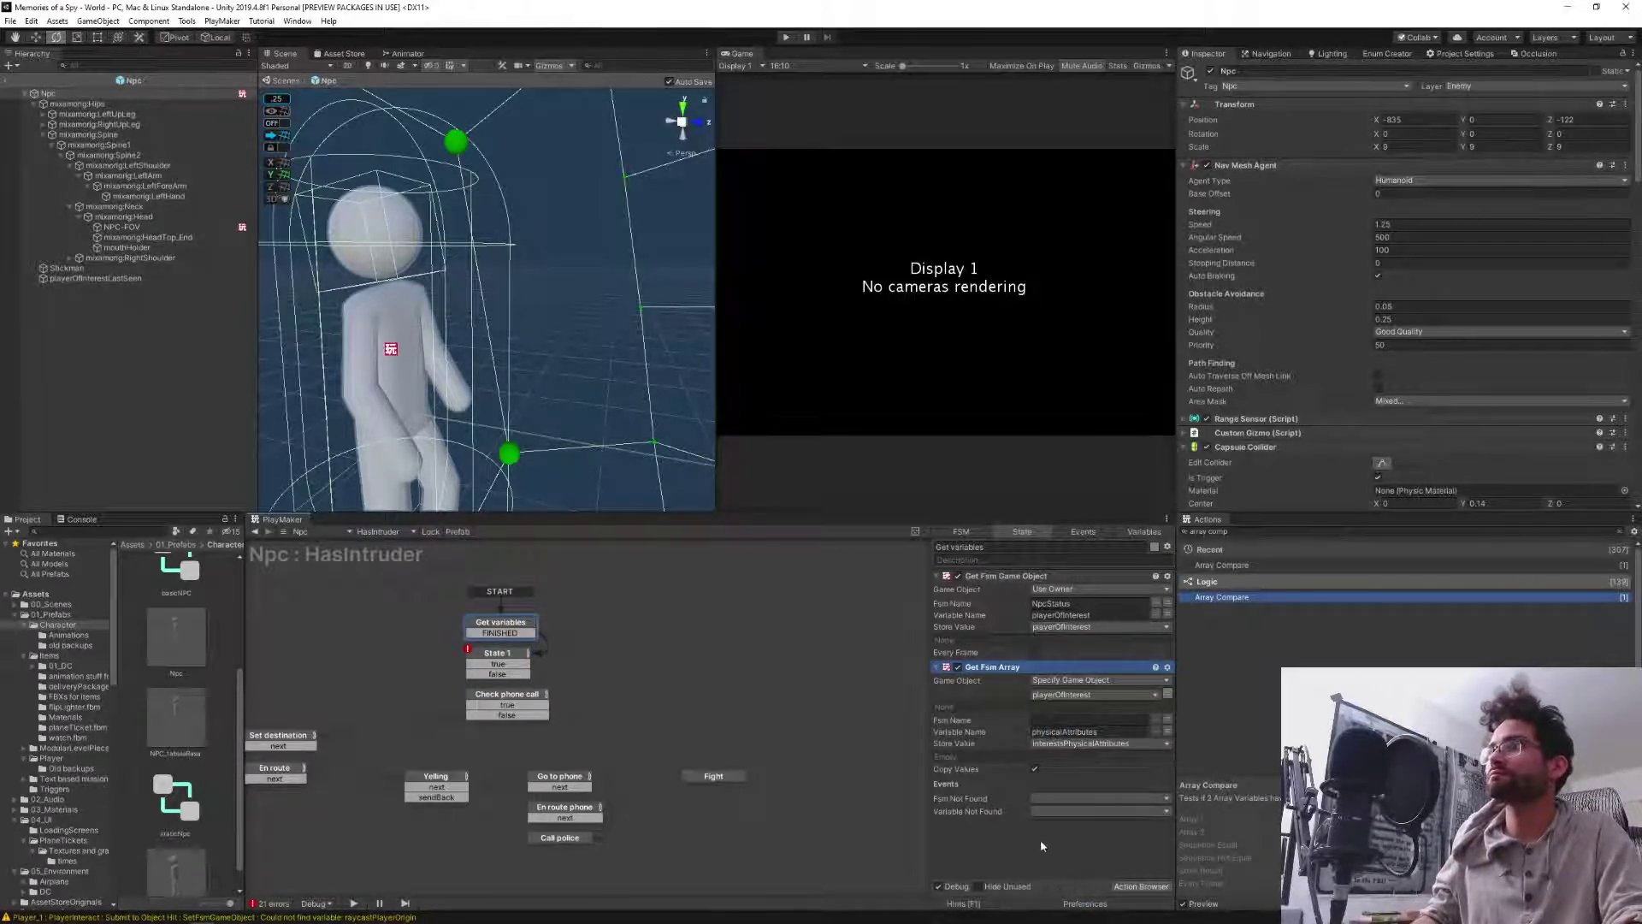
Rename State 1 as "PhysAtt_01 check".
click(500, 654)
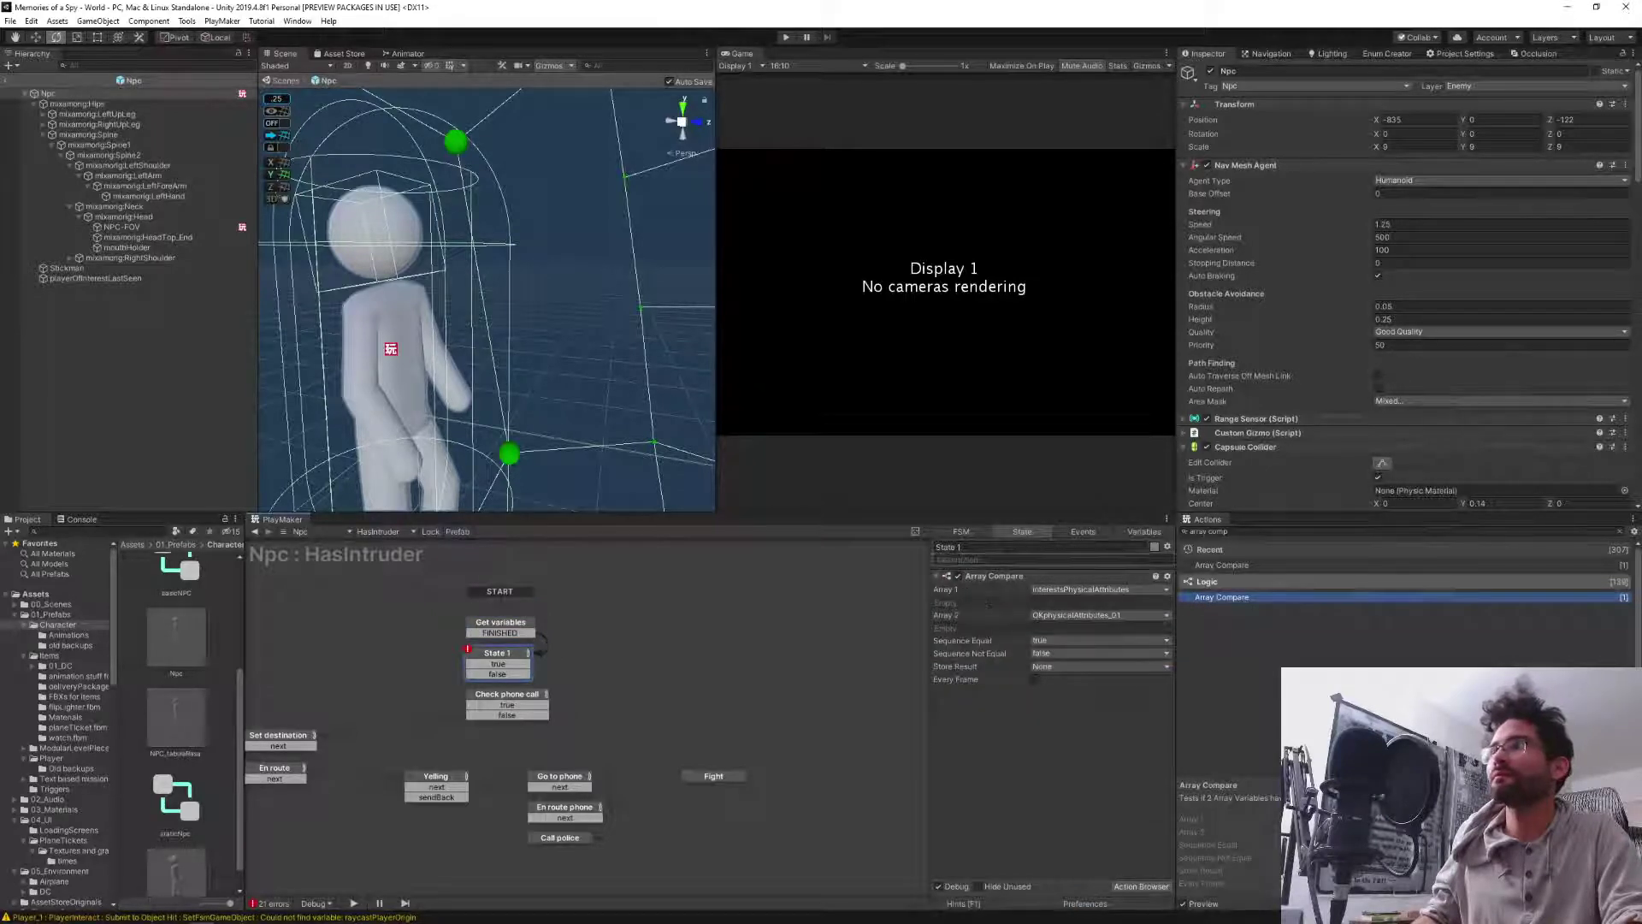
click(1002, 547)
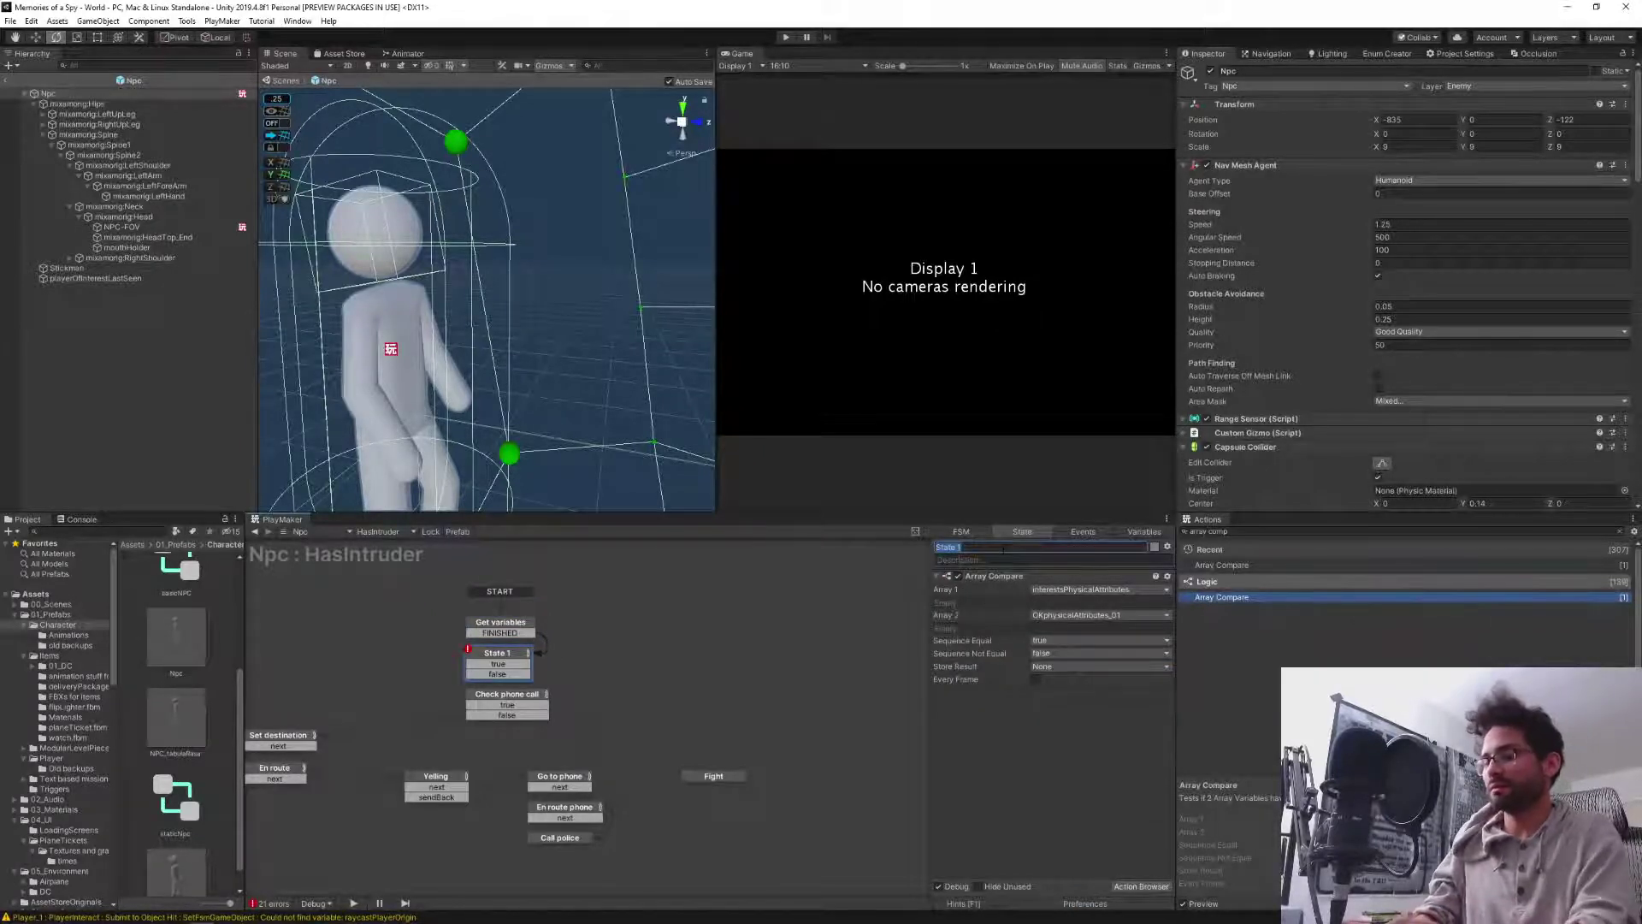
text(Phys)
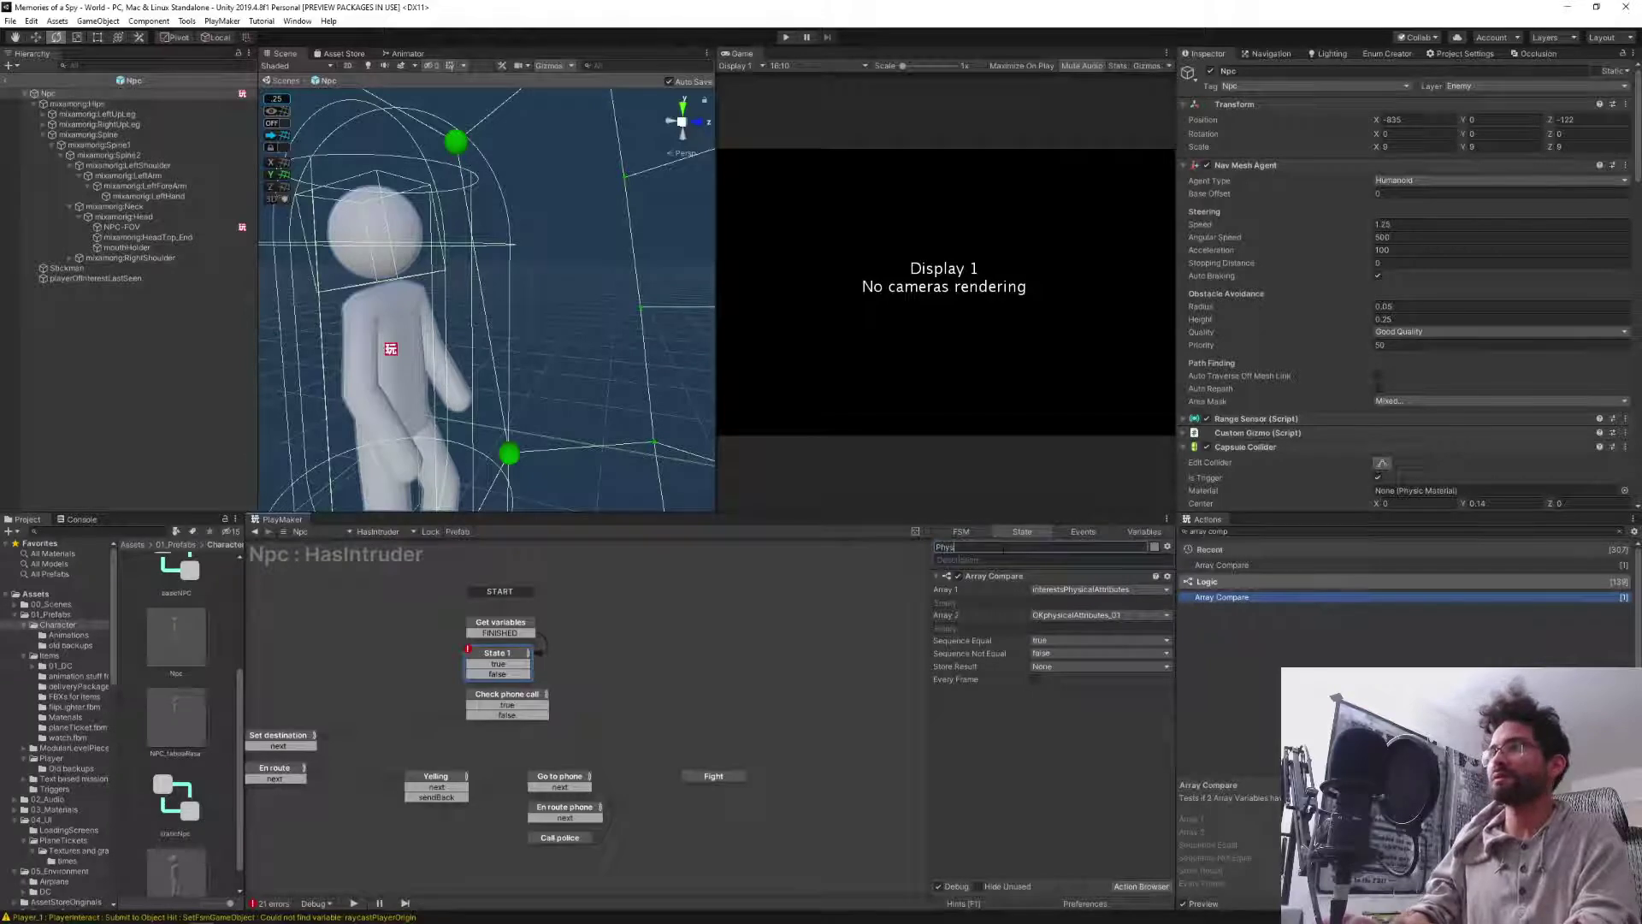
text(Attr)
key(BackSpace)
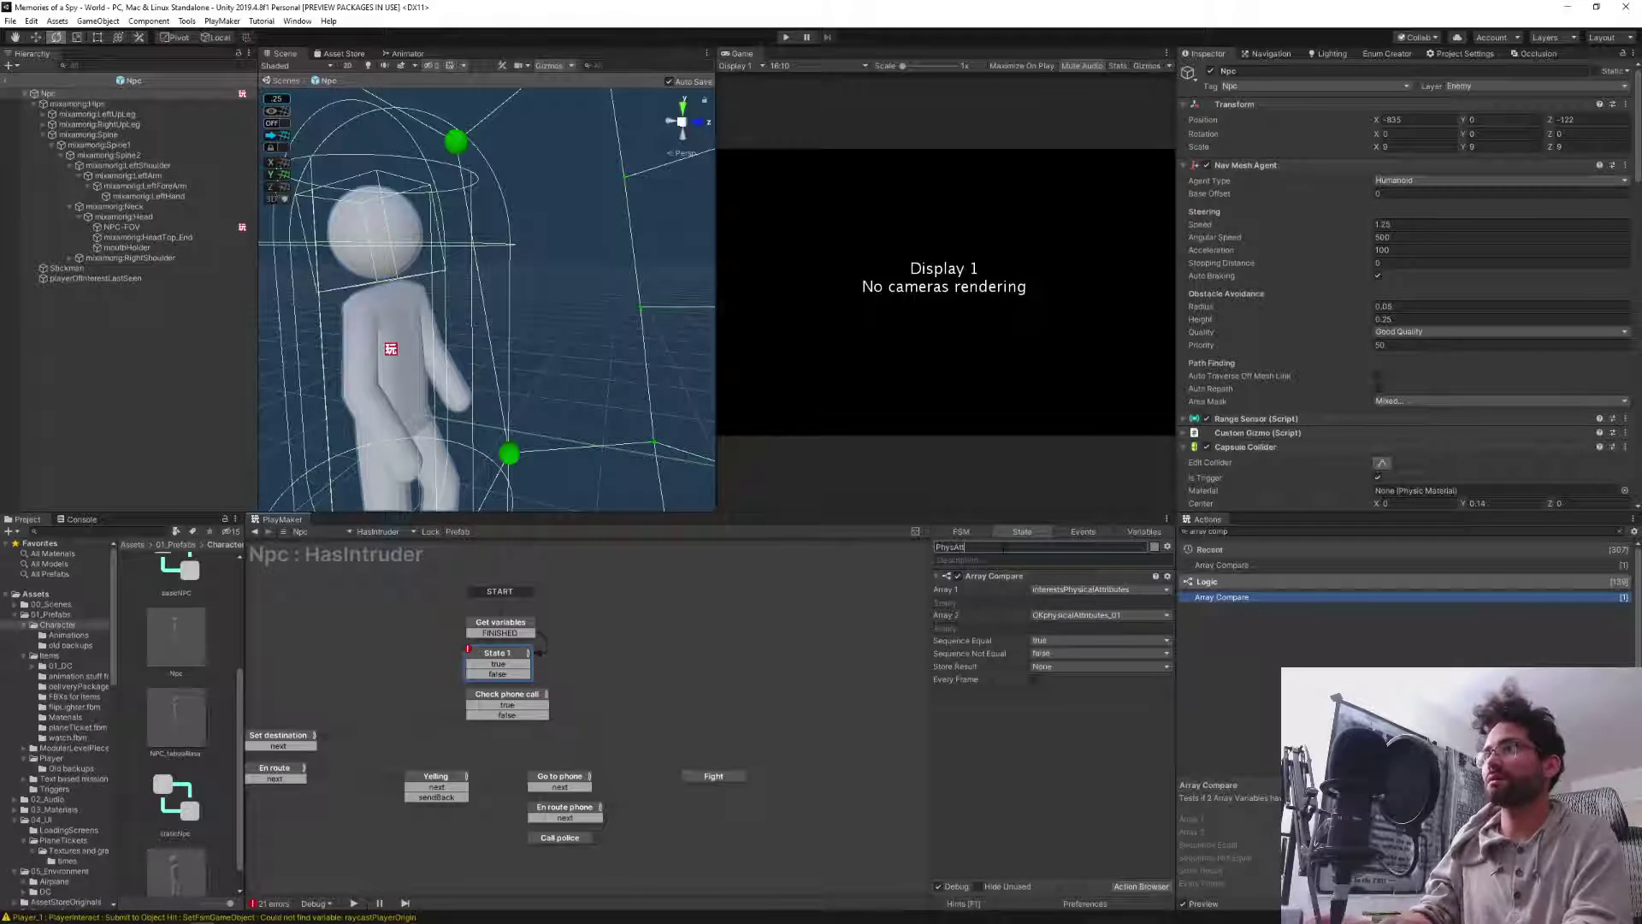
text(01 check)
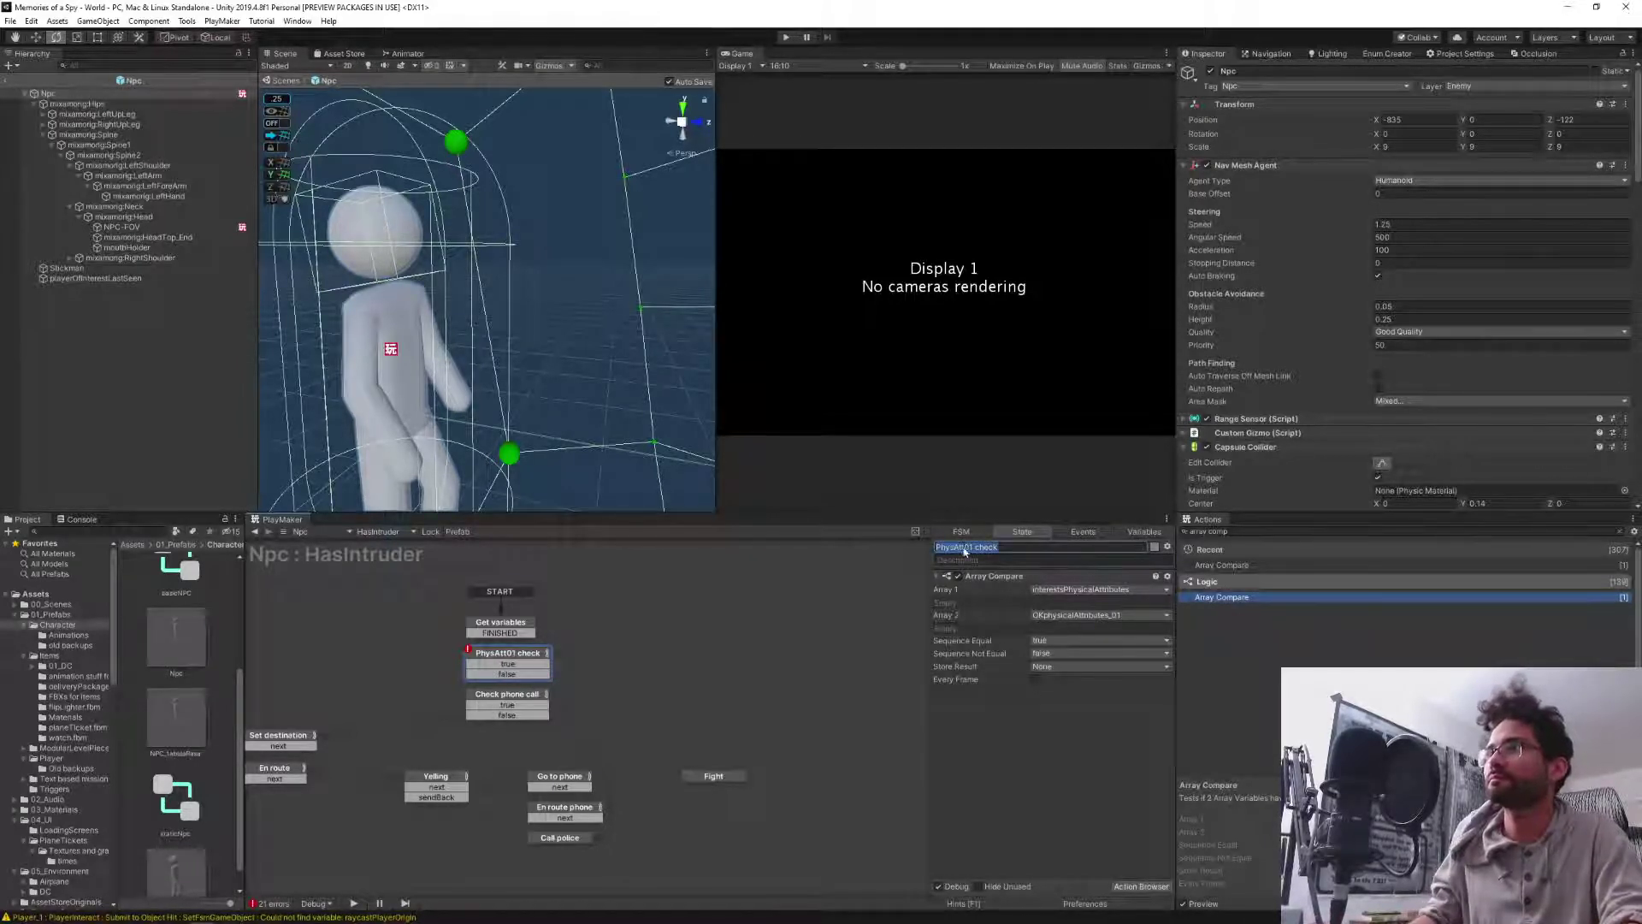
click(966, 548)
text(_)
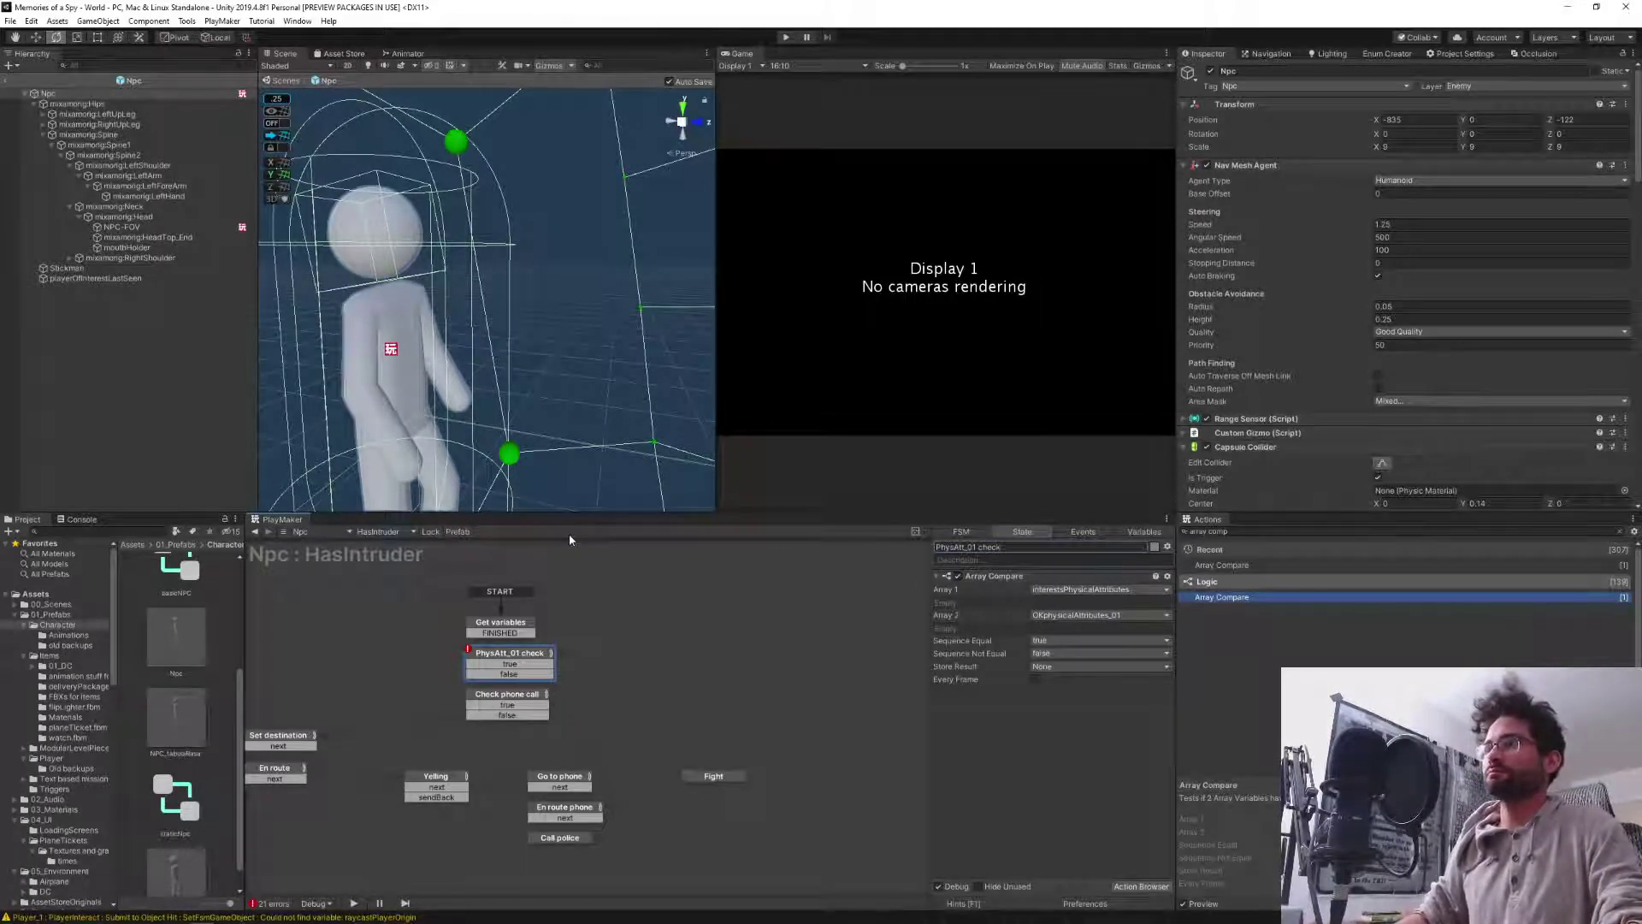
Place PhysAtt_01 check's true transition below false and link it to the Check phone call state.
click(493, 666)
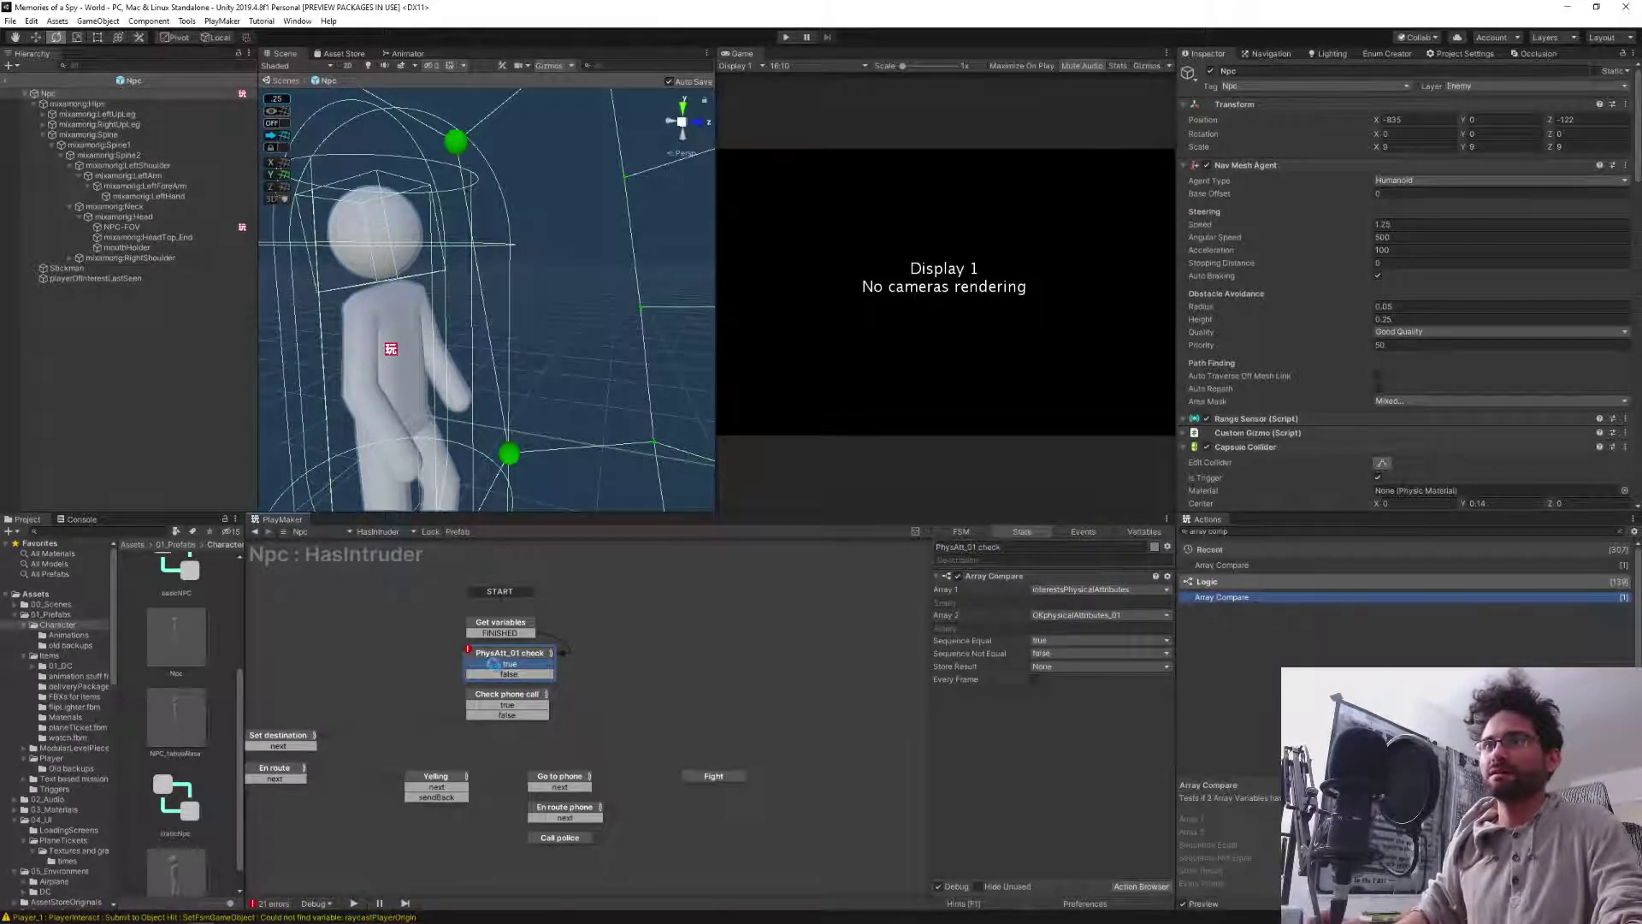
drag(492, 667, 501, 679)
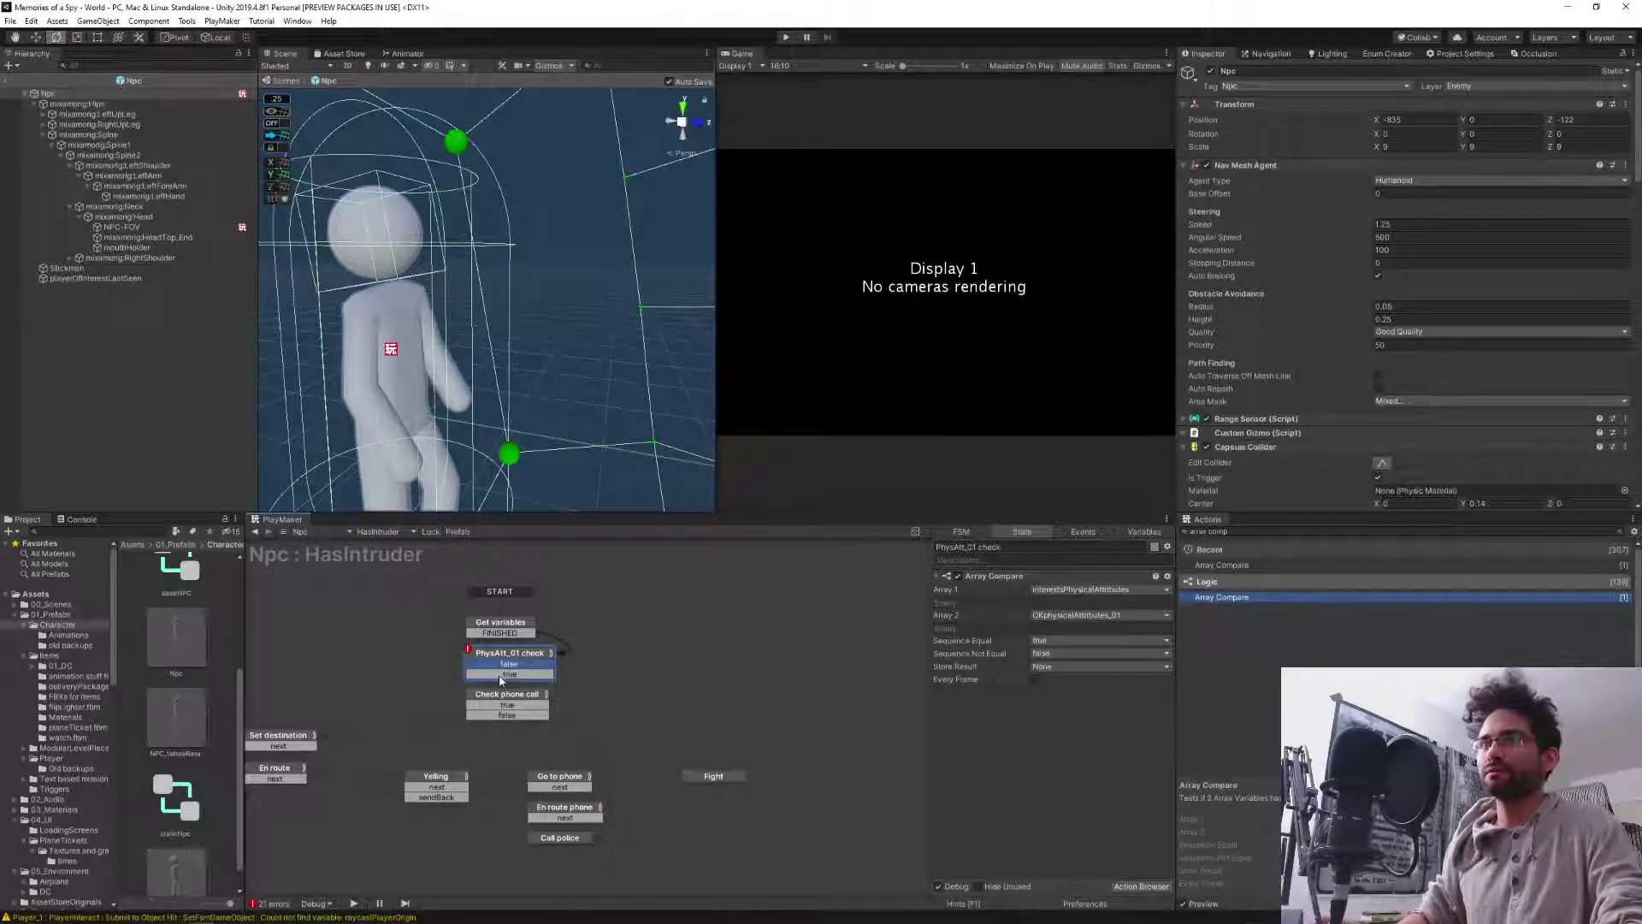
click(501, 676)
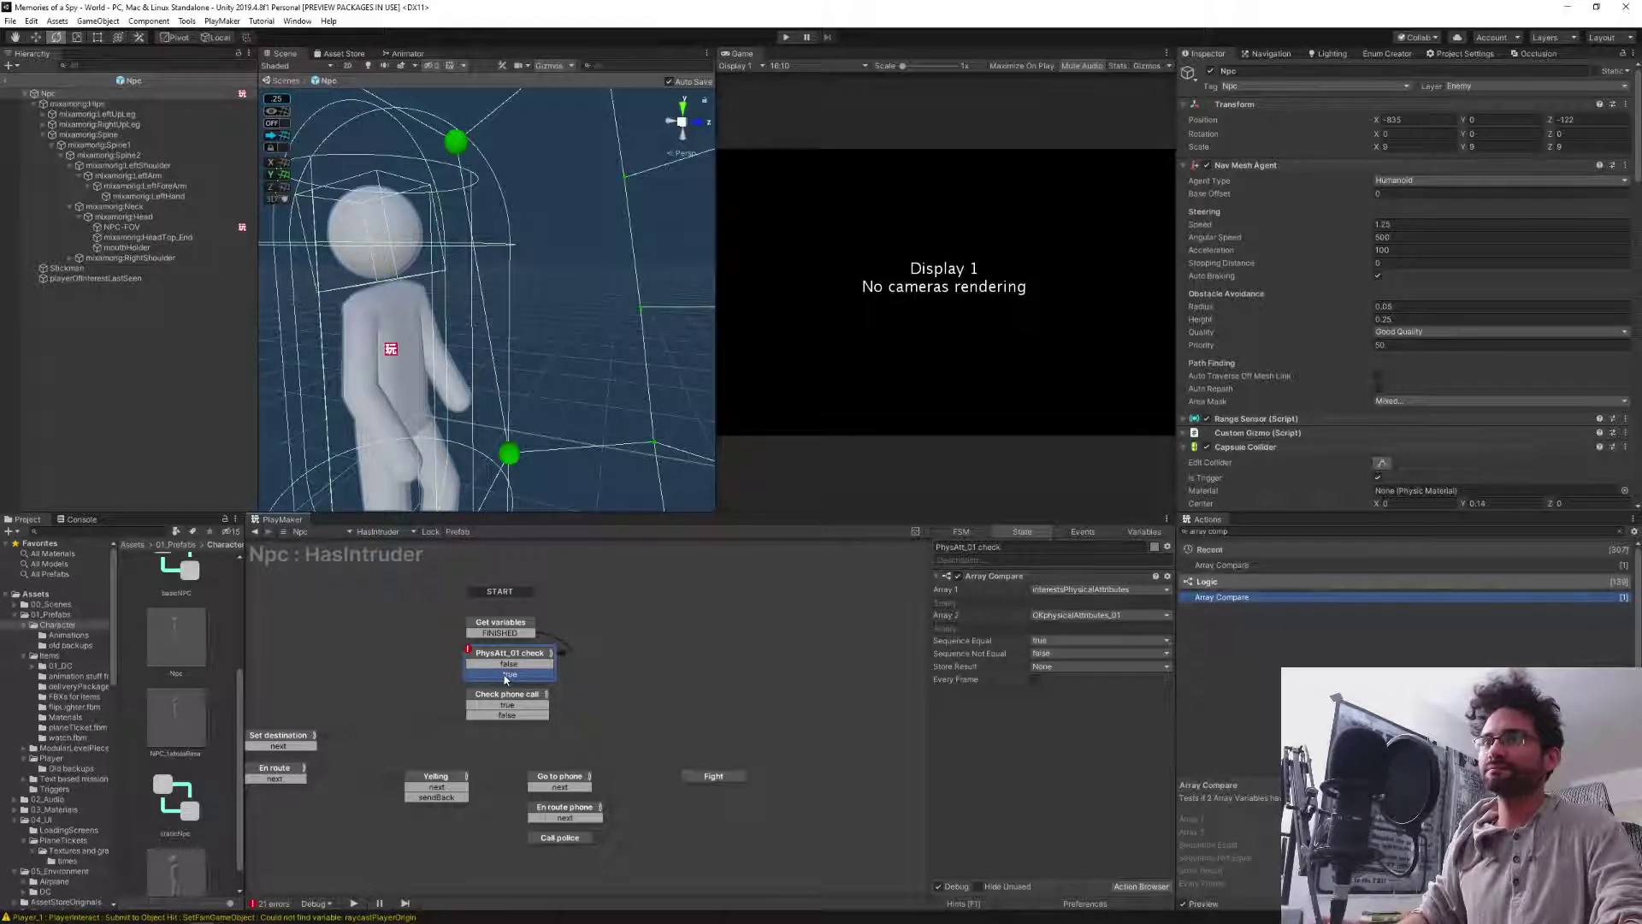
drag(513, 681, 510, 698)
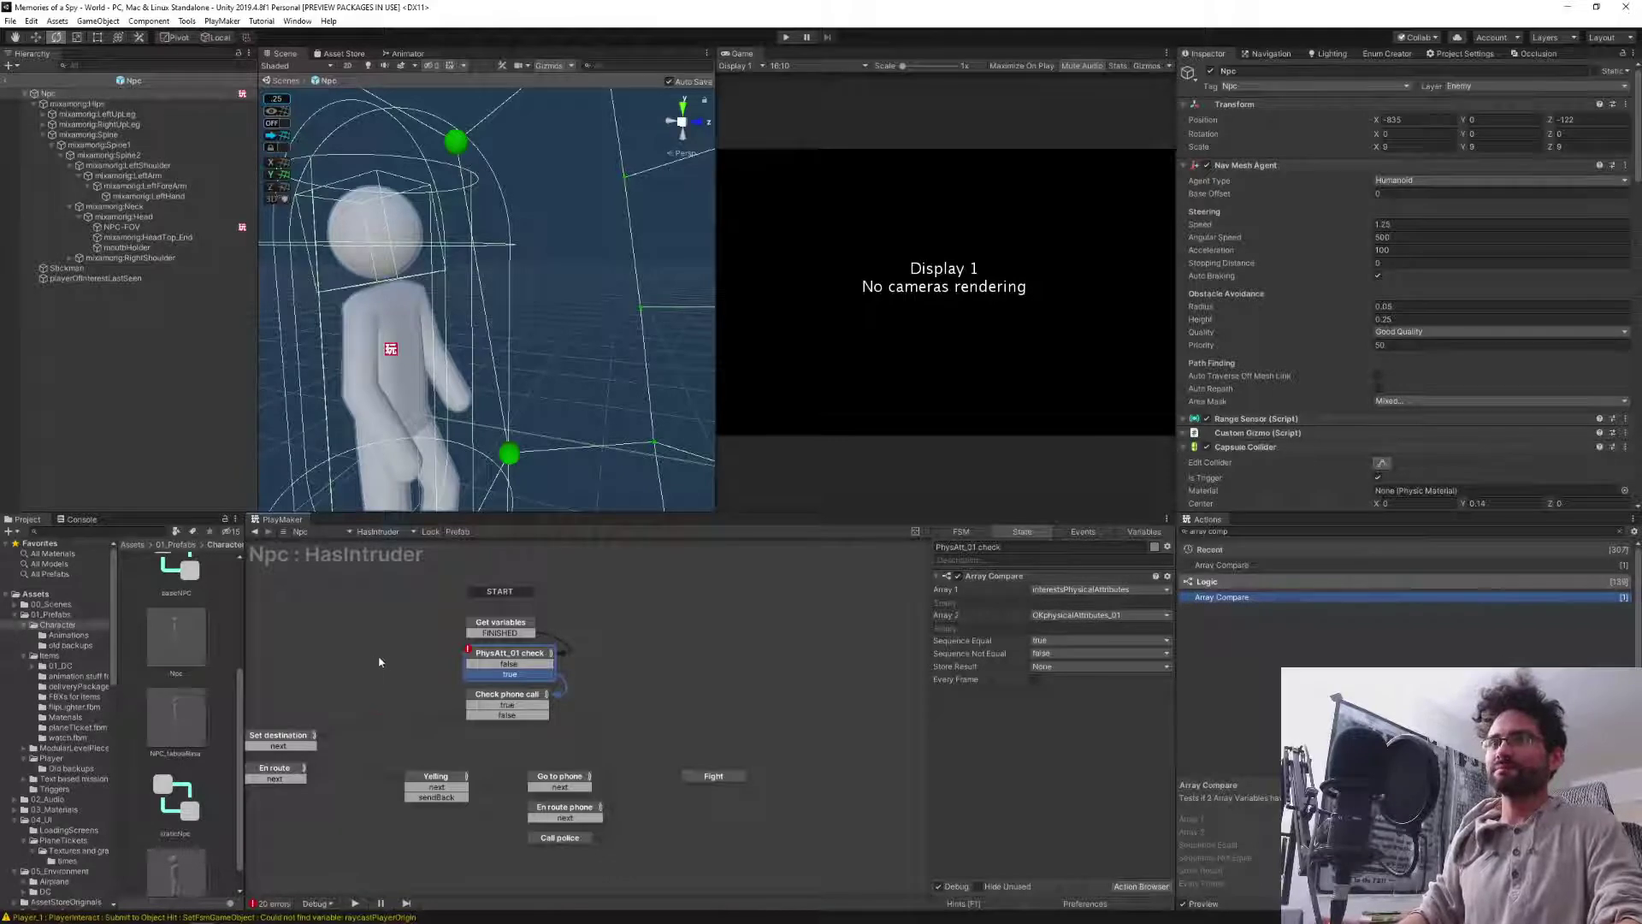
Link PhysAtt_01 check's true transition to a new state beside it, and order true above false.
middle_drag(365, 634, 477, 624)
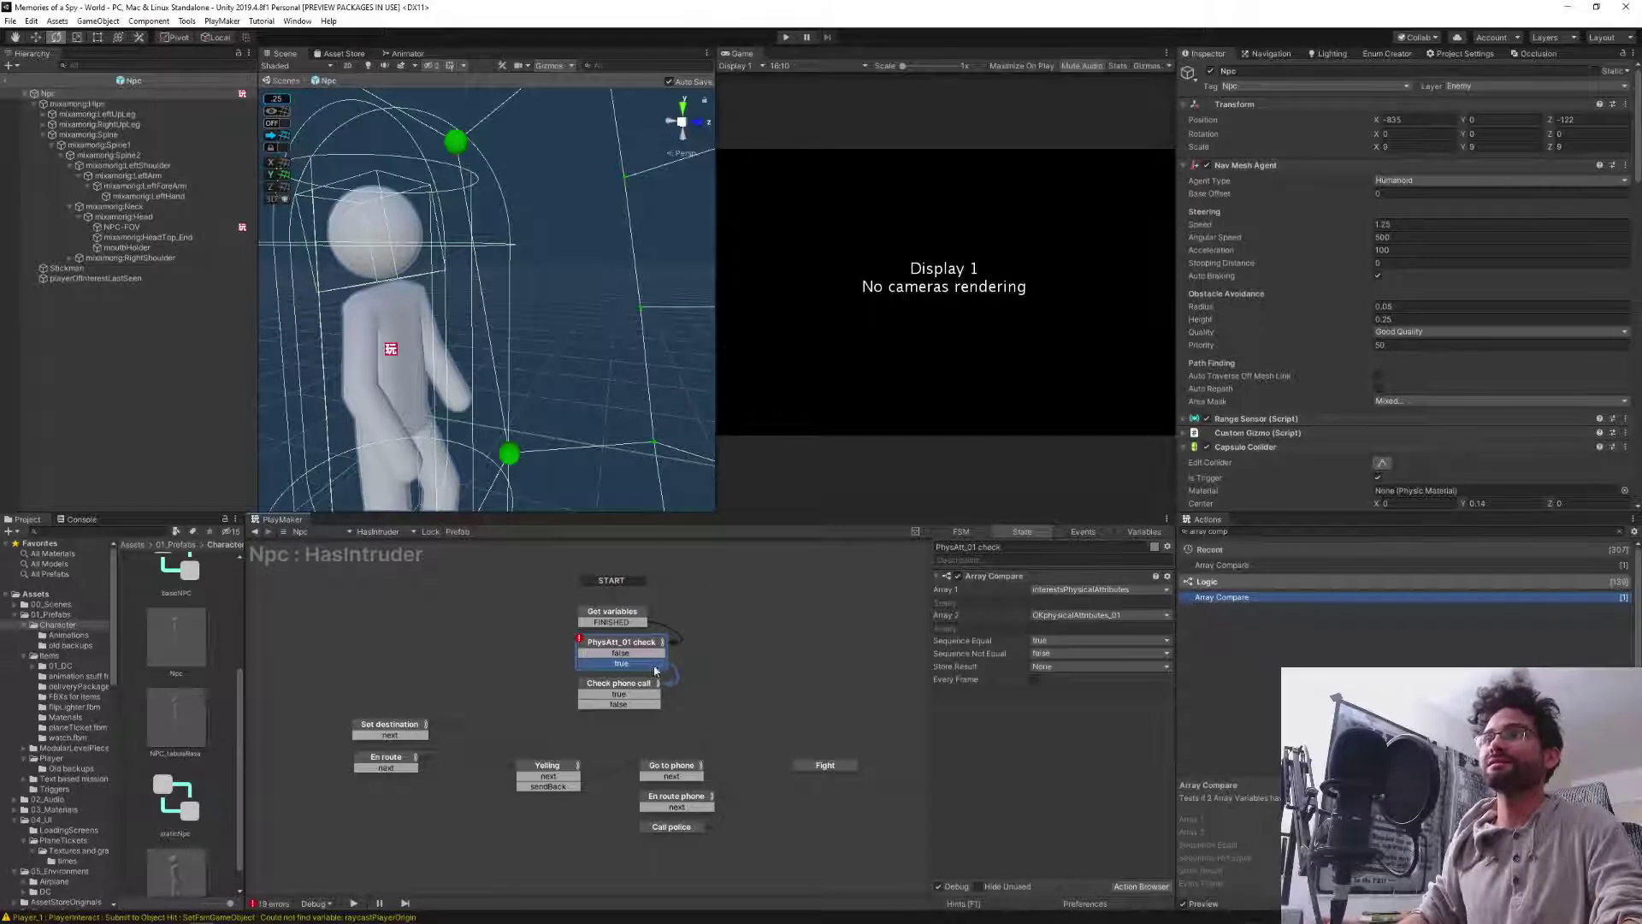
drag(651, 667, 777, 663)
click(609, 664)
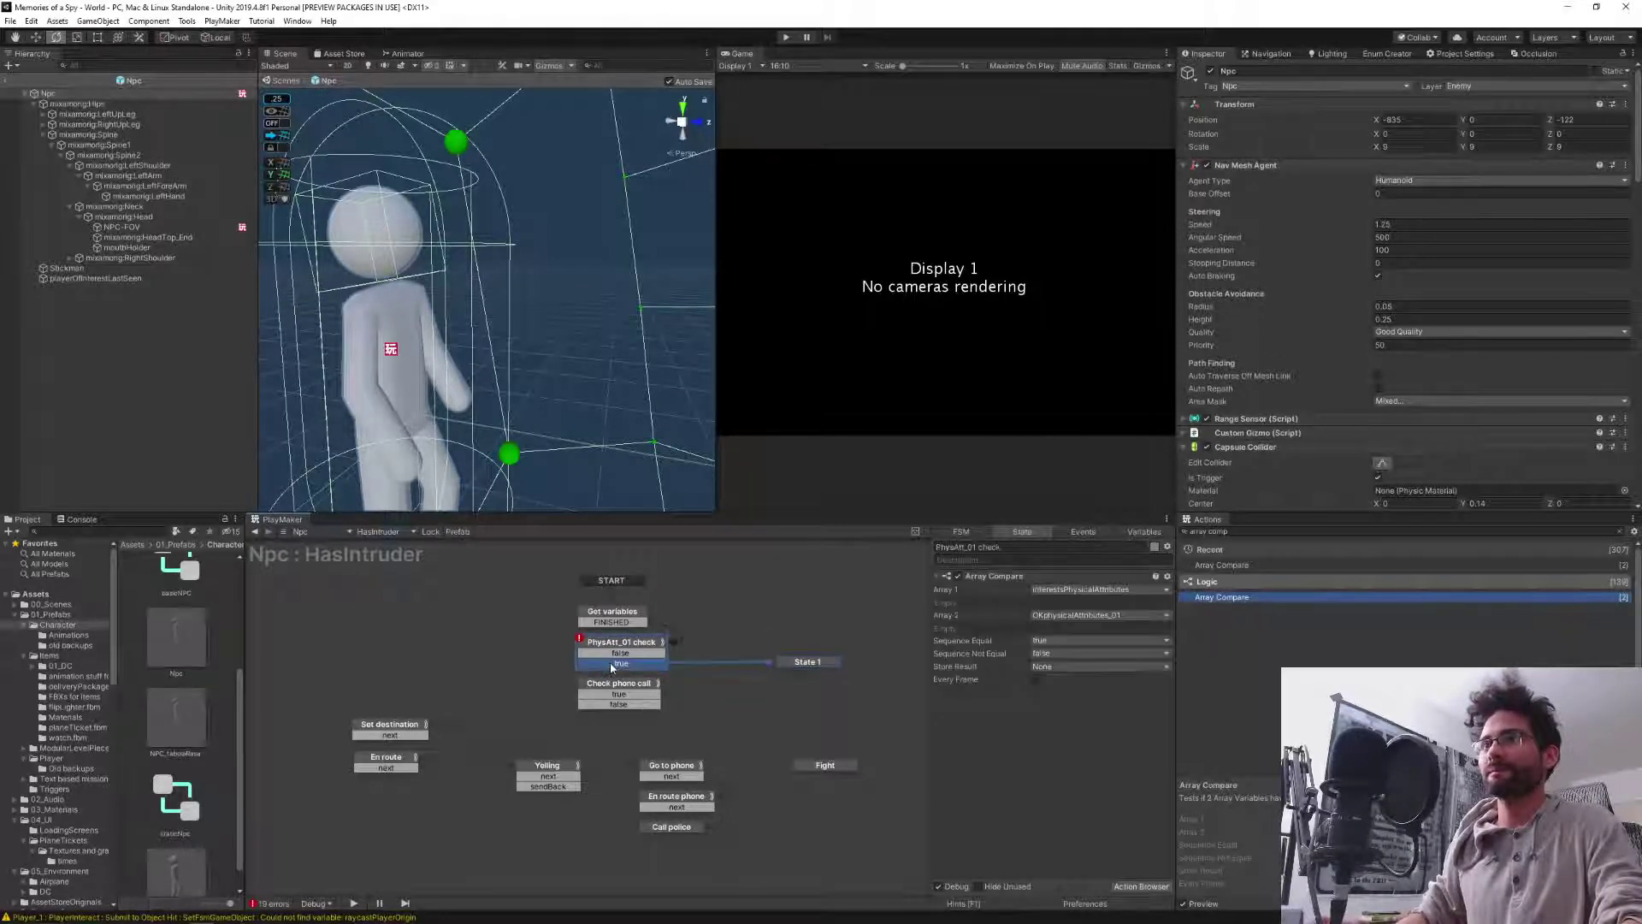
key(ctrl+Up)
drag(810, 669, 817, 656)
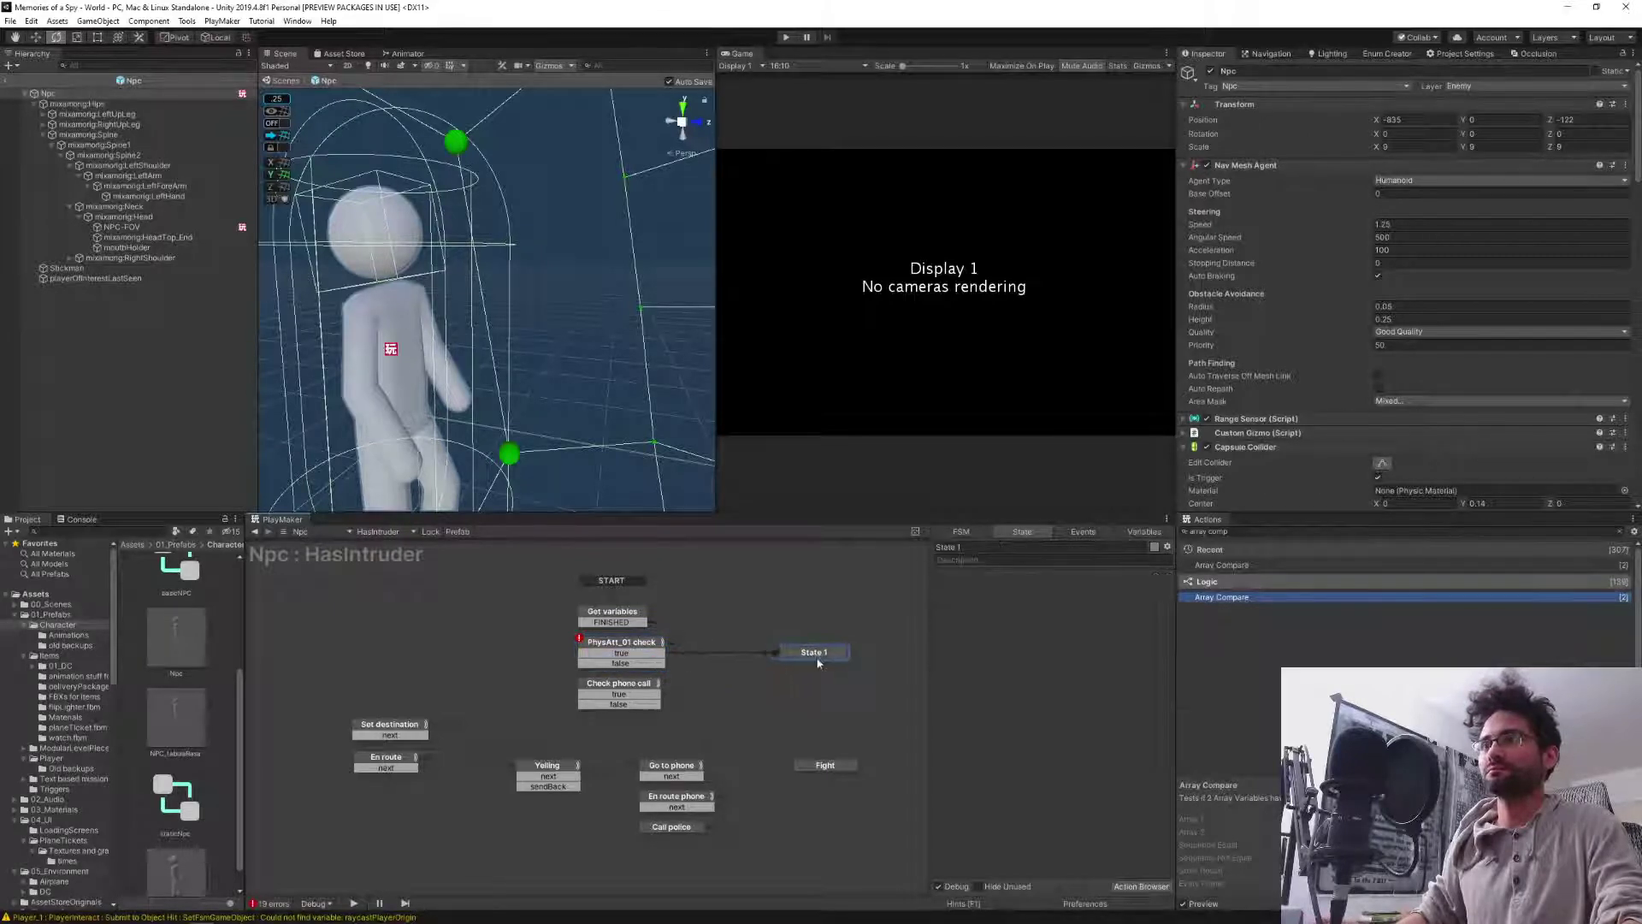
Link PhysAtt_01 check's false transition to the Check phone call state.
click(618, 664)
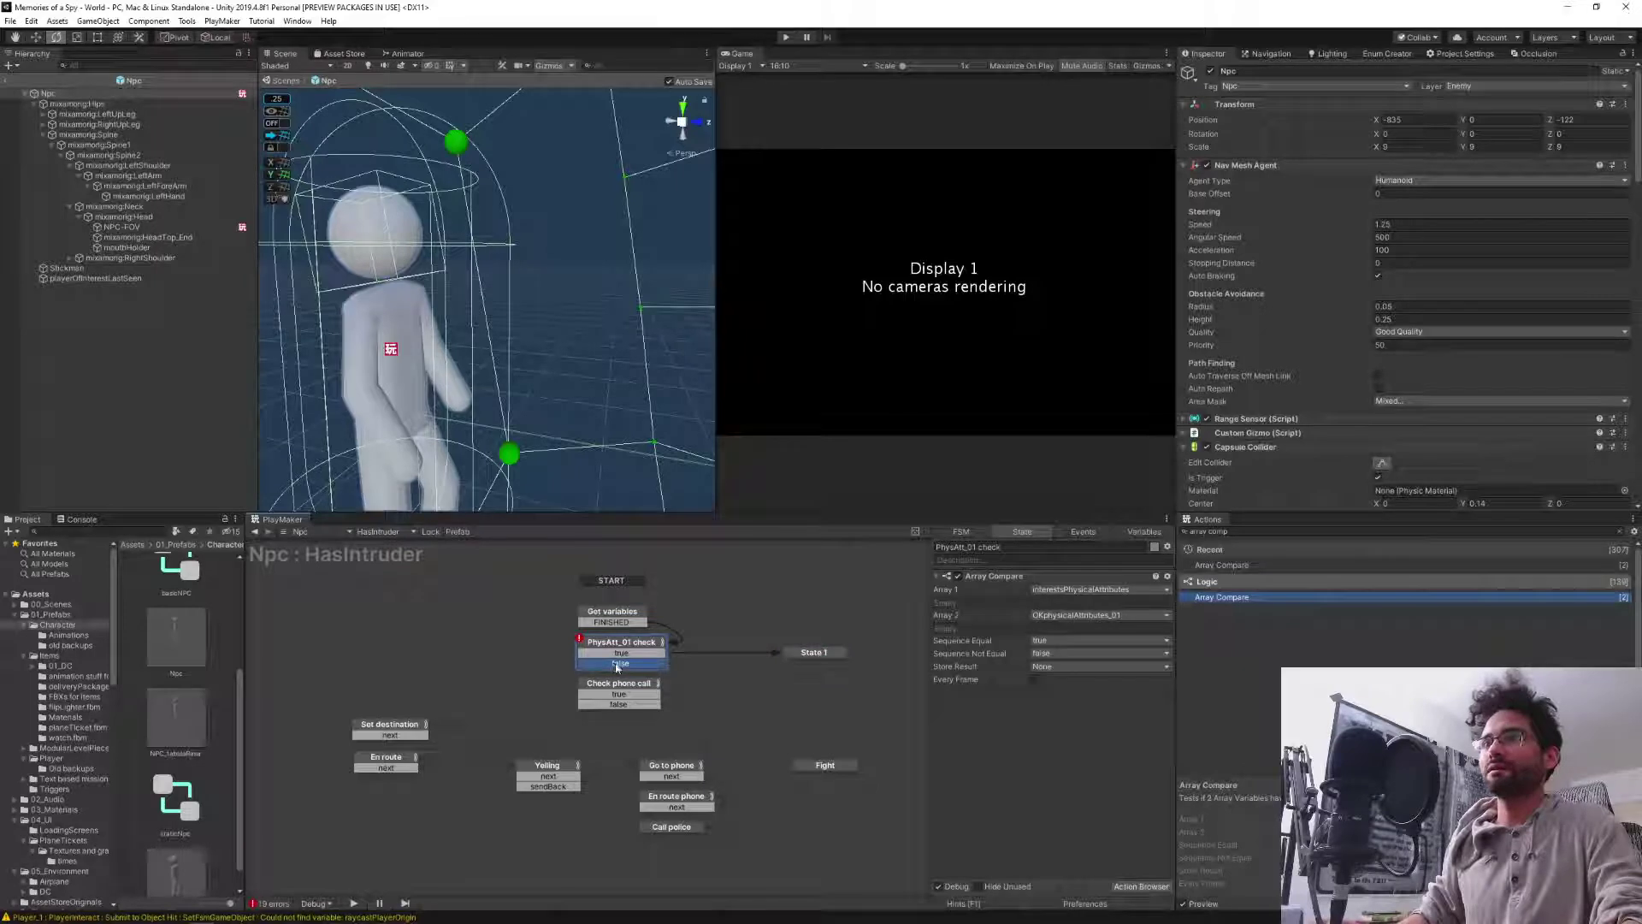
drag(614, 666, 624, 690)
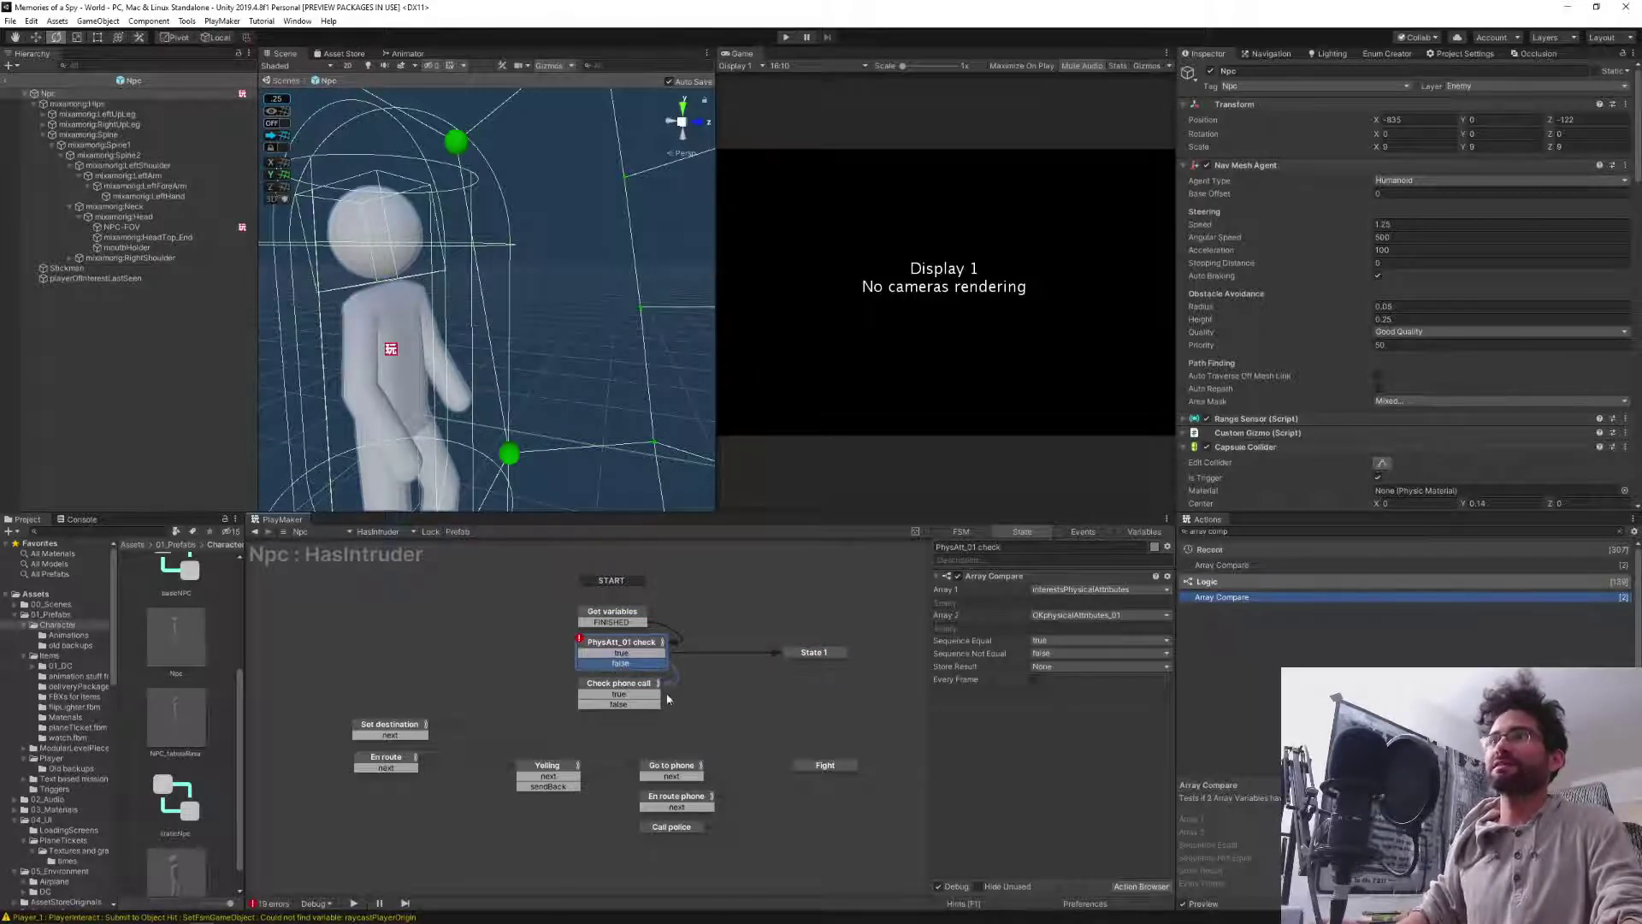
click(510, 635)
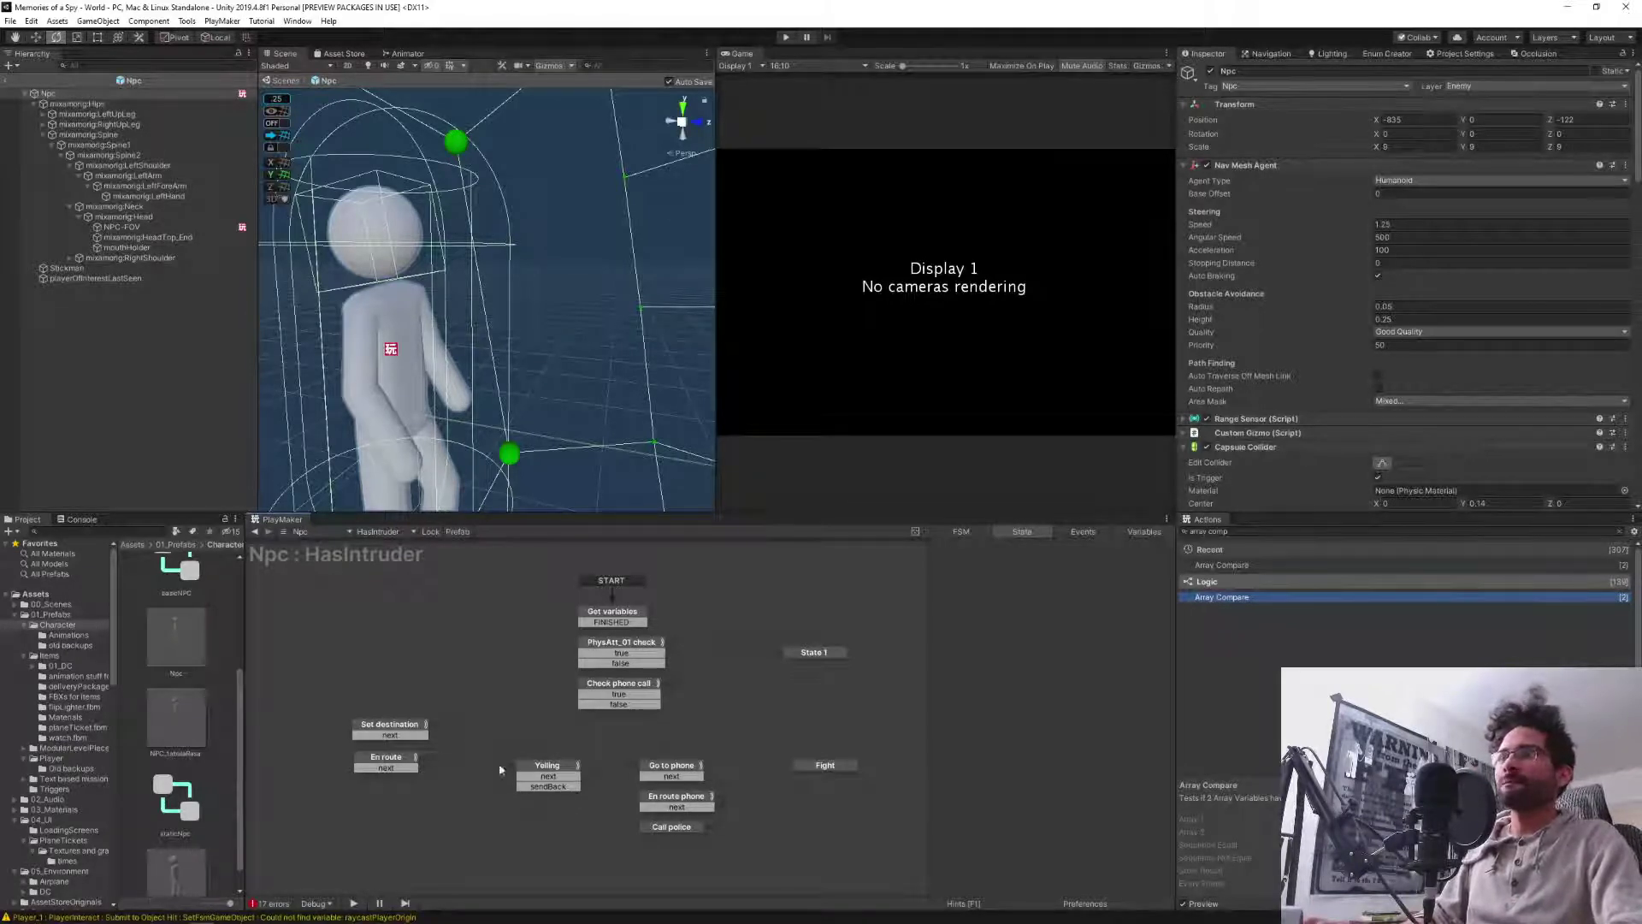
click(814, 654)
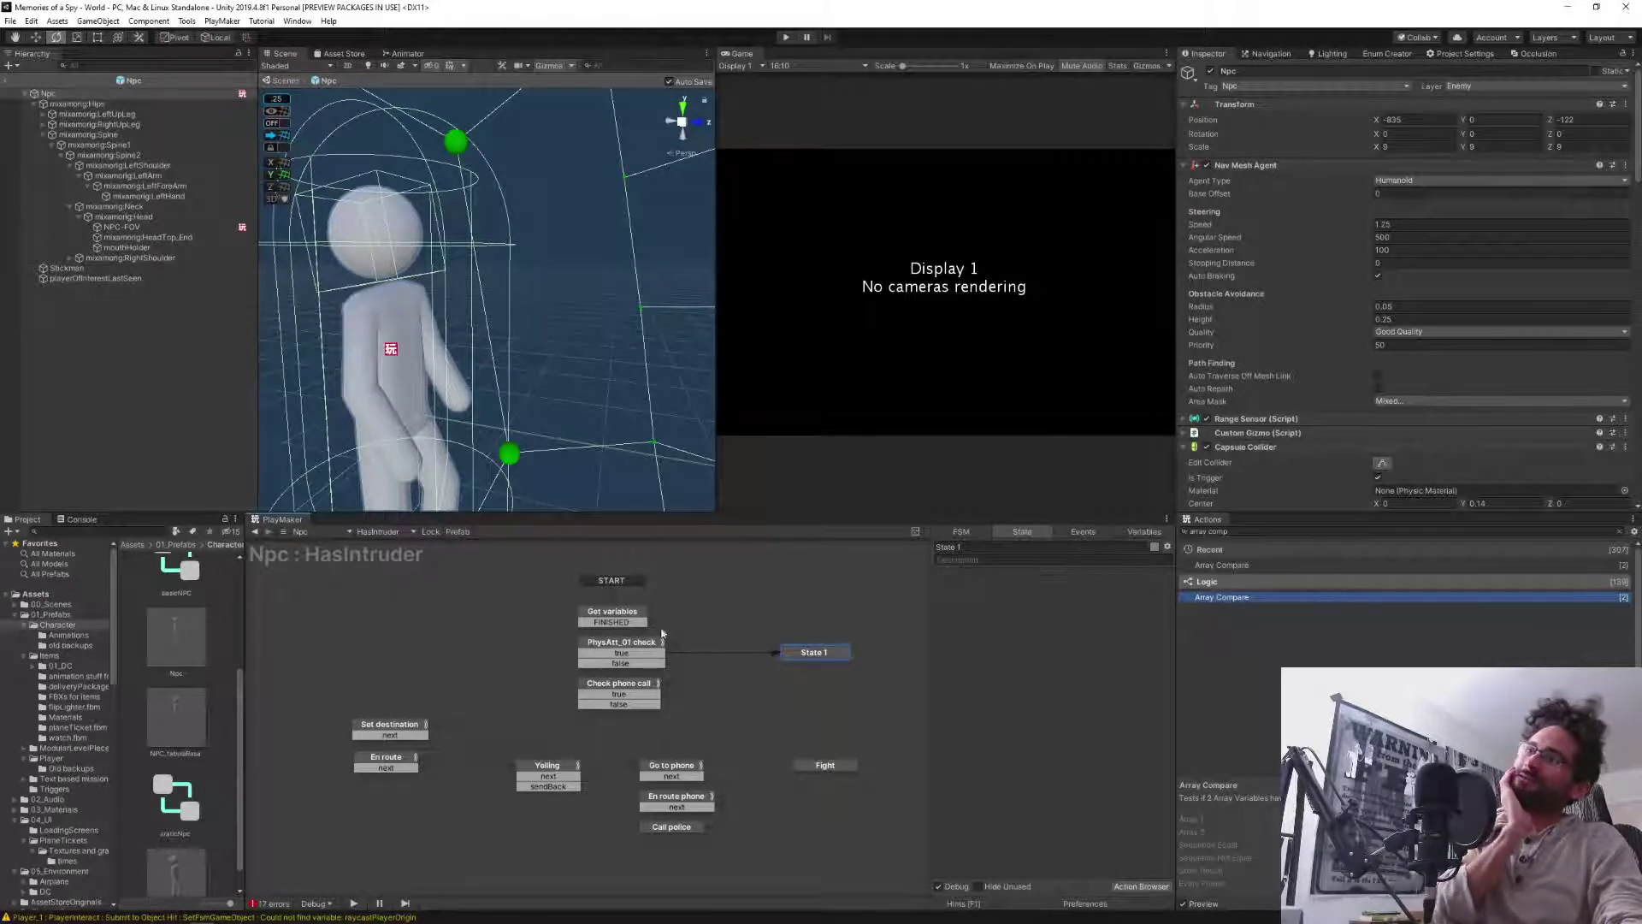
click(621, 648)
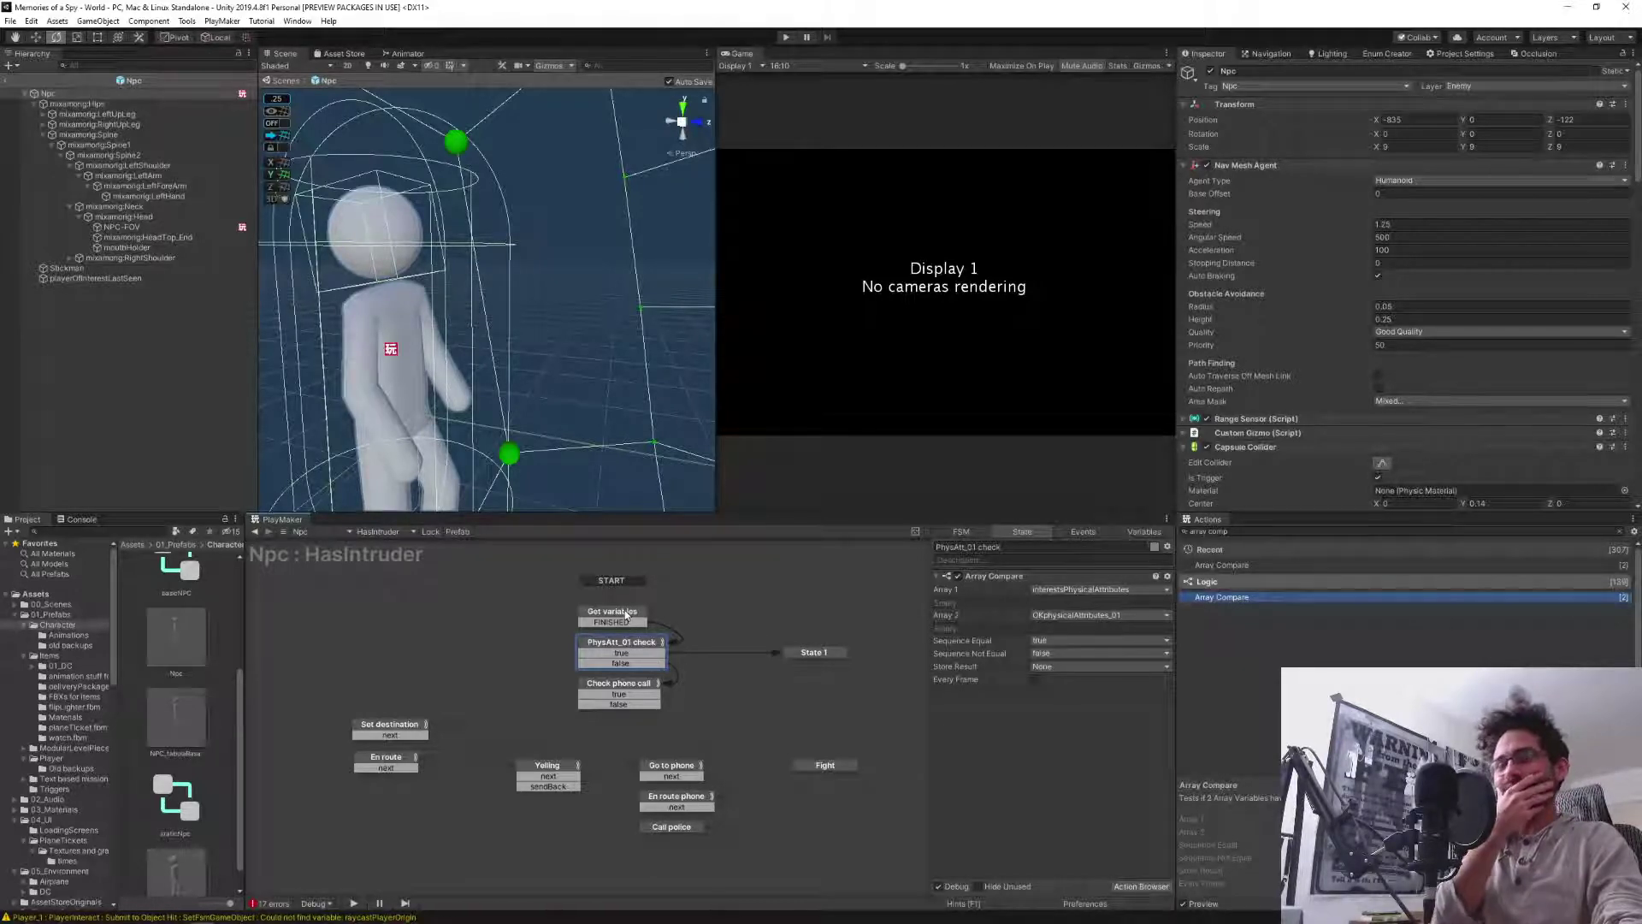
Switch to Notepad and add ">How do NPCs get their PhysAttOK arrays set? (how do they get their whitelist of materials?)" below "Test intrusion reaction FSMs".
key(alt+Tab)
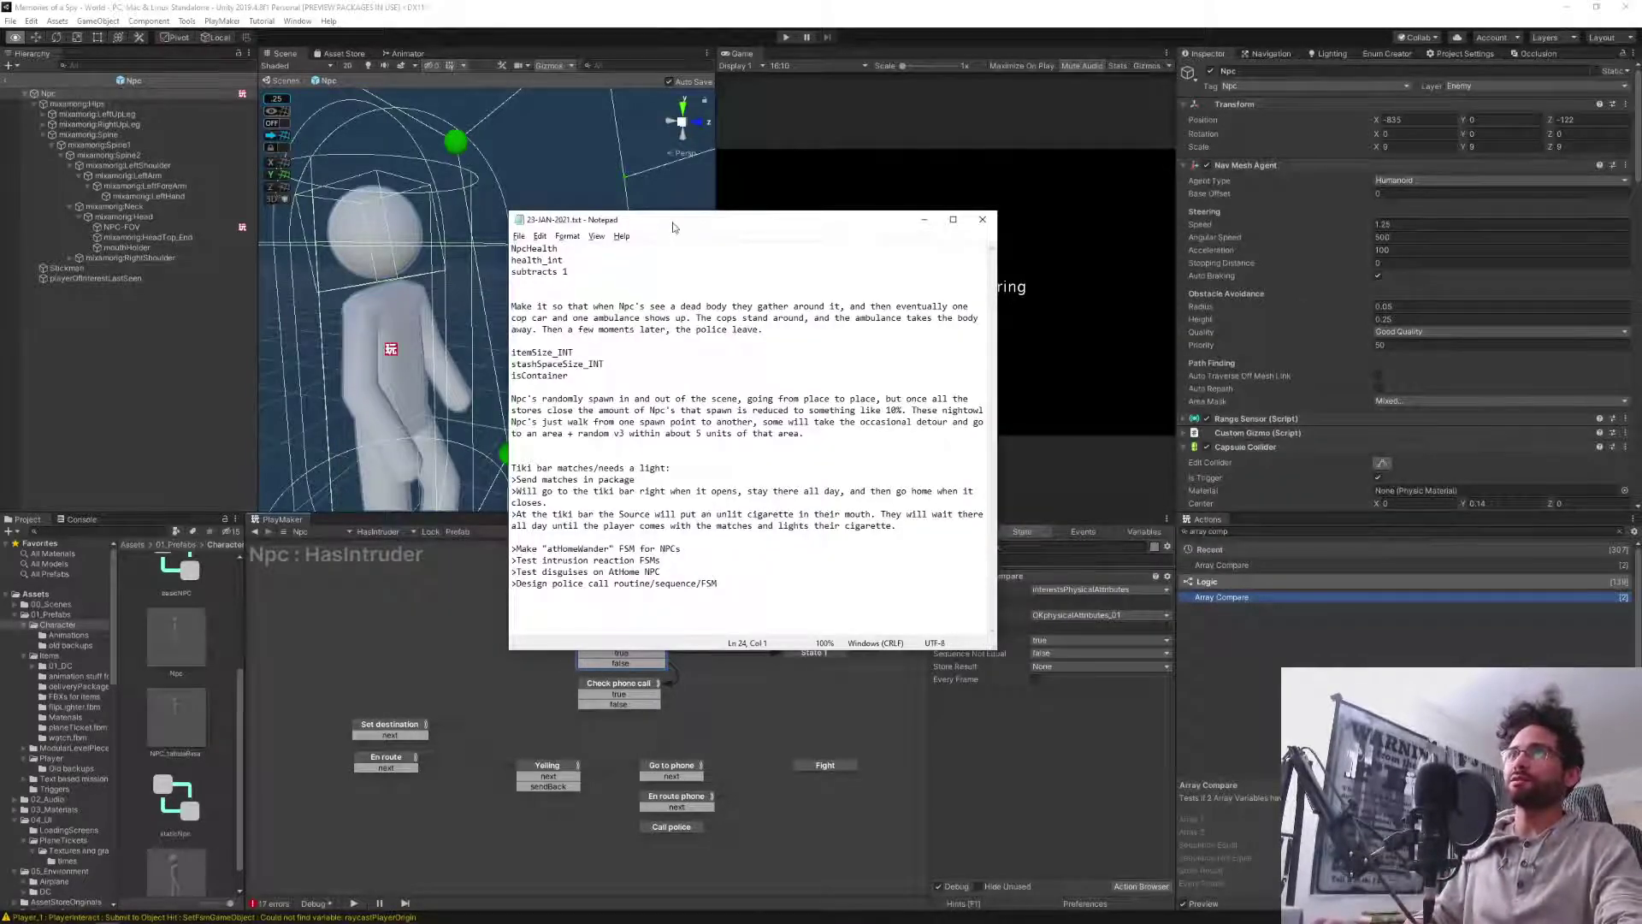
drag(673, 220, 645, 153)
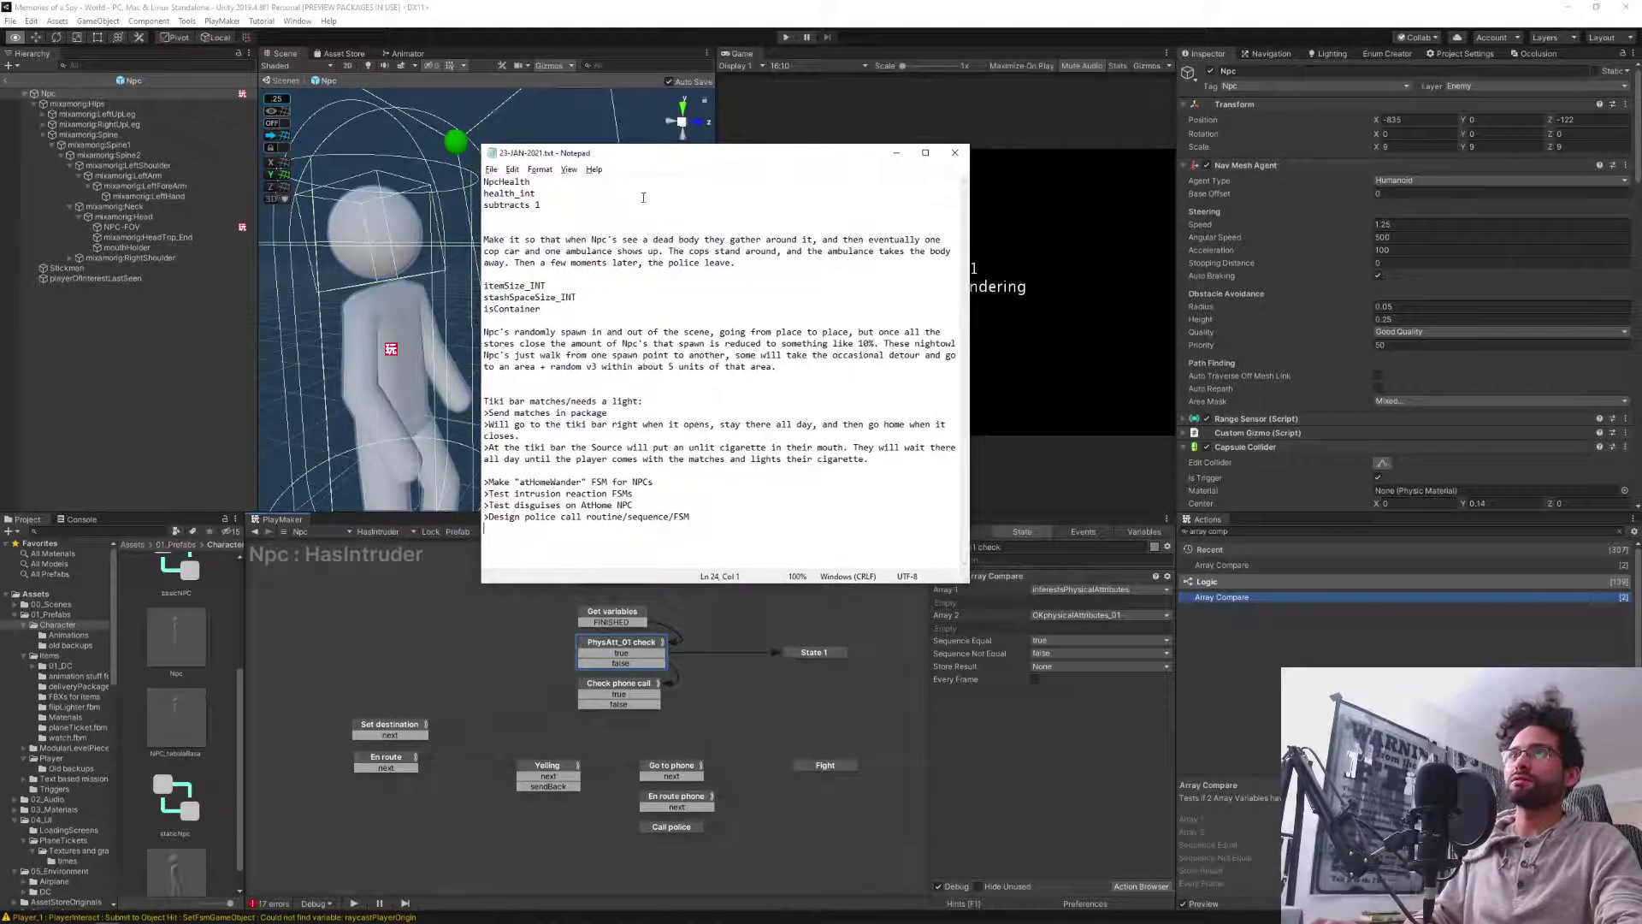
click(644, 493)
key(Return)
key(Return)
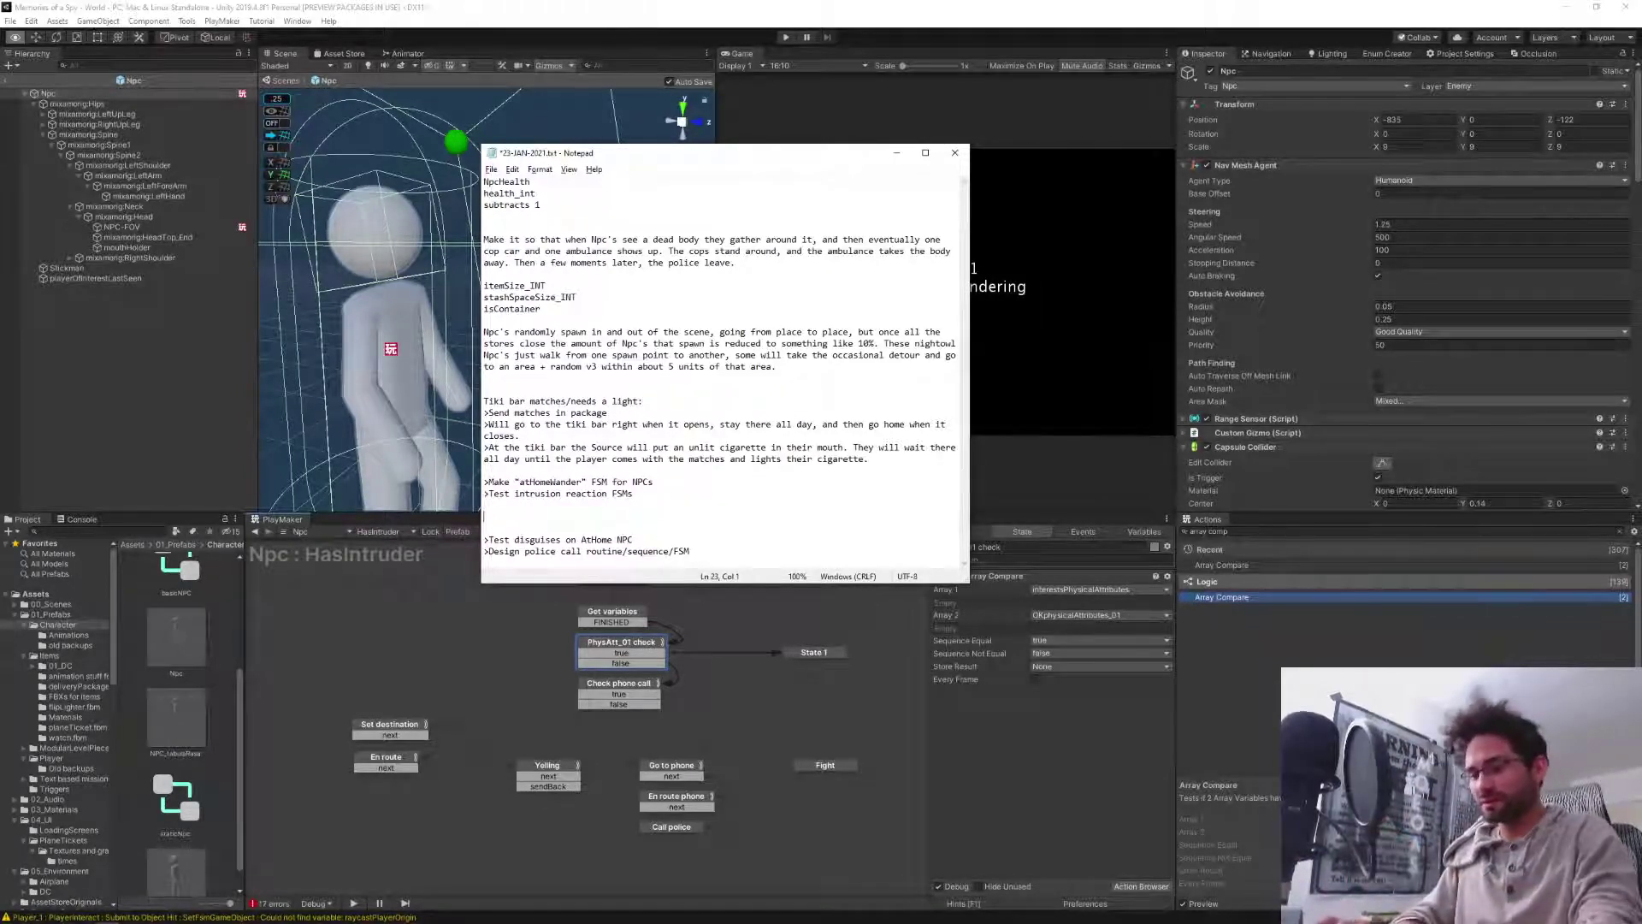
text(>)
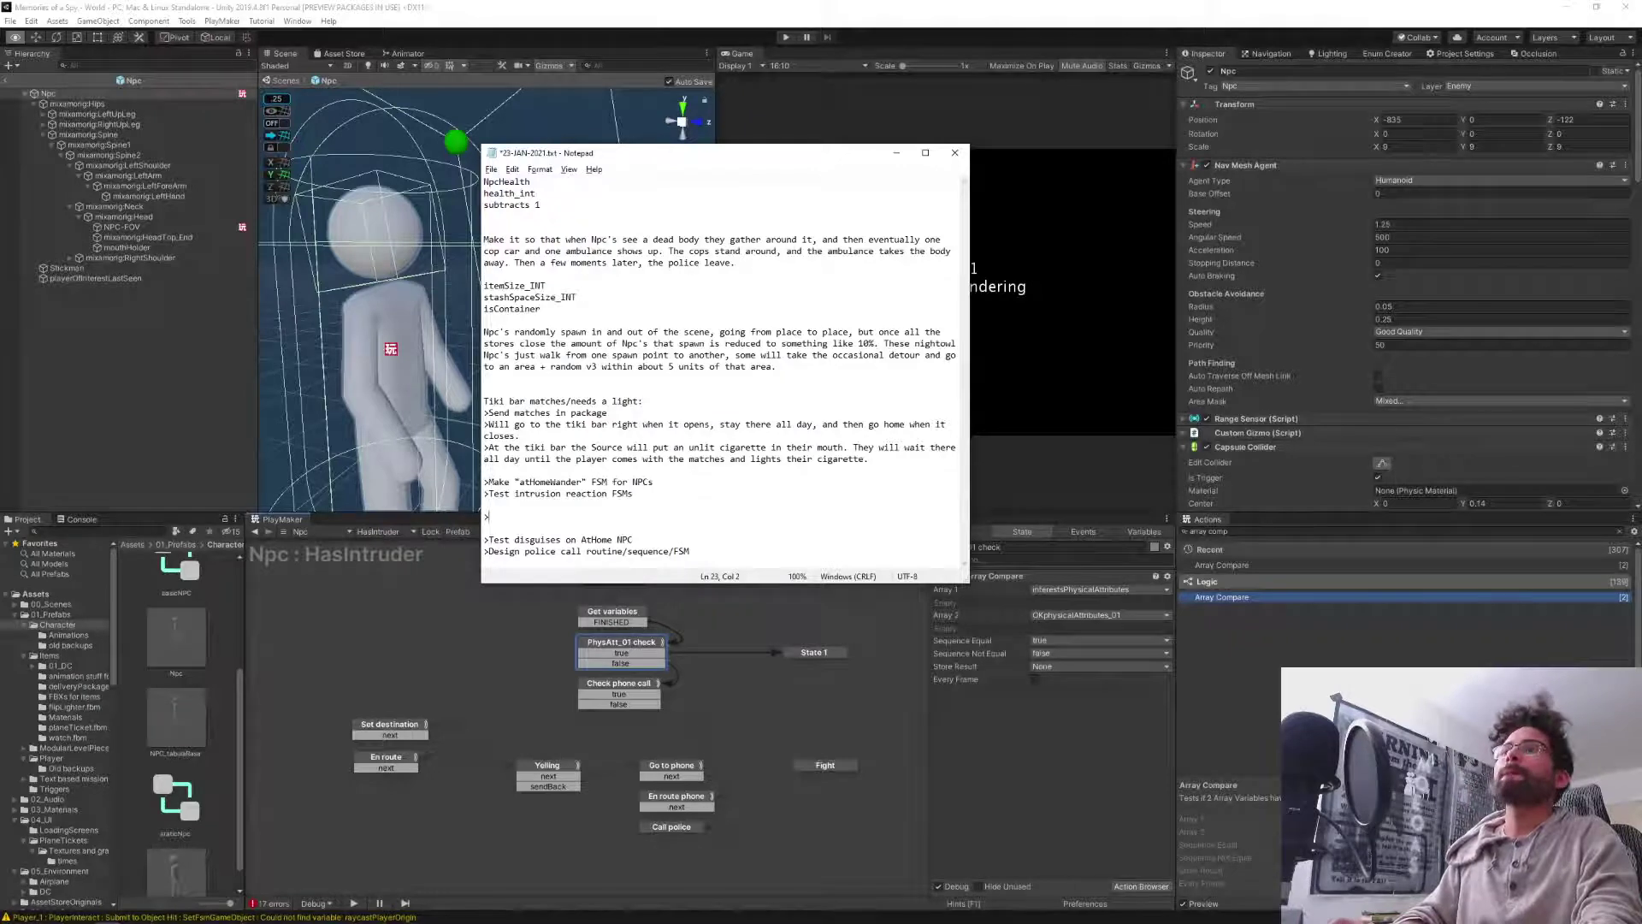
text(How do N)
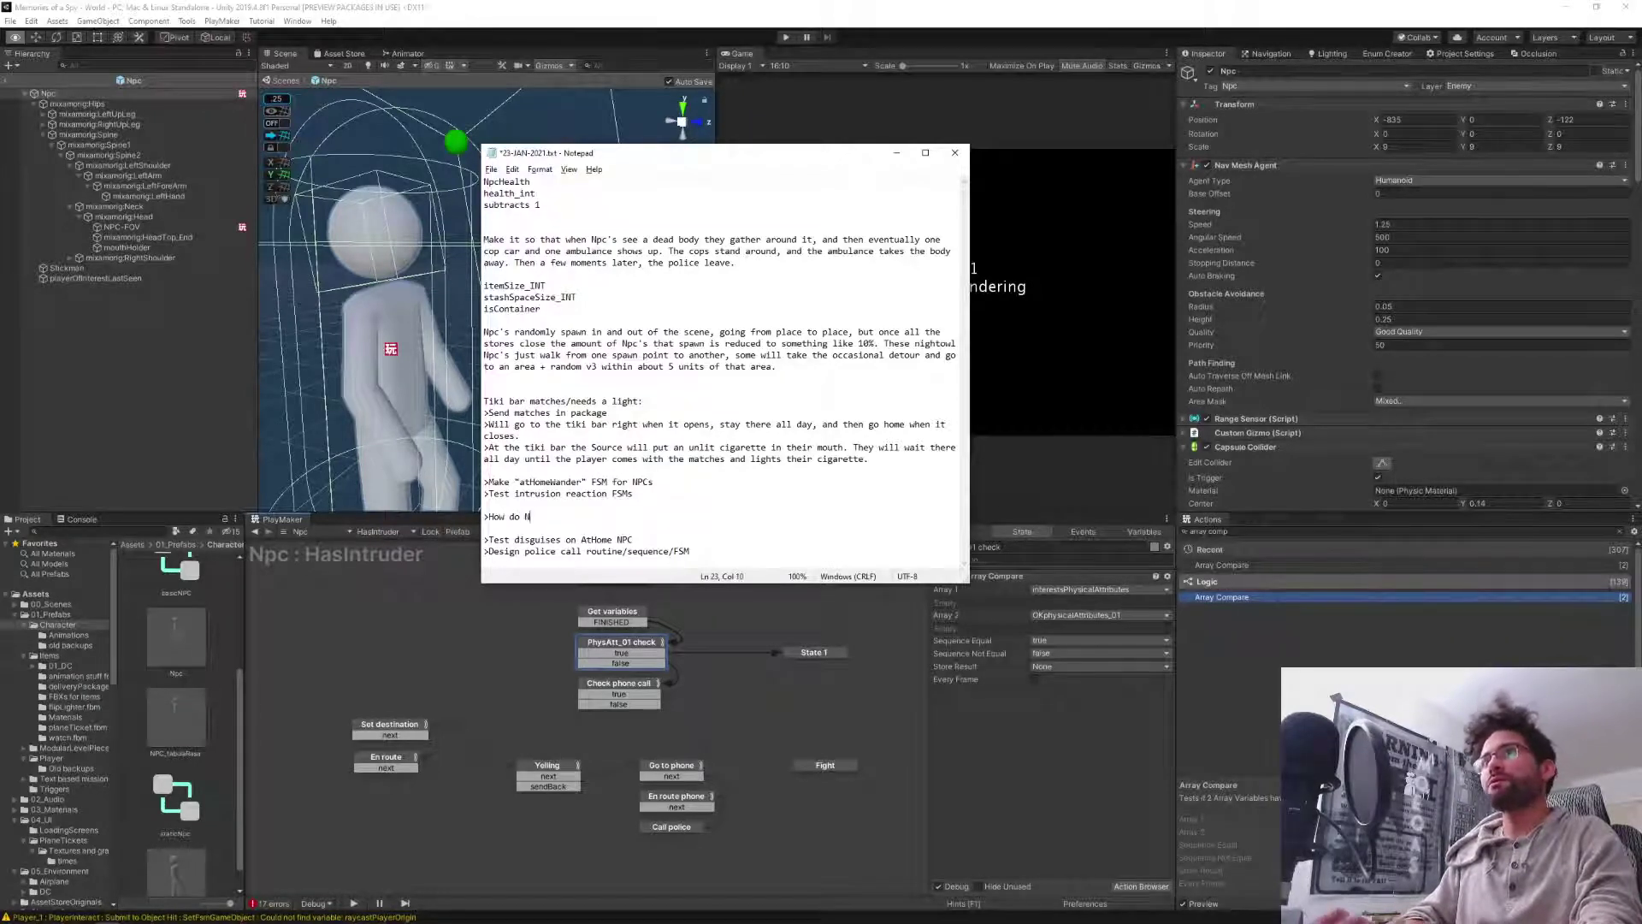
text(PCs get their )
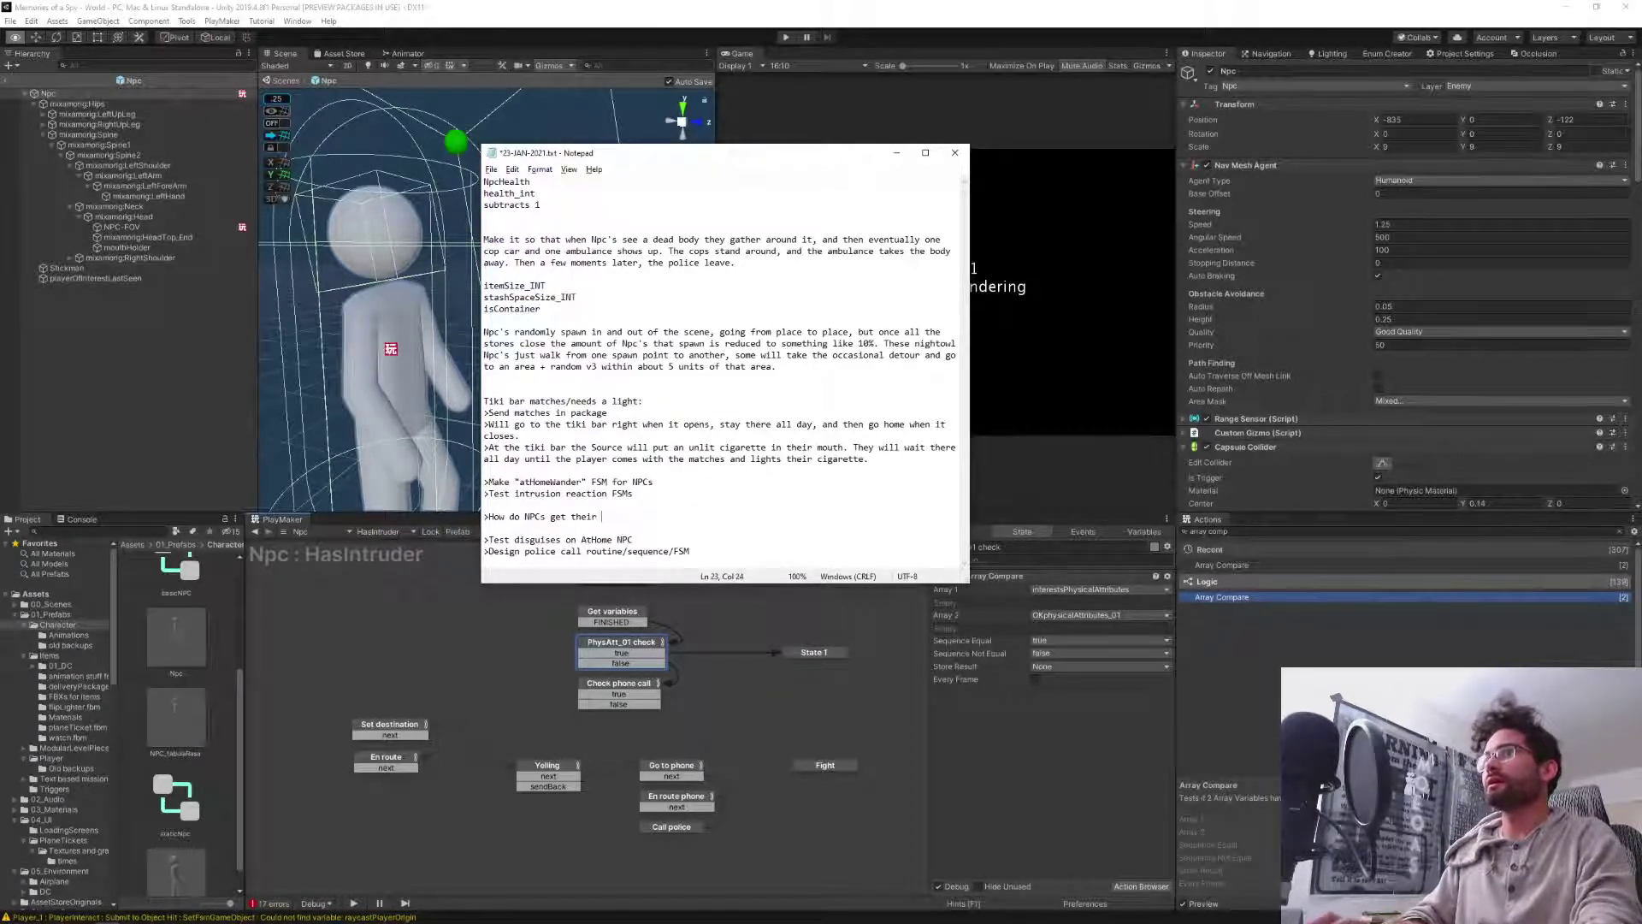
text(PhysA)
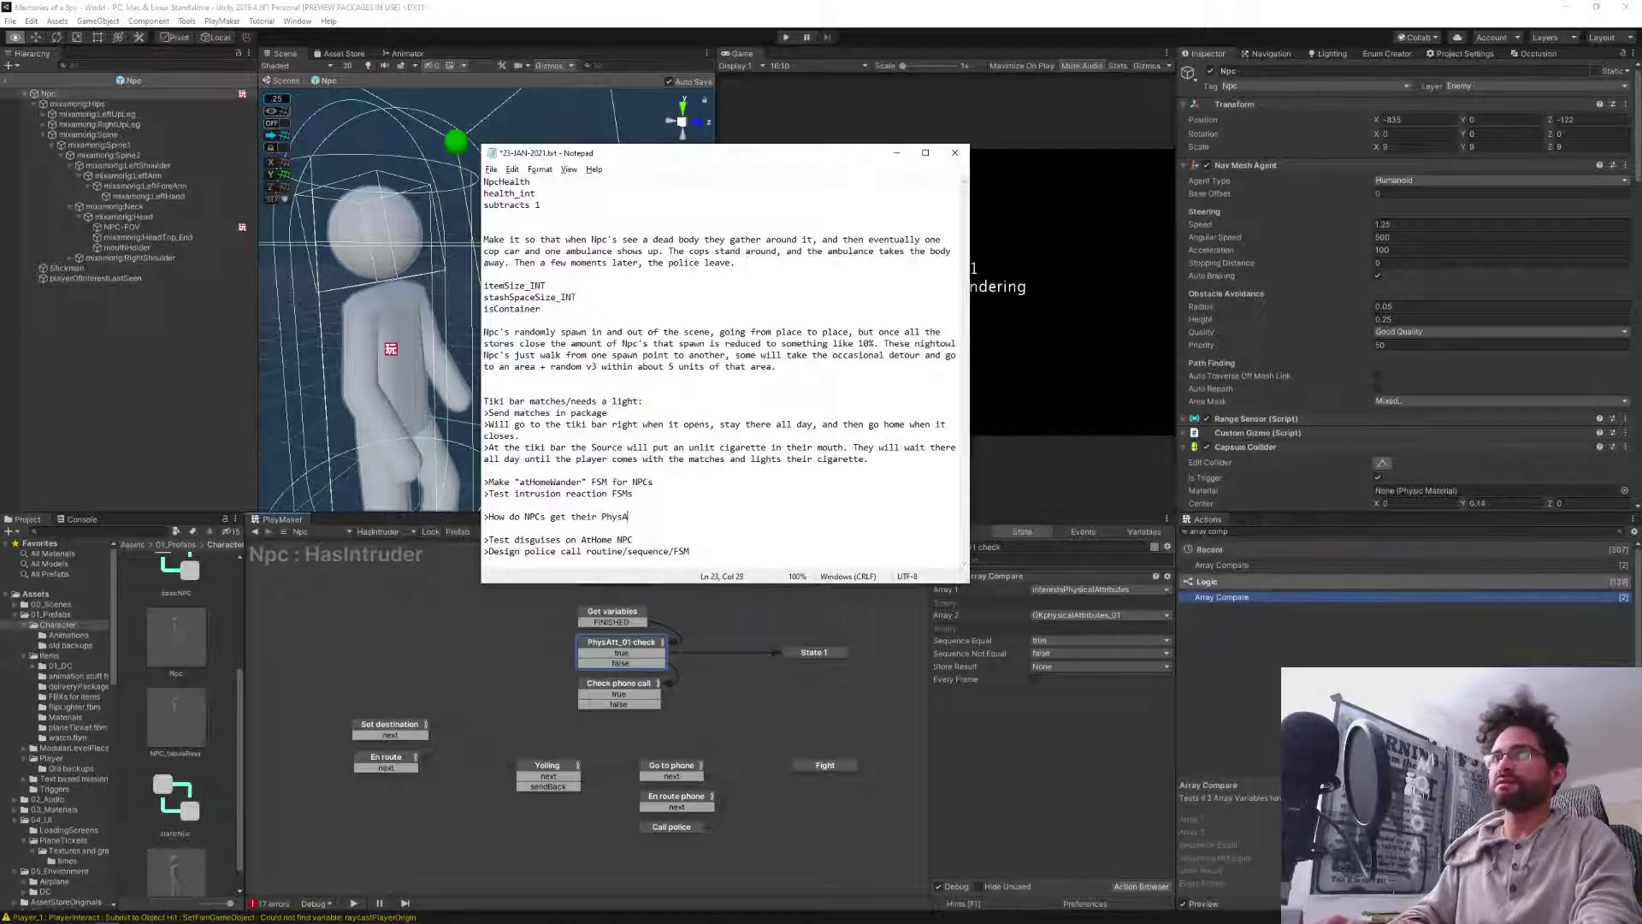
text(ttOK)
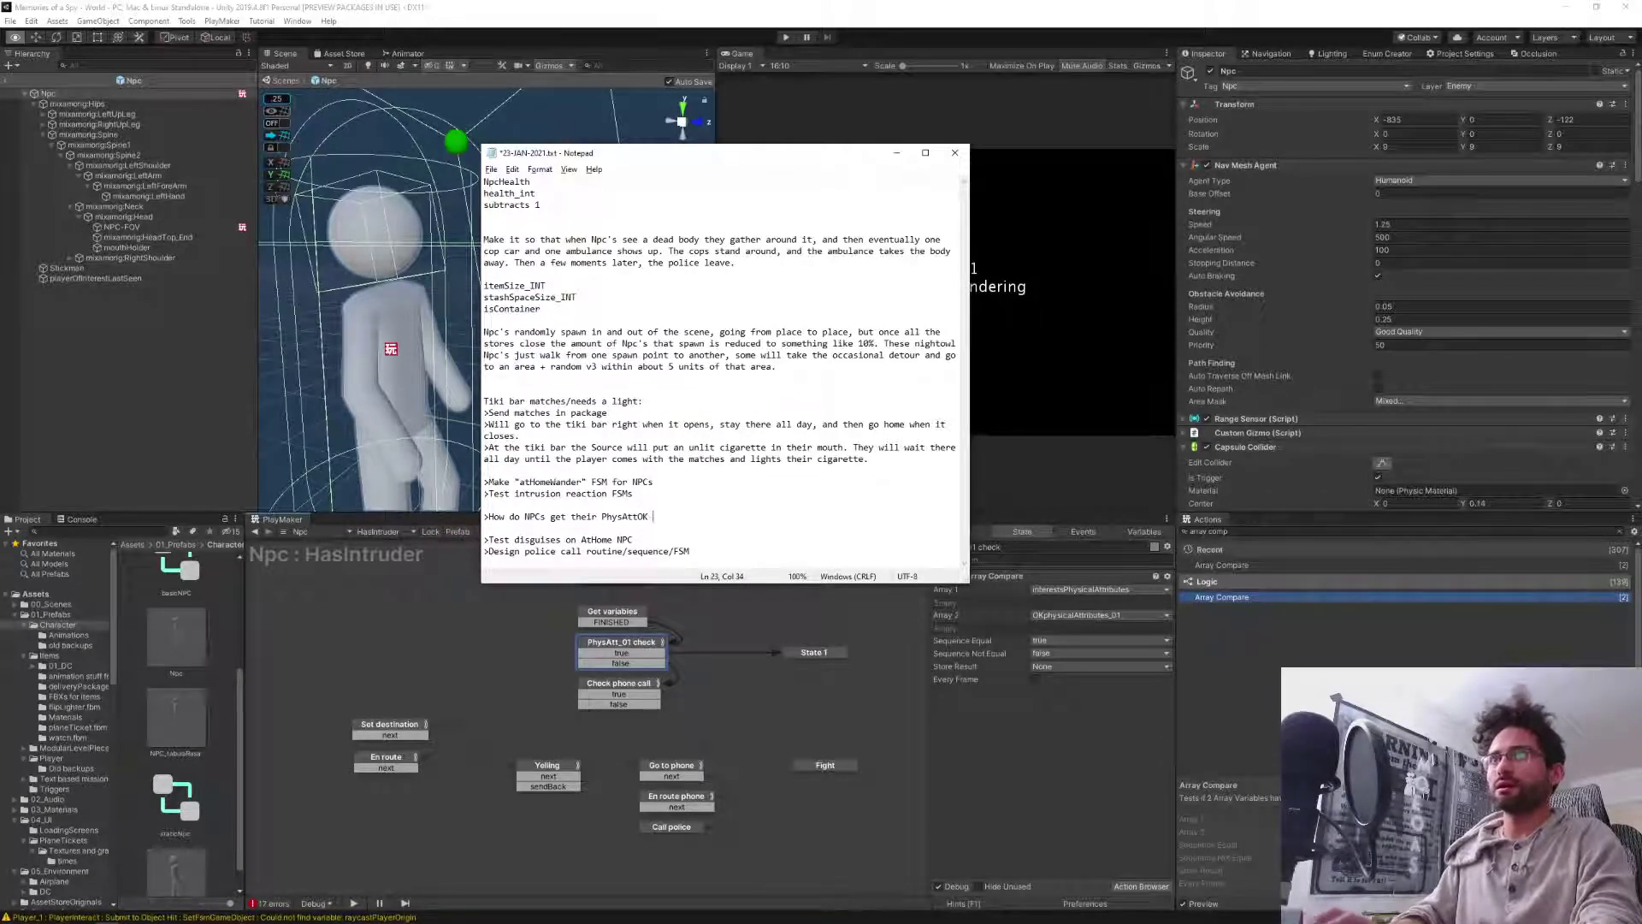
text( arrays )
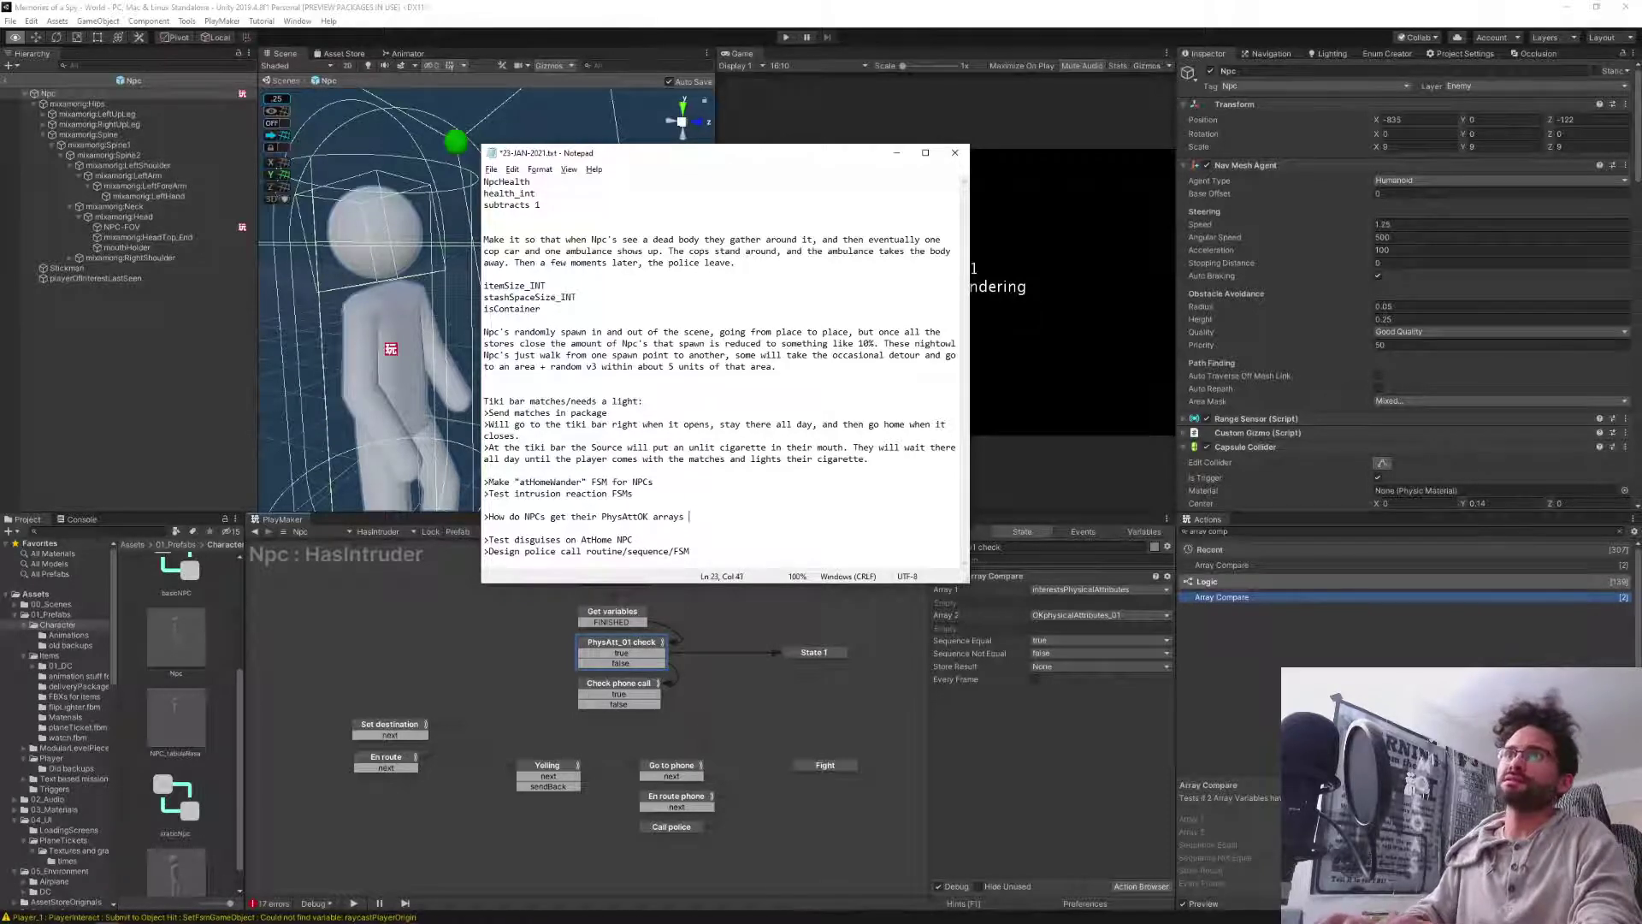
text(set? )
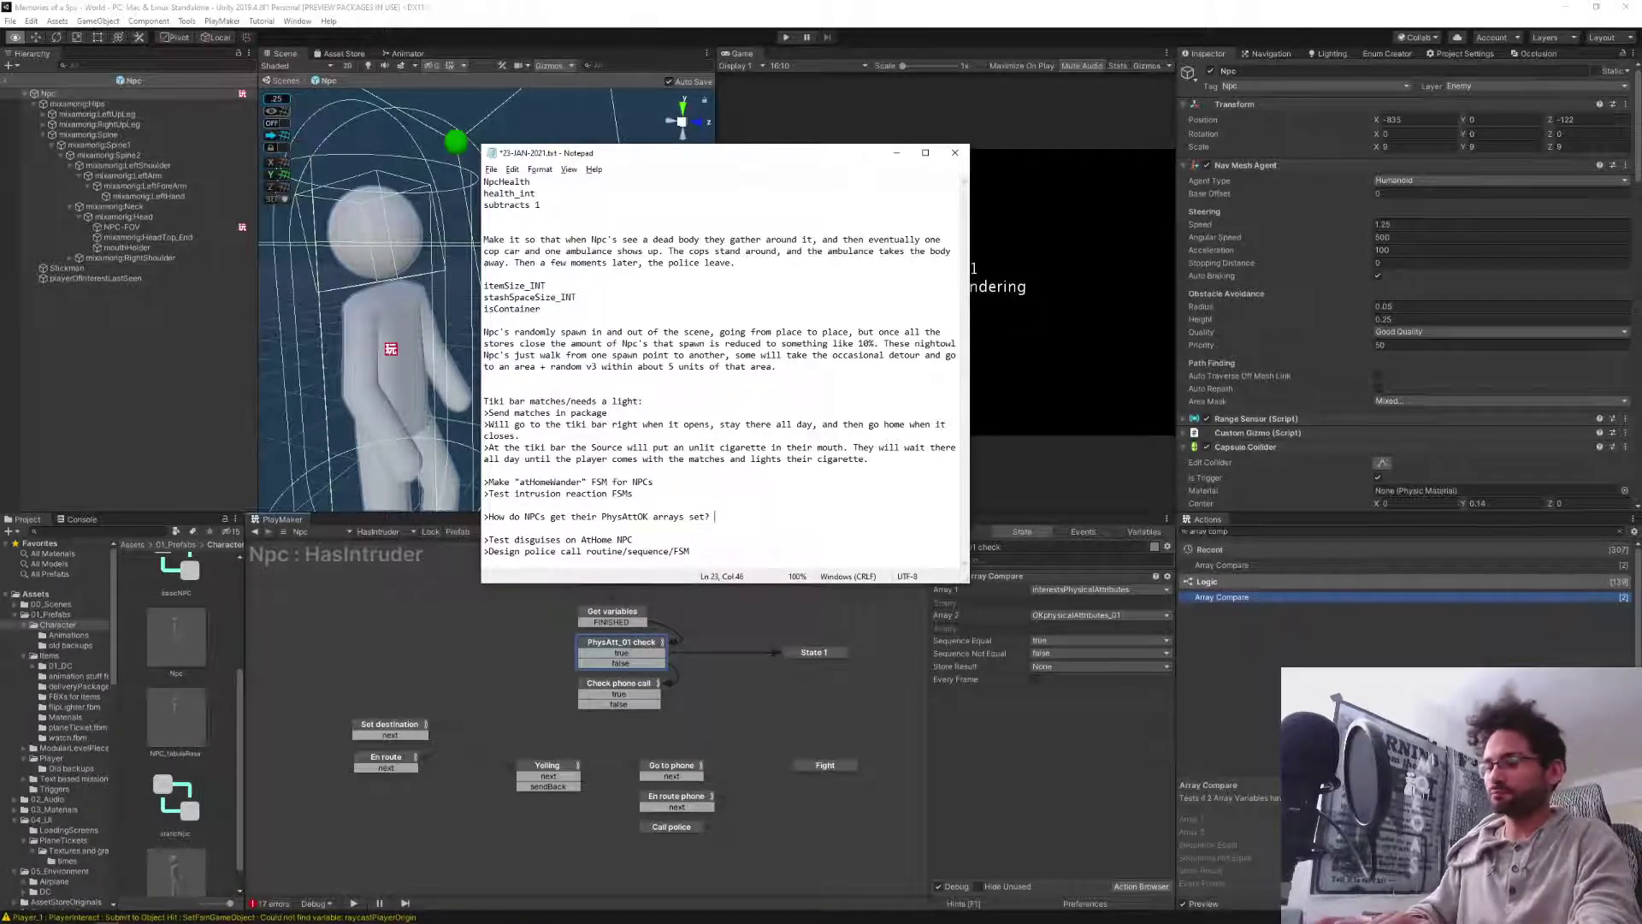
text((how do they)
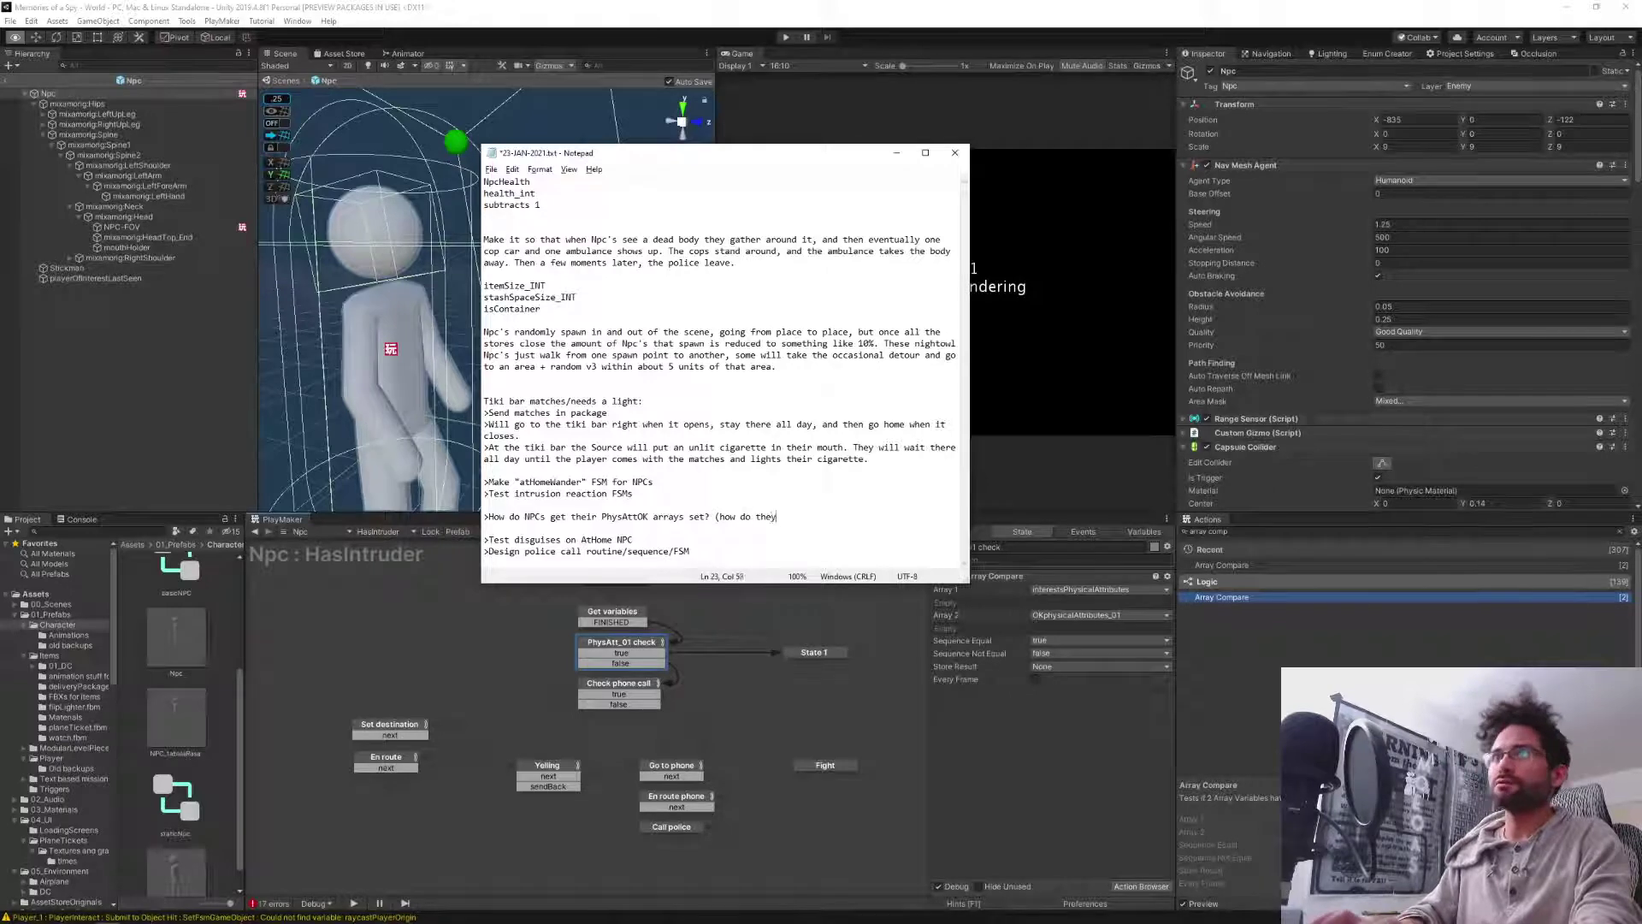
text( get their whiteli)
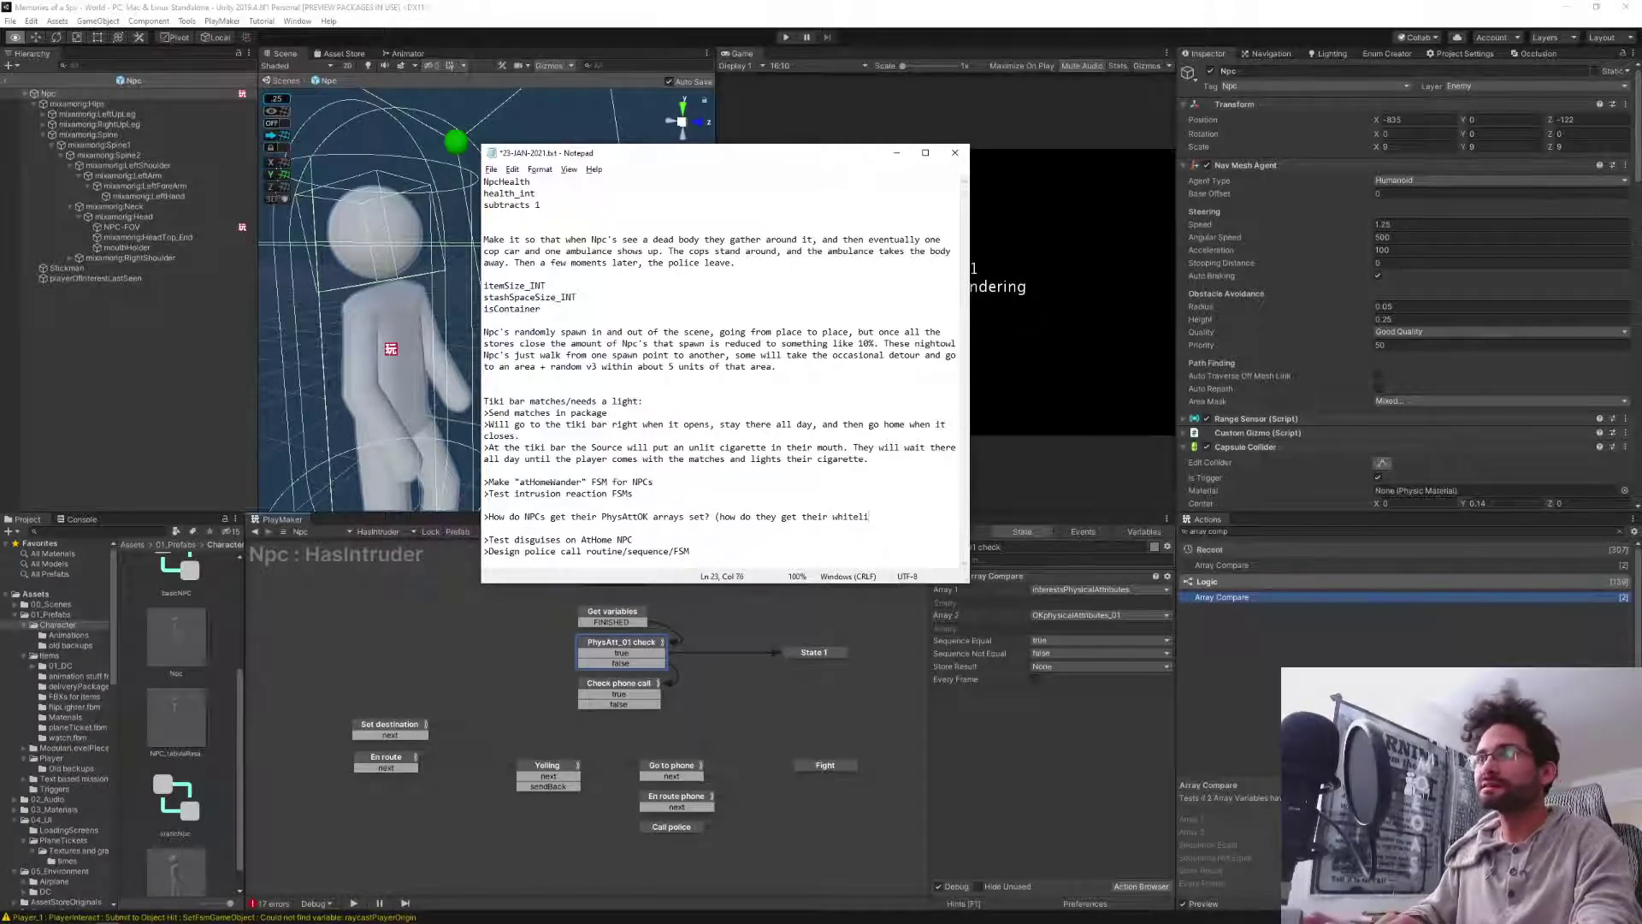
text(st of materials?))
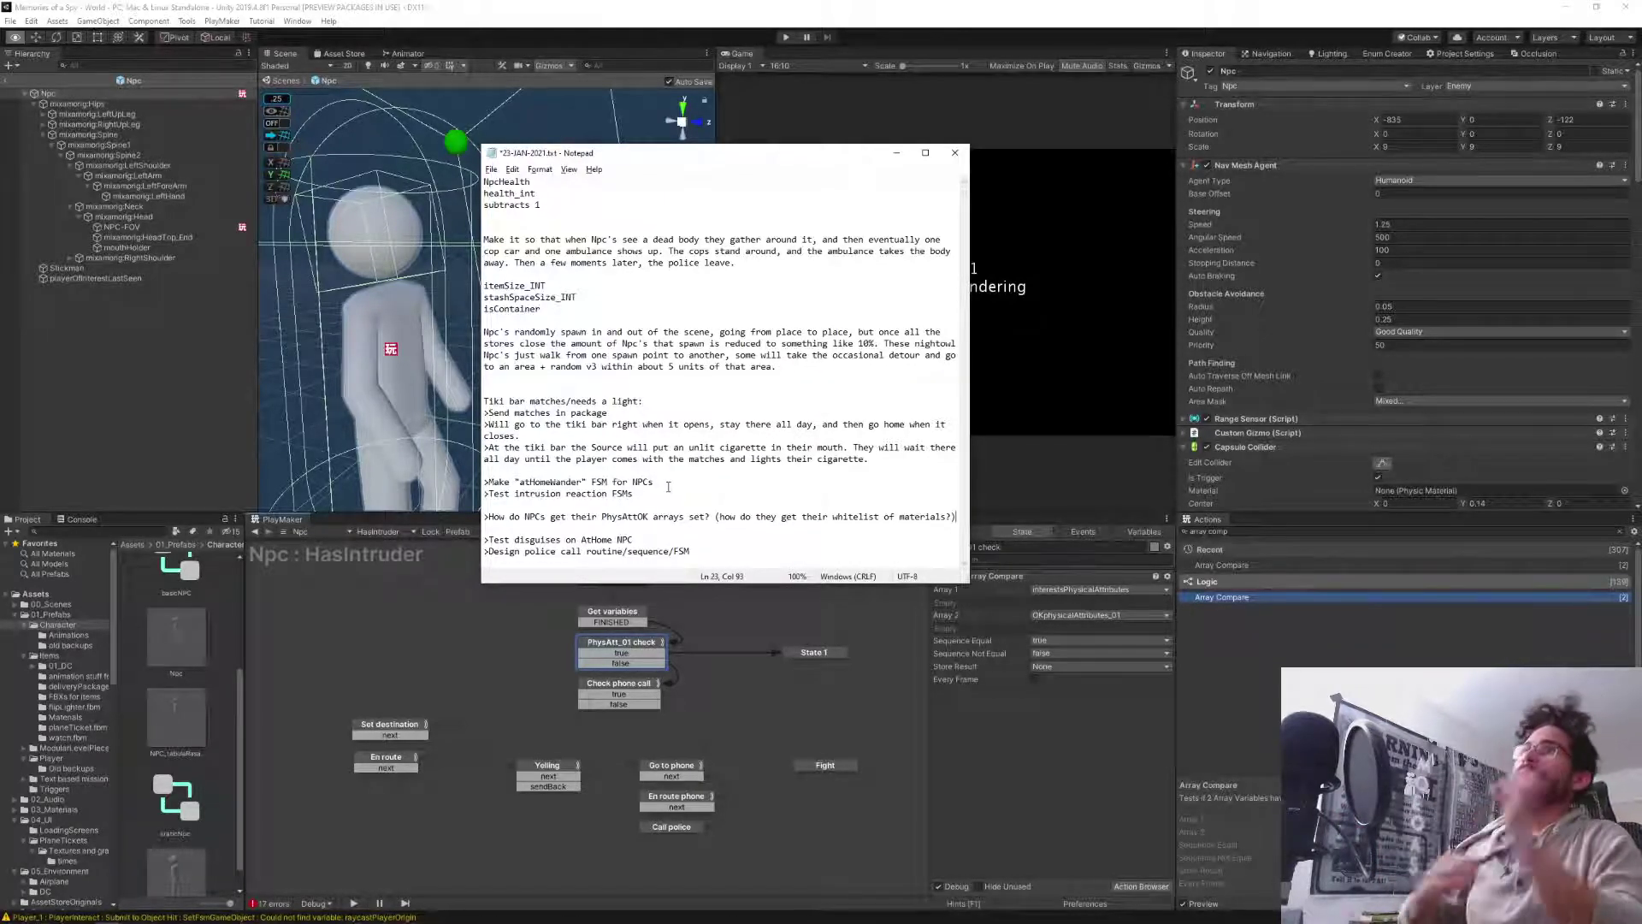
Add the indented line "ANSWER: When their type is set, set their PhysAttOK arrays. (CivB's get handymen)" beneath the whitelist question.
key(Return)
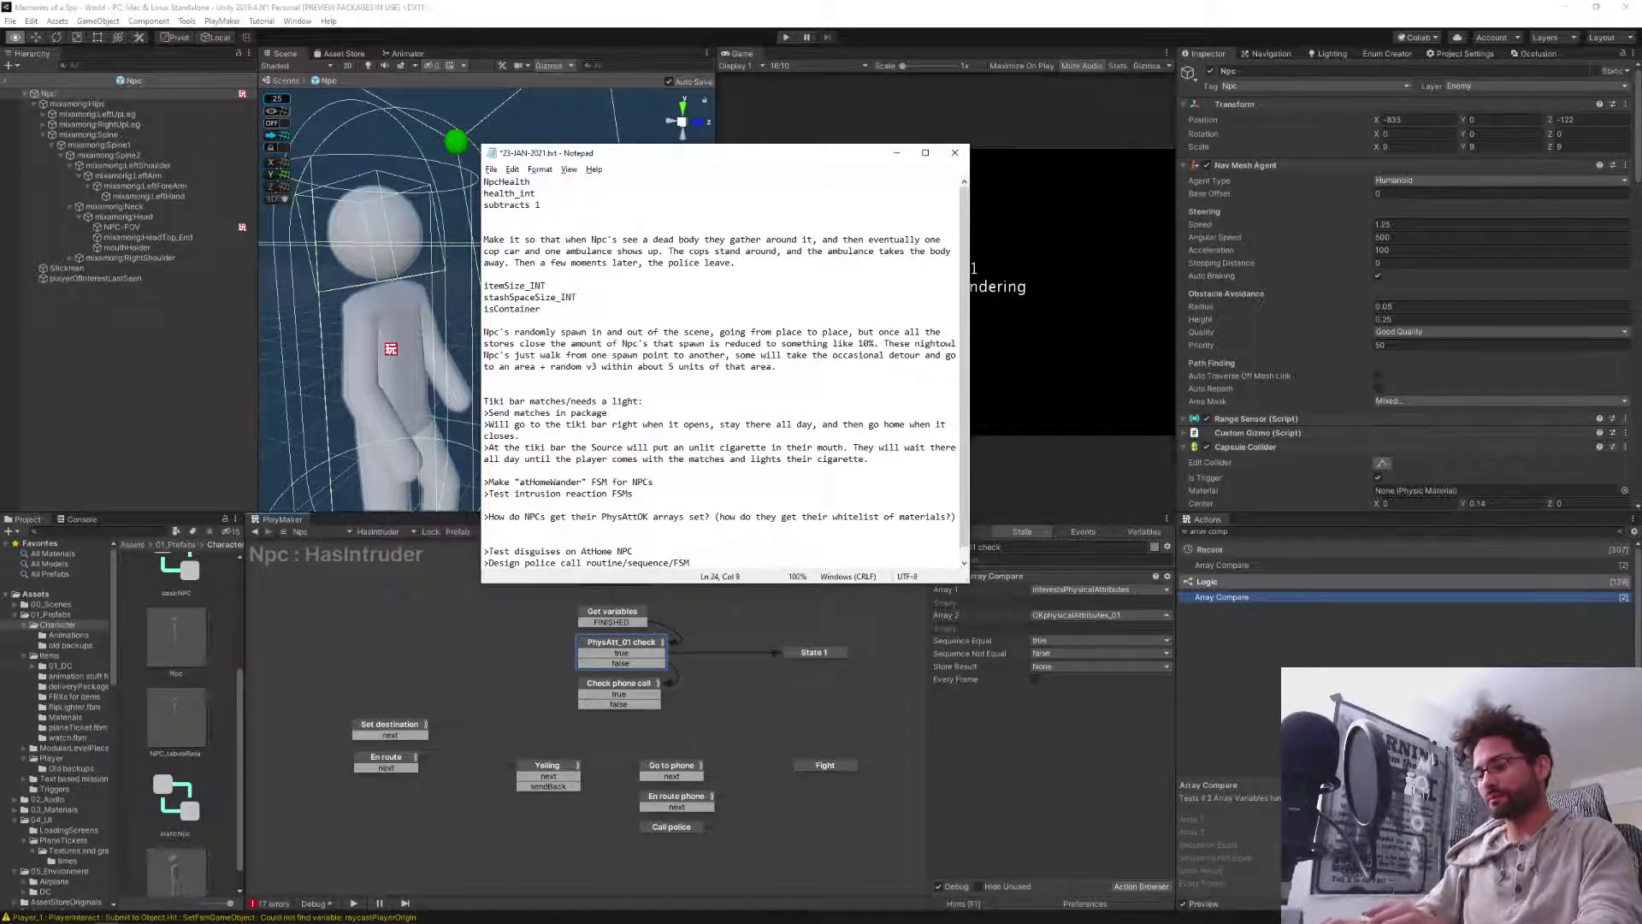
text(ANSWER:)
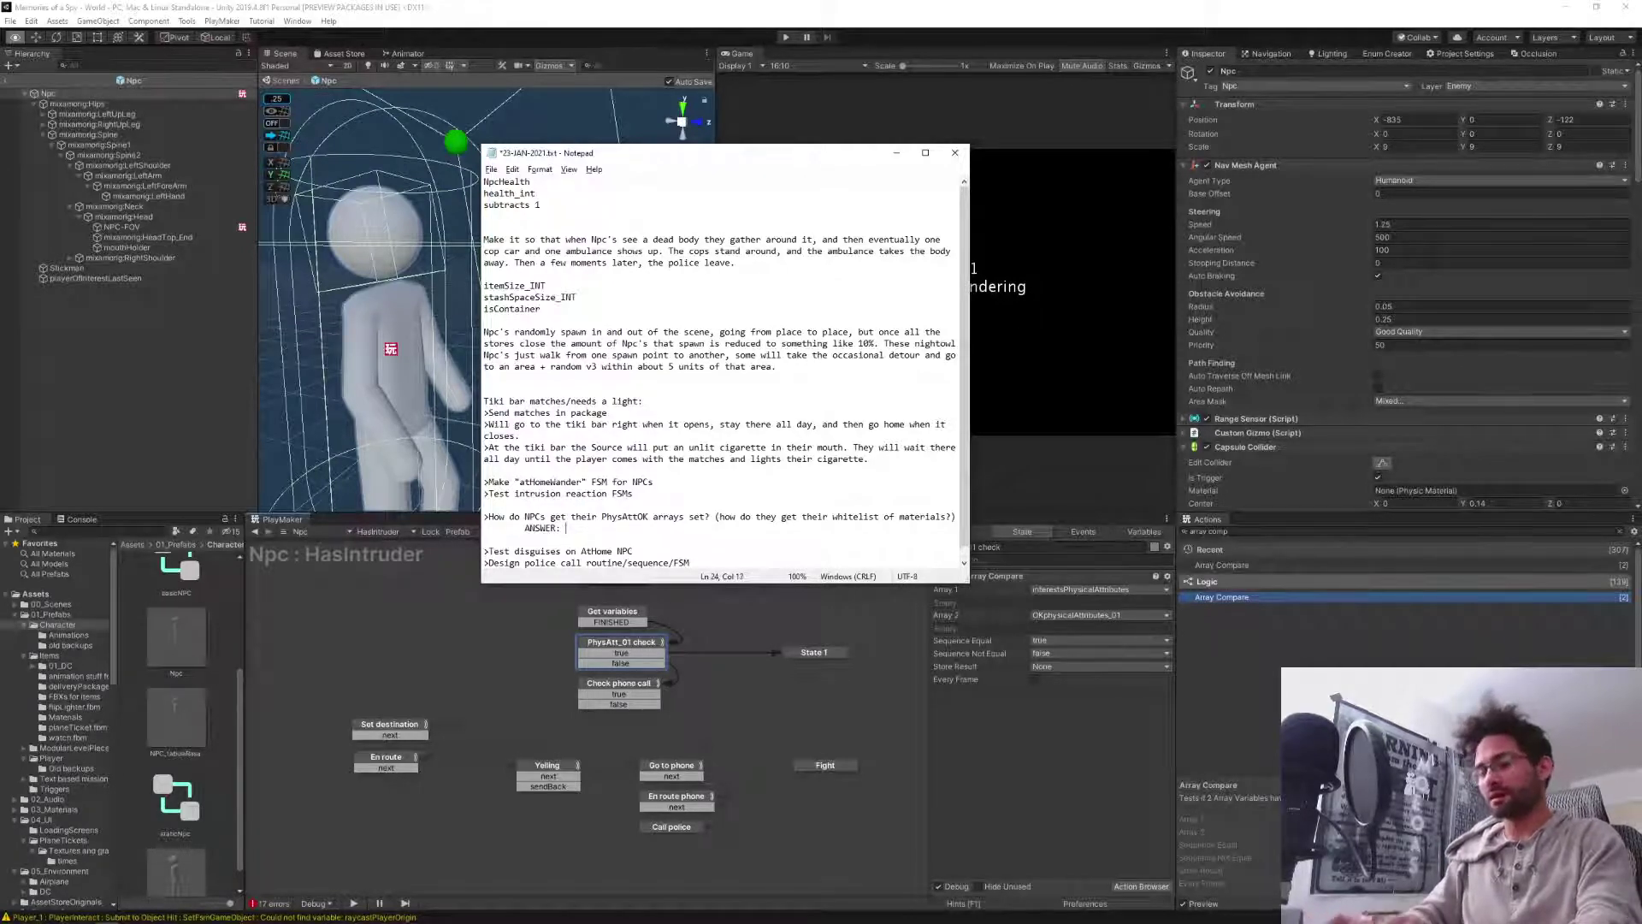
text(" When the)
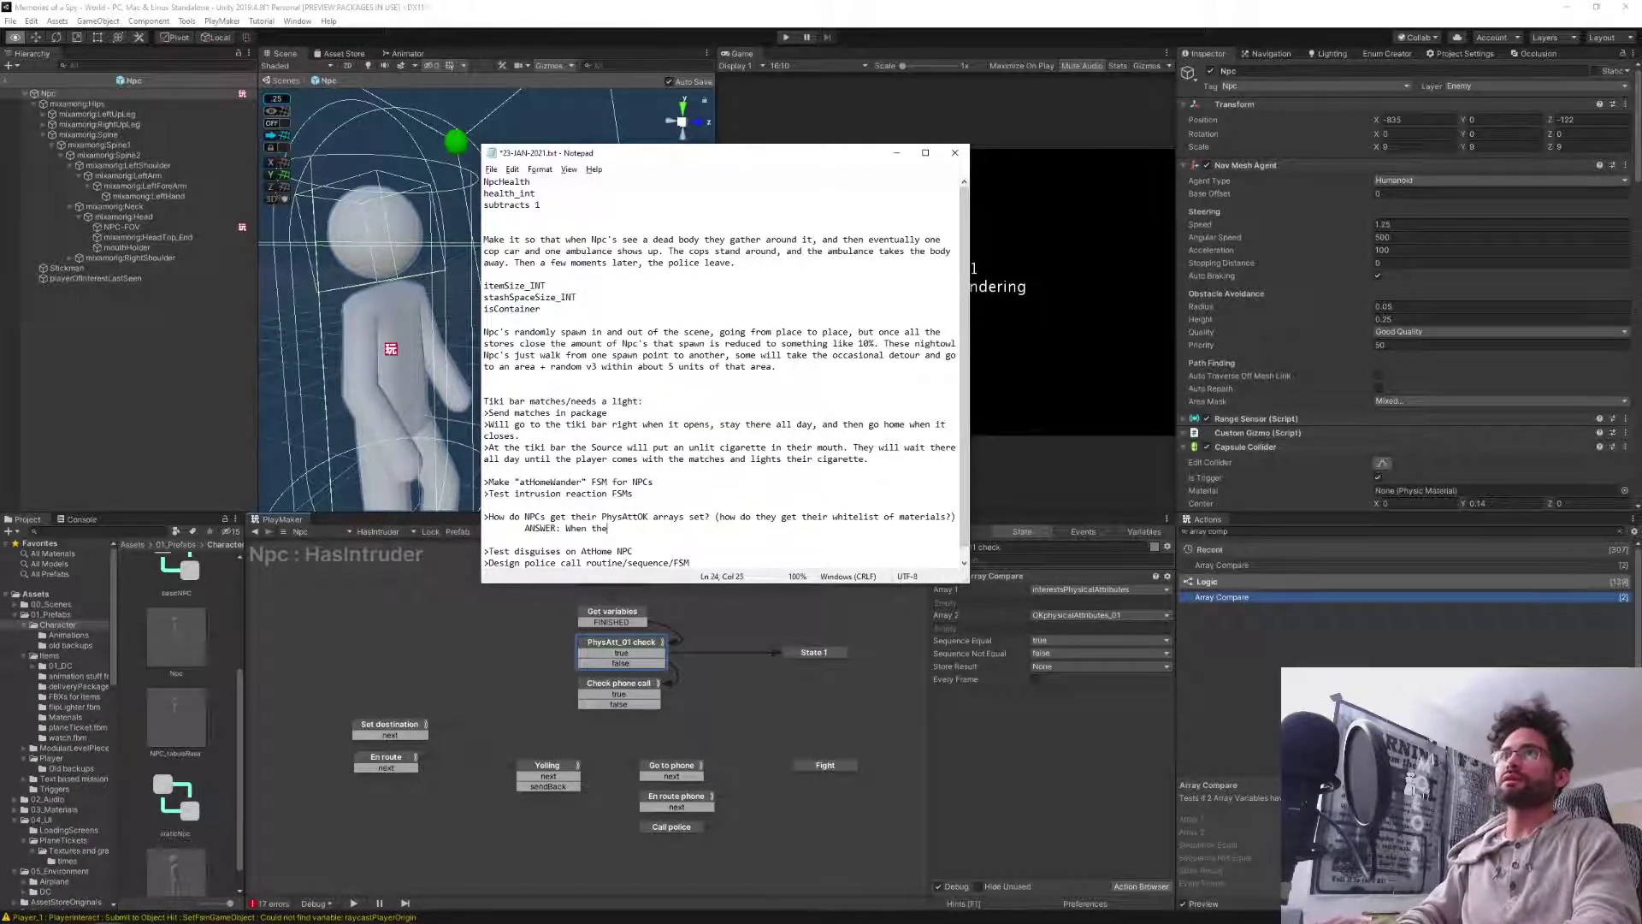
text(ir type is set)
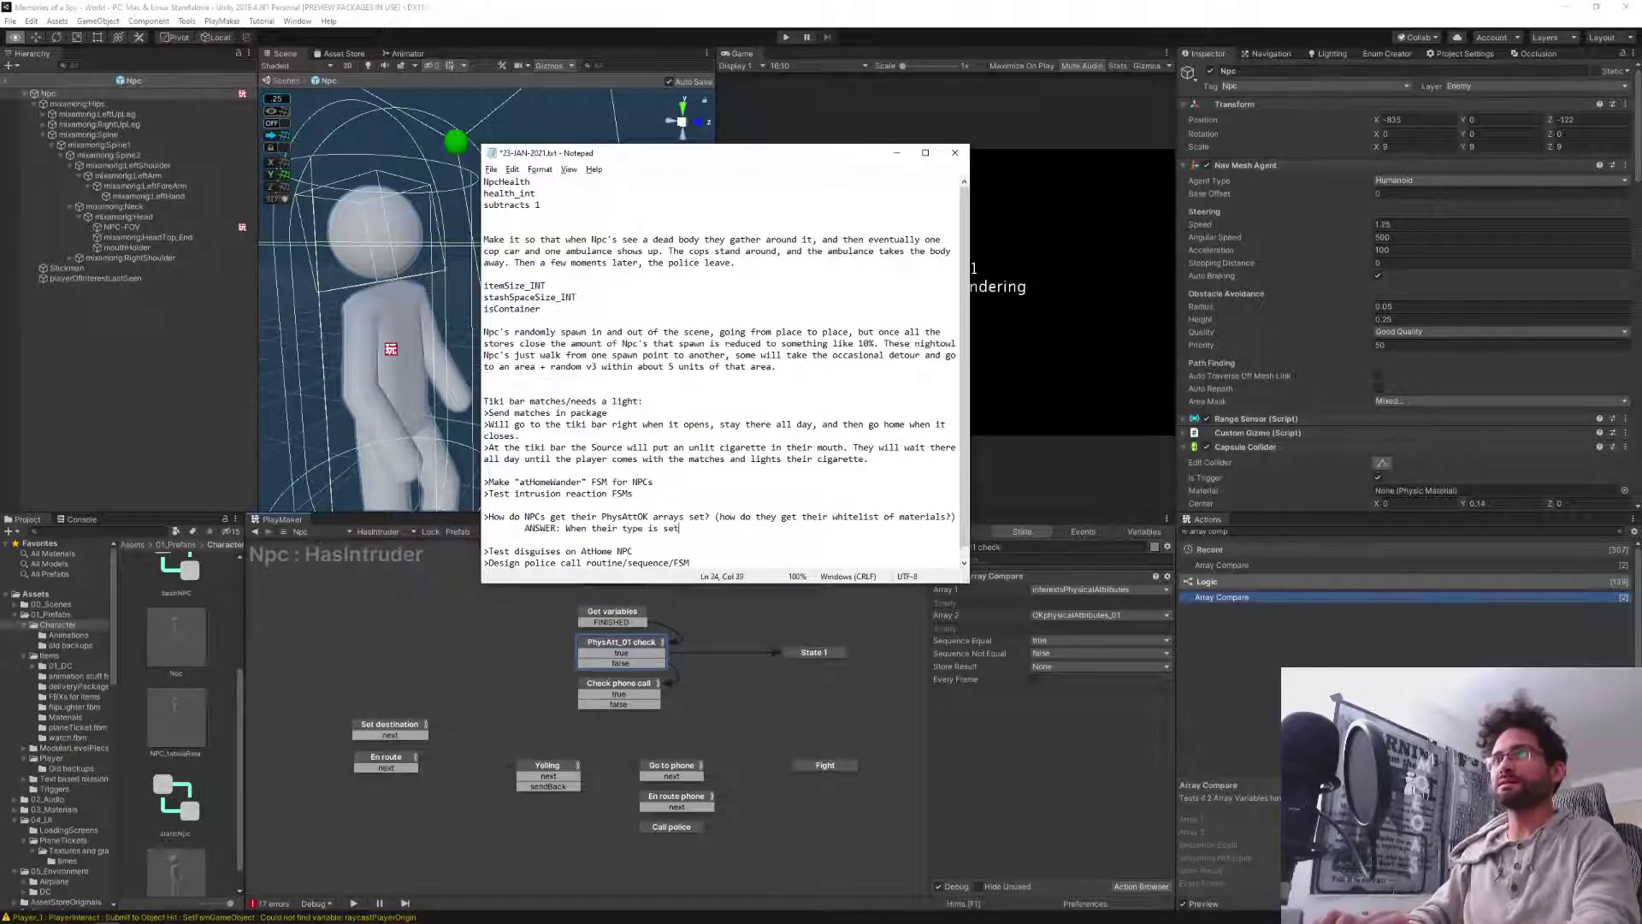
text(, set th)
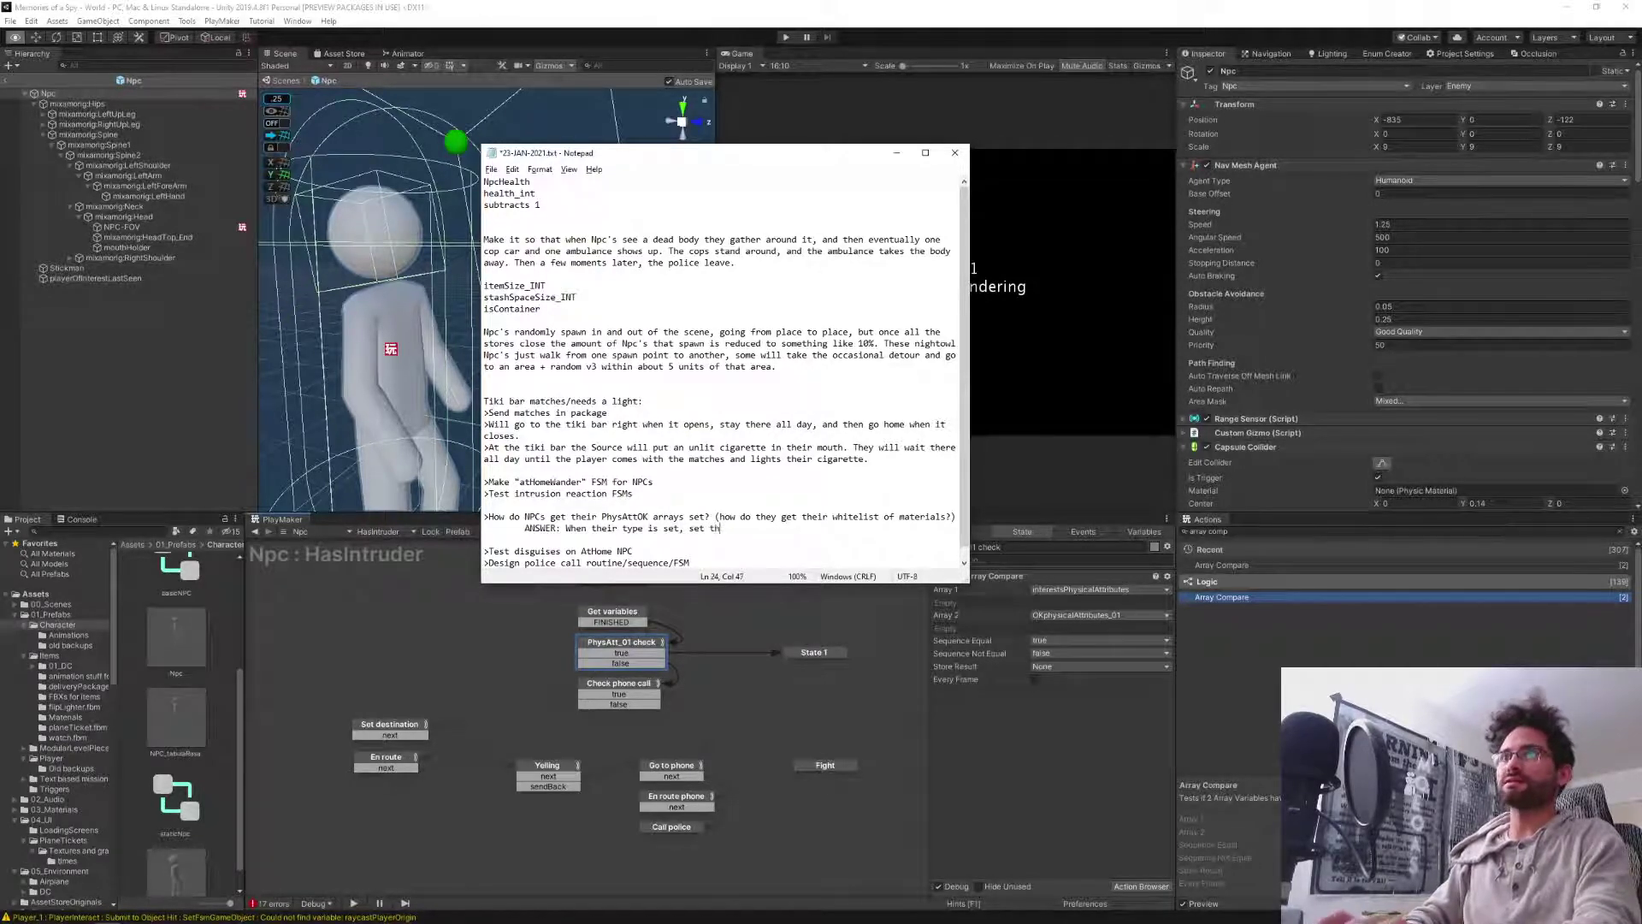
text(eir Phys)
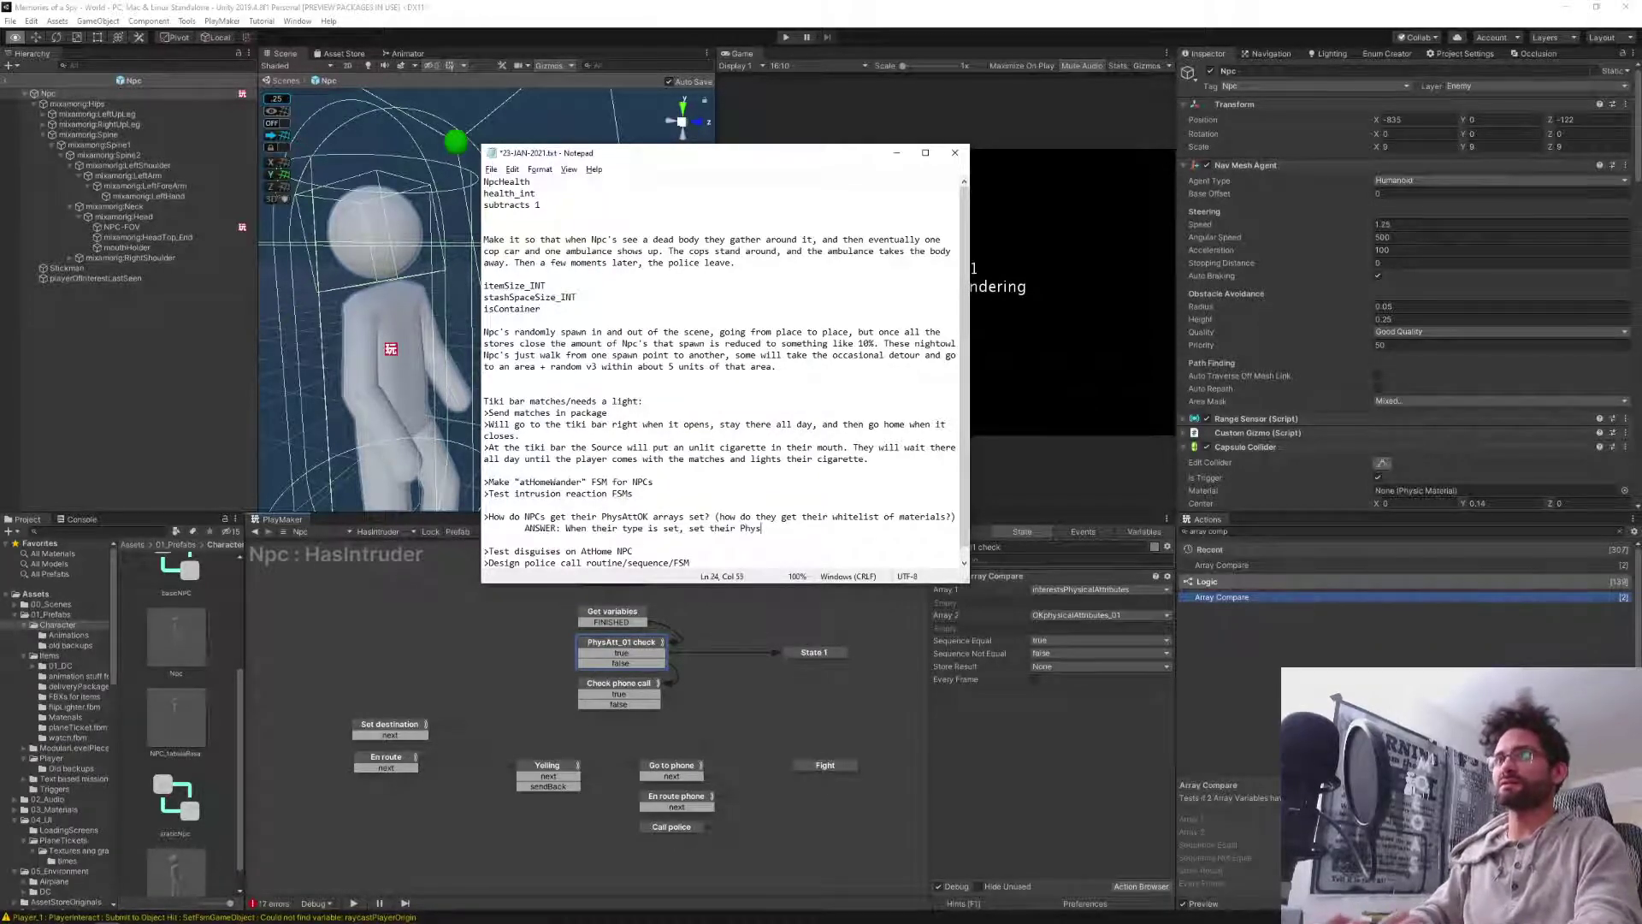
text(AttOK)
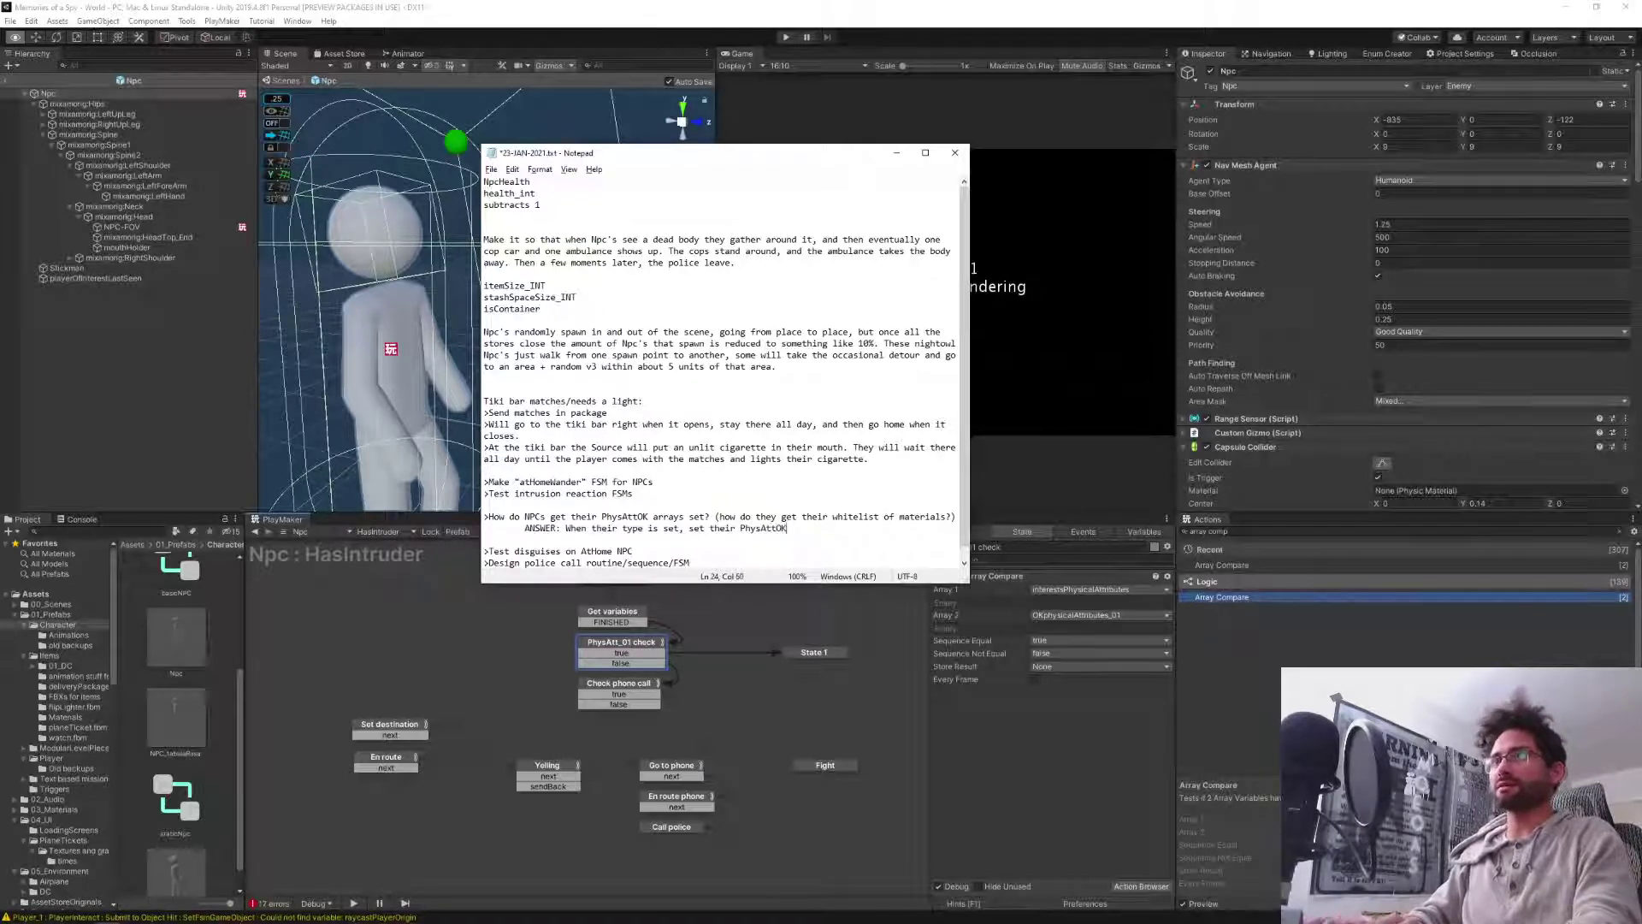
text( arrays. )
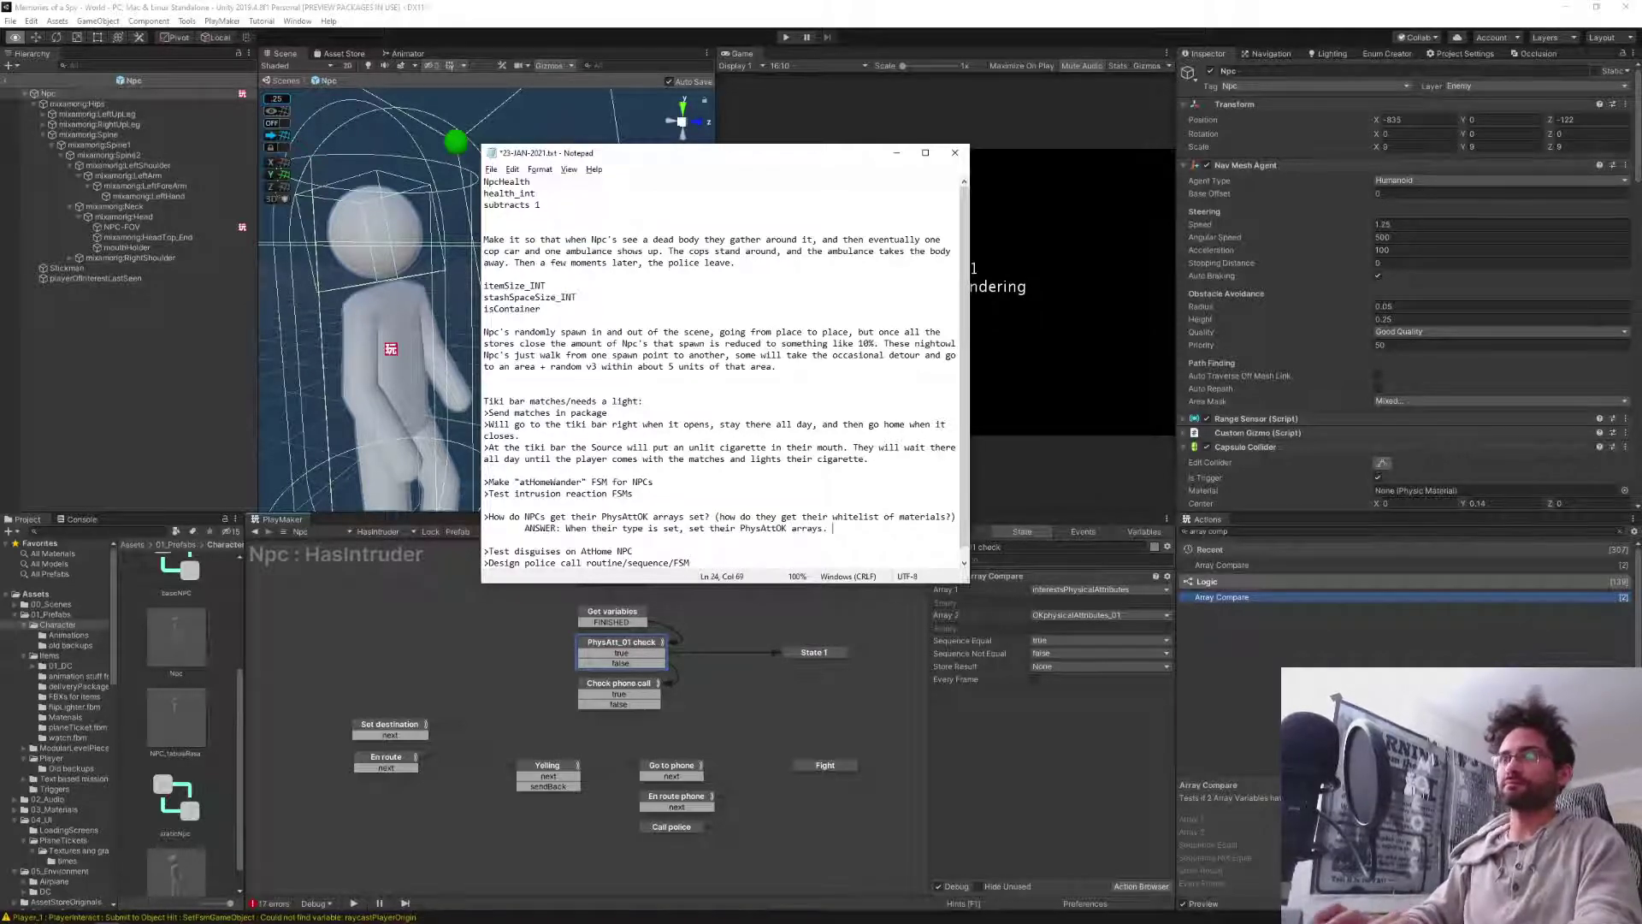
text((CivB's get )
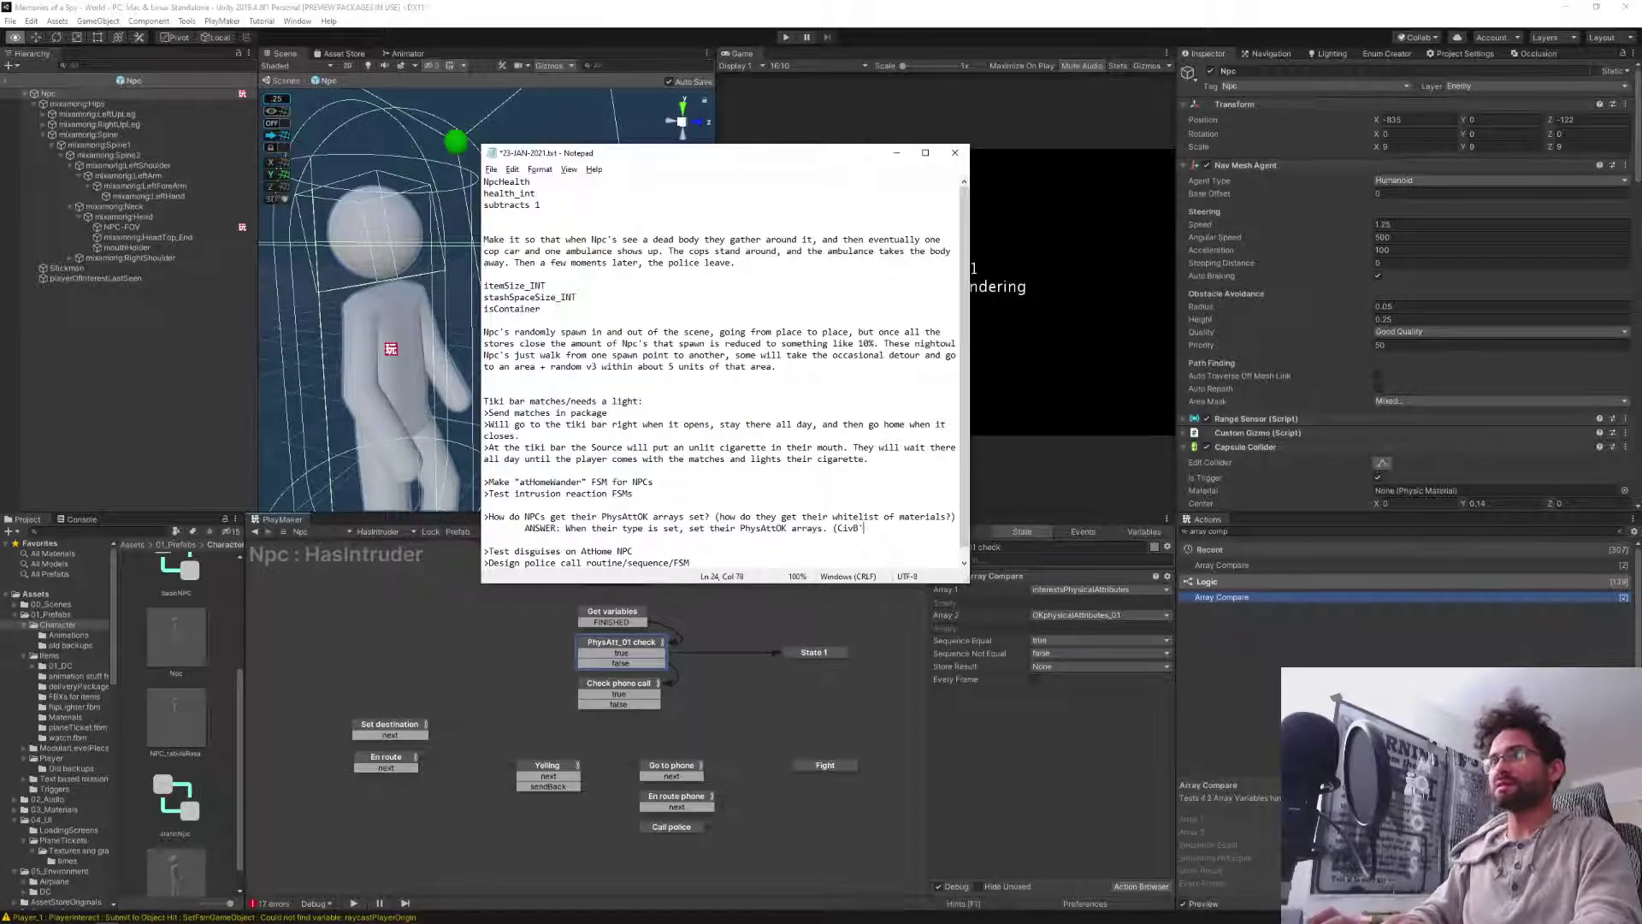
text(handymen))
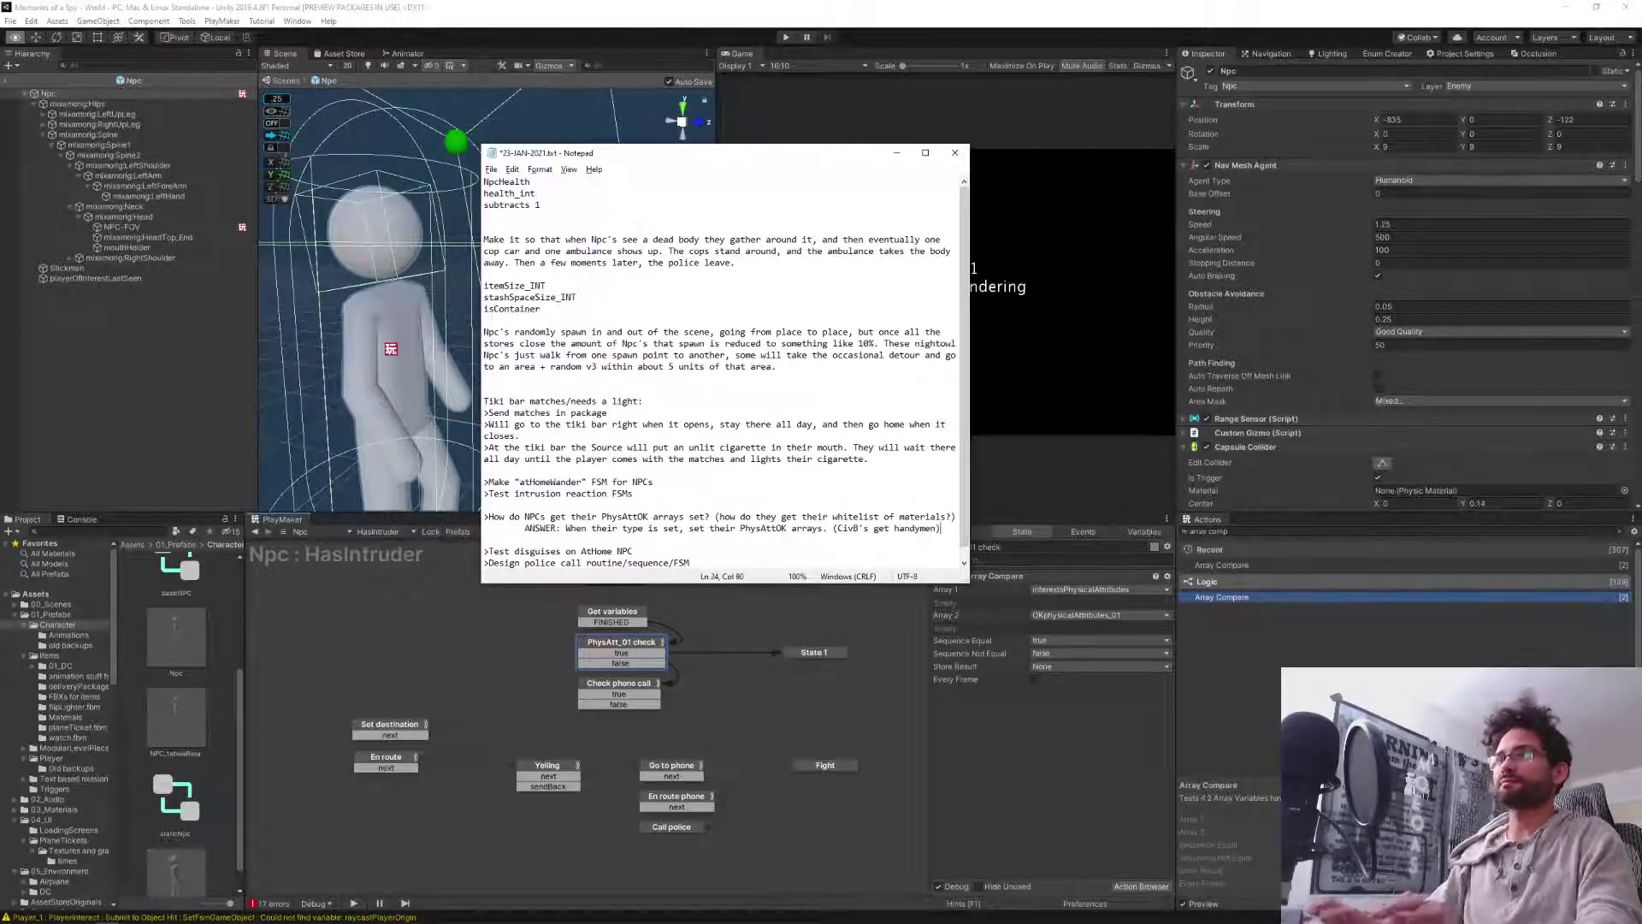
Switch back to Unity, search the PlayMaker actions for "array list" and look through the Npc's components.
key(Down)
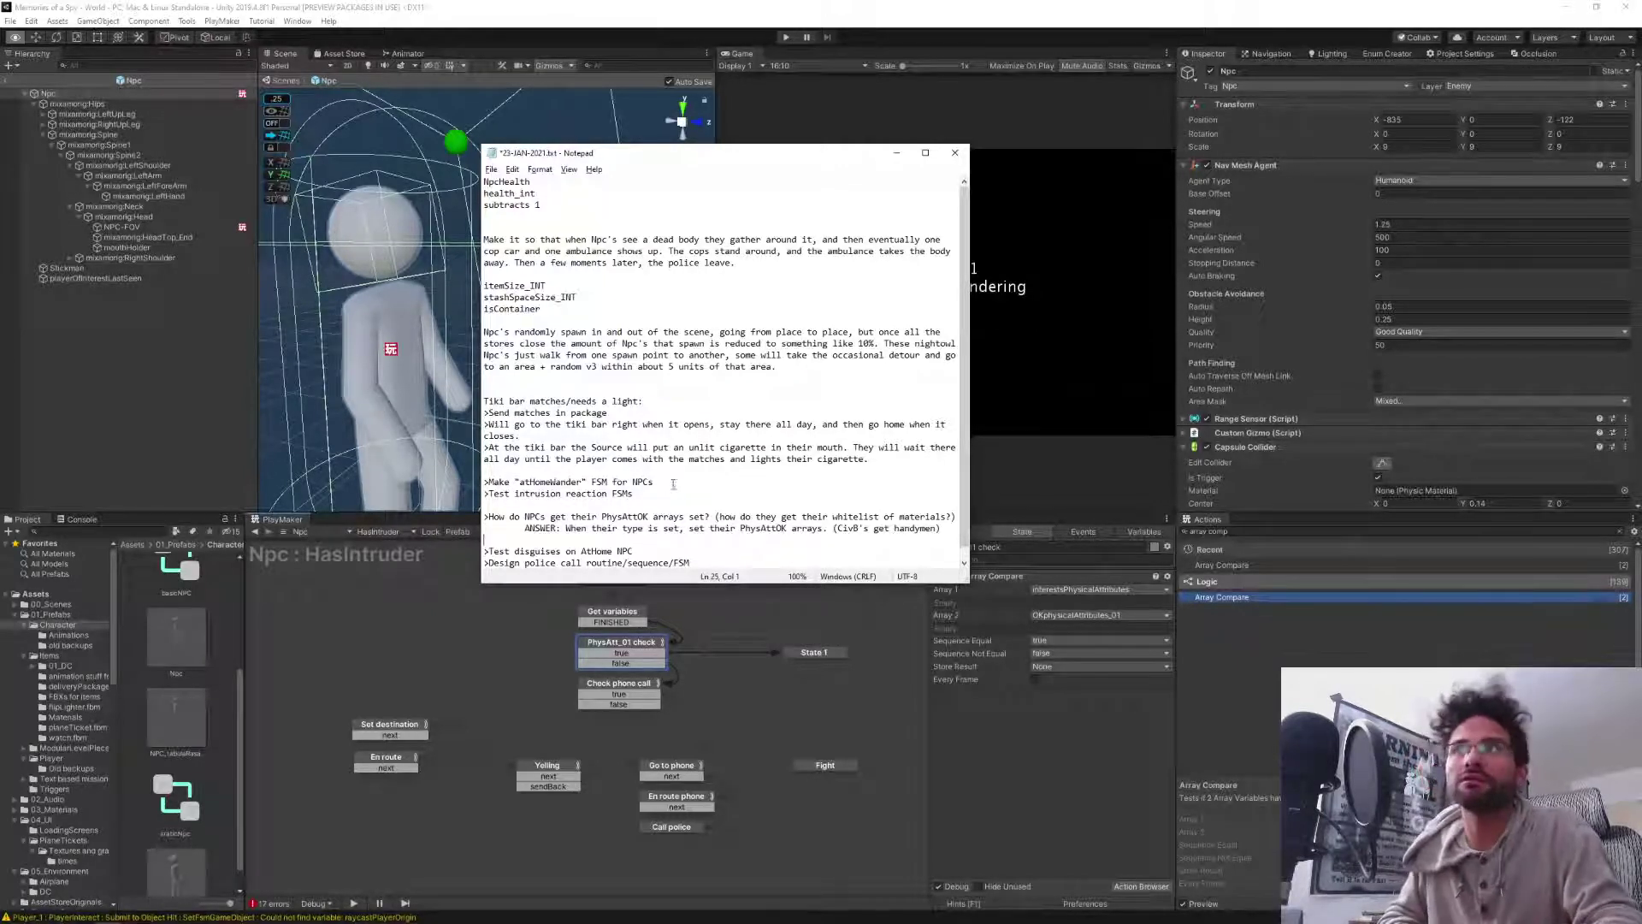
drag(831, 155, 678, 142)
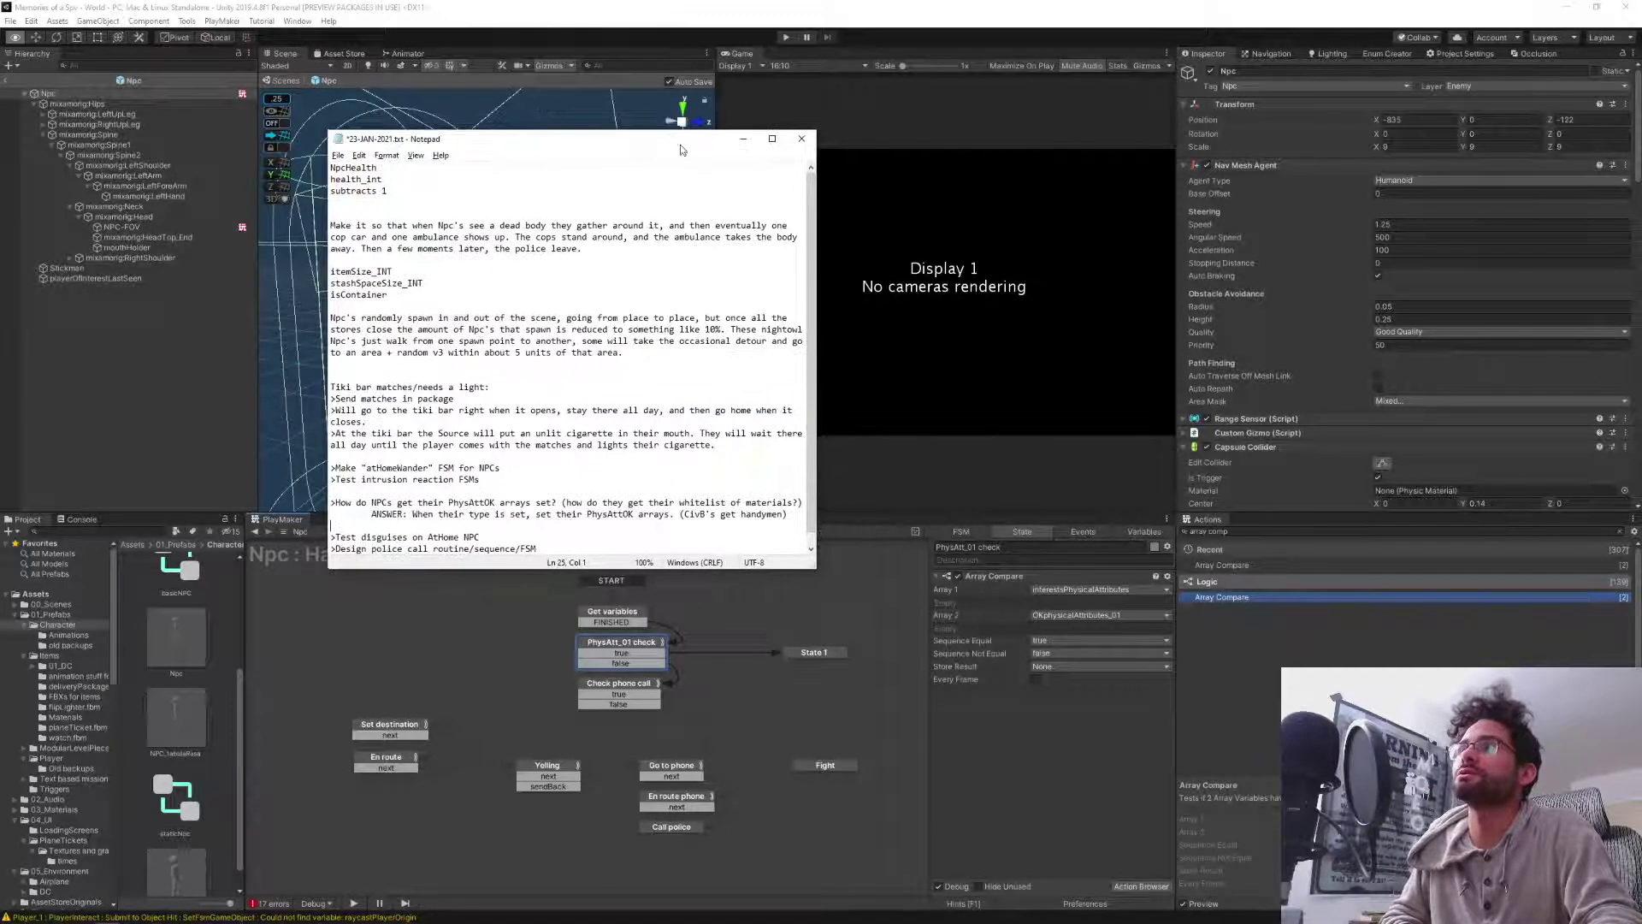
click(1245, 532)
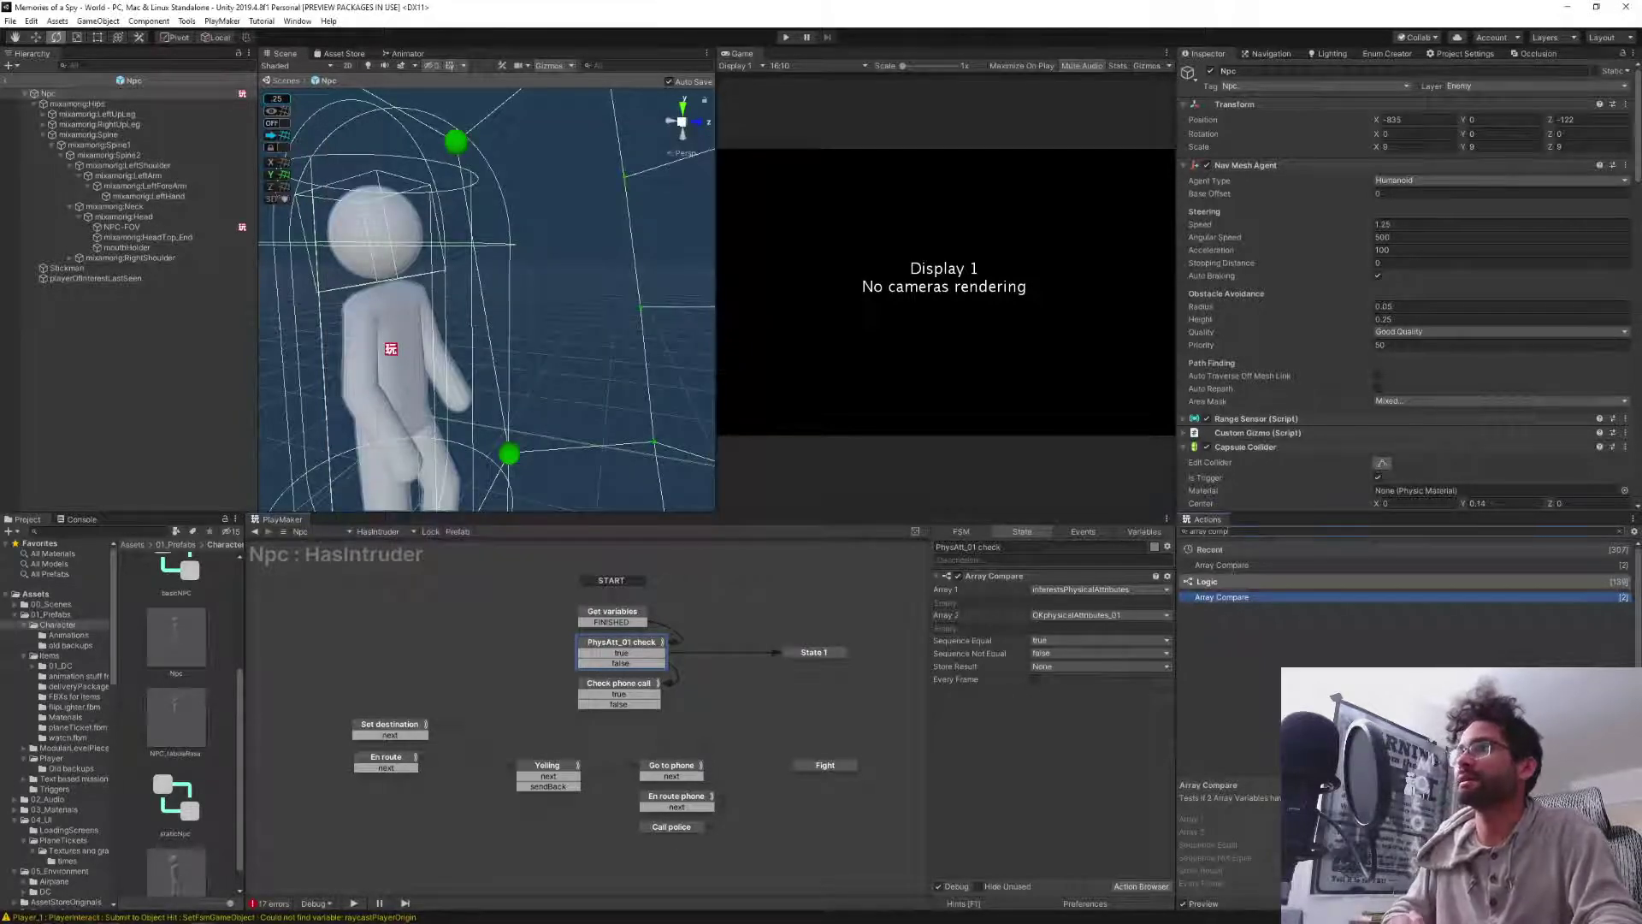
click(1258, 533)
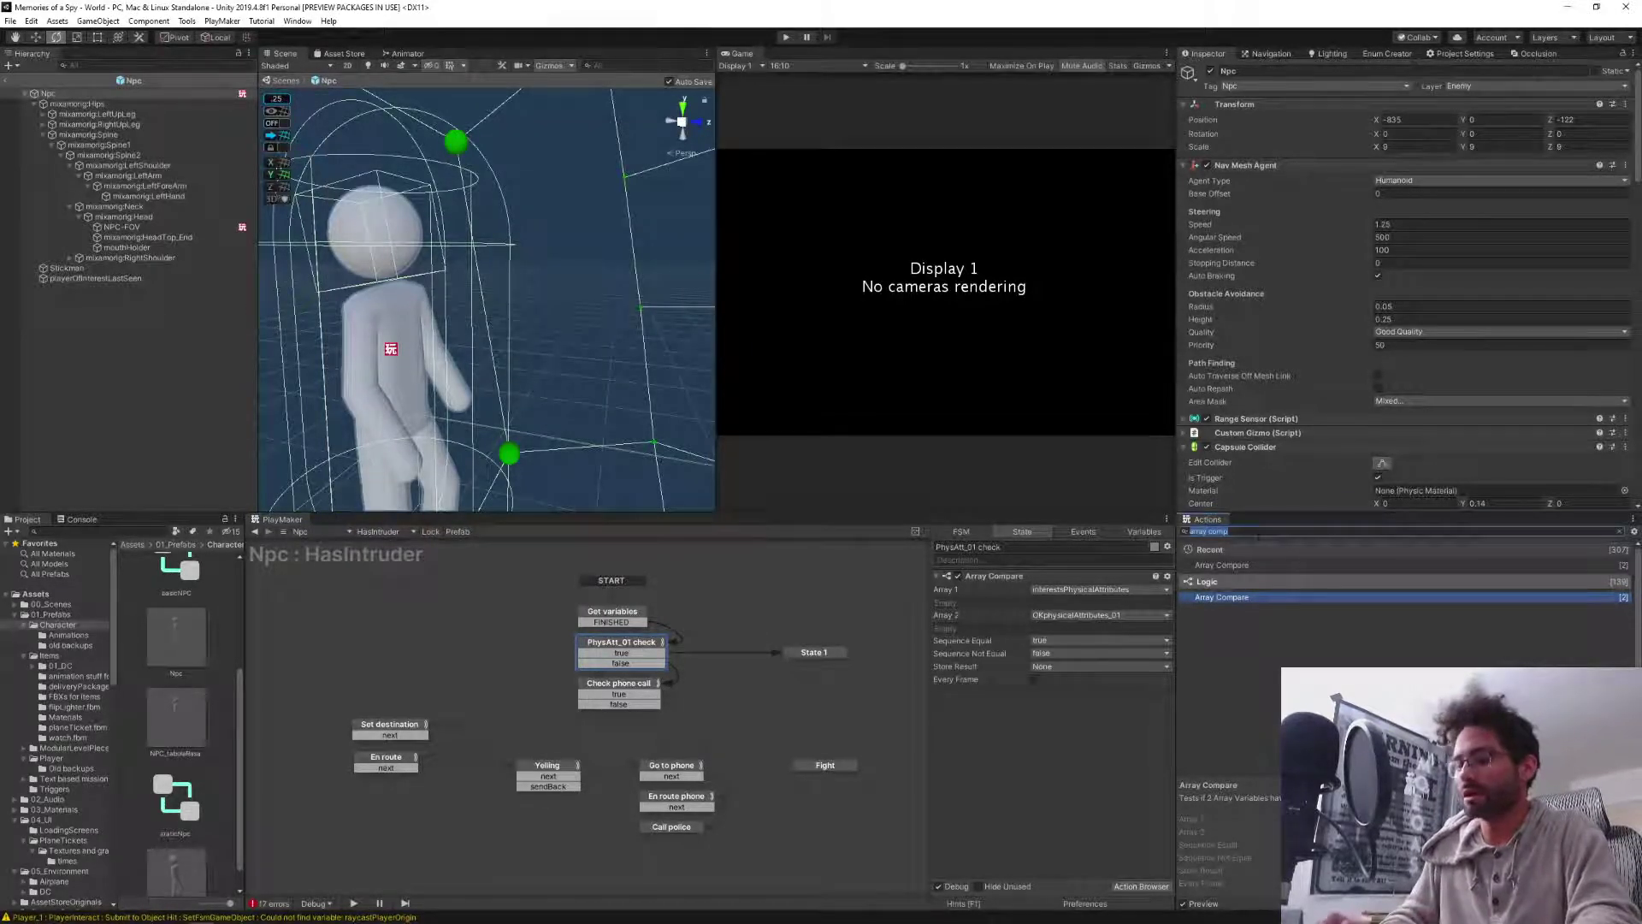
text(array list)
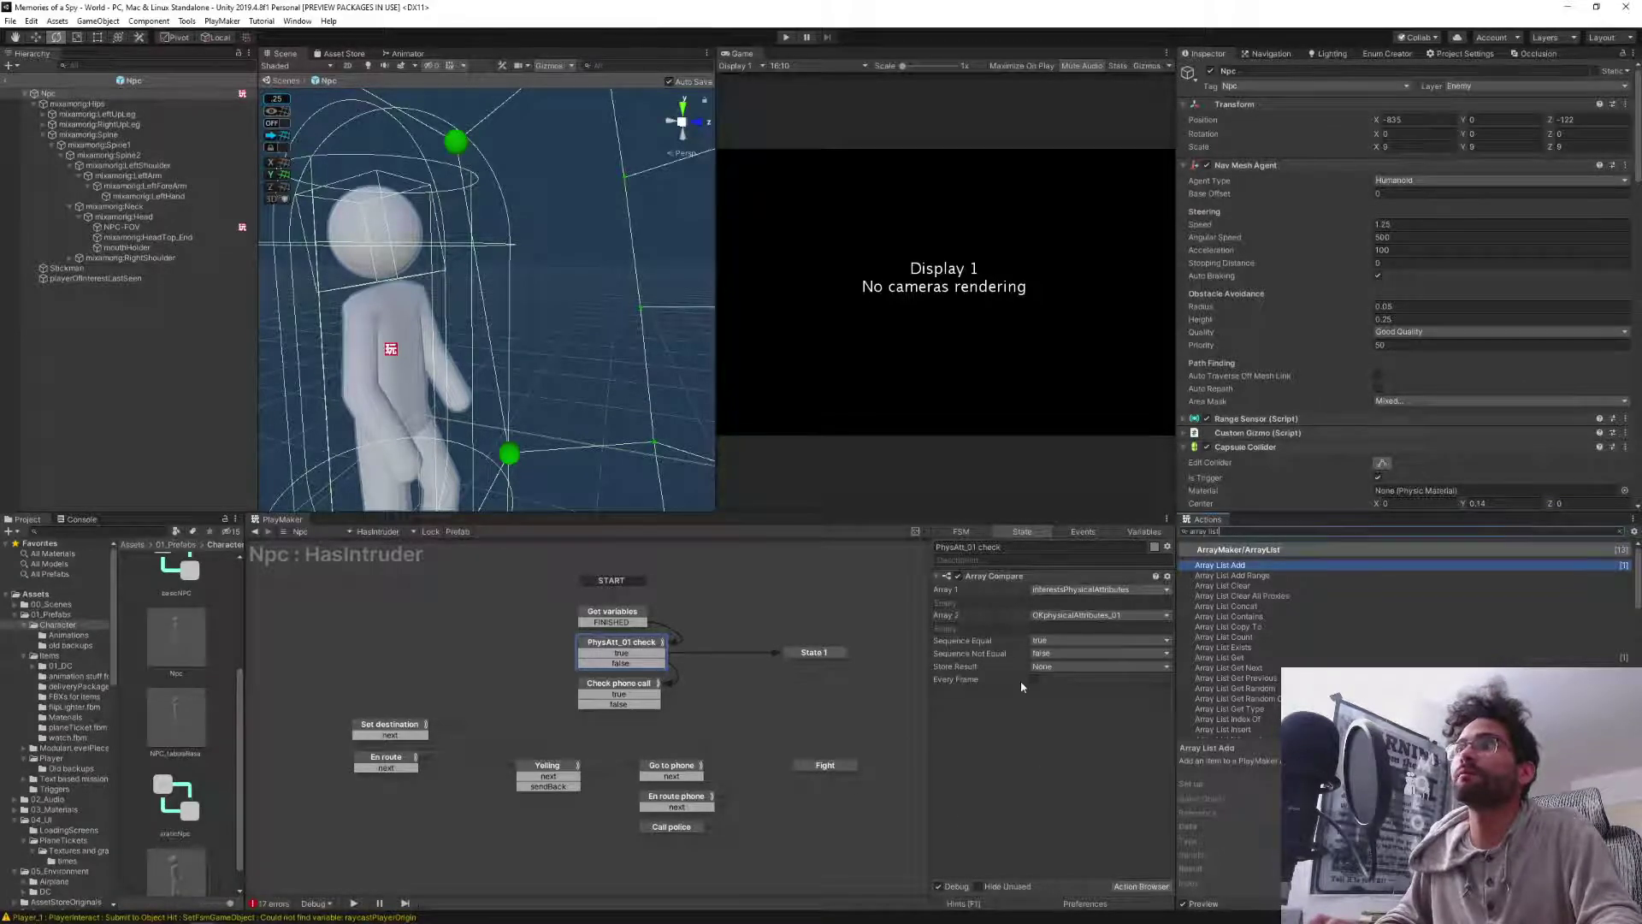
scroll(1287, 417, down, 15)
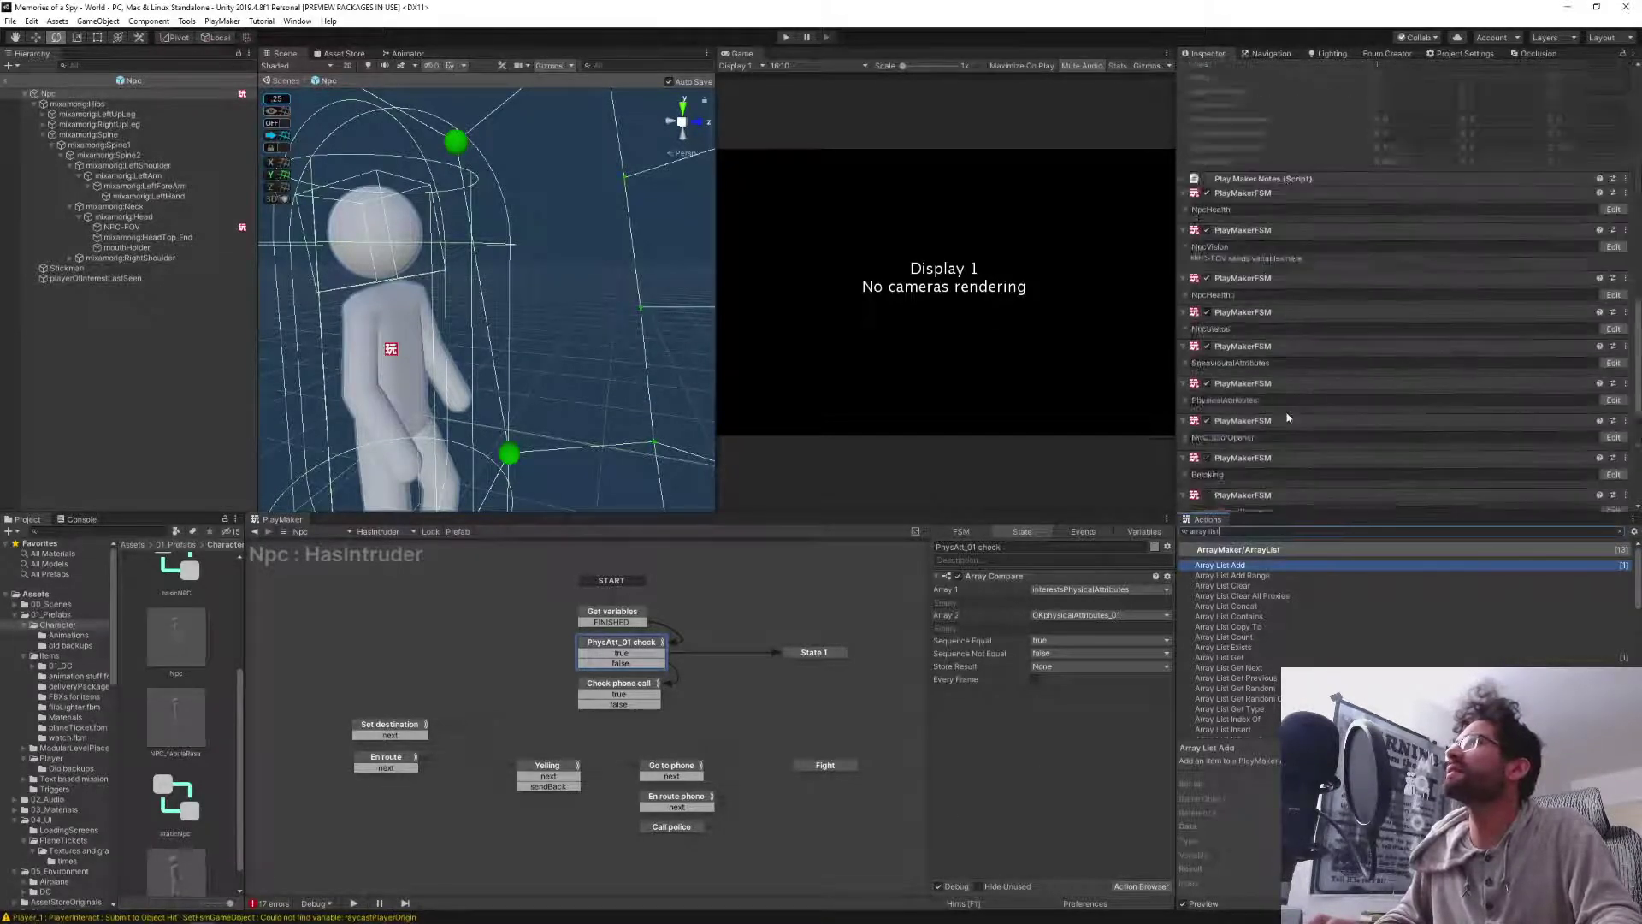
scroll(1287, 417, up, 10)
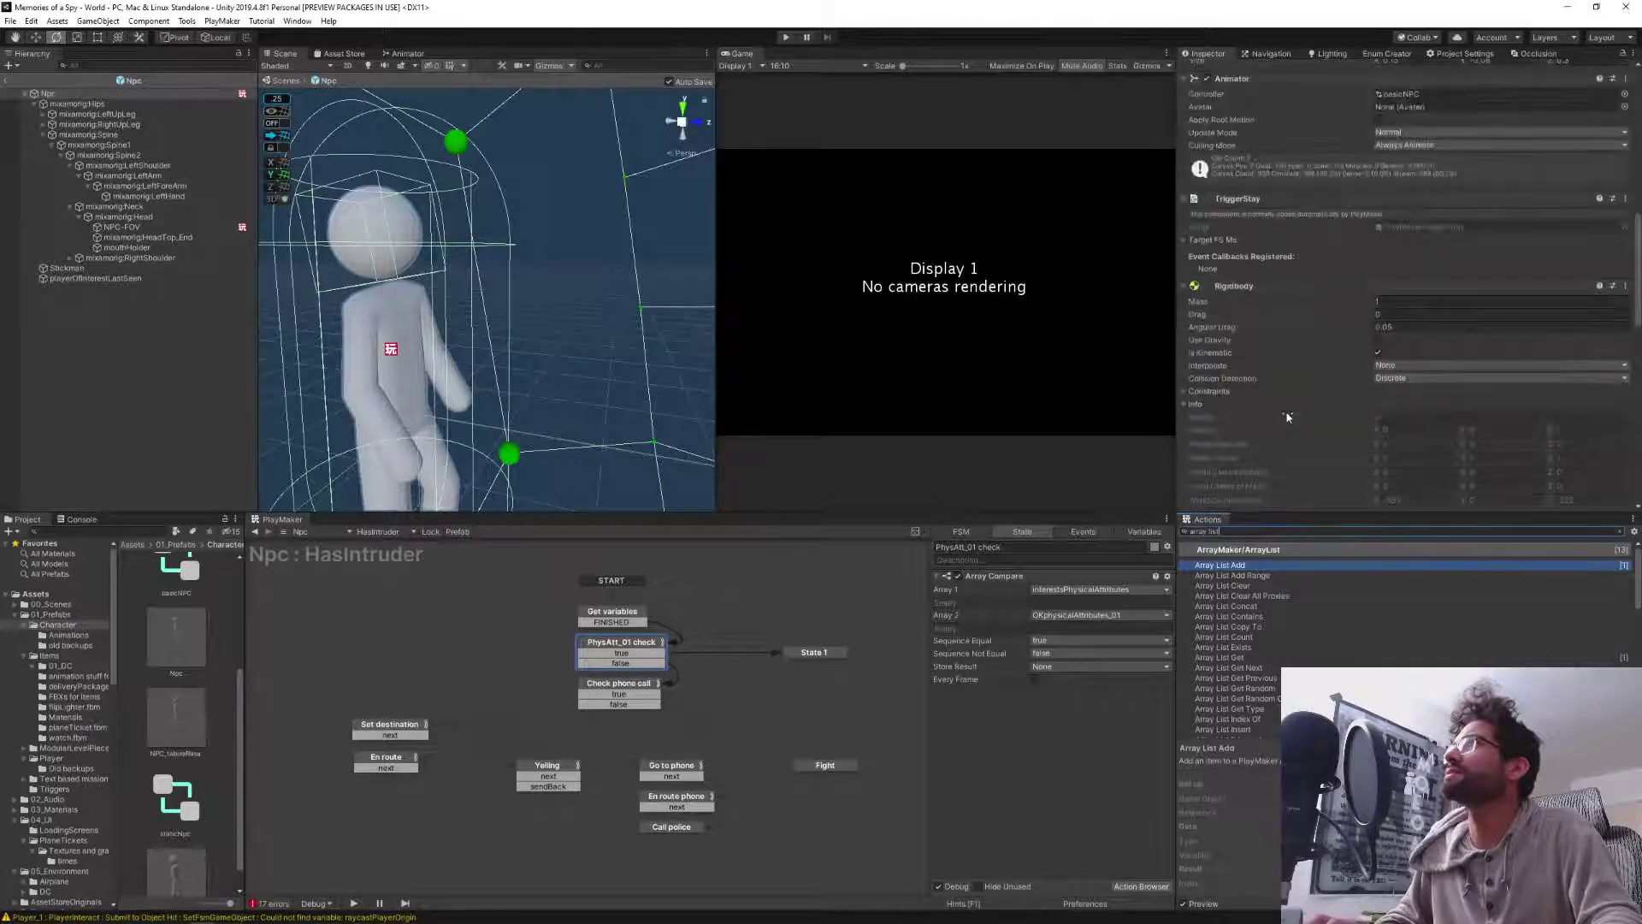
scroll(1287, 417, up, 5)
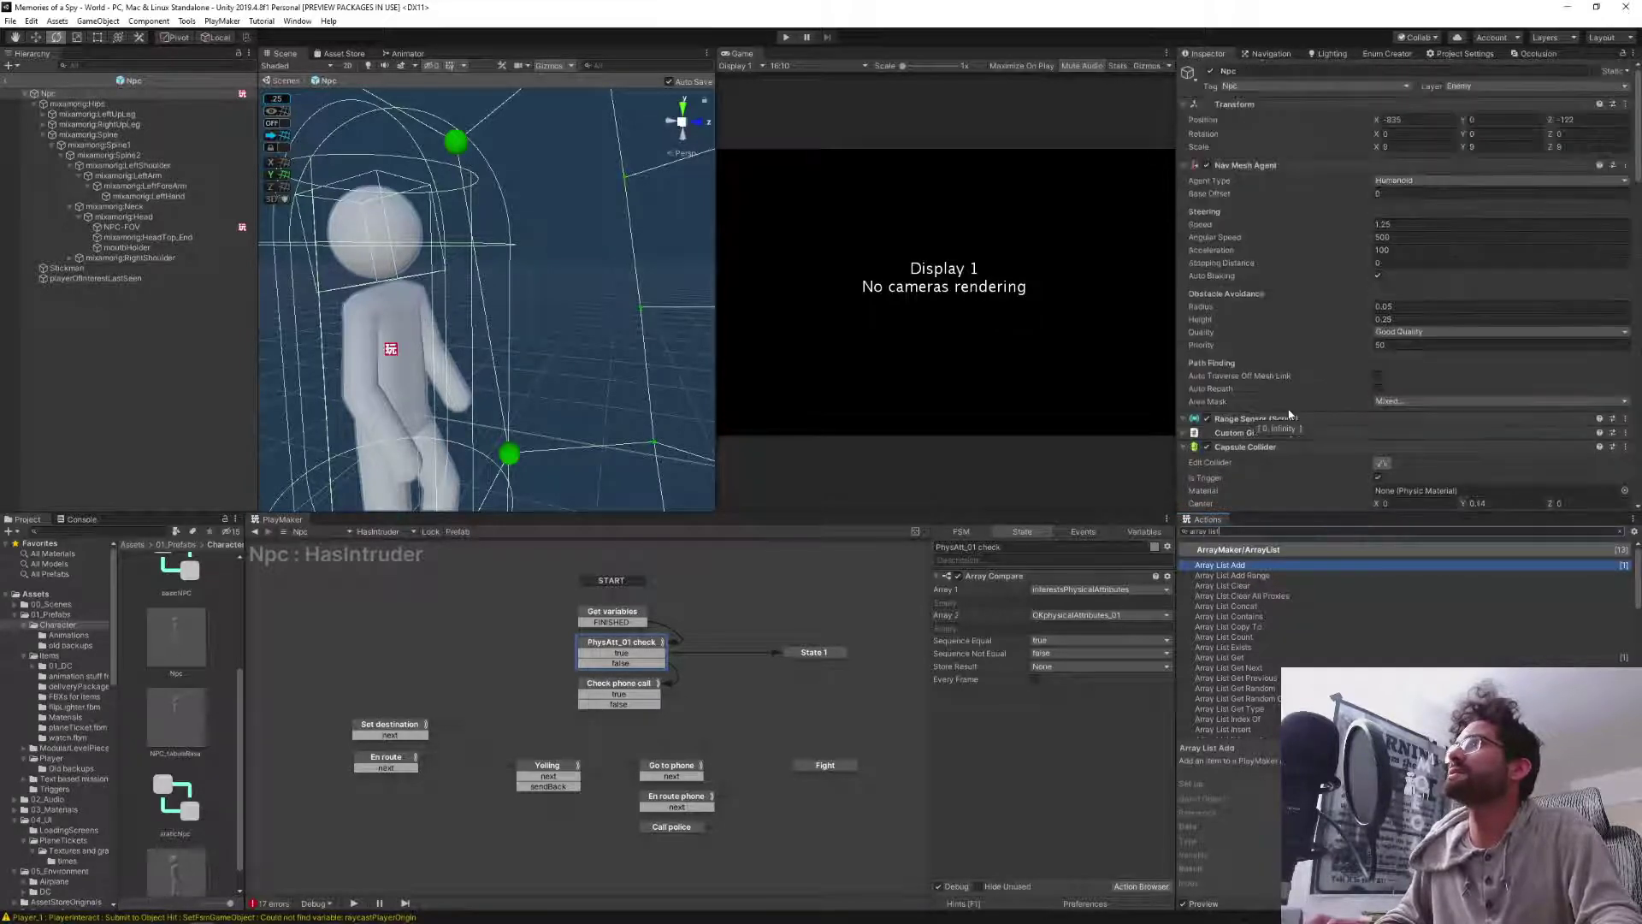
Try an Array List Add action in the PhysAtt_01 check state, using Specify Game Object and the reference "NameOfList".
double_click(1233, 566)
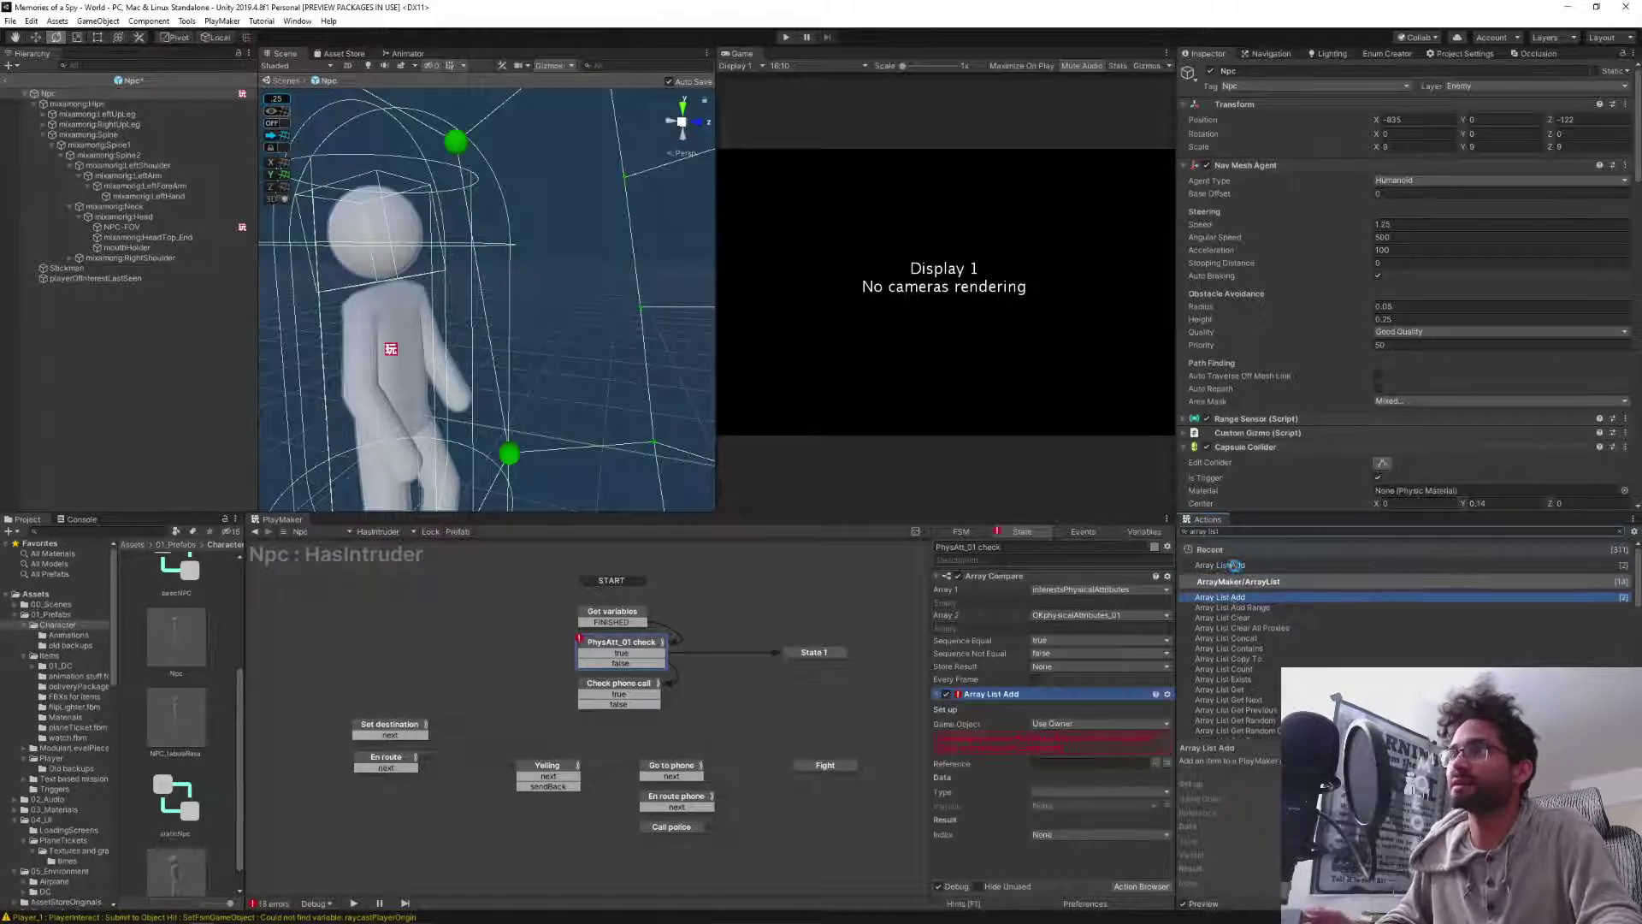
click(1045, 726)
click(1085, 752)
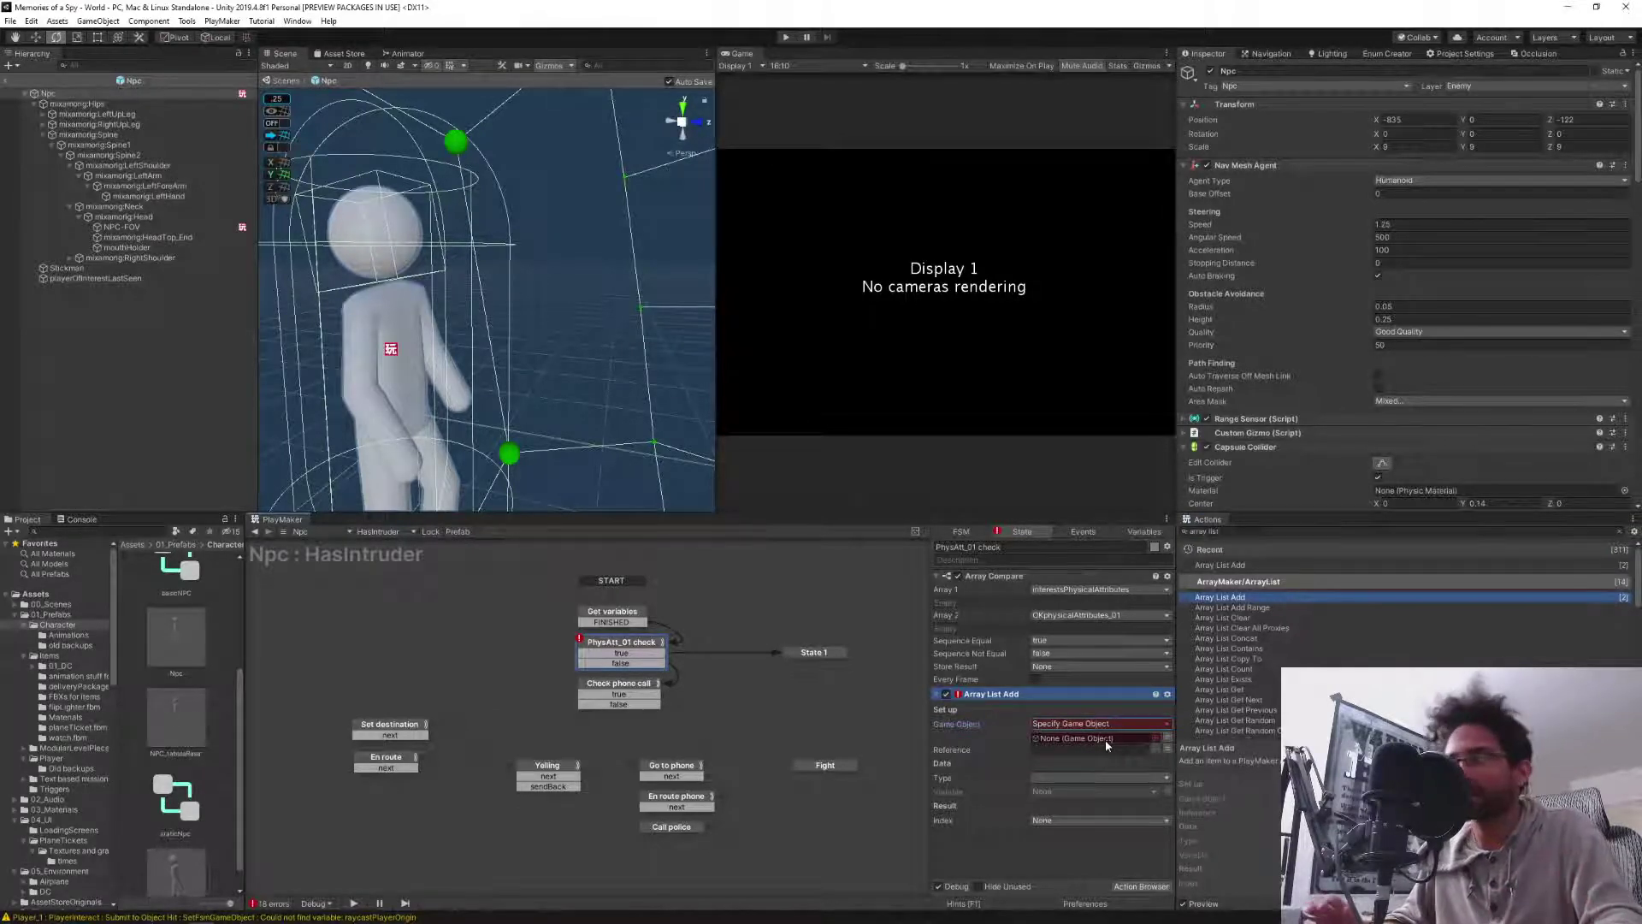
click(1165, 744)
click(1109, 739)
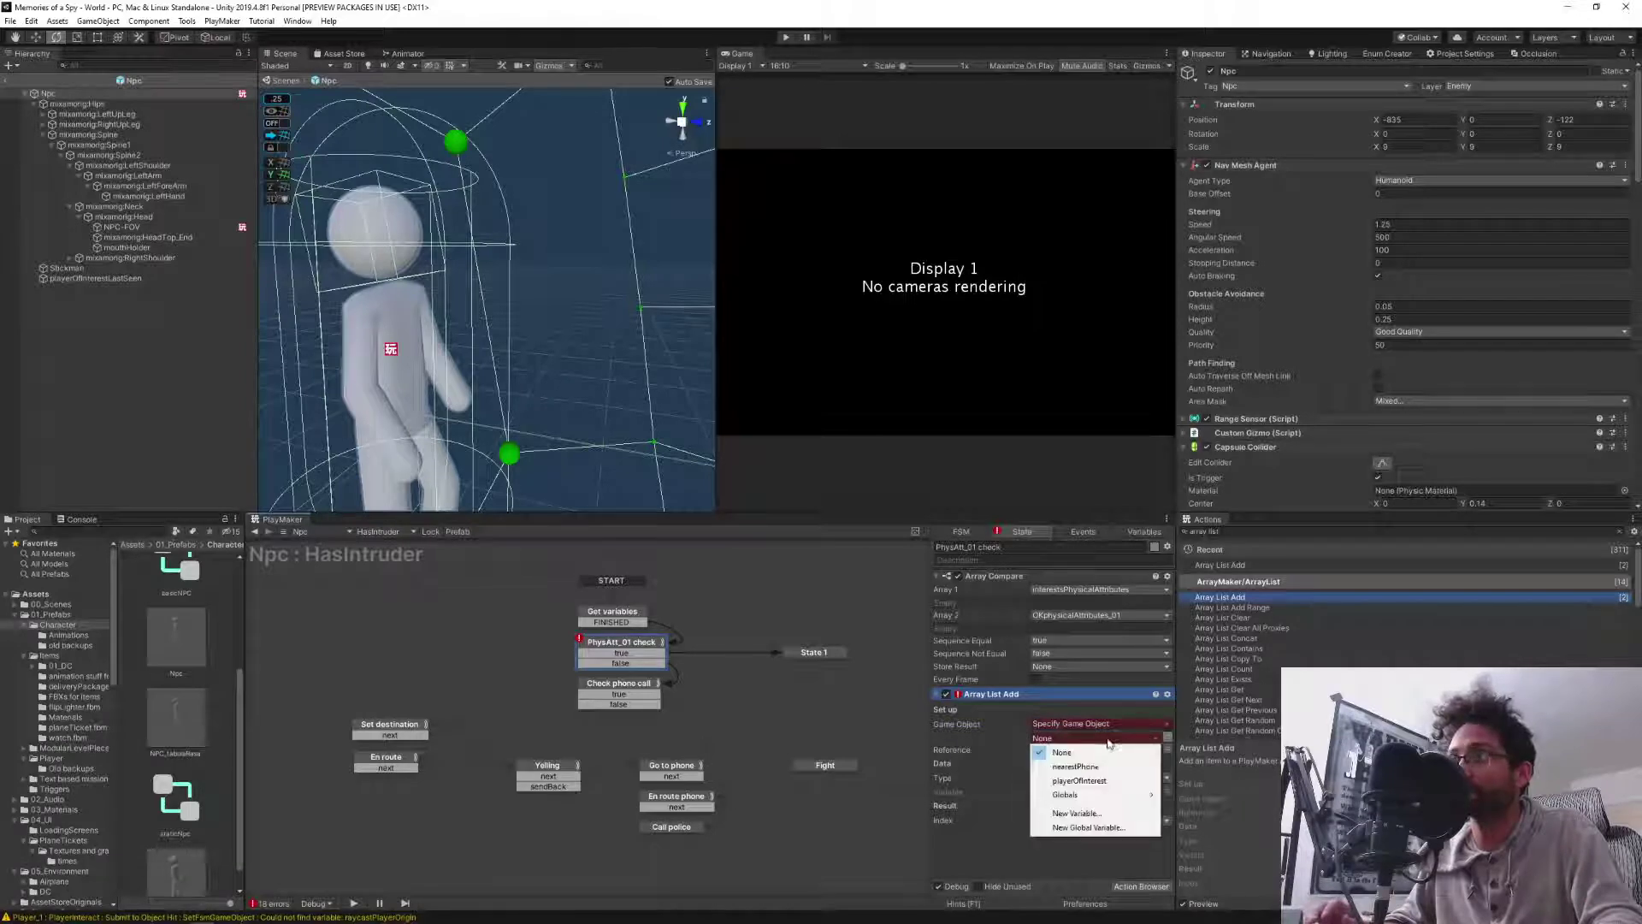
click(1109, 741)
click(1094, 749)
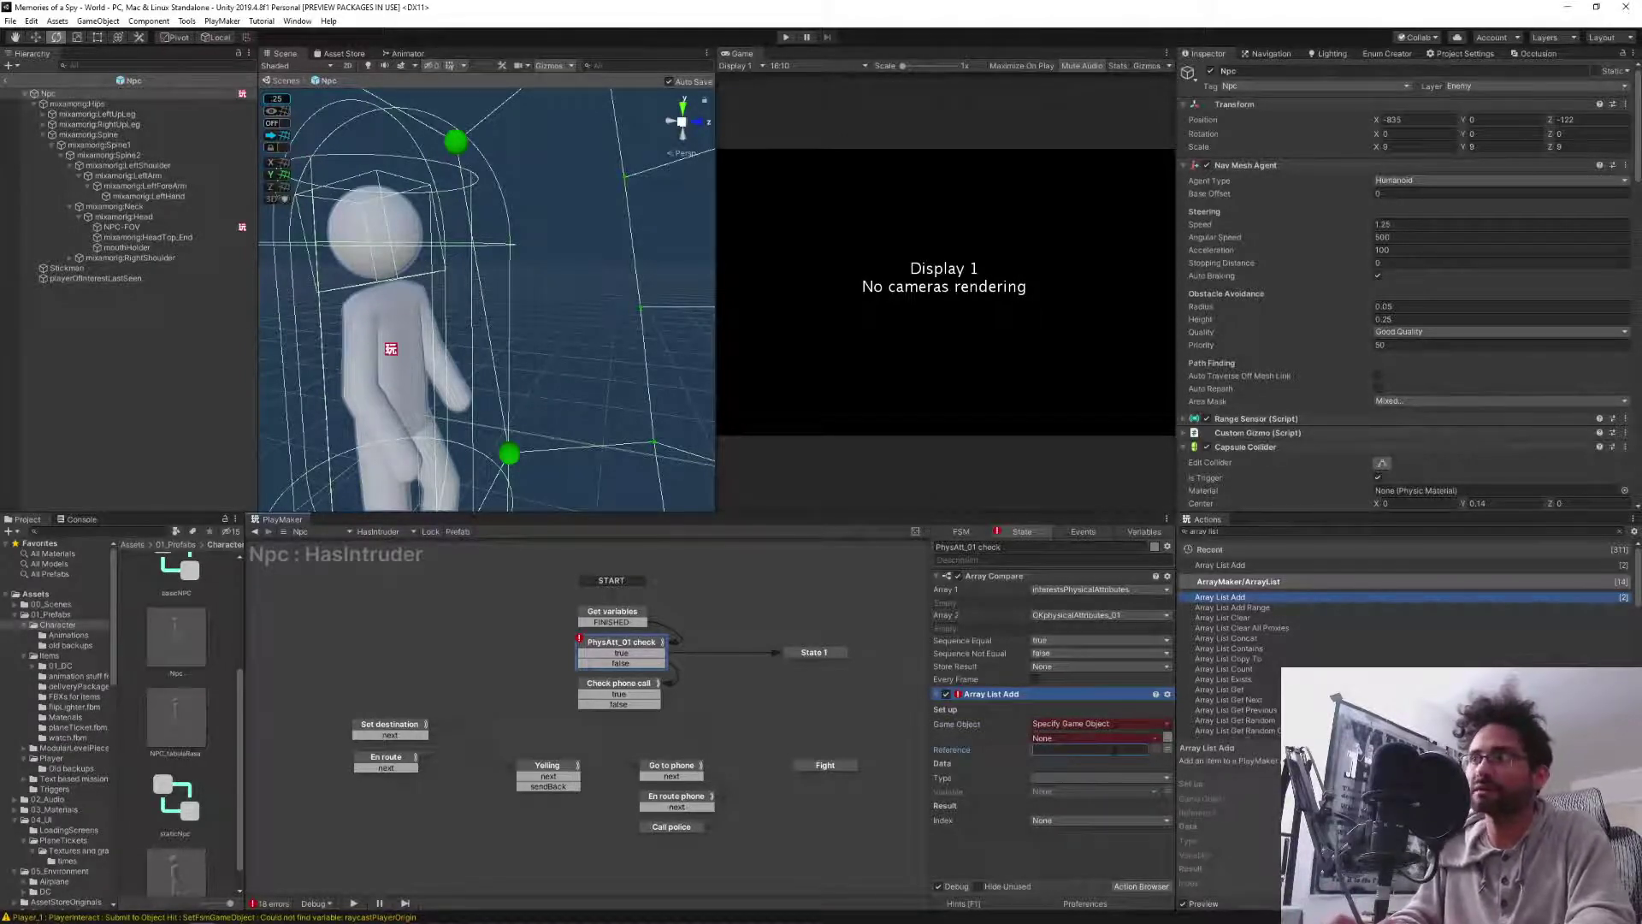
text(Name)
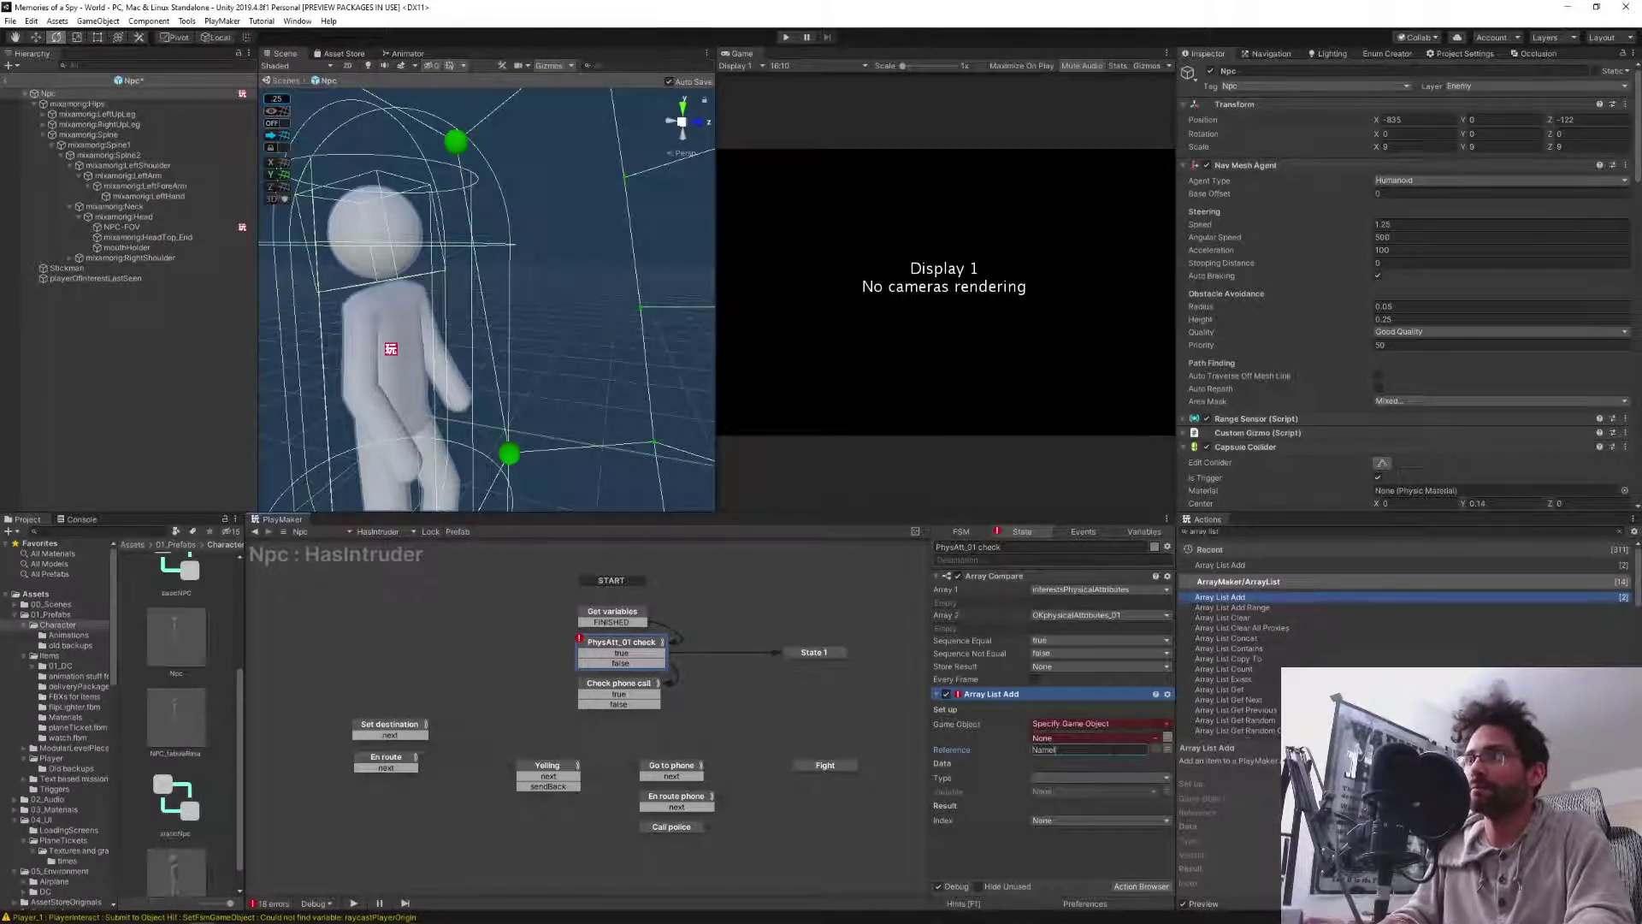
text(OfList)
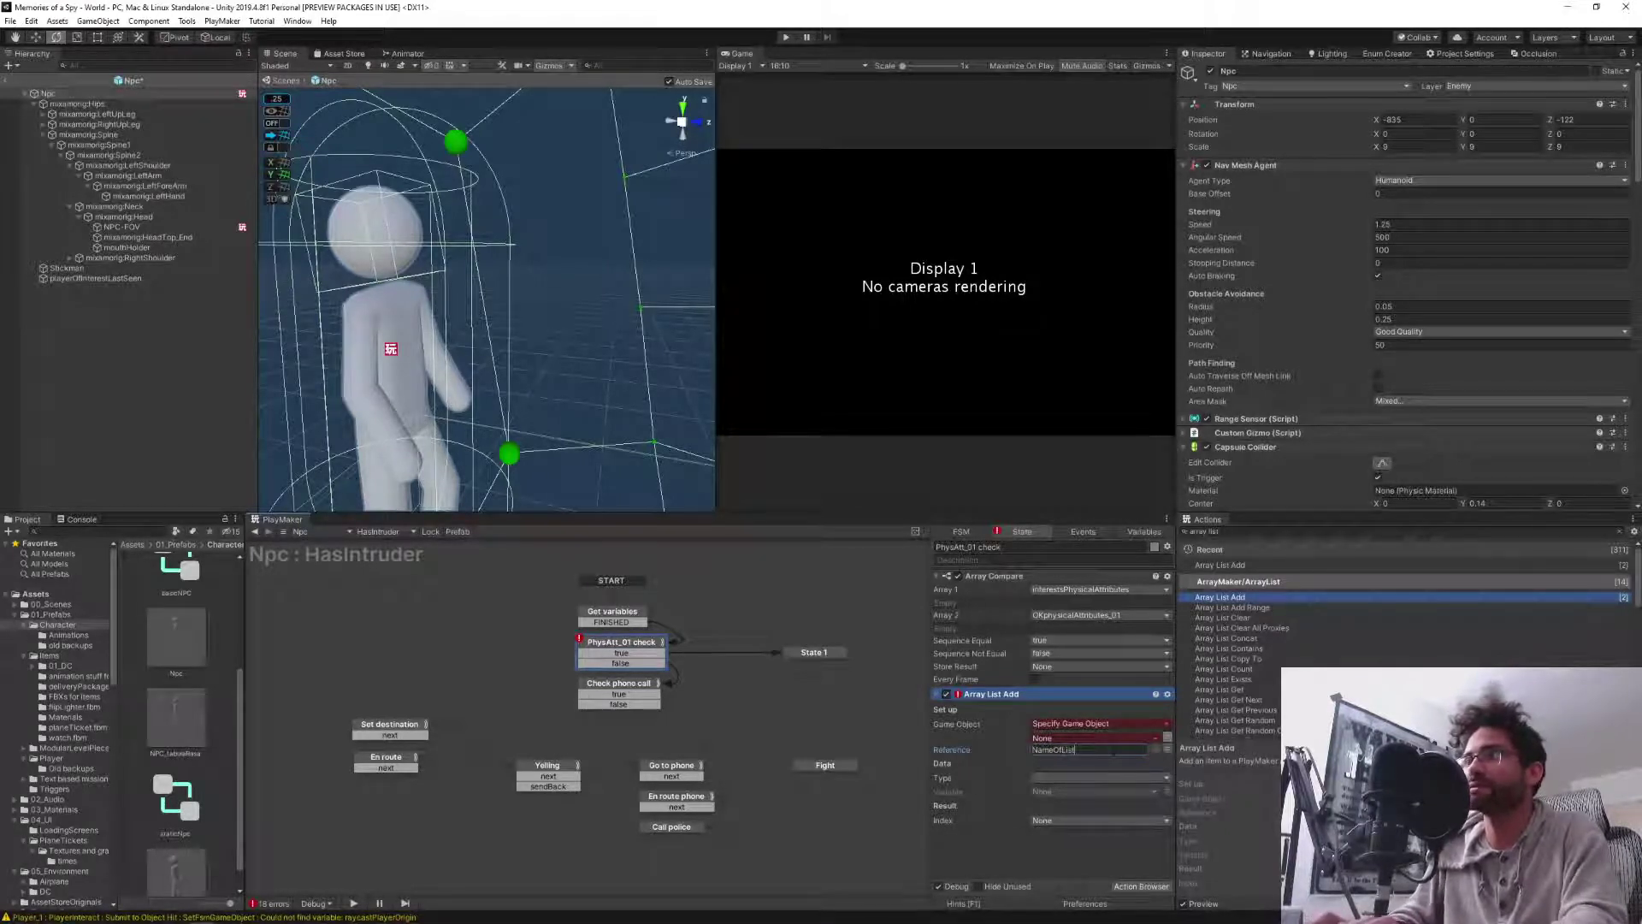
click(1066, 775)
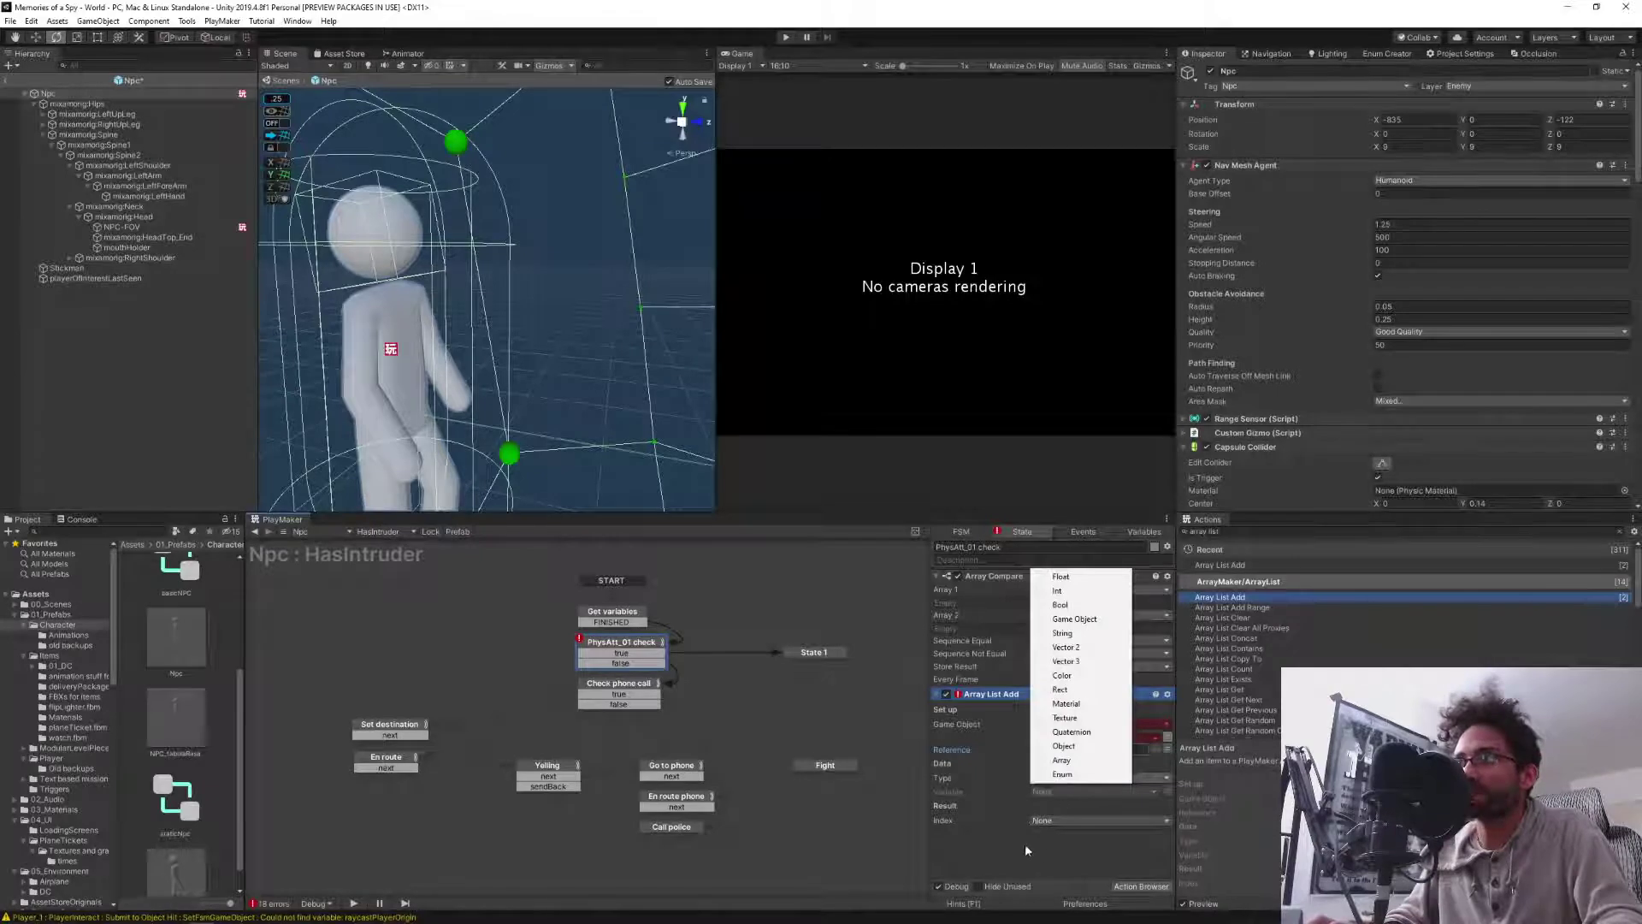
click(1009, 840)
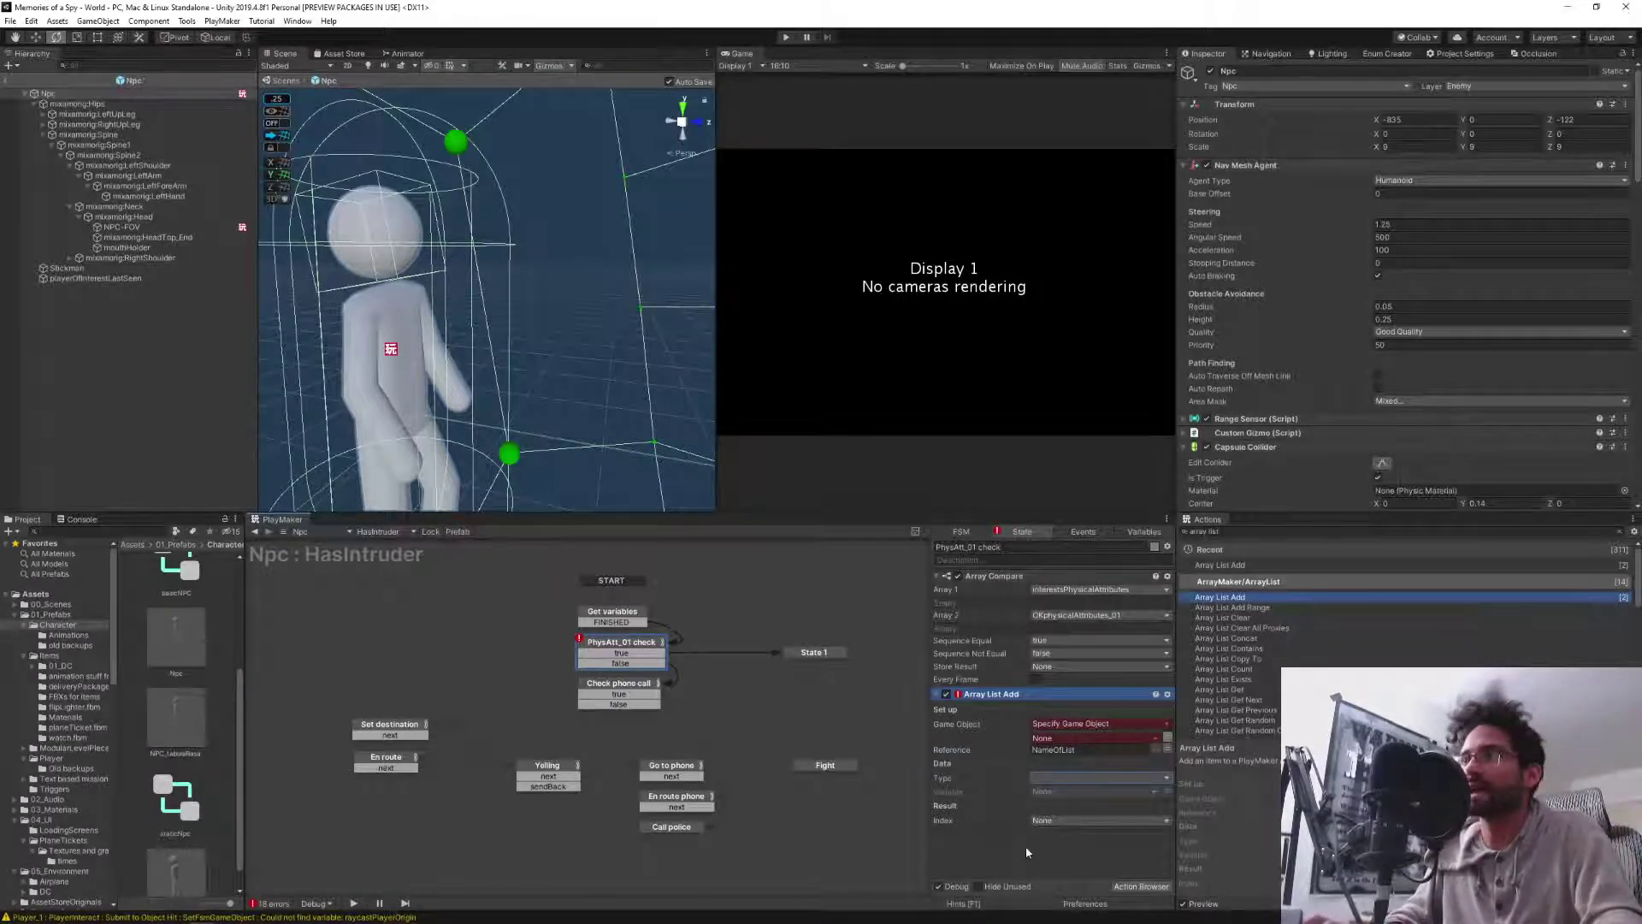
click(1025, 845)
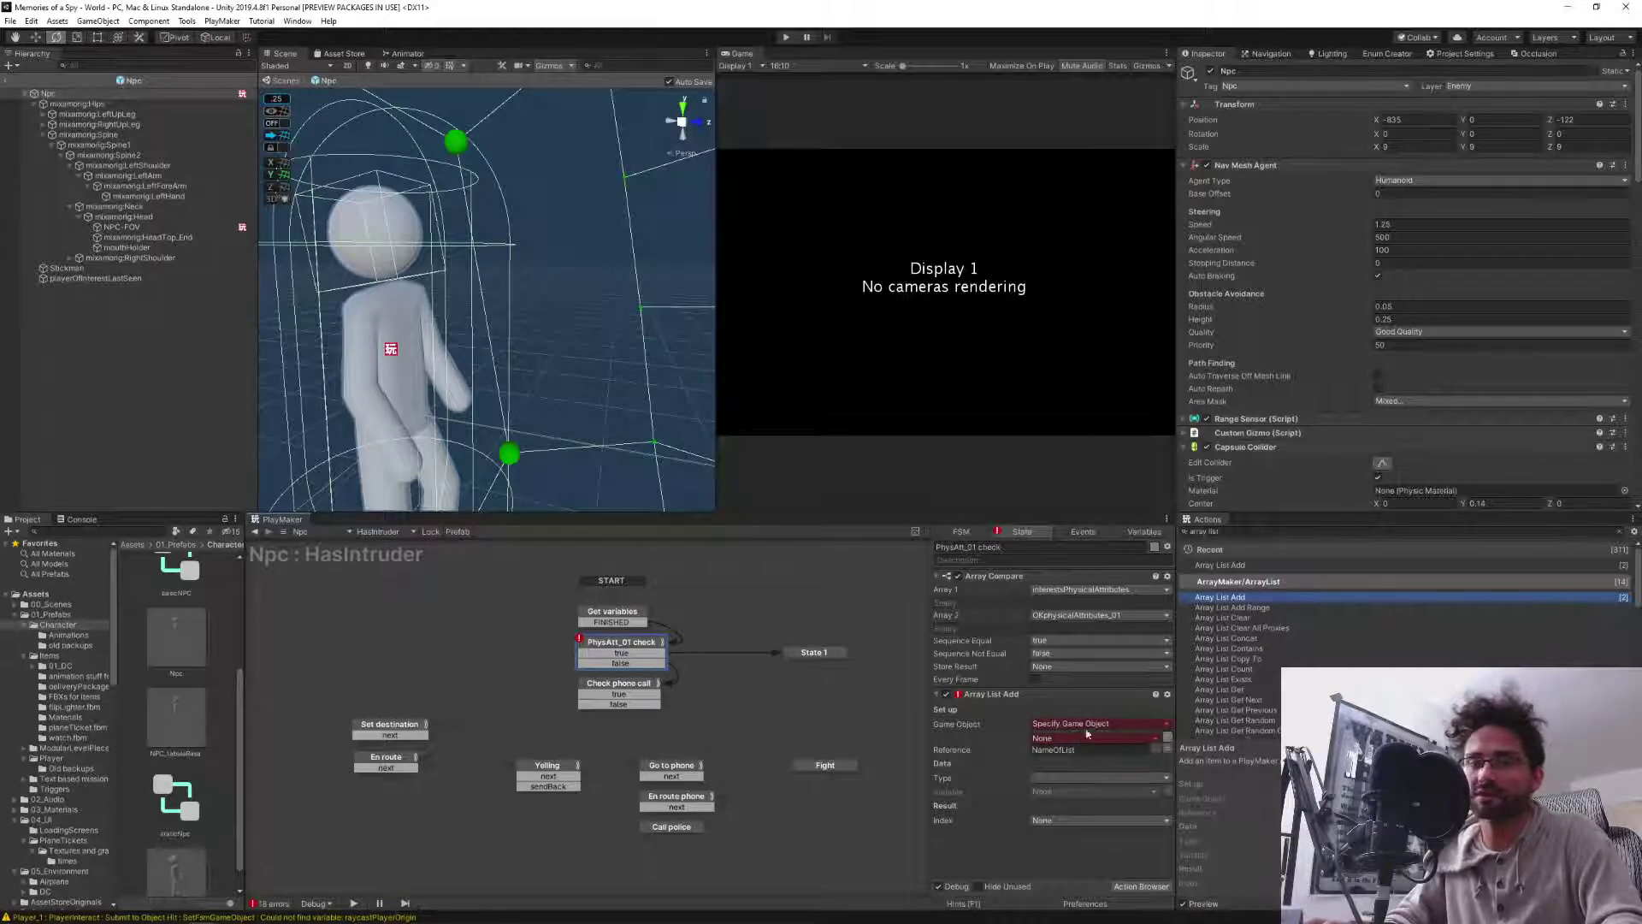
Delete the Array List Add action from the PhysAtt_01 check state and clear the action search.
click(1013, 696)
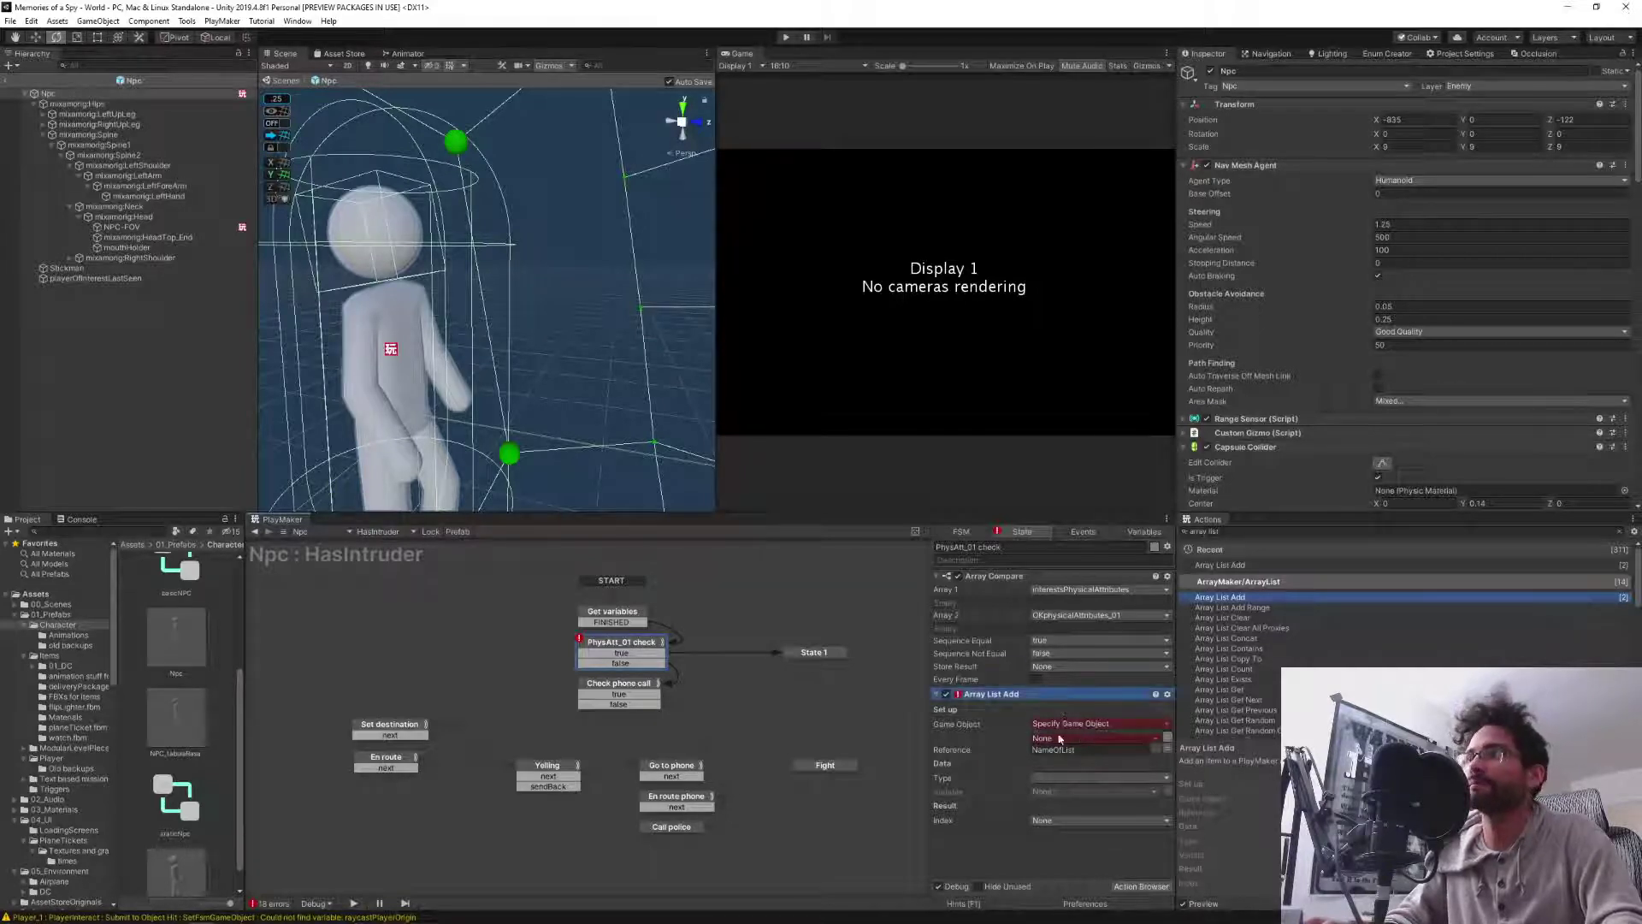
key(Delete)
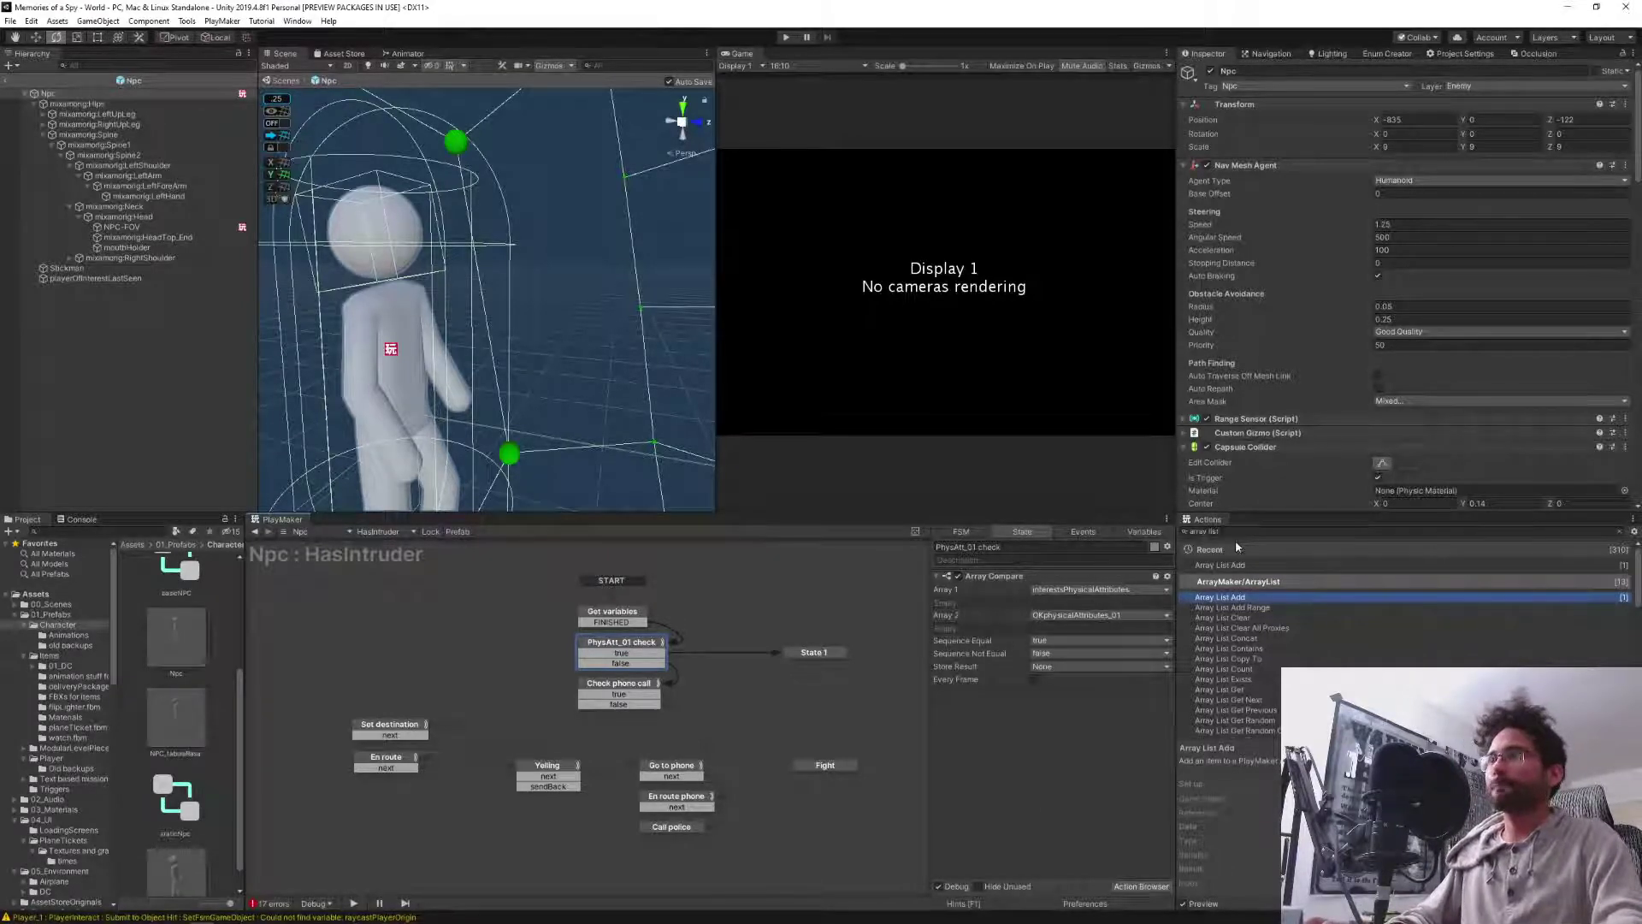
drag(1221, 532, 1186, 535)
key(BackSpace)
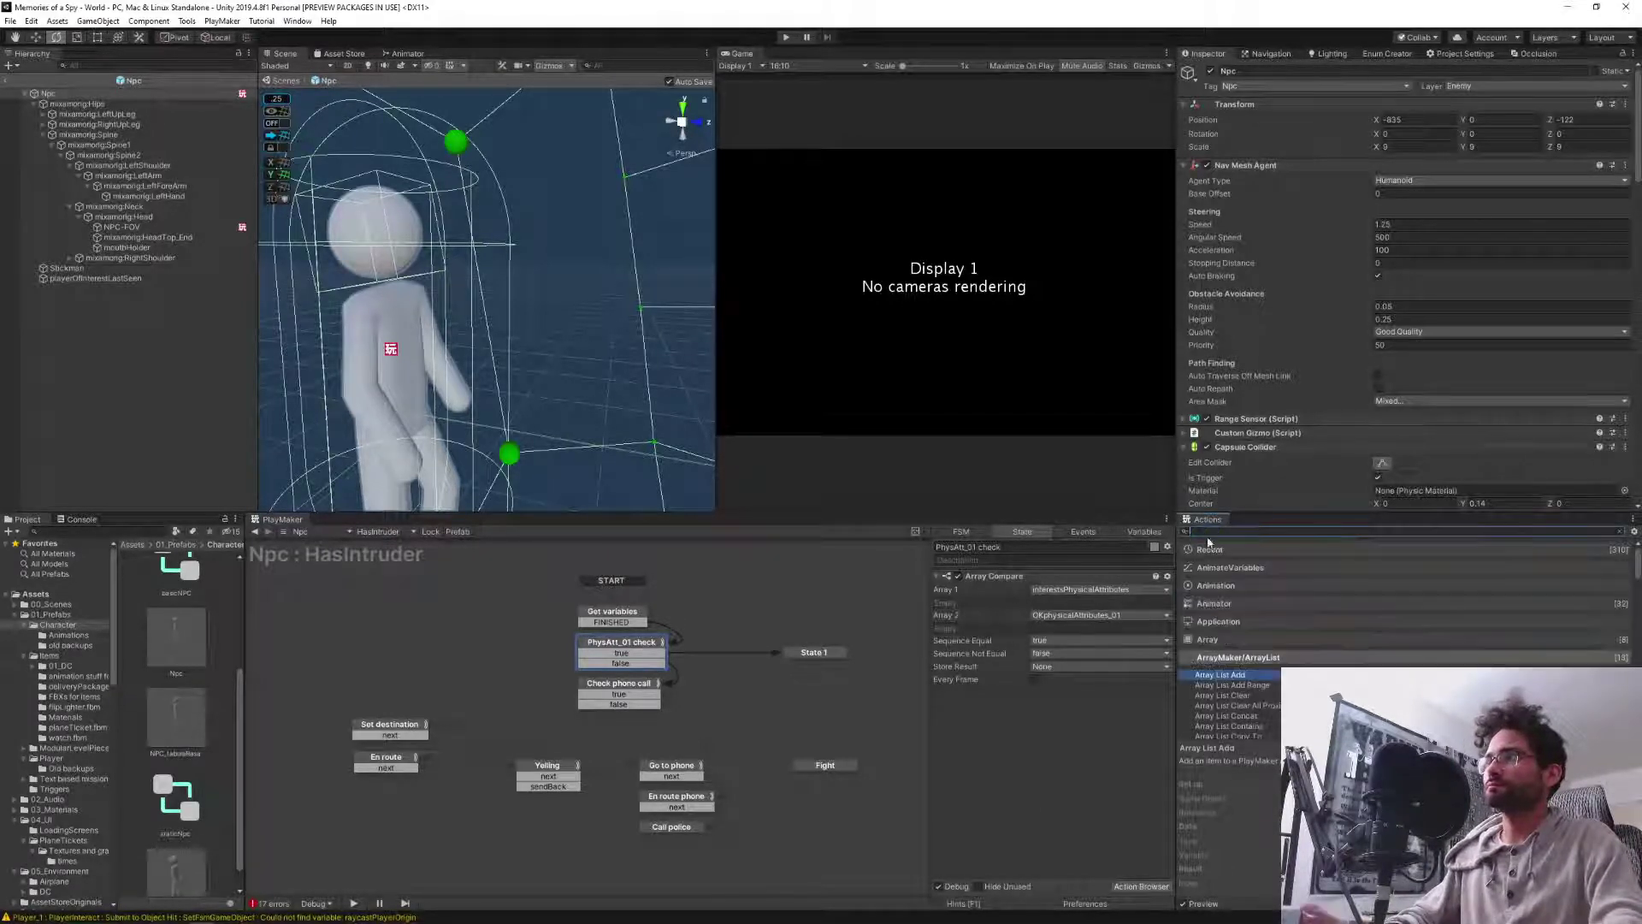
click(1065, 736)
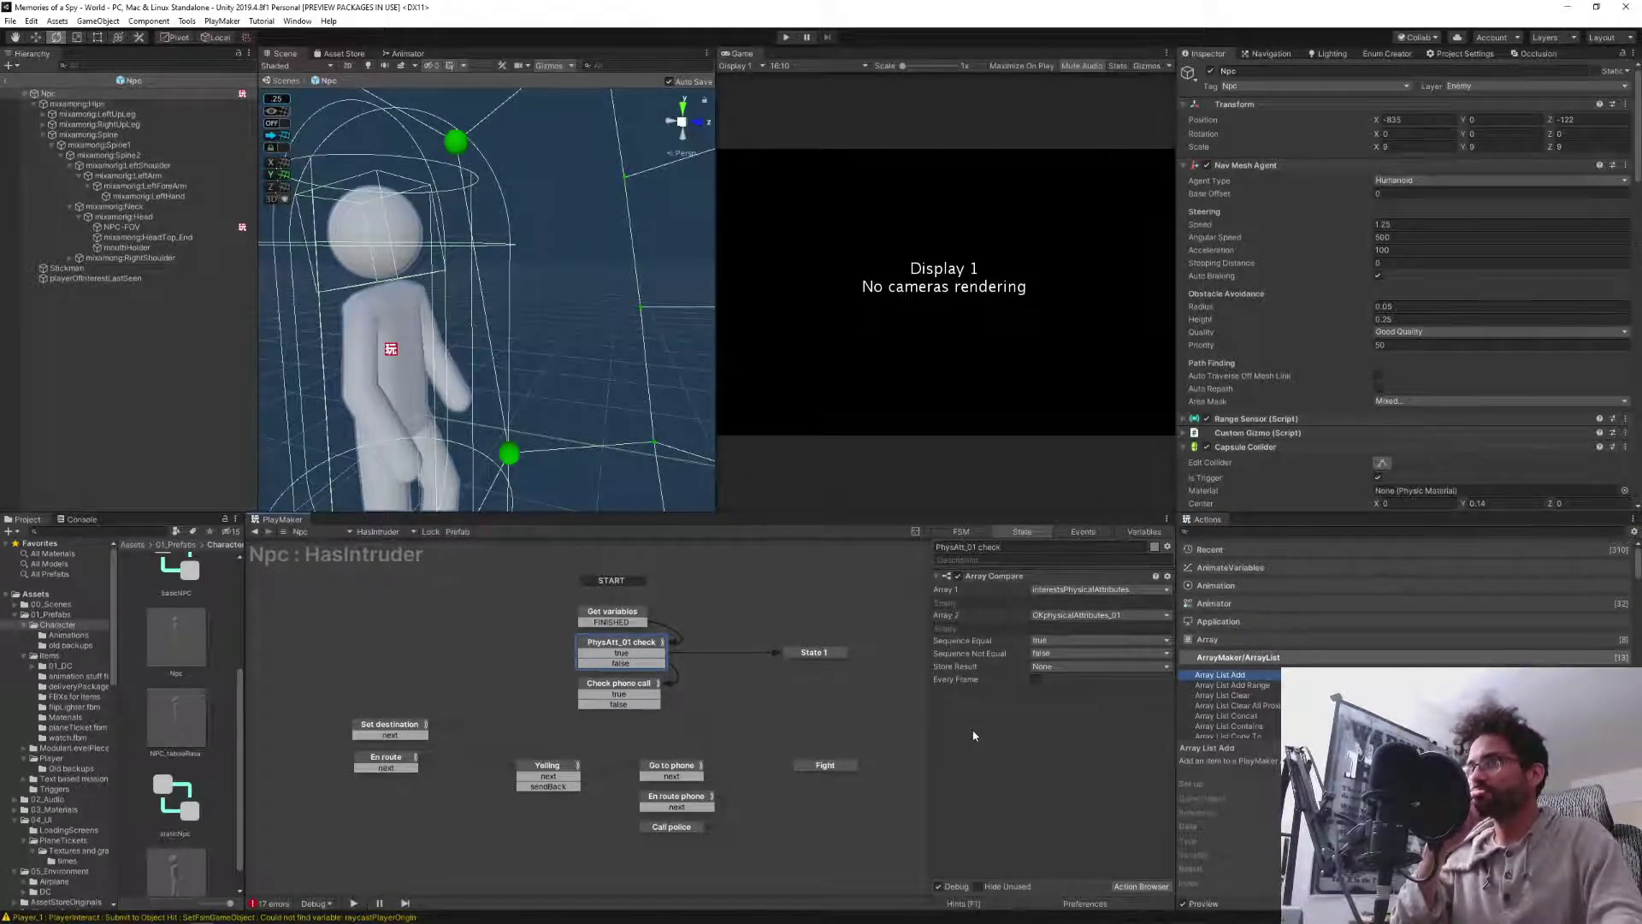
Switch to Notepad and start a new question line ">How do" beneath the ANSWER line, keeping a blank line below it.
key(alt+Tab)
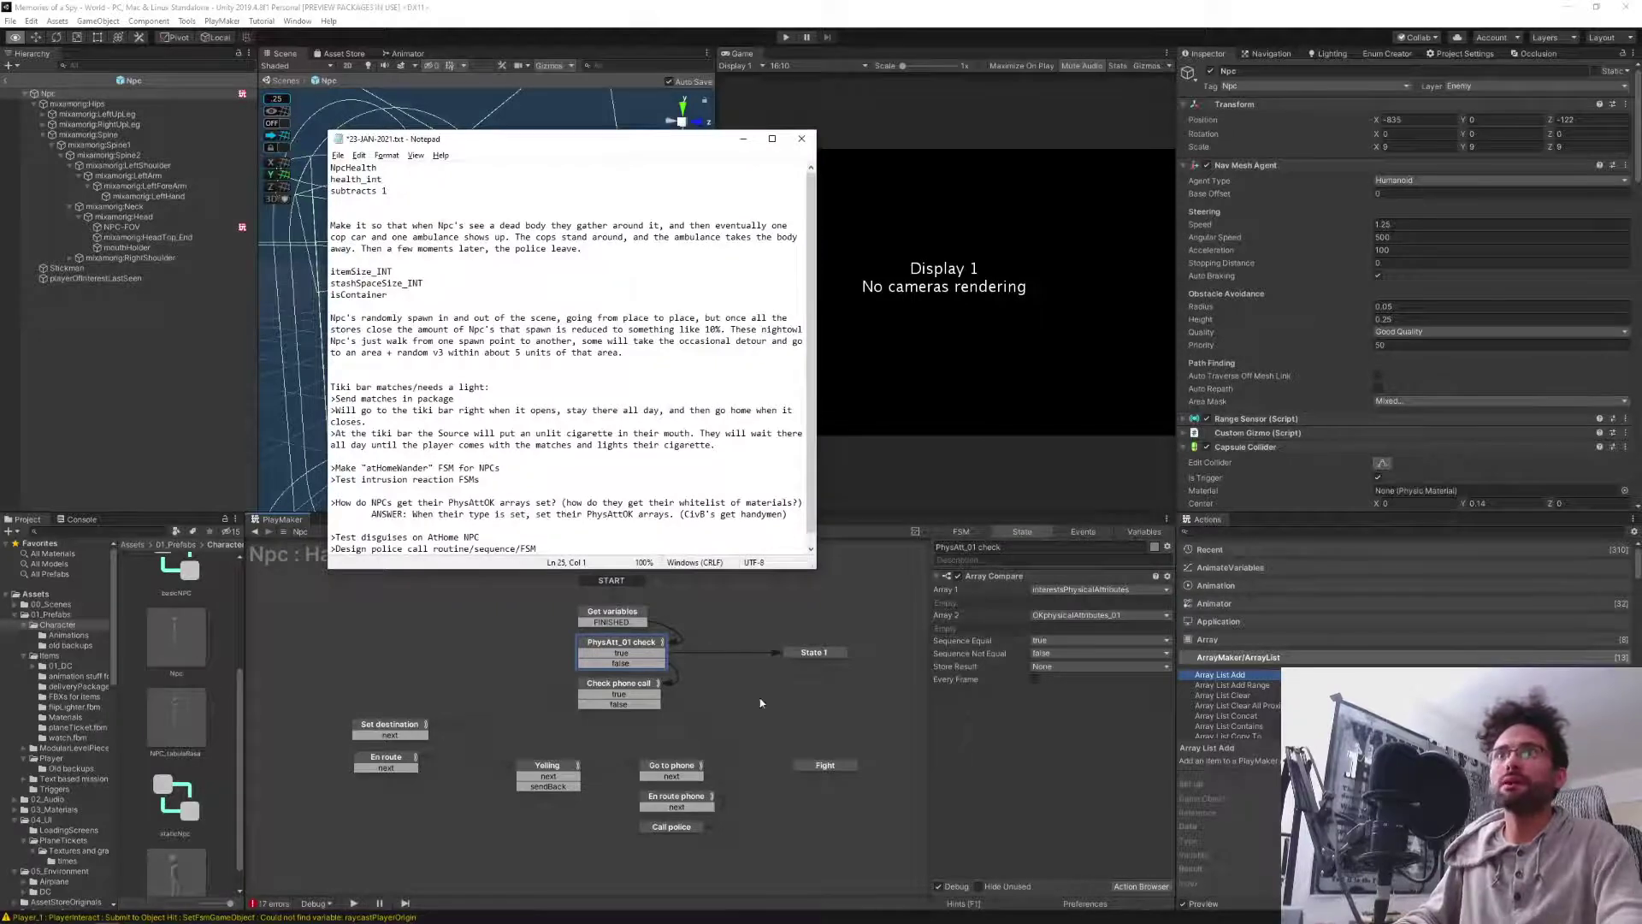
scroll(641, 472, down, 1)
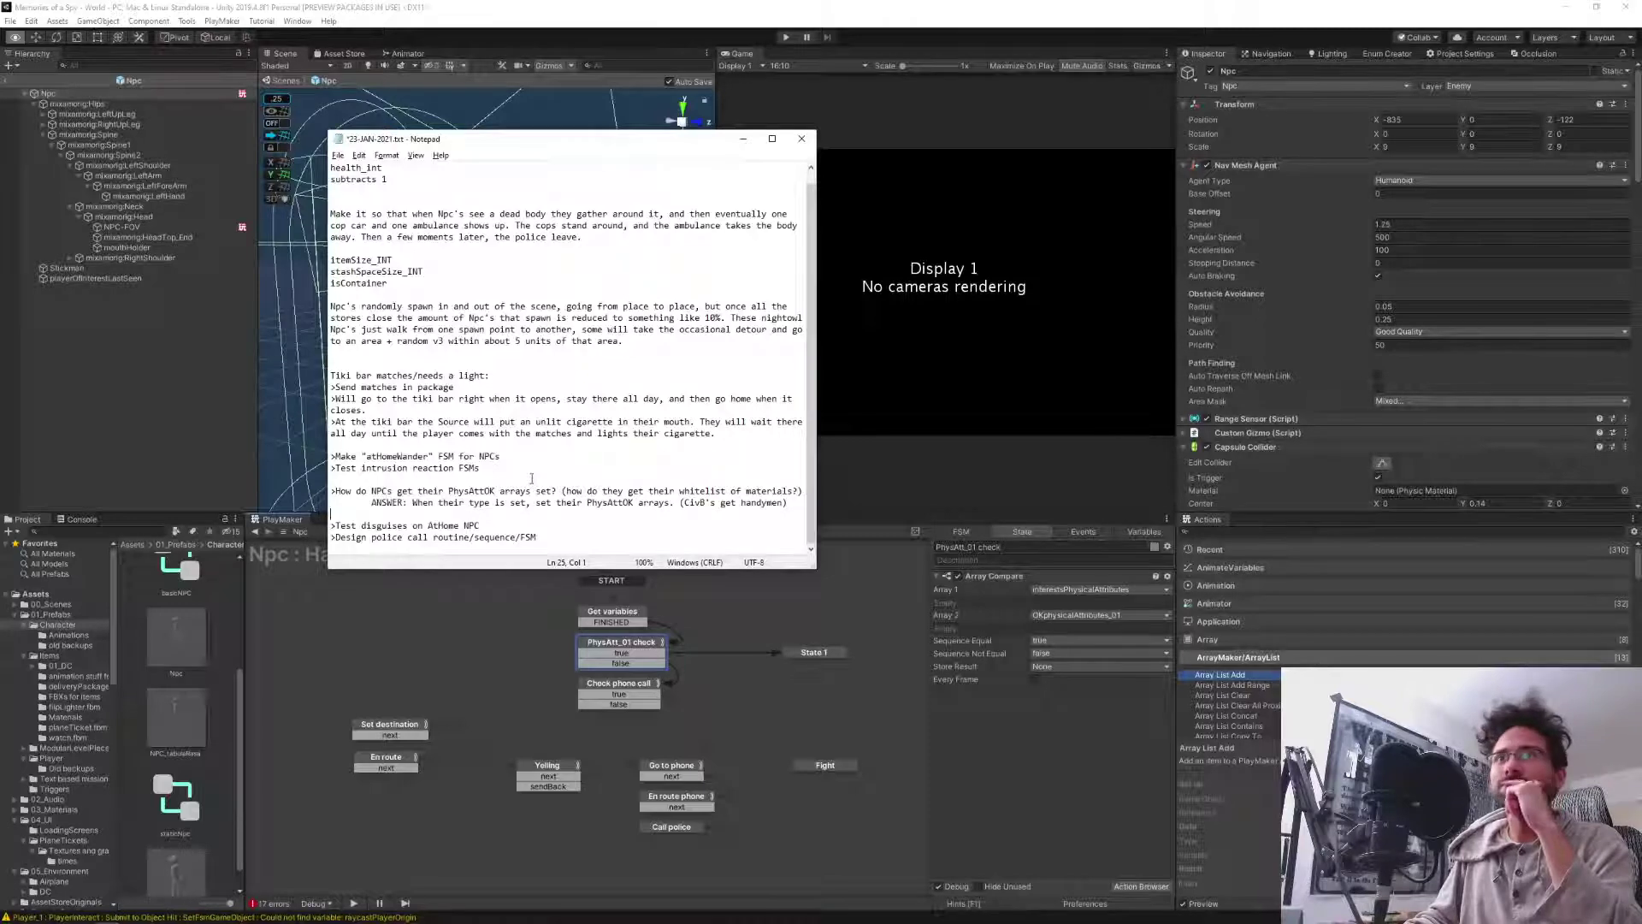
key(Return)
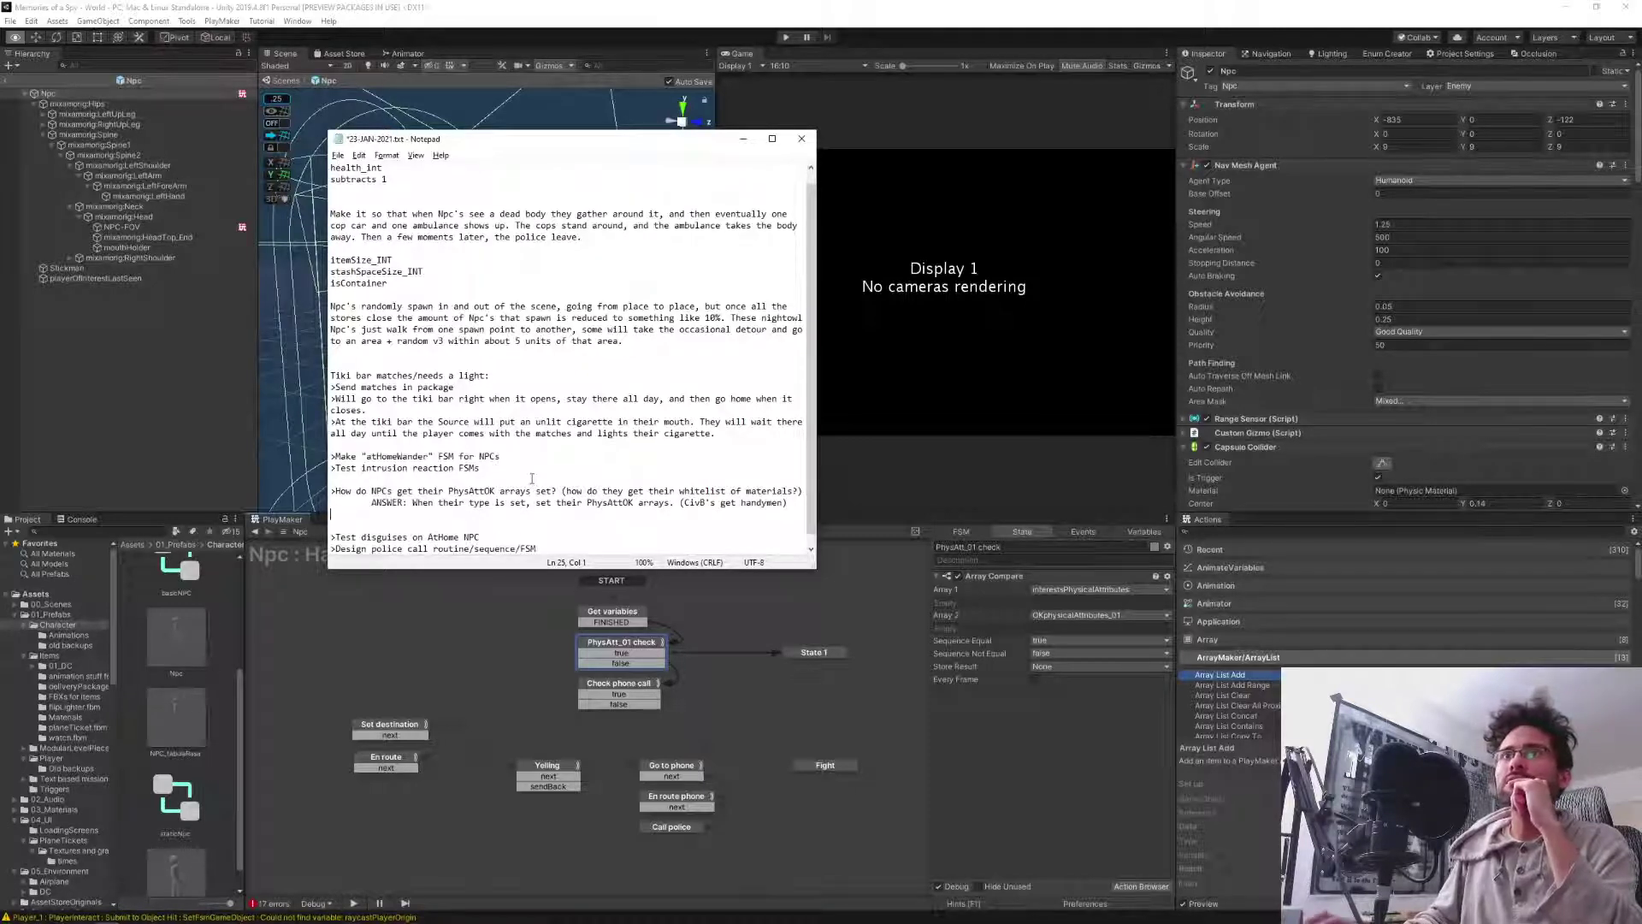
scroll(532, 479, down, 1)
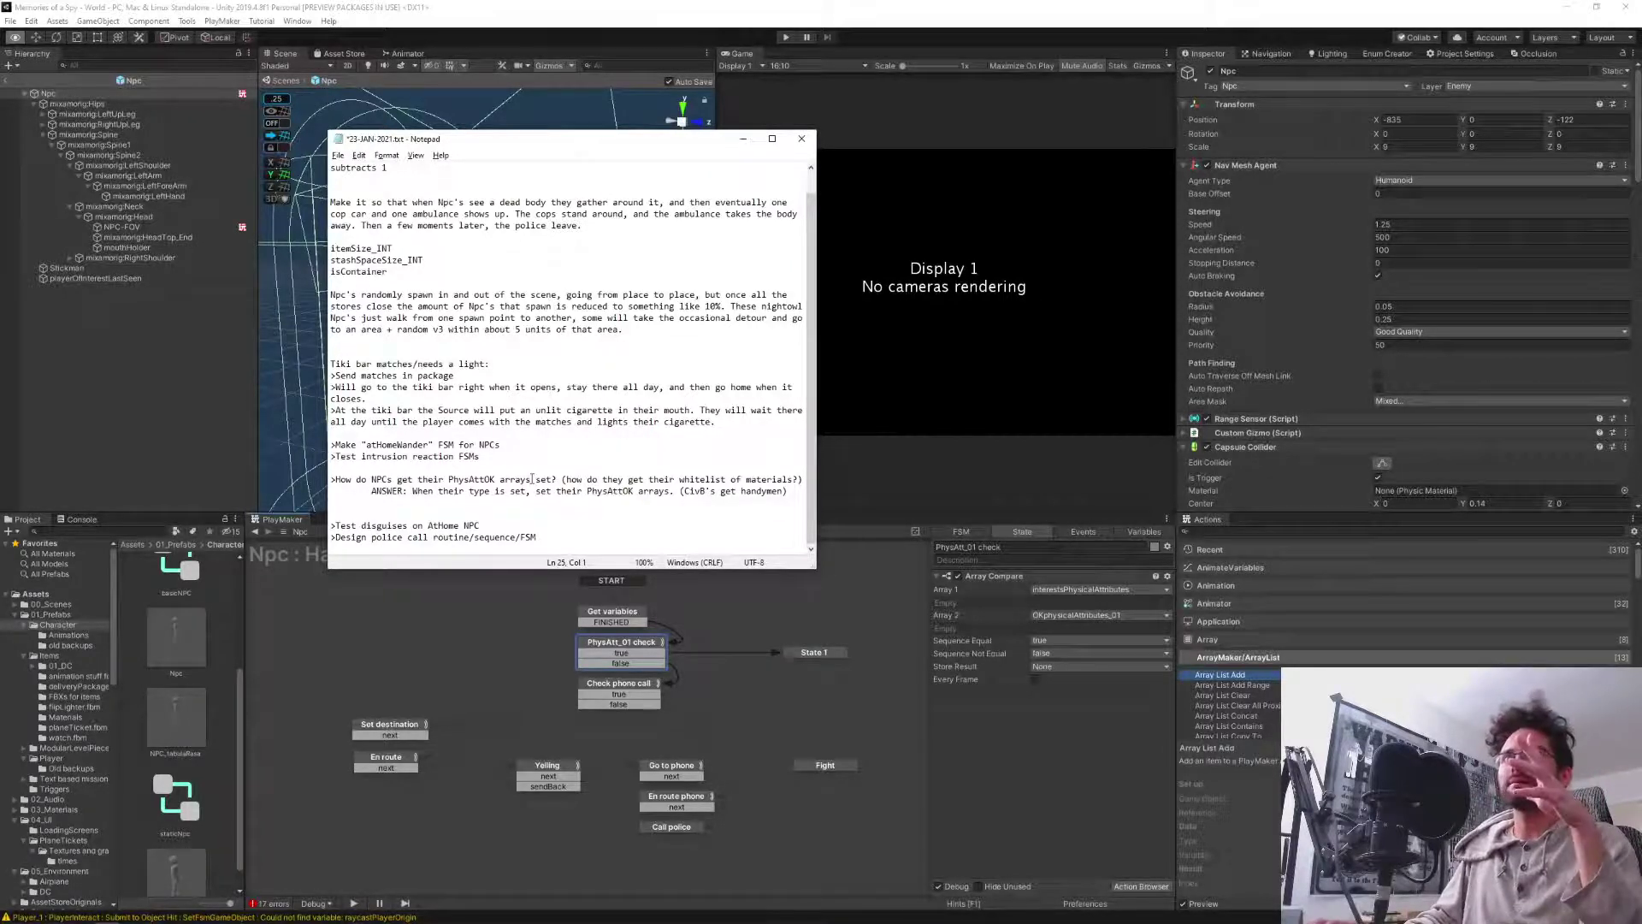
text(>)
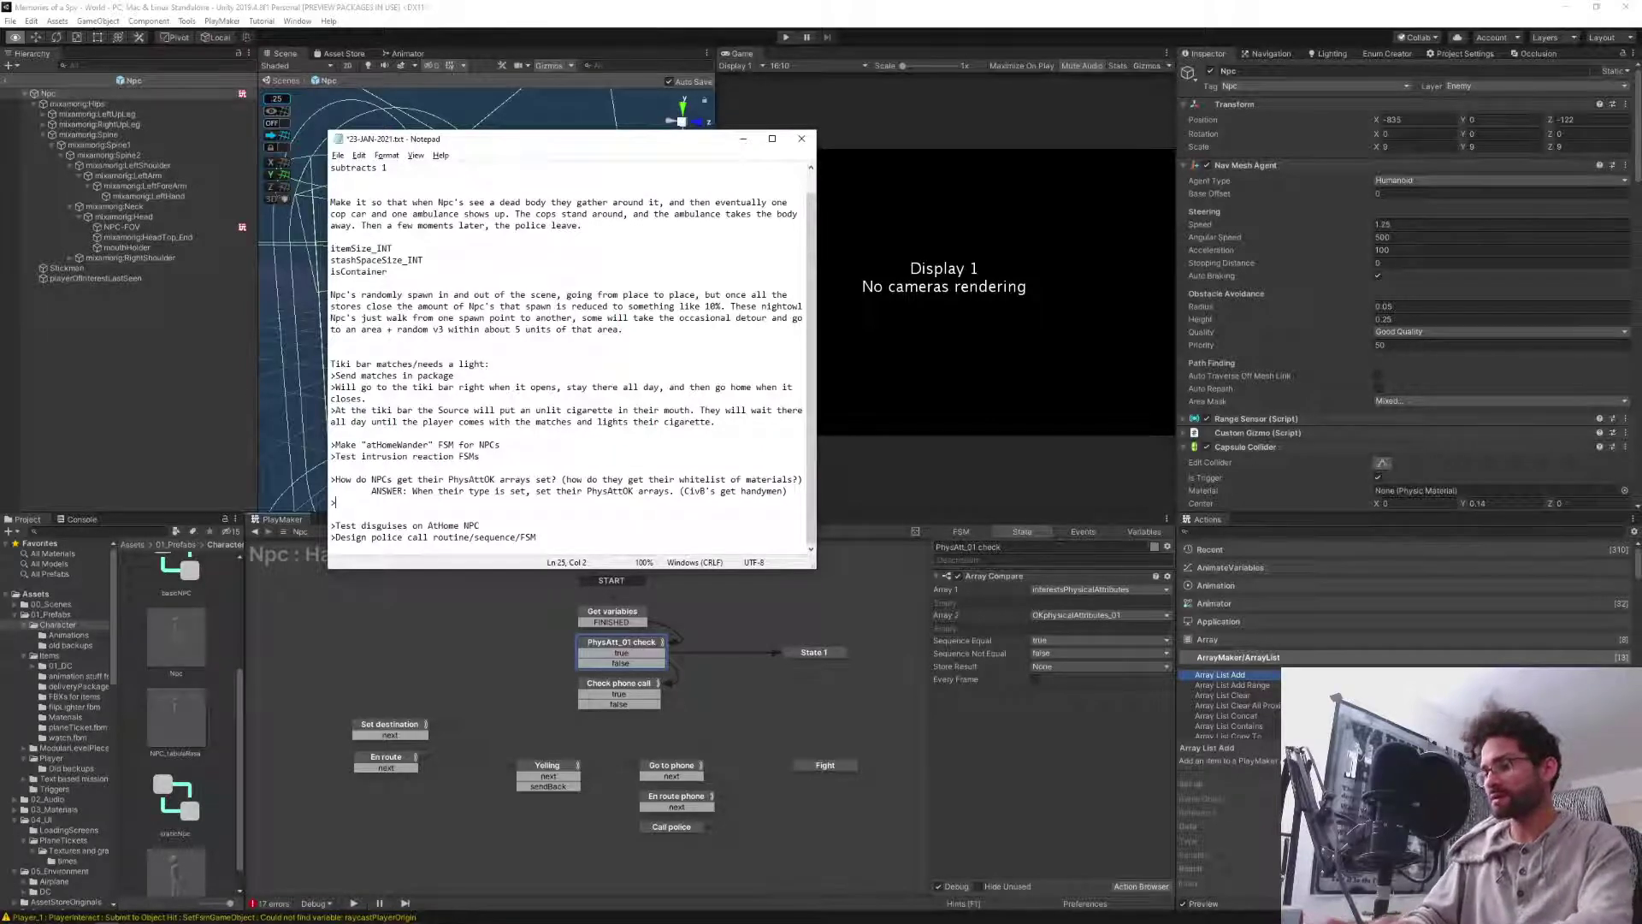
text(H)
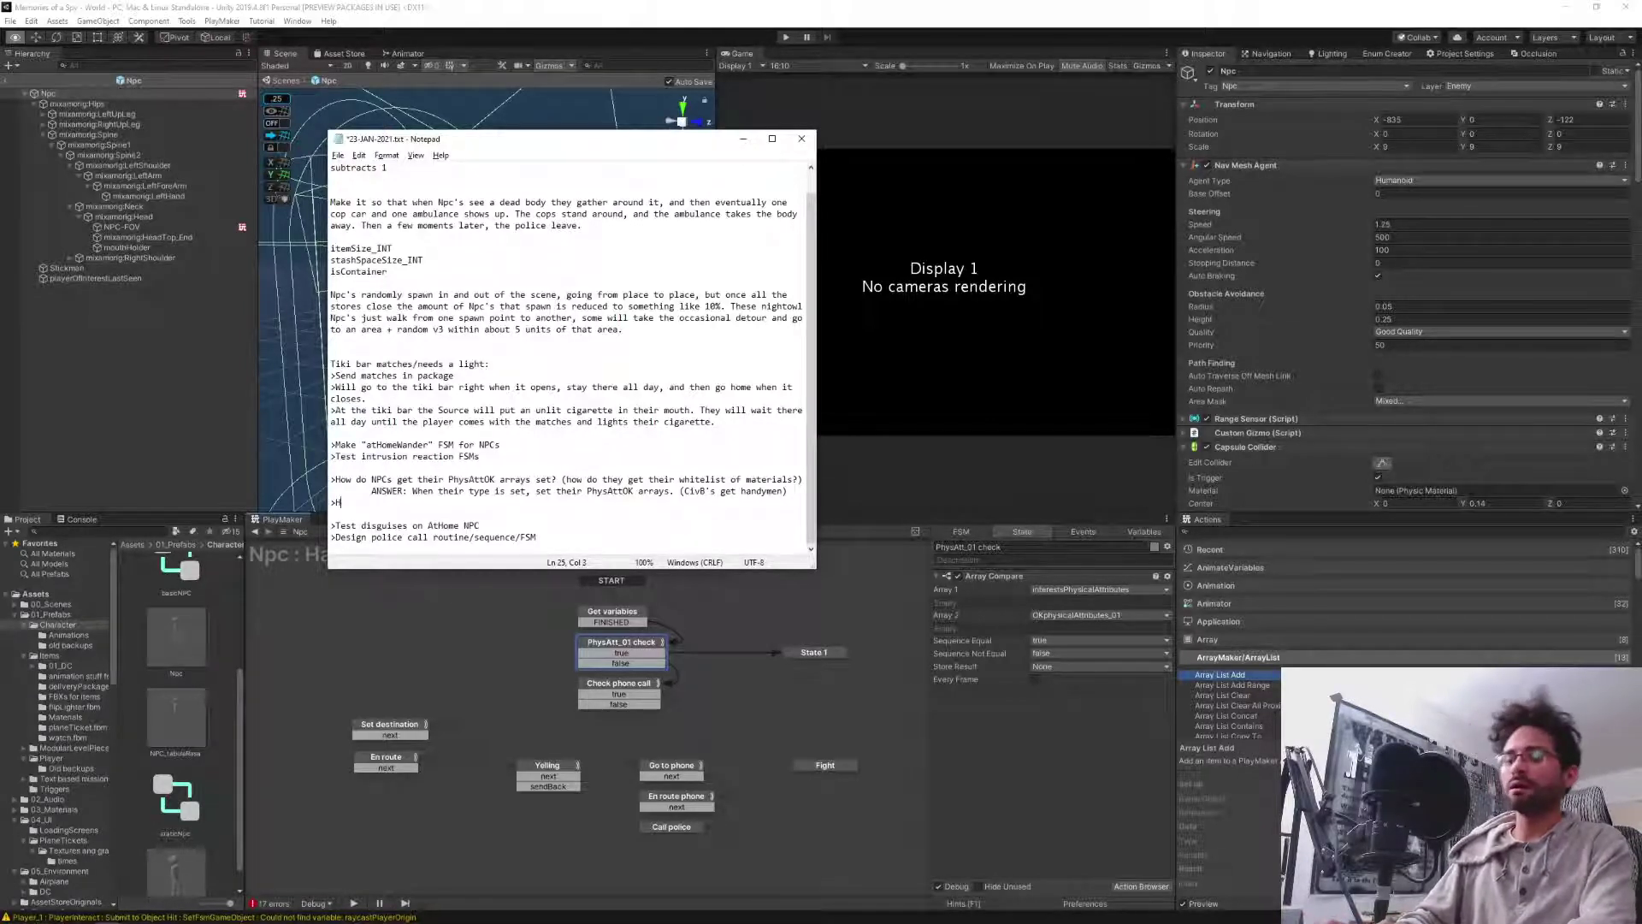
text(ow do)
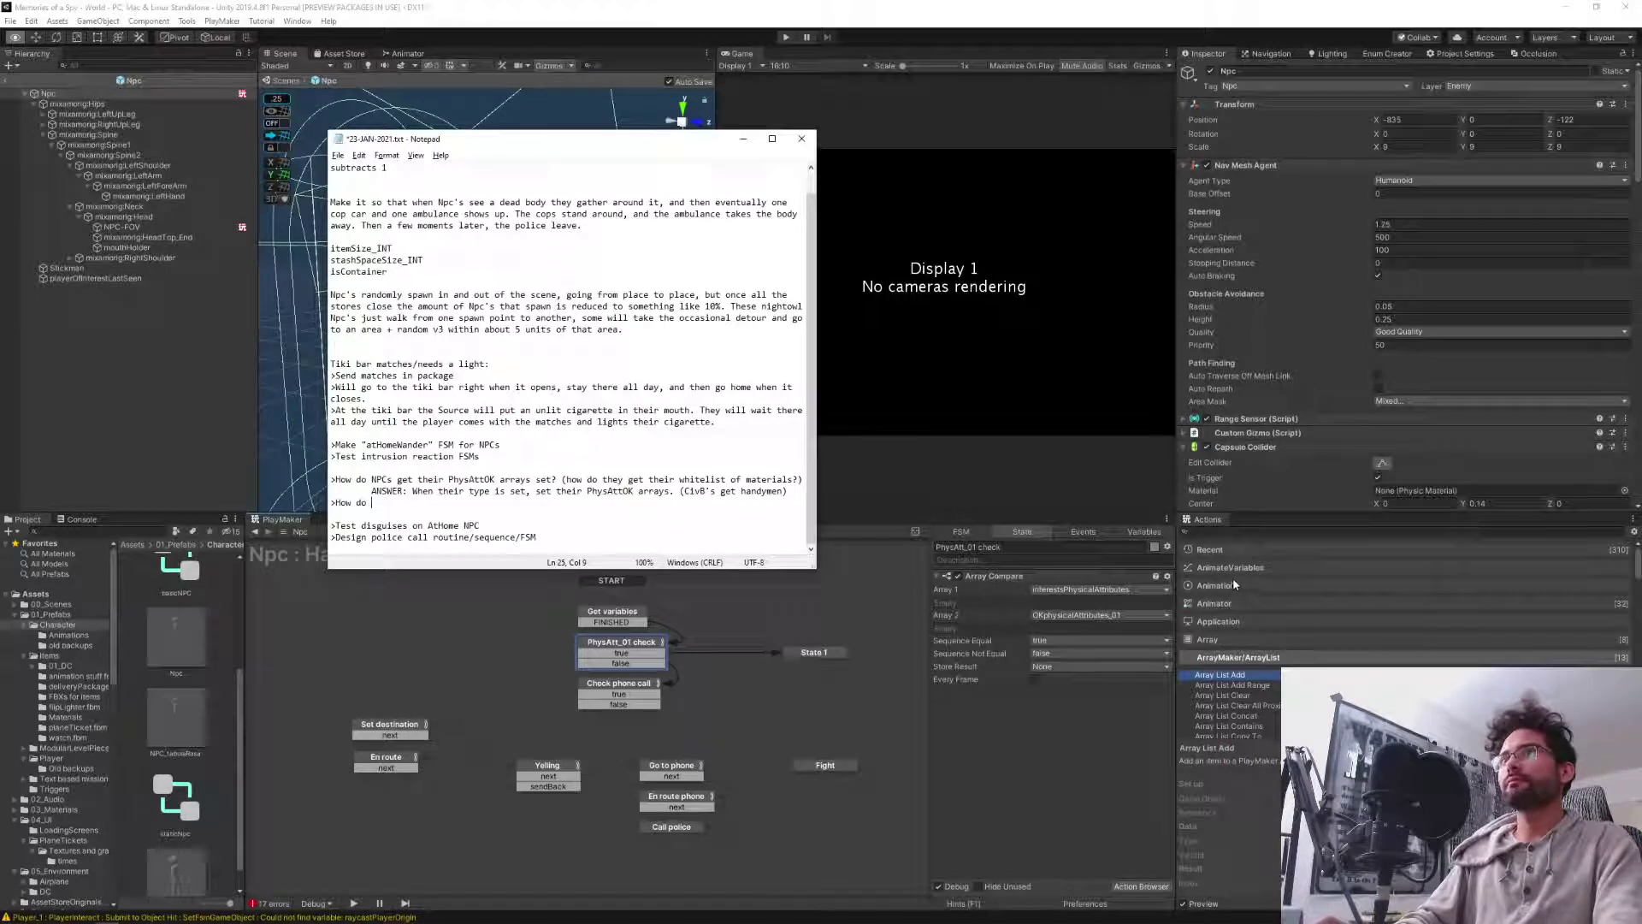
Switch back to Unity and search the PlayMaker actions for "material" with the PhysAtt_01 check state selected.
click(1218, 530)
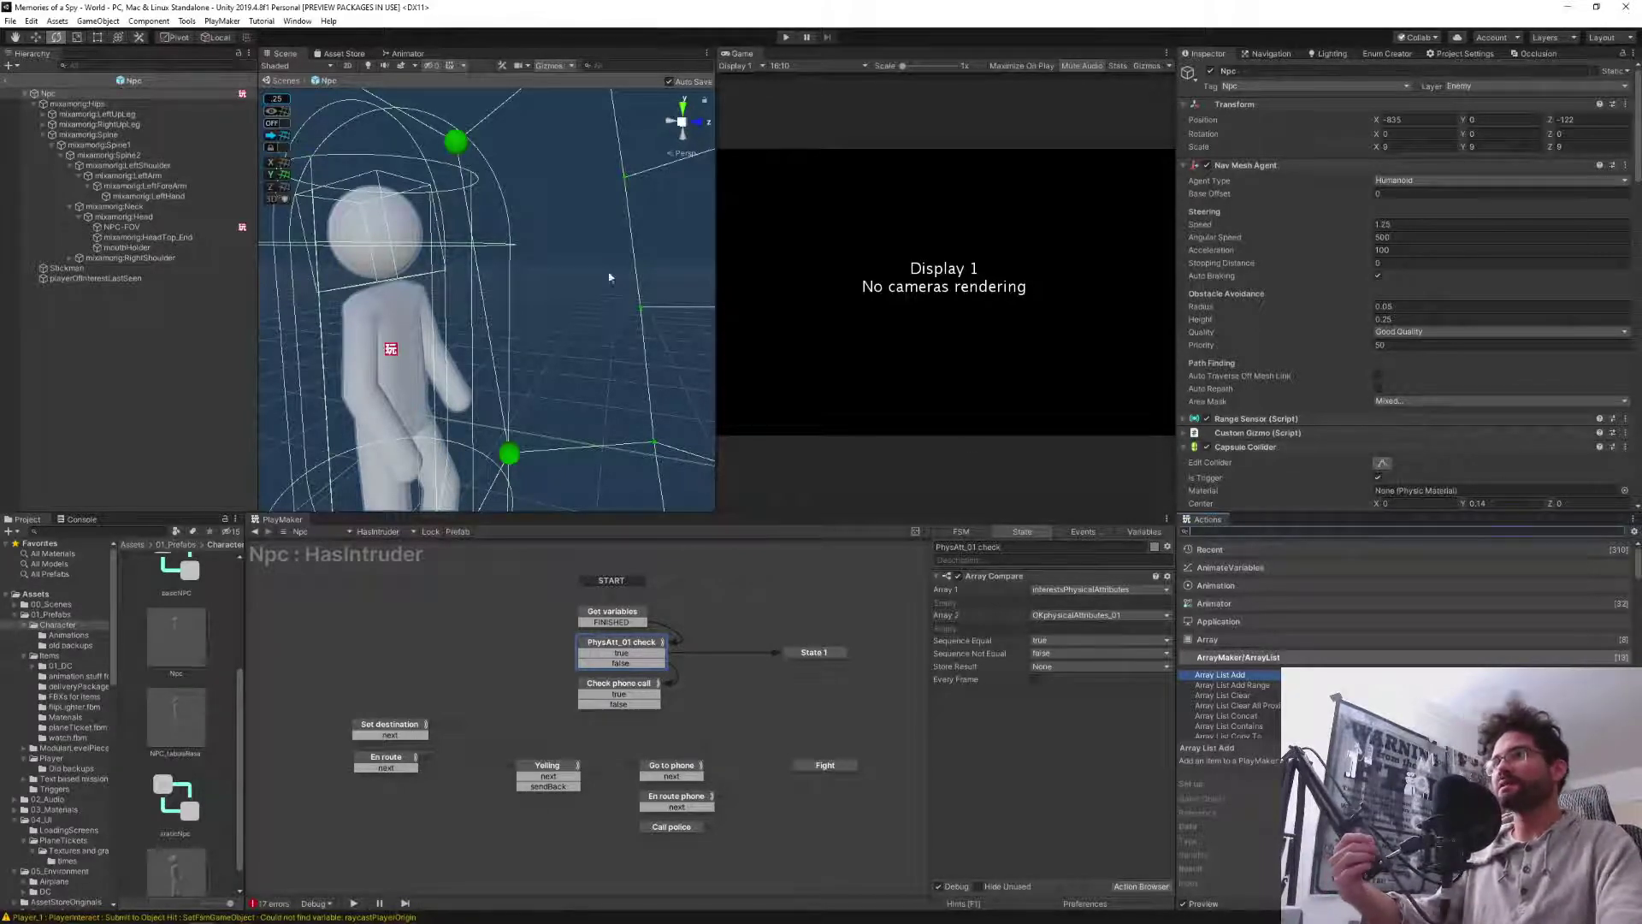
click(627, 644)
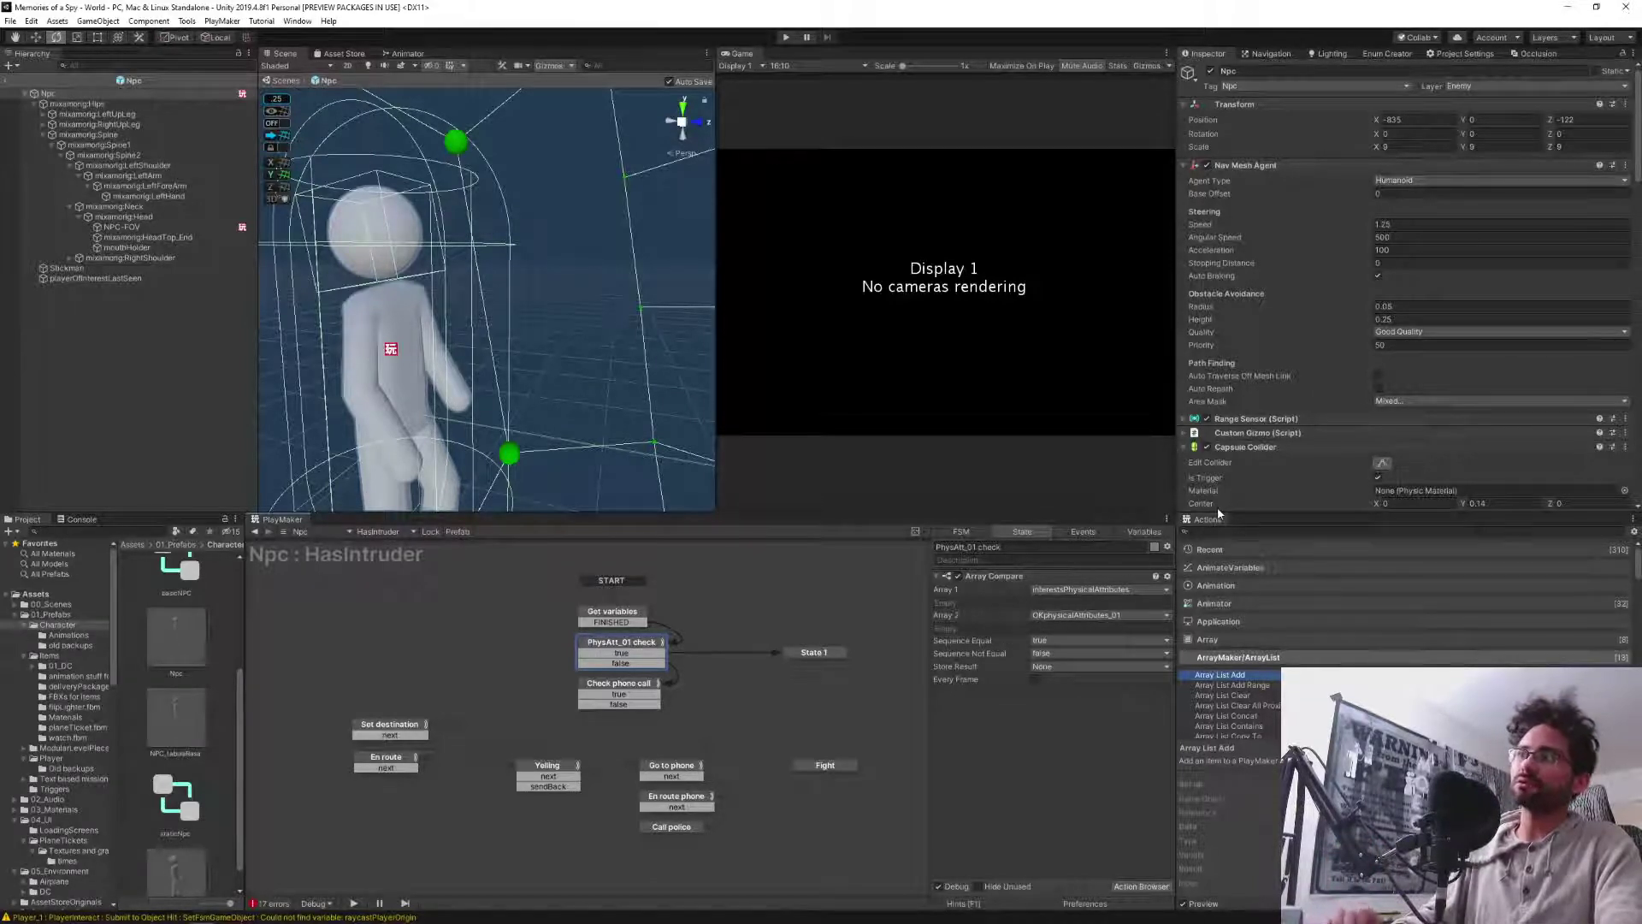
click(1255, 530)
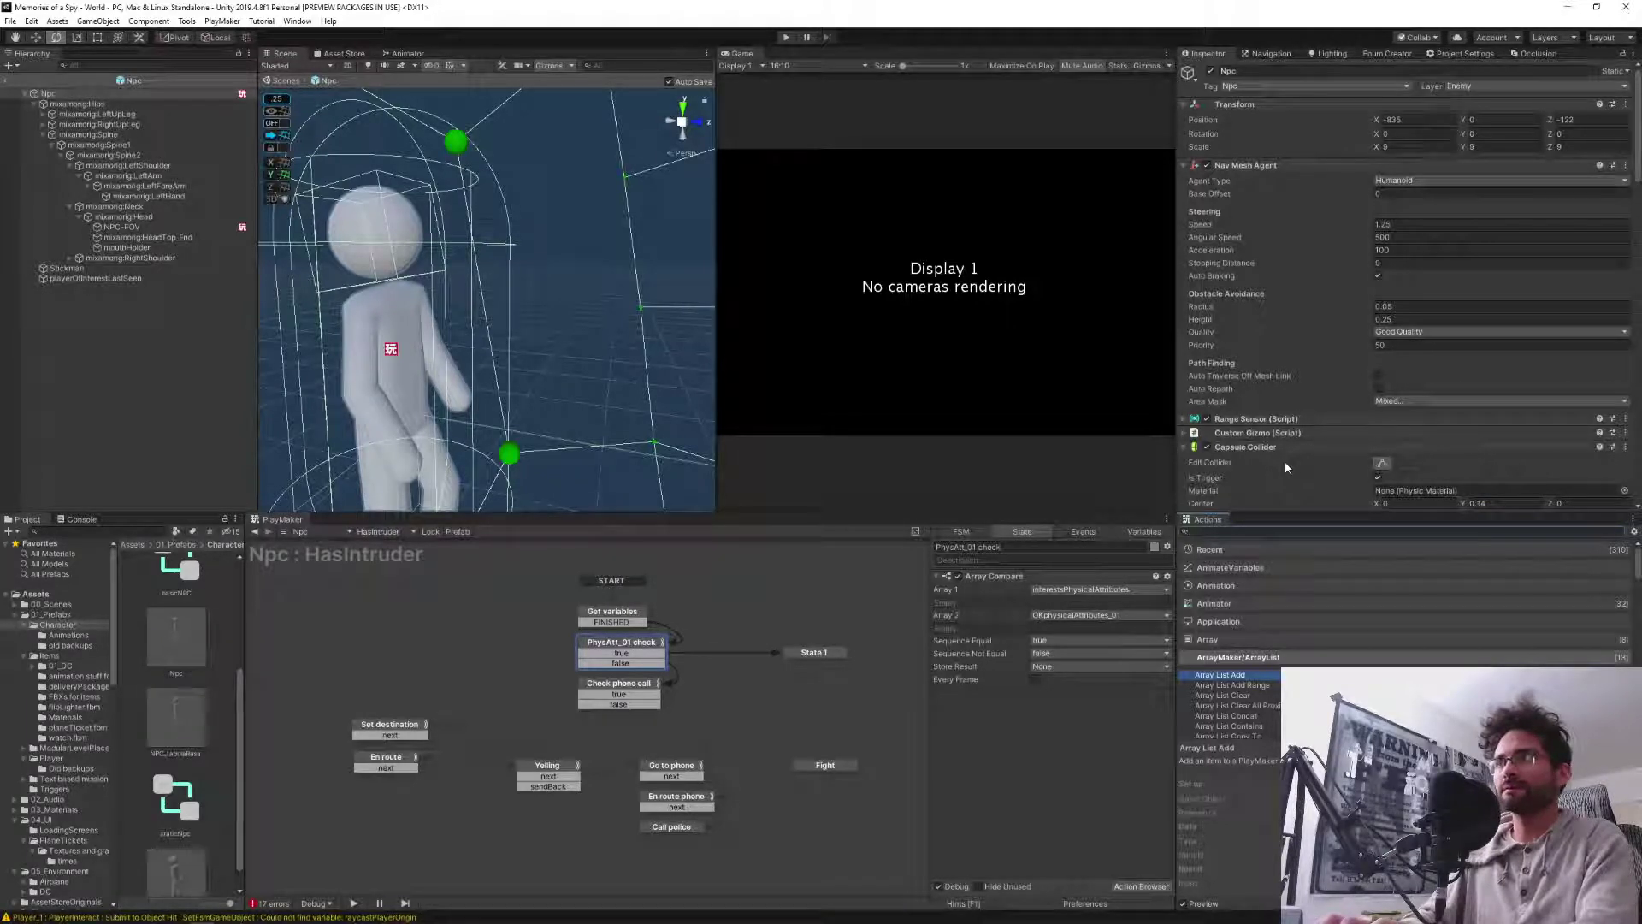
text(material)
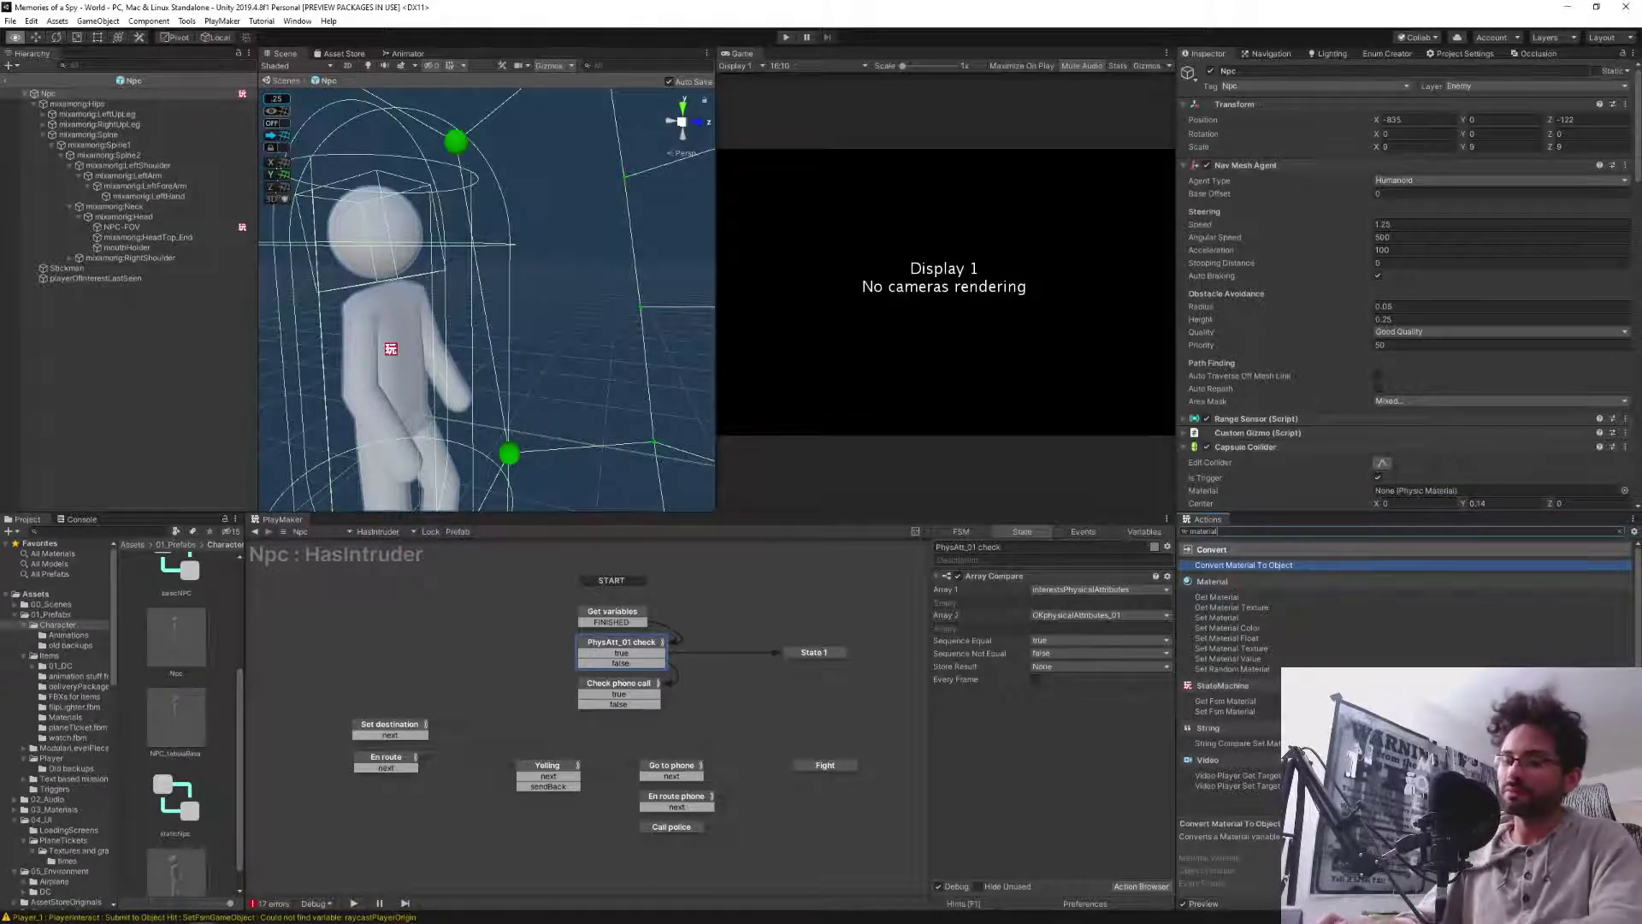
Open the PlayMaker Ecosystem browser over the Game view and search it for "material compare".
key(alt+e)
click(1020, 759)
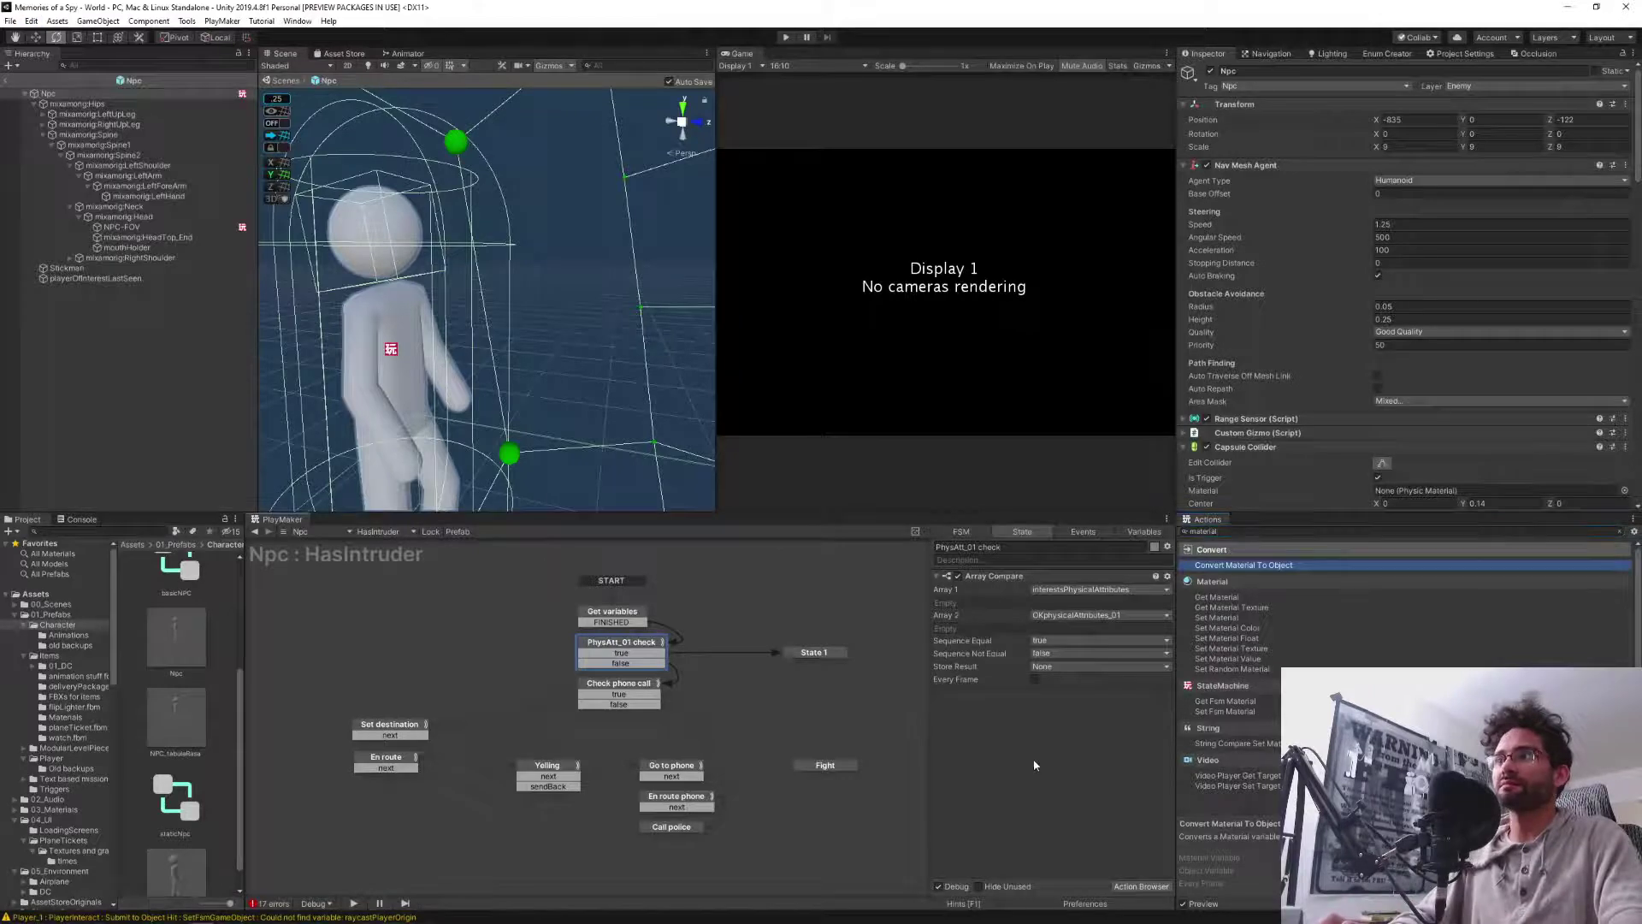
key(alt+e)
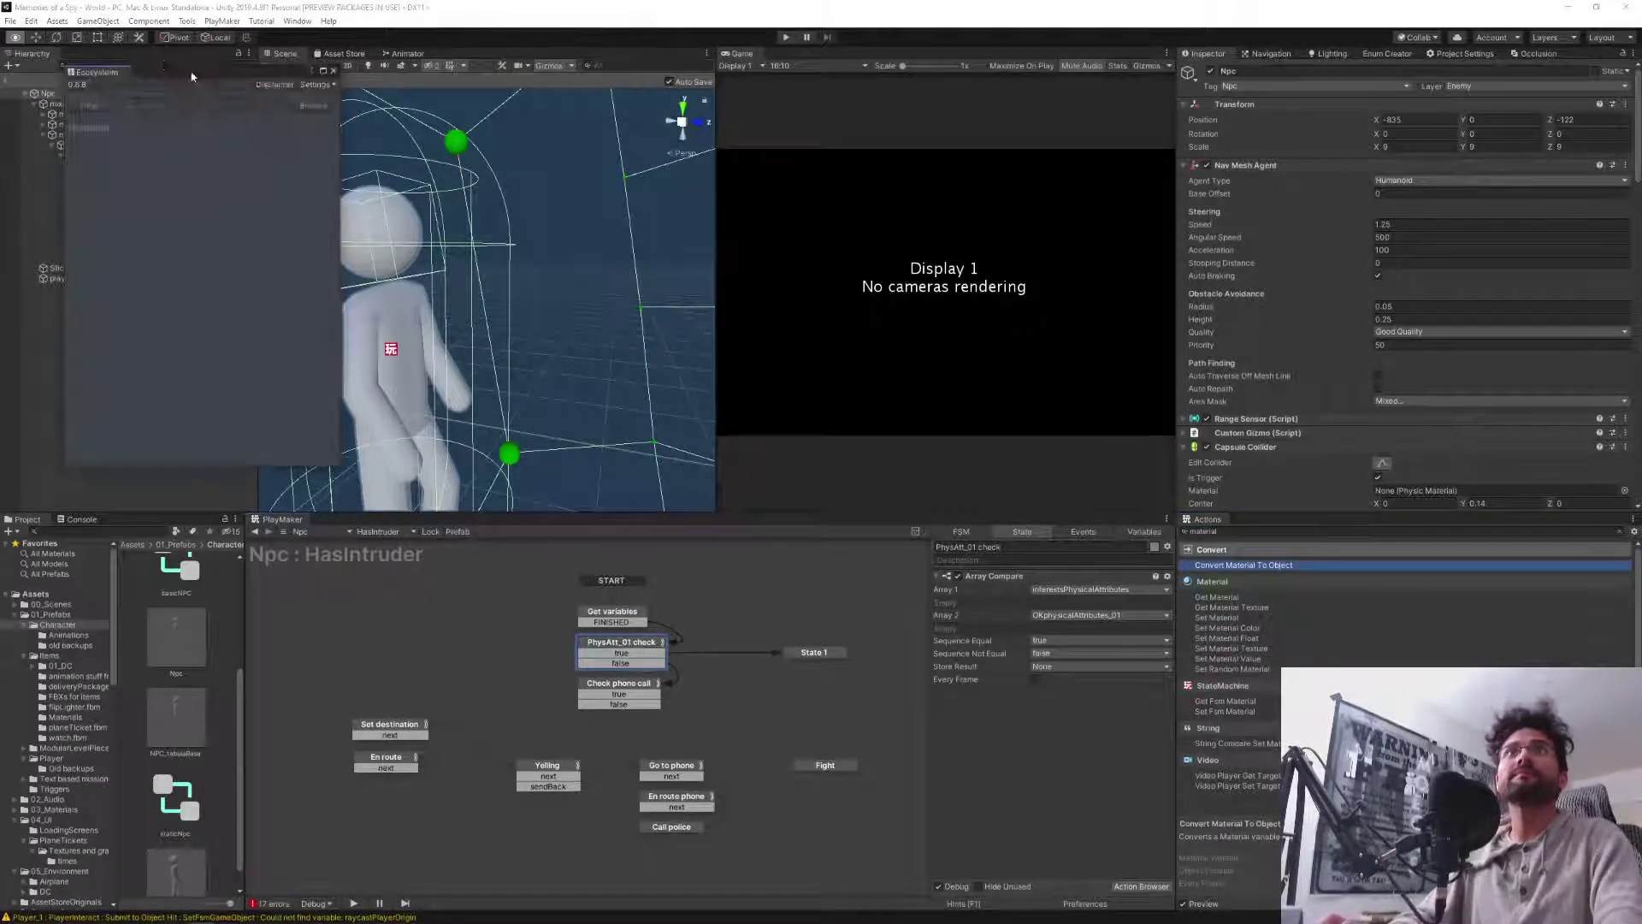
drag(165, 79, 954, 394)
click(945, 420)
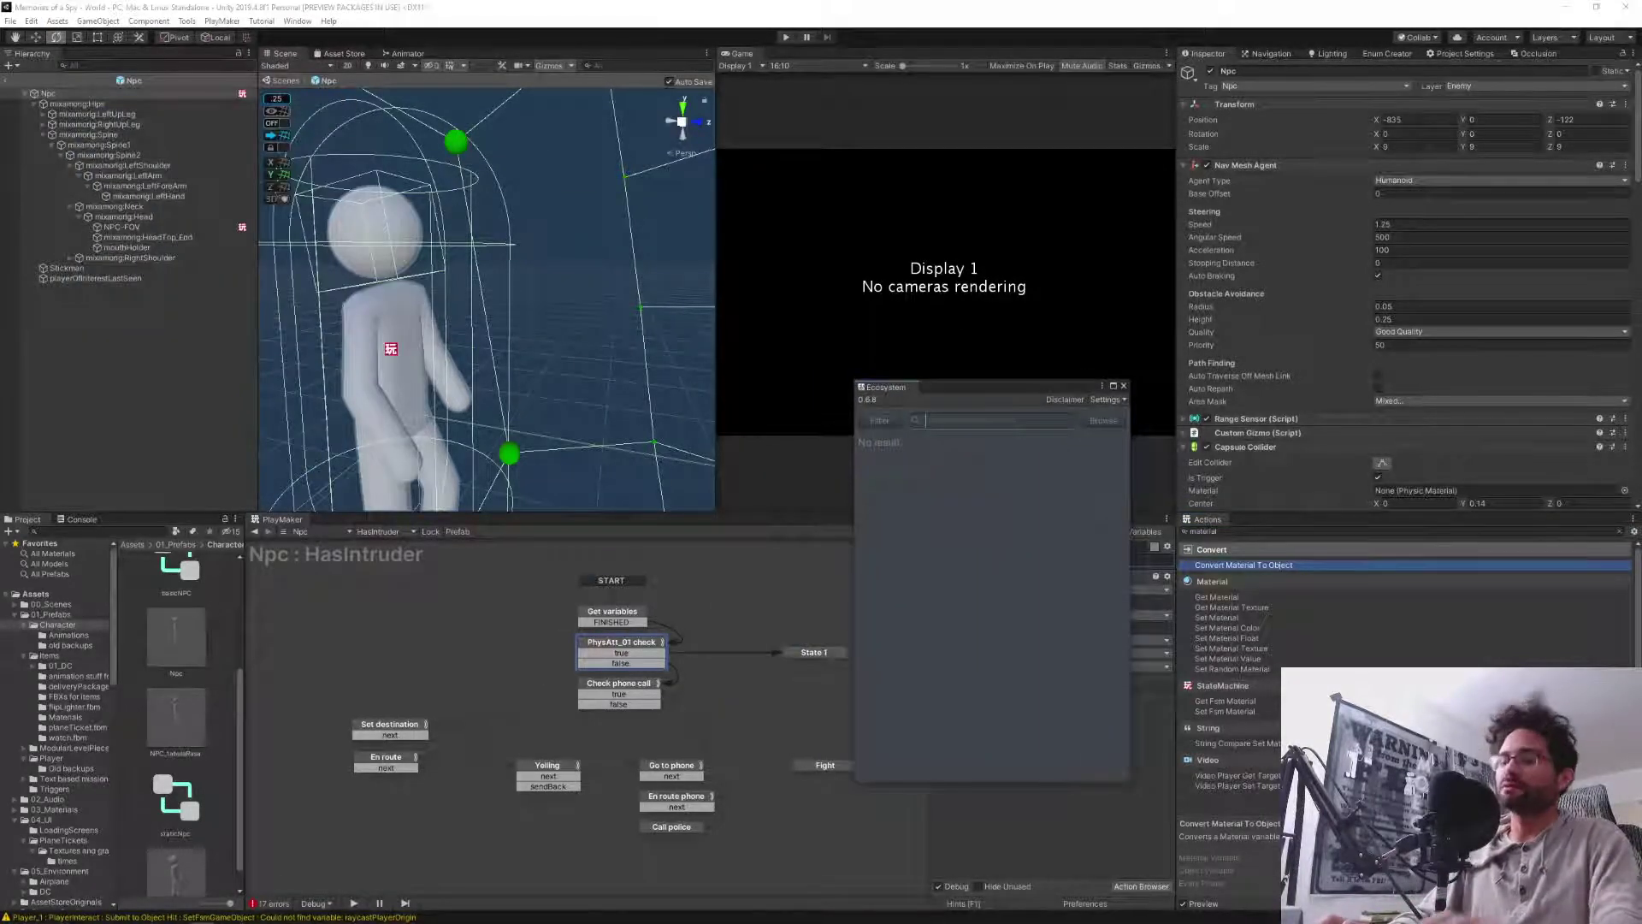
text(material cp)
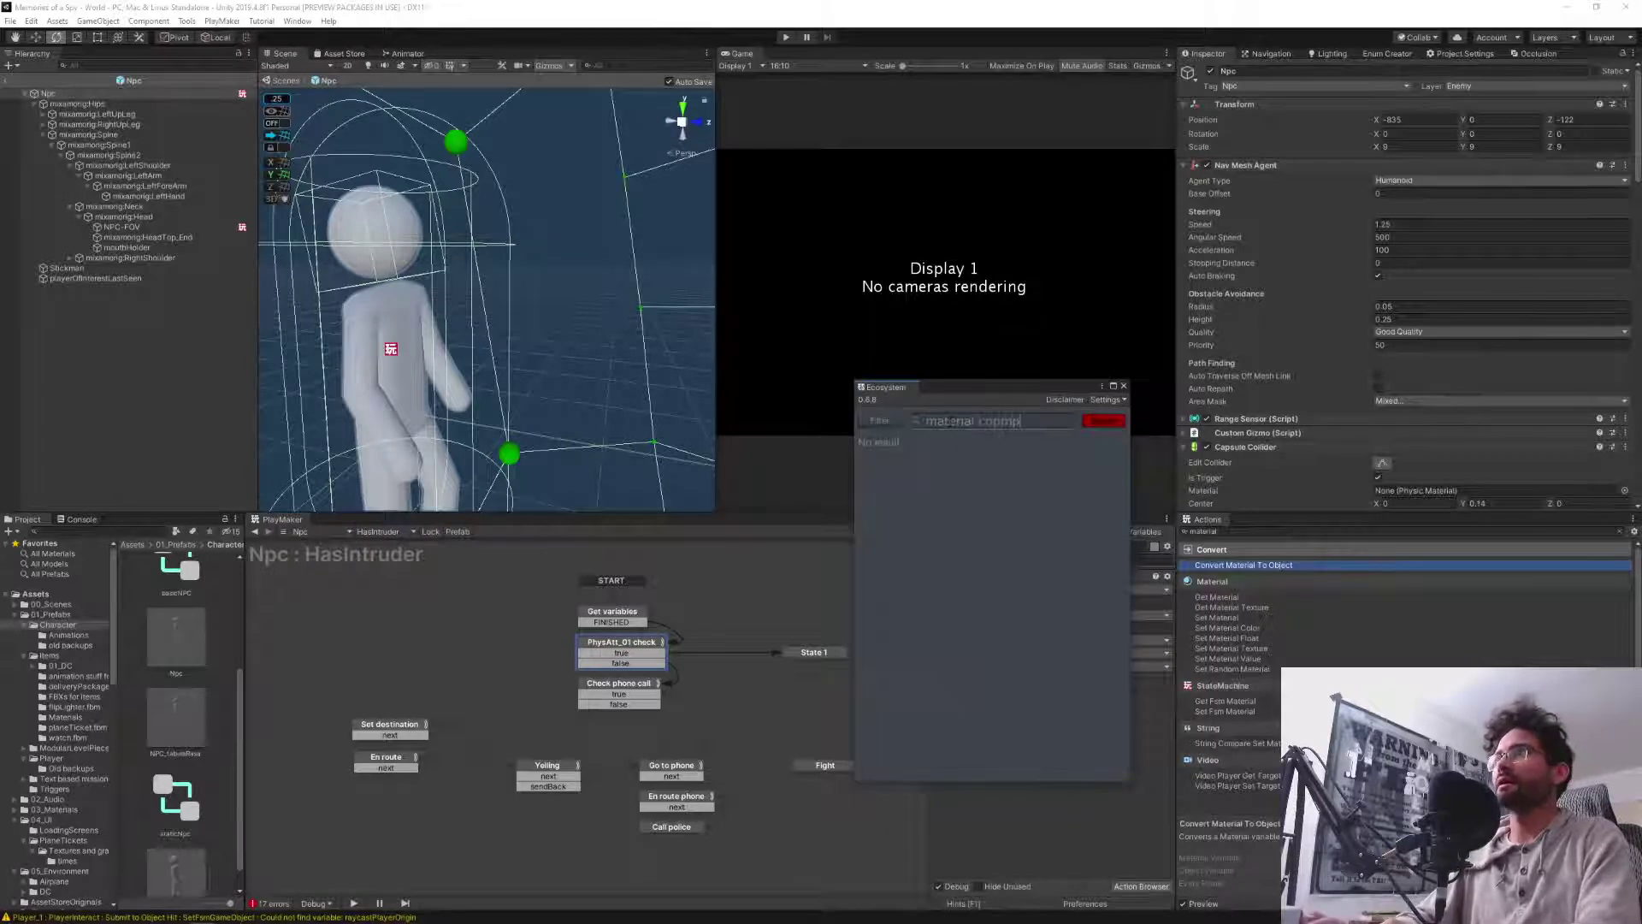
key(BackSpace)
text(ompare)
key(Return)
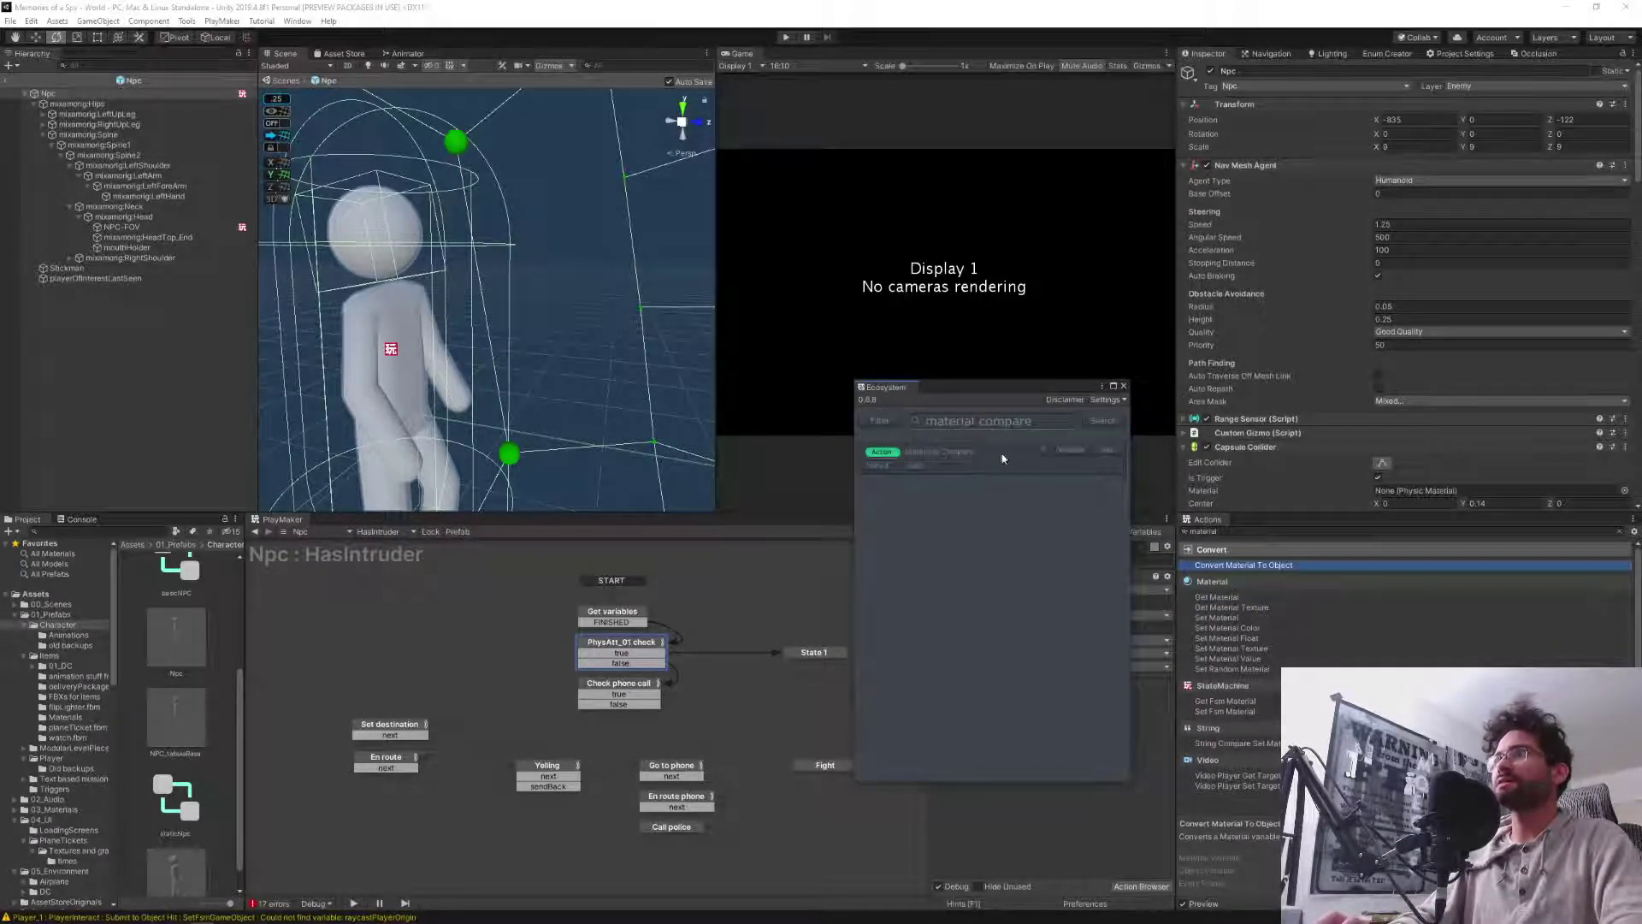
Install the Material Compare action from the Ecosystem and close the Ecosystem browser.
click(1040, 448)
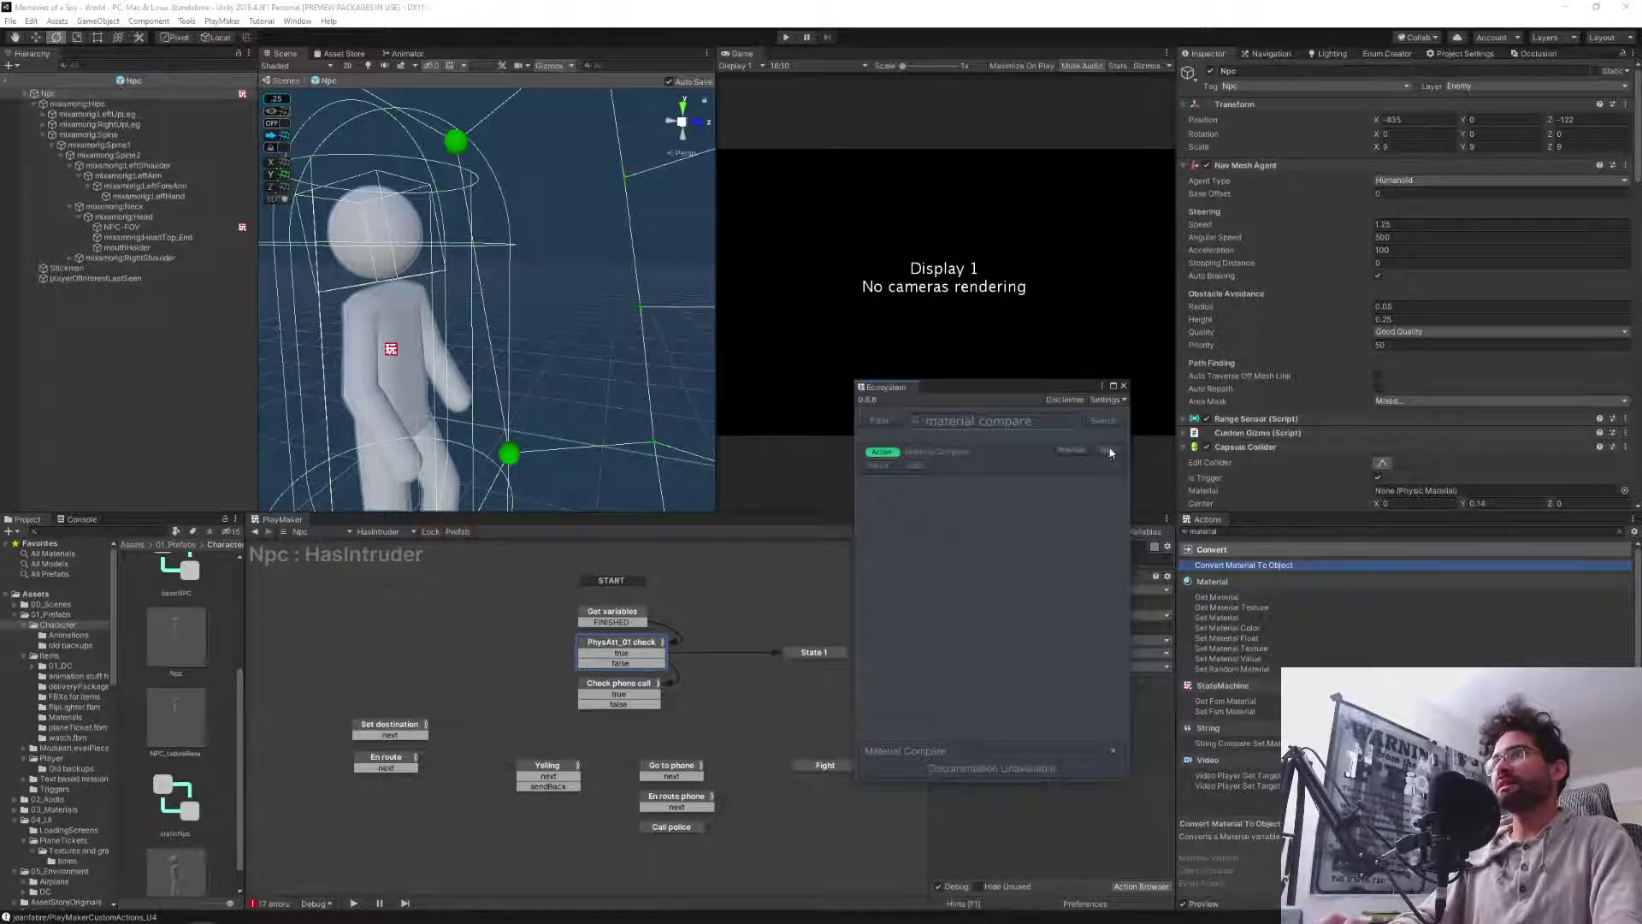
click(1108, 451)
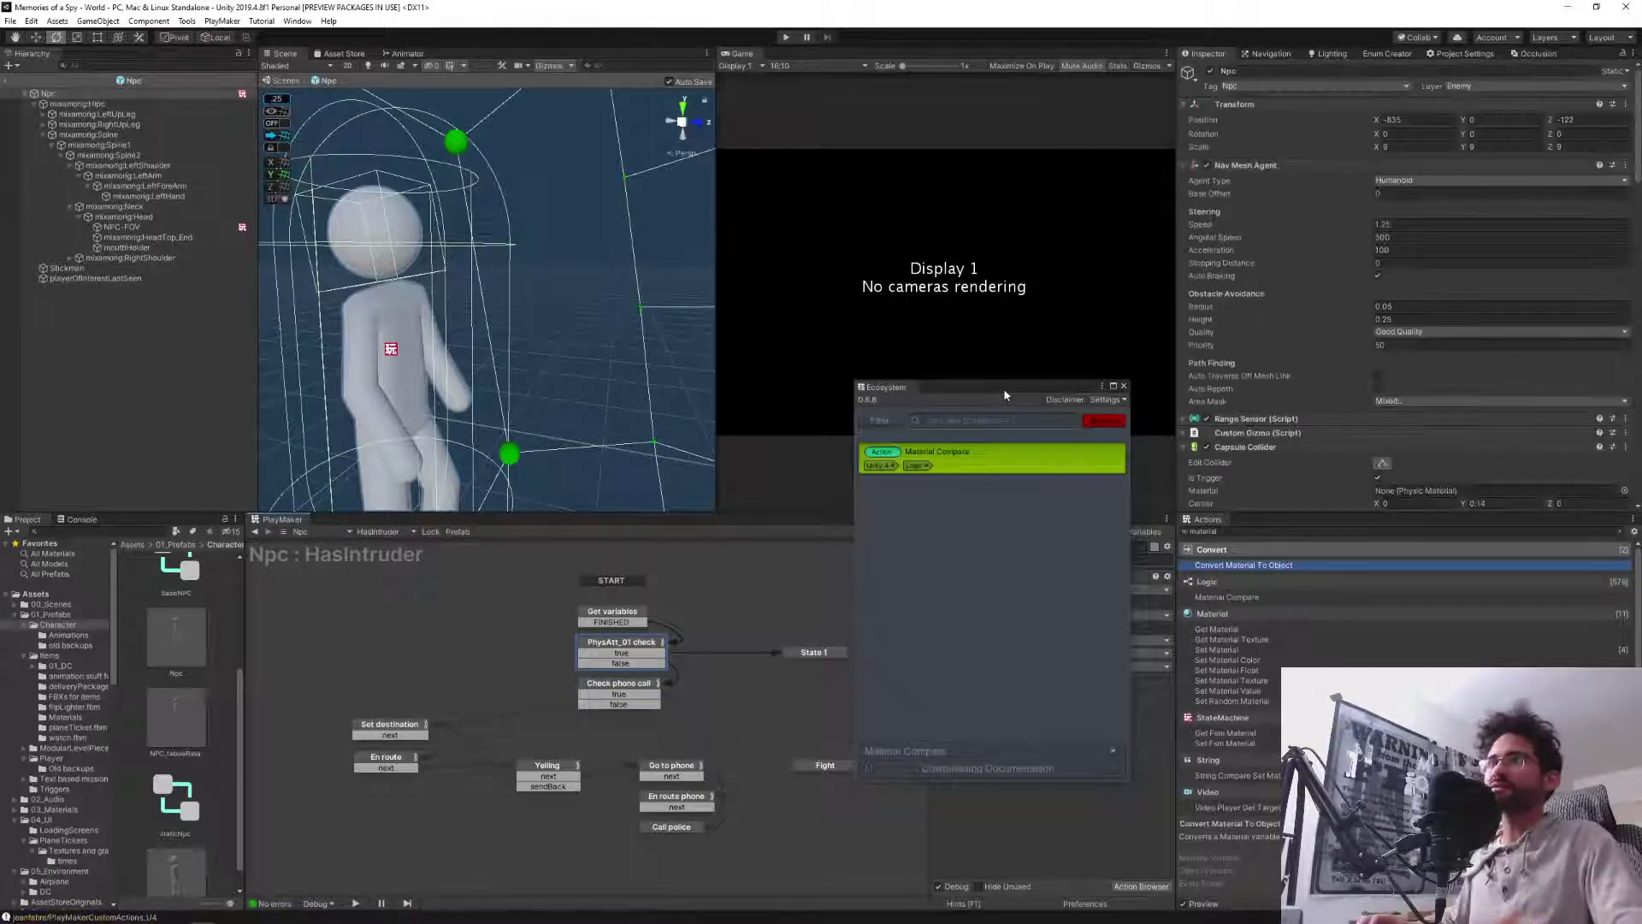
click(1124, 387)
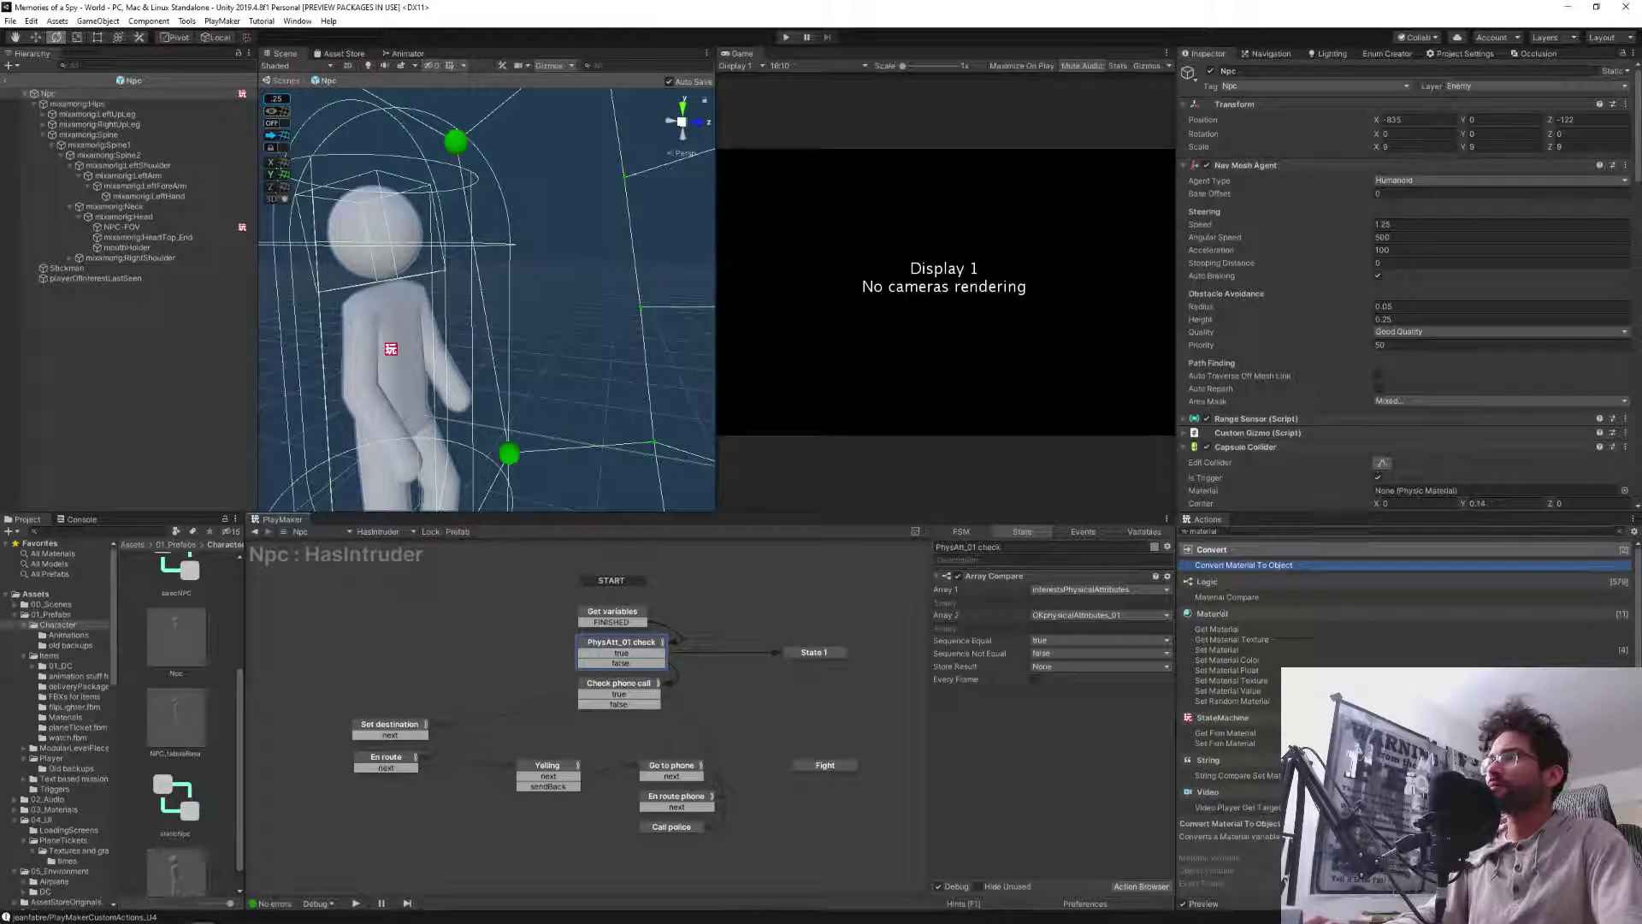
Add the Material Compare action to State 1 of the HasIntruder FSM.
click(1221, 597)
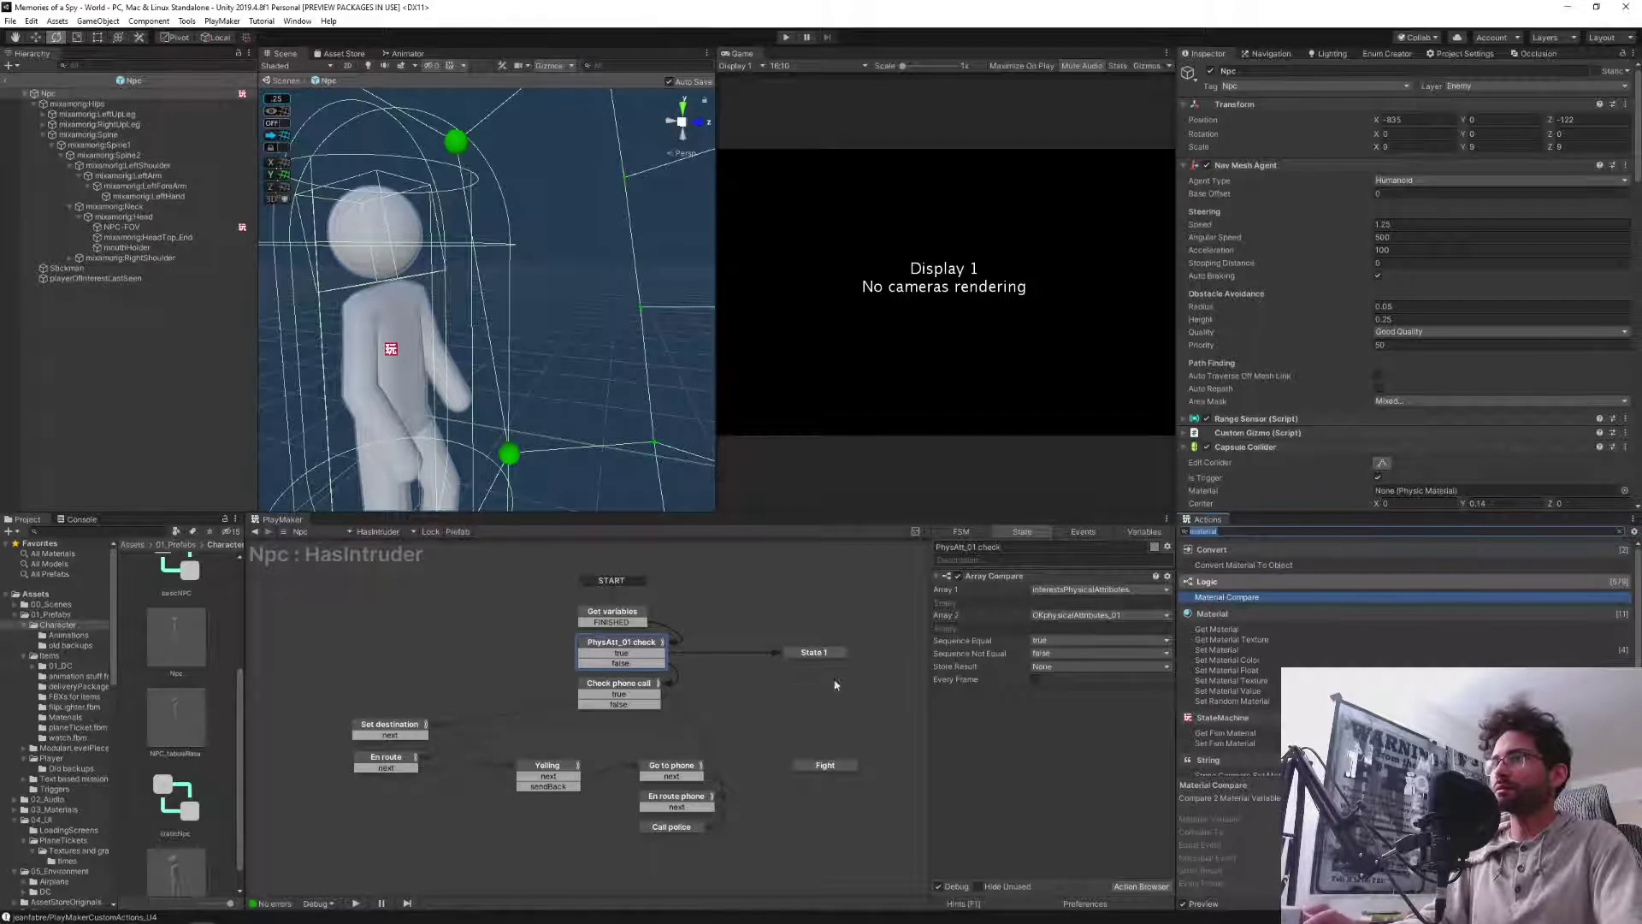
click(813, 651)
double_click(1224, 598)
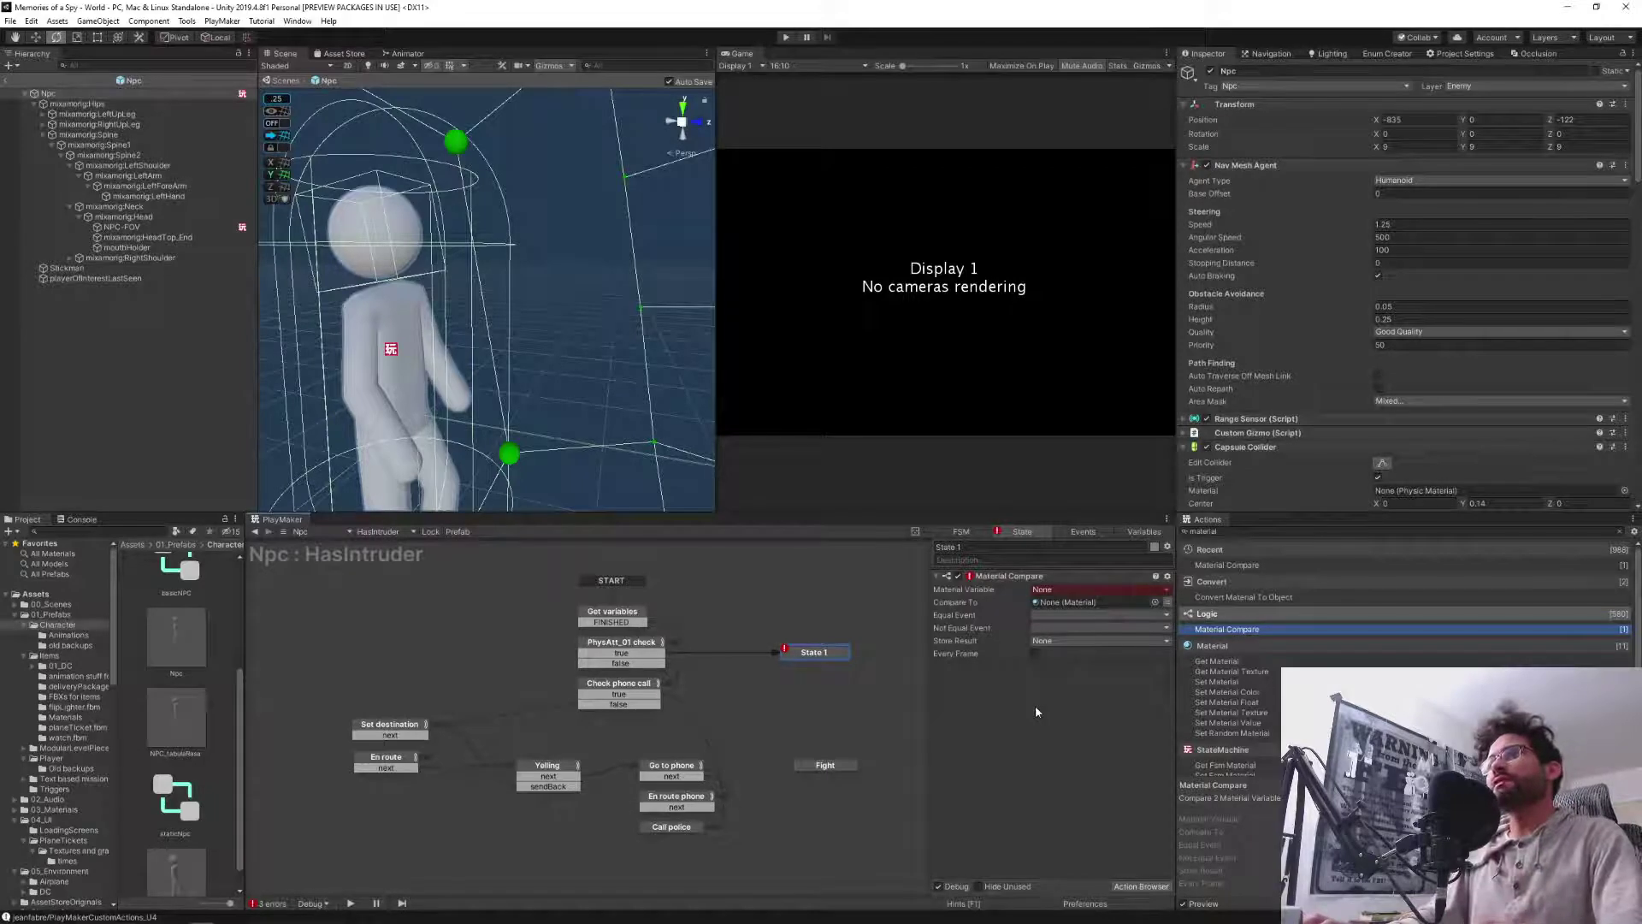
Check the PhysAtt_01 check state, reselect State 1, and search the actions for "get array index" and "index".
click(650, 642)
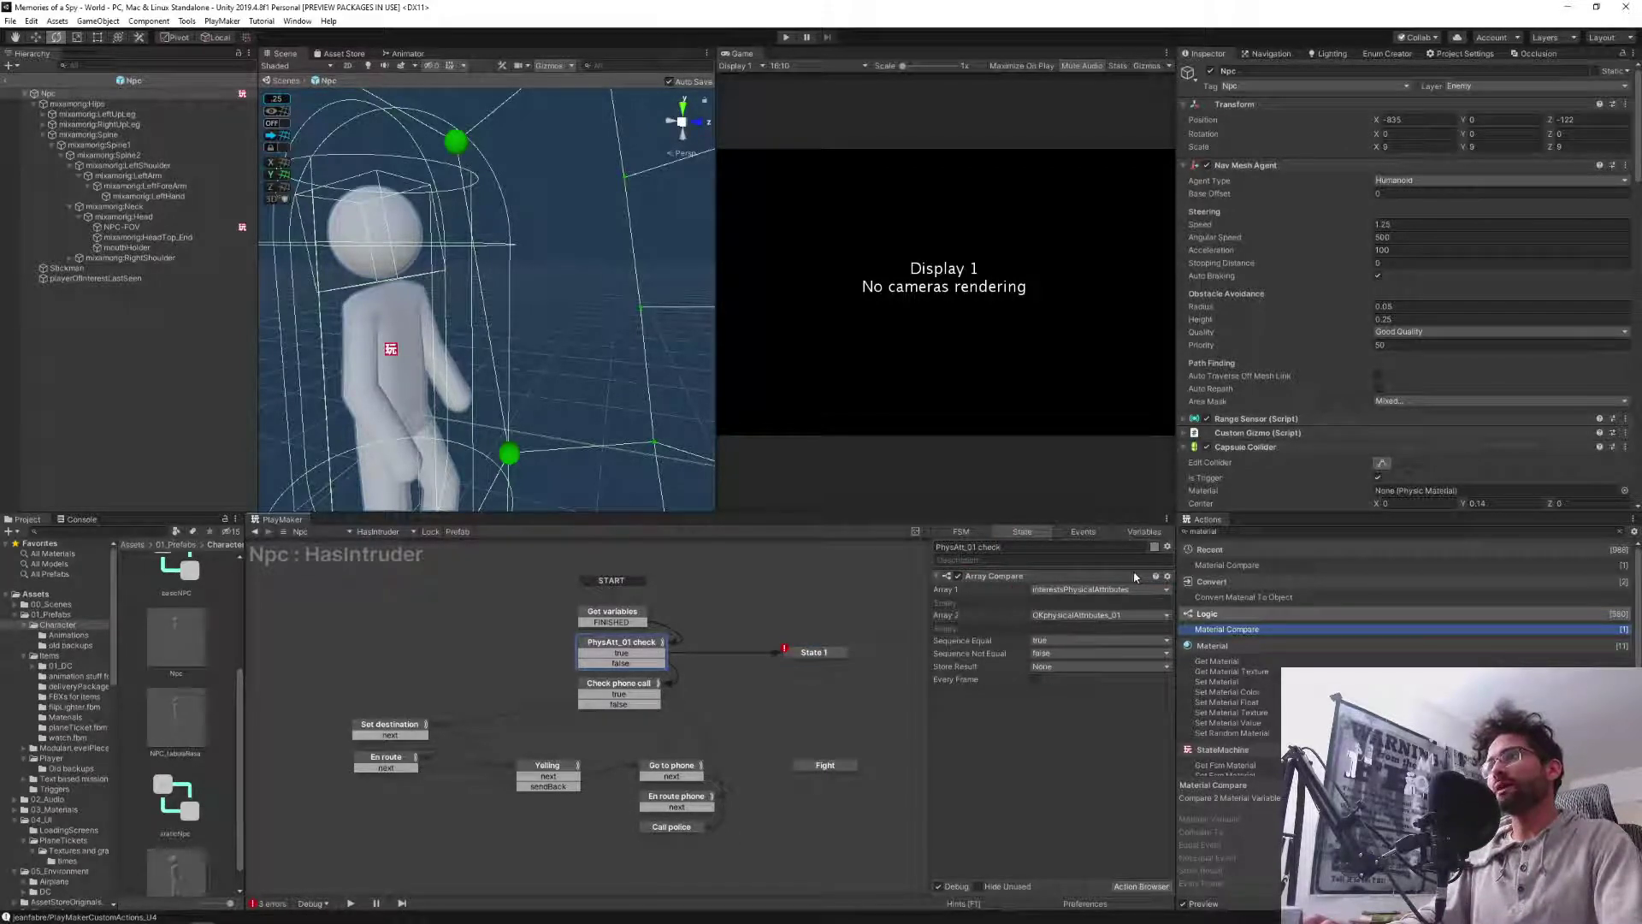
click(1235, 532)
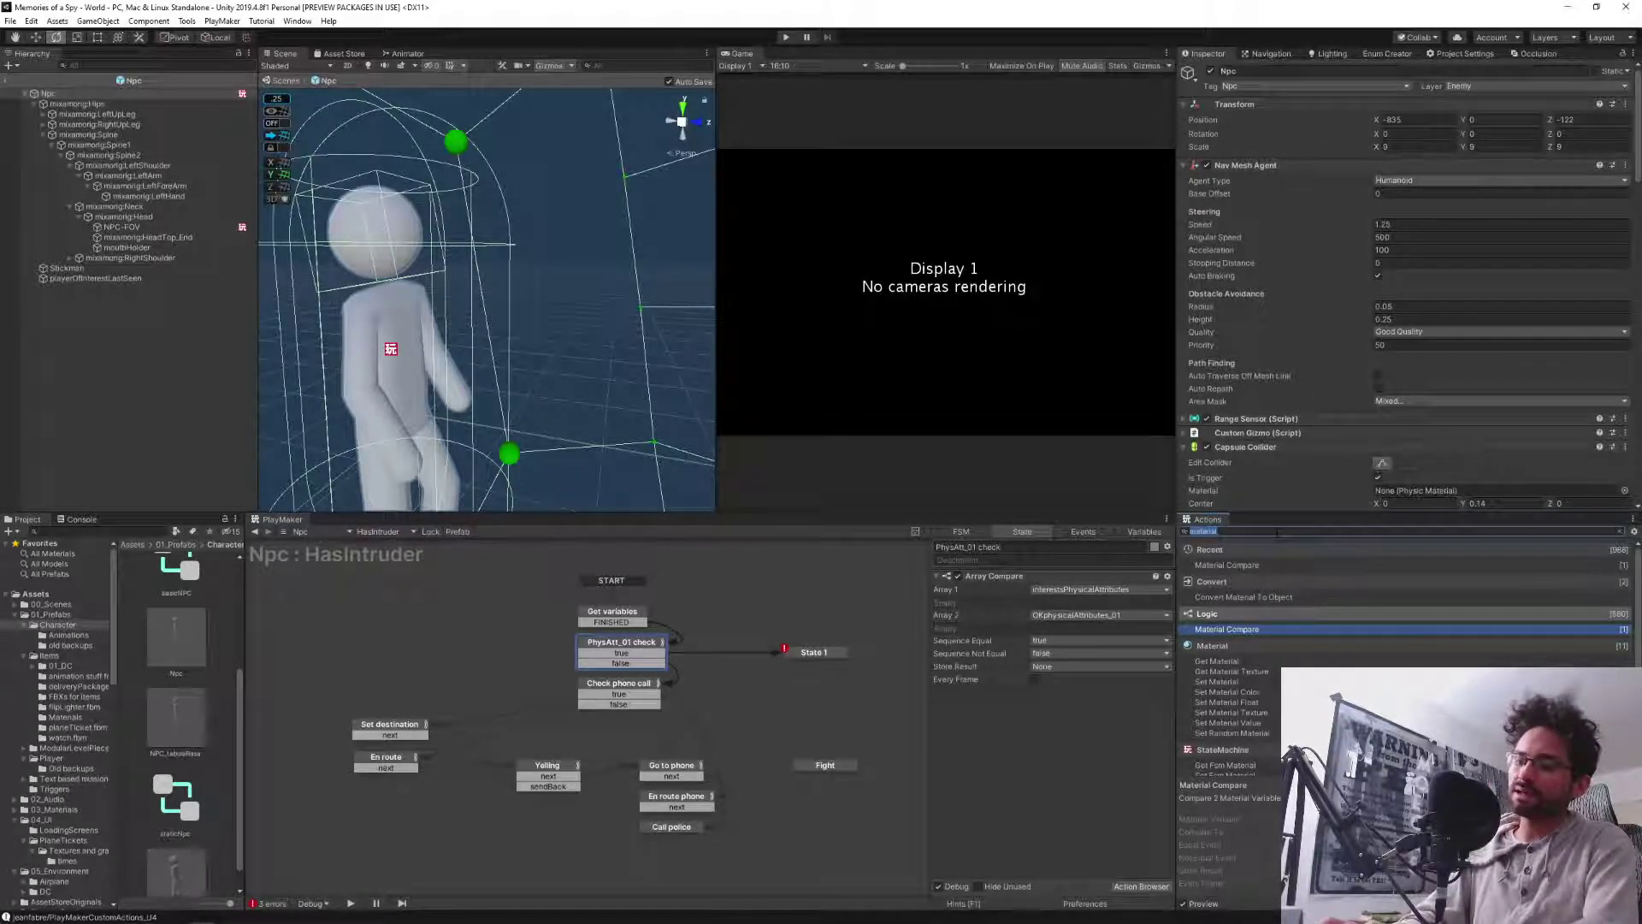
text(get)
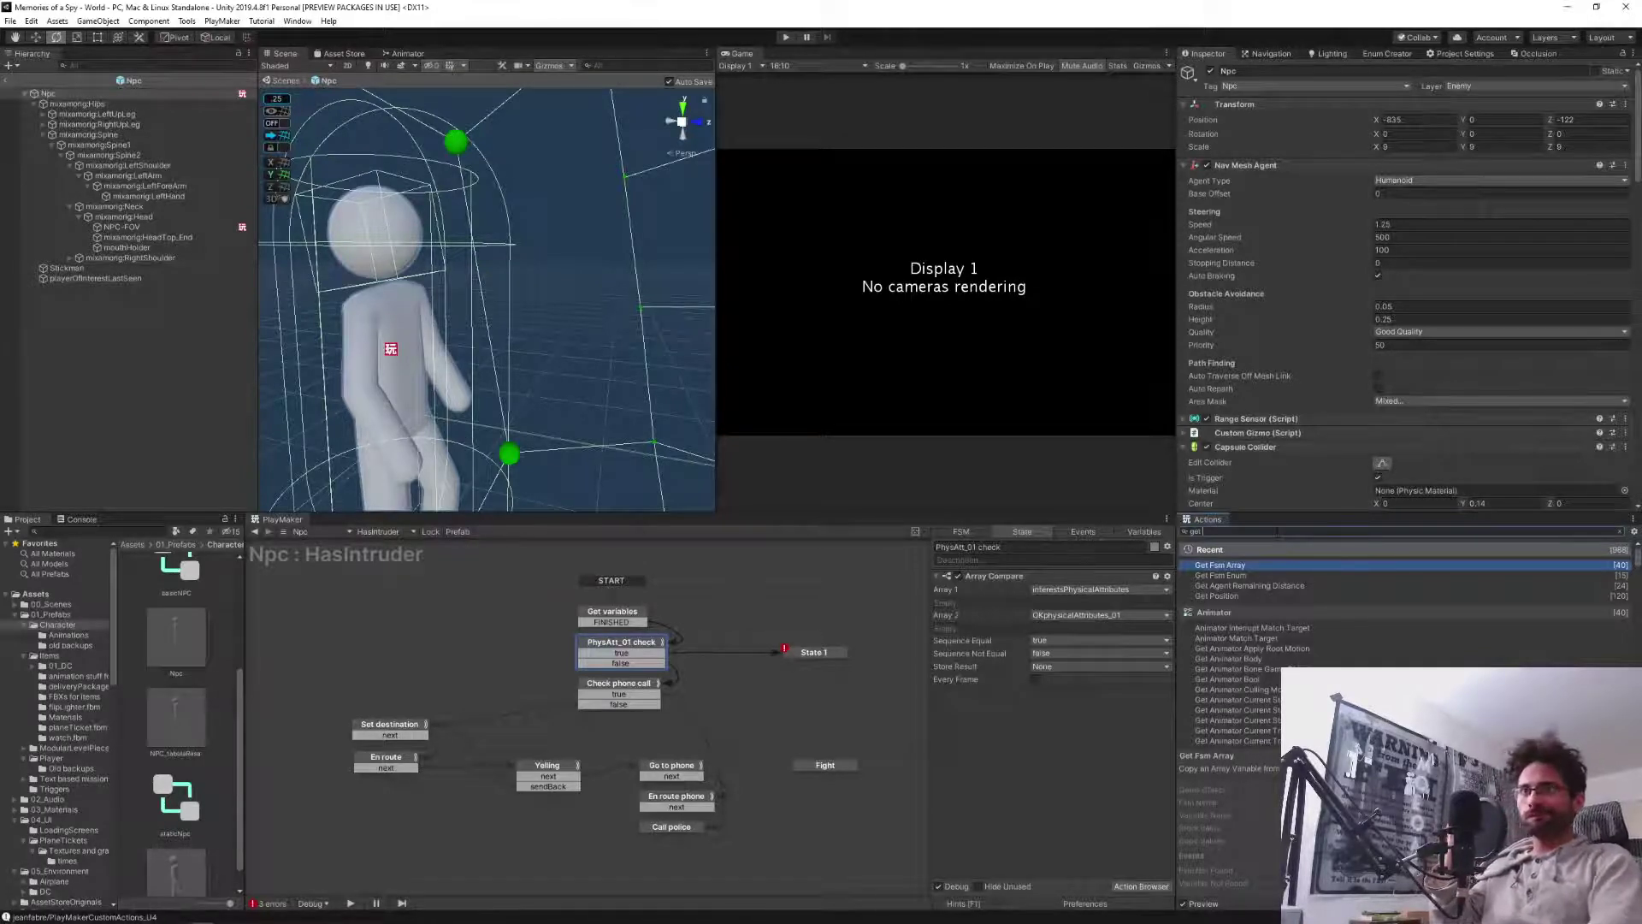
click(805, 652)
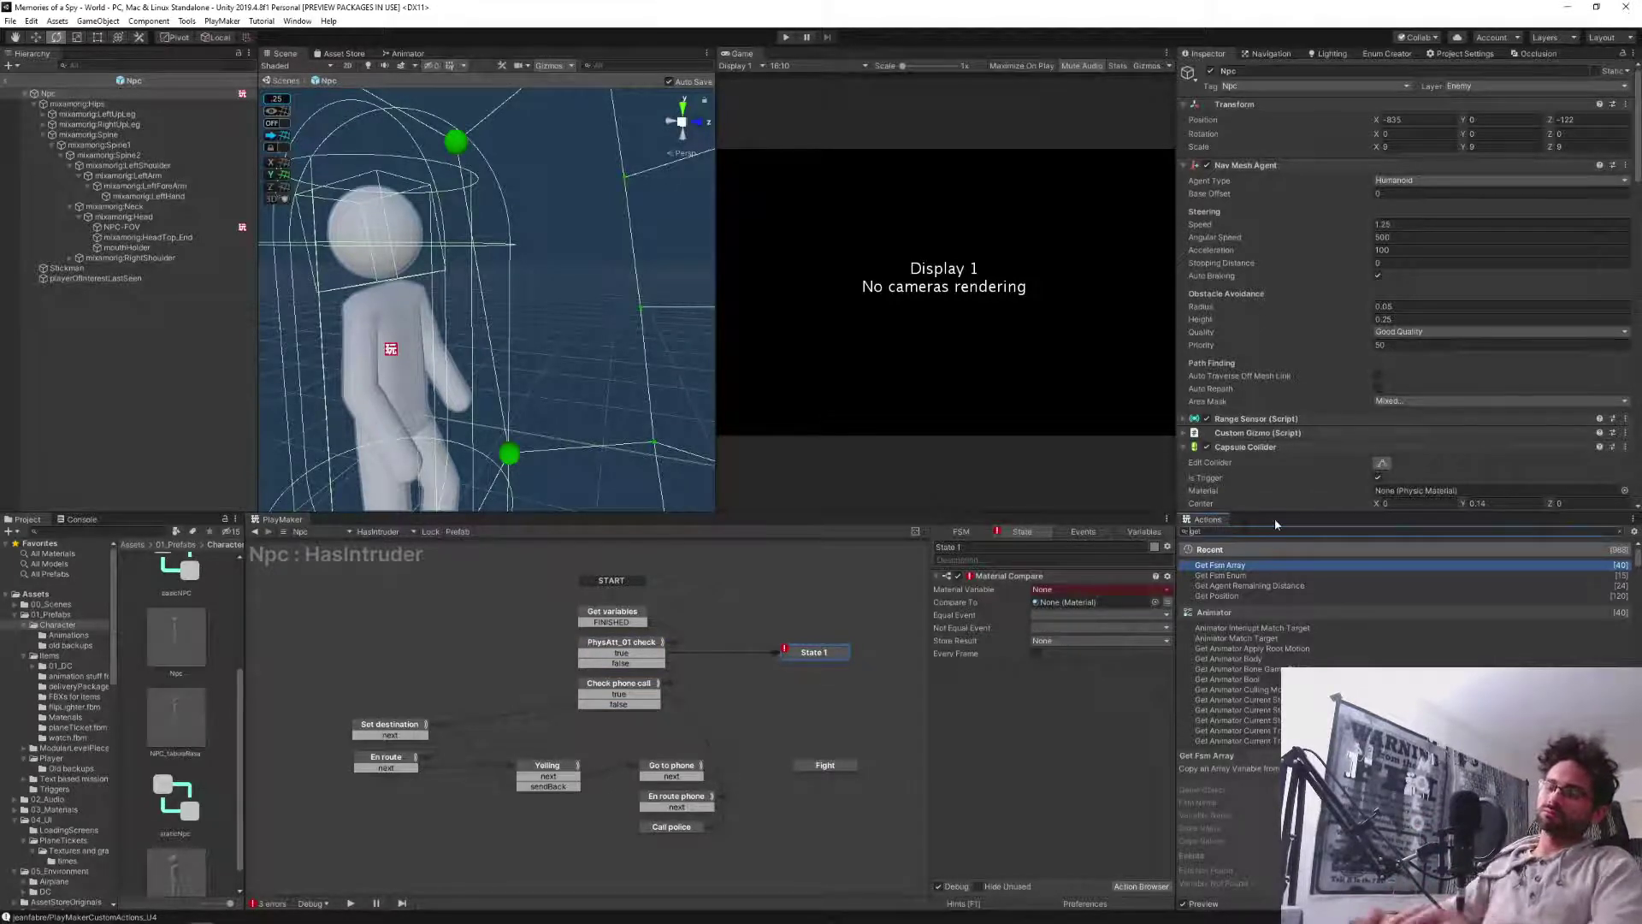
text(a)
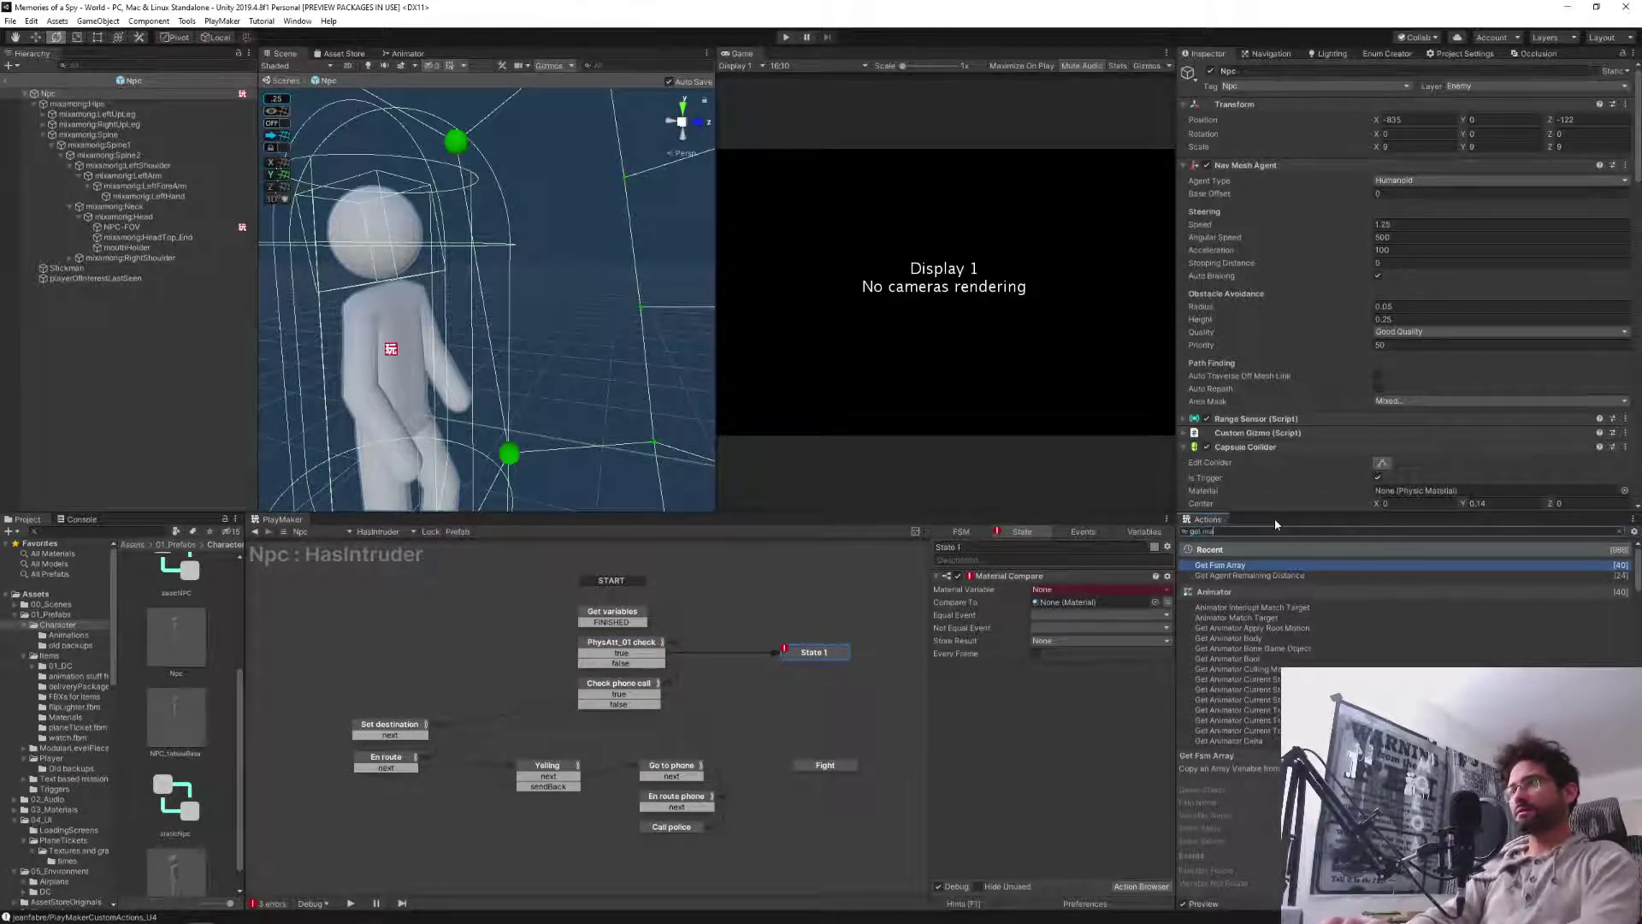
text(rray )
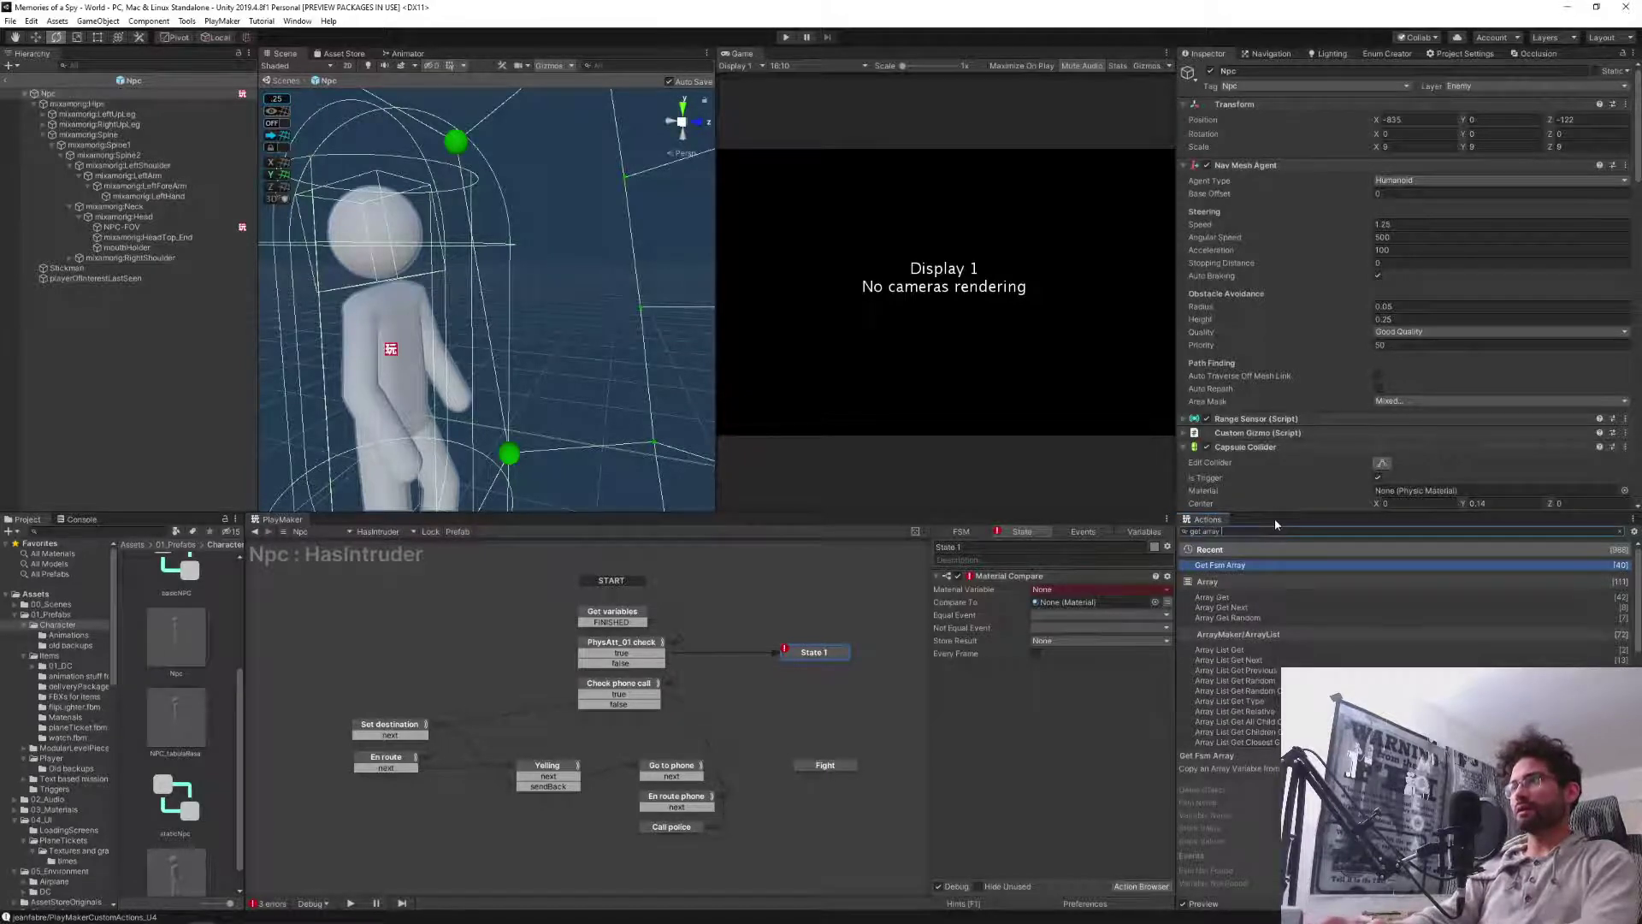
text(inde)
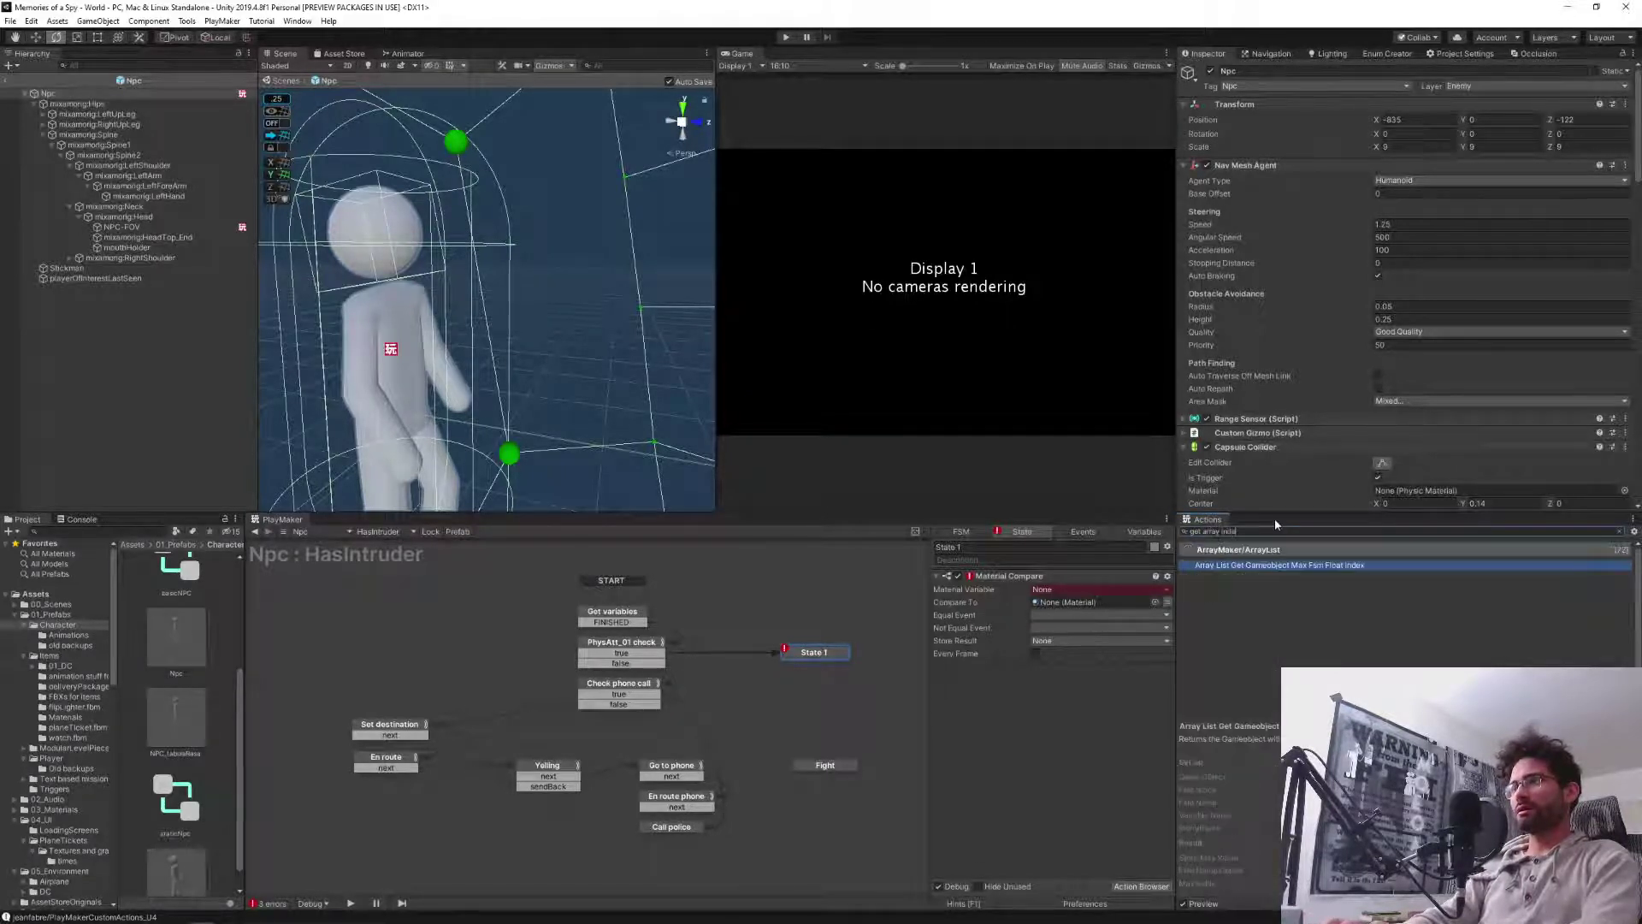
text(index)
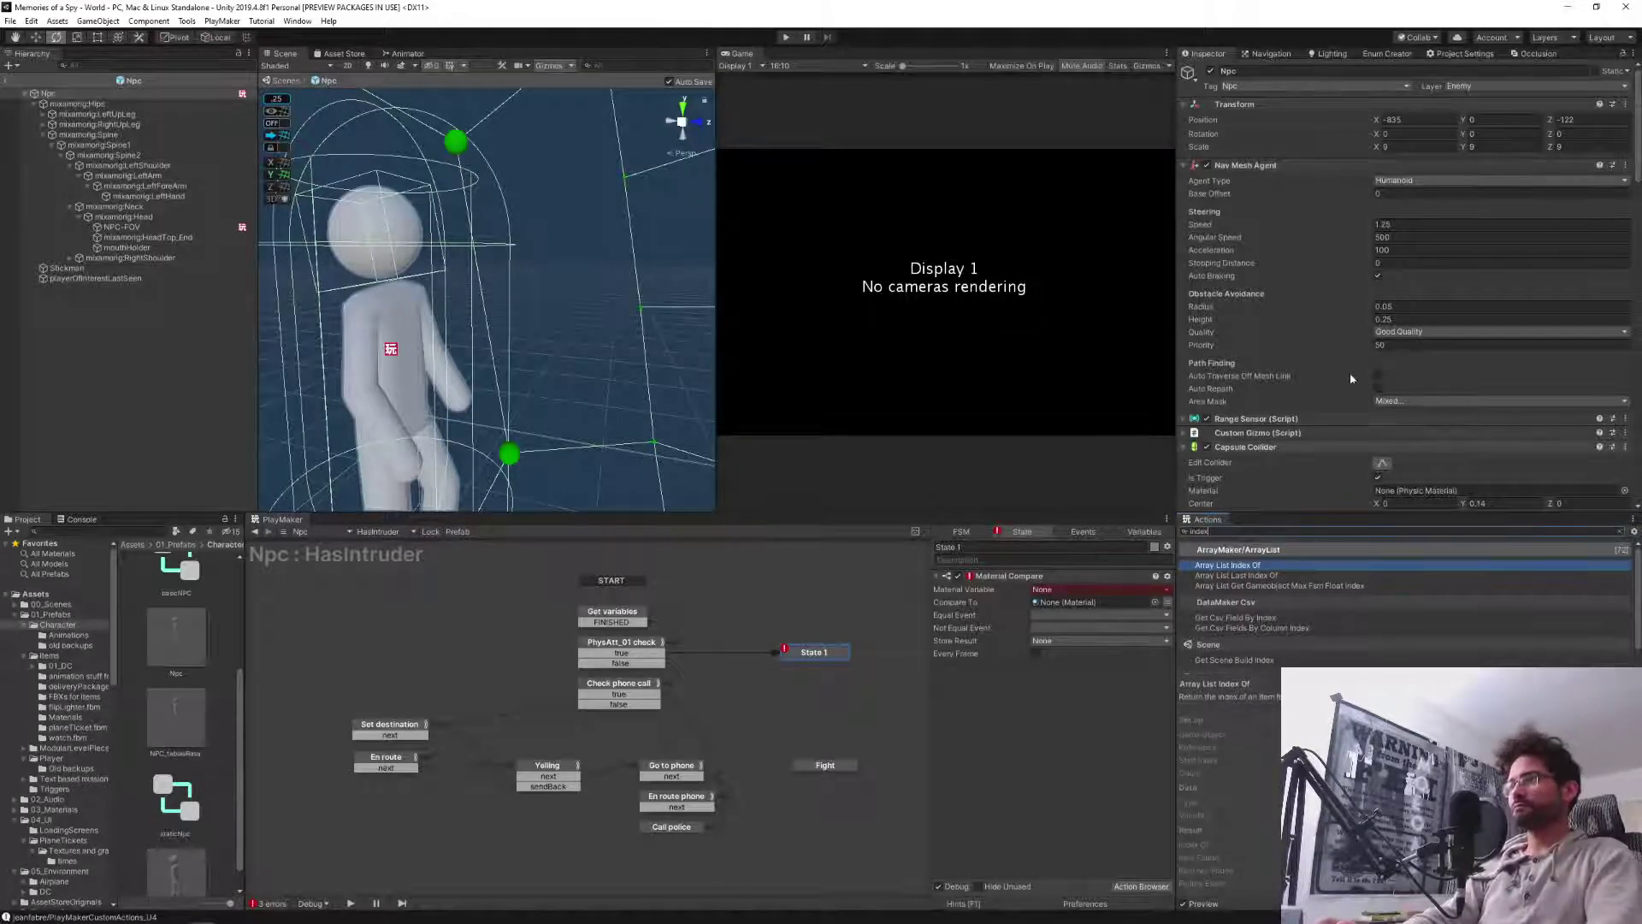
scroll(1303, 633, down, 1)
Search the actions for "get array" and look through the Array Get and Array List Get variants.
key(ctrl+a)
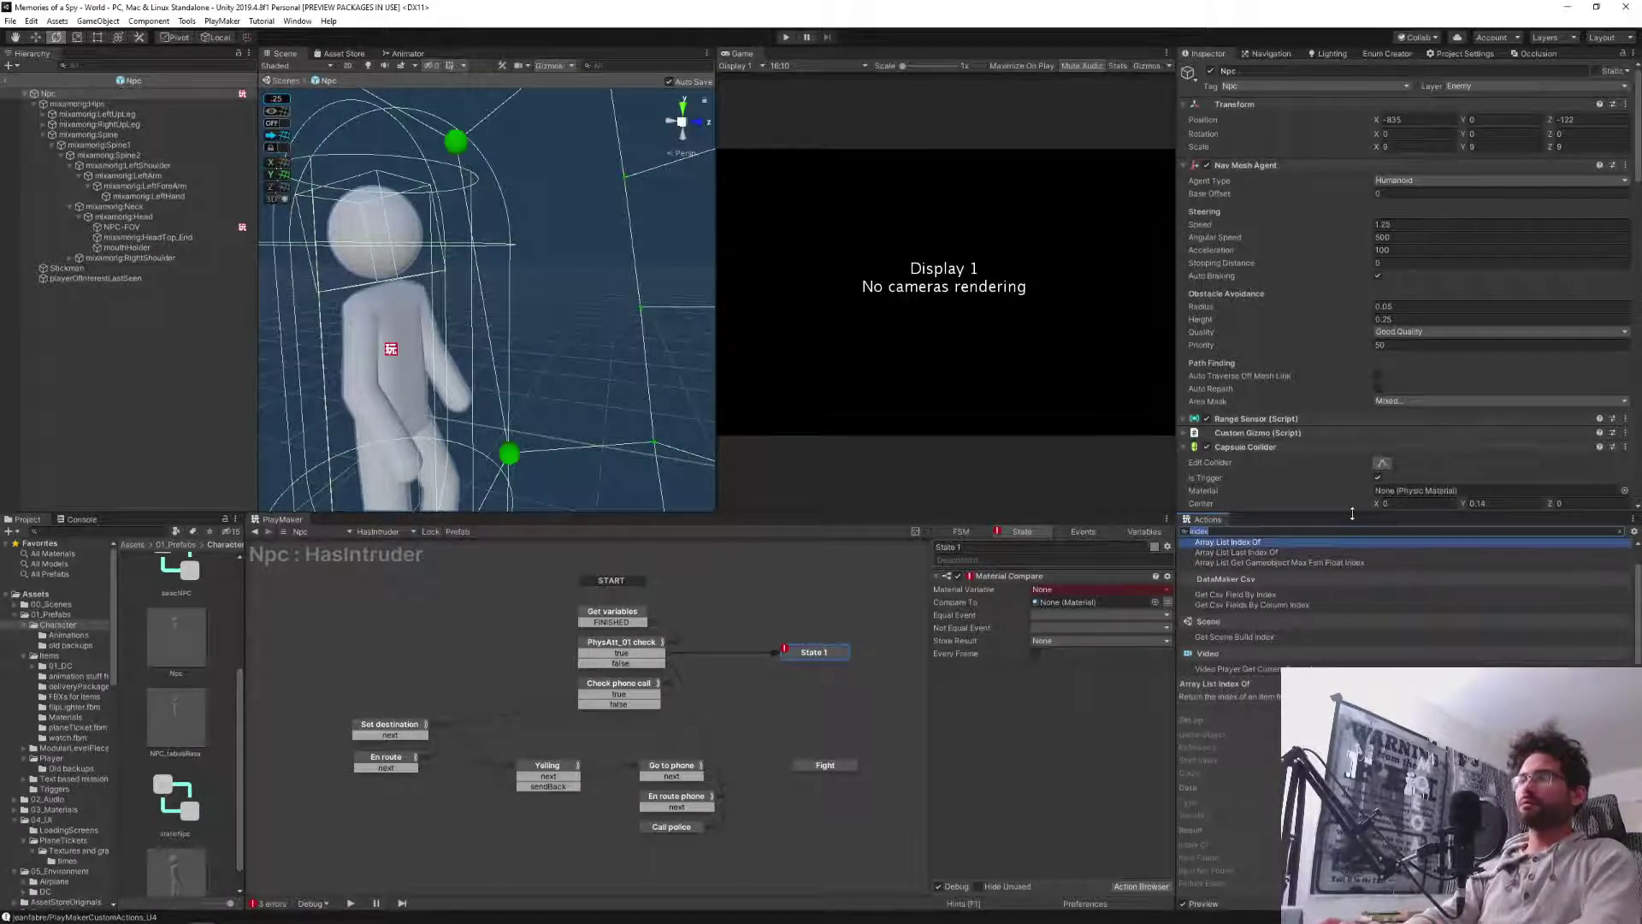
text(get artr)
key(BackSpace)
key(BackSpace)
text(ray)
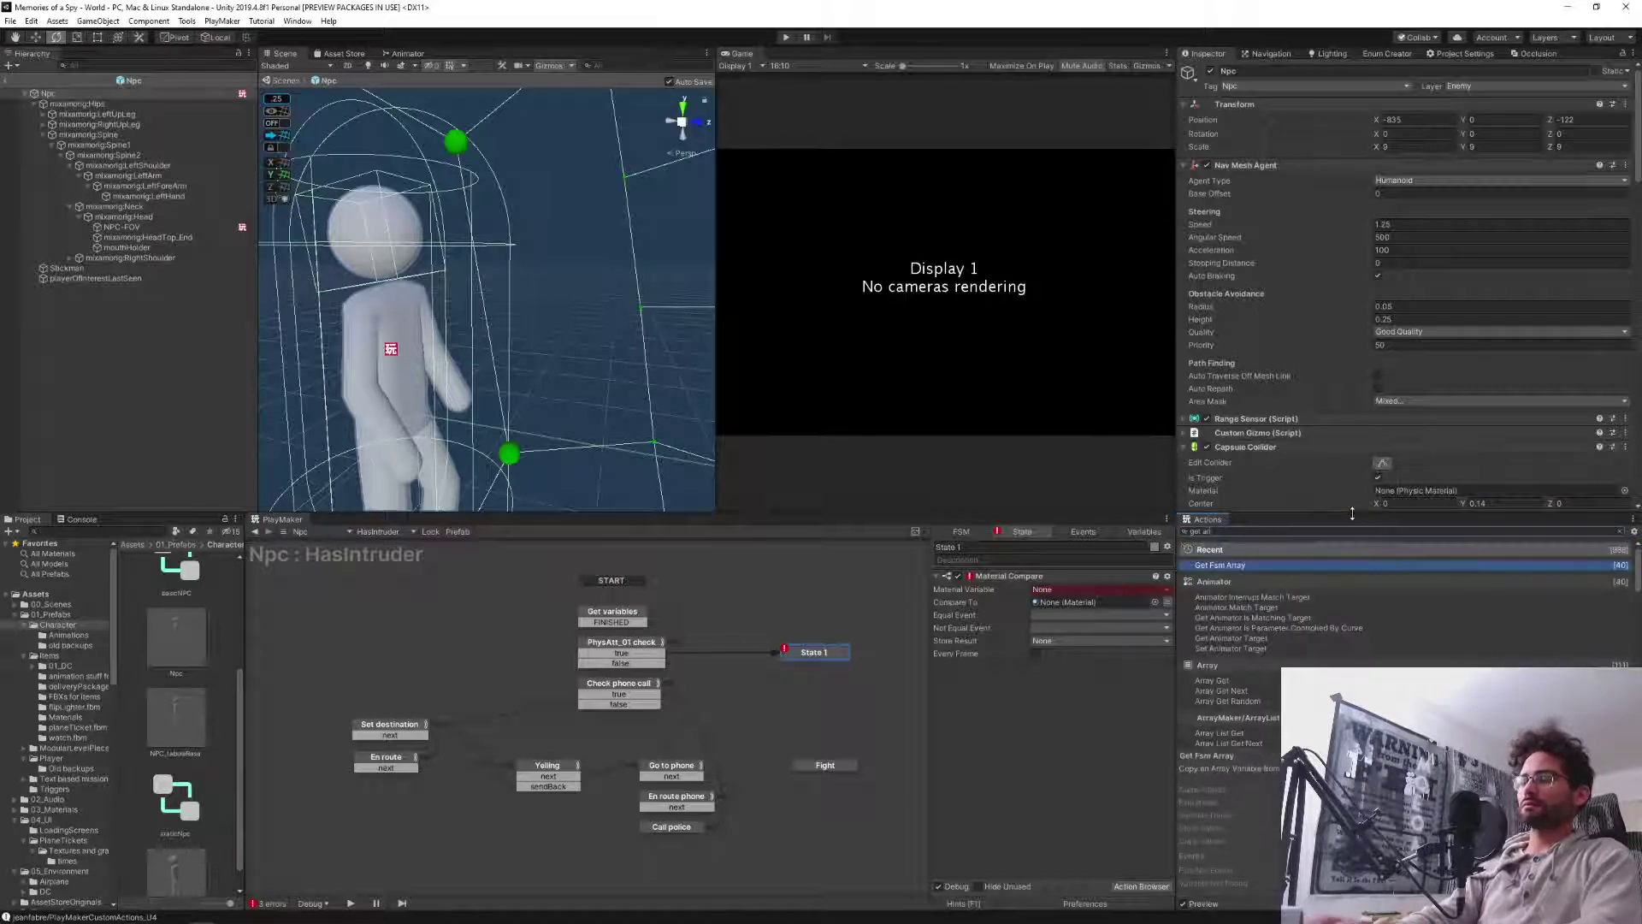
key(Down)
key(Down)
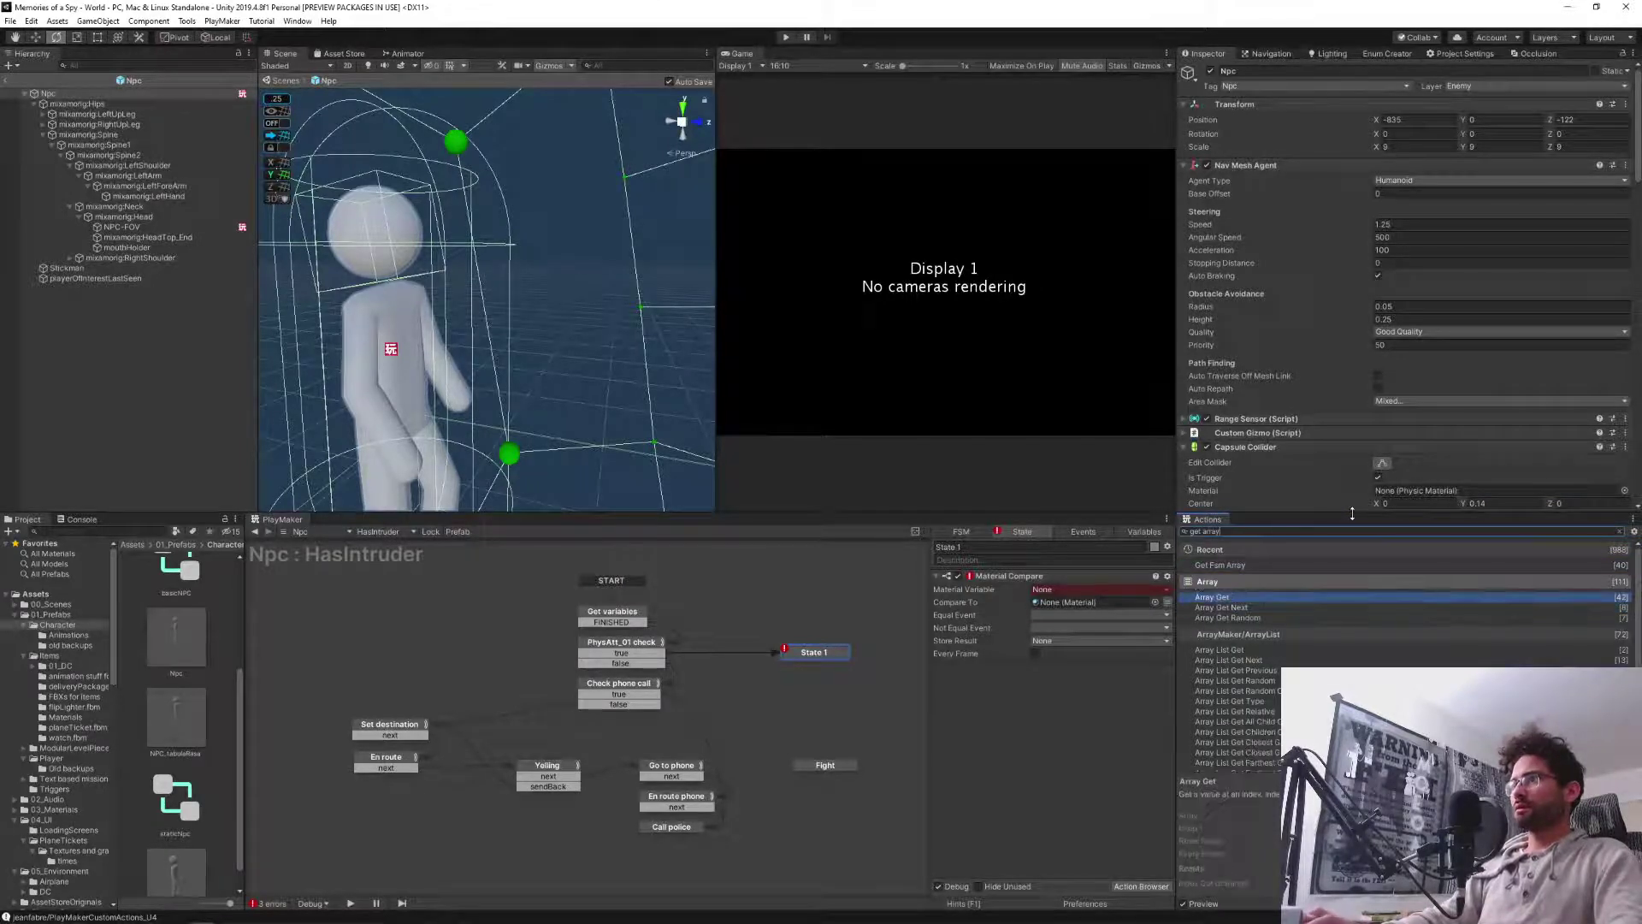
key(Down)
key(Down)
key(Down)
key(Down)
key(Down)
key(Down)
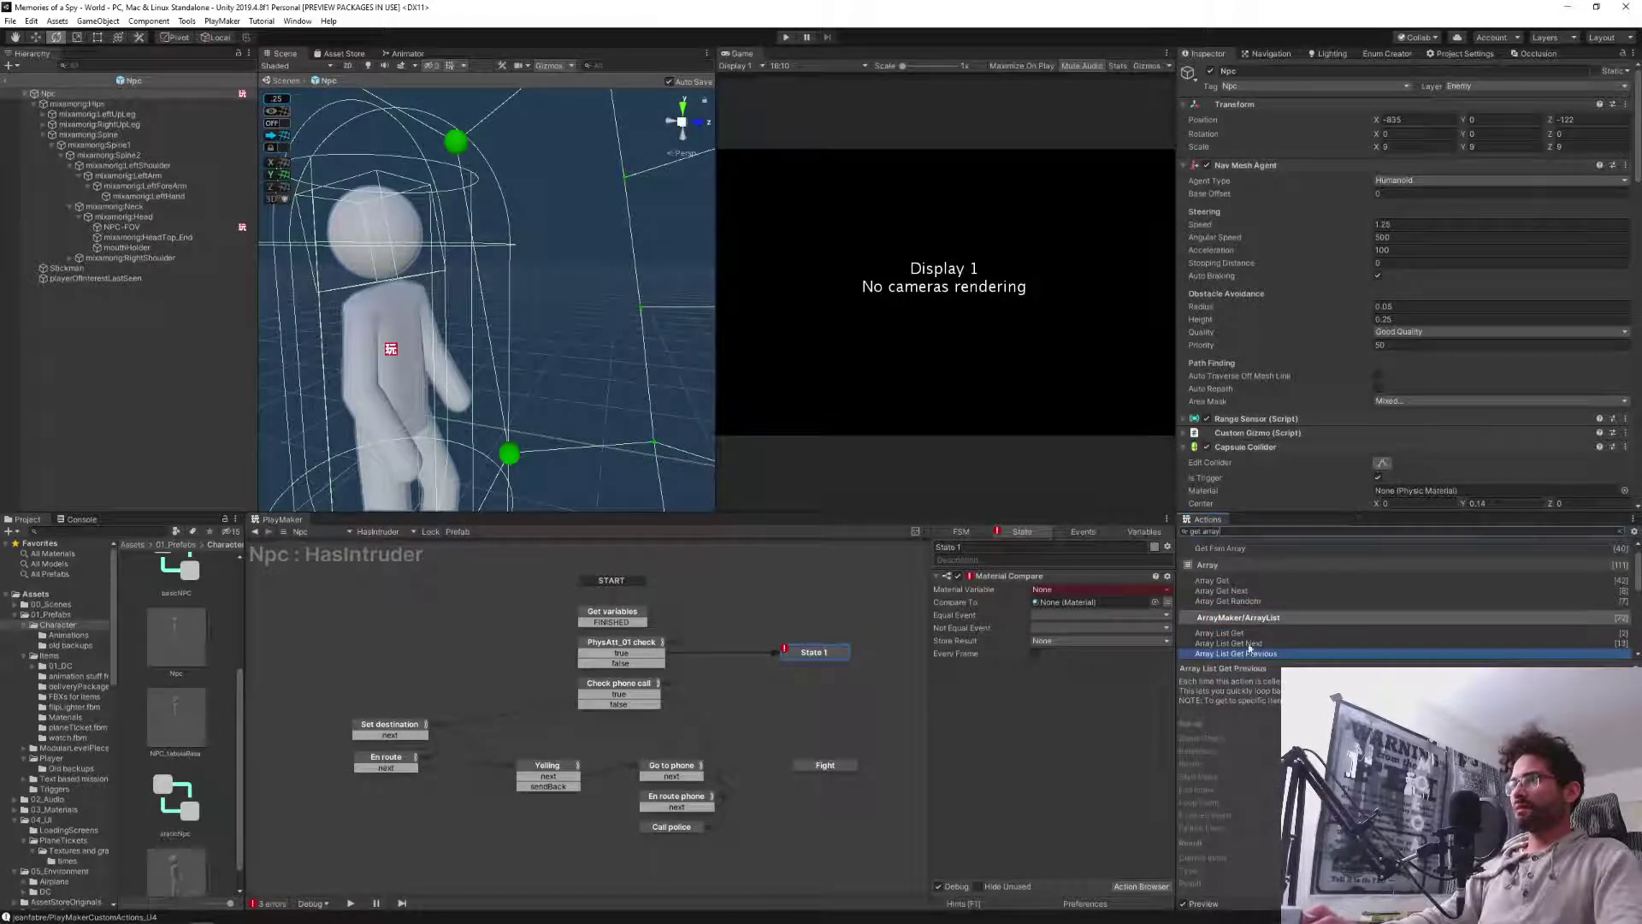
scroll(1330, 632, down, 2)
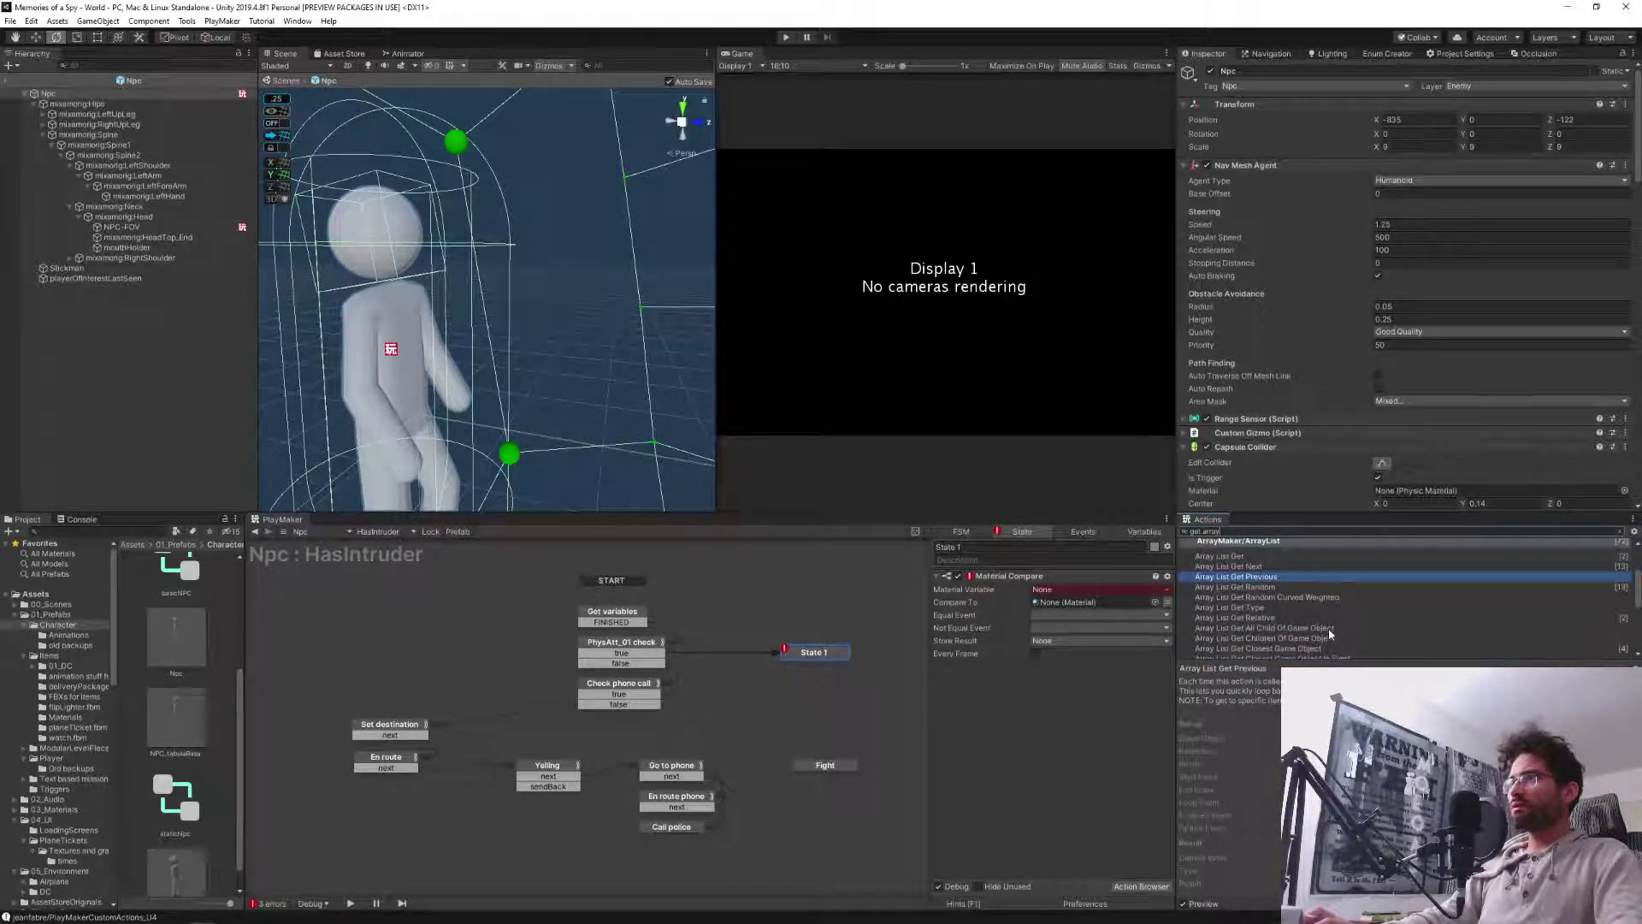
scroll(1327, 628, down, 2)
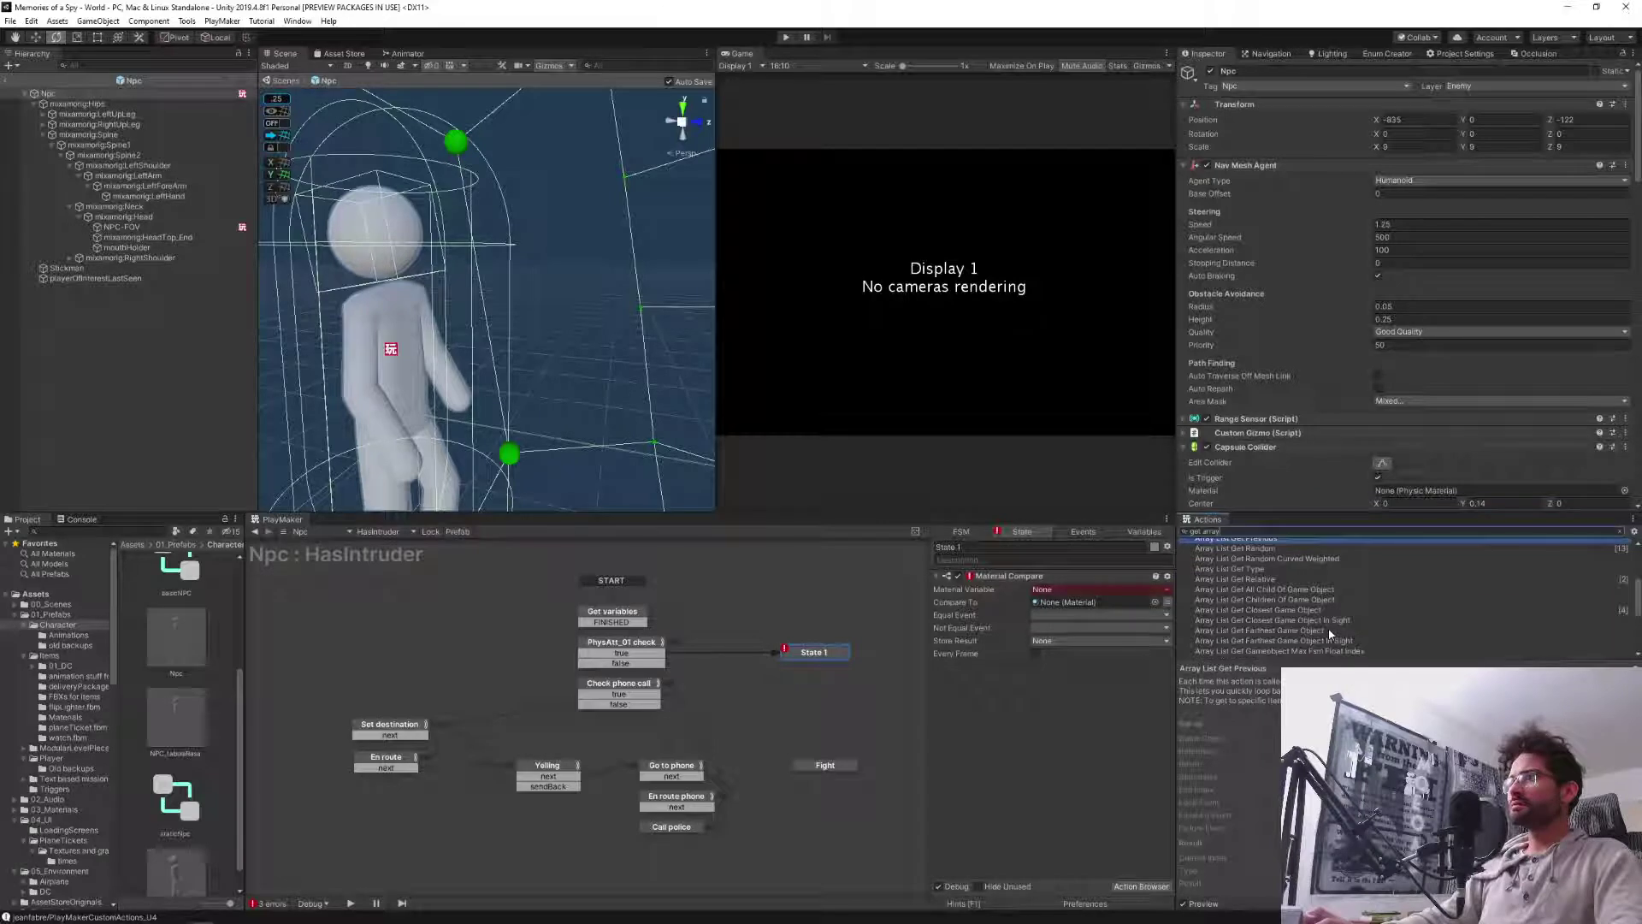
scroll(1328, 633, down, 2)
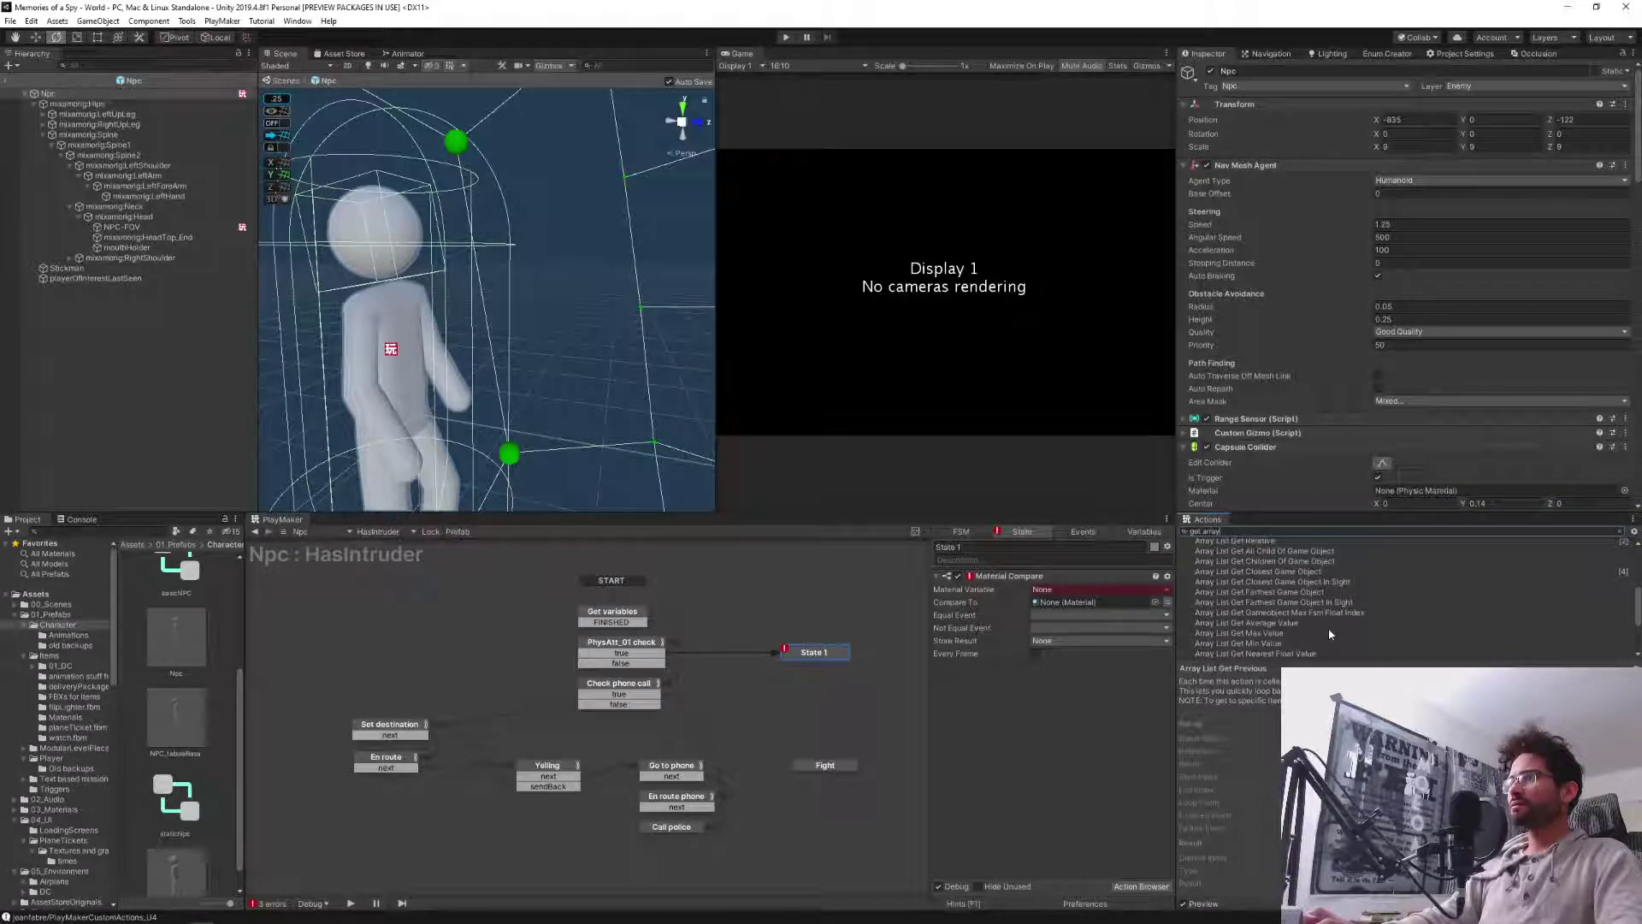
Clear the action search, enlarge the action browser upward, and look through the ArrayMaker ArrayList actions.
key(ctrl+a)
key(BackSpace)
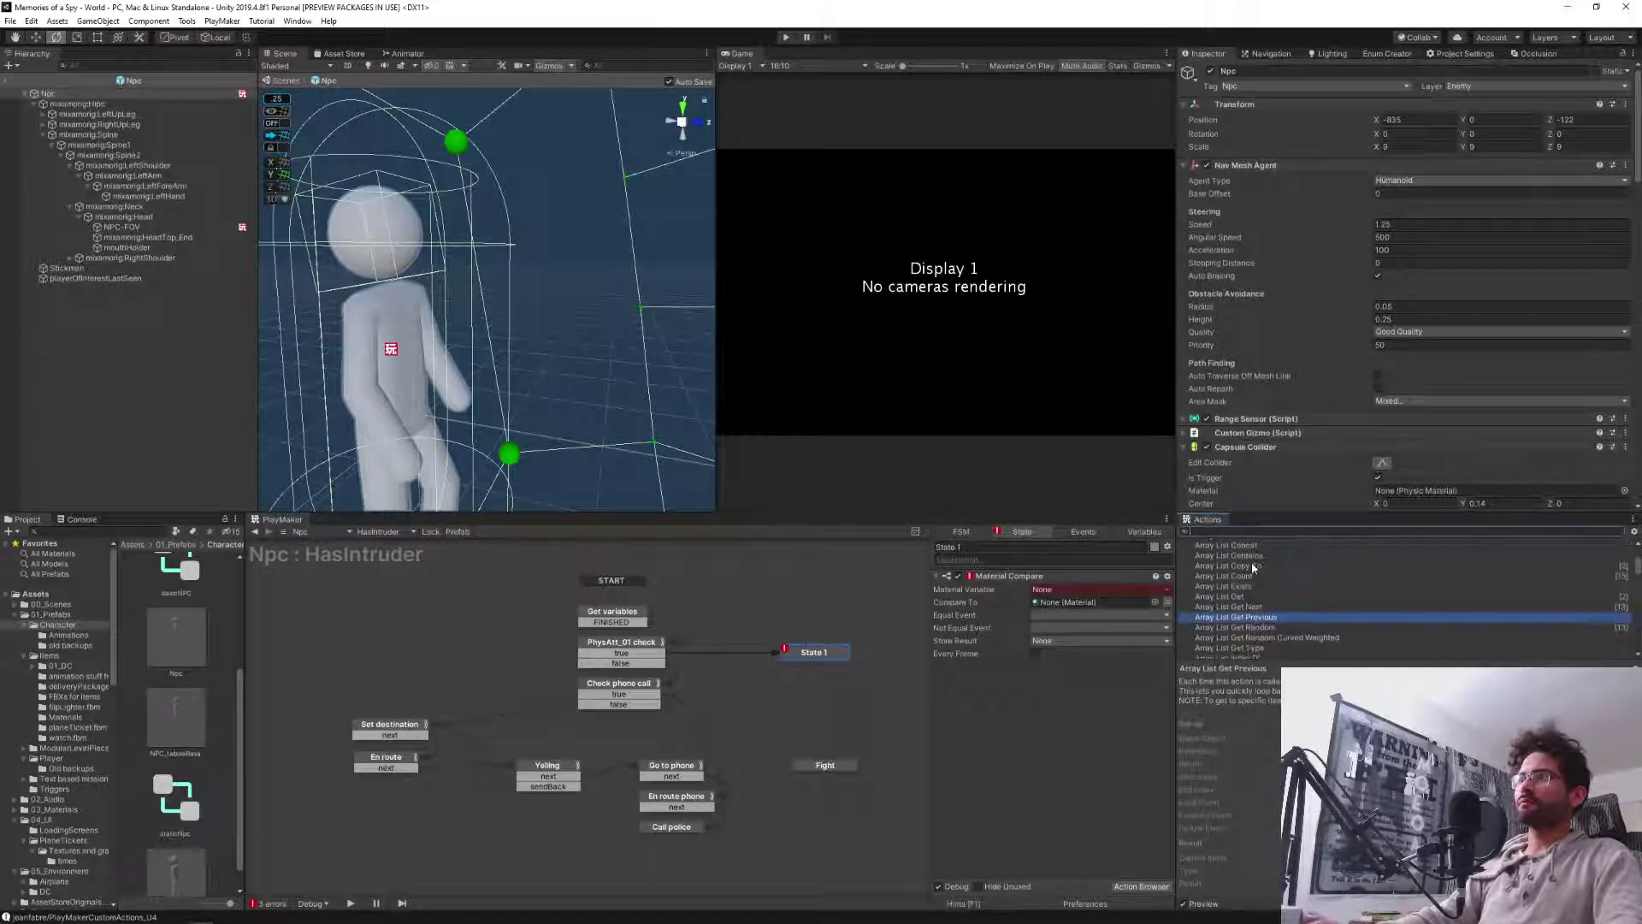
scroll(1300, 581, down, 3)
drag(1281, 516, 1273, 442)
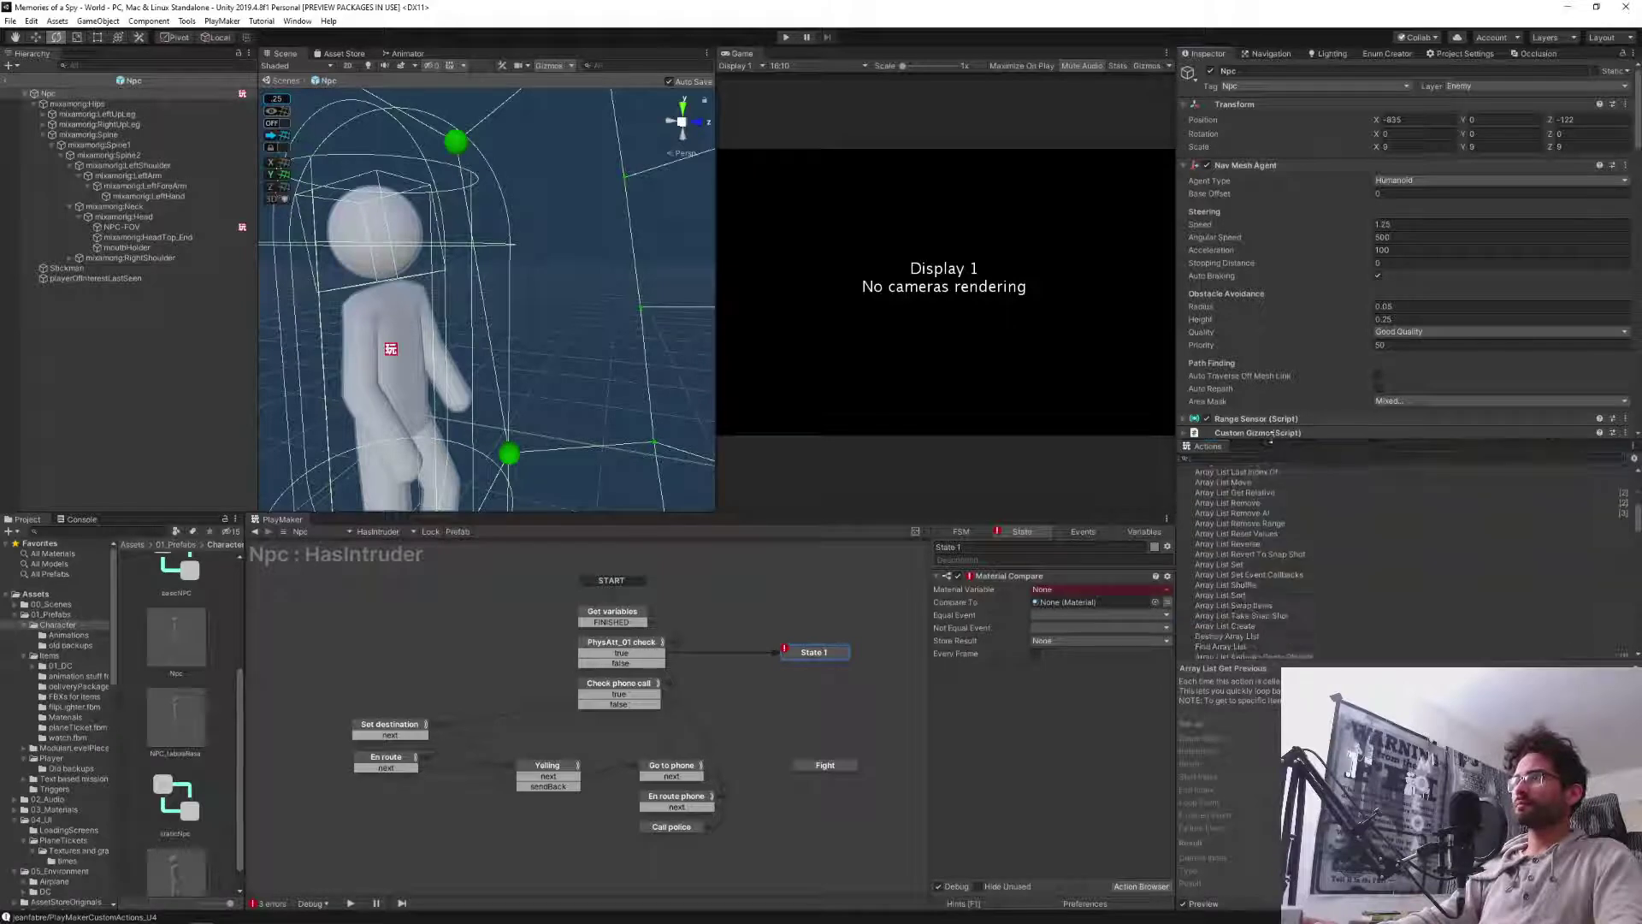
scroll(1305, 590, down, 8)
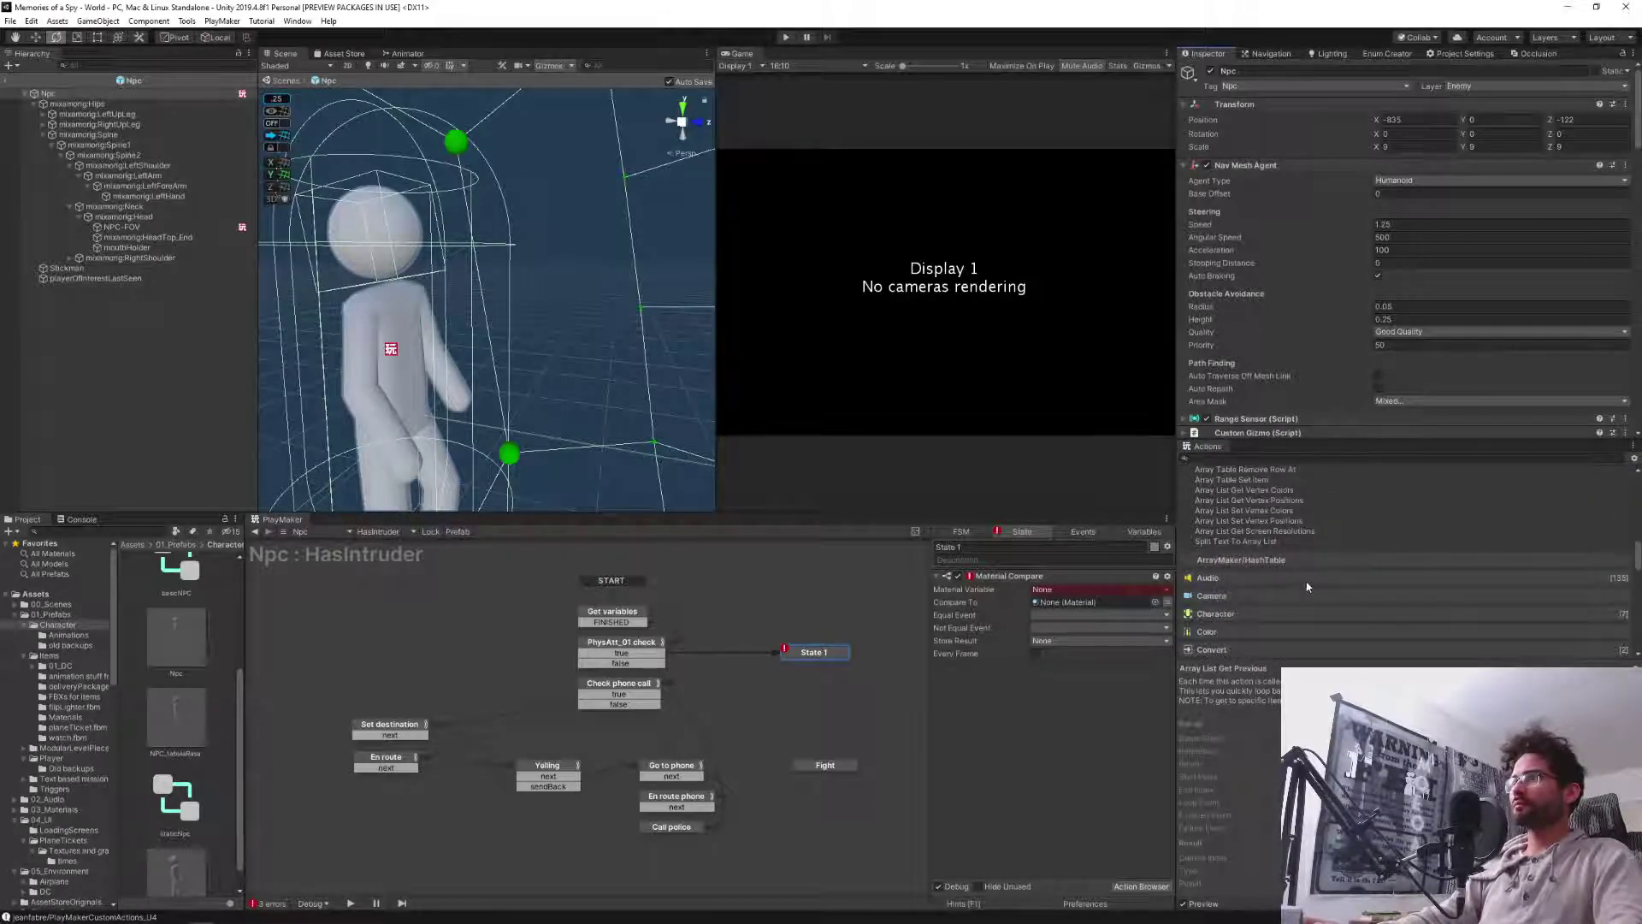
scroll(1291, 571, up, 10)
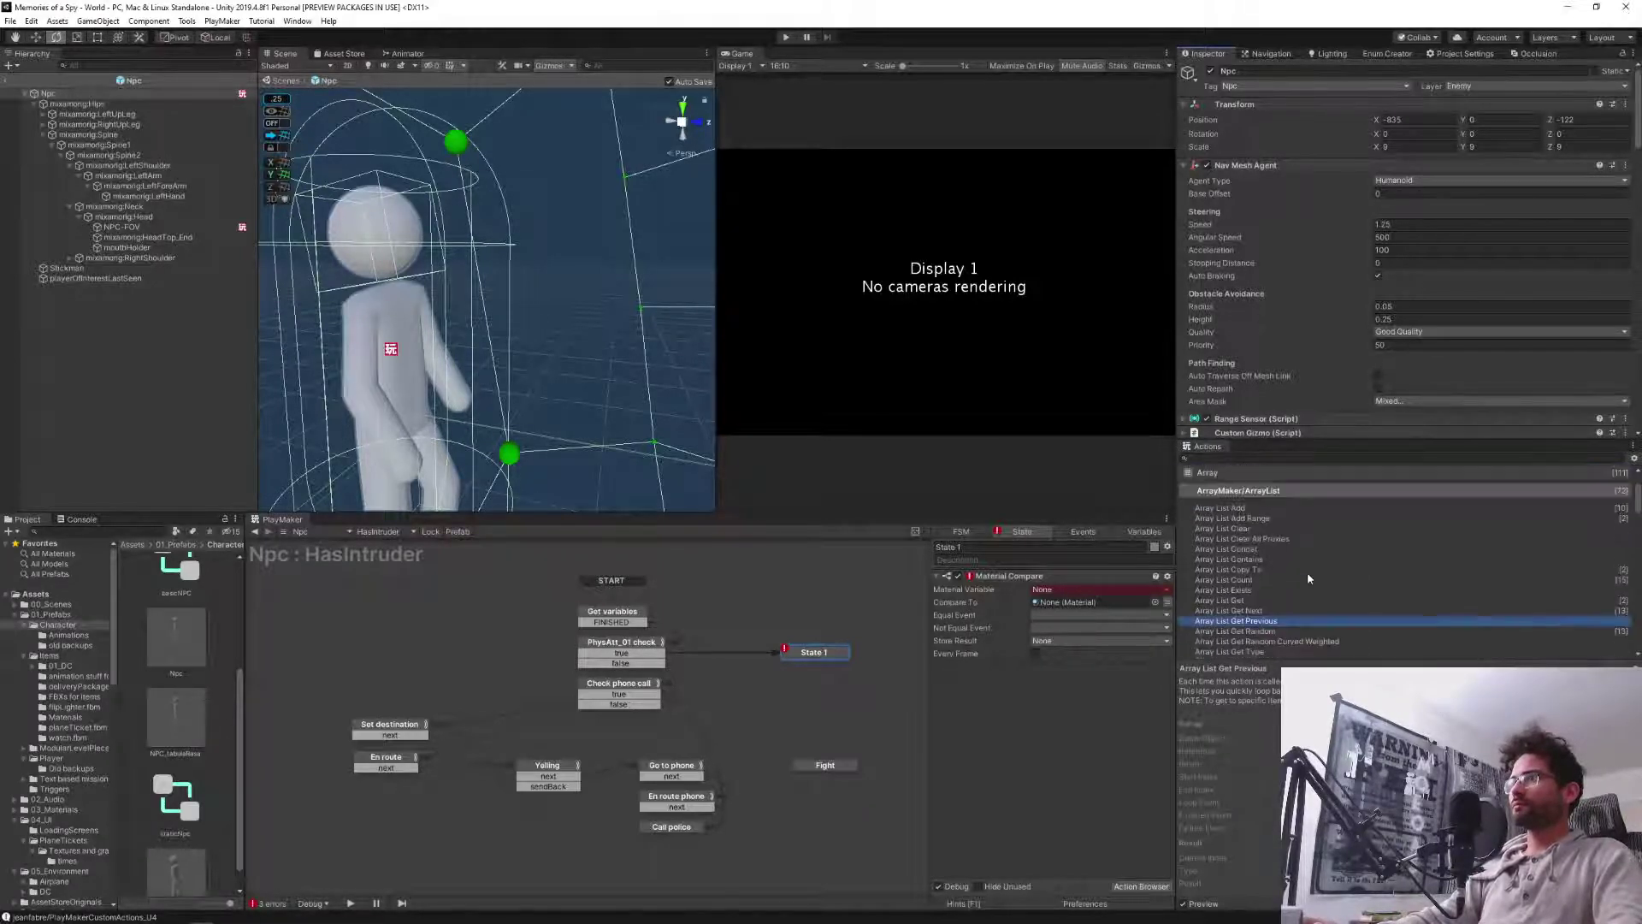
Look through the Array category of actions and add the Array Get action to State 1.
click(1304, 566)
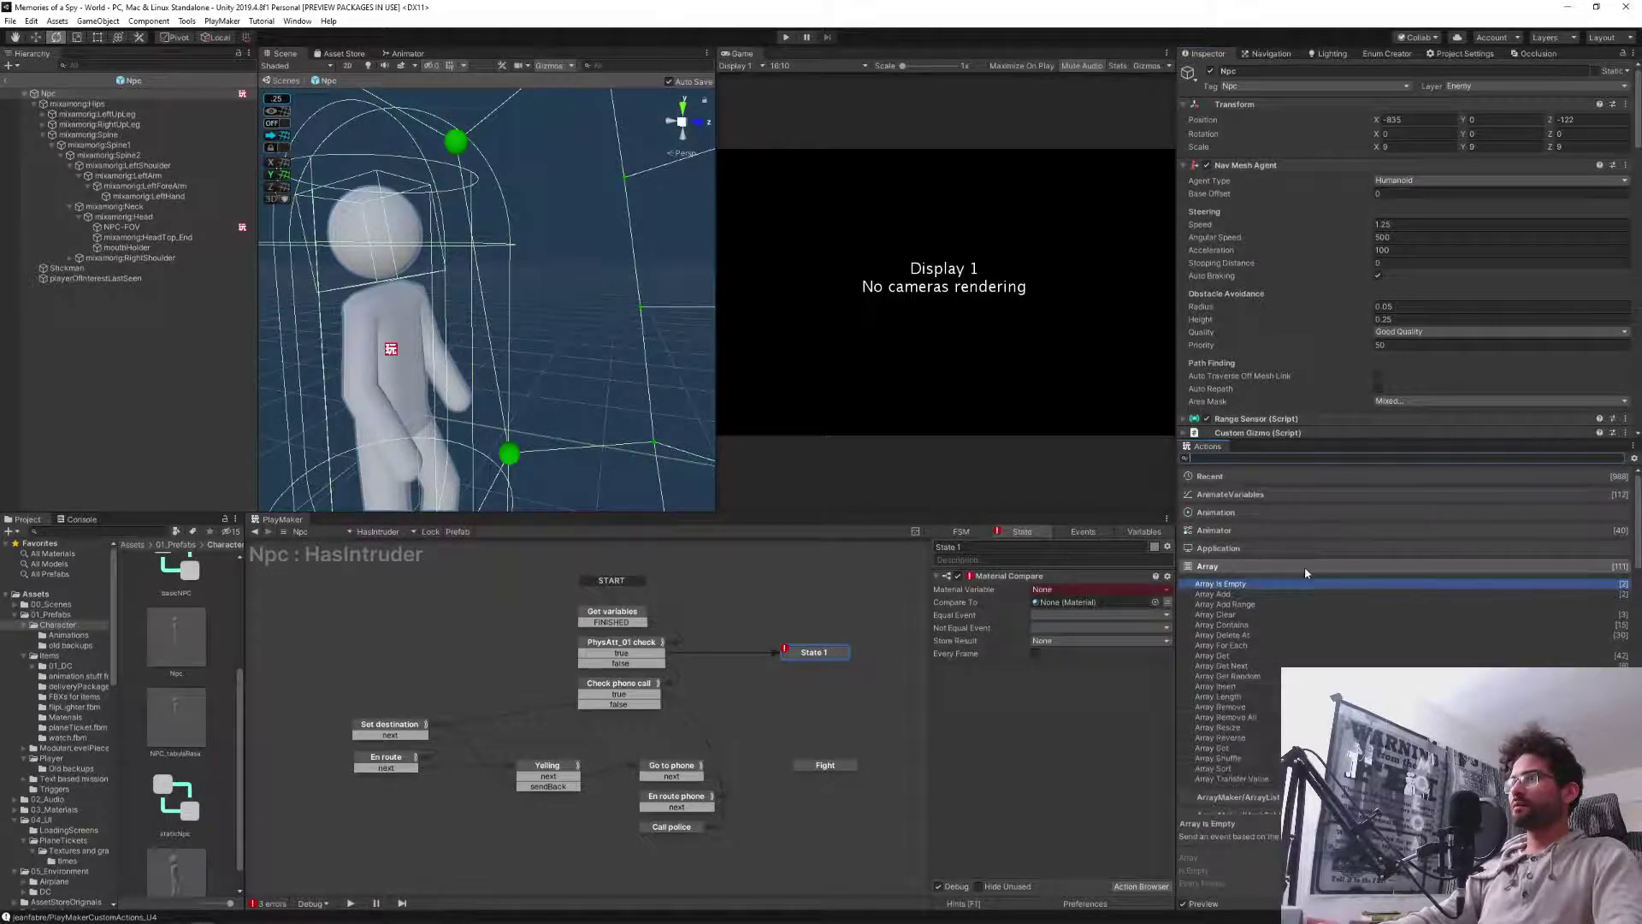
click(1274, 625)
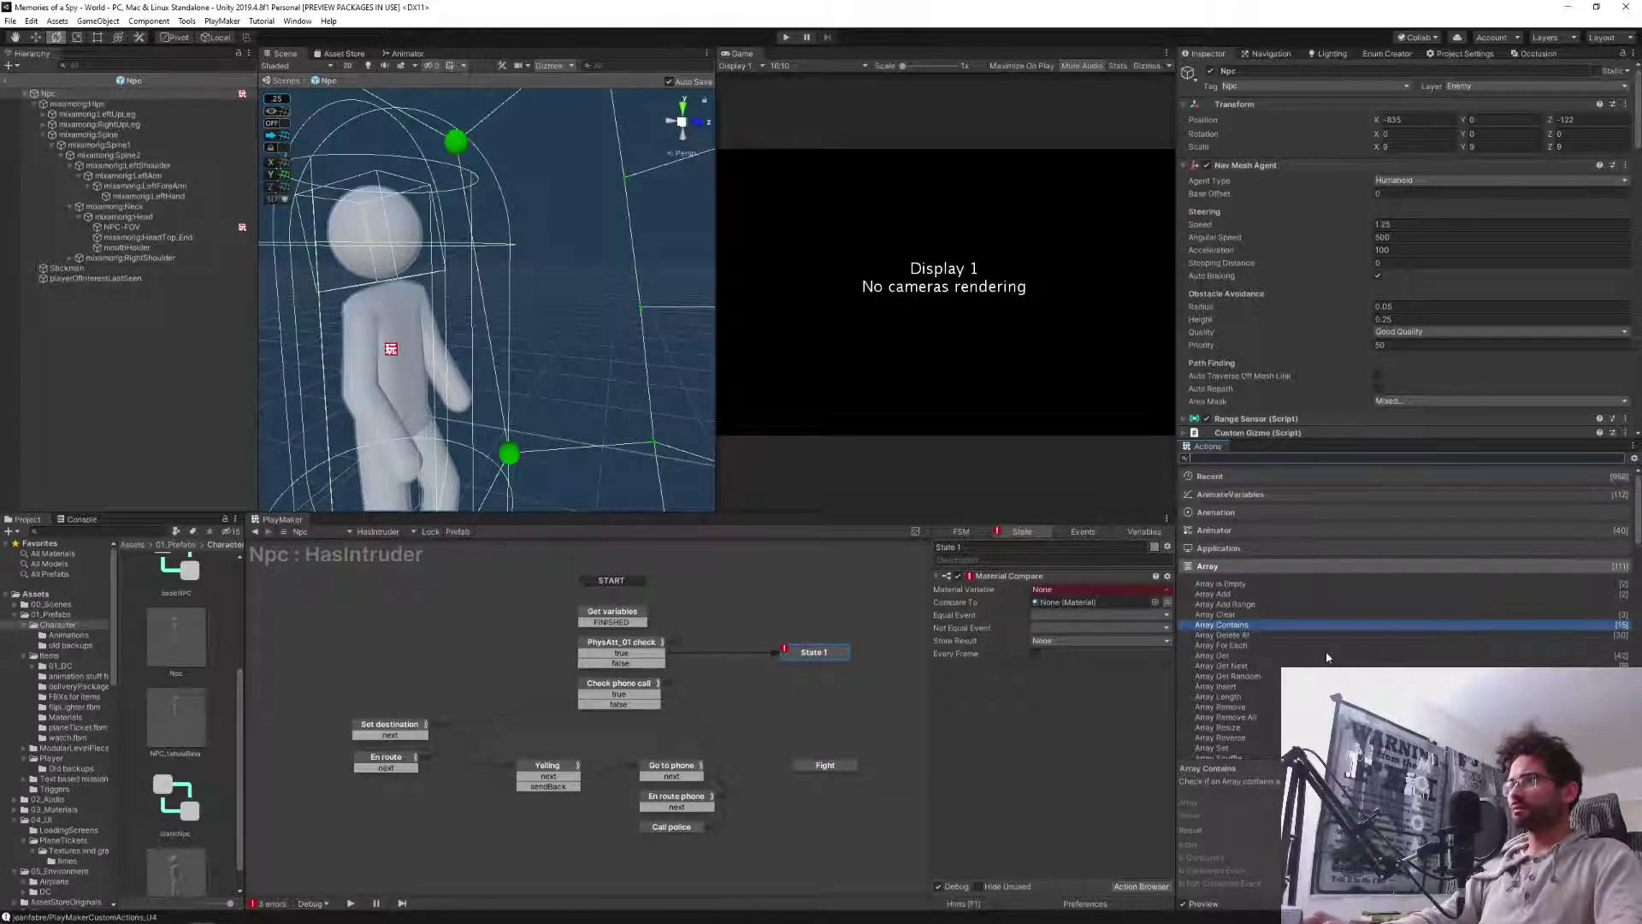
key(Down)
key(Down)
key(Down)
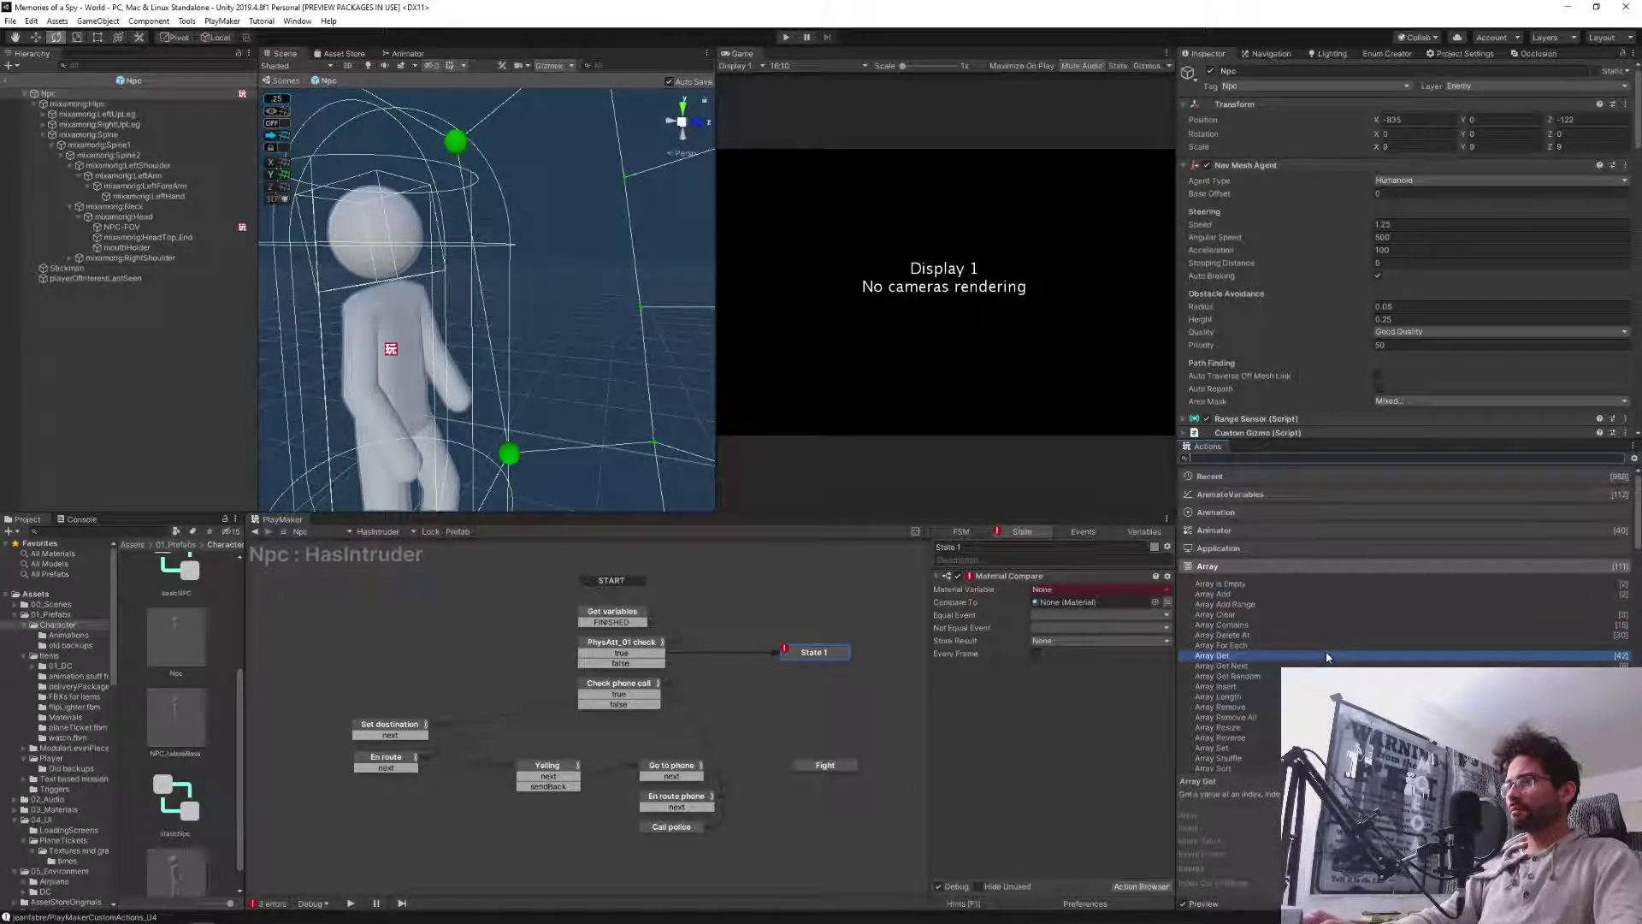
key(Down)
key(Down)
key(Down)
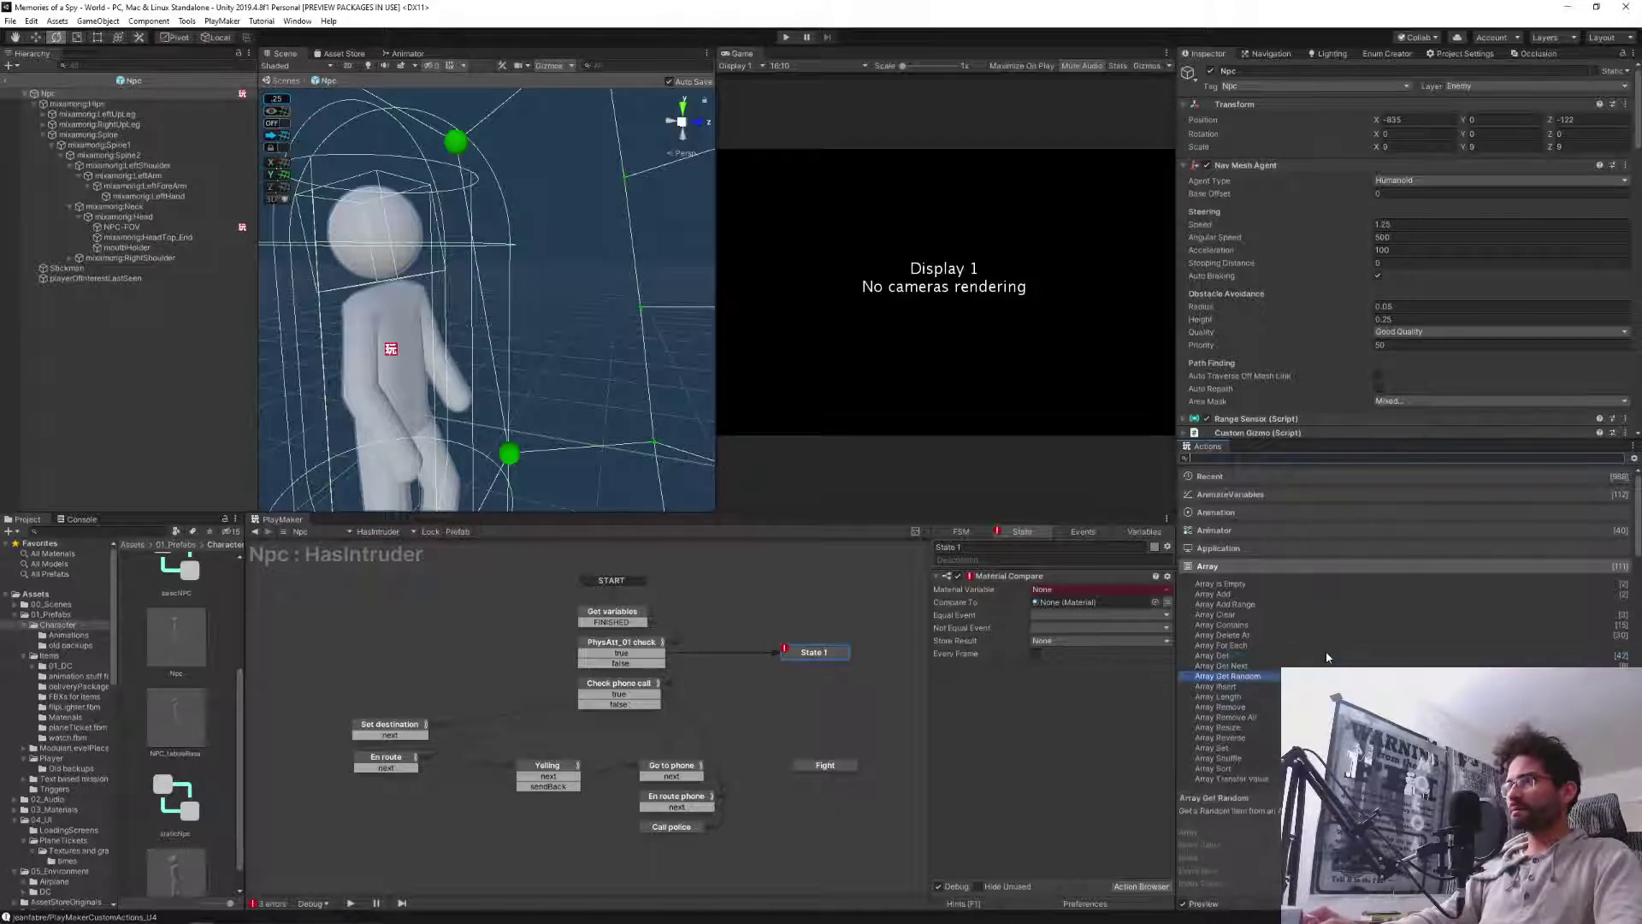
scroll(1327, 656, down, 3)
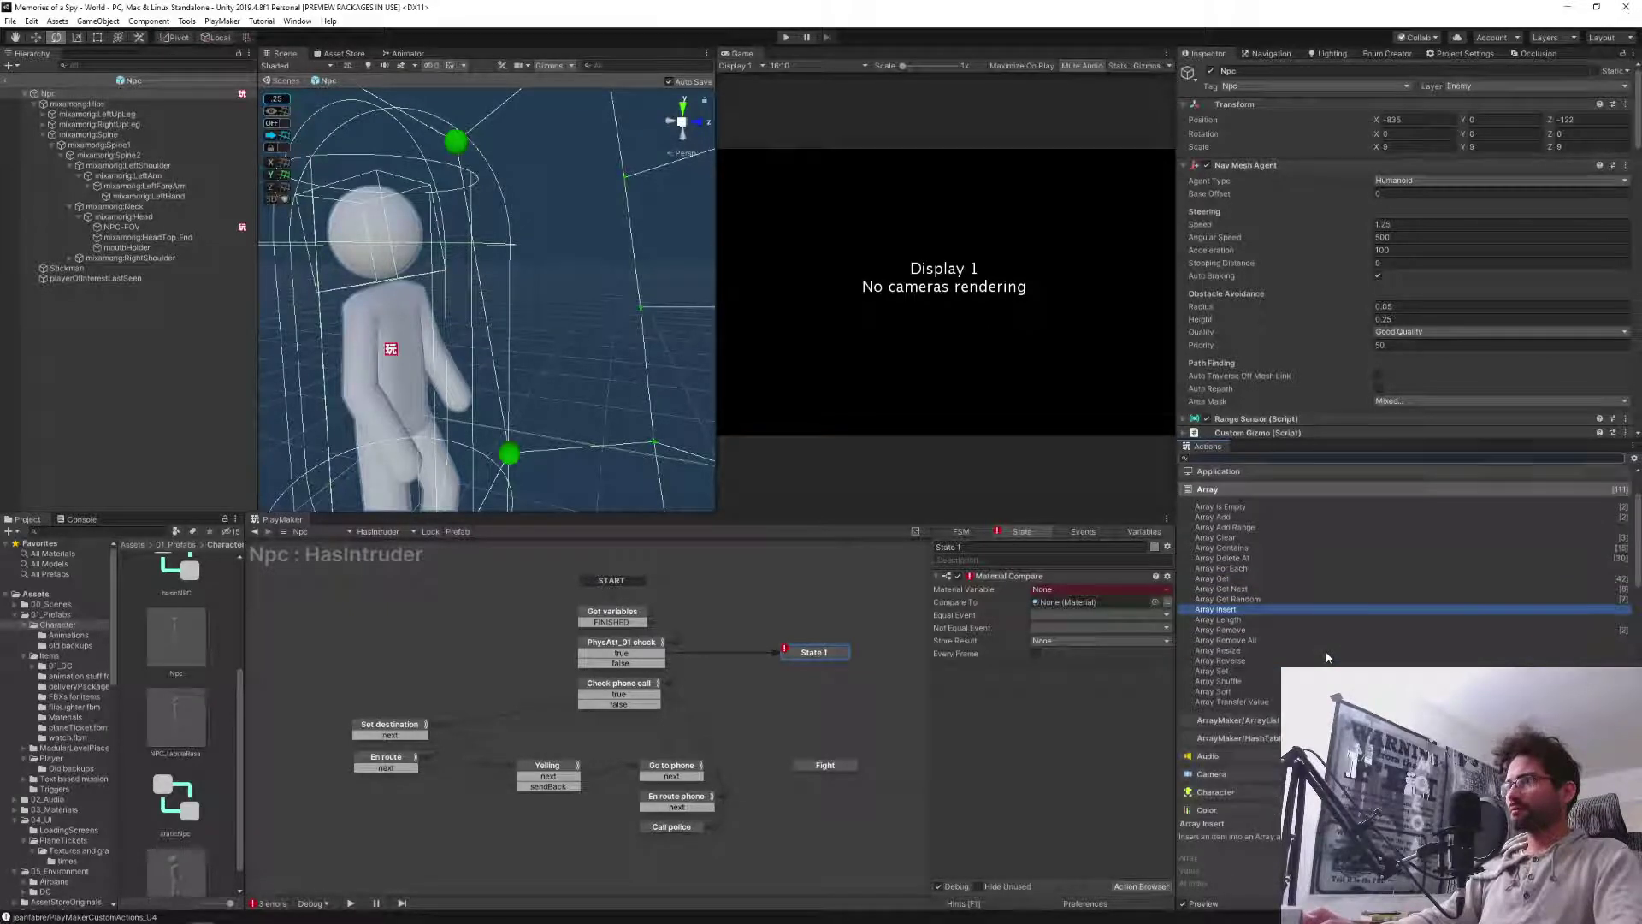
scroll(1327, 657, up, 2)
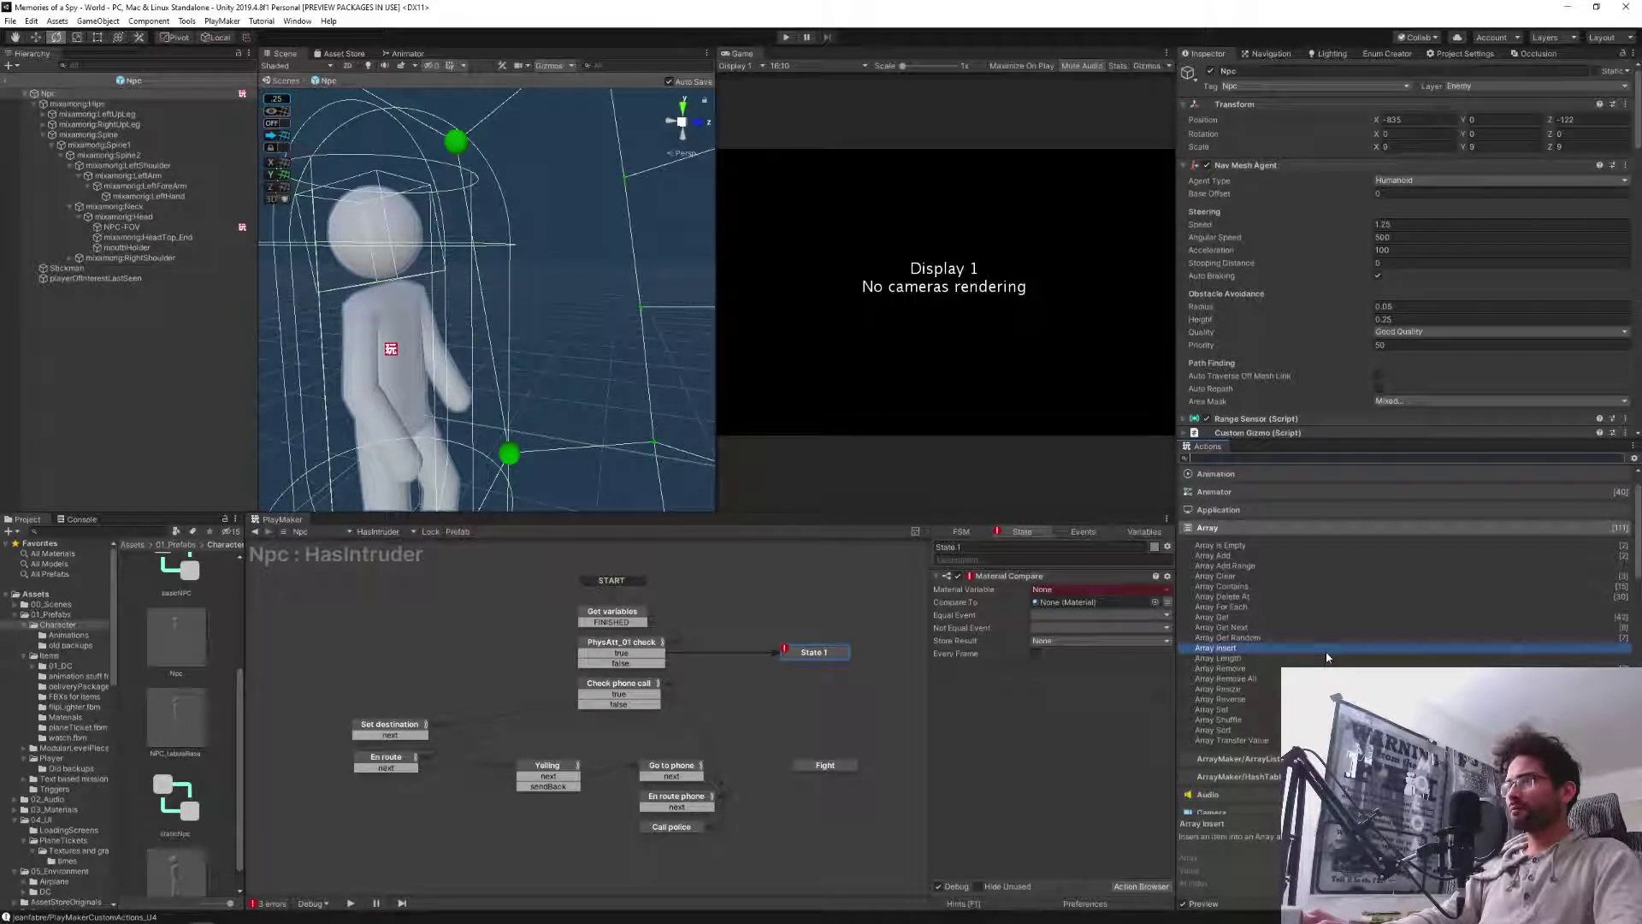
key(Up)
key(Up)
key(Up)
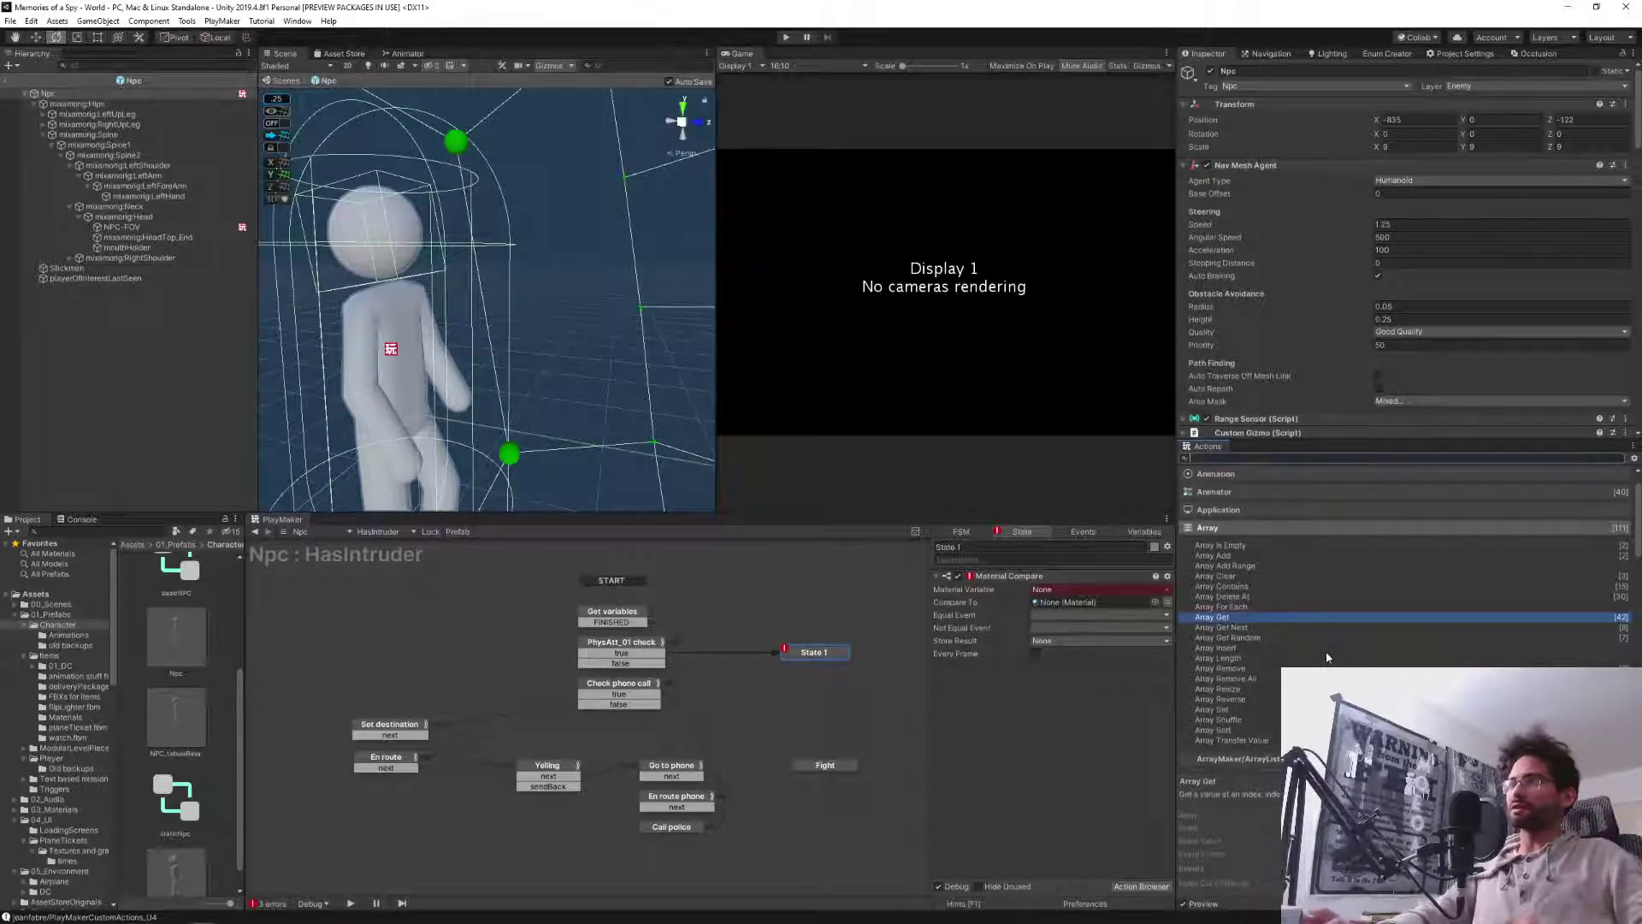
key(Return)
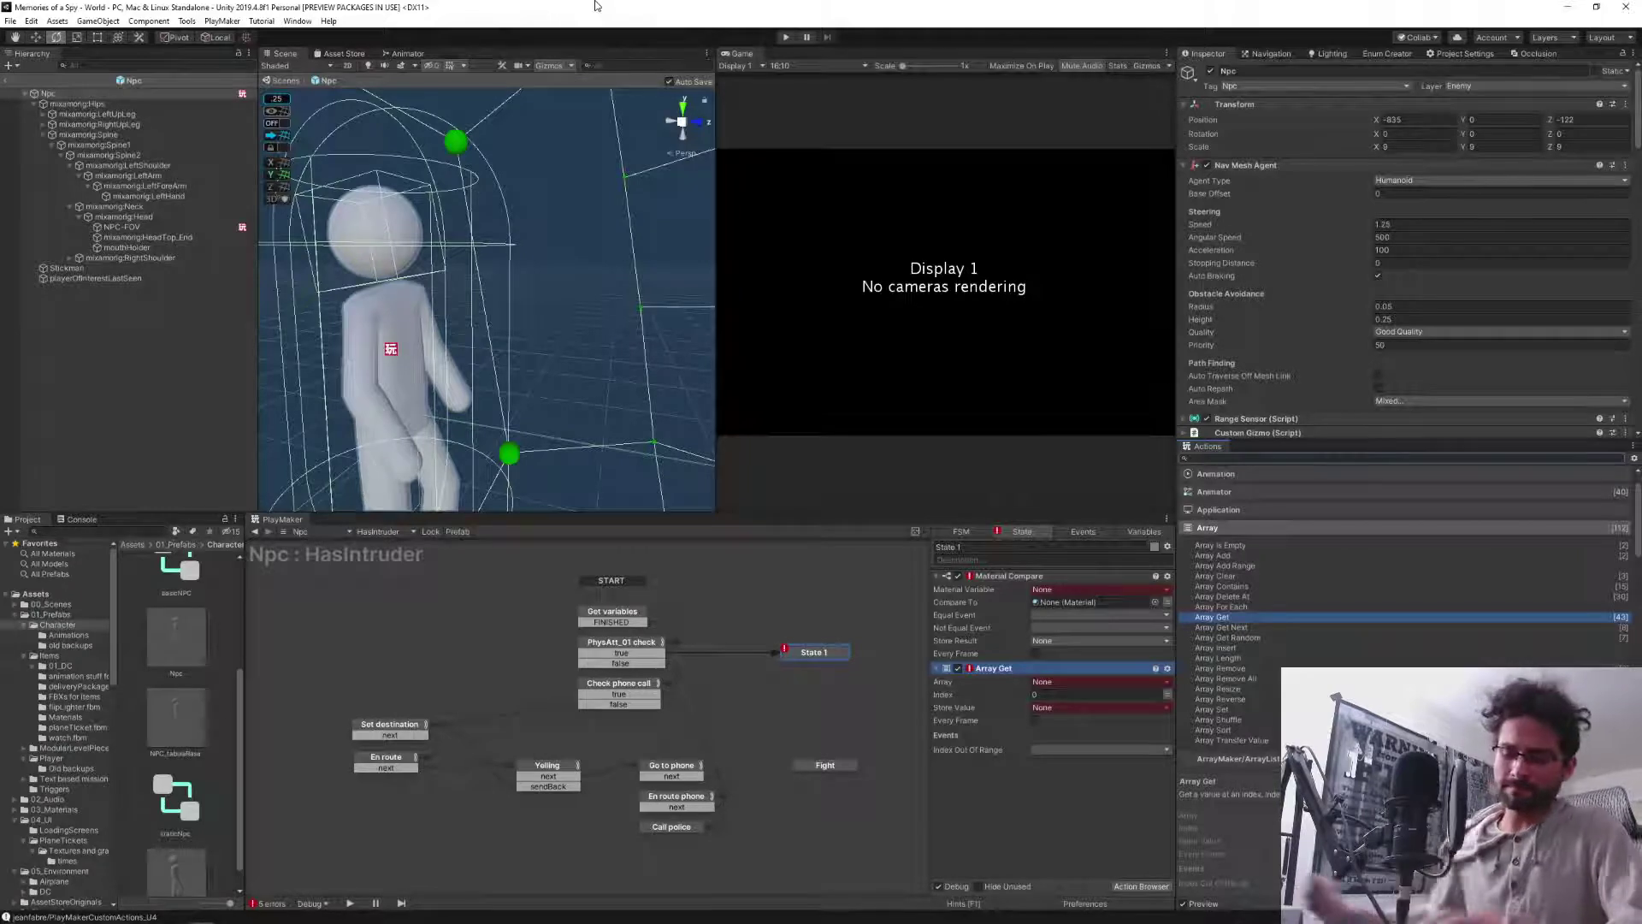
Switch to the 23-JAN-2021 notes in Notepad and begin a new line below ">How do" with ">Will there ever be a circumstance in which".
key(alt+Tab)
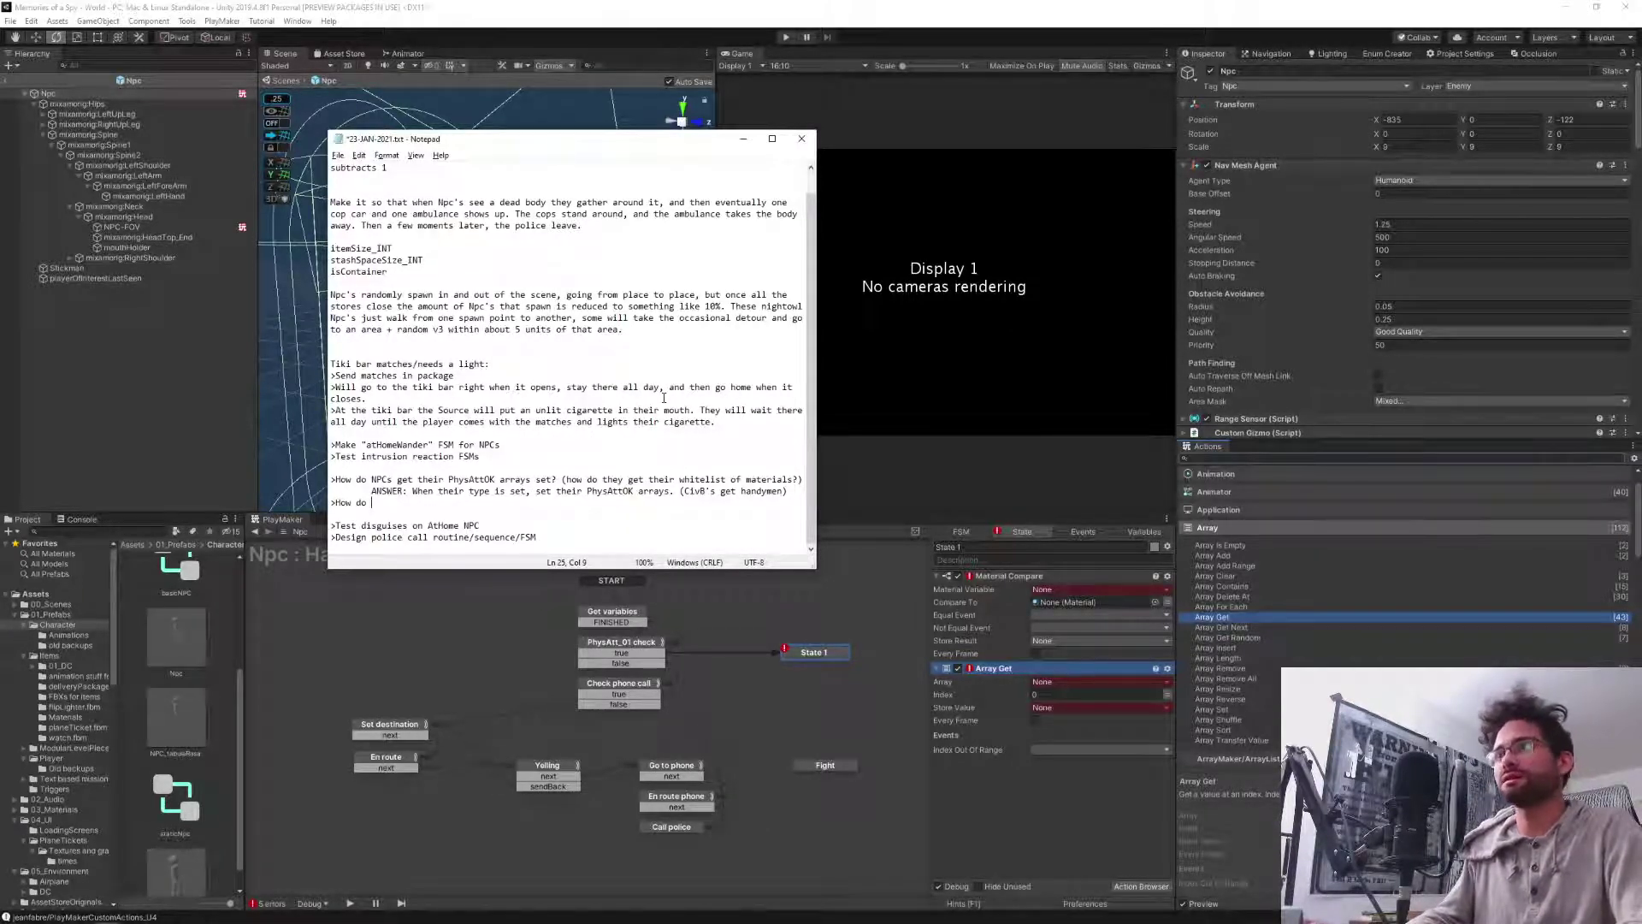
key(Return)
key(Return)
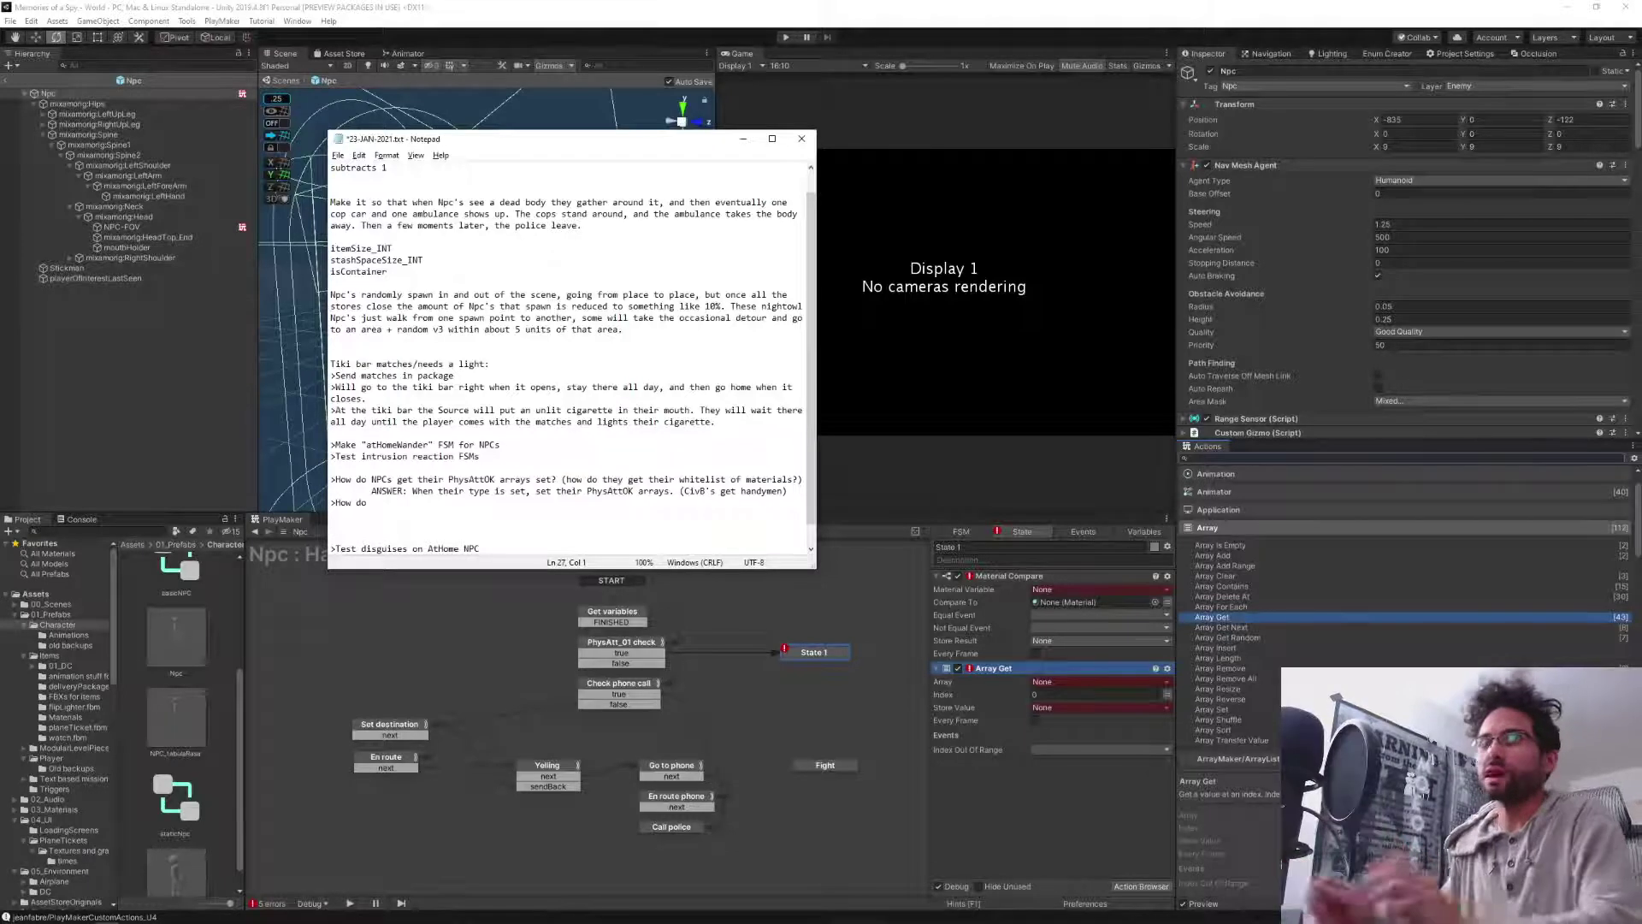
text(>)
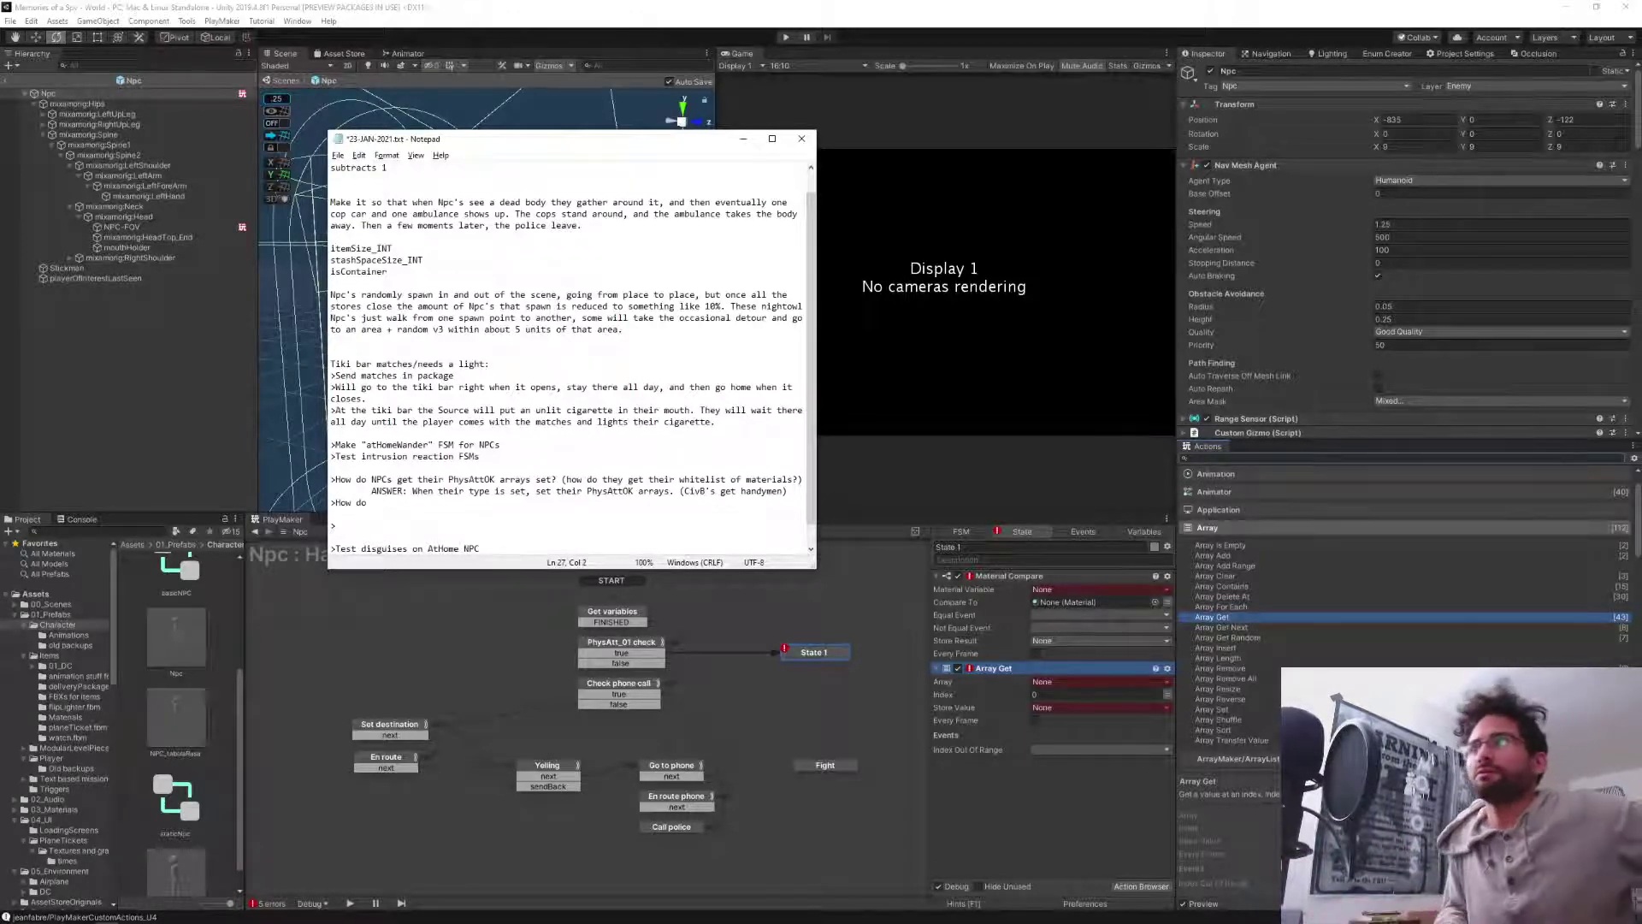
text(Will there ver)
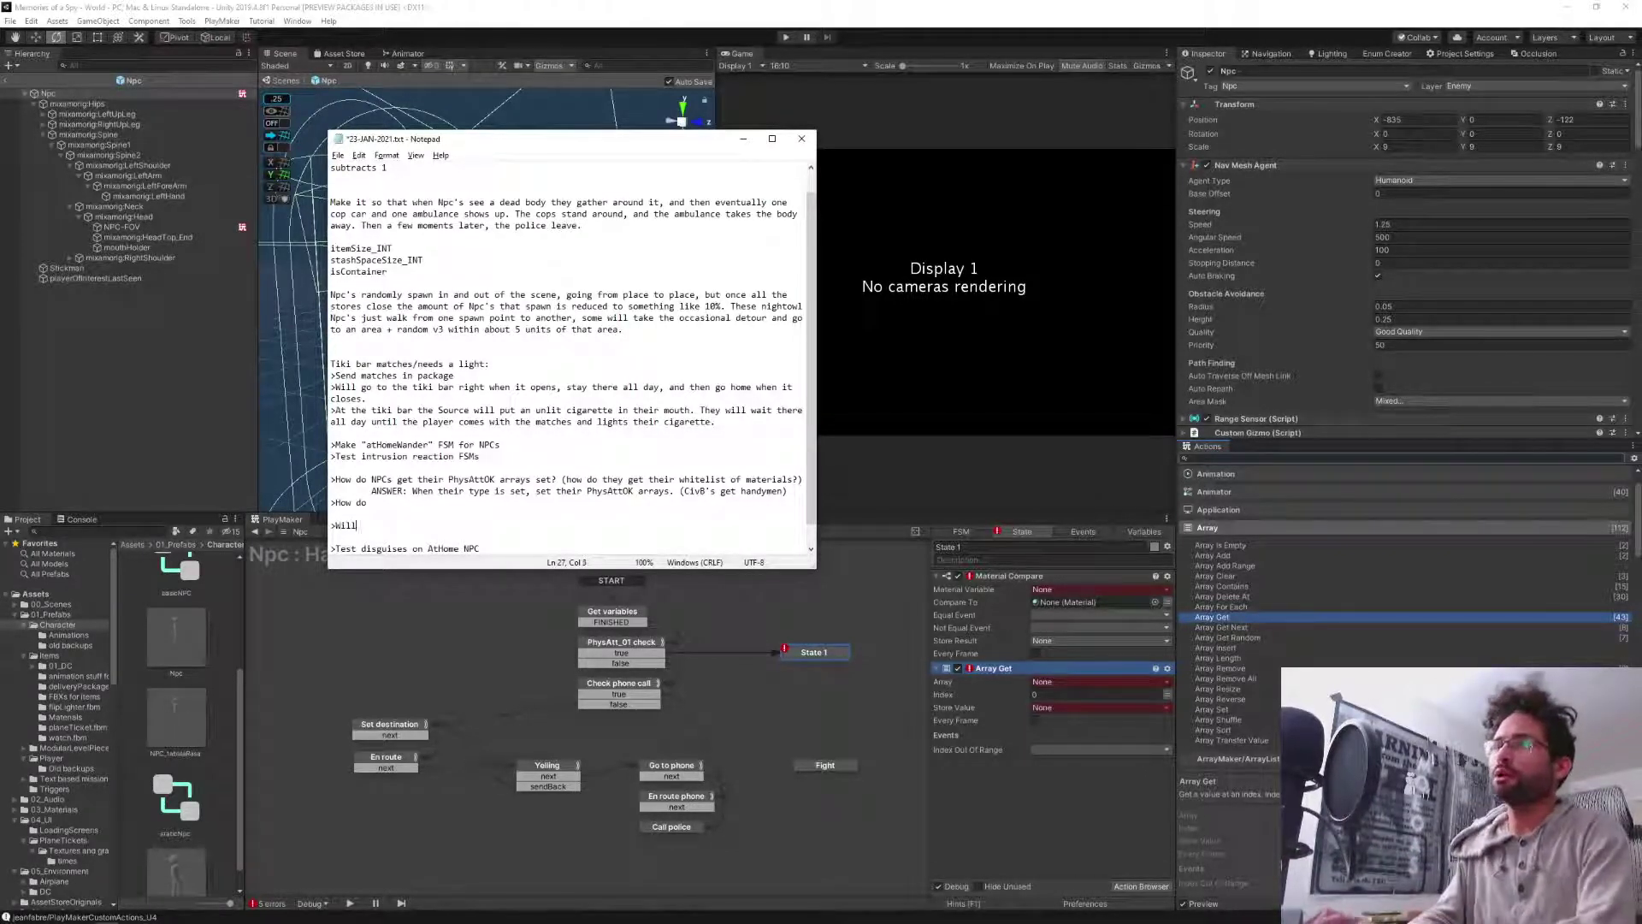
key(BackSpace)
key(BackSpace)
text(ever be a cvi)
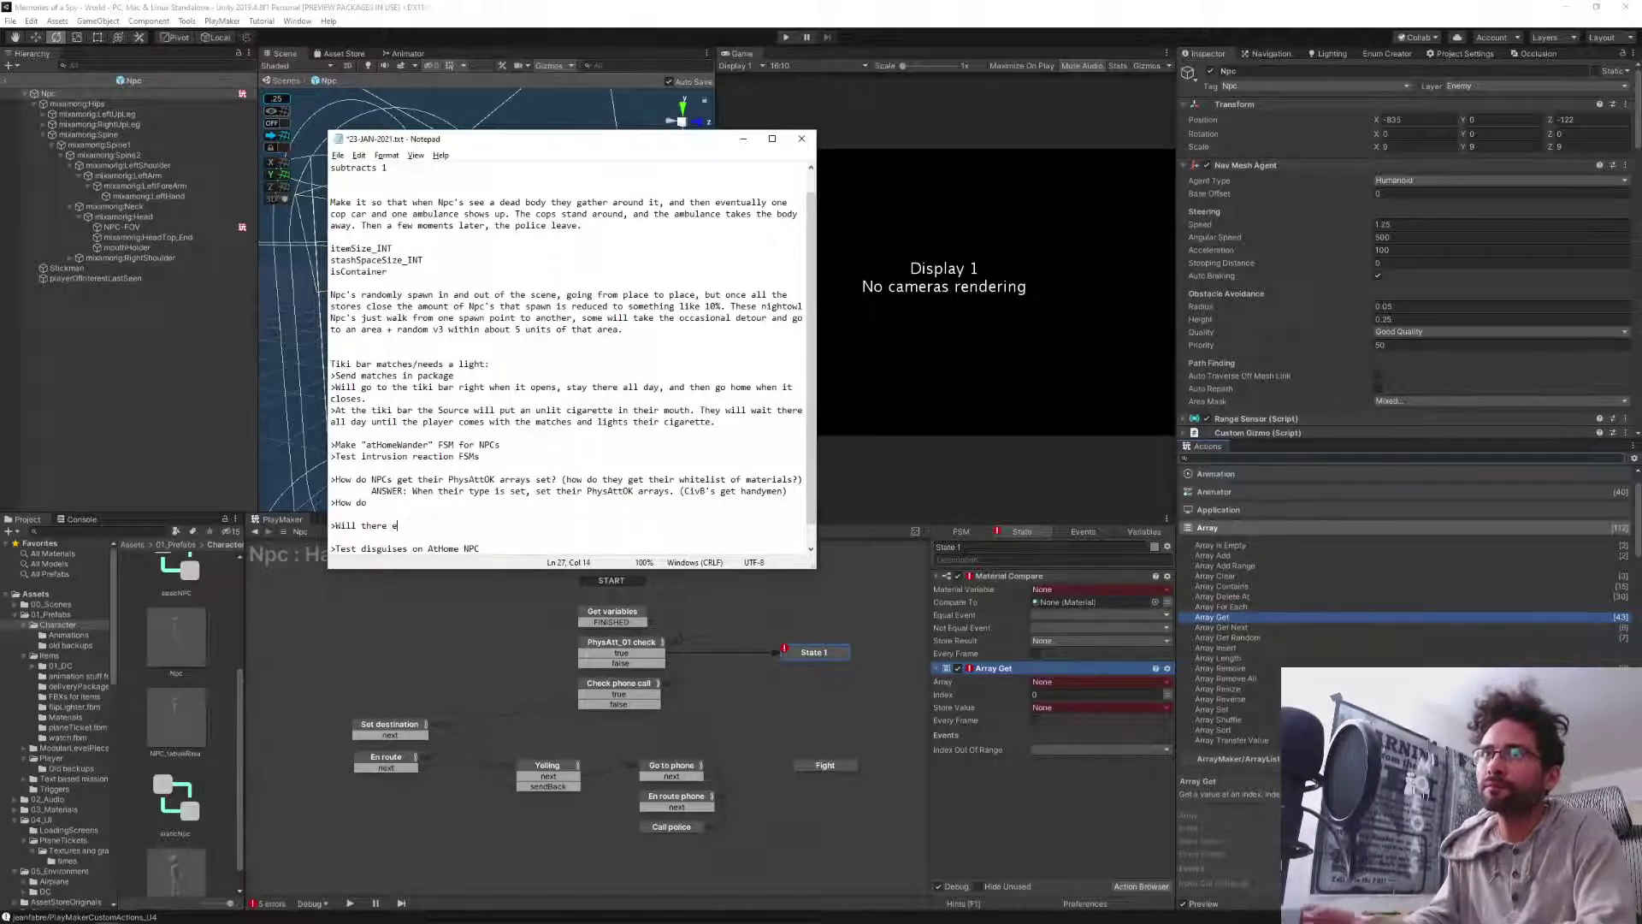
key(BackSpace)
key(BackSpace)
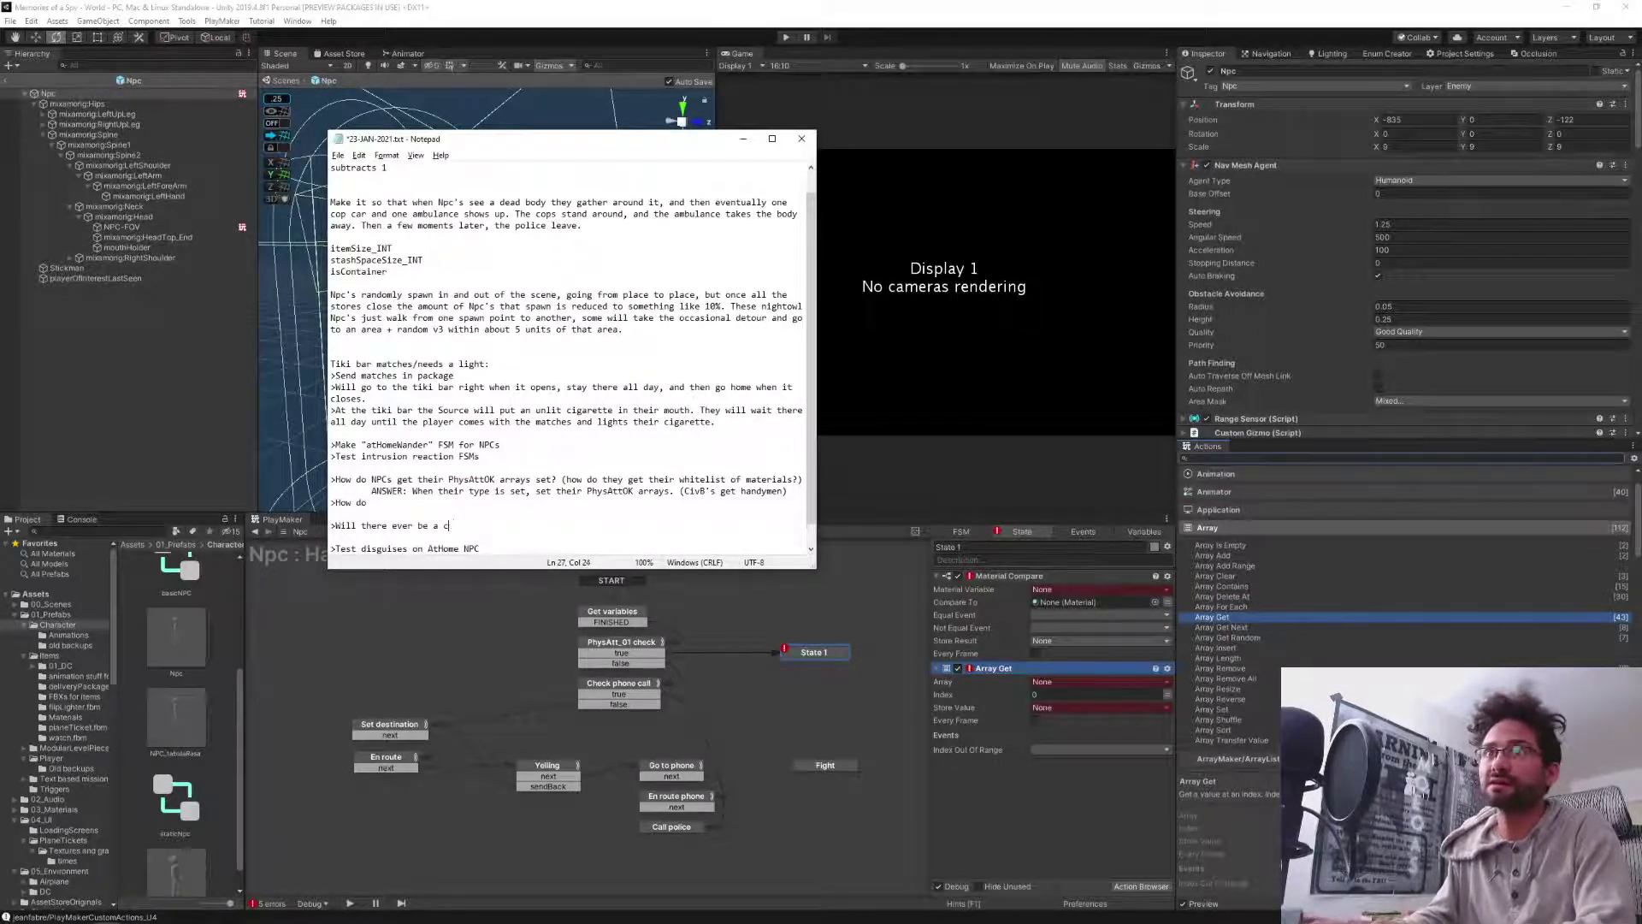
text(ircumstance )
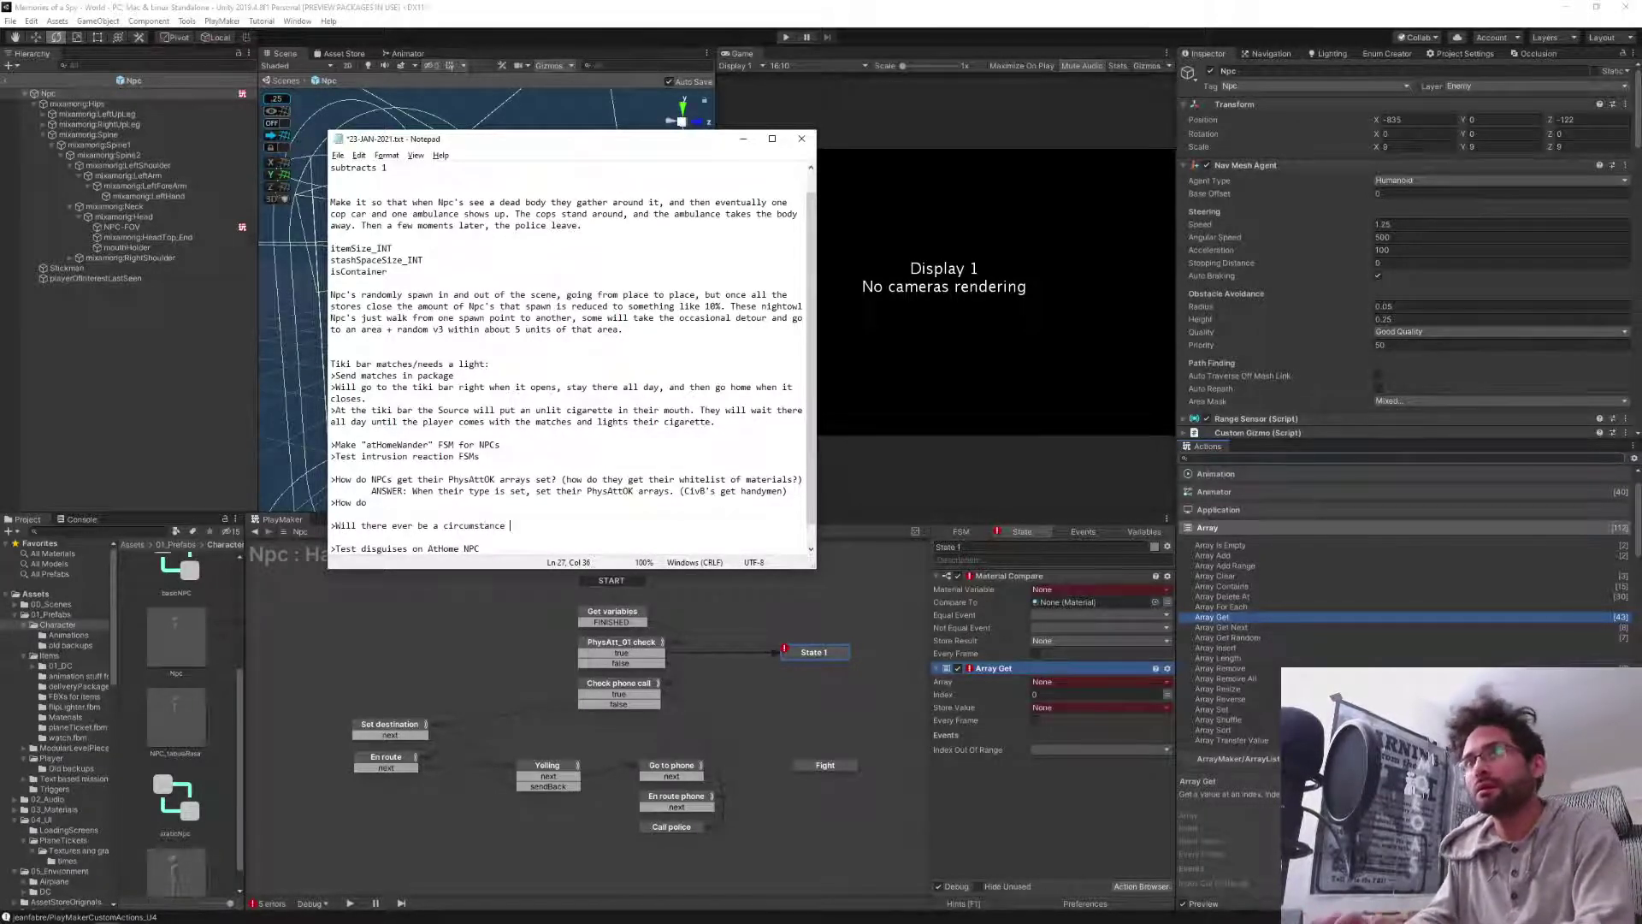
text(in which )
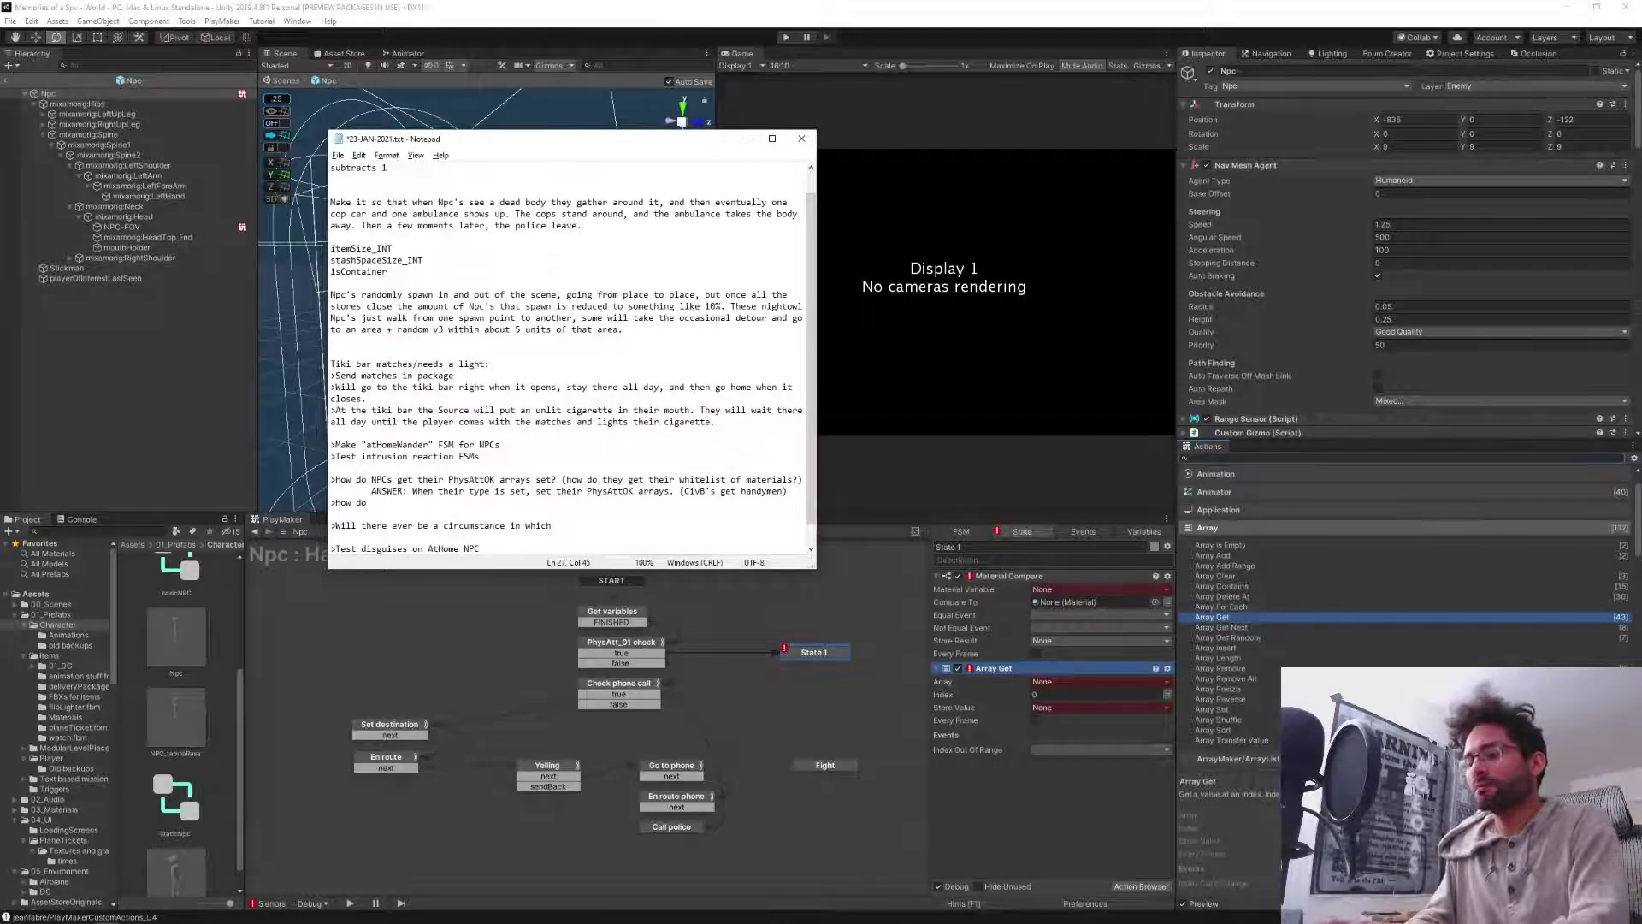
Complete the question with "the NPC will want to compare more than one materials, maybe even compare an entire array?".
text(the NPC will )
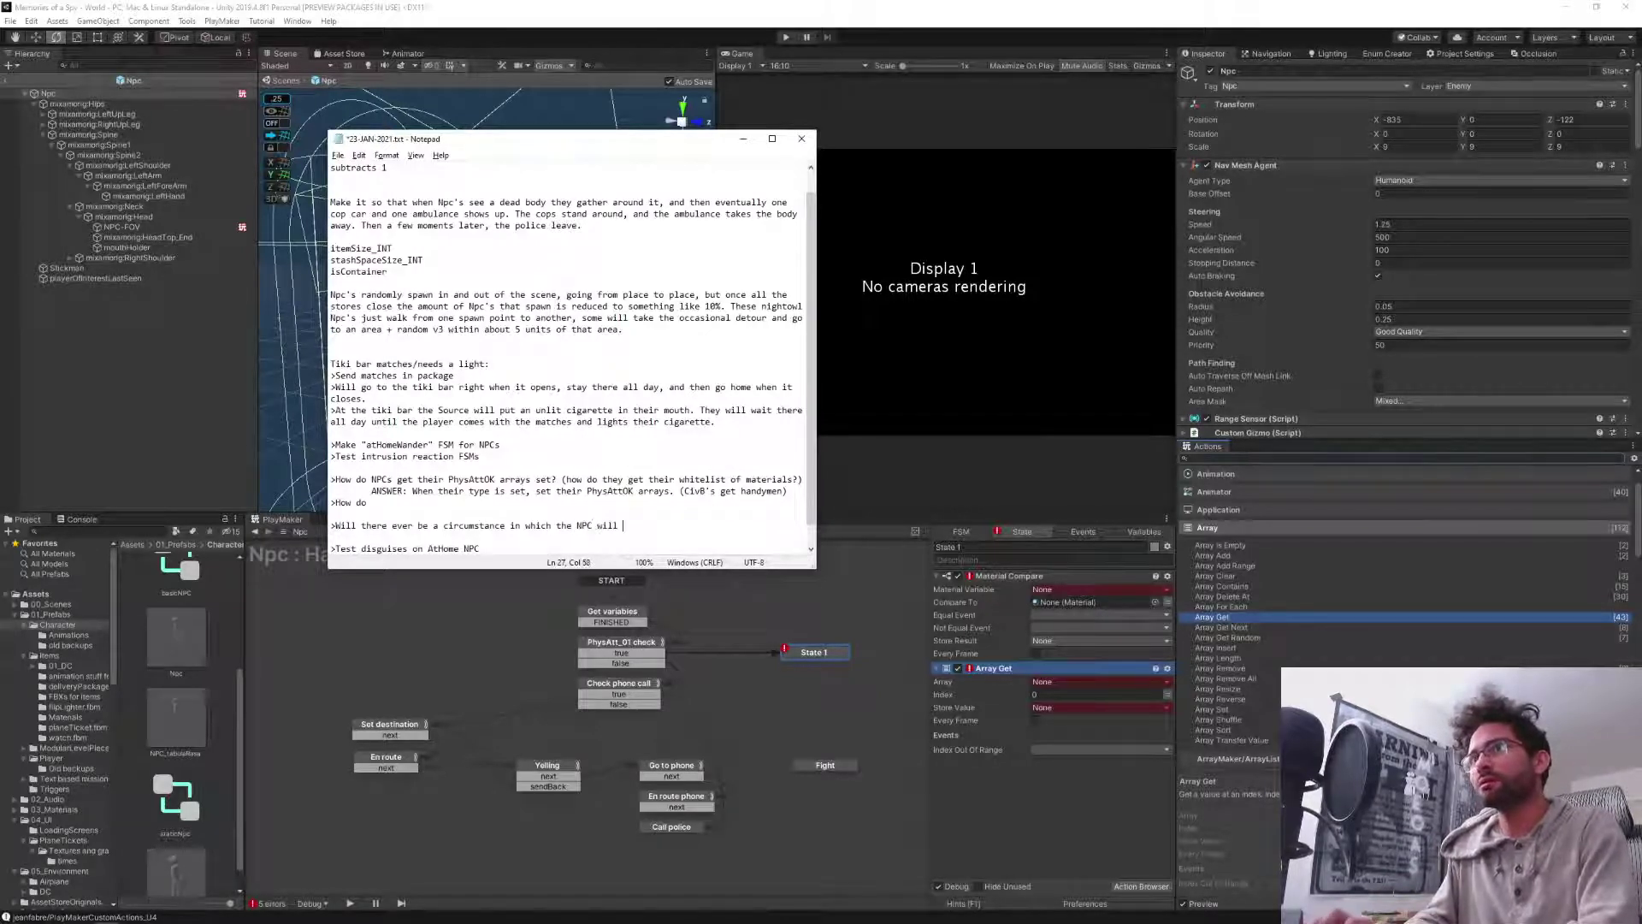
text(want to compare )
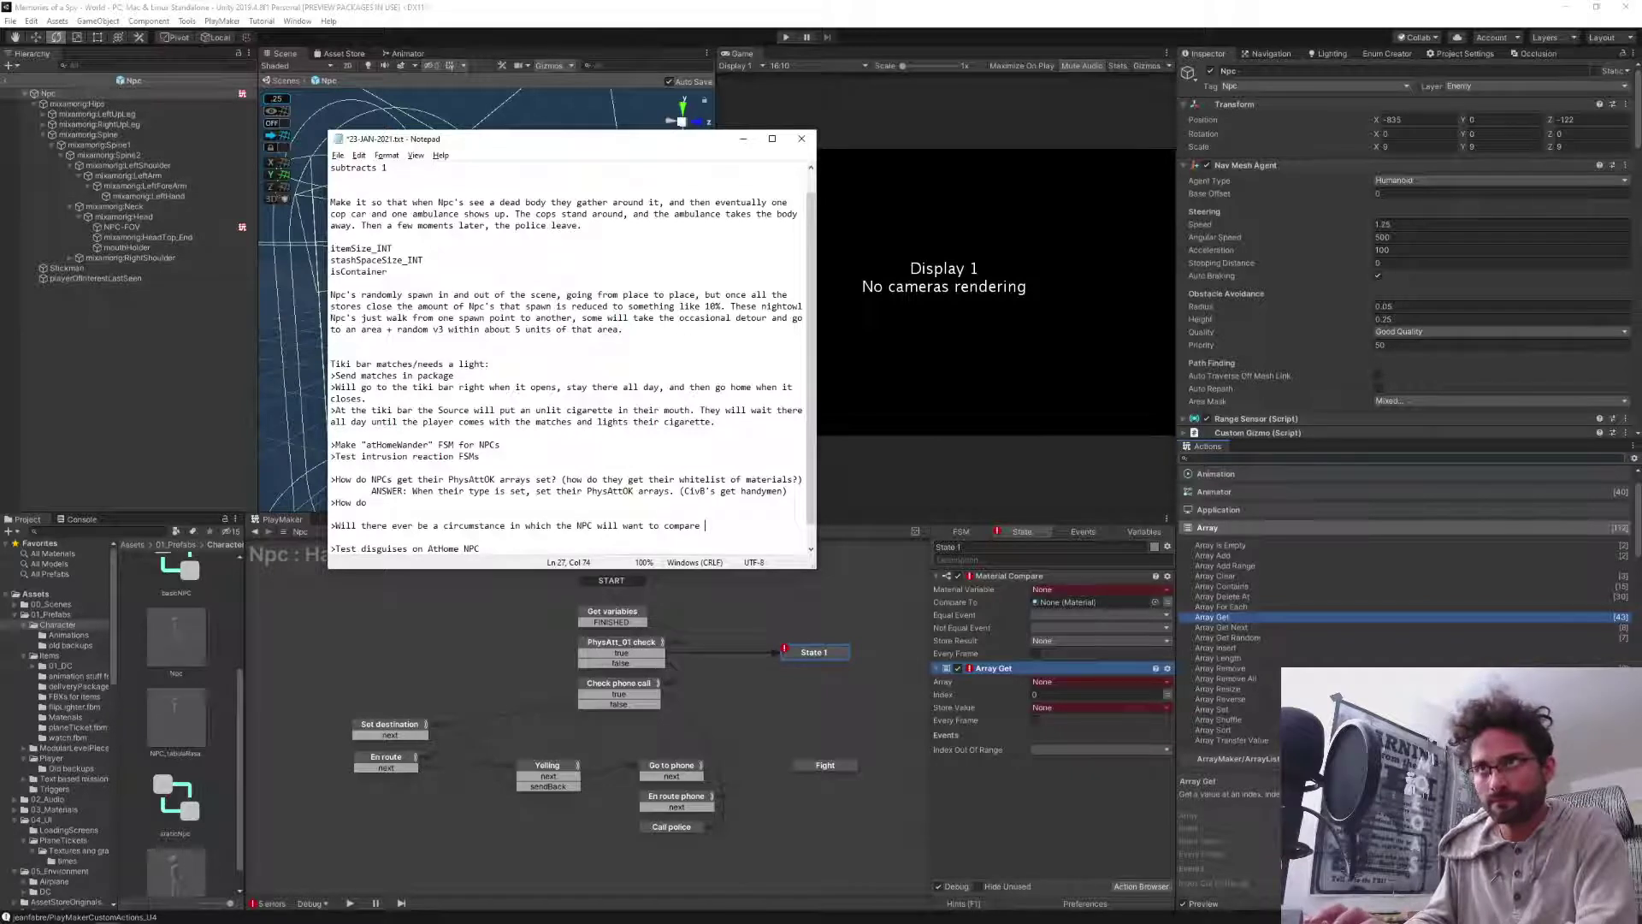
text(more t)
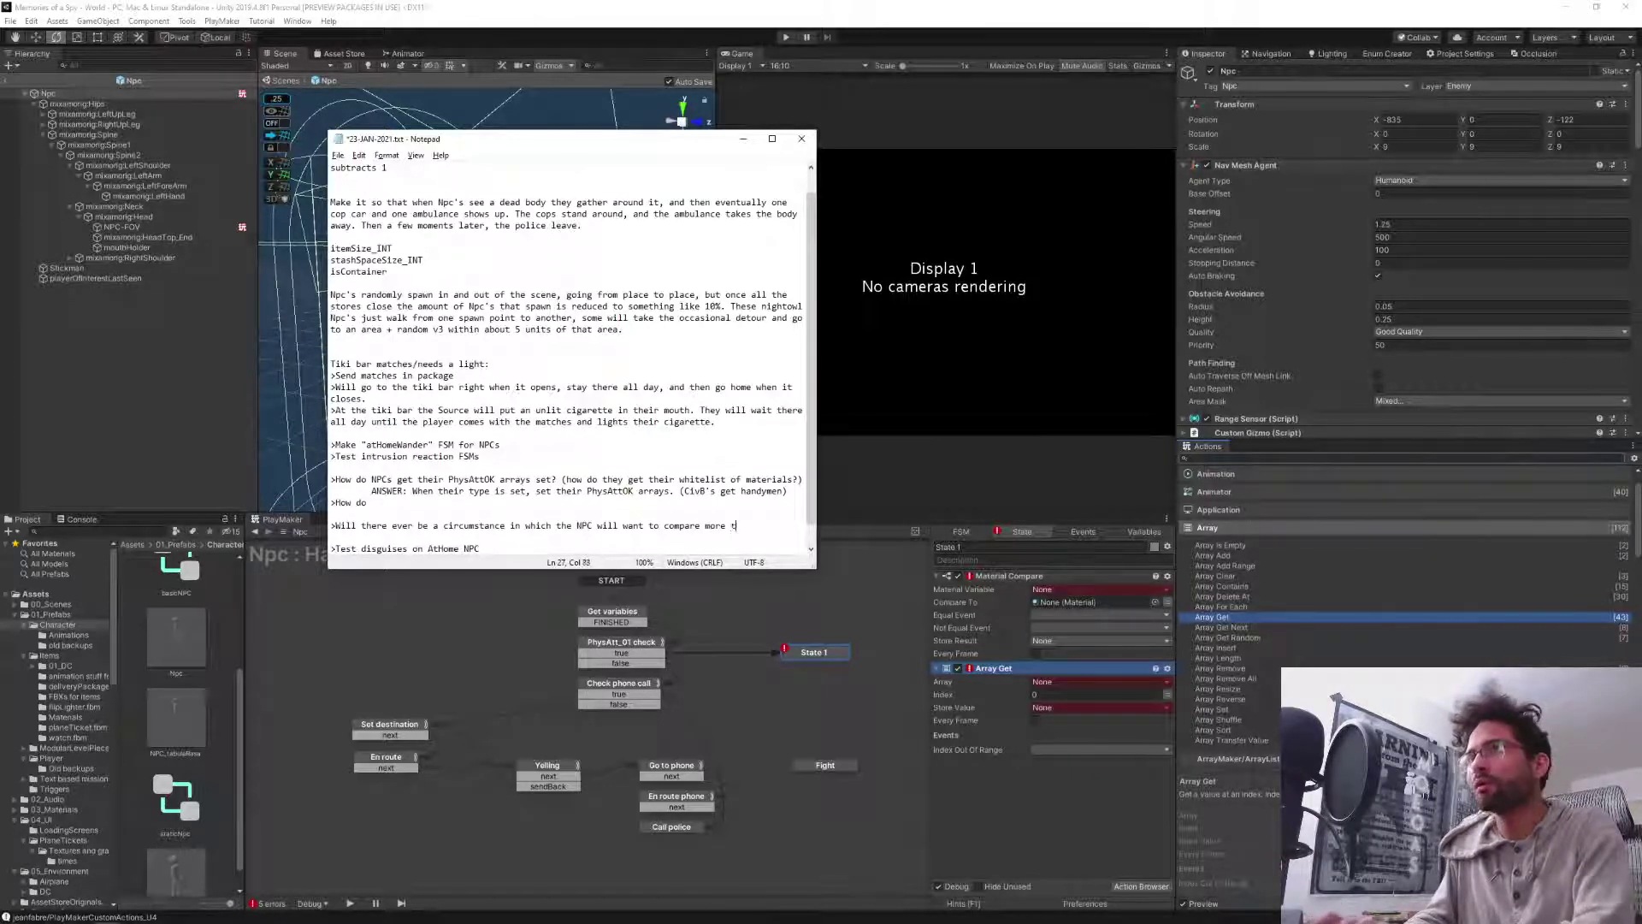
text(han one mater)
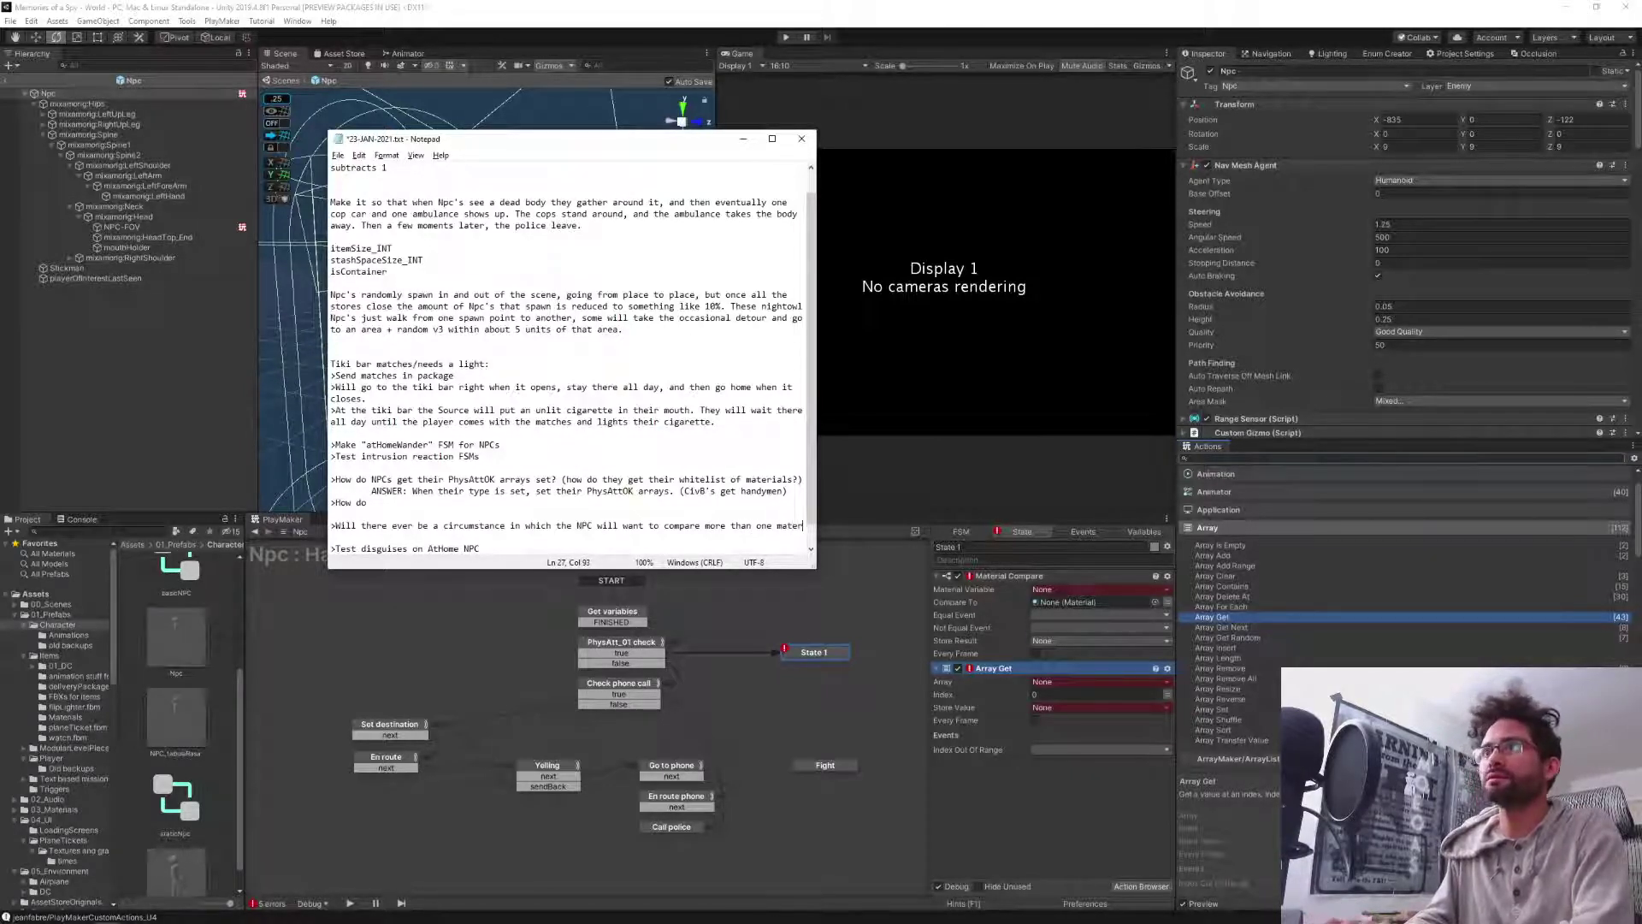
text(ials, ma)
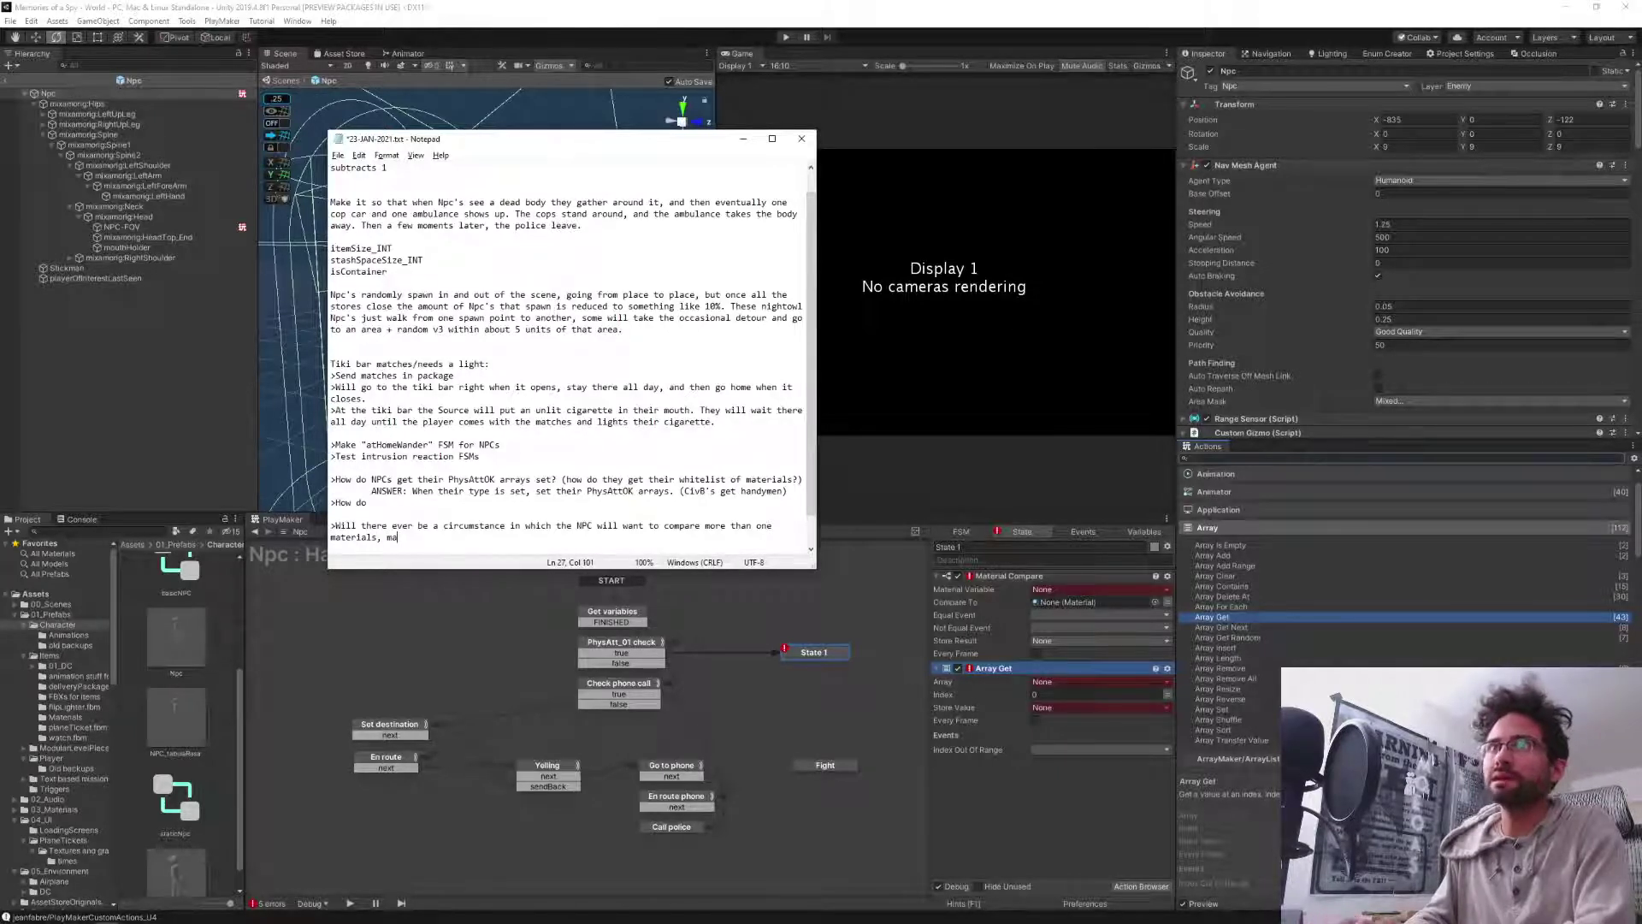
text(ybhe  even compare the)
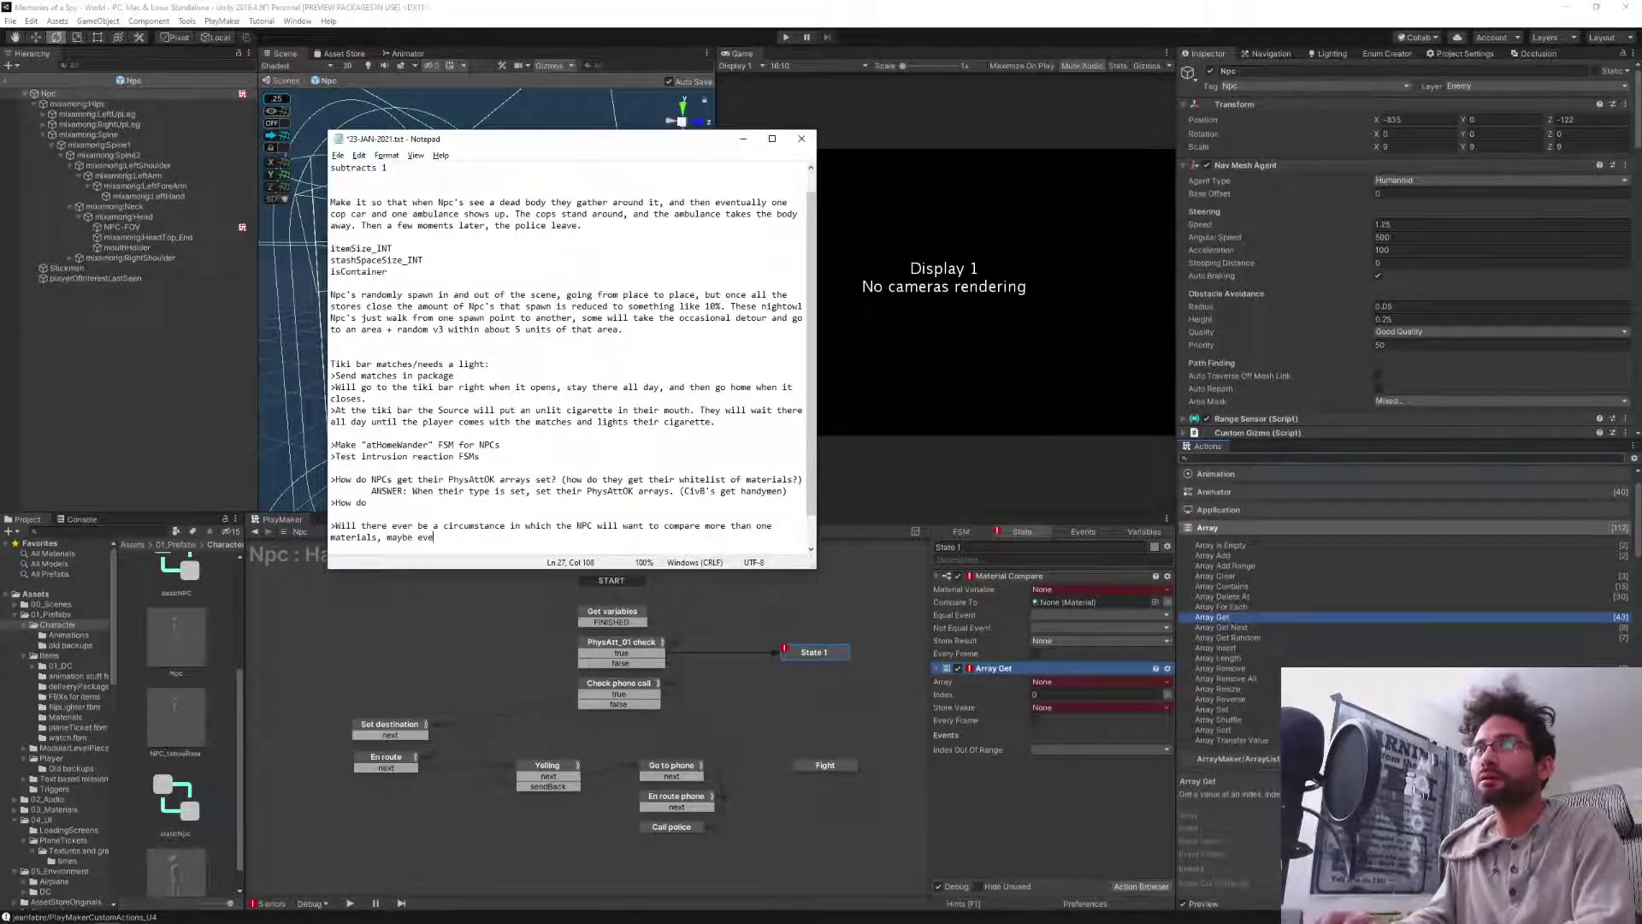
key(BackSpace)
key(BackSpace)
key(BackSpace)
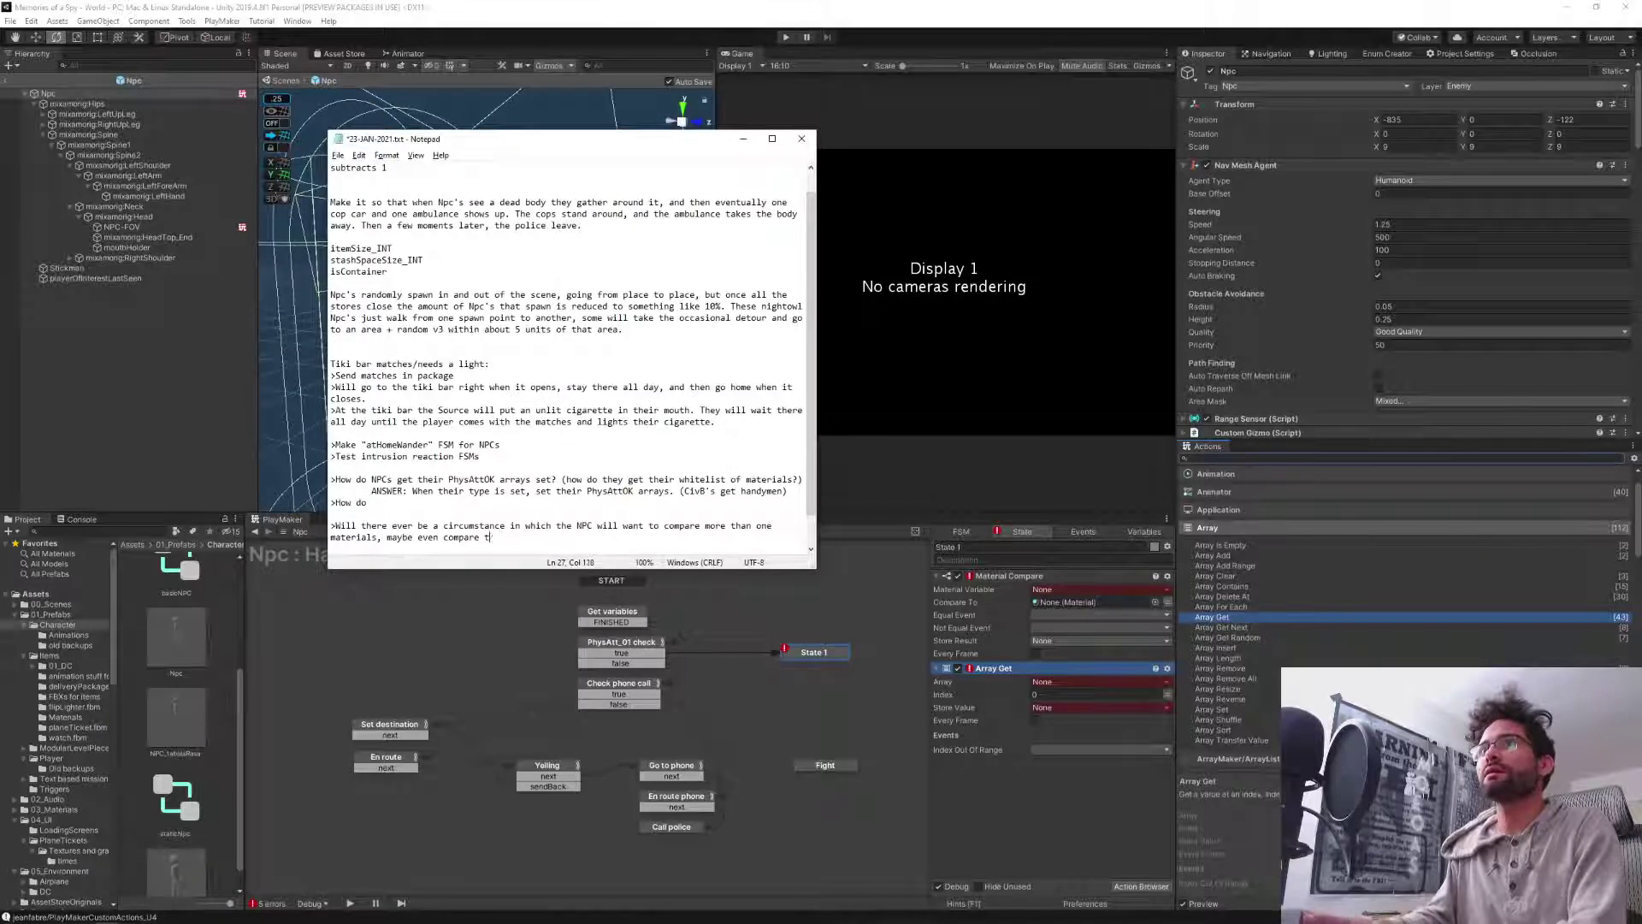
text(an entire array?)
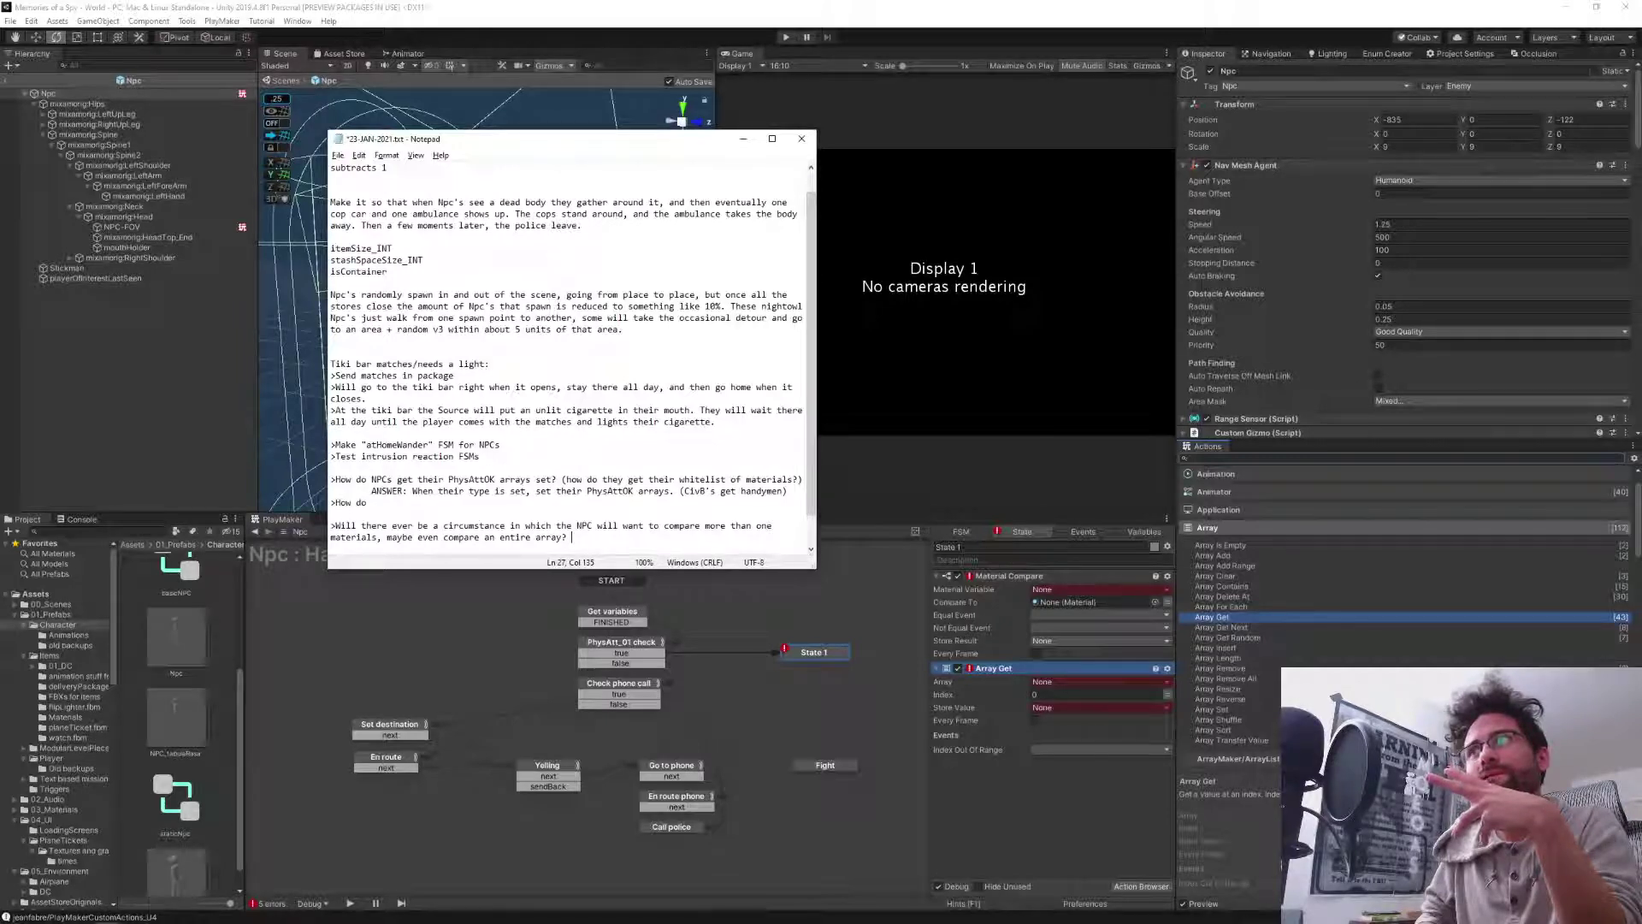
Return to Unity and review the actions in the PhysAtt_01 check, Get variables and State 1 states.
click(658, 17)
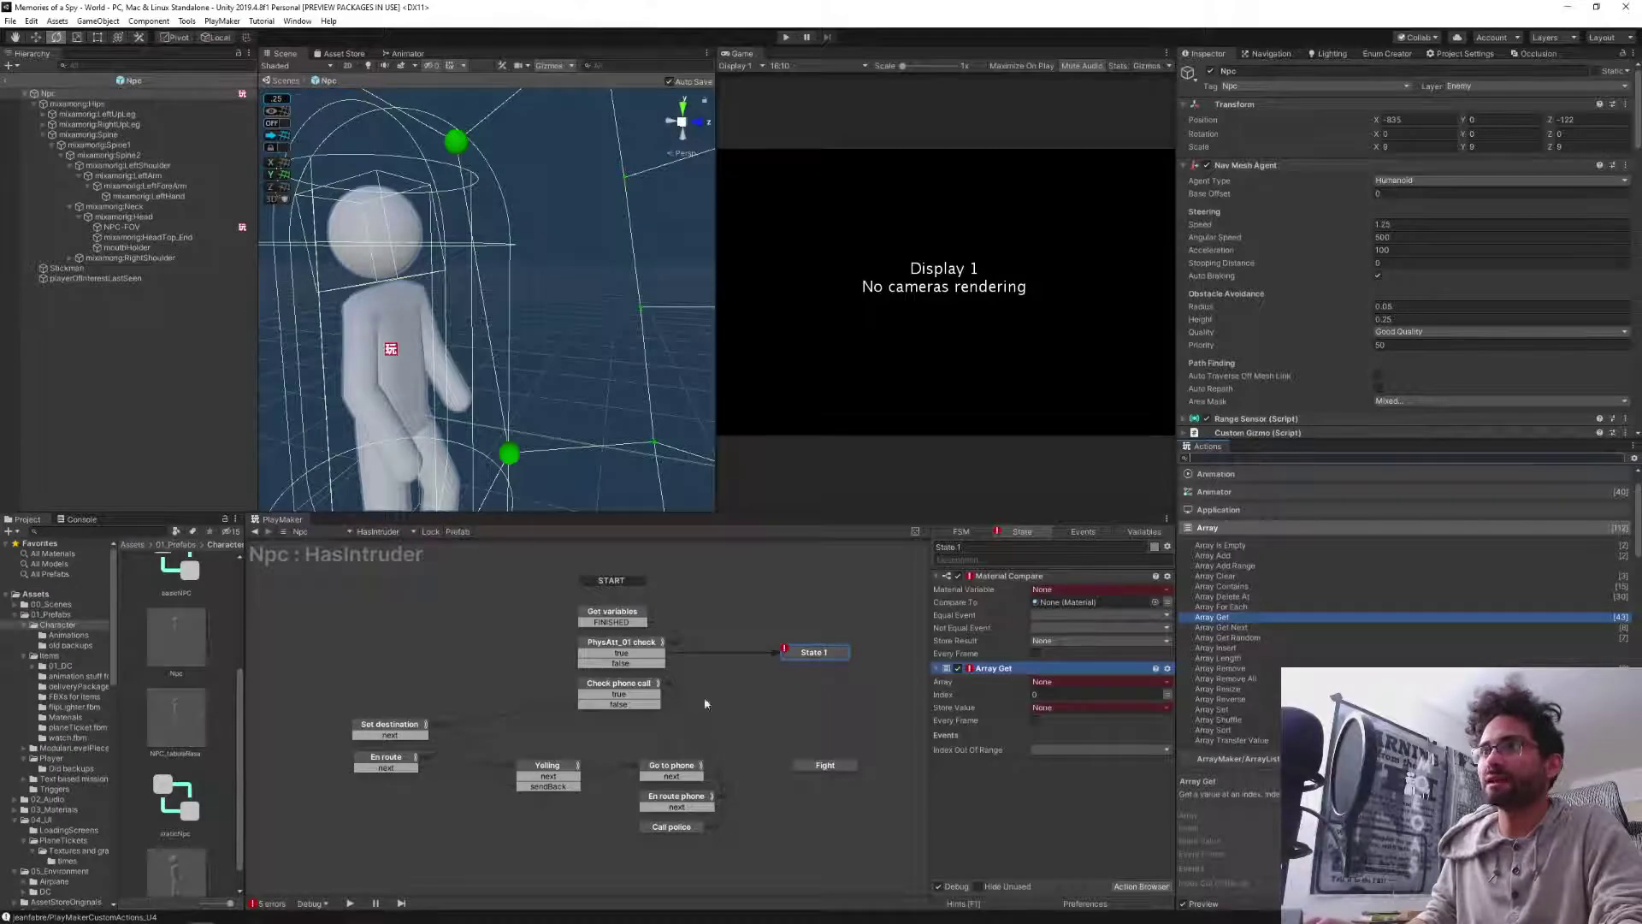
click(598, 642)
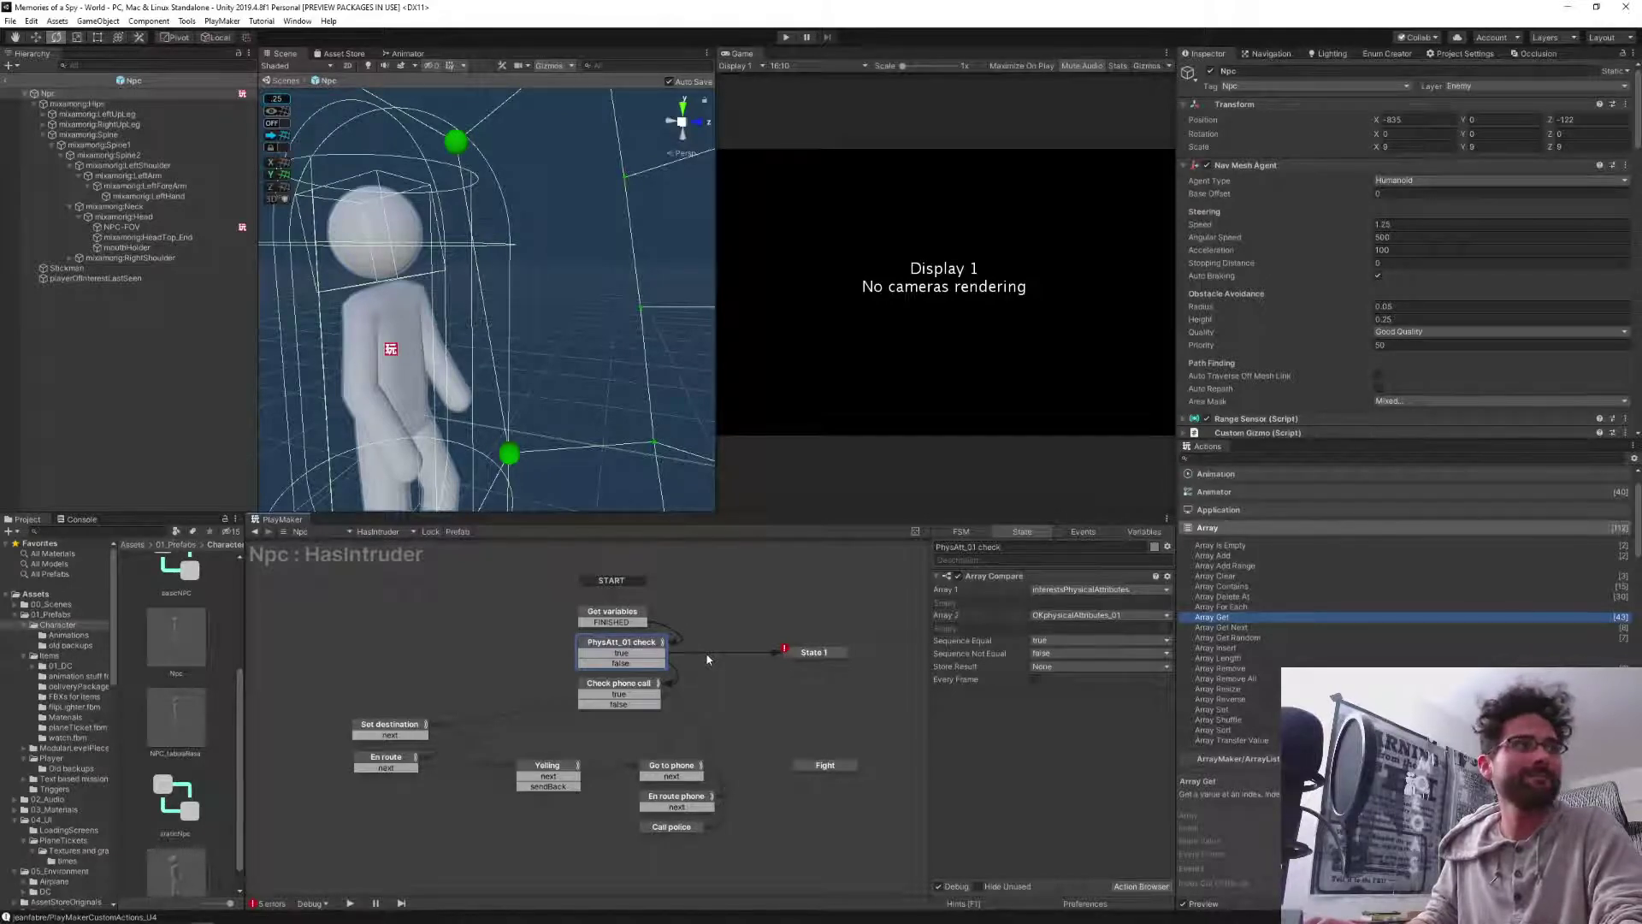
click(802, 654)
click(633, 644)
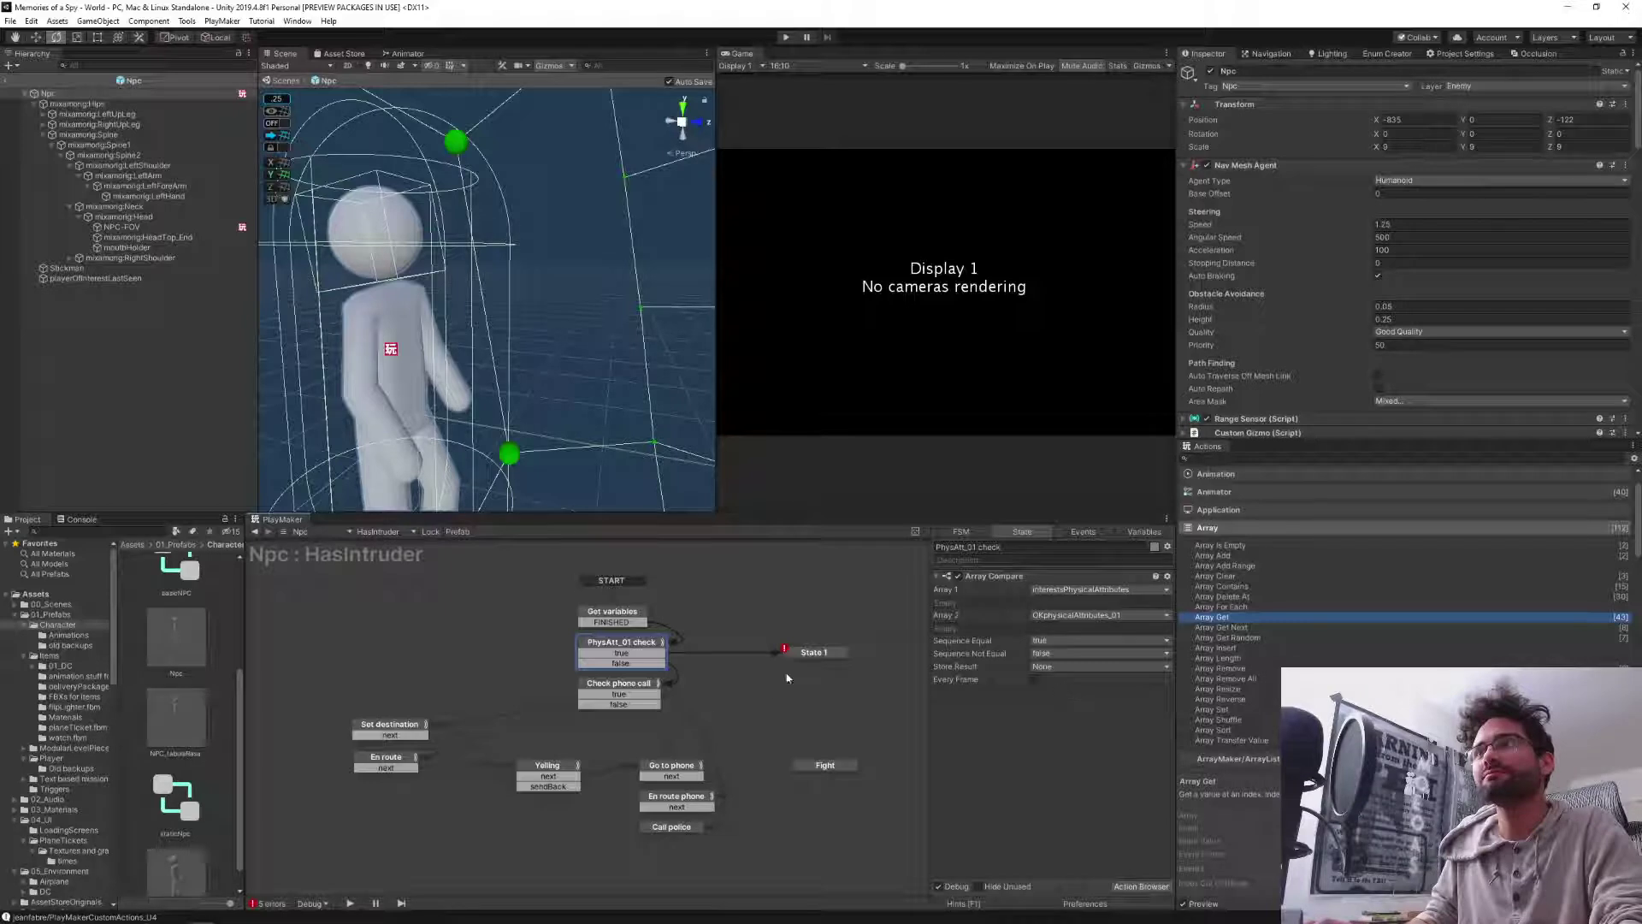
click(602, 612)
click(614, 643)
click(814, 653)
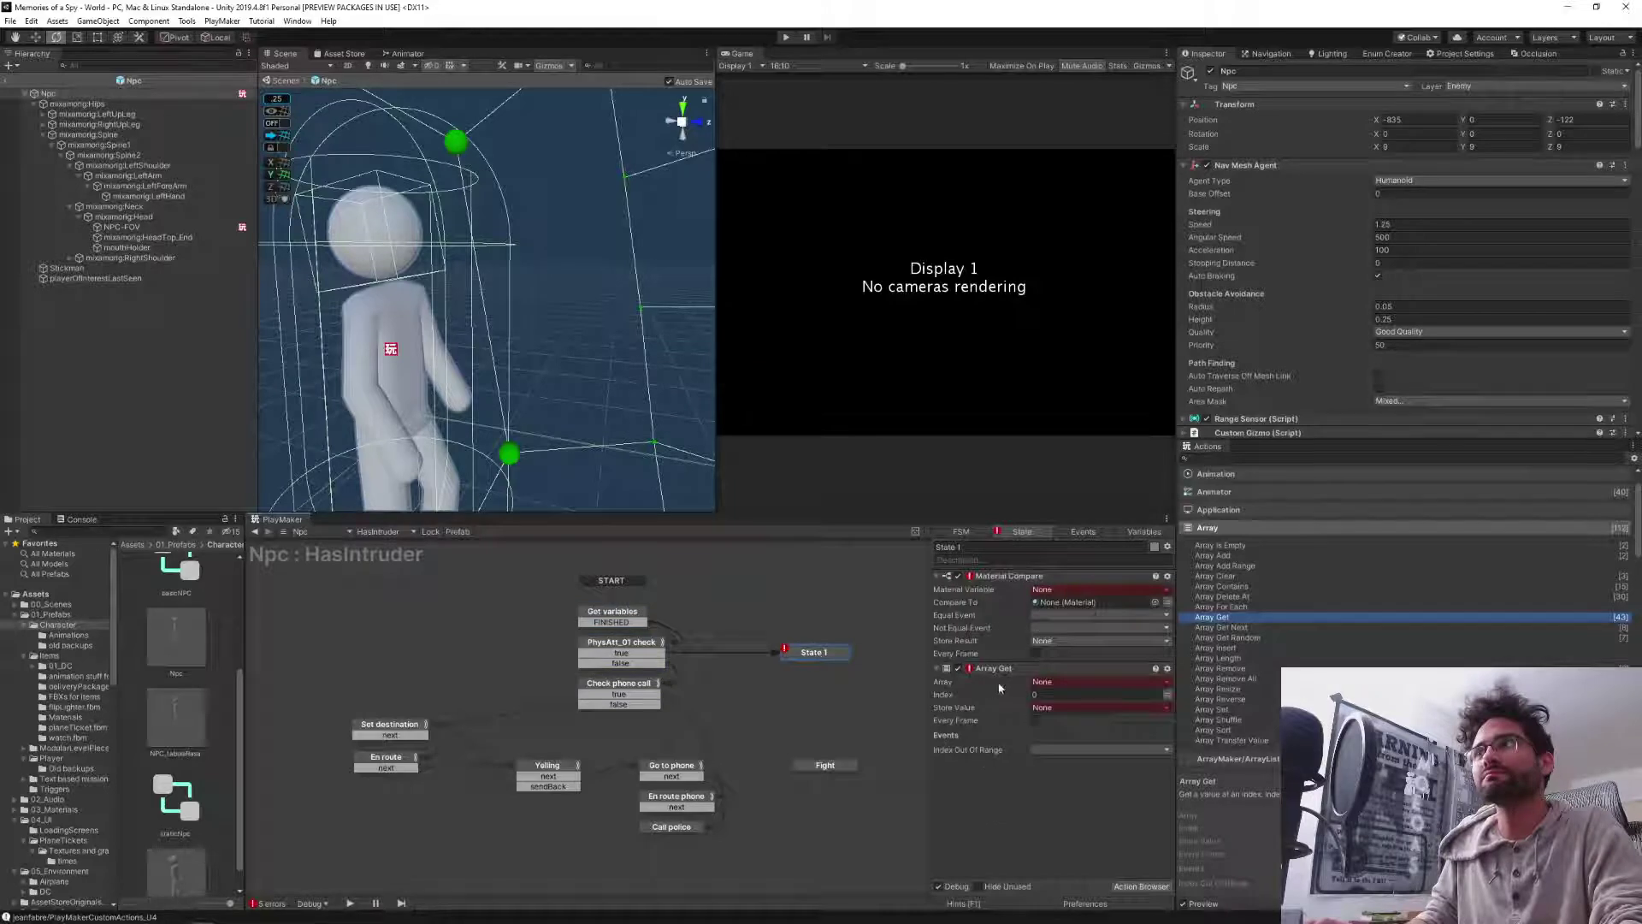
Move the Get variables and PhysAtt_01 check states up together to make room above Check phone call.
click(613, 643)
drag(696, 561, 510, 672)
drag(597, 645, 598, 593)
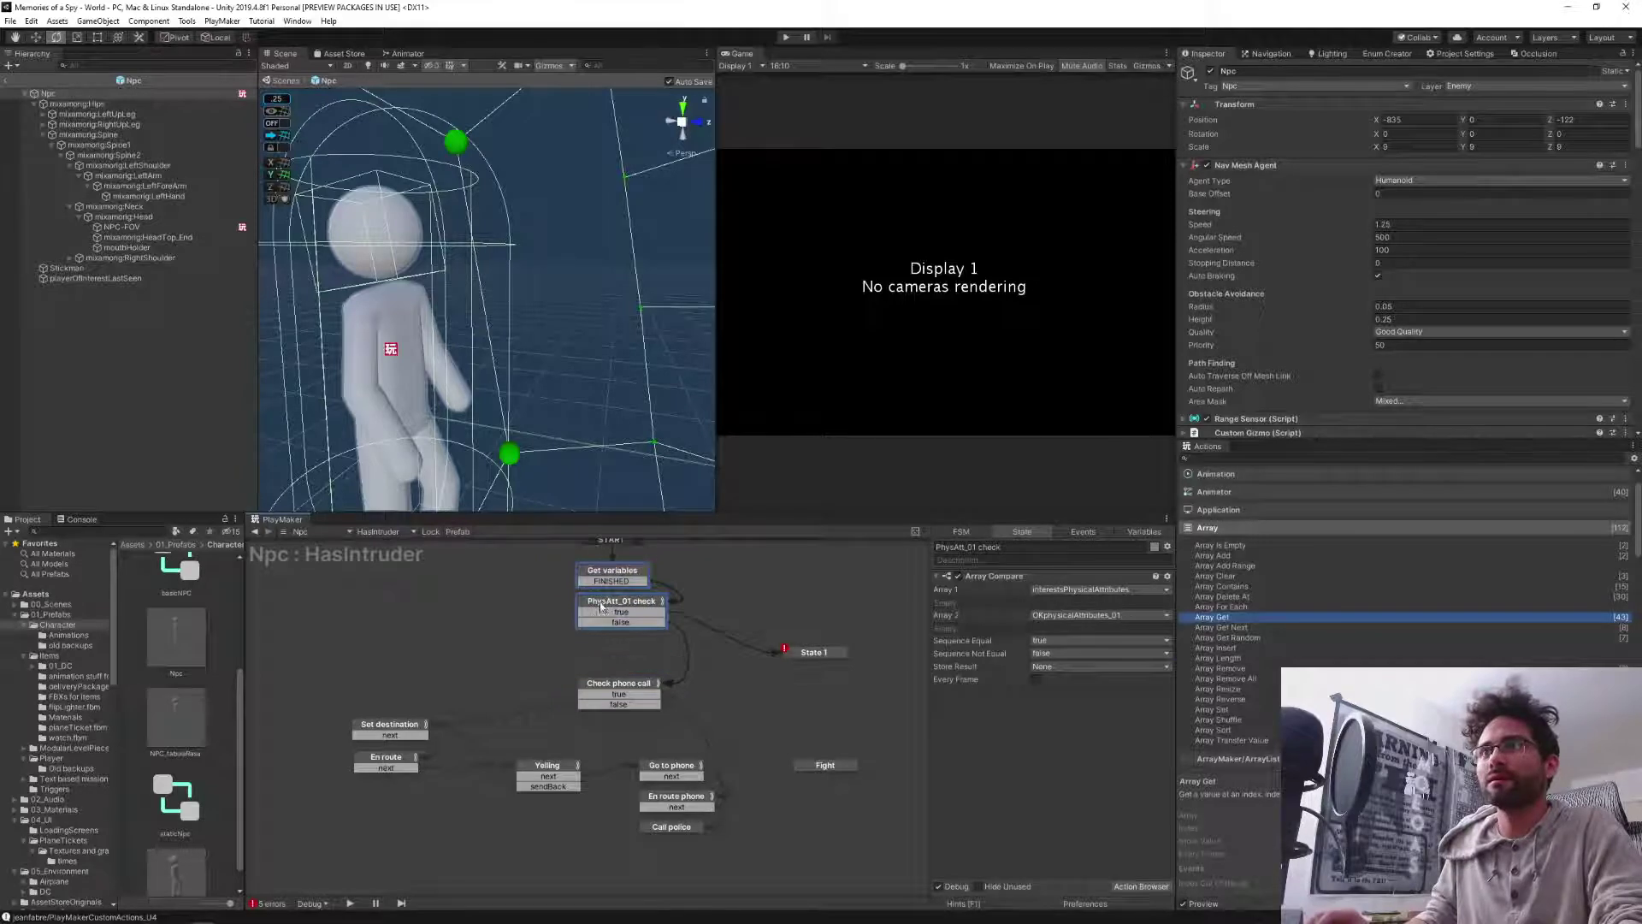
Move State 1's Material Compare and Array Get actions into a new State 2 below PhysAtt_01 check, and link that check's false transition to State 2.
click(799, 652)
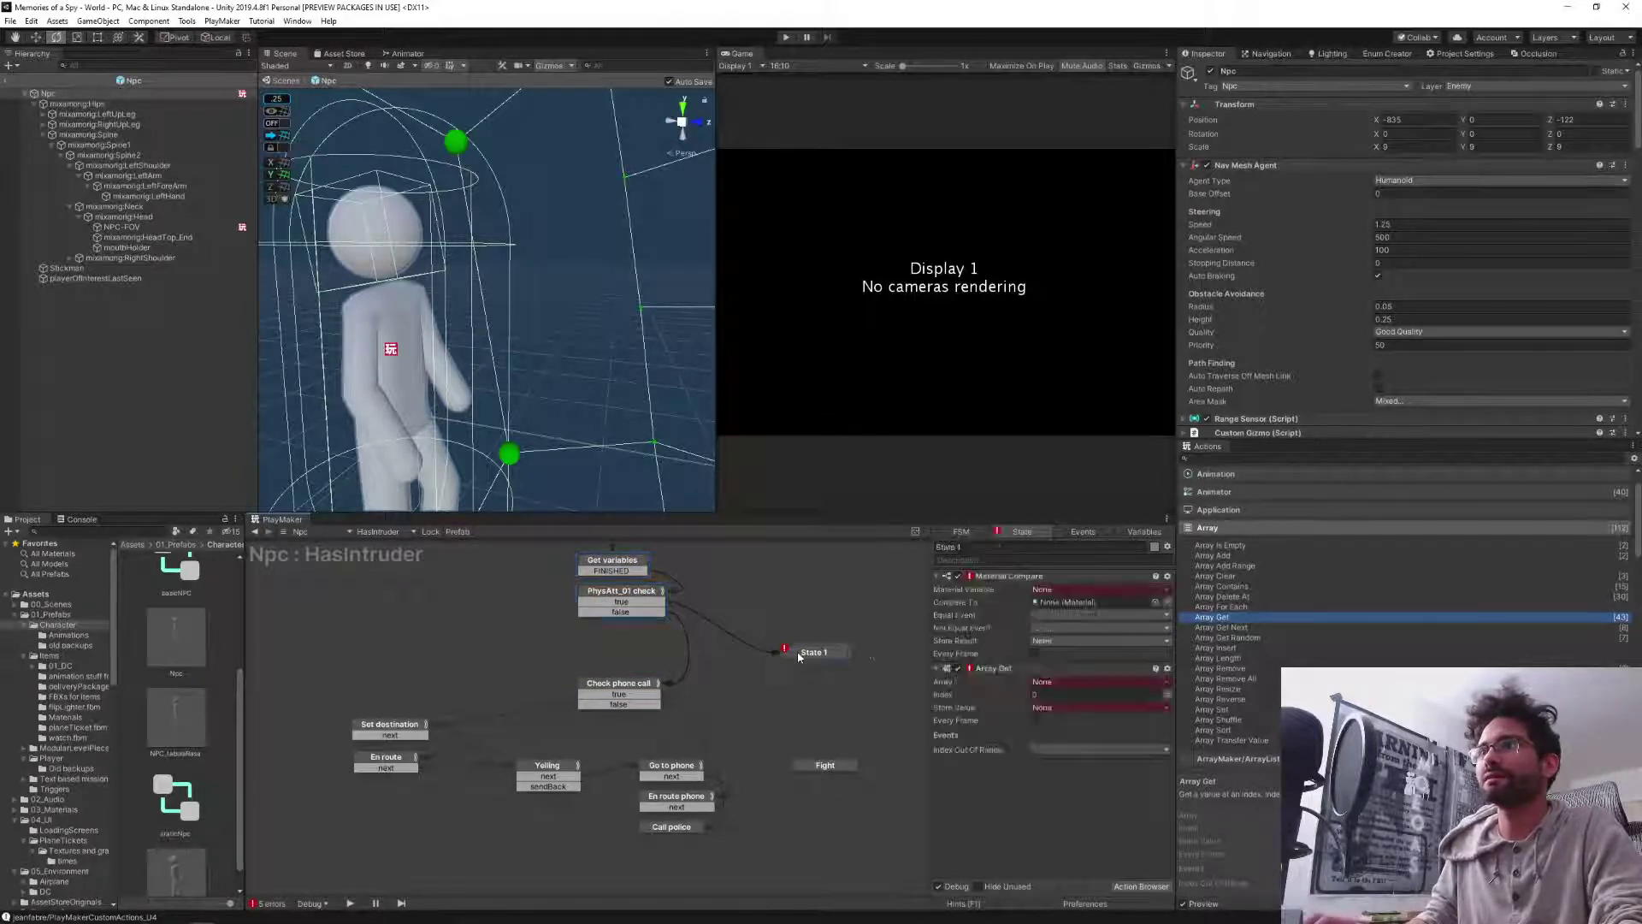
click(994, 668)
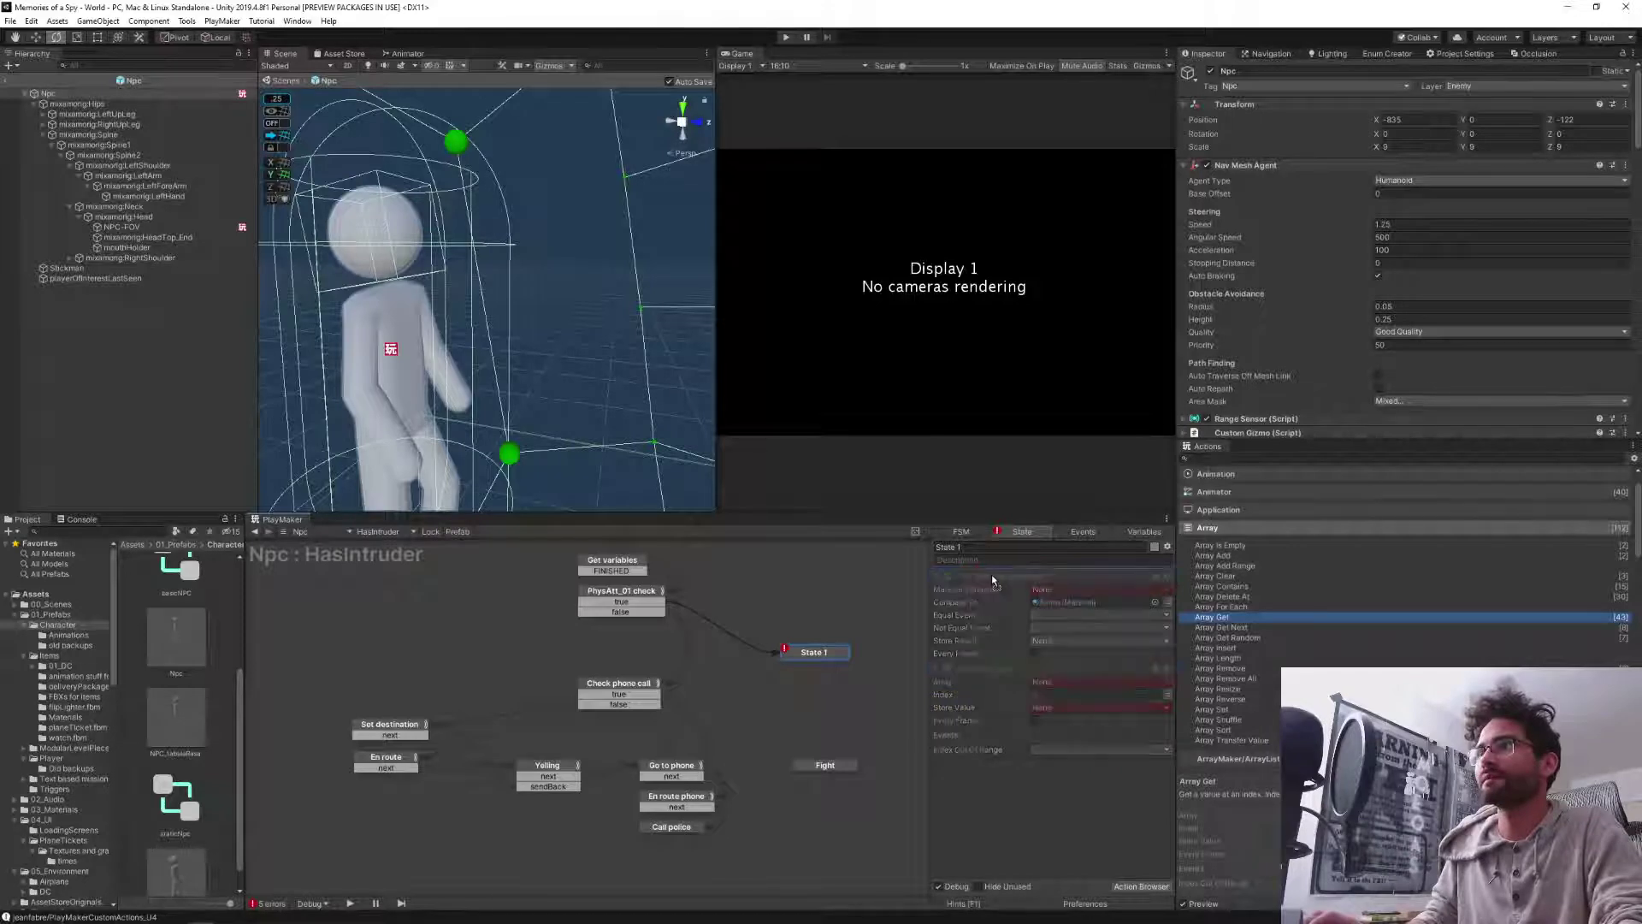
ctrl+click(474, 665)
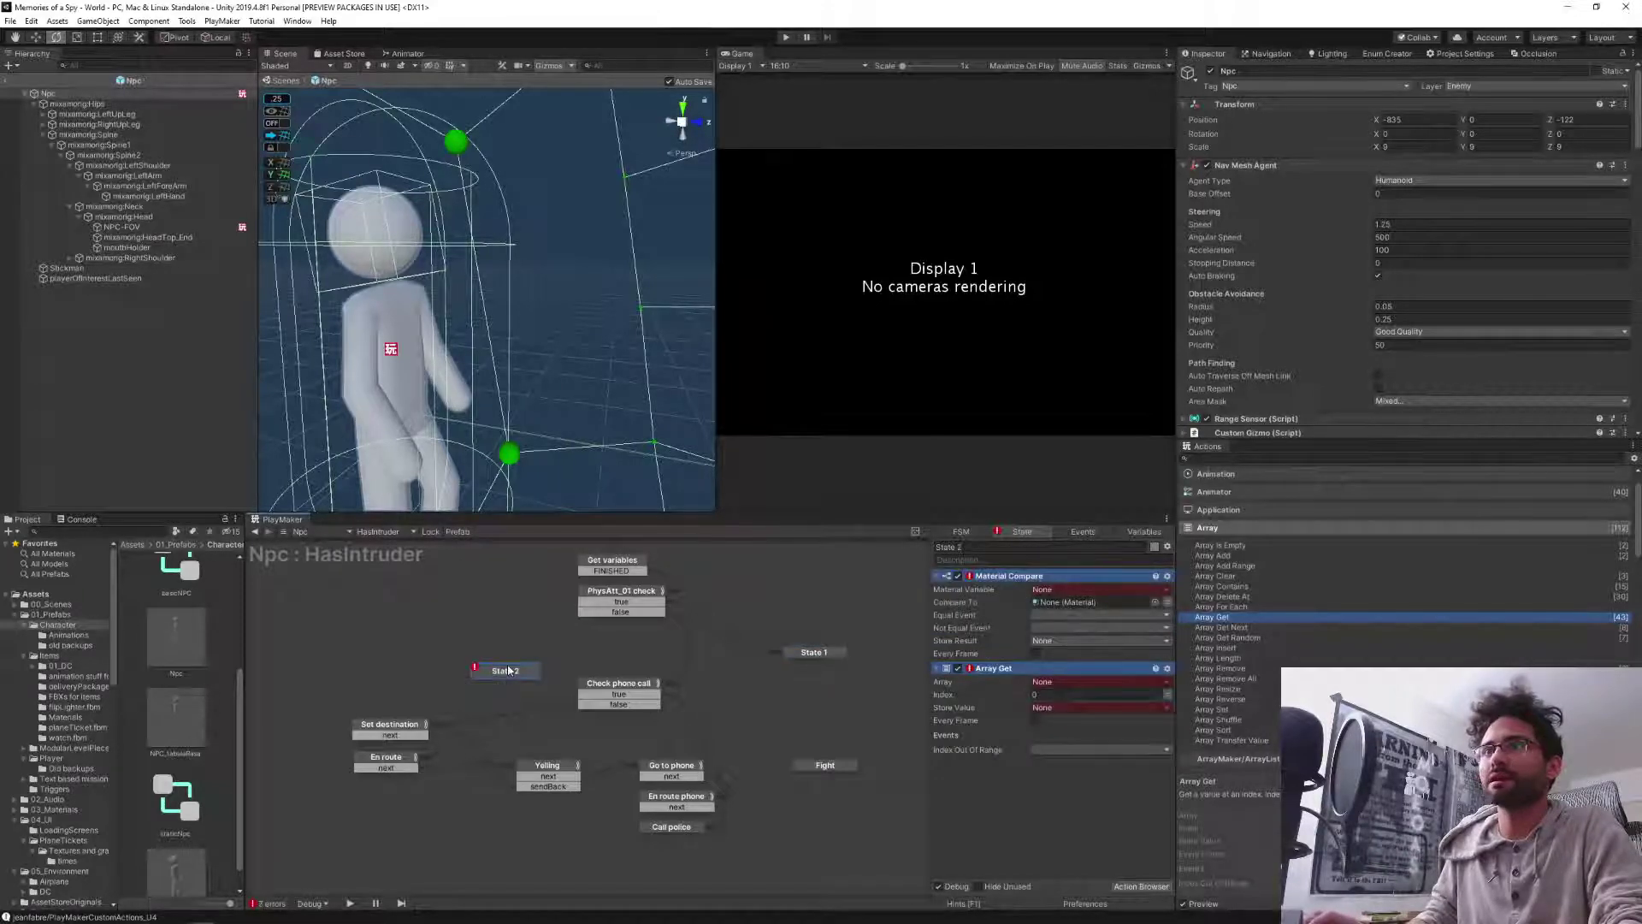
drag(508, 671, 613, 637)
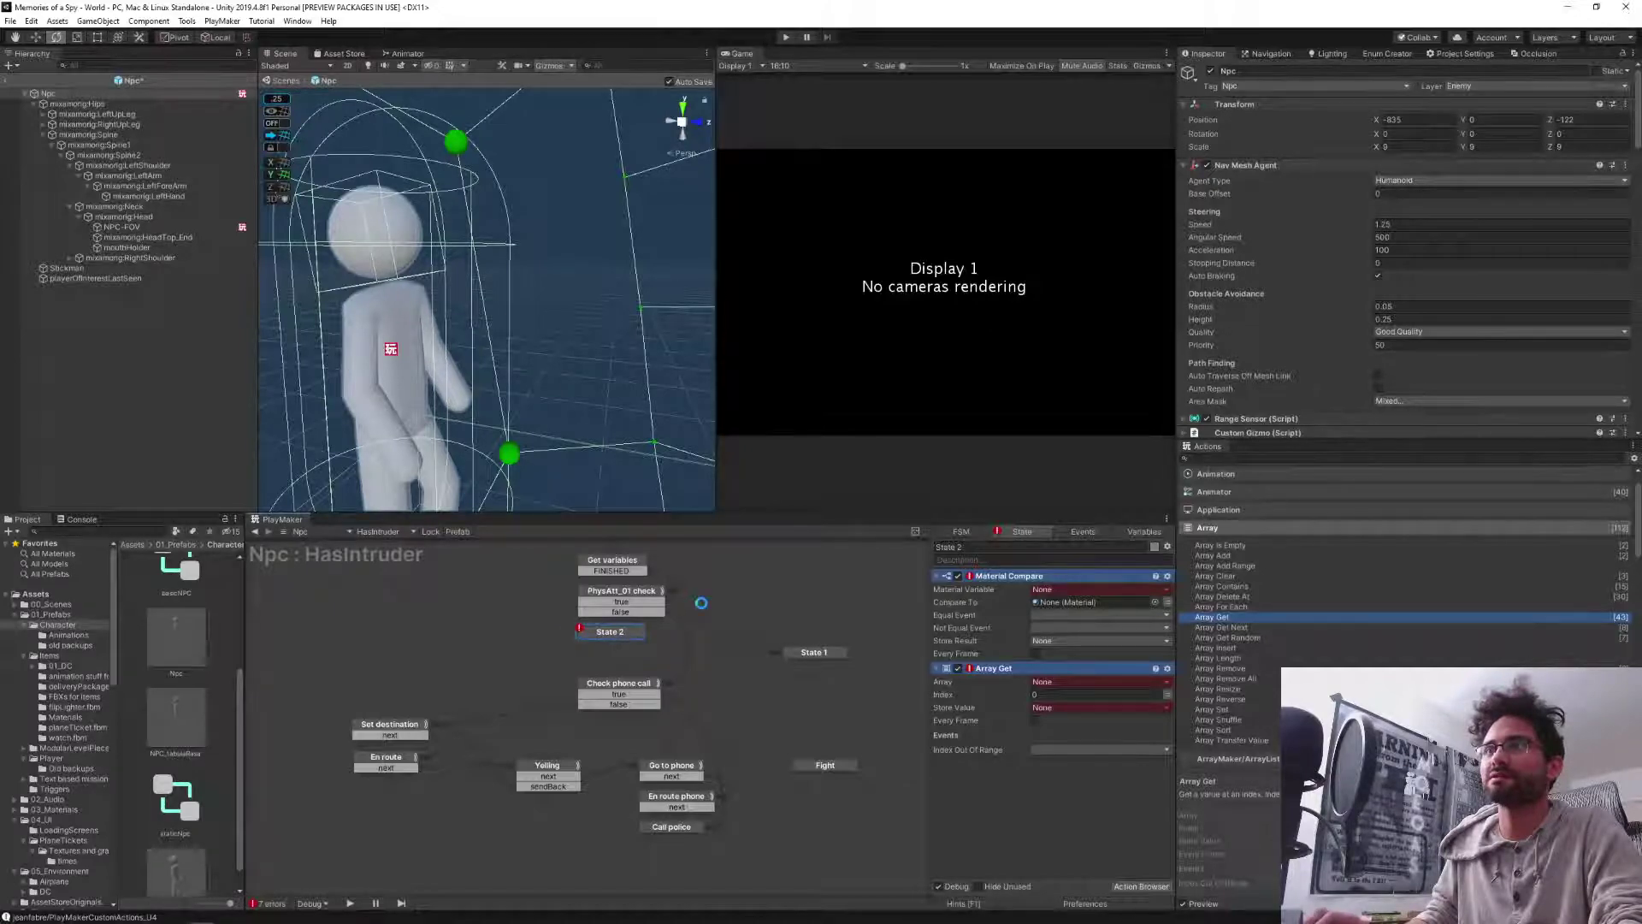
click(648, 611)
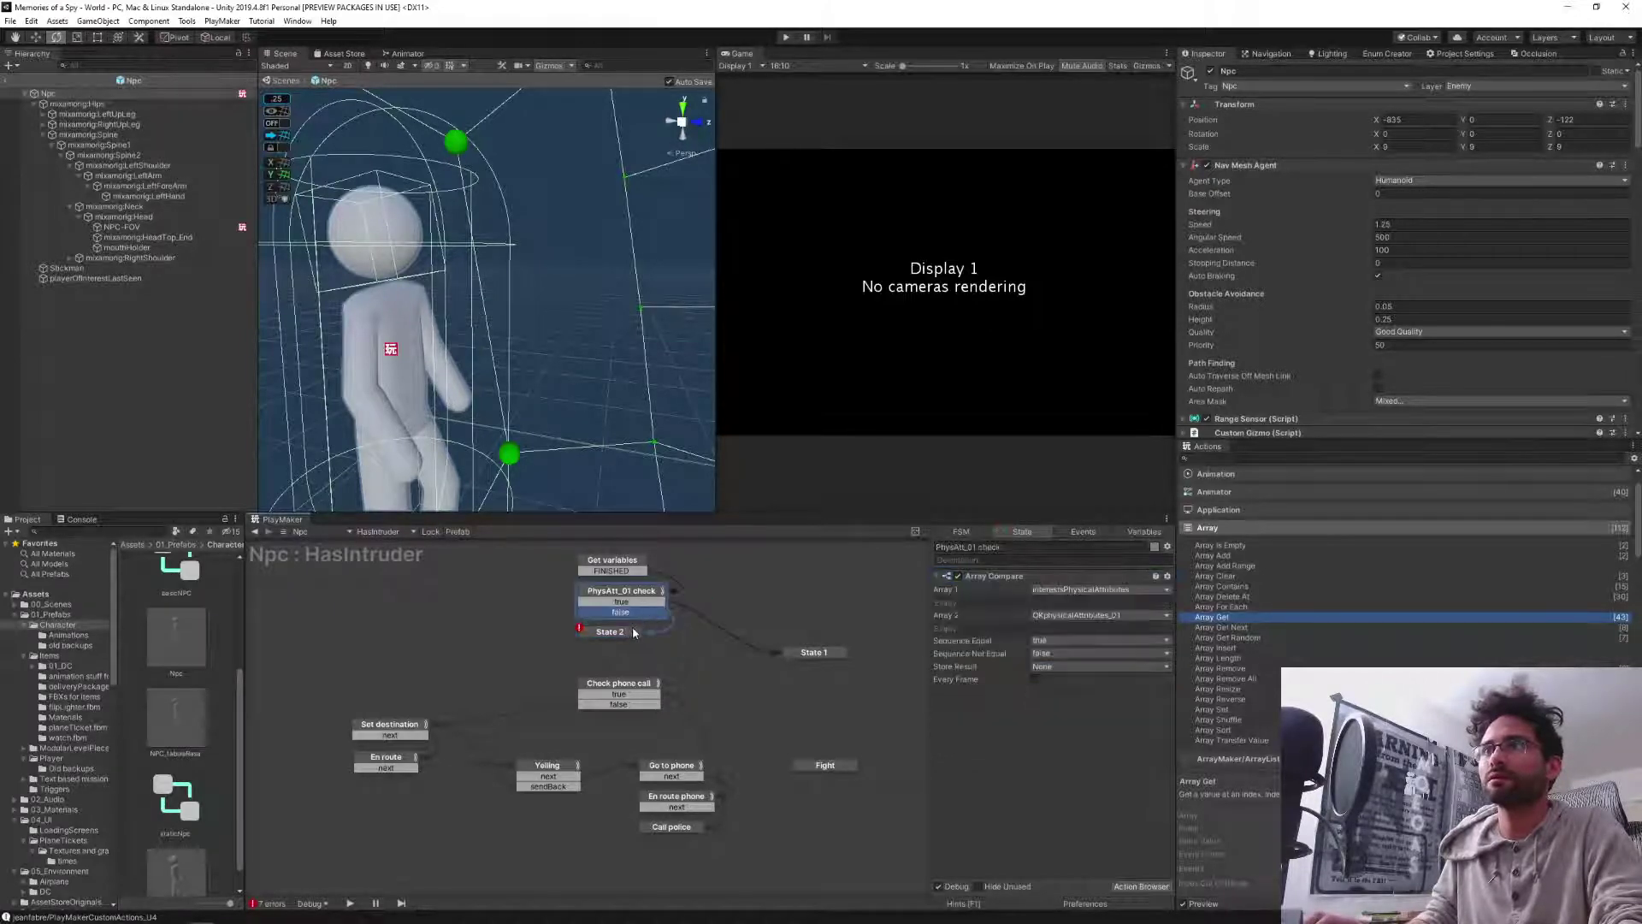
click(617, 635)
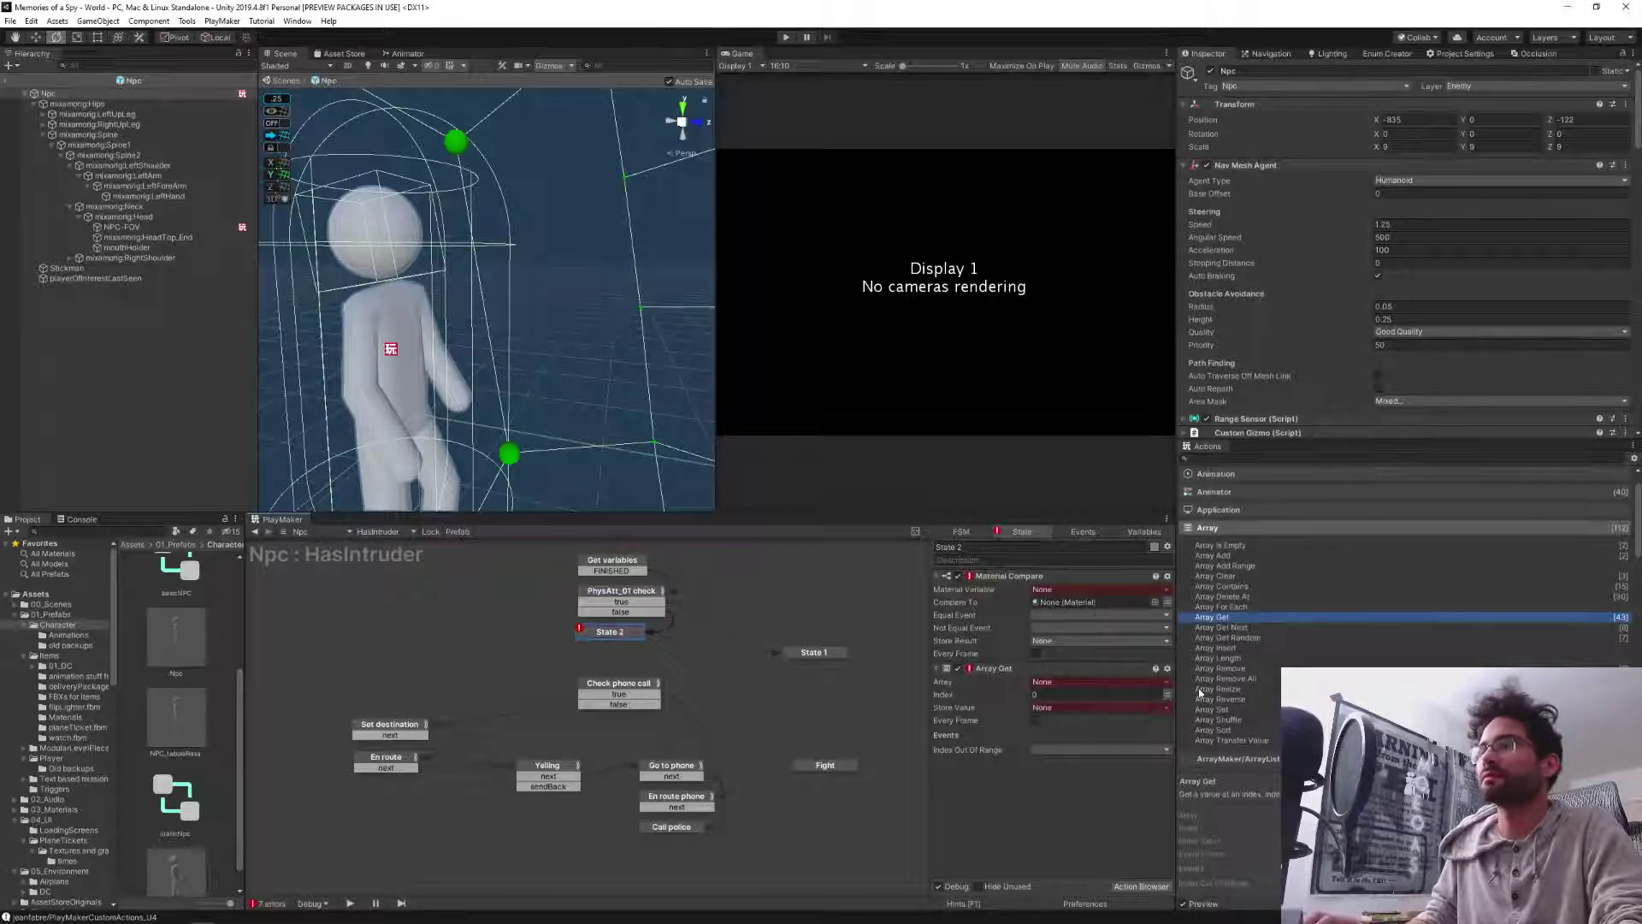
In State 2, put Array Get before Material Compare and set Material Compare's equal event to true and not-equal event to false.
drag(1009, 667, 1012, 583)
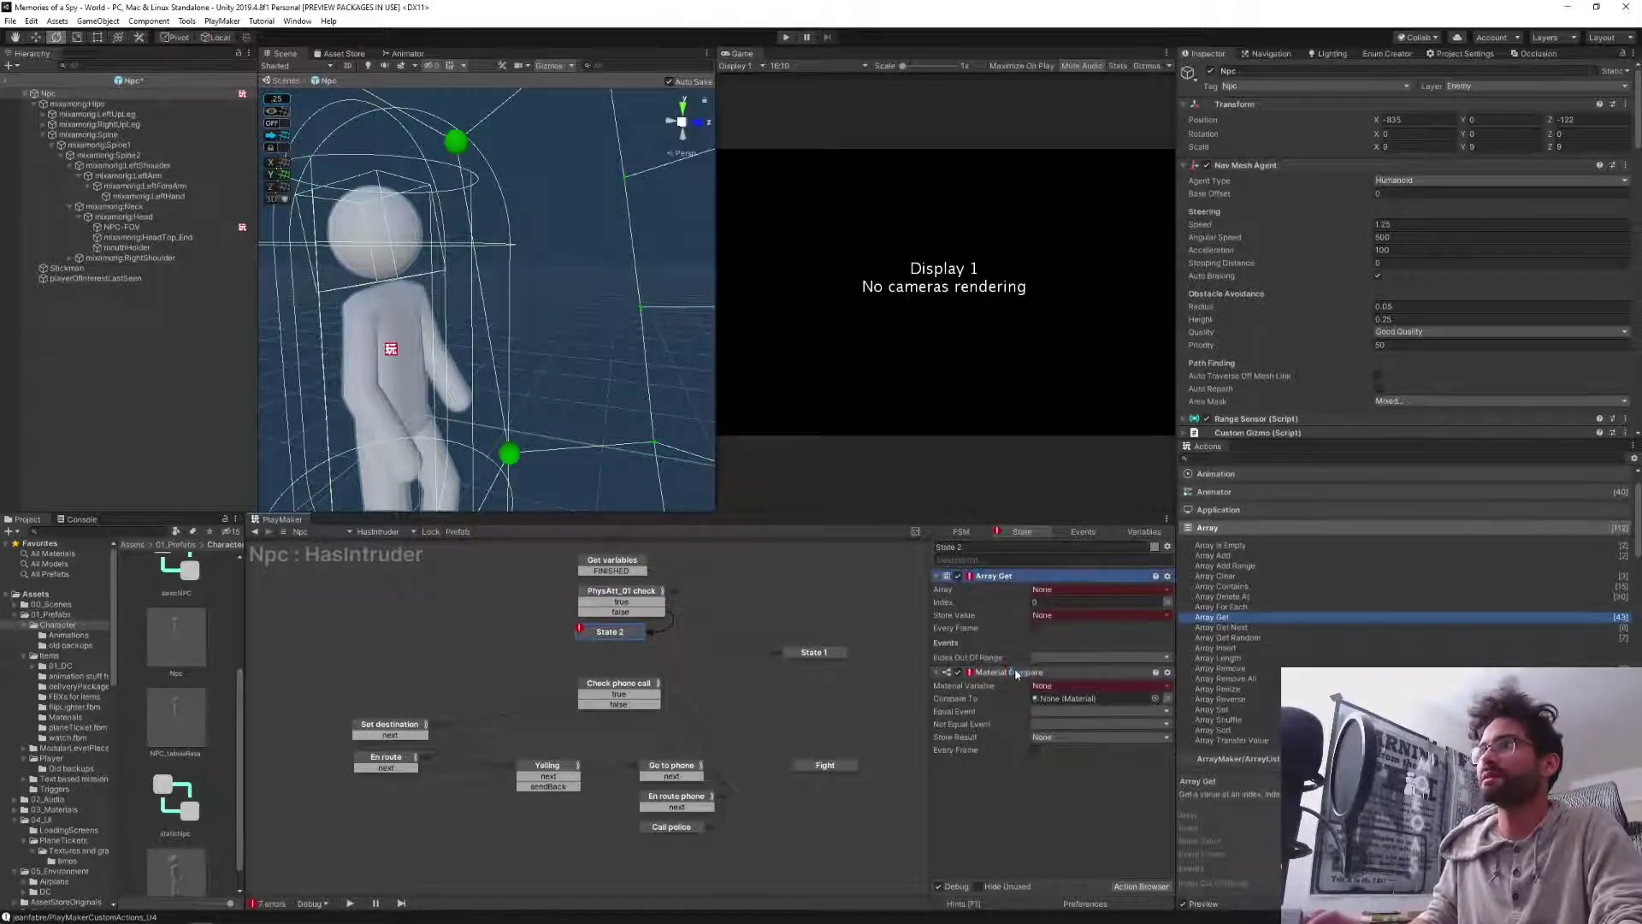
click(1045, 711)
click(1058, 782)
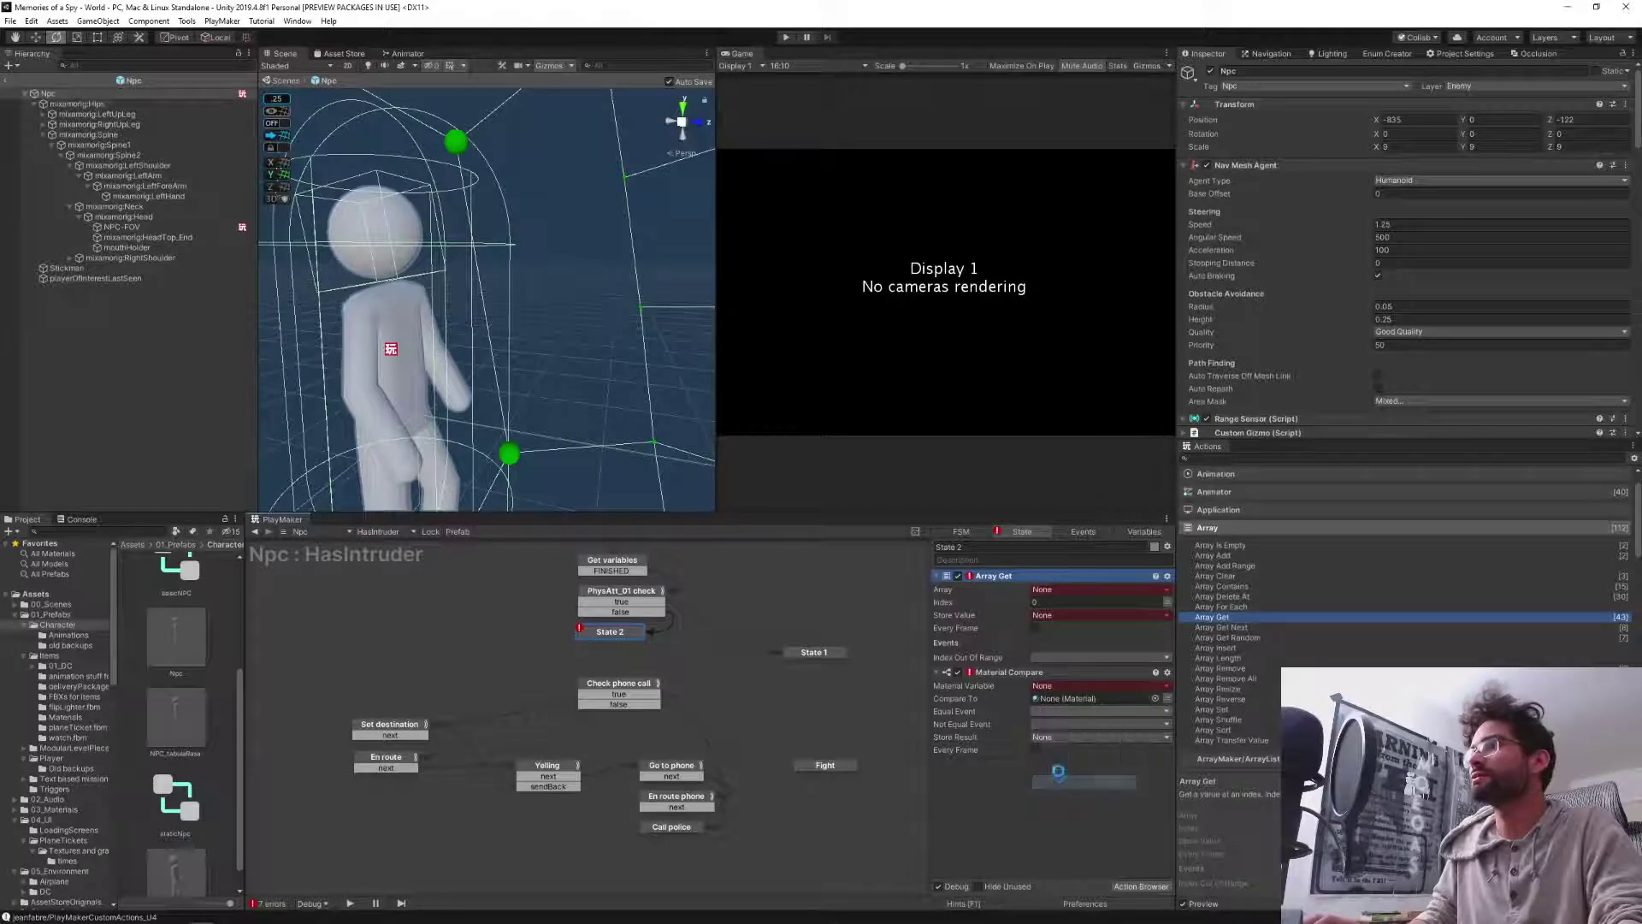
click(1041, 725)
click(1059, 808)
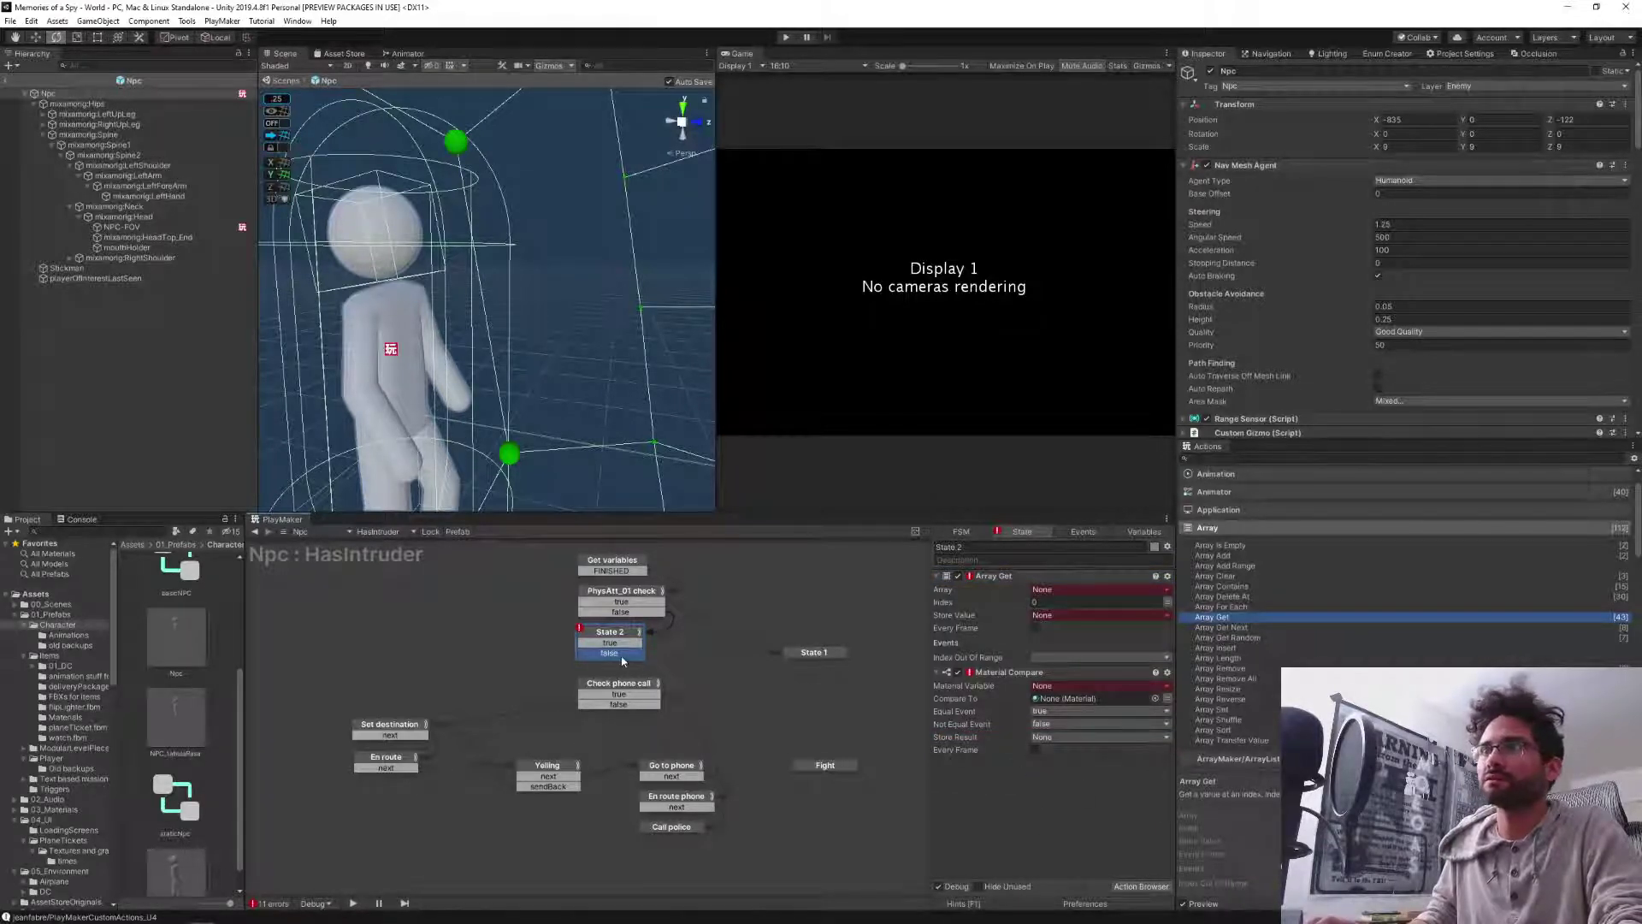
Link State 2's true transition to a new State 3 and false to Check phone call, aligning States 1 and 3 beside their checks.
drag(617, 663, 789, 607)
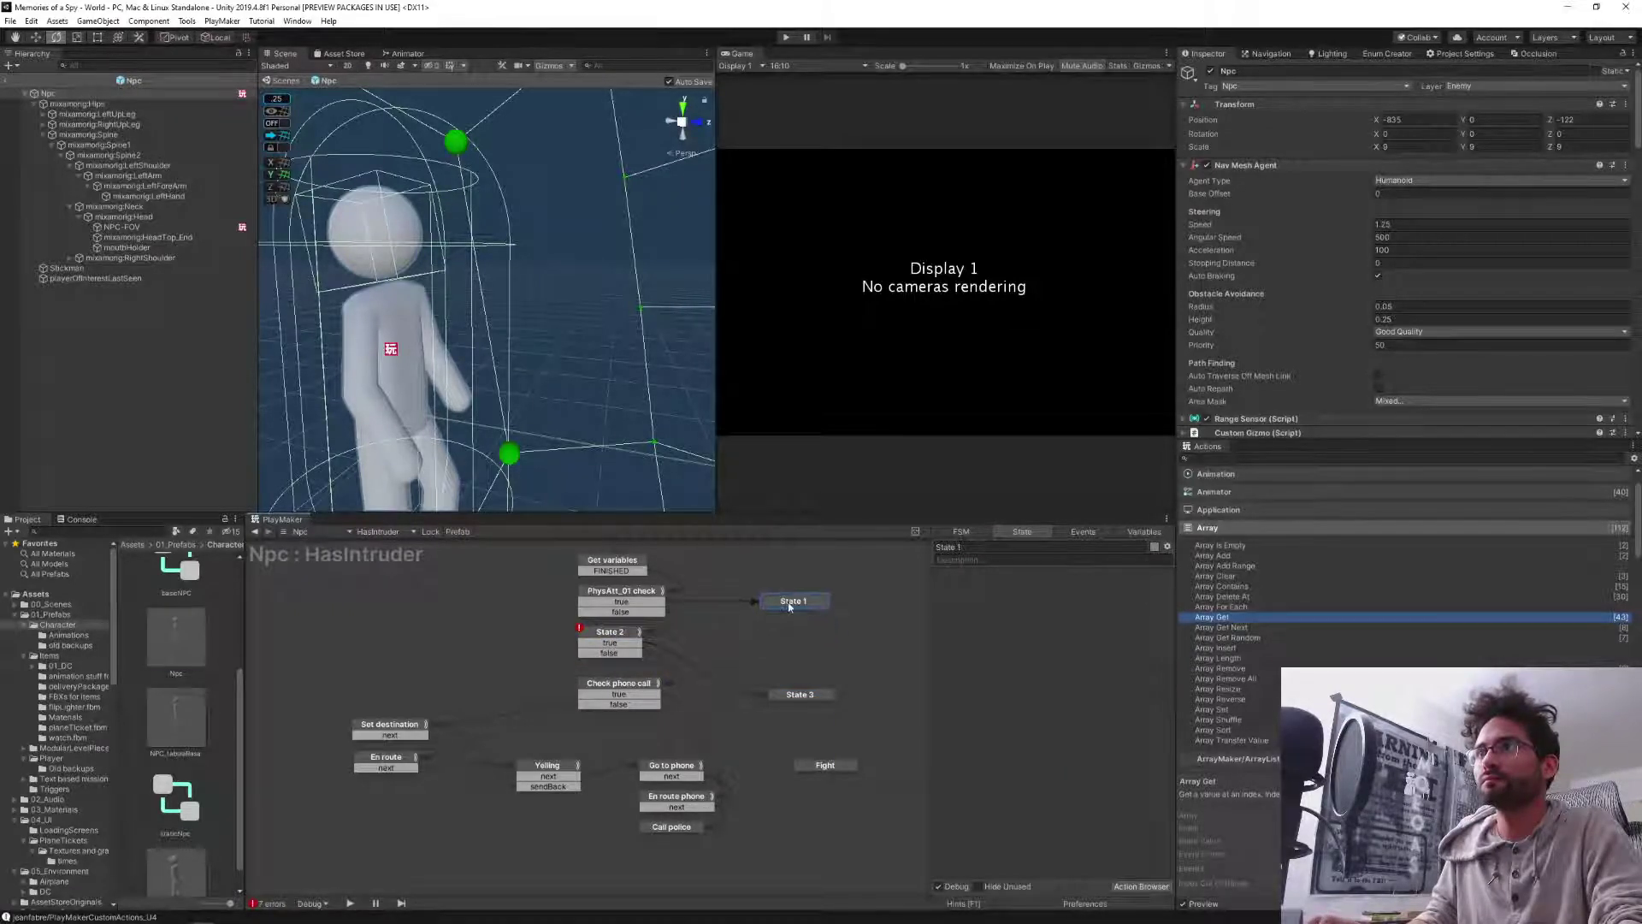
drag(799, 695, 805, 653)
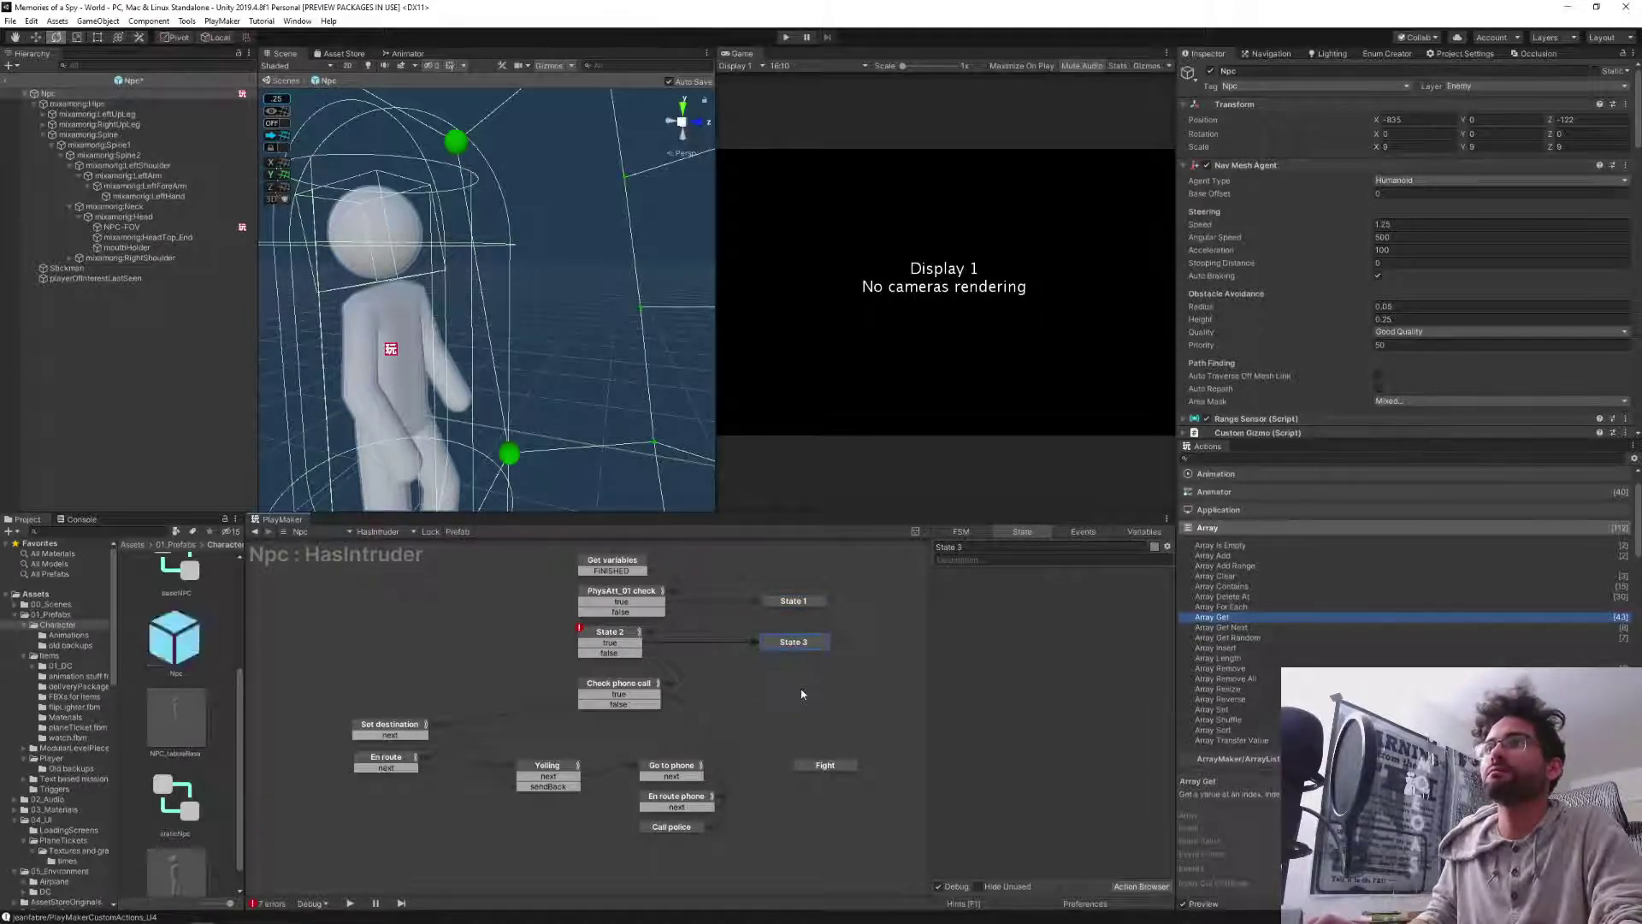
Rename State 2 as "PhysAtt_02 check", reusing the name of the PhysAtt_01 check state.
click(621, 591)
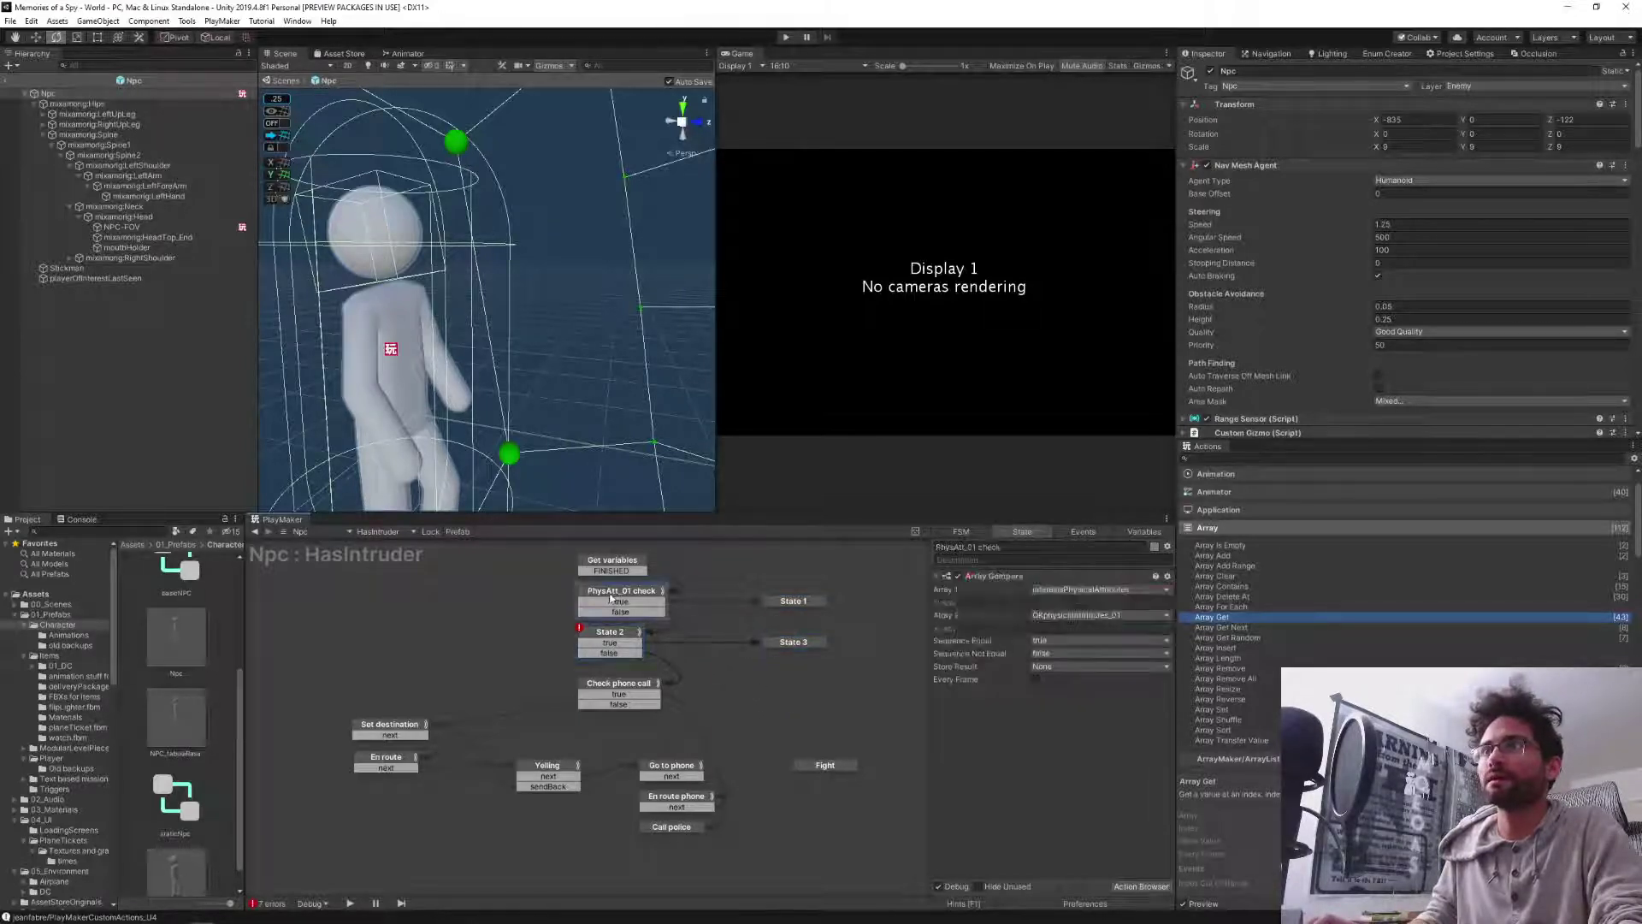
click(961, 549)
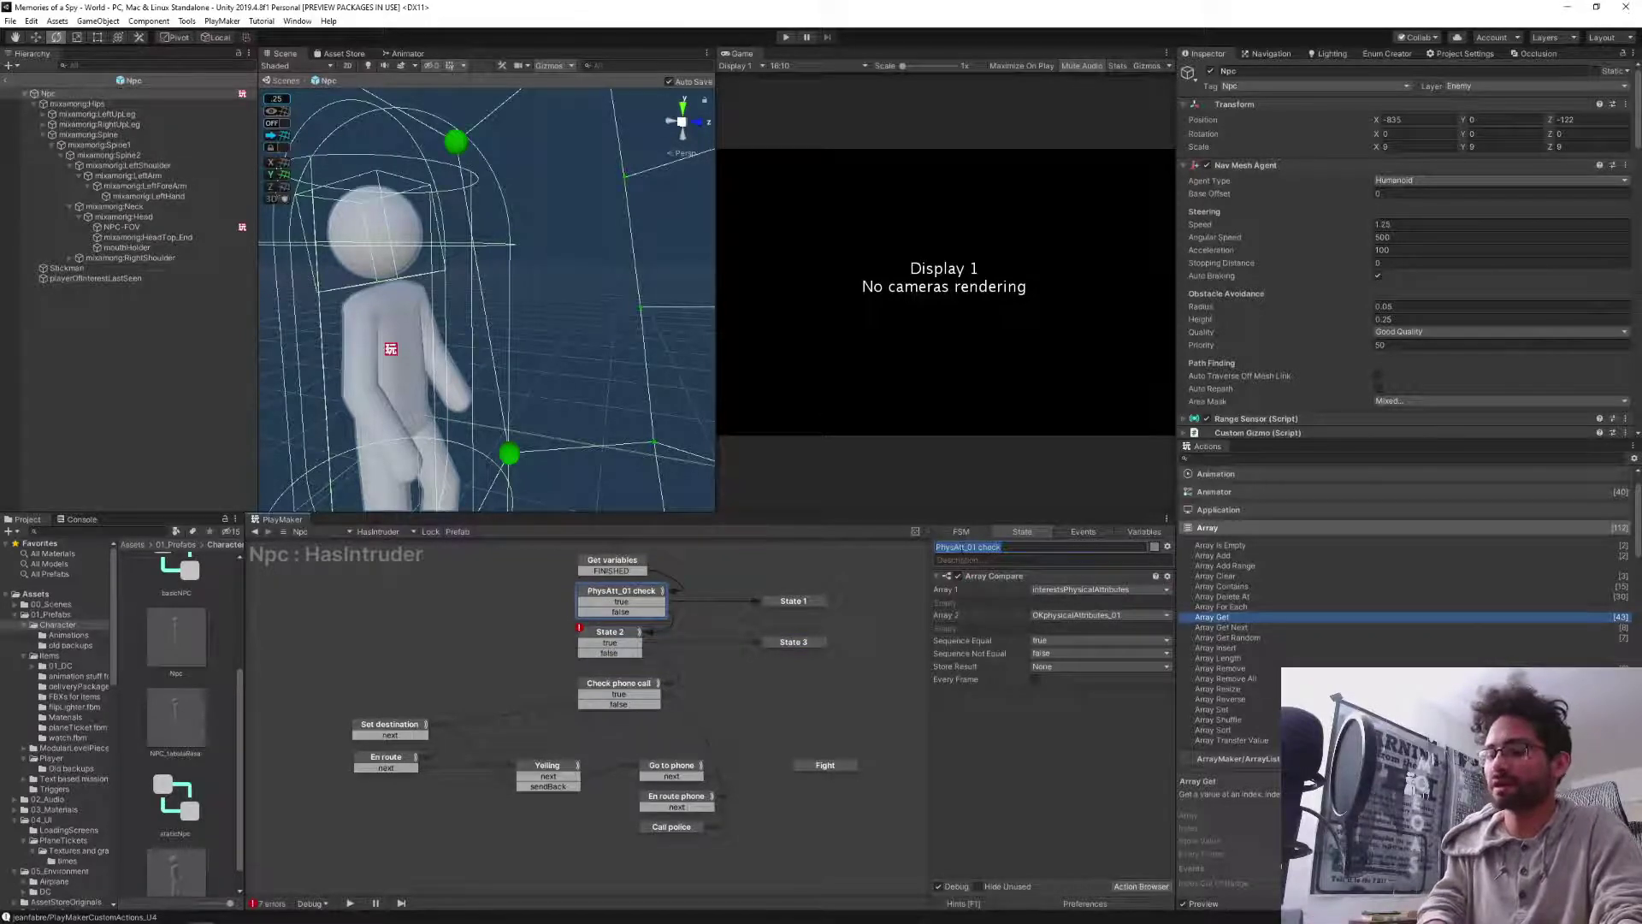
click(596, 643)
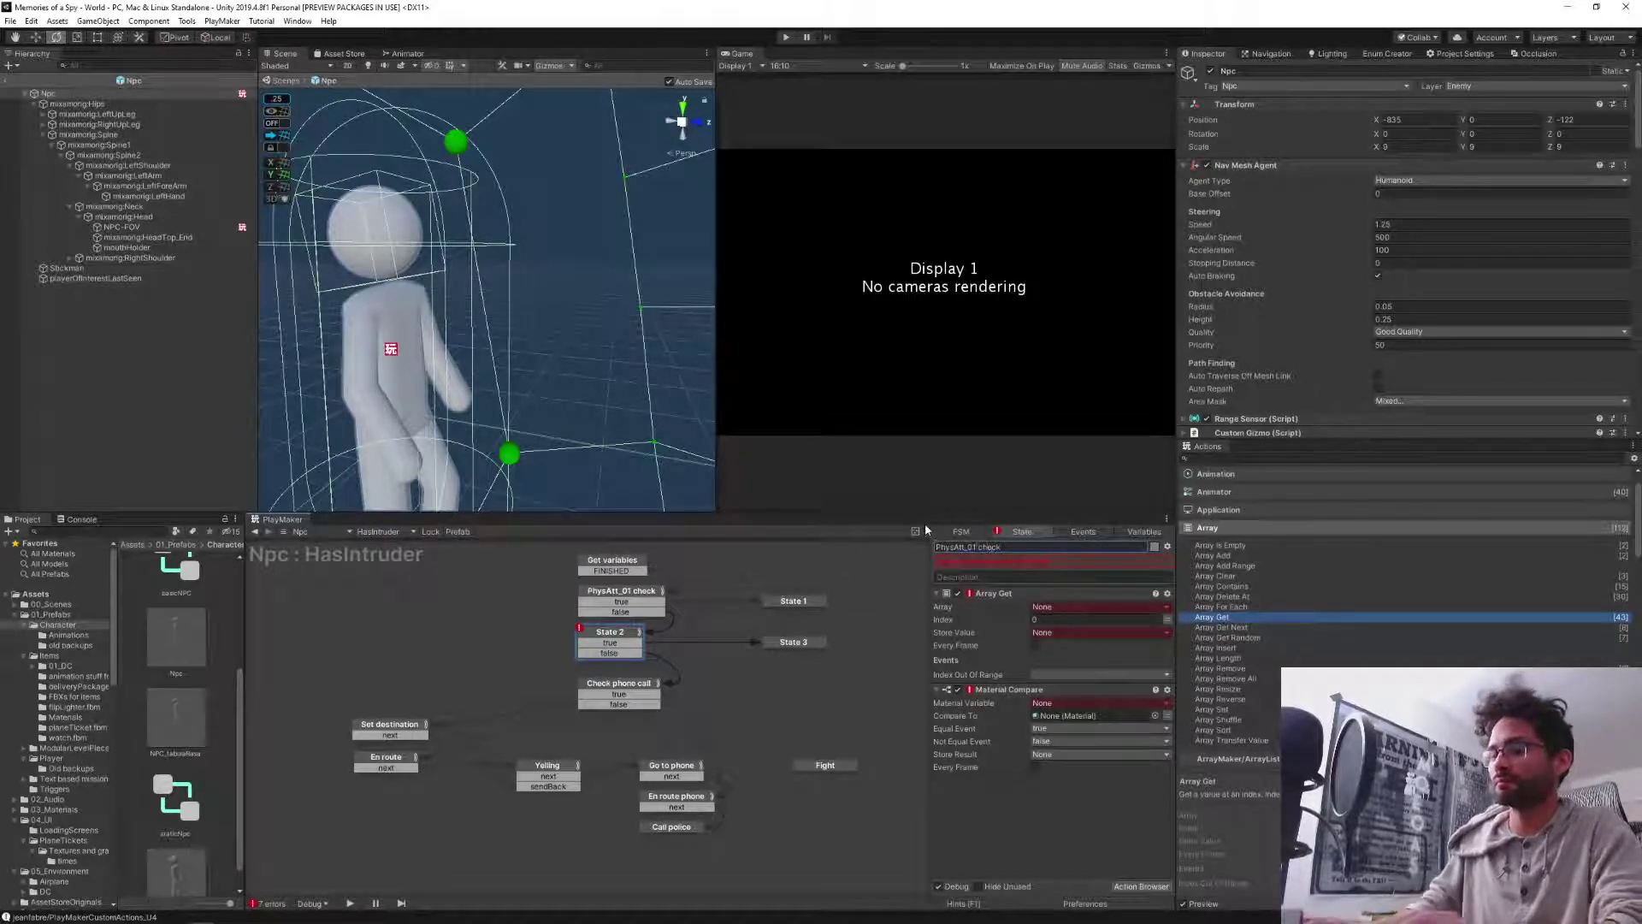
key(BackSpace)
text(2)
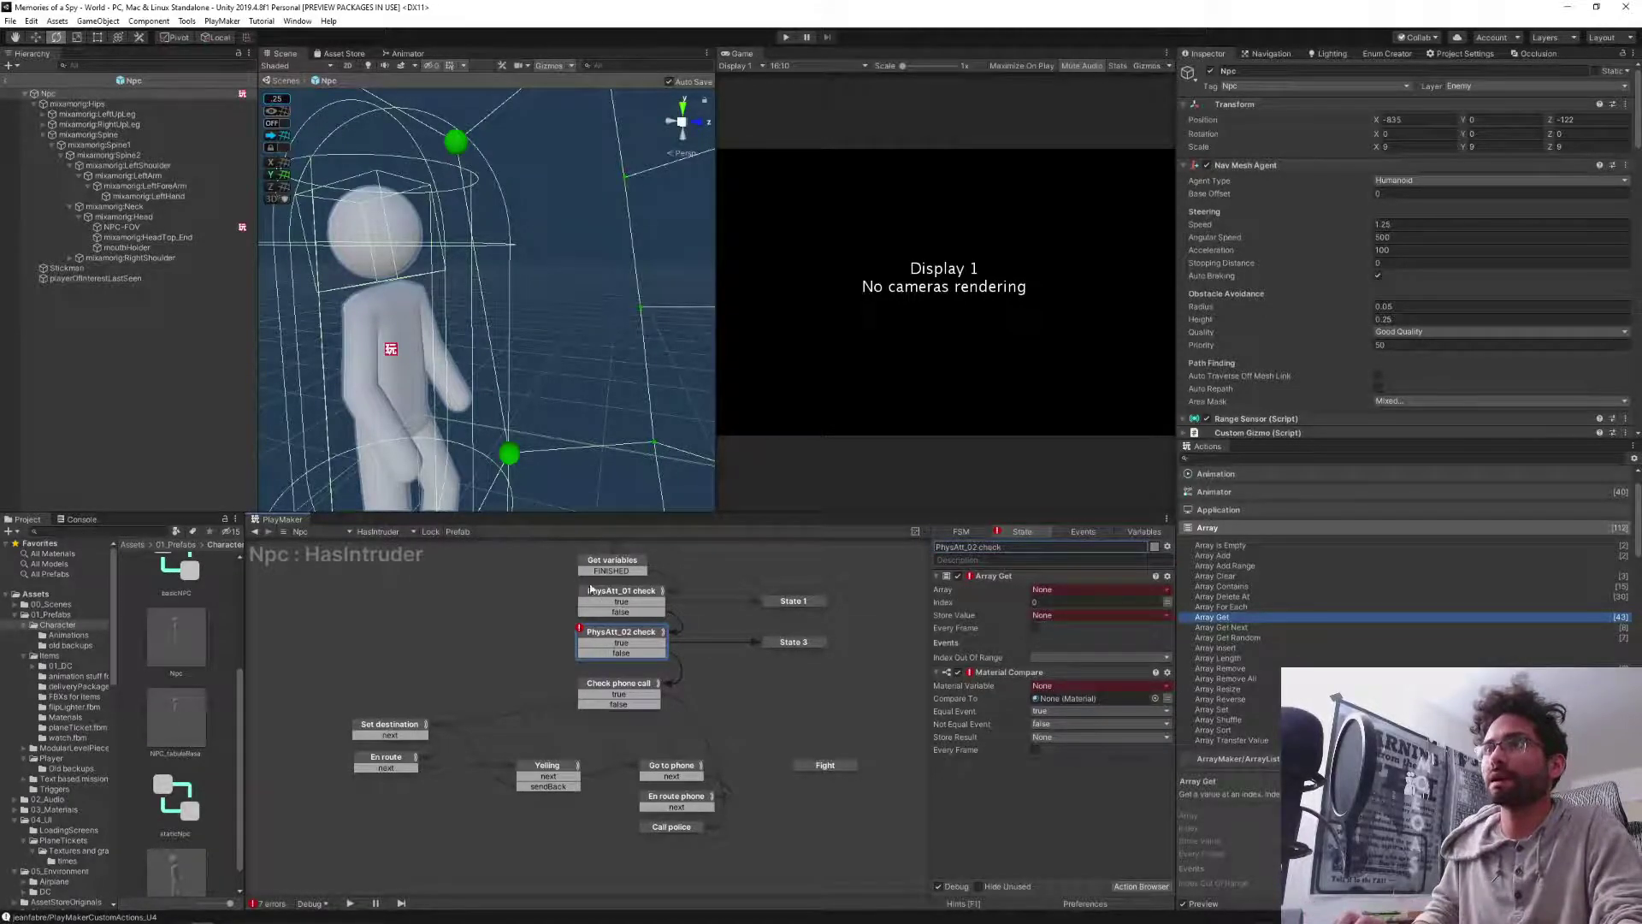
Compare the actions in the PhysAtt_01 check state with those in the PhysAtt_02 check state.
click(603, 593)
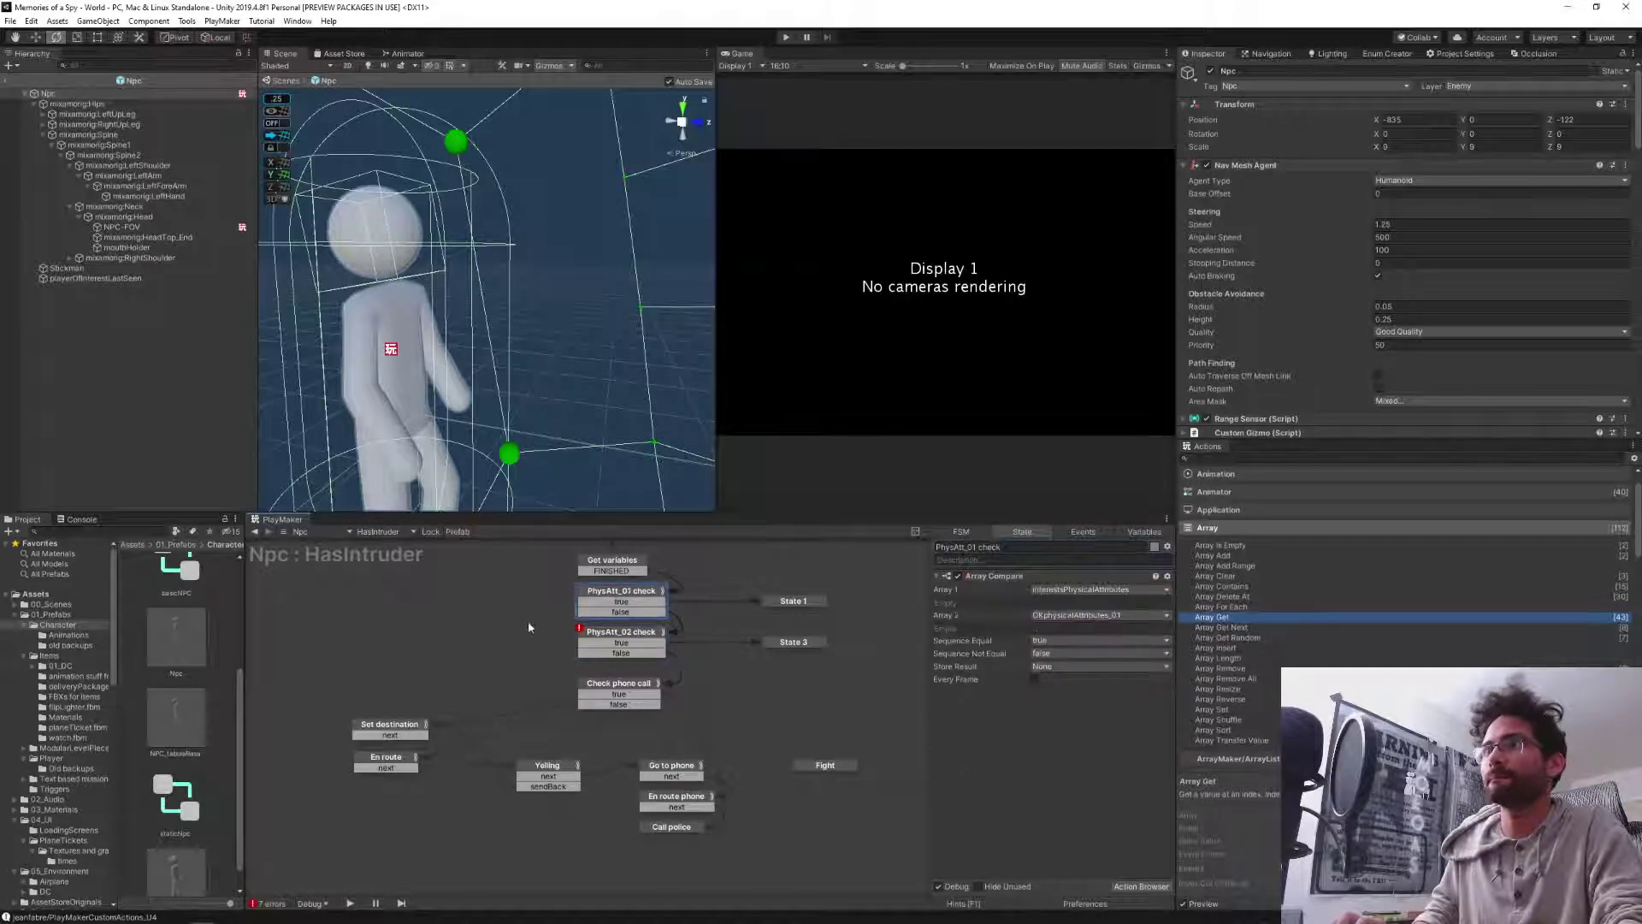
click(620, 633)
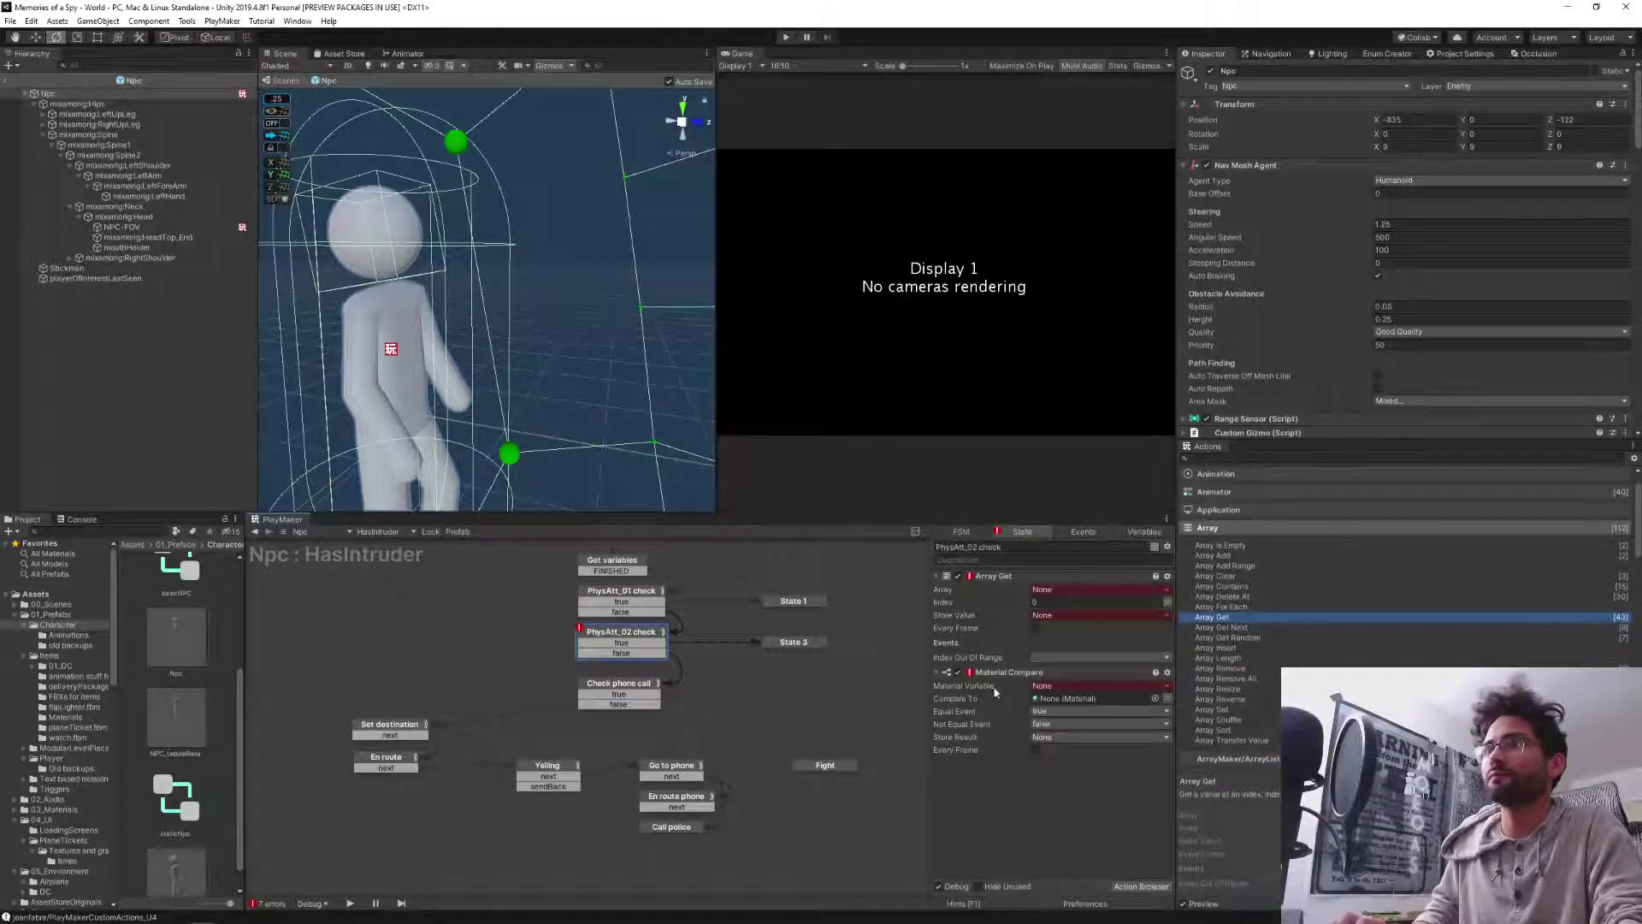
click(627, 595)
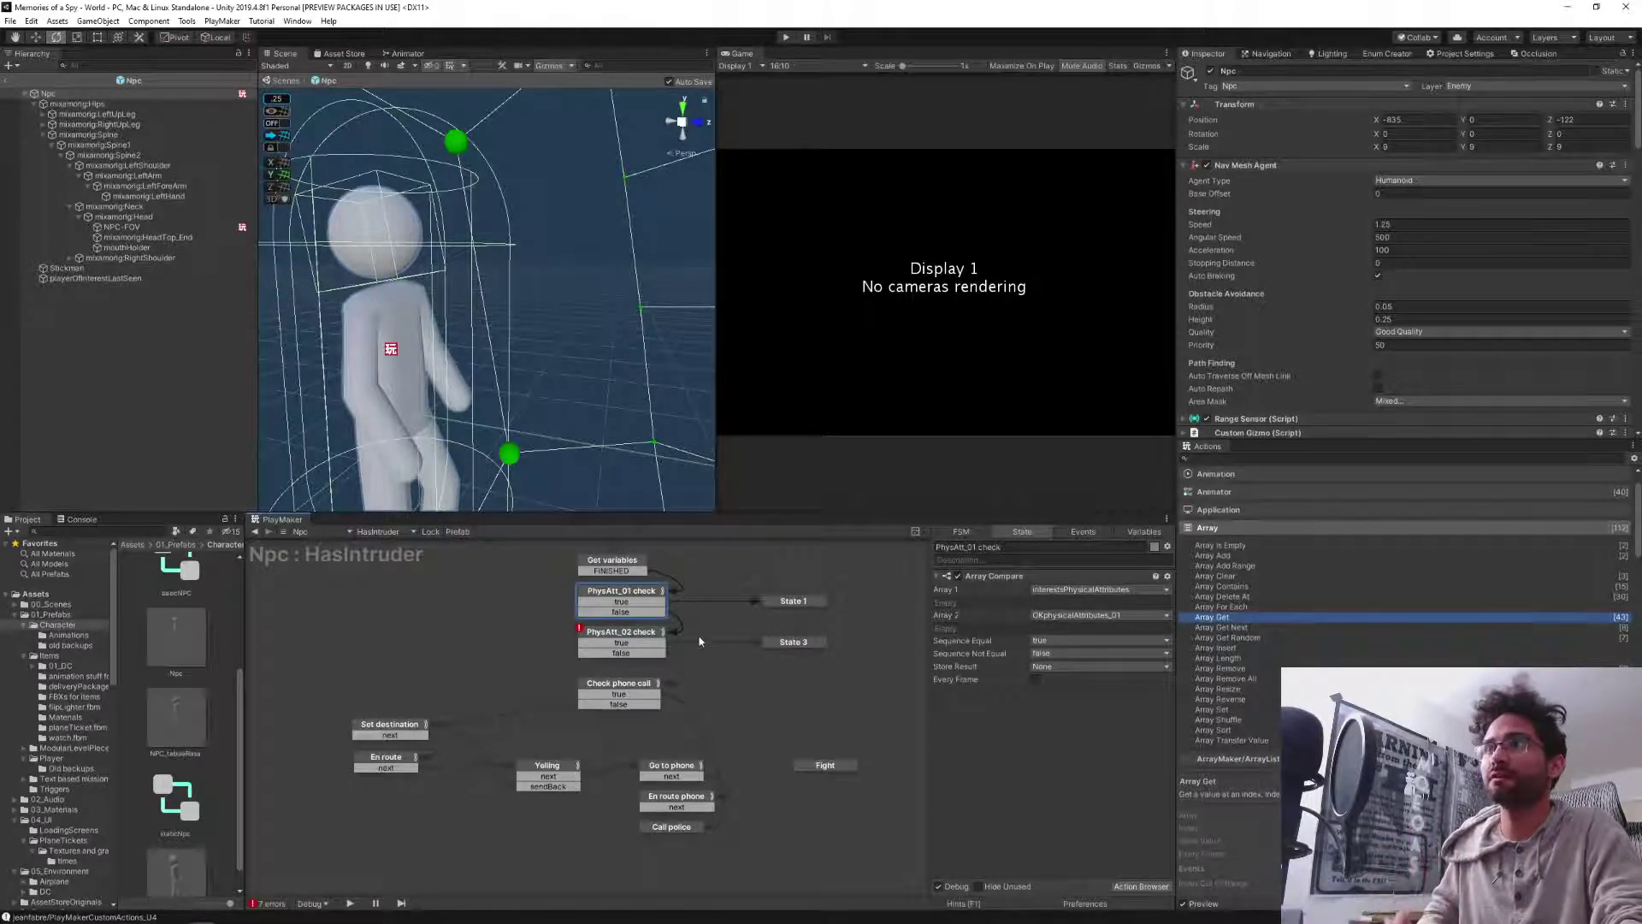
click(610, 642)
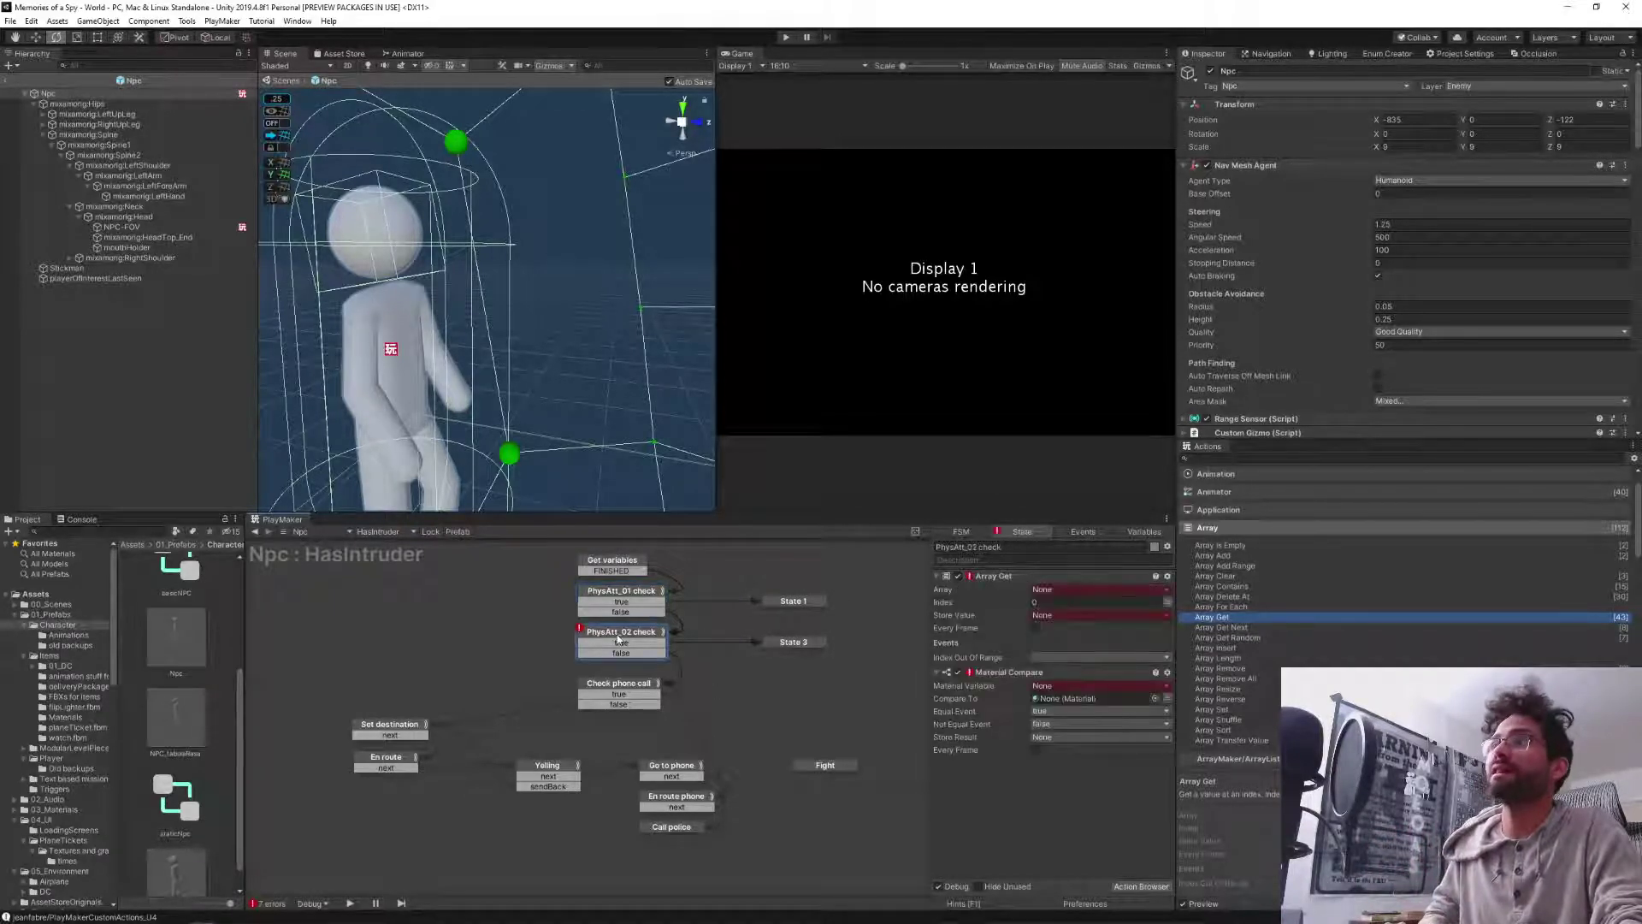
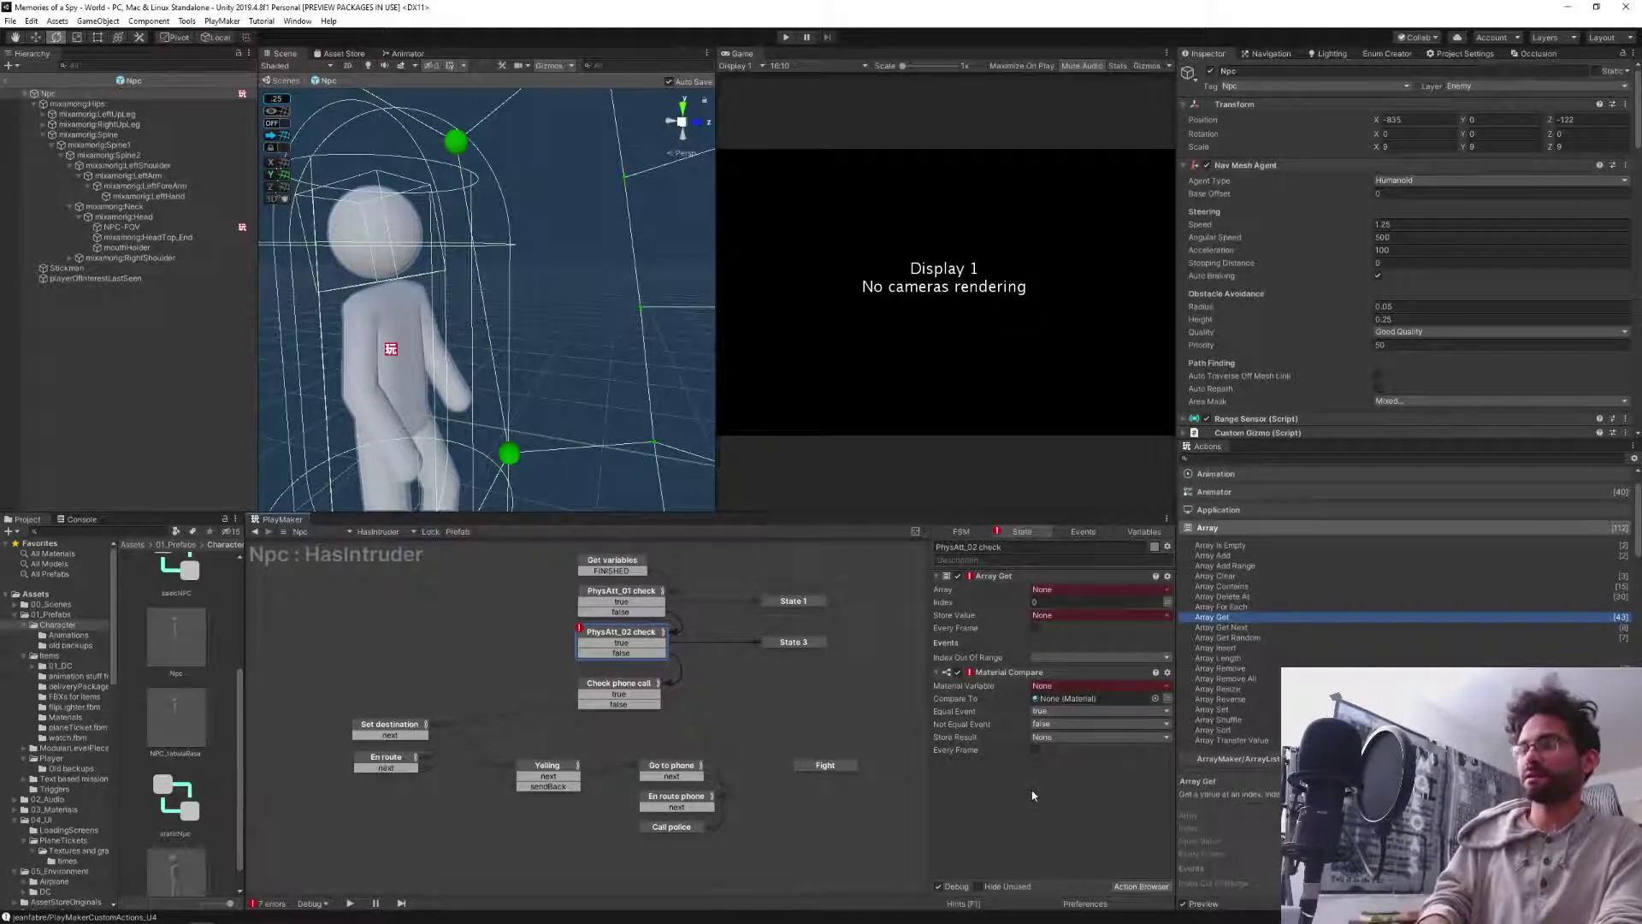
Switch to the Notepad notes and start answering the question about comparing an entire array with "Yes, and".
key(alt+Tab)
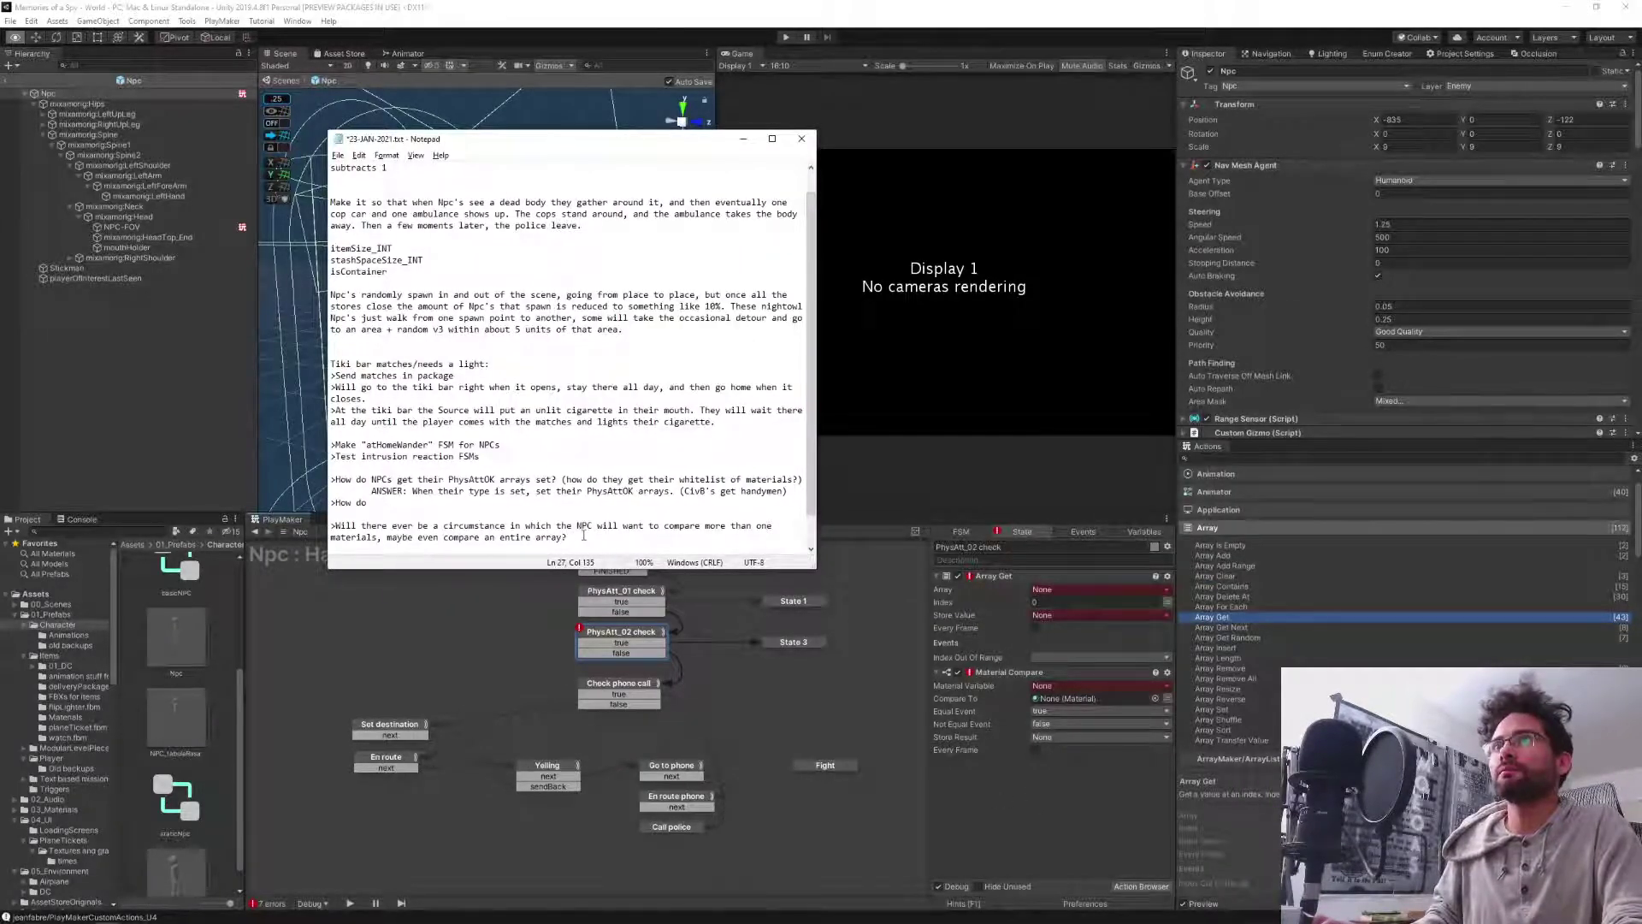
text(Yes, )
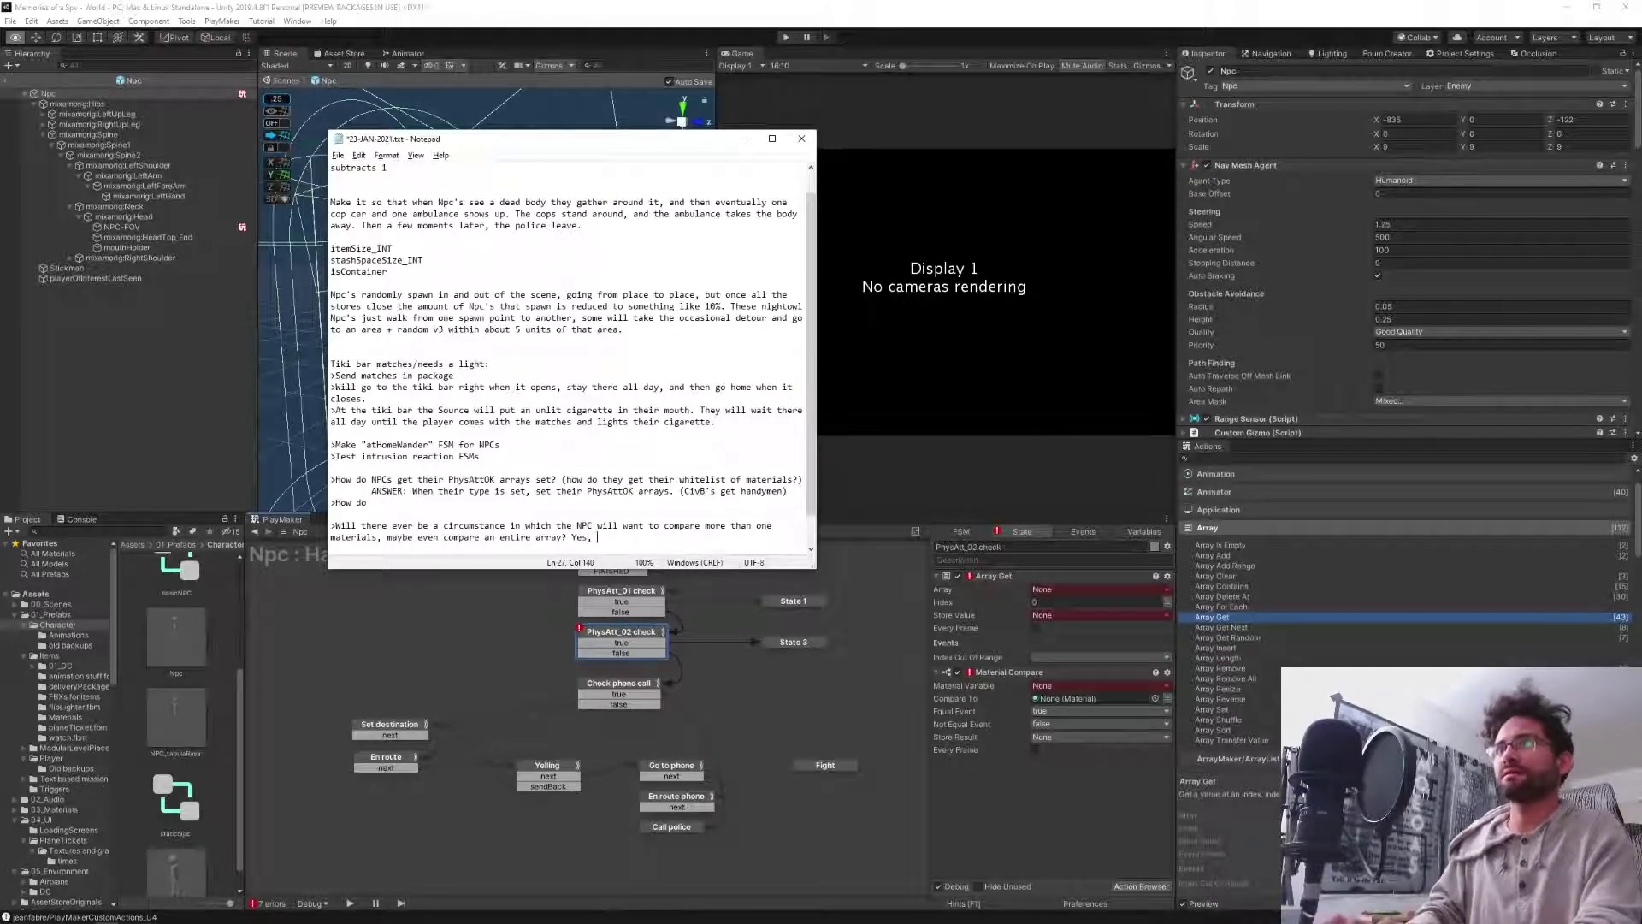
text(and)
Delete the whole question about the NPC comparing more than one material or an entire array, including its started answer, from the Notepad notes.
key(ctrl+shift+Left)
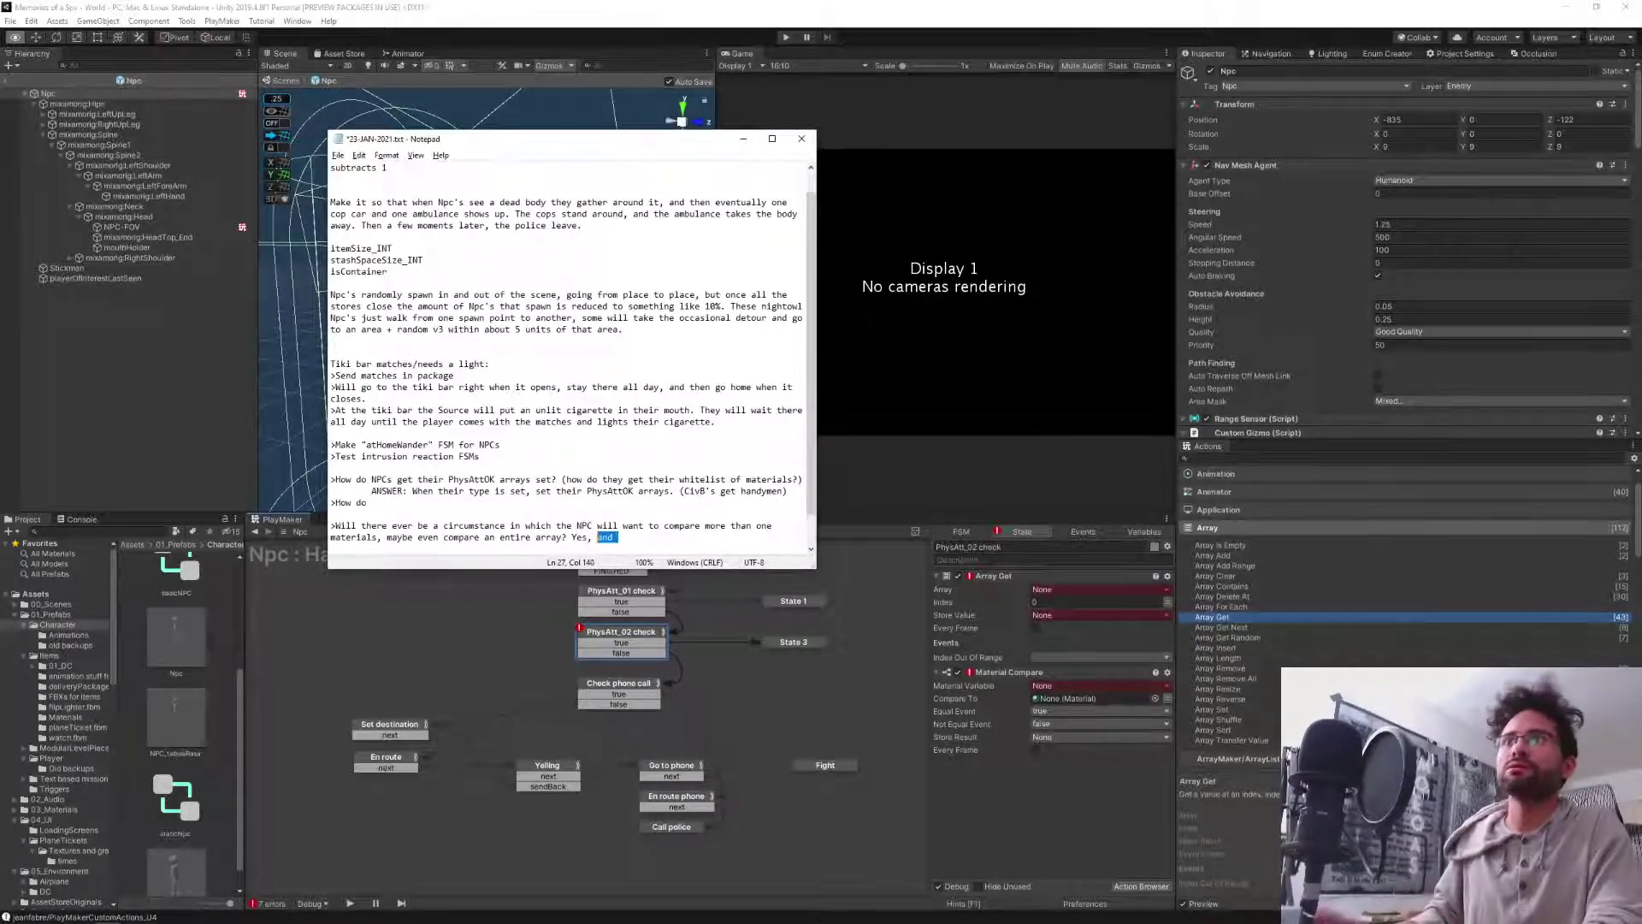
key(ctrl+shift+Left)
key(ctrl+shift+Left)
key(ctrl+shift+Left)
key(ctrl+shift+Left)
key(ctrl+shift+Left)
key(ctrl+shift+Left)
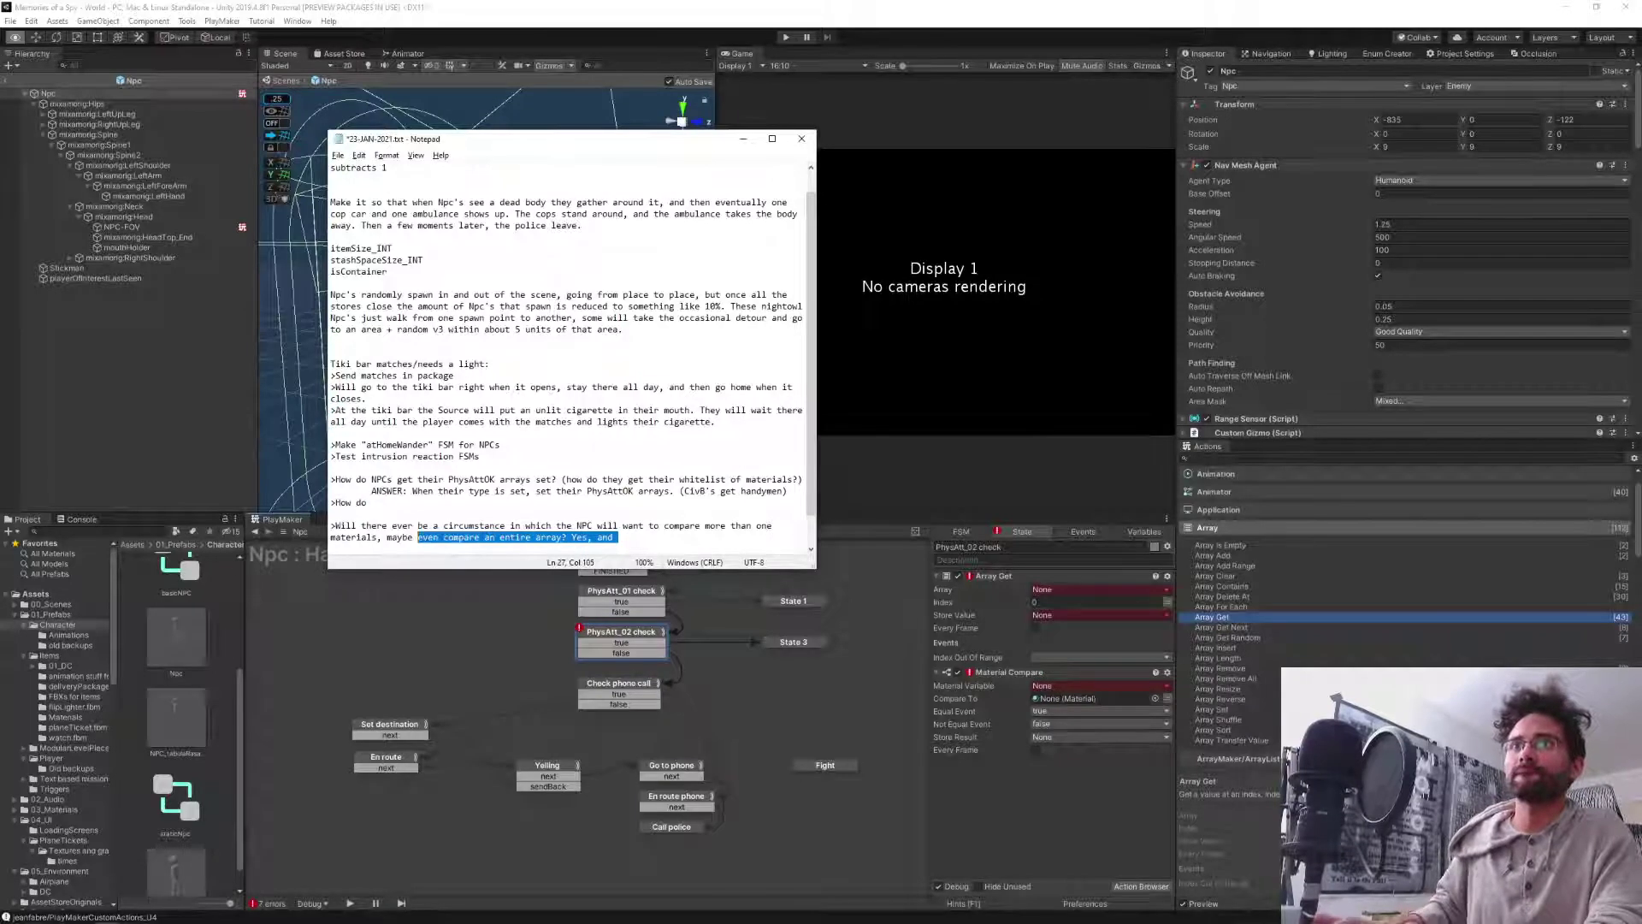
key(ctrl+shift+Left)
key(ctrl+shift+Left)
key(ctrl+shift+Left)
key(ctrl+shift+Left)
key(ctrl+shift+Left)
key(ctrl+shift+Left)
key(ctrl+shift+Left)
key(ctrl+shift+Left)
key(ctrl+shift+Left)
key(ctrl+shift+Left)
key(ctrl+shift+Left)
key(ctrl+shift+Left)
key(ctrl+shift+Left)
key(ctrl+shift+Left)
key(ctrl+shift+Left)
key(ctrl+shift+Left)
key(ctrl+shift+Left)
key(ctrl+shift+Left)
key(ctrl+shift+Left)
key(ctrl+shift+Left)
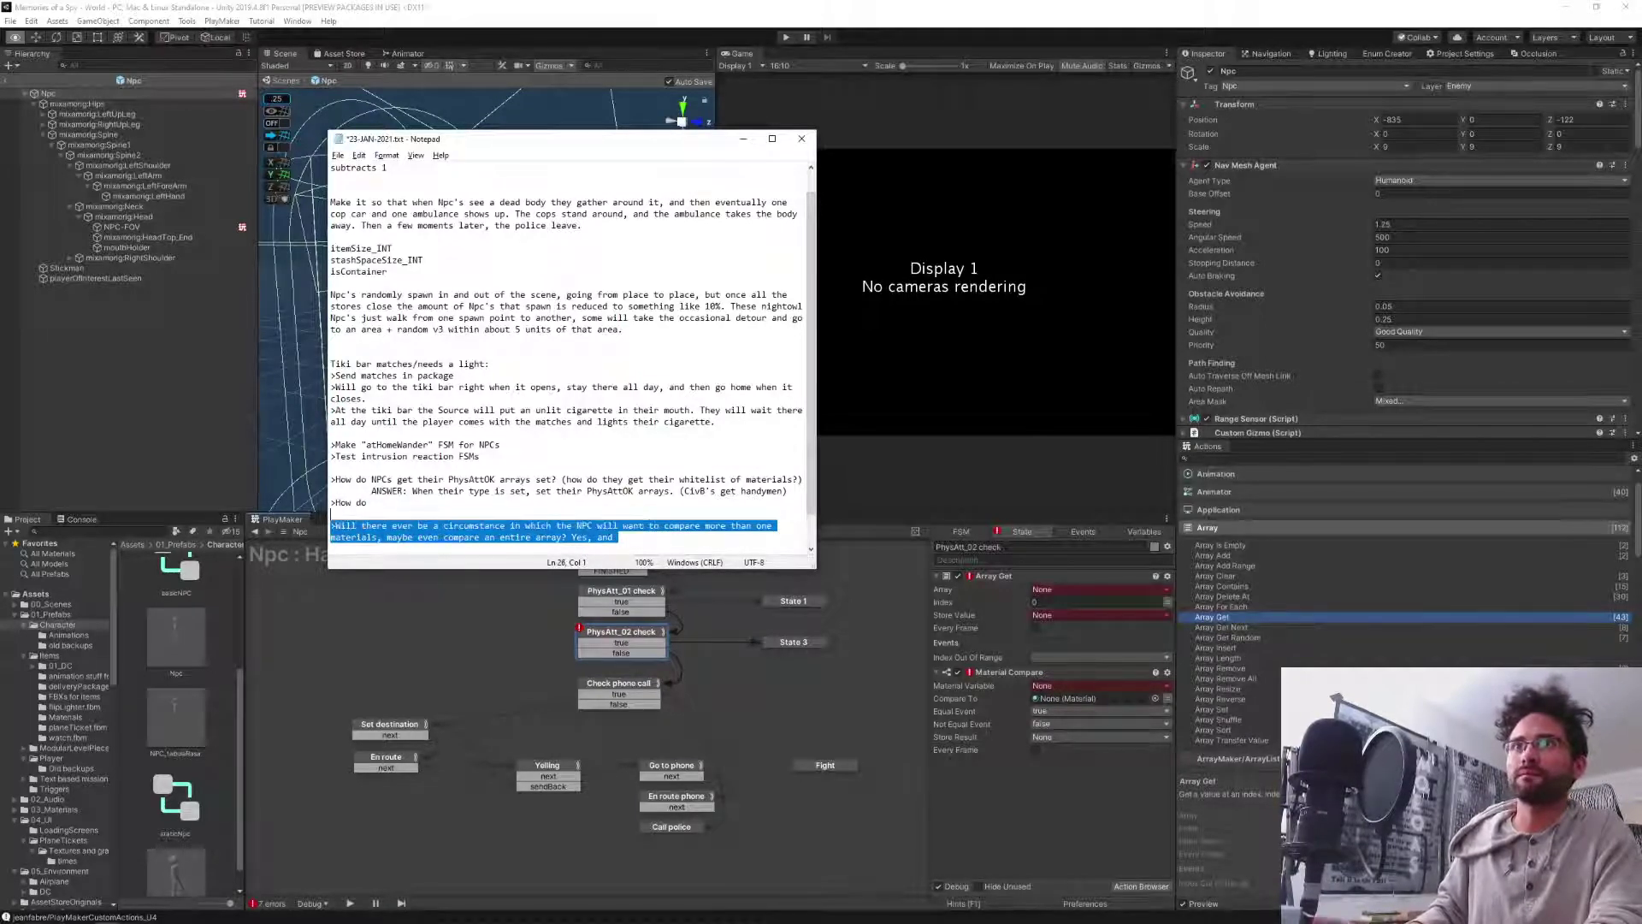
key(BackSpace)
key(BackSpace)
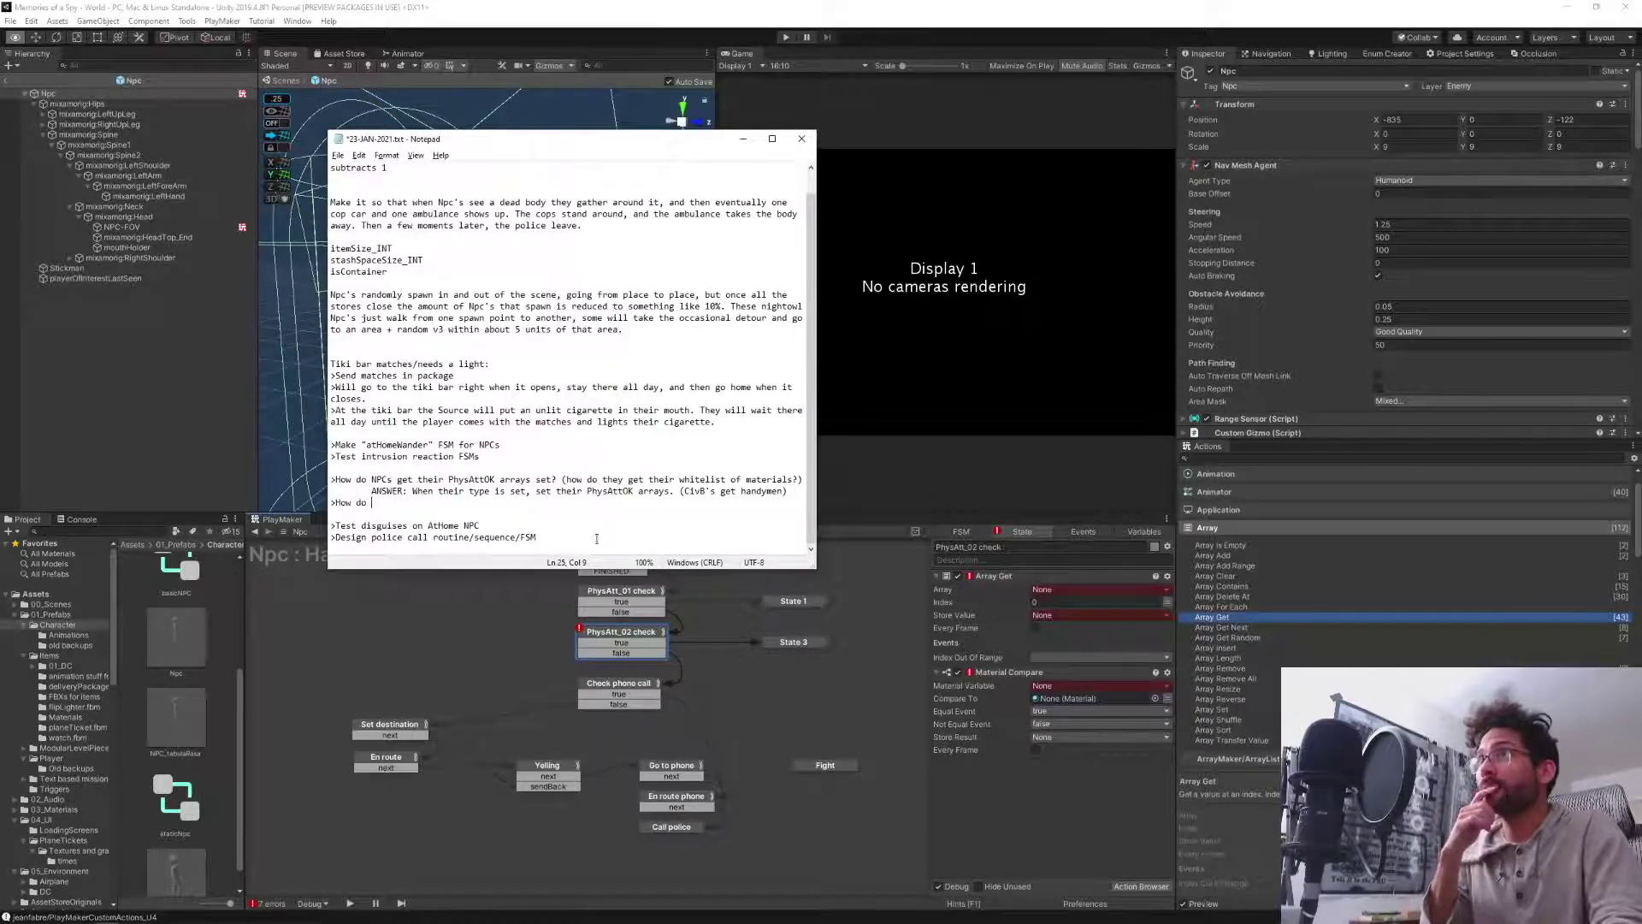
Return to Unity, leave the Npc prefab for the World scene, and widen the Scene view to show the room with the lamp and dresser.
click(743, 140)
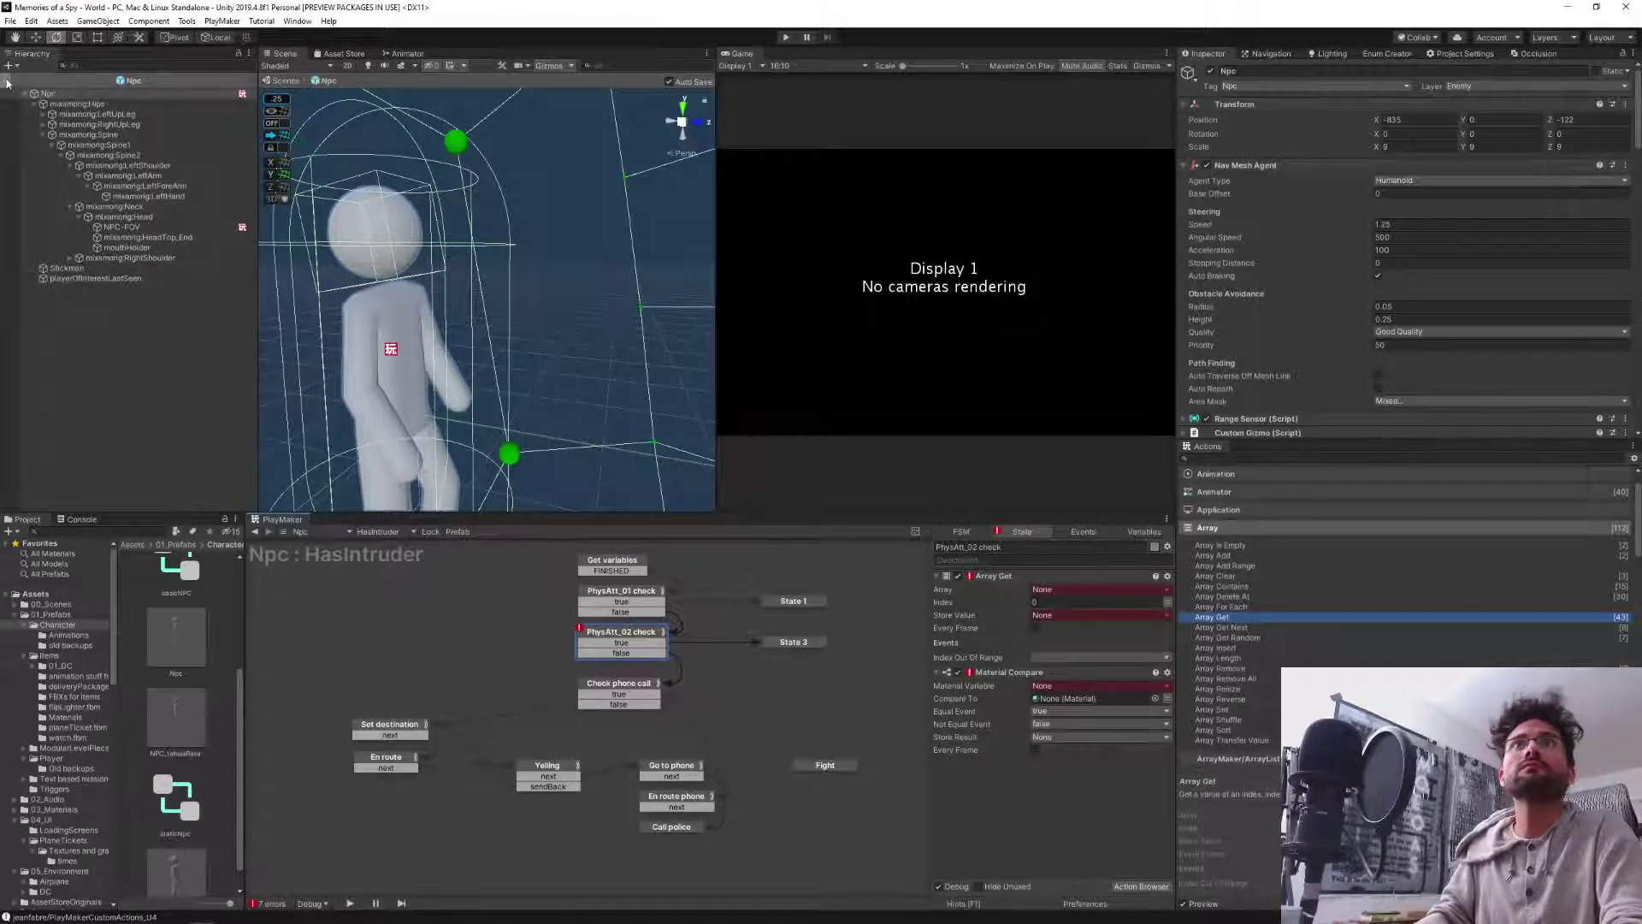
click(7, 80)
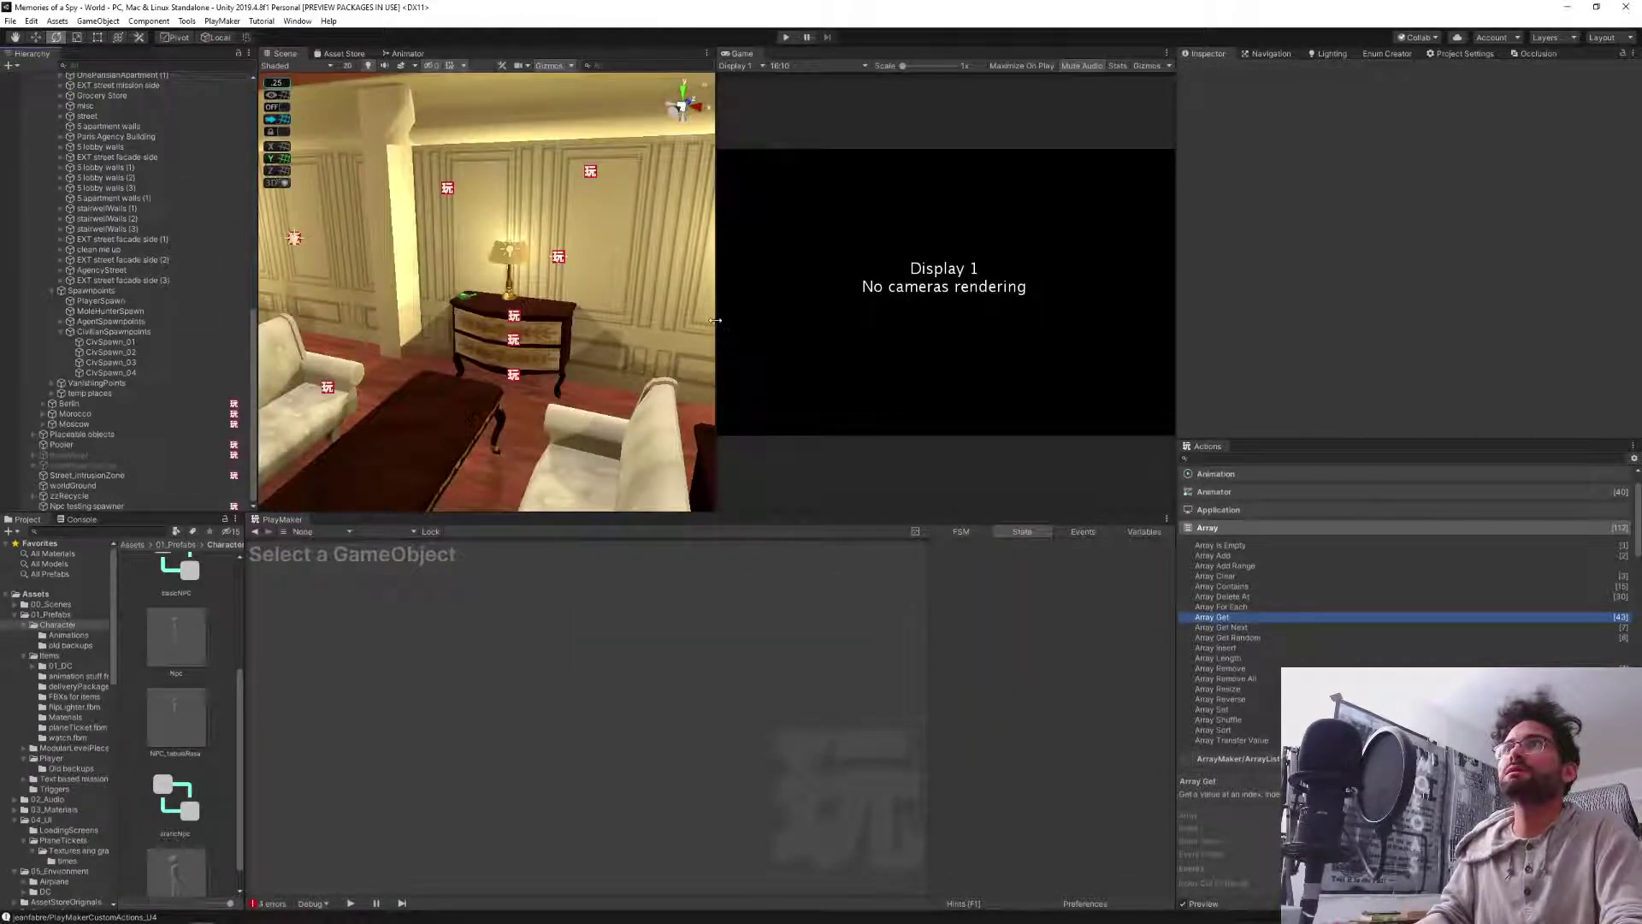
drag(716, 325, 885, 329)
right_drag(702, 338, 663, 335)
key(w)
right_drag(493, 281, 762, 430)
right_drag(1332, 254, 905, 354)
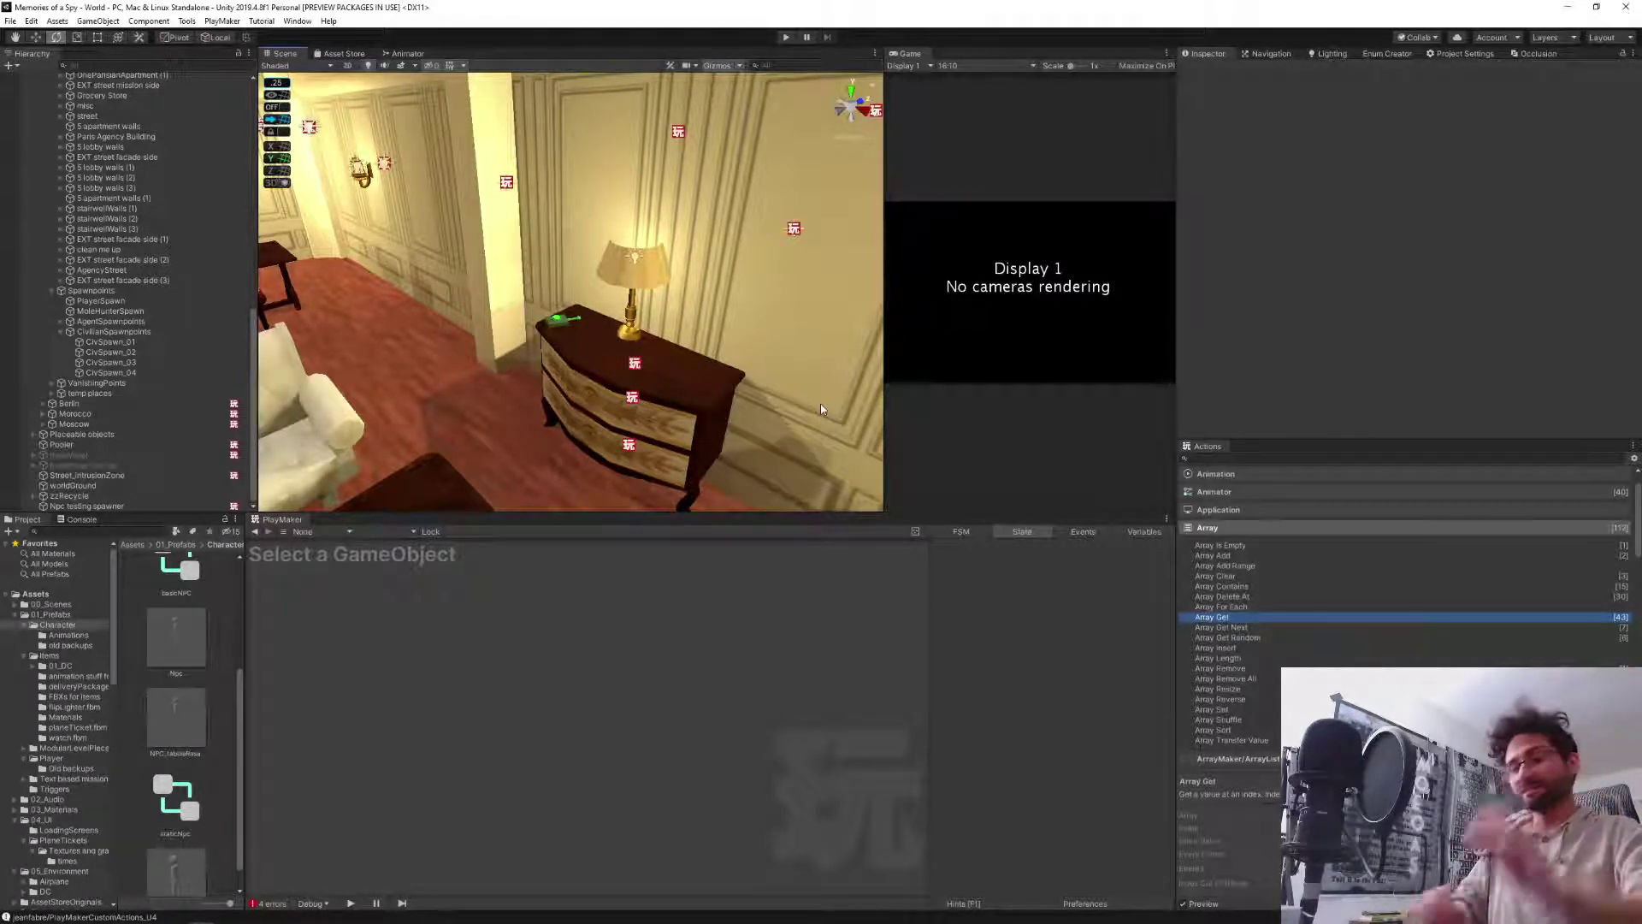
Switch to Photoshop, bring up File Explorer, and open the textures folder inside the spy game folder.
mouse_move(135, 916)
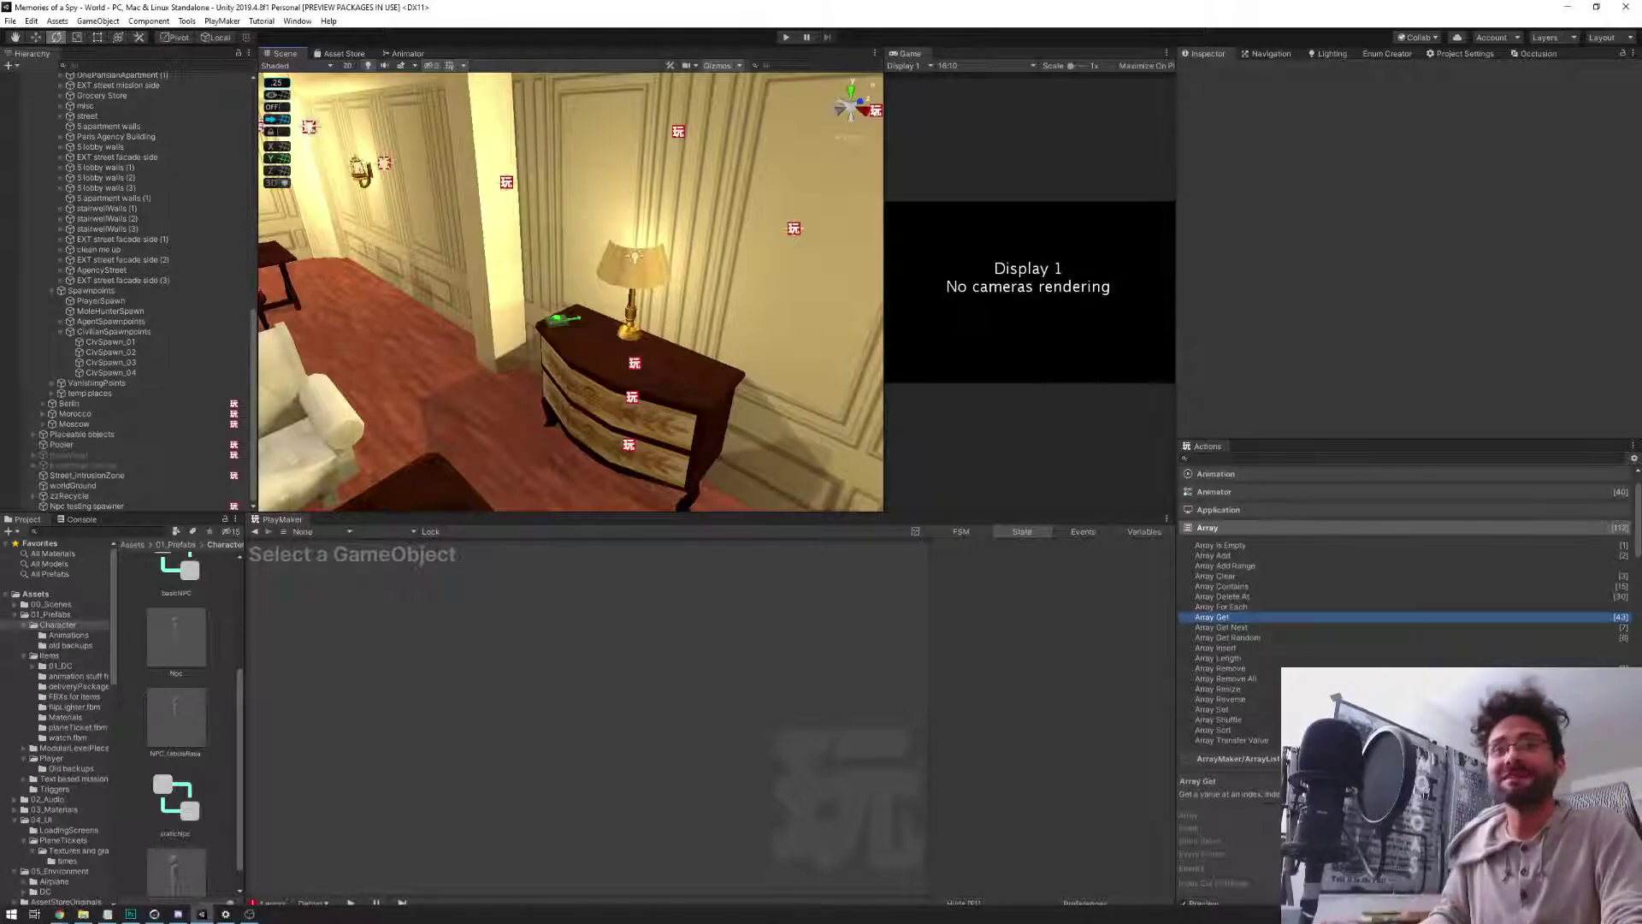
click(131, 913)
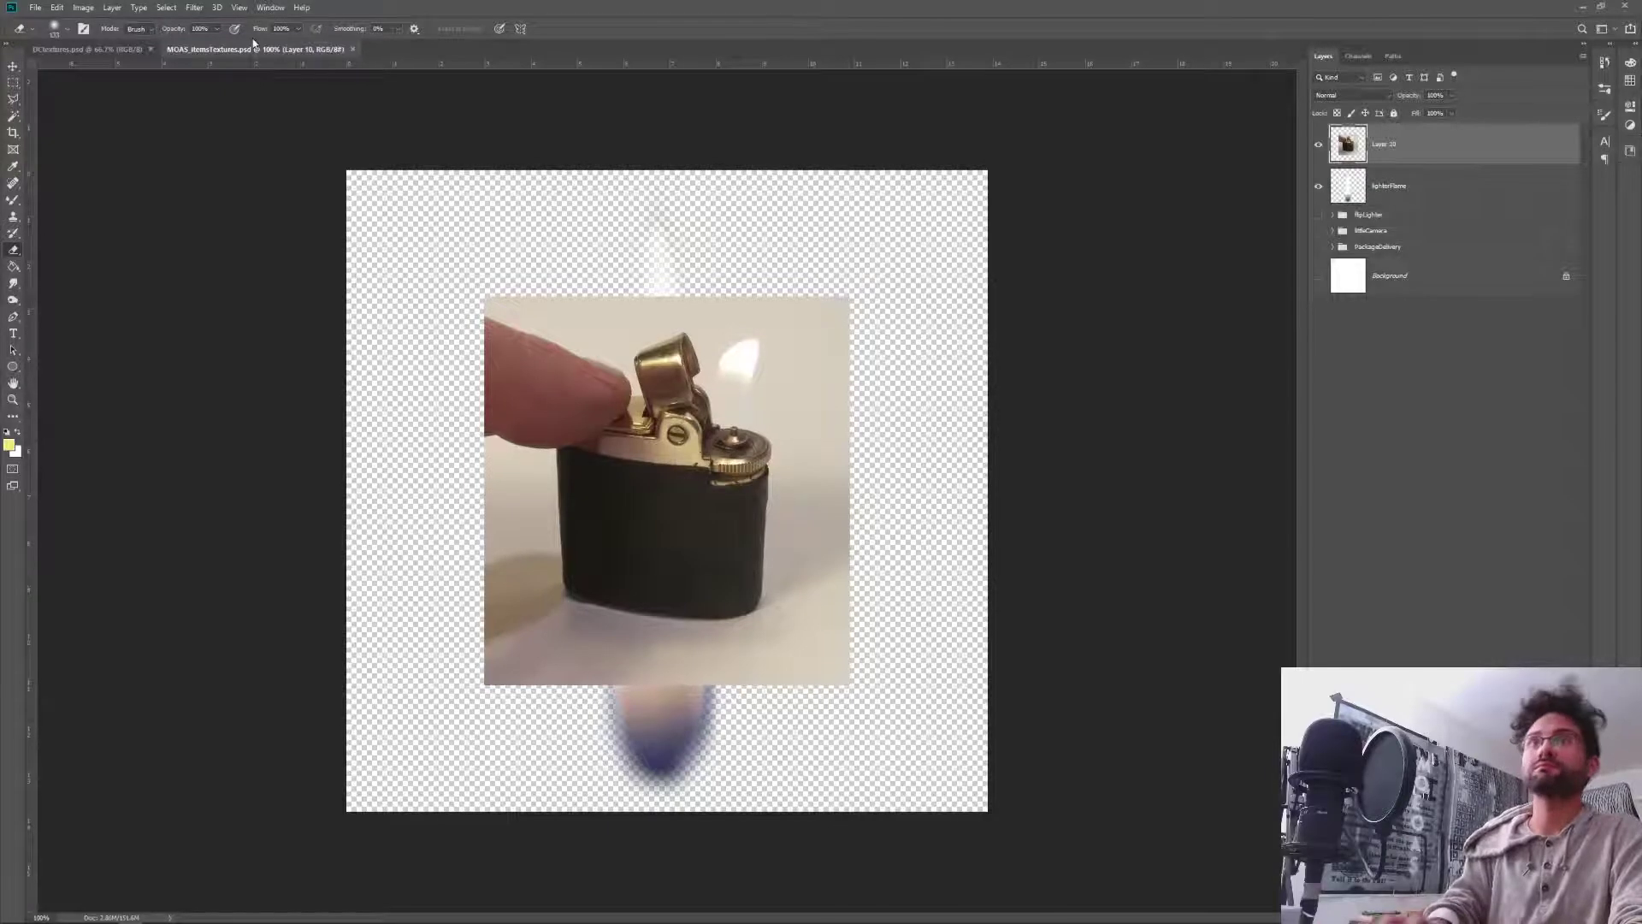
key(alt+Tab)
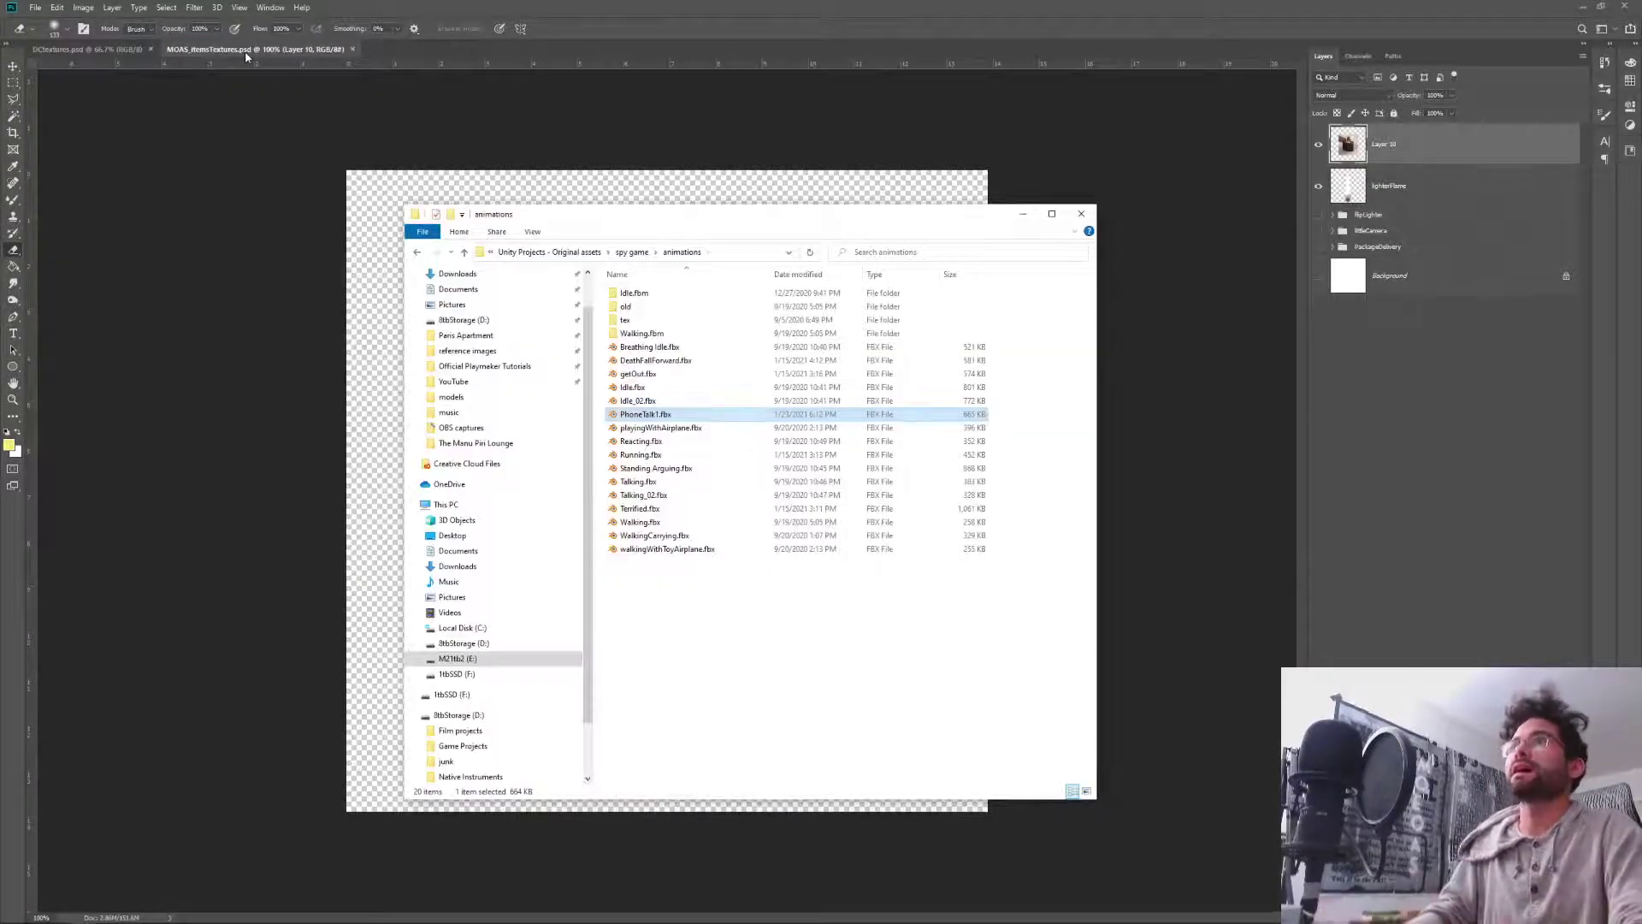
key(alt+Up)
key(Down)
key(Down)
key(Down)
key(Down)
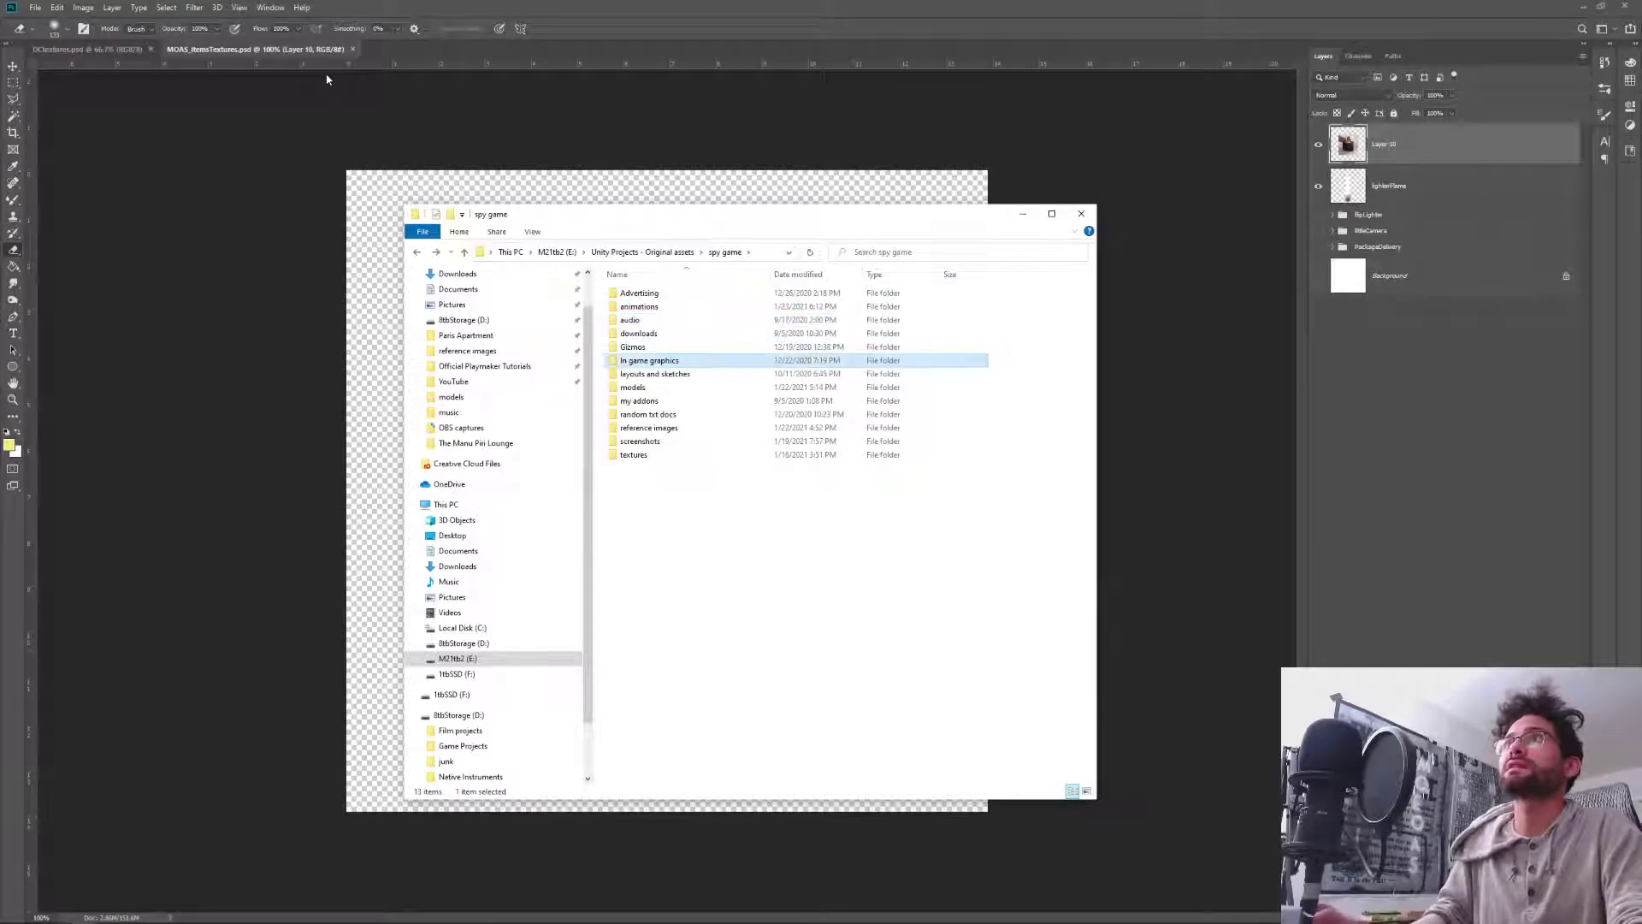
key(Down)
key(Down)
key(Down)
key(Down)
key(Down)
key(Down)
key(Down)
key(Return)
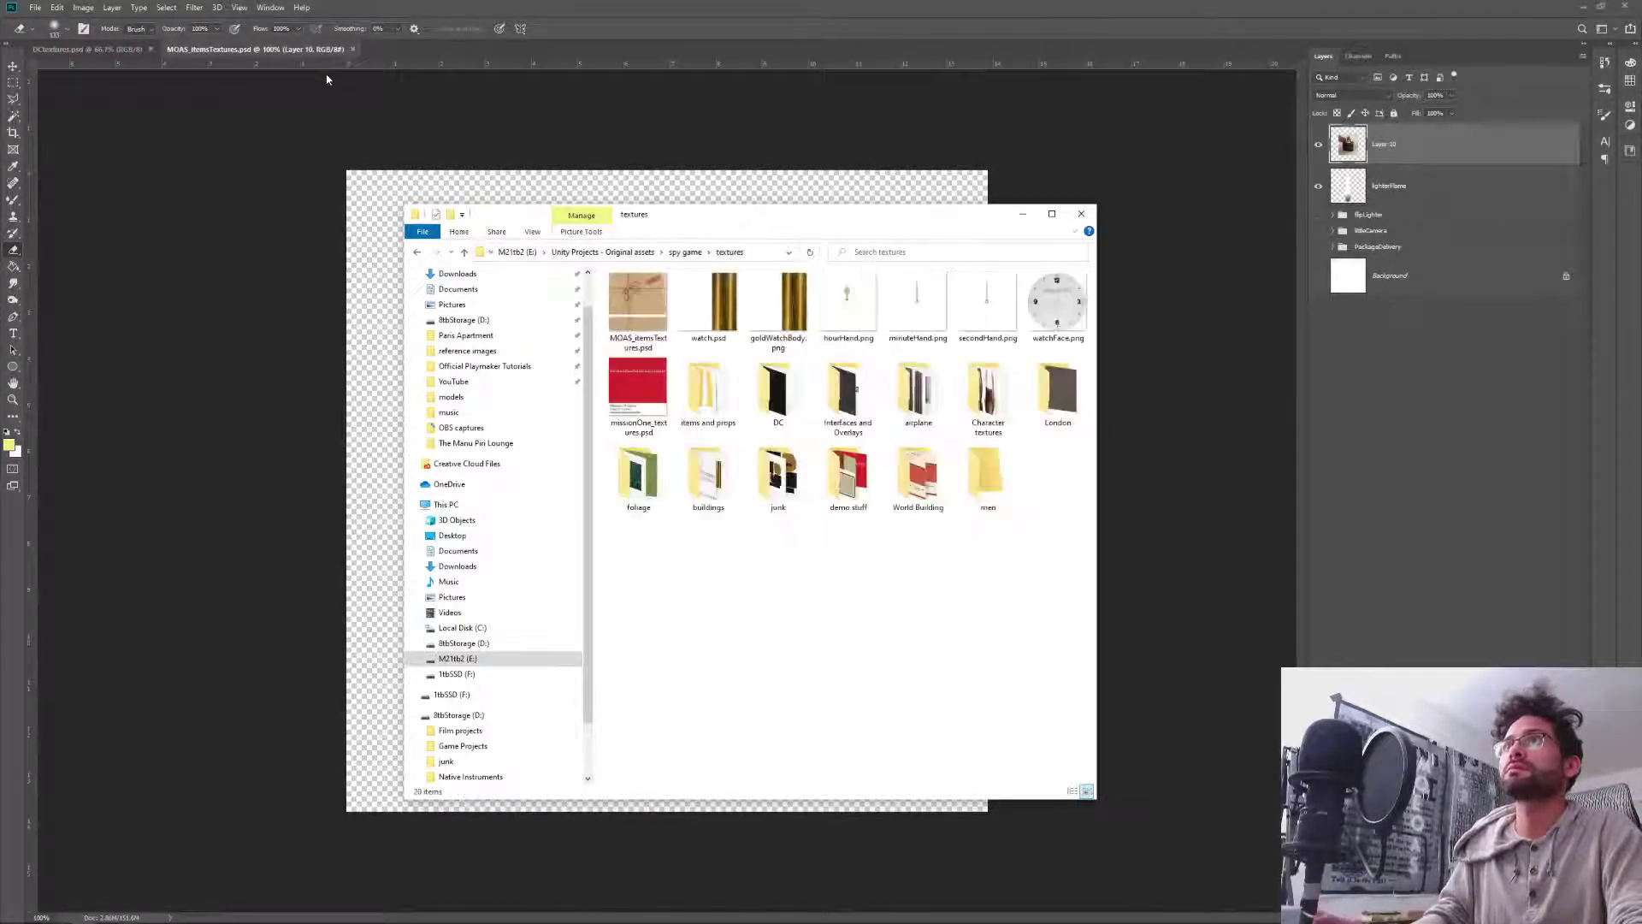
Look through the textures subfolders, check the contents of the men folder, and go back to textures.
key(Down)
key(Right)
key(Right)
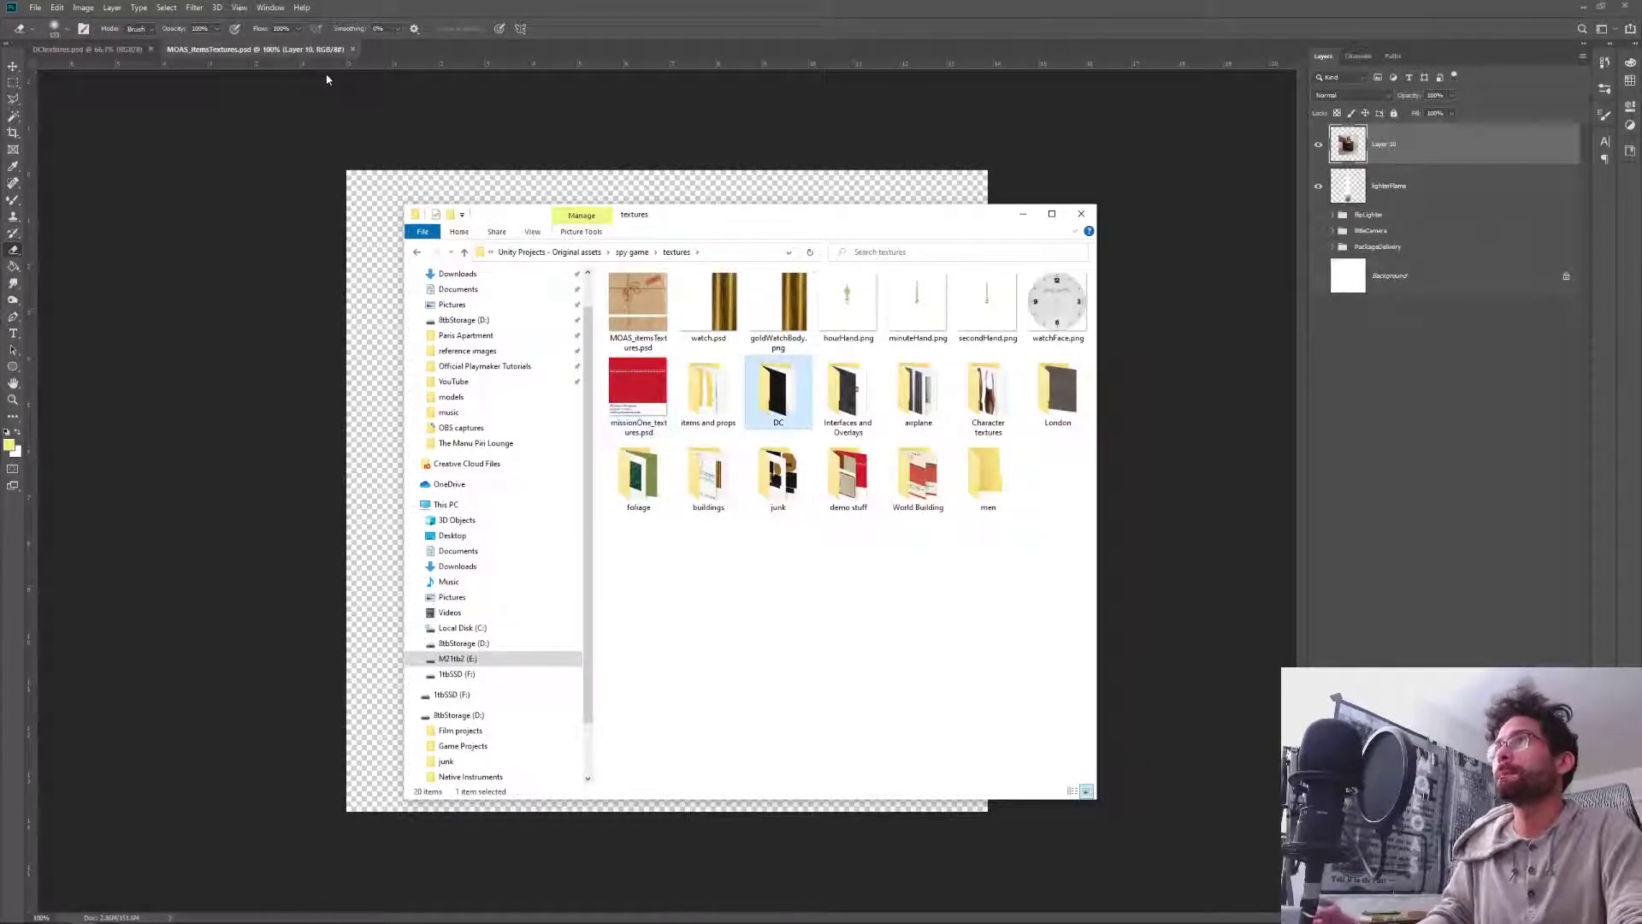
key(Down)
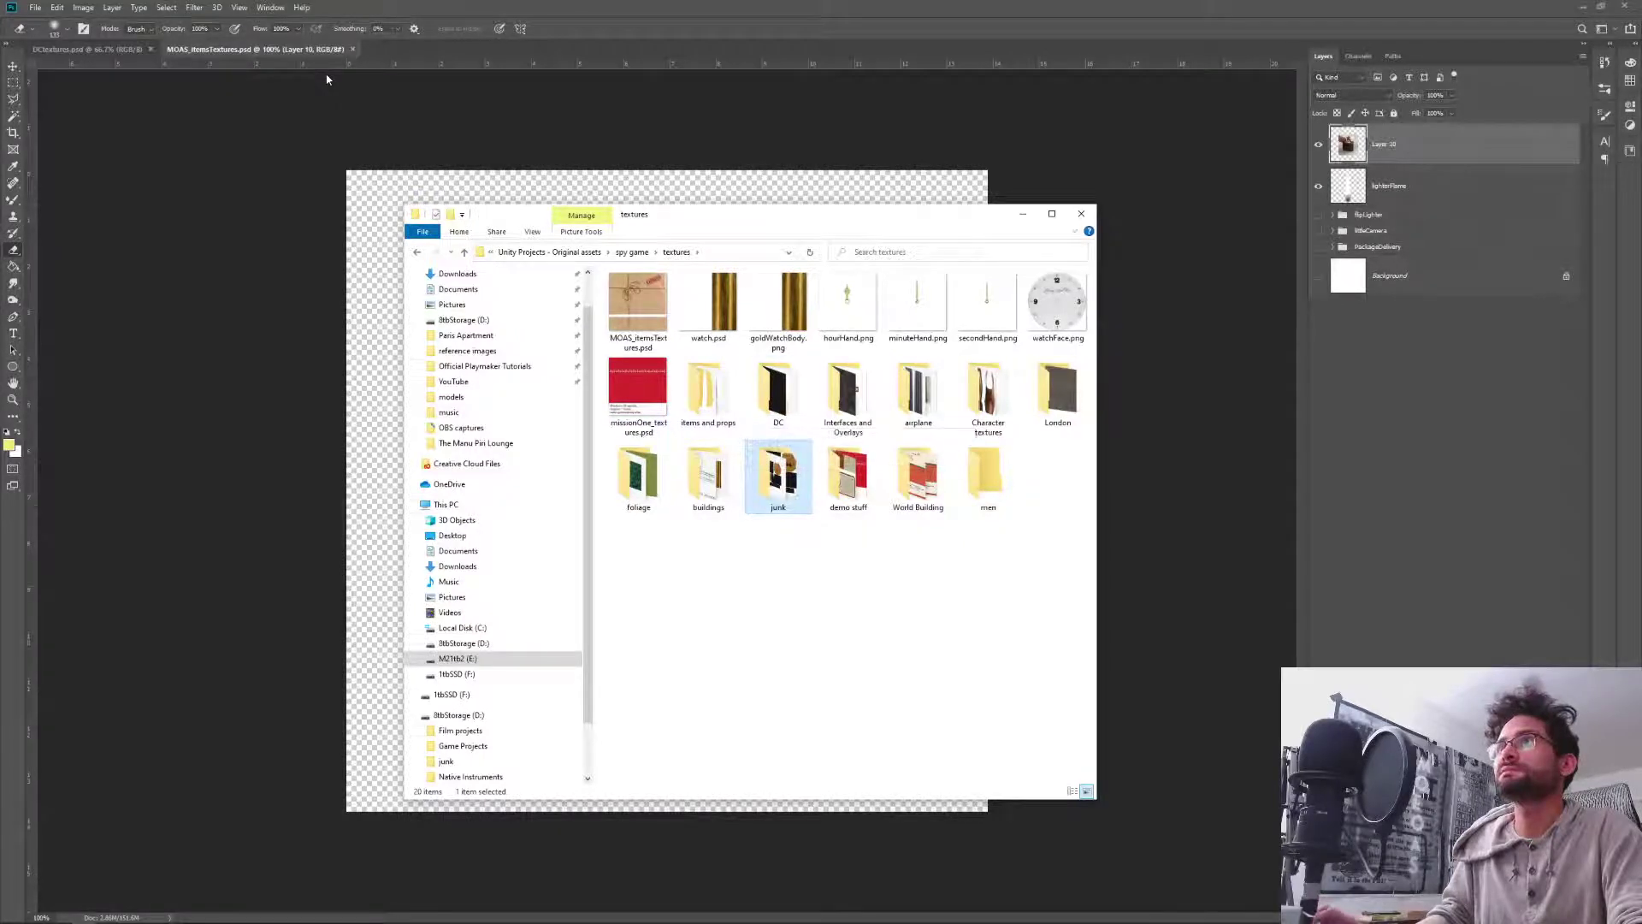
key(Left)
key(Right)
key(Right)
key(Right)
key(Right)
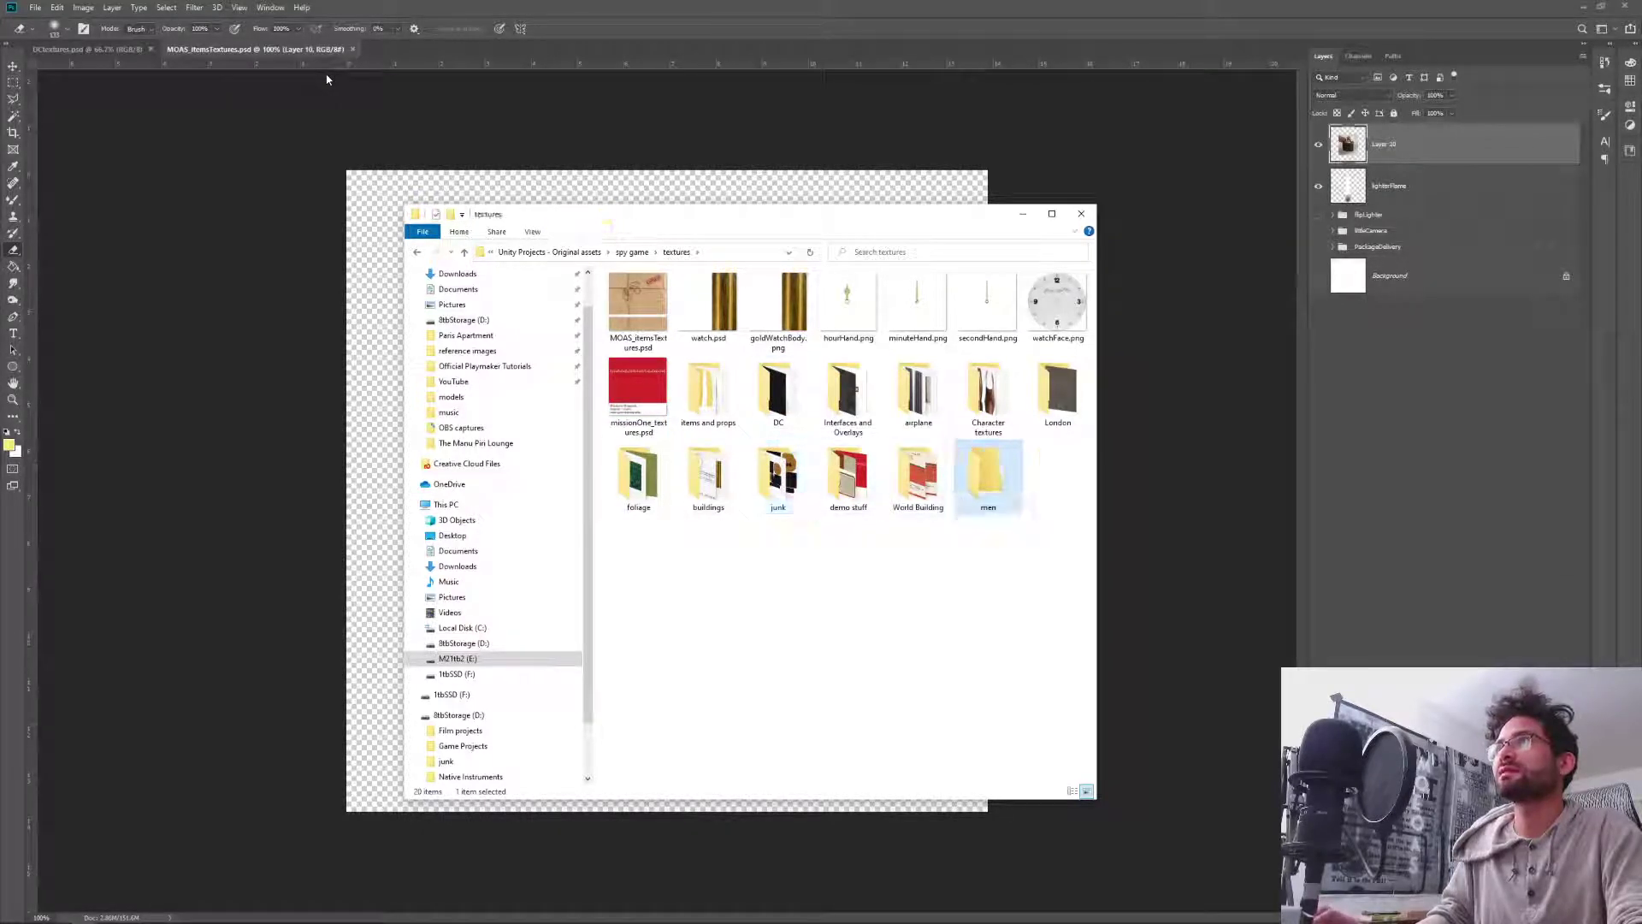
key(Return)
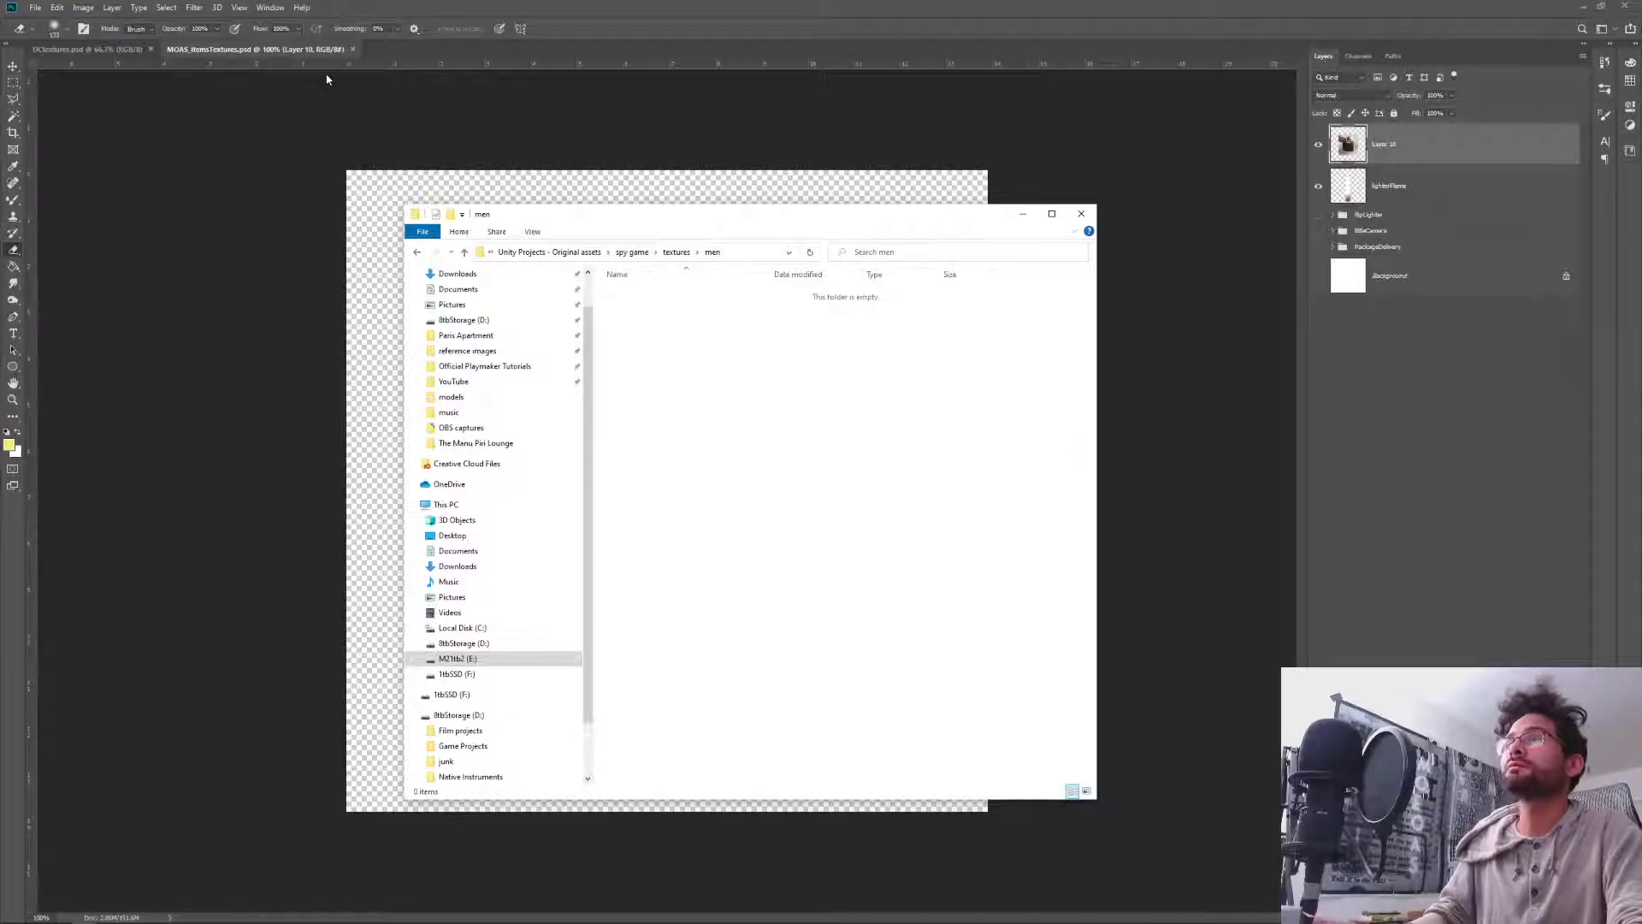
key(BackSpace)
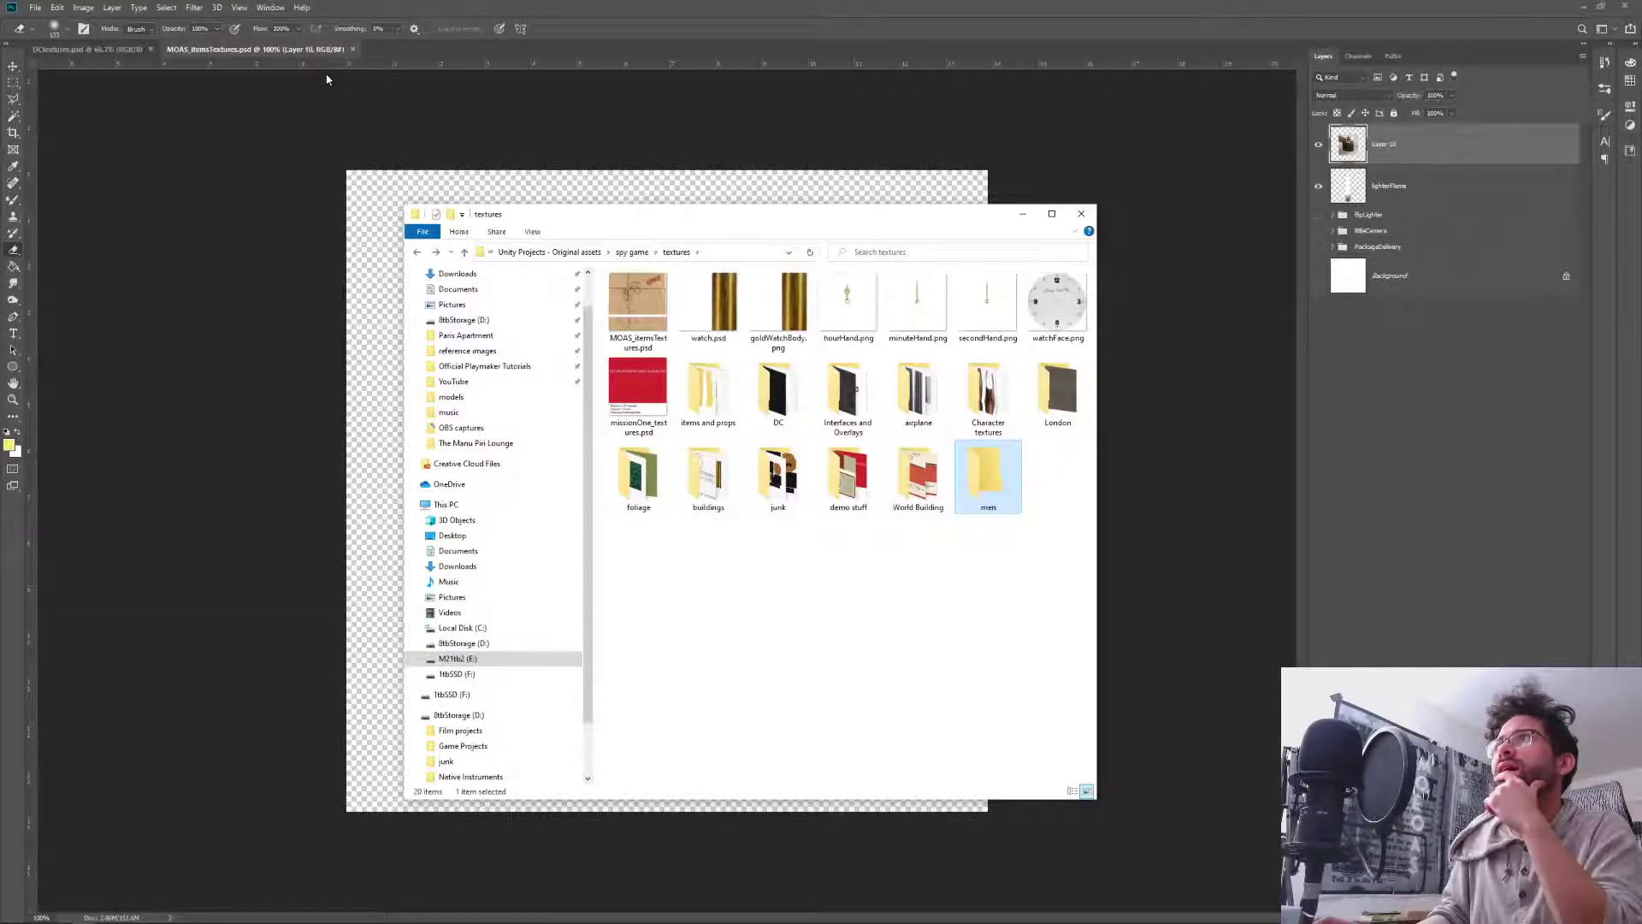
Open the Character textures folder and look through its subfolders and image files for the character's clothing texture.
key(Up)
key(Return)
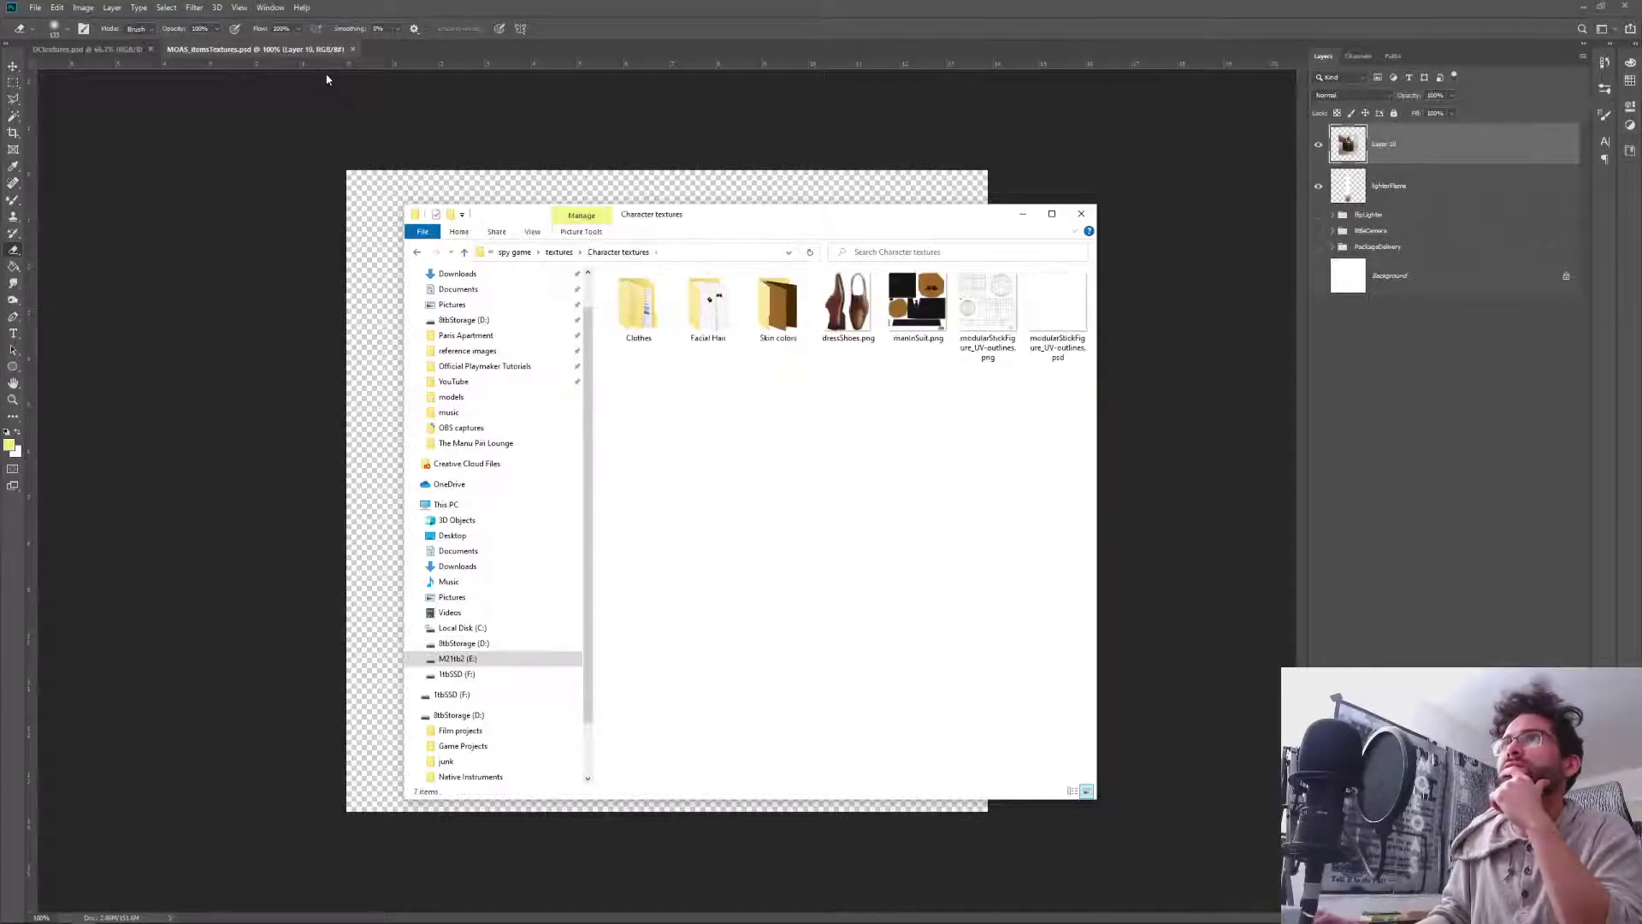
key(Right)
key(Right)
key(Right)
key(Right)
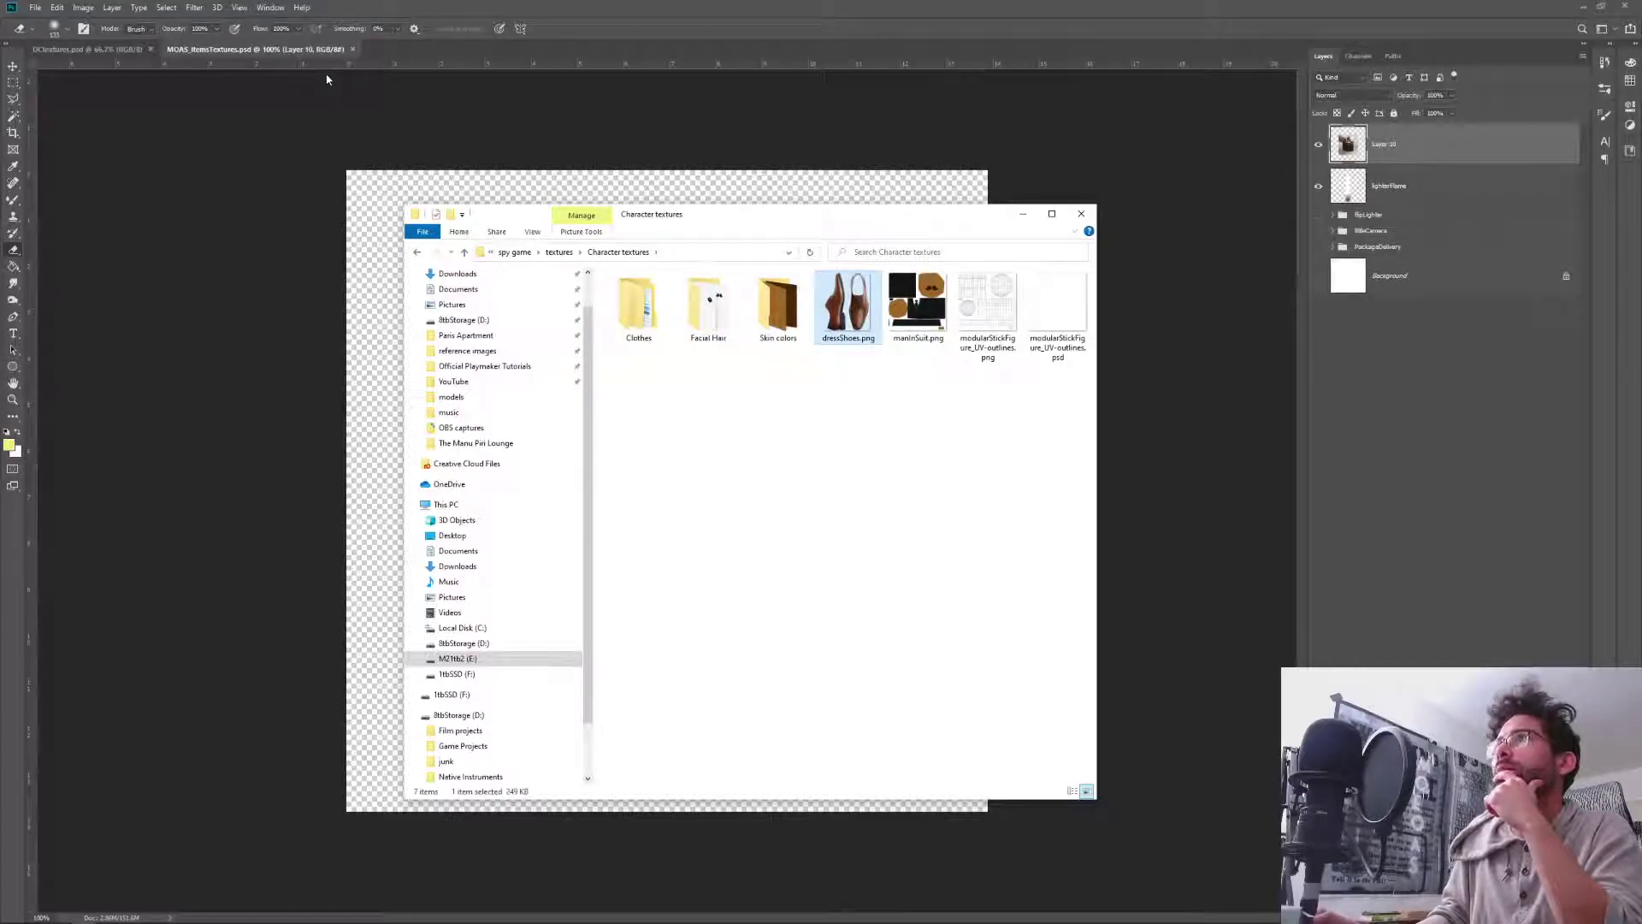
key(Right)
key(Left)
key(Left)
key(Left)
key(Left)
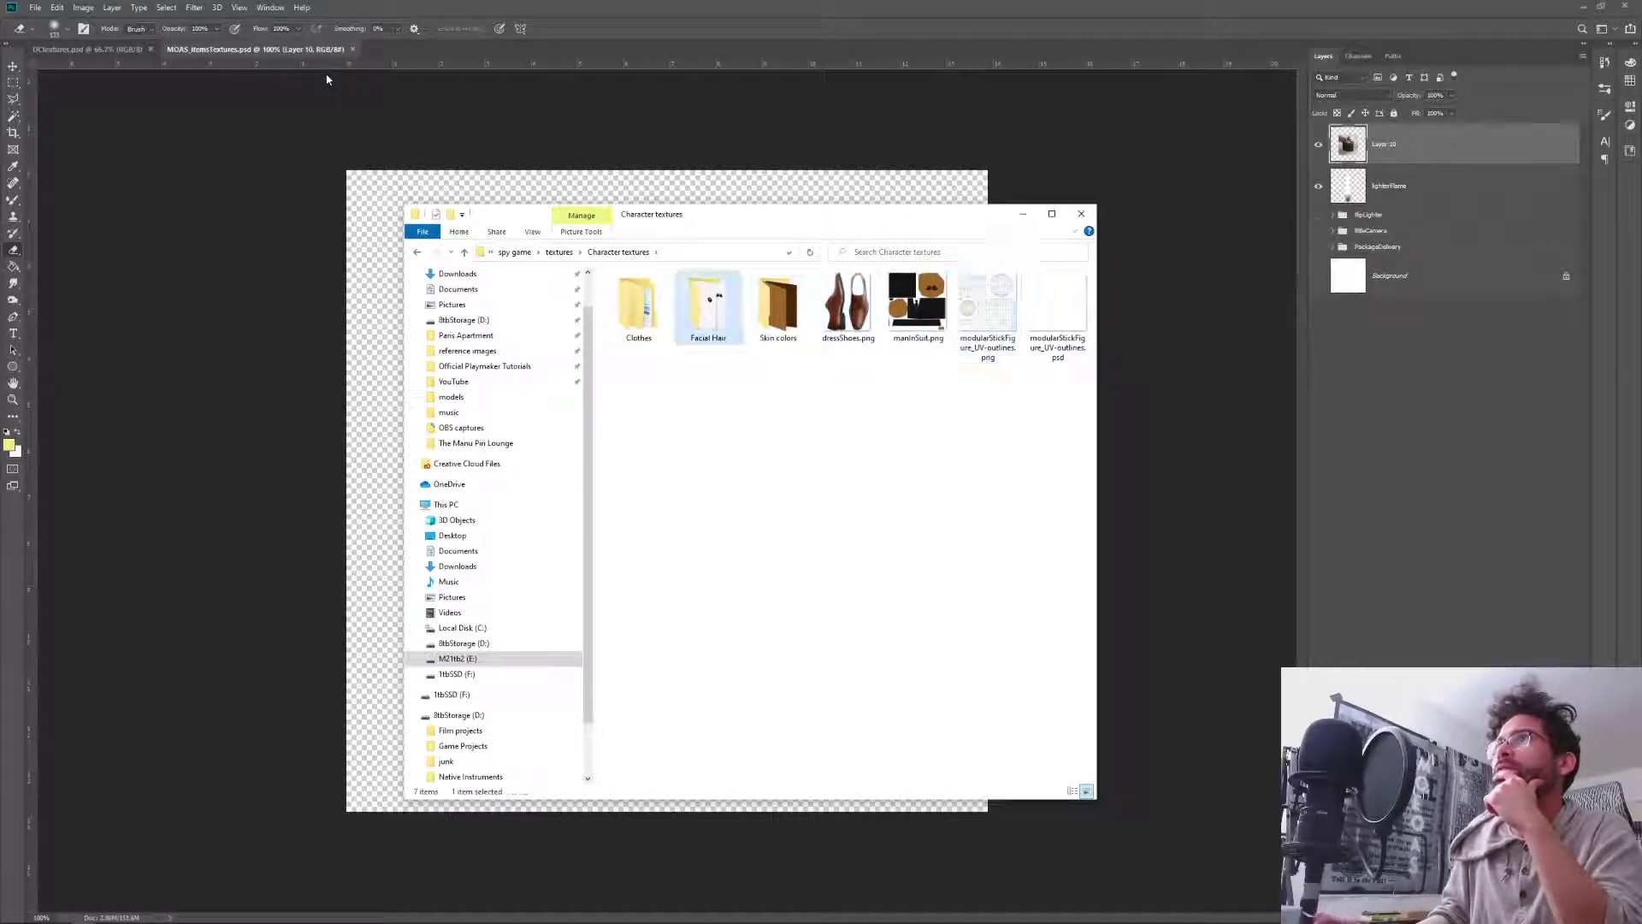
Open modularStickFigure_UV-outlines.psd from the Character textures folder in Photoshop.
key(Right)
key(Right)
key(Right)
key(Right)
key(Right)
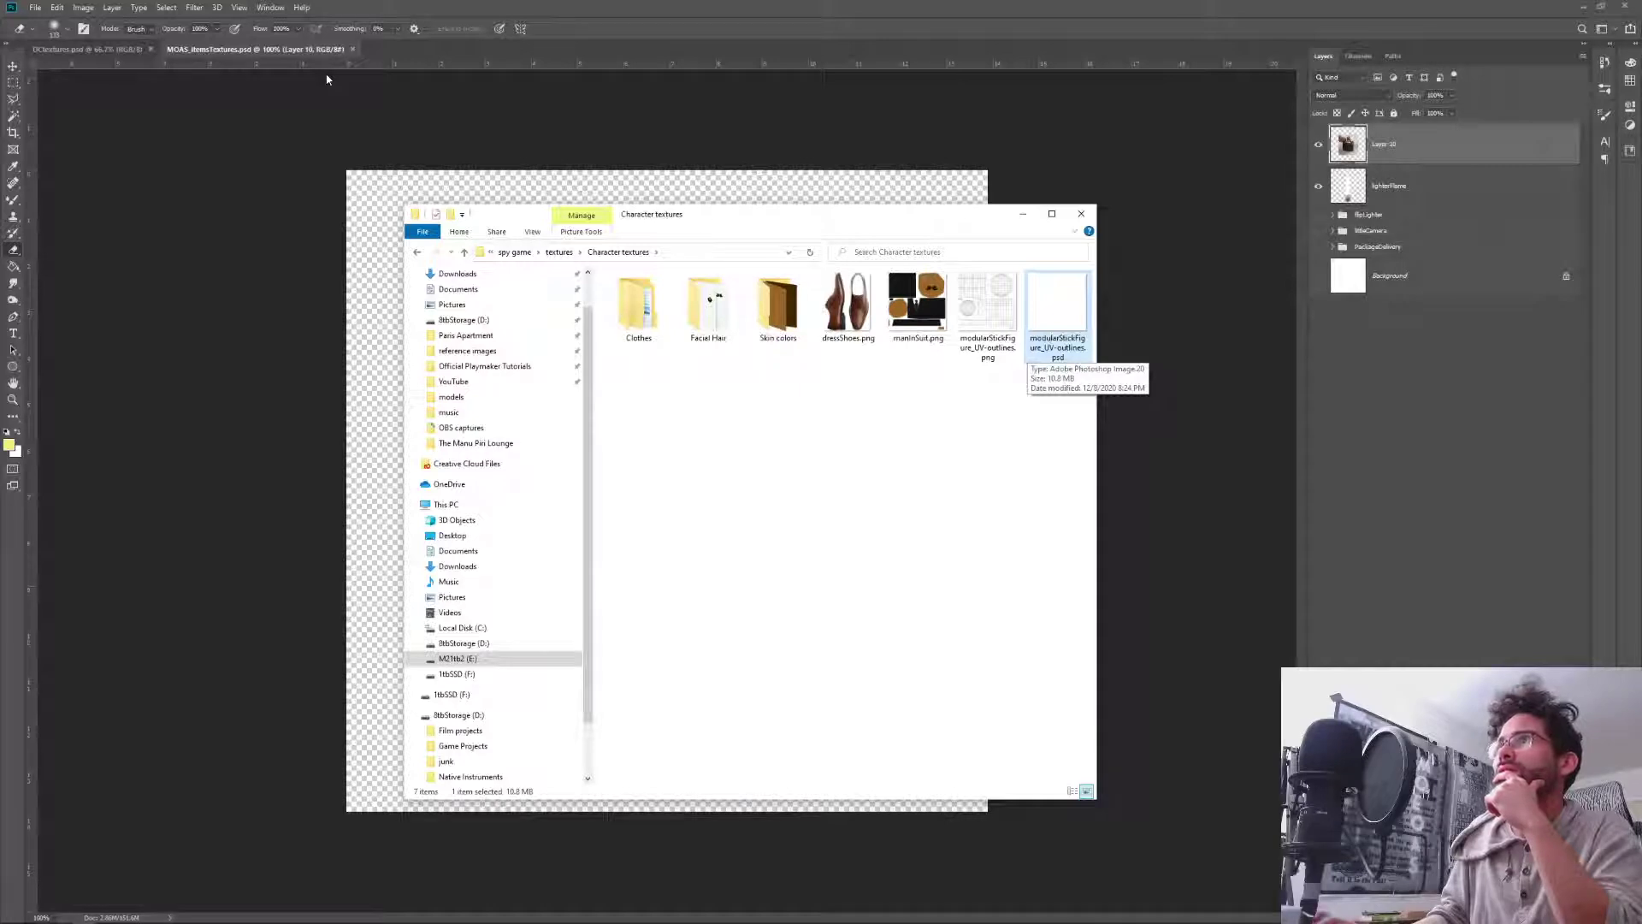
click(325, 79)
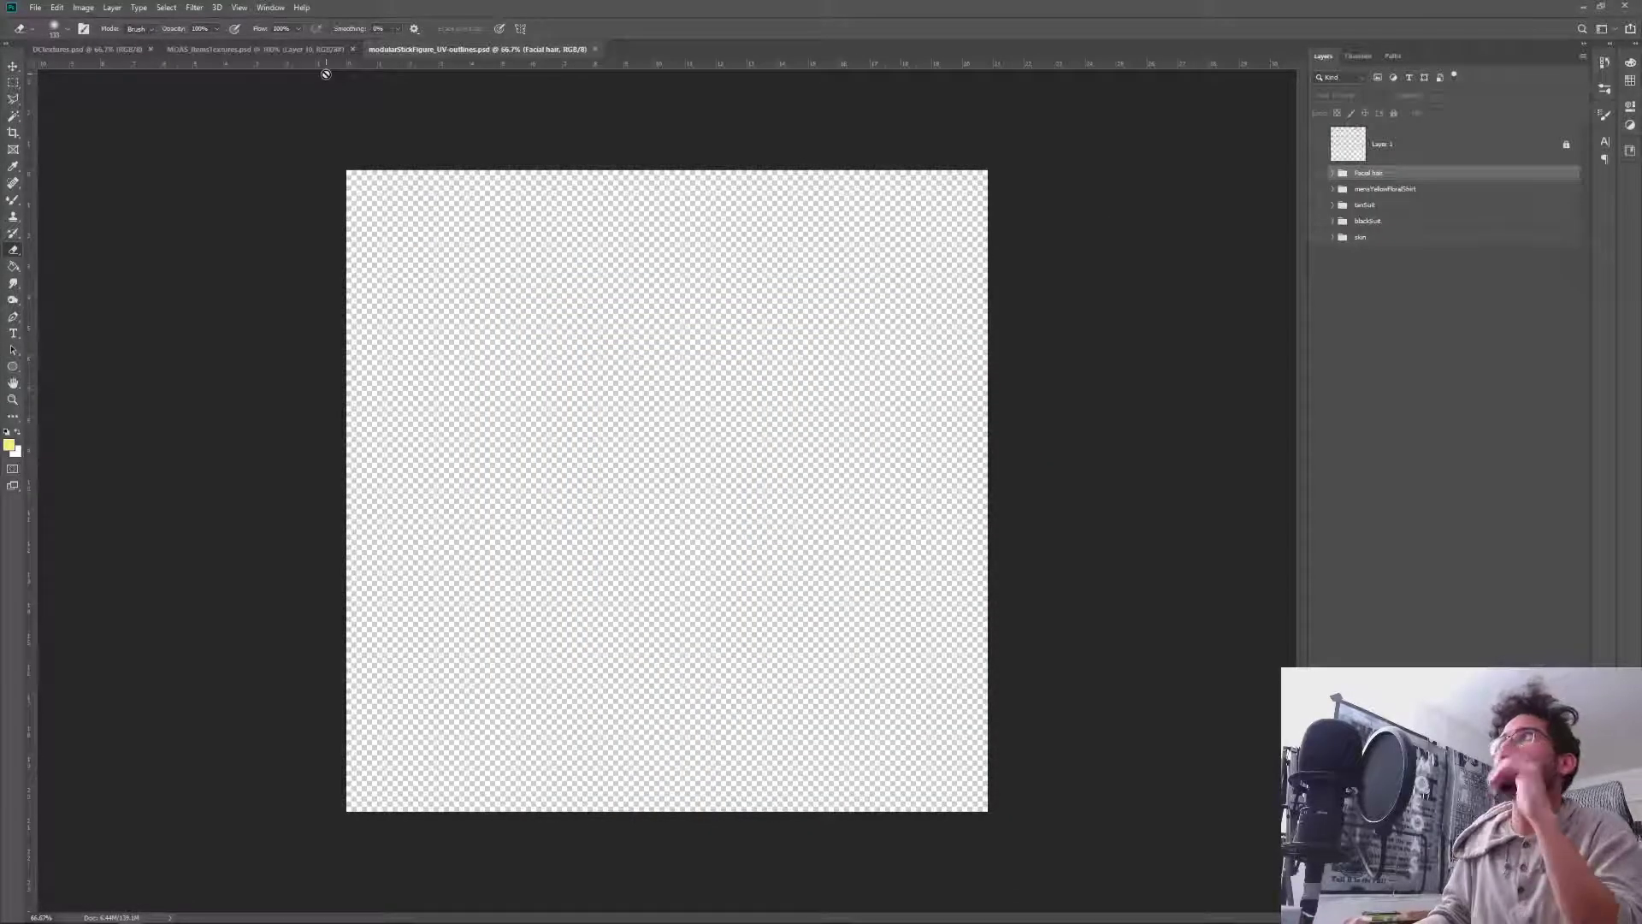
Preview the Facial hair and skin groups on the canvas, hide both again, and expand the skin group to check its layers.
click(1317, 174)
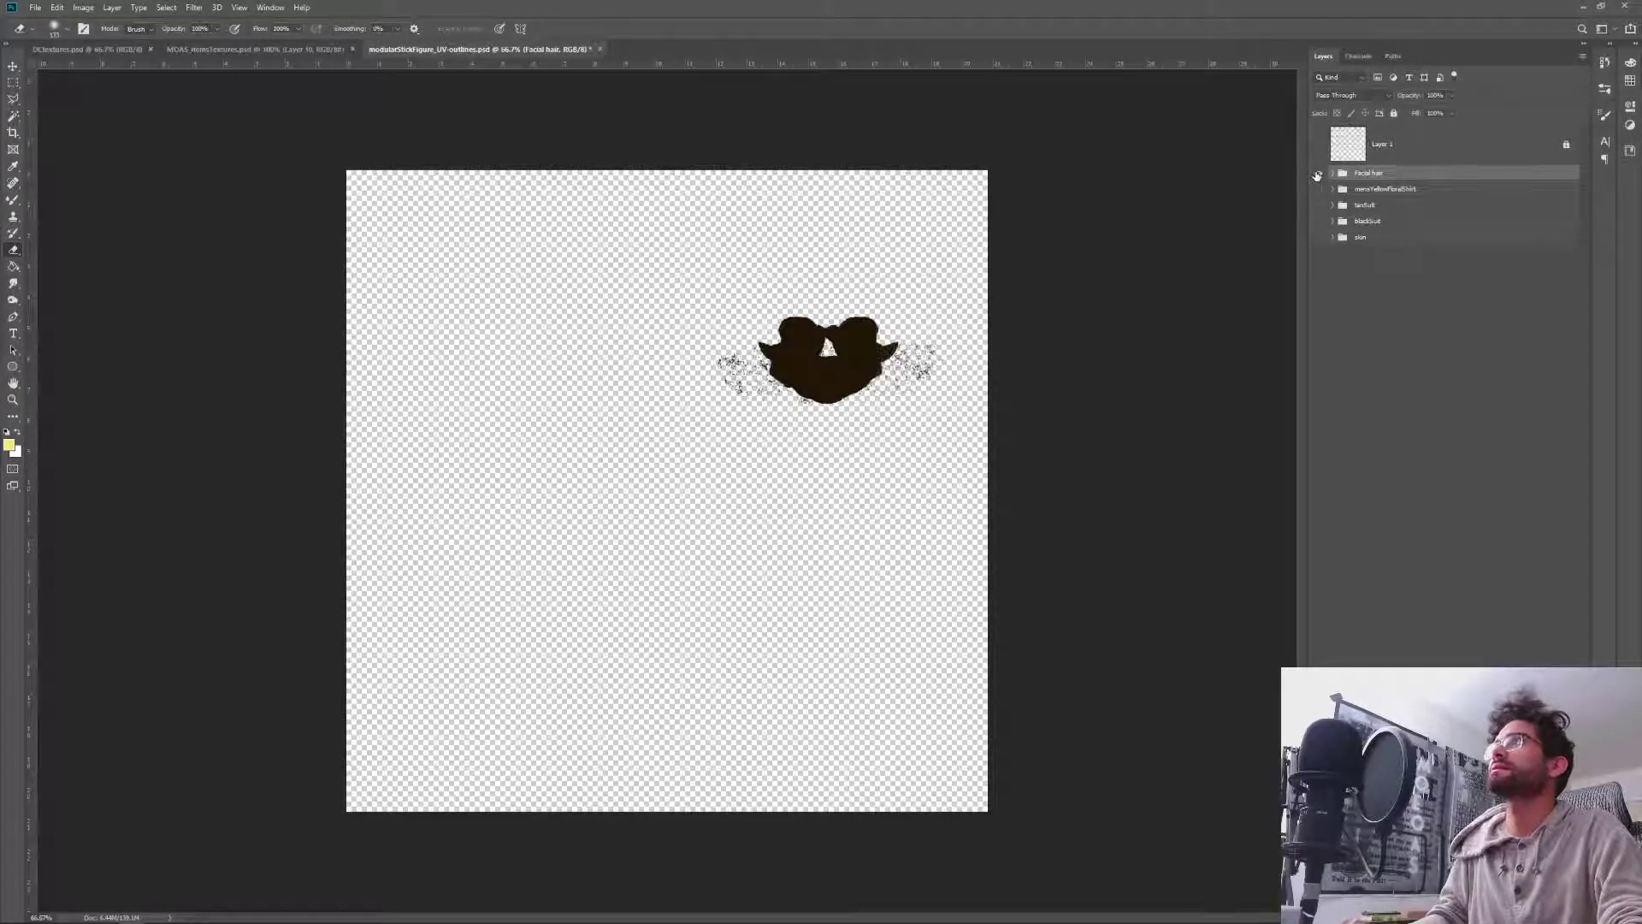
click(1317, 173)
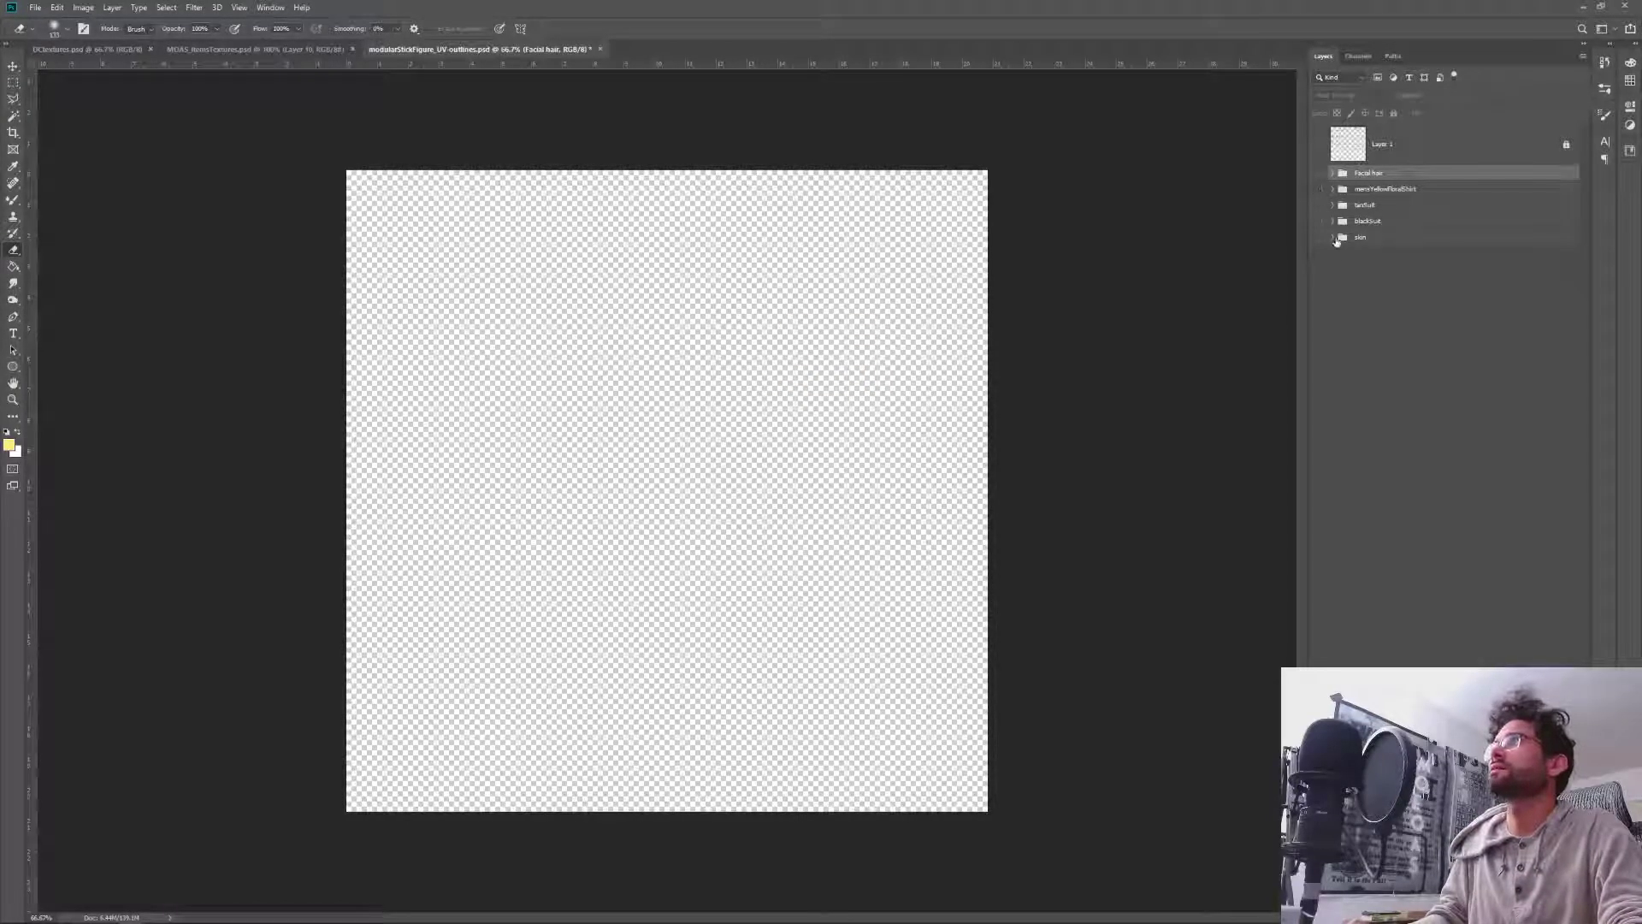
click(1320, 238)
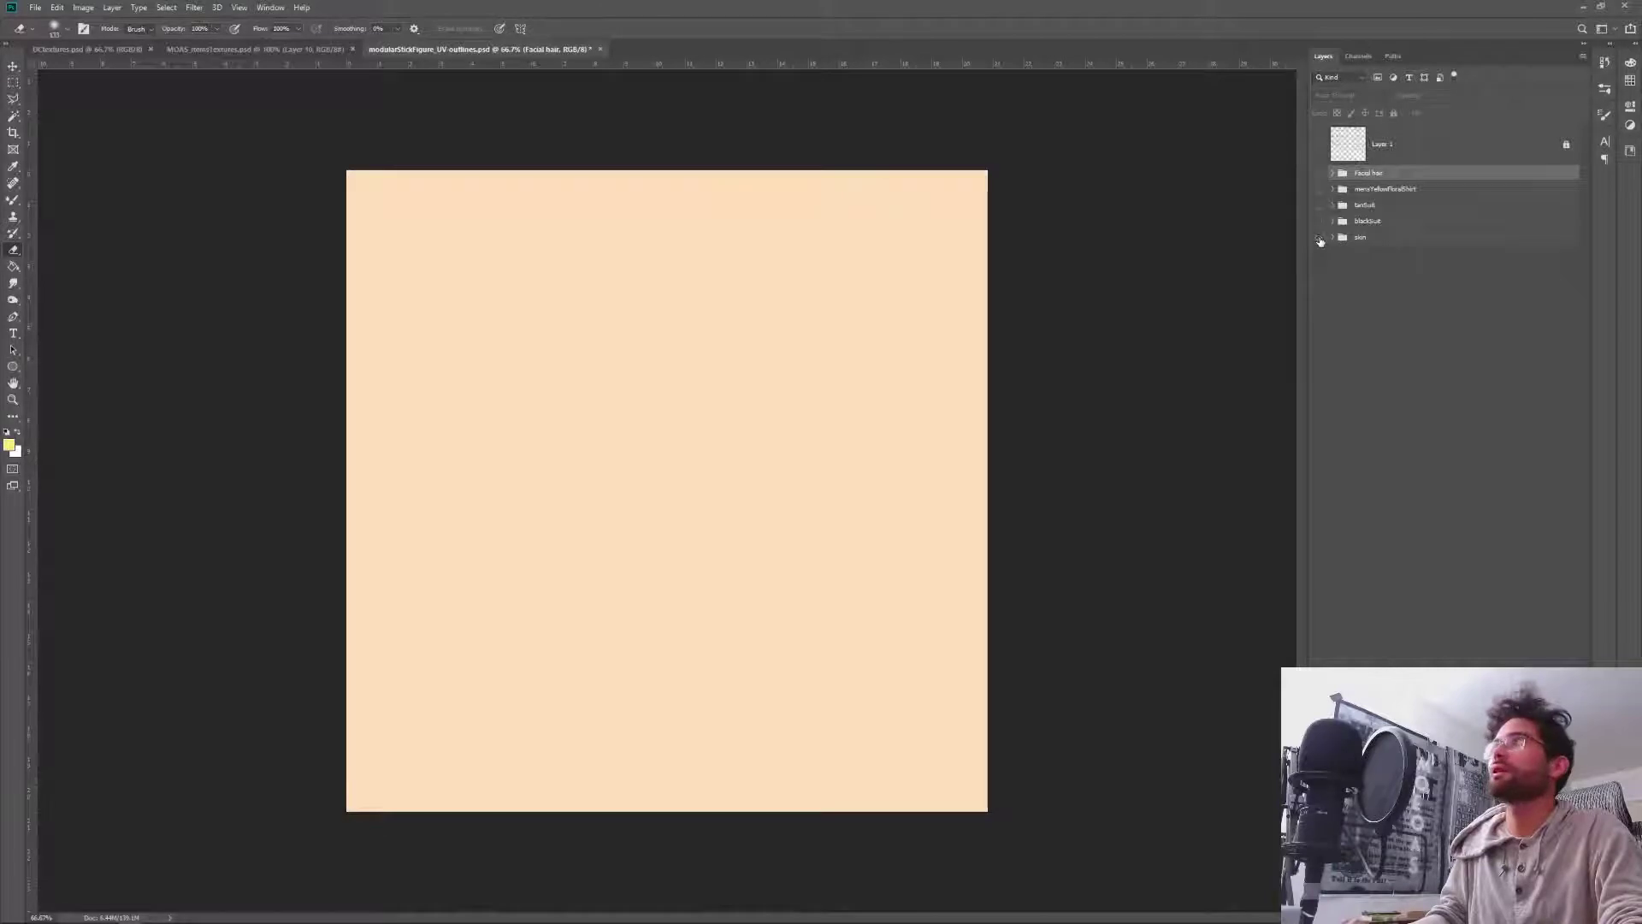
click(1319, 238)
click(1333, 238)
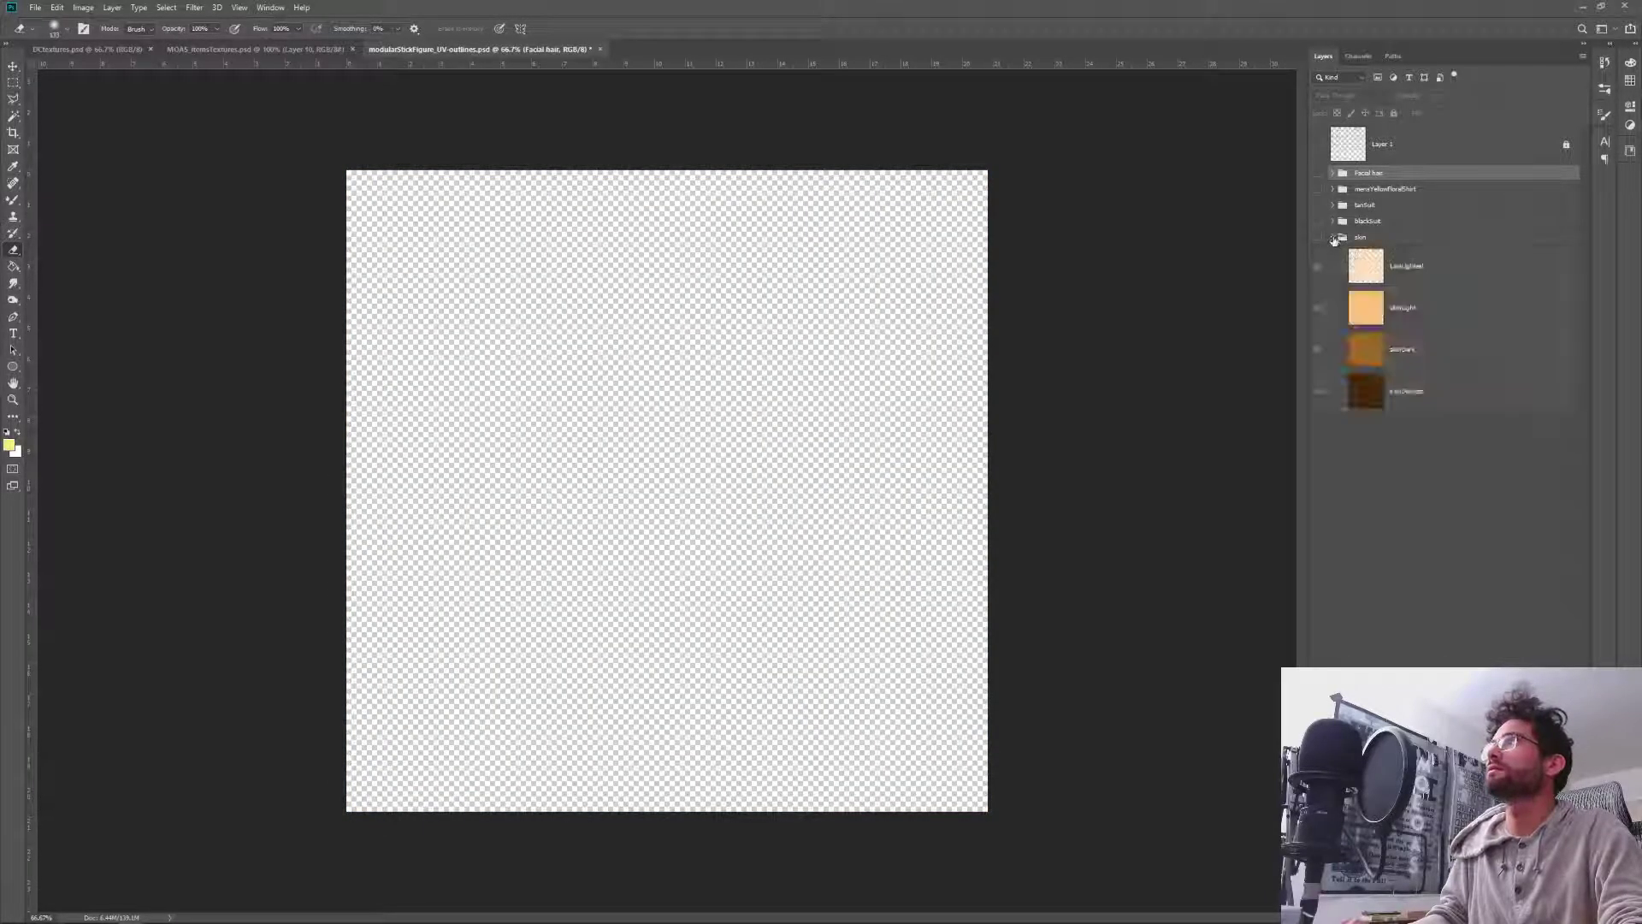
Expand the blackSuit group, collapse the skin group, and make blackSuit visible on the canvas.
click(1333, 222)
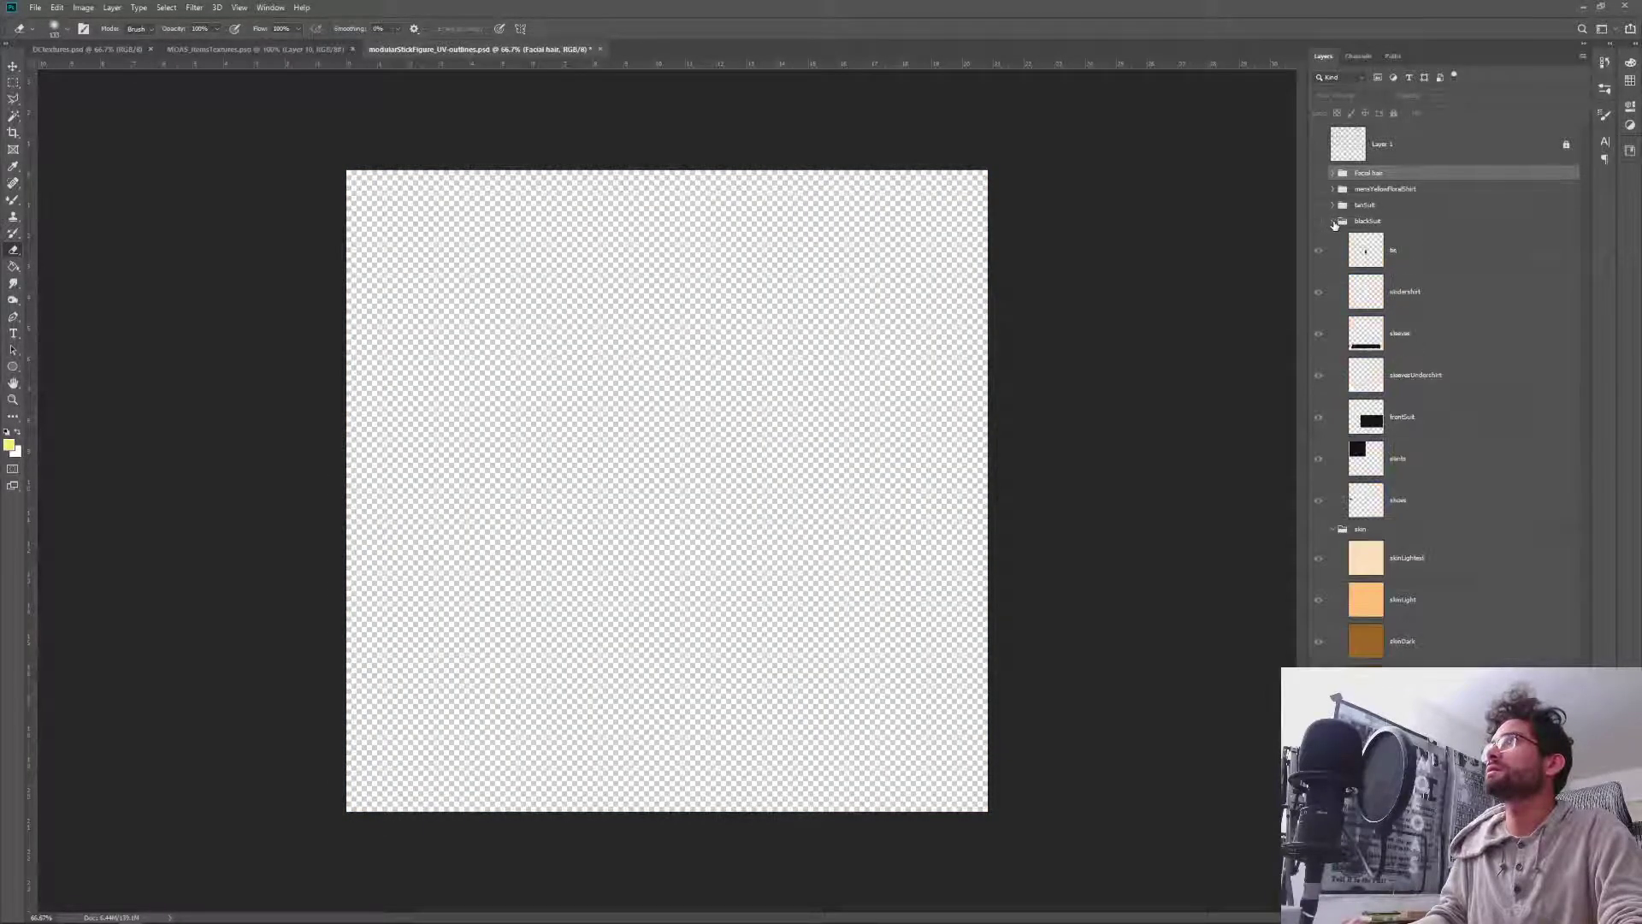
click(1332, 530)
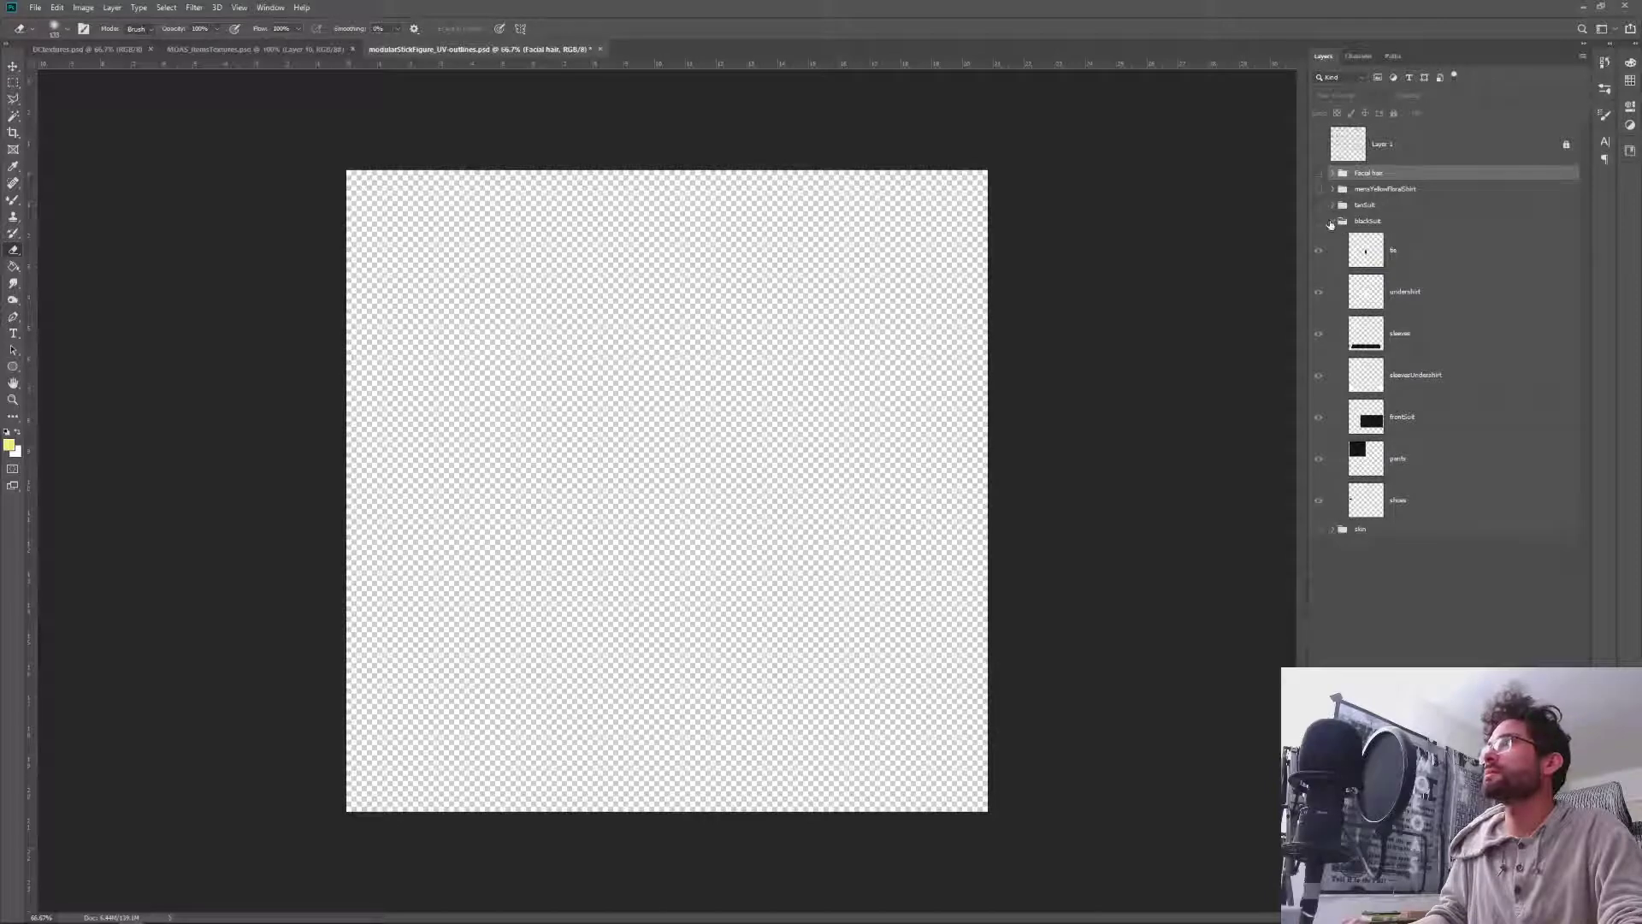
click(1318, 221)
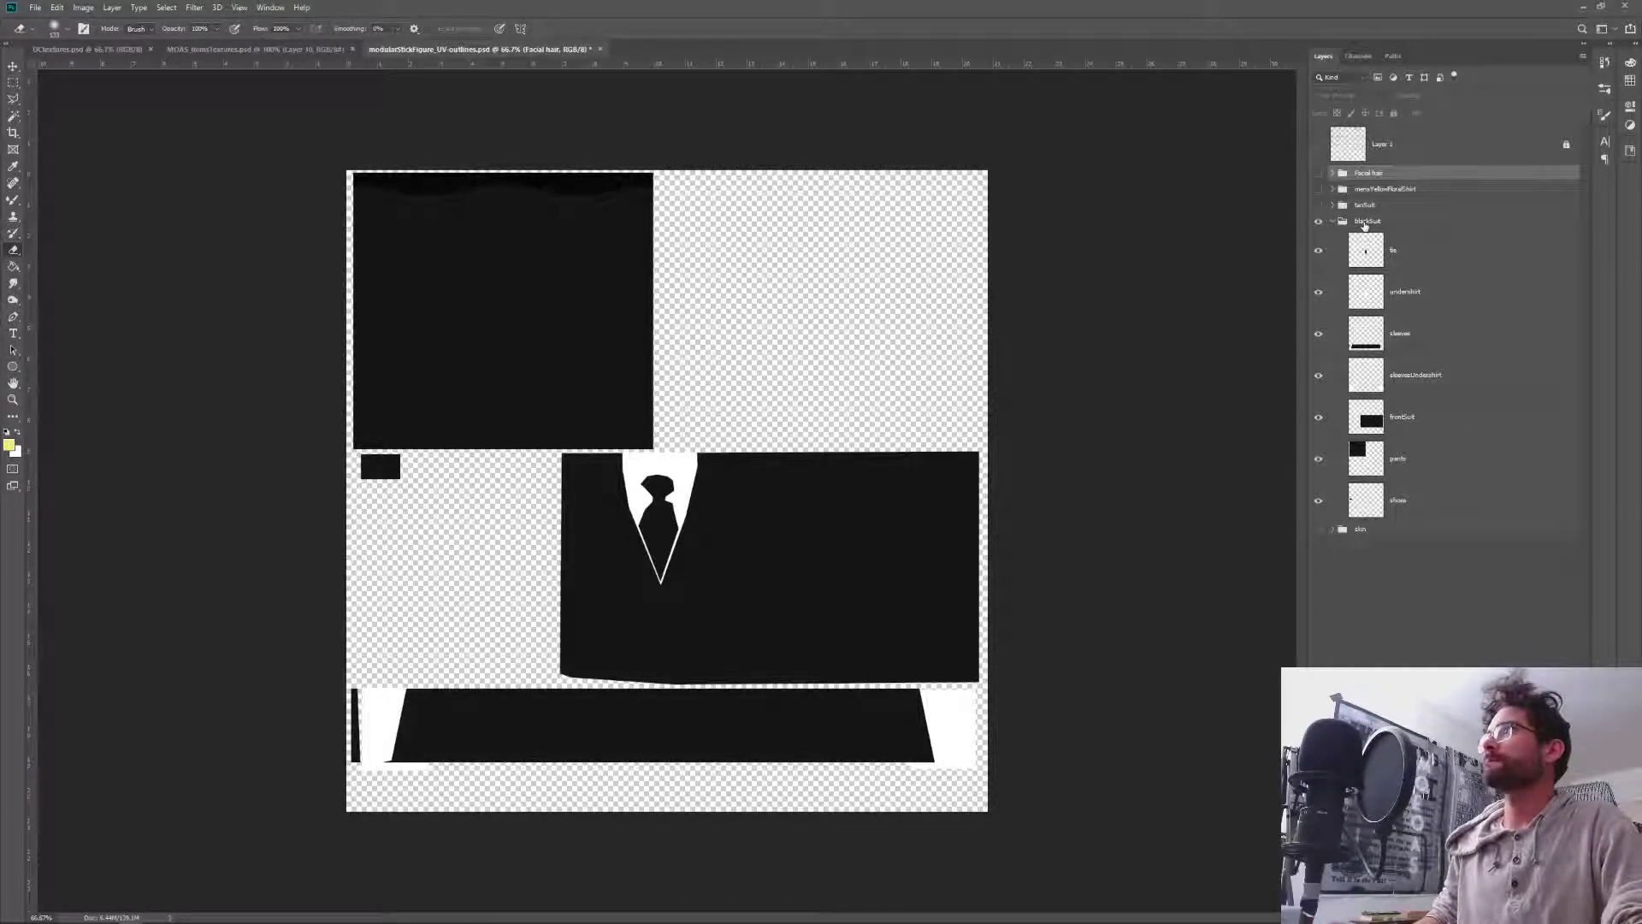
Duplicate the blackSuit group, then collapse and hide the original blackSuit.
click(1366, 223)
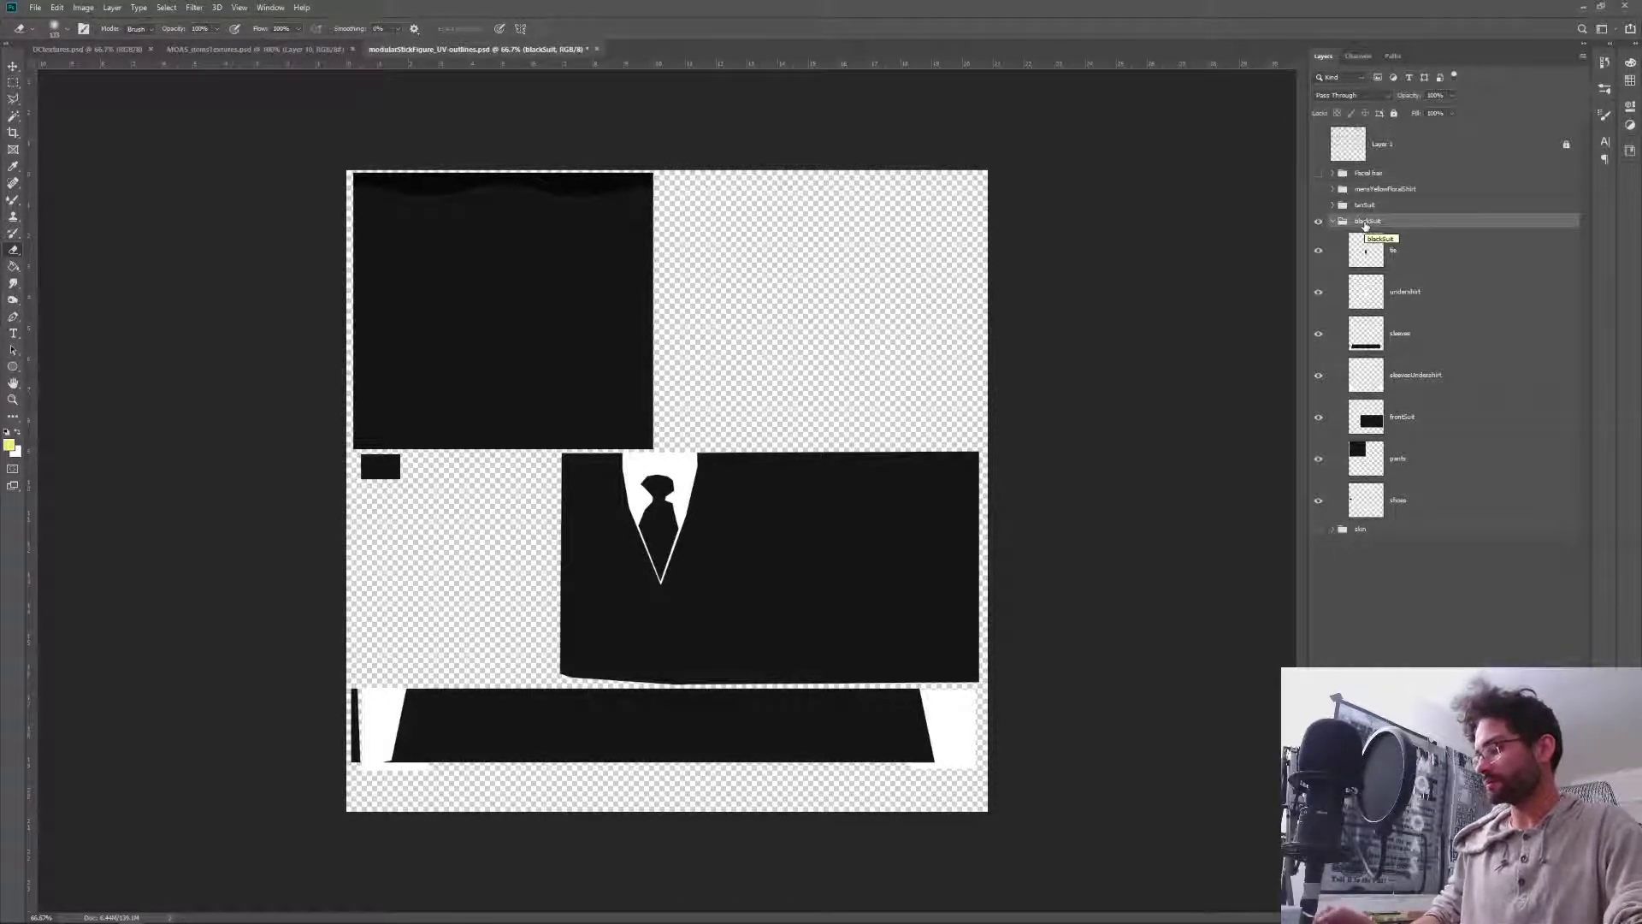
key(ctrl+j)
key(Return)
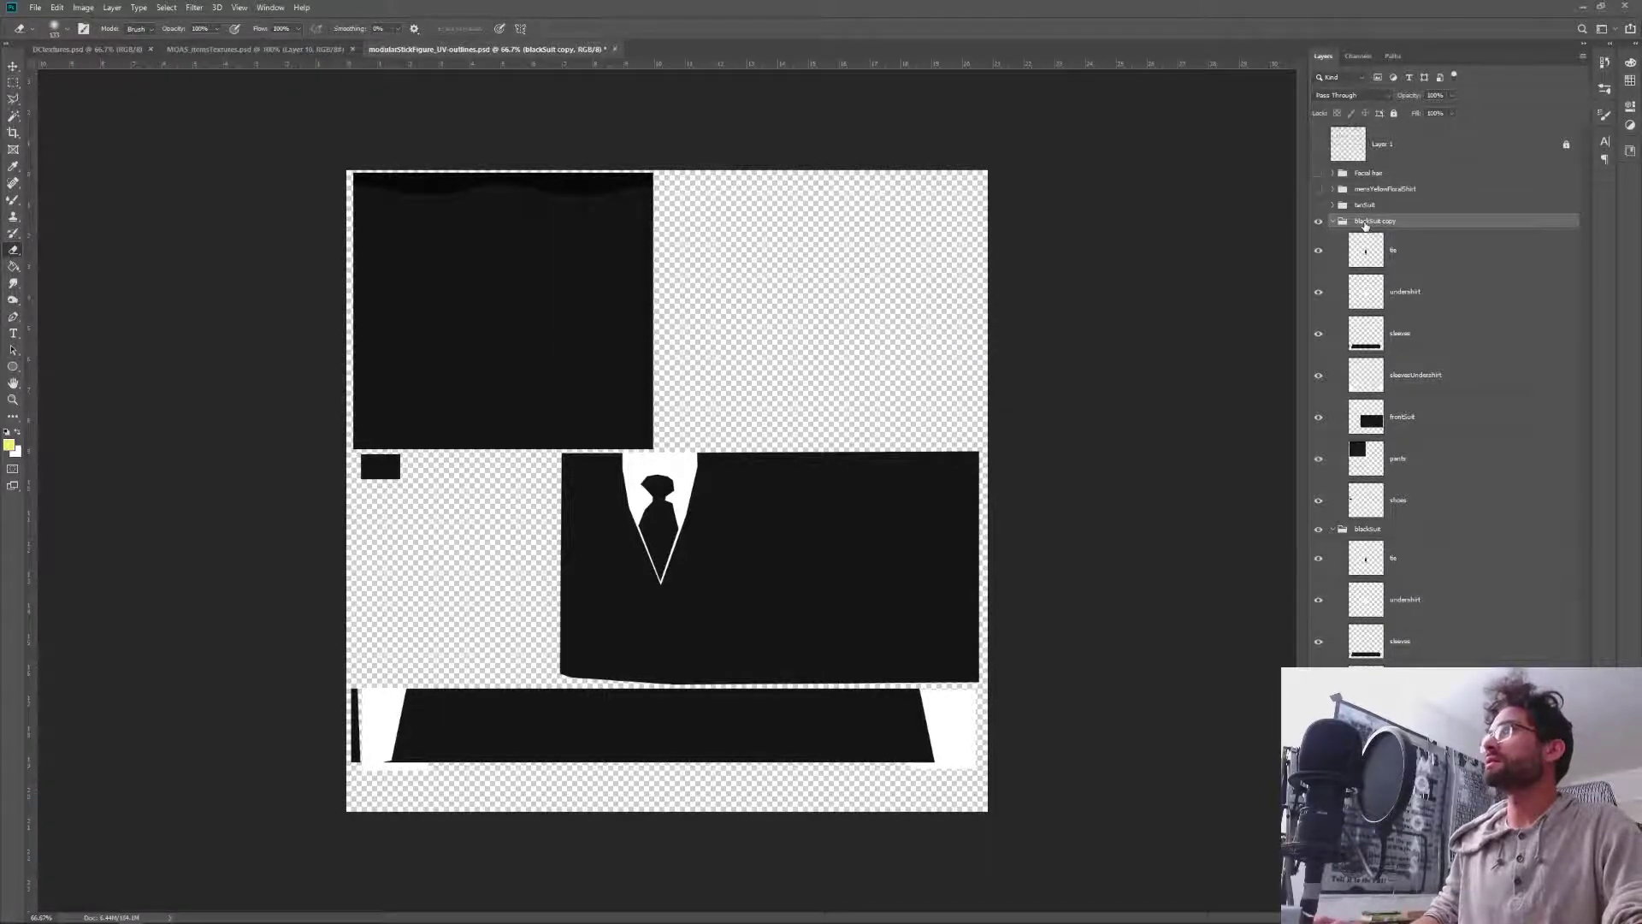
click(1332, 530)
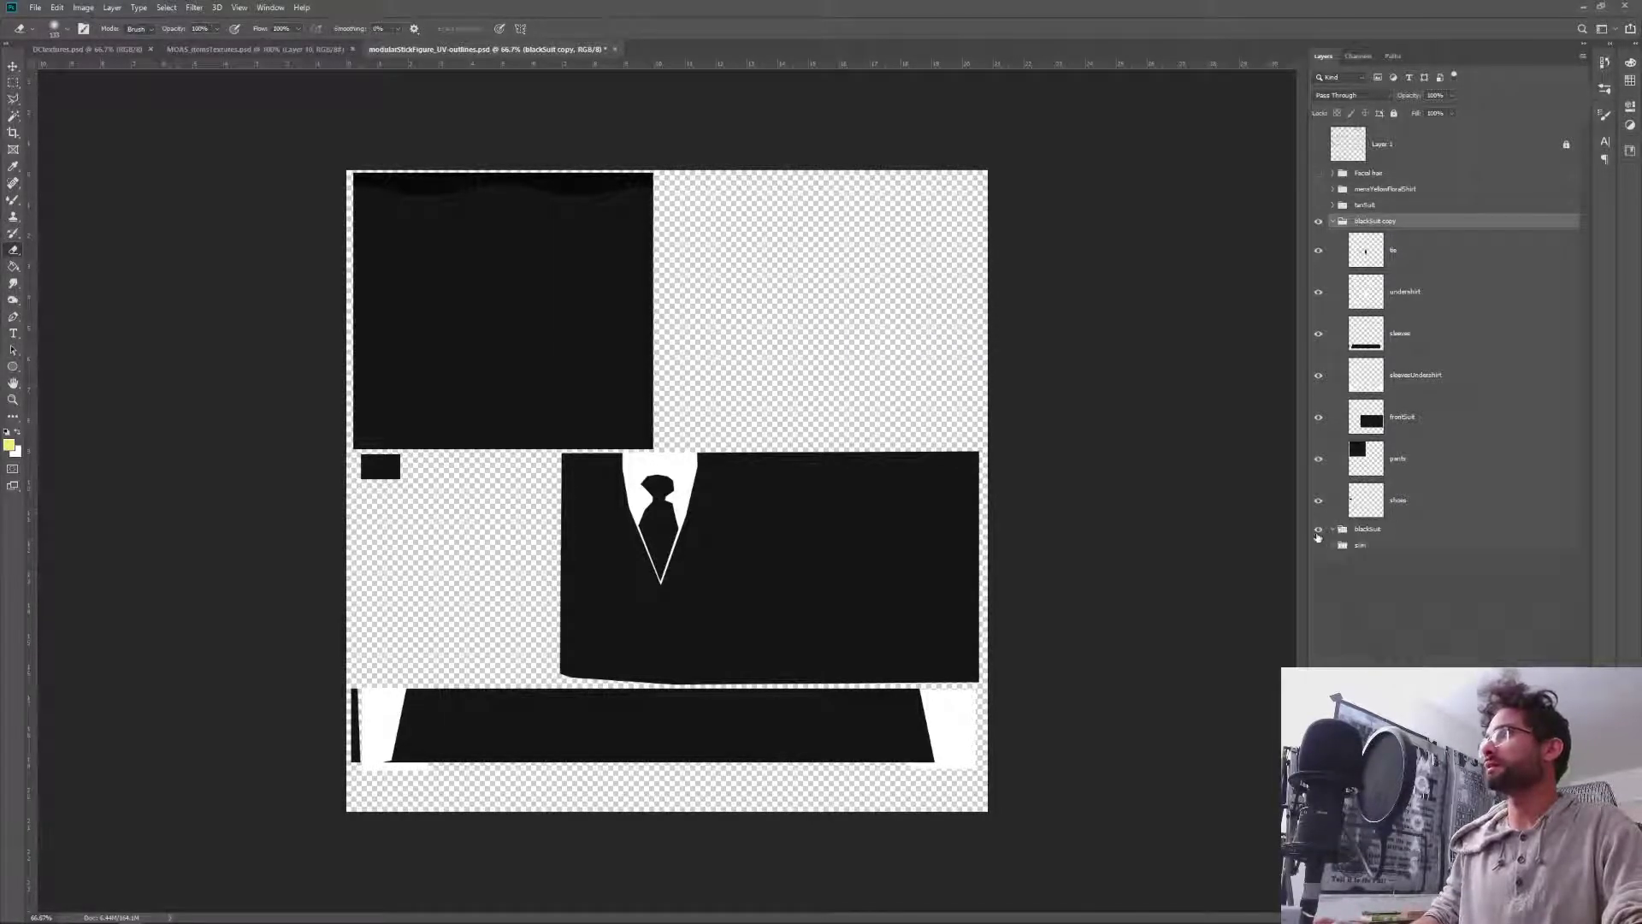
click(1318, 529)
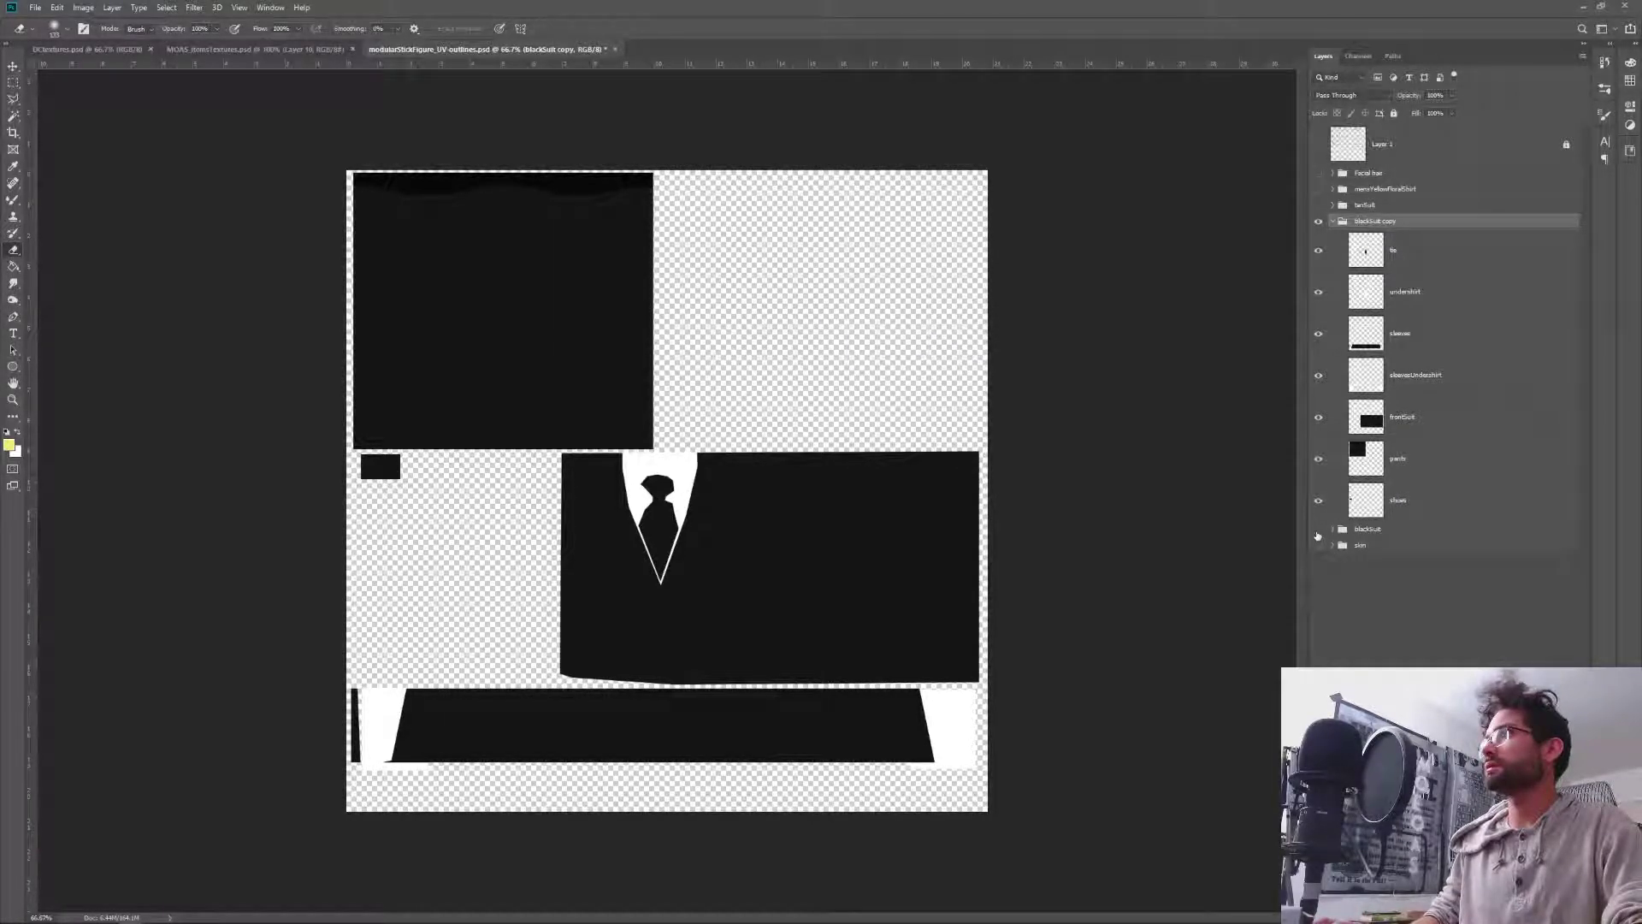
Start renaming the duplicated blackSuit group by removing "black" from the beginning of its name.
double_click(1372, 222)
key(Home)
key(Delete)
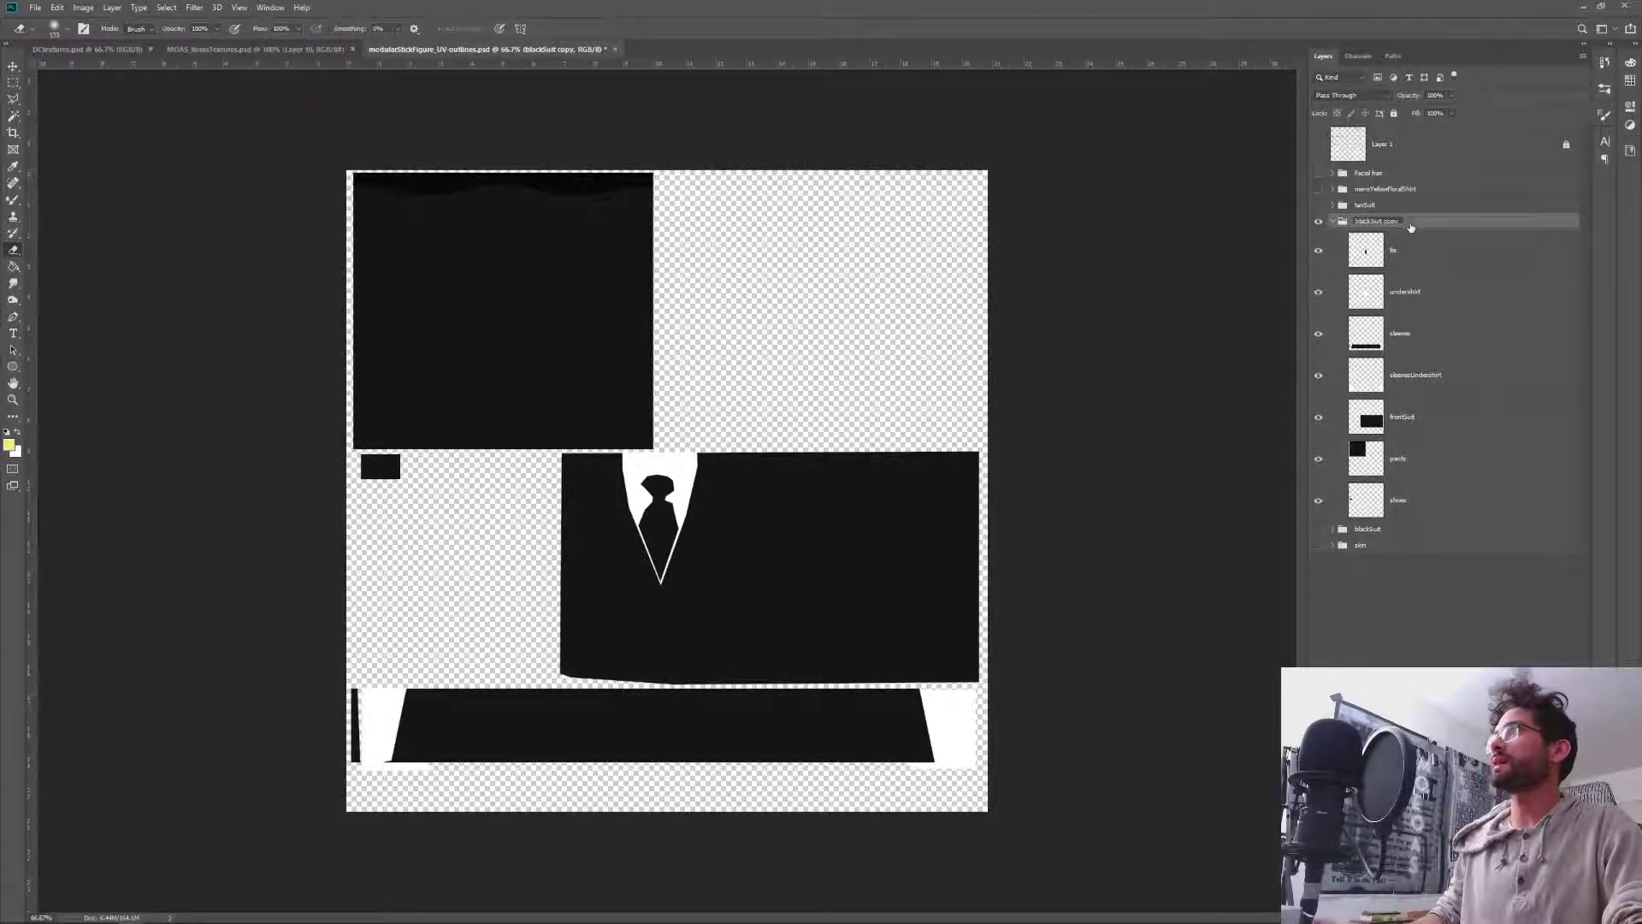
key(Delete)
key(Delete)
key(Delete)
key(Delete)
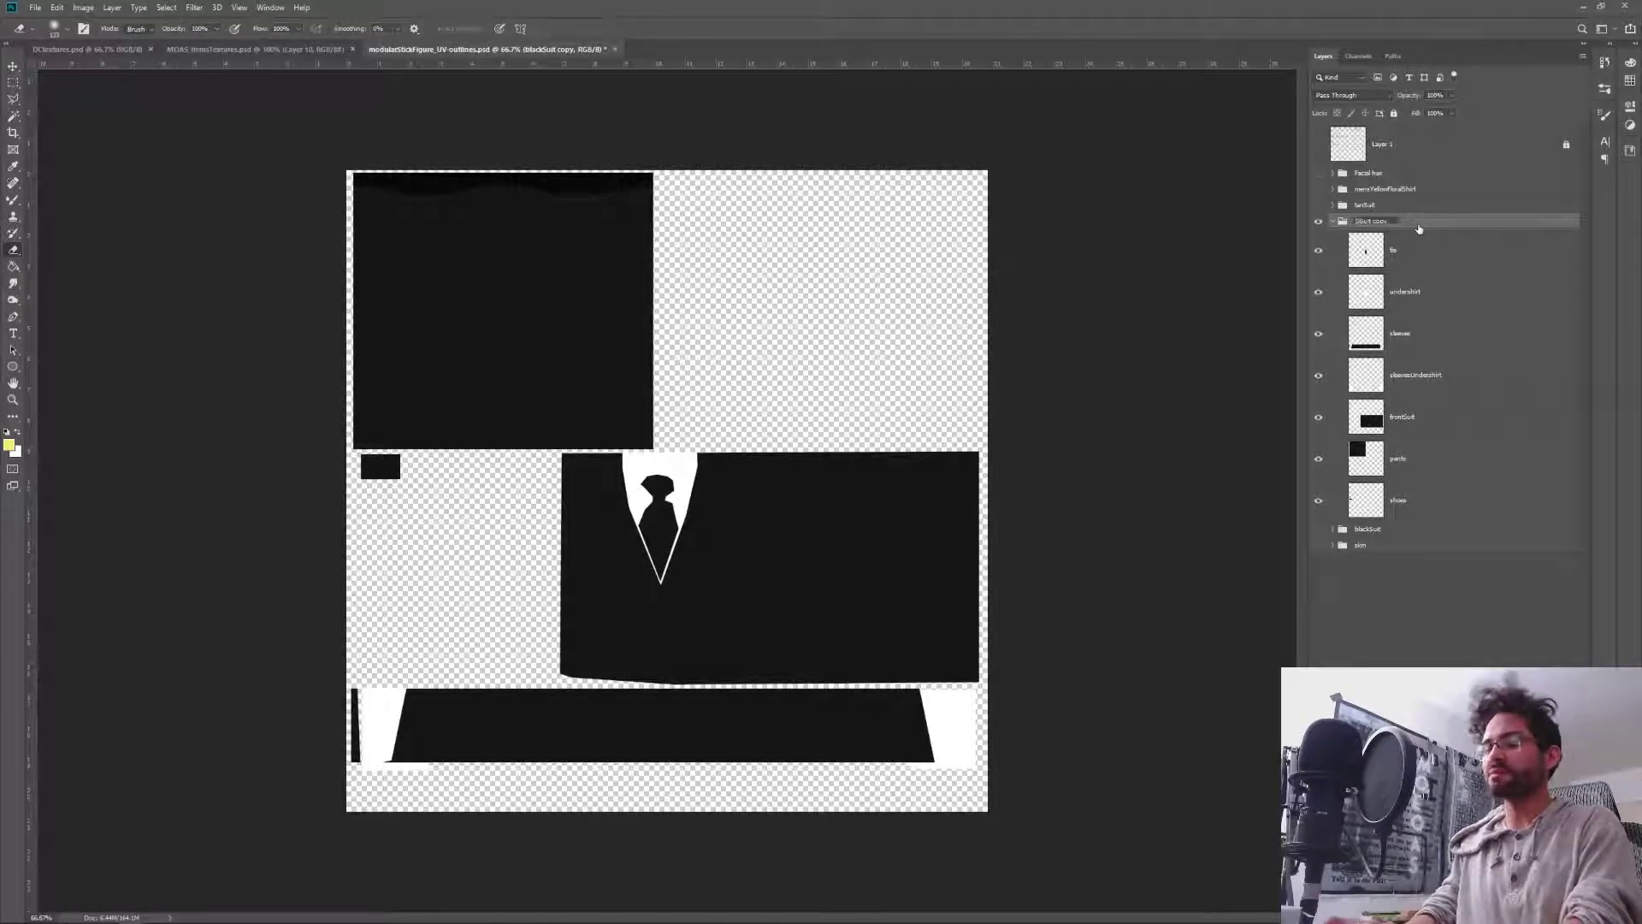
Rename the duplicated black suit group as GraySuit copy.
text(Gray)
key(Return)
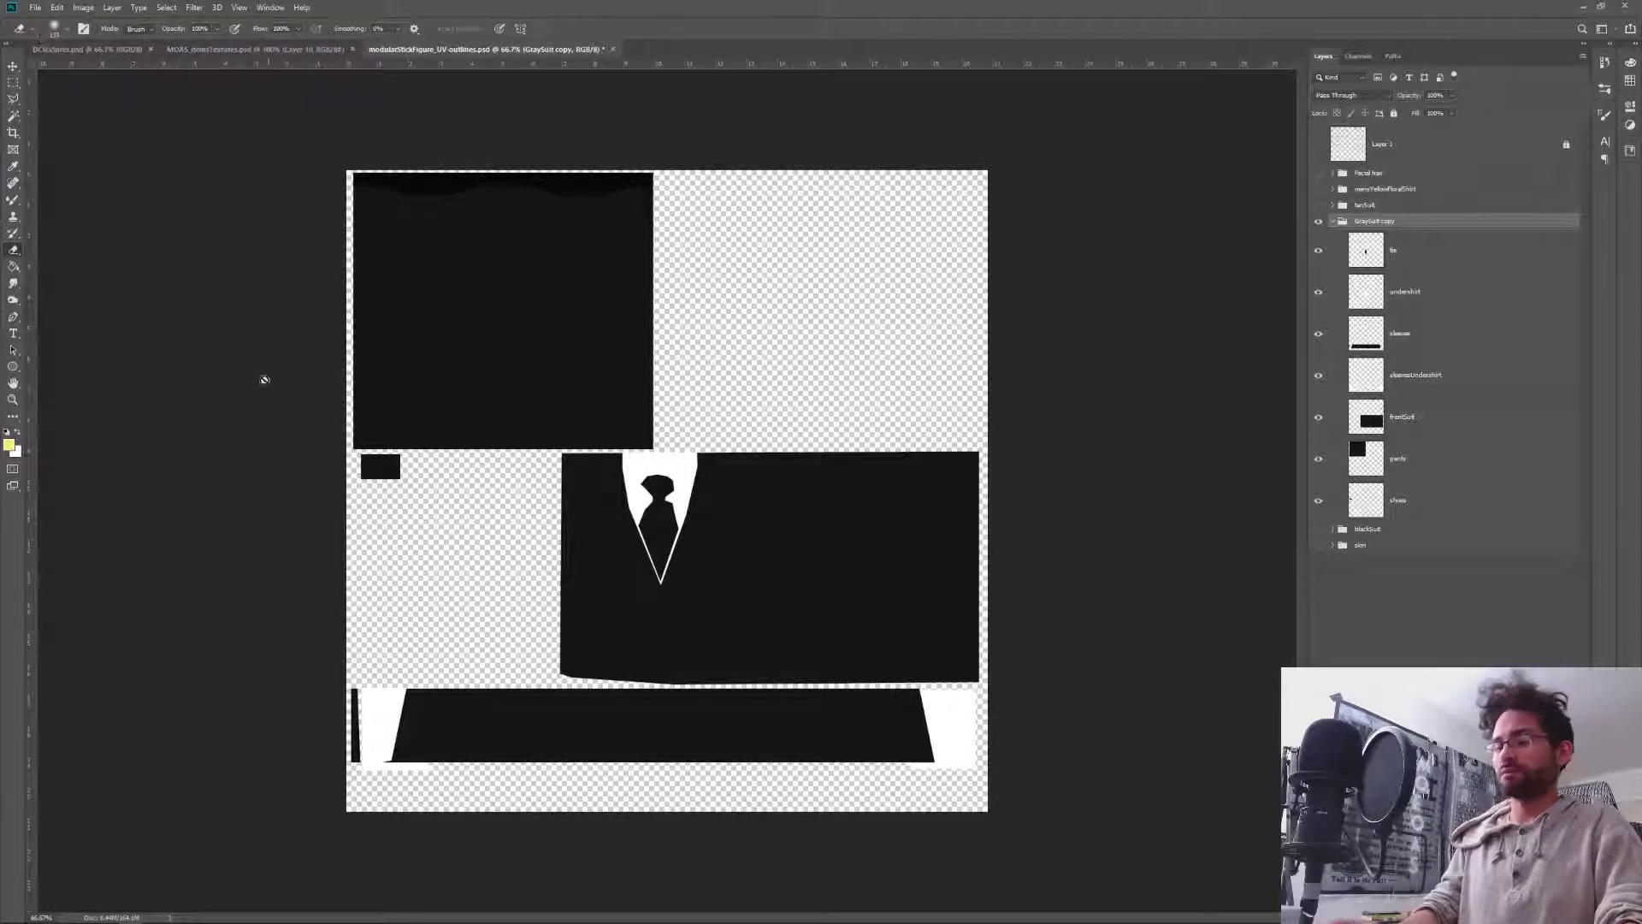
Set the foreground color to a neutral mid gray with no saturation.
key(i)
click(10, 444)
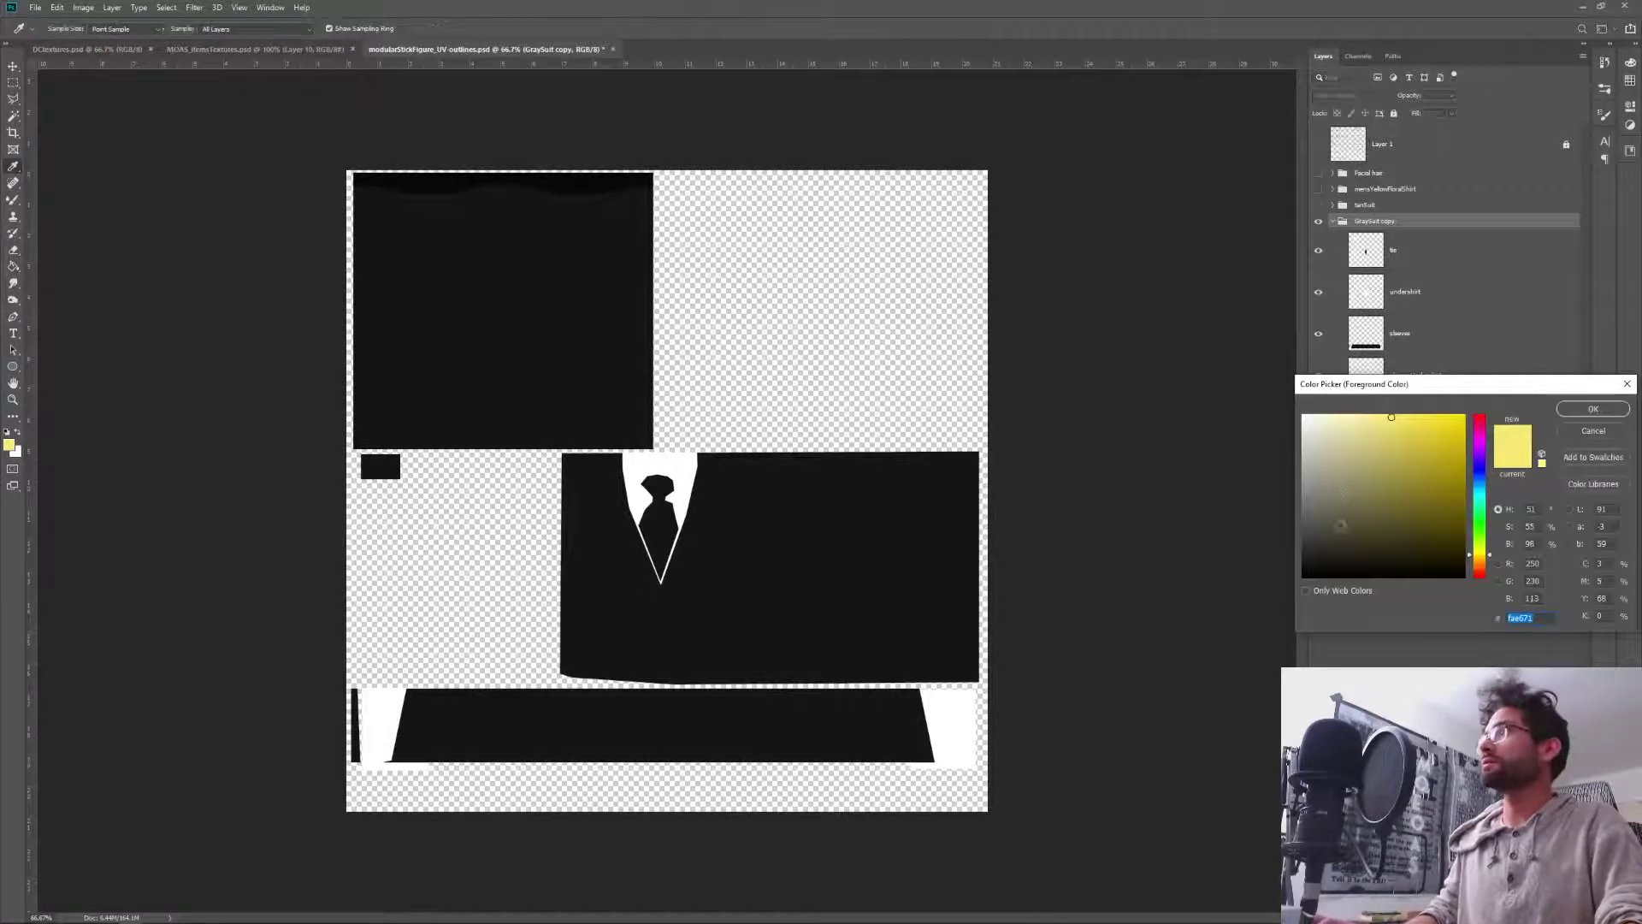
drag(1340, 525, 1254, 510)
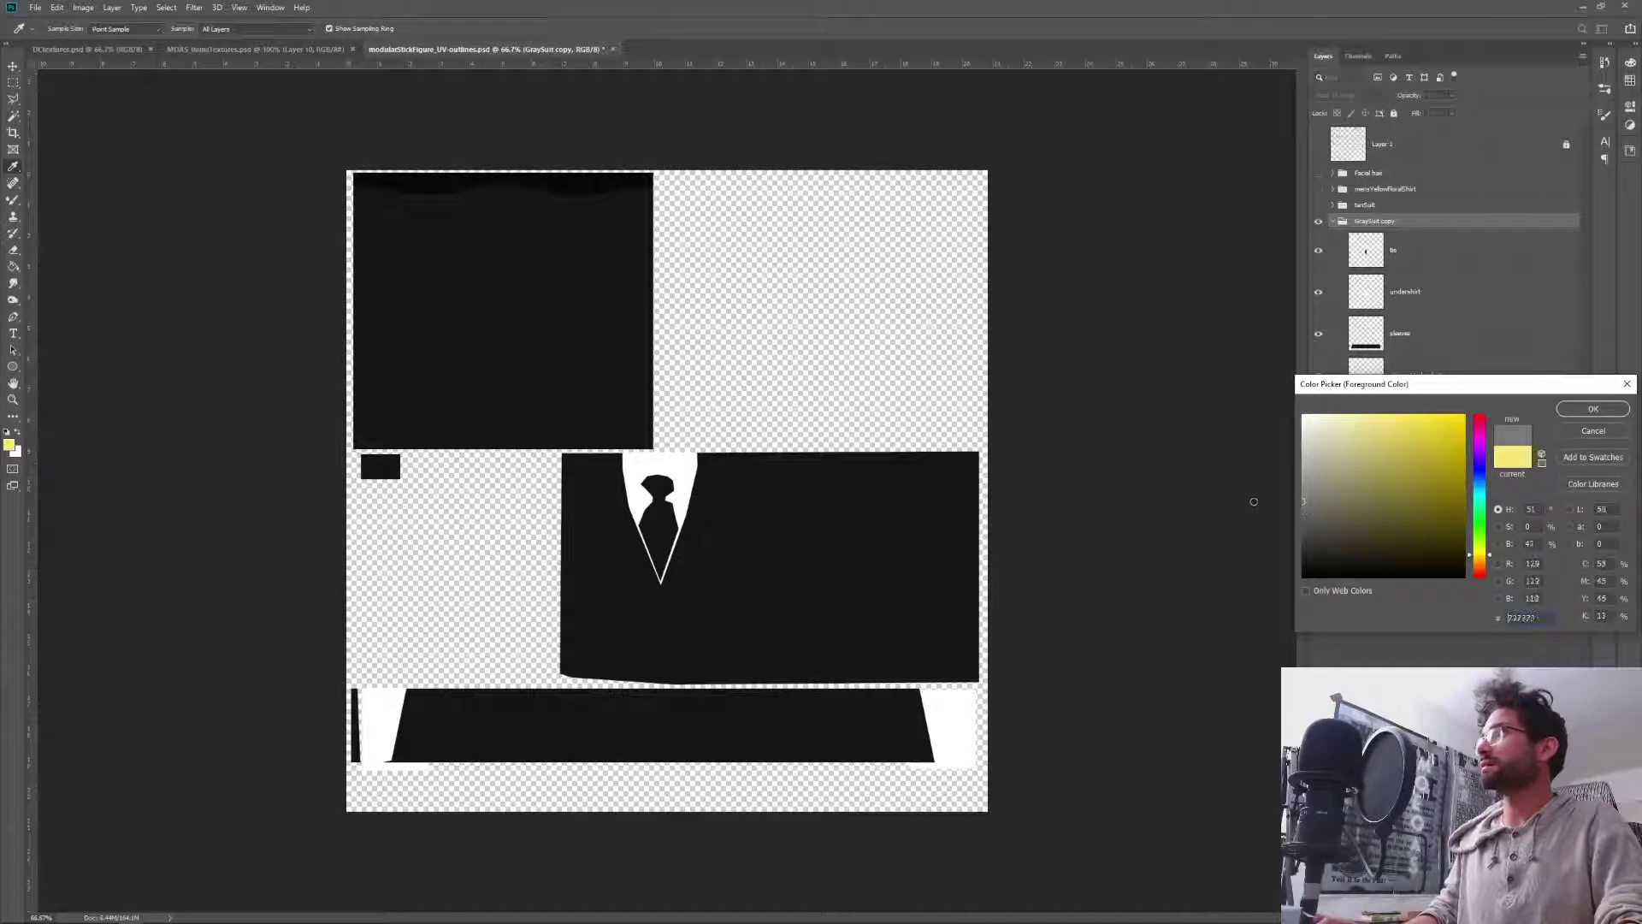
key(Return)
Try filling the pants layer of the GraySuit copy group with the gray foreground color, undoing each fill.
key(g)
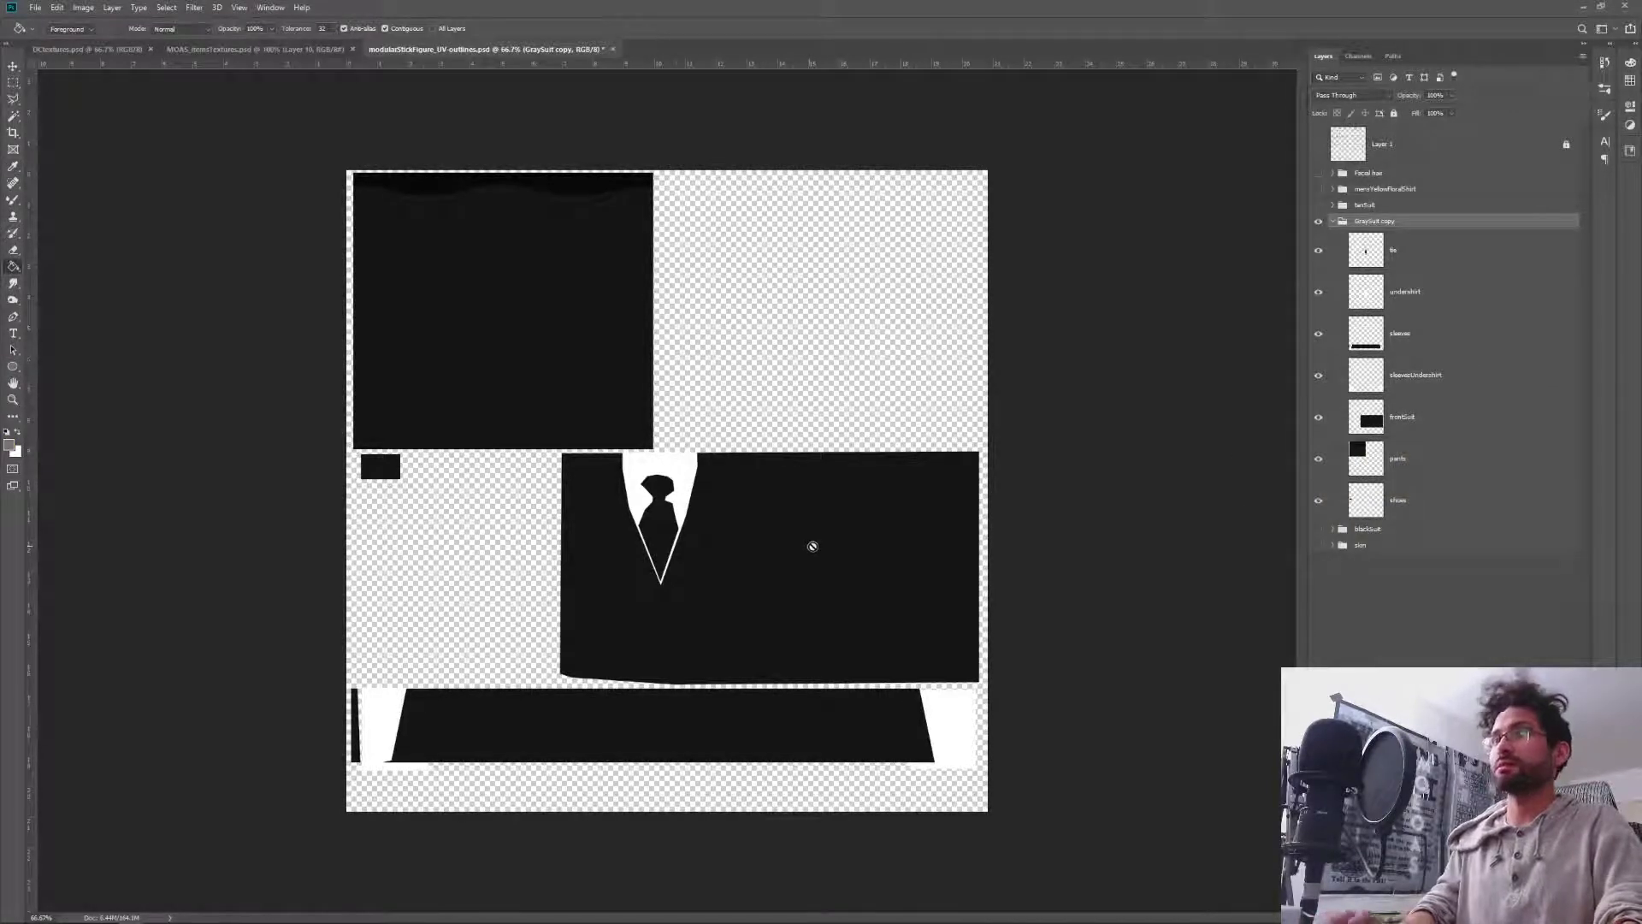
click(1415, 460)
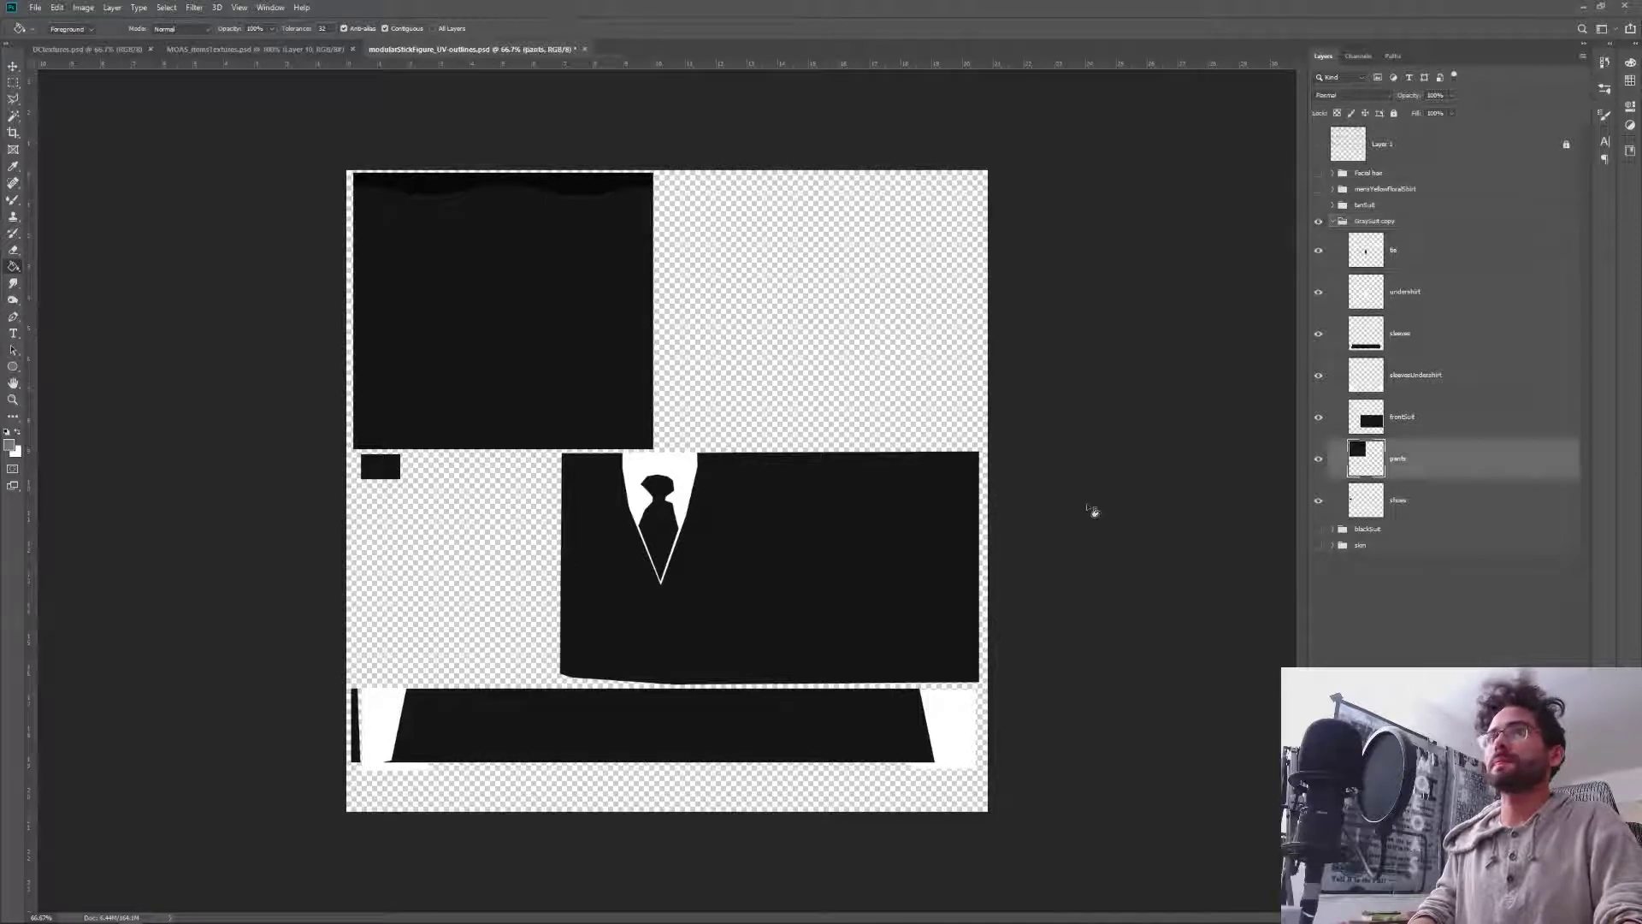
click(506, 321)
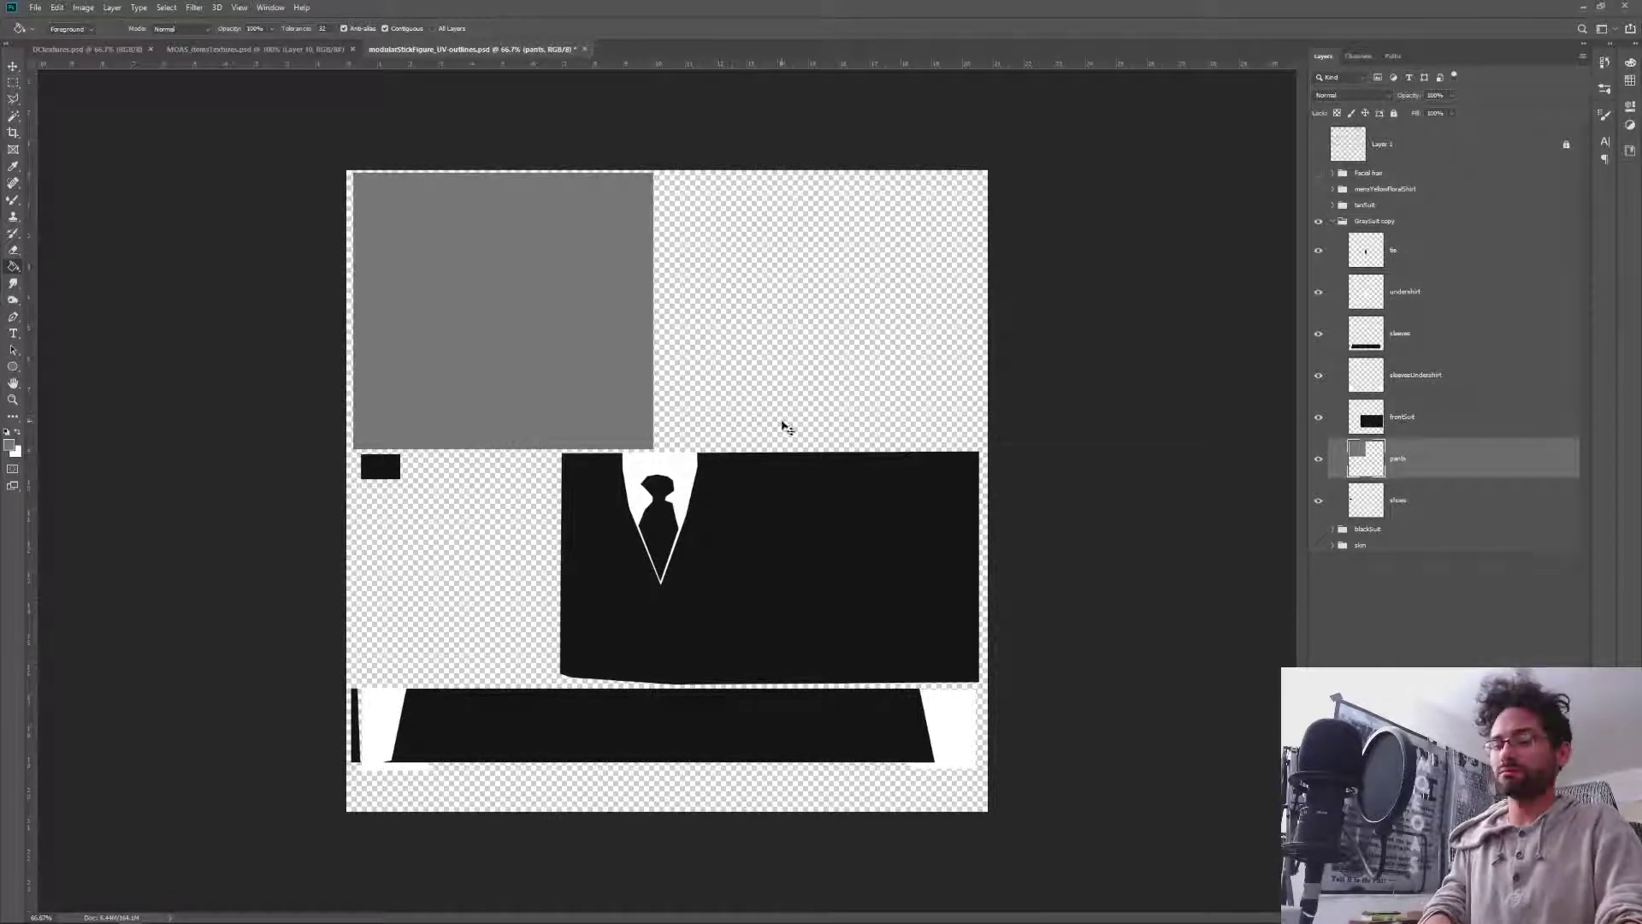
key(ctrl+z)
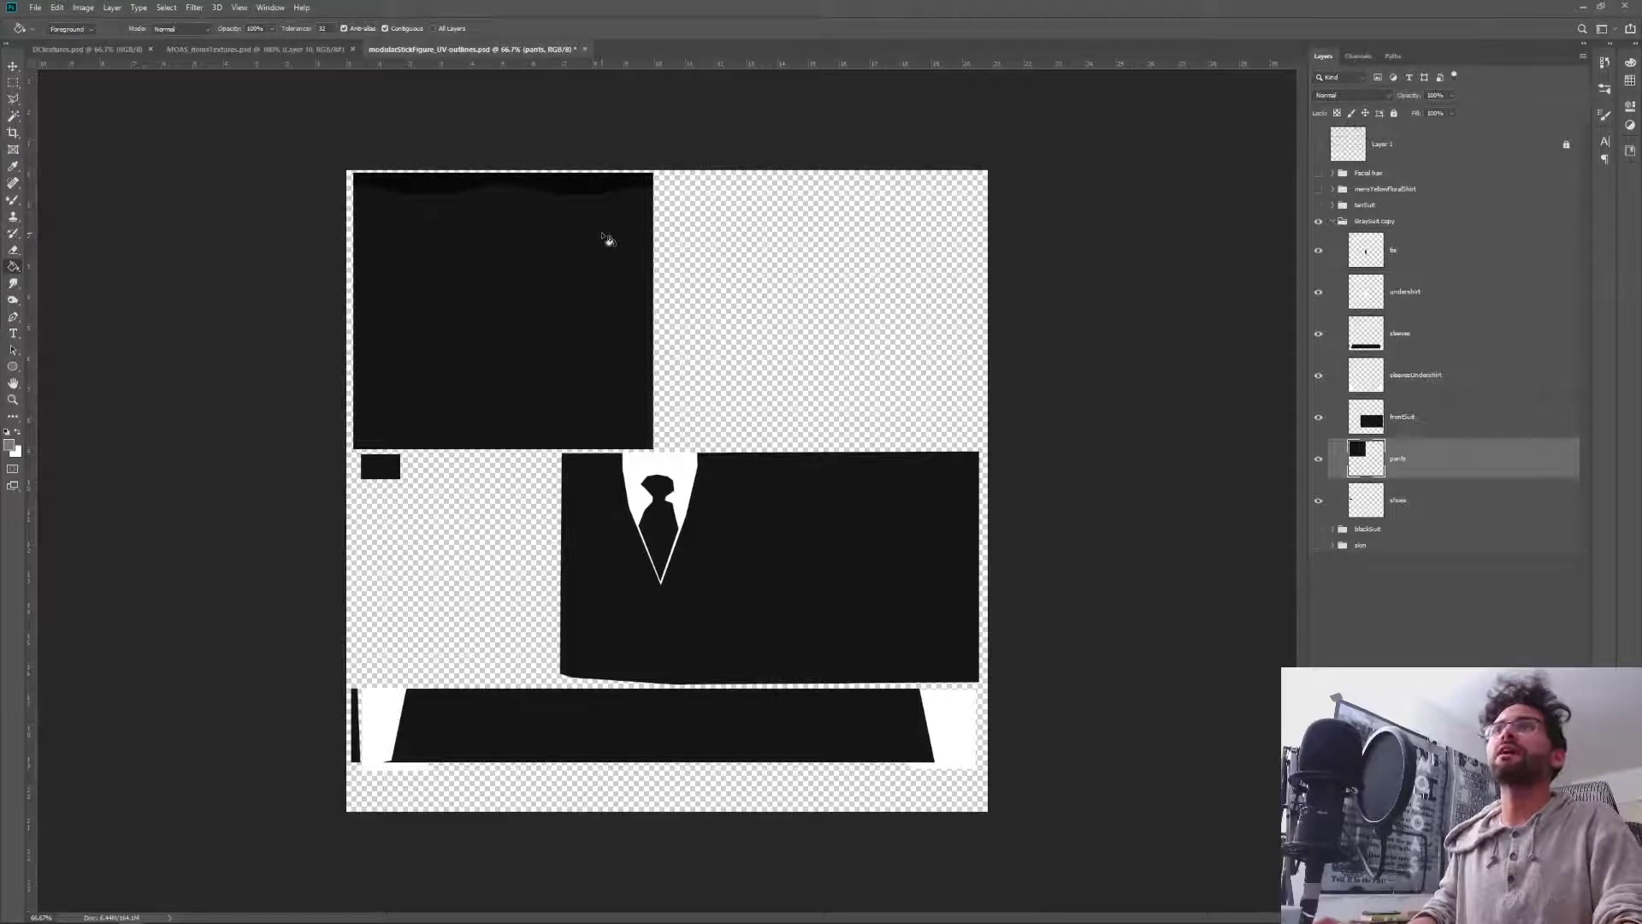
click(450, 187)
key(ctrl+z)
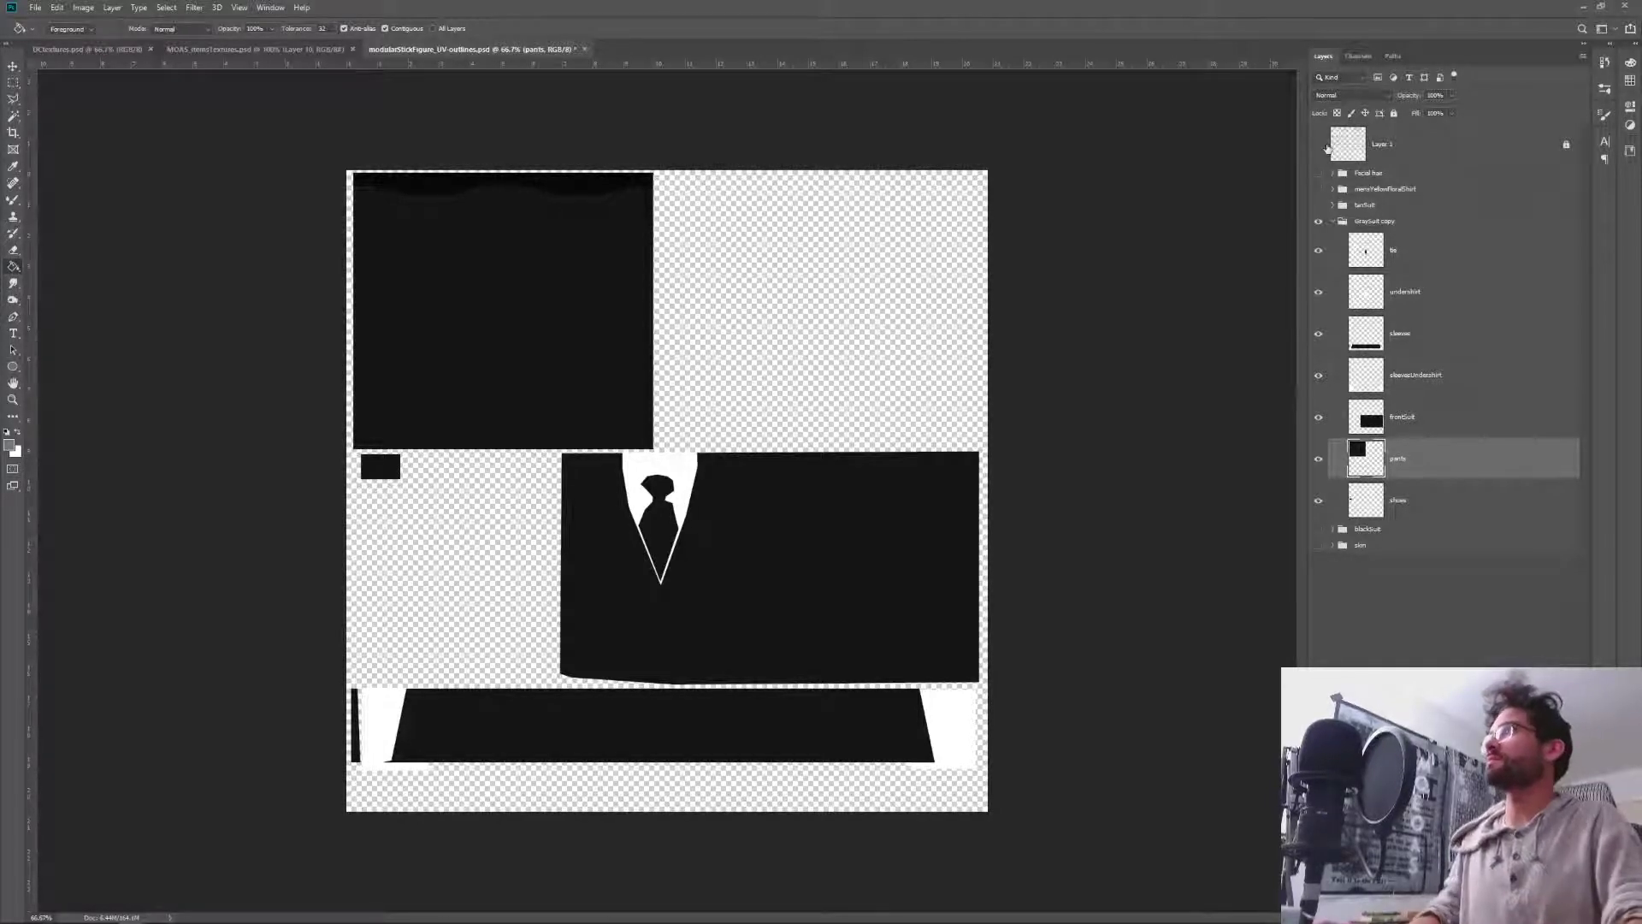
Duplicate the GraySuit copy group, rename the duplicate BlueSuit, and collapse and hide it.
click(1378, 223)
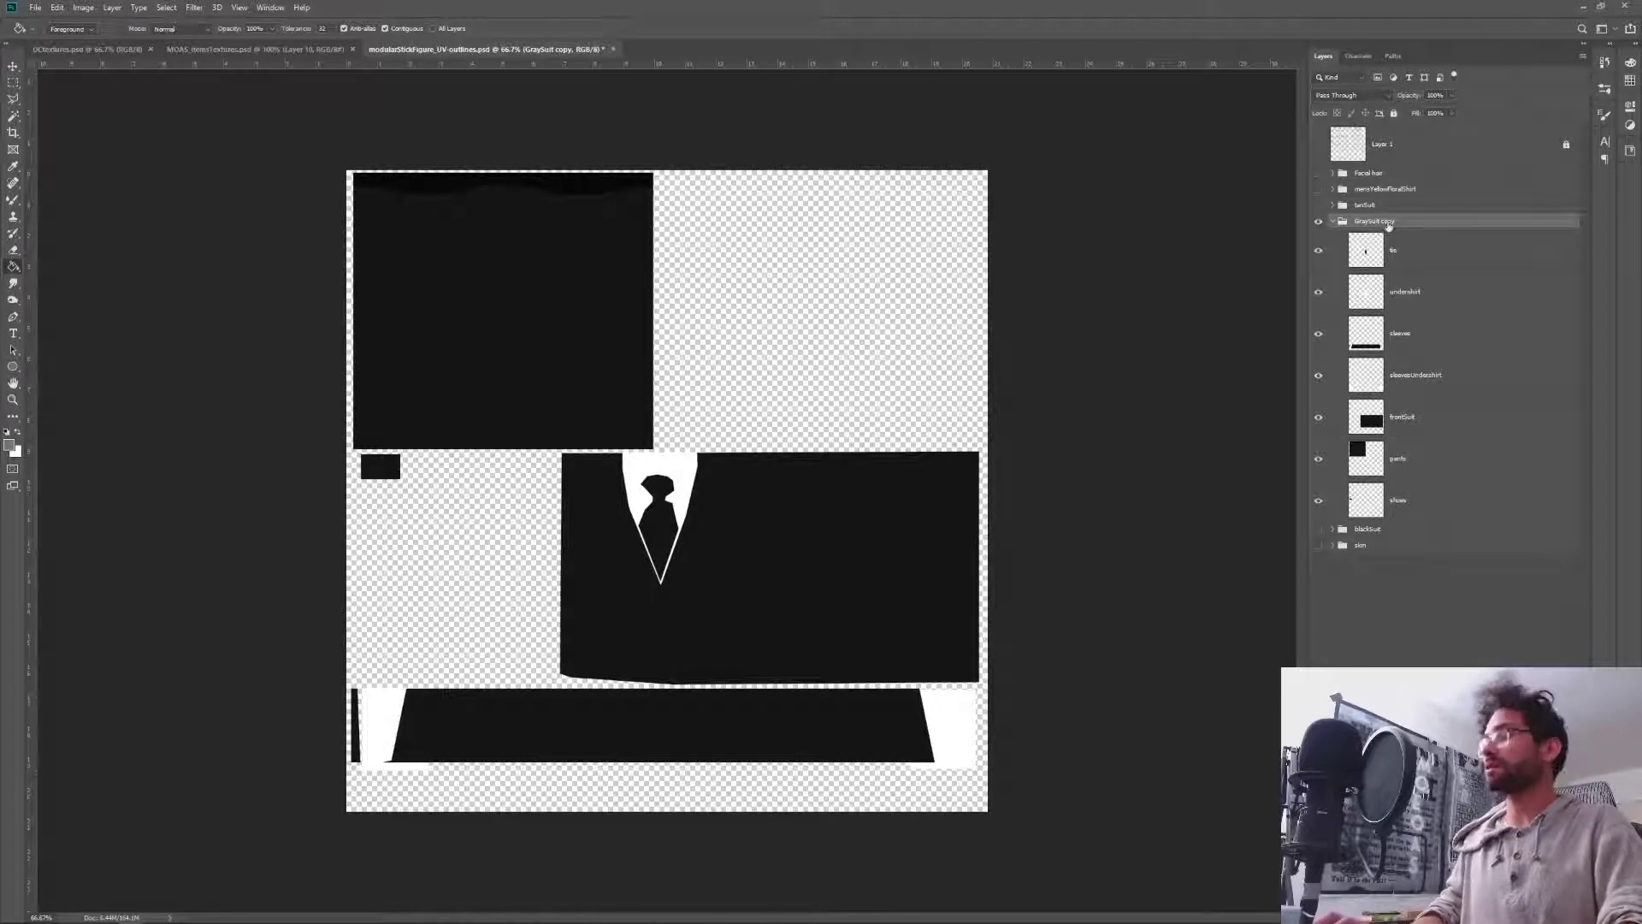
key(ctrl+alt+j)
key(Return)
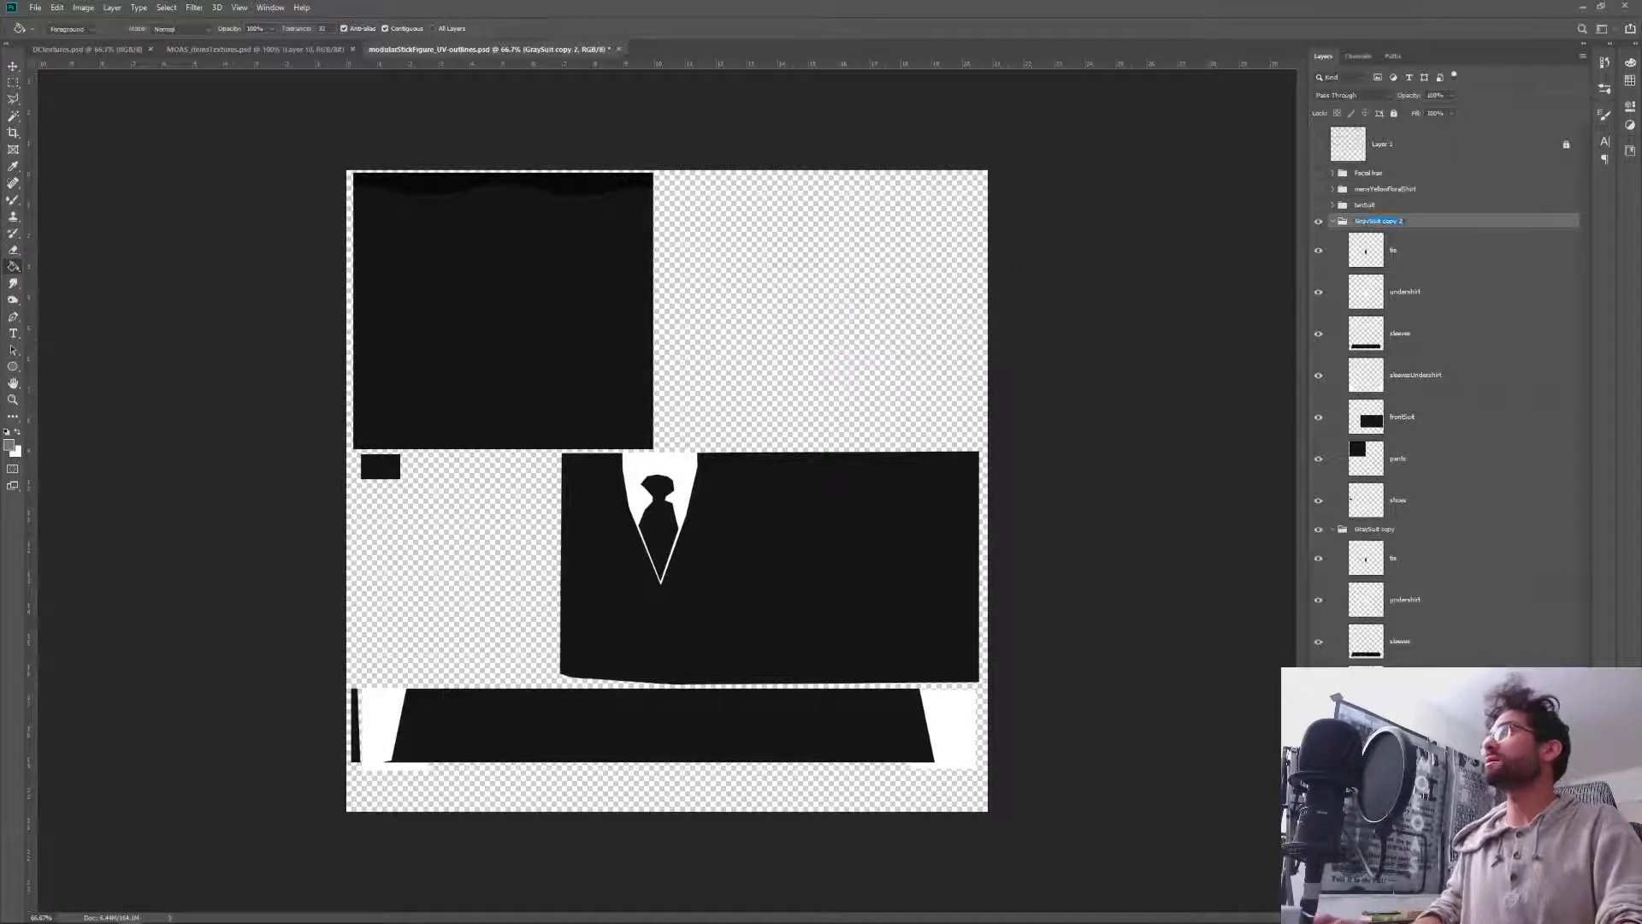
double_click(1376, 221)
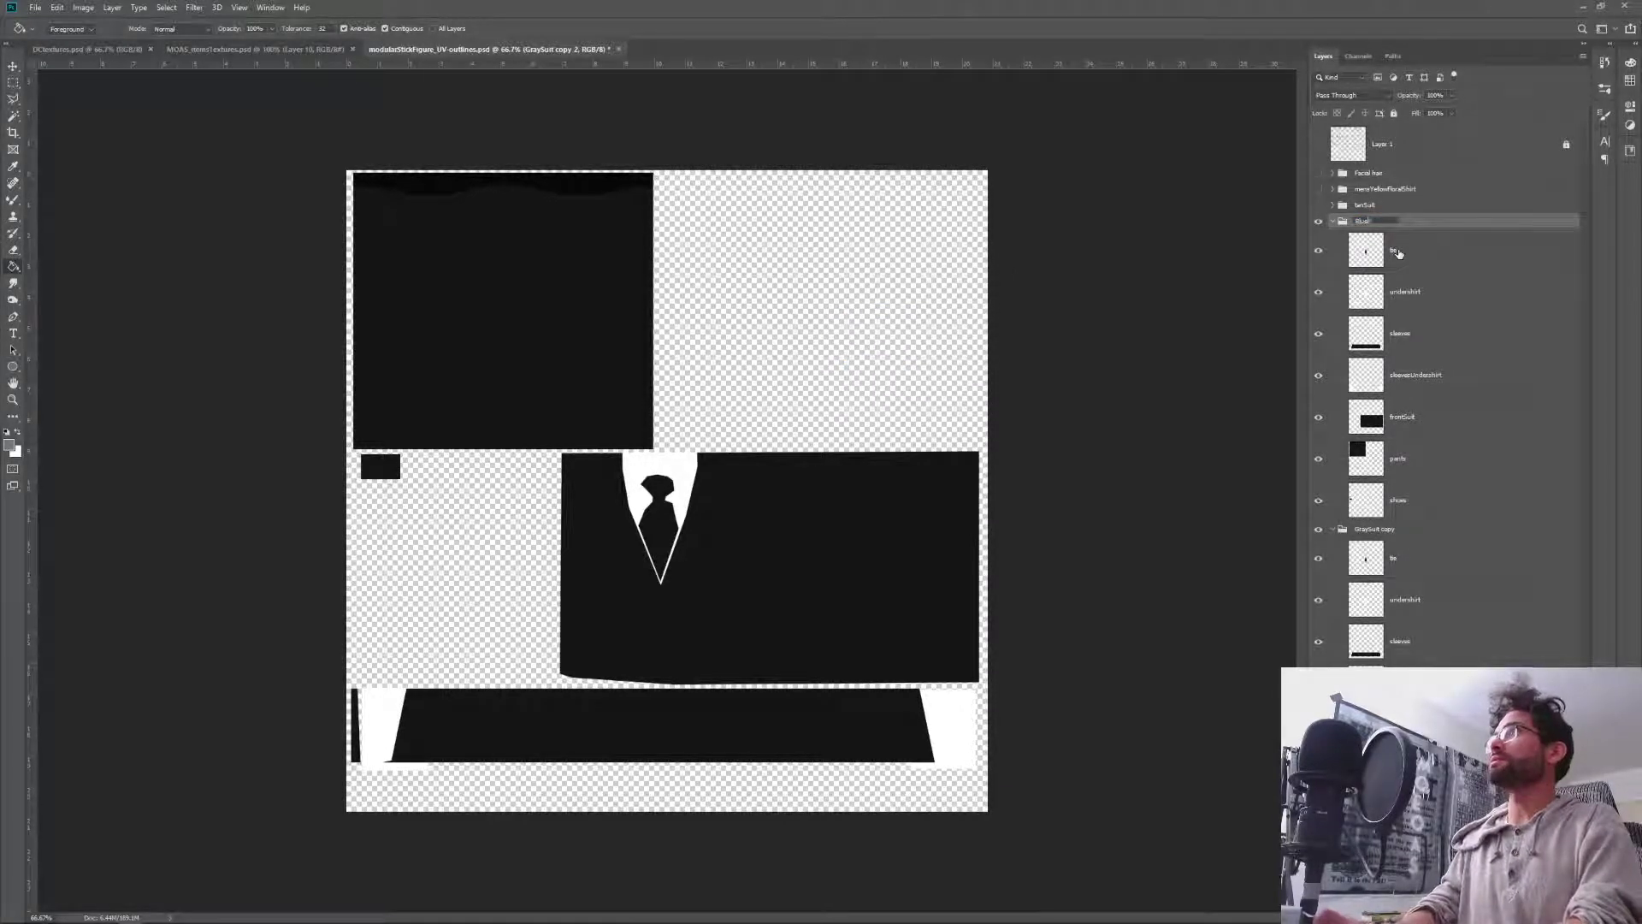
text(BlueSuit)
key(Return)
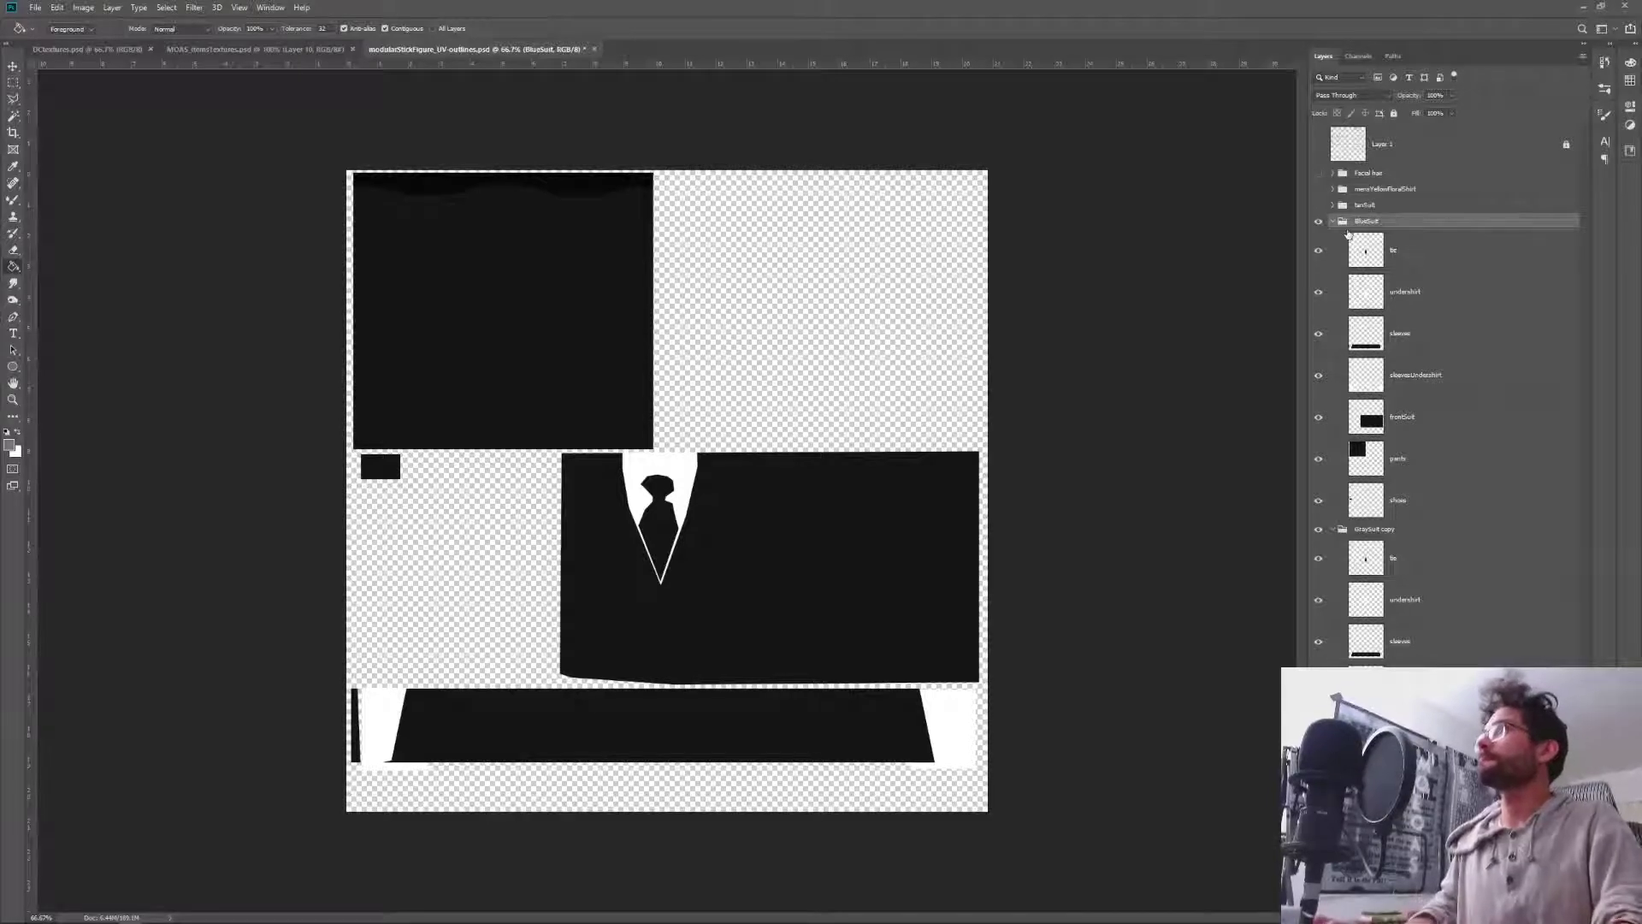
click(1332, 221)
click(1381, 237)
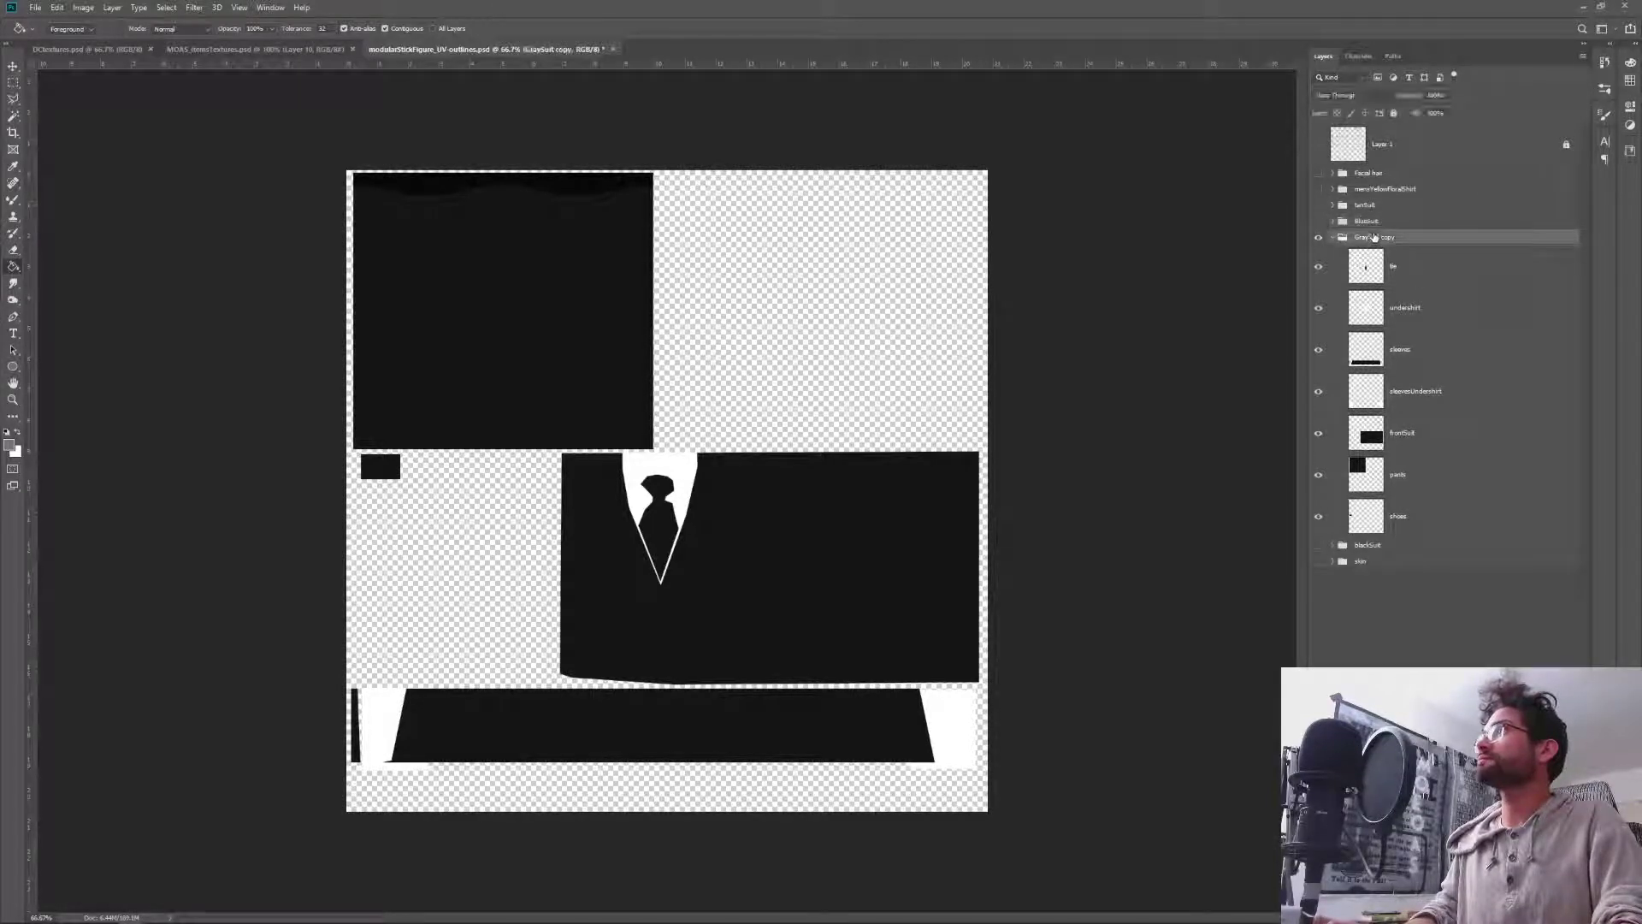
Switch to the Chrome window and examine the image results for "blue suit 1960s" as suit color references.
key(alt+Tab)
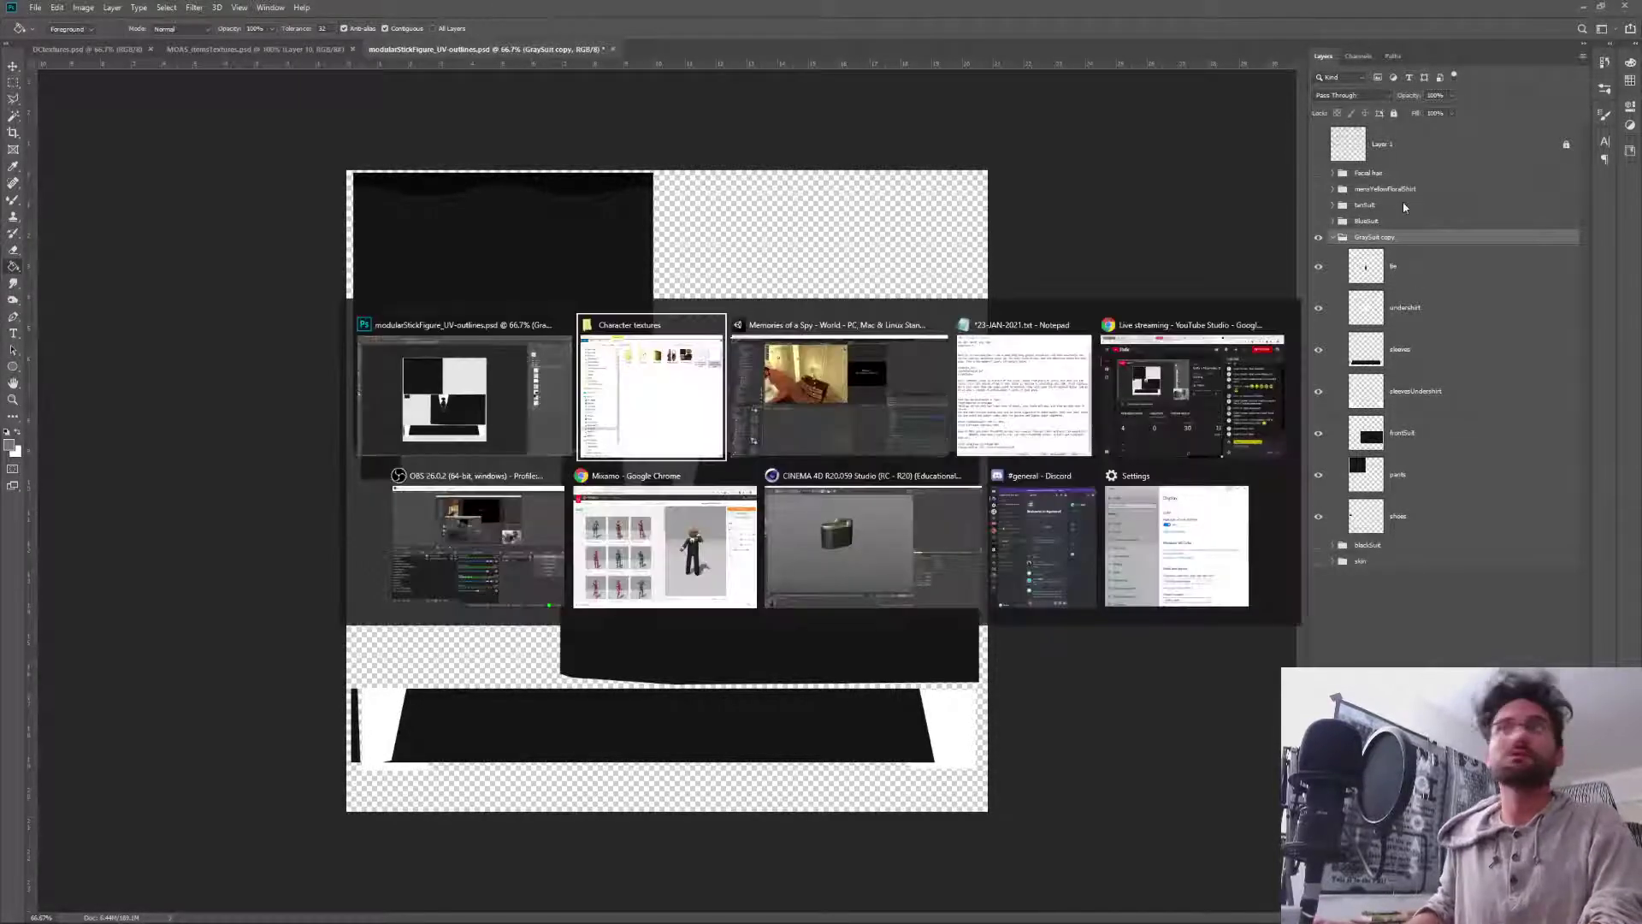
key(alt+Tab)
key(alt+Tab)
key(alt+Tab)
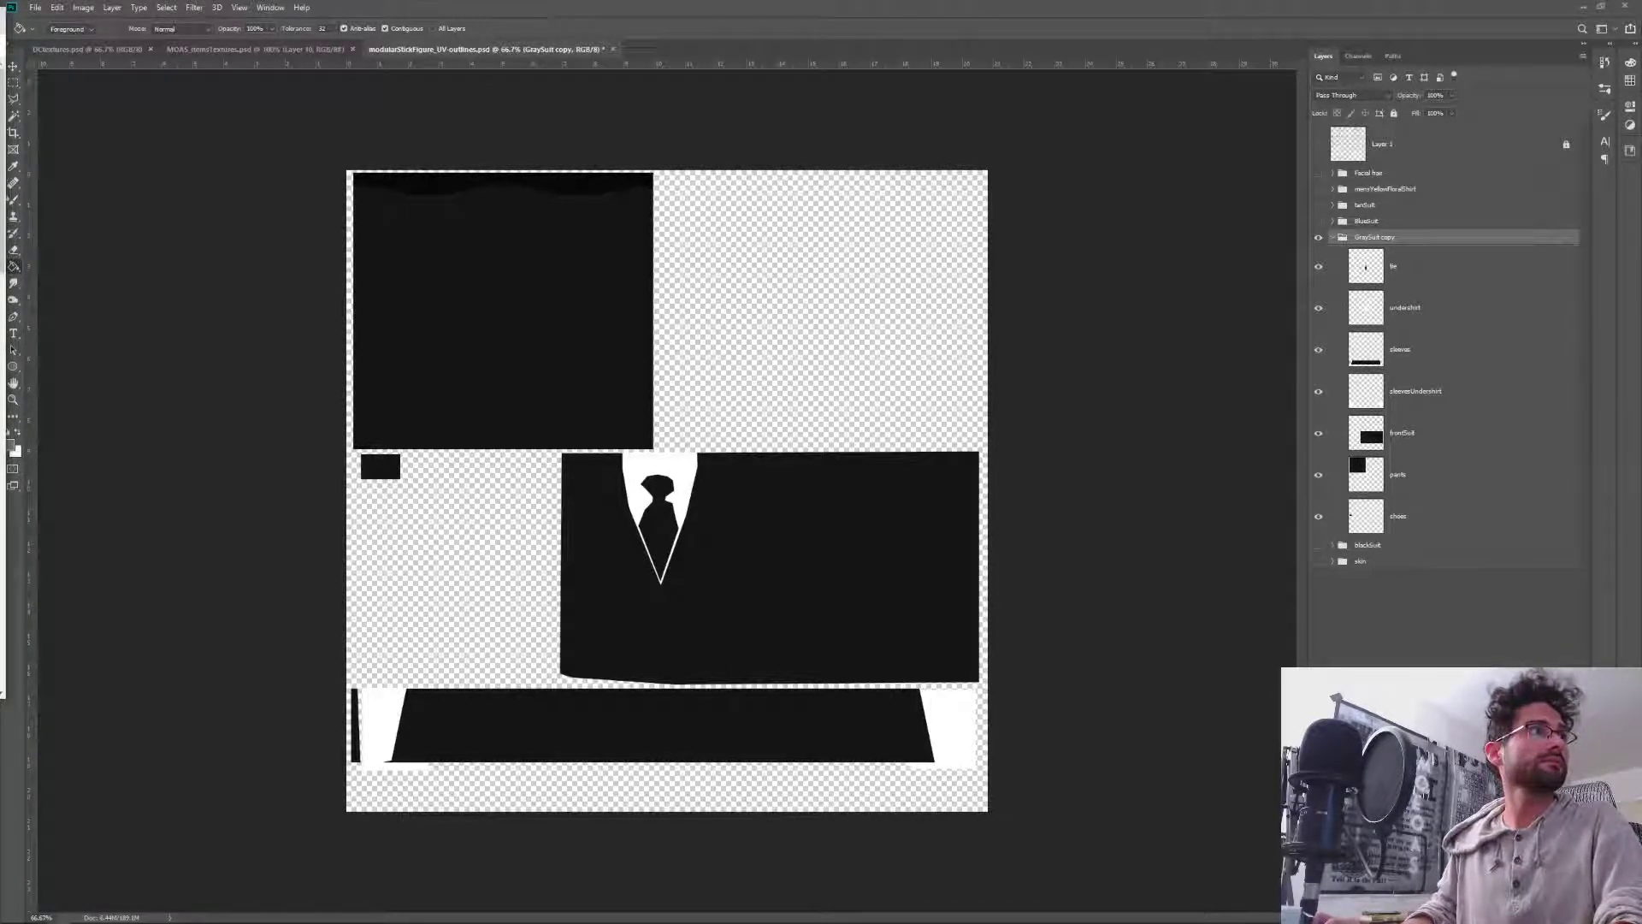
drag(0, 96, 633, 115)
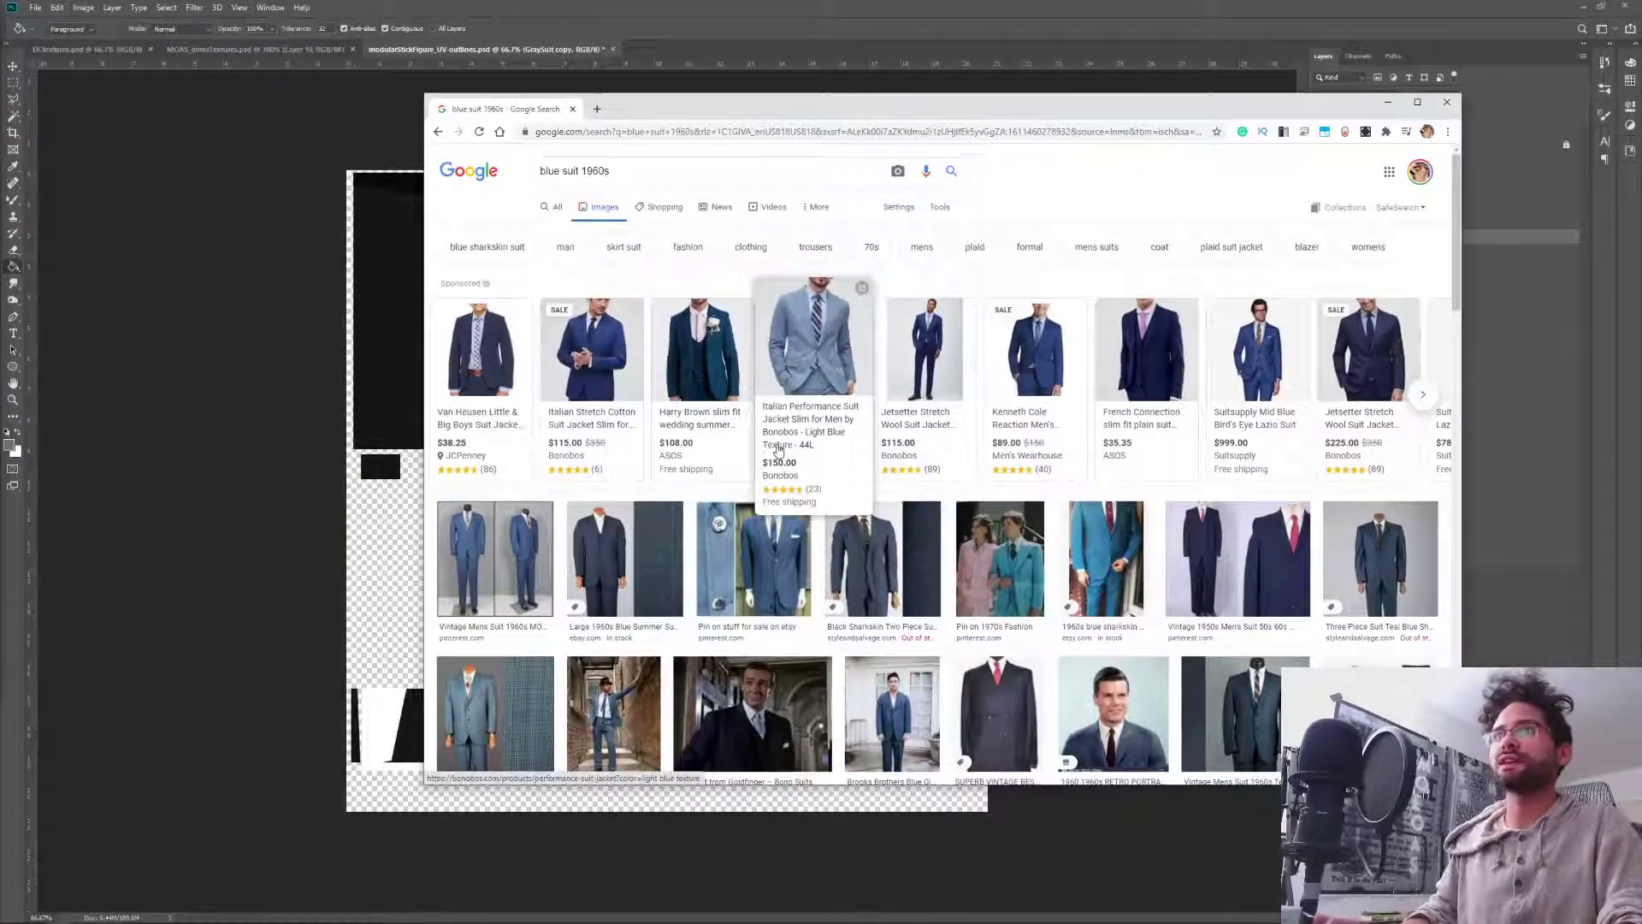
scroll(817, 539, down, 2)
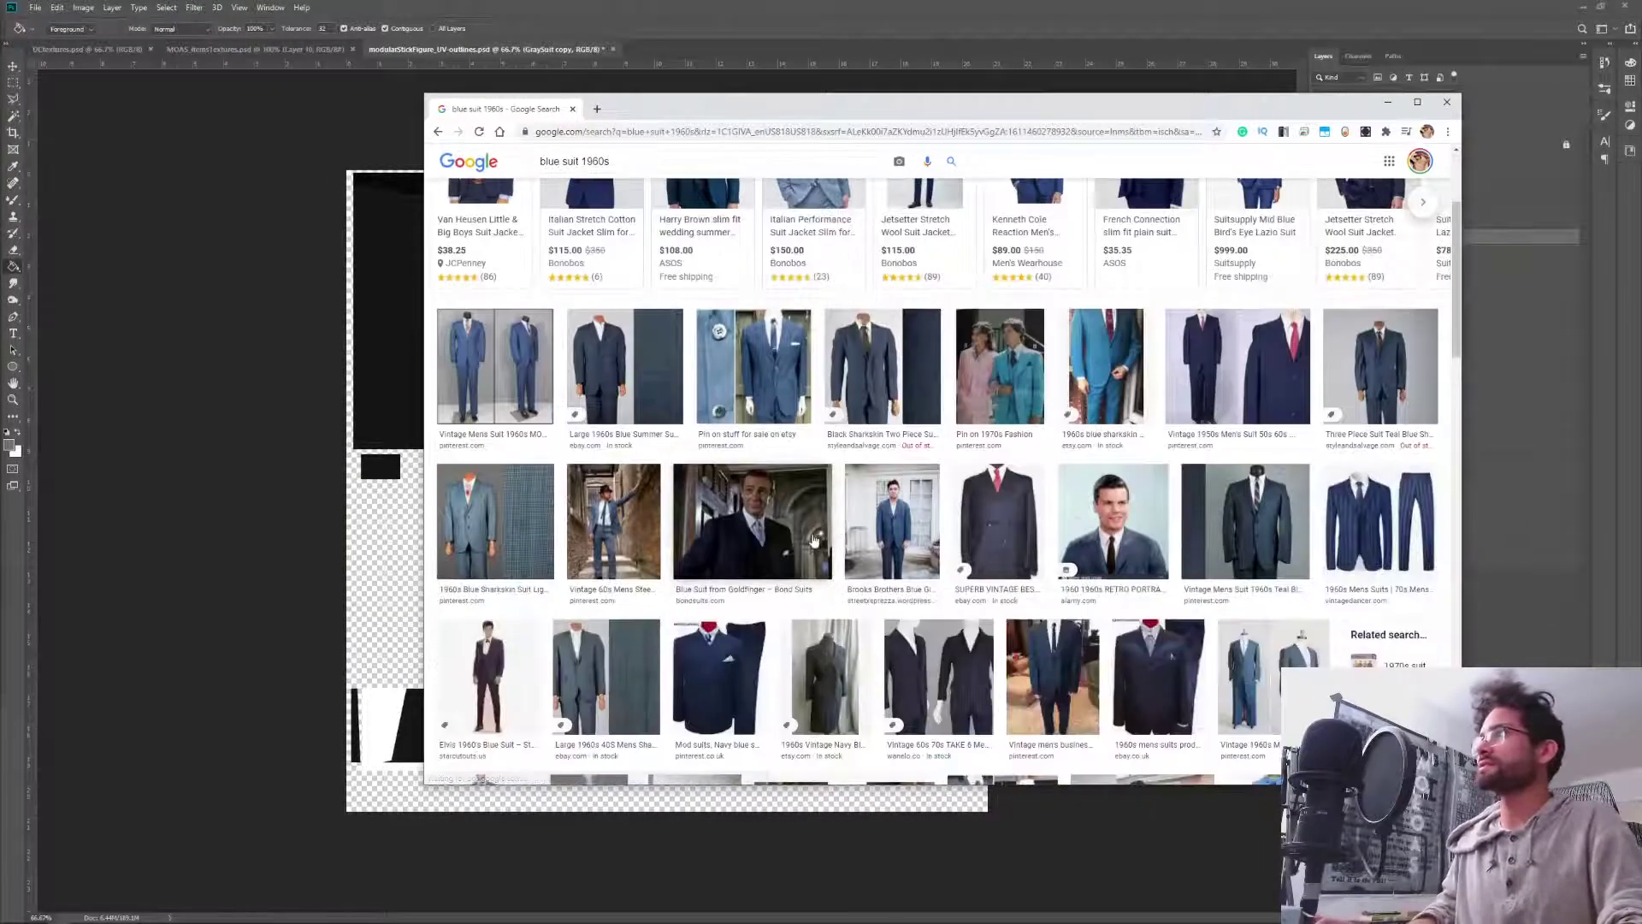
scroll(817, 540, down, 3)
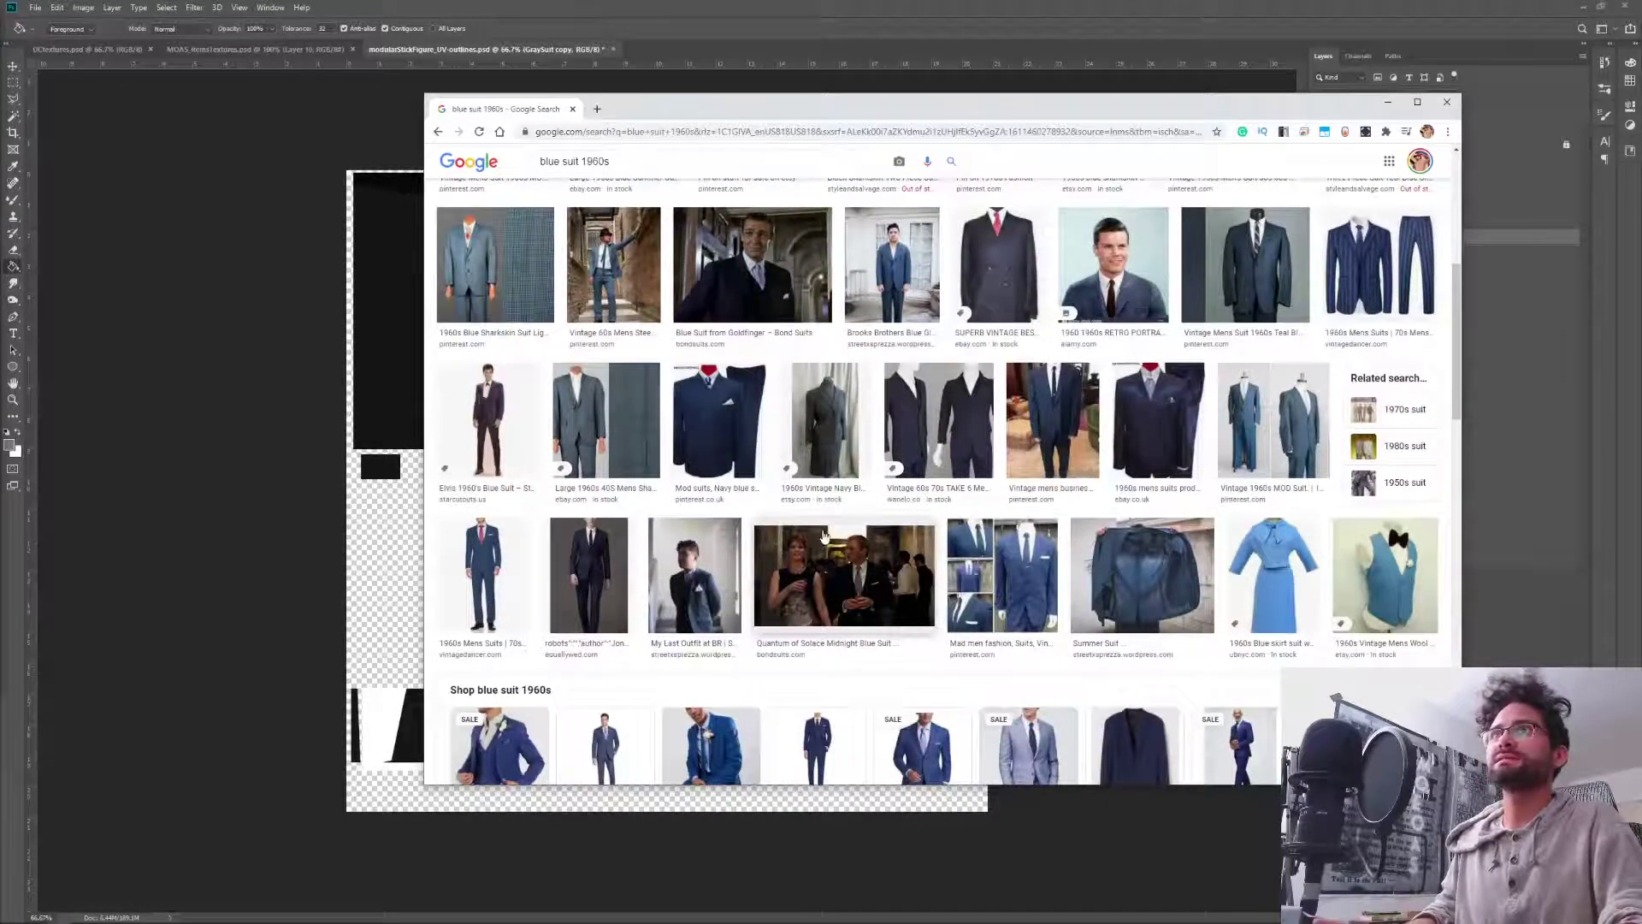
scroll(823, 538, down, 2)
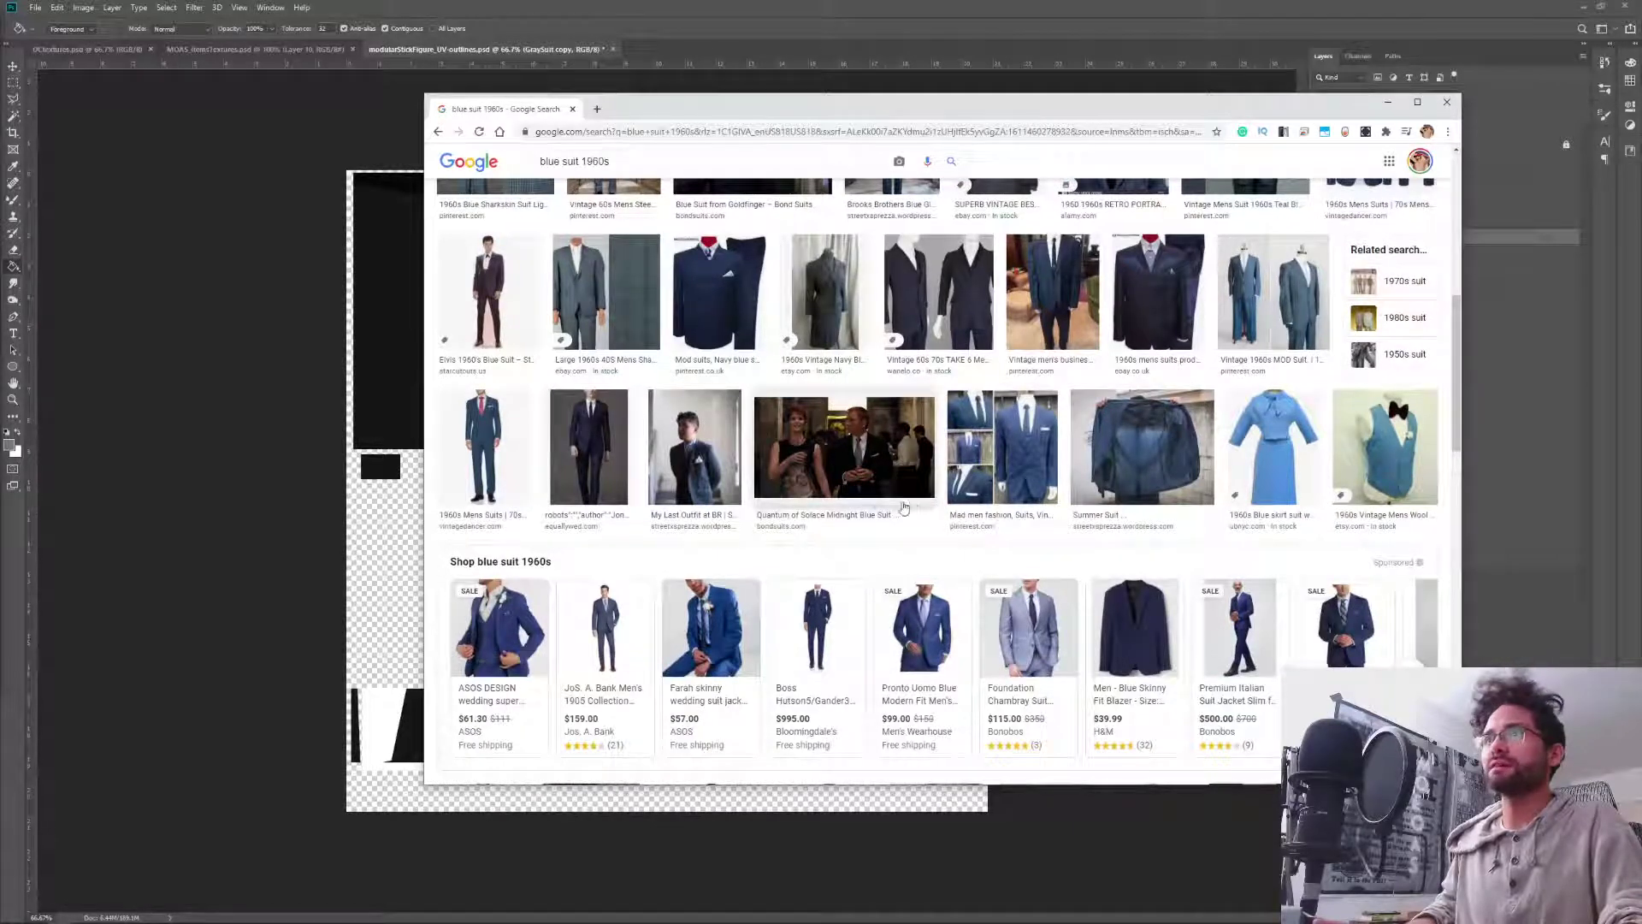
scroll(847, 462, up, 6)
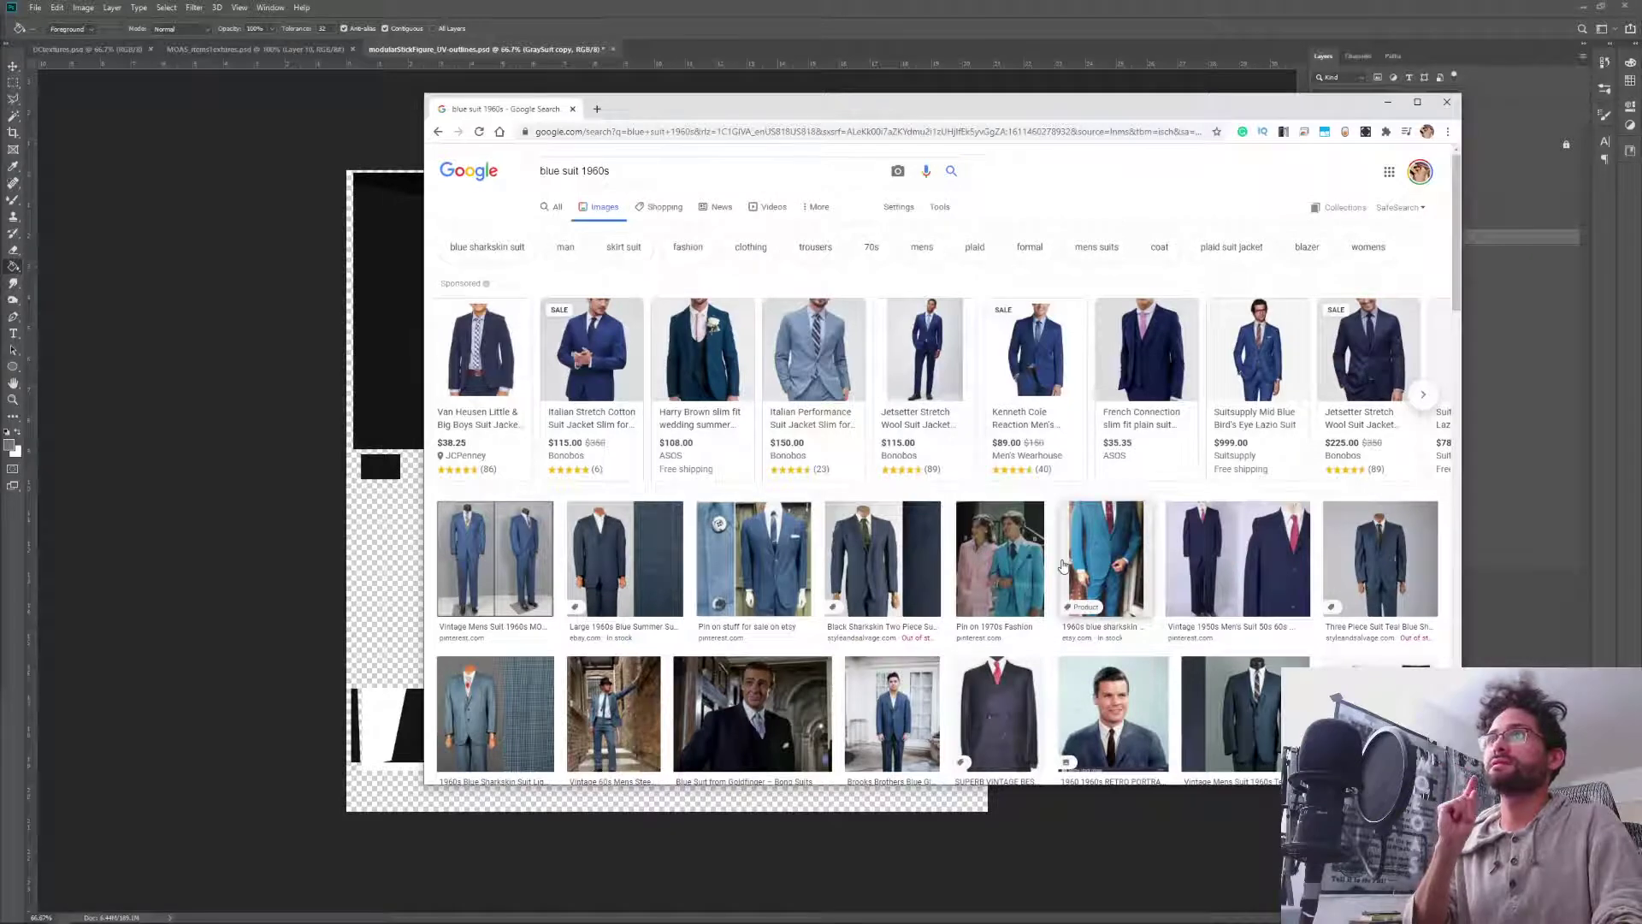
click(839, 5)
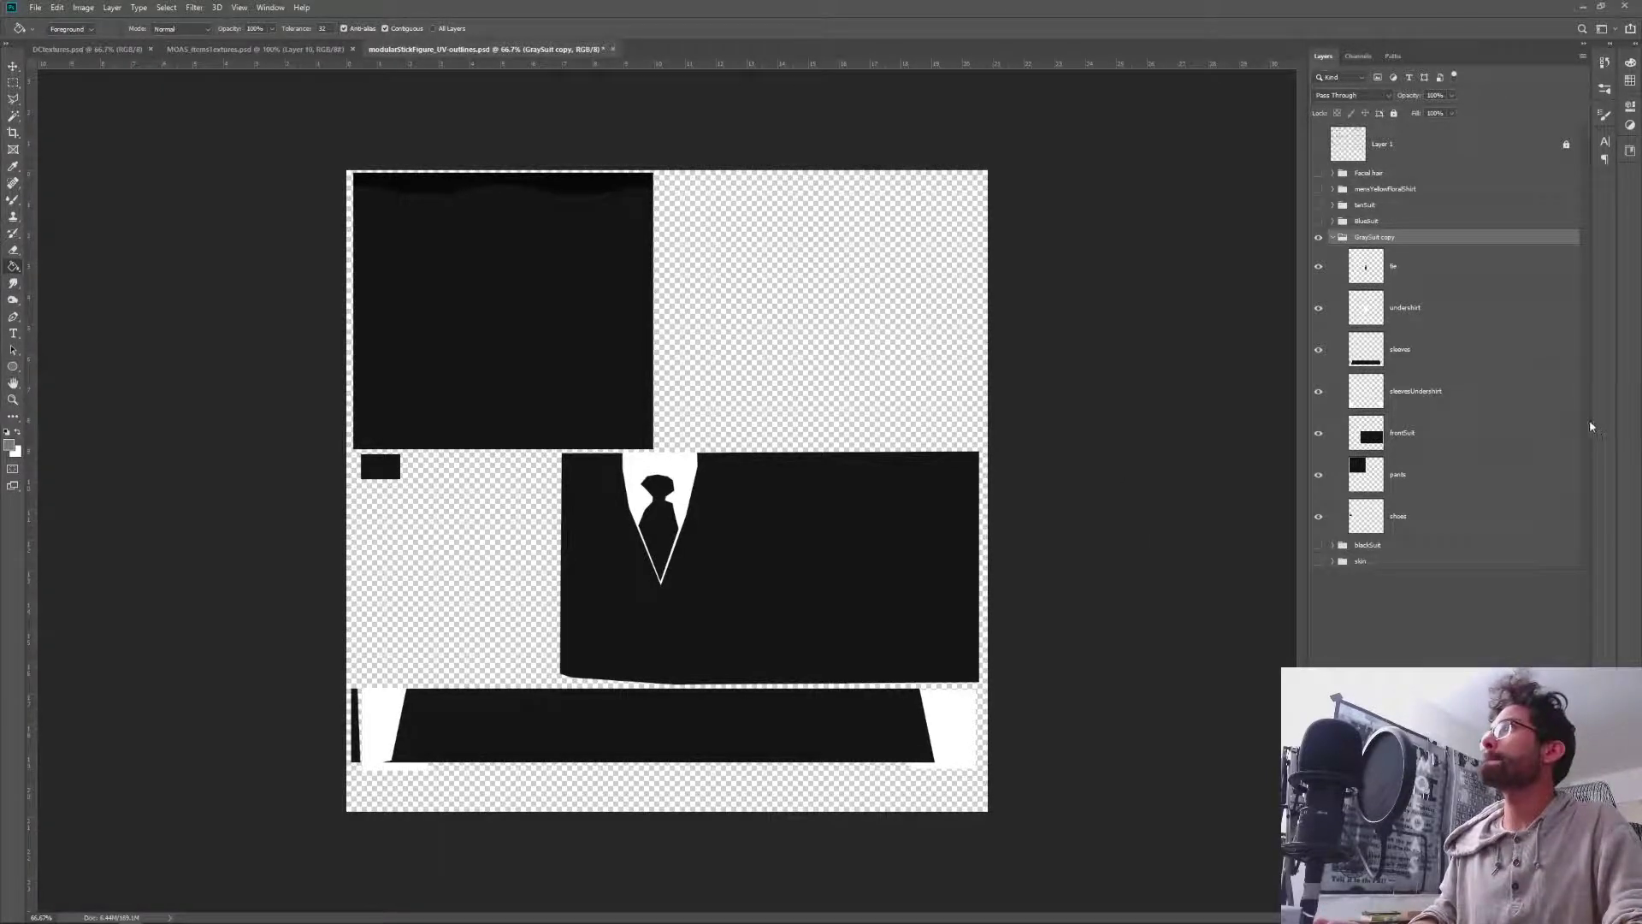
Delete the tie layer from the GraySuit copy group and collapse the group.
click(1428, 268)
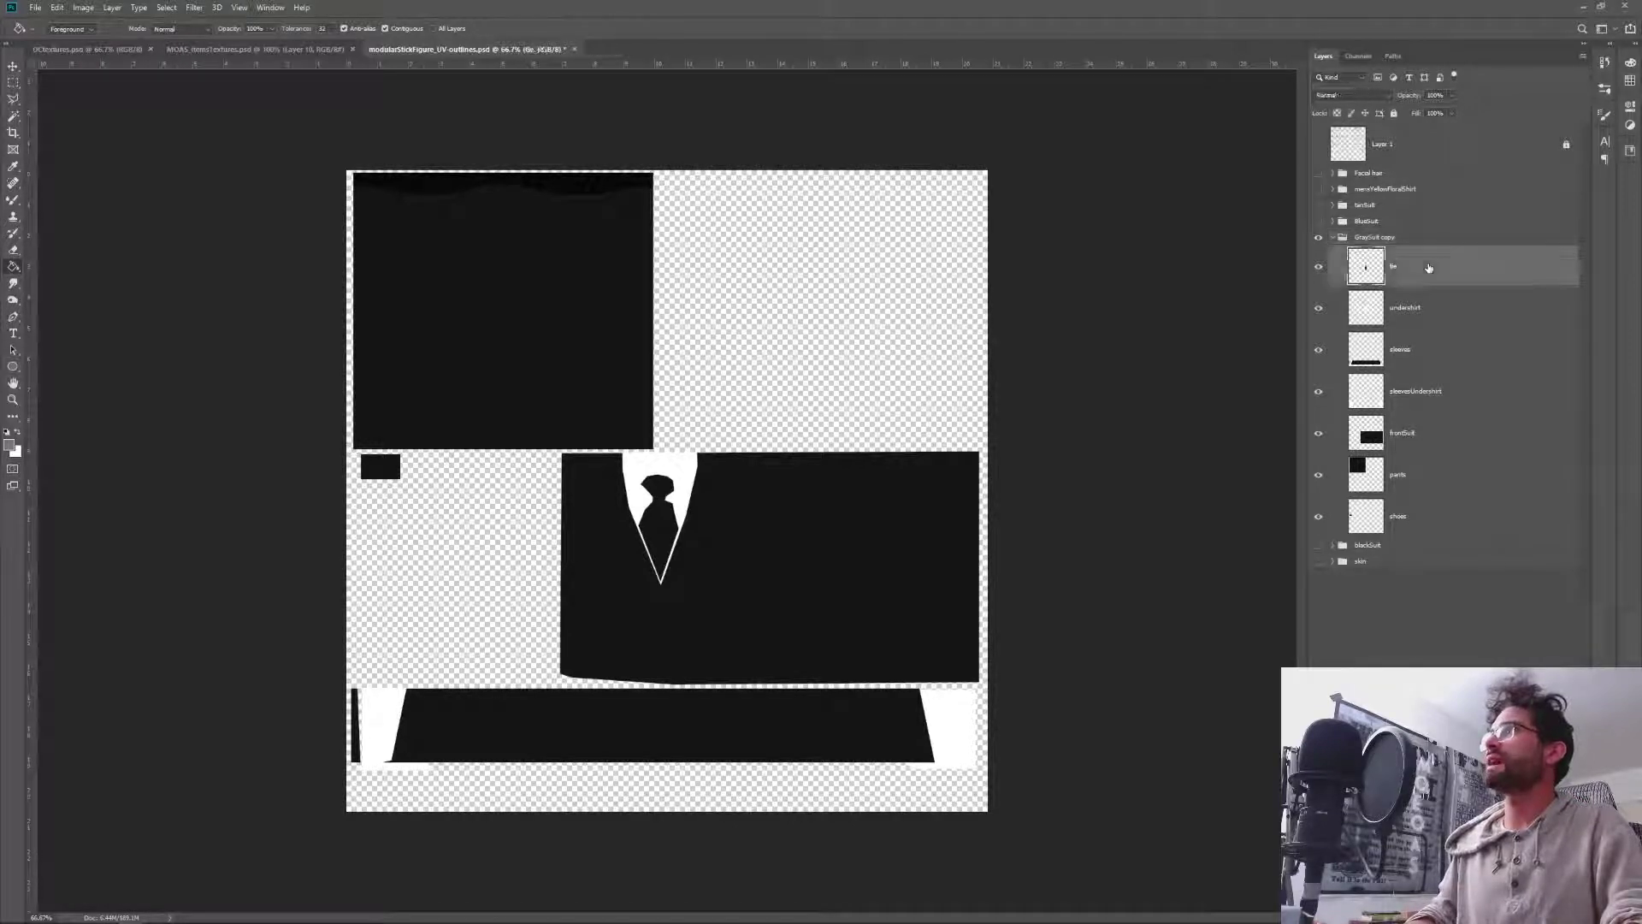
key(Delete)
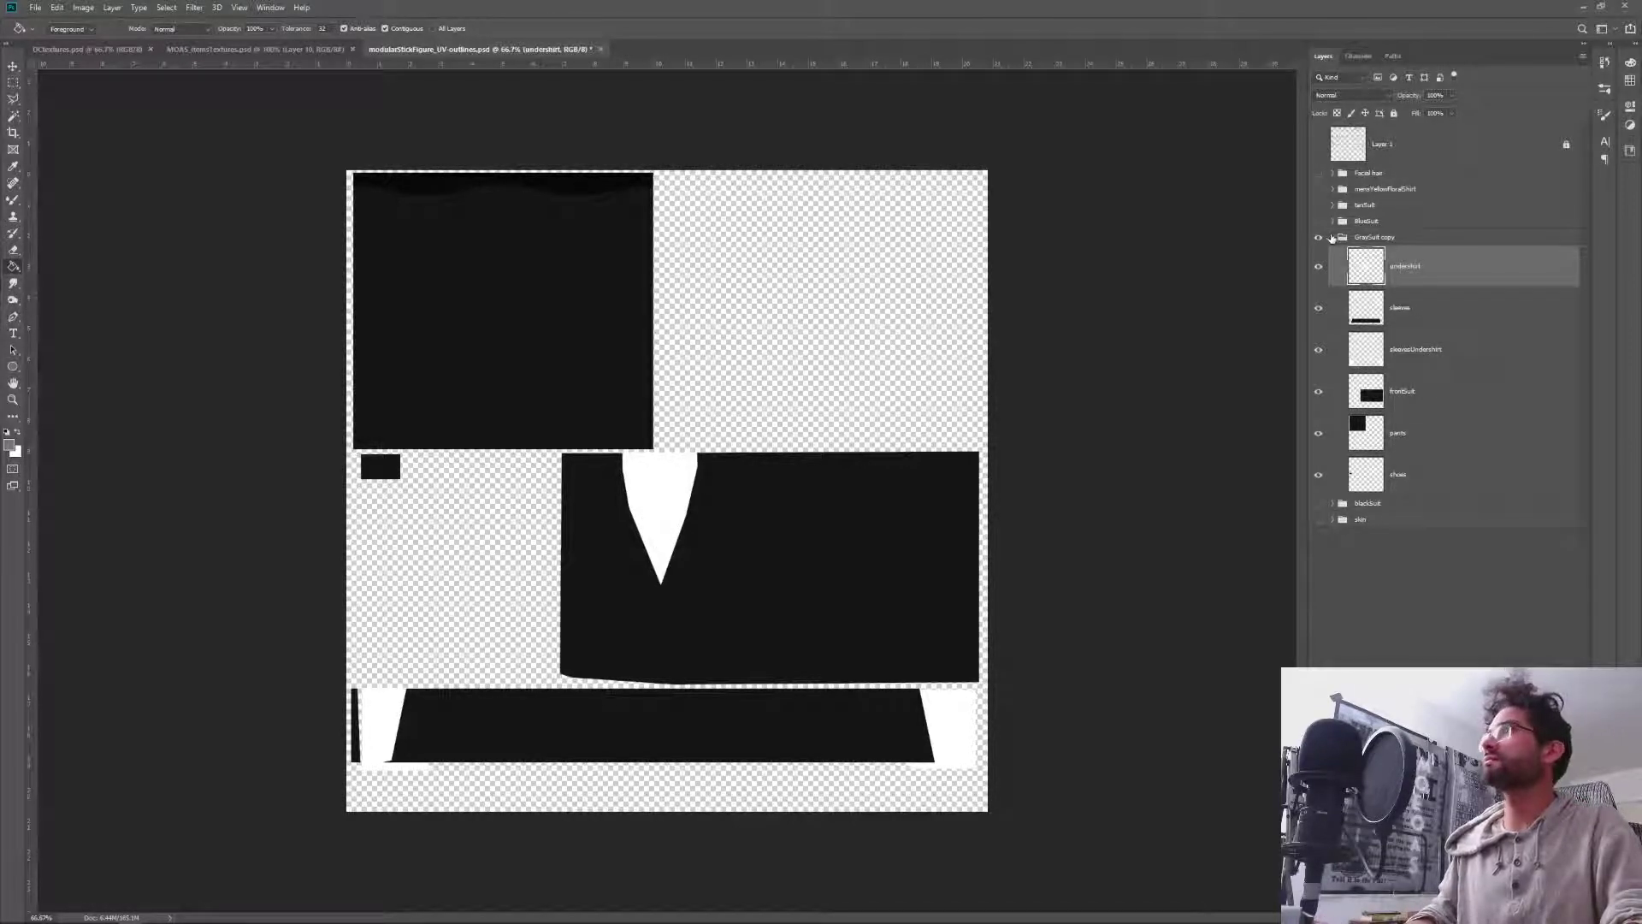
click(1331, 238)
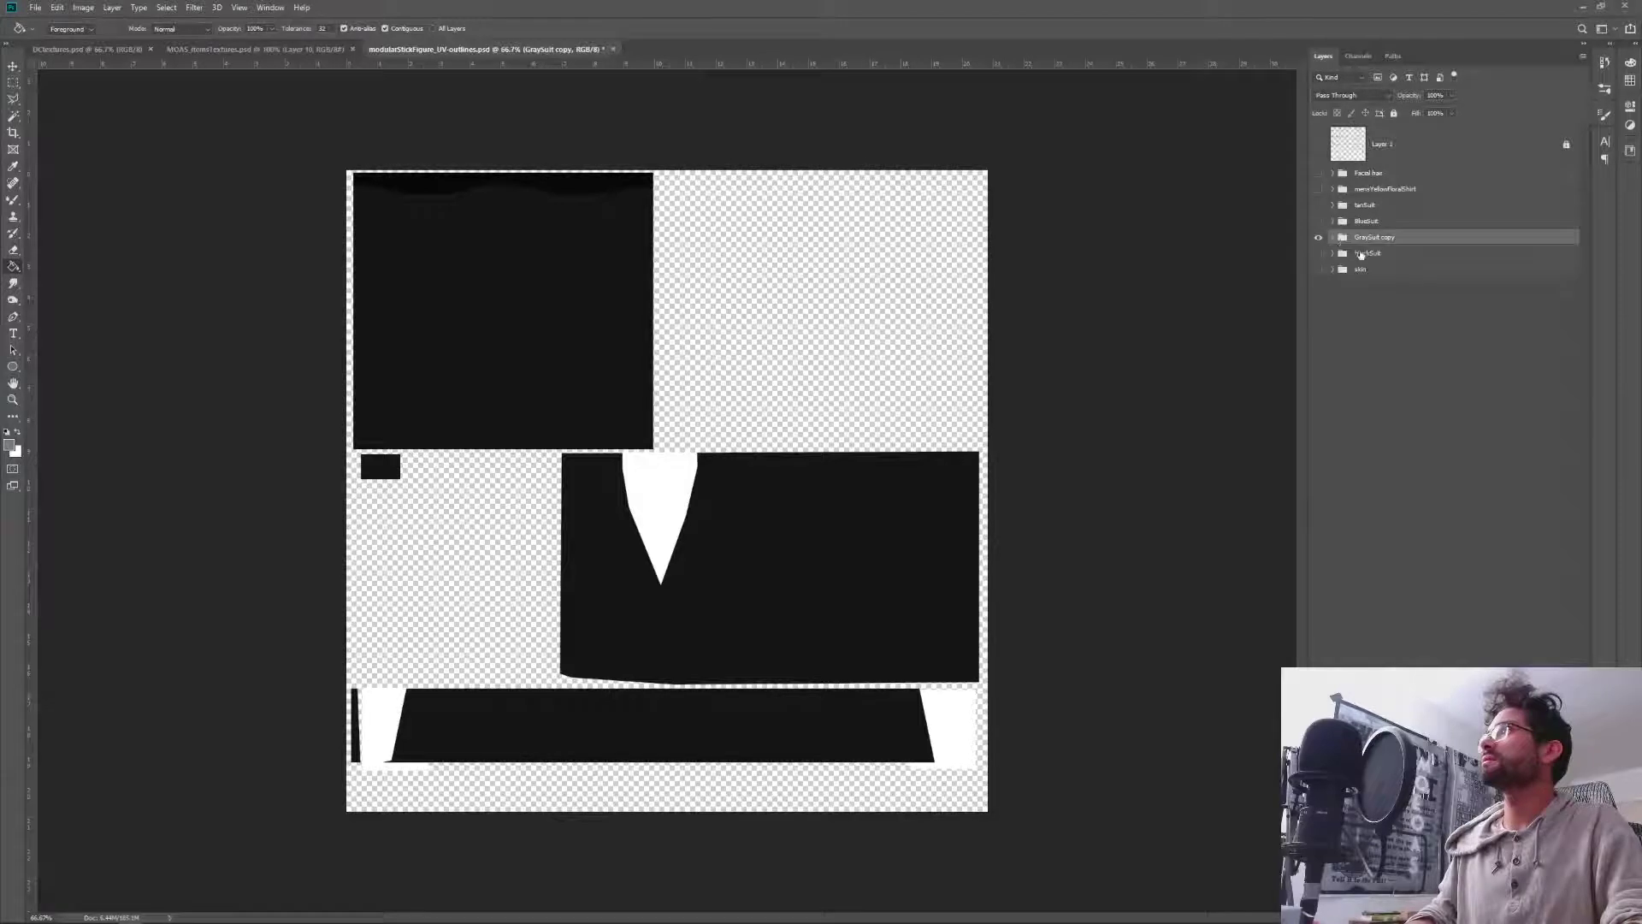
Move the tie layer out of the blackSuit group to the bottom of the layer stack, and collapse that group.
click(1332, 253)
drag(1365, 270, 1464, 661)
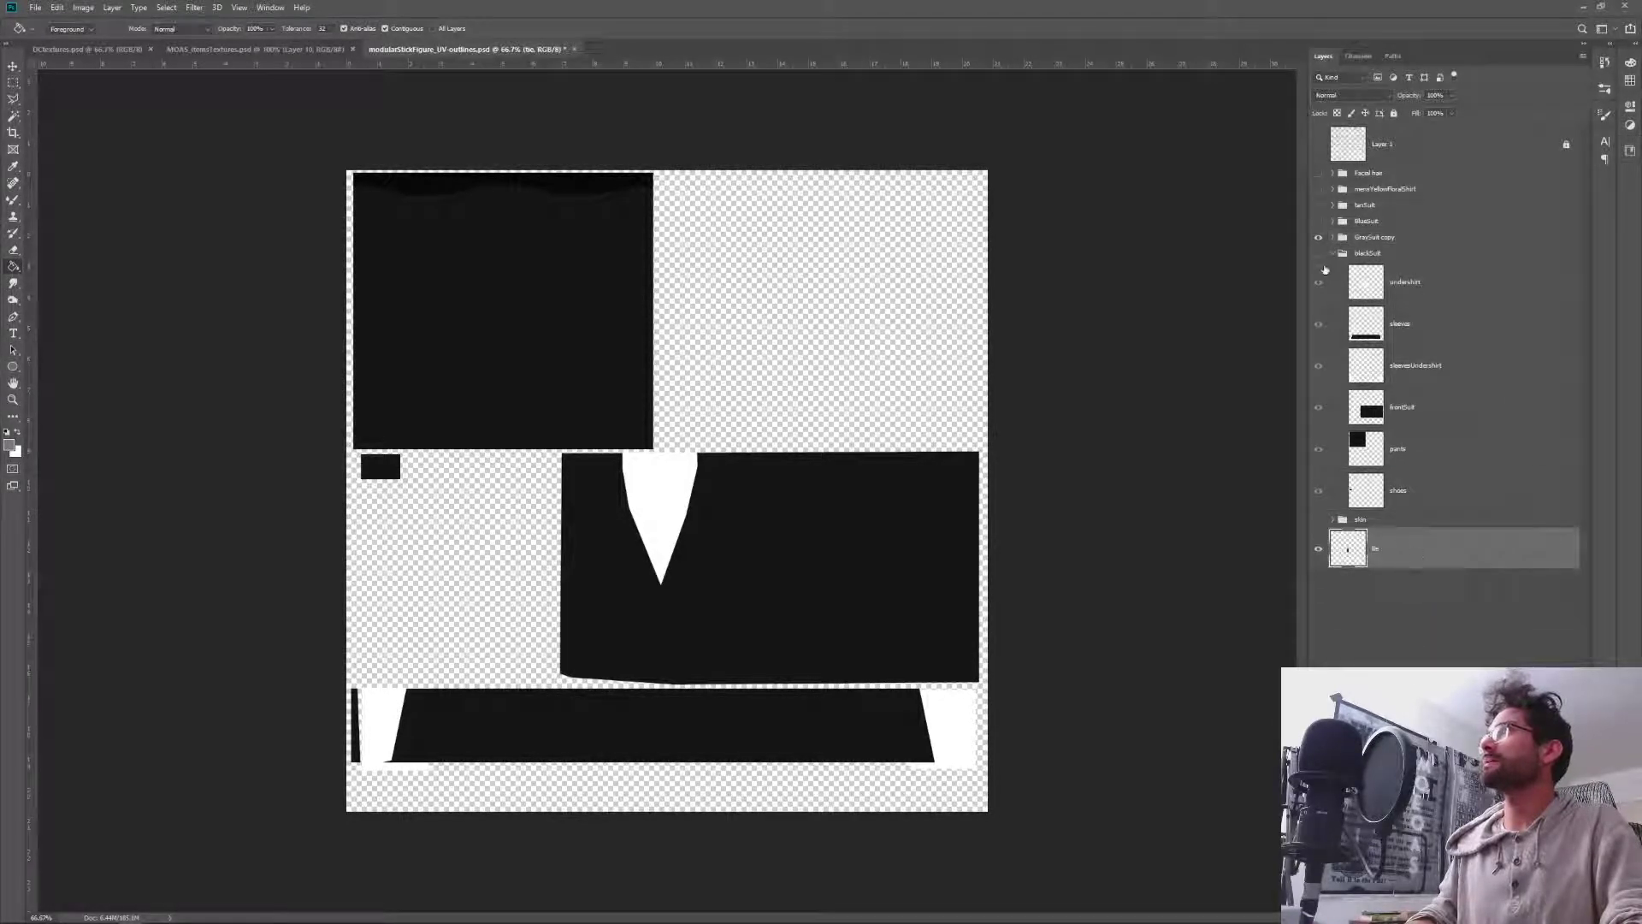
click(1333, 253)
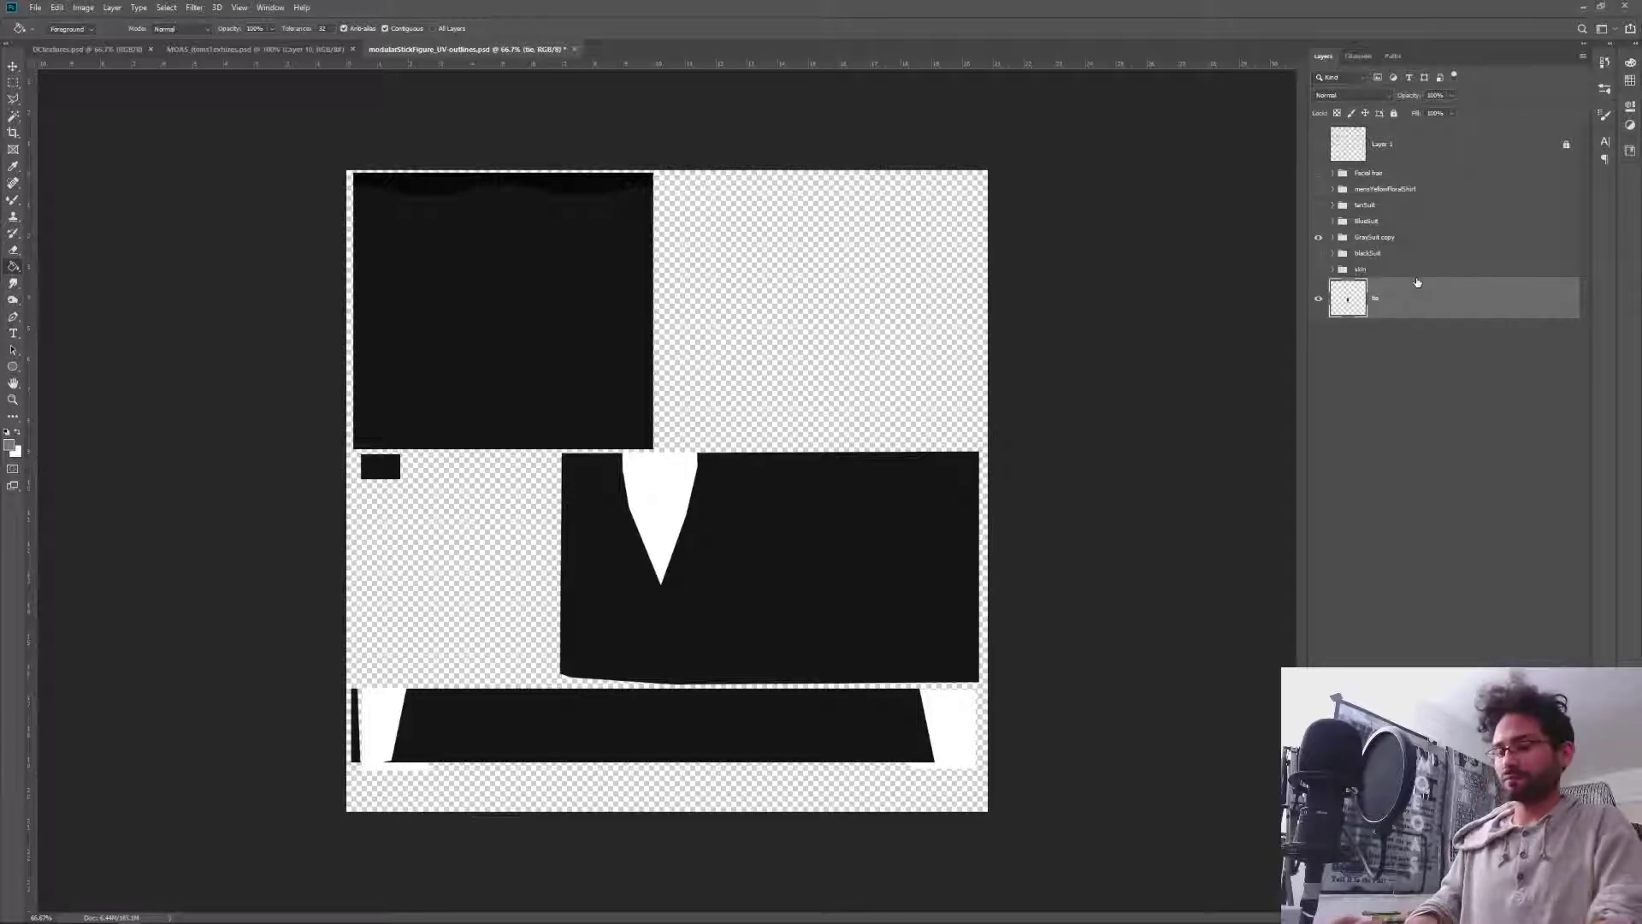
Put the tie layer in its own group named suitTies and move that group directly above the tanSuit group.
key(ctrl+g)
key(ctrl+g)
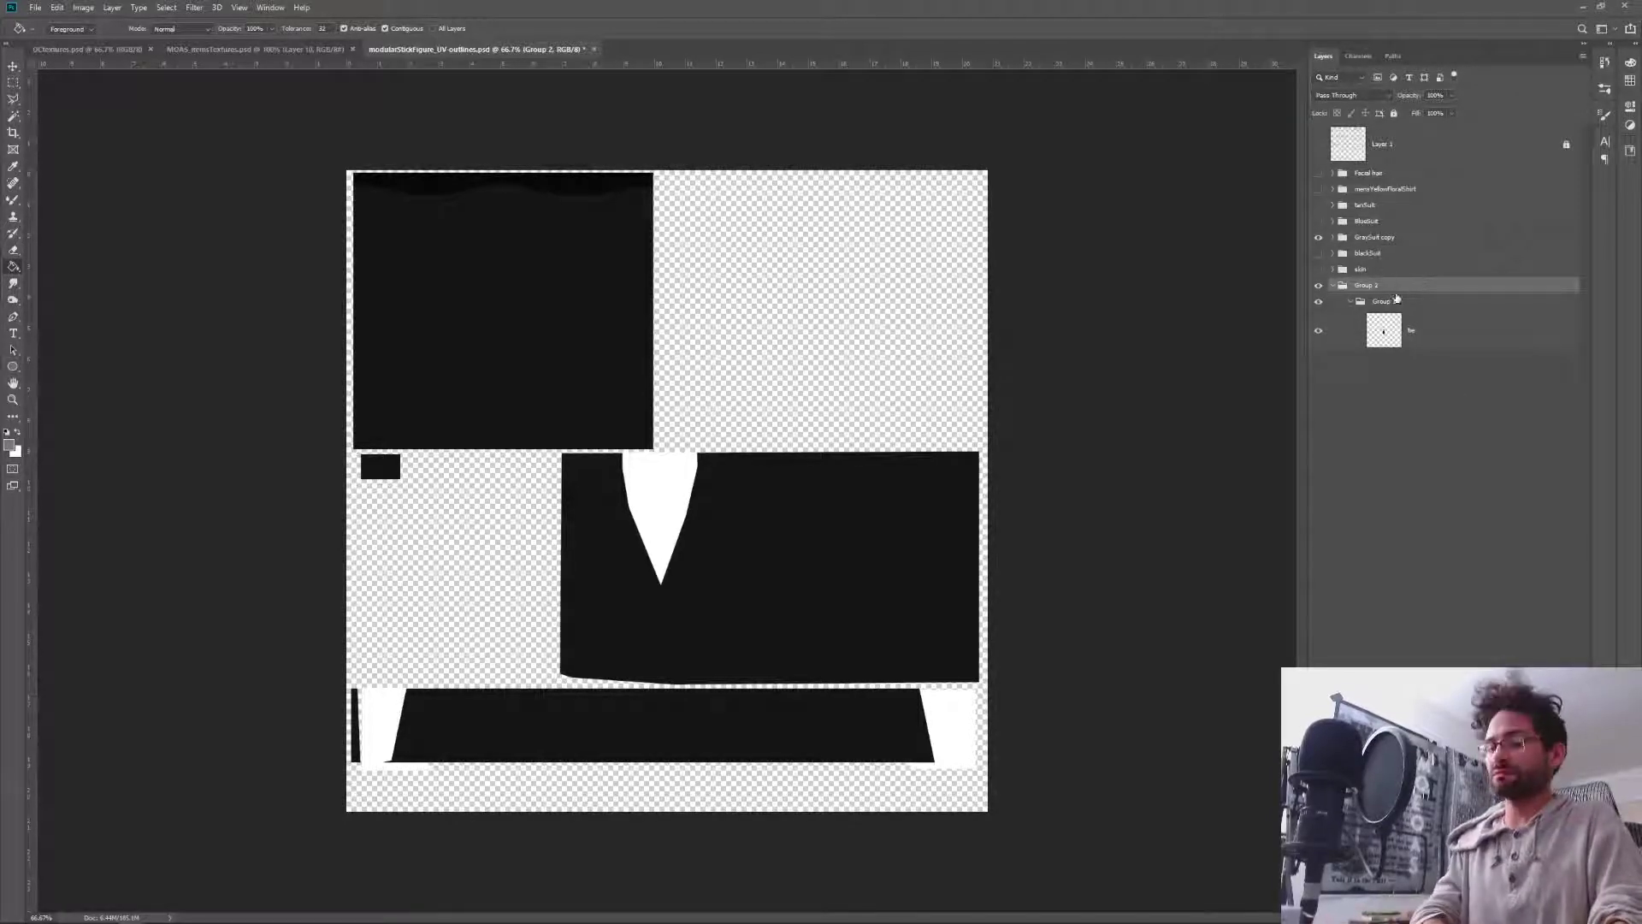
key(ctrl+z)
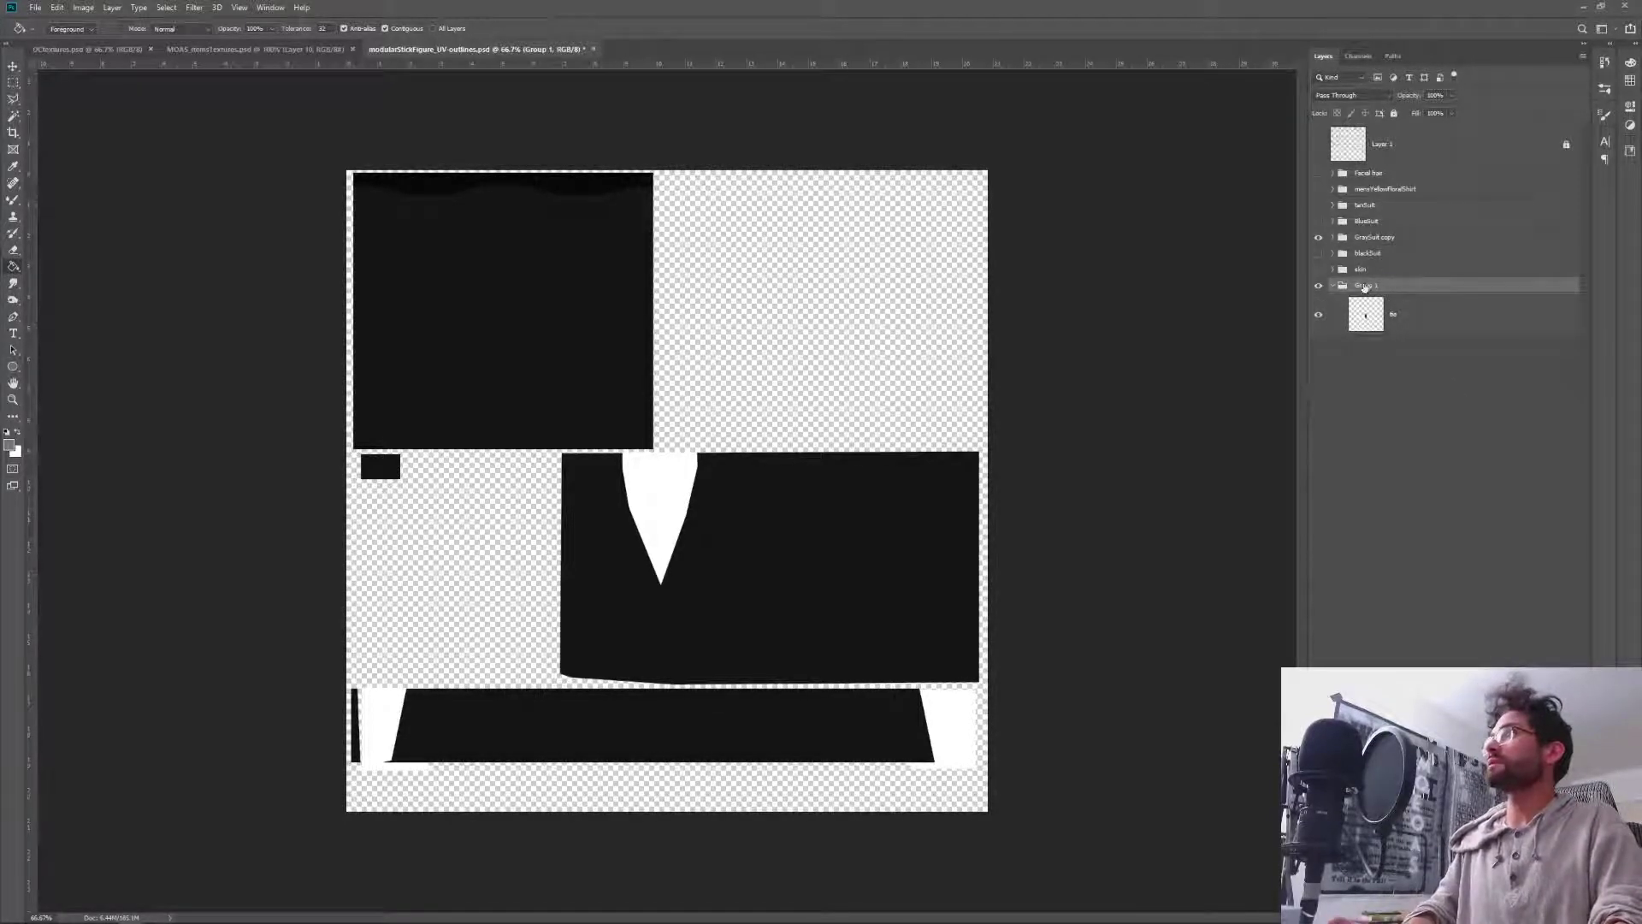
double_click(1366, 286)
text(suitTies)
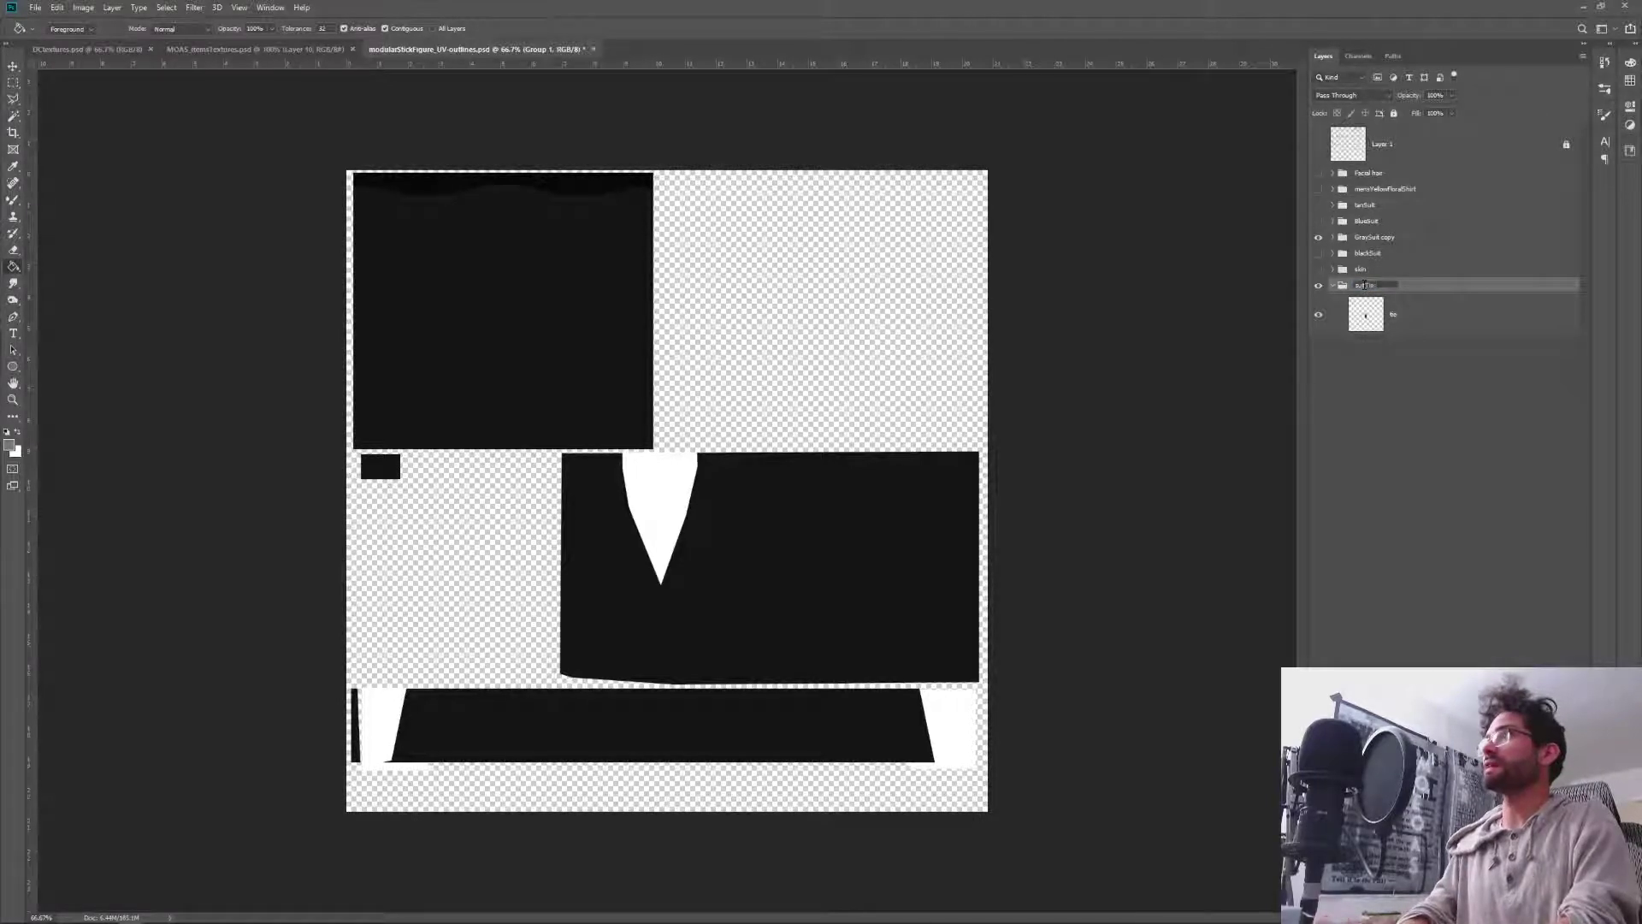
key(Return)
drag(1367, 293, 1388, 200)
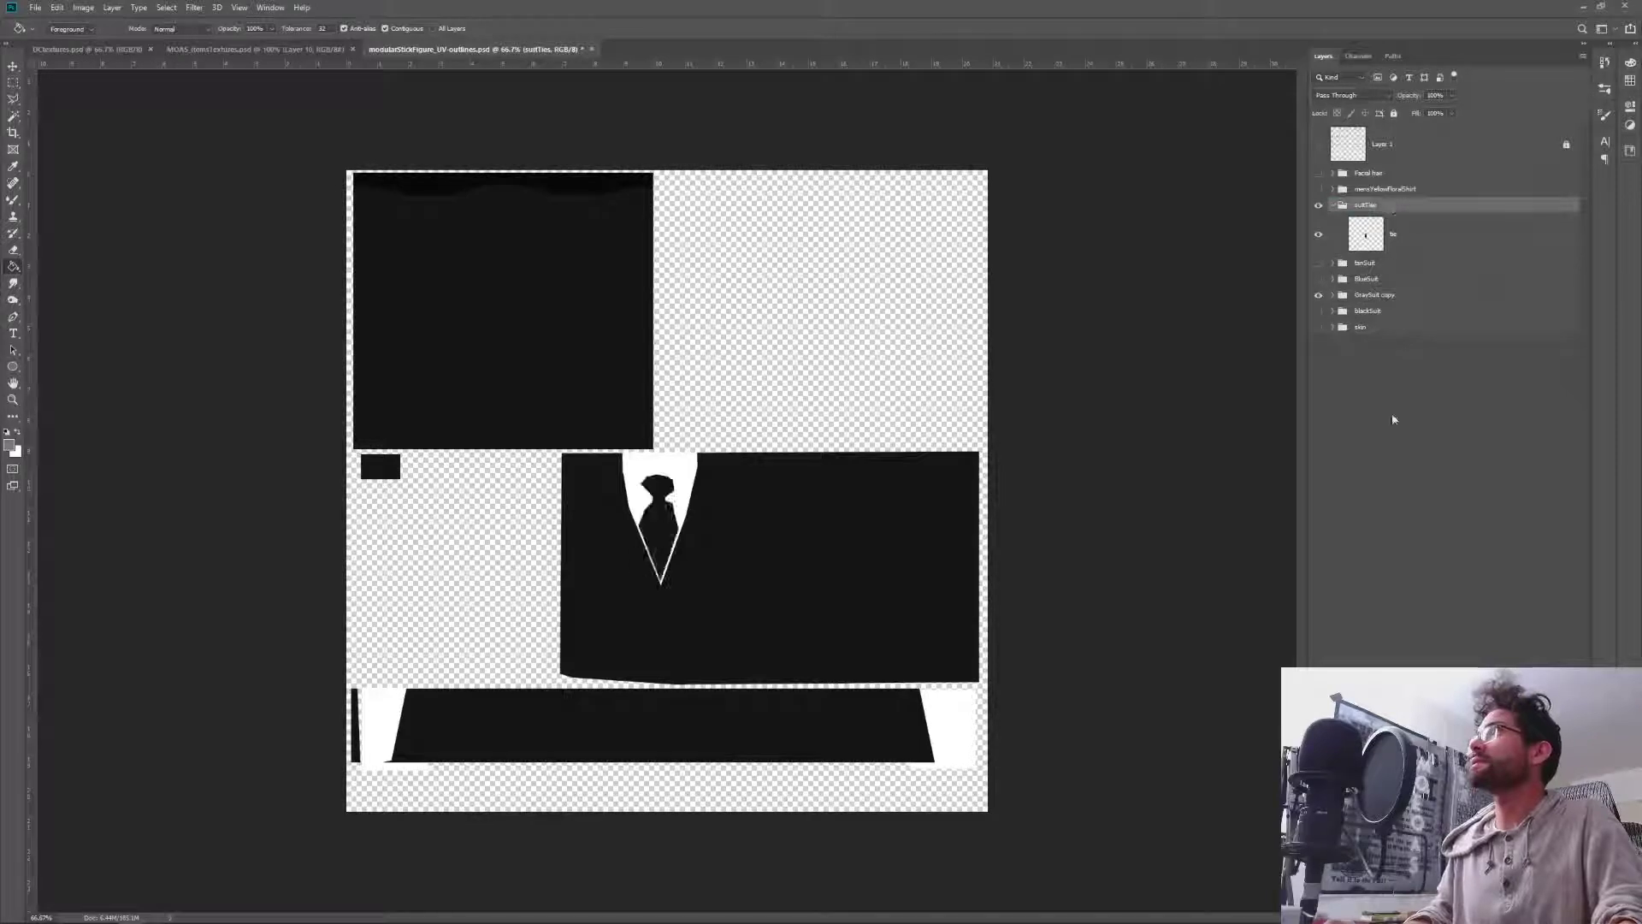
Remove the tie layers from the BlueSuit and tanSuit groups, leaving both groups collapsed.
click(1333, 295)
click(1333, 295)
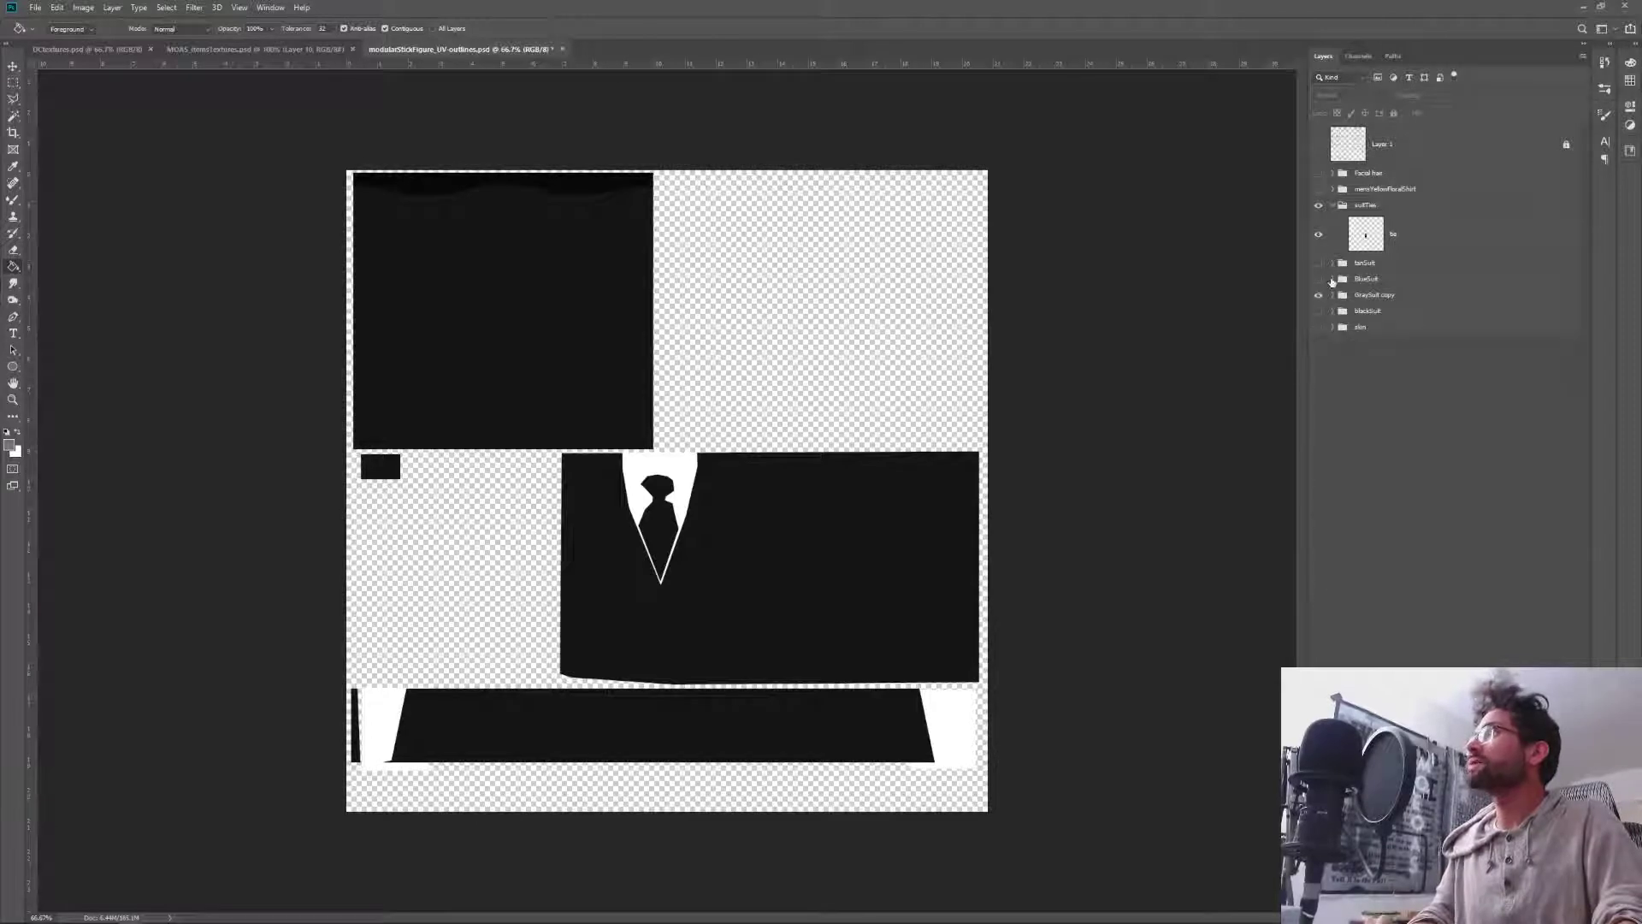
click(1333, 279)
click(1333, 279)
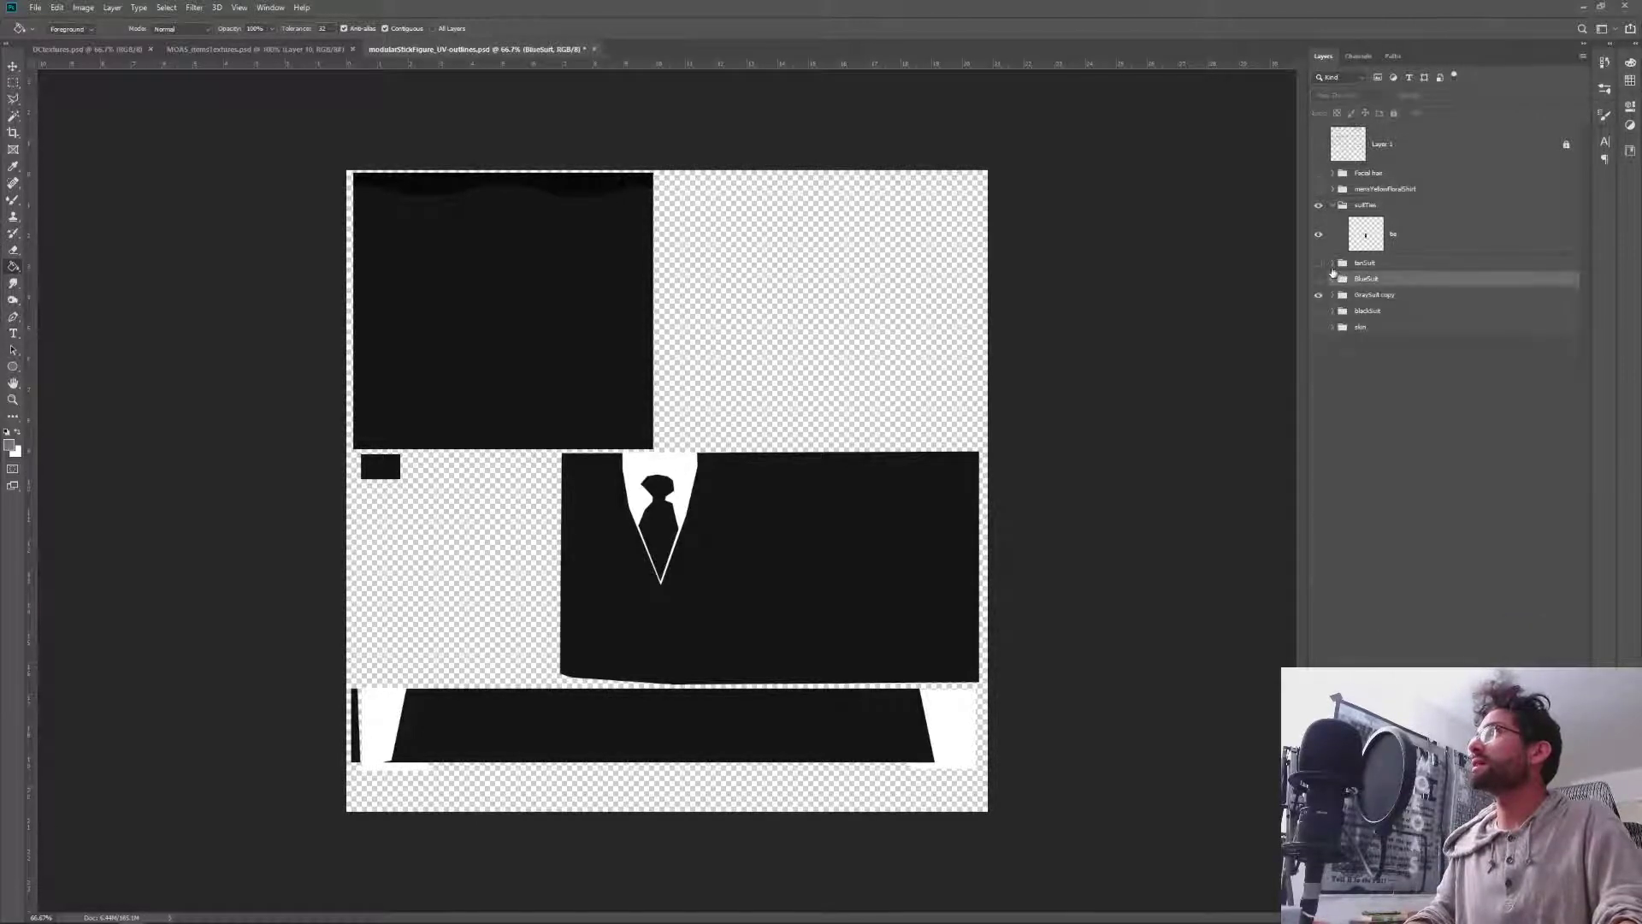
click(1333, 263)
click(1401, 297)
click(1342, 263)
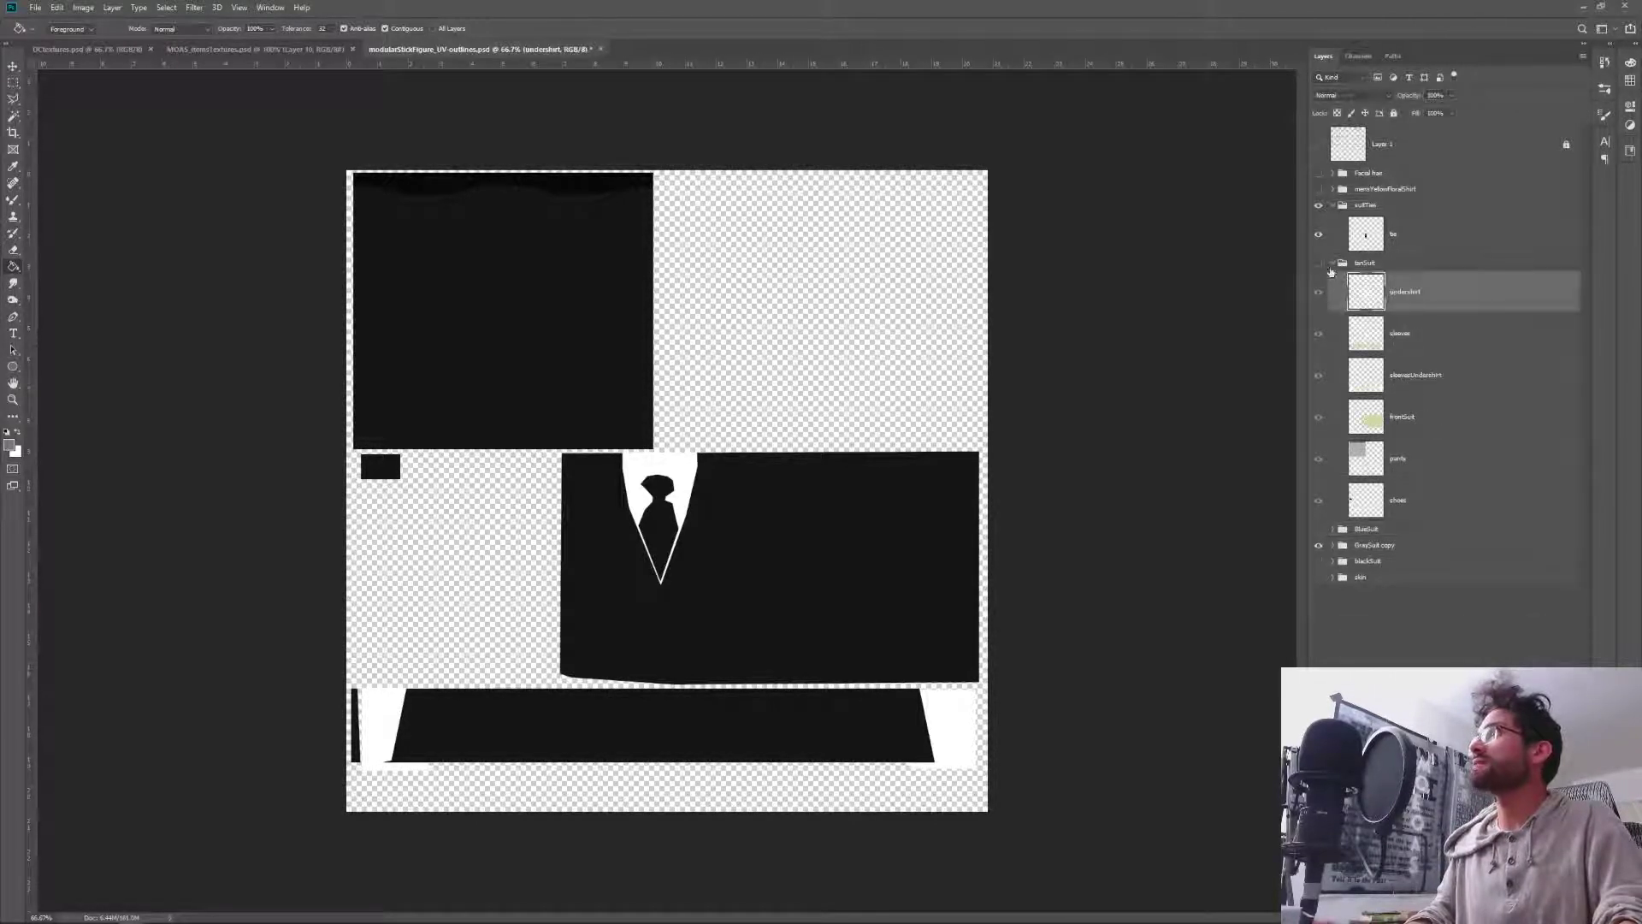
click(1333, 264)
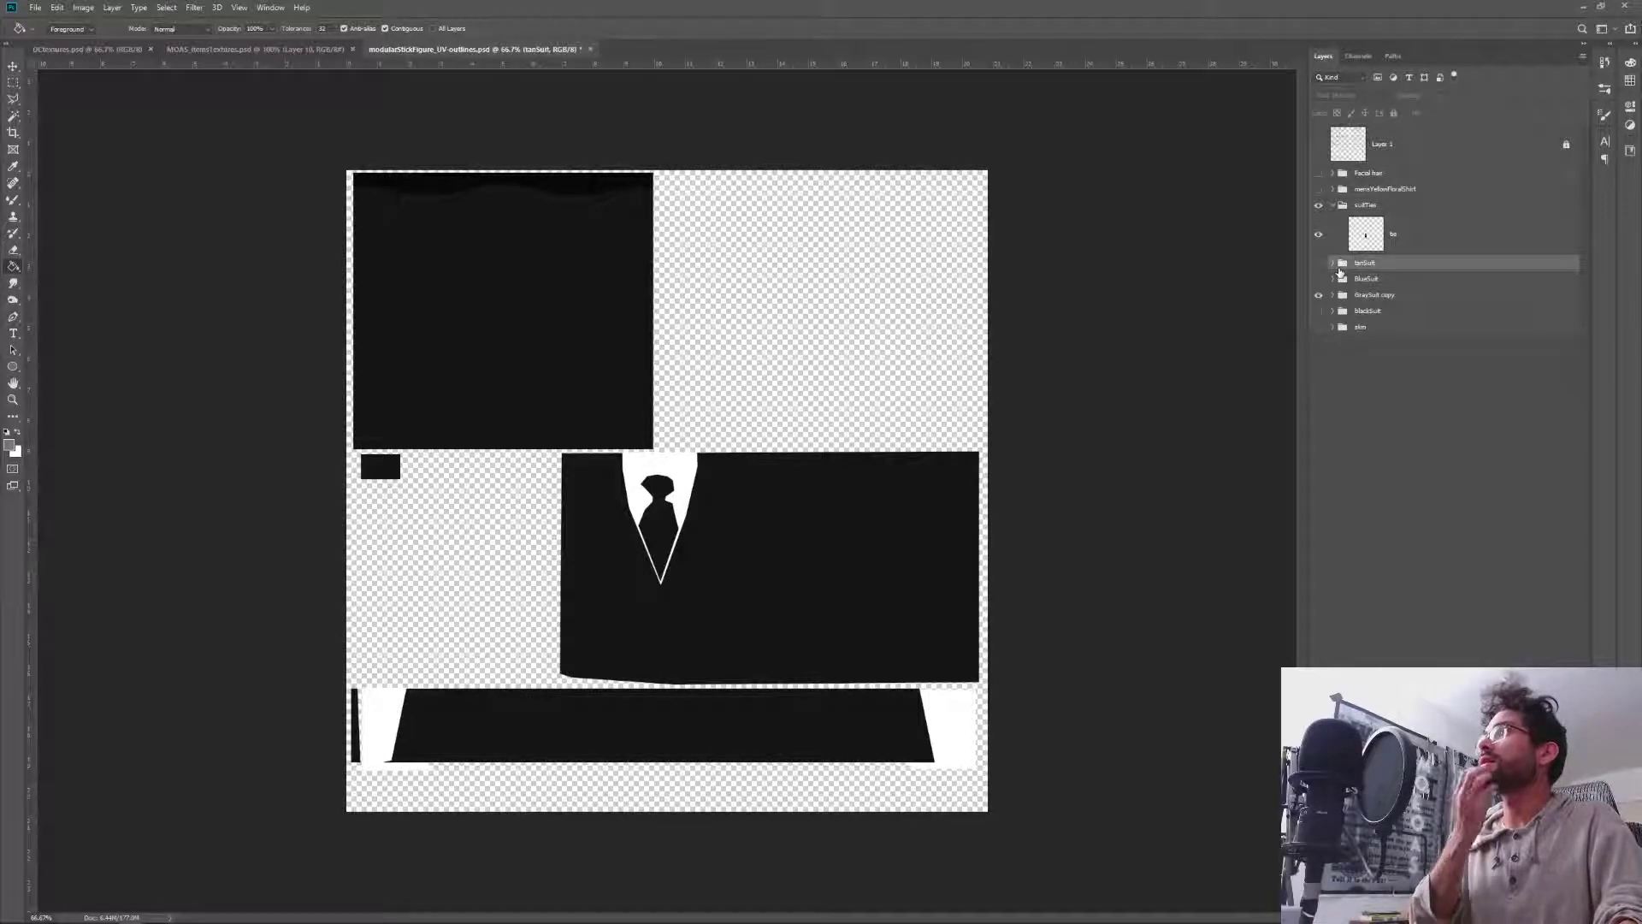
Deselect all layers and save the document.
click(1413, 366)
key(ctrl+s)
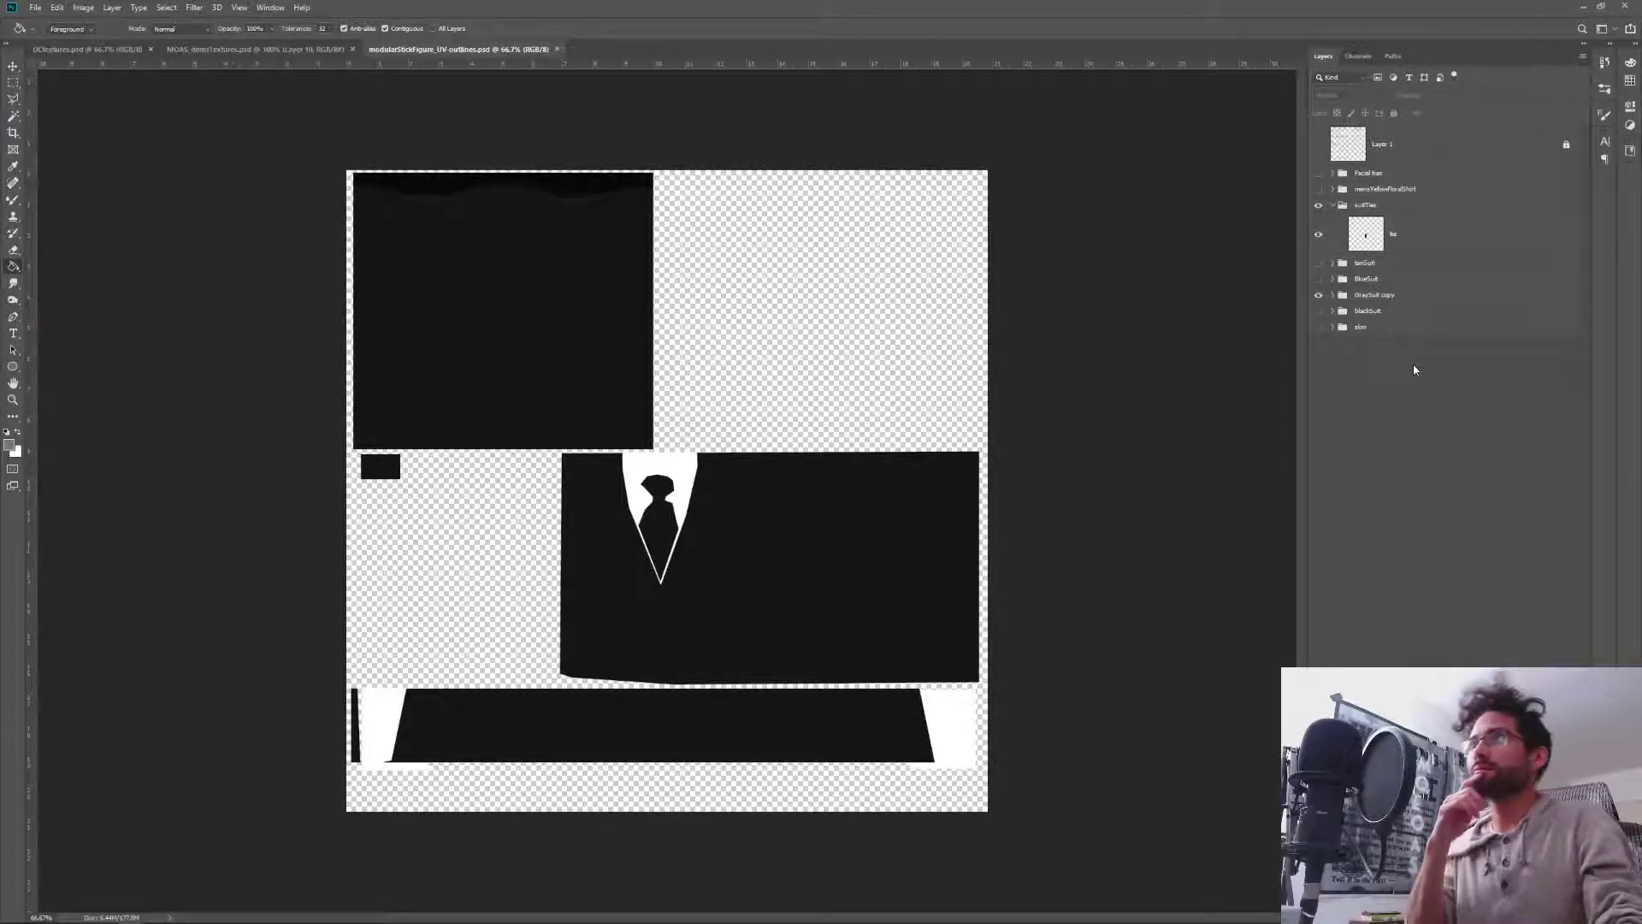
On the pants layer of the GraySuit copy group, lower the Magic Wand tolerance and select the main pants area below the waistband.
click(1332, 295)
click(1431, 485)
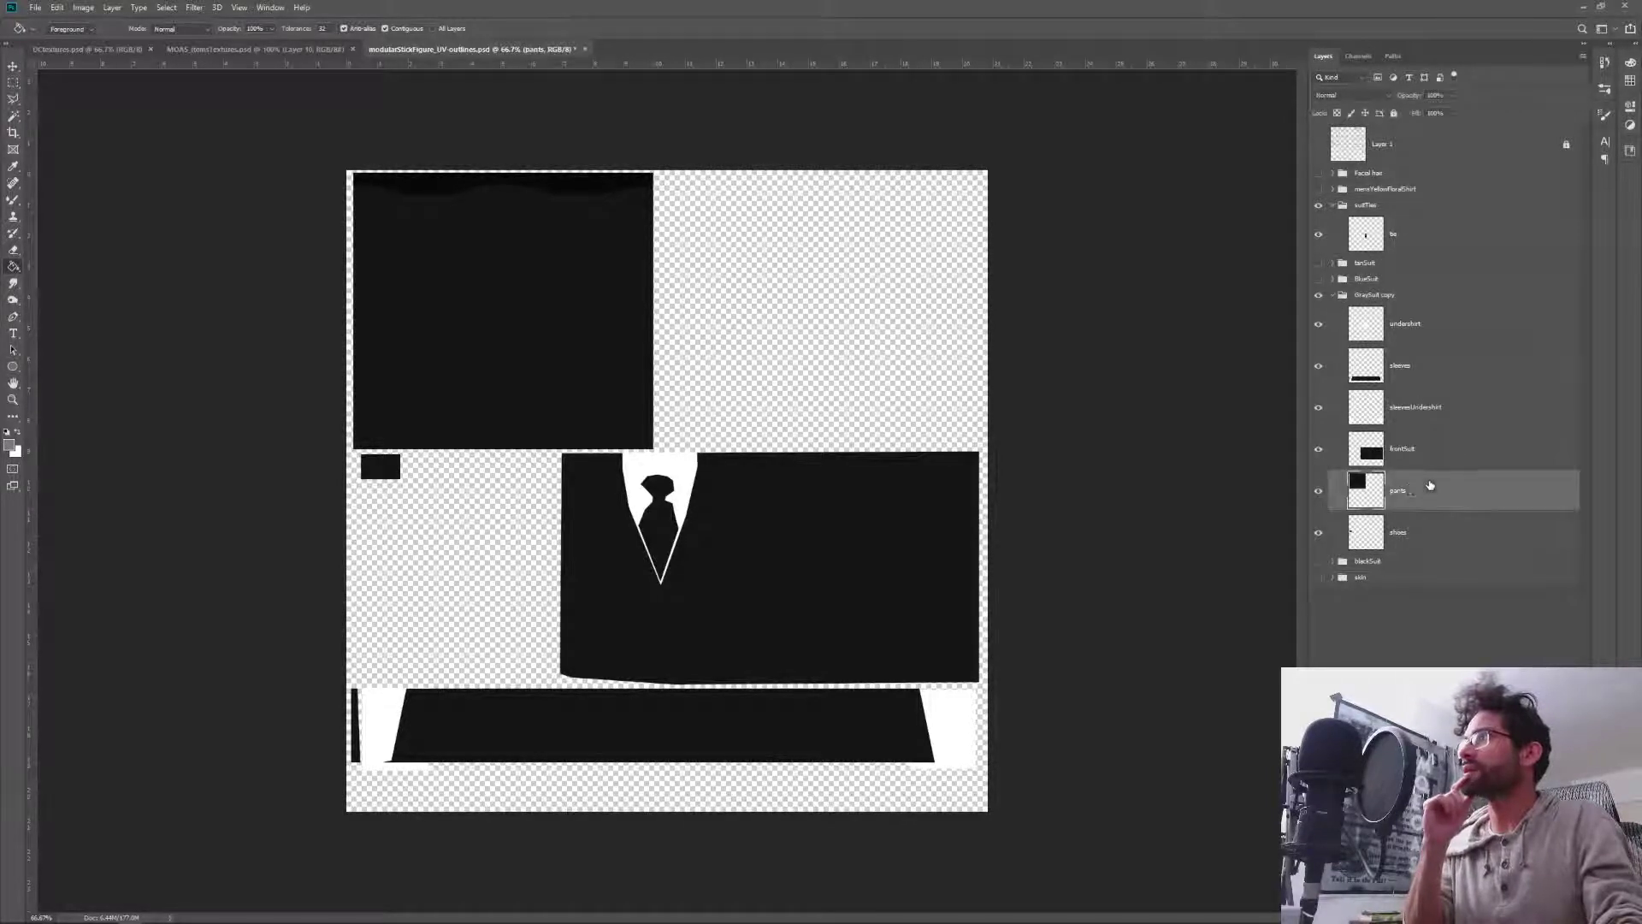
click(1318, 492)
click(1318, 492)
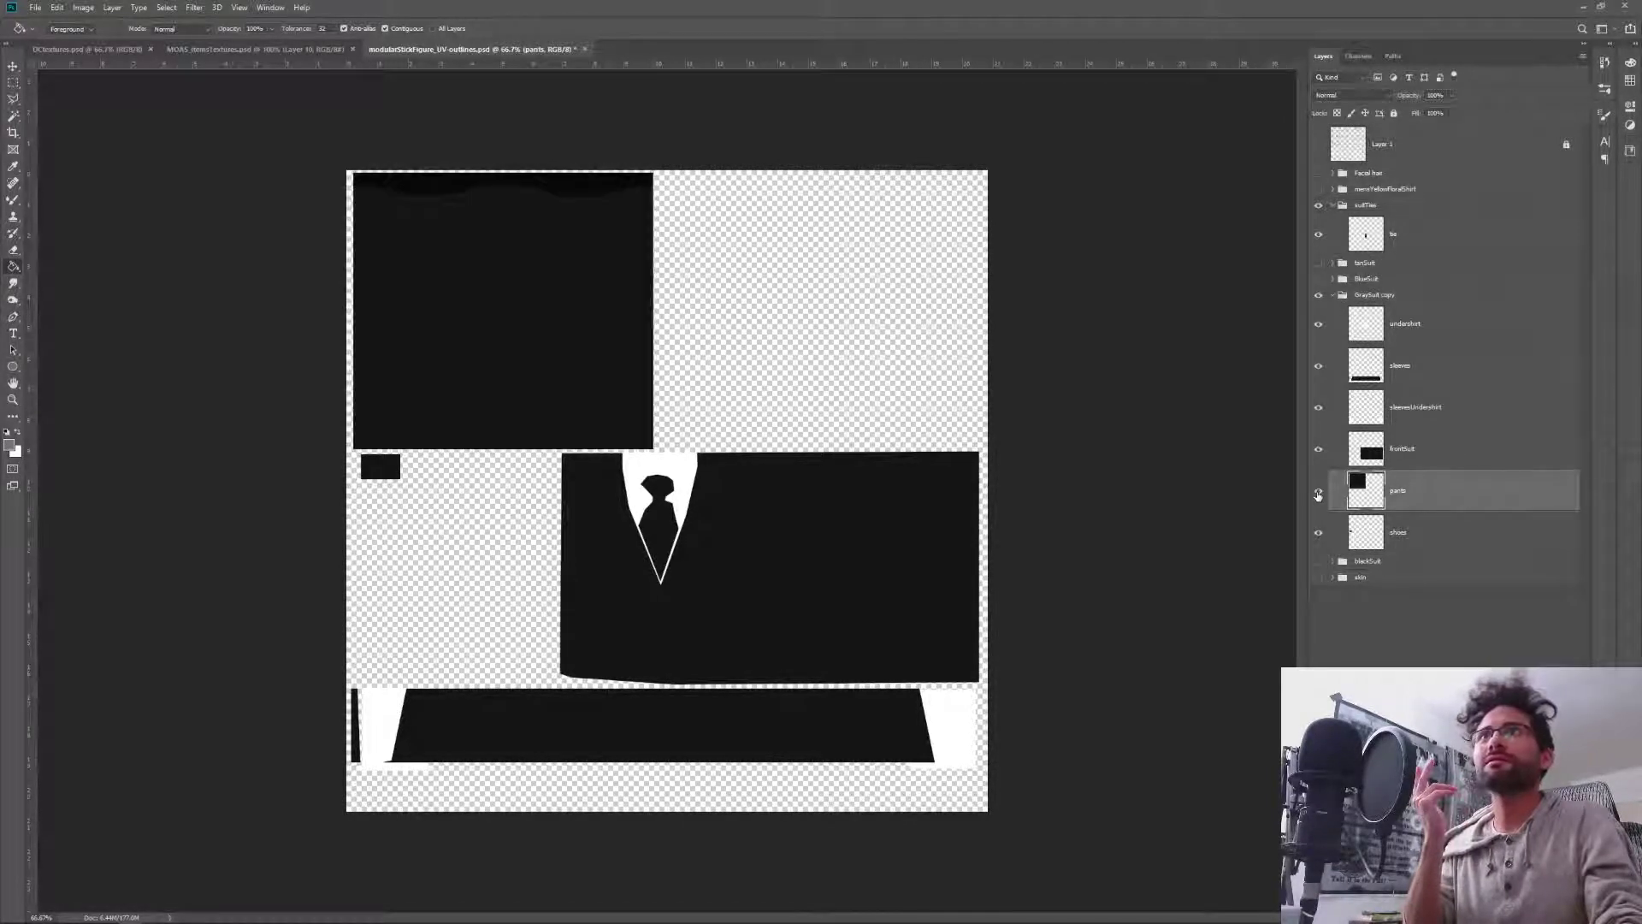
click(12, 113)
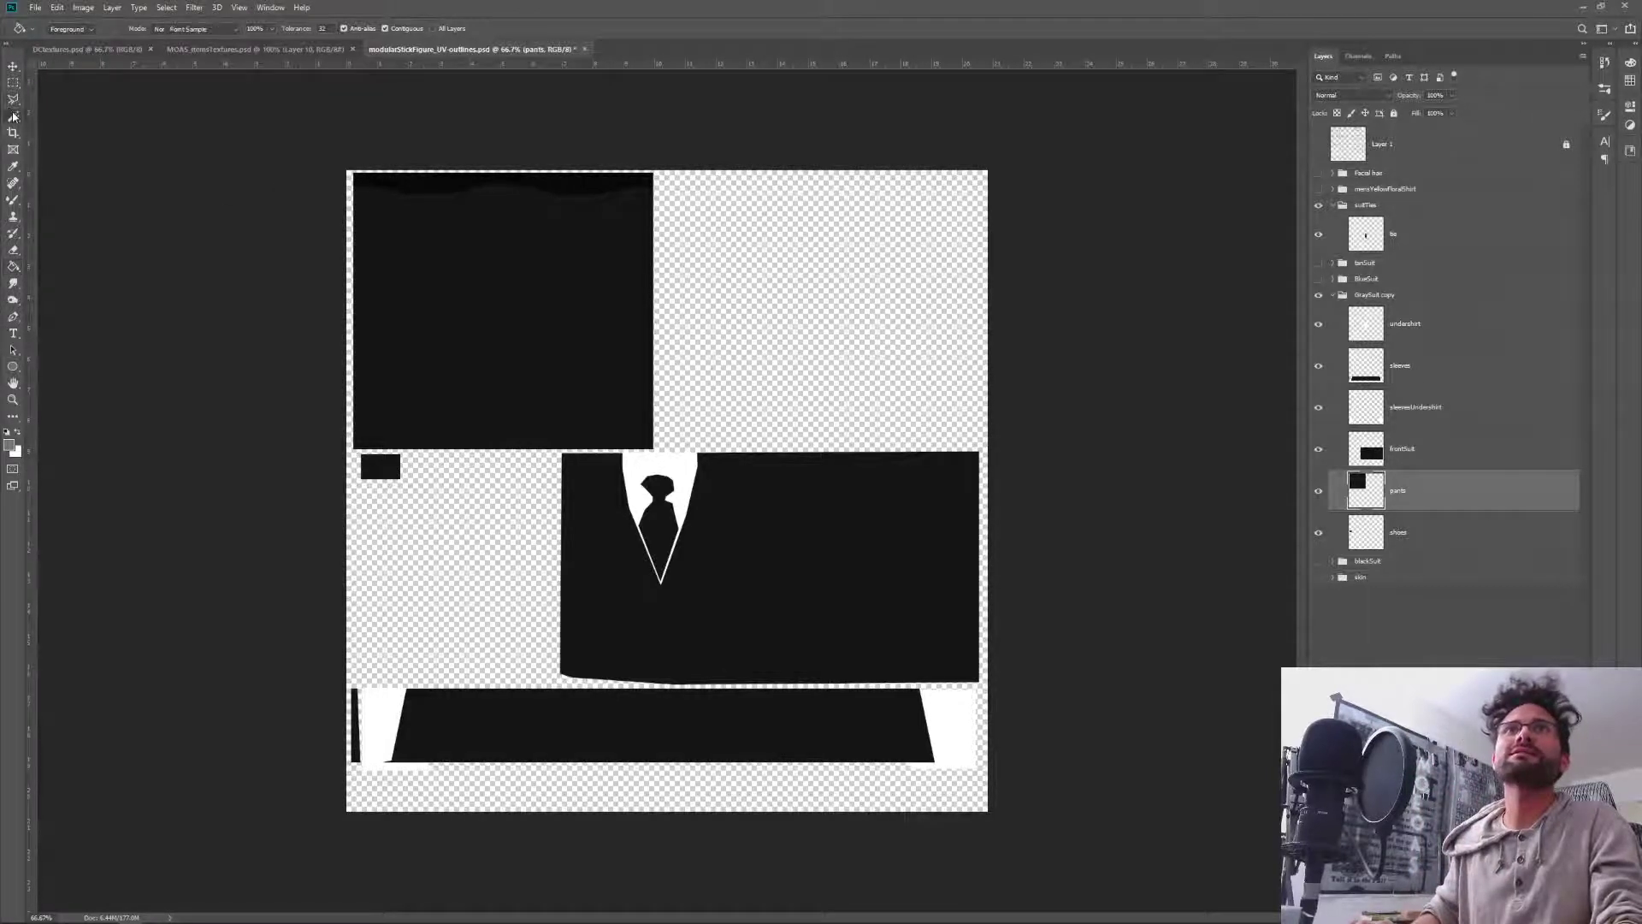
click(550, 282)
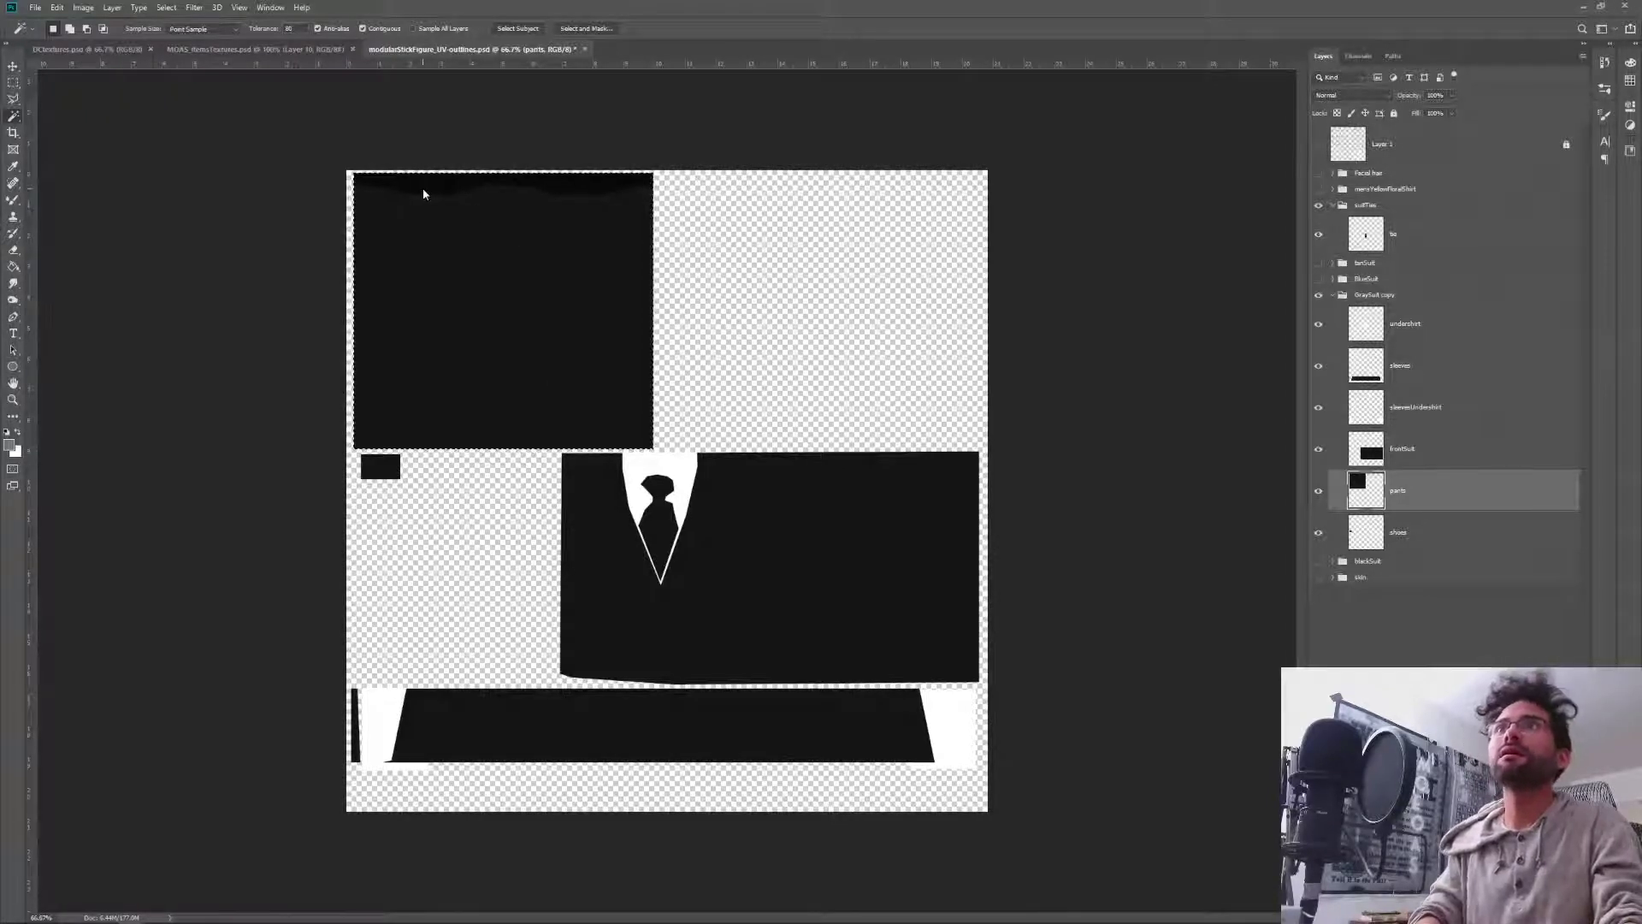
click(289, 29)
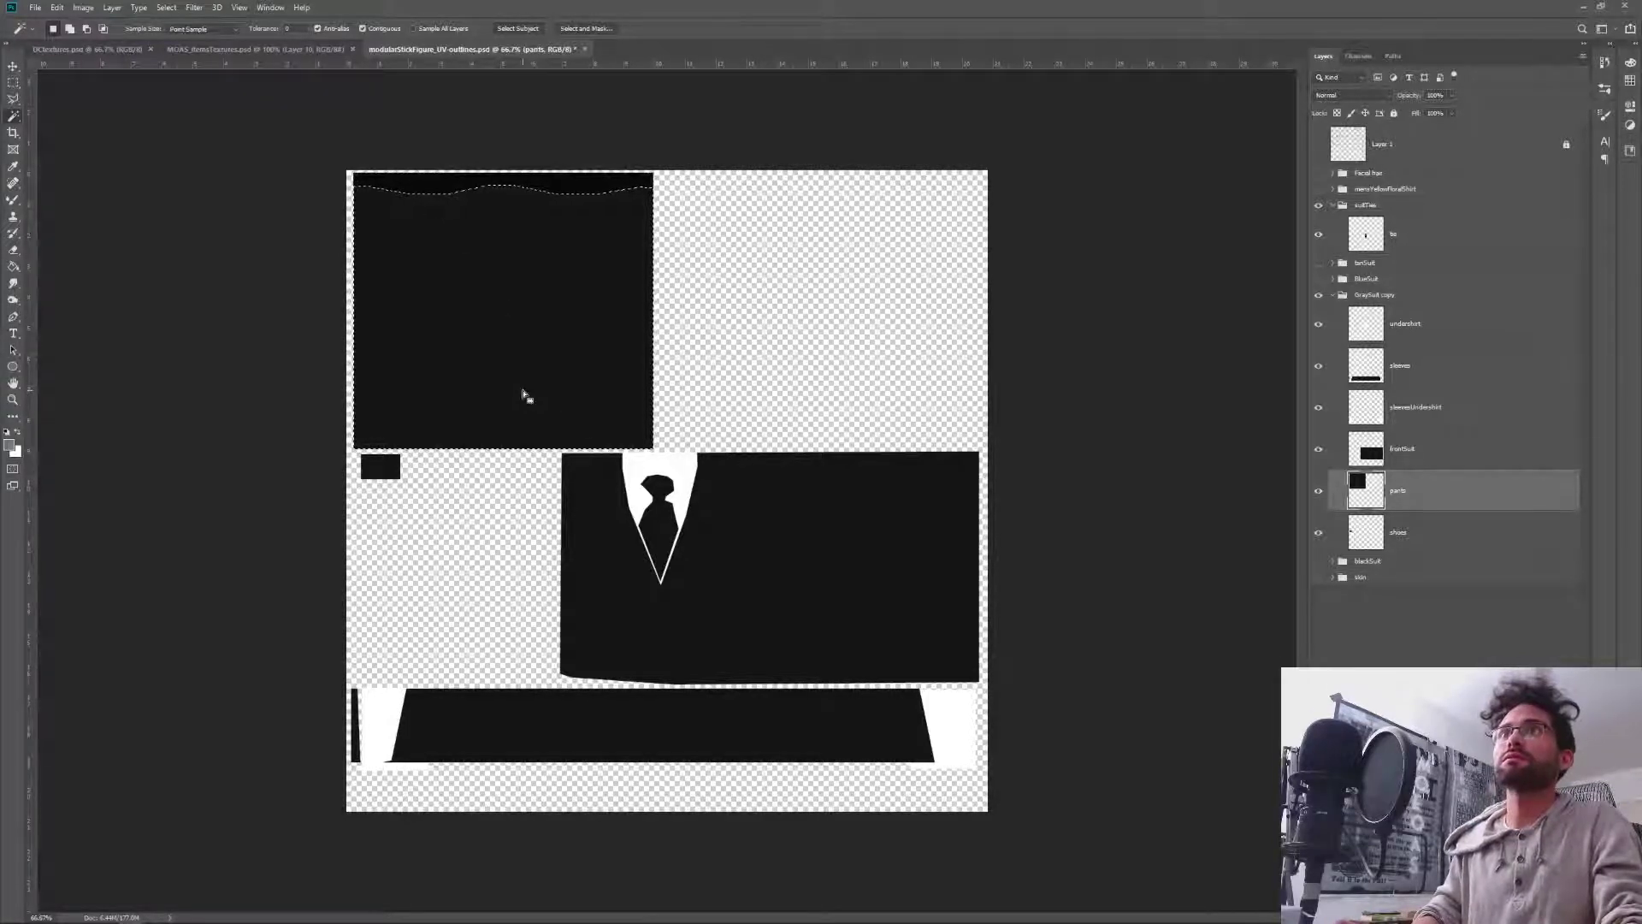
Fill the selected pants area with the current gray foreground color.
key(g)
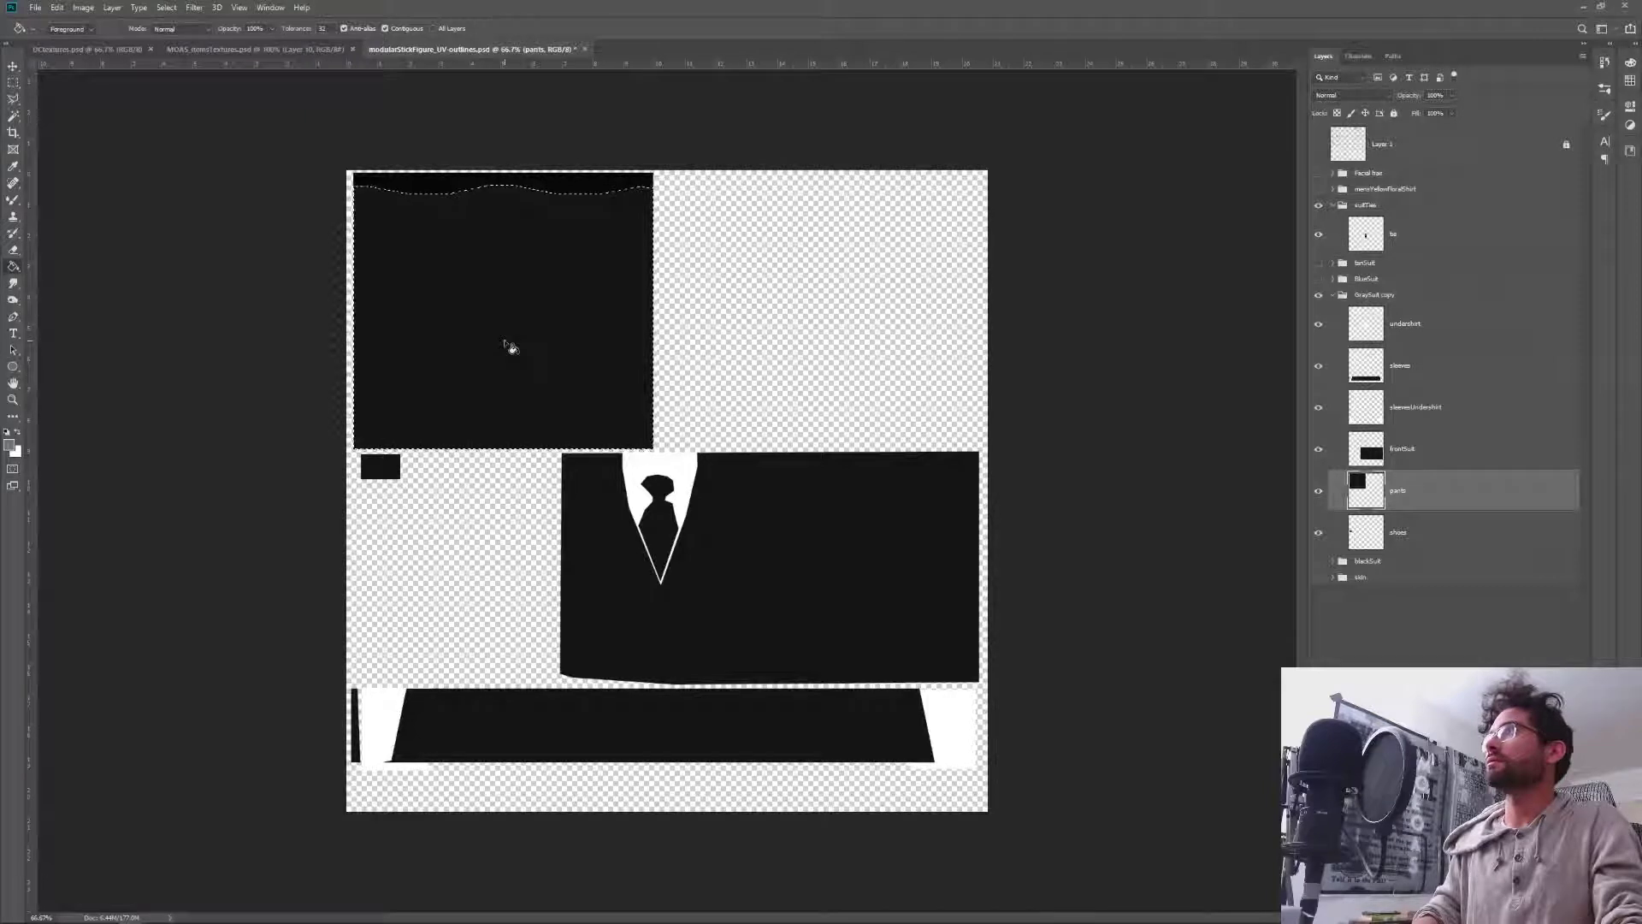
click(510, 346)
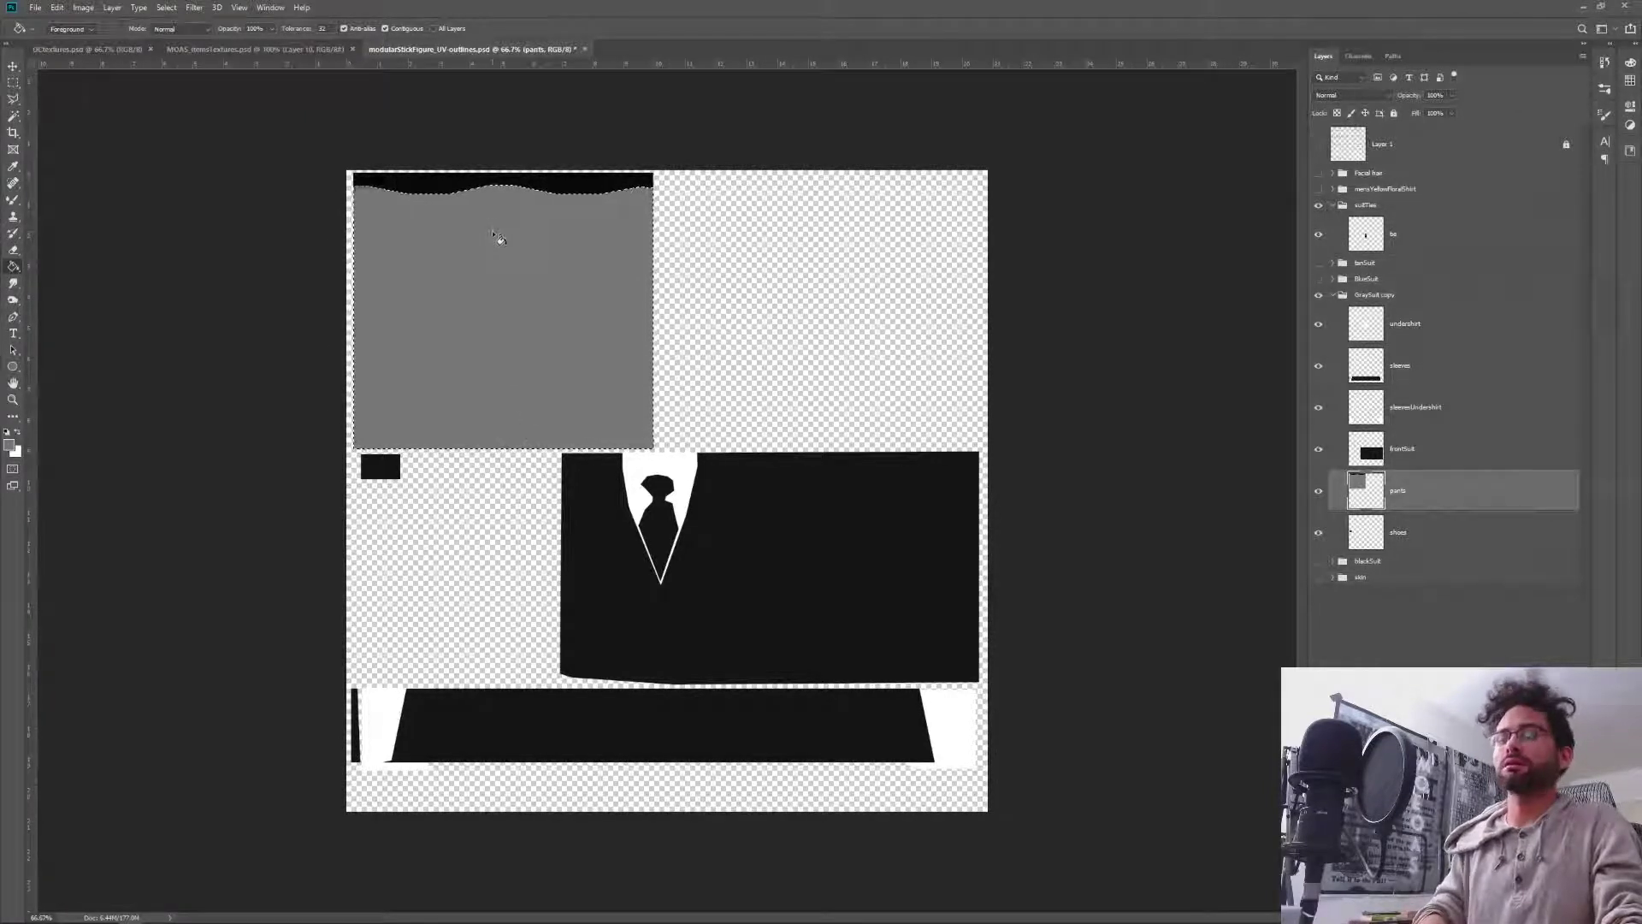
key(ctrl+z)
click(502, 273)
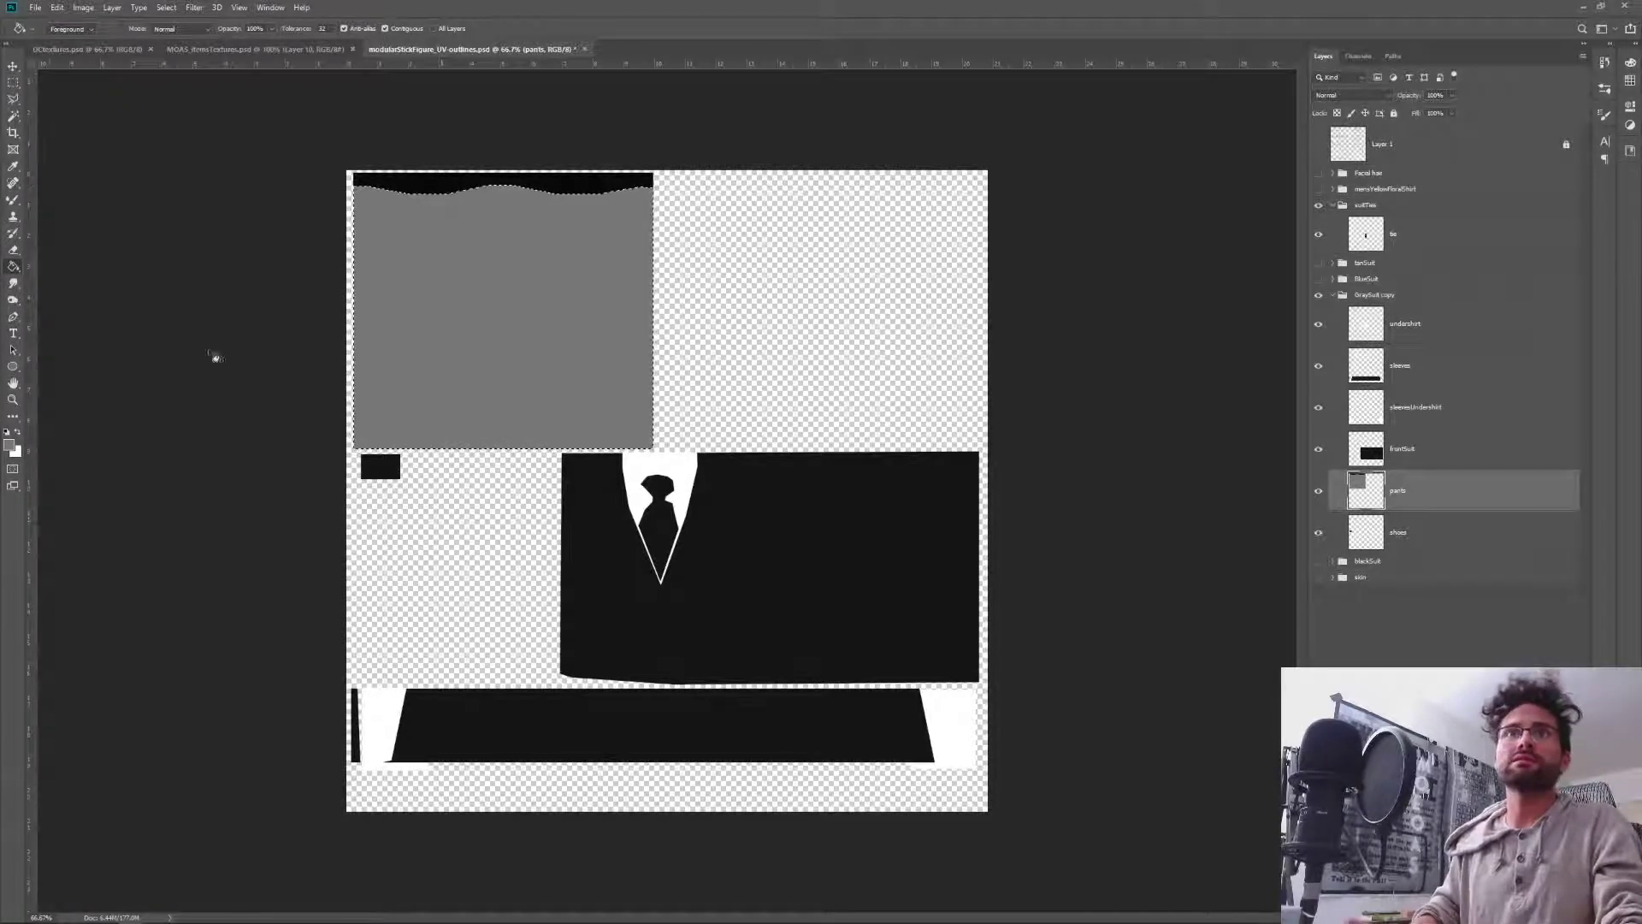
Choose a darker gray foreground color, fill the wavy waistband strip above the pants with it, and clear the selection.
key(i)
click(9, 444)
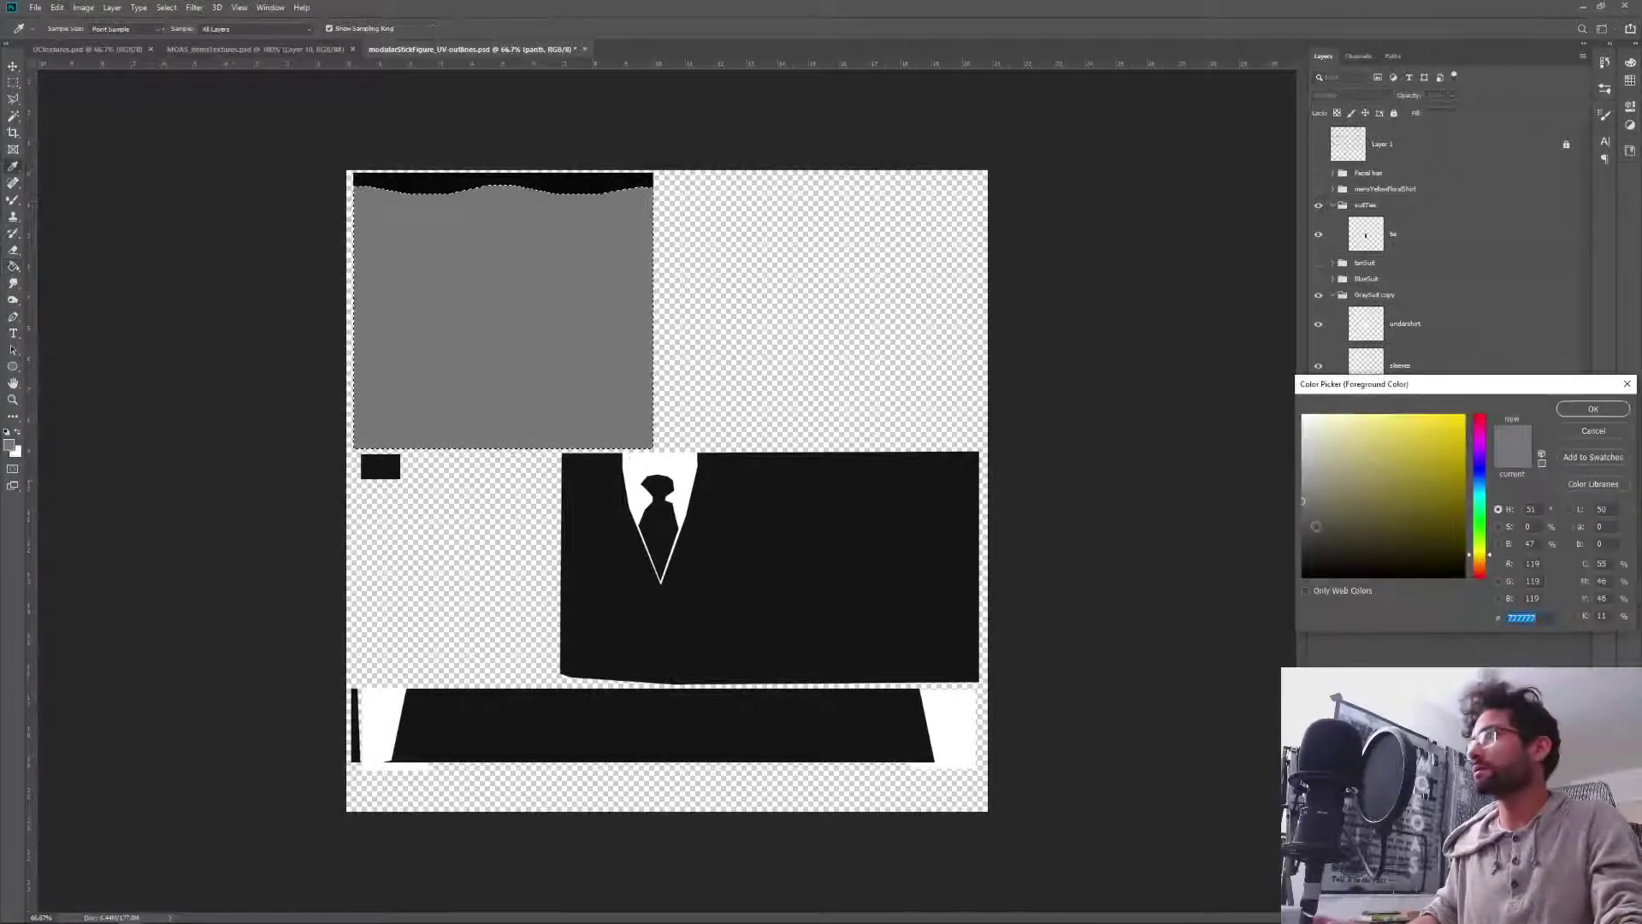
key(Return)
key(g)
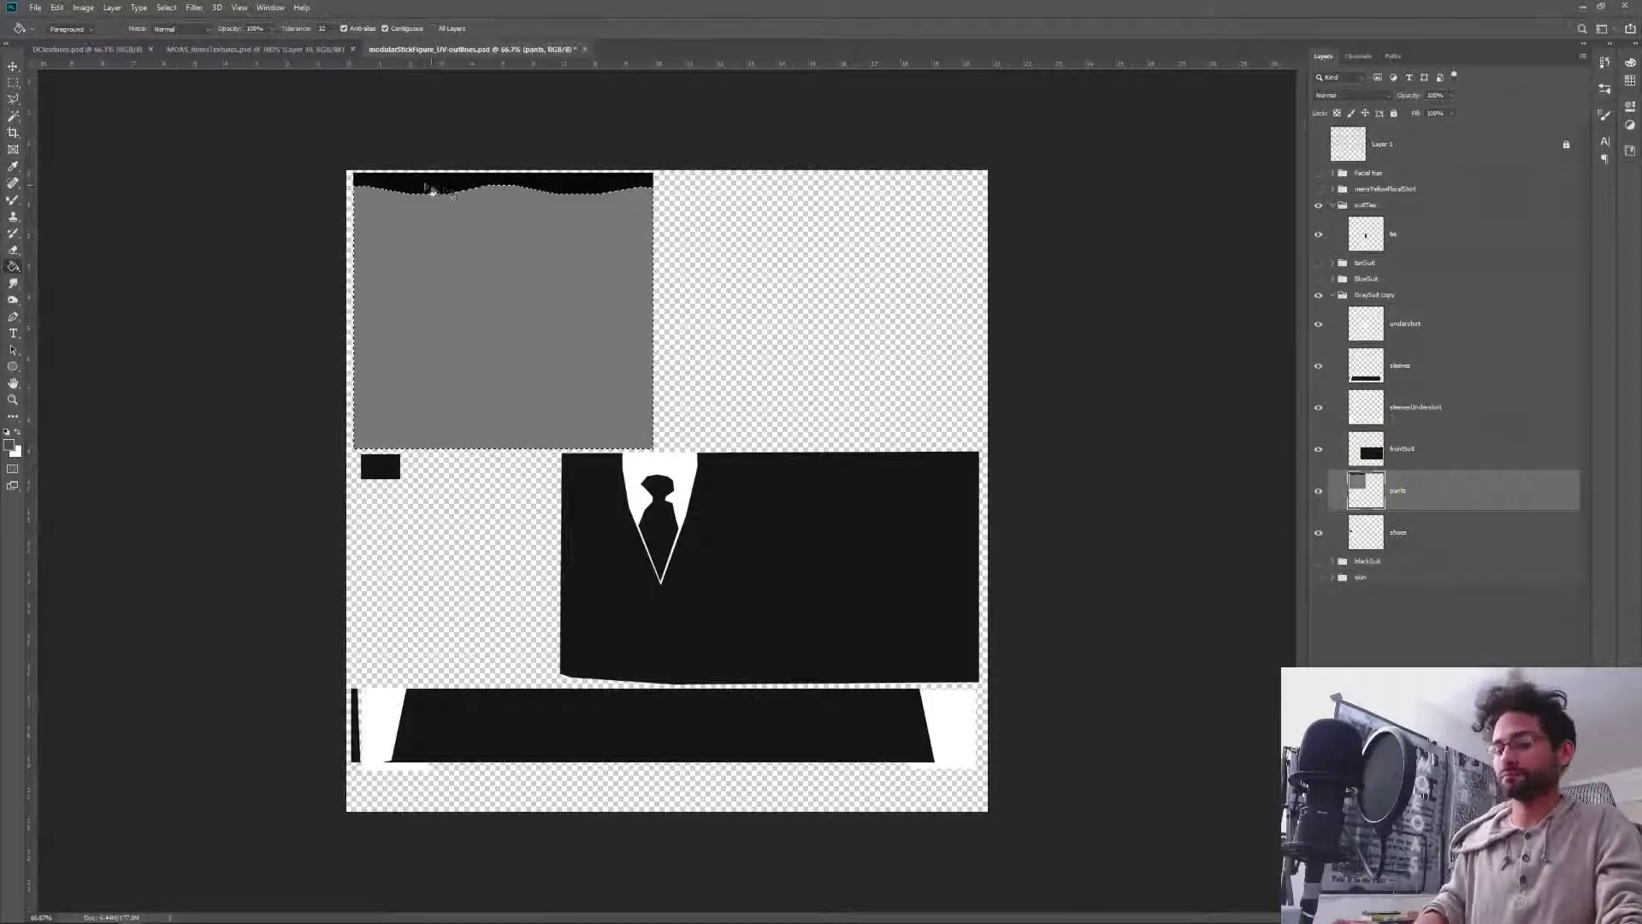
key(w)
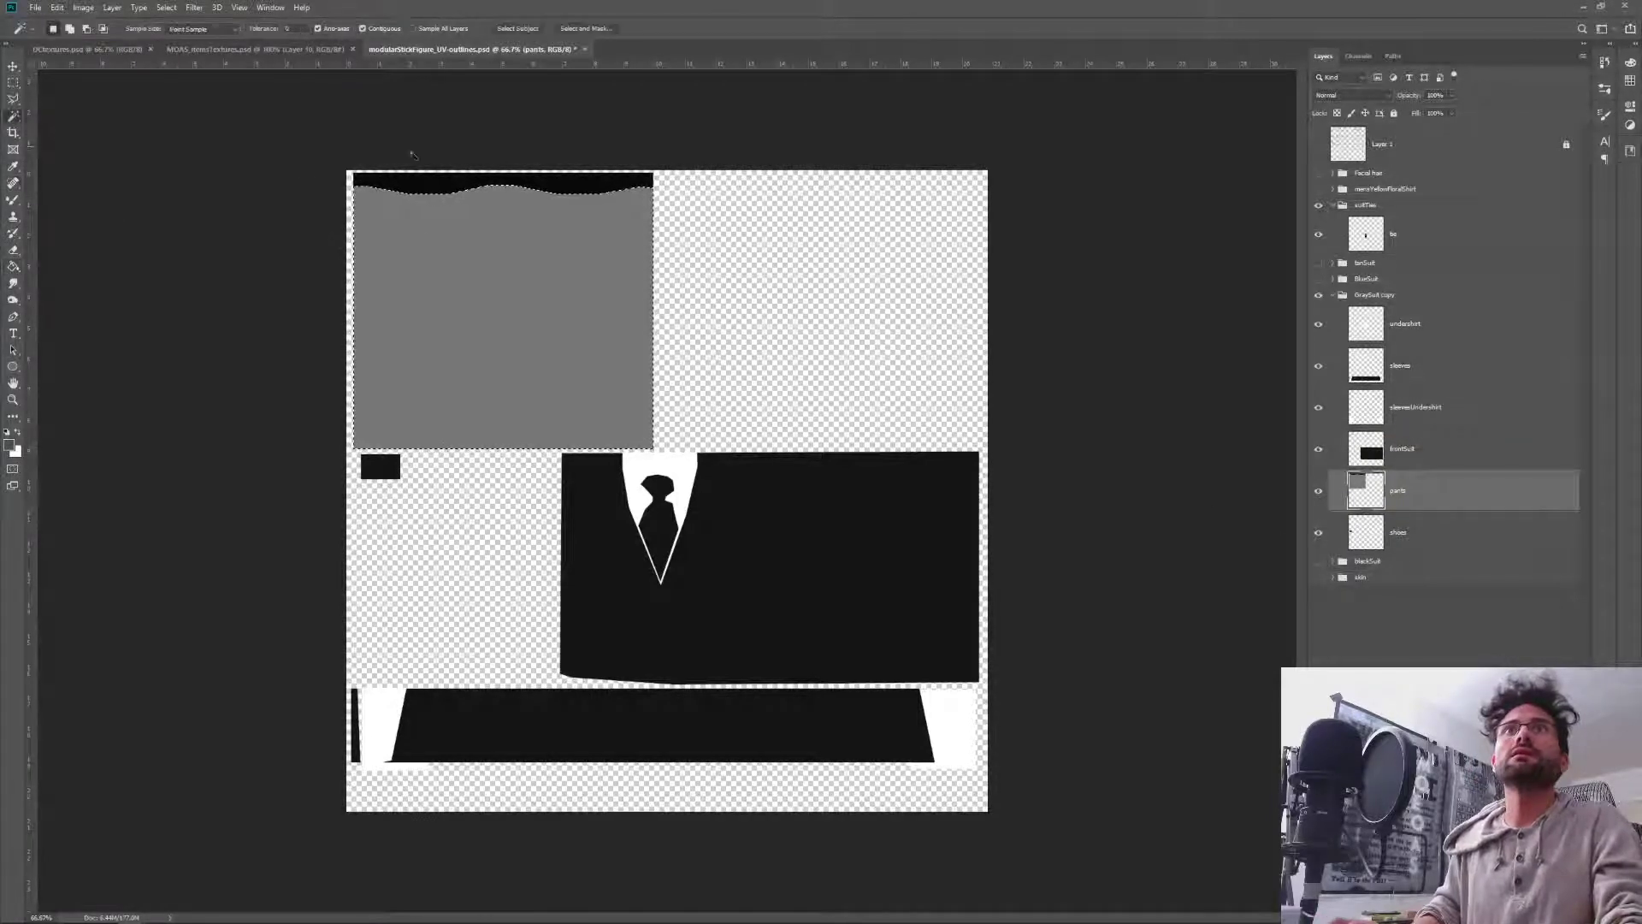
key(g)
click(451, 190)
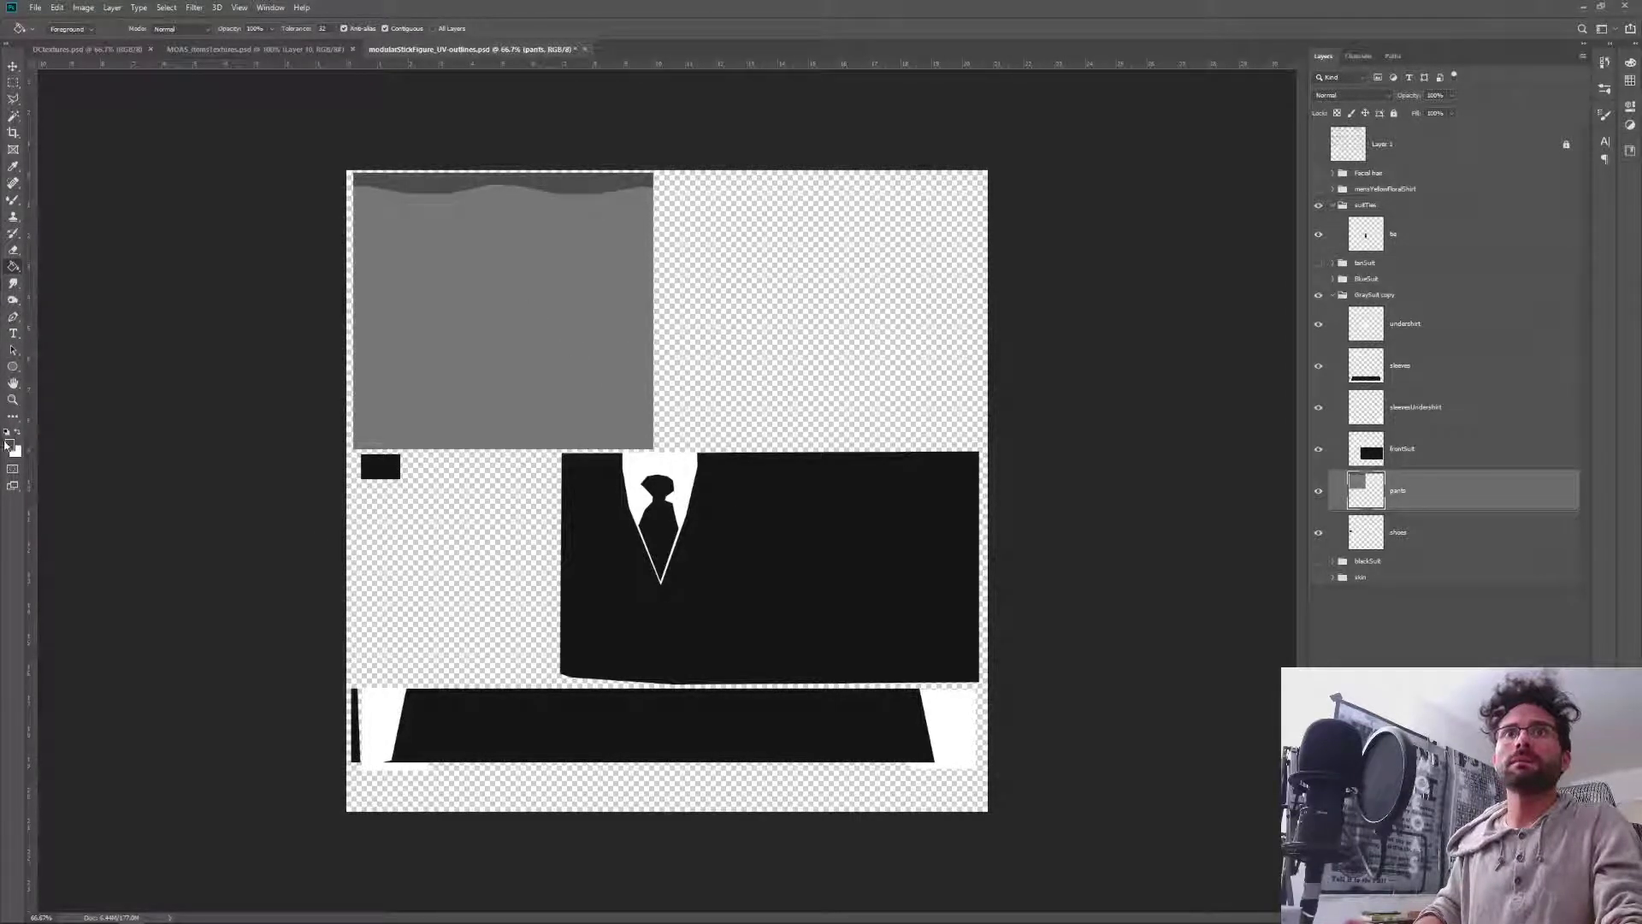
Set the foreground back to the lighter gray and fill the black jacket shape on the frontSuit layer.
click(8, 443)
key(Return)
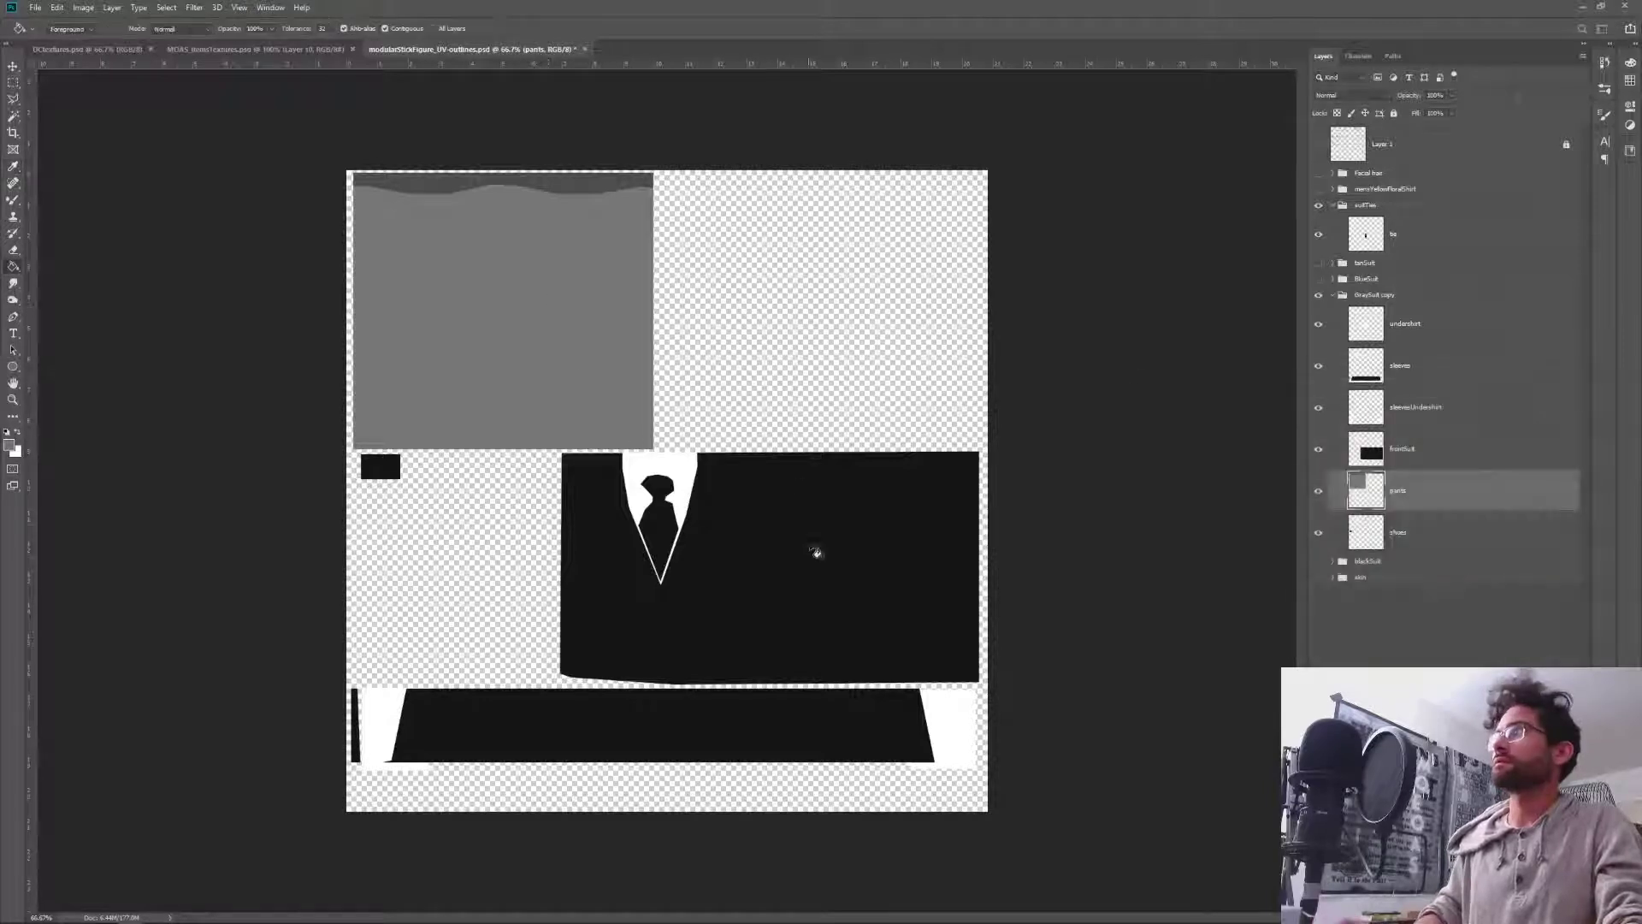
click(804, 556)
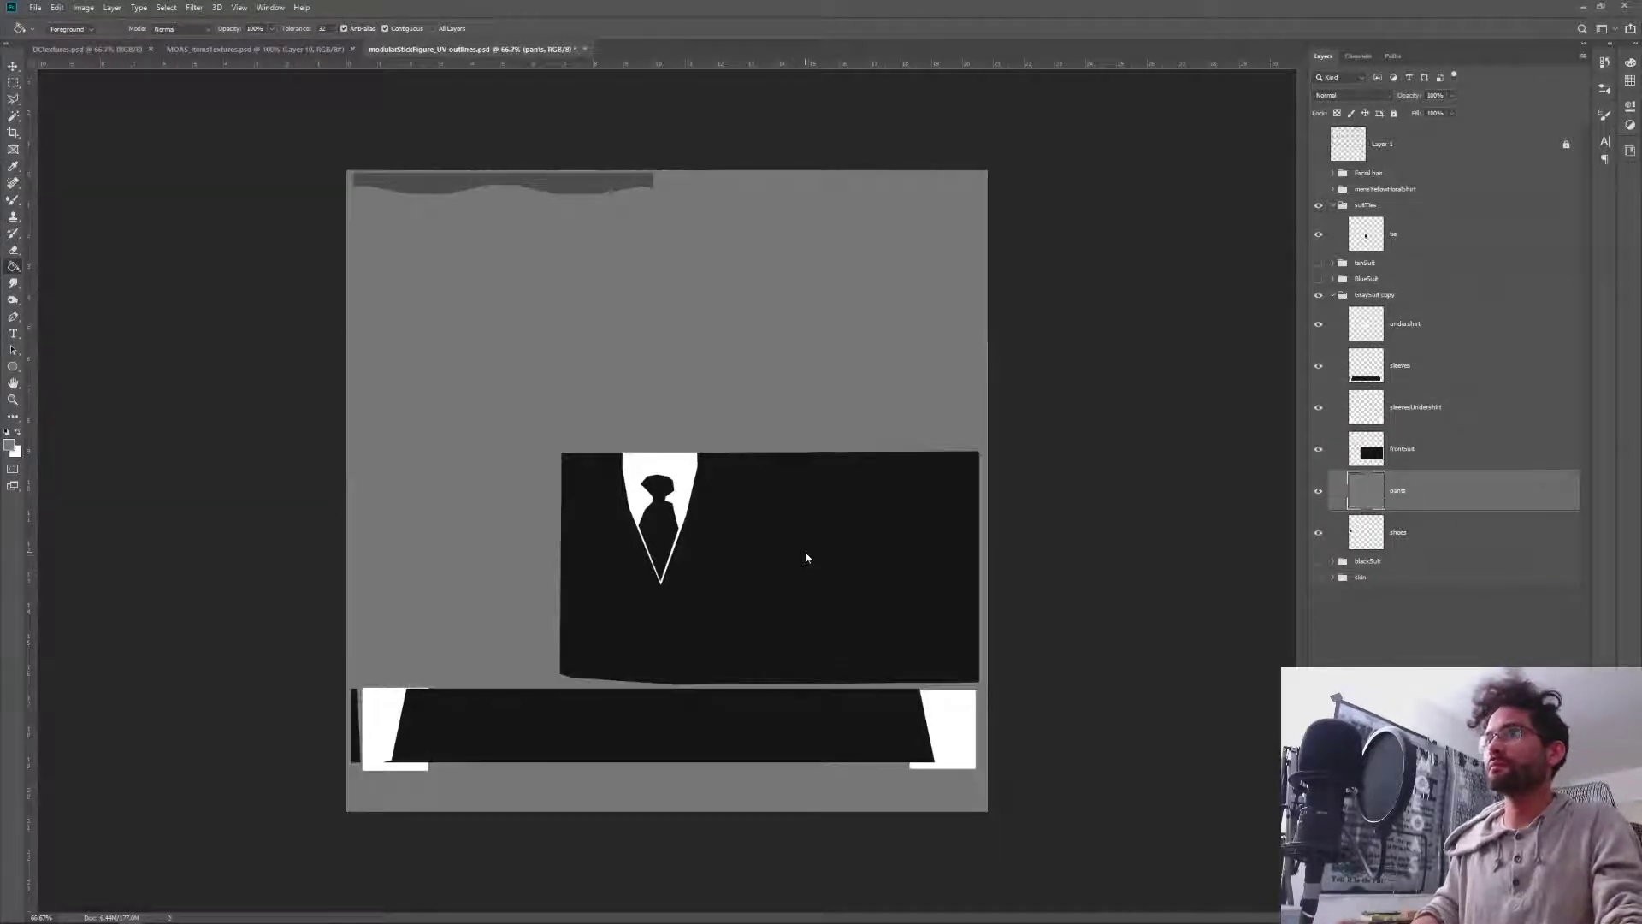
key(ctrl+z)
key(ctrl+z)
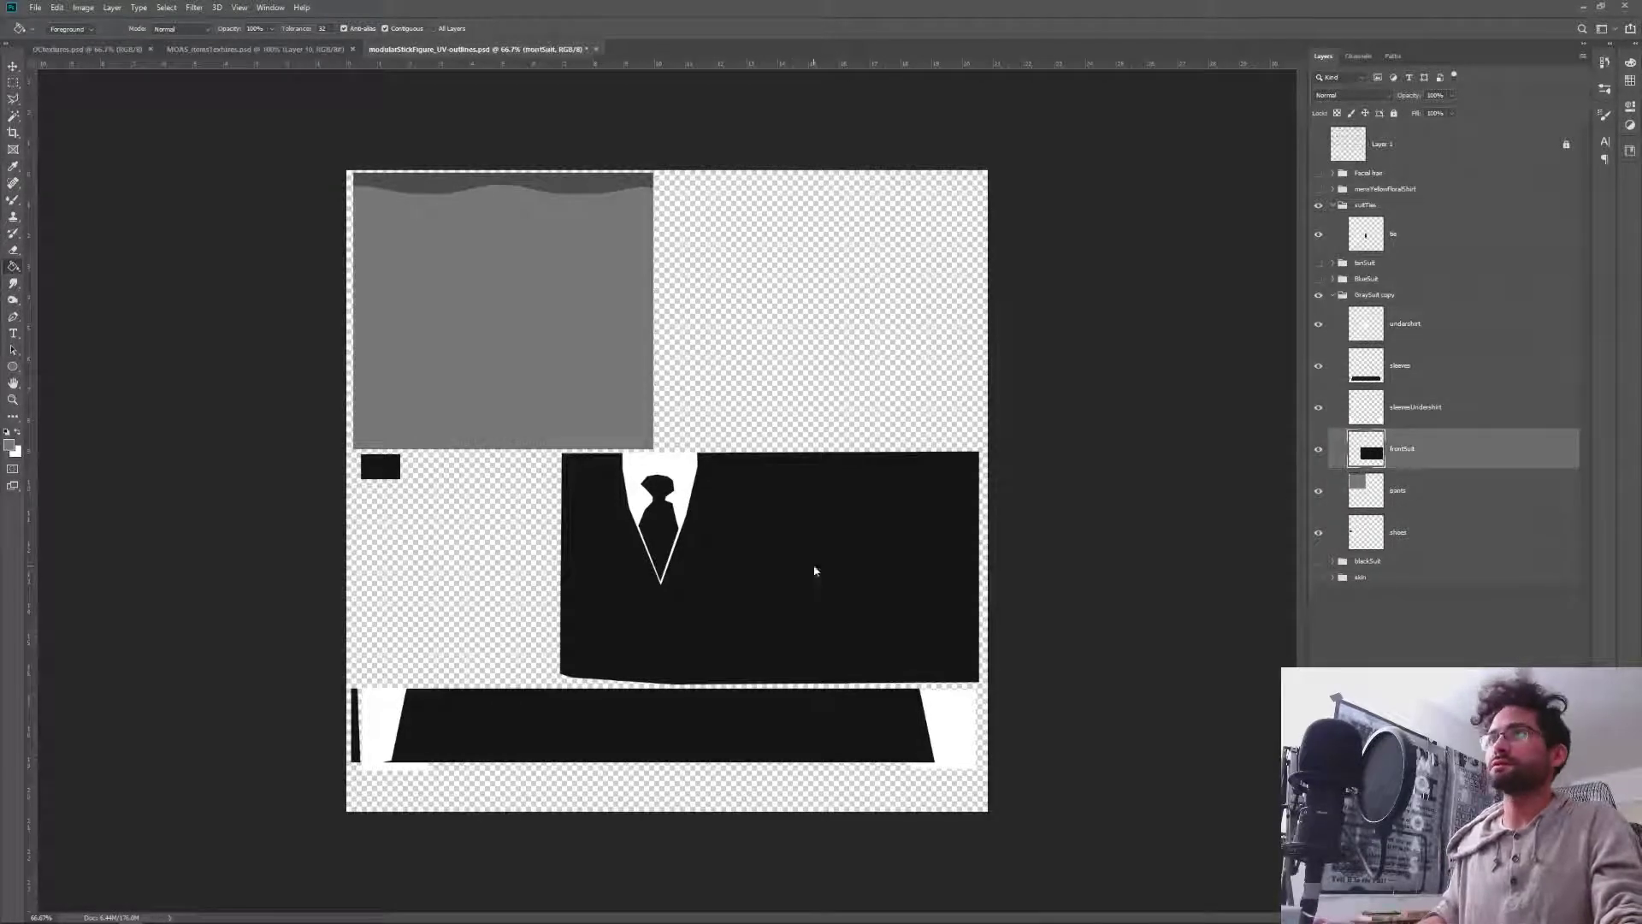
click(814, 571)
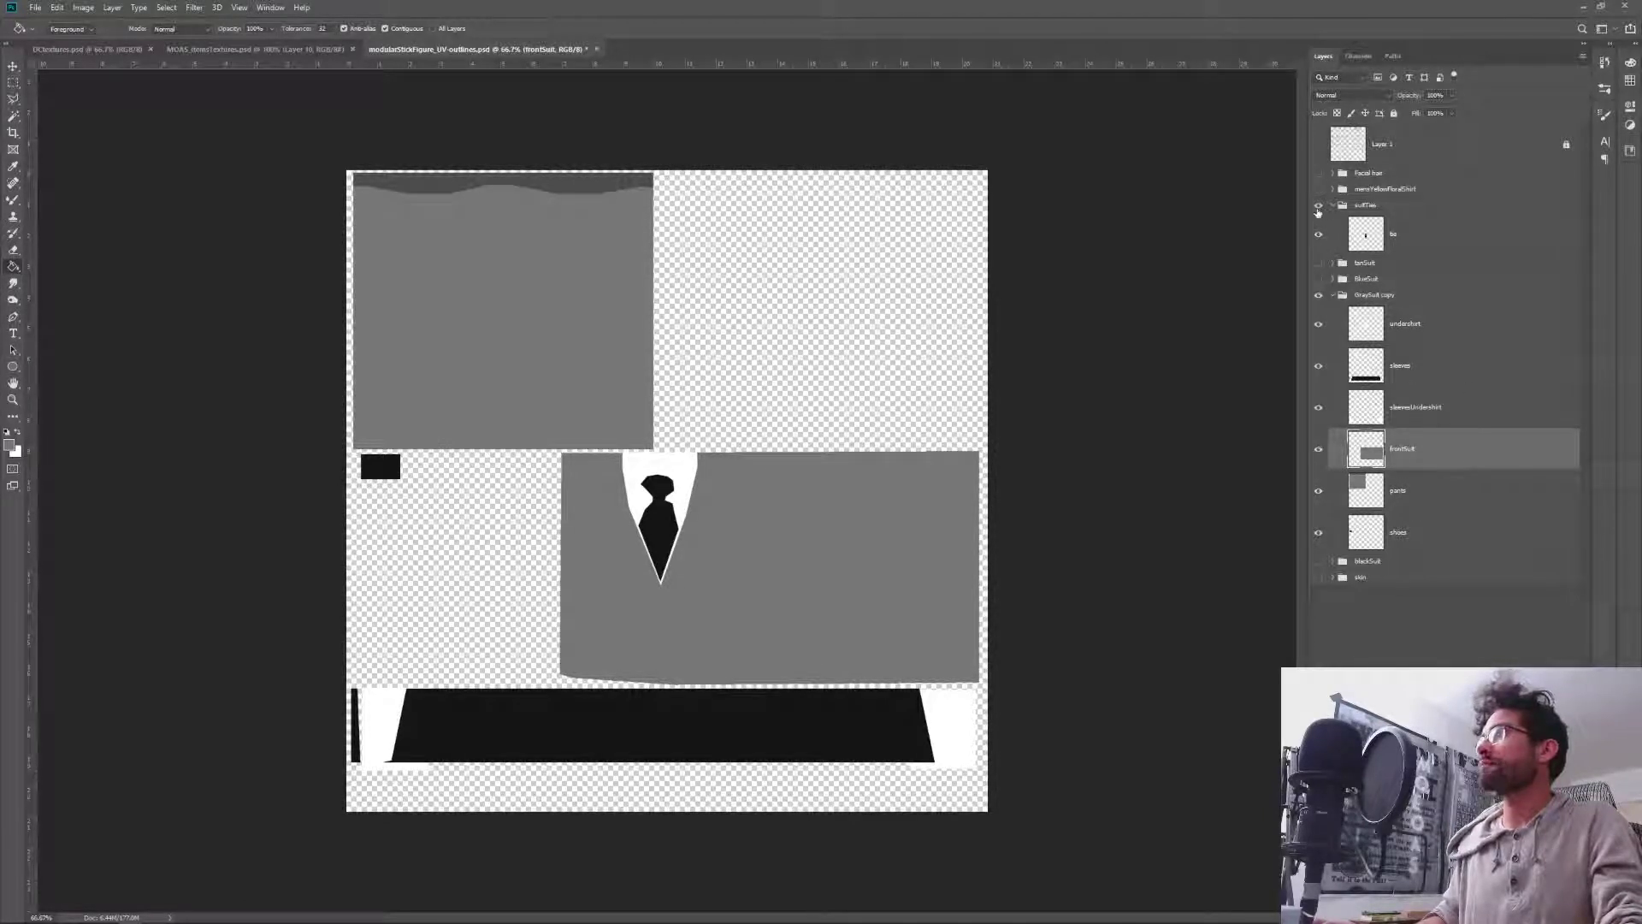
Hide the suitTies group and fill the long sleeve shape on the sleeves layer with the same gray.
click(1318, 206)
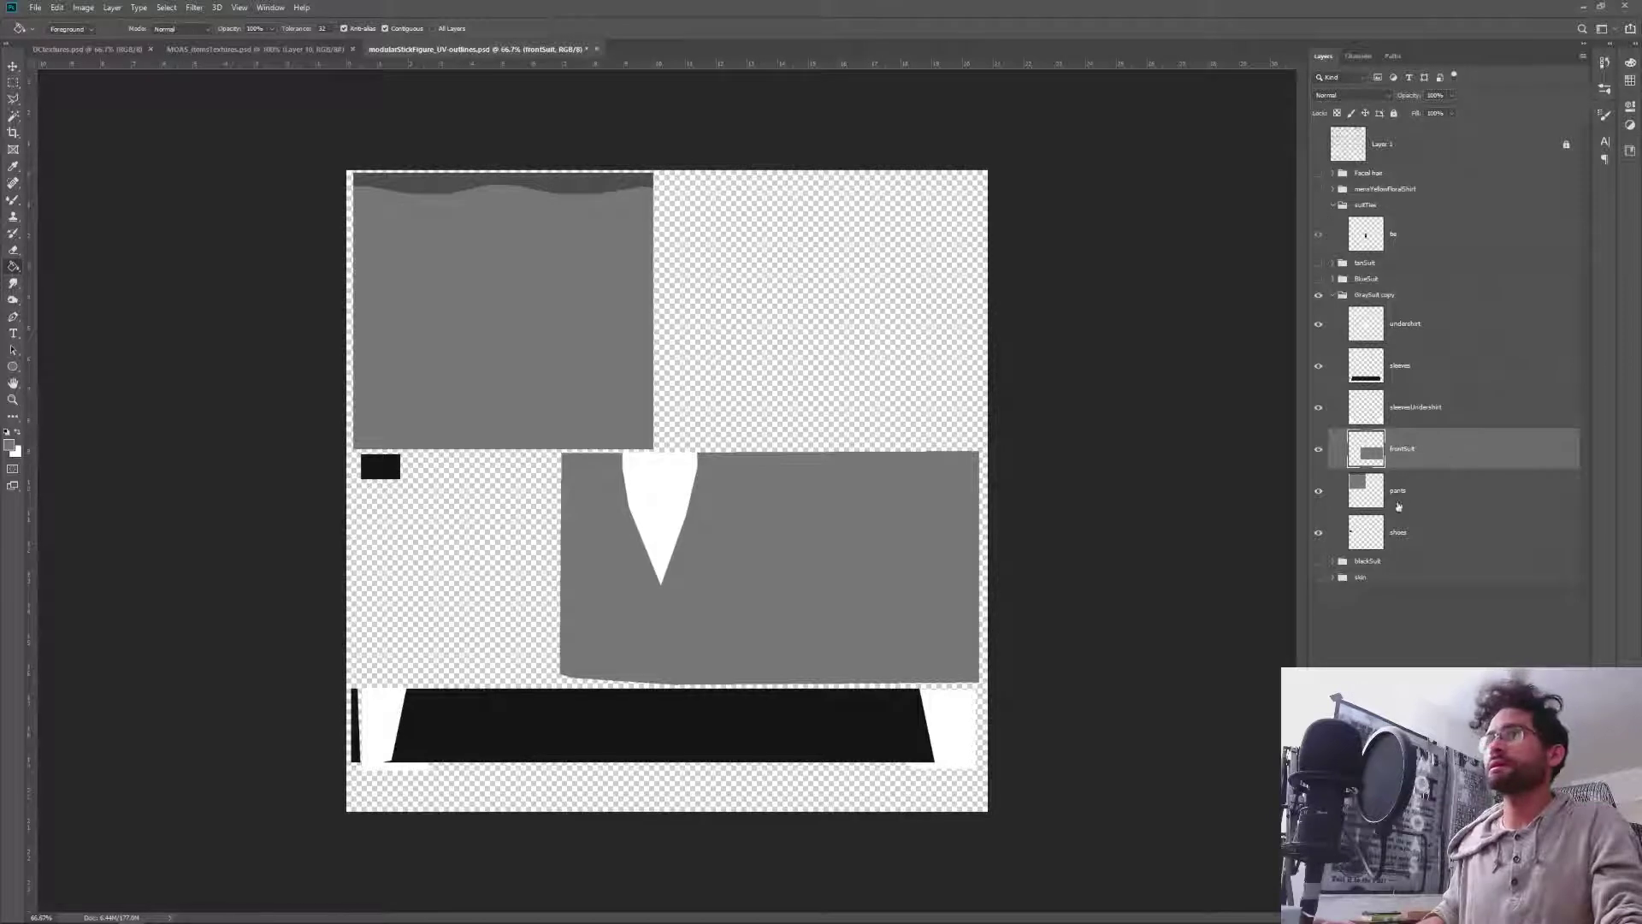
click(1437, 367)
click(589, 742)
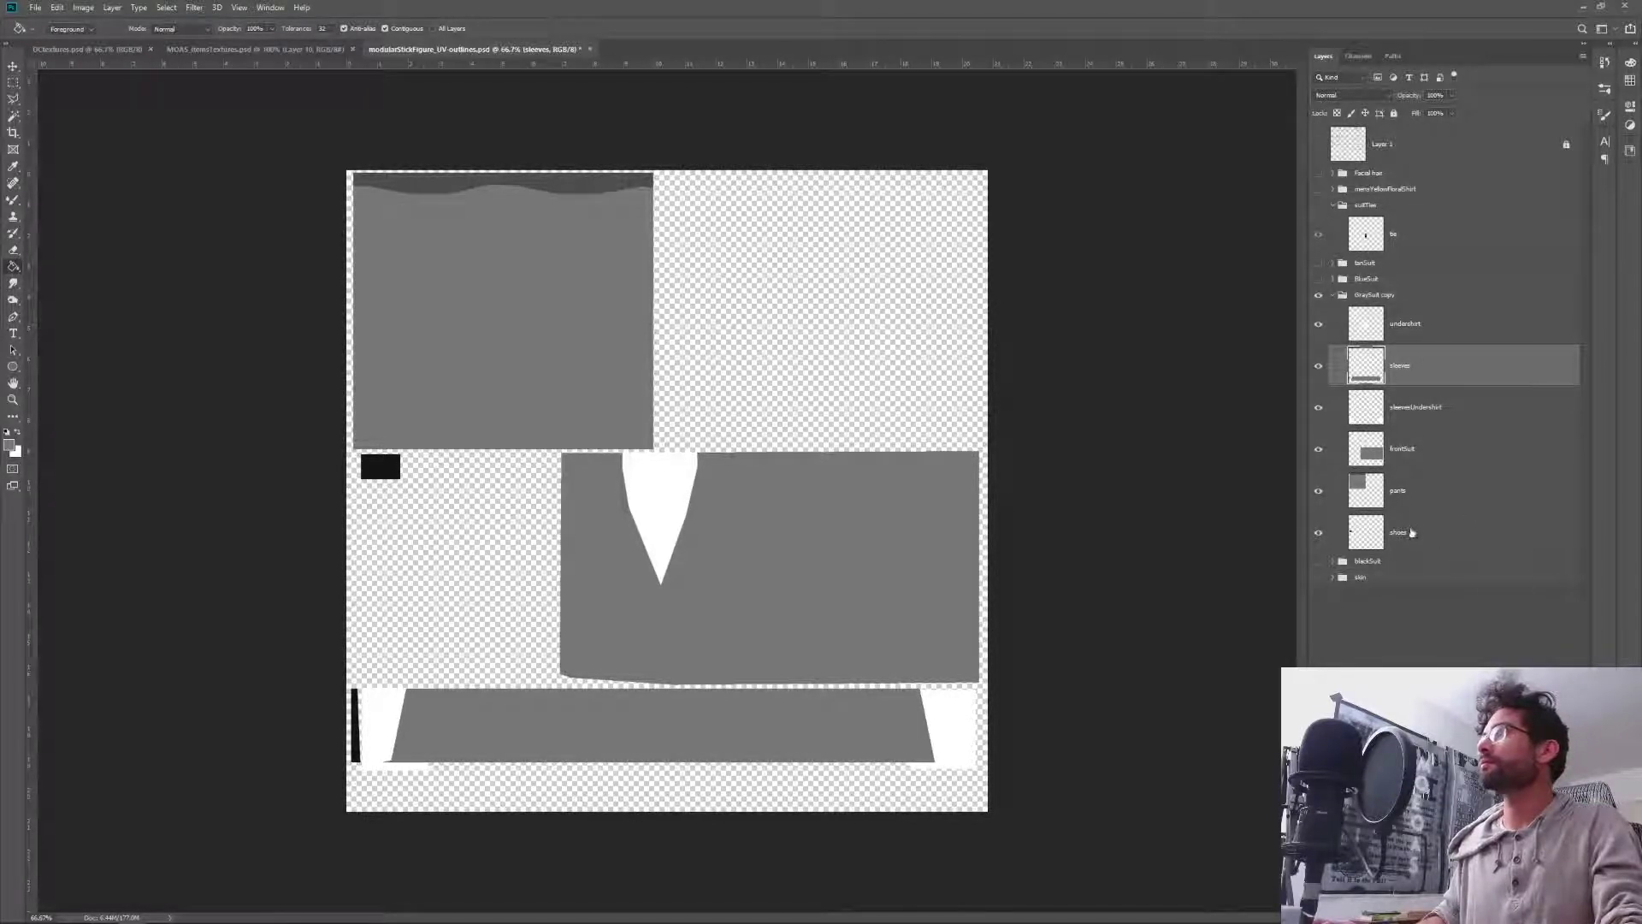
Move the shoes layer to the bottom of the layer stack into its own group named shoes, and collapse and hide that group.
click(1419, 539)
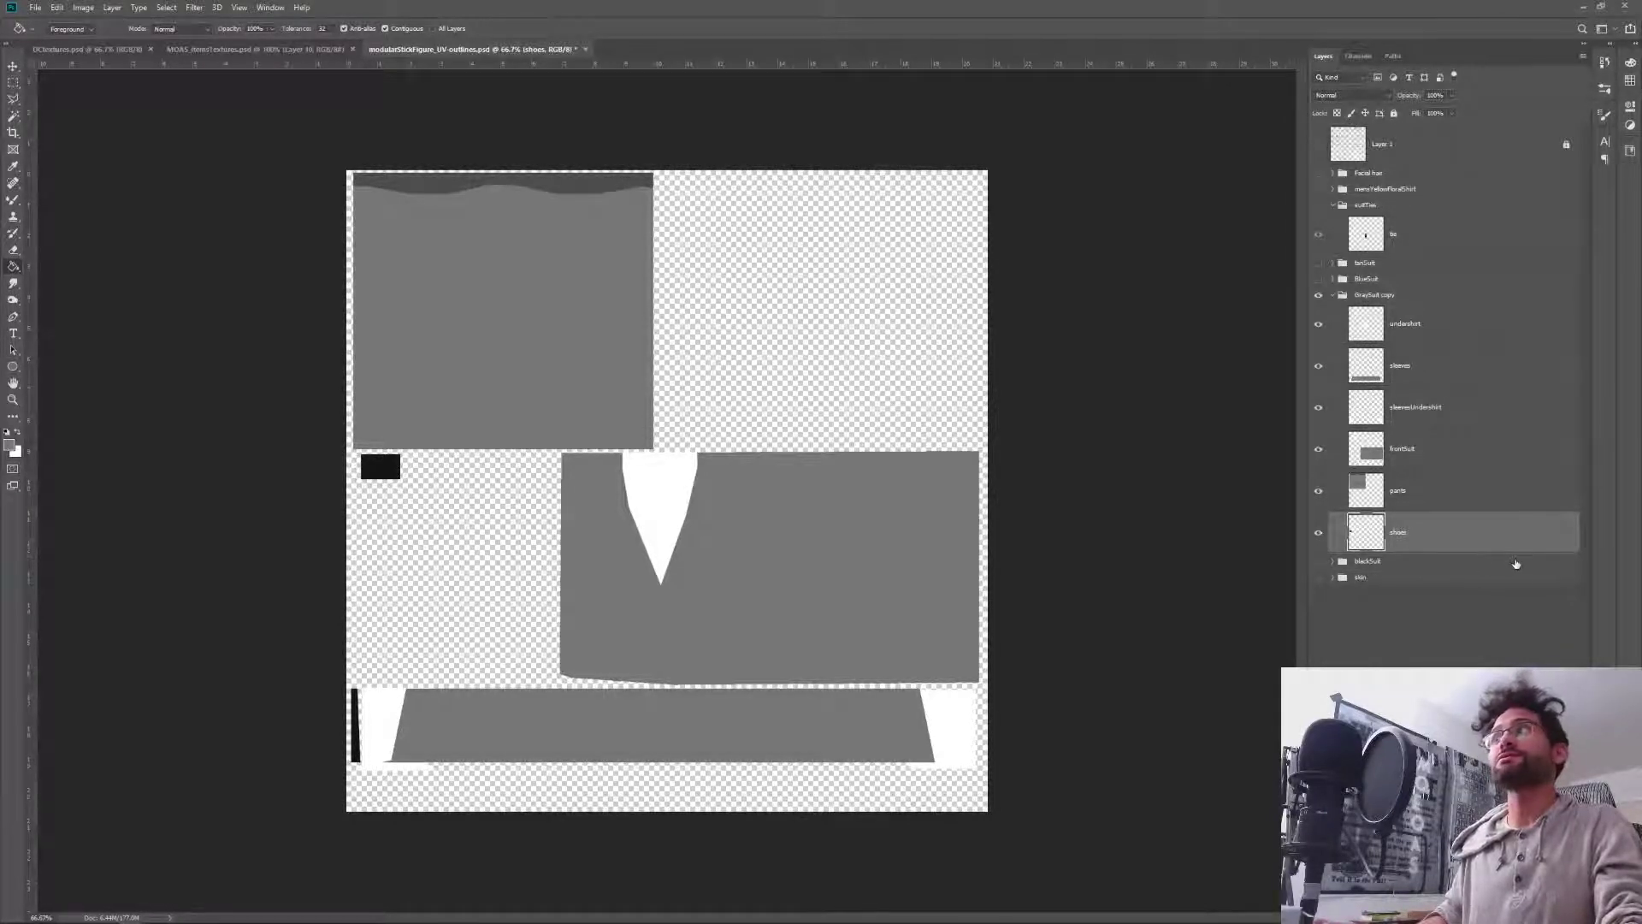
drag(1436, 535, 1402, 594)
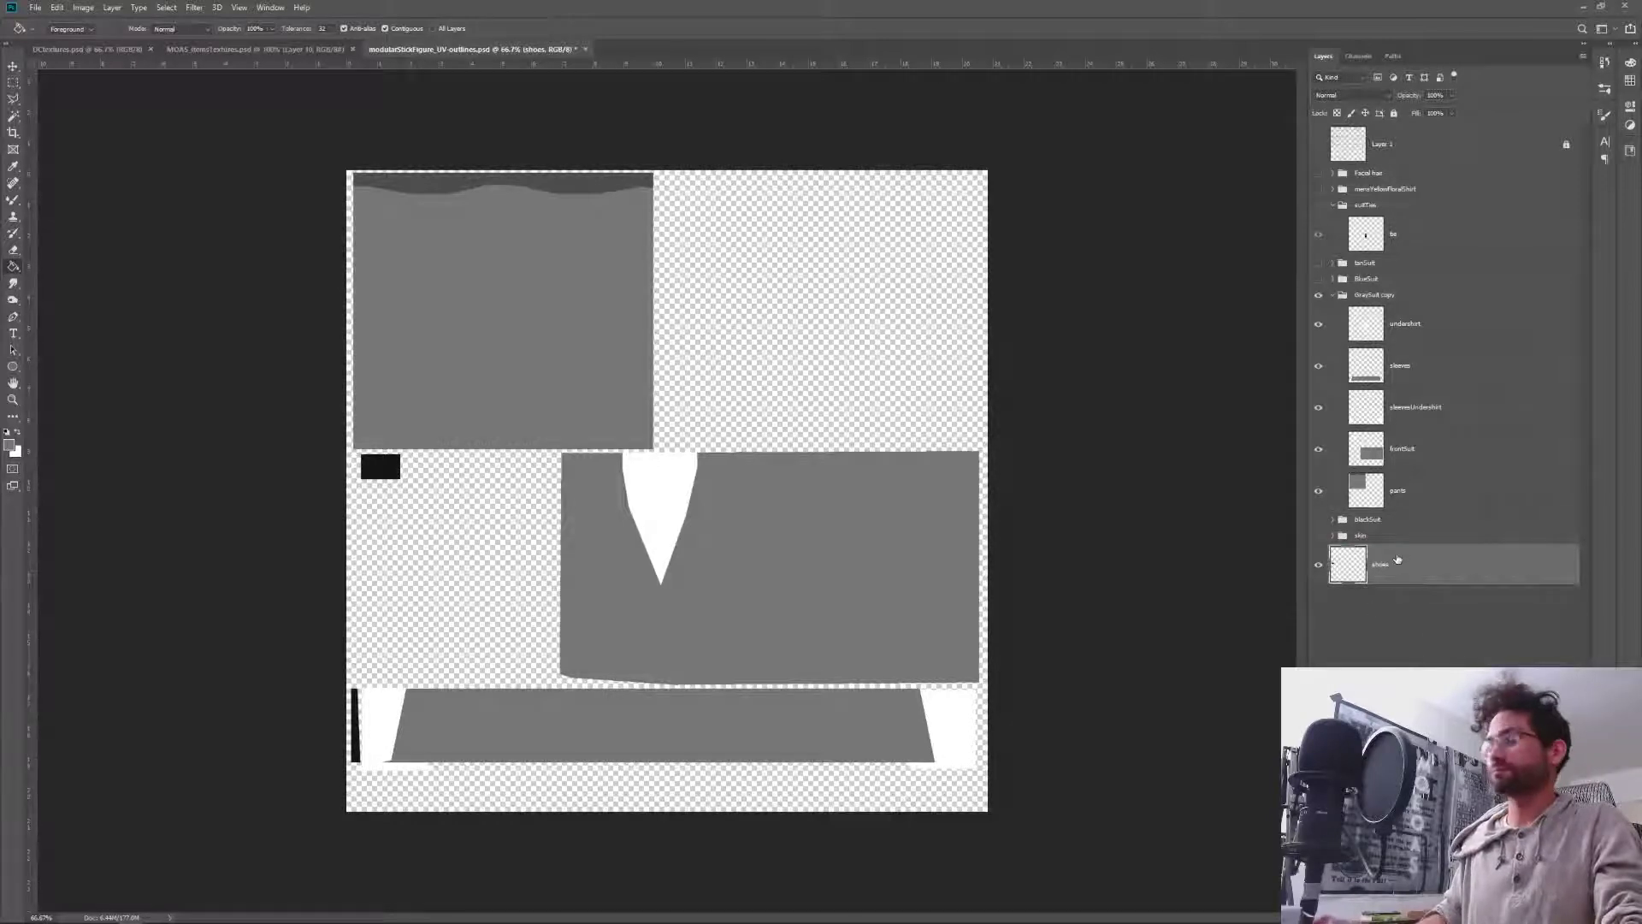
key(ctrl+g)
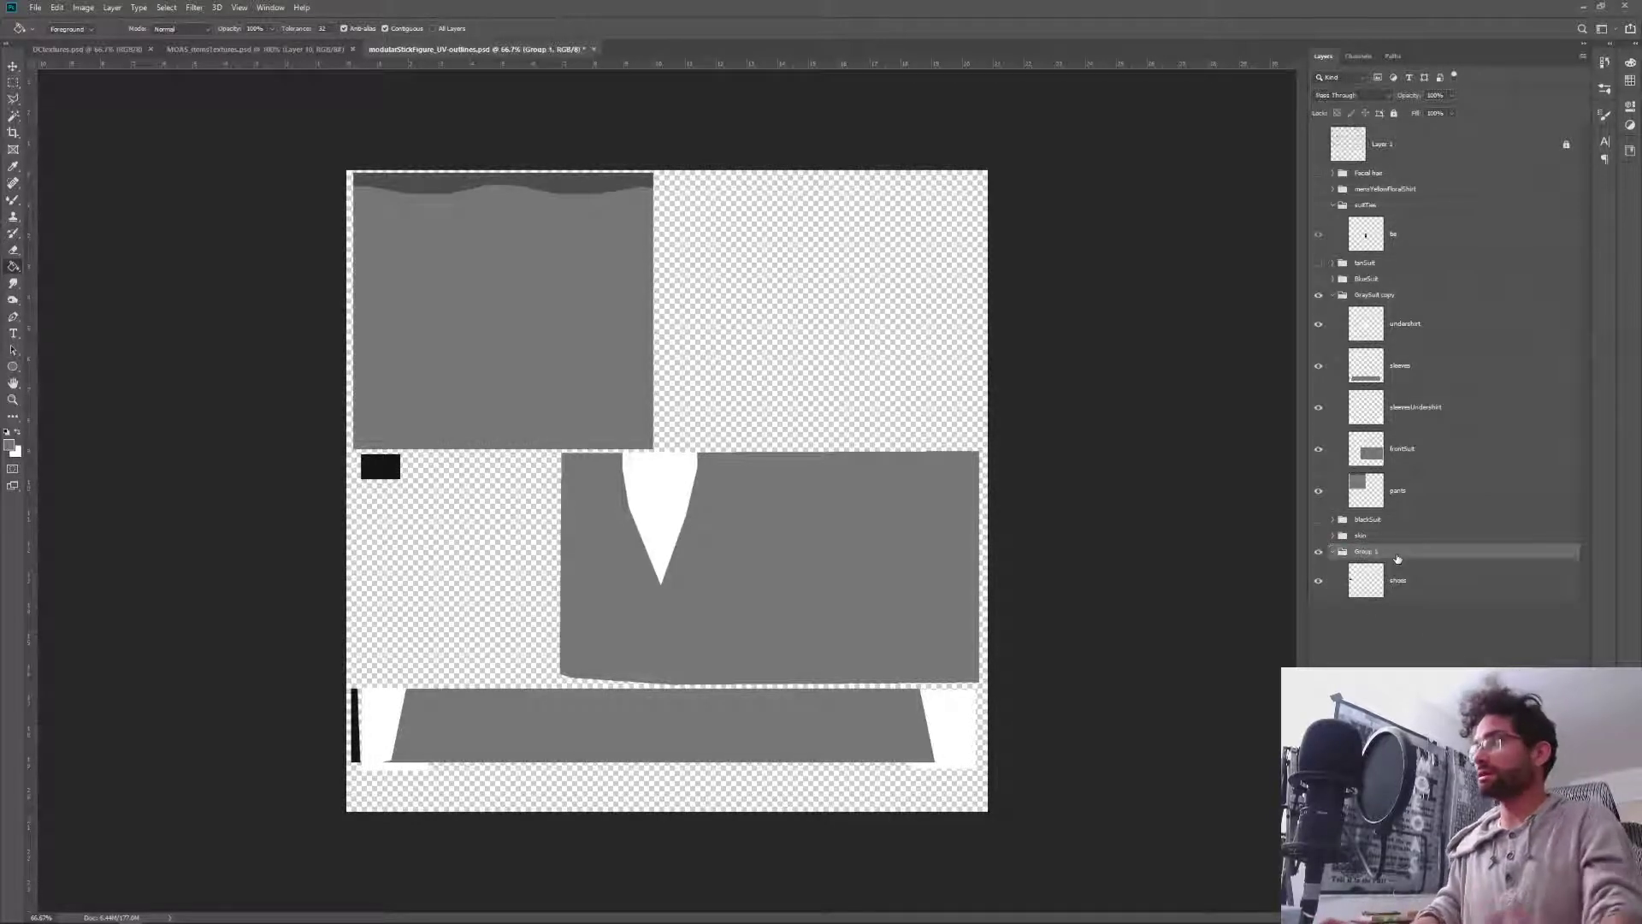
double_click(1366, 552)
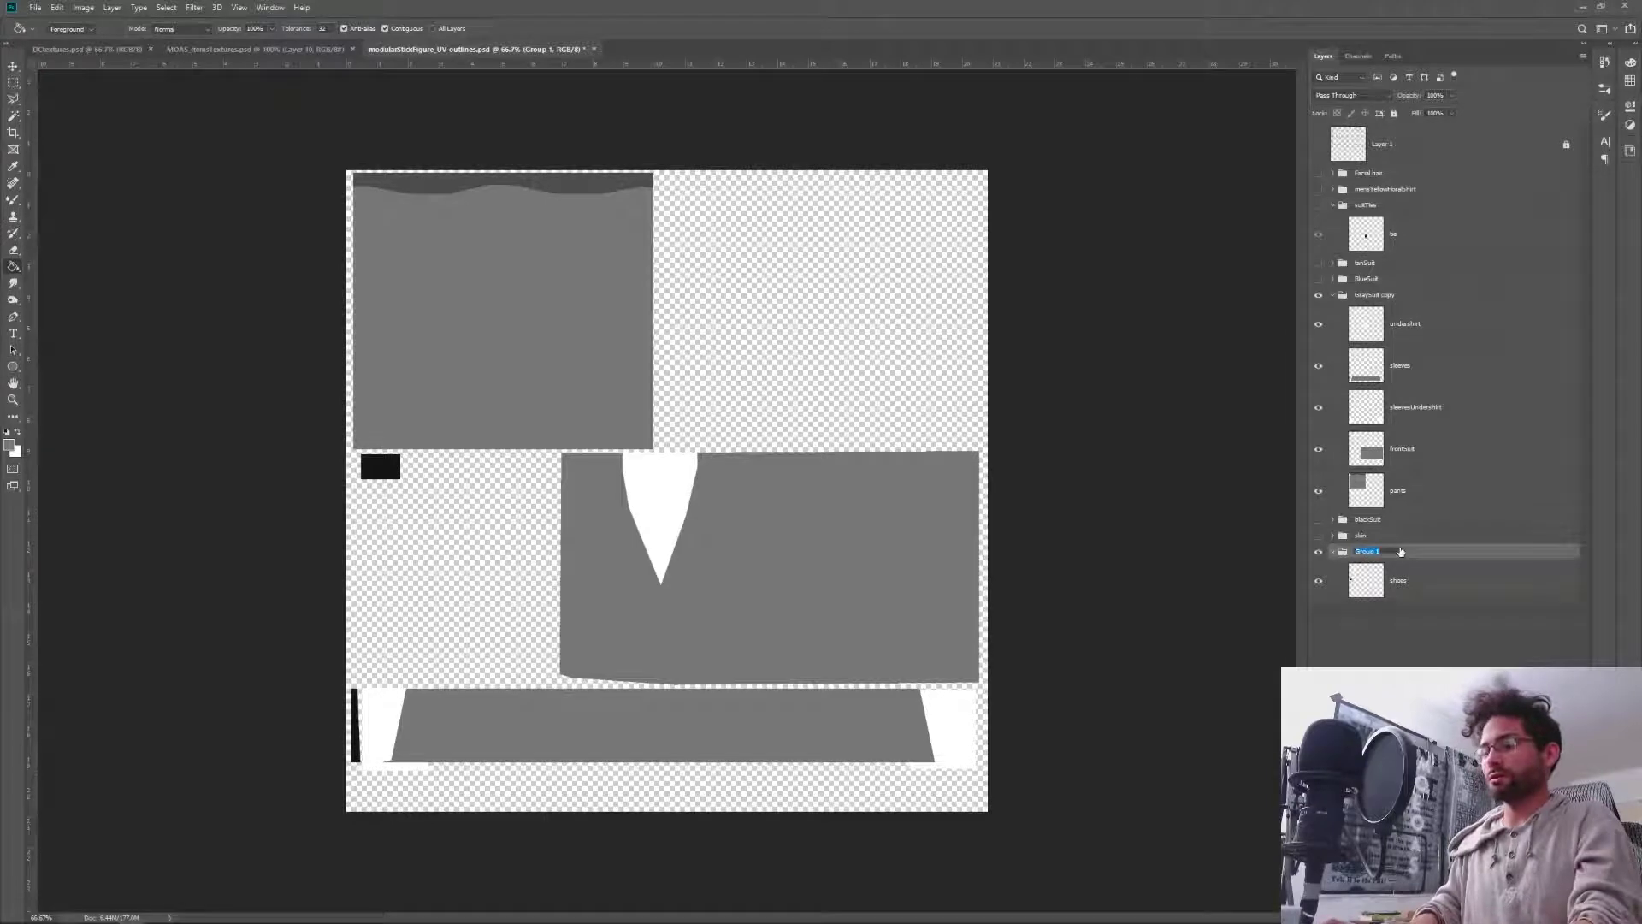
text(shoes)
key(Return)
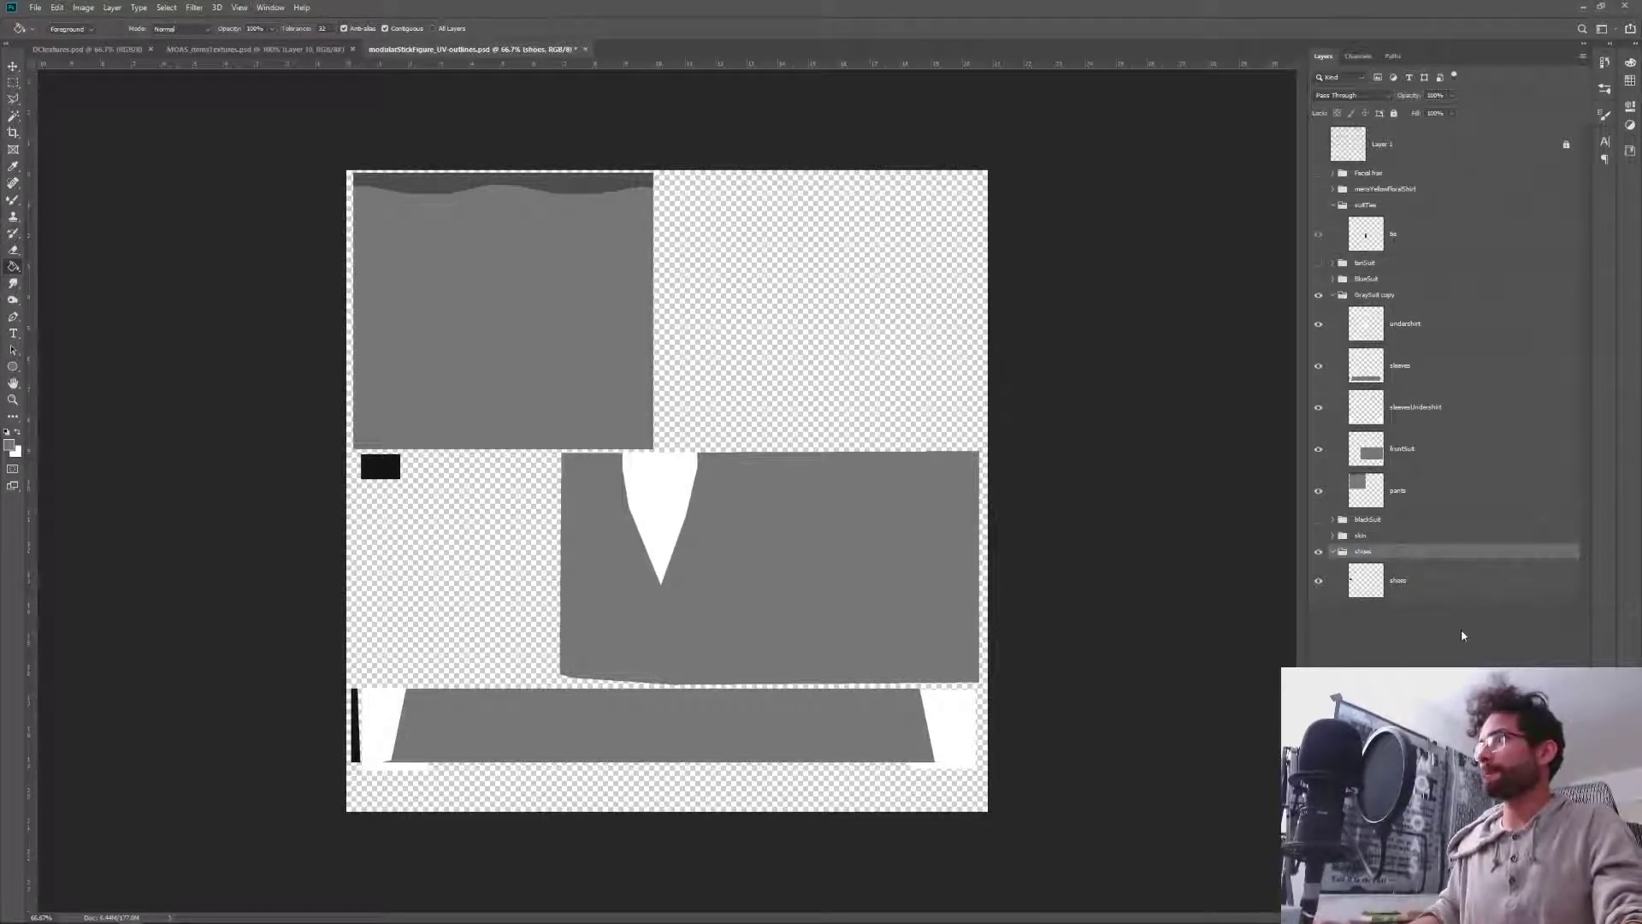
click(1332, 551)
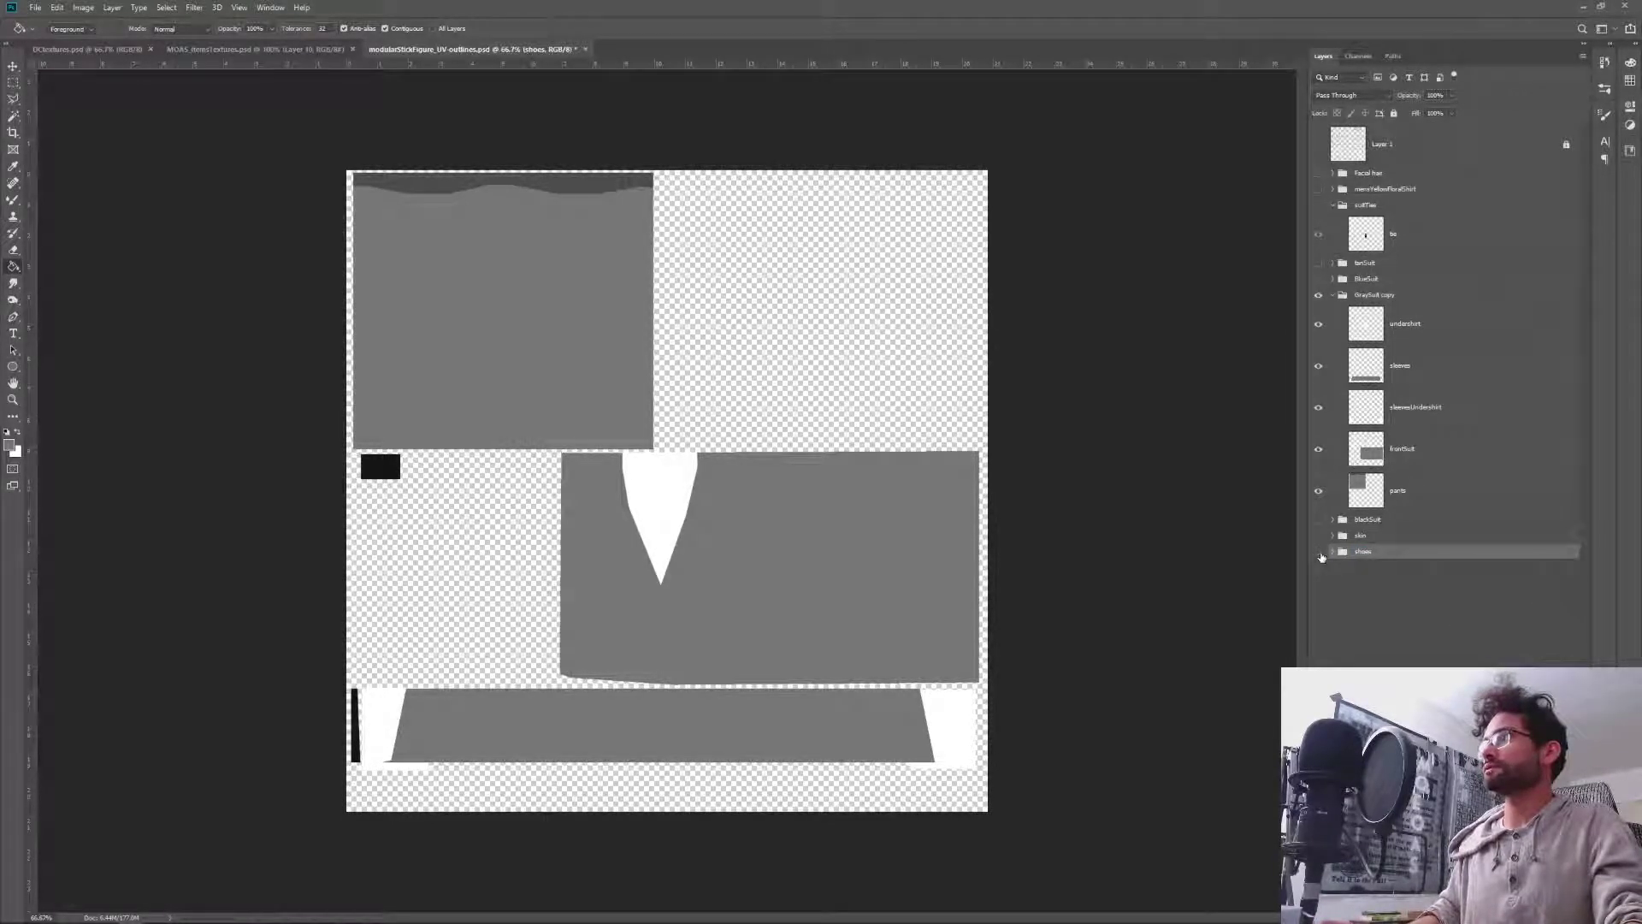
click(1318, 552)
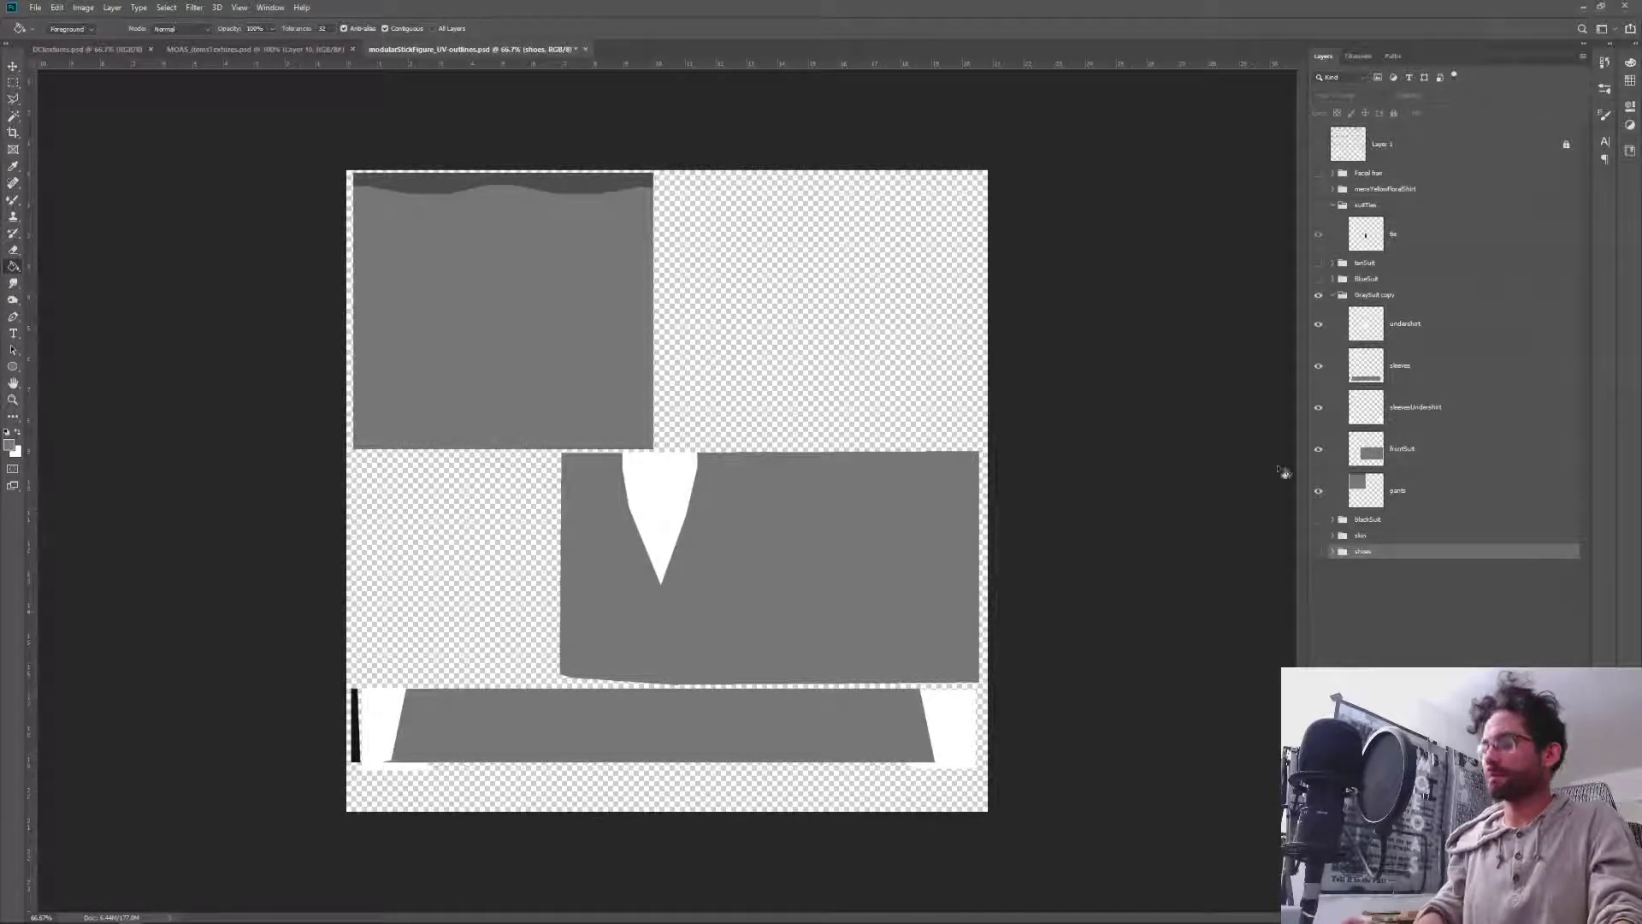
Delete the narrow black strip at the canvas's left edge from the sleeves layer and clear the selection.
key(v)
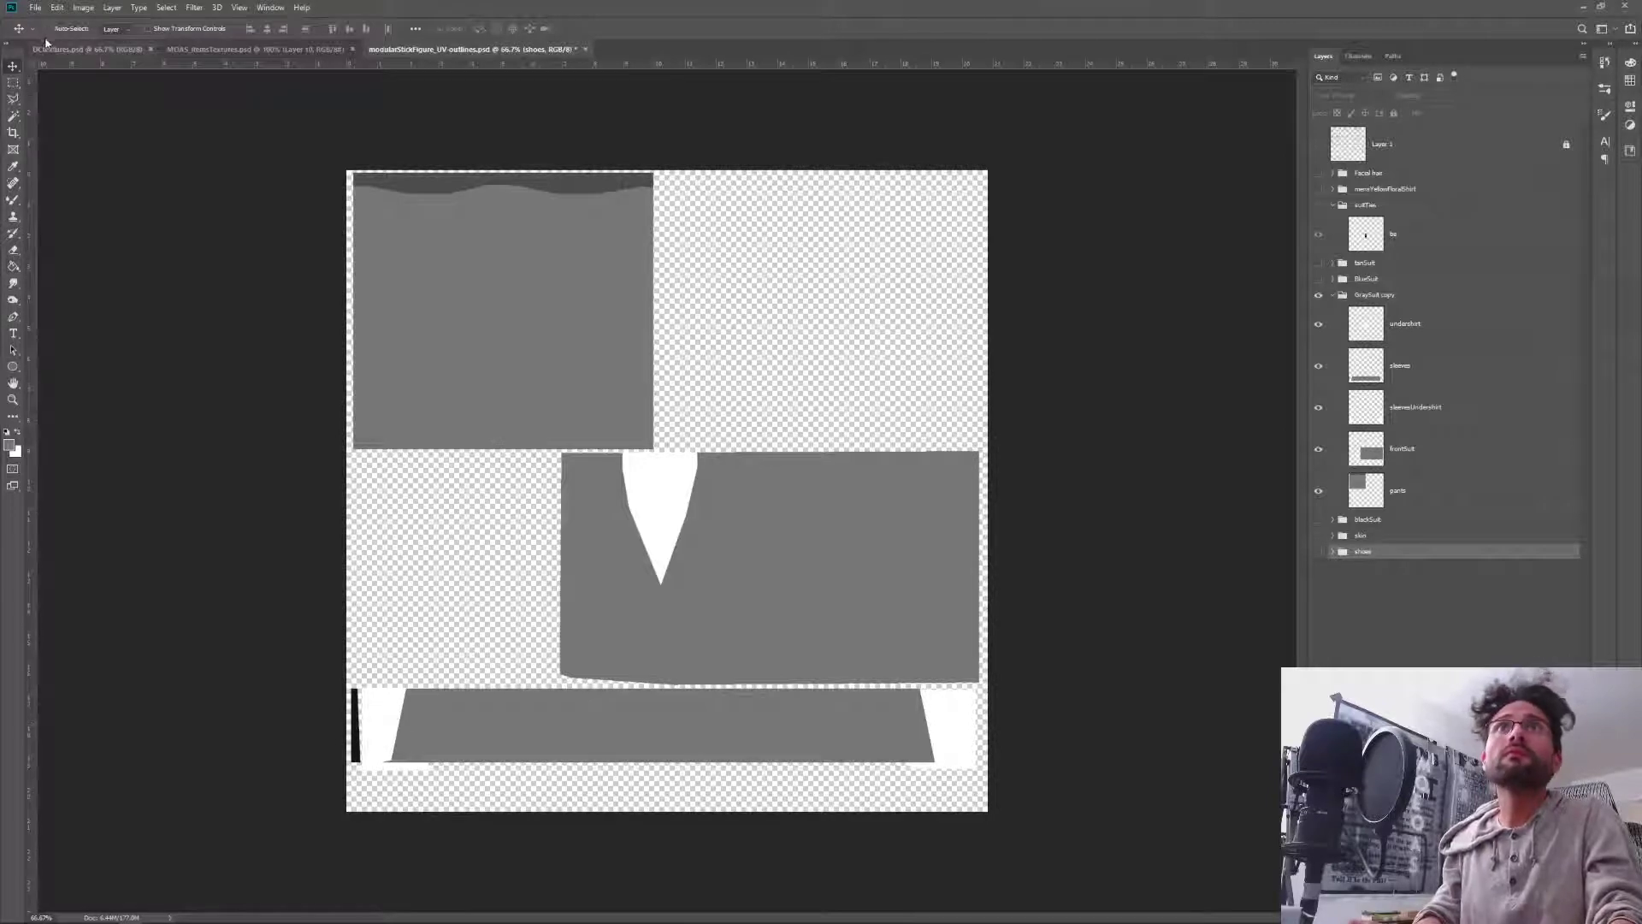
click(356, 732)
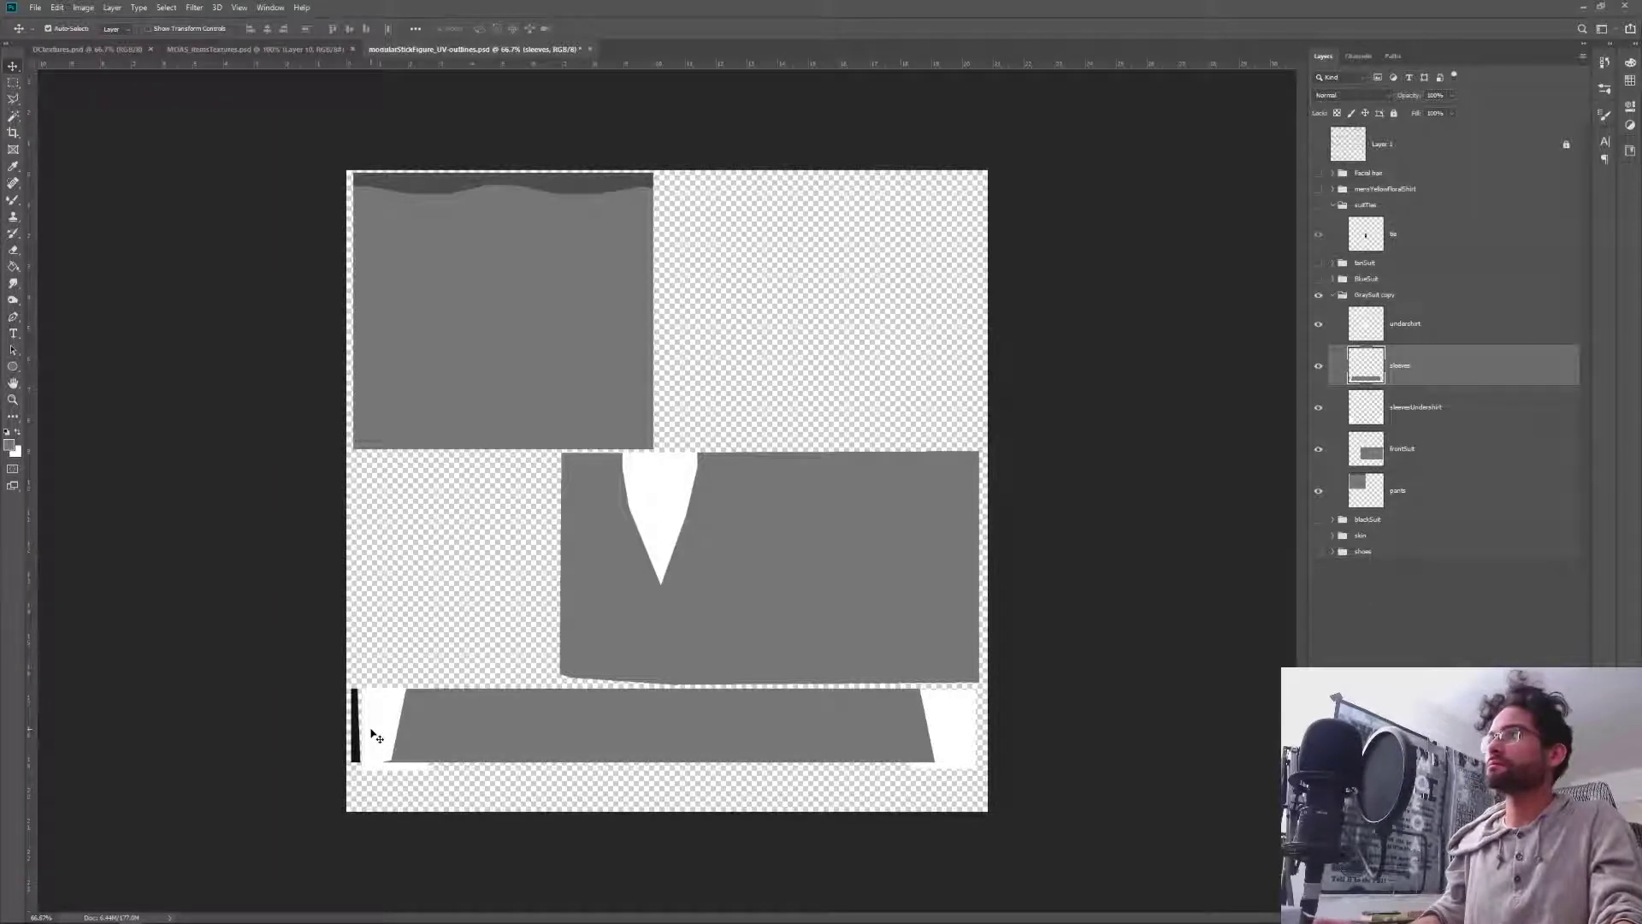
key(ctrl+plus)
key(ctrl+plus)
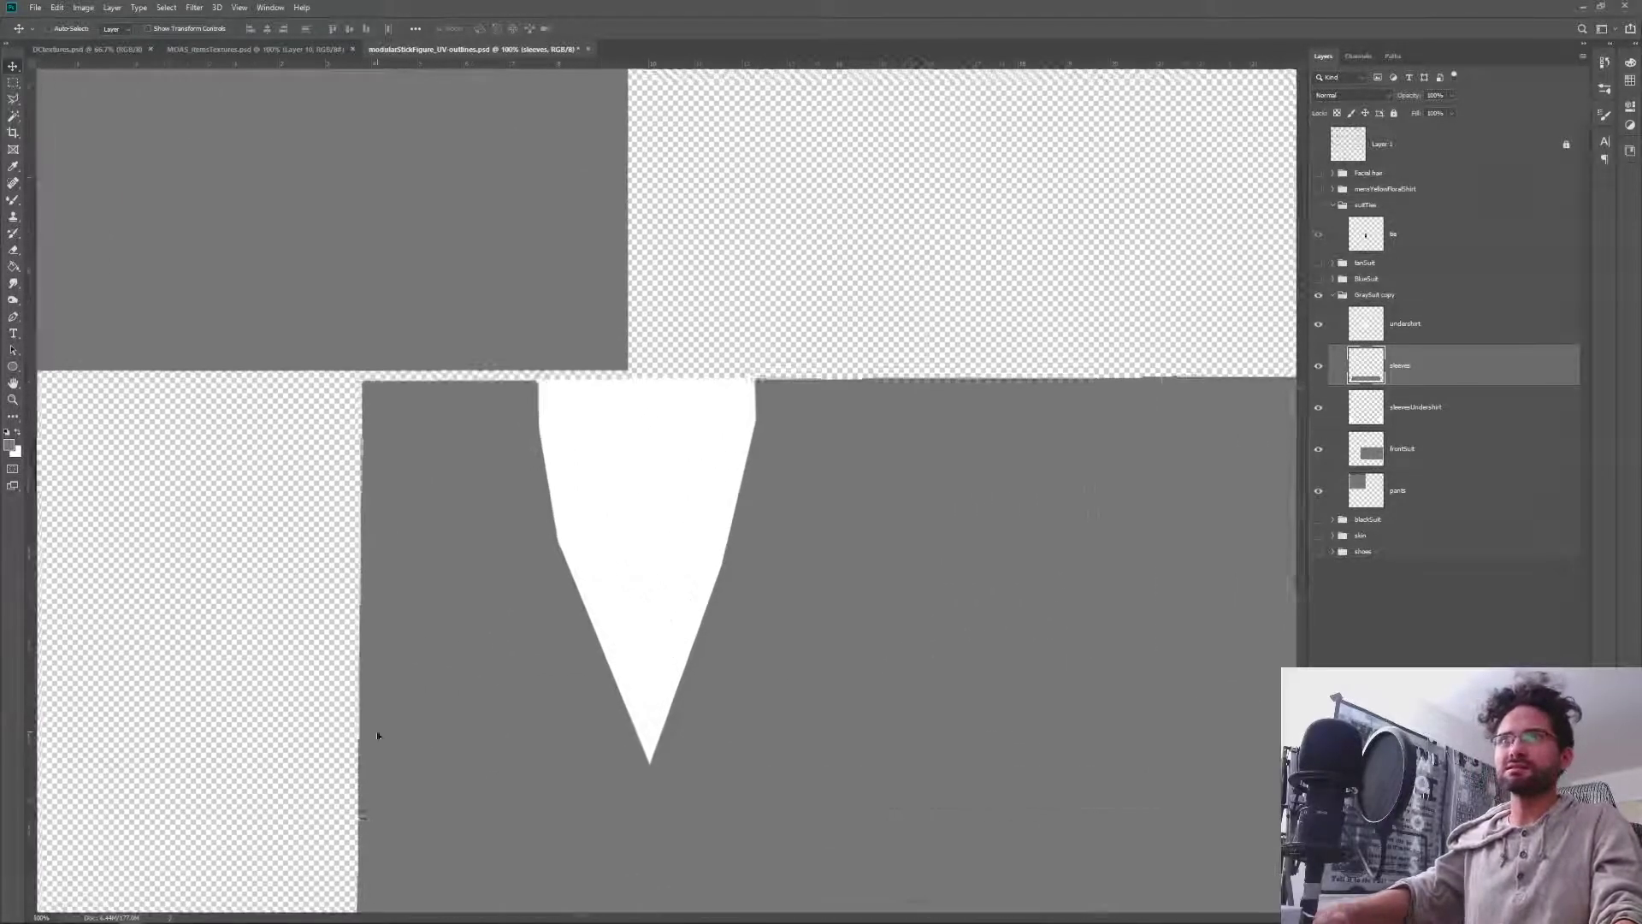
drag(374, 733, 944, 251)
drag(611, 526, 703, 432)
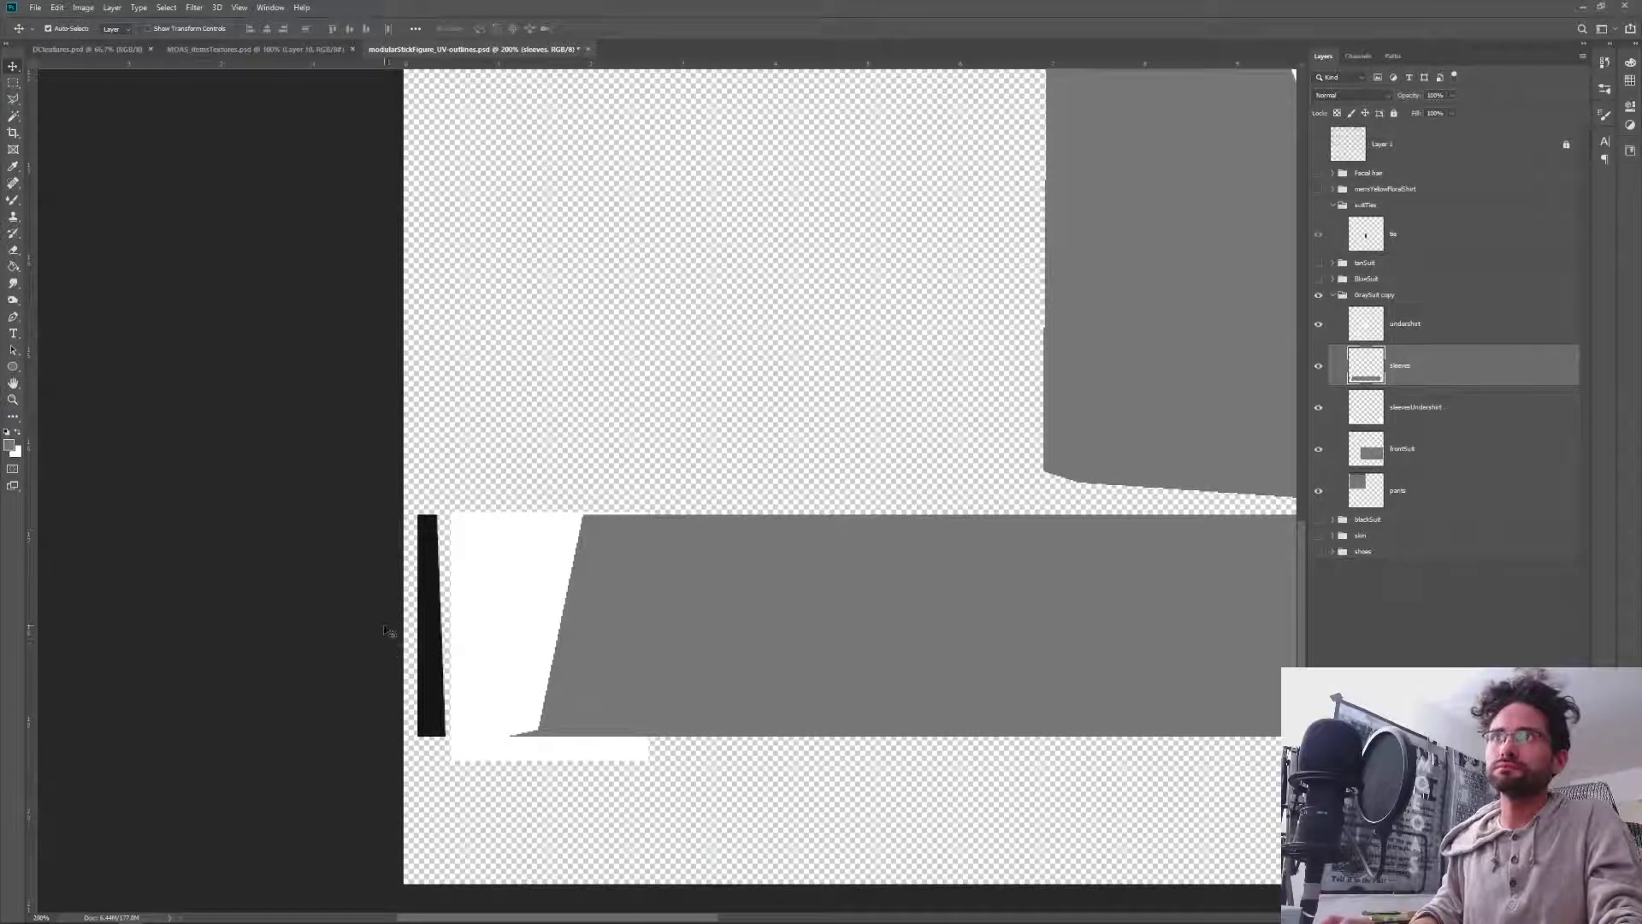
key(m)
drag(405, 472, 452, 799)
key(Delete)
key(ctrl+d)
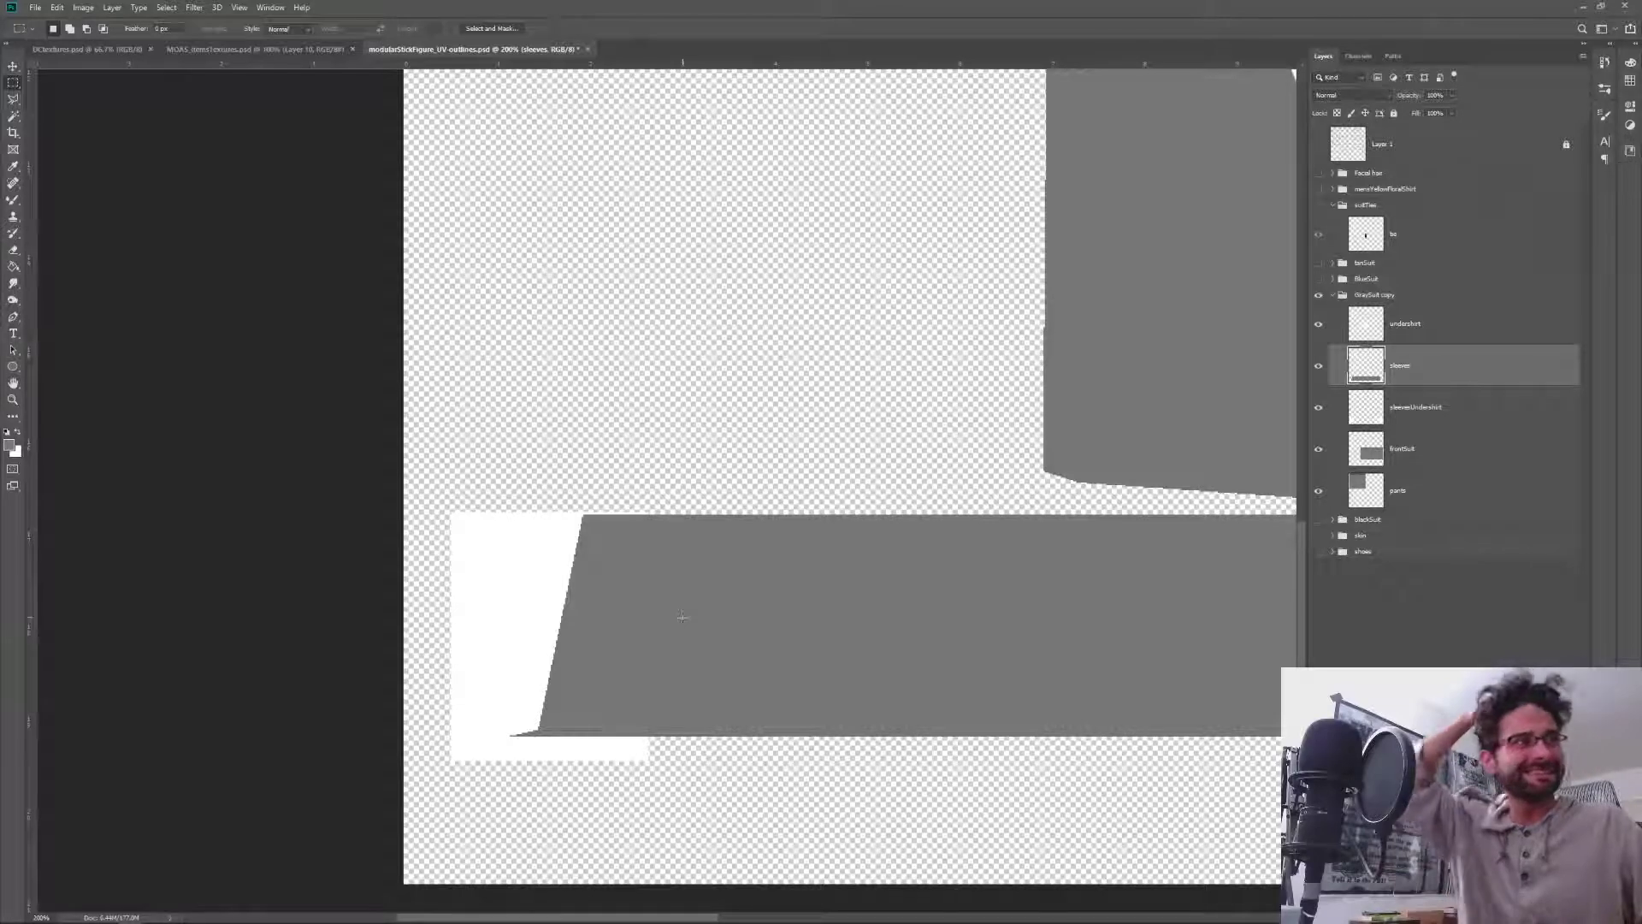
Save the document, and collapse and hide the GraySuit copy group.
alt+scroll(839, 391, down, 4)
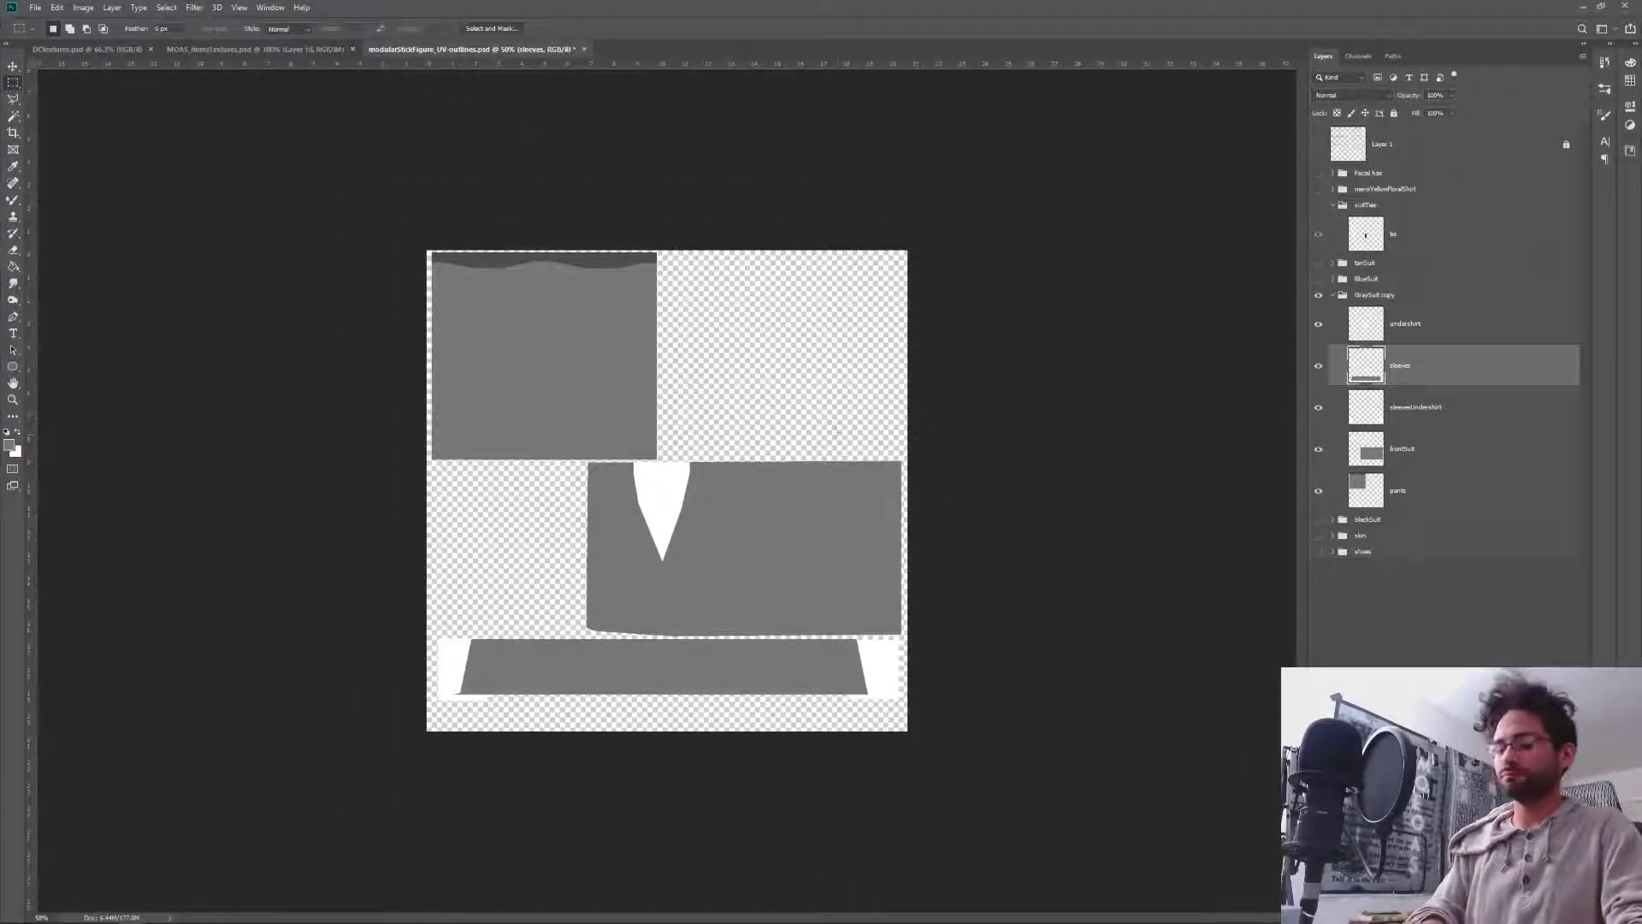
key(ctrl+s)
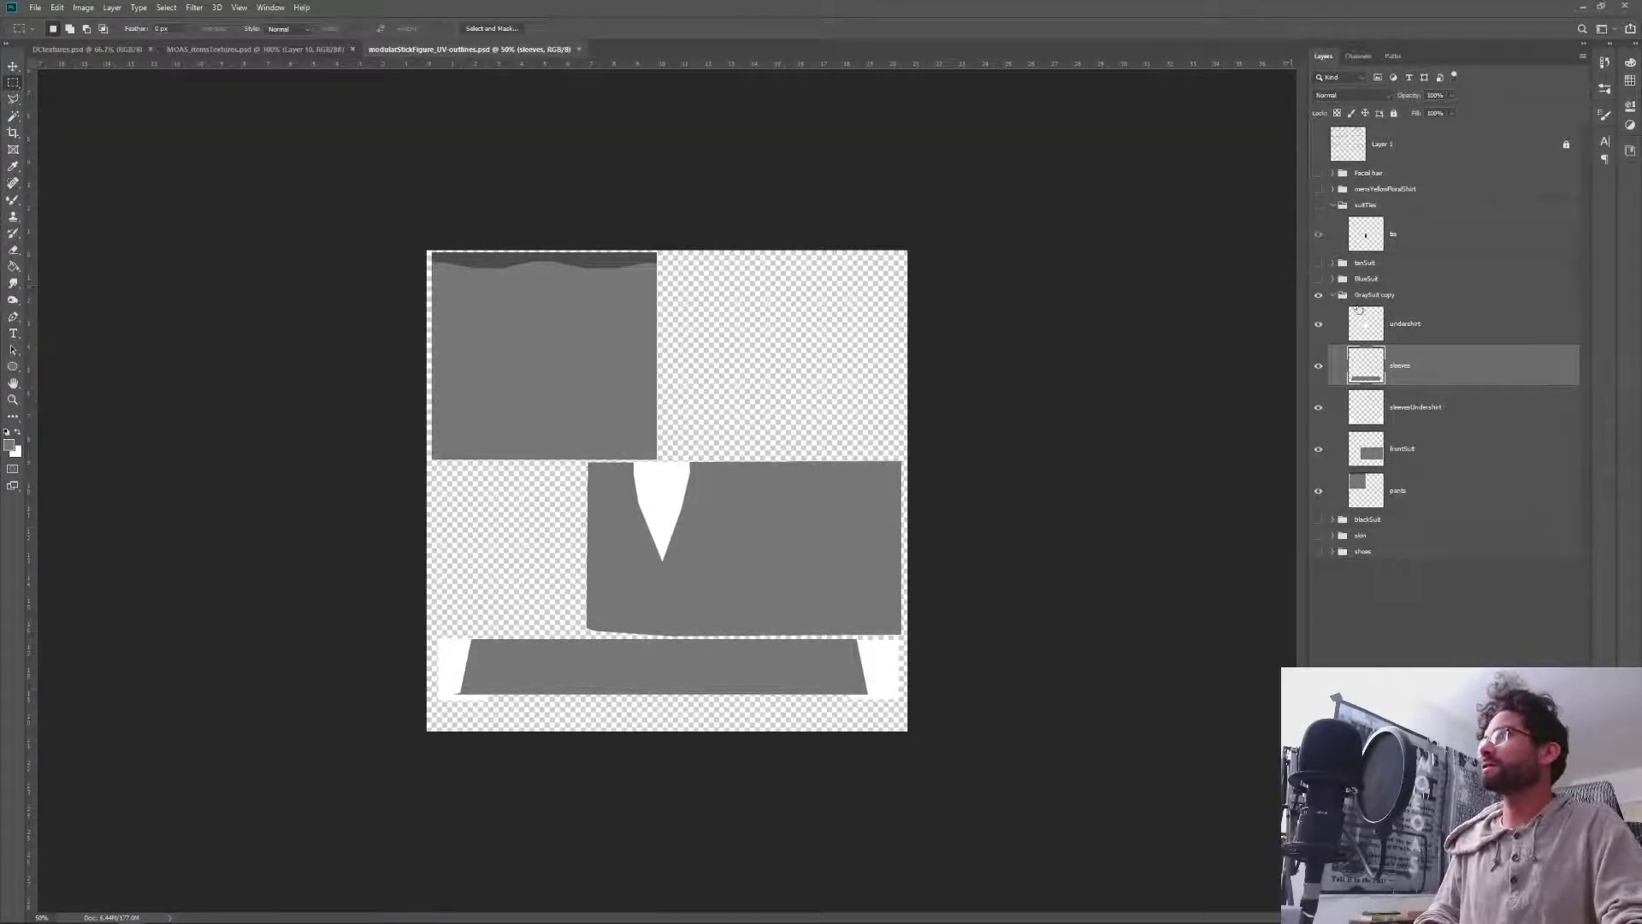
click(1332, 296)
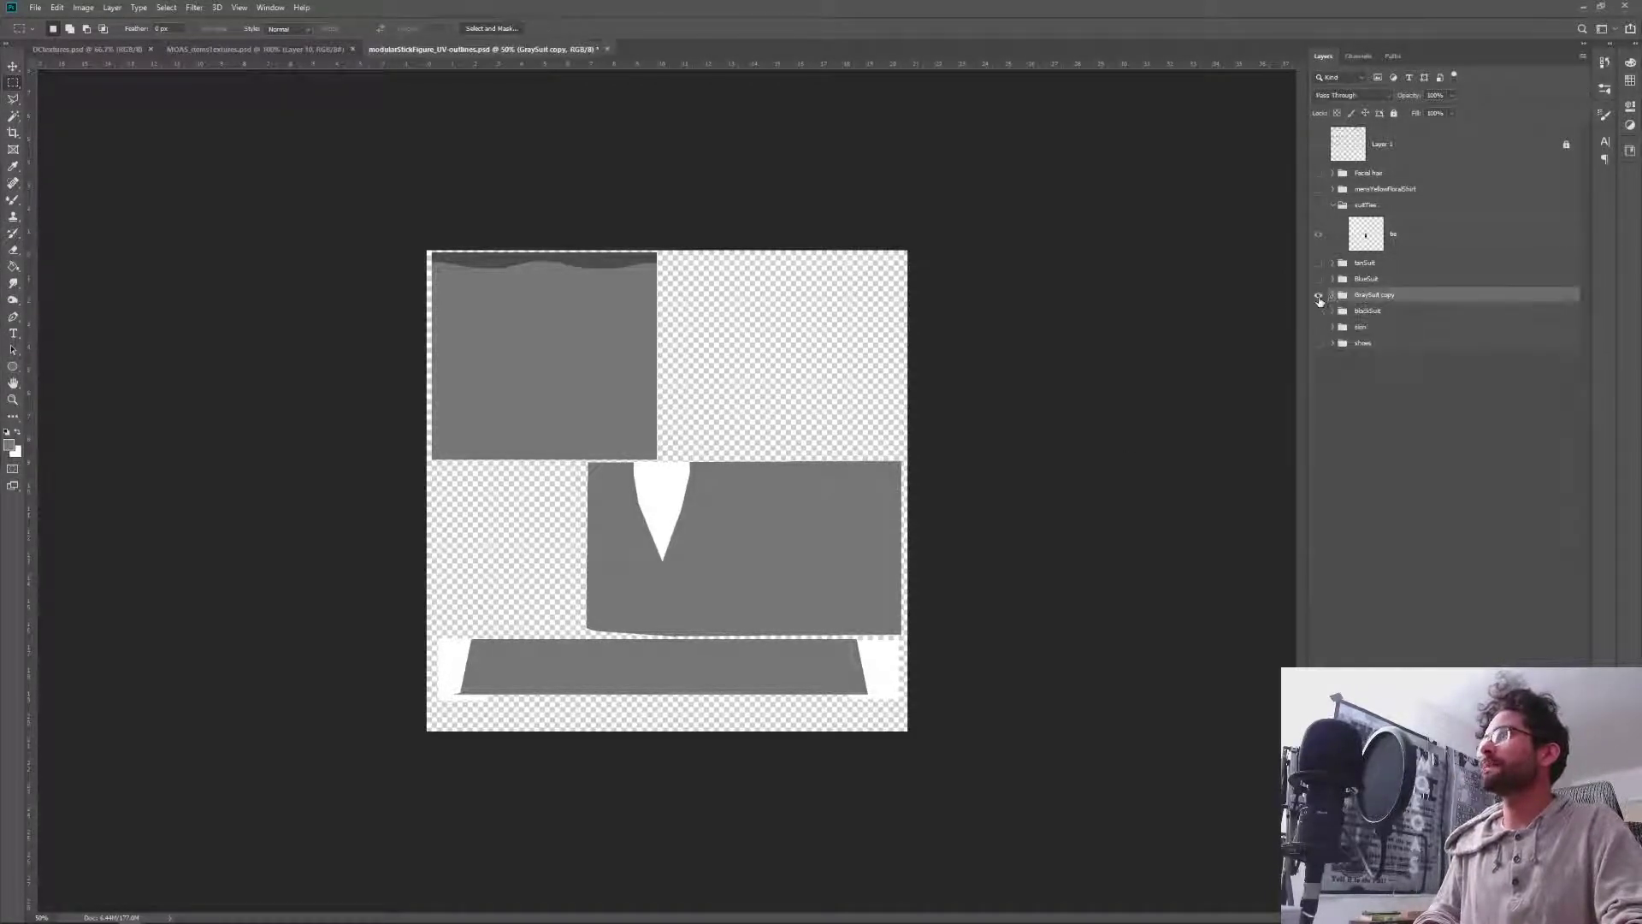
click(1319, 295)
Show the BlueSuit group and expand it to list its layers.
mouse_move(733, 923)
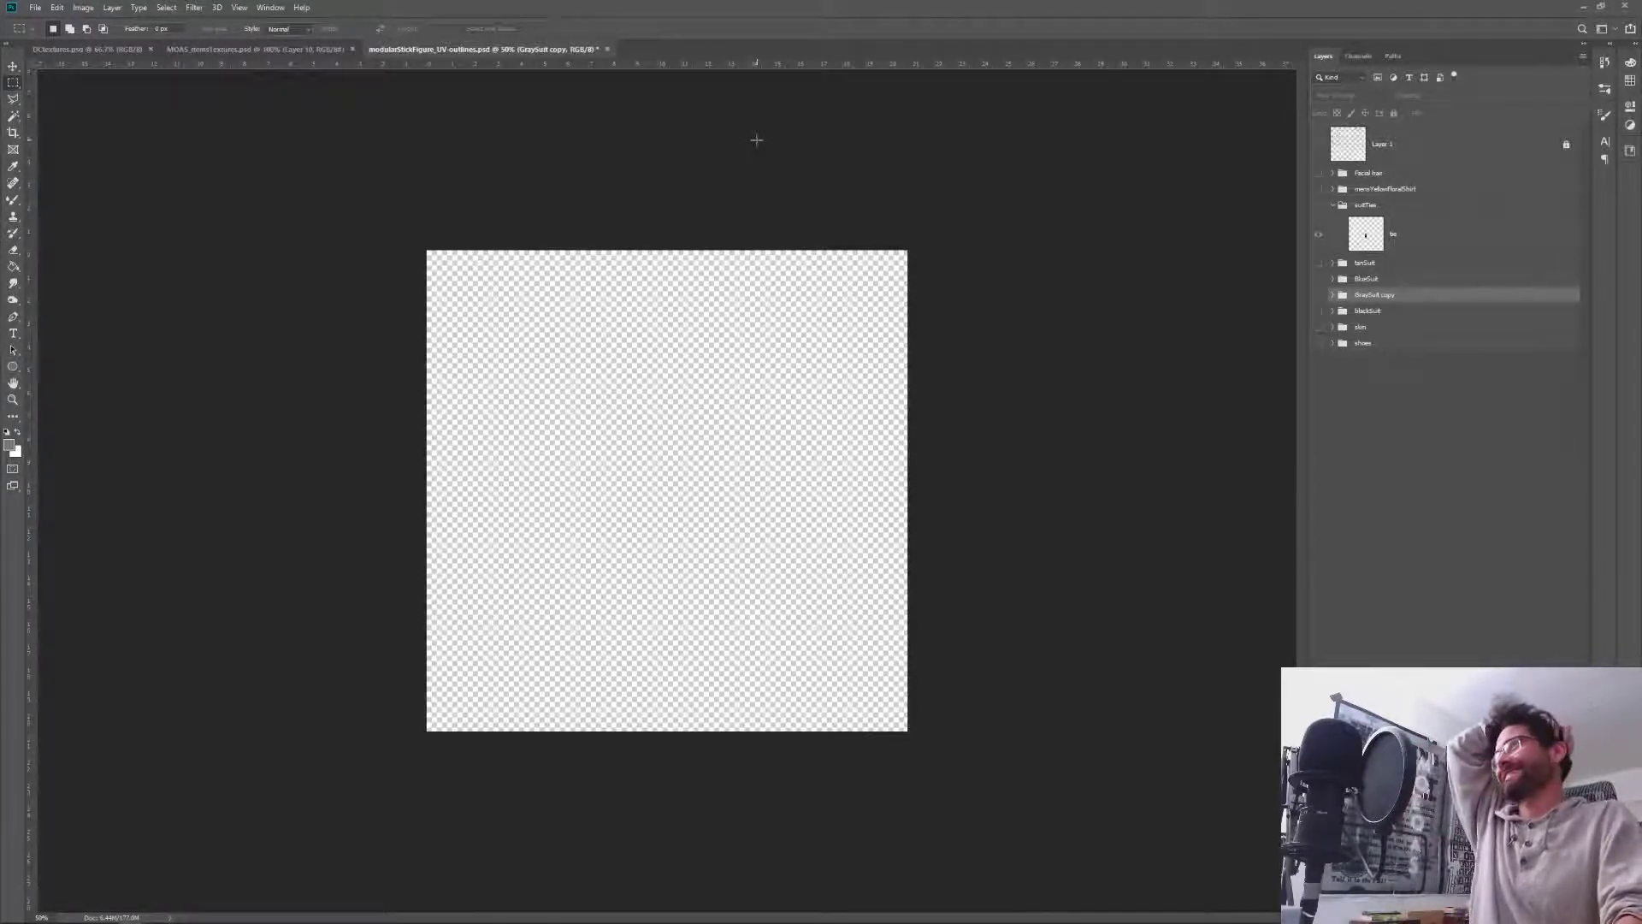
click(1318, 280)
click(1331, 279)
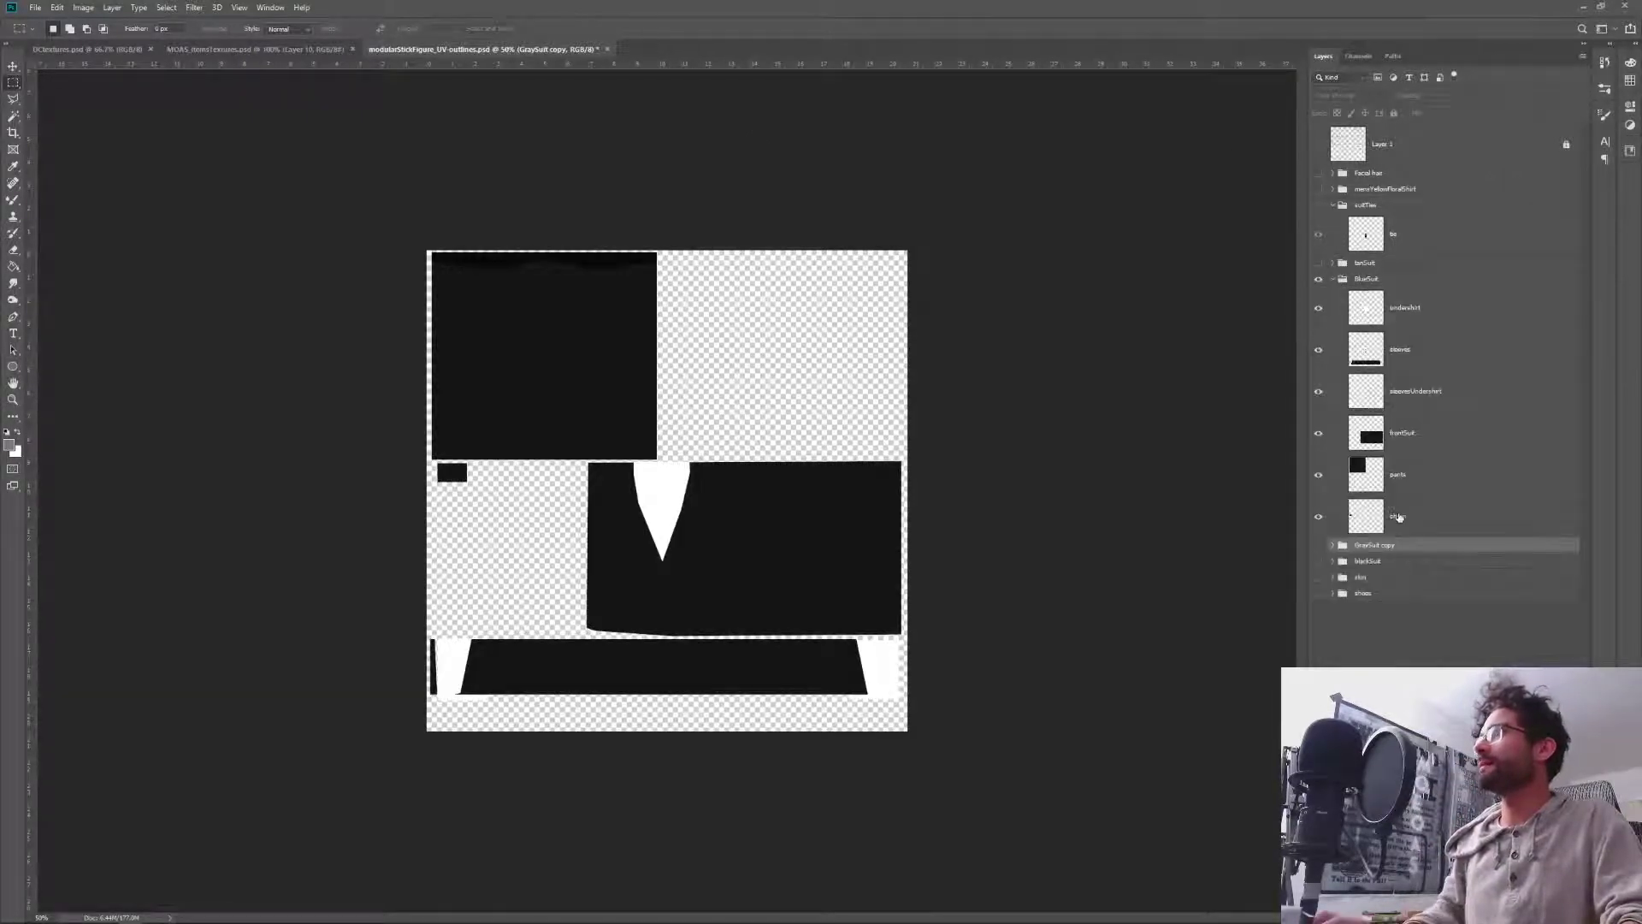
Delete the shoes layer from the BlueSuit group.
click(1399, 517)
key(Delete)
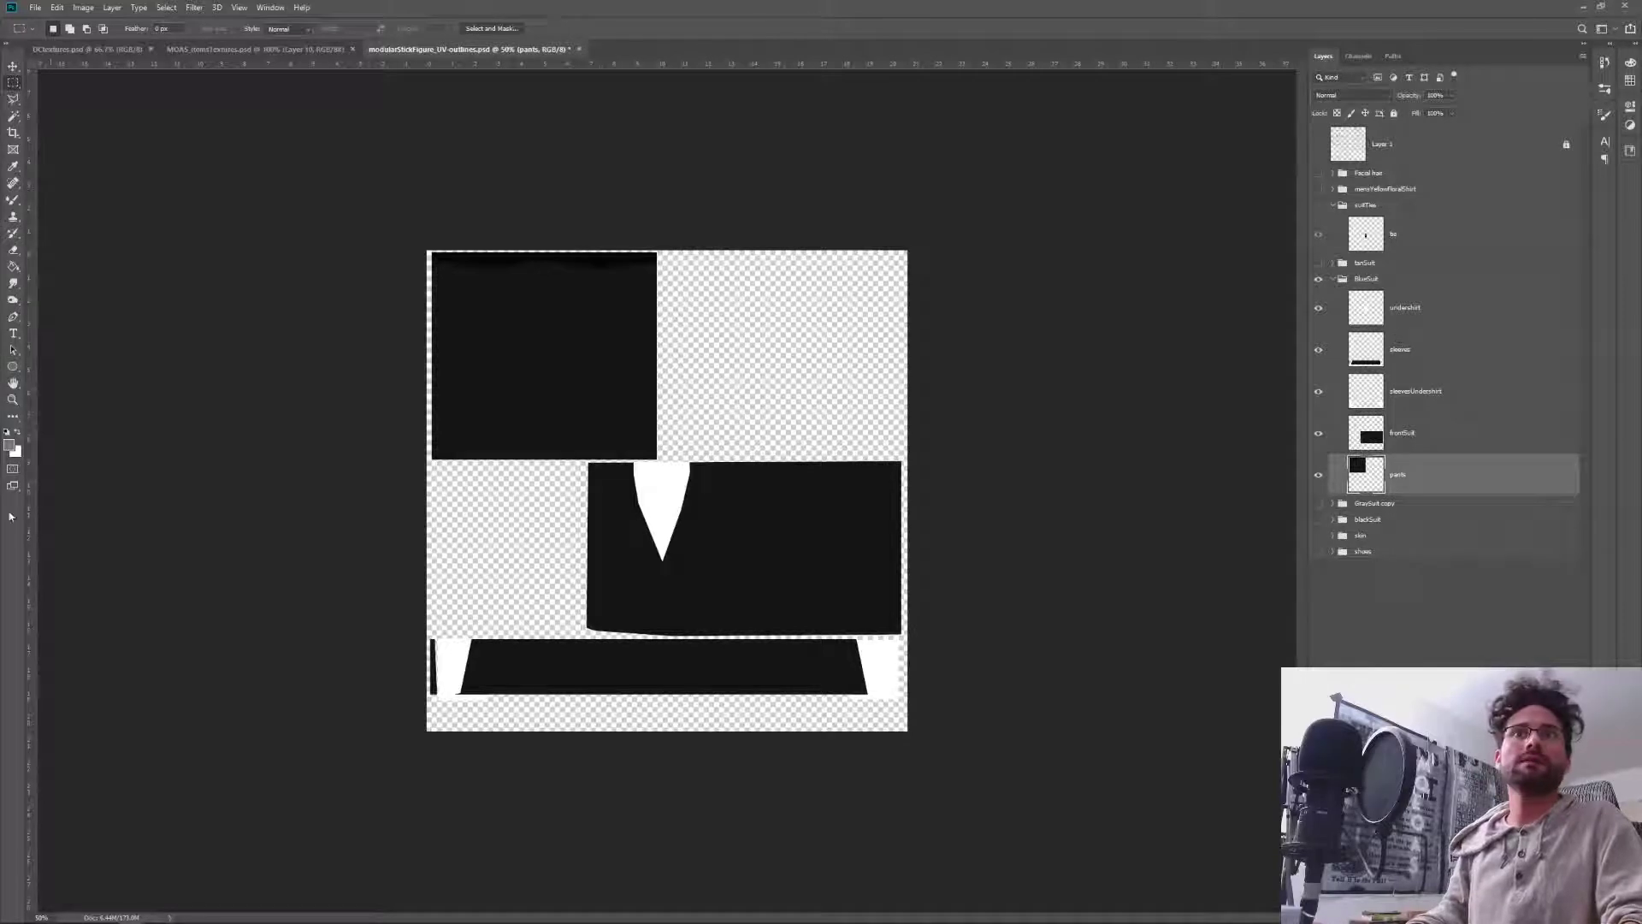
Set the foreground color to a medium blue with a hue of 224°.
click(10, 444)
click(1479, 469)
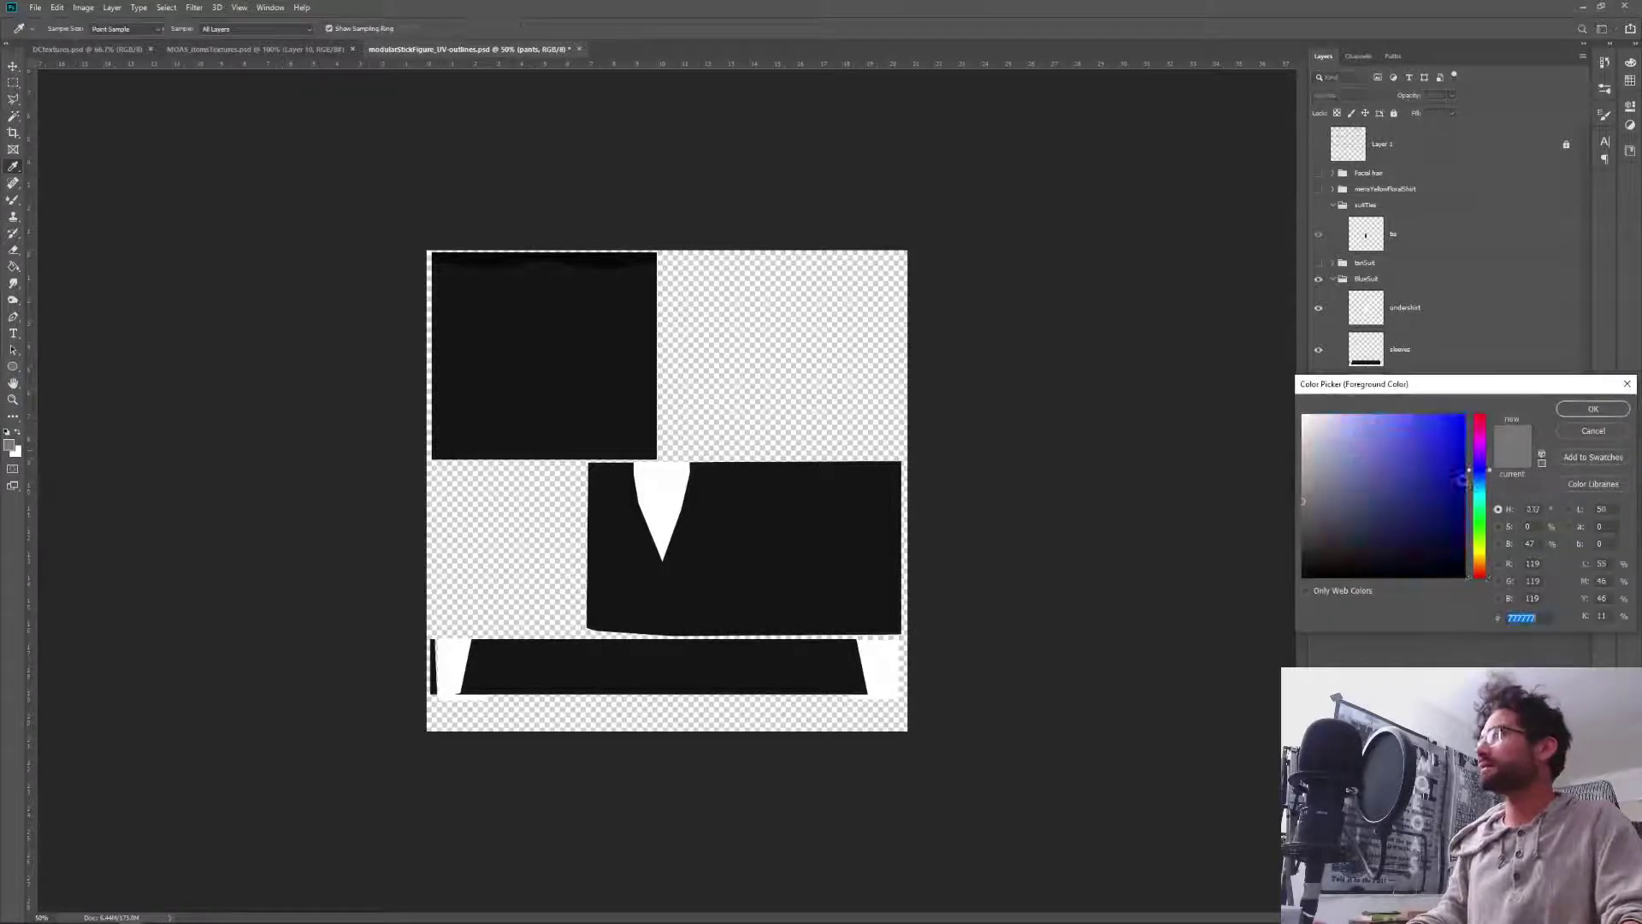
drag(1392, 491, 1375, 492)
drag(1480, 470, 1480, 475)
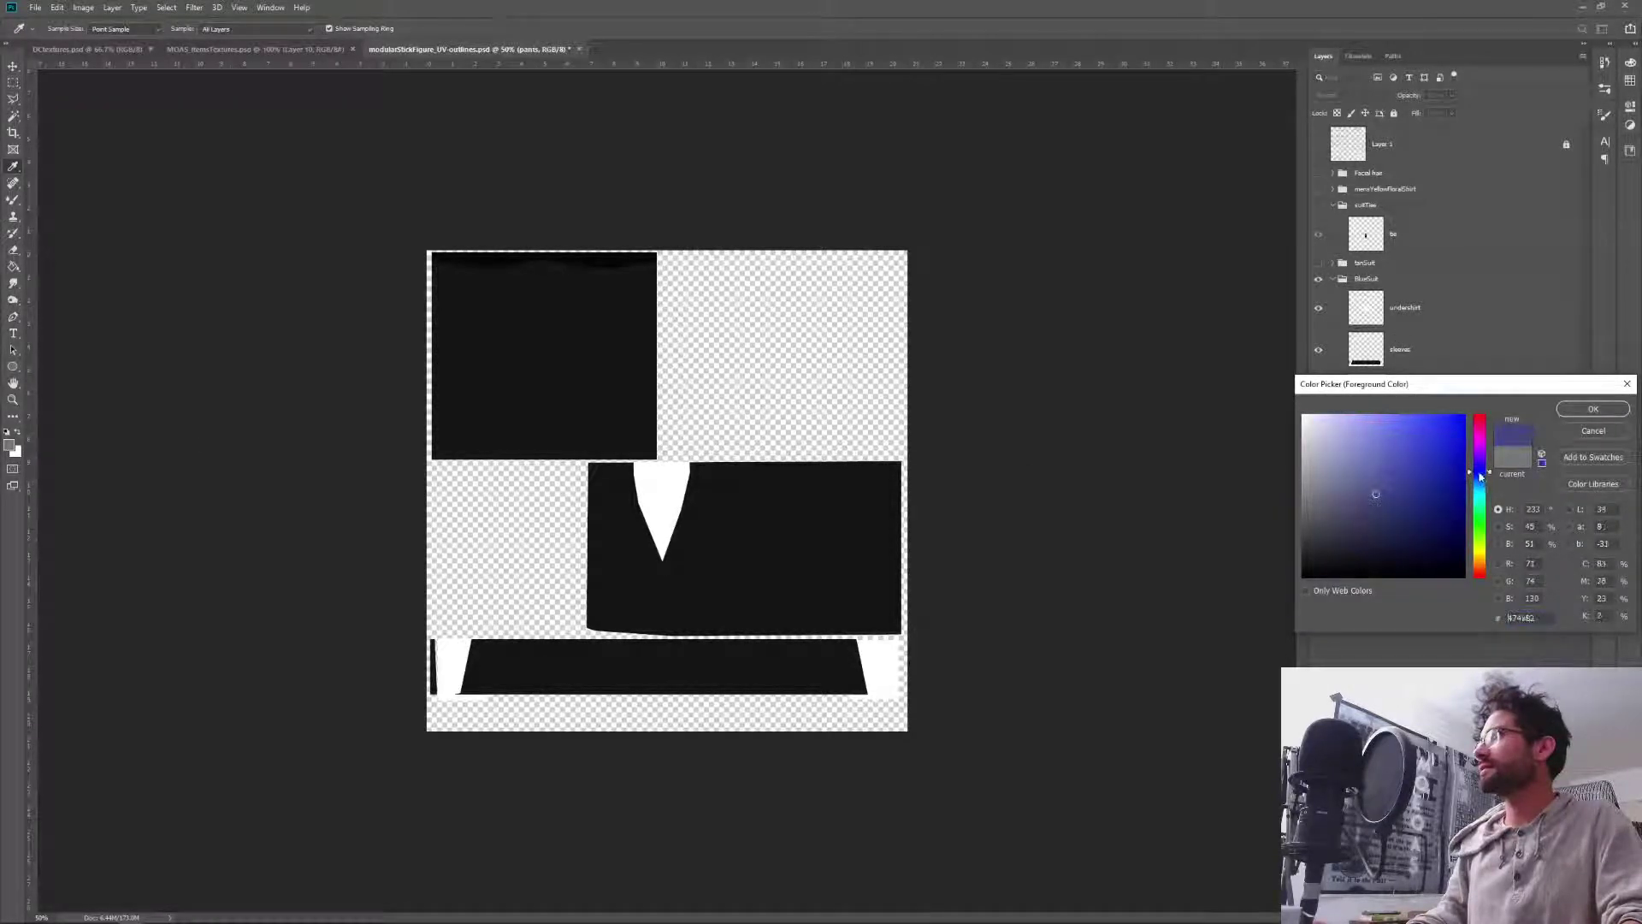
mouse_move(1366, 476)
mouse_down()
mouse_move(1361, 462)
mouse_move(1393, 462)
mouse_move(1391, 475)
mouse_move(1400, 449)
mouse_up()
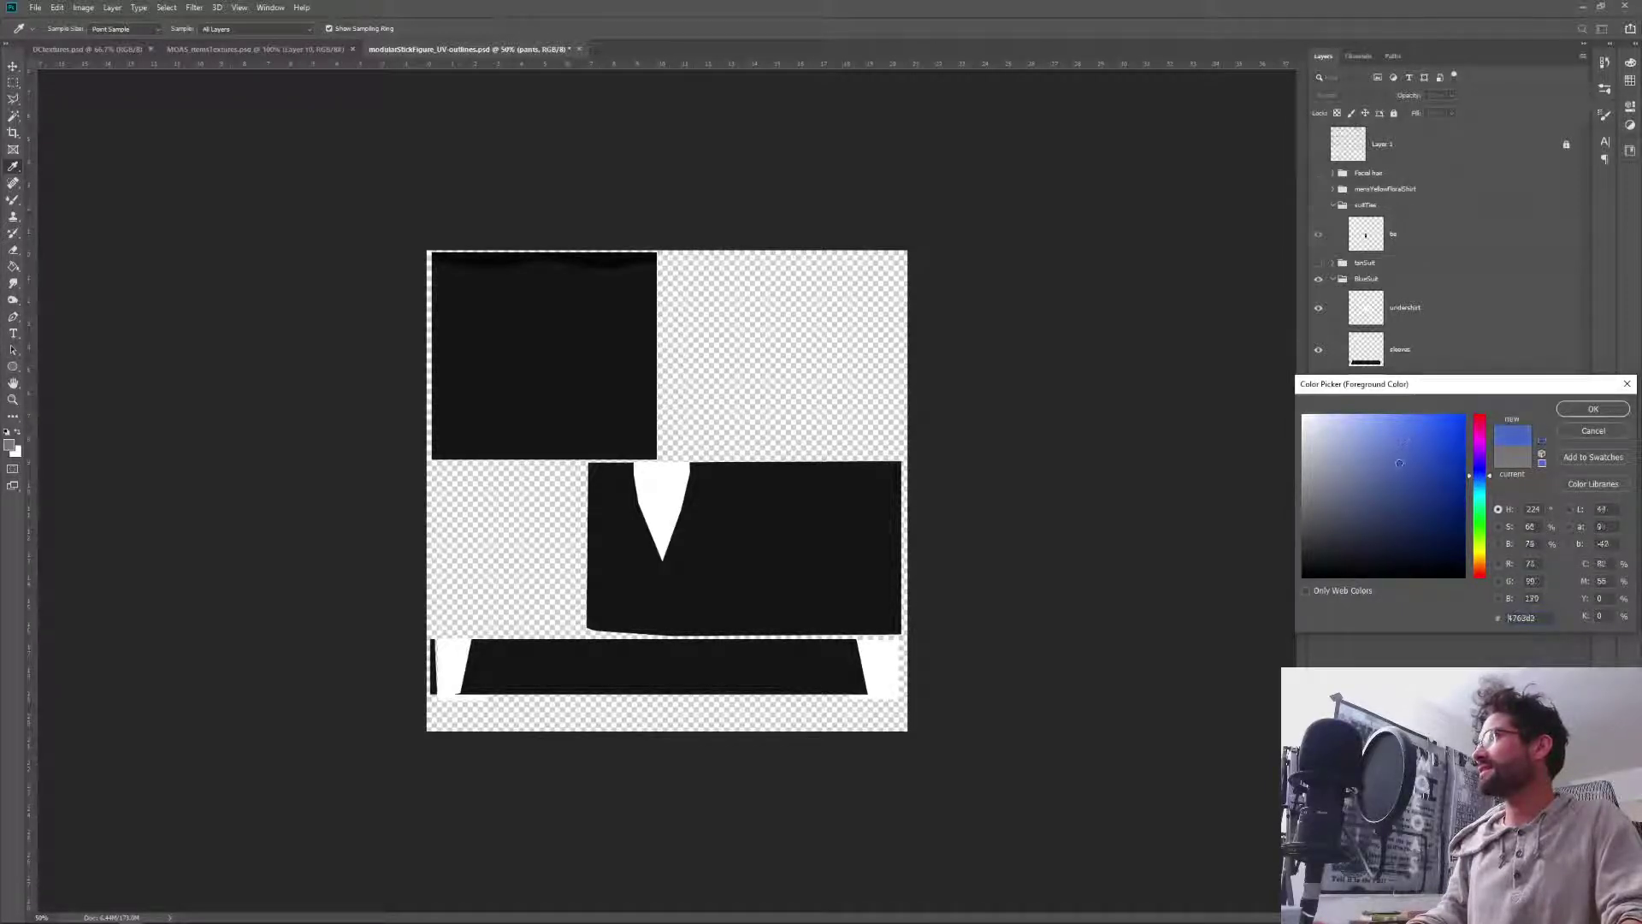
key(Return)
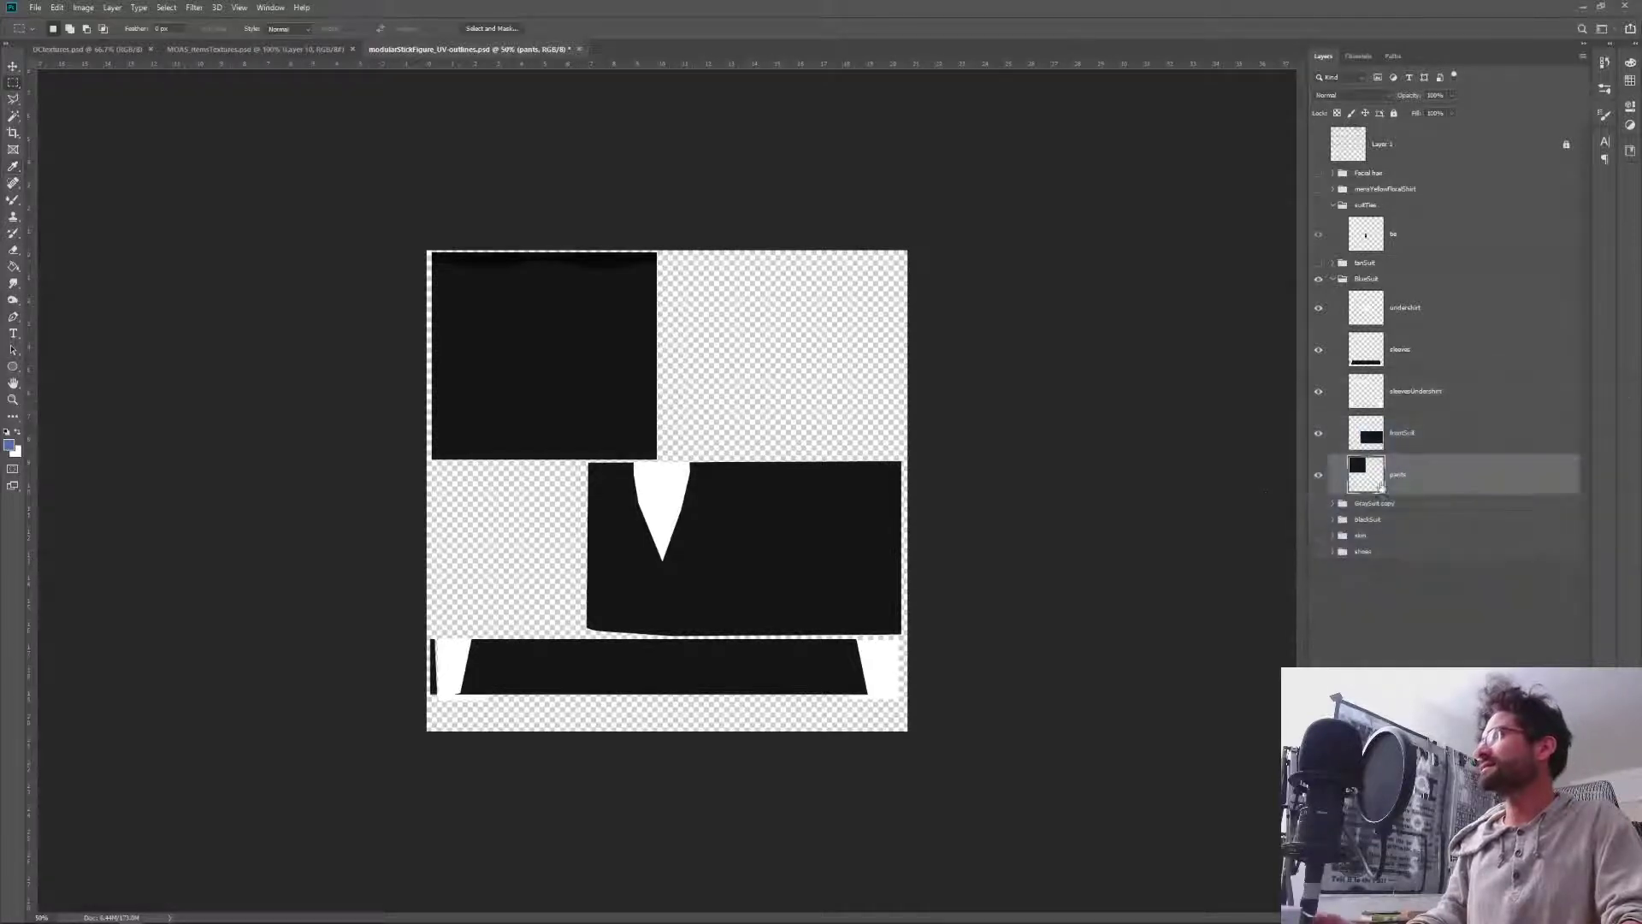
key(g)
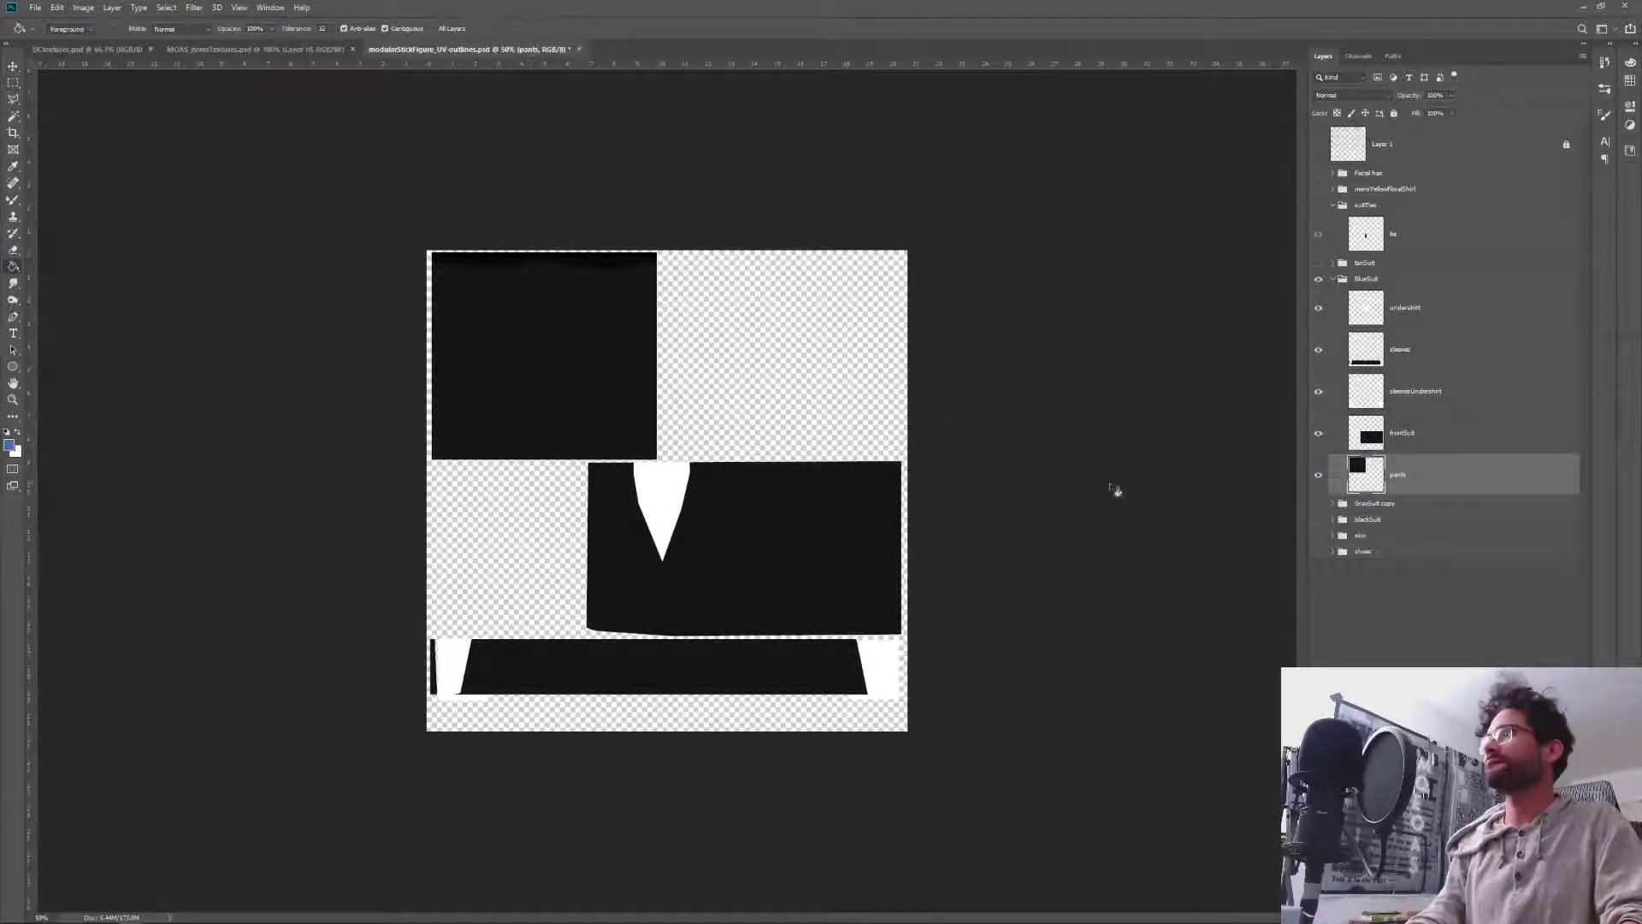
click(791, 602)
key(ctrl+z)
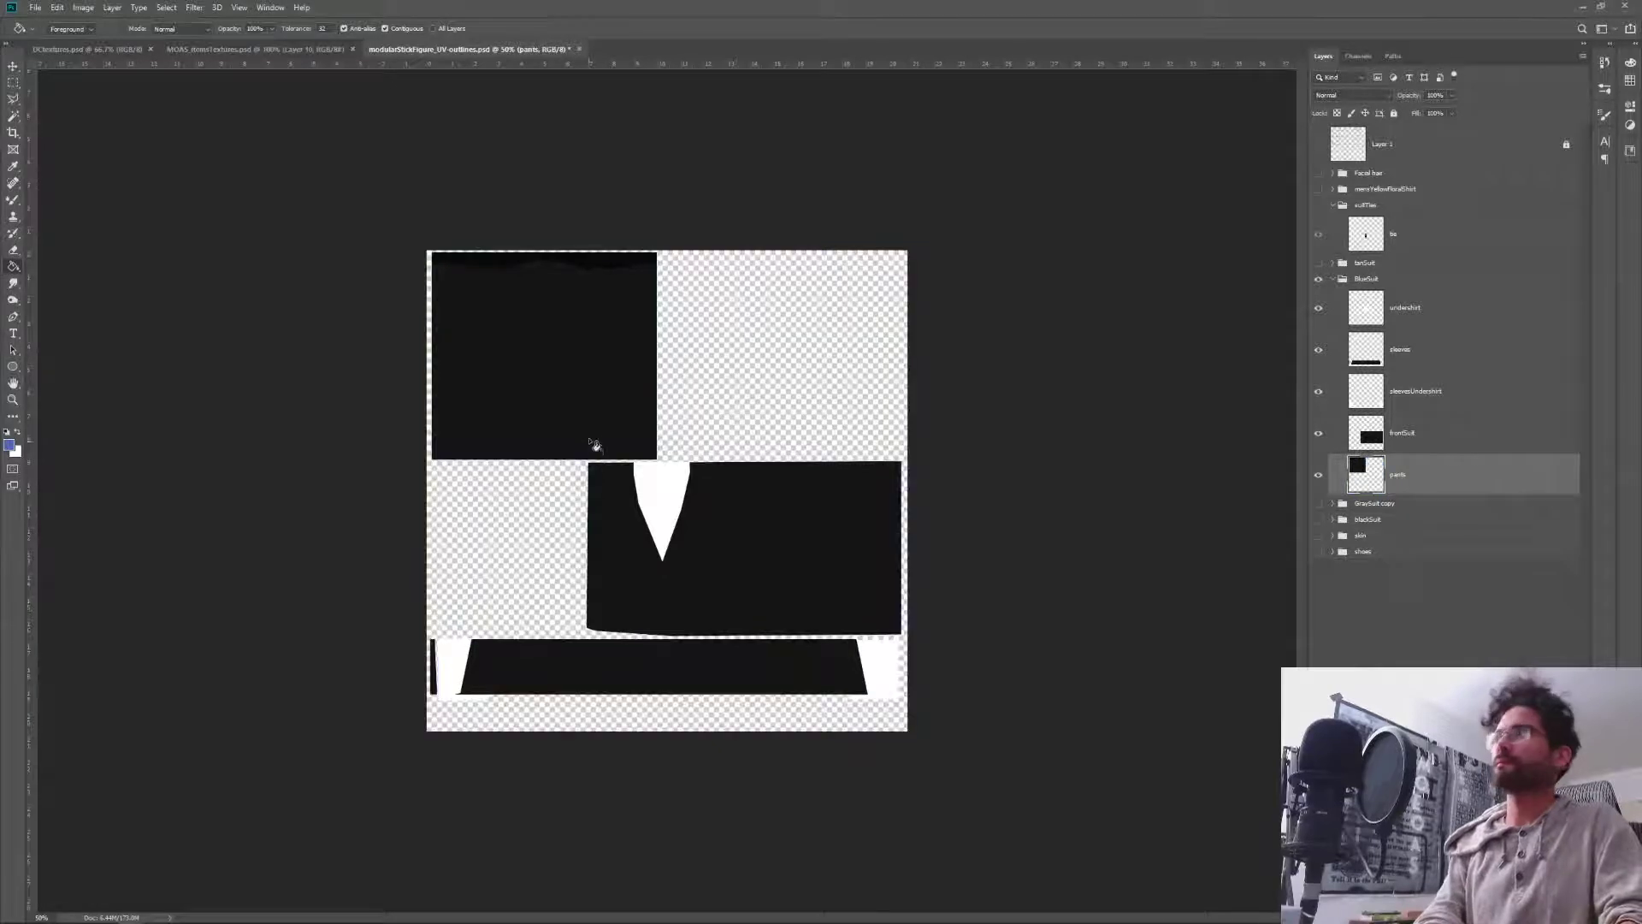
Select the main black area of the pants below the wavy waistband with the Magic Wand and fill it with the medium blue.
click(12, 116)
click(538, 418)
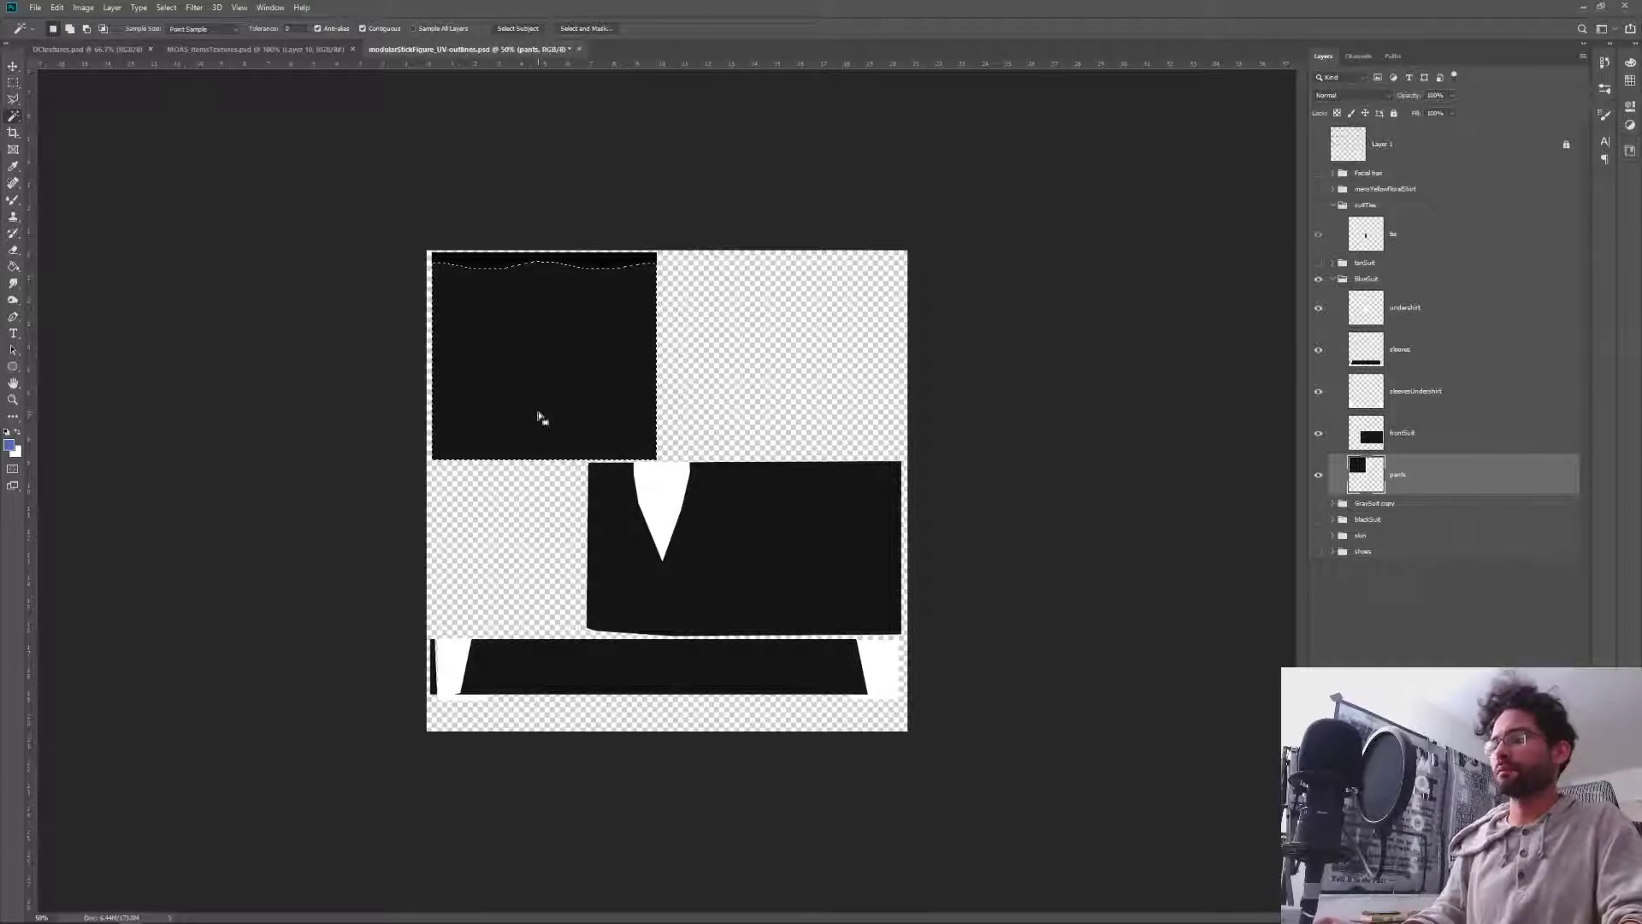
key(b)
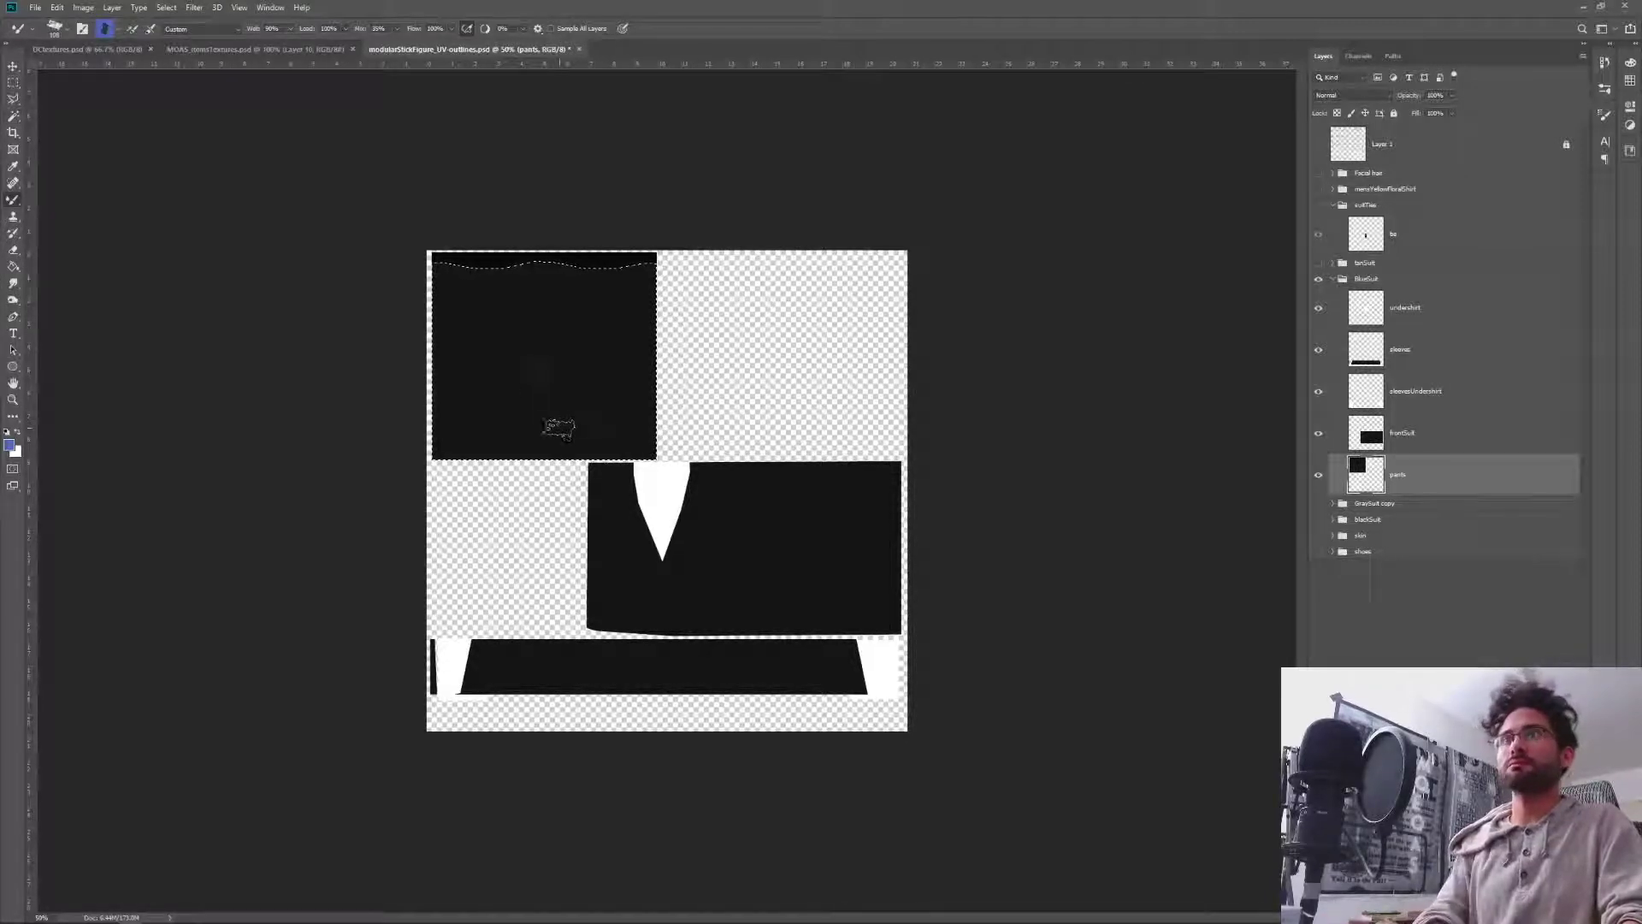
key(g)
click(570, 457)
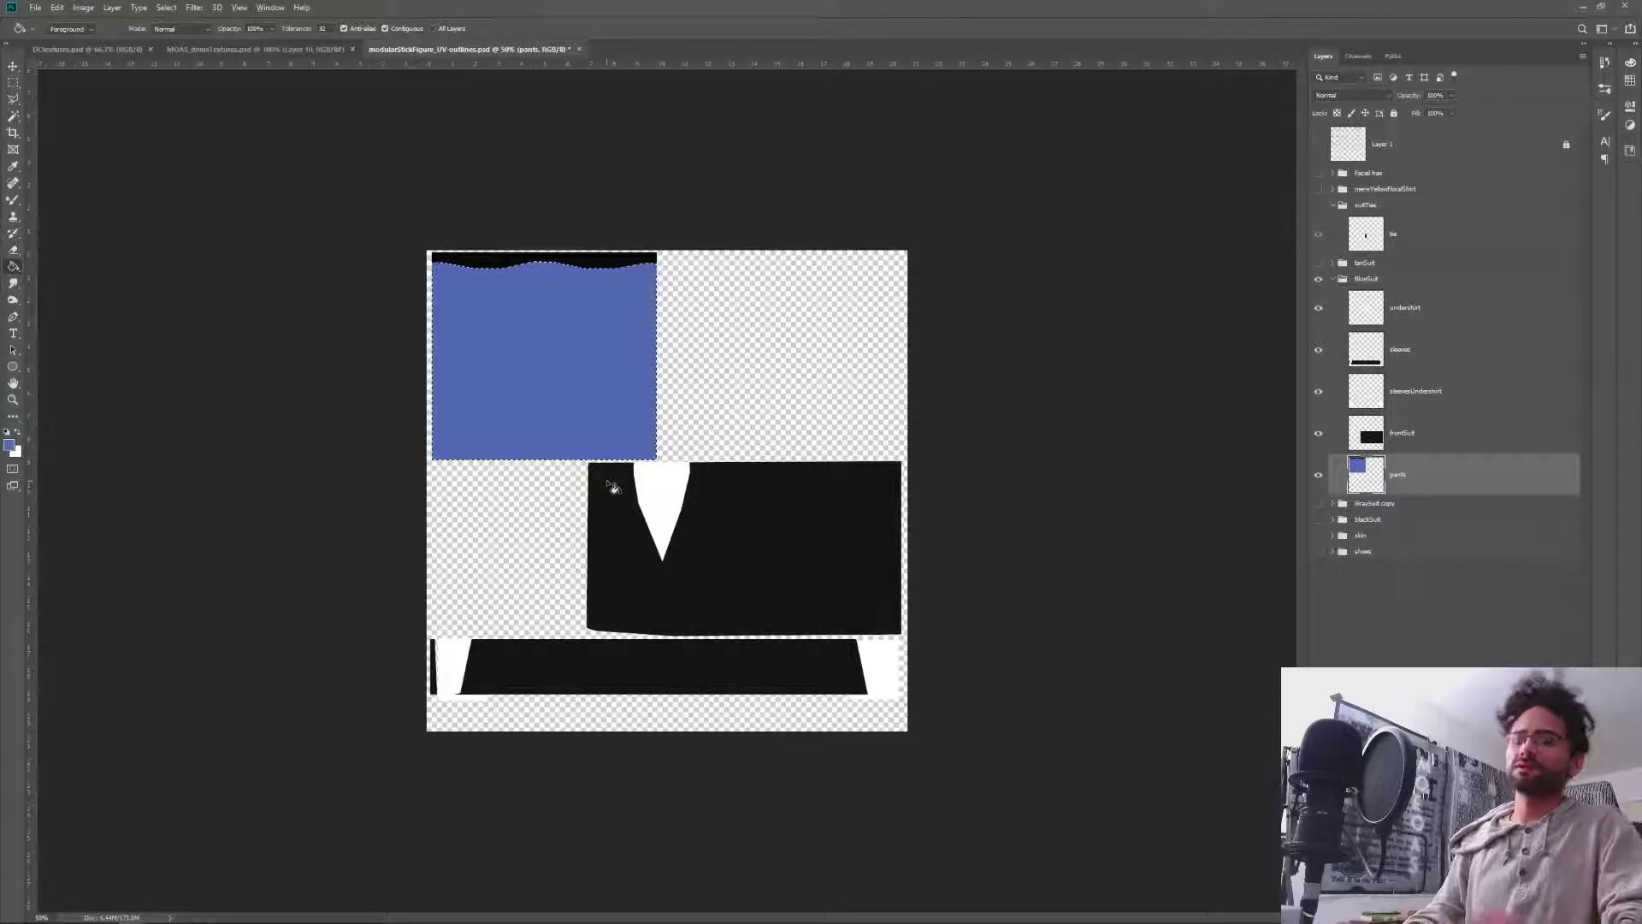
Switch to Chrome and look through the "blue suit 1960s" image results for a reference suit color, enlarging individual photos.
key(alt+Tab)
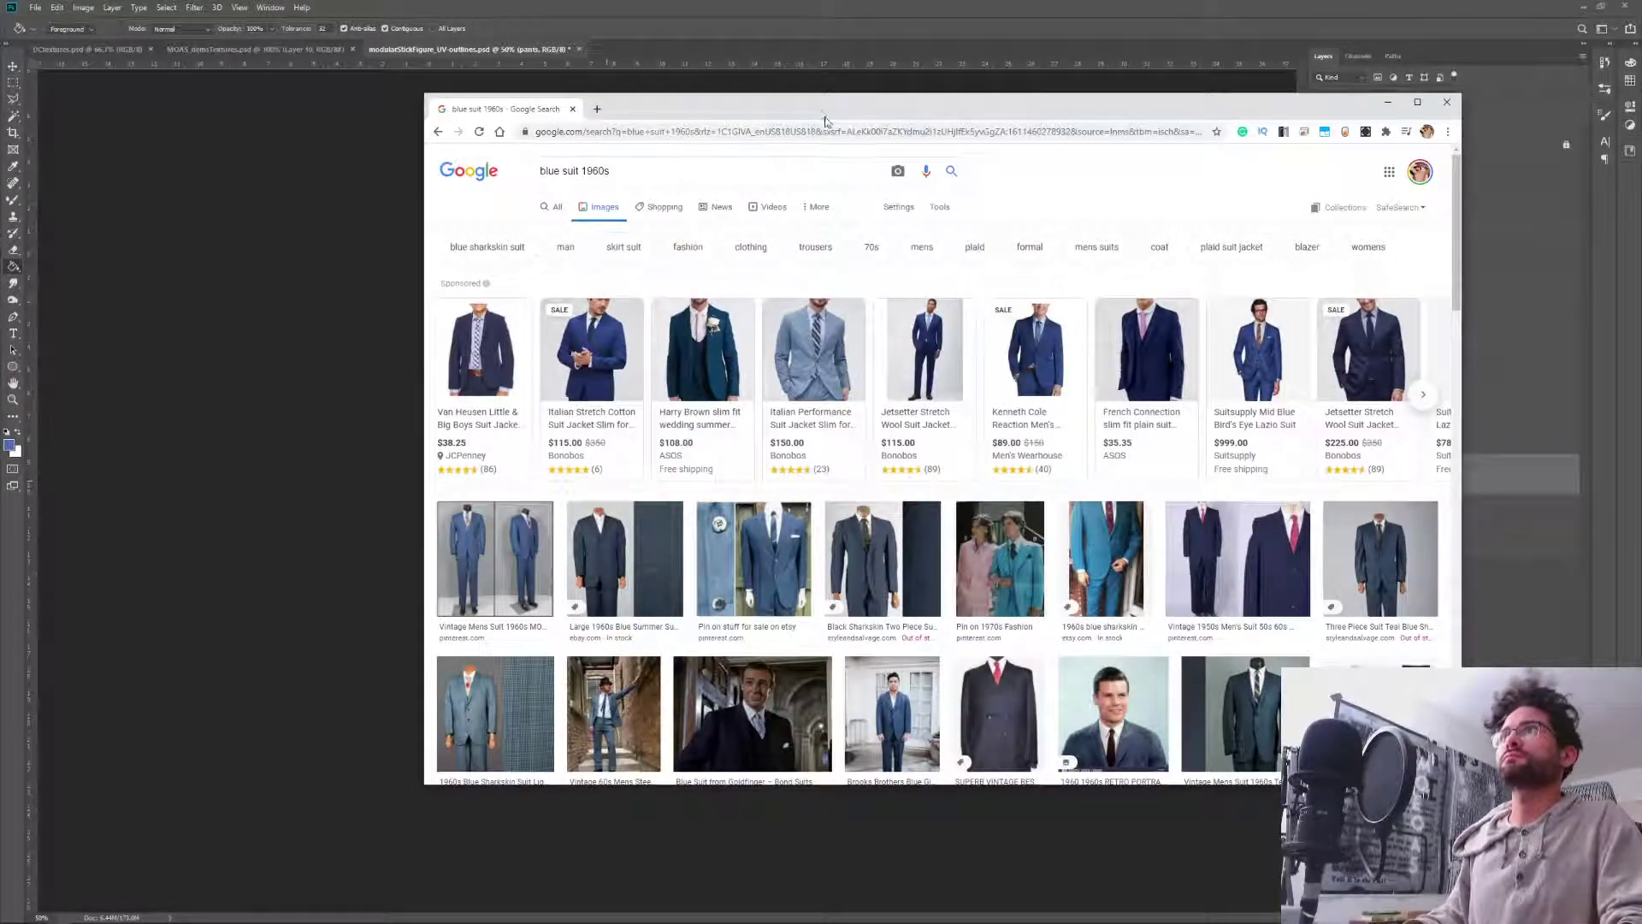
drag(819, 112, 1059, 50)
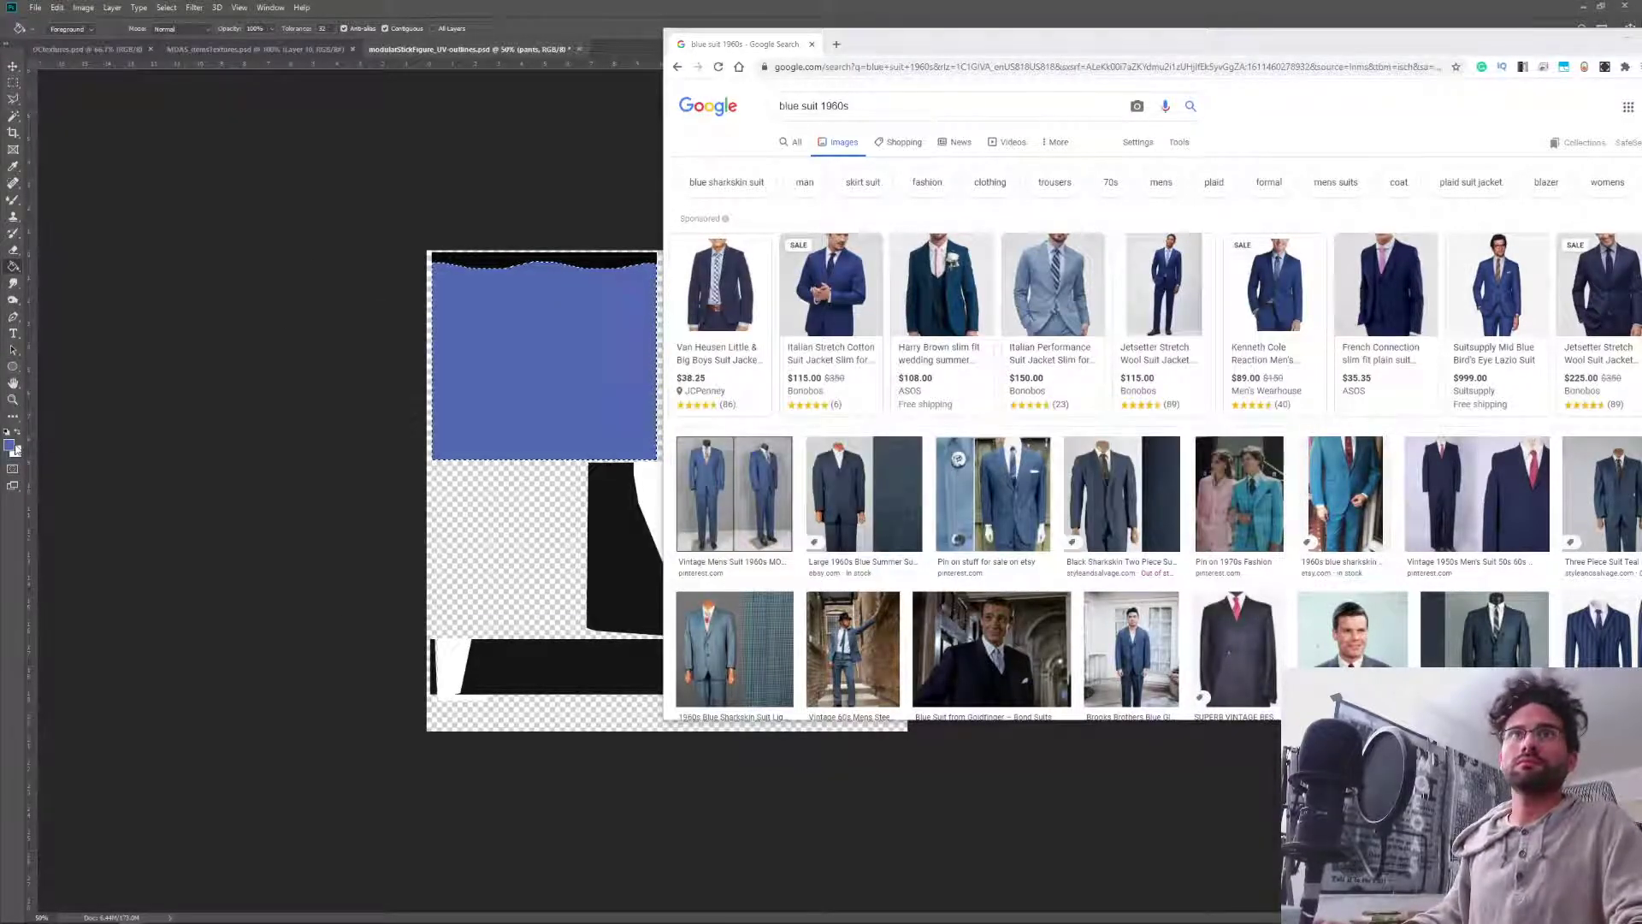
key(i)
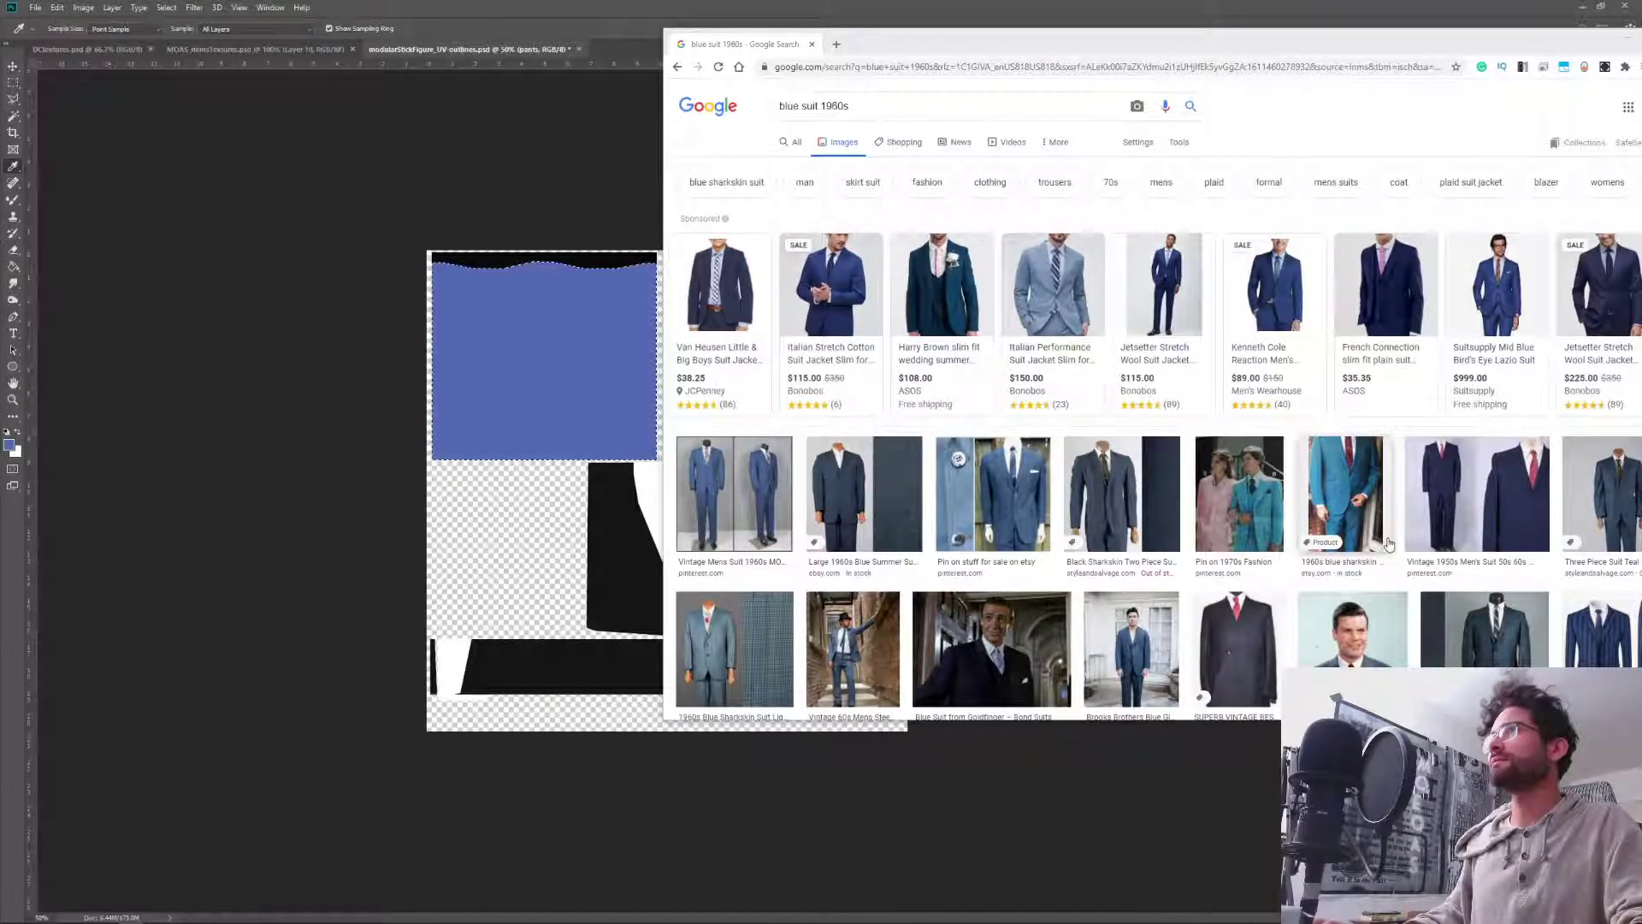
click(734, 496)
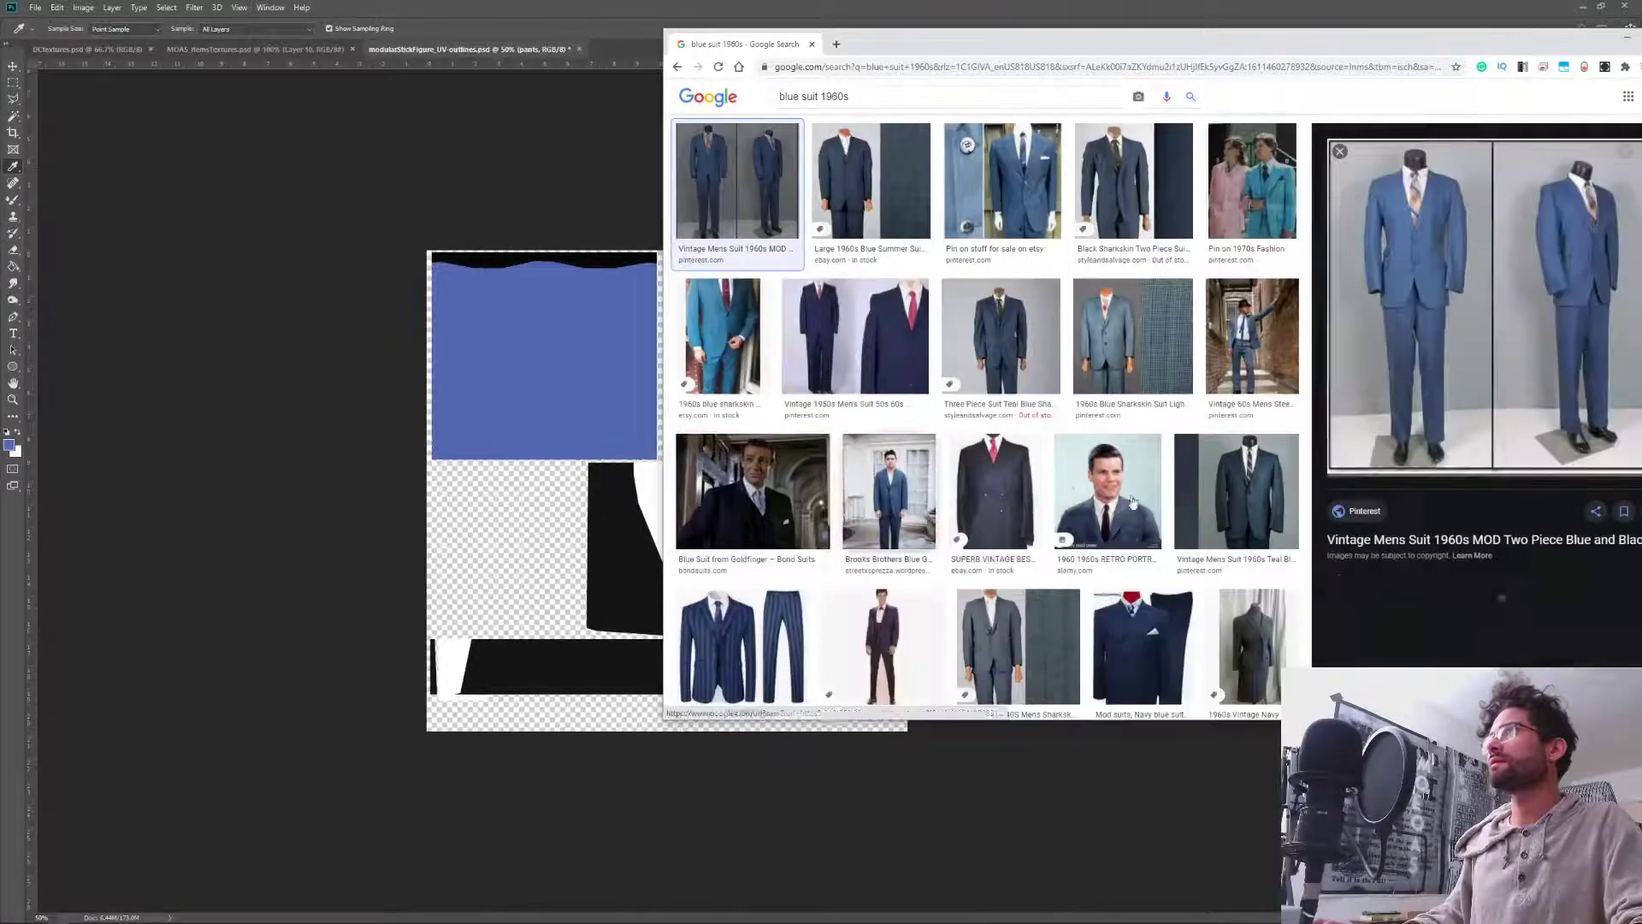
drag(1459, 28, 1315, 42)
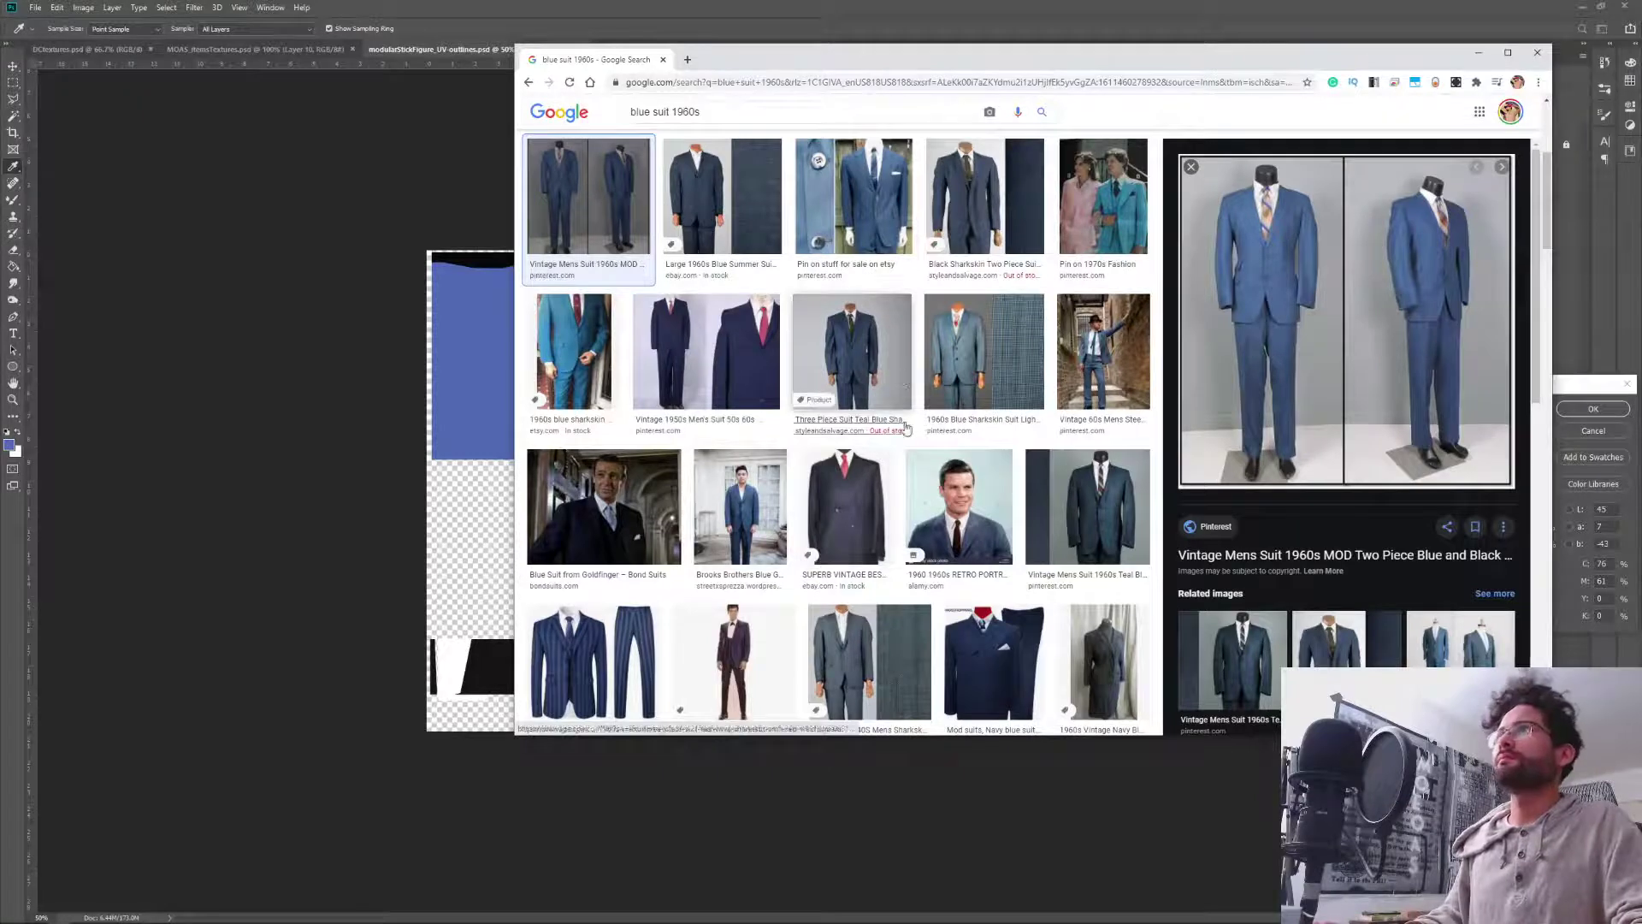
scroll(968, 390, down, 8)
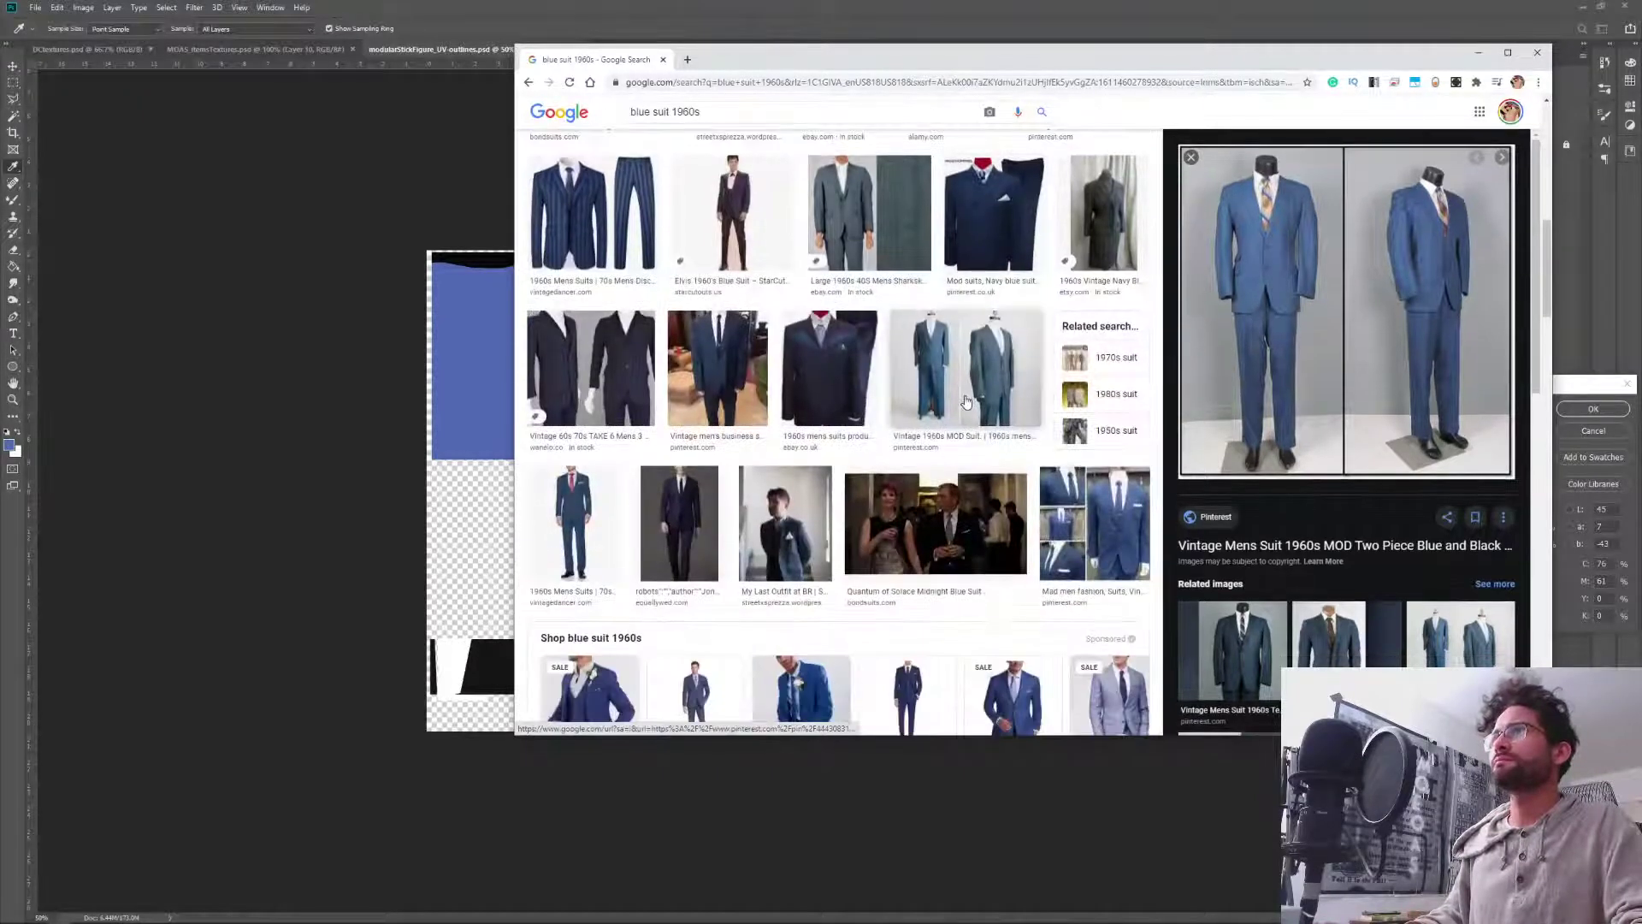
scroll(966, 402, down, 1)
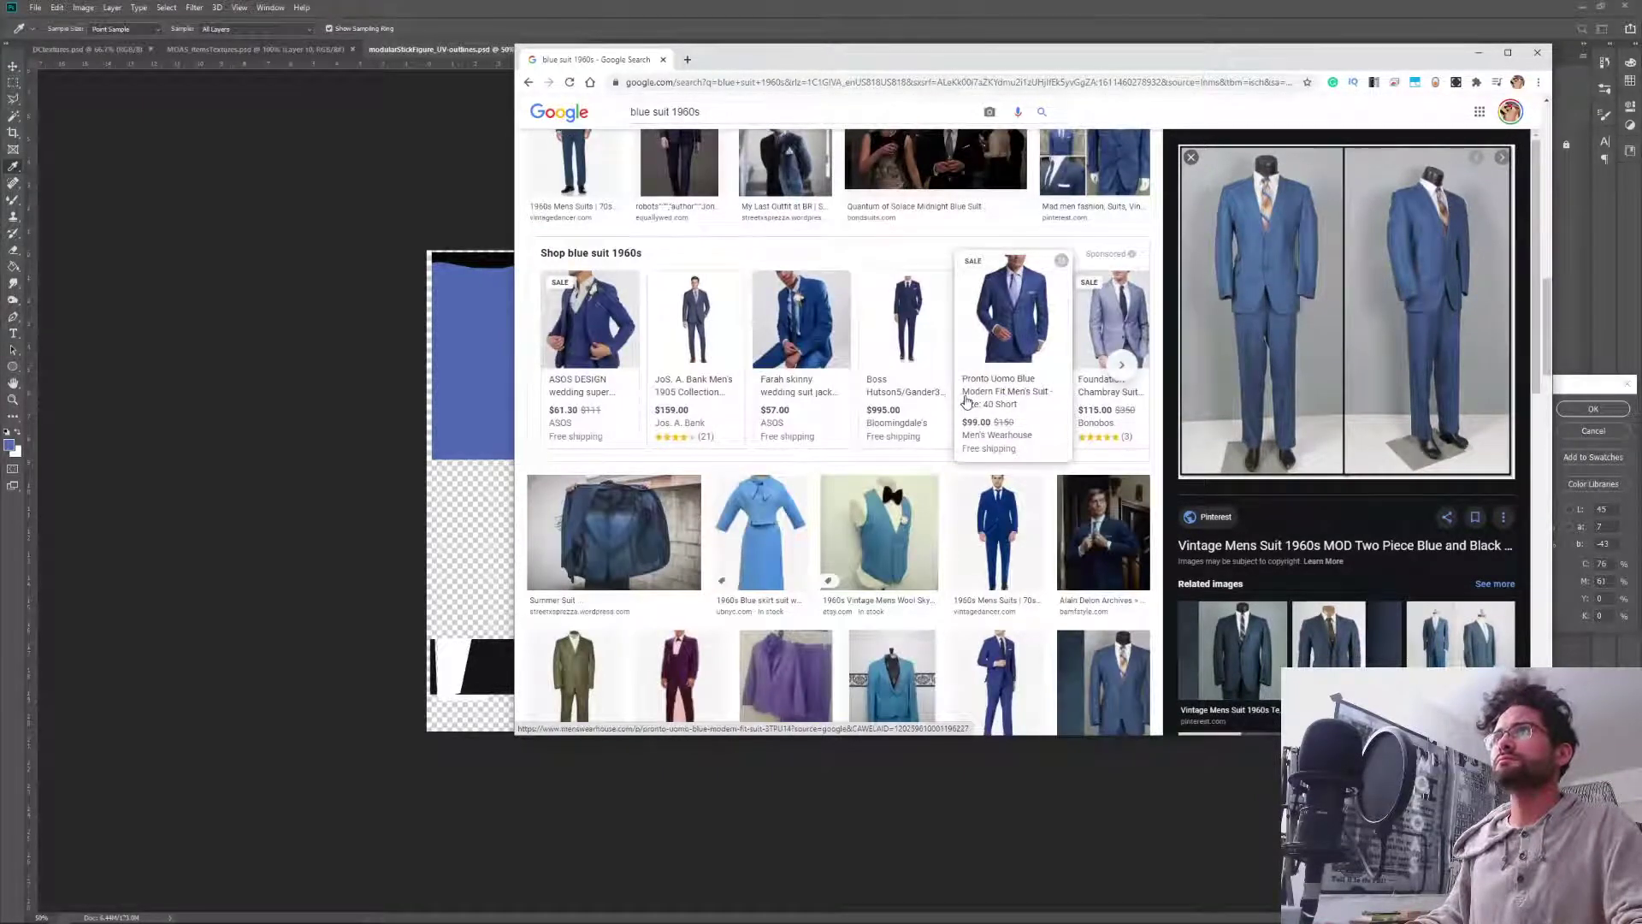
scroll(966, 402, down, 4)
click(1117, 214)
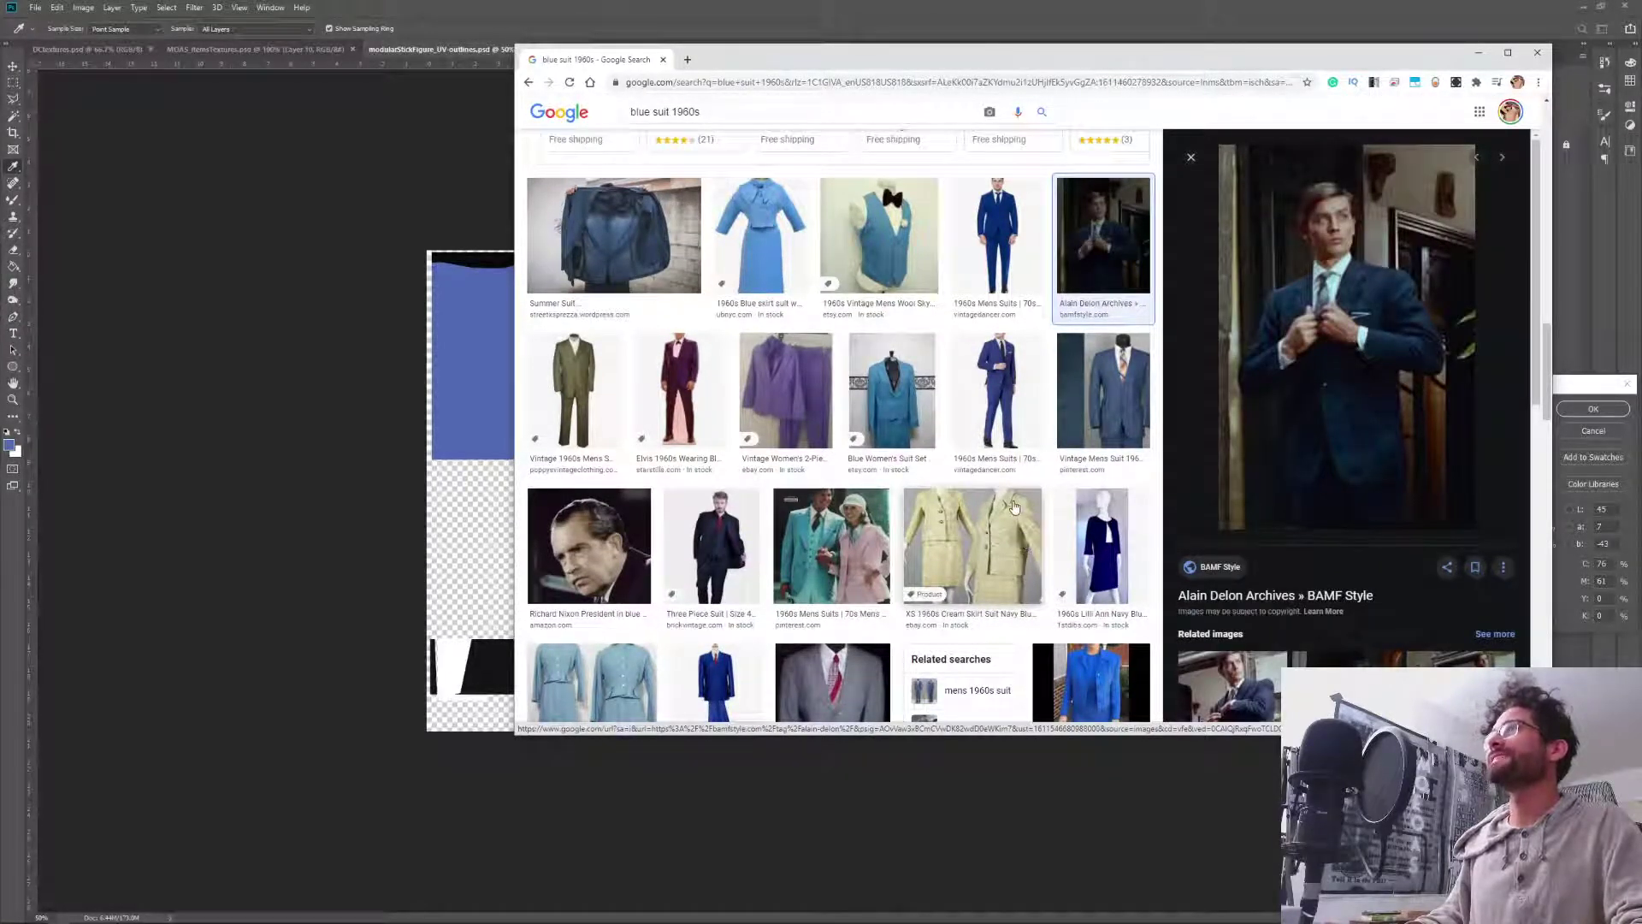
scroll(1387, 583, down, 5)
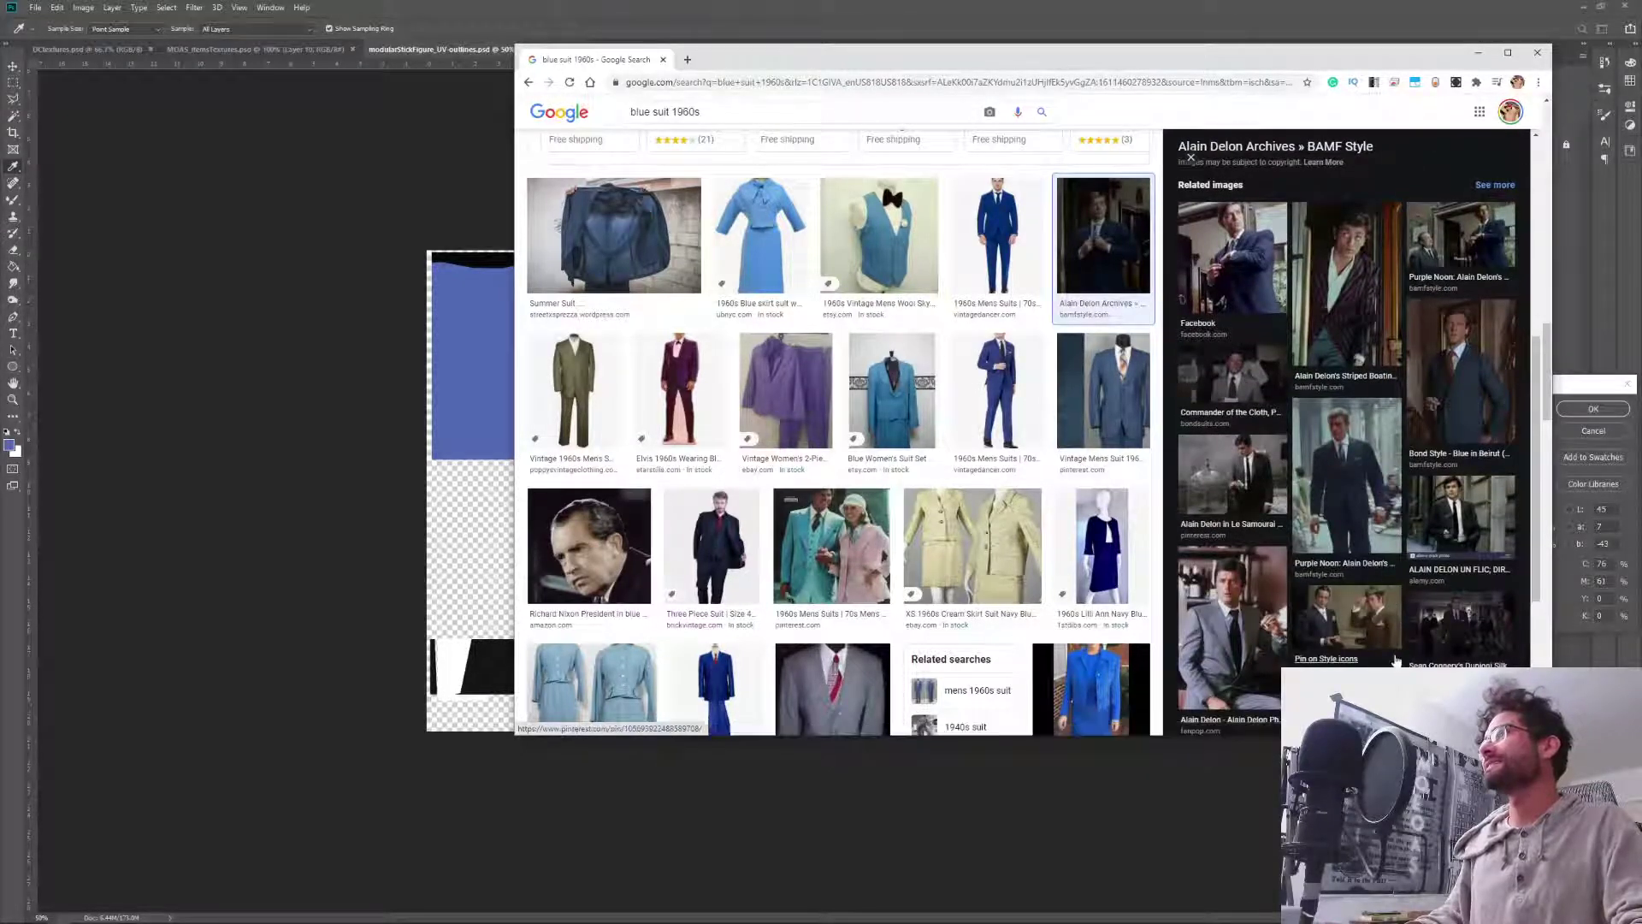
Switch back to Photoshop, set the foreground to a dark blue with hue 219° and 43% brightness, and refill the selected pants area.
click(725, 14)
click(1409, 518)
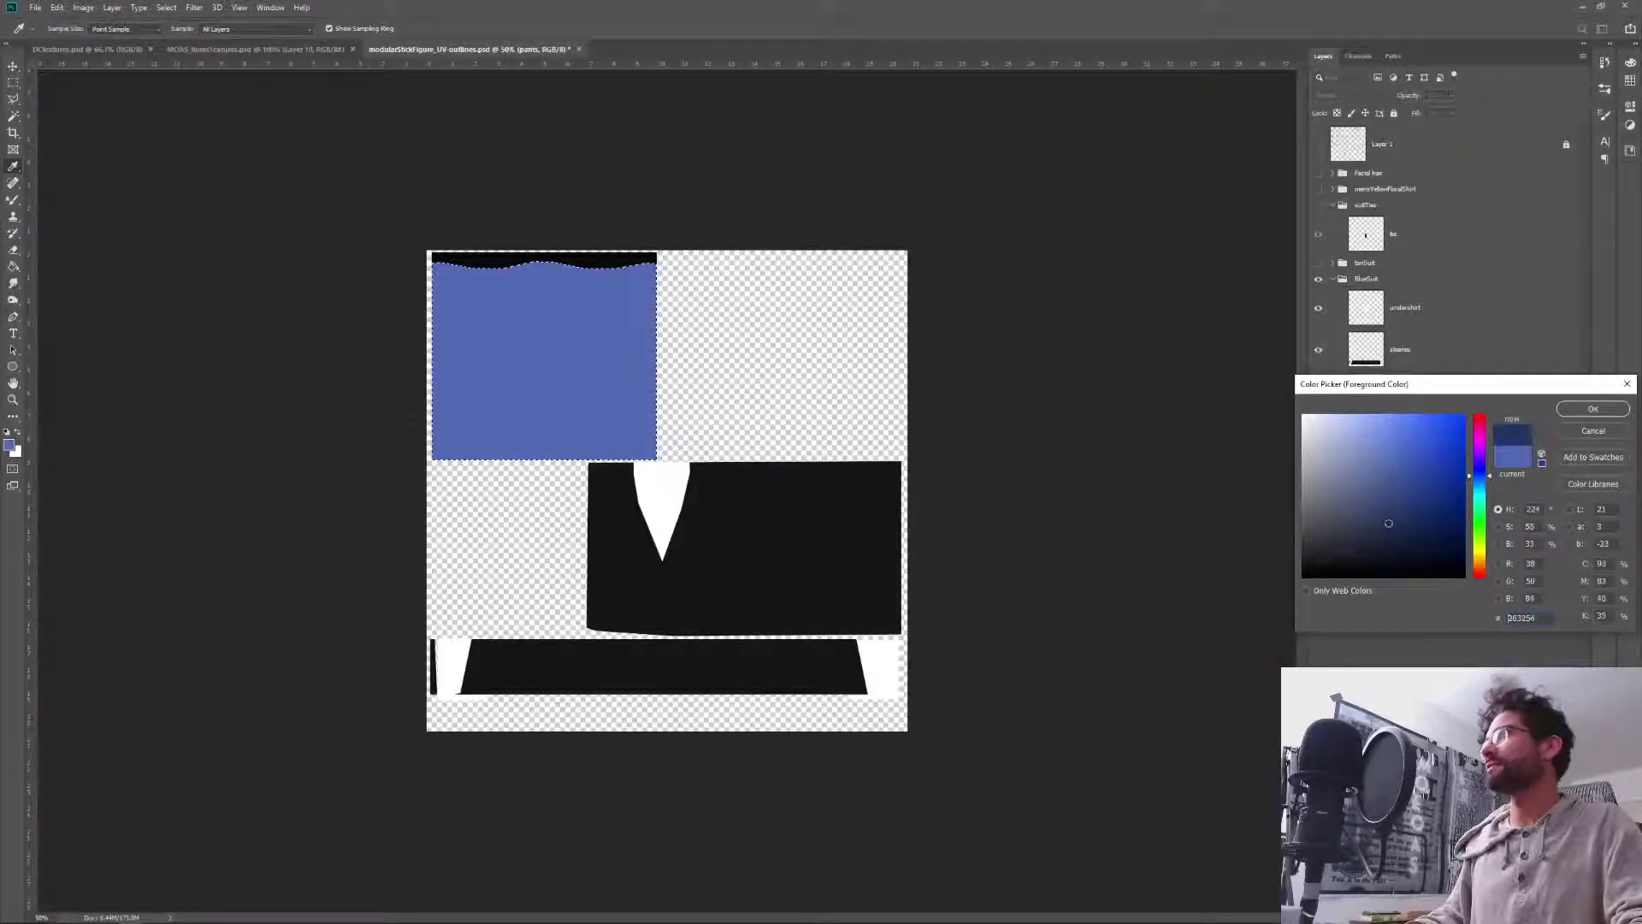
drag(1388, 523, 1414, 517)
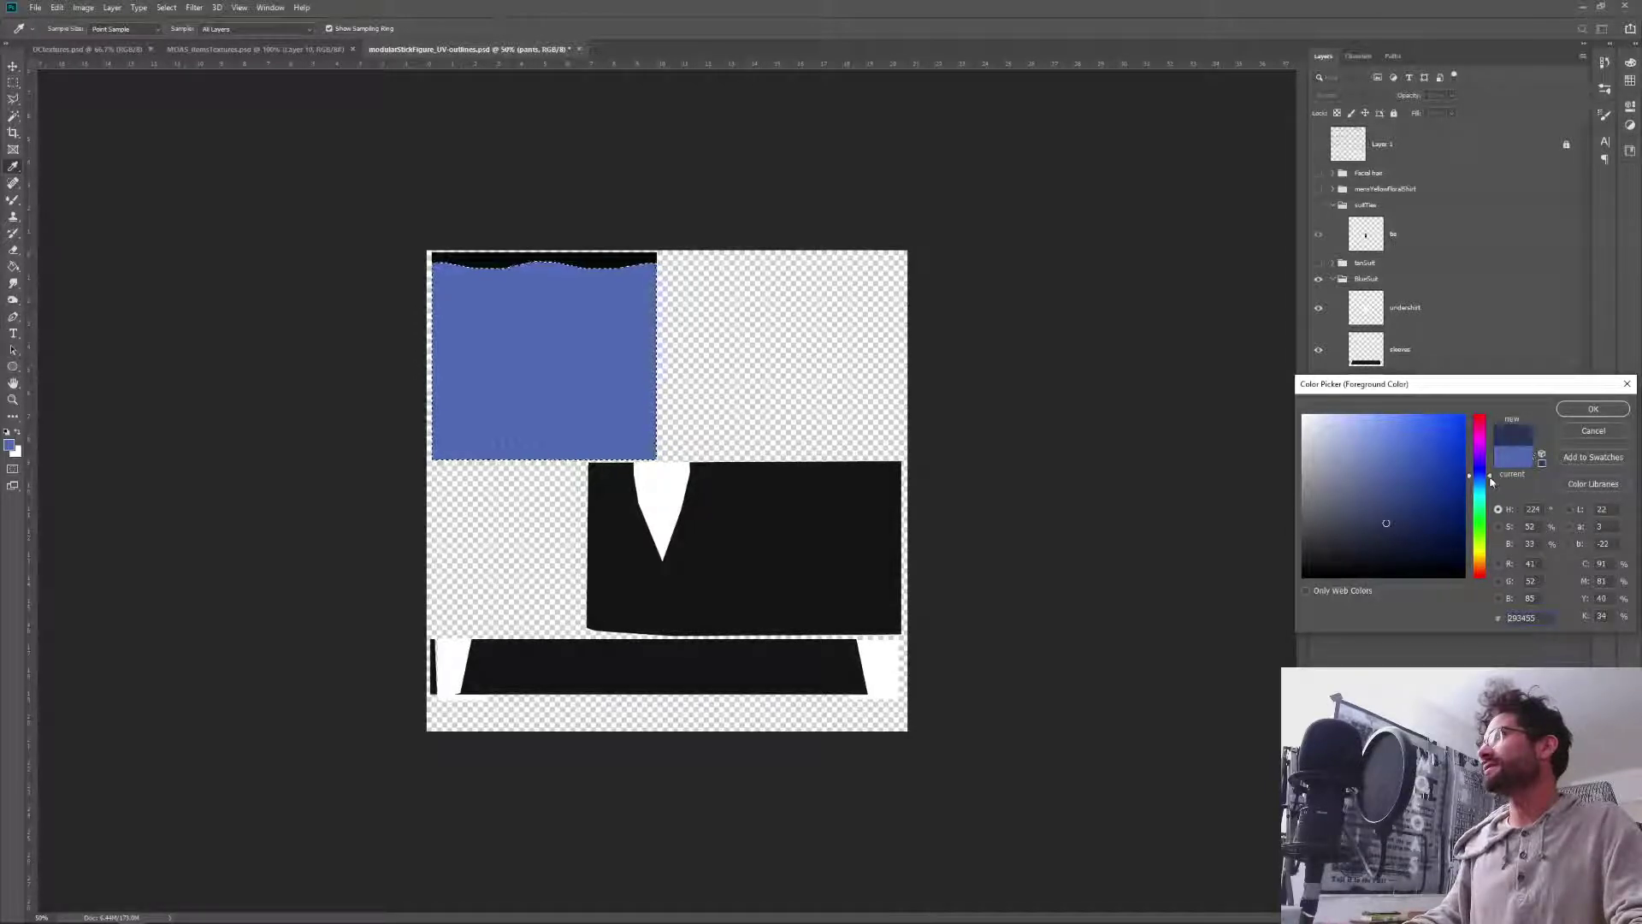
drag(1482, 476, 1484, 482)
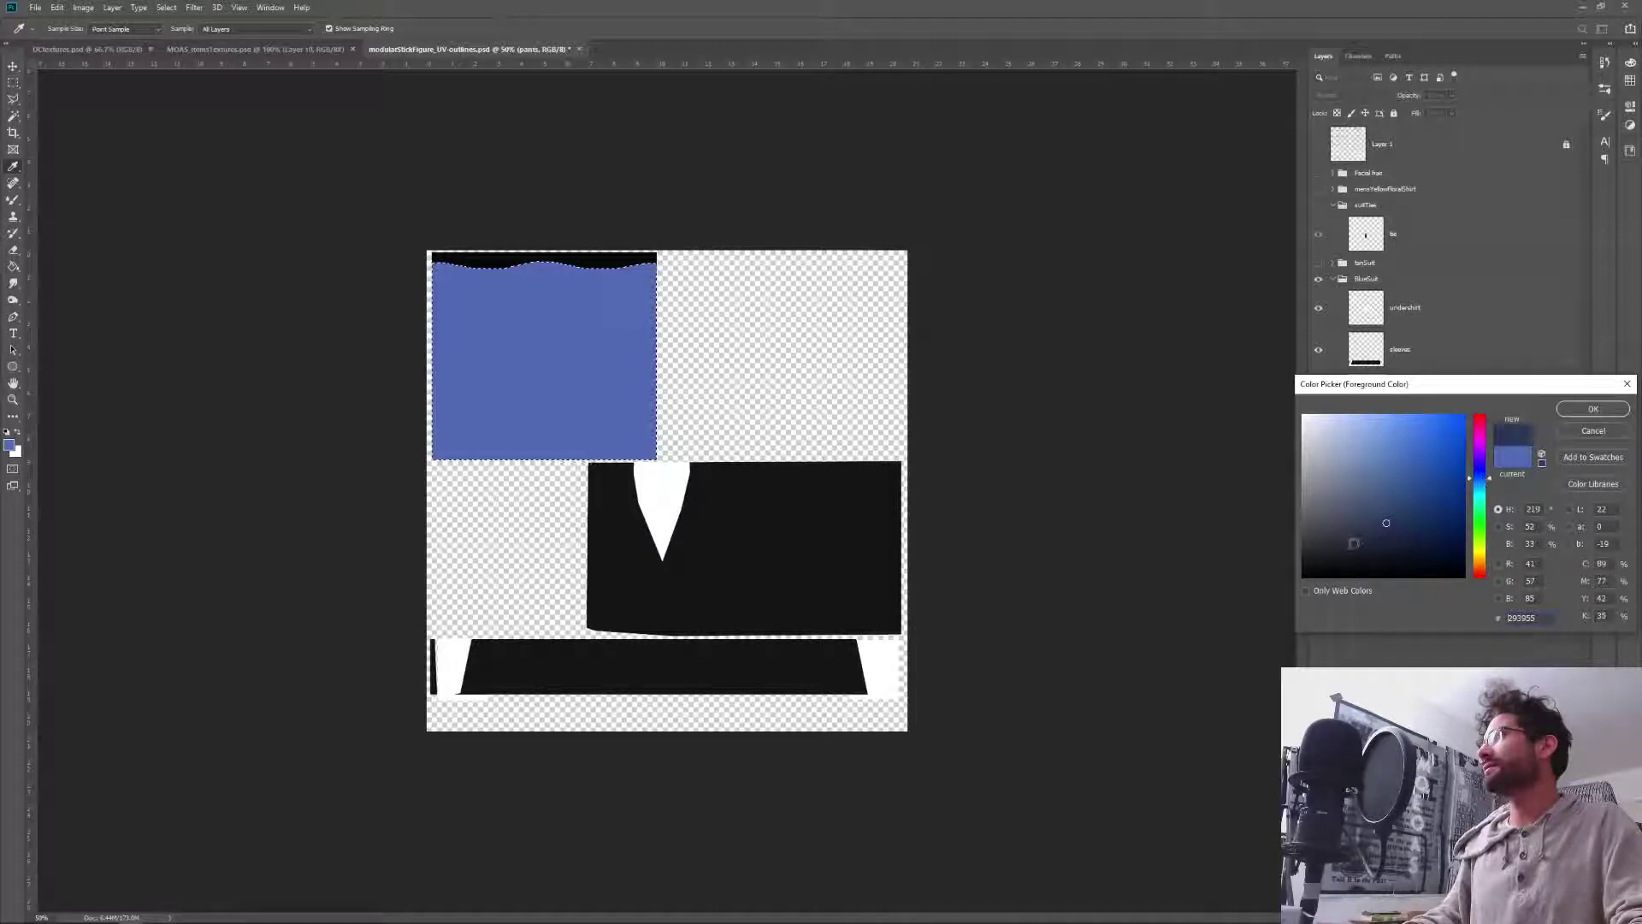
drag(1384, 523, 1397, 503)
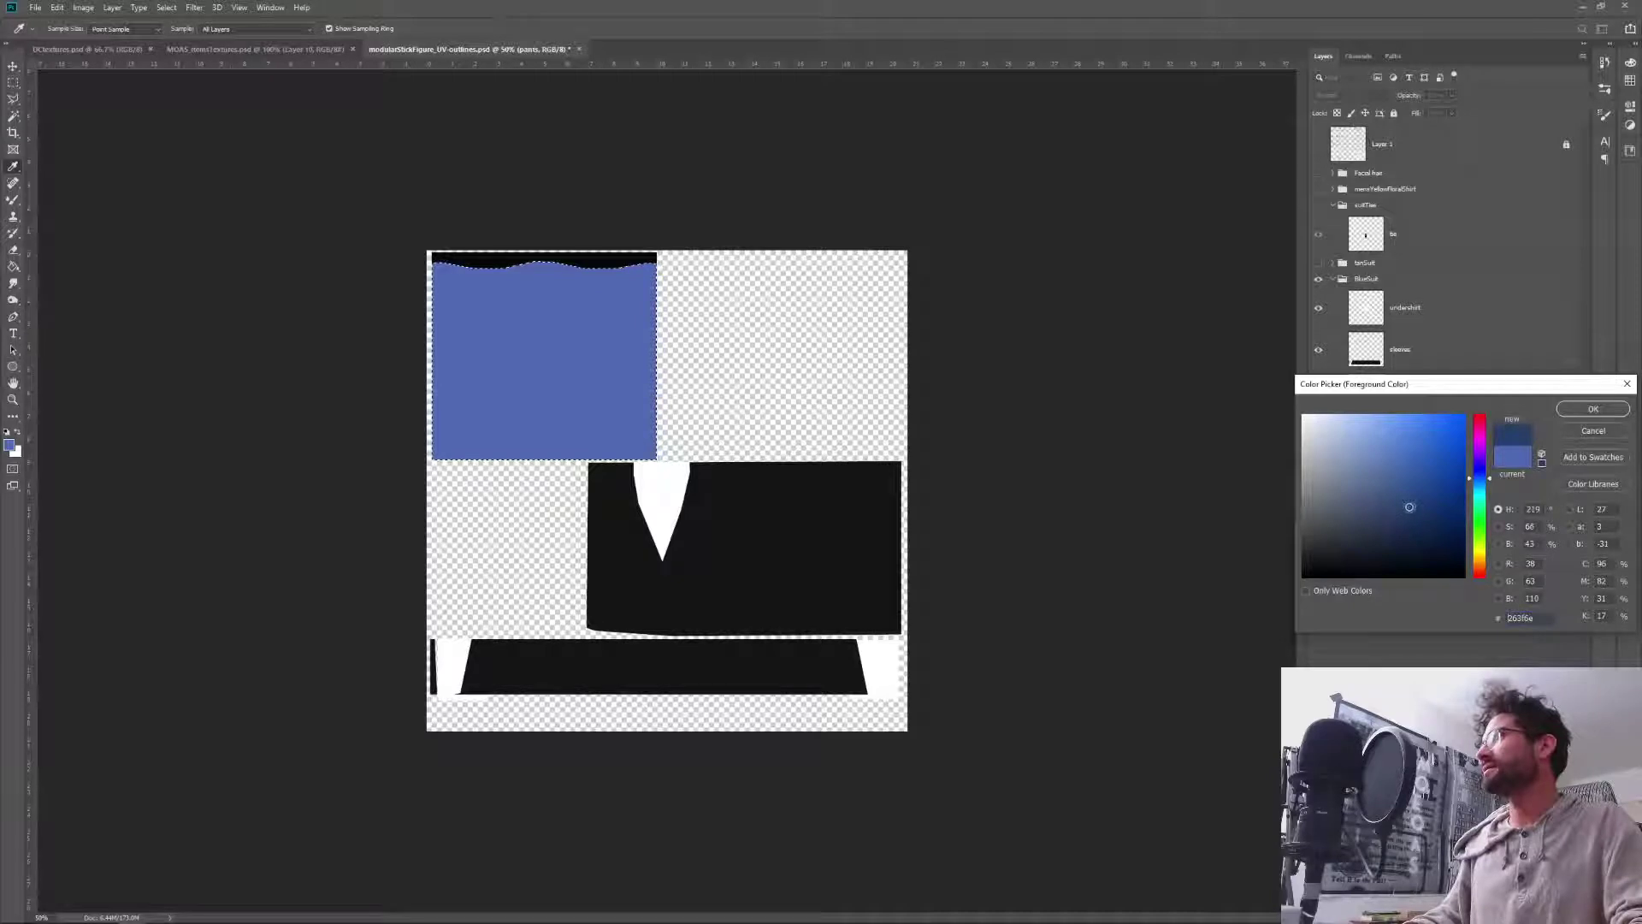
key(Return)
key(g)
click(585, 369)
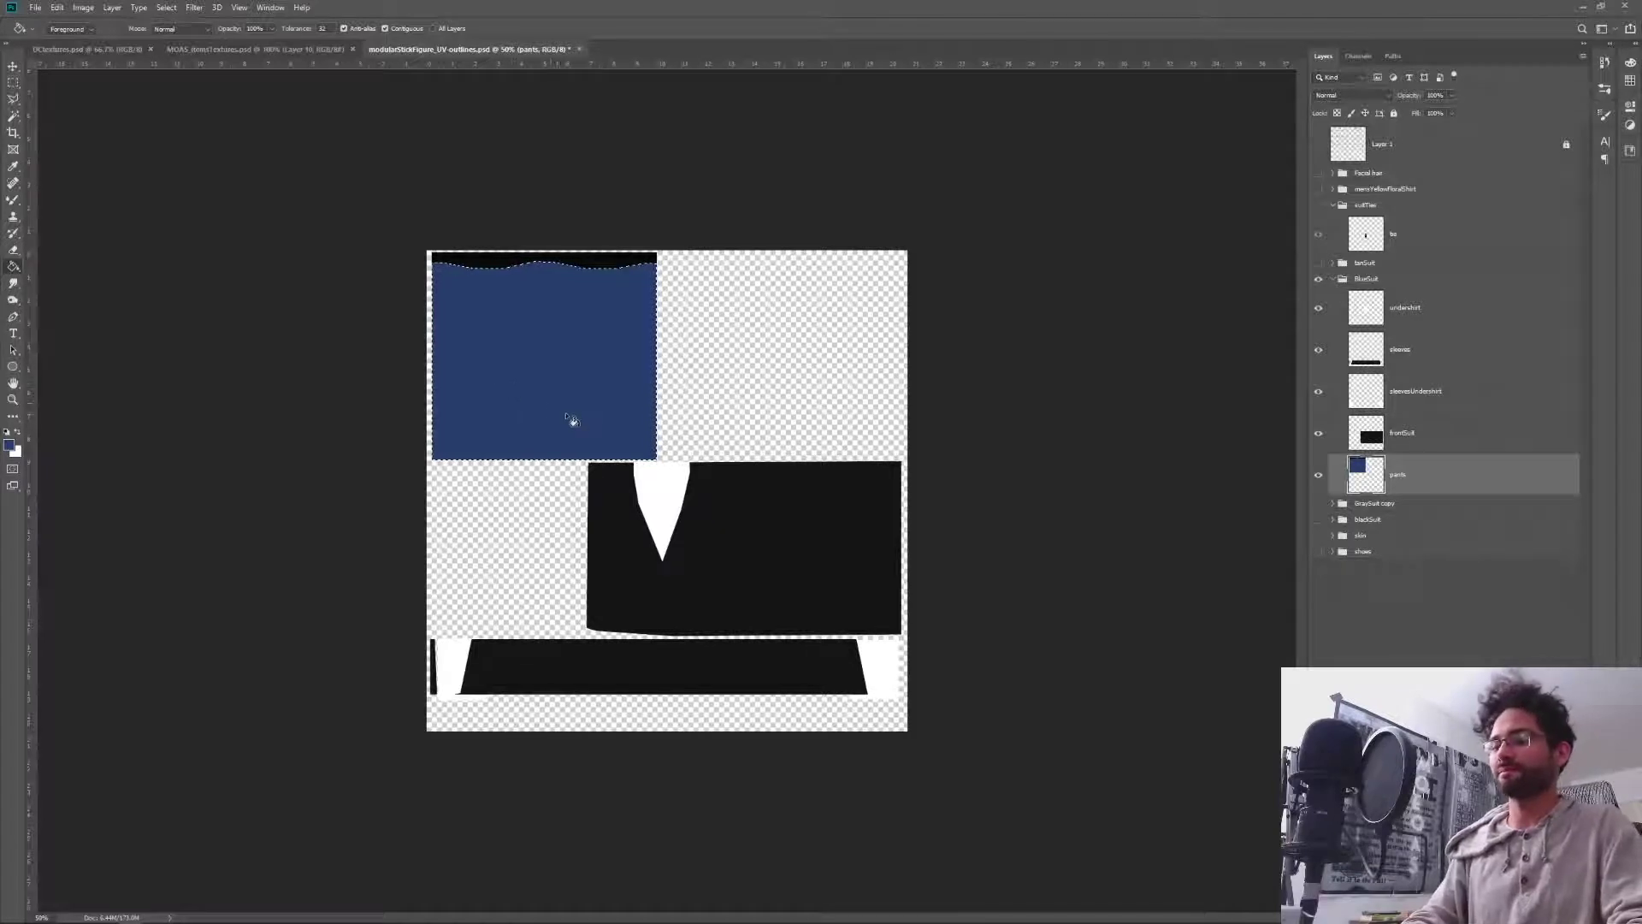
Fill the wavy waistband strip along the upper edge of the pants with a darker navy blue and clear the selection.
key(w)
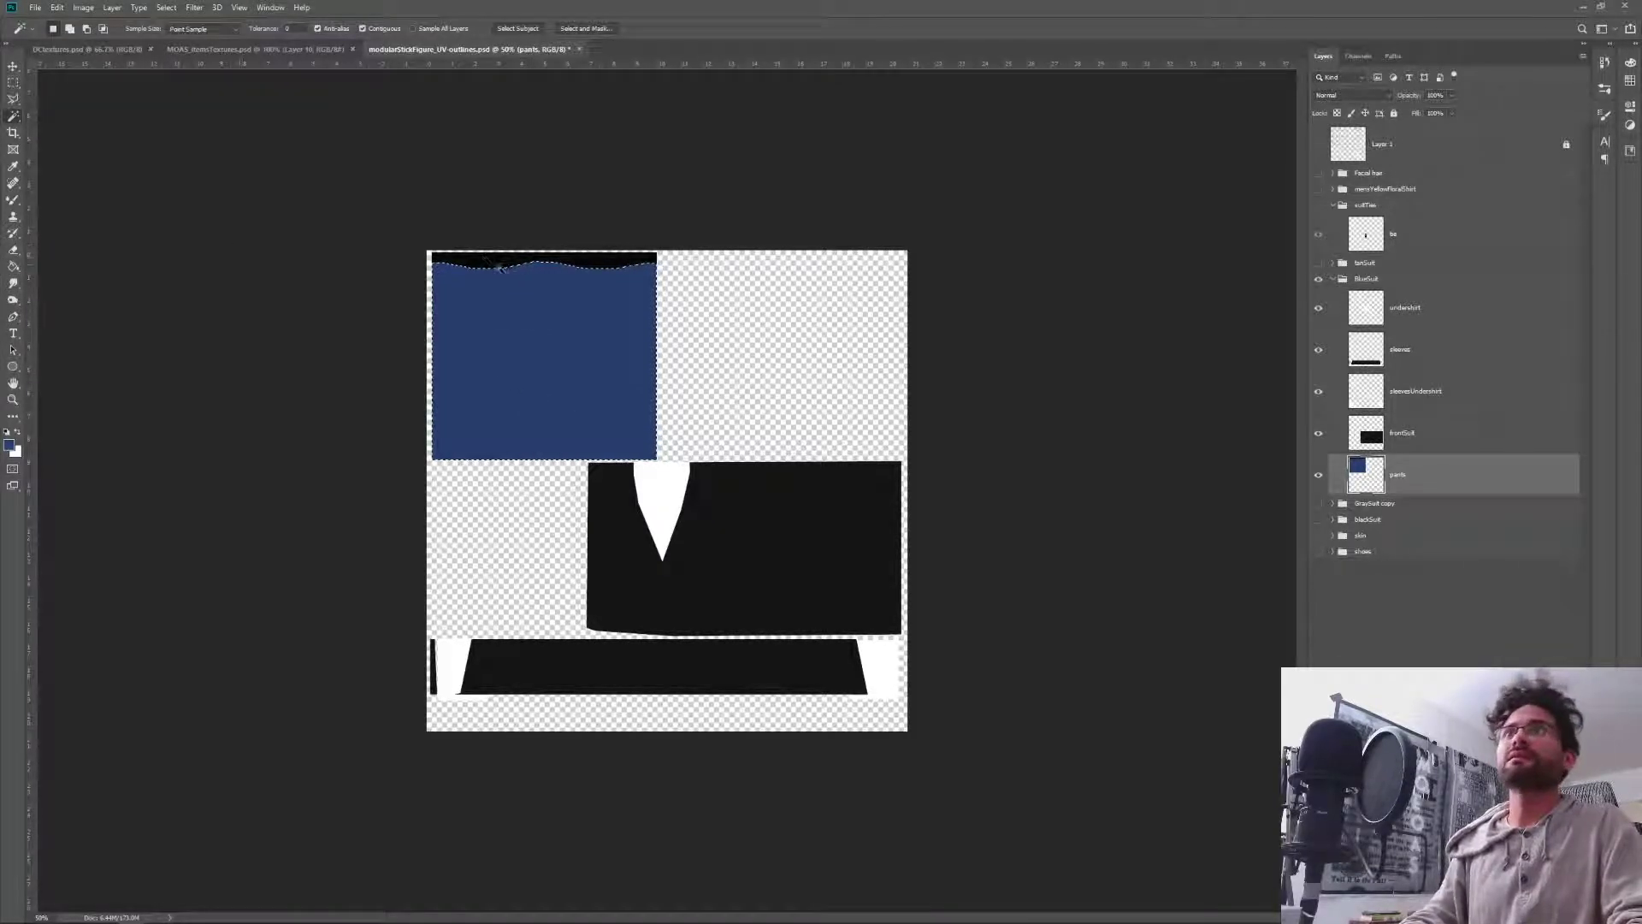
key(g)
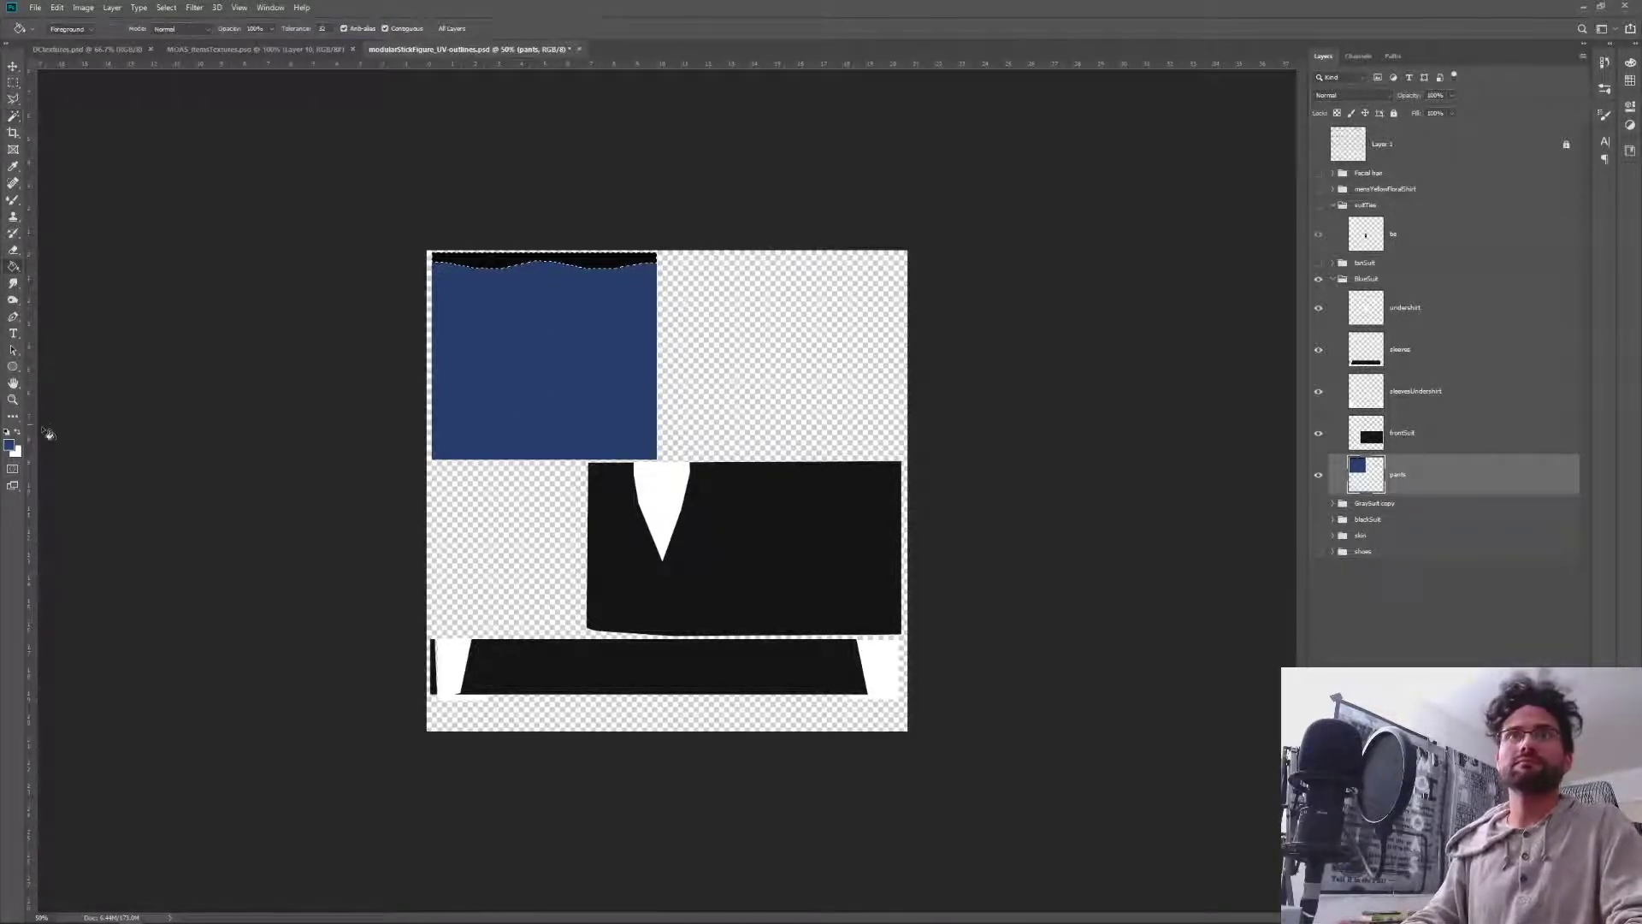
click(11, 445)
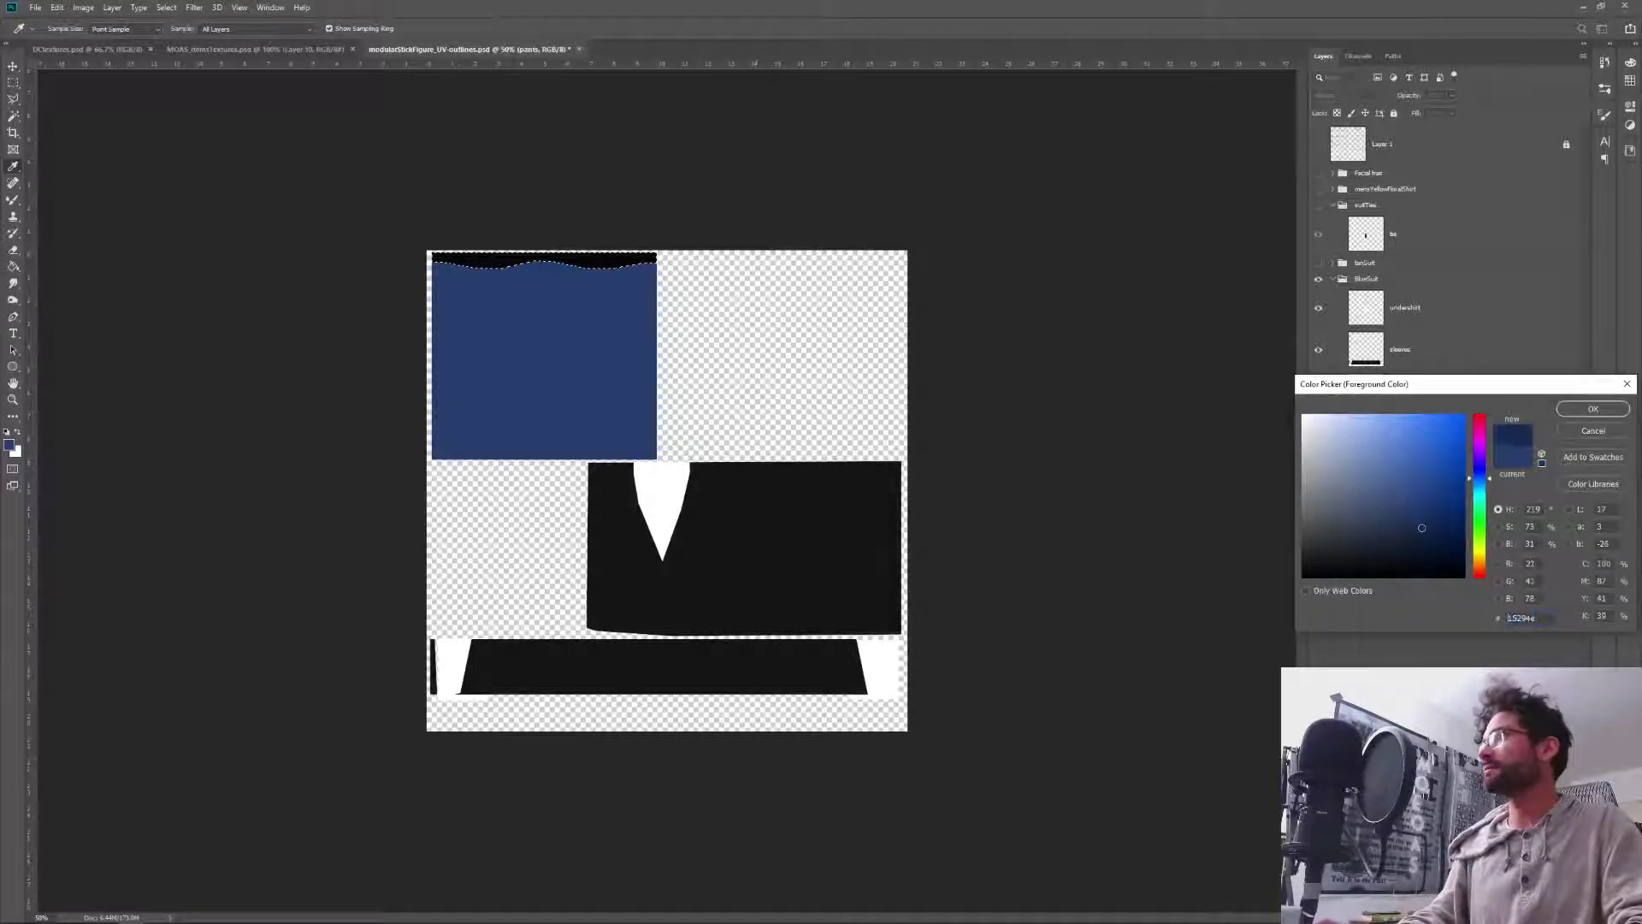
key(Return)
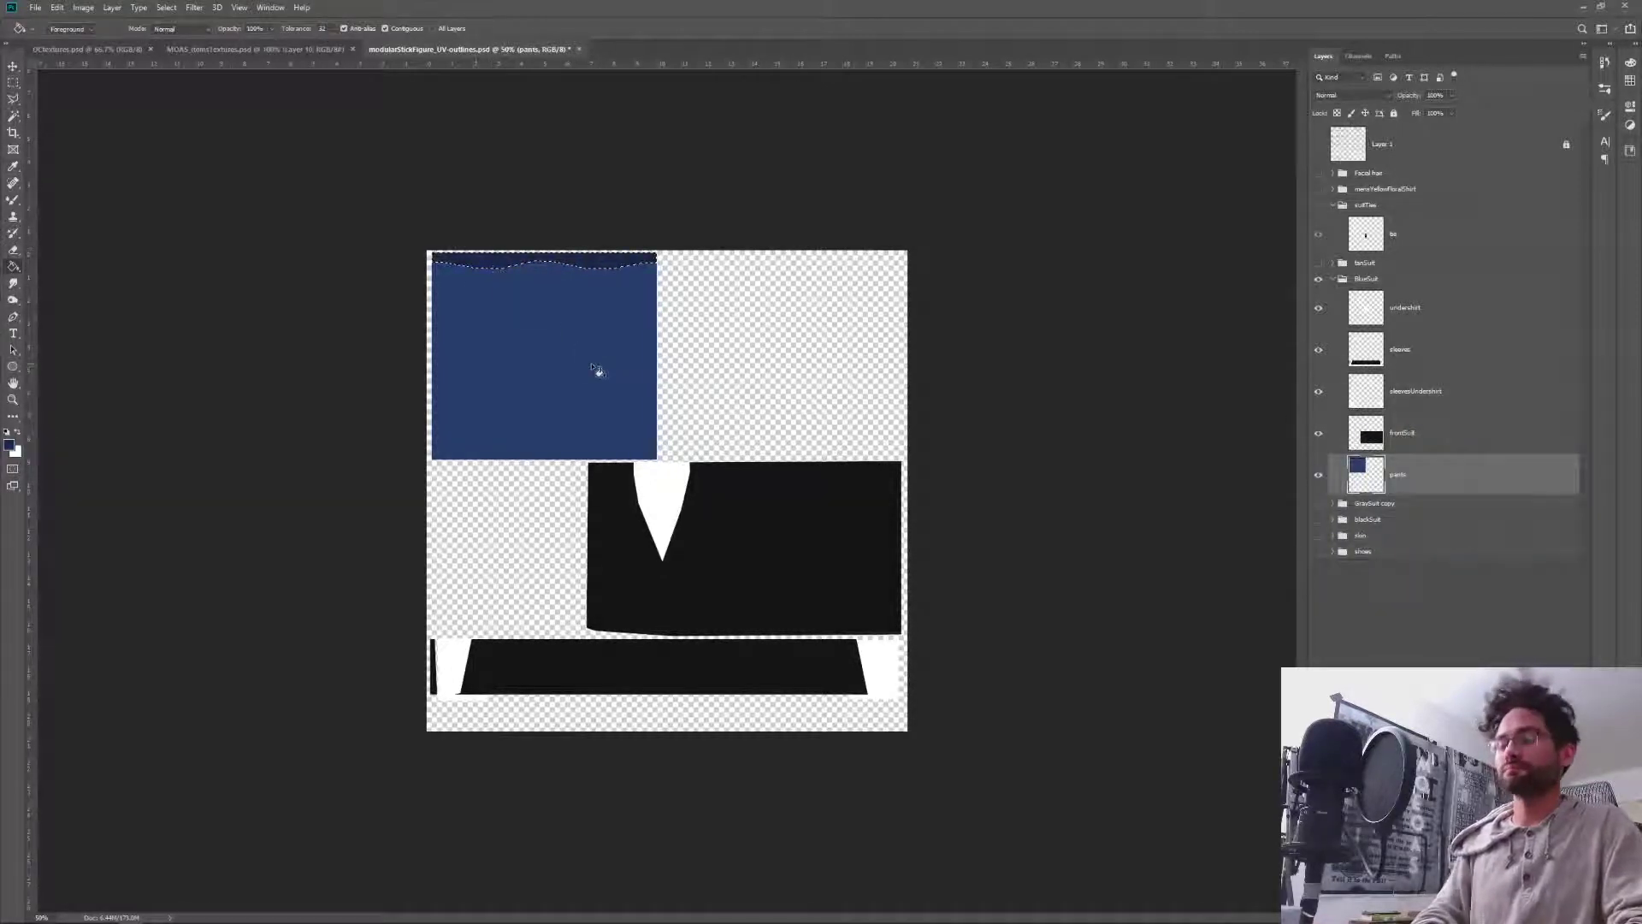
click(11, 446)
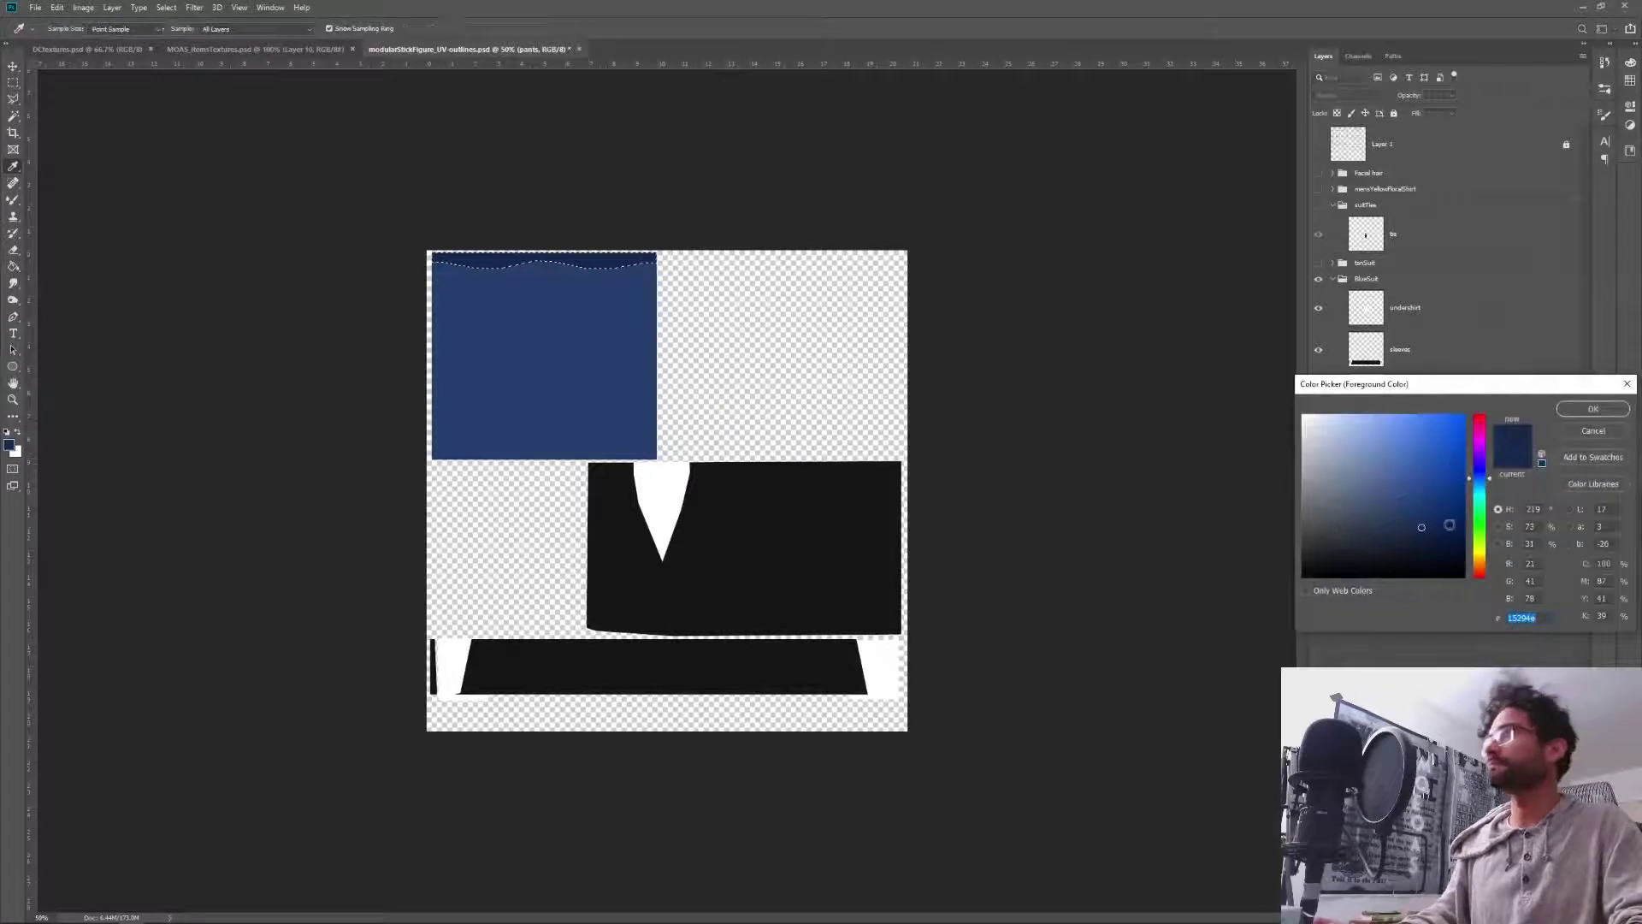
key(Return)
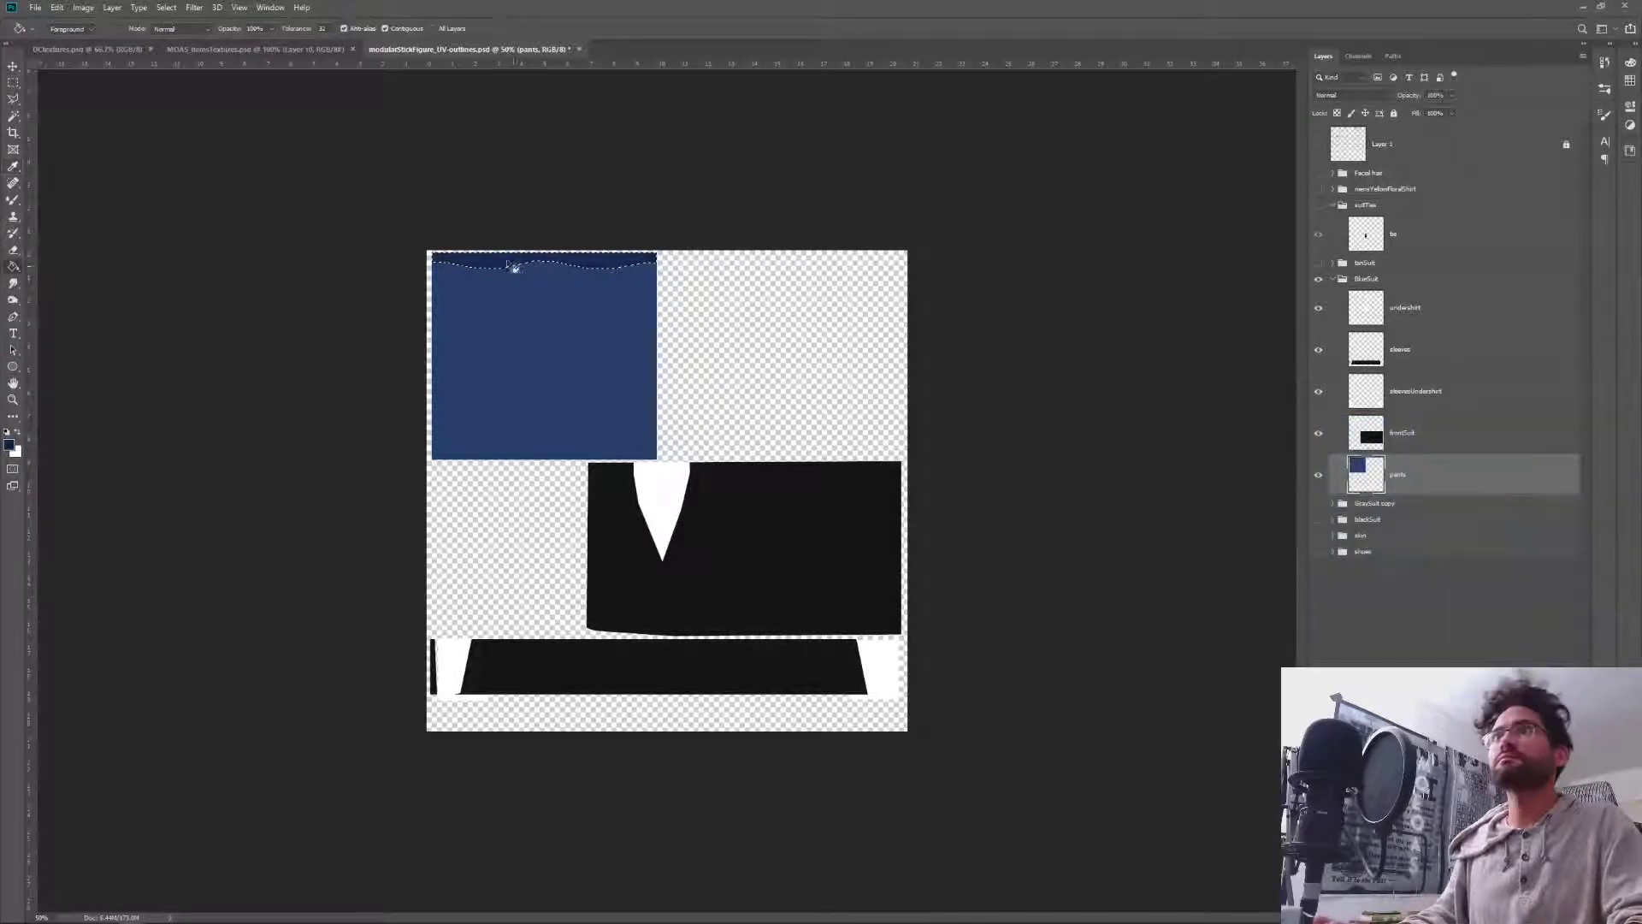
key(ctrl+d)
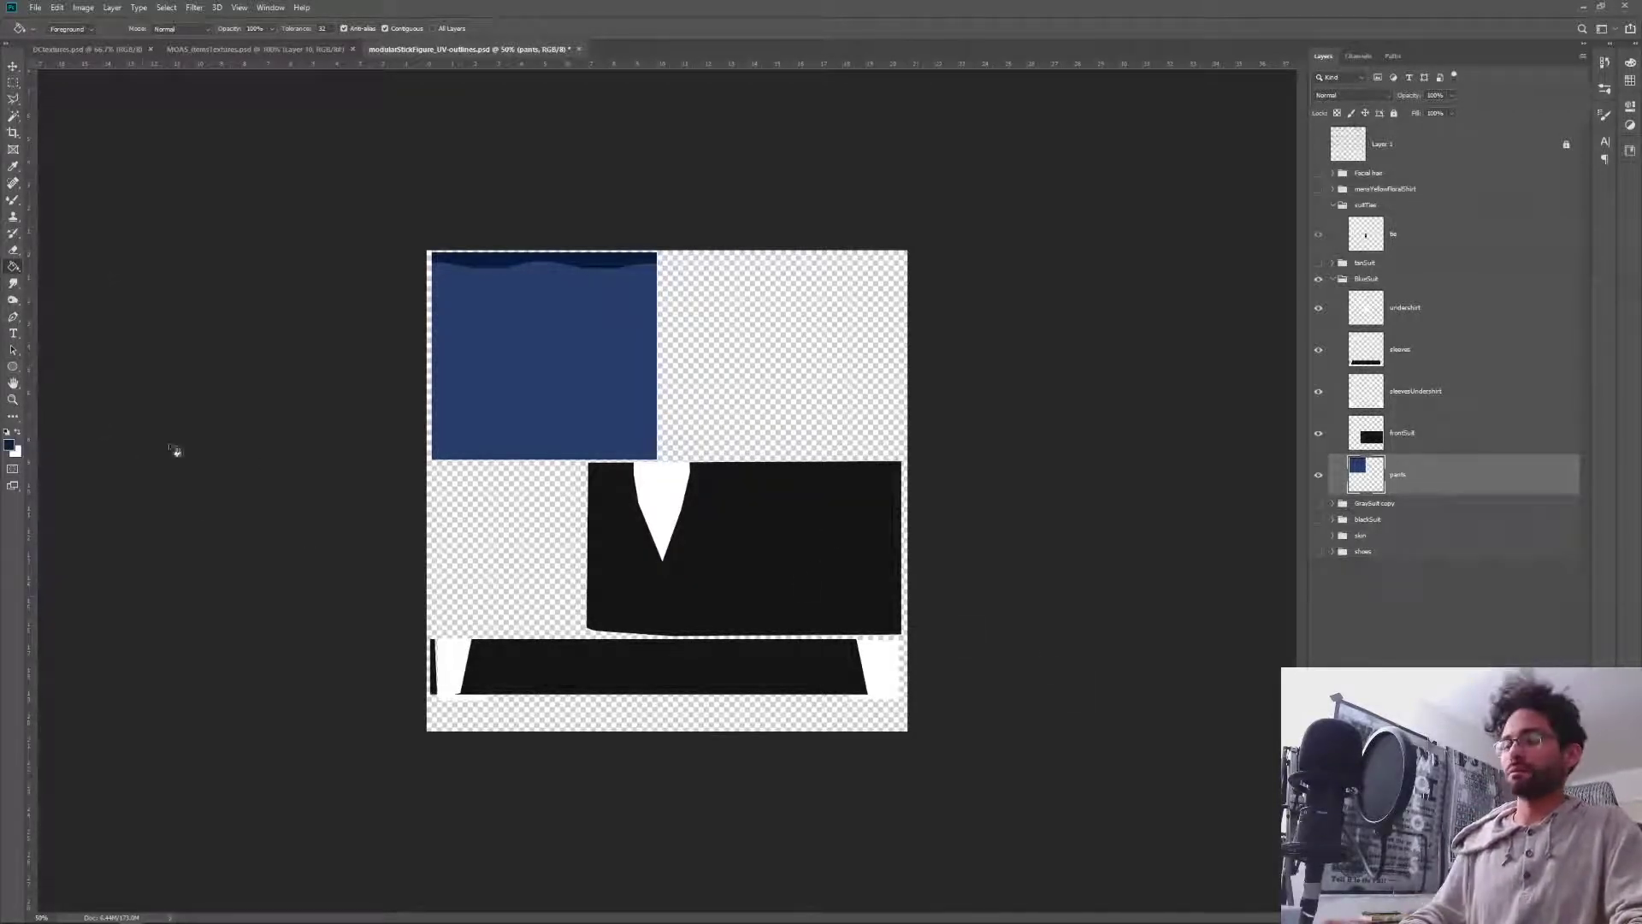
Sample the main pants blue as the foreground color and fill the black jacket shape on the frontSuit layer with it.
click(9, 444)
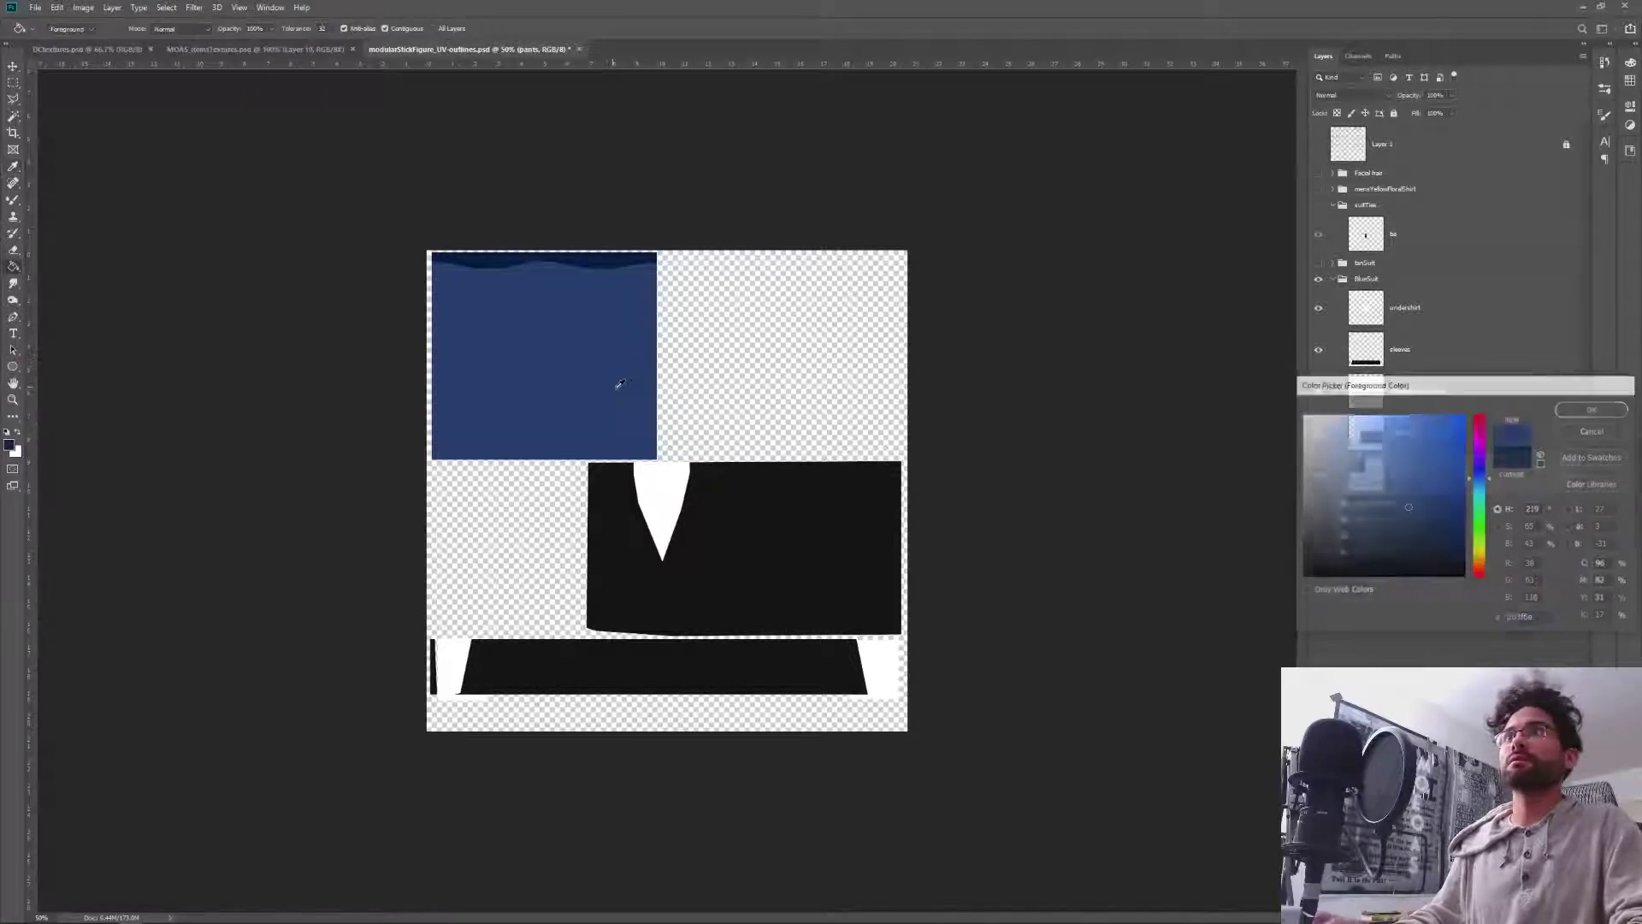
key(w)
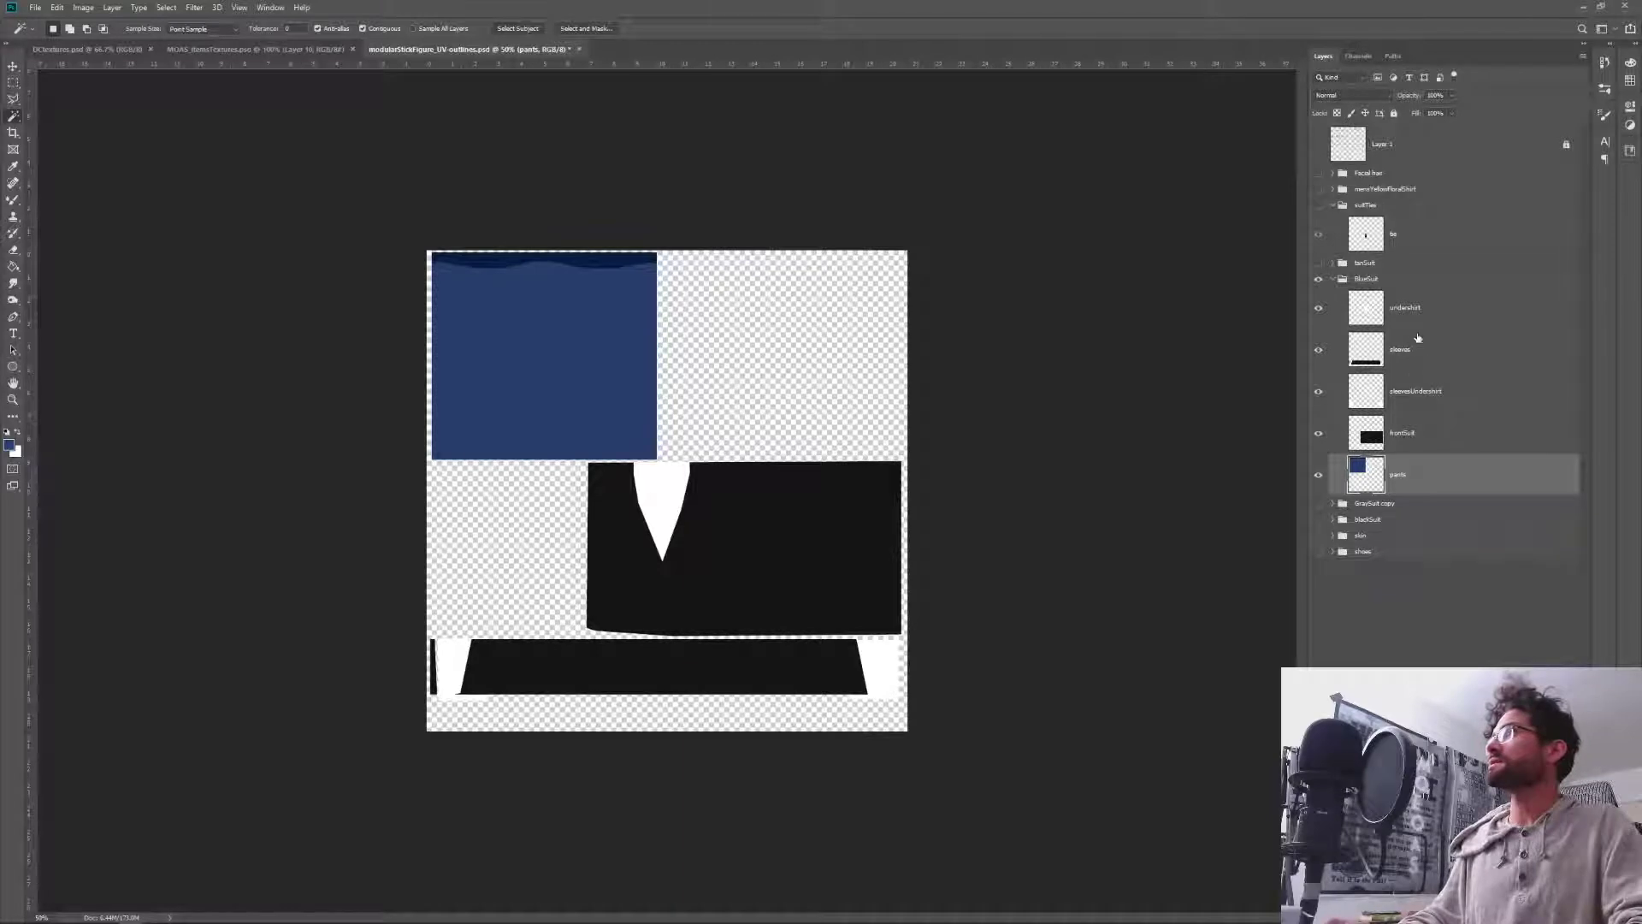
click(1443, 437)
key(g)
click(800, 604)
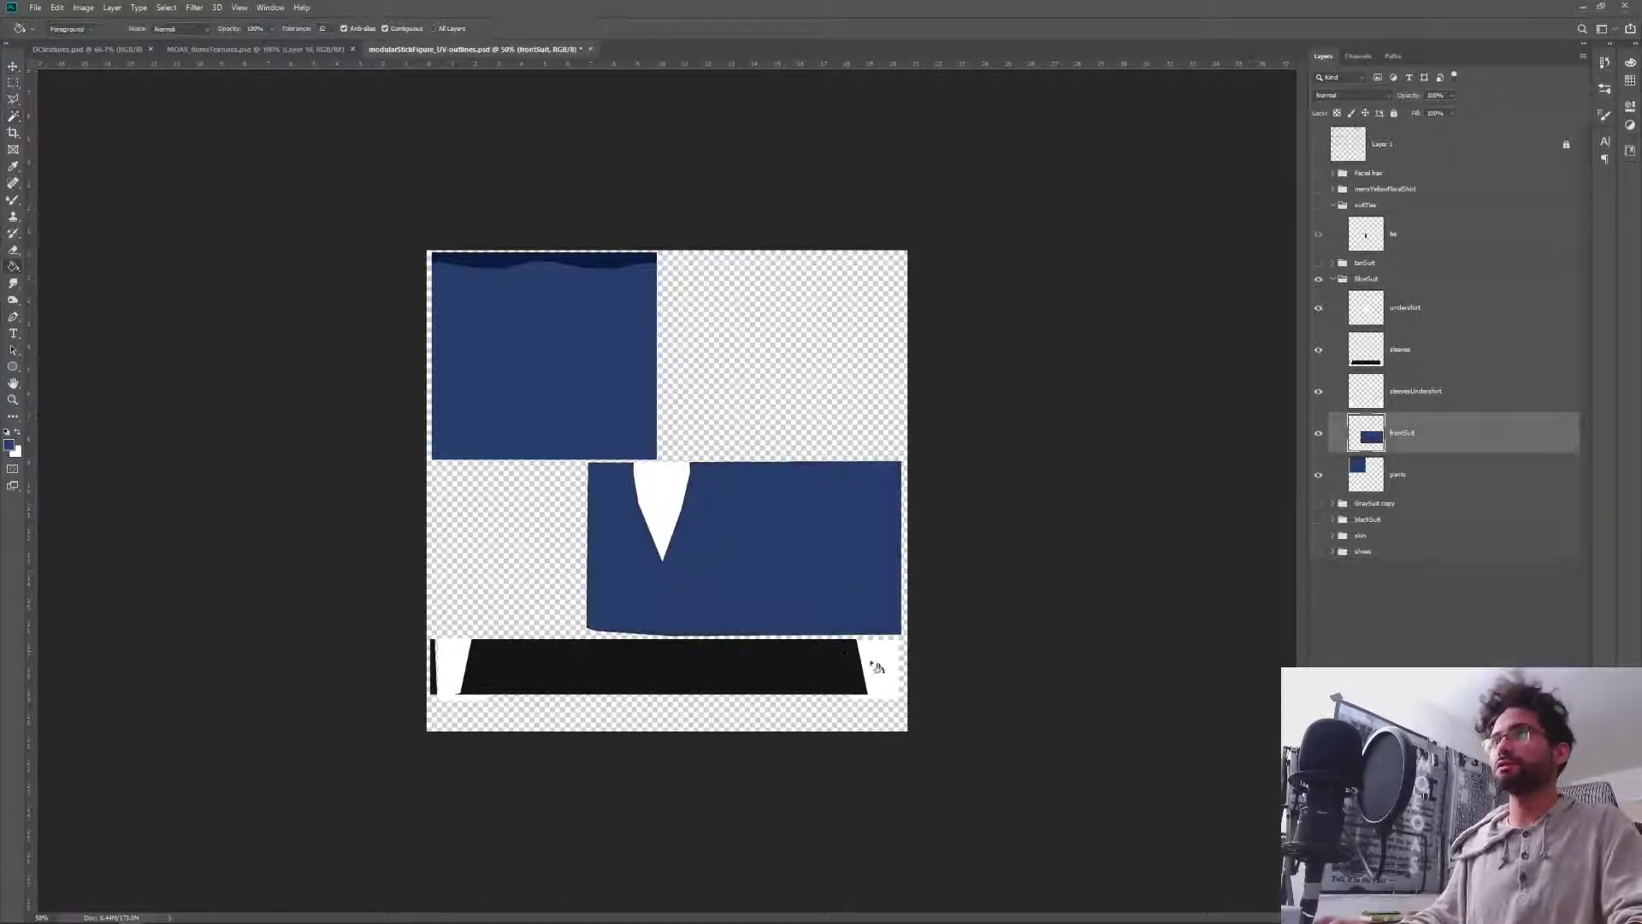
Fill the black sleeve band on the sleeves layer of the BlueSuit group with the main suit blue.
click(1424, 365)
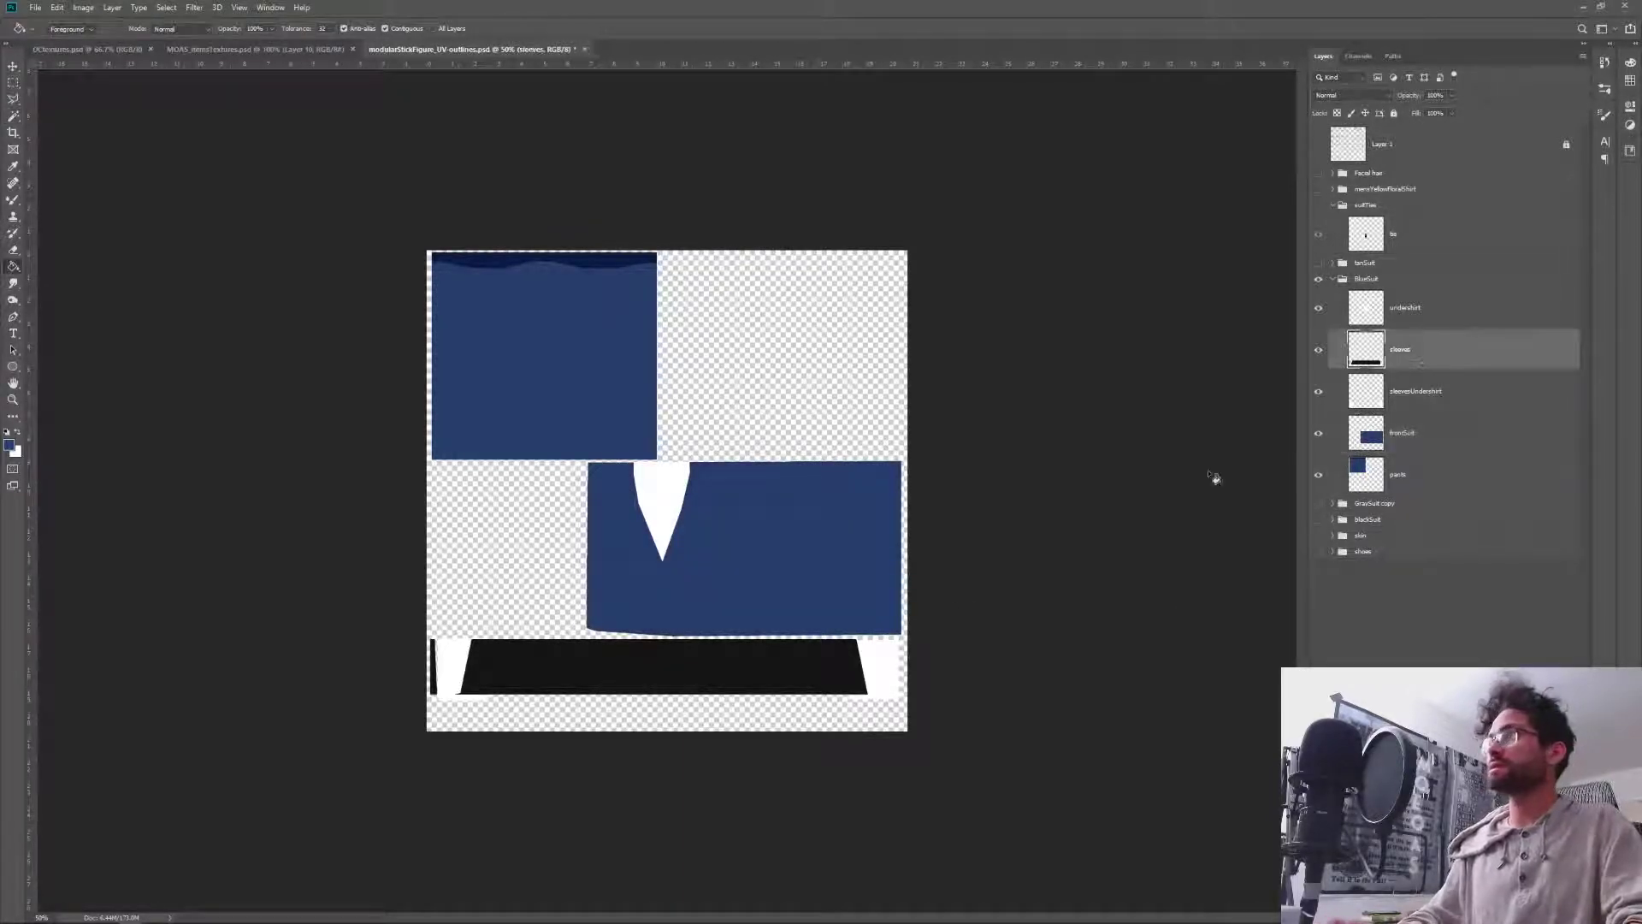
click(701, 682)
key(v)
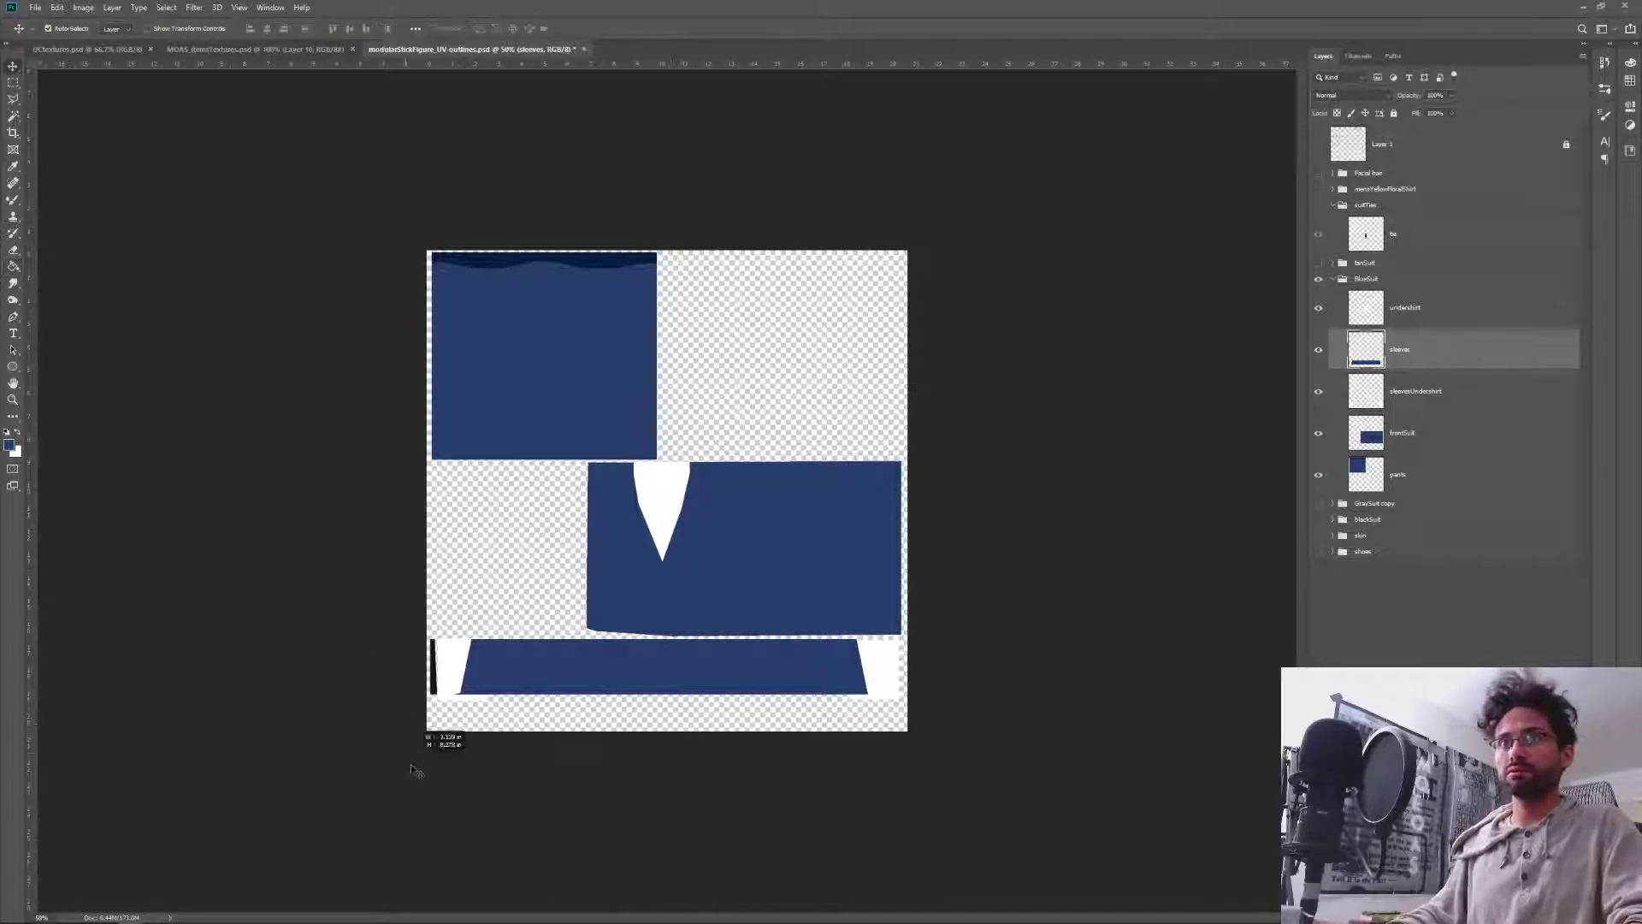
key(Delete)
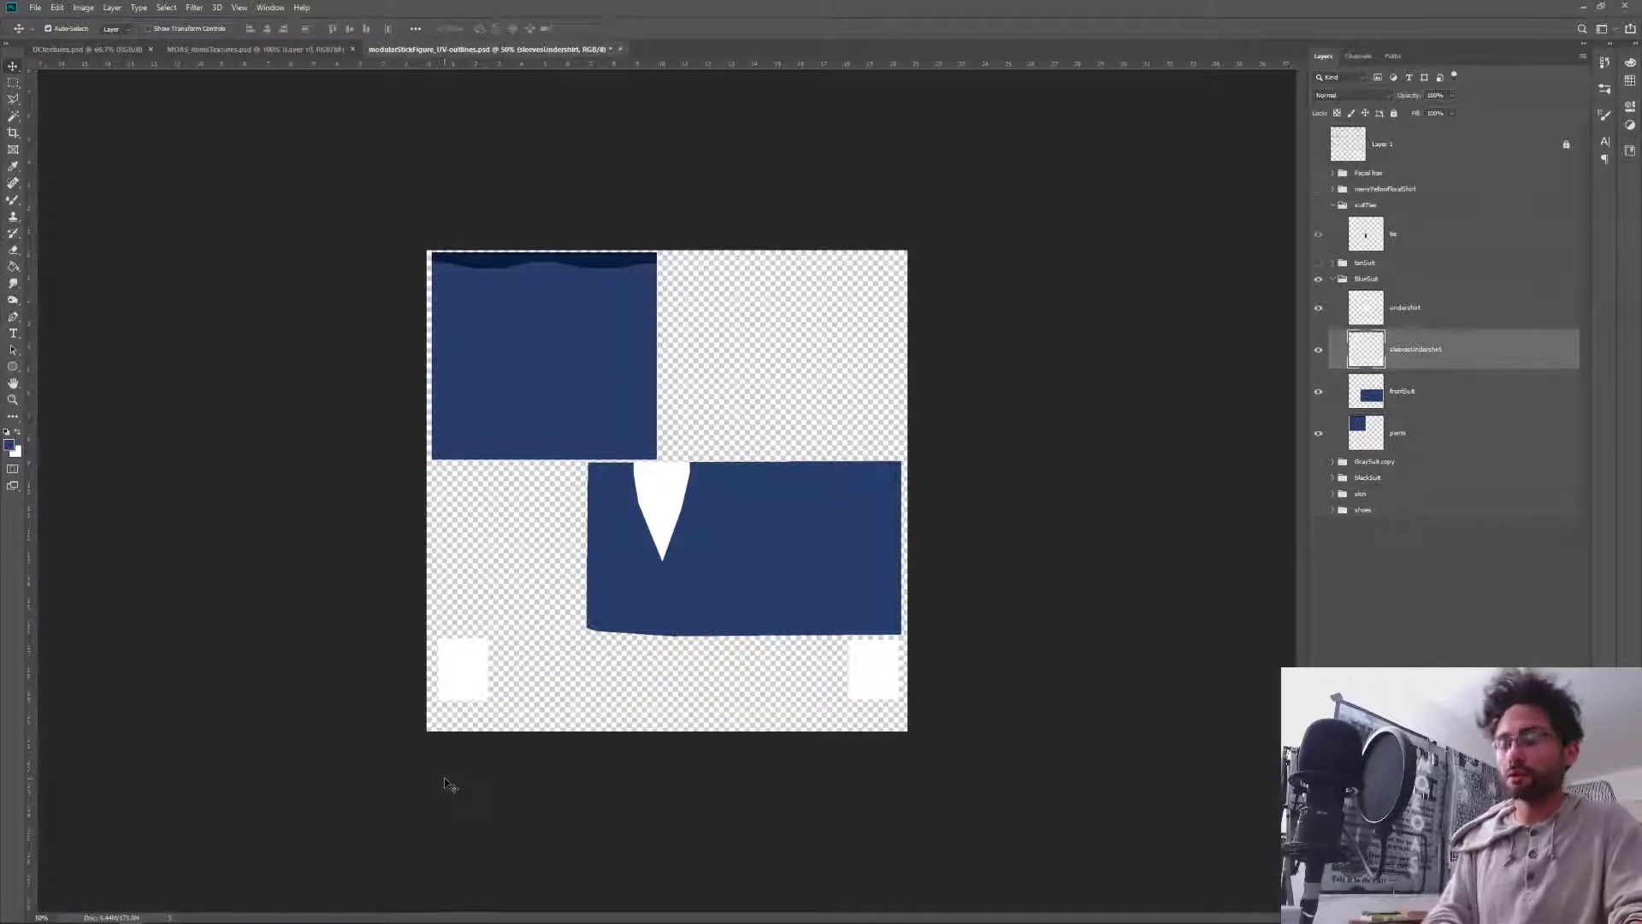
key(ctrl+z)
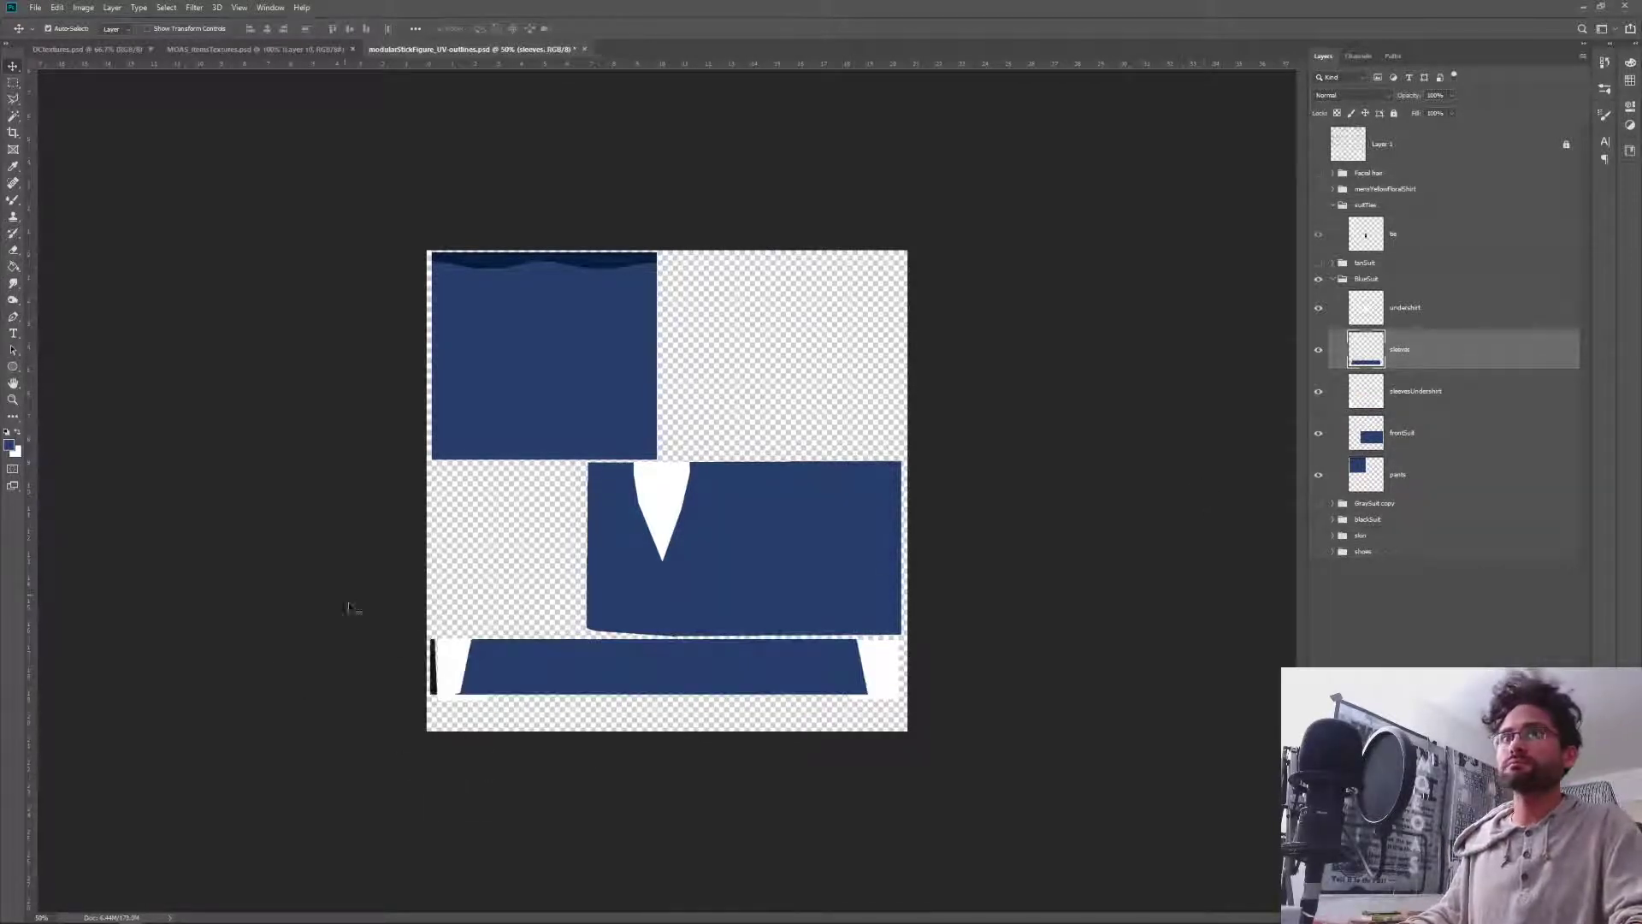
drag(346, 595, 436, 752)
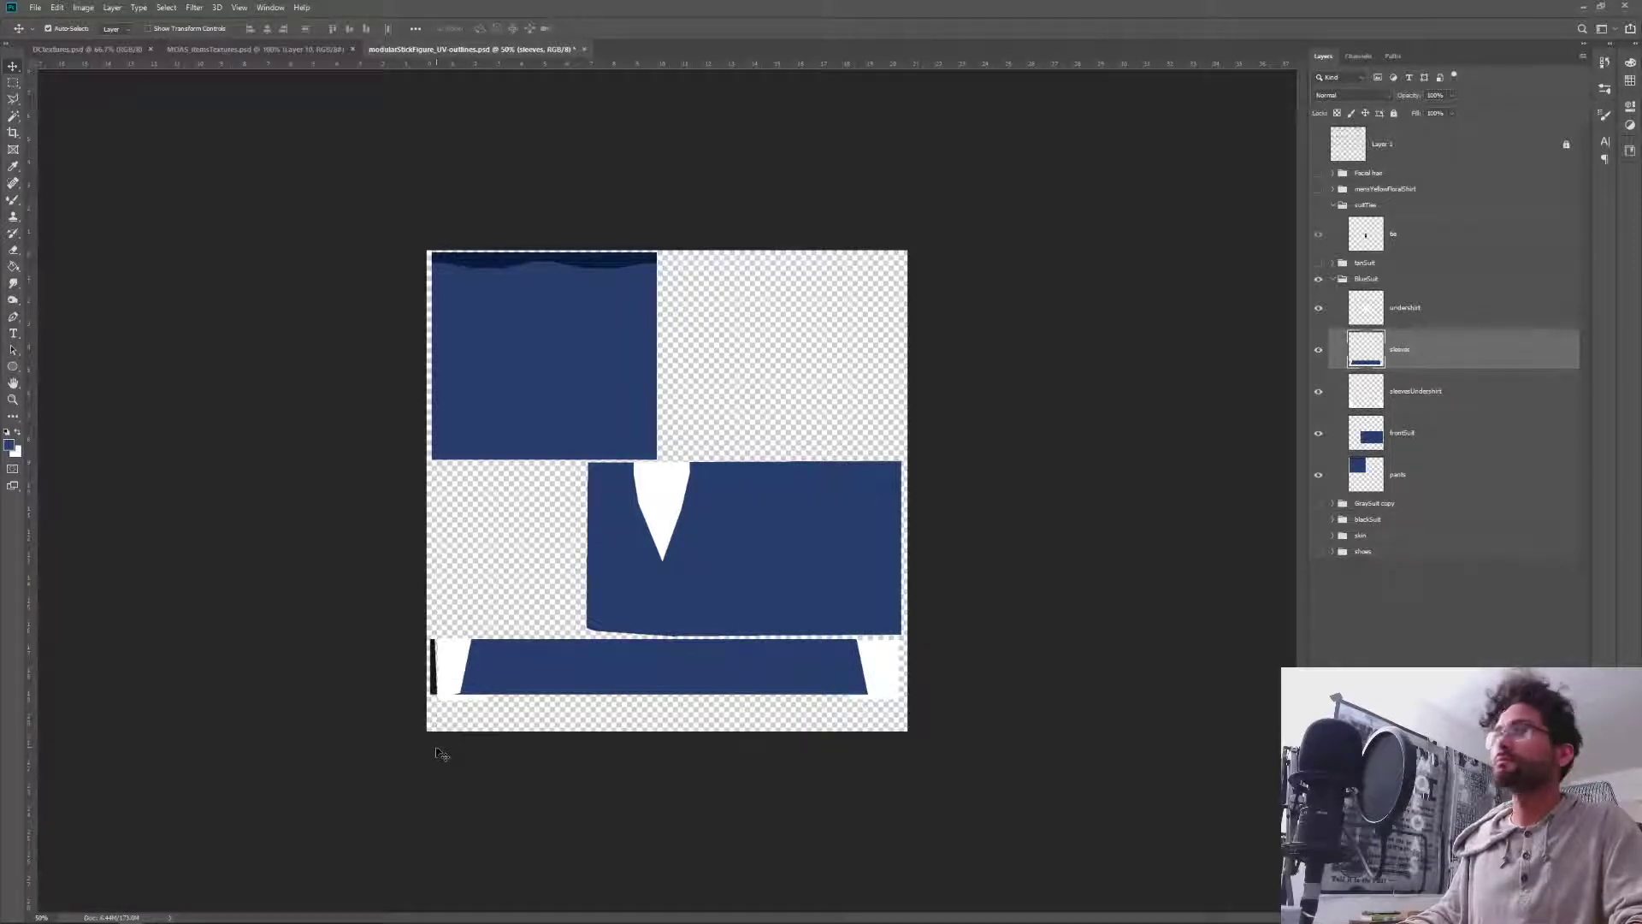
key(Delete)
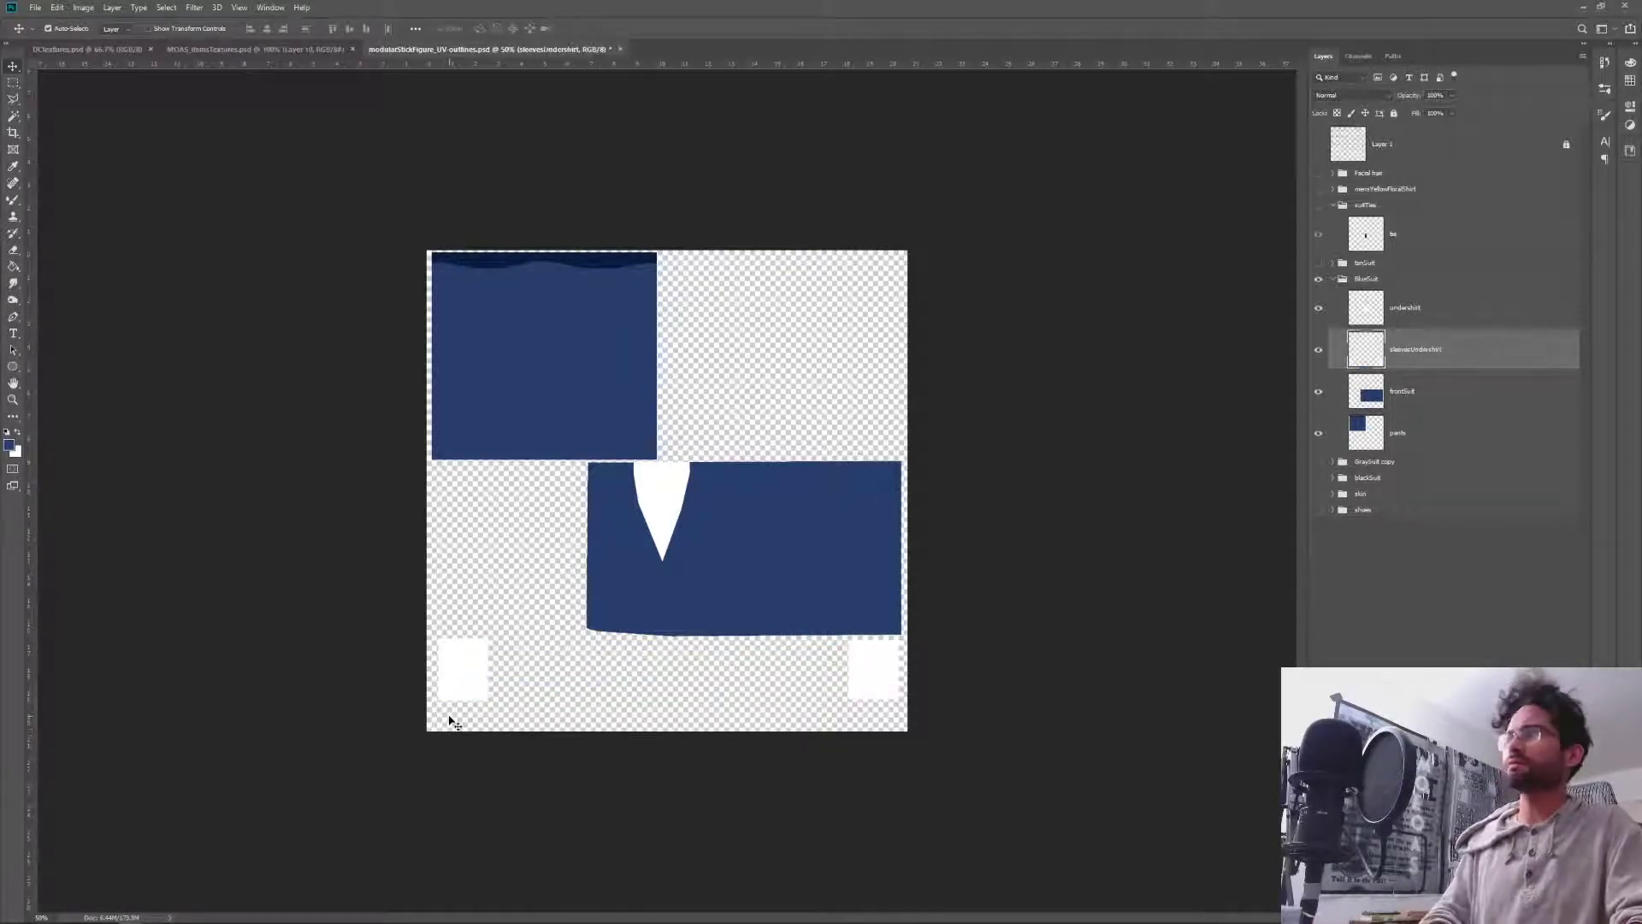
key(ctrl+z)
Erase the thin black sliver at the far left end of the BlueSuit sleeves layer using a rectangular selection, and save the document.
key(m)
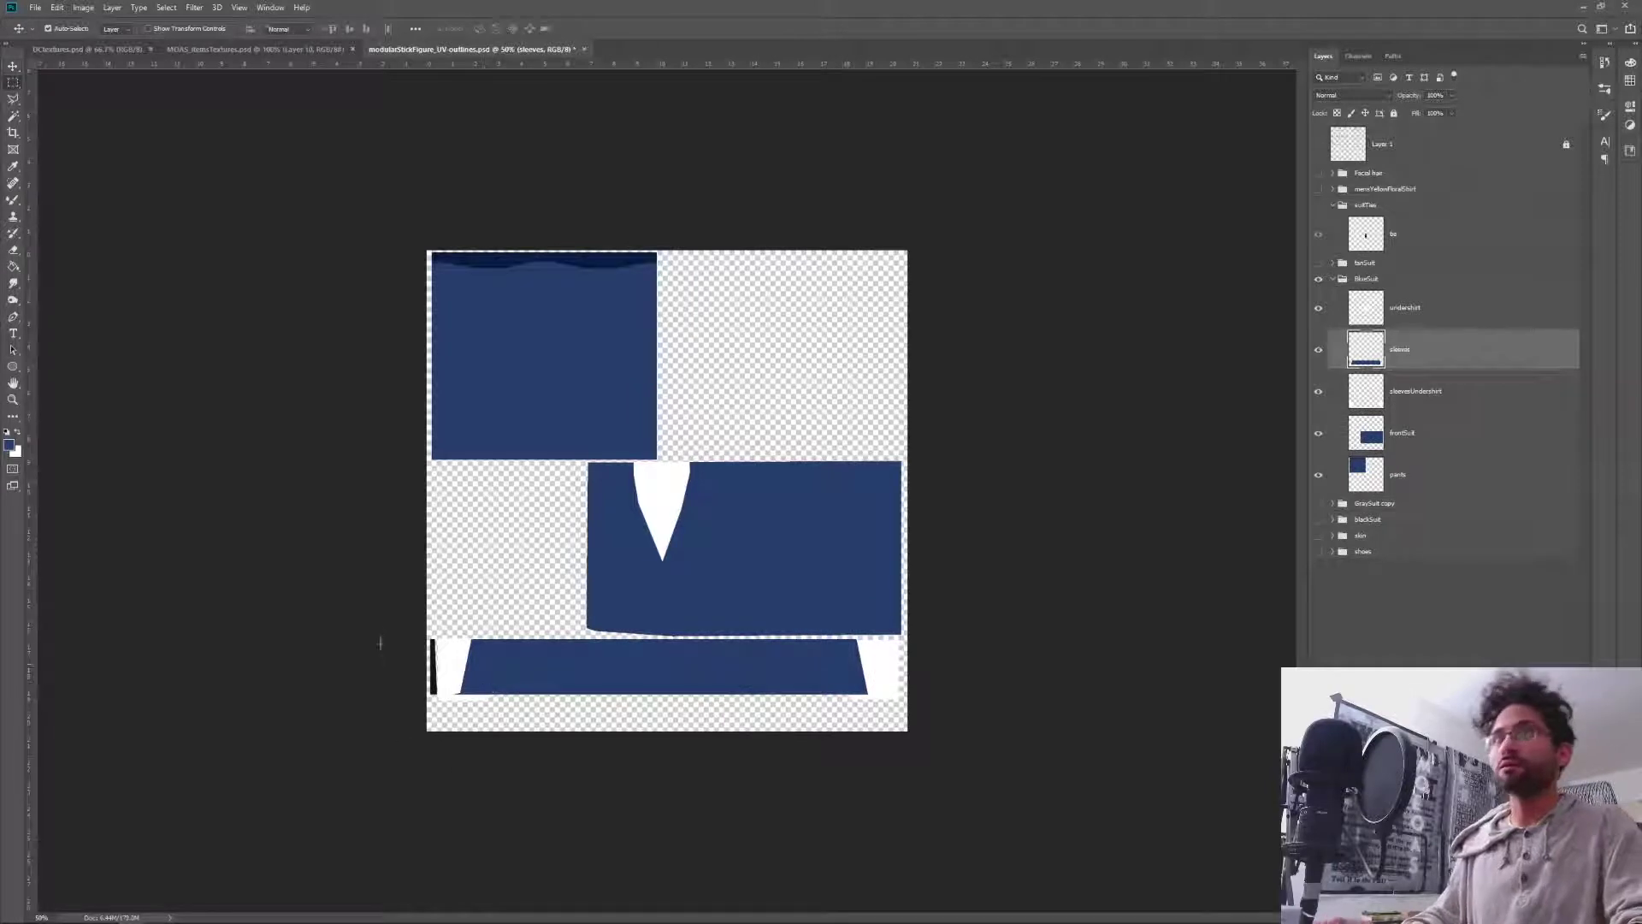
drag(415, 664, 438, 803)
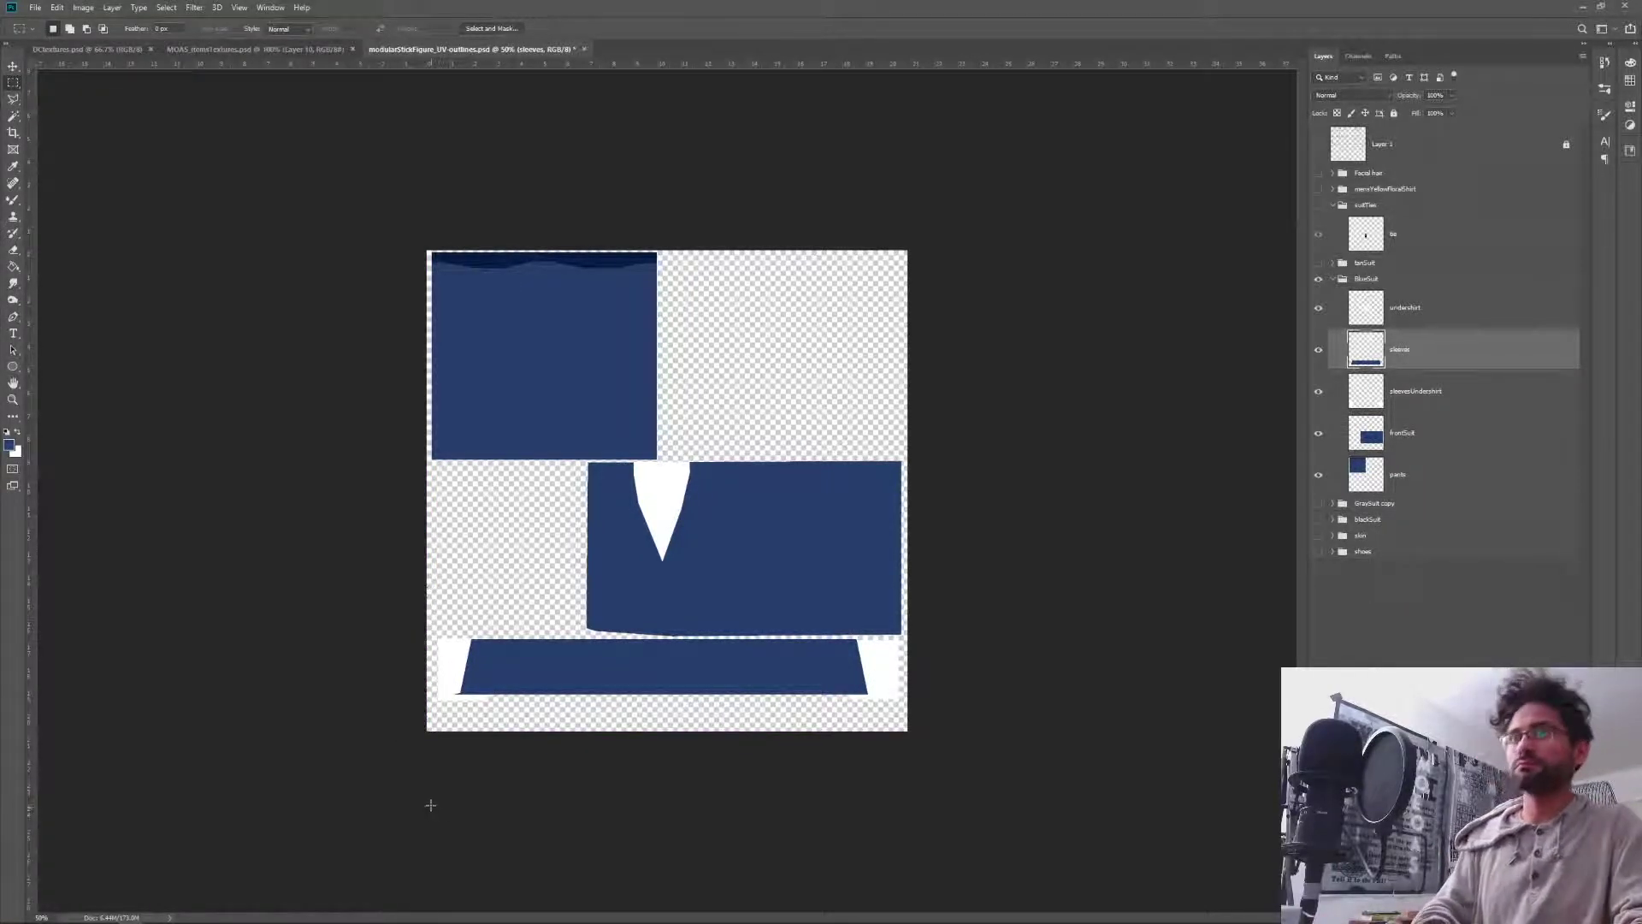
key(ctrl+s)
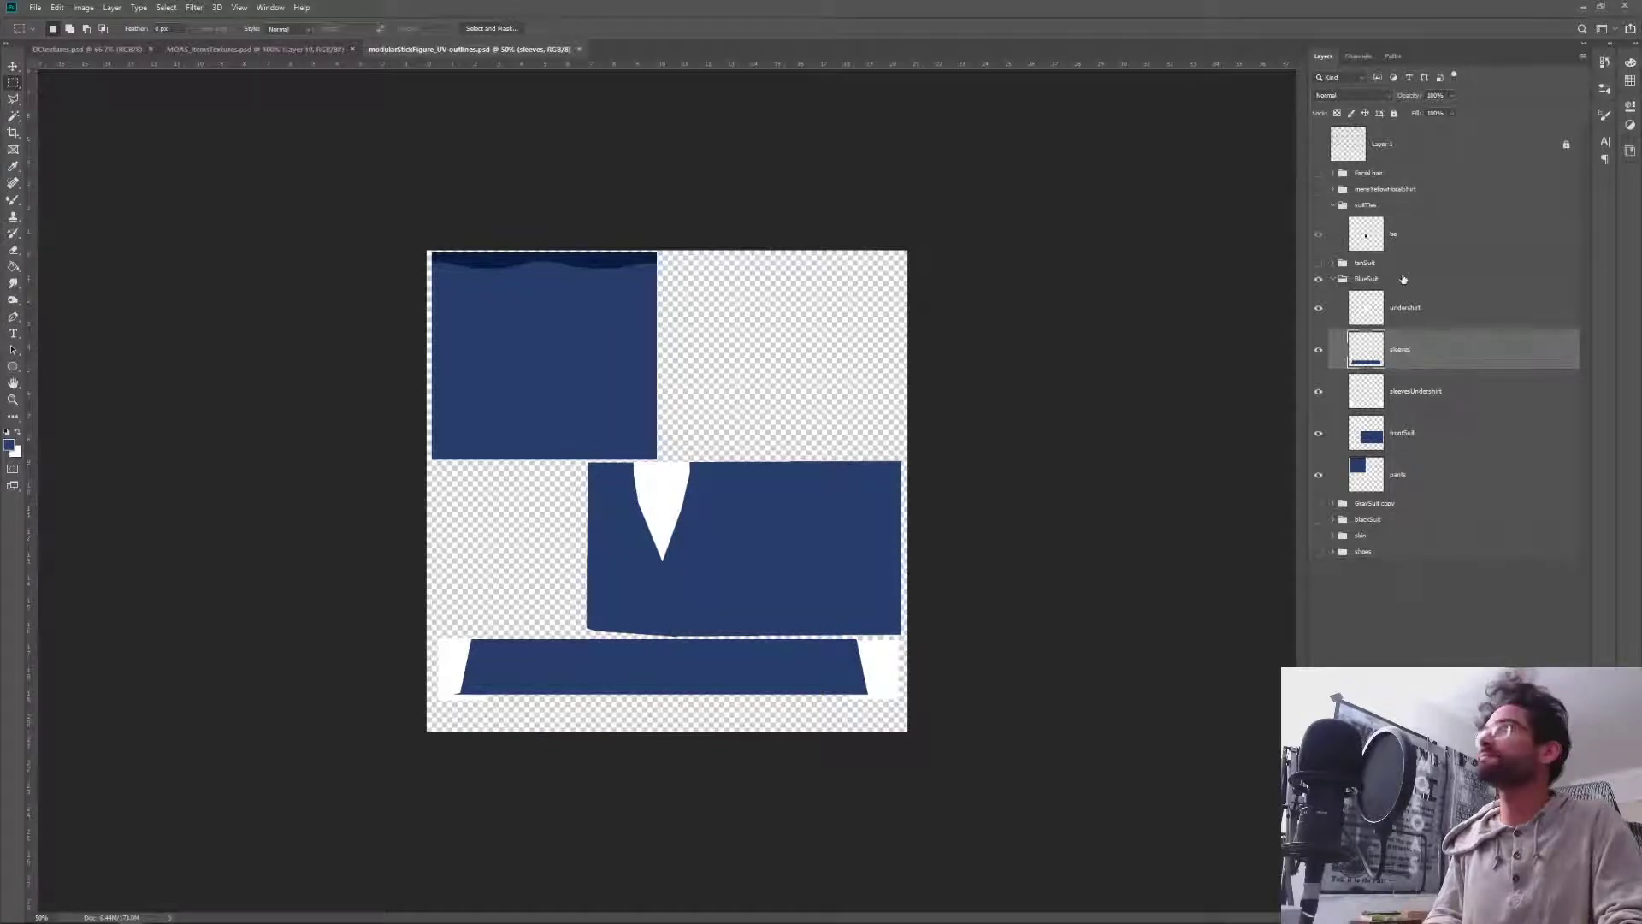
Collapse and hide the BlueSuit group, show and expand the tanSuit group, and delete its shoes layer.
click(1333, 280)
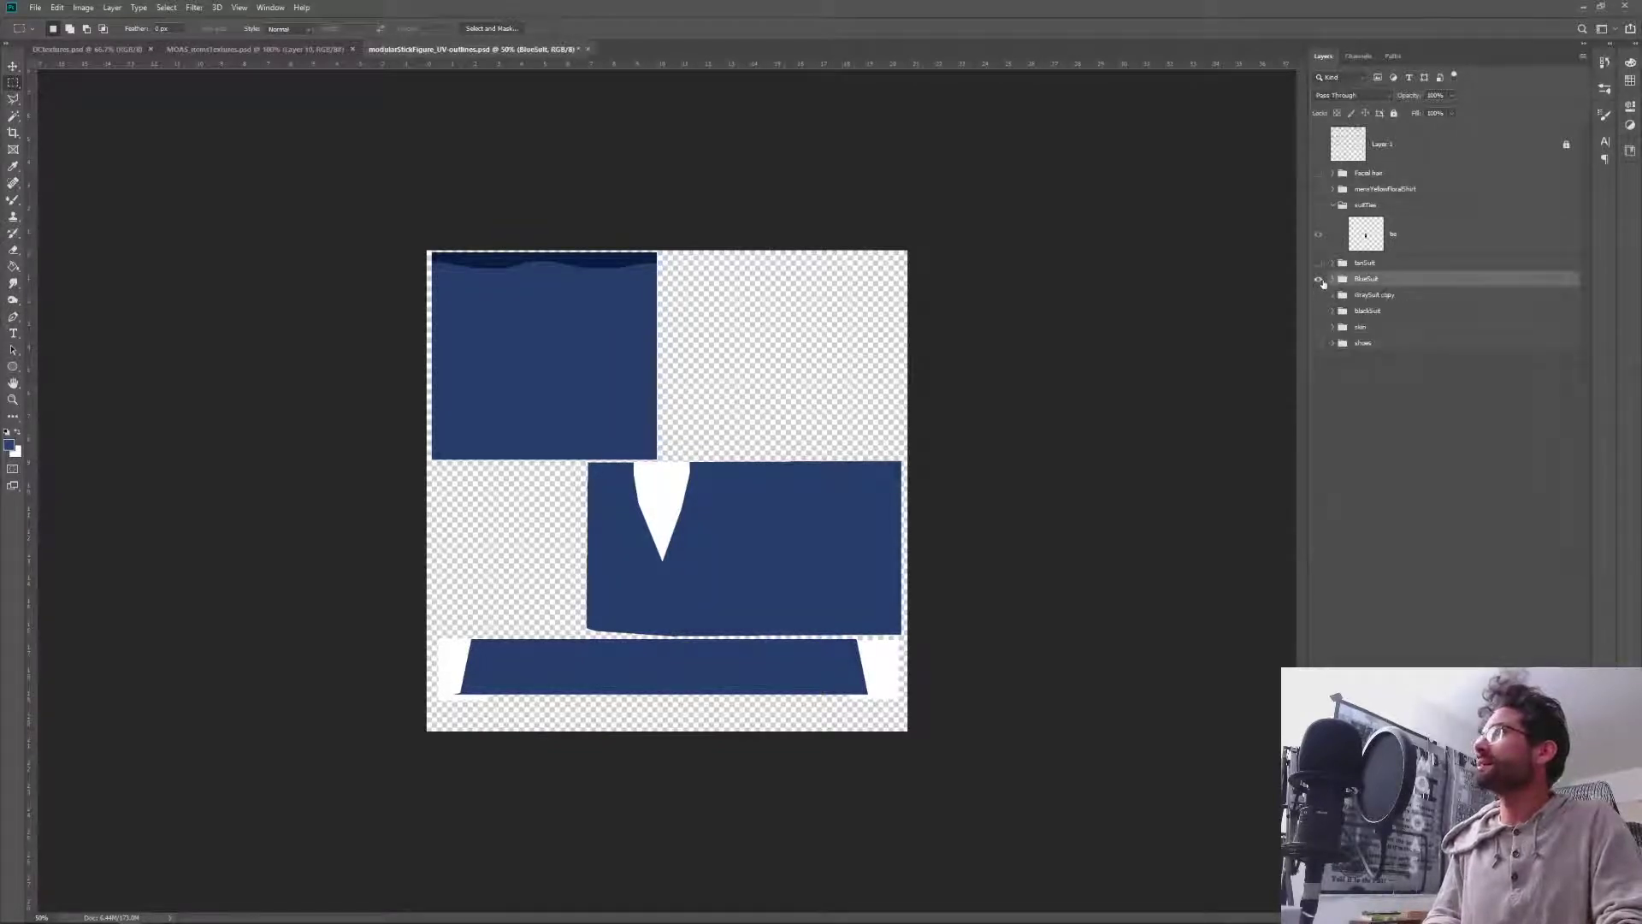
click(1318, 279)
click(1318, 264)
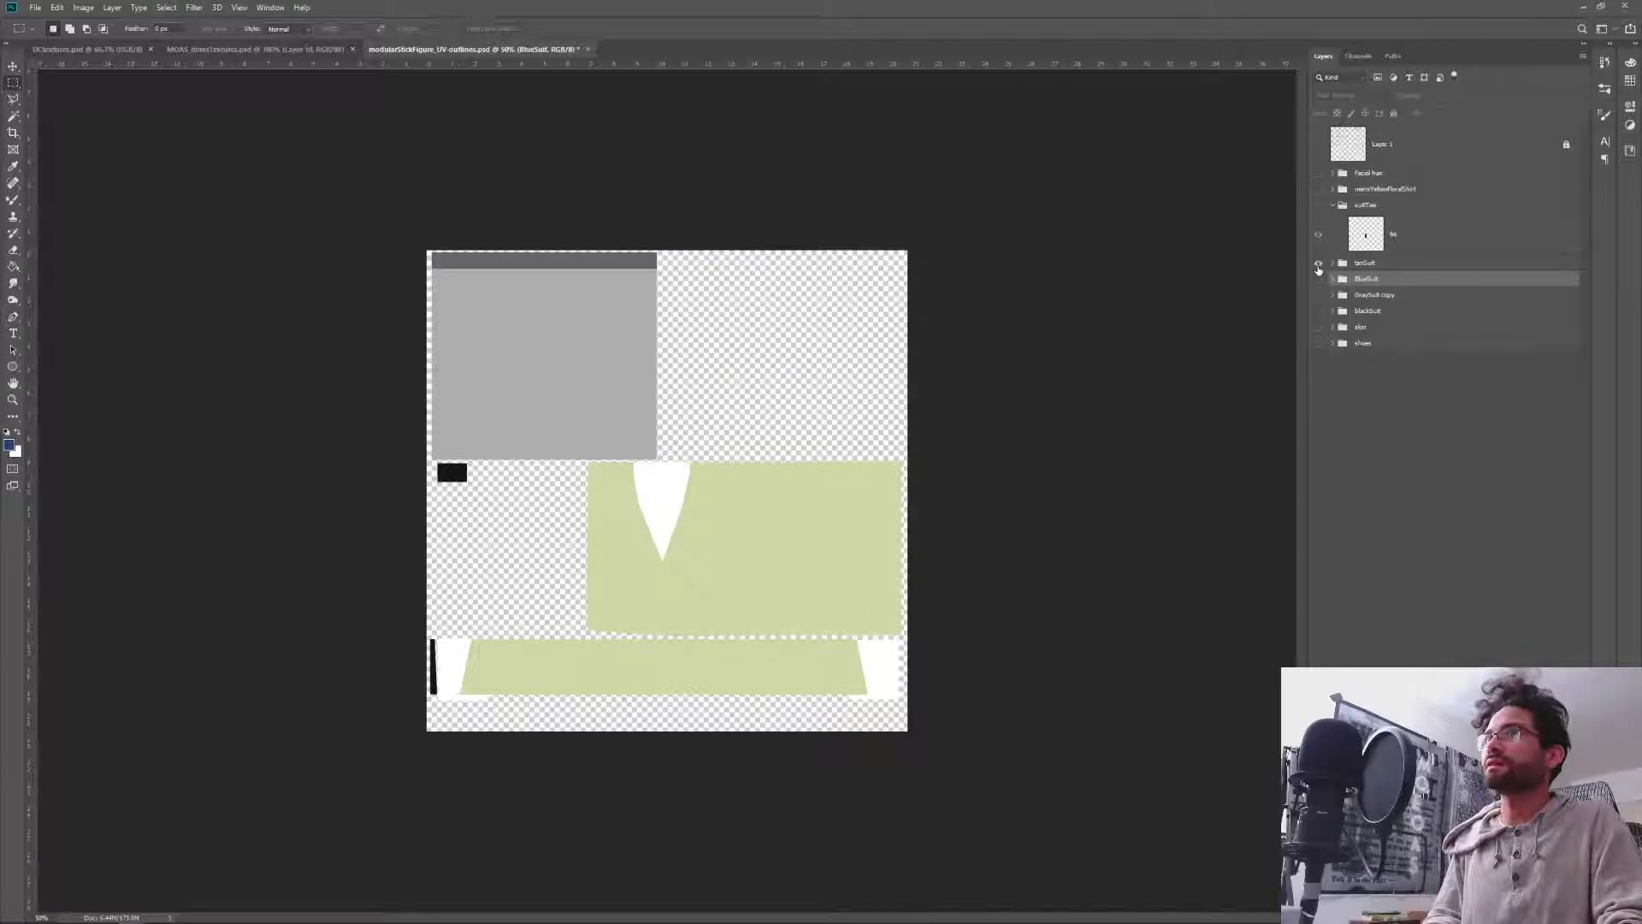
click(1333, 263)
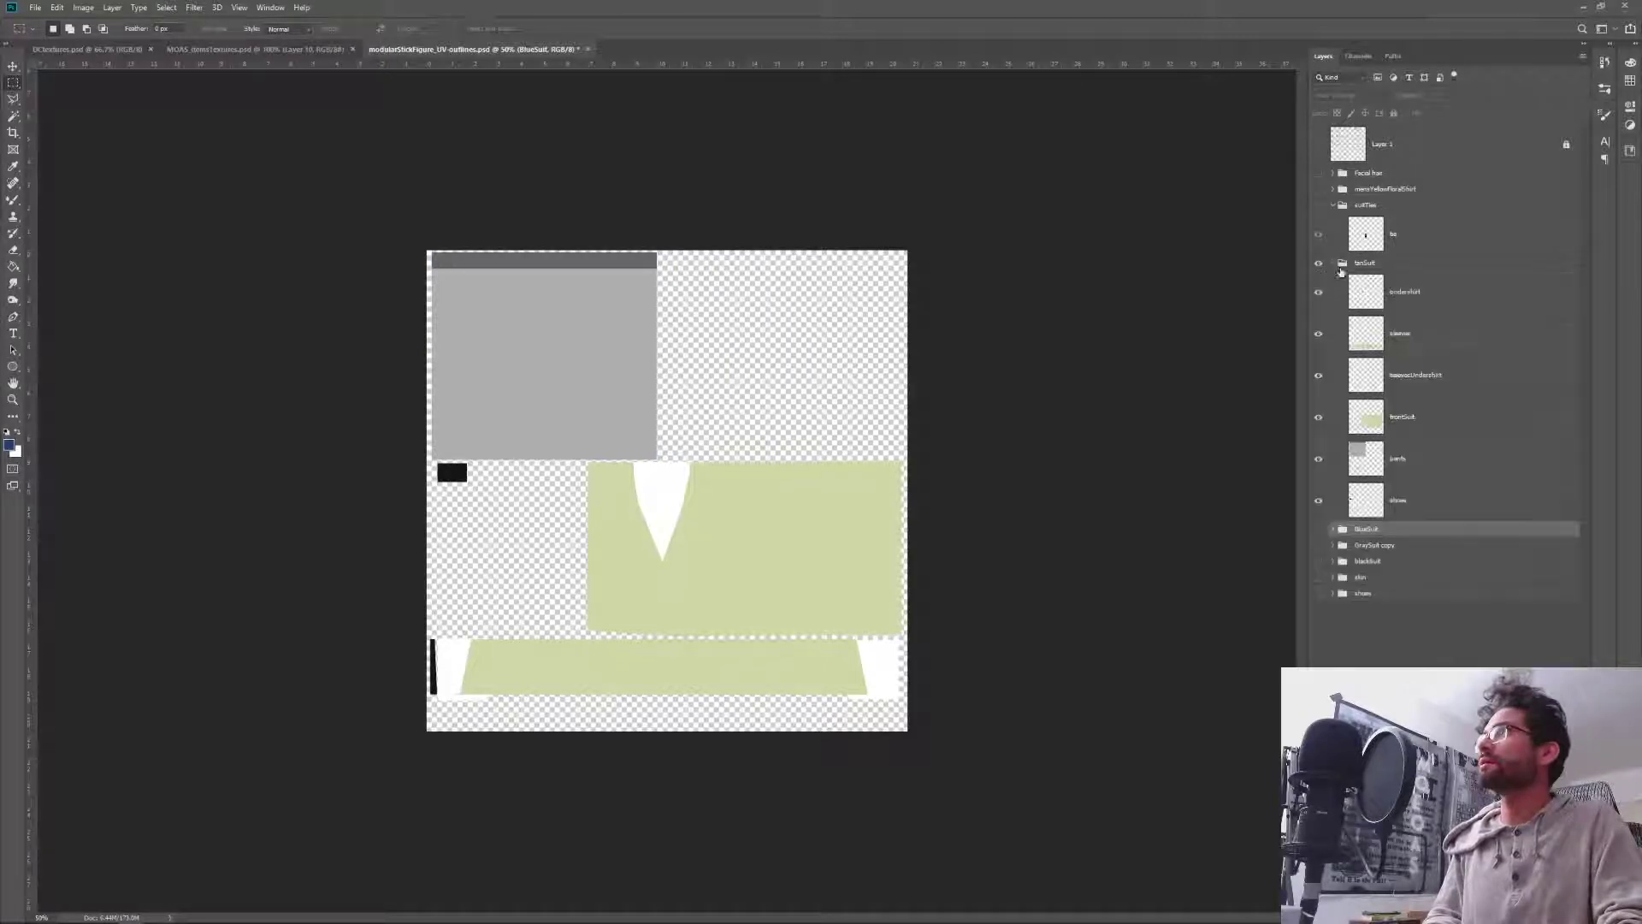
click(1407, 506)
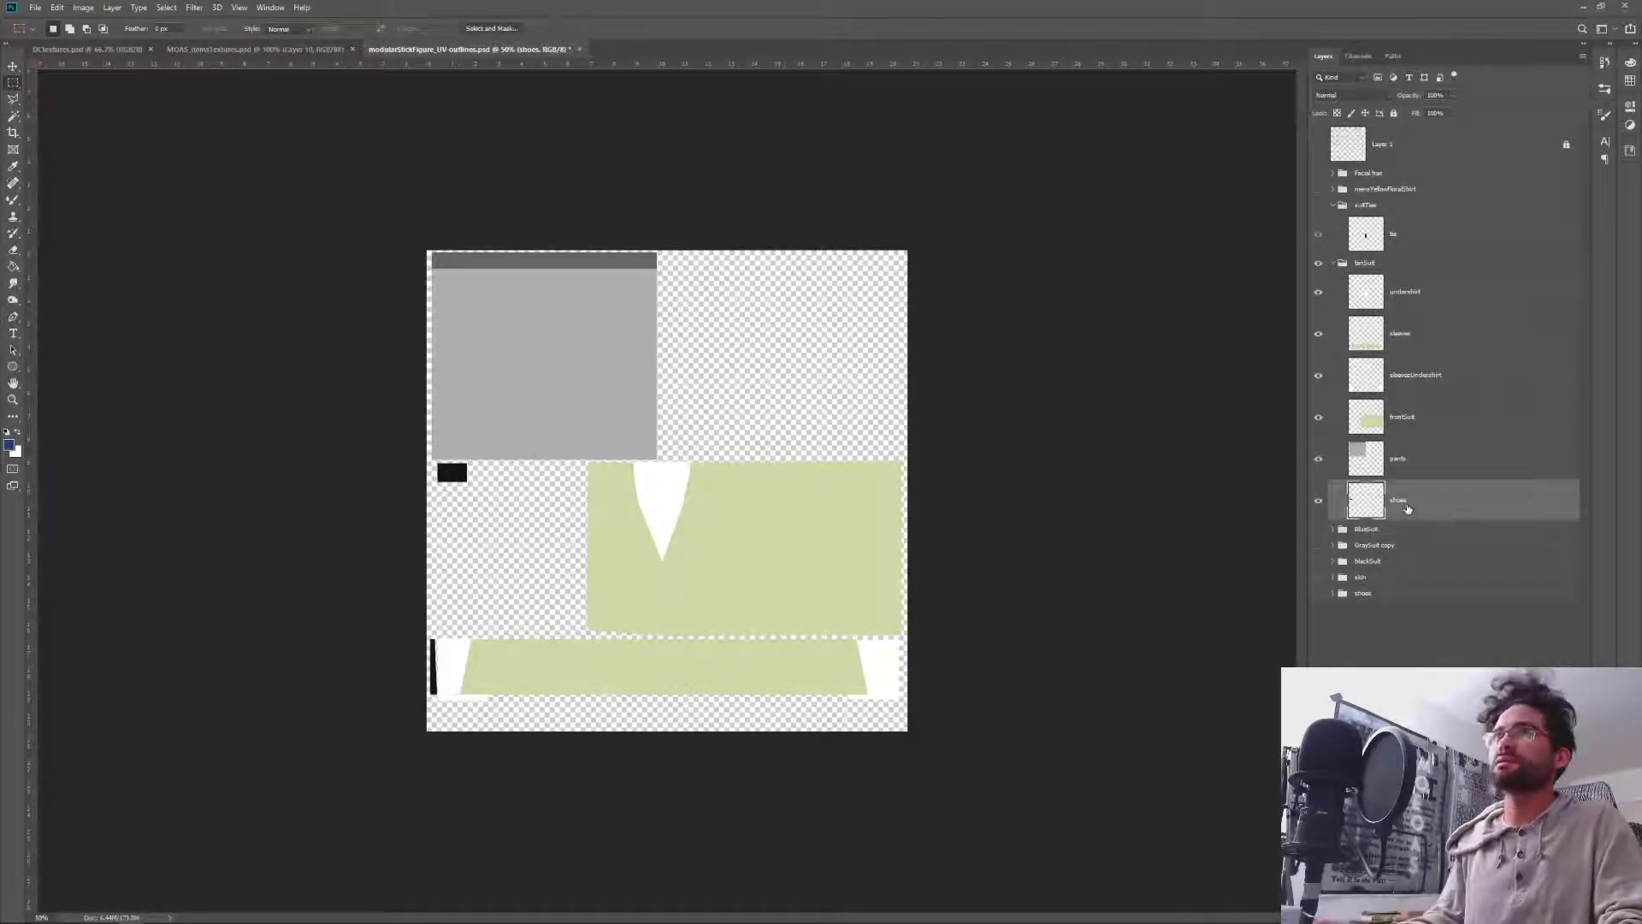
key(Delete)
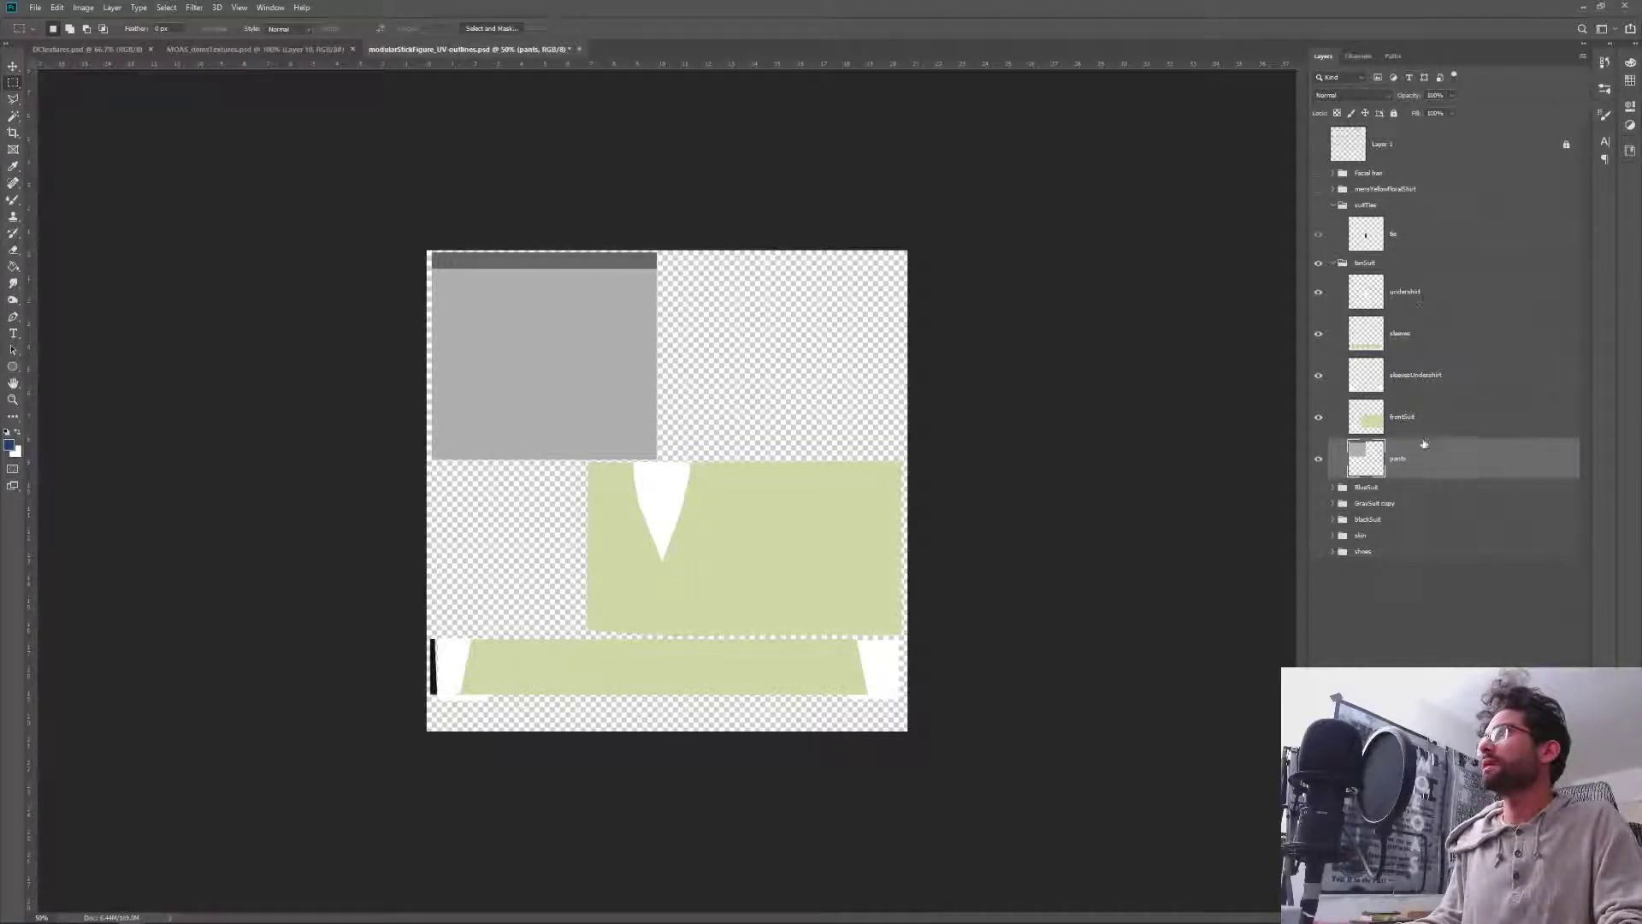
Erase the thin black sliver at the far left end of the tanSuit sleeves layer and save the document.
click(1403, 353)
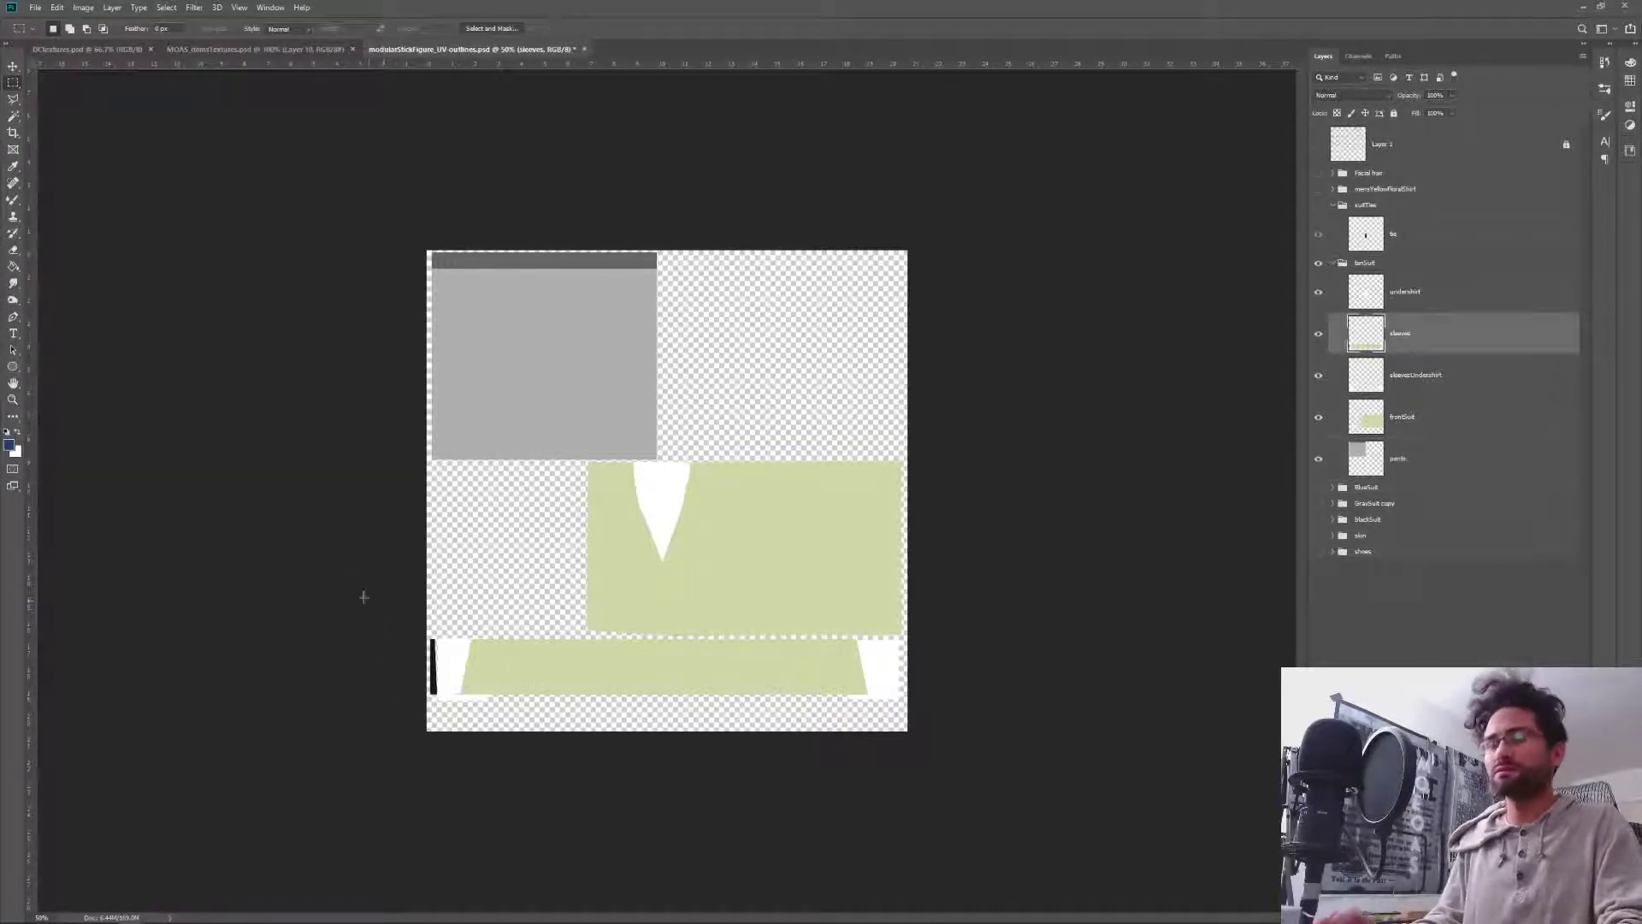
drag(359, 593, 436, 799)
key(Delete)
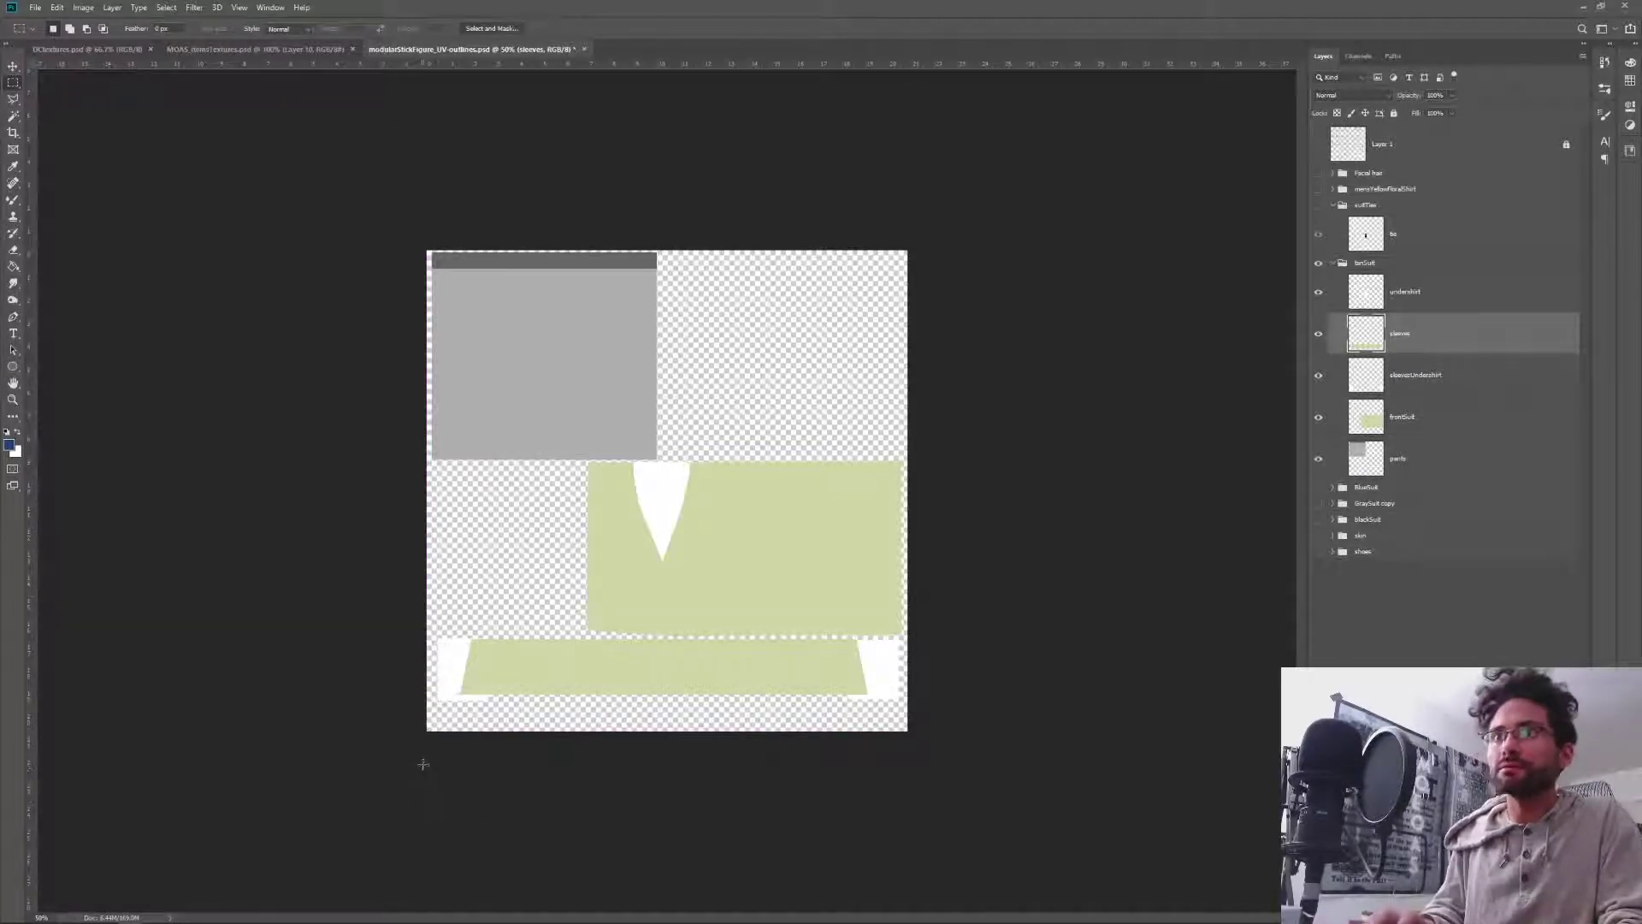
key(ctrl+s)
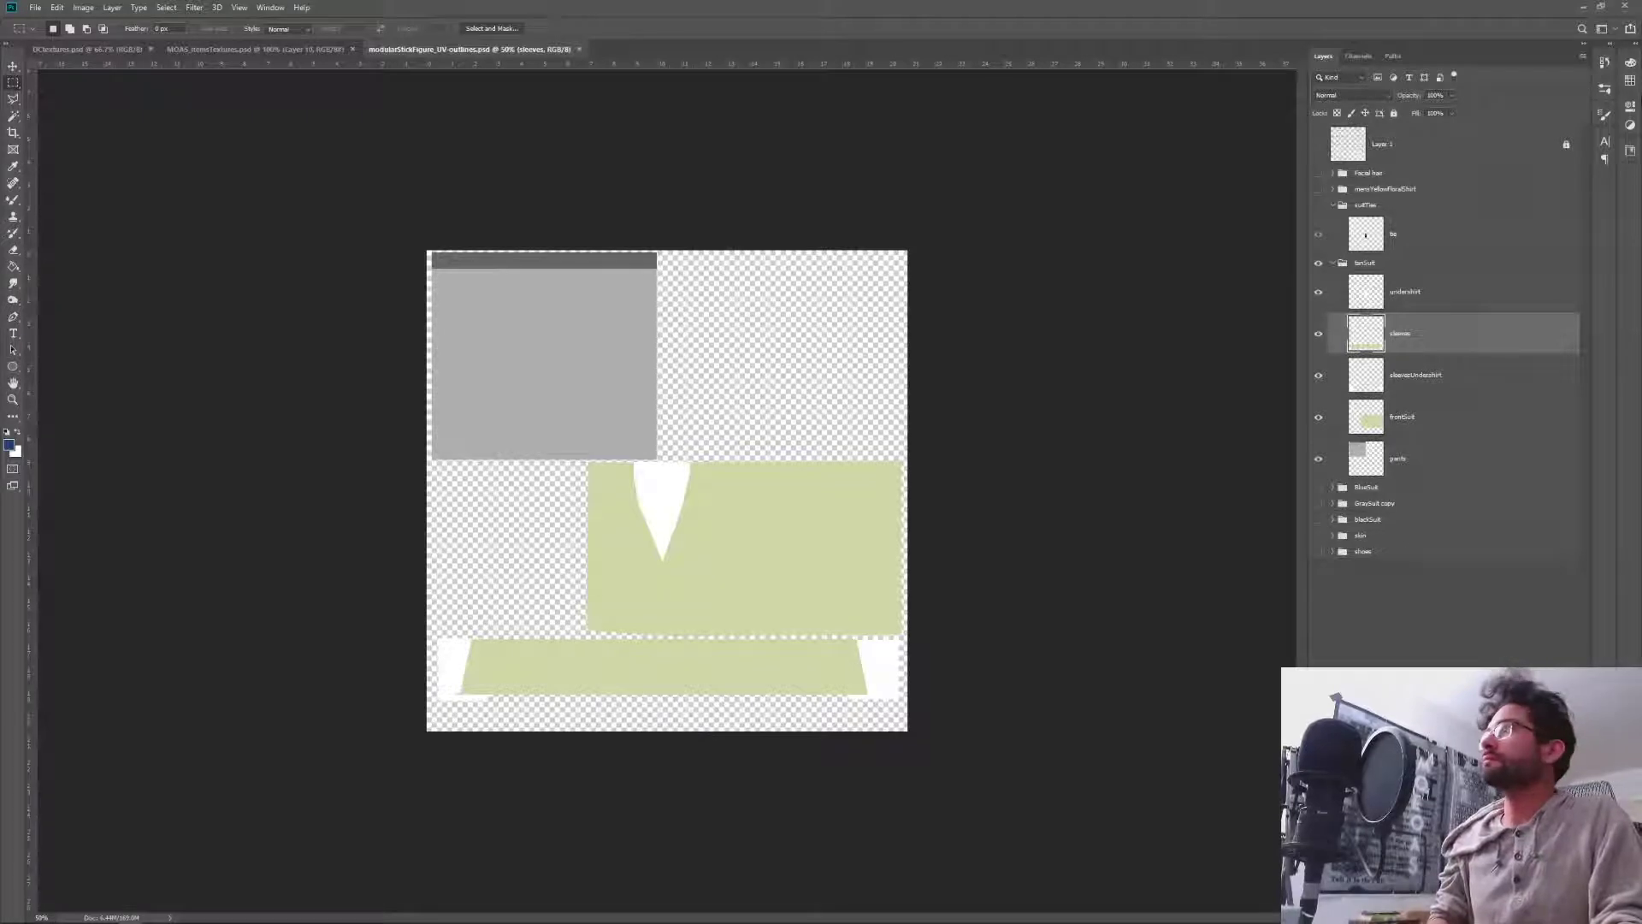
Collapse and hide the tanSuit group, clear the layer selection, and save the document.
click(1333, 264)
click(1318, 262)
click(1376, 423)
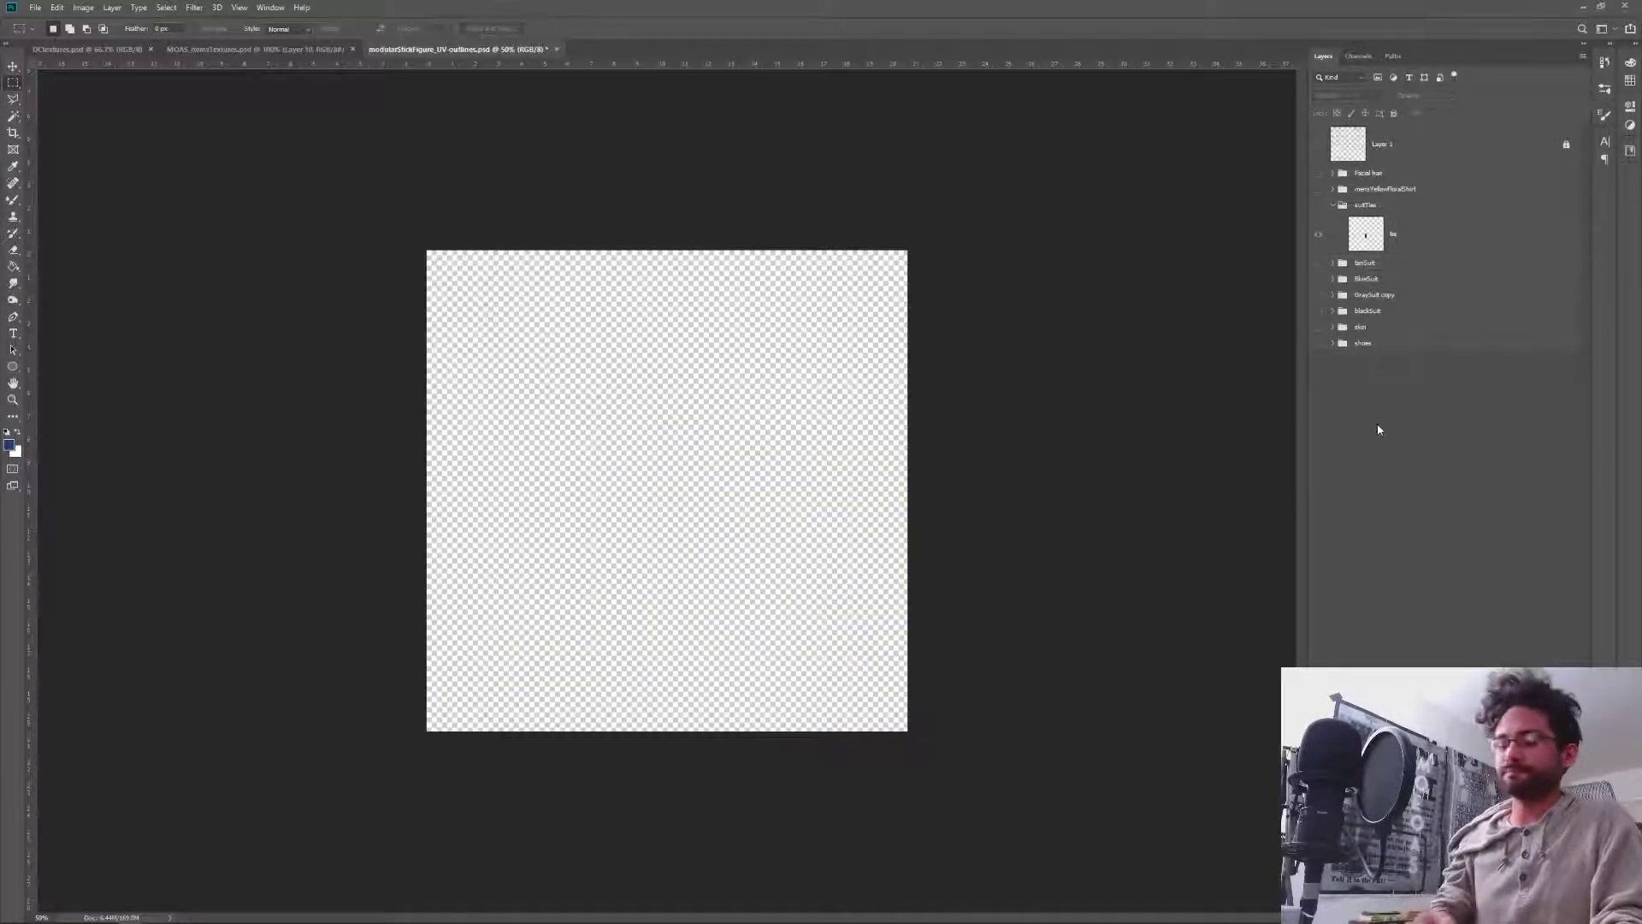
key(ctrl+s)
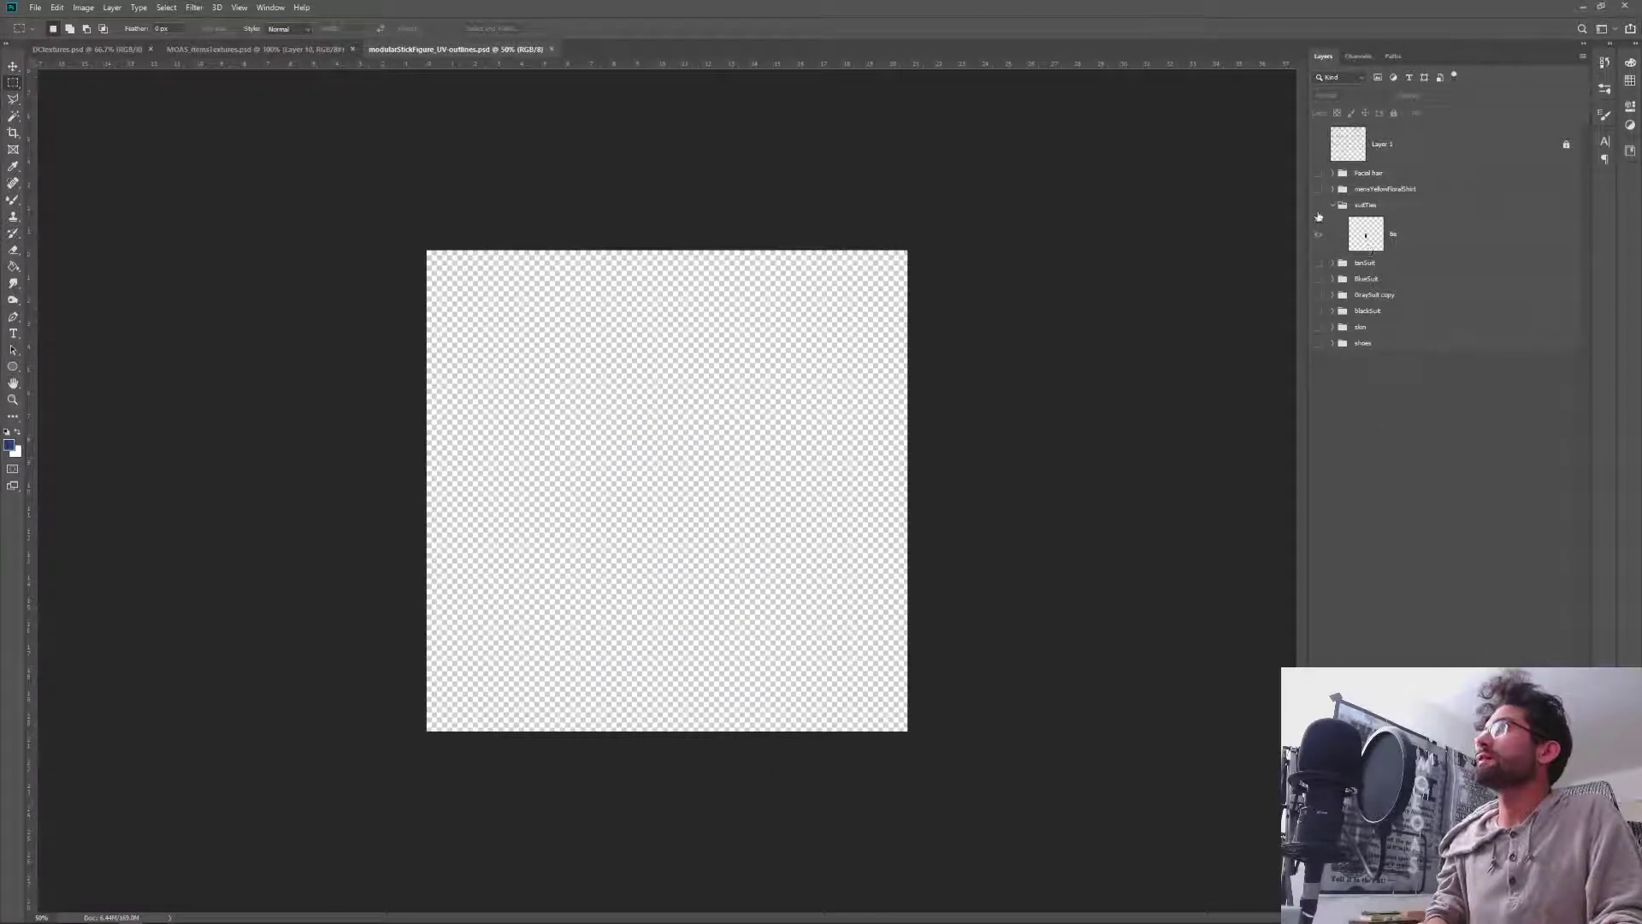
Show the suitTies group, duplicate its tie layer, and rename the original layer as blackTie.
click(1318, 206)
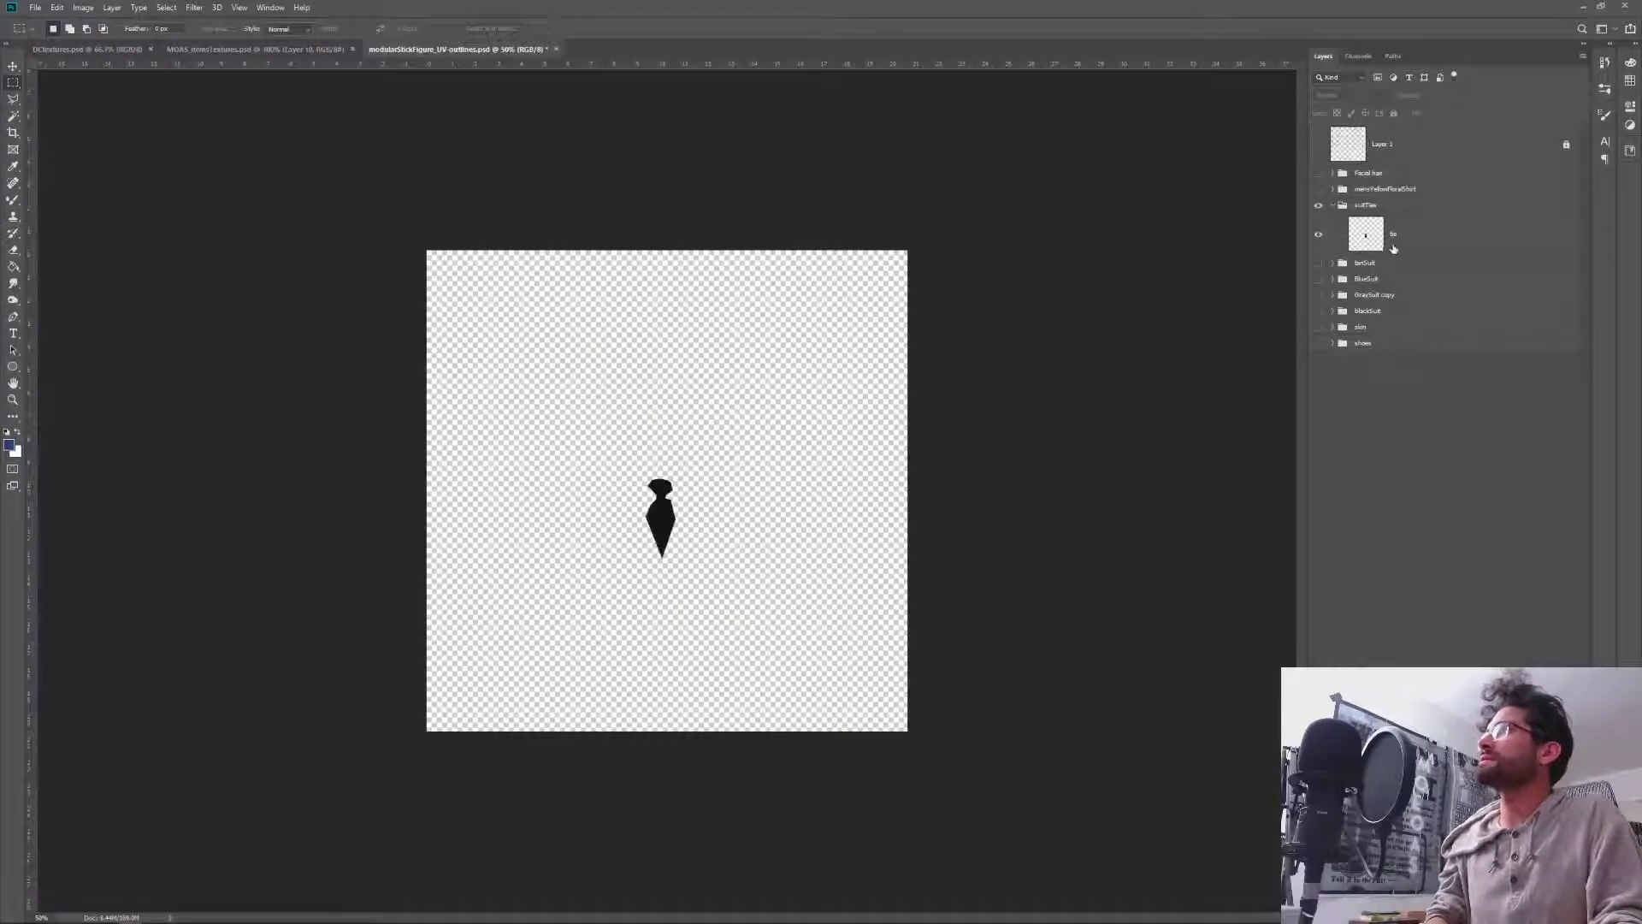
click(1394, 247)
key(ctrl+plus)
key(ctrl+plus)
key(ctrl+plus)
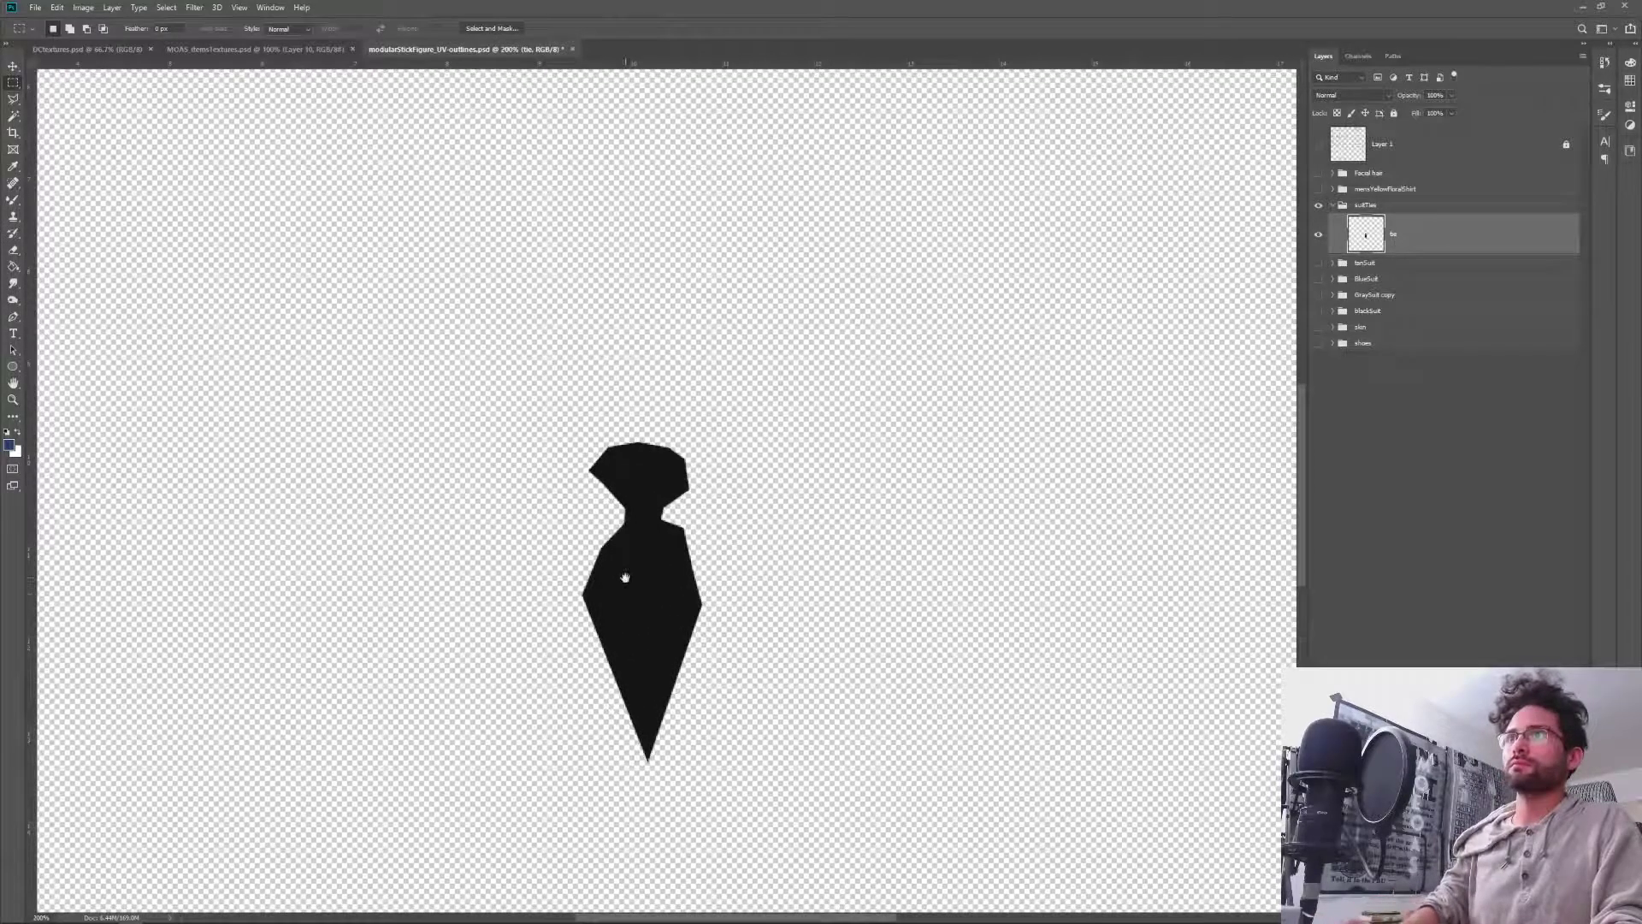
drag(625, 578, 640, 470)
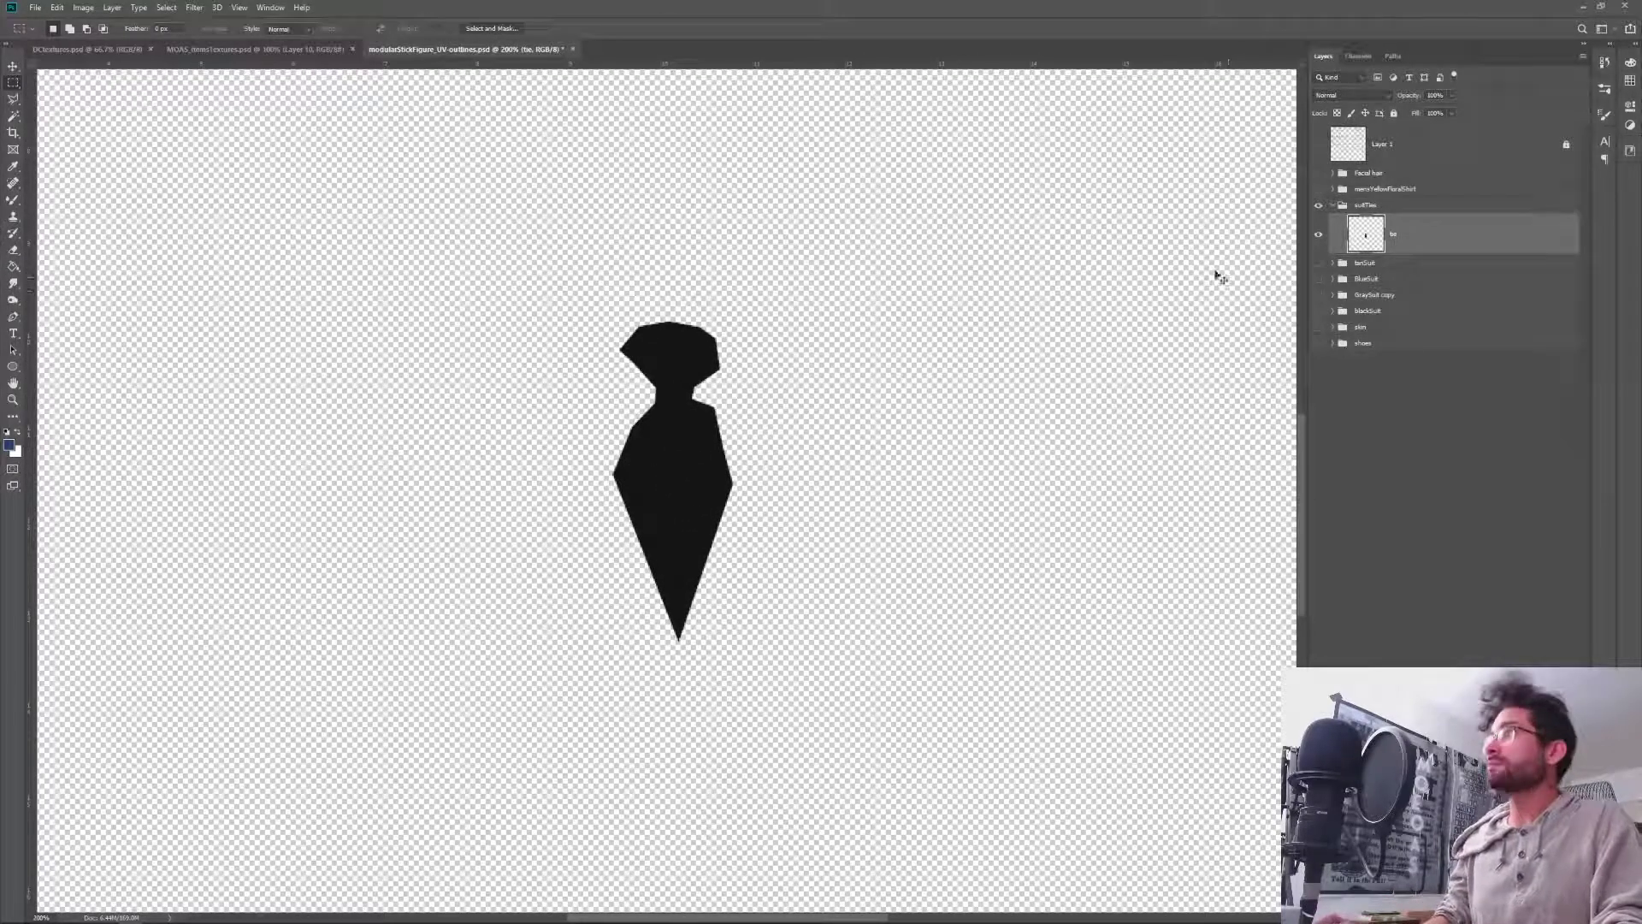
key(ctrl+j)
double_click(1395, 276)
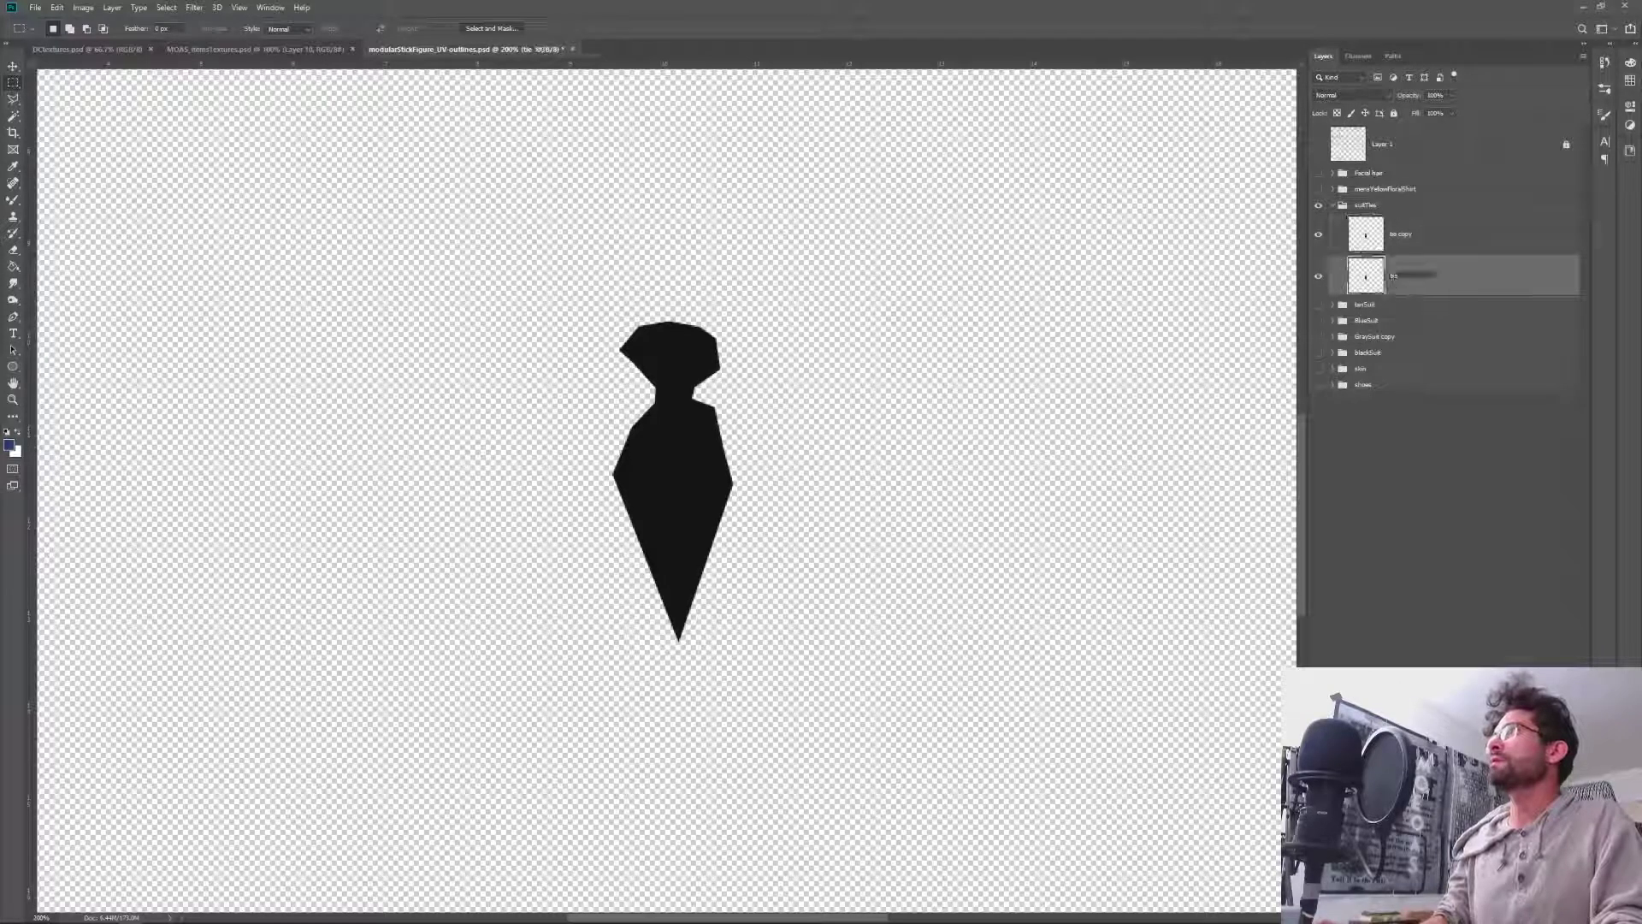
text(blackTie)
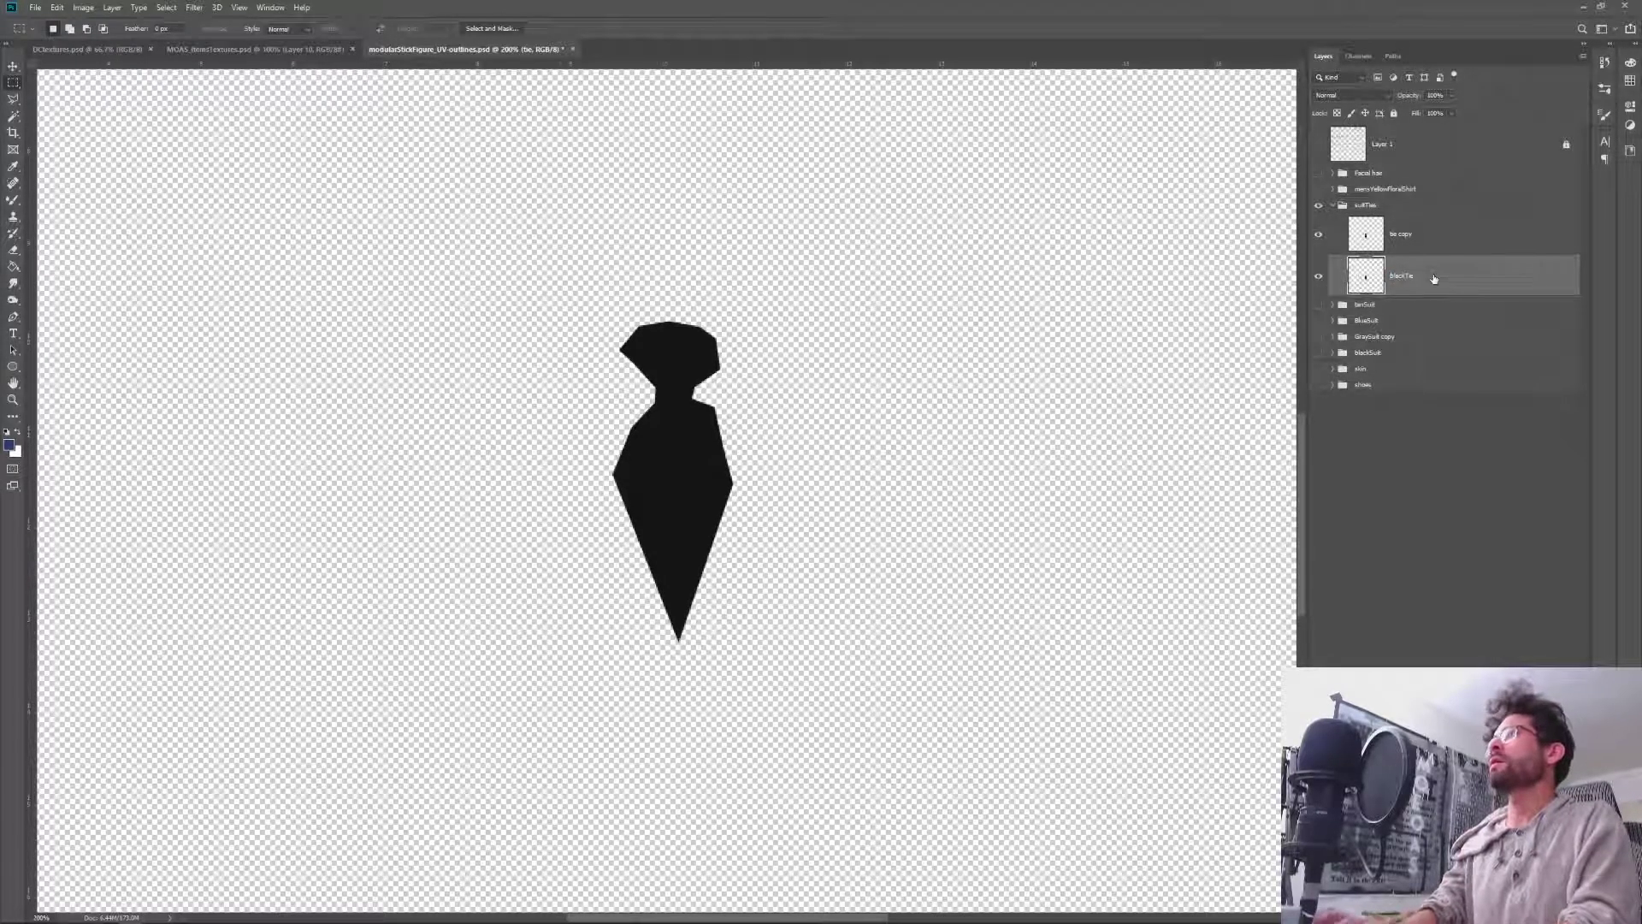
key(Return)
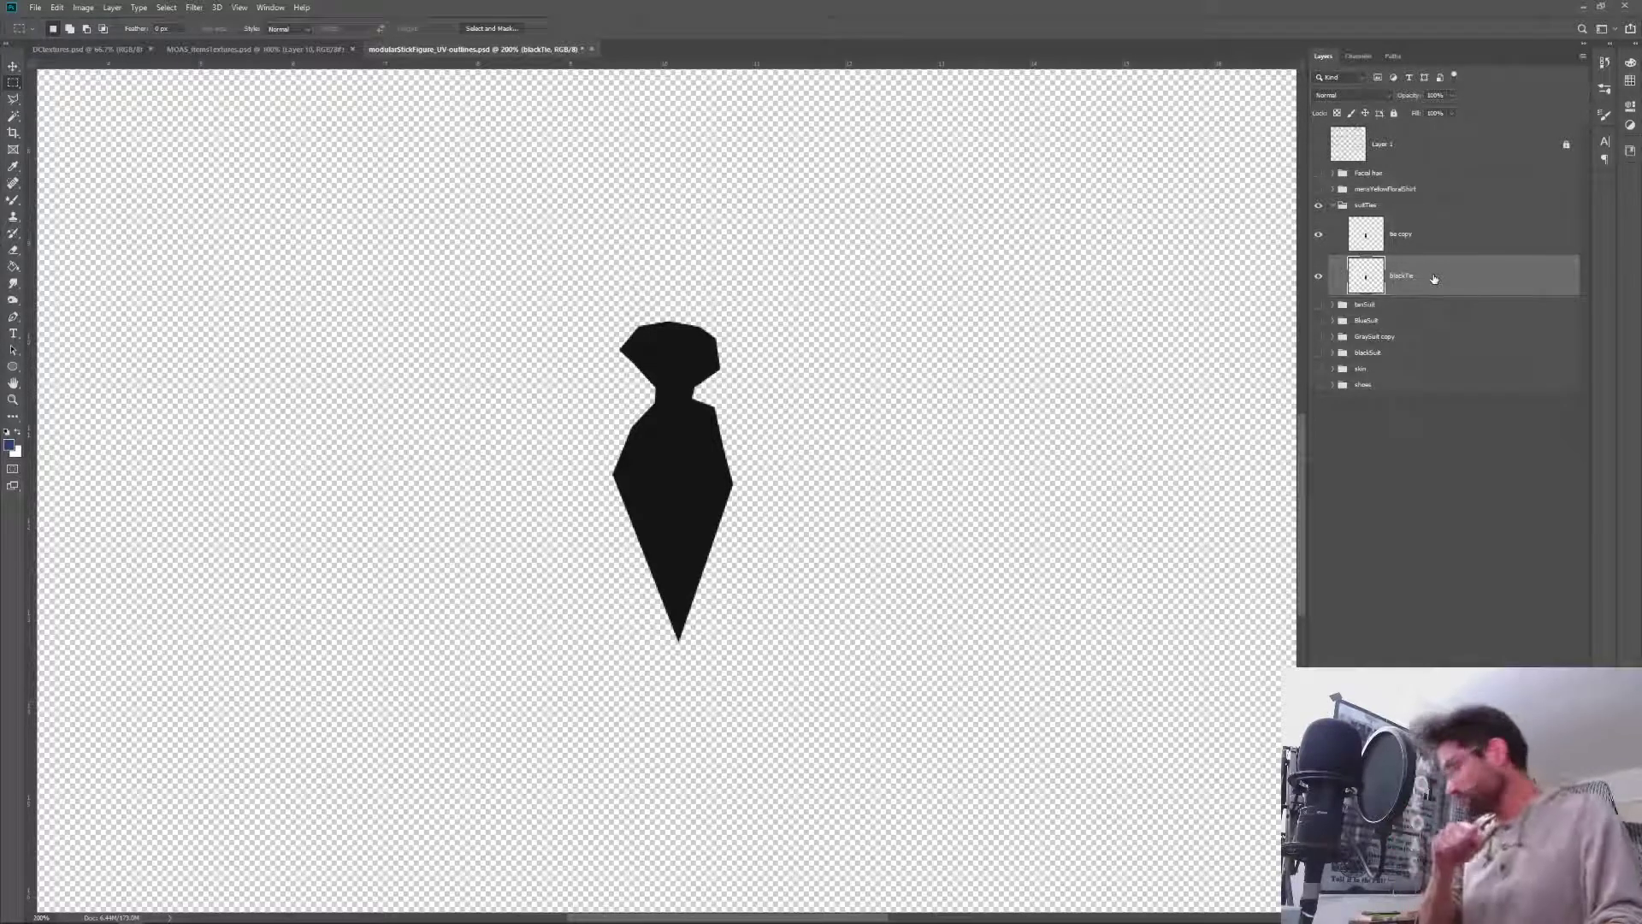
Open the tie copy's layer name for editing, and switch to Chrome to search Google Images for "suit ties 1960s".
double_click(1398, 234)
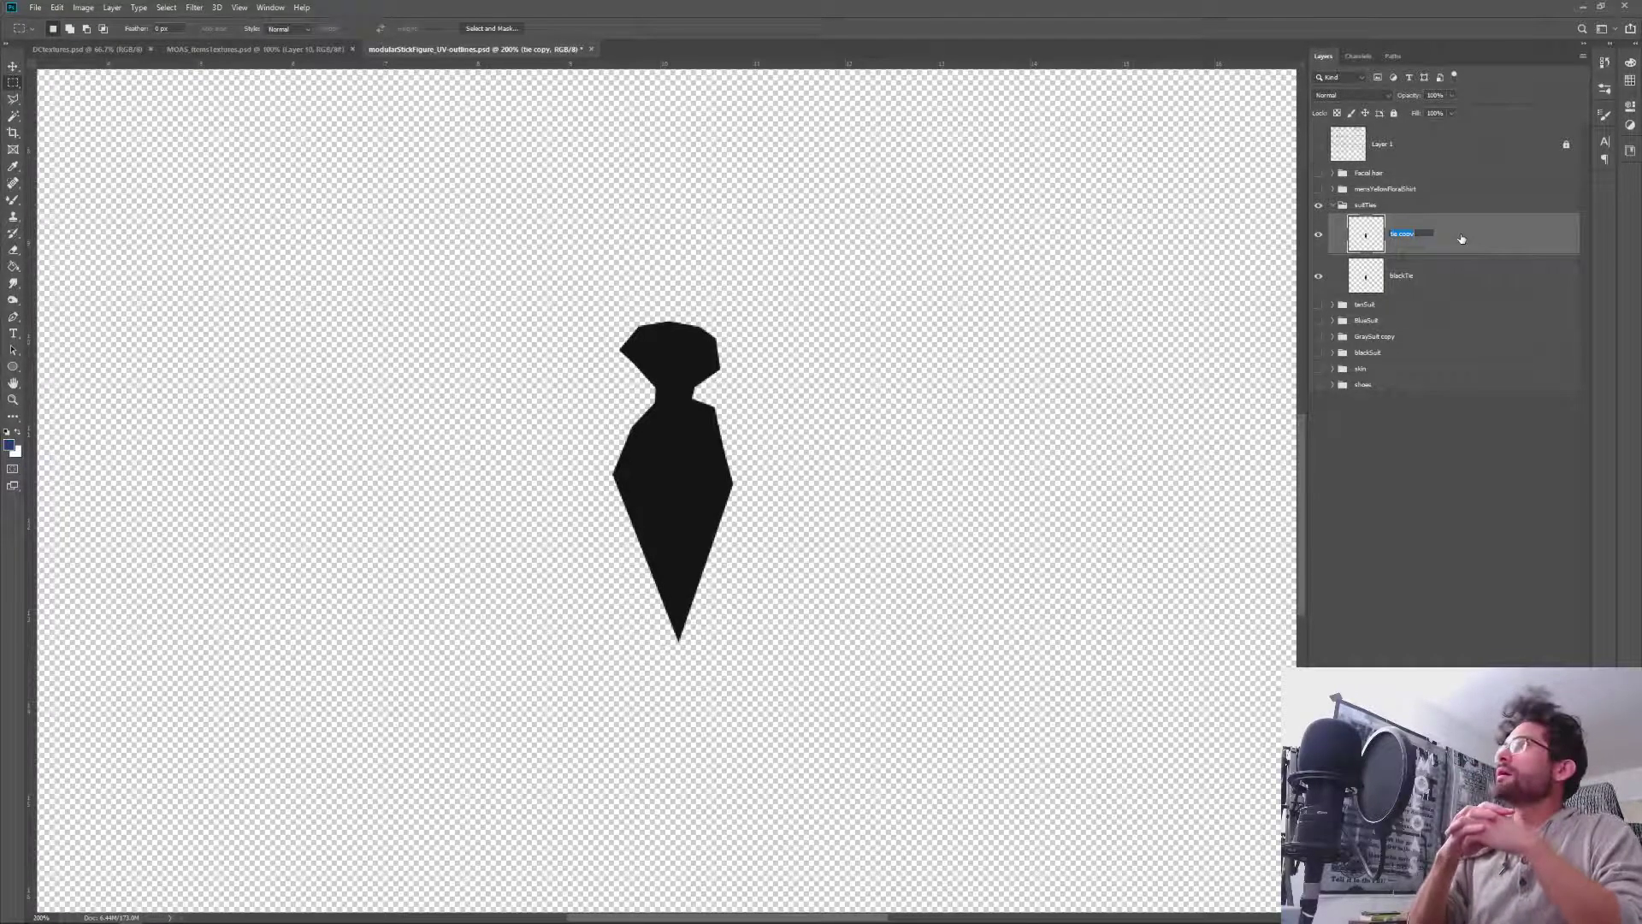
key(alt+Tab)
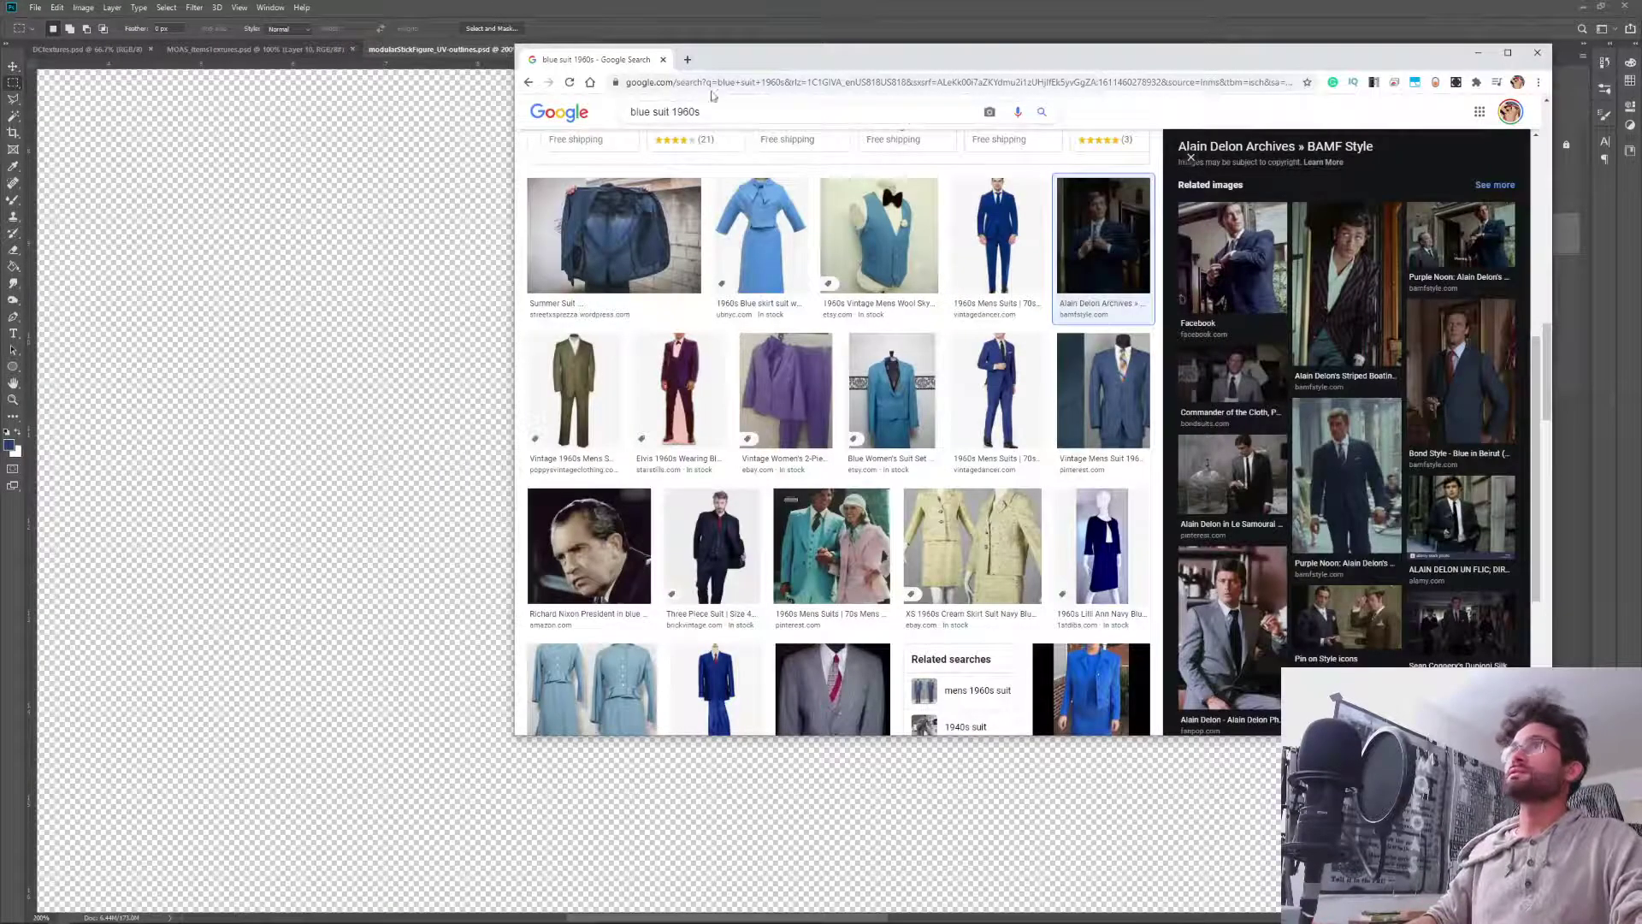
drag(714, 113, 598, 104)
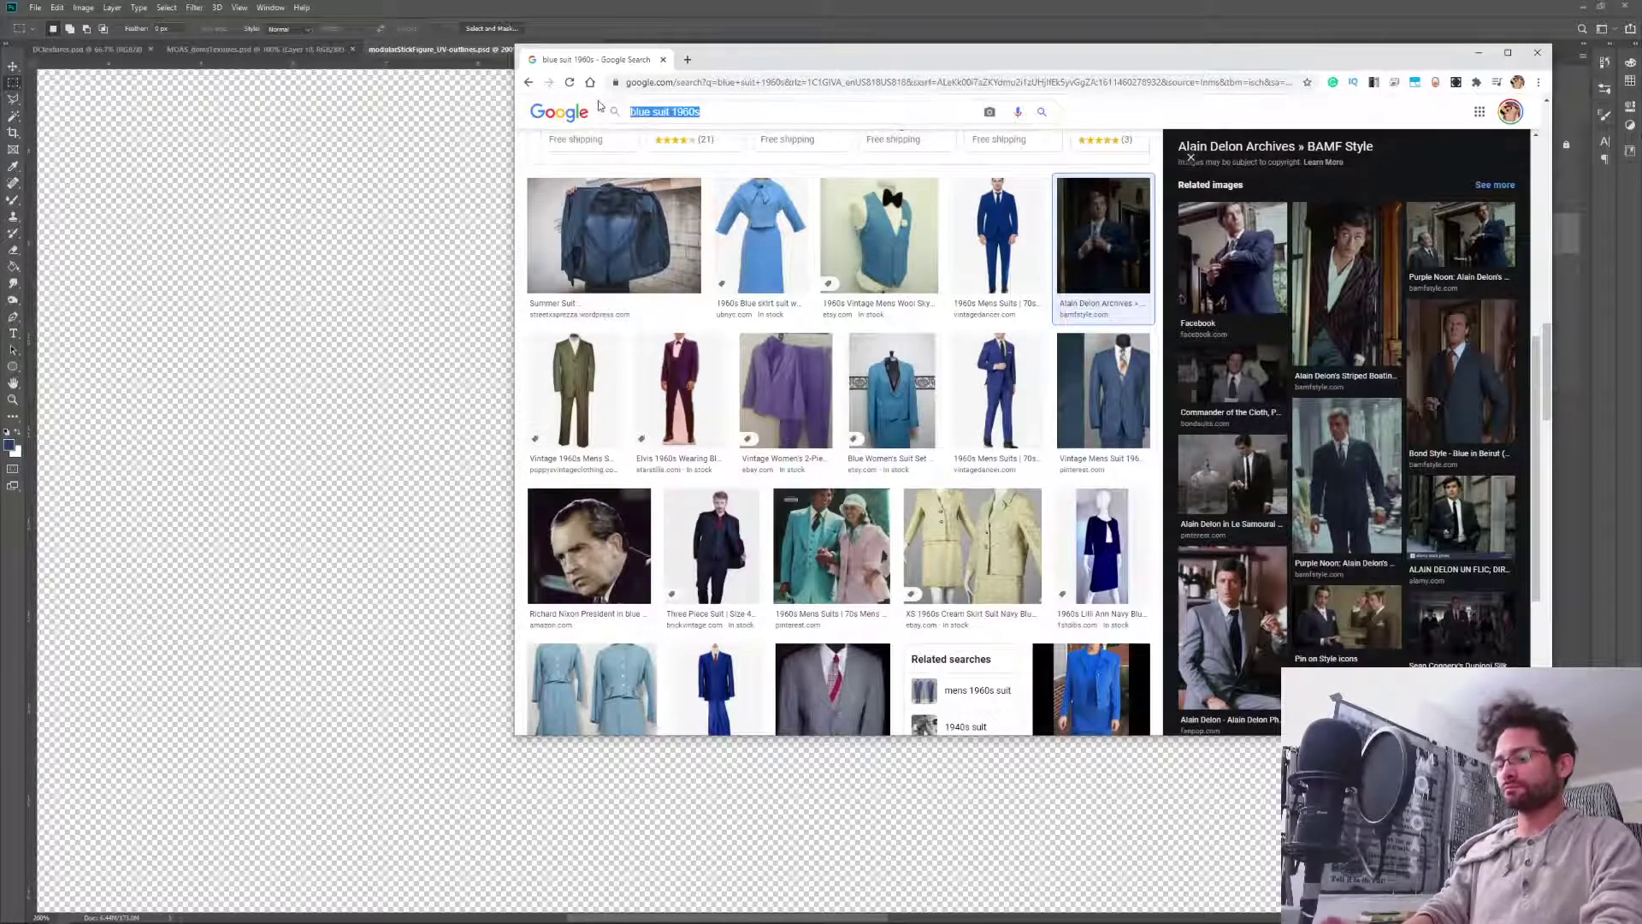
text(suit ties)
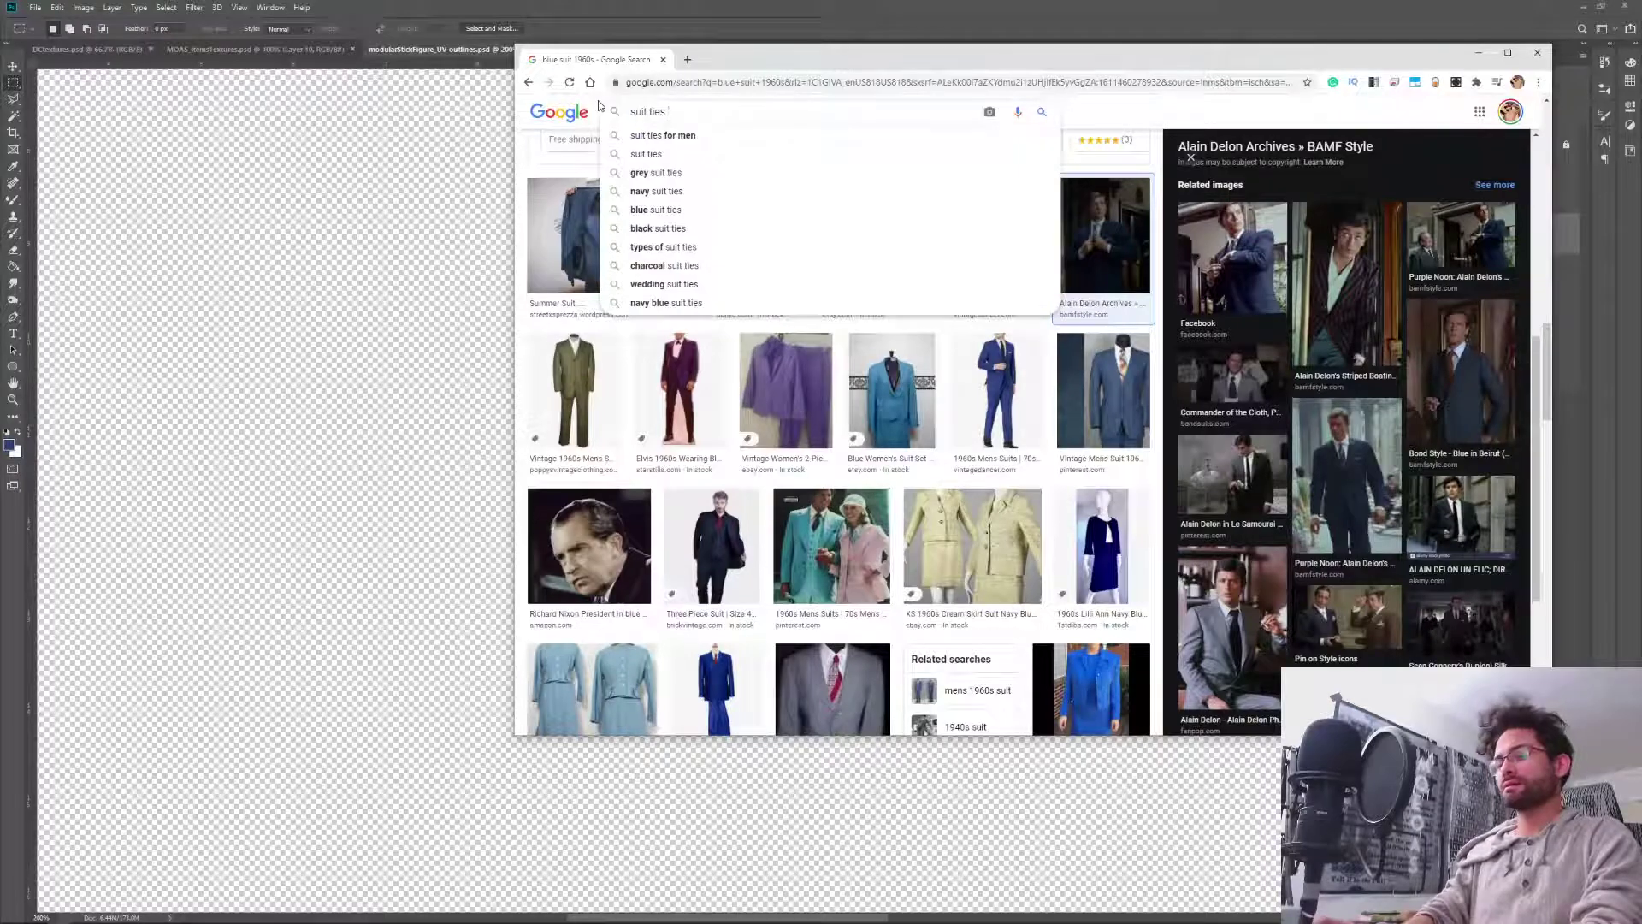
text( 1960)
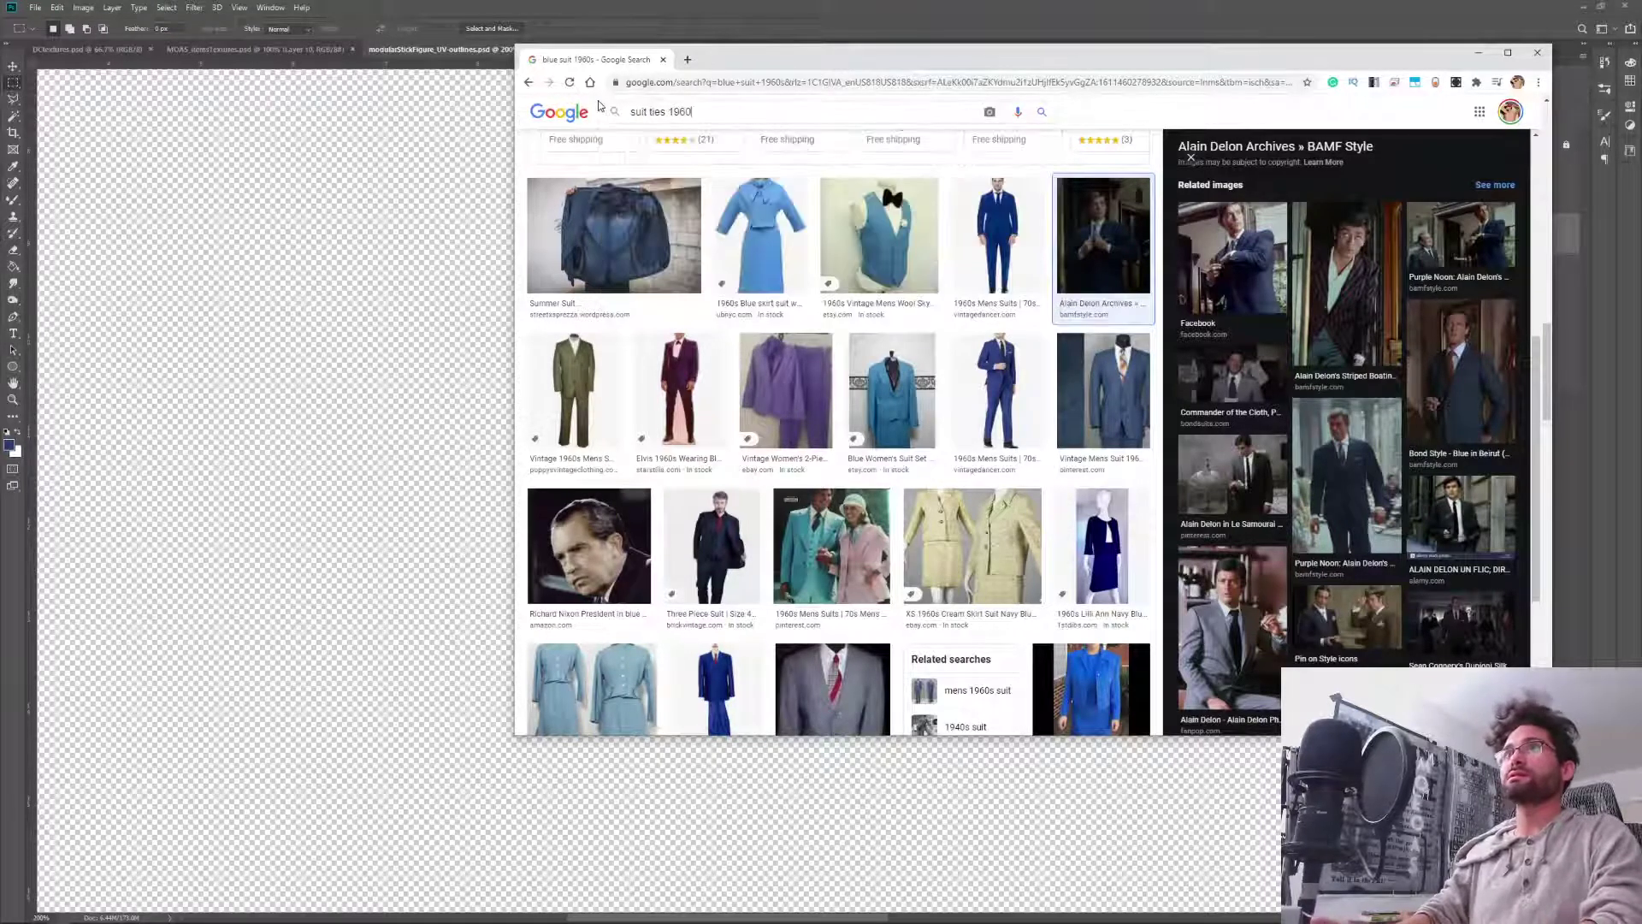
text(s)
key(Return)
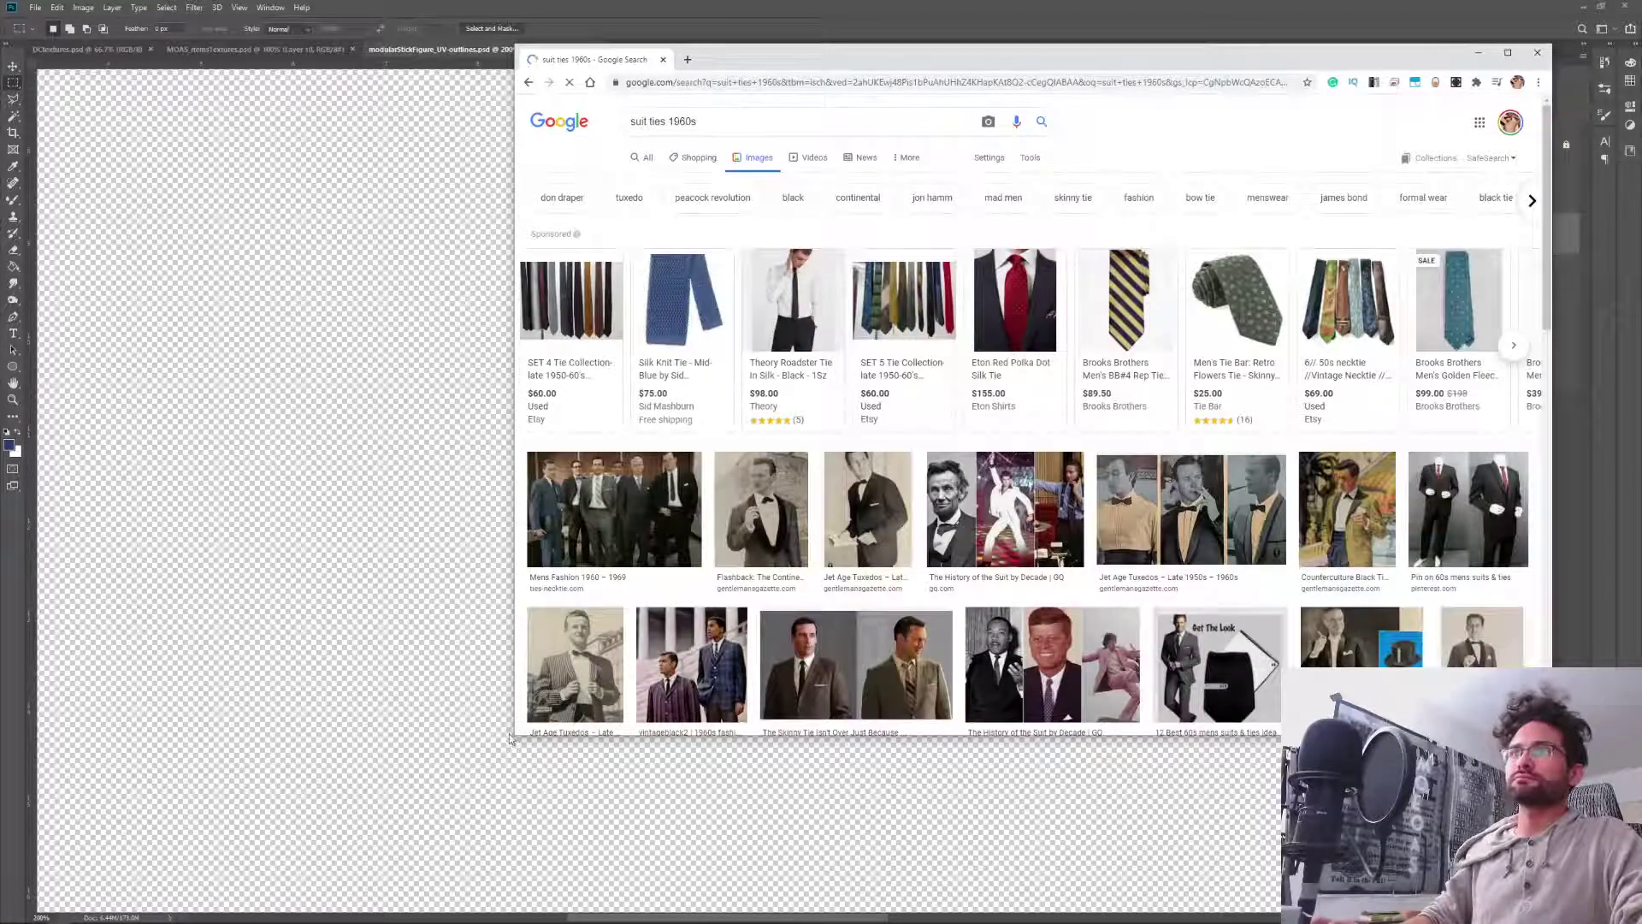
Enlarge the browser window and examine the suit and tie colors in the first 1960s image results.
drag(513, 736, 222, 827)
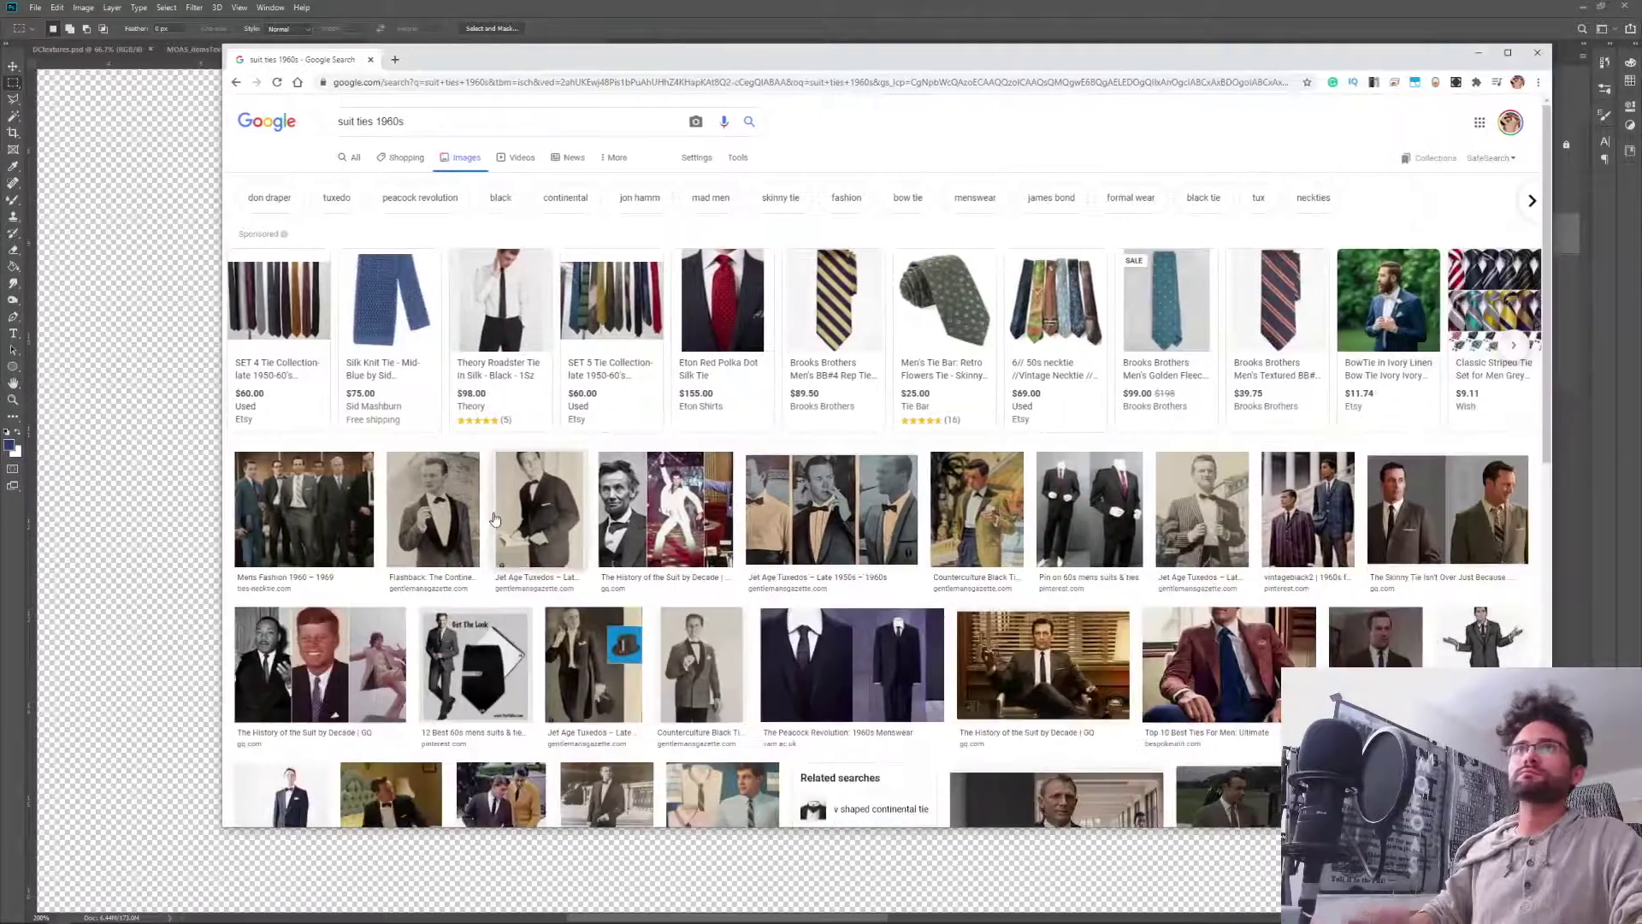
click(330, 552)
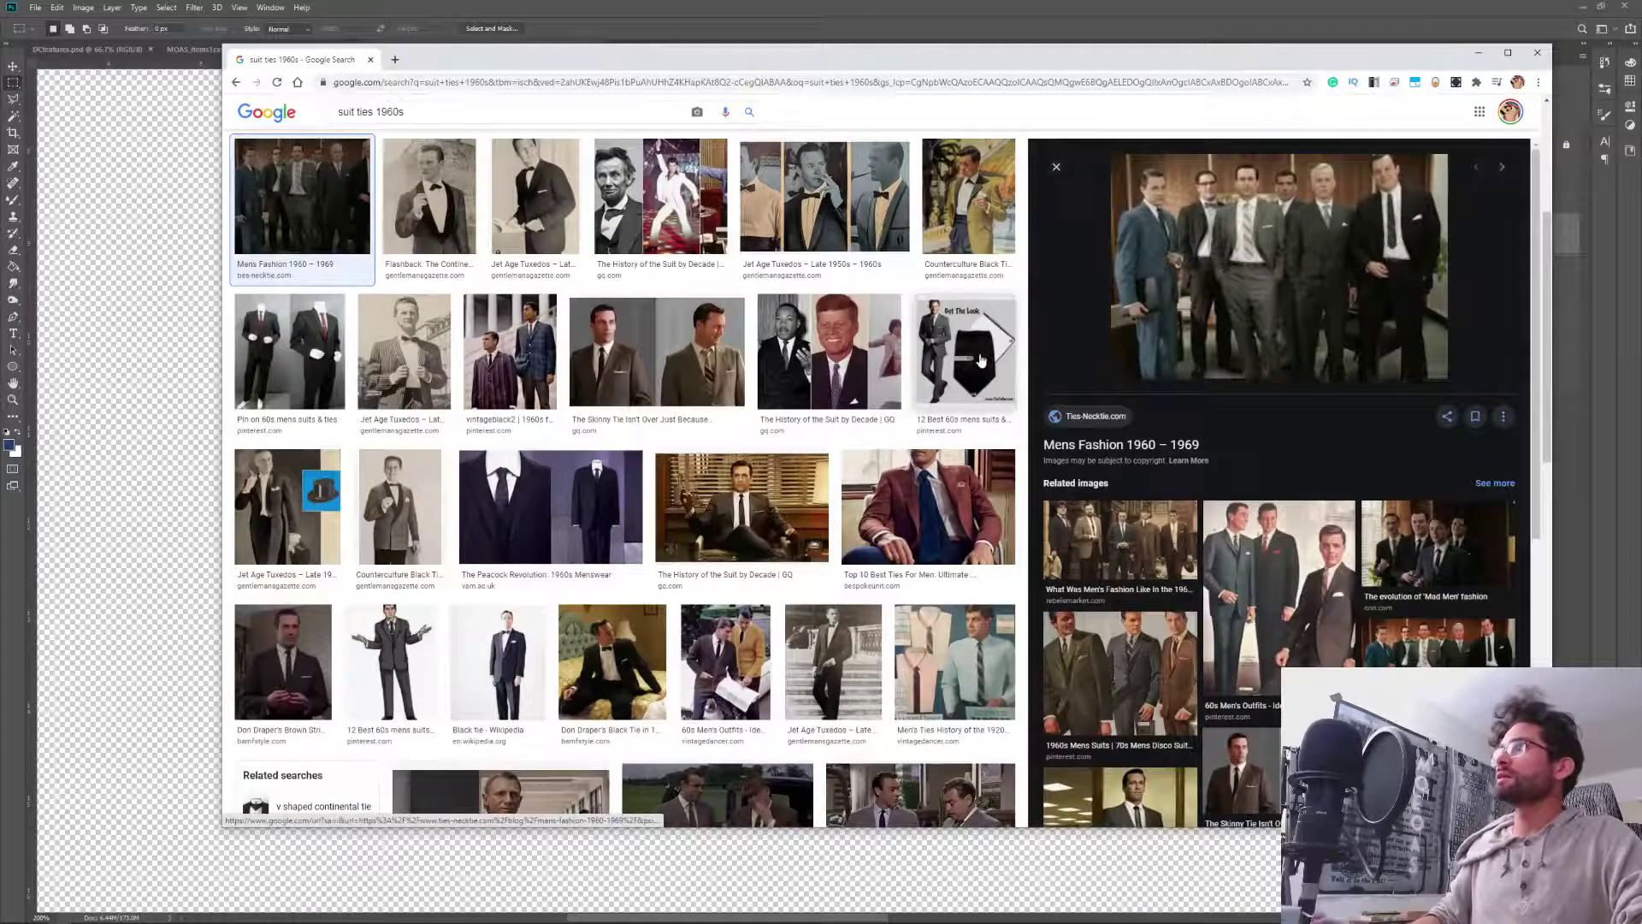
key(Right)
key(Right)
key(Right)
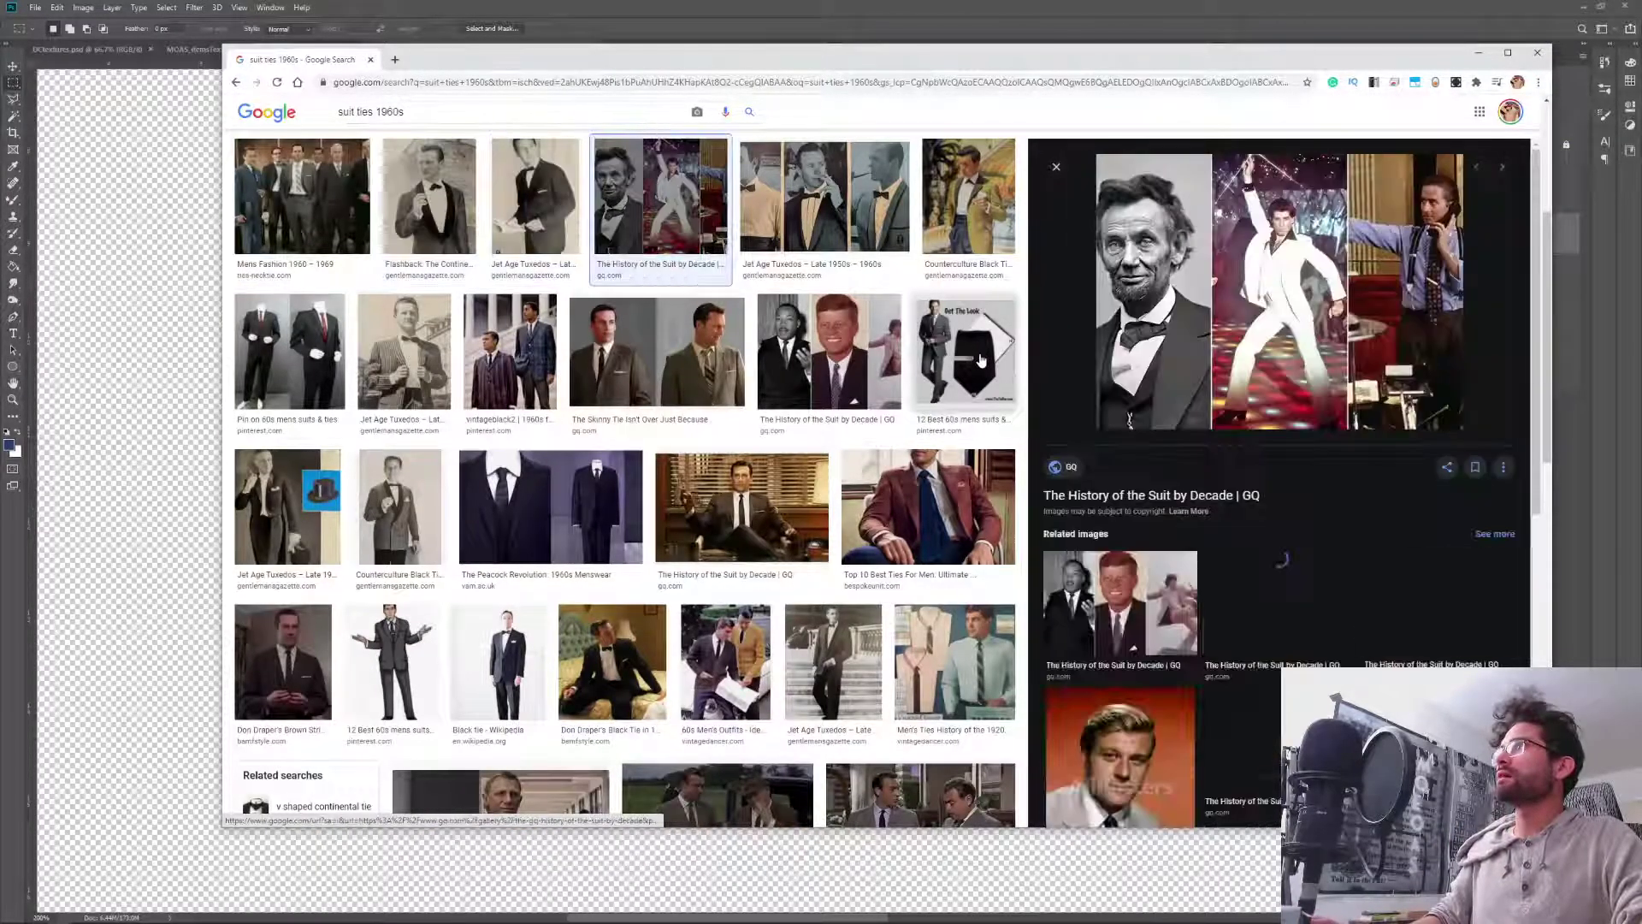
key(Right)
key(Right)
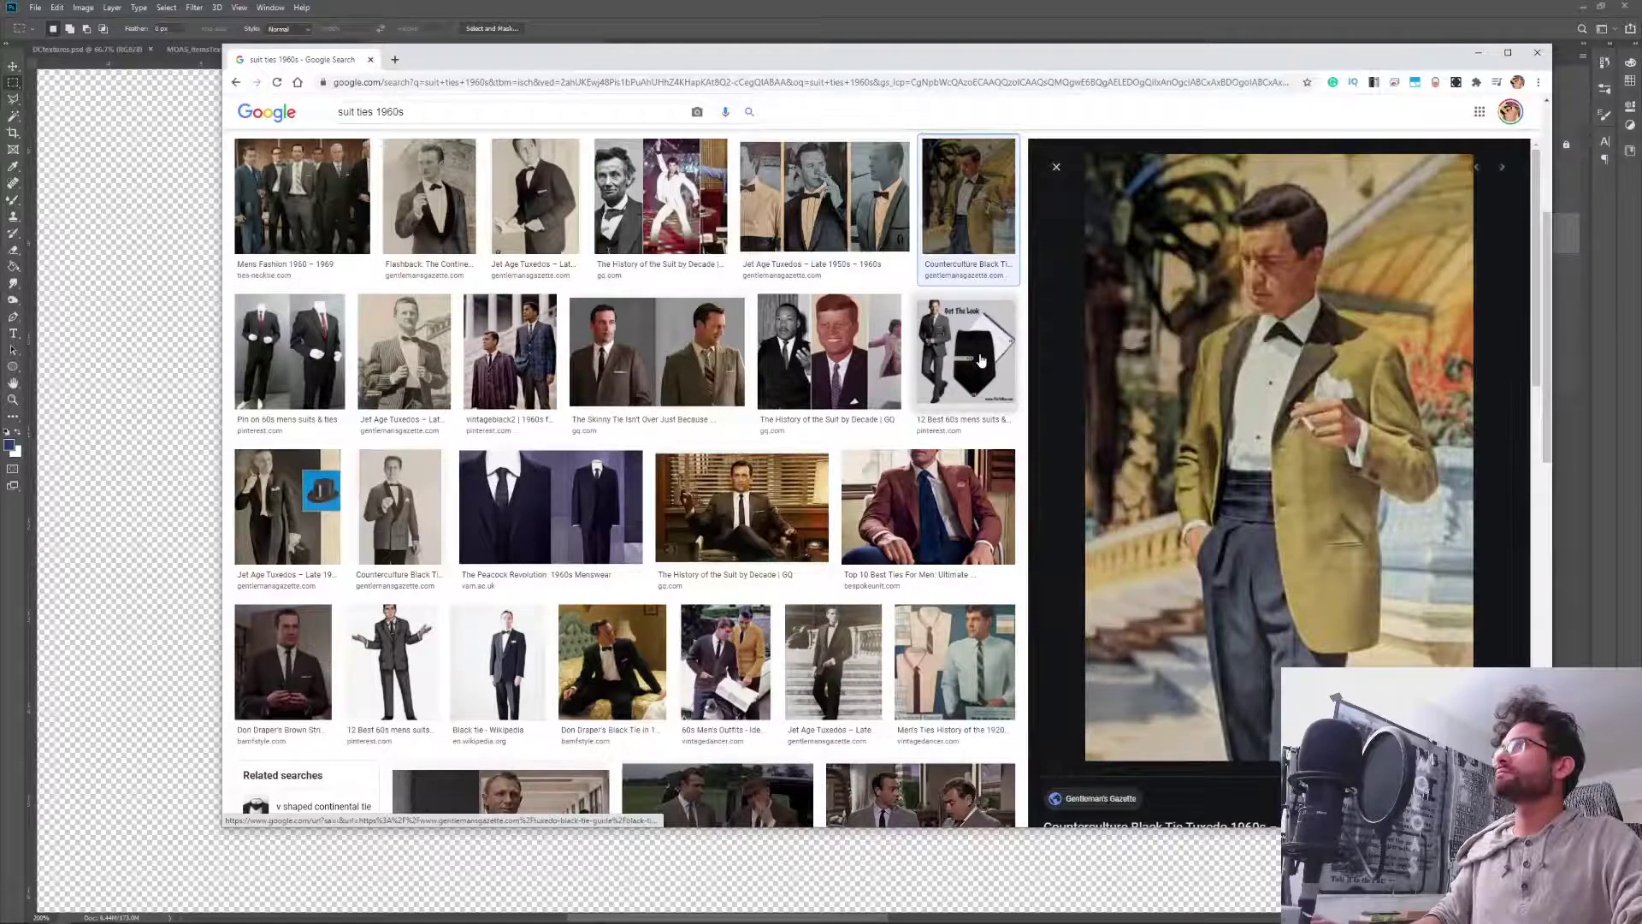
key(Right)
key(Left)
key(Right)
key(Right)
key(Right)
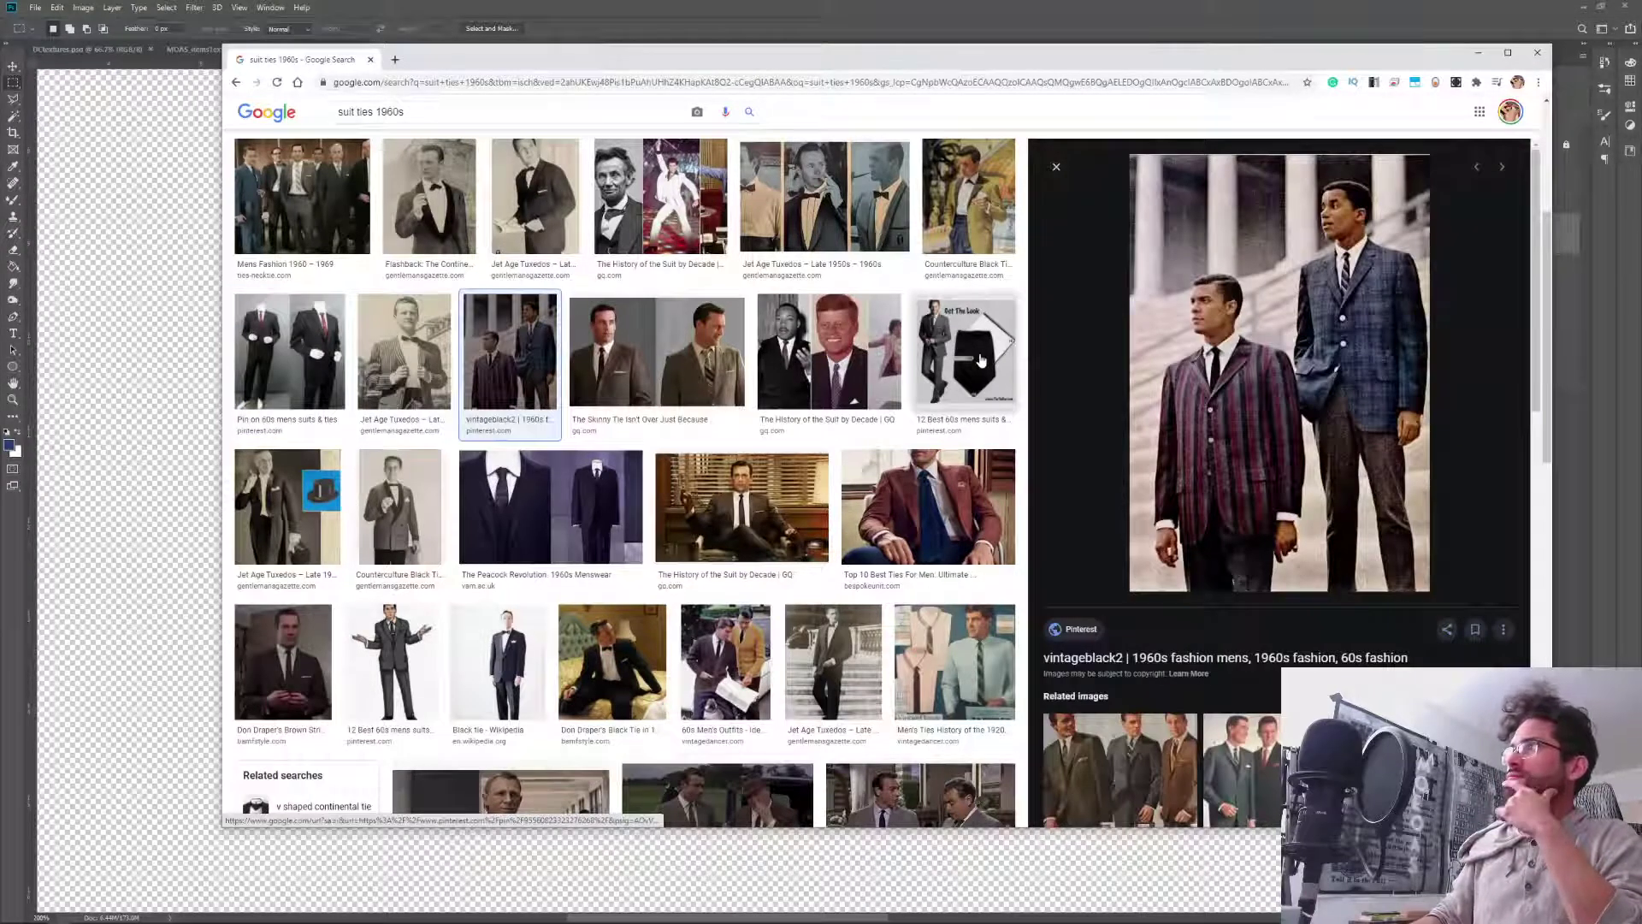
Compare tie colors and patterns across the further 1960s suit photos, continuing through to the James Bond tie clip image.
key(Right)
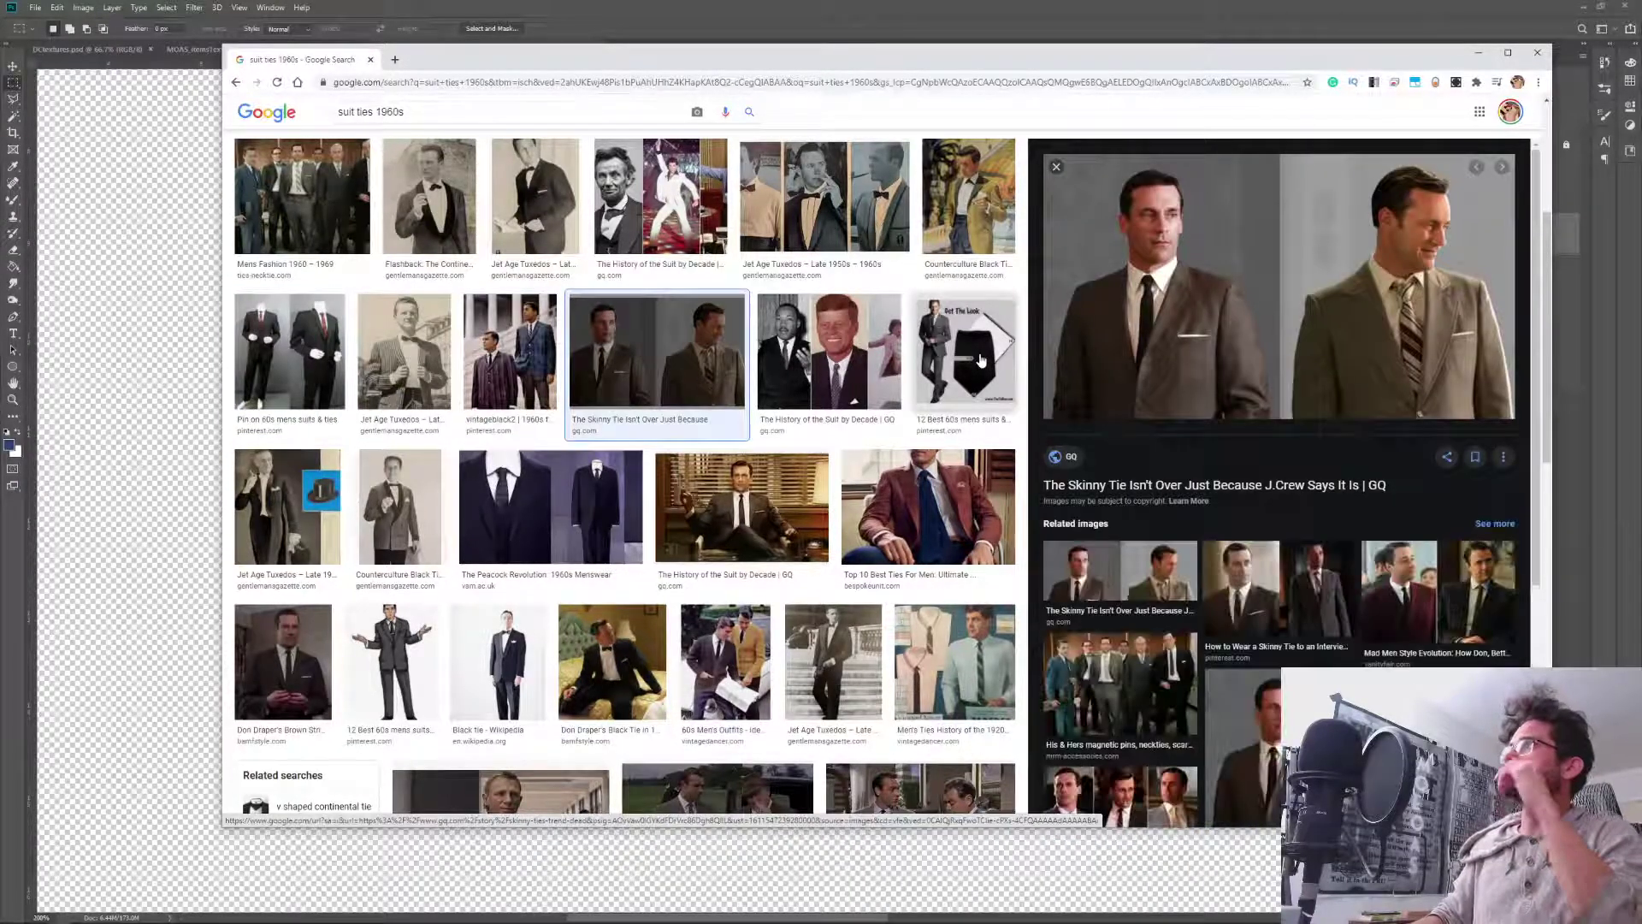
key(Right)
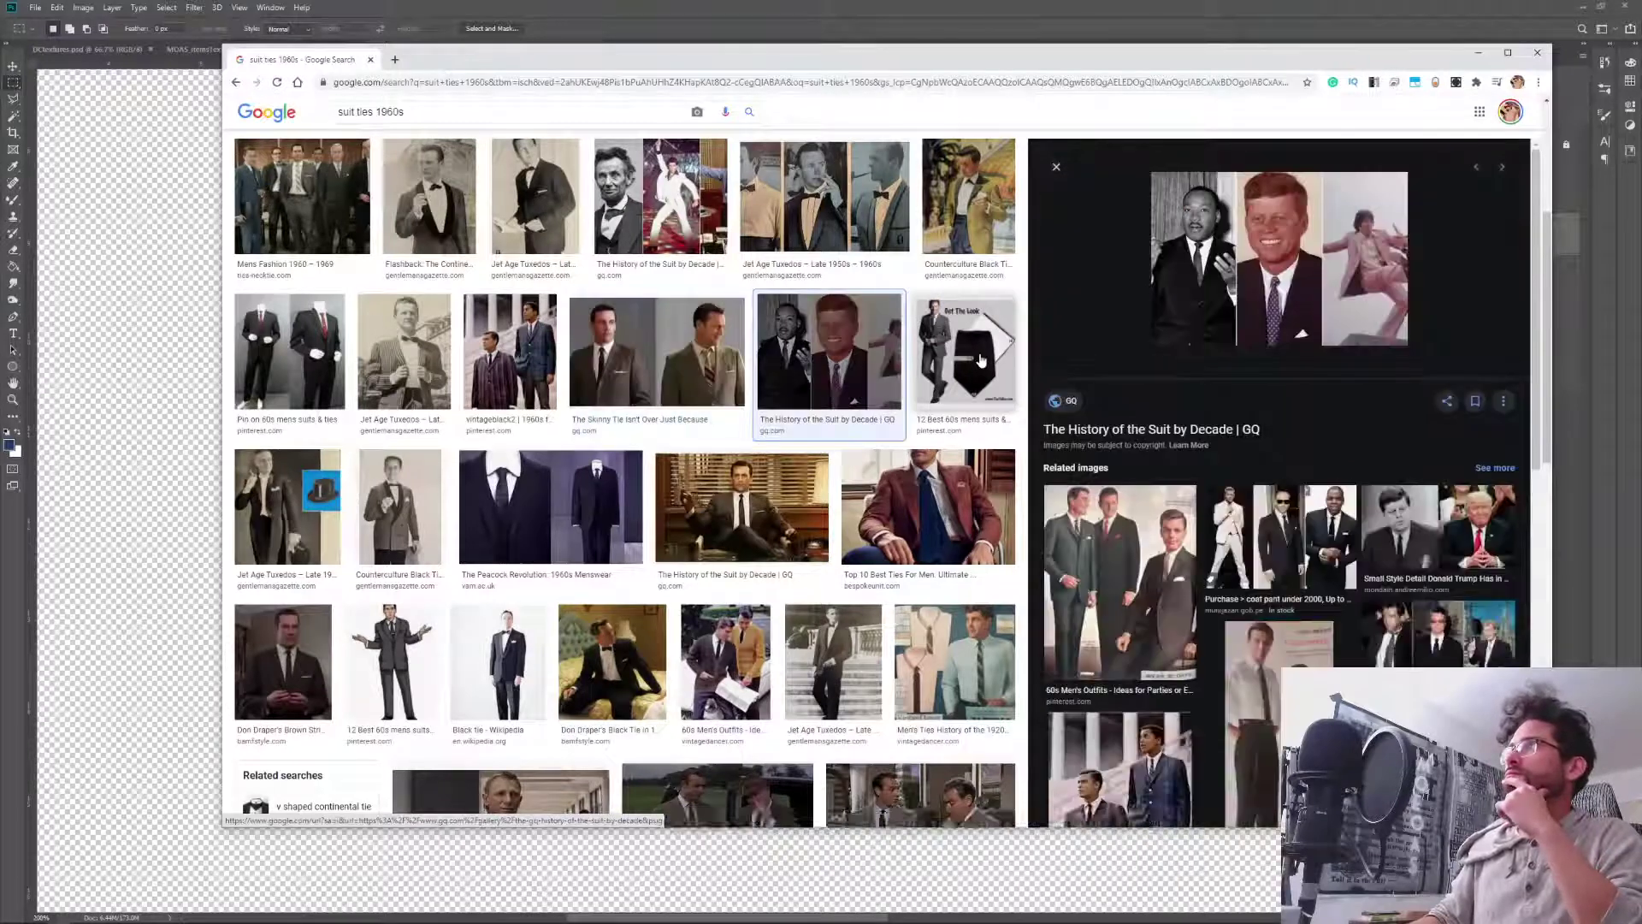
key(Left)
key(Right)
key(Right)
key(Right)
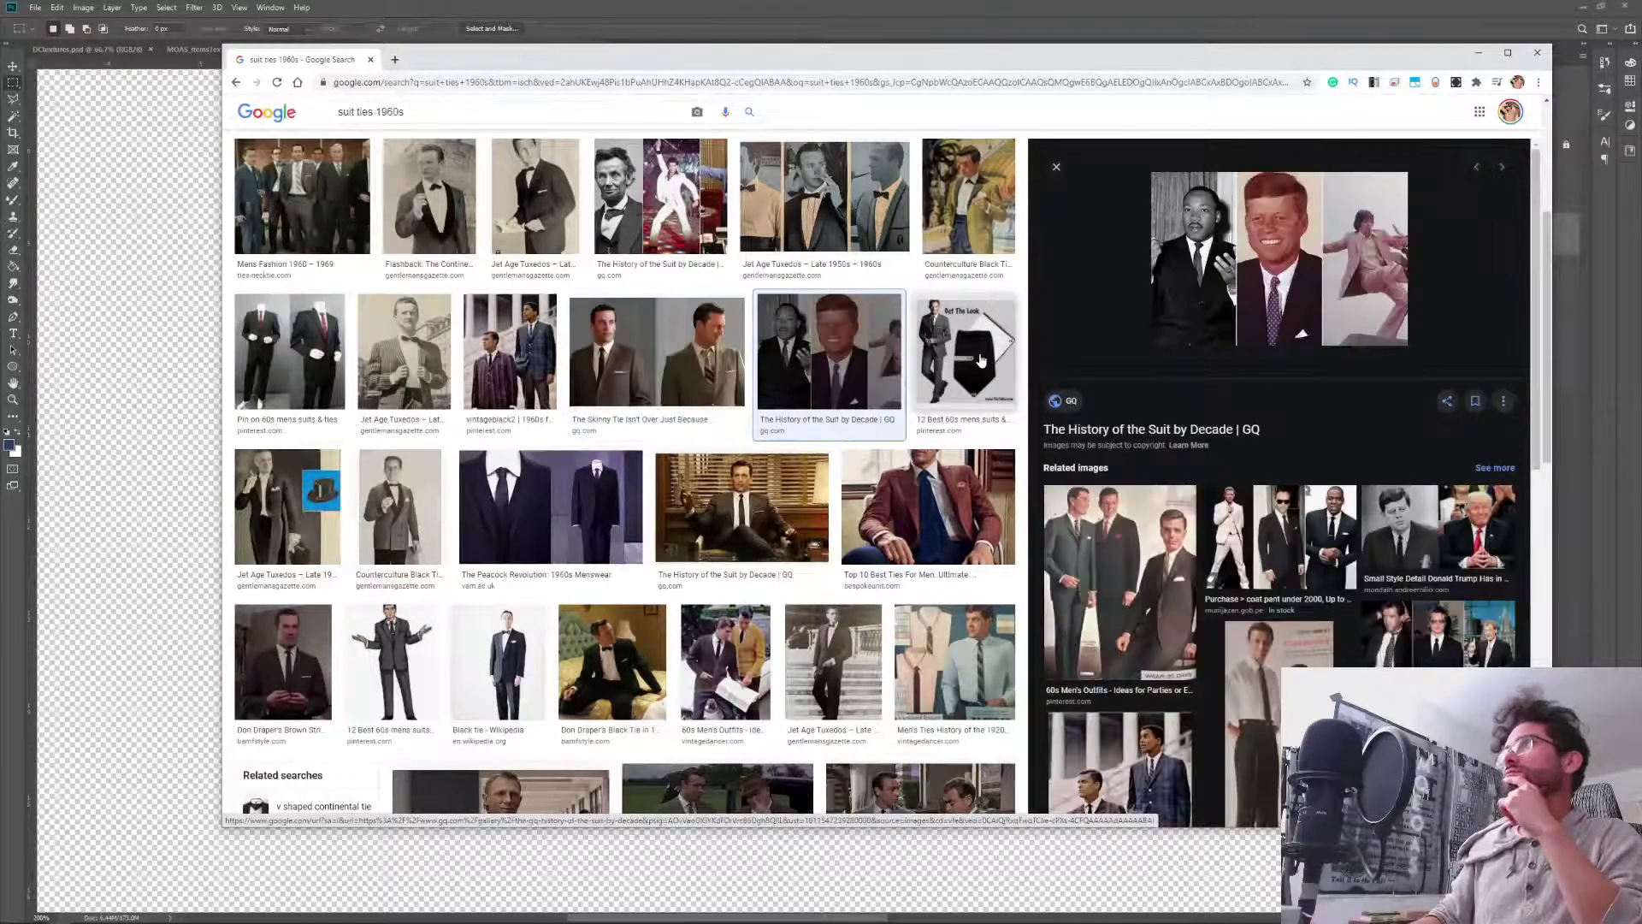
key(Right)
key(Right)
key(Right)
key(Right)
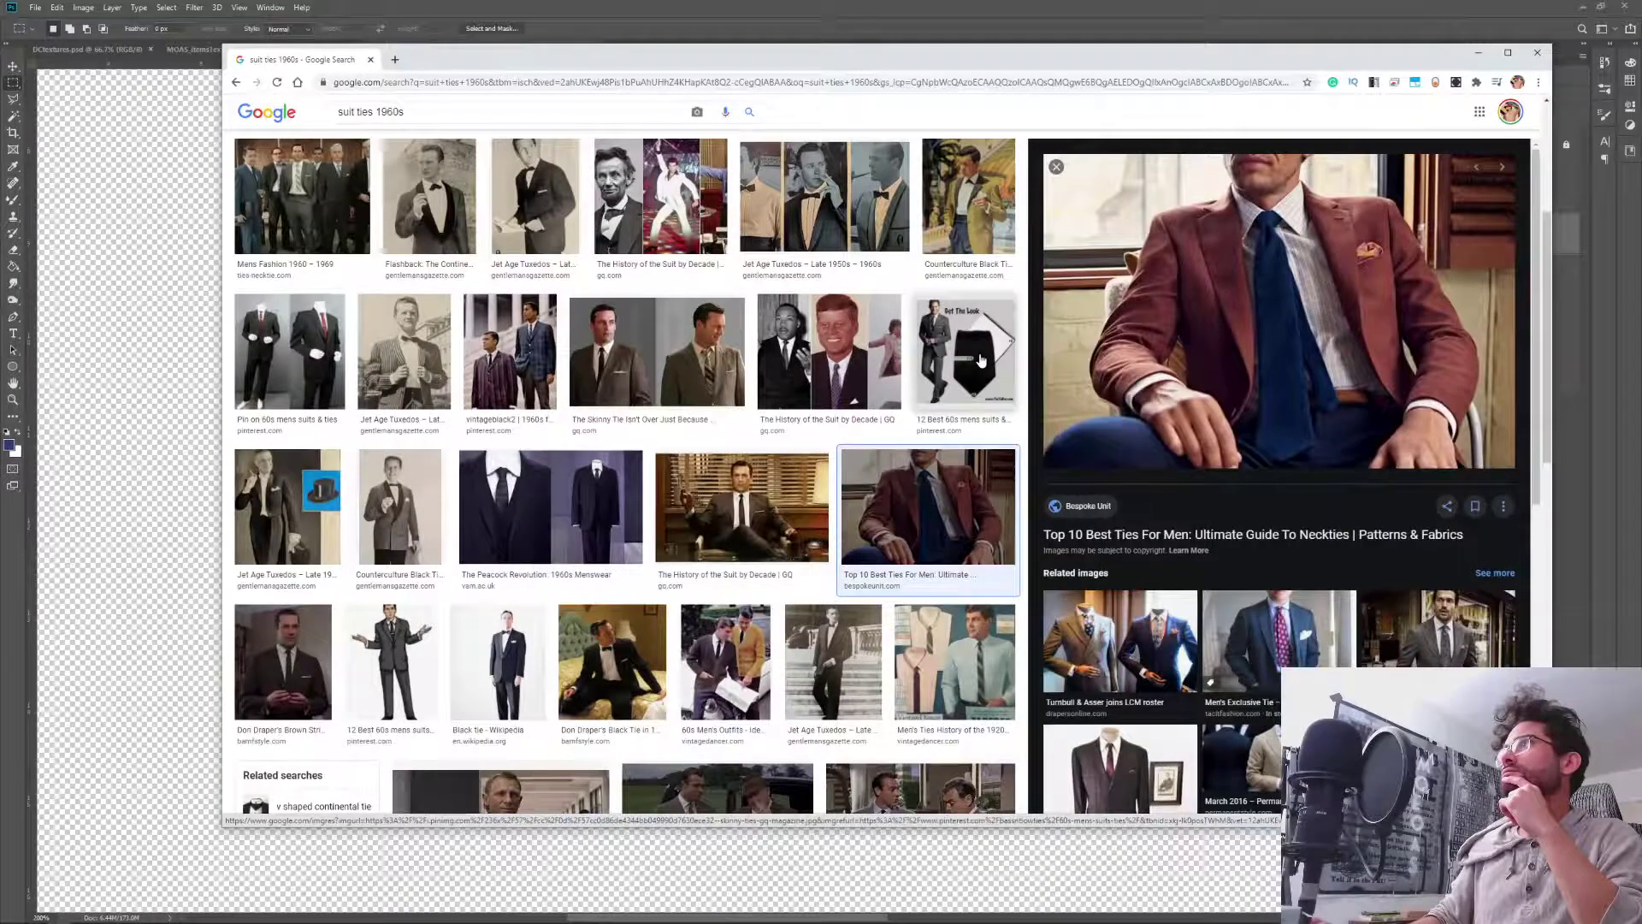
key(Right)
key(Right)
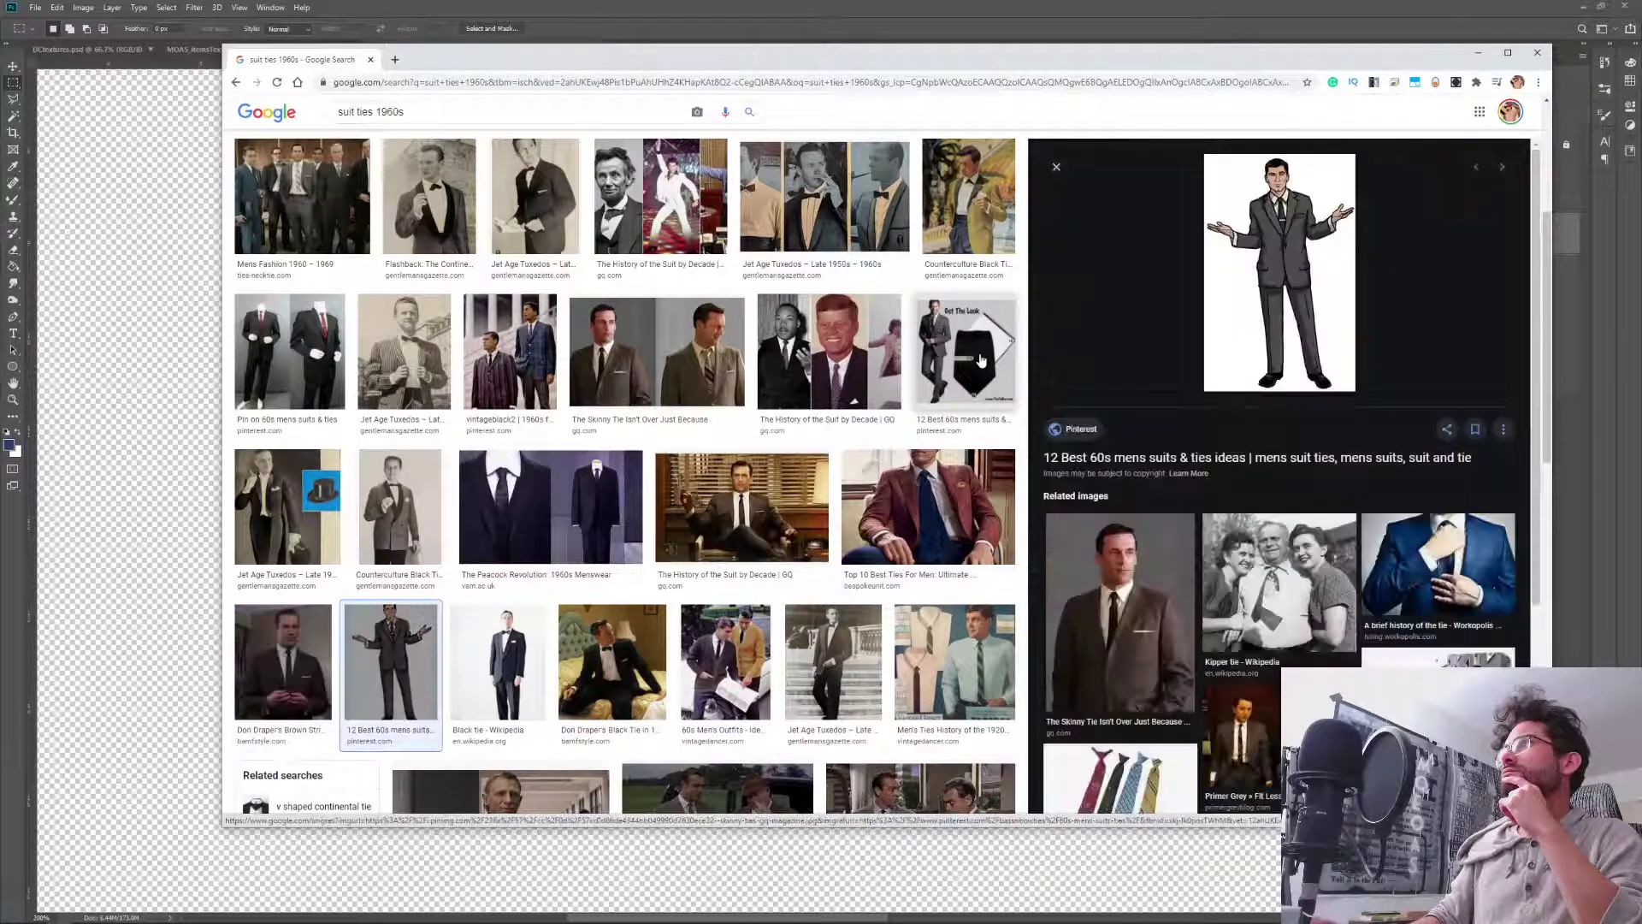
key(Left)
key(Left)
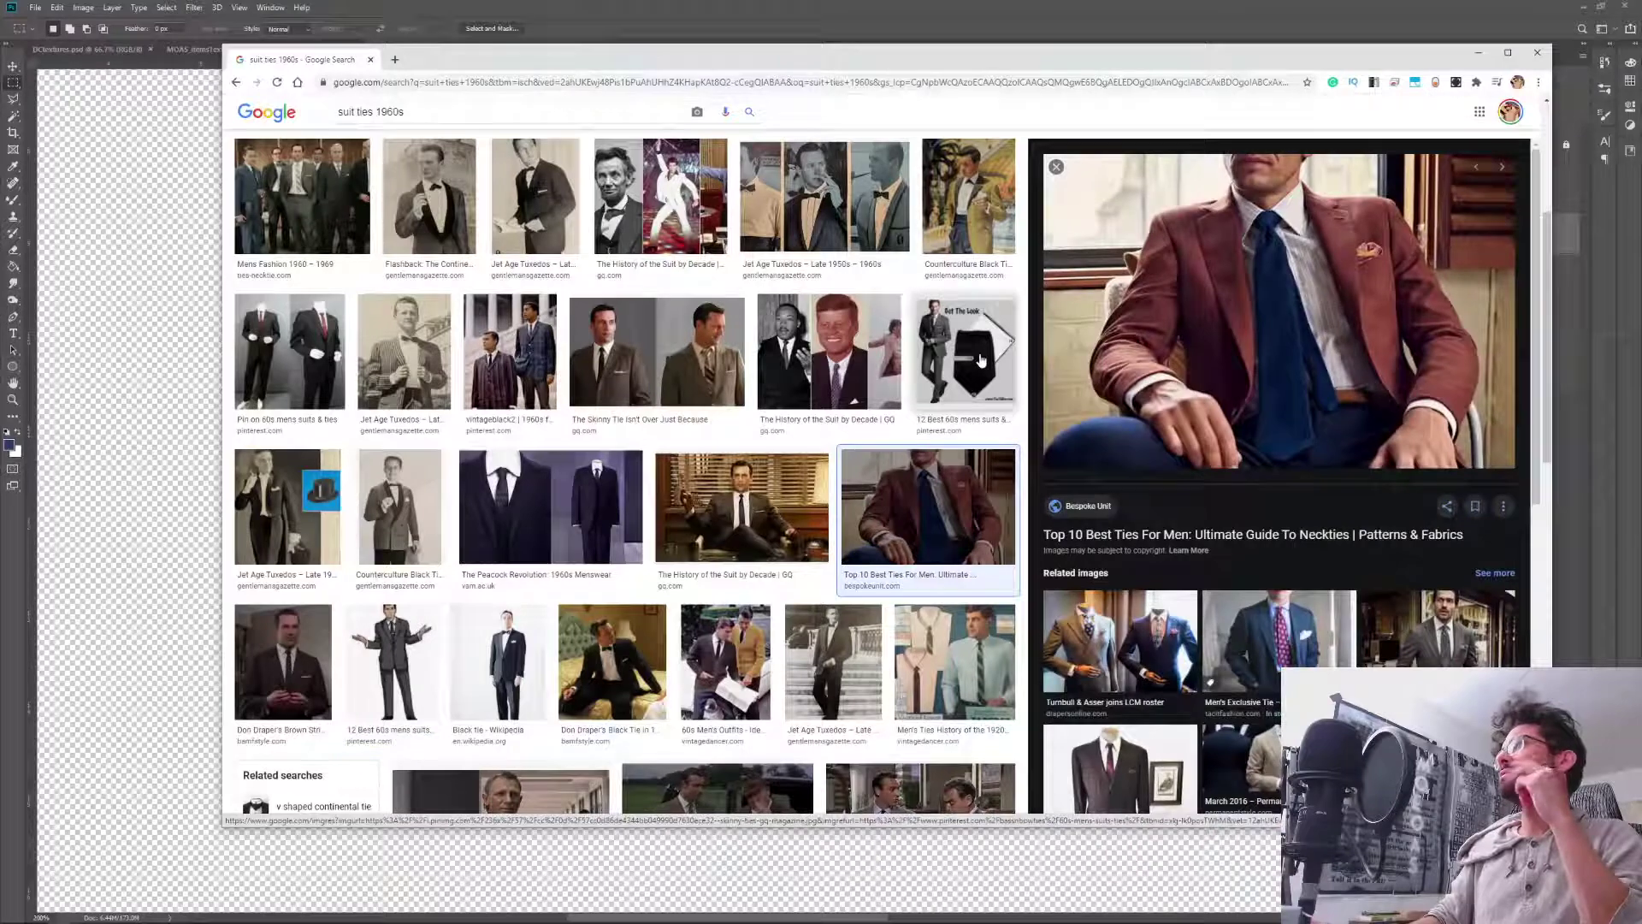
key(Right)
key(Right)
key(Right)
key(Right)
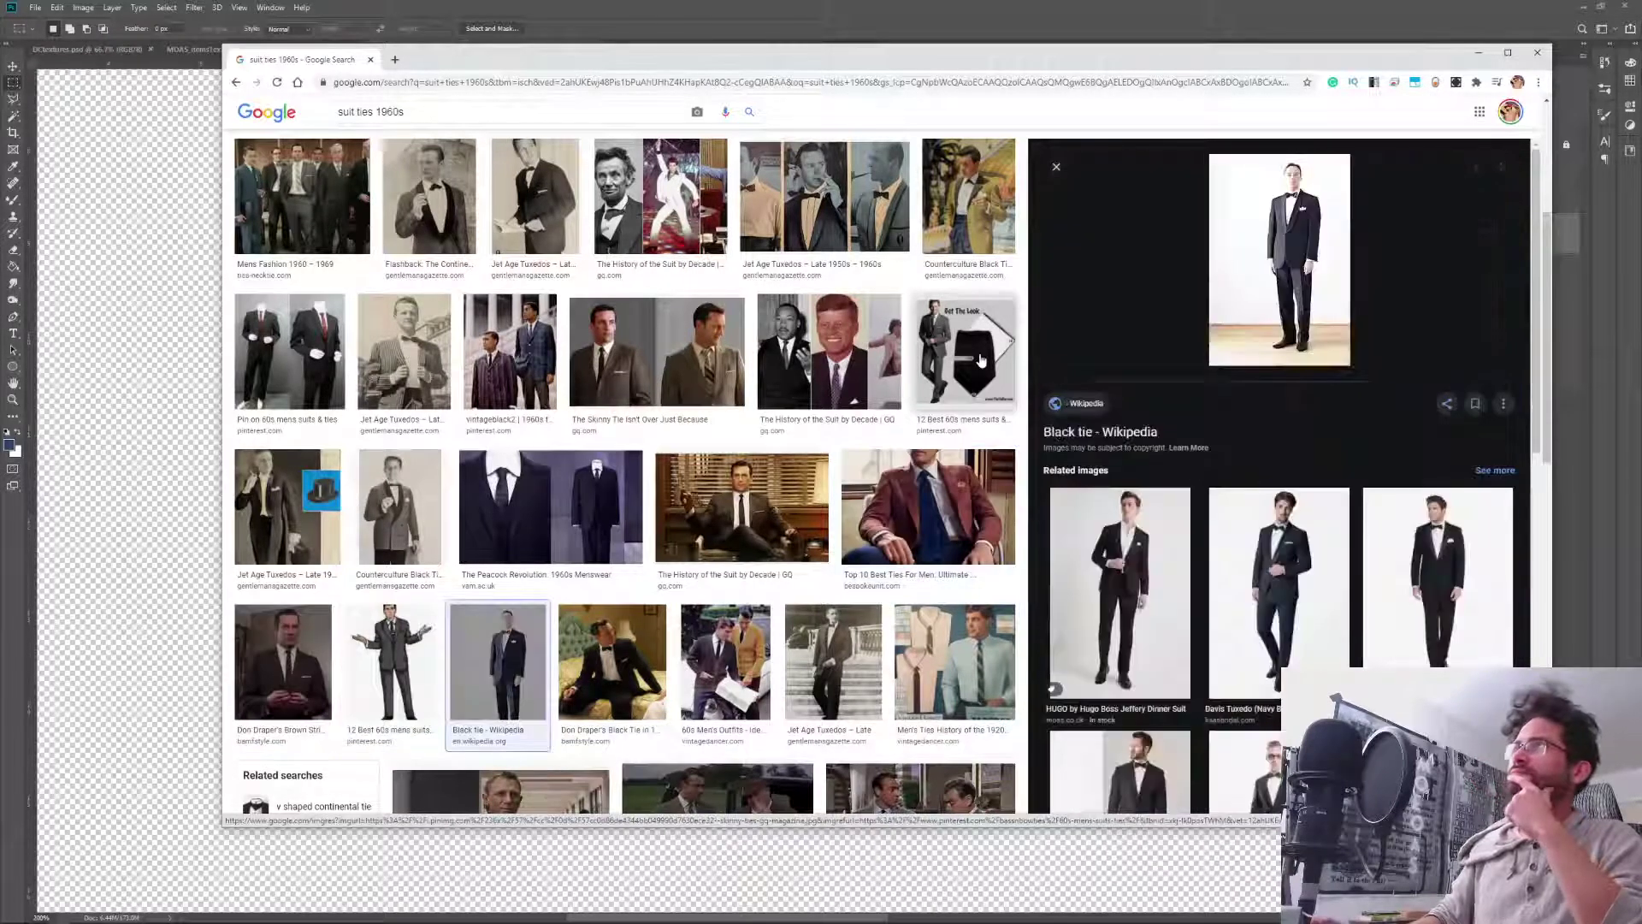
key(Right)
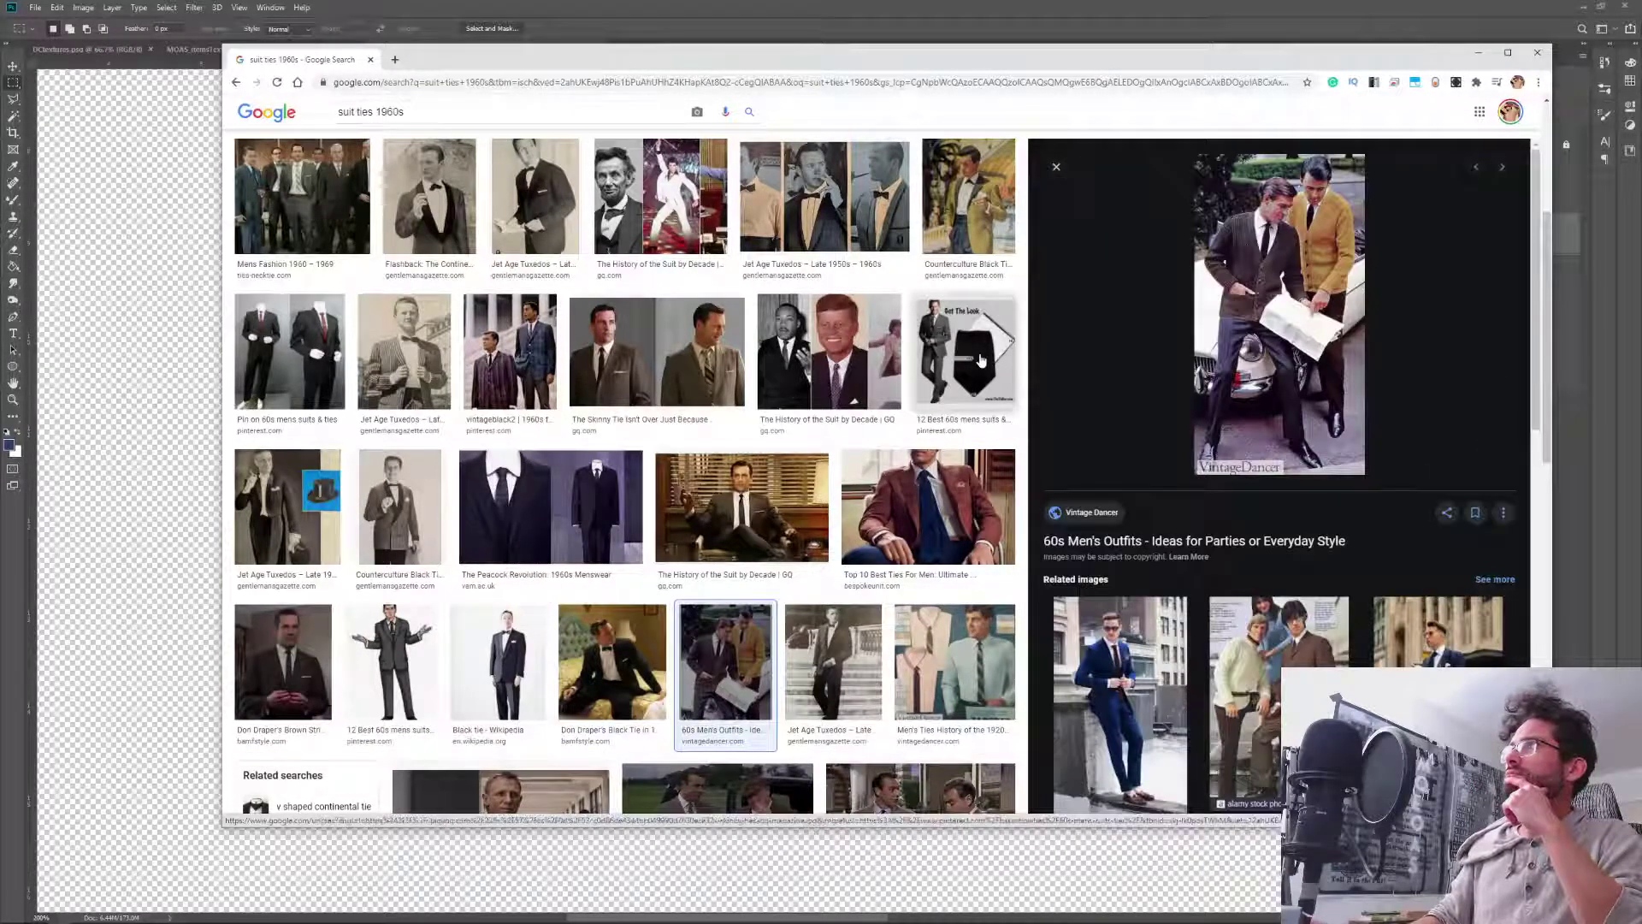
key(Right)
key(Right)
key(Right)
key(Left)
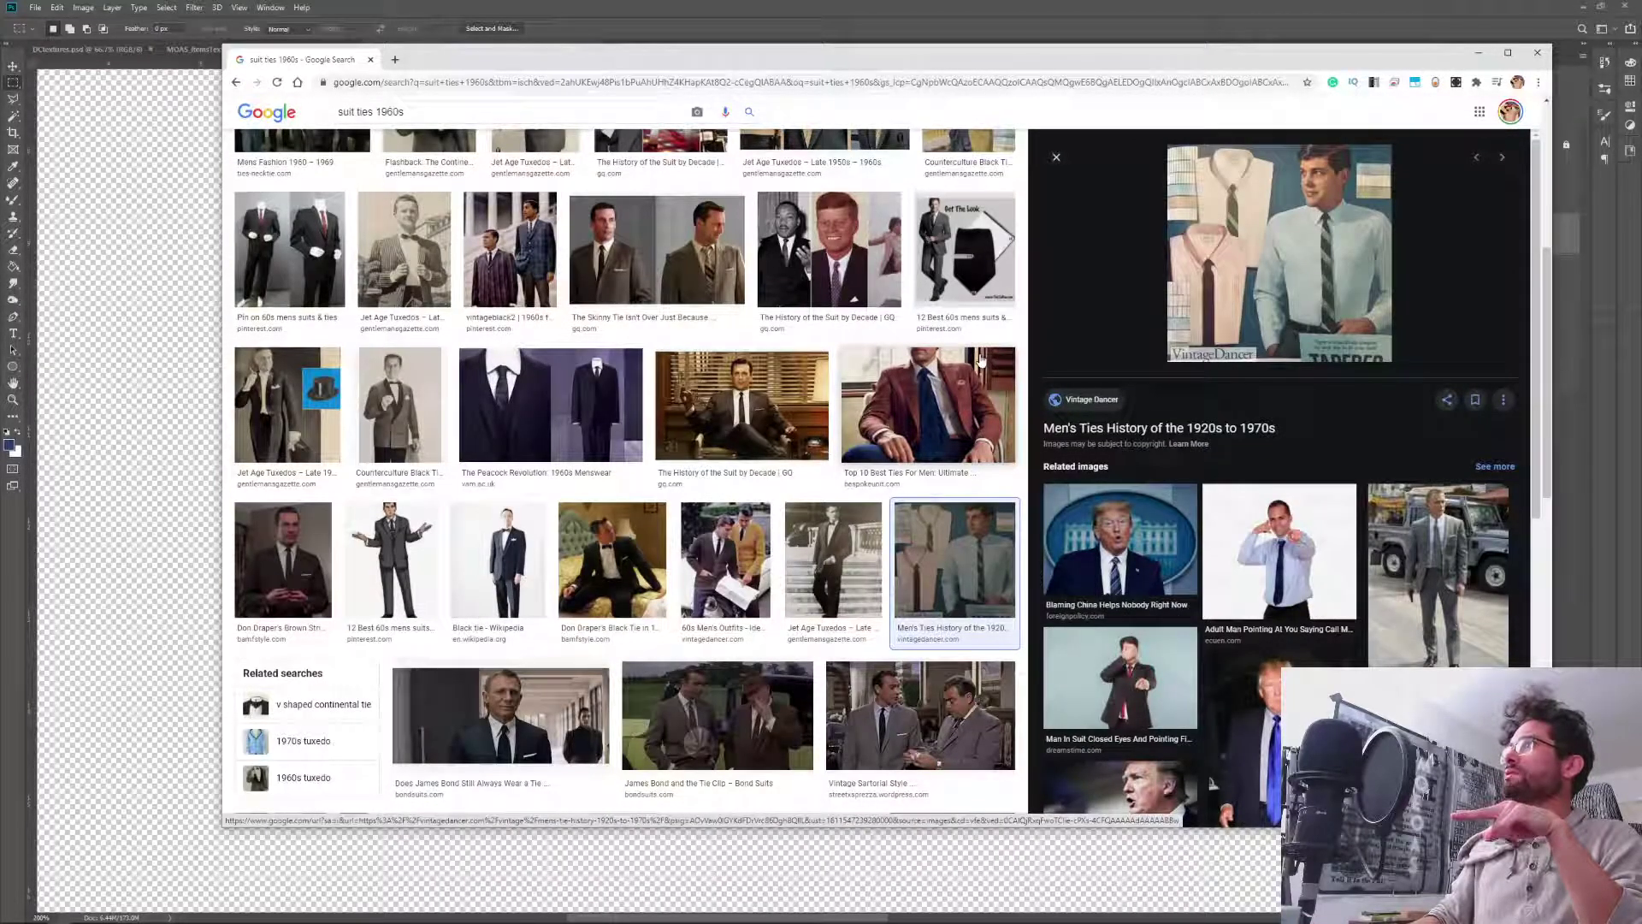
key(Right)
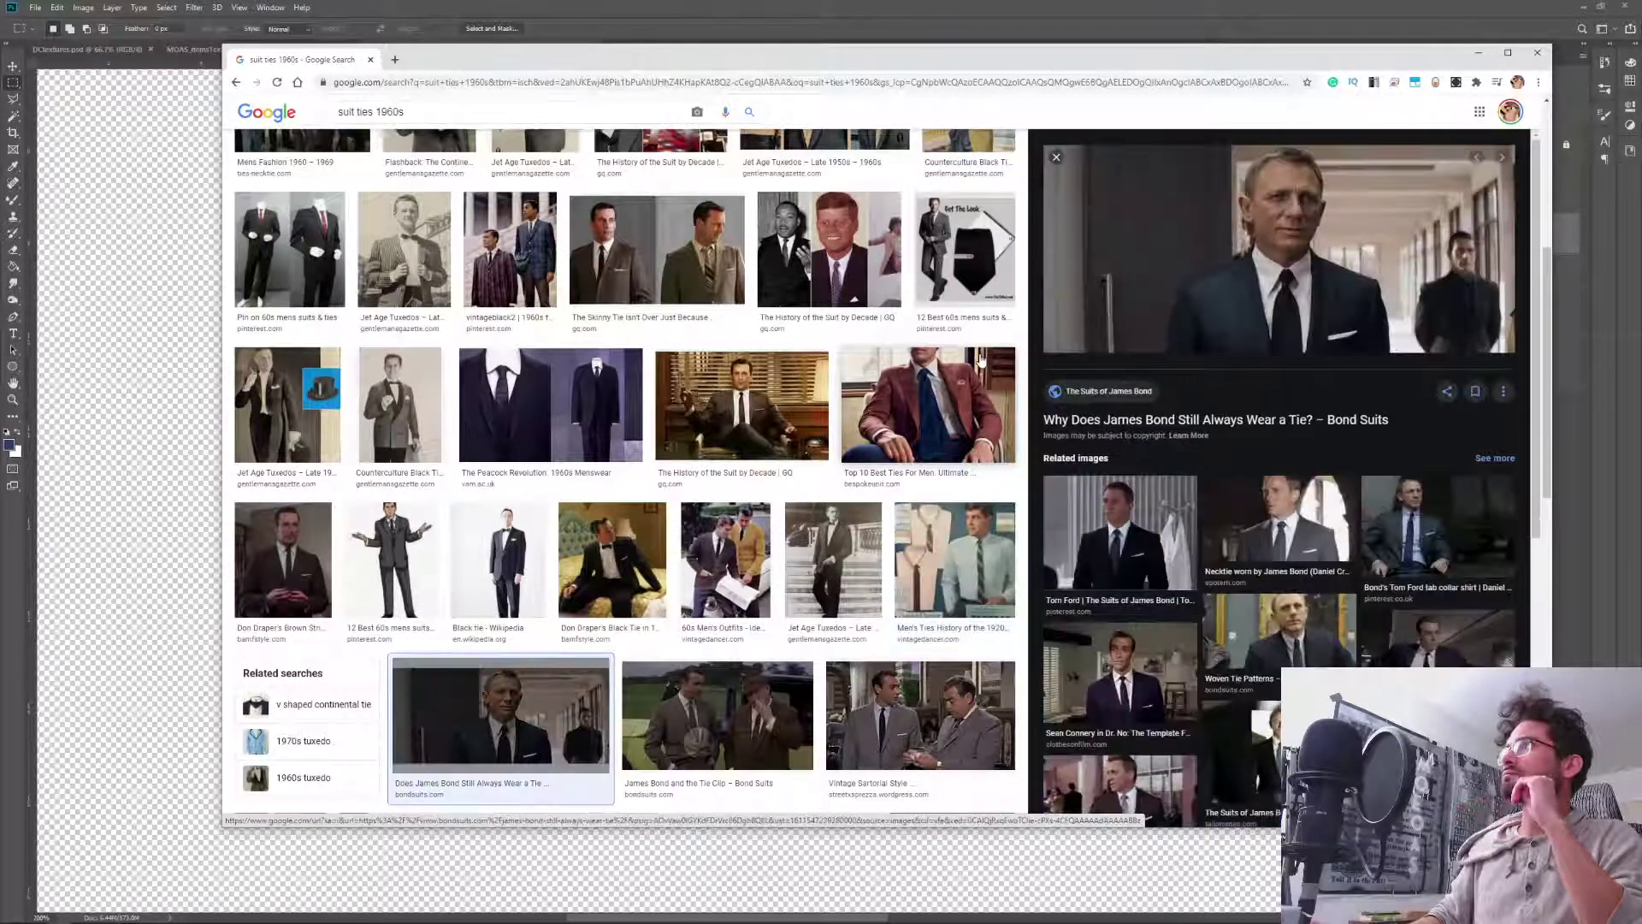
key(Right)
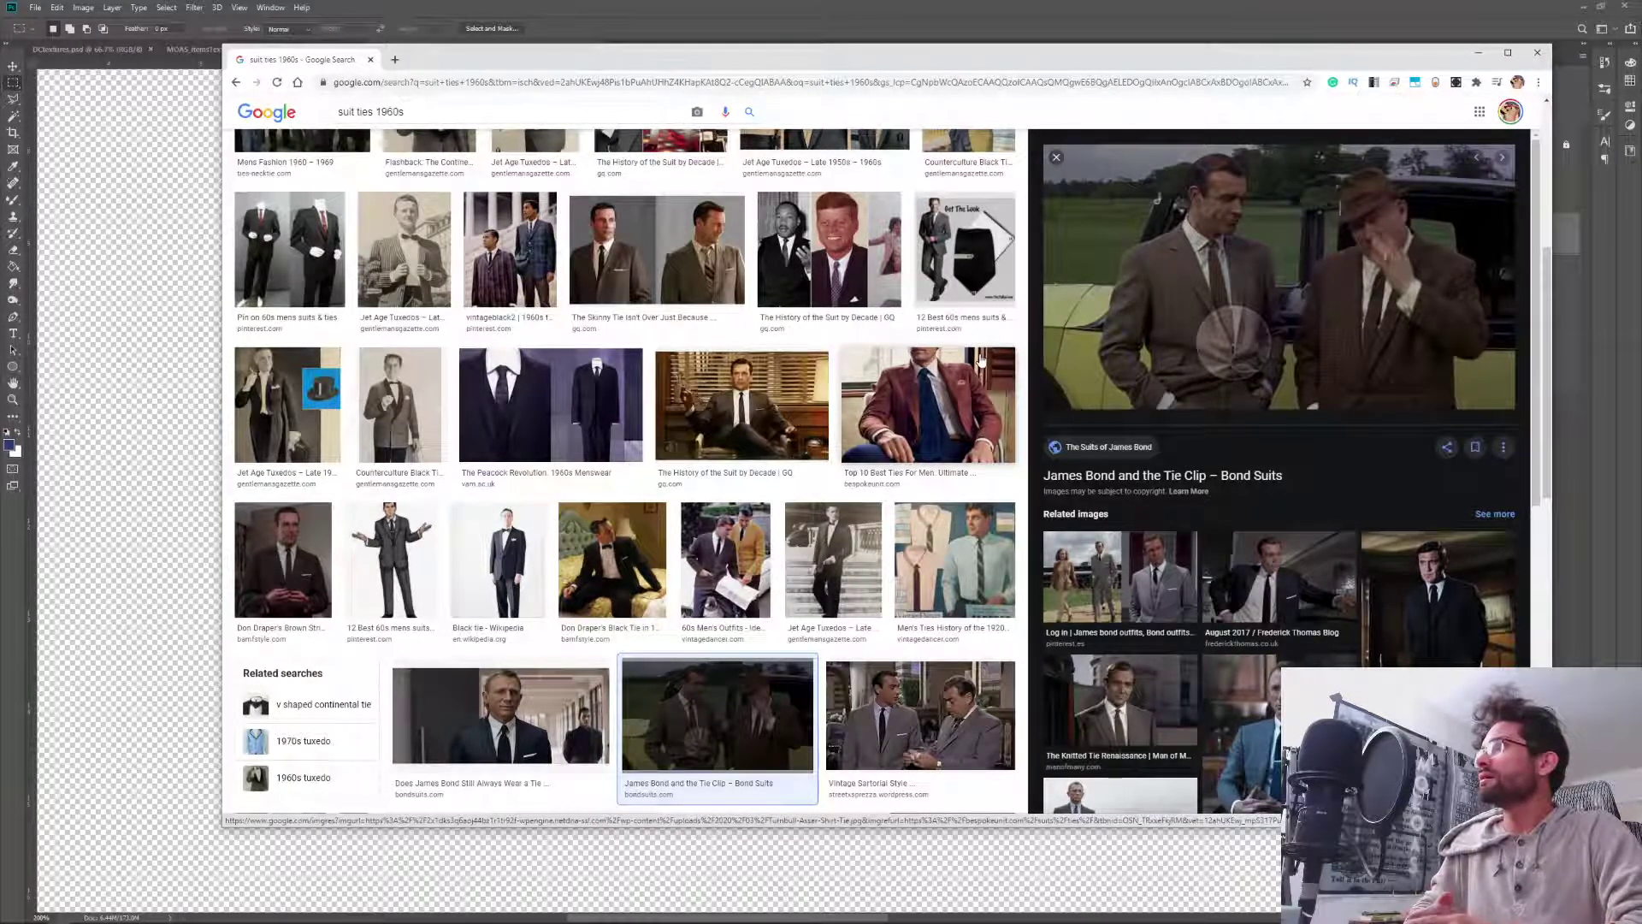
Go back through the previewed results to recheck the vintage shirt-and-tie advert and the illustrated gray suit.
key(Left)
key(Left)
key(Left)
key(Left)
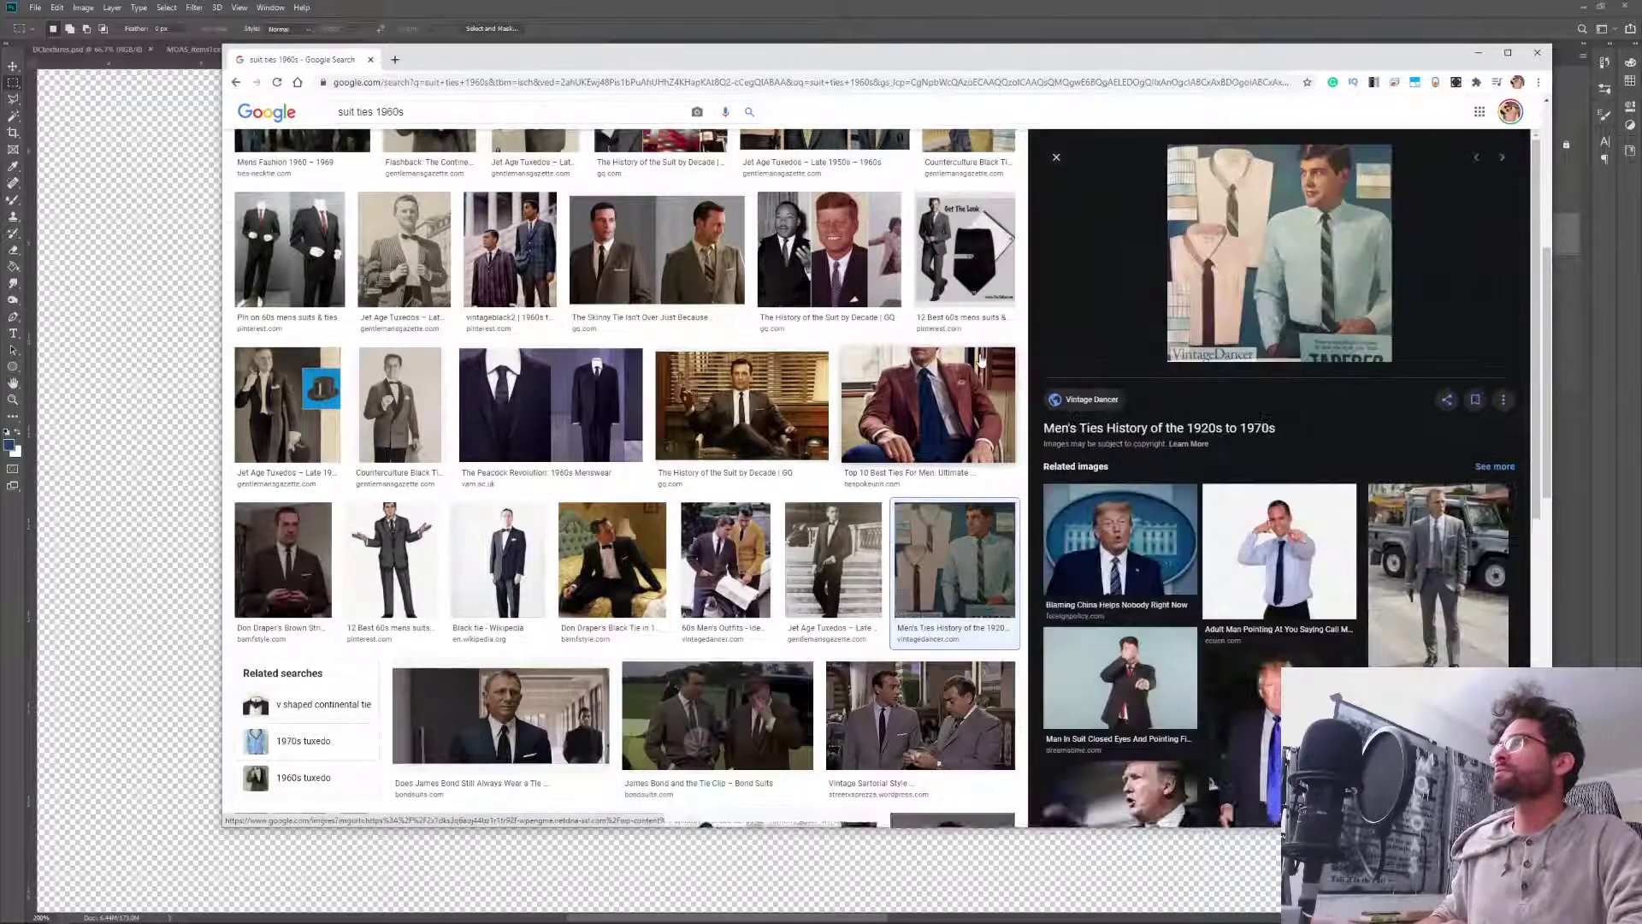
key(Left)
key(Left)
key(Left)
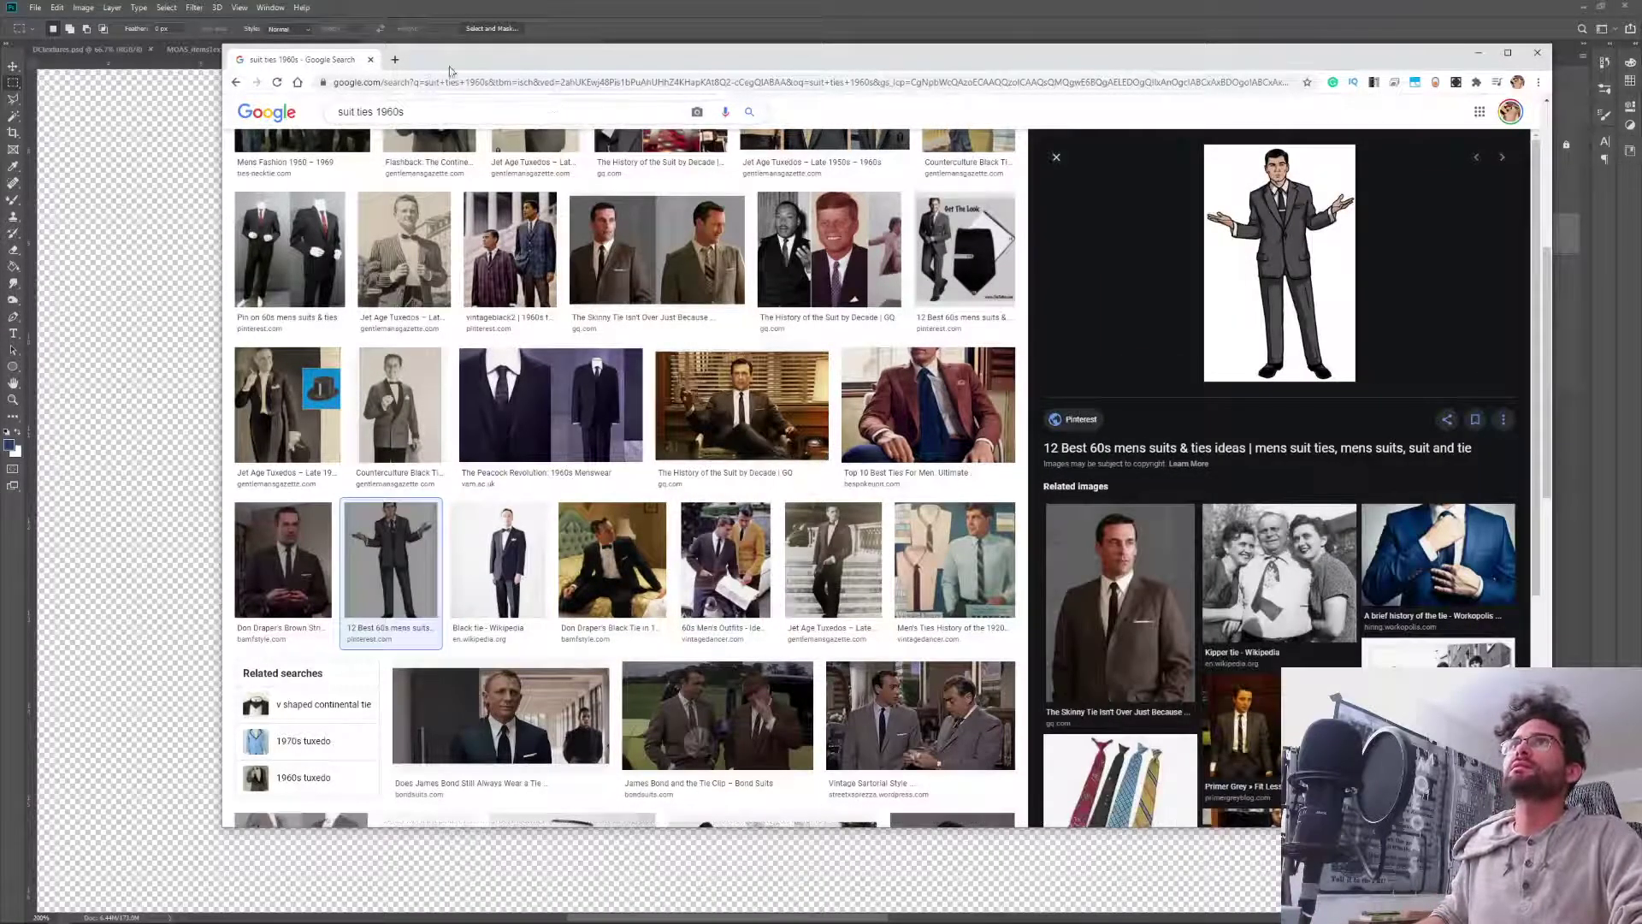
Search Google Images for "tinker tailor soldier spy wardrobe".
scroll(427, 141, up, 5)
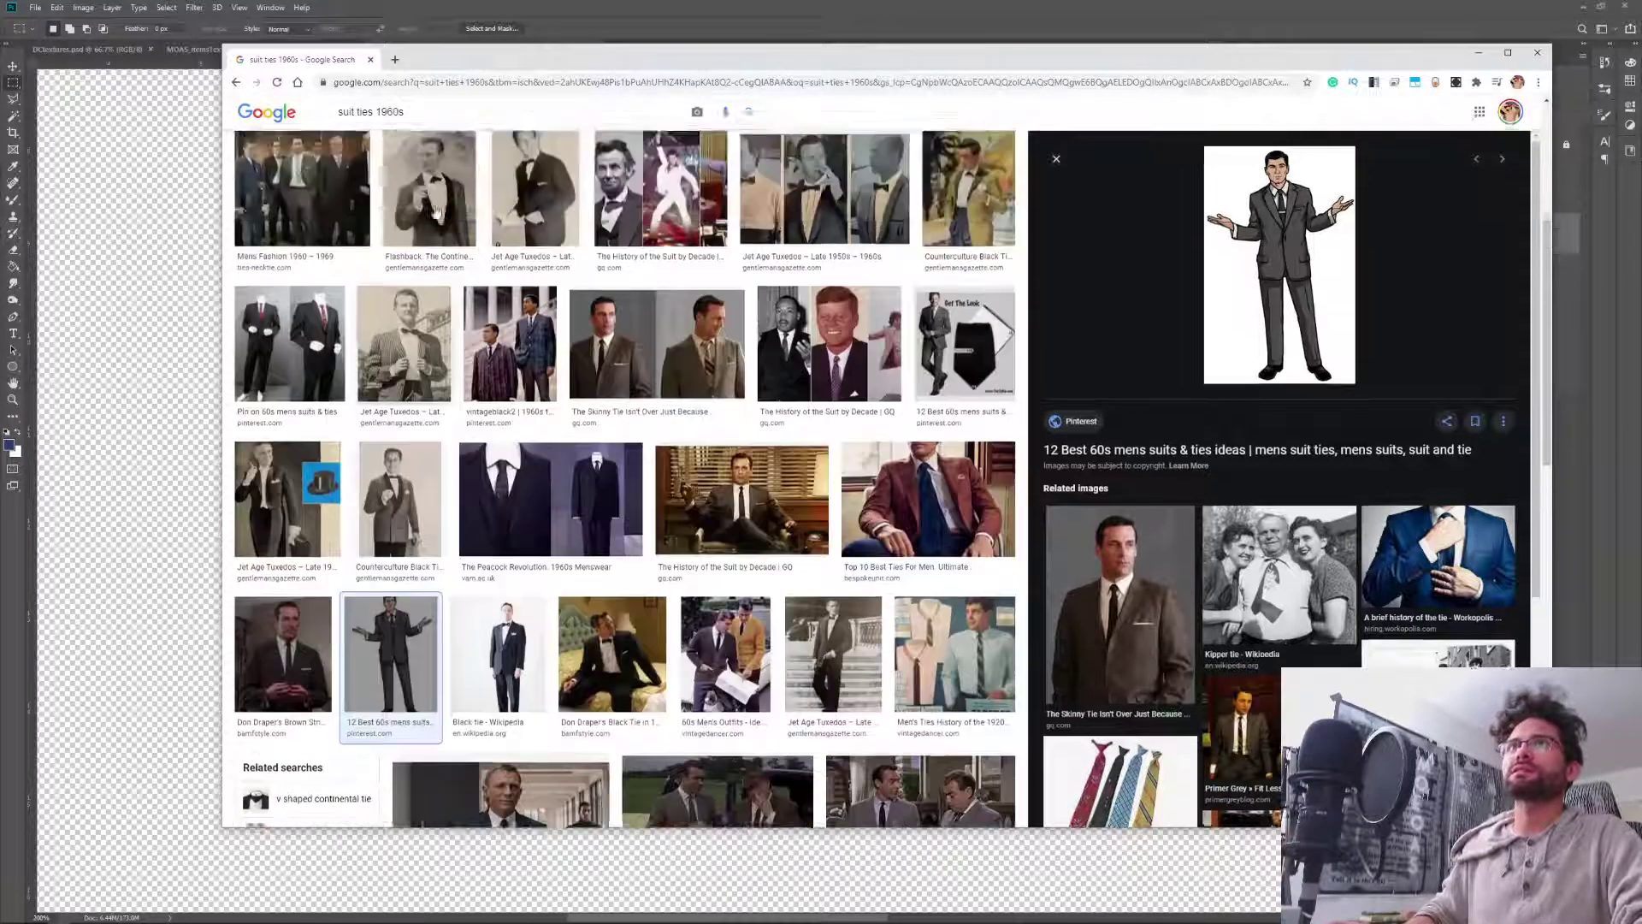
triple_click(426, 124)
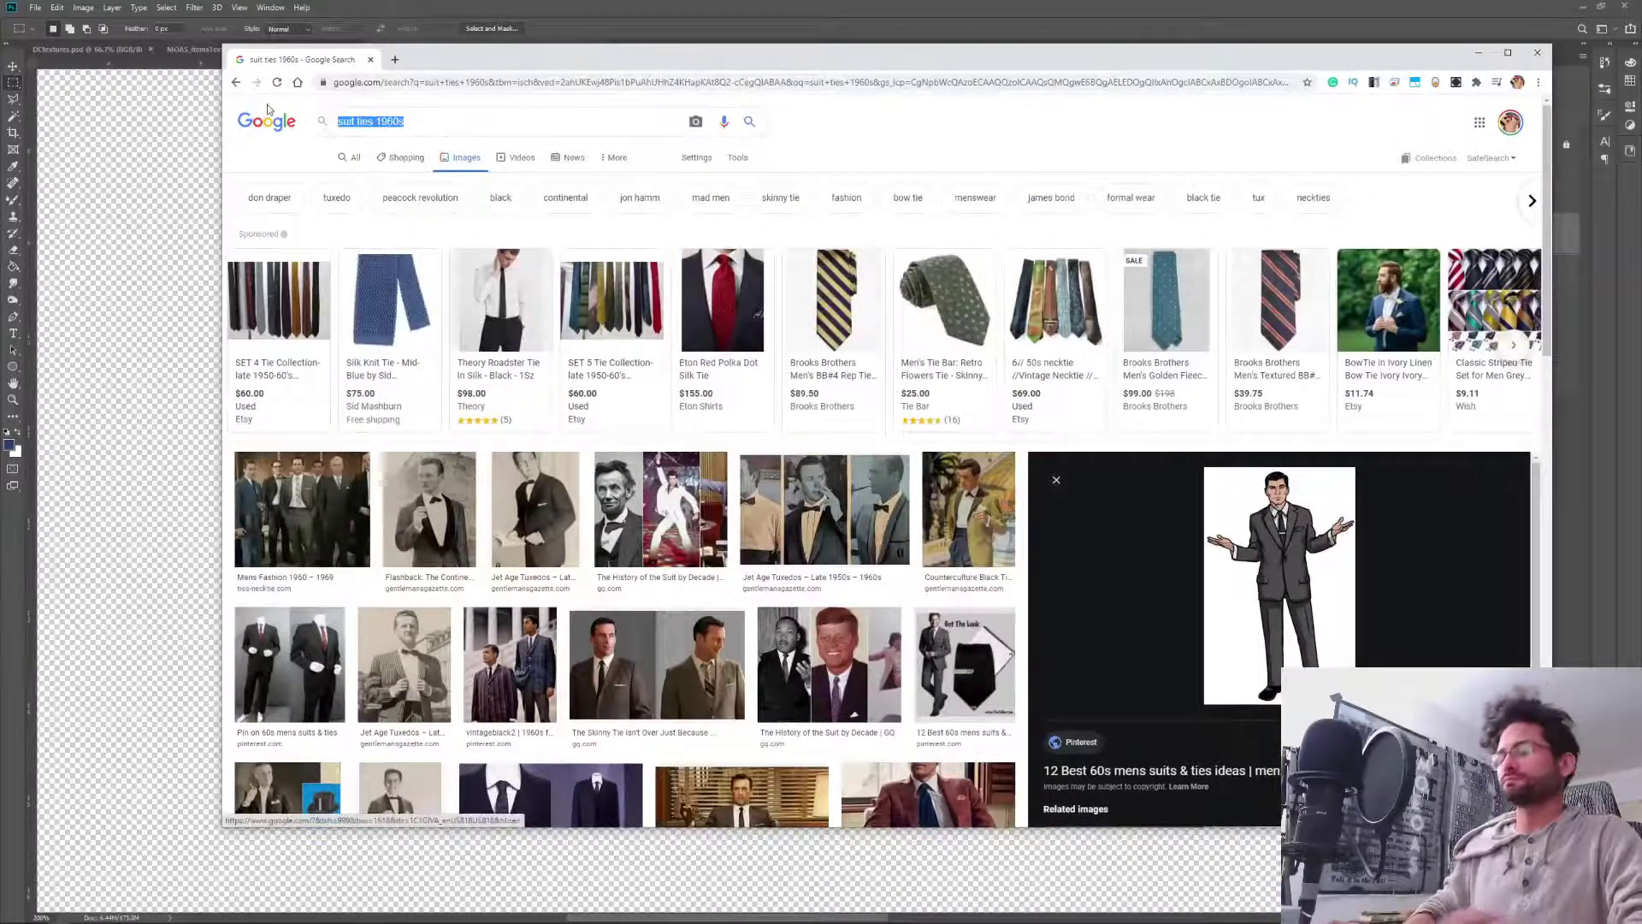
text(tinker)
key(Down)
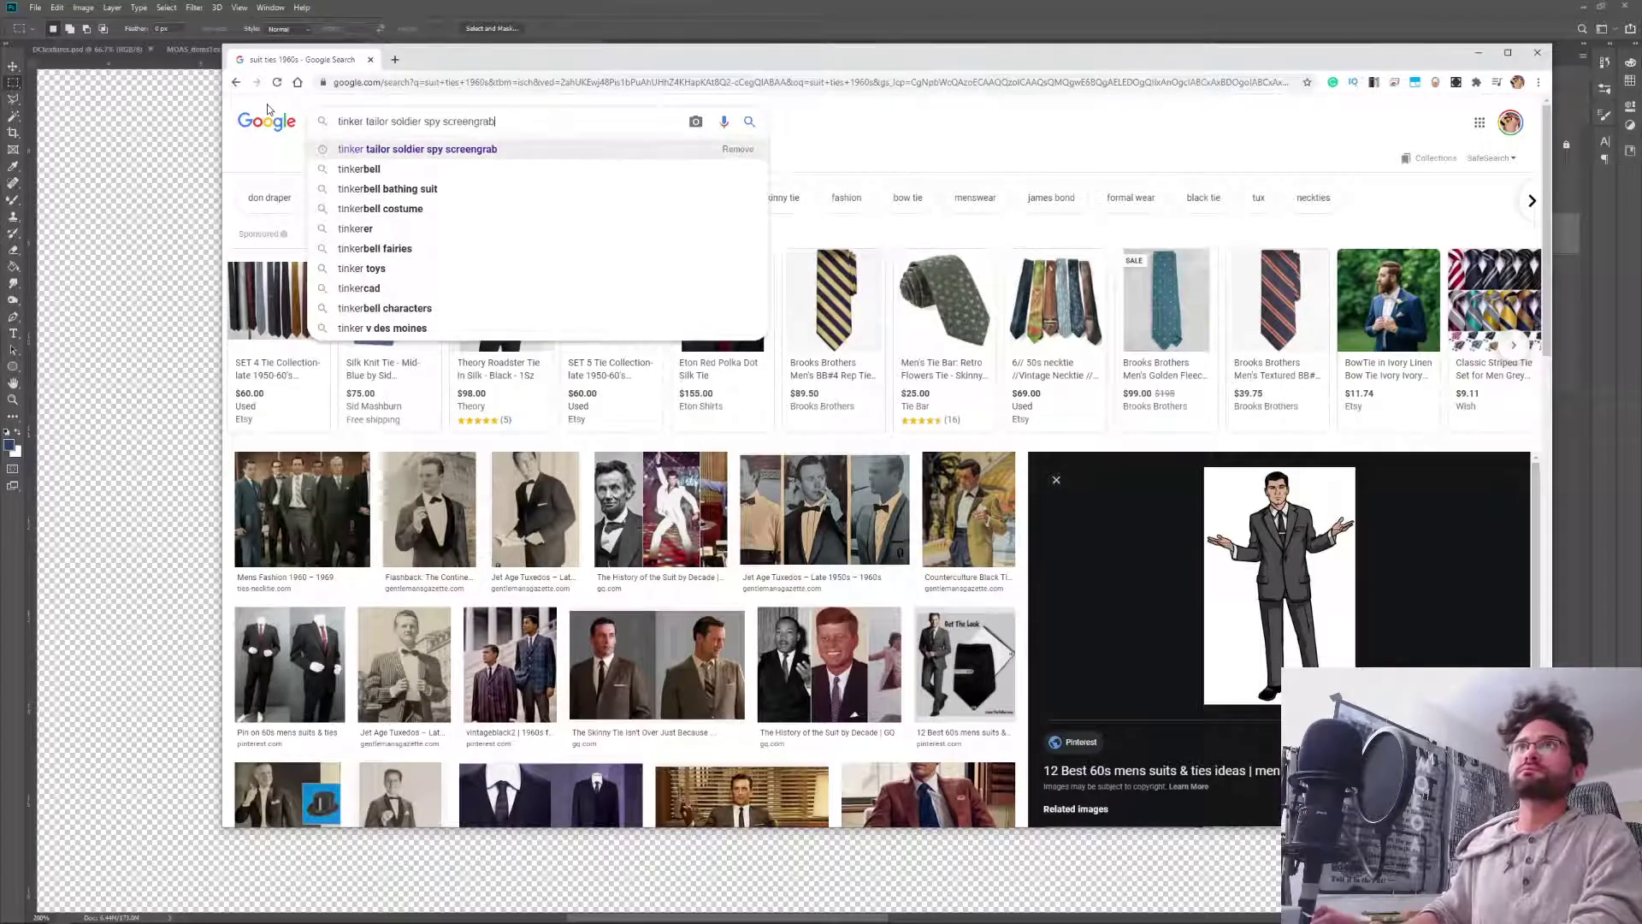
key(BackSpace)
key(BackSpace)
key(BackSpace)
key(BackSpace)
key(BackSpace)
key(BackSpace)
key(BackSpace)
key(BackSpace)
key(BackSpace)
key(BackSpace)
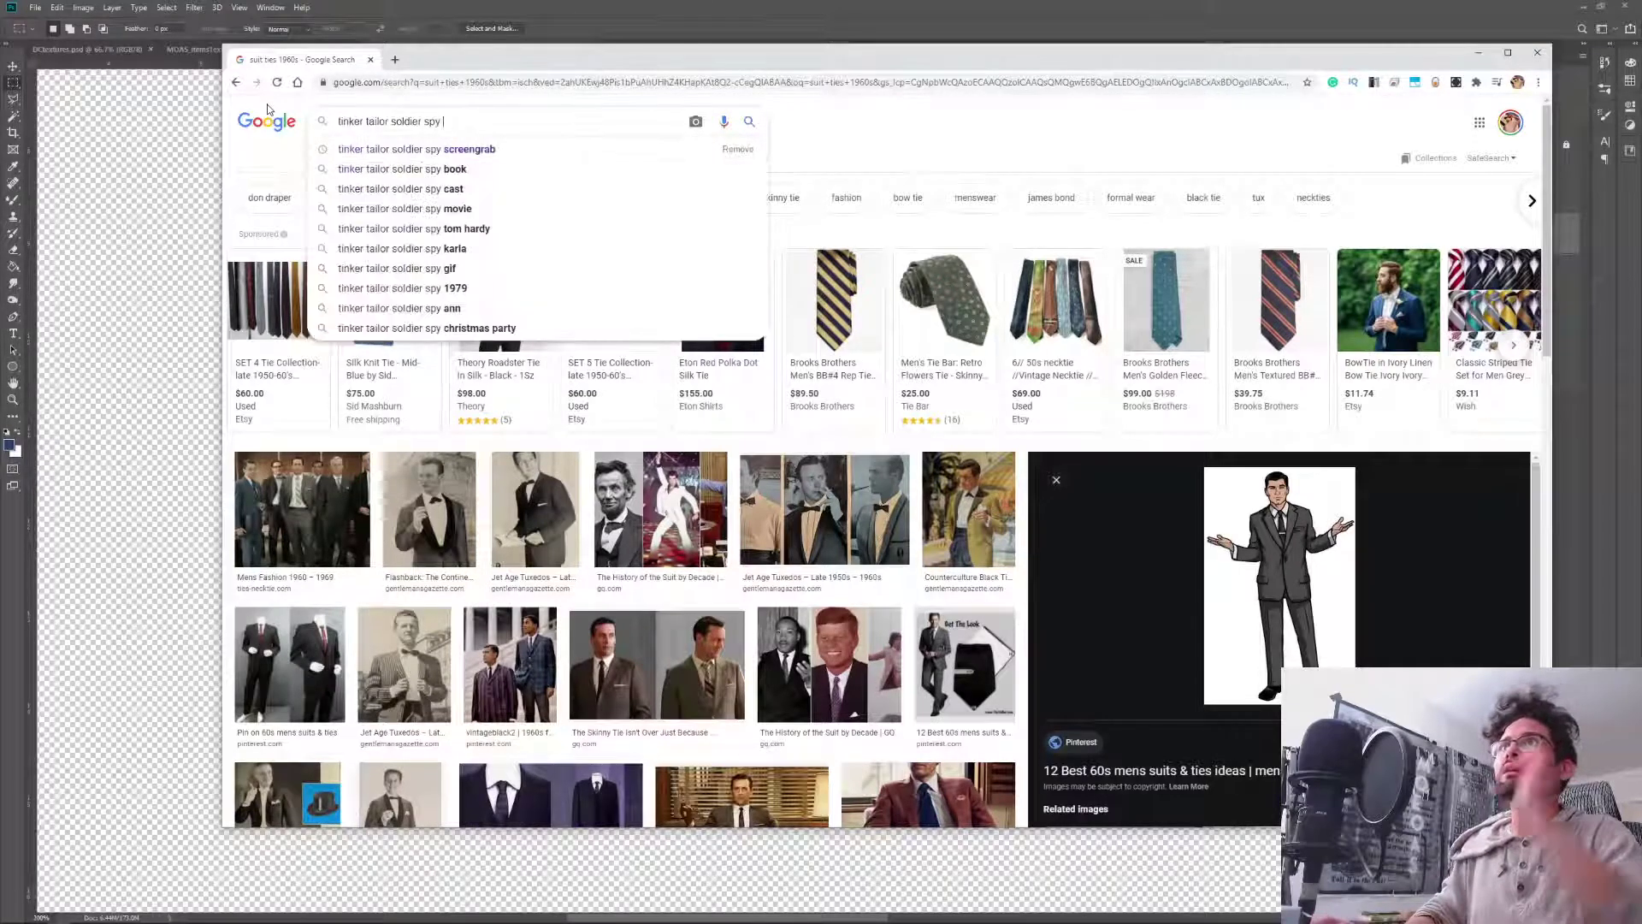
text(wardrobne)
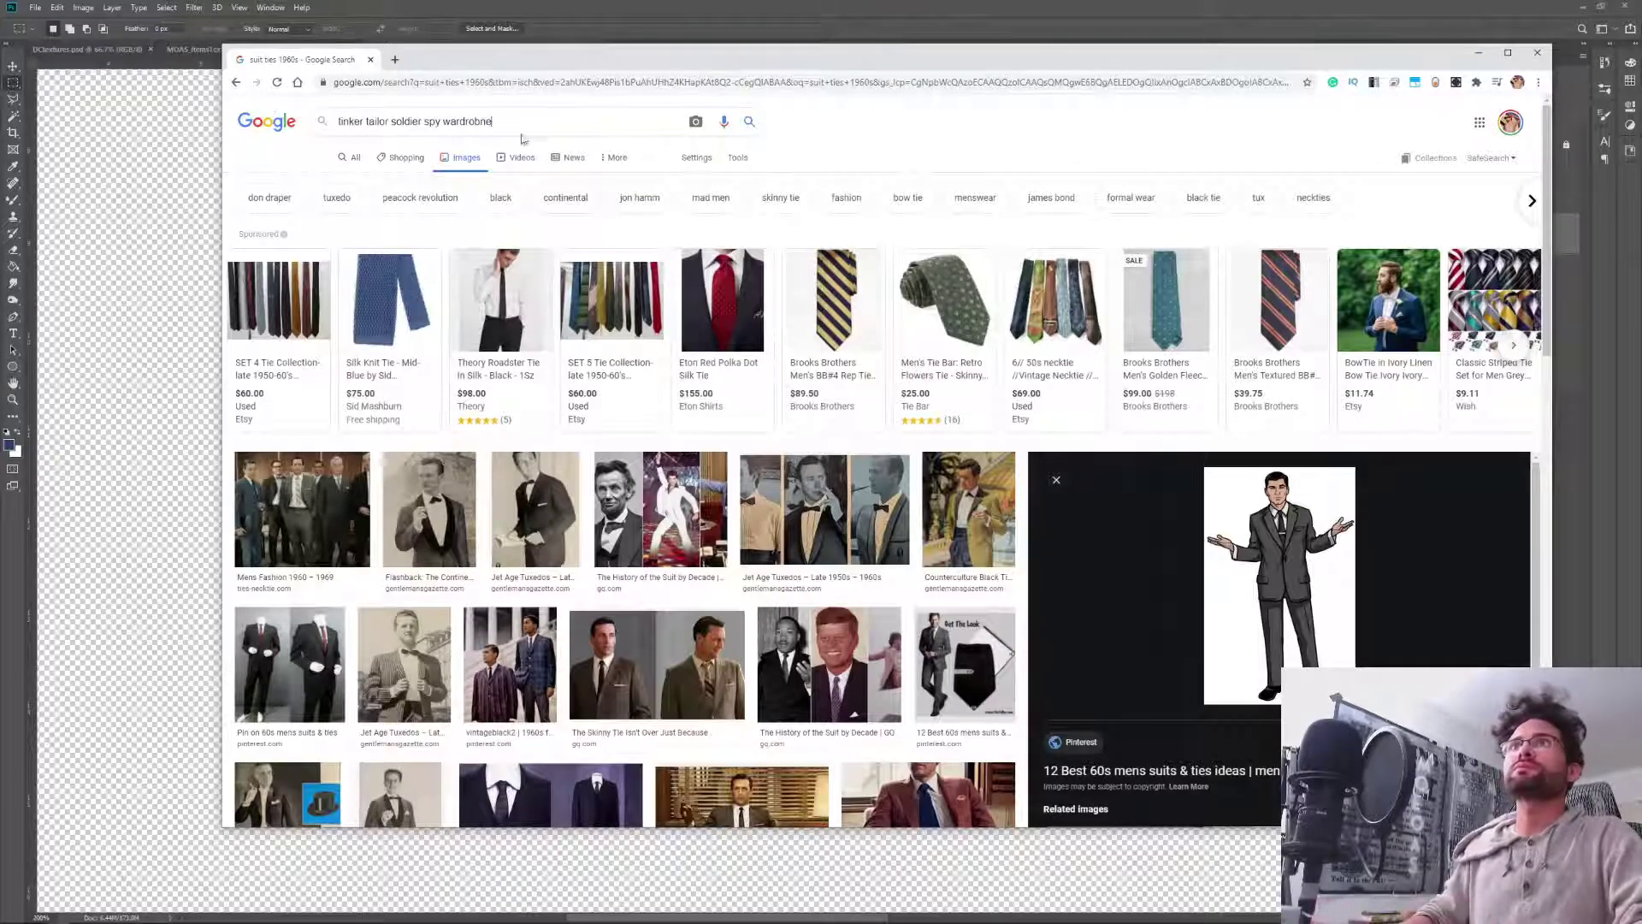
key(BackSpace)
key(BackSpace)
text(e)
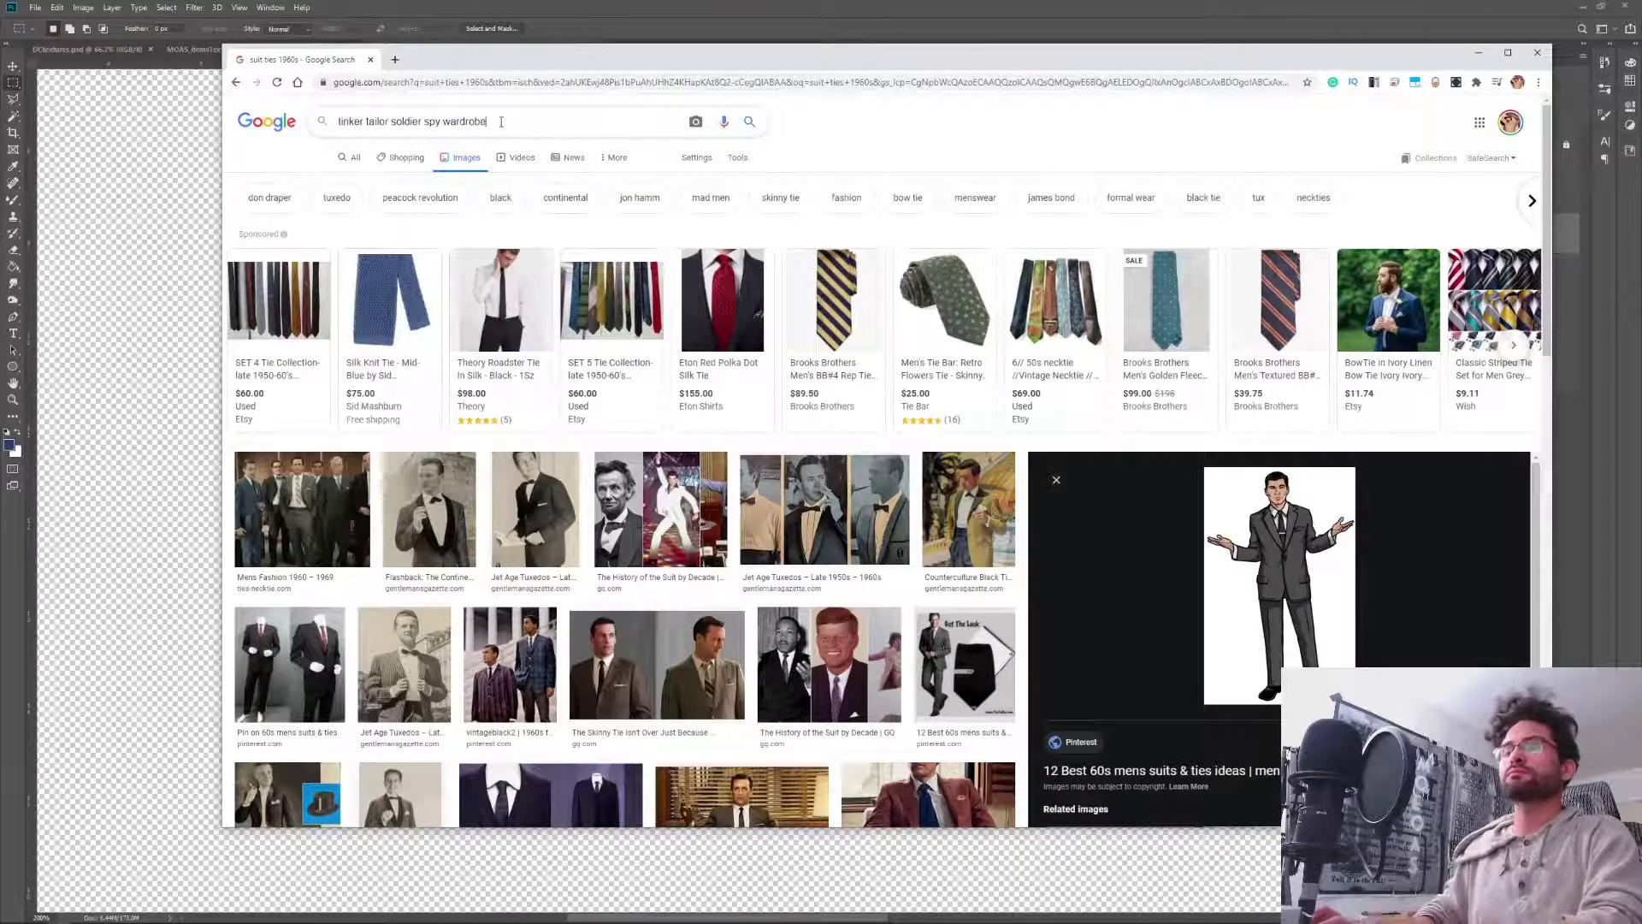
click(749, 121)
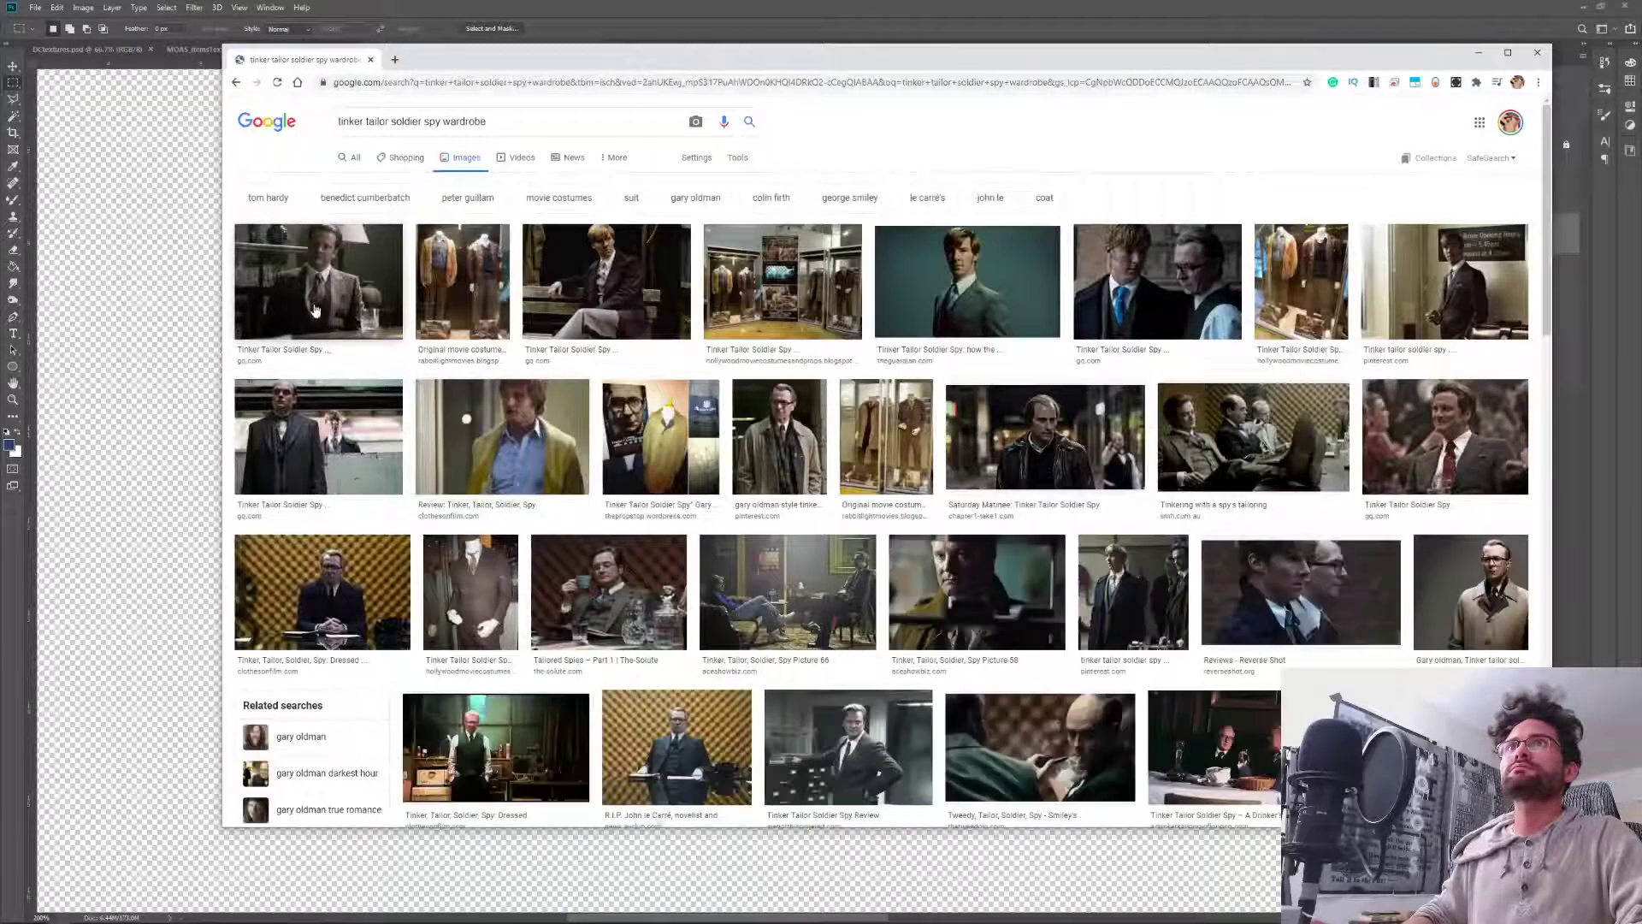
Examine the suit and tie colors in the first Tinker Tailor Soldier Spy wardrobe images, up to the costume and poster photo.
click(319, 283)
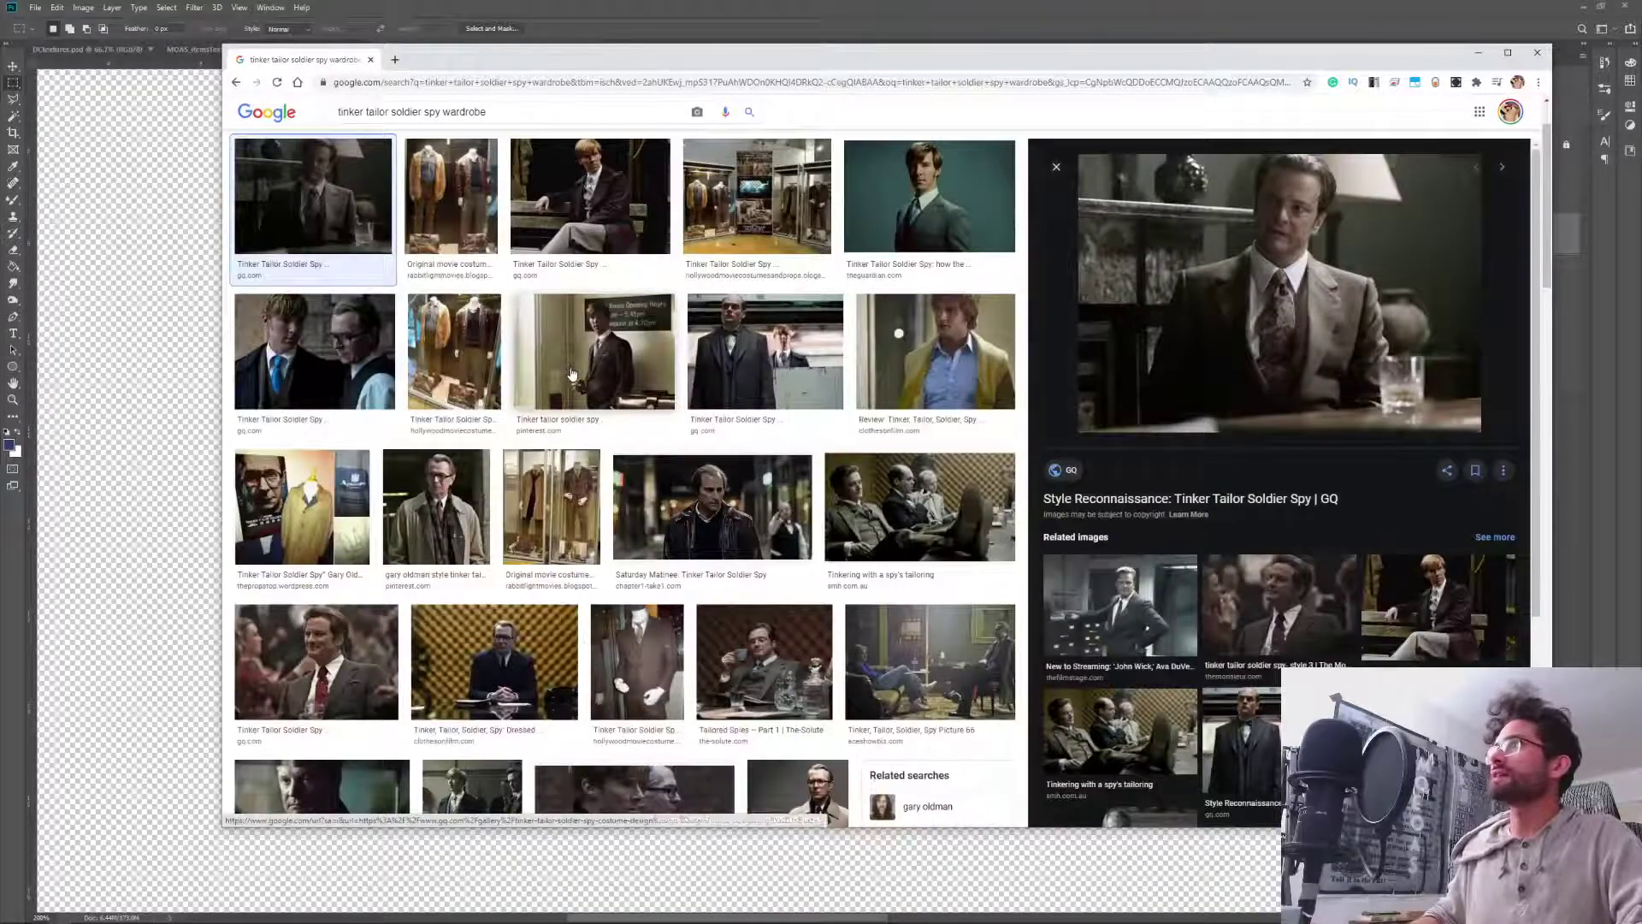
key(Right)
key(Right)
key(Right)
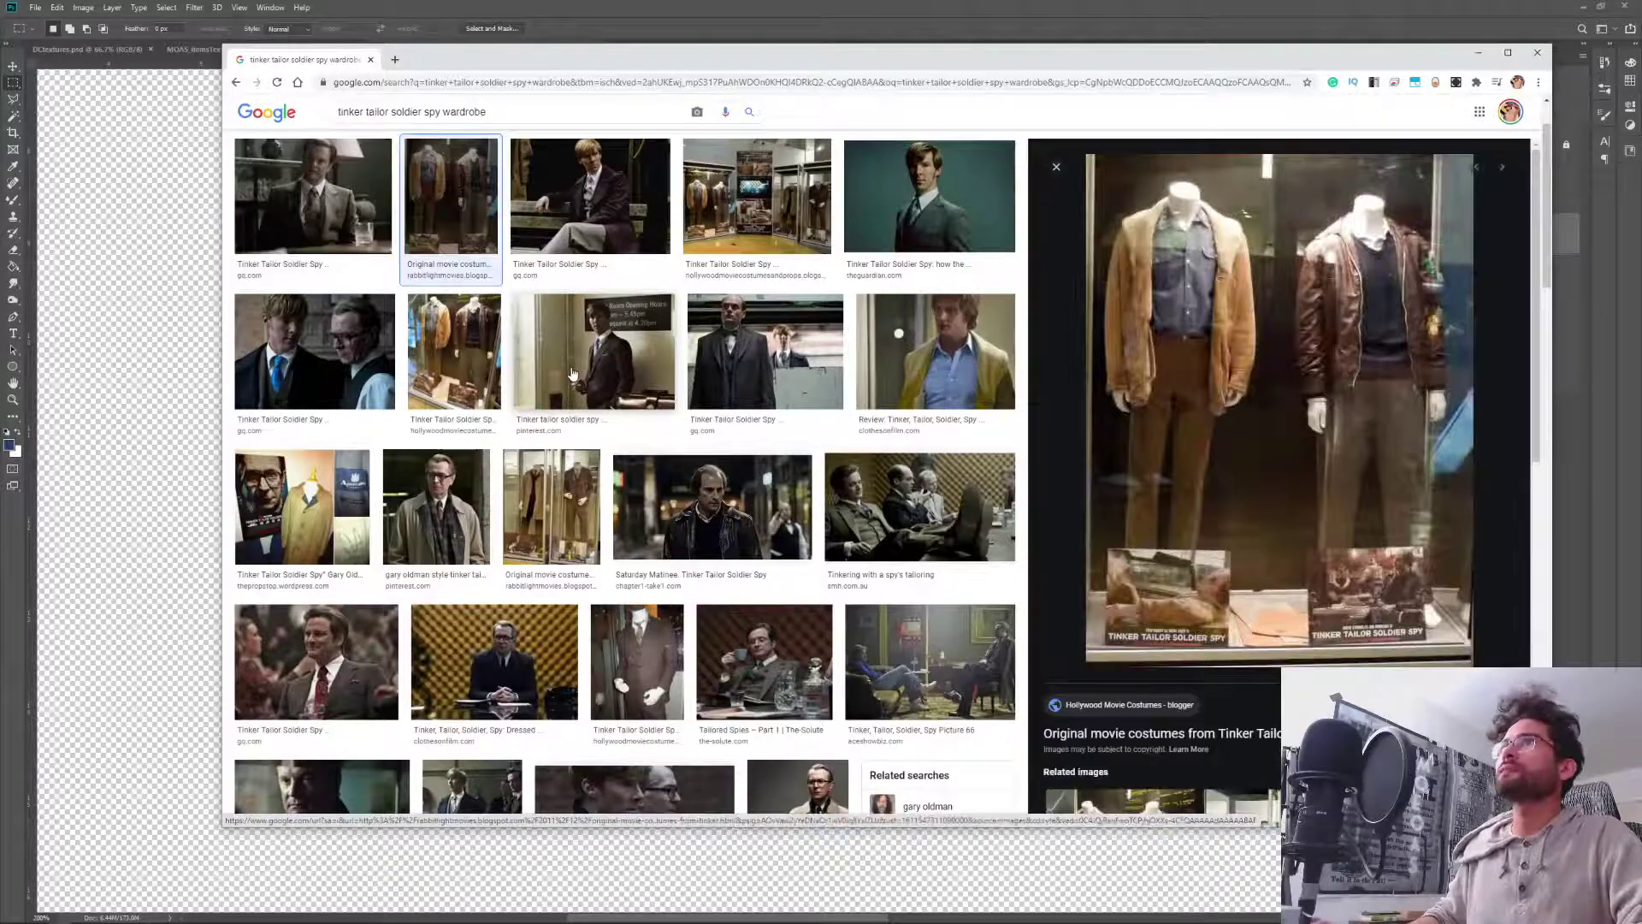
key(Right)
key(Right)
key(Right)
key(Right)
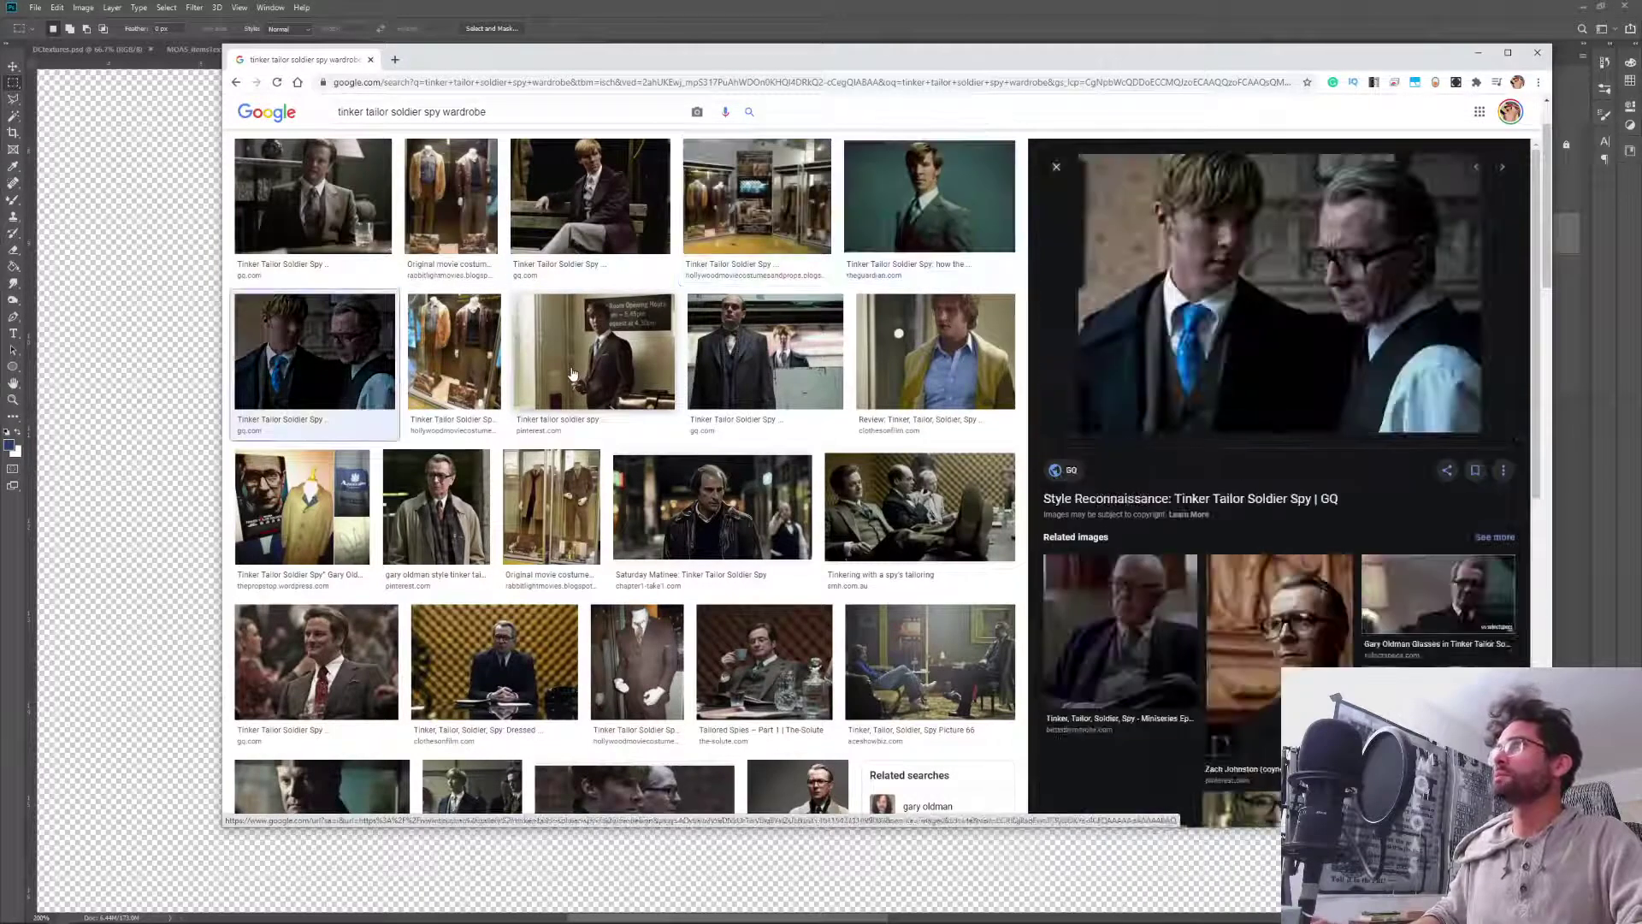
key(Right)
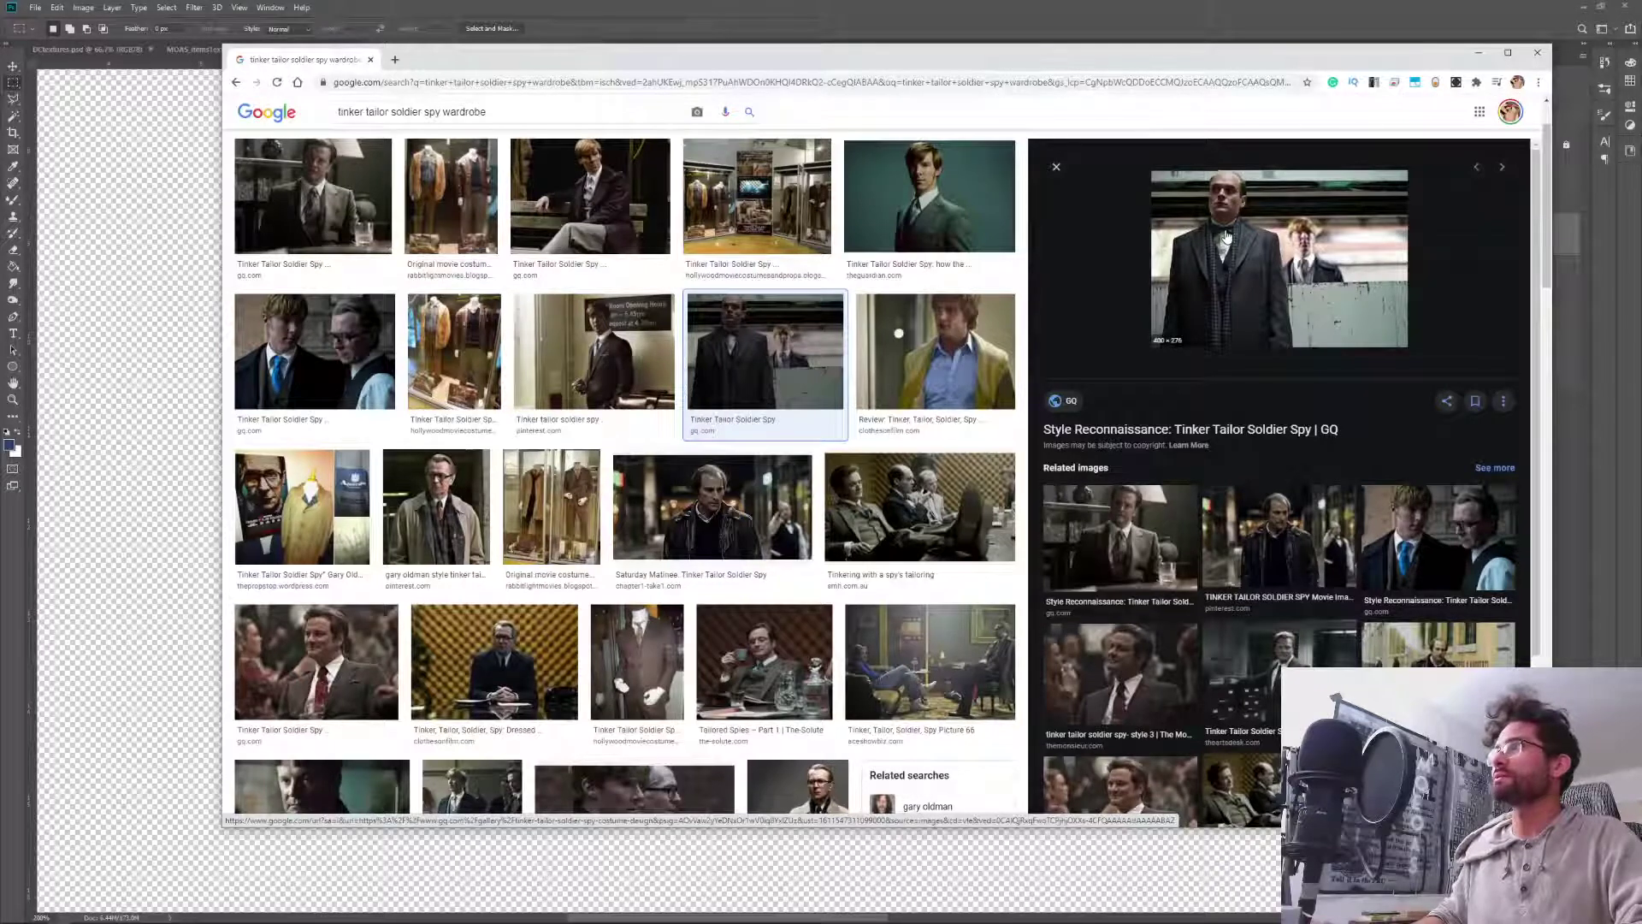
key(Right)
key(Right)
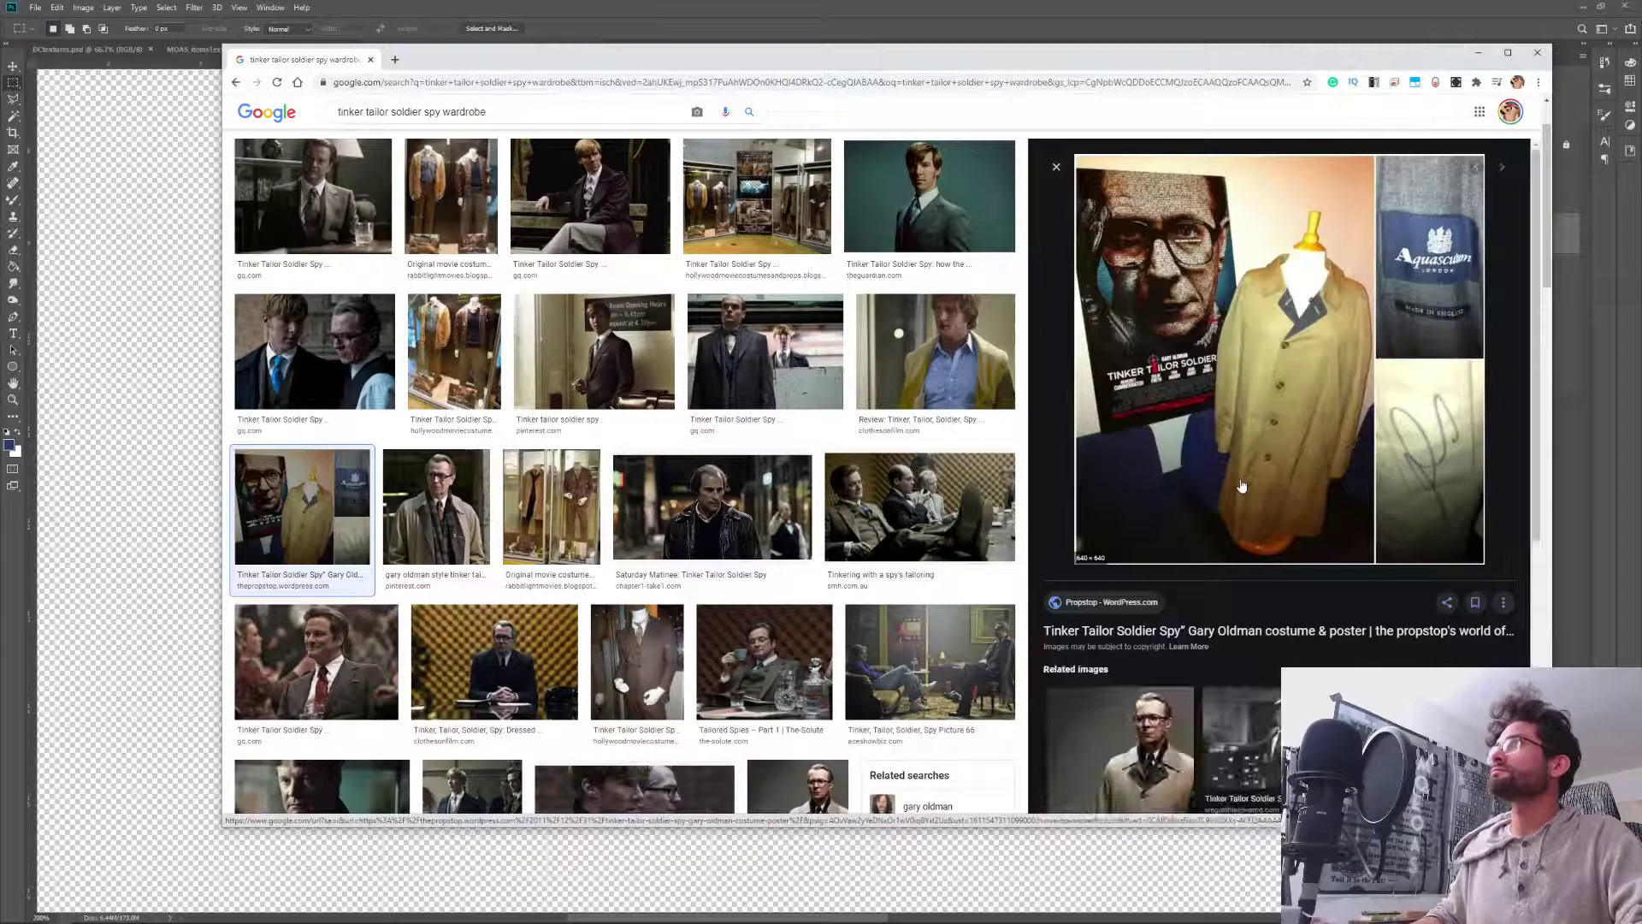
Compare the ties worn in the remaining Tinker Tailor Soldier Spy stills, through to the group scenes at the conference table.
key(Right)
key(Right)
key(Right)
key(Right)
key(Right)
key(Right)
key(Right)
key(Right)
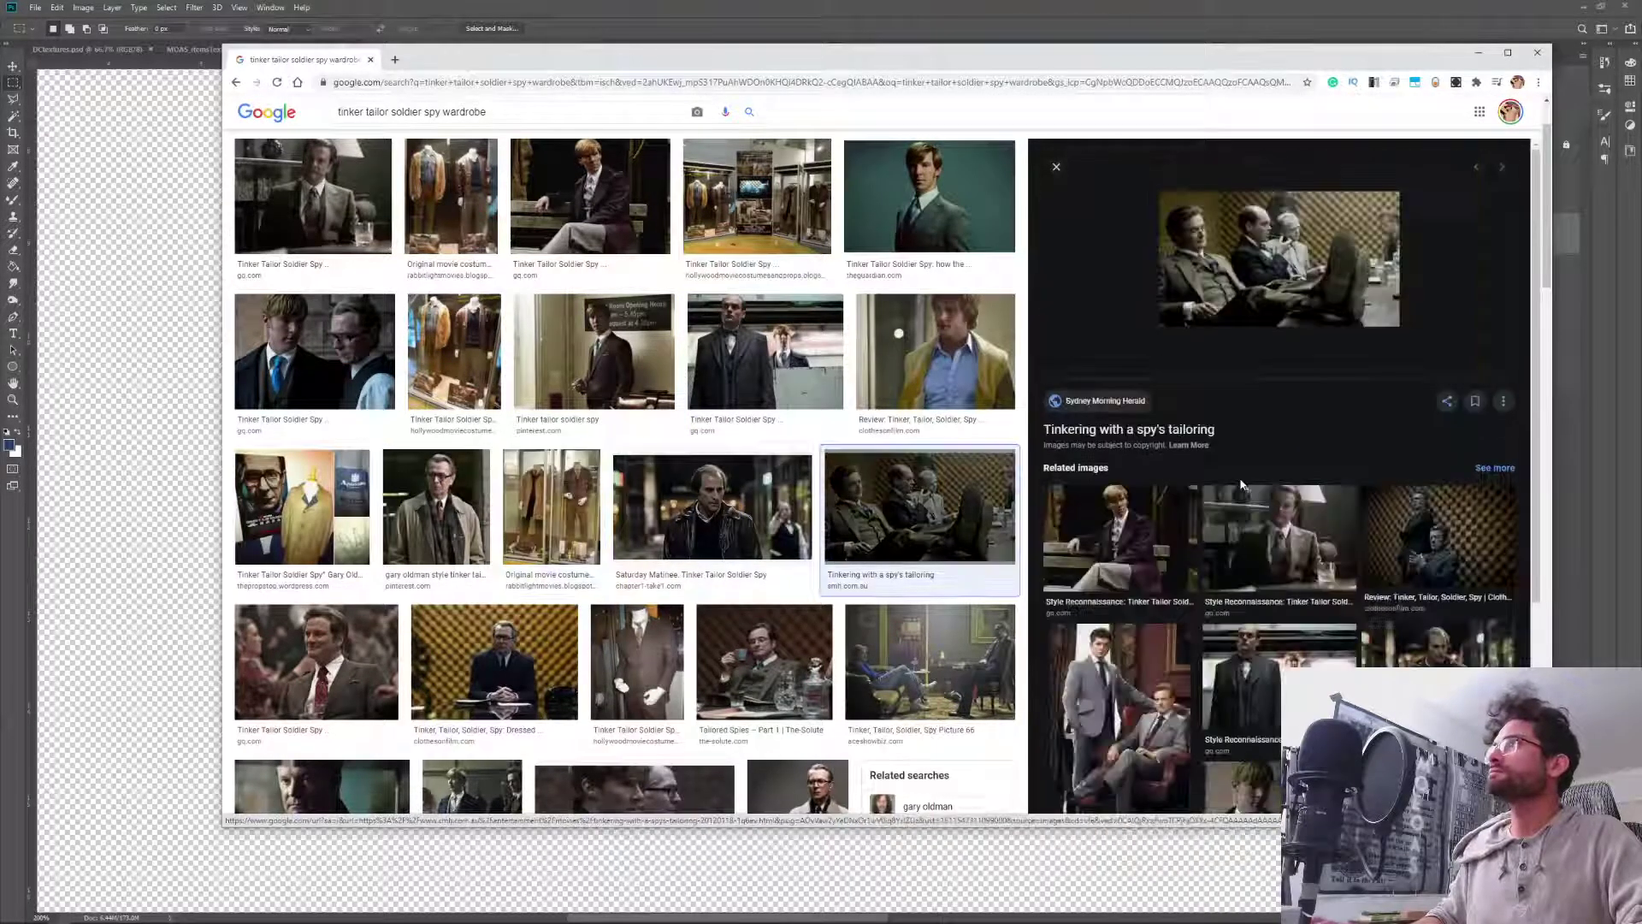
key(Right)
key(Right)
key(Right)
key(Right)
key(Right)
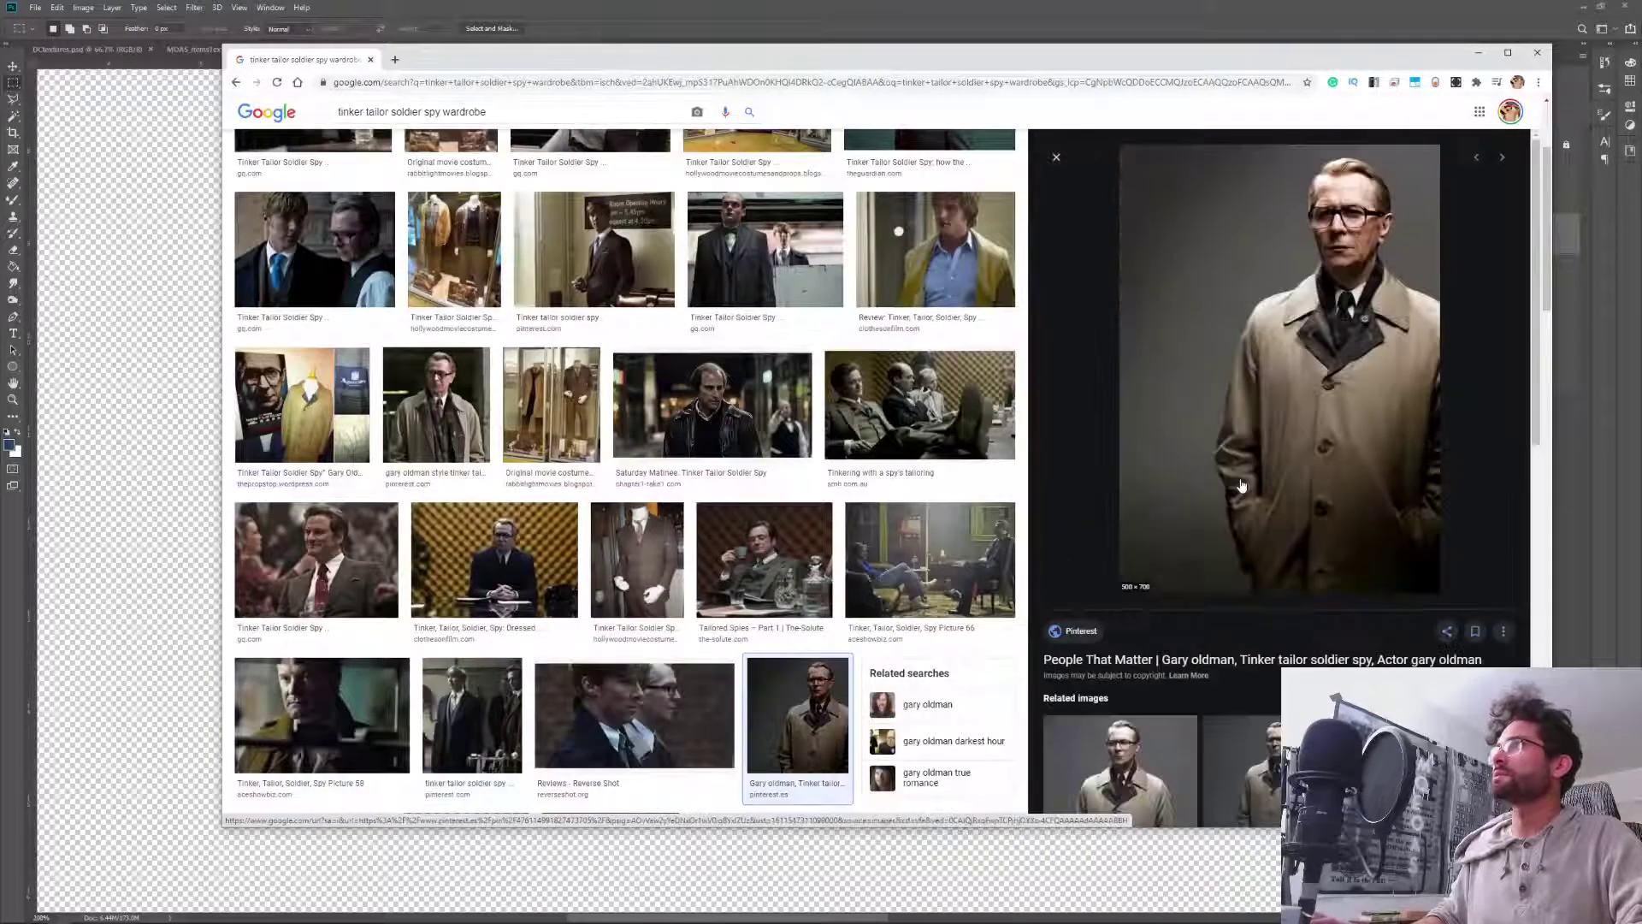
key(Right)
key(Right)
key(Right)
key(Right)
key(Right)
key(Right)
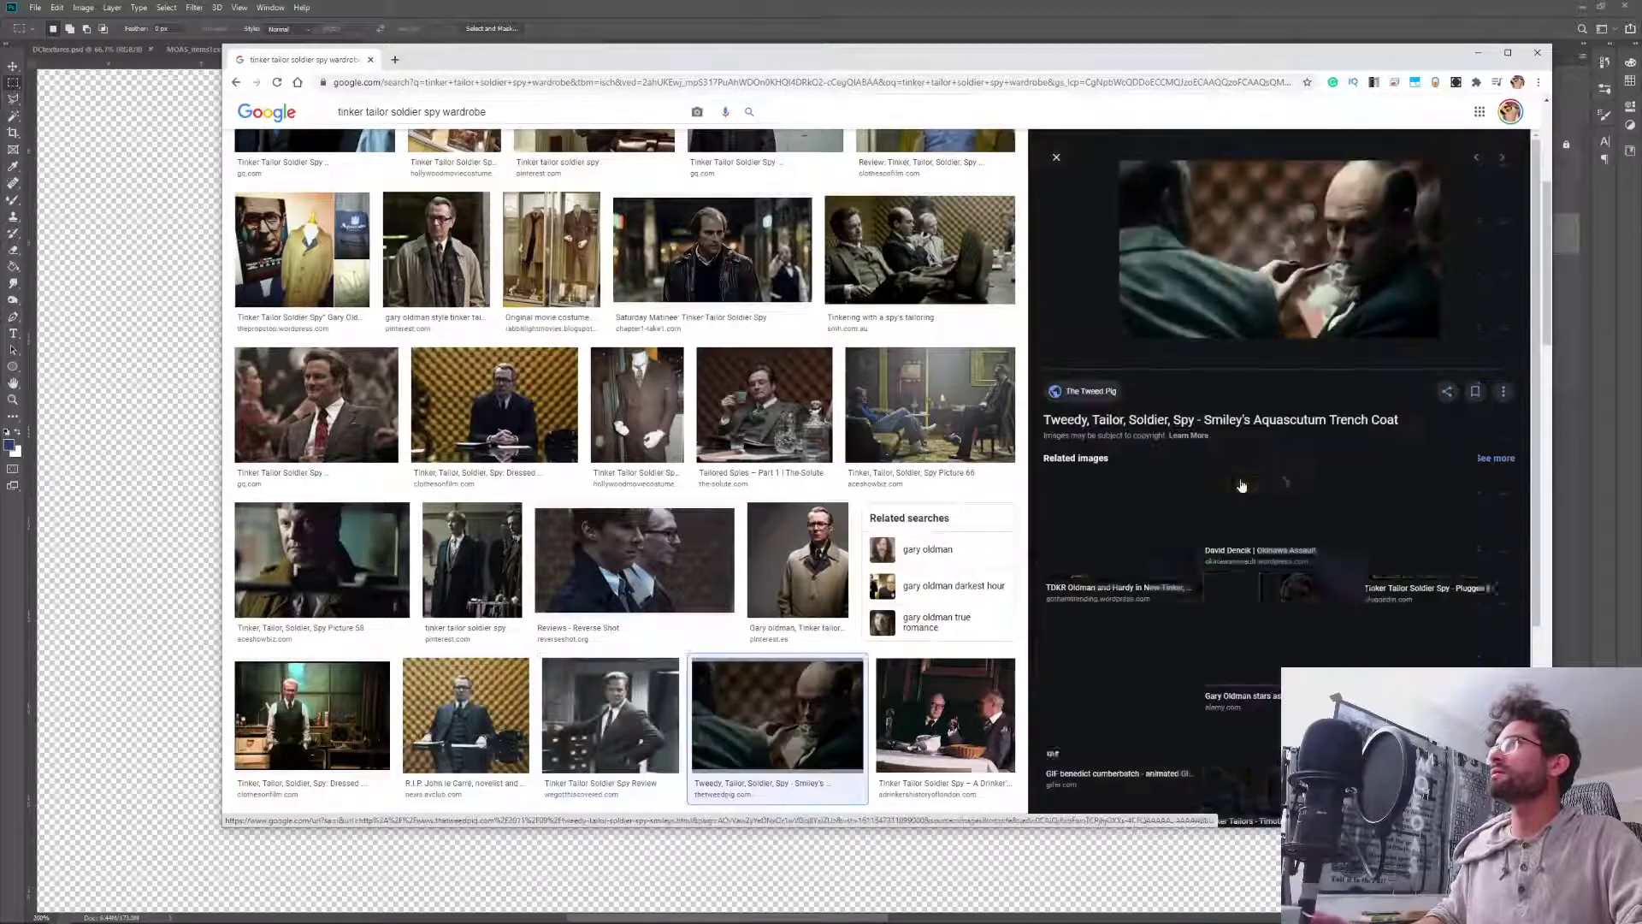
key(Right)
key(Right)
key(Right)
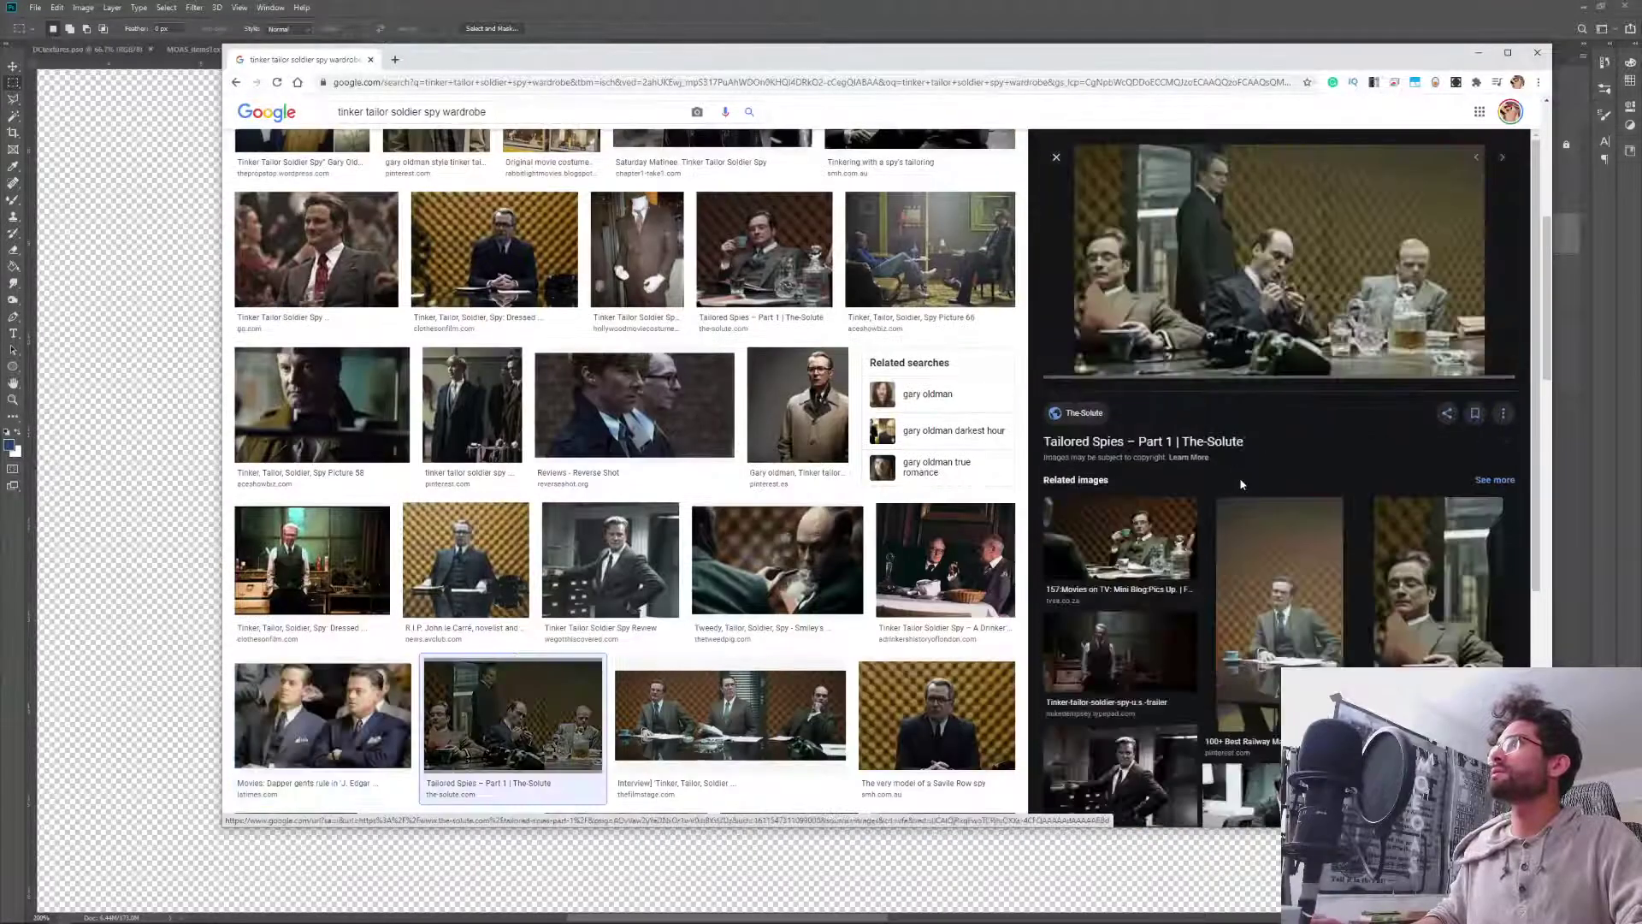
key(Left)
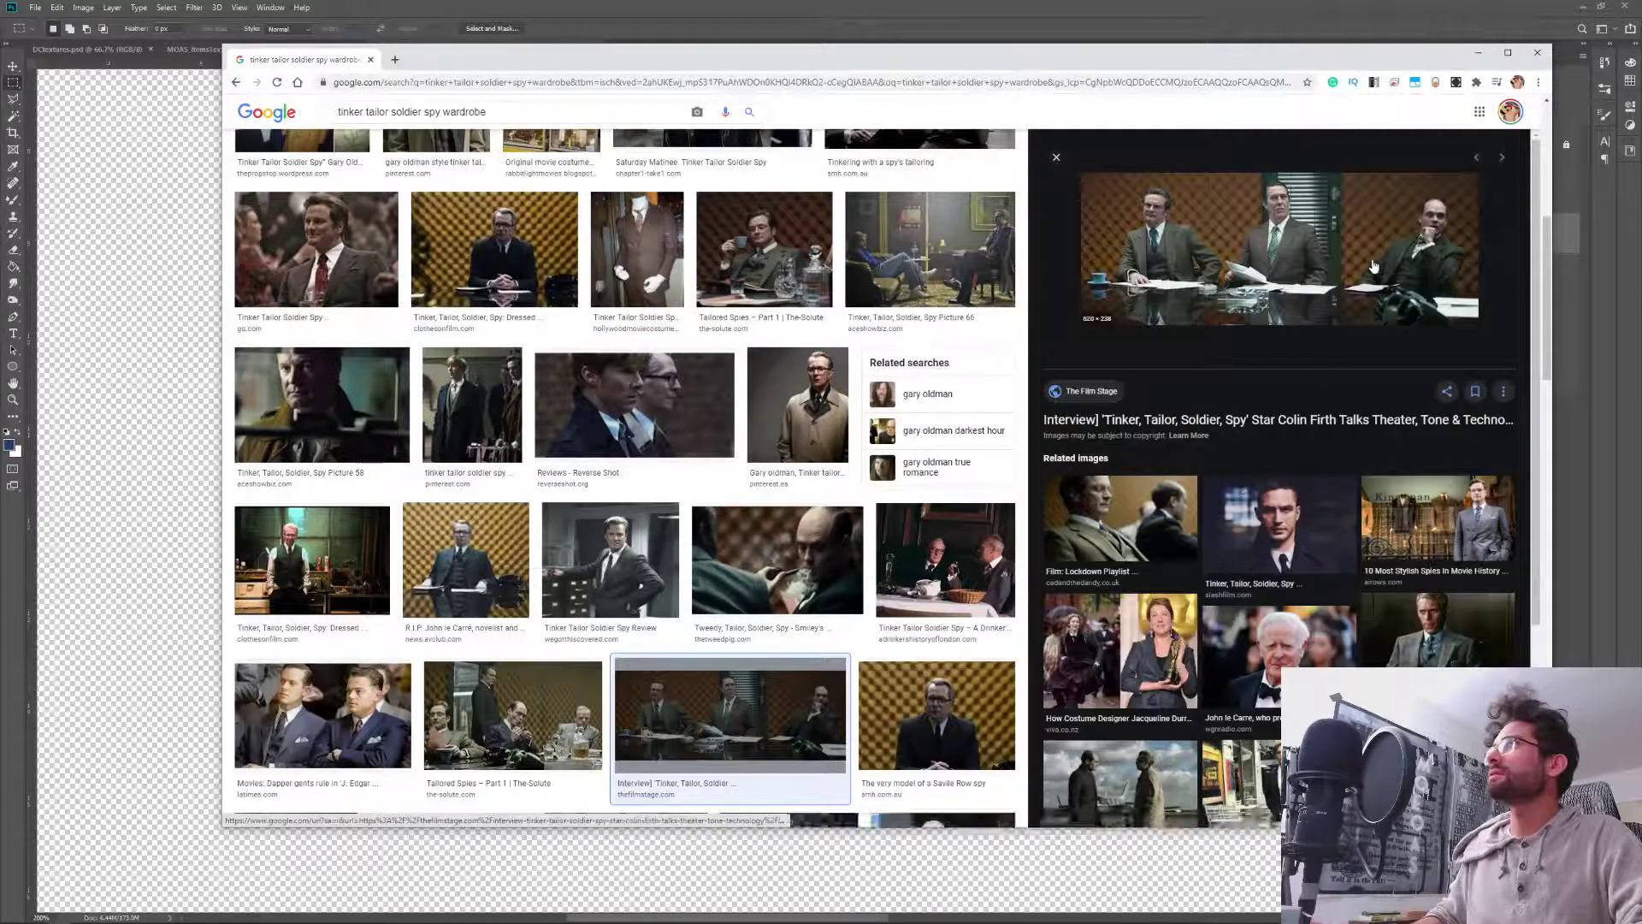
Compare the suits and ties in the Tinker Tailor Soldier Spy stills, from the Savile Row spy photo to the dark office scene.
key(Right)
key(Right)
key(Right)
key(Right)
key(Right)
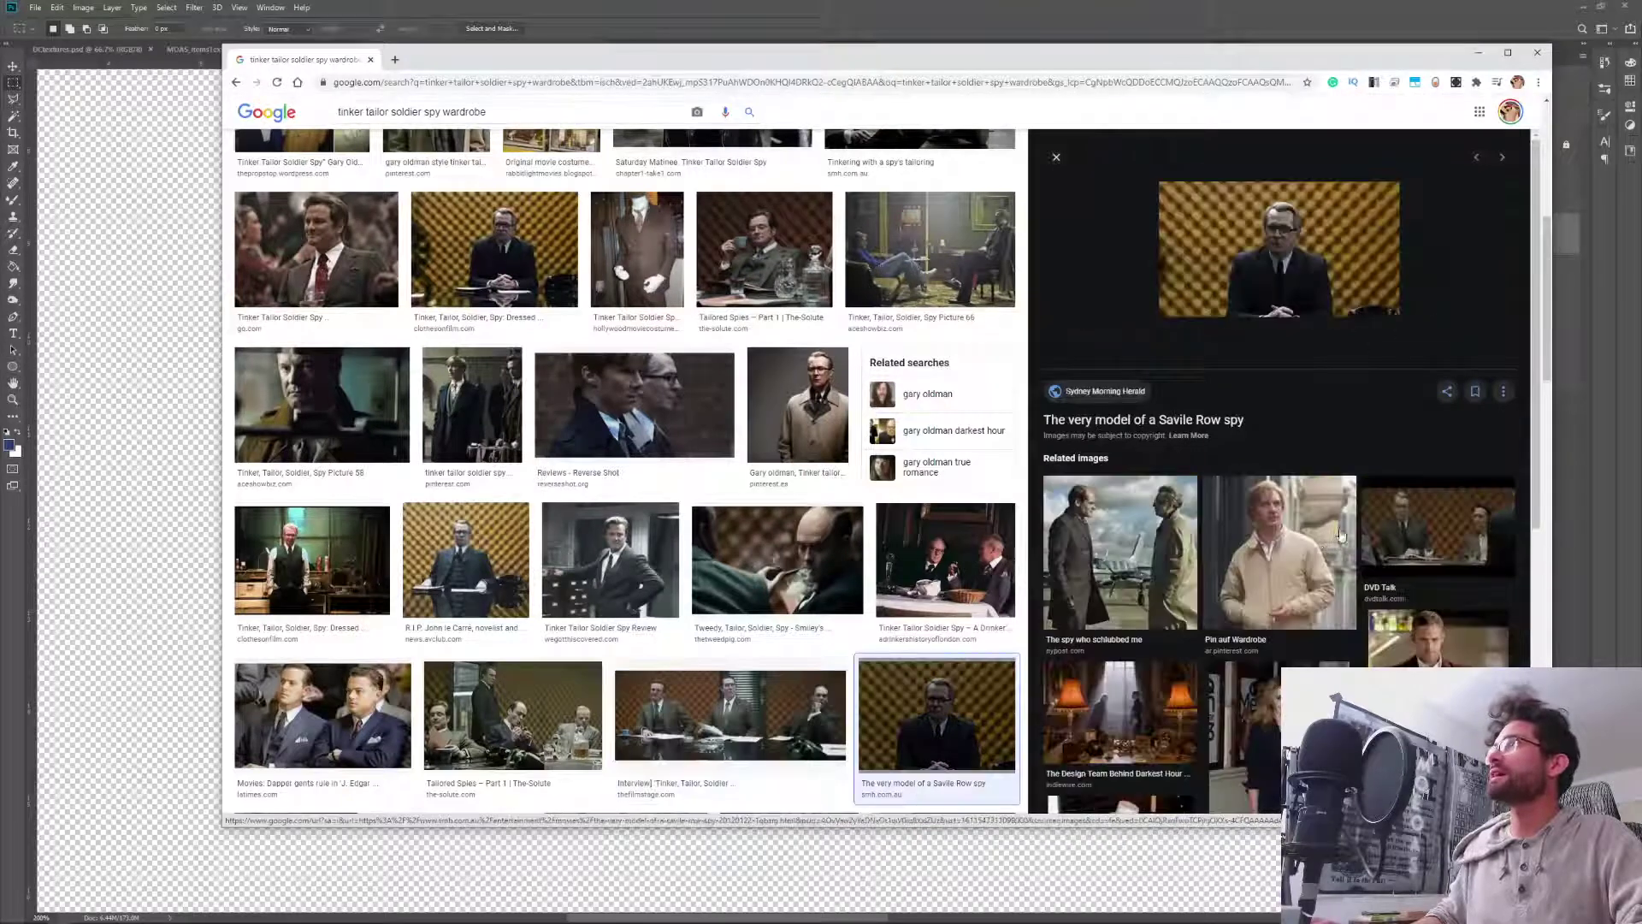
key(Left)
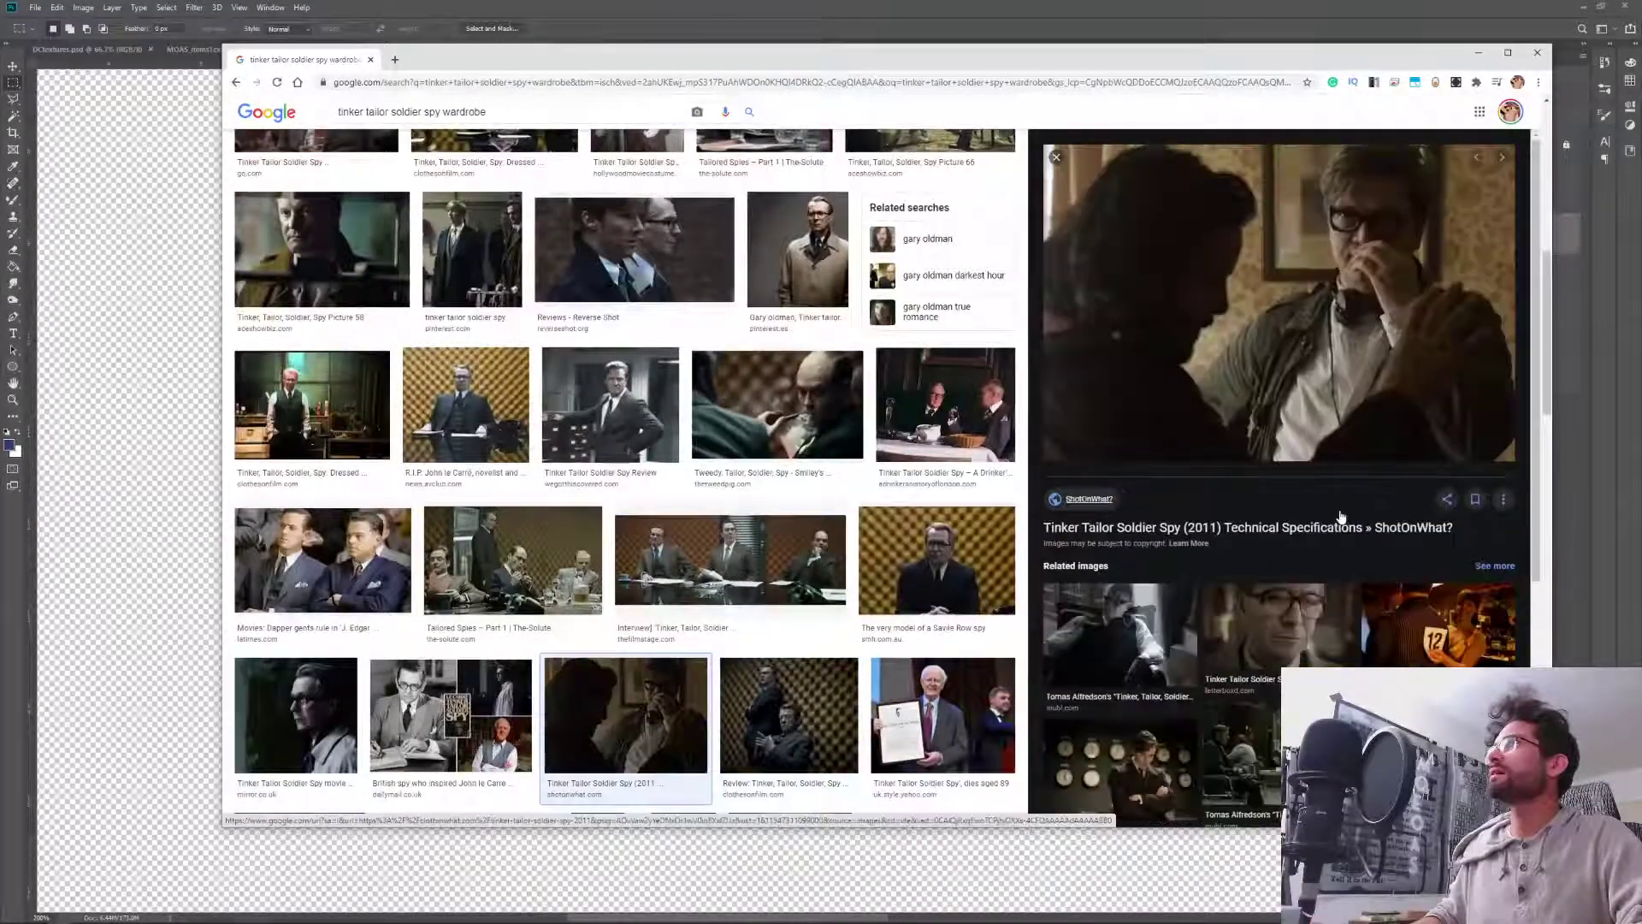
key(Right)
key(Right)
key(Left)
key(Right)
key(Right)
key(Right)
key(Right)
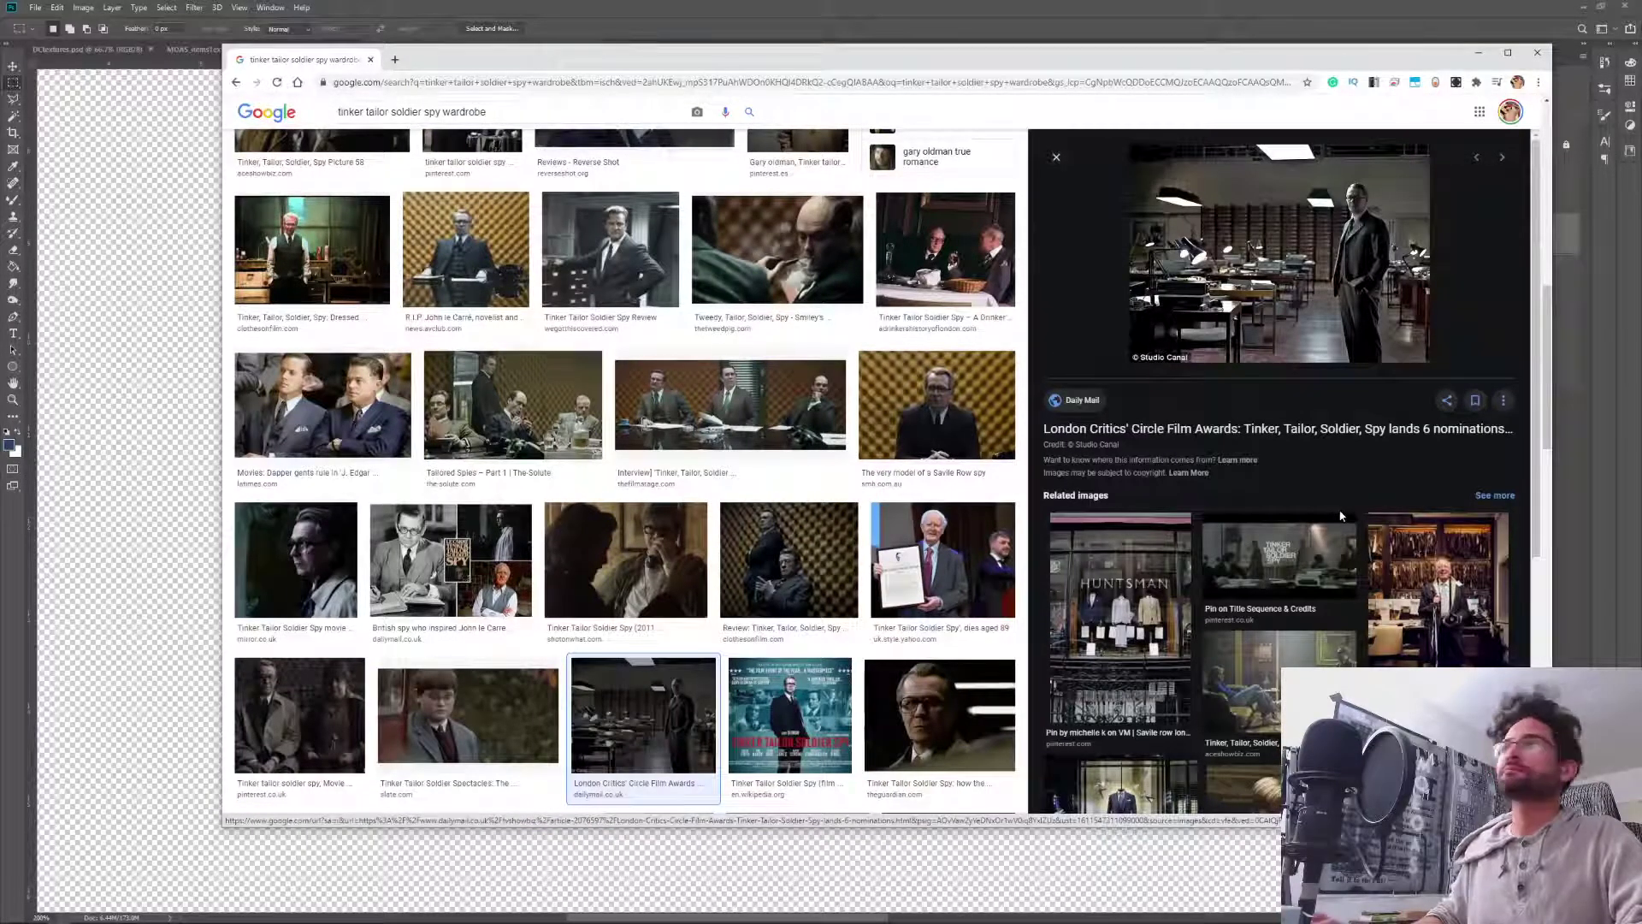
Examine the suit and tie colors in the following wardrobe results, including the Kingsman storefront photos, up to the DVD Talk still.
key(Right)
key(Right)
key(Right)
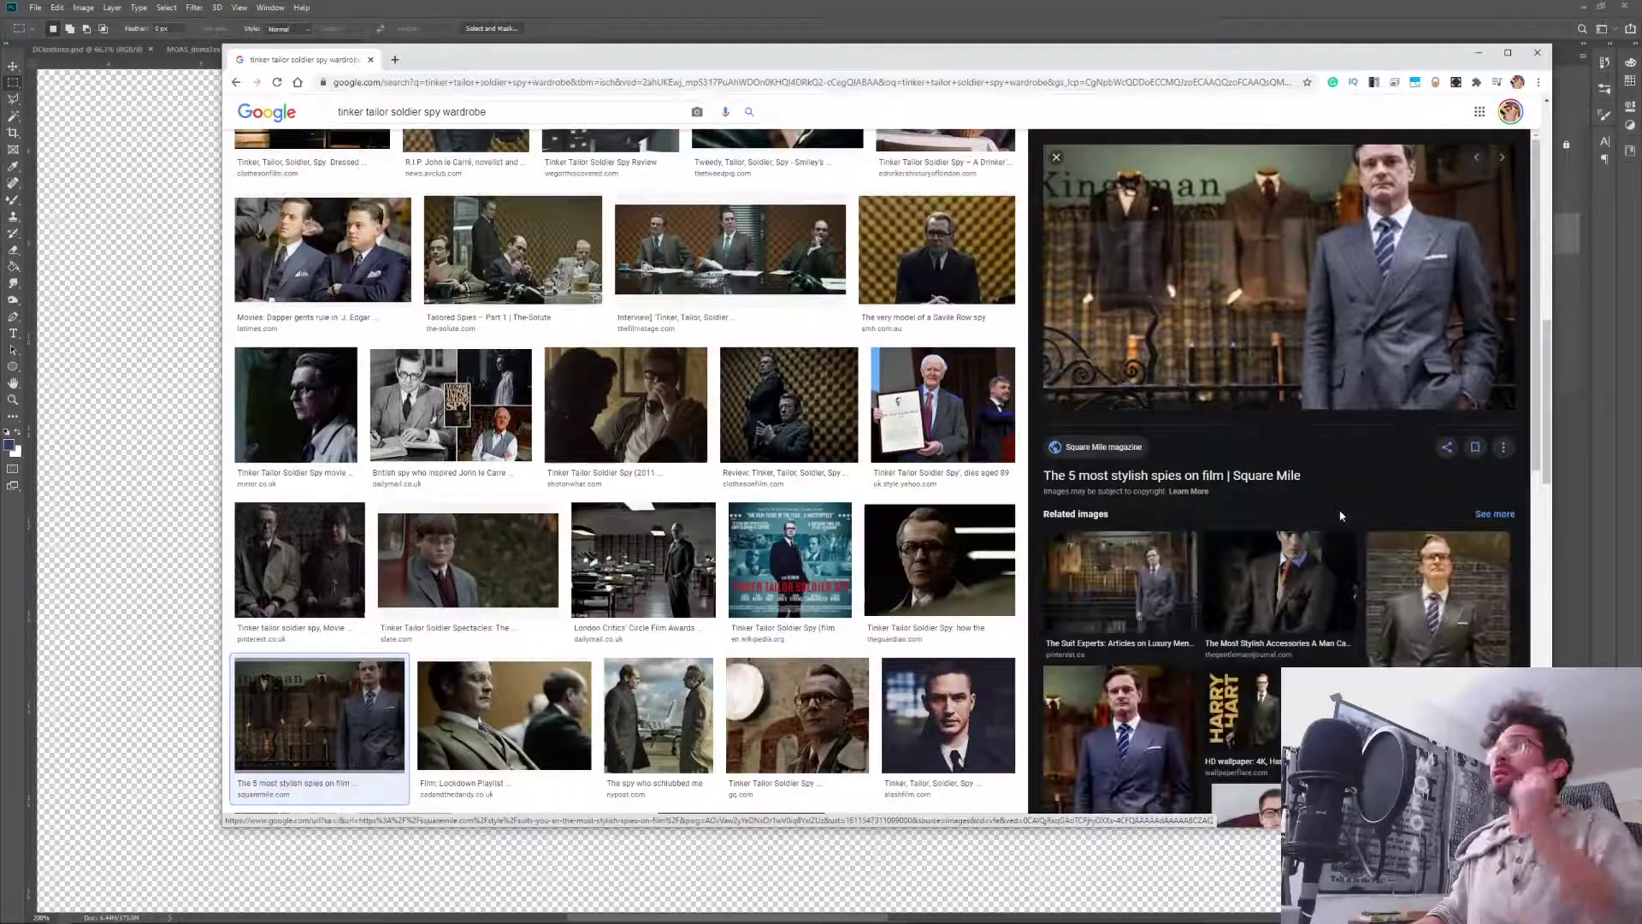
key(Right)
key(Right)
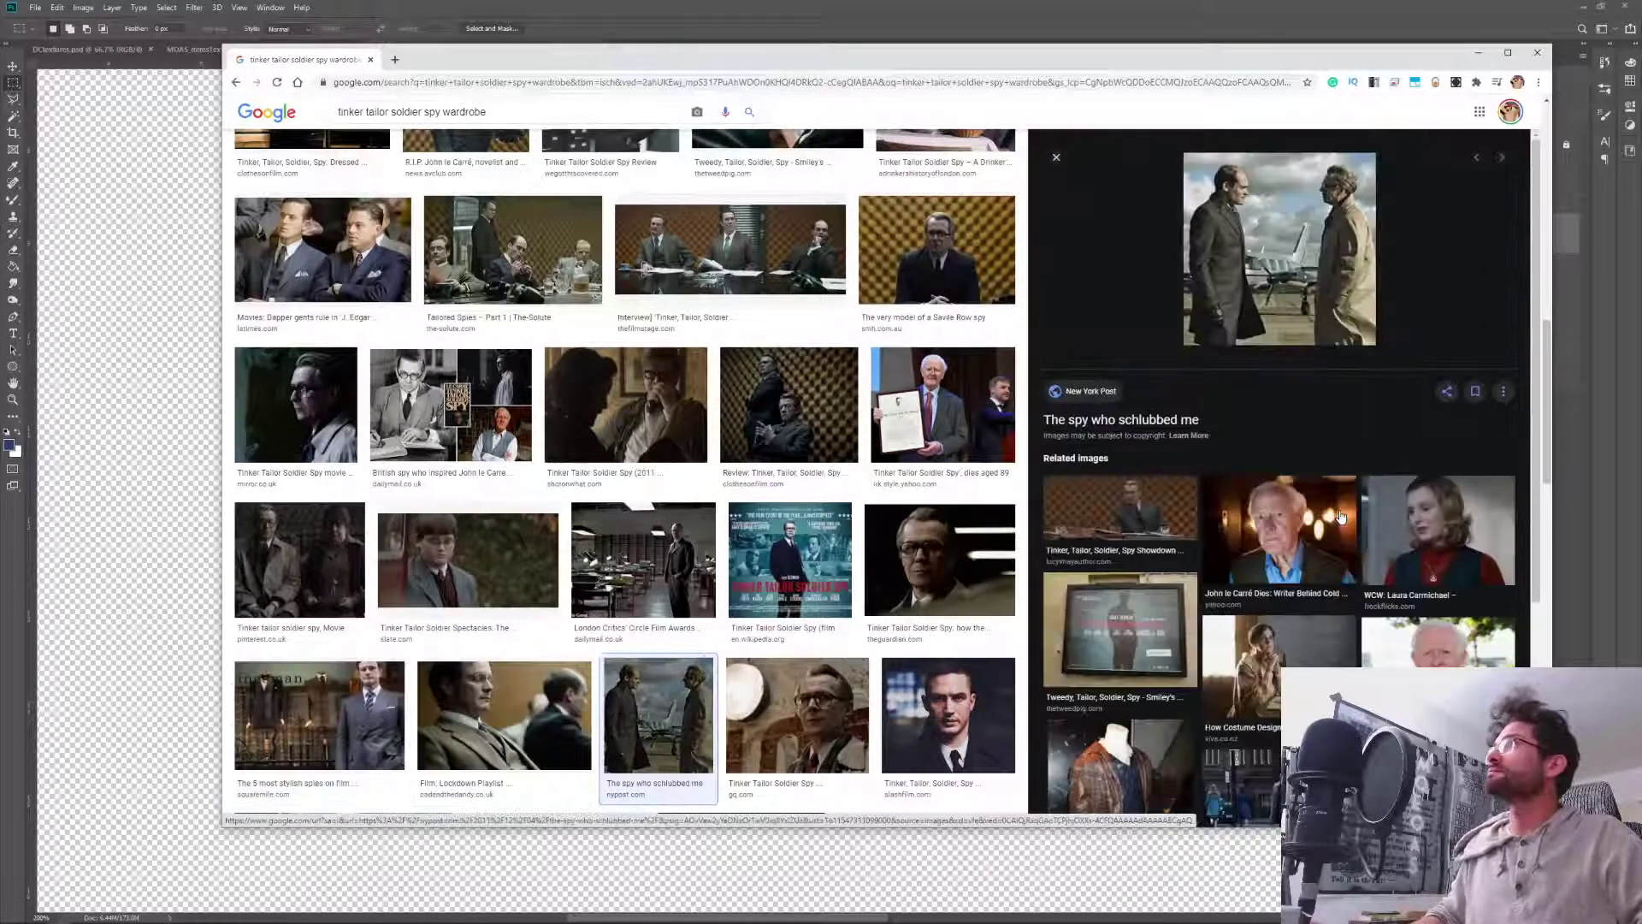
key(Right)
key(Right)
key(Right)
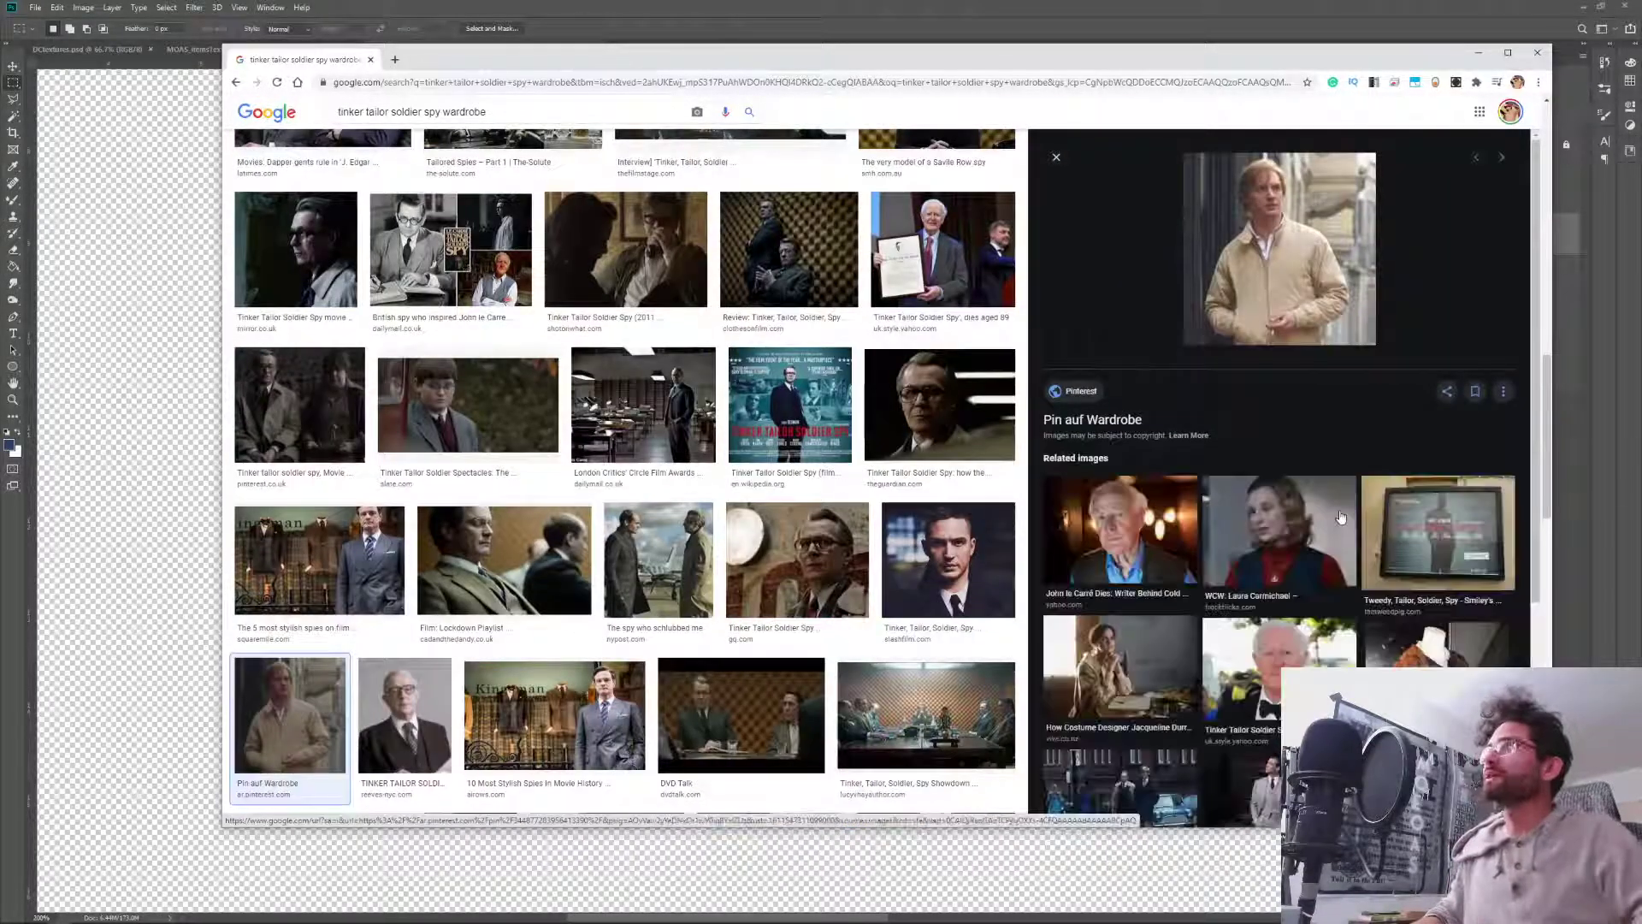
key(Right)
key(Right)
key(Right)
key(Left)
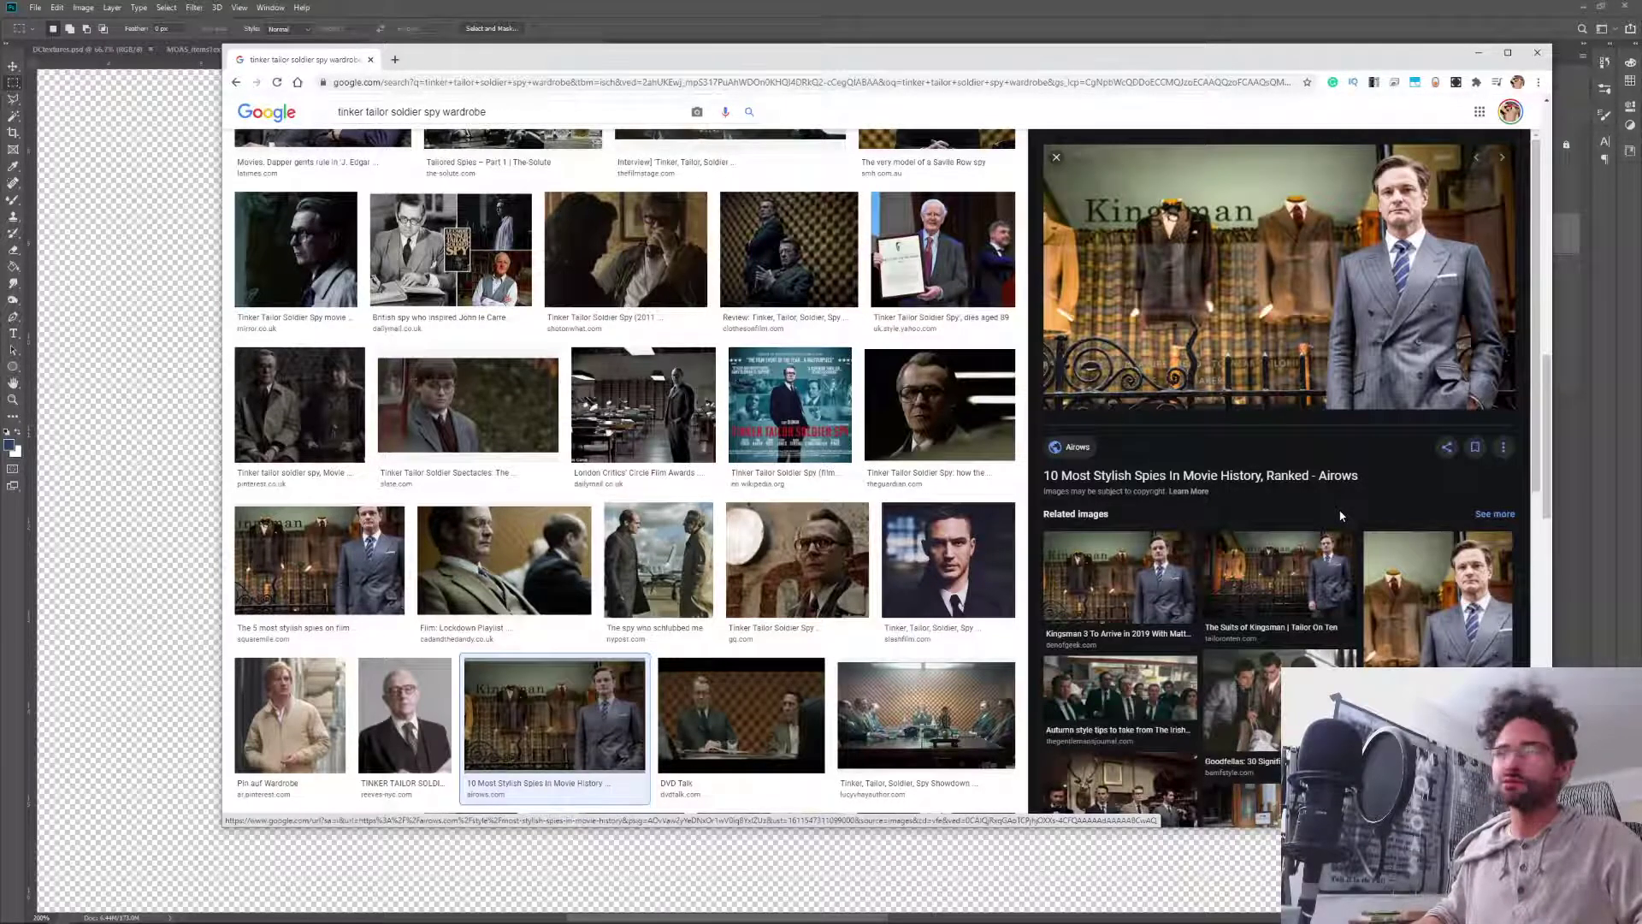
key(Right)
key(Left)
key(Right)
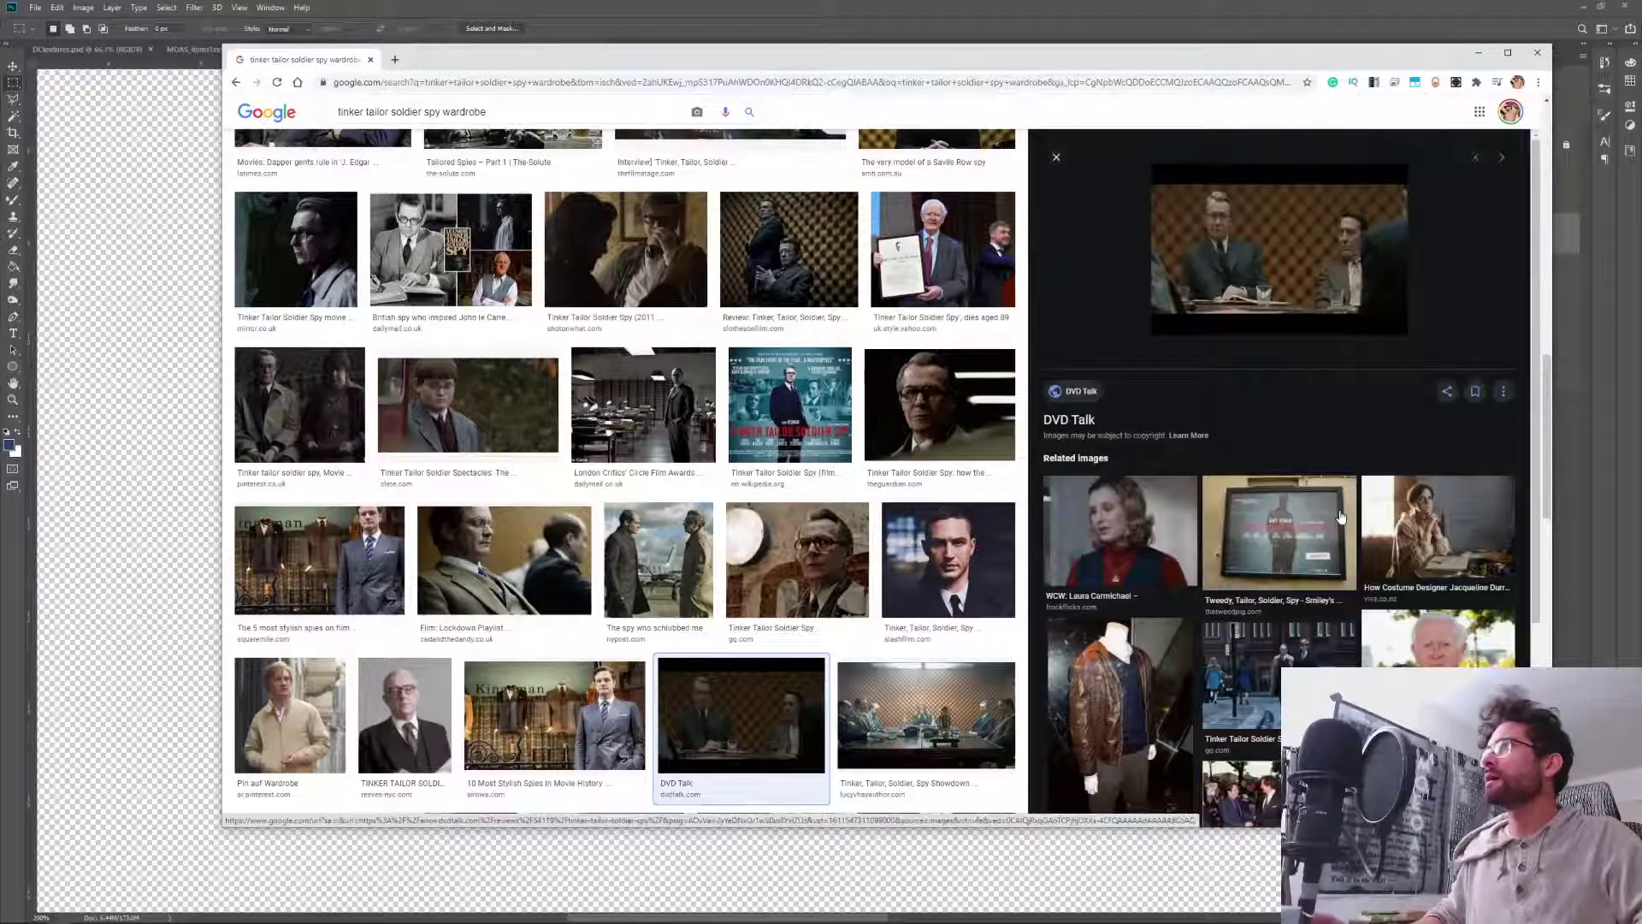
Examine the outfits from the conference table scene and burgundy suit through to the tan jacket and denim shirt costume display.
key(Right)
key(Right)
key(Right)
key(Right)
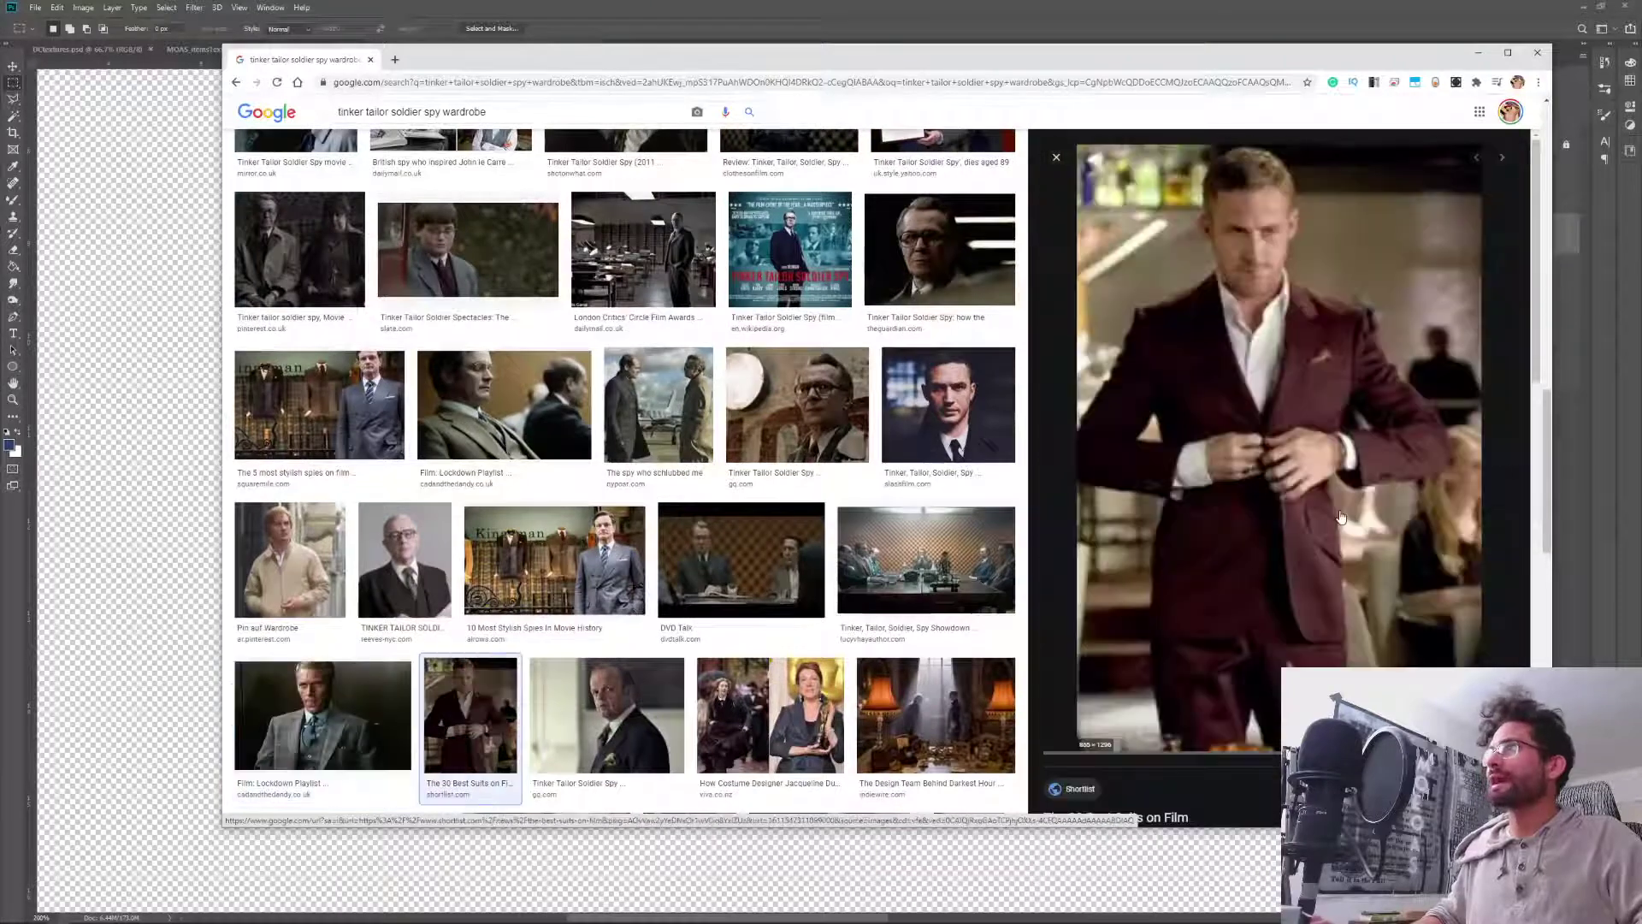
key(Right)
key(Right)
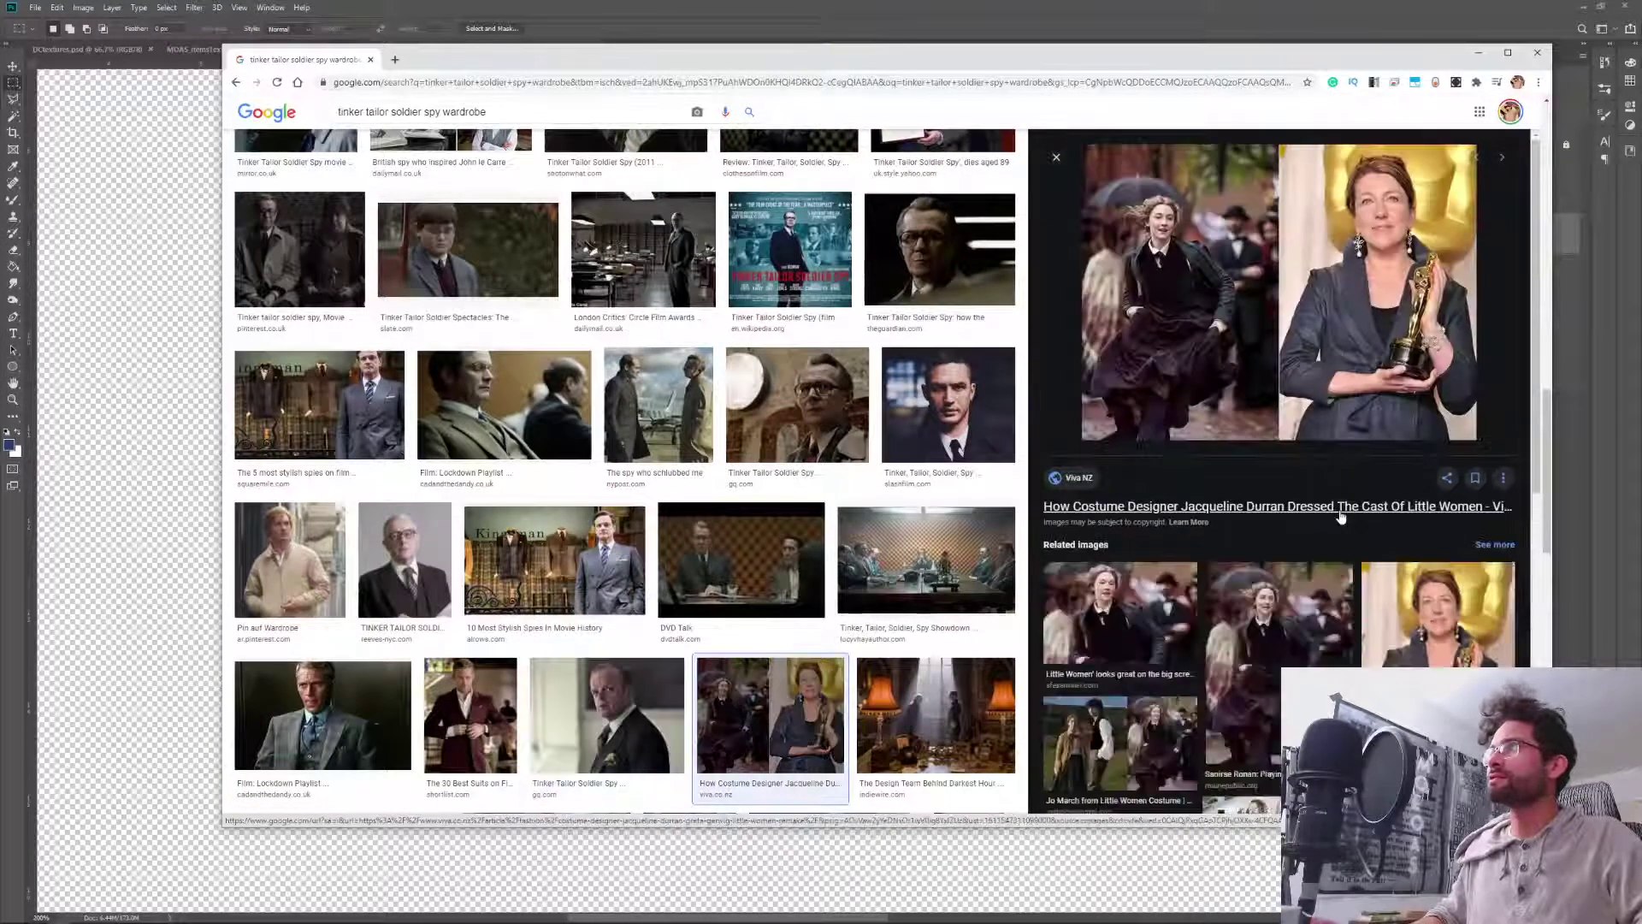
key(Right)
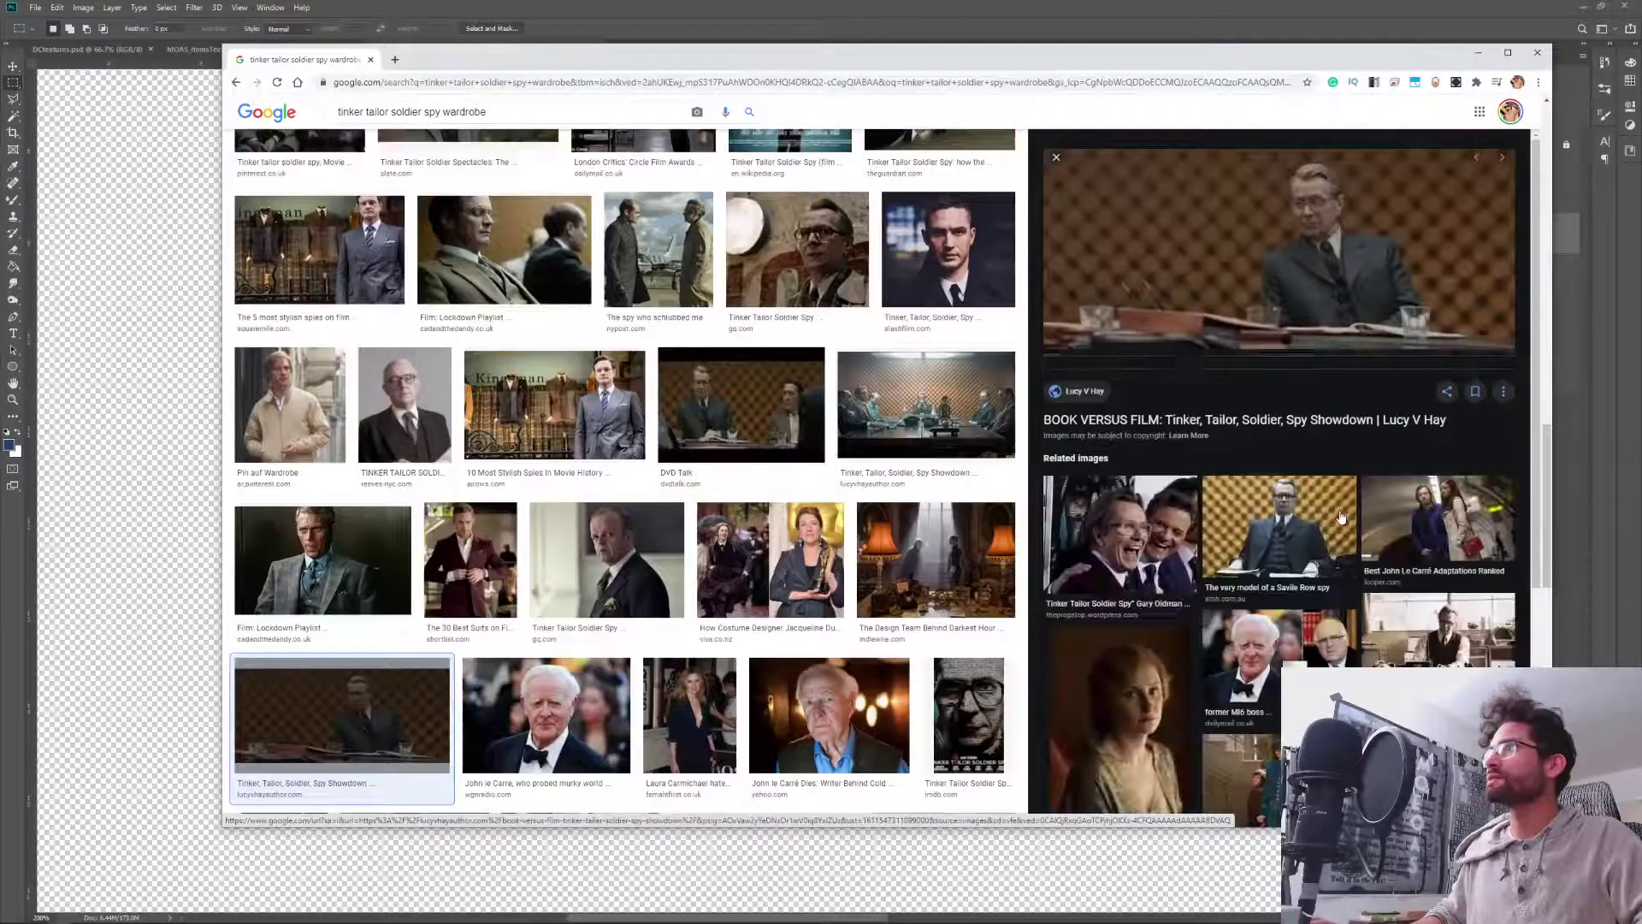
key(Right)
key(Left)
key(Right)
key(Right)
key(Right)
key(Right)
key(Right)
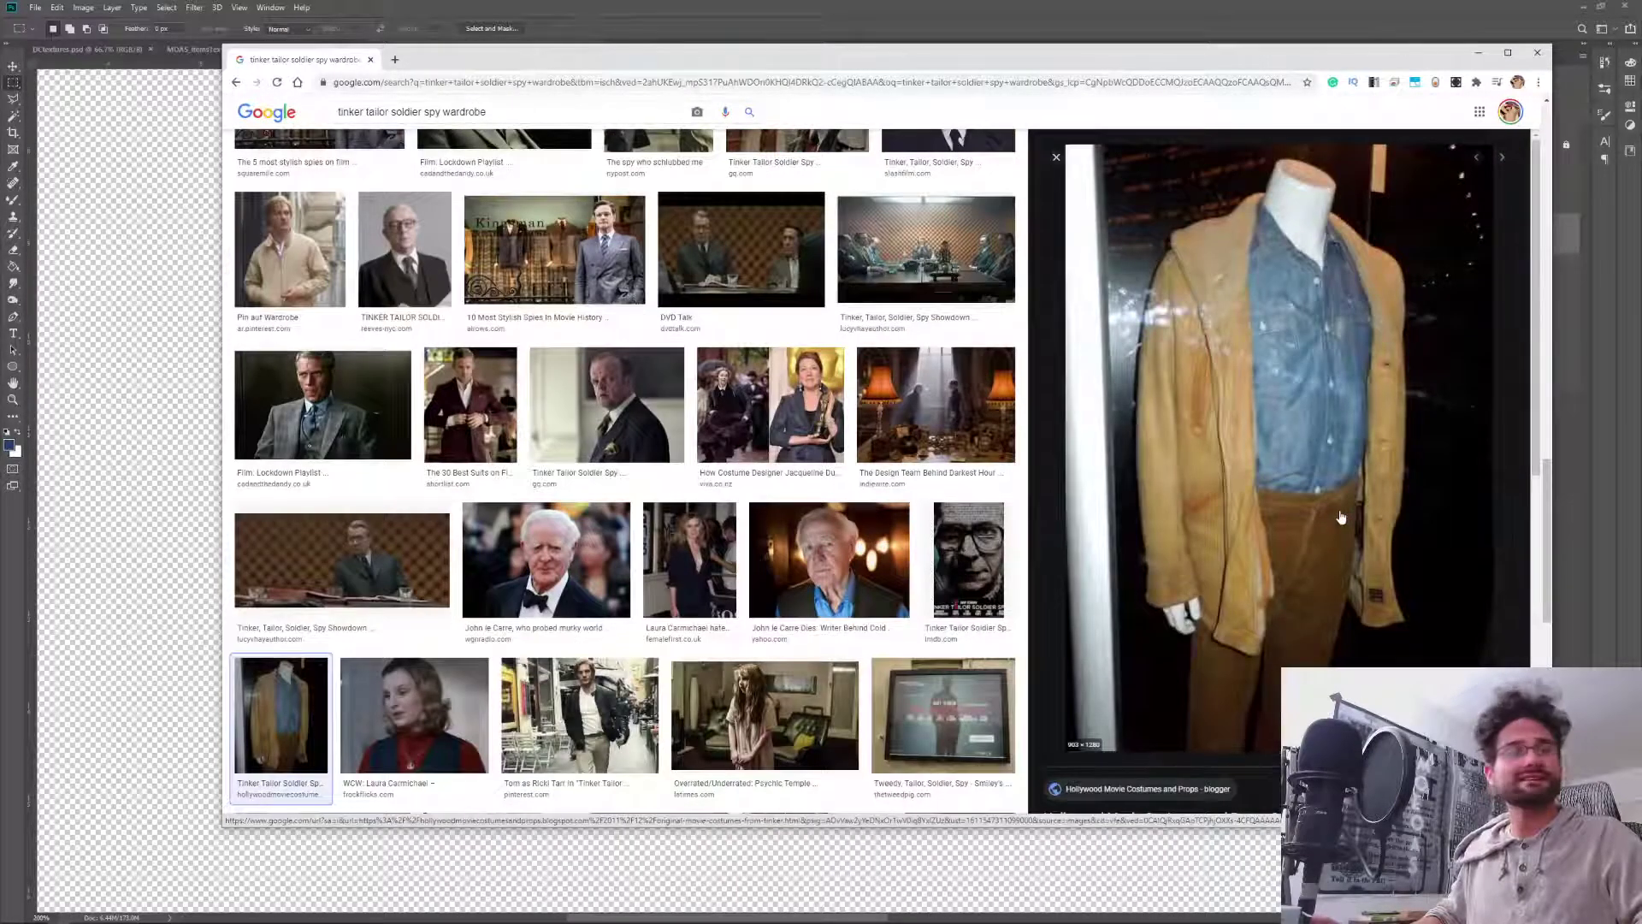
Look through the last wardrobe previews, from the costume display to the three-piece suit against the orange patterned wall.
key(Right)
key(Right)
key(Right)
key(Right)
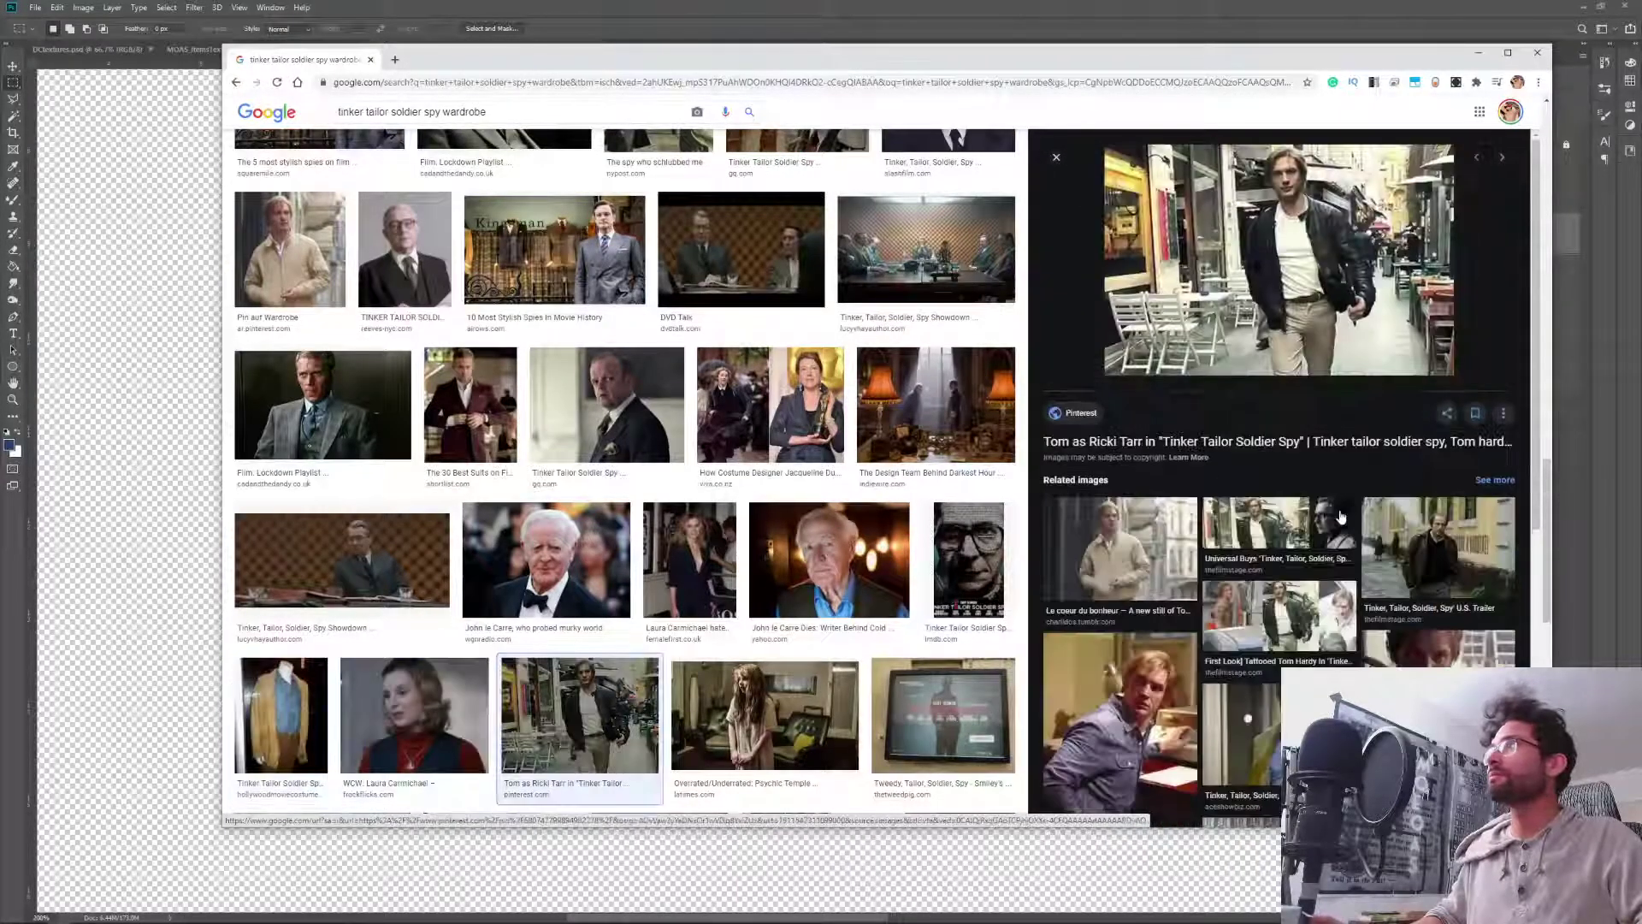
key(Right)
key(Right)
key(Right)
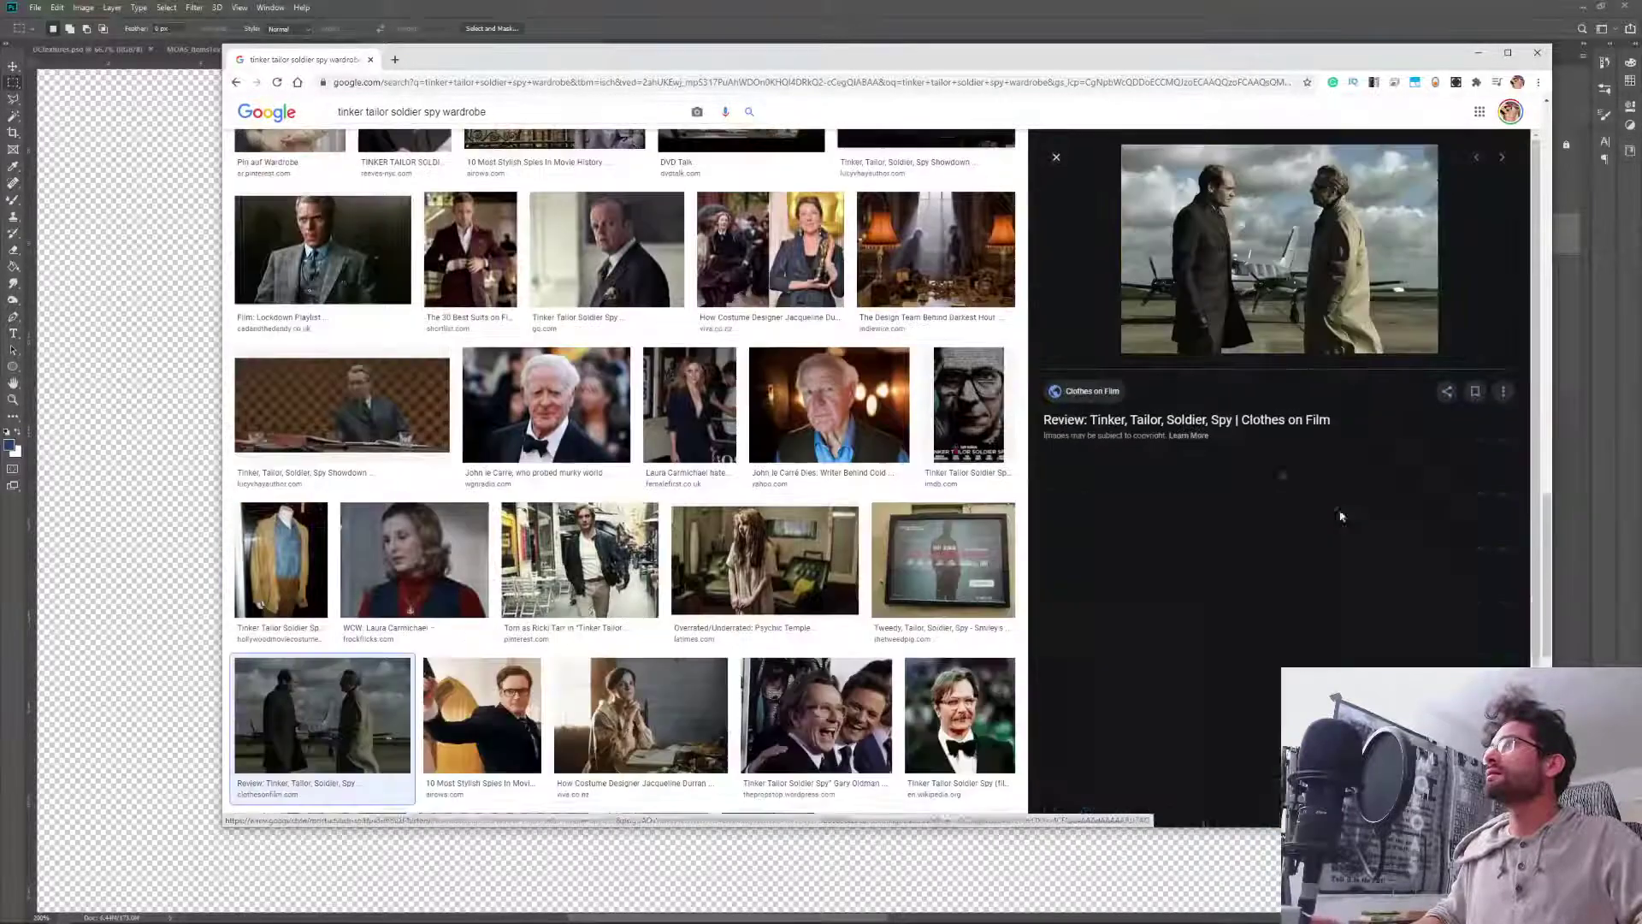
key(Left)
key(Left)
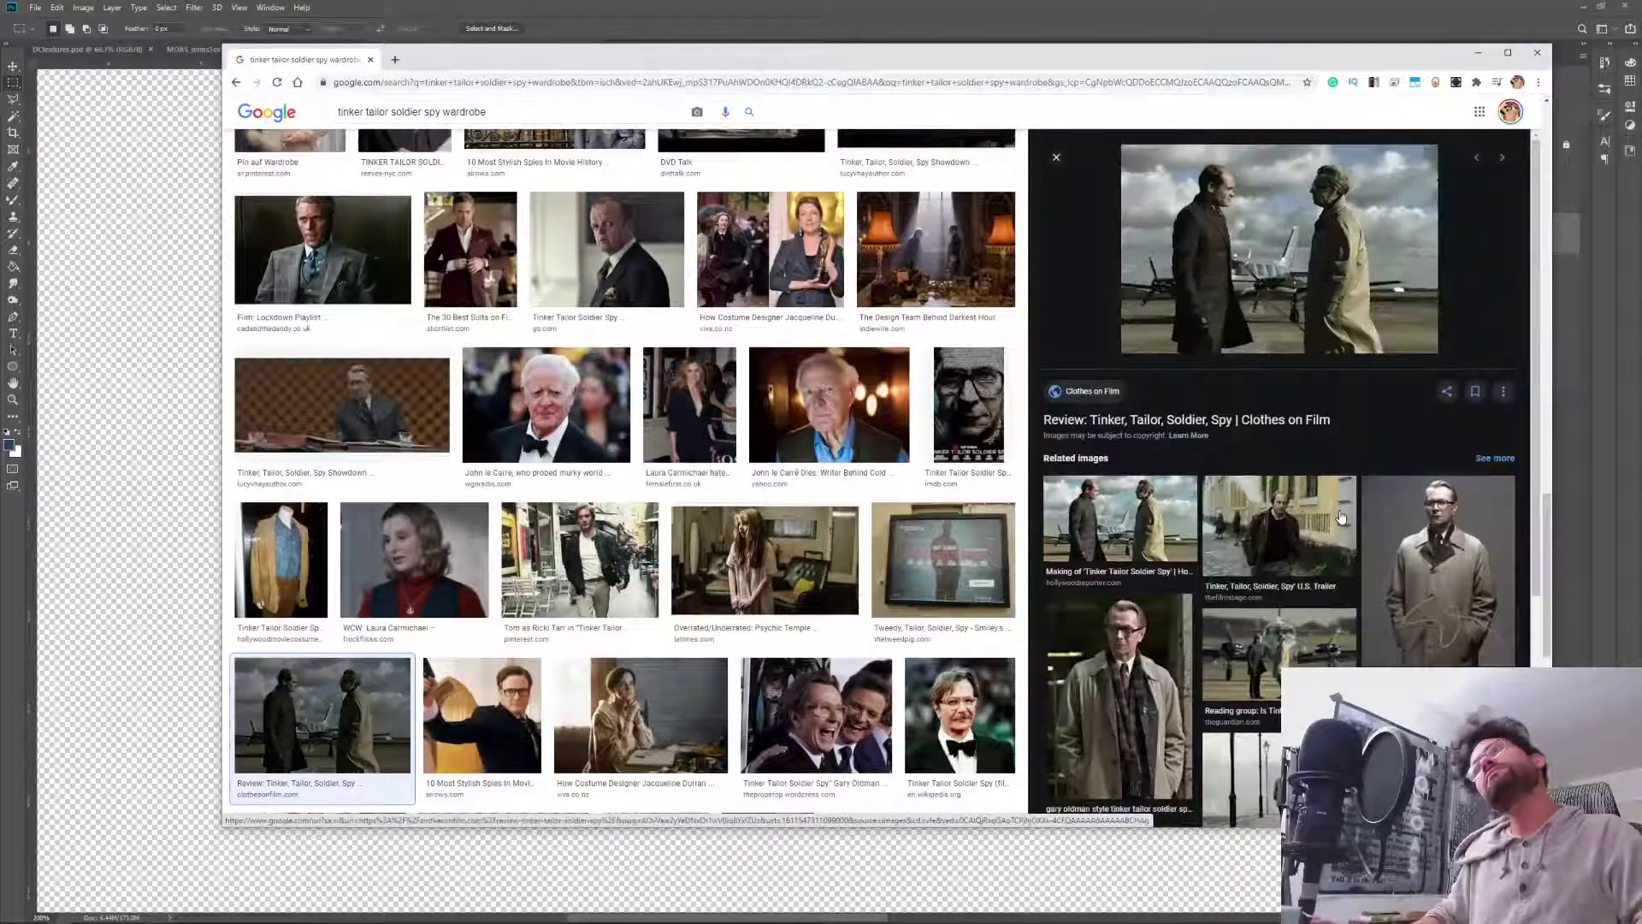
key(Right)
key(Right)
key(Right)
key(Right)
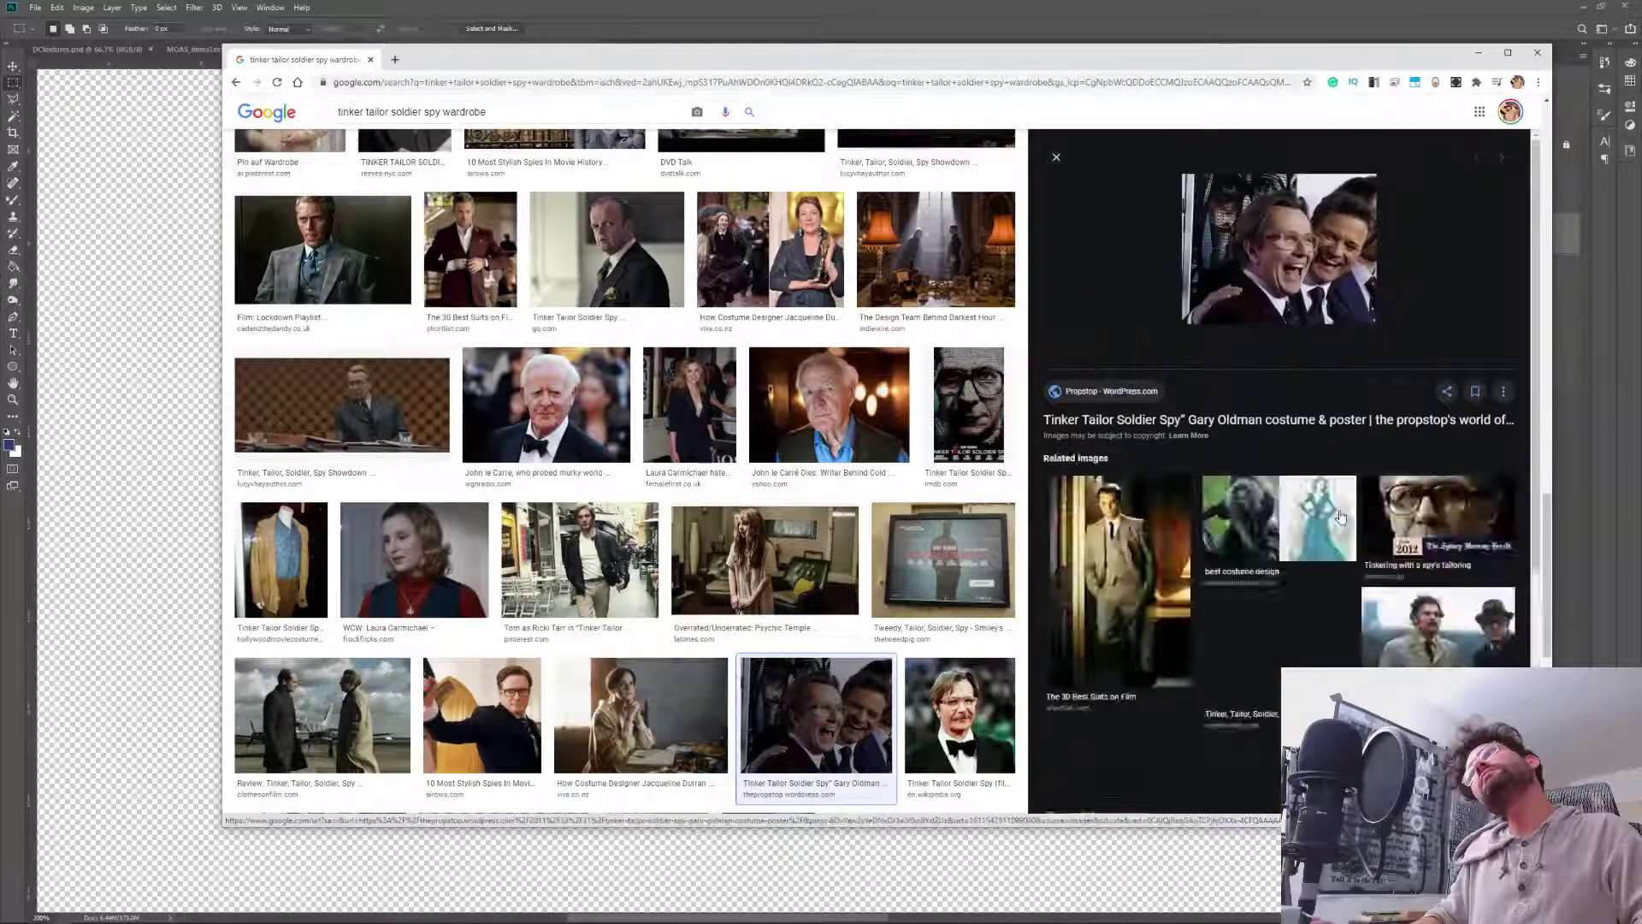
key(Right)
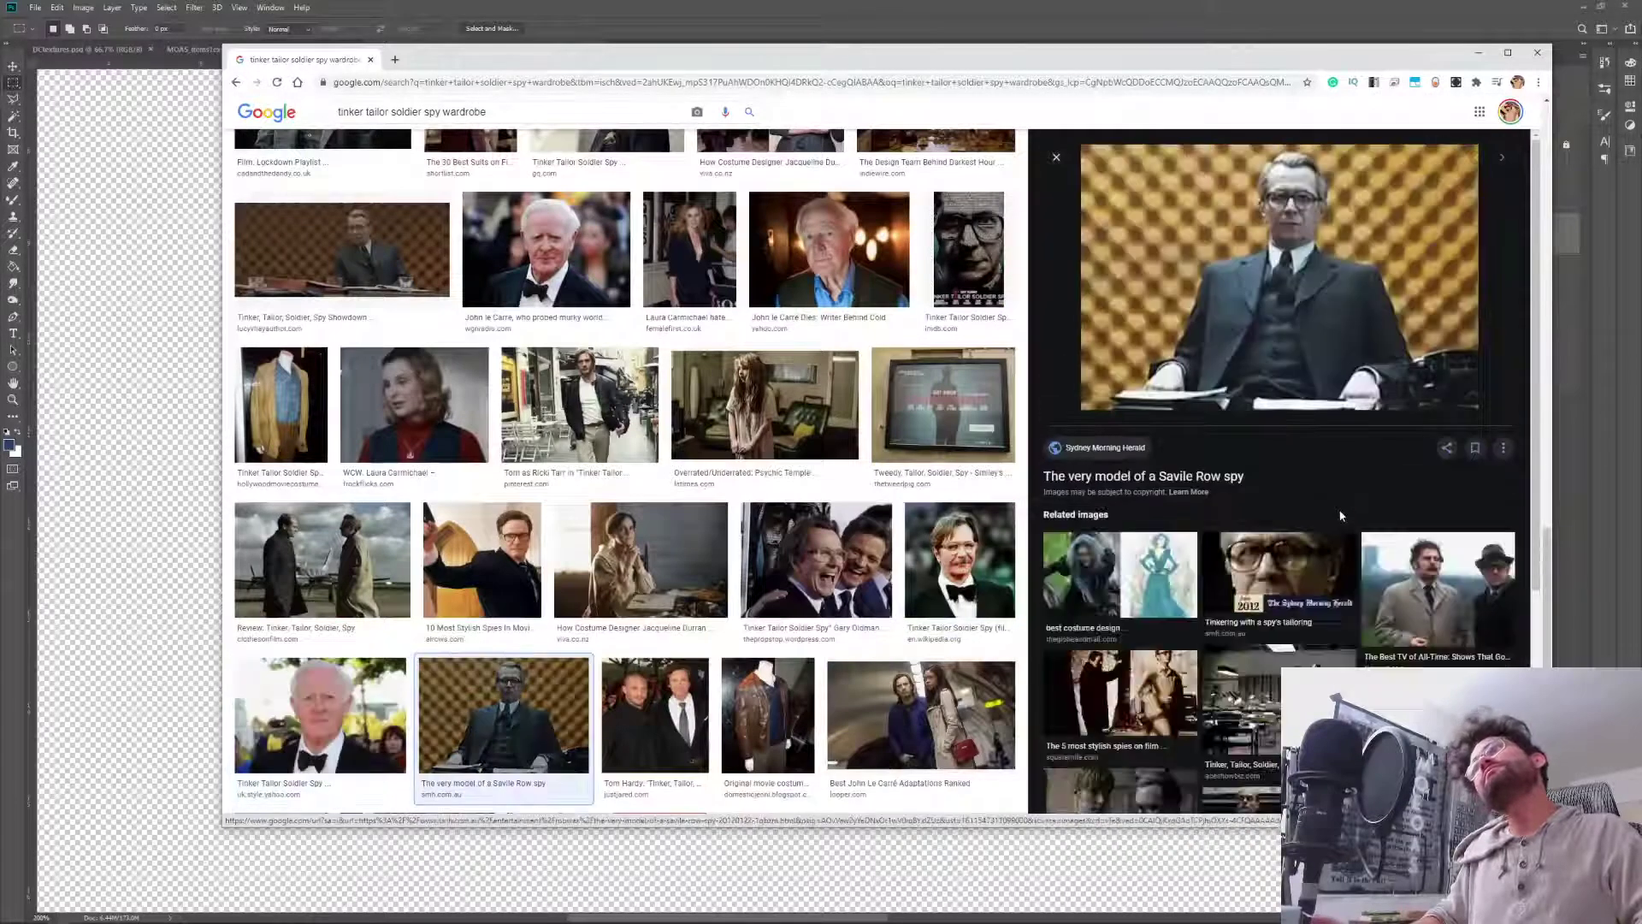
Close the image preview and return to the start of the earlier "suit ties 1960s" image results.
click(235, 83)
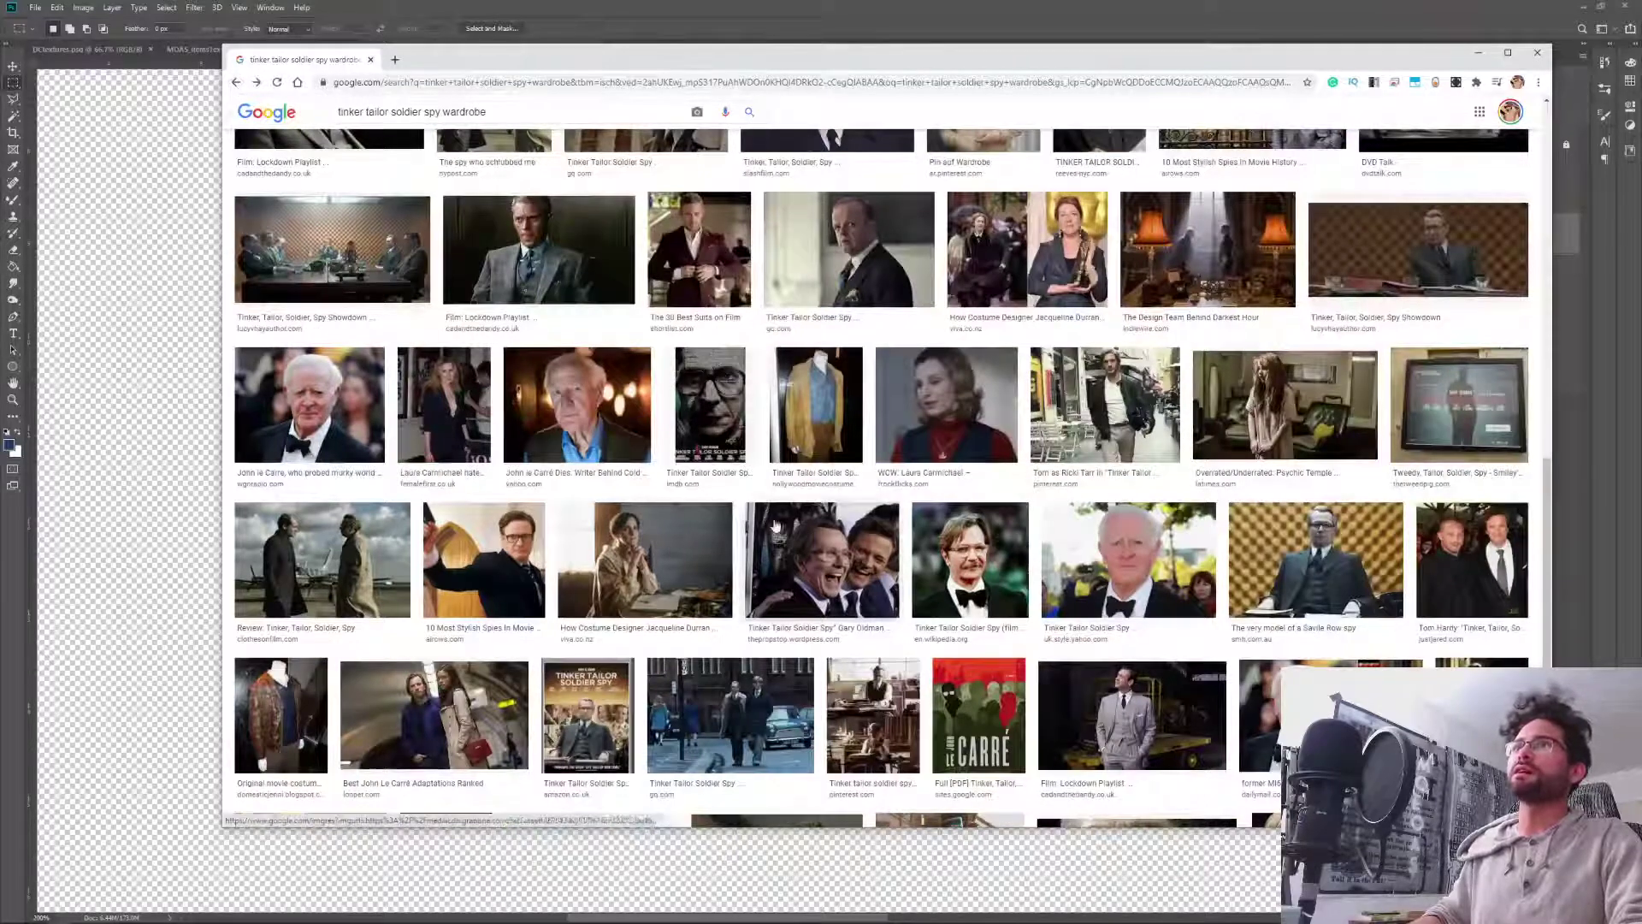
scroll(807, 496, up, 10)
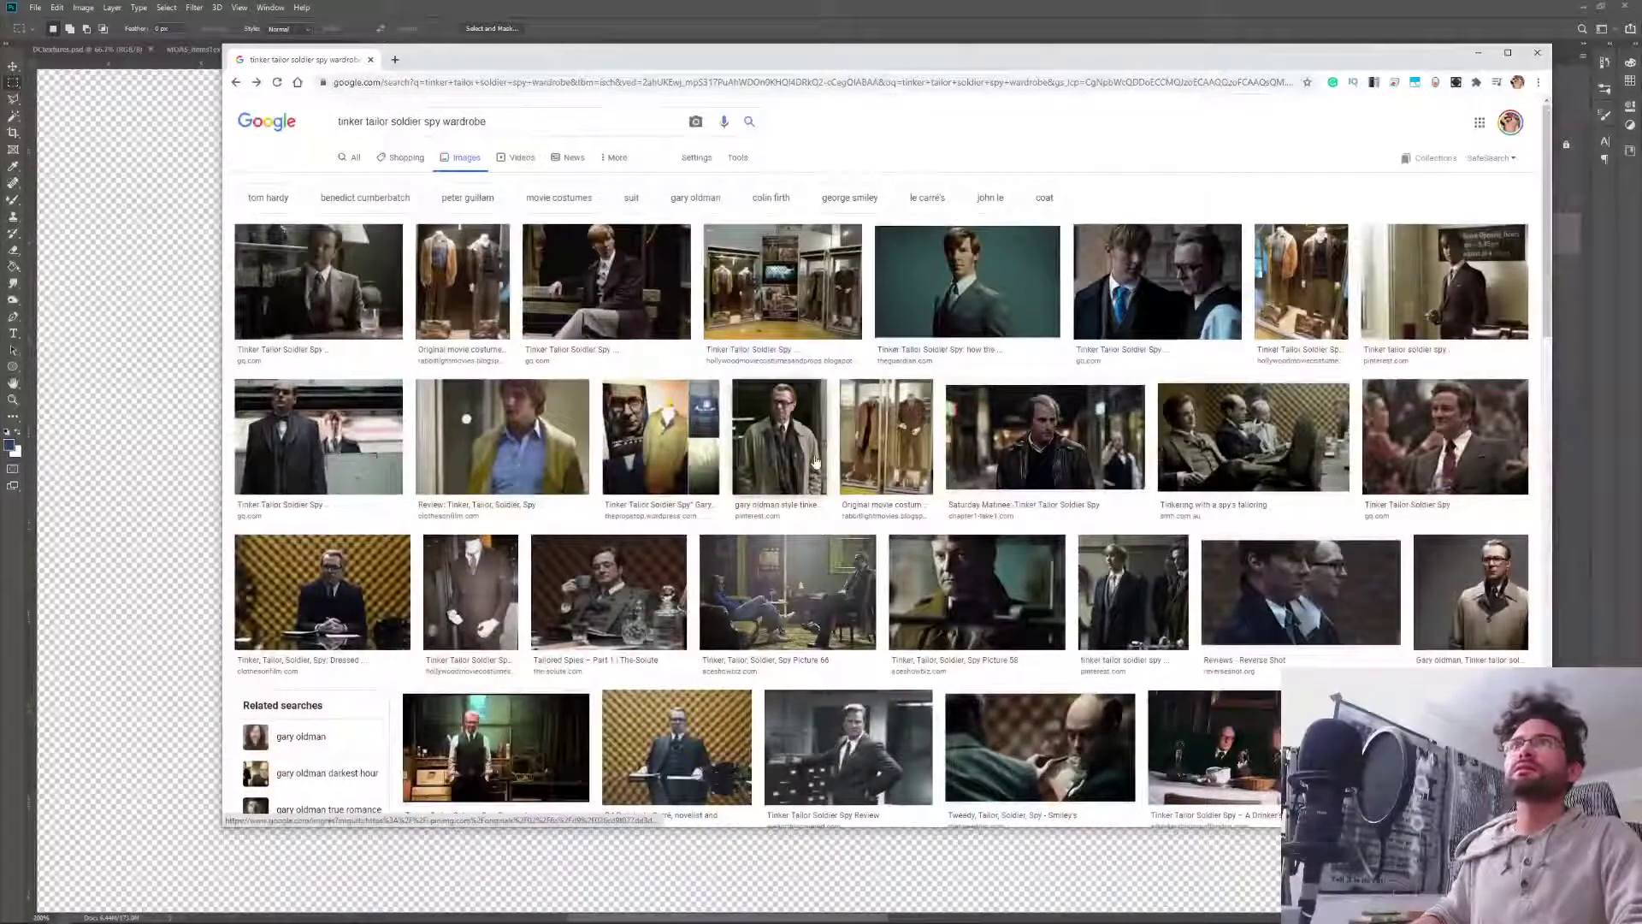
click(236, 83)
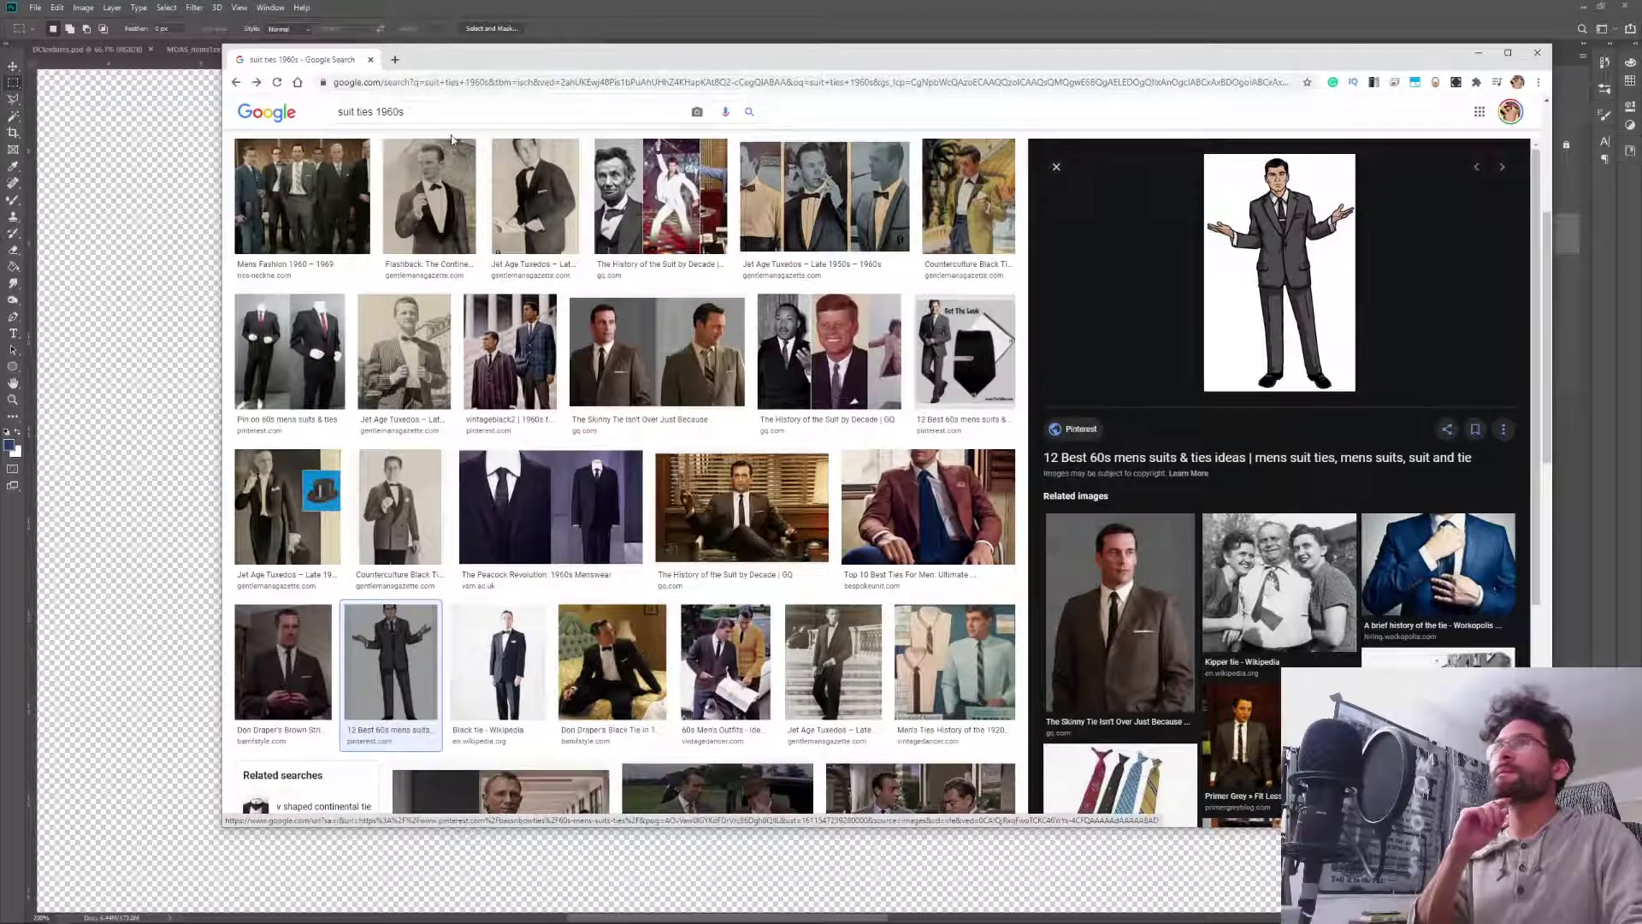
scroll(385, 381, up, 4)
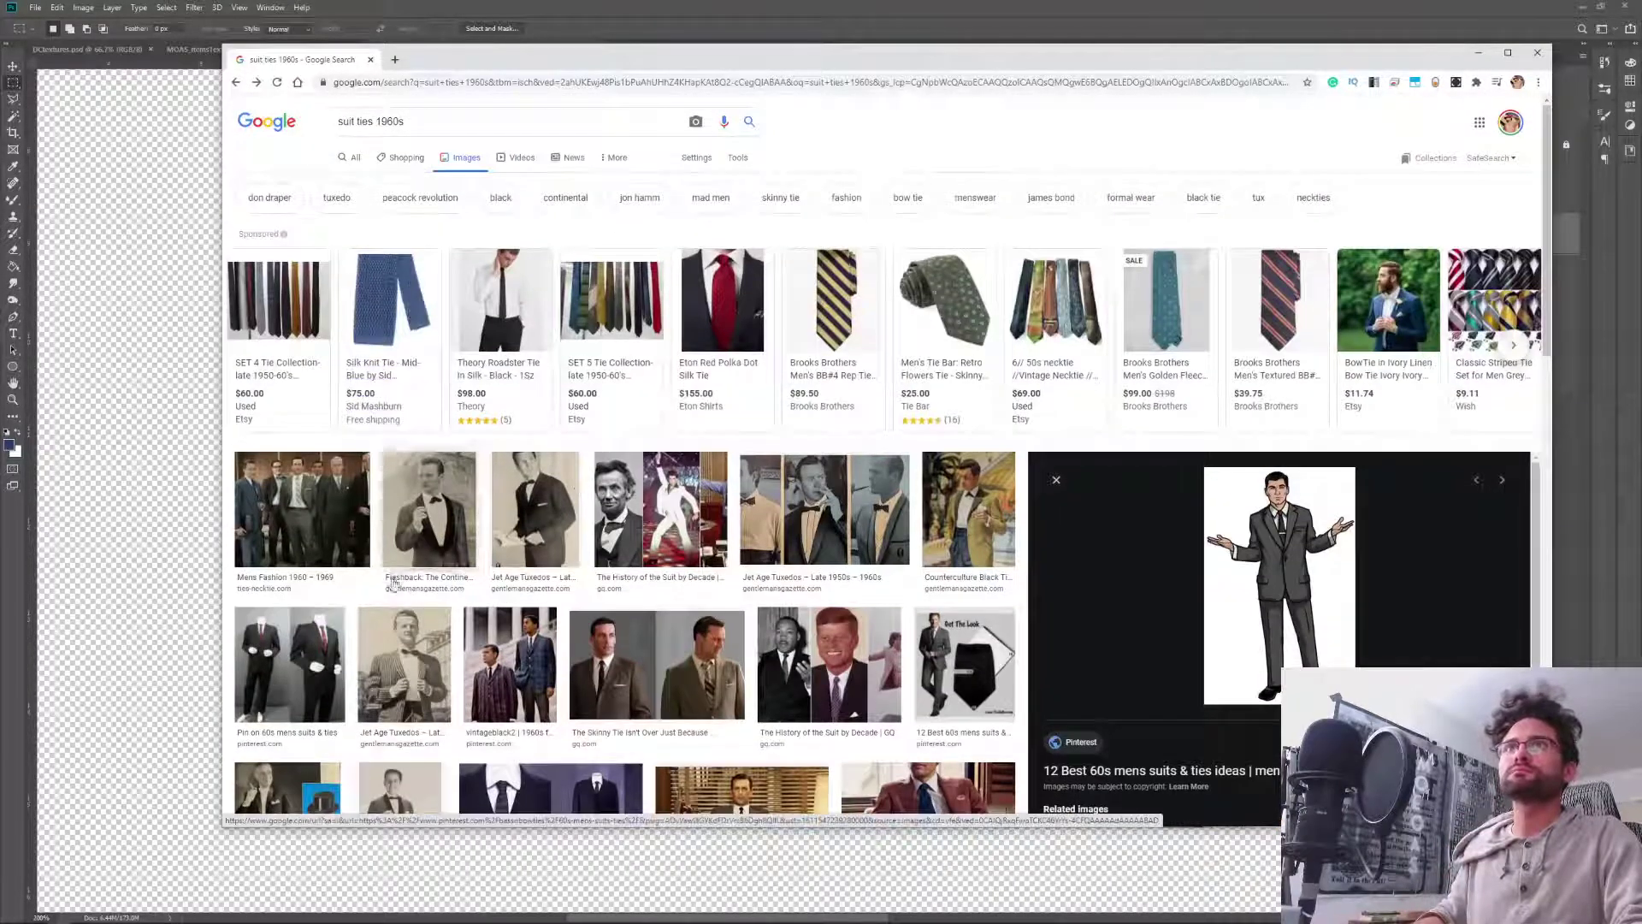
Search Google Images for "1960s bow tie" in a new browser tab and look over the bow tie shapes and colors.
click(316, 526)
click(395, 60)
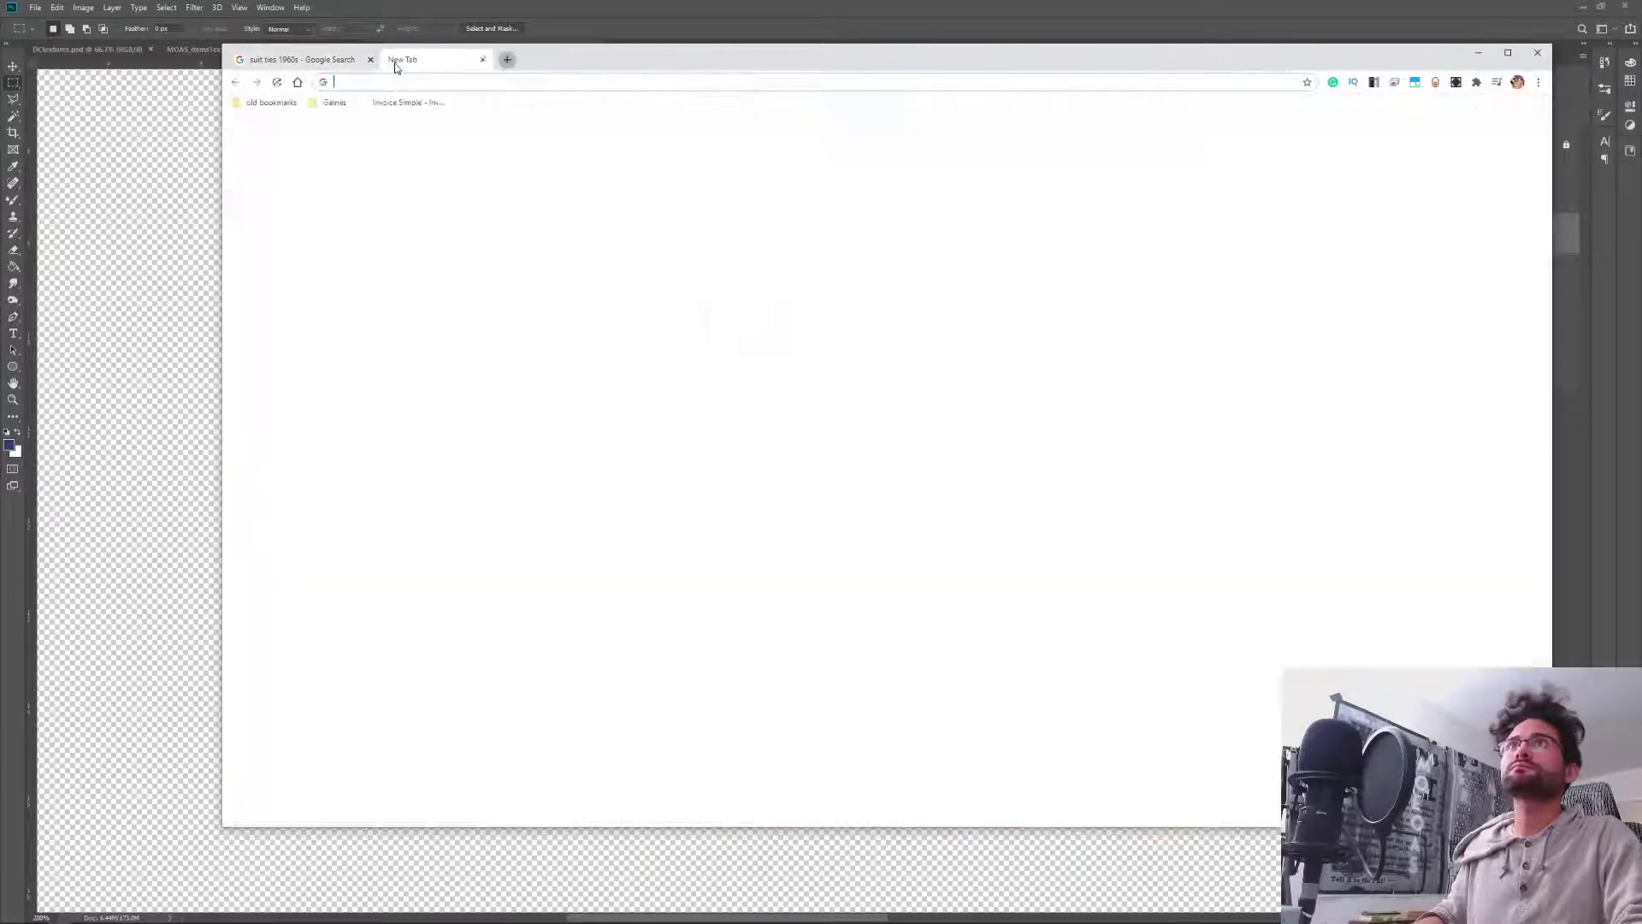
text(1960)
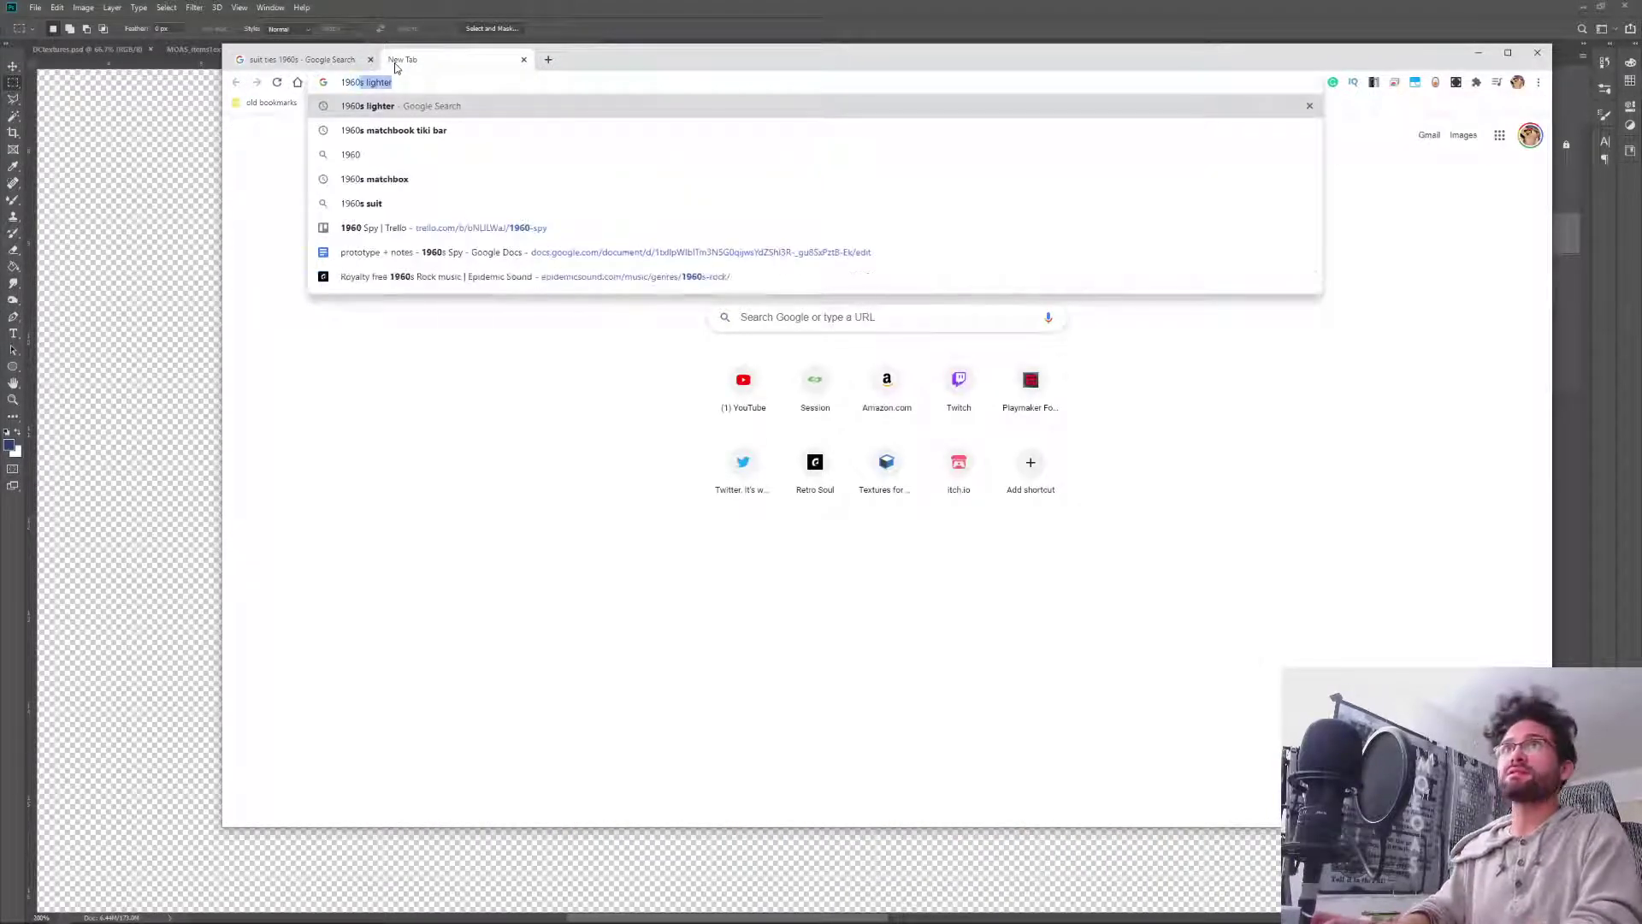
text(s bowltie)
key(Return)
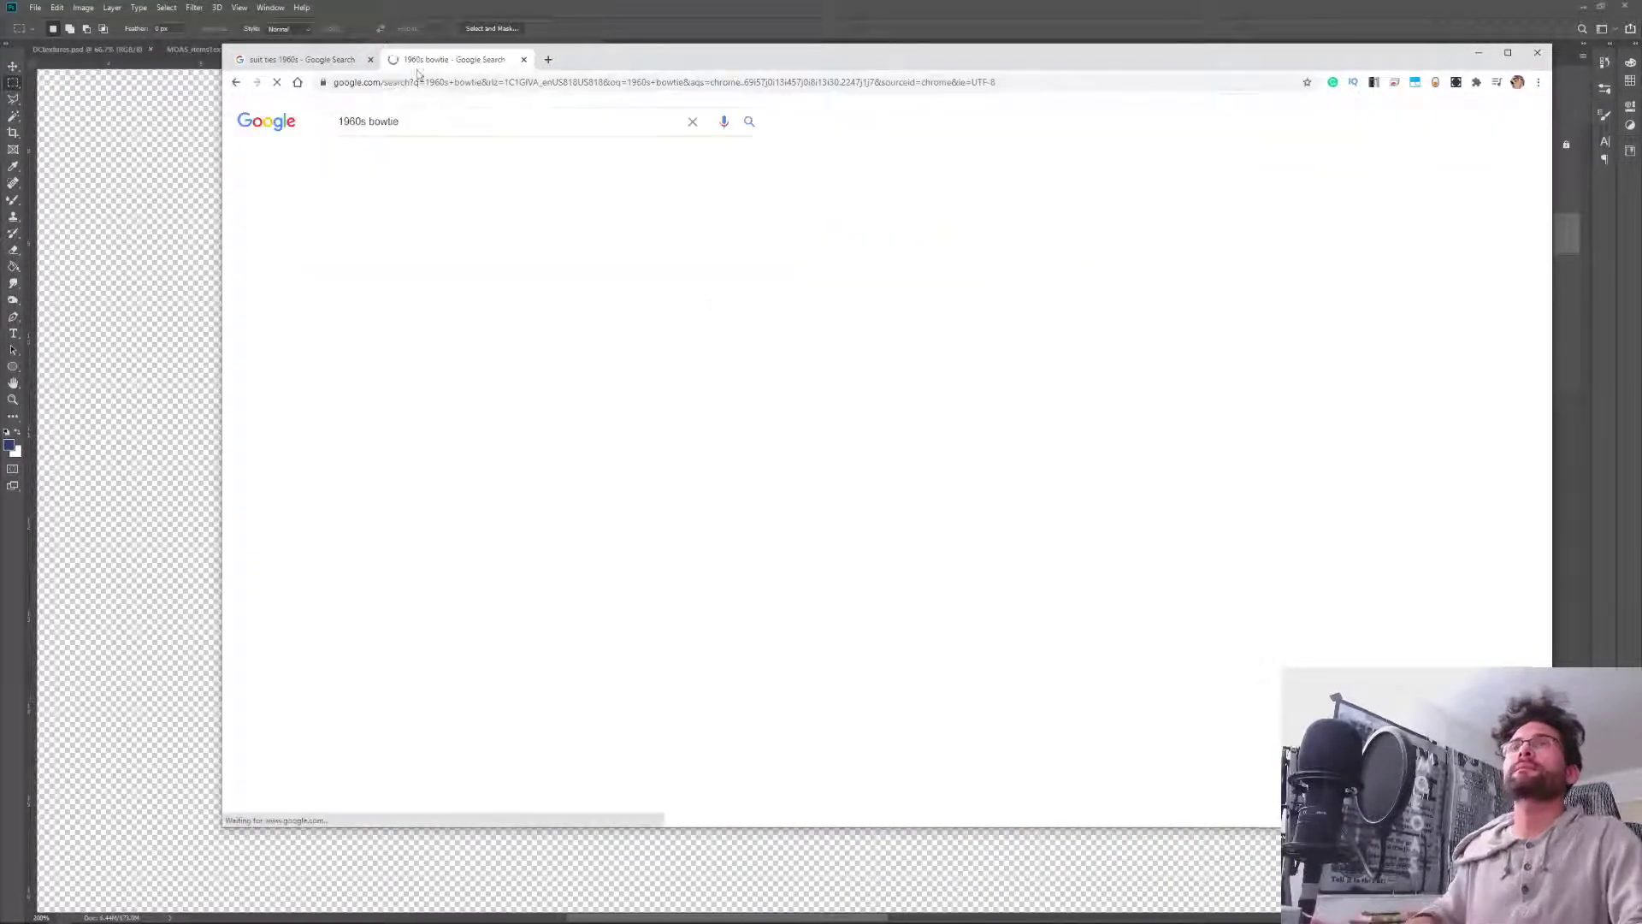
click(448, 163)
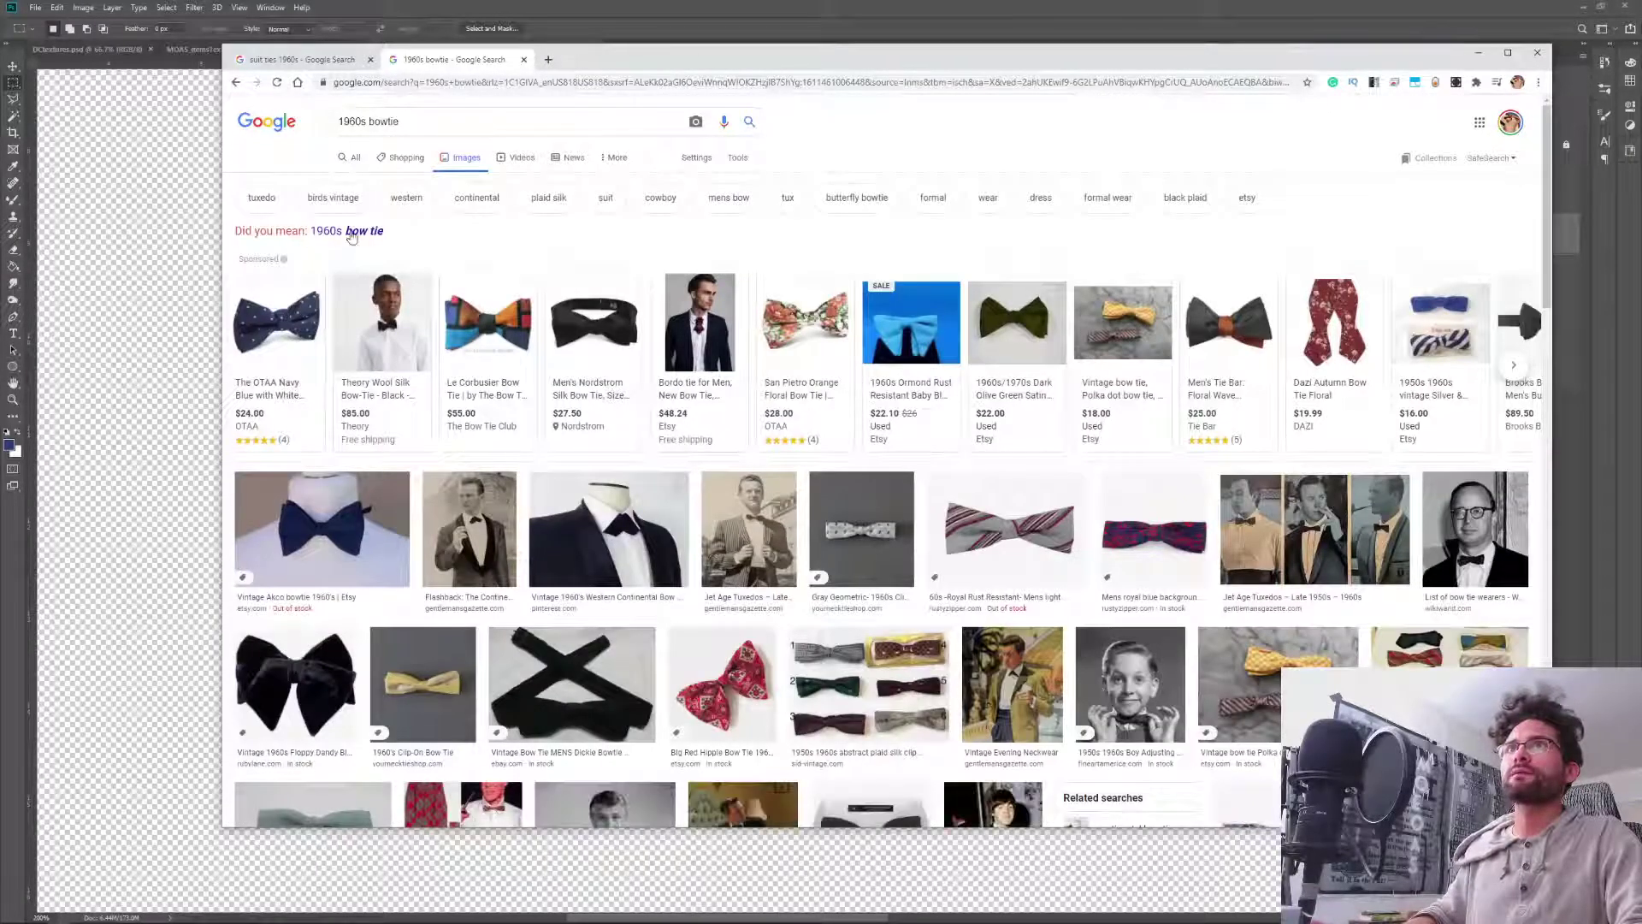
click(353, 232)
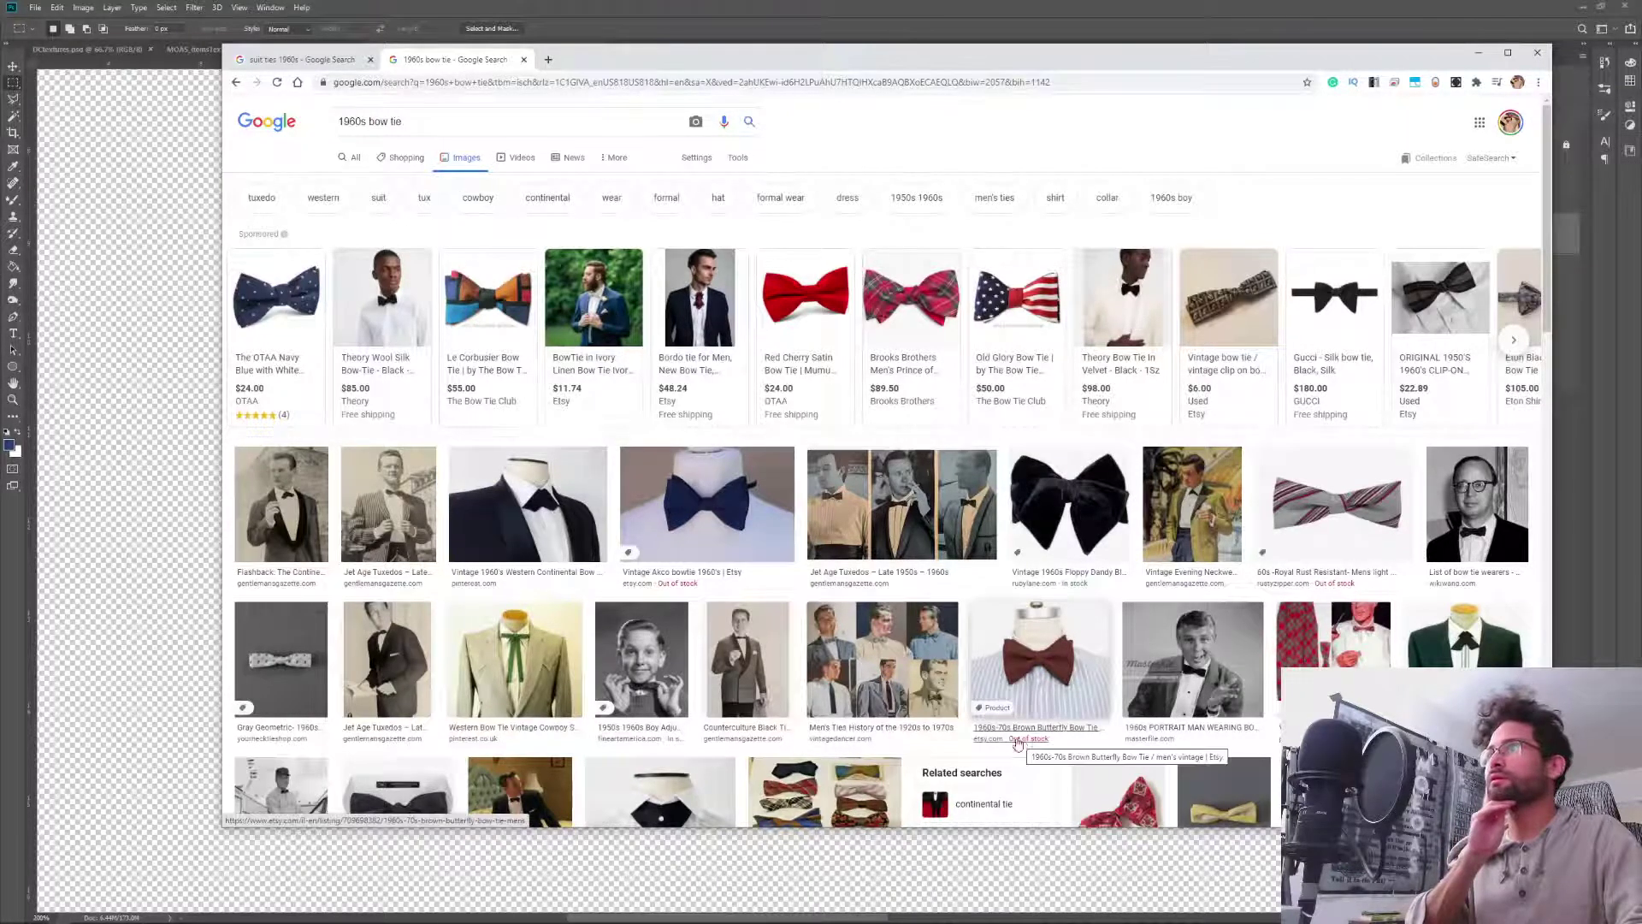
scroll(1016, 735, down, 2)
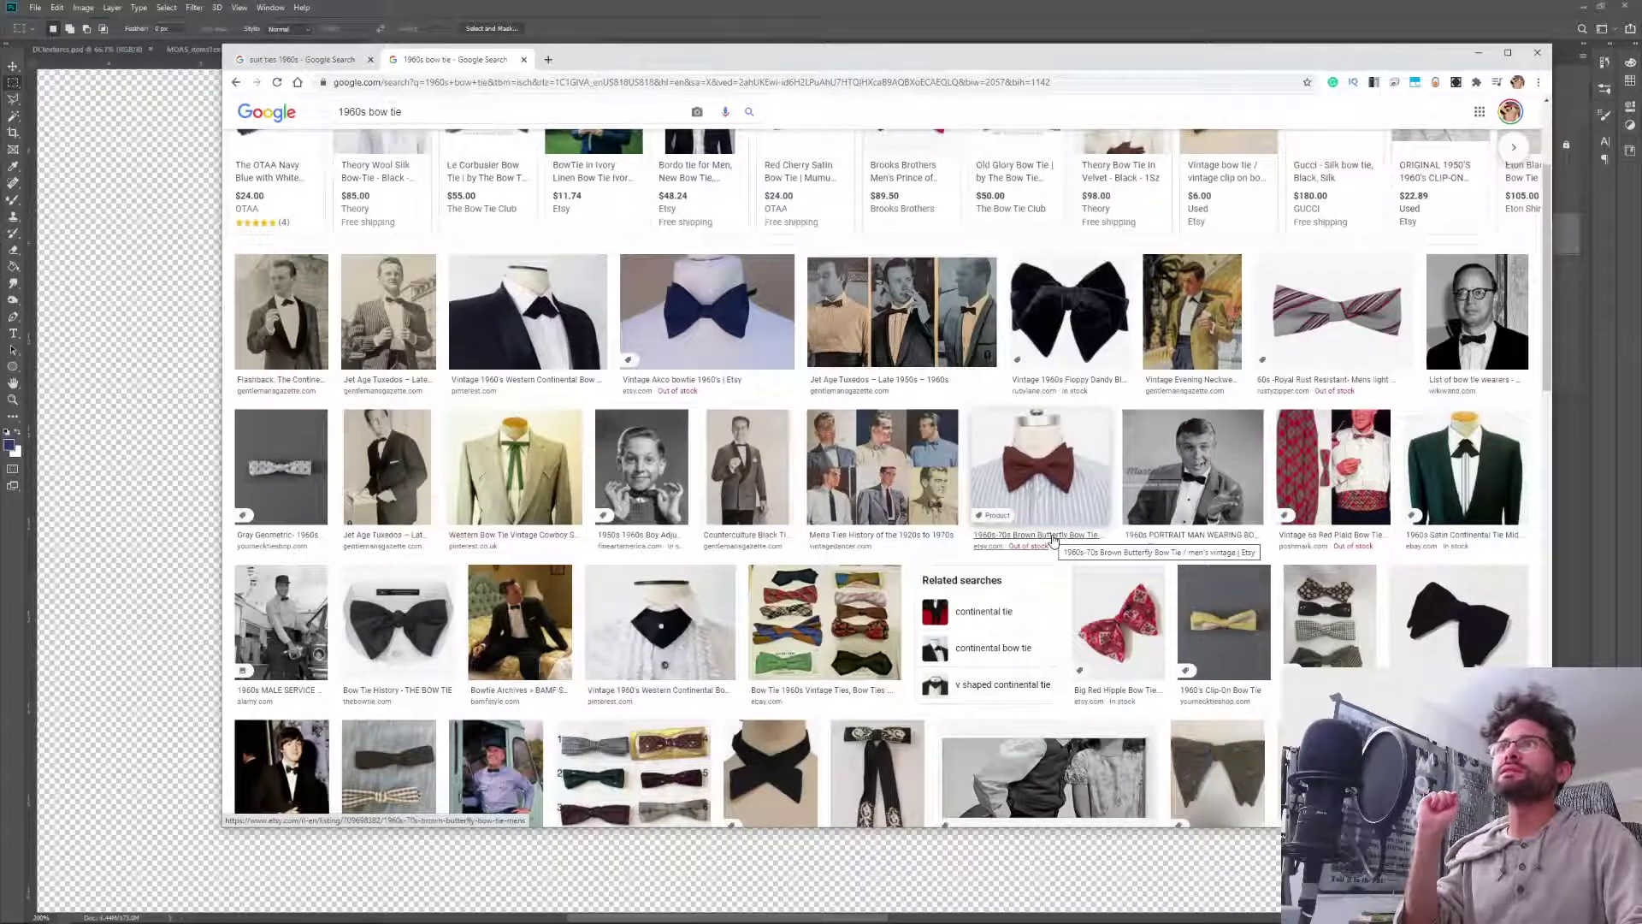
Bring the Mixamo page into the search browser window and inspect the black tie on the suited character up close.
key(alt+Tab)
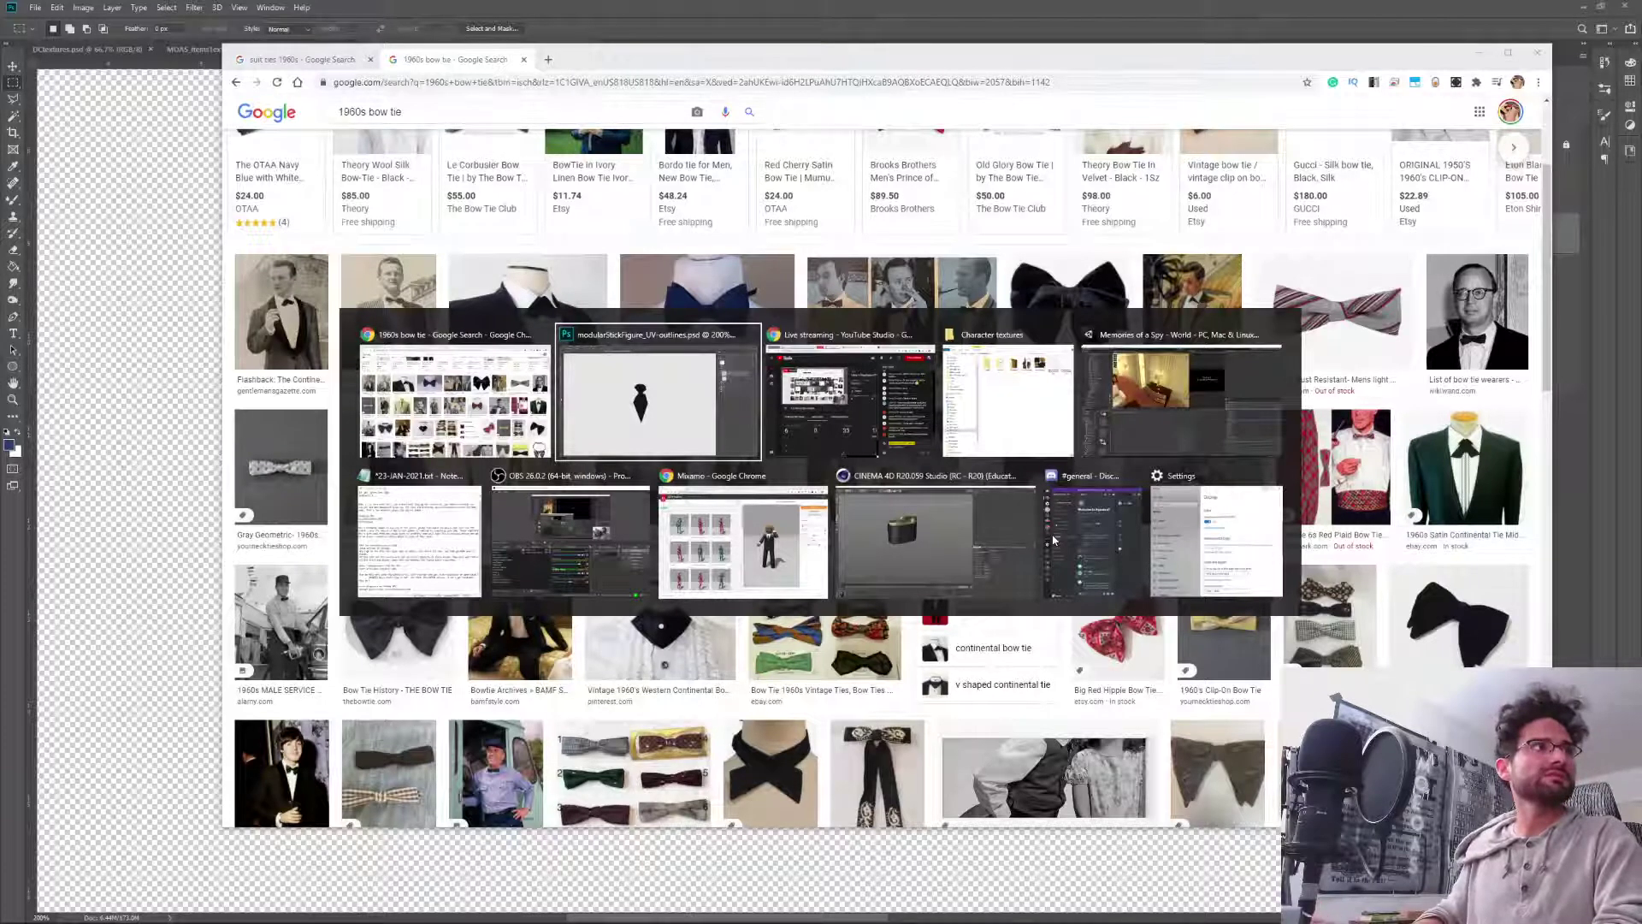
click(742, 542)
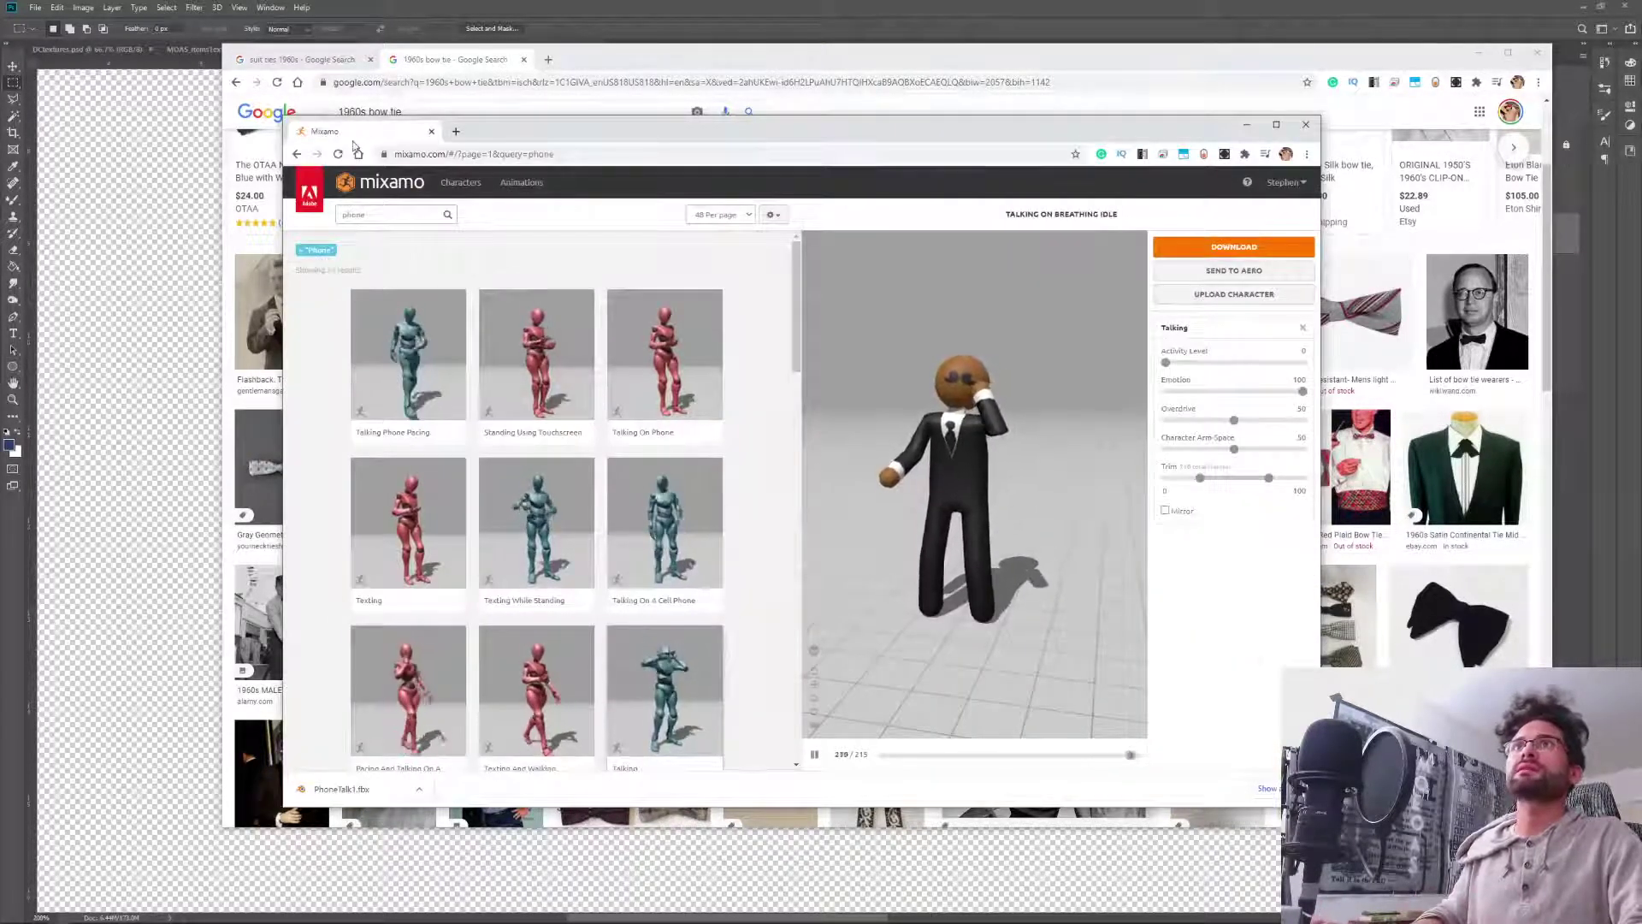
drag(358, 132, 572, 67)
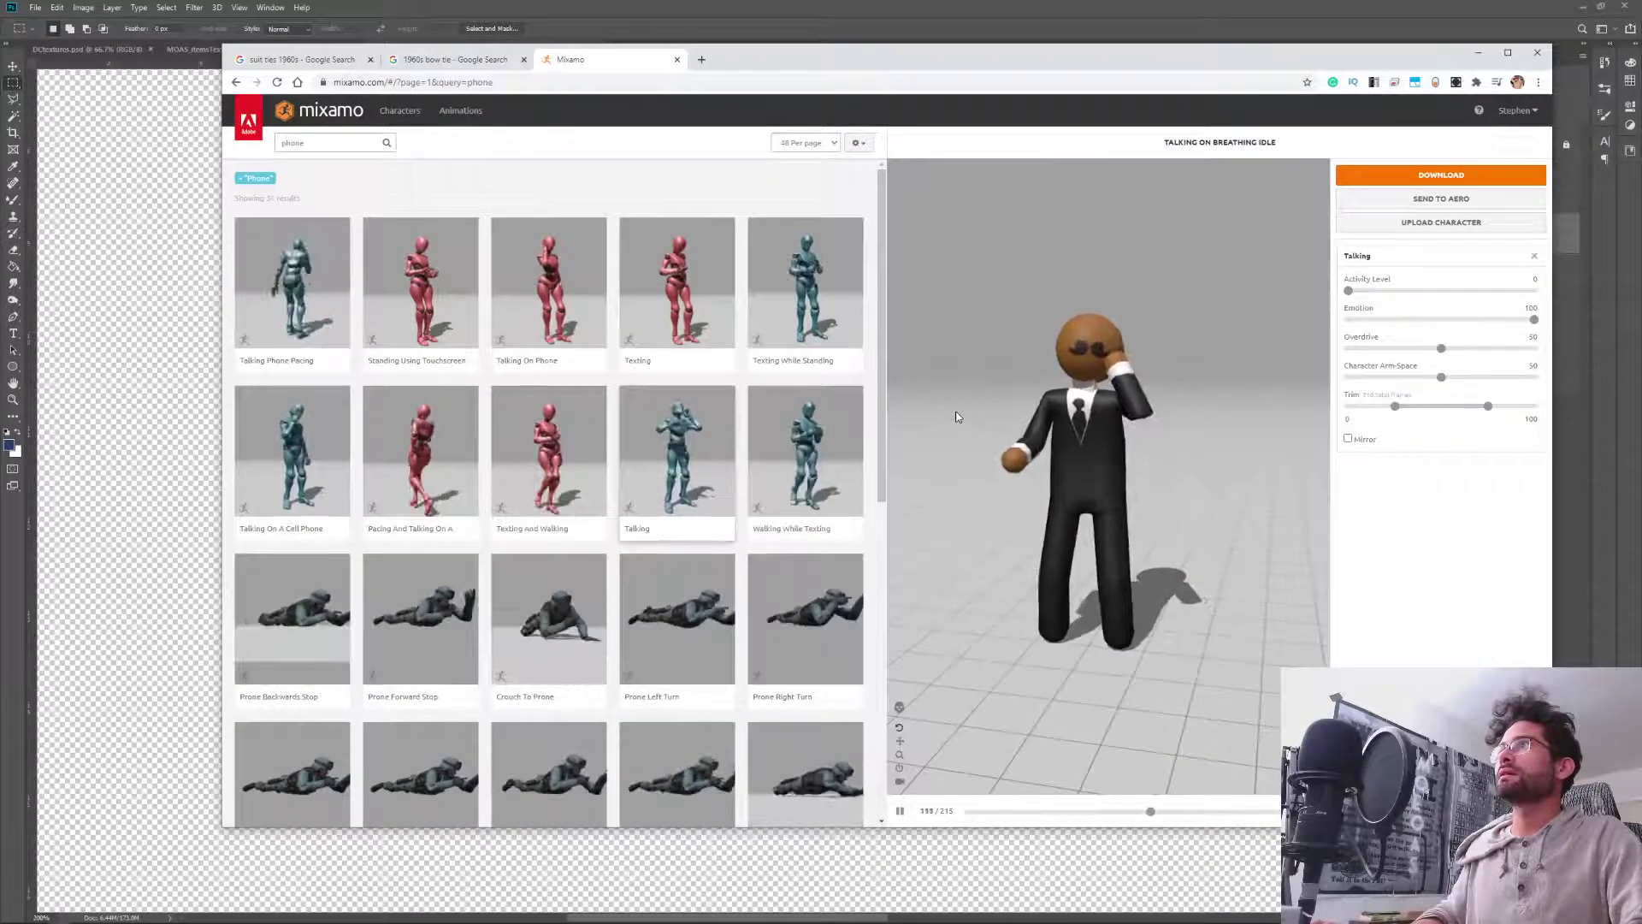
scroll(1079, 451, up, 2)
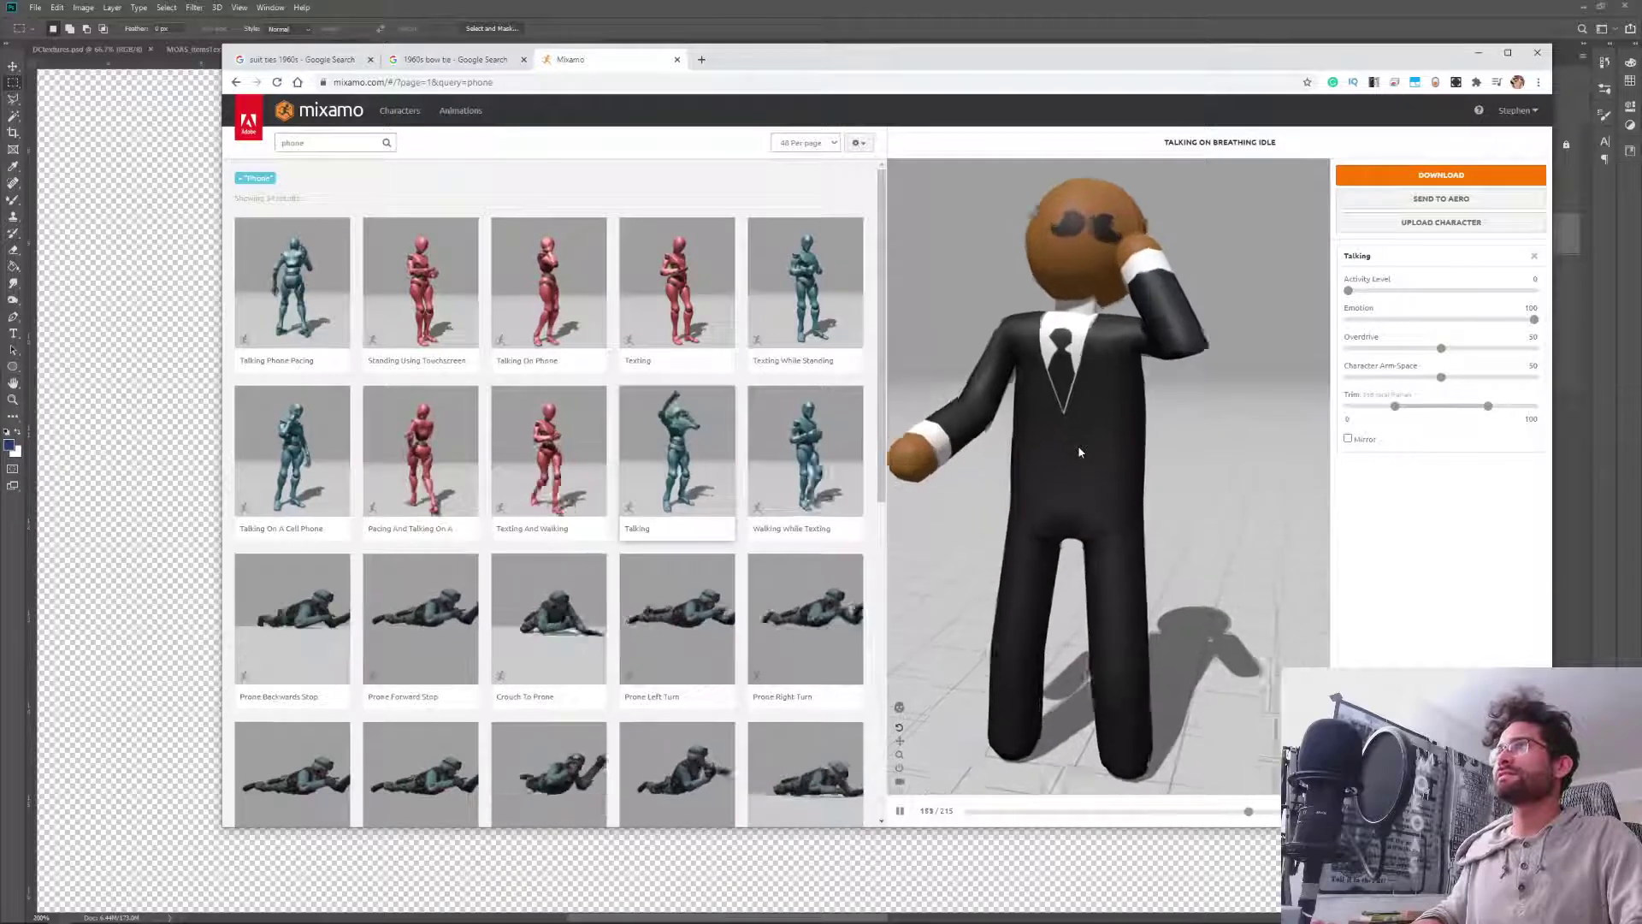
scroll(1081, 466, up, 2)
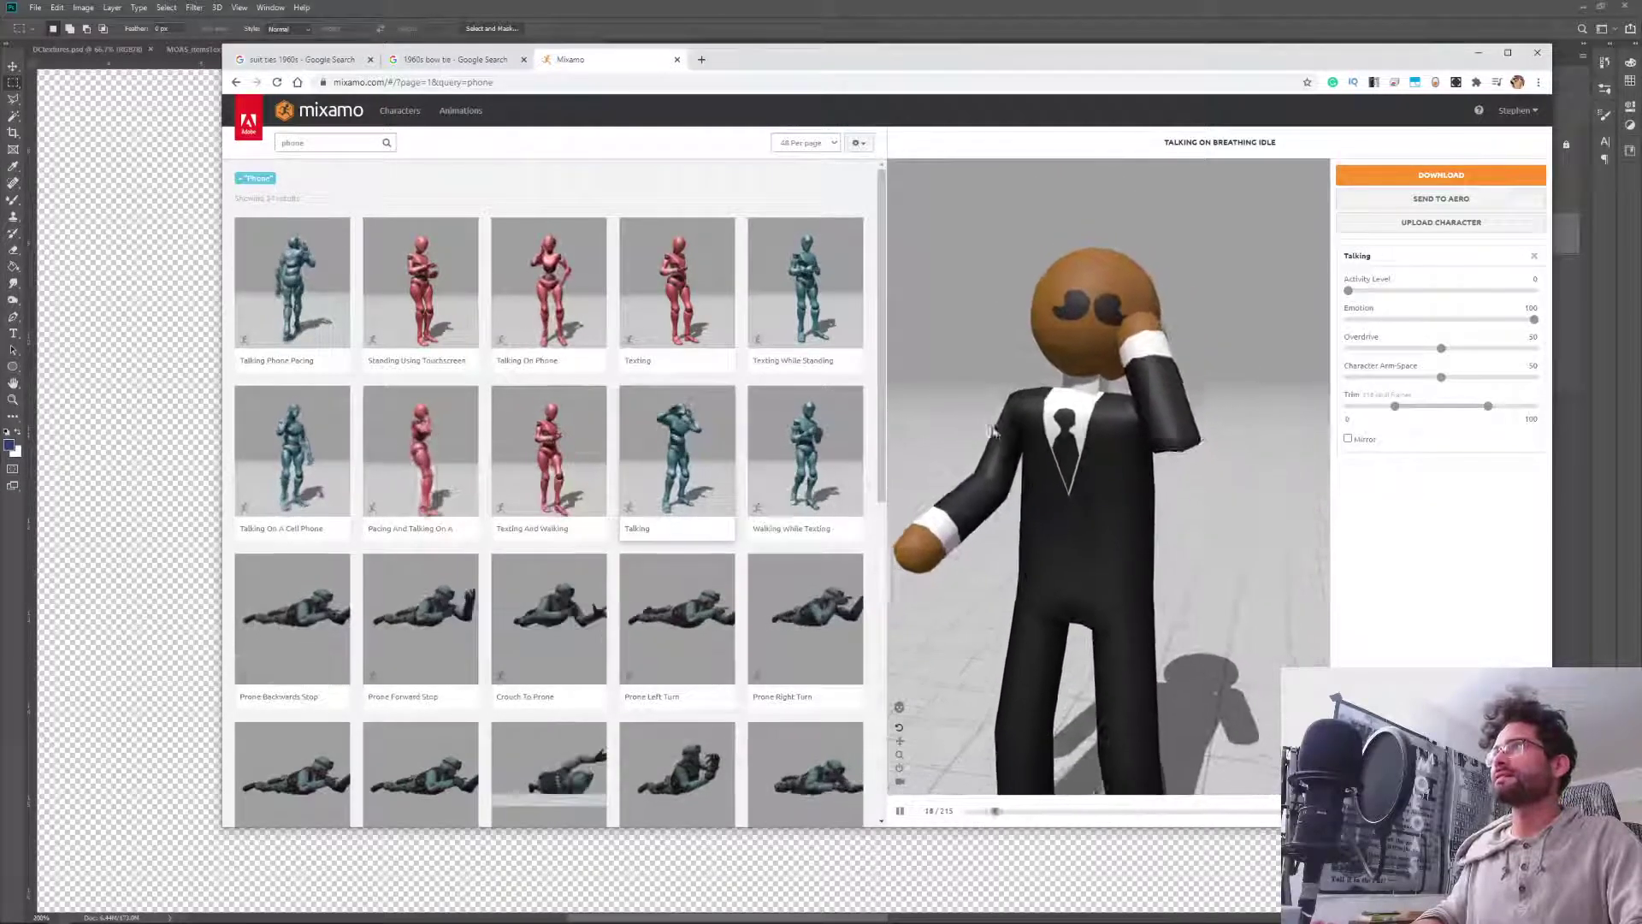
scroll(1099, 453, up, 3)
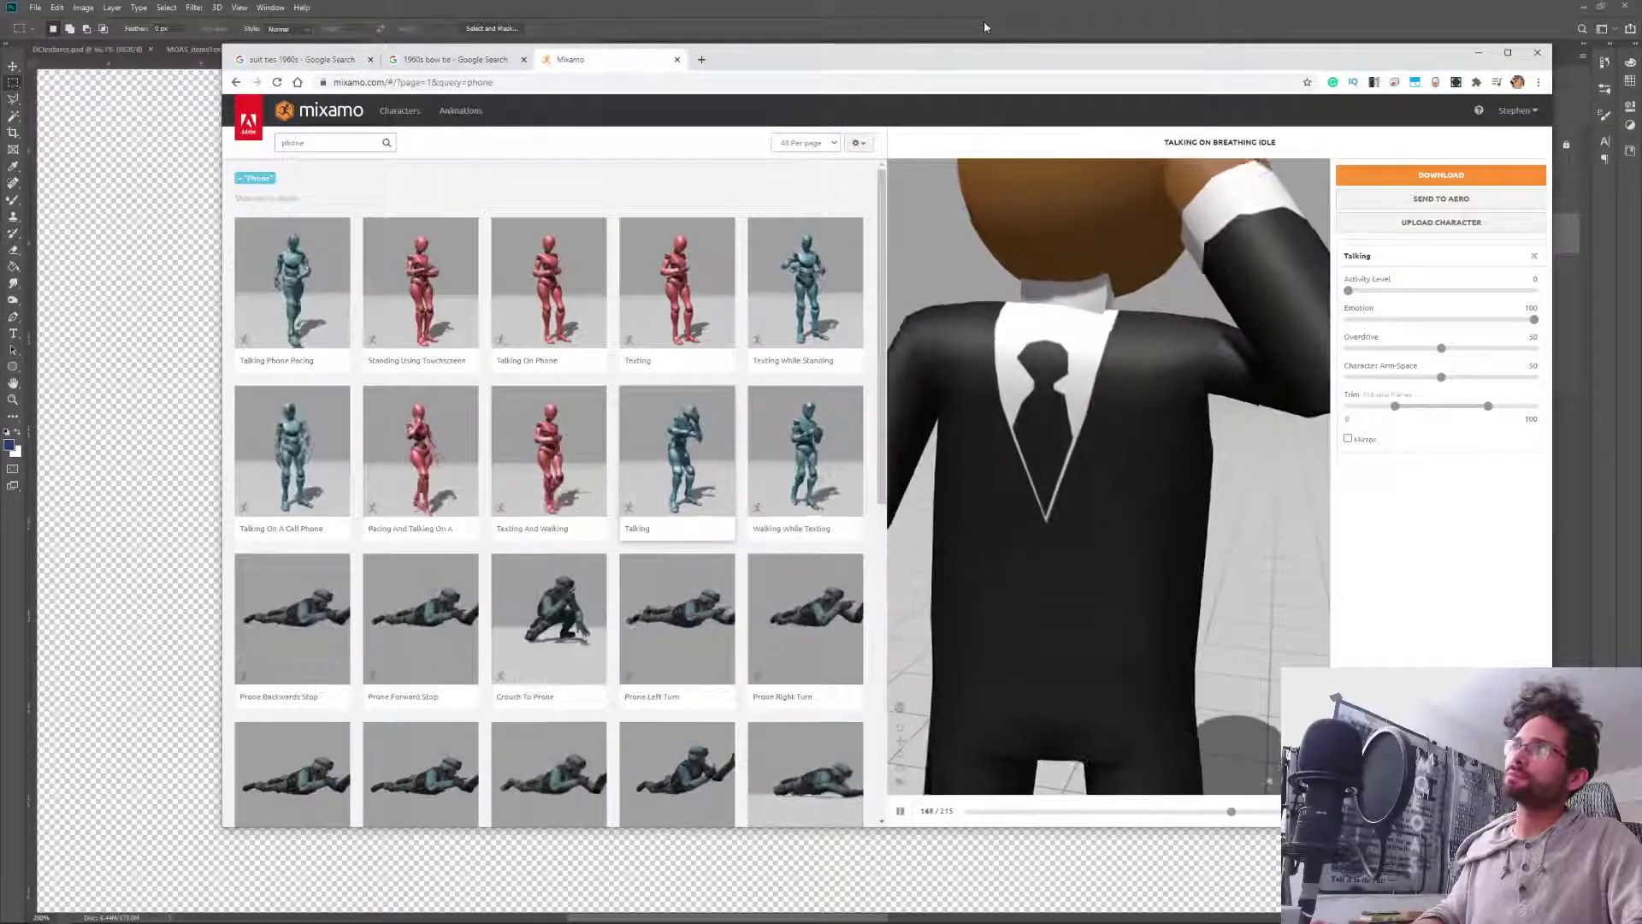
Switch back to Photoshop and add a new empty layer above the tie copy in the suit ties group.
key(alt+Tab)
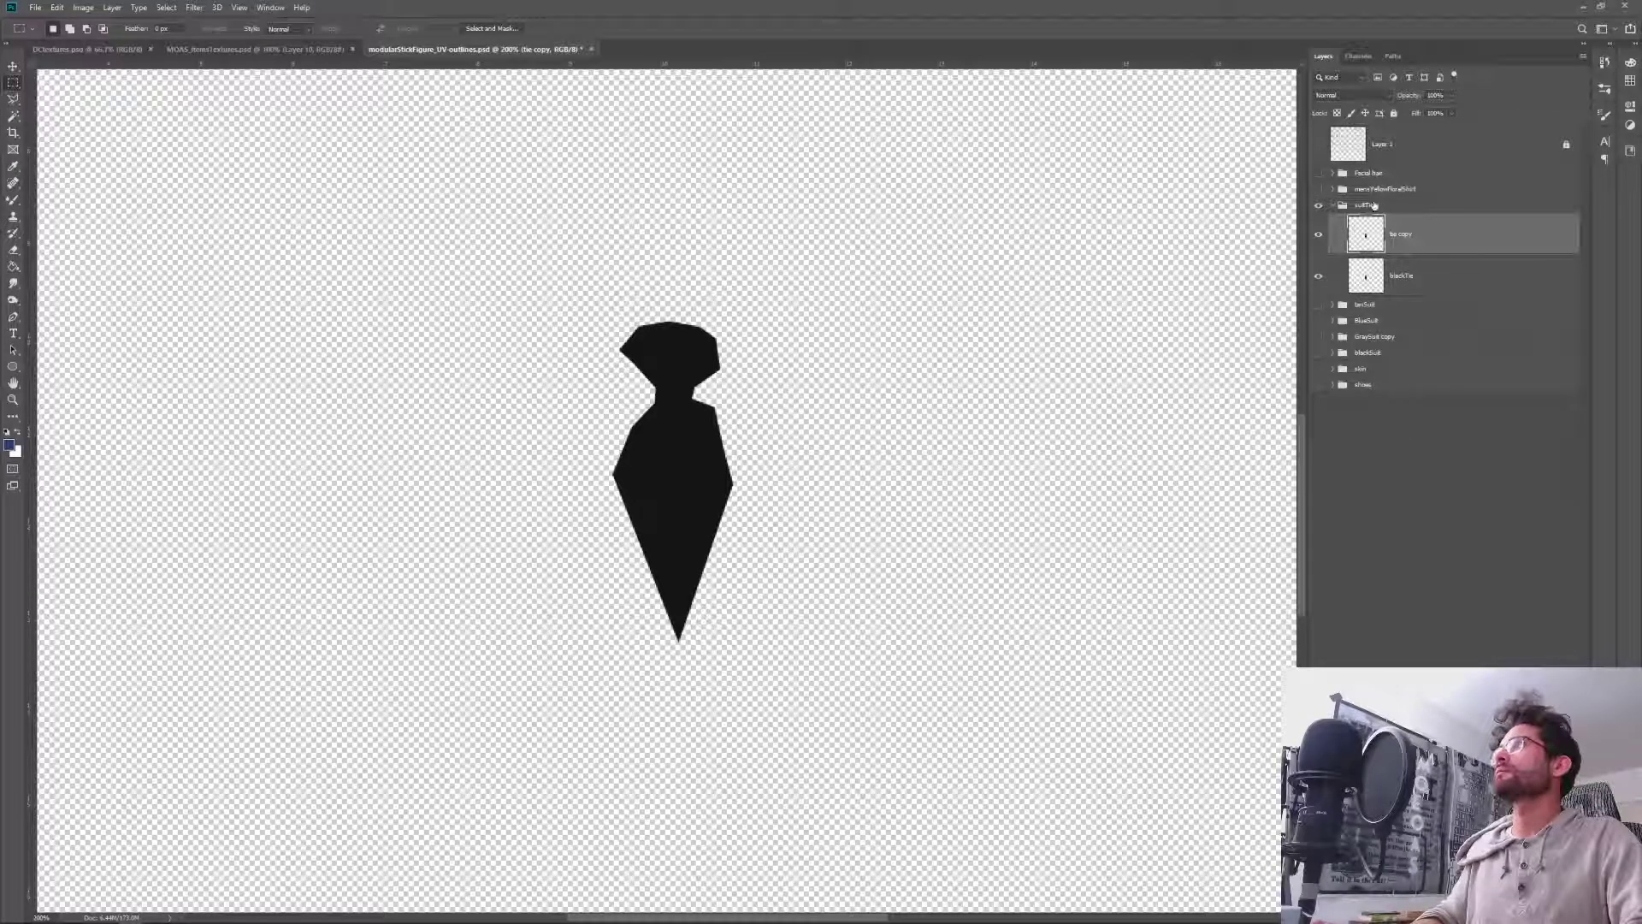
key(ctrl+shift+n)
key(Return)
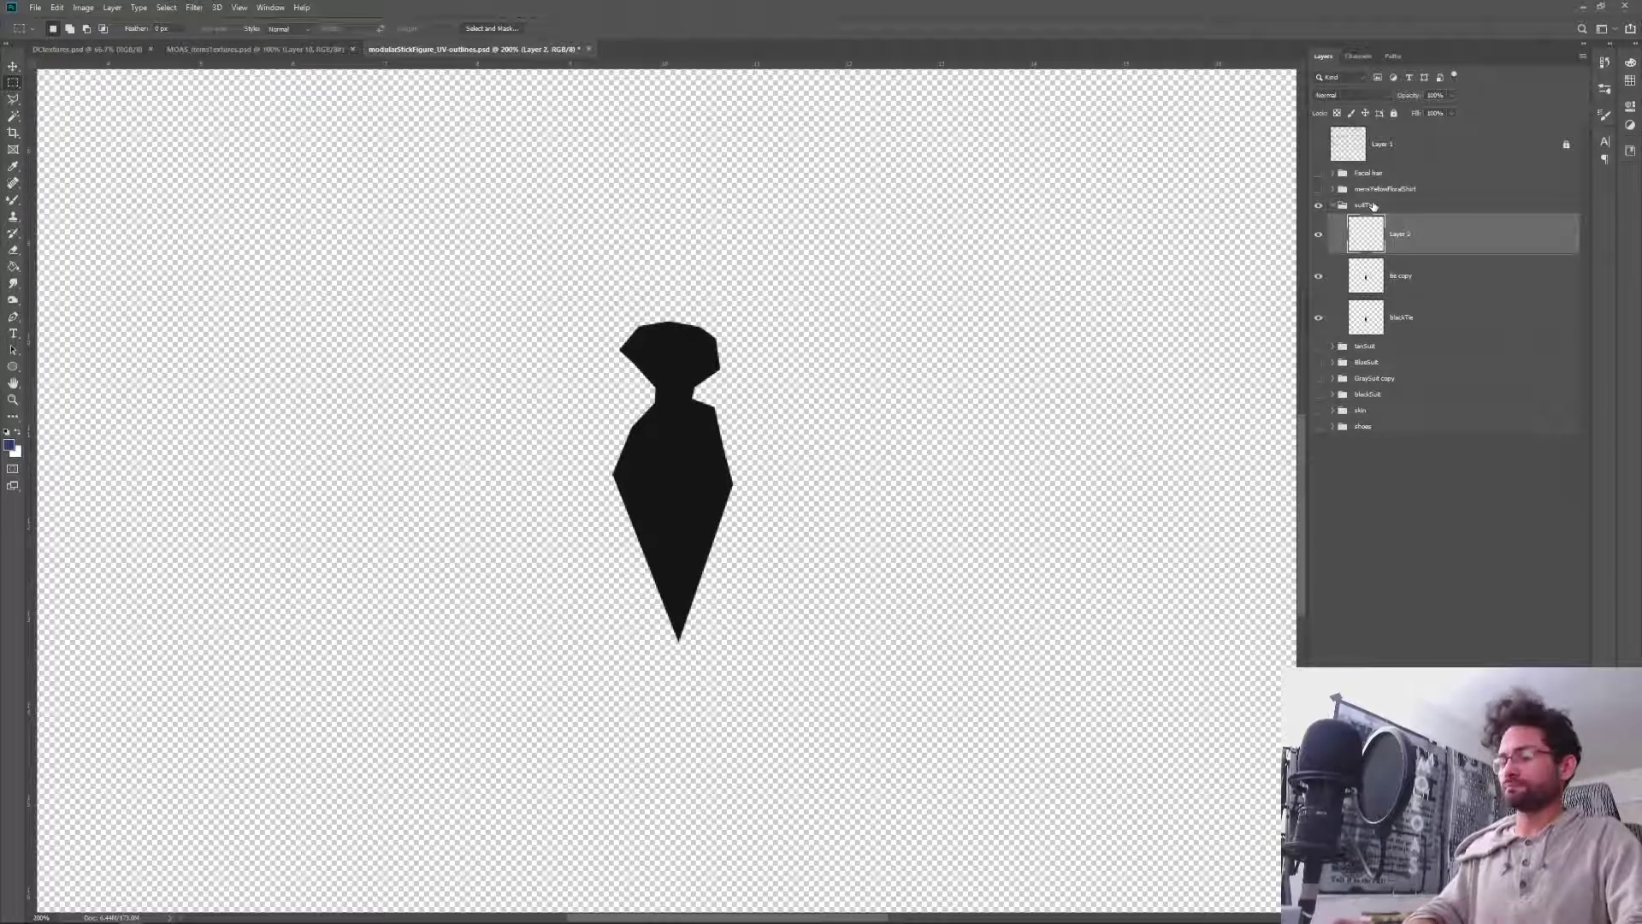
Move the empty Layer 2 out of the suit ties group so it sits directly above the group.
drag(1402, 234, 1407, 214)
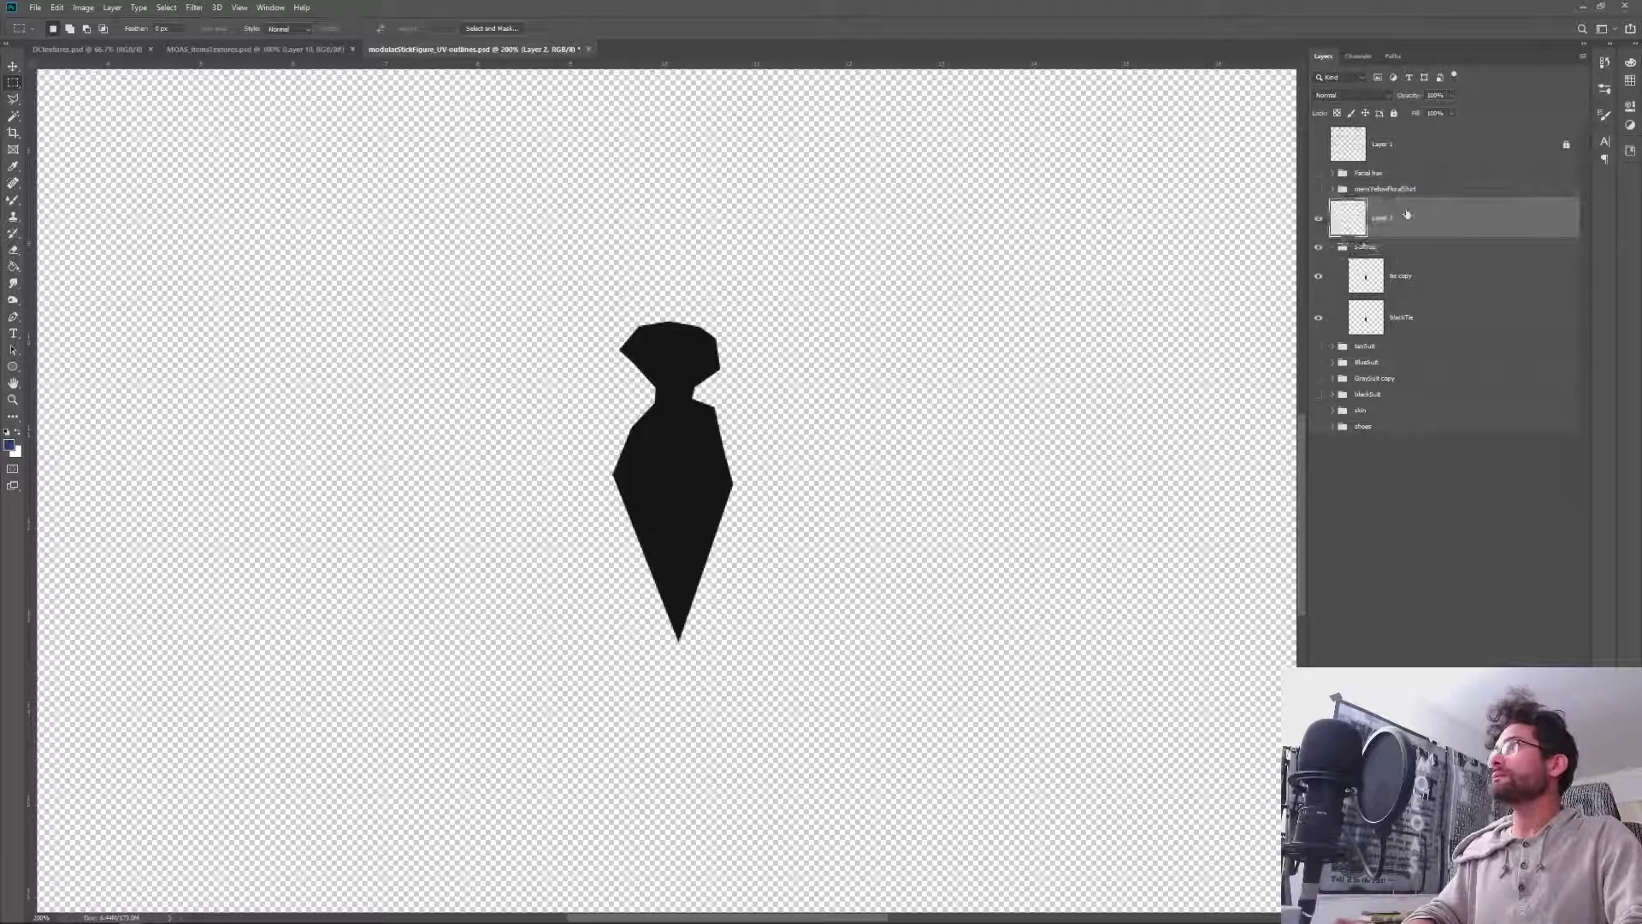
click(13, 99)
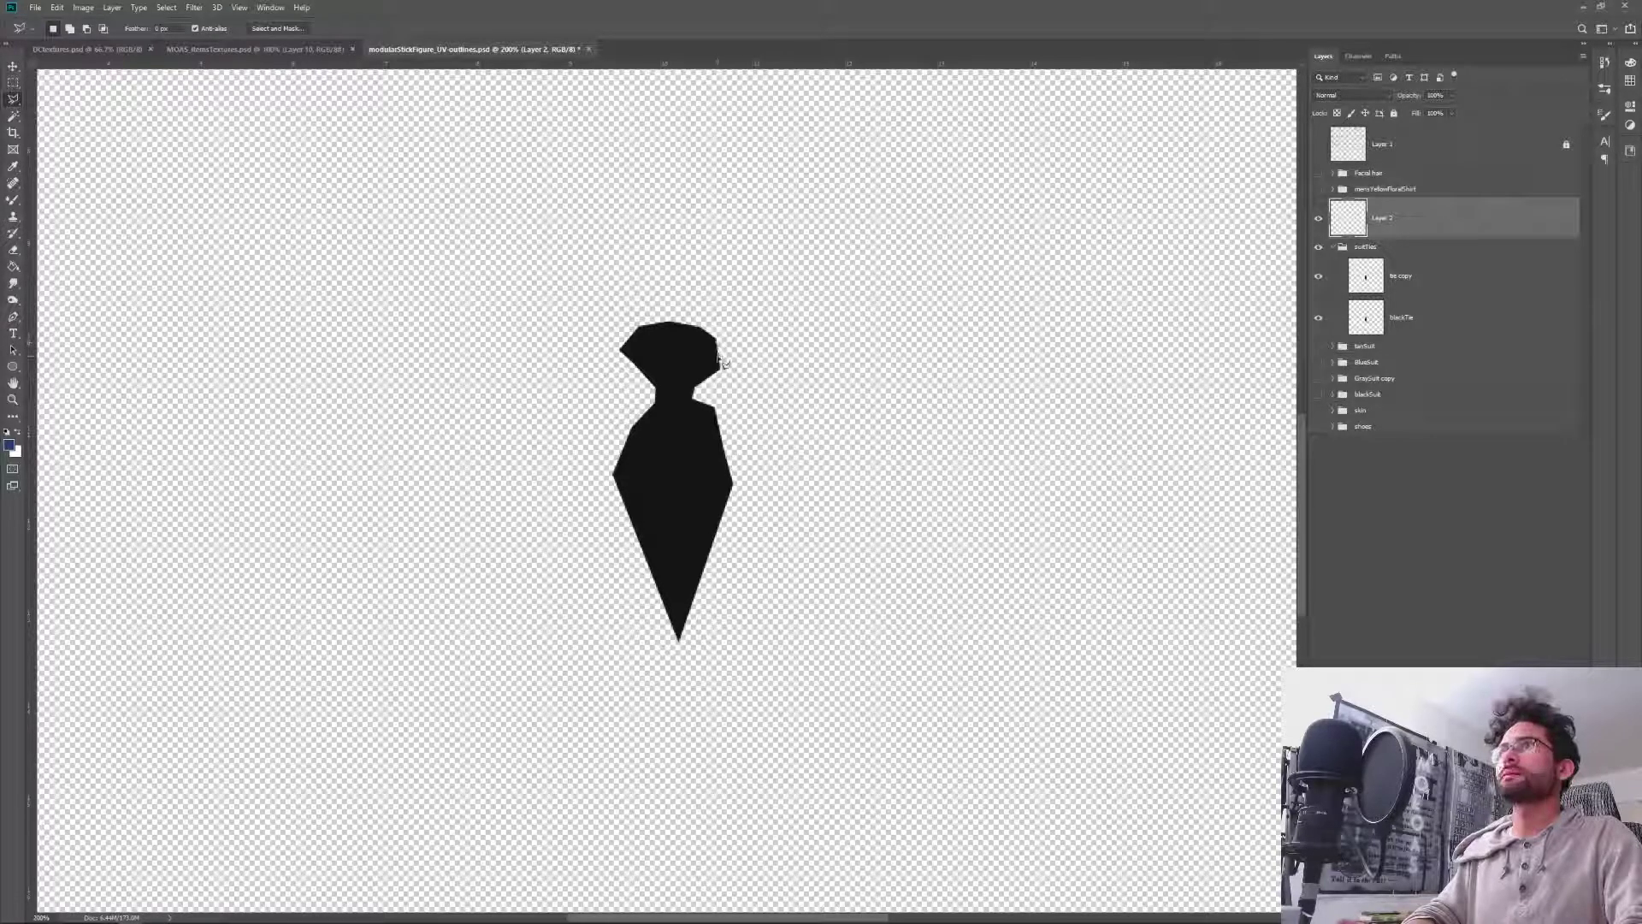
drag(723, 365, 708, 377)
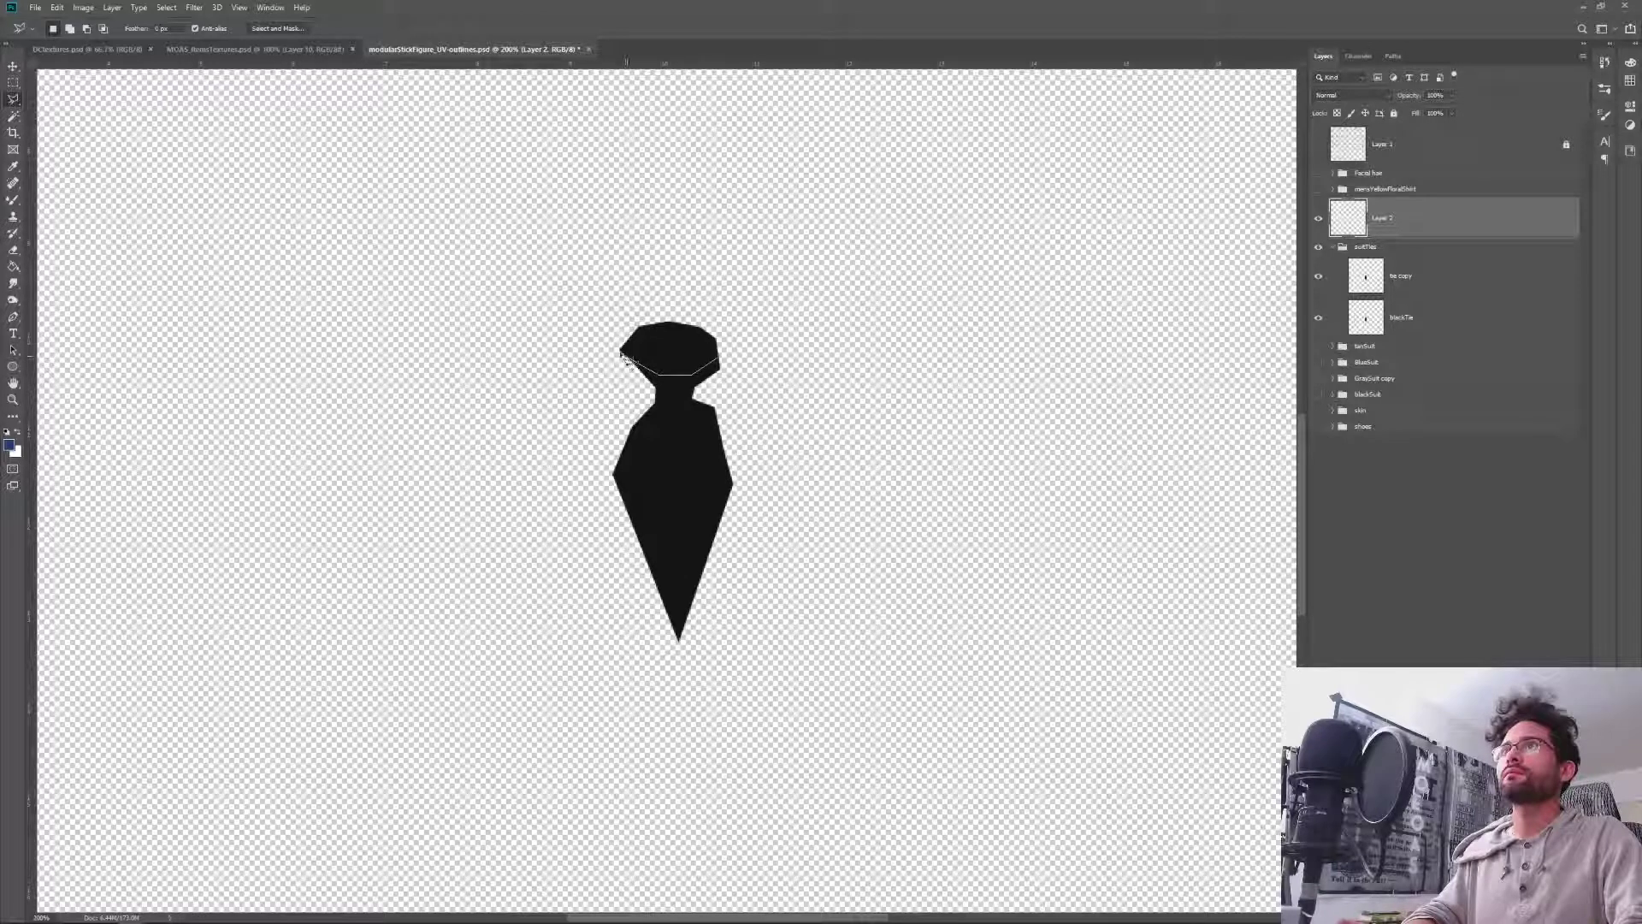
drag(608, 336, 615, 337)
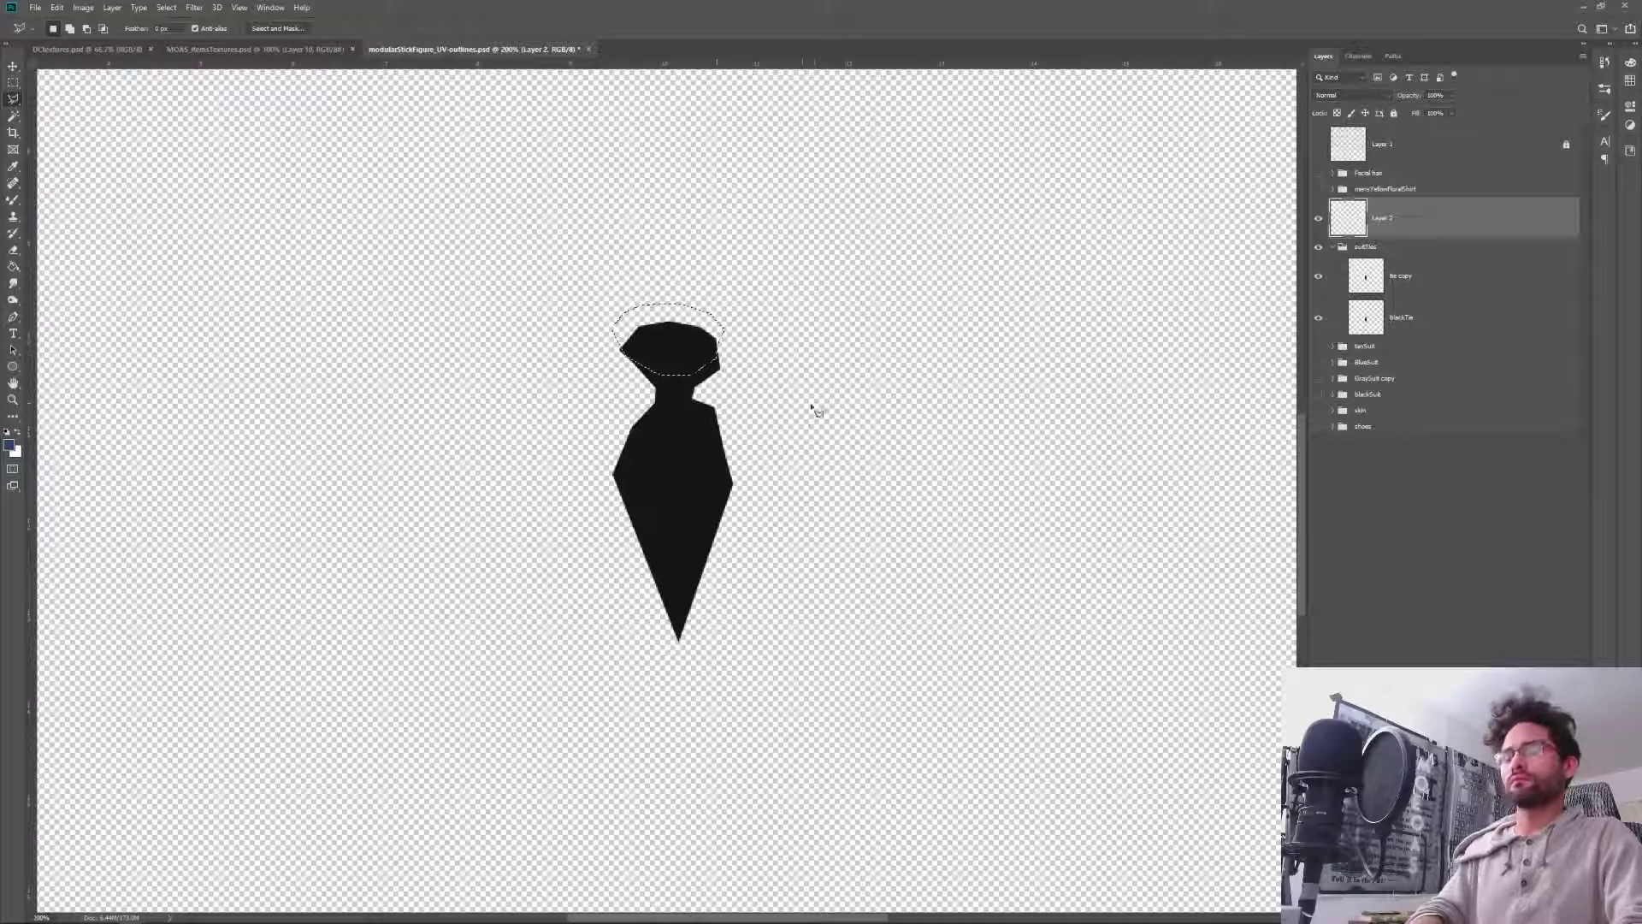
key(ctrl+d)
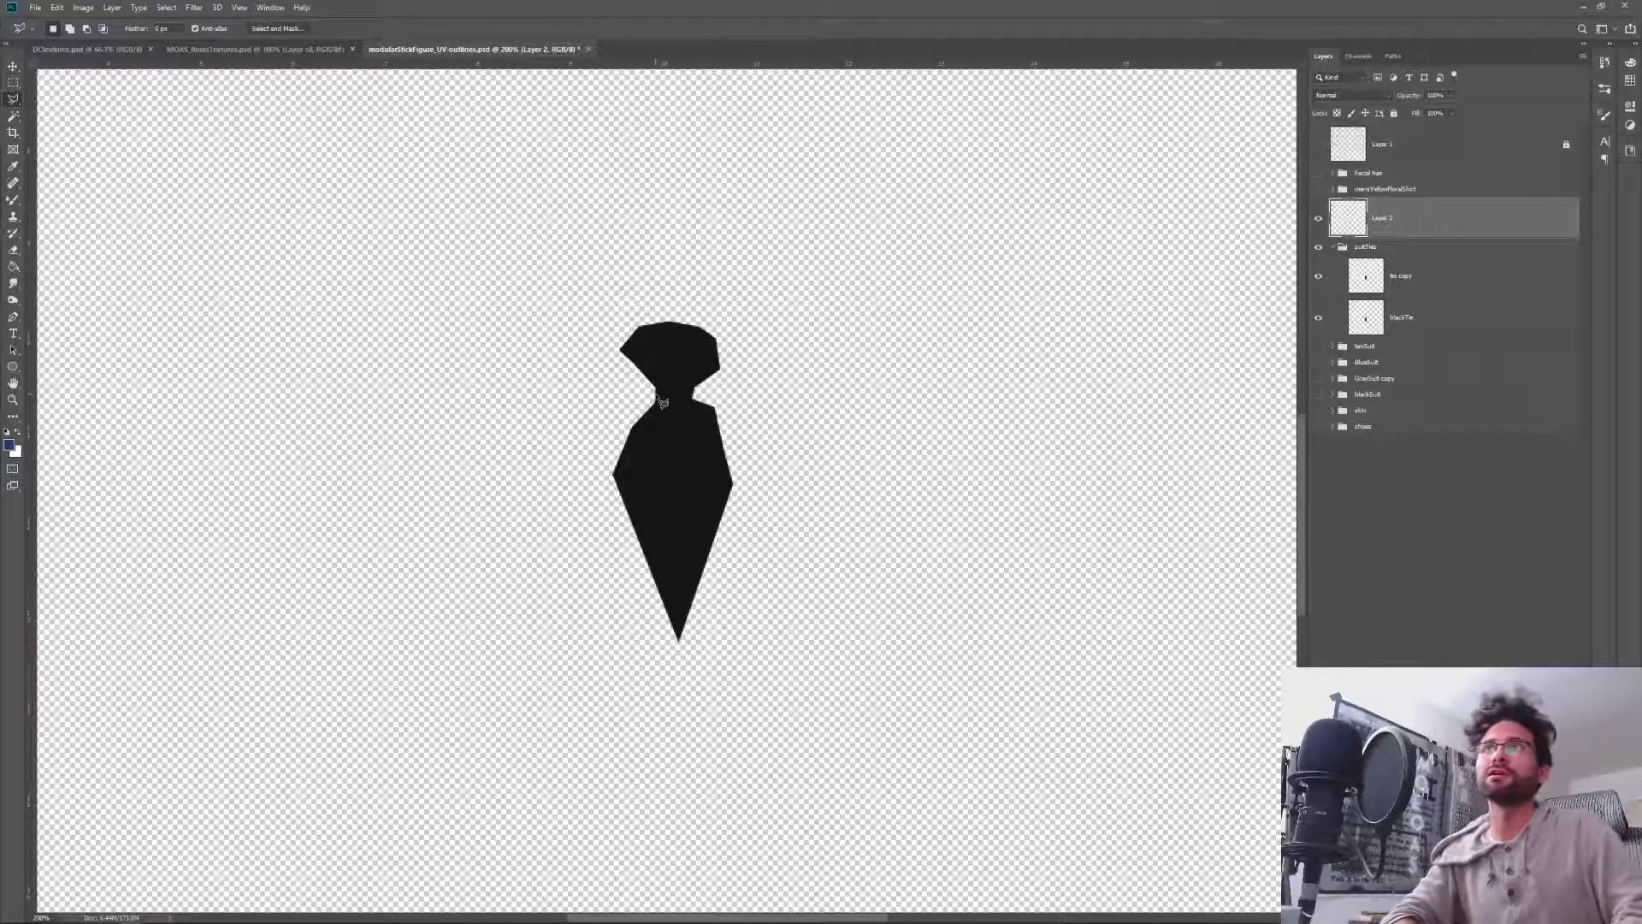
key(alt+Tab)
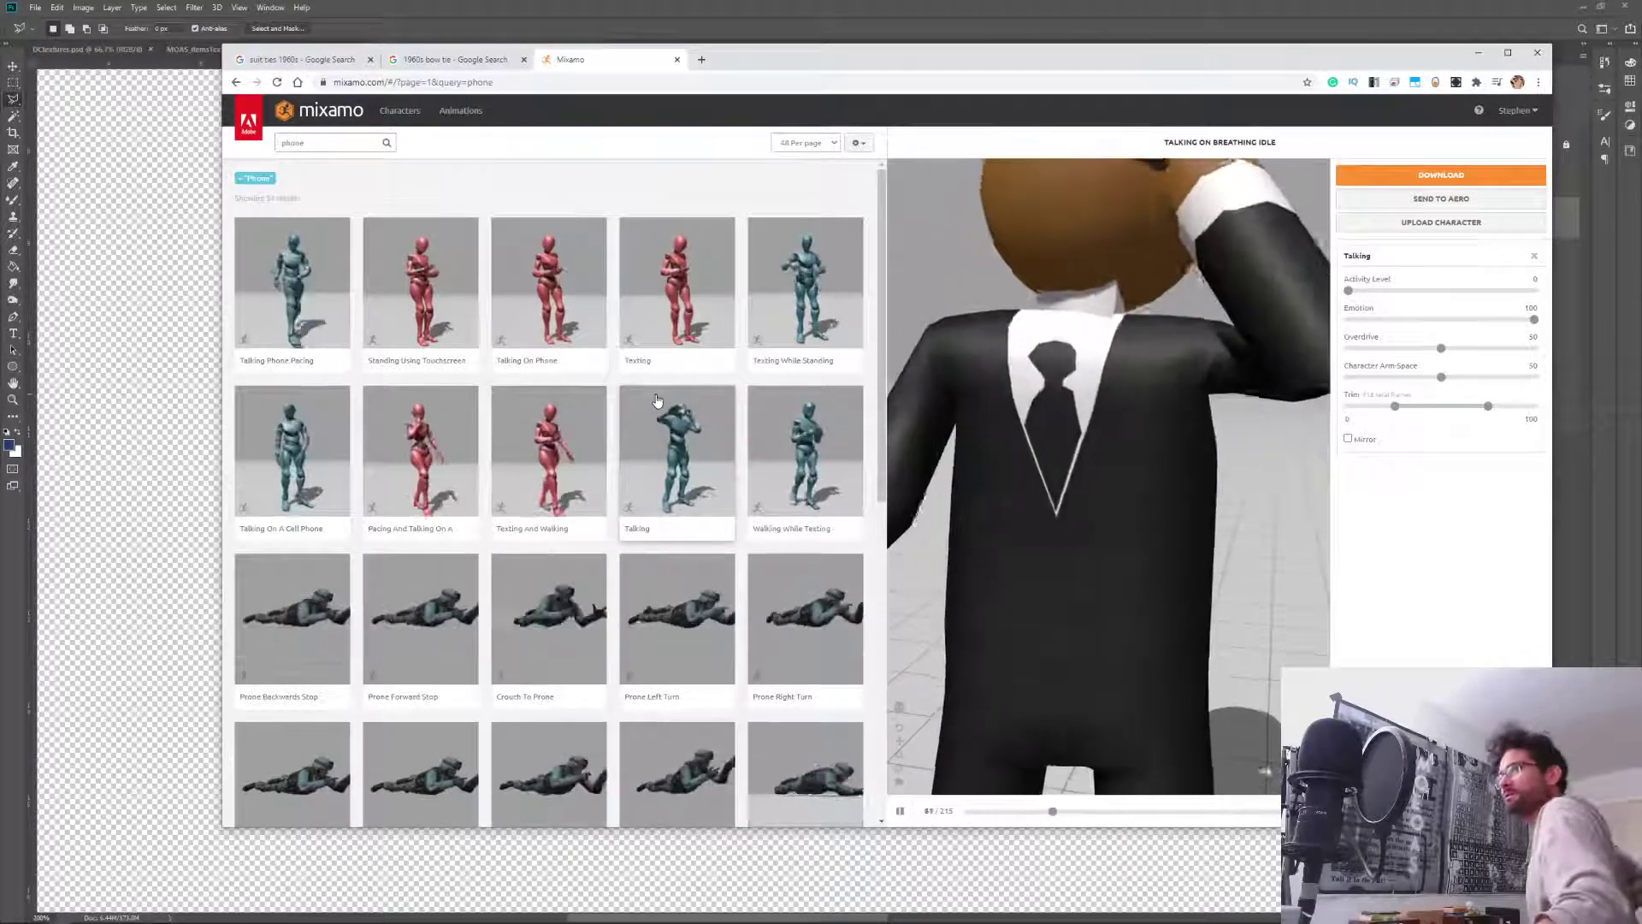
key(alt+Tab)
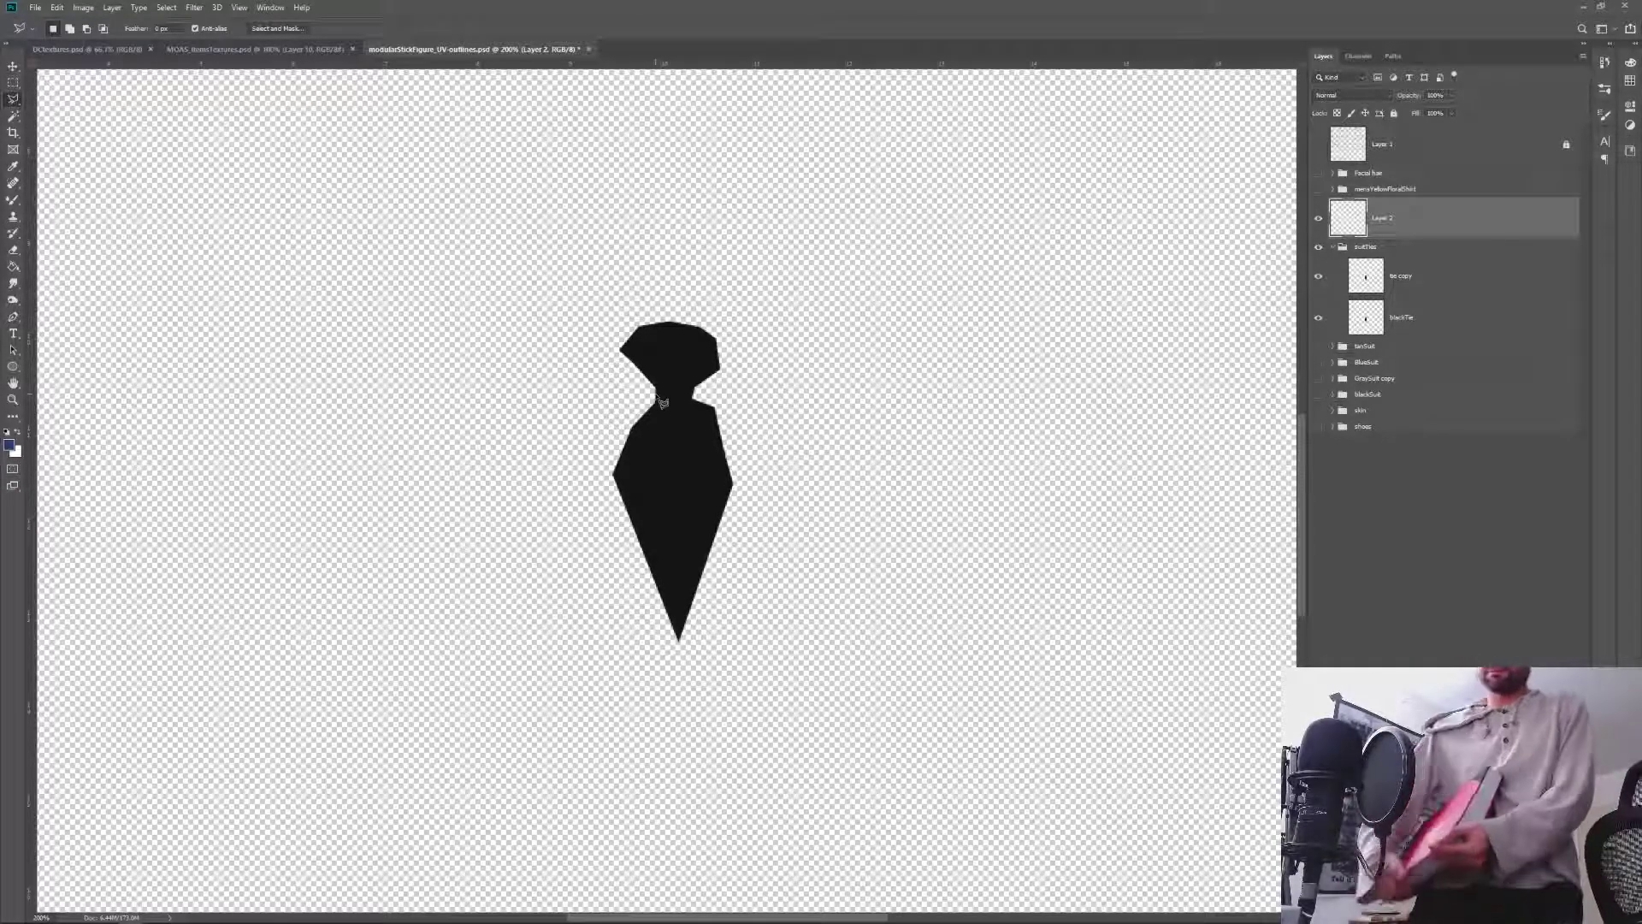
key(alt+Tab)
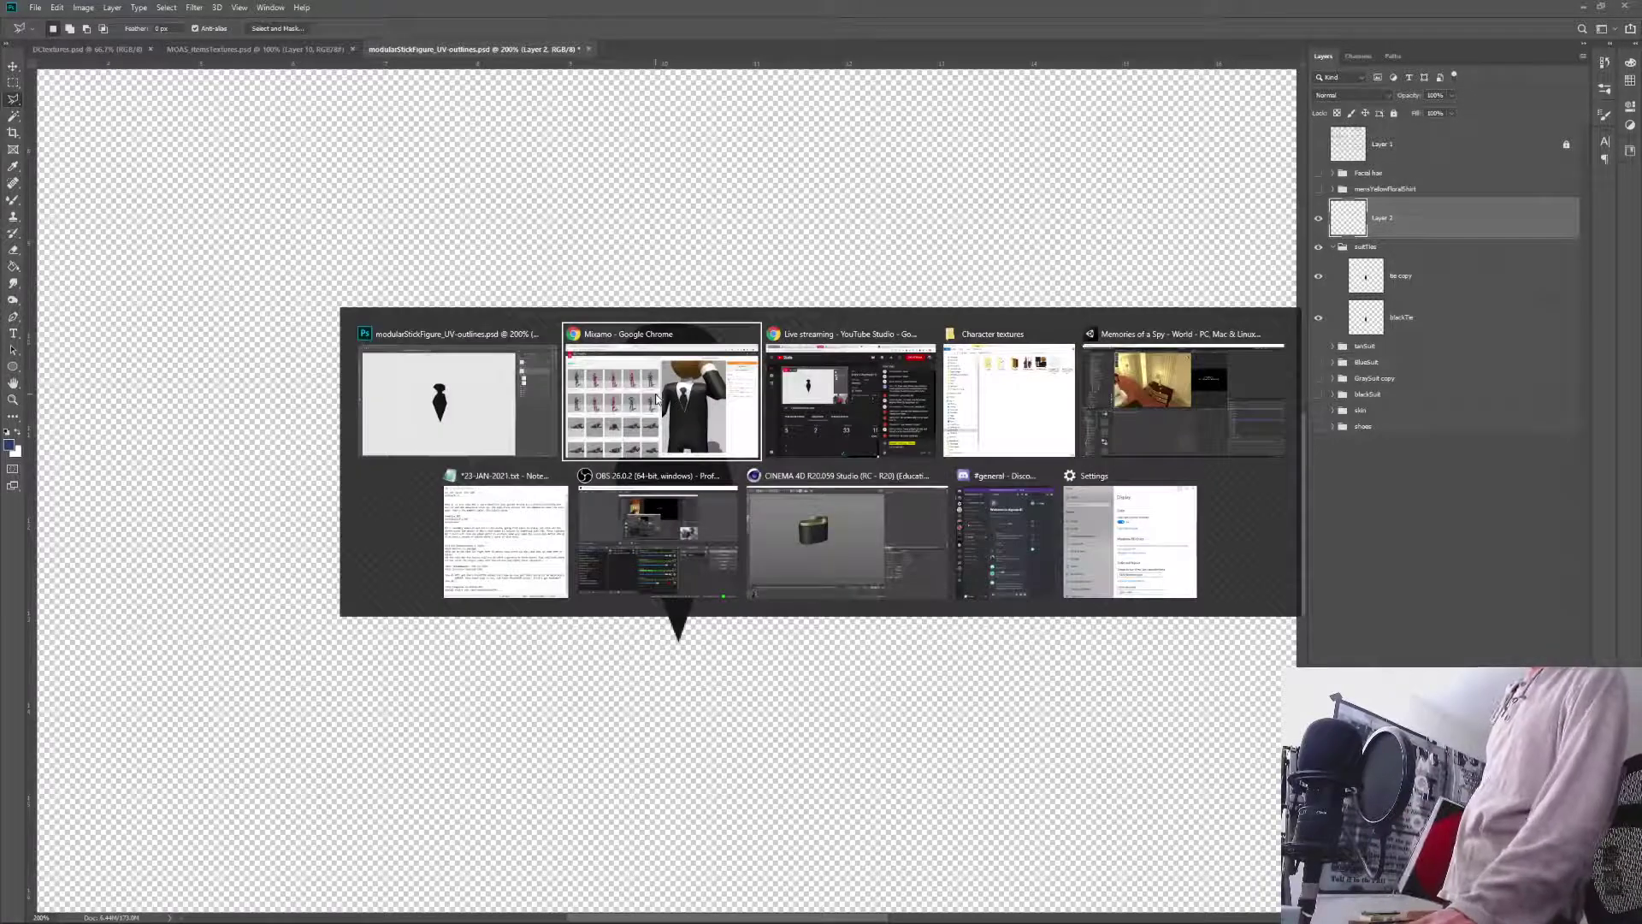
key(alt+Tab)
key(alt+Tab)
key(alt+Tab)
key(alt+Tab)
key(alt+Tab)
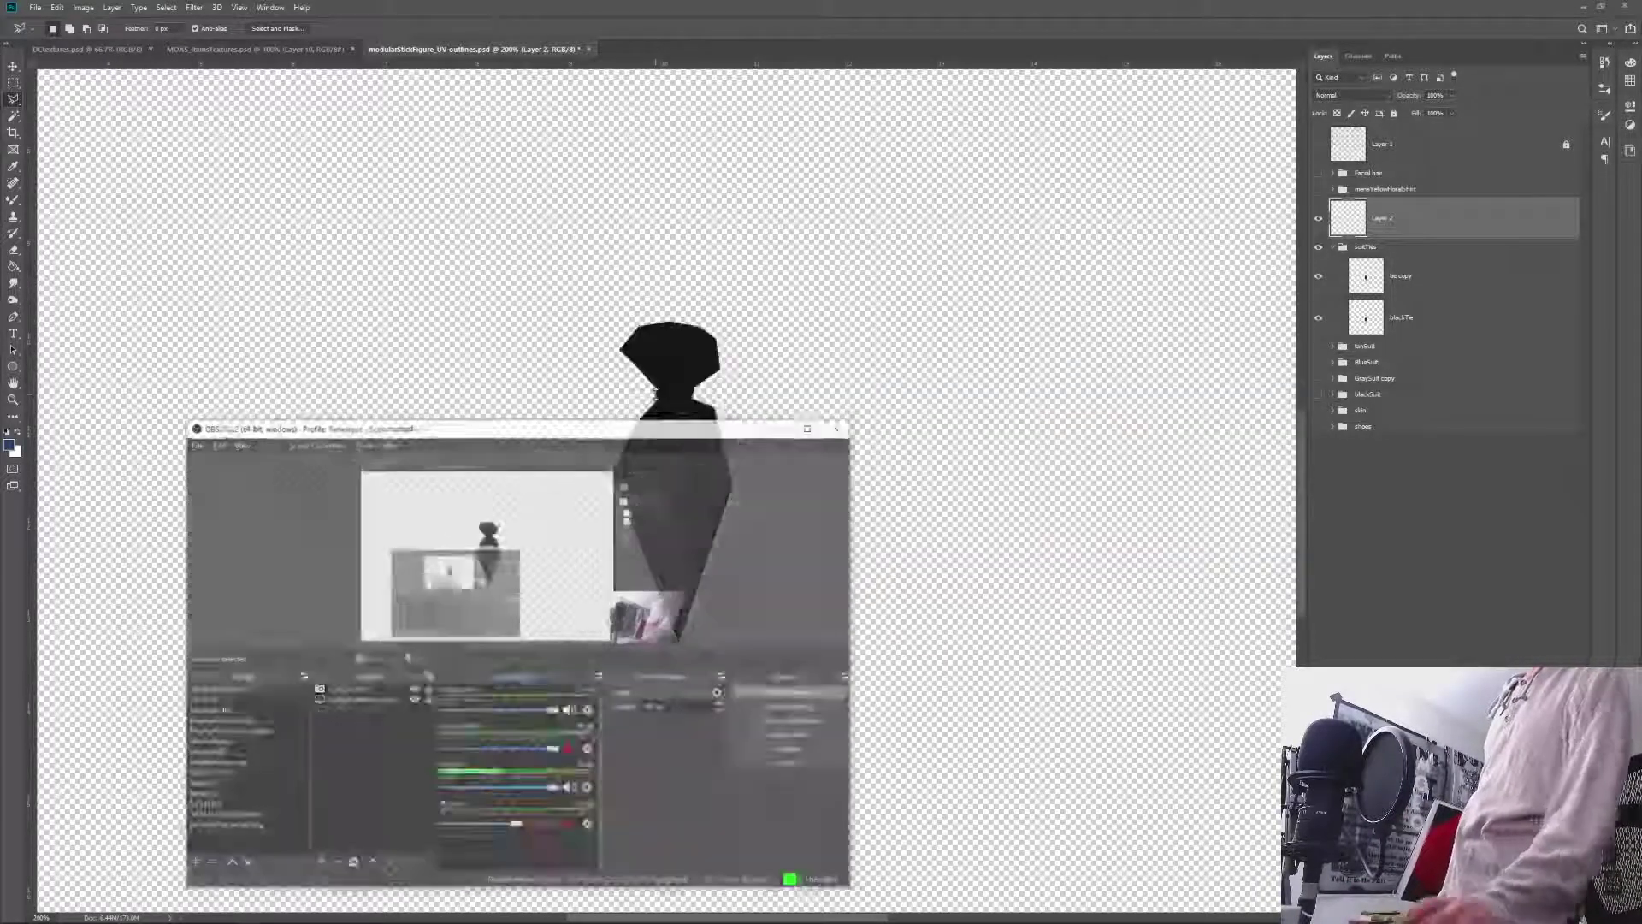
click(195, 698)
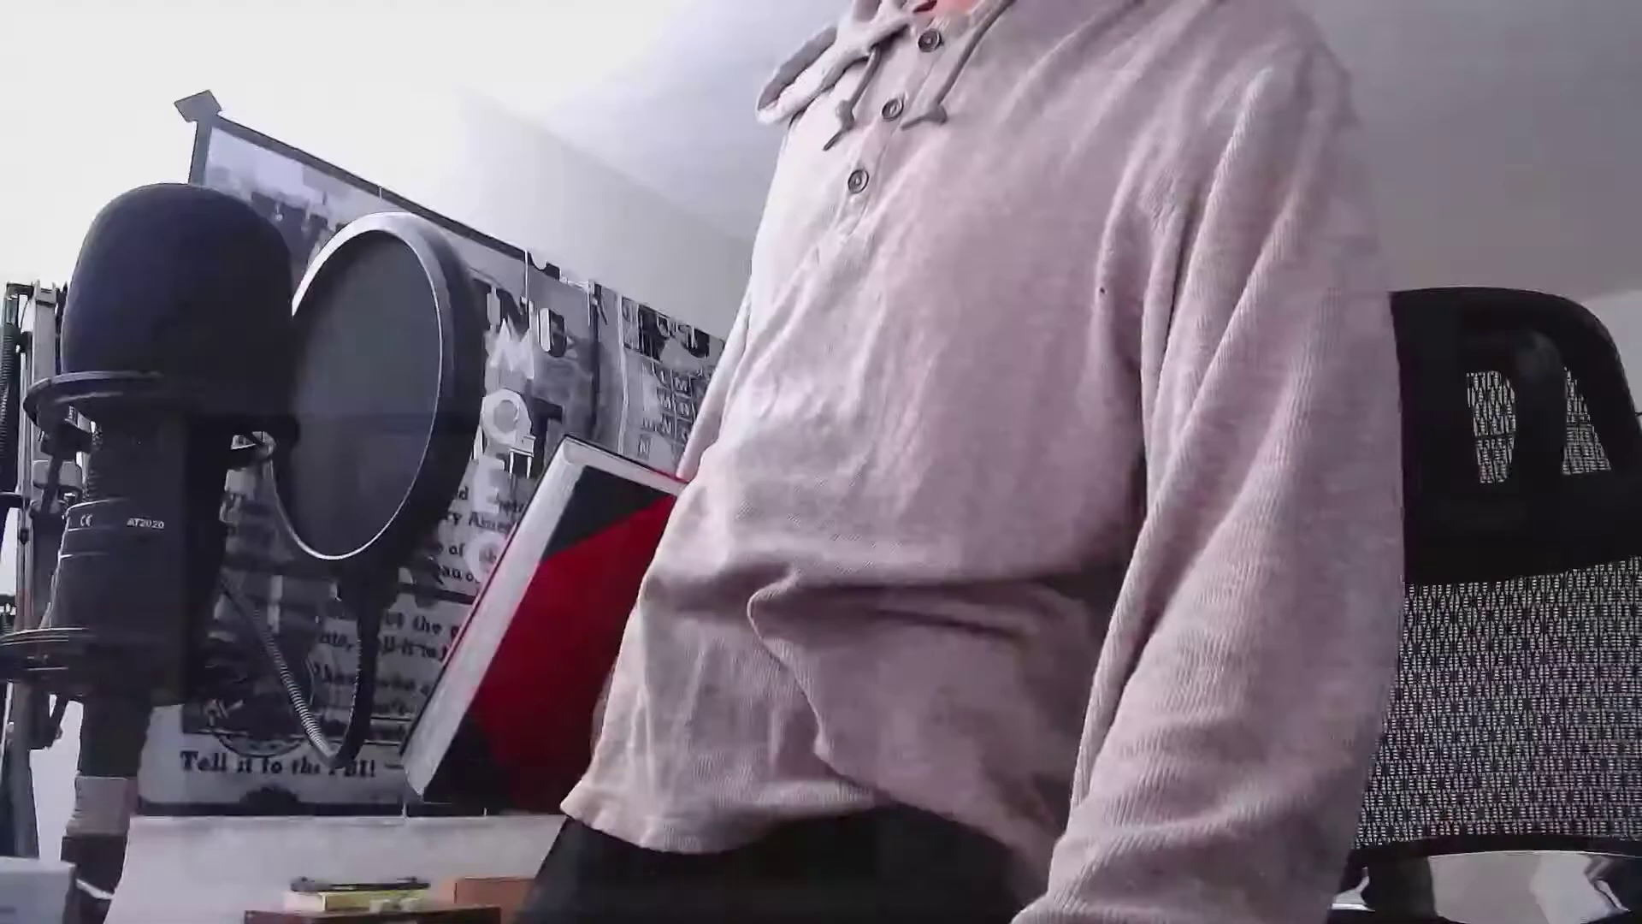
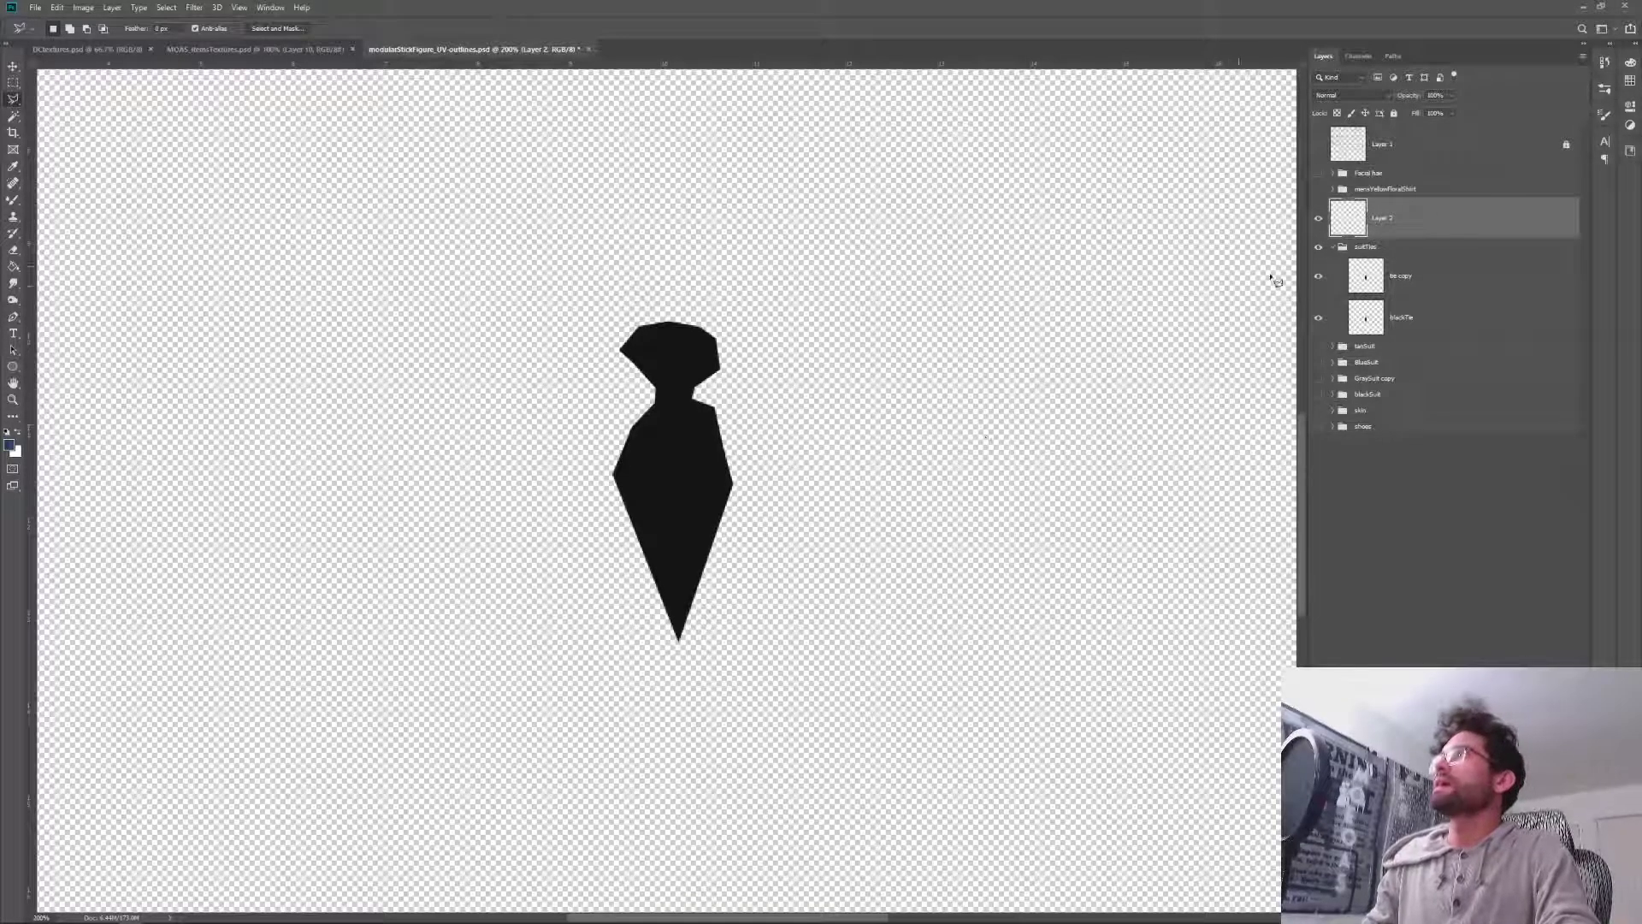
Lower the suit ties group's opacity to a faint guide and make Layer 2 the active layer again.
click(1368, 250)
drag(1414, 98, 1381, 105)
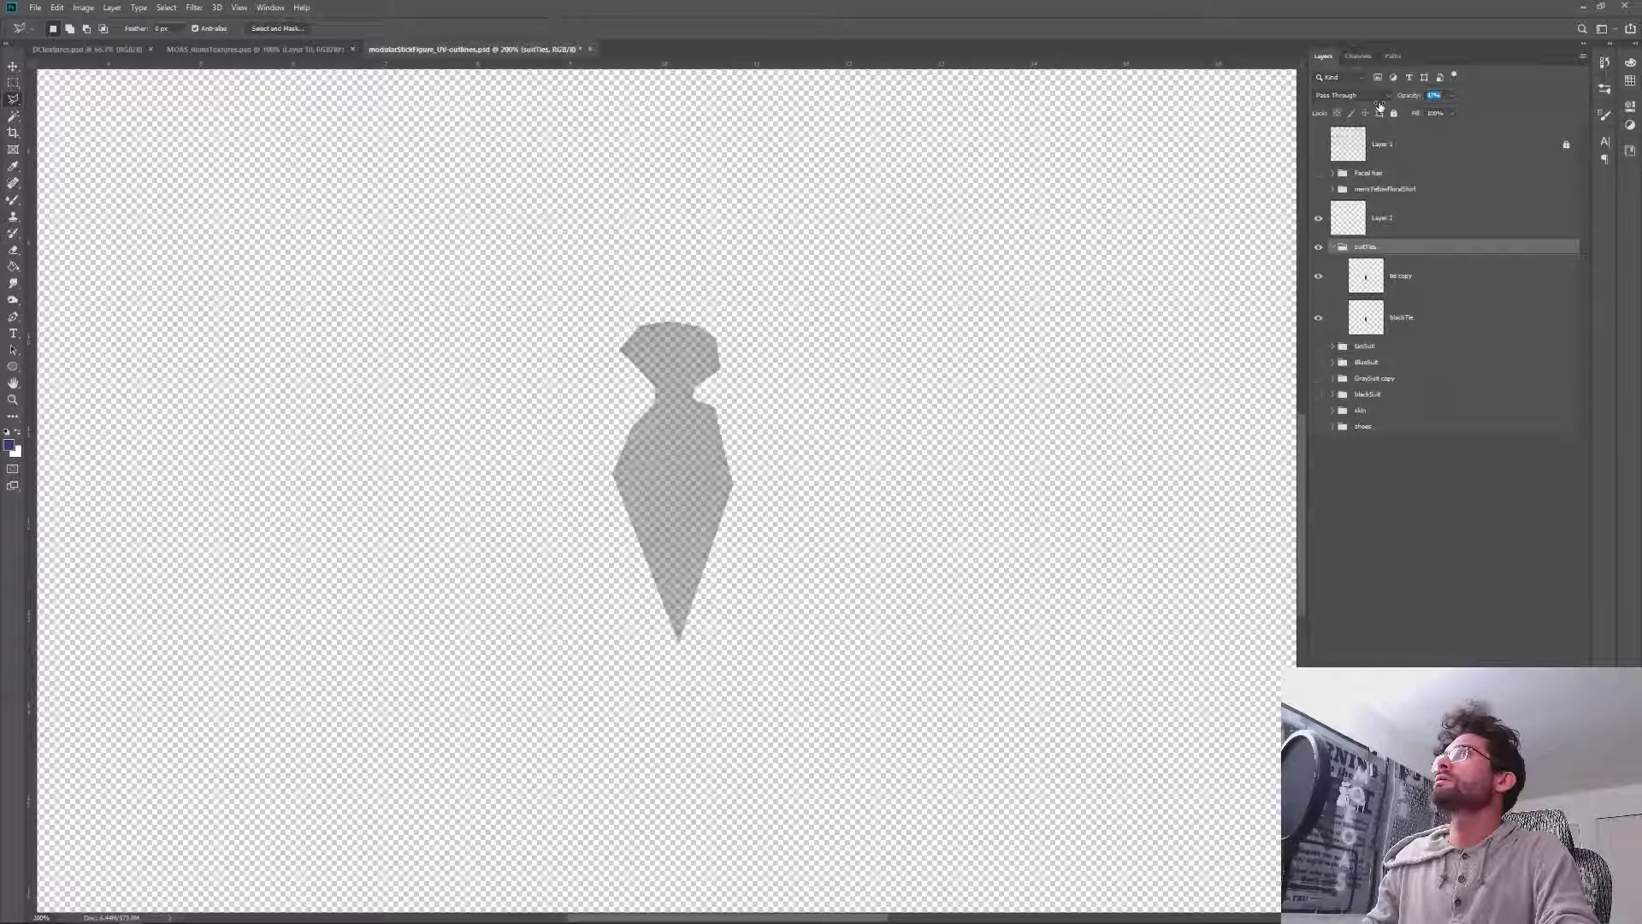
click(1405, 220)
Outline the tie's knot with a polygonal selection on Layer 2 and fill it with the dark blue foreground color.
click(700, 389)
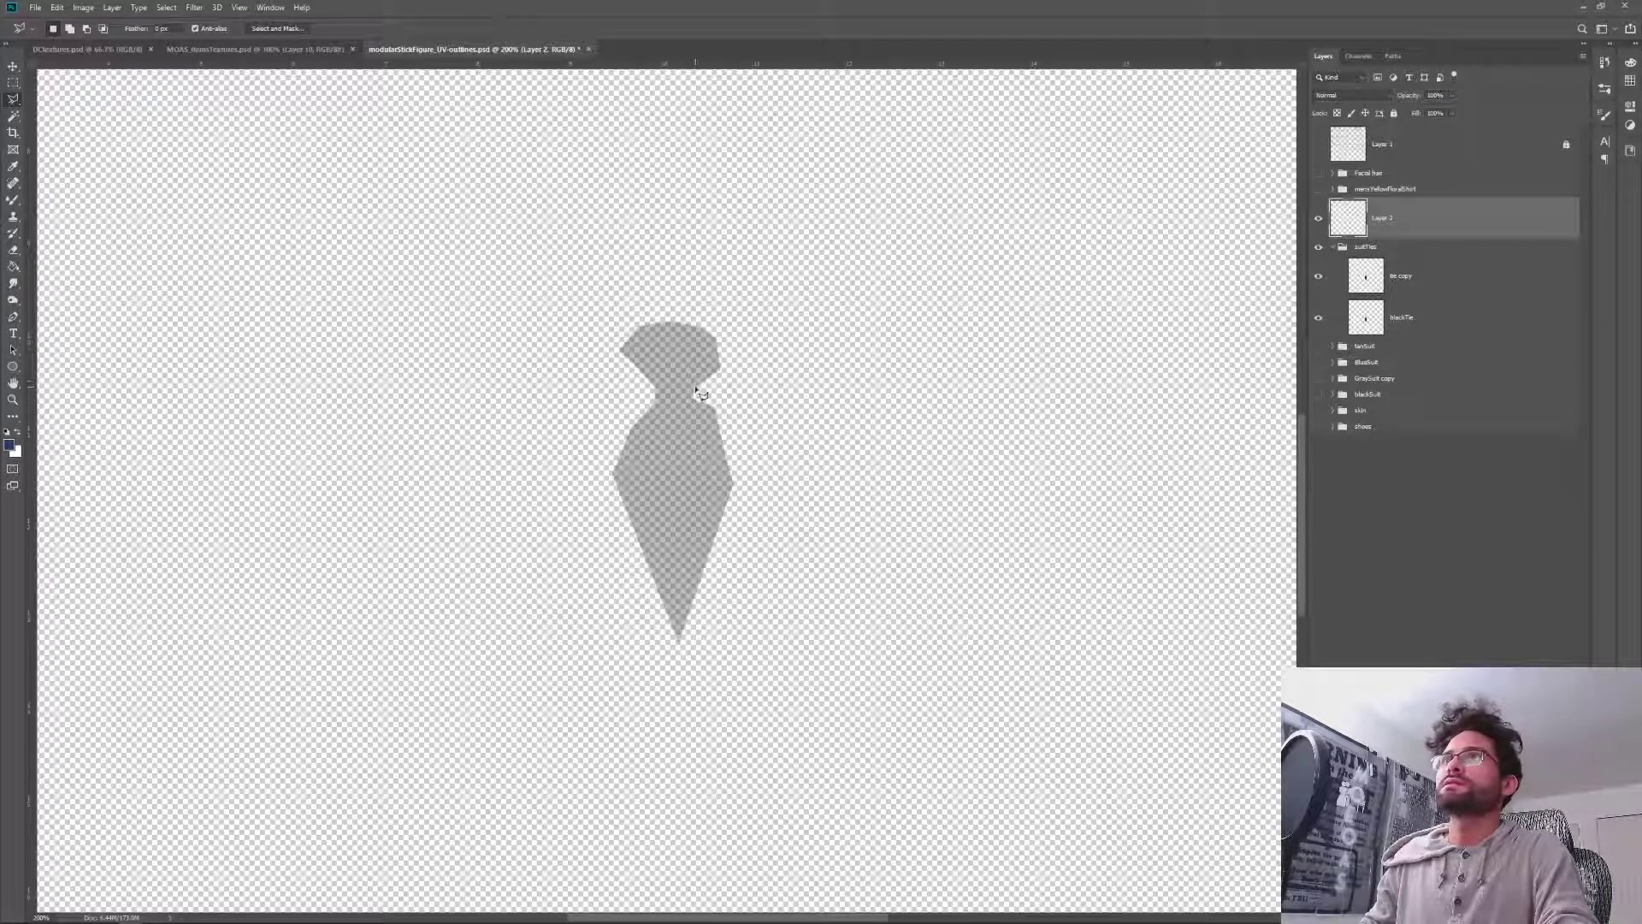
click(719, 371)
click(708, 329)
click(672, 317)
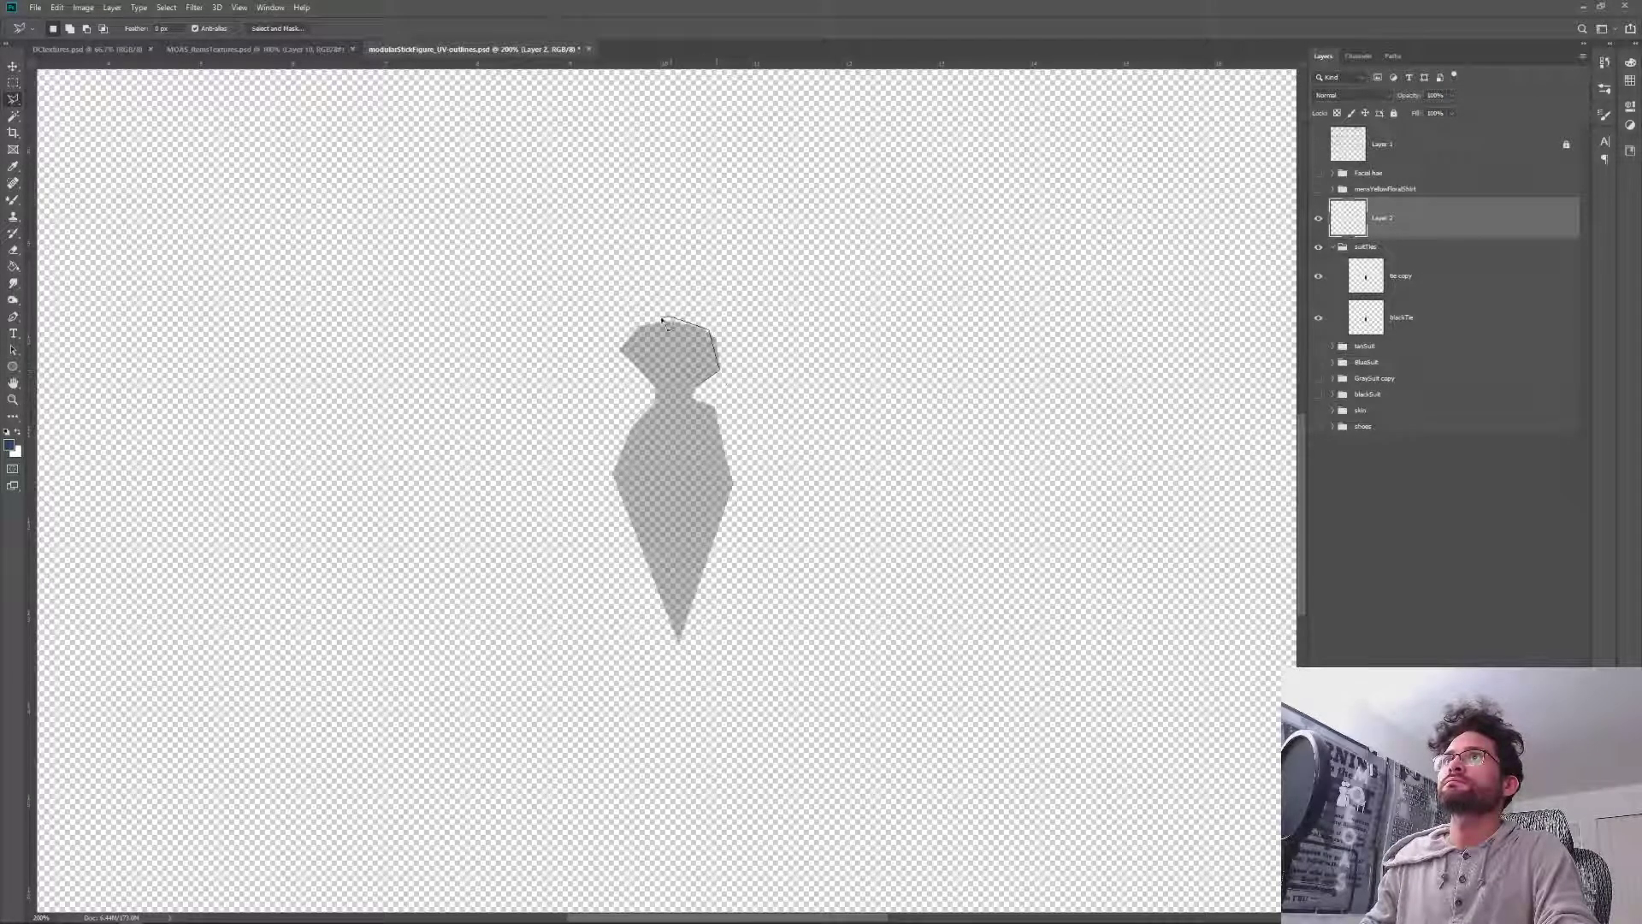
click(635, 325)
click(621, 350)
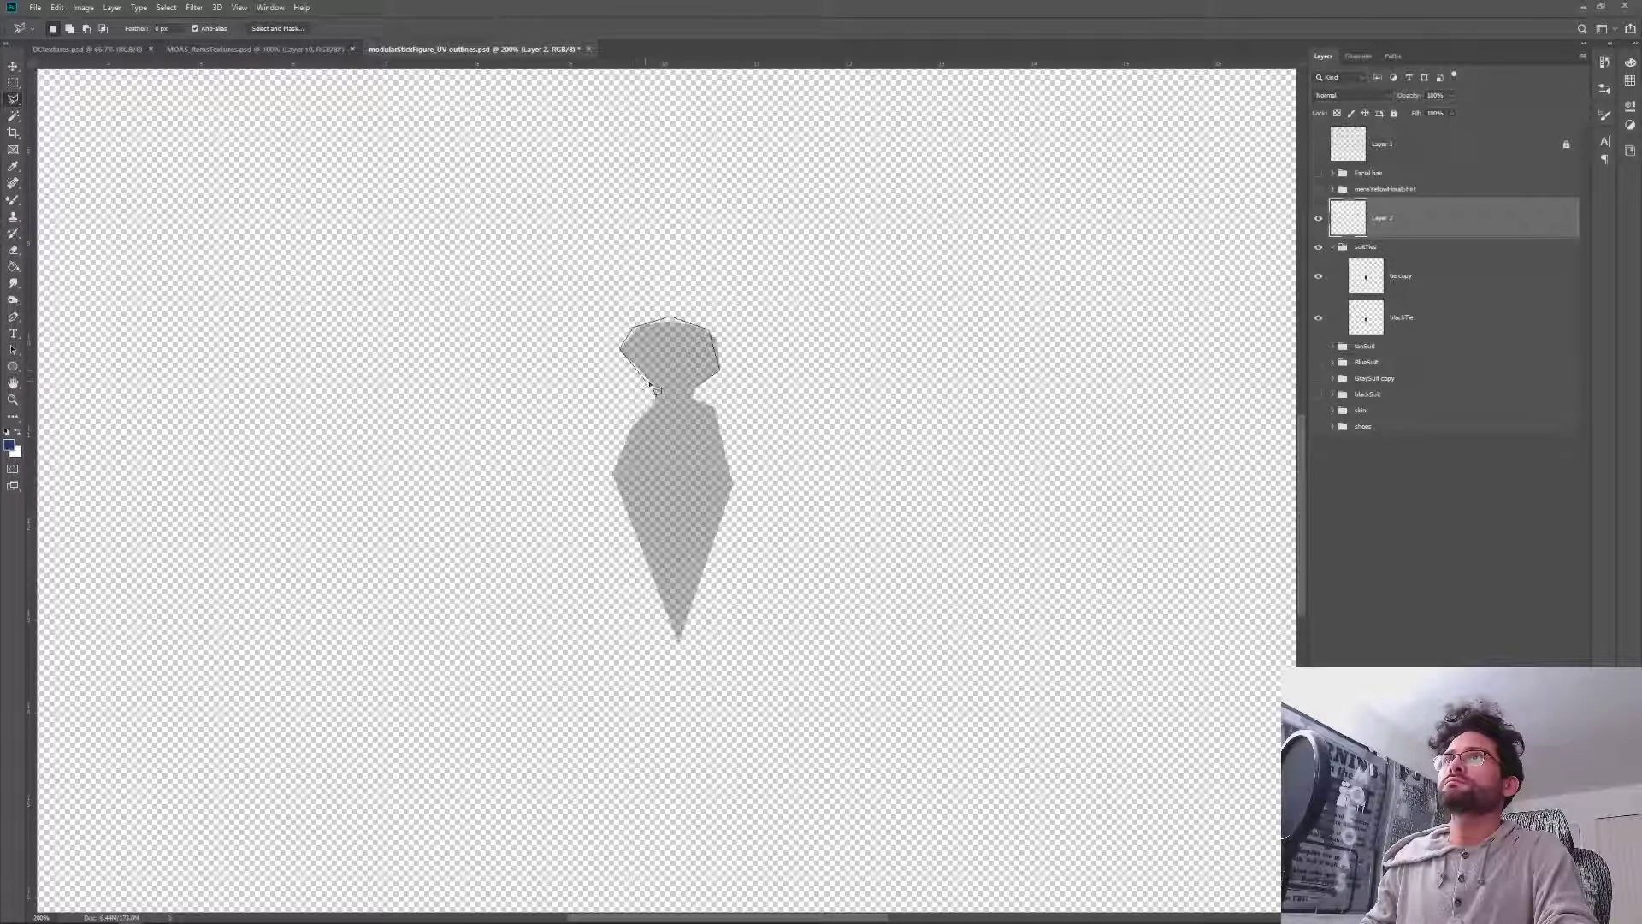
click(650, 382)
click(695, 391)
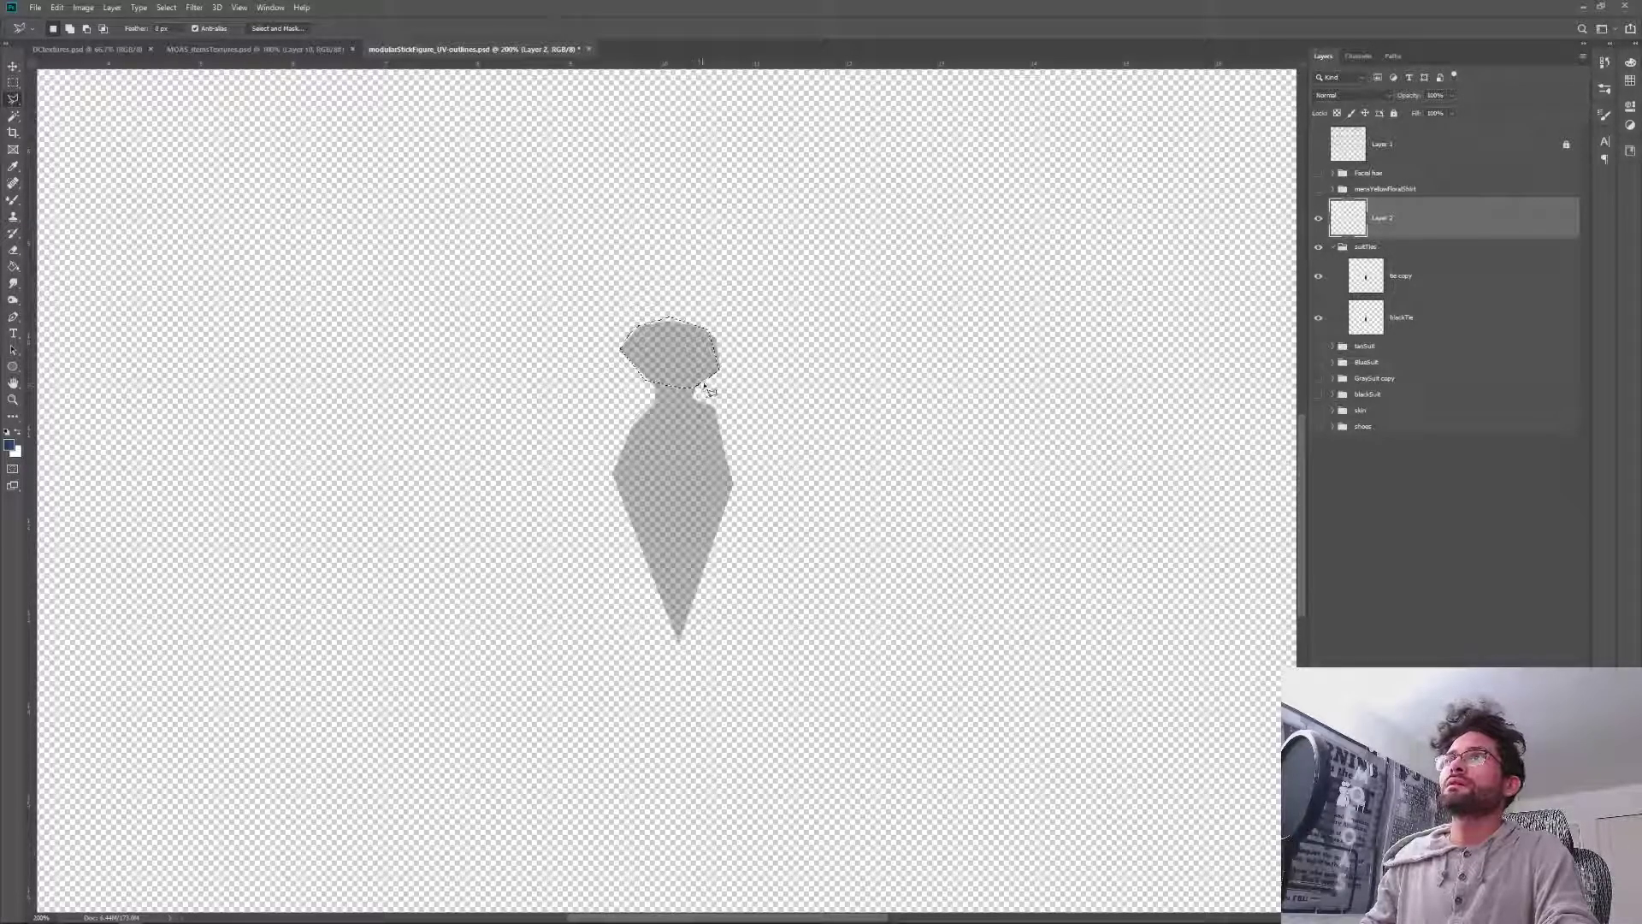
key(g)
click(689, 354)
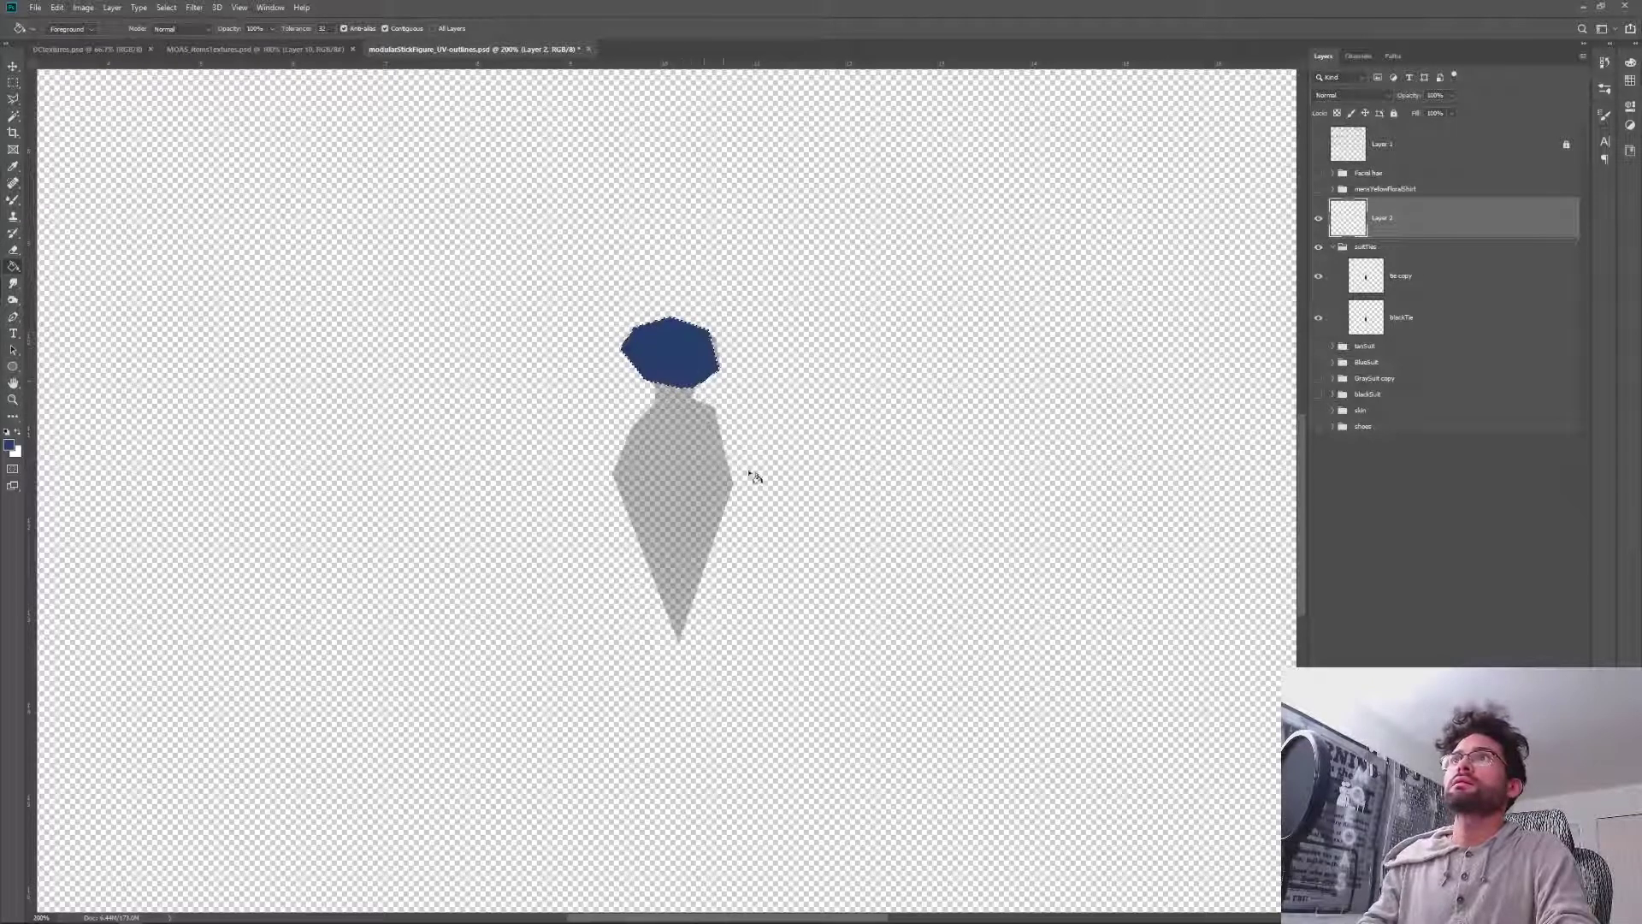
Try a tall blue bow tie wing flaring out from the left side of the knot.
key(l)
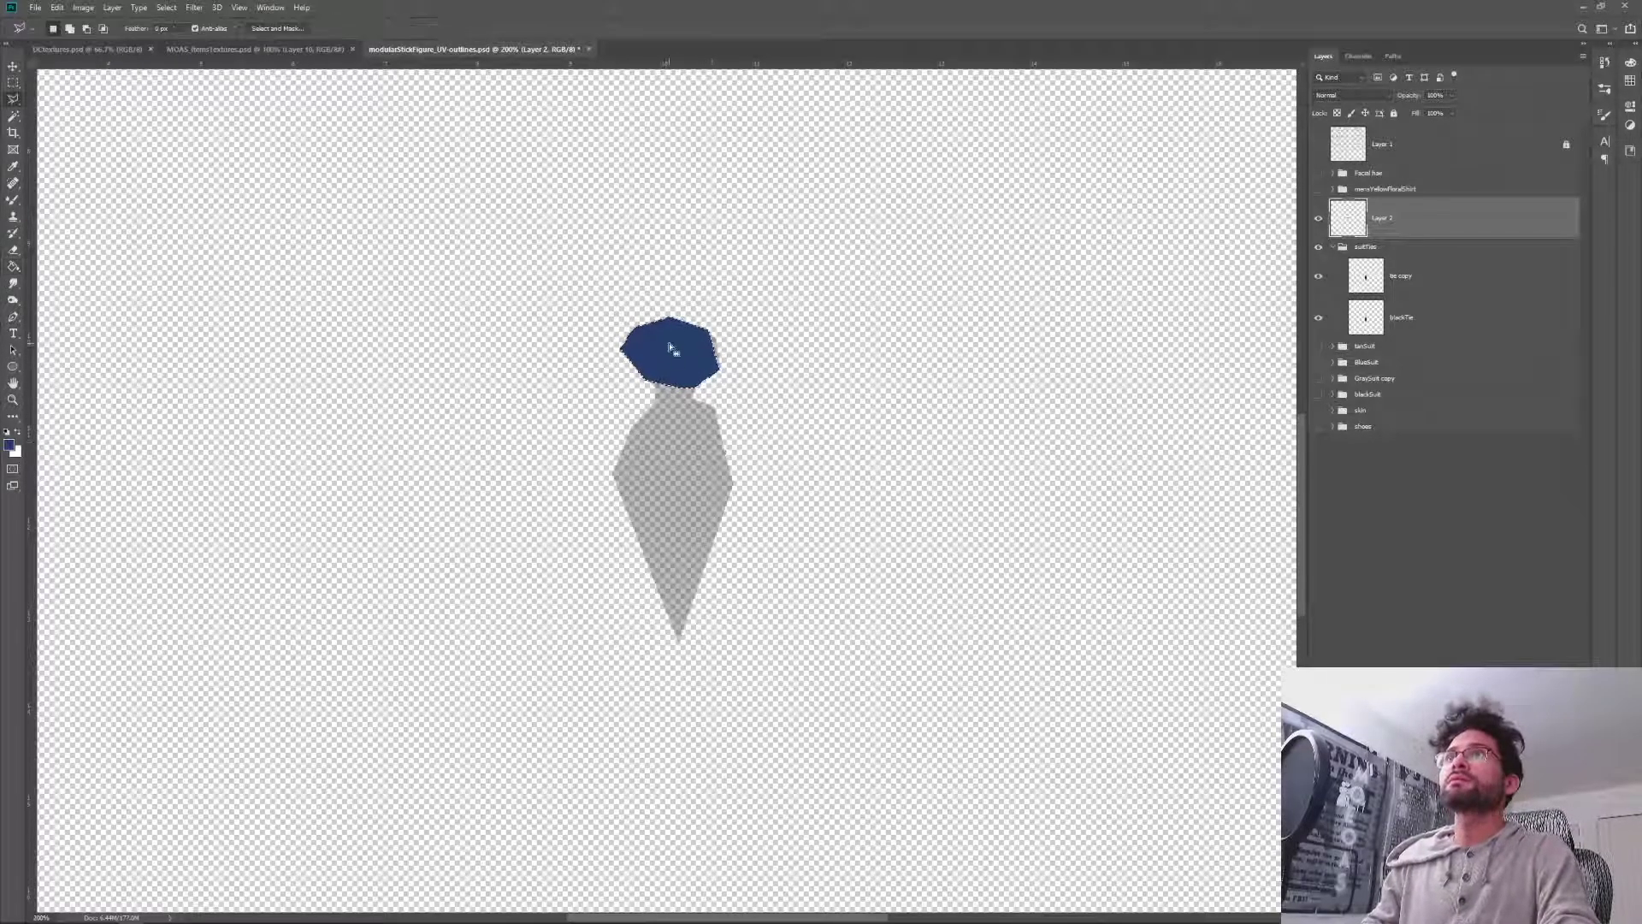
click(620, 322)
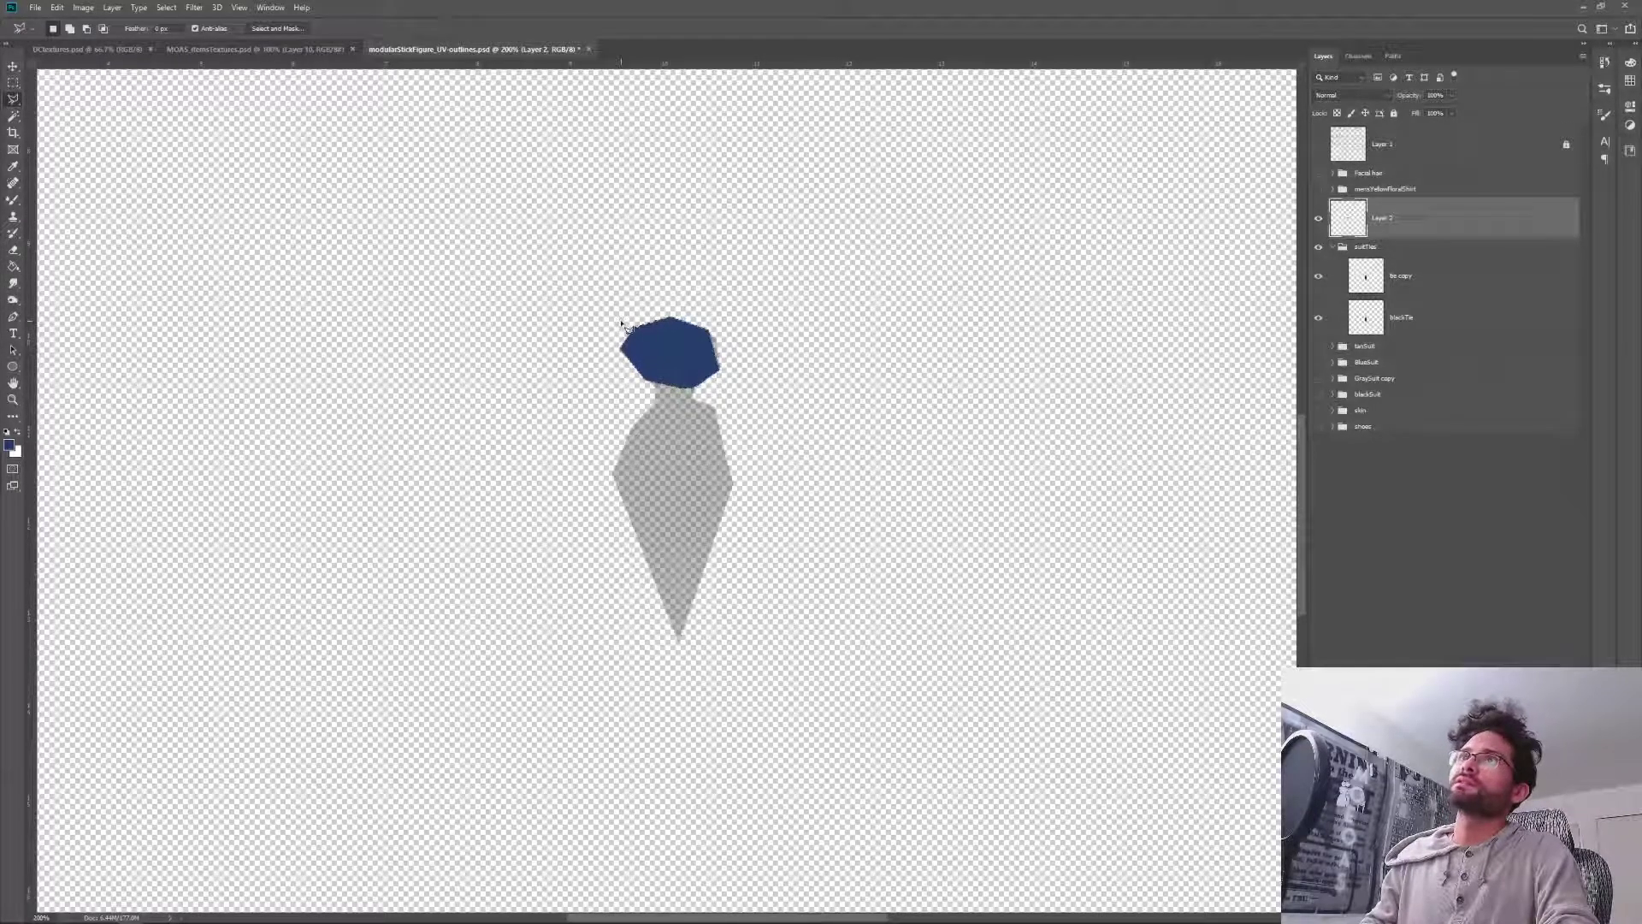
click(596, 301)
click(583, 310)
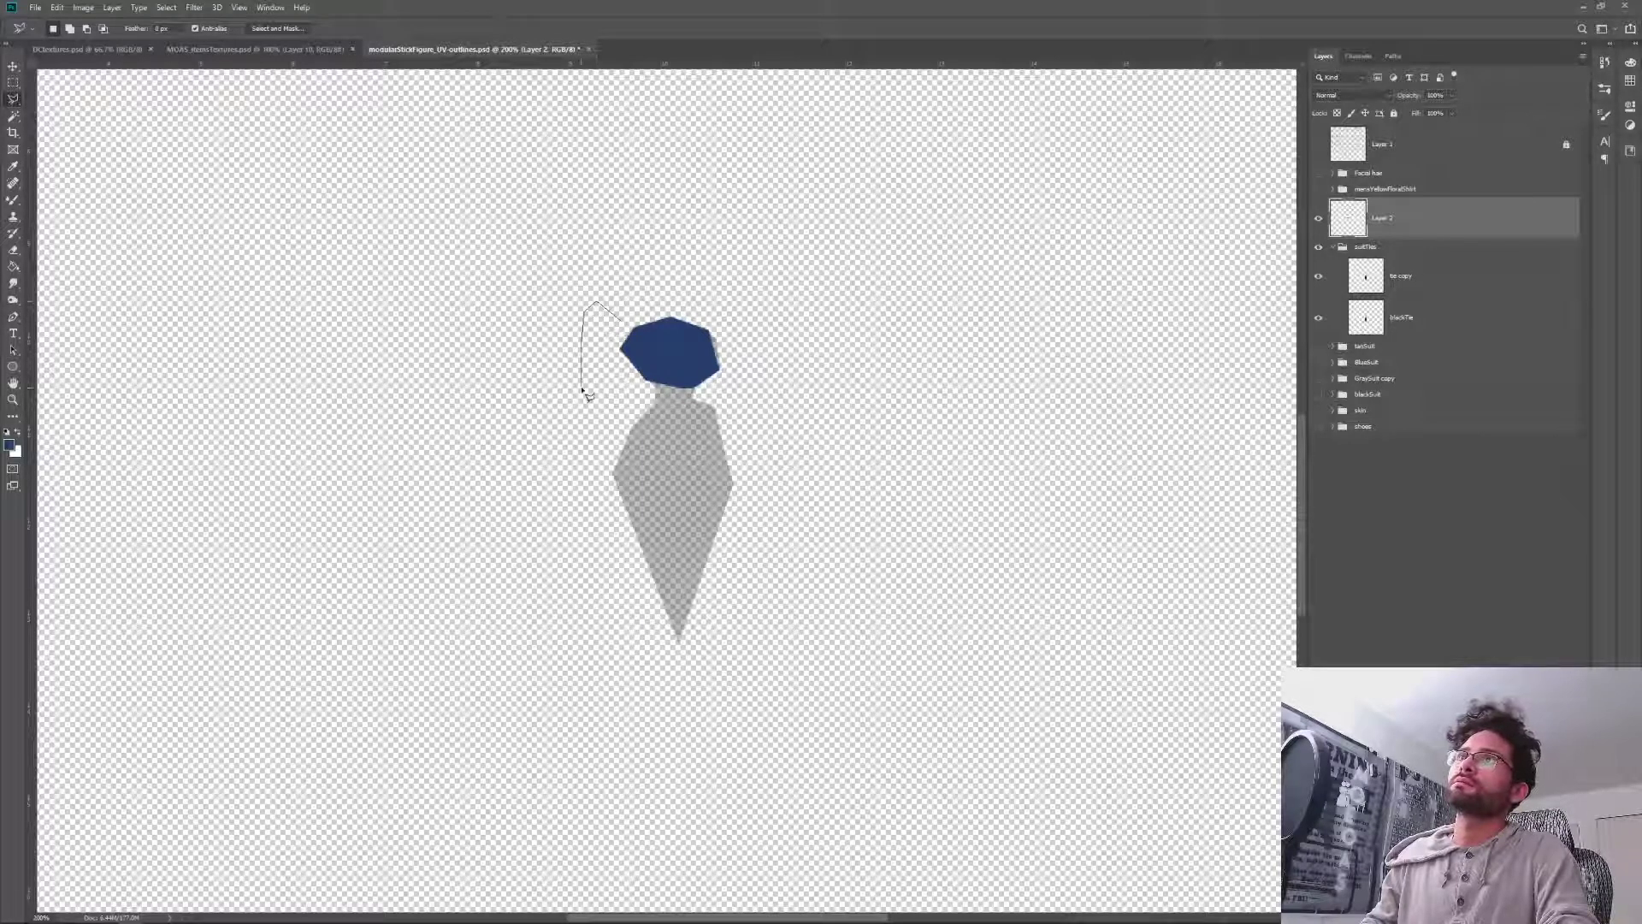
click(584, 384)
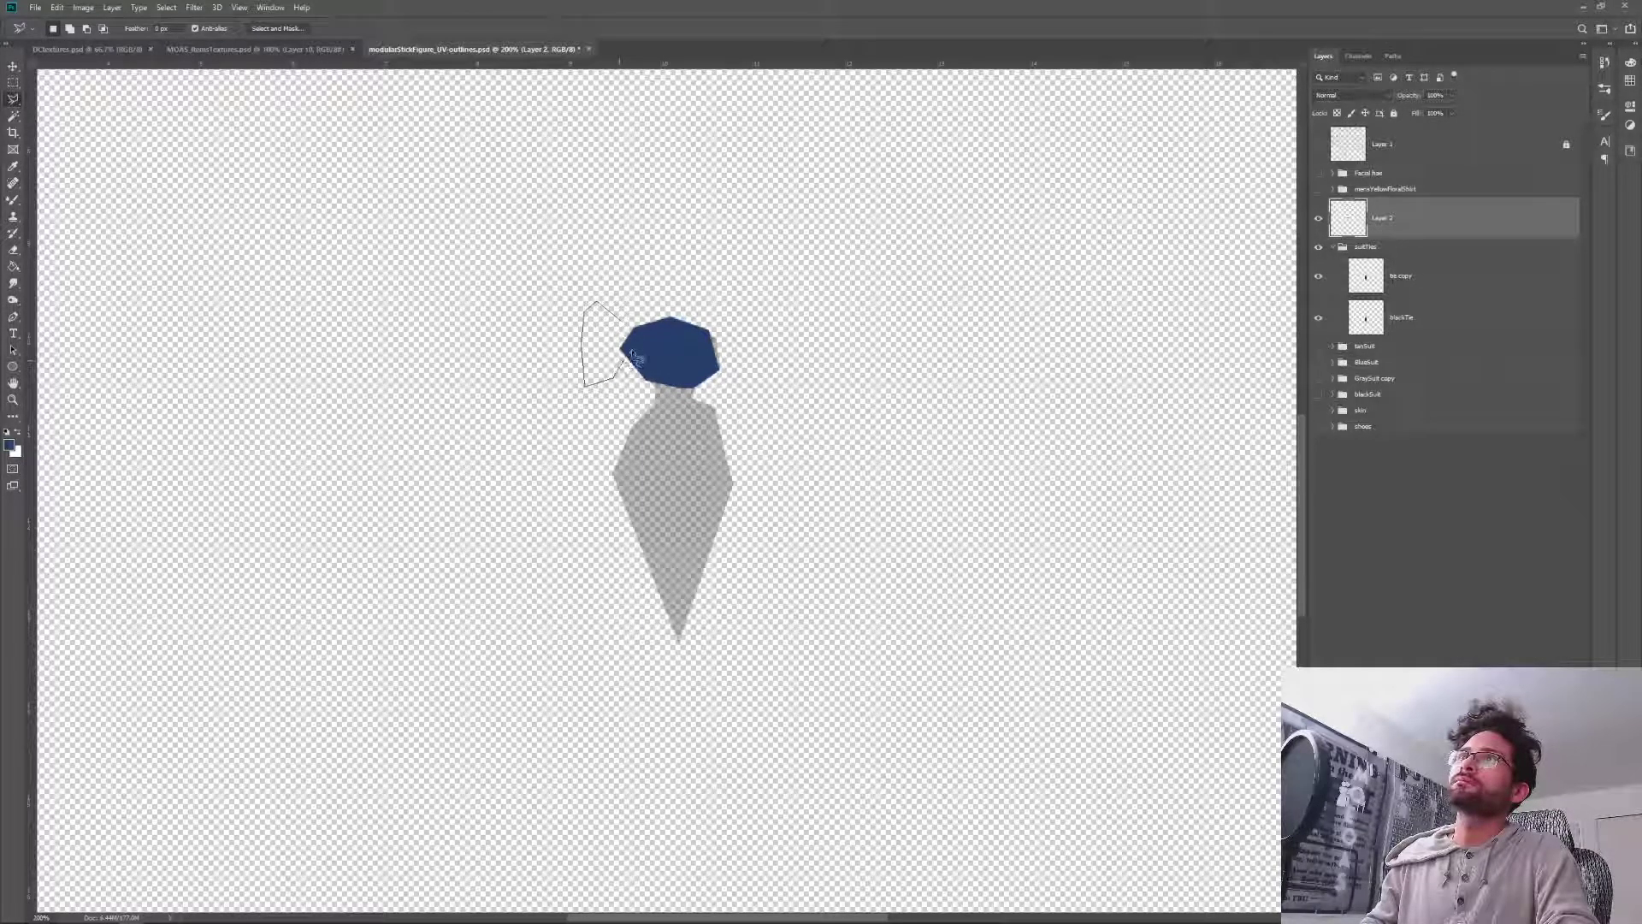
double_click(625, 329)
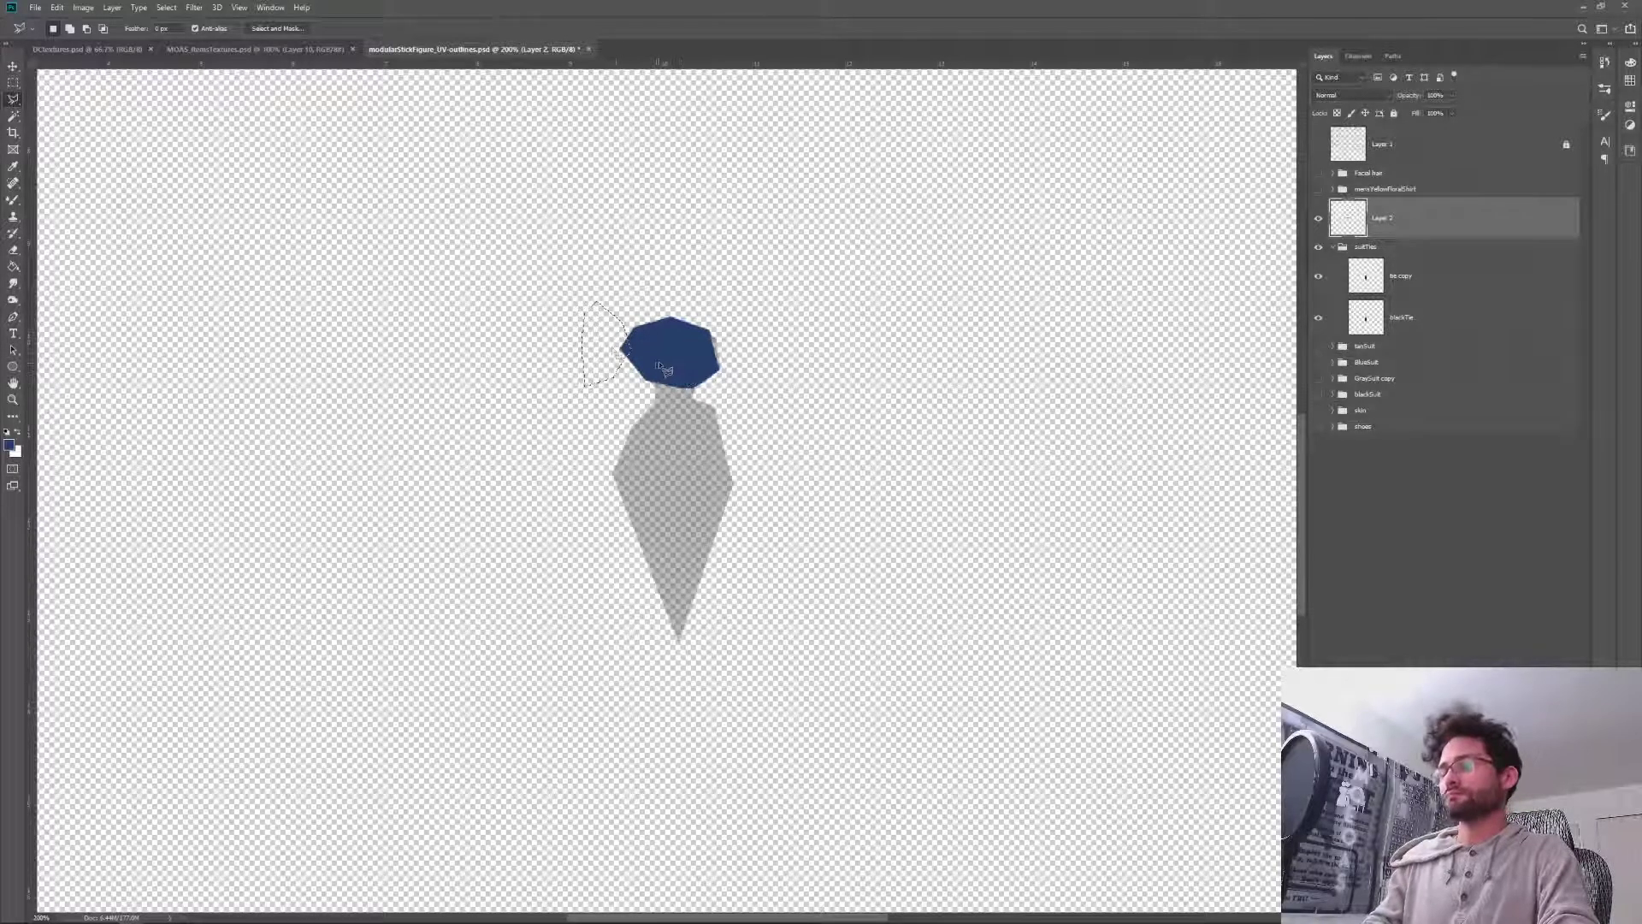
key(g)
click(609, 345)
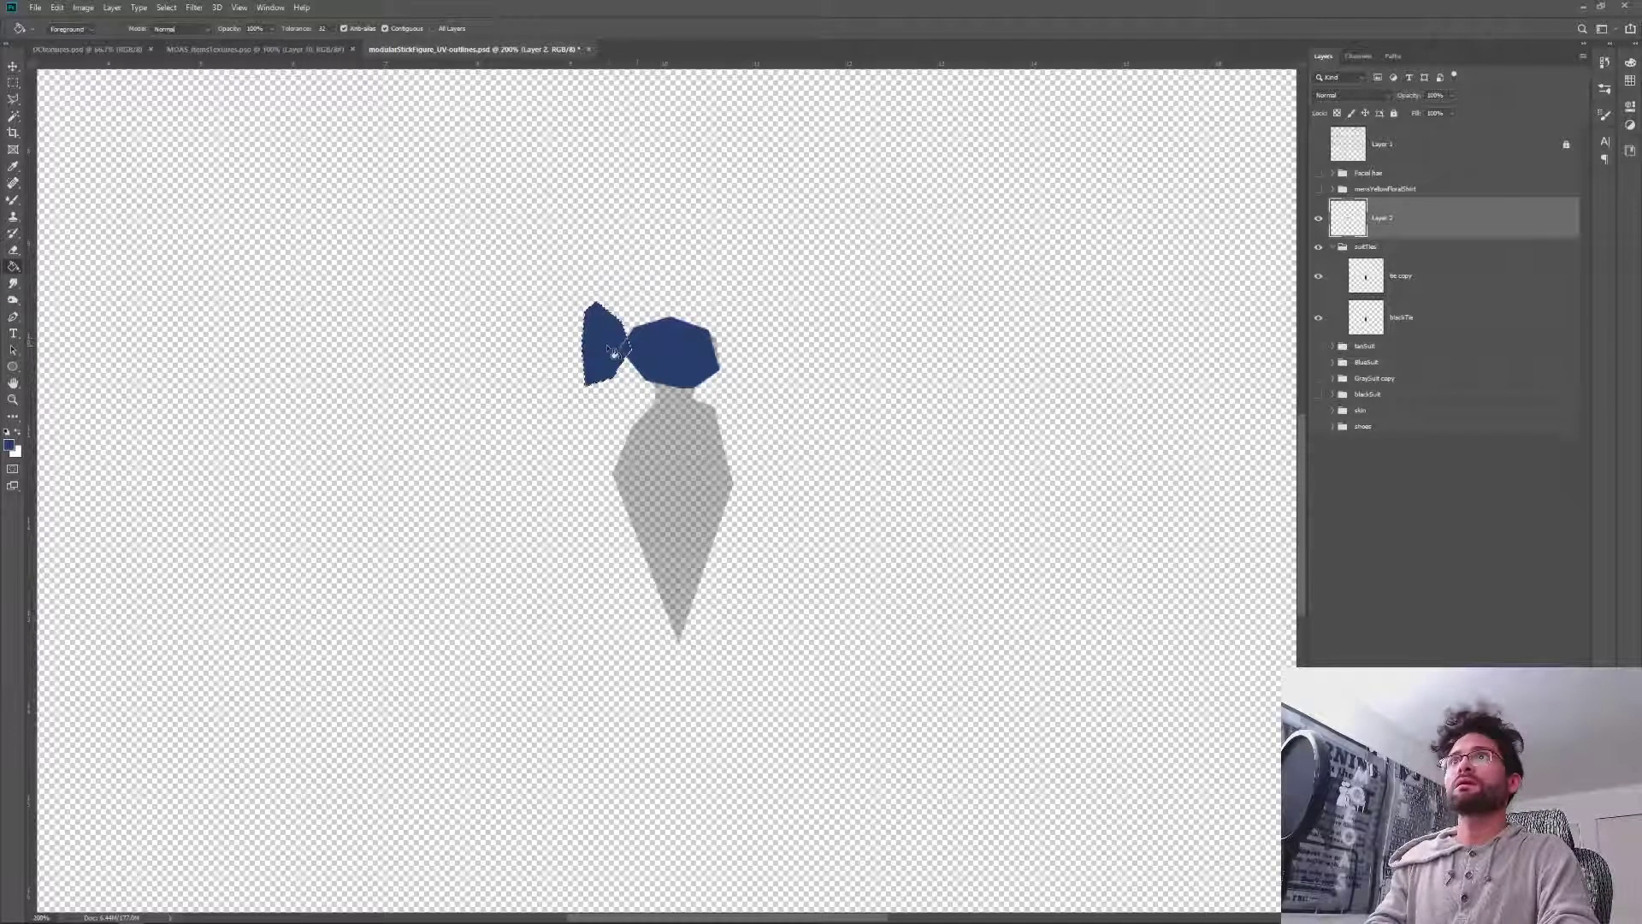
key(ctrl+d)
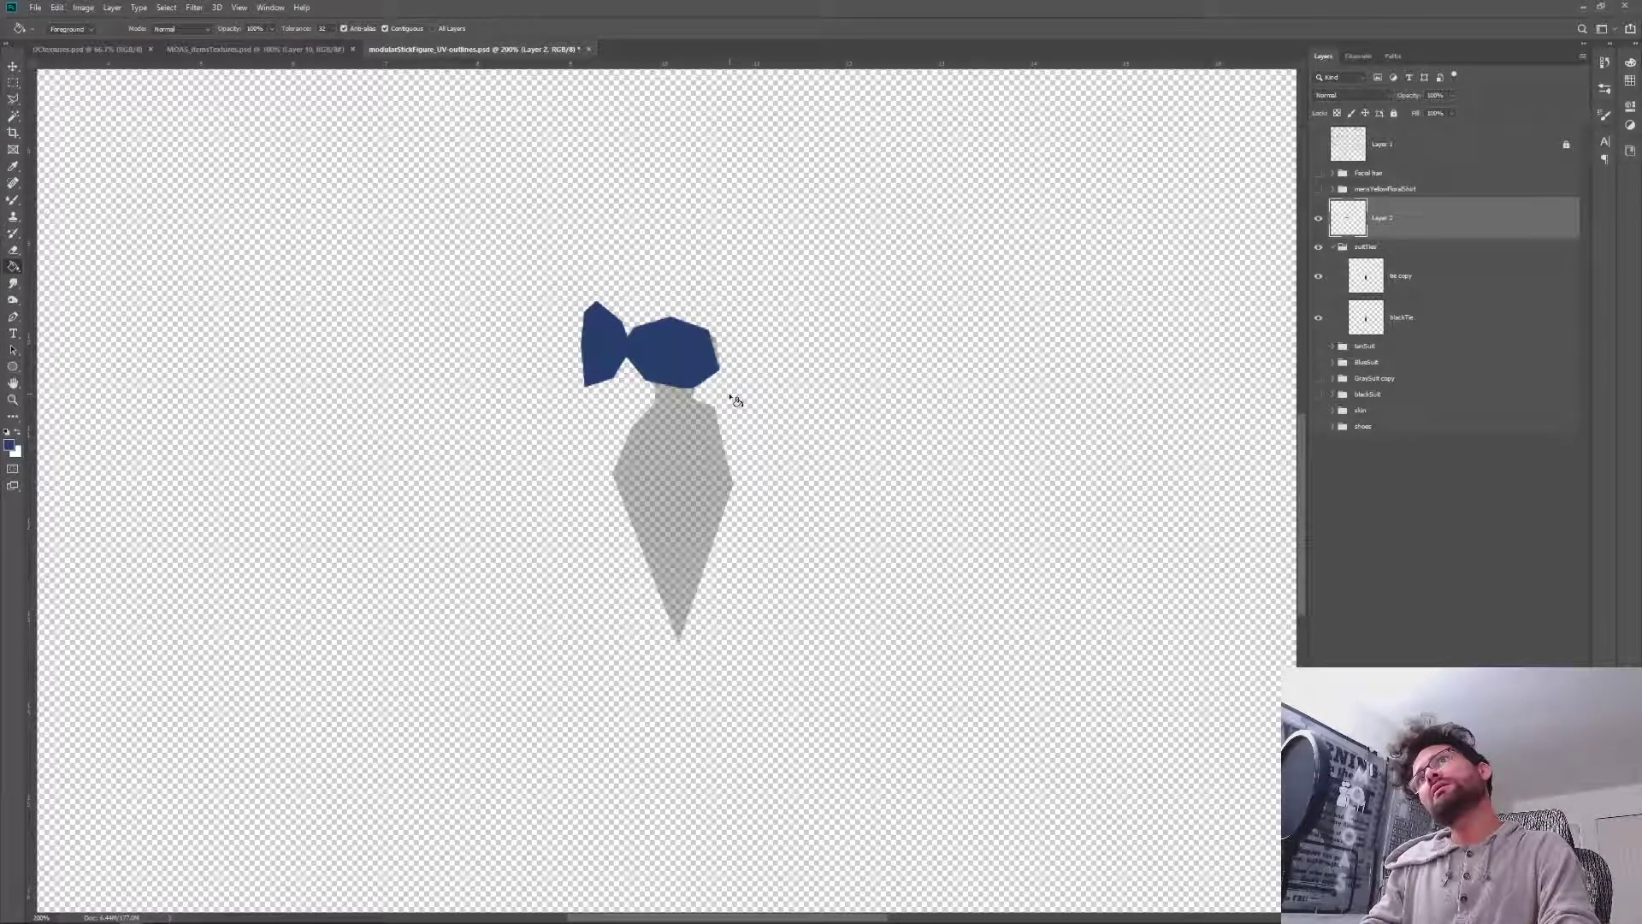
key(ctrl+z)
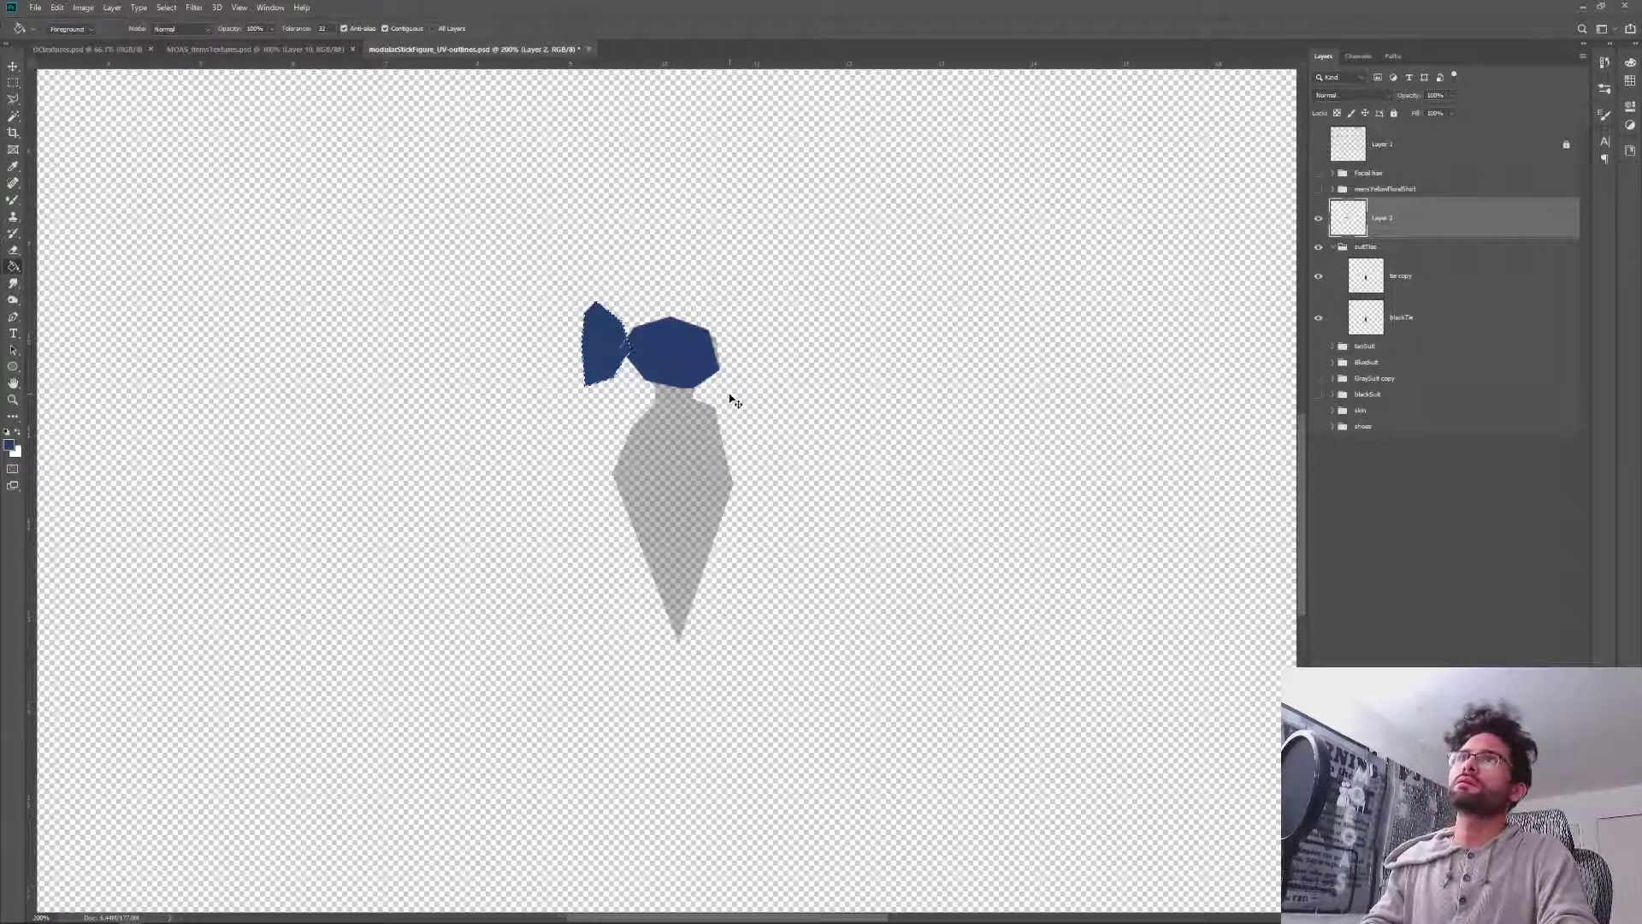
key(Delete)
Scale the blue knot down slightly and nudge it upward so it sits over the top of the faded tie.
key(ctrl+t)
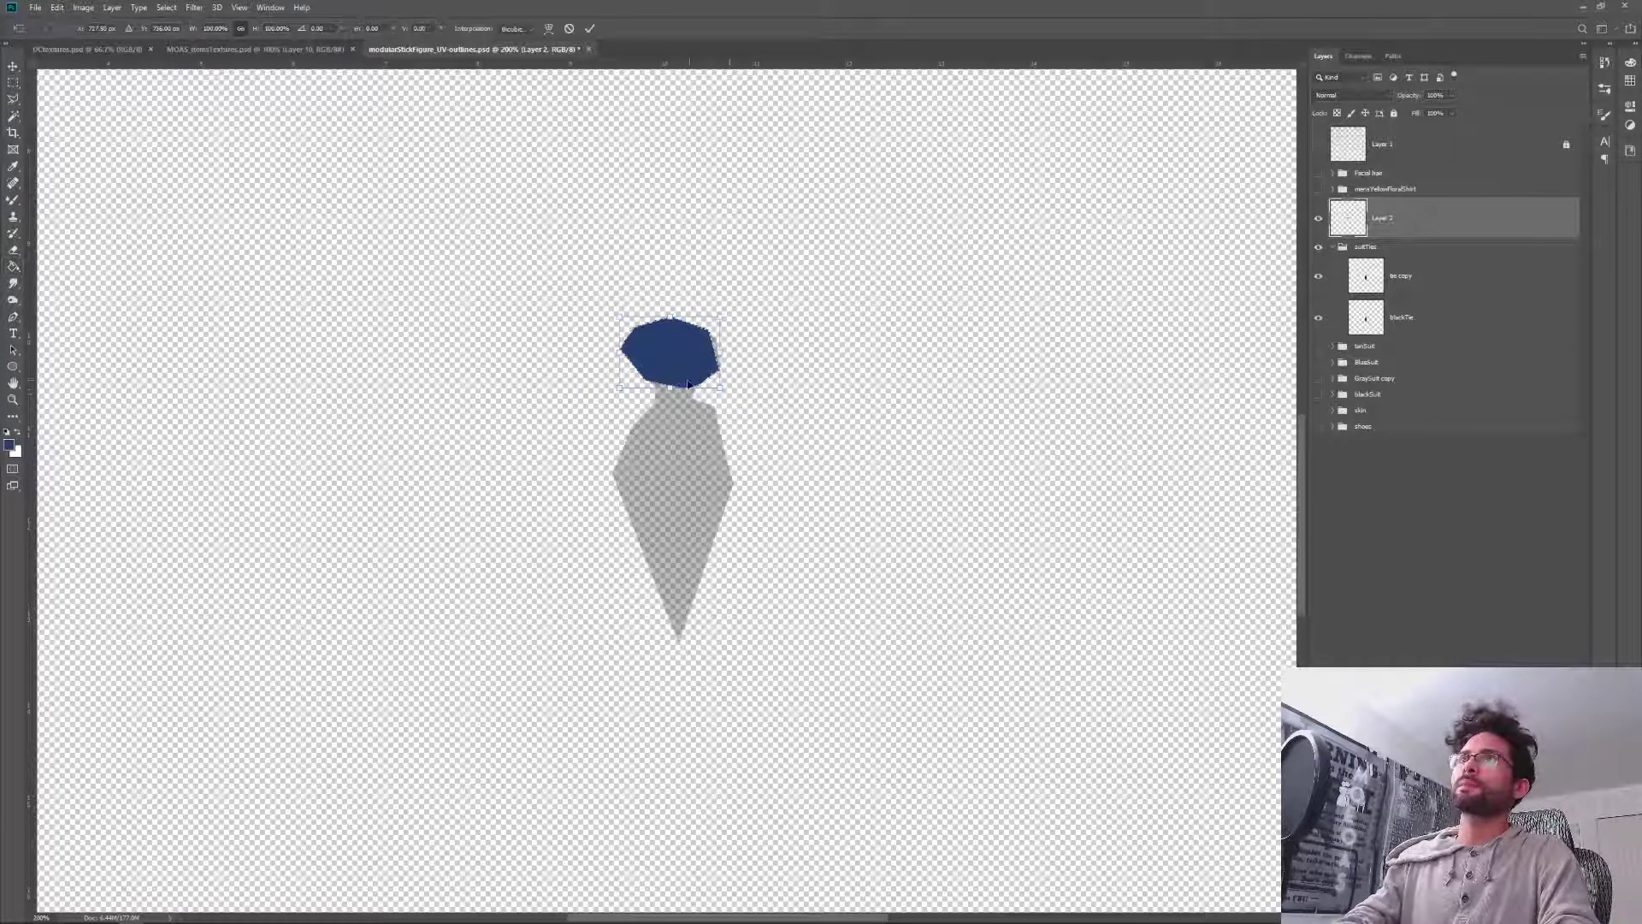
drag(671, 387, 675, 377)
key(Return)
key(g)
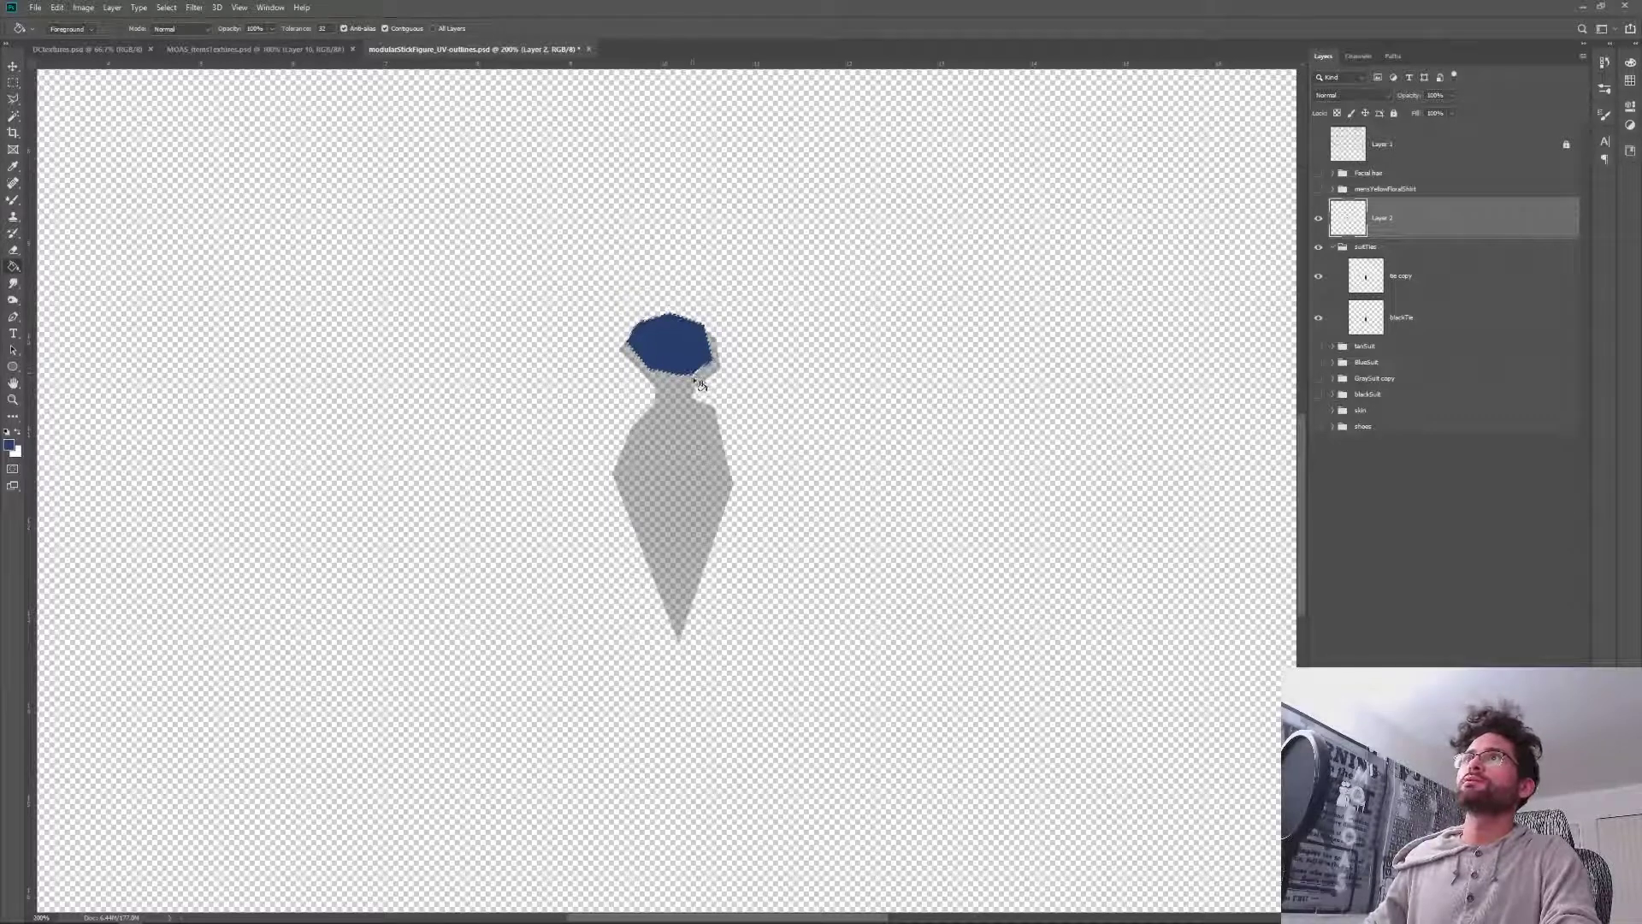
key(ctrl+Up)
key(ctrl+Up)
key(ctrl+Up)
key(ctrl+Up)
key(ctrl+Up)
key(ctrl+Up)
key(ctrl+Up)
key(ctrl+Up)
key(ctrl+Up)
key(ctrl+Up)
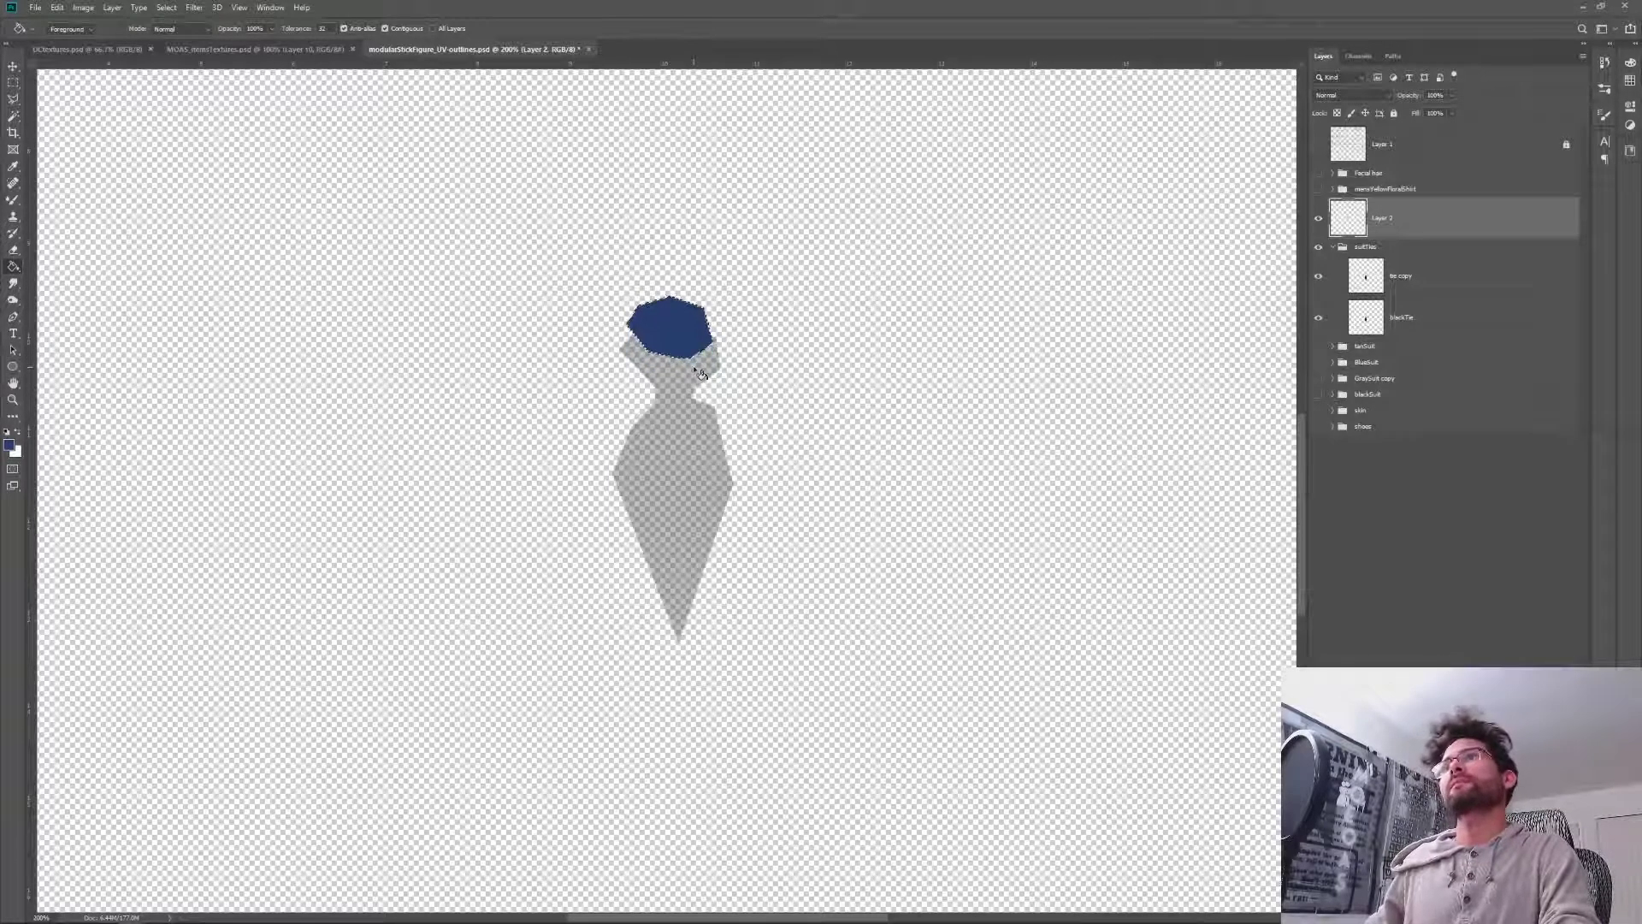
Outline a small flared bow tie wing at the knot's left side, fill it with dark blue and clear the selection.
key(l)
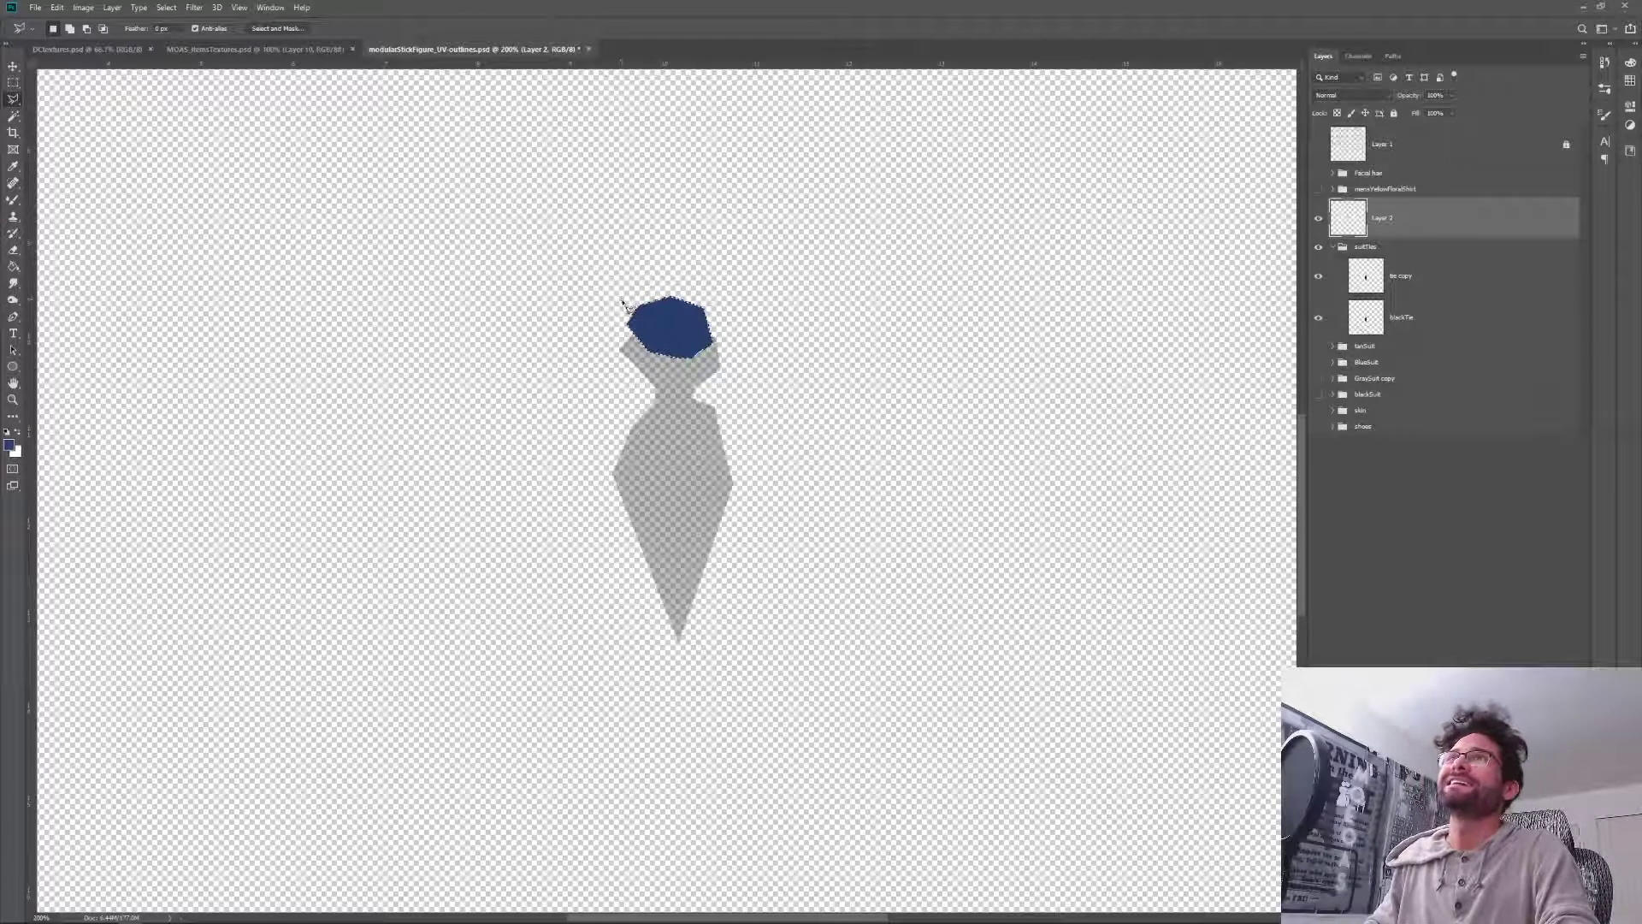
key(ctrl+d)
mouse_move(620, 293)
mouse_down()
mouse_move(601, 293)
mouse_move(598, 346)
mouse_move(634, 341)
mouse_move(631, 310)
mouse_move(634, 336)
mouse_up()
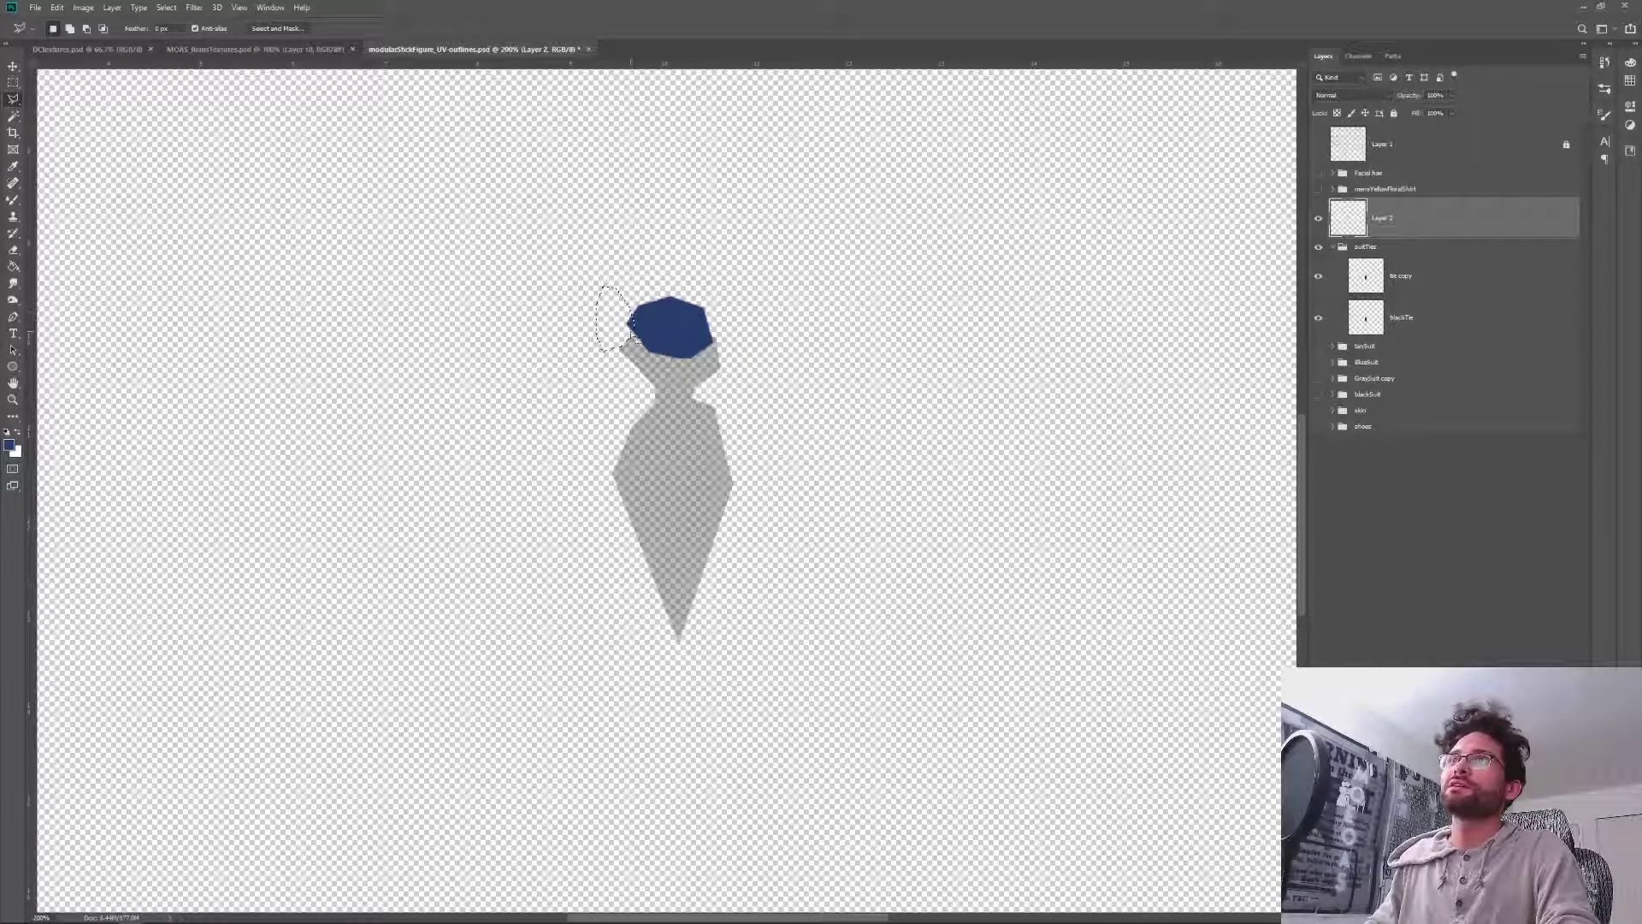
key(g)
click(625, 344)
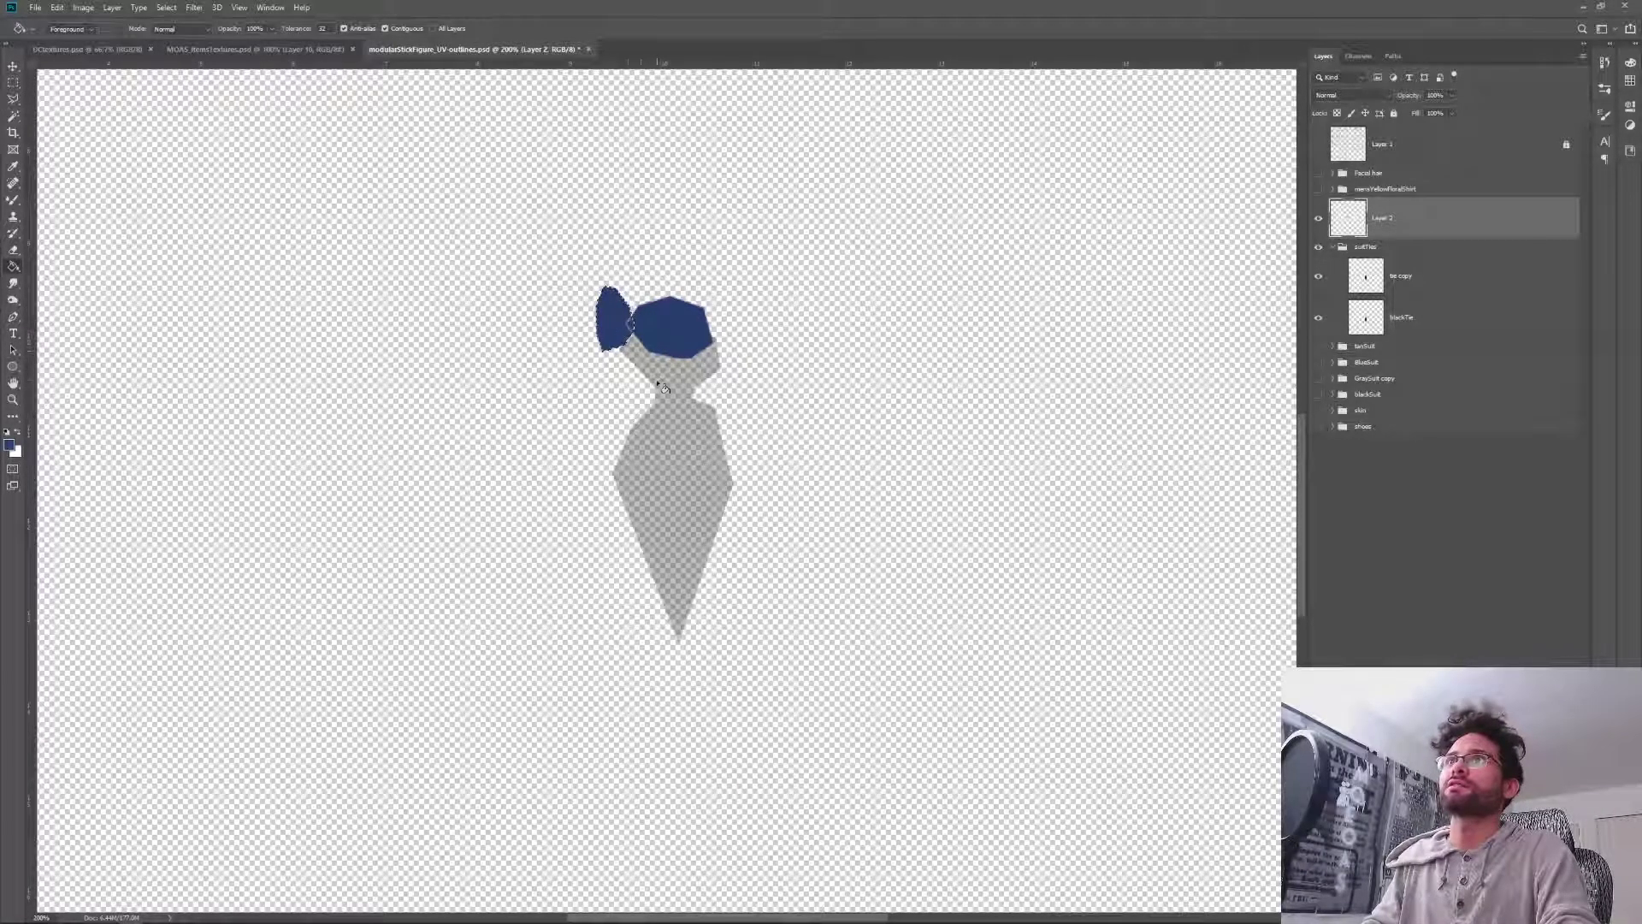
key(ctrl+d)
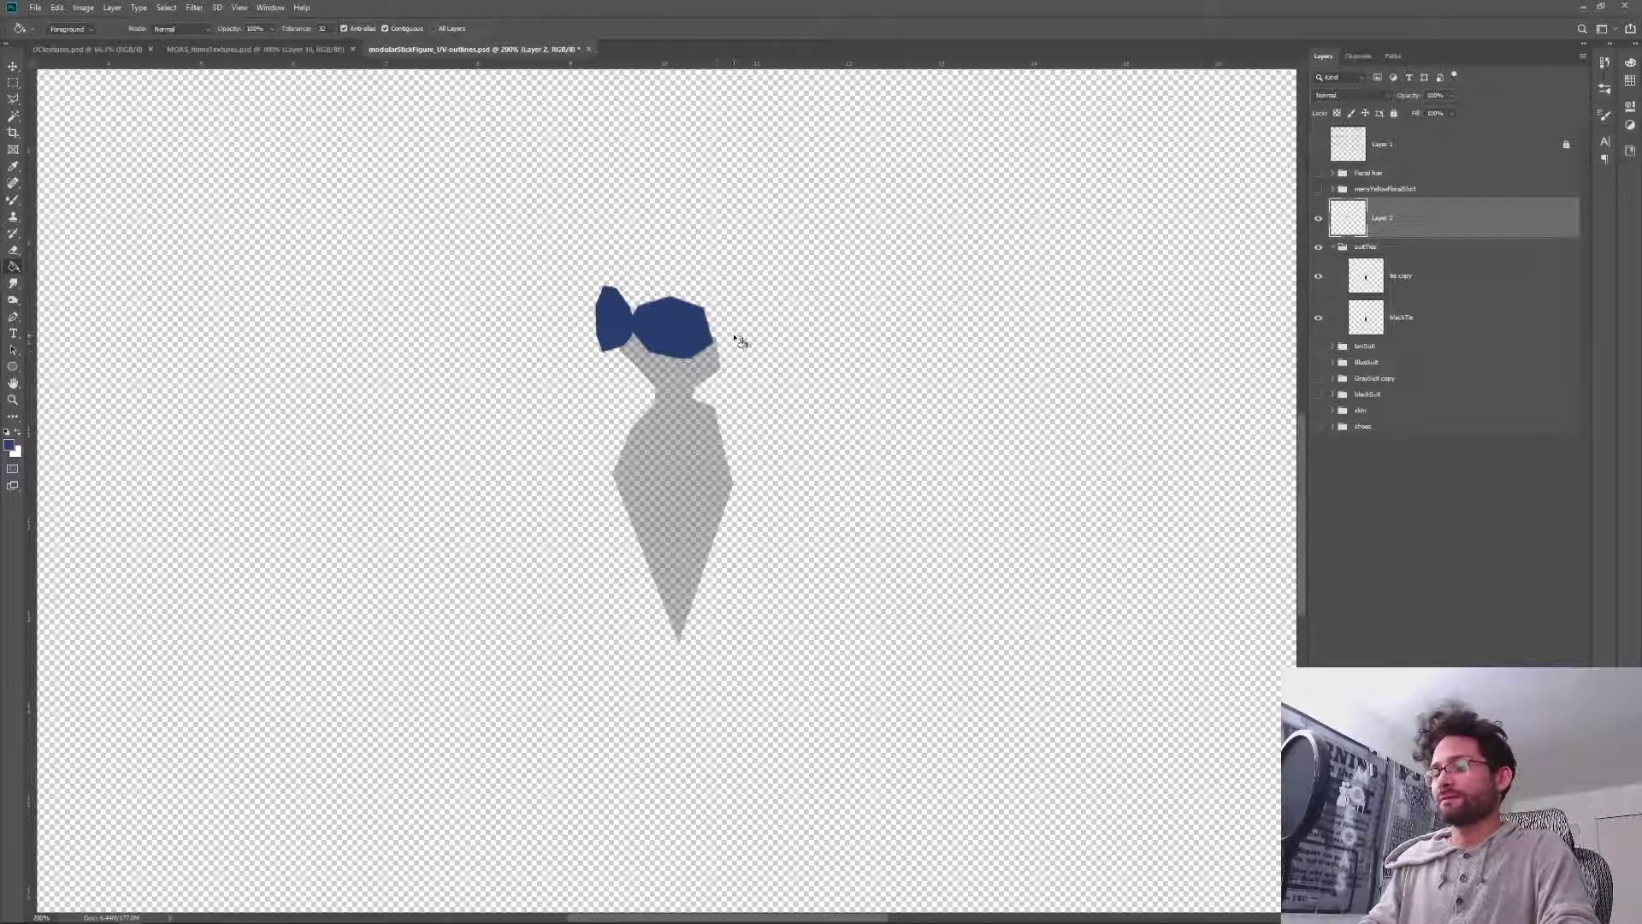
Try a small dark blue wing that droops from the right side of the bow tie knot.
key(l)
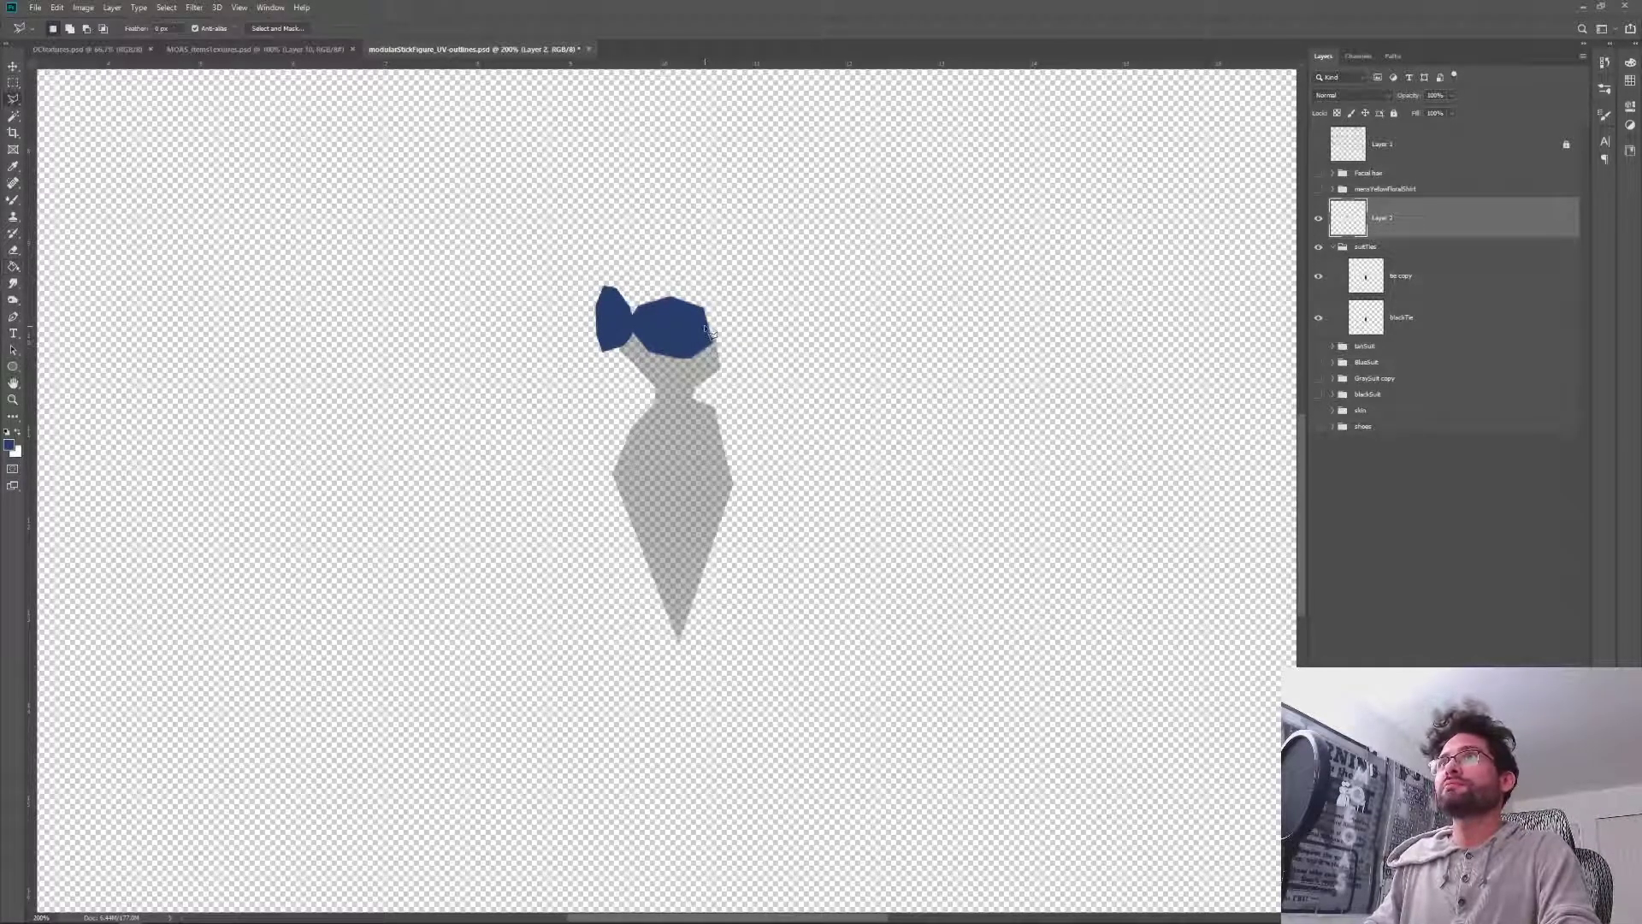
click(708, 316)
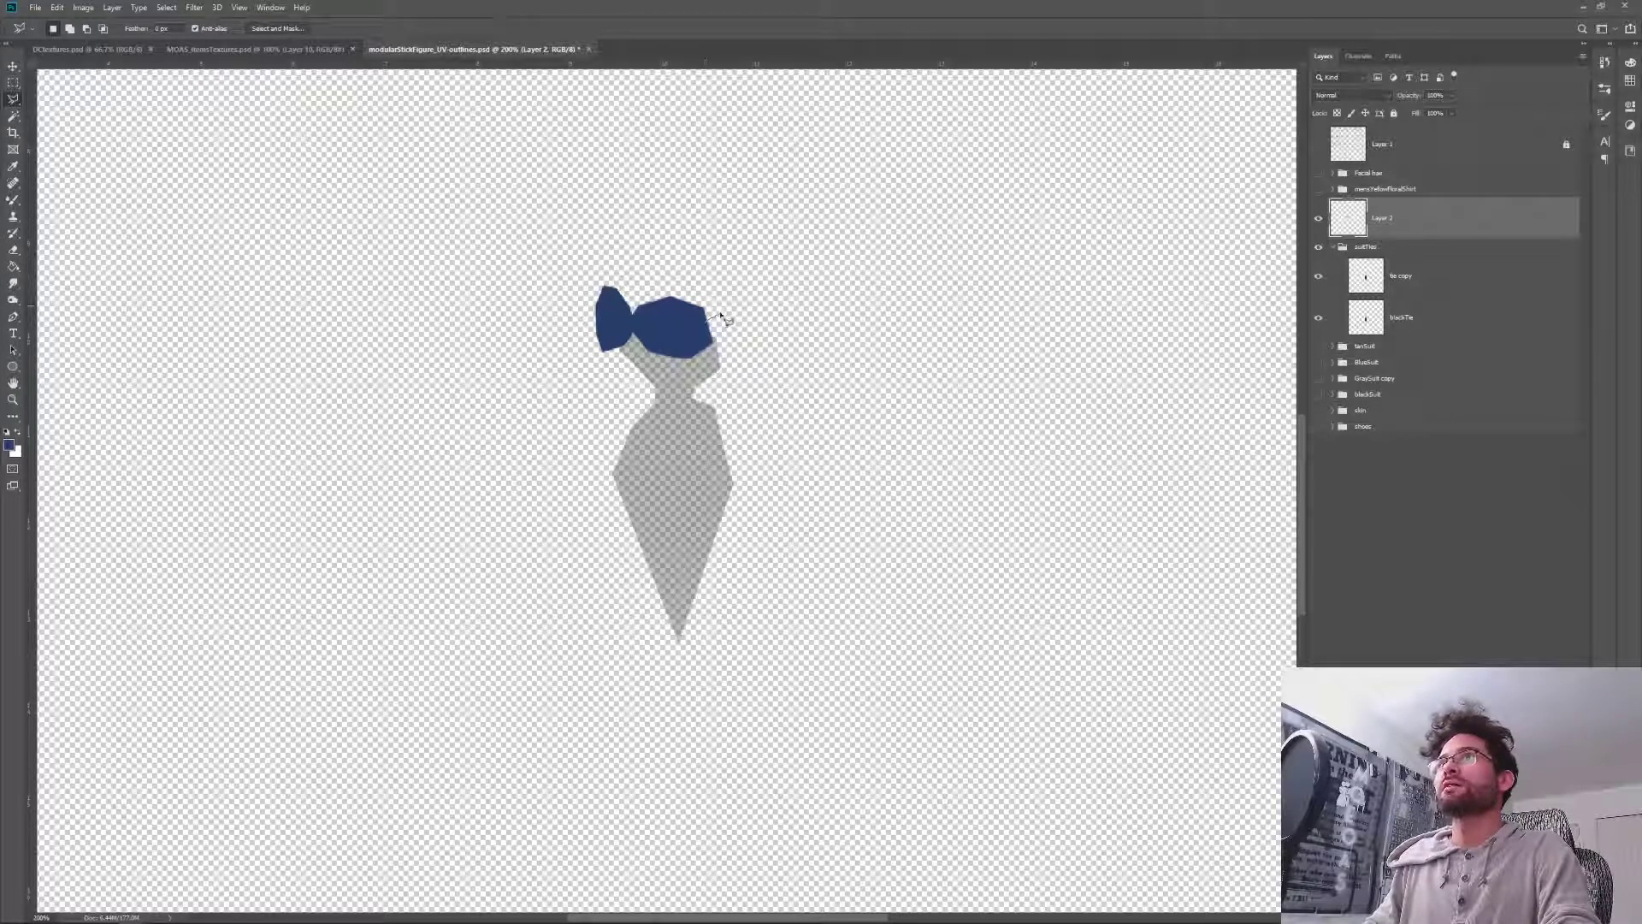
click(721, 307)
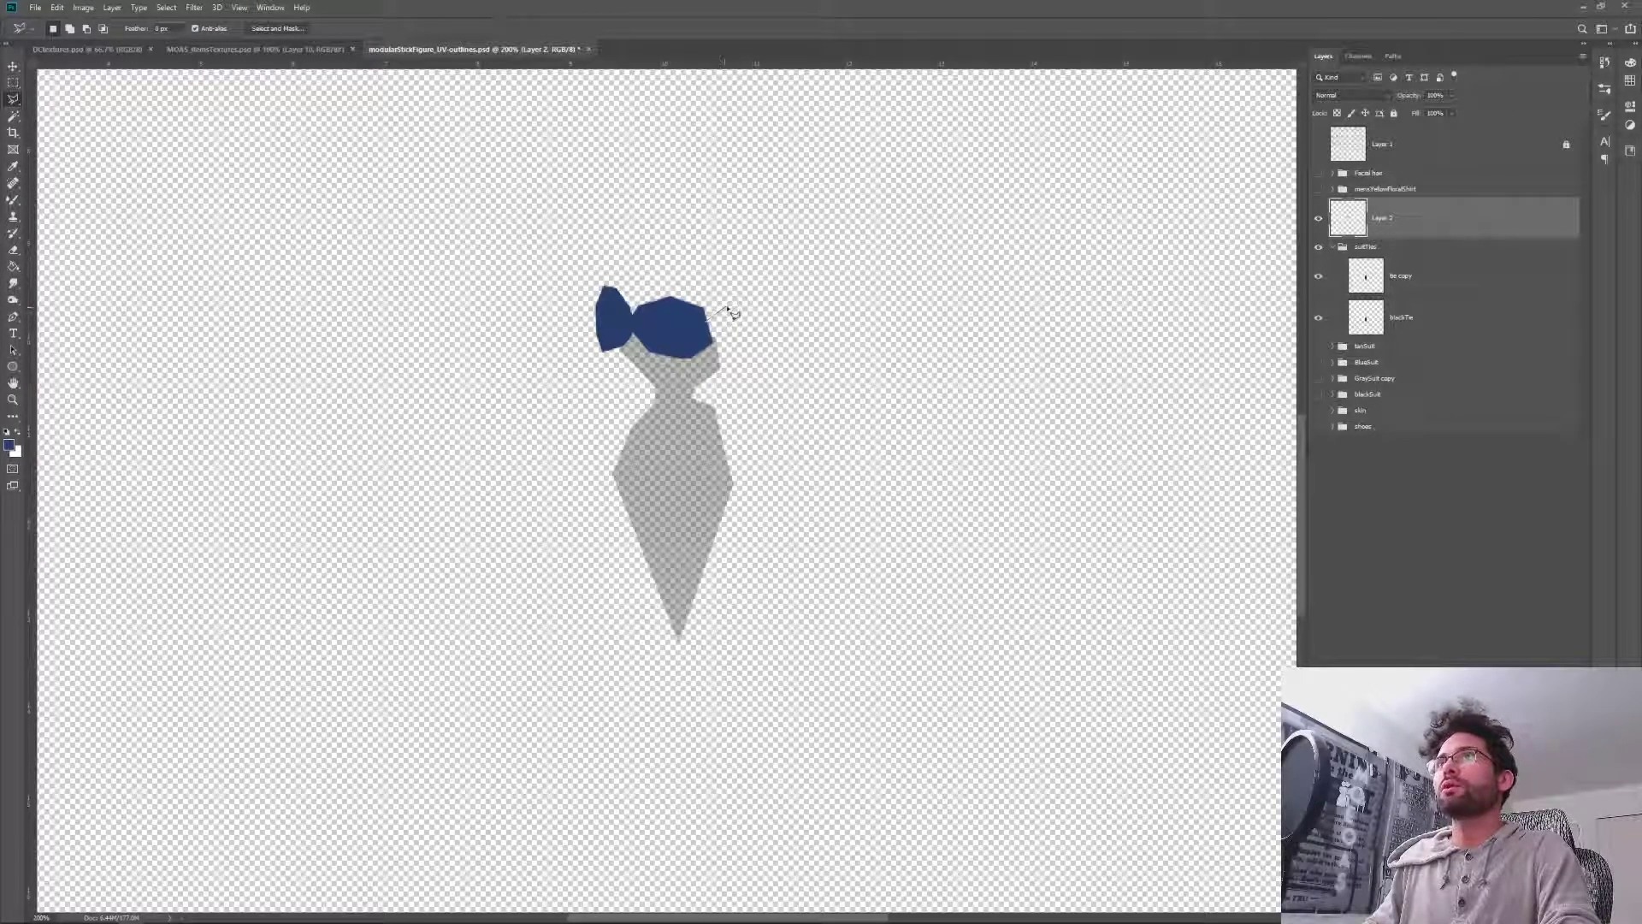
click(743, 305)
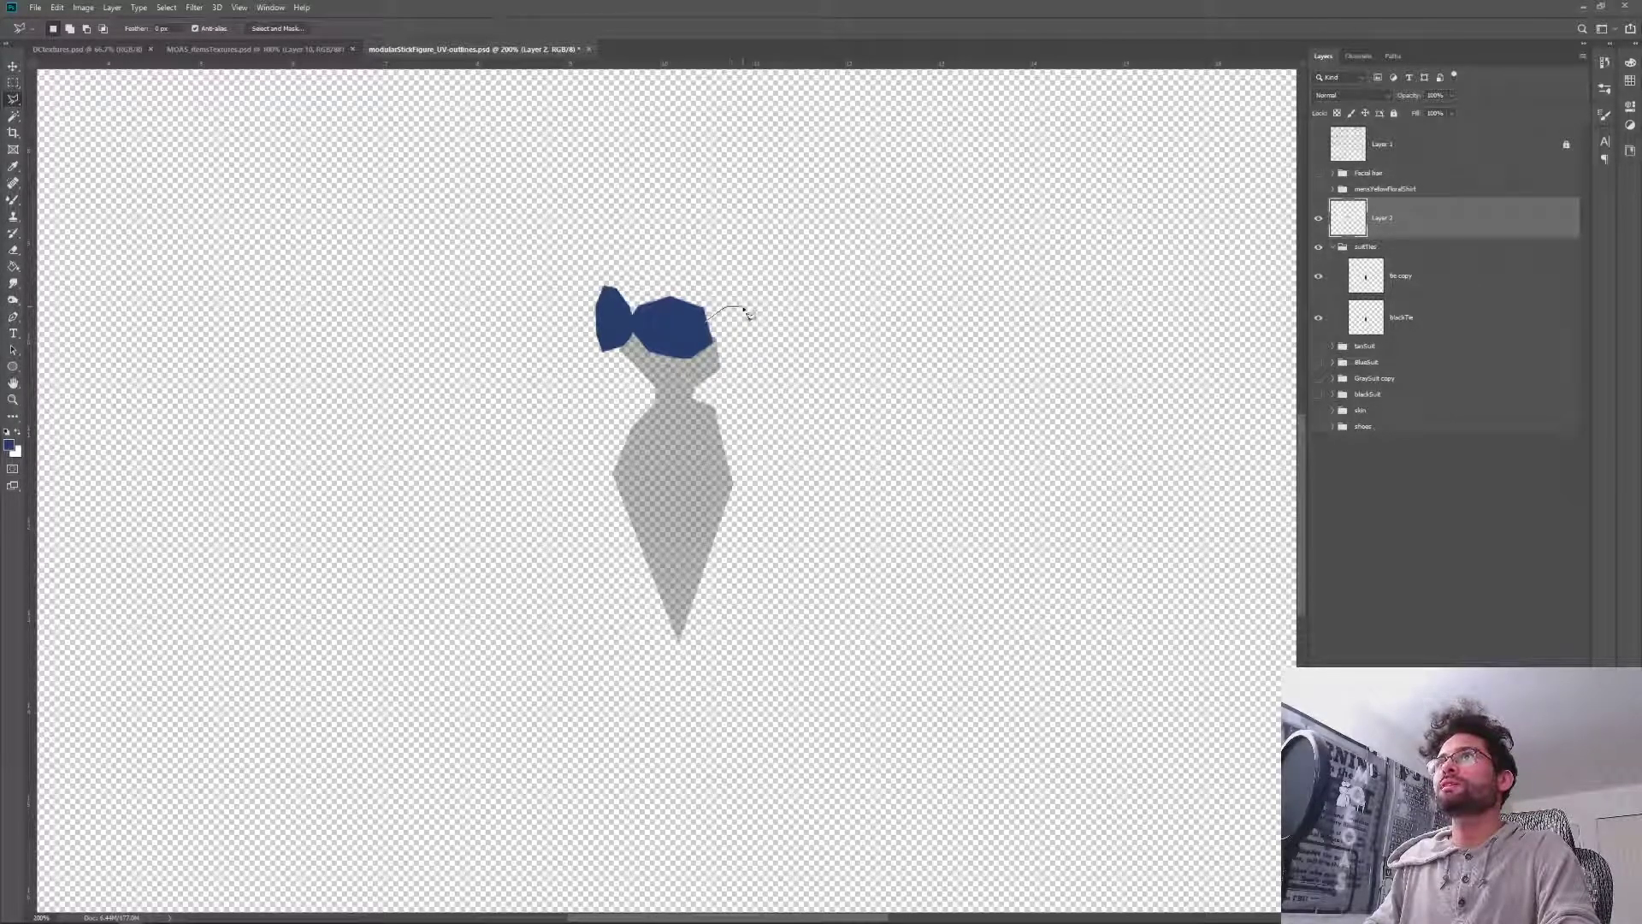
click(734, 368)
click(714, 361)
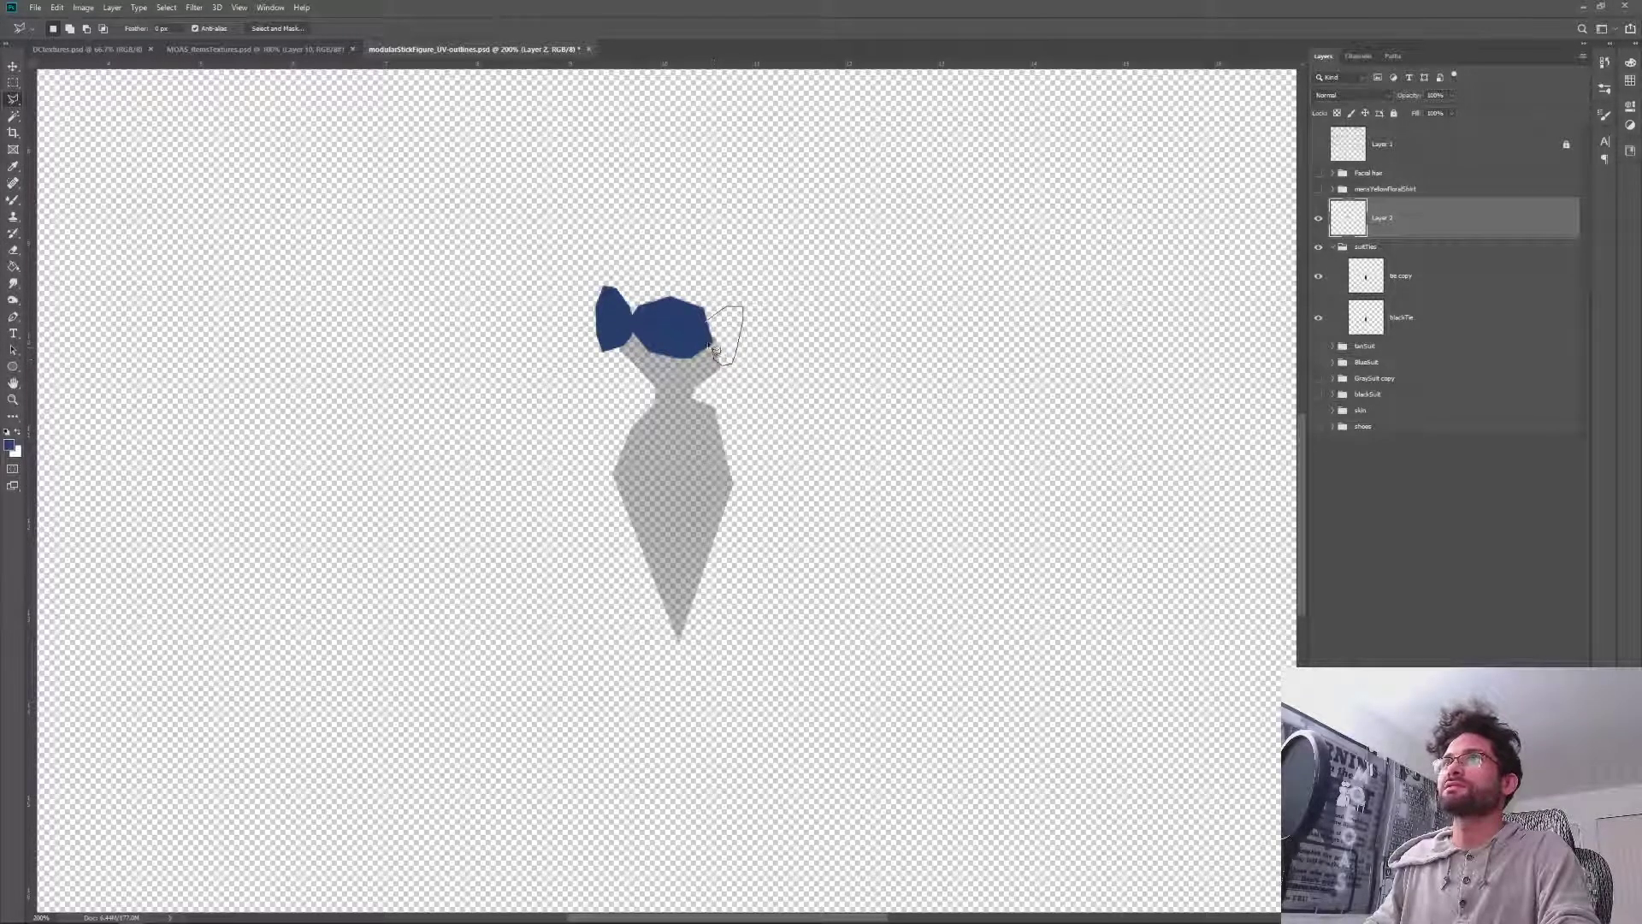
click(710, 332)
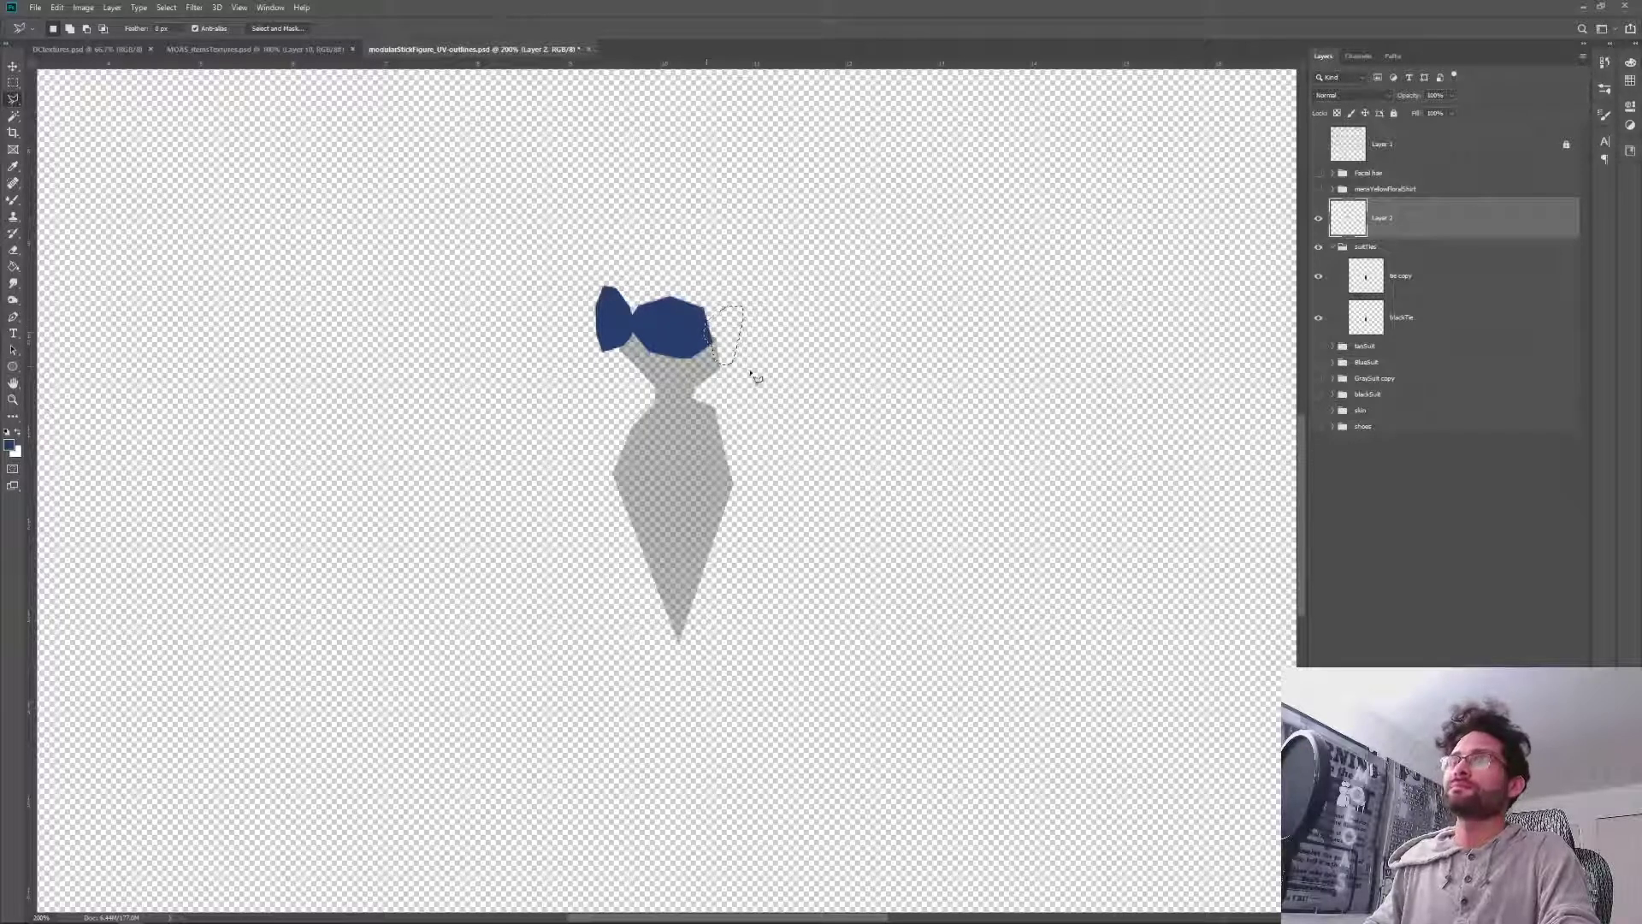
key(g)
click(727, 336)
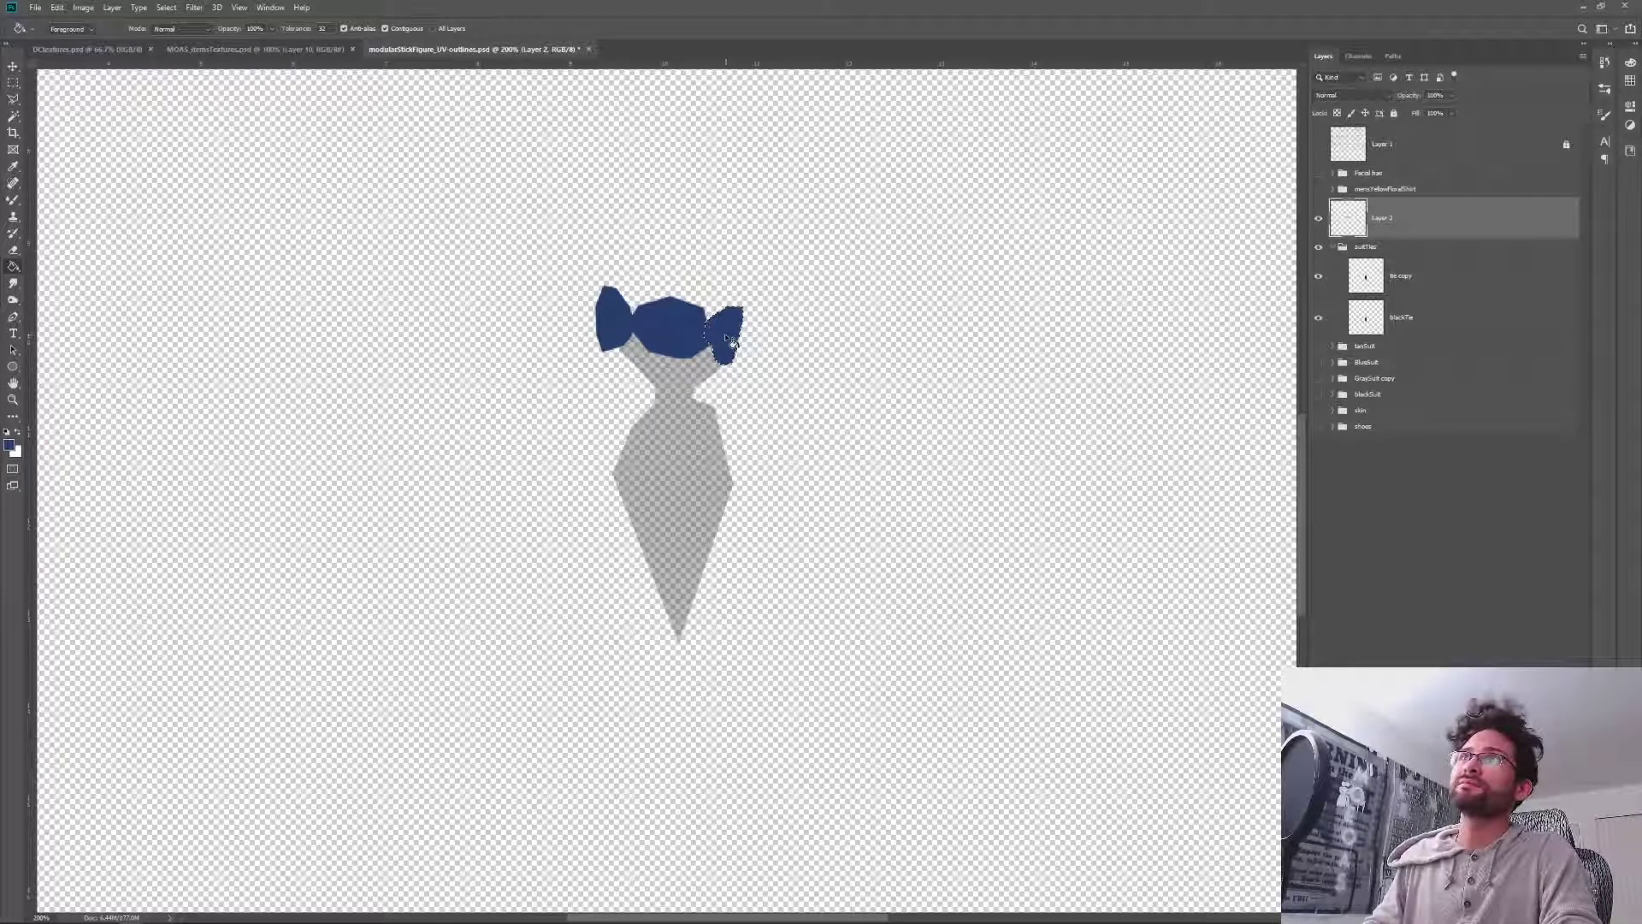
key(ctrl+d)
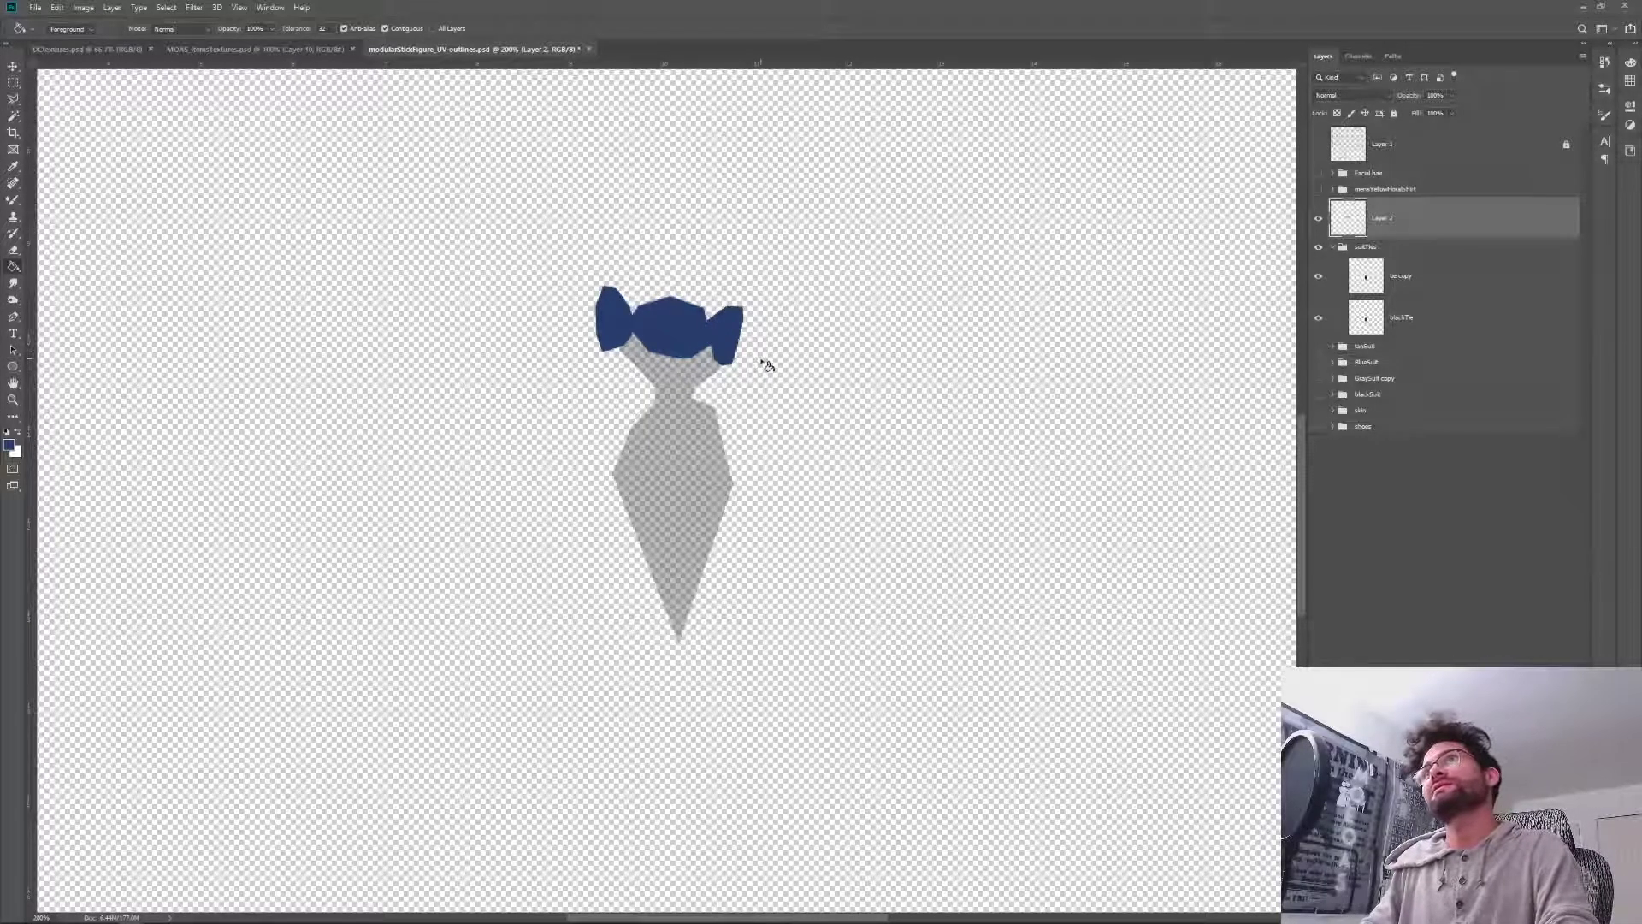
key(ctrl+z)
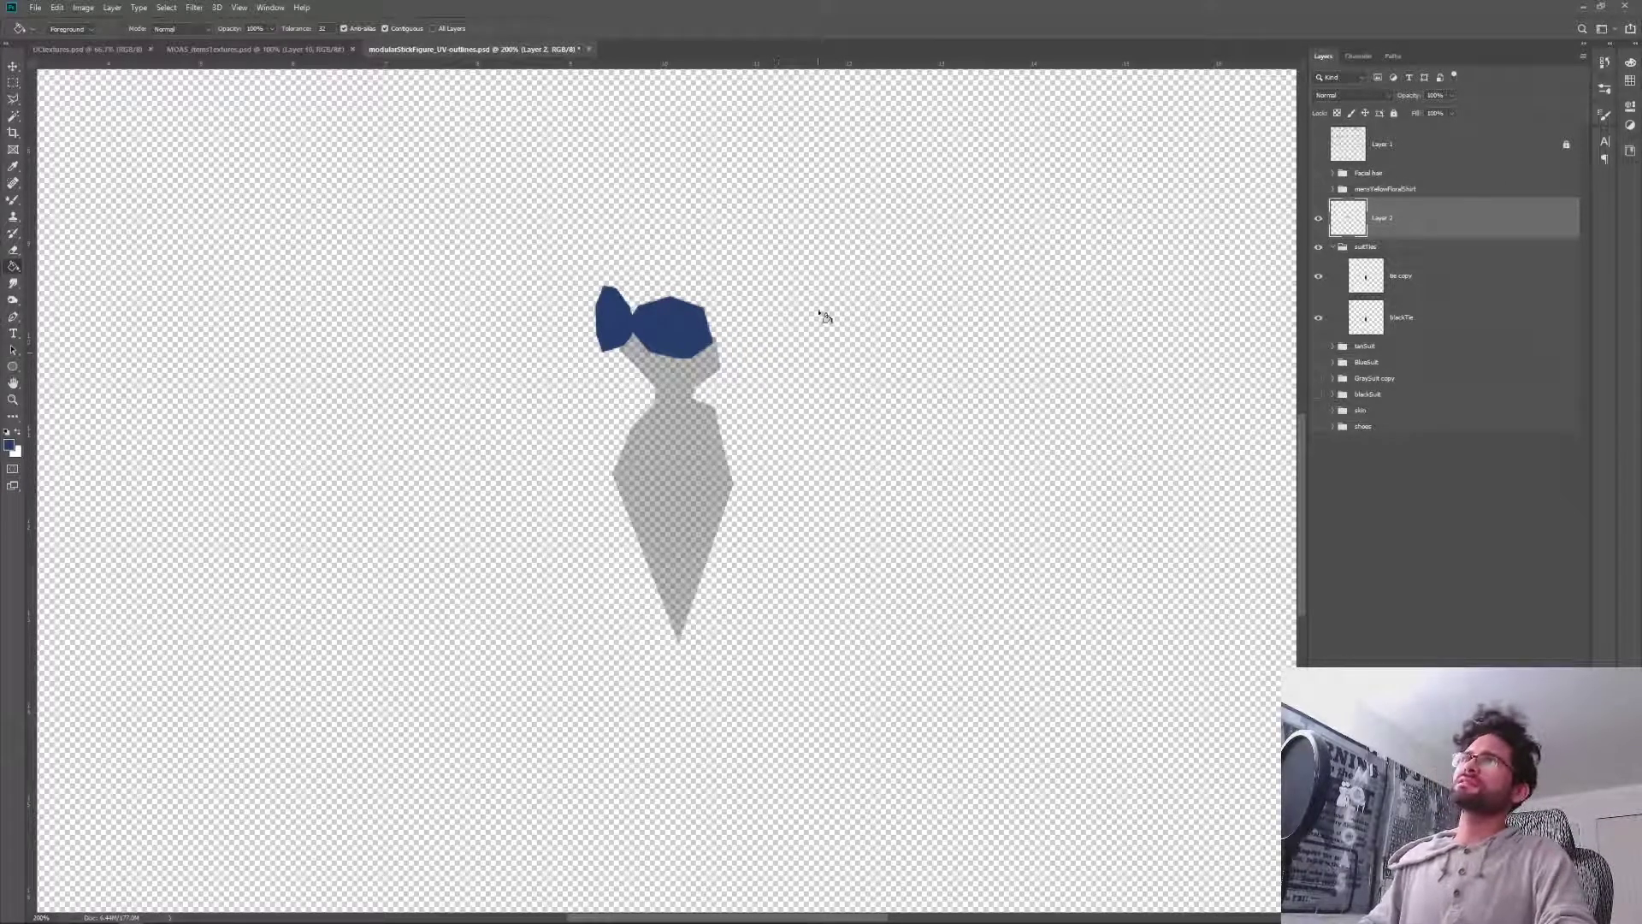
Outline a flared bow tie wing at the knot's right side with an upper point, fill it with dark blue and clear the selection.
key(l)
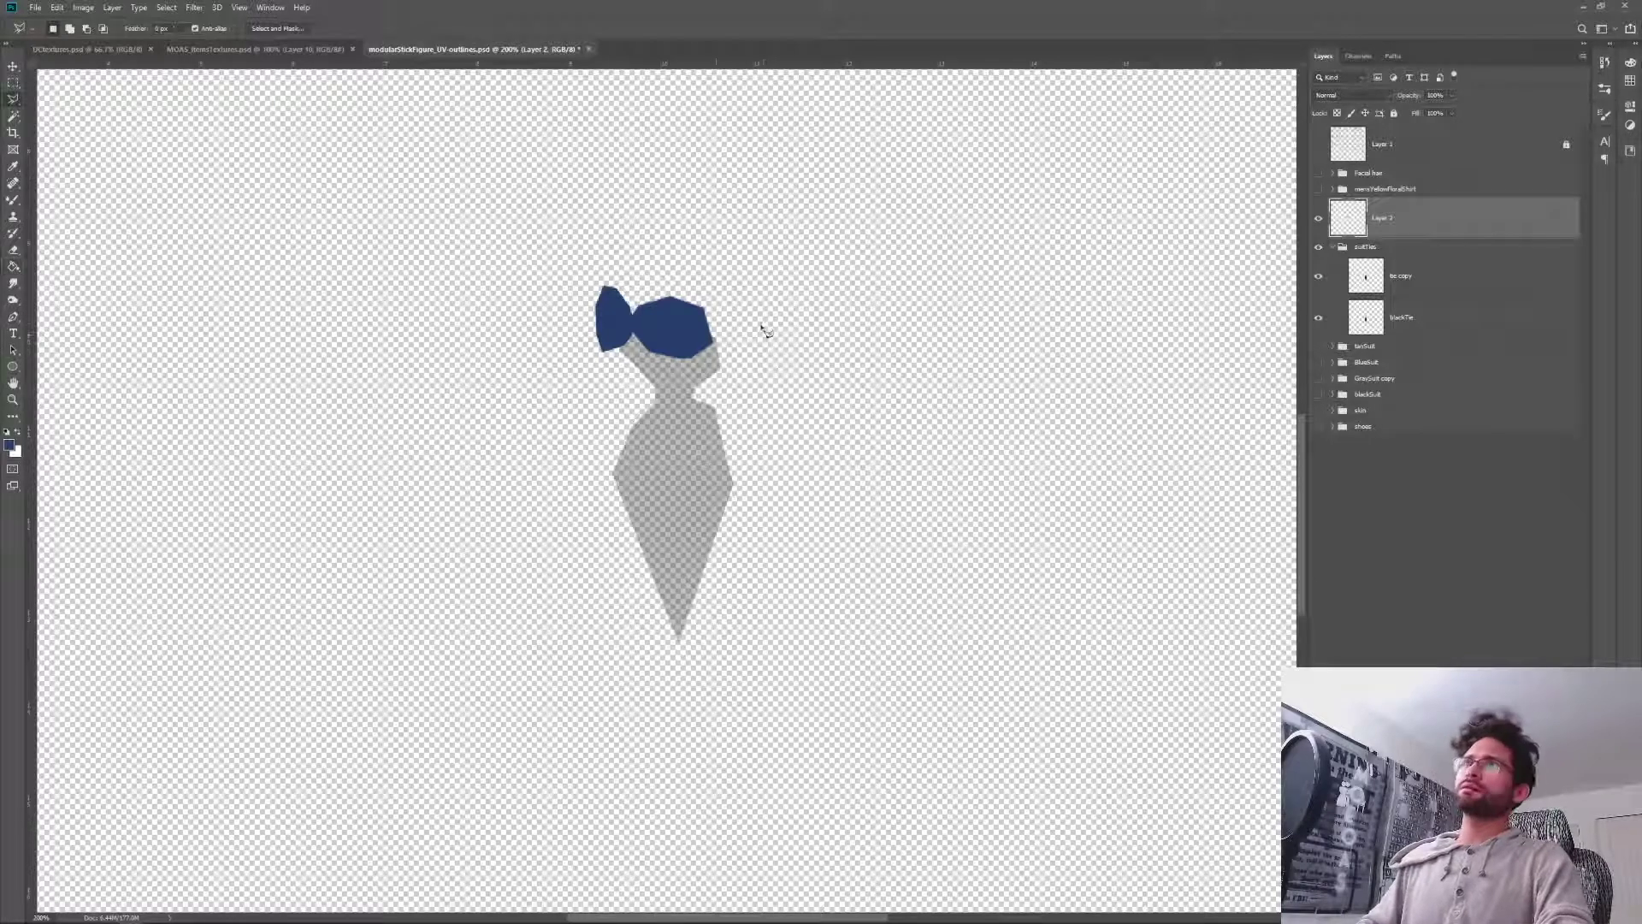
click(707, 319)
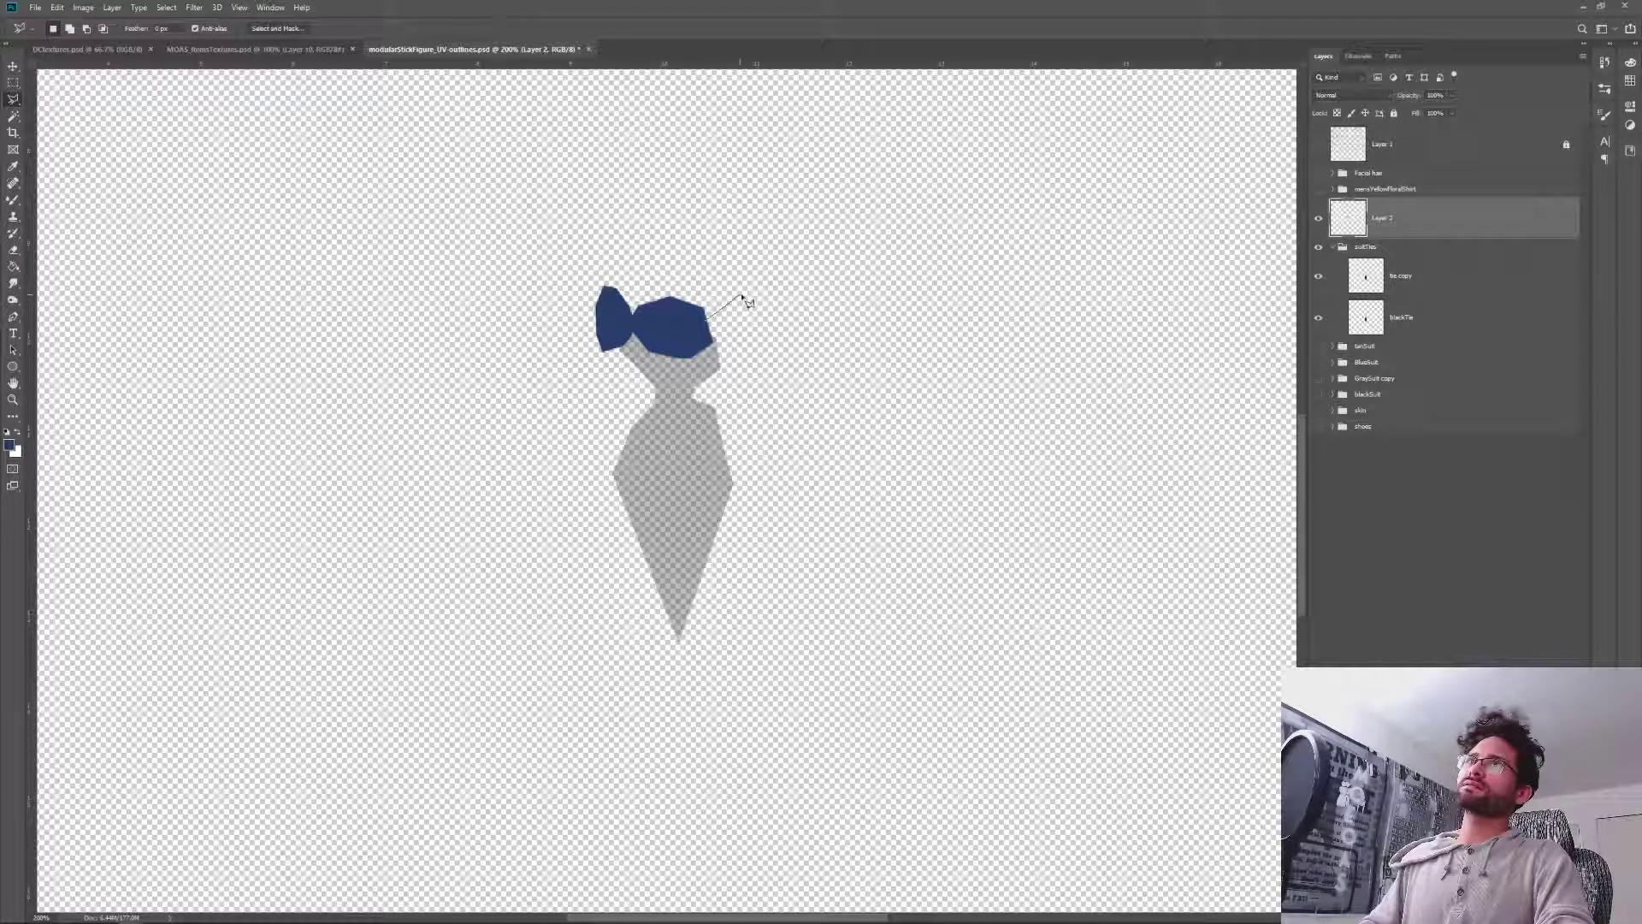
click(741, 294)
click(749, 304)
click(749, 349)
click(728, 357)
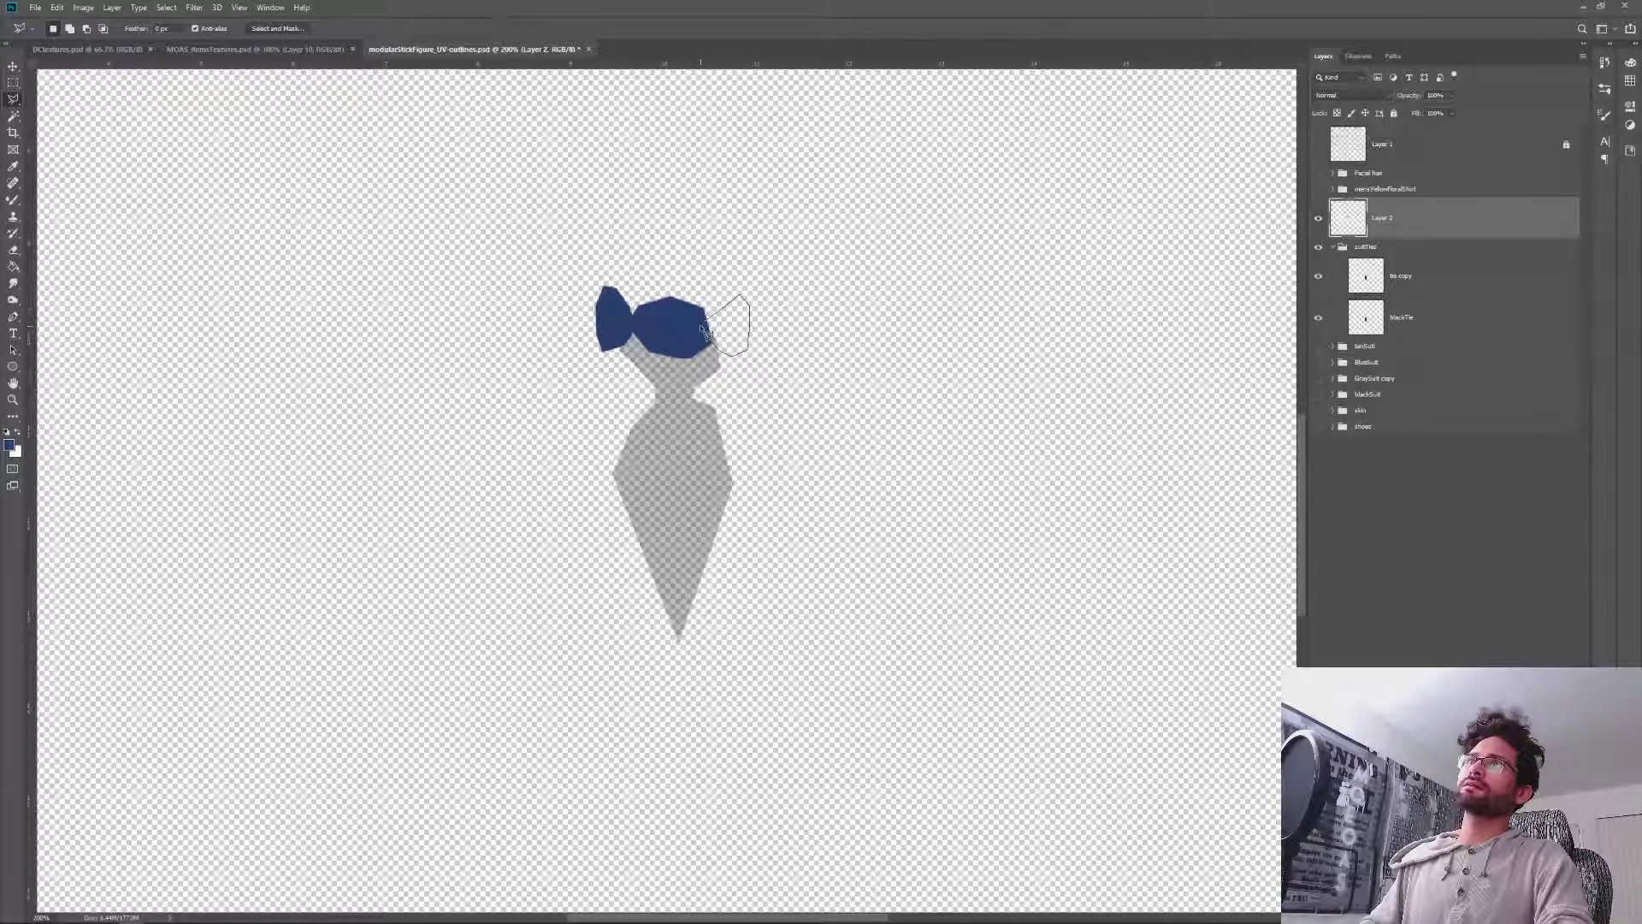
click(705, 325)
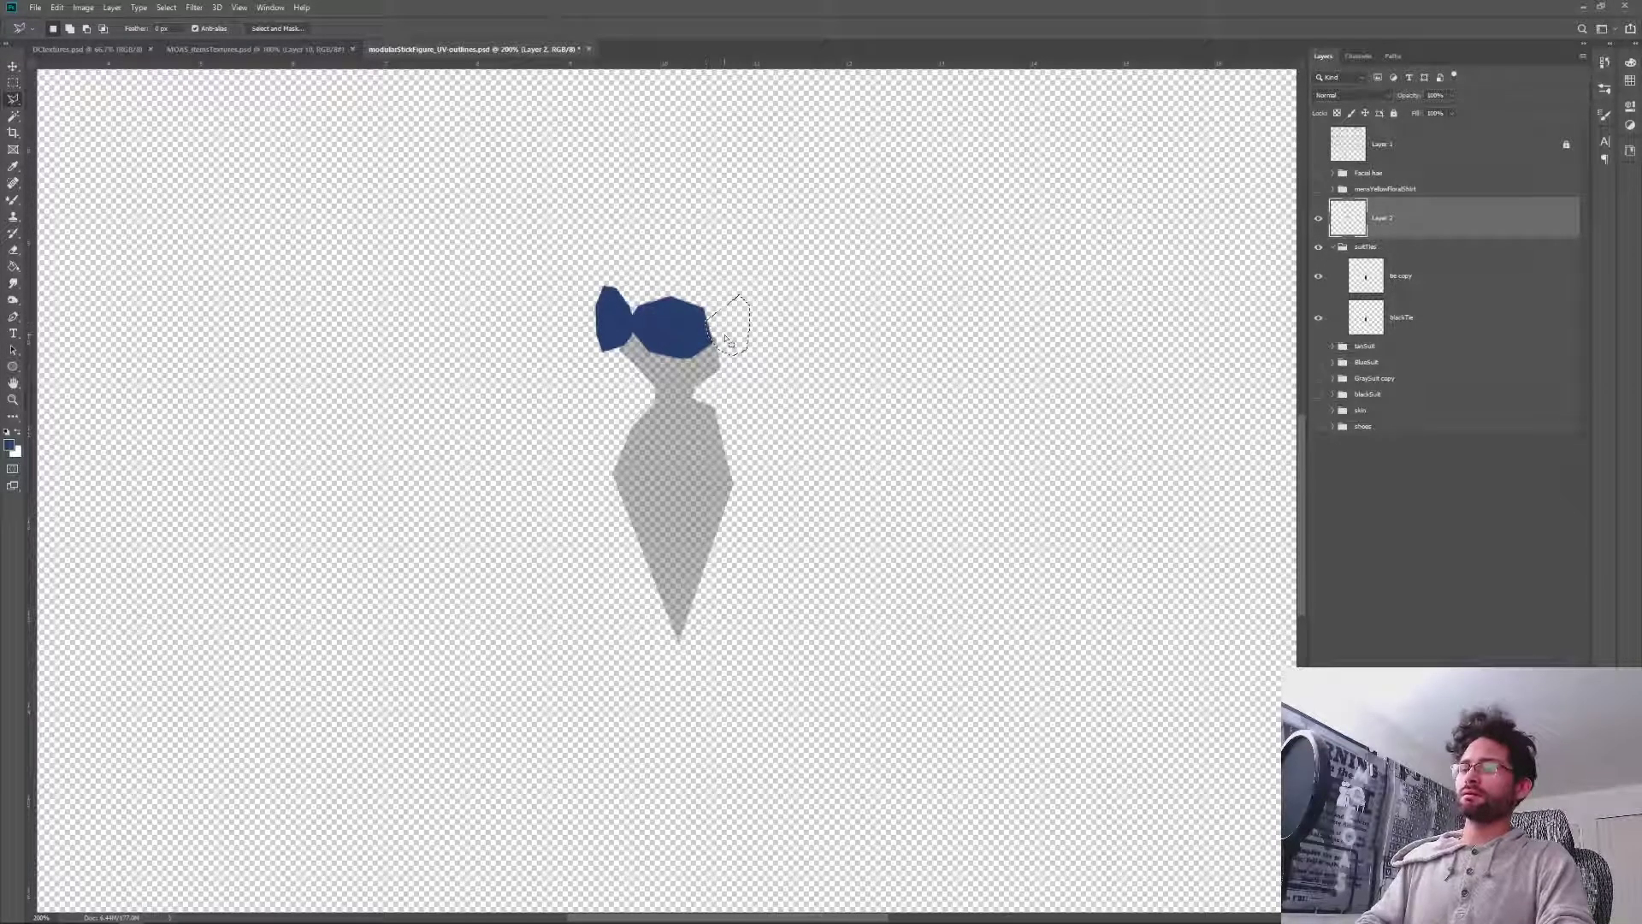
key(g)
click(727, 340)
key(ctrl+d)
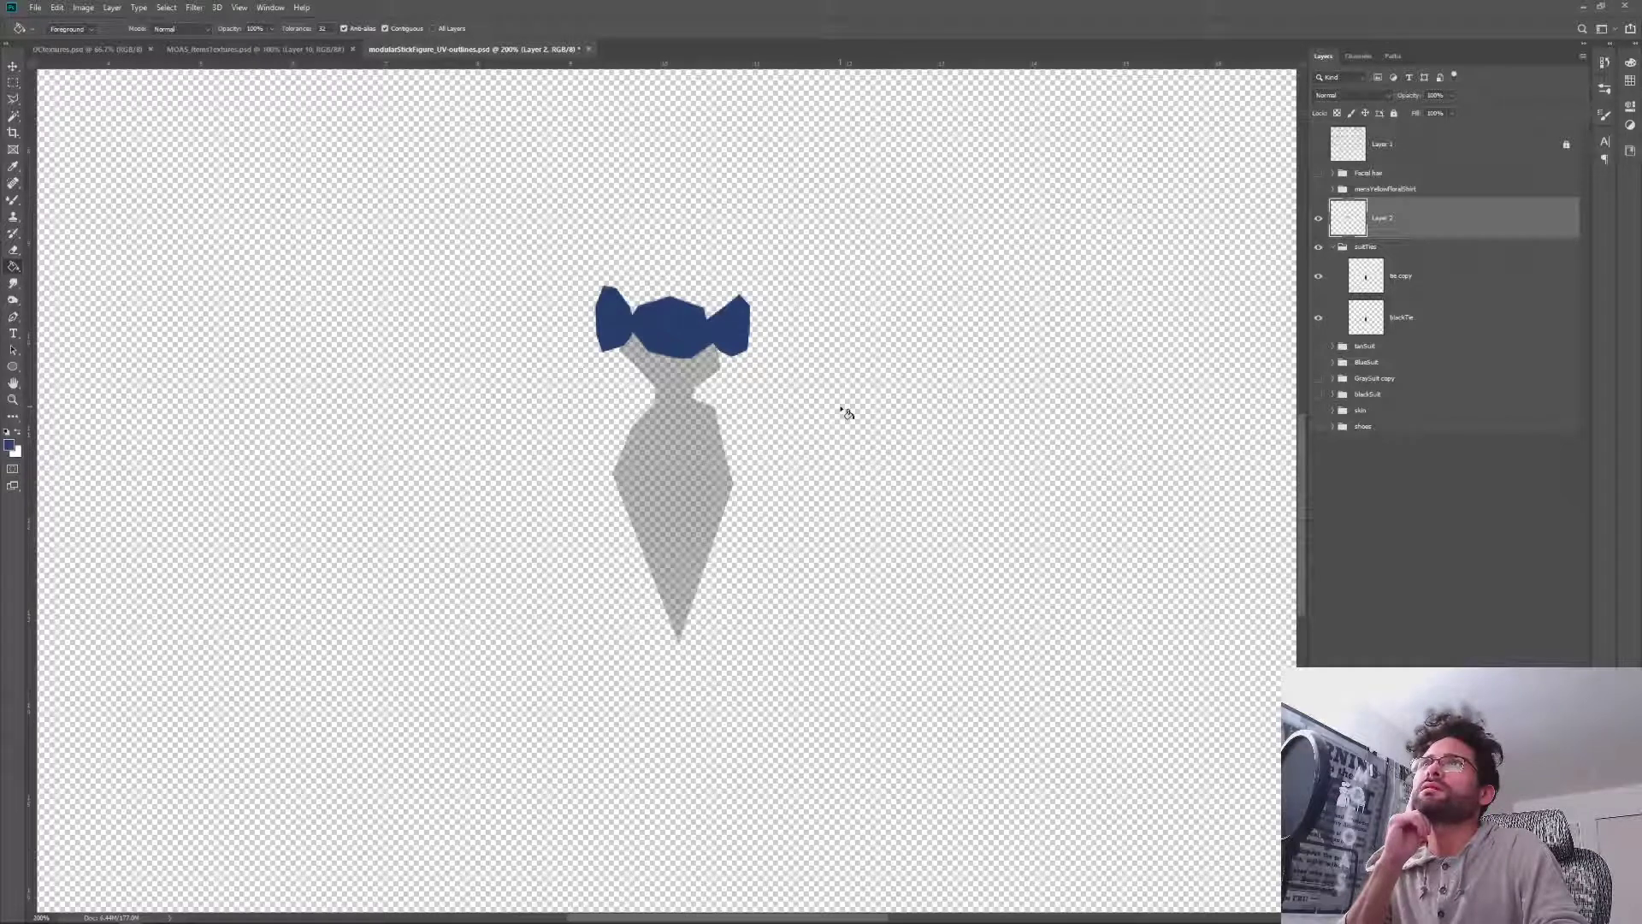
Switch to Chrome to examine the 1960s bow tie image results as a shape reference, and return to the texture document.
key(alt+Tab)
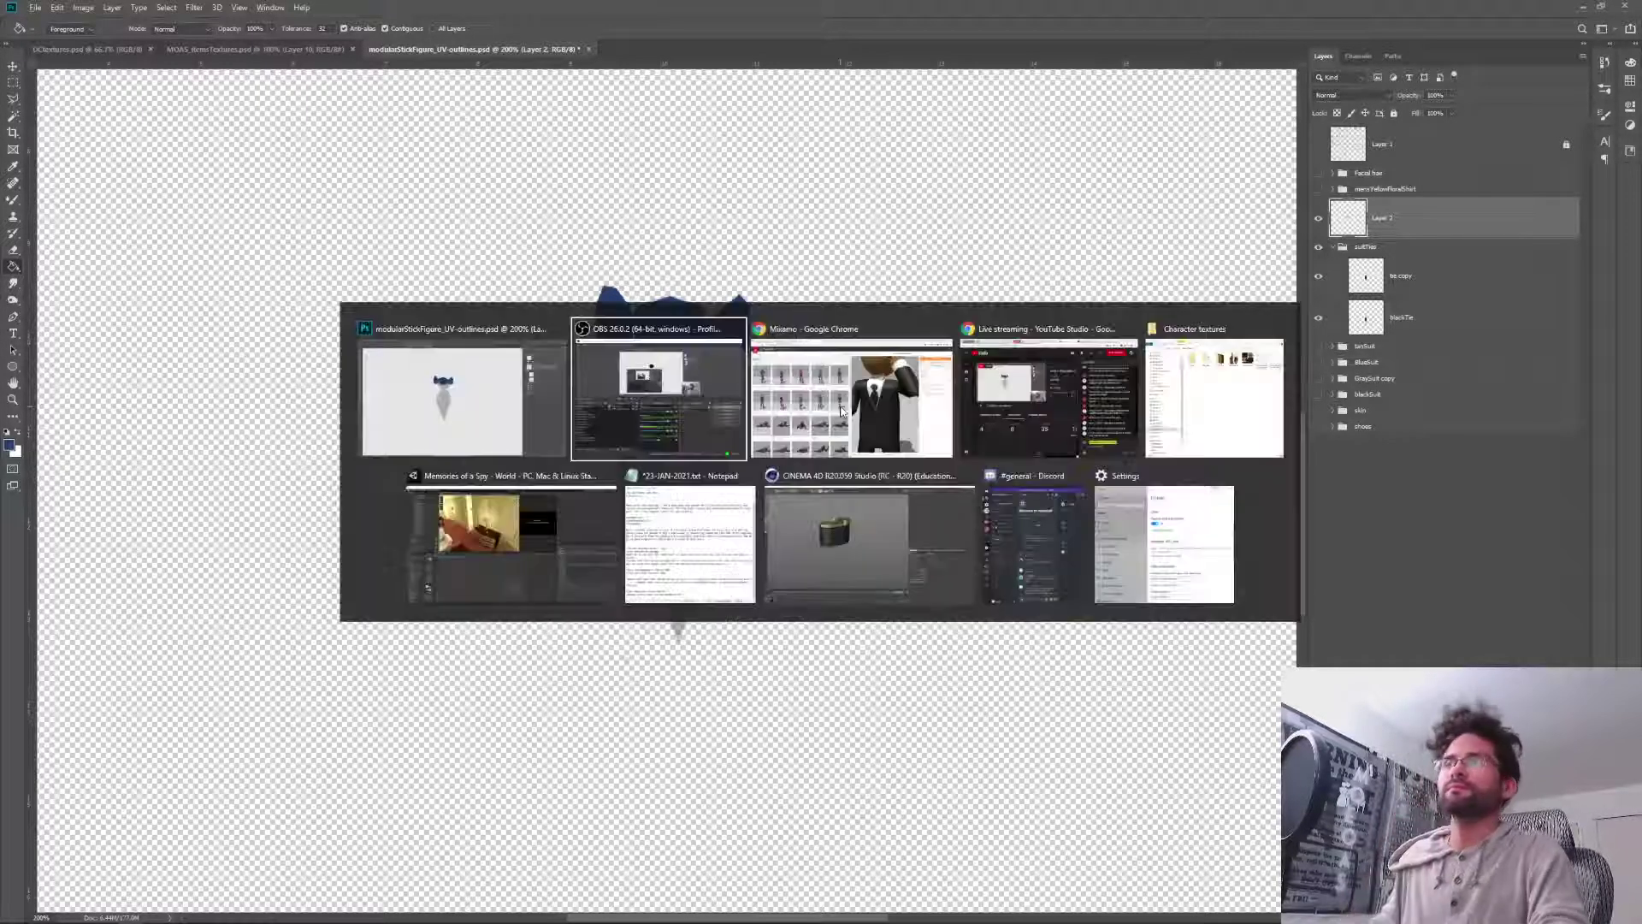
click(840, 410)
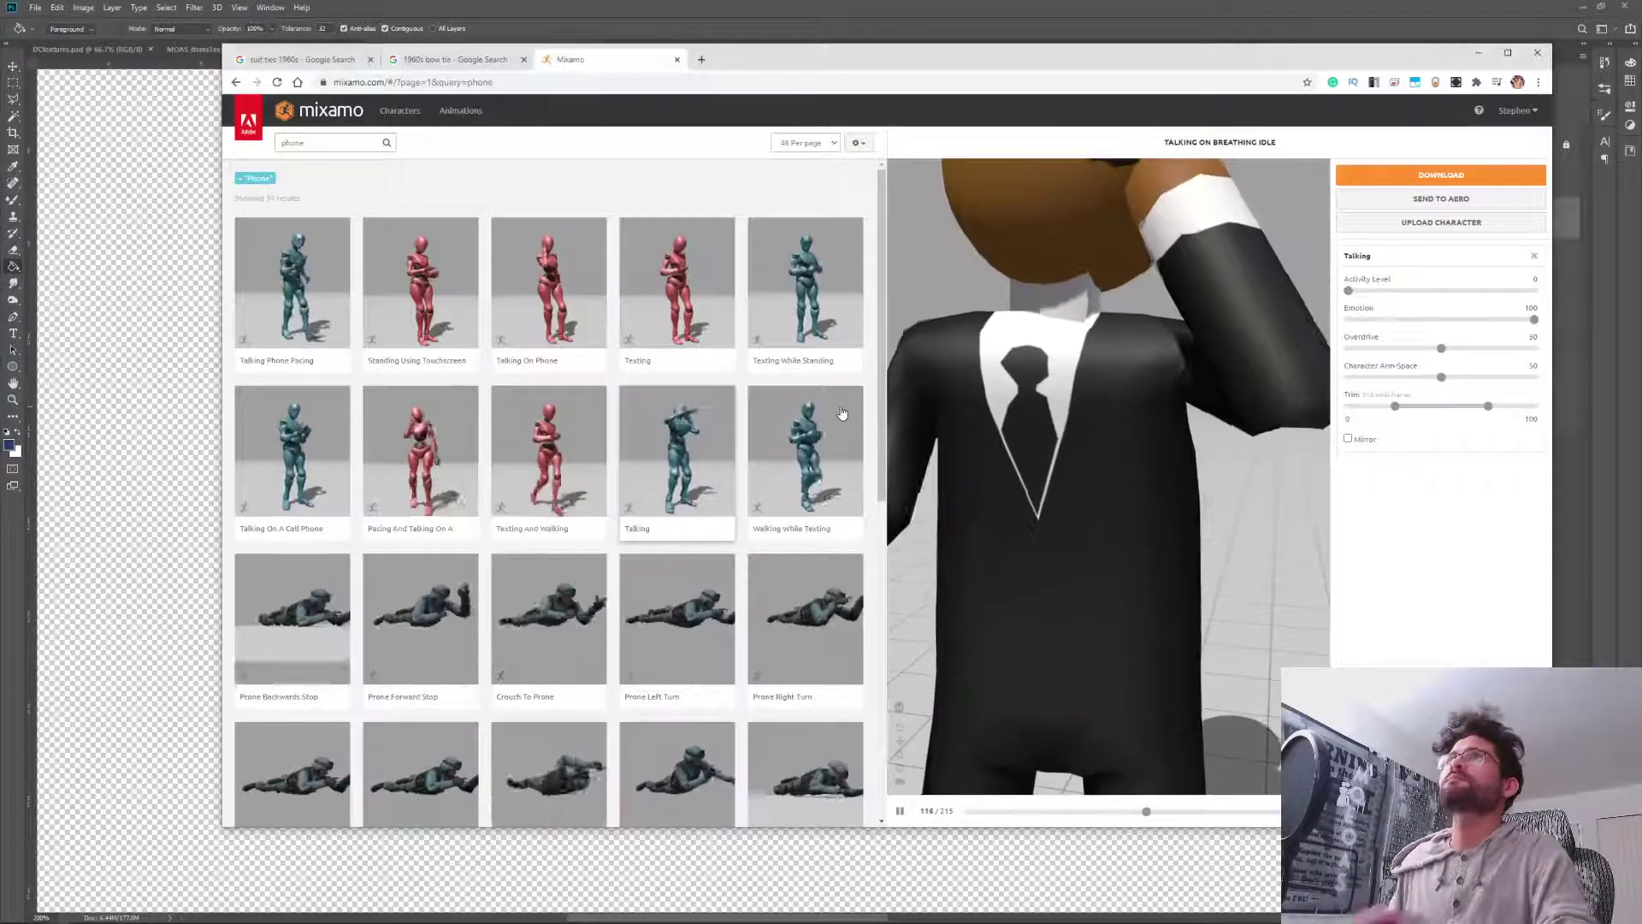
click(450, 62)
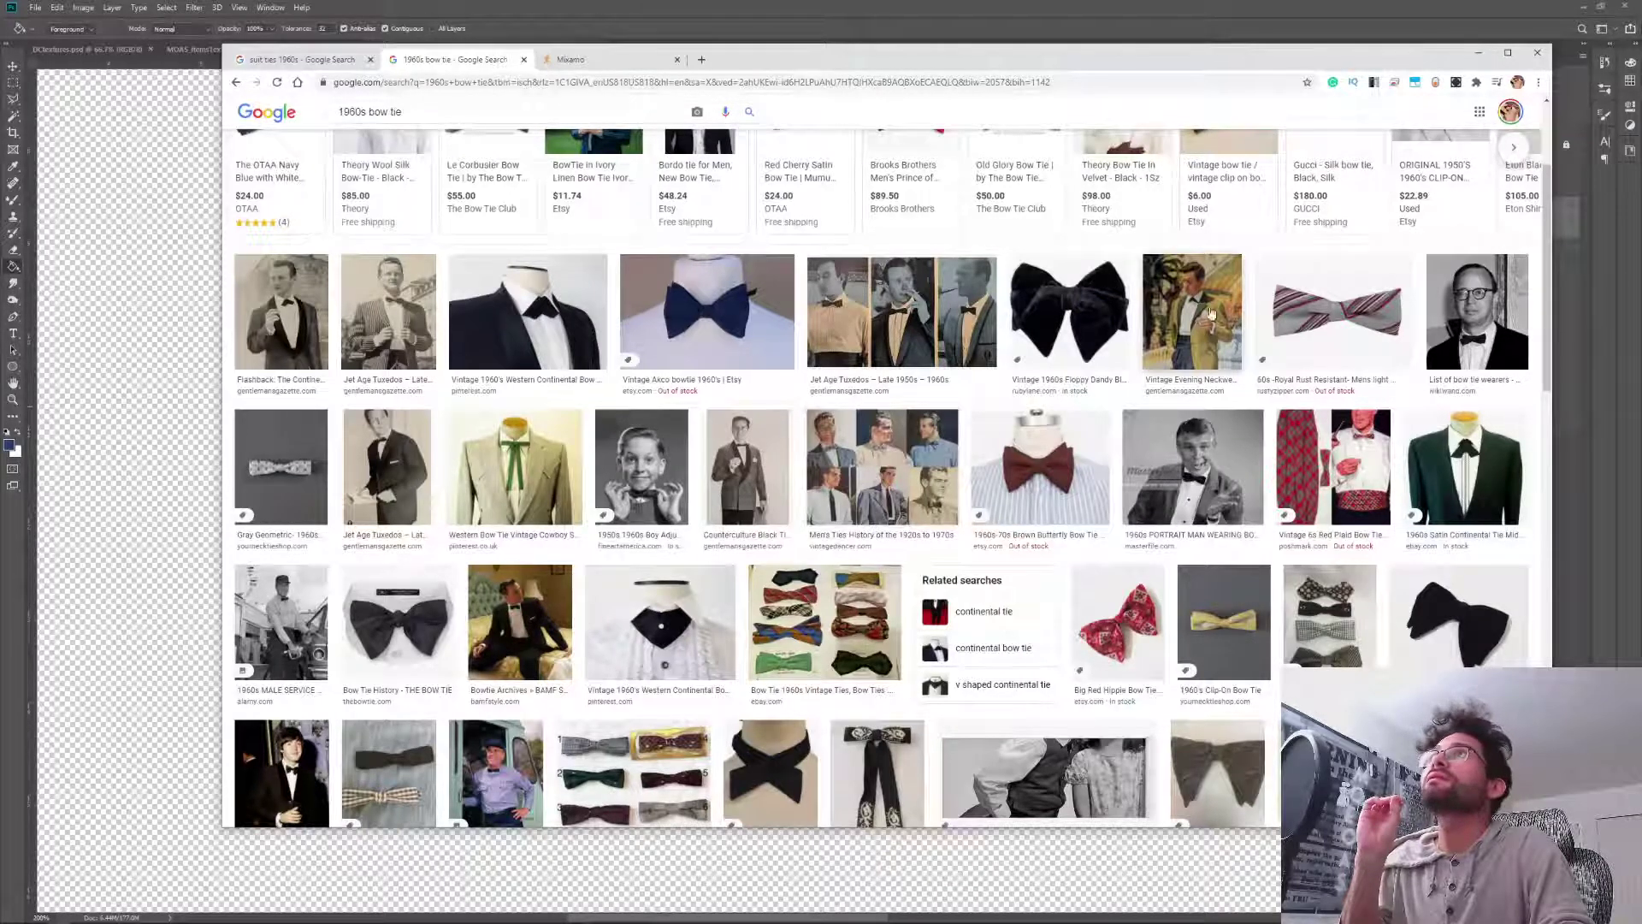
drag(1078, 66, 1001, 82)
click(1158, 12)
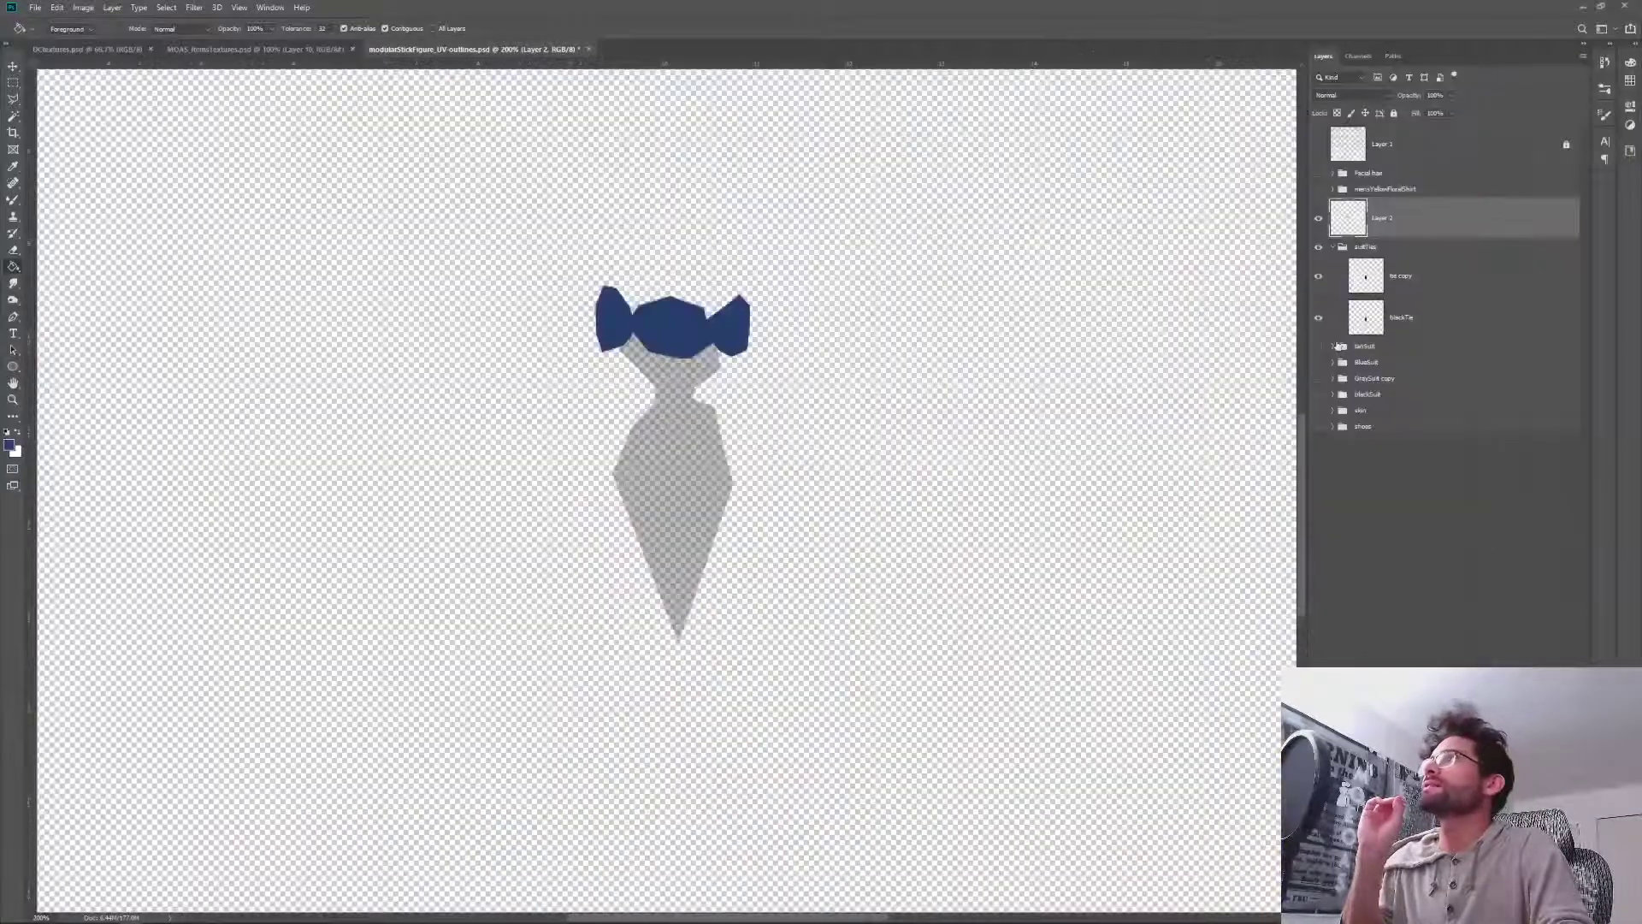
Show the tan suit group beneath the bow tie and hide the suit ties group.
click(1318, 347)
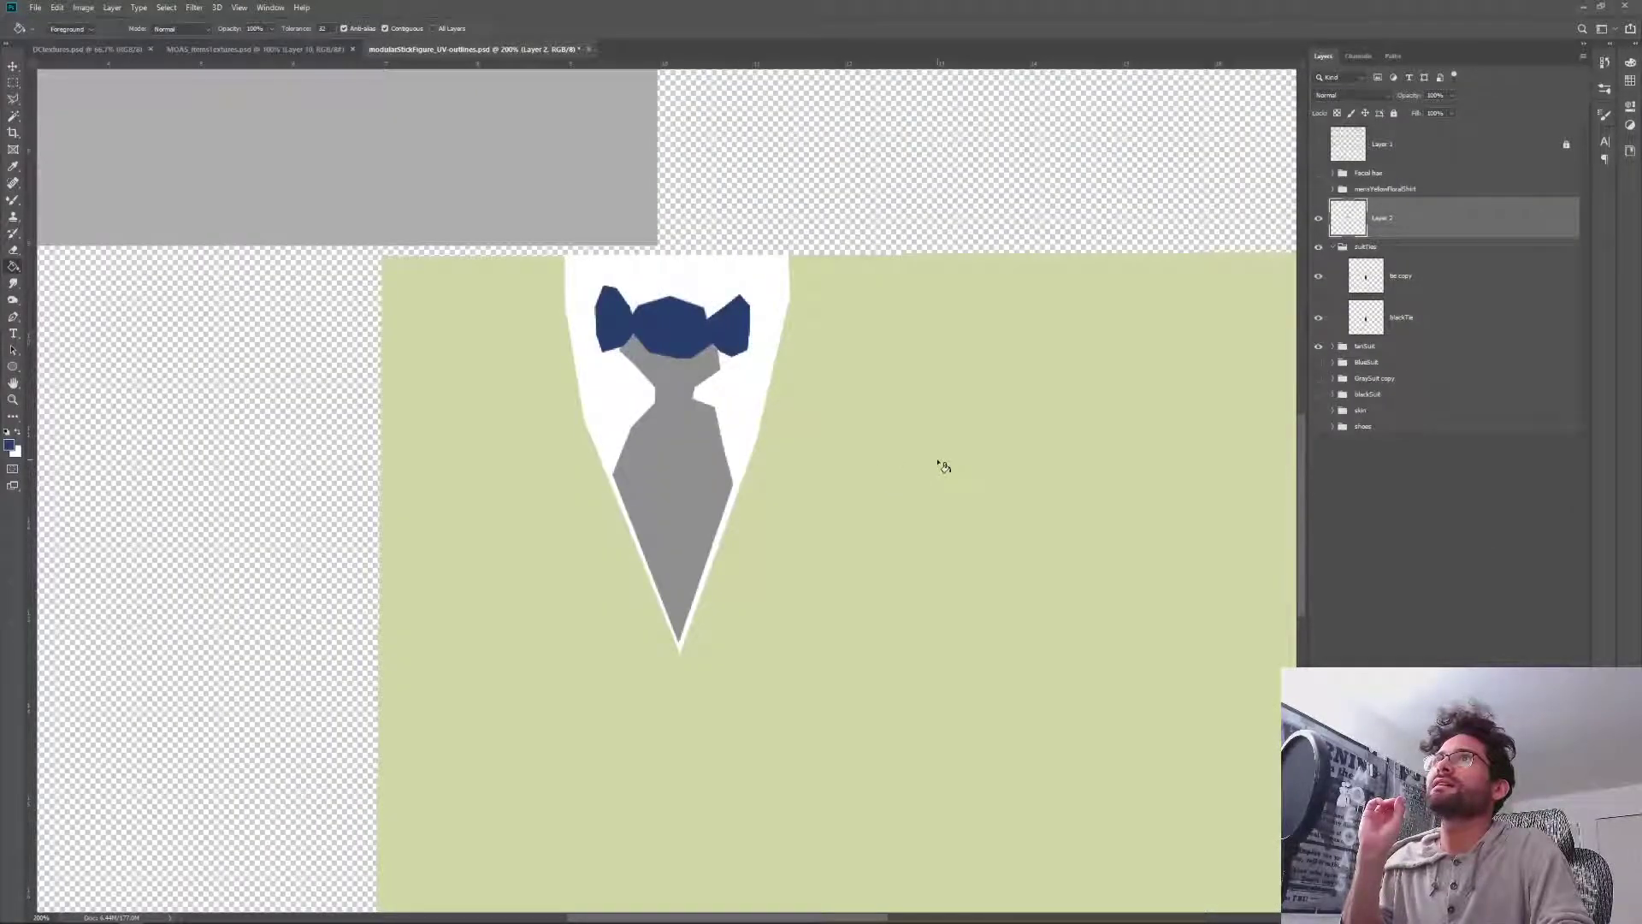
click(1319, 247)
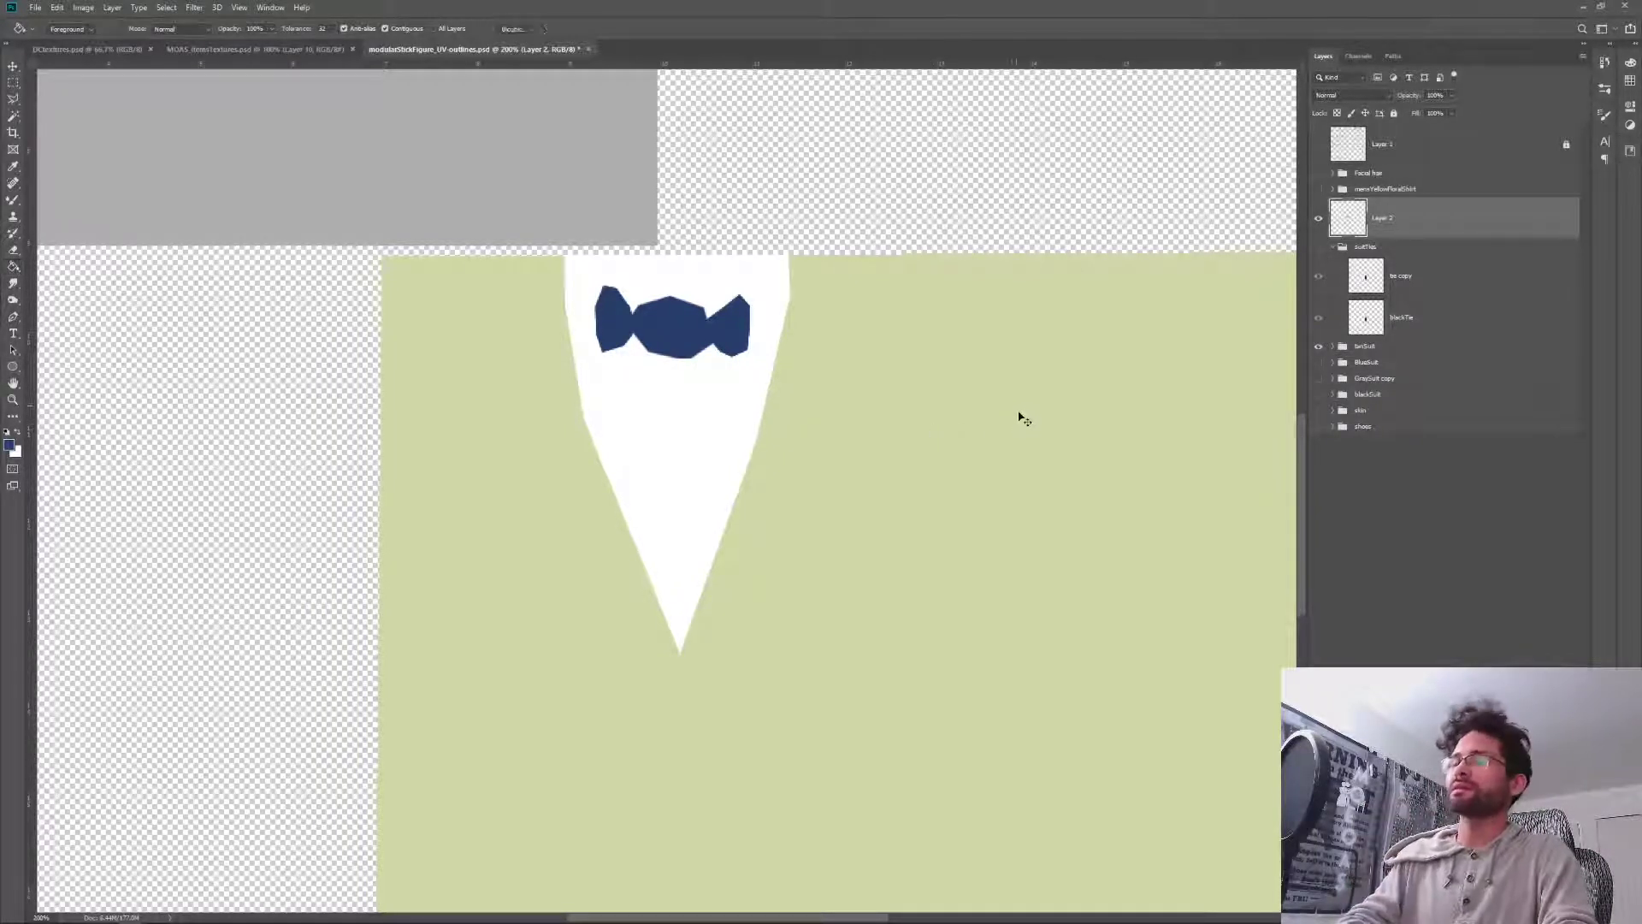
Try scaling the blue bow tie up slightly about its center.
key(ctrl+t)
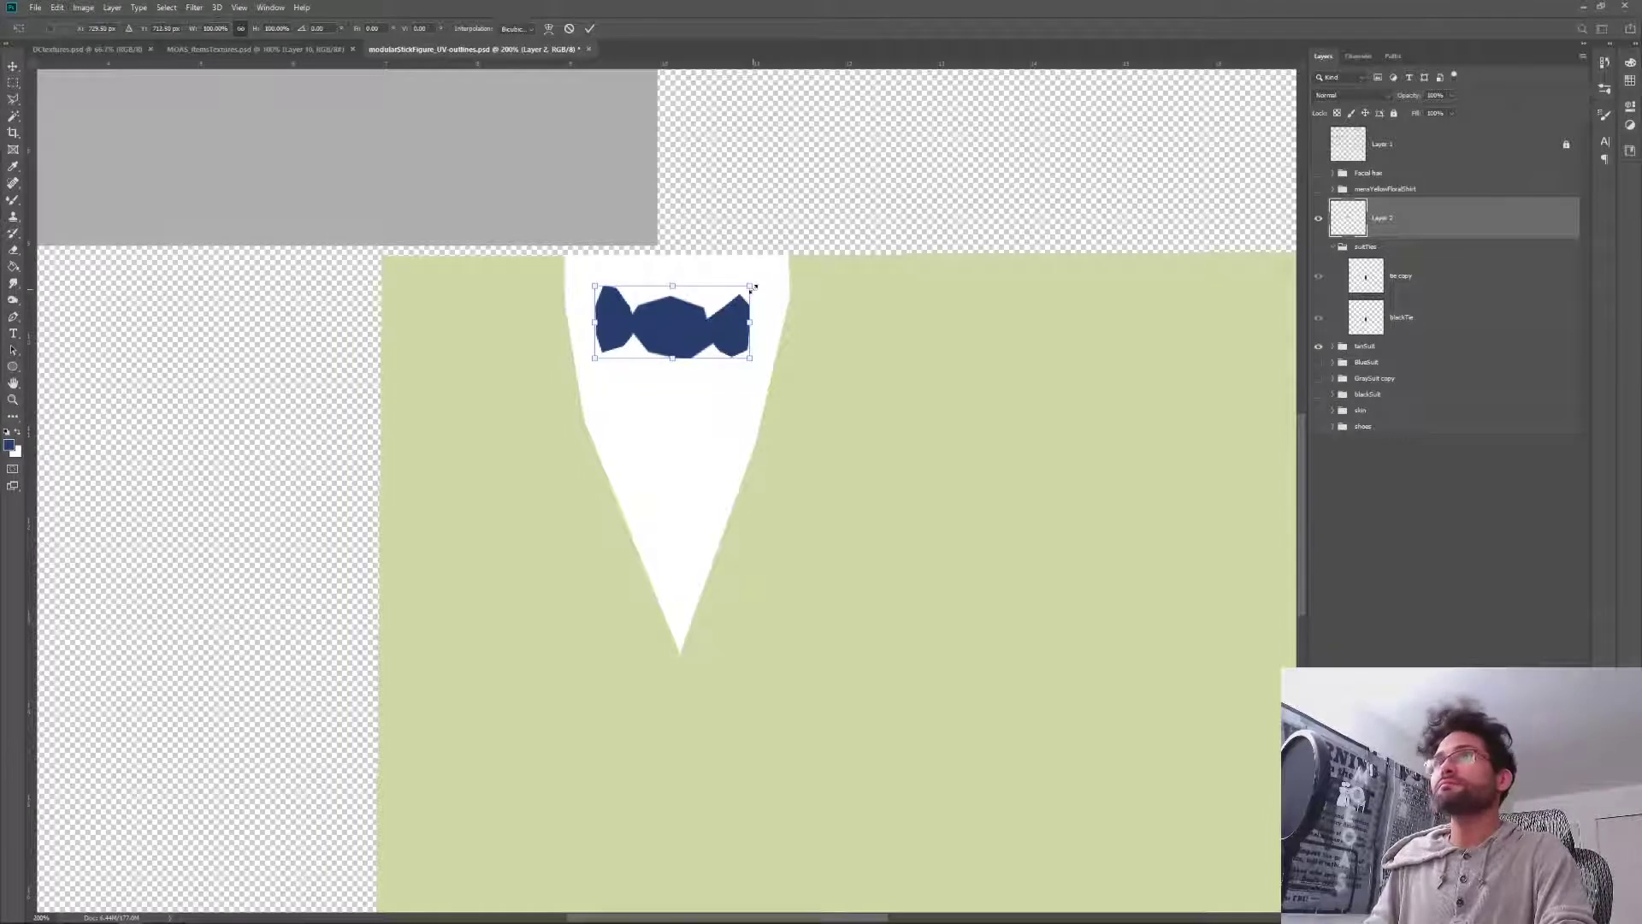
drag(753, 288, 767, 274)
key(Return)
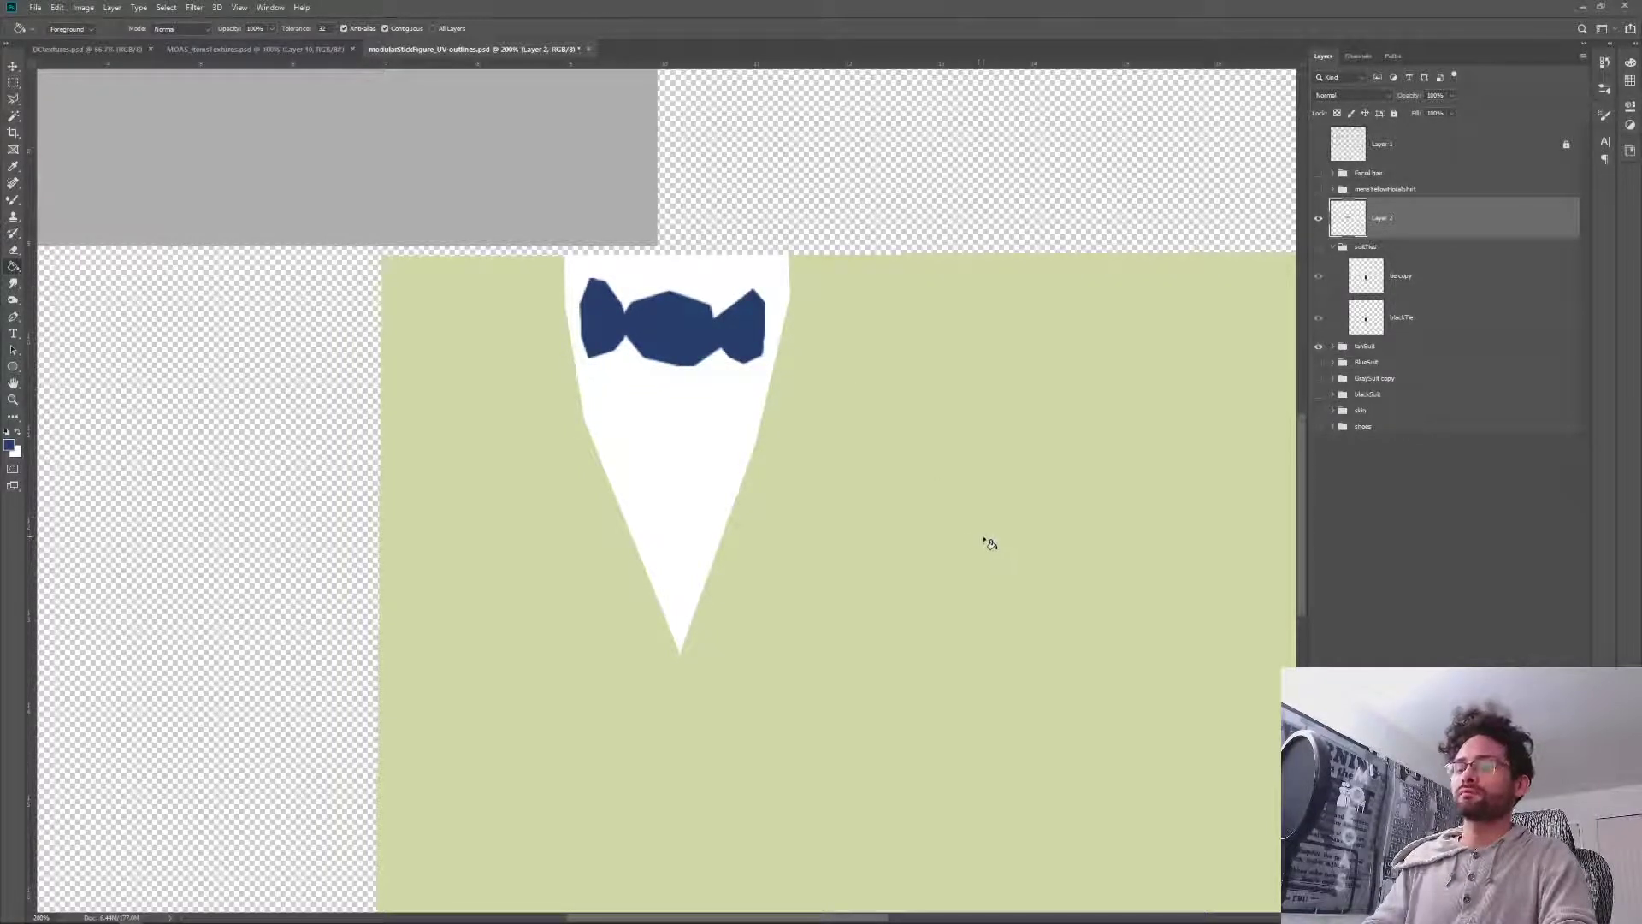
key(ctrl+z)
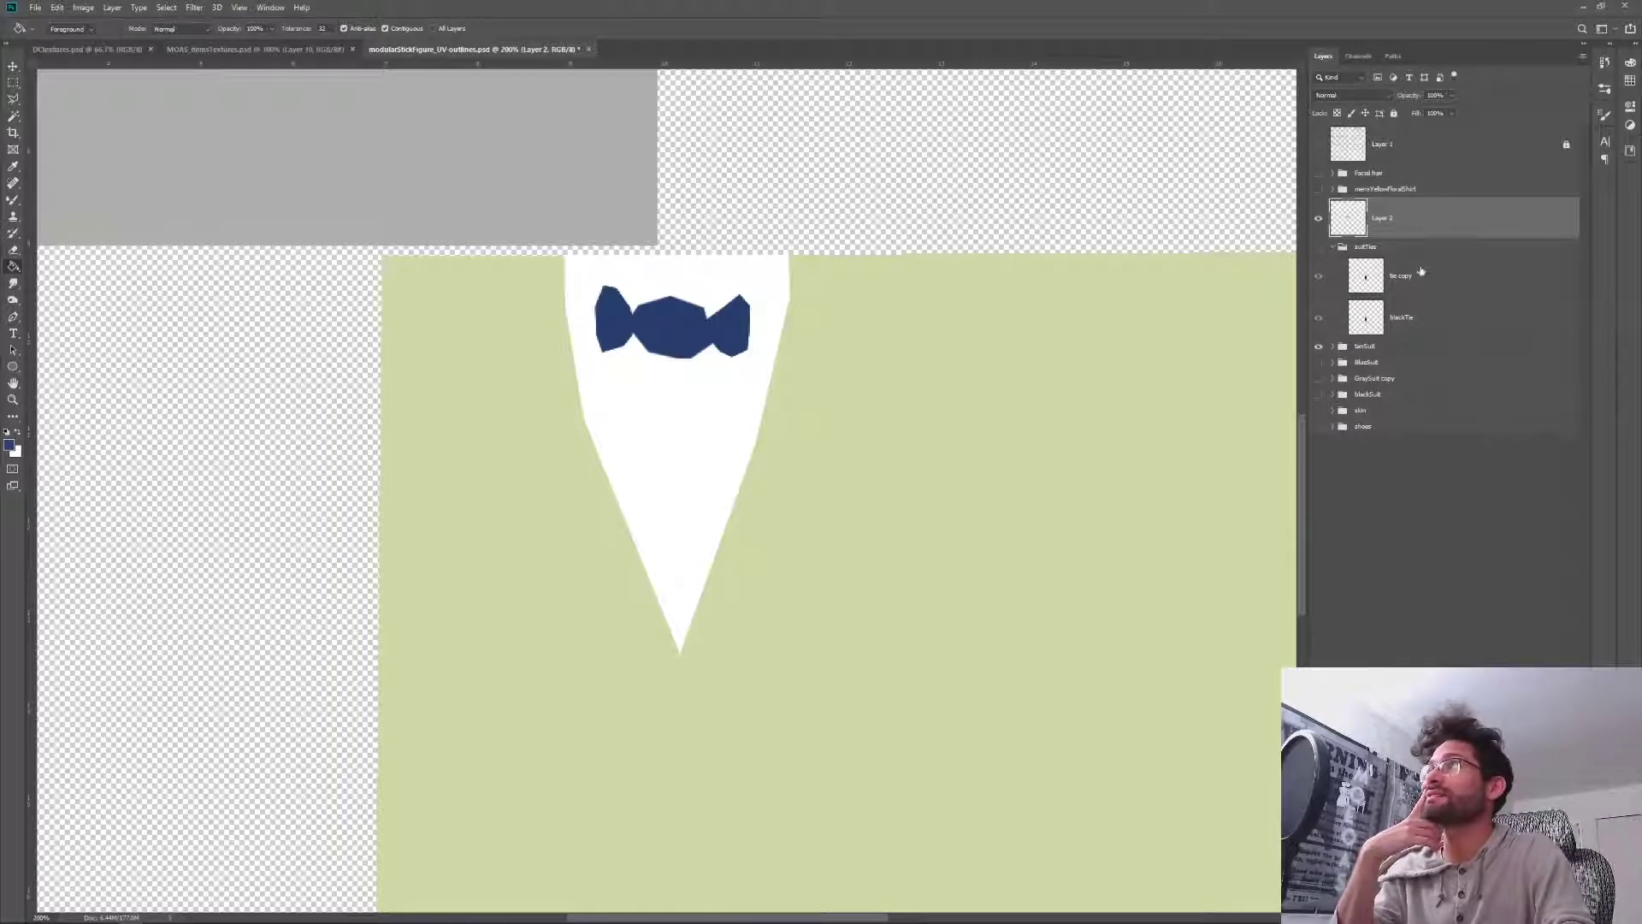
Restore the suit ties group to full opacity and leave the group hidden.
click(1317, 248)
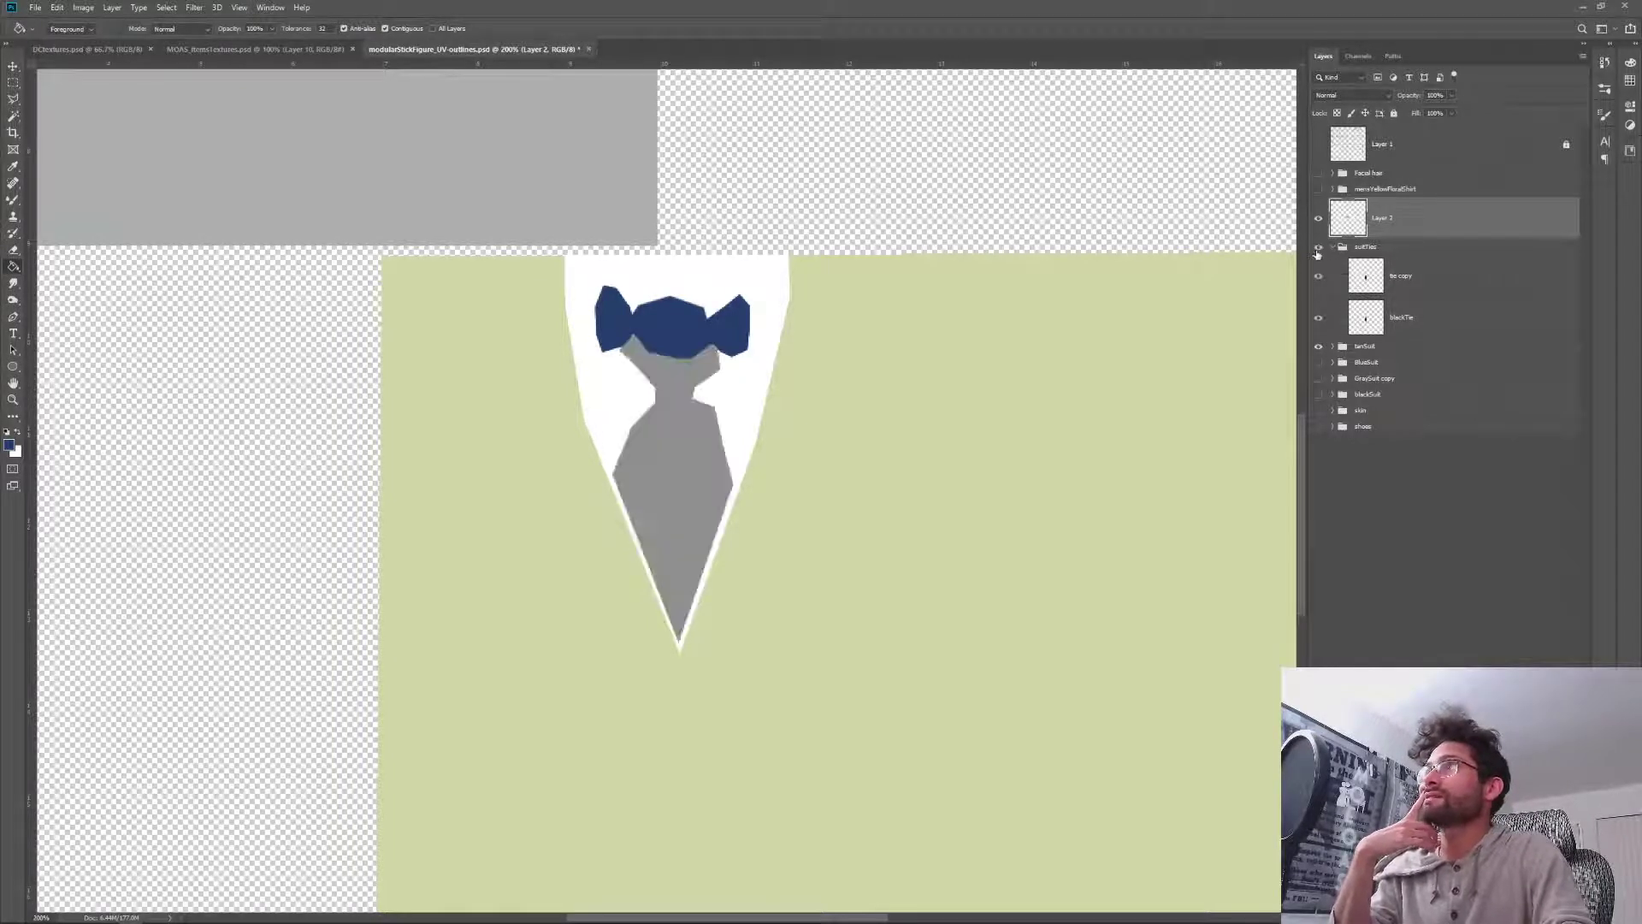
click(1365, 249)
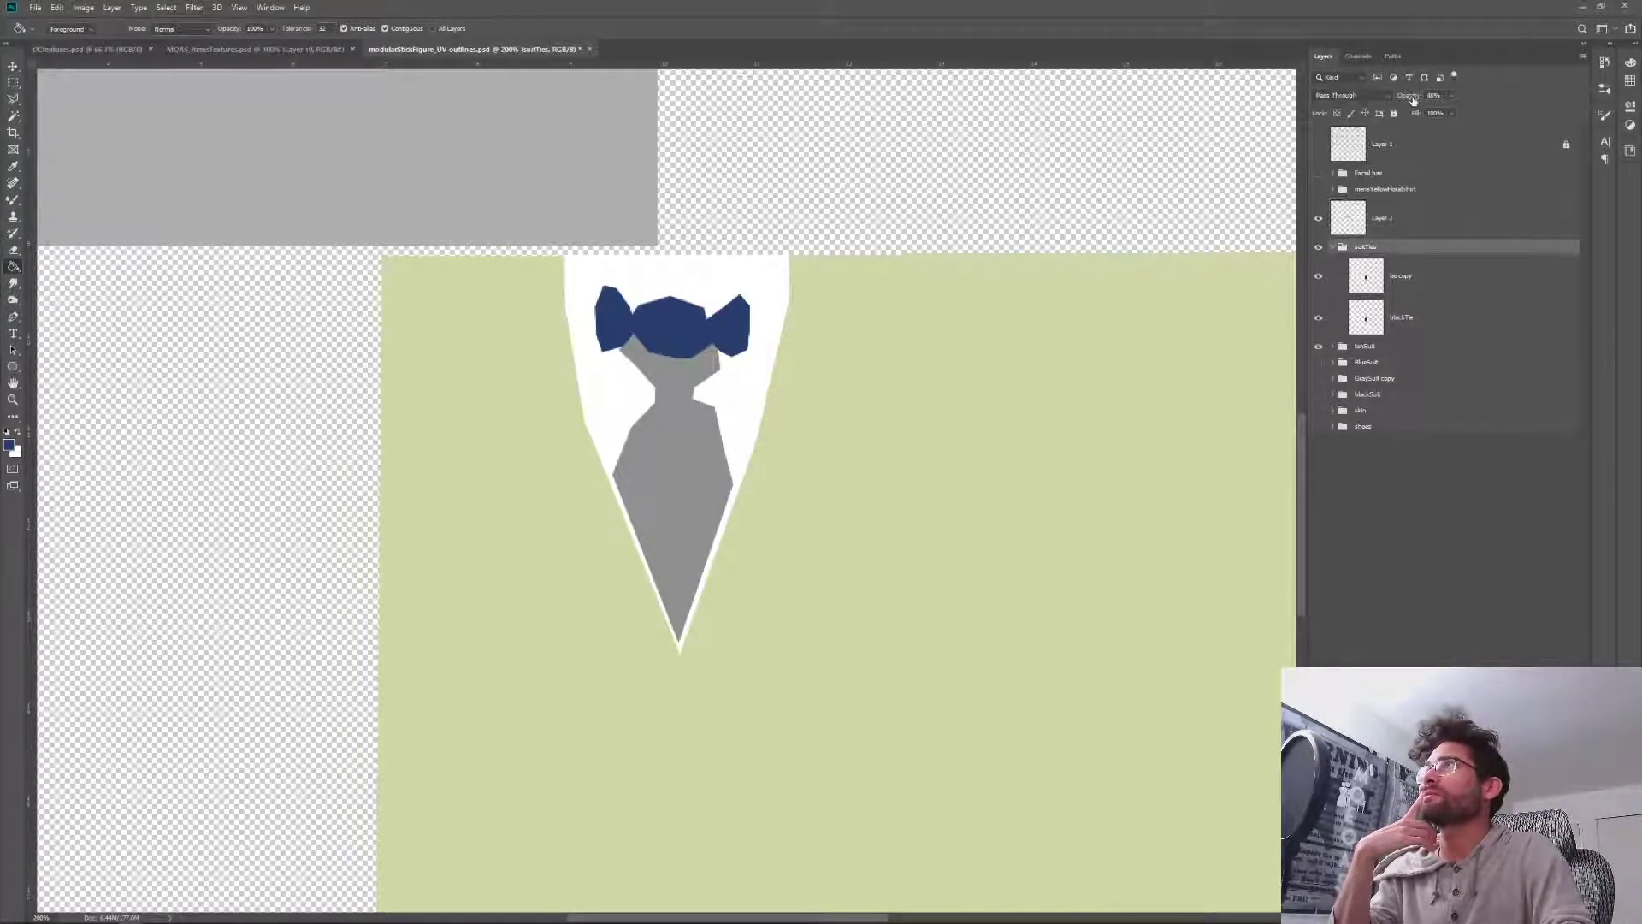
drag(1414, 101, 1513, 66)
click(1467, 503)
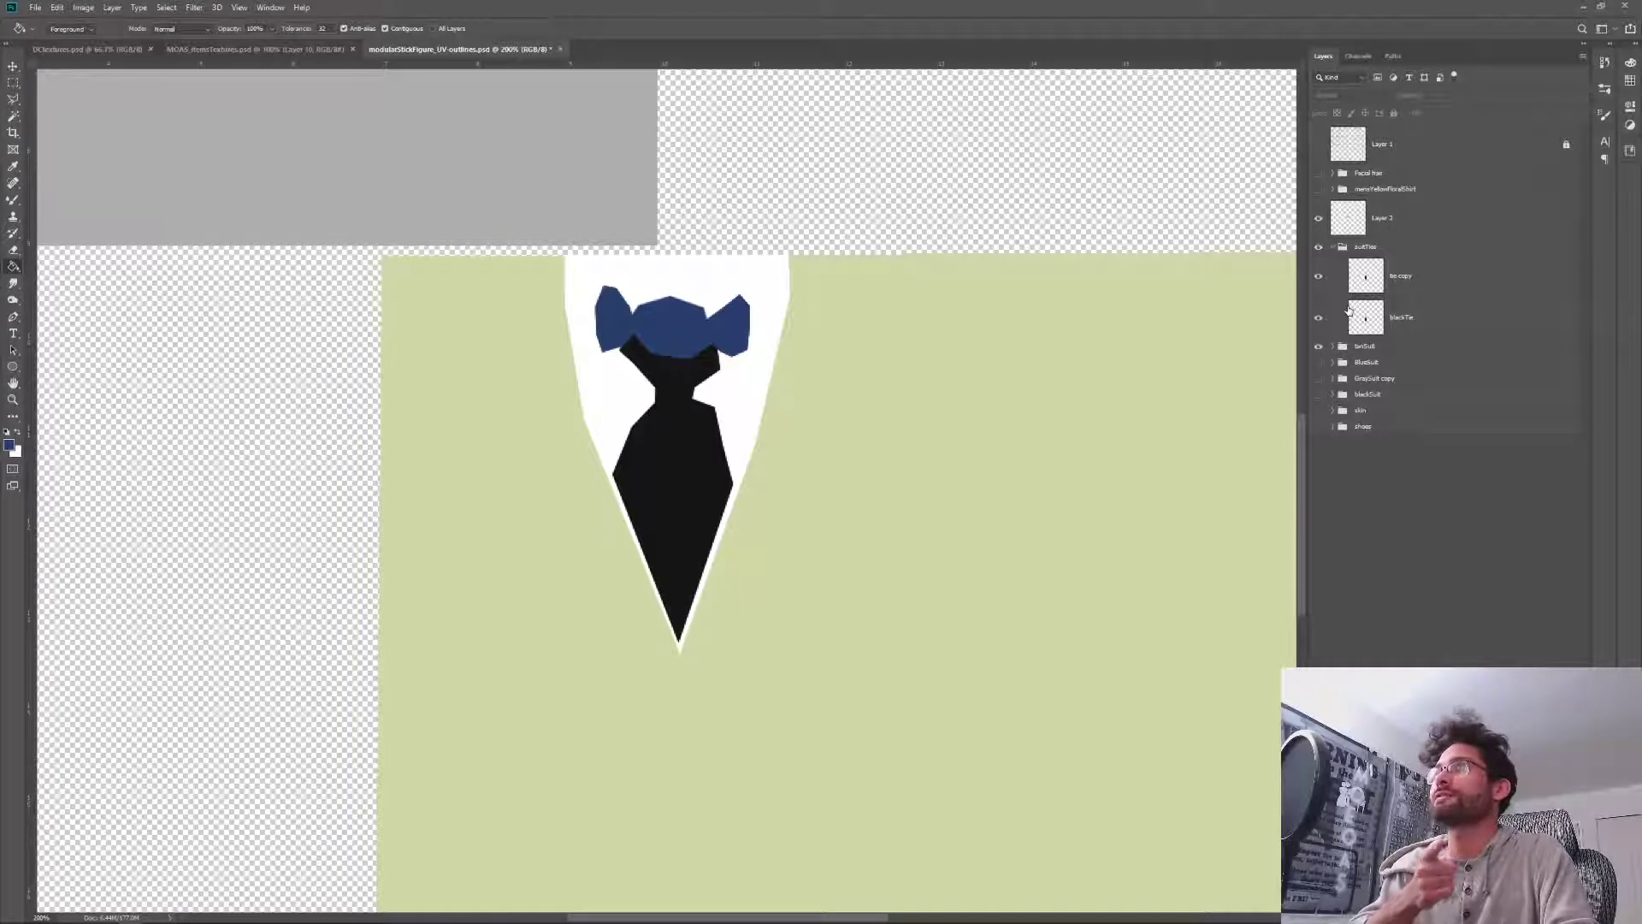
click(1317, 251)
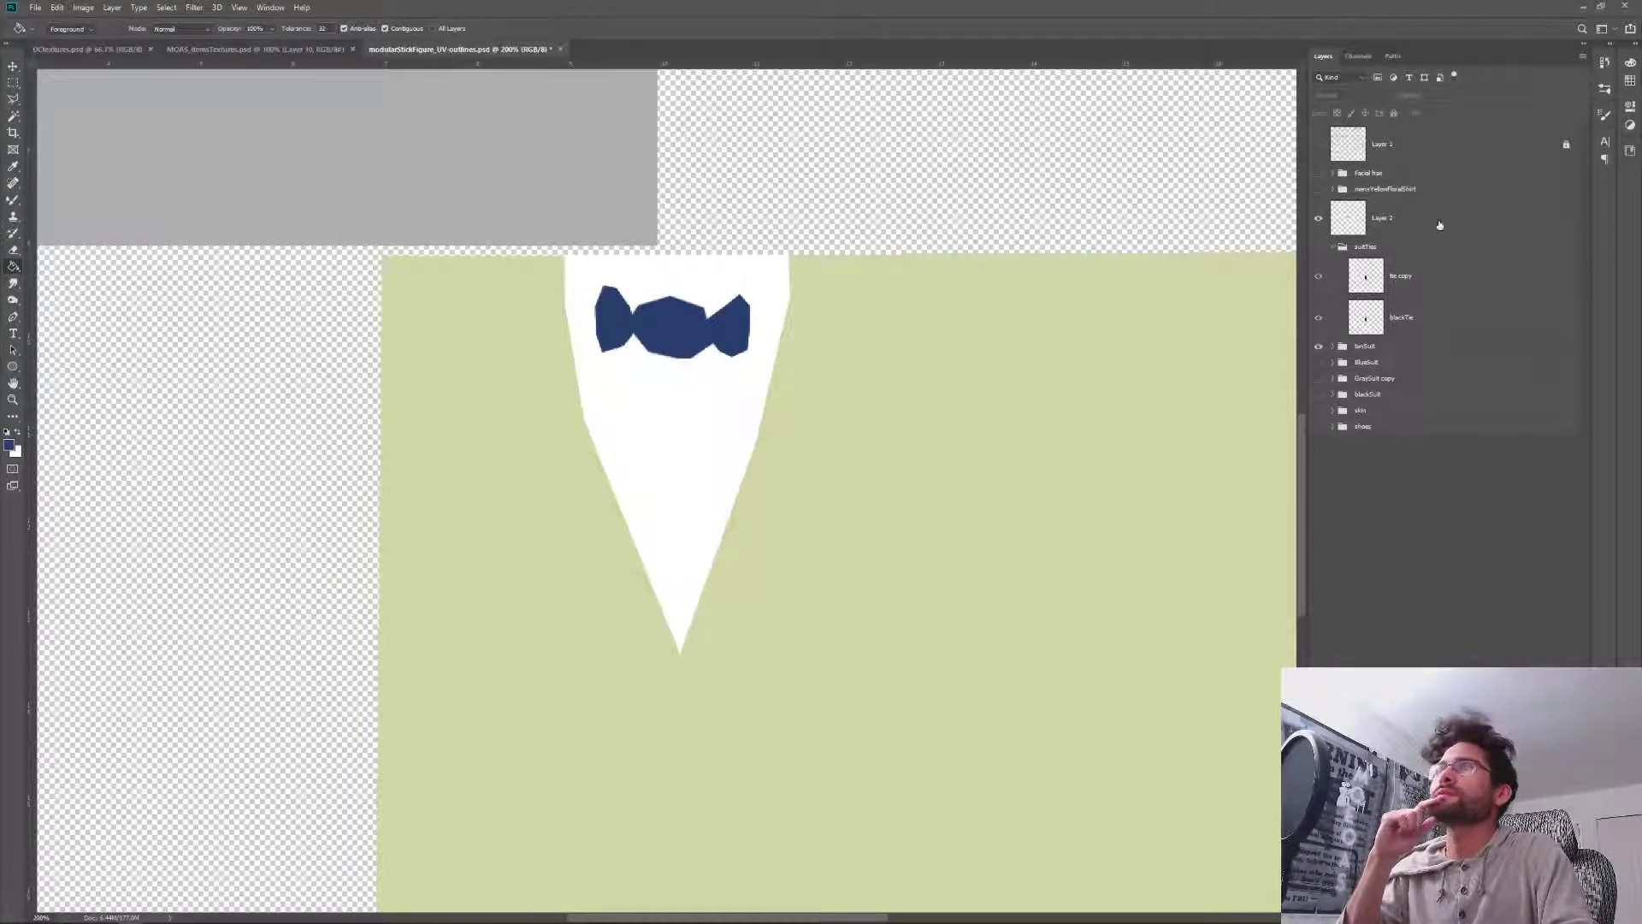
Duplicate the bow tie on Layer 2 and rename the original layer blueBowtie.
click(1394, 218)
key(ctrl+j)
key(Return)
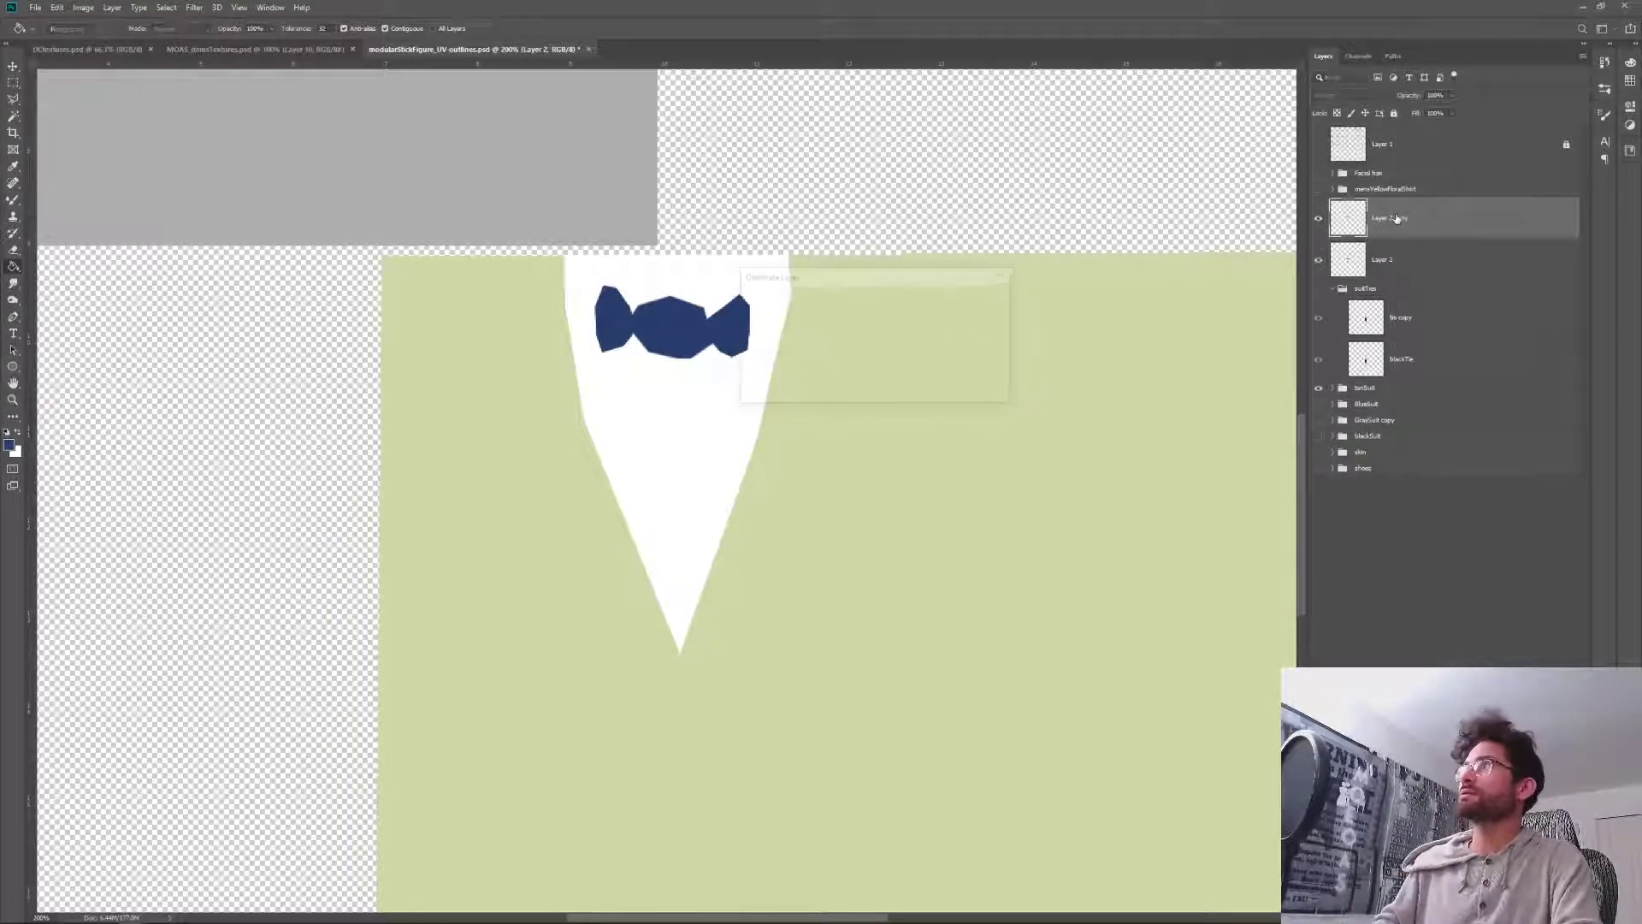
click(1379, 262)
double_click(1378, 262)
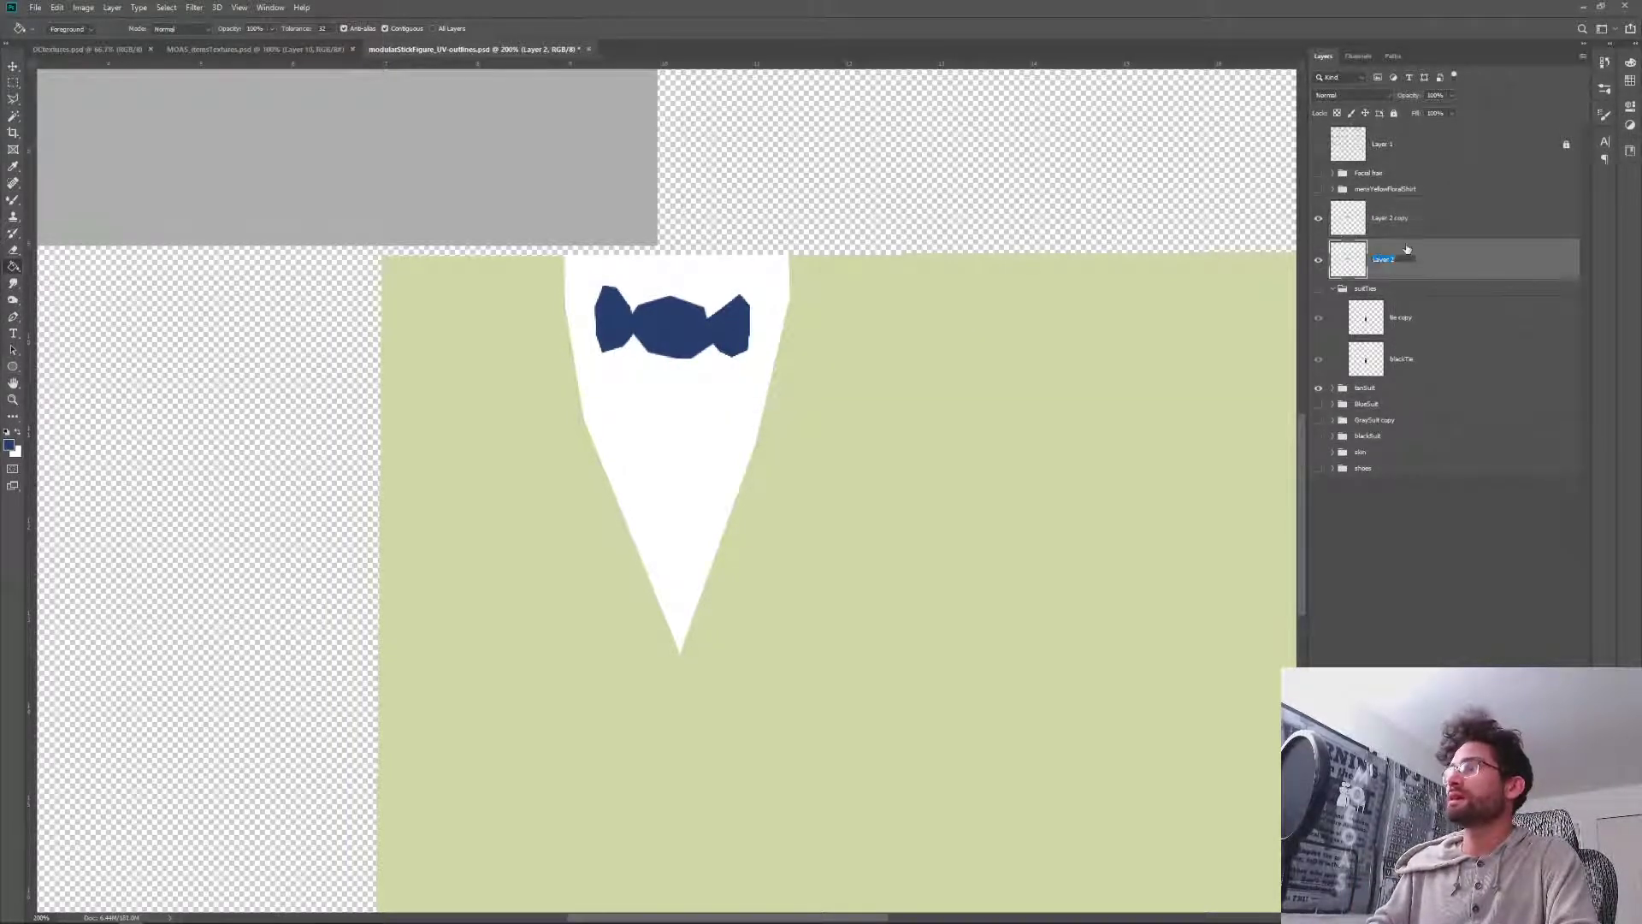
text(blueBowtie)
key(Return)
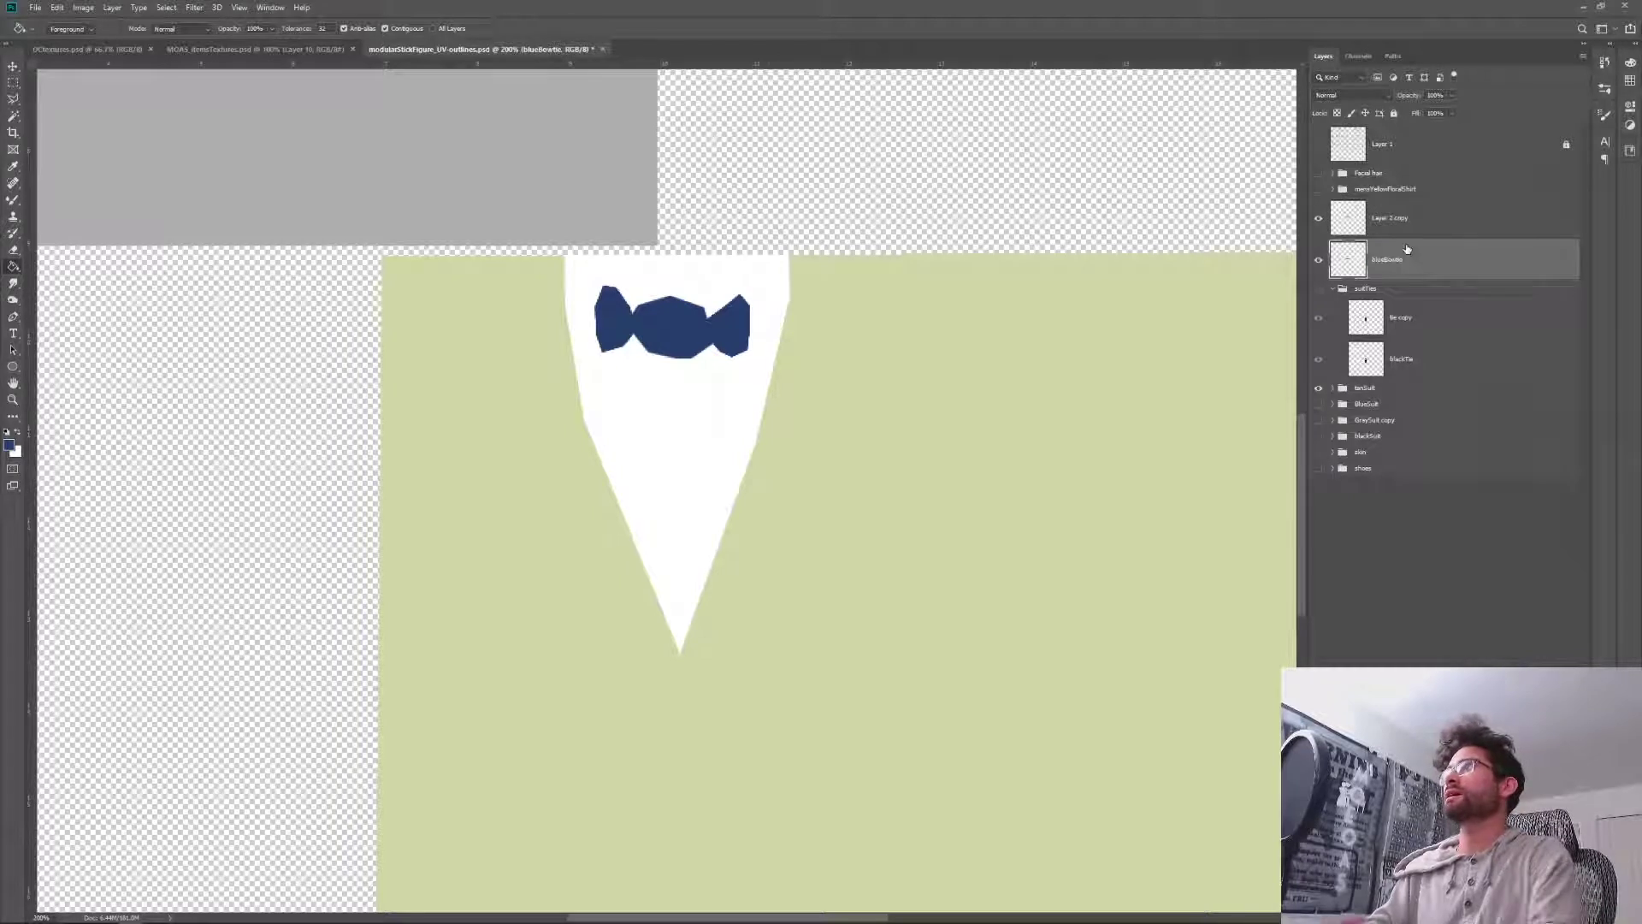
Rename the duplicated bow tie layer blackBowtie.
click(1385, 223)
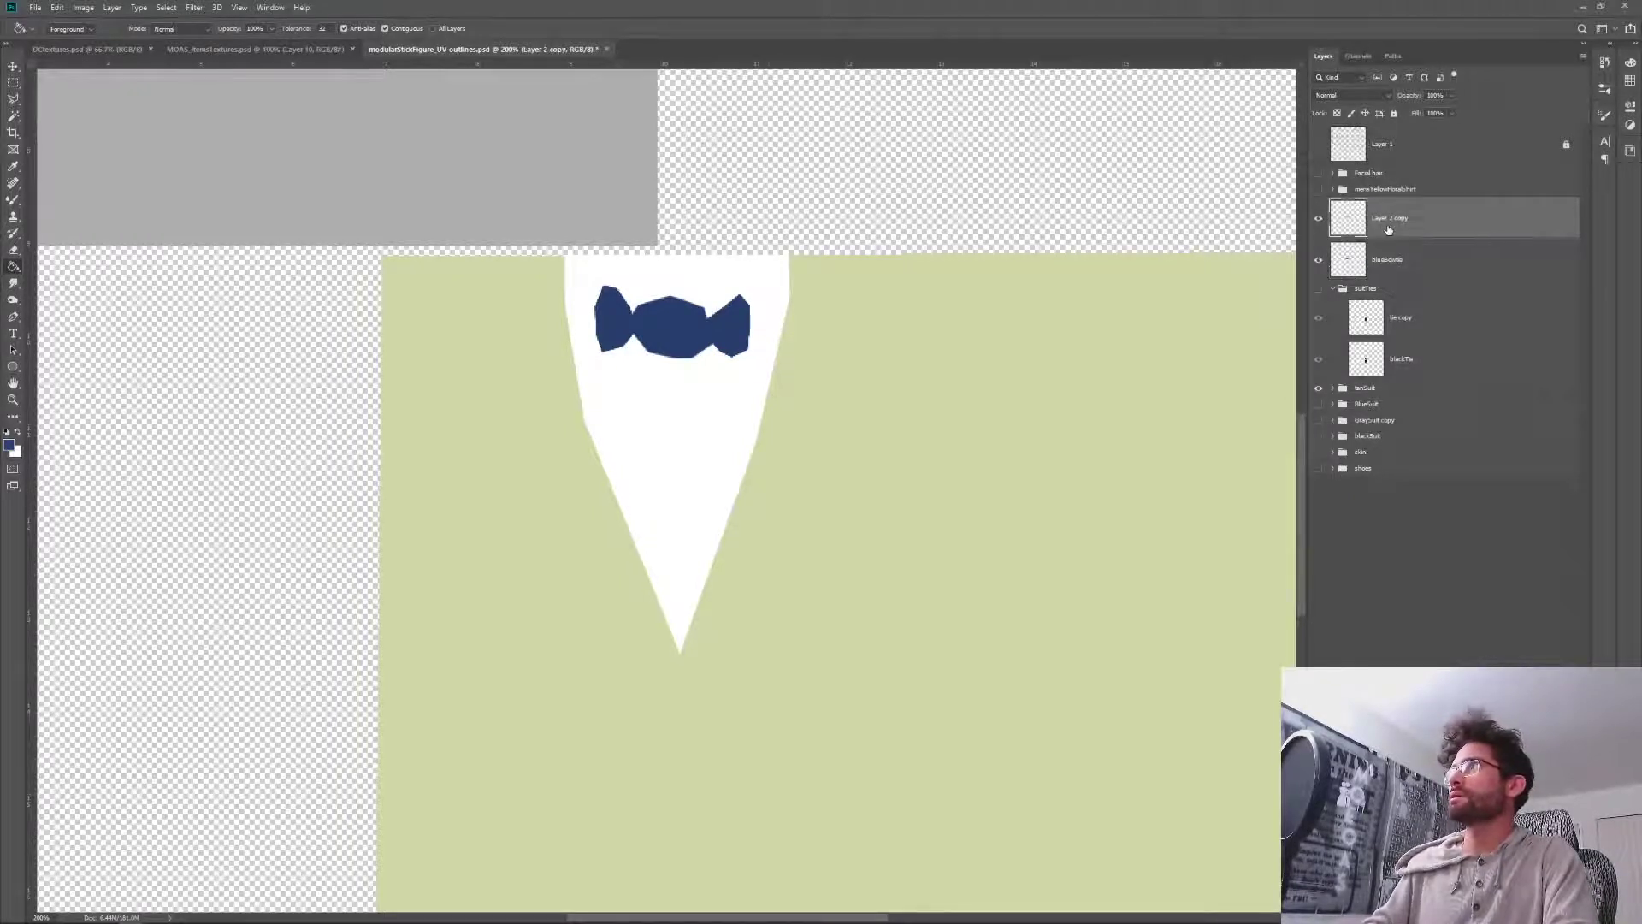
double_click(1387, 219)
text(black)
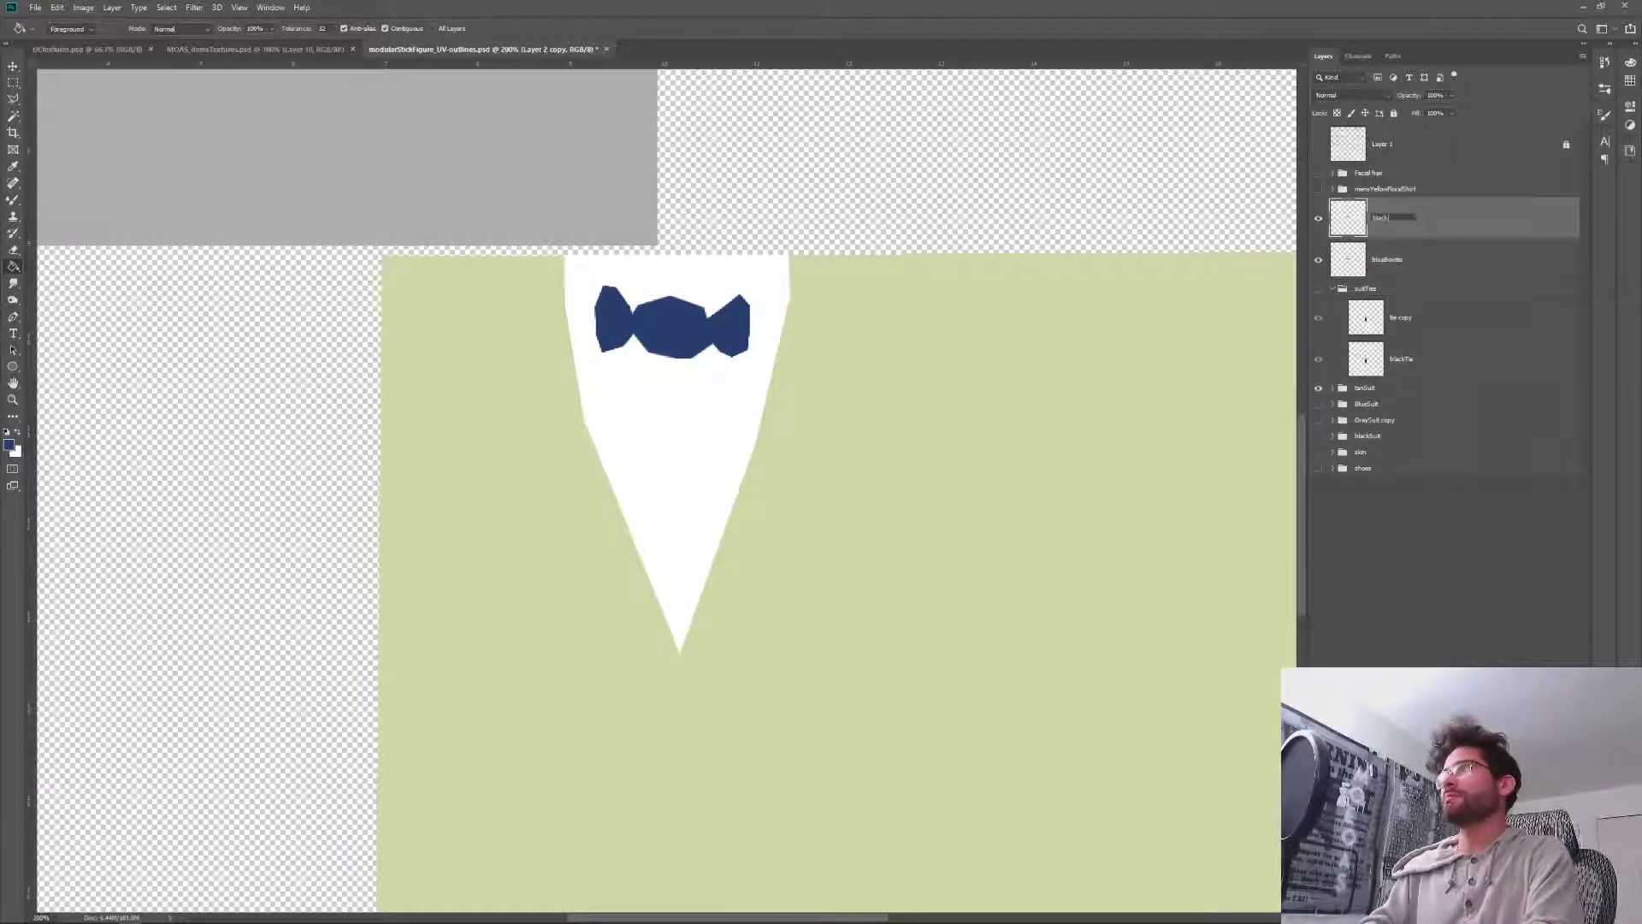
text(Bowtie)
key(Return)
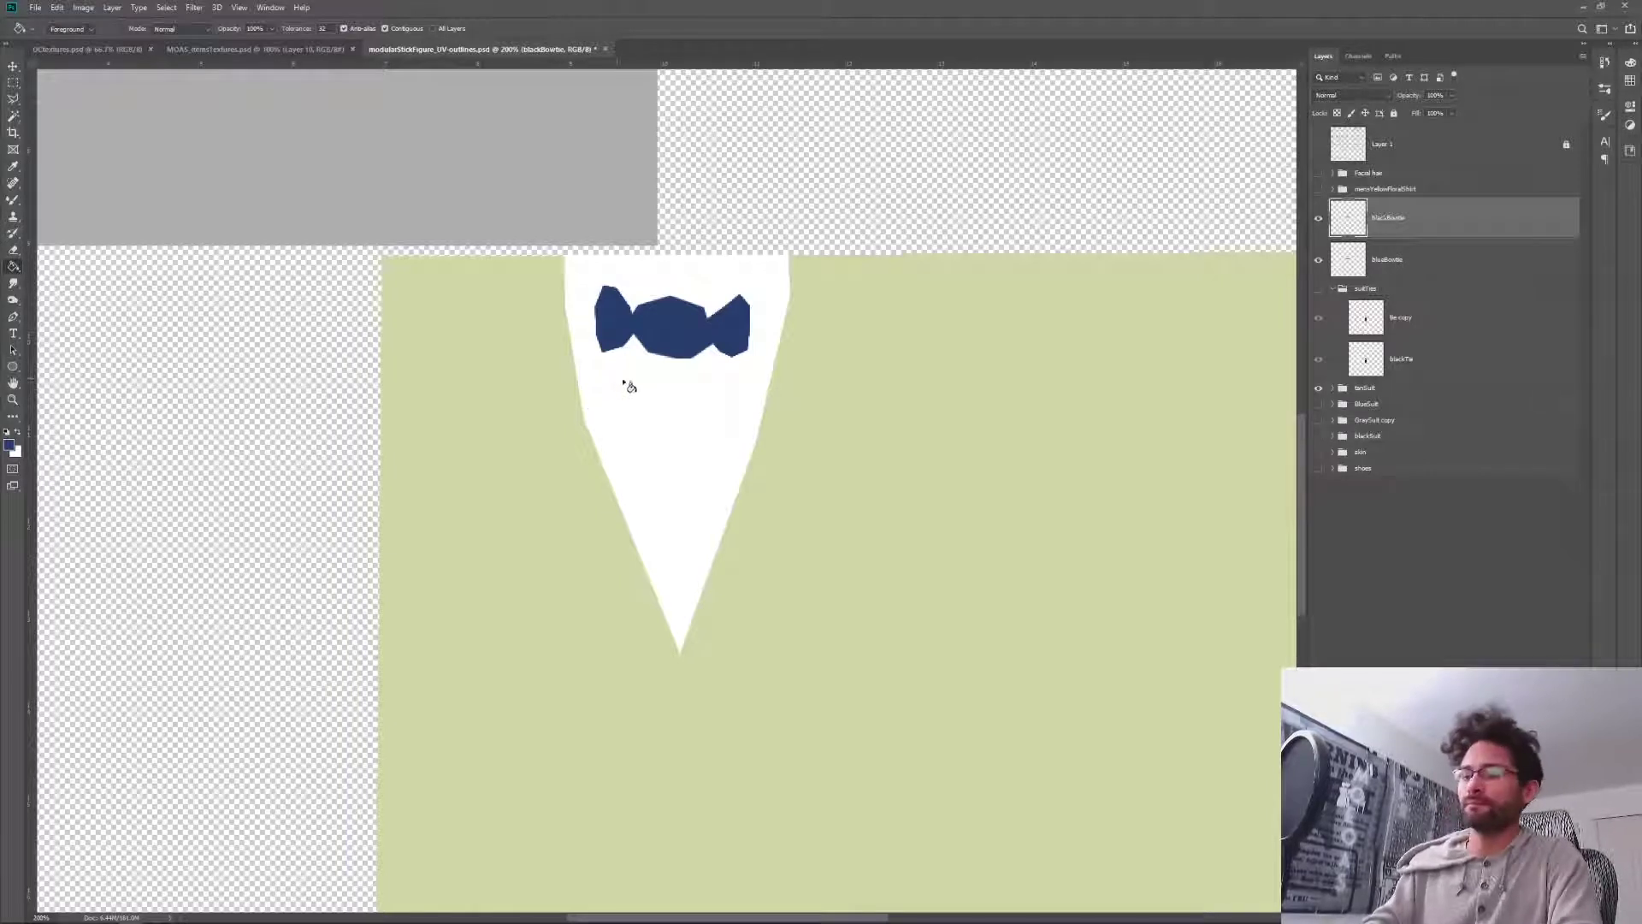
Fill the bow tie on blackBowtie with the black tie's sampled colour, #151515, then collapse and hide the suitTies group.
click(7, 432)
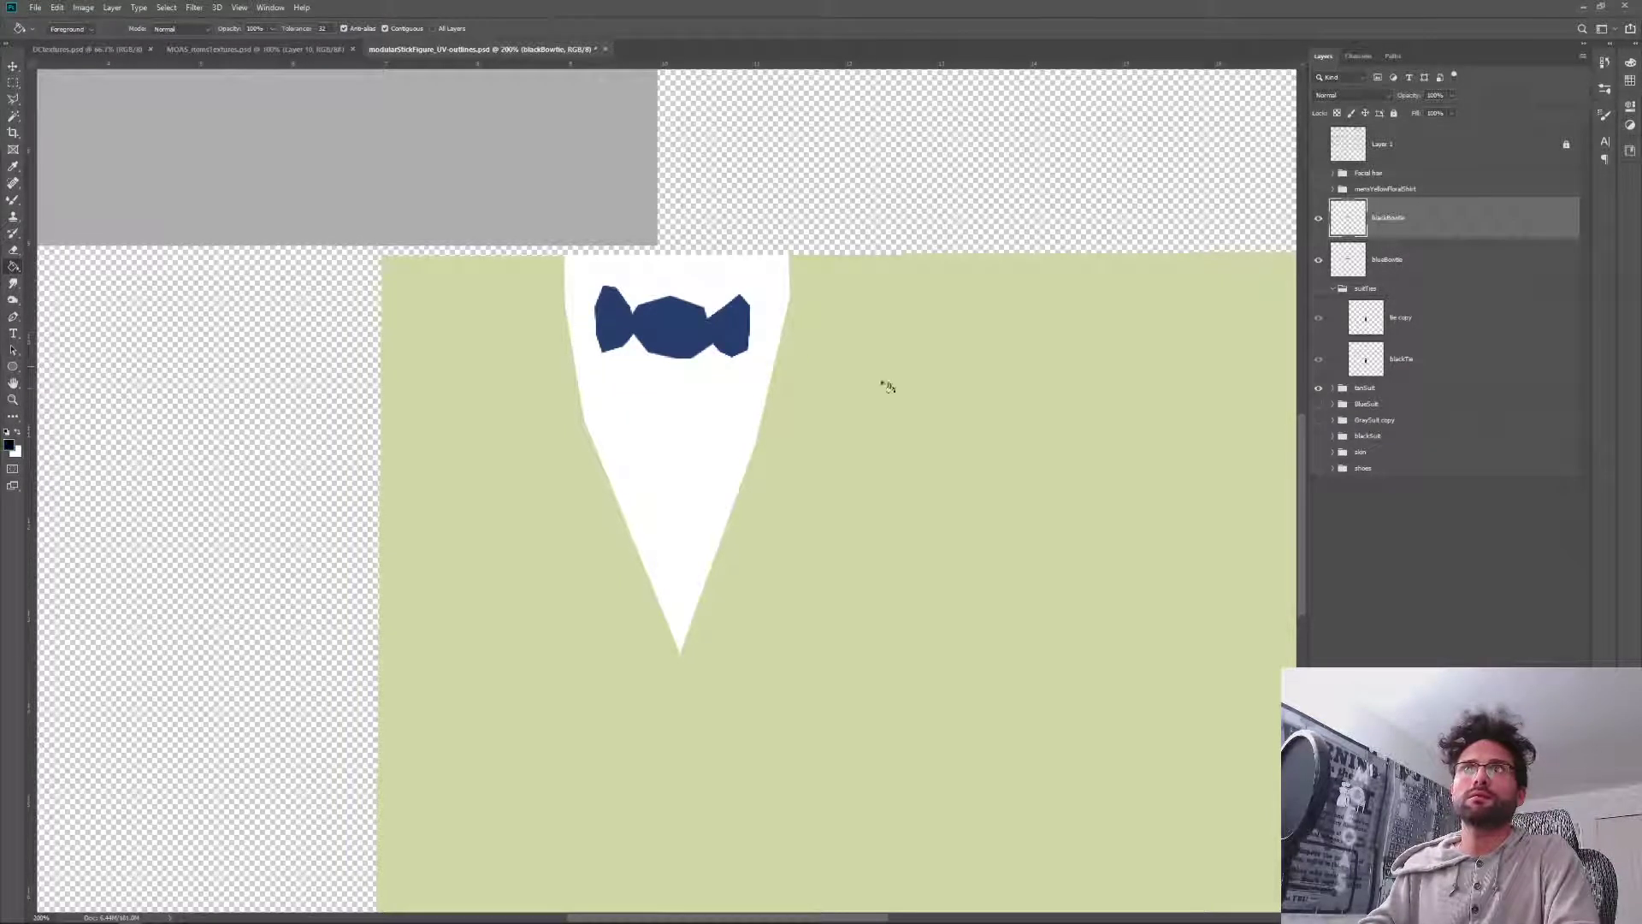
click(1318, 288)
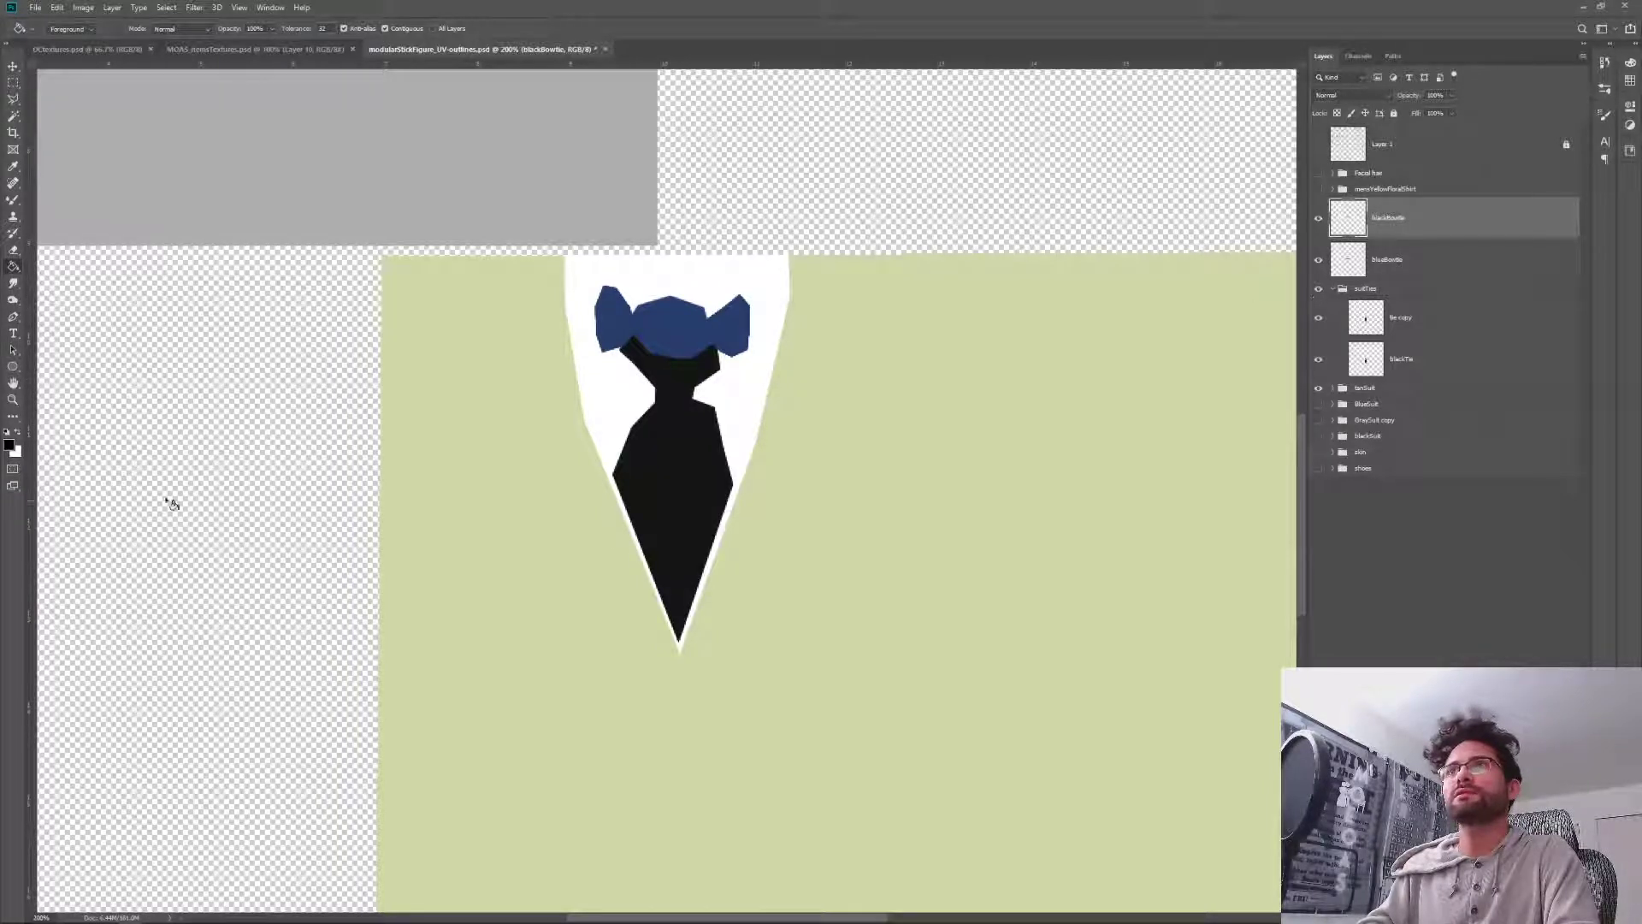
click(8, 446)
click(686, 445)
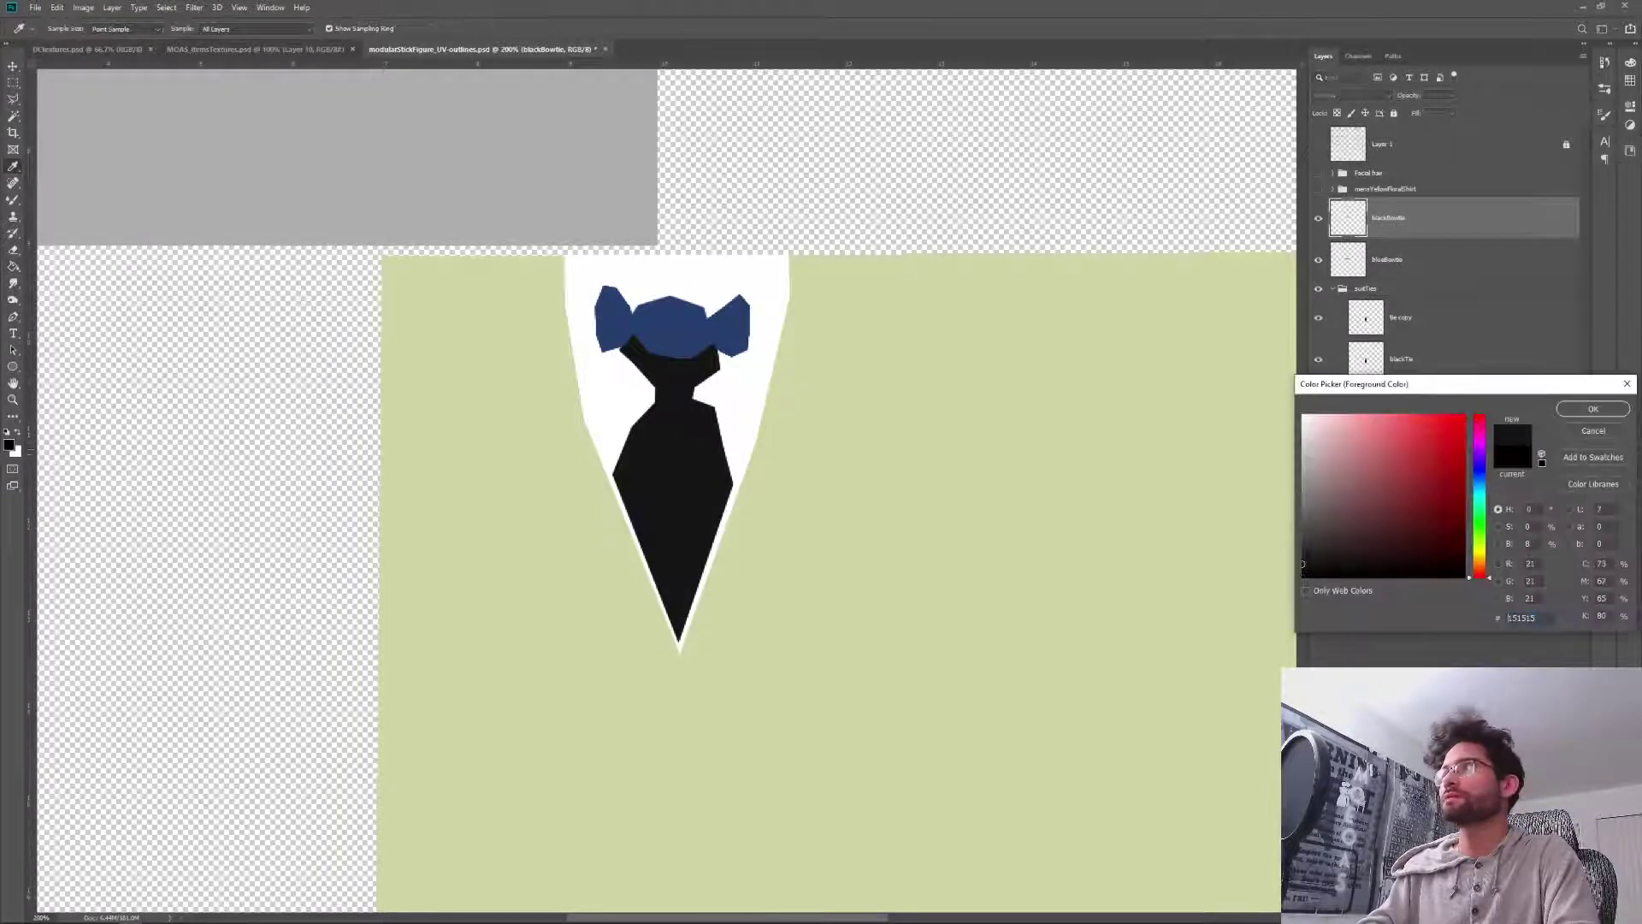
click(1592, 408)
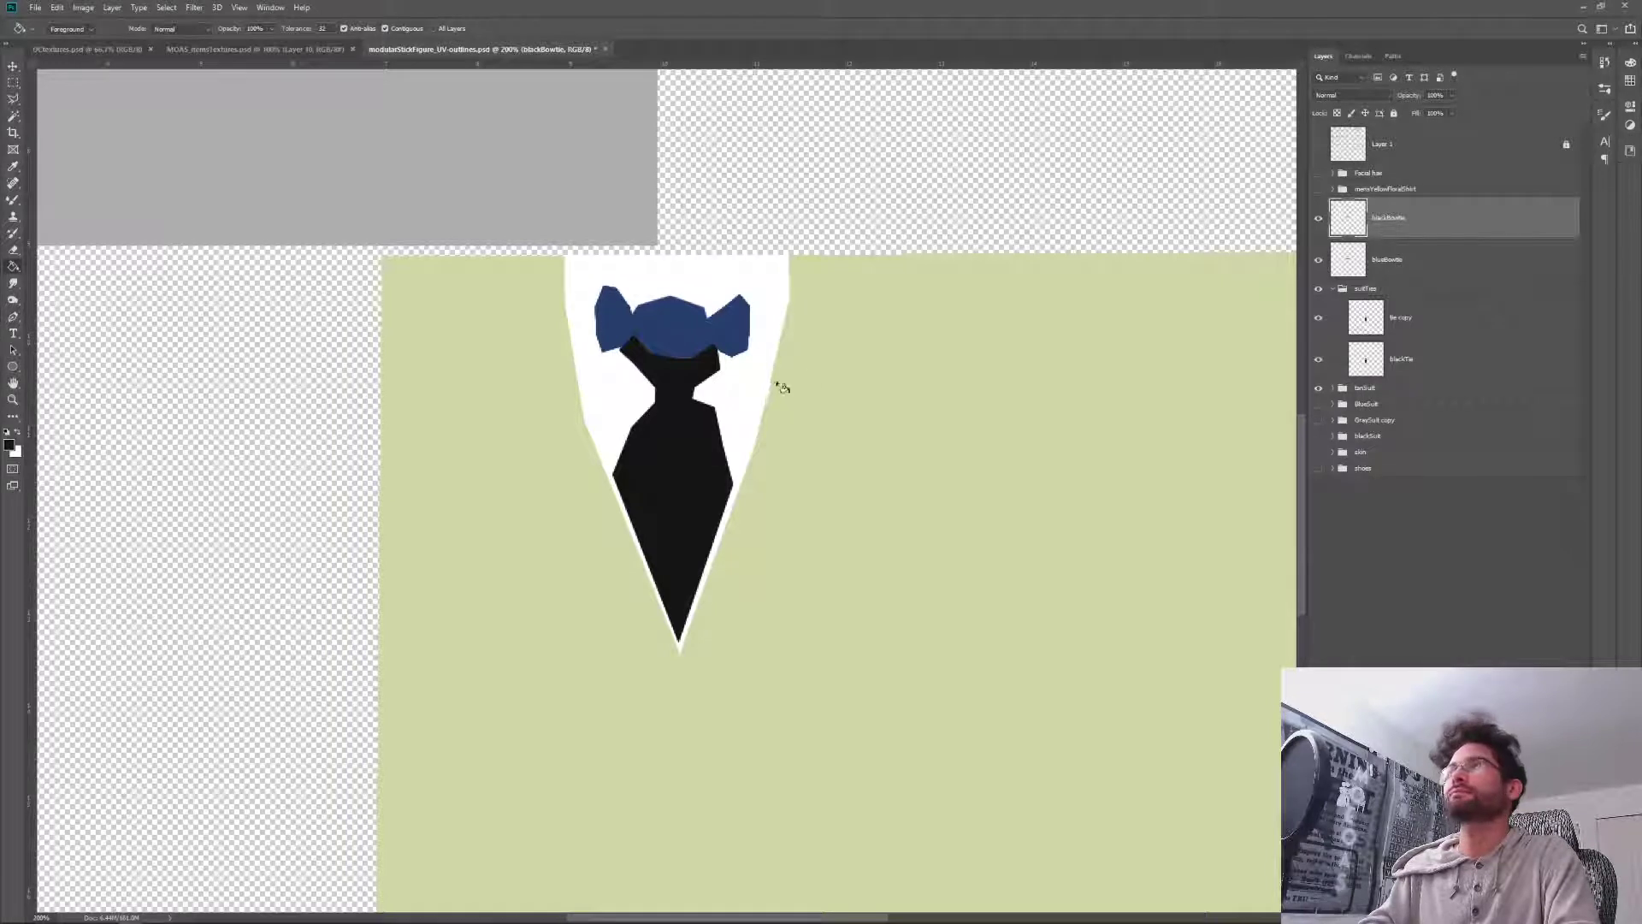
click(678, 338)
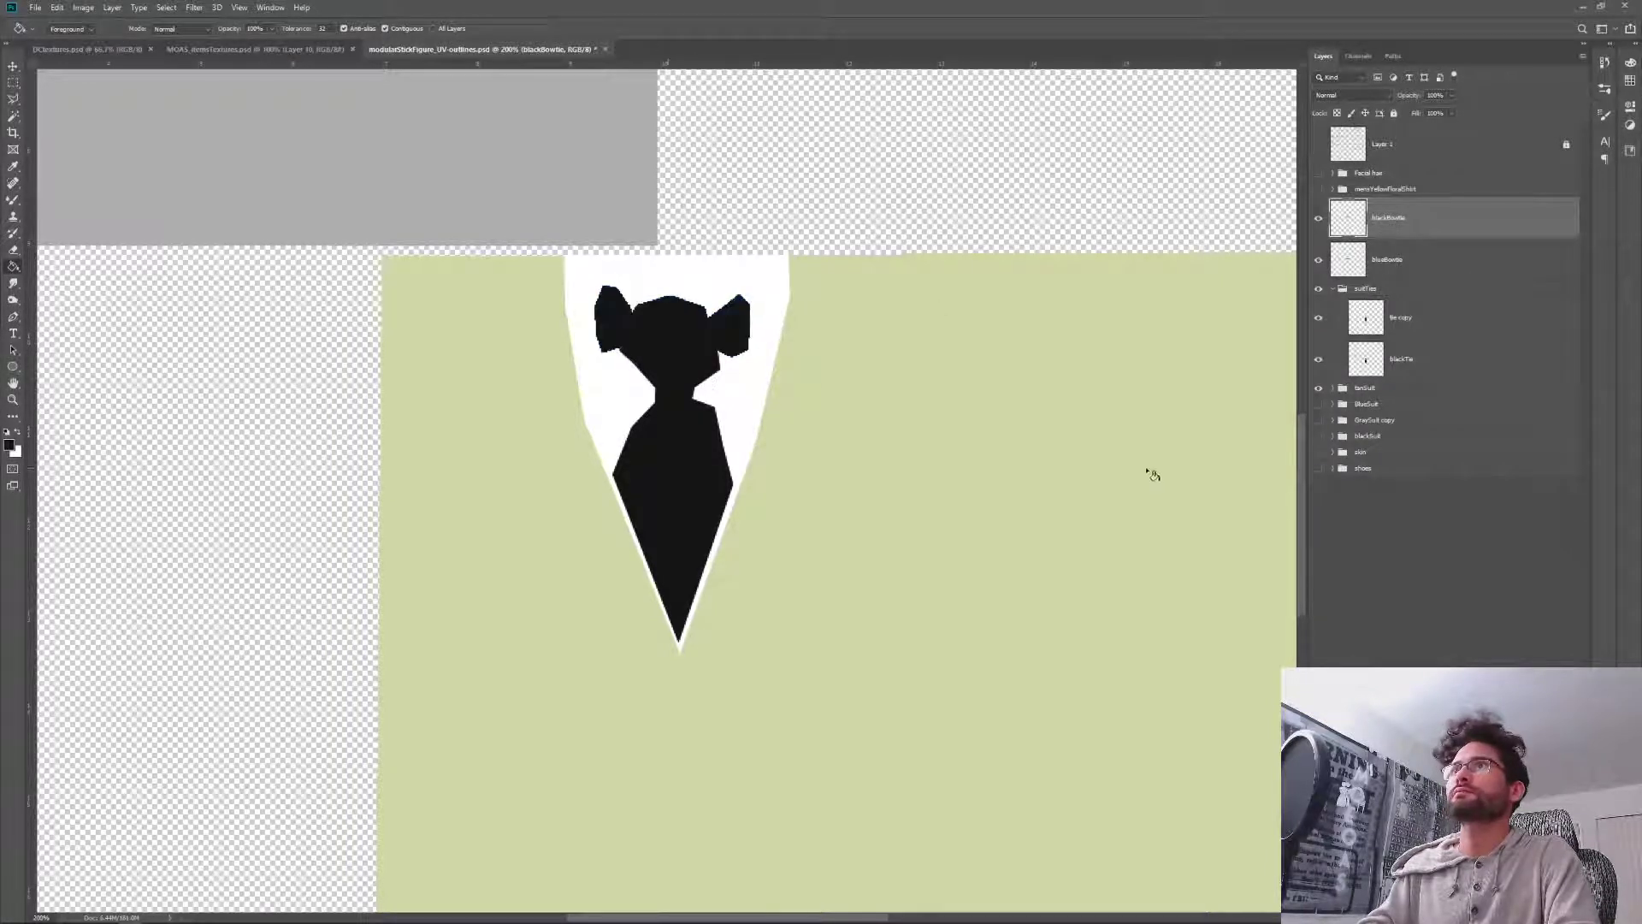
click(1332, 290)
click(1318, 290)
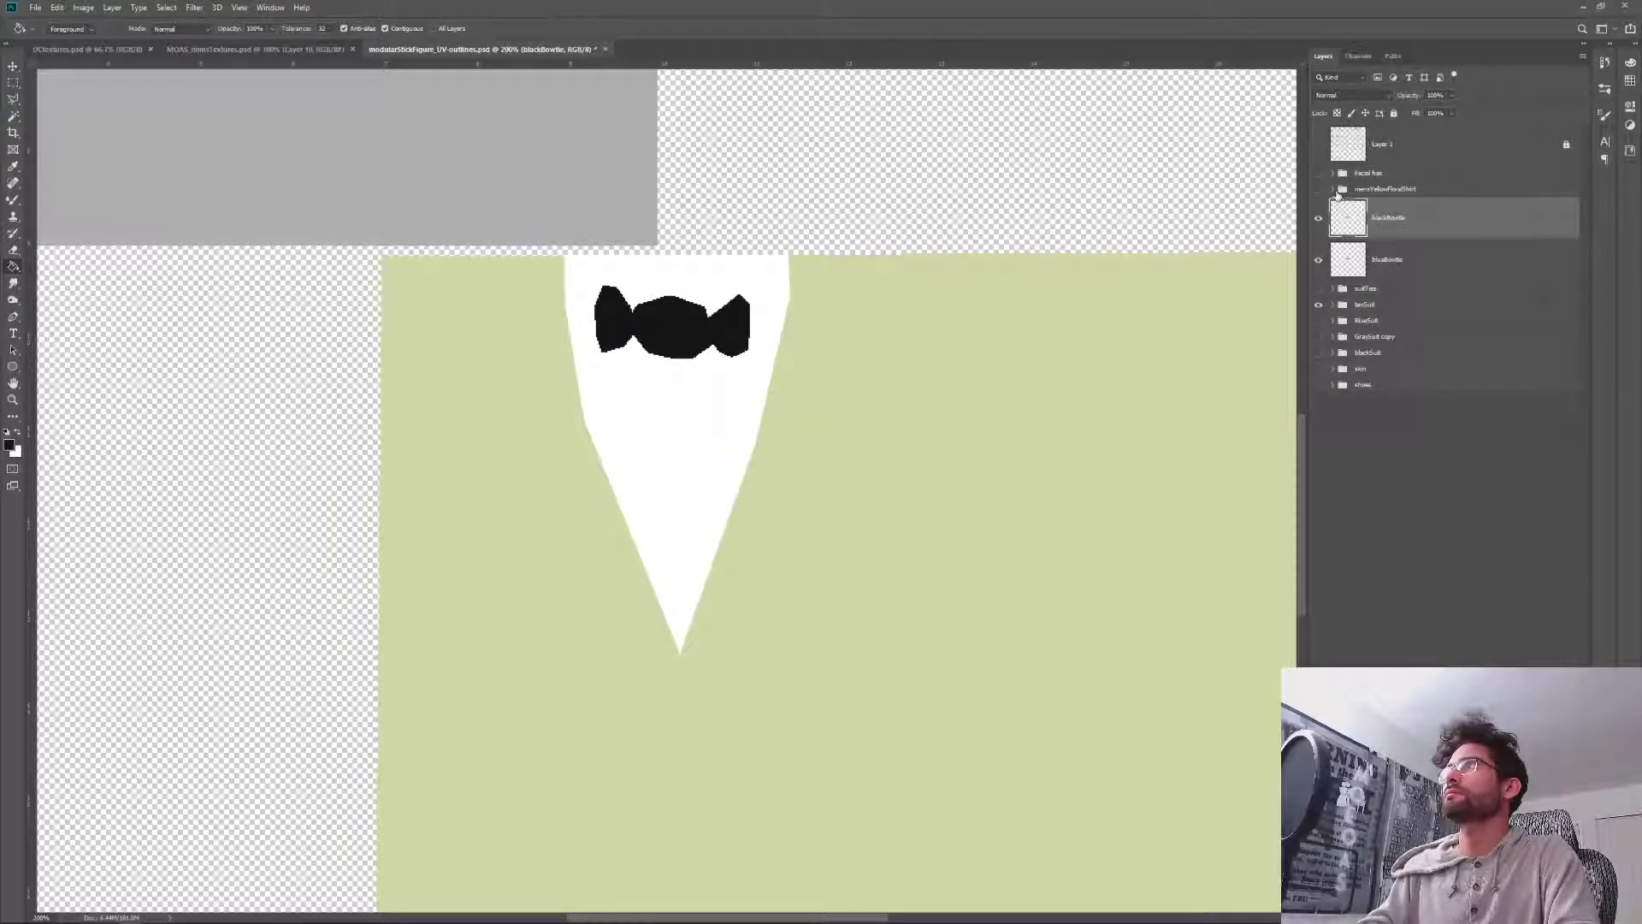
Group the blackBowtie and blueBowtie layers and name the group bowTies.
ctrl+click(1399, 265)
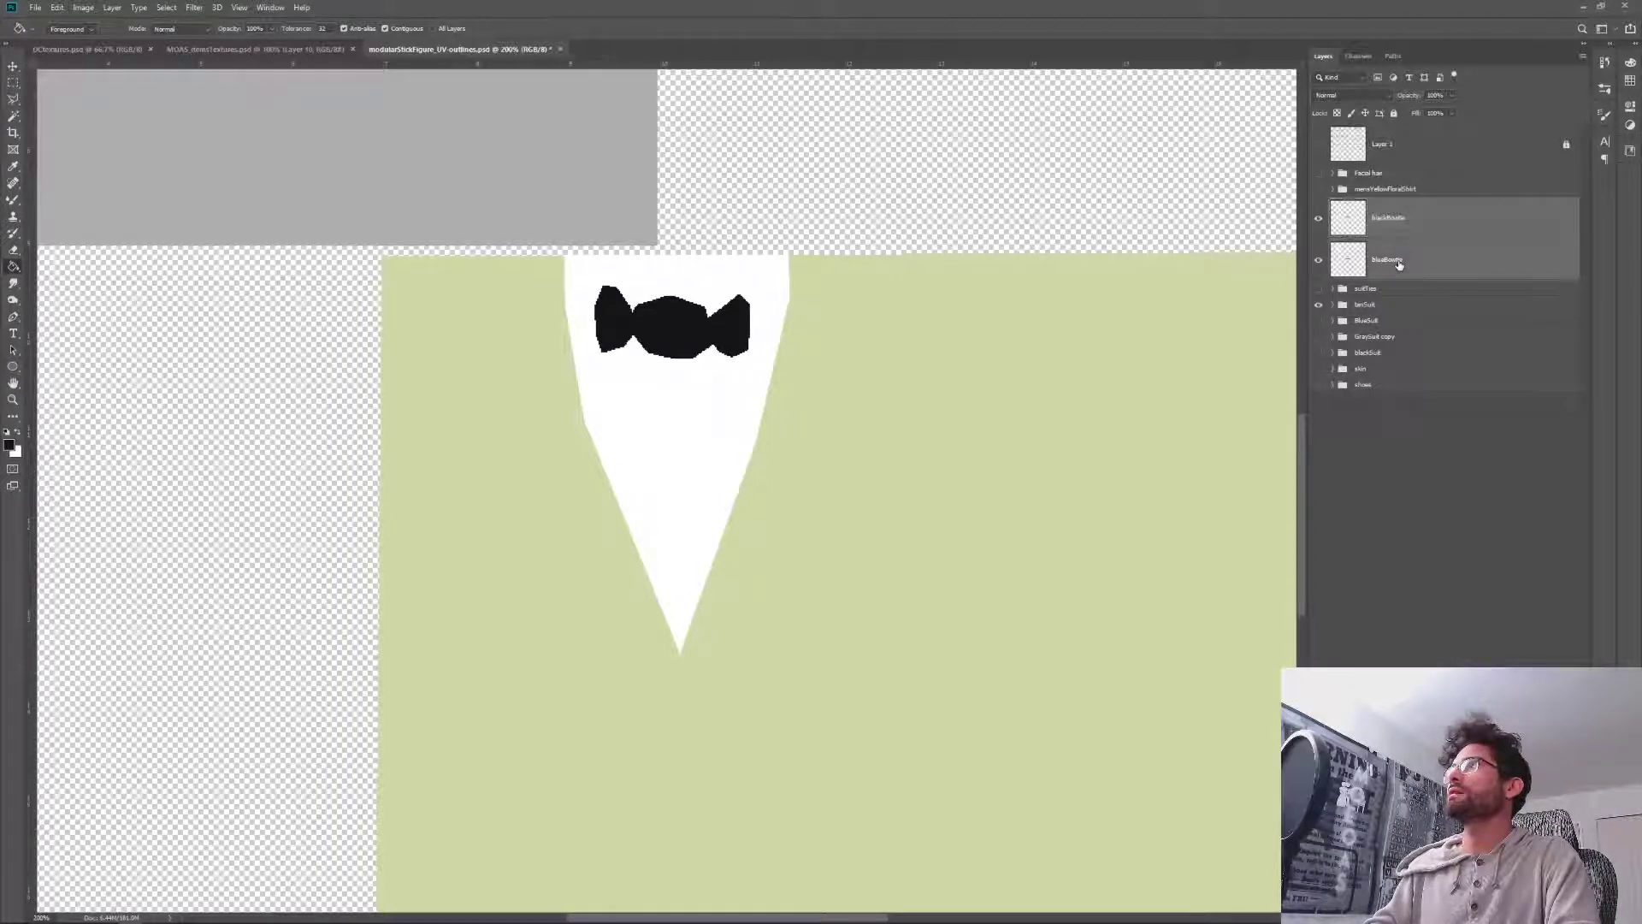
key(ctrl+g)
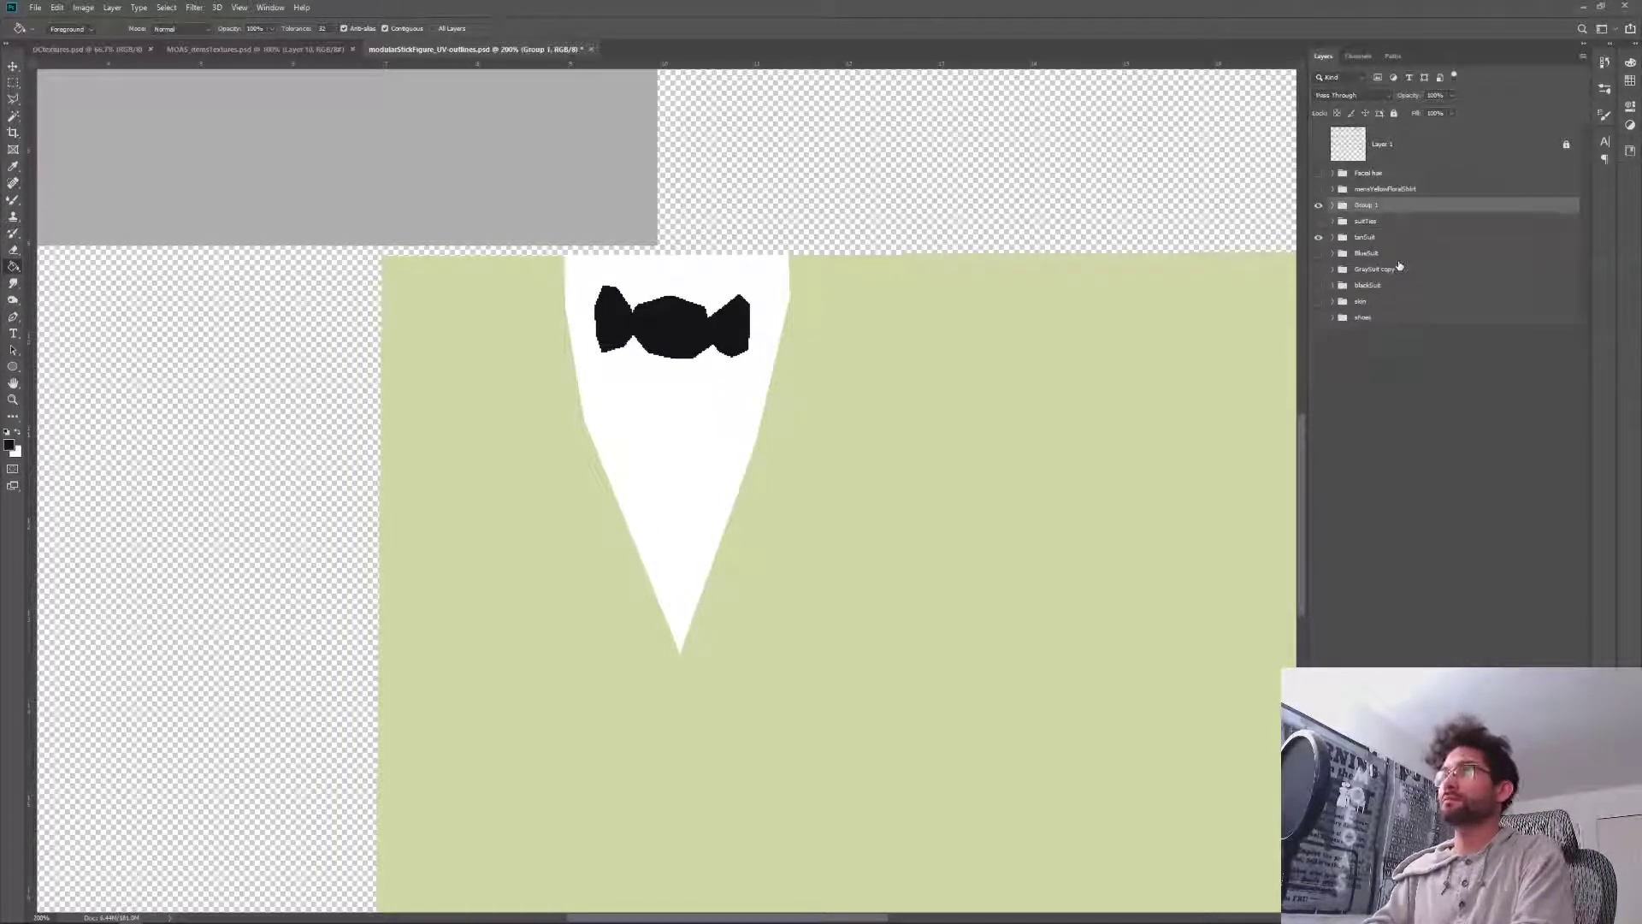
double_click(1364, 207)
text(bowTie)
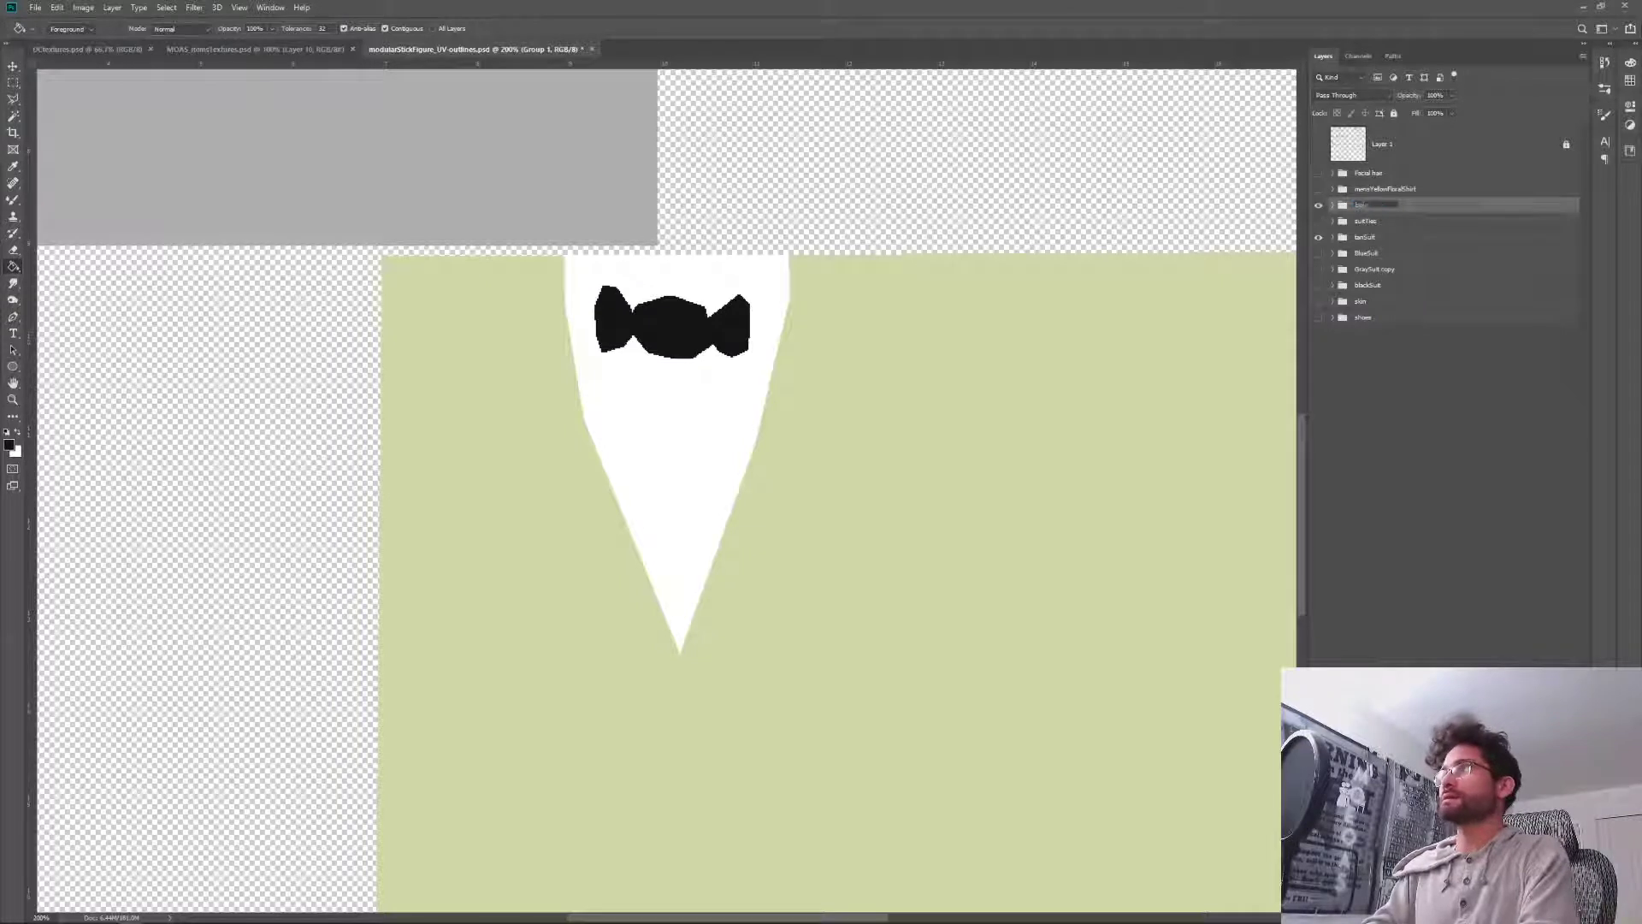
text(s)
key(Return)
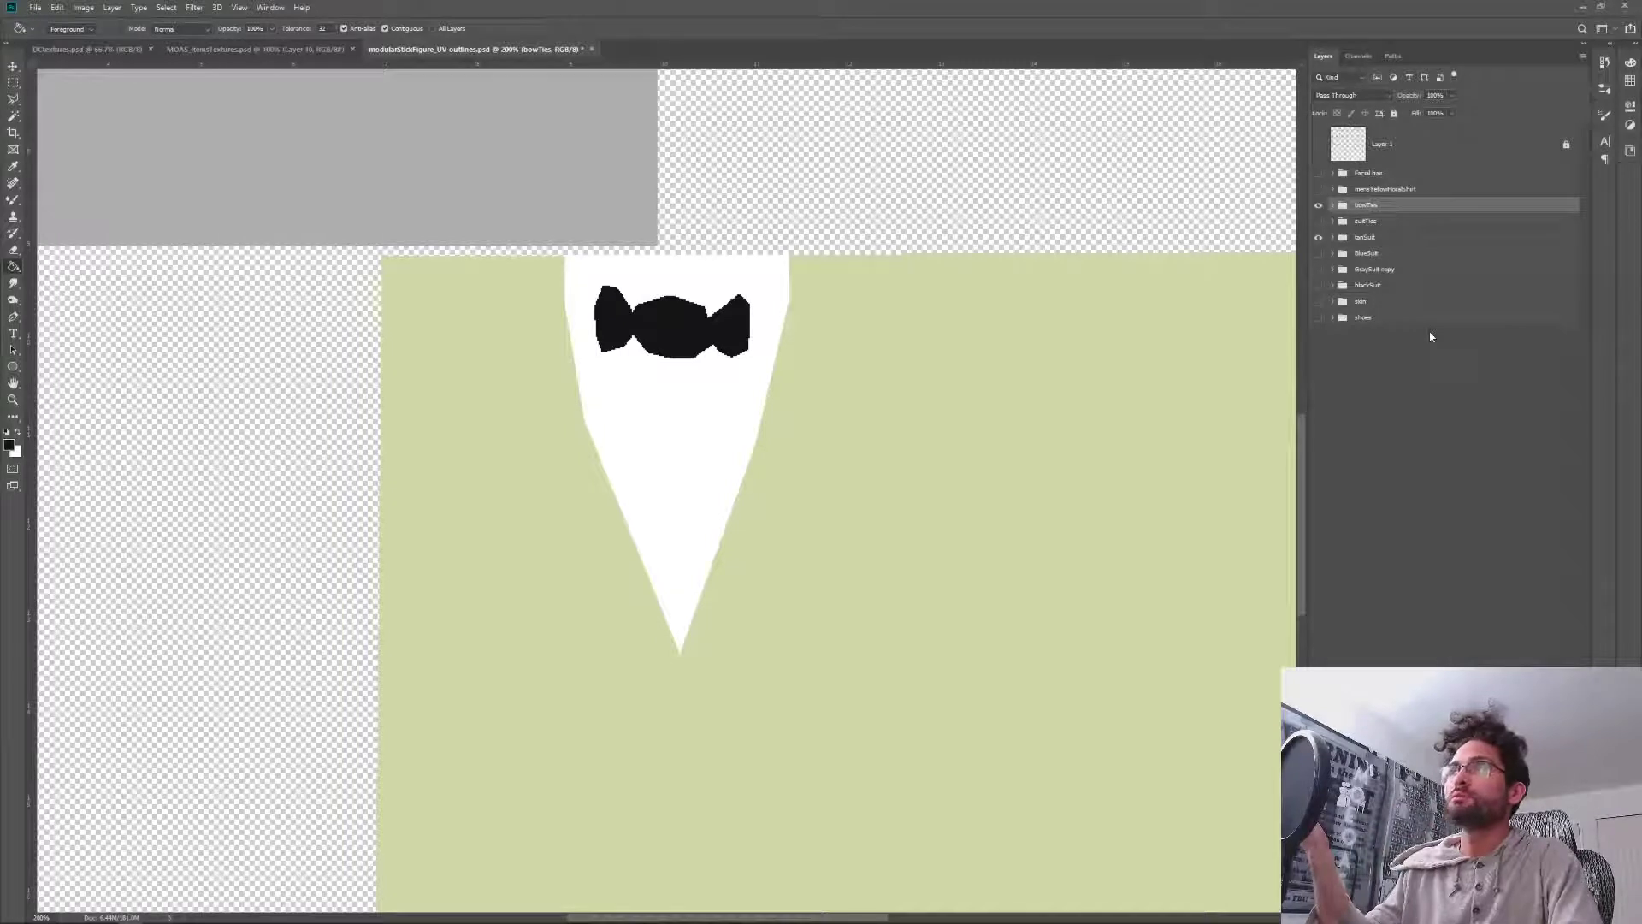
Hide the bowTies and tanSuit groups, leaving bowTies collapsed and no layer selected.
click(1331, 205)
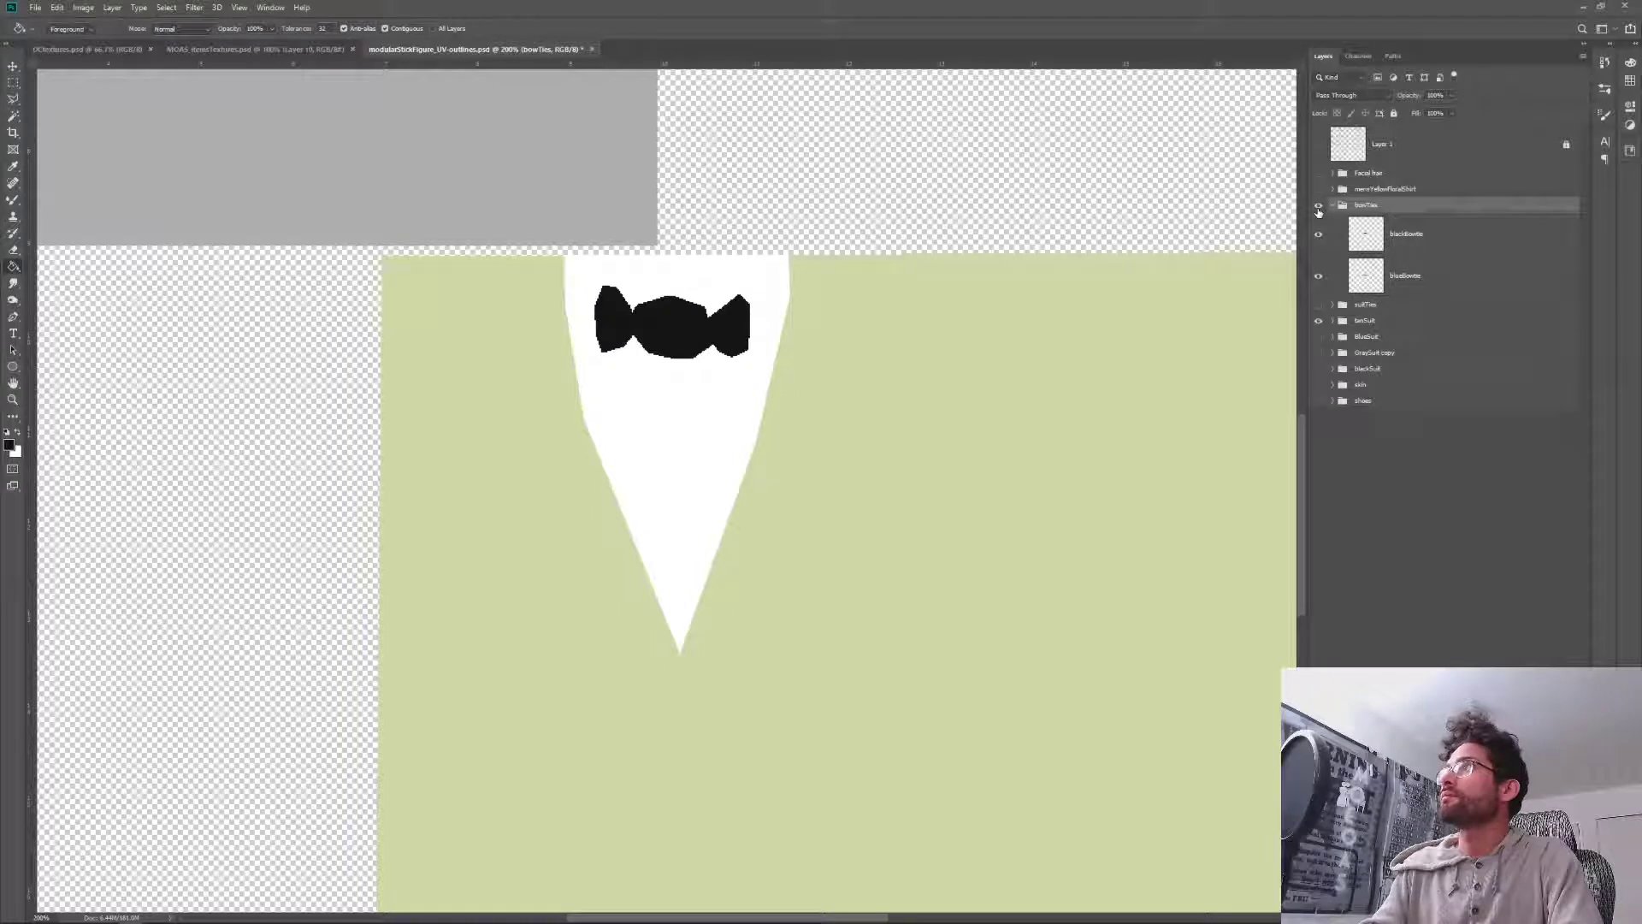
click(1318, 209)
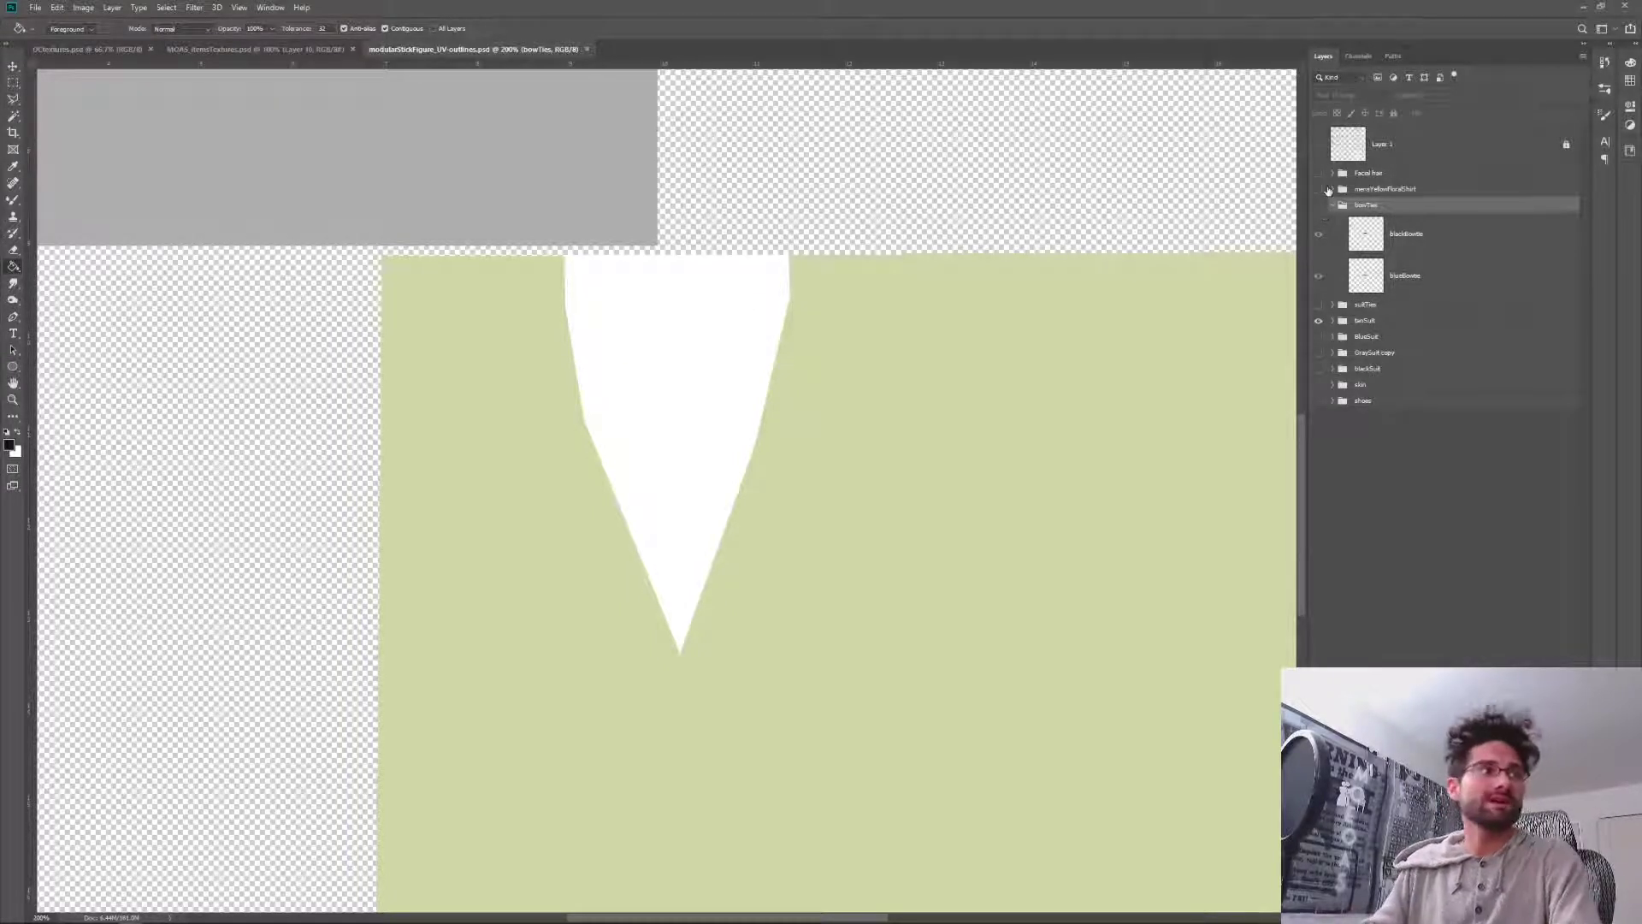
click(1318, 324)
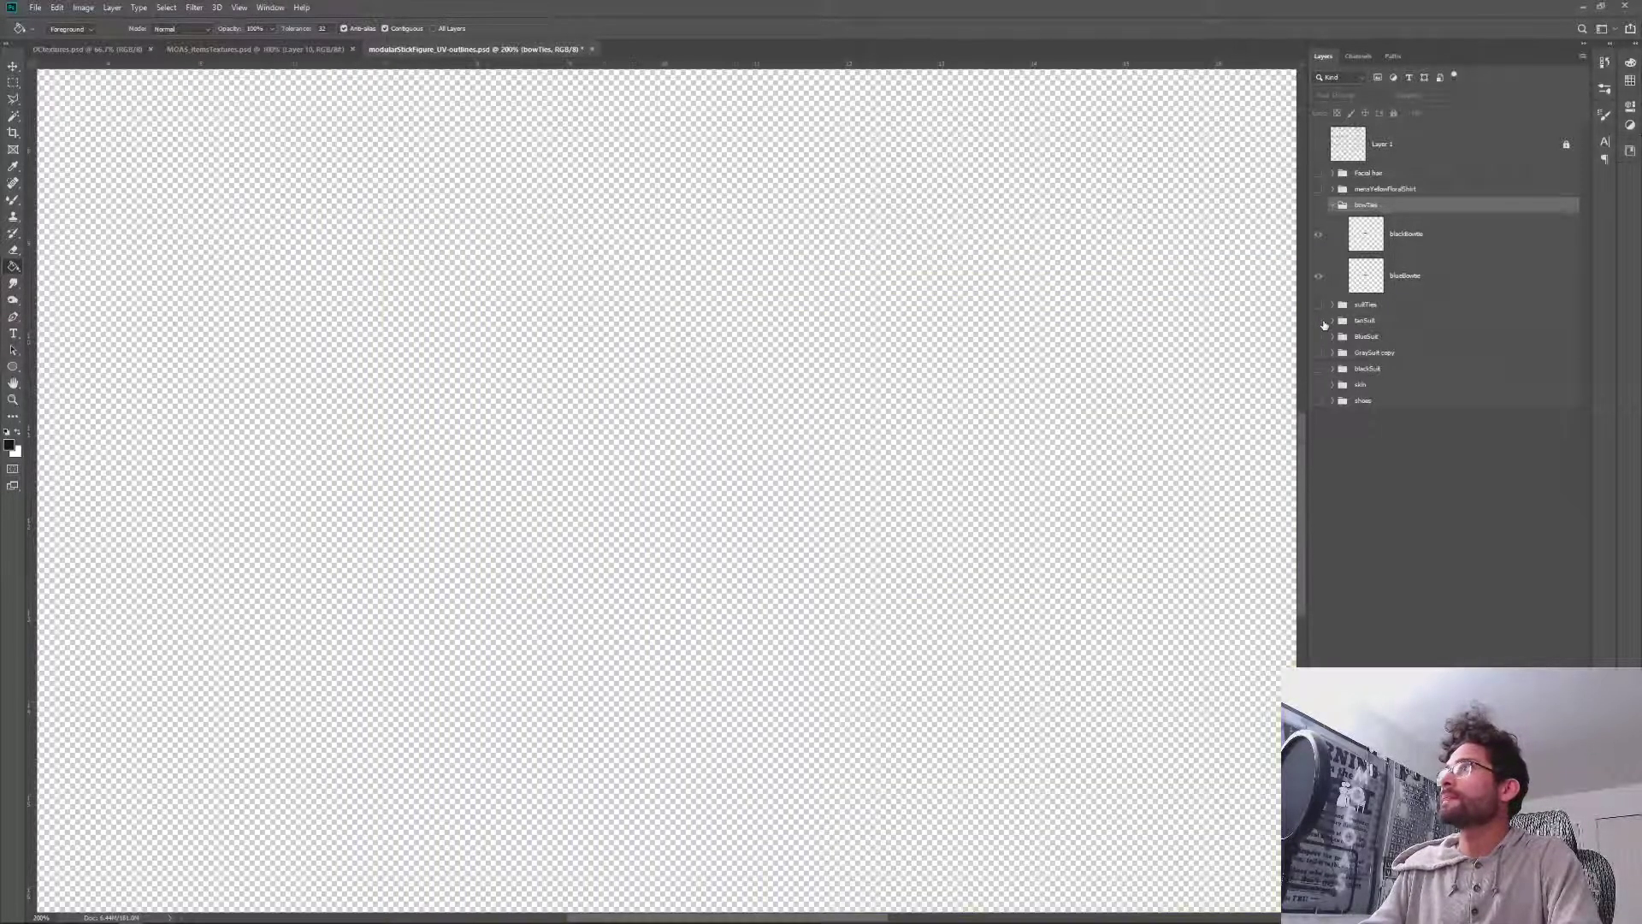
click(1318, 325)
click(1316, 325)
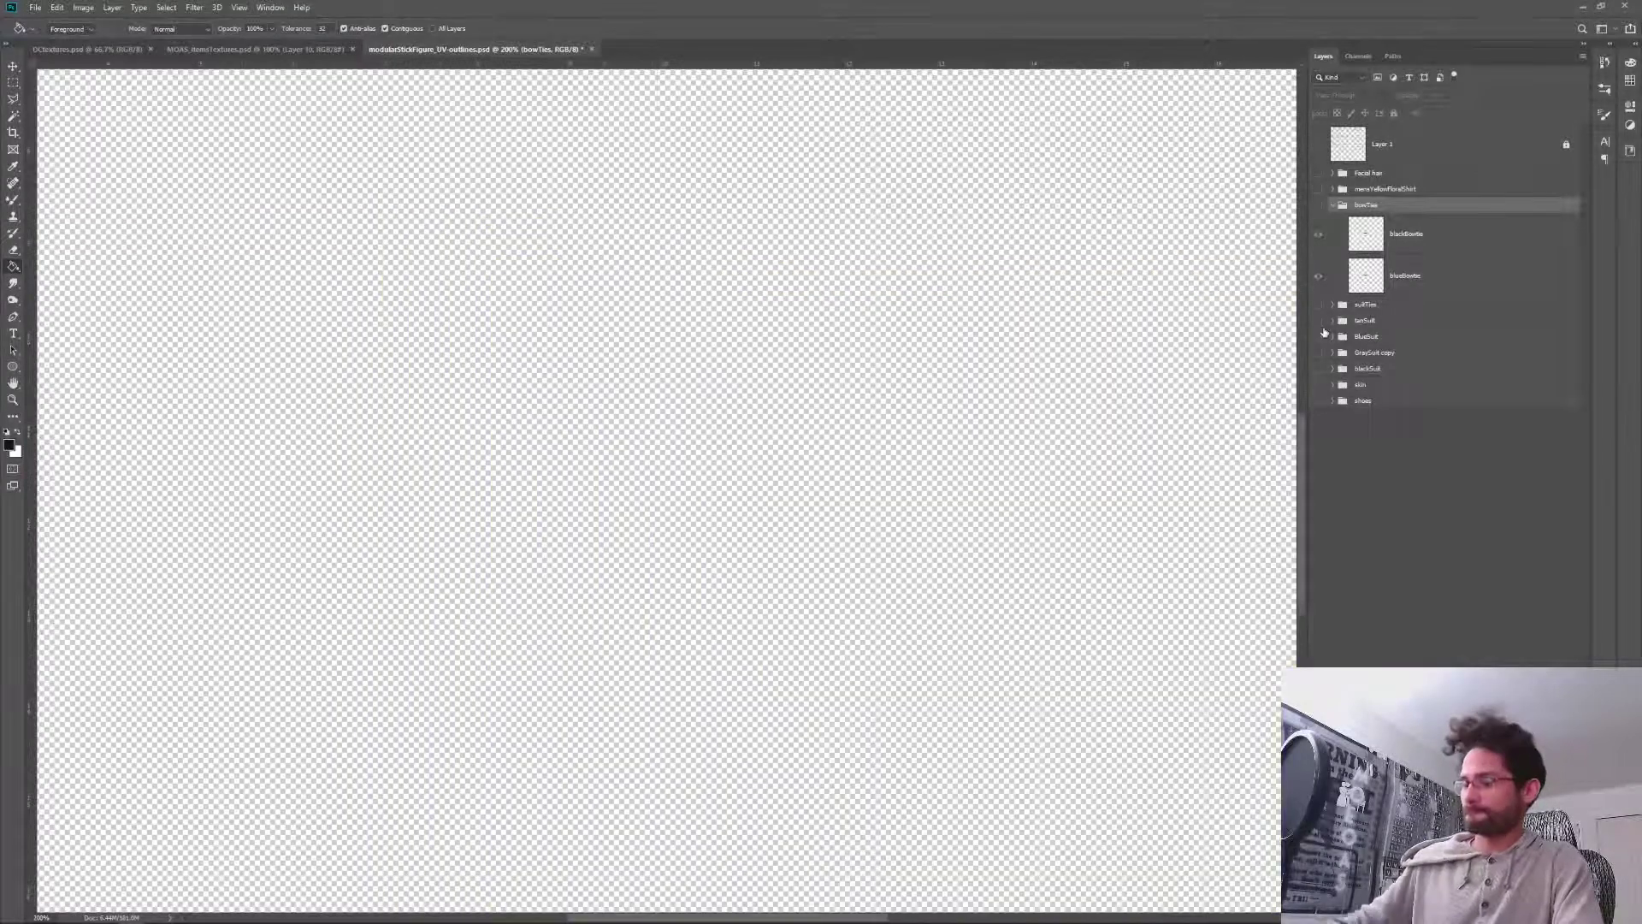
key(ctrl+0)
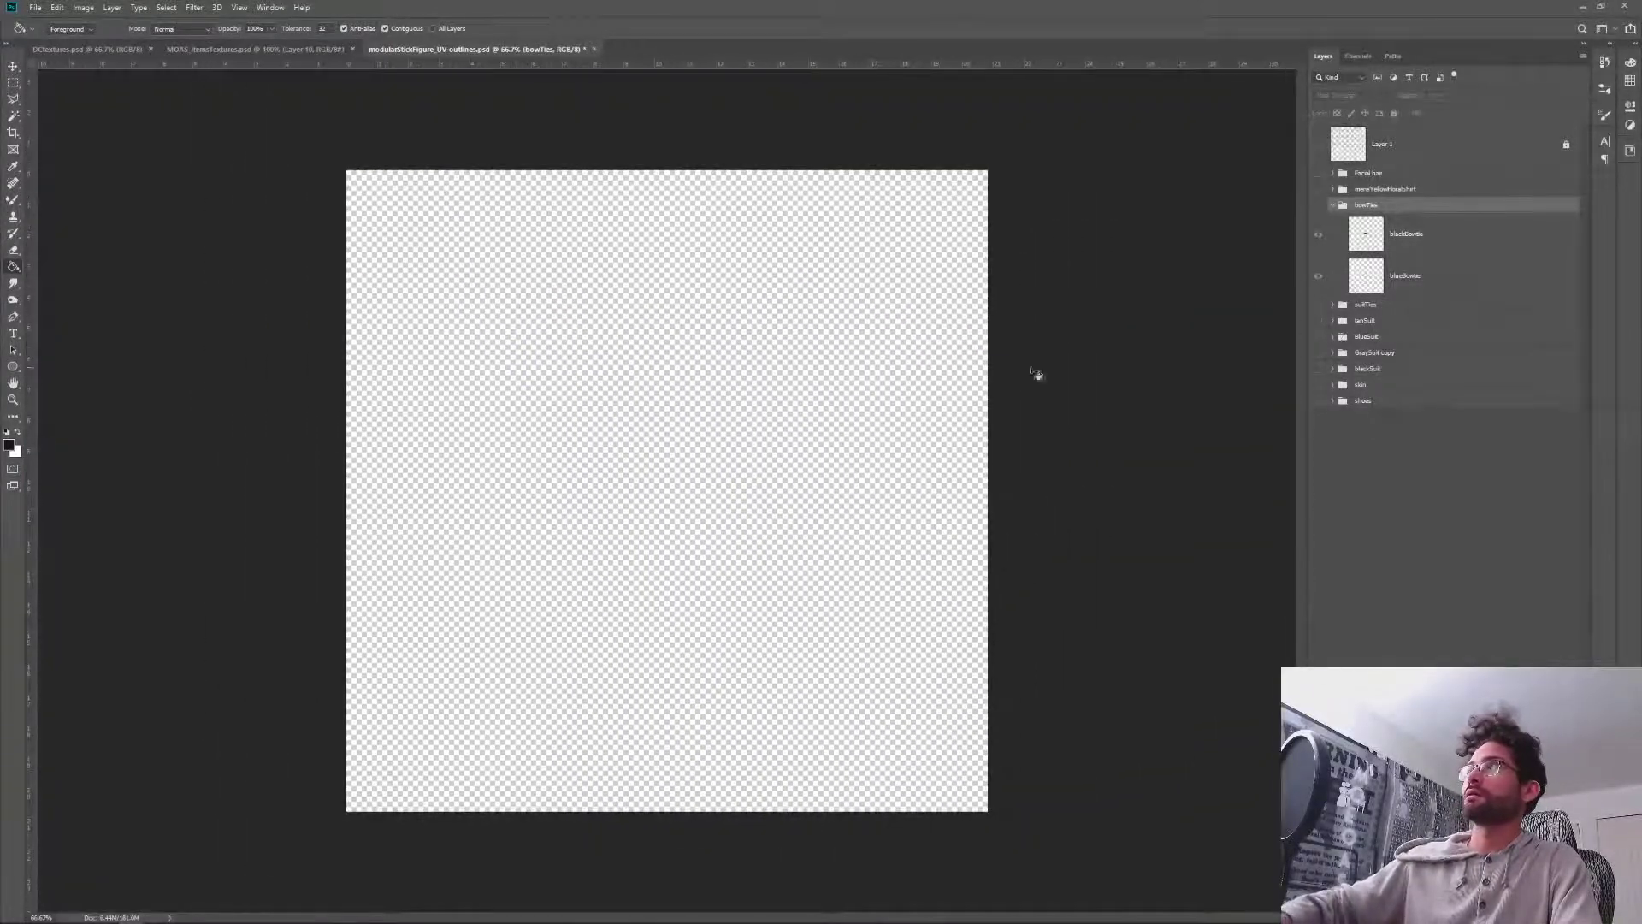
click(1465, 471)
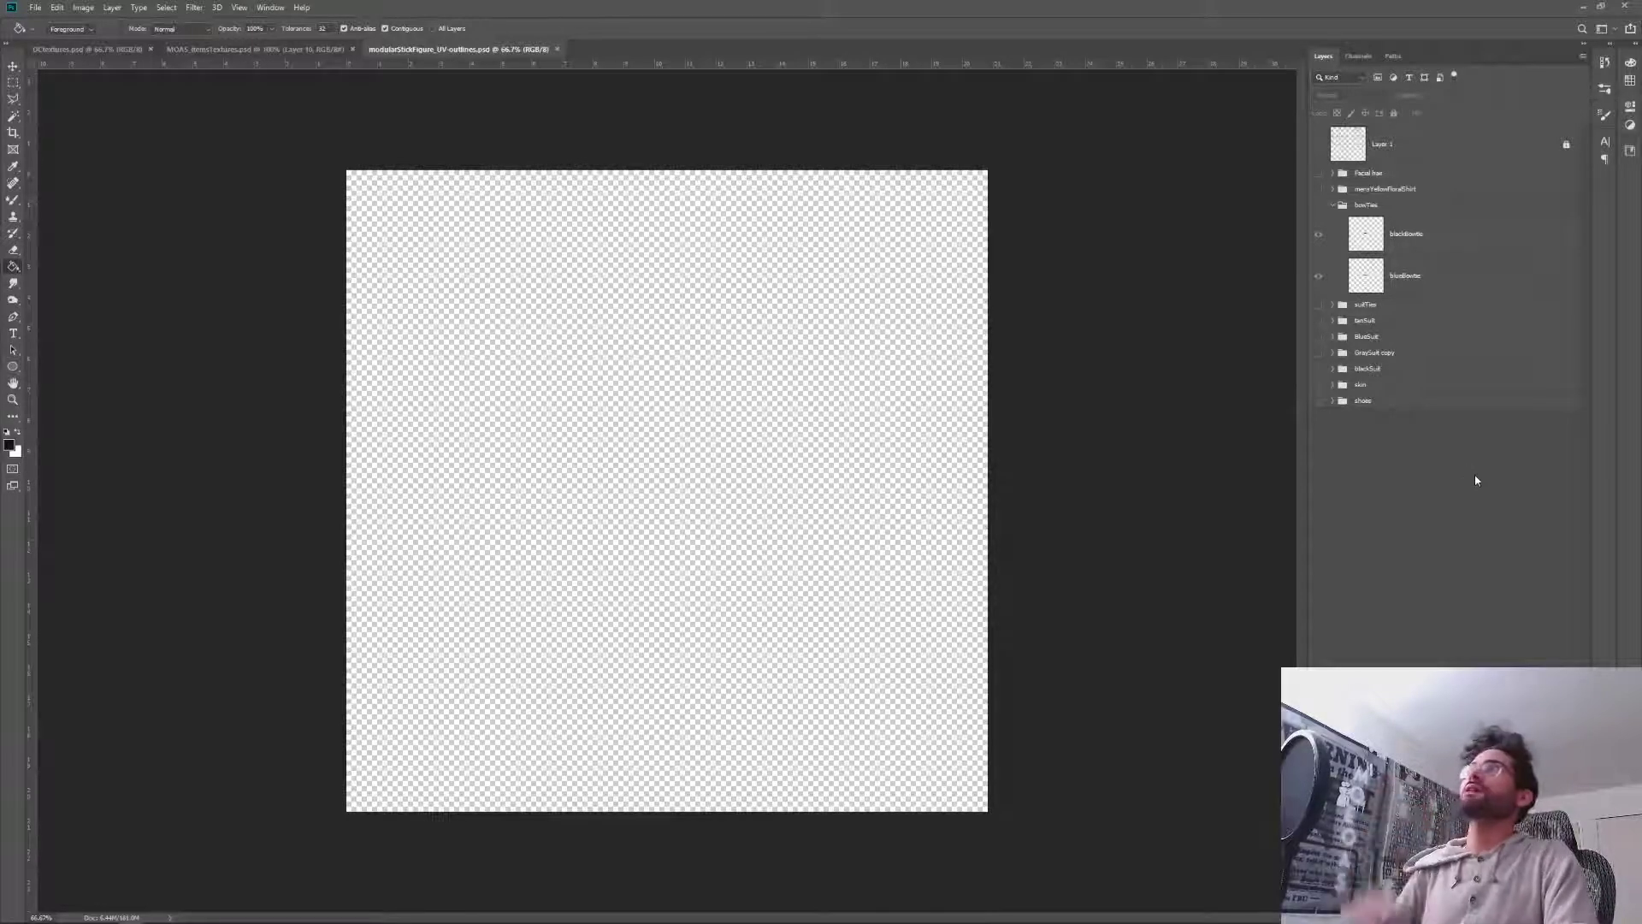
click(1333, 208)
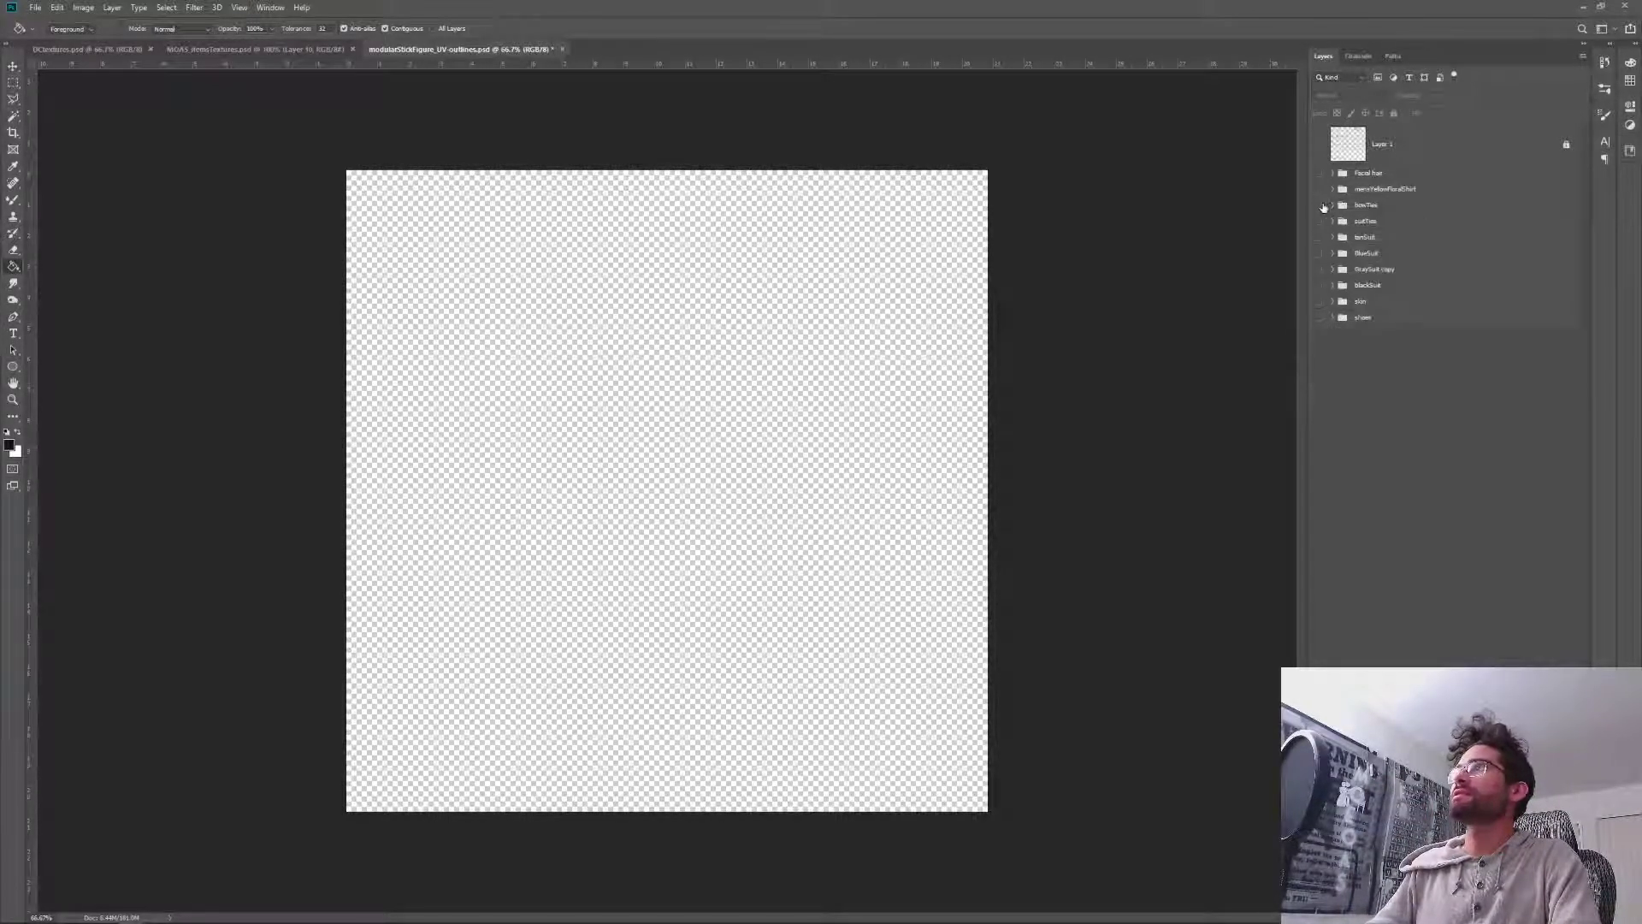
click(1318, 206)
click(1320, 209)
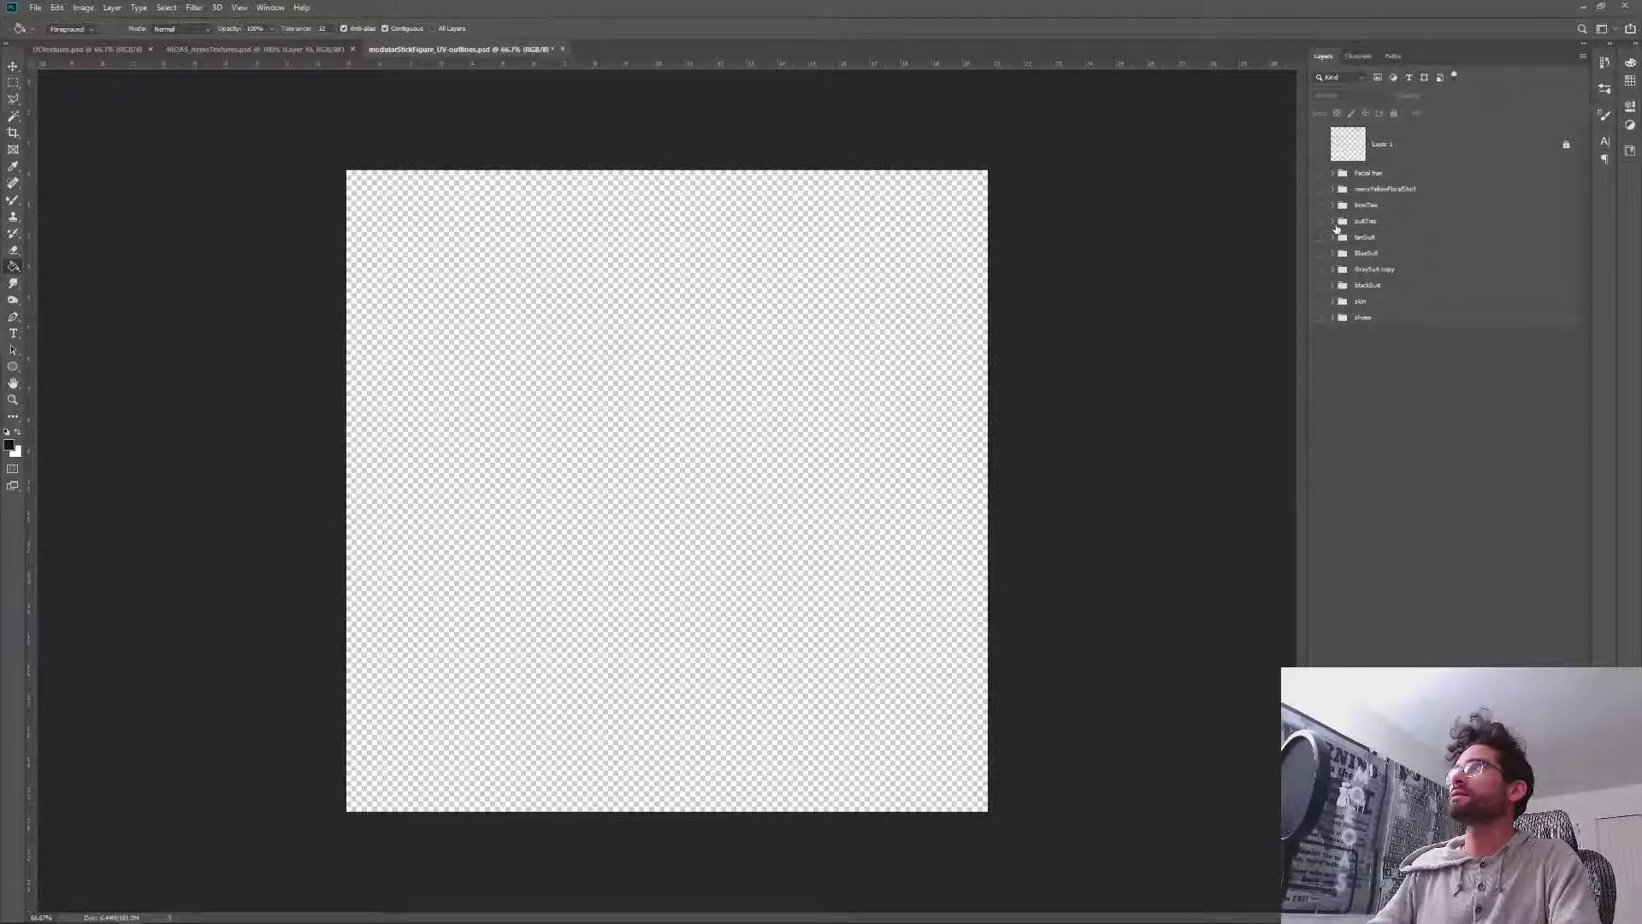
Expand the suitTies group and show it together with the tanSuit group.
click(1332, 222)
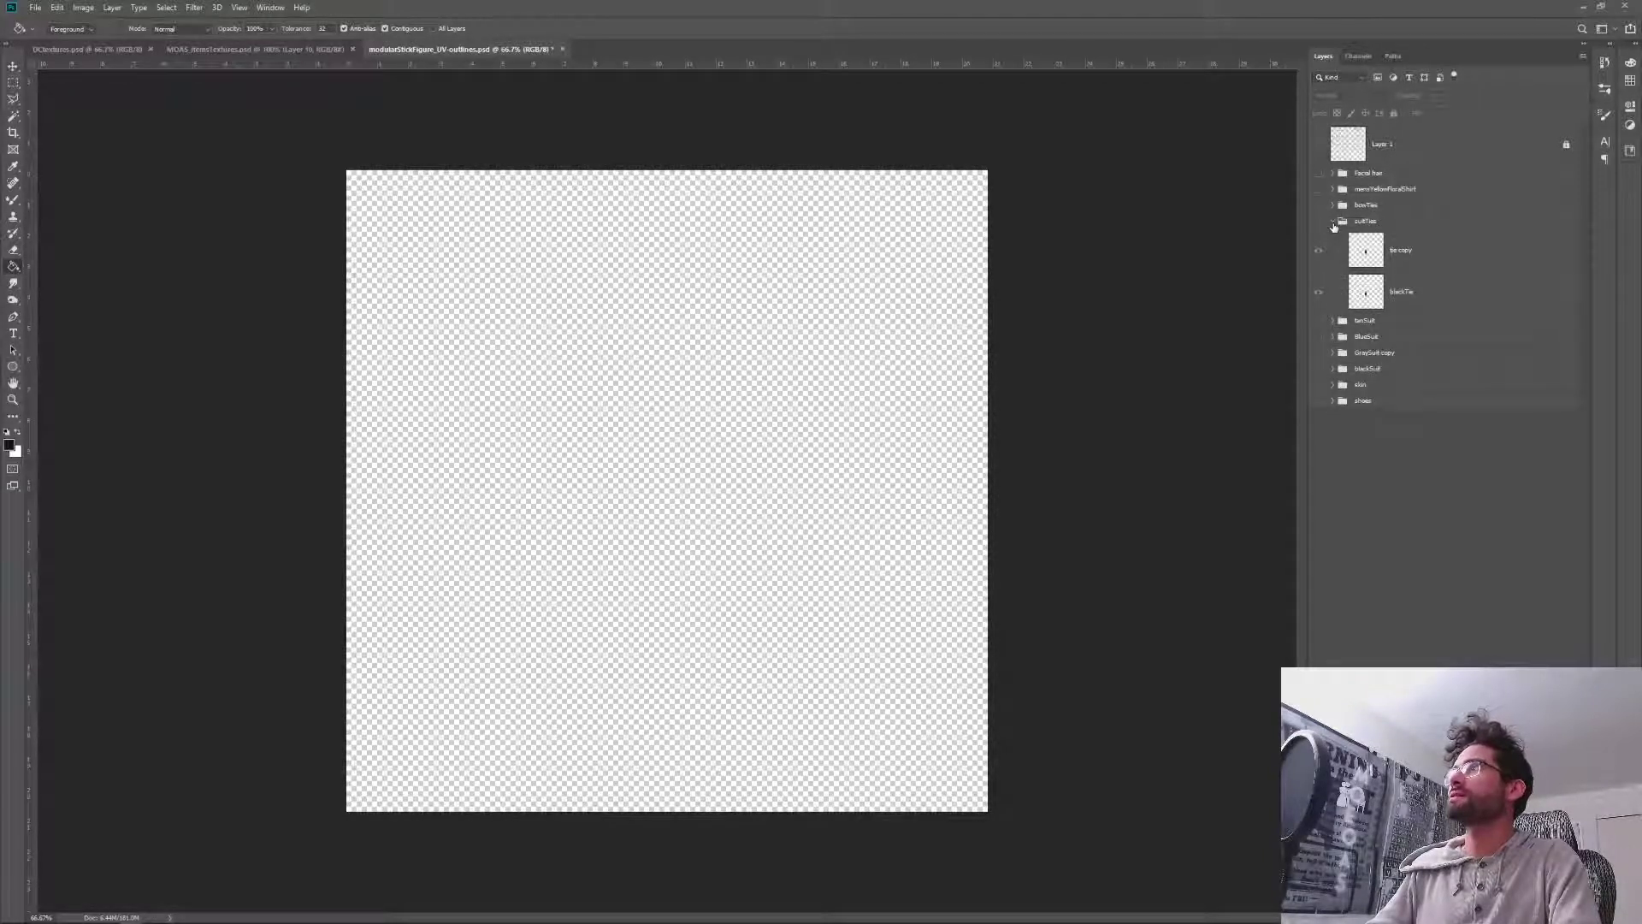
click(1317, 221)
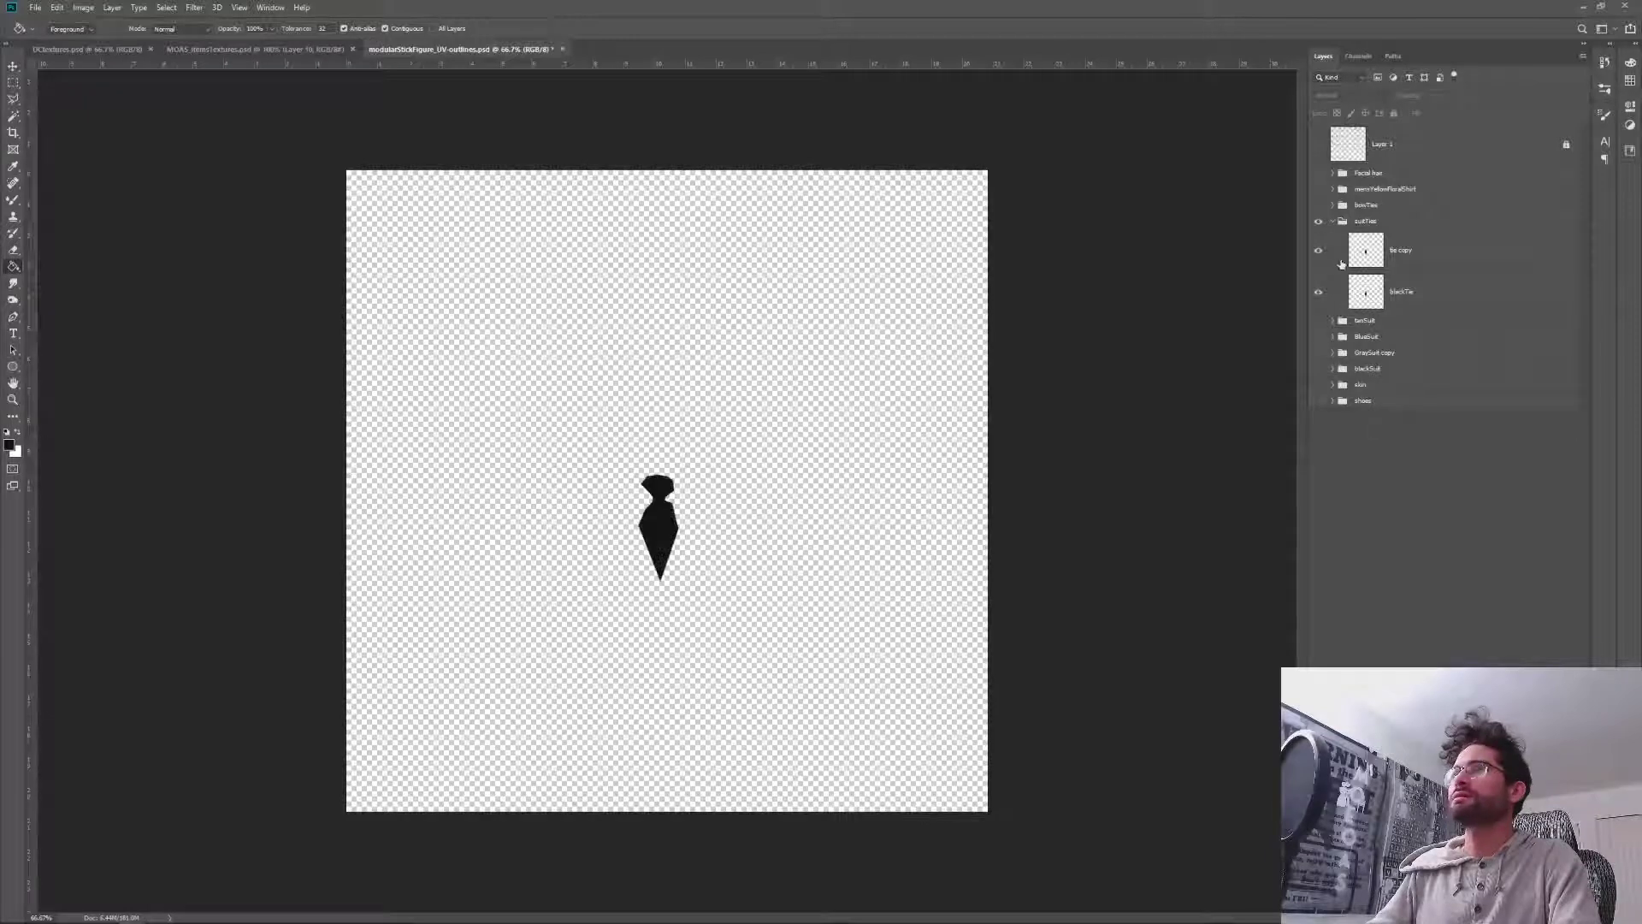
click(1400, 259)
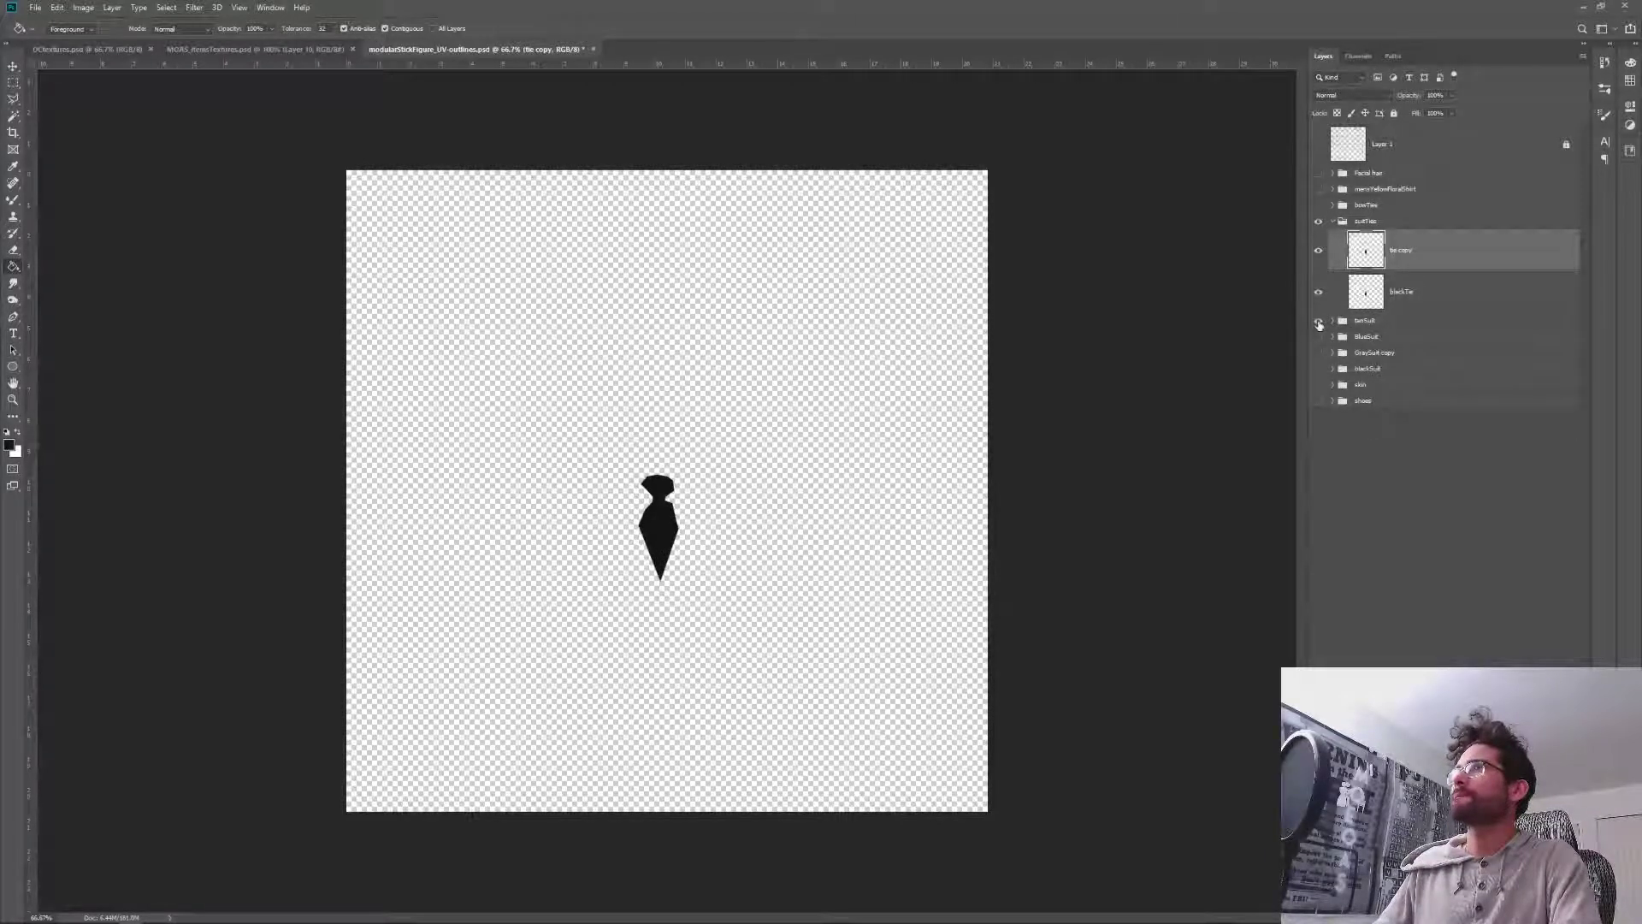
click(1318, 322)
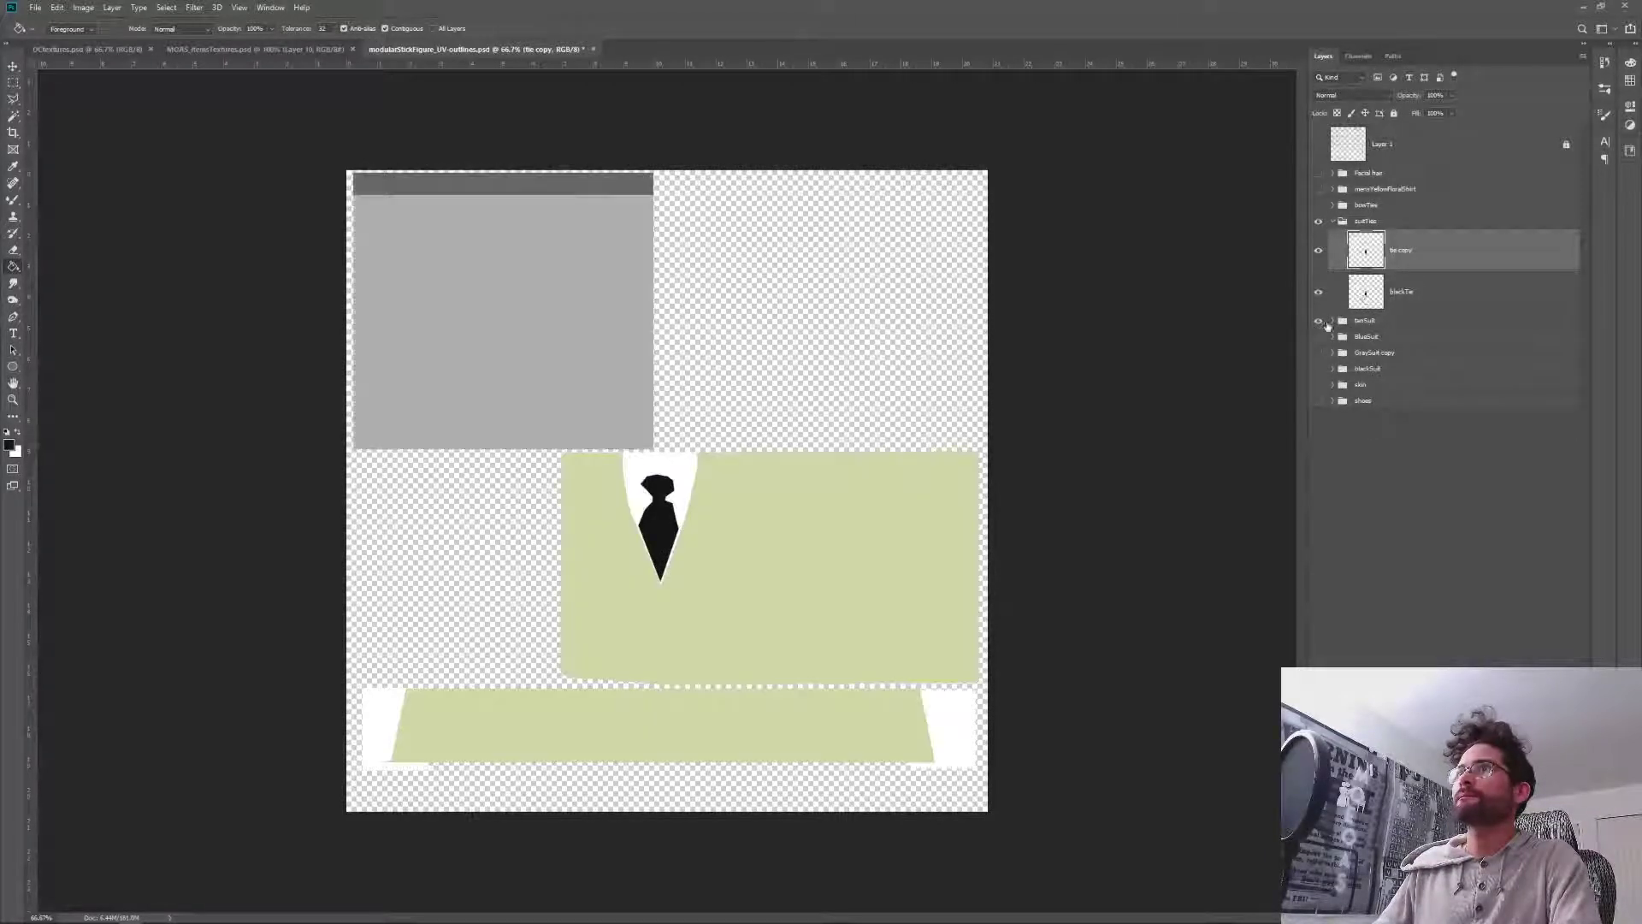
Try to move the suit ties up slightly on the white shirt area with the Move tool.
click(1371, 224)
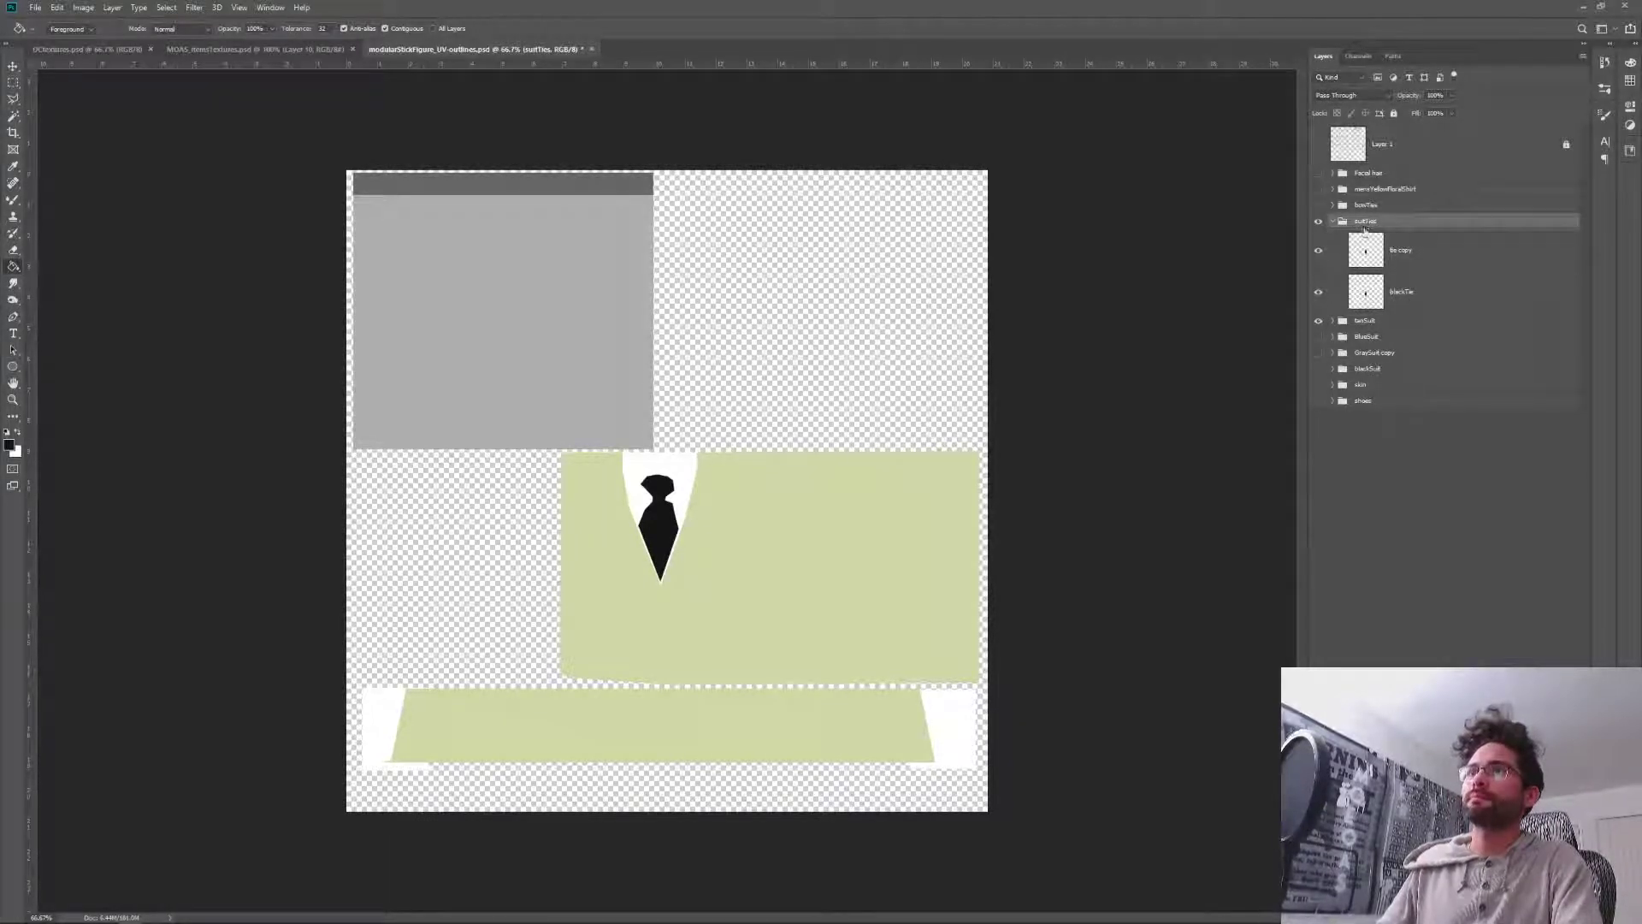
click(14, 67)
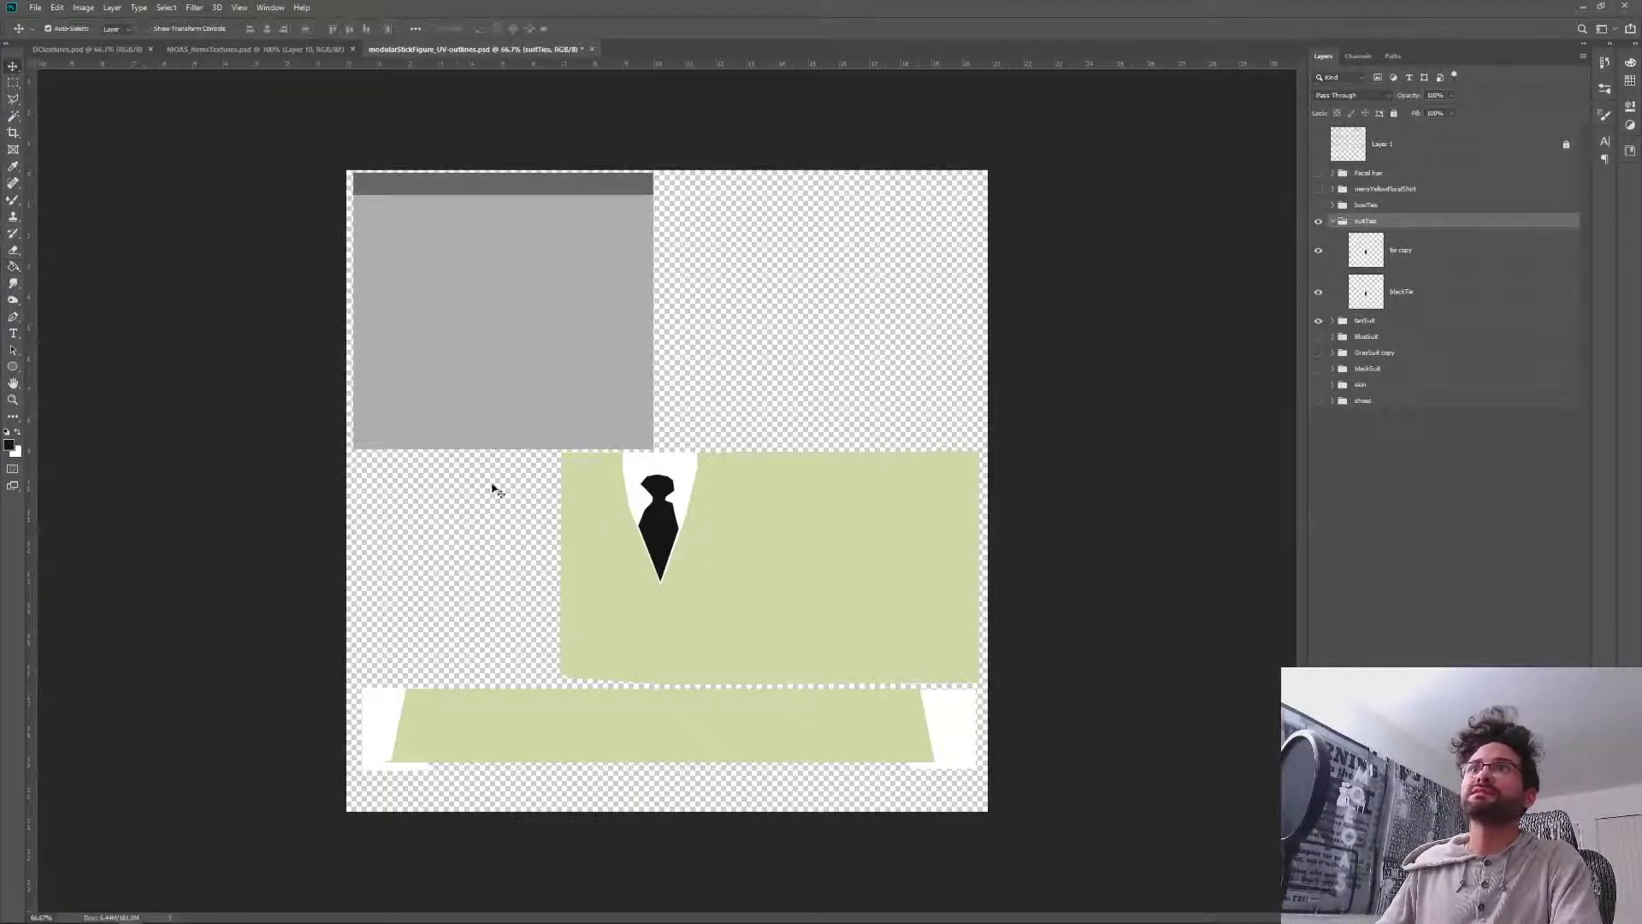
drag(656, 514, 657, 502)
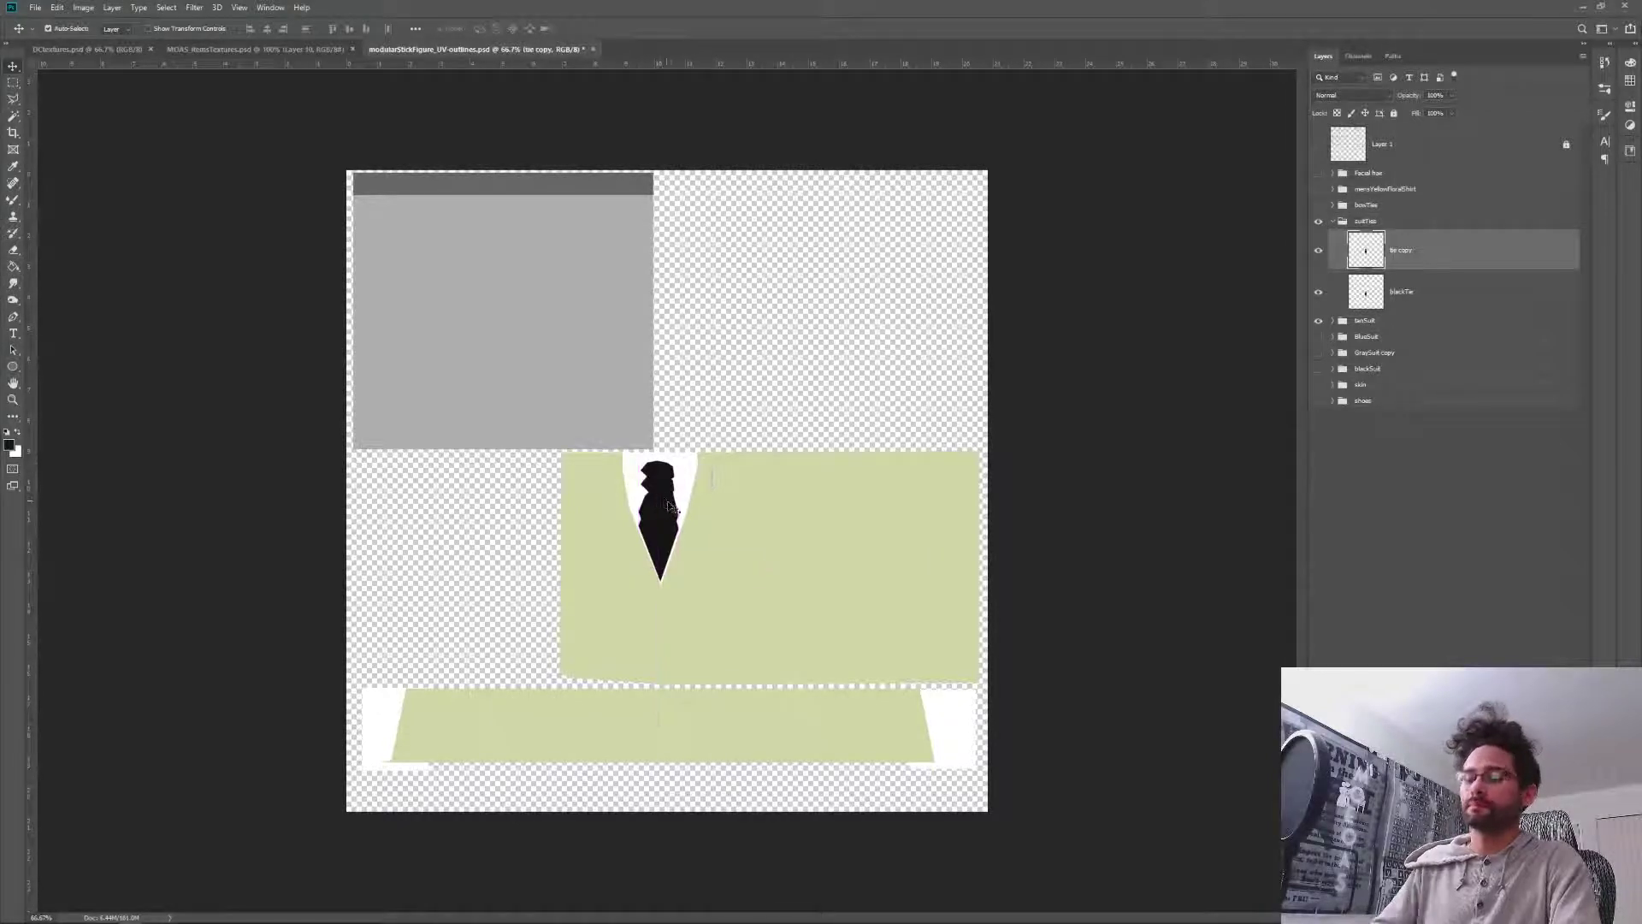
key(ctrl+z)
With Auto-Select off, move the whole suitTies group up slightly and delete the tie copy layer from it.
click(49, 29)
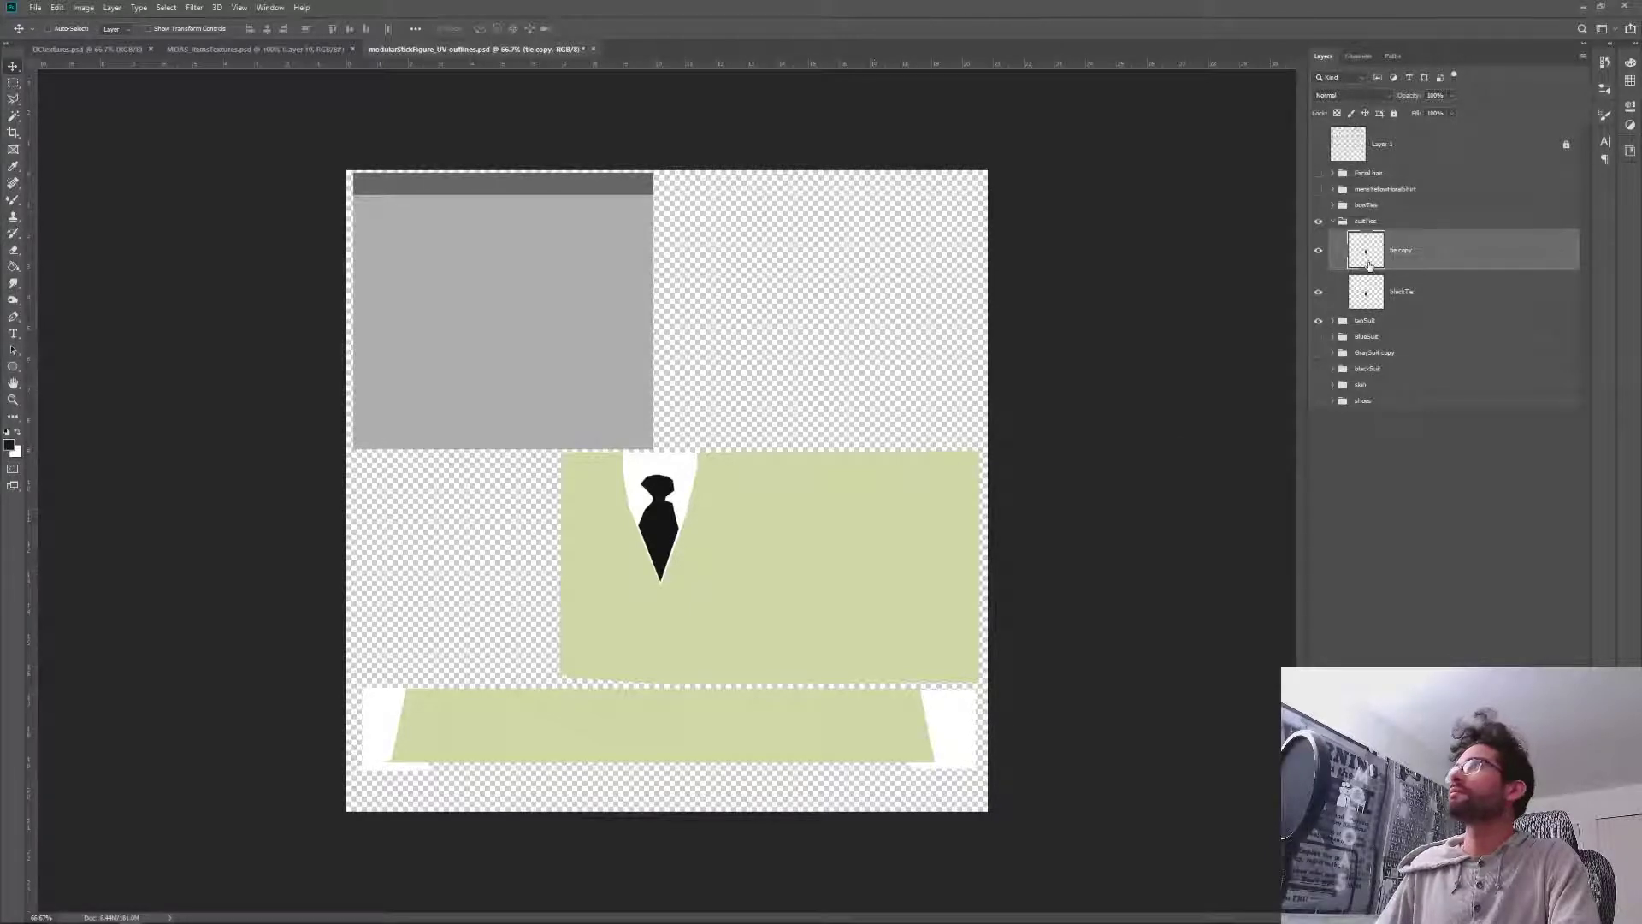
click(1360, 223)
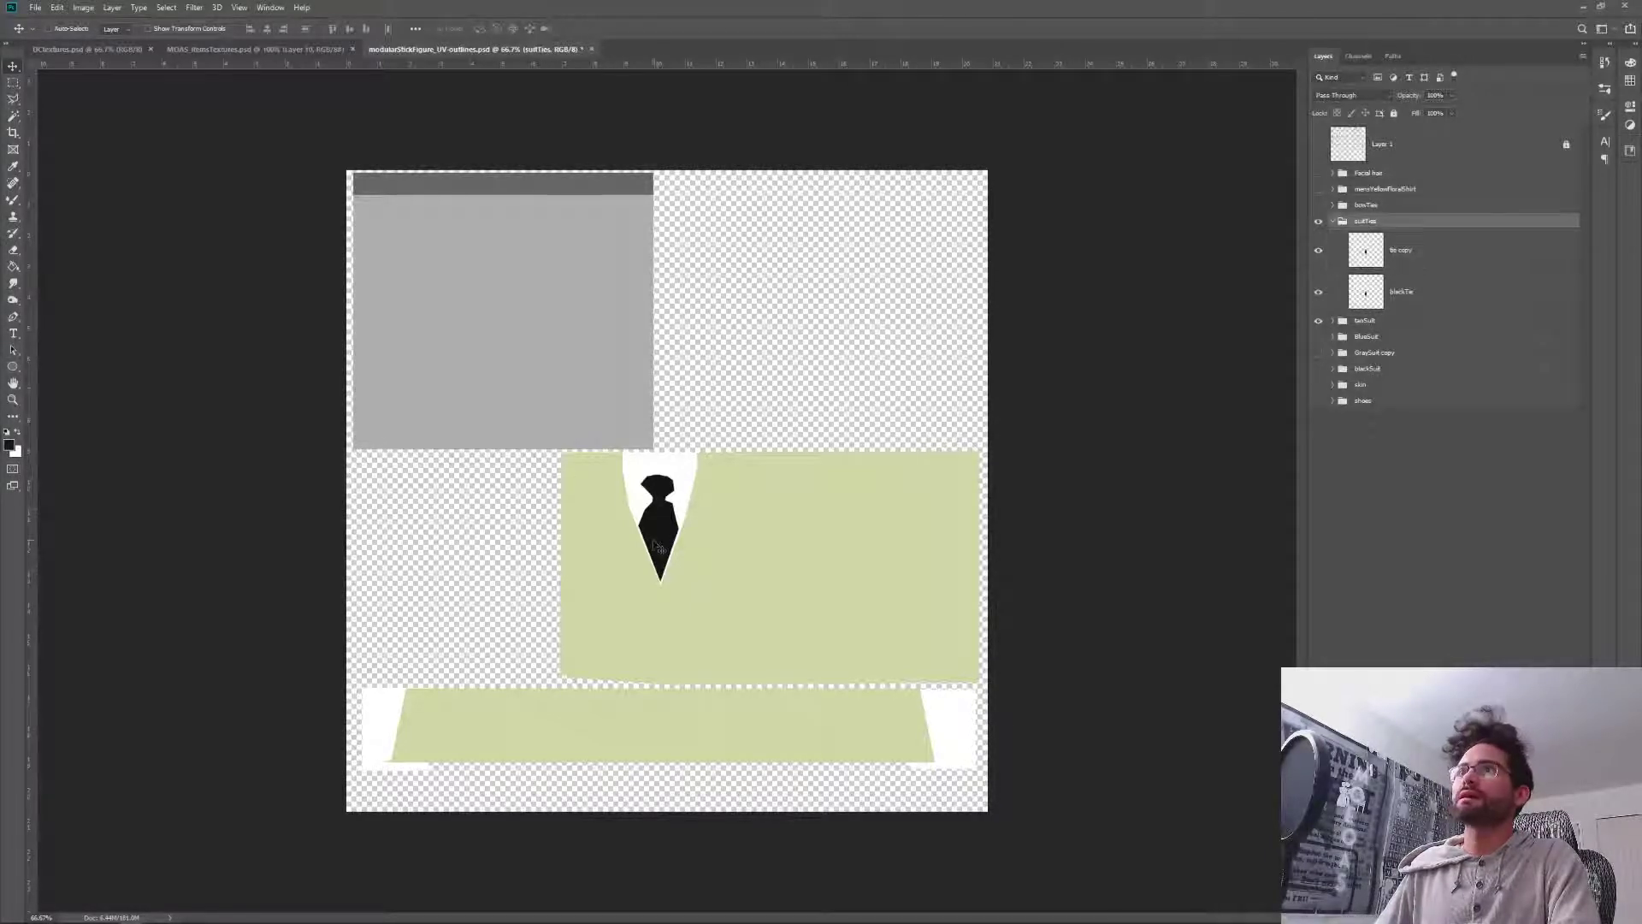
drag(659, 546, 659, 534)
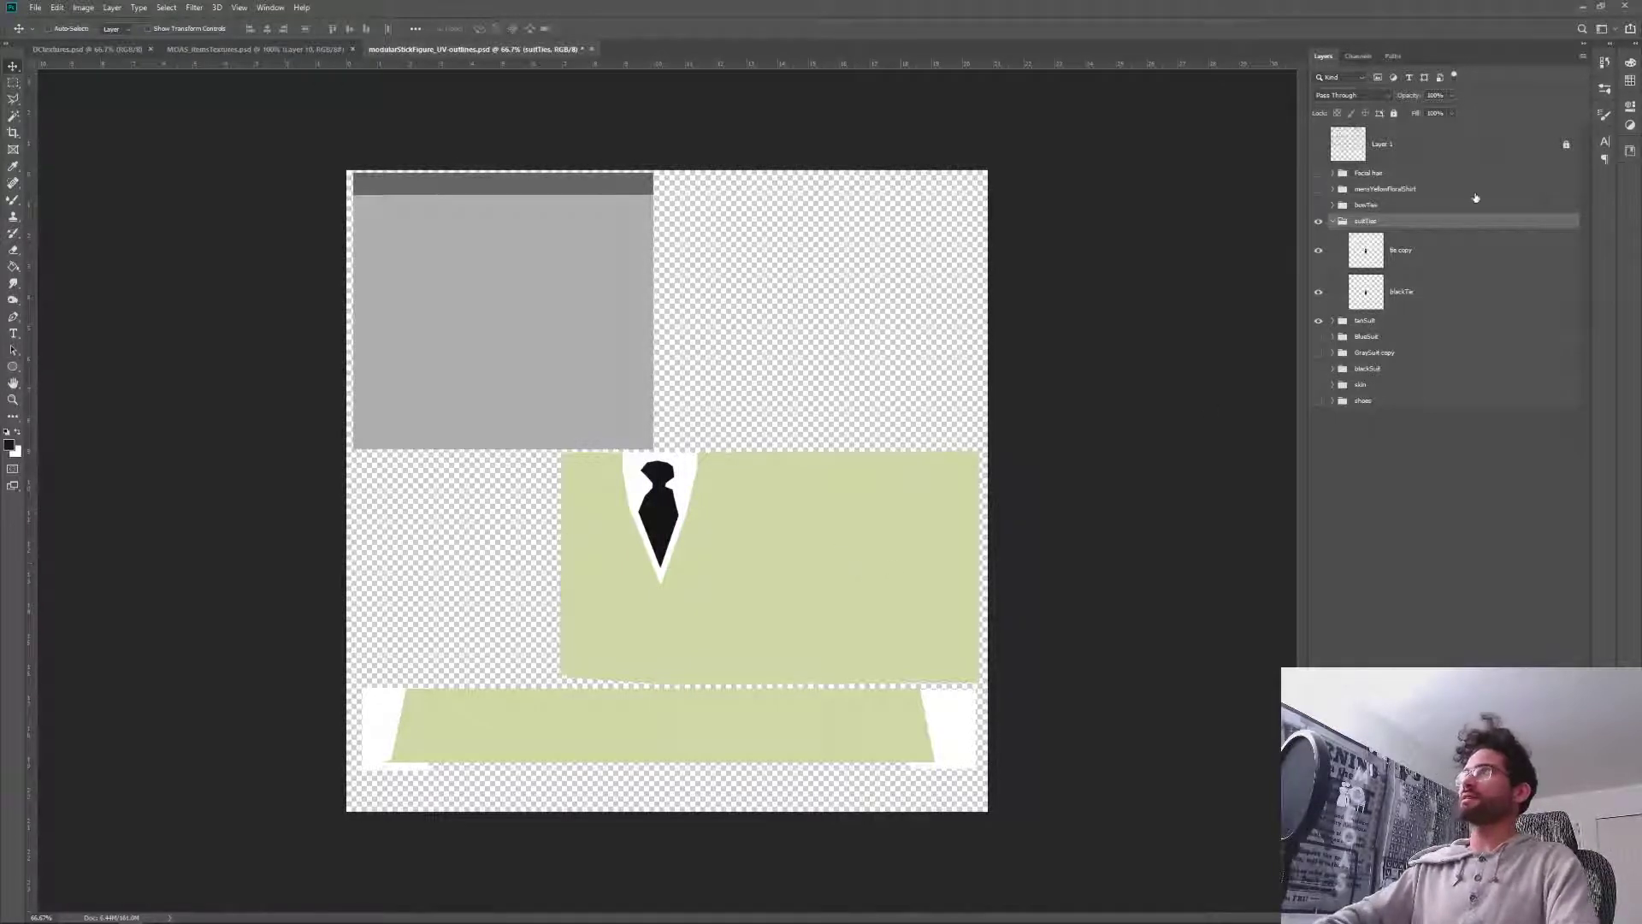
click(1405, 260)
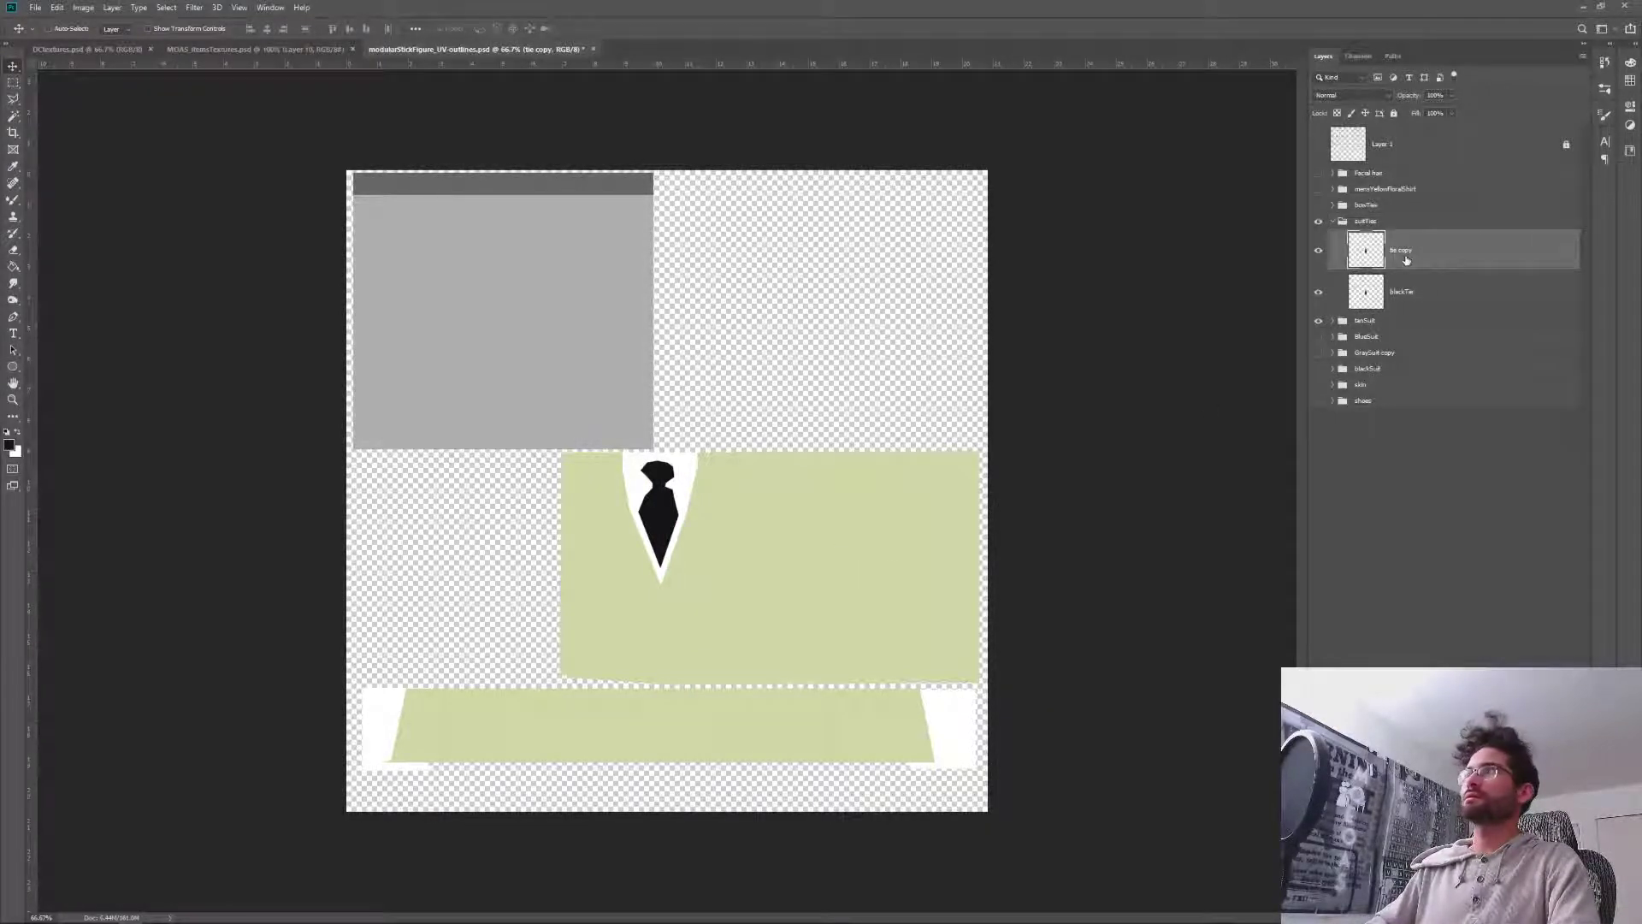
key(Delete)
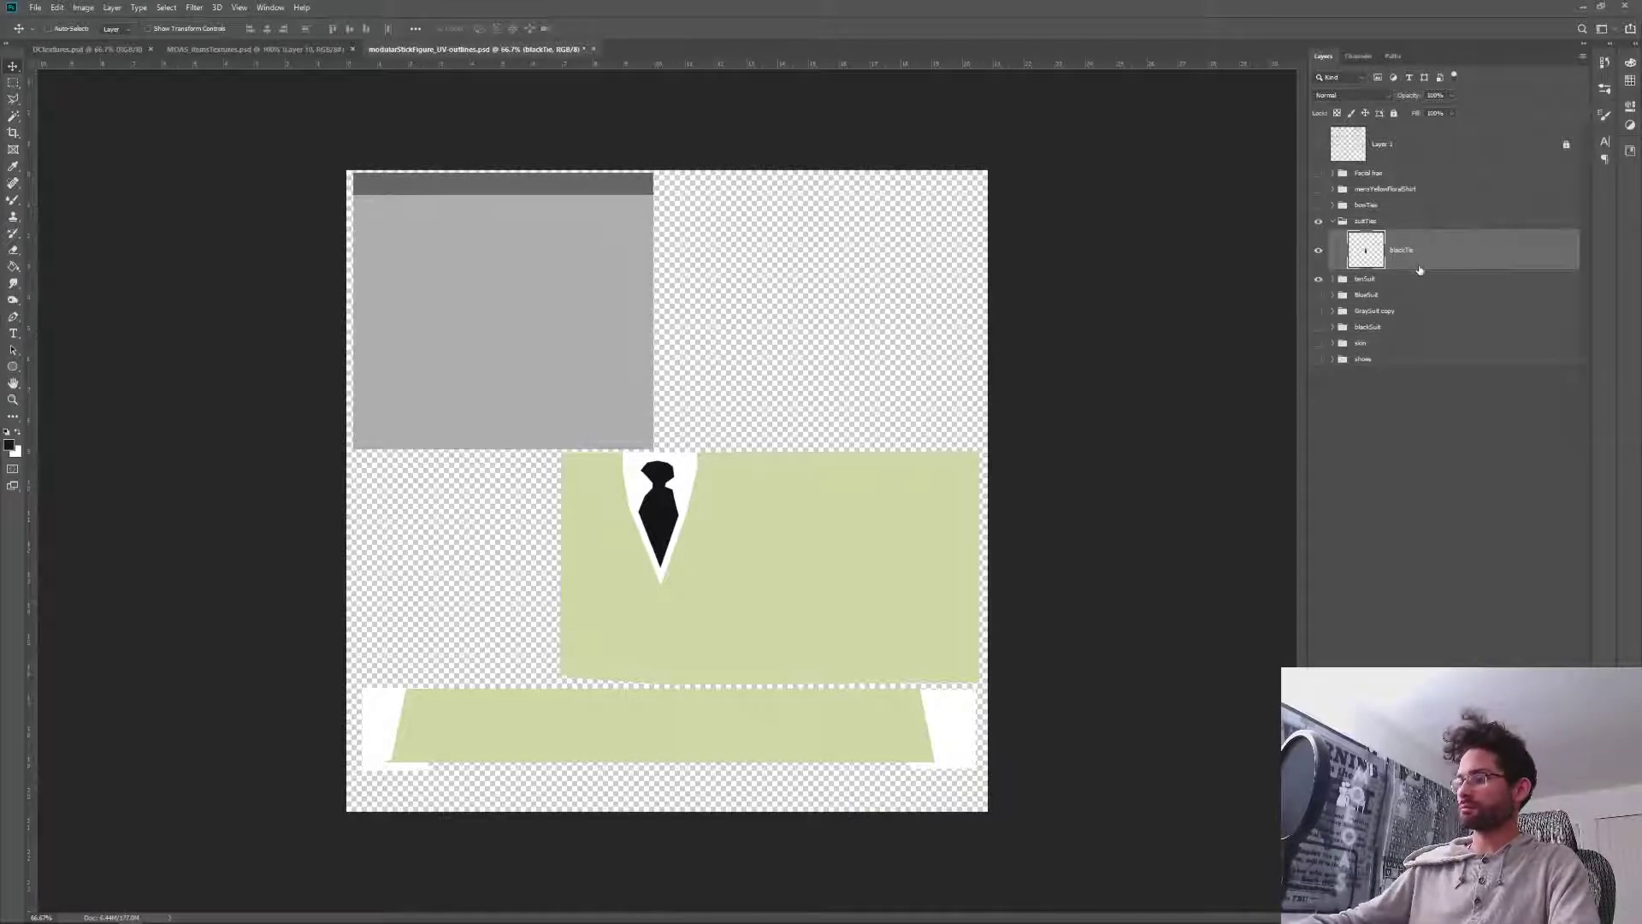
Extend the lower part of the blackTie down to the shirt's V-shaped tip by filling a polygonal selection with black.
key(ctrl+plus)
key(ctrl+plus)
drag(573, 621, 597, 531)
key(ctrl+plus)
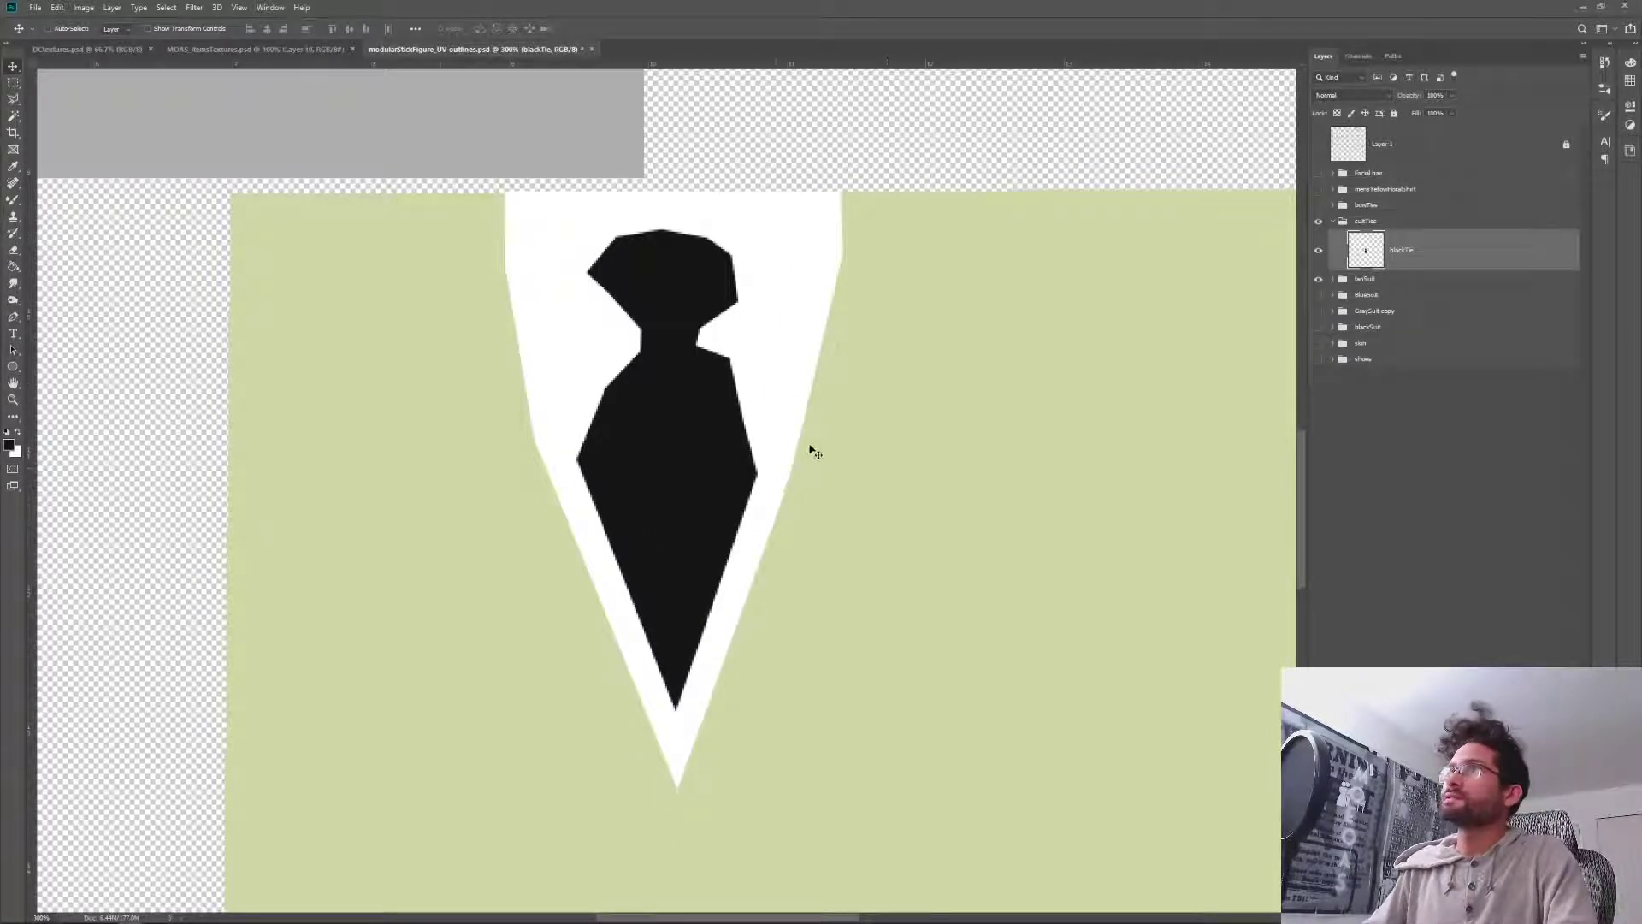
key(l)
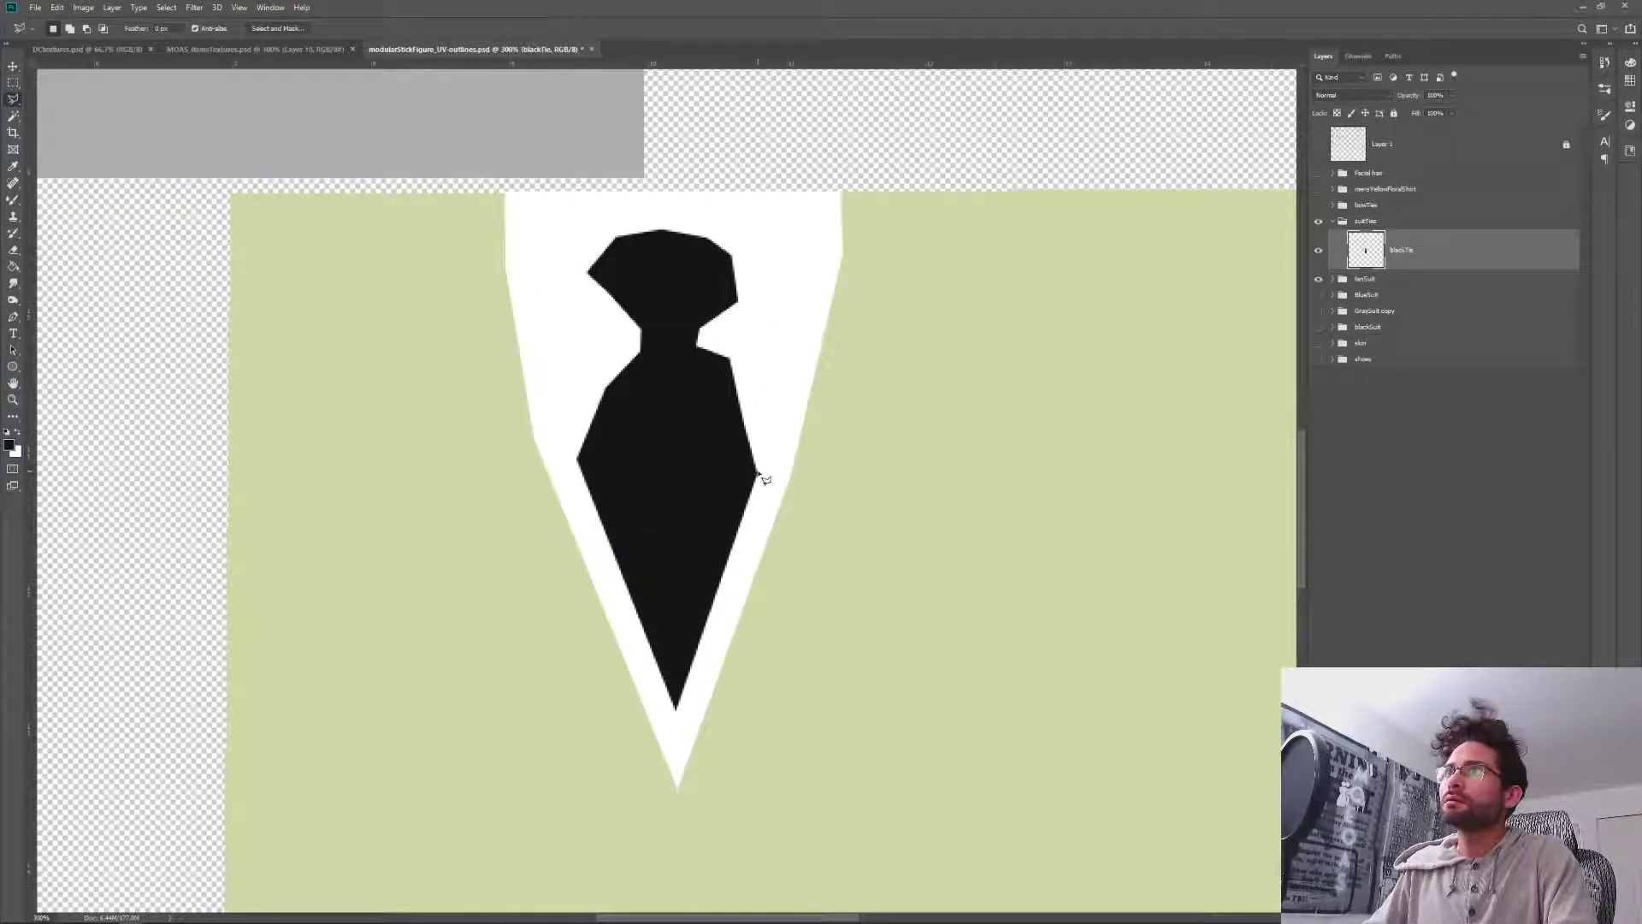
click(770, 532)
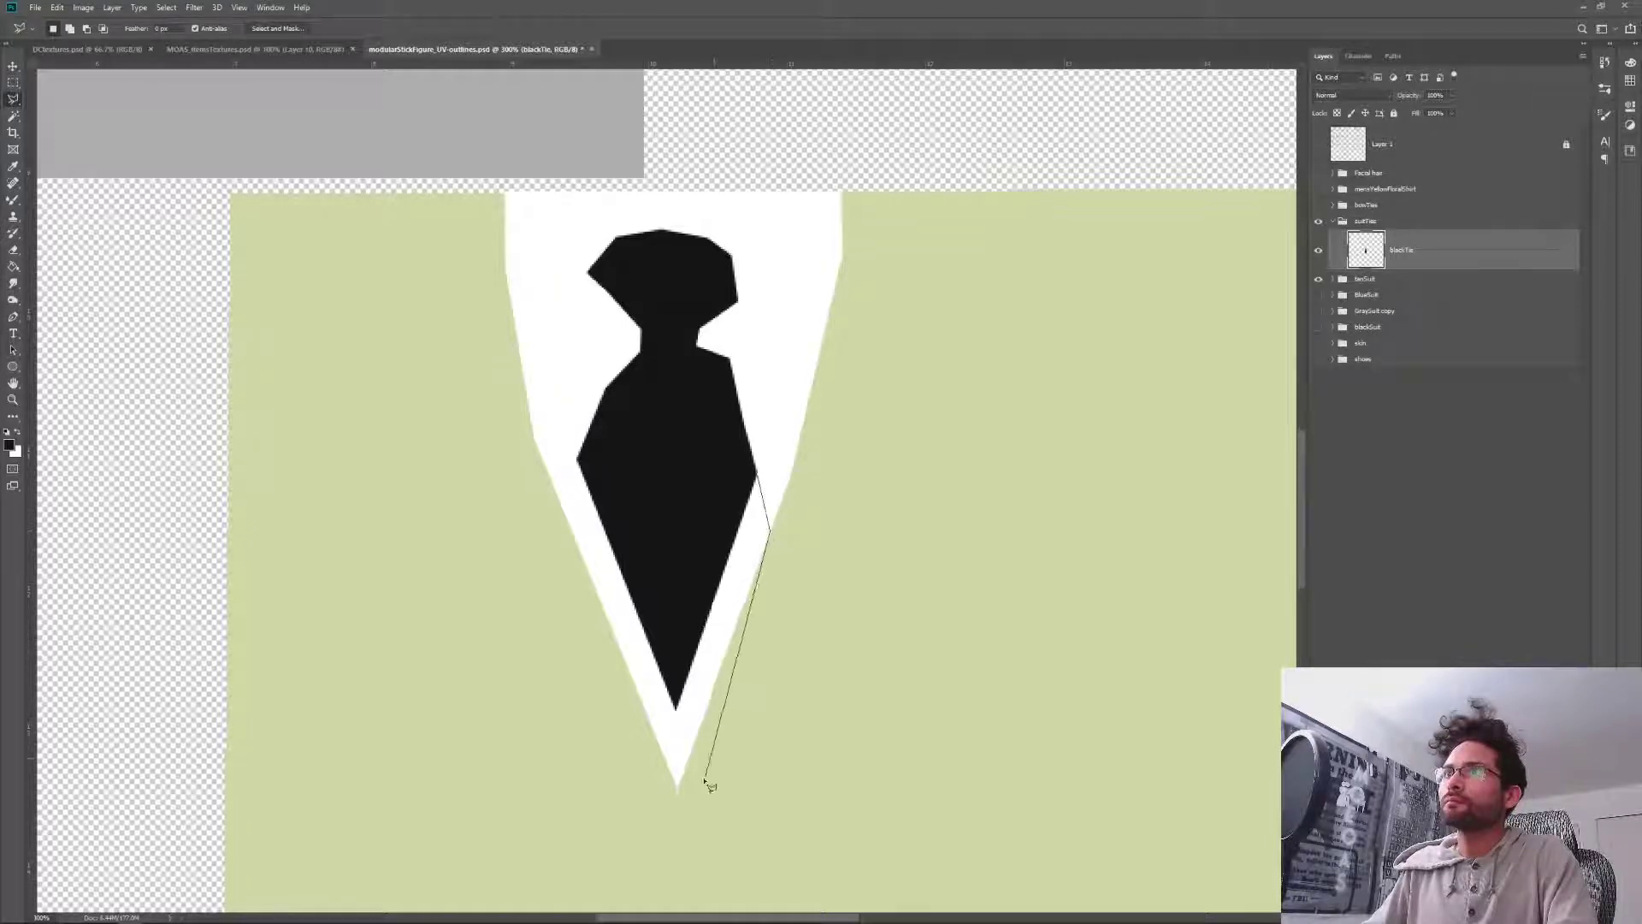
click(678, 791)
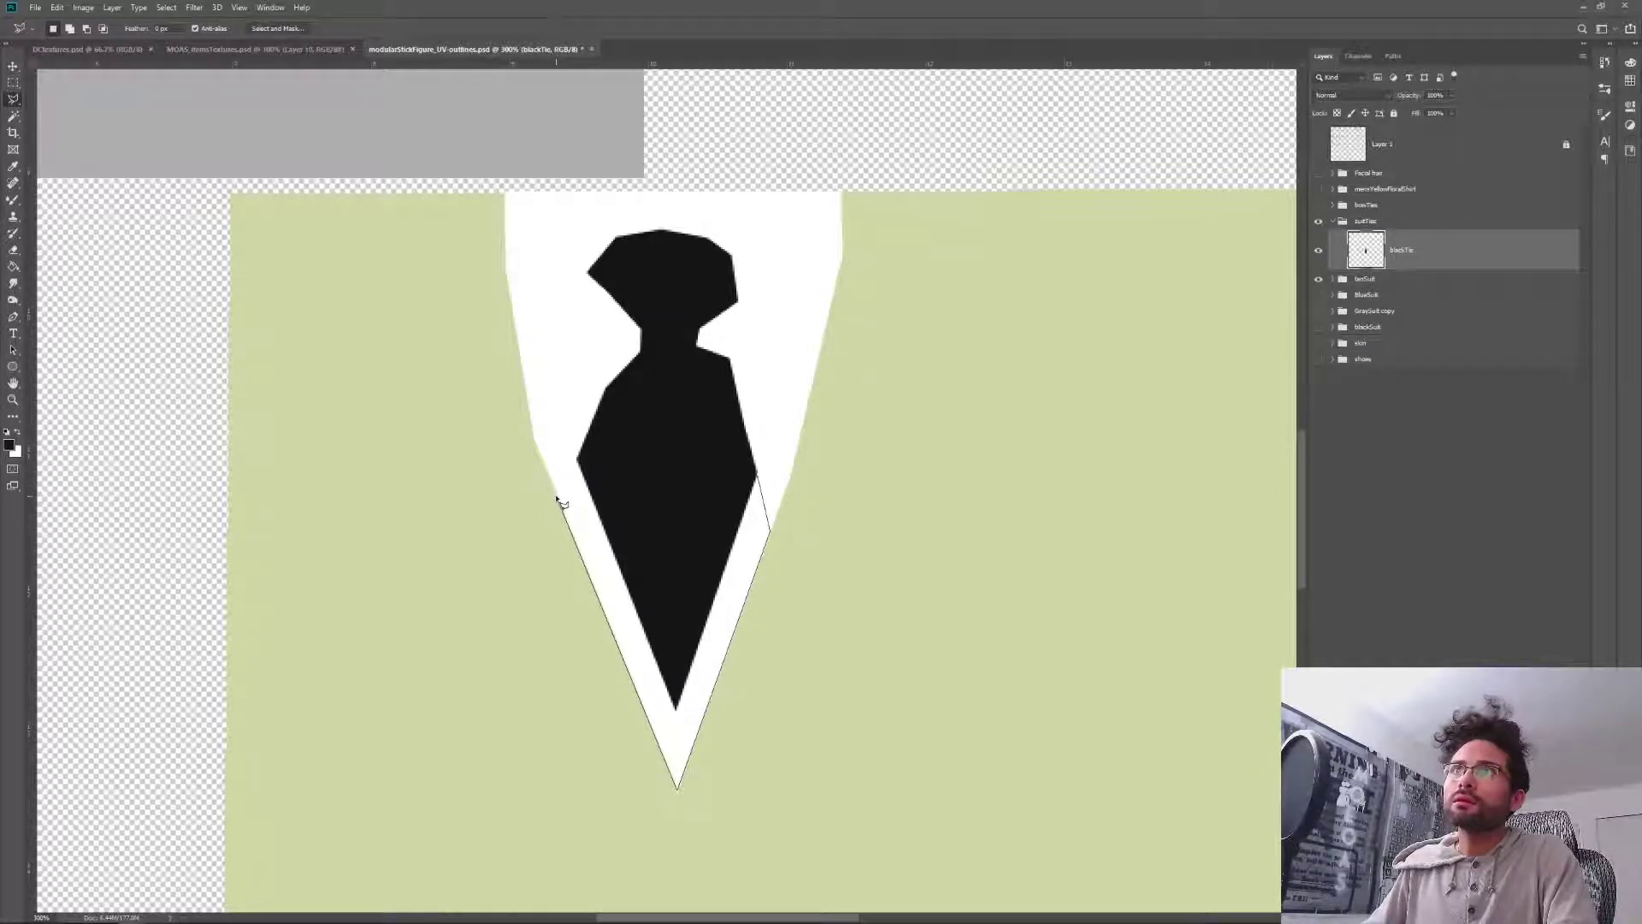
click(556, 495)
click(578, 459)
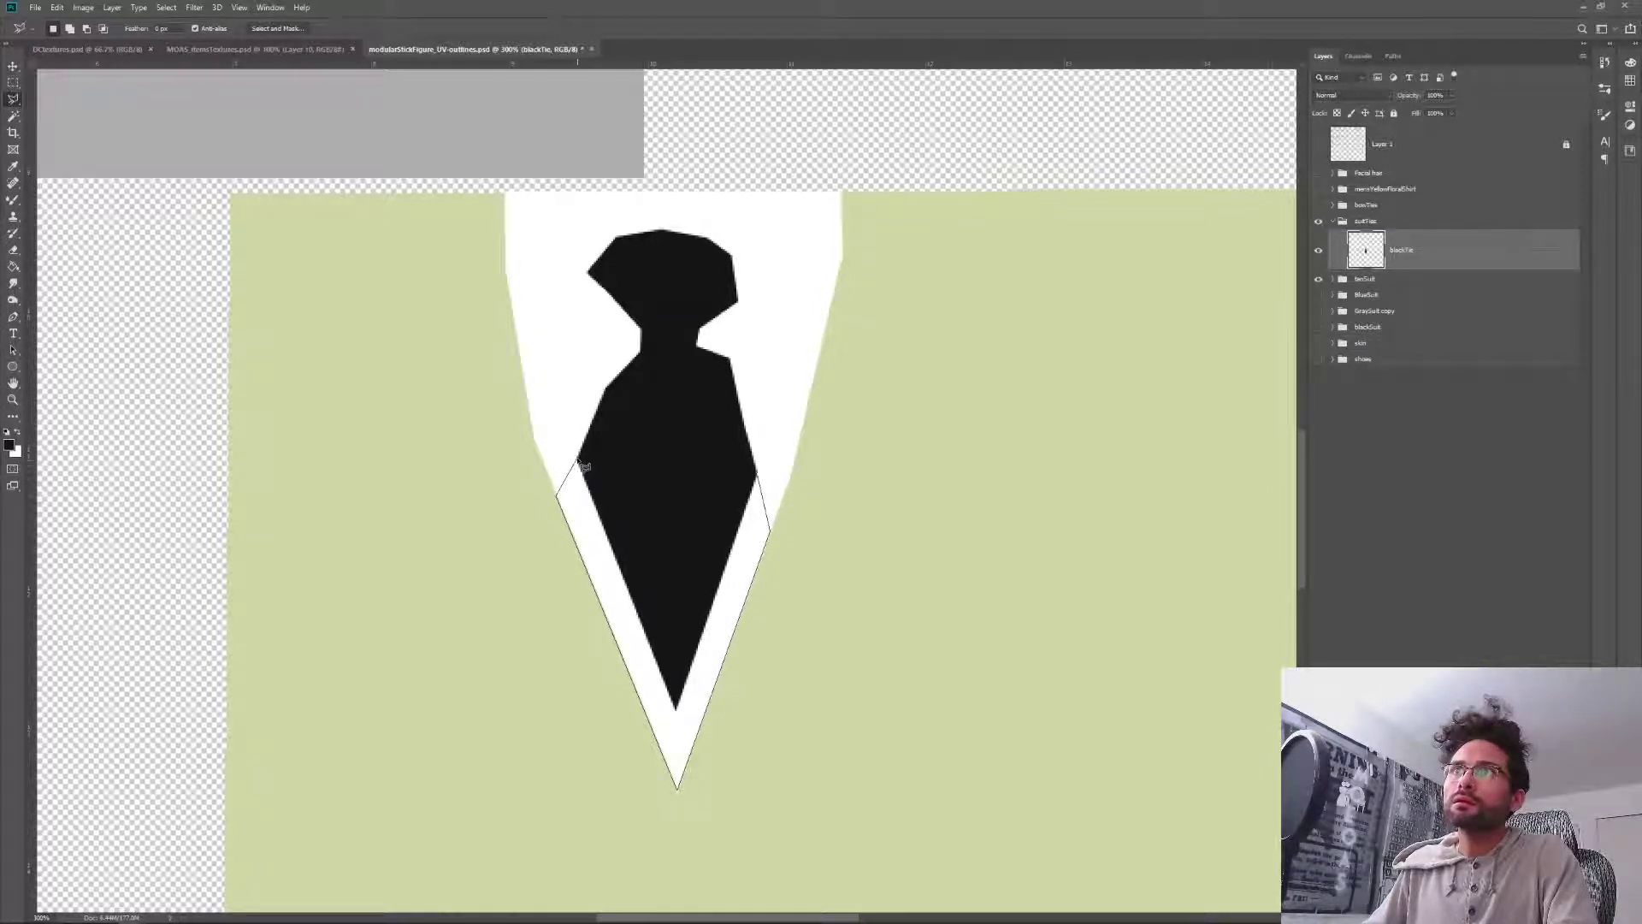
click(684, 423)
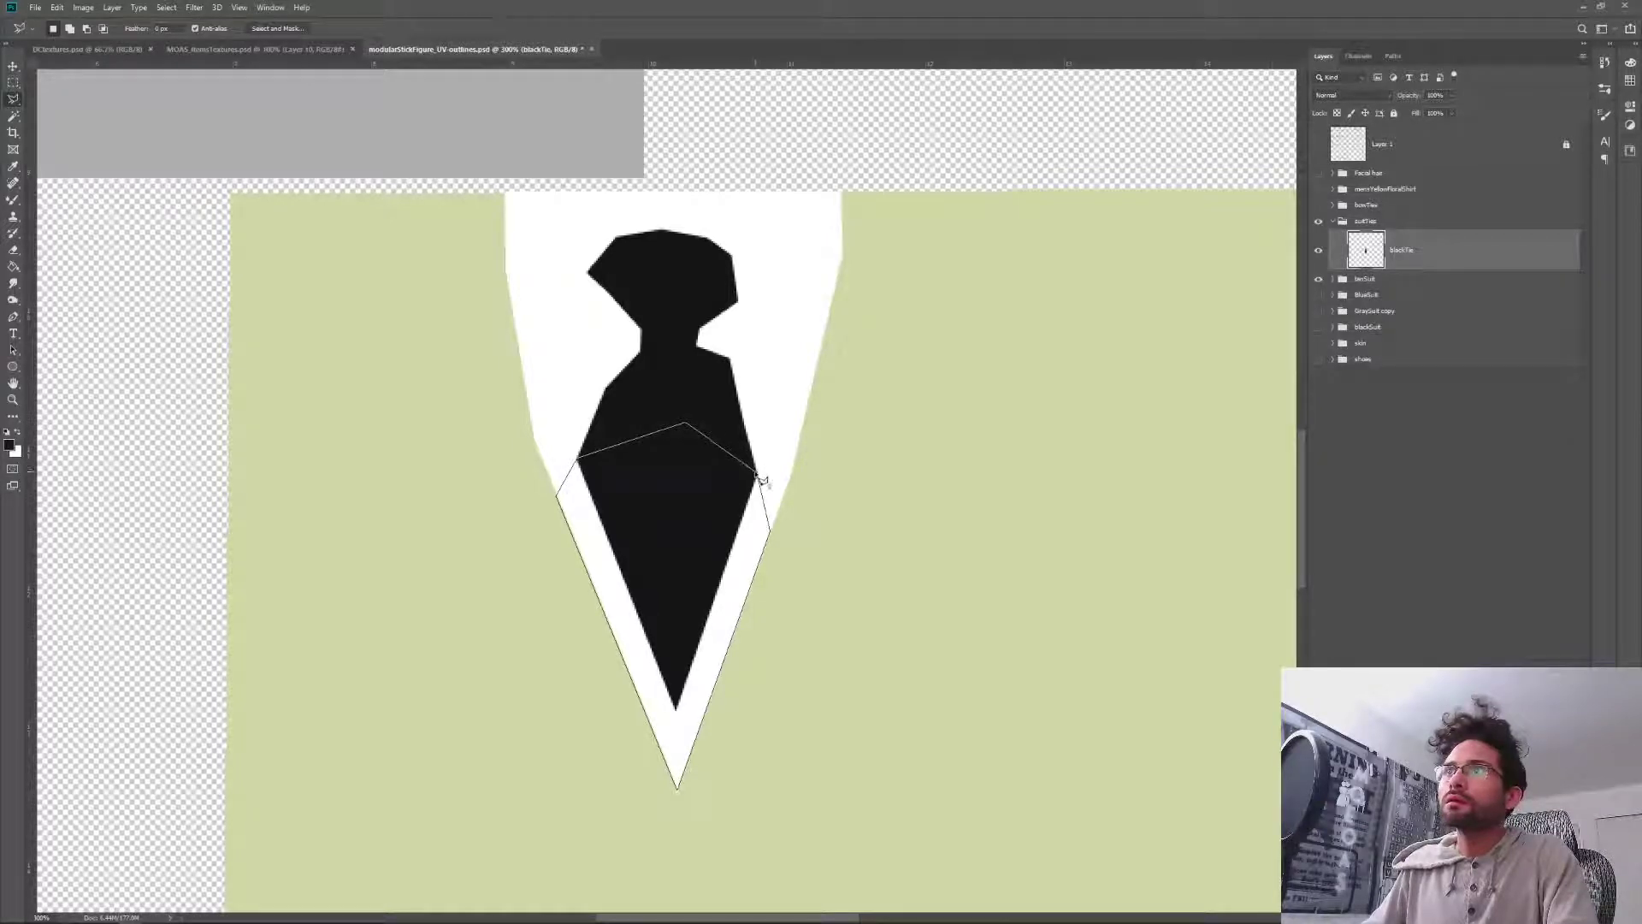
click(759, 478)
key(g)
click(753, 569)
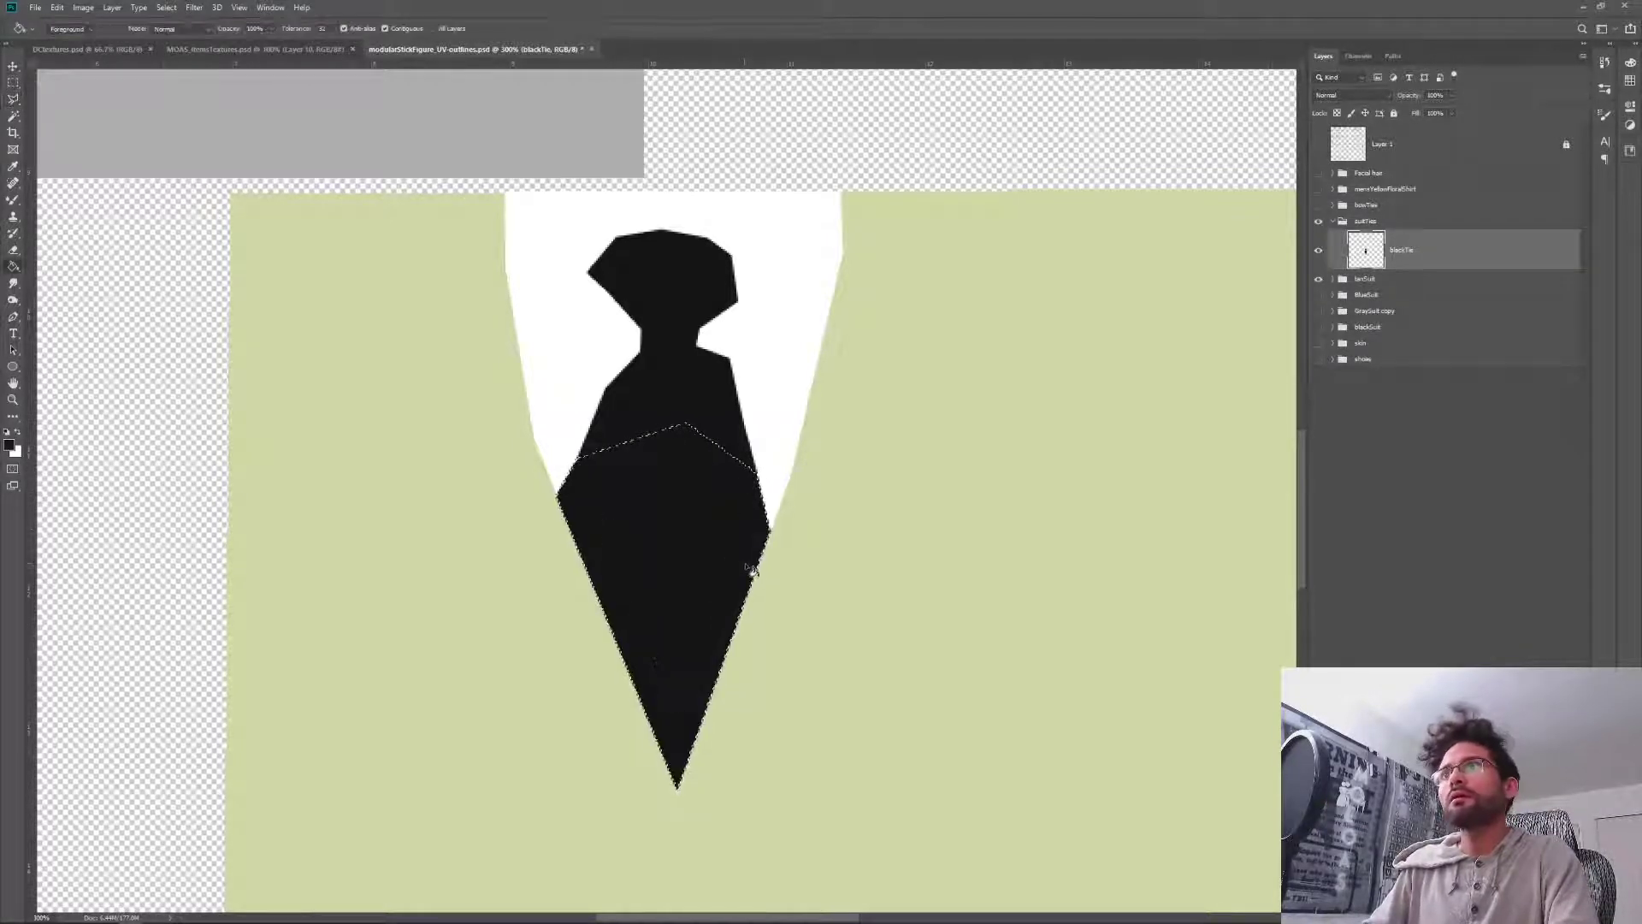
key(ctrl+d)
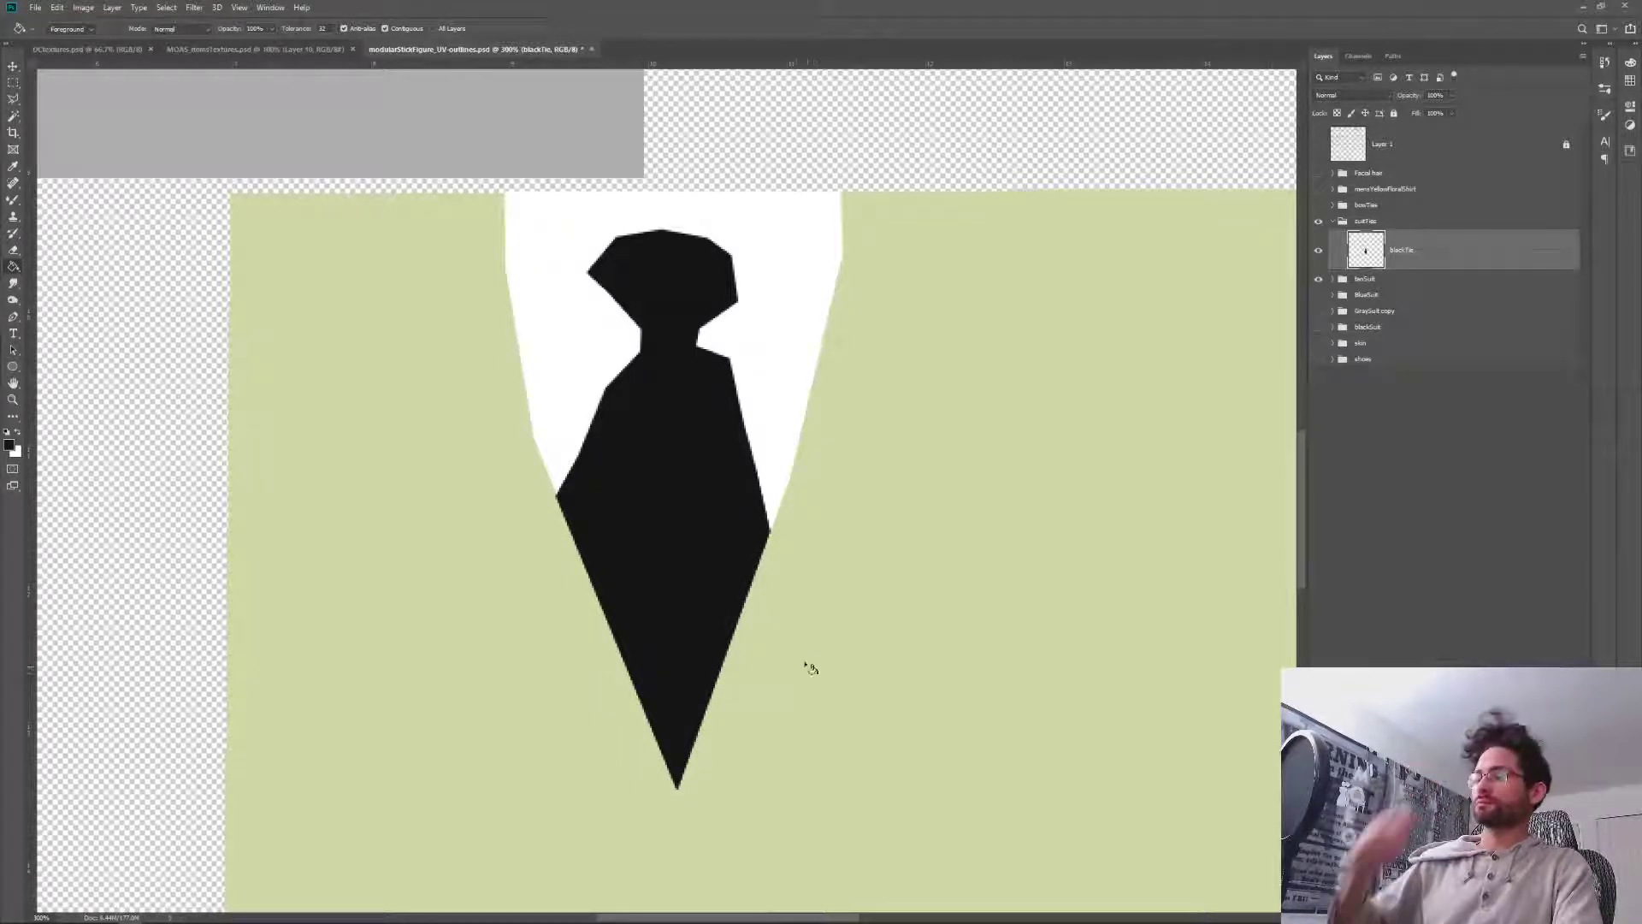
Restore the selection around the lower tie, undo its black fill and fill the area again.
key(ctrl+minus)
key(ctrl+minus)
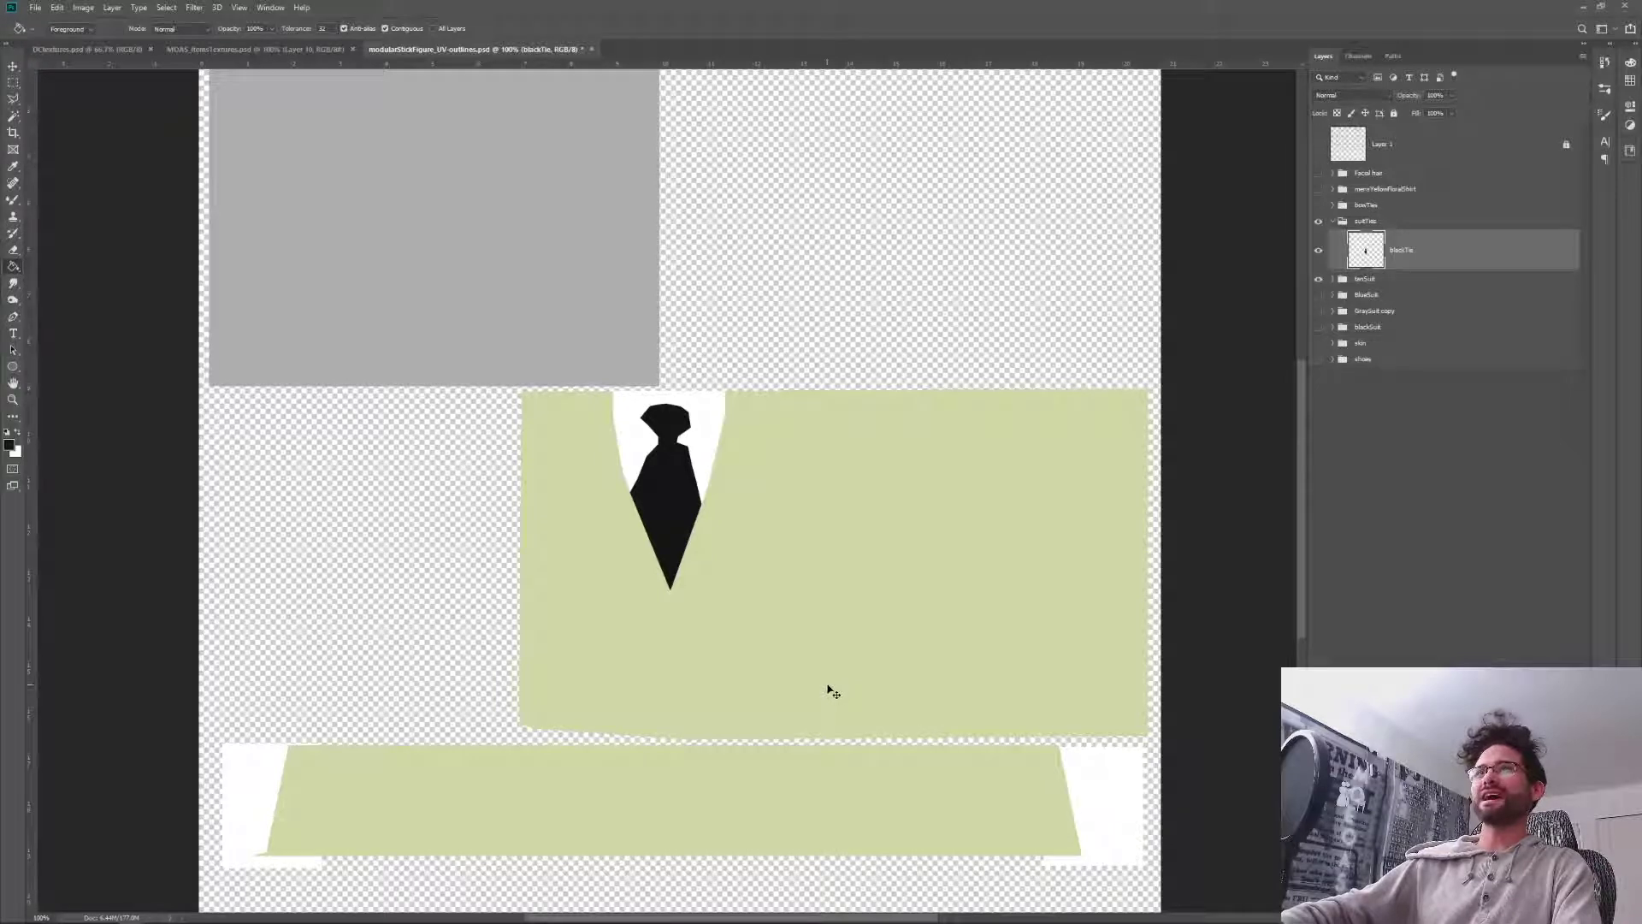
key(ctrl+plus)
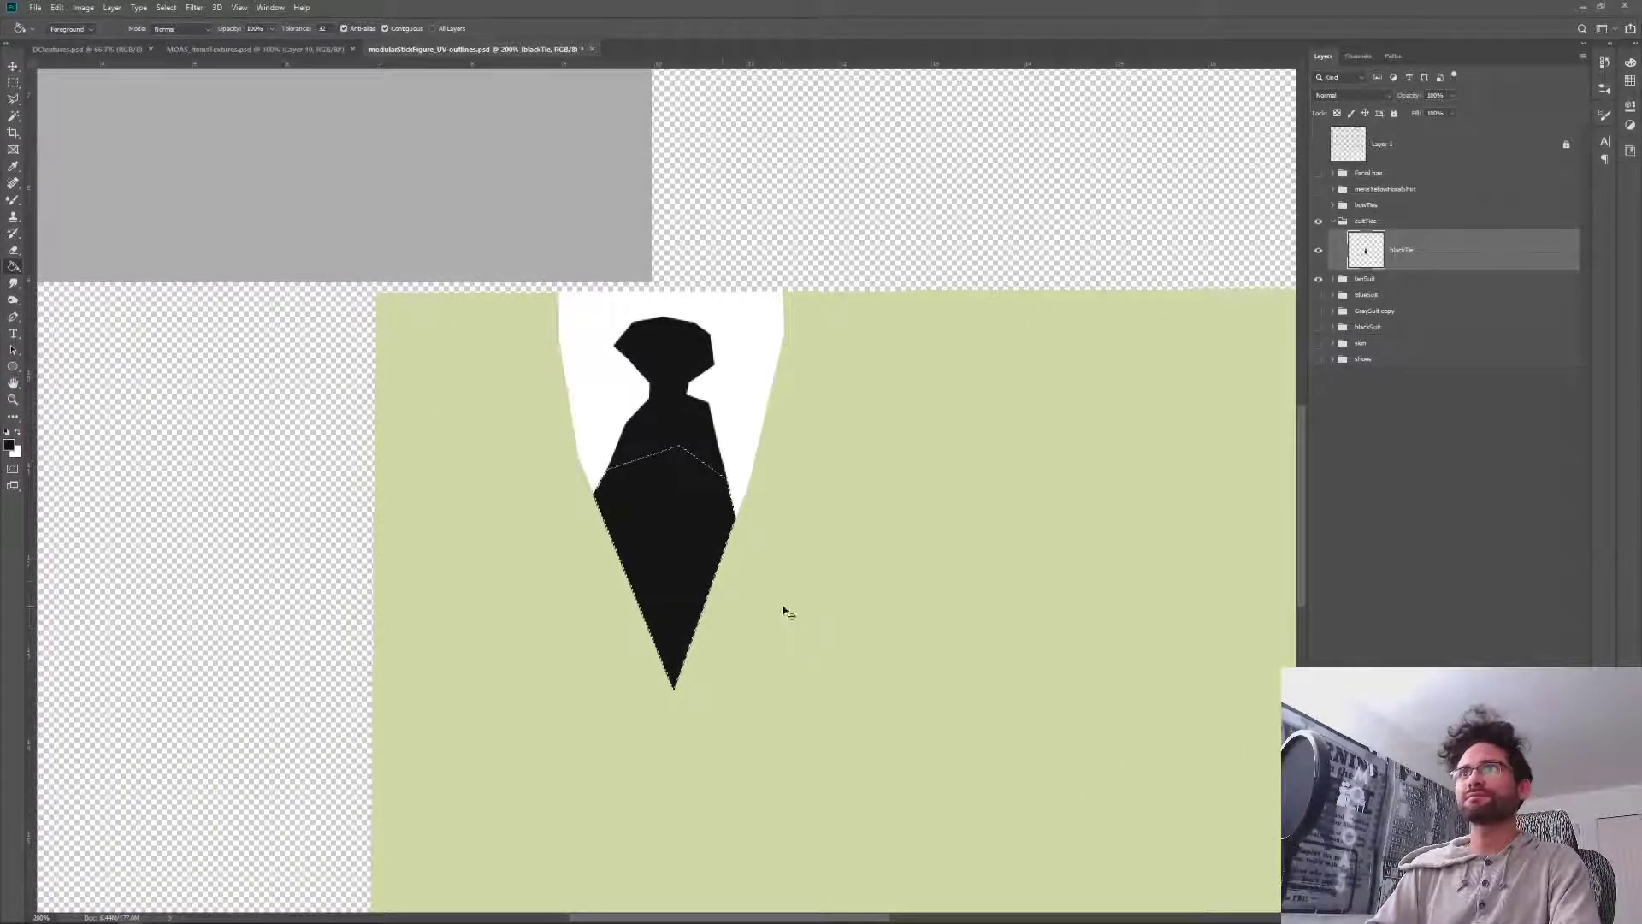
click(703, 567)
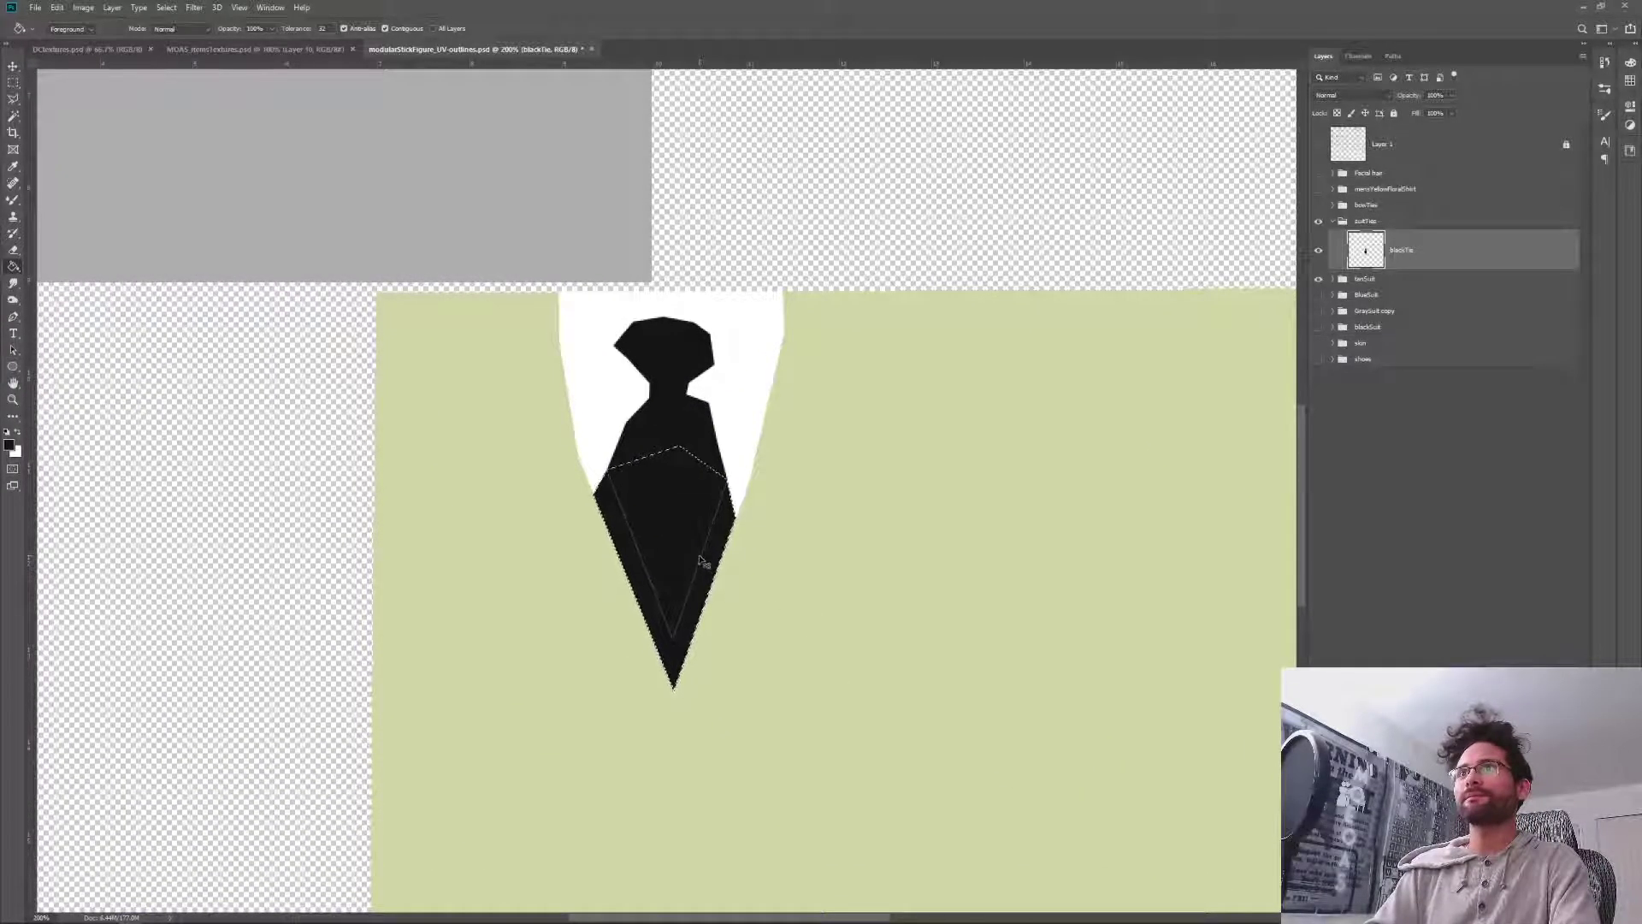
click(702, 563)
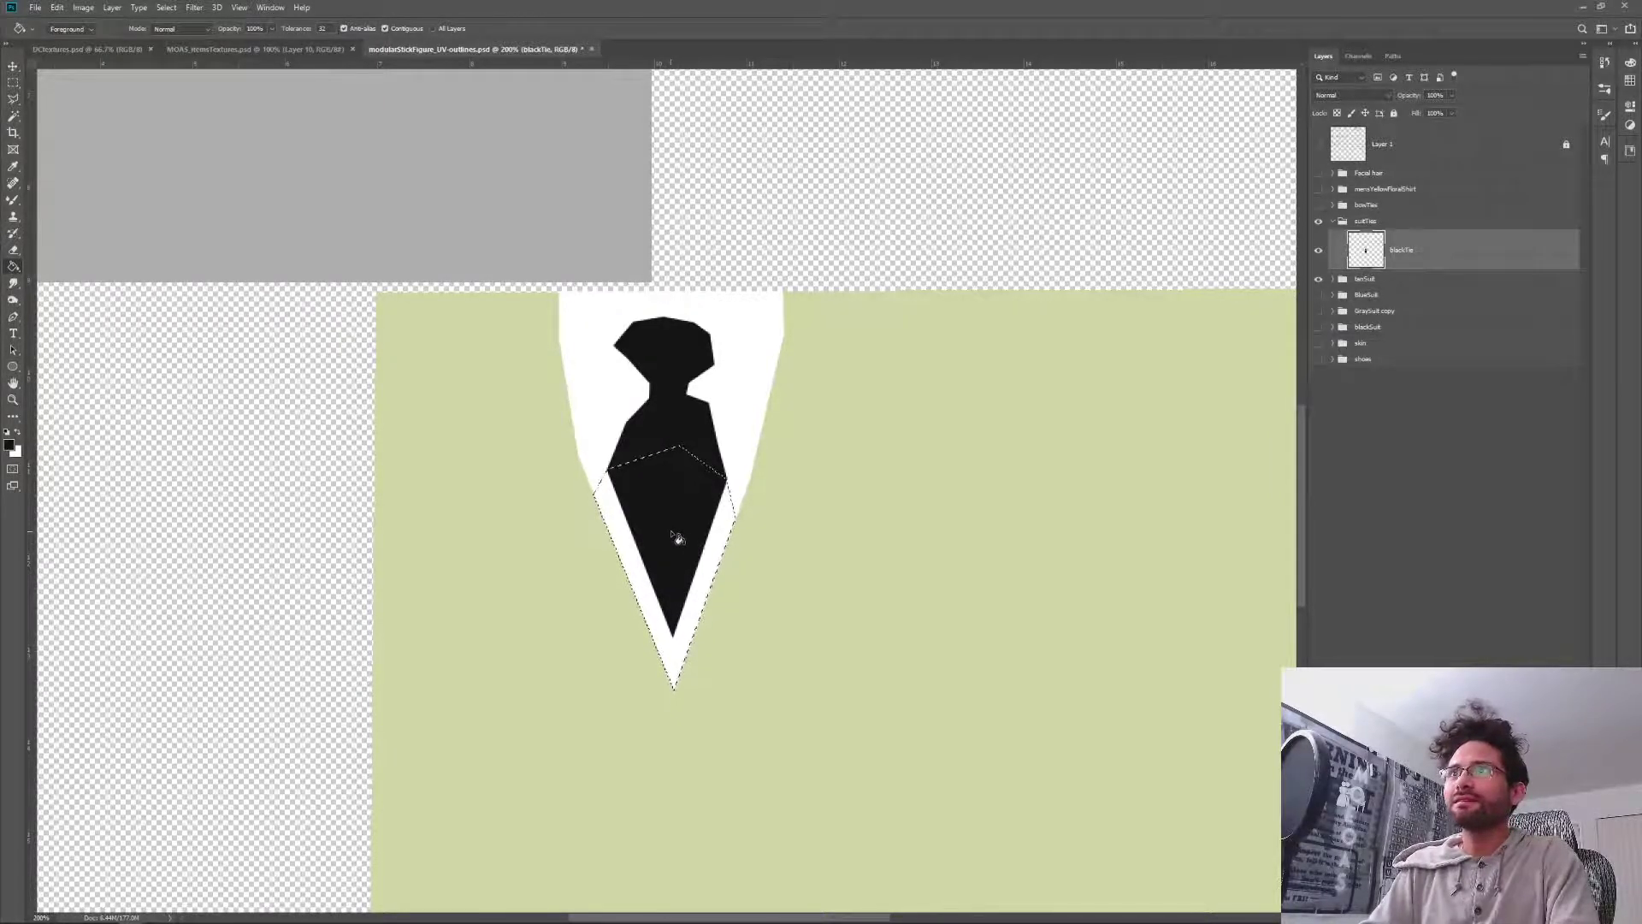
key(ctrl+z)
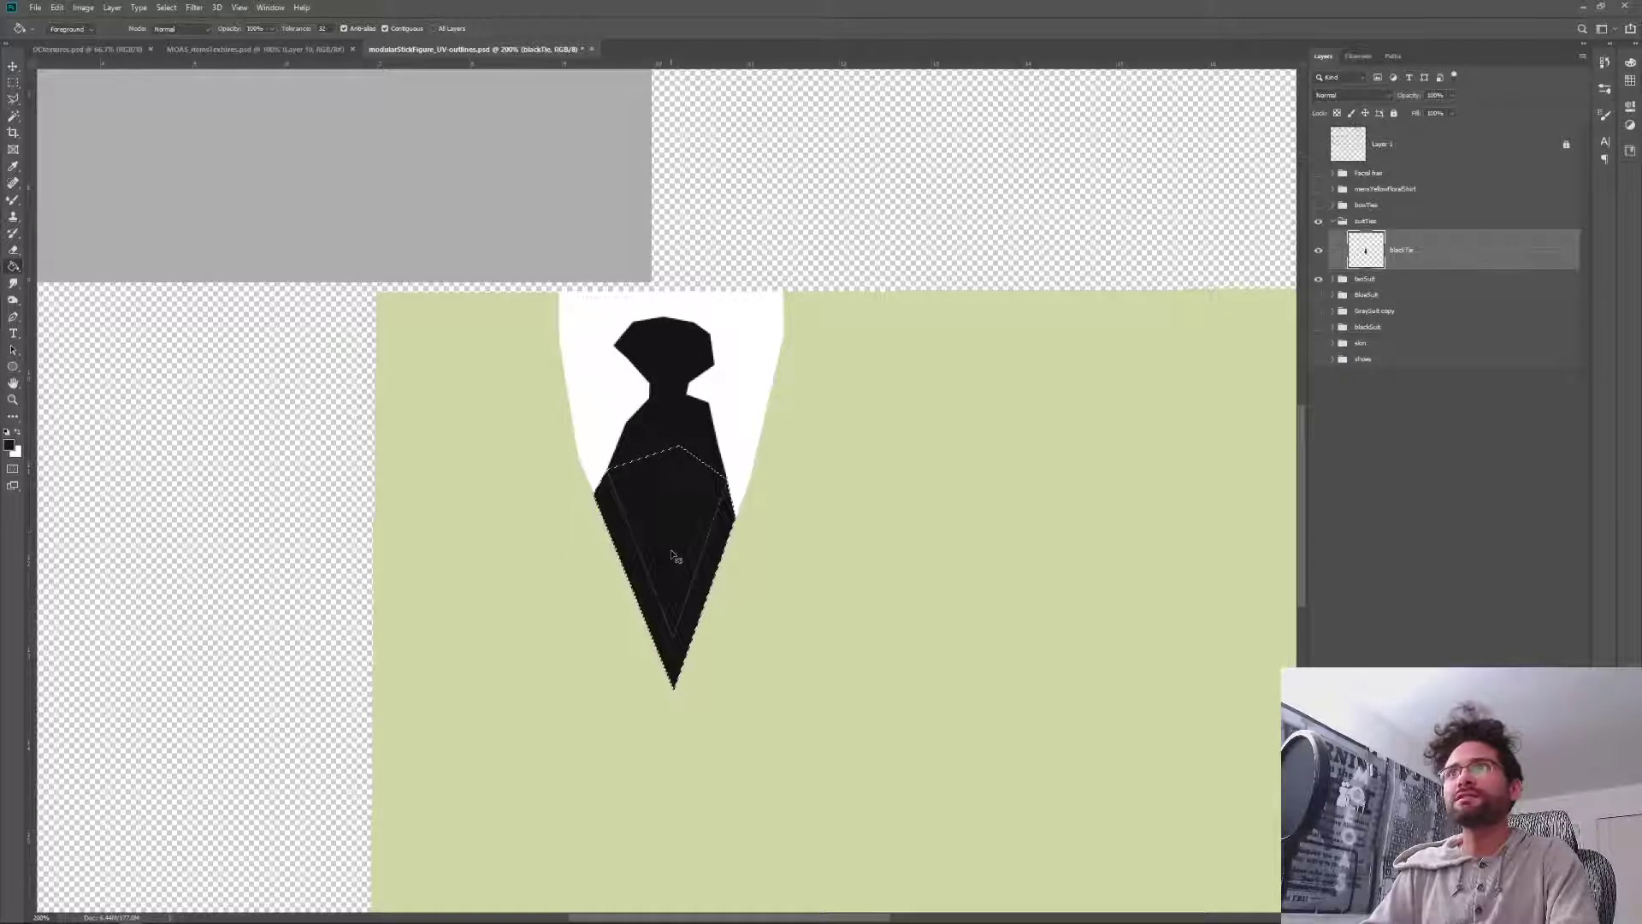
Cut away the bulging left edge of the black tie with a polygonal selection and leave no layer selected.
key(l)
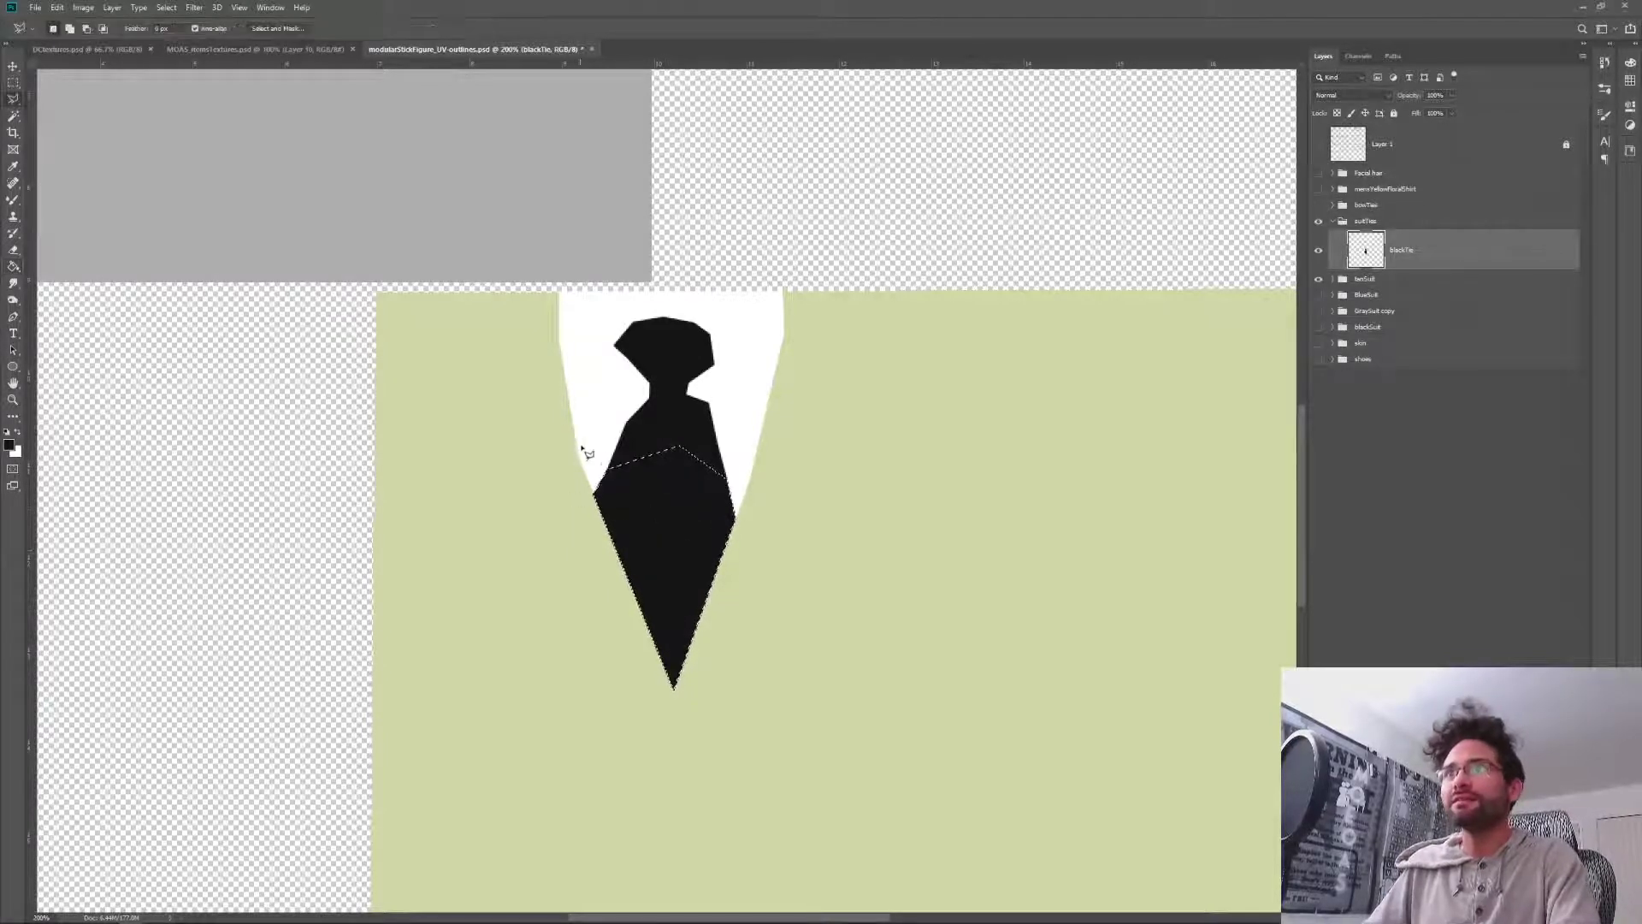
click(598, 421)
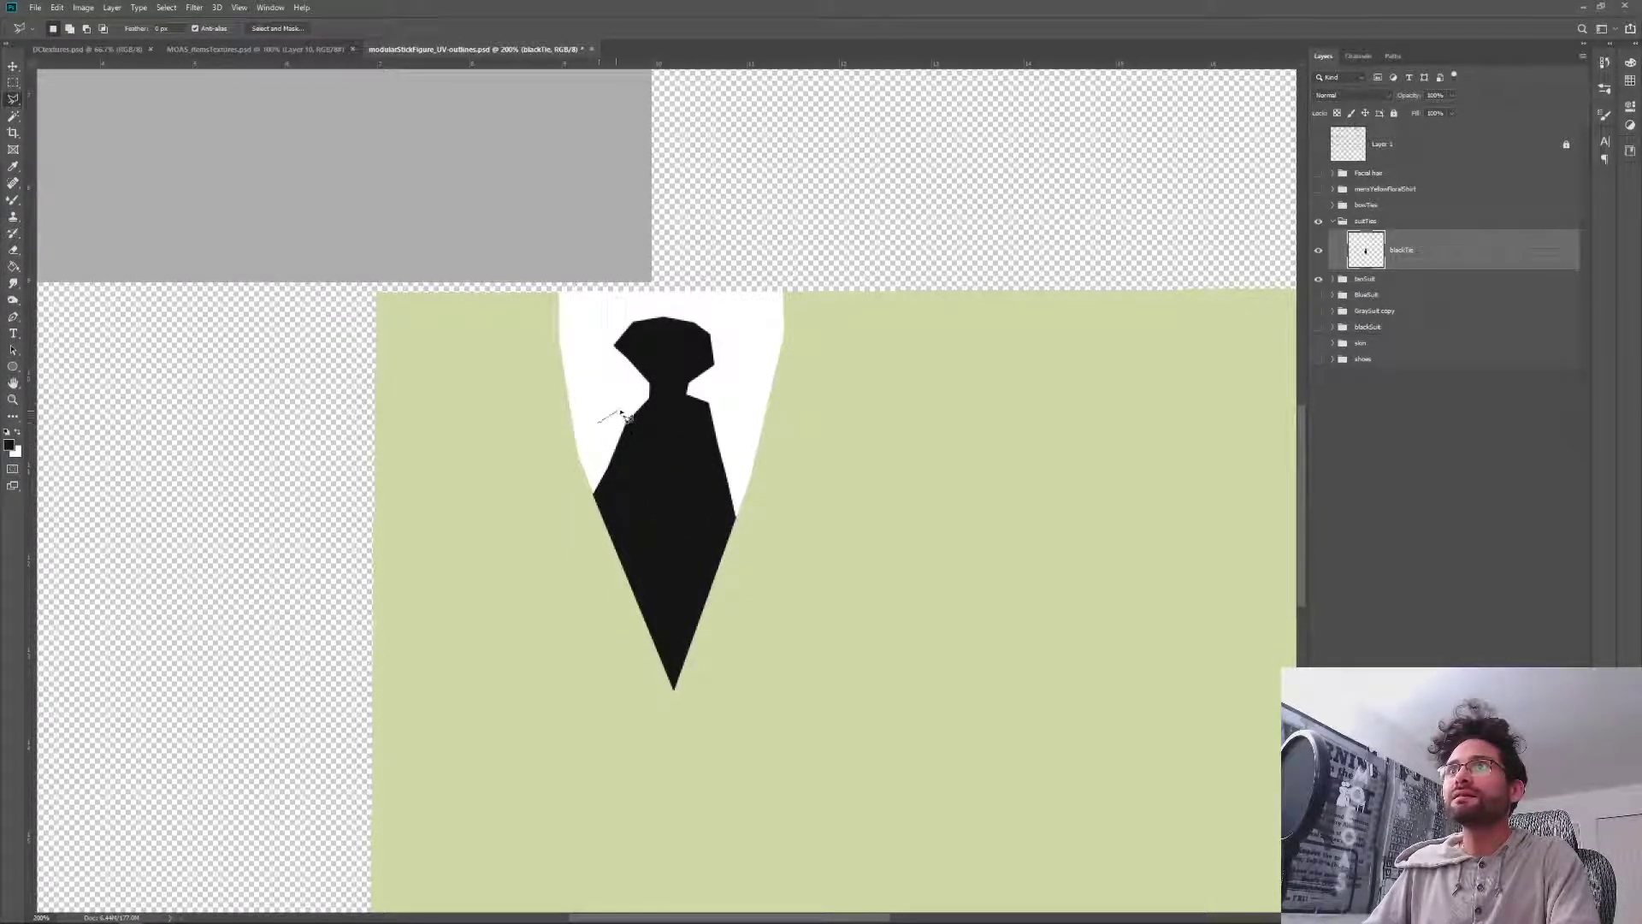
click(623, 417)
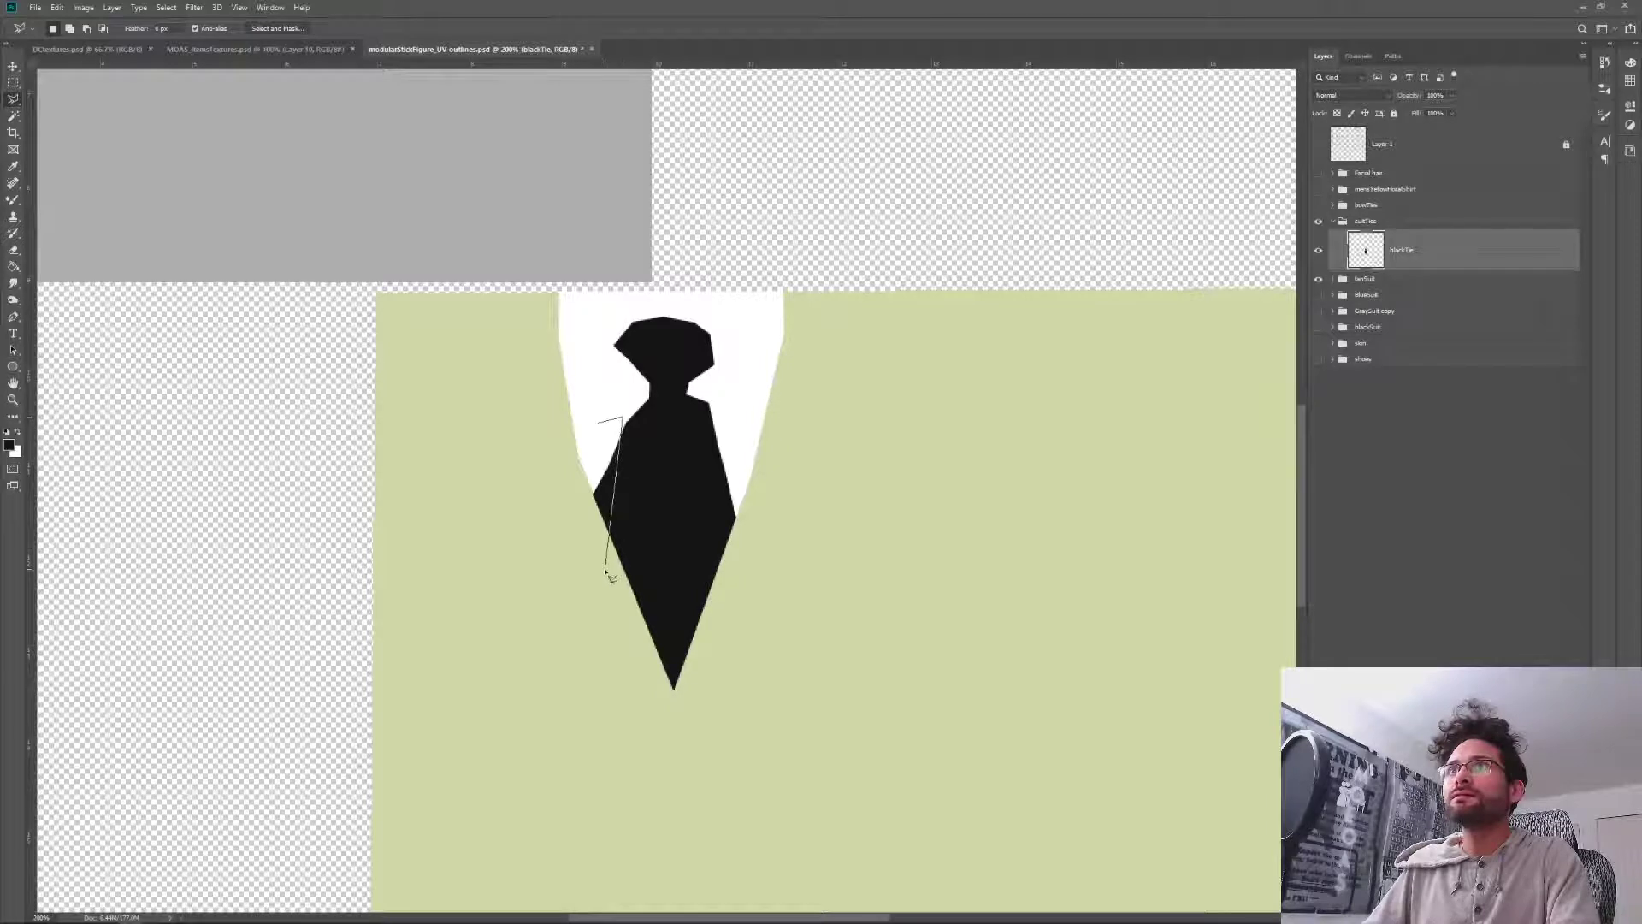
click(610, 593)
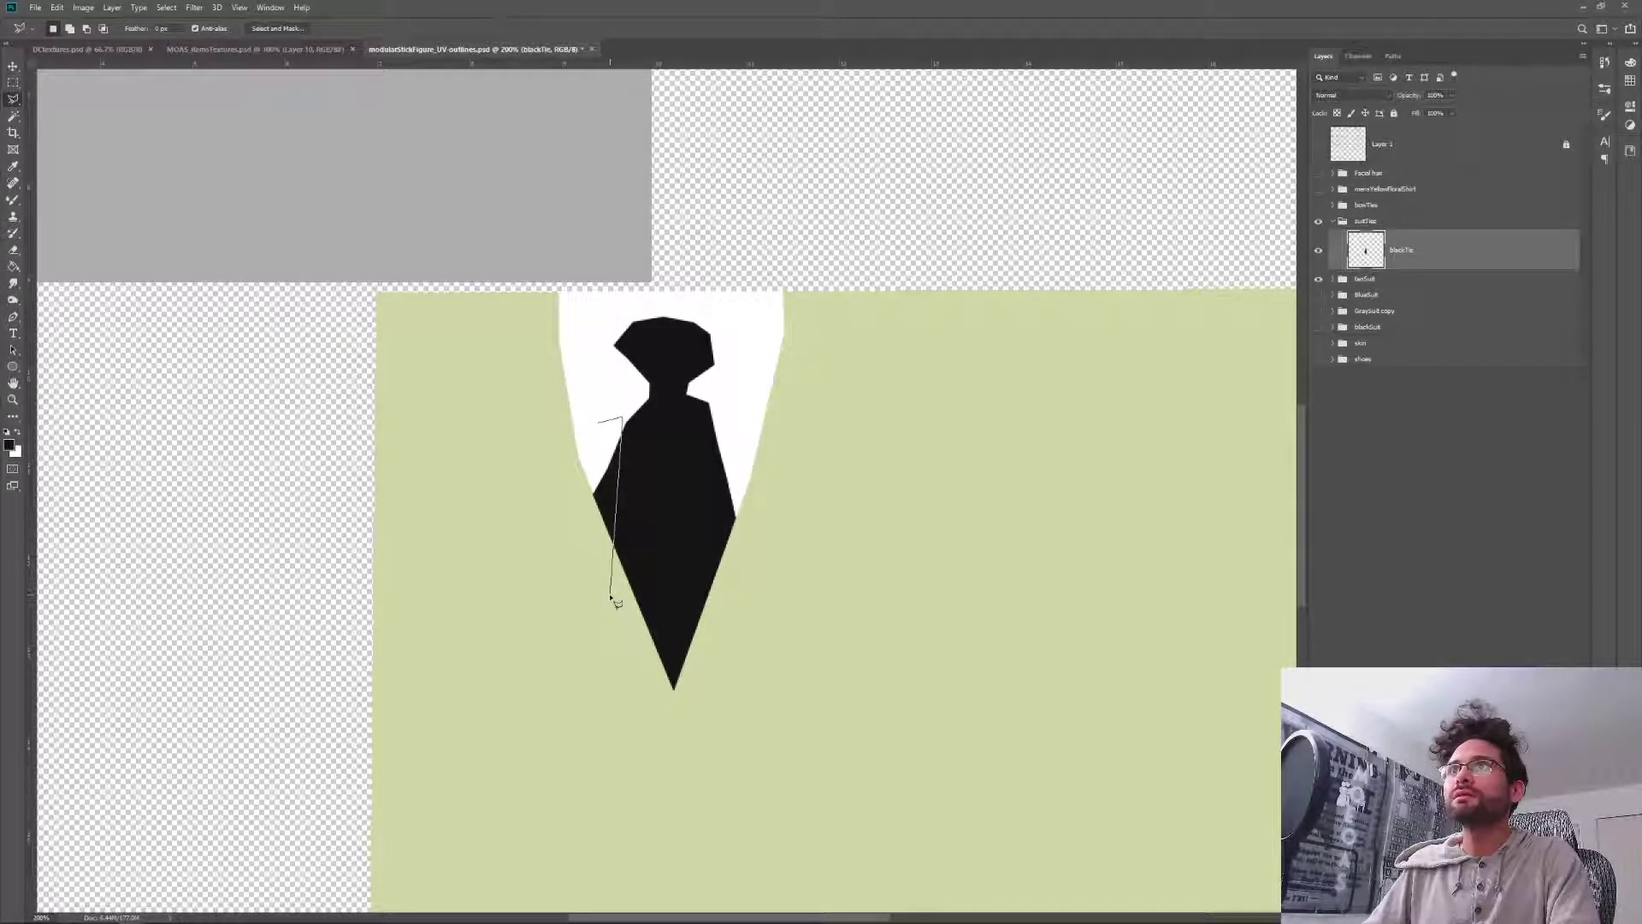
click(546, 546)
click(602, 425)
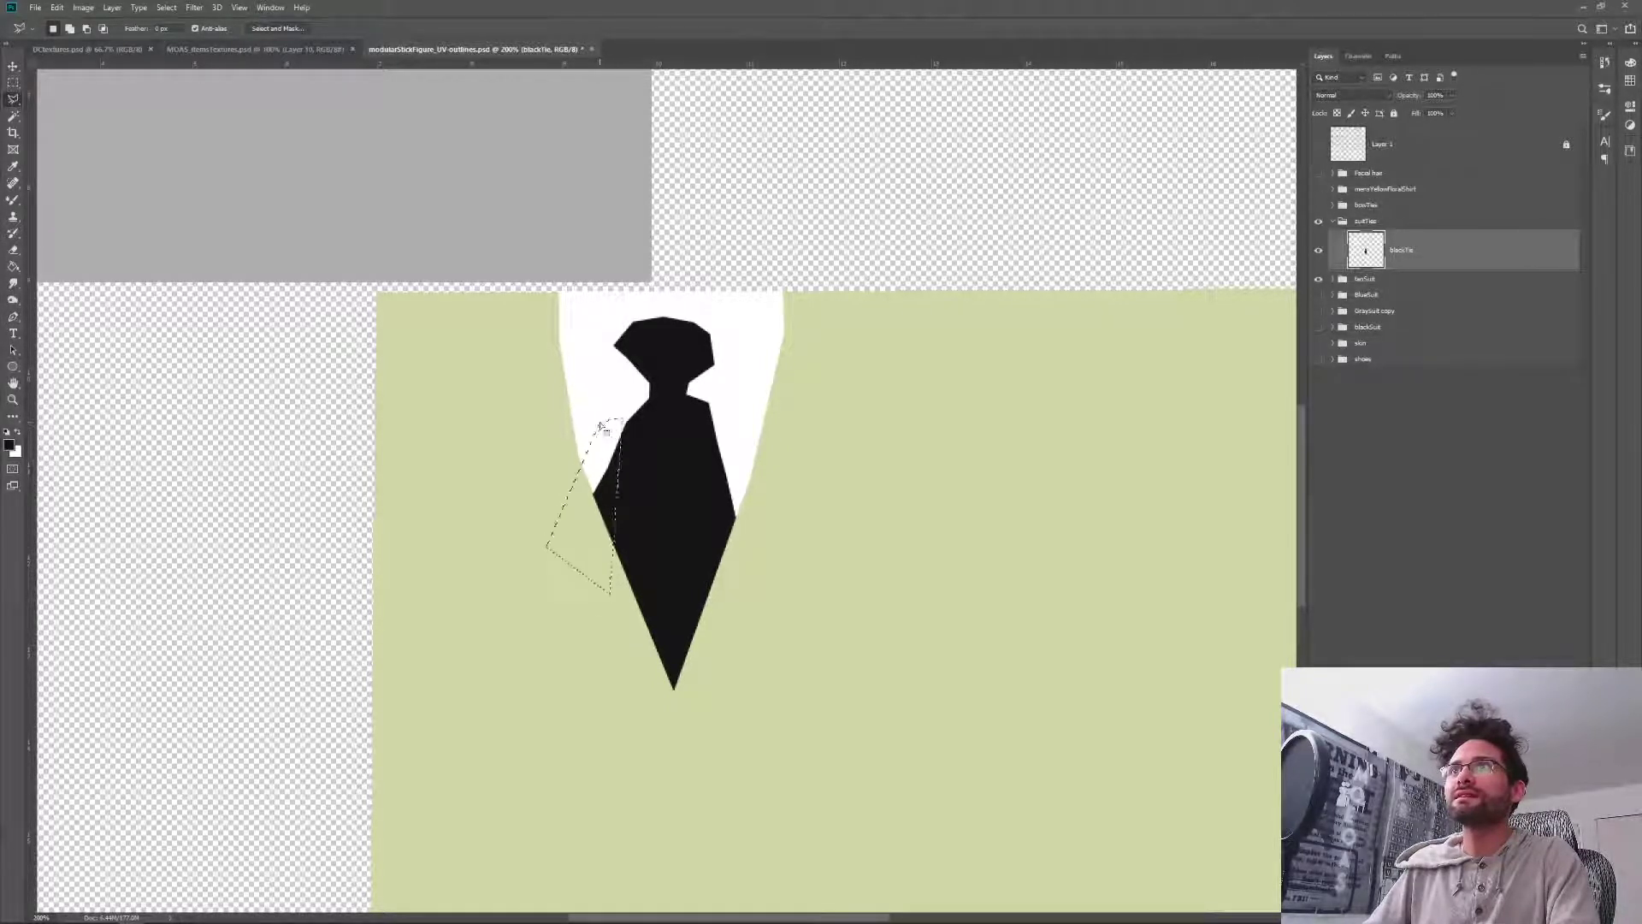
key(Delete)
key(ctrl+d)
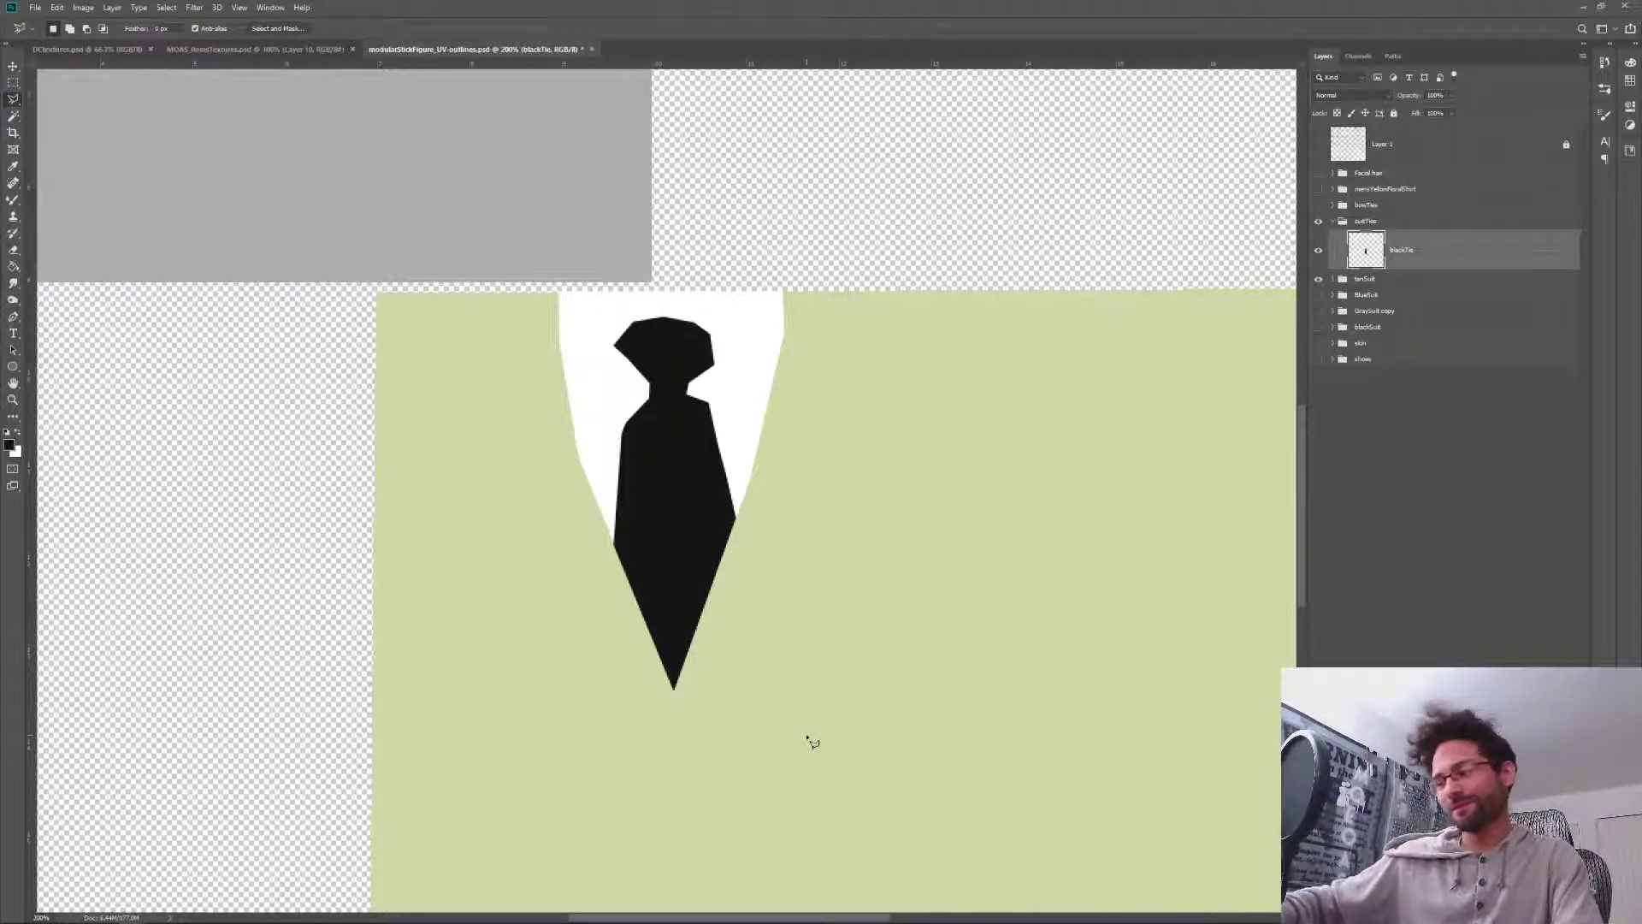
key(ctrl+minus)
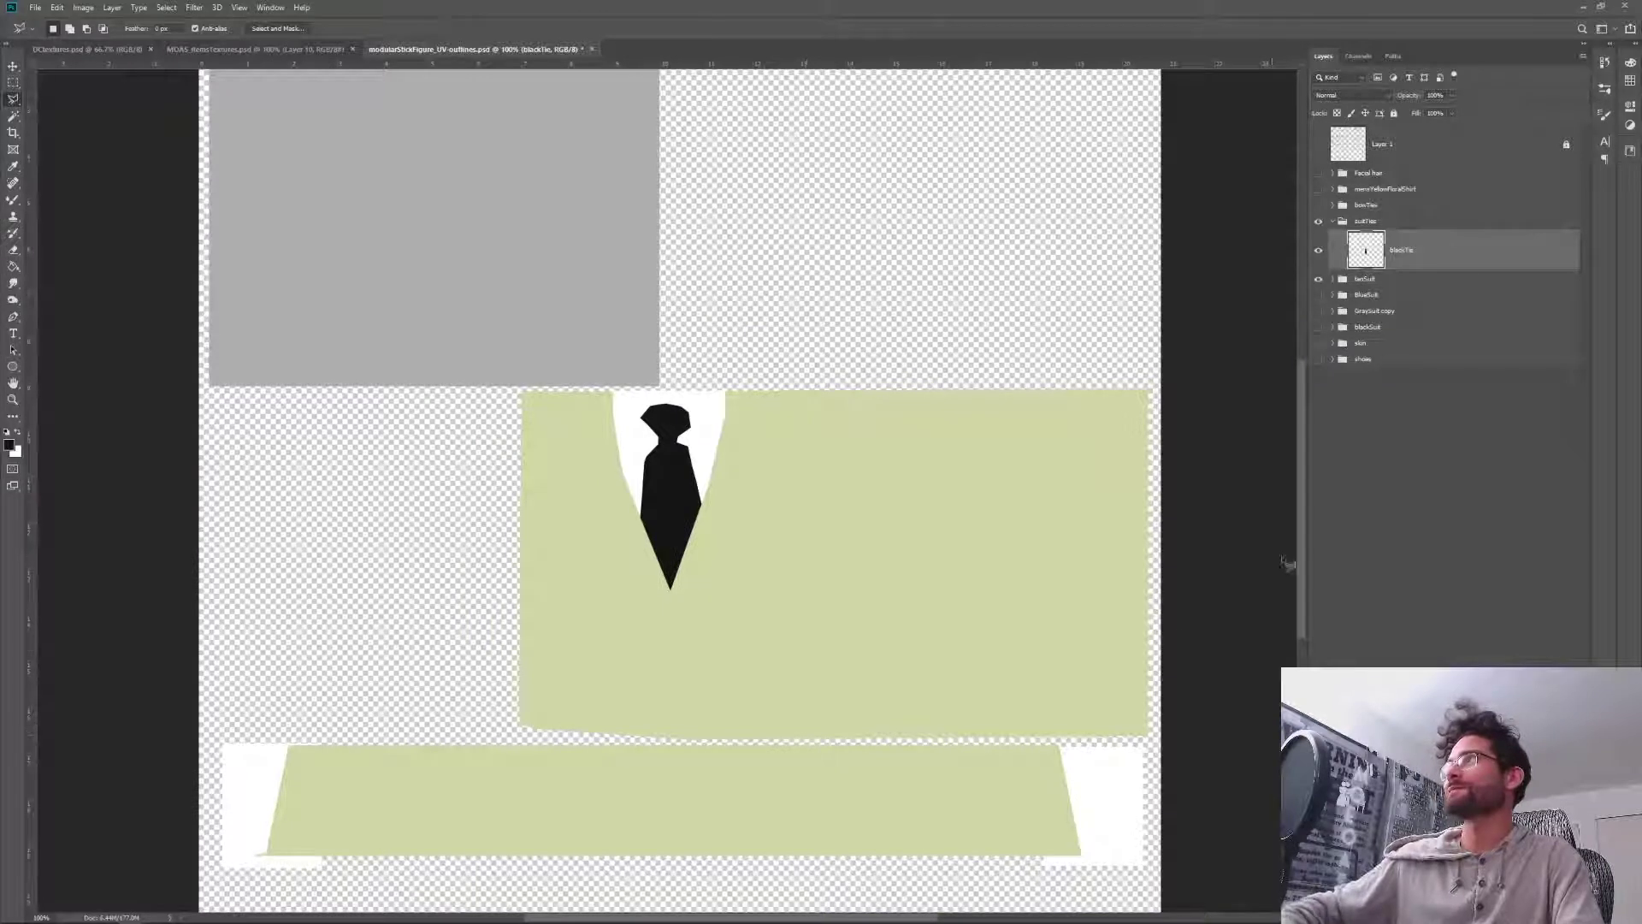
click(1458, 480)
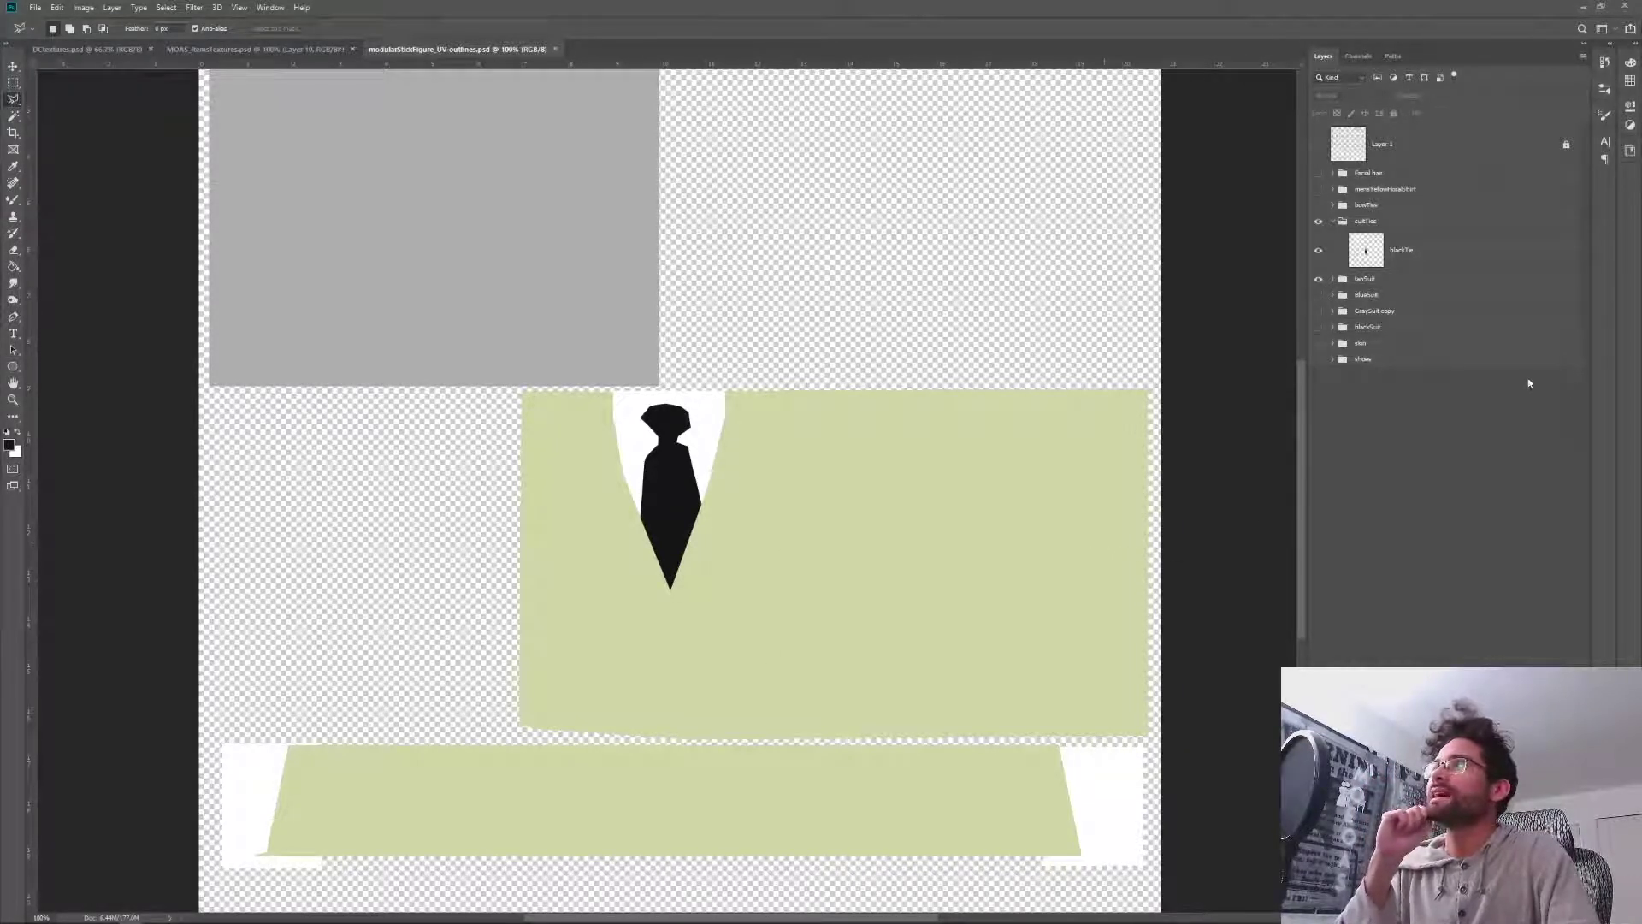
Duplicate the blackTie layer and rename the copy blueTie.
click(1408, 252)
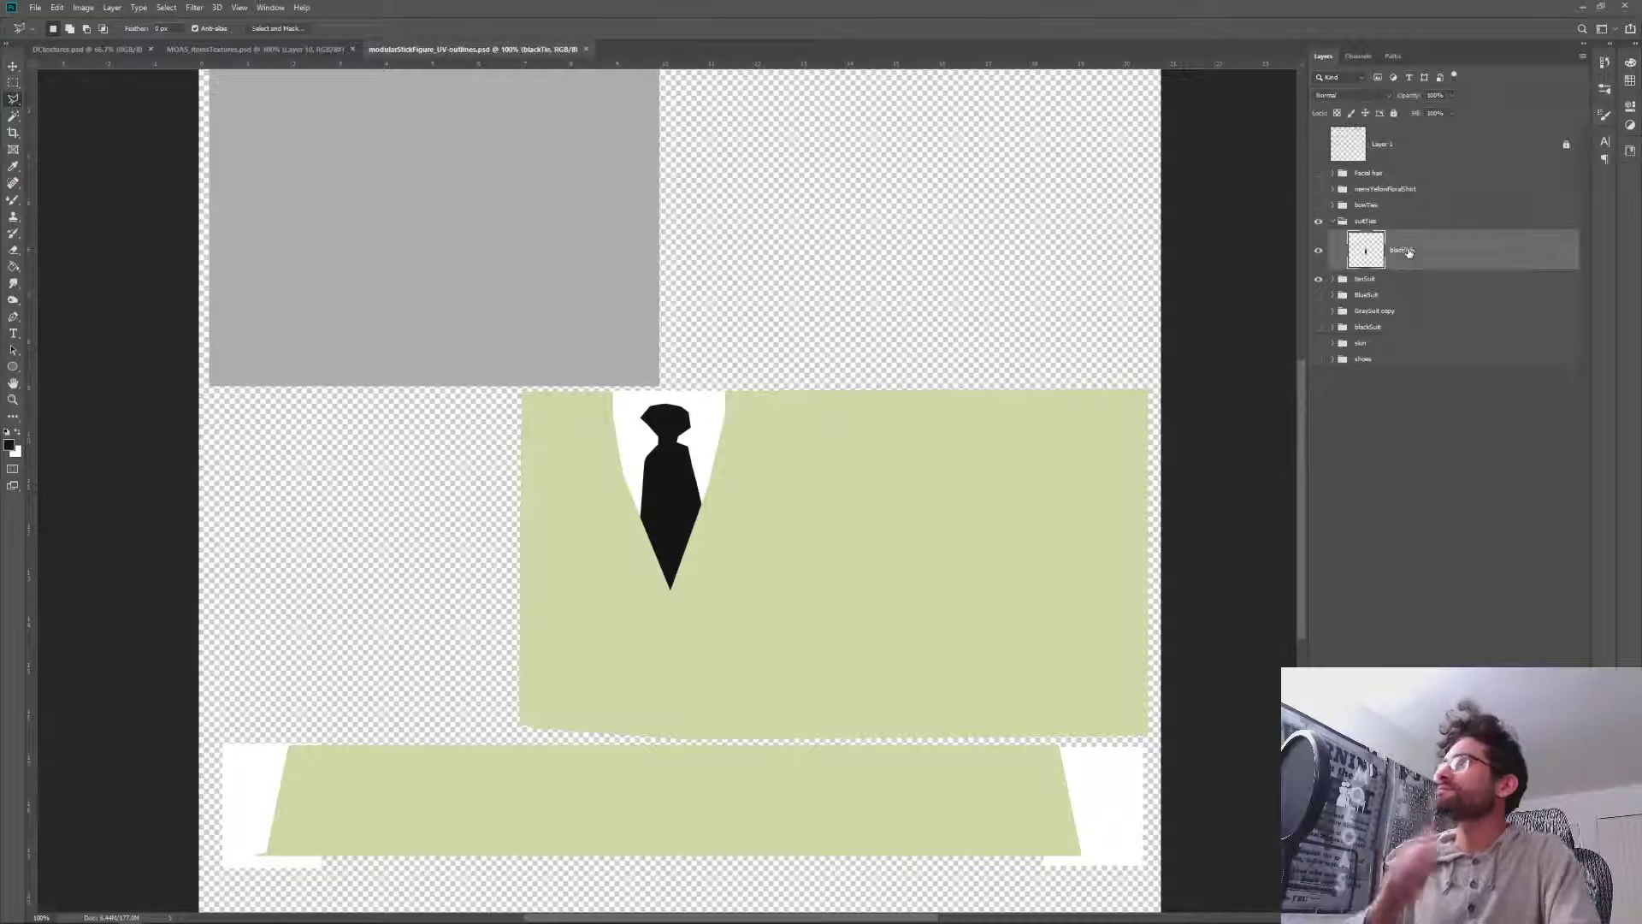
key(ctrl+j)
key(Return)
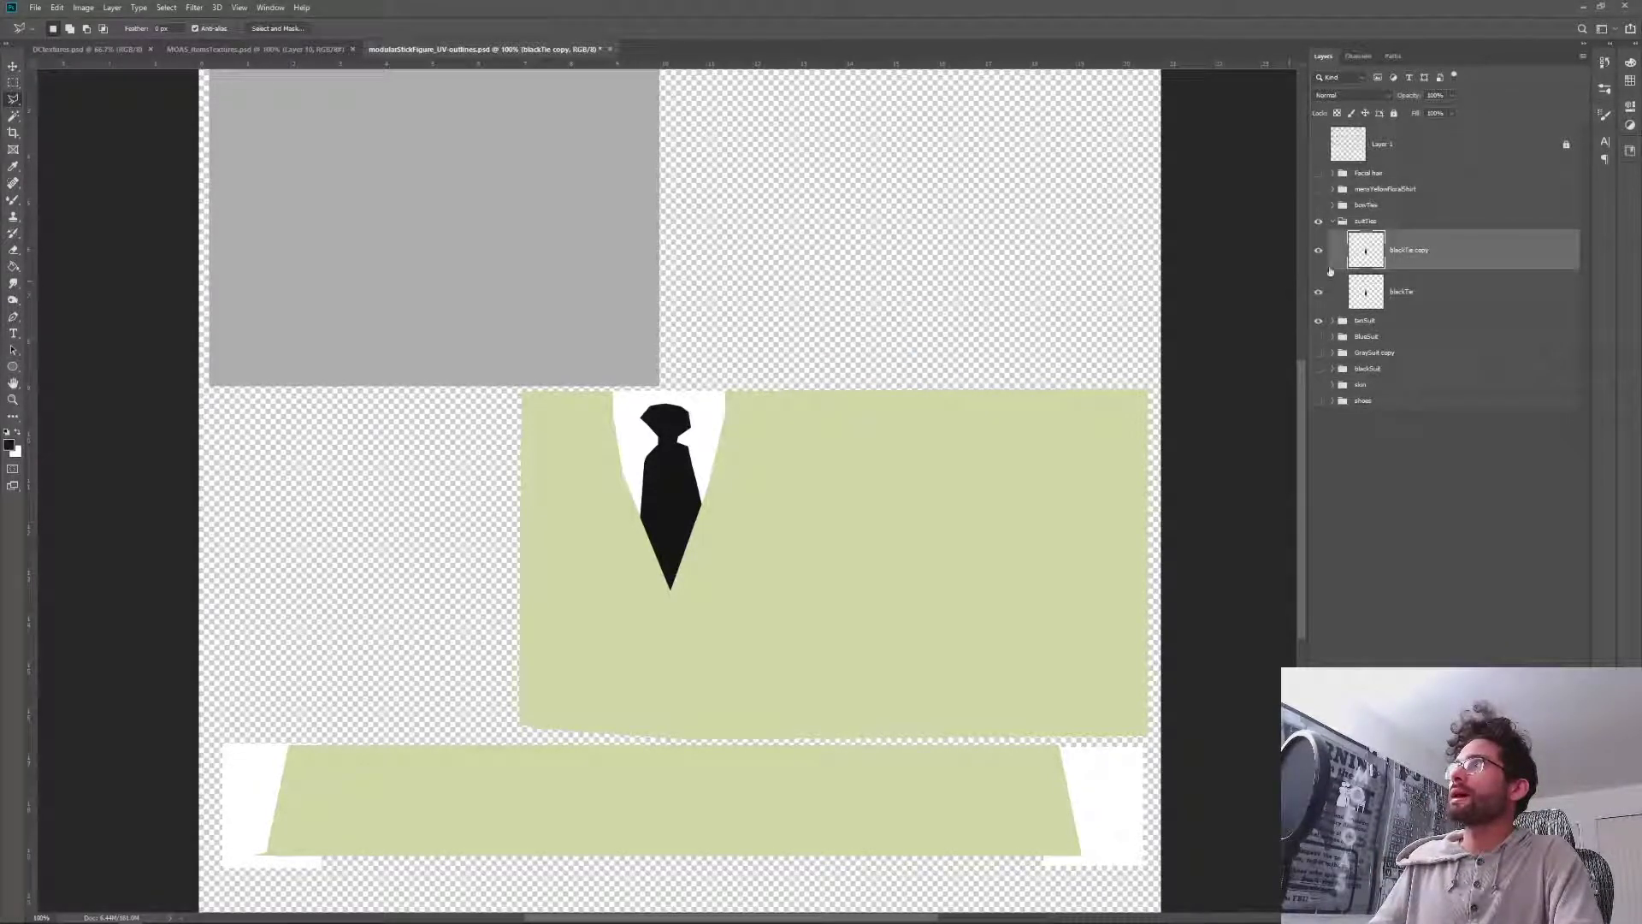
double_click(1407, 250)
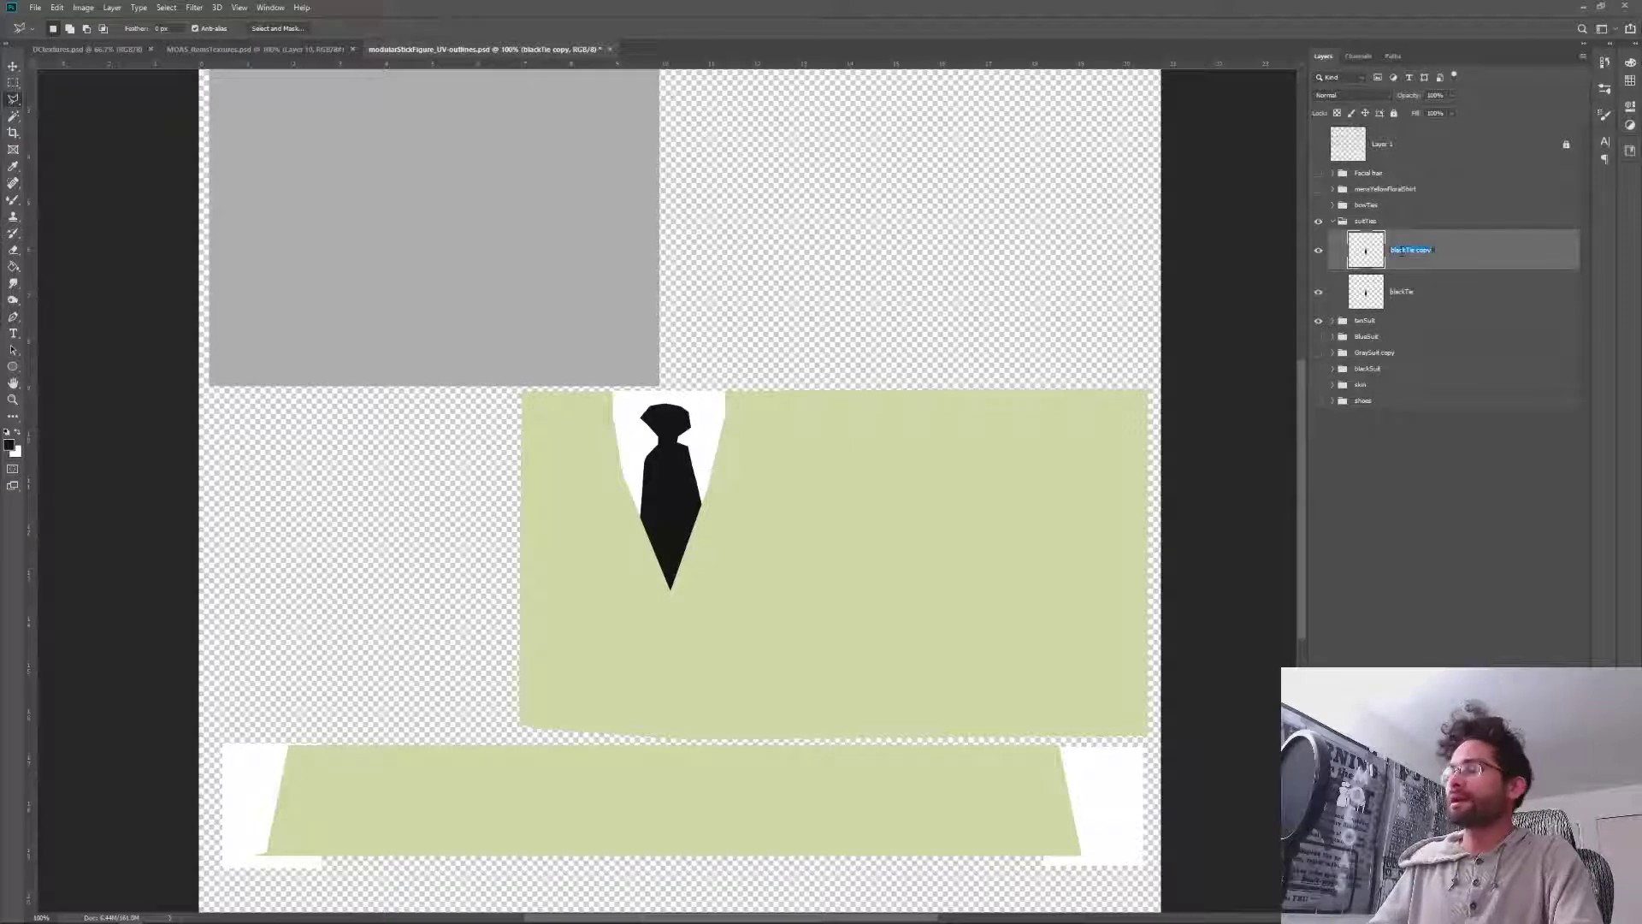
text(blueTie)
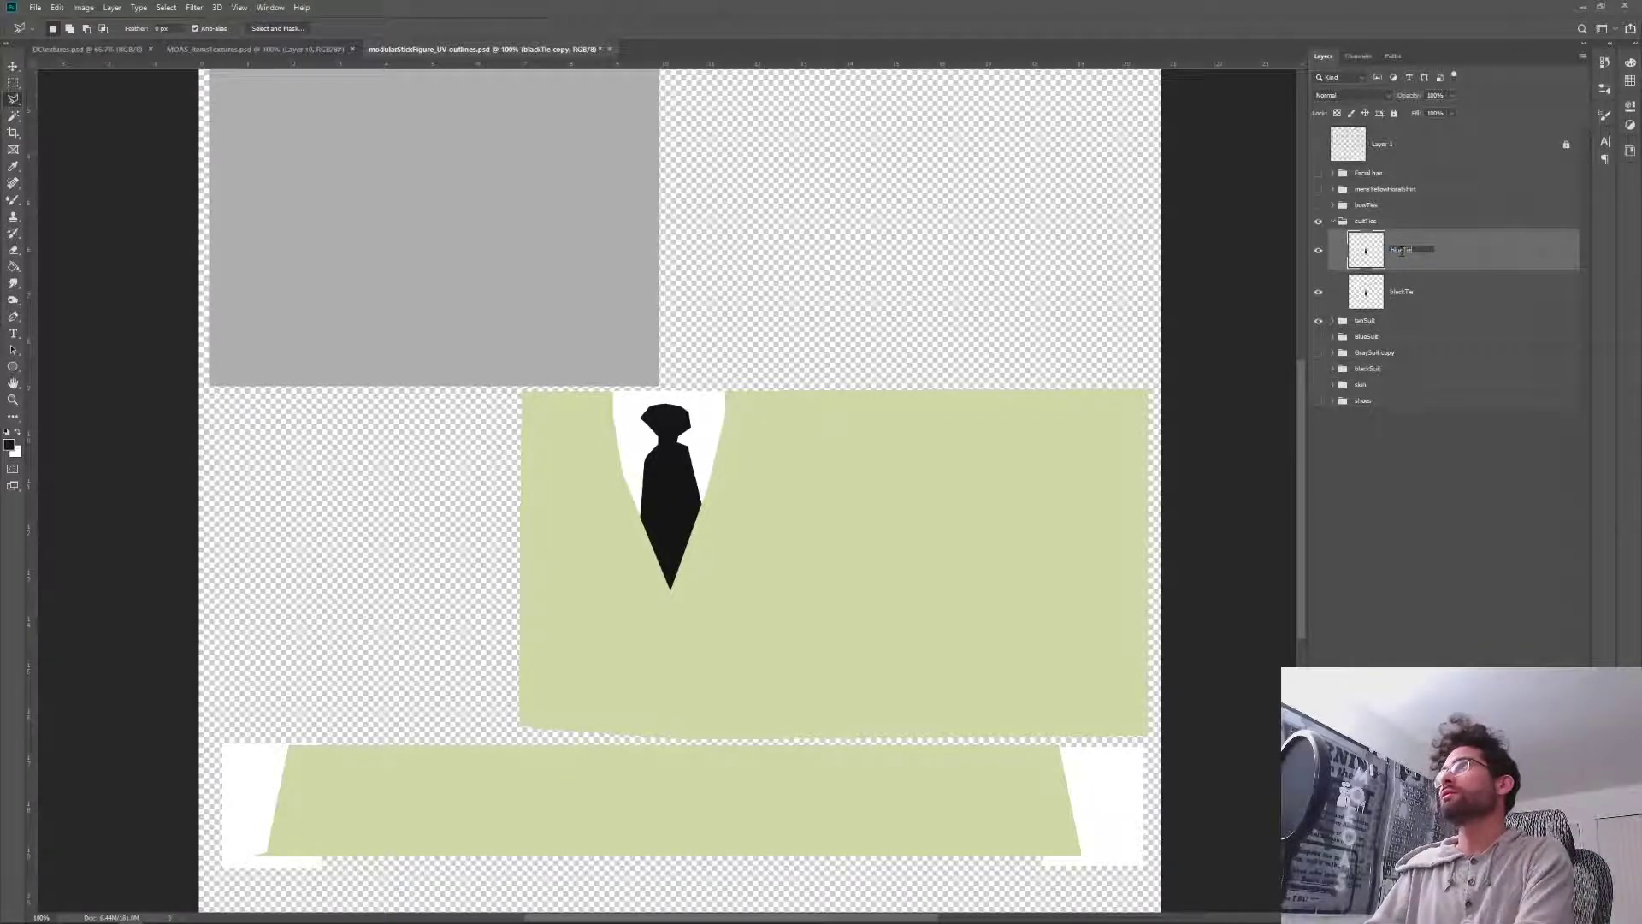
key(Return)
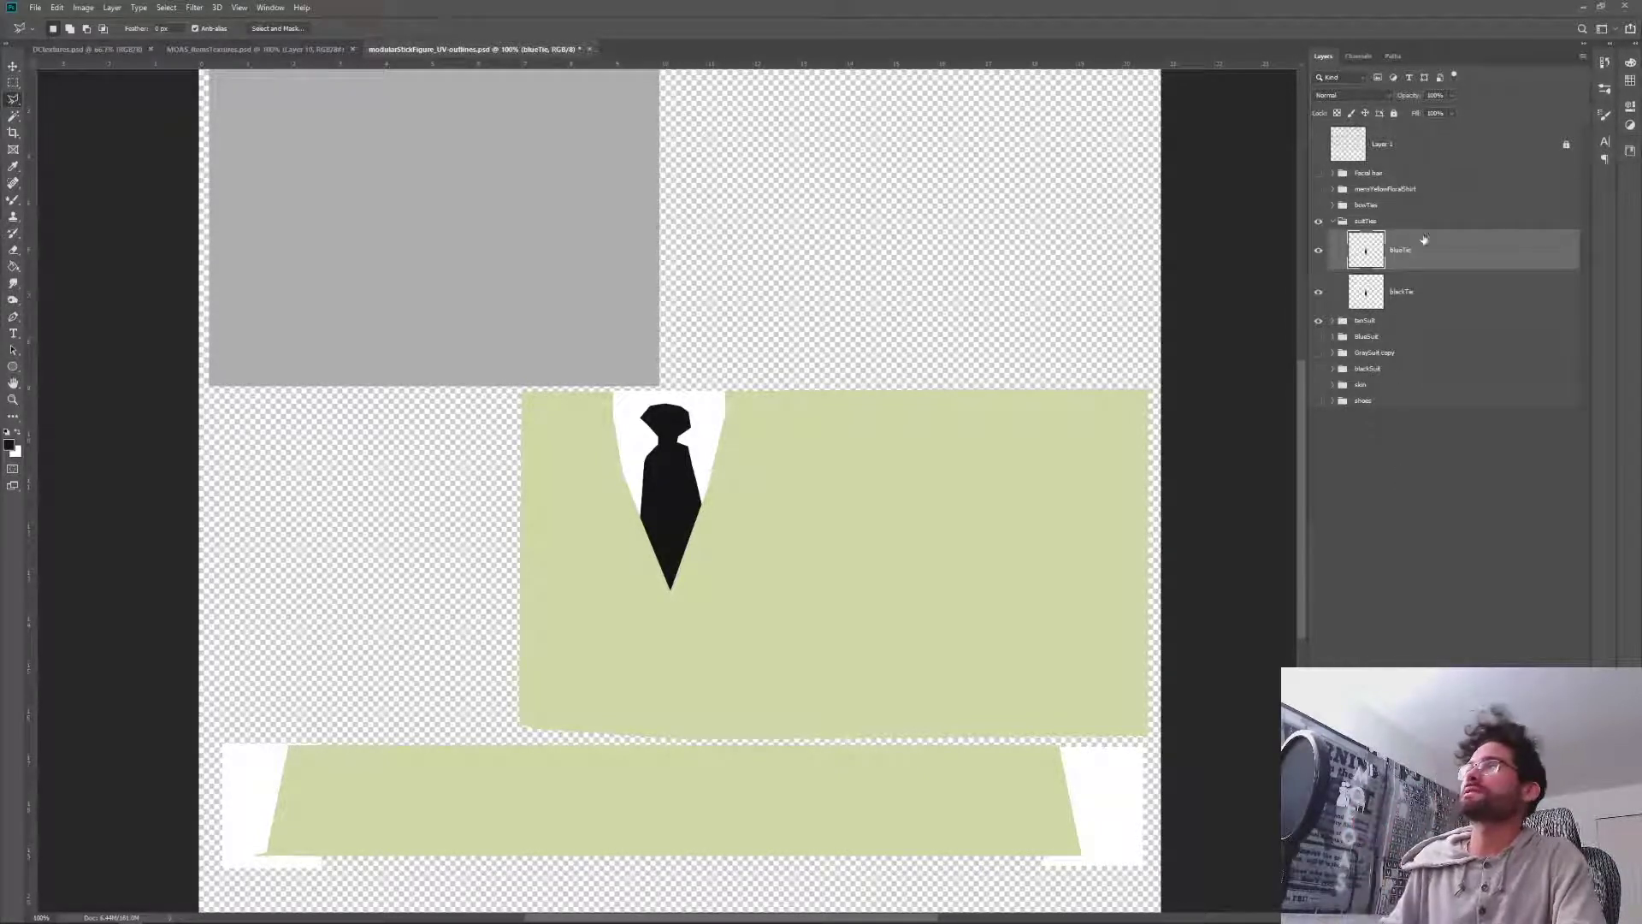
With the BlueSuit group shown instead of tanSuit, fill the tie on the blueTie layer with light blue and save the document.
click(1318, 319)
click(1318, 336)
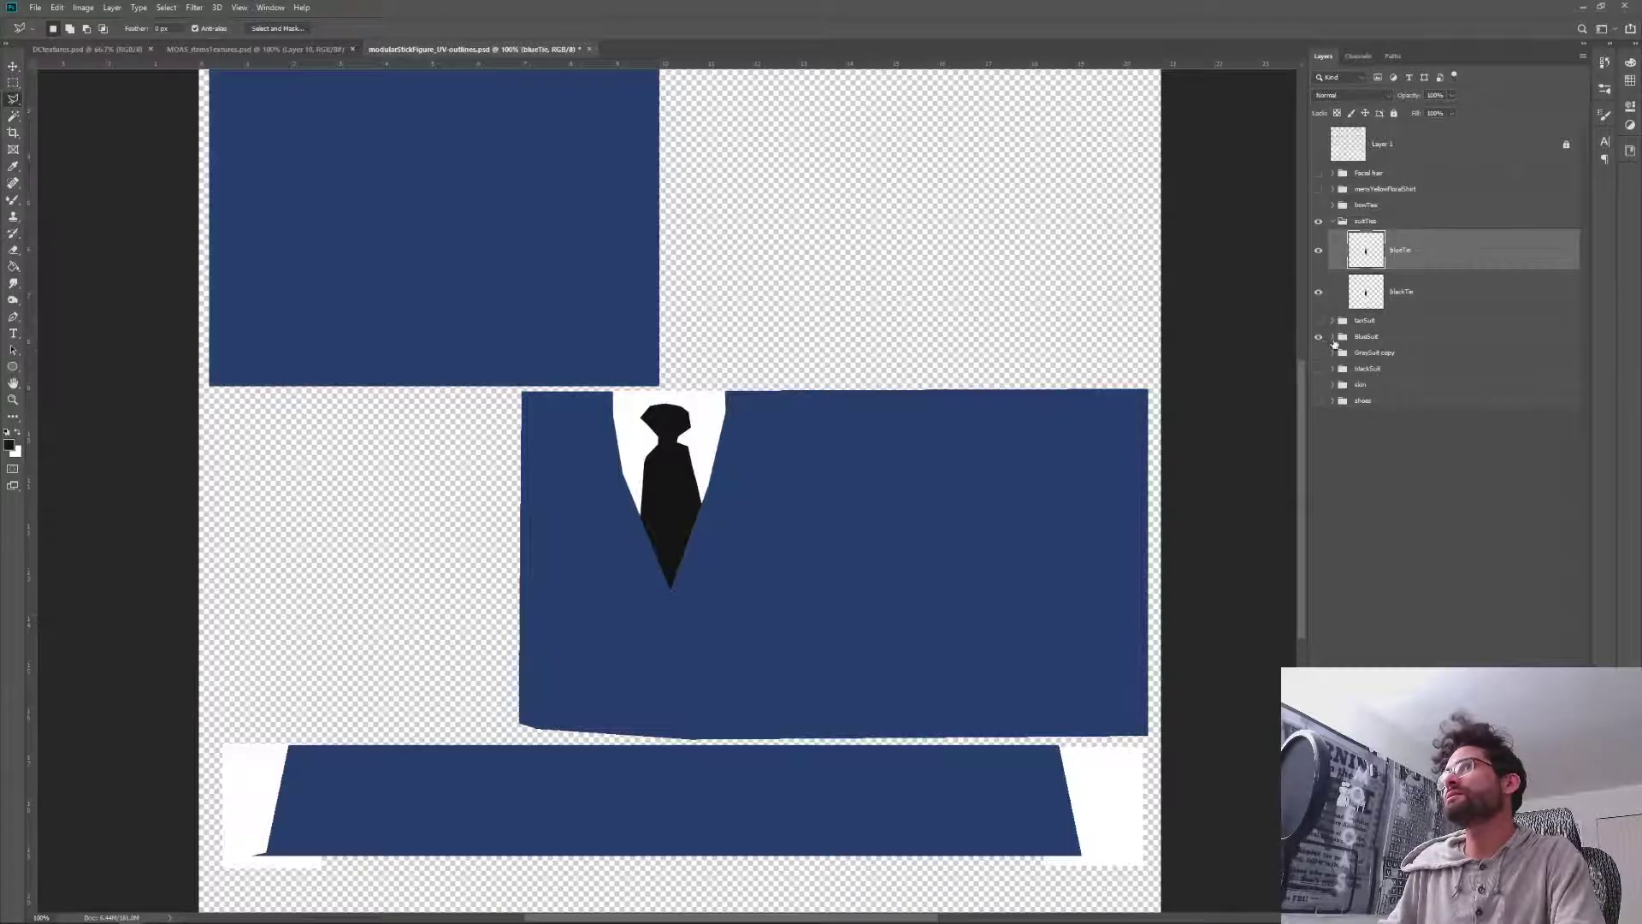
click(8, 445)
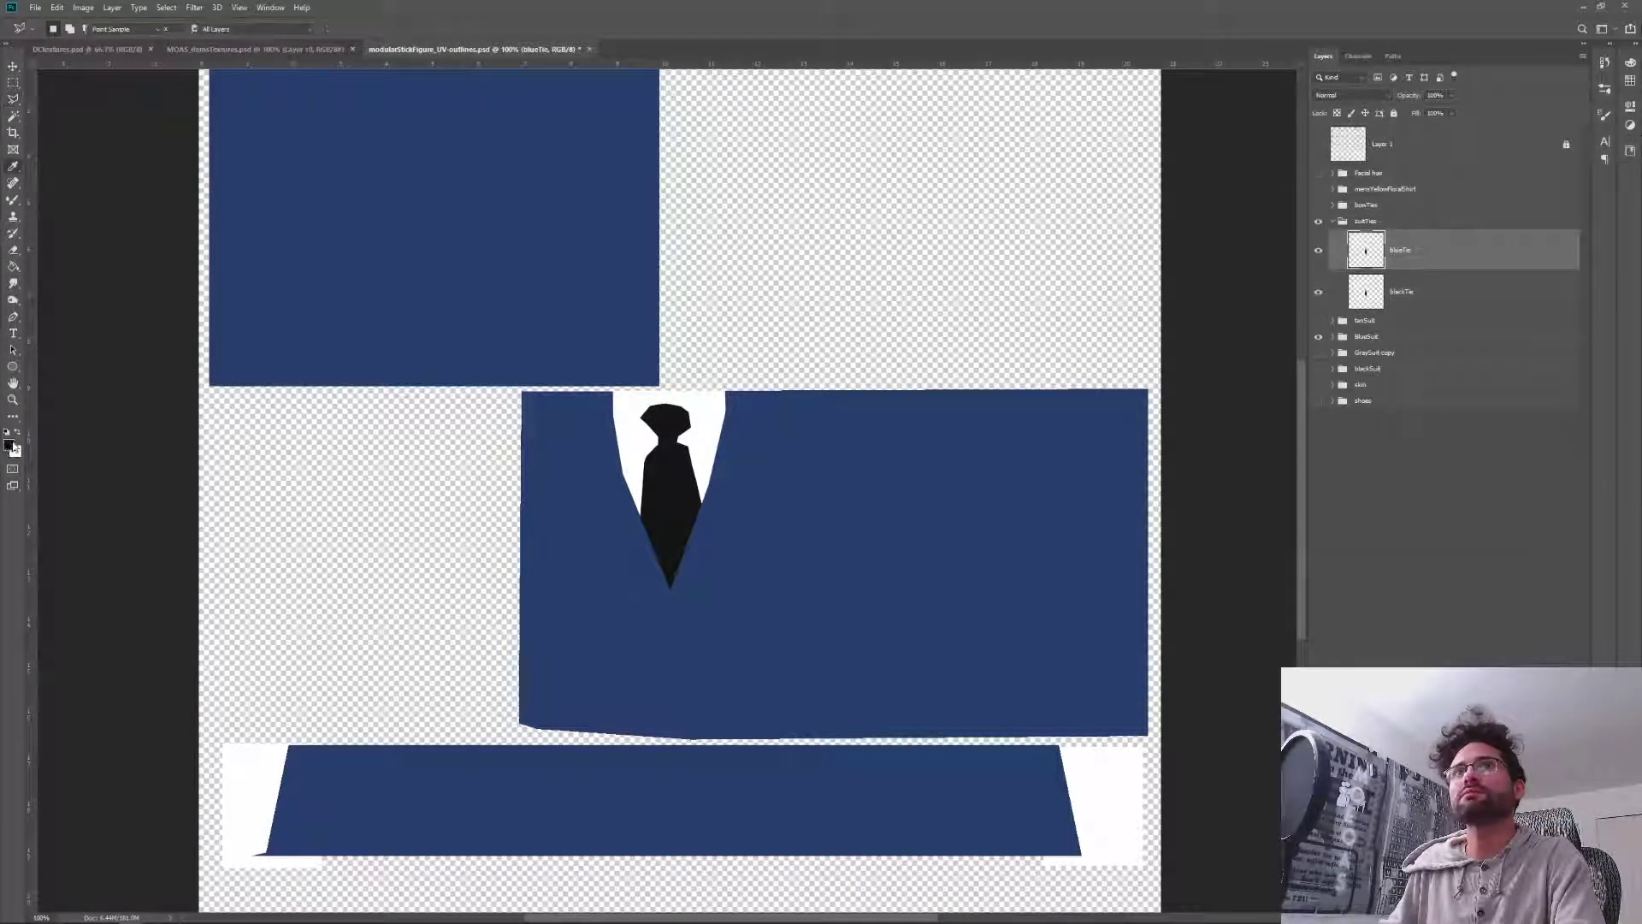
click(1391, 483)
drag(1391, 482, 1383, 443)
key(Return)
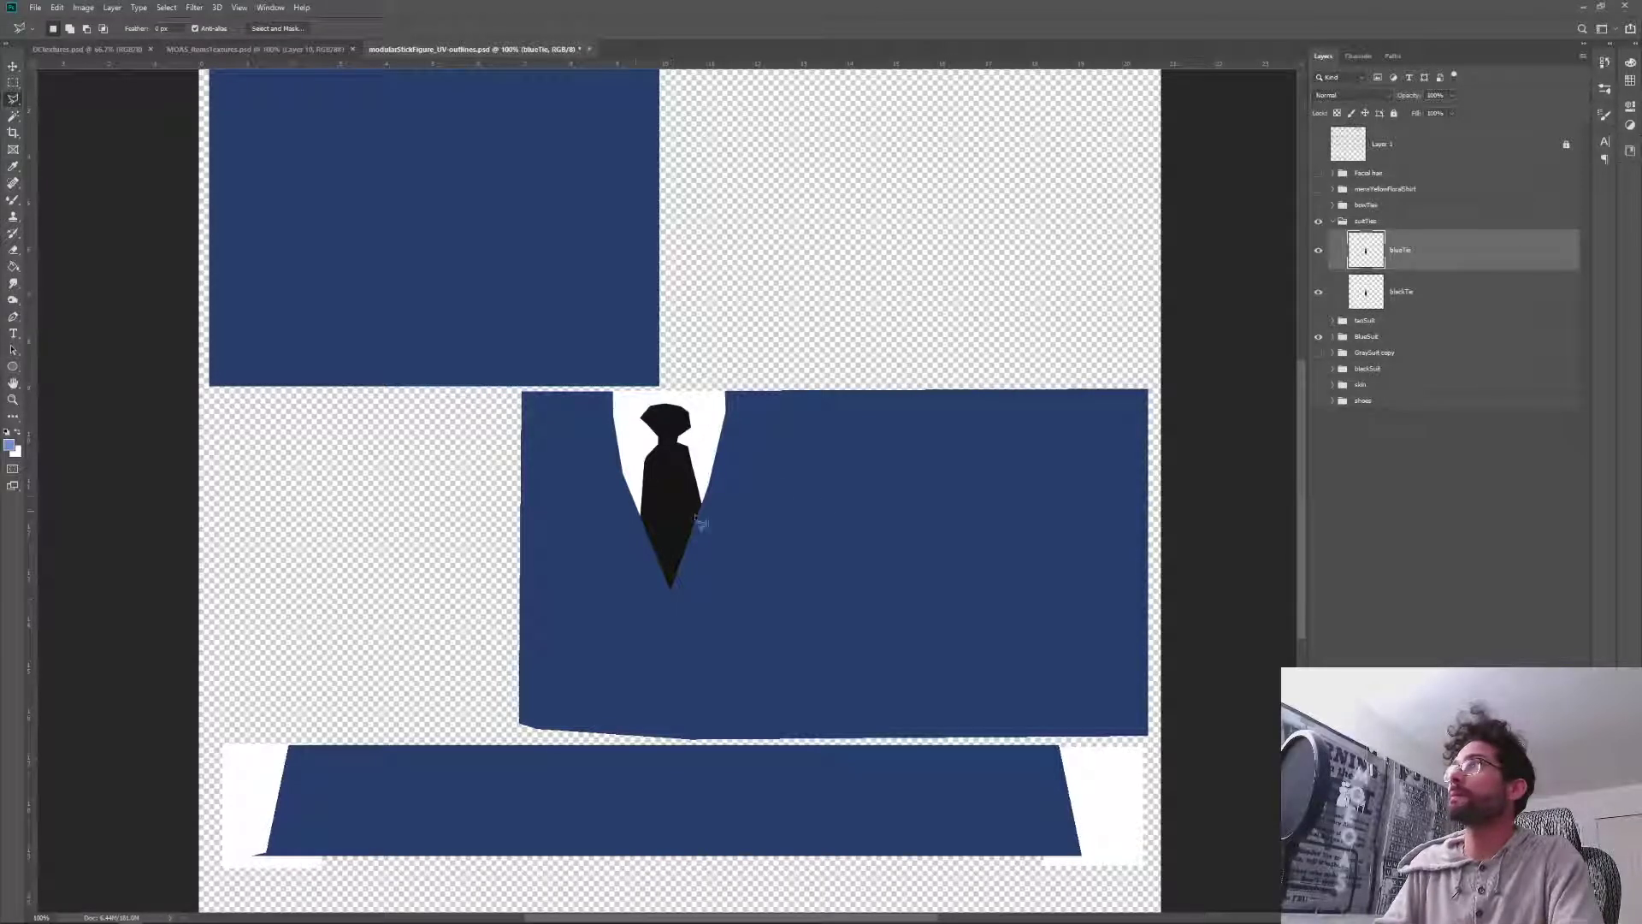
key(g)
click(672, 505)
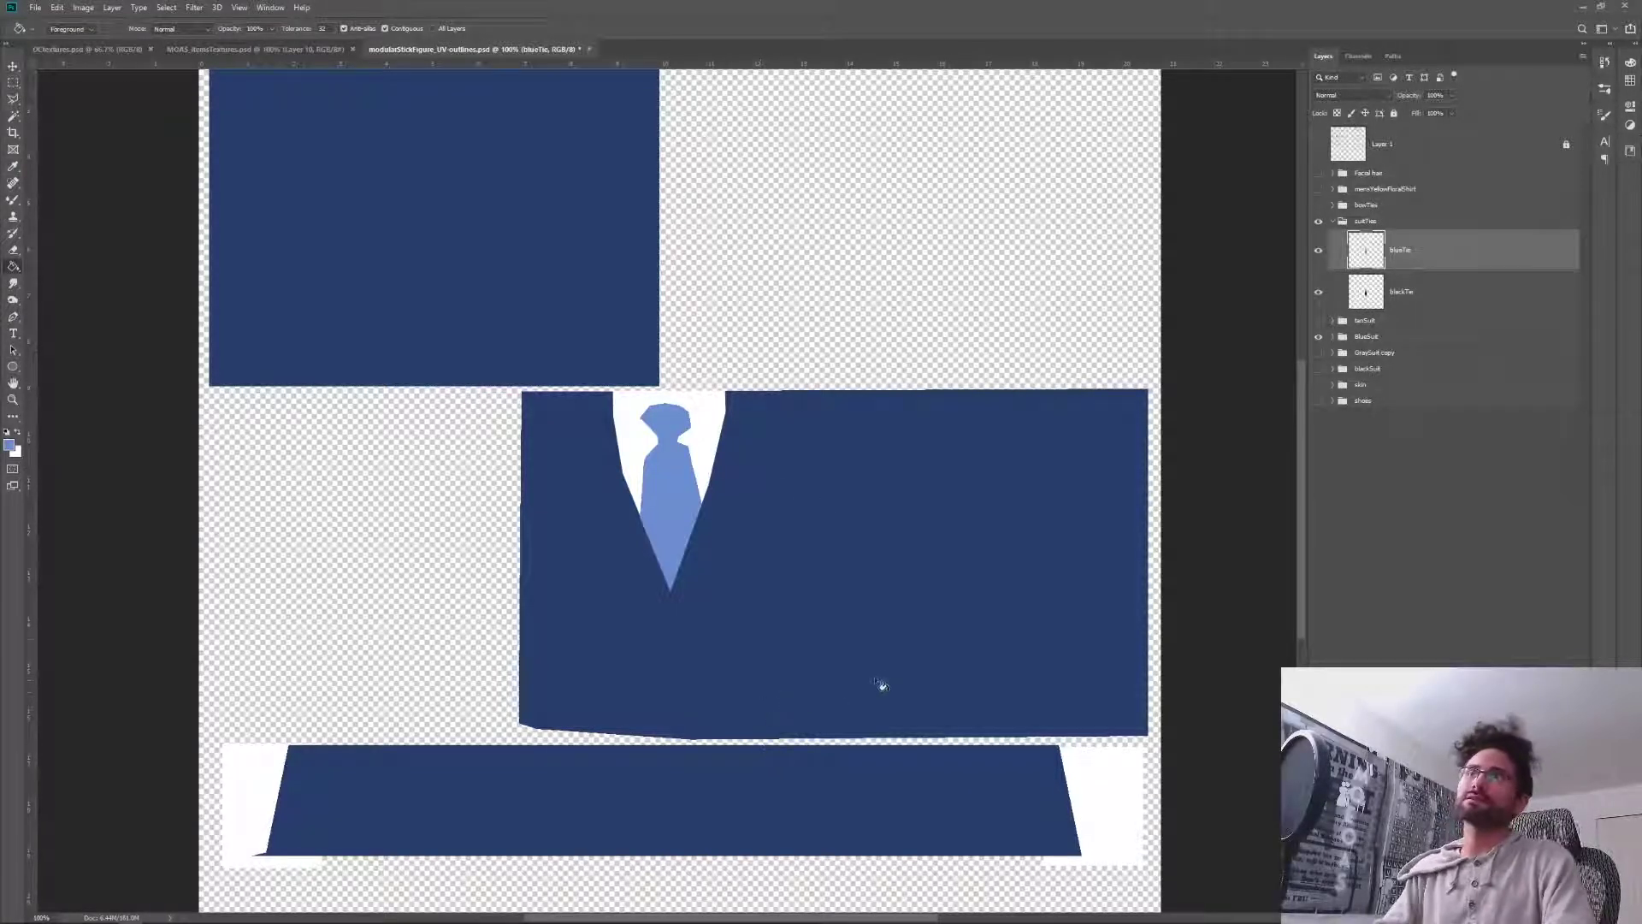
key(ctrl+s)
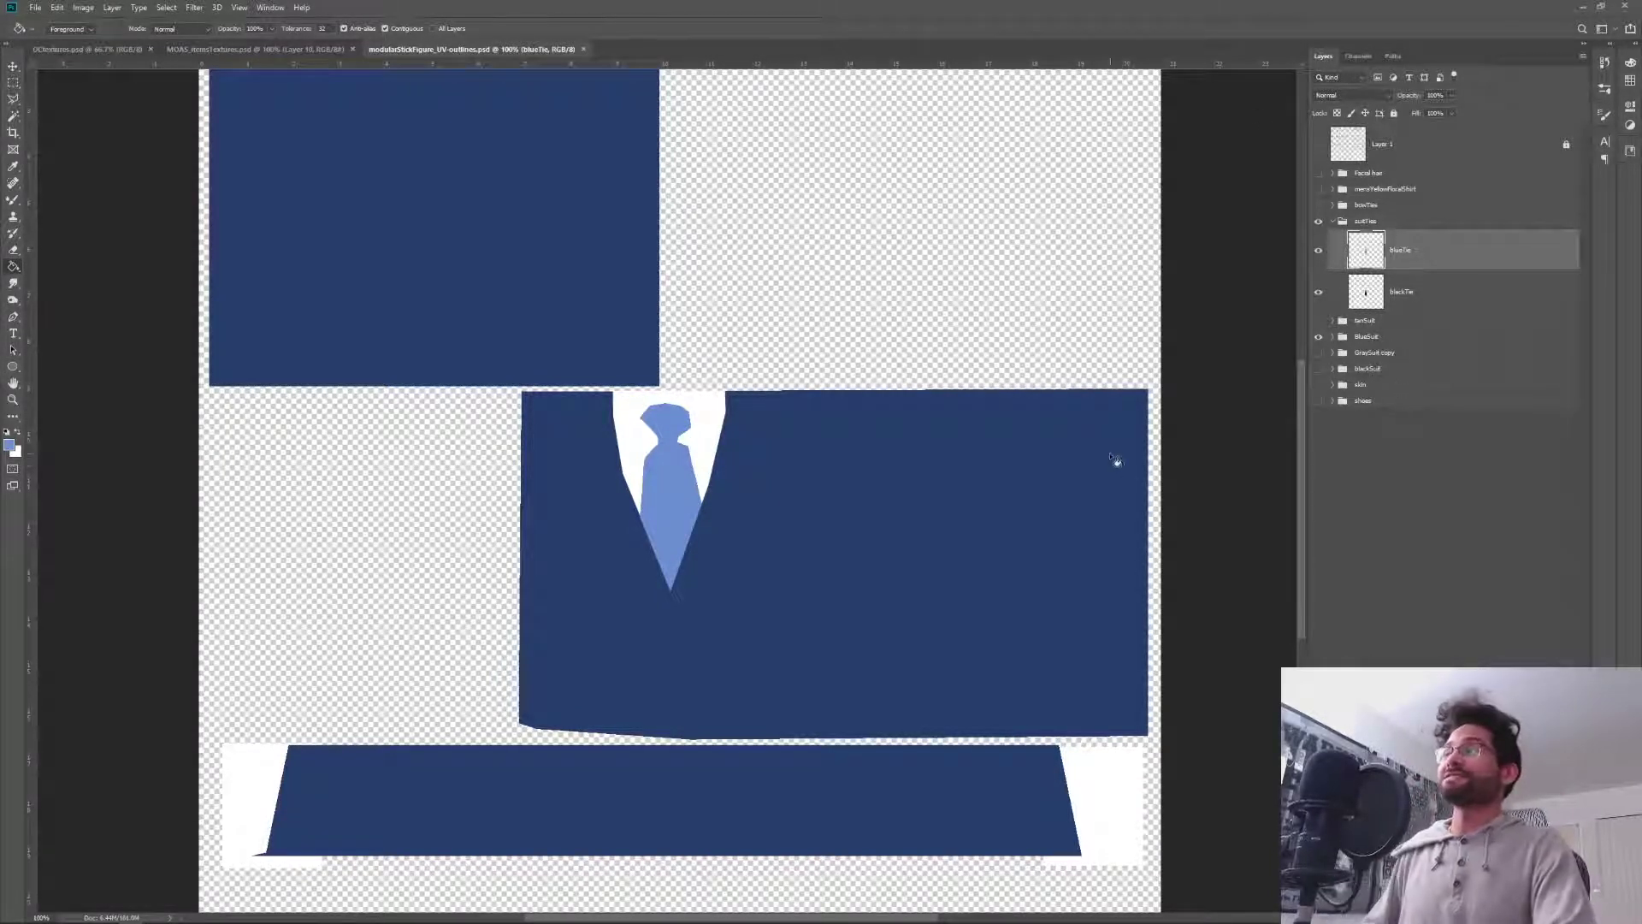
Hide the suitTies and BlueSuit groups, leaving no layer selected.
key(ctrl+minus)
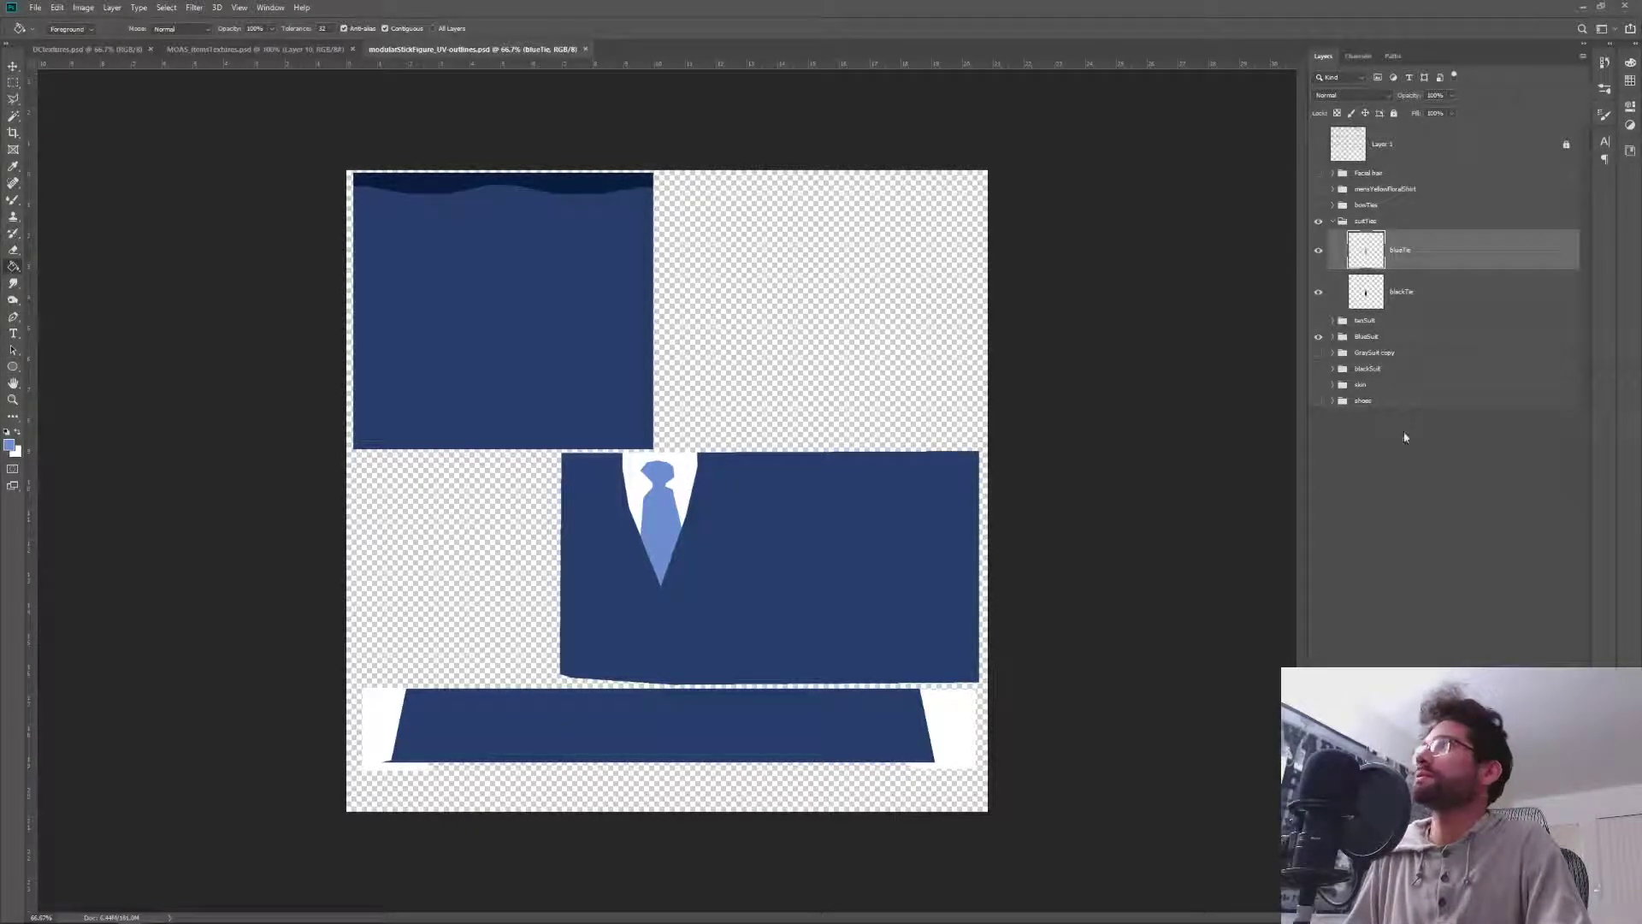
click(1409, 496)
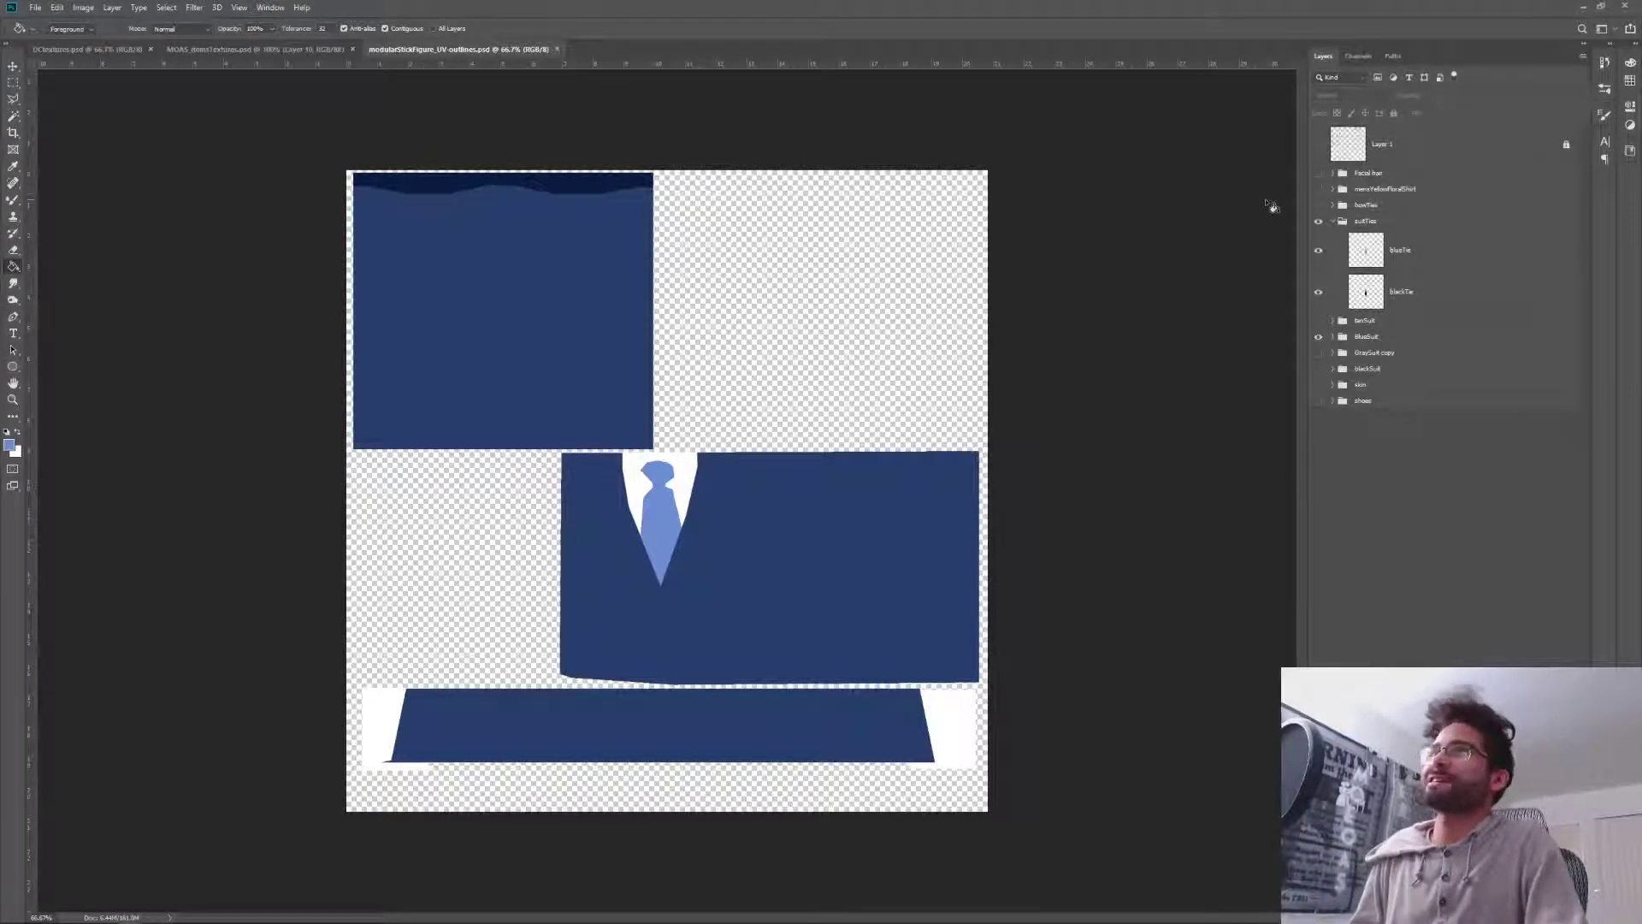
click(1318, 222)
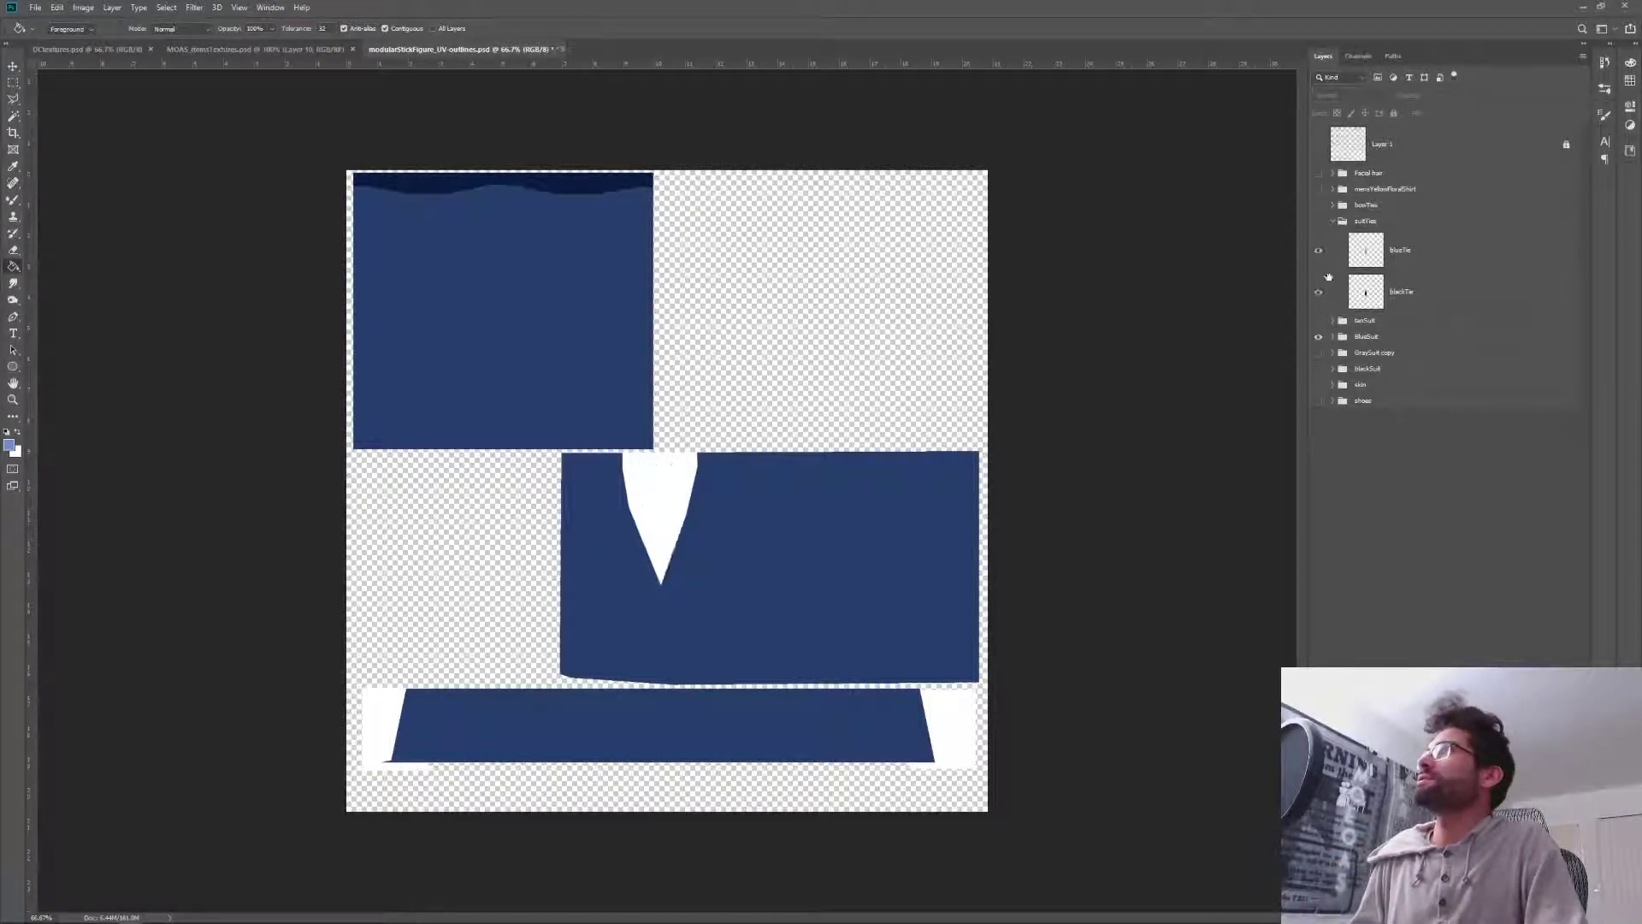
click(1318, 336)
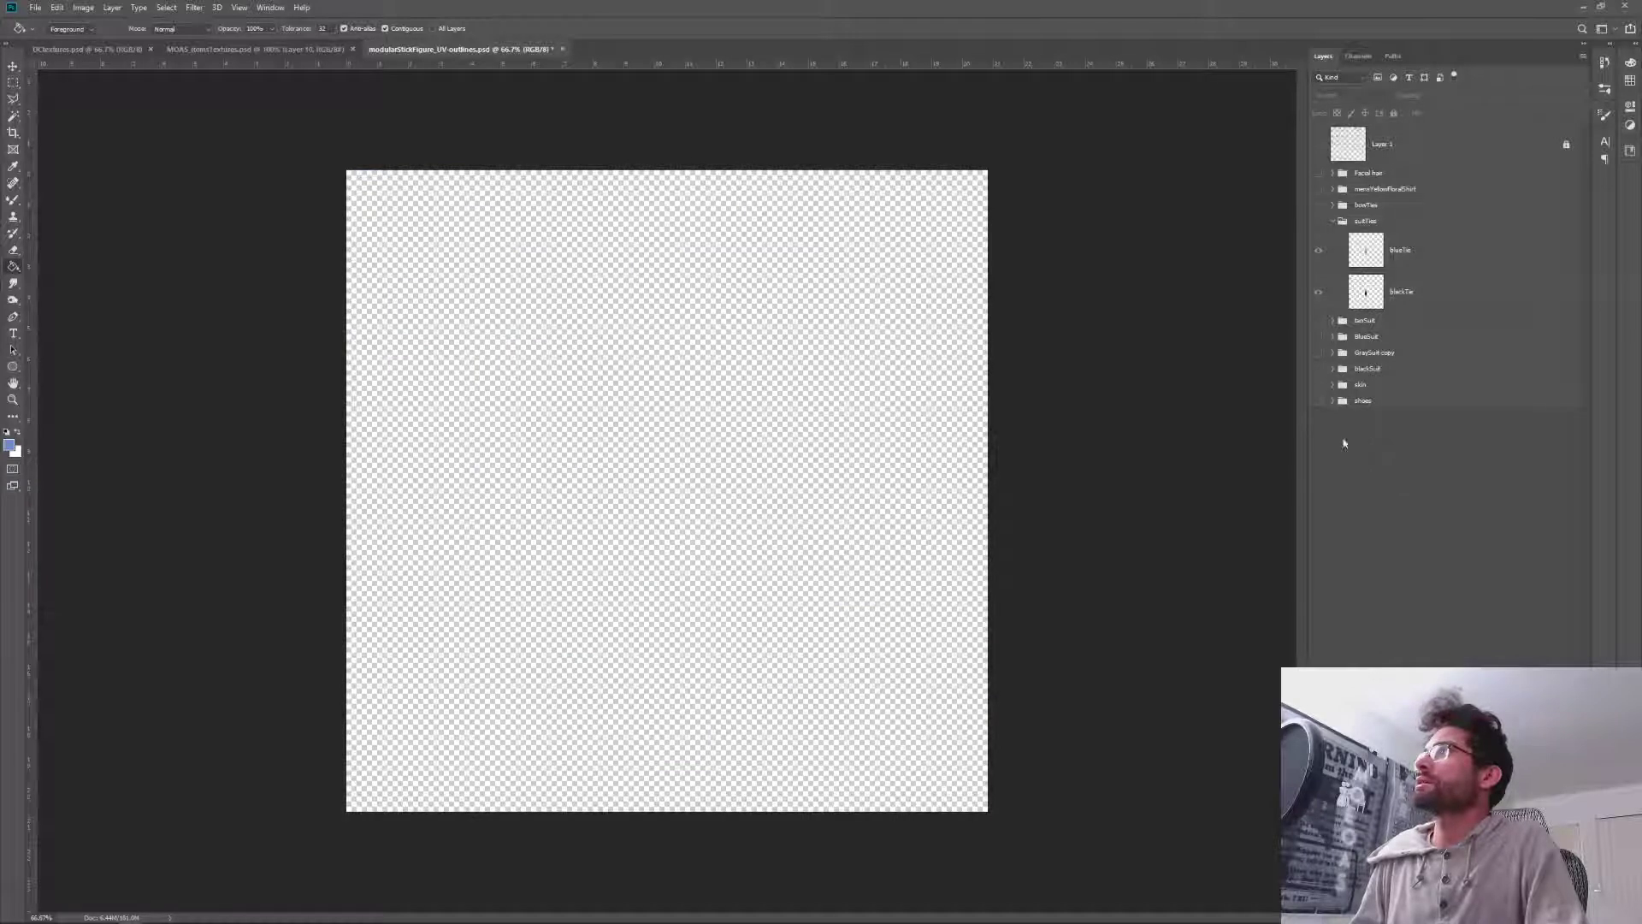
Show the blackSuit and shoes groups and delete the layer directly below pants inside the blackSuit group.
click(1318, 401)
click(1318, 400)
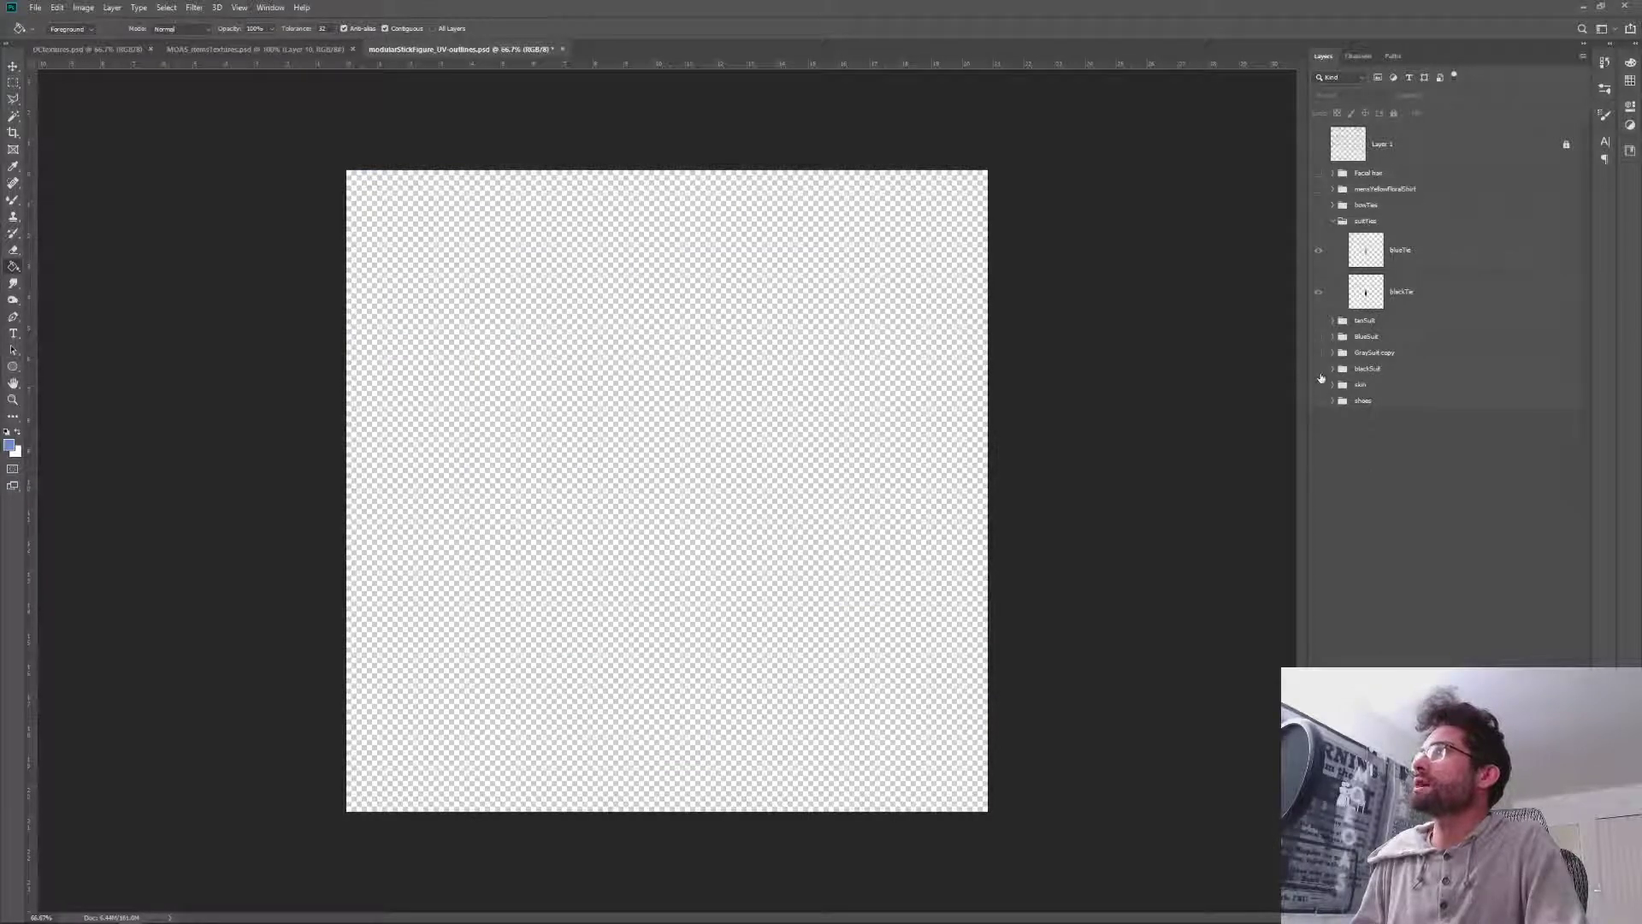
click(1318, 369)
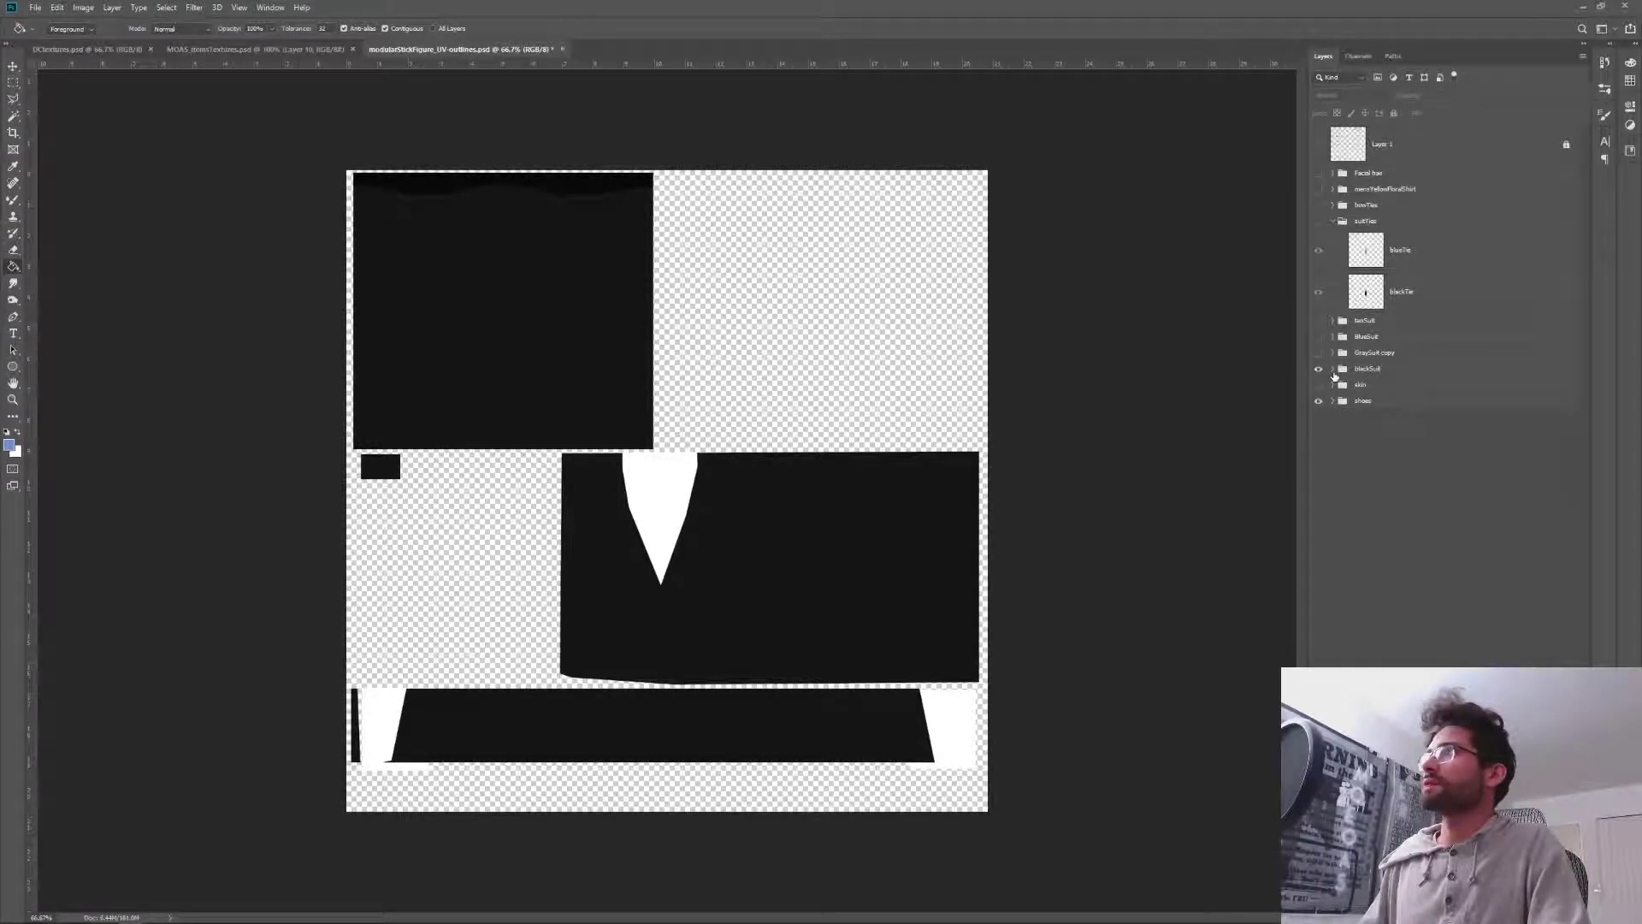
click(1332, 369)
click(1393, 612)
key(Delete)
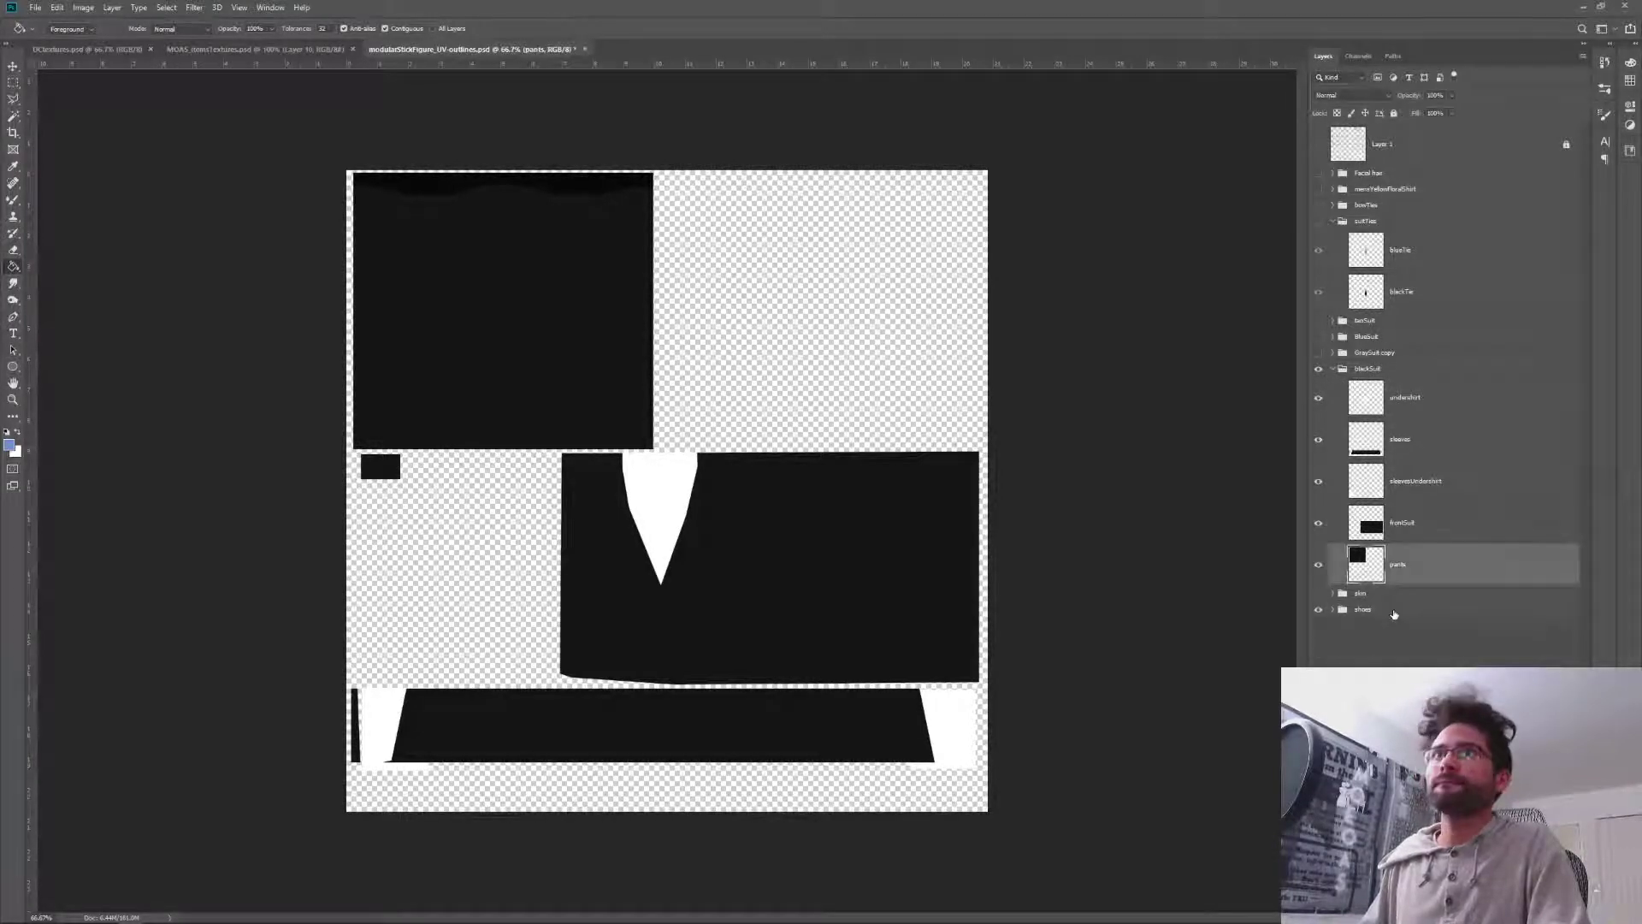
Hide the shoes group, collapse the blackSuit group, and save the document.
click(1317, 610)
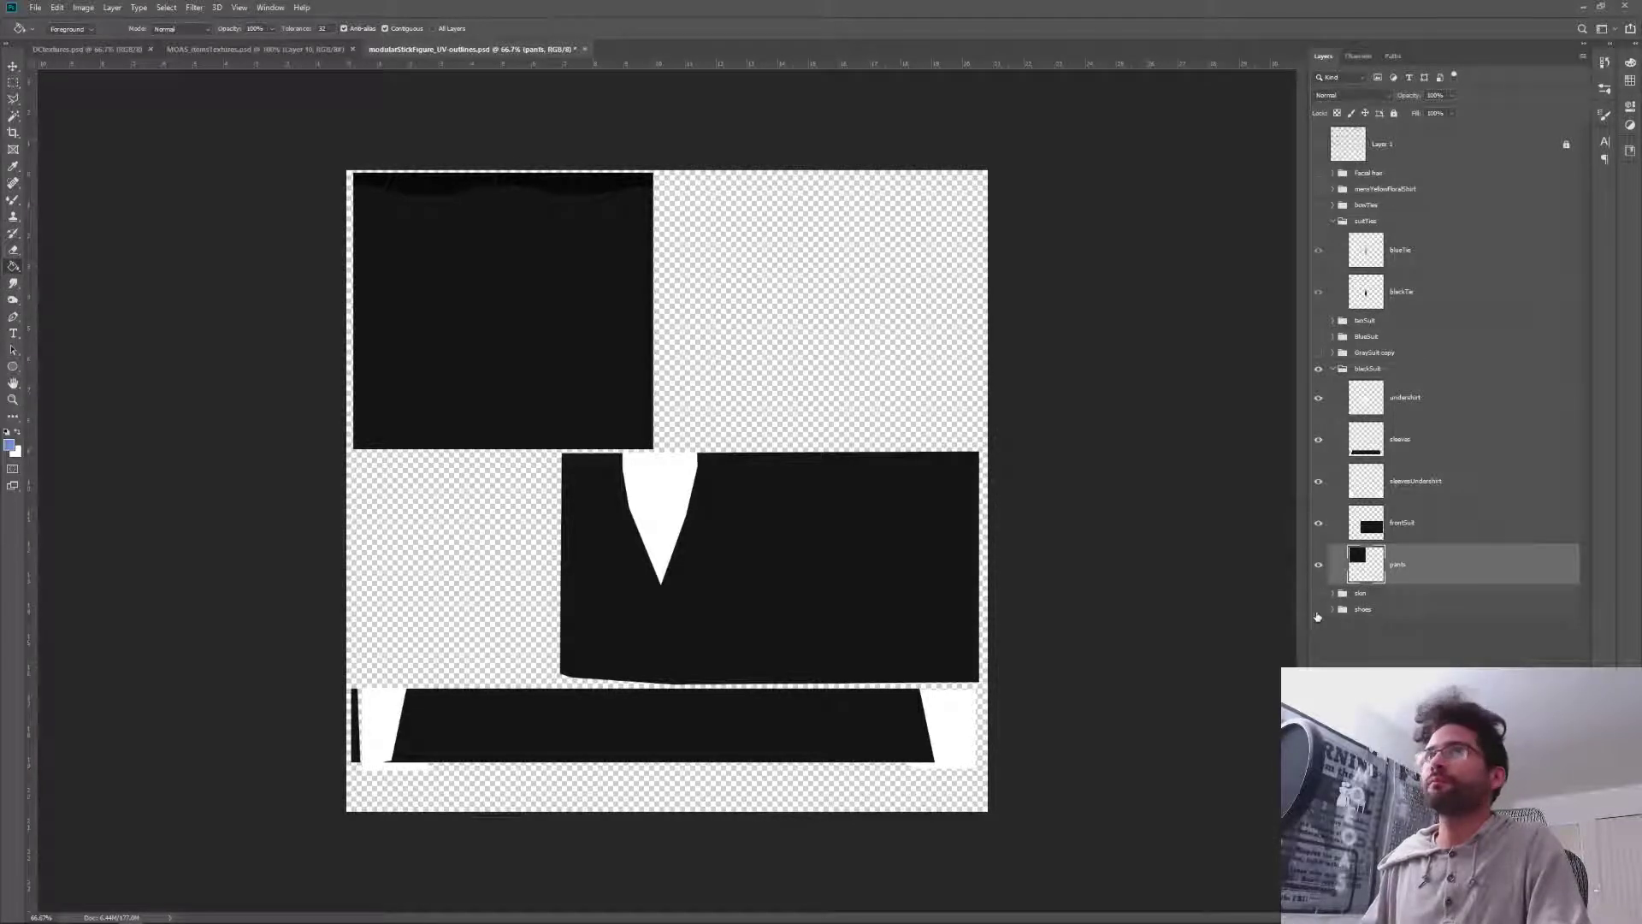
click(1333, 368)
key(ctrl+s)
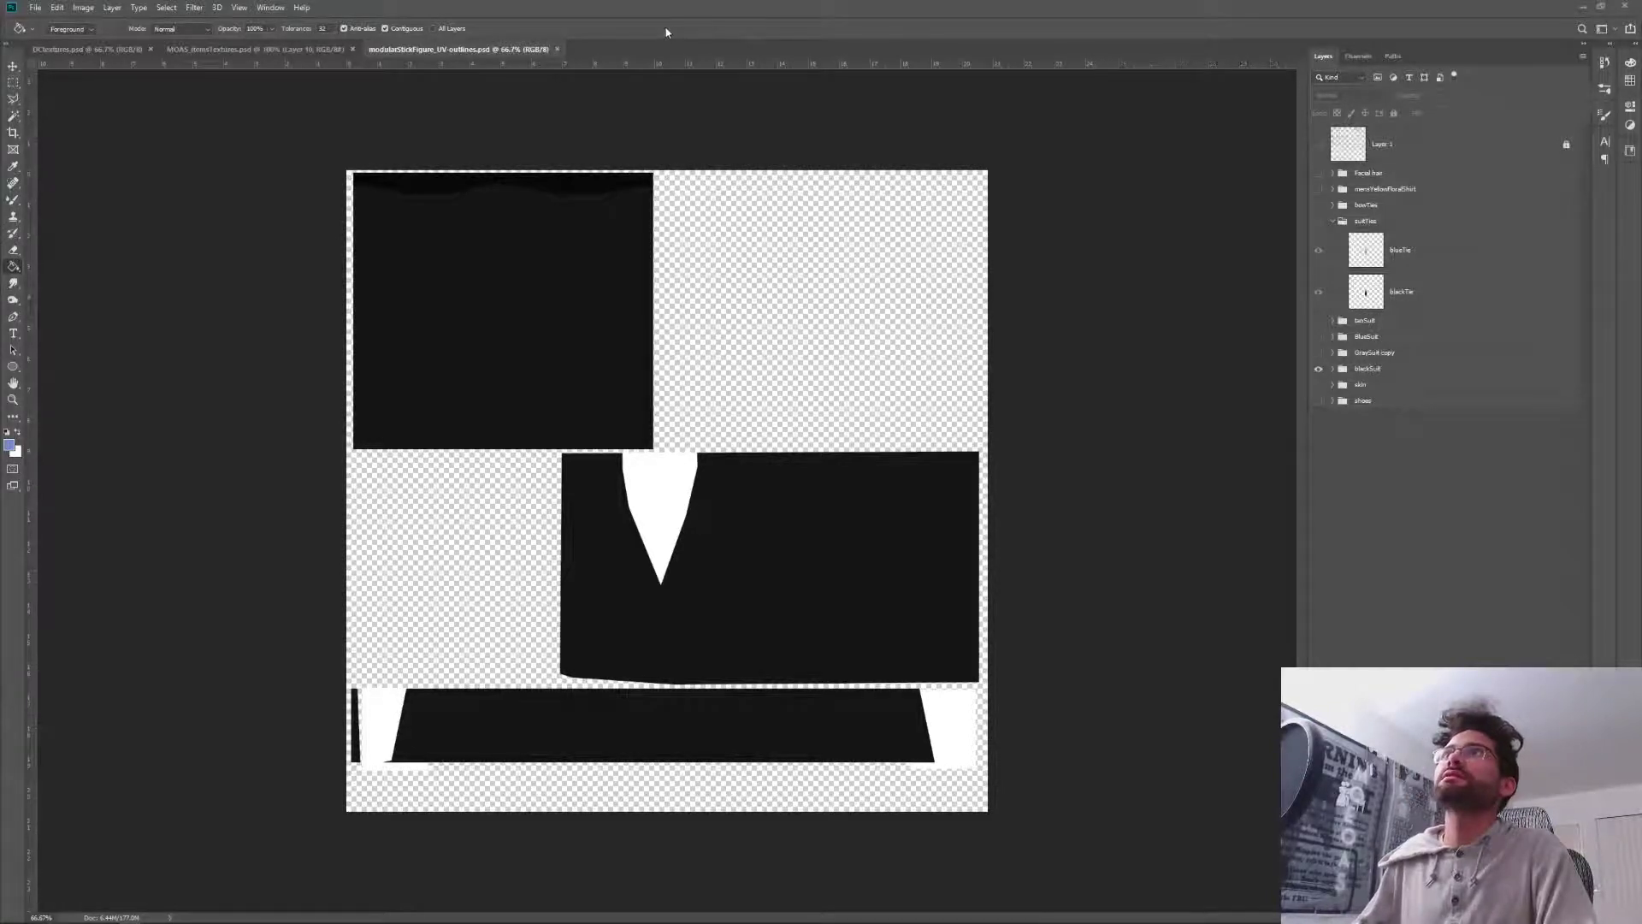
Switch to the Unity editor with the Memories of a Spy project.
key(alt+Tab)
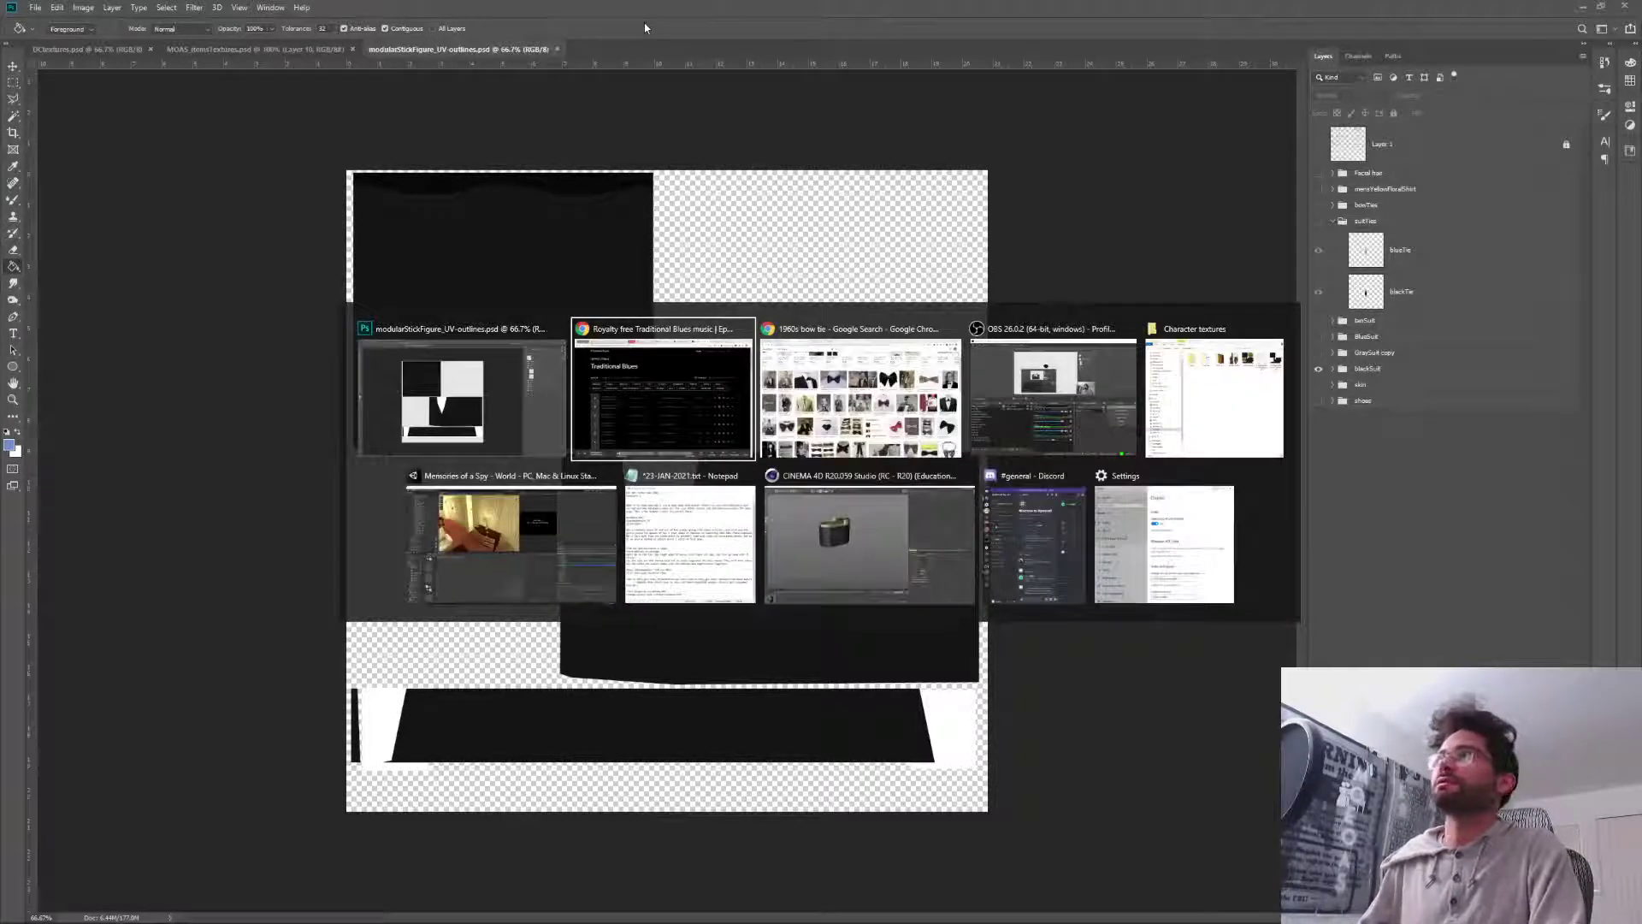
key(alt+Tab)
key(alt+Tab)
key(alt+Tab)
key(alt+Tab)
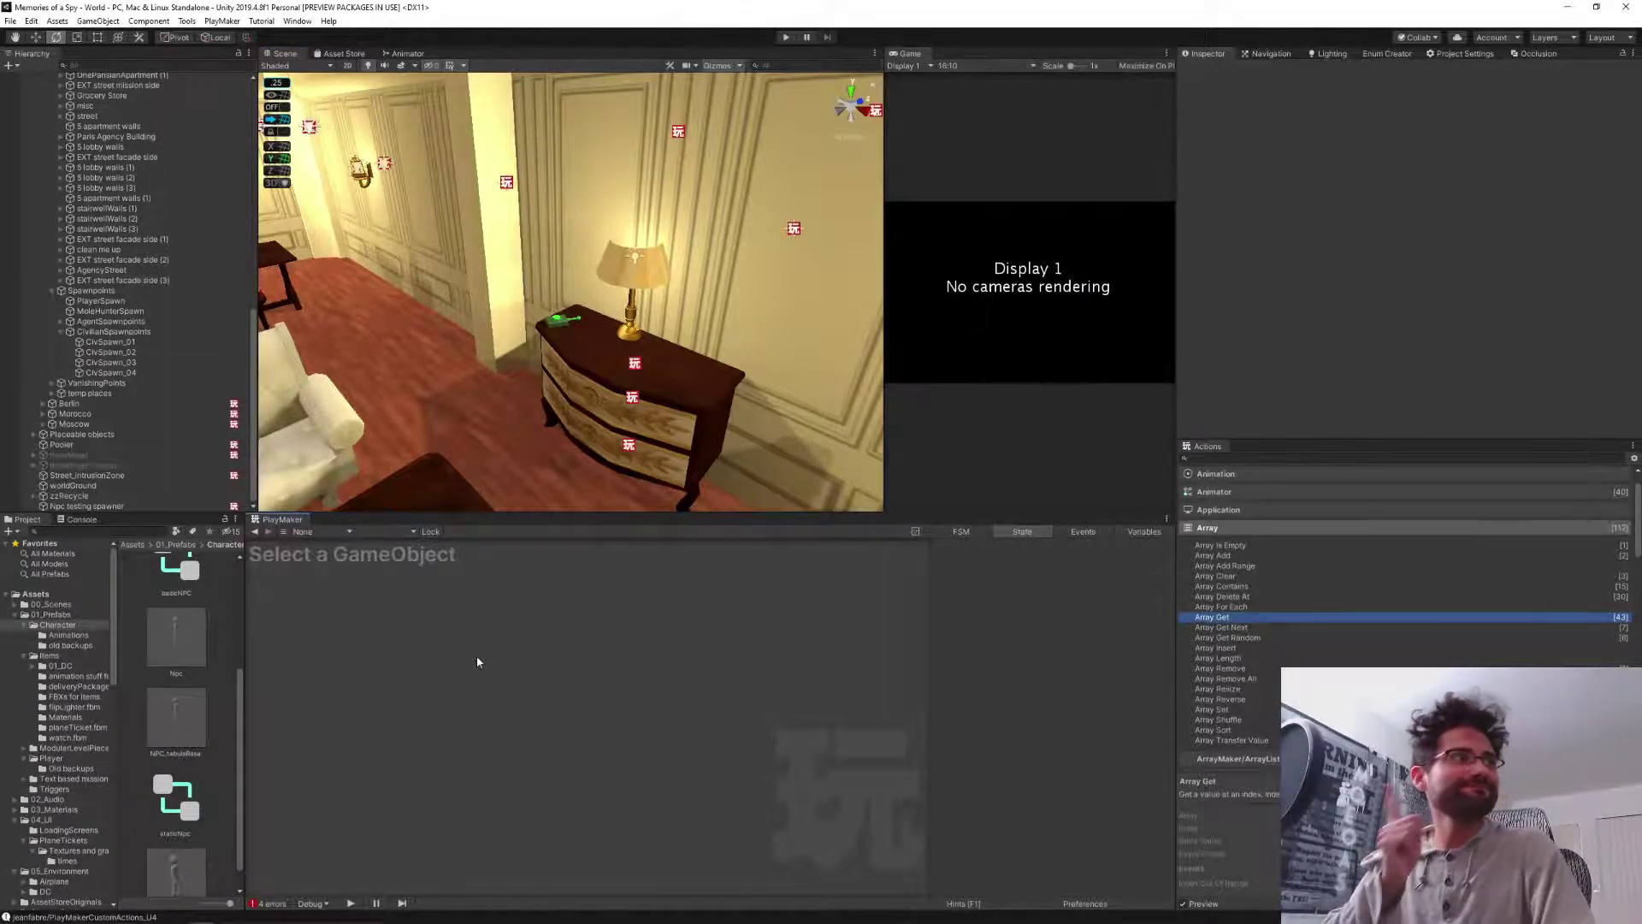
key(alt+Tab)
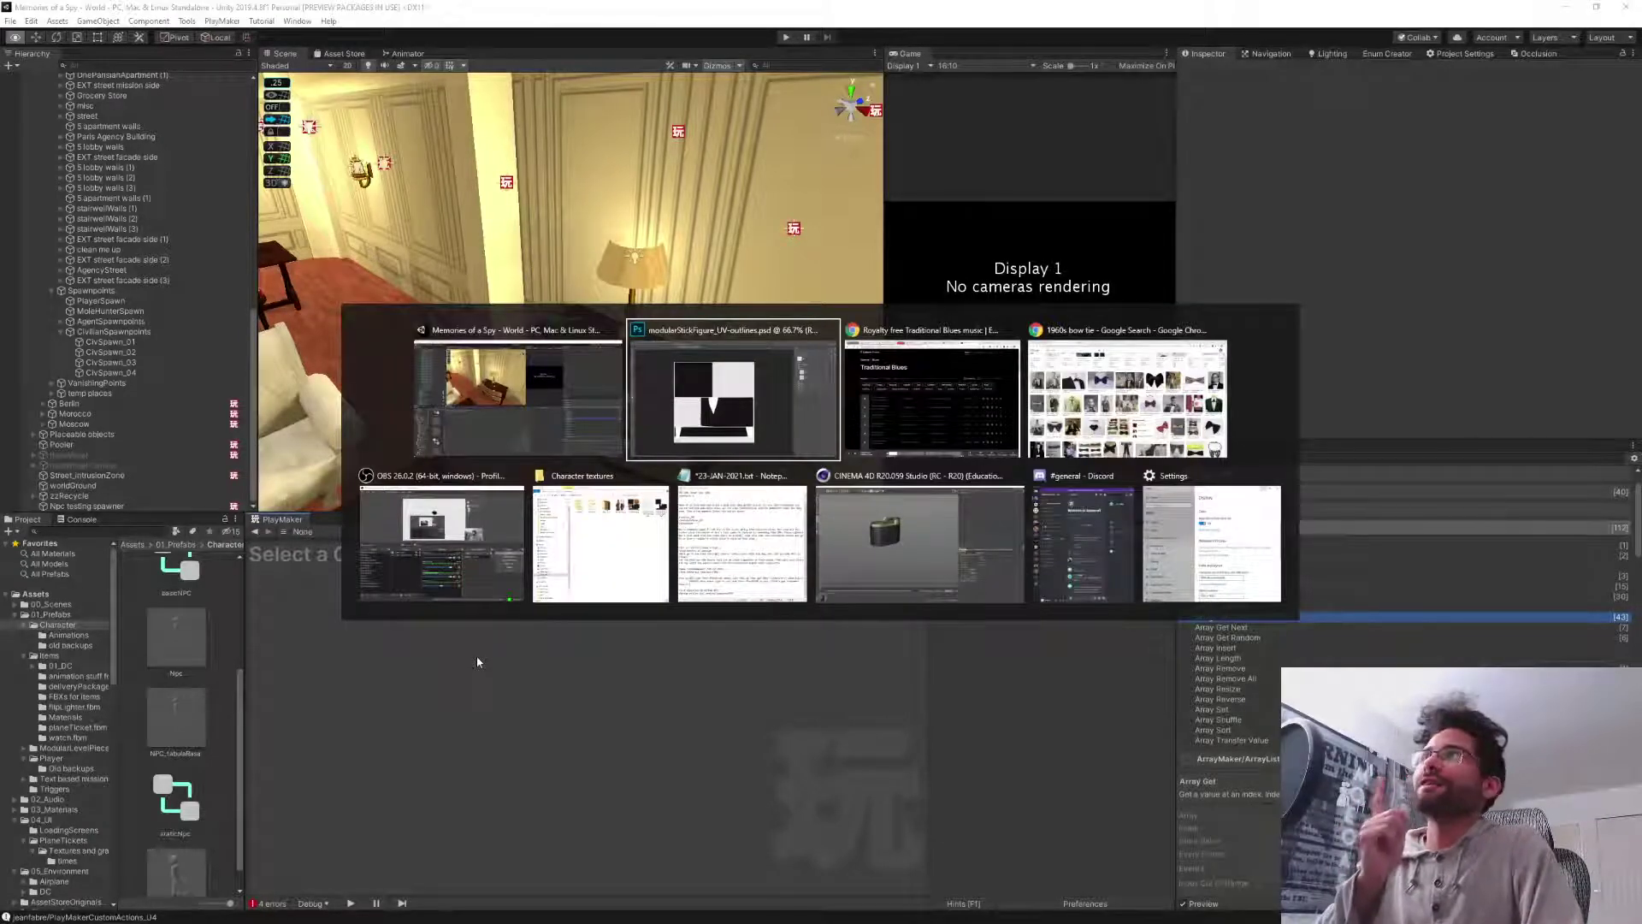
key(Escape)
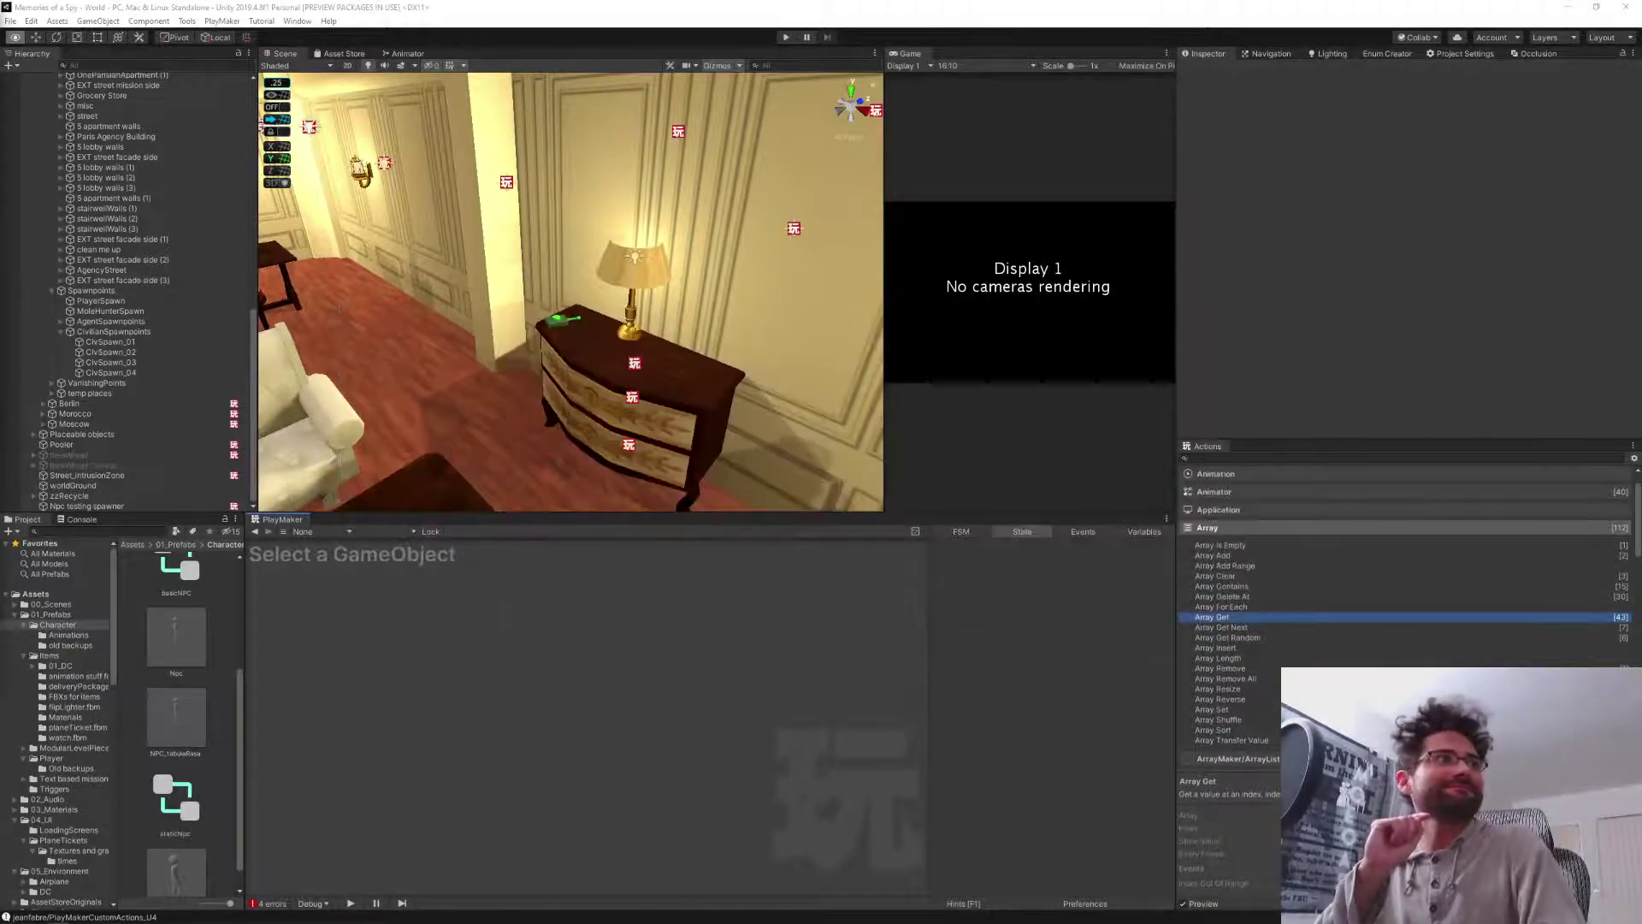